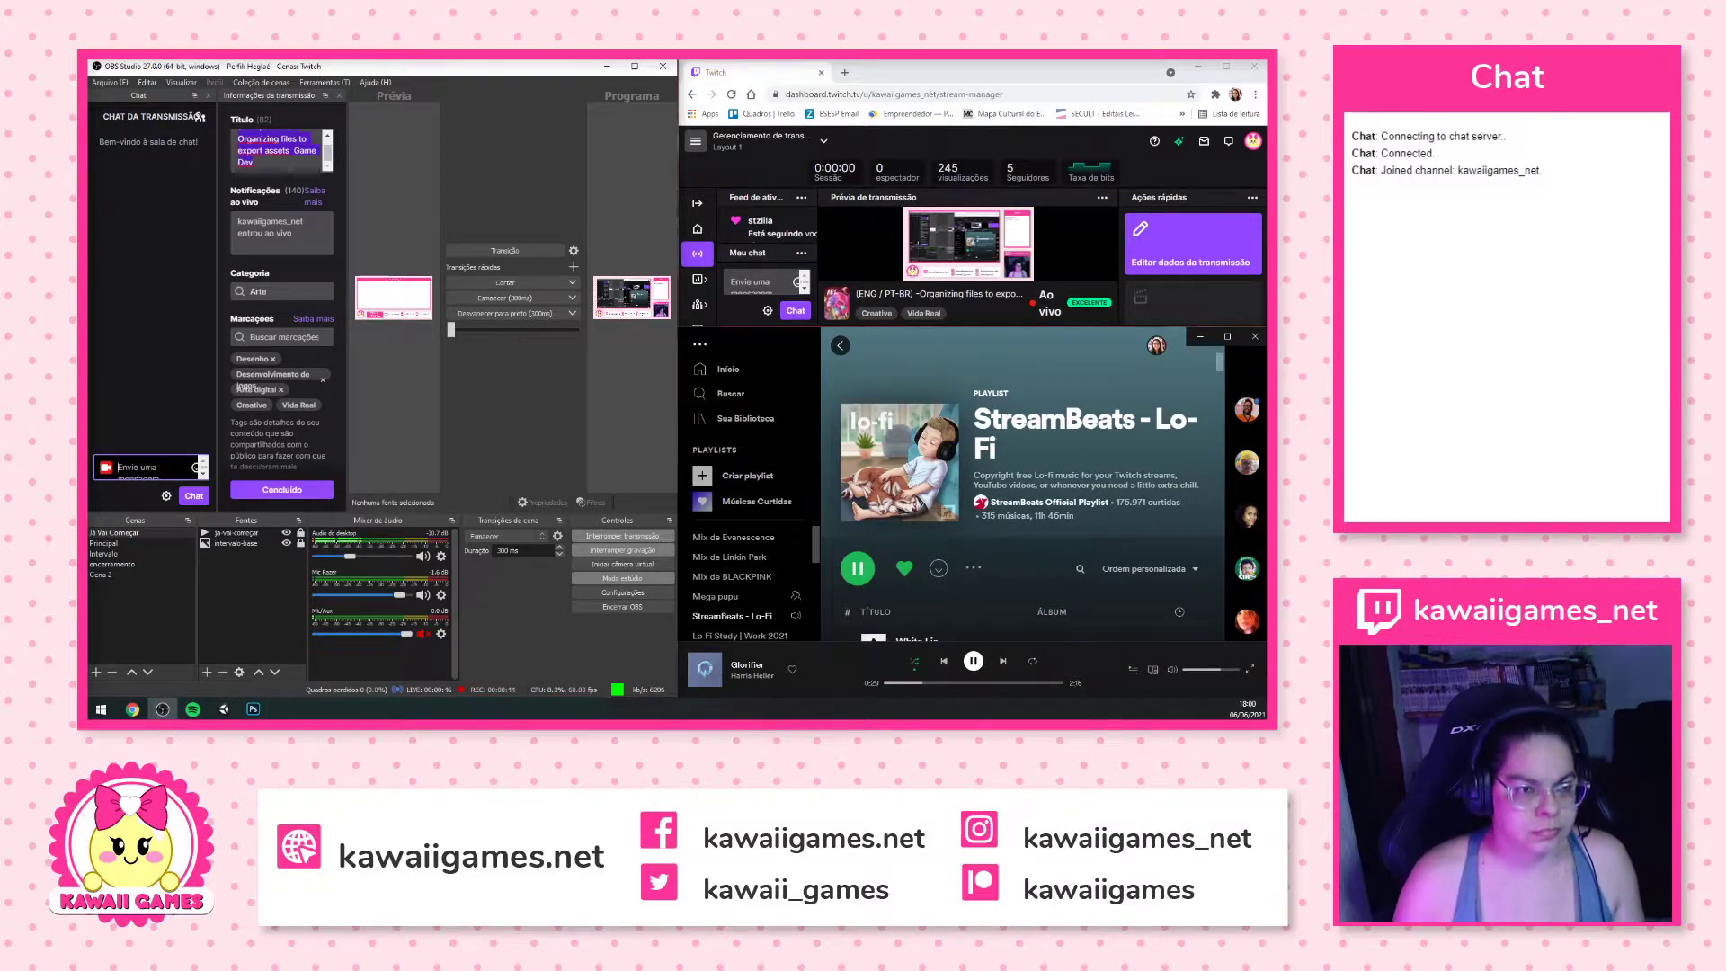
# Begin a stream chat message with "(PT-BR) Olá, tudo bem? Aqui é a" followed by the streamer's first name and a period
pyautogui.write('(')
pyautogui.press('BackSpace')
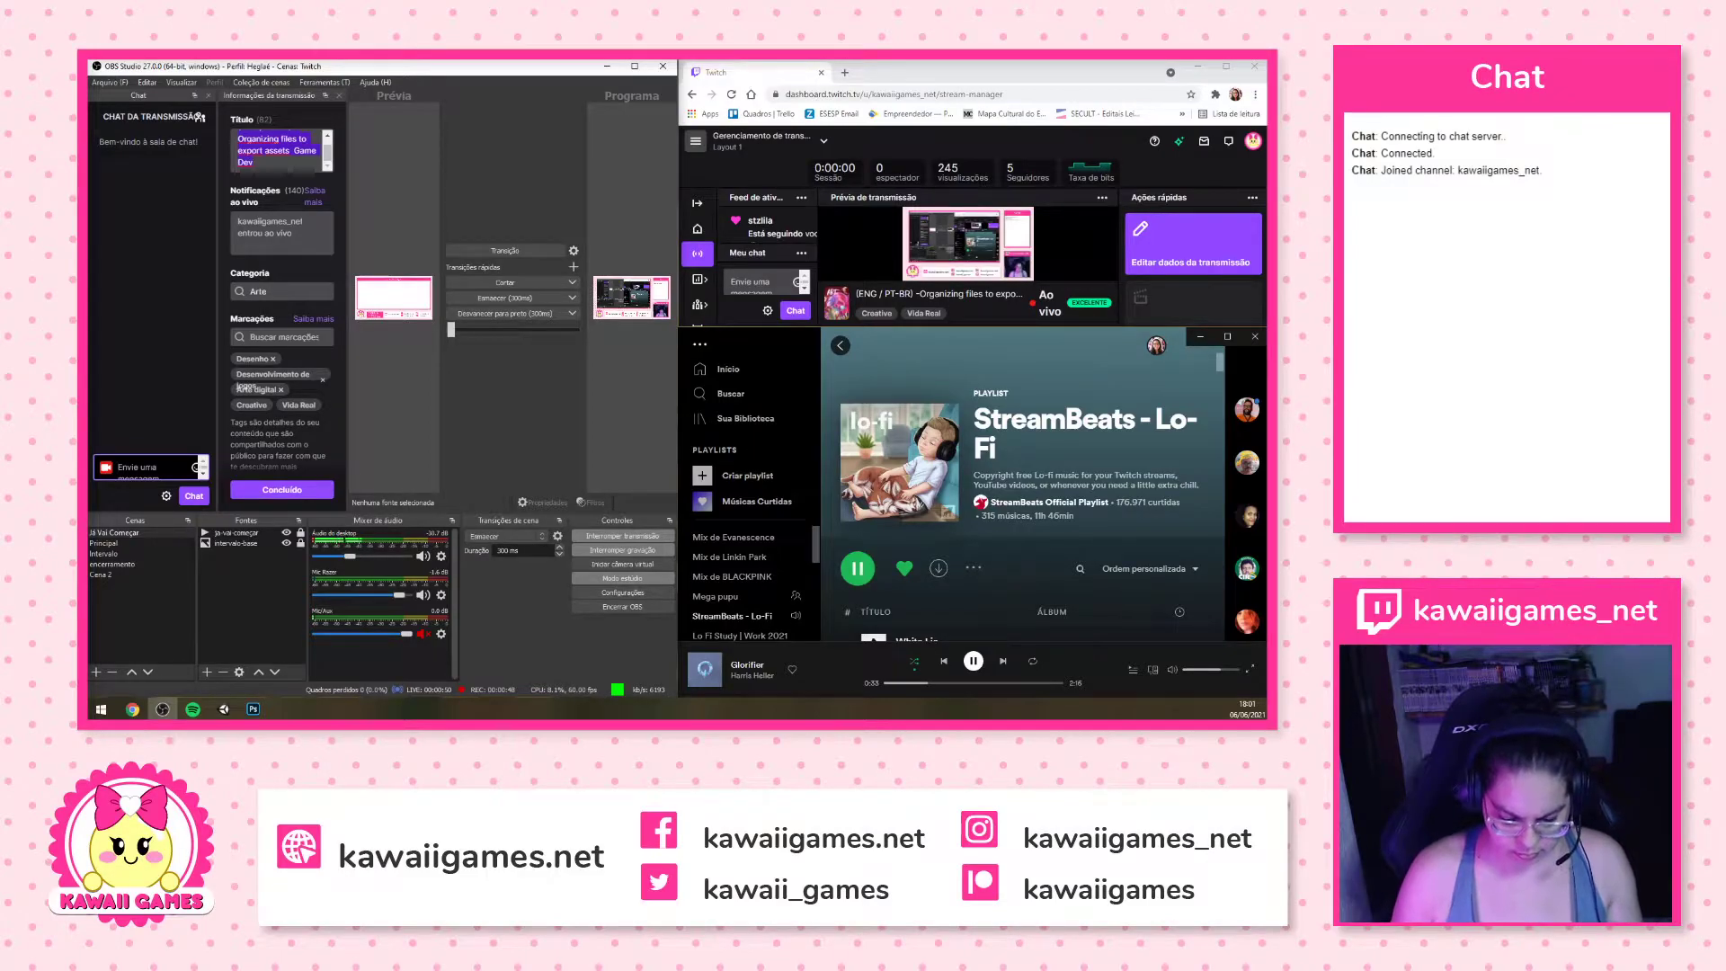
pyautogui.write('(PT-')
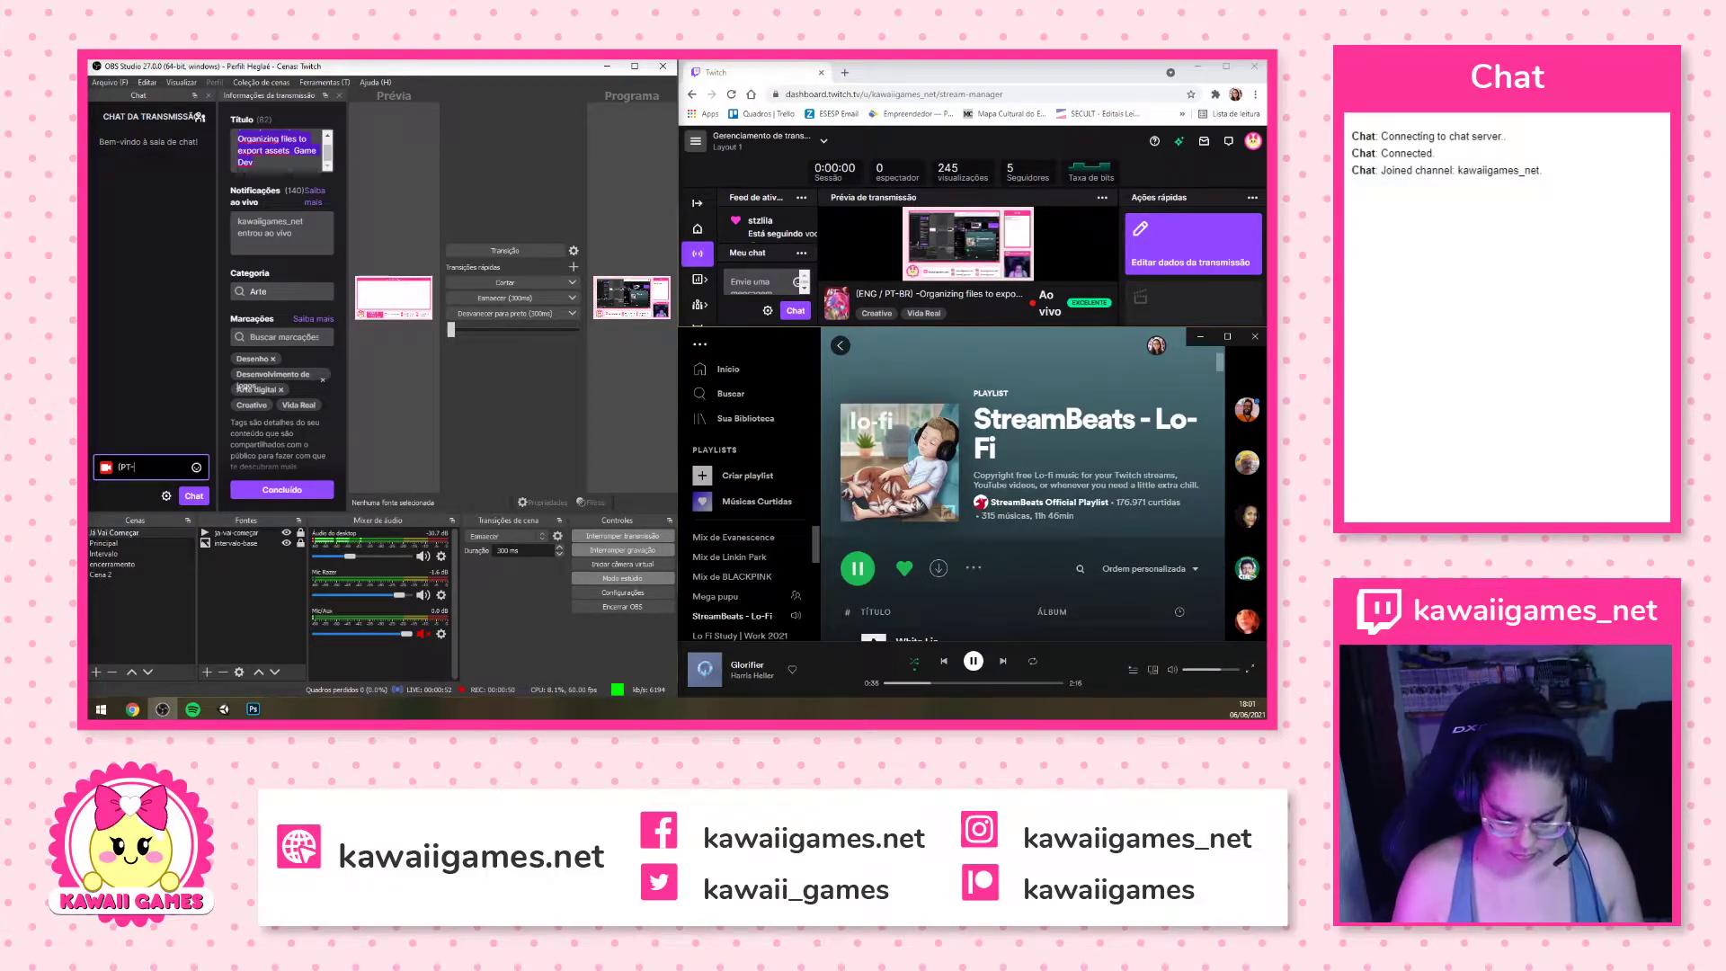
pyautogui.write('BR) ')
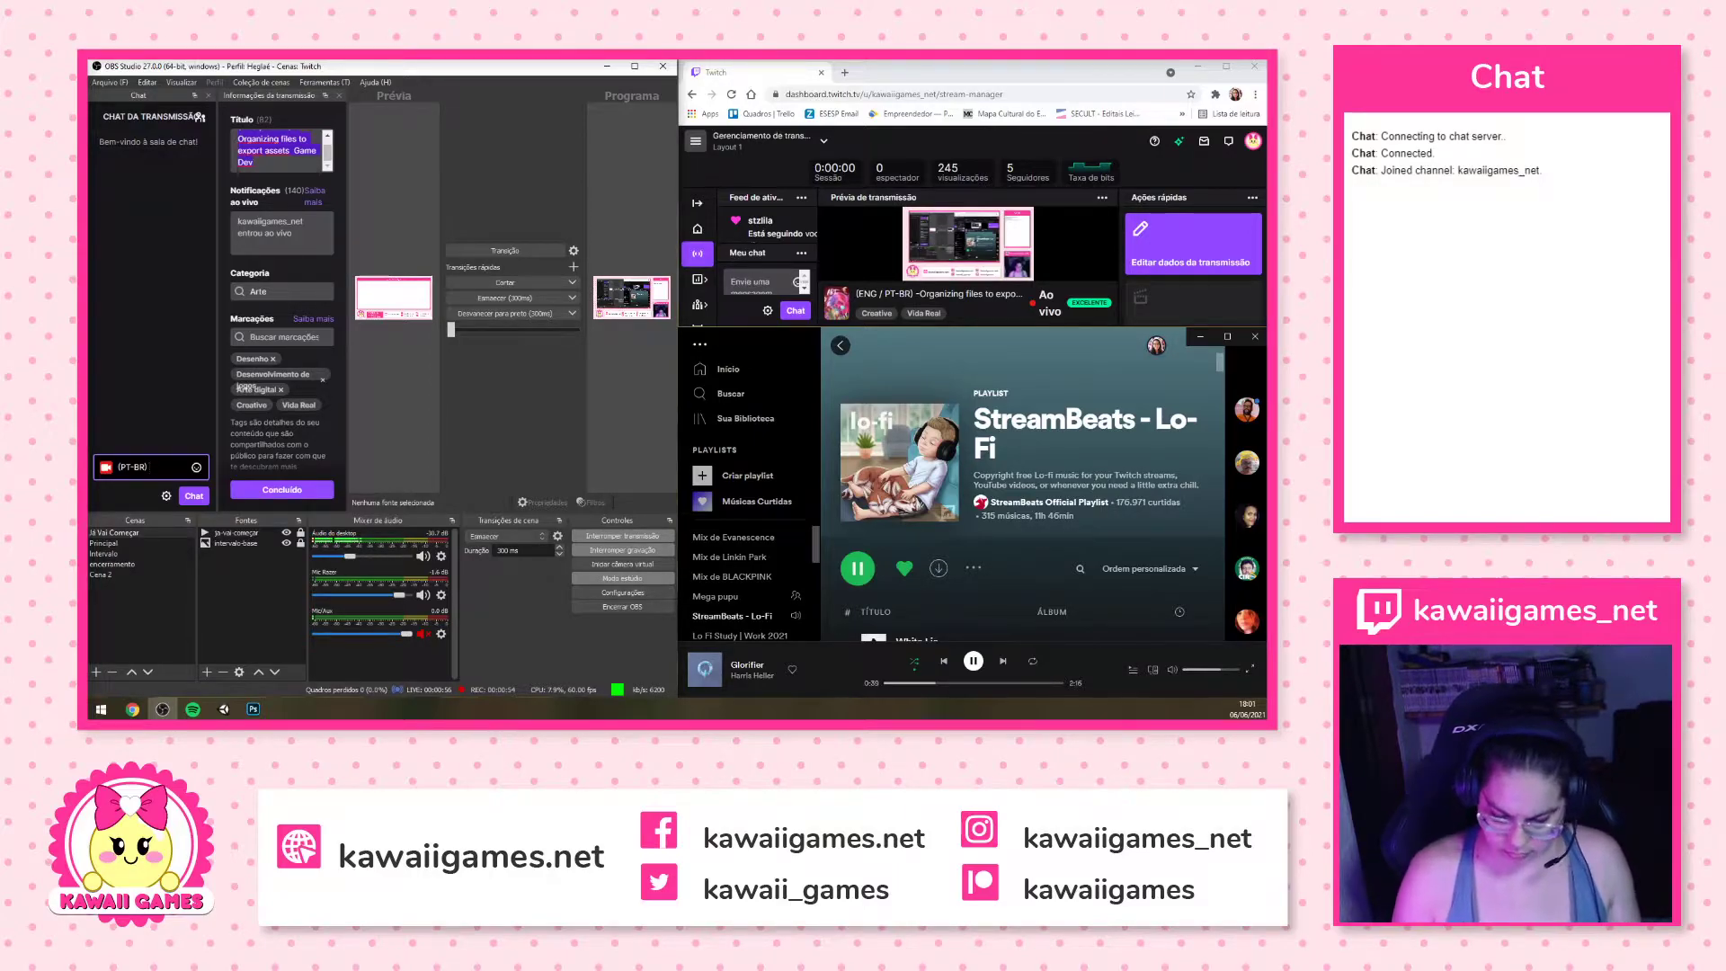
pyautogui.write('Olá')
pyautogui.press('BackSpace')
pyautogui.press('BackSpace')
pyautogui.write('á, se')
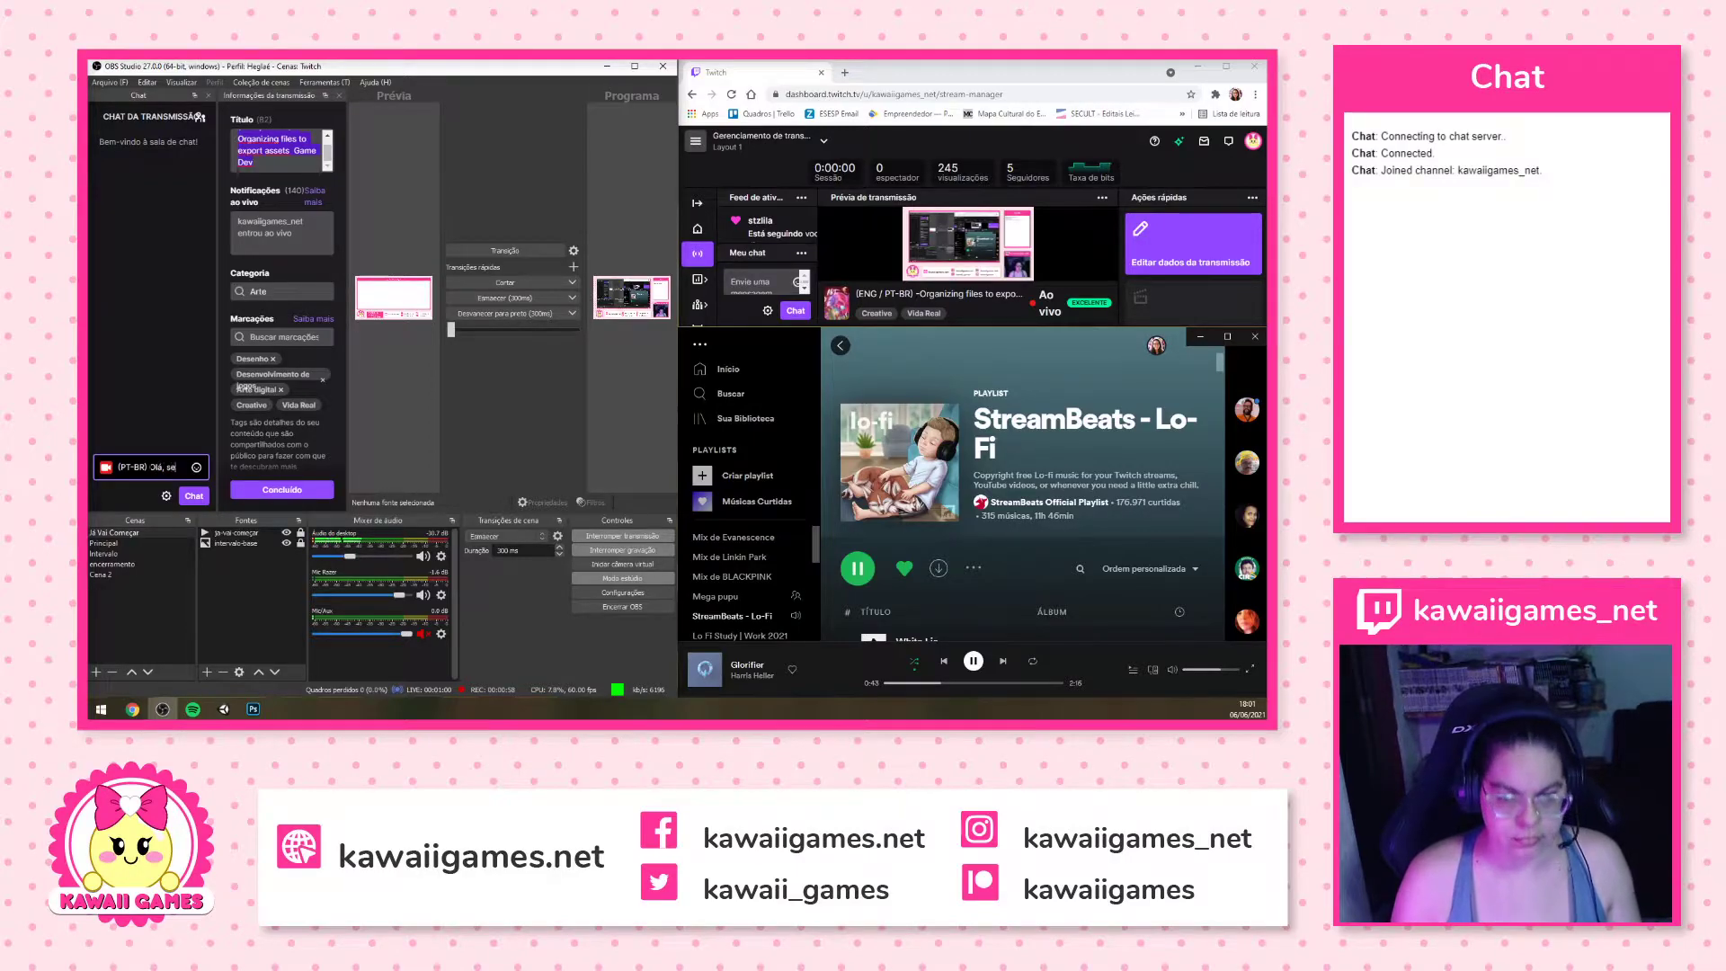
pyautogui.write(' v')
pyautogui.press('BackSpace')
pyautogui.write('tudo bem? Aqui é')
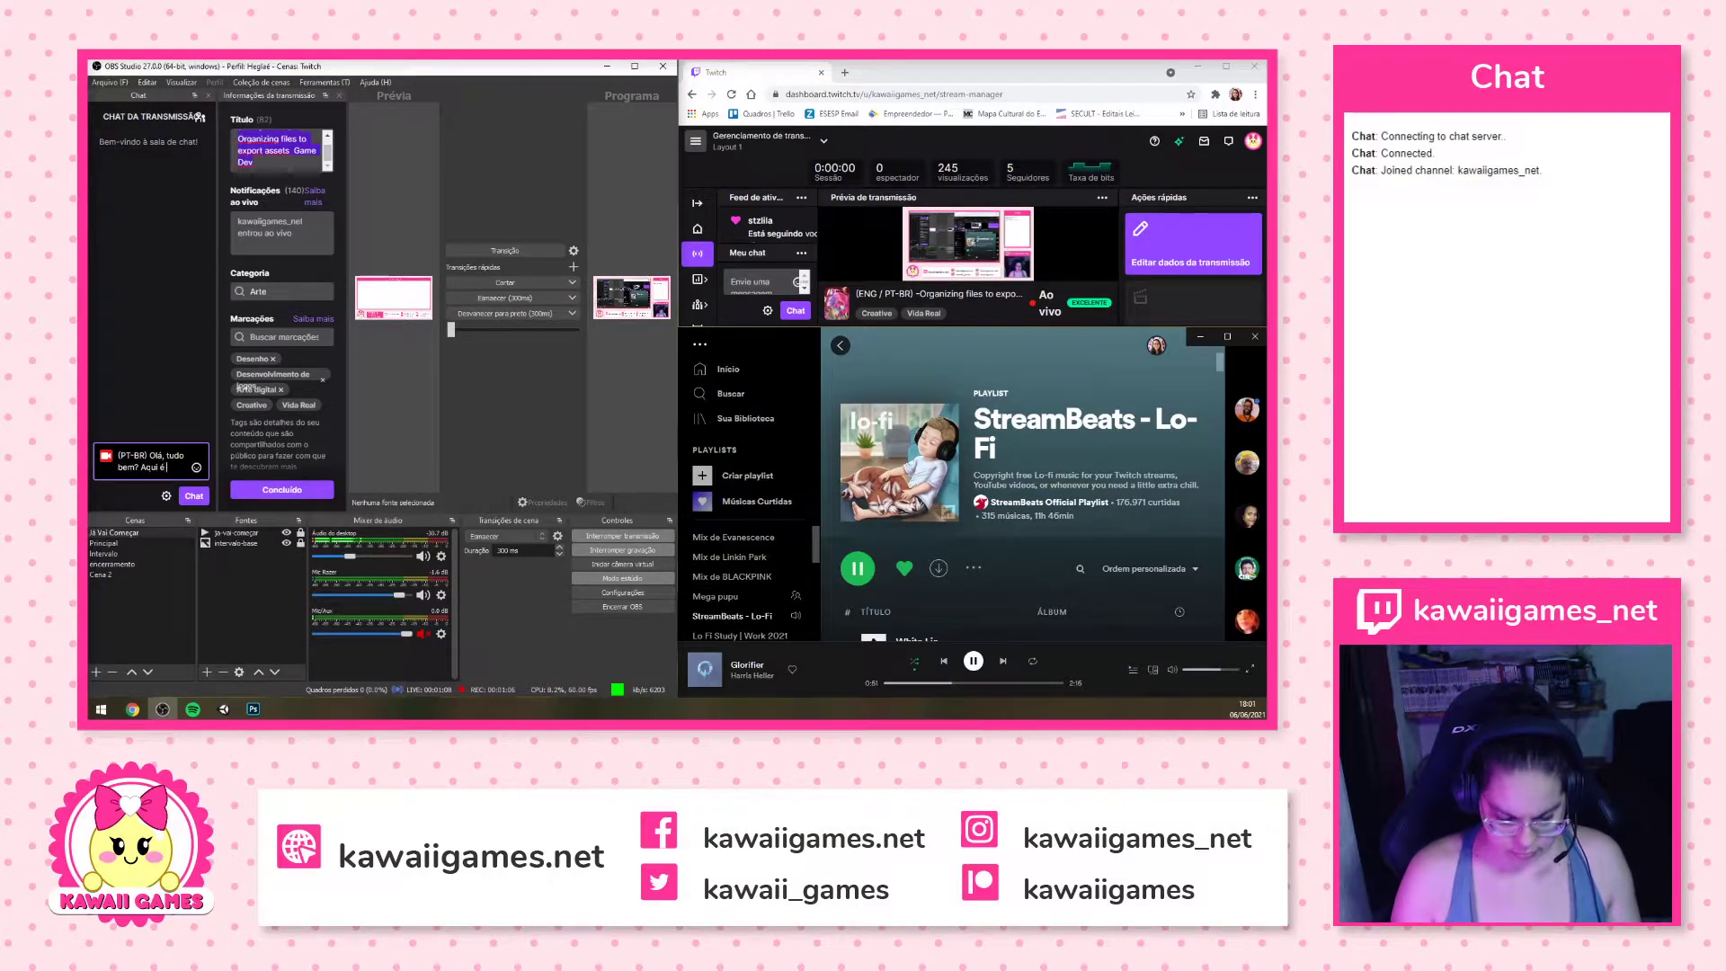
pyautogui.write(' a H')
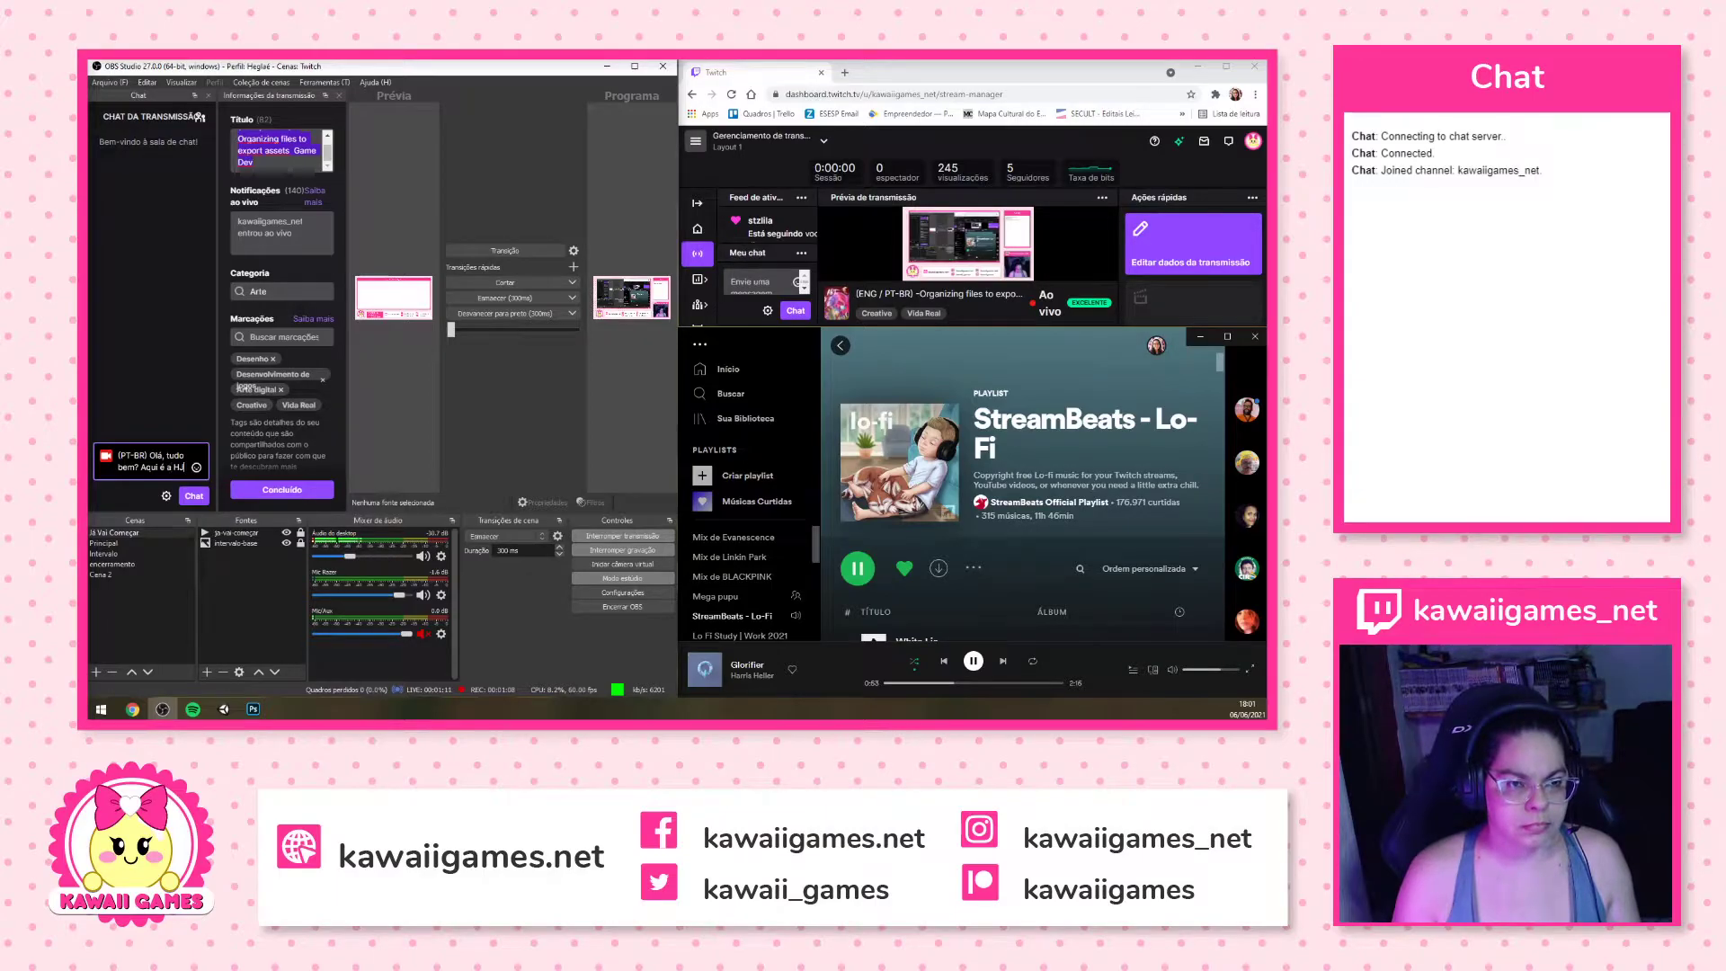
pyautogui.write('e')
pyautogui.write('gl')
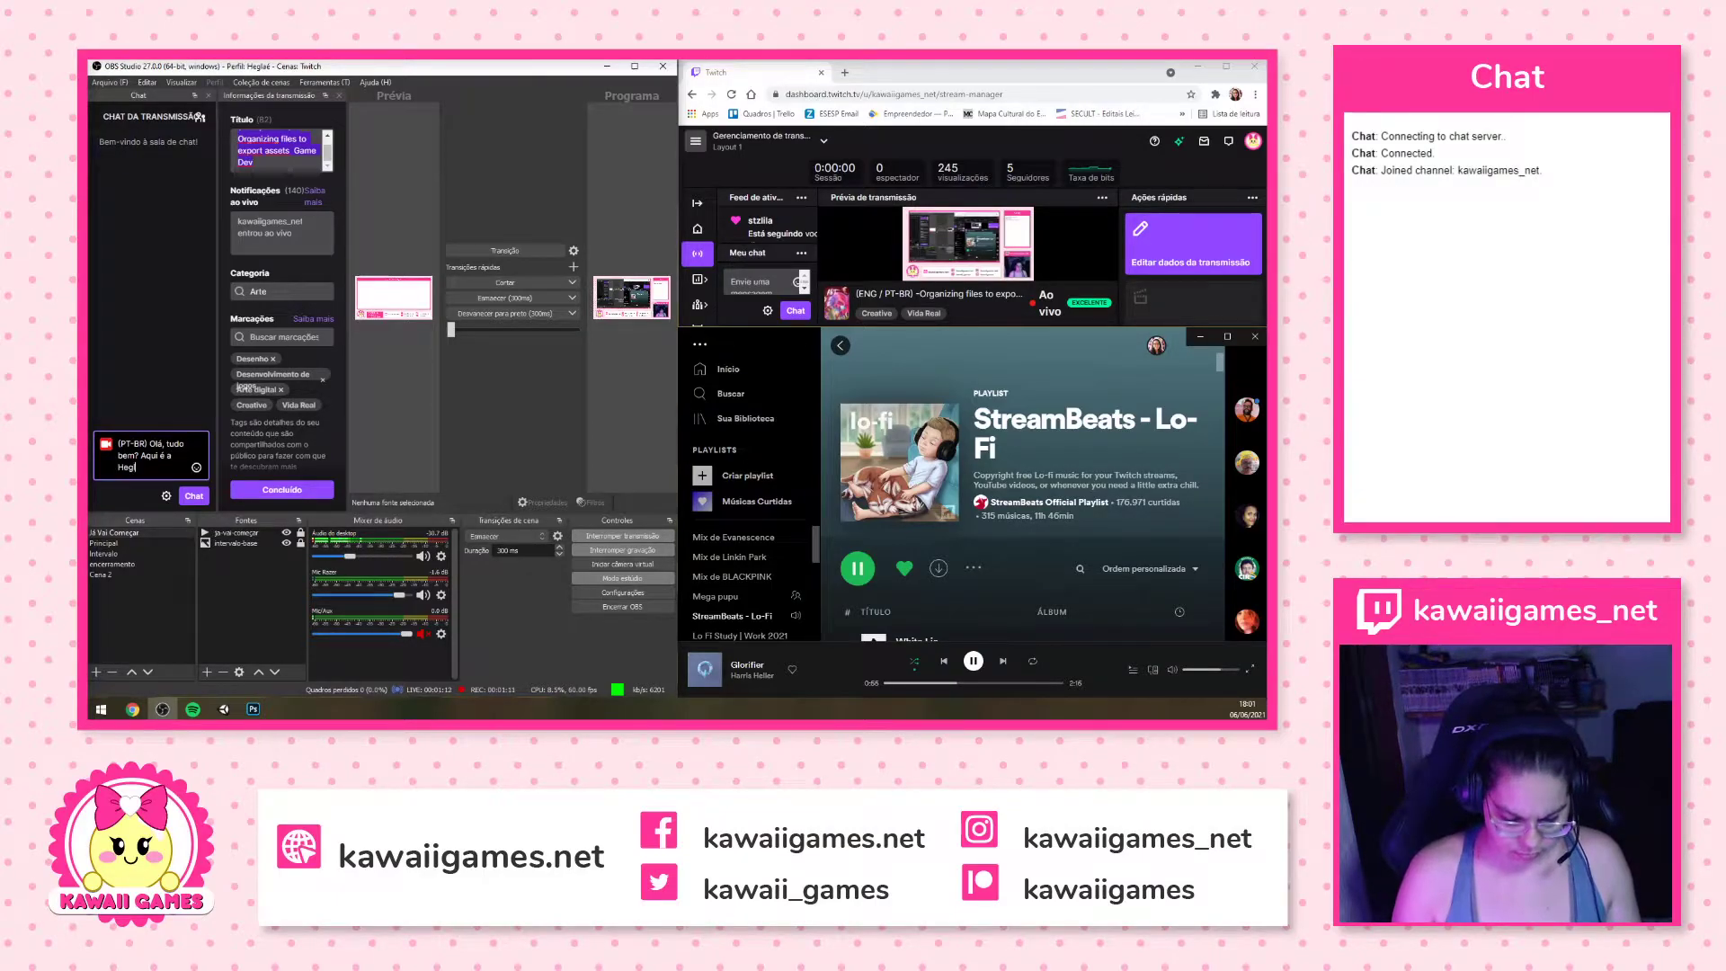
pyautogui.write('aé')
pyautogui.write('.')
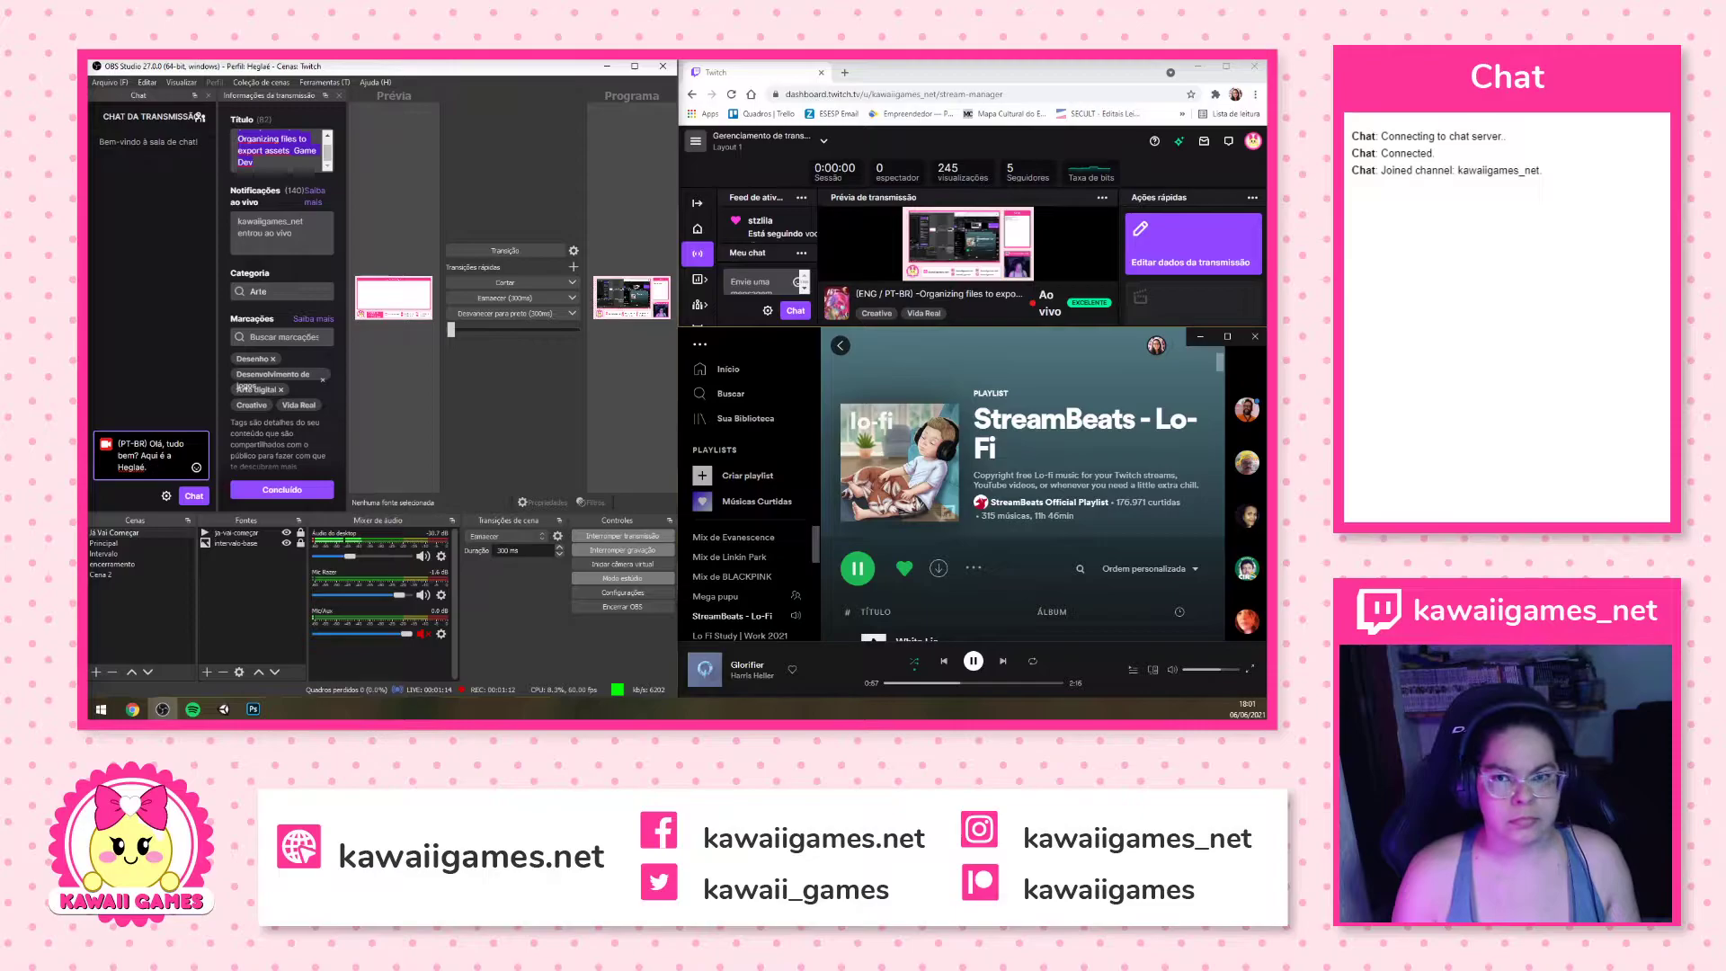
pyautogui.write(' Se quiser me ')
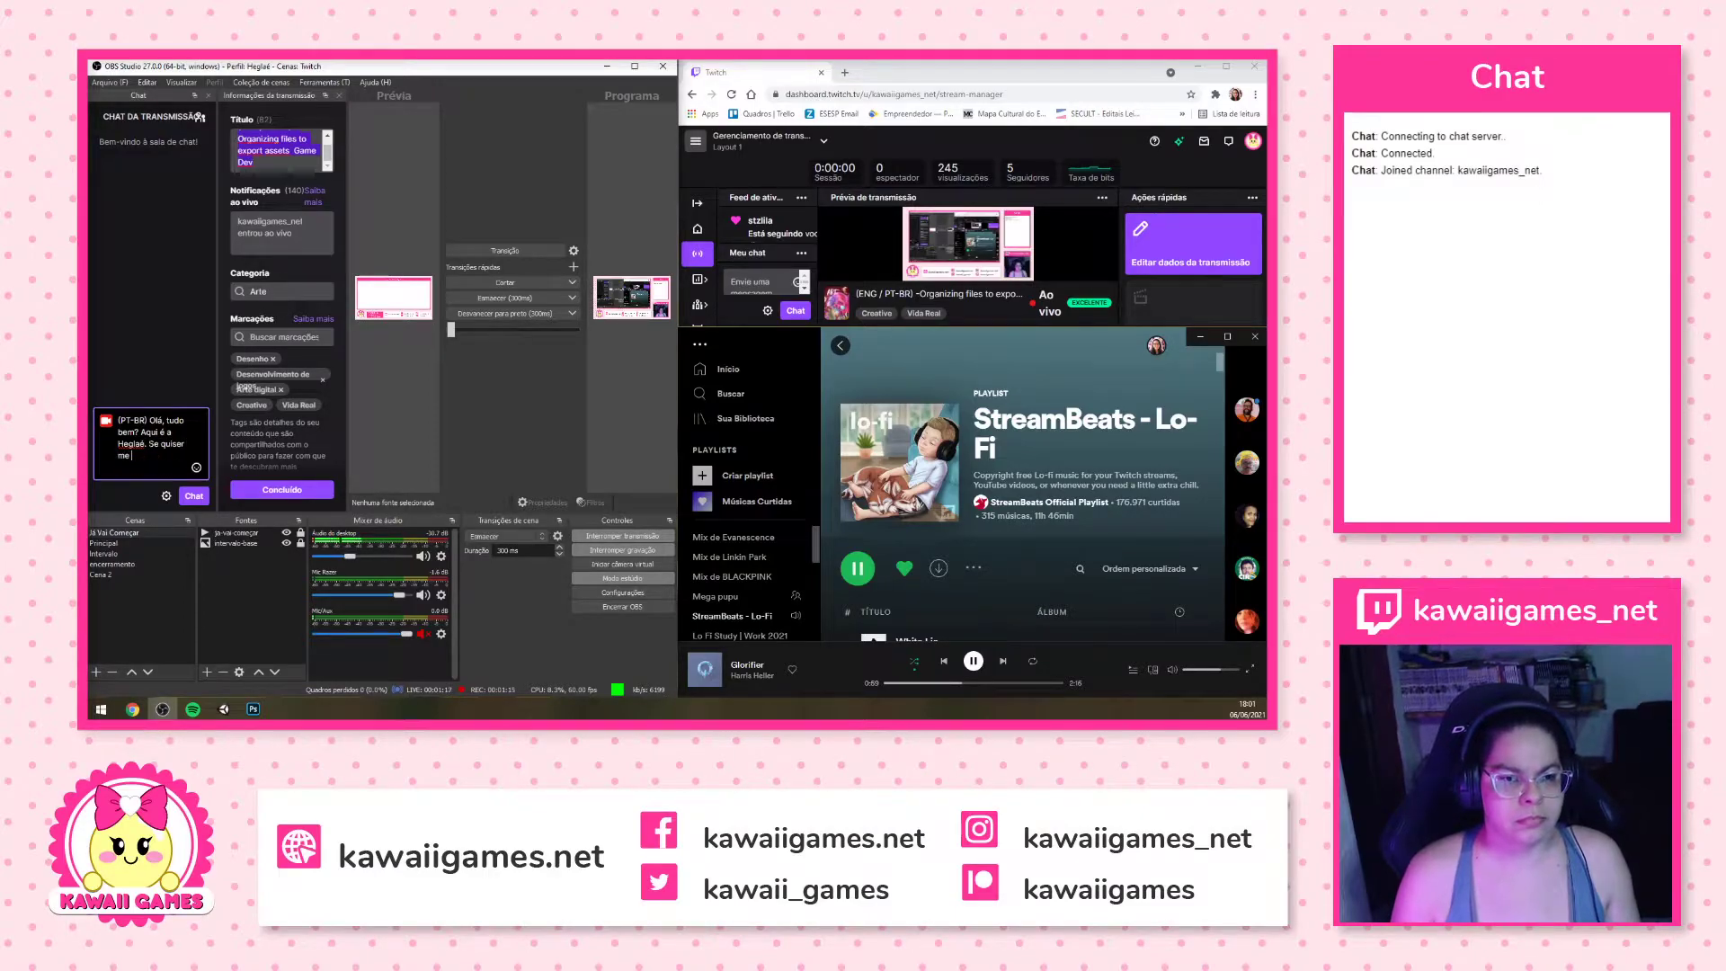
pyautogui.write('dar um Oi')
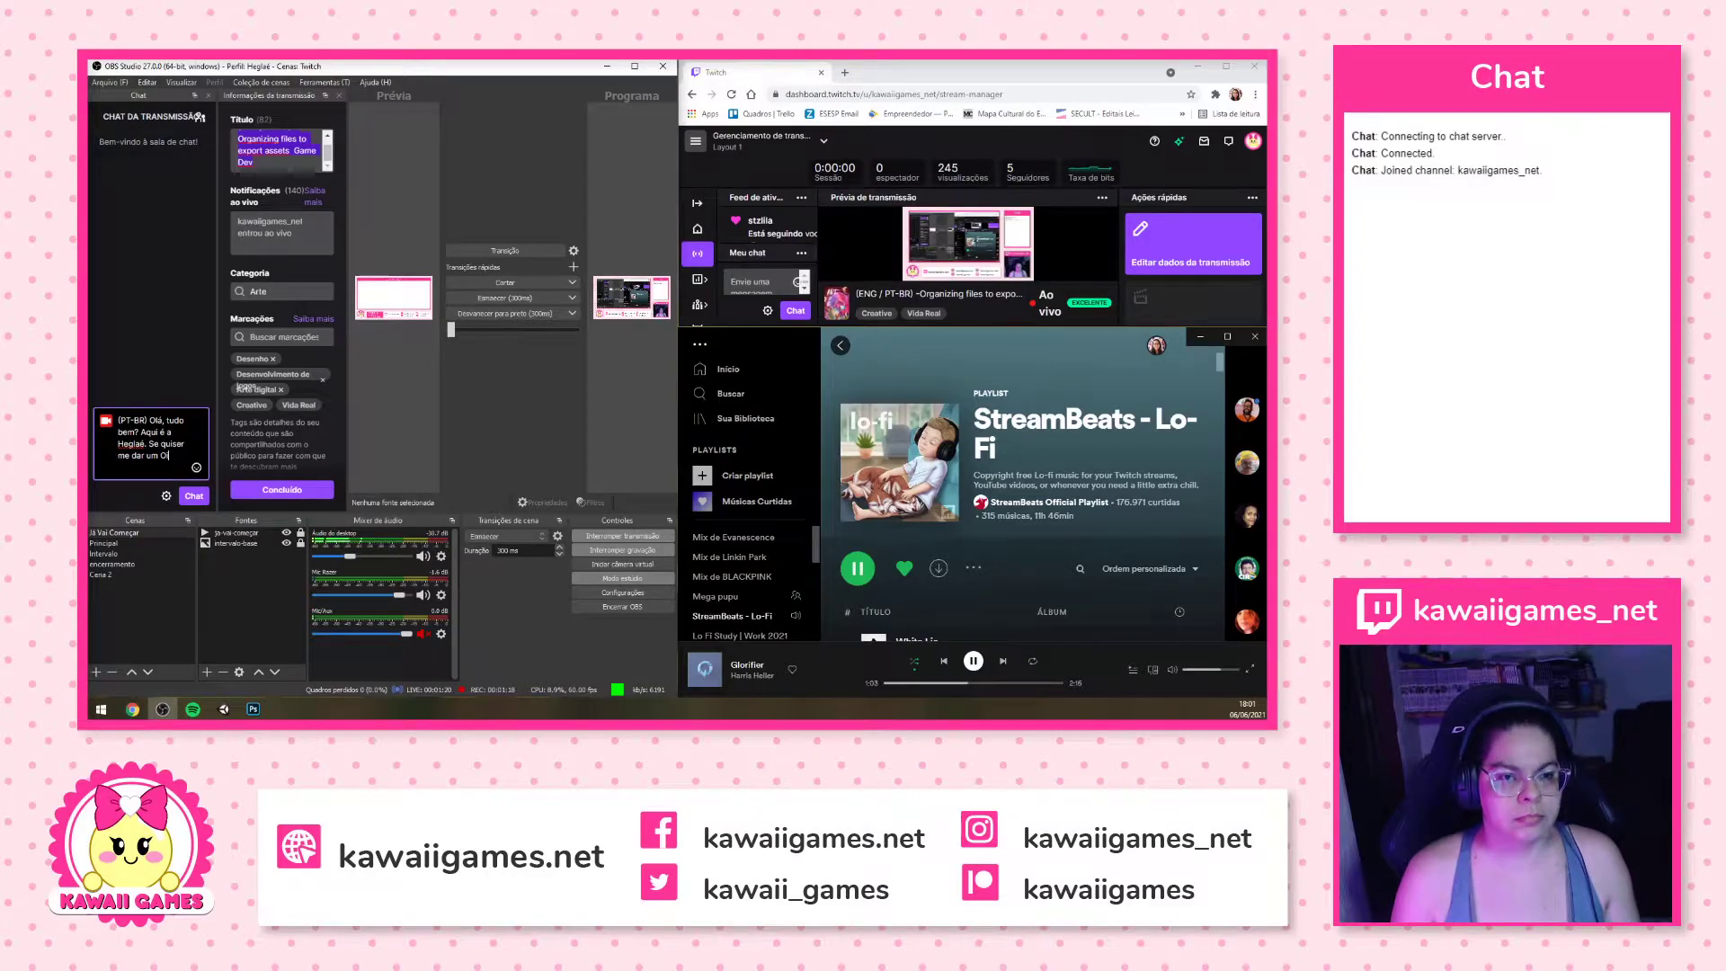
pyautogui.write(', pode fazer u')
pyautogui.write('sso pelo')
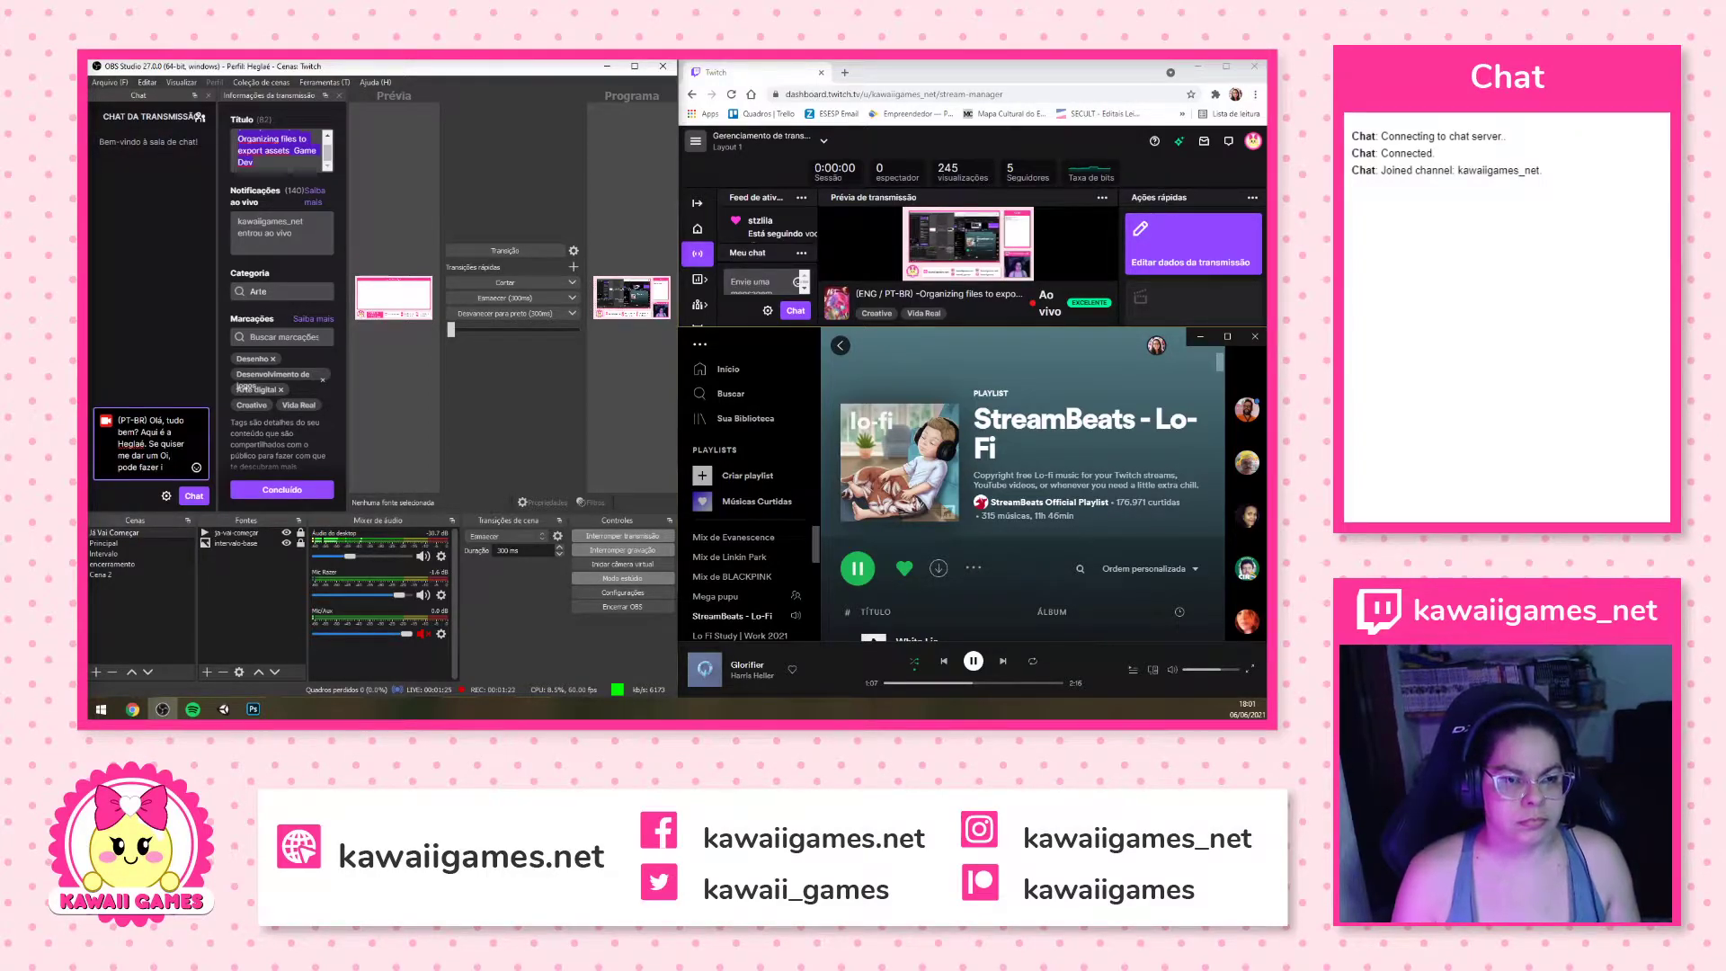
pyautogui.write(' cha')
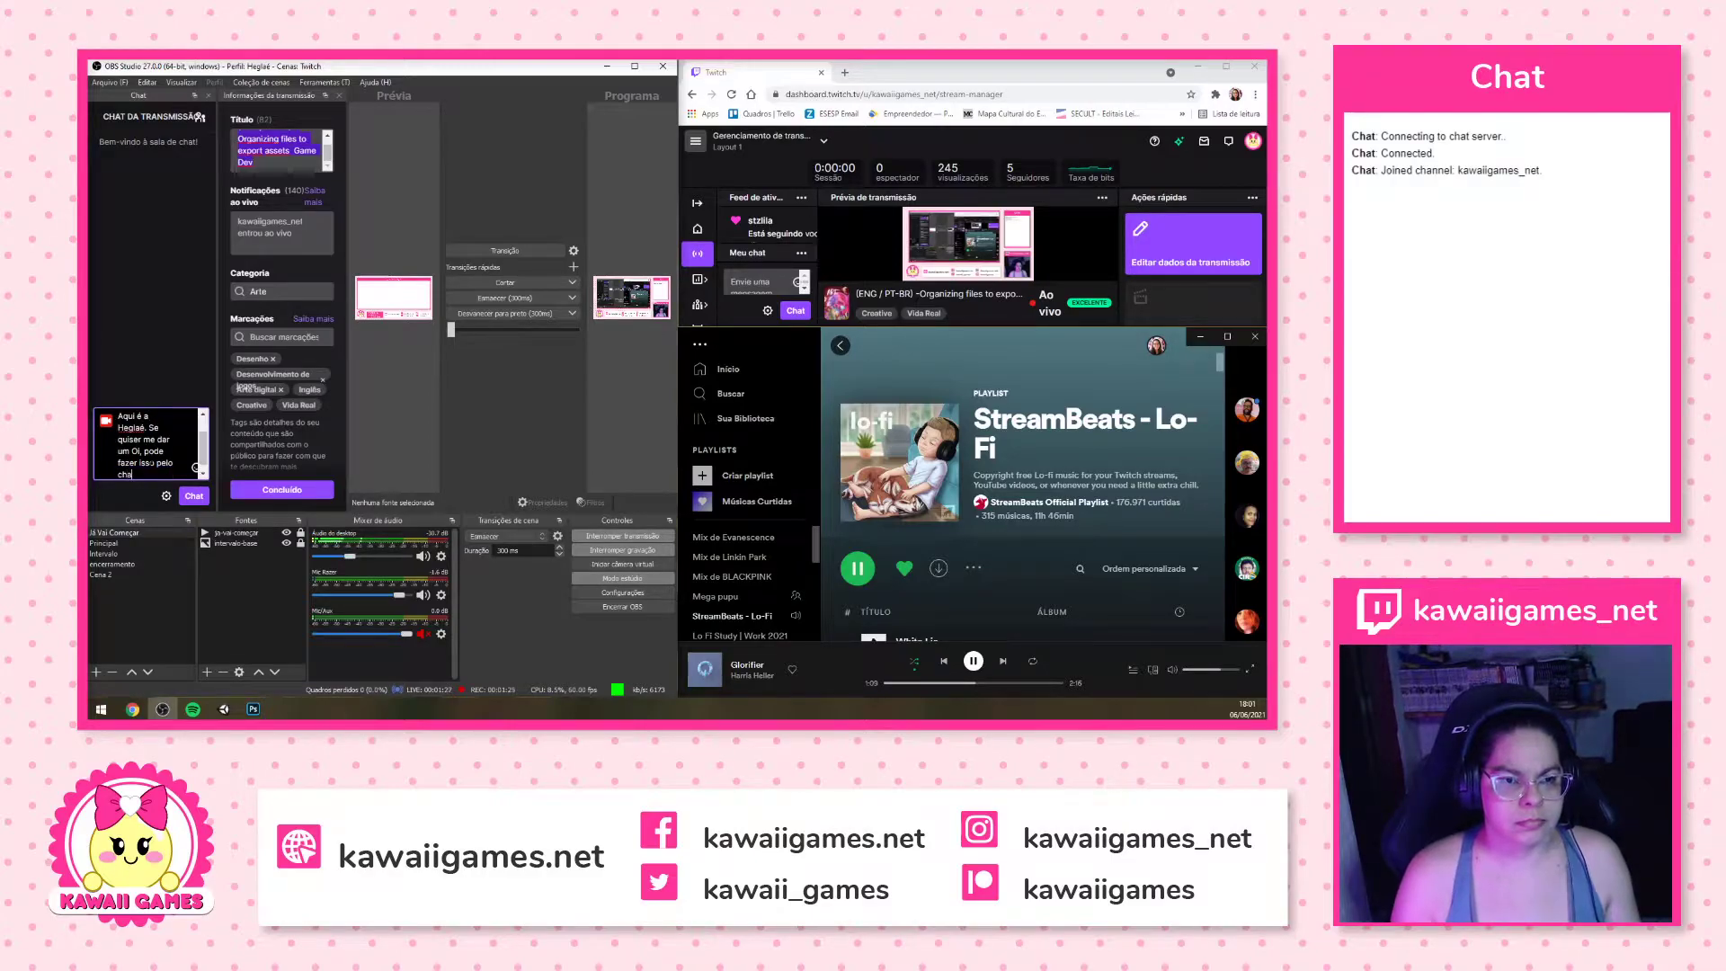
pyautogui.write('t que eu te respondo')
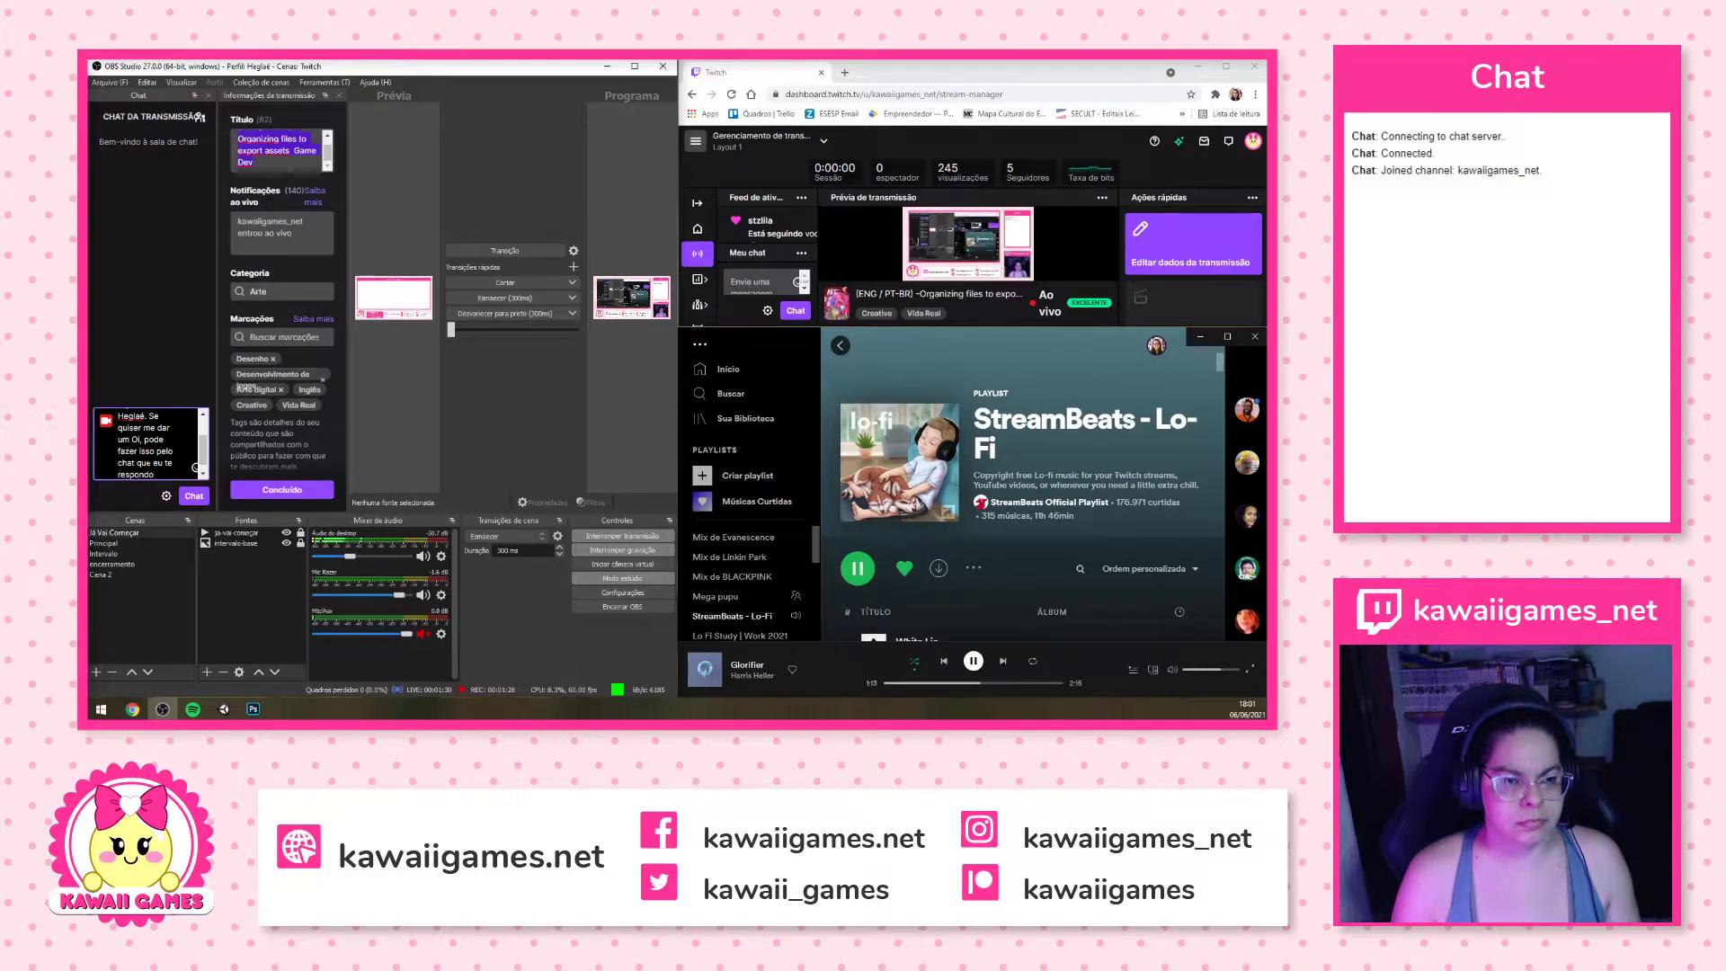
pyautogui.press('BackSpace')
pyautogui.press('BackSpace')
pyautogui.press('BackSpace')
pyautogui.press('BackSpace')
pyautogui.press('BackSpace')
pyautogui.press('BackSpace')
pyautogui.press('BackSpace')
pyautogui.press('BackSpace')
pyautogui.press('BackSpace')
pyautogui.press('BackSpace')
pyautogui.press('BackSpace')
pyautogui.press('BackSpace')
pyautogui.press('BackSpace')
pyautogui.press('BackSpace')
pyautogui.press('BackSpace')
pyautogui.press('BackSpace')
pyautogui.press('BackSpace')
pyautogui.press('BackSpace')
pyautogui.press('BackSpace')
pyautogui.press('BackSpace')
pyautogui.press('BackSpace')
pyautogui.press('BackSpace')
pyautogui.press('BackSpace')
pyautogui.press('BackSpace')
pyautogui.press('BackSpace')
pyautogui.press('BackSpace')
pyautogui.press('BackSpace')
pyautogui.press('BackSpace')
pyautogui.press('BackSpace')
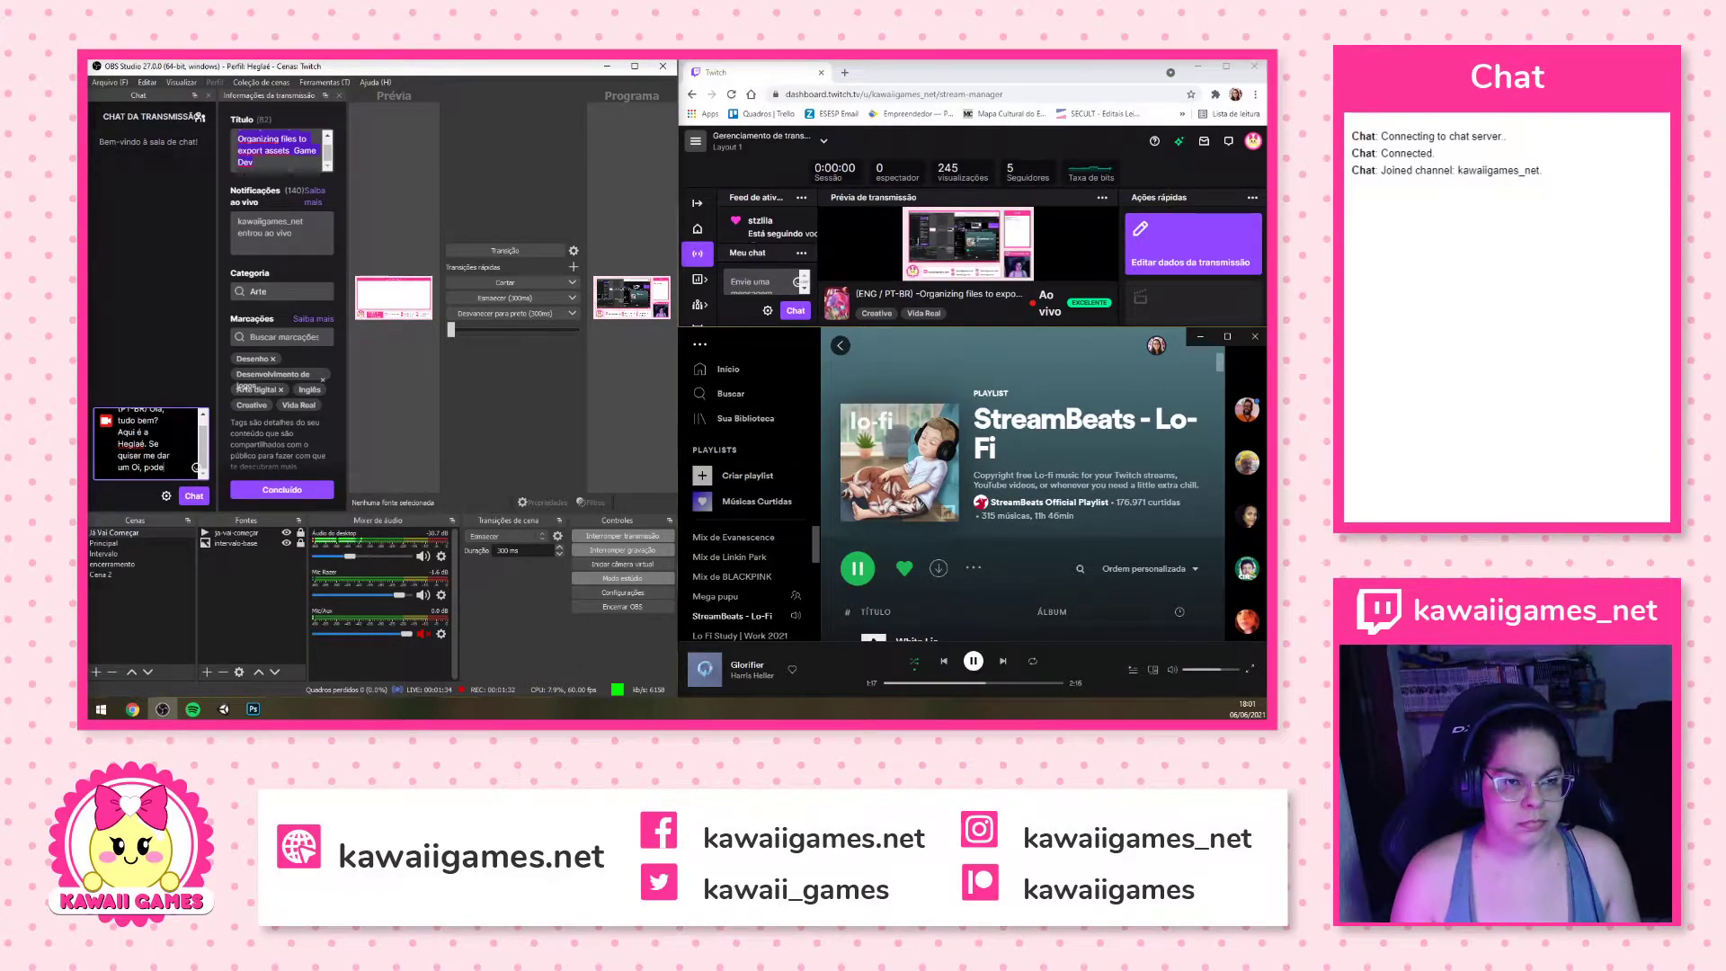
pyautogui.press('BackSpace')
pyautogui.press('BackSpace')
pyautogui.press('BackSpace')
pyautogui.press('BackSpace')
pyautogui.press('BackSpace')
pyautogui.press('BackSpace')
pyautogui.press('BackSpace')
pyautogui.press('BackSpace')
pyautogui.press('BackSpace')
pyautogui.press('BackSpace')
pyautogui.press('BackSpace')
pyautogui.press('BackSpace')
pyautogui.press('BackSpace')
pyautogui.press('BackSpace')
pyautogui.press('BackSpace')
pyautogui.press('BackSpace')
pyautogui.press('BackSpace')
pyautogui.press('BackSpace')
pyautogui.press('BackSpace')
pyautogui.press('BackSpace')
pyautogui.press('BackSpace')
pyautogui.press('BackSpace')
pyautogui.press('BackSpace')
pyautogui.press('BackSpace')
pyautogui.press('BackSpace')
pyautogui.press('BackSpace')
# Finish the Portuguese greeting with "Me da um oi, vamos conversar!" and a purple heart emote, and send it to the chat
pyautogui.write('Me da um oi, ')
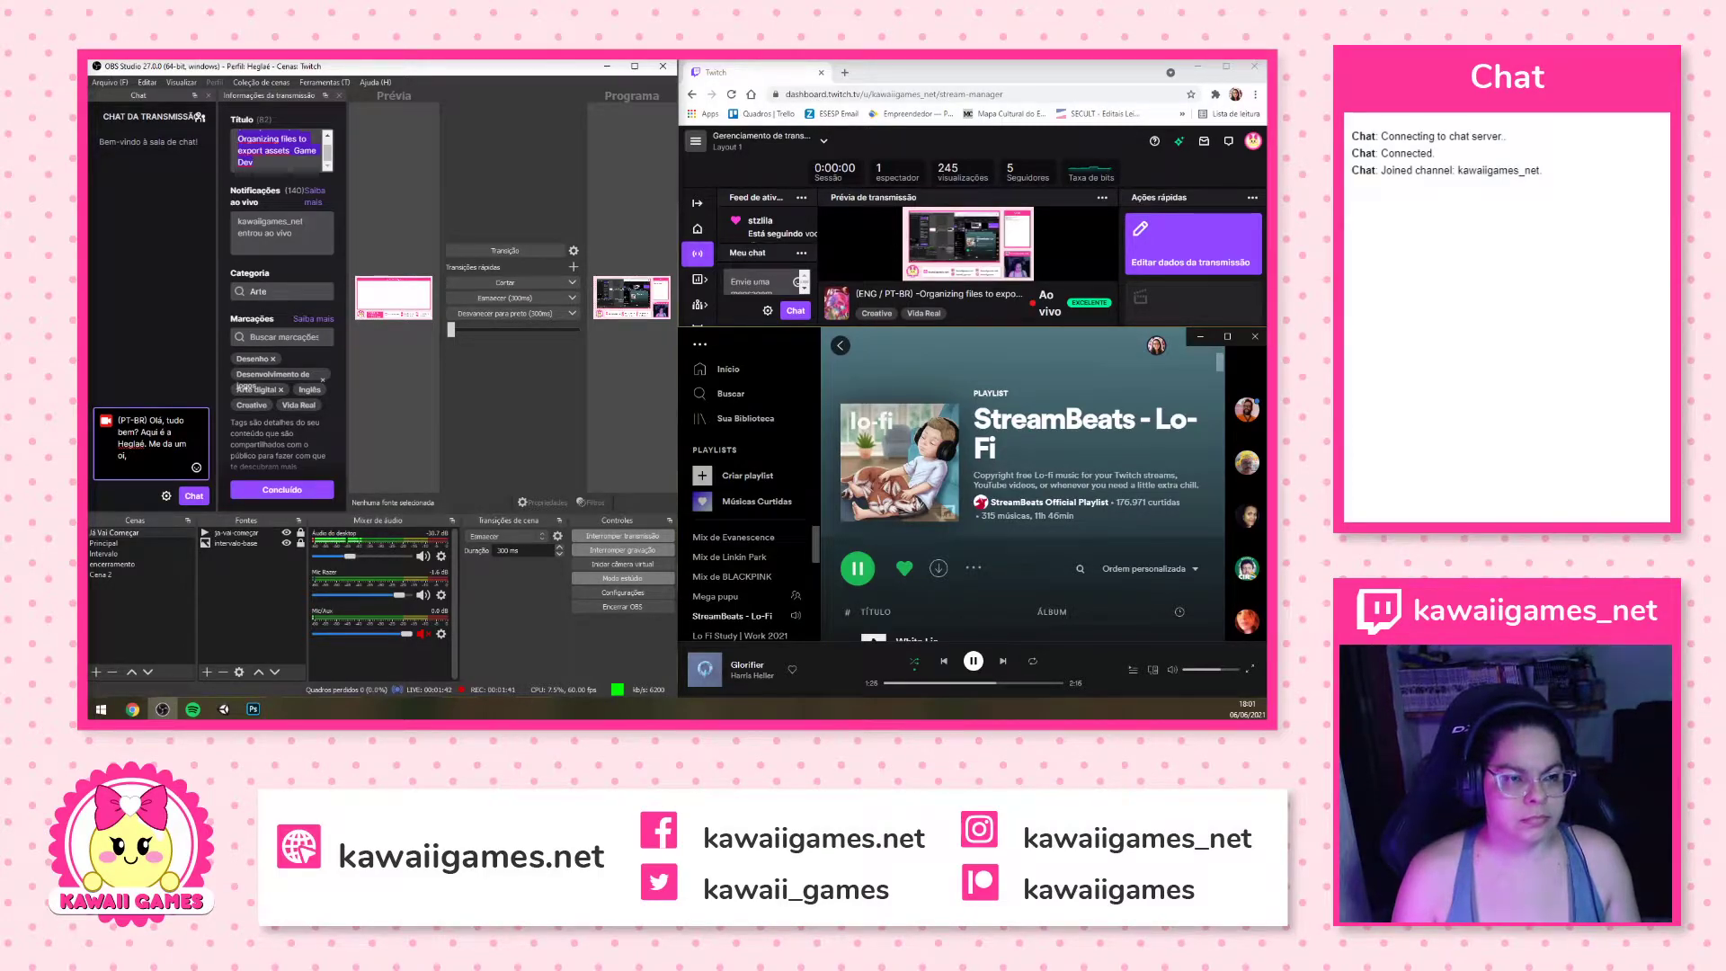
pyautogui.write('vamos conversar!')
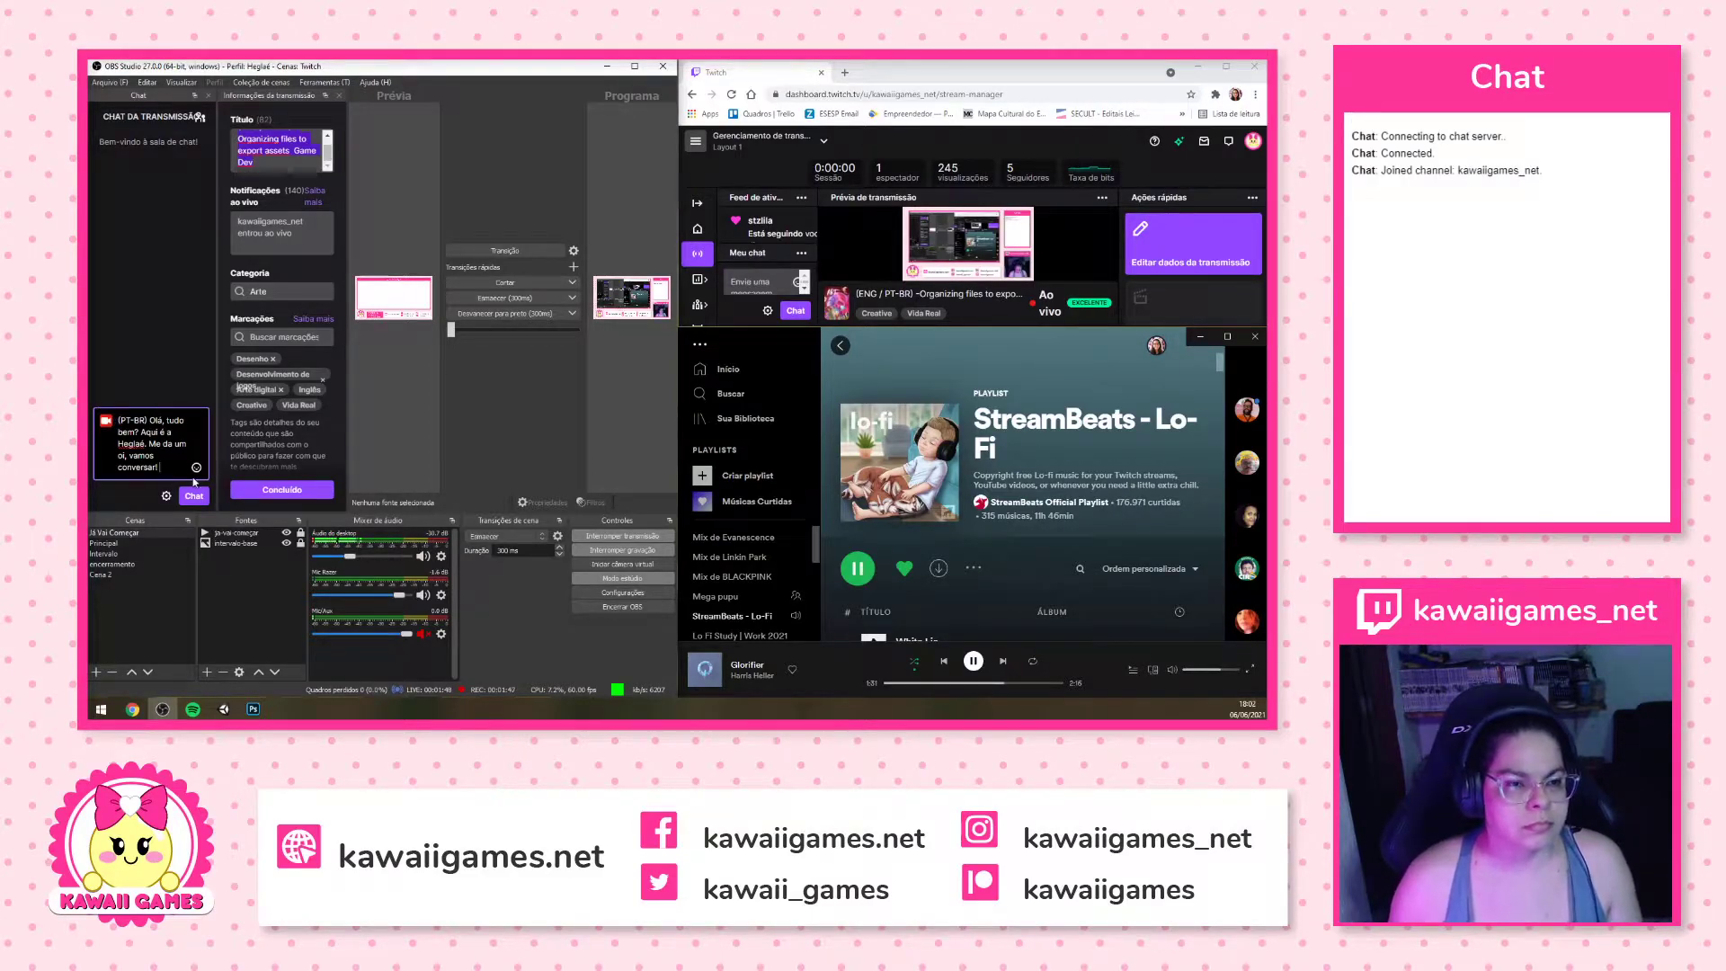
pyautogui.click(196, 468)
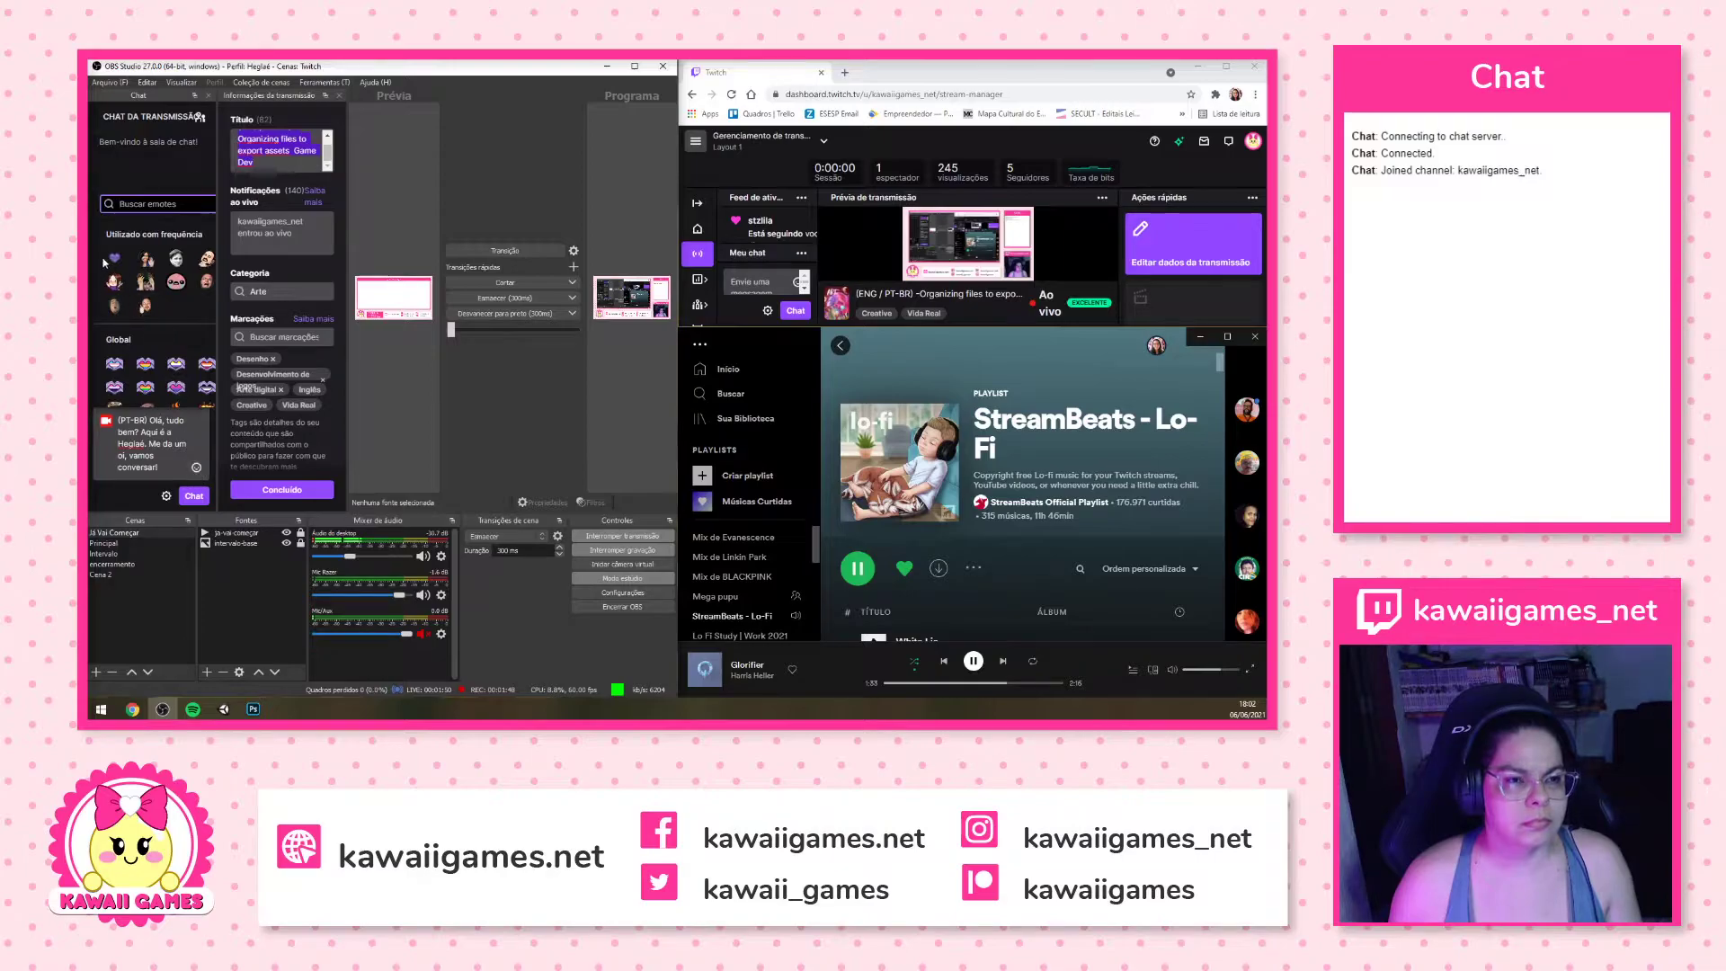
pyautogui.click(185, 493)
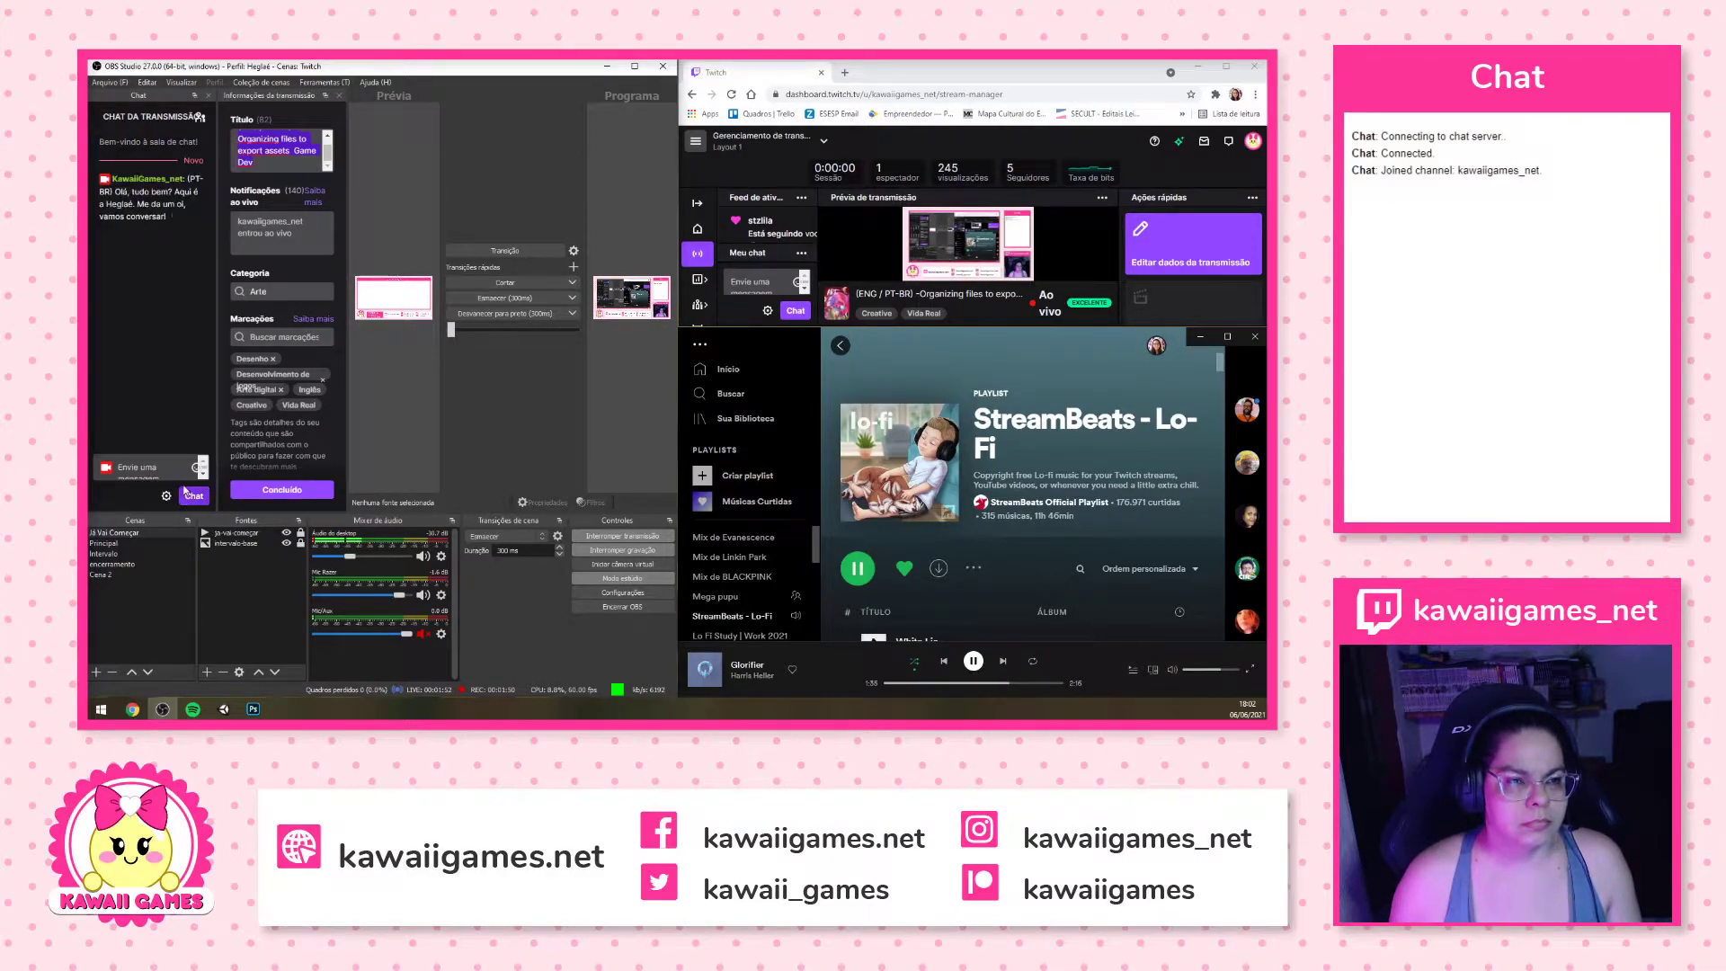
# Begin a second chat message with "(ENG) Hi, how are you doing? Here is" followed by the streamer's first name
pyautogui.click(148, 467)
pyautogui.write('(ENG')
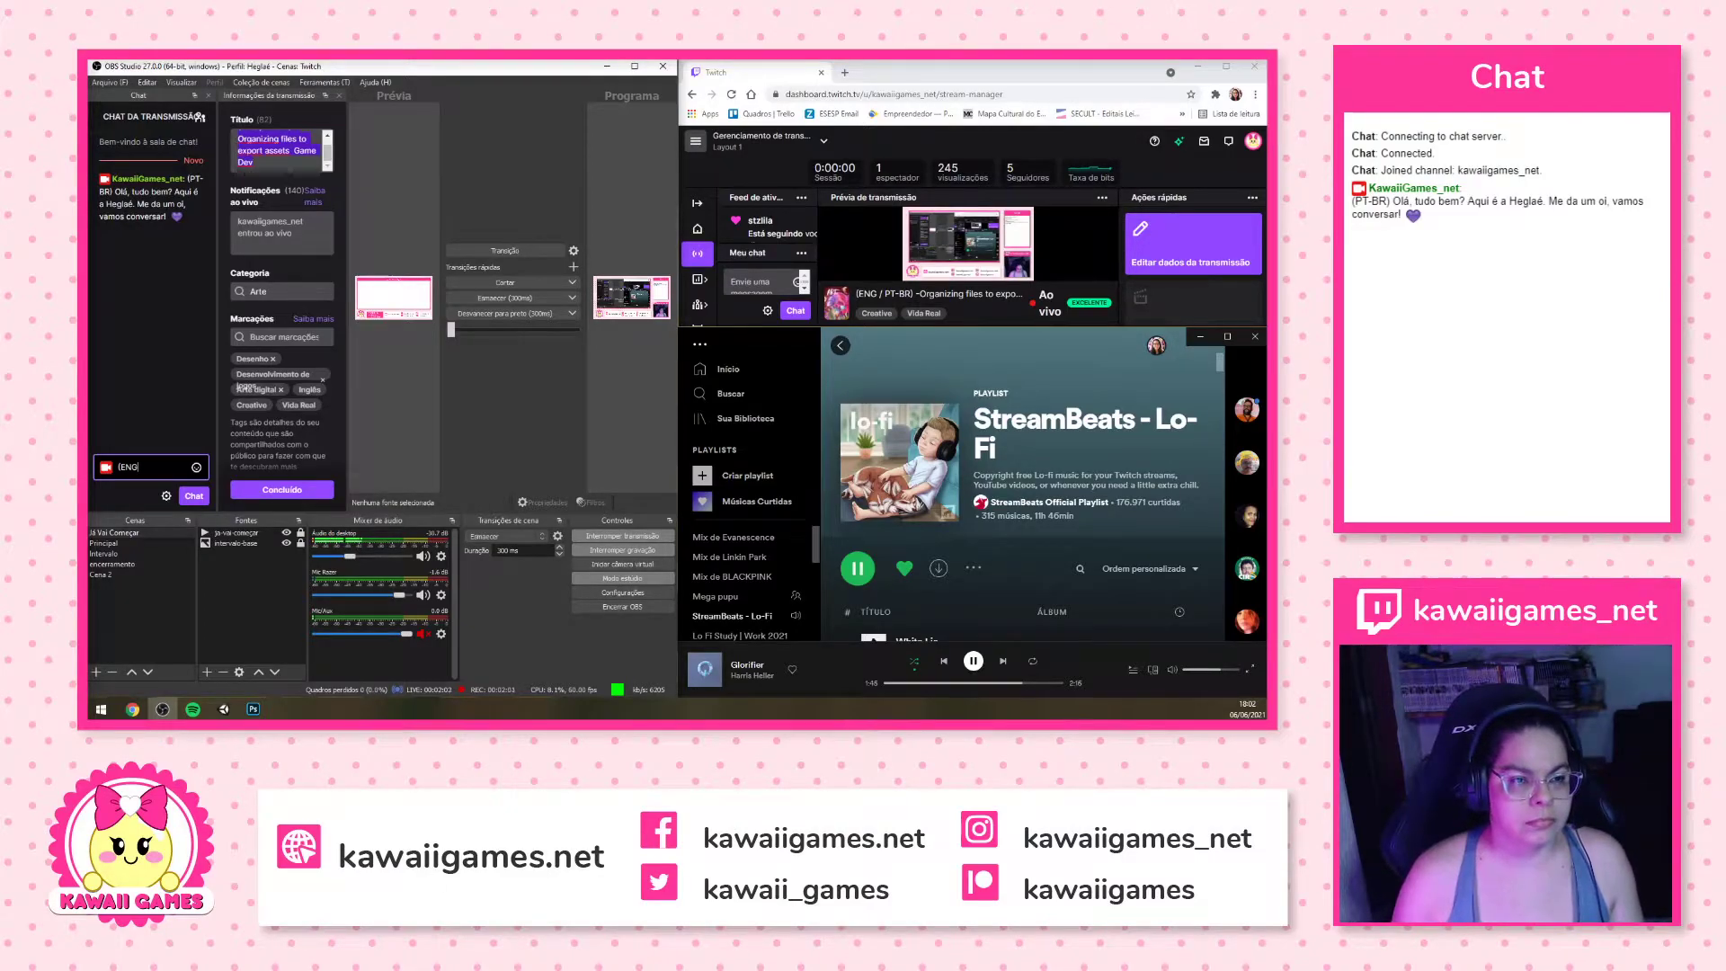
pyautogui.write(')')
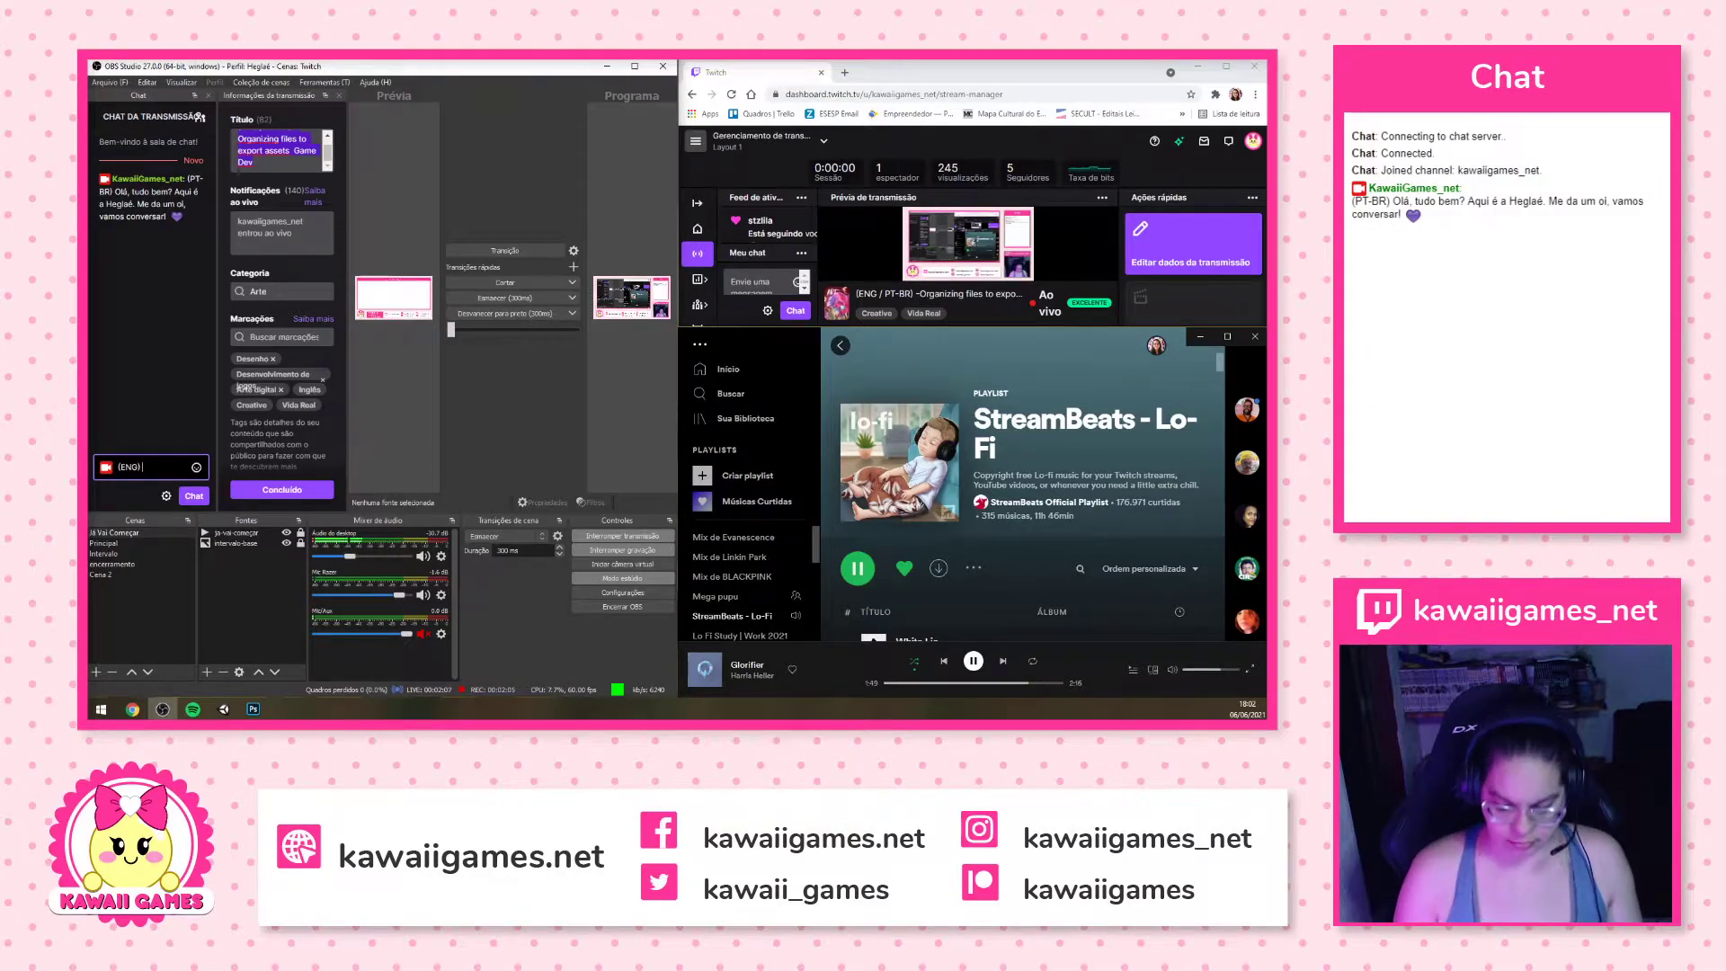
pyautogui.write(' Hi,')
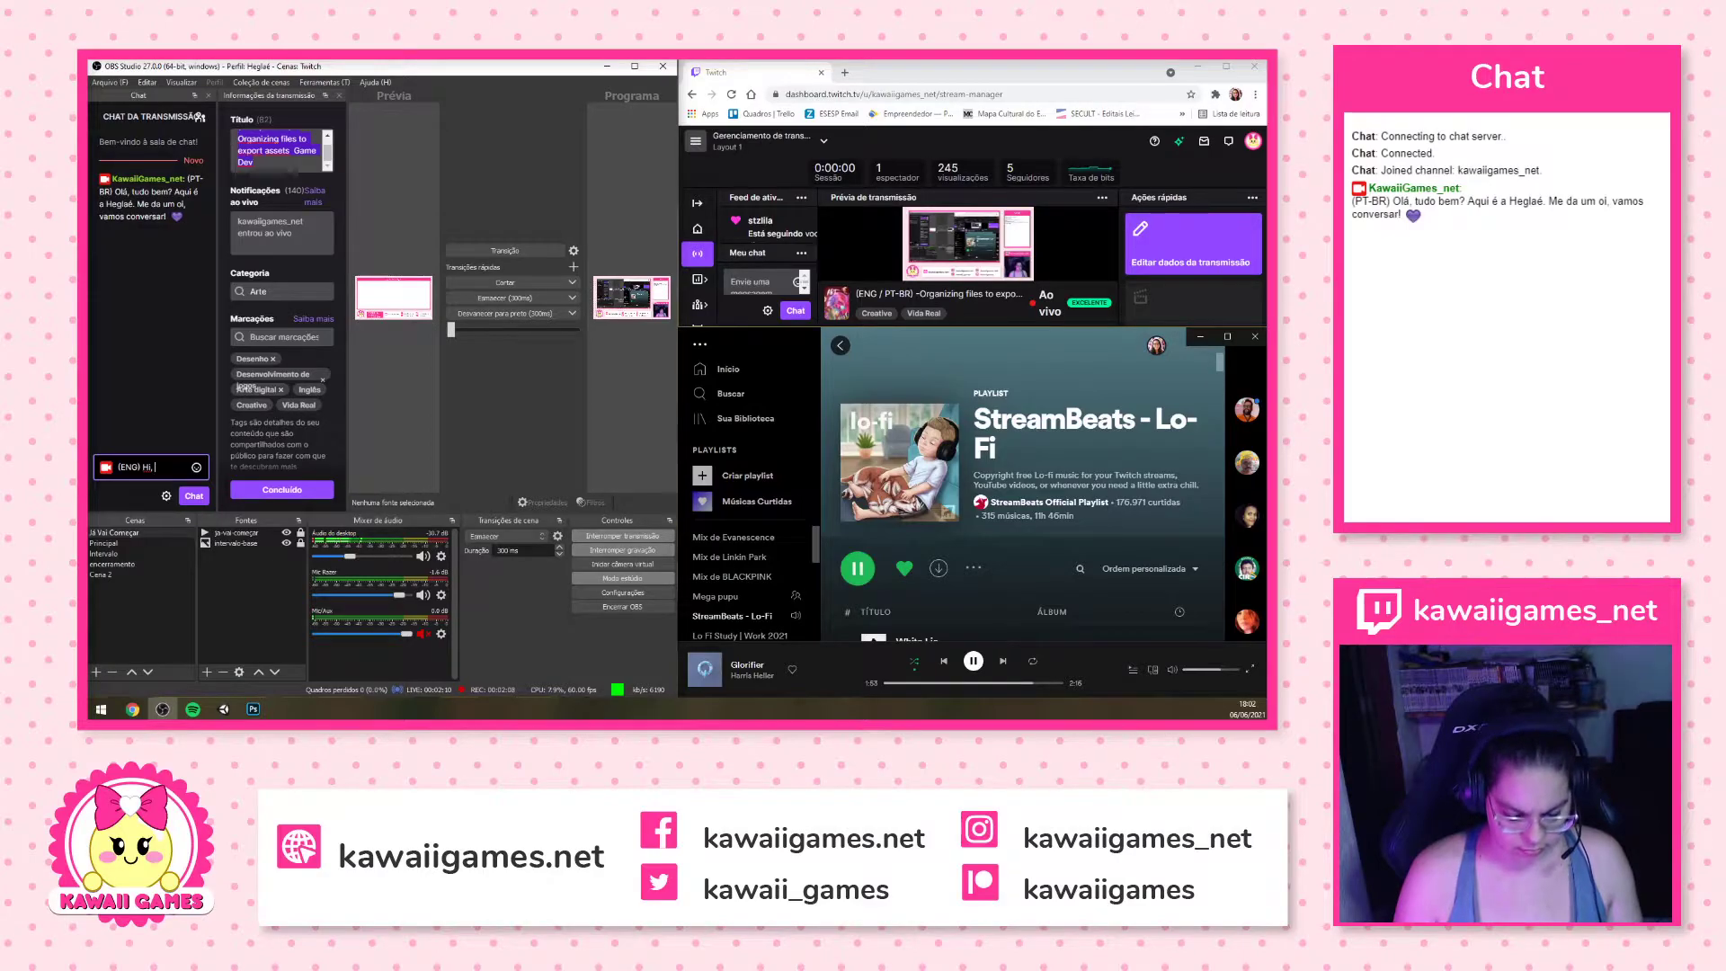
pyautogui.write(' h')
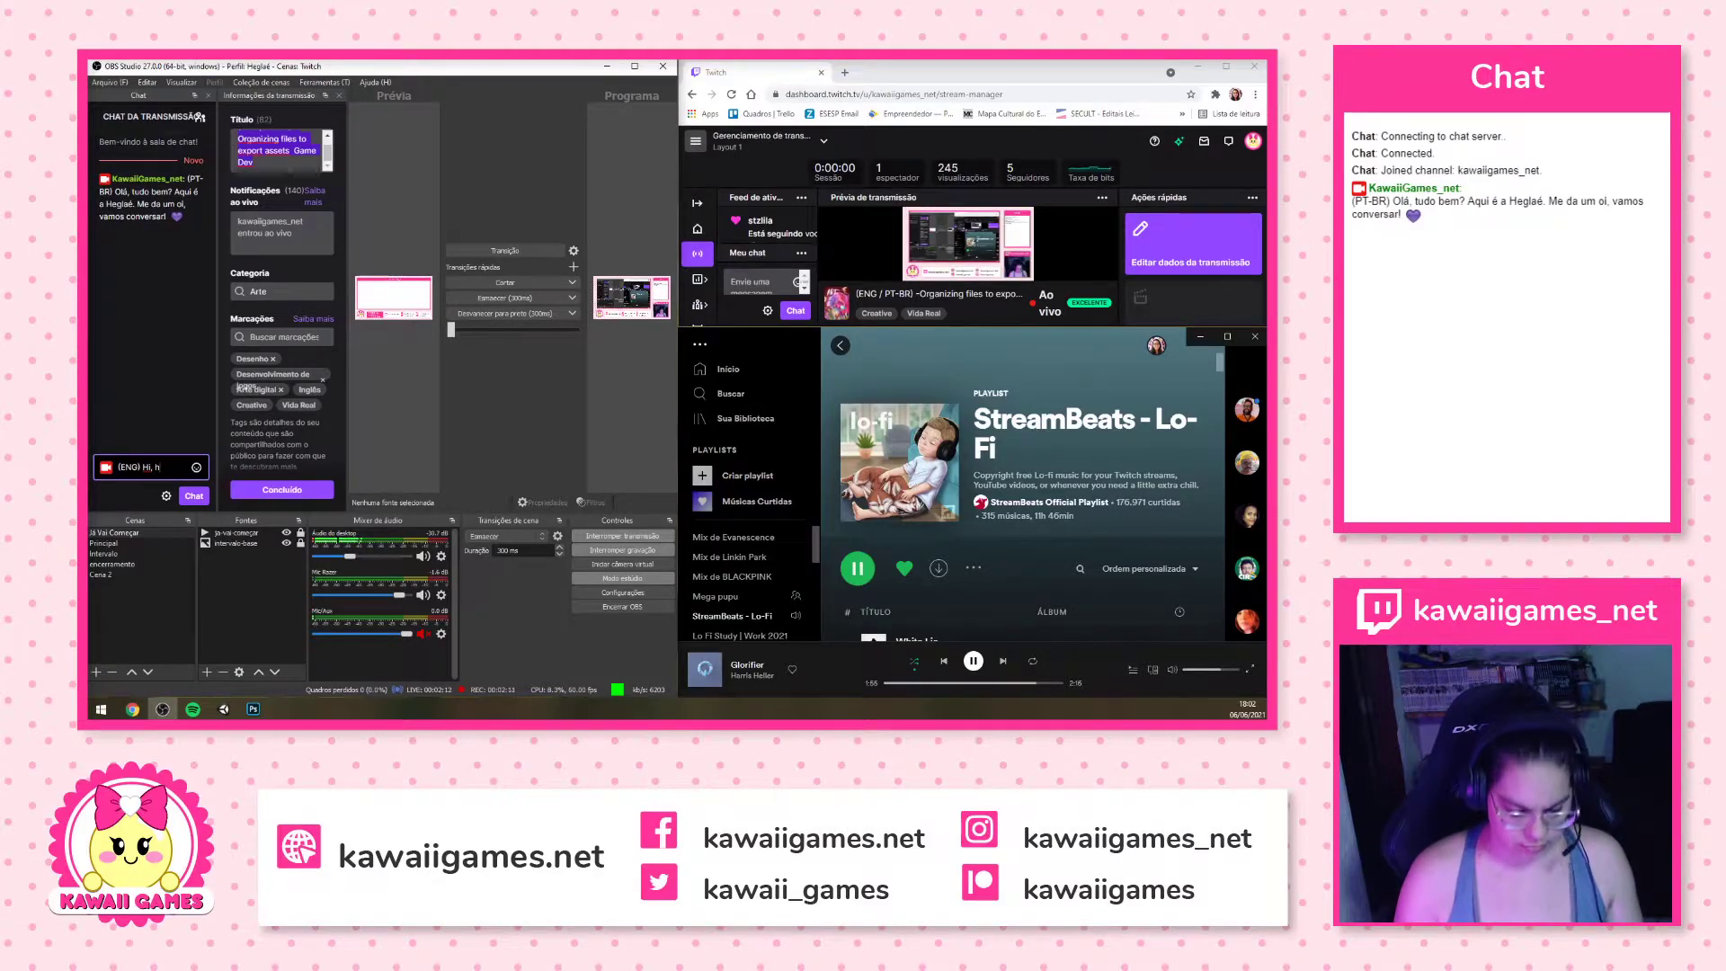
pyautogui.write('ow are yo')
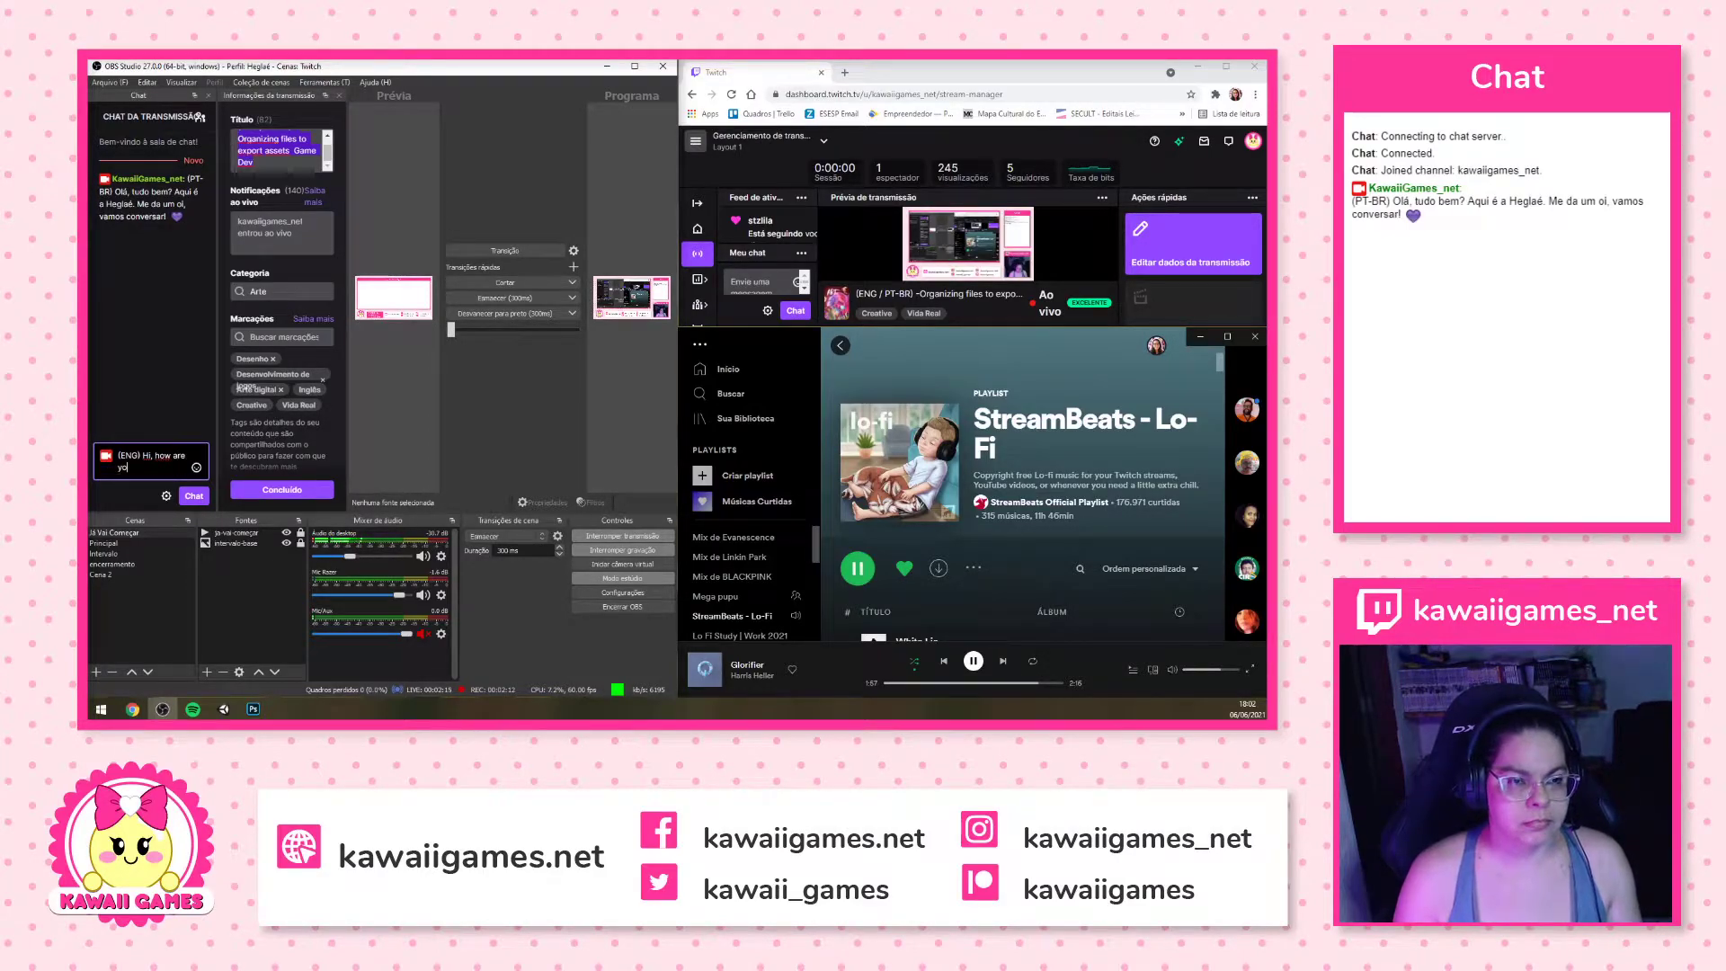
pyautogui.write('u doing? Here is ')
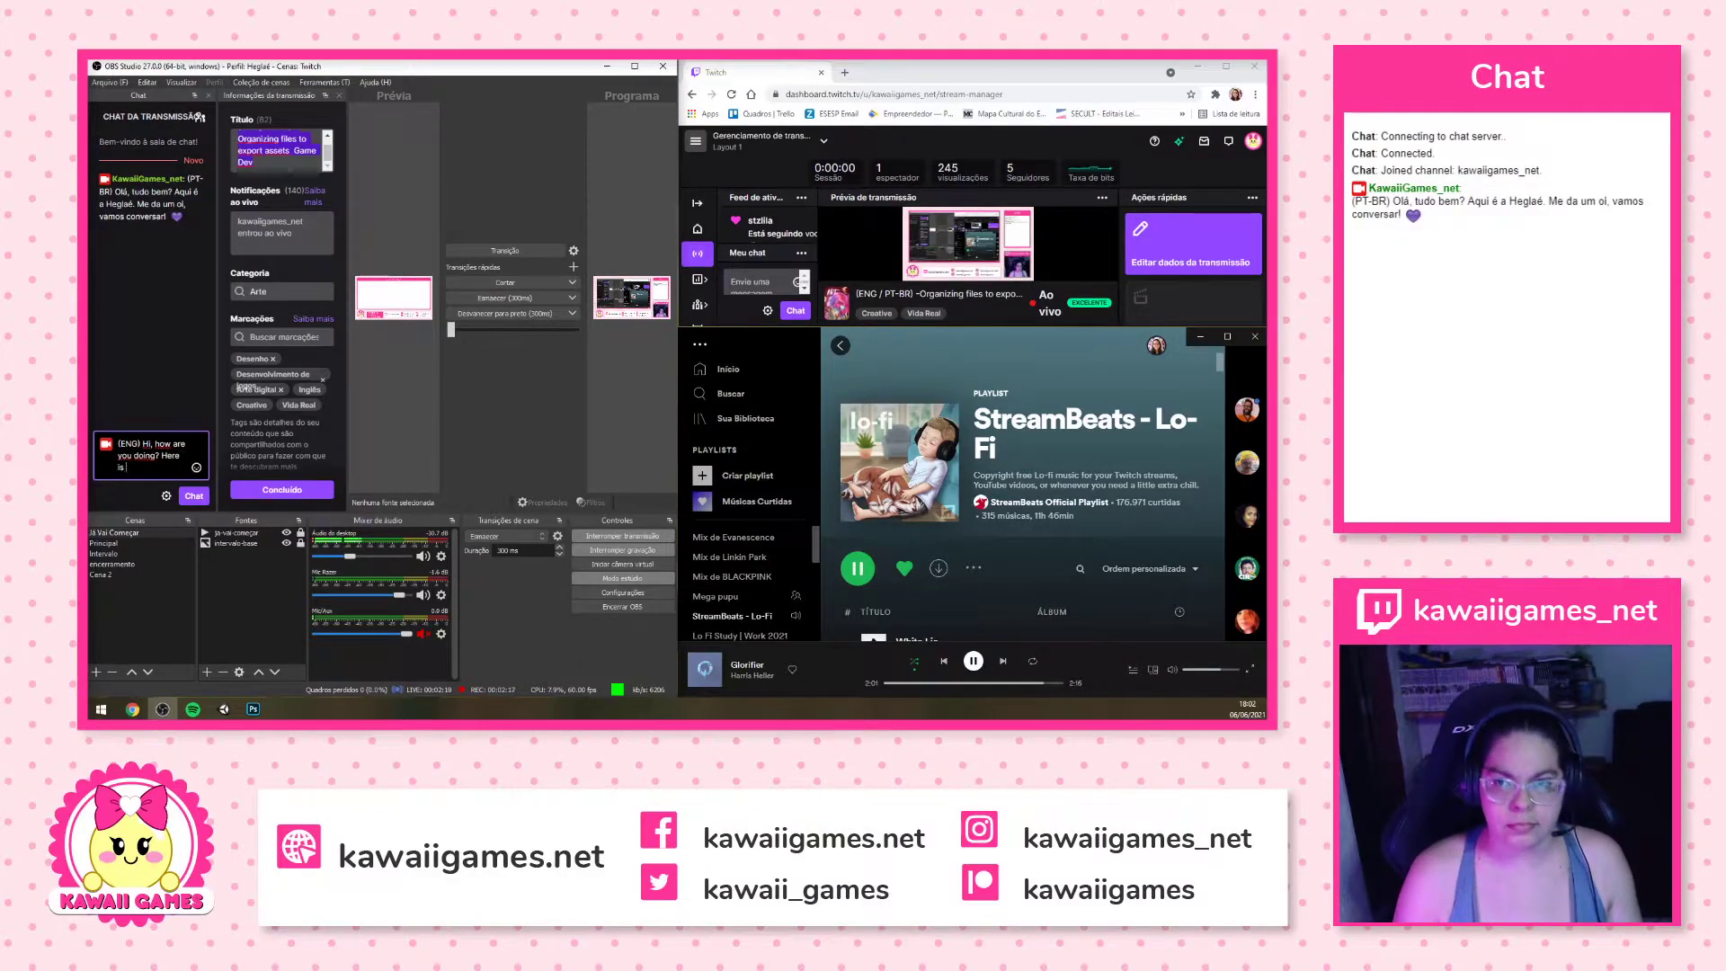
pyautogui.write('Heglaé')
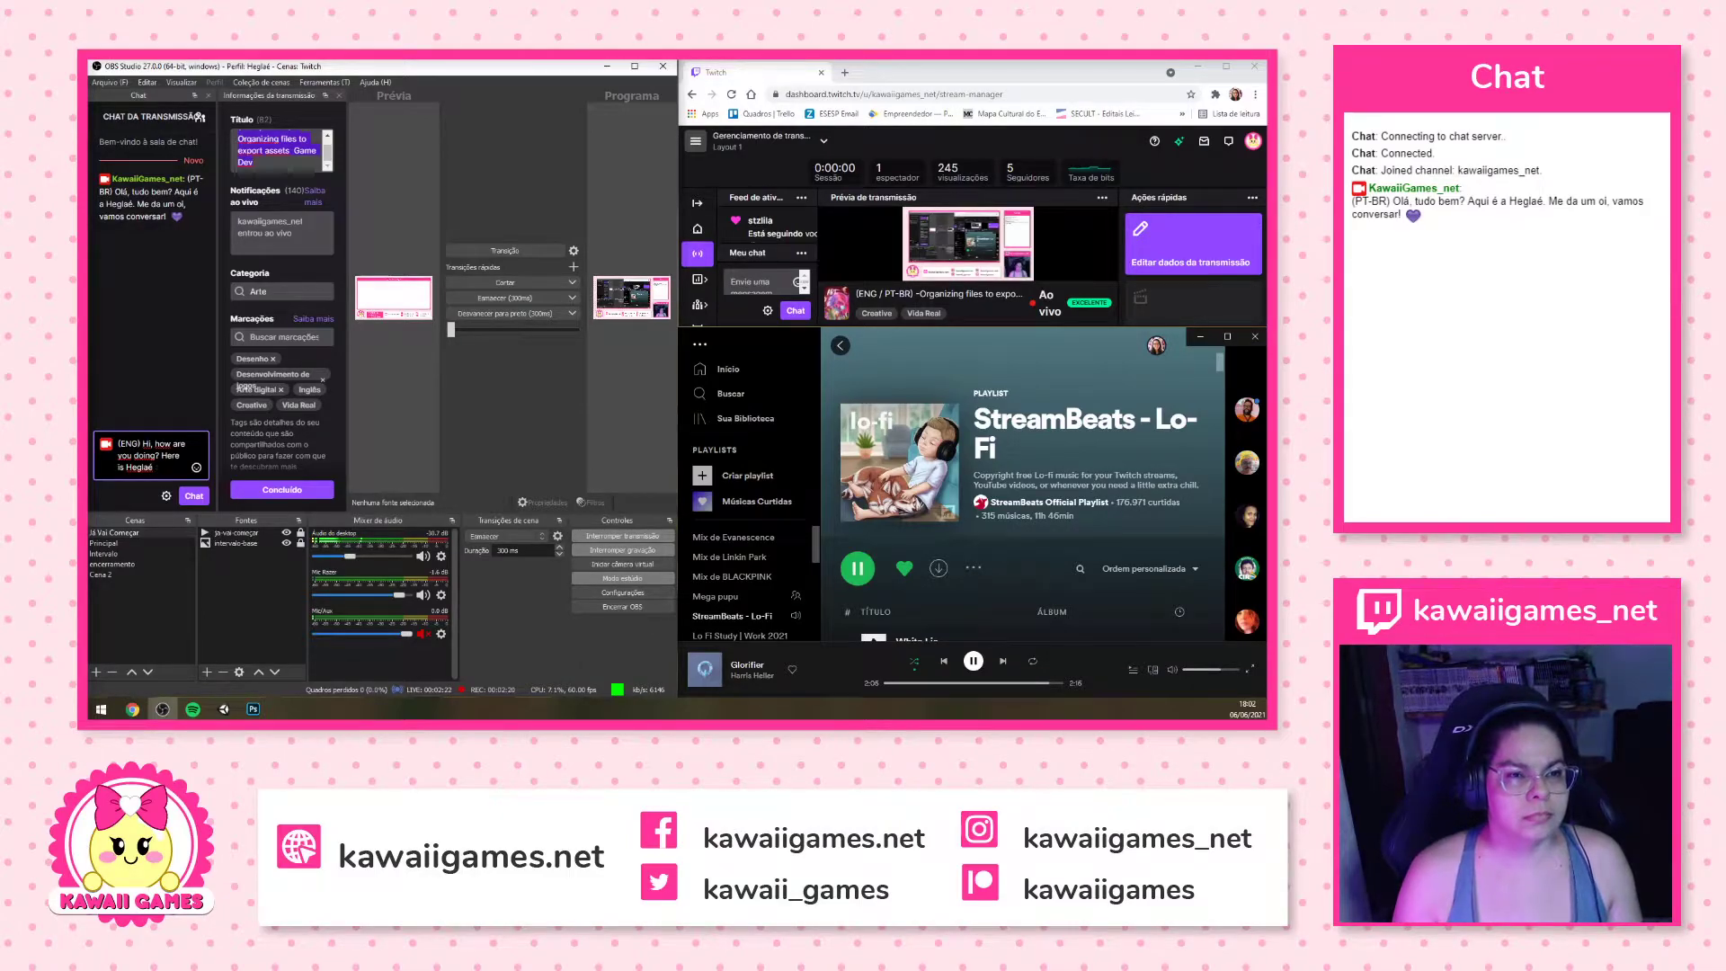
pyautogui.write('.')
pyautogui.press('BackSpace')
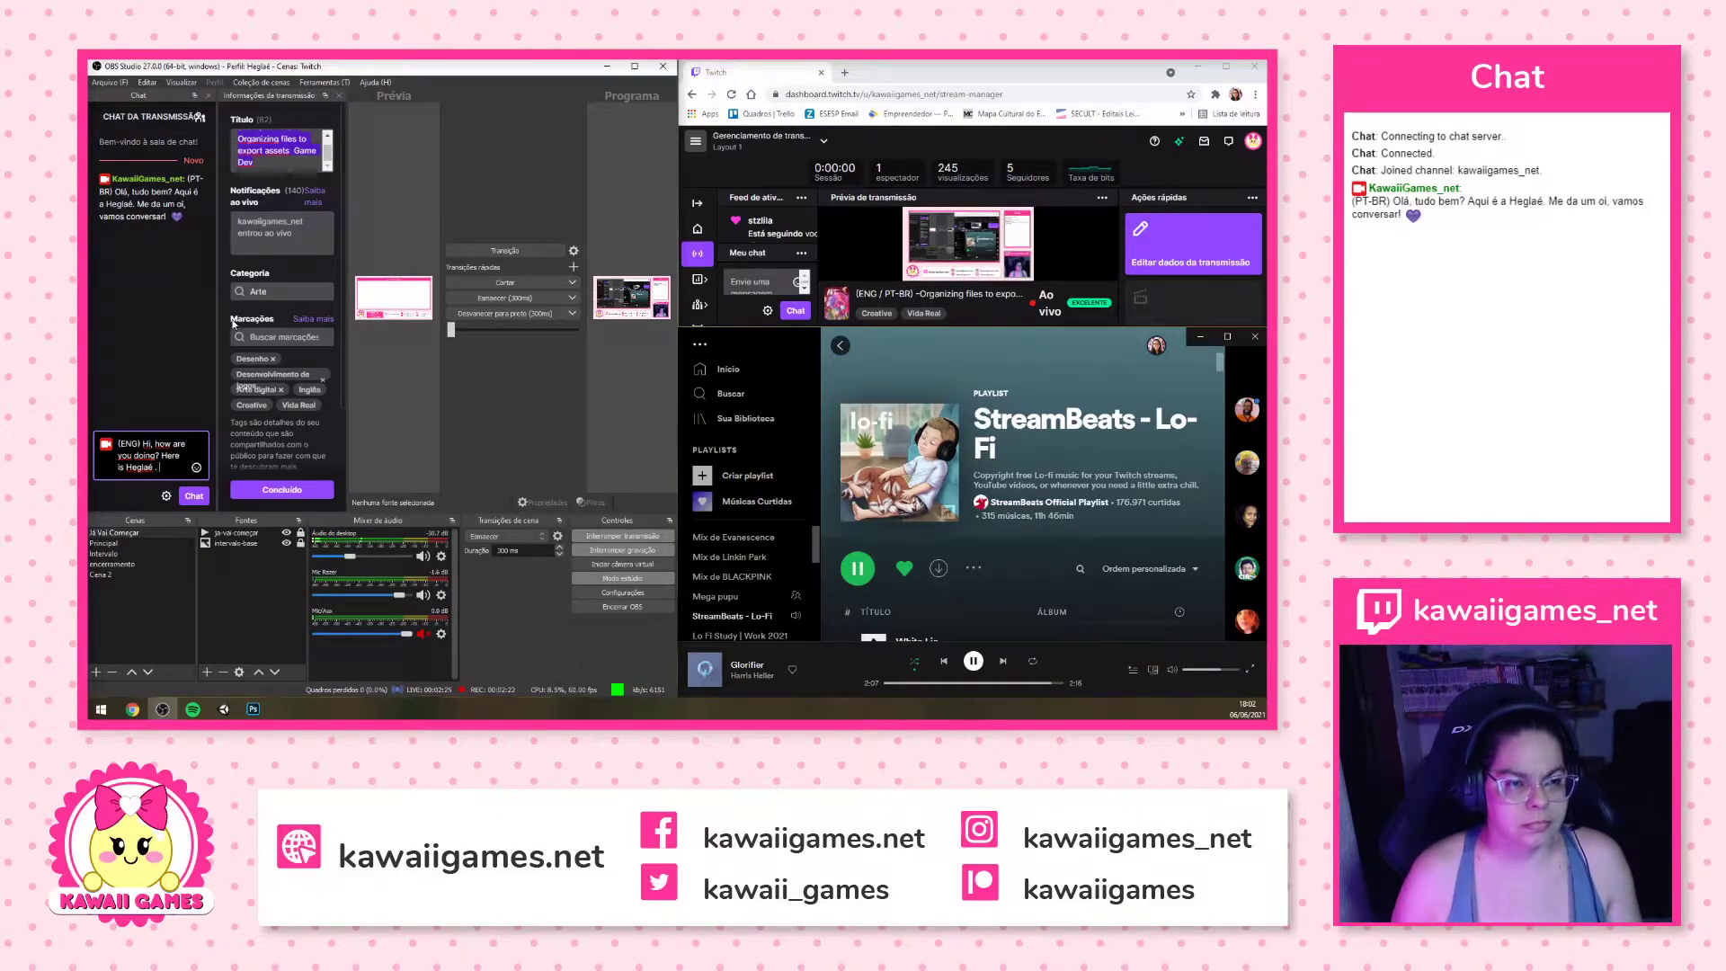
pyautogui.write('Heglaé')
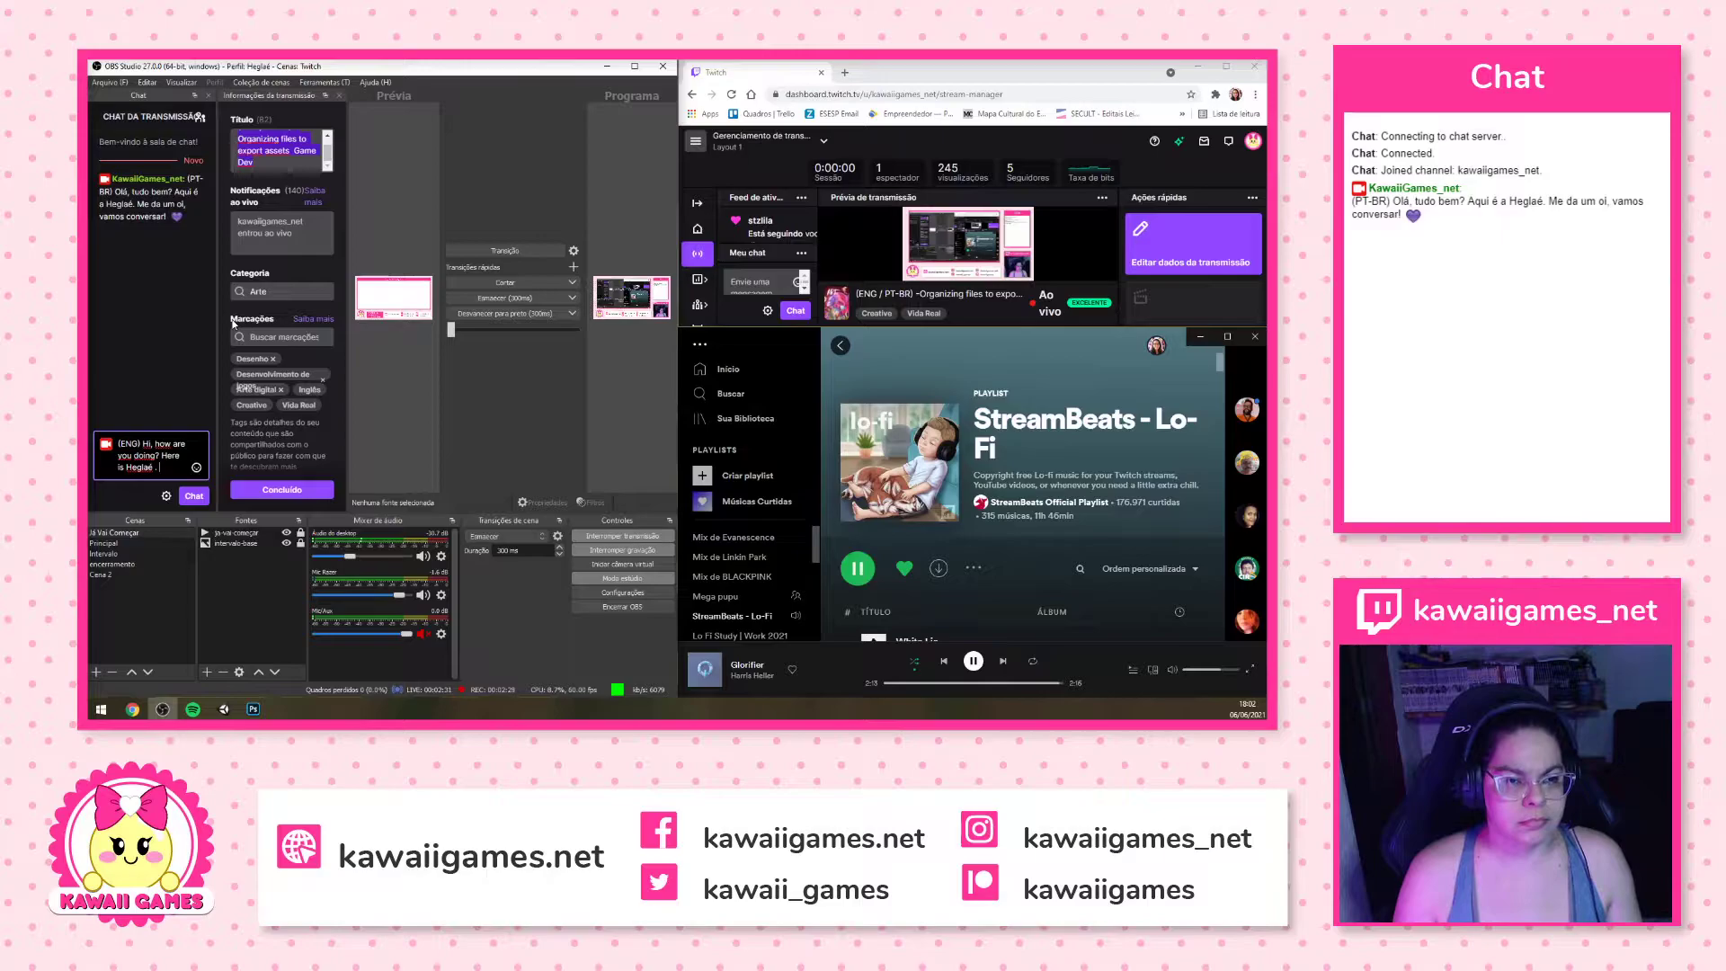
# Finish the English greeting with "Let's talk!" and a purple heart emote, and send it to the chat
pyautogui.write('. Le')
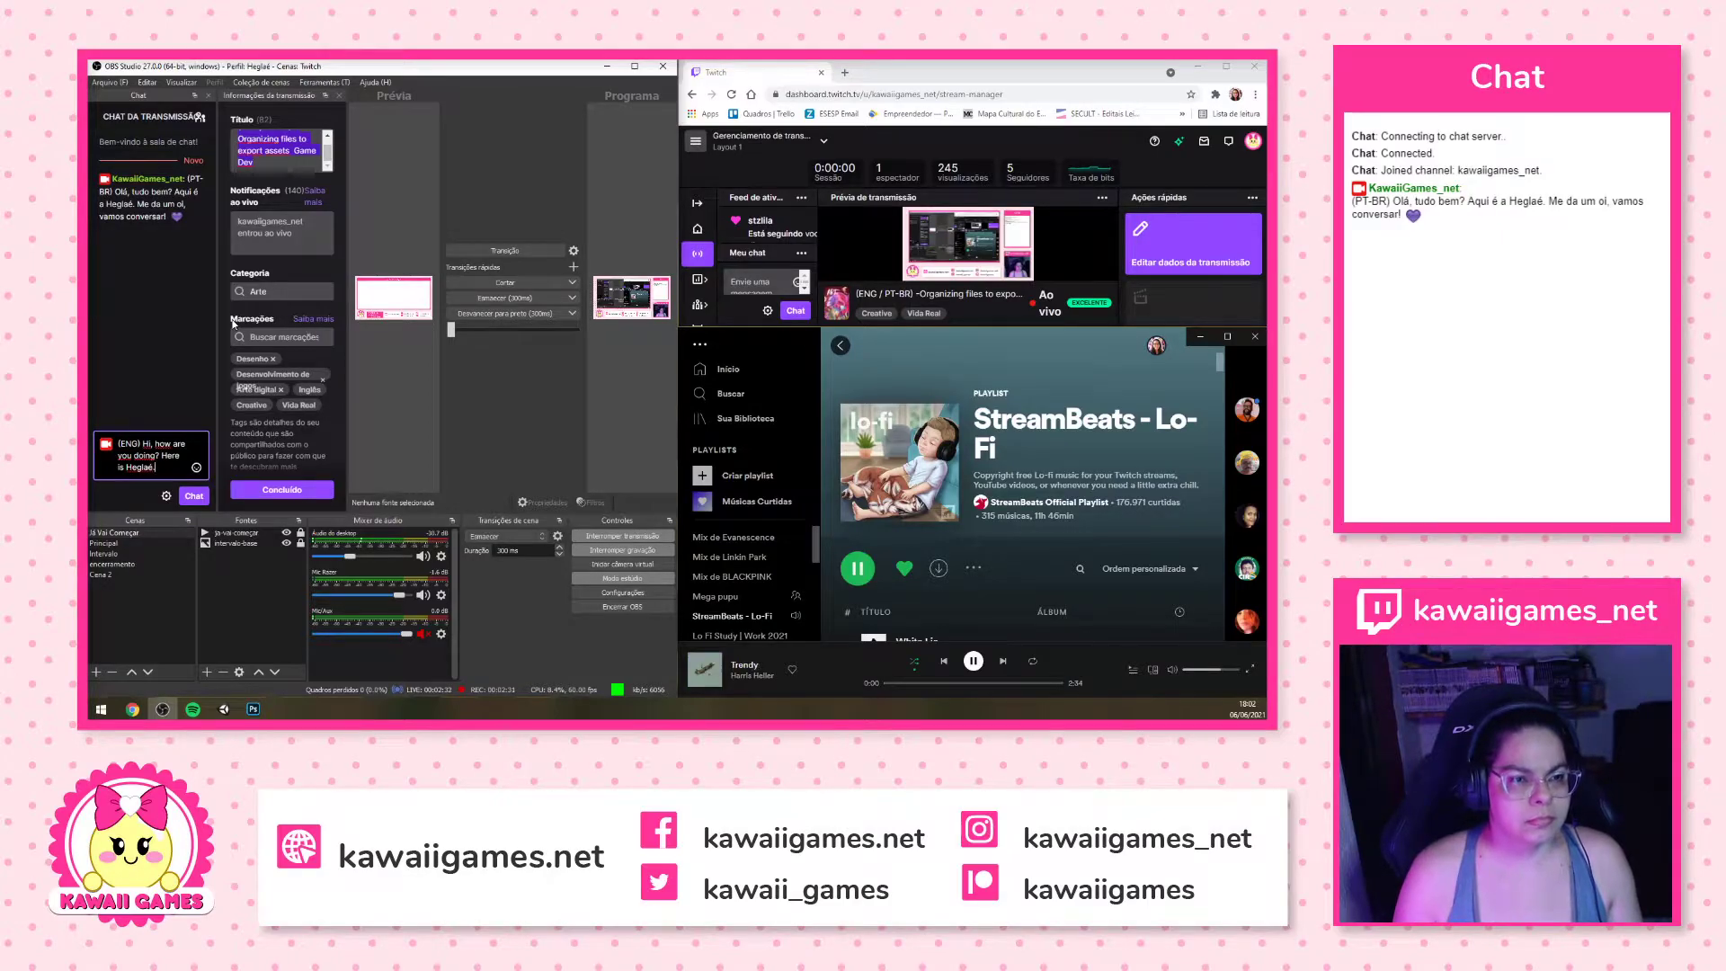
pyautogui.write("t's talk")
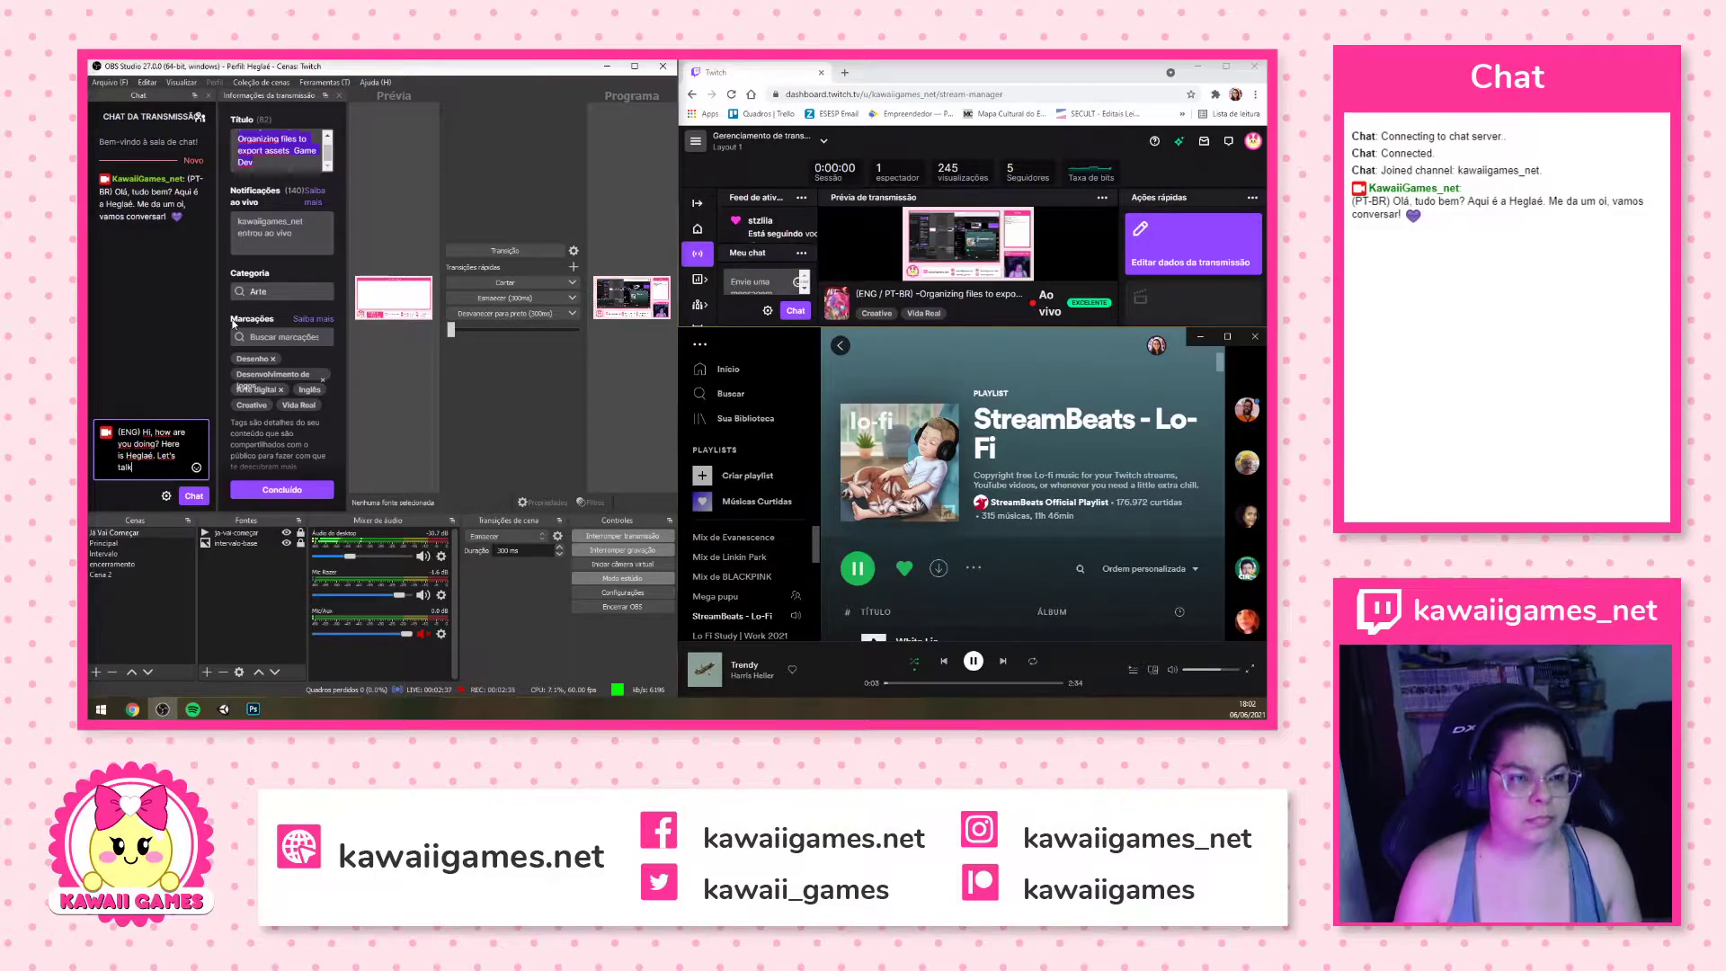
pyautogui.write('!')
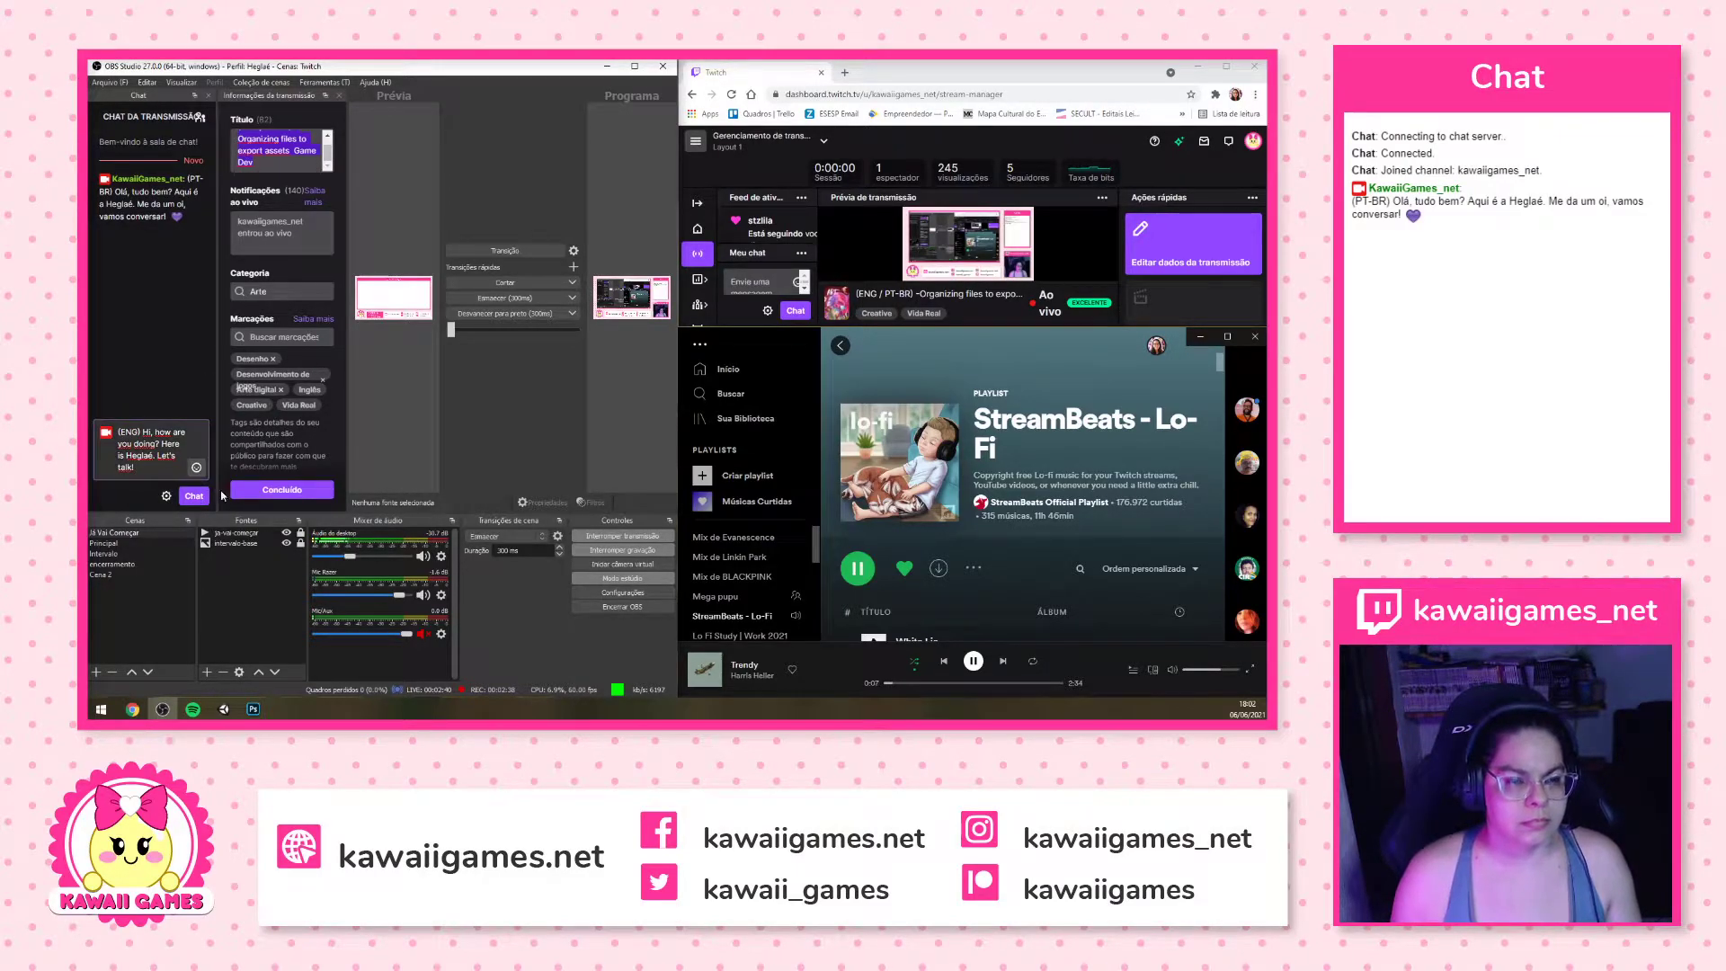
pyautogui.click(196, 466)
pyautogui.write('<3')
pyautogui.click(195, 497)
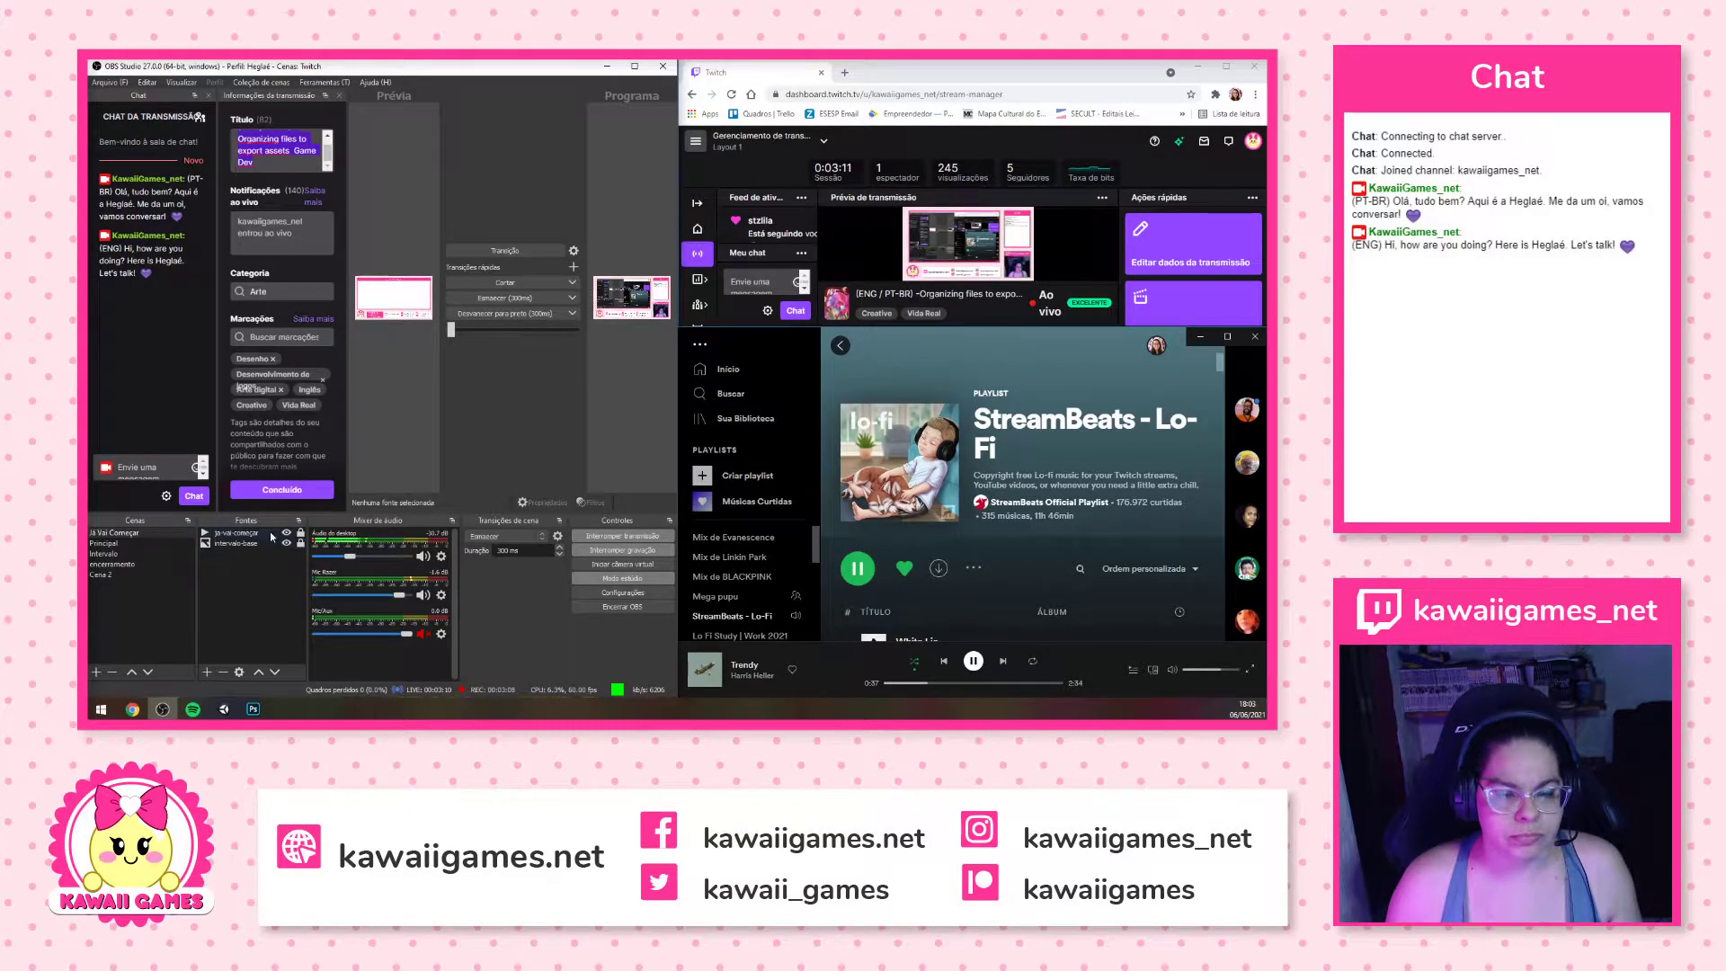
# Select the Principal scene with studio mode turned off, and toggle the visibility of its Monitor LG source
pyautogui.click(118, 544)
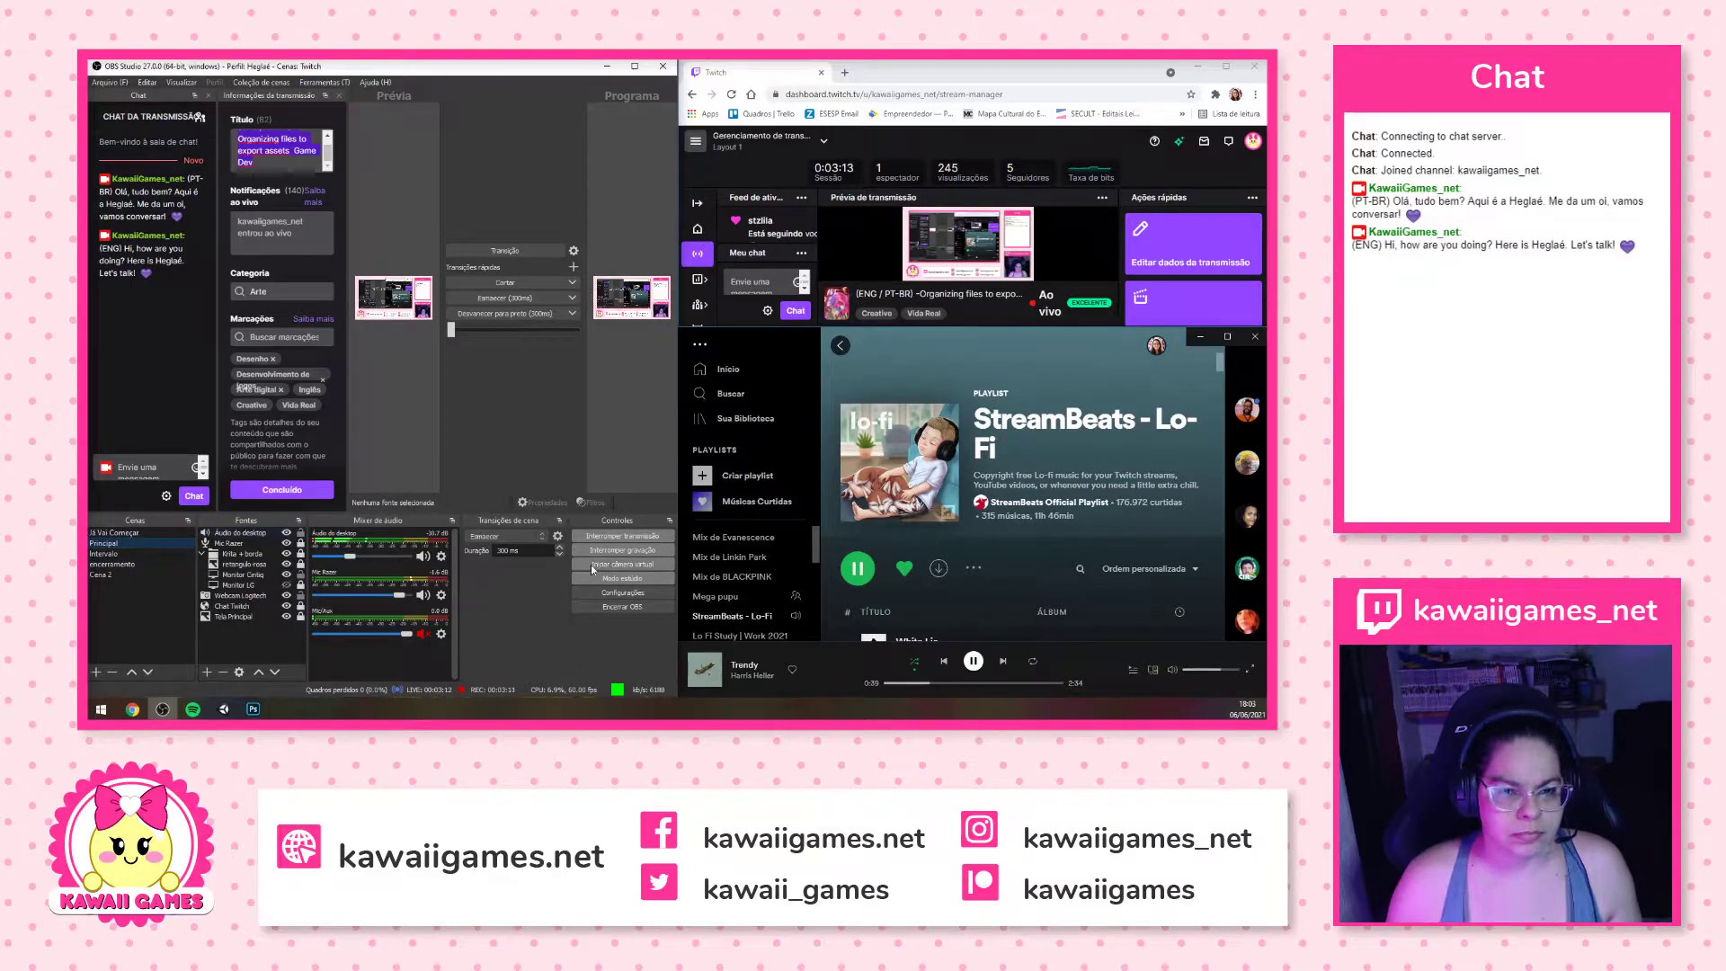
pyautogui.click(623, 578)
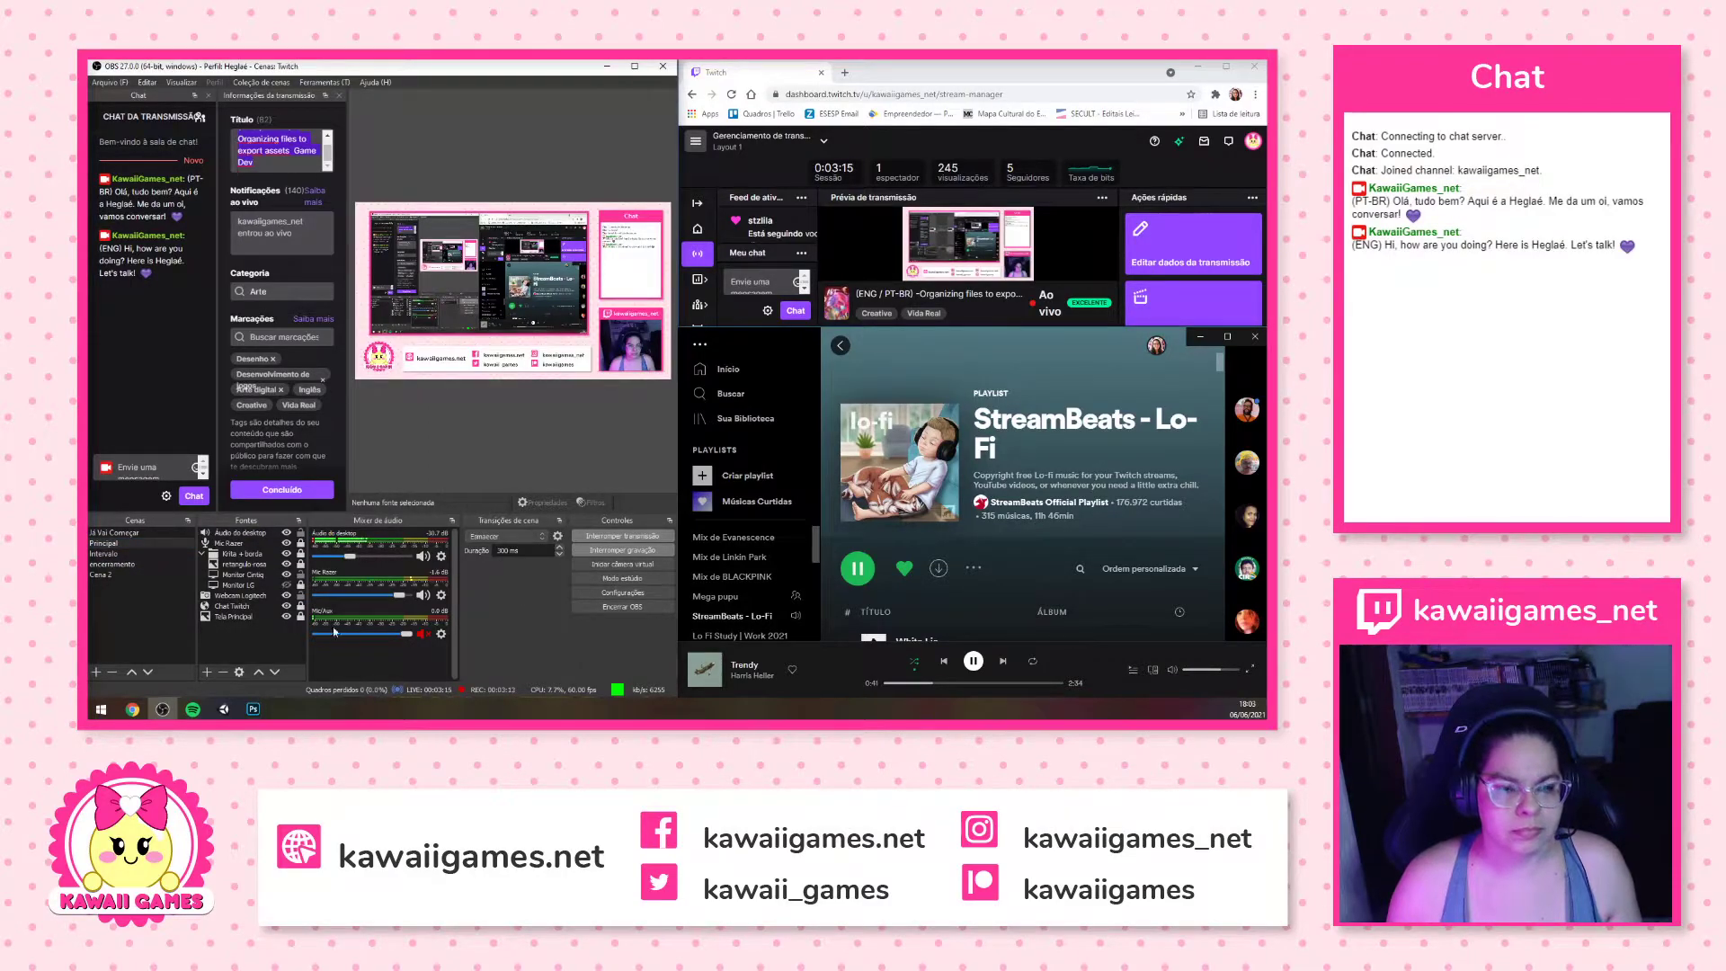
pyautogui.click(287, 585)
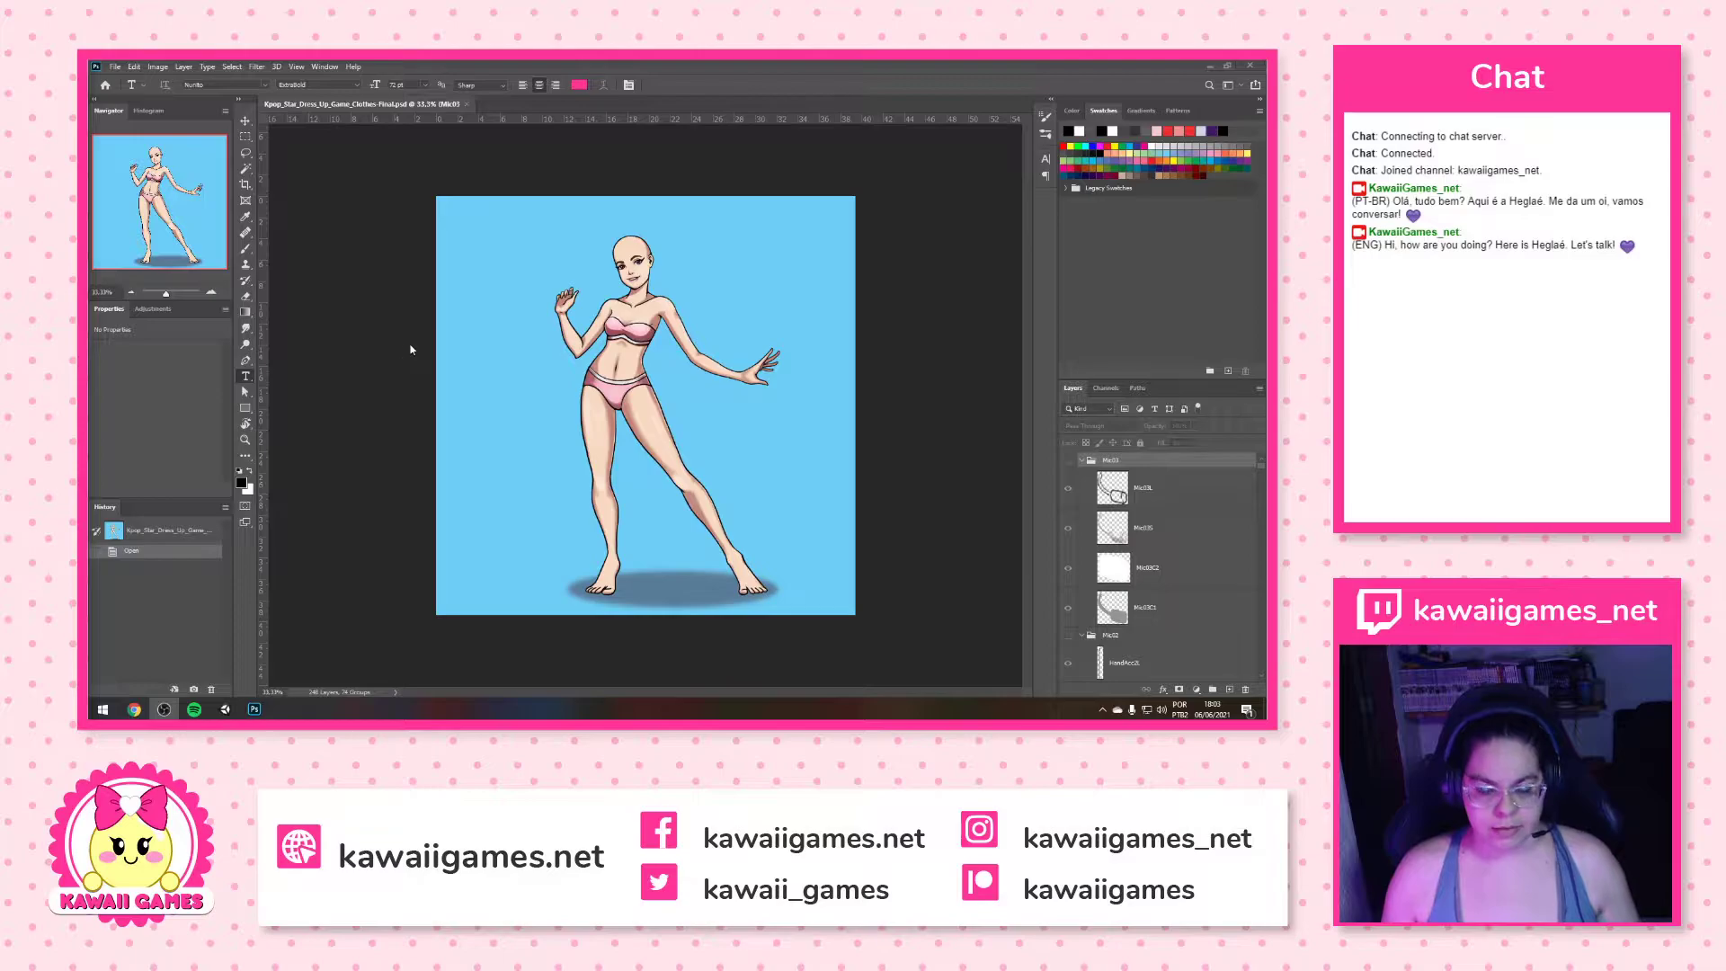
pyautogui.click(115, 66)
pyautogui.moveTo(157, 141)
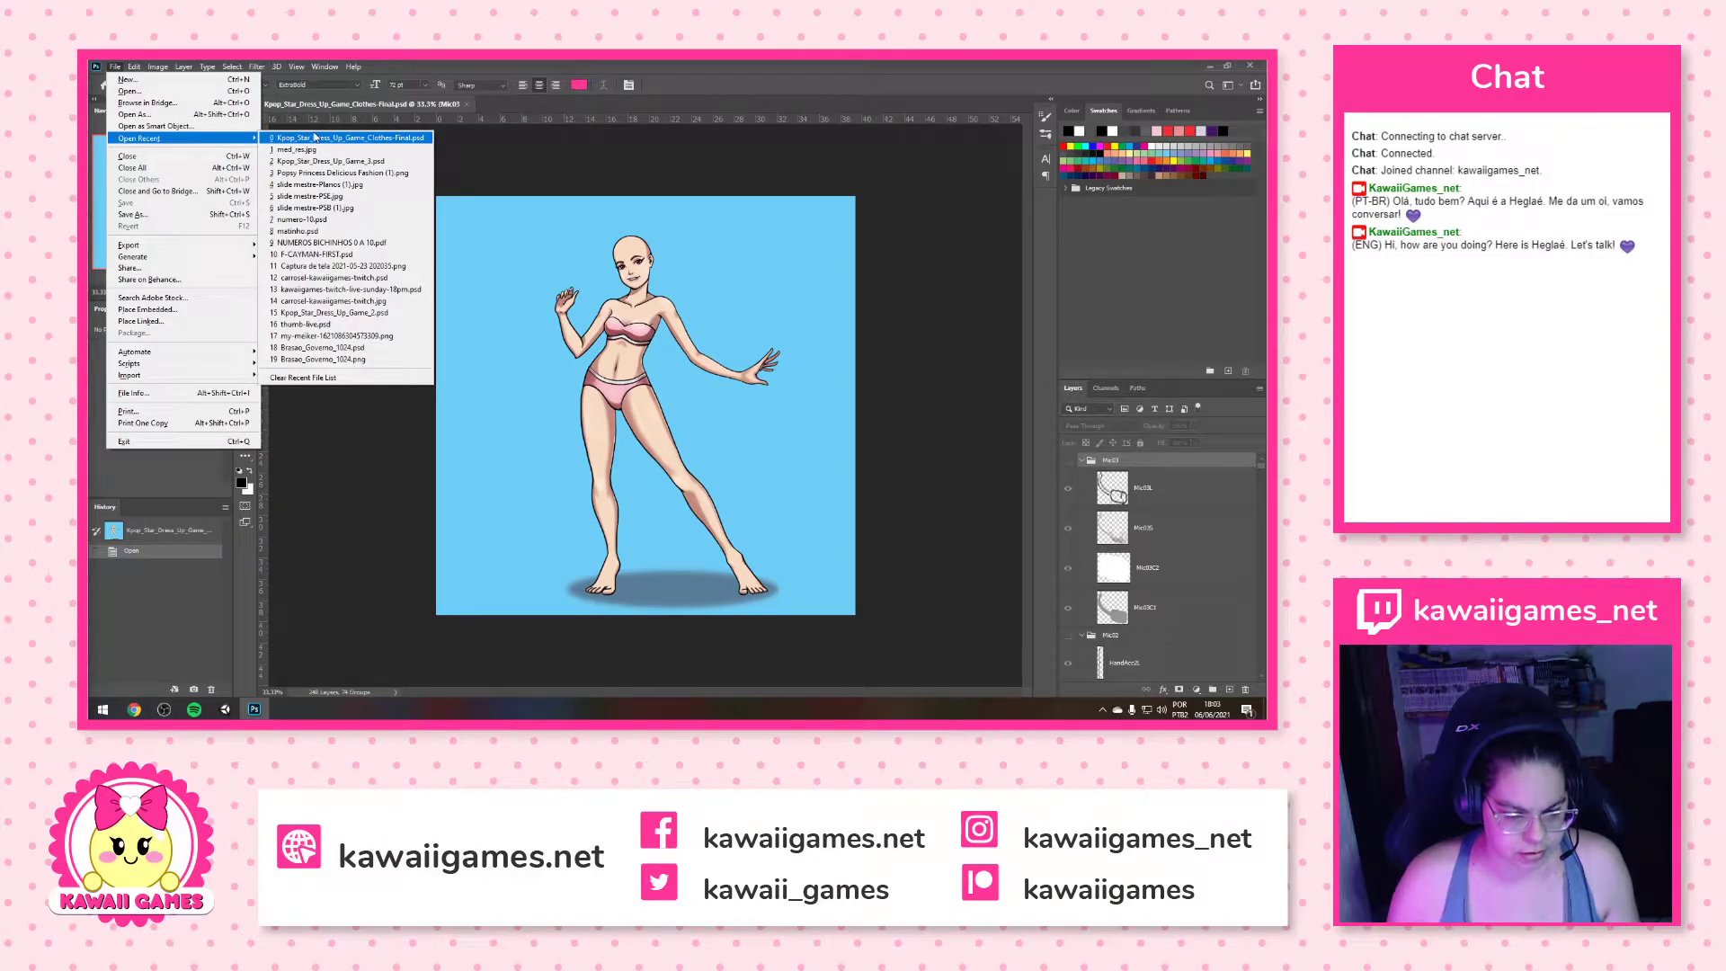
pyautogui.click(857, 97)
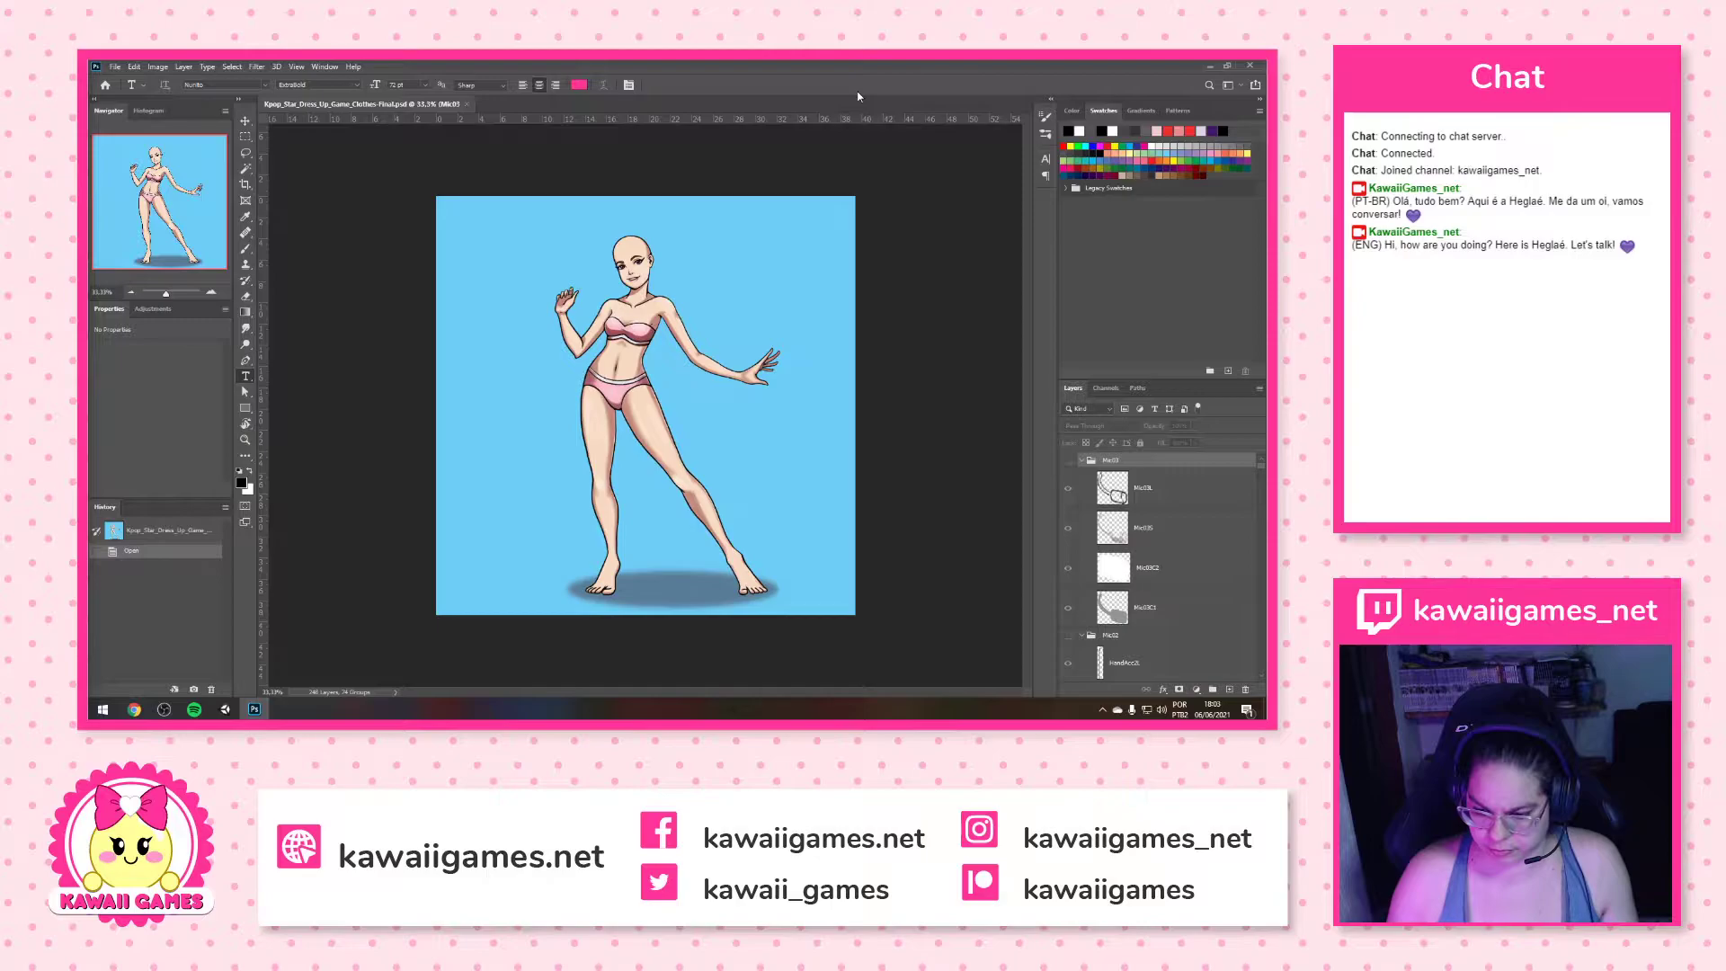
pyautogui.scroll(-10, 1164, 603)
pyautogui.scroll(-10, 1164, 604)
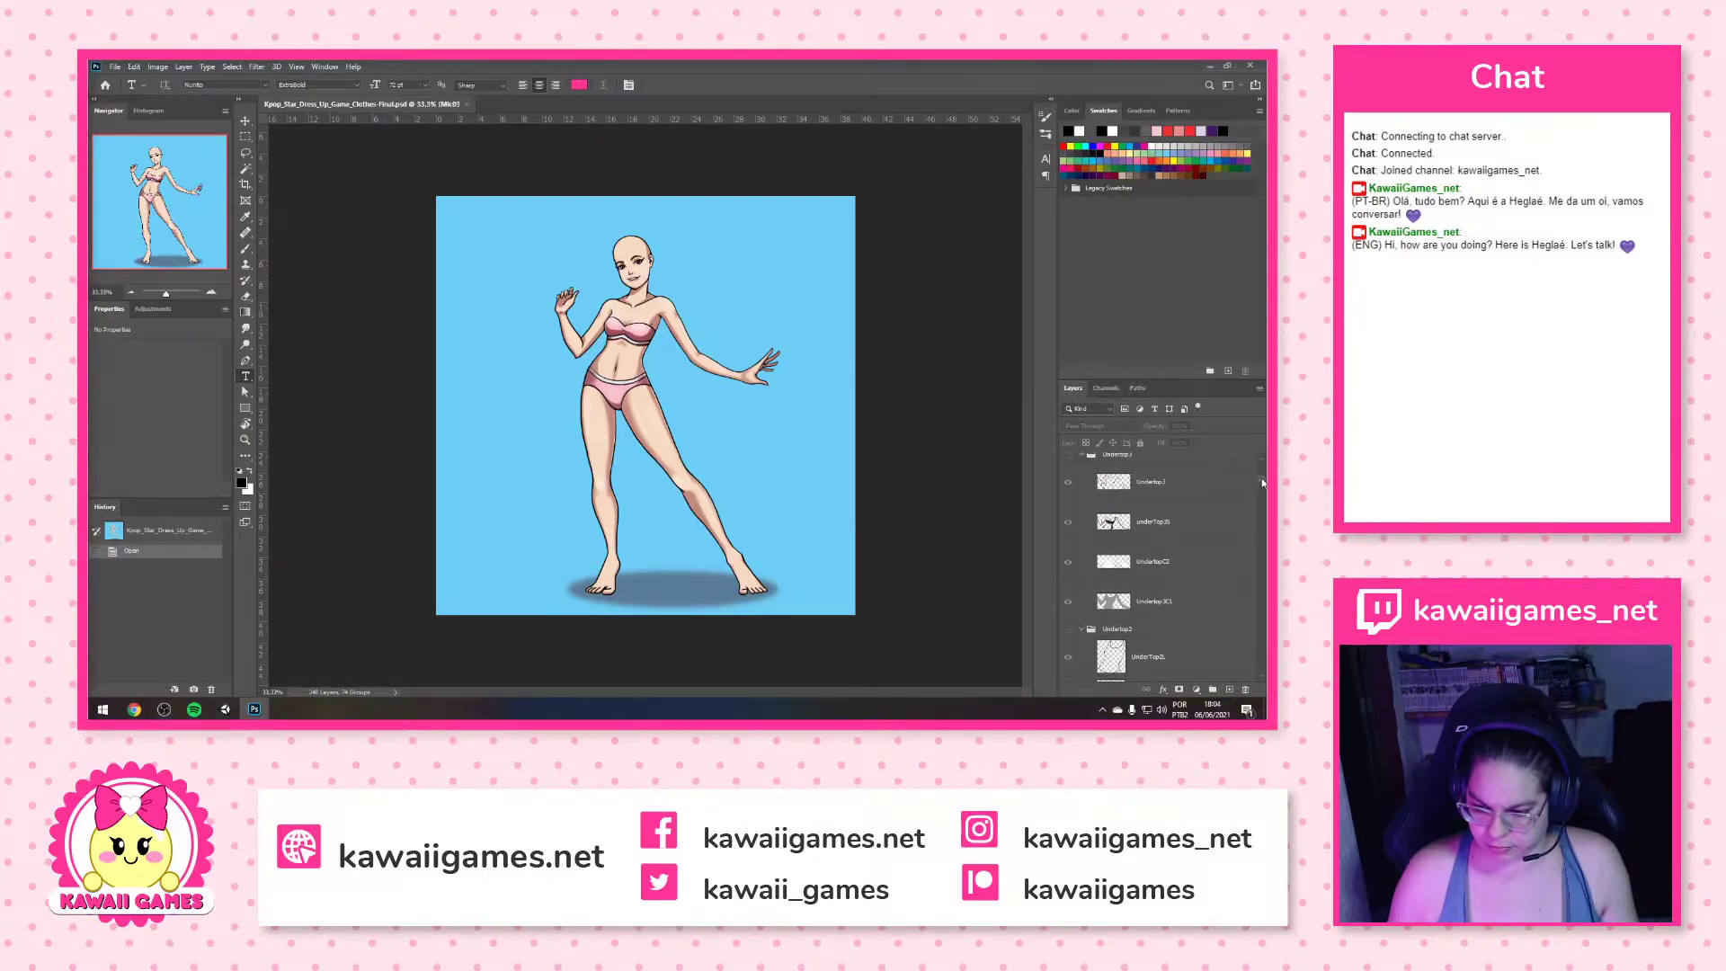
pyautogui.moveTo(1262, 483); pyautogui.dragTo(1262, 461)
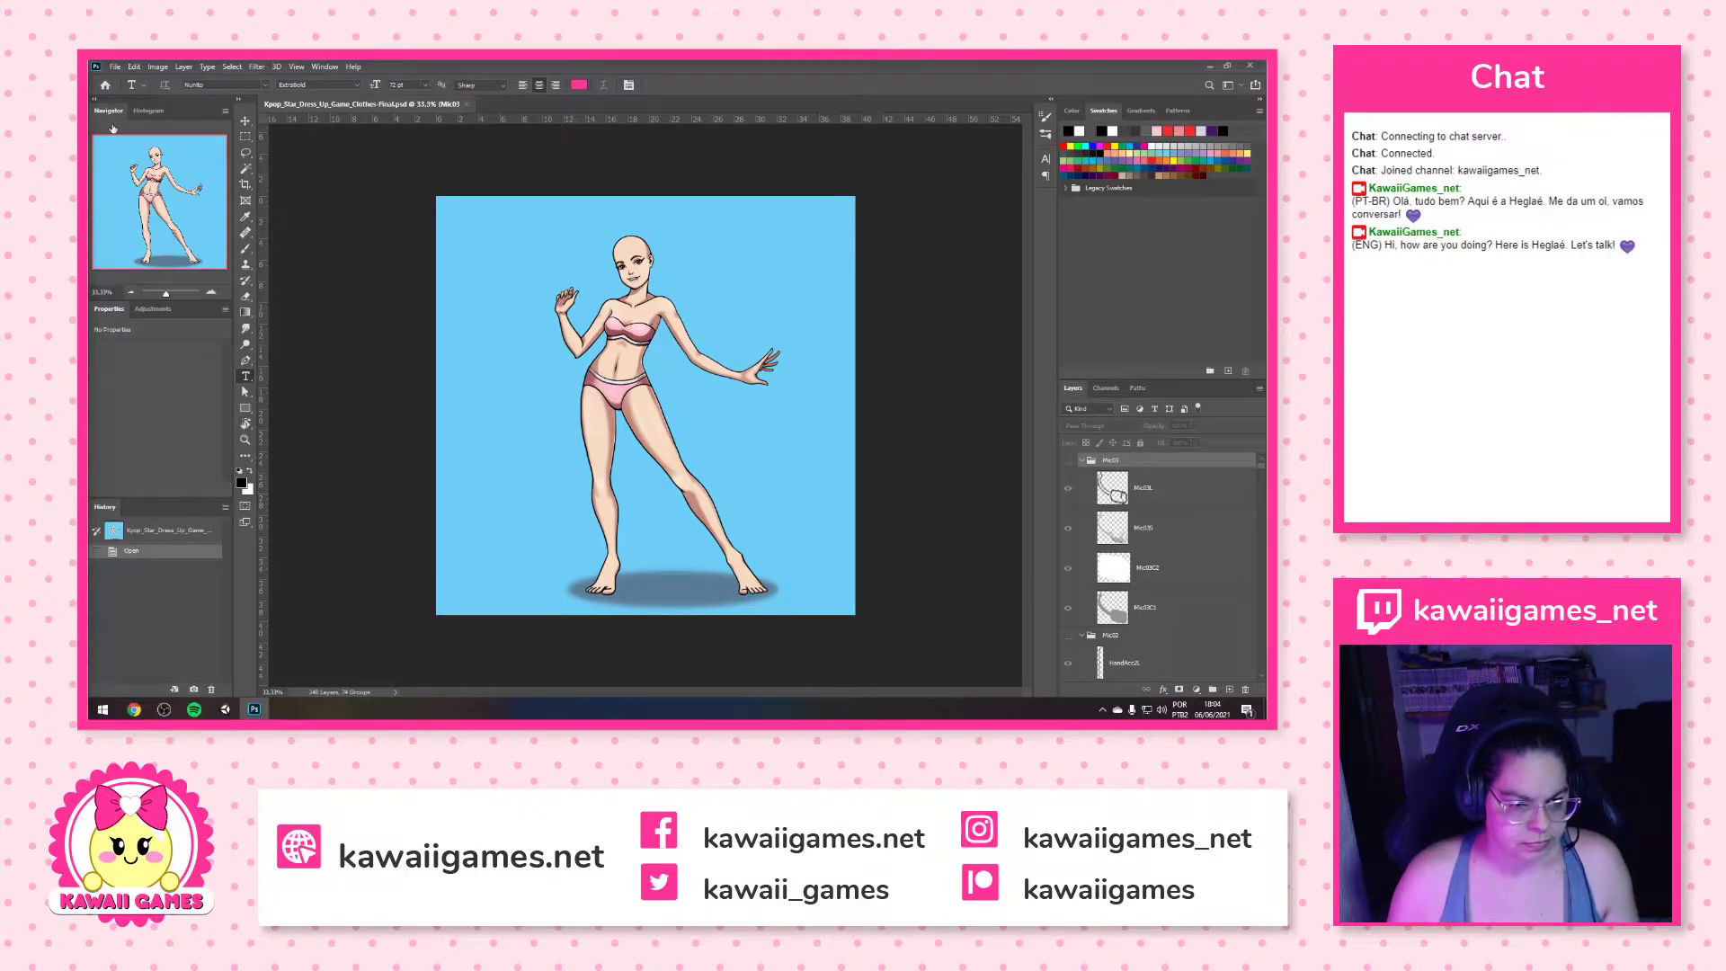
# Try reducing the canvas size to 512 × 512 pixels, and undo the change
pyautogui.click(114, 68)
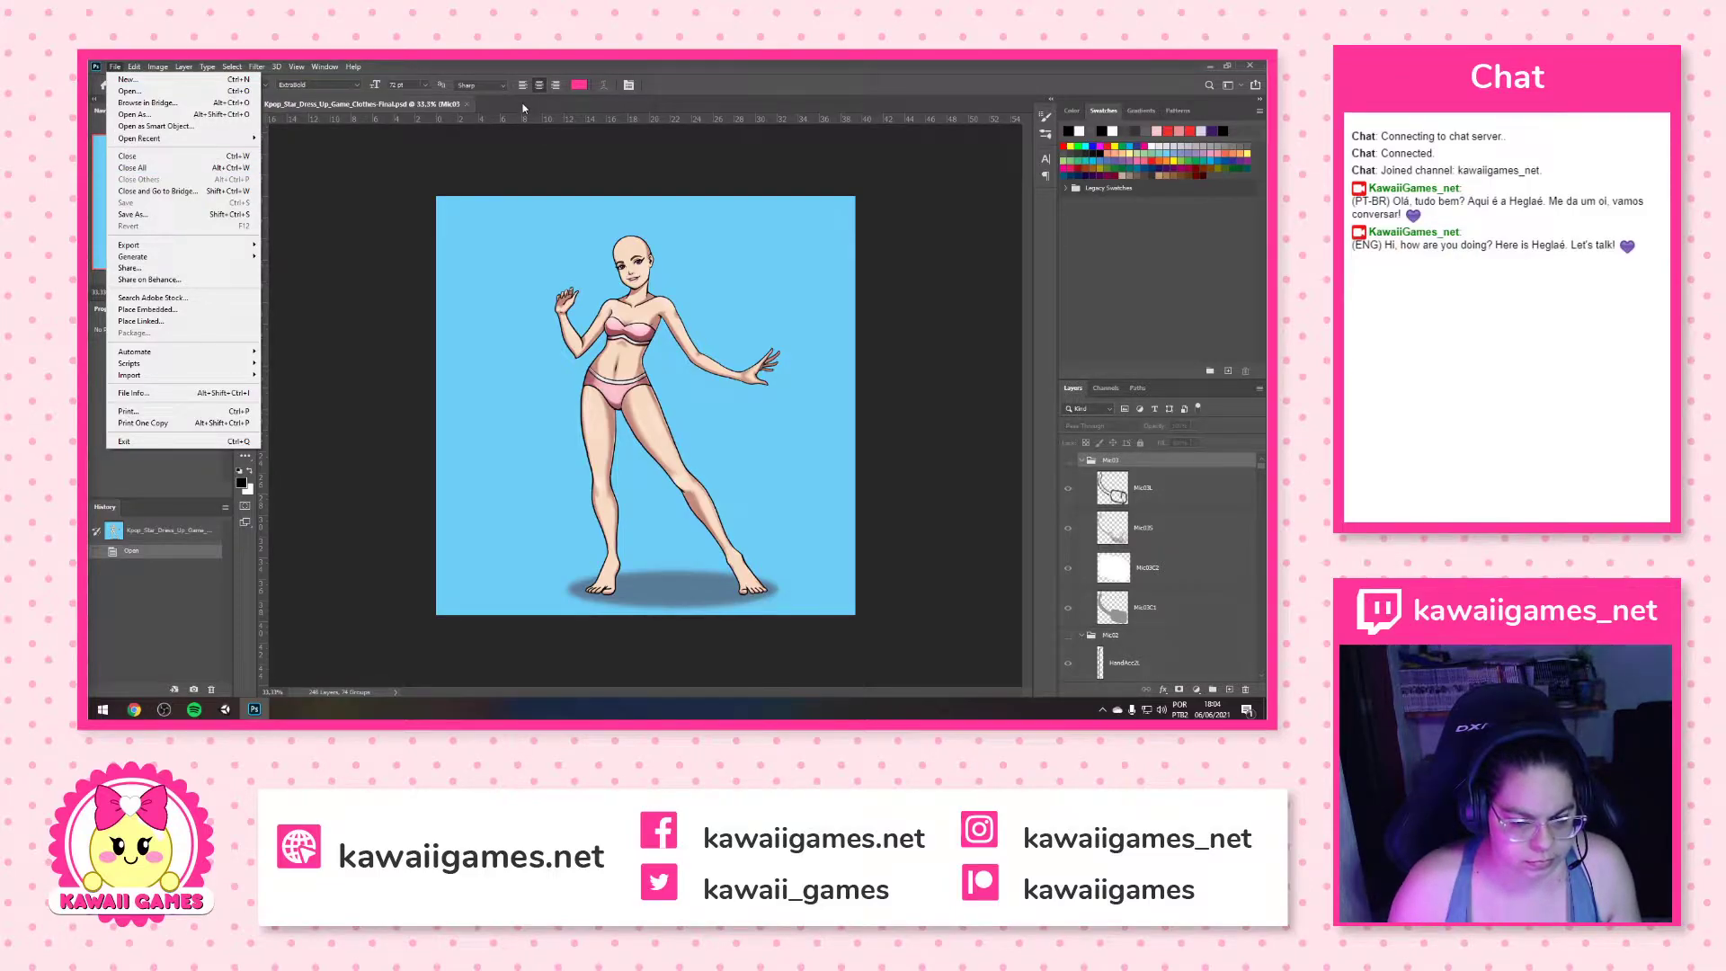
pyautogui.moveTo(168, 73)
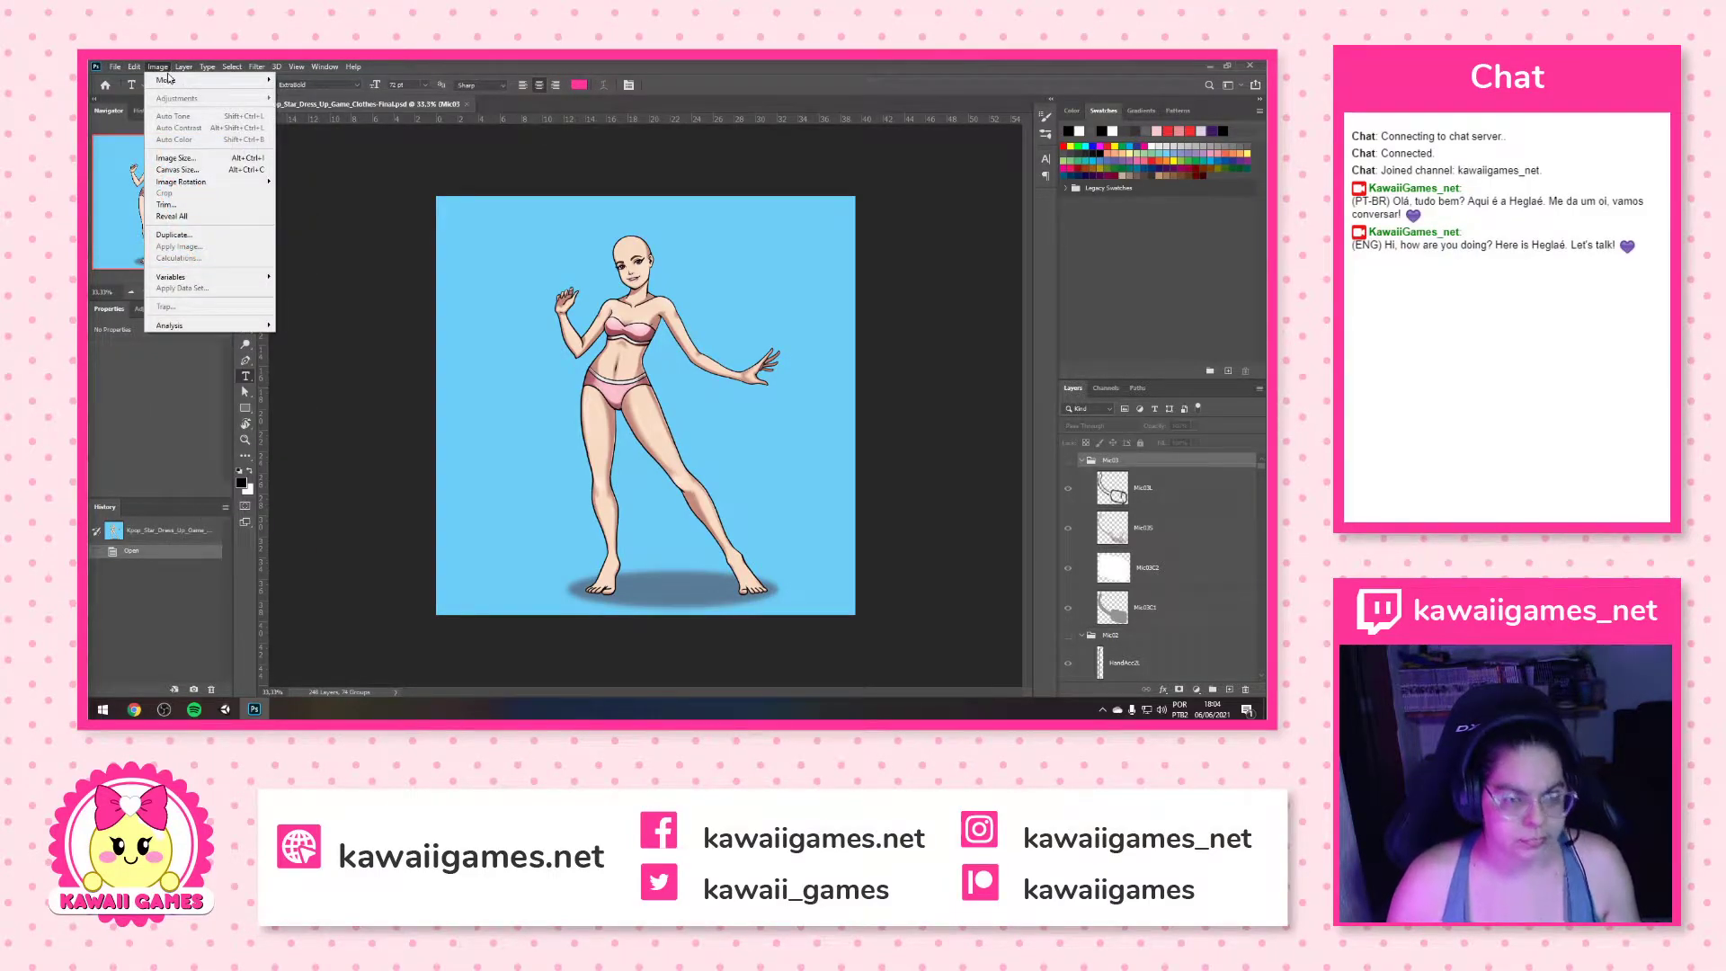
pyautogui.click(197, 171)
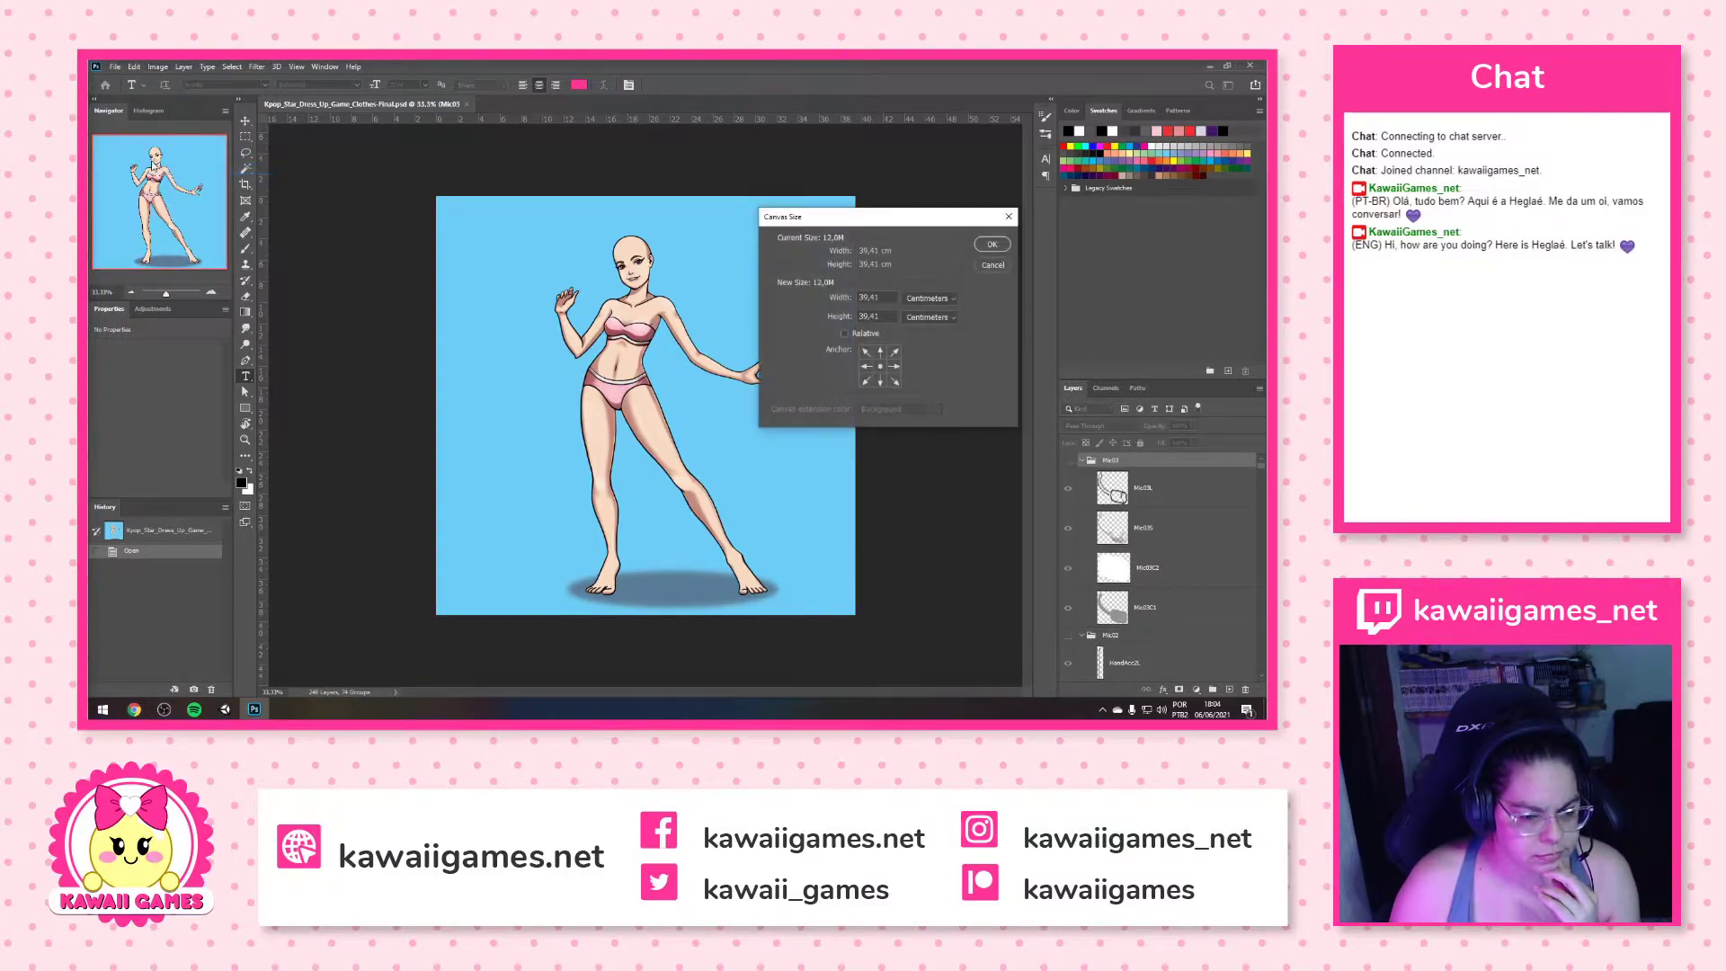
pyautogui.click(949, 306)
pyautogui.click(926, 310)
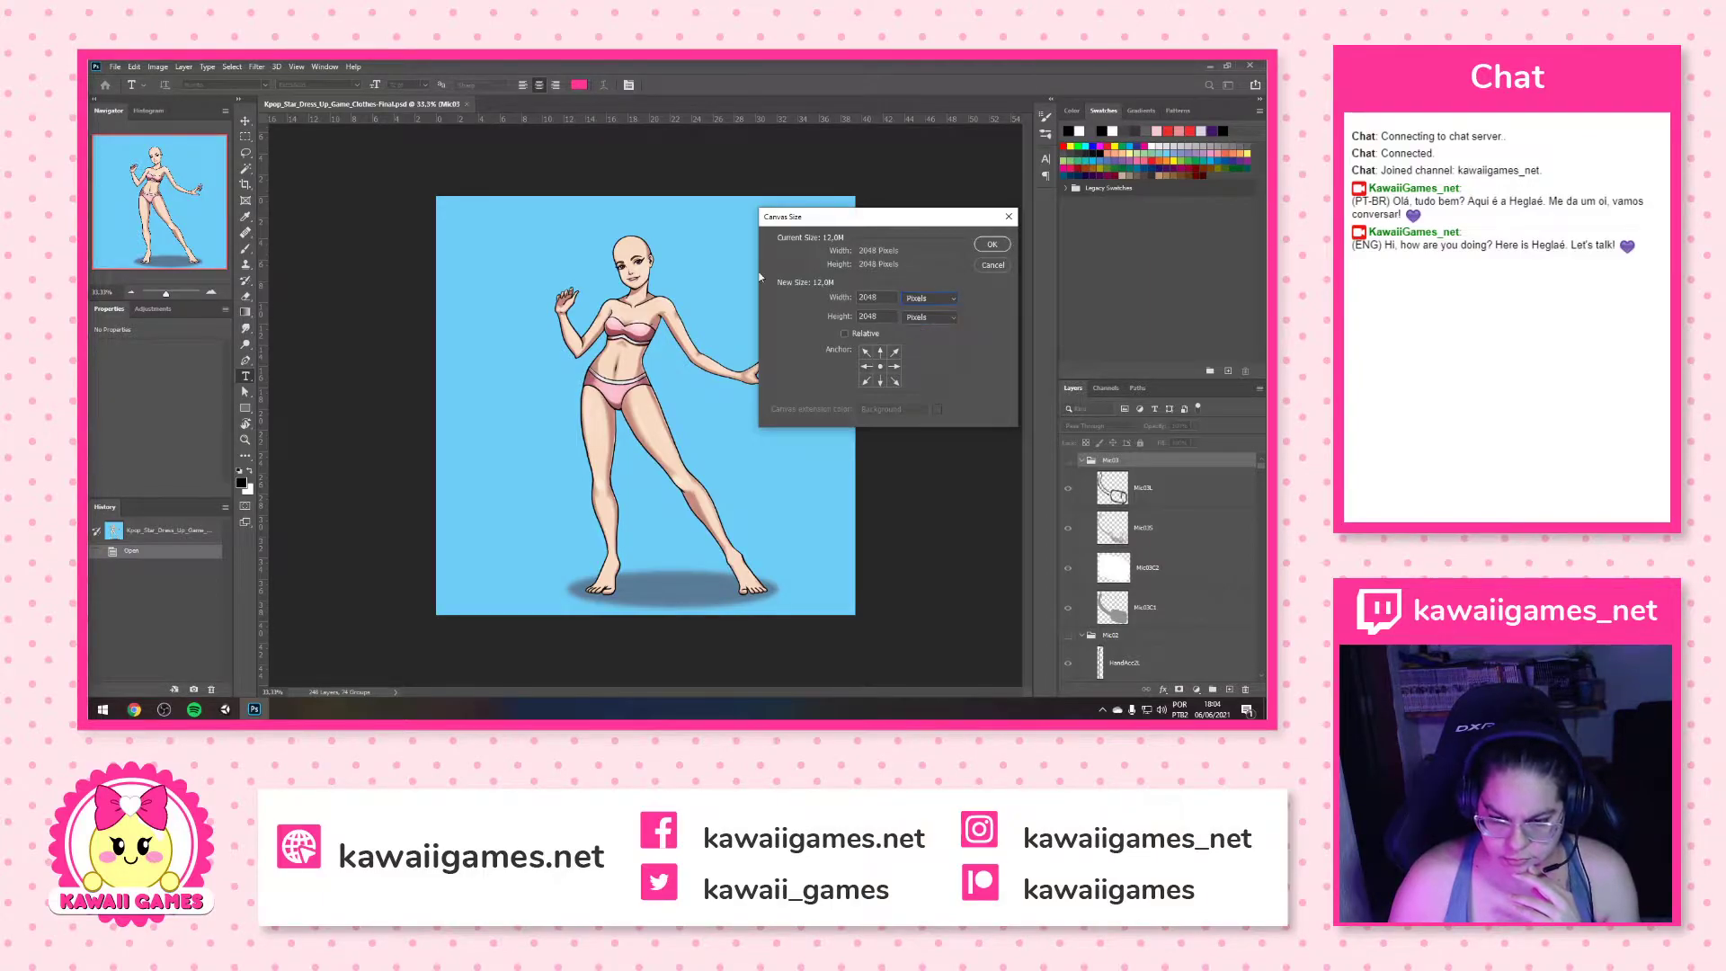
pyautogui.doubleClick(889, 298)
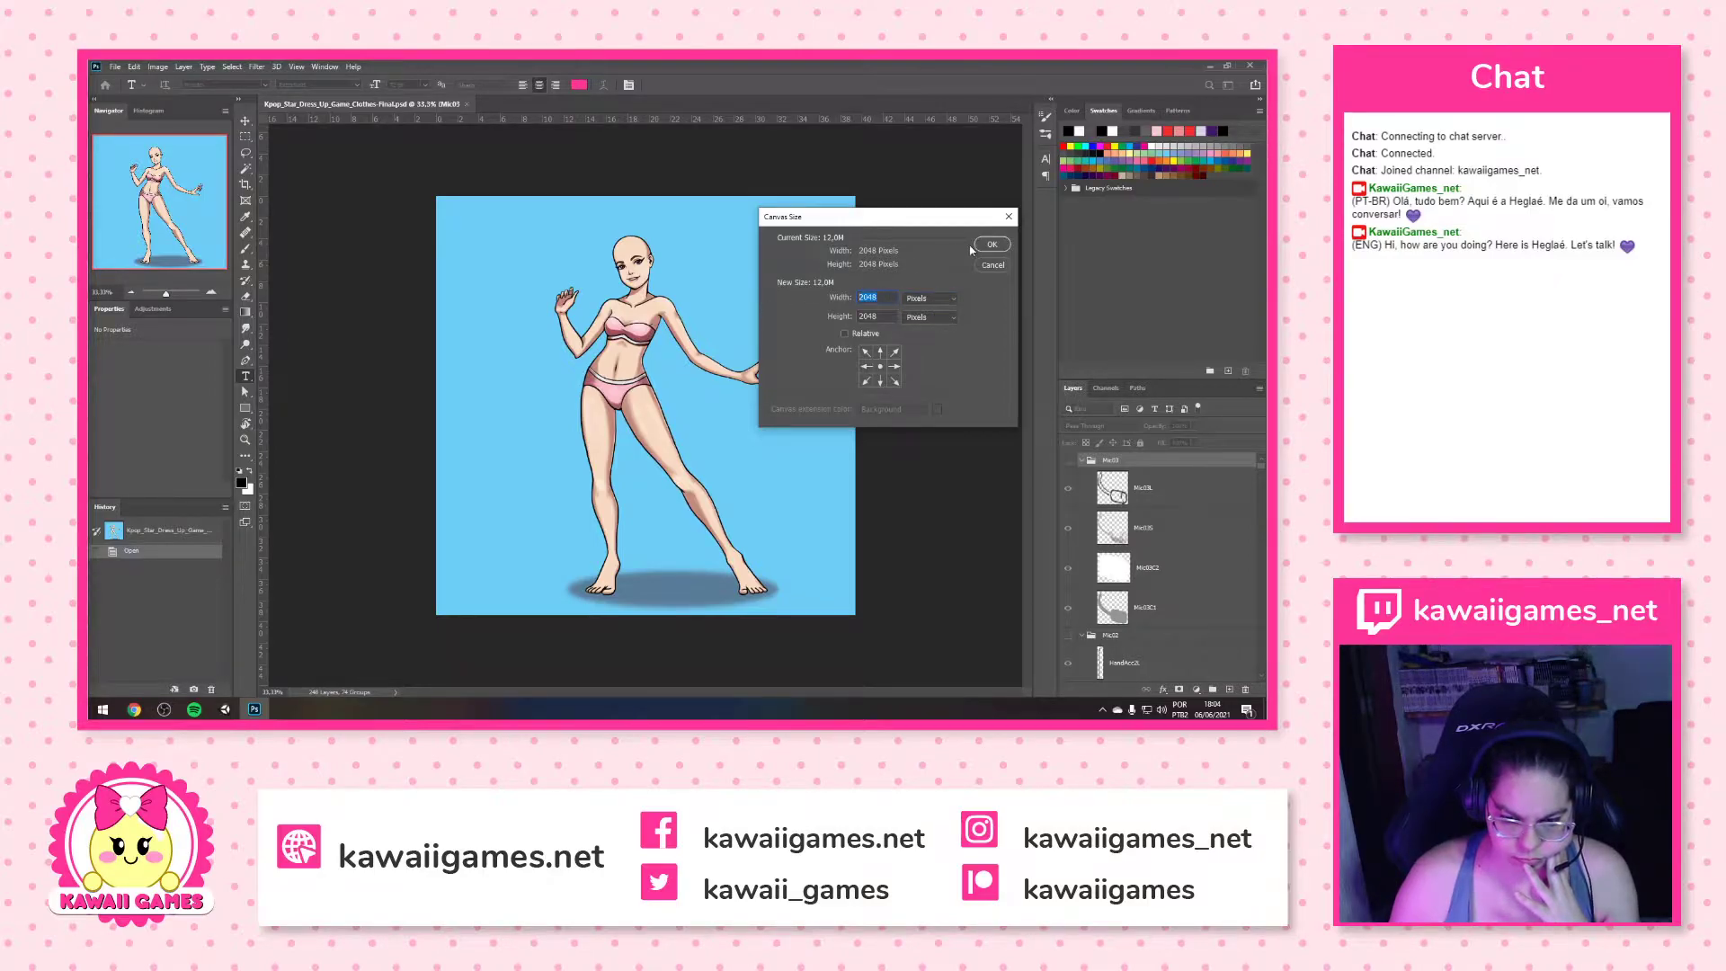
pyautogui.write('512')
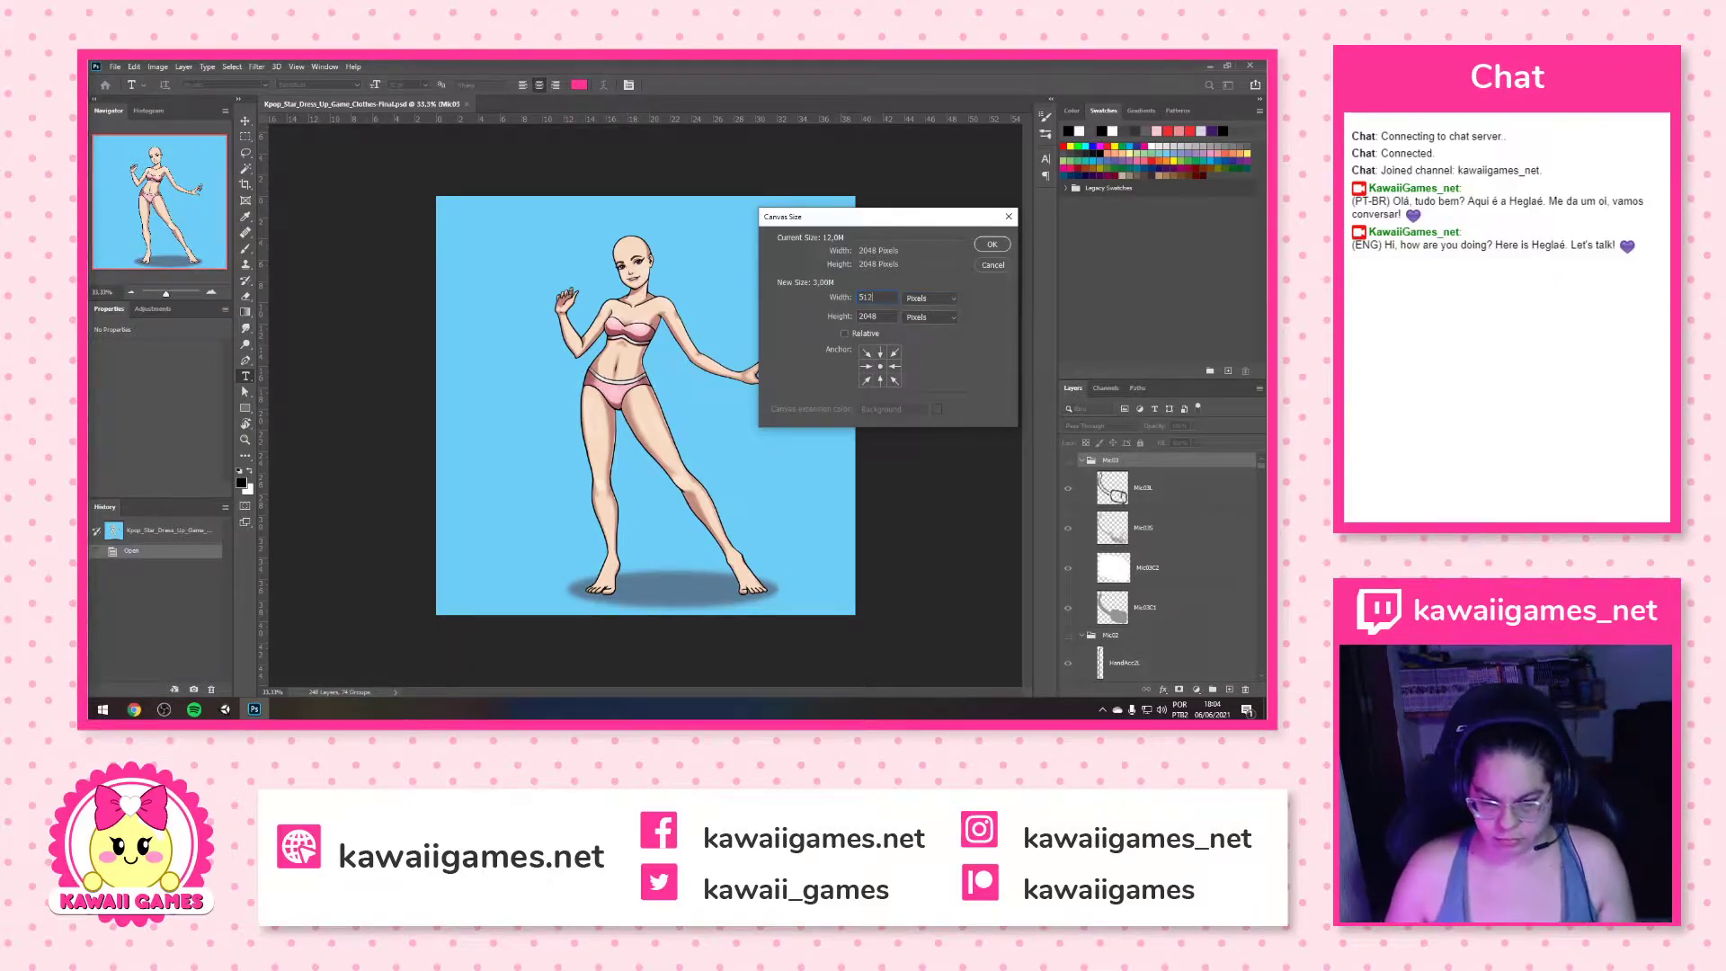
pyautogui.press('Tab')
pyautogui.write('512')
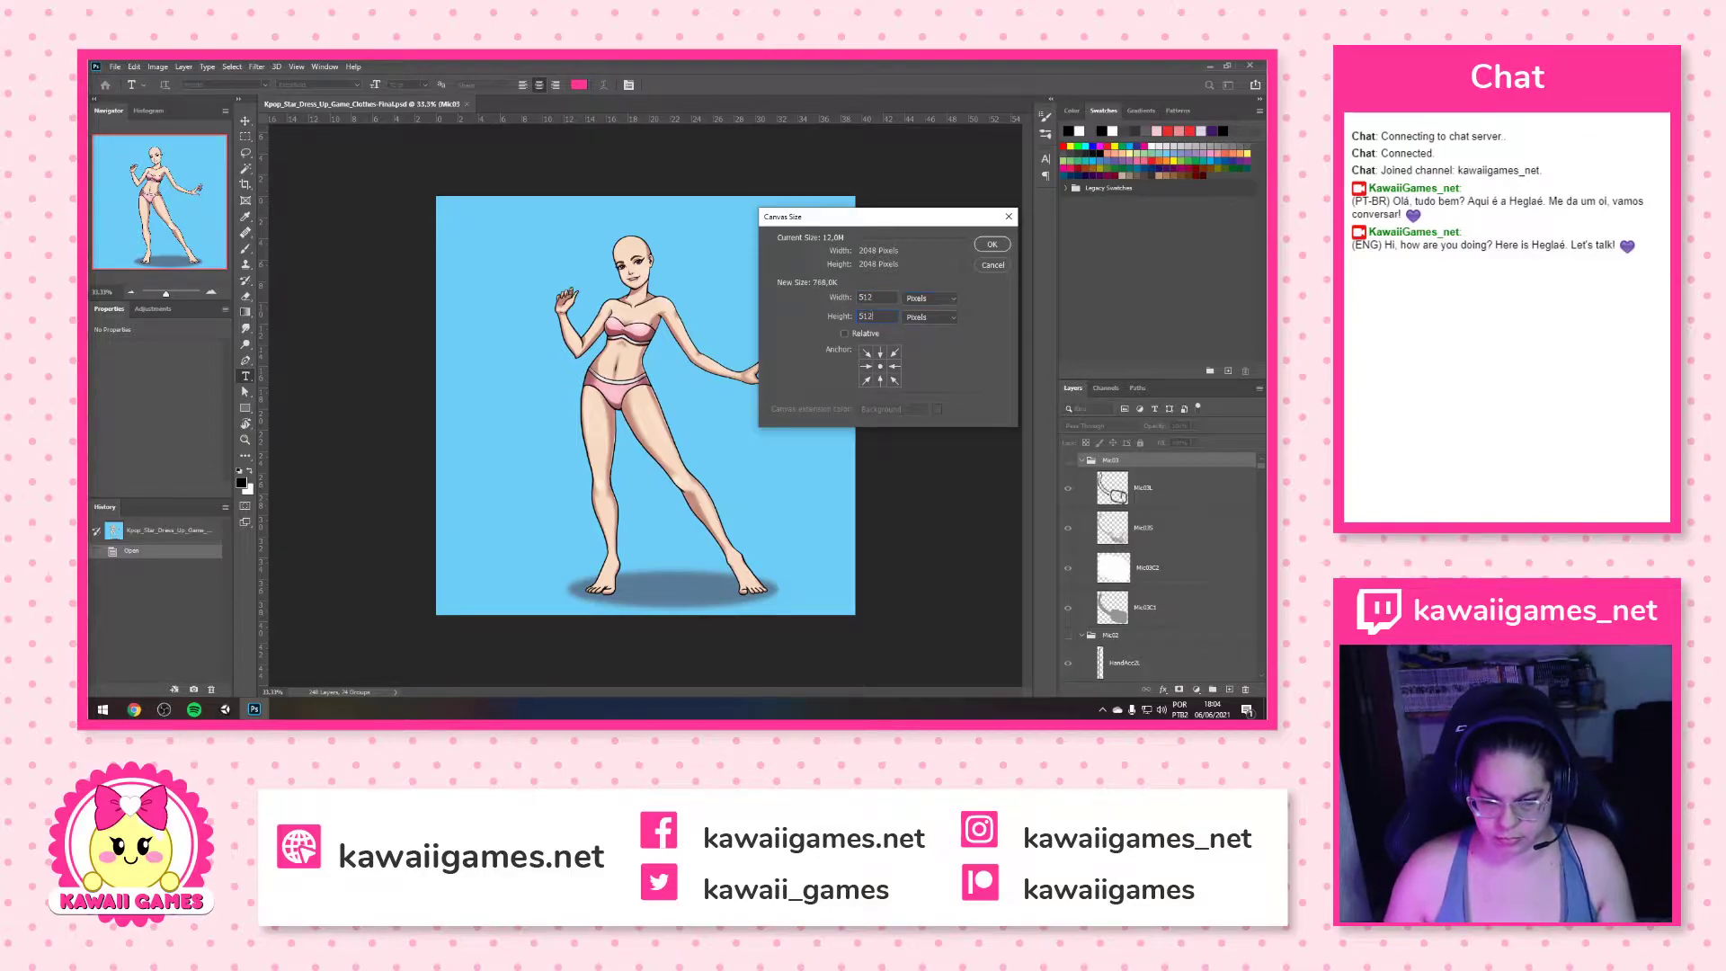
pyautogui.click(1000, 245)
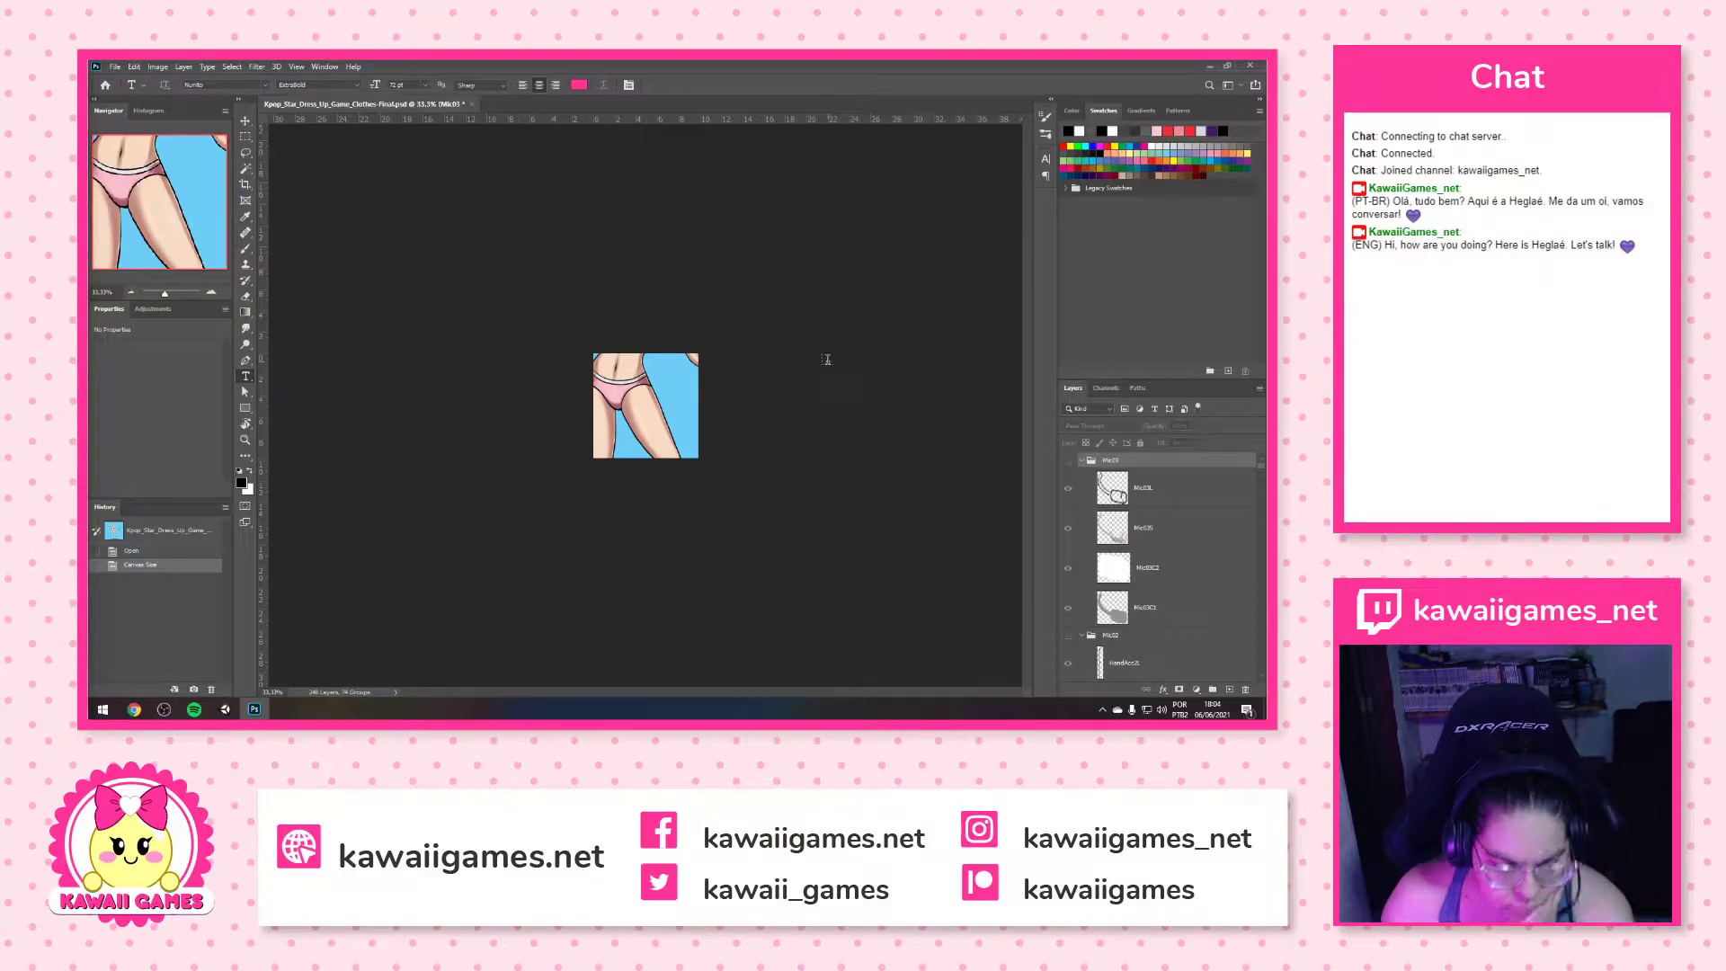
pyautogui.hotkey('ctrl', 'z')
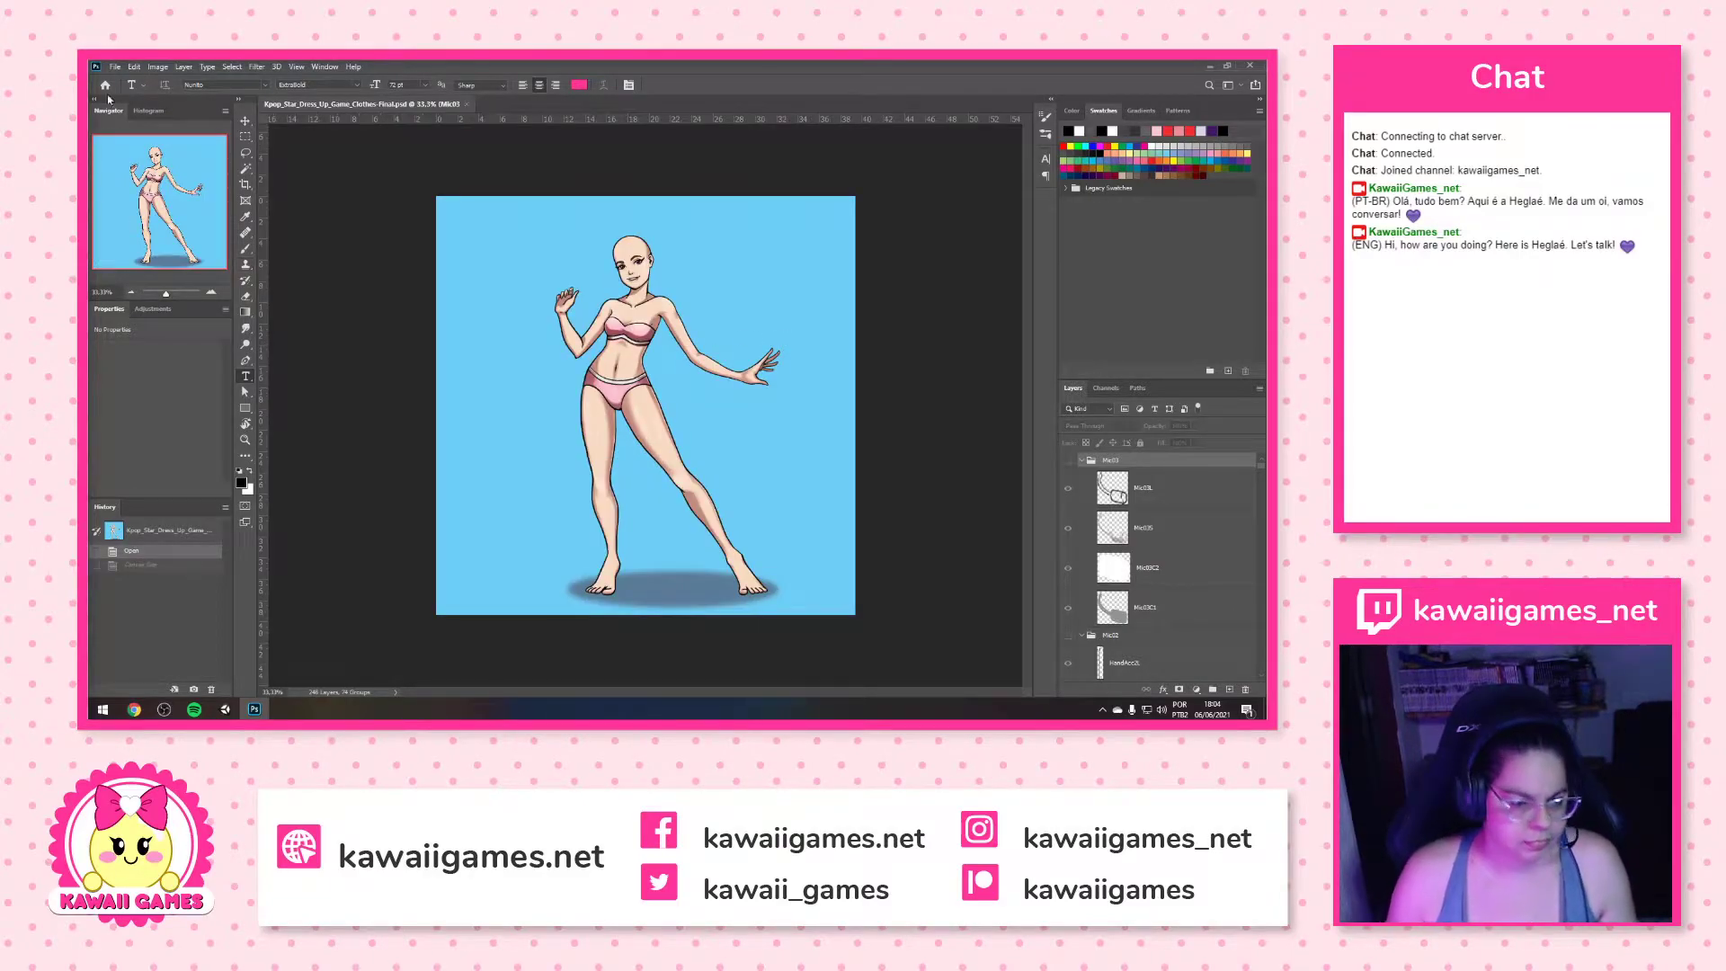
# Try an image size of 512 × 512 pixels, comparing Bicubic Sharper (reduction) and Preserve Details 2.0 resampling
pyautogui.click(157, 67)
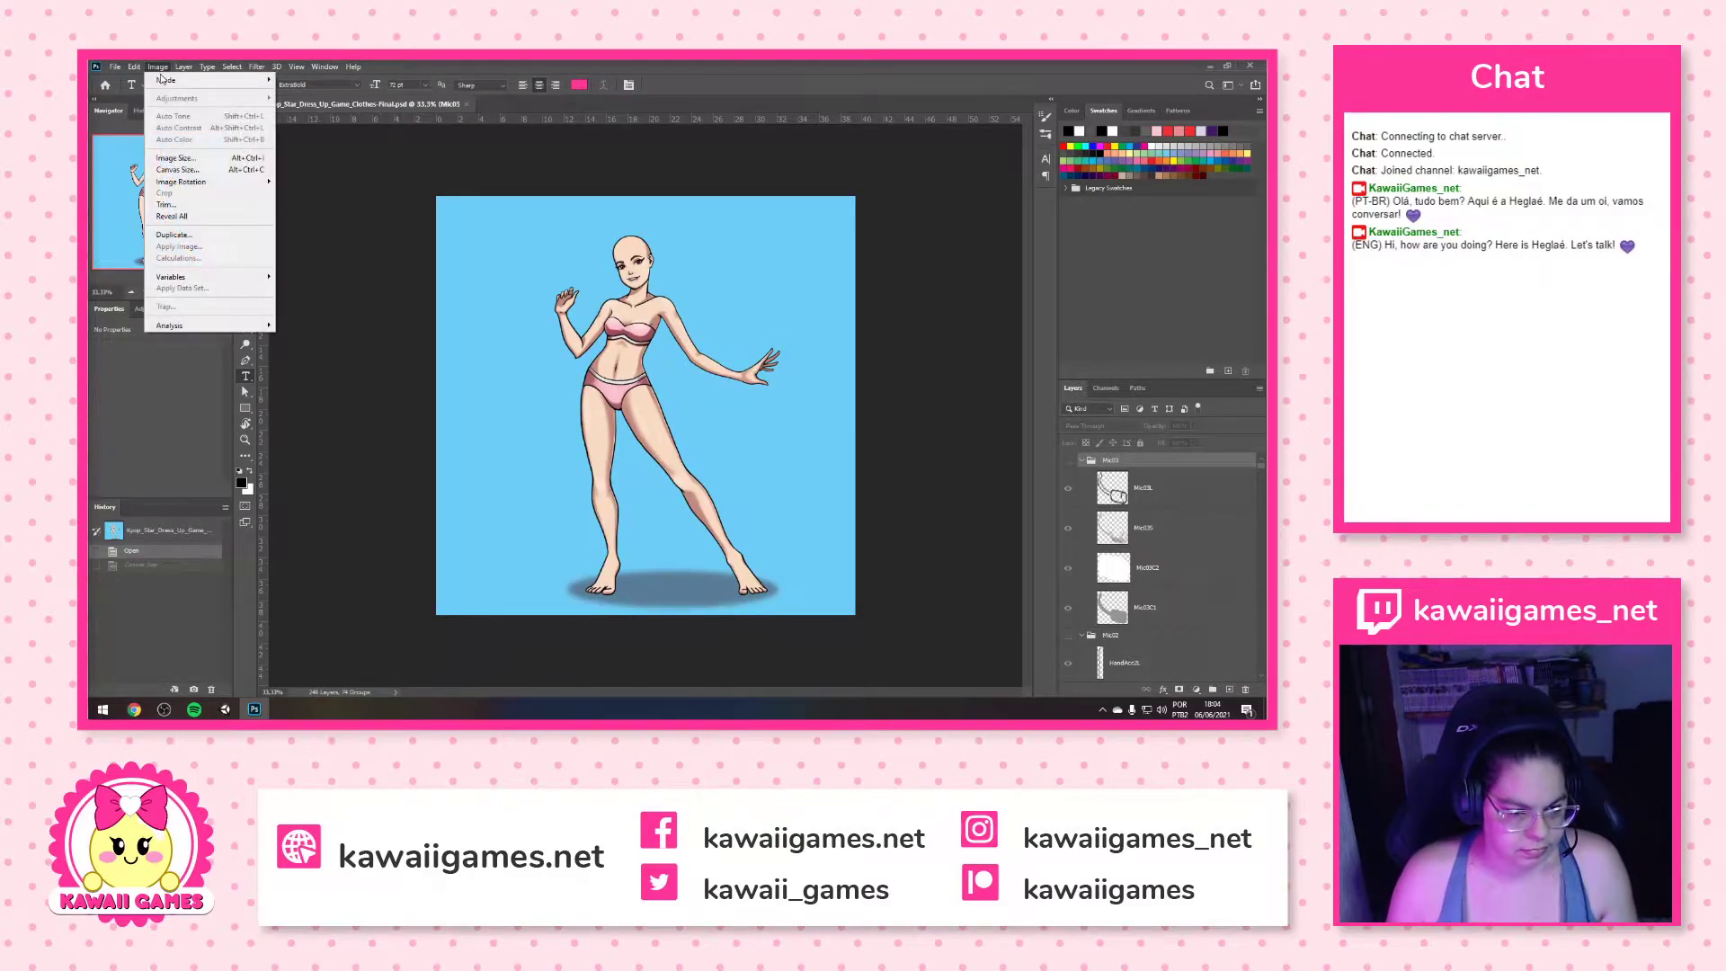
pyautogui.click(182, 163)
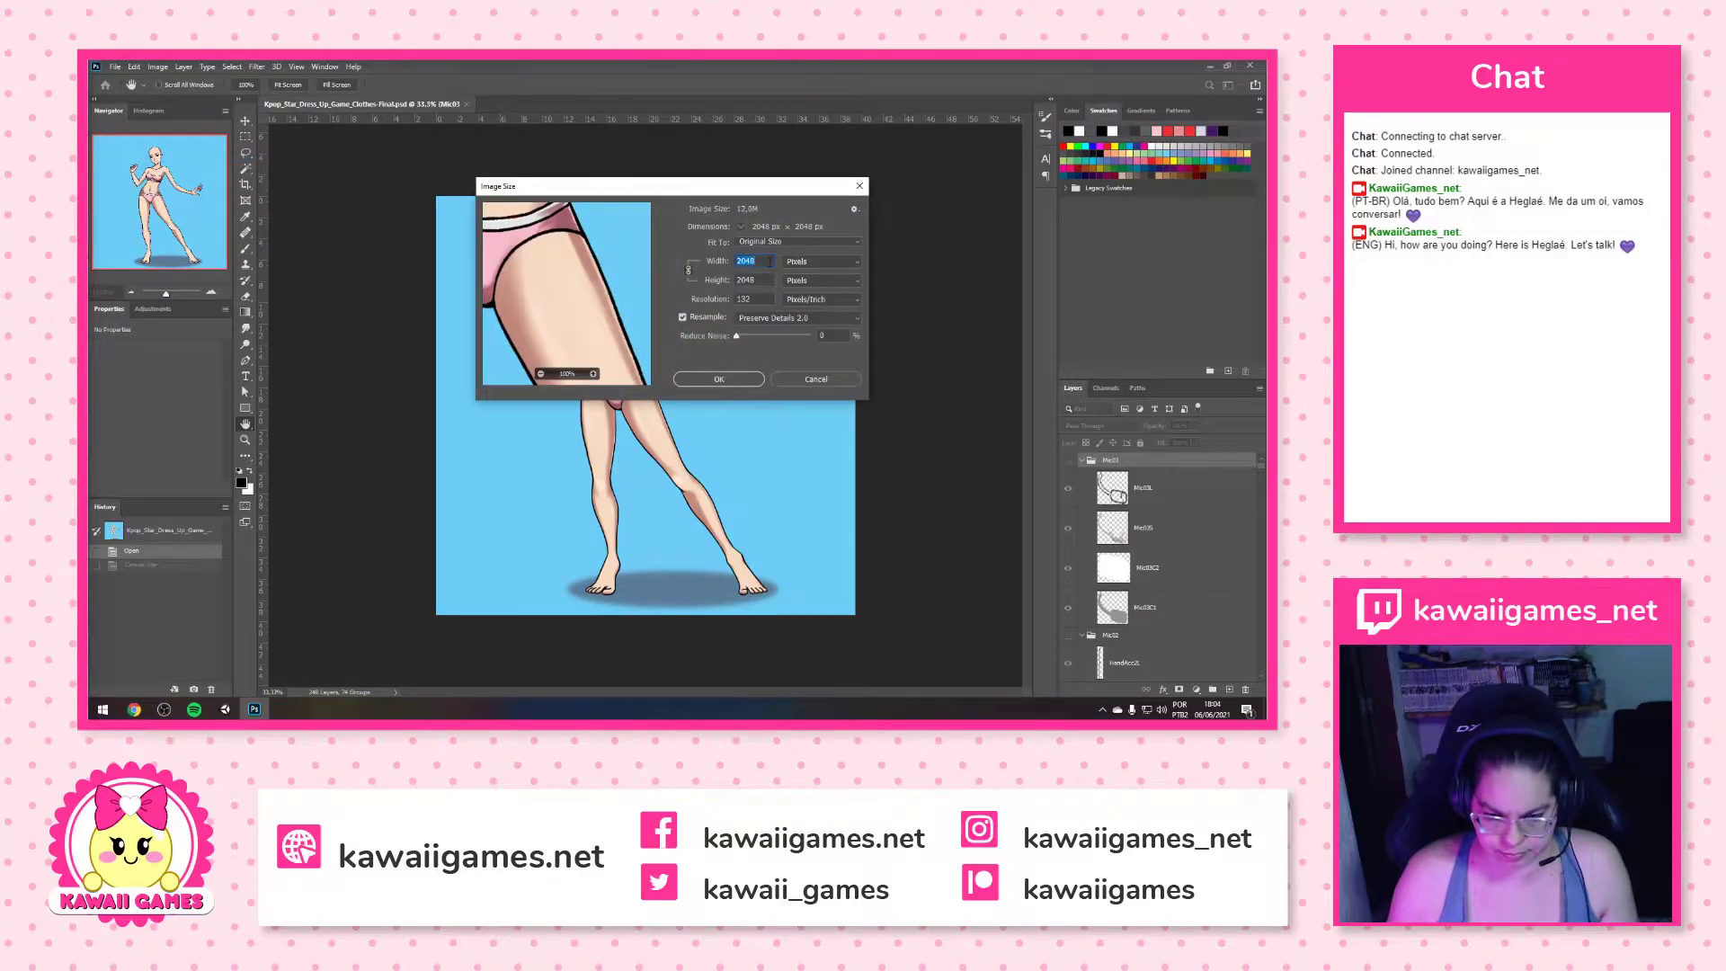
pyautogui.write('512')
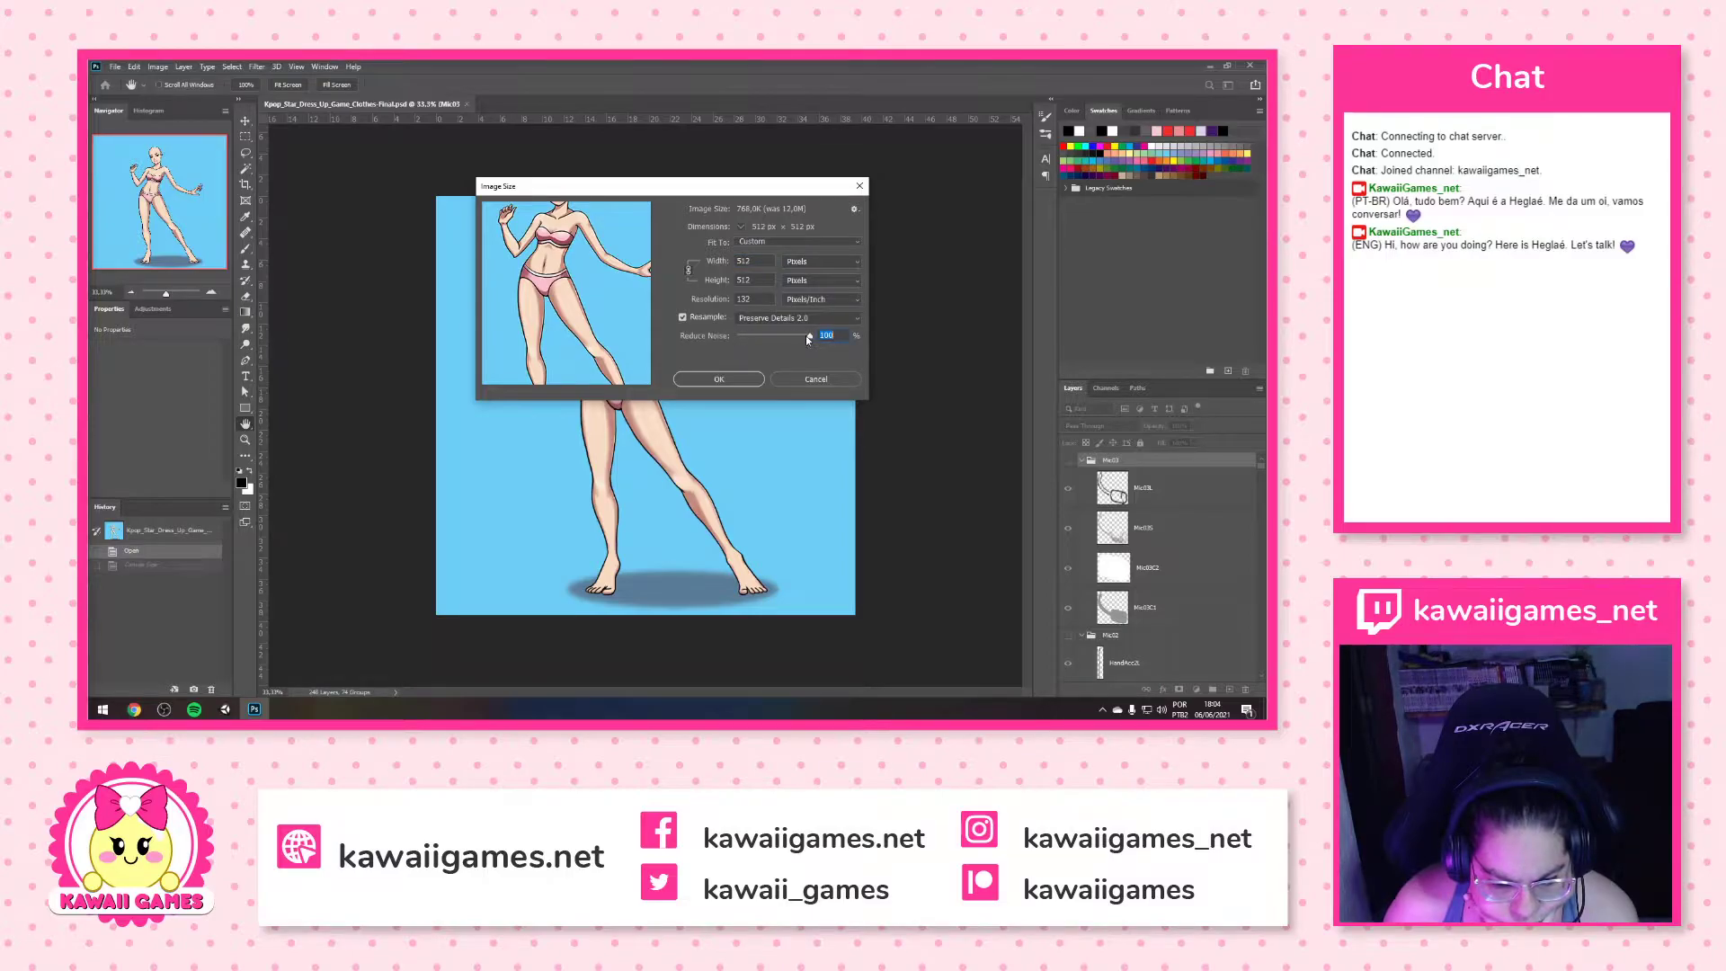
pyautogui.moveTo(805, 339); pyautogui.dragTo(712, 336)
pyautogui.click(769, 319)
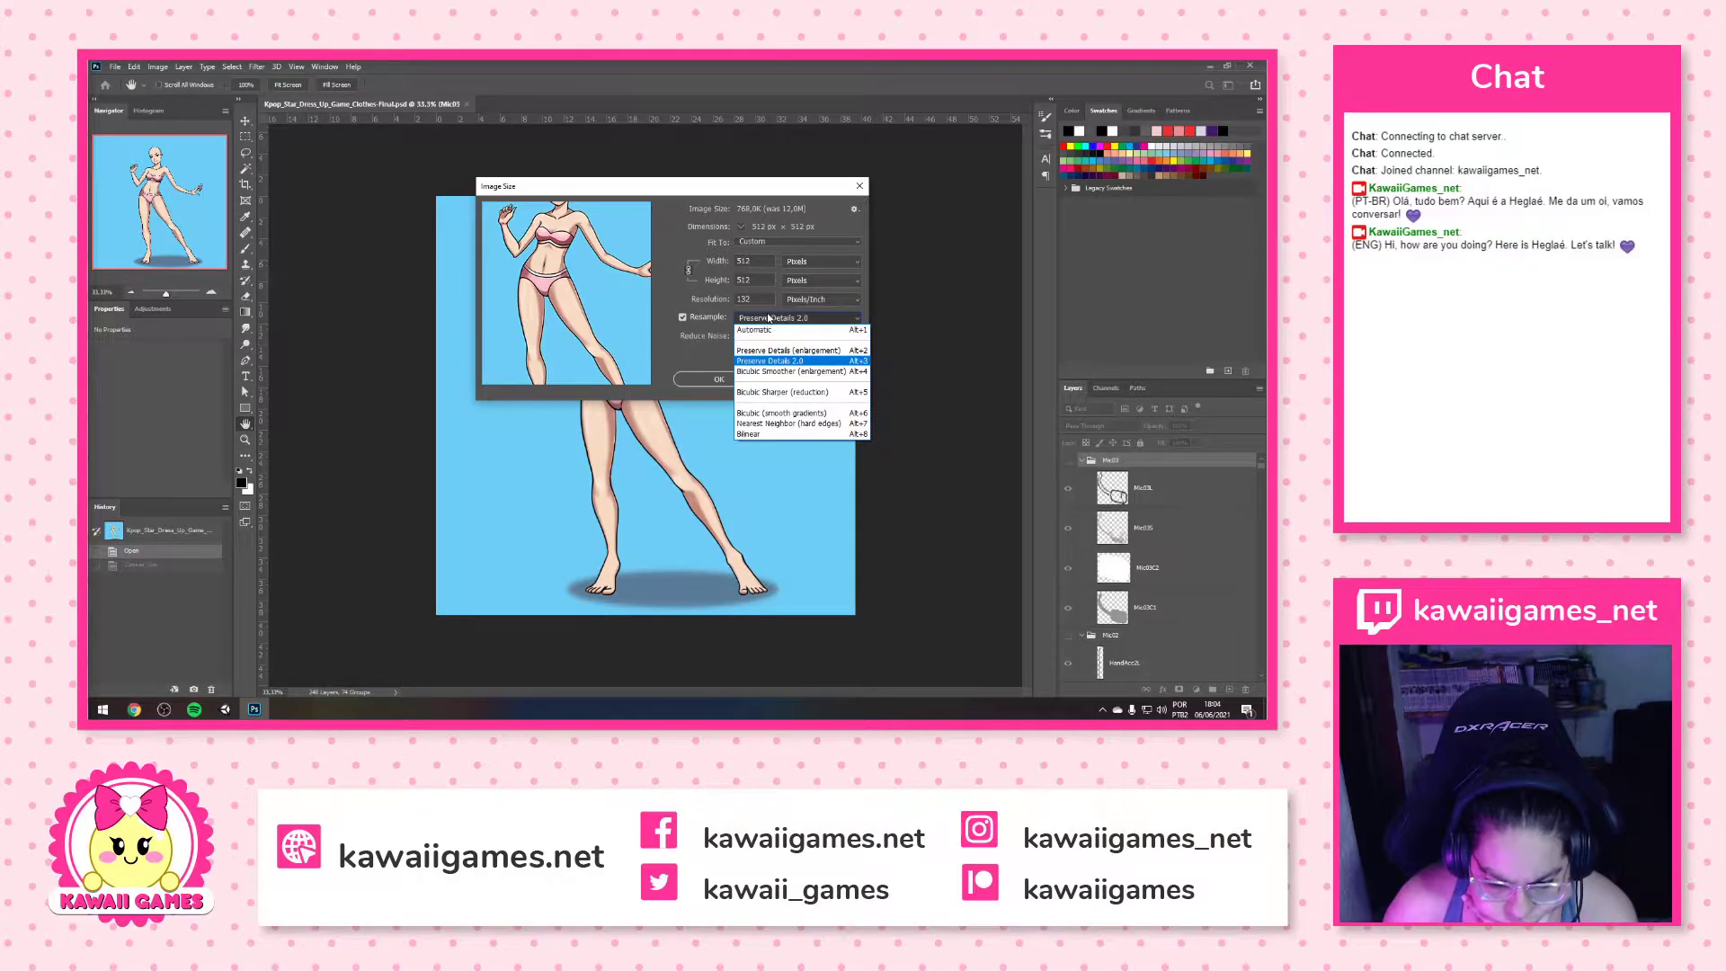
pyautogui.click(818, 392)
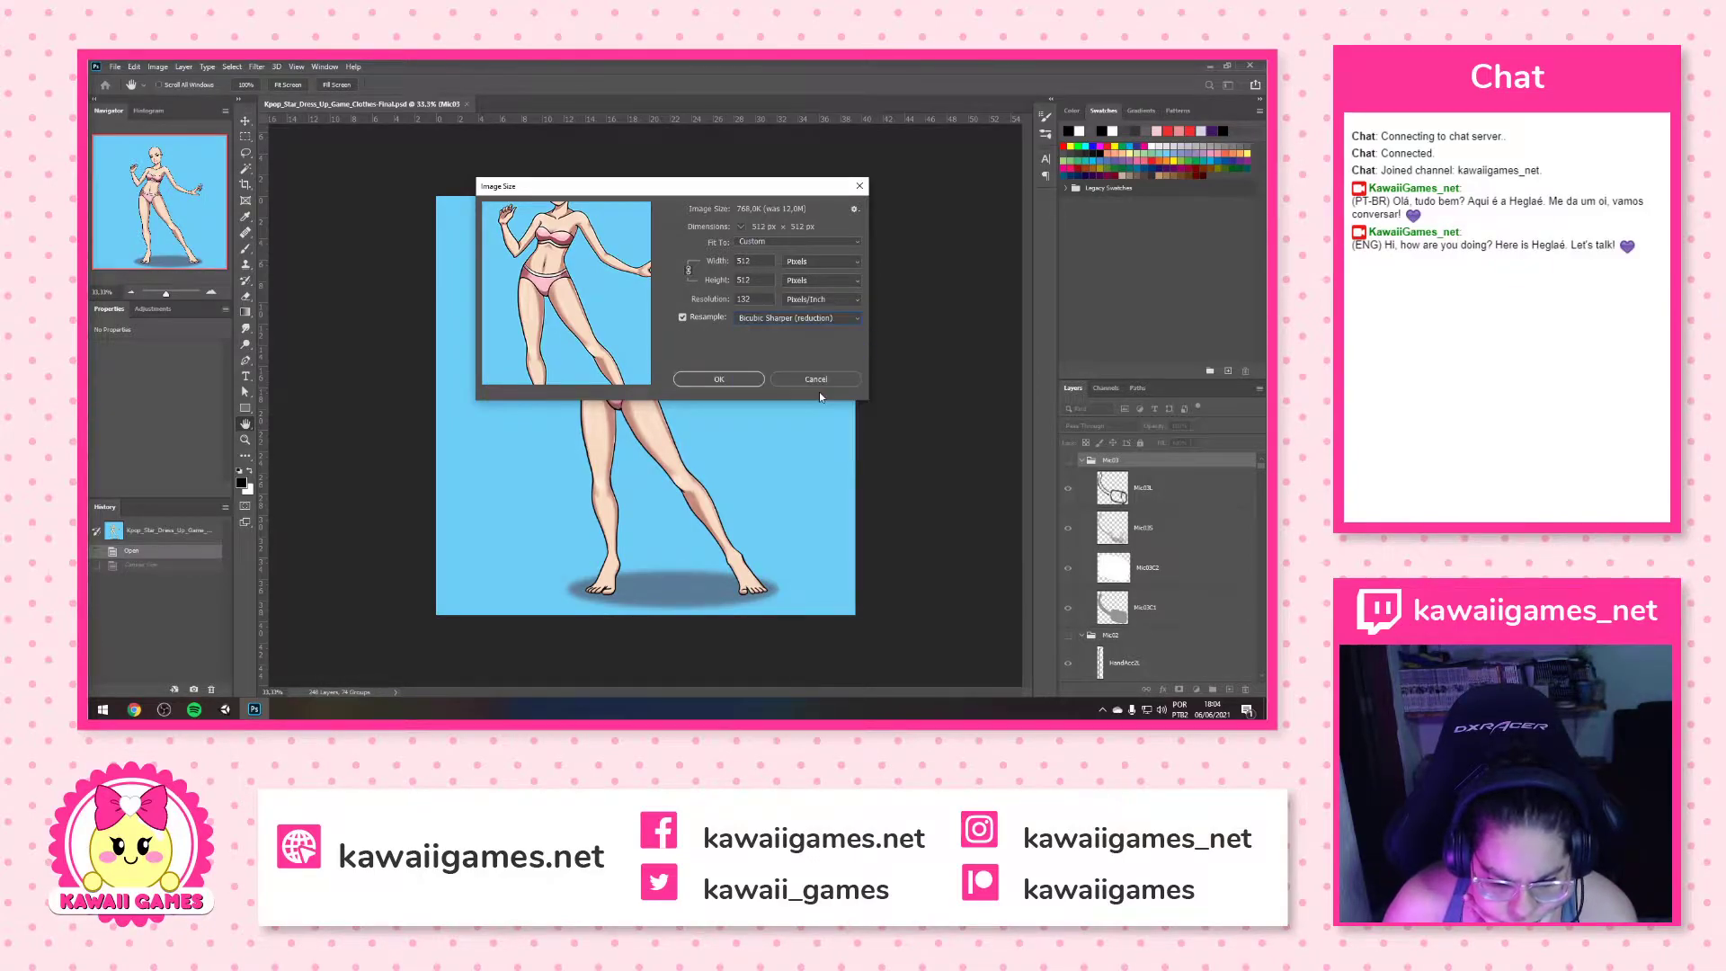
pyautogui.click(766, 321)
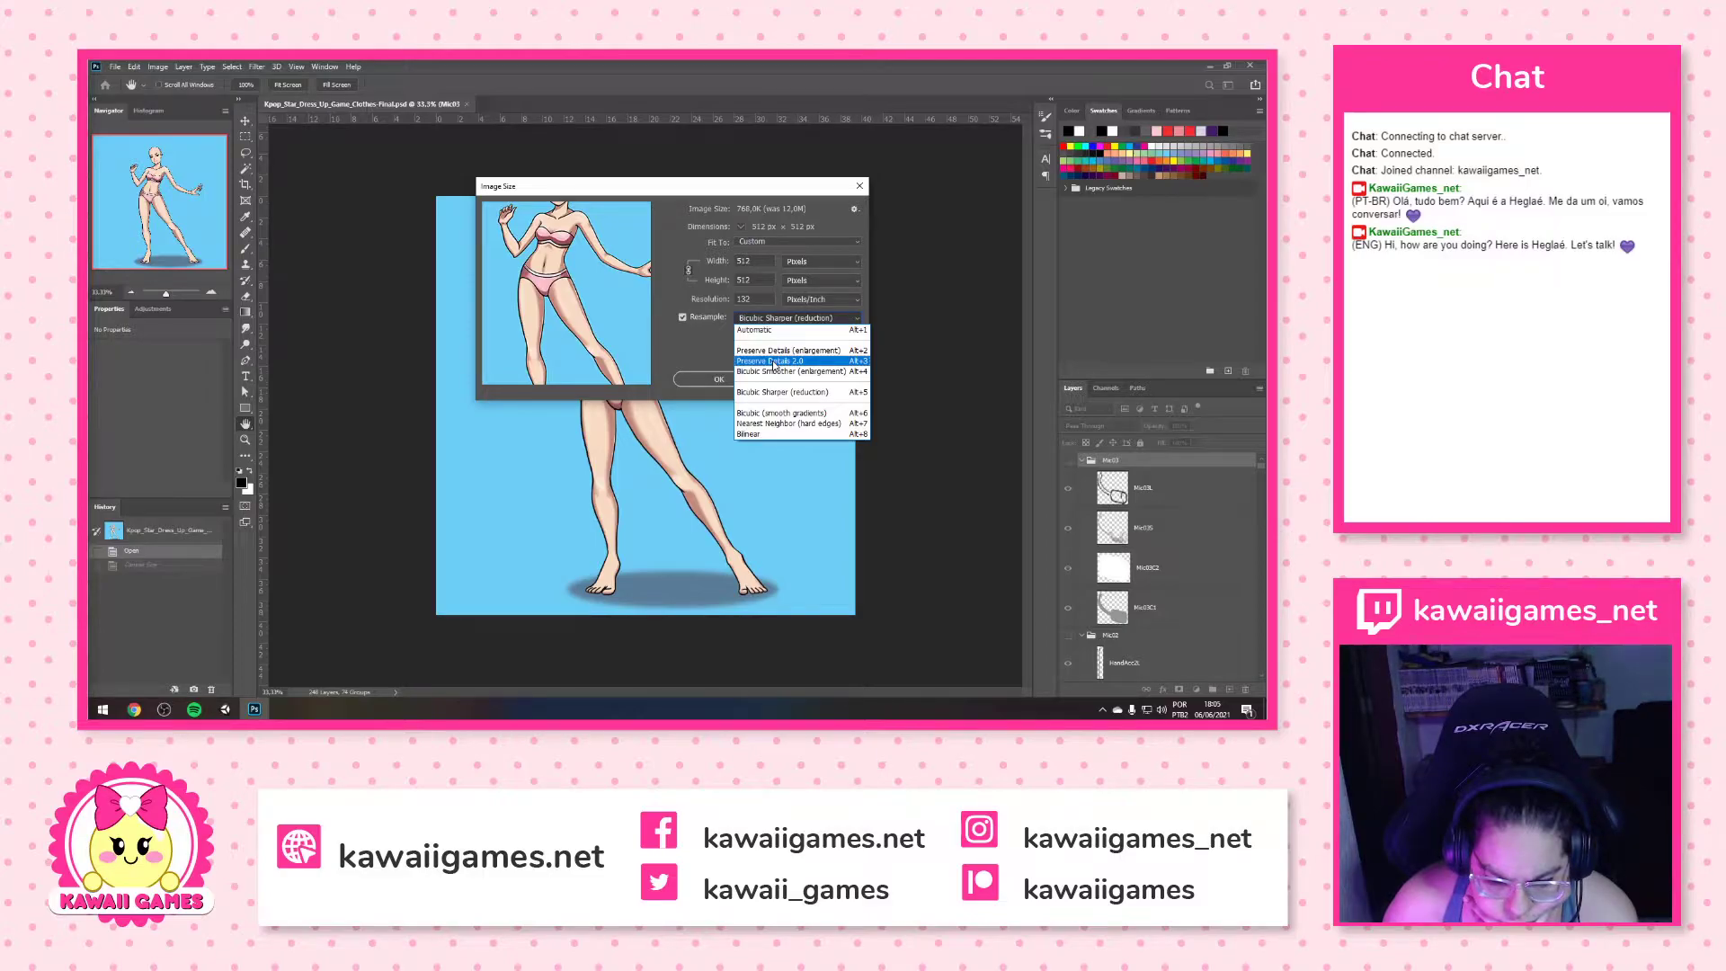
pyautogui.click(774, 361)
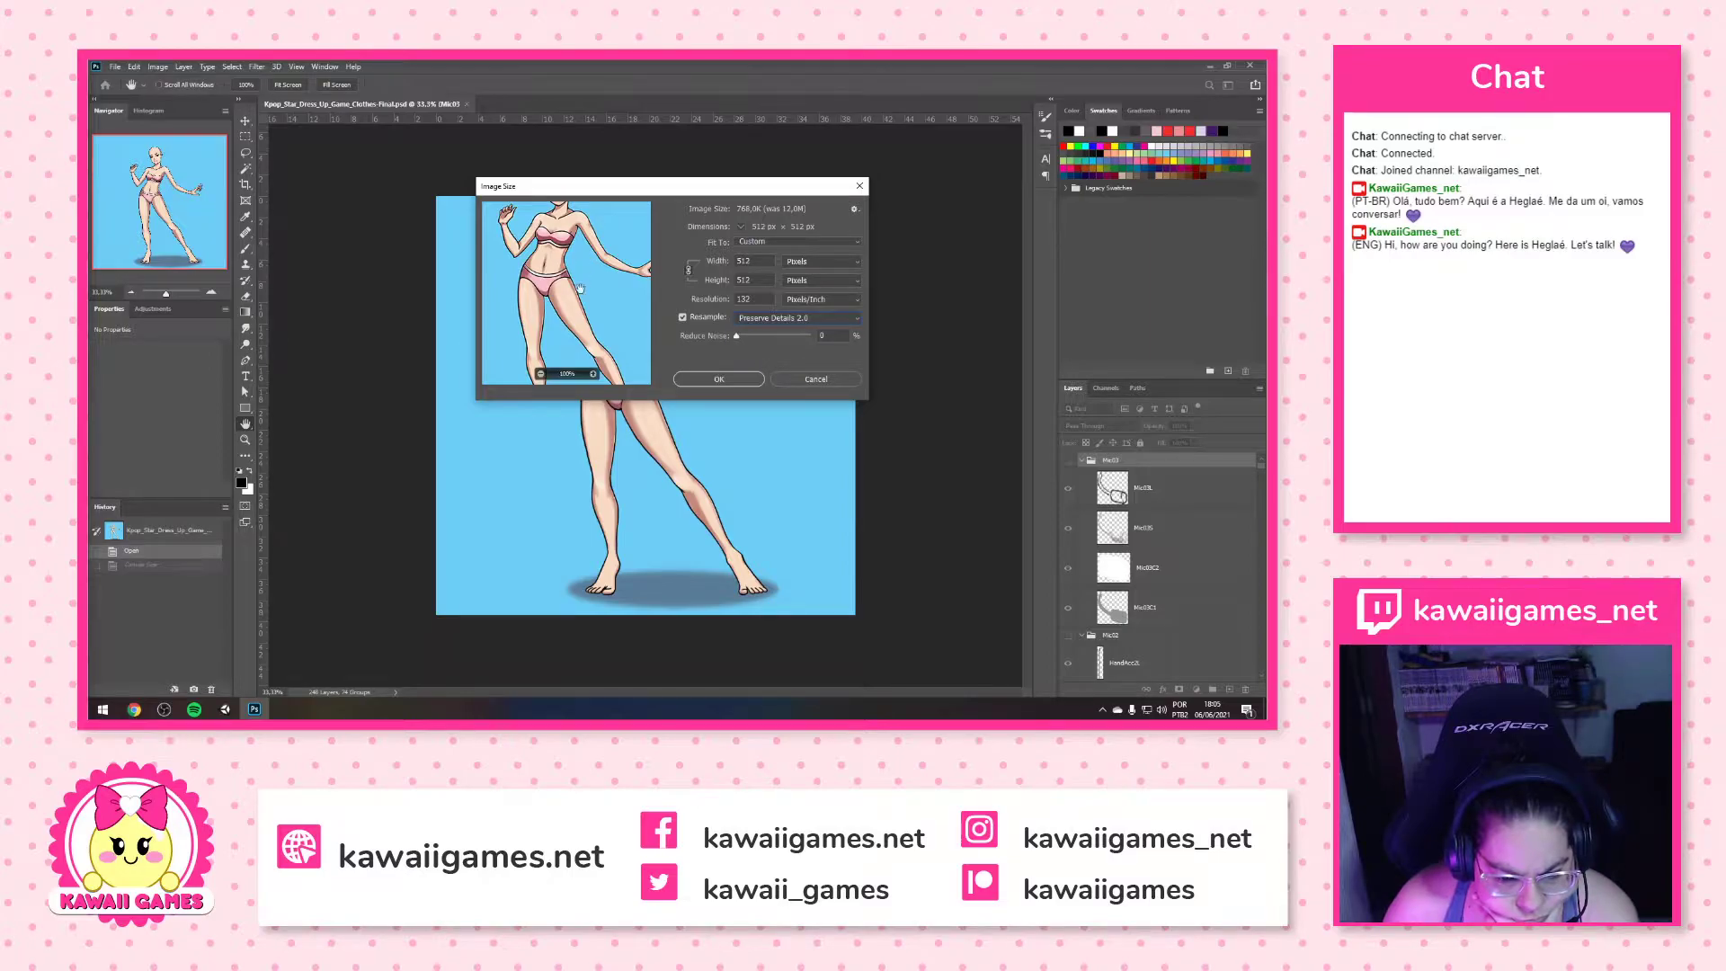
# Preview the whole character at the reduced image size, and discard the resize
pyautogui.click(541, 375)
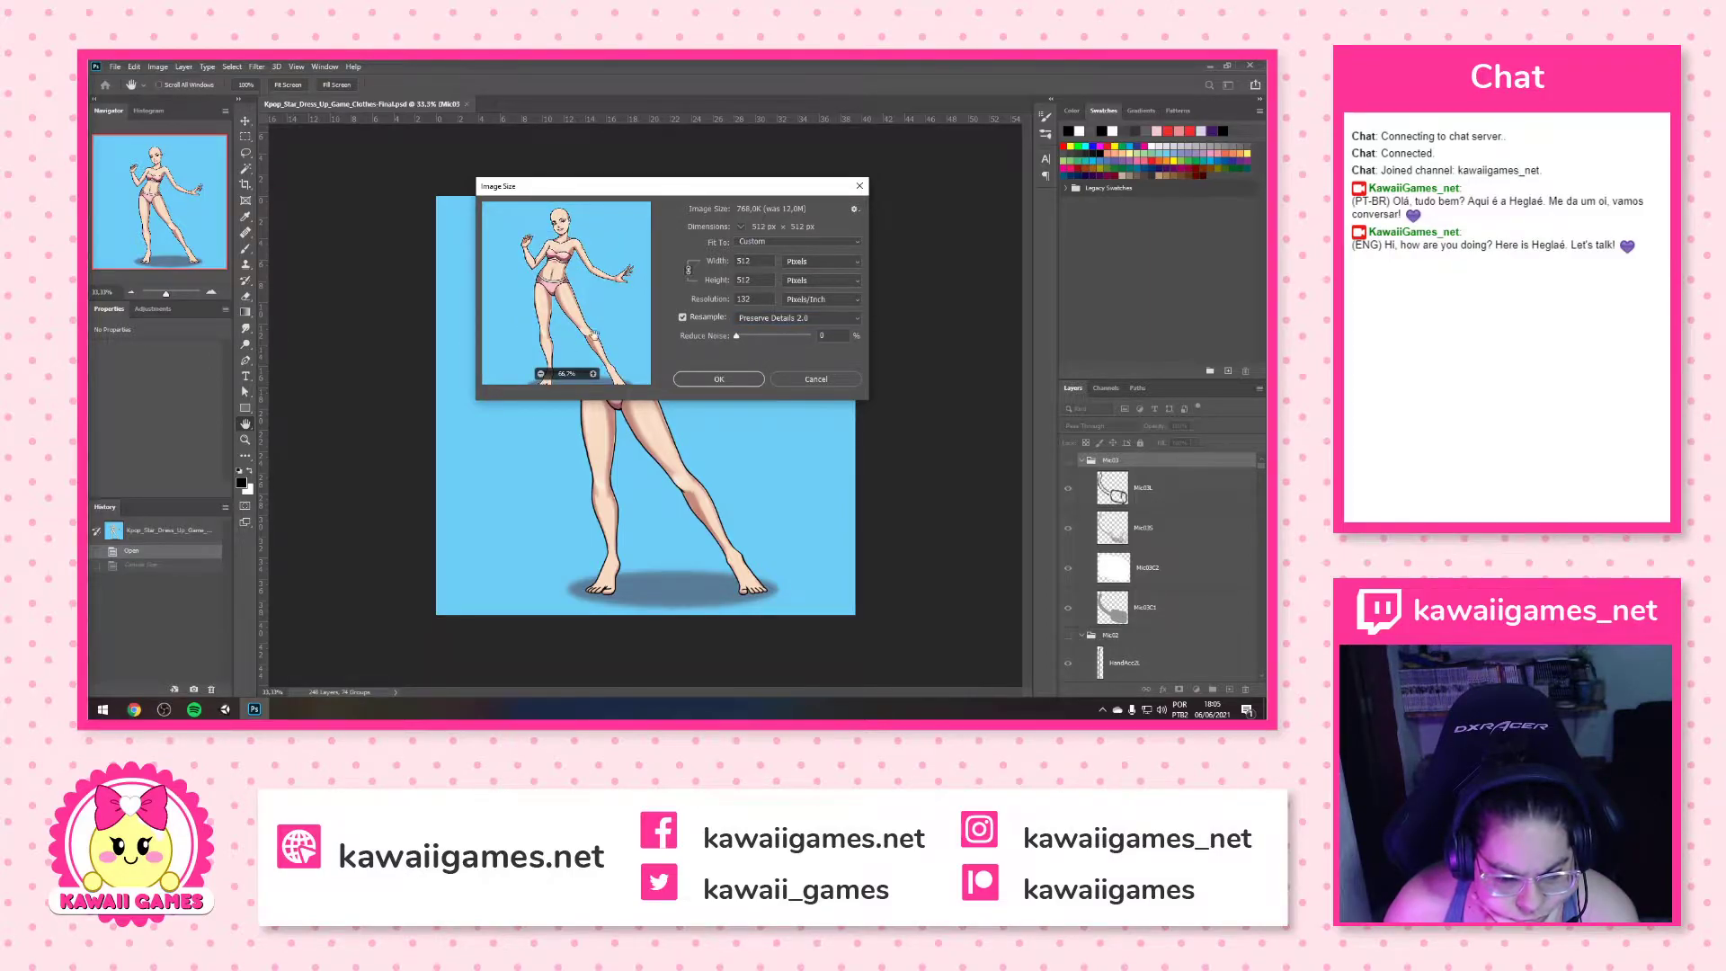
pyautogui.click(541, 375)
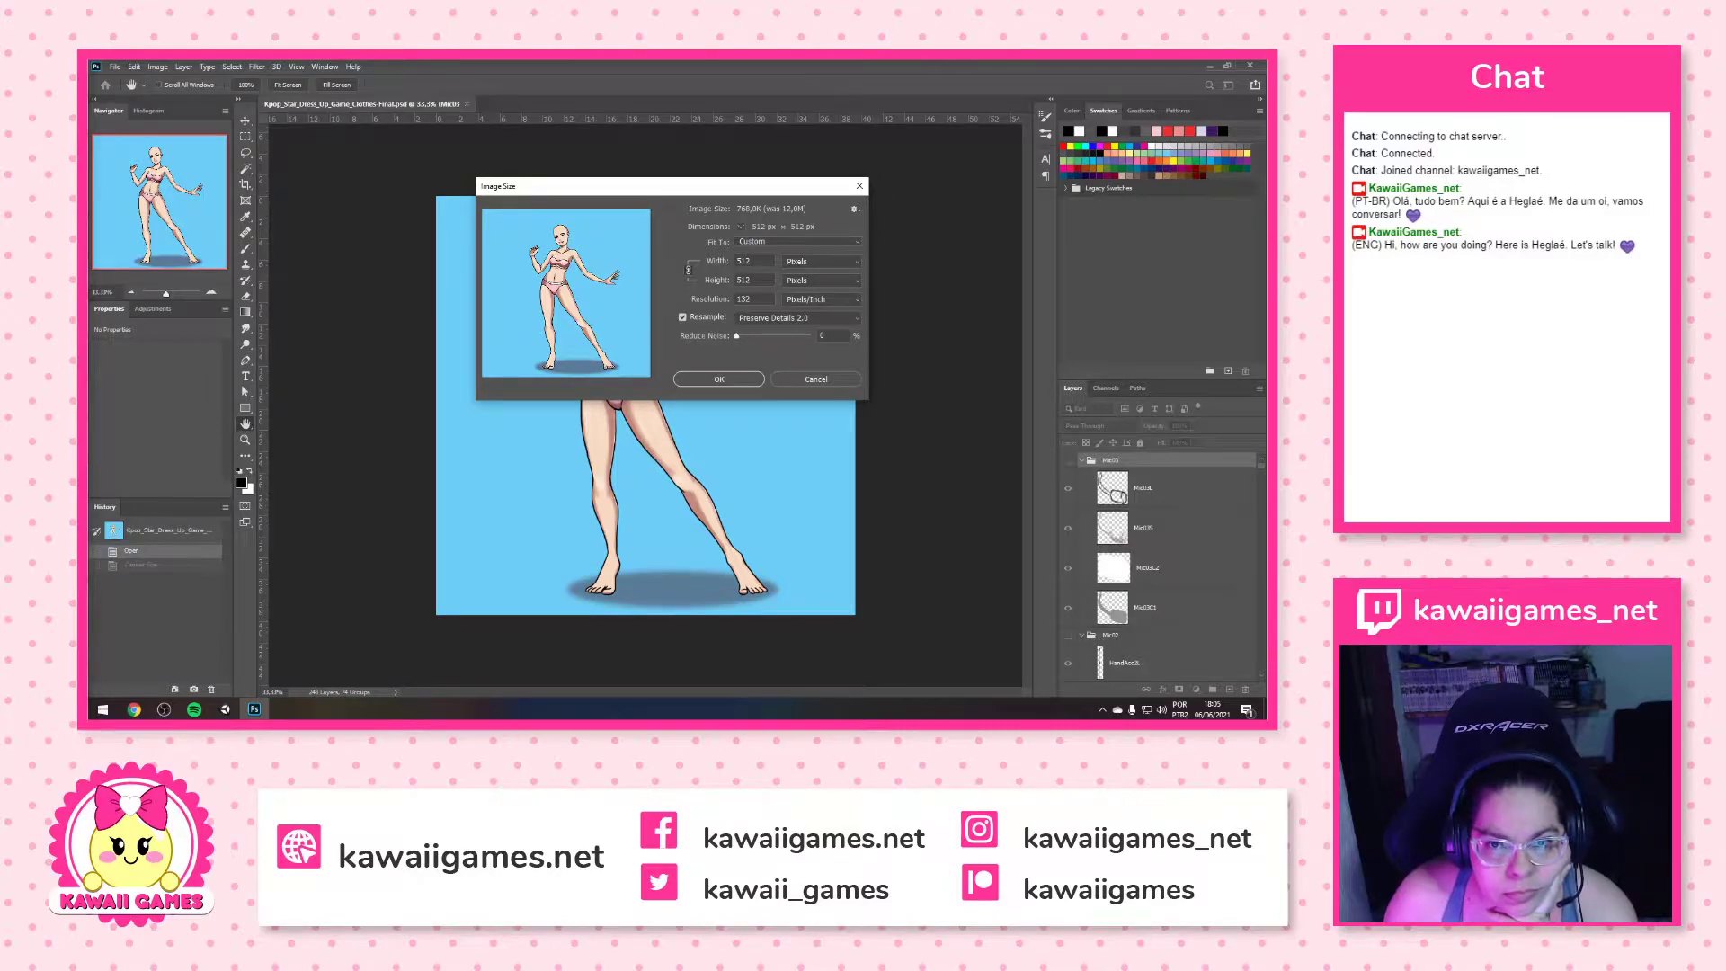
pyautogui.hotkey('alt', 'Tab')
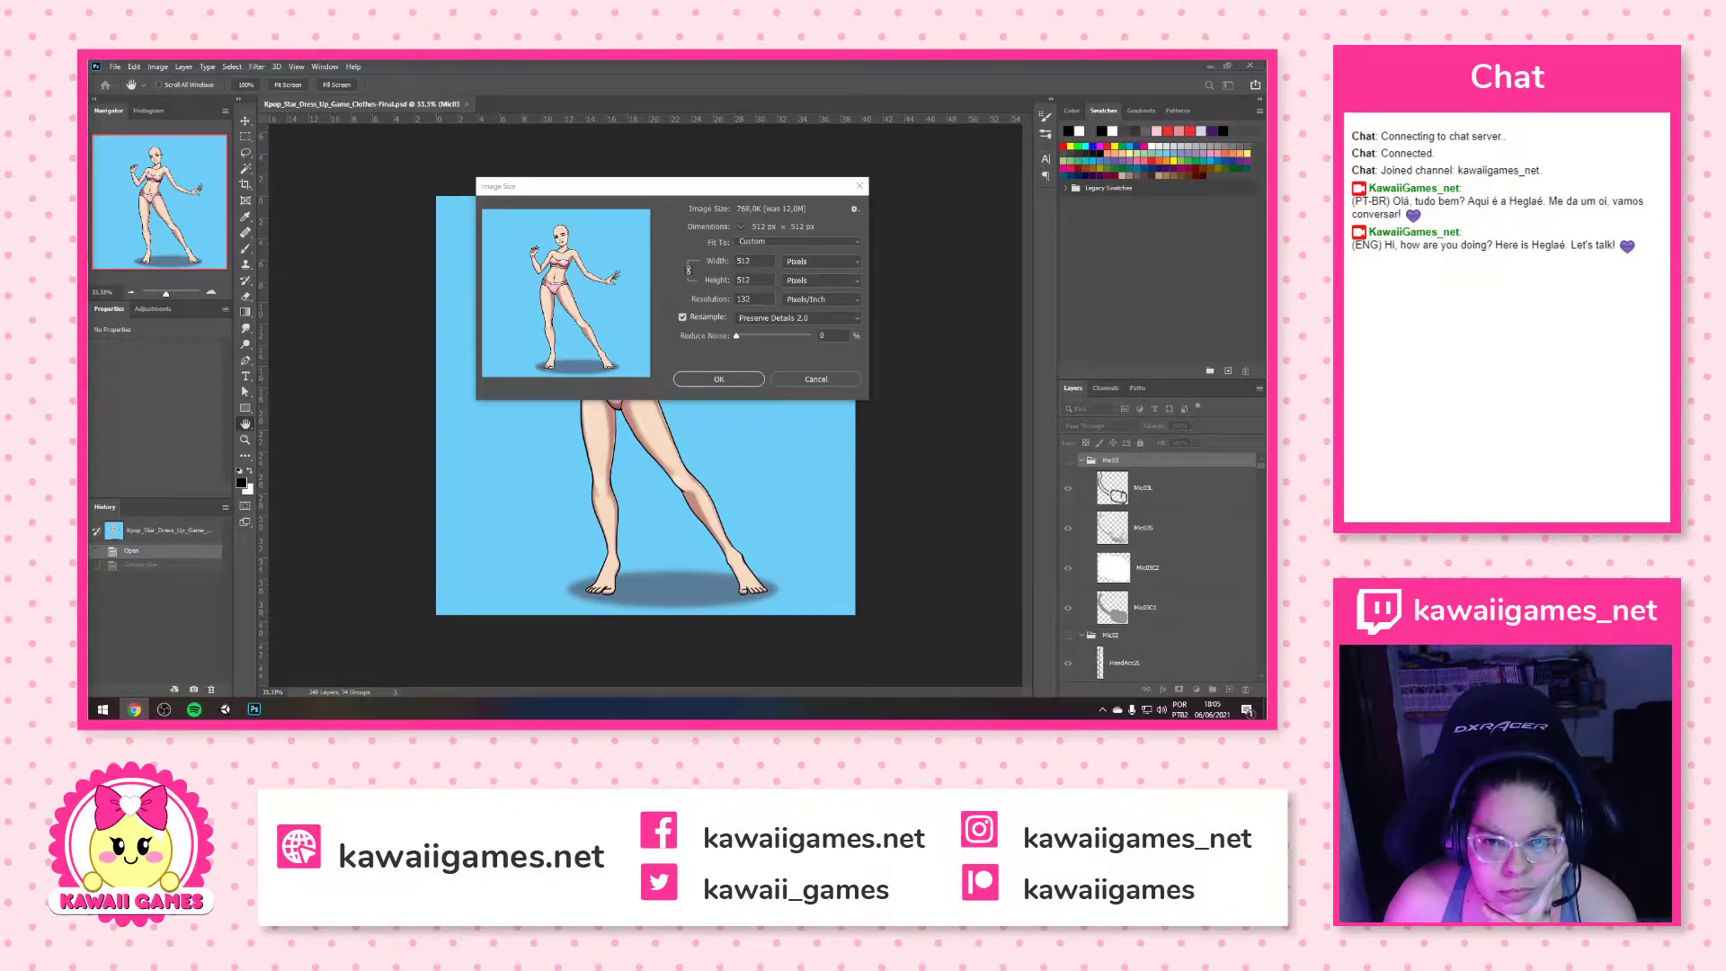
pyautogui.click(756, 261)
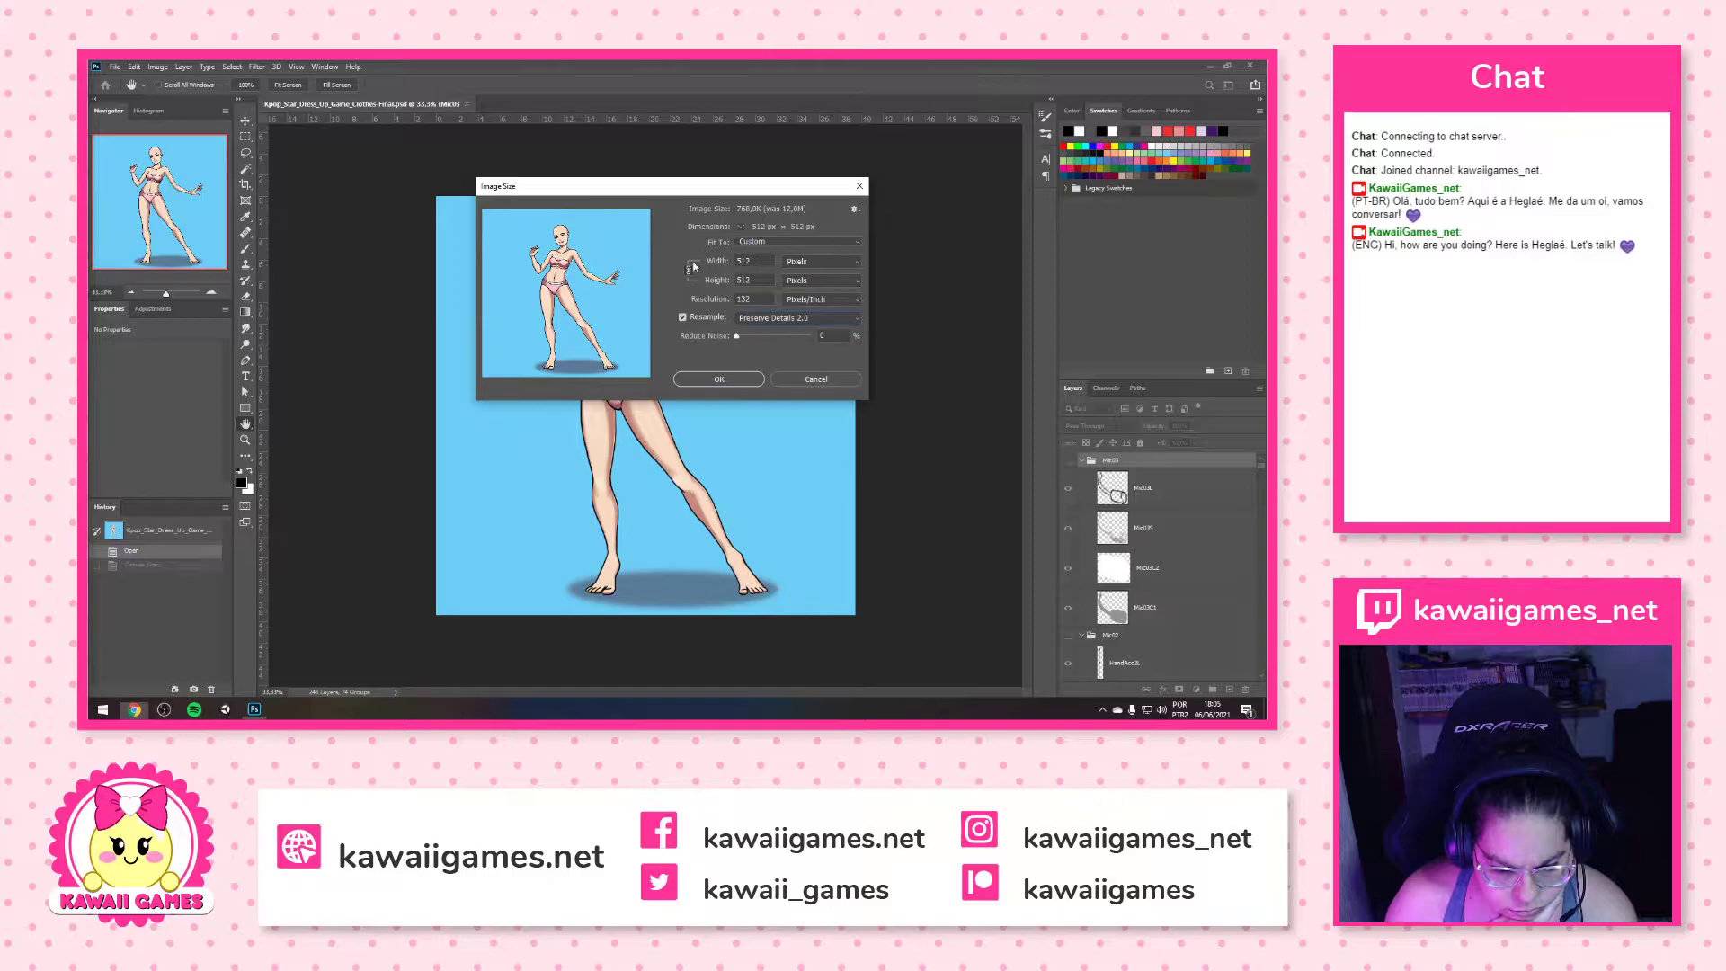
pyautogui.click(830, 378)
# Resize the image to 1024 × 1024 pixels with Preserve Details 2.0 resampling, and view it at 100%
pyautogui.click(158, 66)
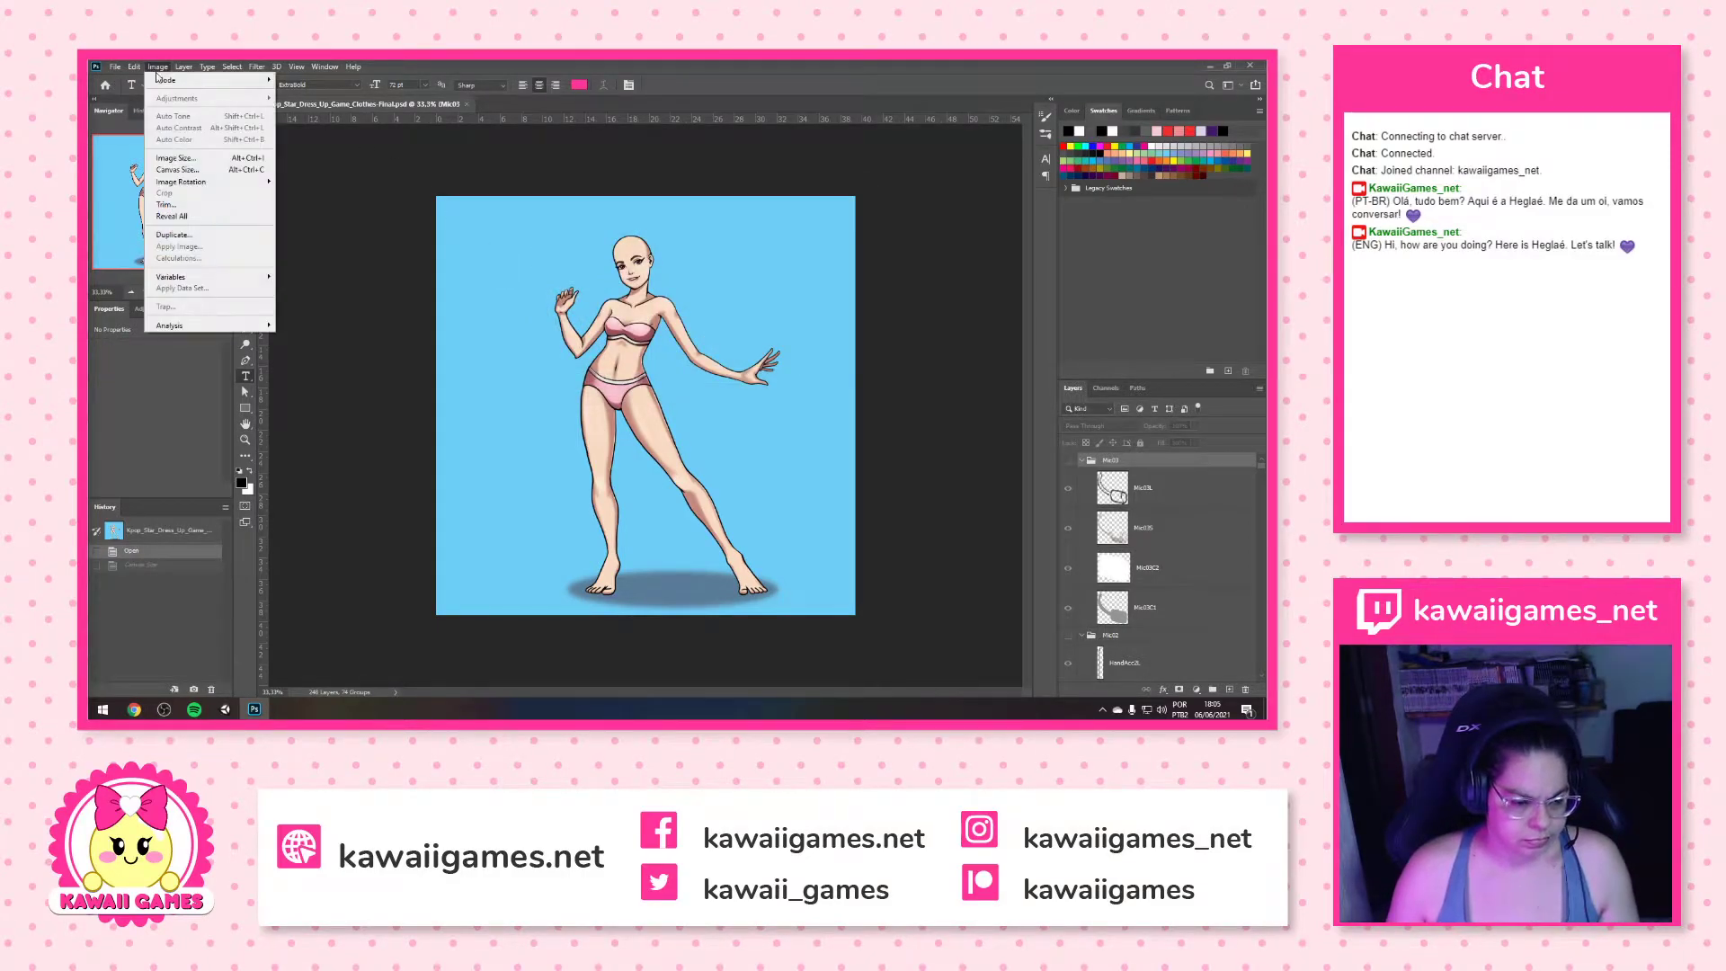
pyautogui.click(175, 159)
pyautogui.write('1024')
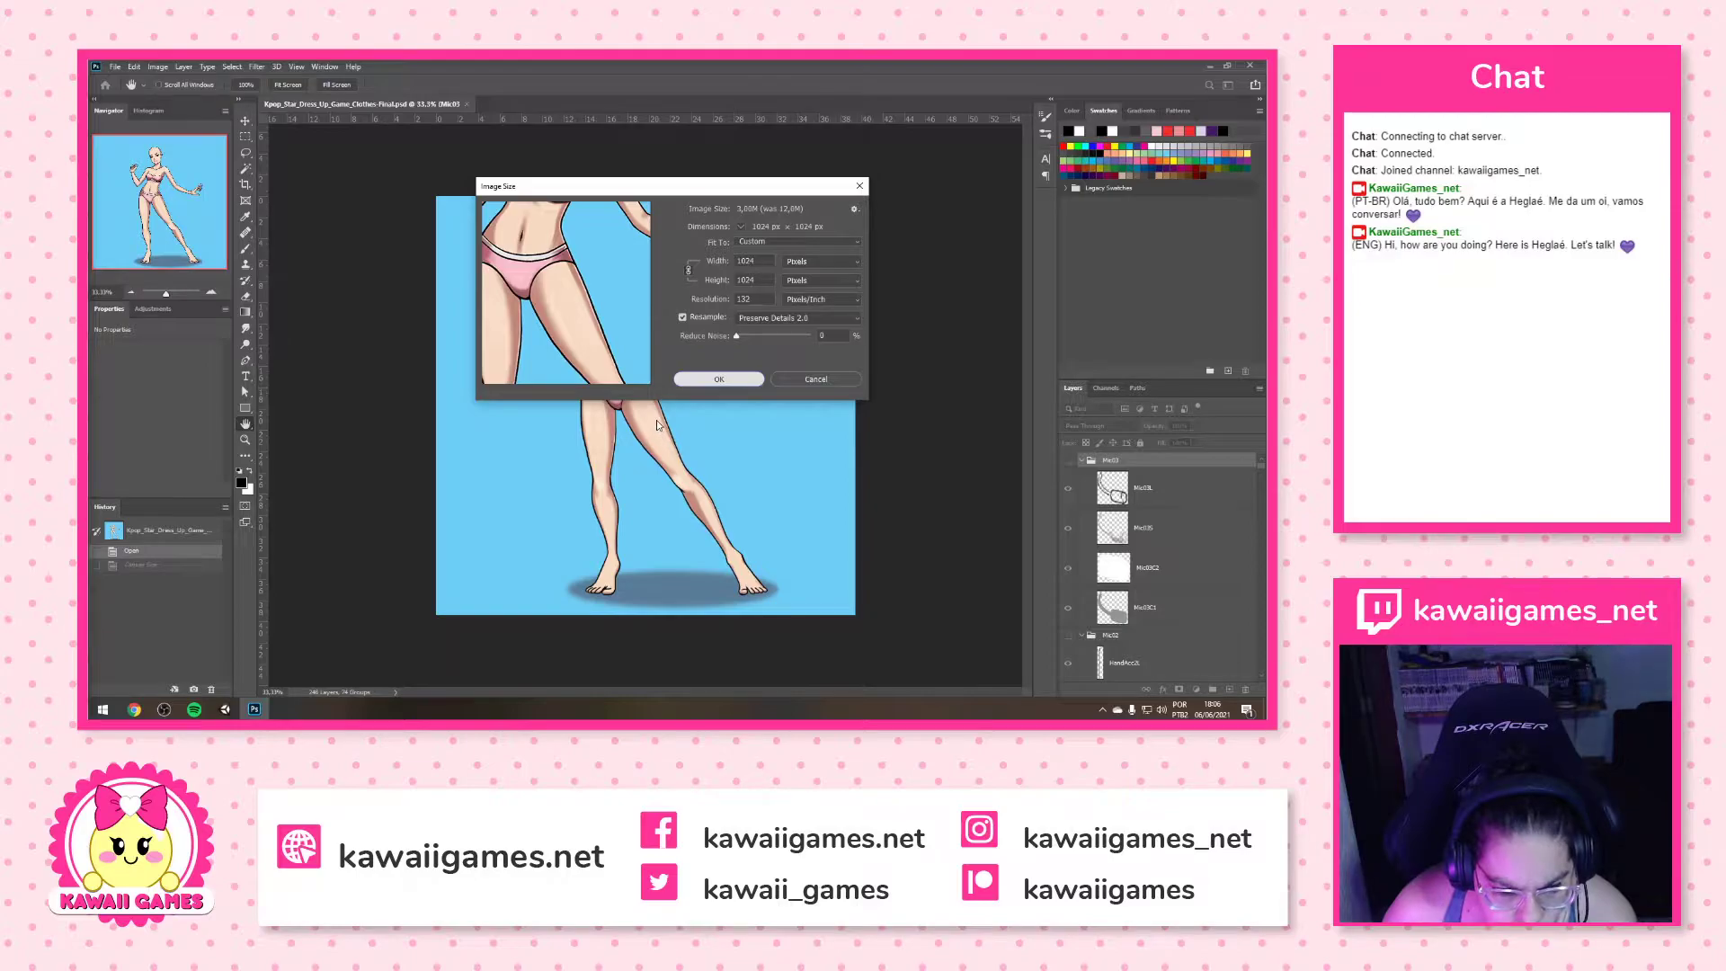
pyautogui.press('Return')
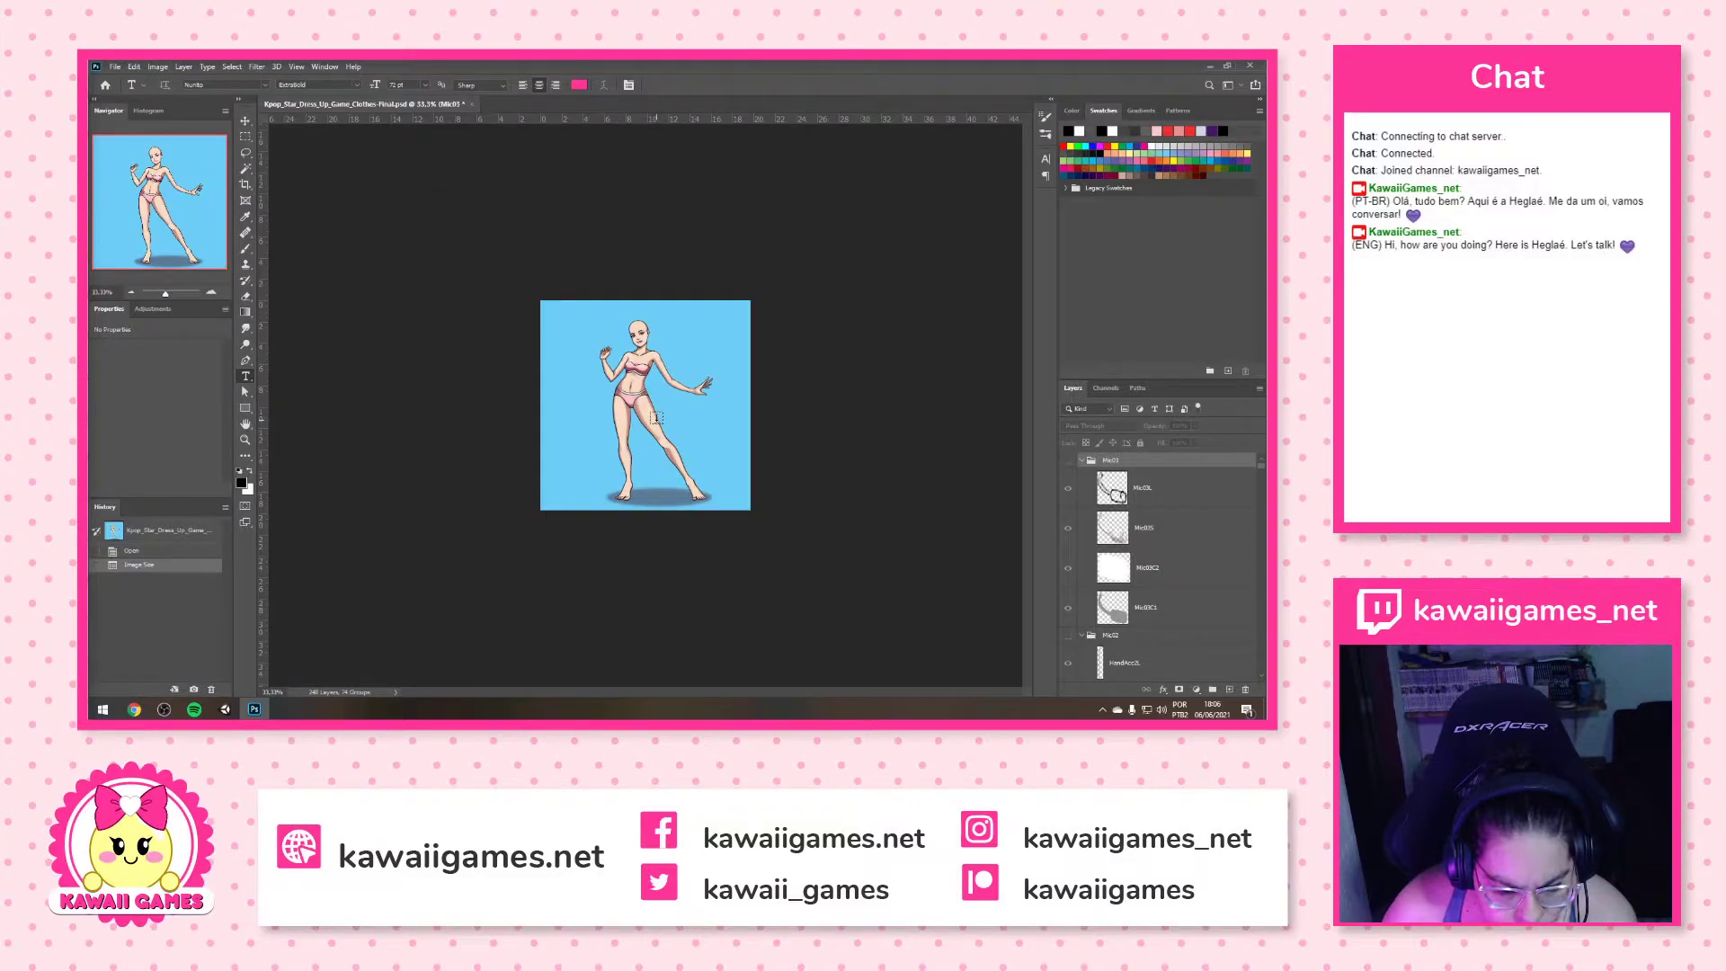
pyautogui.press('z')
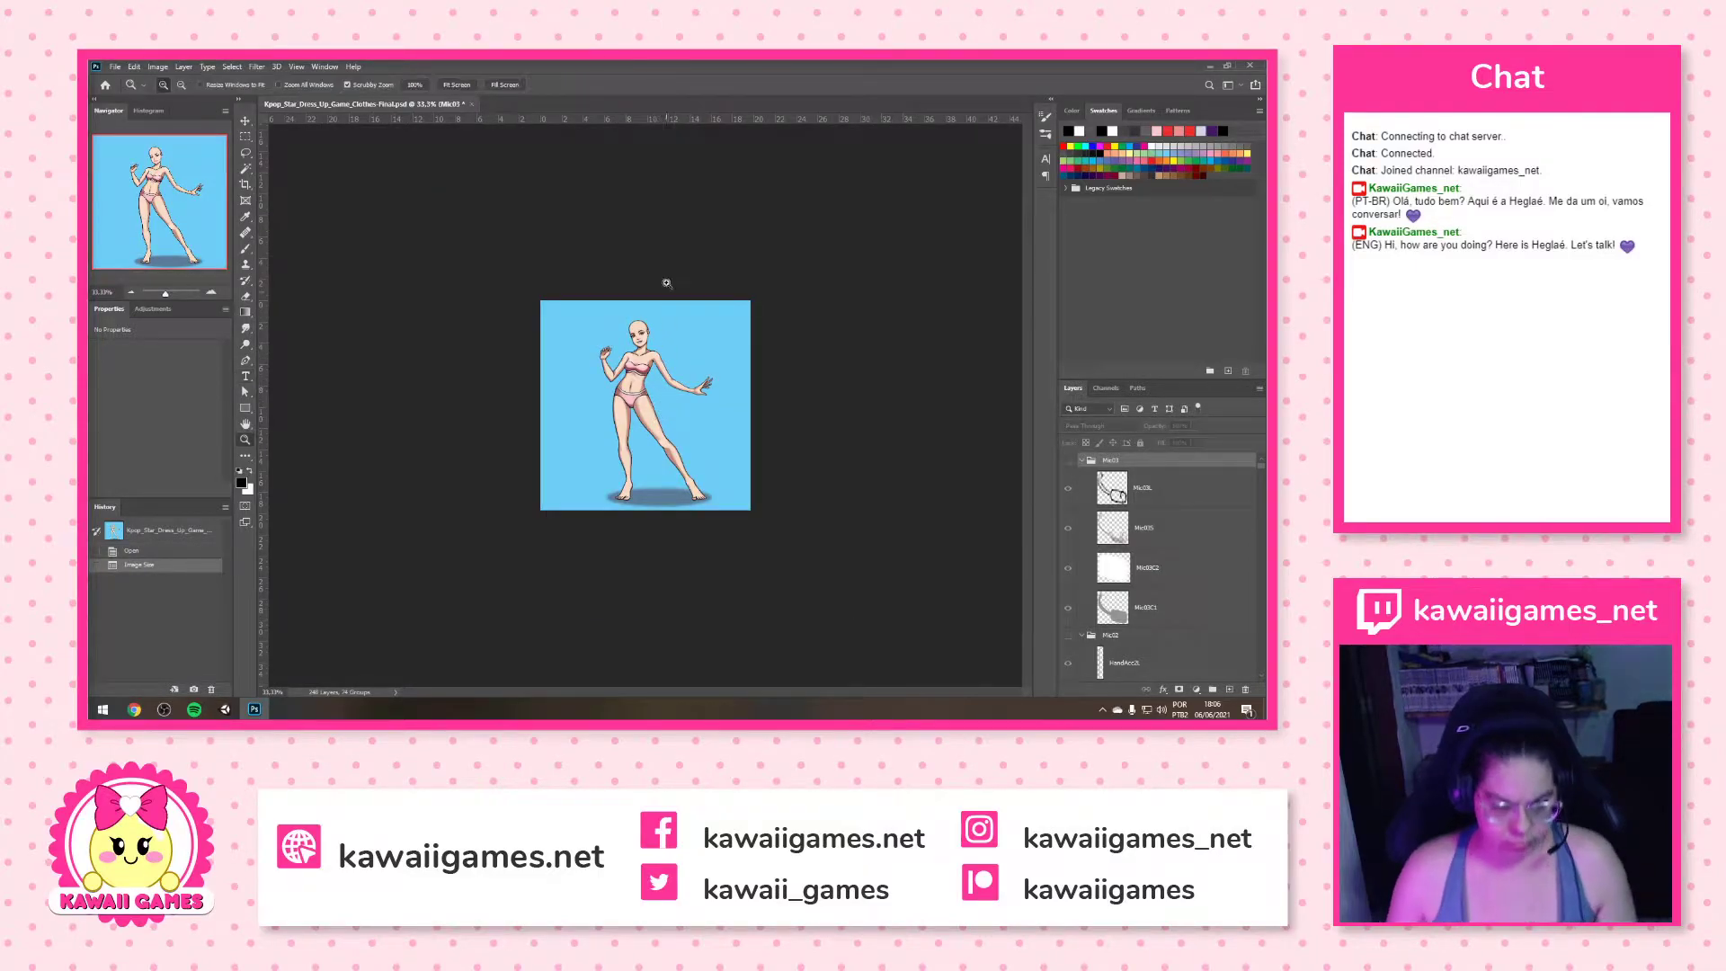
pyautogui.click(416, 85)
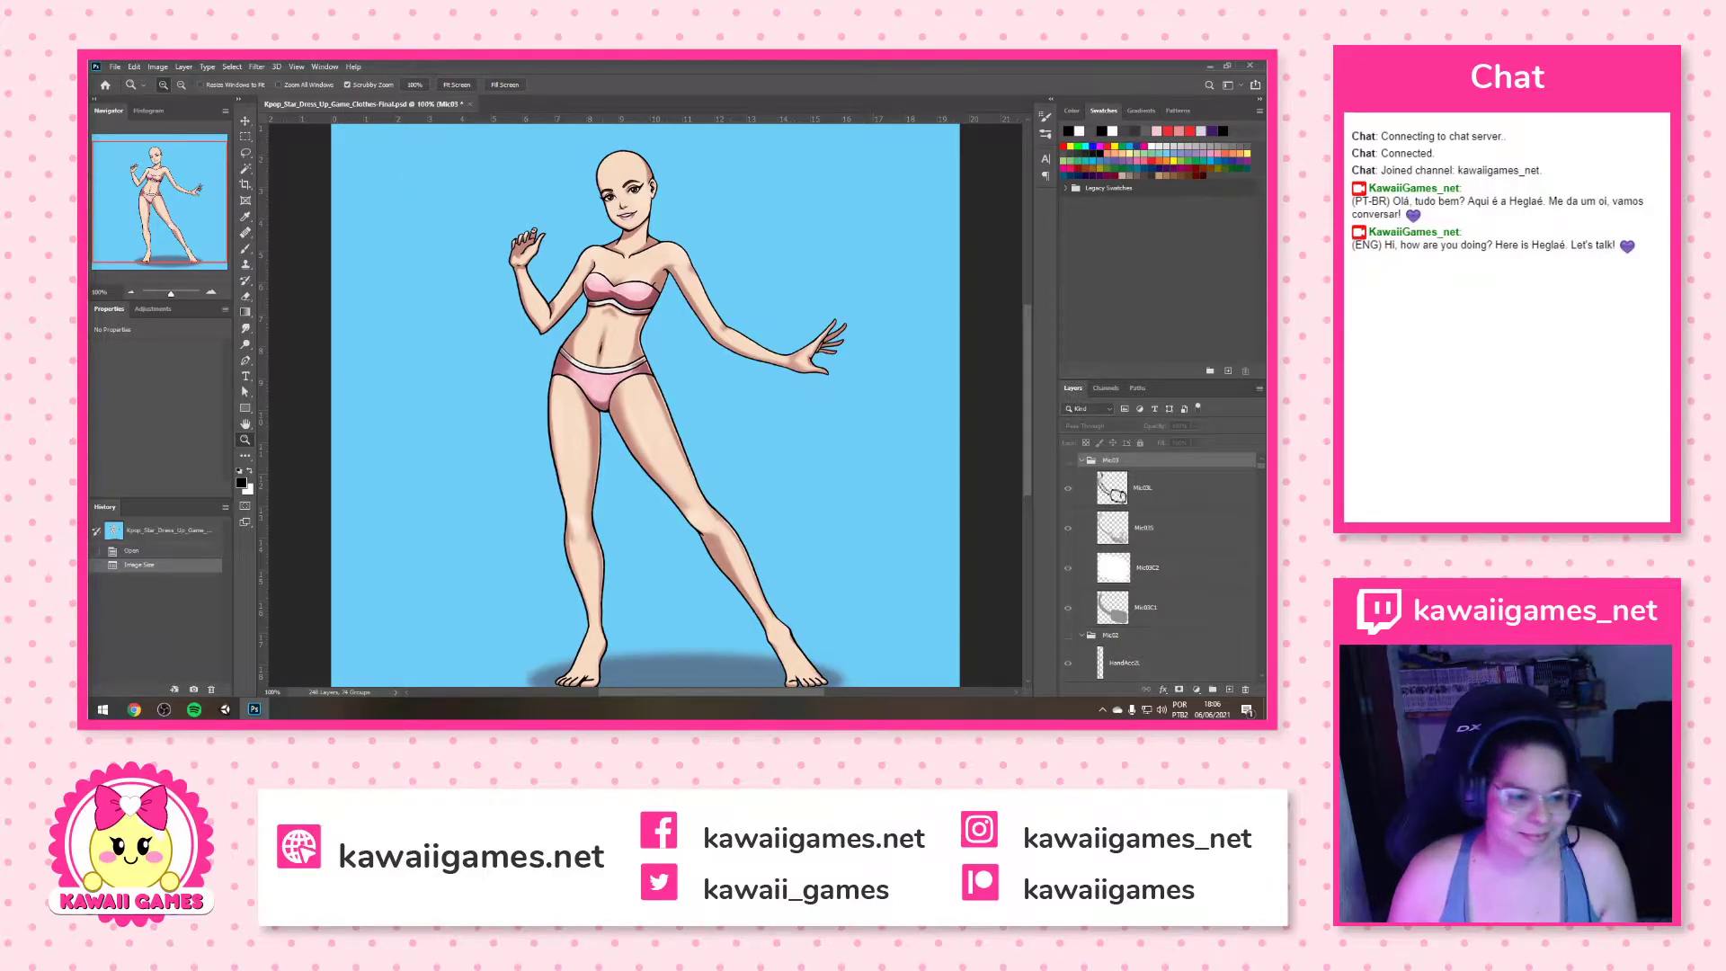
# Save the resized document as a separate Photoshop file named Kpop_Star_Dress_Up_Game_mics.psd in the same folder
pyautogui.click(116, 66)
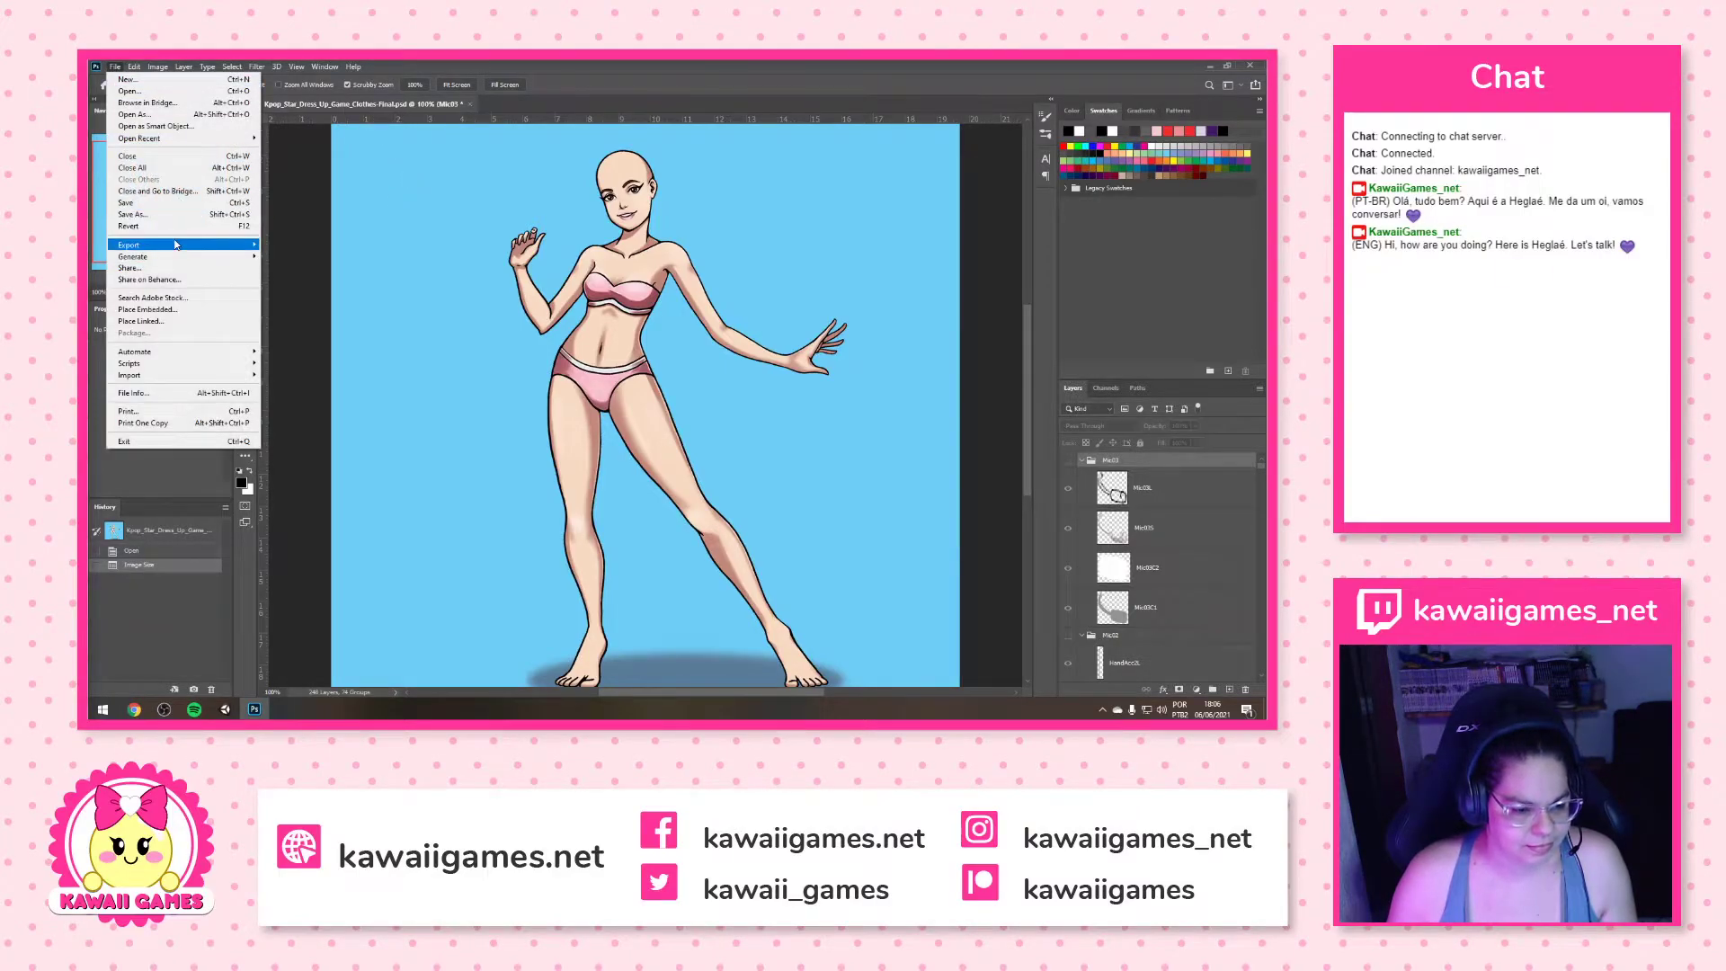
pyautogui.moveTo(176, 245)
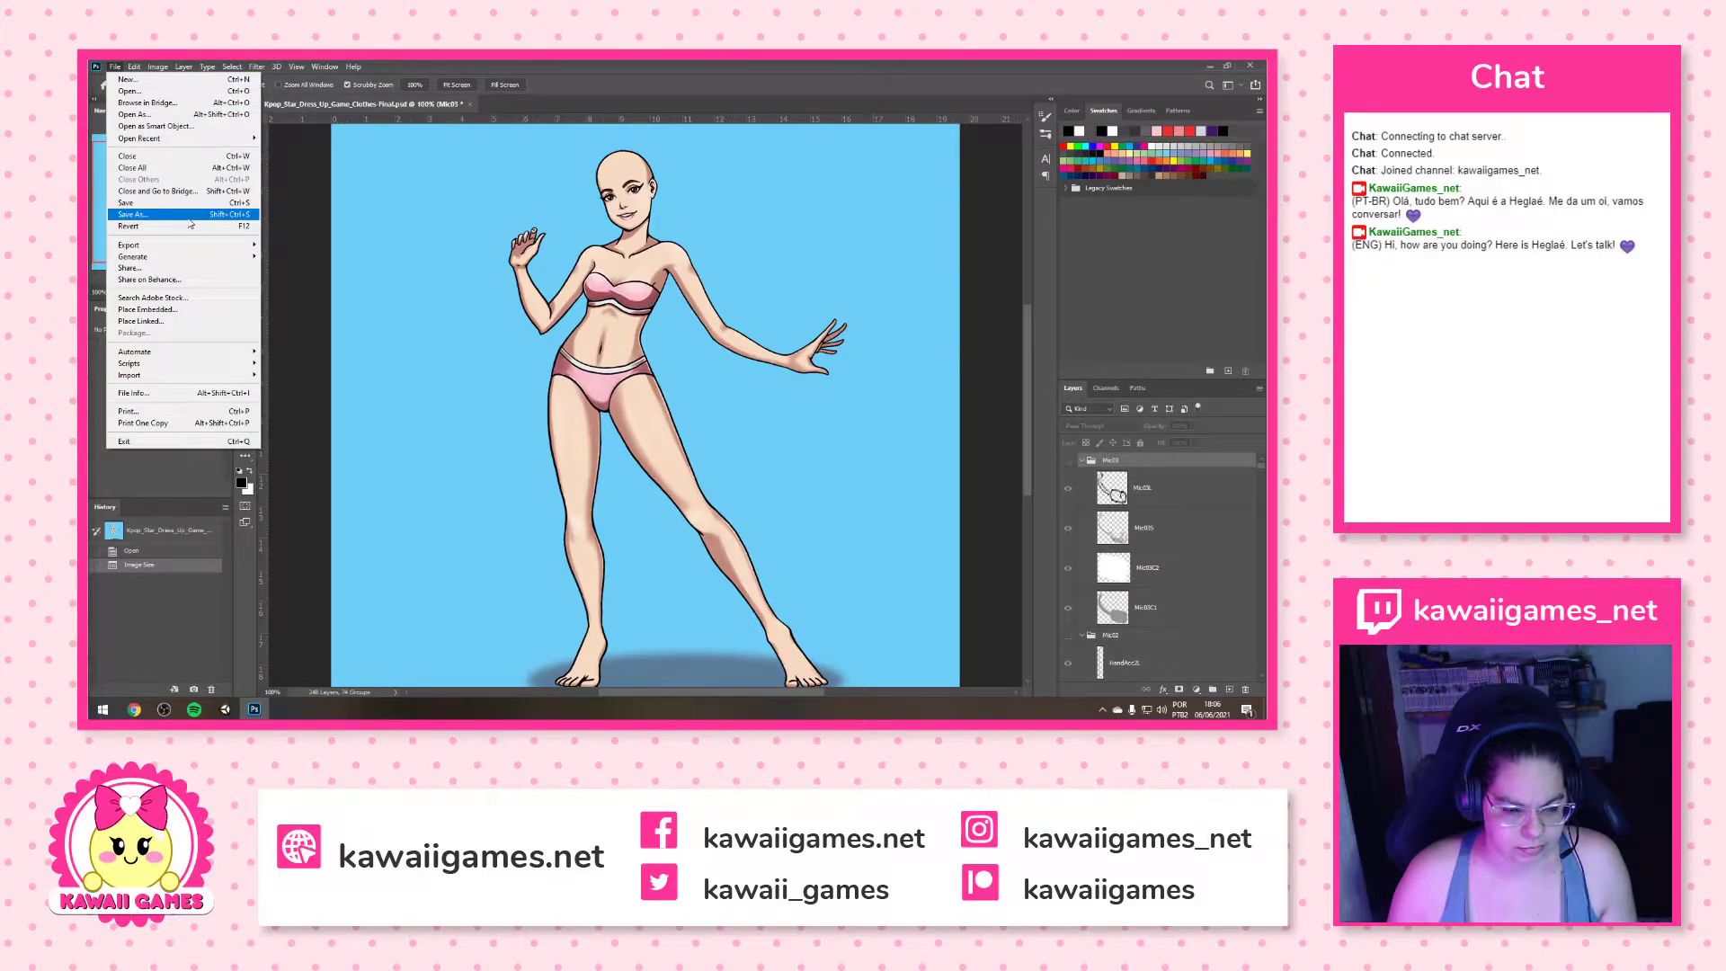
pyautogui.press('Escape')
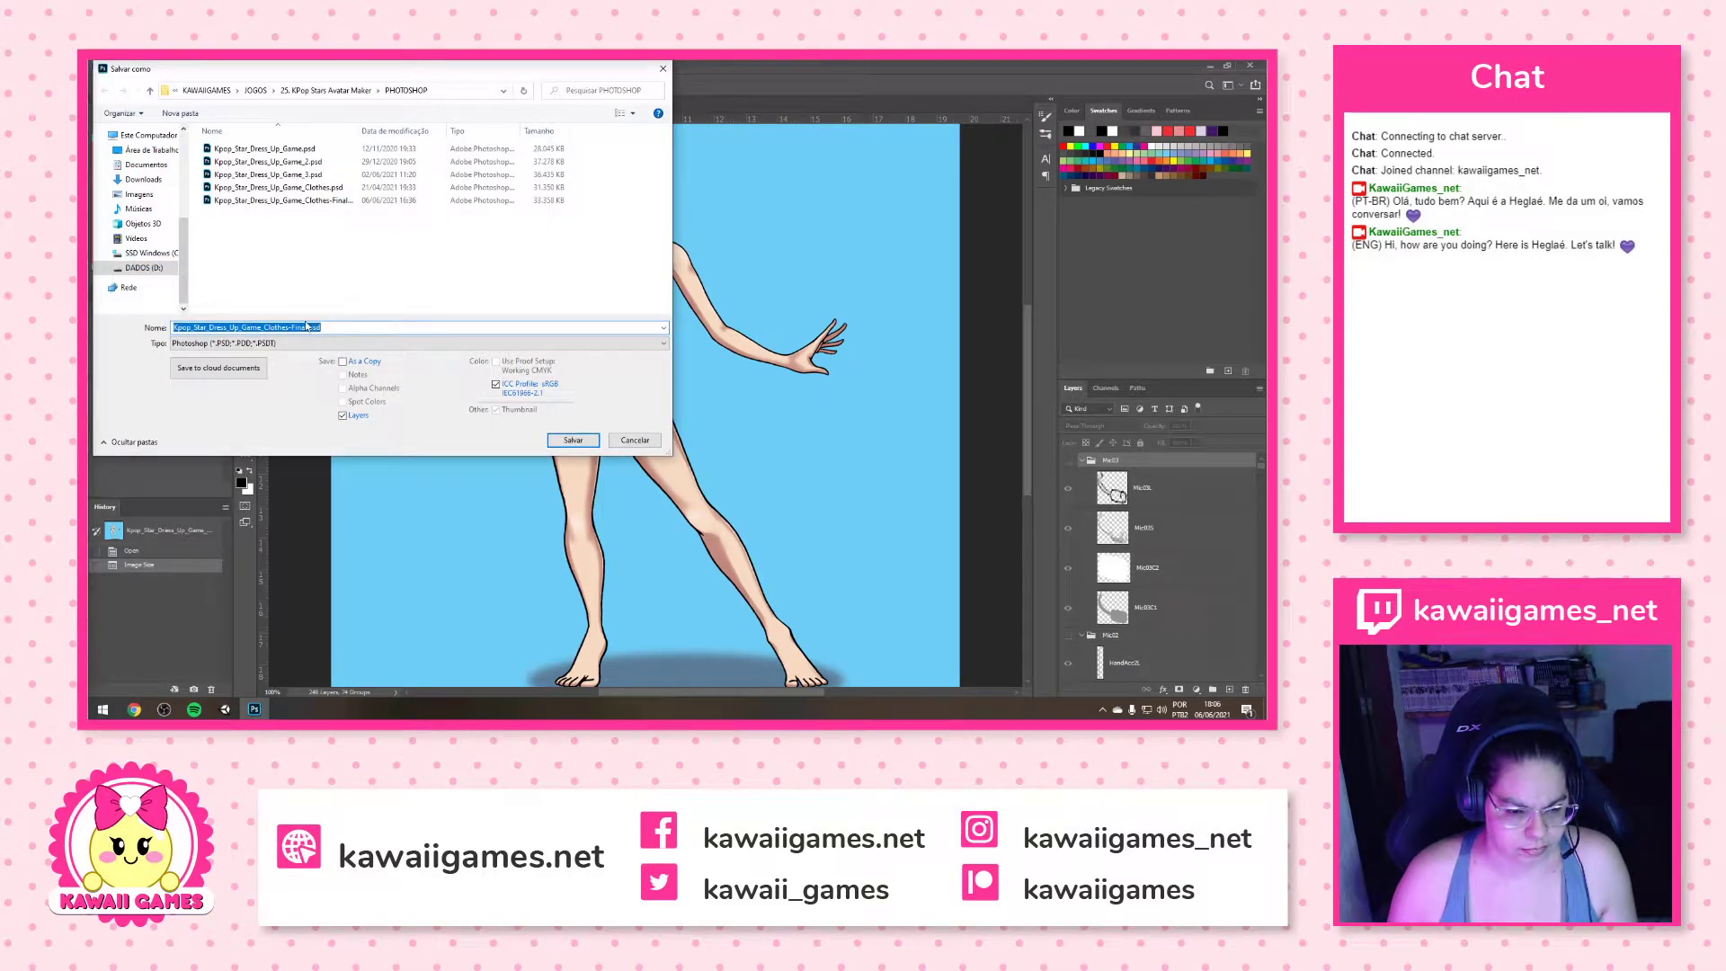
pyautogui.click(278, 328)
pyautogui.moveTo(264, 328); pyautogui.dragTo(310, 327)
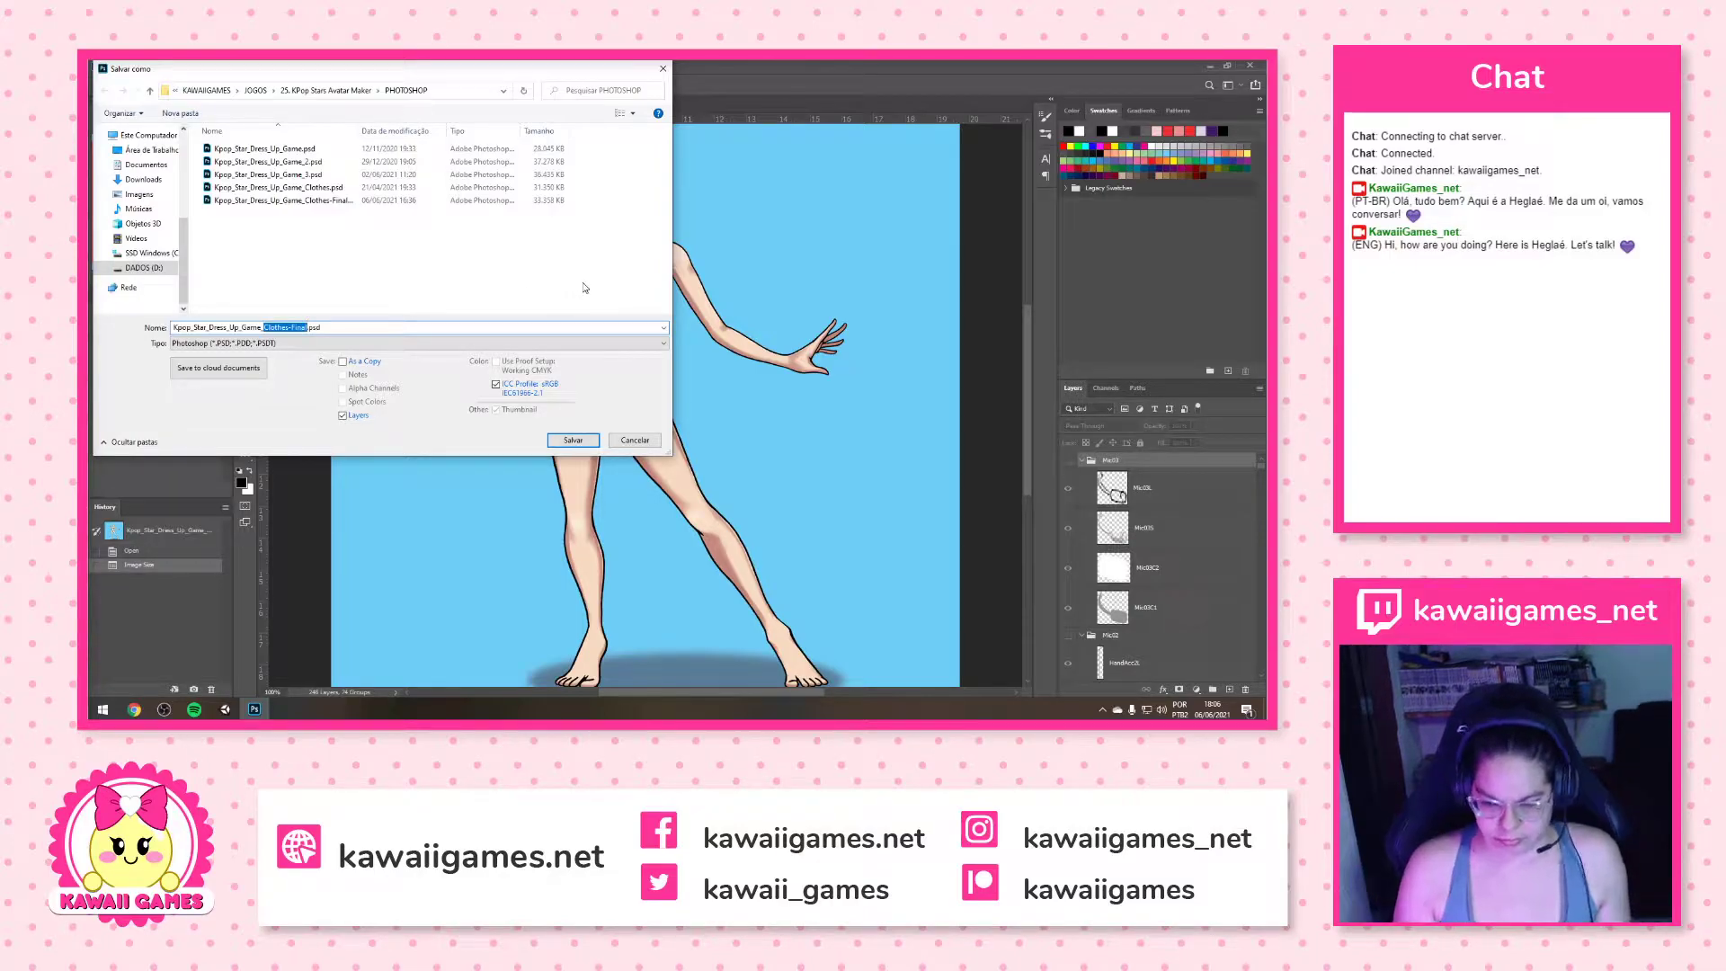
pyautogui.write('mic')
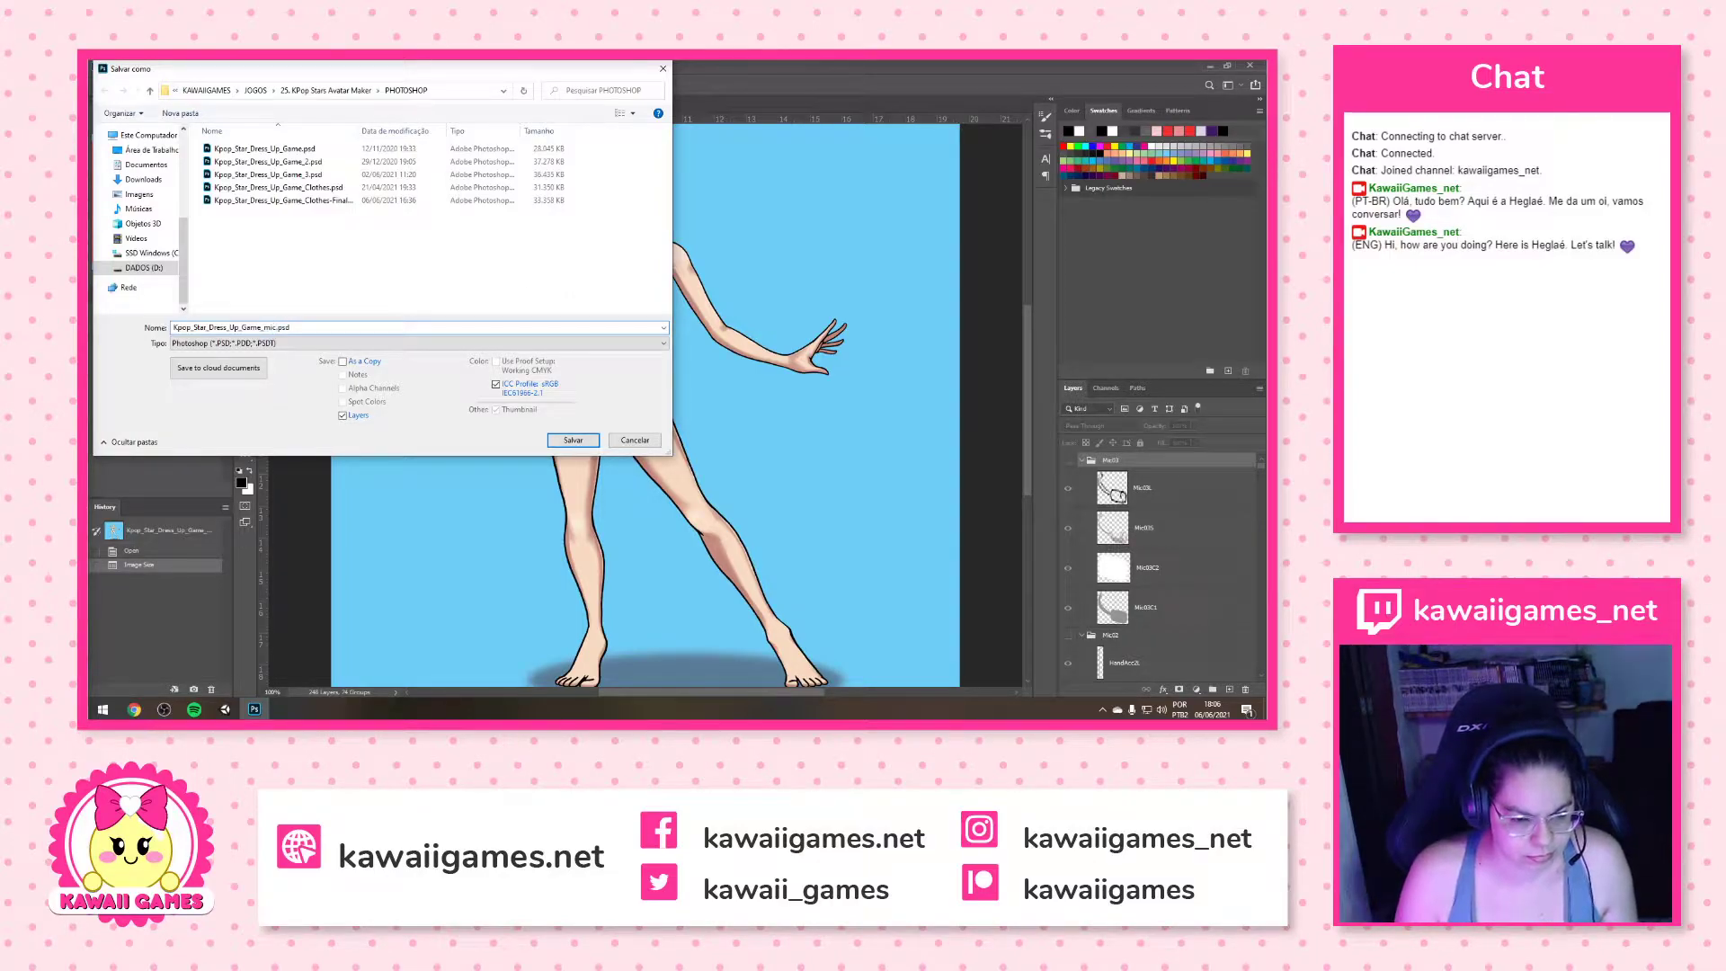
pyautogui.press('Return')
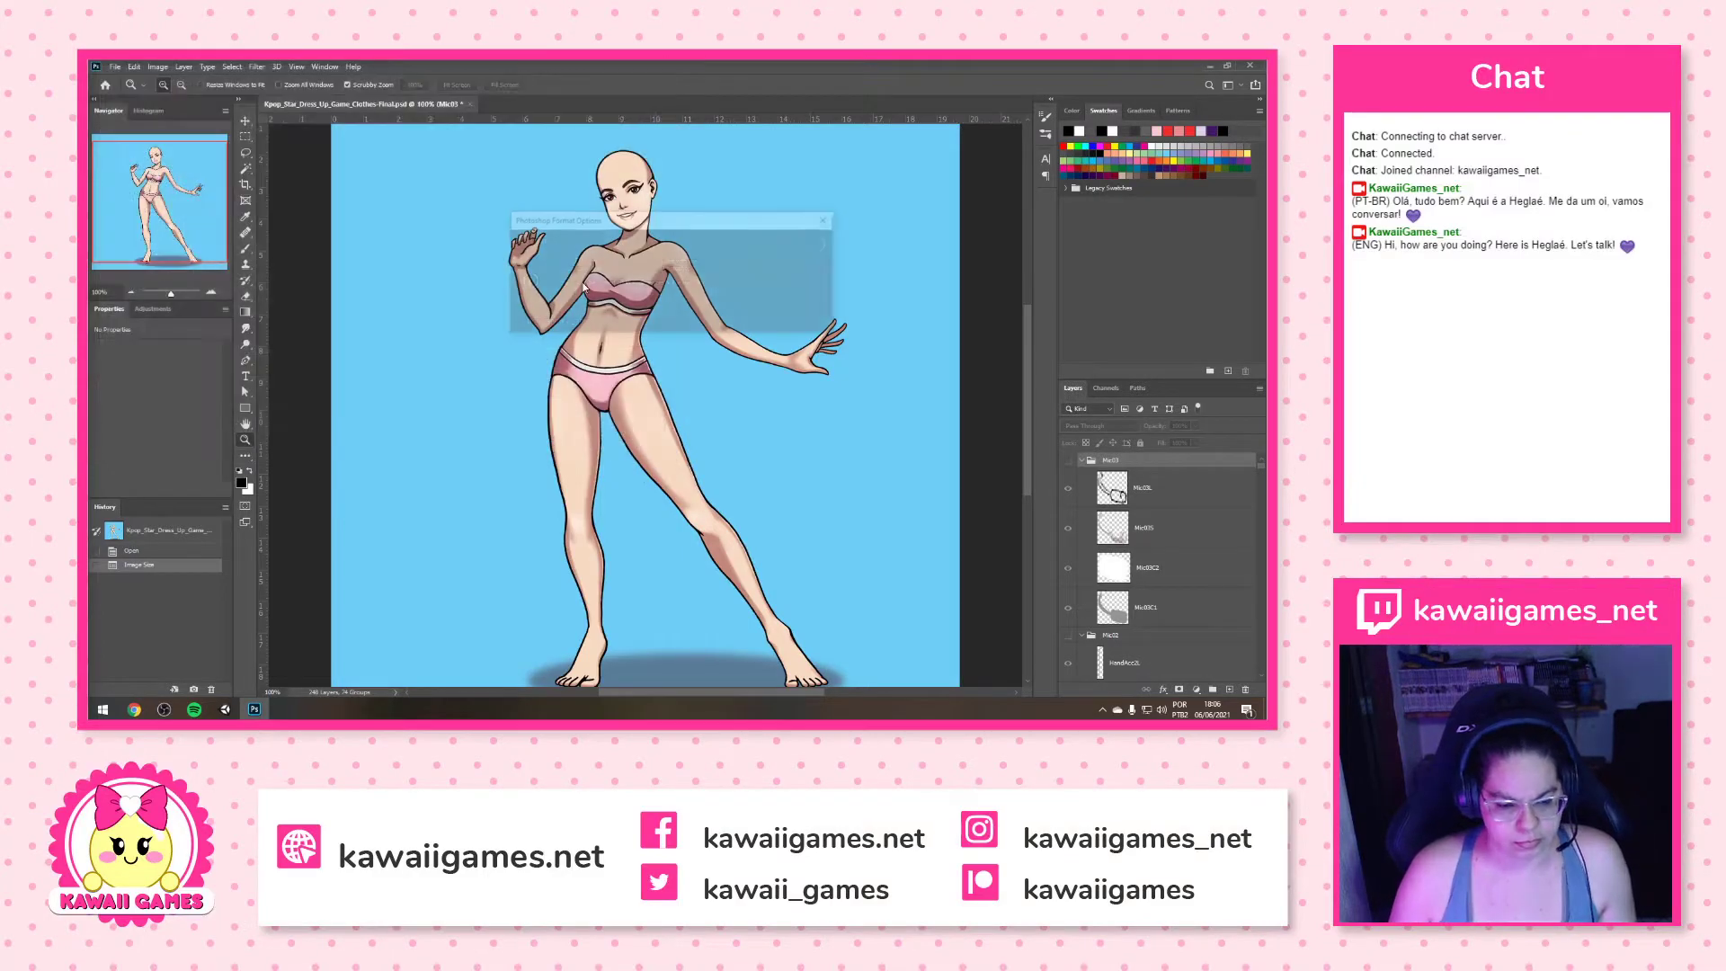
pyautogui.click(812, 243)
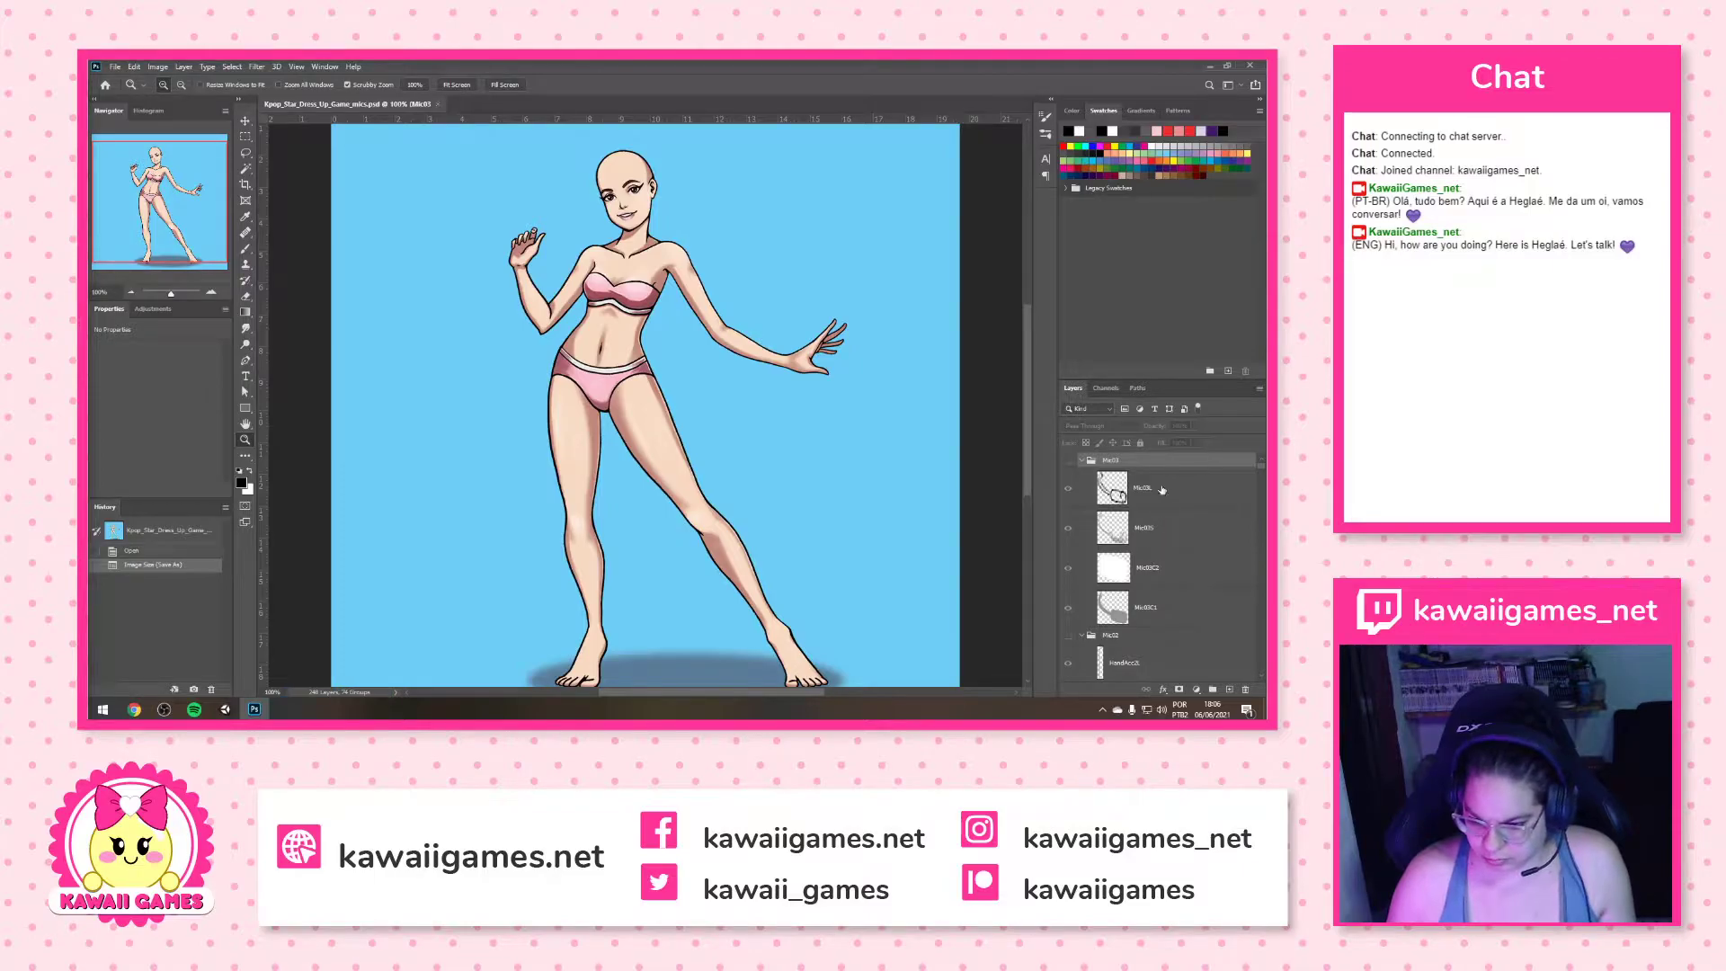
# Collapse the Mic03, Mic02, Mic01 and Mic Inteiro layer groups
pyautogui.click(1082, 460)
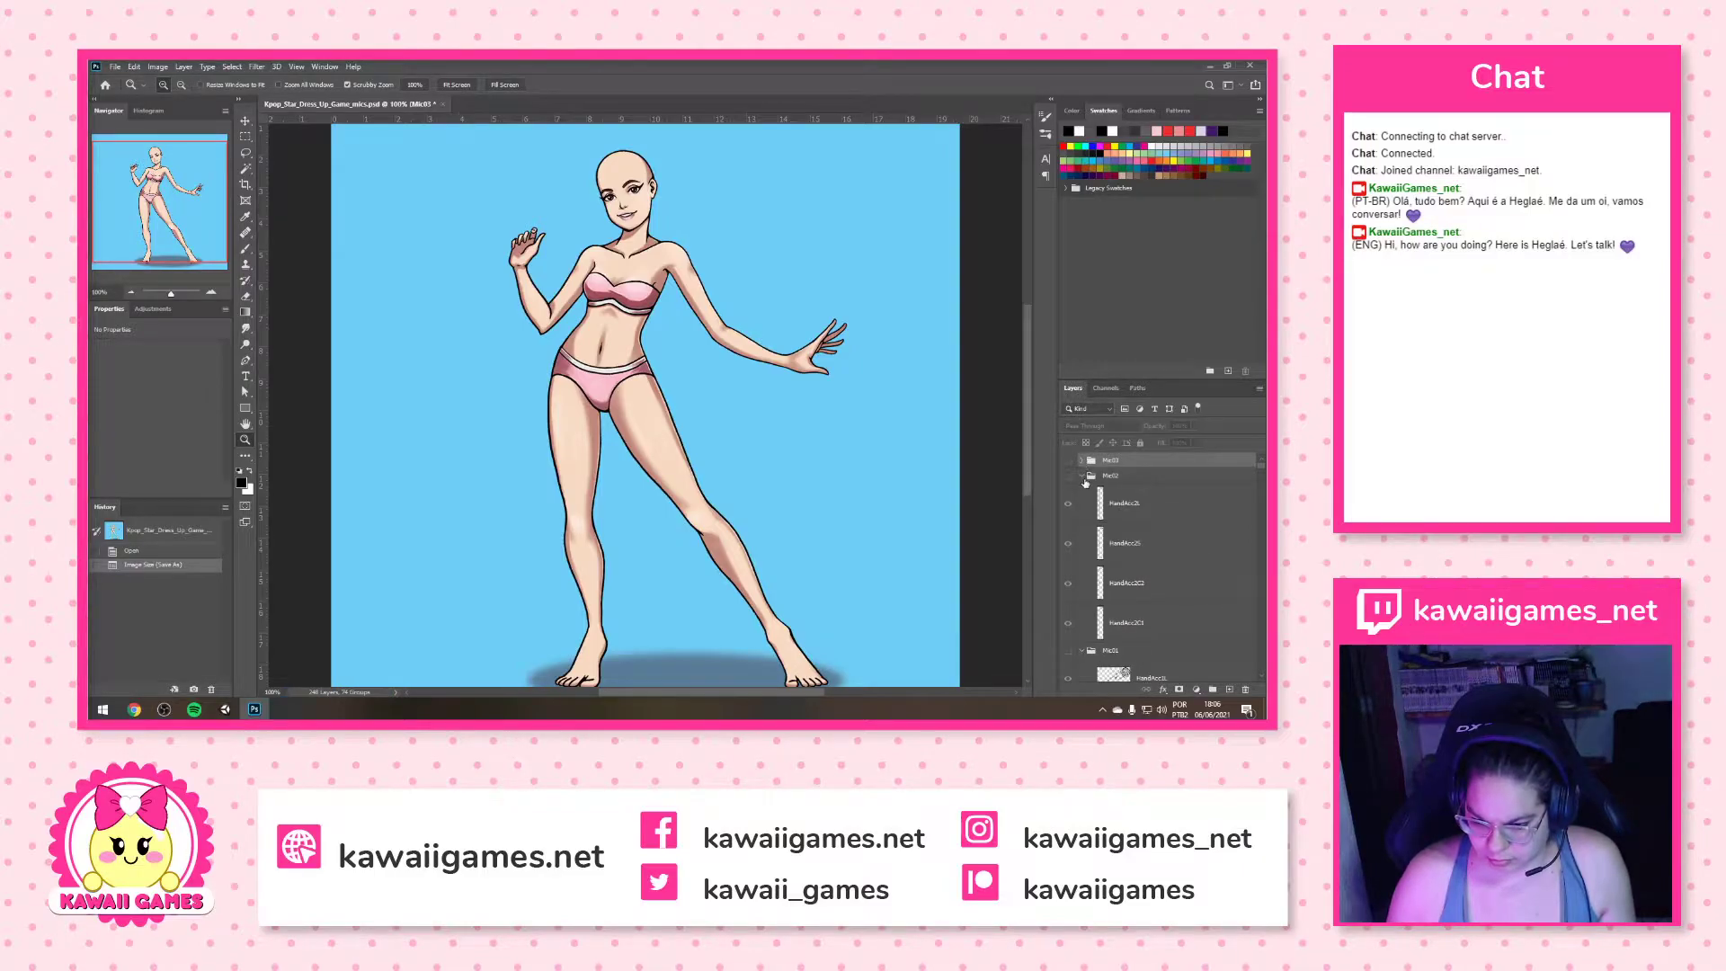
pyautogui.click(1082, 477)
pyautogui.click(1081, 492)
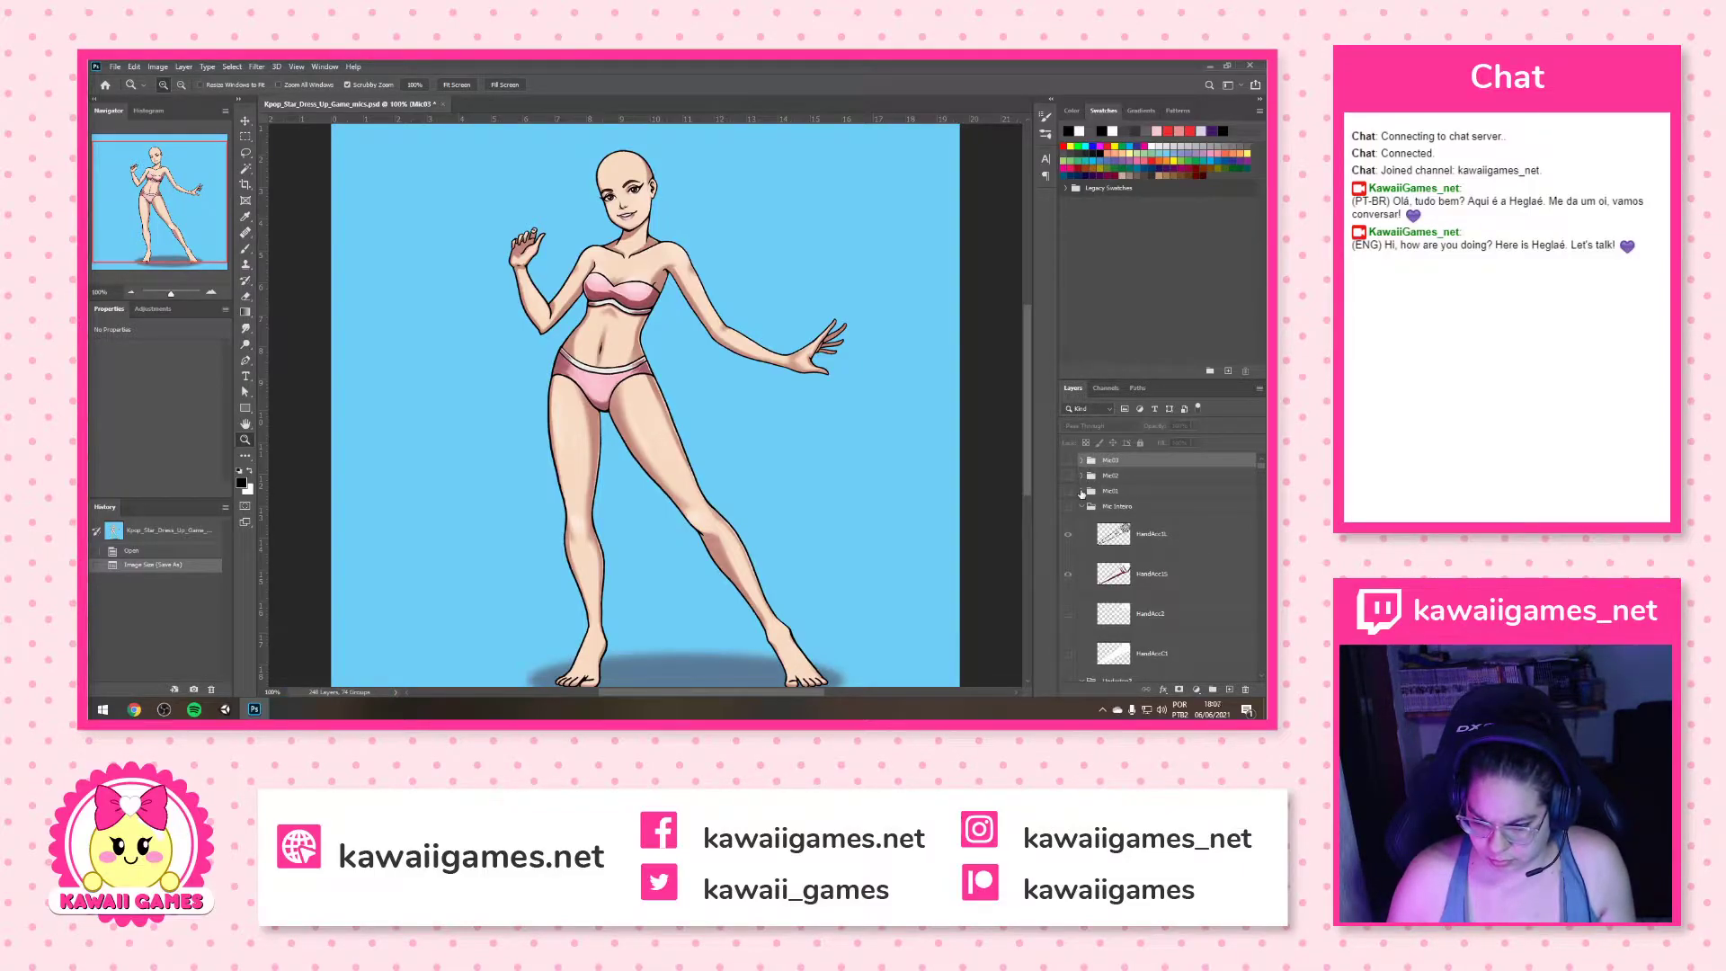
pyautogui.click(1081, 506)
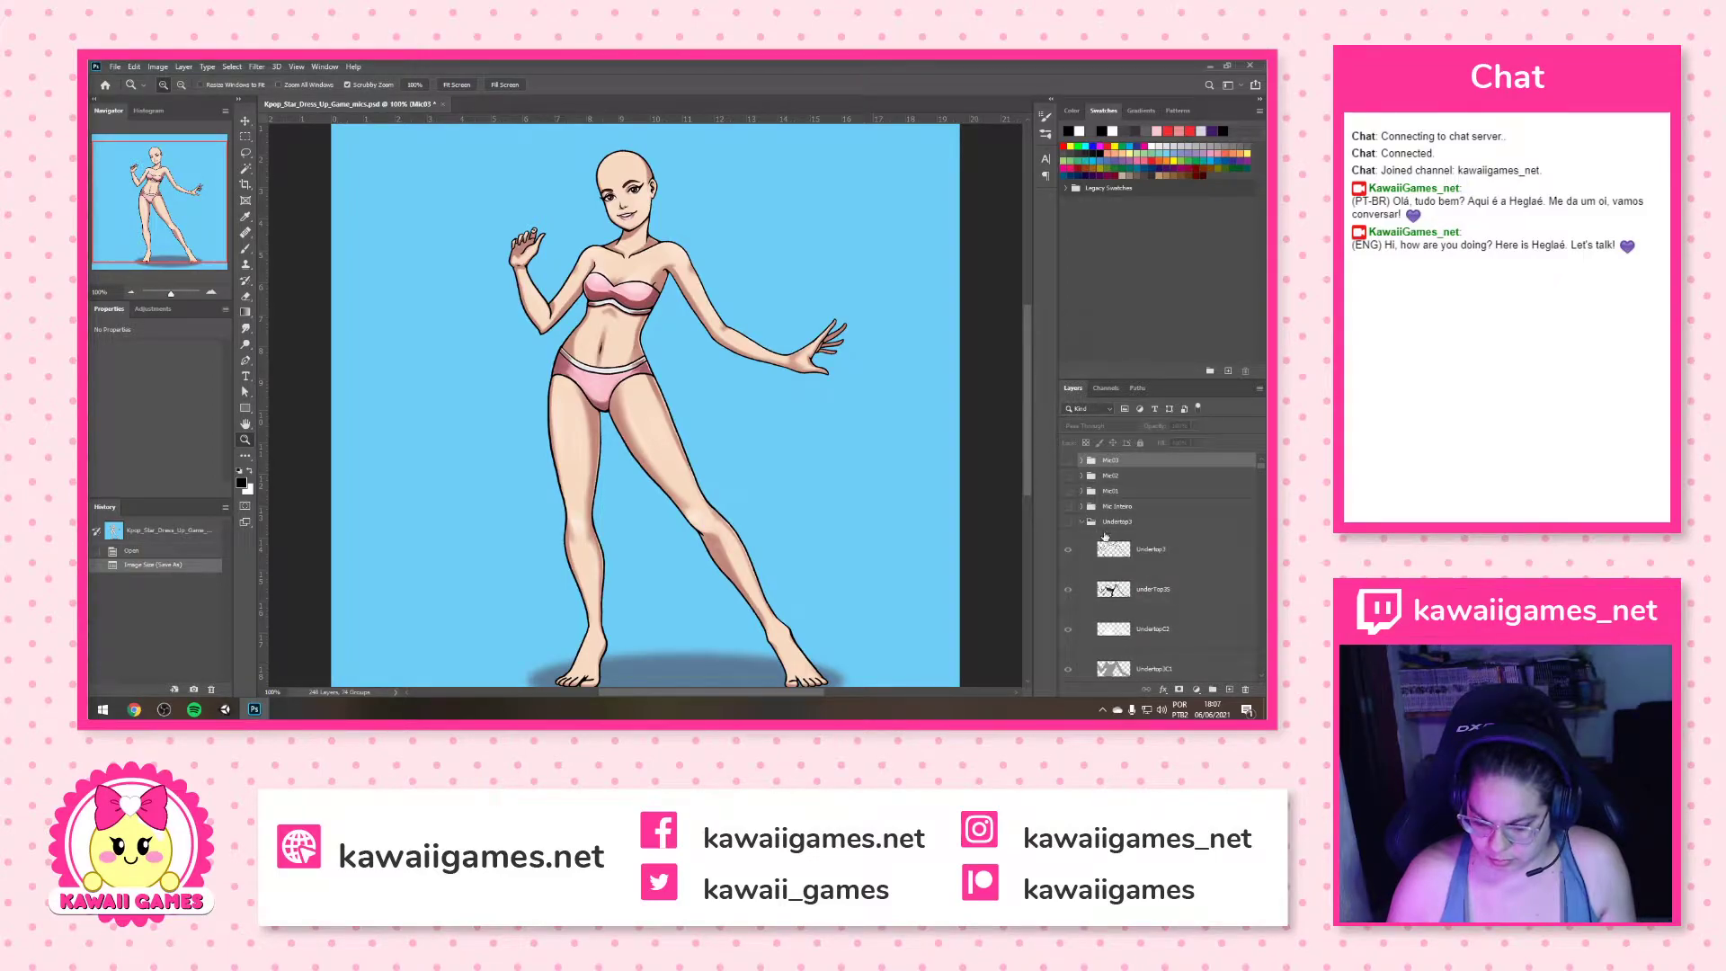
# Delete every character and clothing layer between the microphone groups and the blue Fundo background layer
pyautogui.click(1124, 507)
pyautogui.click(1131, 524)
pyautogui.scroll(-10, 1147, 553)
pyautogui.scroll(-3, 1153, 571)
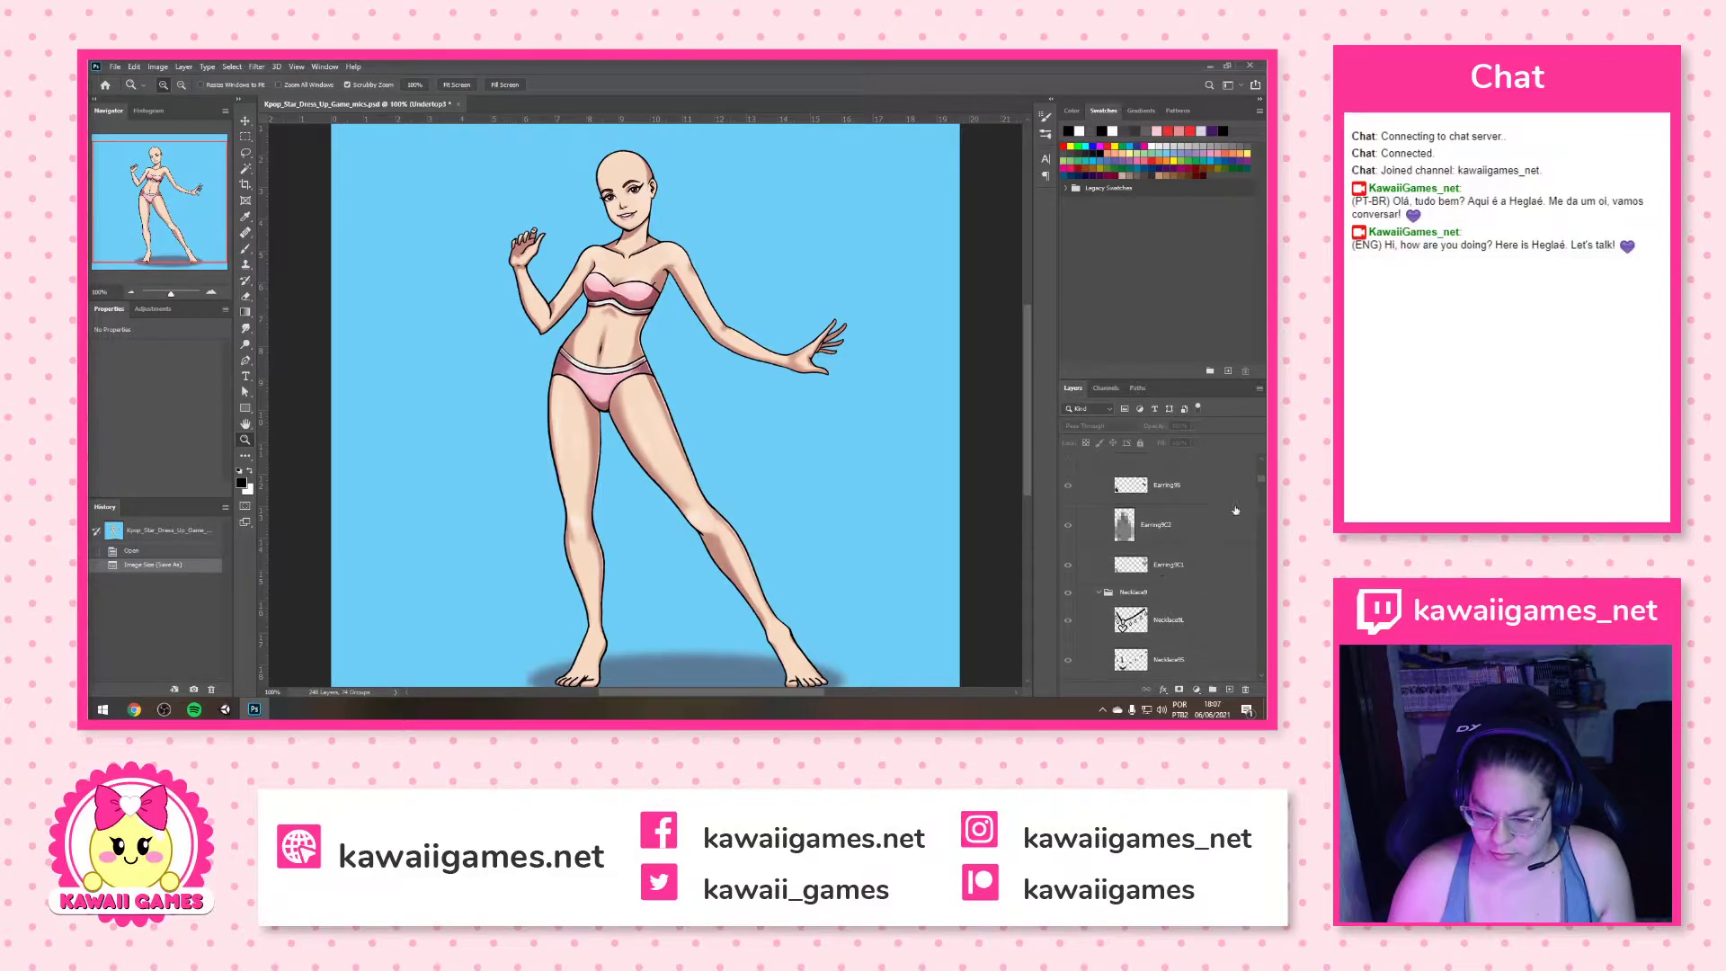
pyautogui.moveTo(1262, 478); pyautogui.dragTo(1259, 686)
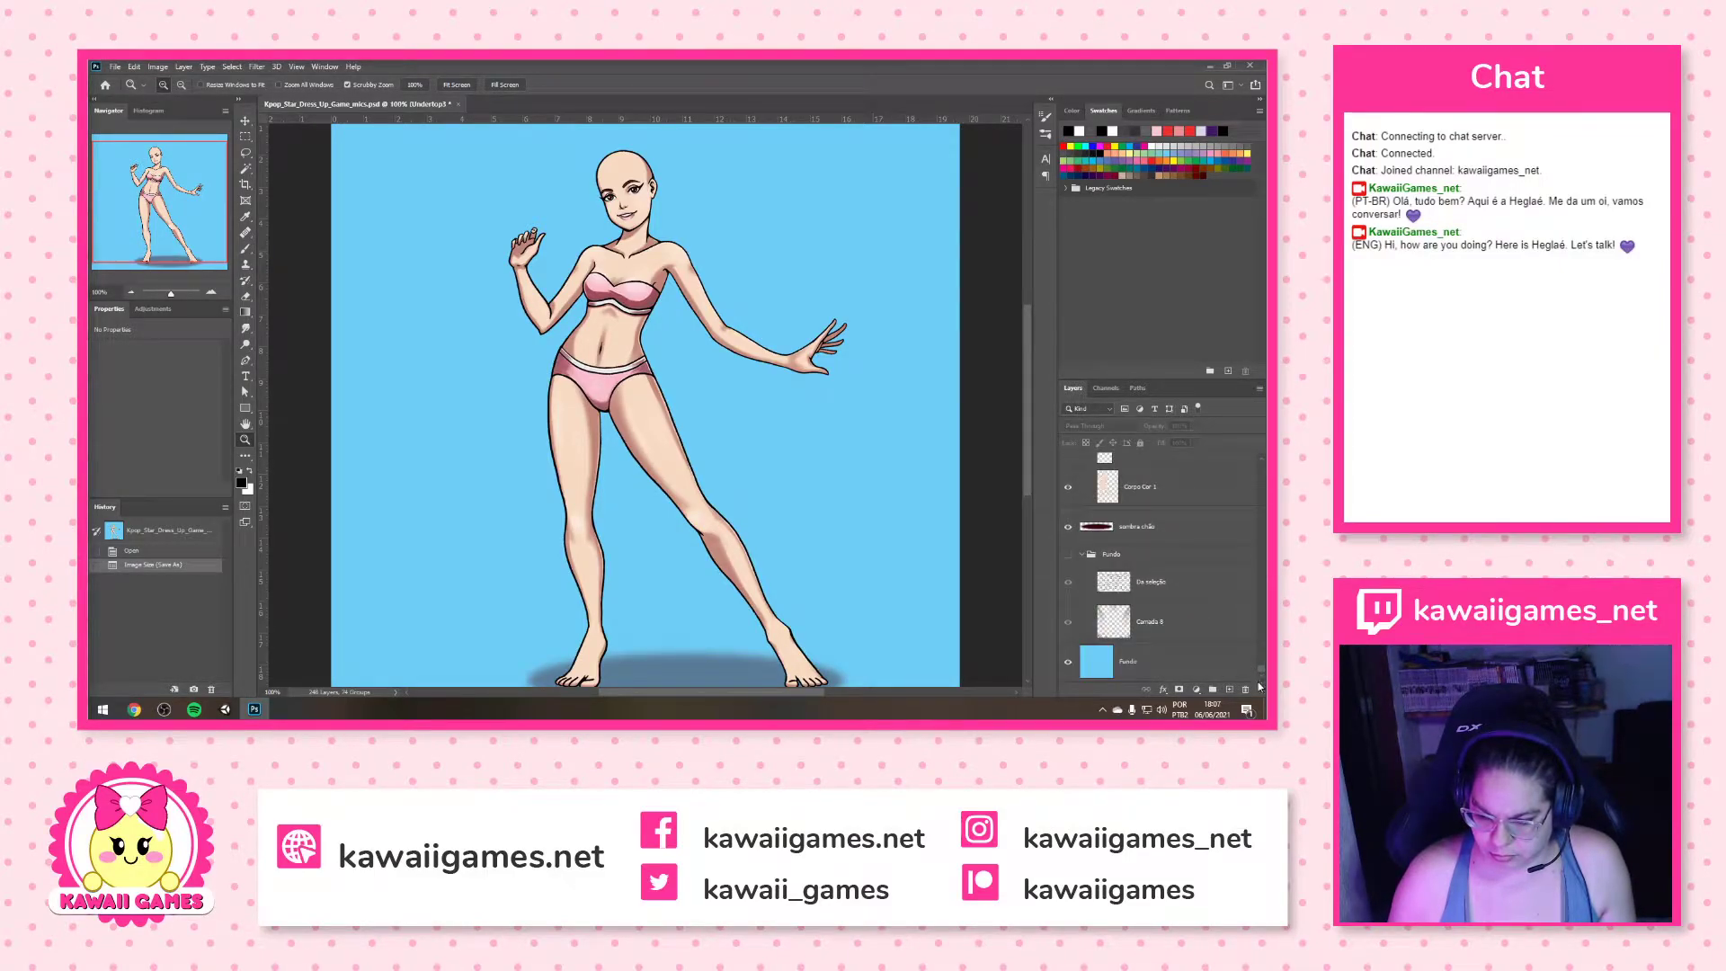
pyautogui.keyDown('shift'); pyautogui.click(1165, 633); pyautogui.keyUp('shift')
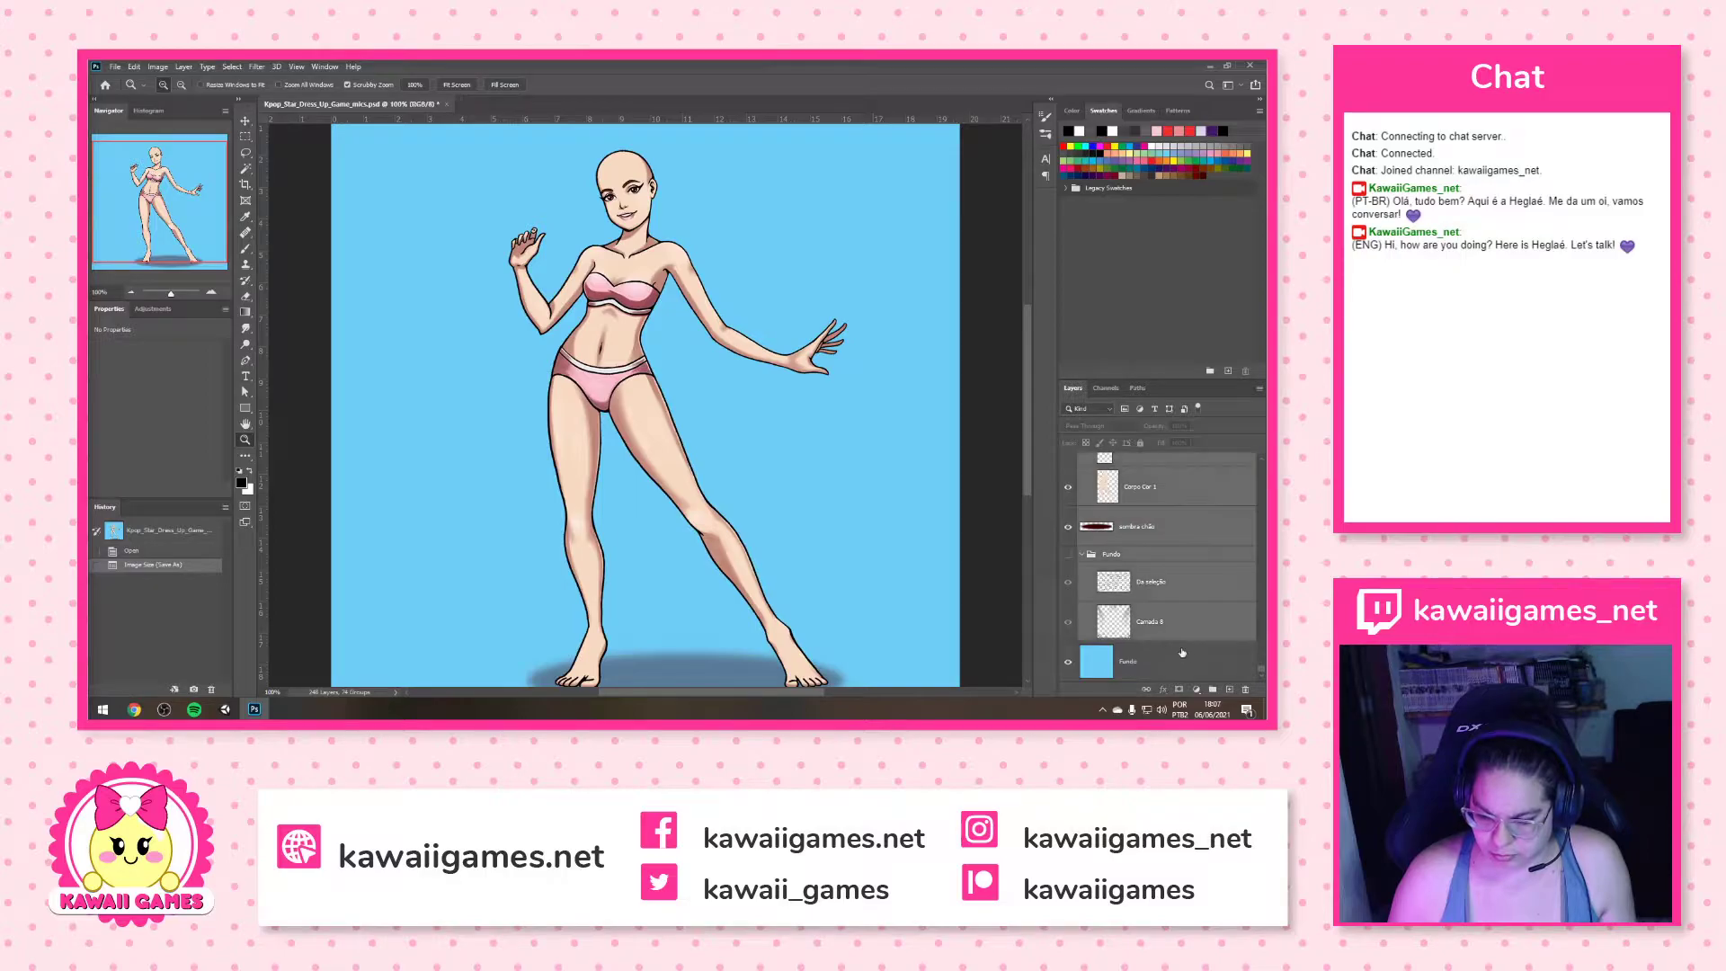
pyautogui.click(1247, 692)
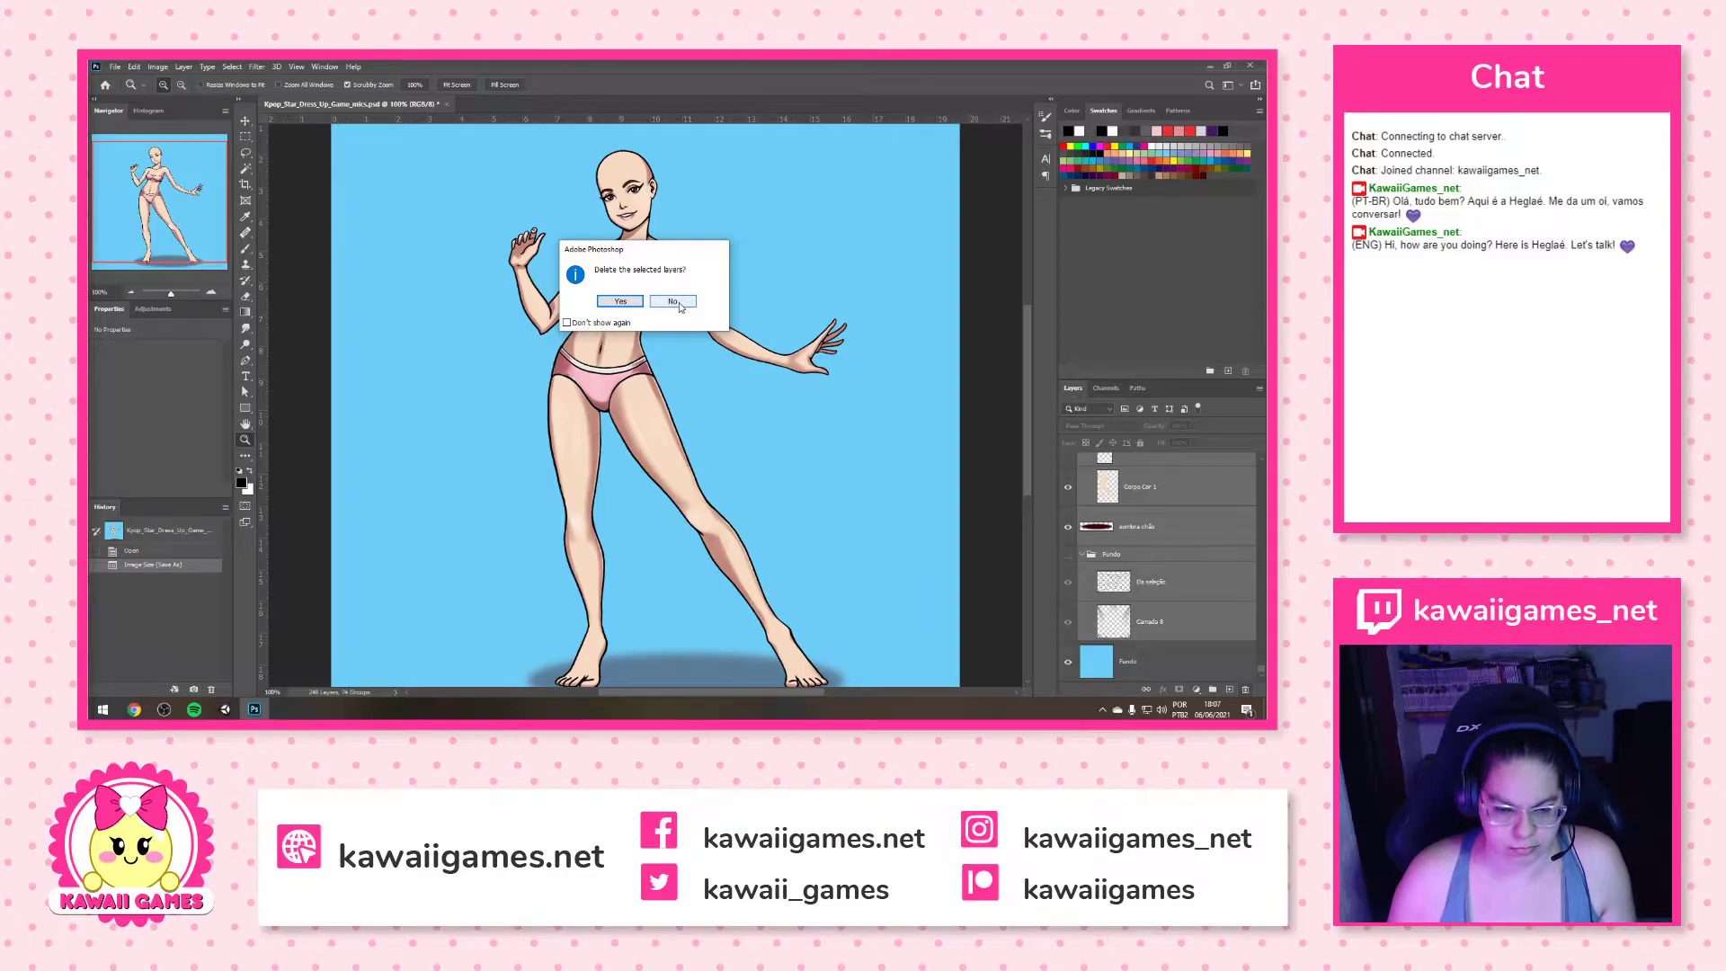
pyautogui.click(620, 302)
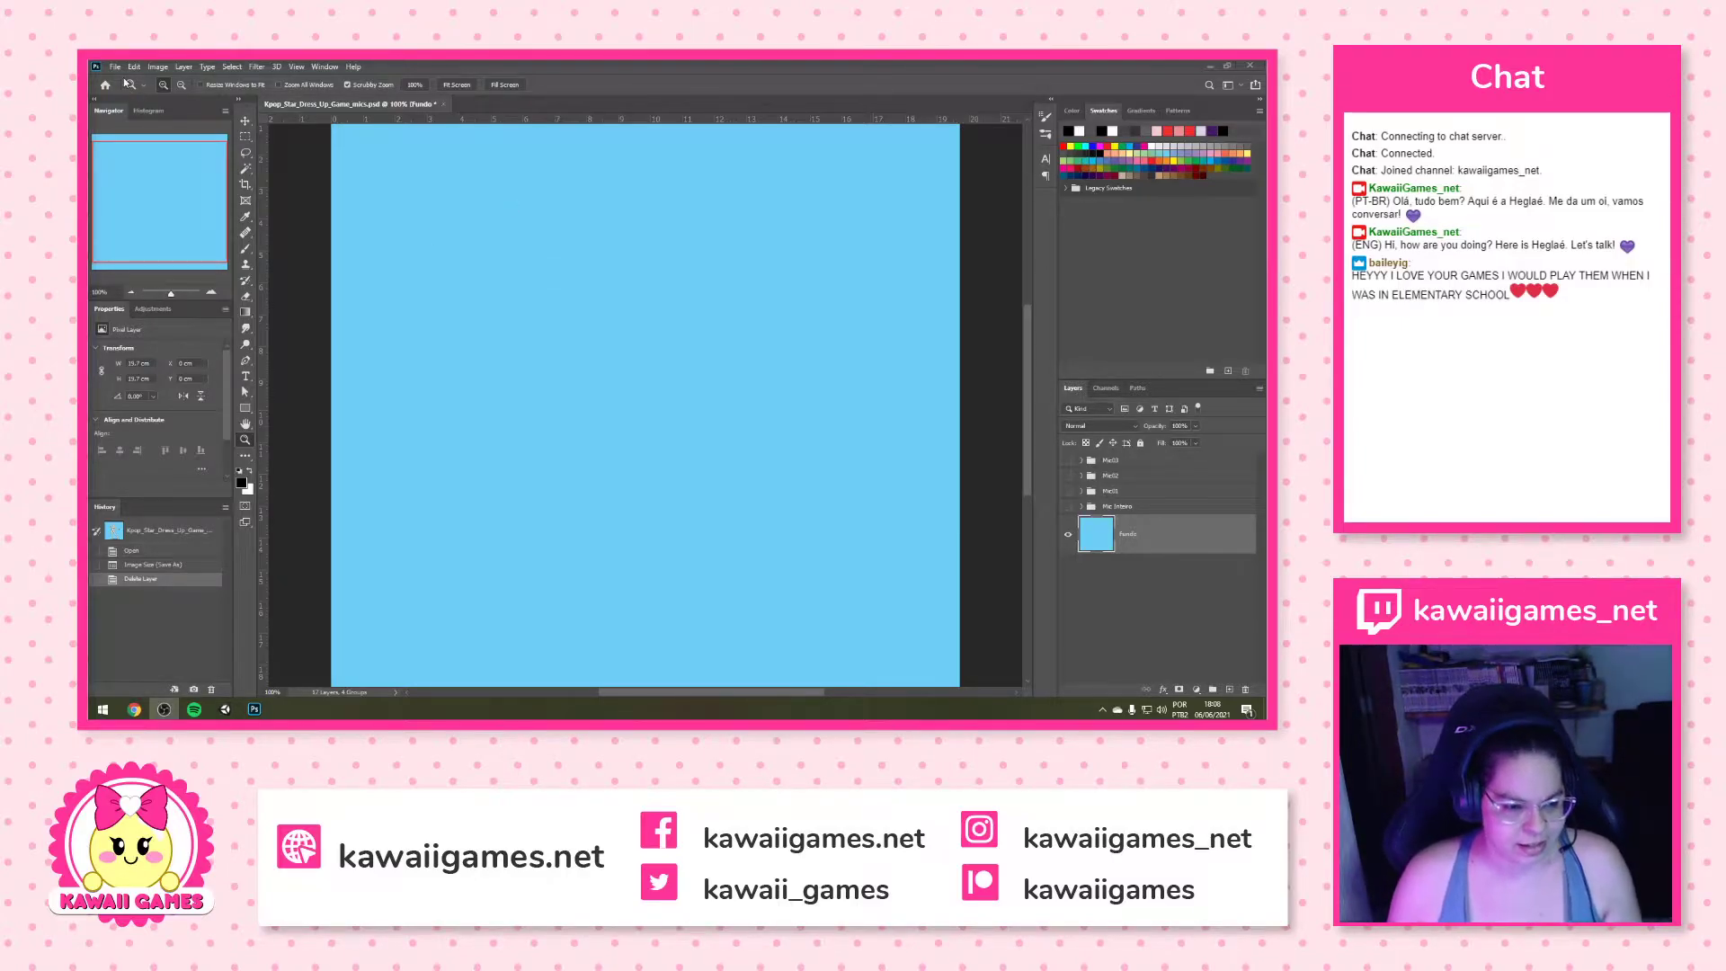
# Show the Mic03, Mic02 and Mic01 groups, checking the Mic Inteiro group's visibility and leaving it hidden
pyautogui.click(1072, 460)
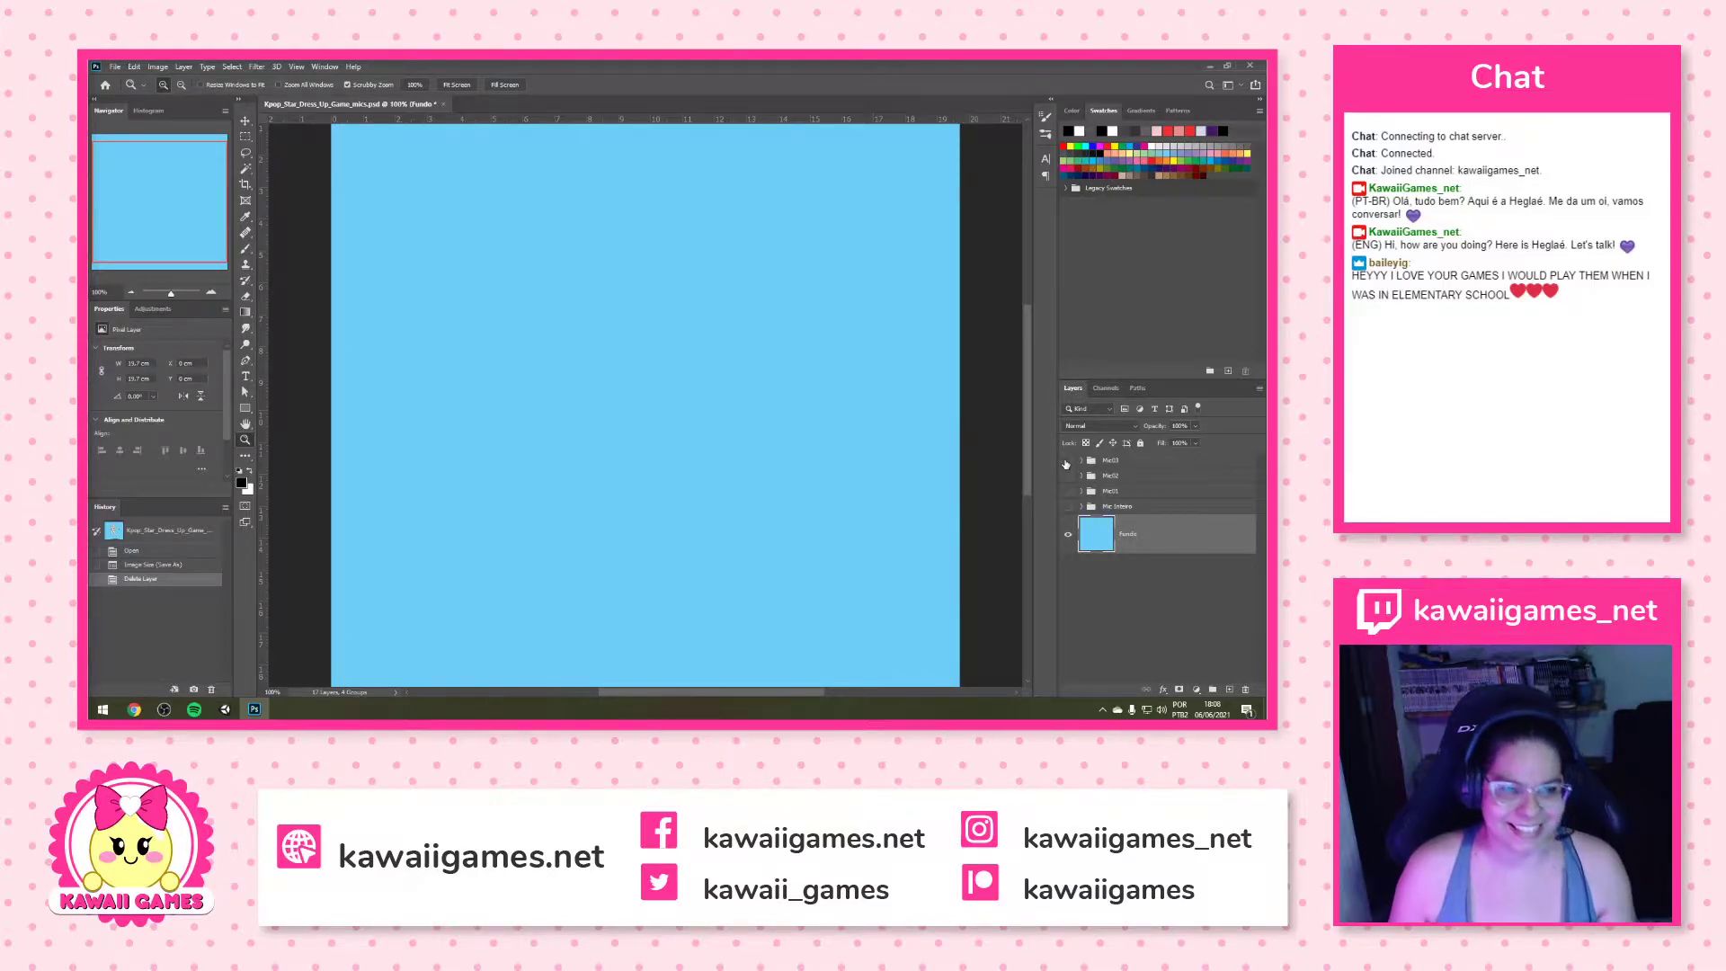
pyautogui.click(1067, 460)
pyautogui.click(1067, 460)
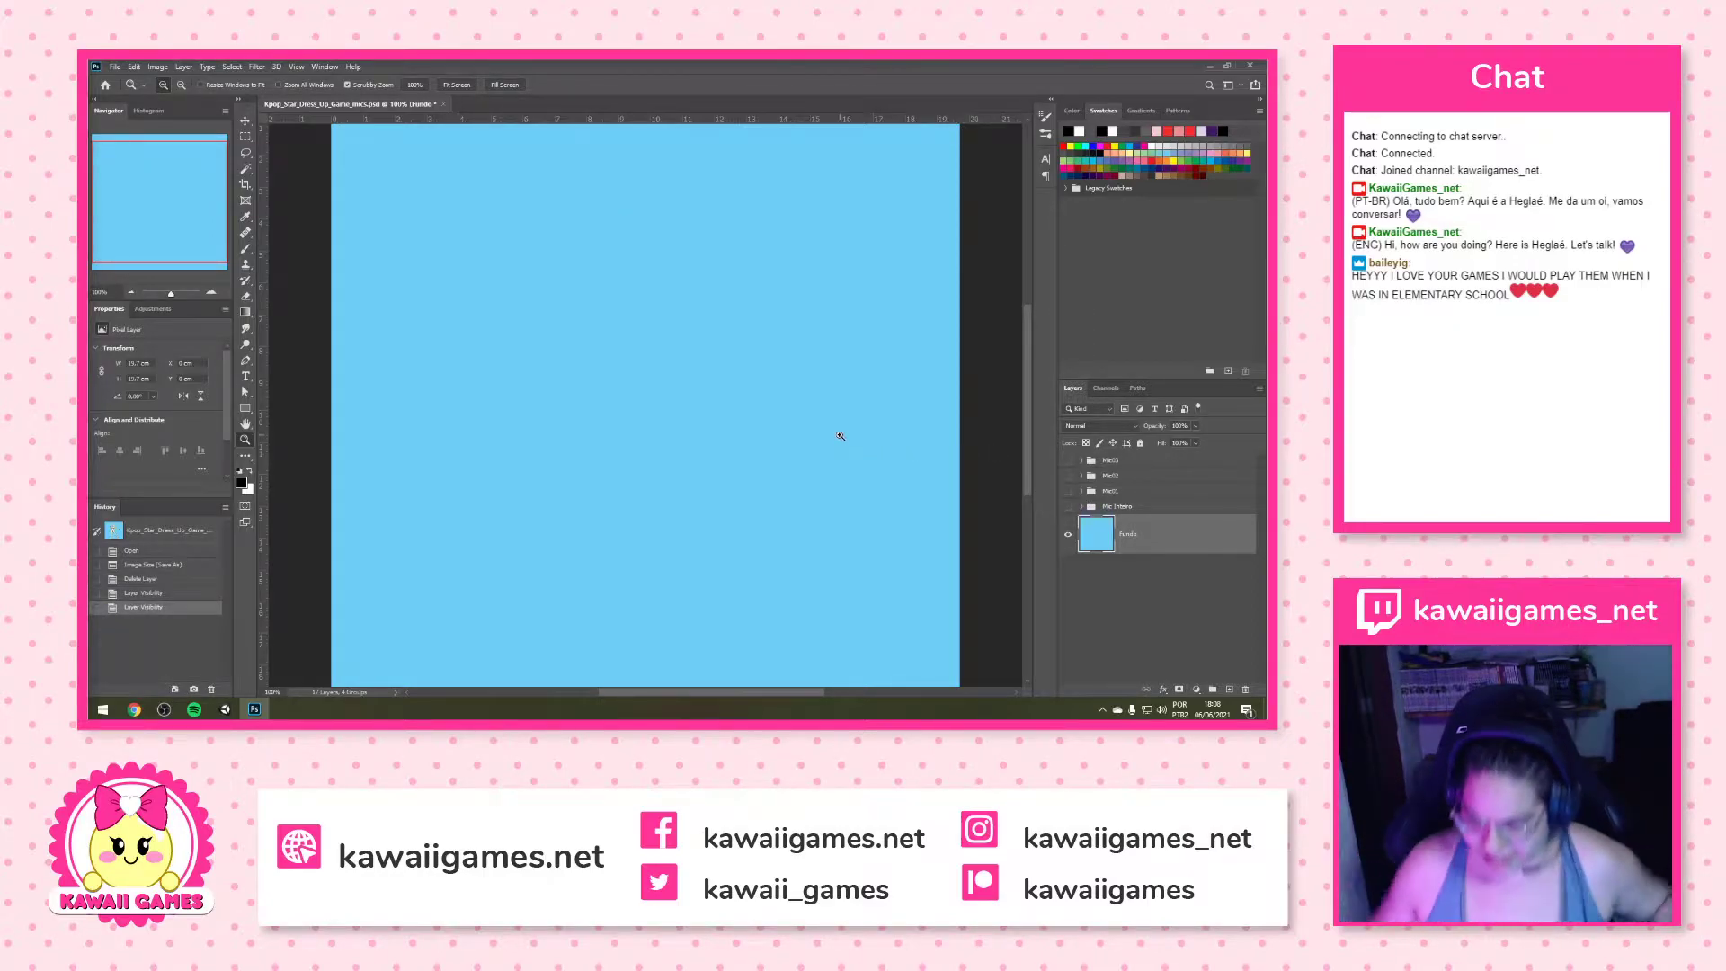
pyautogui.click(1069, 461)
pyautogui.click(1069, 461)
pyautogui.click(1069, 460)
pyautogui.click(1069, 476)
pyautogui.click(1069, 491)
pyautogui.click(1069, 506)
pyautogui.click(1069, 507)
# Delete the Mic Inteiro group together with its contents
pyautogui.click(1127, 507)
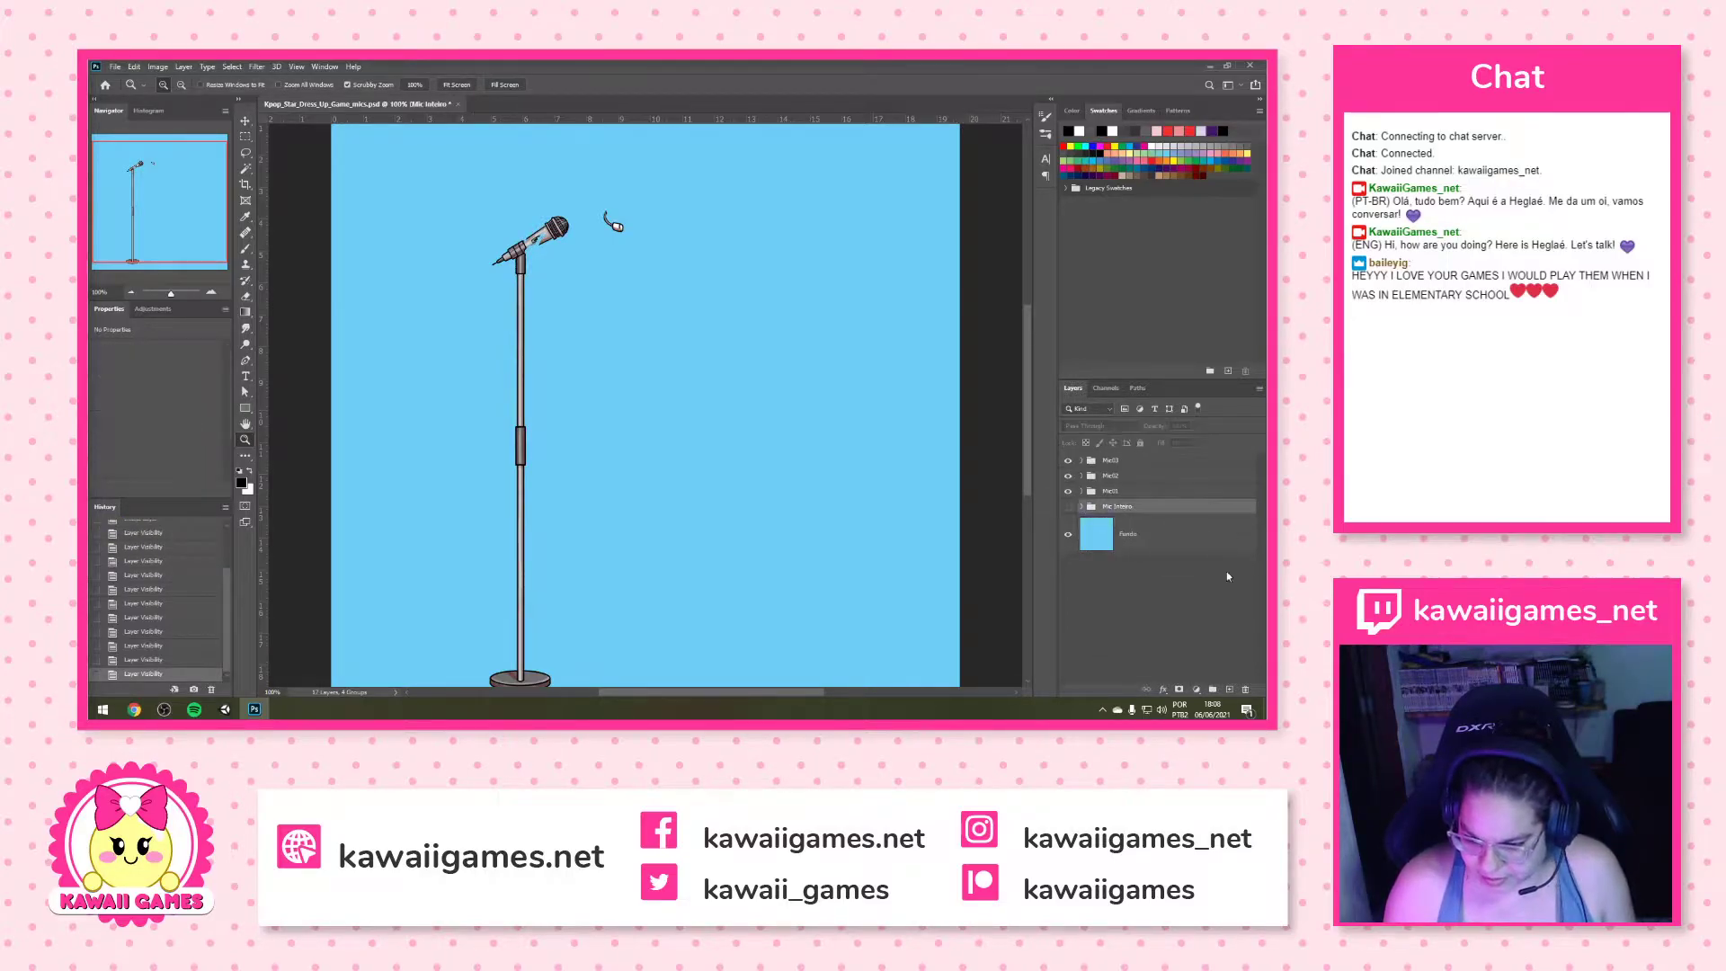
pyautogui.click(1245, 689)
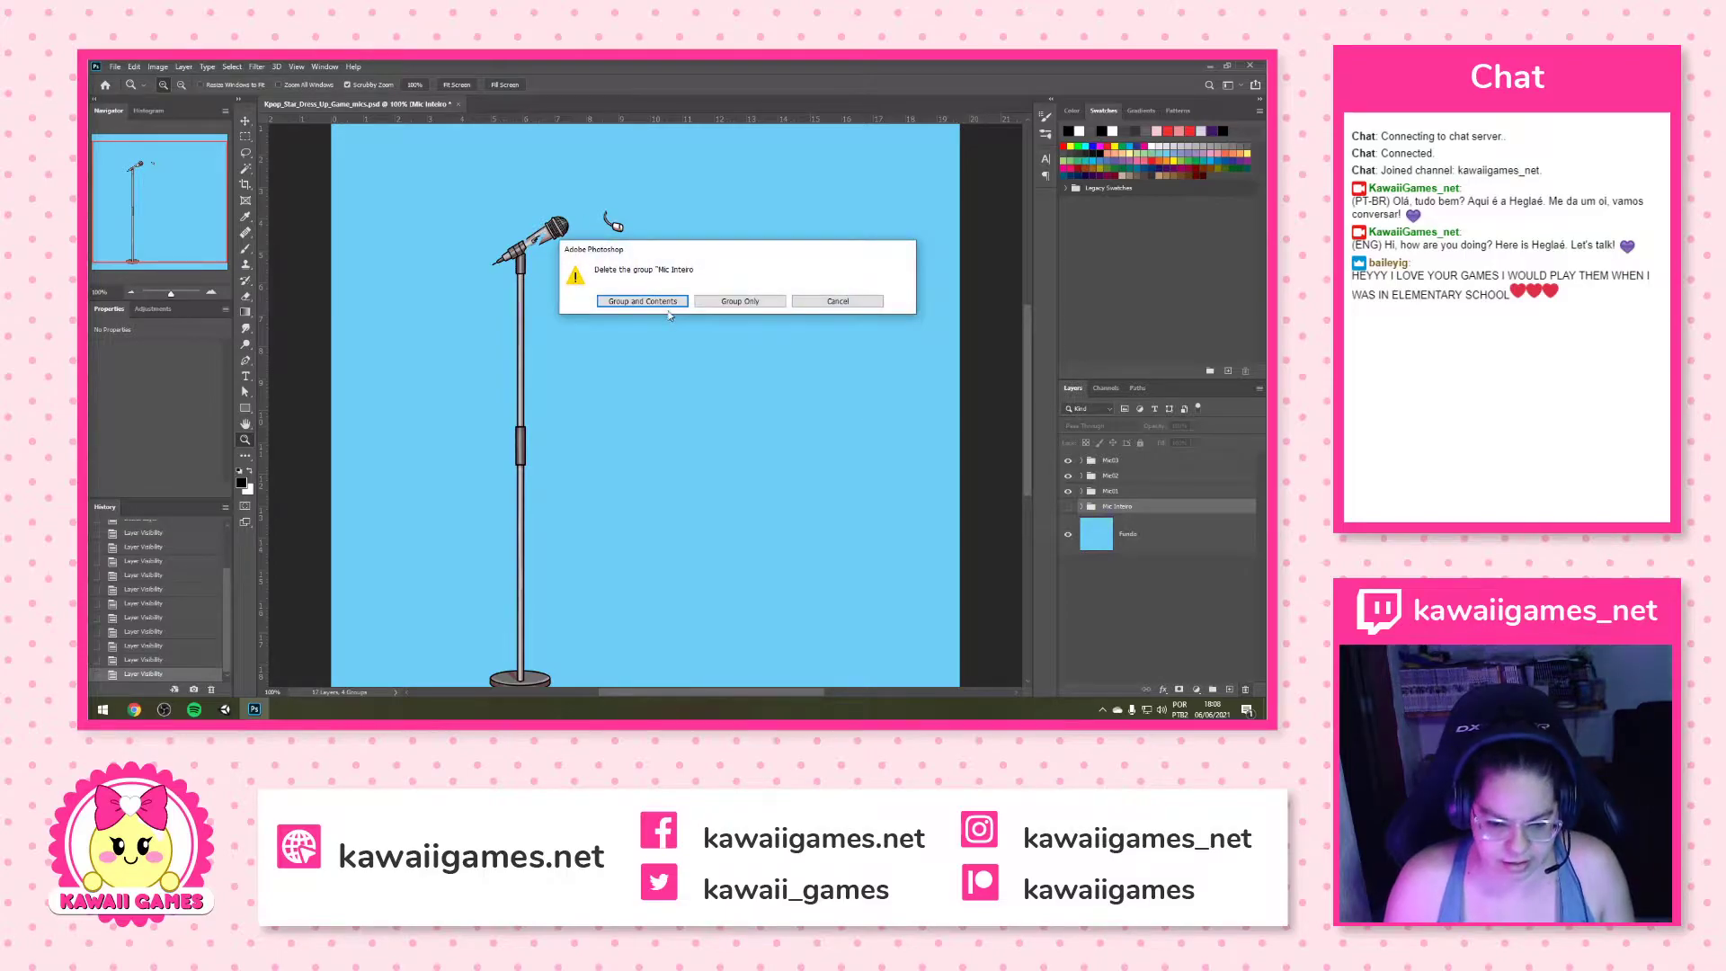
pyautogui.click(642, 302)
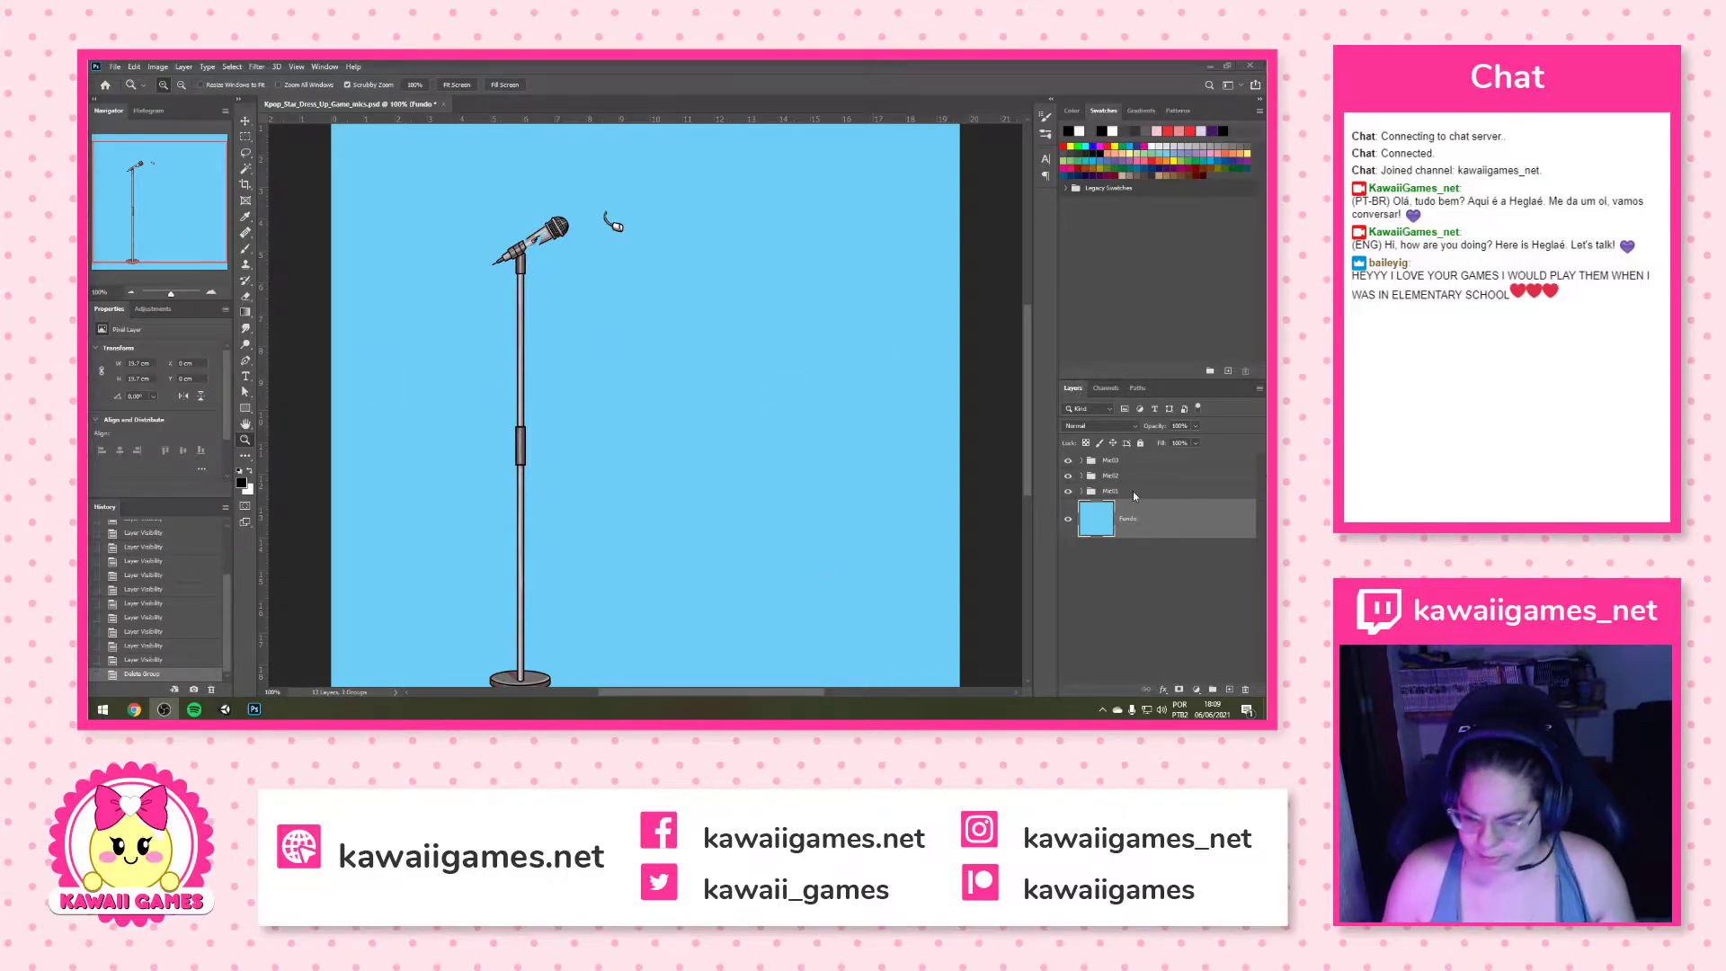
# Delete the blue Fundo background layer so the microphone parts sit on transparency
pyautogui.click(1247, 691)
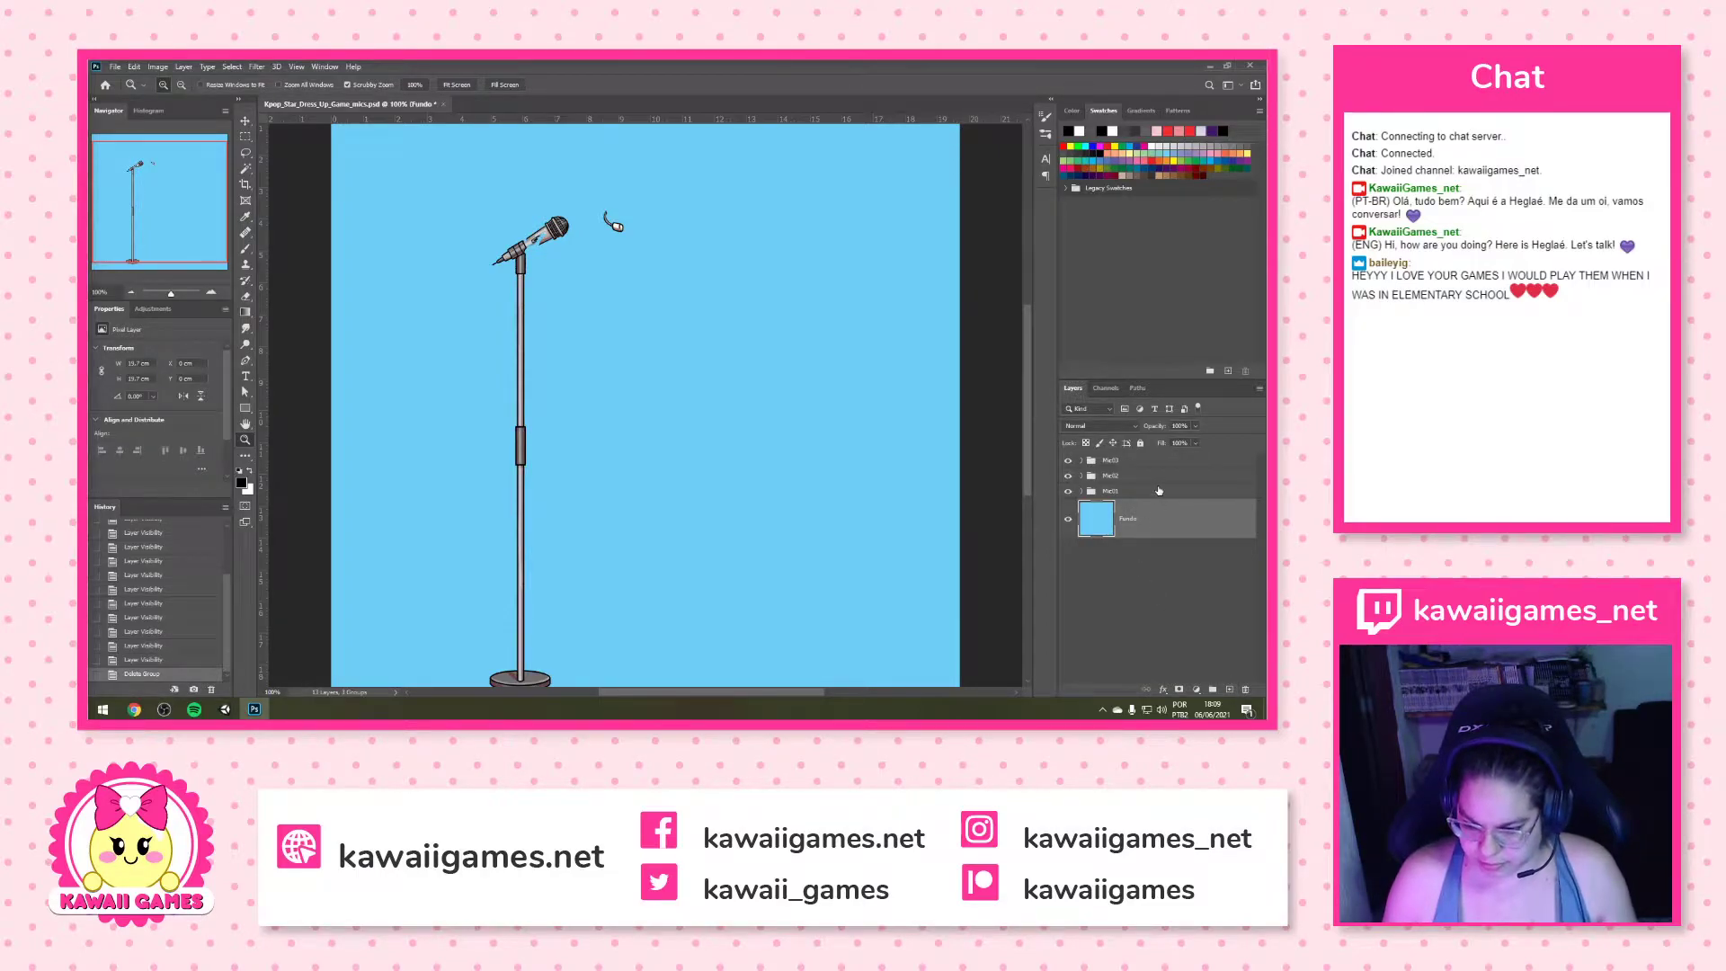
pyautogui.click(1241, 688)
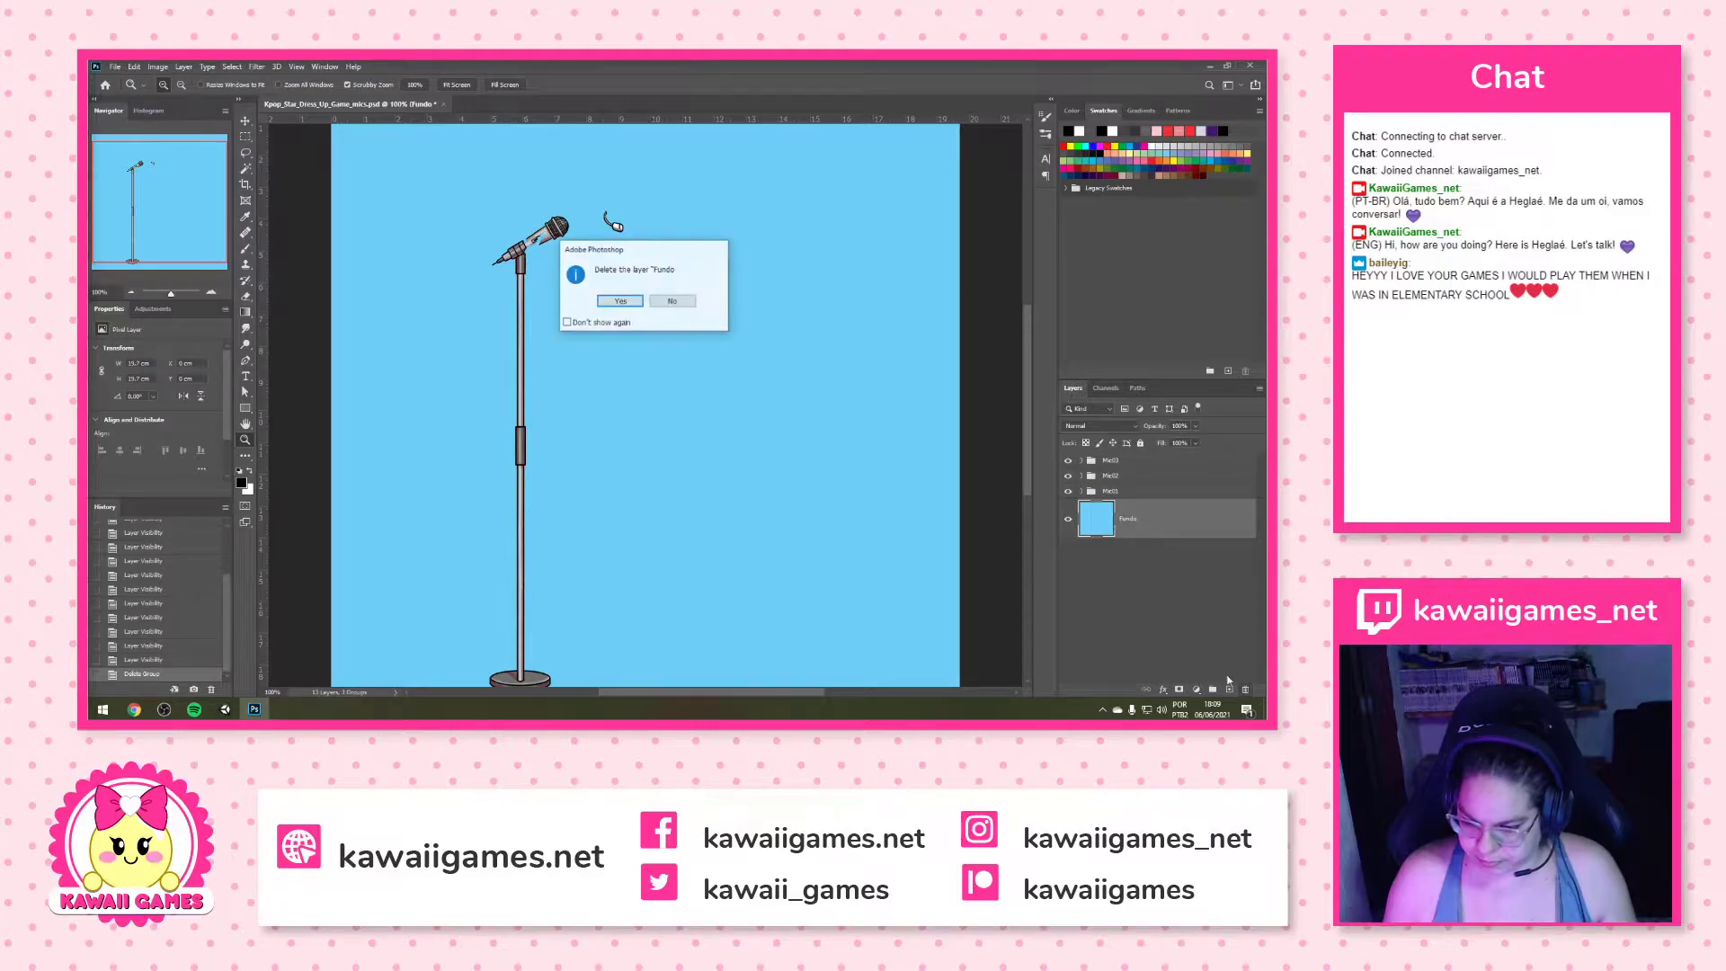
pyautogui.click(616, 300)
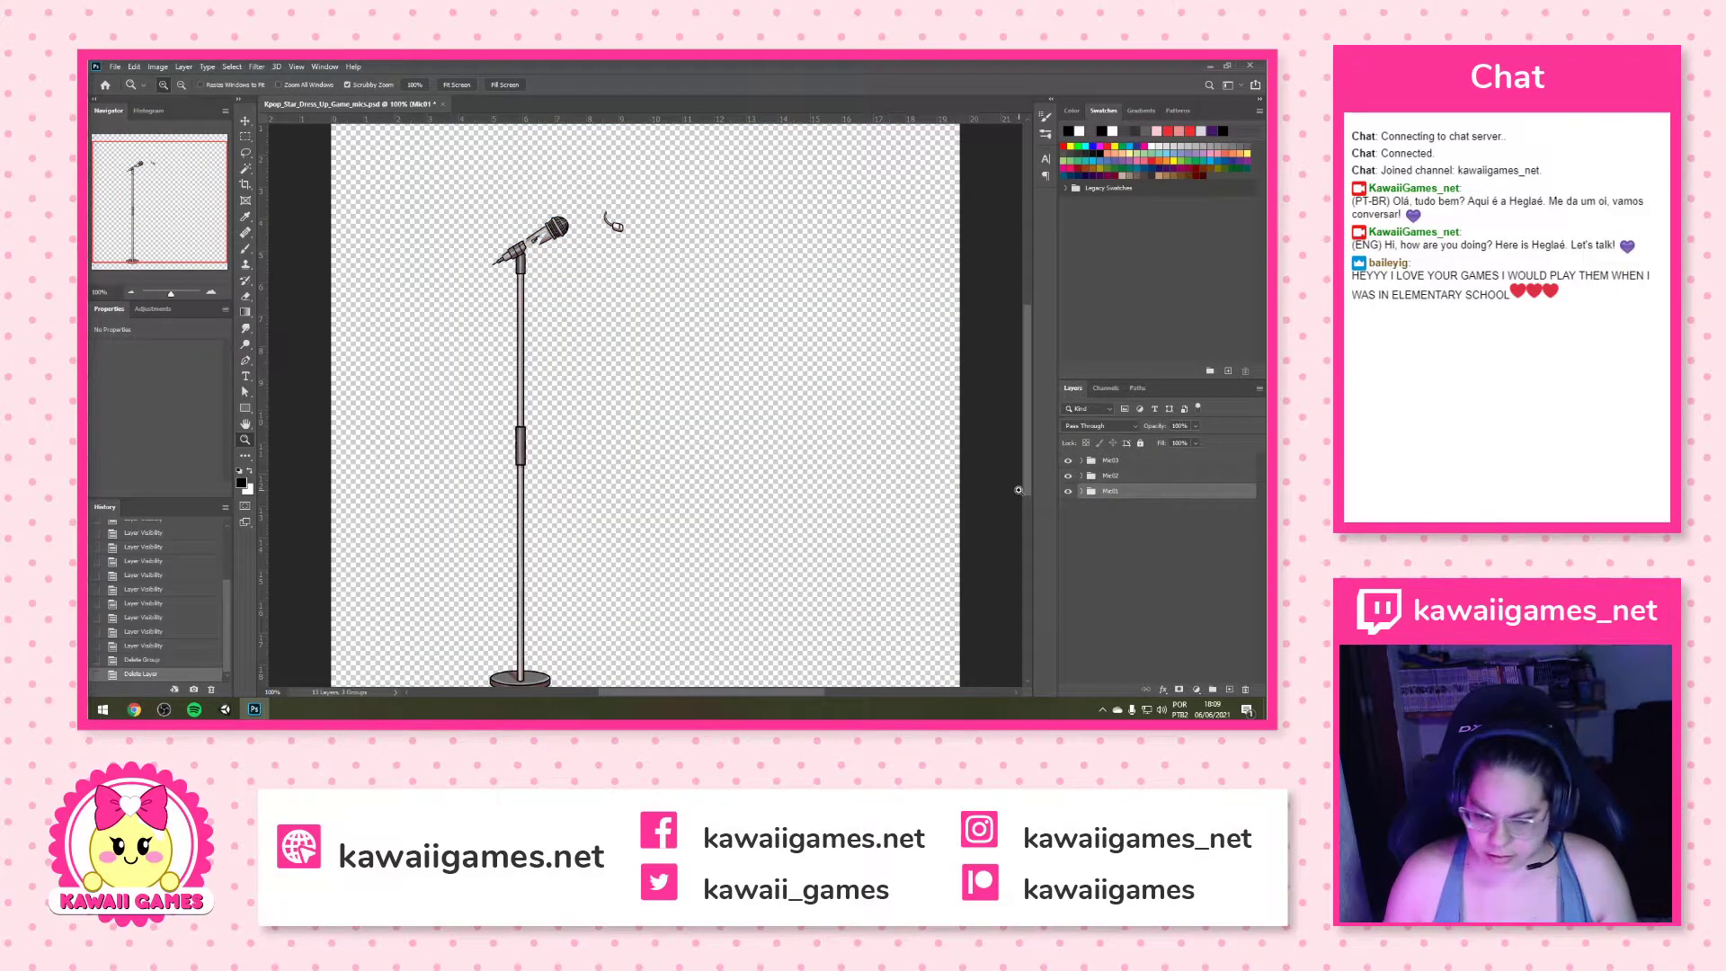
pyautogui.scroll(-2, 548, 323)
pyautogui.scroll(2, 550, 323)
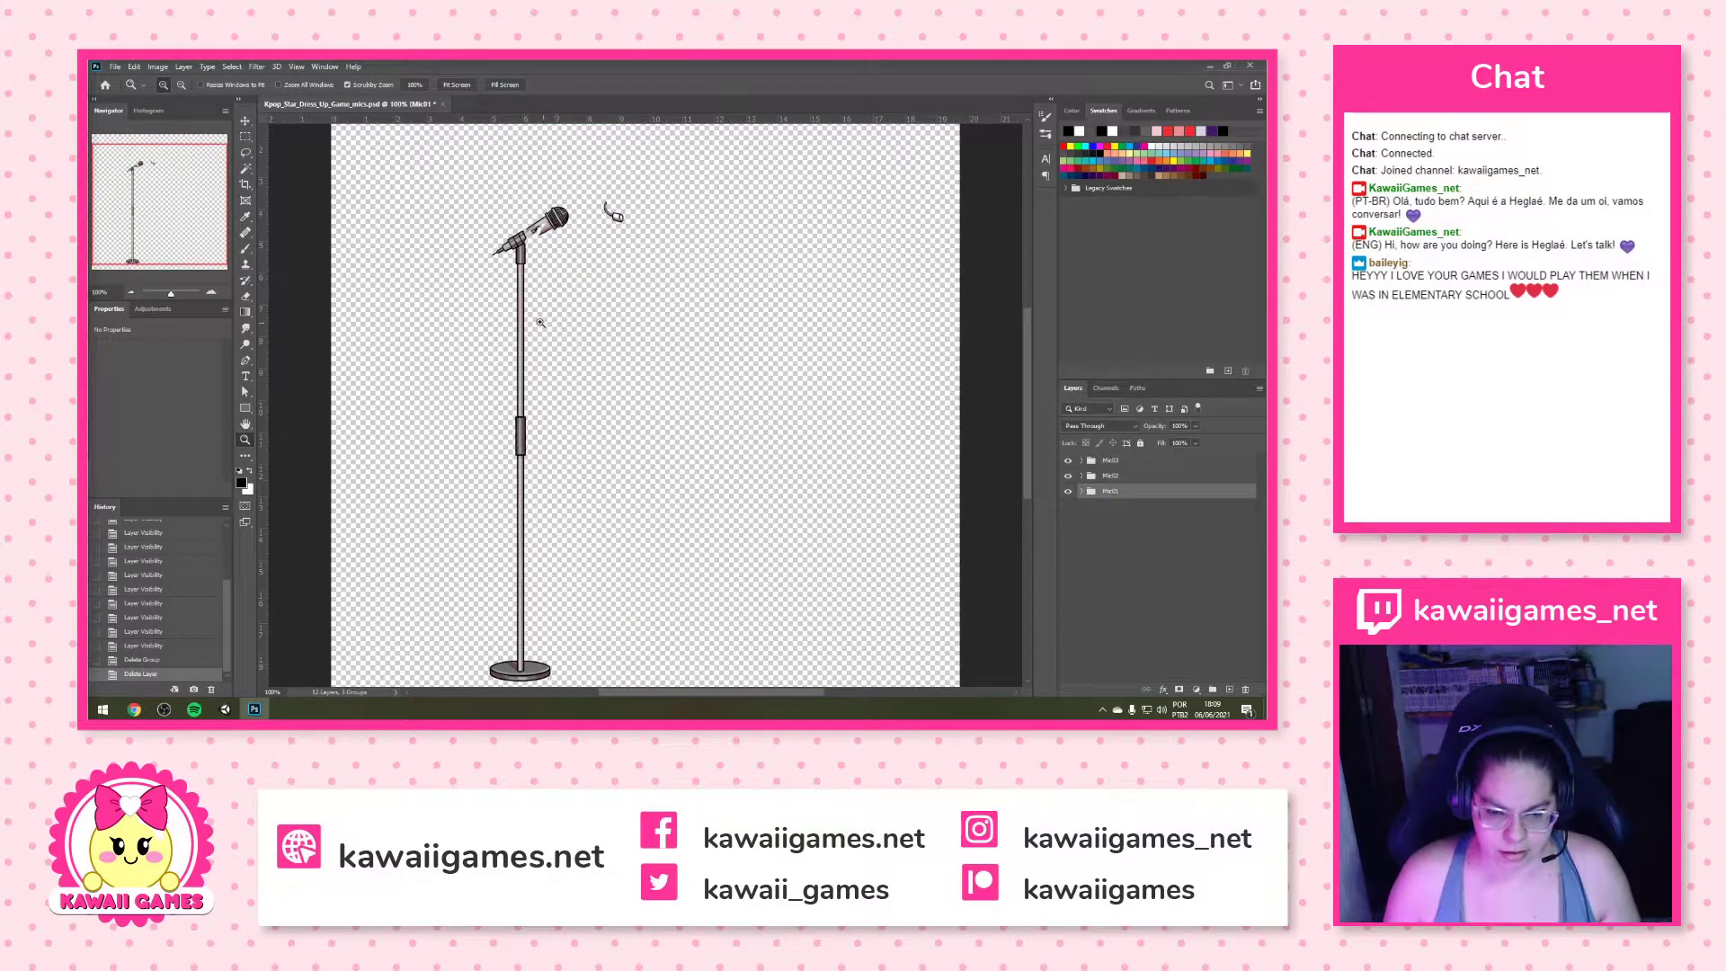
# Trim the canvas to the bounds of the microphone artwork
pyautogui.click(183, 67)
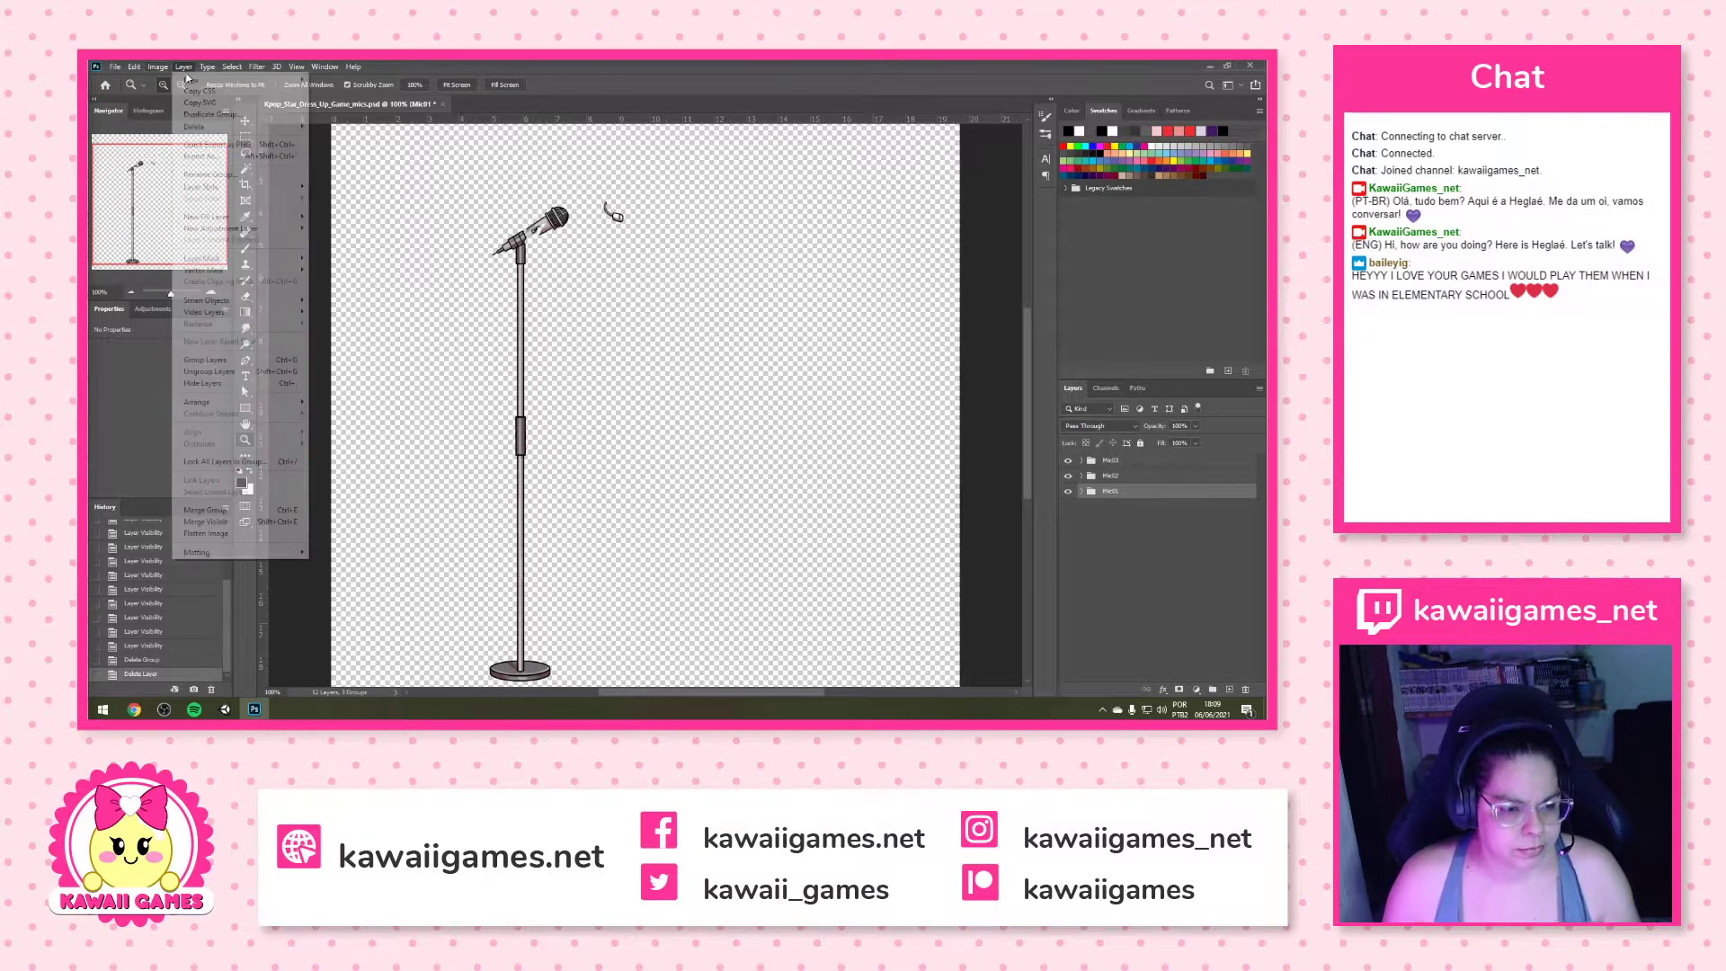
pyautogui.moveTo(160, 81)
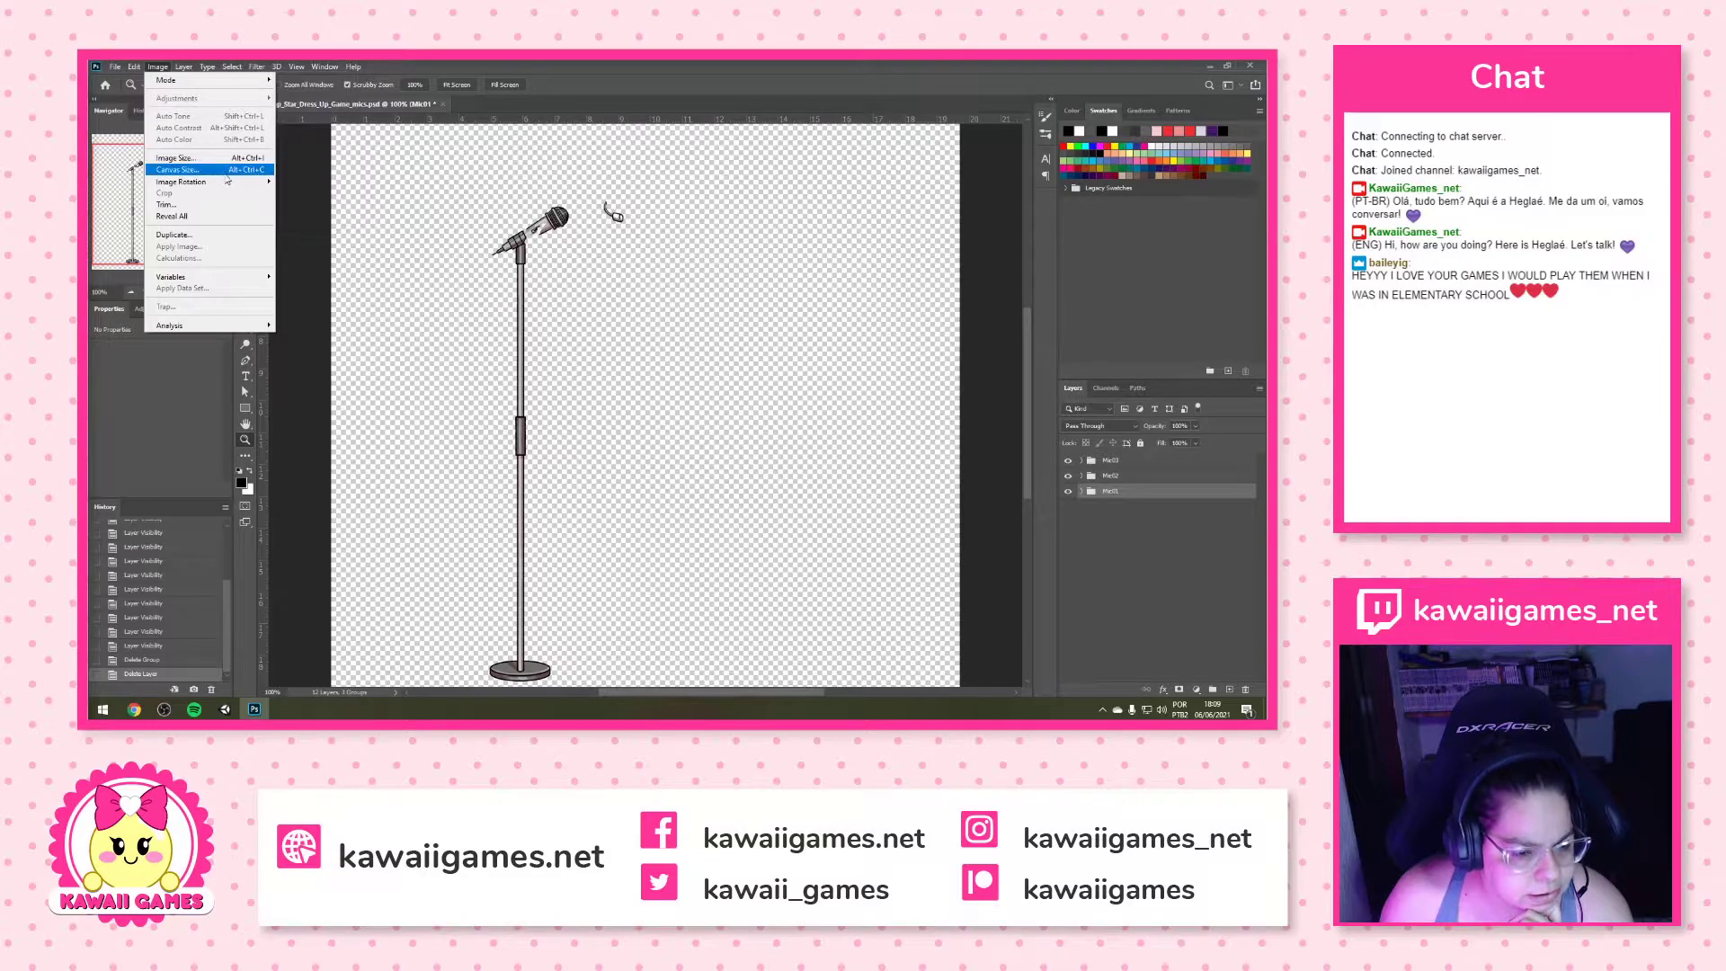
pyautogui.click(216, 204)
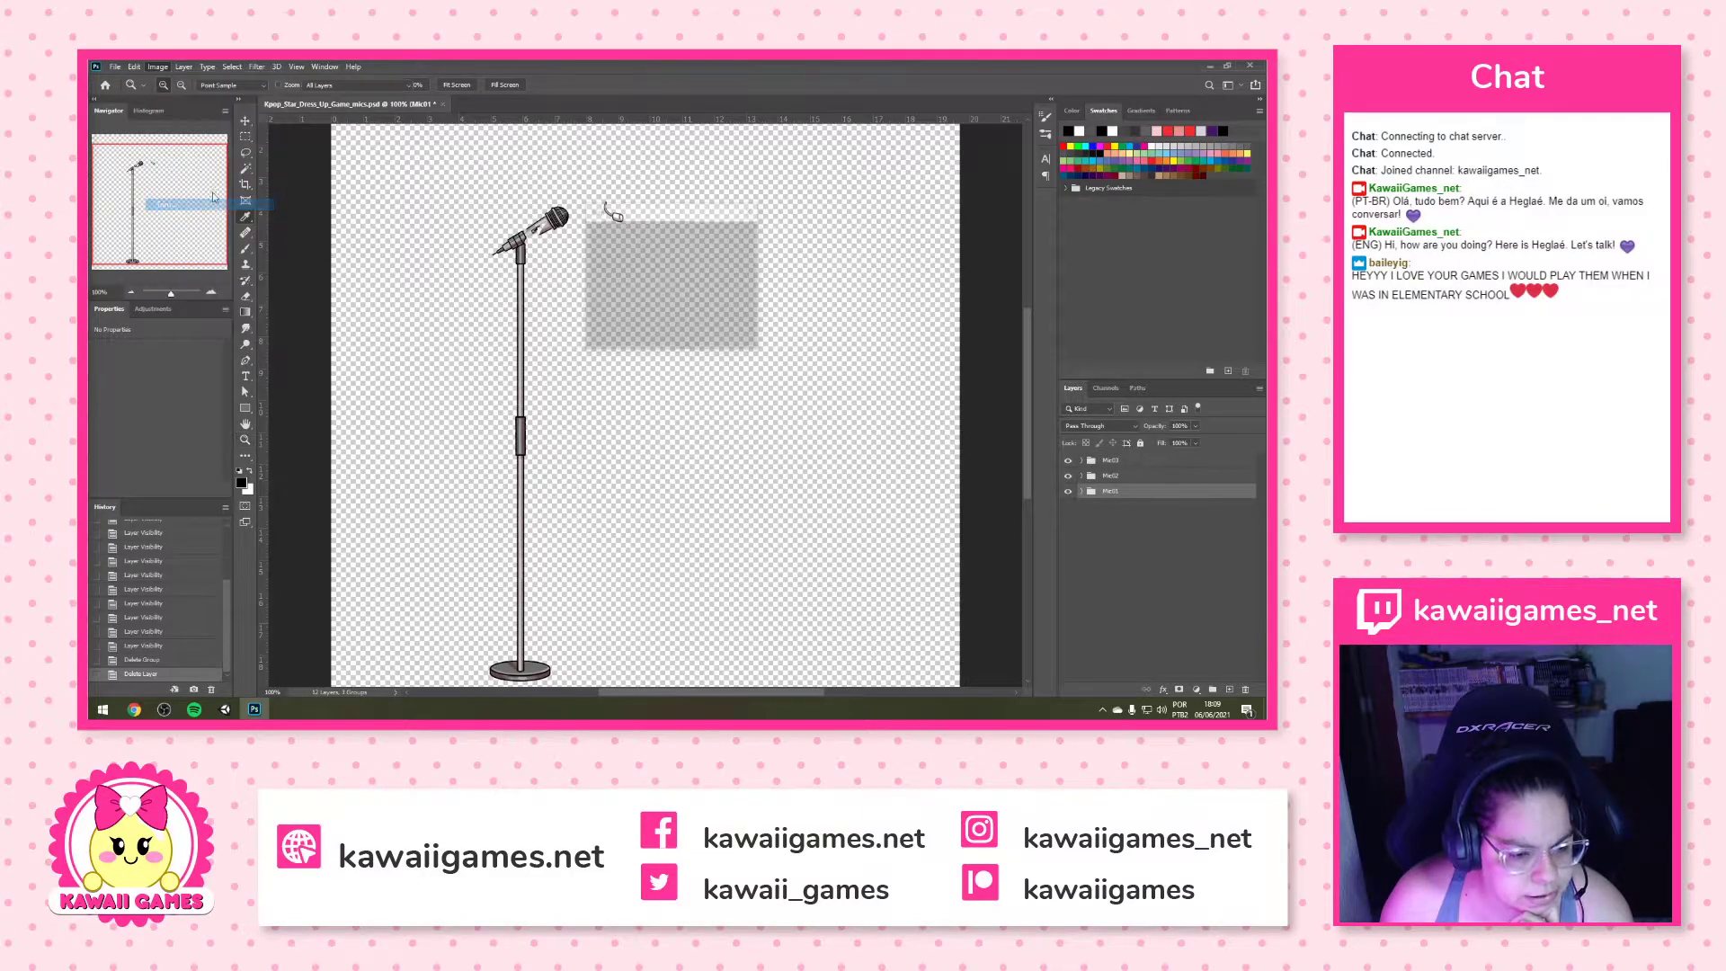
pyautogui.click(734, 237)
pyautogui.press('z')
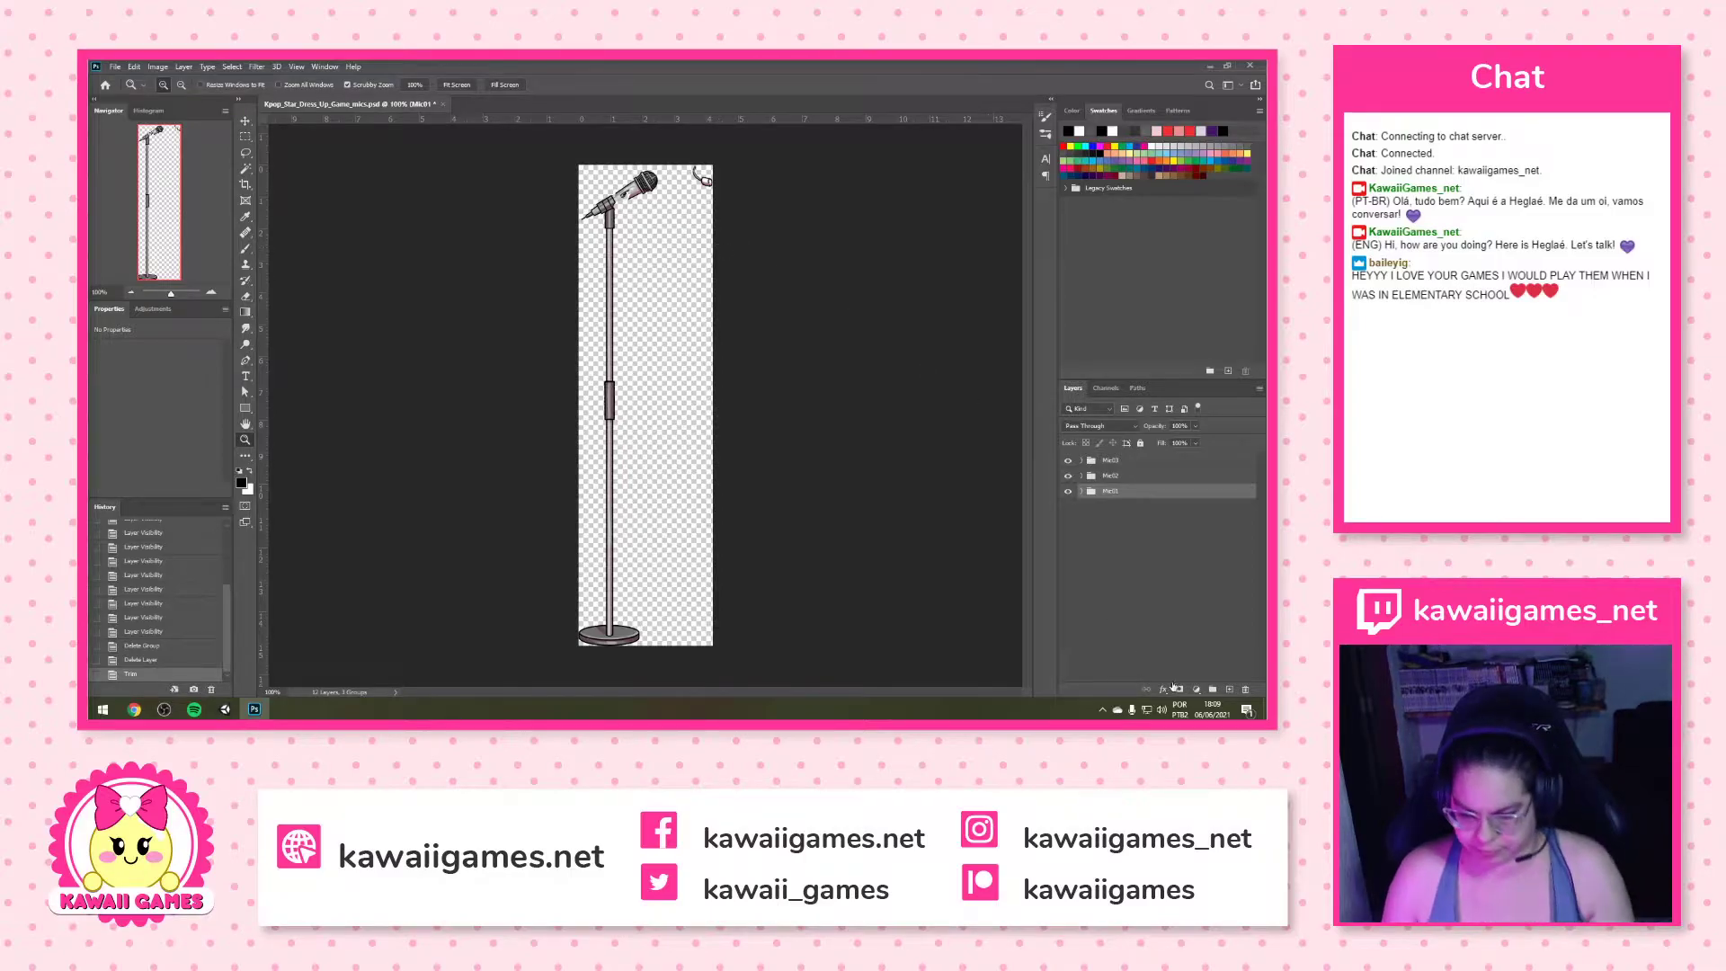
# Expand the Mic01, Mic02 and Mic03 groups to show their layers, and select the Mic02 group
pyautogui.click(1082, 491)
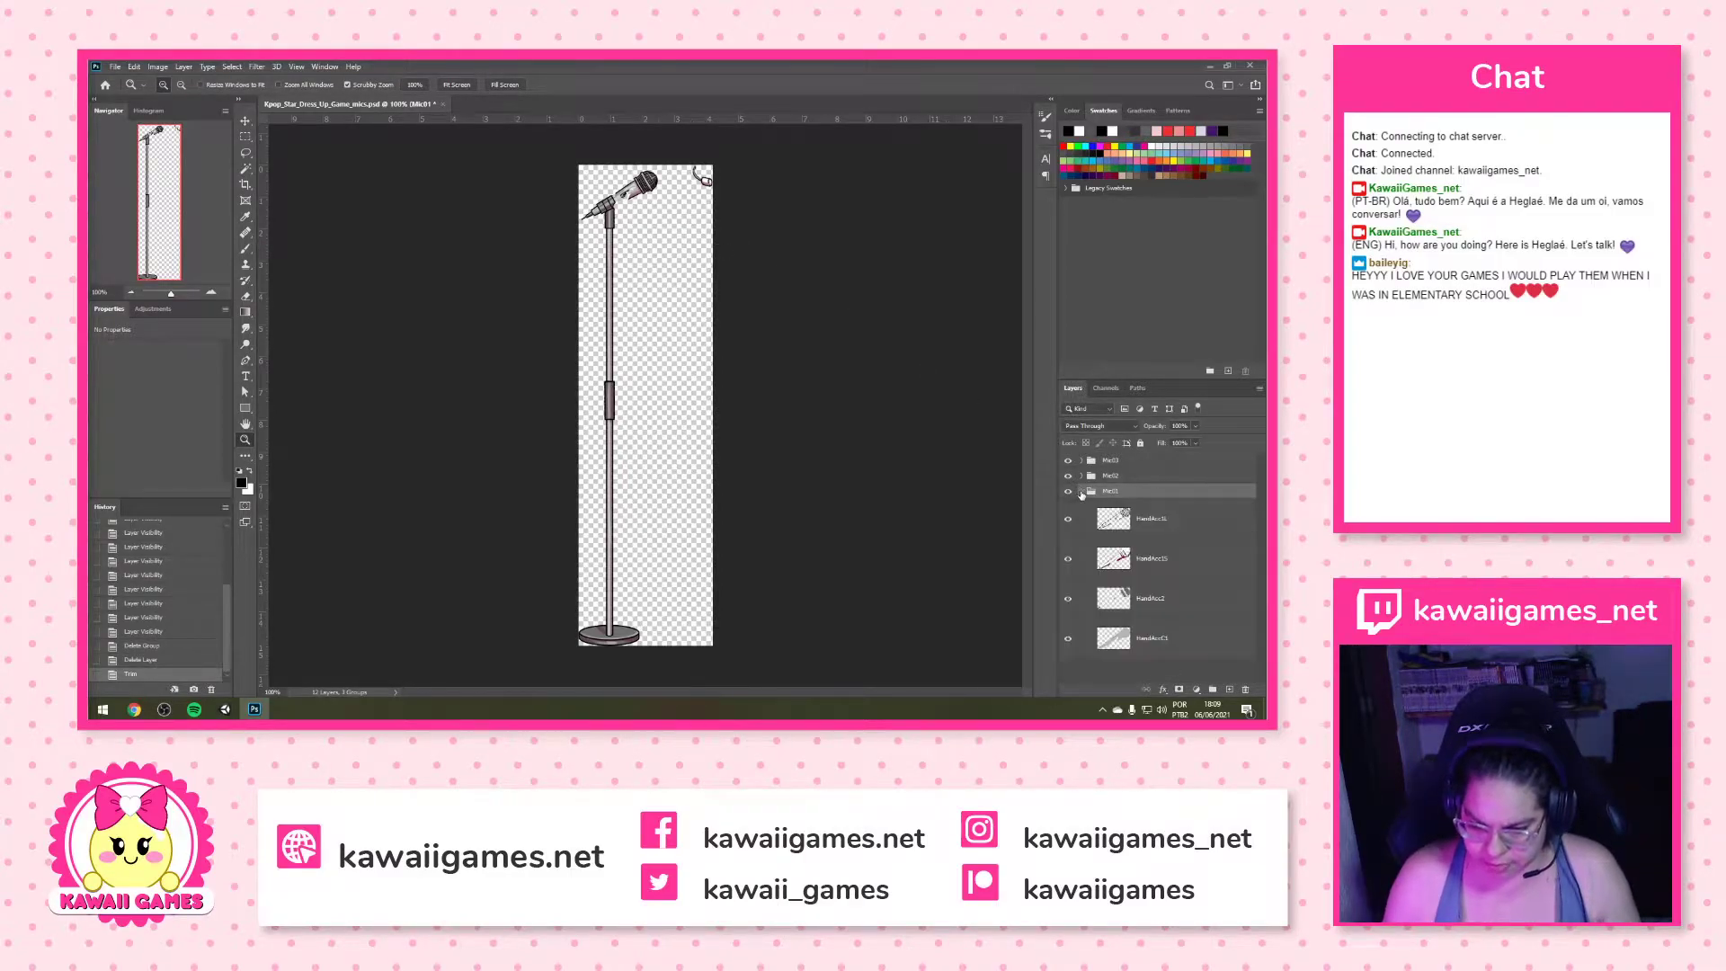
pyautogui.click(1081, 476)
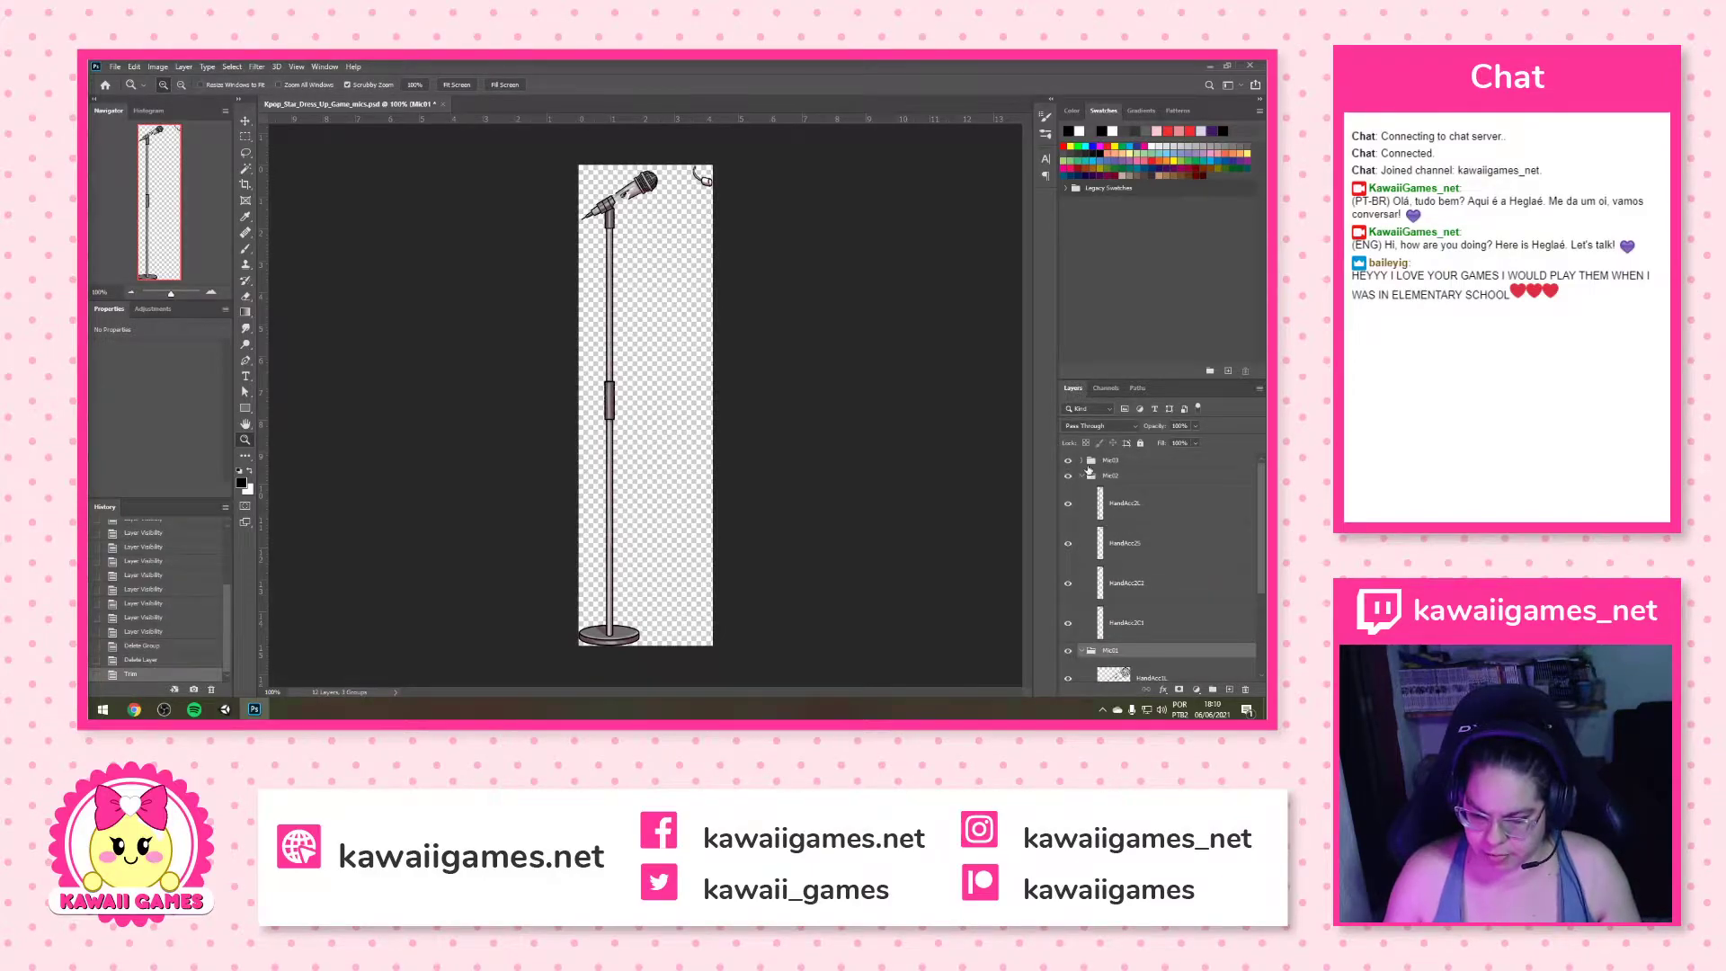
pyautogui.click(1082, 460)
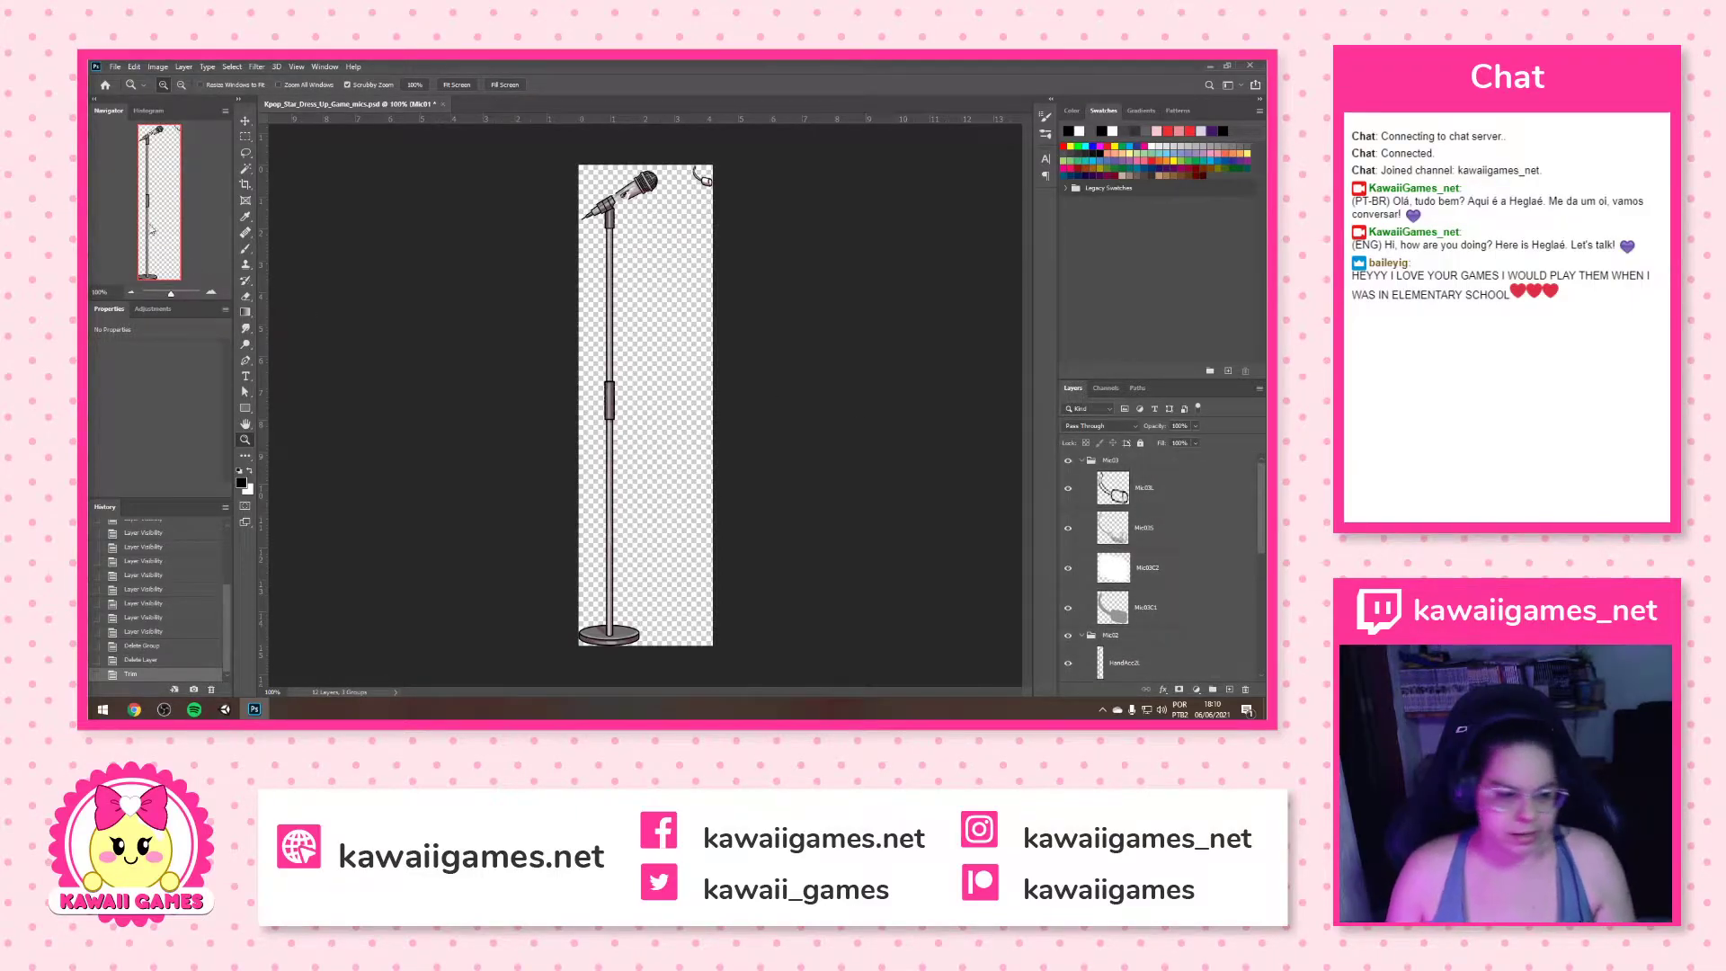
pyautogui.click(115, 67)
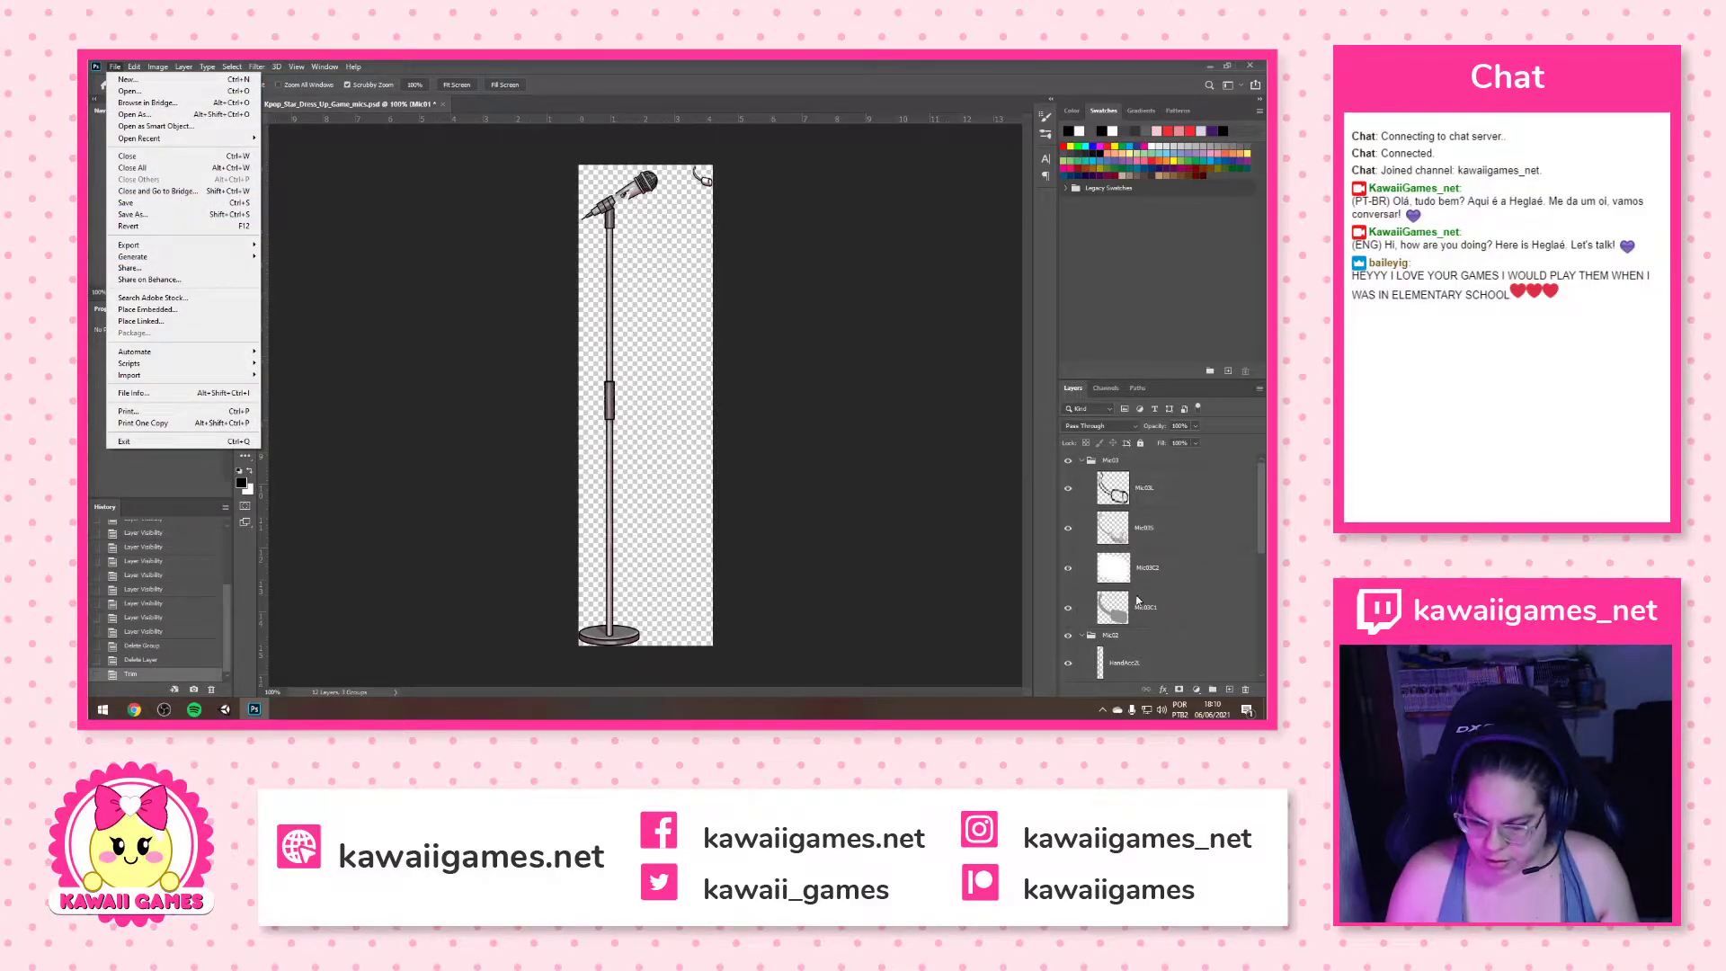
pyautogui.click(1082, 635)
pyautogui.click(1082, 636)
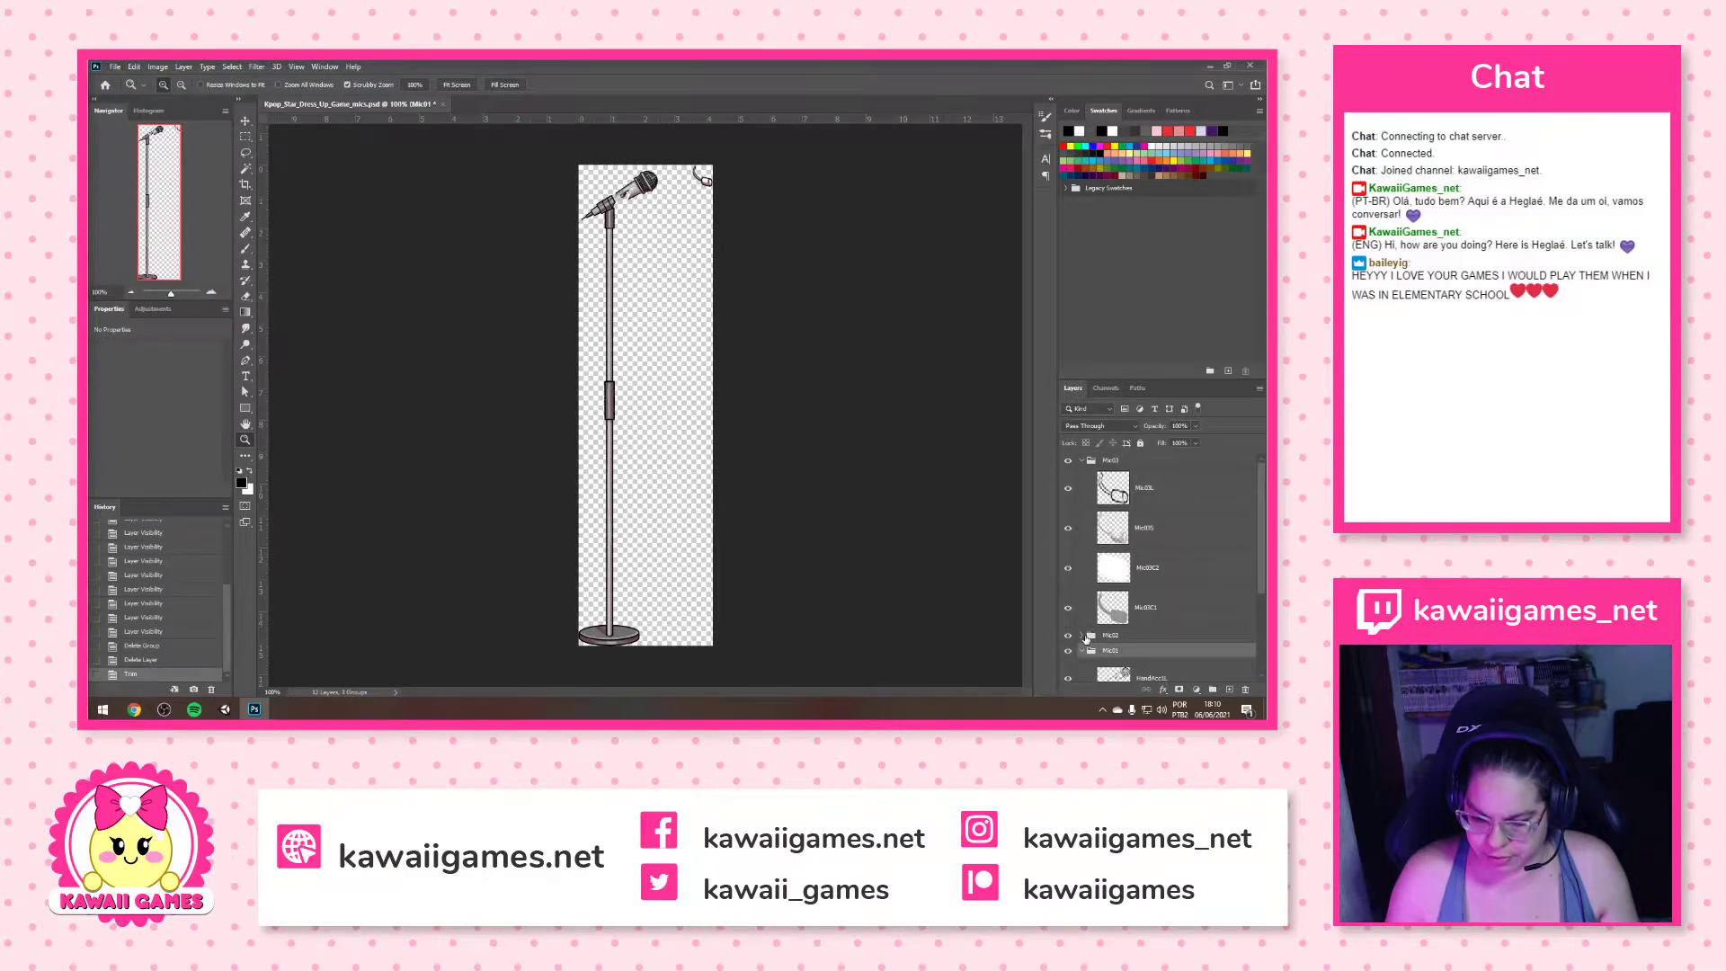
pyautogui.click(1092, 636)
pyautogui.click(1083, 635)
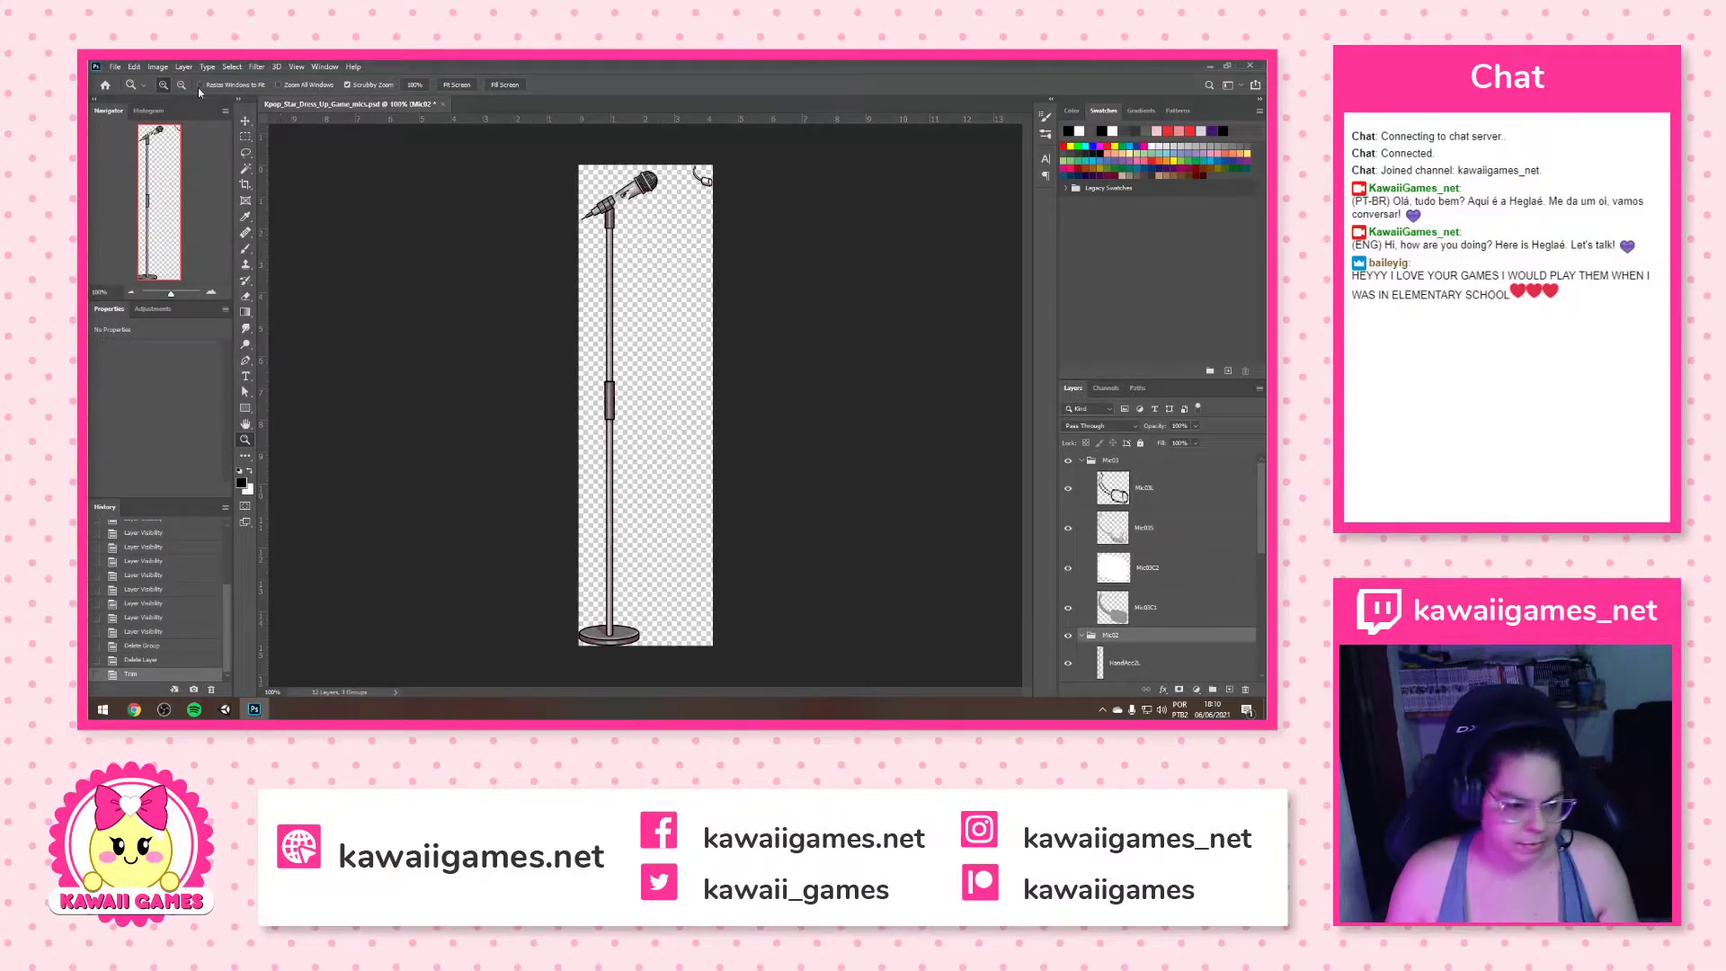
# Start exporting the layers to files and browse for a destination in the 25. KPop Stars Avatar Maker folder
pyautogui.click(115, 66)
pyautogui.moveTo(190, 247)
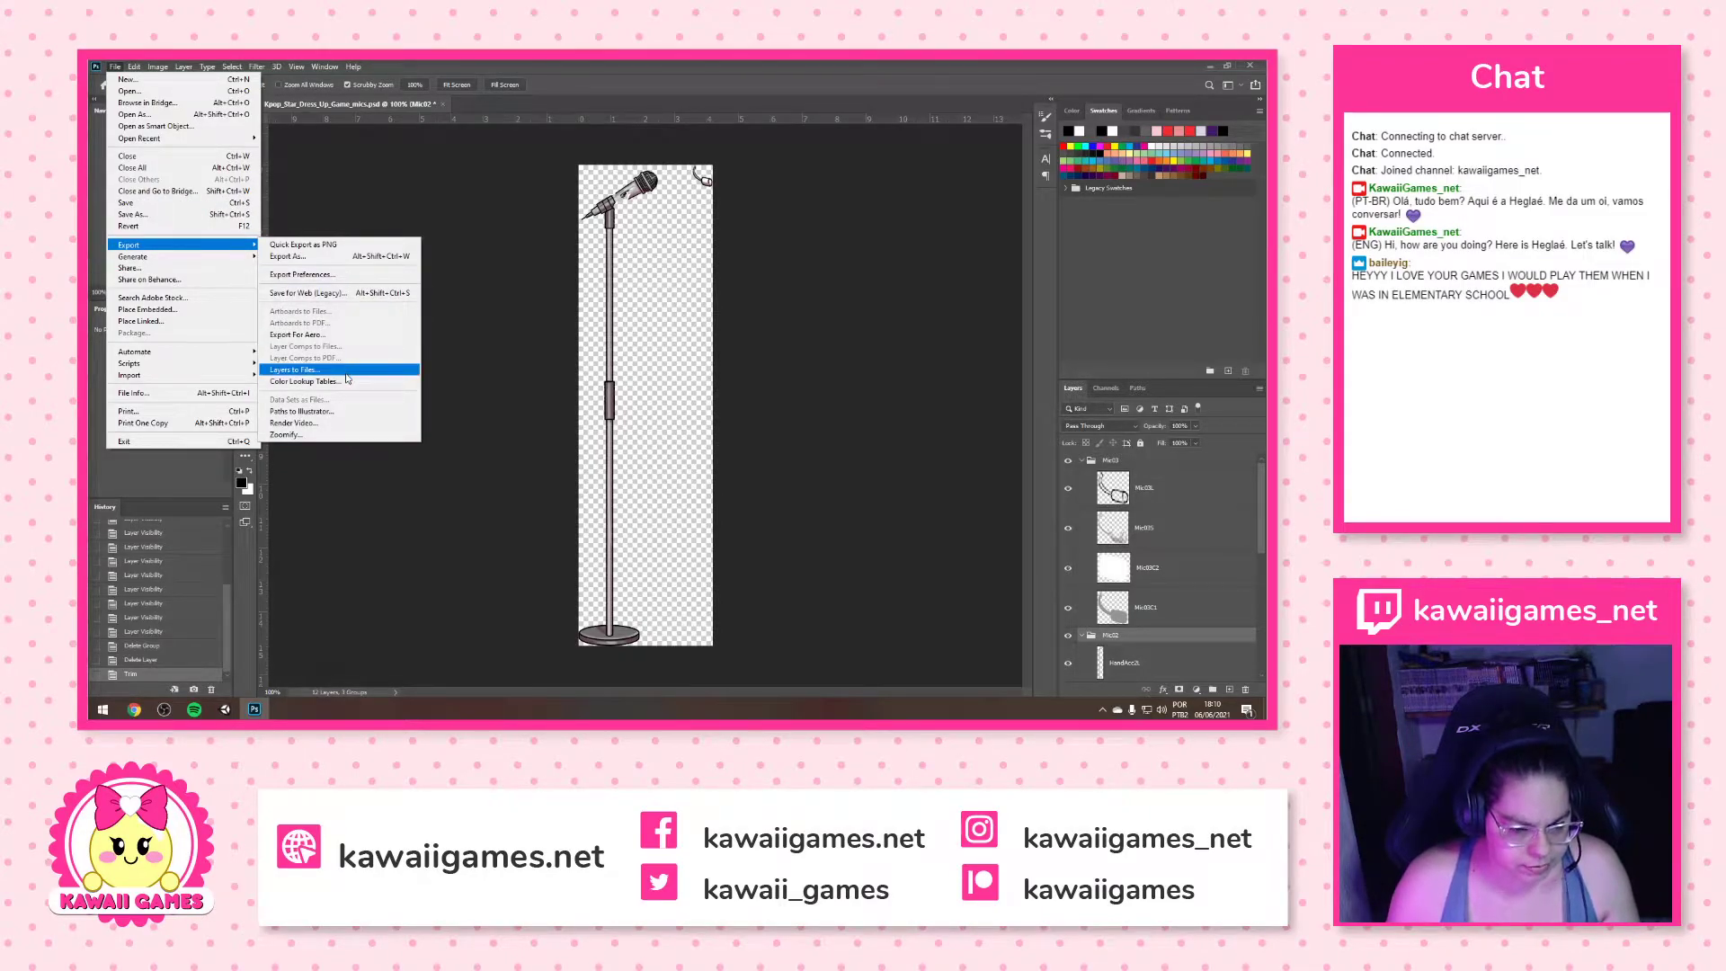
pyautogui.click(347, 374)
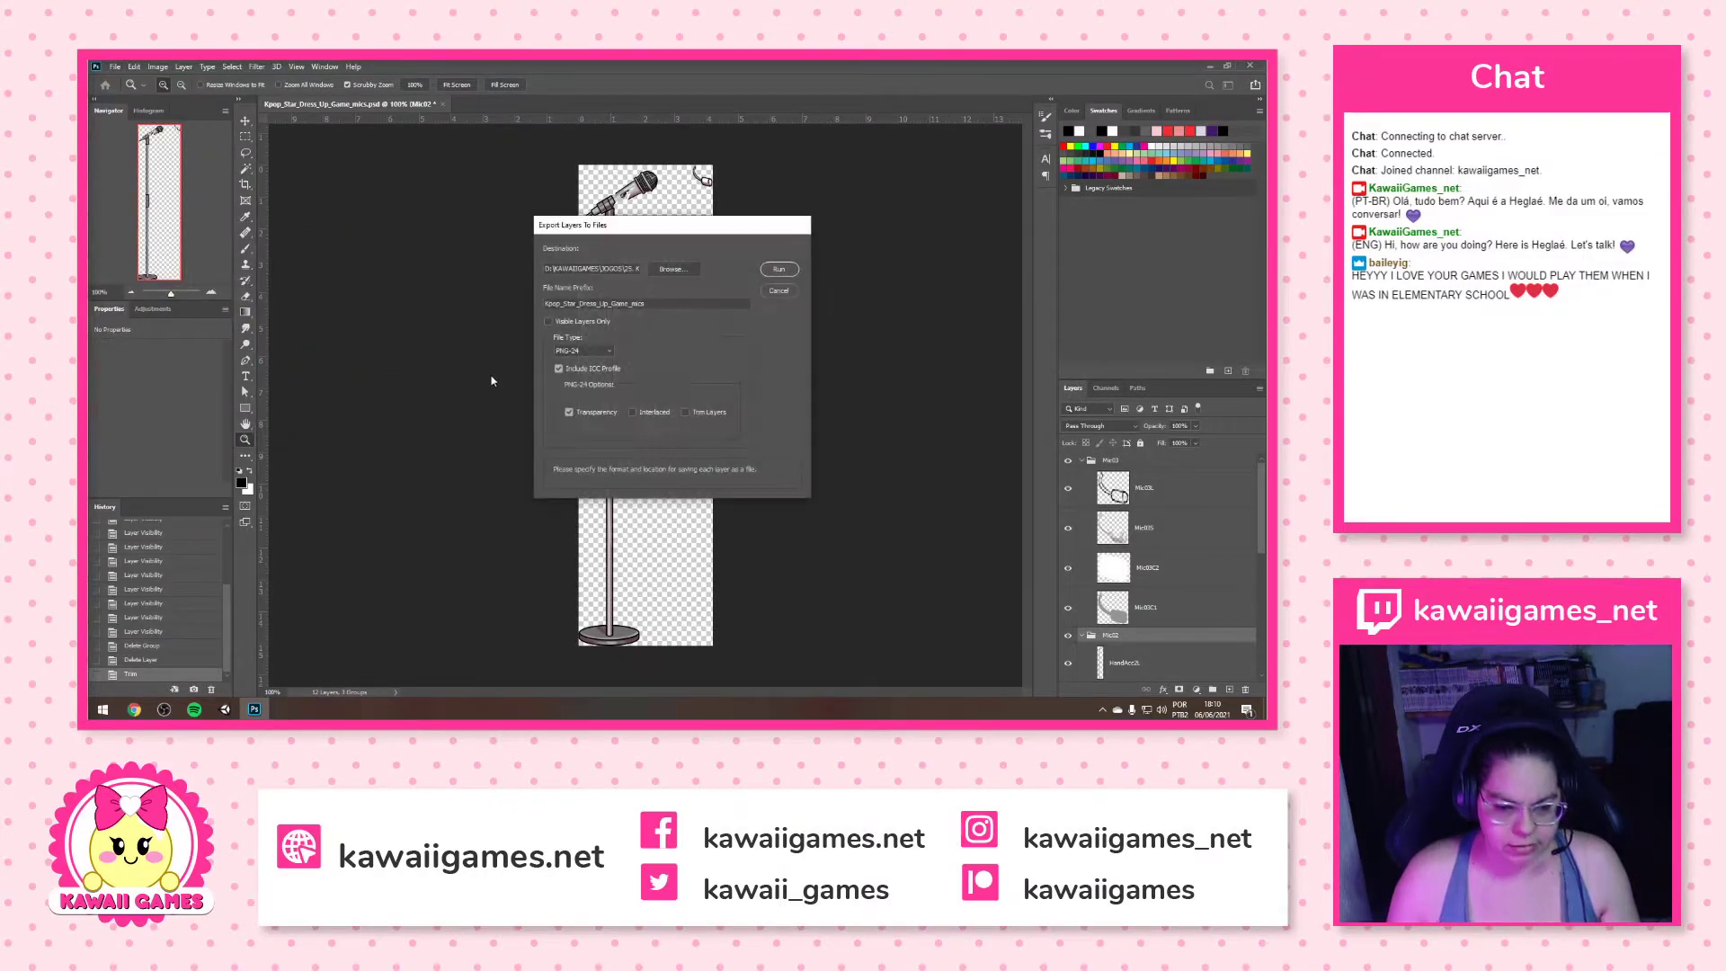
pyautogui.click(671, 270)
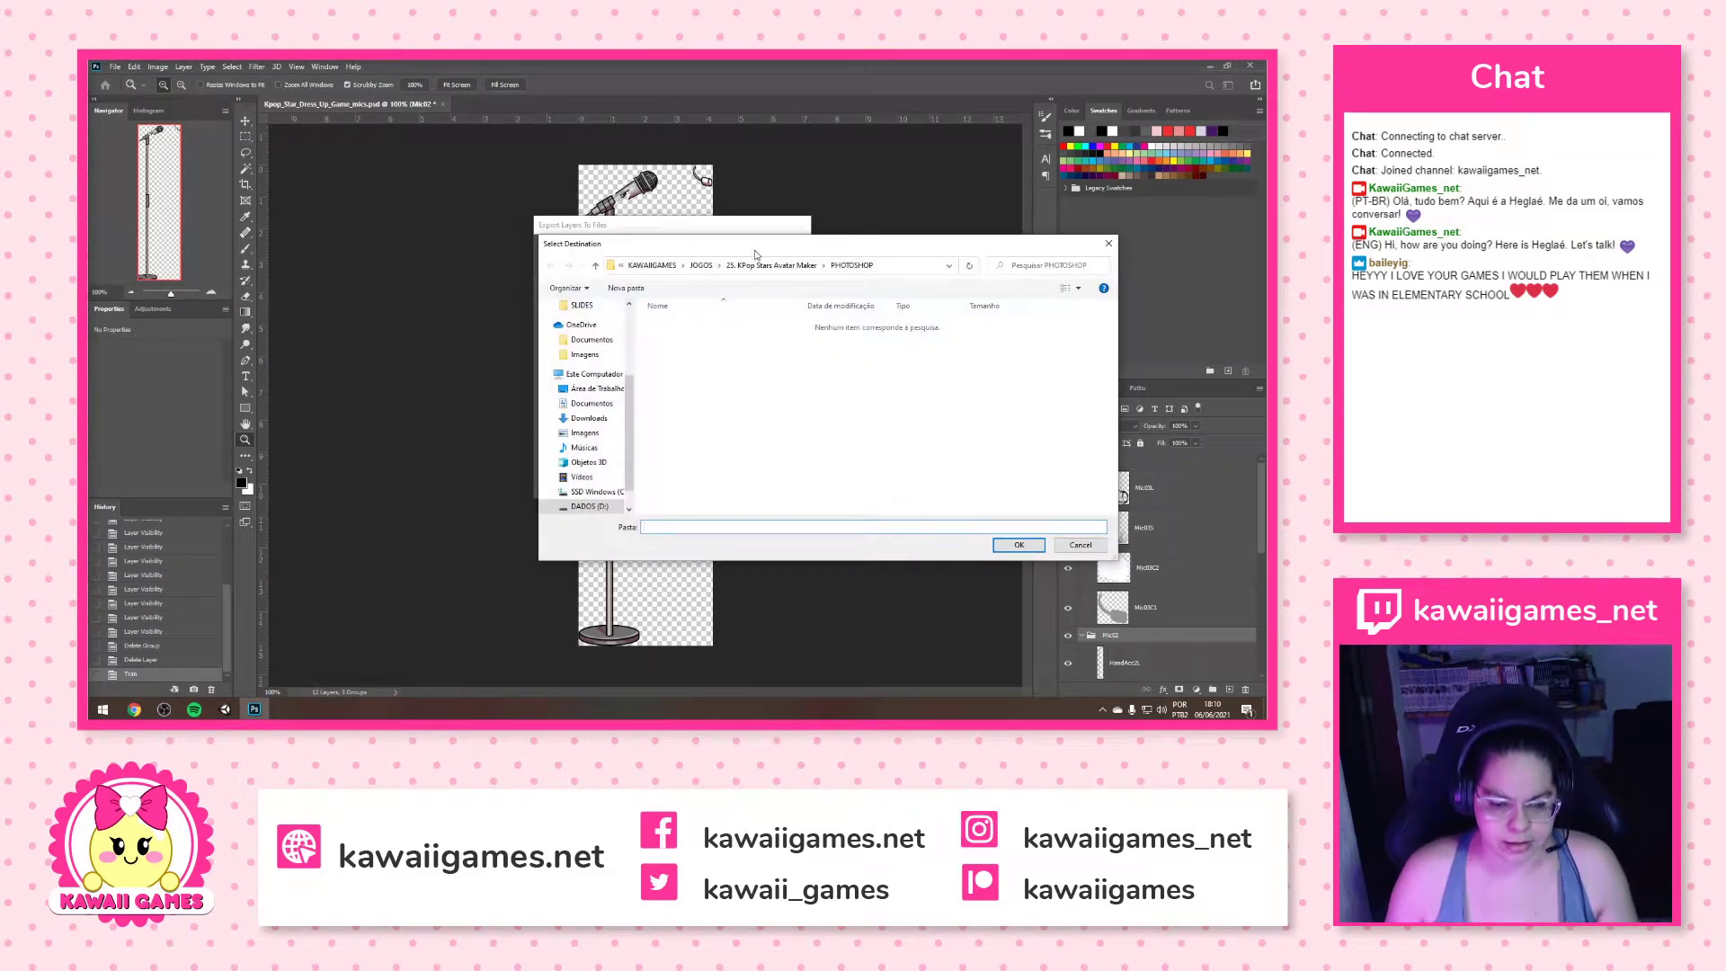
pyautogui.click(785, 270)
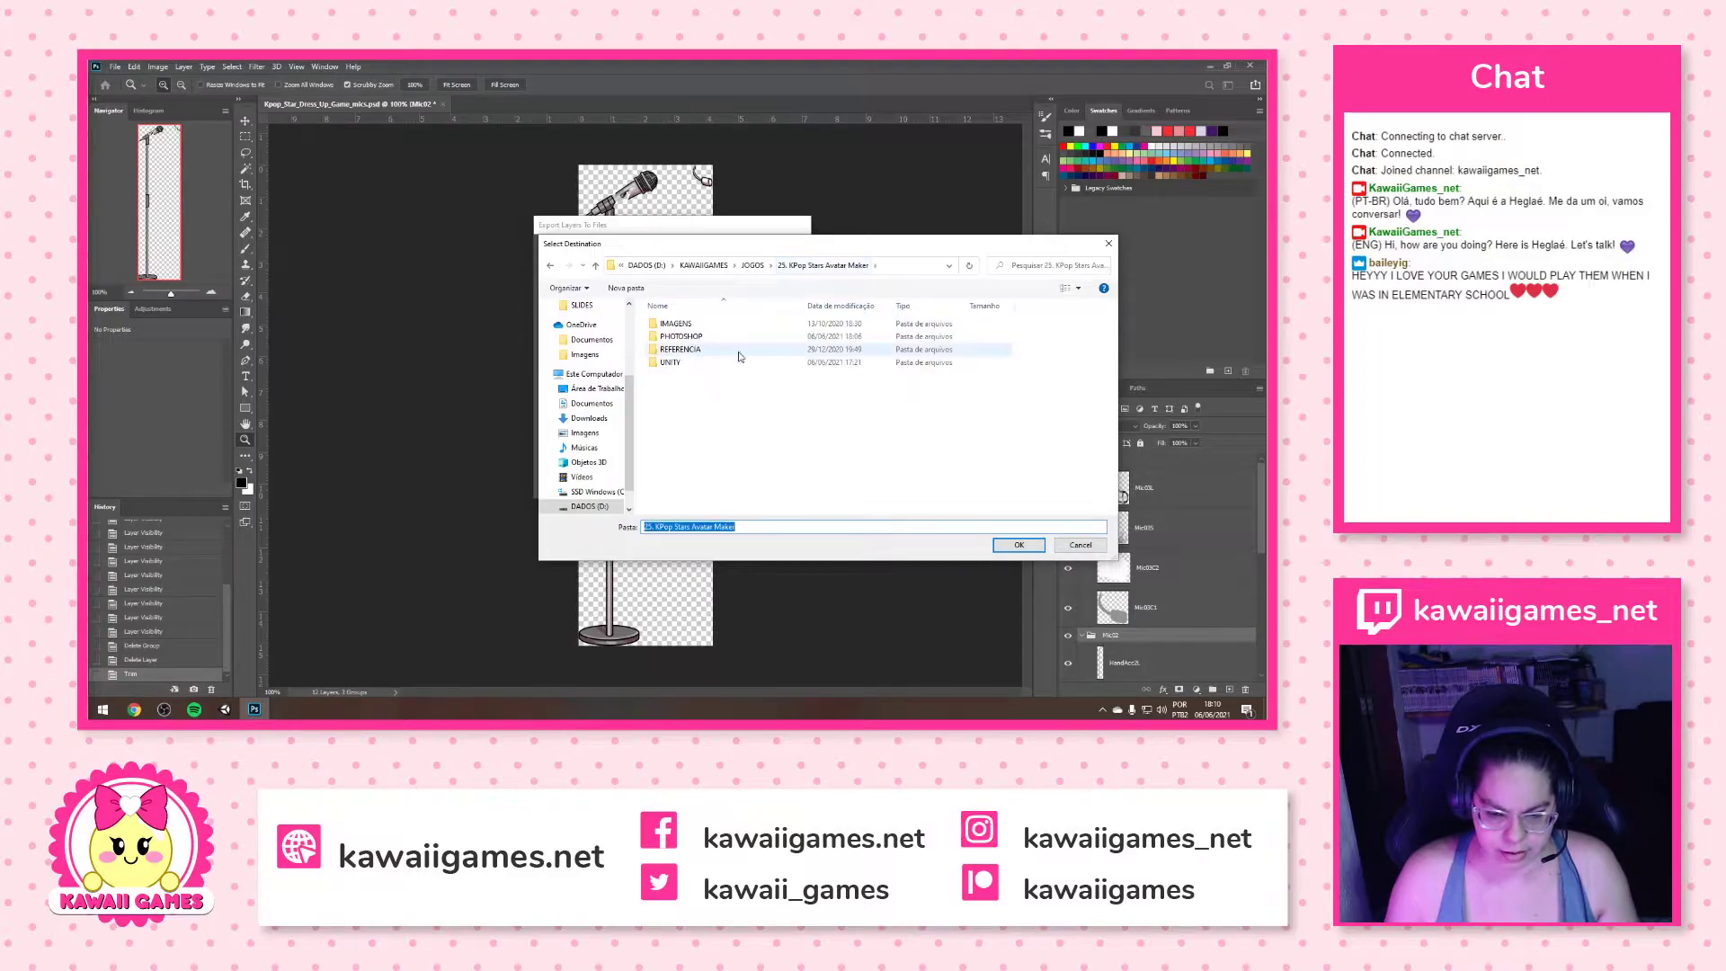
# Create a folder named ASSETS in the 25. KPop Stars Avatar Maker folder and open it
pyautogui.rightClick(688, 401)
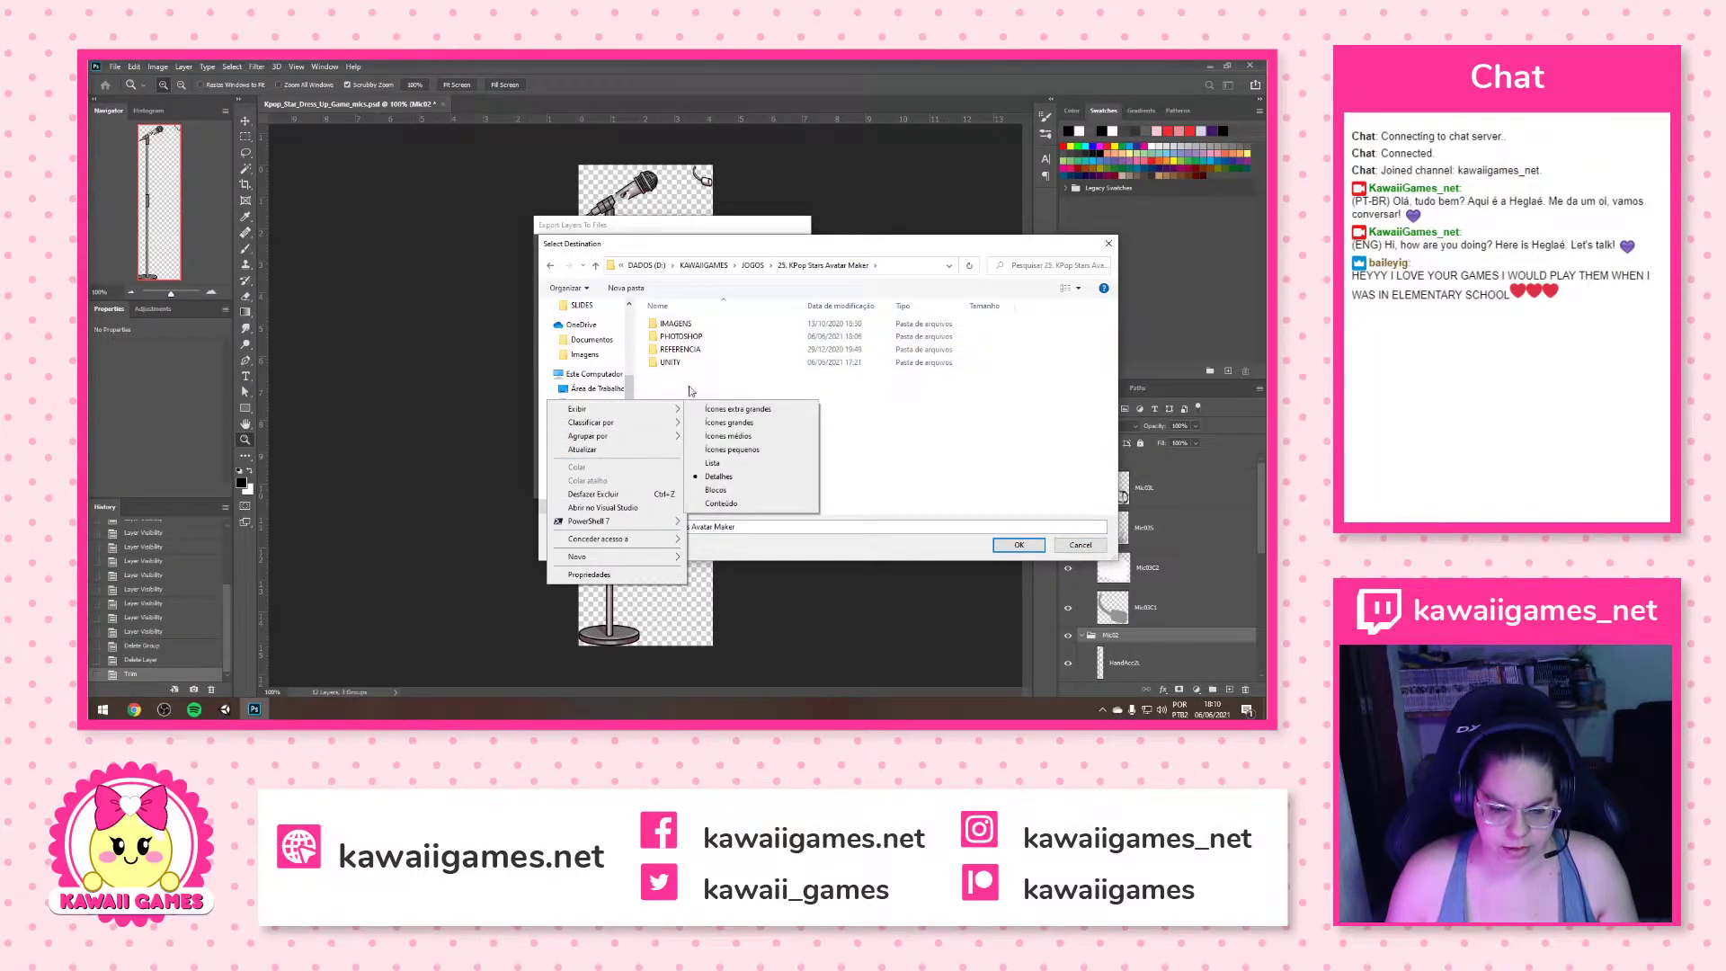
pyautogui.moveTo(655, 412)
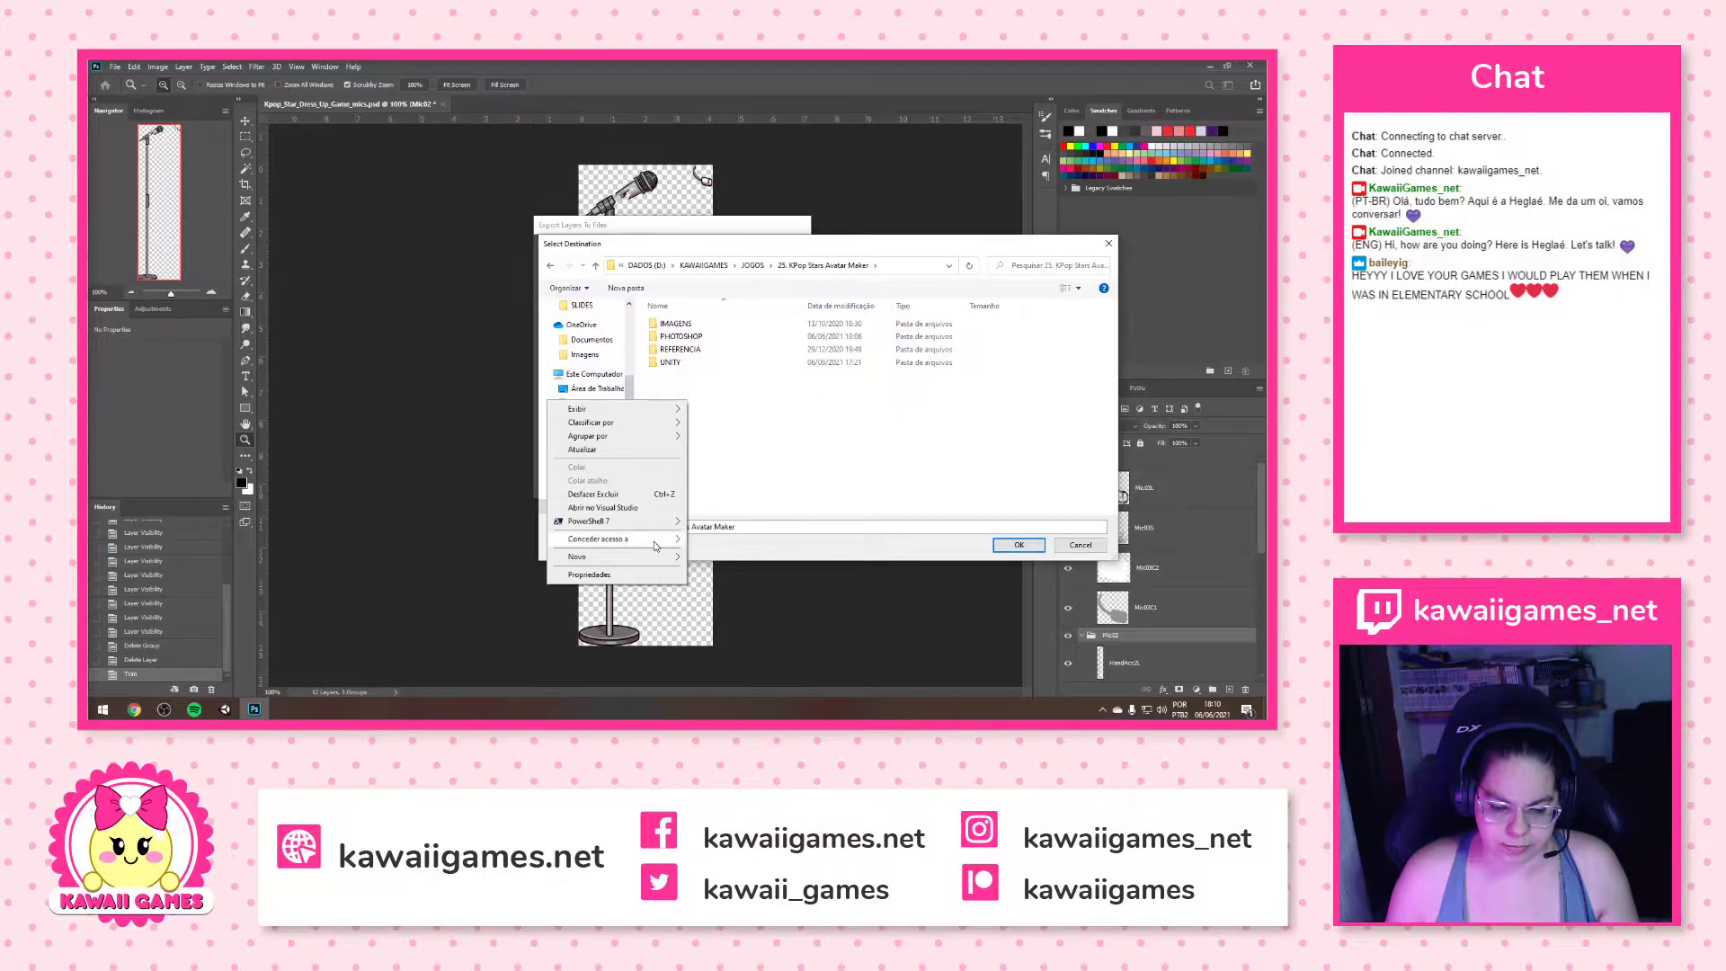
pyautogui.moveTo(663, 565)
pyautogui.click(746, 392)
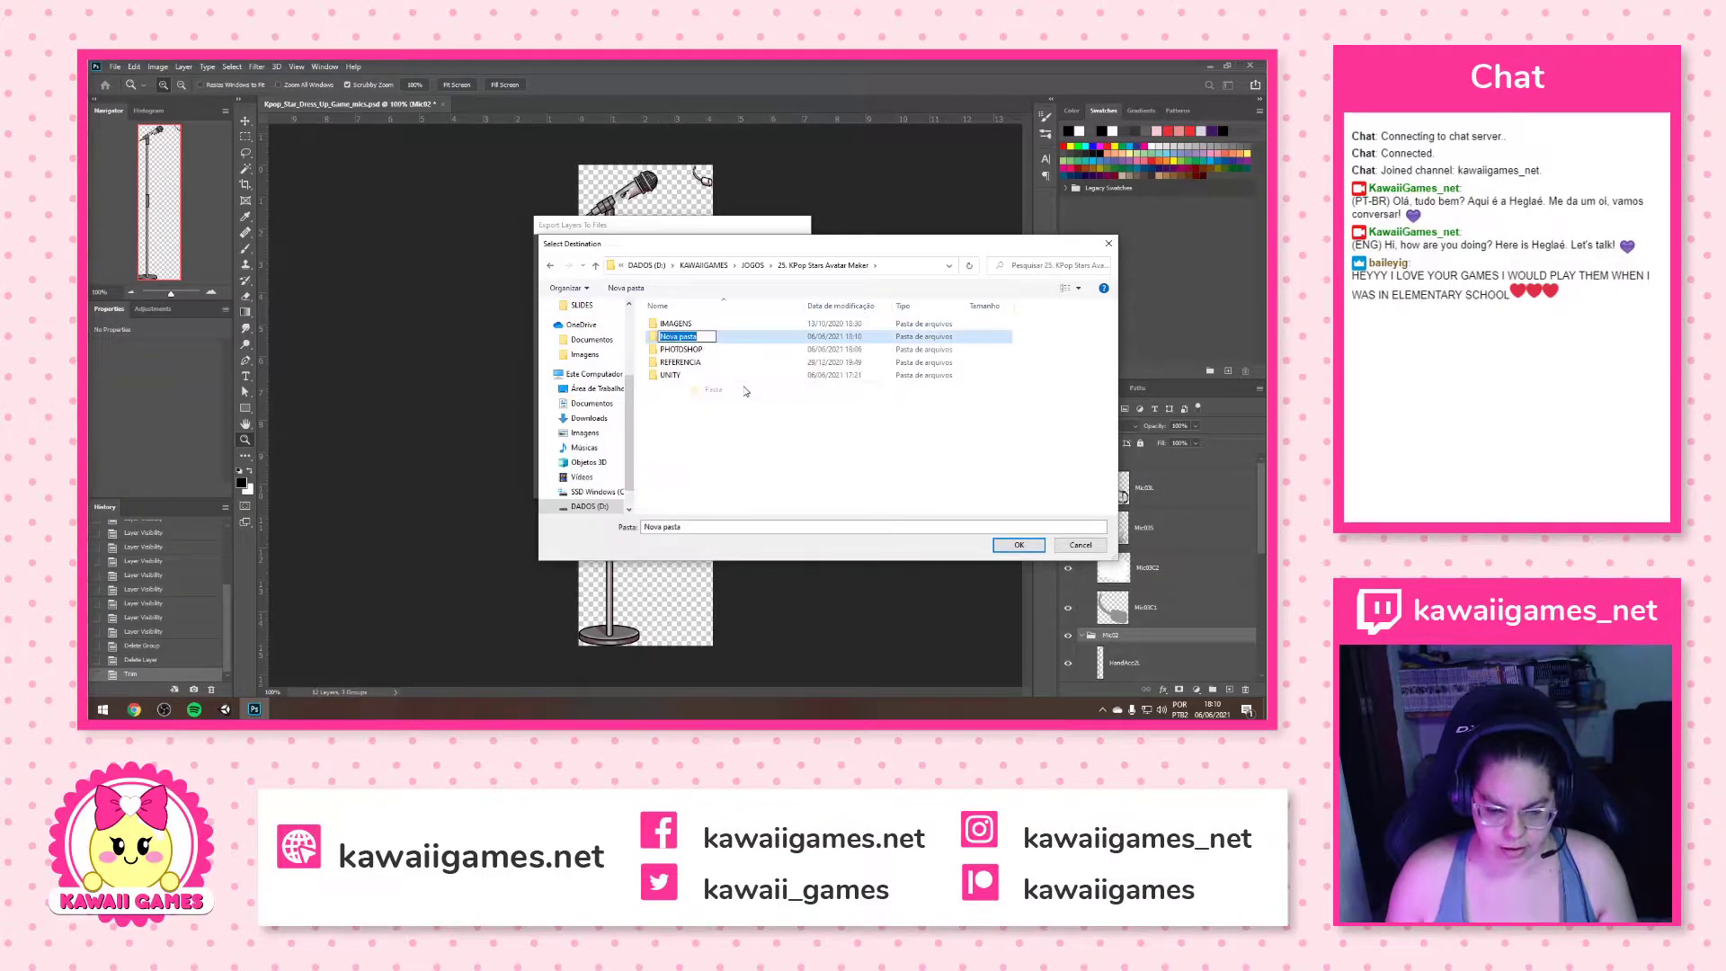
pyautogui.write('ASSETS')
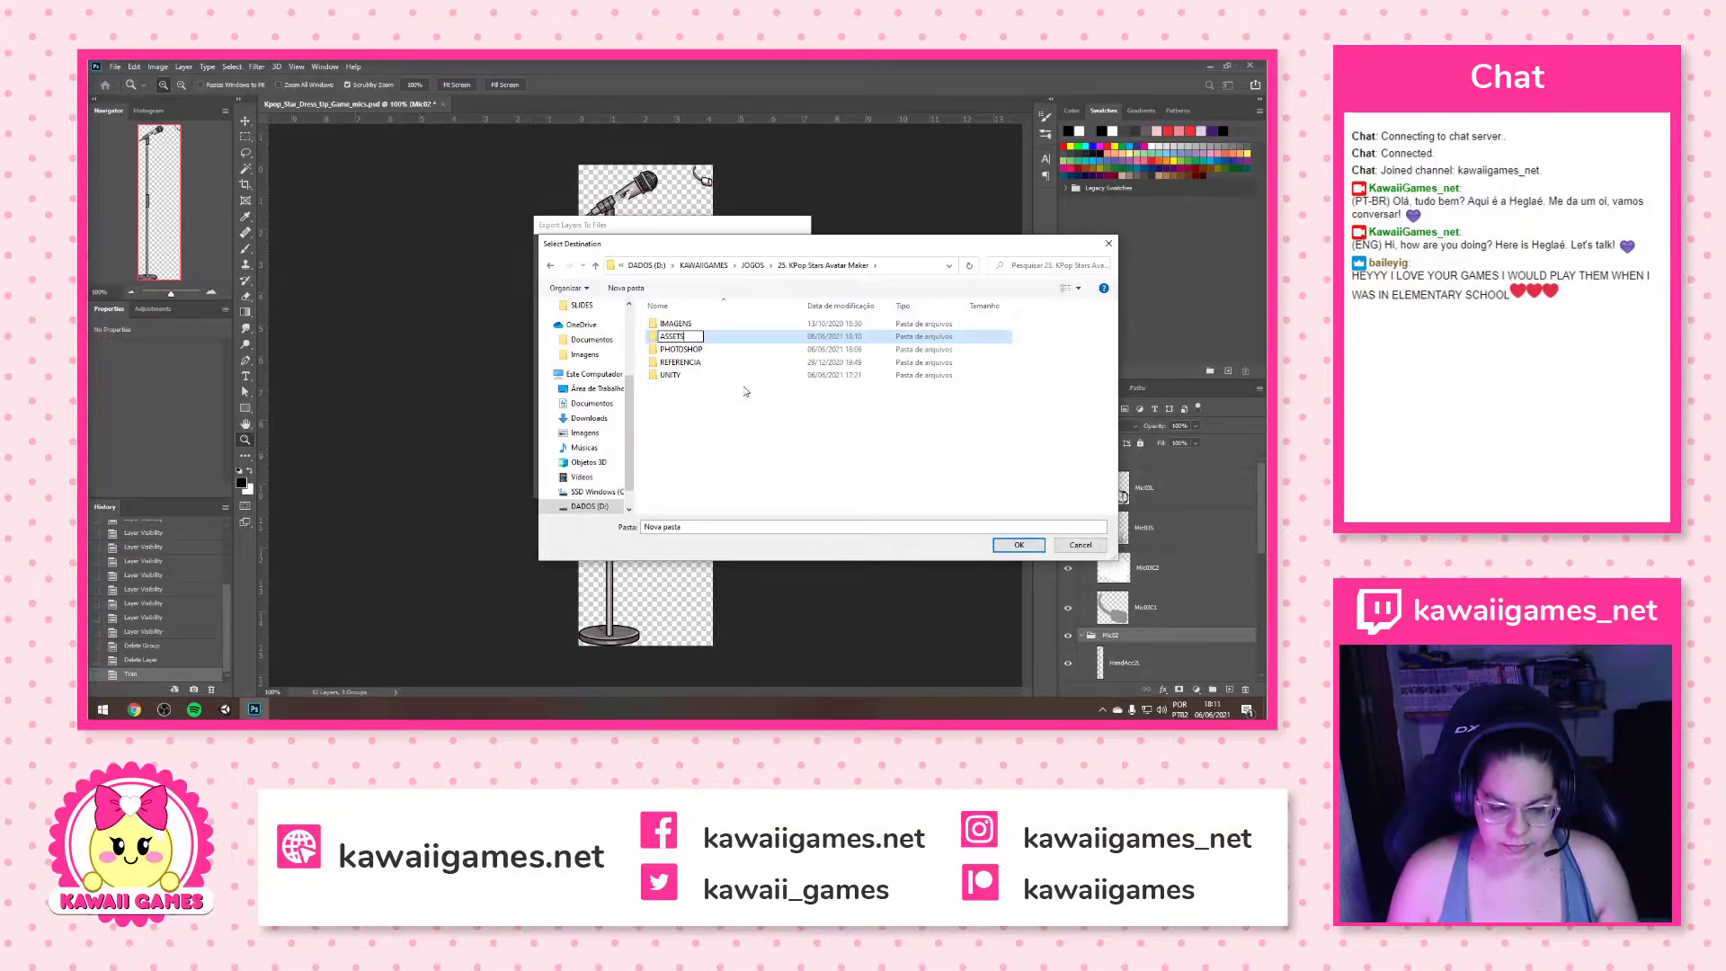
pyautogui.press('Return')
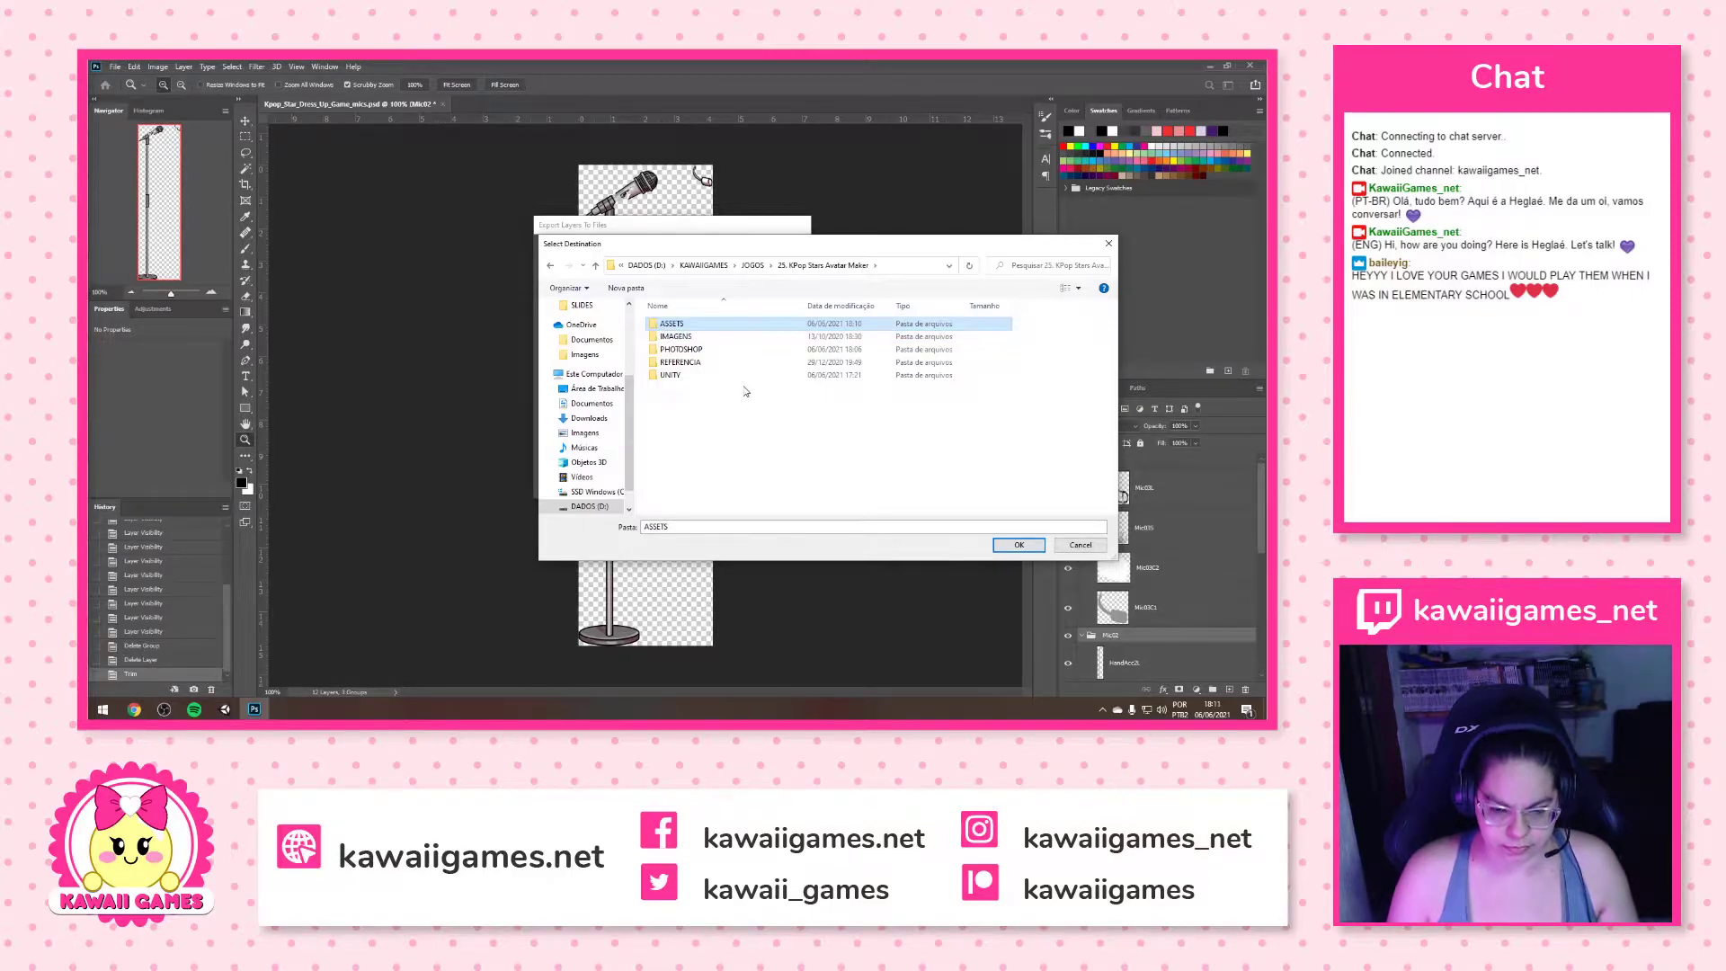
pyautogui.press('Return')
# Run the layer export as transparent PNG-24 files into a new MICS folder inside ASSETS
pyautogui.rightClick(688, 349)
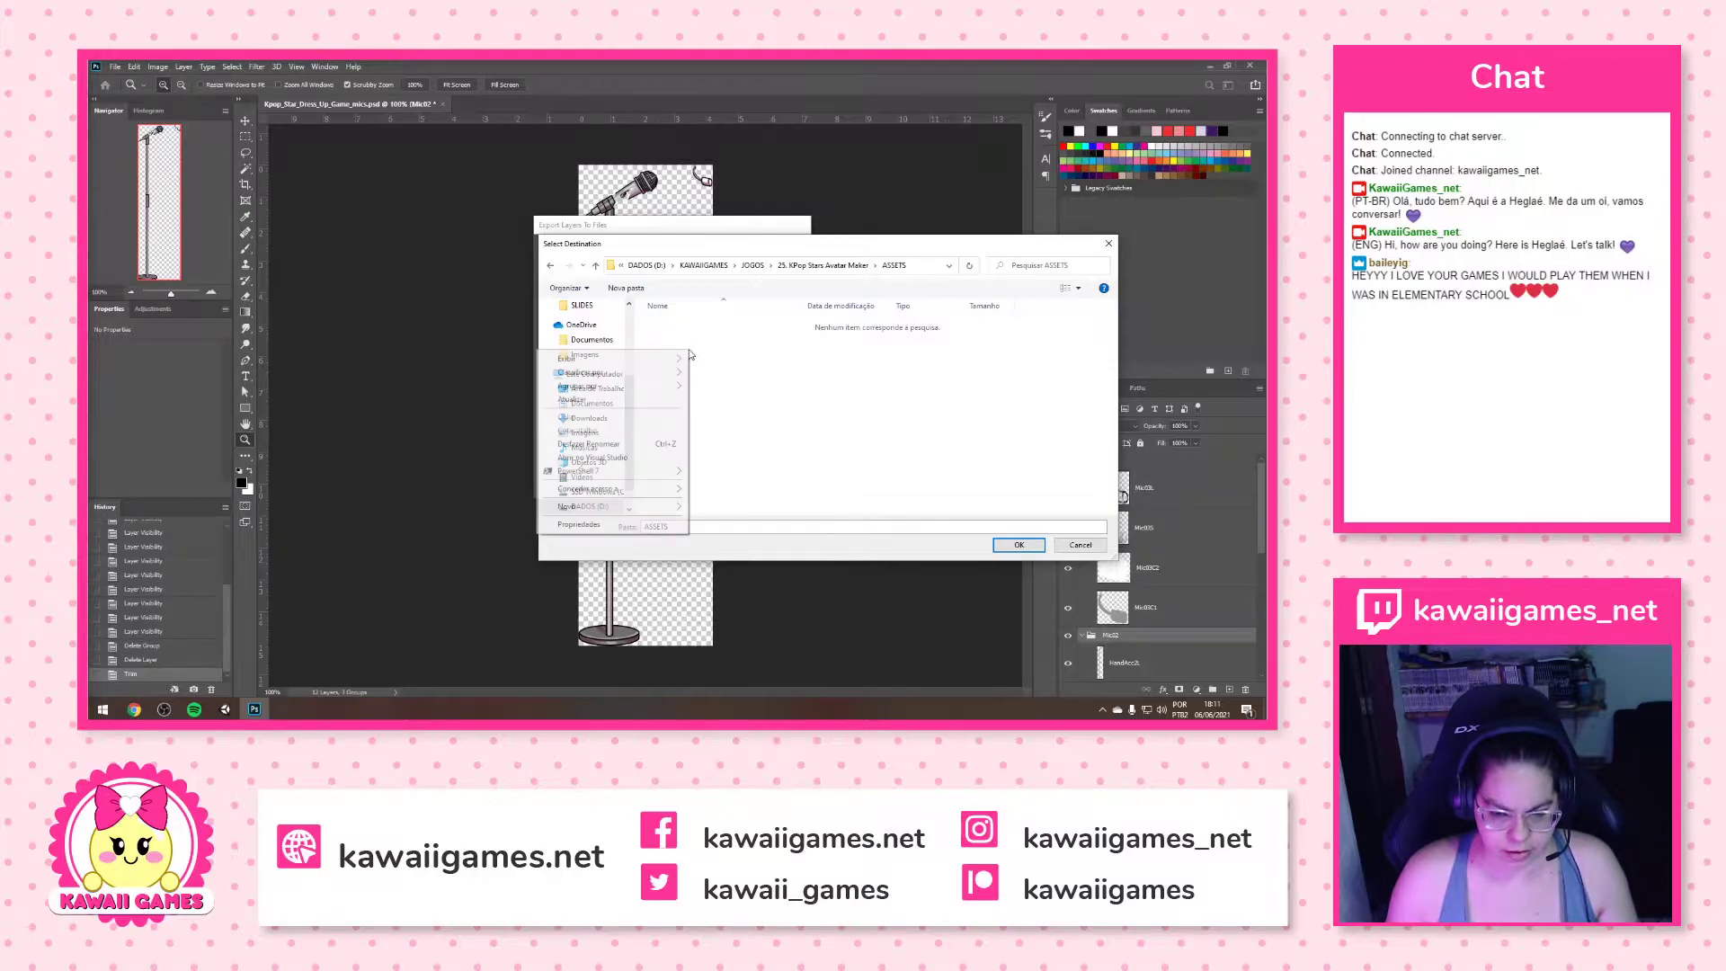
pyautogui.moveTo(631, 511)
pyautogui.click(745, 507)
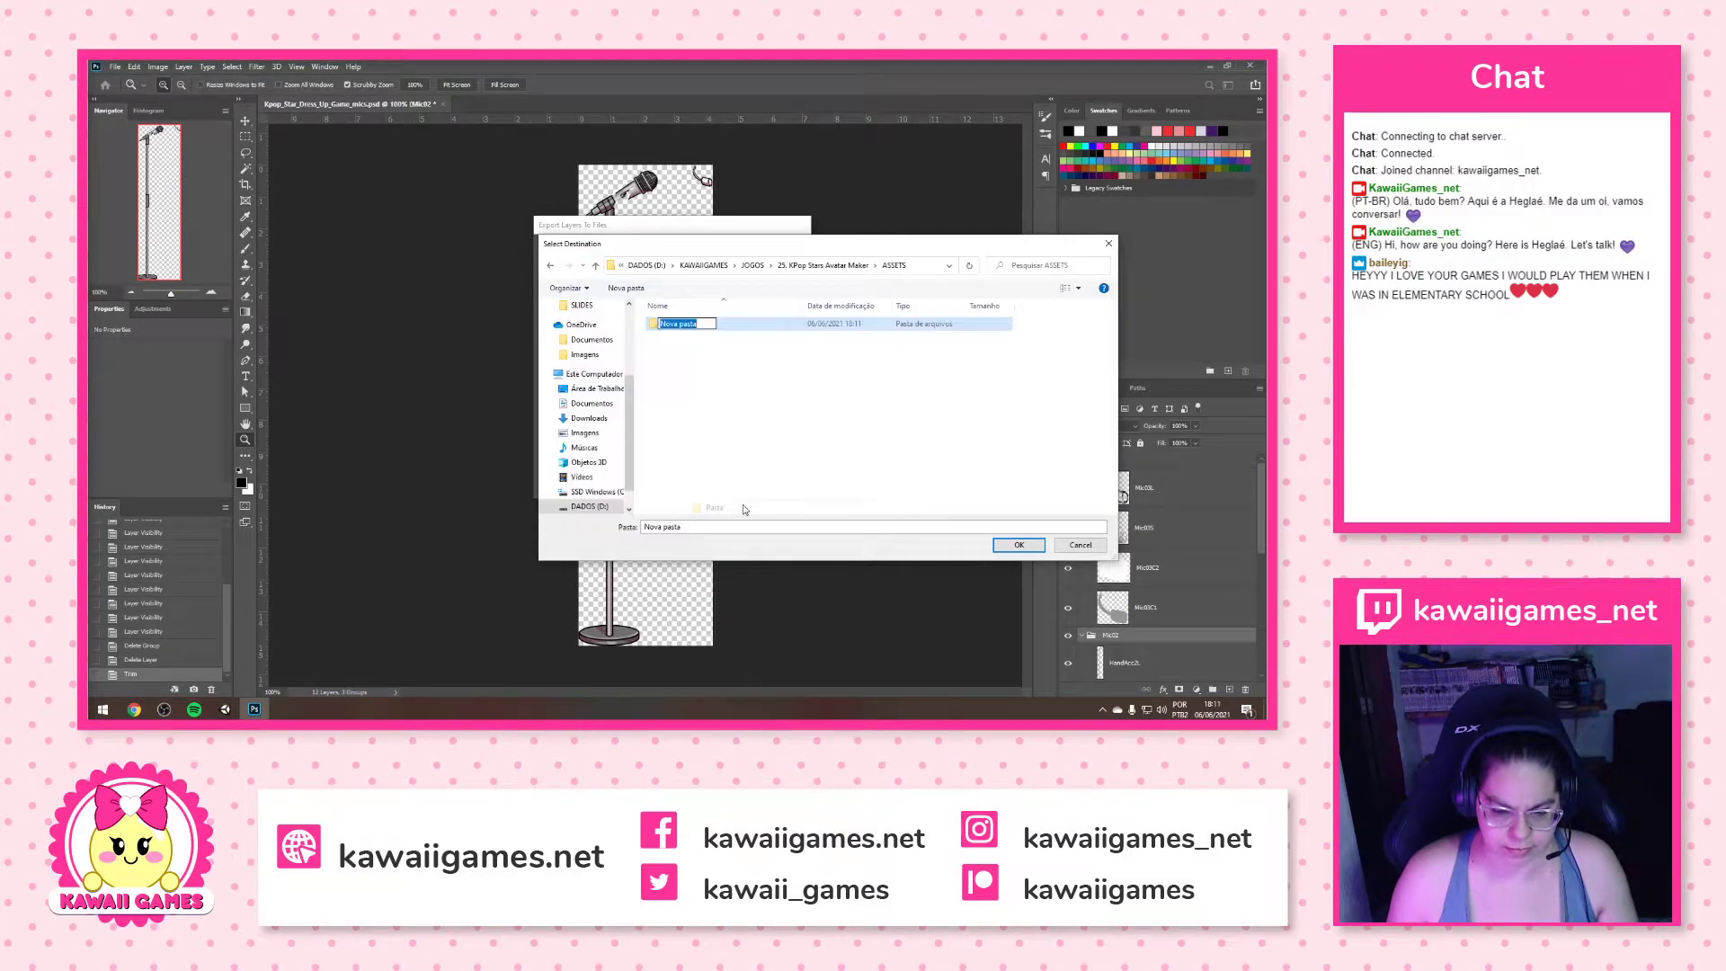
pyautogui.write('MICS')
pyautogui.press('Return')
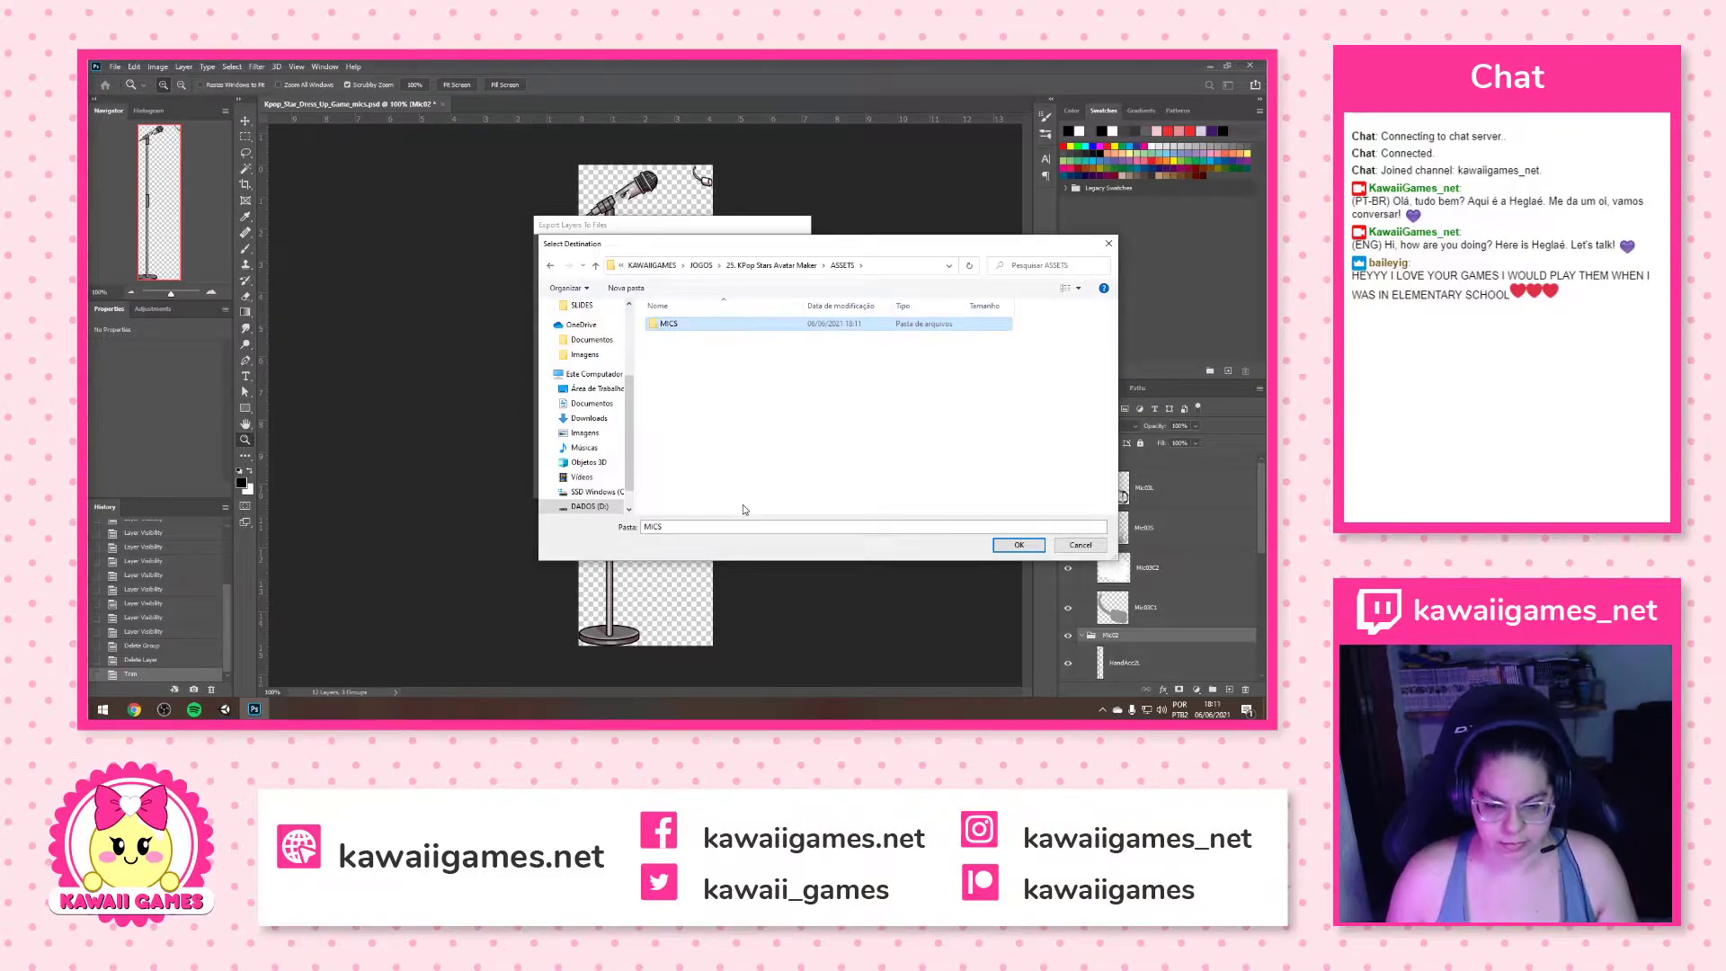
pyautogui.press('Return')
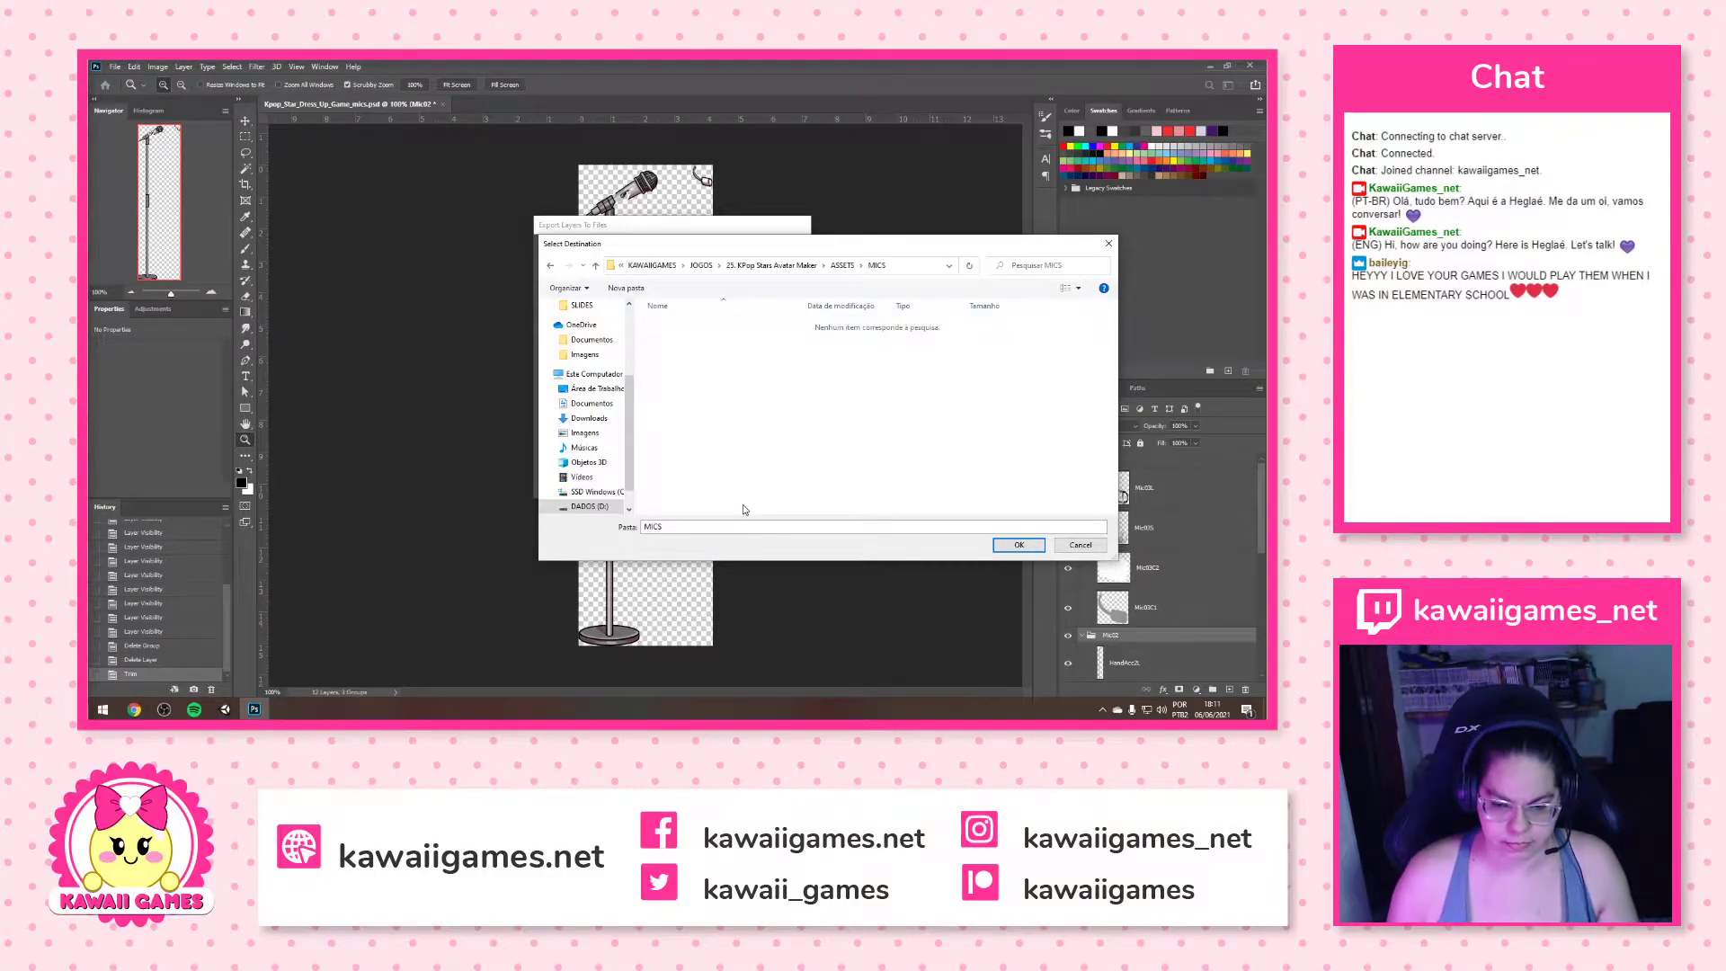
pyautogui.click(1019, 546)
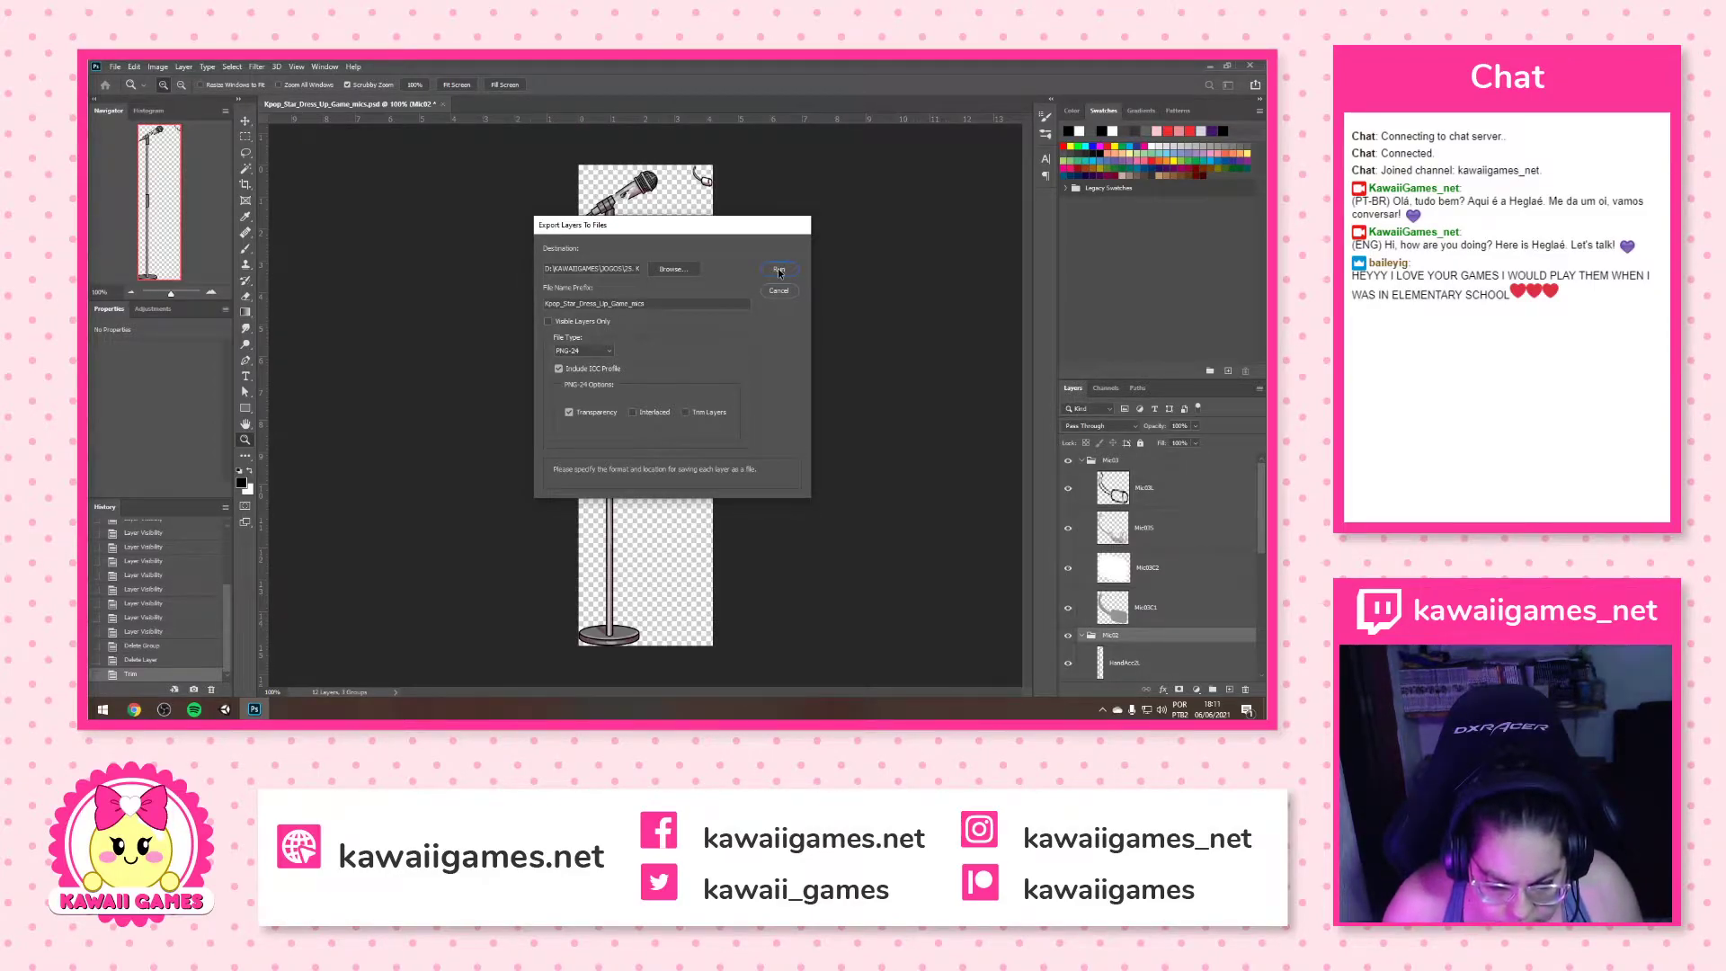
pyautogui.click(778, 269)
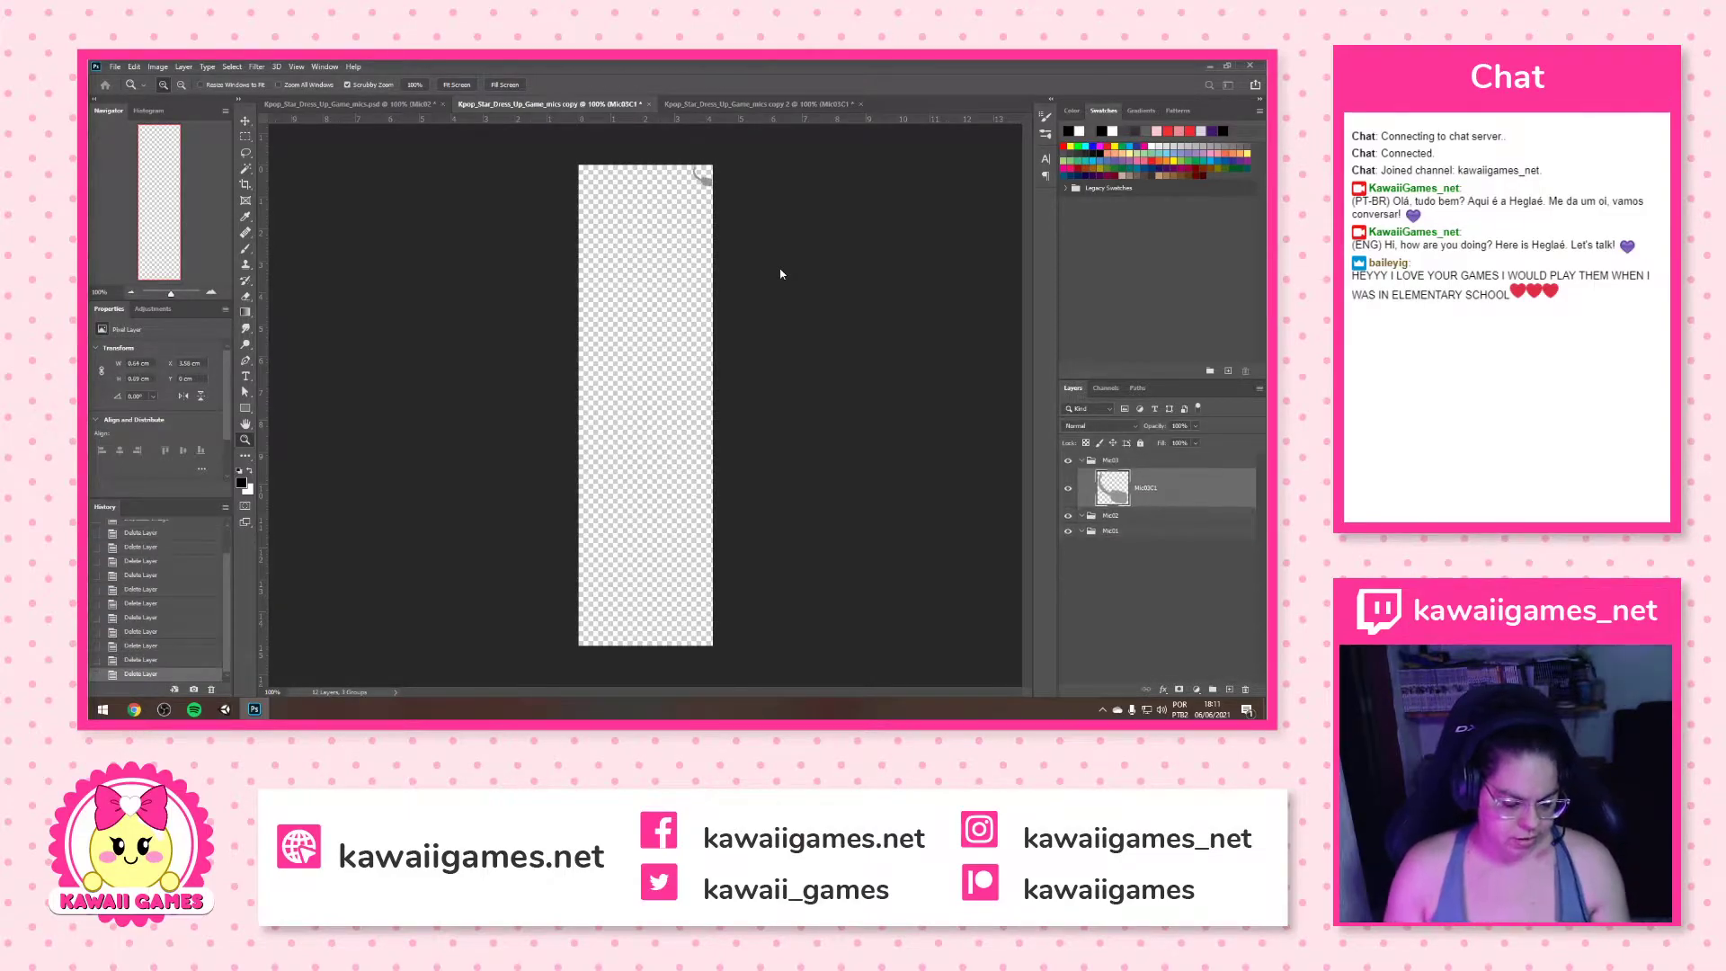
# Check the exported PNG files in the ASSETS > MICS folder in File Explorer, and dismiss the export message
pyautogui.press('super+e')
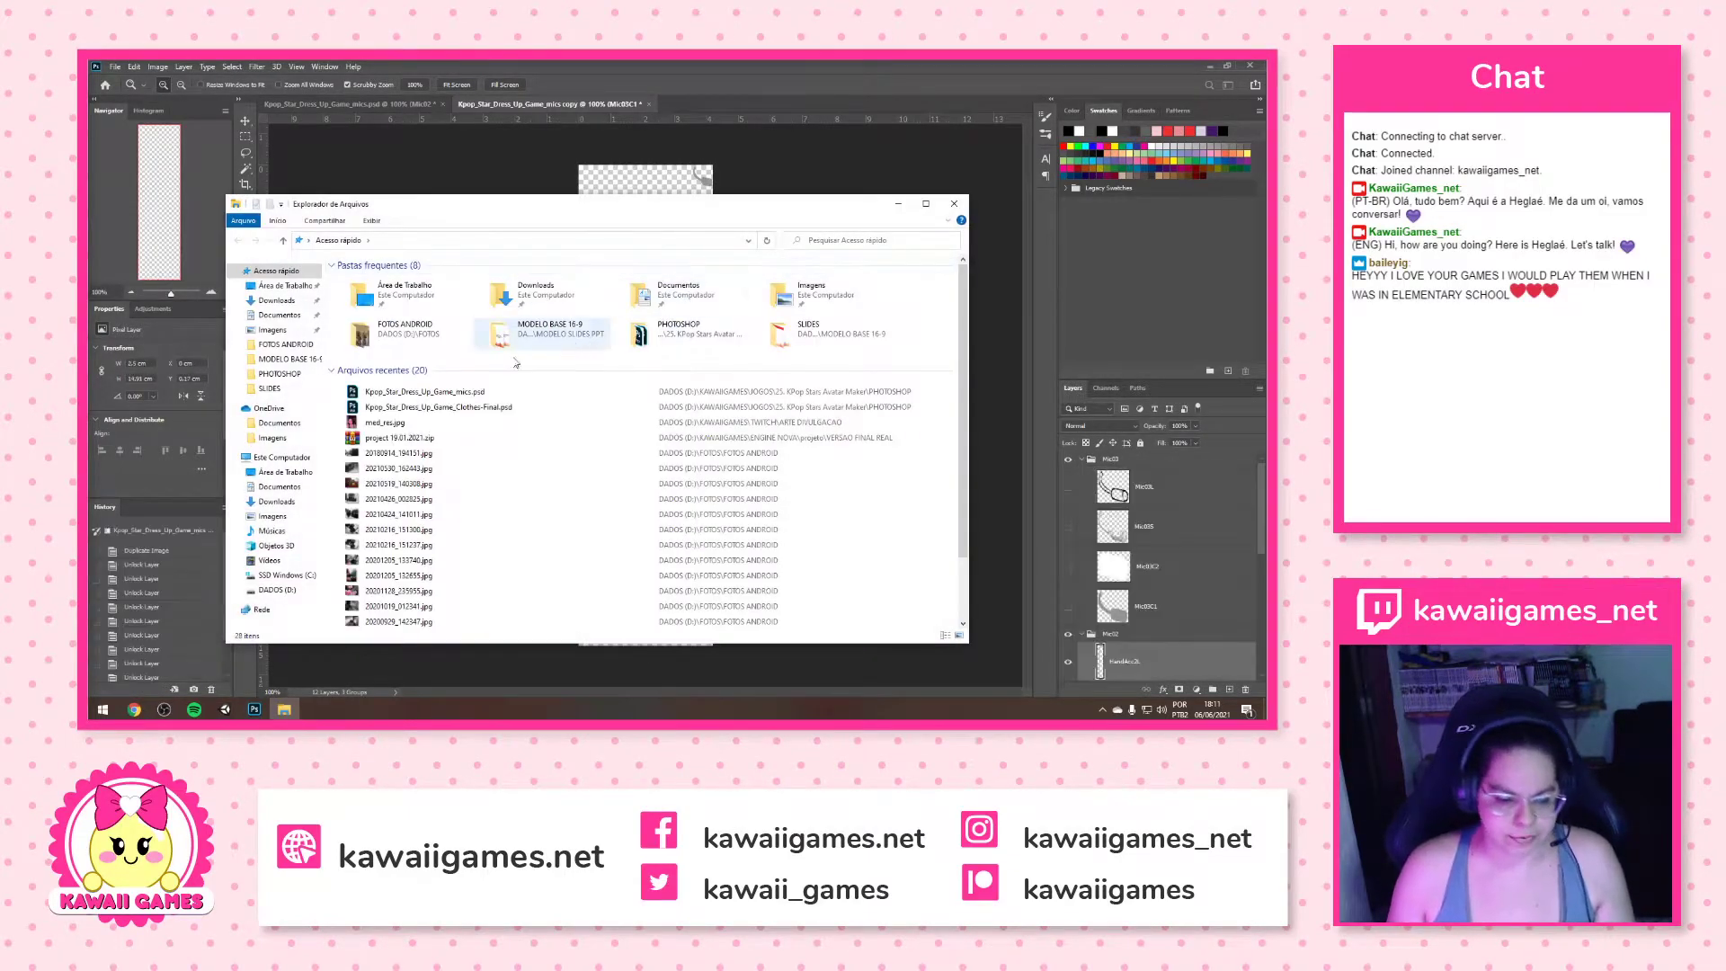
pyautogui.rightClick(434, 394)
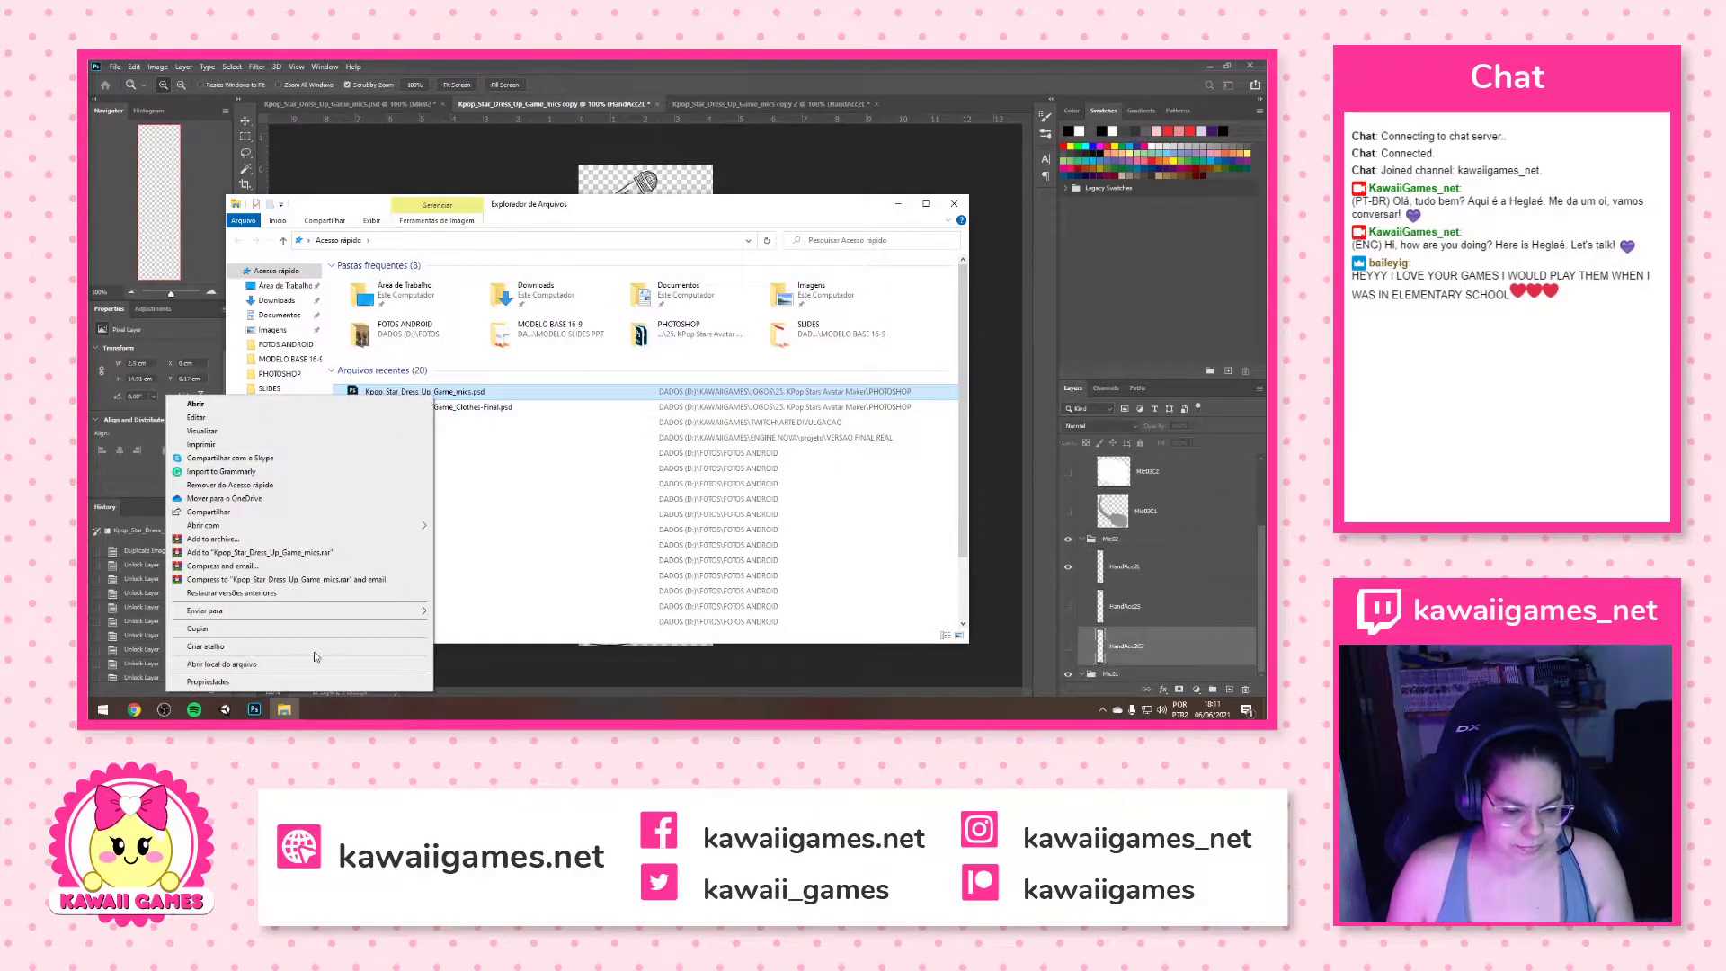
pyautogui.click(317, 664)
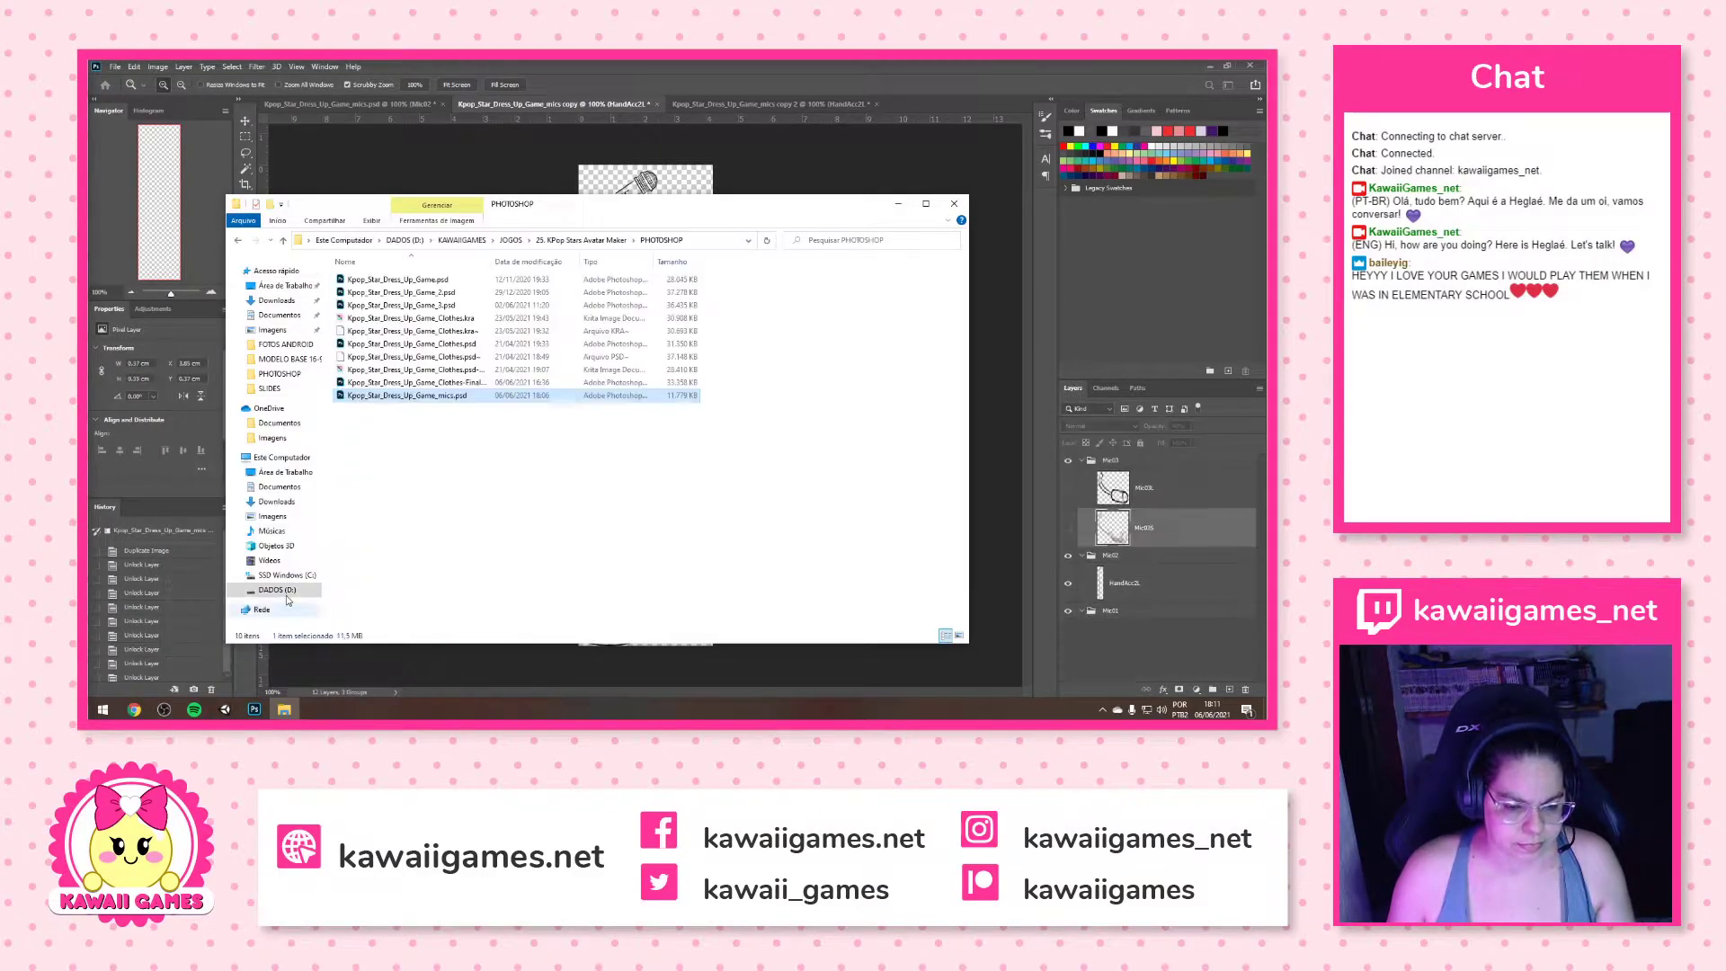
pyautogui.click(511, 240)
pyautogui.scroll(-2, 417, 553)
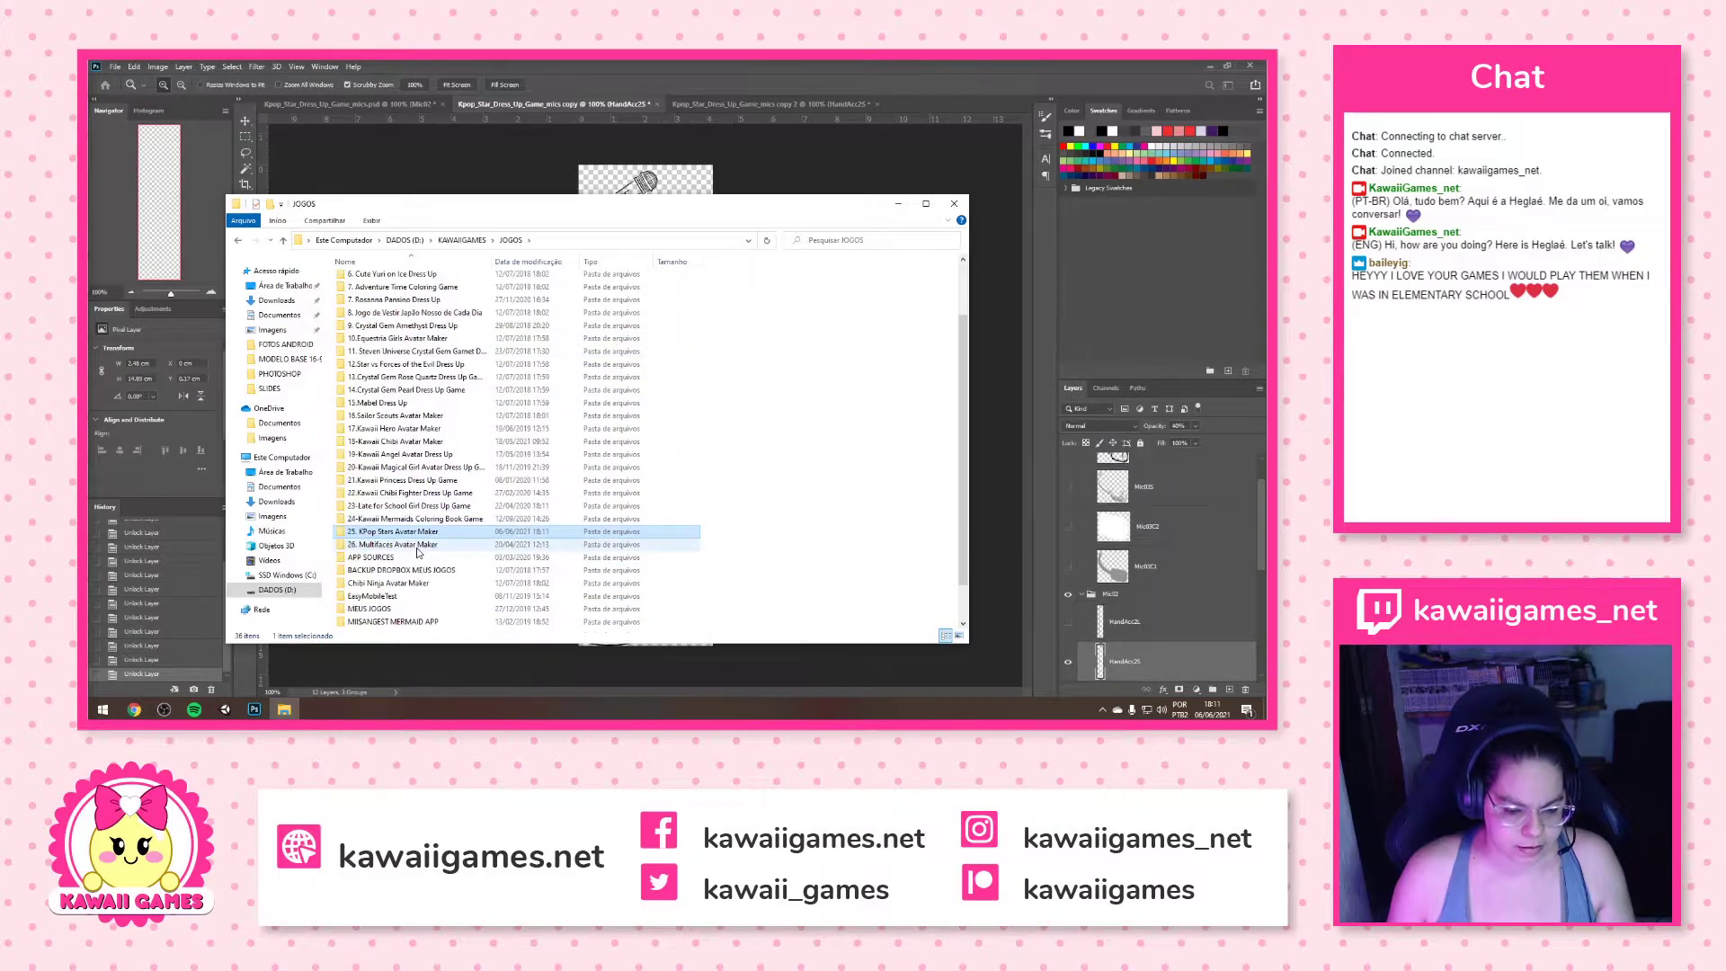
pyautogui.doubleClick(395, 531)
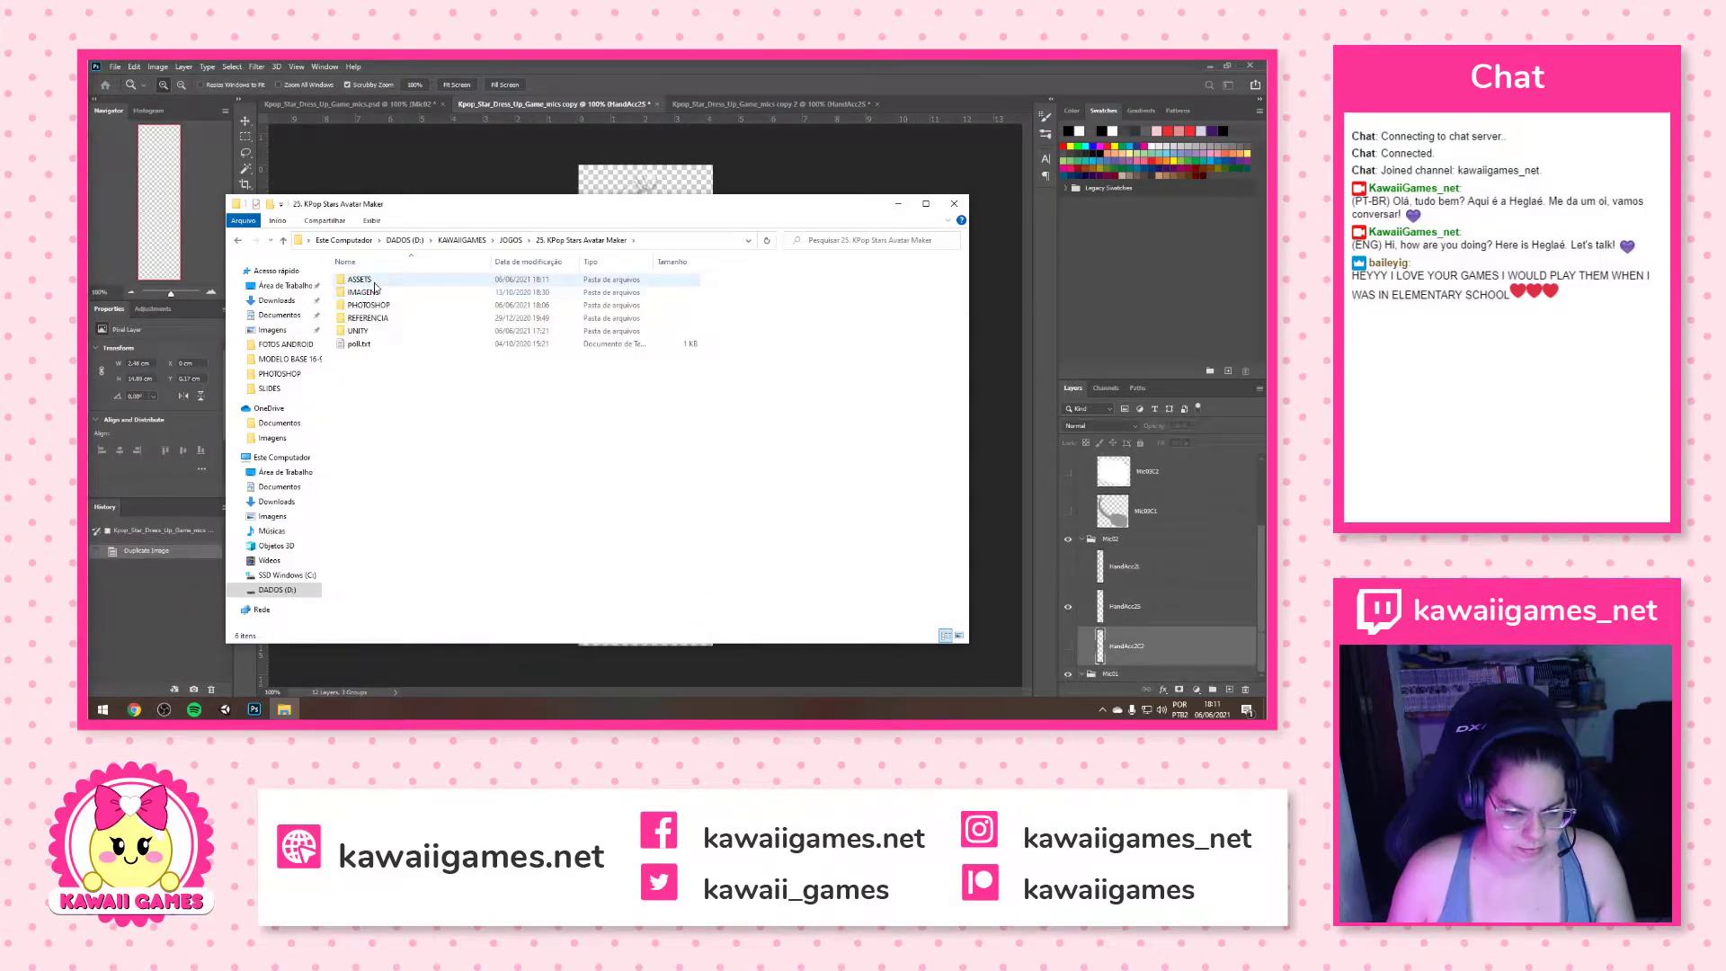
pyautogui.doubleClick(360, 279)
pyautogui.doubleClick(360, 280)
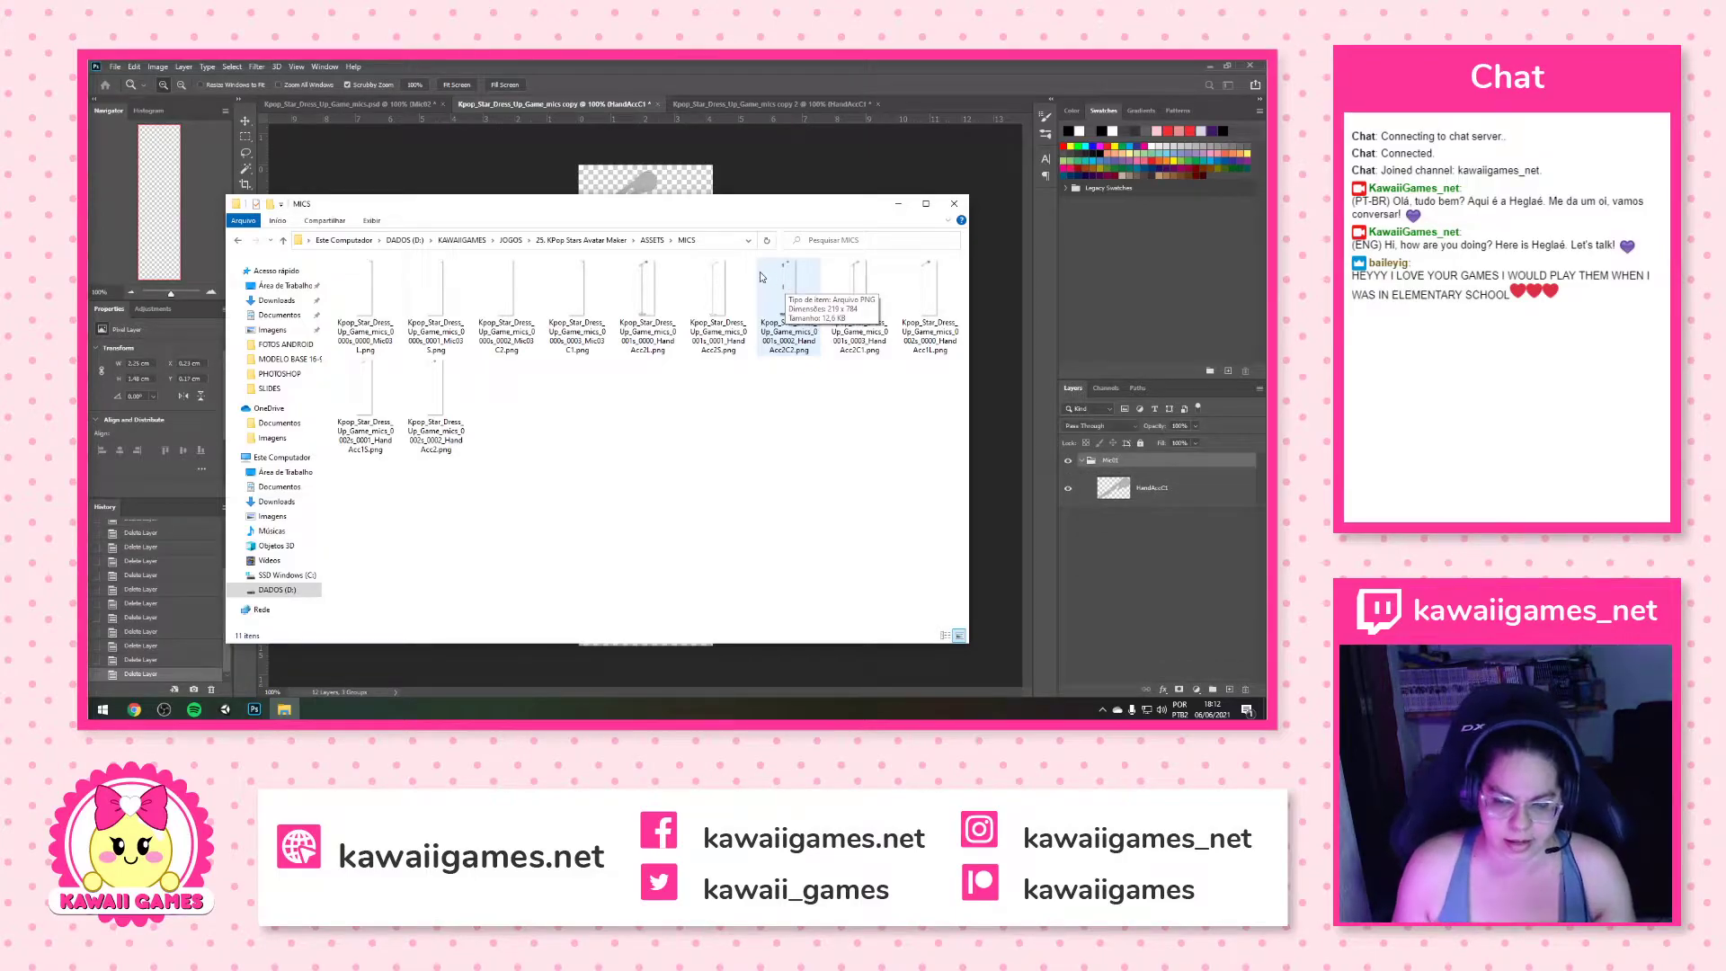
pyautogui.moveTo(791, 204); pyautogui.dragTo(831, 360)
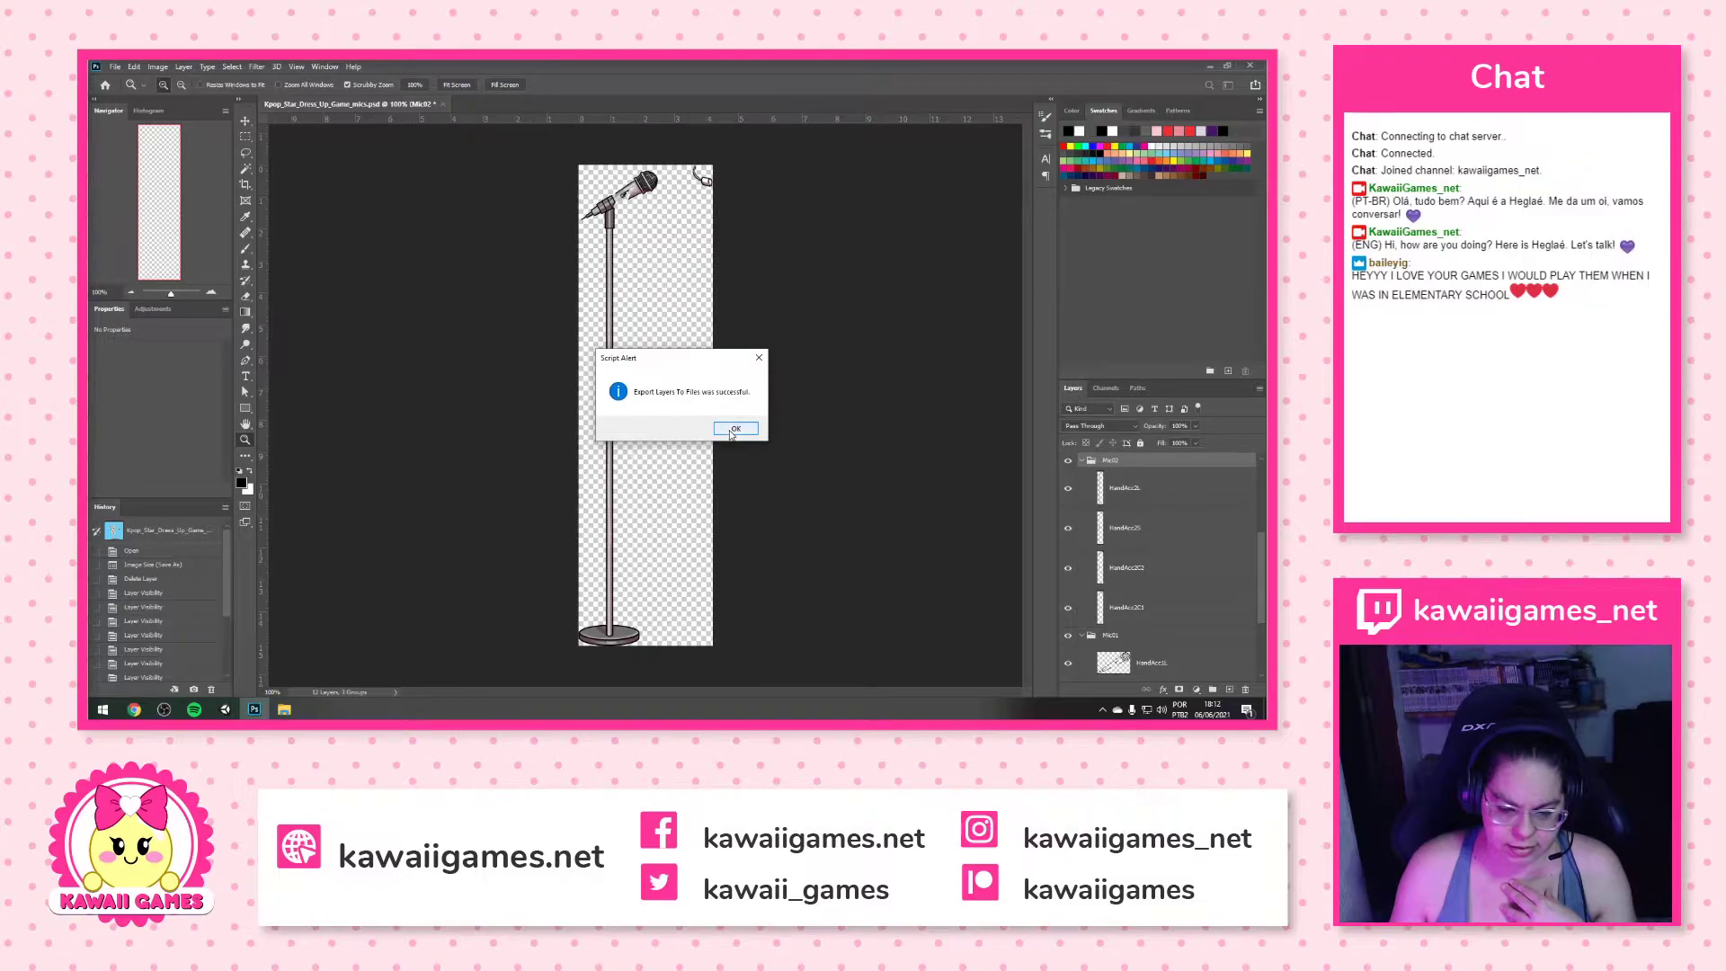
pyautogui.click(735, 429)
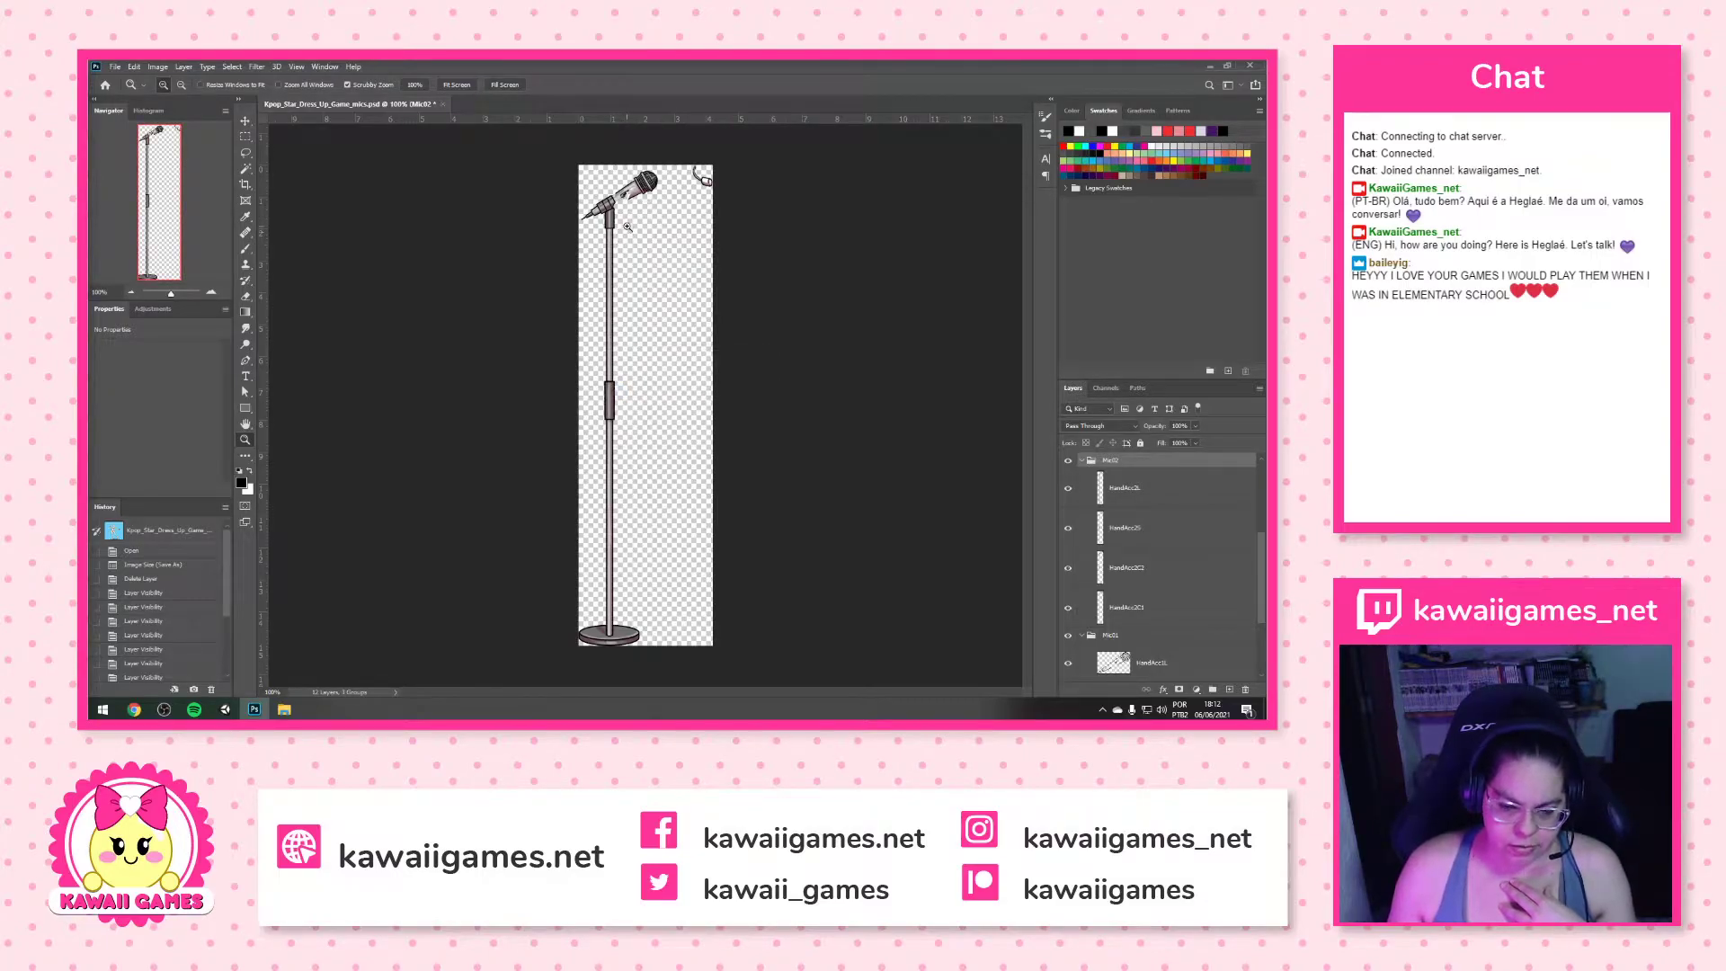
# Convert the top two layers of the Mic01 group into one smart object and rename it HandAcc1S
pyautogui.scroll(-4, 1205, 561)
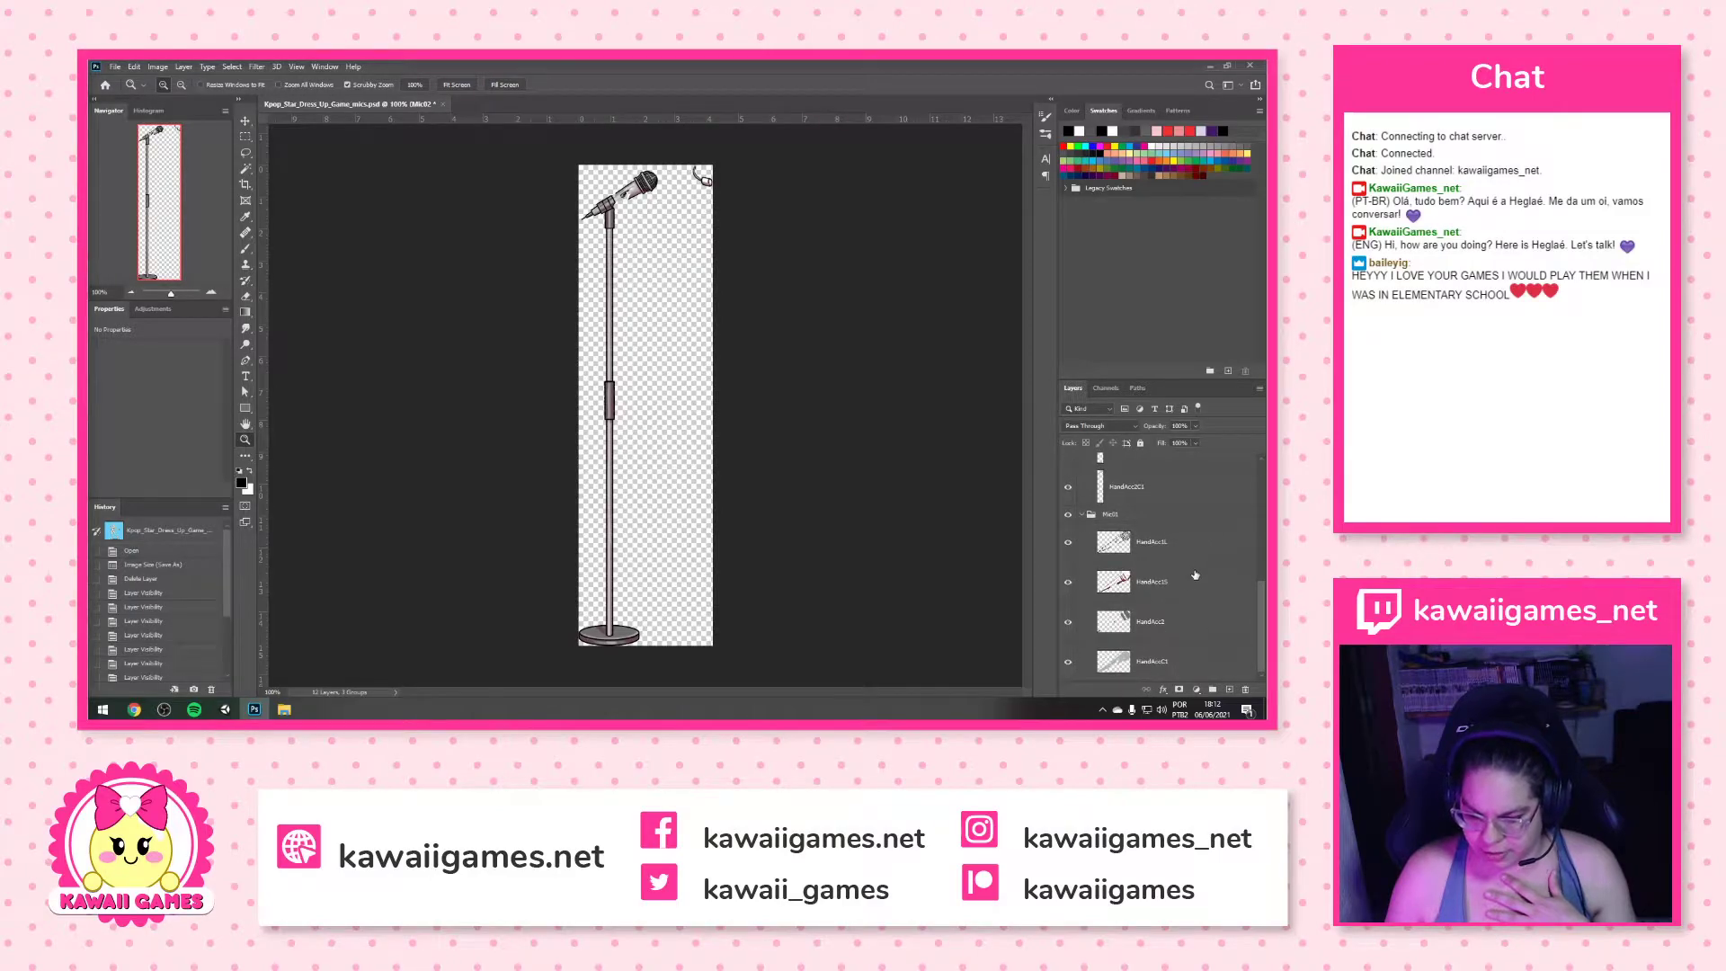
pyautogui.click(1189, 545)
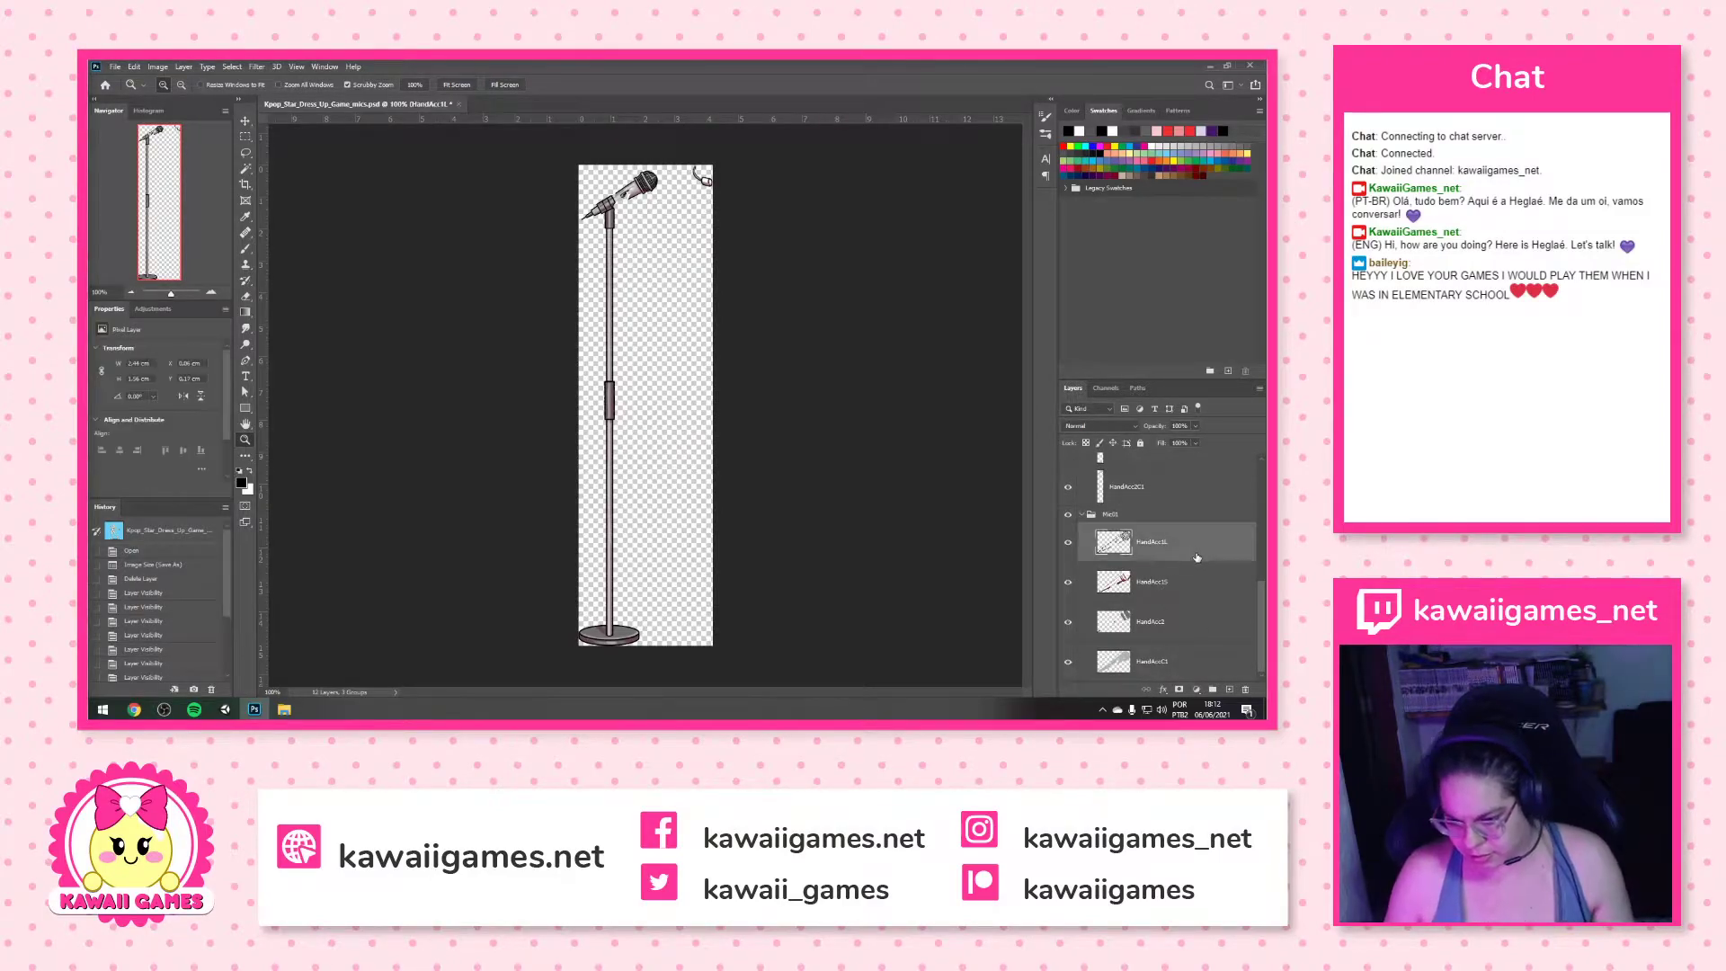
pyautogui.keyDown('shift'); pyautogui.click(1190, 583); pyautogui.keyUp('shift')
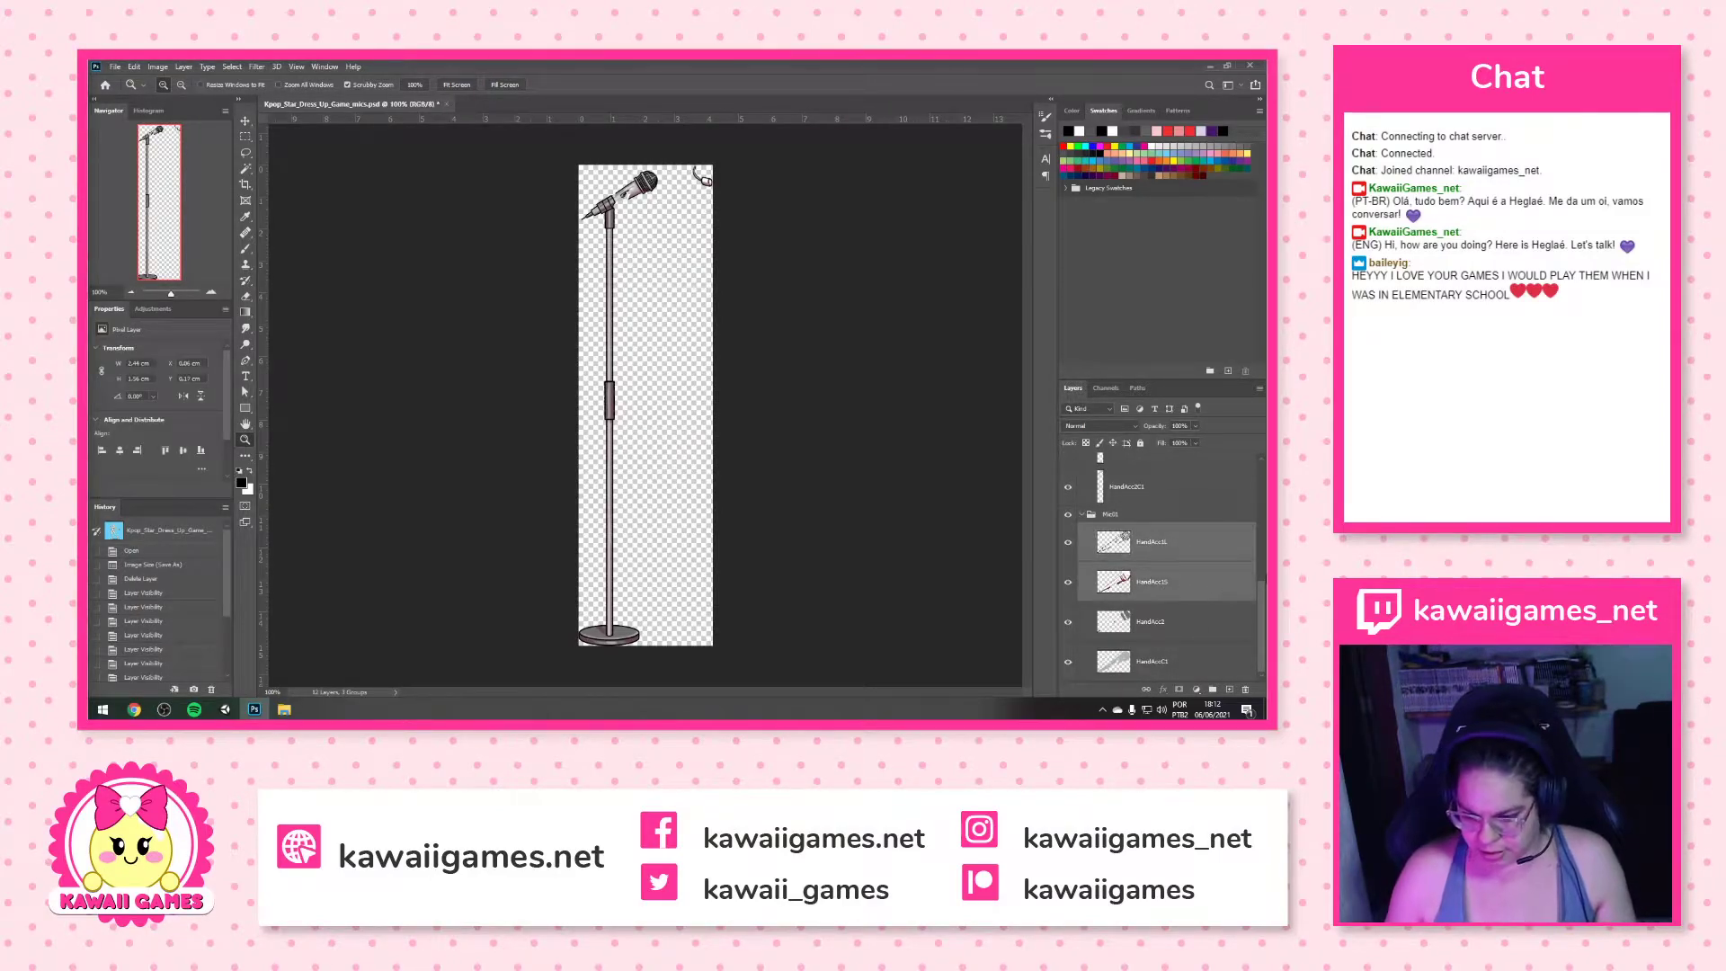
pyautogui.rightClick(1185, 588)
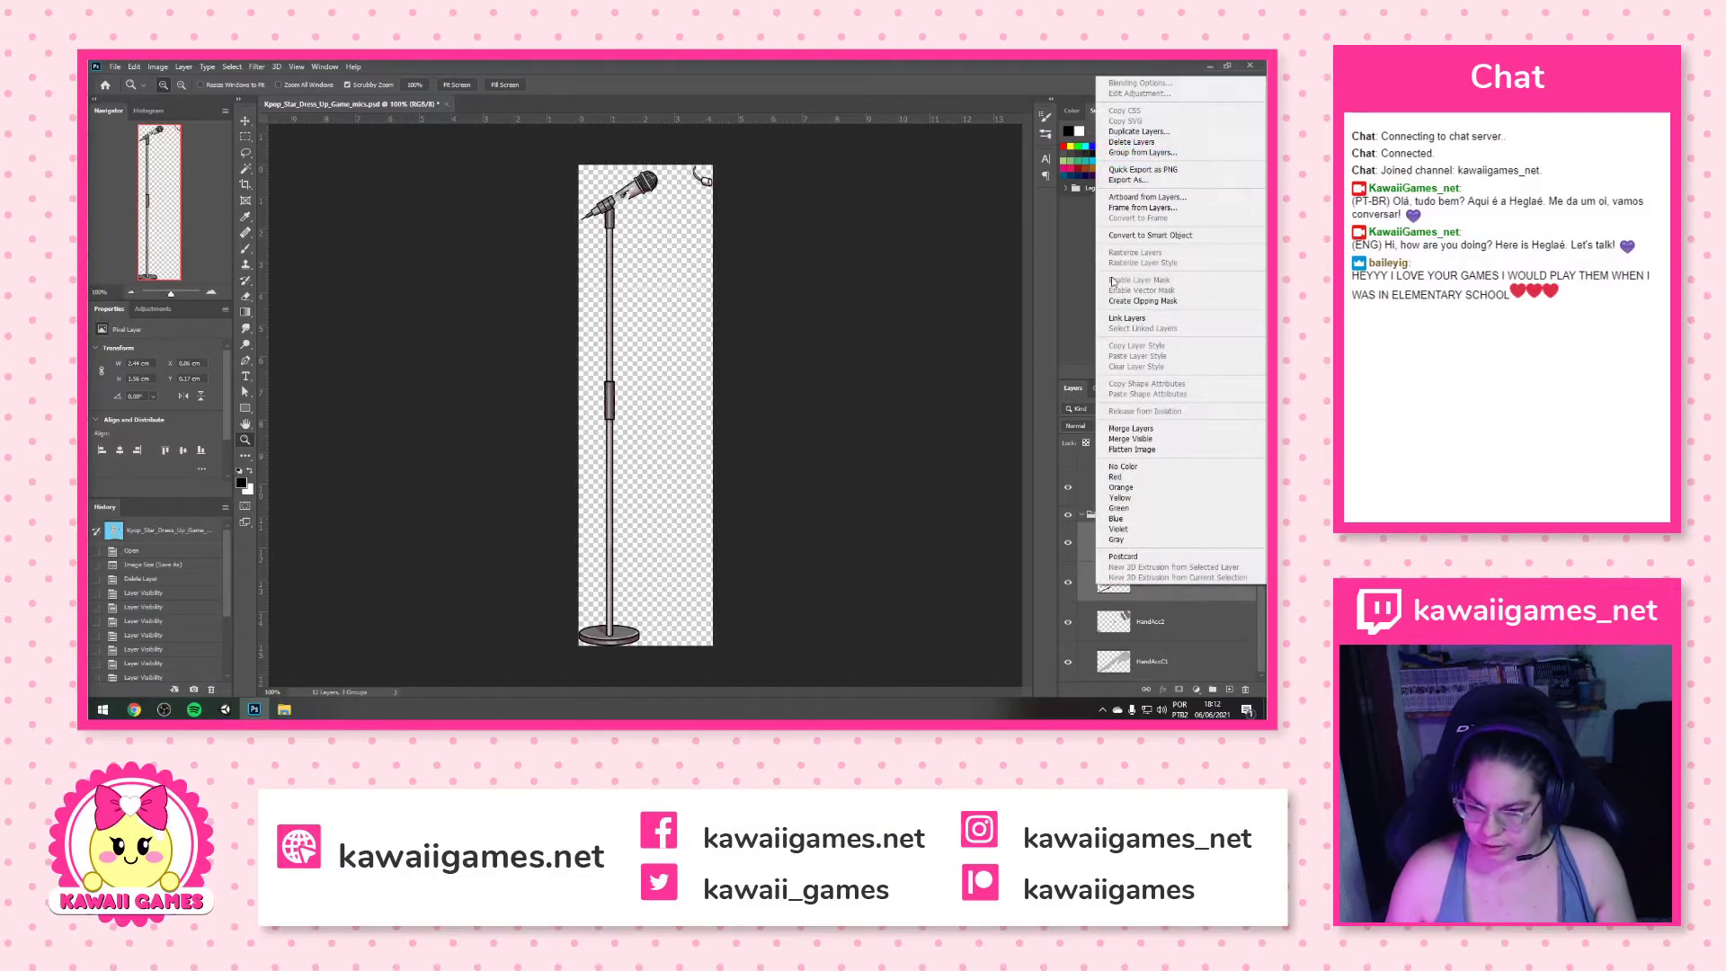
pyautogui.click(1151, 236)
pyautogui.doubleClick(1151, 583)
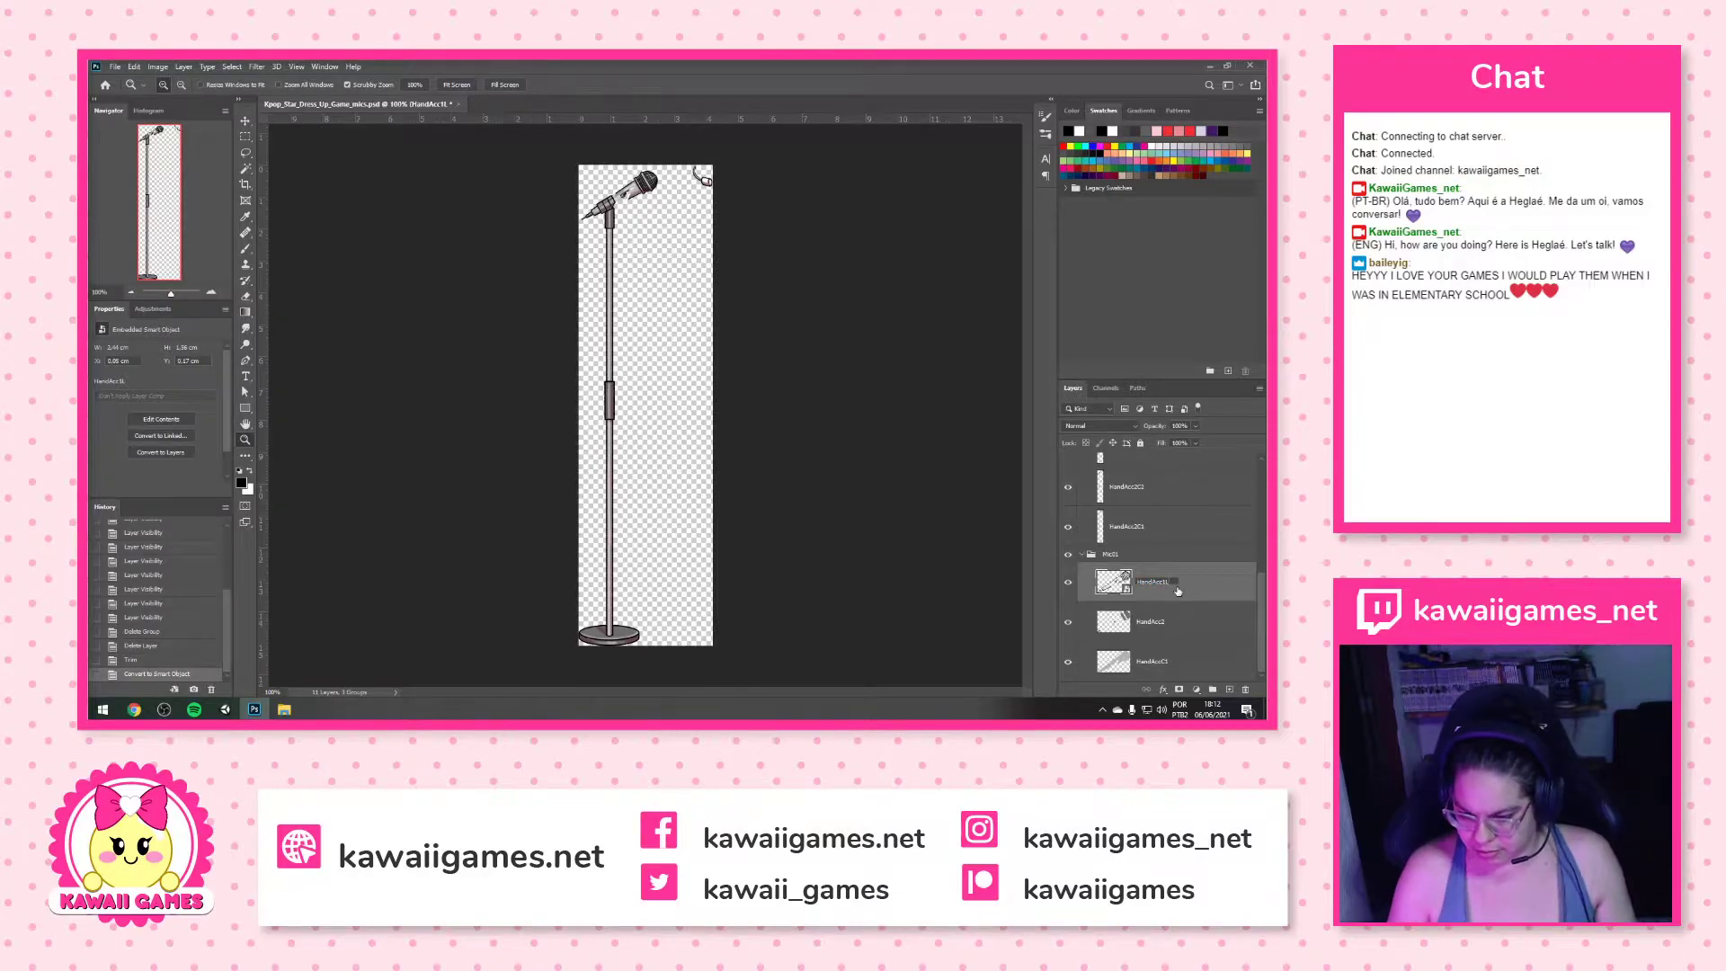
pyautogui.press('BackSpace')
pyautogui.write('S')
pyautogui.press('Return')
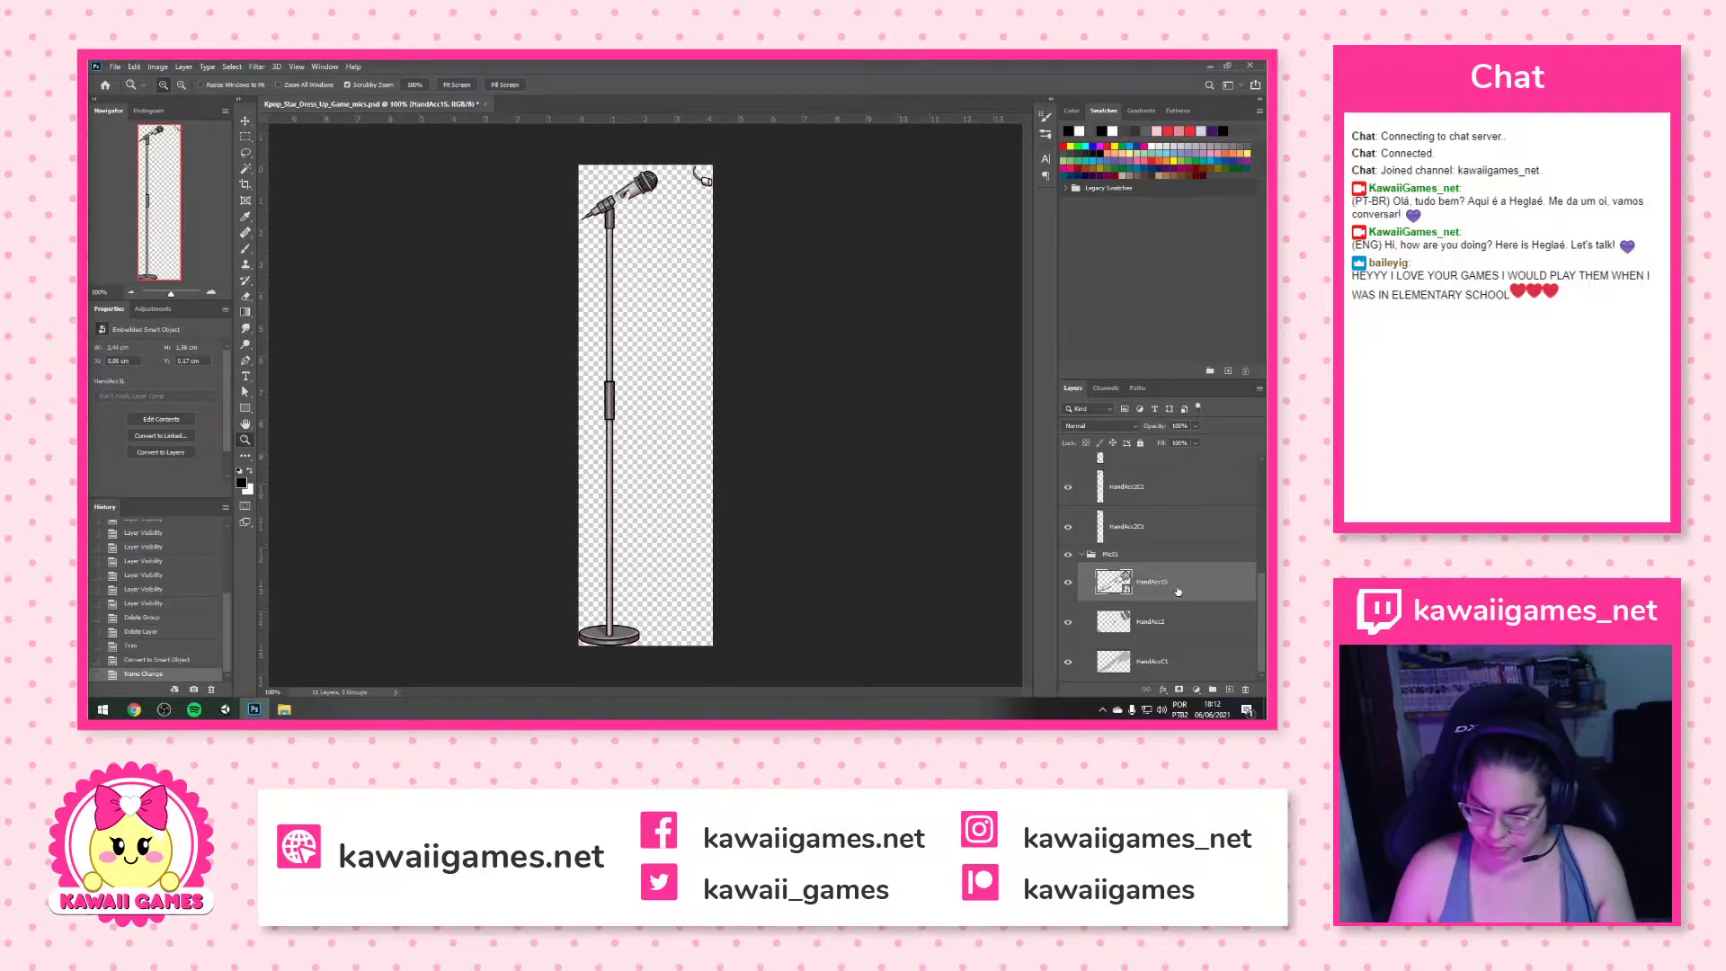
# Turn the HandAcc2 layer in the Mic01 group white with a Hue/Saturation lightness of +100
pyautogui.click(1118, 627)
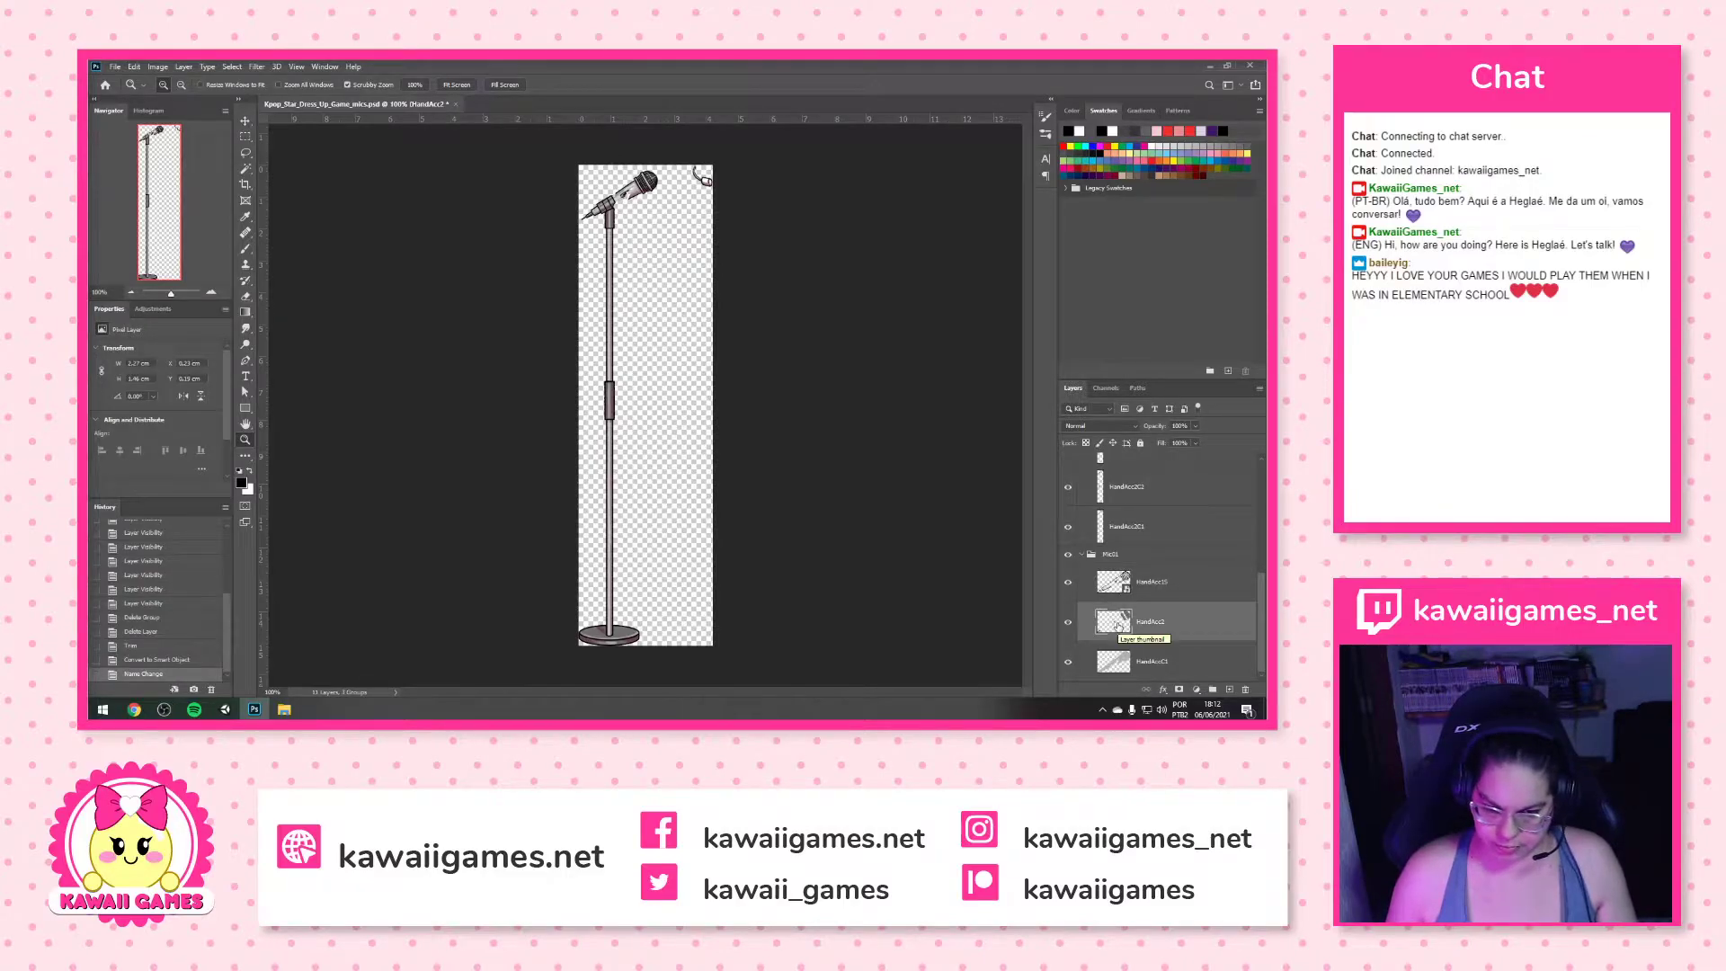
pyautogui.hotkey('ctrl', 'e')
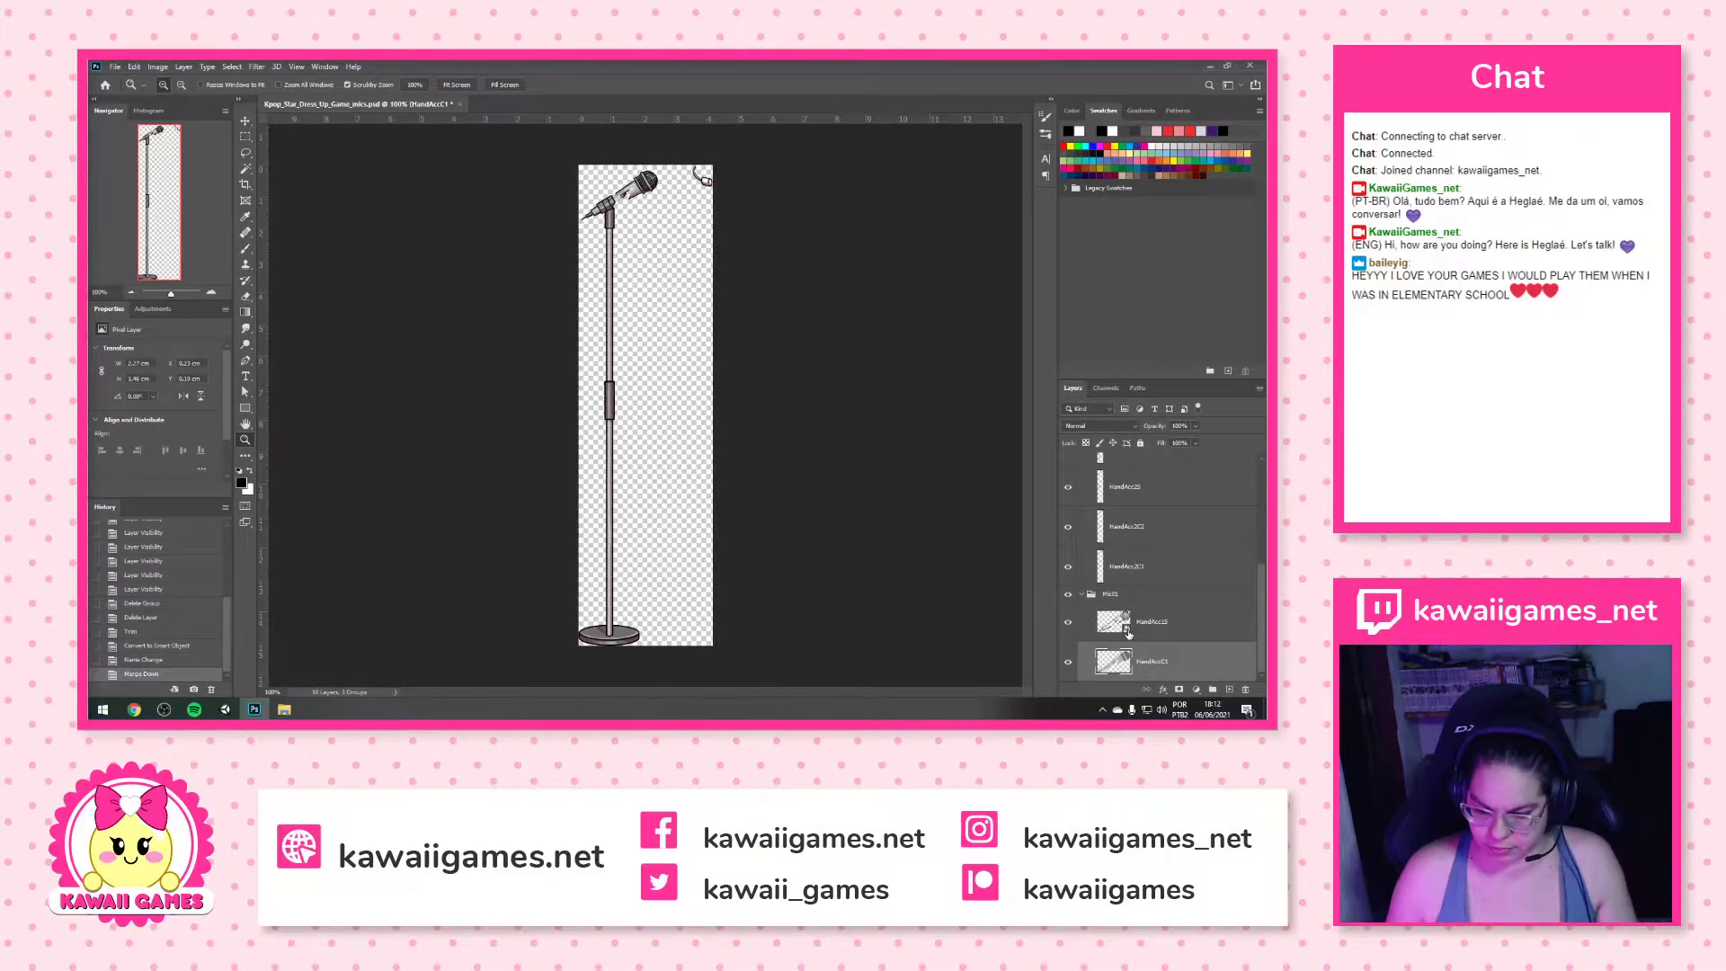
pyautogui.hotkey('ctrl', 'z')
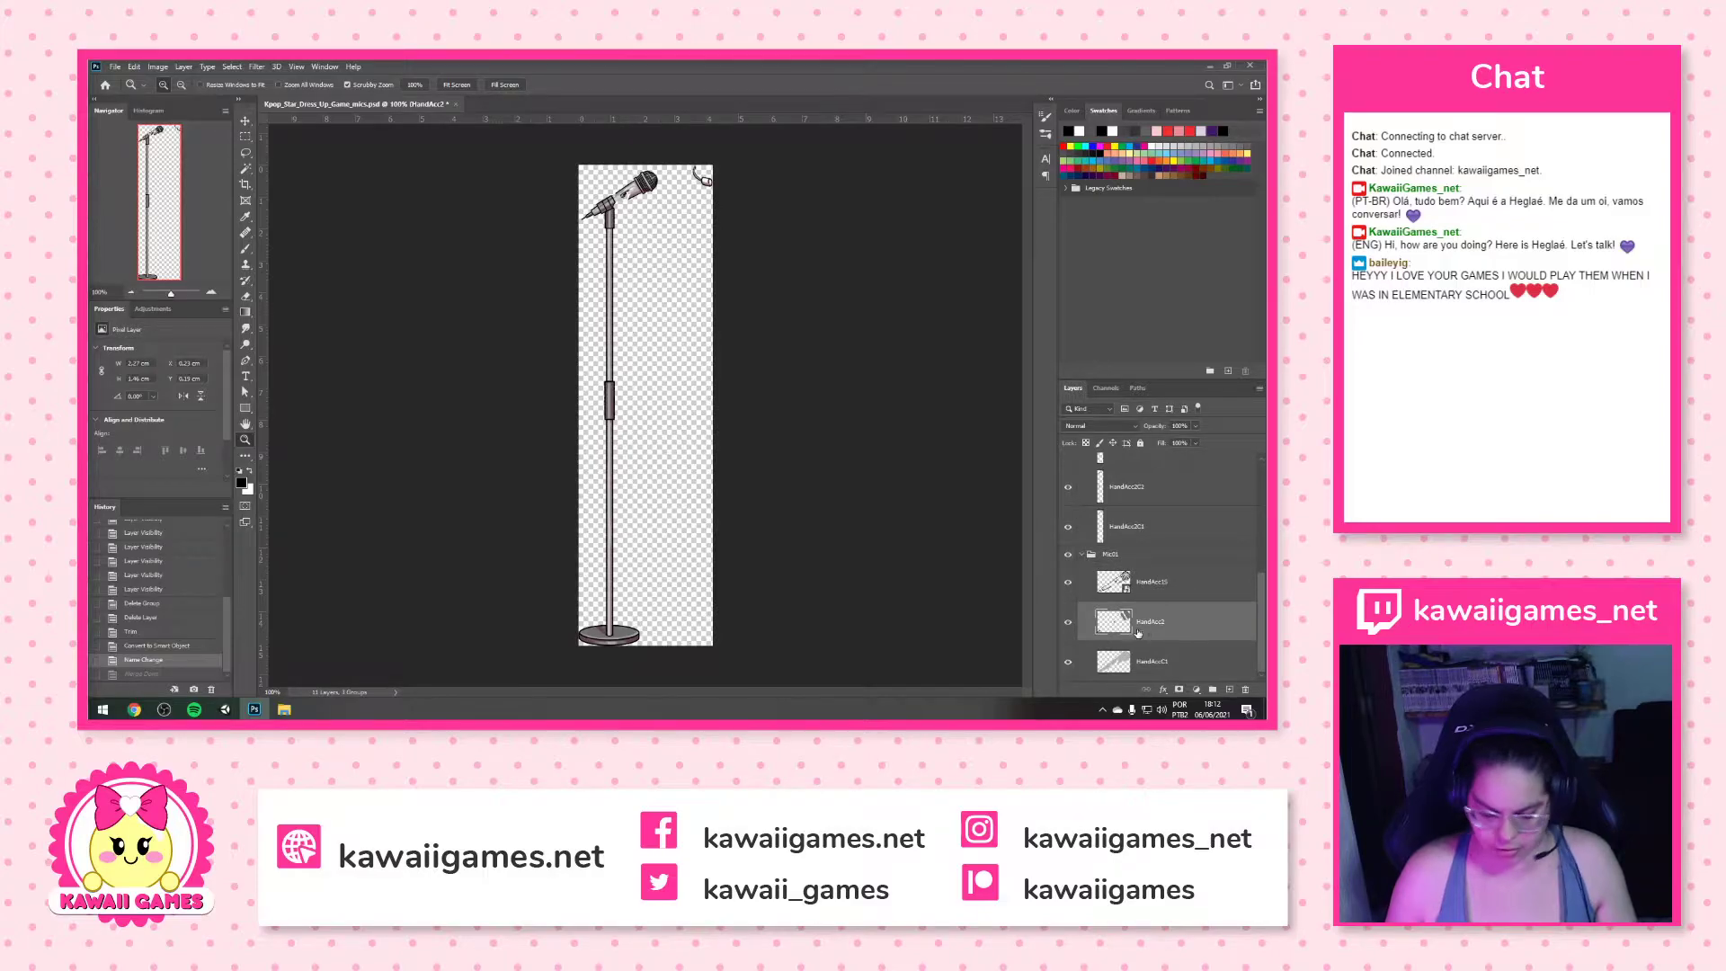
pyautogui.hotkey('ctrl', 'u')
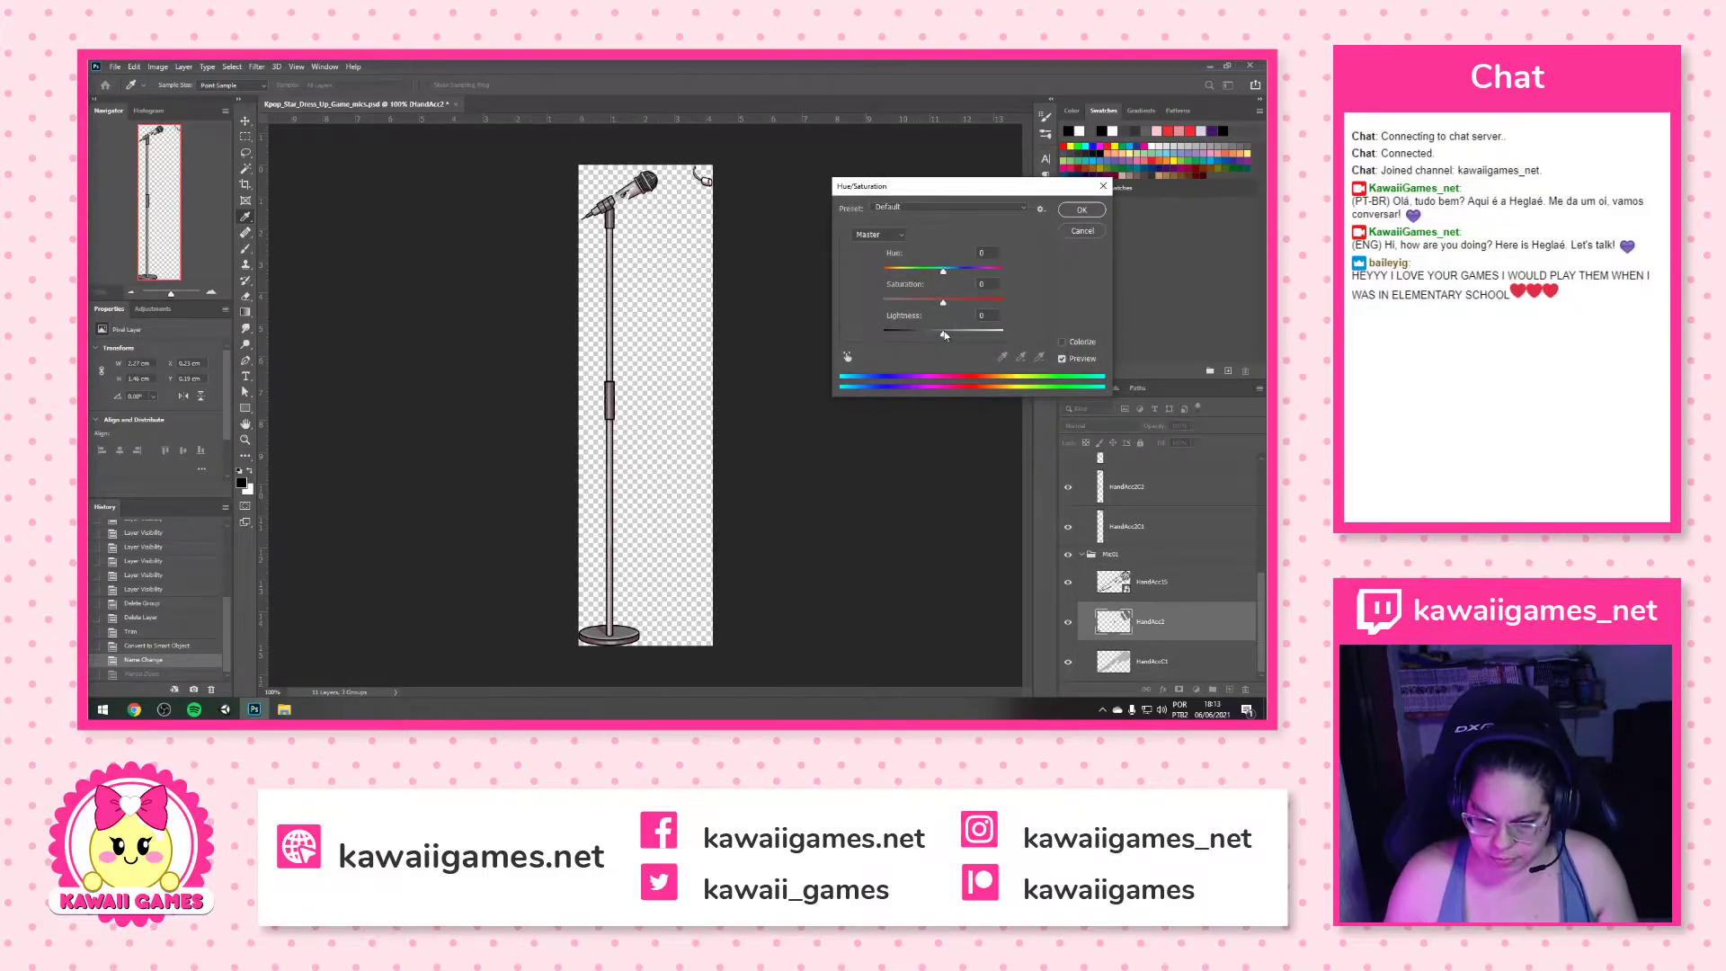
pyautogui.moveTo(944, 299); pyautogui.dragTo(1158, 330)
pyautogui.write('00')
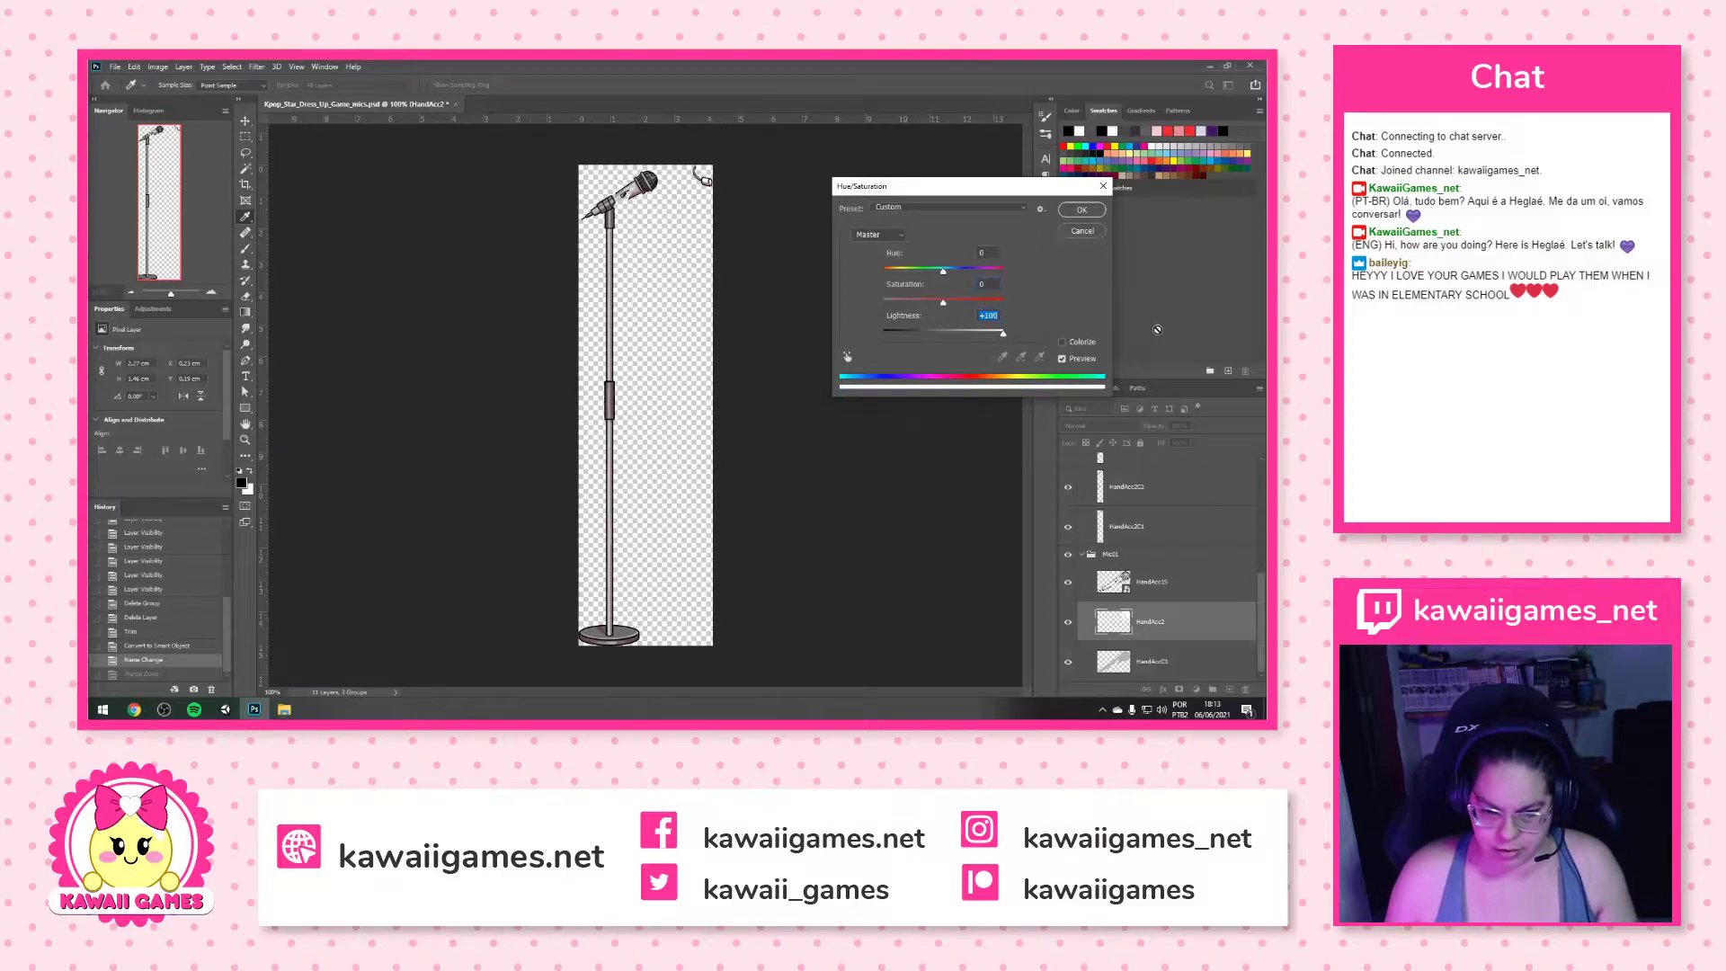
pyautogui.click(1082, 210)
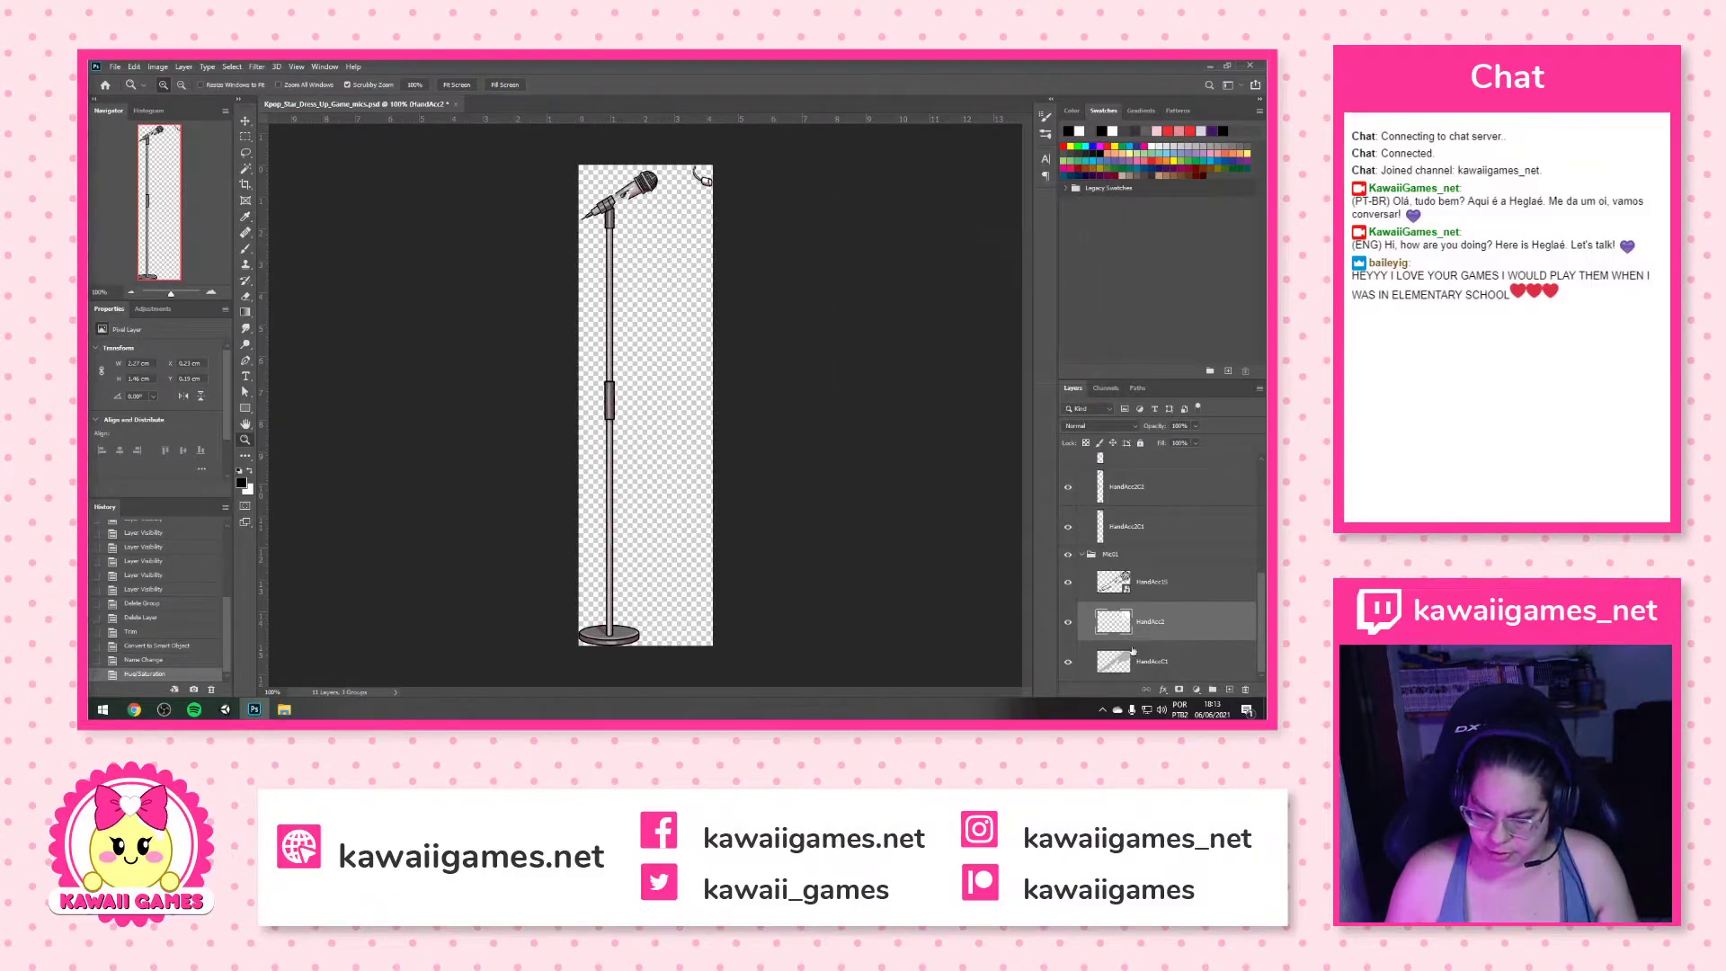
# Turn the bottom layer of the Mic01 group white with a Hue/Saturation lightness of +100
pyautogui.click(1119, 667)
pyautogui.hotkey('ctrl', 'u')
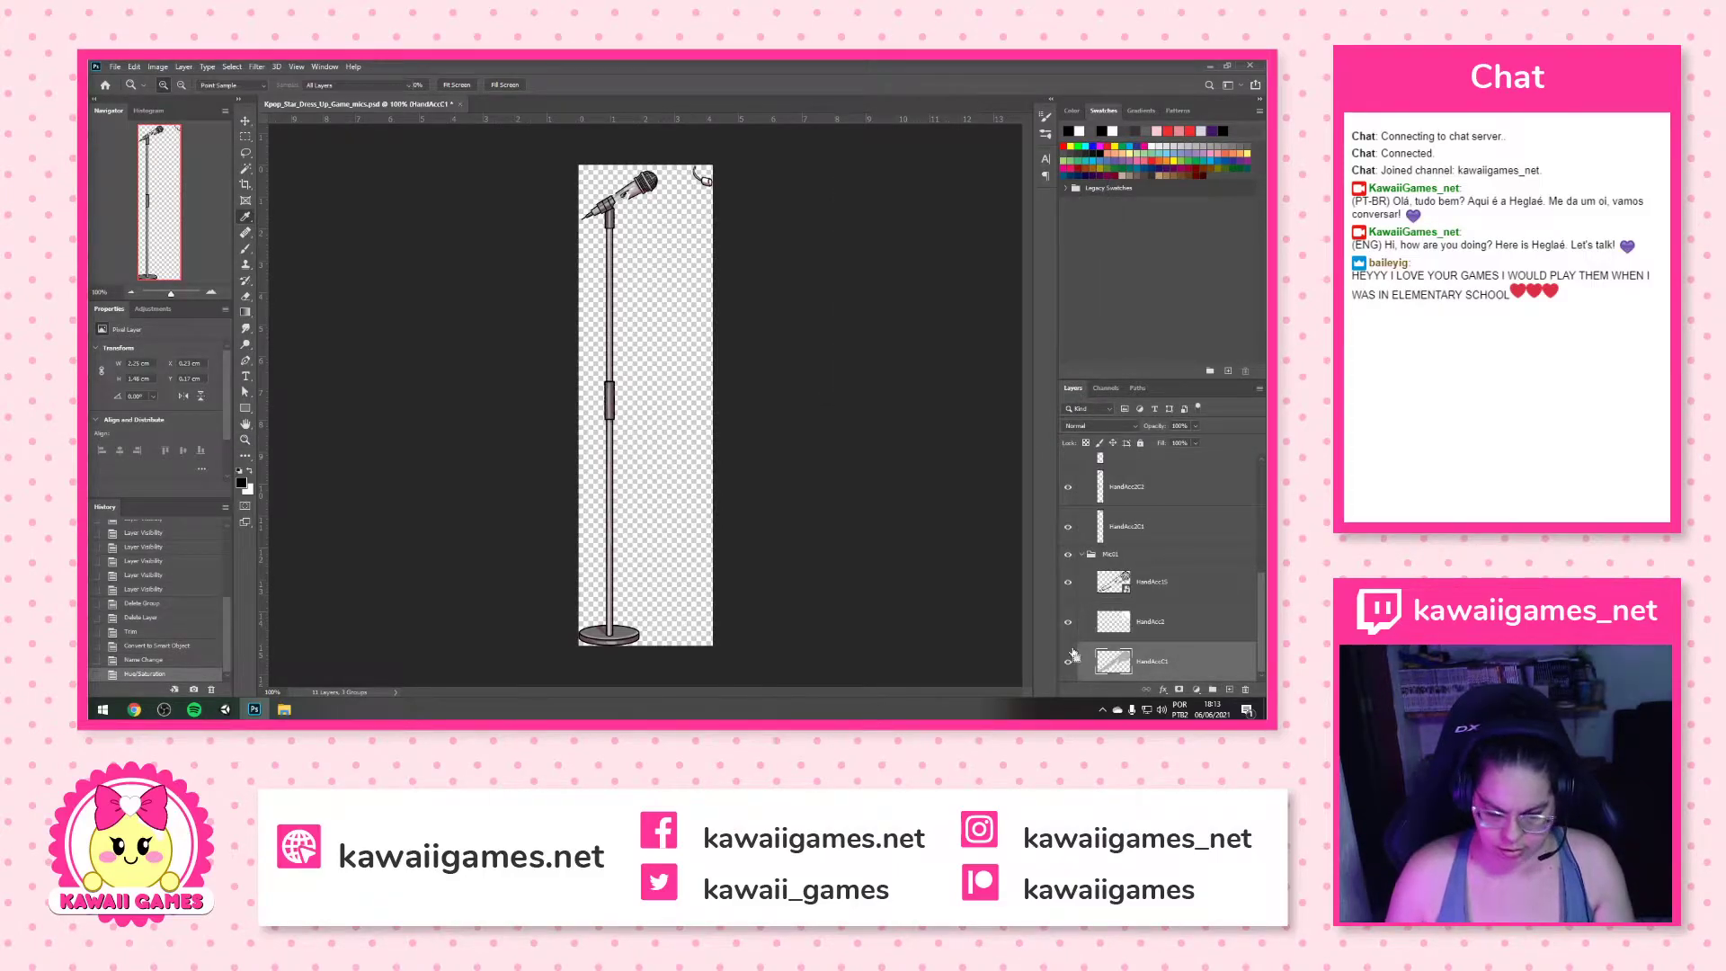
pyautogui.moveTo(951, 336); pyautogui.dragTo(1009, 334)
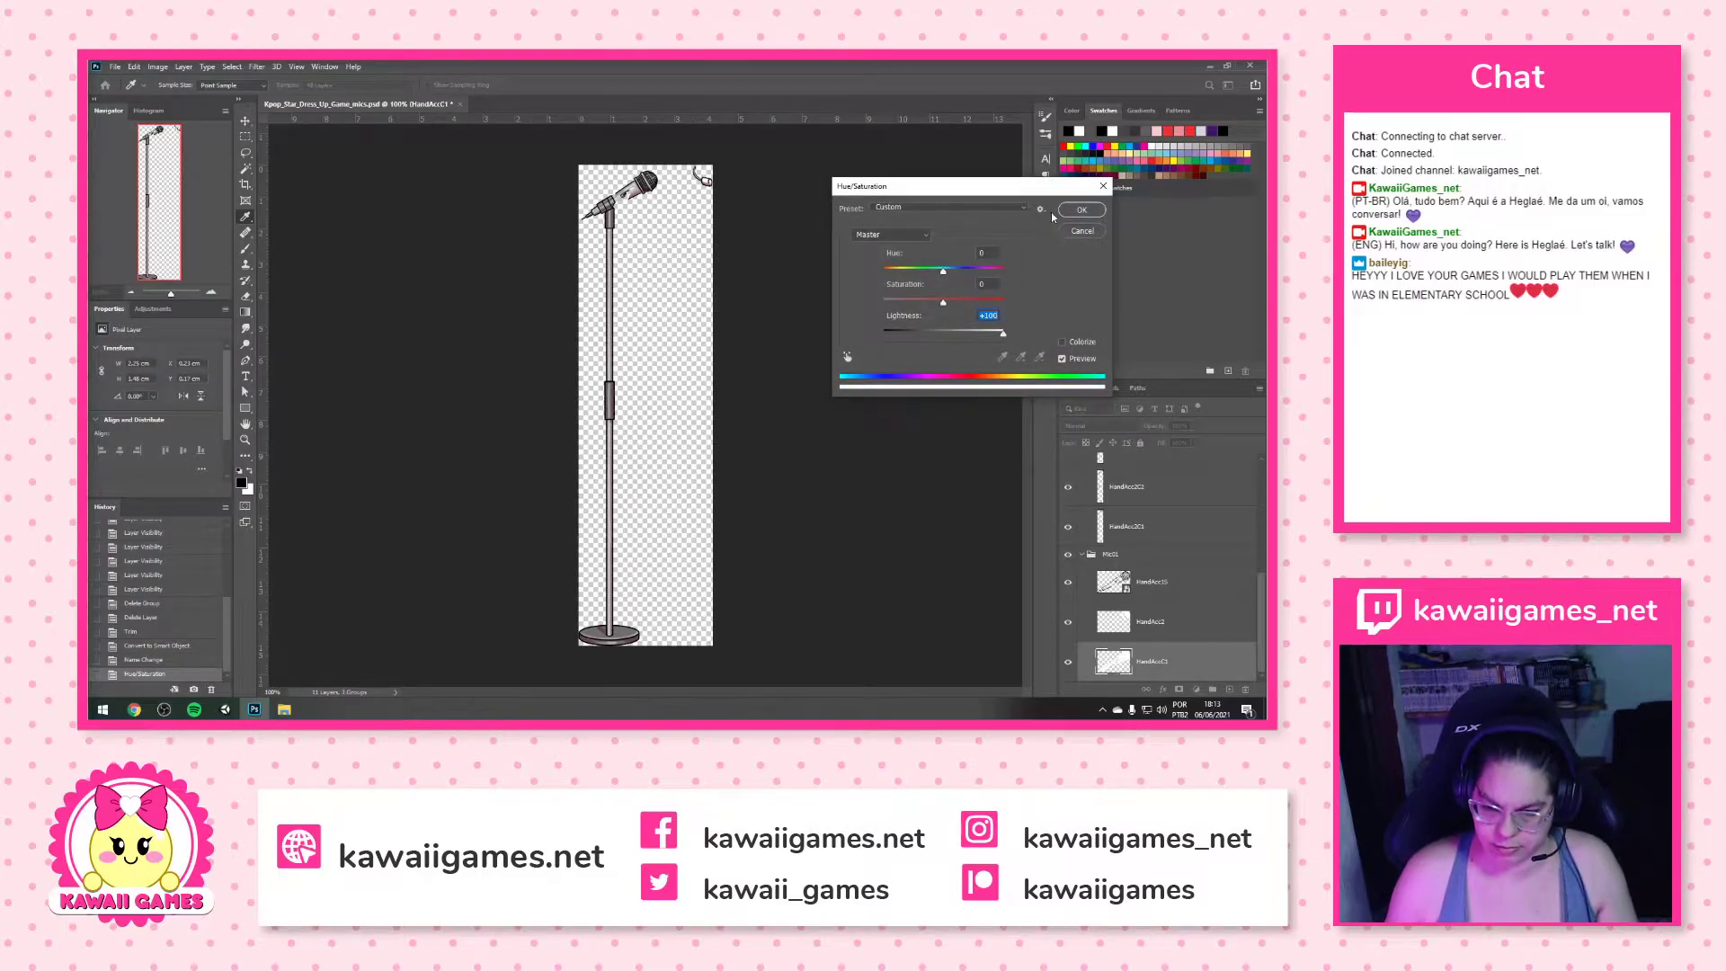
pyautogui.click(1083, 210)
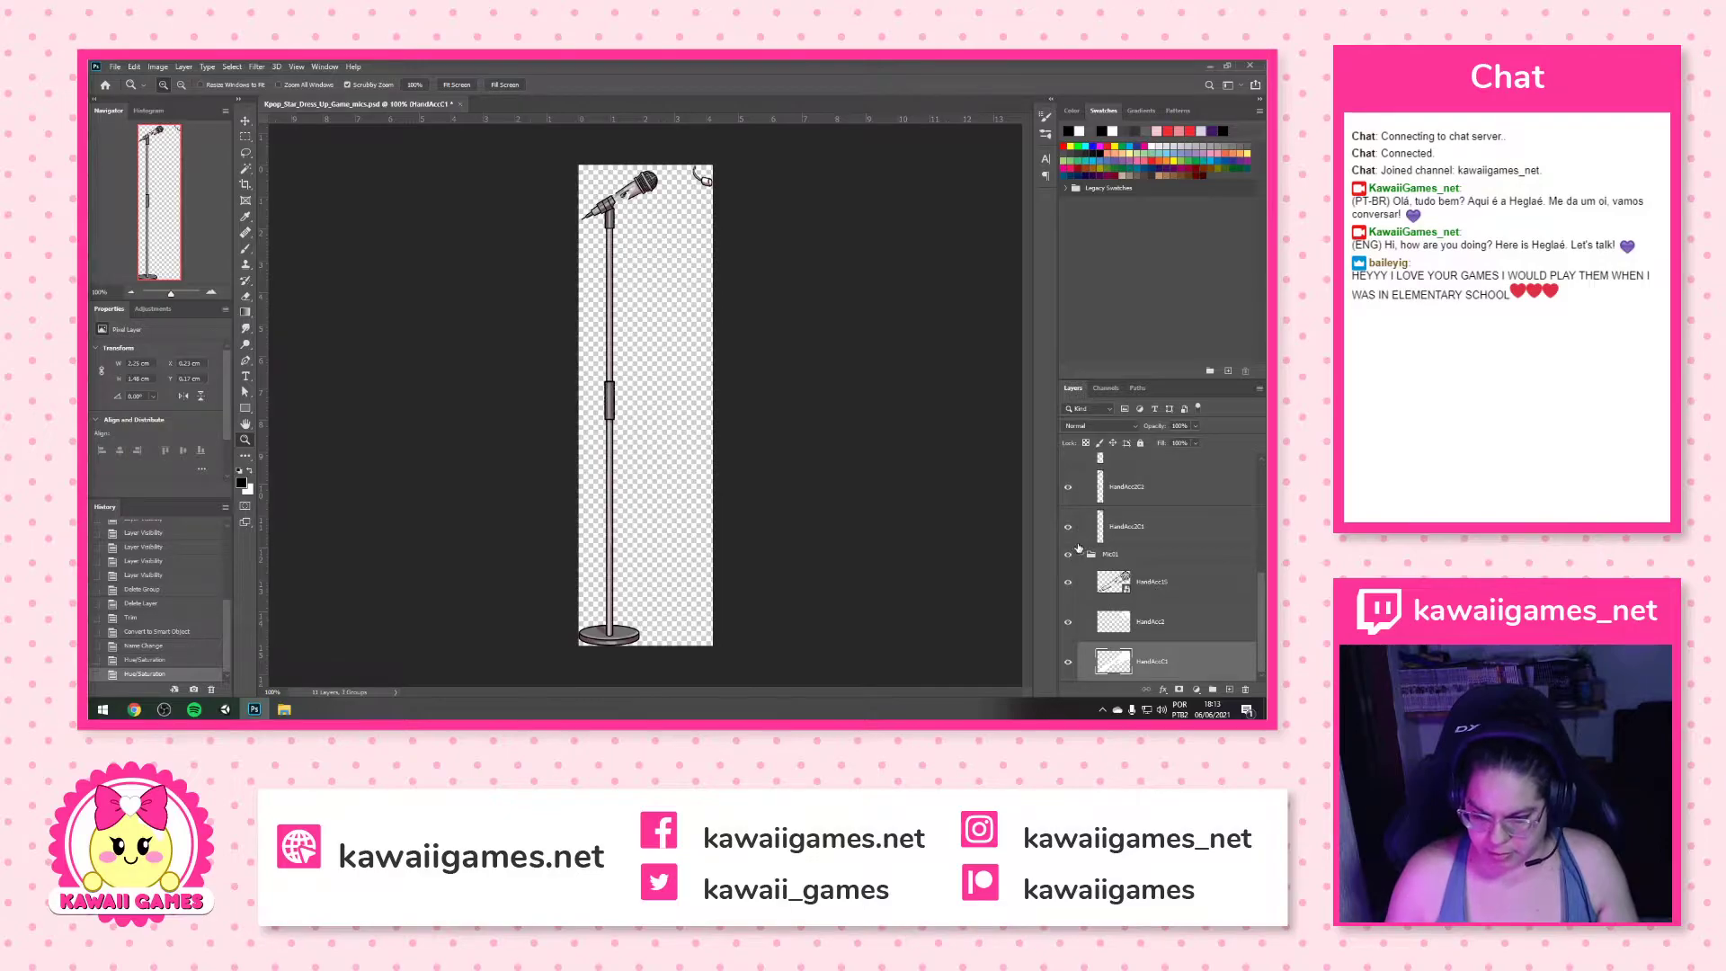
# Hide the Mic03 and Mic02 groups and examine the Mic01 handheld microphone up close
pyautogui.scroll(5, 1078, 547)
pyautogui.click(1069, 462)
pyautogui.scroll(-1, 1071, 558)
pyautogui.click(1069, 590)
pyautogui.scroll(-3, 1079, 588)
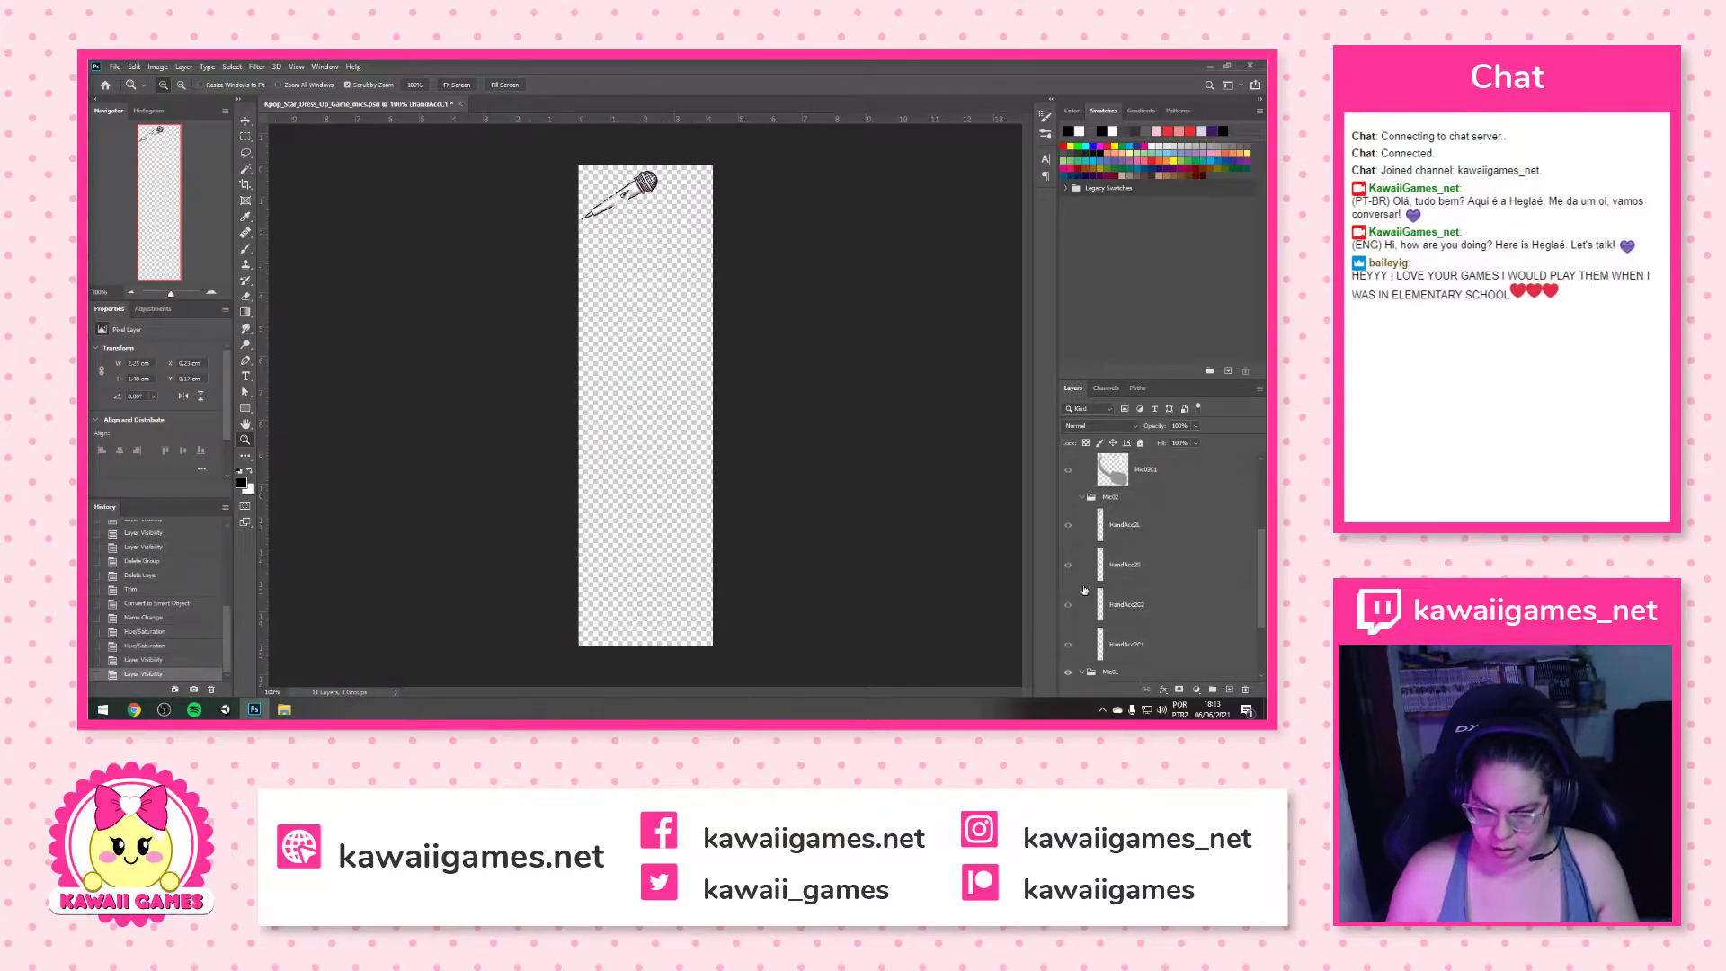
pyautogui.moveTo(599, 225); pyautogui.dragTo(686, 374)
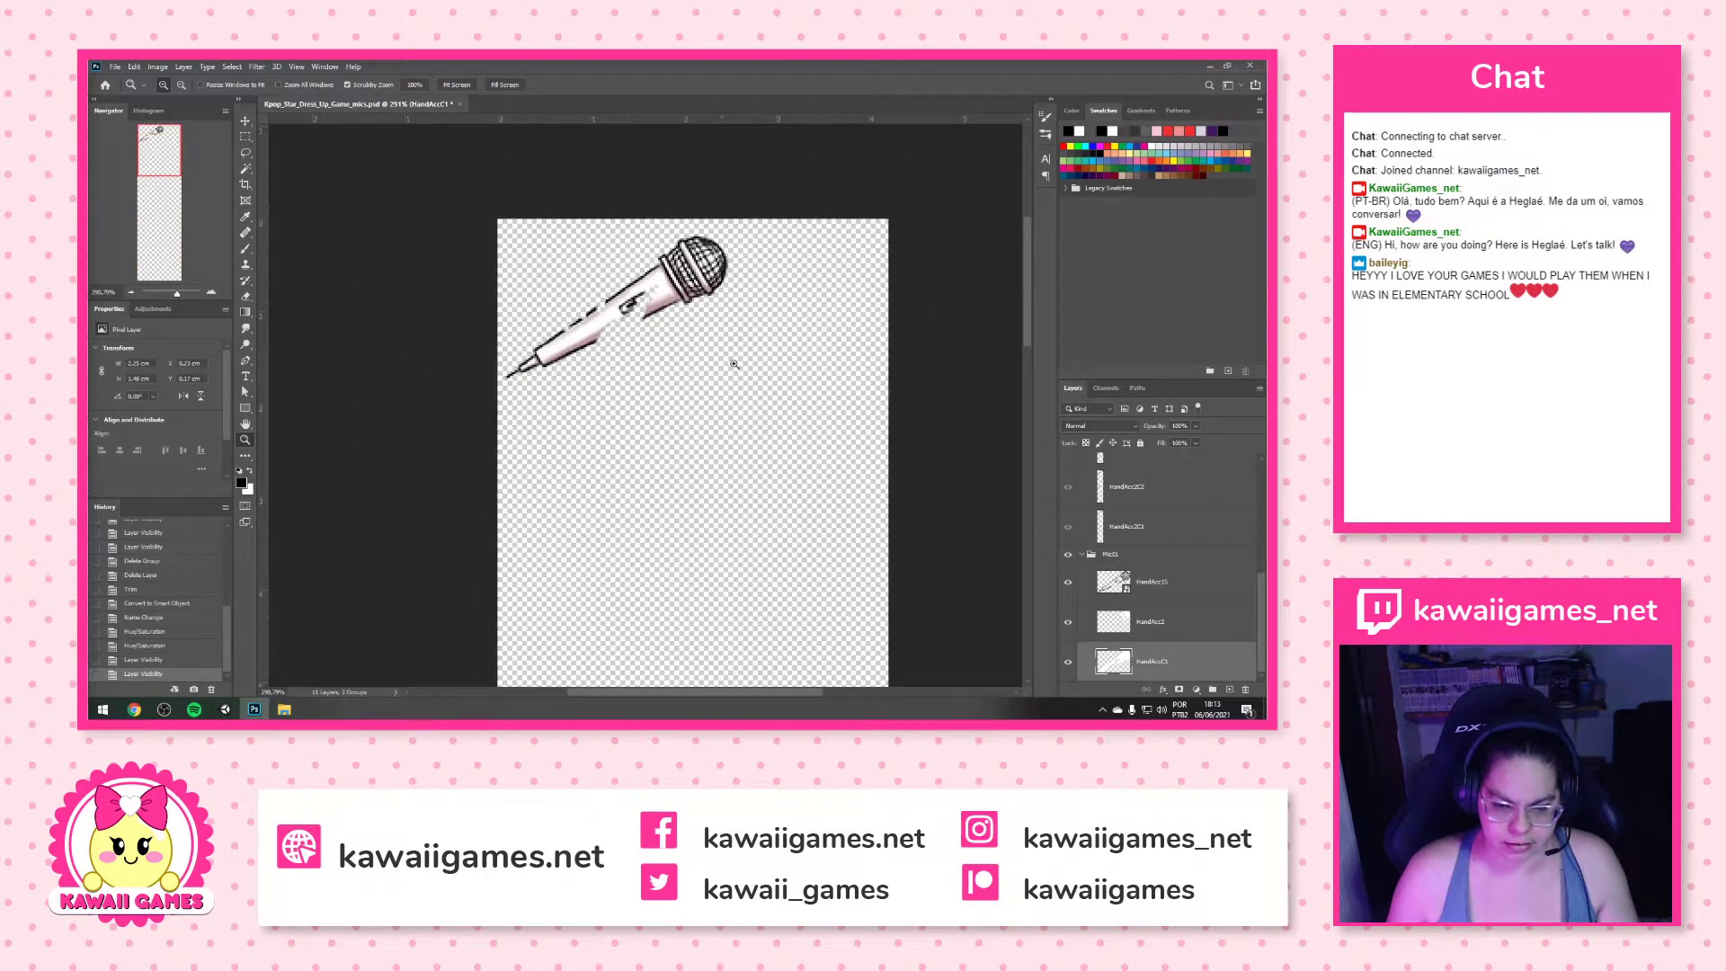
pyautogui.moveTo(895, 532); pyautogui.dragTo(825, 454)
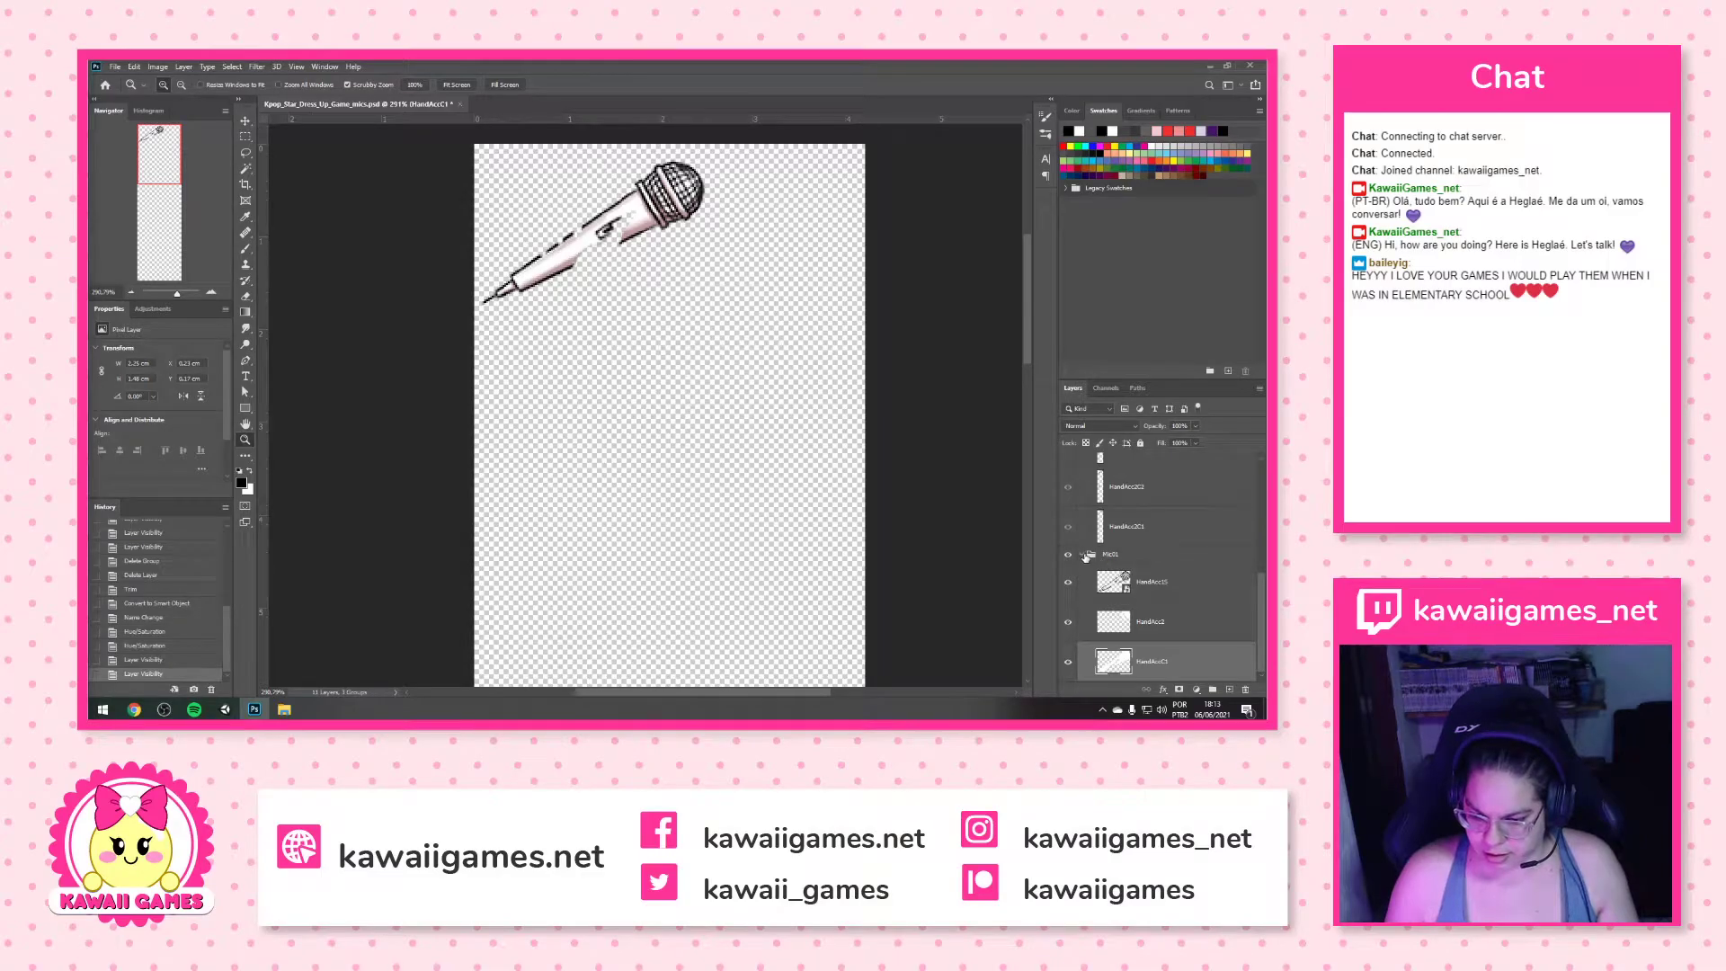
# Convert the top two layers of the Mic02 group into one smart object and rename it HandAcc2S
pyautogui.click(1083, 554)
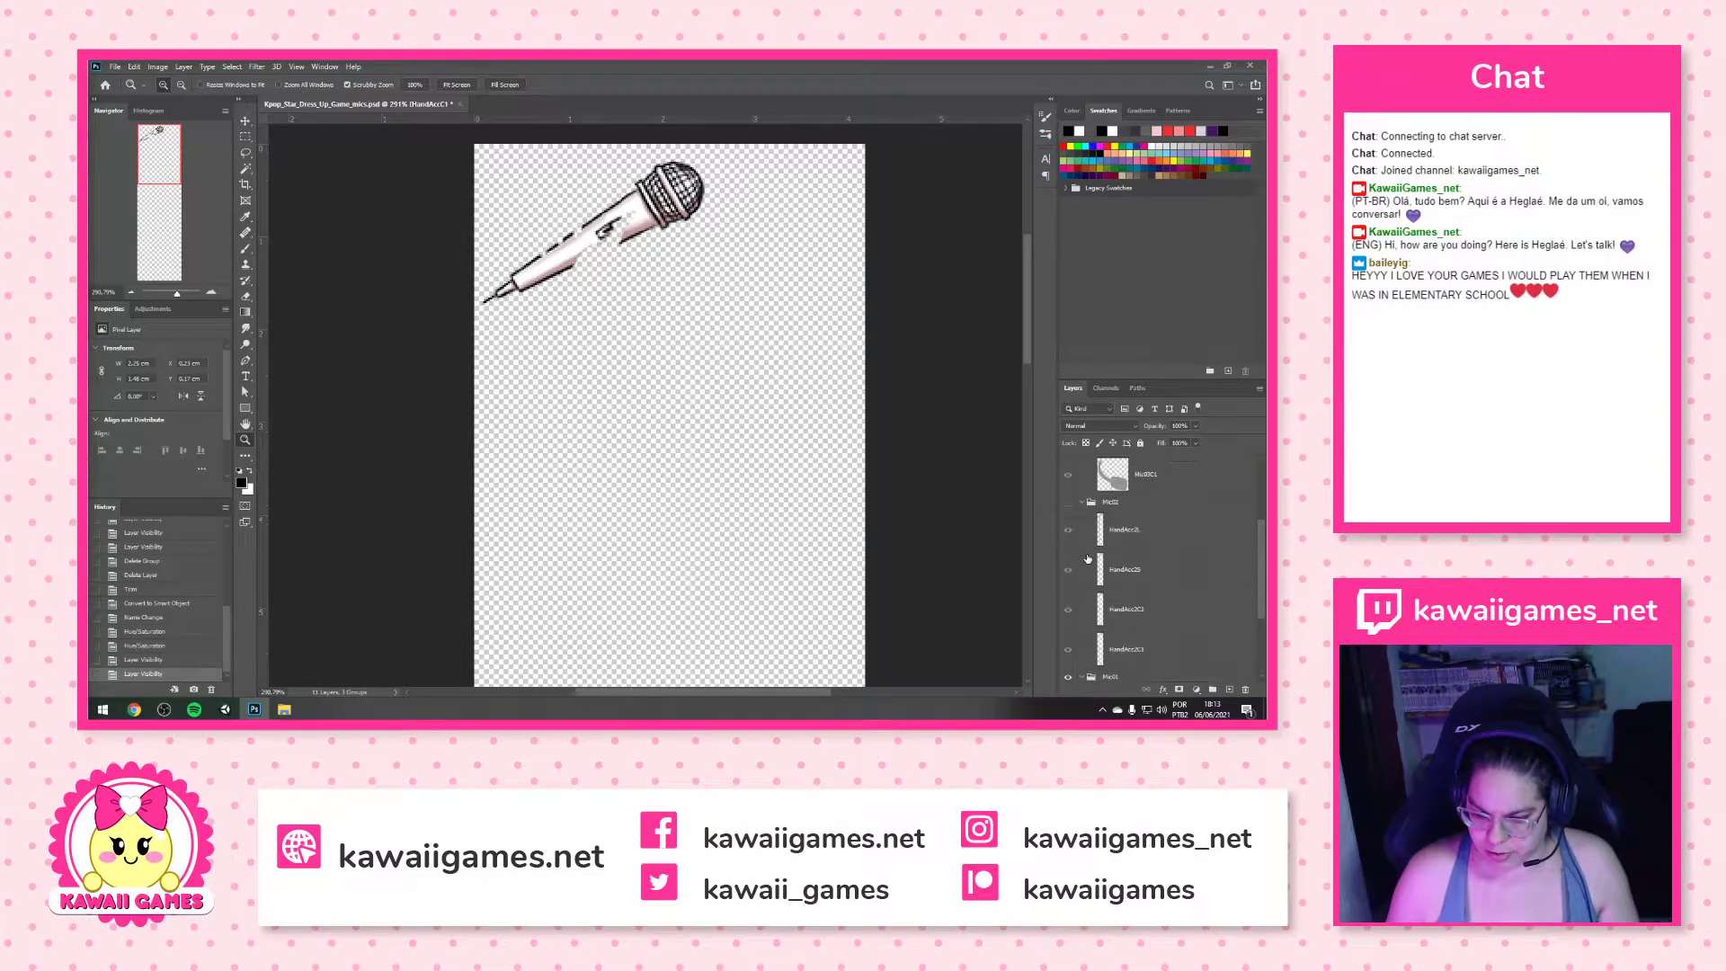
pyautogui.click(1146, 534)
pyautogui.keyDown('shift'); pyautogui.click(1203, 570); pyautogui.keyUp('shift')
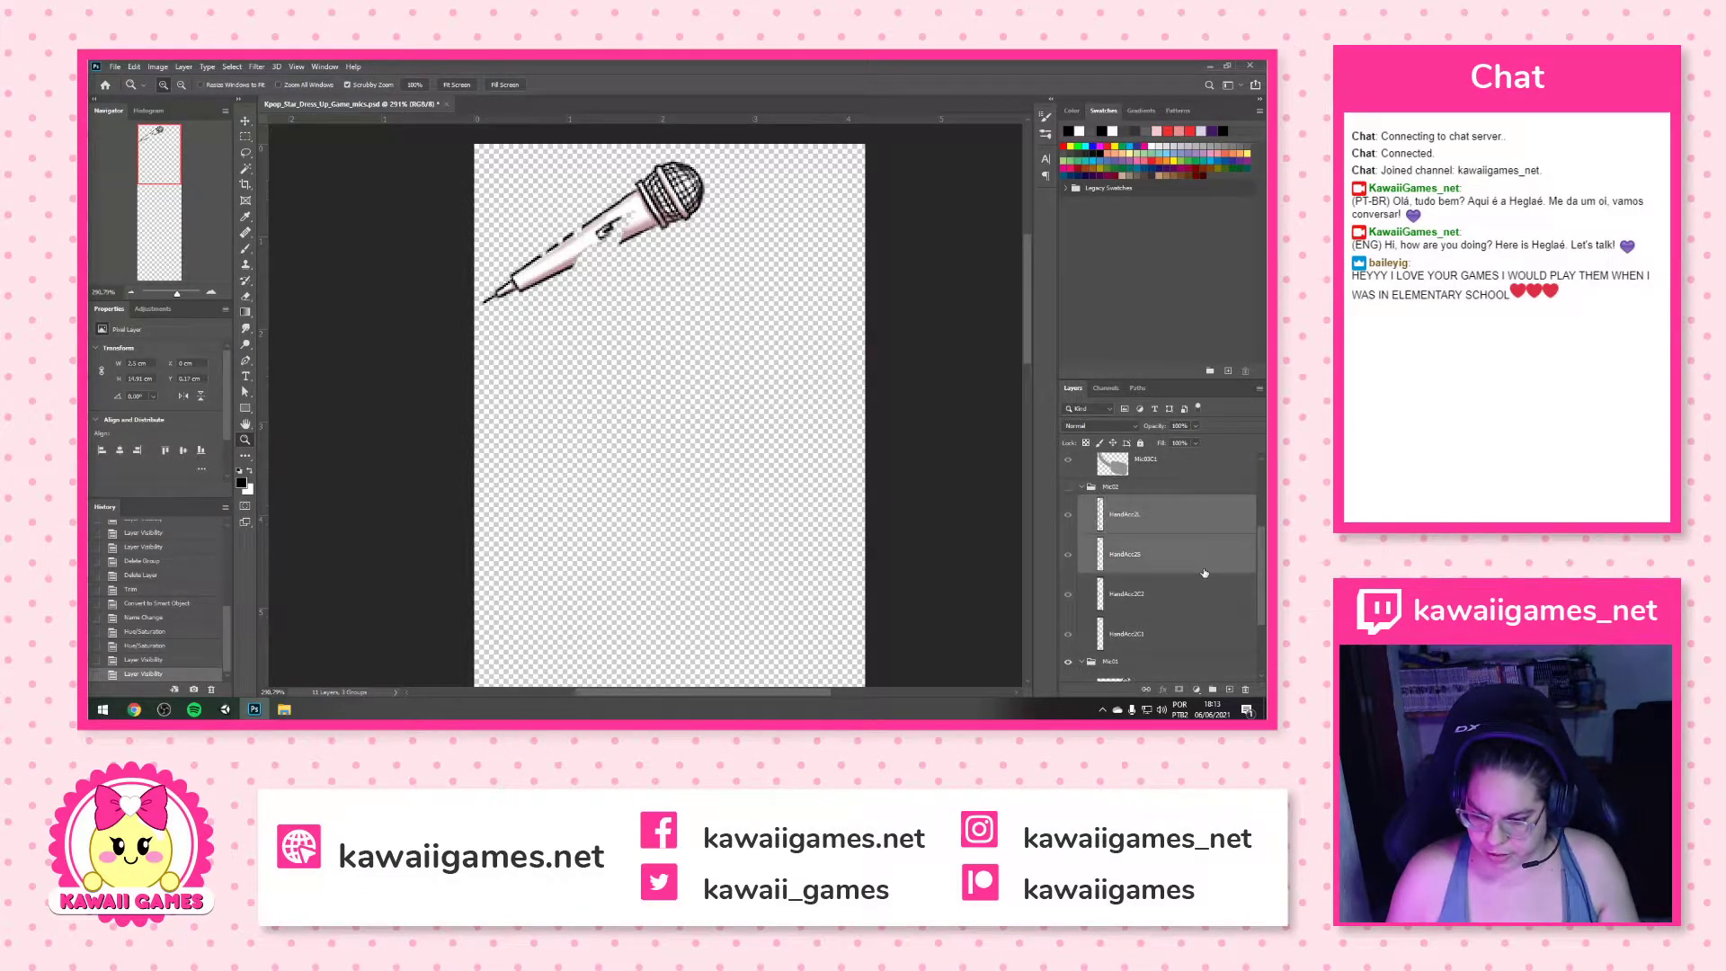
pyautogui.rightClick(1175, 549)
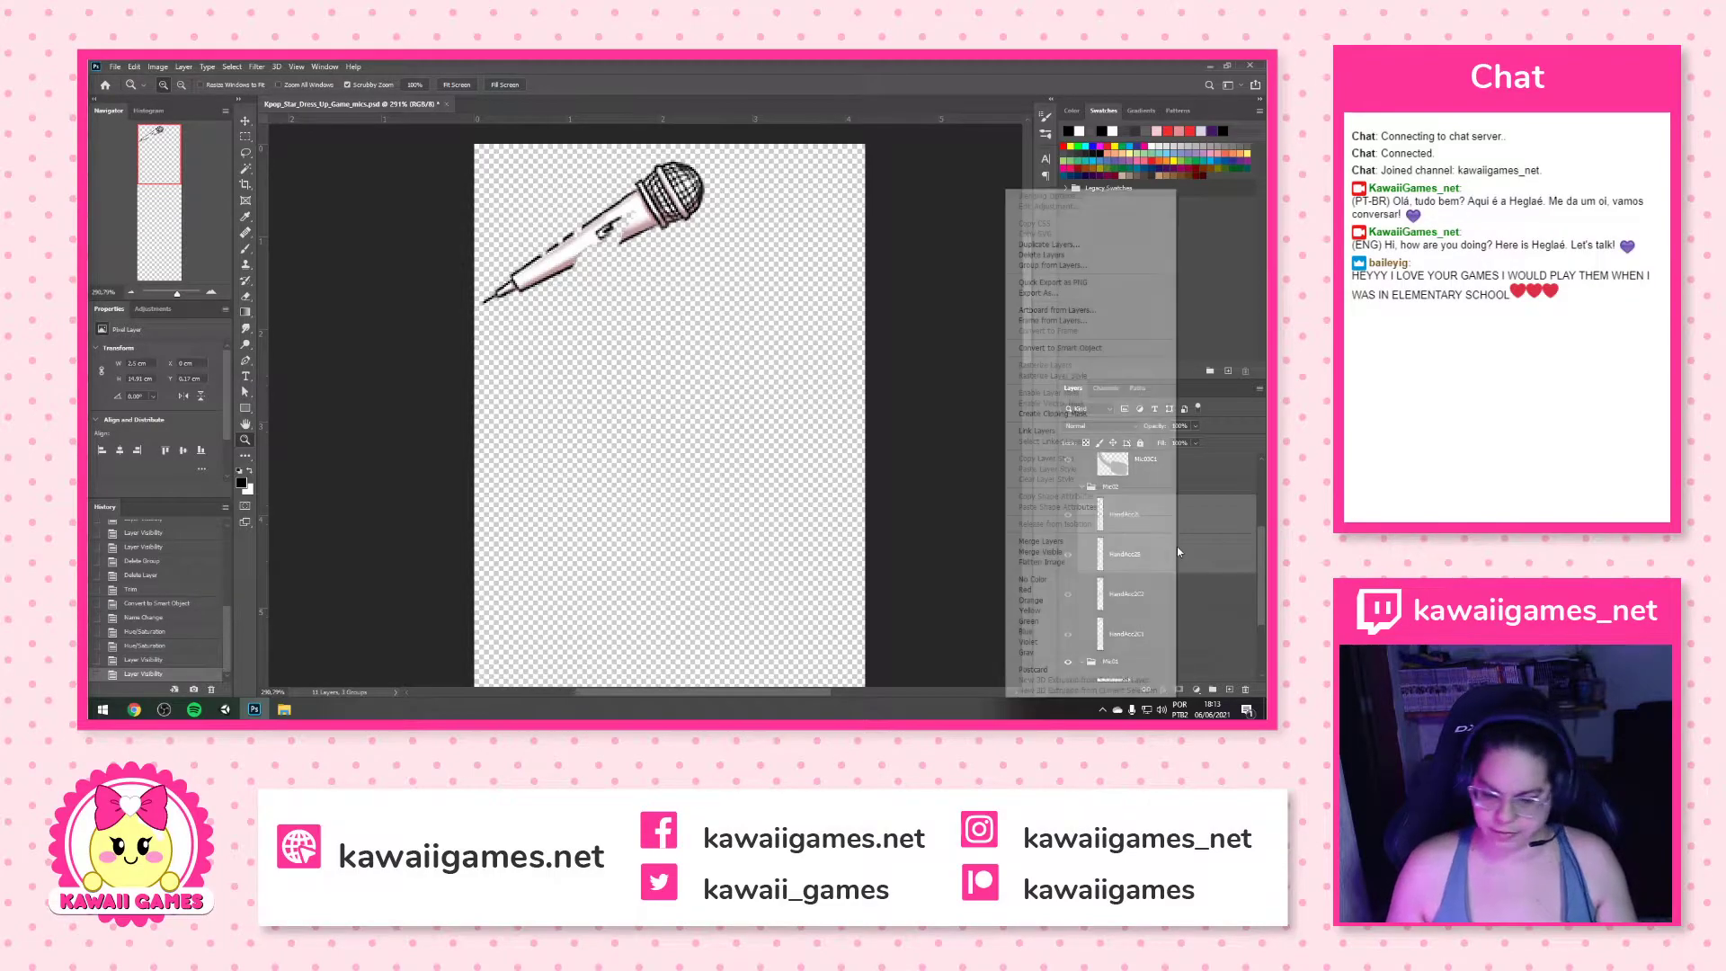
pyautogui.click(1122, 350)
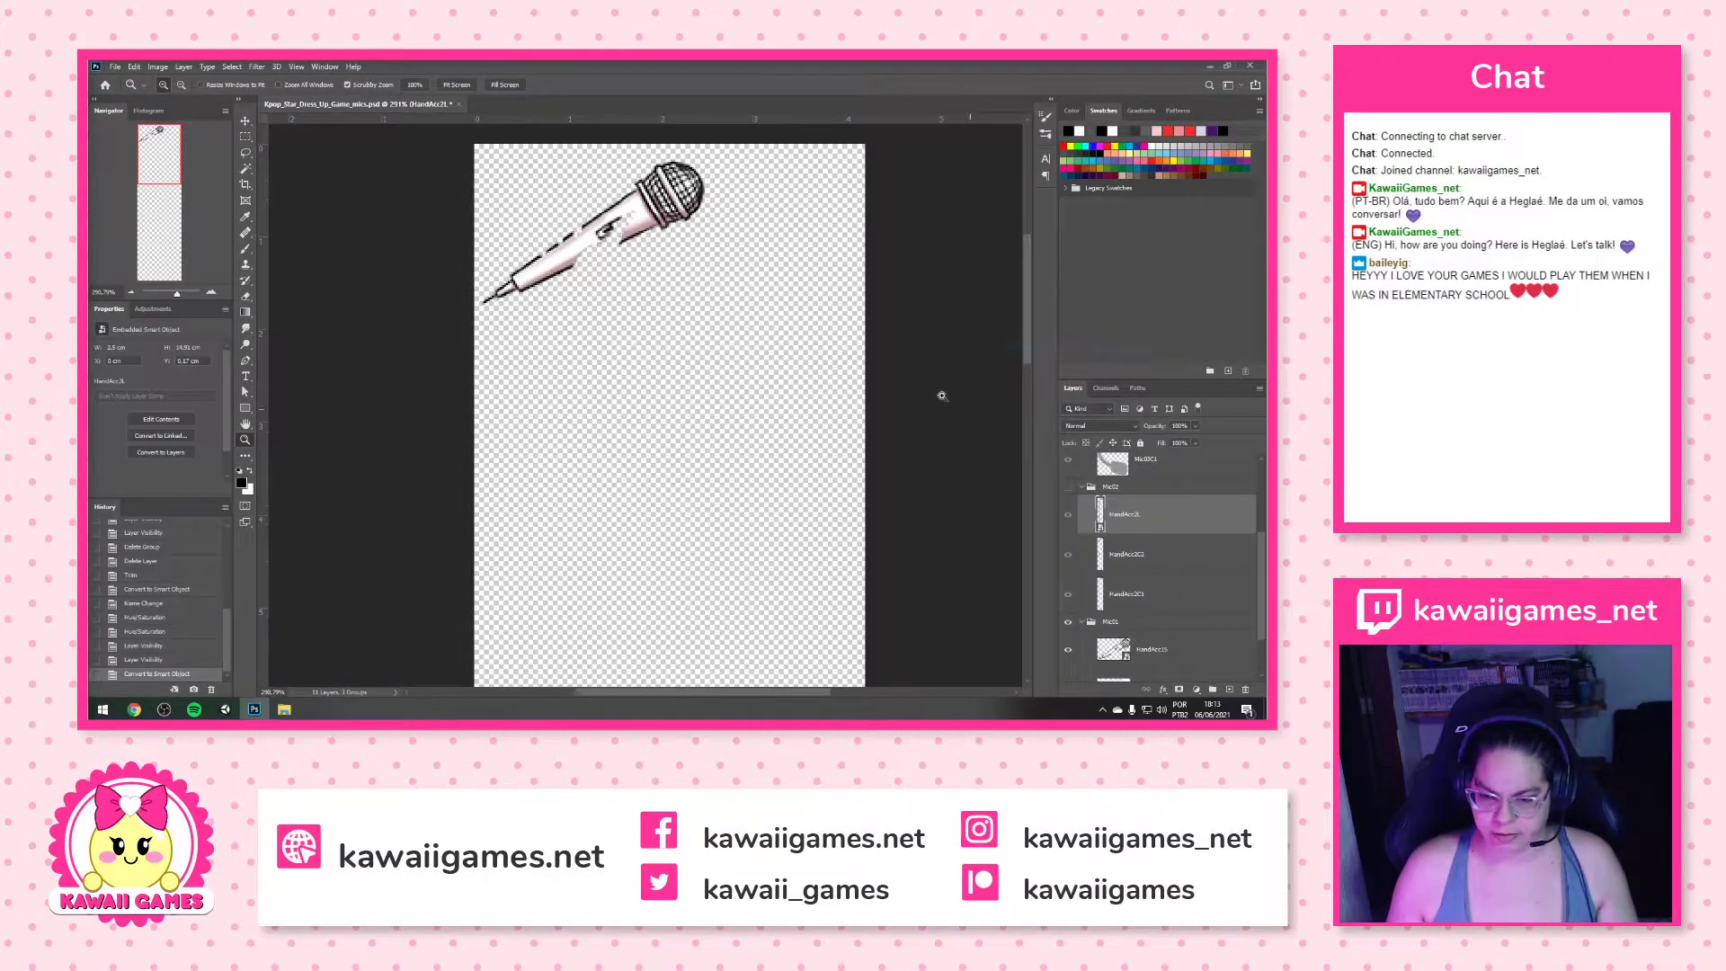
pyautogui.doubleClick(1134, 519)
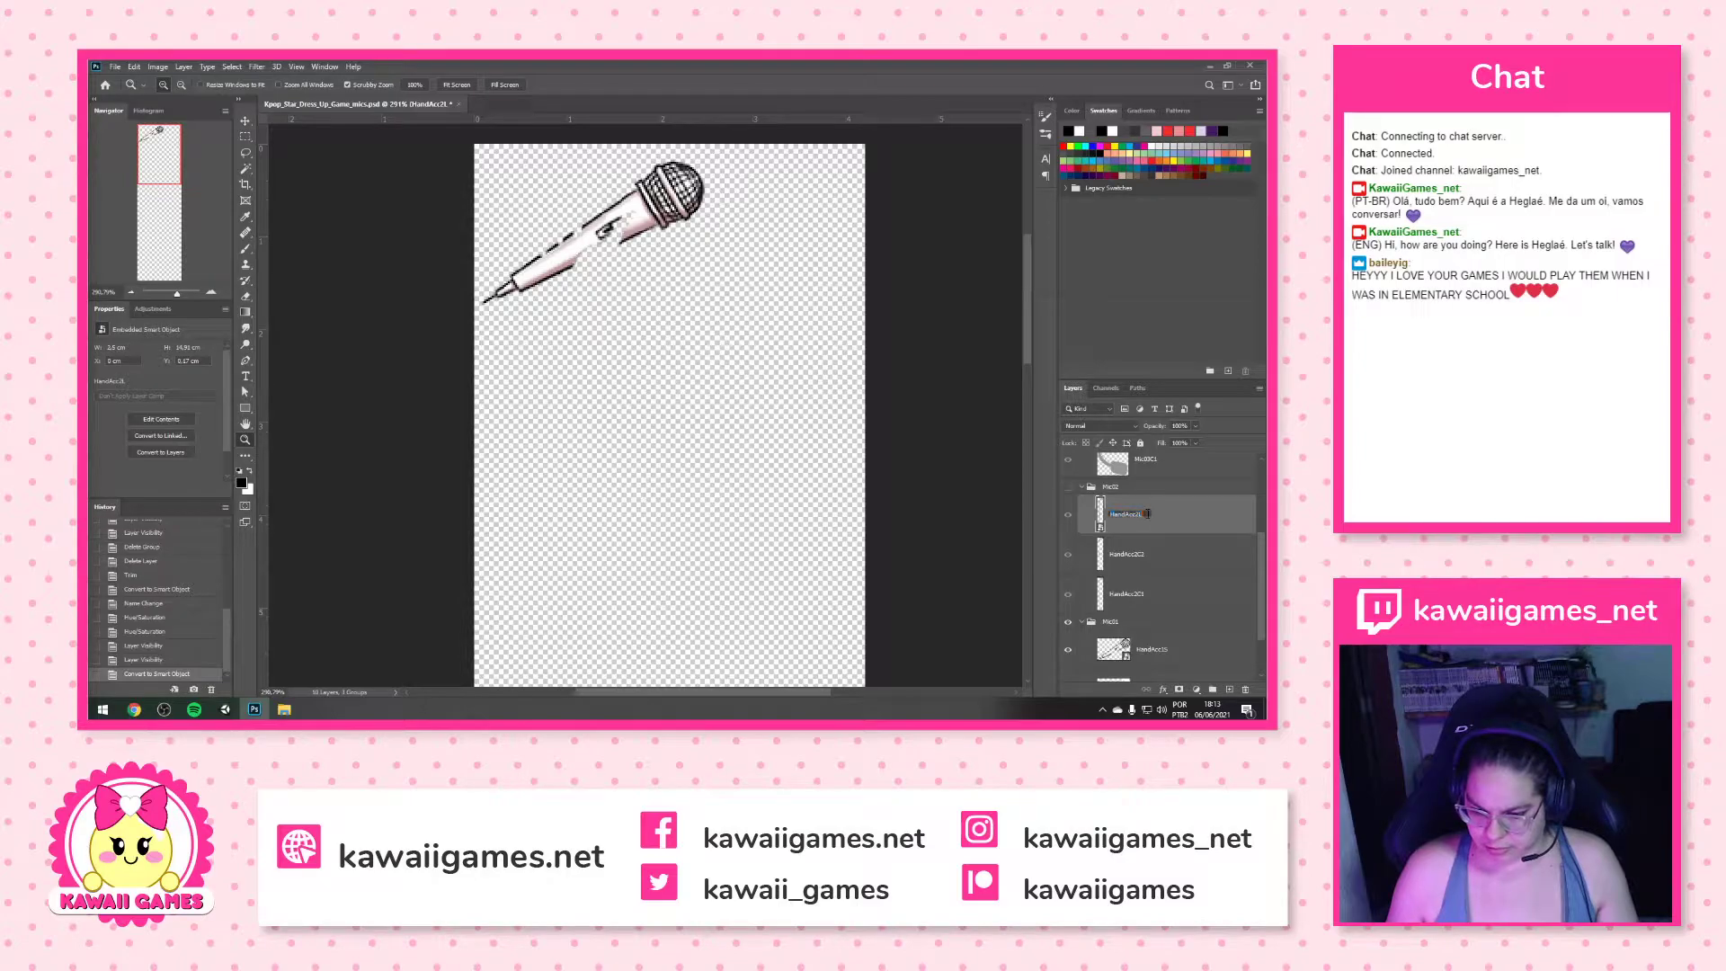
pyautogui.press('Return')
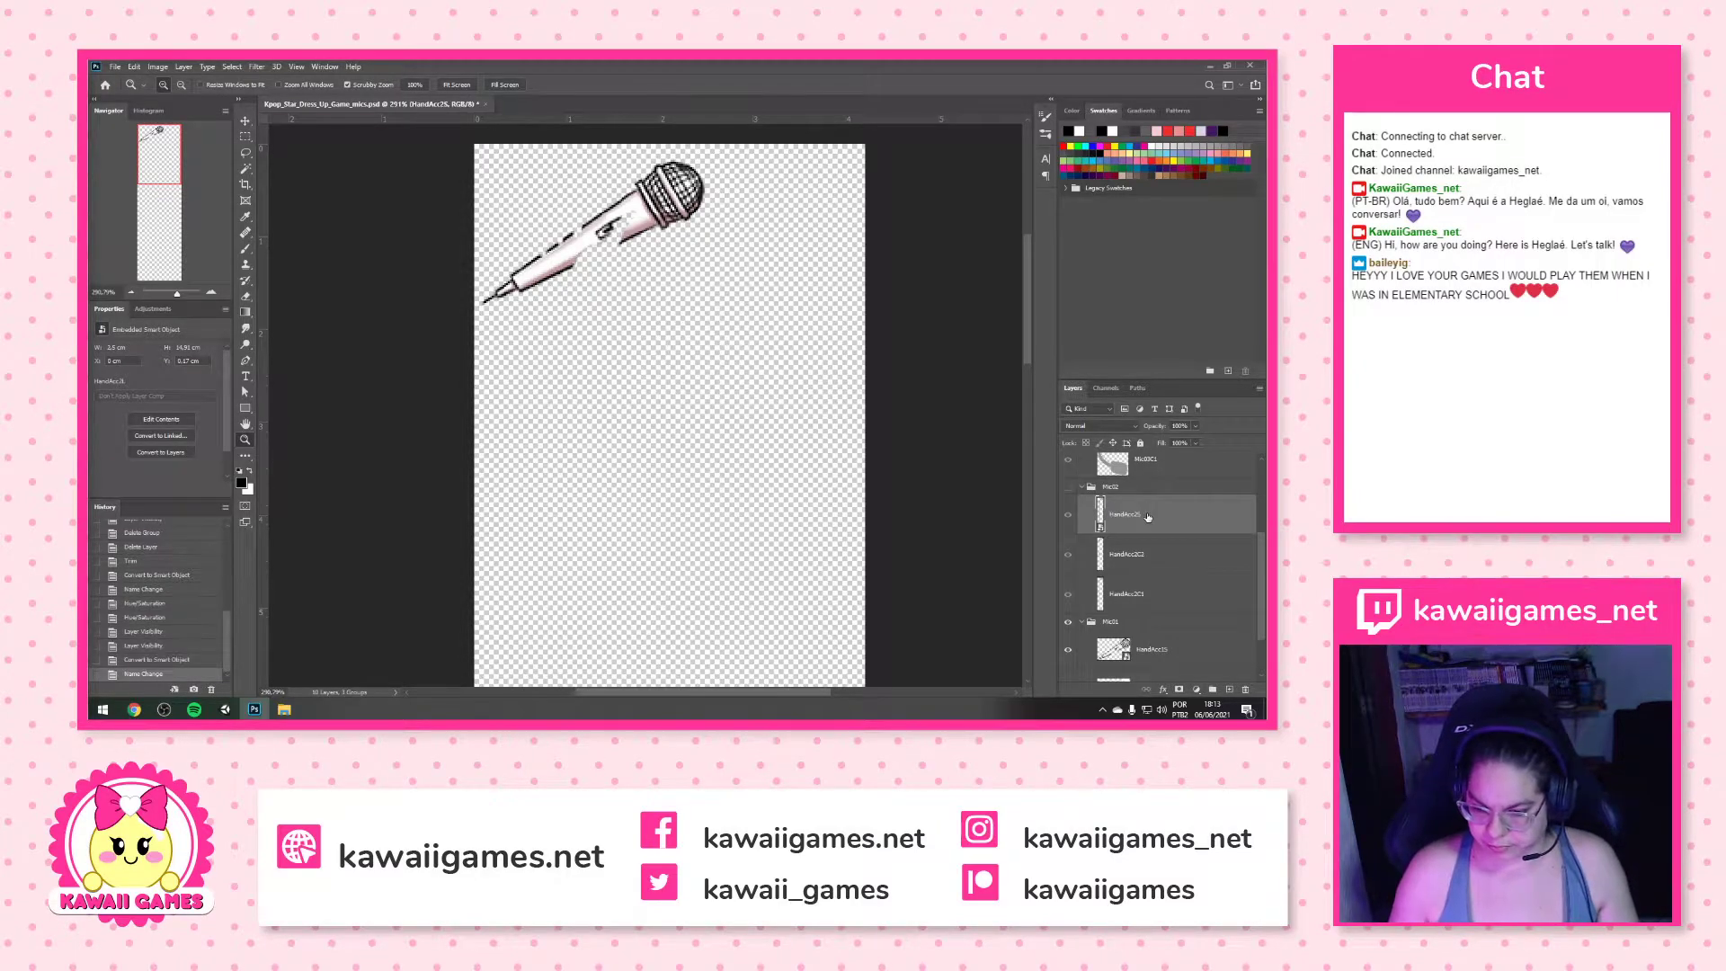
# Show Mic02 instead of Mic01 and turn its HandAcc2C2 layer white with a Hue/Saturation lightness of +100
pyautogui.click(1152, 566)
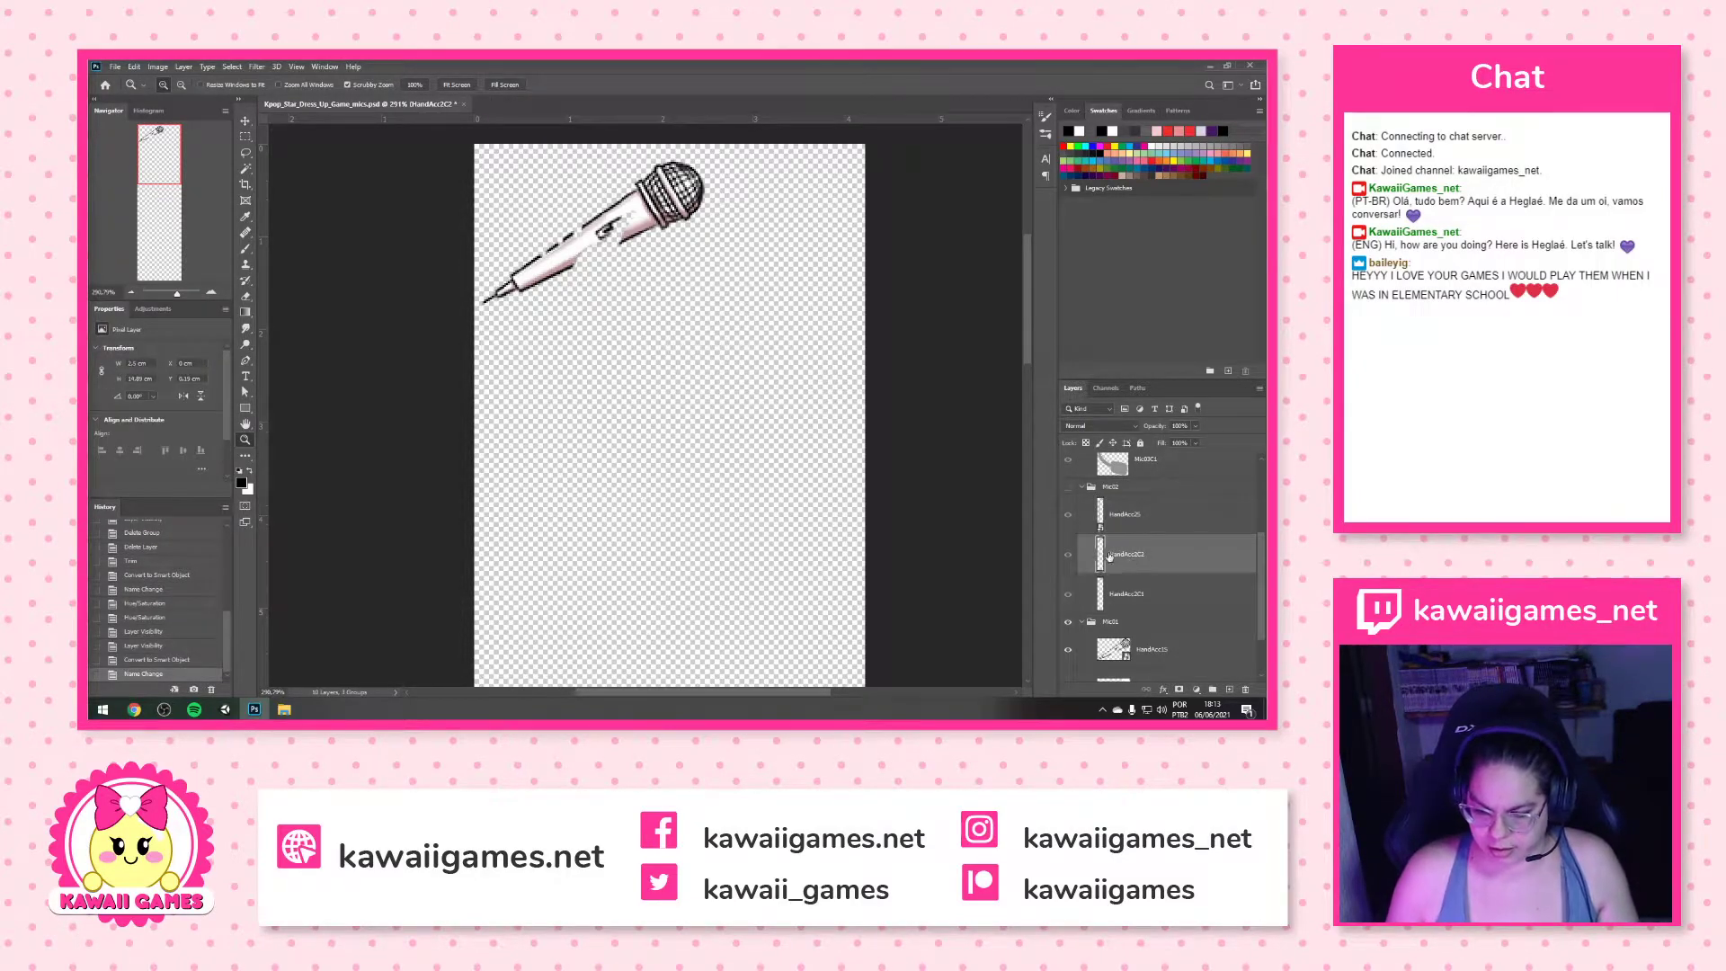
pyautogui.click(1068, 623)
pyautogui.click(1068, 487)
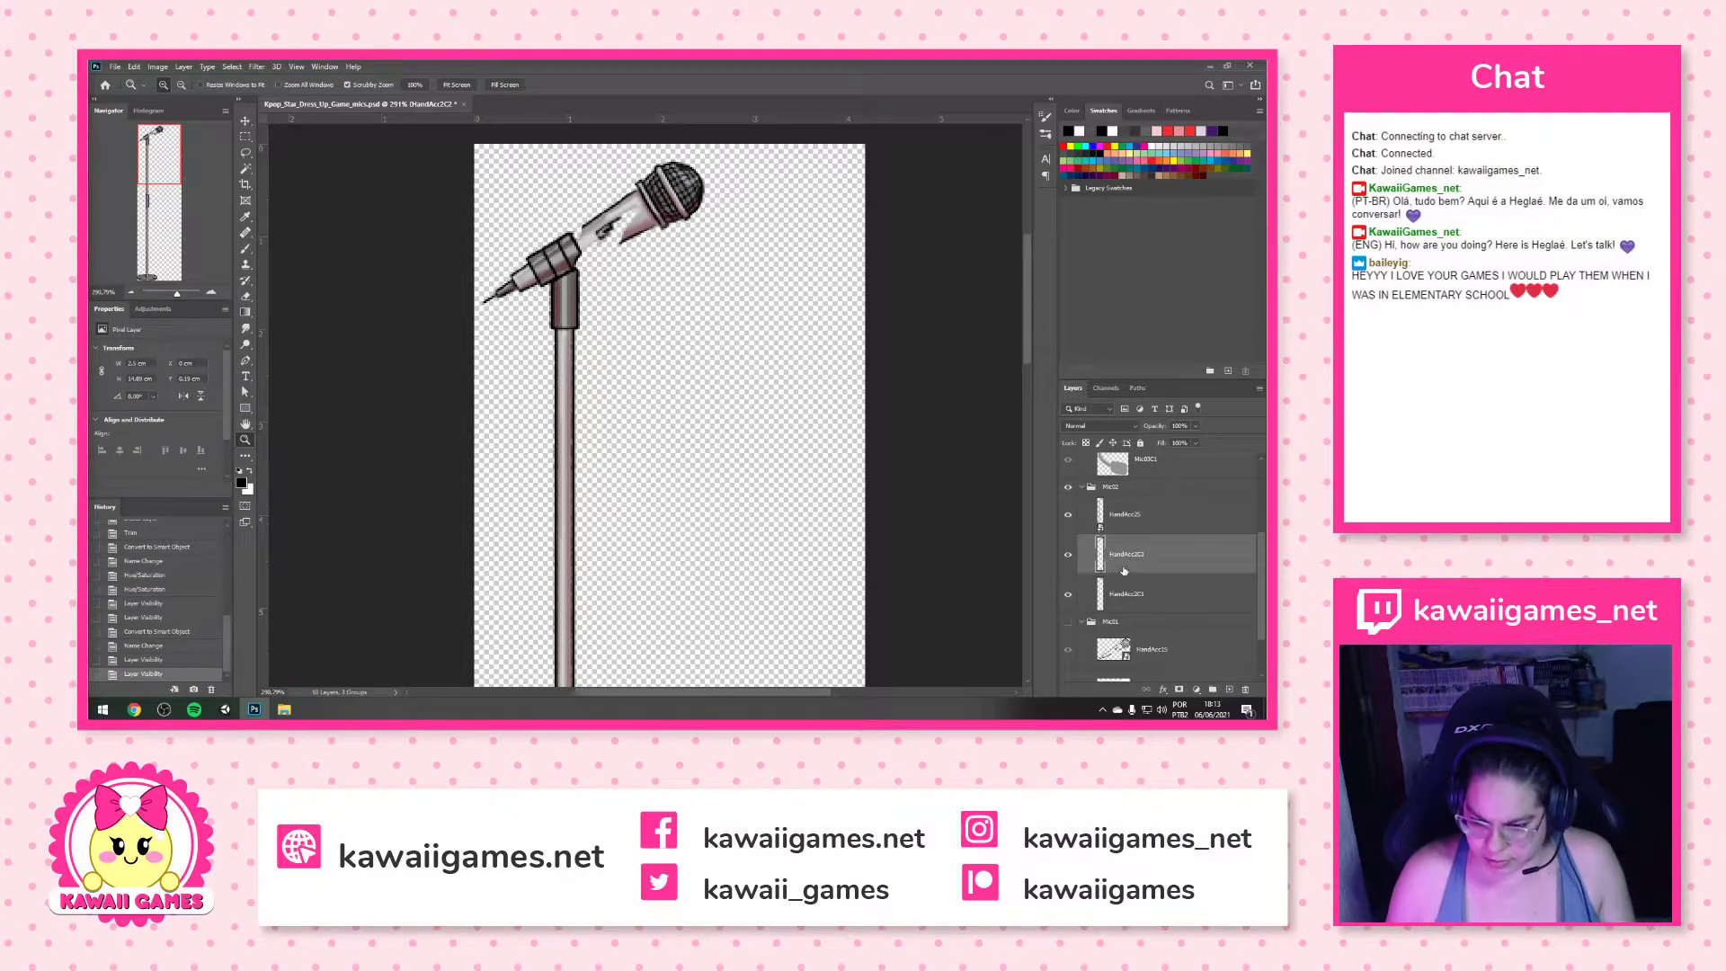
pyautogui.hotkey('ctrl', 'u')
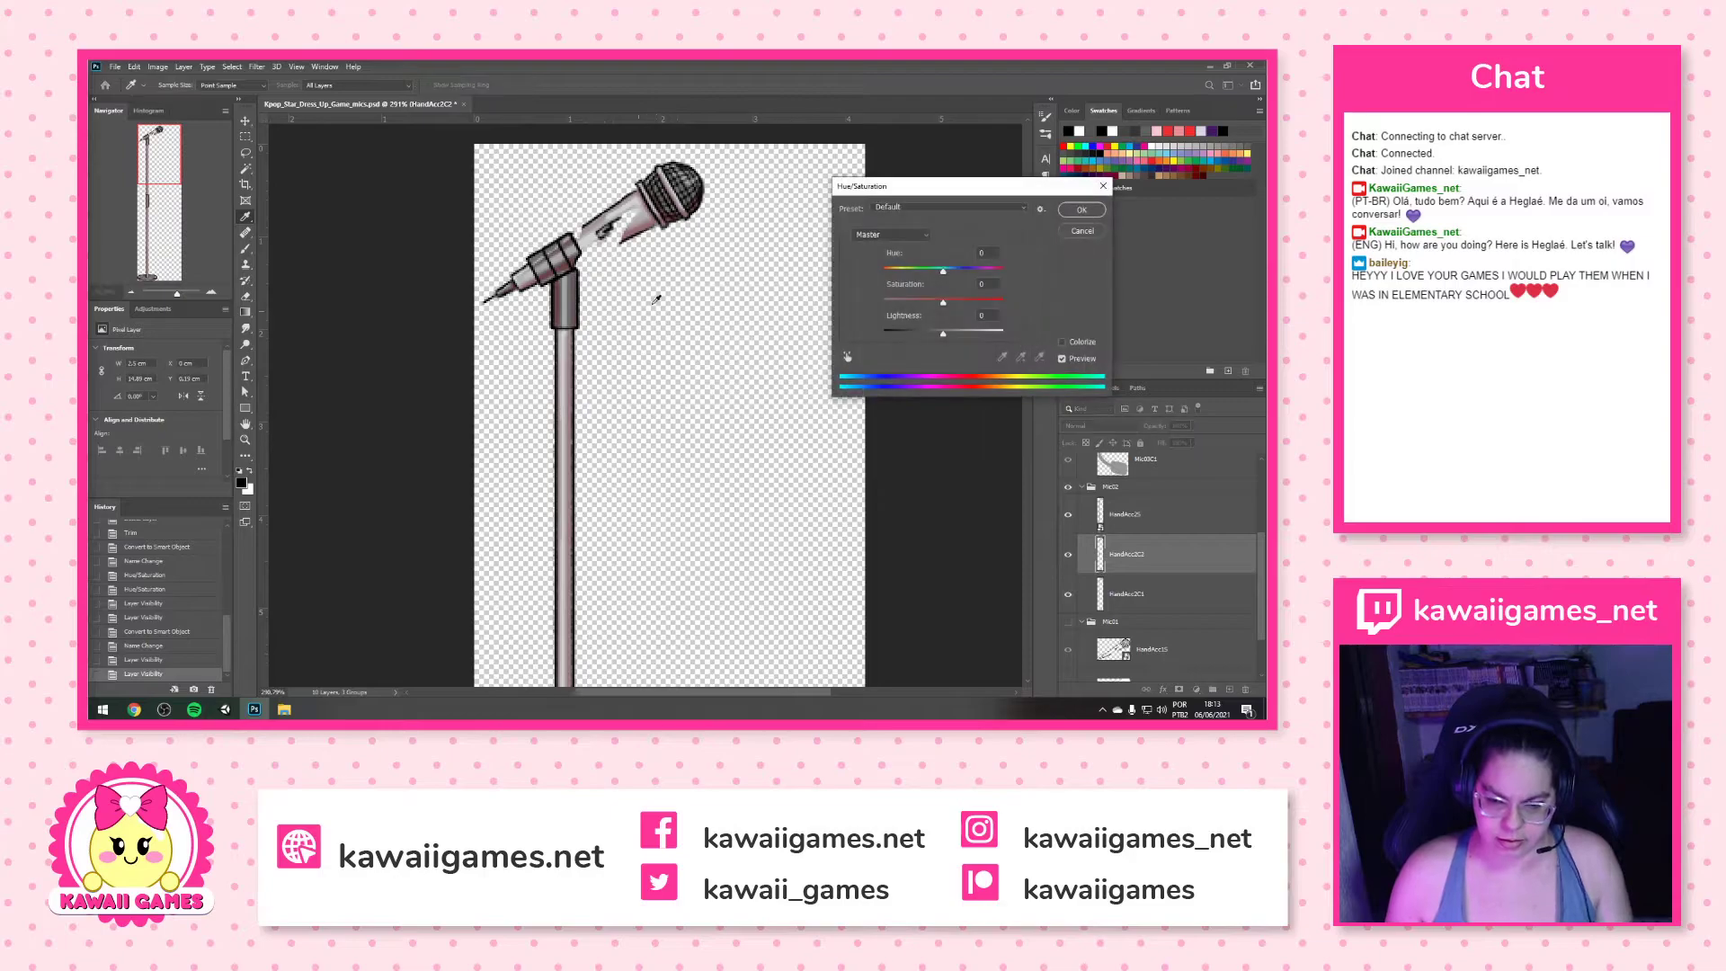
pyautogui.moveTo(945, 335); pyautogui.dragTo(1032, 322)
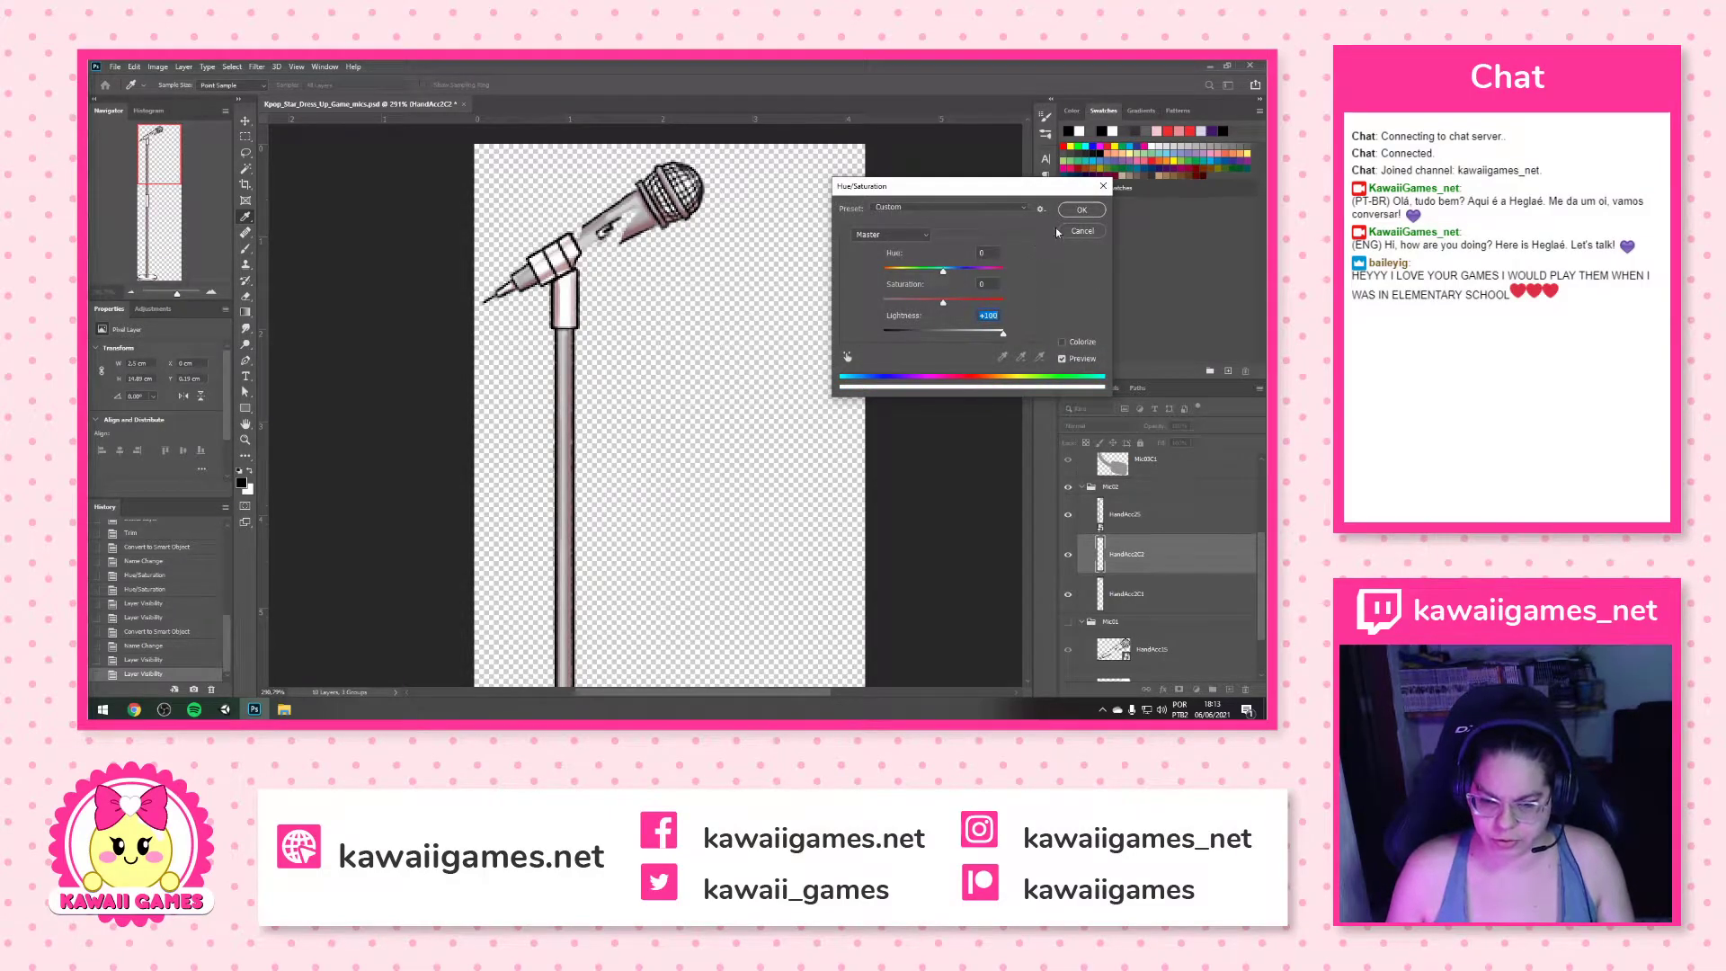
pyautogui.click(1077, 210)
# Turn the HandAcc2C1 layer in the Mic02 group white by raising its Hue/Saturation lightness
pyautogui.click(1146, 599)
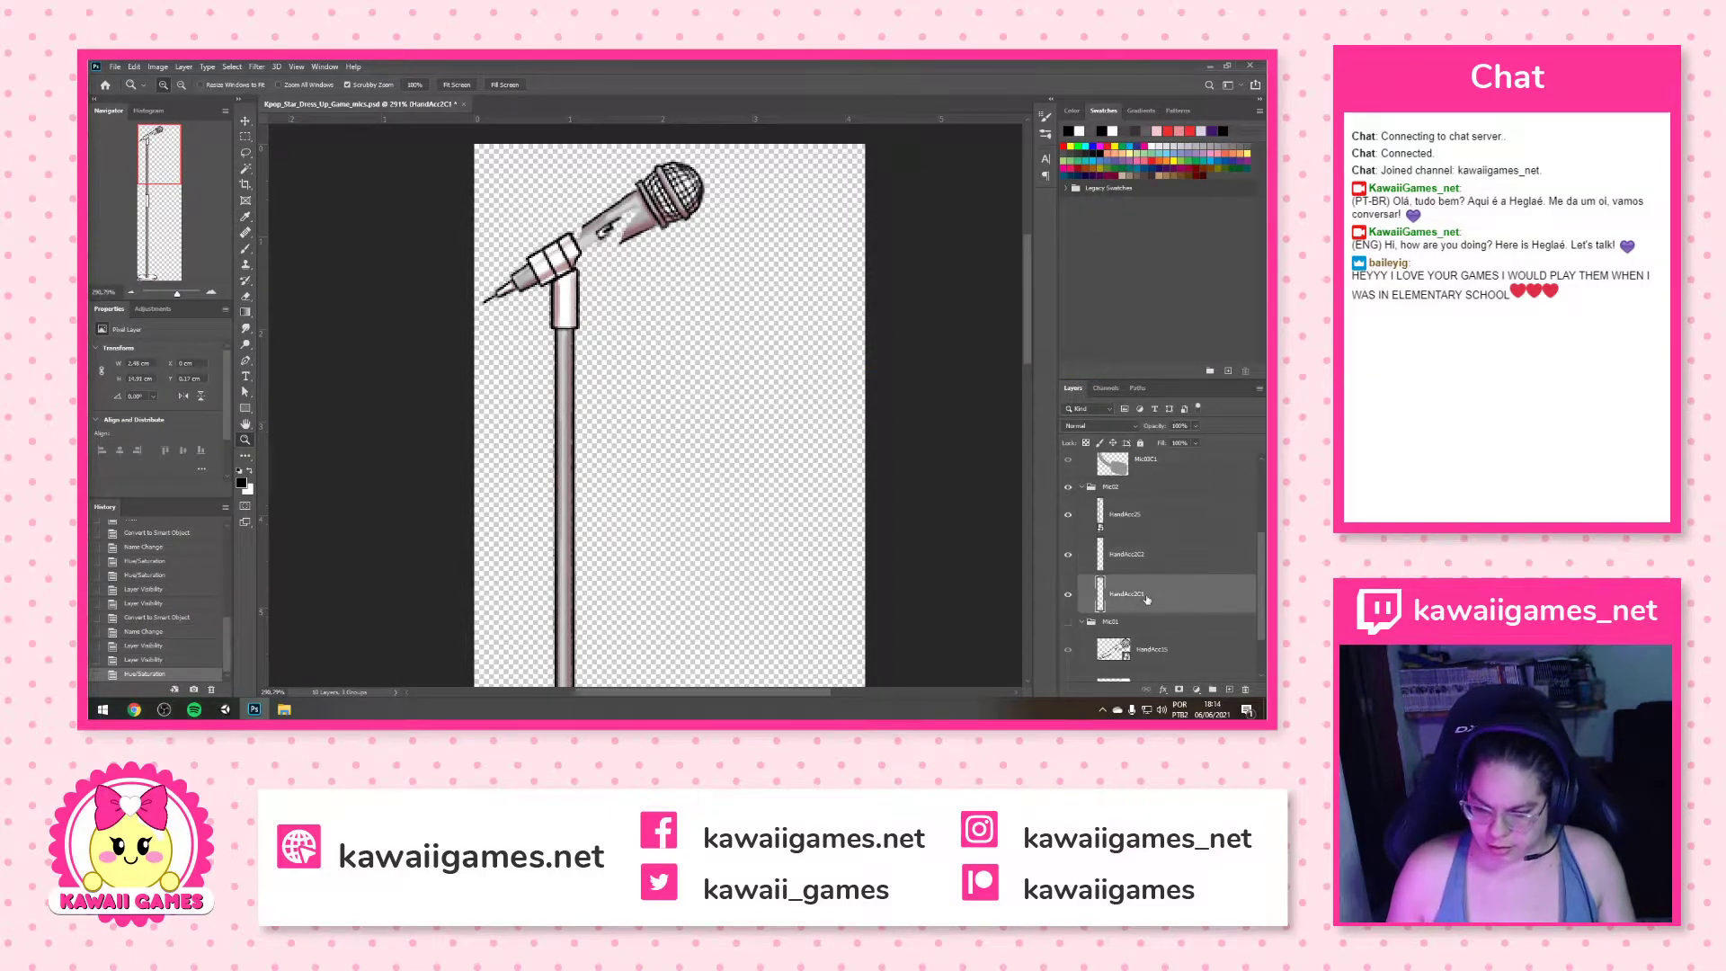
pyautogui.hotkey('ctrl', 'u')
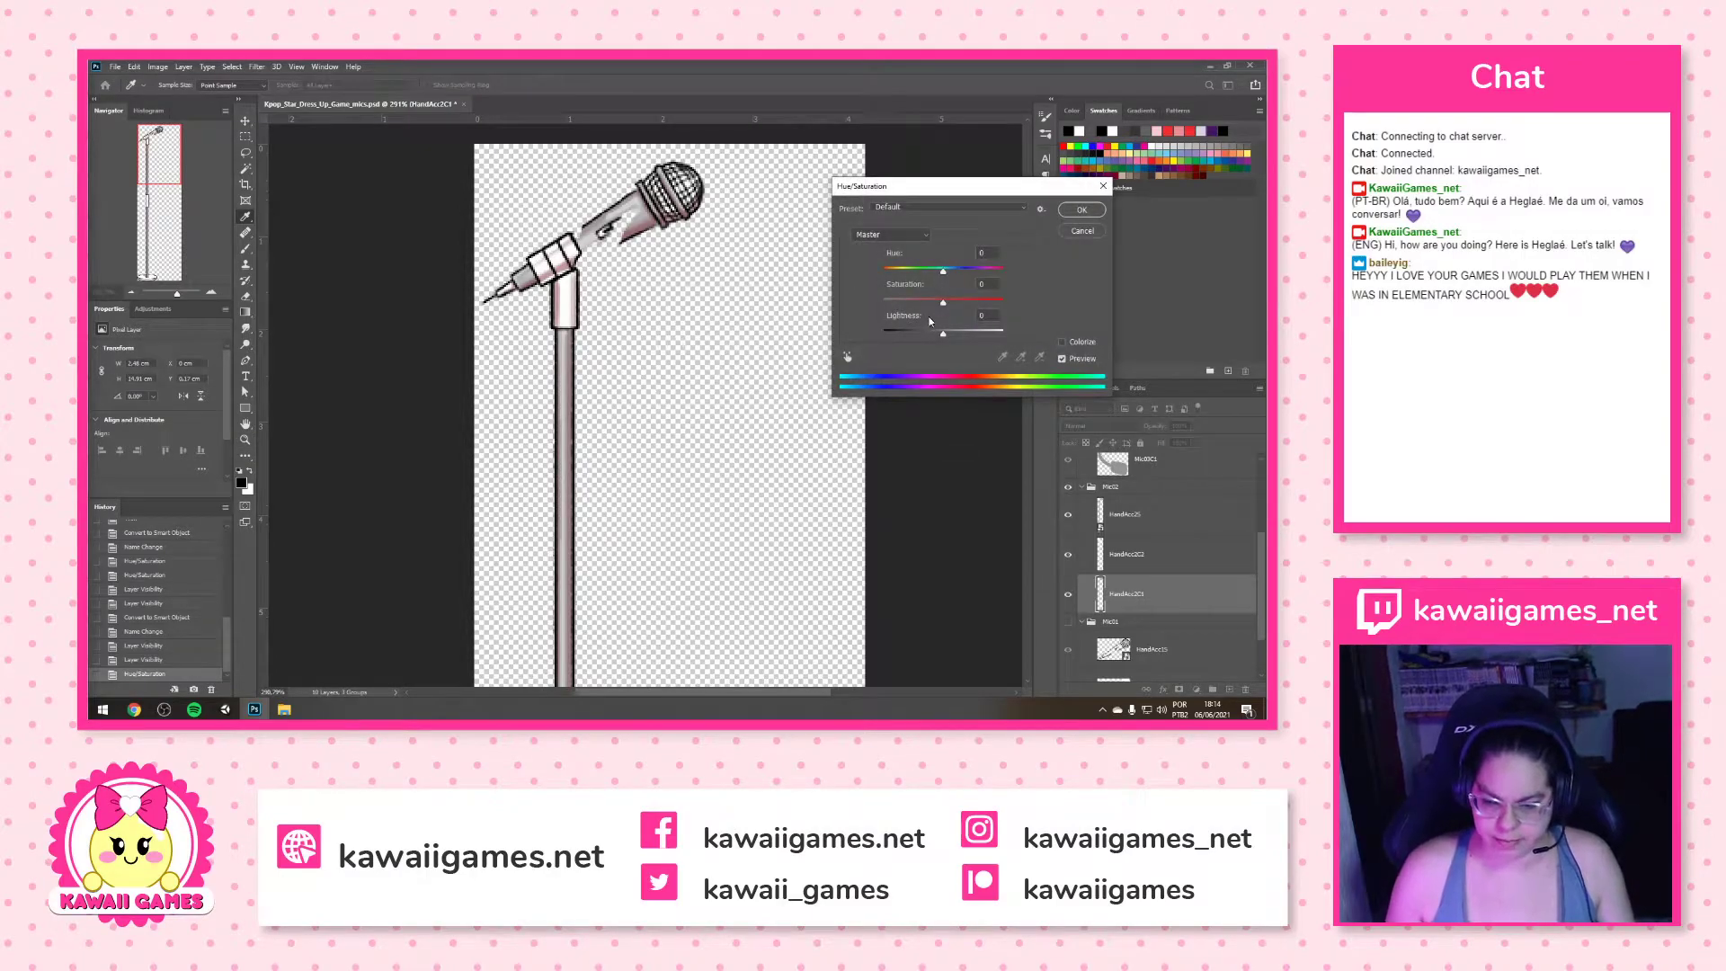
pyautogui.click(1082, 209)
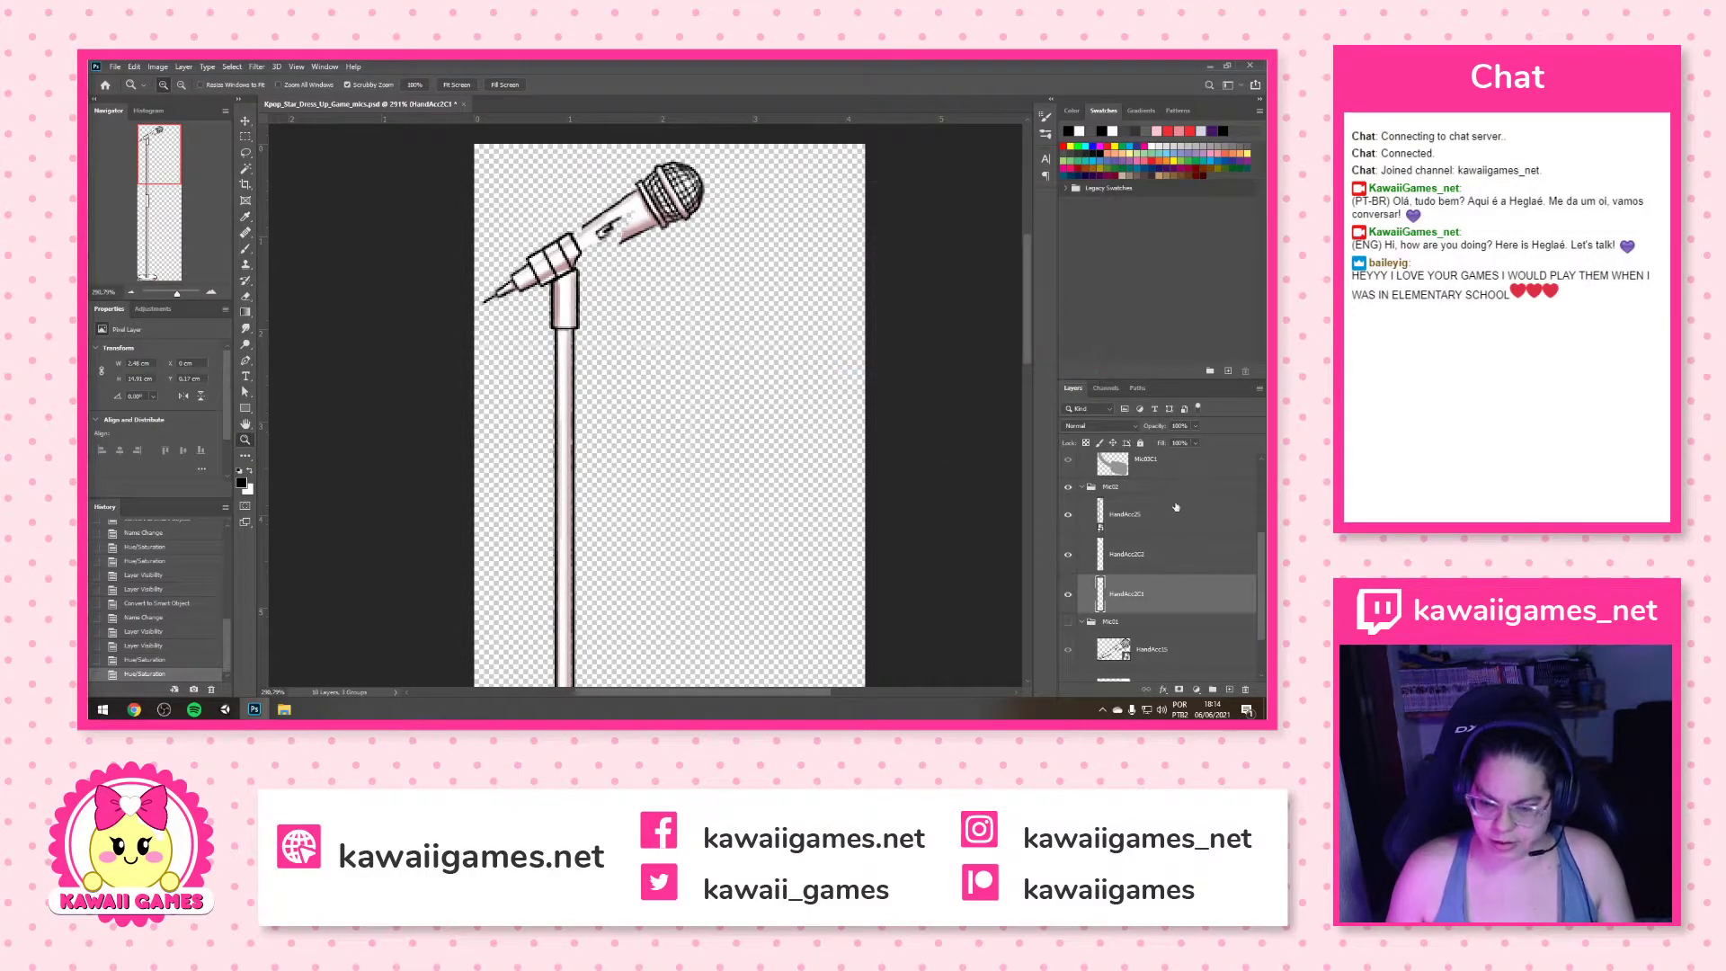
# Collapse the Mic02 group, then show the Mic03 group on its own with Mic02 hidden
pyautogui.scroll(2, 1125, 537)
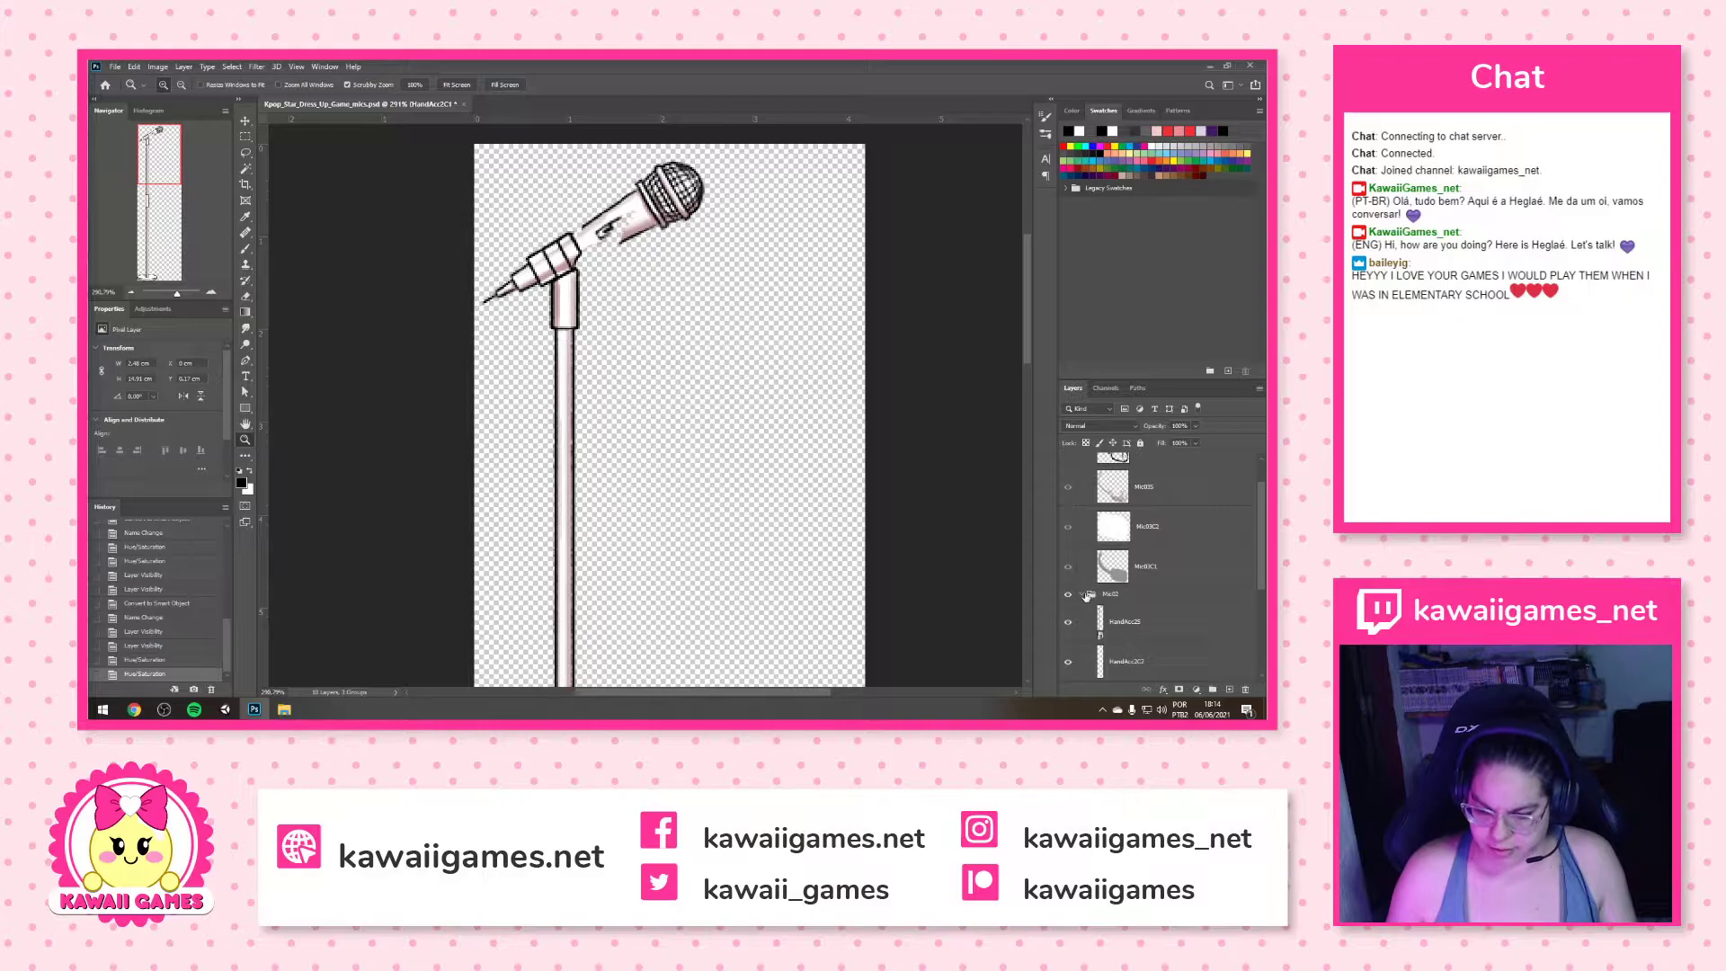
pyautogui.click(1080, 597)
pyautogui.click(1081, 596)
pyautogui.click(1068, 459)
pyautogui.click(1174, 491)
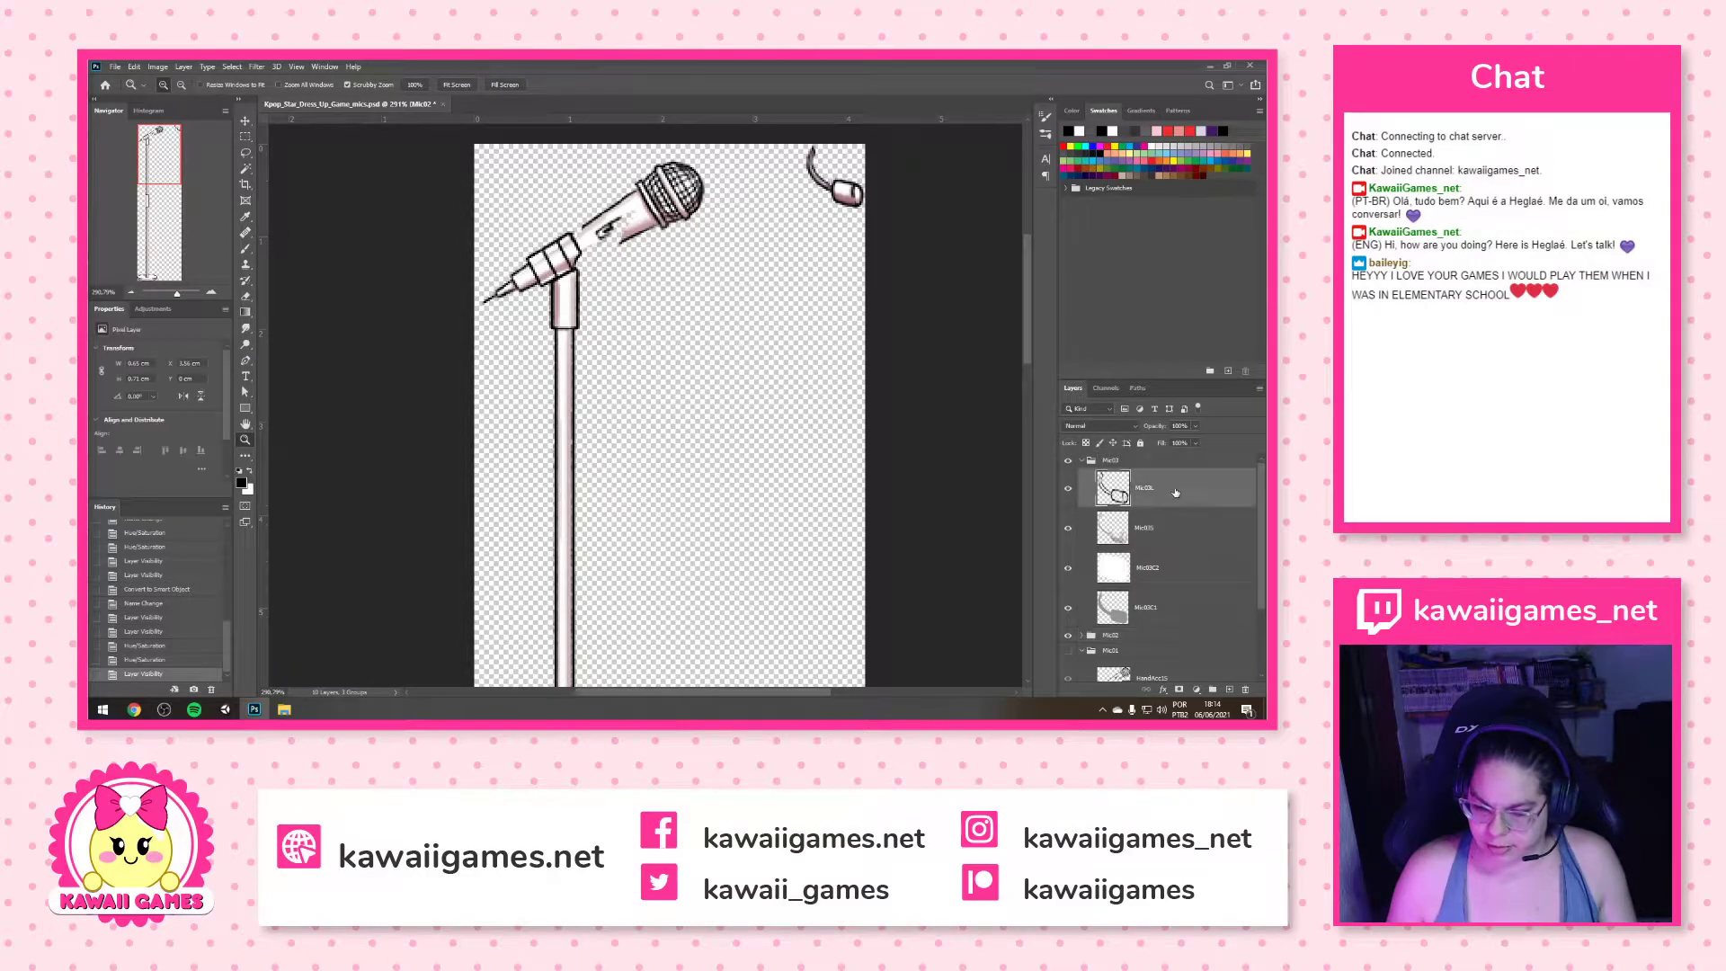
pyautogui.click(1068, 636)
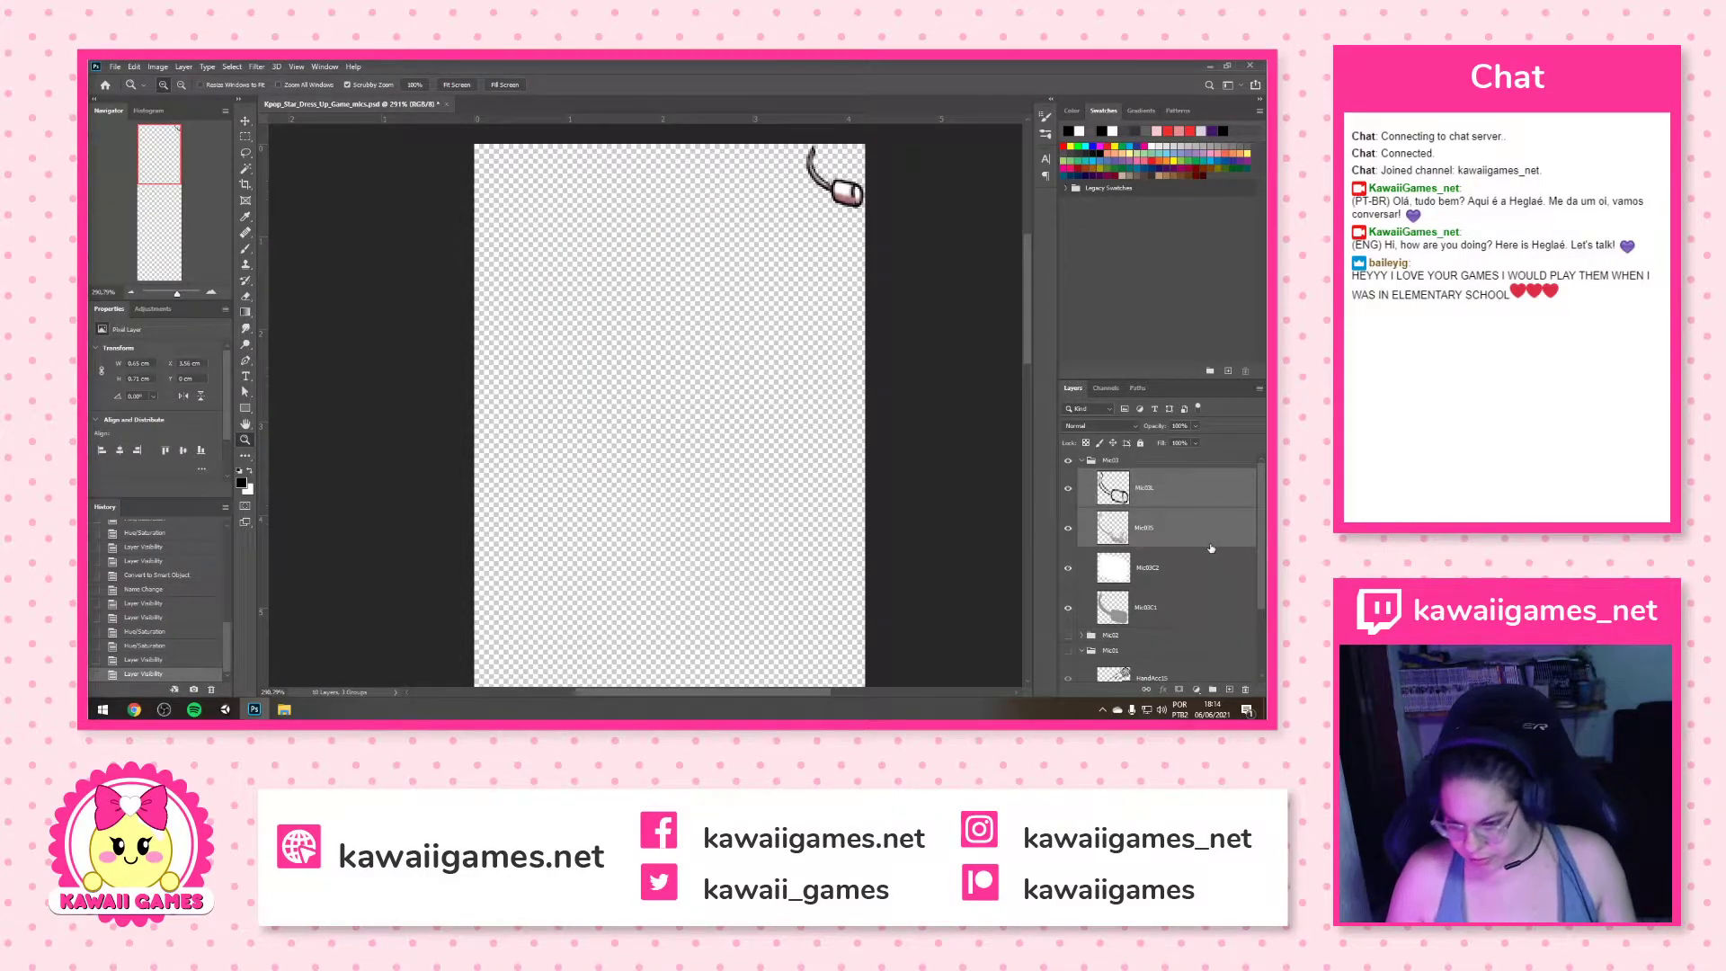
# Convert the top two layers of the Mic03 group into one smart object and rename it Mic03S
pyautogui.rightClick(1160, 544)
pyautogui.click(1092, 358)
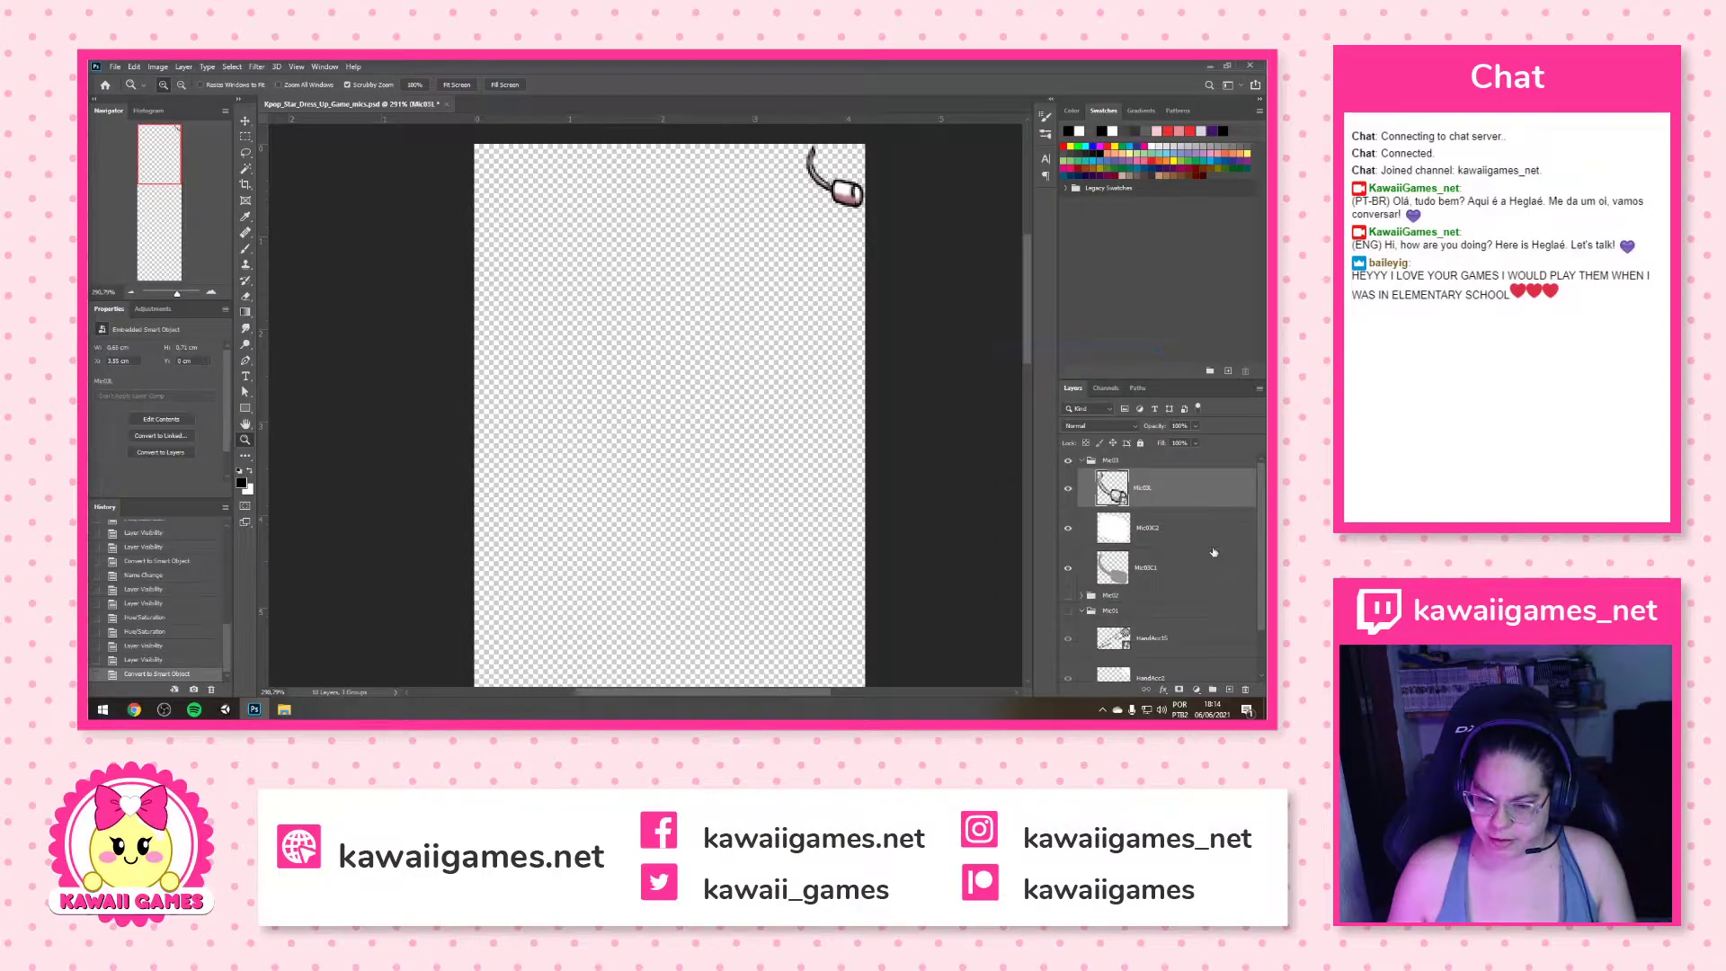
pyautogui.doubleClick(1151, 491)
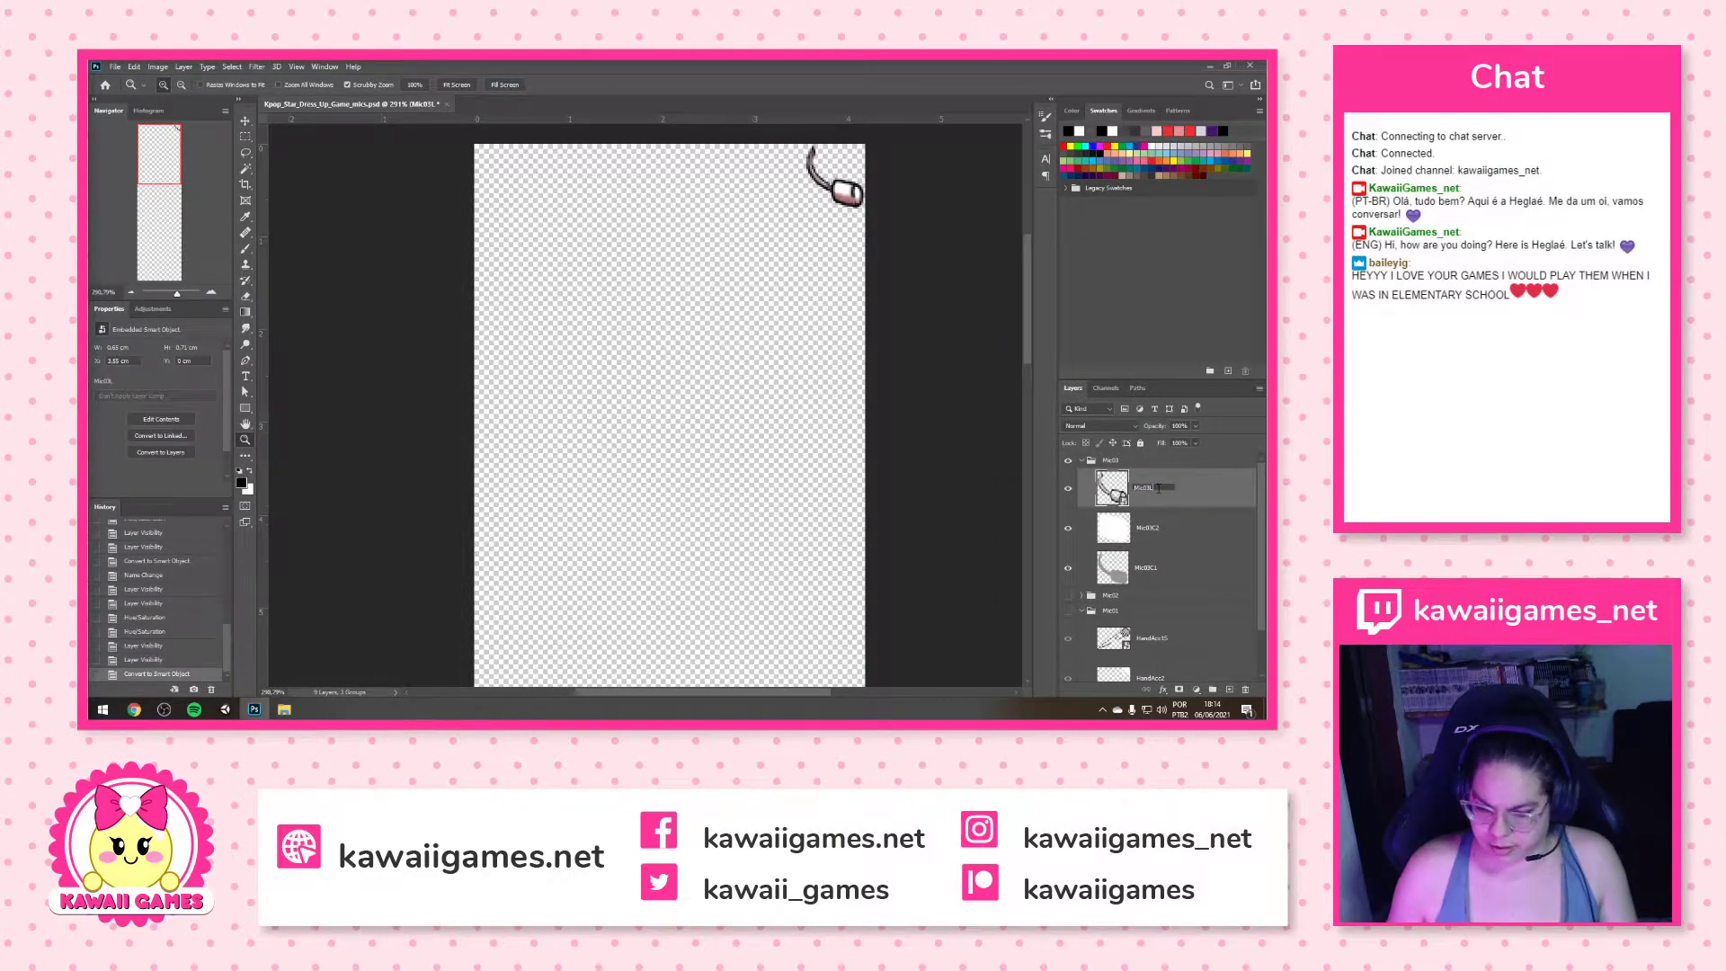
pyautogui.press('Return')
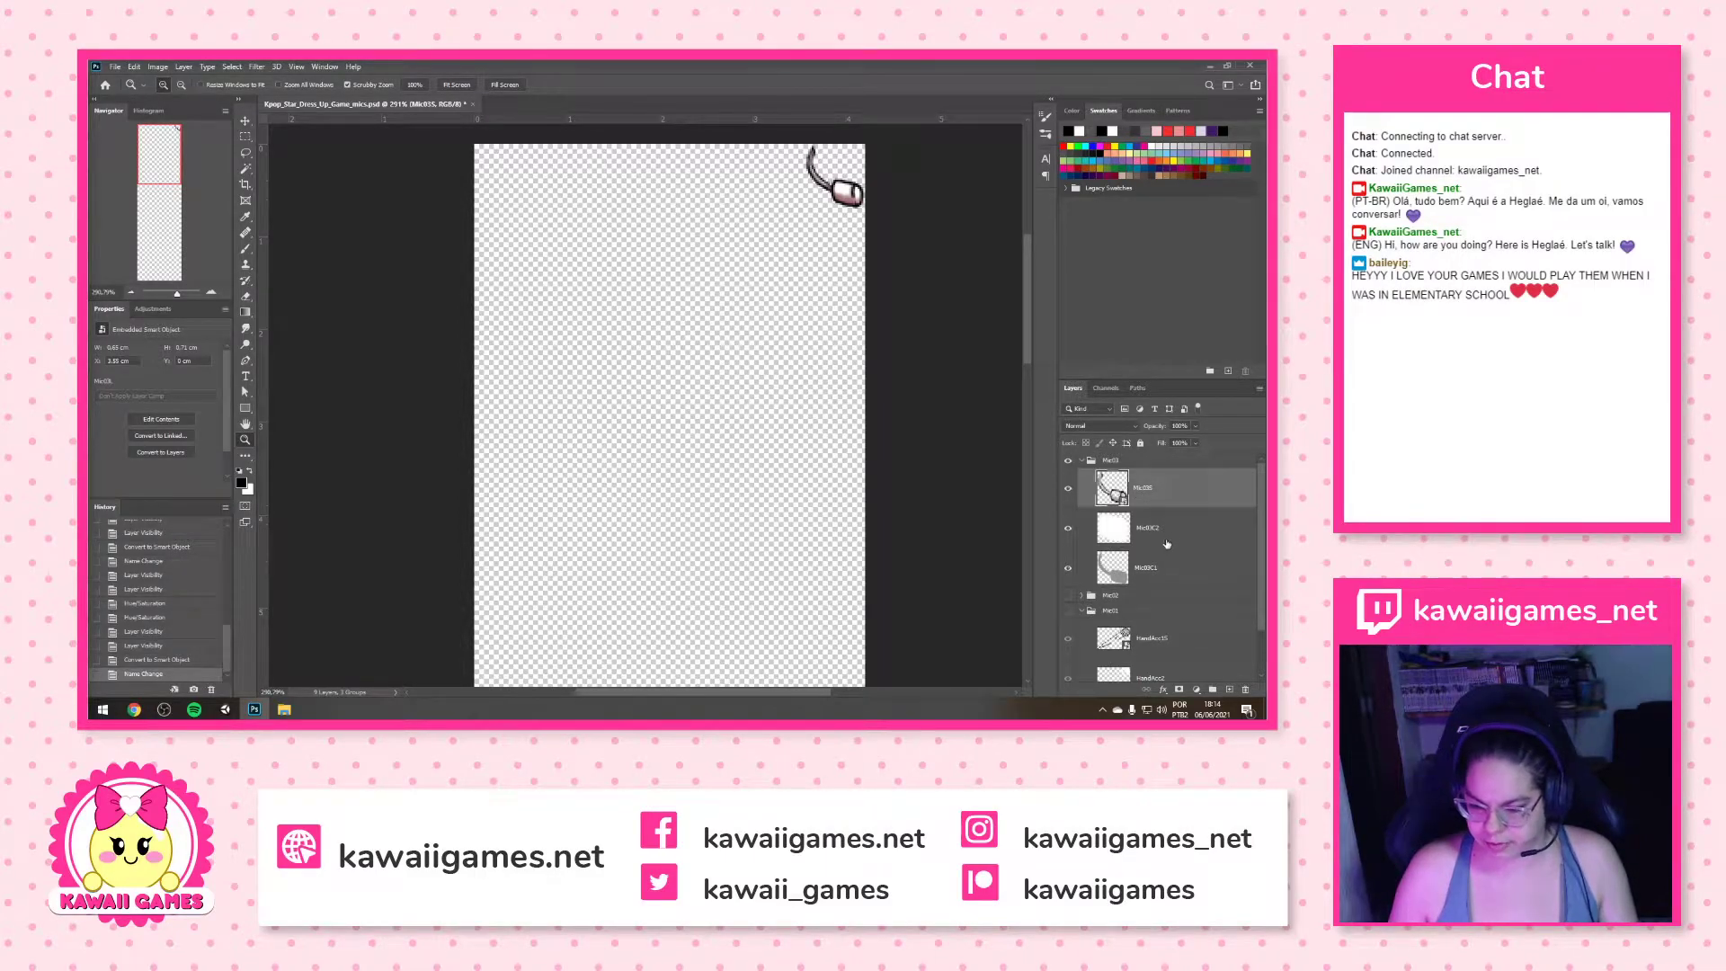
# Turn the bottom layer of the Mic03 group white by raising its Hue/Saturation lightness
pyautogui.click(1149, 535)
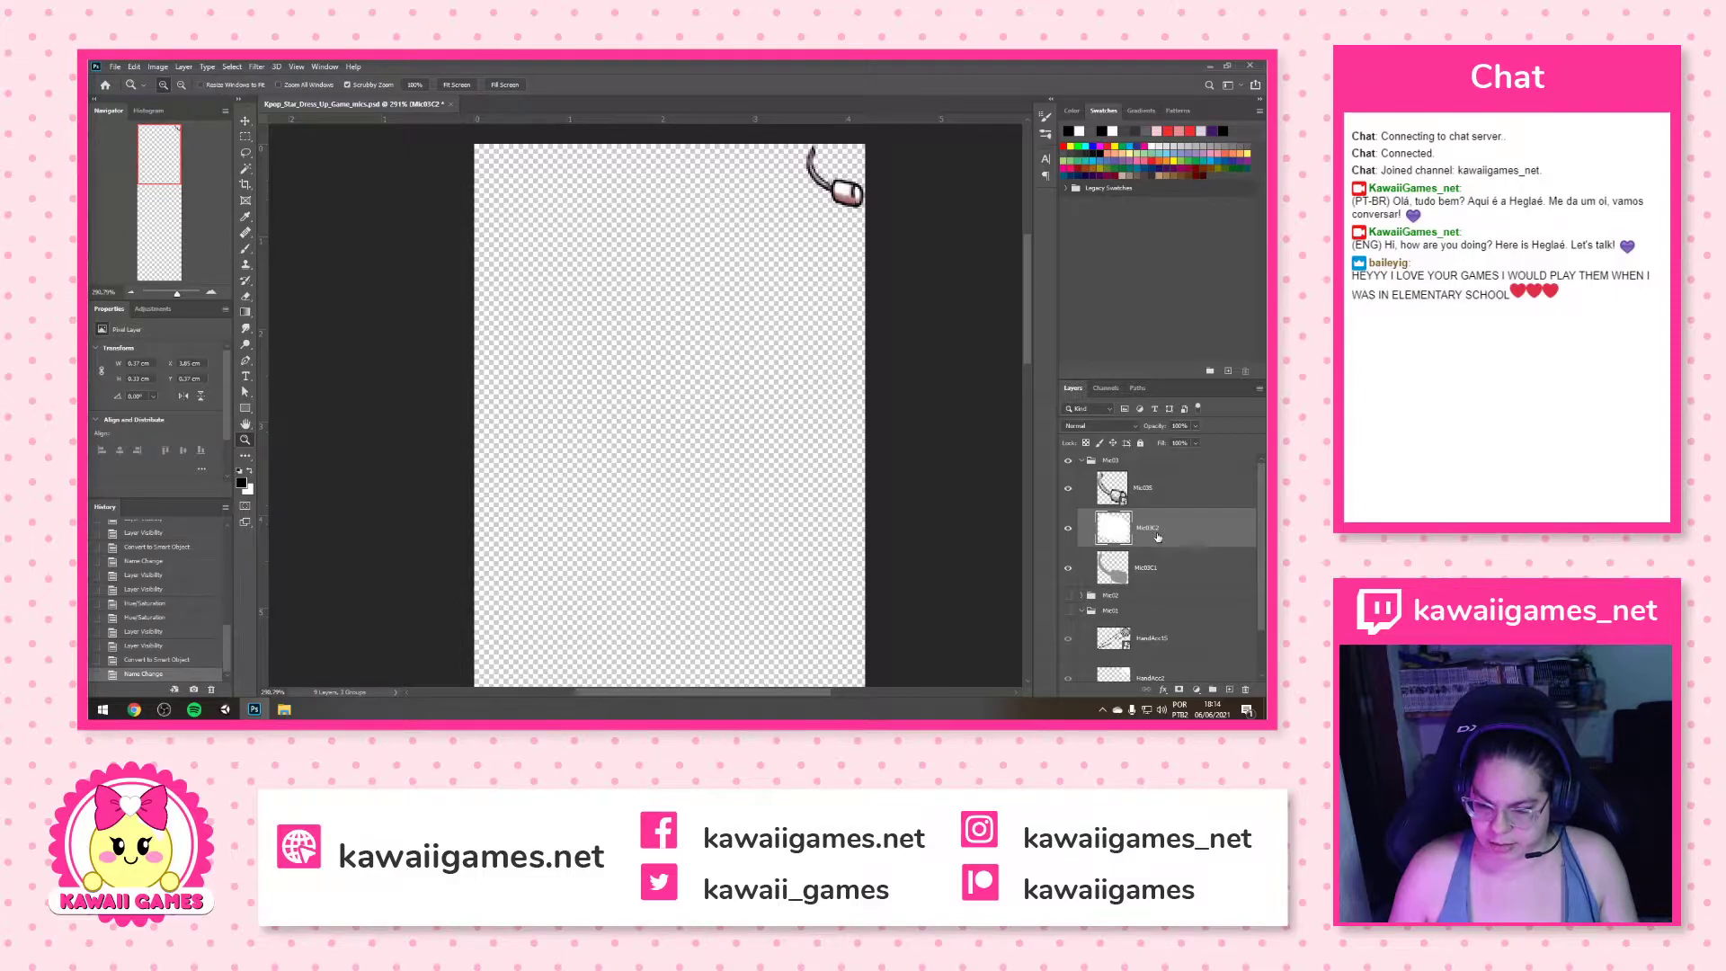
pyautogui.click(1168, 571)
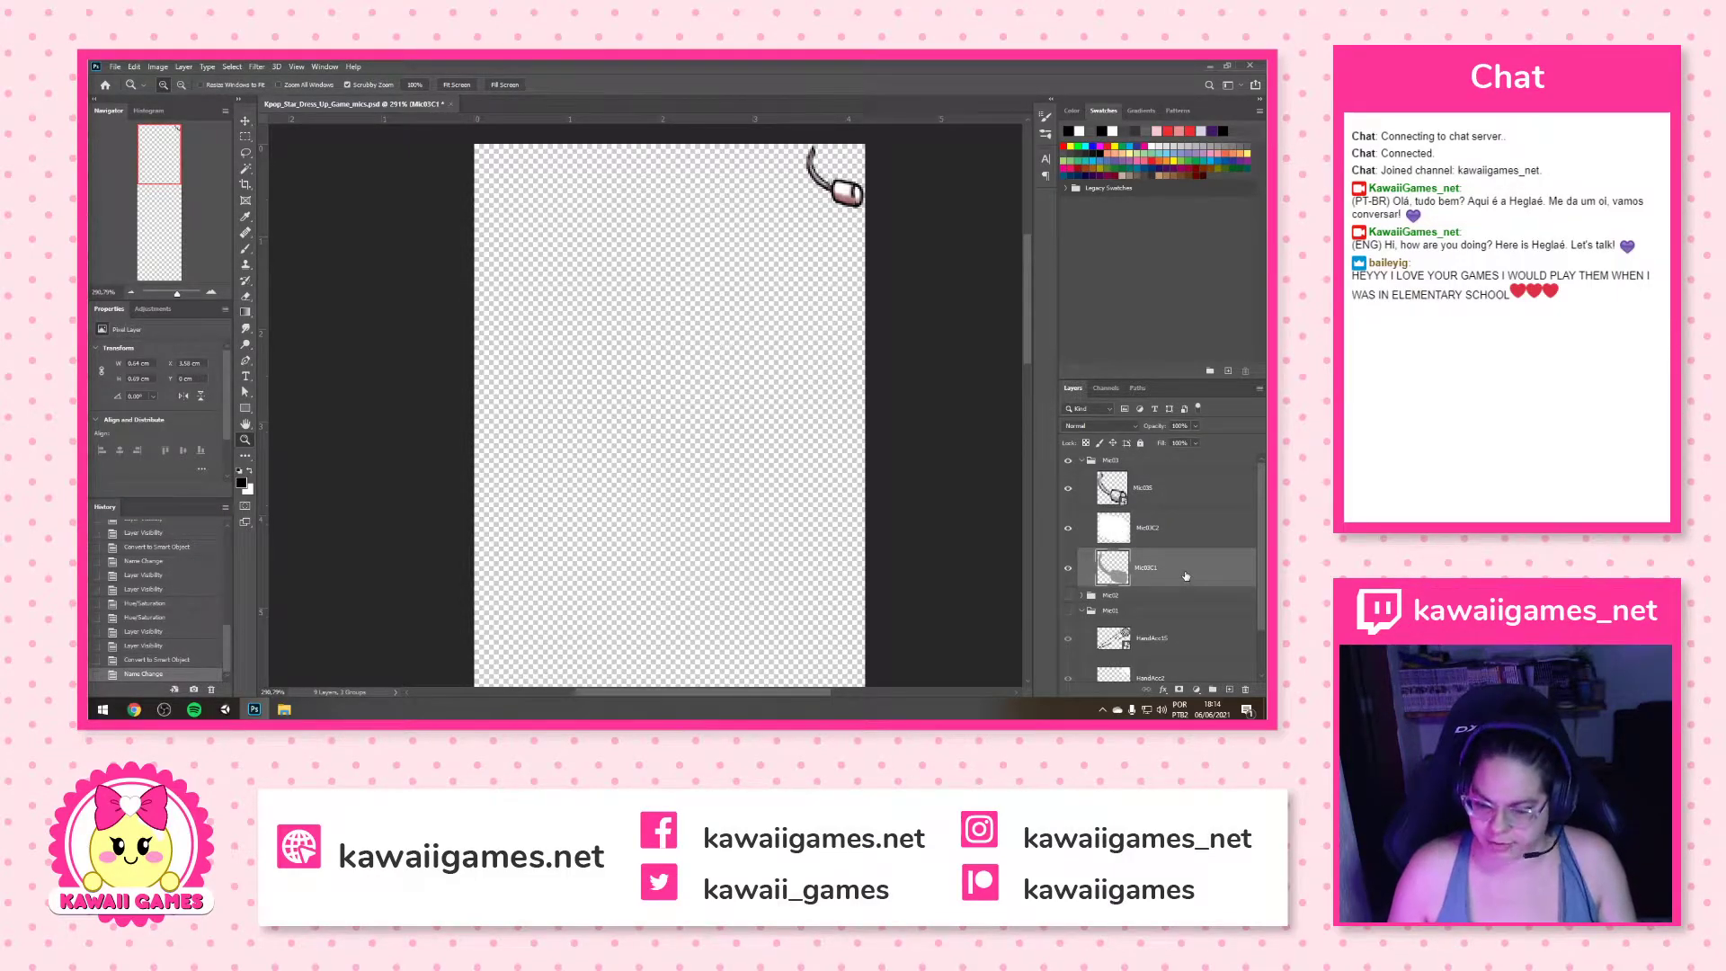
pyautogui.hotkey('ctrl', 'u')
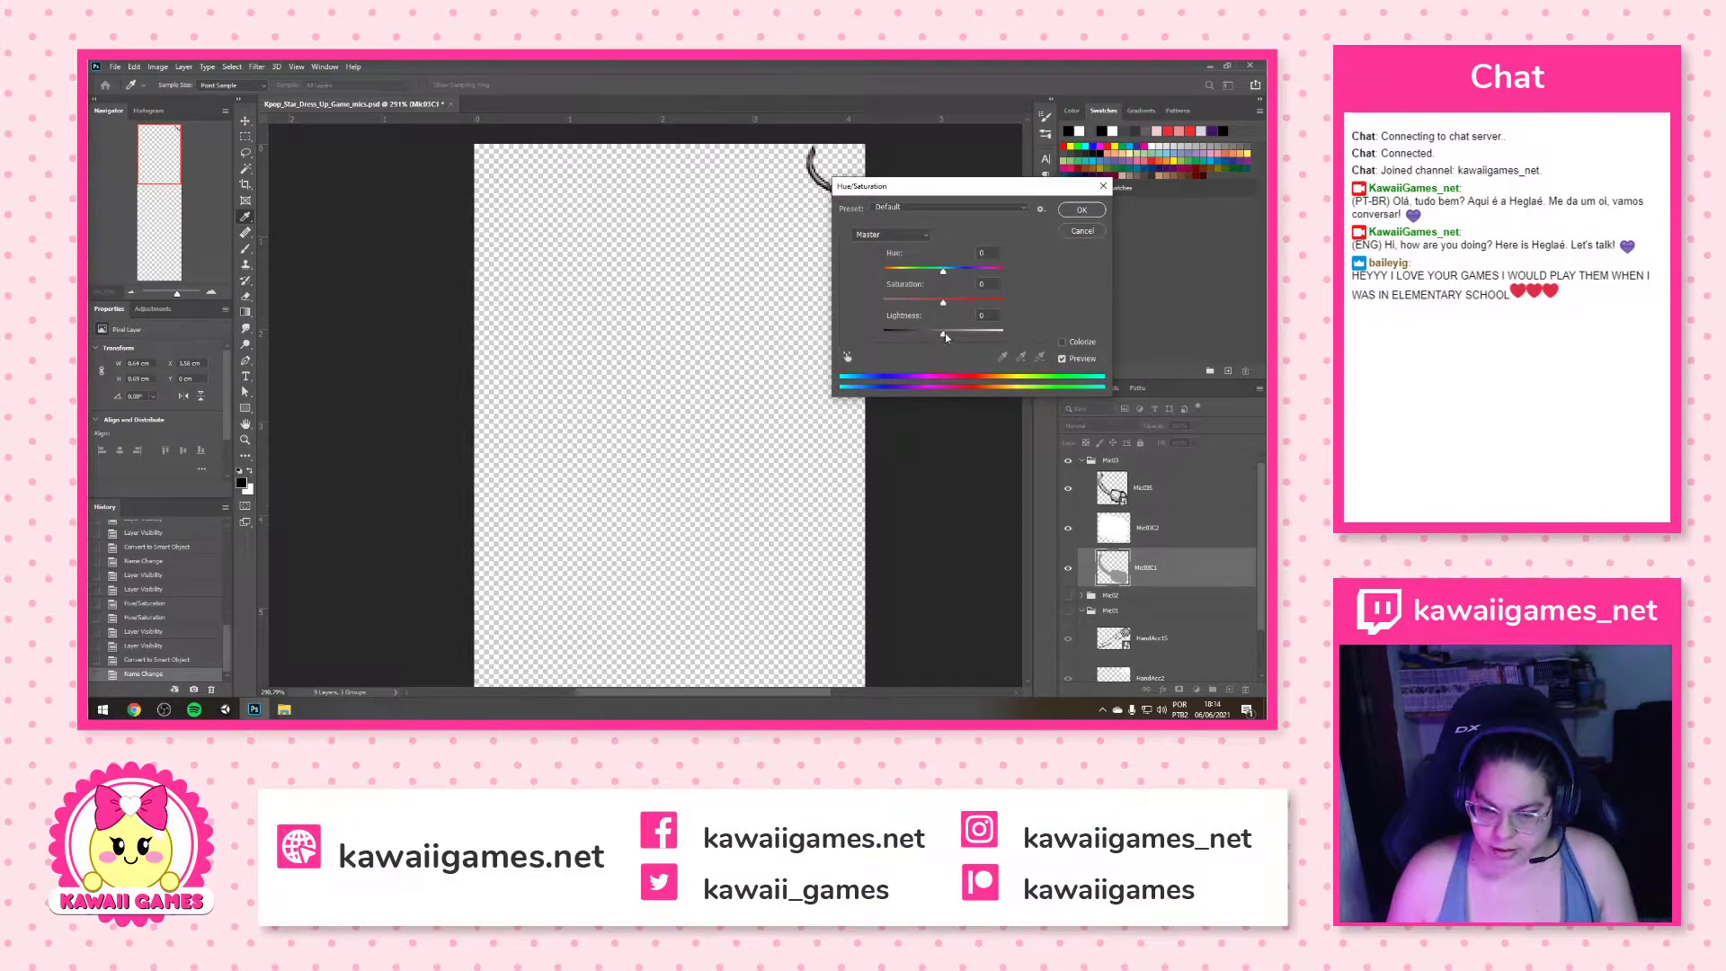
pyautogui.click(1081, 209)
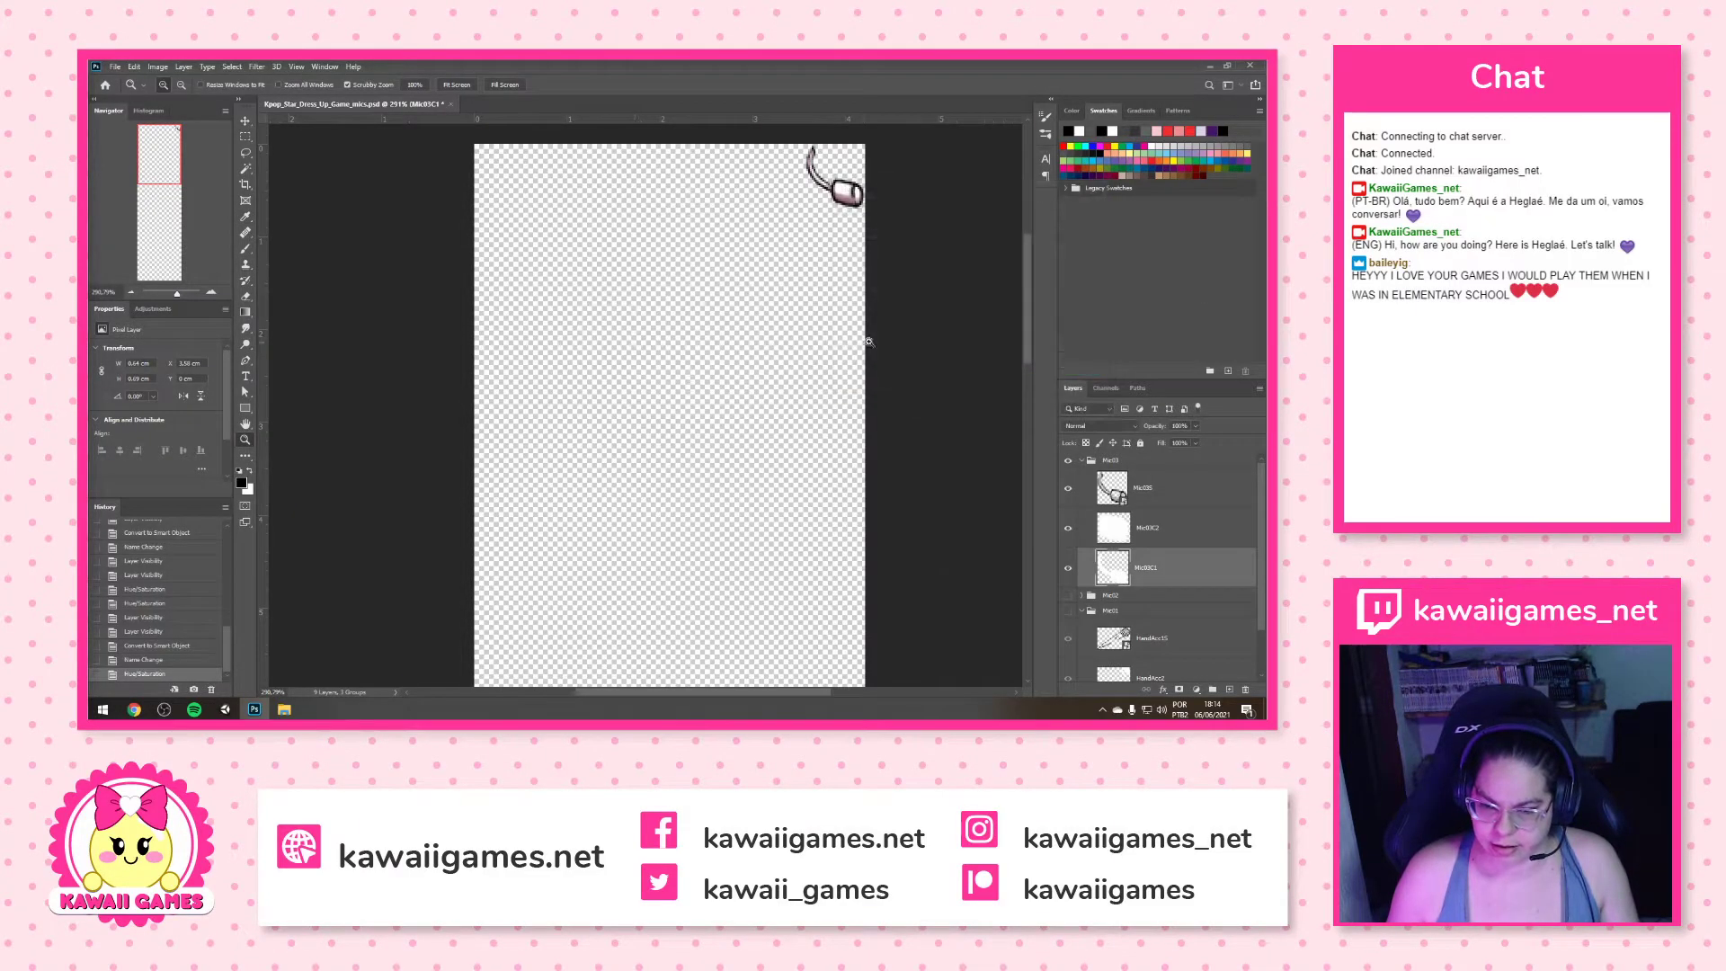
# Make the Mic01 and Mic02 groups visible again and expand Mic02 to check the layers
pyautogui.scroll(-1, 1144, 546)
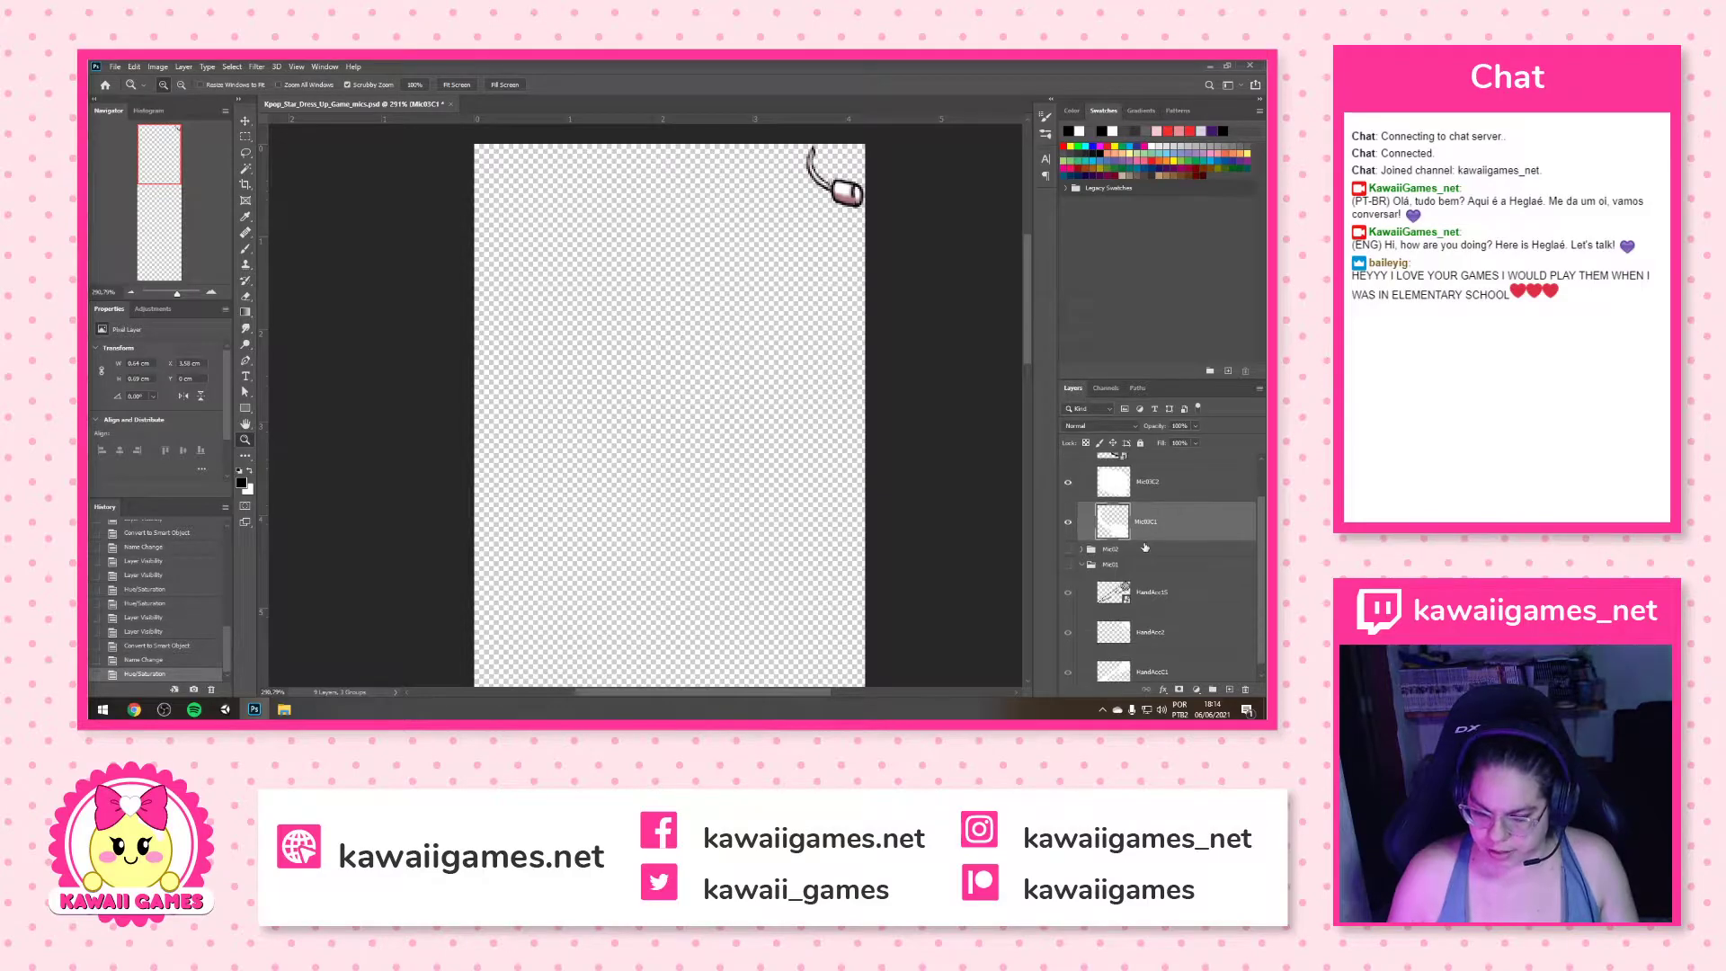
pyautogui.click(1073, 566)
pyautogui.click(1072, 549)
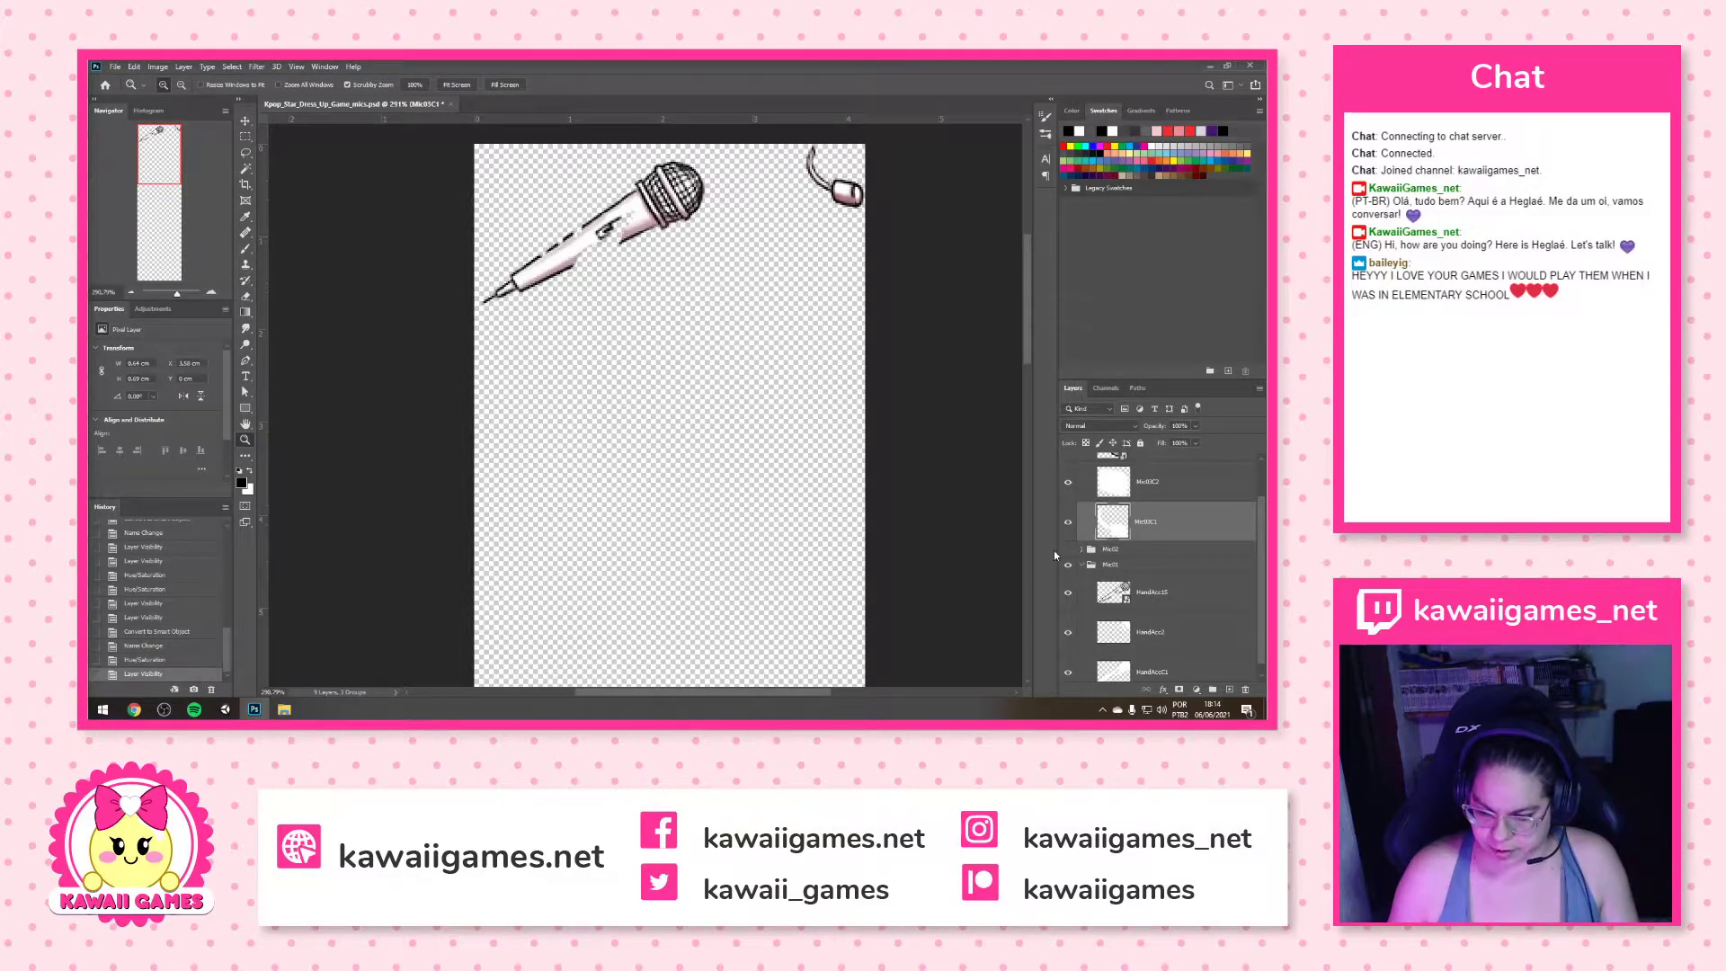
pyautogui.click(1082, 550)
pyautogui.scroll(-2, 1128, 568)
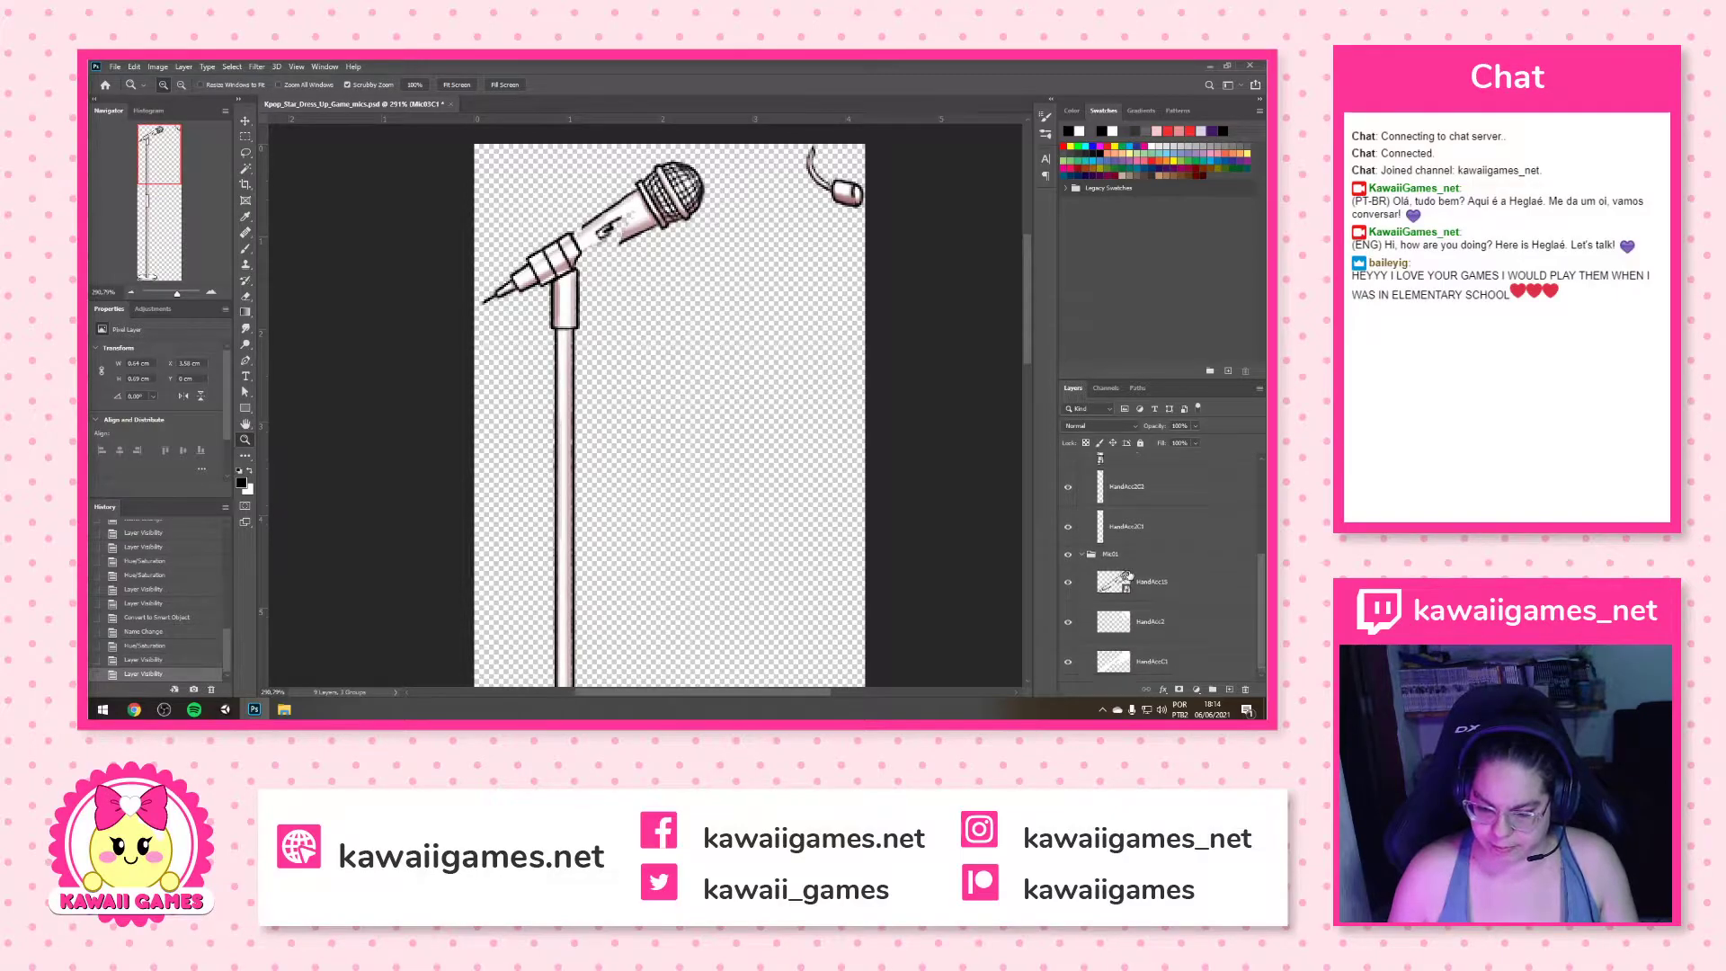
pyautogui.scroll(3, 1131, 573)
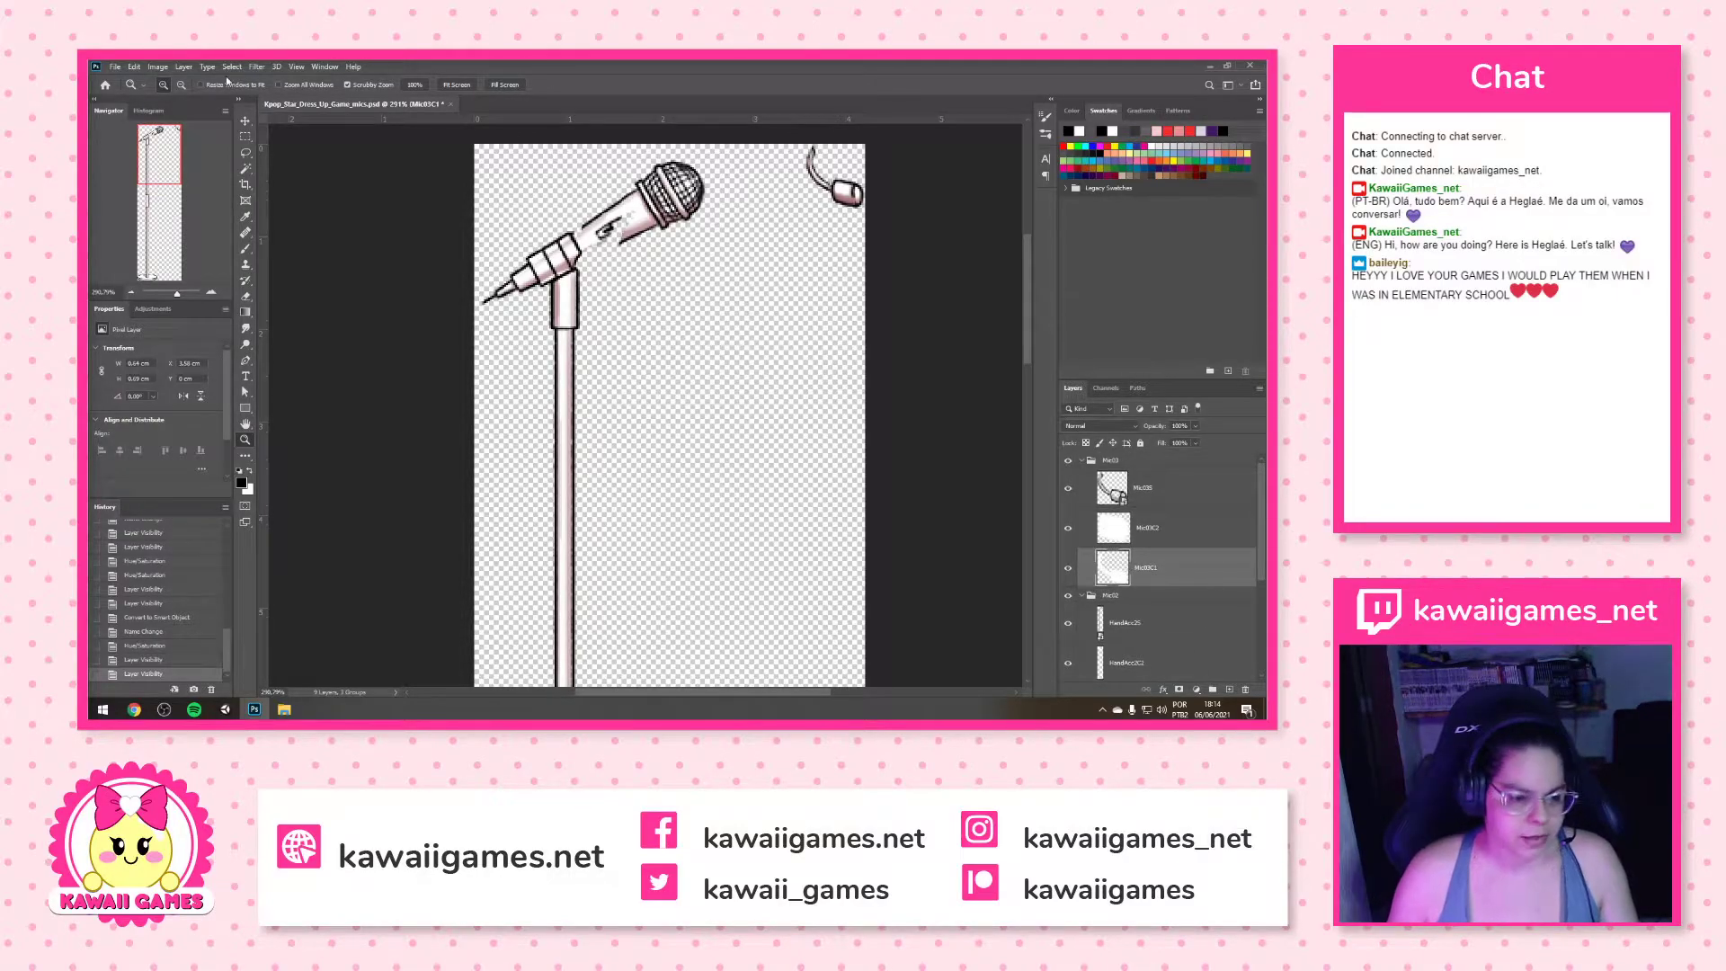
# Set up a Layers to Files export of the microphone document and select its file name prefix for replacement
pyautogui.click(116, 67)
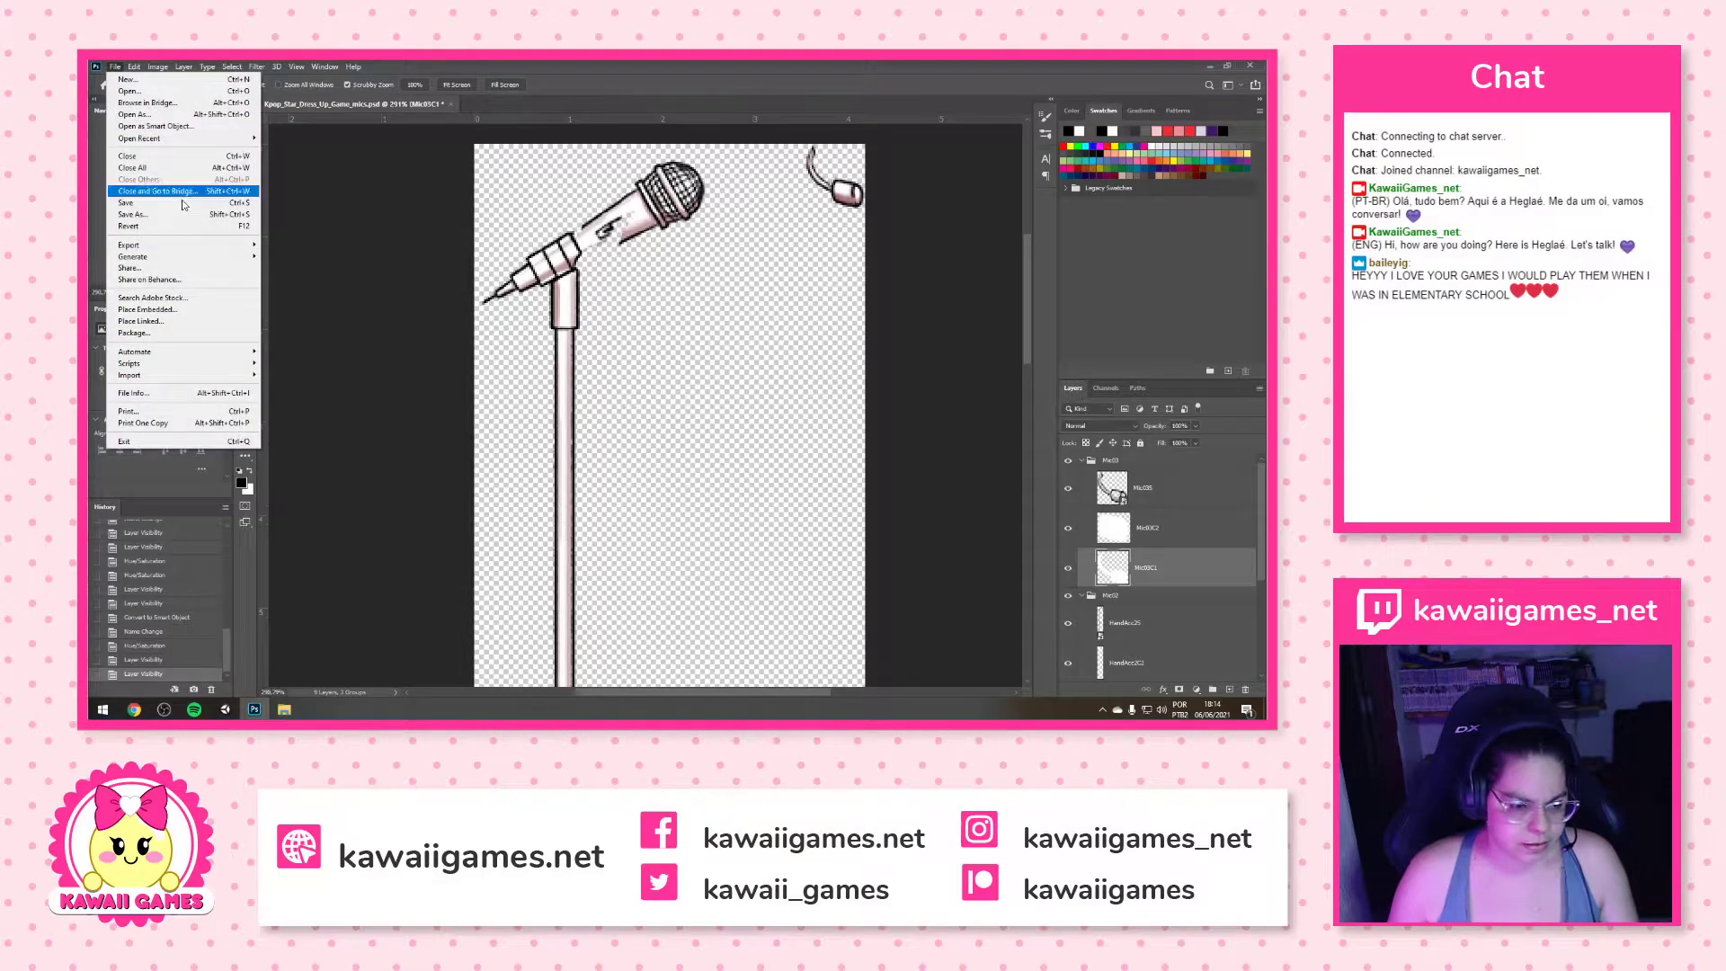
pyautogui.moveTo(195, 251)
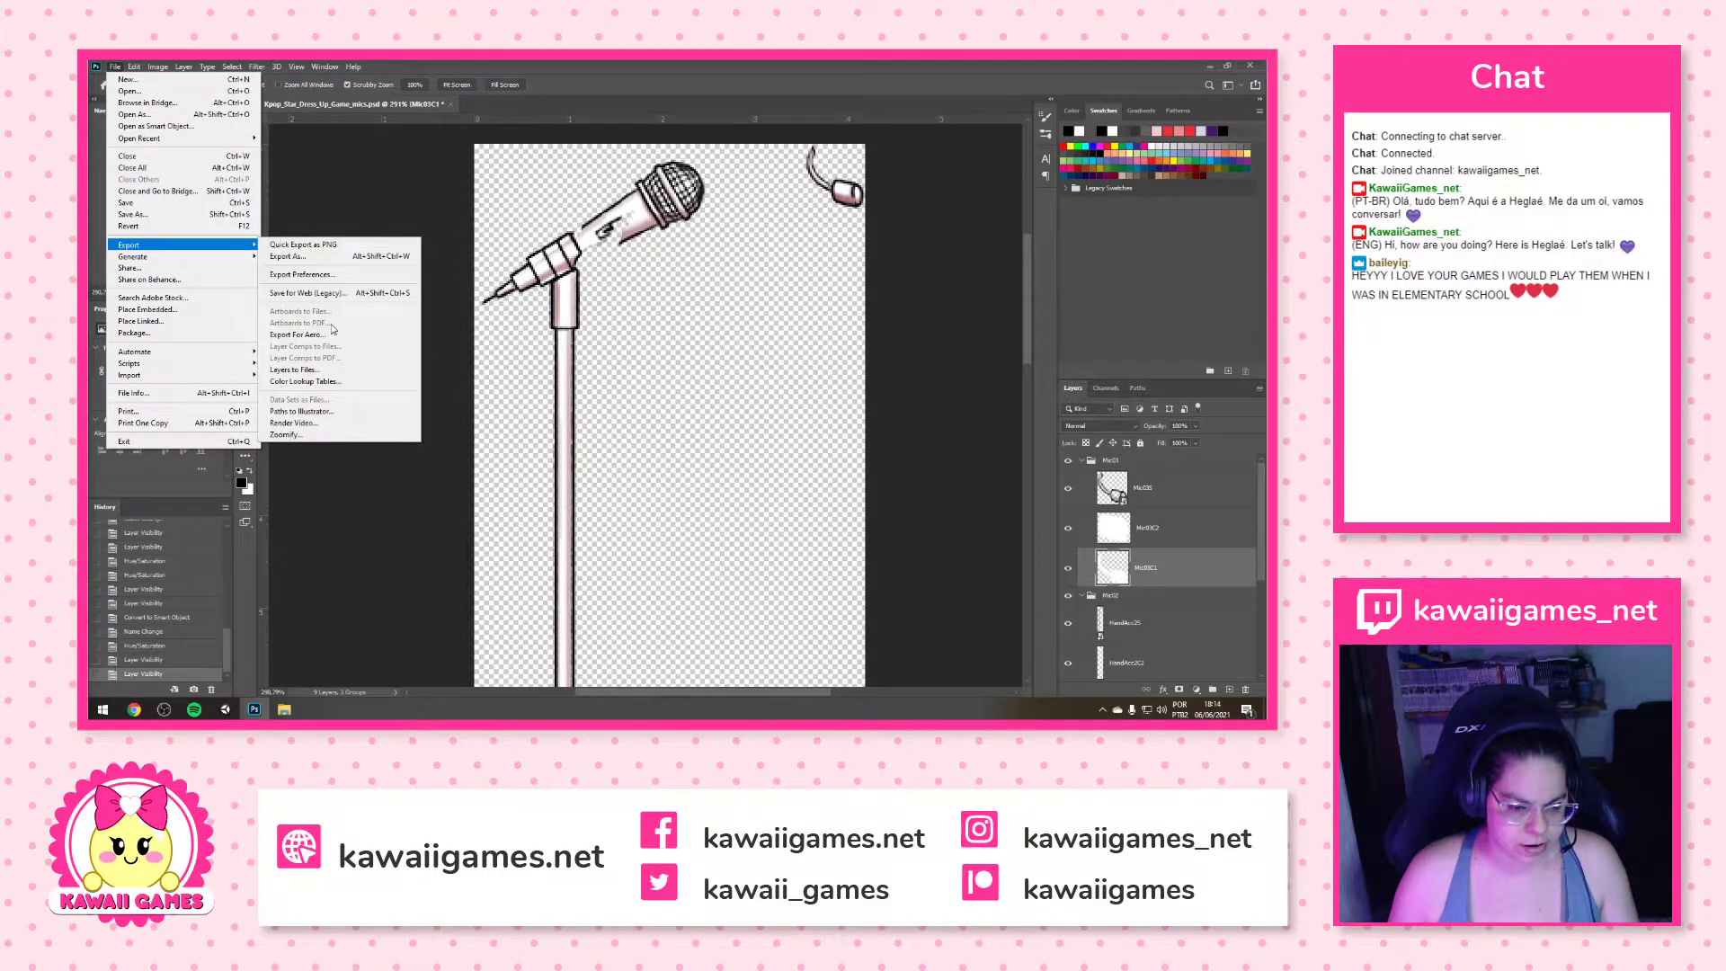
pyautogui.click(333, 371)
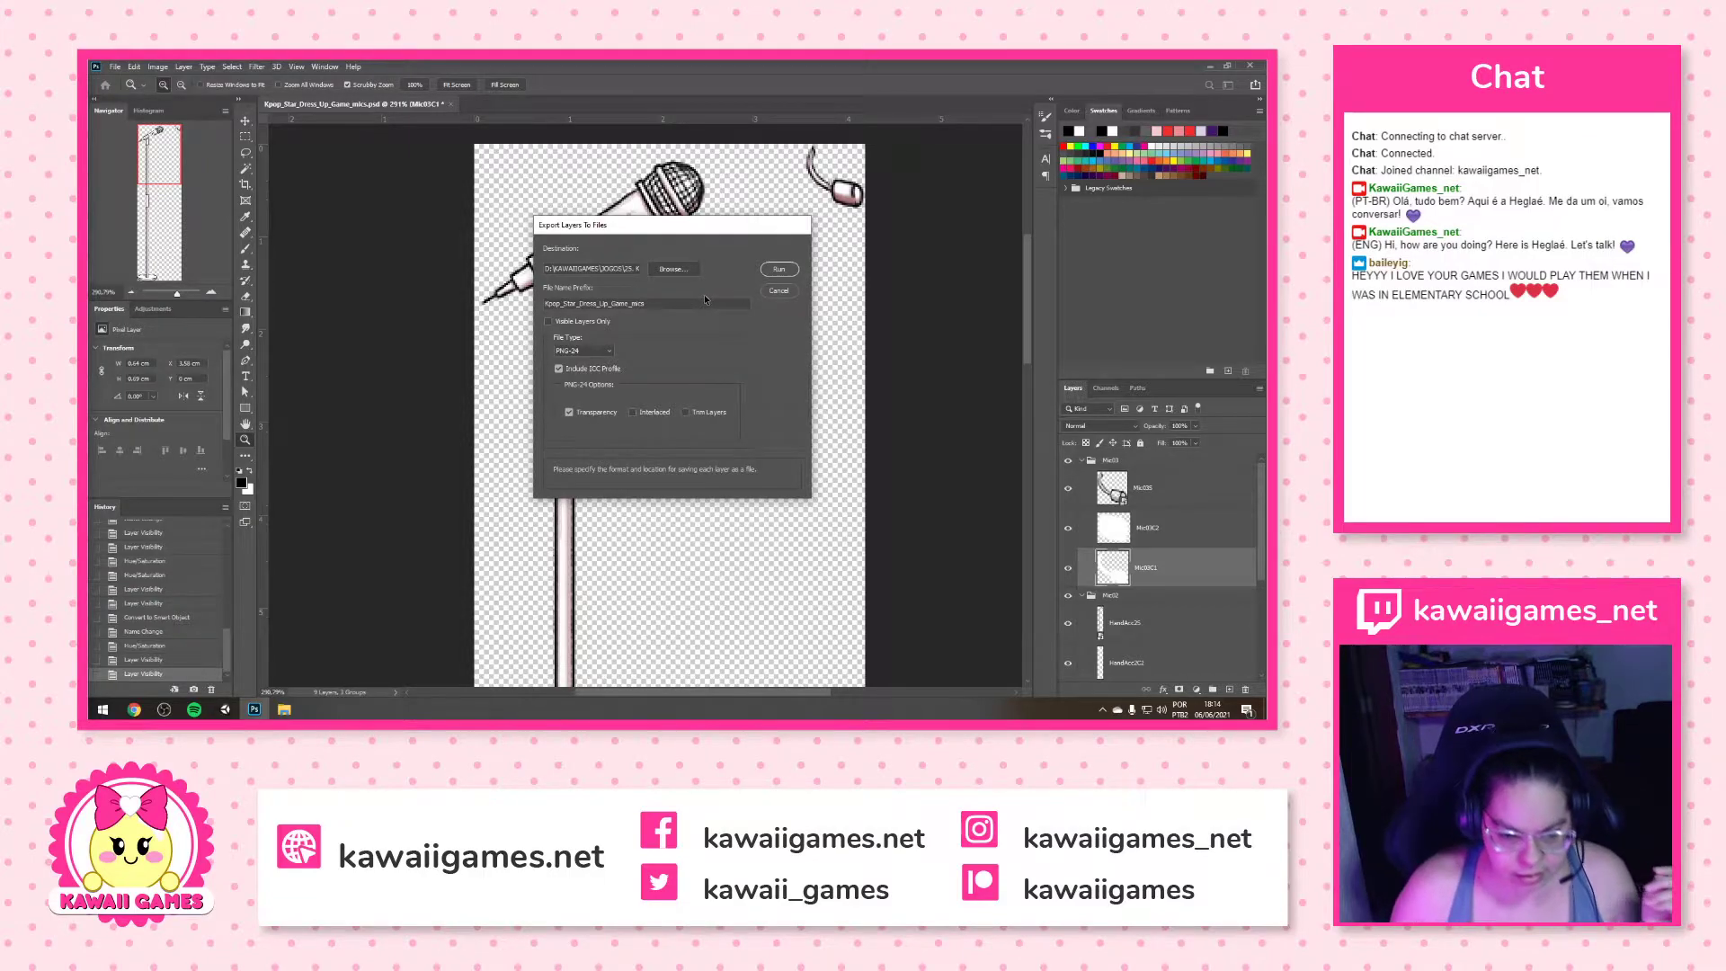
pyautogui.doubleClick(689, 304)
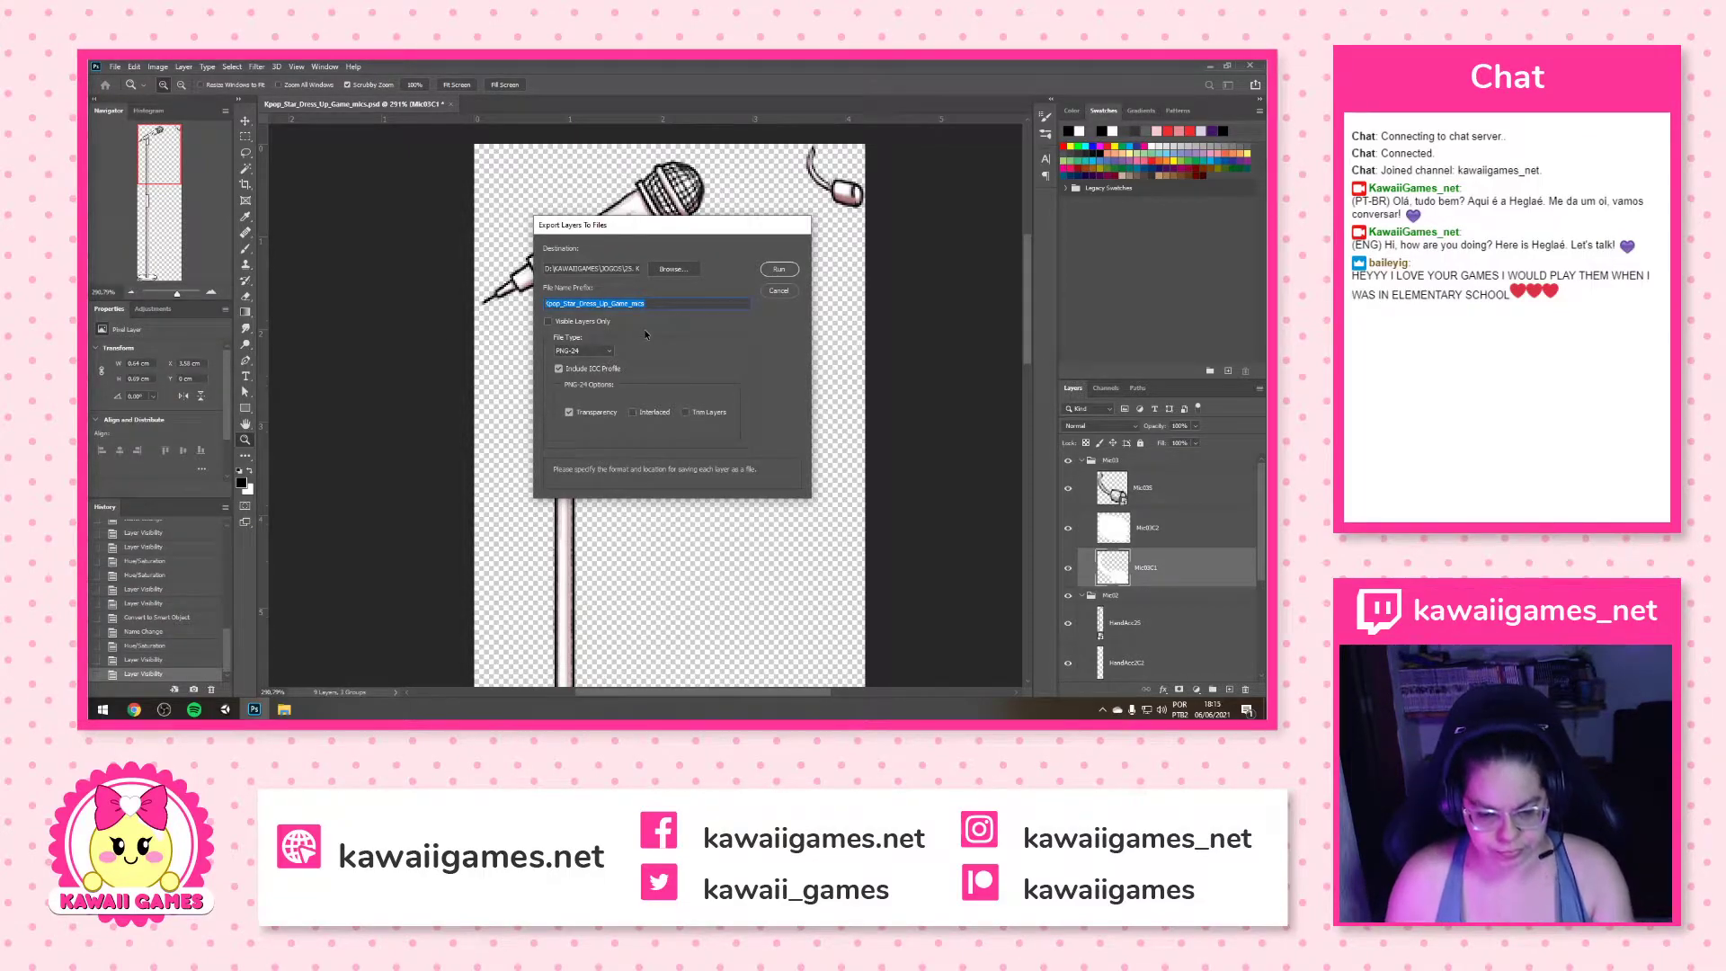
# Switch to File Explorer, delete all the old PNG files from the MICS folder and close the folder window
pyautogui.click(284, 709)
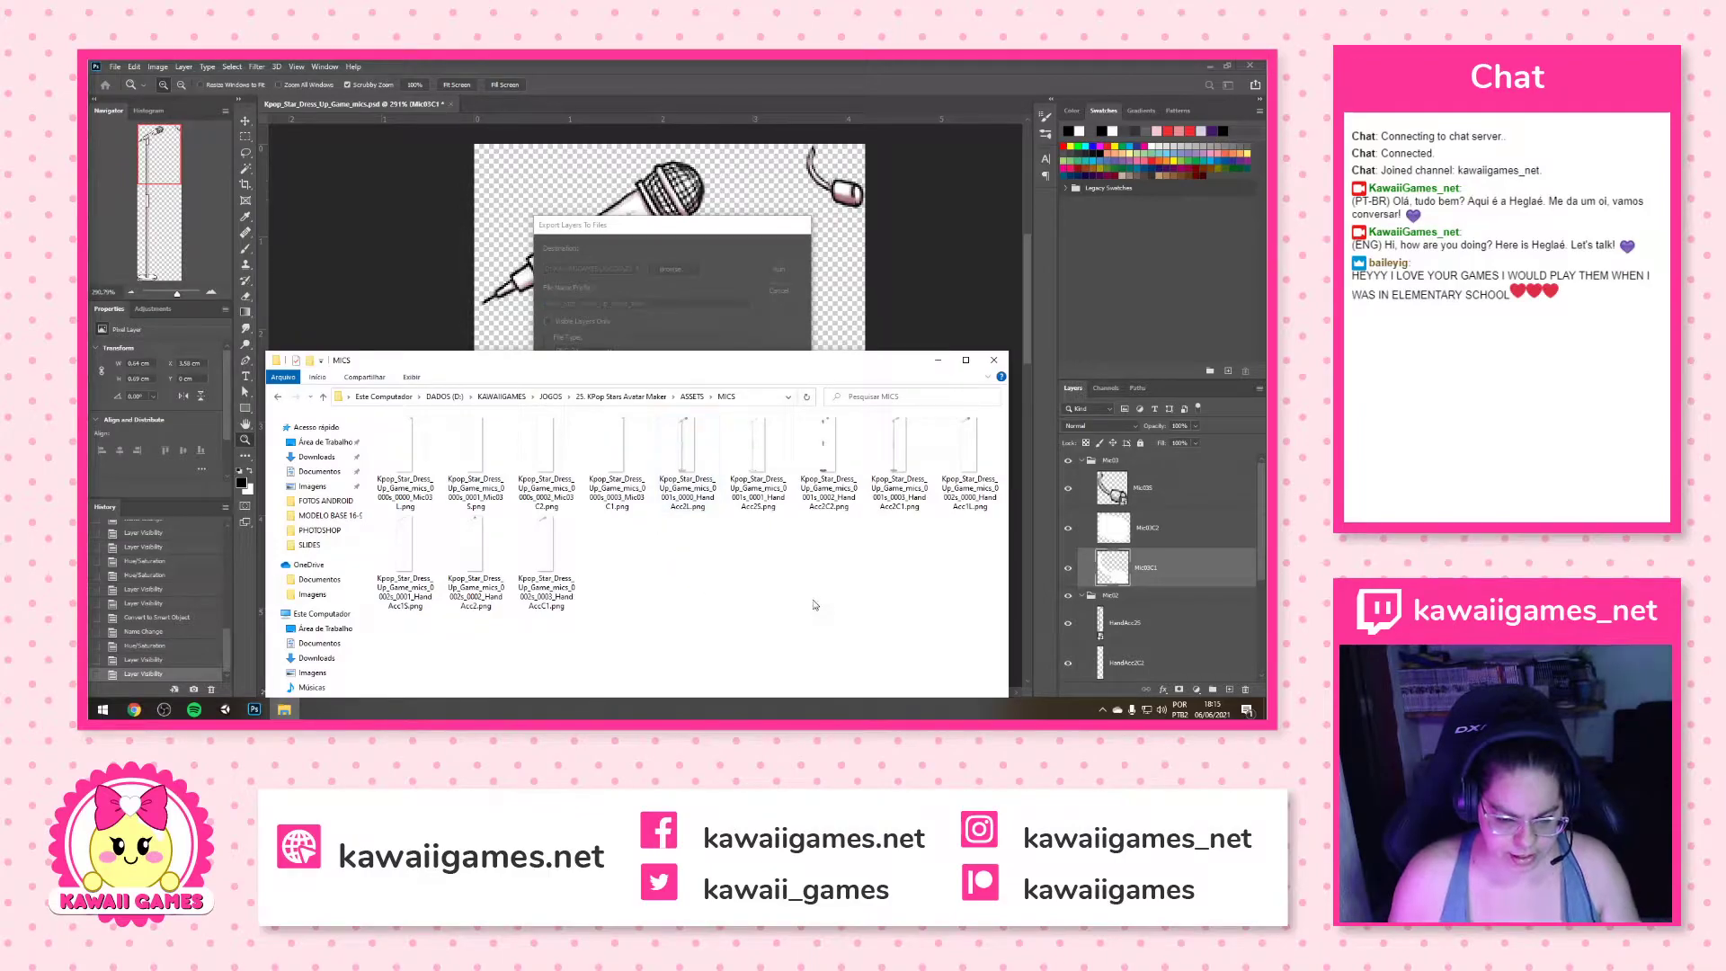
pyautogui.moveTo(991, 656); pyautogui.dragTo(384, 333)
pyautogui.press('Delete')
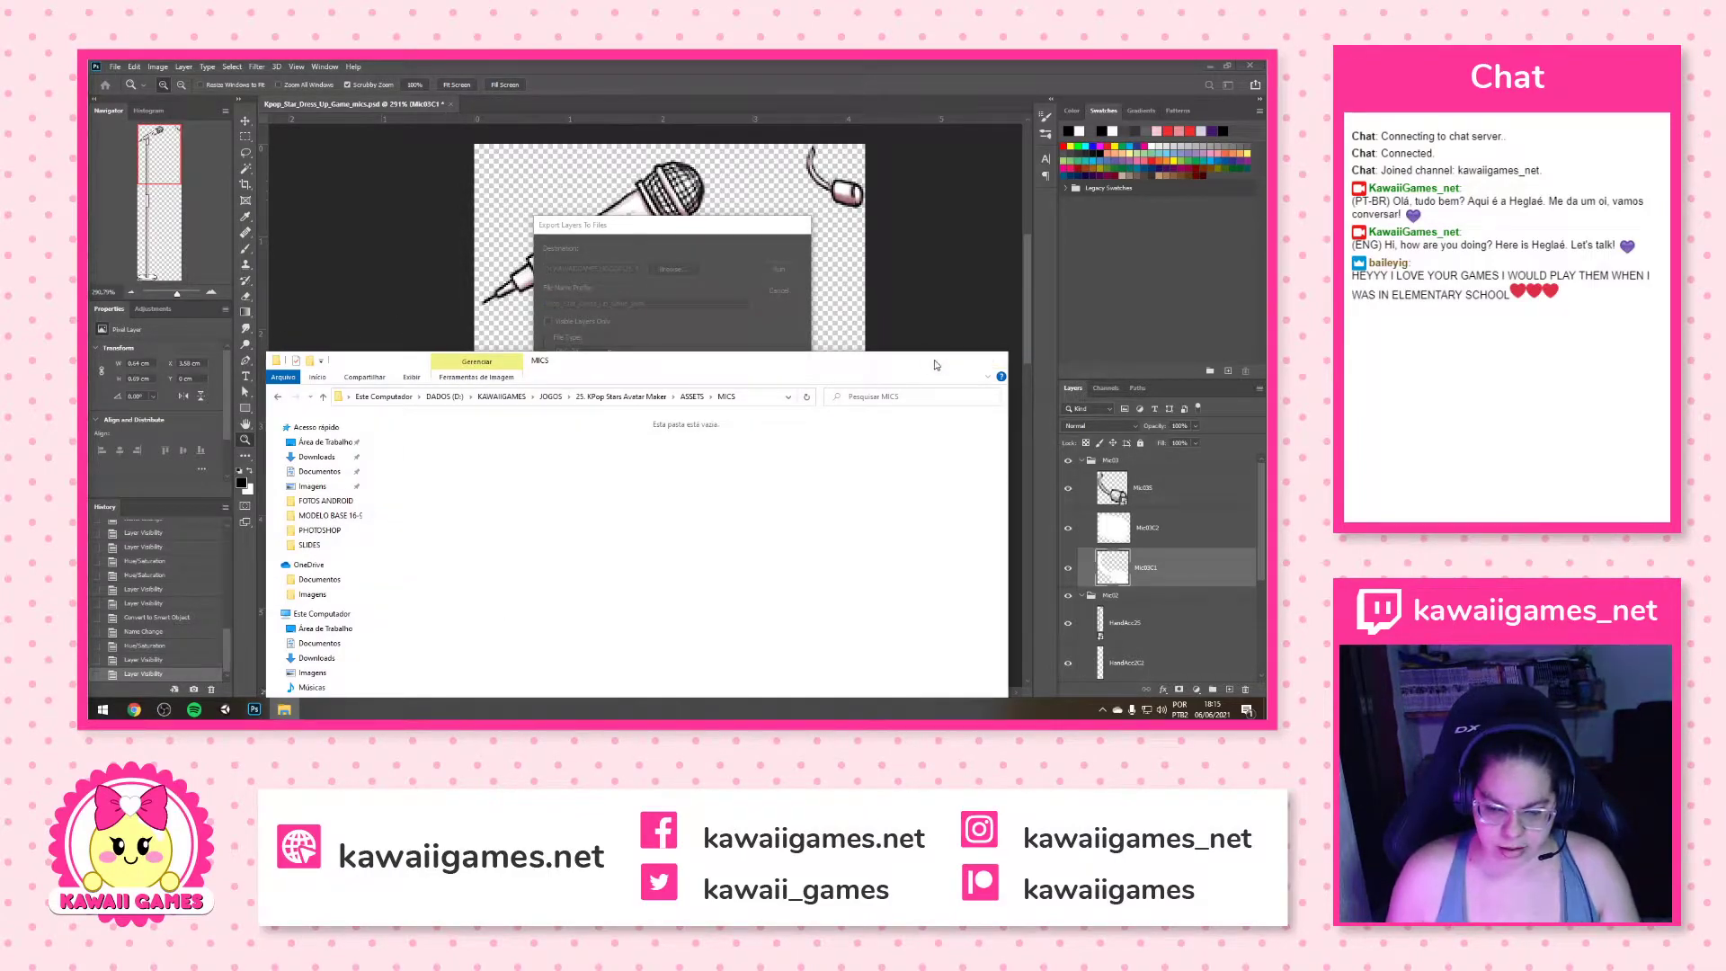
pyautogui.click(995, 362)
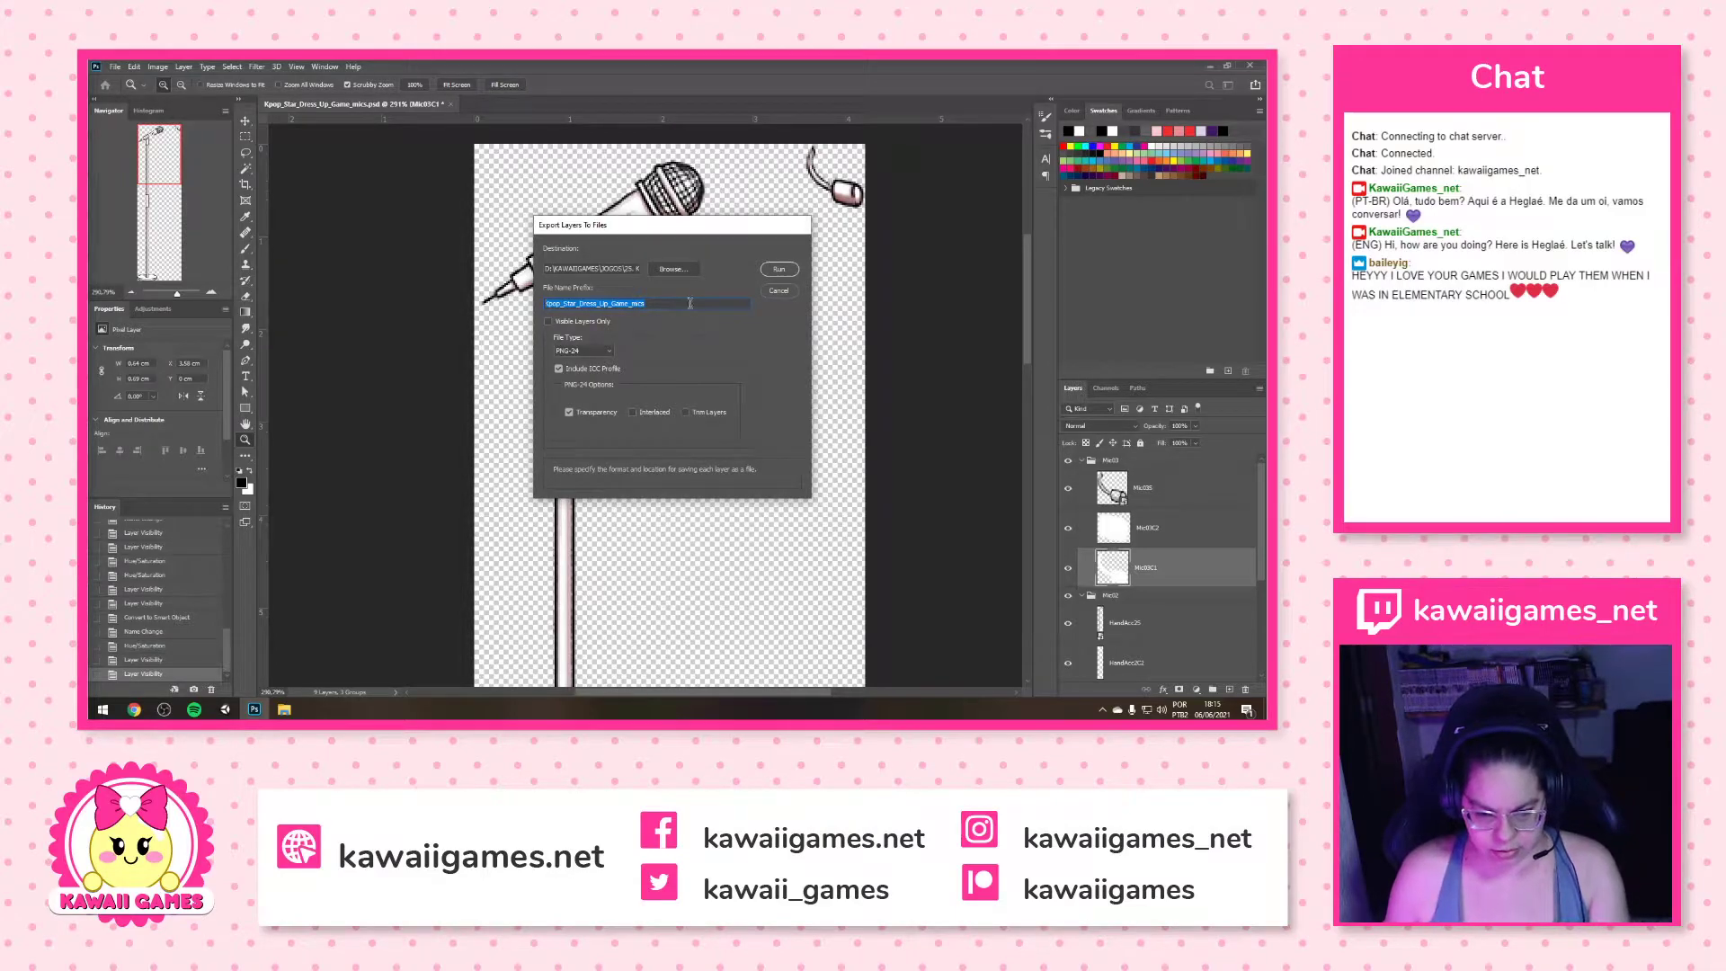
# Clear the file name prefix, set the destination to ASSETS > MICS, and export the layers as PNG-24 files
pyautogui.press('BackSpace')
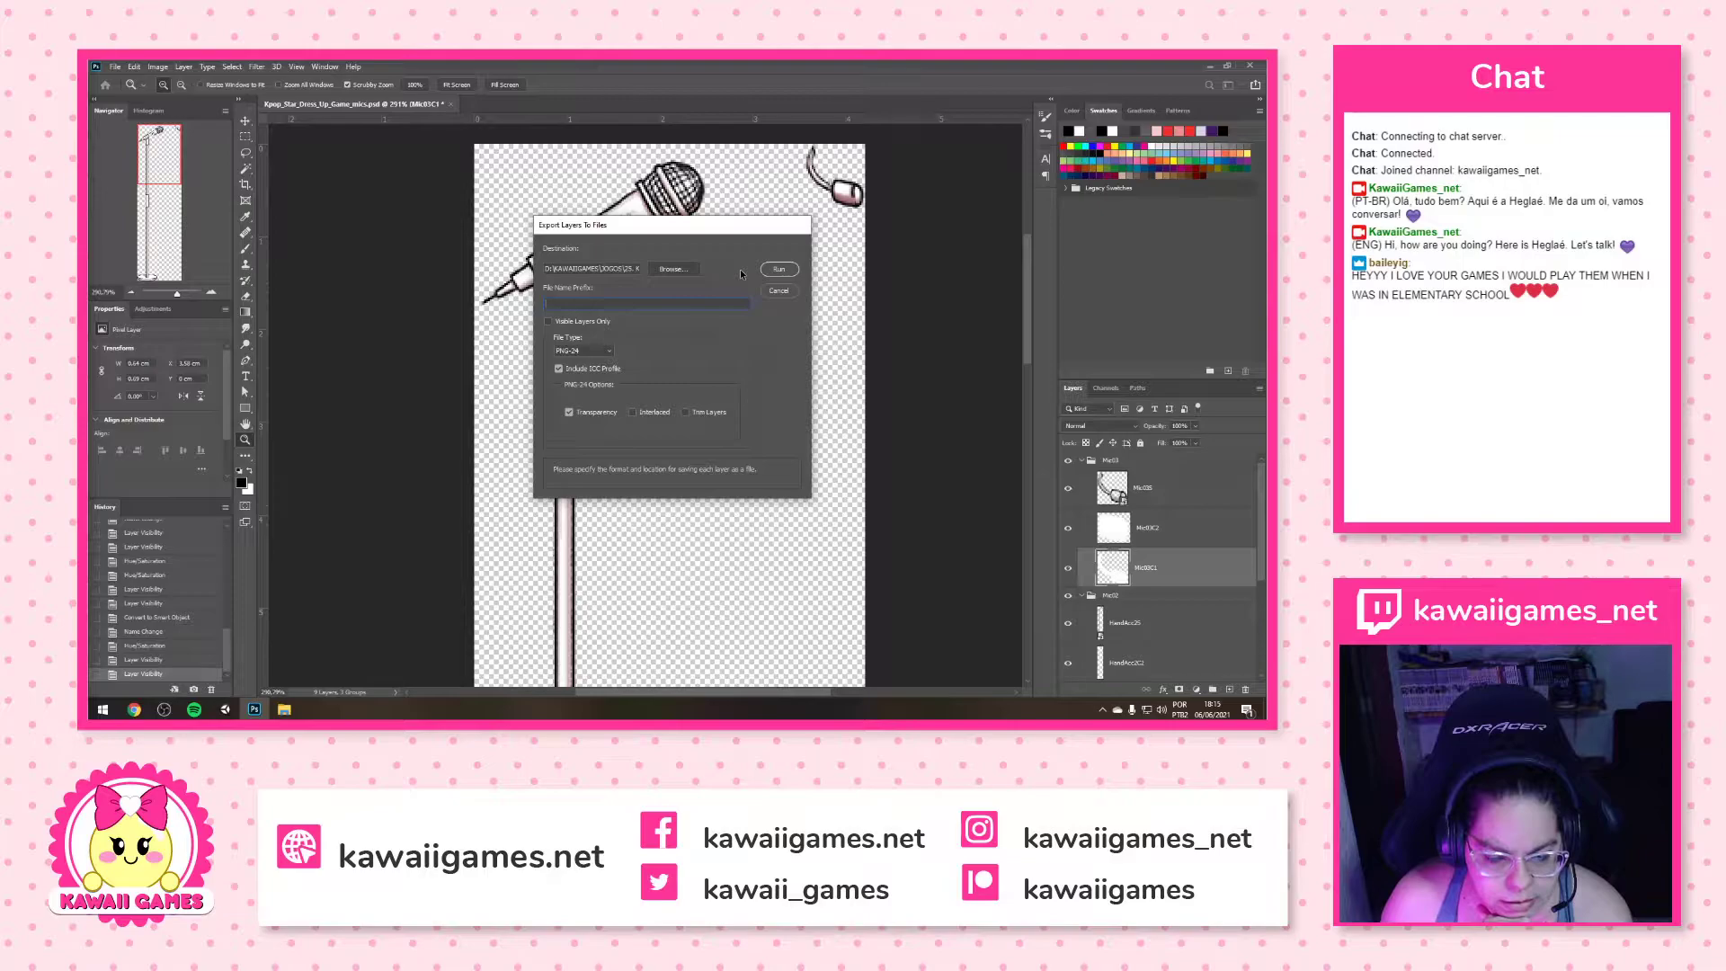
pyautogui.click(675, 269)
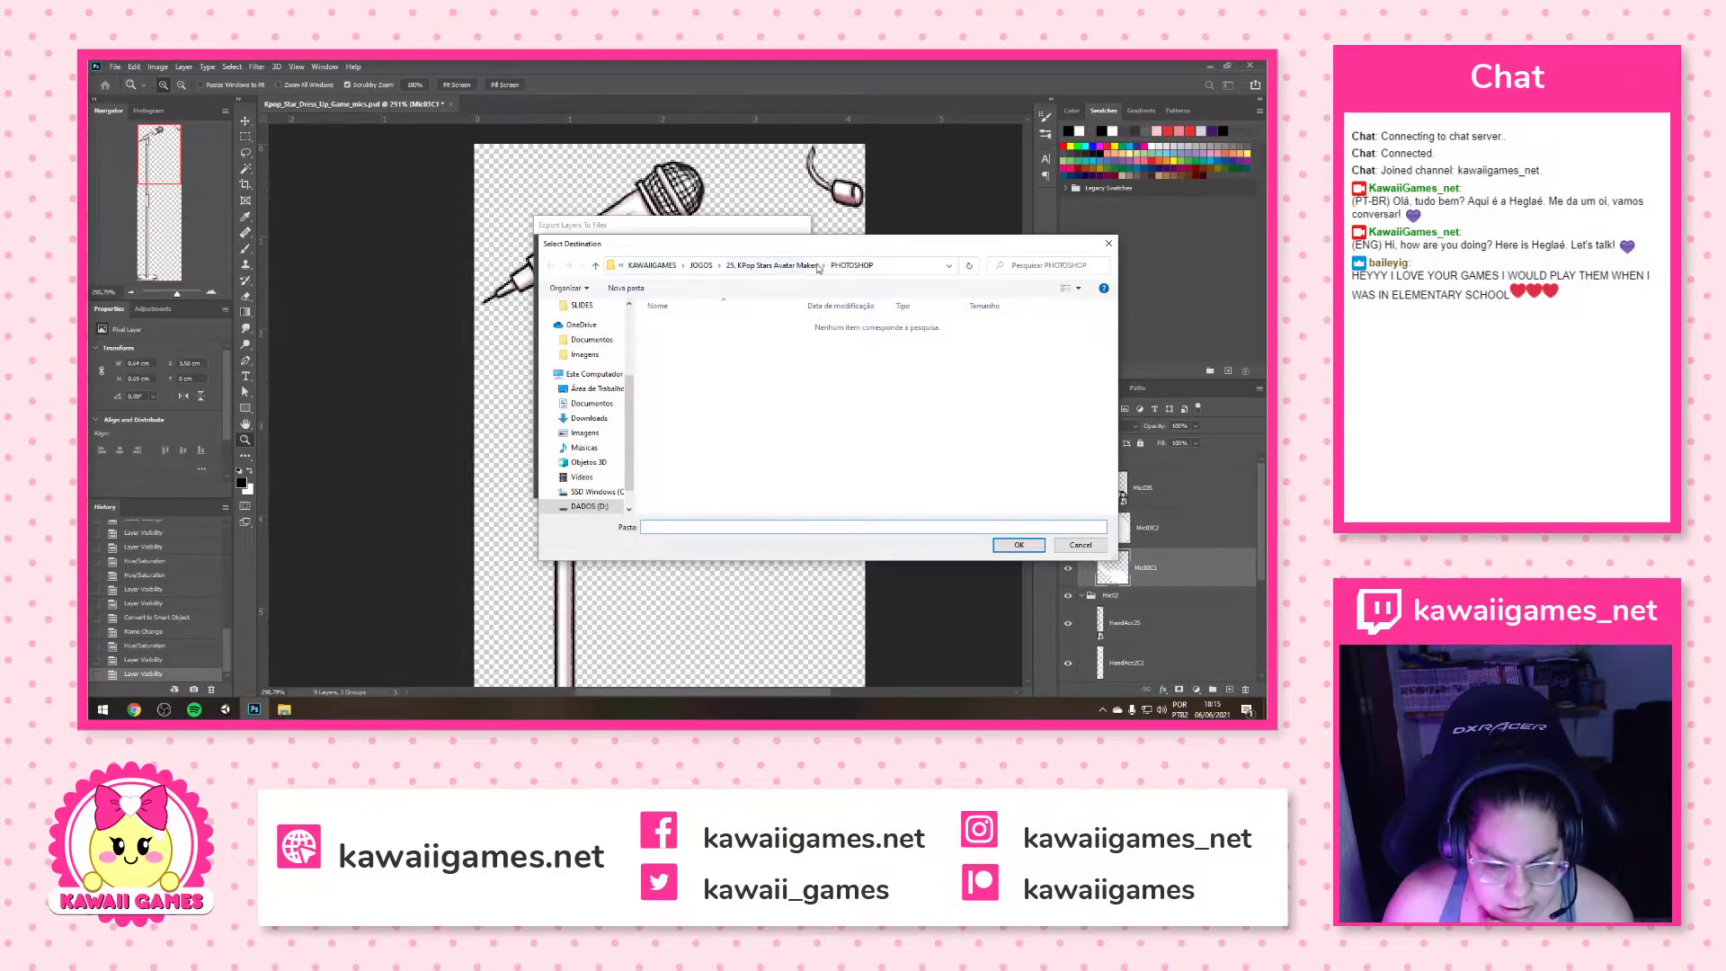
pyautogui.click(782, 266)
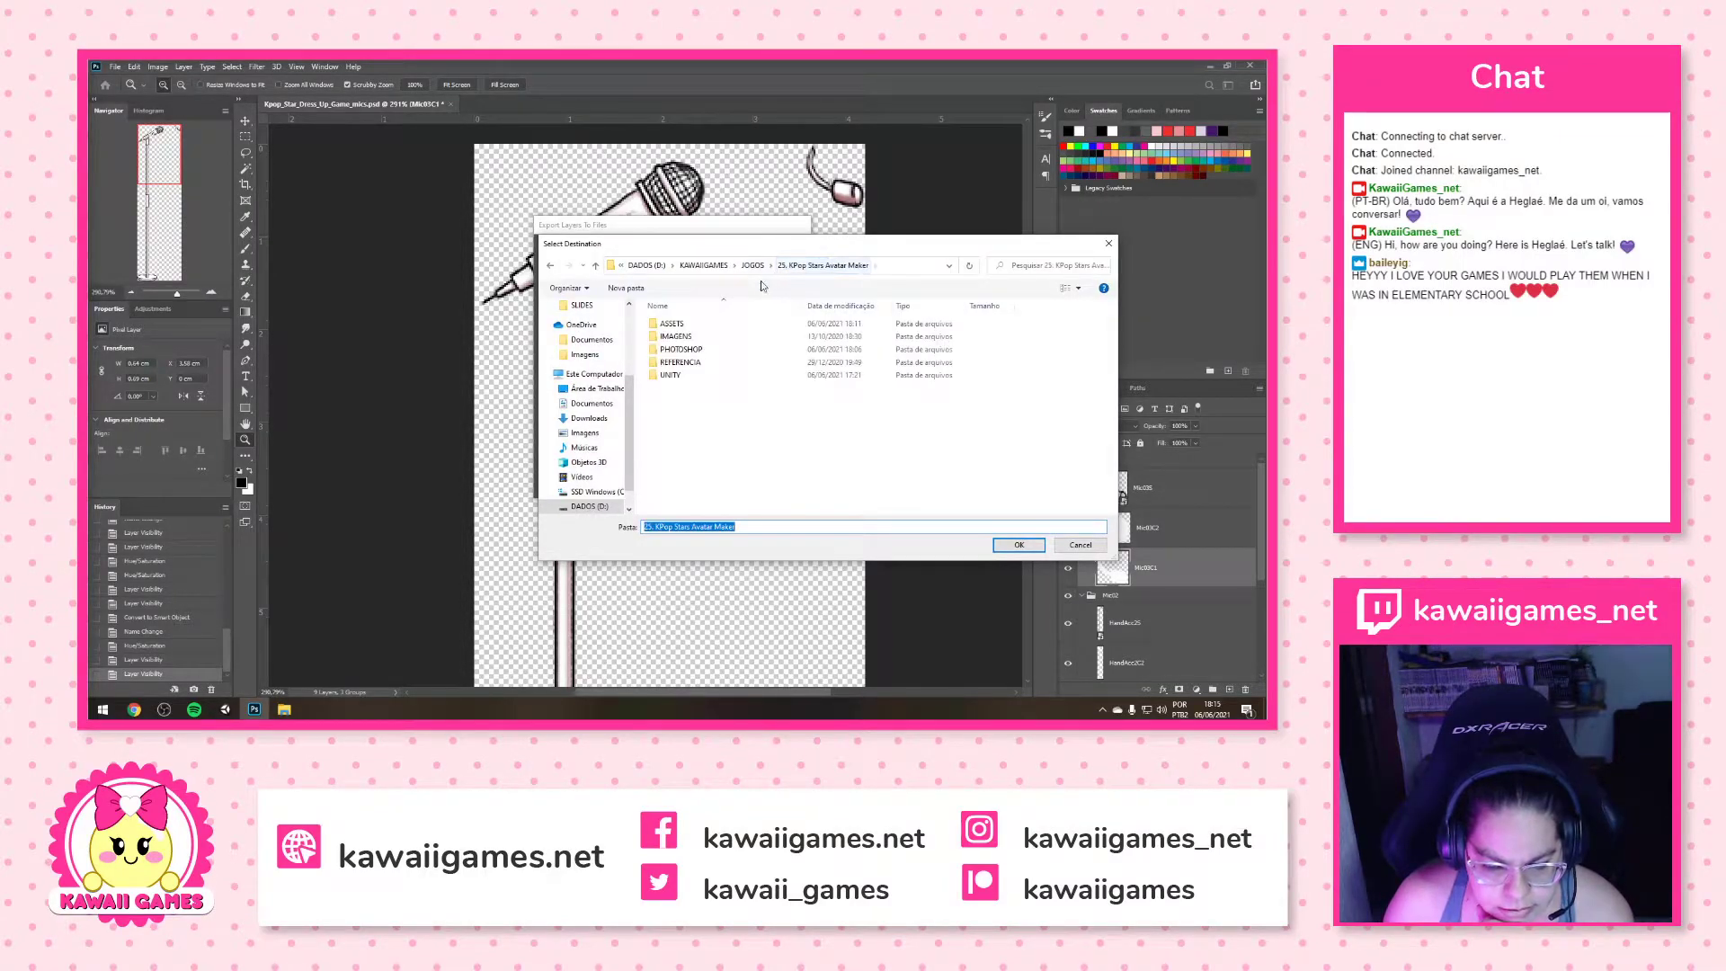
pyautogui.doubleClick(683, 325)
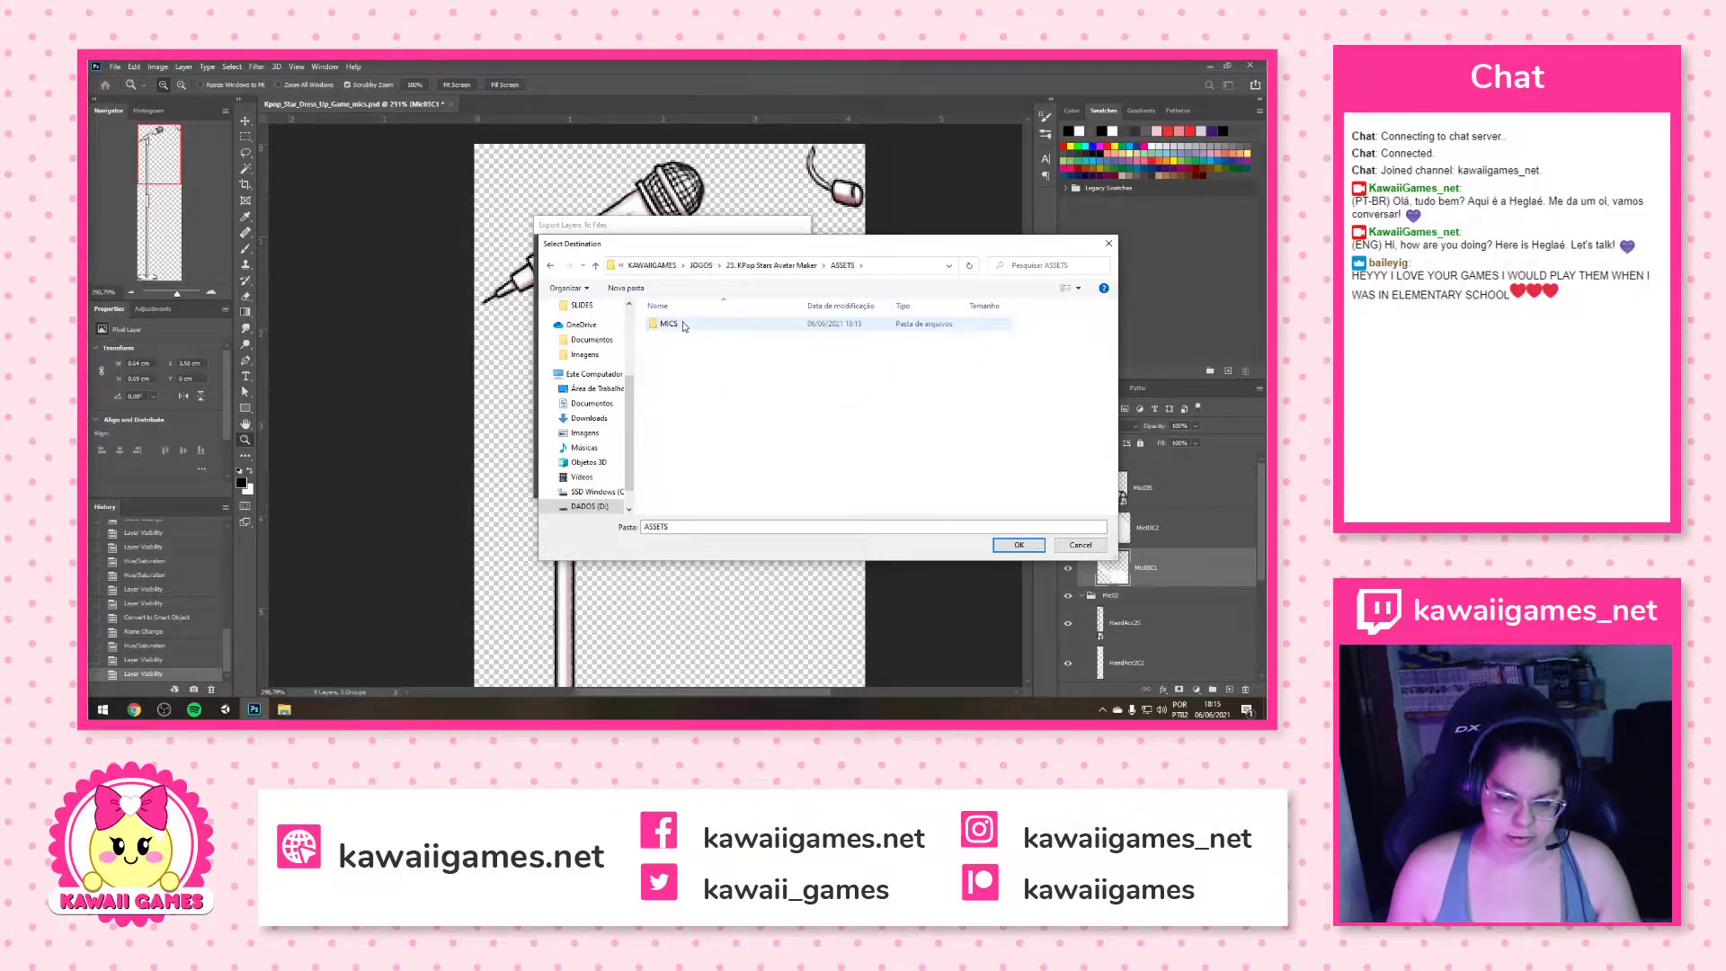
pyautogui.doubleClick(674, 325)
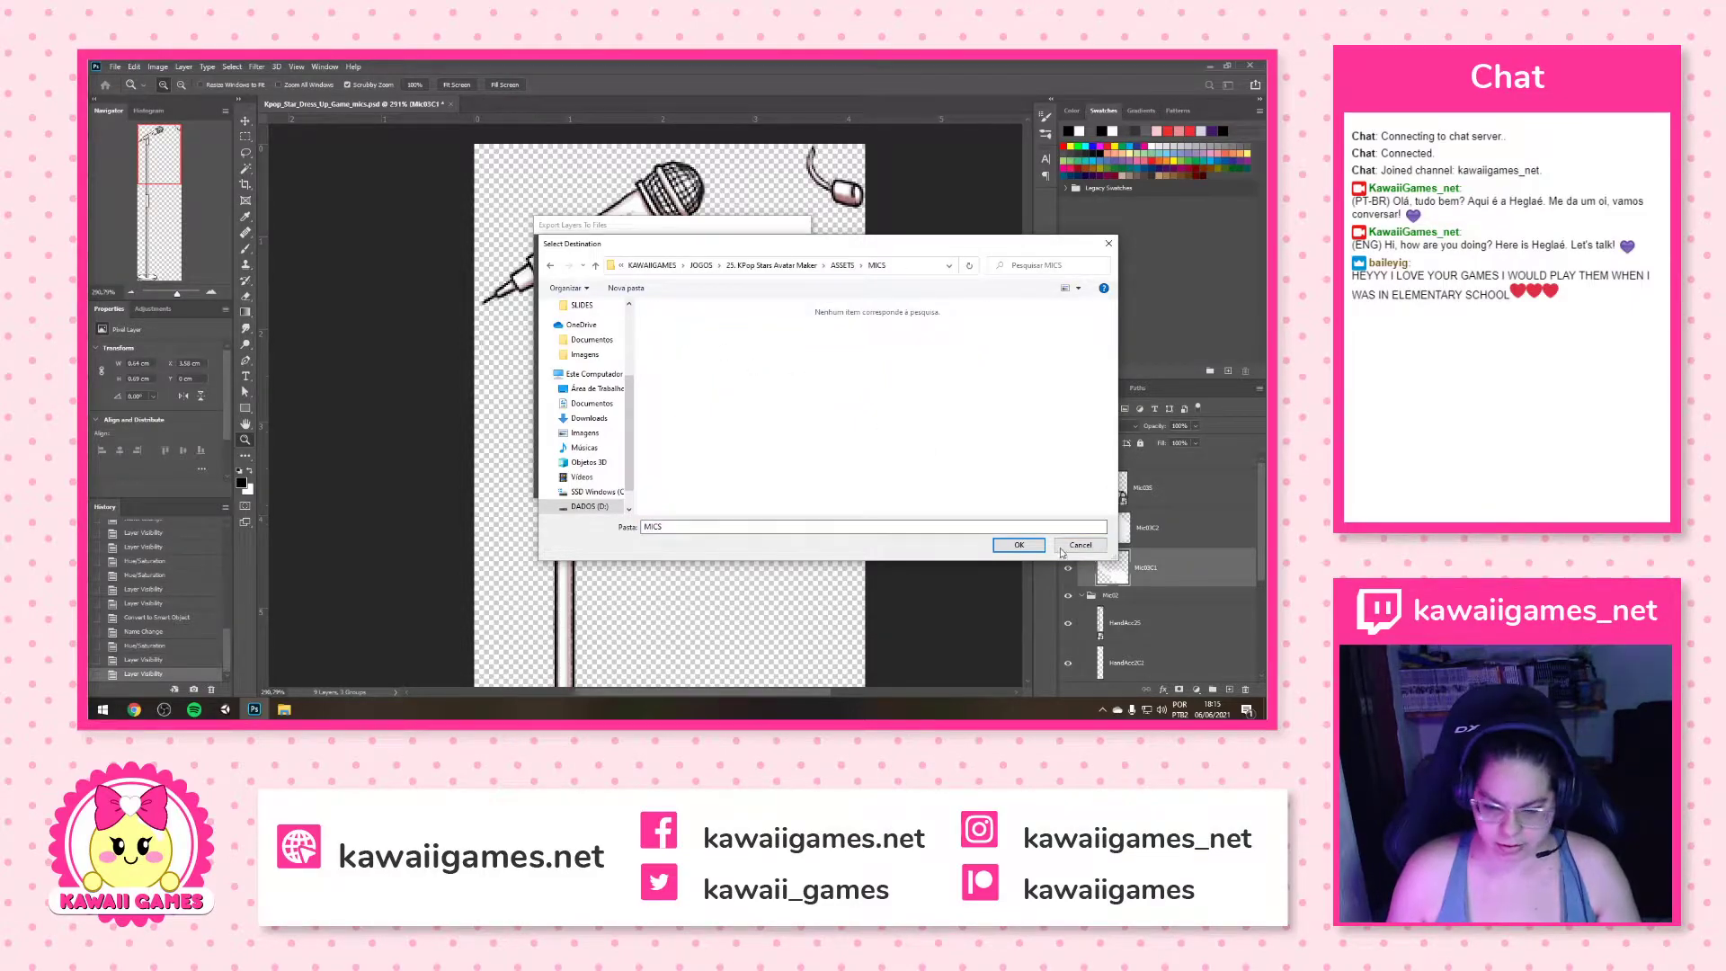
pyautogui.click(1020, 546)
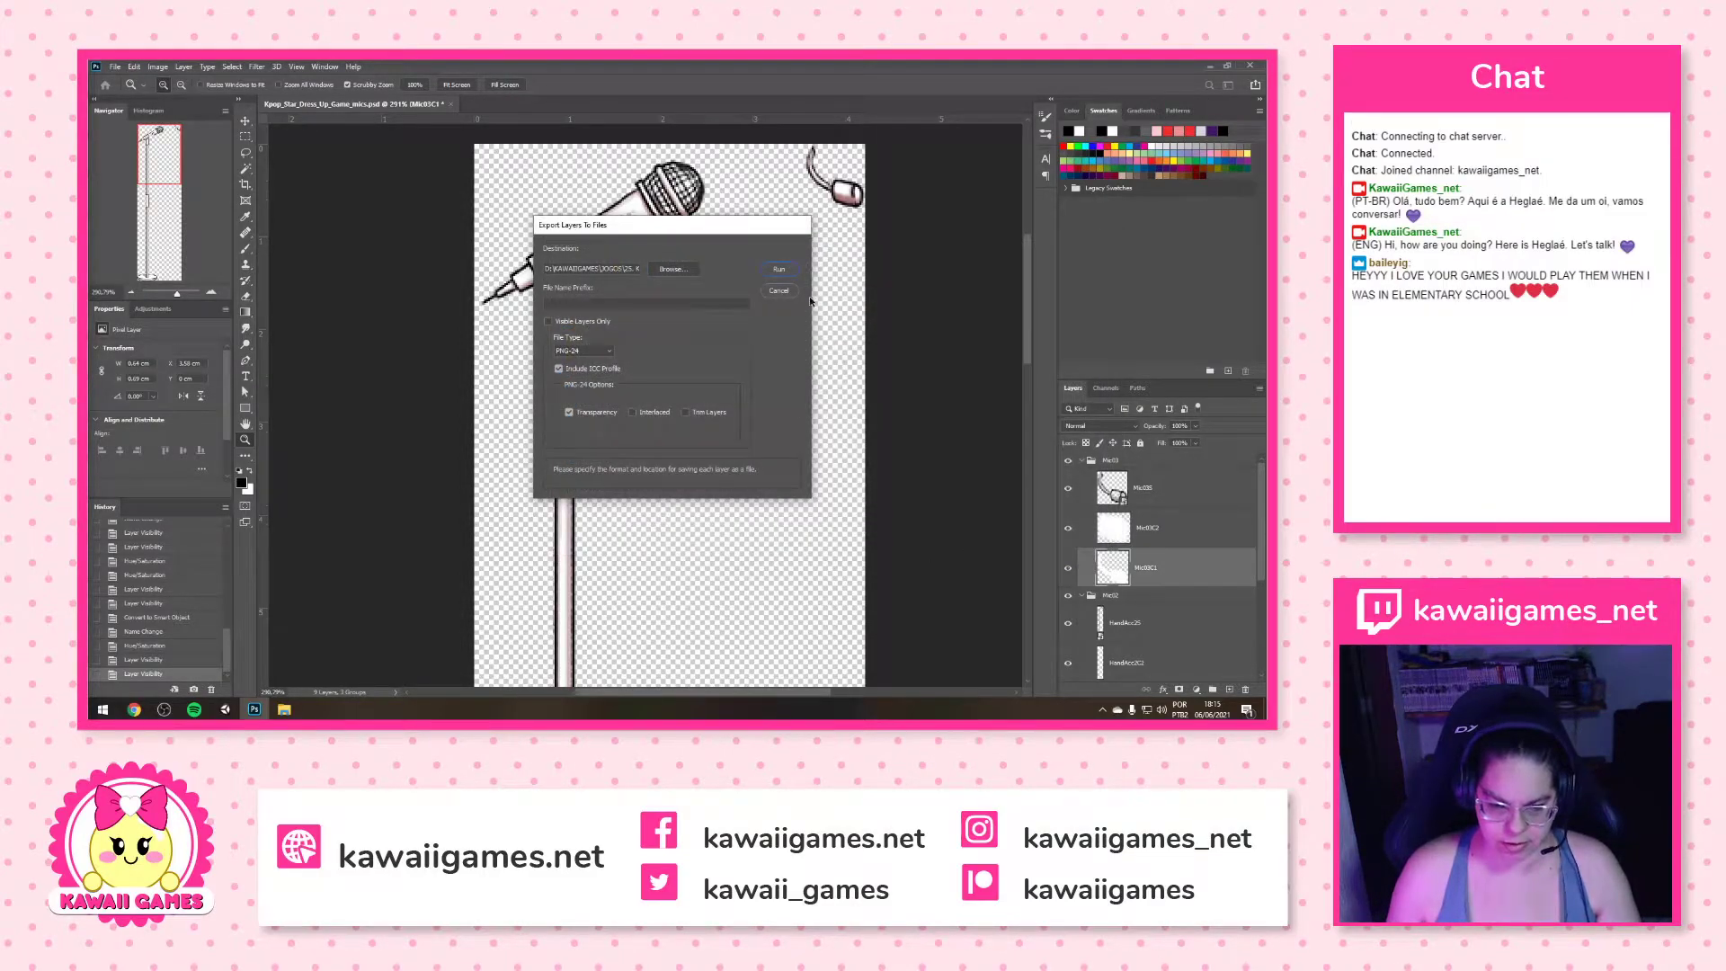
pyautogui.click(779, 270)
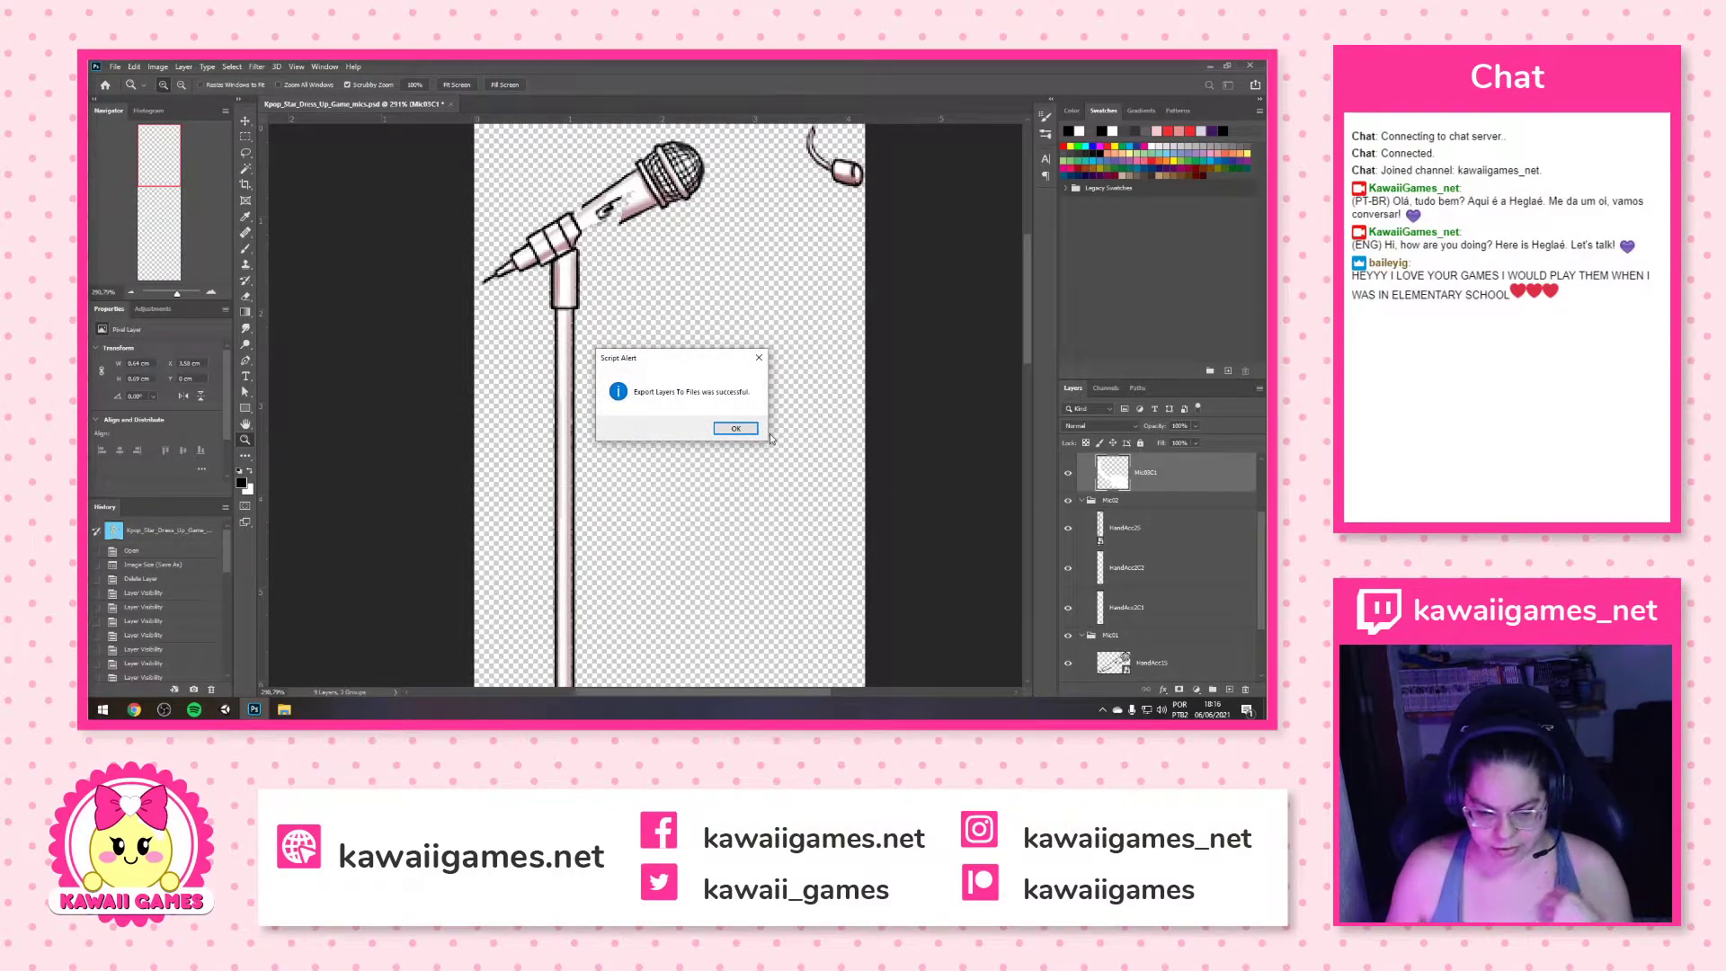
pyautogui.click(741, 430)
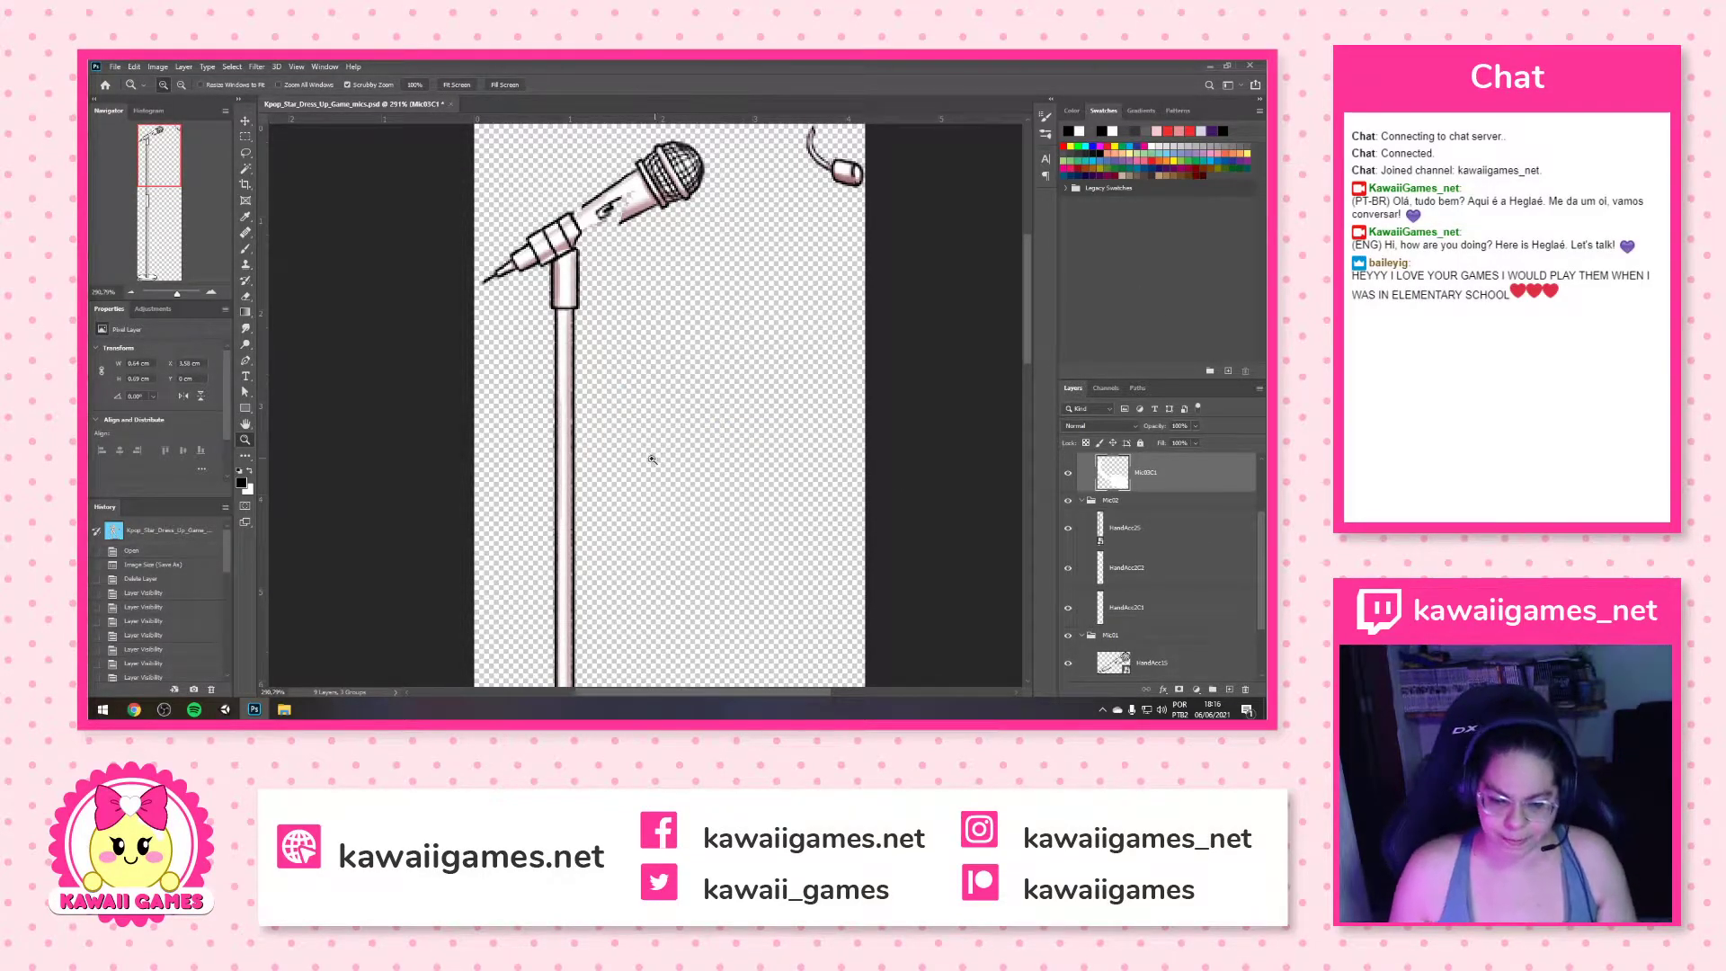
# Switch to the MICS folder in File Explorer, show extra large icons and preview the exported PNG images
pyautogui.scroll(-2, 640, 356)
pyautogui.scroll(5, 640, 356)
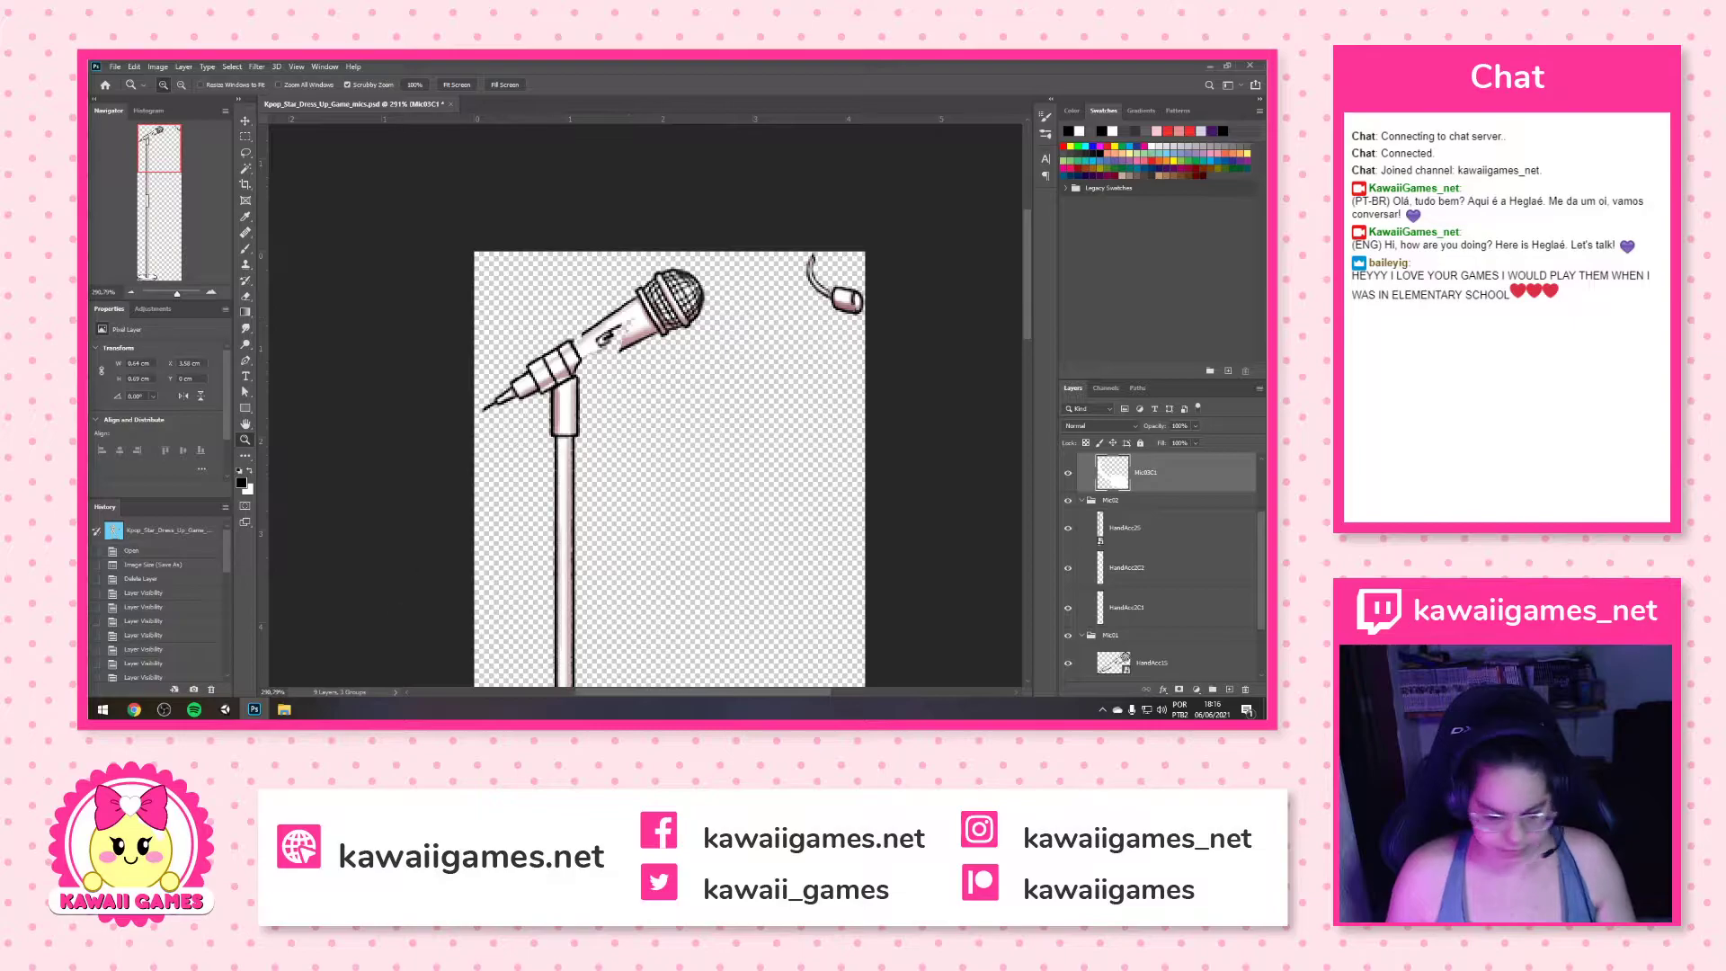
pyautogui.click(284, 709)
pyautogui.rightClick(561, 583)
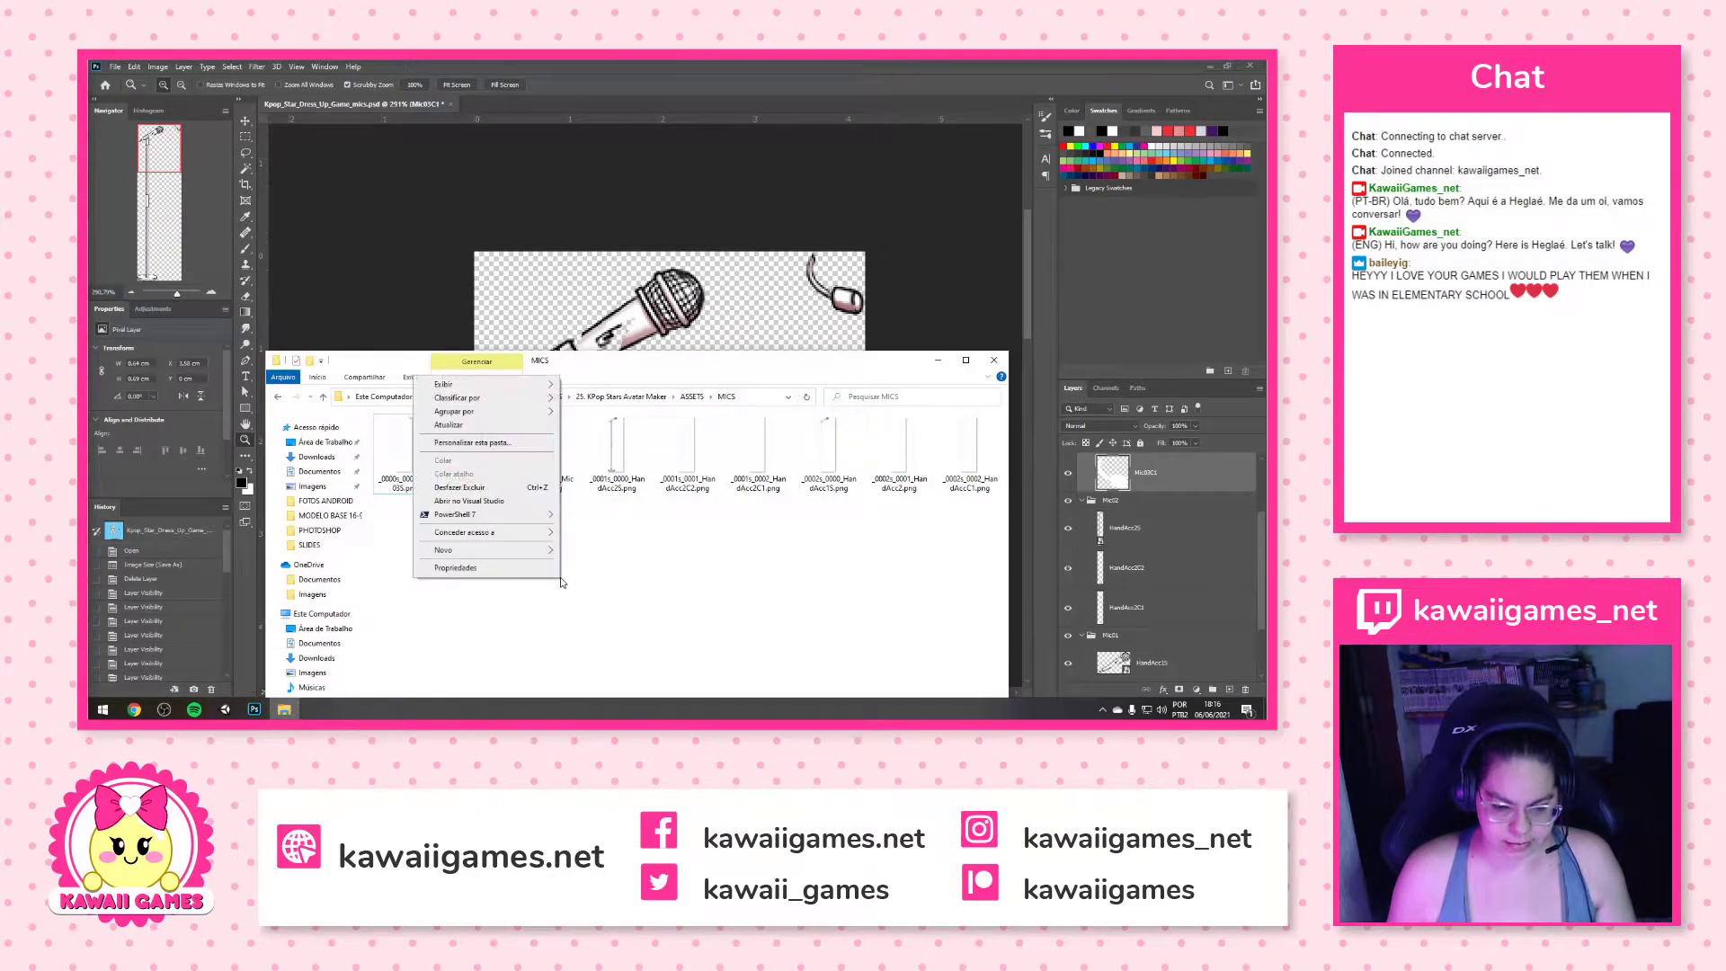
pyautogui.moveTo(531, 384)
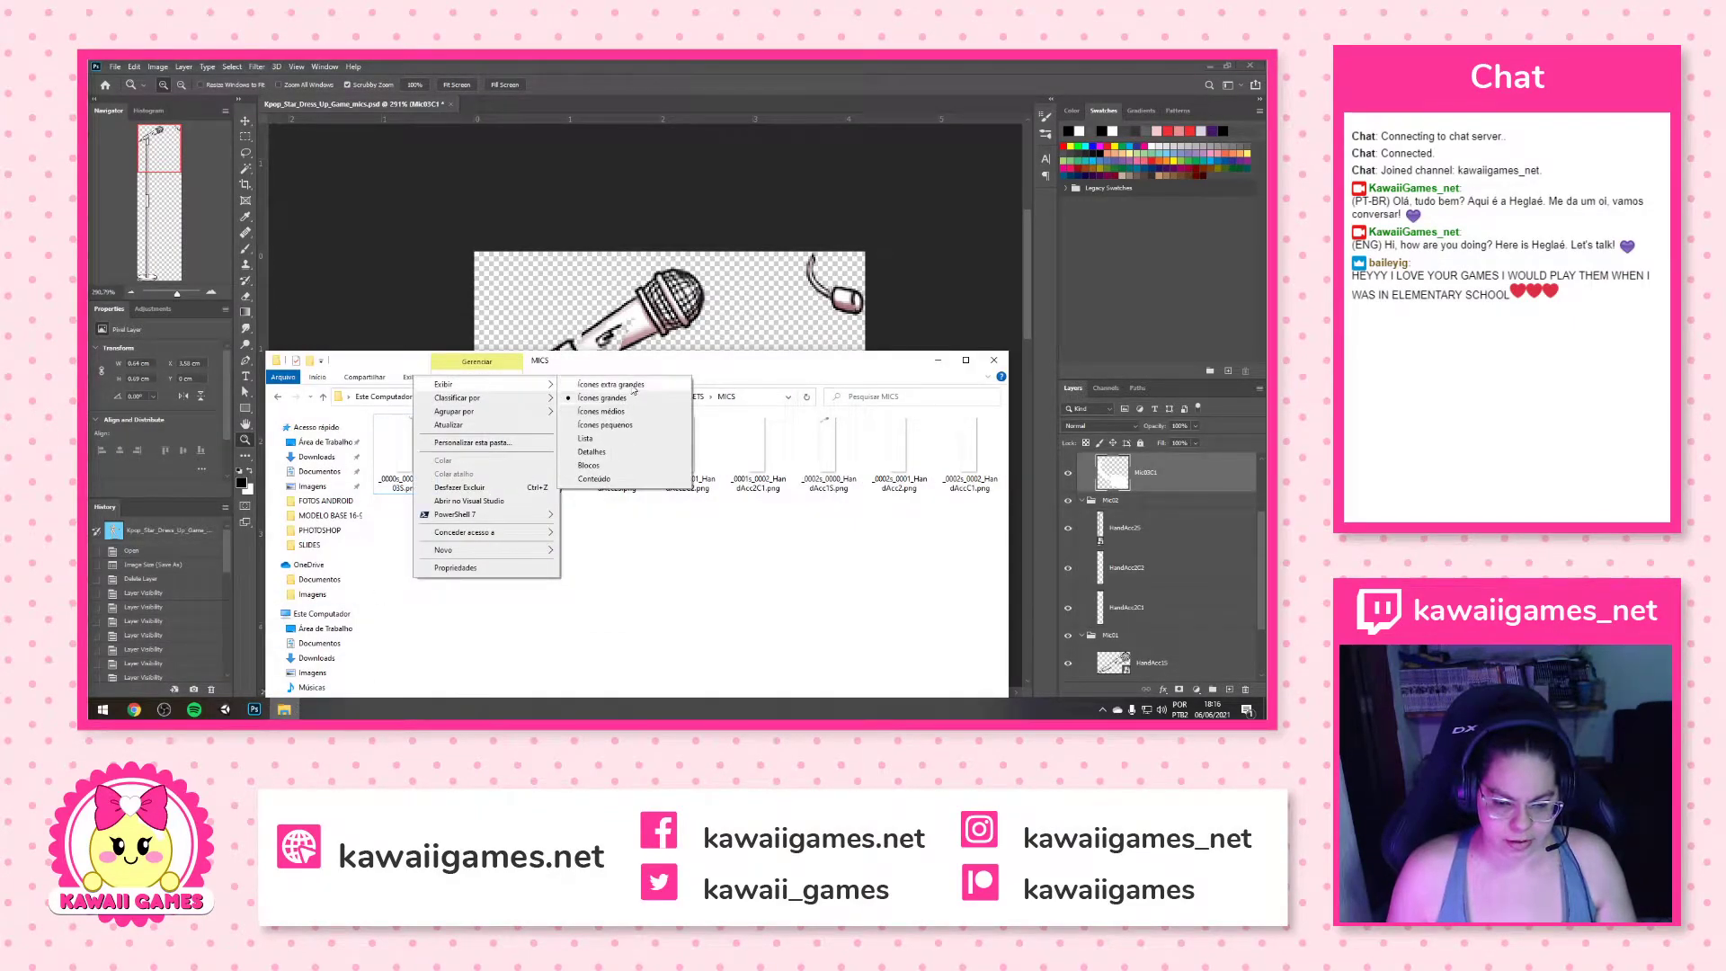
pyautogui.click(632, 385)
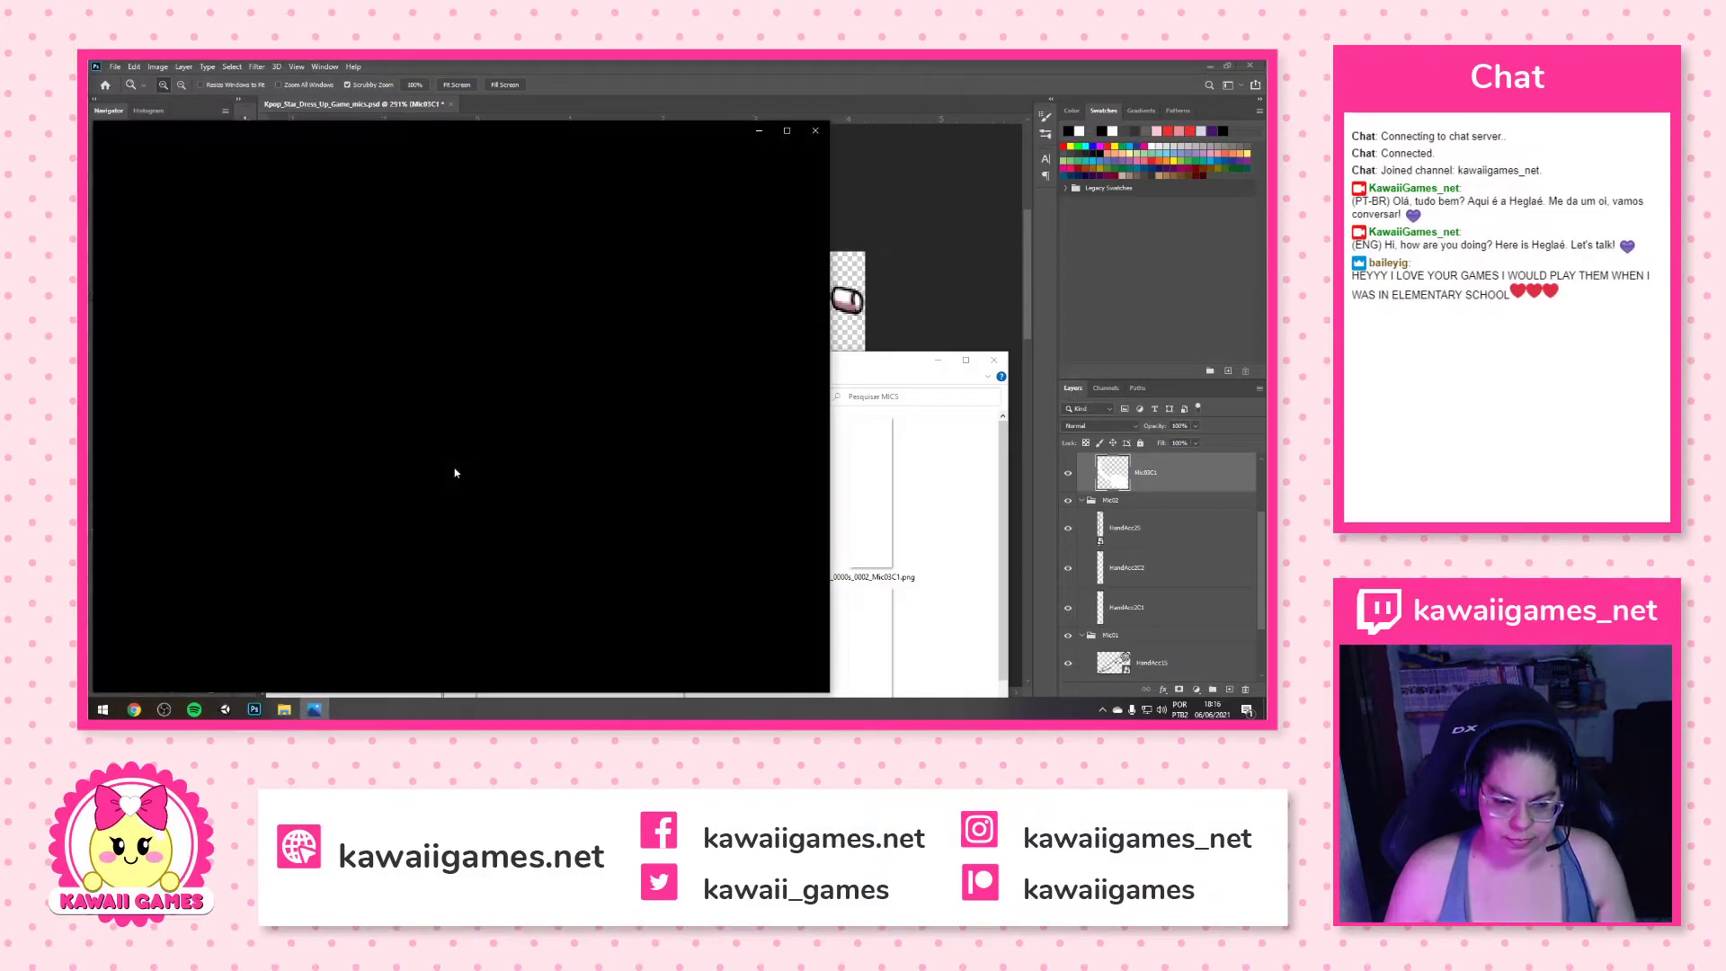
pyautogui.press('Right')
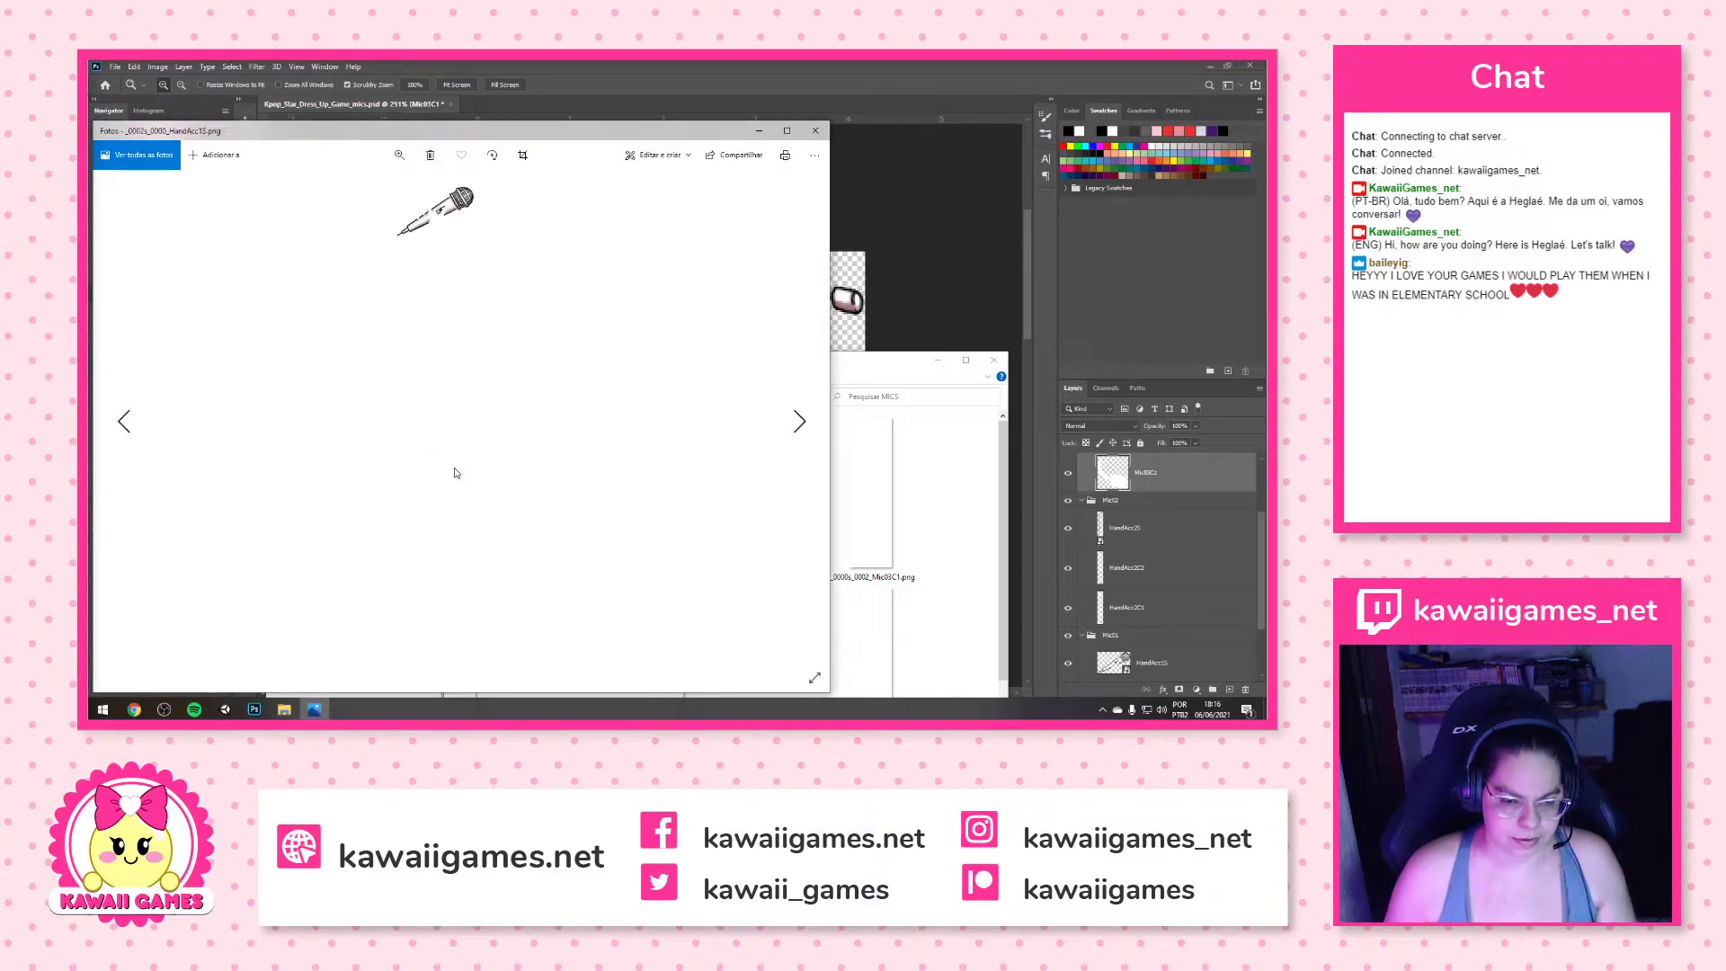
pyautogui.click(816, 130)
# Rename the first exported image to Mic03S.png by removing its number prefix
pyautogui.moveTo(814, 361); pyautogui.dragTo(833, 117)
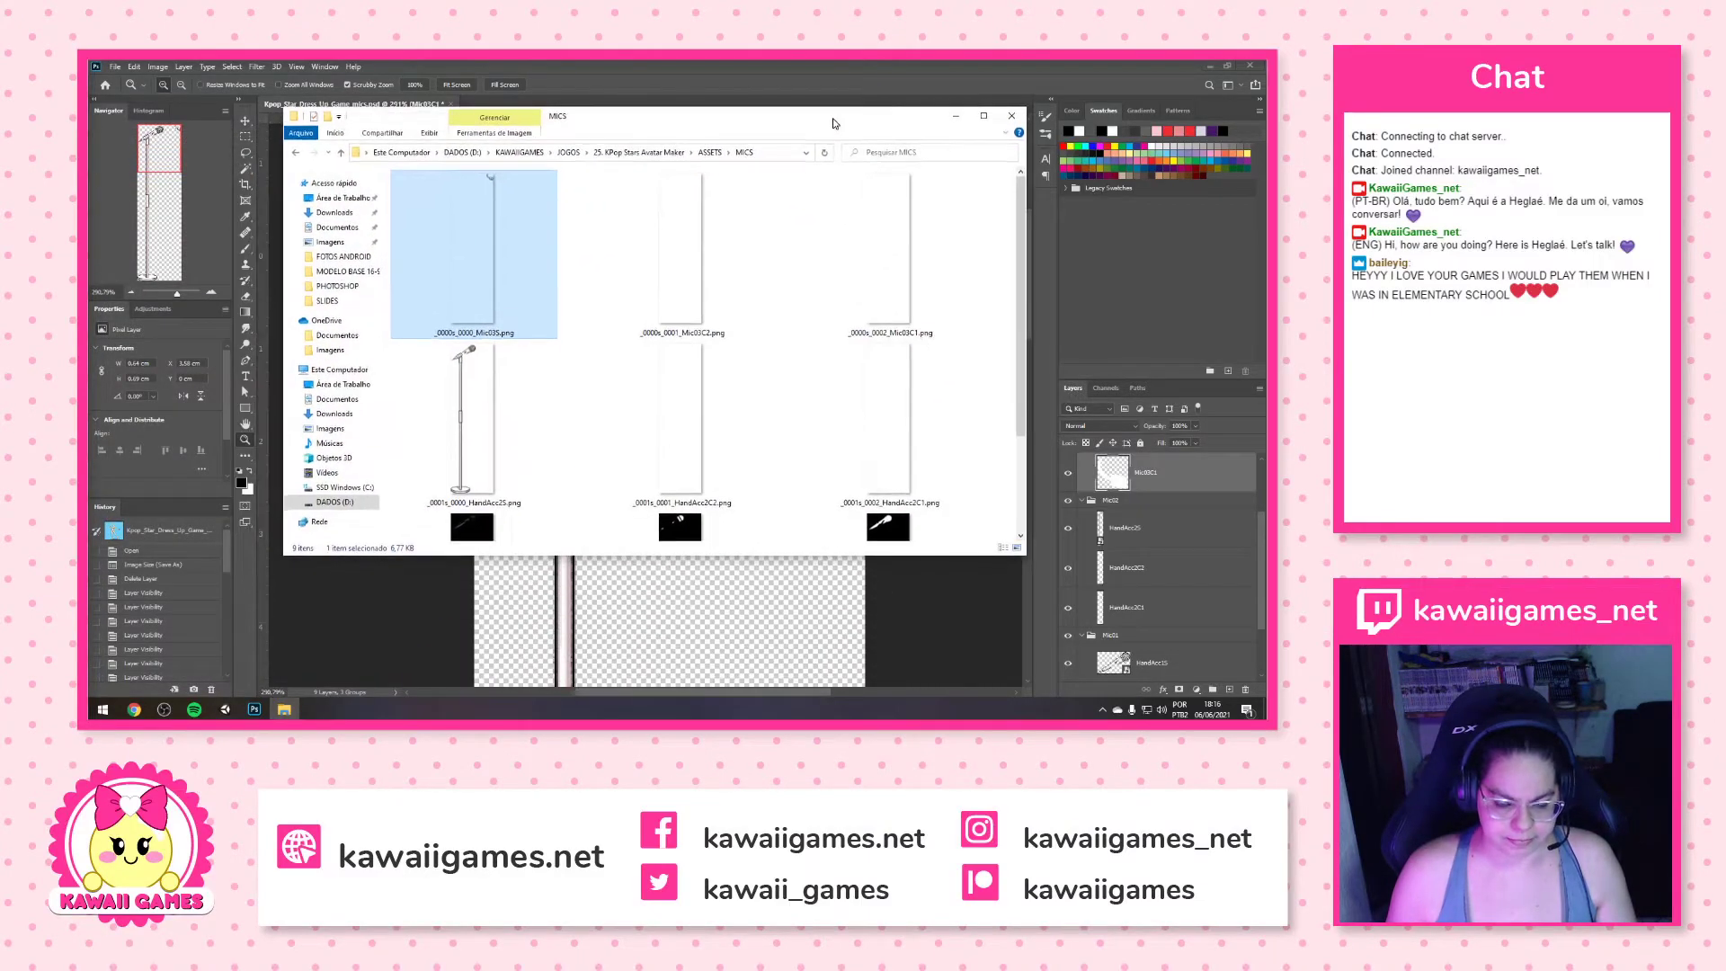
pyautogui.scroll(-2, 872, 504)
pyautogui.scroll(2, 719, 503)
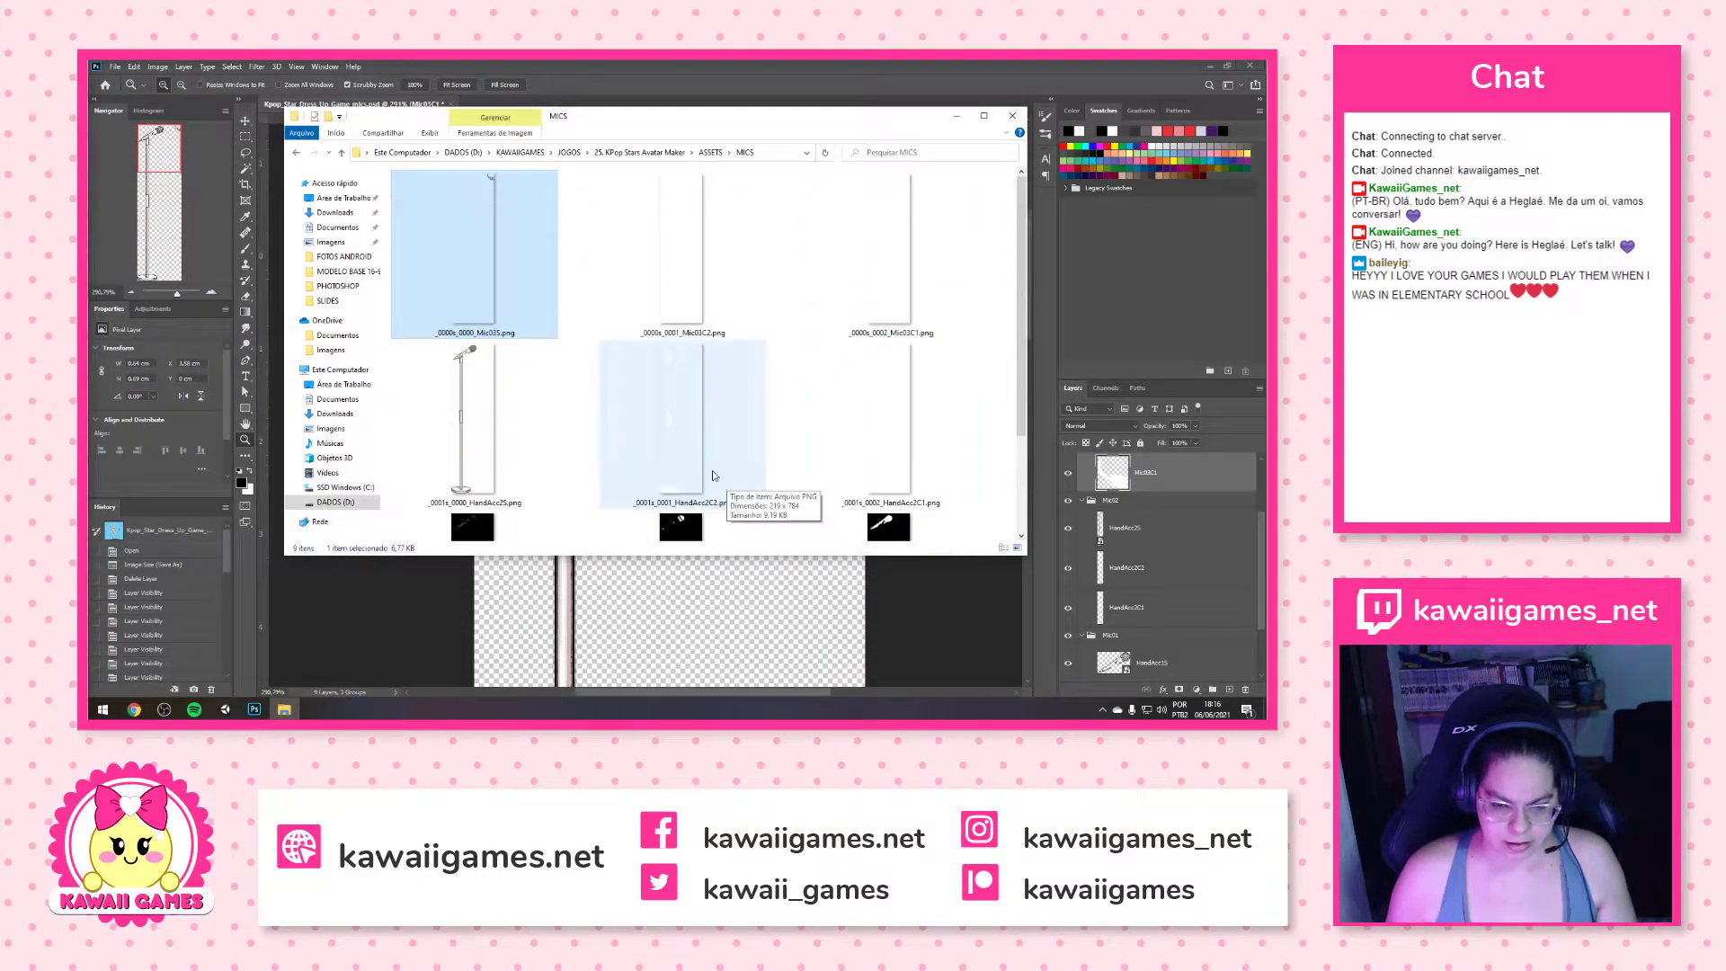
pyautogui.click(473, 330)
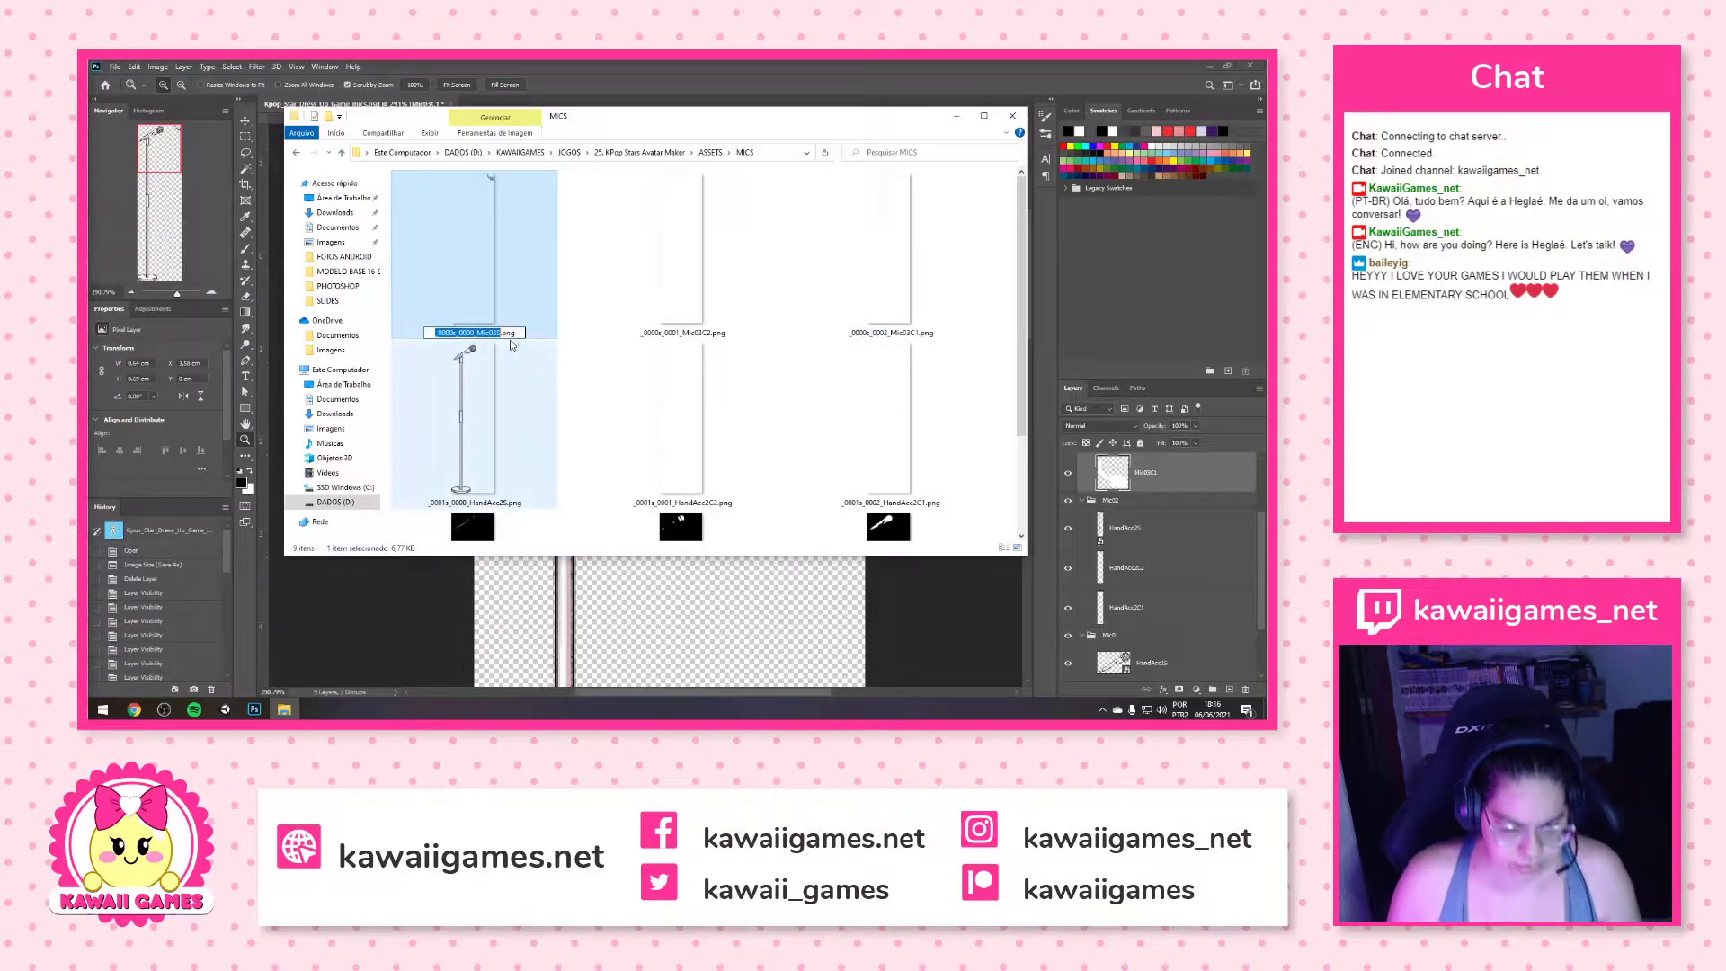
pyautogui.click(476, 332)
pyautogui.moveTo(477, 331); pyautogui.dragTo(435, 332)
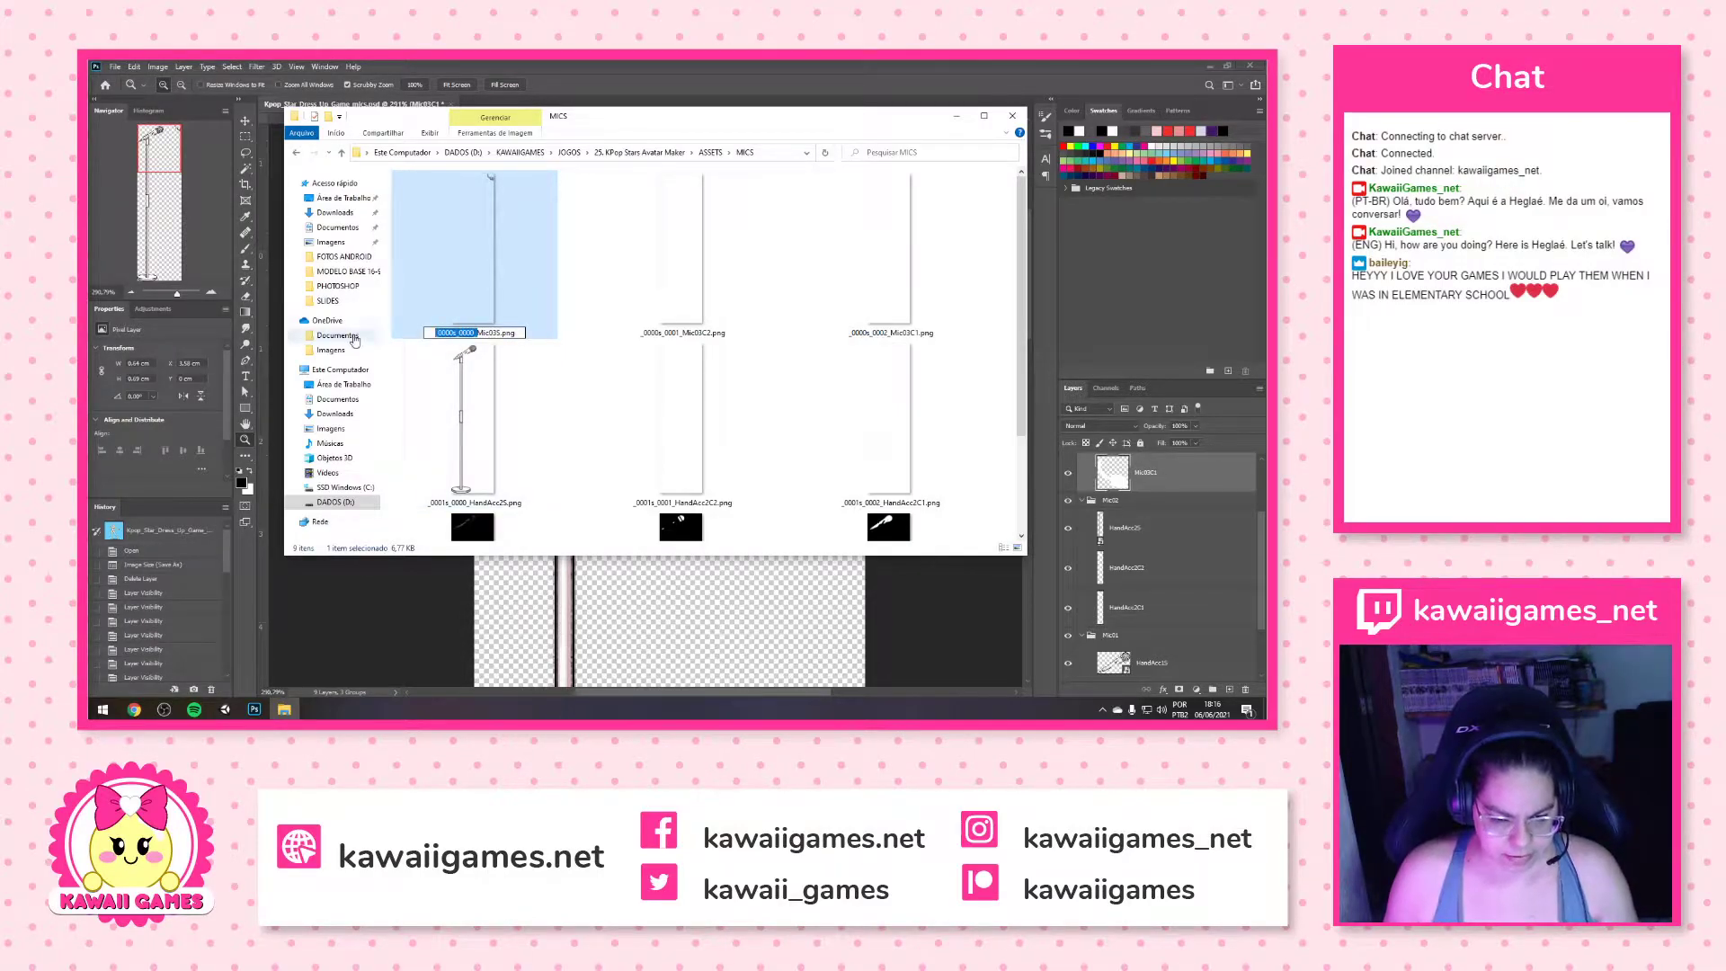
pyautogui.press('BackSpace')
pyautogui.press('Return')
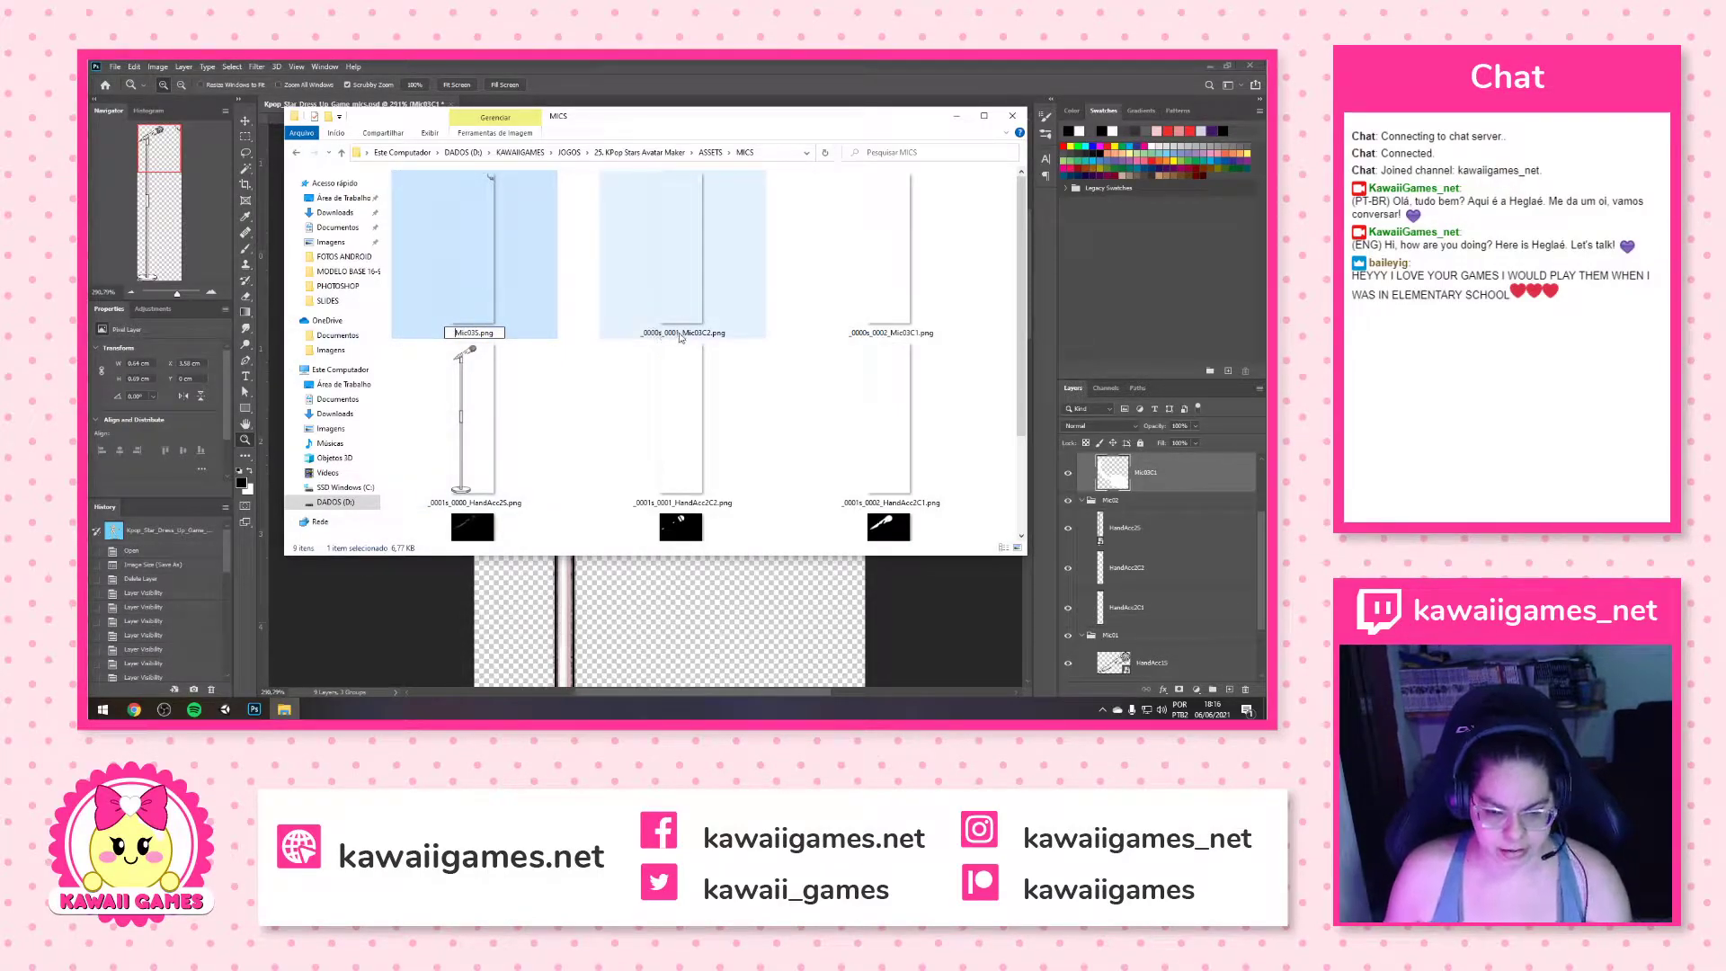
# Remove the number prefix from the next exported image so its file name is Mic03C2.png
pyautogui.click(486, 334)
pyautogui.click(473, 333)
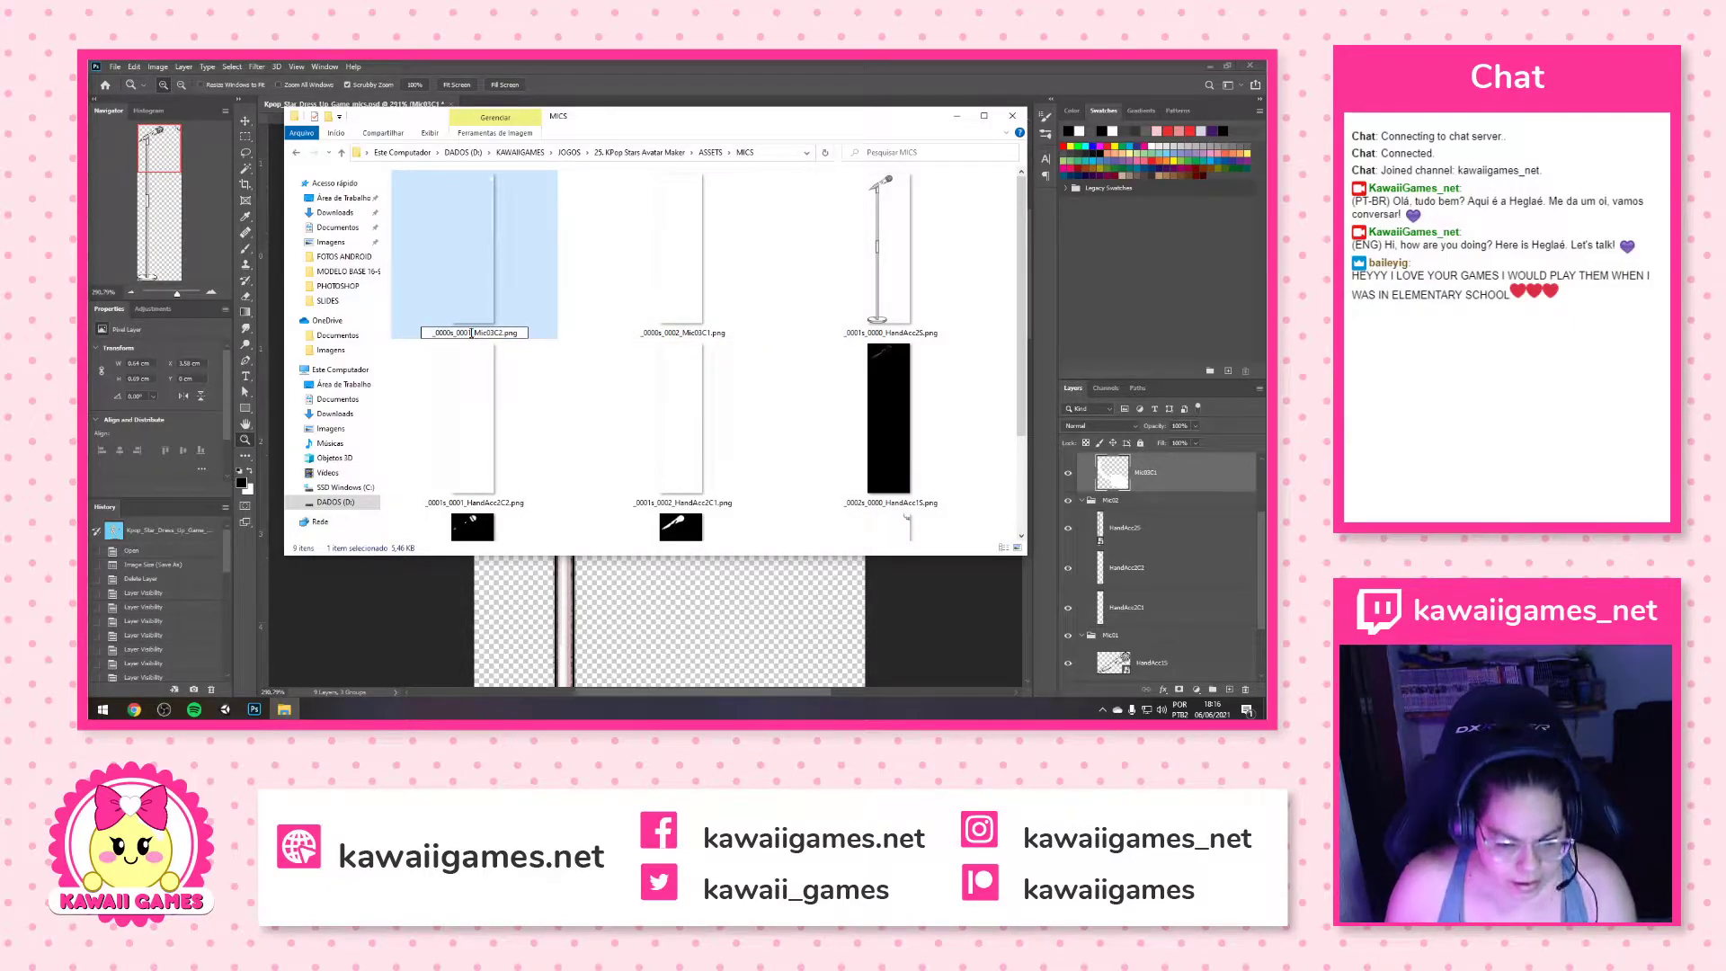
pyautogui.press('BackSpace')
pyautogui.press('BackSpace')
pyautogui.press('BackSpace')
pyautogui.press('BackSpace')
pyautogui.press('BackSpace')
pyautogui.press('BackSpace')
pyautogui.press('BackSpace')
pyautogui.press('BackSpace')
pyautogui.press('BackSpace')
pyautogui.press('BackSpace')
pyautogui.press('BackSpace')
pyautogui.press('BackSpace')
pyautogui.press('Return')
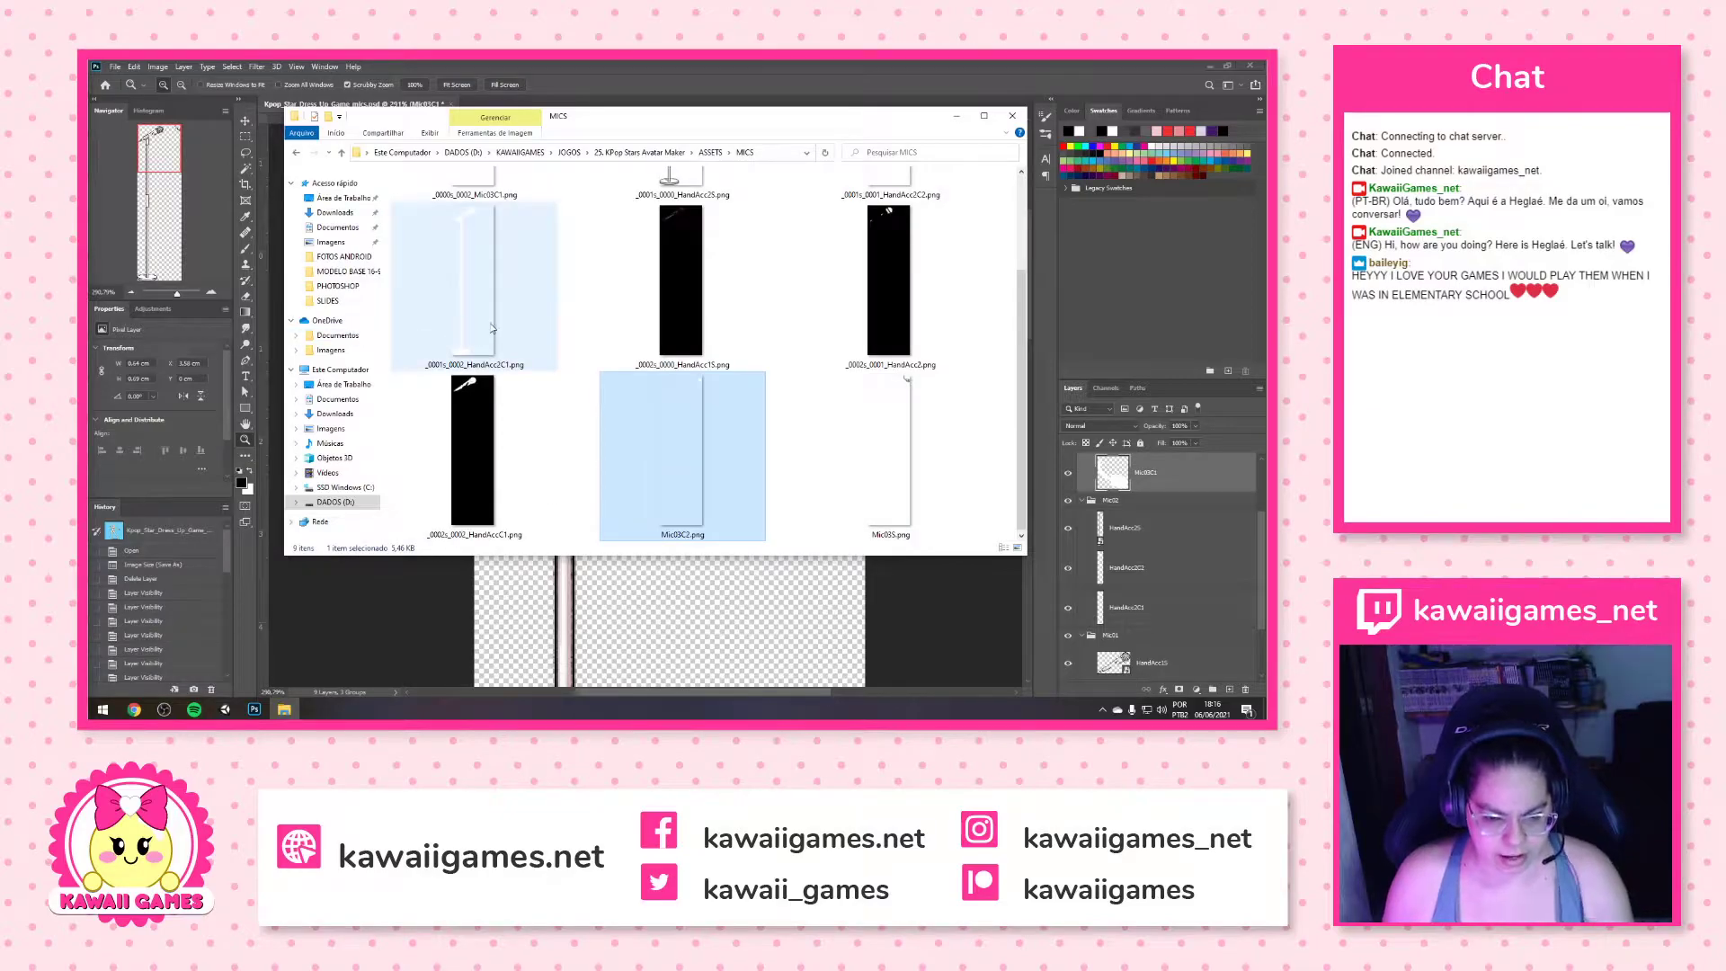
# Shrink the folder's thumbnails slightly and rename the _0000s_0002_ image to Mic03C1.png
pyautogui.click(504, 256)
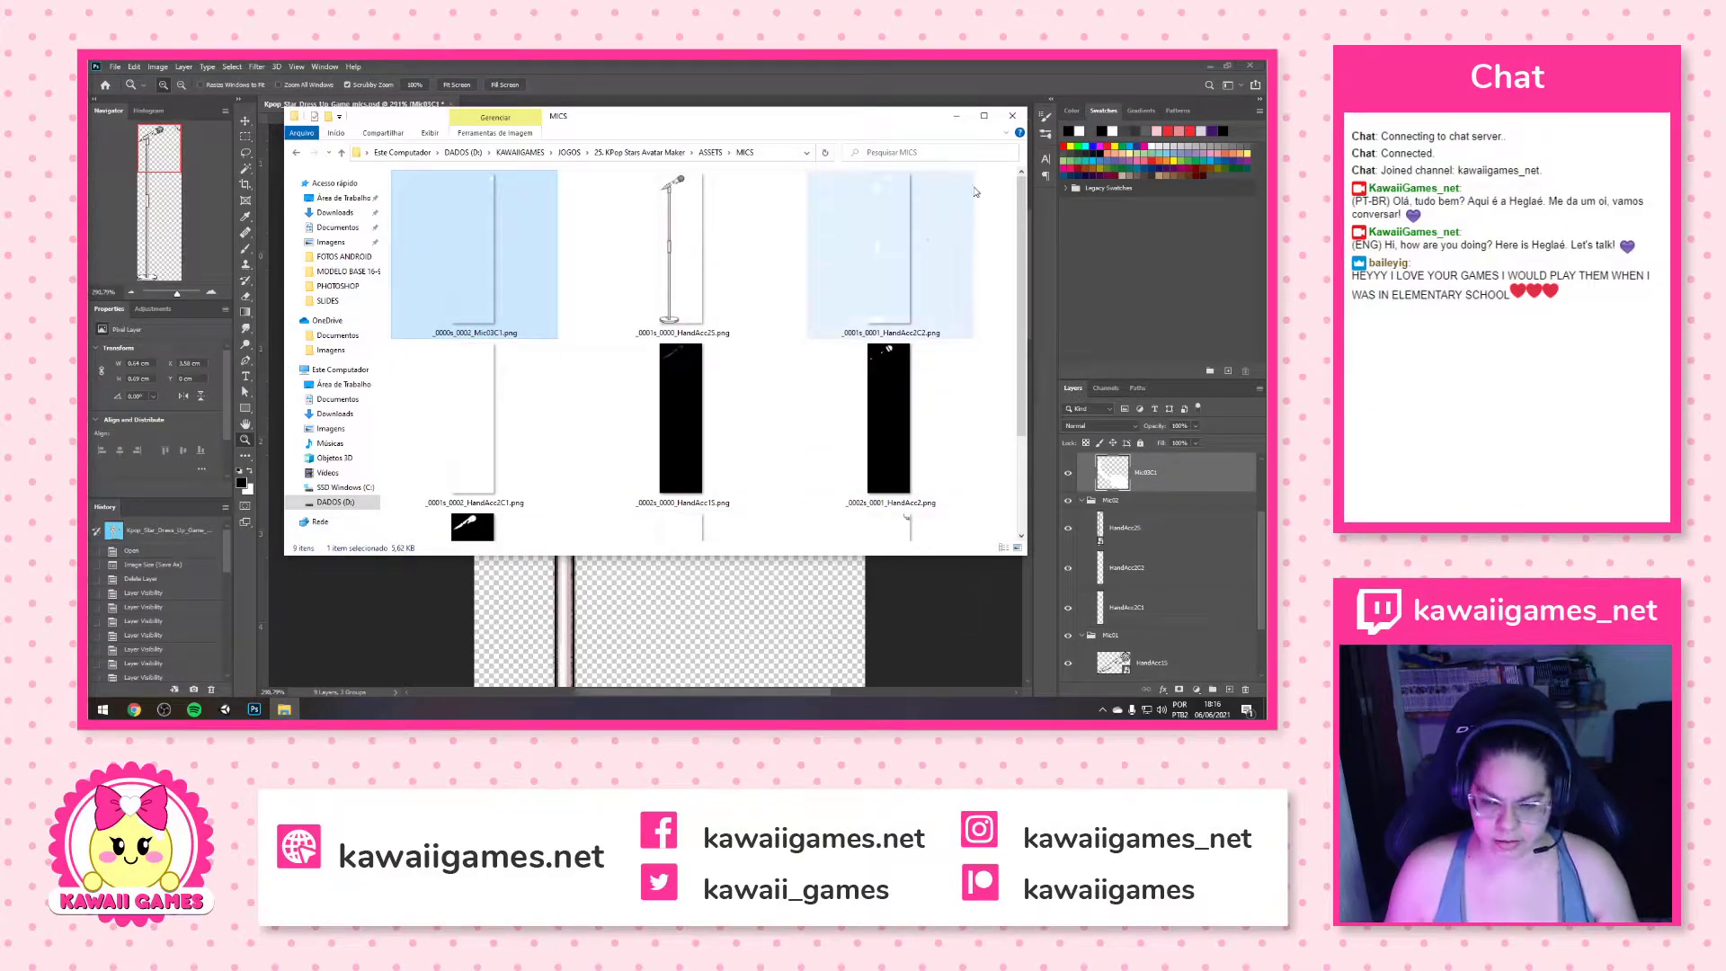
pyautogui.scroll(-2, 787, 388)
pyautogui.press('alt')
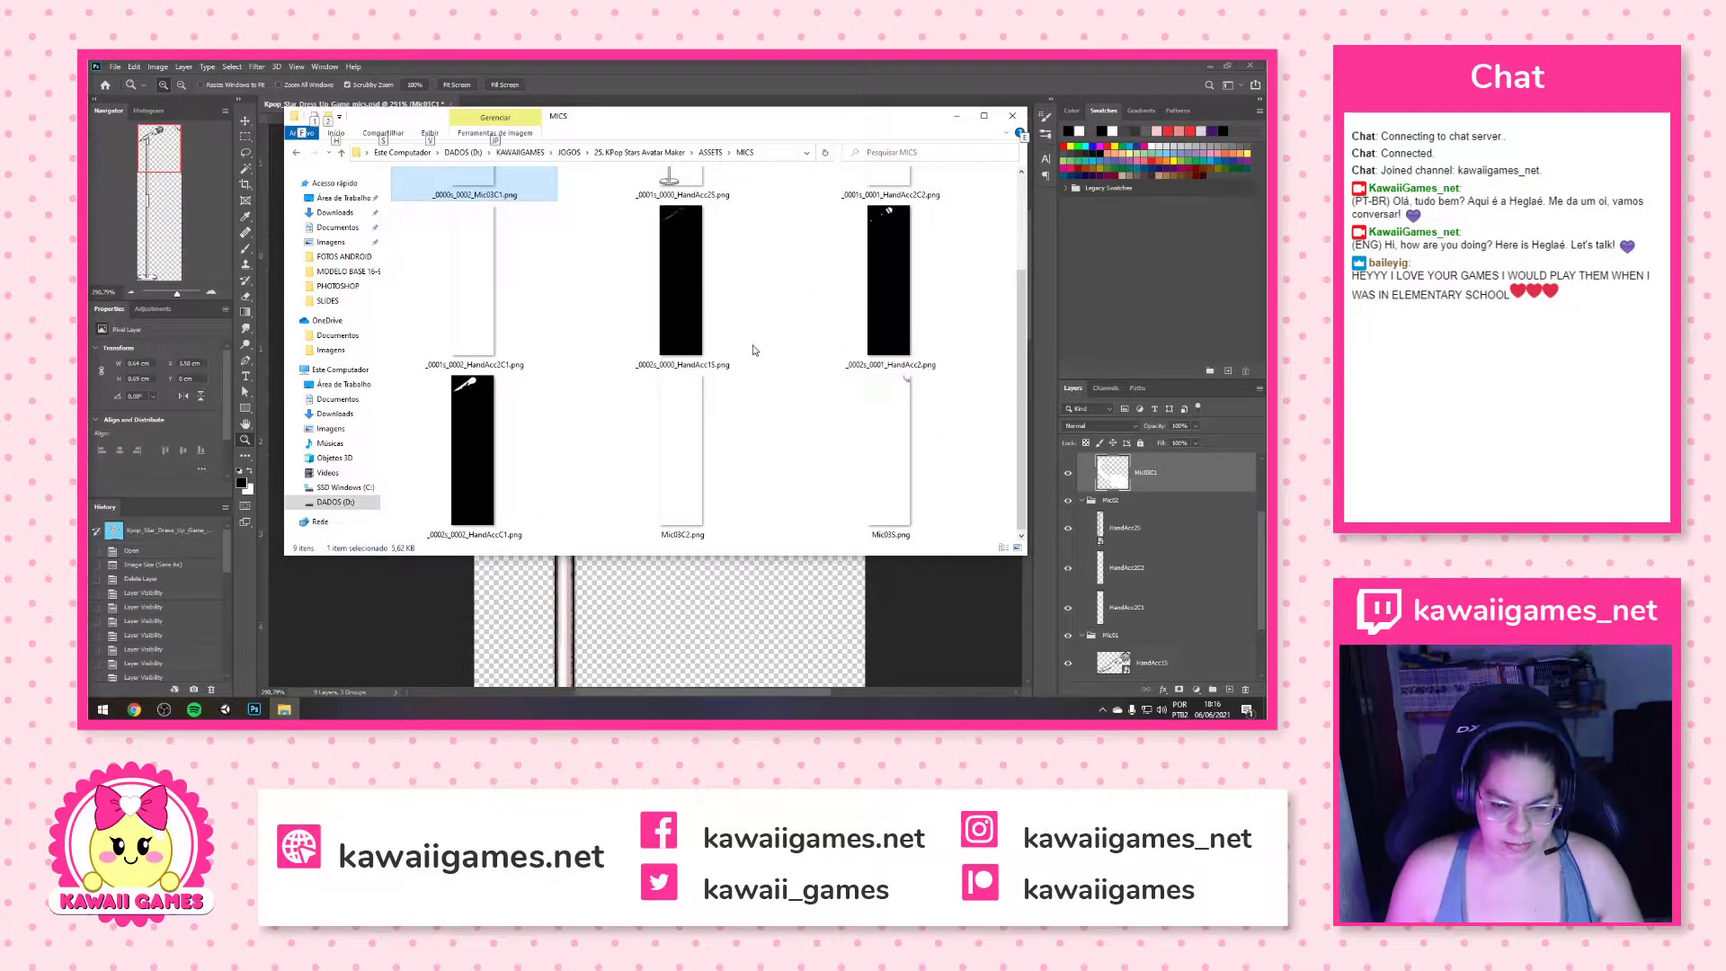
pyautogui.scroll(-1, 790, 374)
pyautogui.scroll(2, 593, 290)
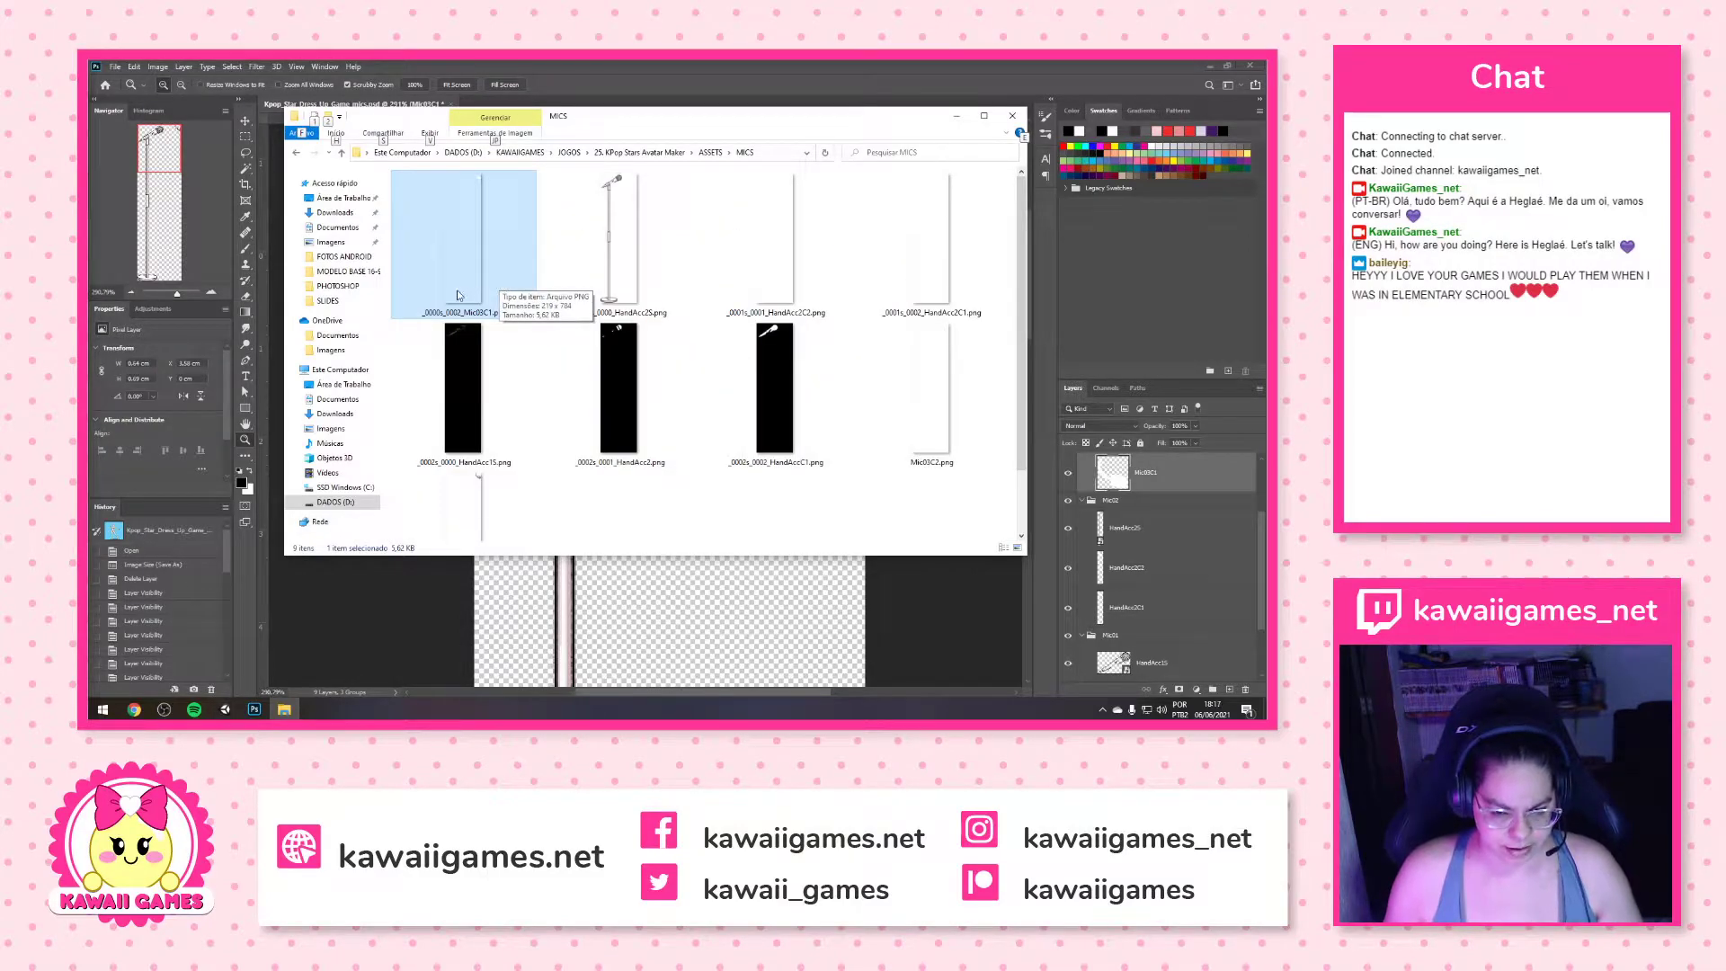
pyautogui.click(460, 292)
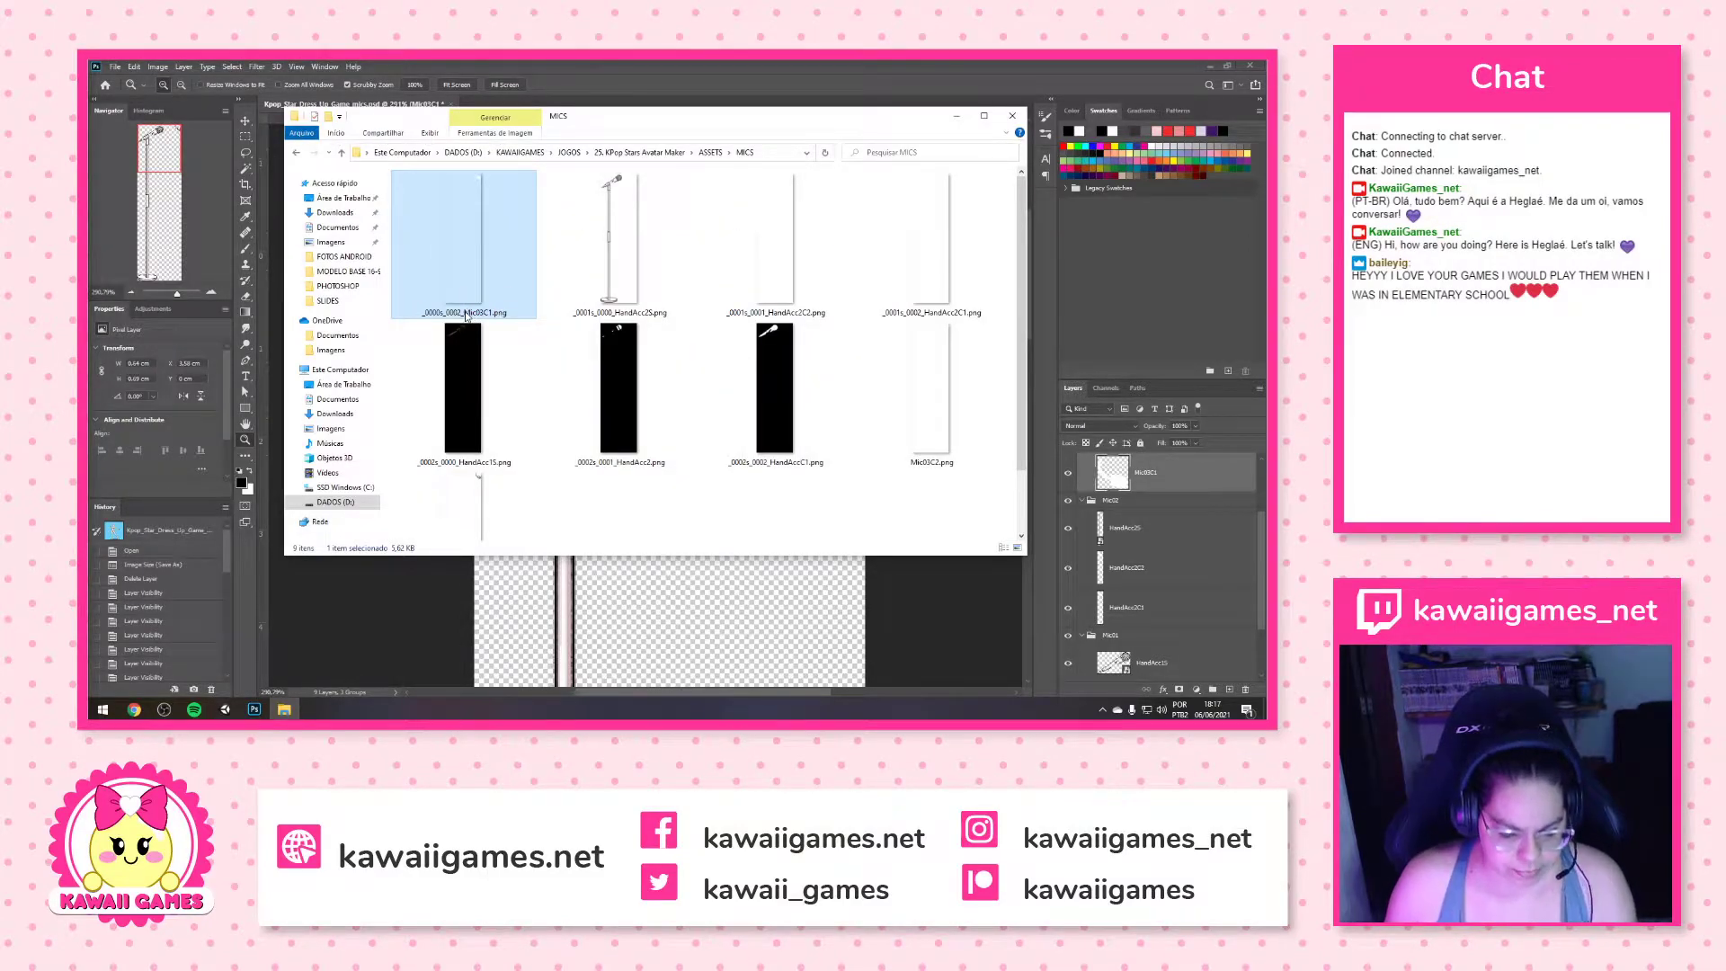
pyautogui.click(464, 314)
pyautogui.moveTo(464, 314); pyautogui.dragTo(376, 308)
pyautogui.press('Delete')
pyautogui.press('Return')
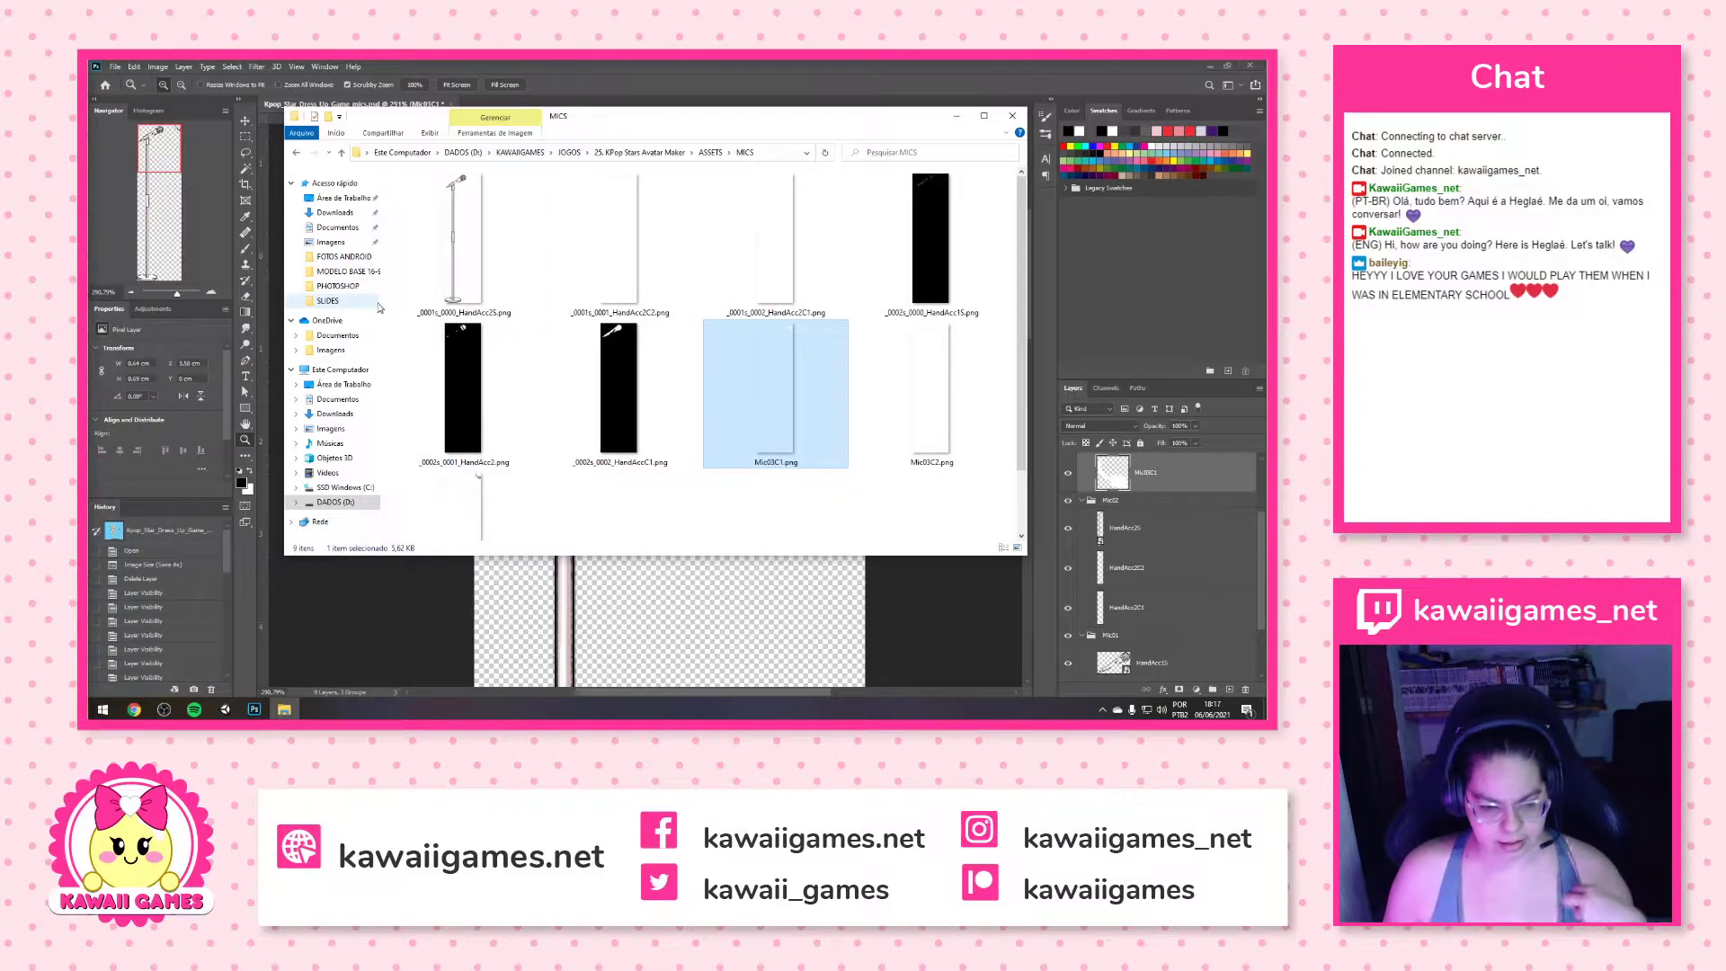
# Rename the microphone stand's shading image to HandAcc2S.png by deleting its number prefix
pyautogui.click(455, 299)
pyautogui.press('F2')
pyautogui.press('Escape')
pyautogui.press('F2')
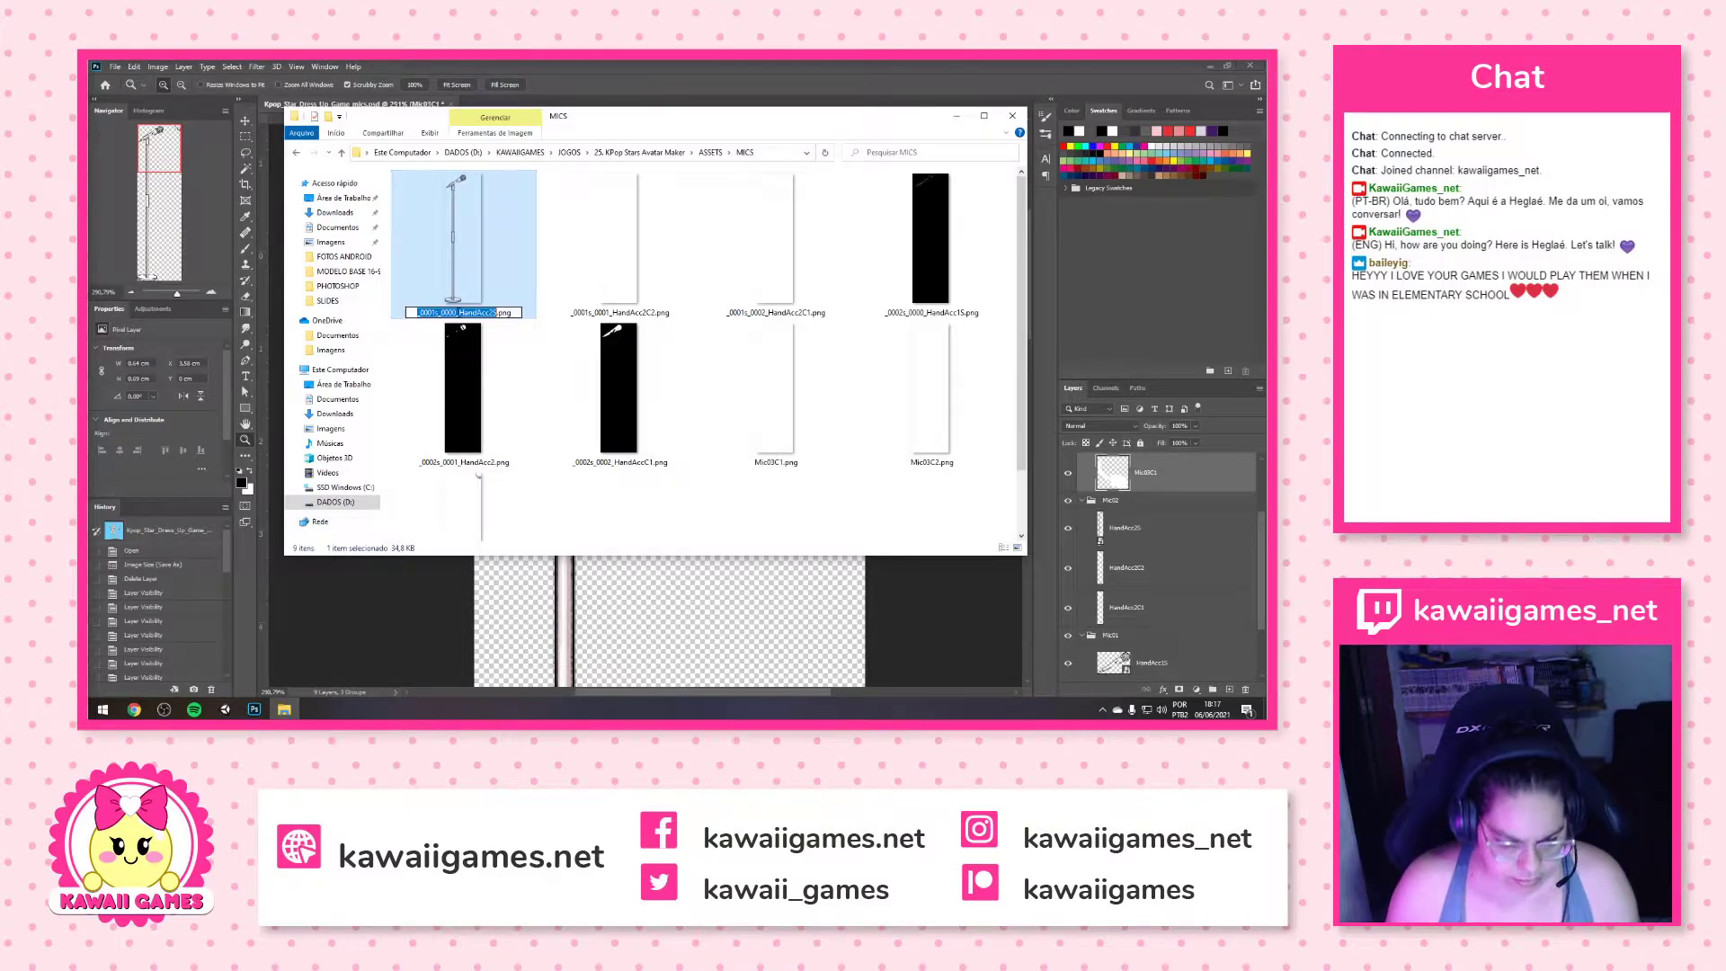
pyautogui.press('Home')
pyautogui.press('Delete')
pyautogui.press('Delete')
pyautogui.press('Delete')
pyautogui.press('Delete')
pyautogui.press('Delete')
pyautogui.press('Delete')
pyautogui.press('Delete')
pyautogui.press('Delete')
pyautogui.press('Delete')
pyautogui.press('Delete')
pyautogui.press('Delete')
pyautogui.press('Delete')
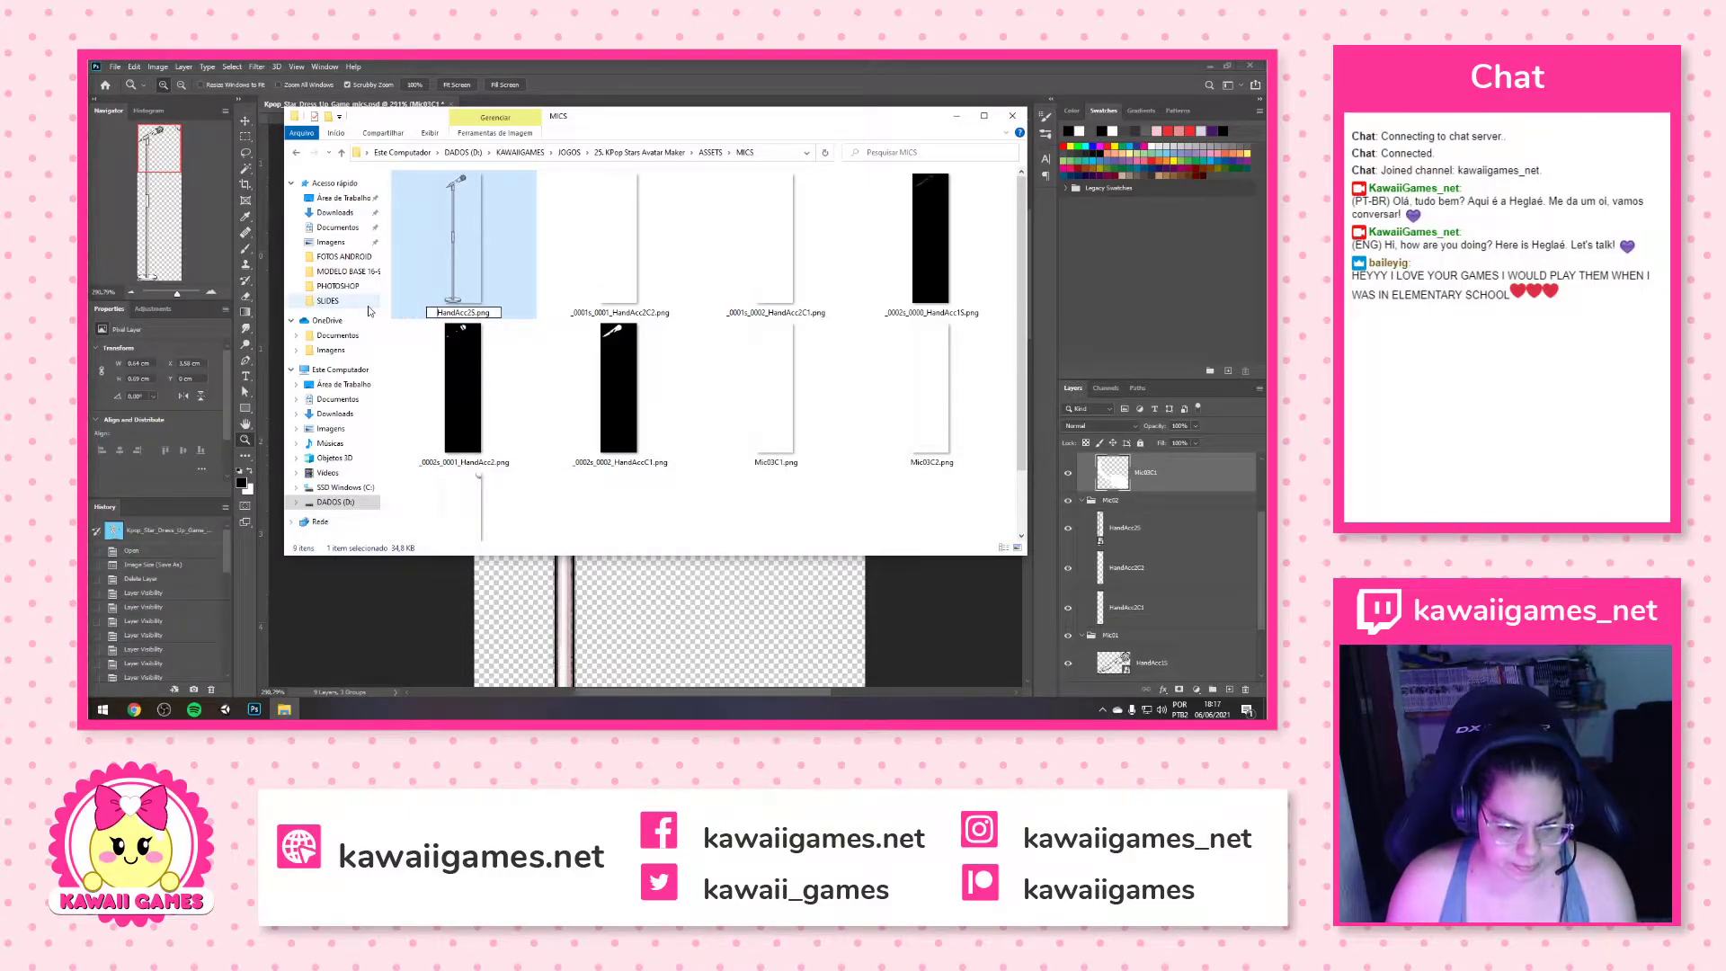
pyautogui.press('Return')
# Rename the _0001s_0001_ image to HandAcc2C2.png by deleting its number prefix
pyautogui.click(467, 286)
pyautogui.press('F2')
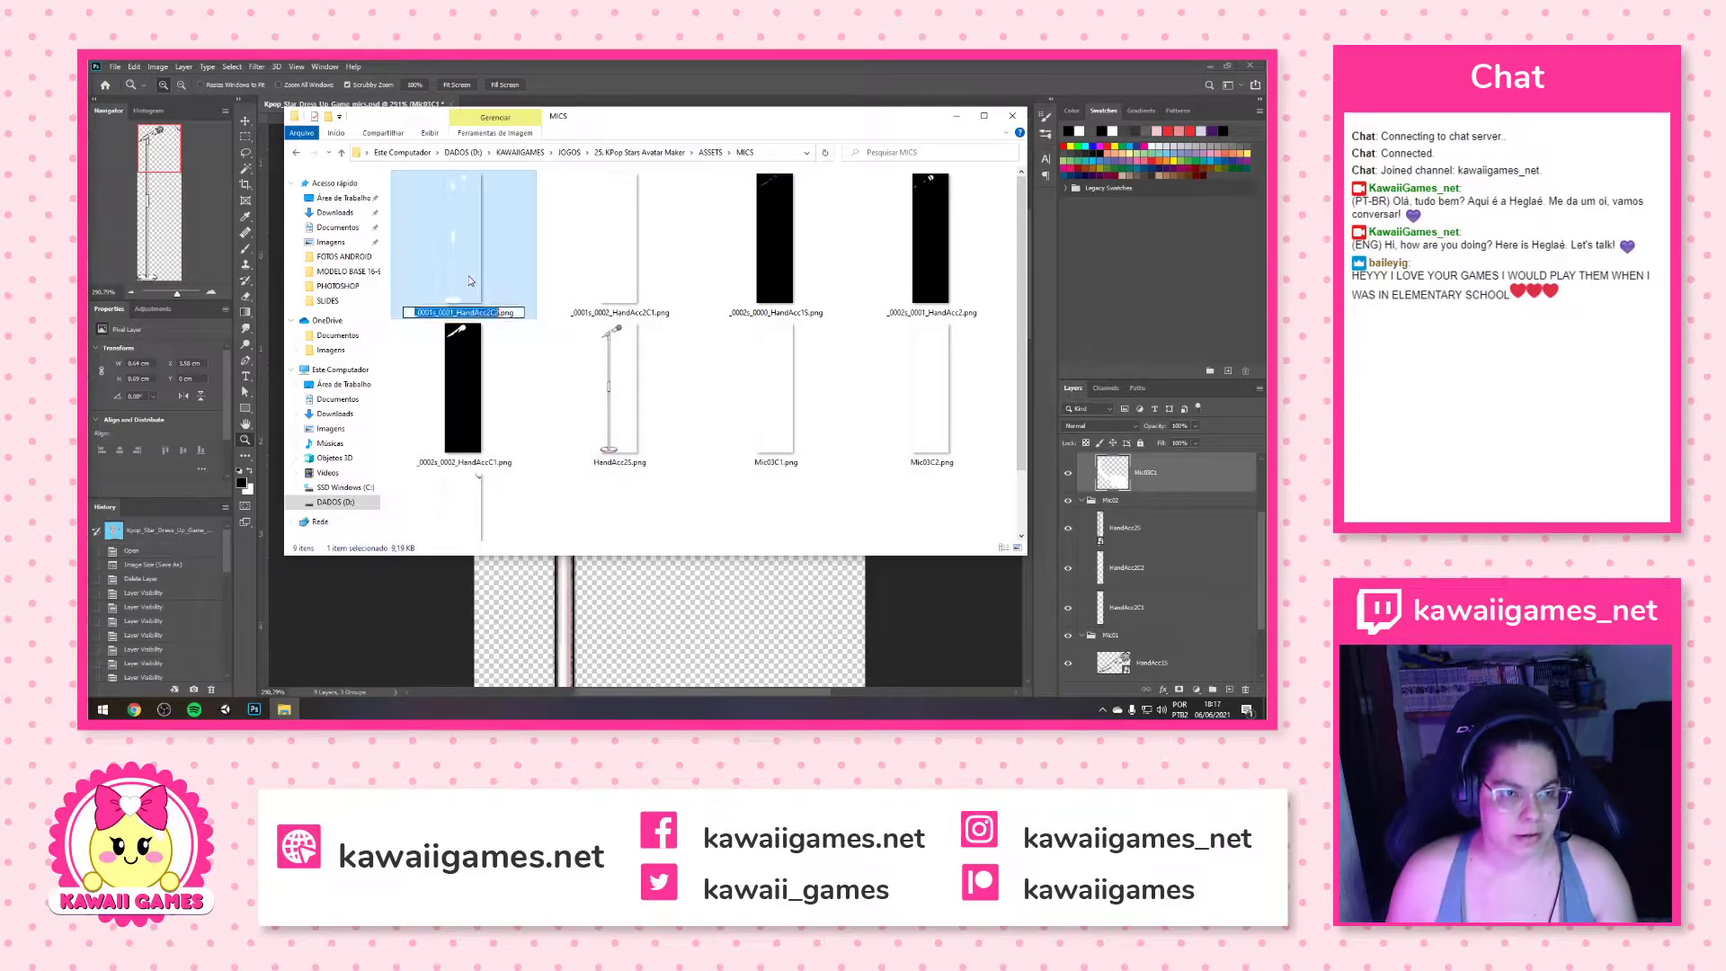
pyautogui.press('Home')
pyautogui.press('Delete')
pyautogui.press('Delete')
pyautogui.press('Delete')
pyautogui.press('Delete')
pyautogui.press('Delete')
pyautogui.press('Delete')
pyautogui.press('Delete')
pyautogui.press('Delete')
pyautogui.press('Delete')
pyautogui.press('Delete')
pyautogui.press('Delete')
pyautogui.press('Delete')
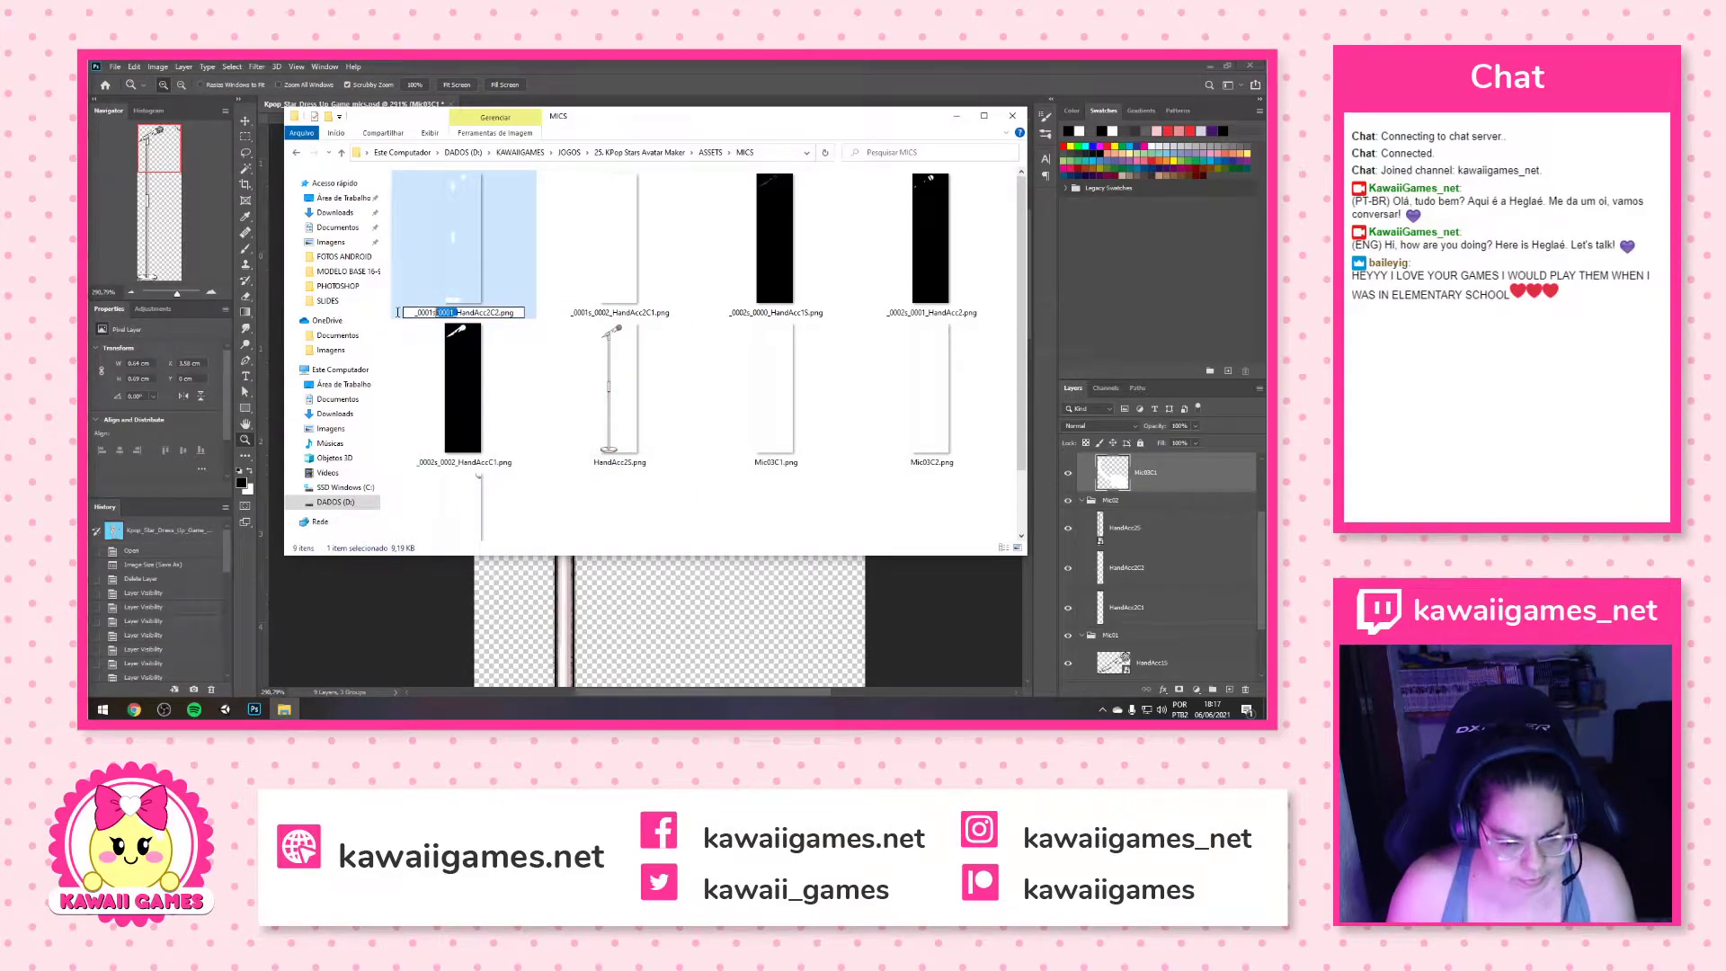
pyautogui.press('Return')
# Remove the prefix from the _0001s_0002_ image so its file name is HandAcc2C1.png
pyautogui.click(447, 305)
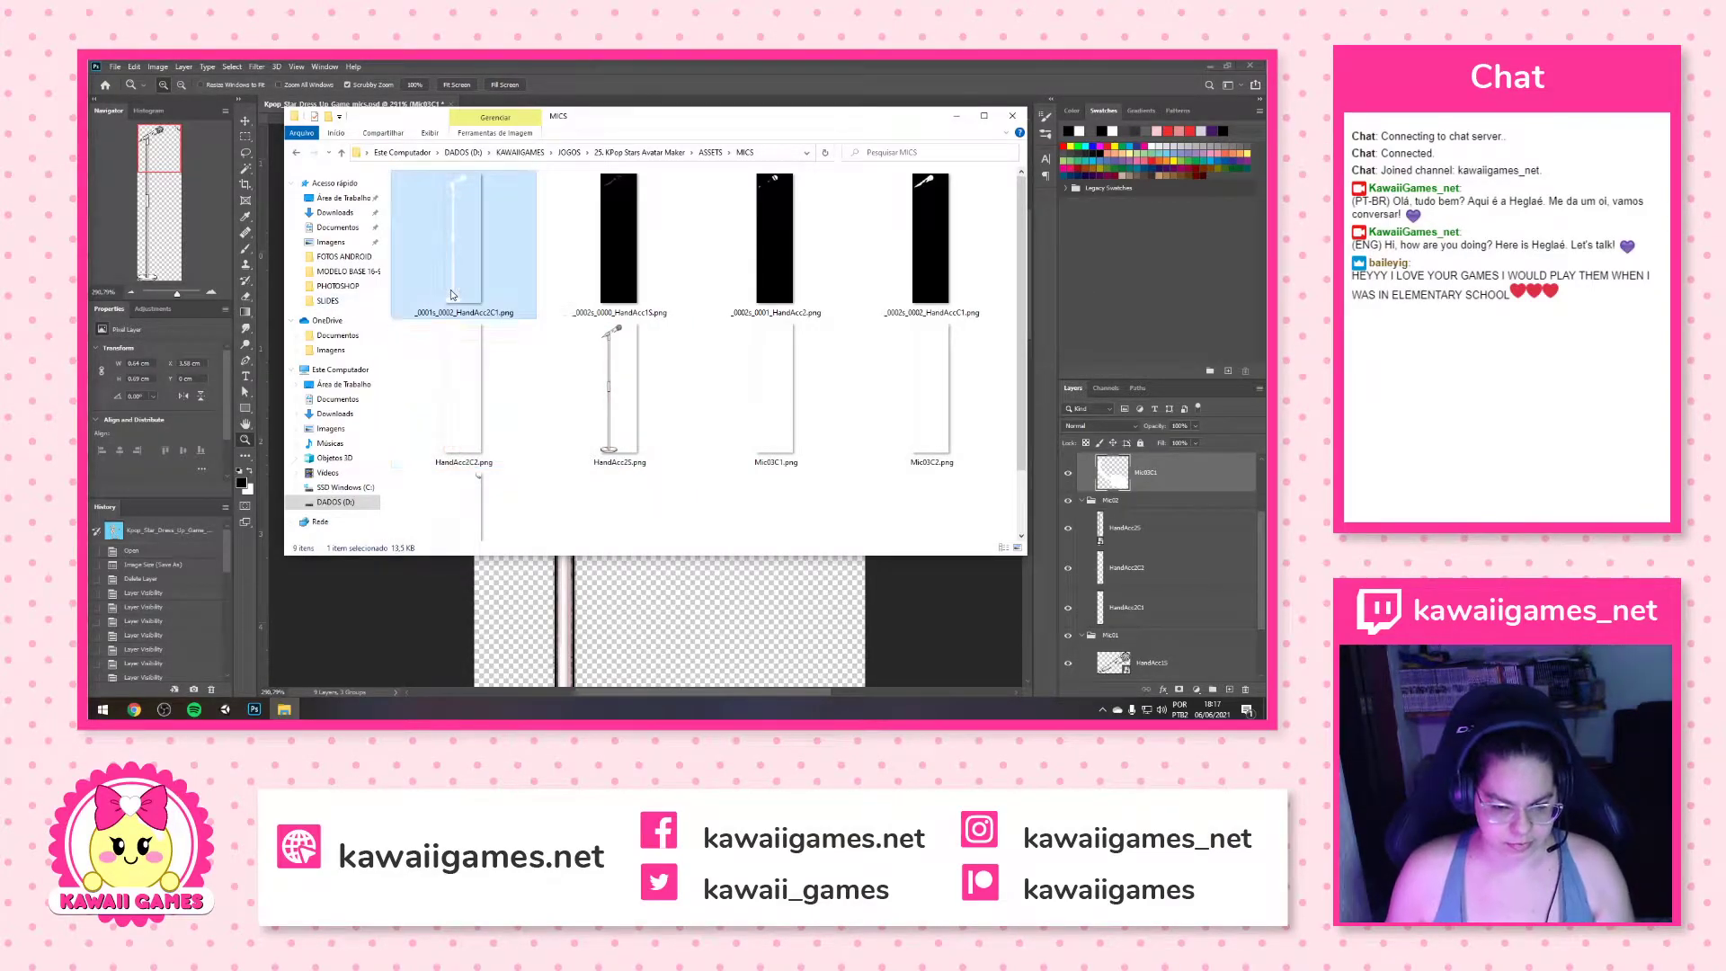
pyautogui.click(455, 314)
pyautogui.press('BackSpace')
pyautogui.press('BackSpace')
pyautogui.press('BackSpace')
pyautogui.press('BackSpace')
pyautogui.press('BackSpace')
pyautogui.press('BackSpace')
pyautogui.press('BackSpace')
pyautogui.press('BackSpace')
pyautogui.press('BackSpace')
pyautogui.press('BackSpace')
pyautogui.press('BackSpace')
pyautogui.press('BackSpace')
pyautogui.press('Return')
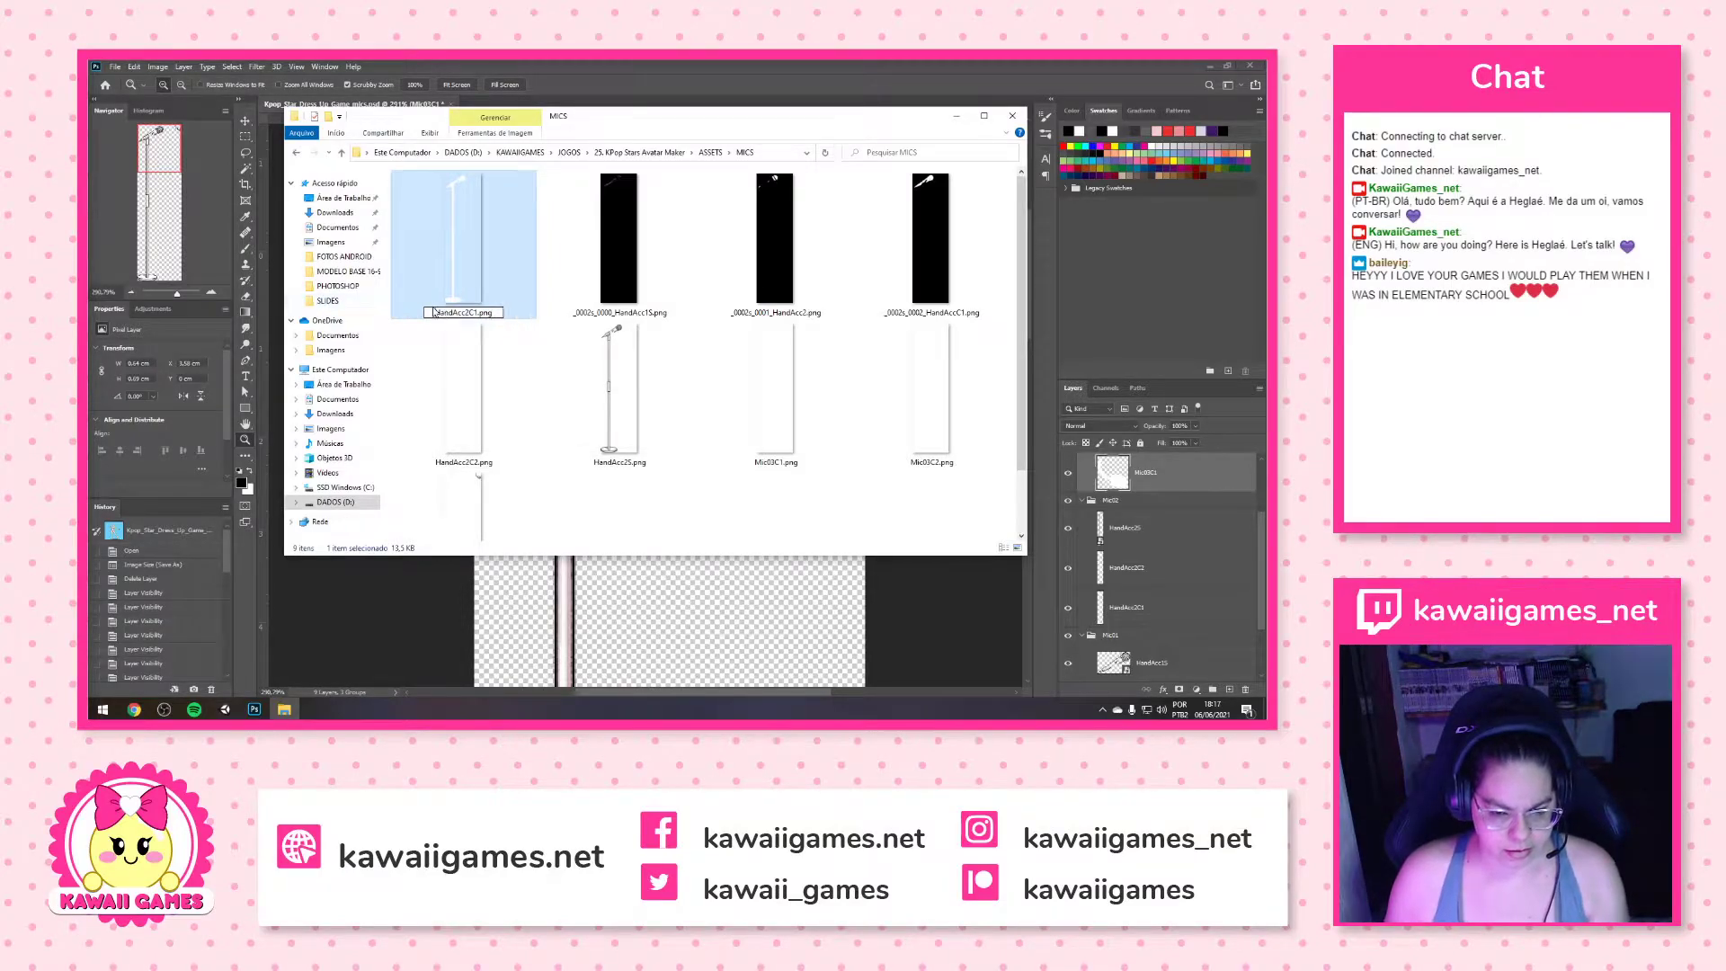
# Rename the _0002s_0000_ image to HandAcc1S.png by deleting its number prefix
pyautogui.click(464, 309)
pyautogui.click(436, 313)
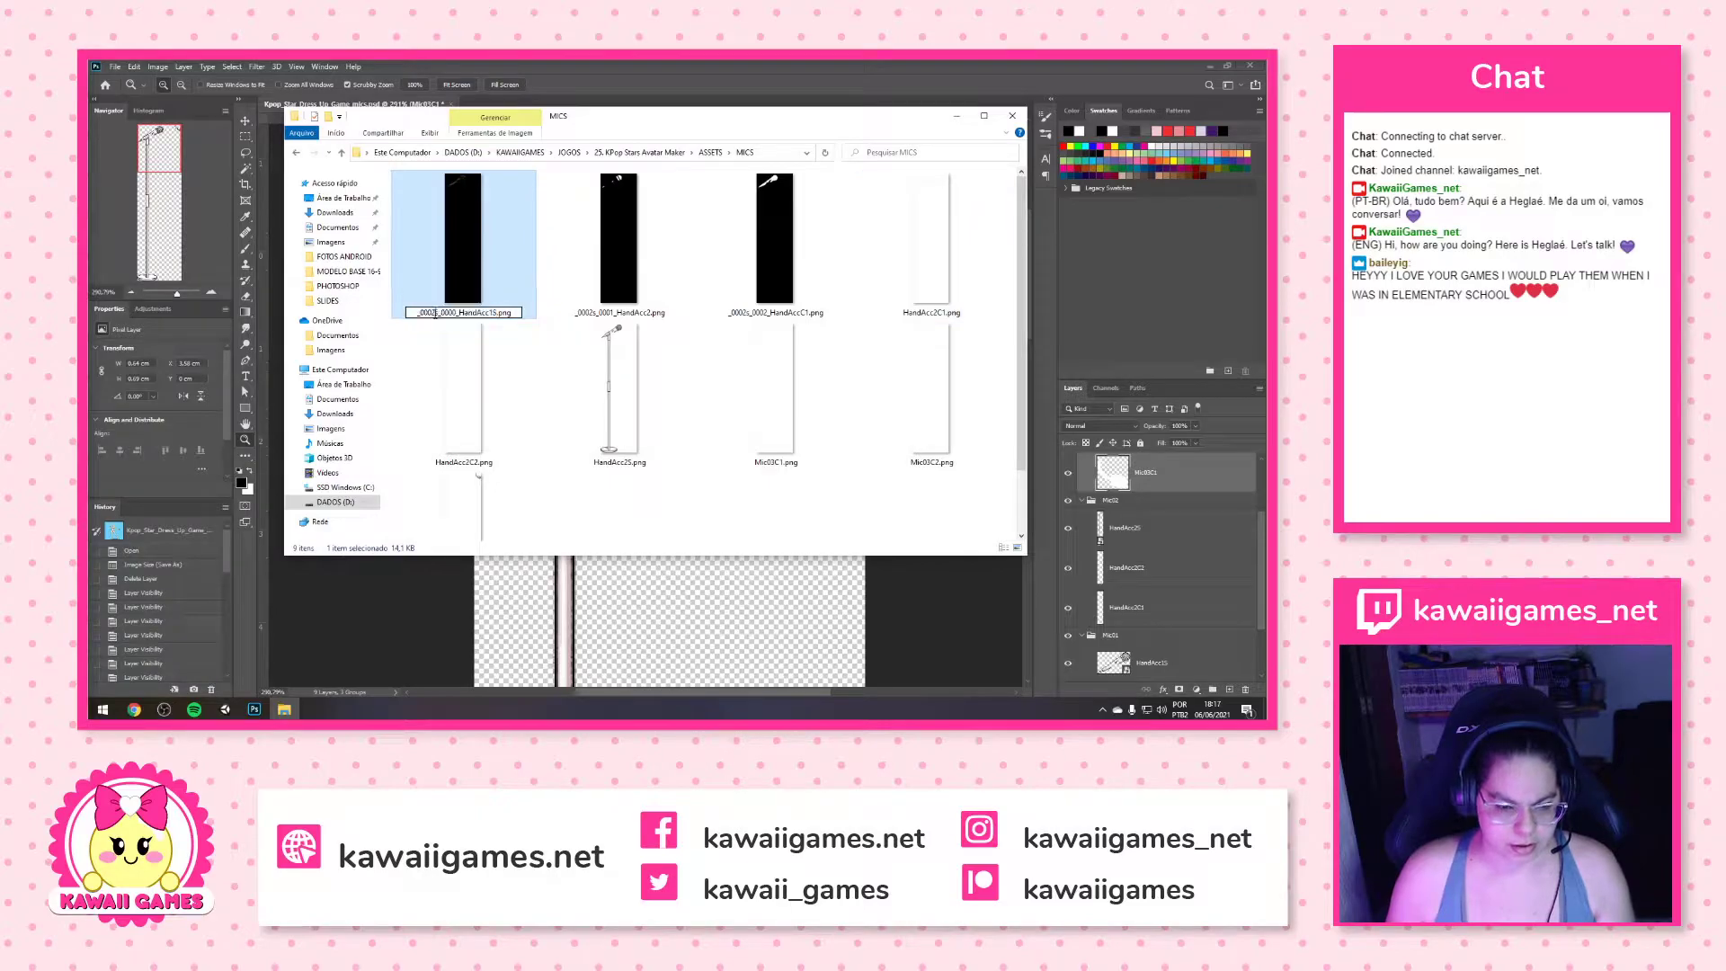
pyautogui.press('BackSpace')
pyautogui.press('BackSpace')
pyautogui.press('BackSpace')
pyautogui.press('BackSpace')
pyautogui.press('BackSpace')
pyautogui.press('BackSpace')
pyautogui.press('BackSpace')
pyautogui.press('BackSpace')
pyautogui.press('BackSpace')
pyautogui.press('BackSpace')
pyautogui.press('BackSpace')
pyautogui.press('BackSpace')
pyautogui.press('Return')
# Delete the _0002s_0001_ prefix from the next image so its file name is HandAcc2.png
pyautogui.click(461, 269)
pyautogui.click(461, 312)
pyautogui.click(462, 312)
pyautogui.moveTo(461, 312); pyautogui.dragTo(419, 311)
pyautogui.press('BackSpace')
pyautogui.press('Return')
# Rename the last prefixed image, _0002s_0002_, to HandAccC1.png
pyautogui.click(436, 310)
pyautogui.click(435, 310)
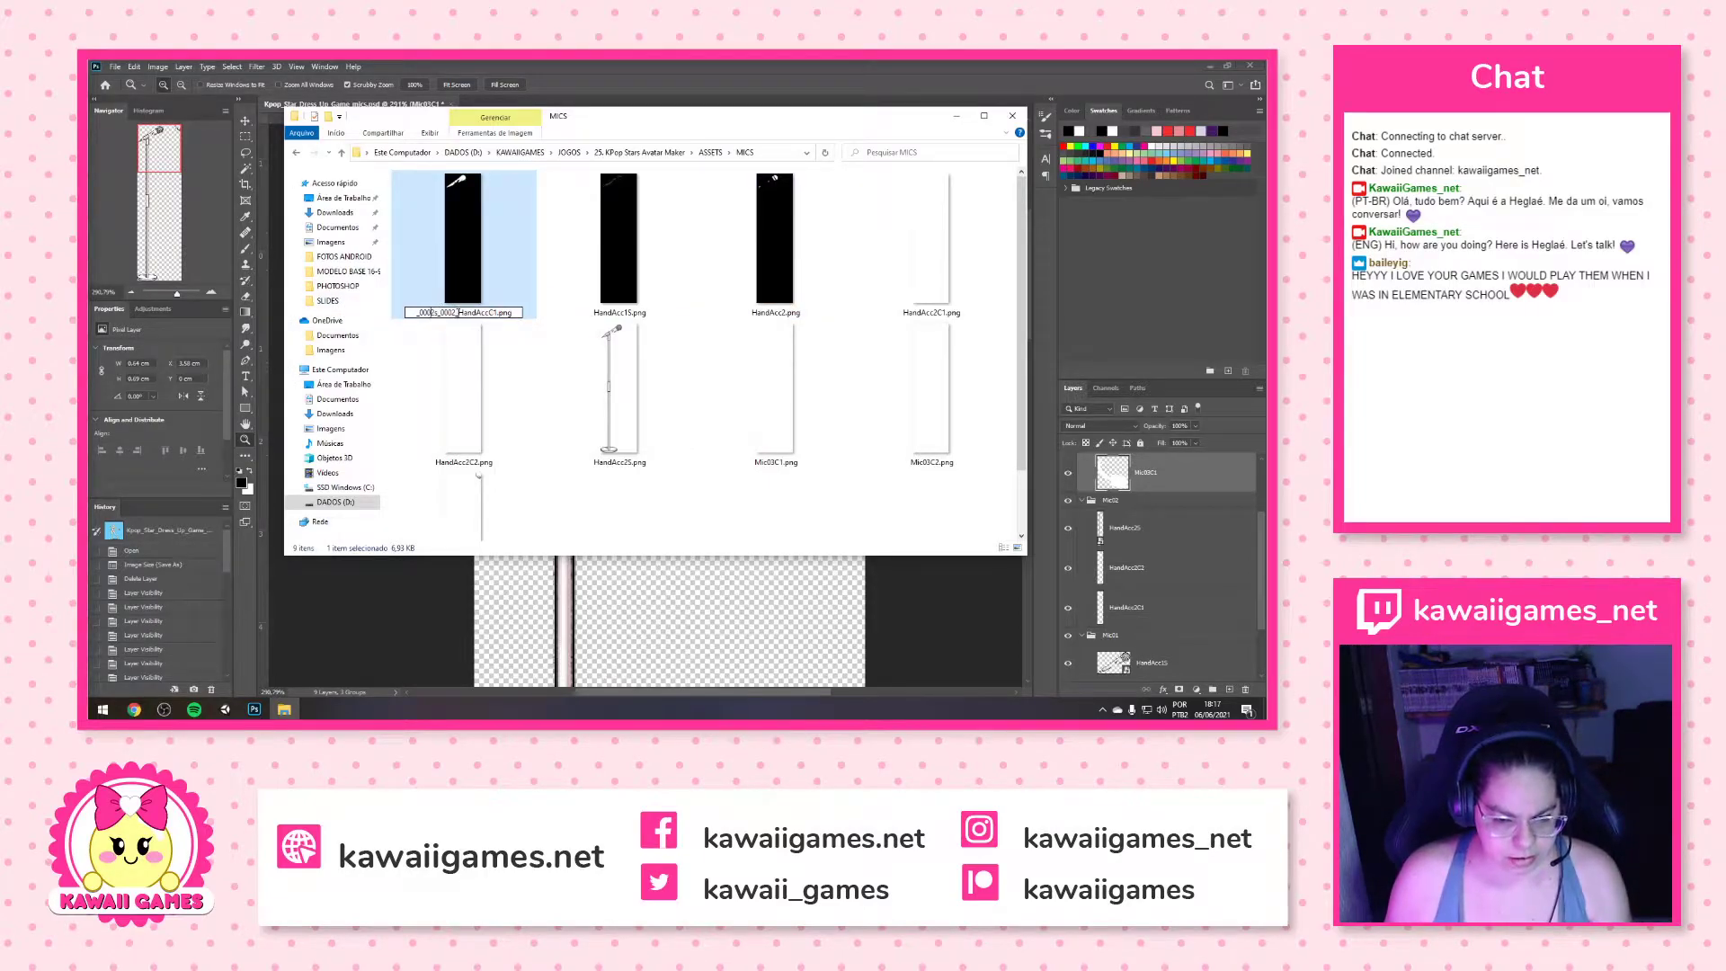
pyautogui.press('BackSpace')
pyautogui.press('Return')
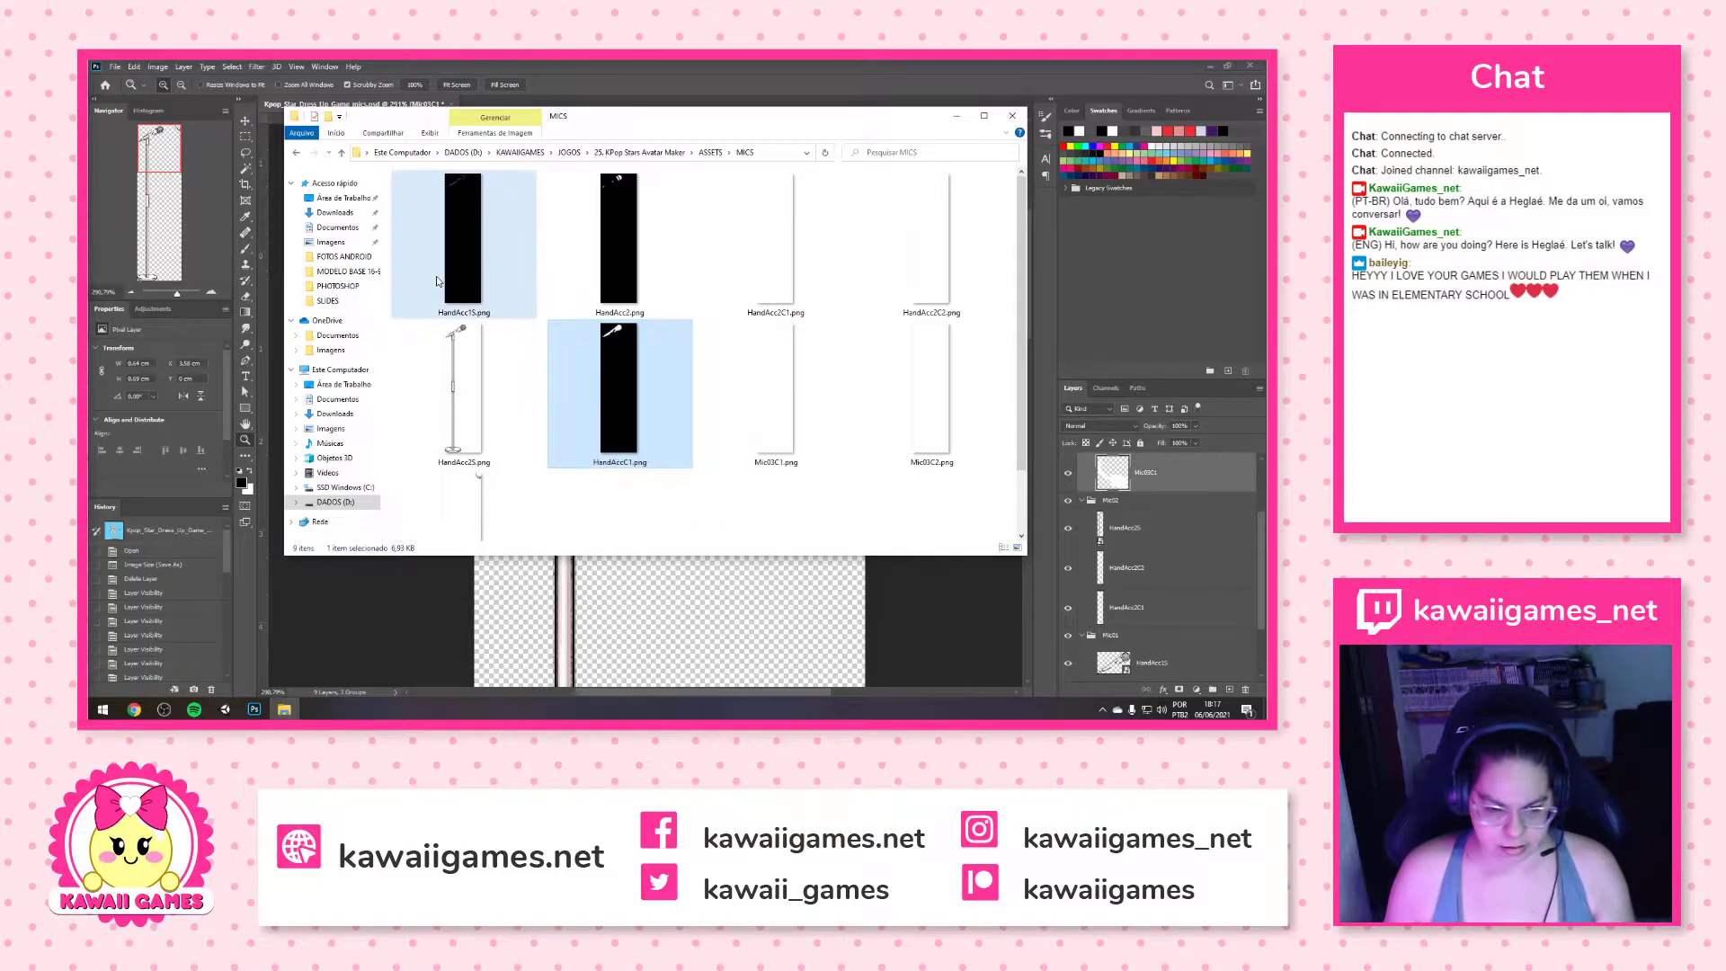
pyautogui.click(455, 292)
pyautogui.click(467, 310)
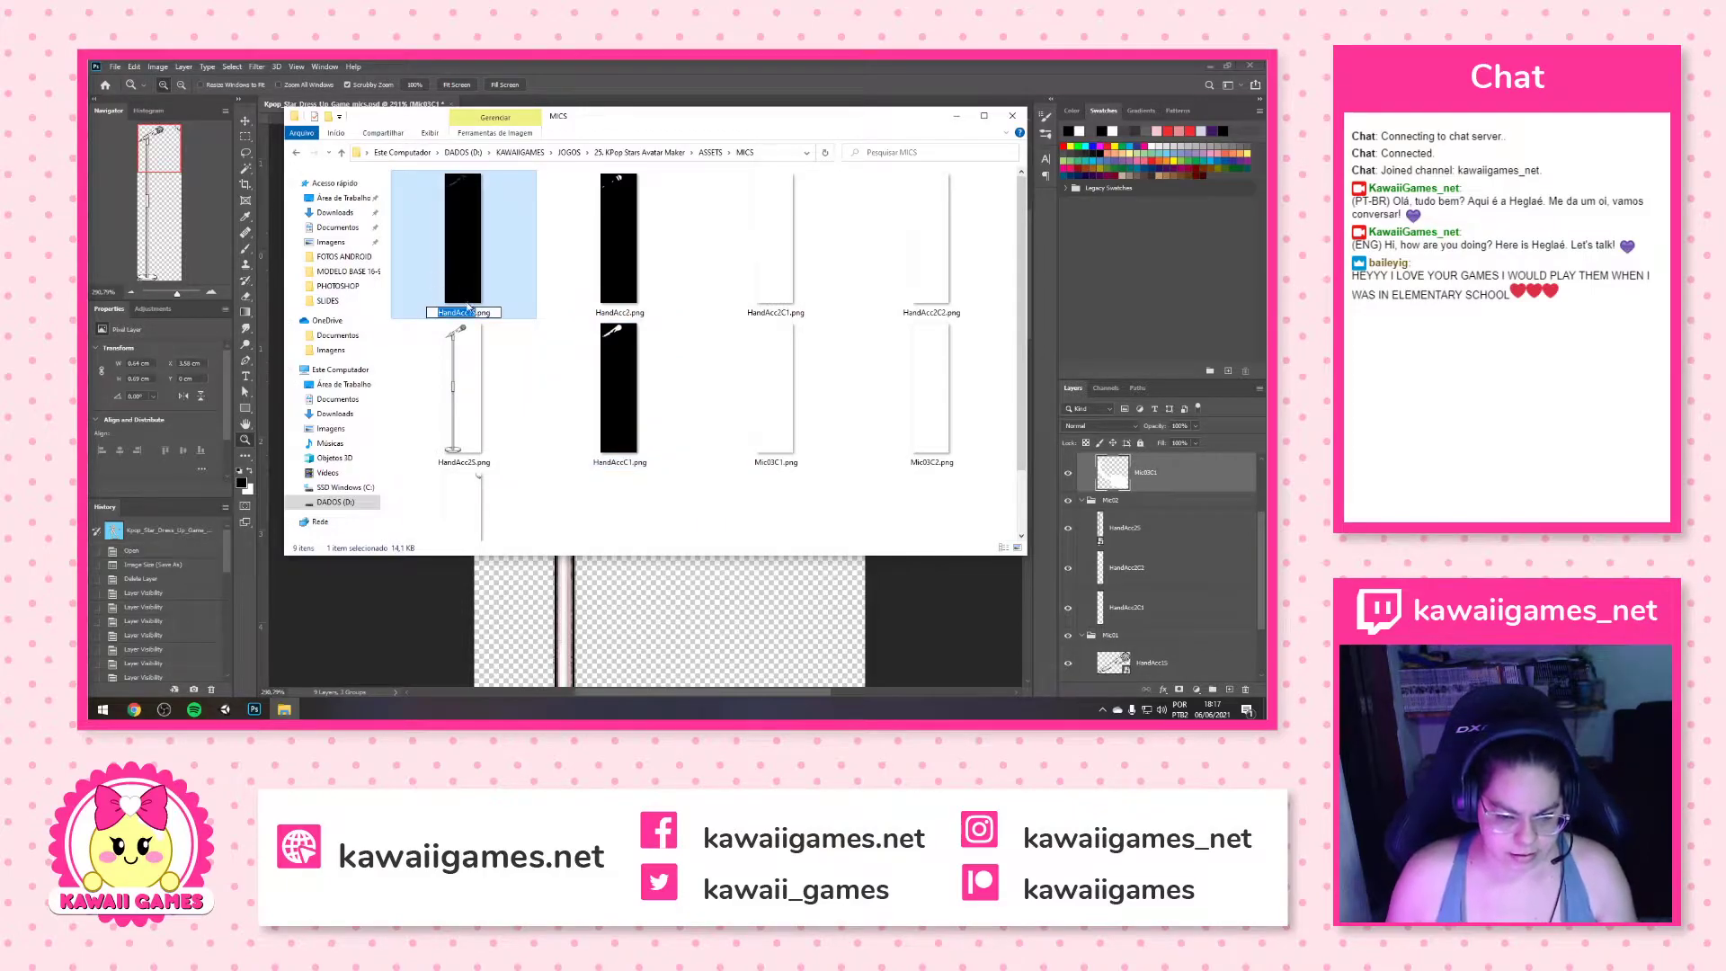
pyautogui.click(544, 292)
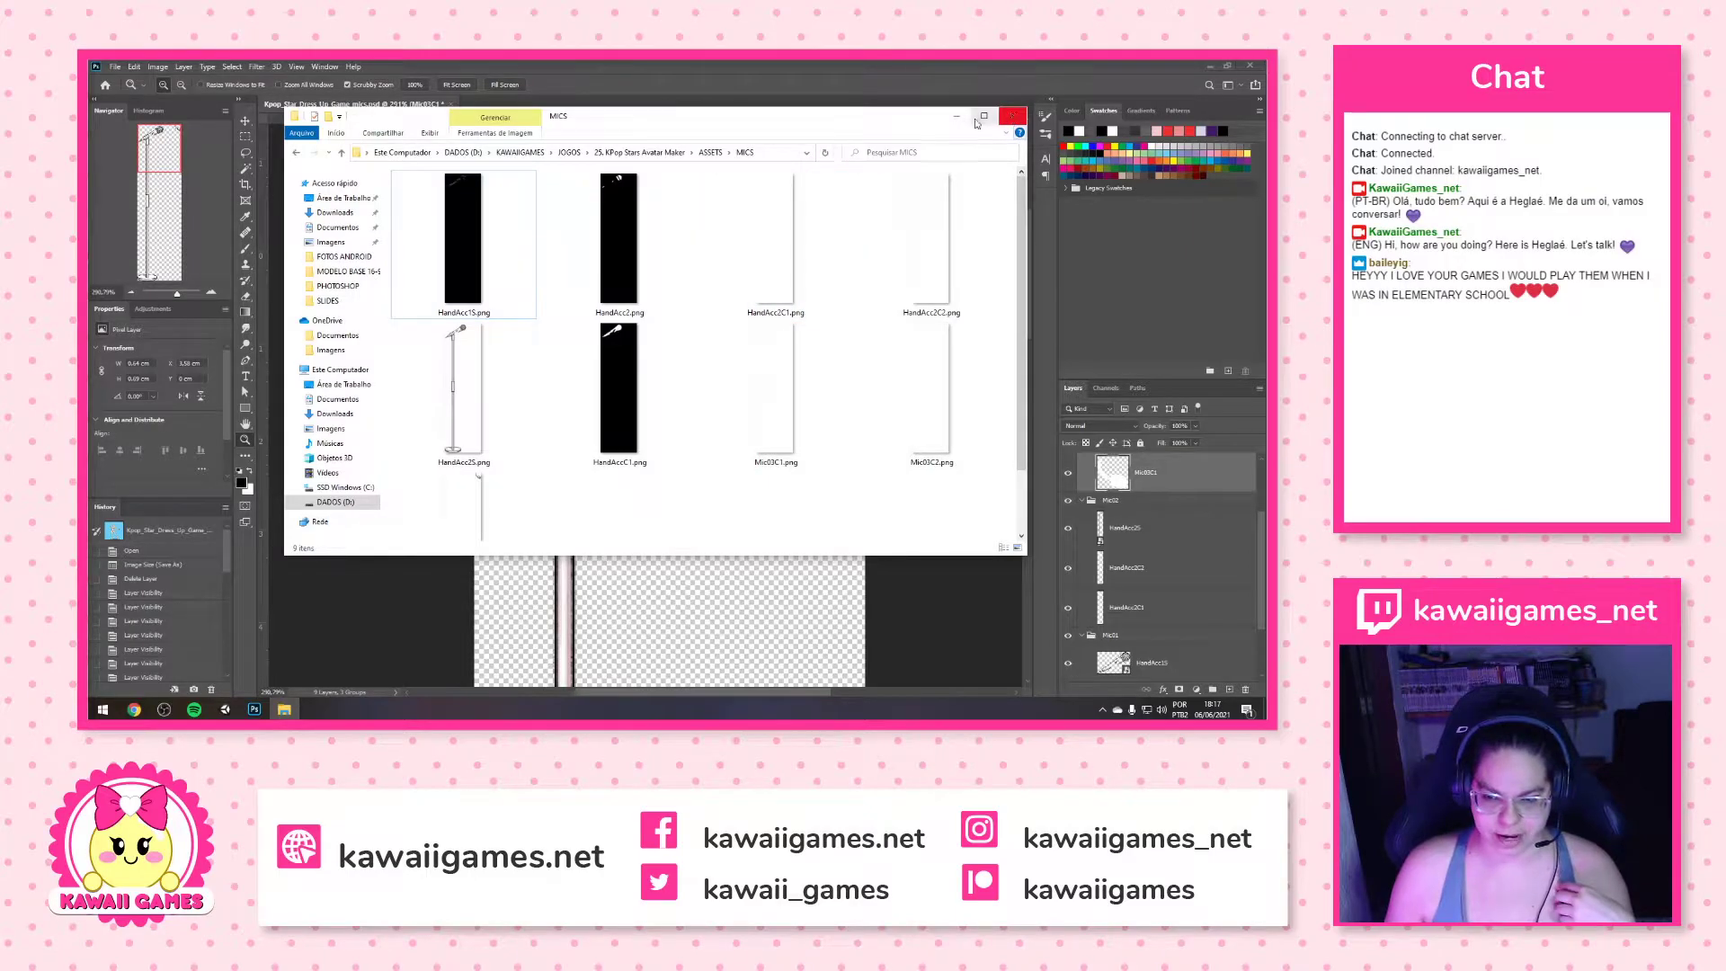
# Close the exported assets' folder window, and save and close the Kpop_Star_Dress_Up_Game_mics.psd document
pyautogui.click(715, 155)
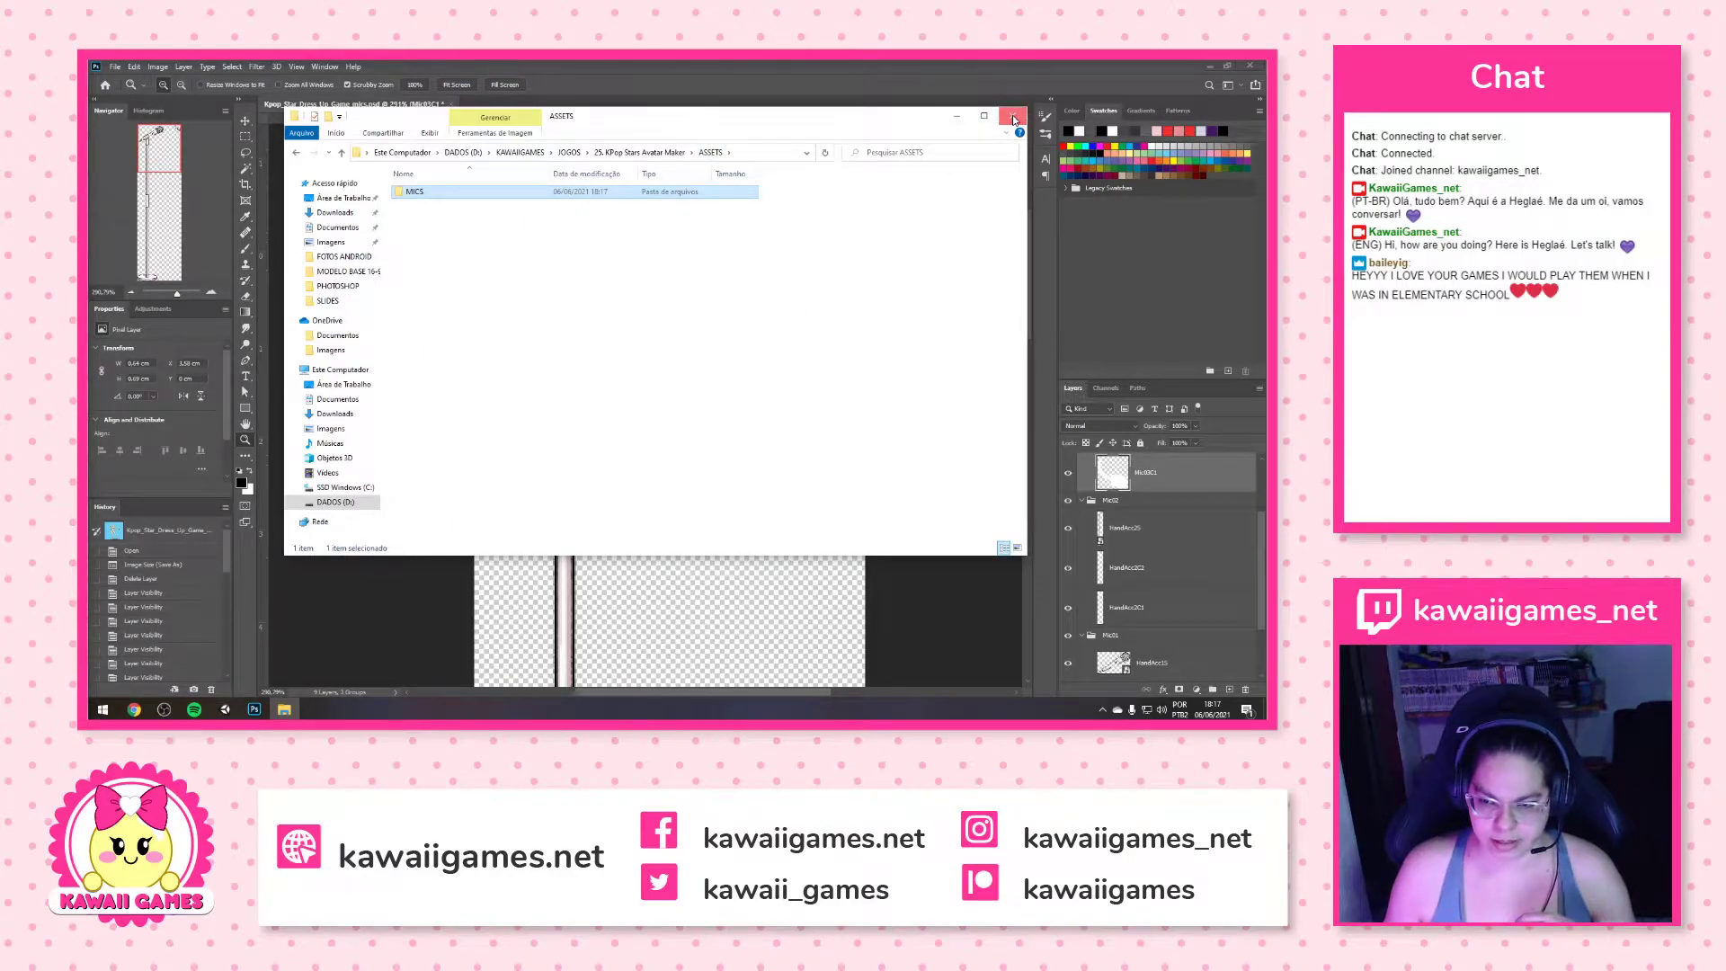
pyautogui.click(1011, 117)
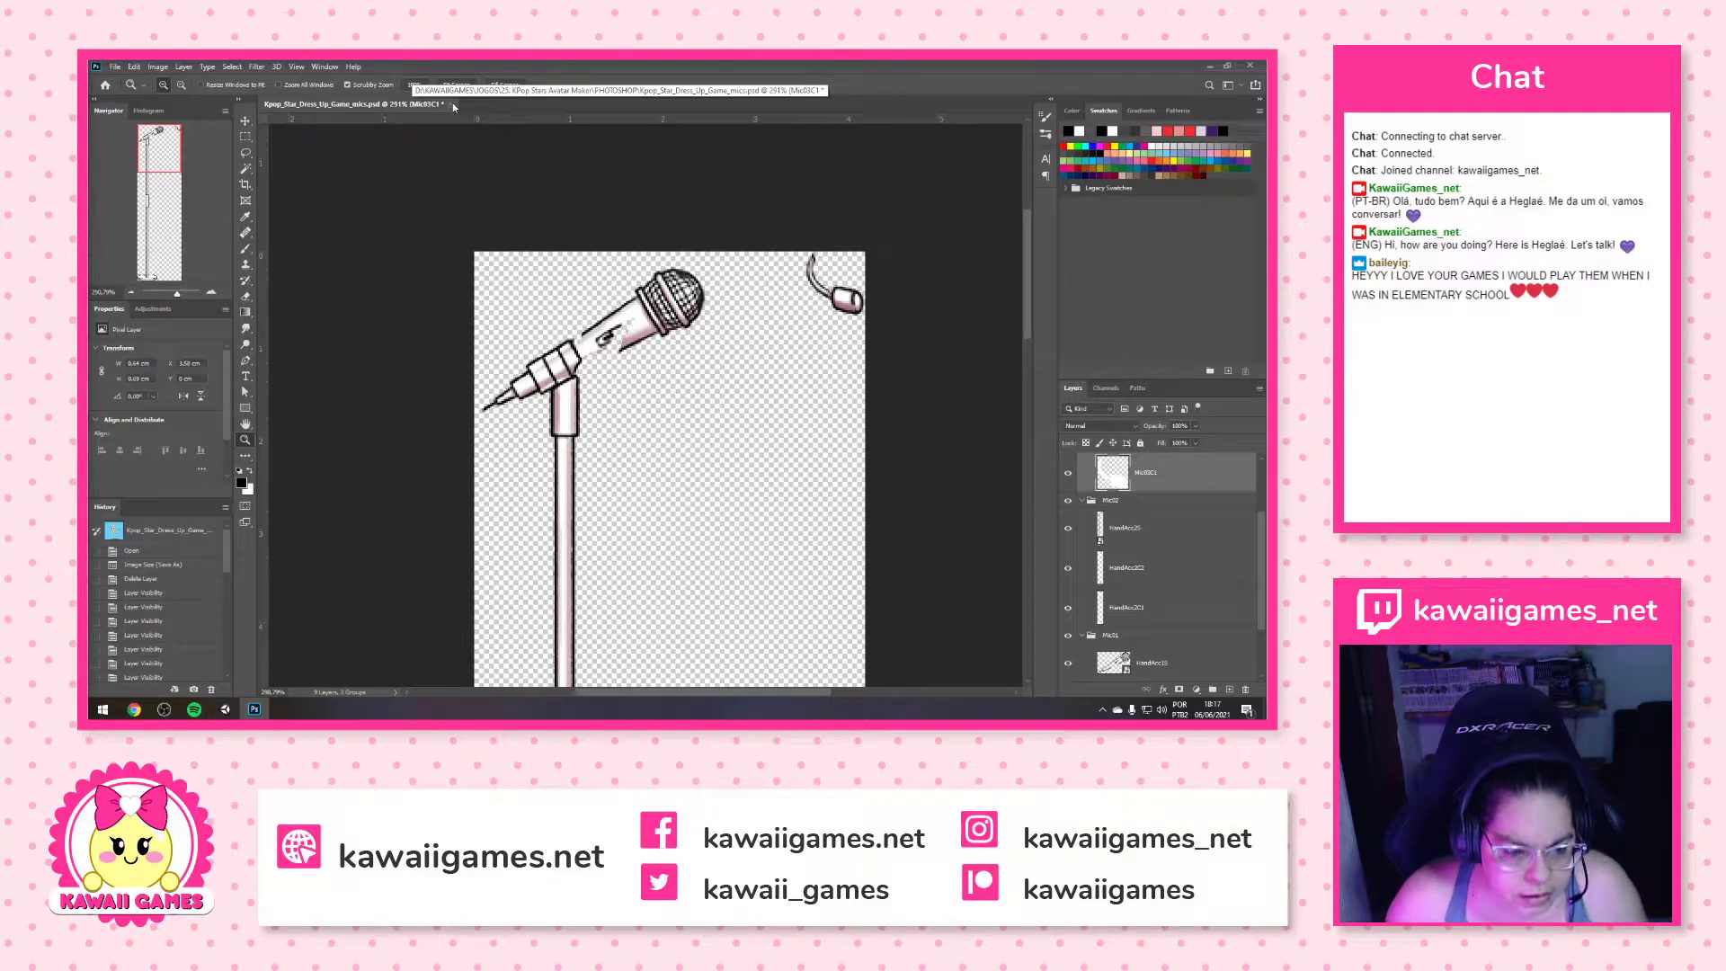
pyautogui.click(244, 119)
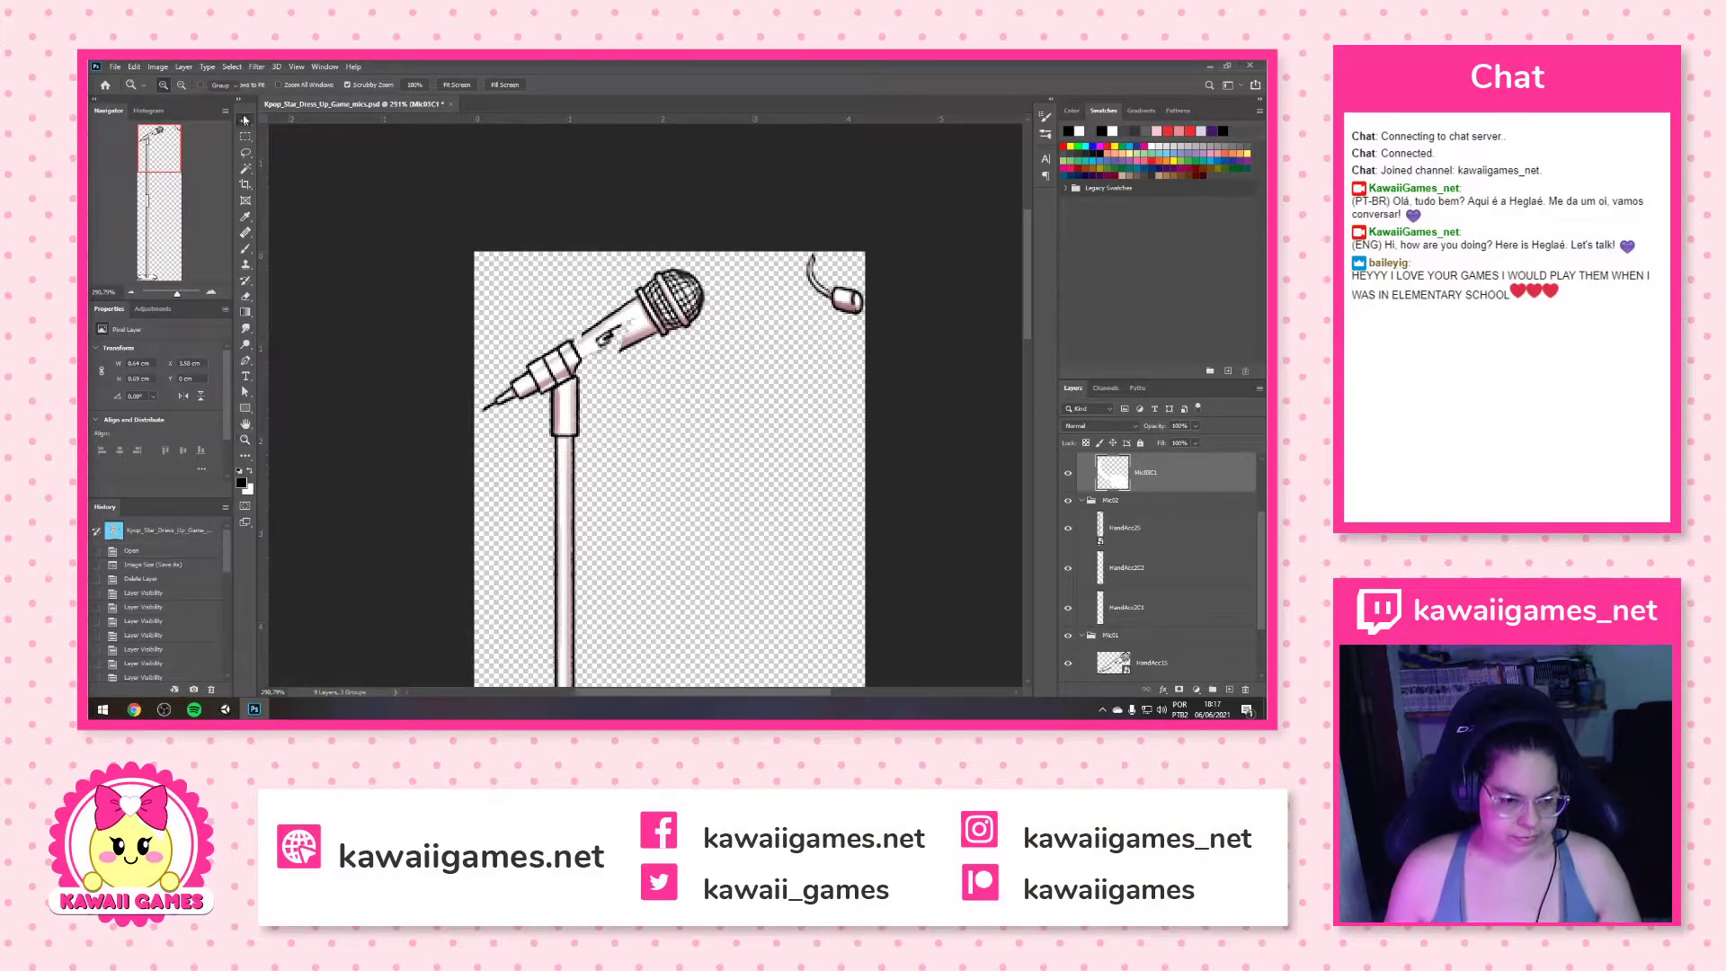
pyautogui.hotkey('ctrl', 's')
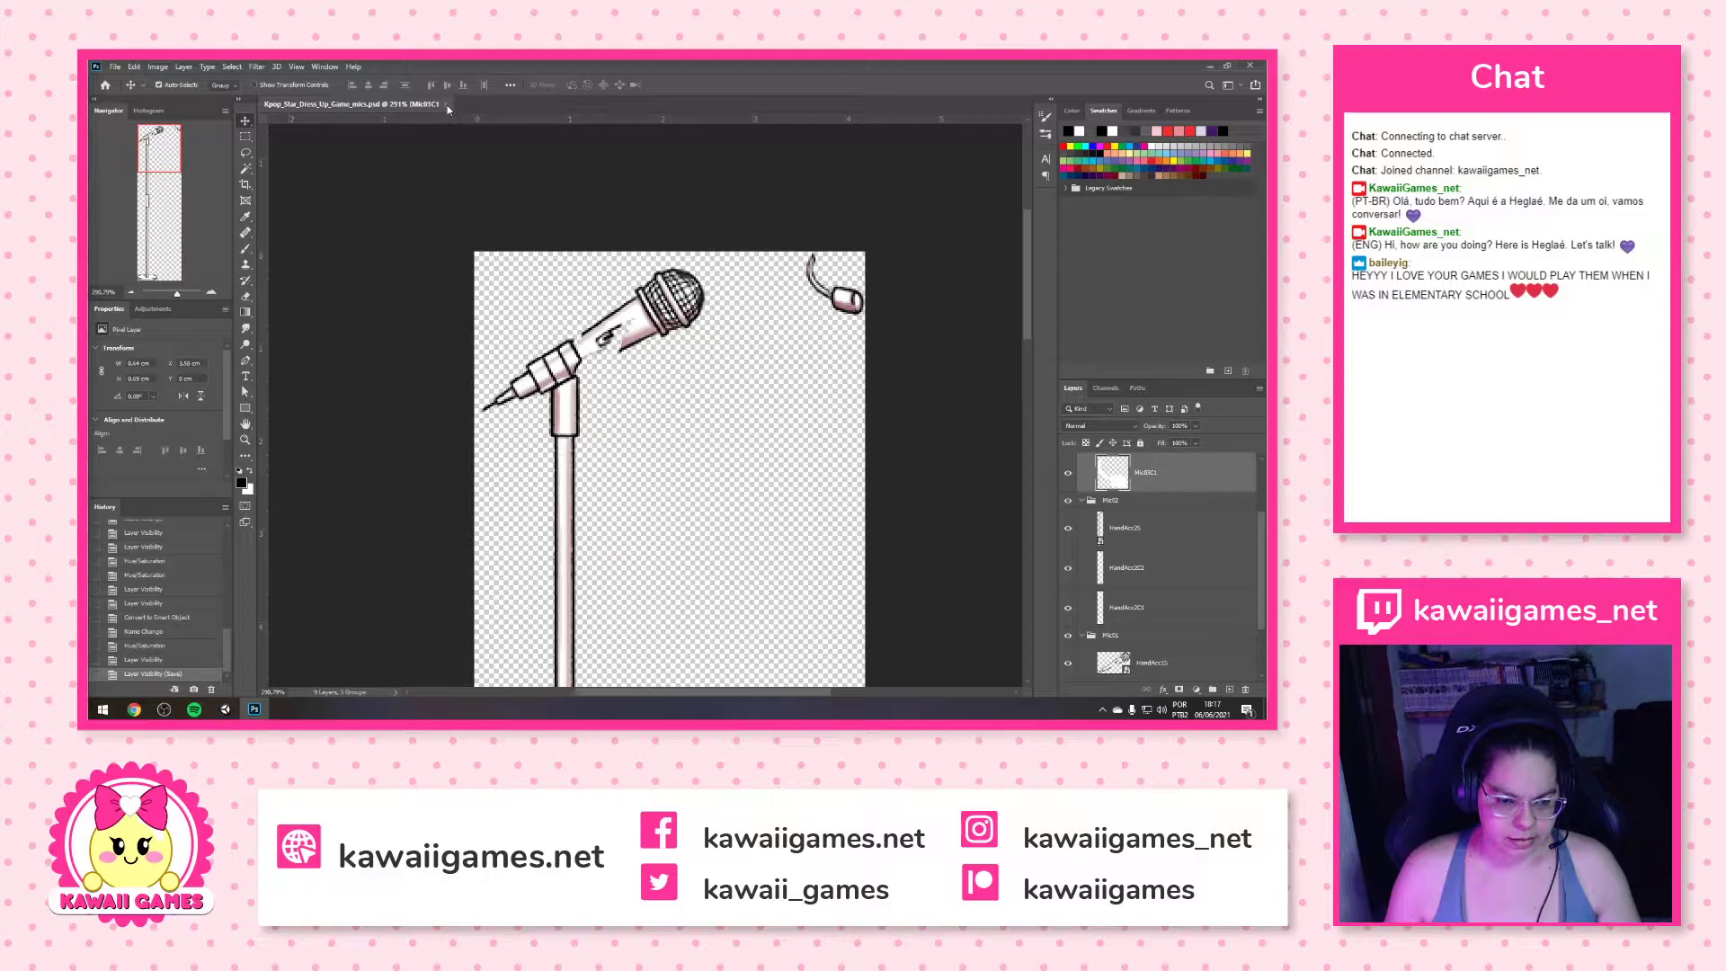
pyautogui.click(447, 105)
# Open the recent document Kpop_Star_Dress_Up_Game_Clothes-Final.psd
pyautogui.click(115, 67)
pyautogui.moveTo(227, 139)
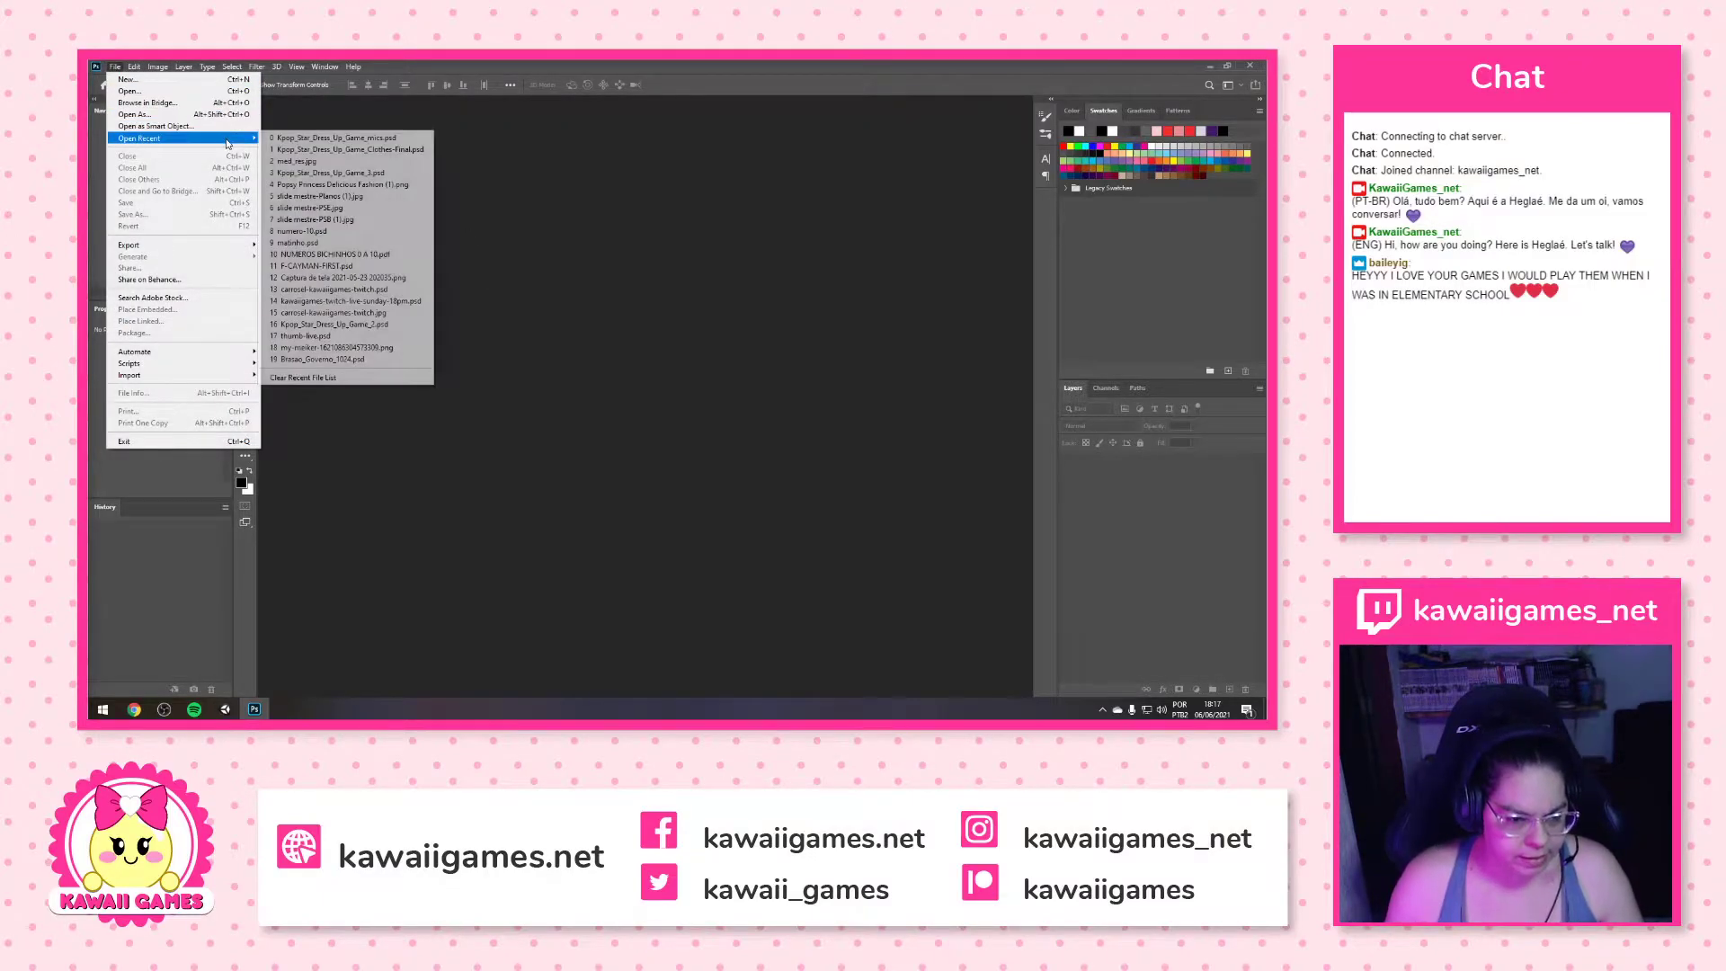
pyautogui.click(393, 150)
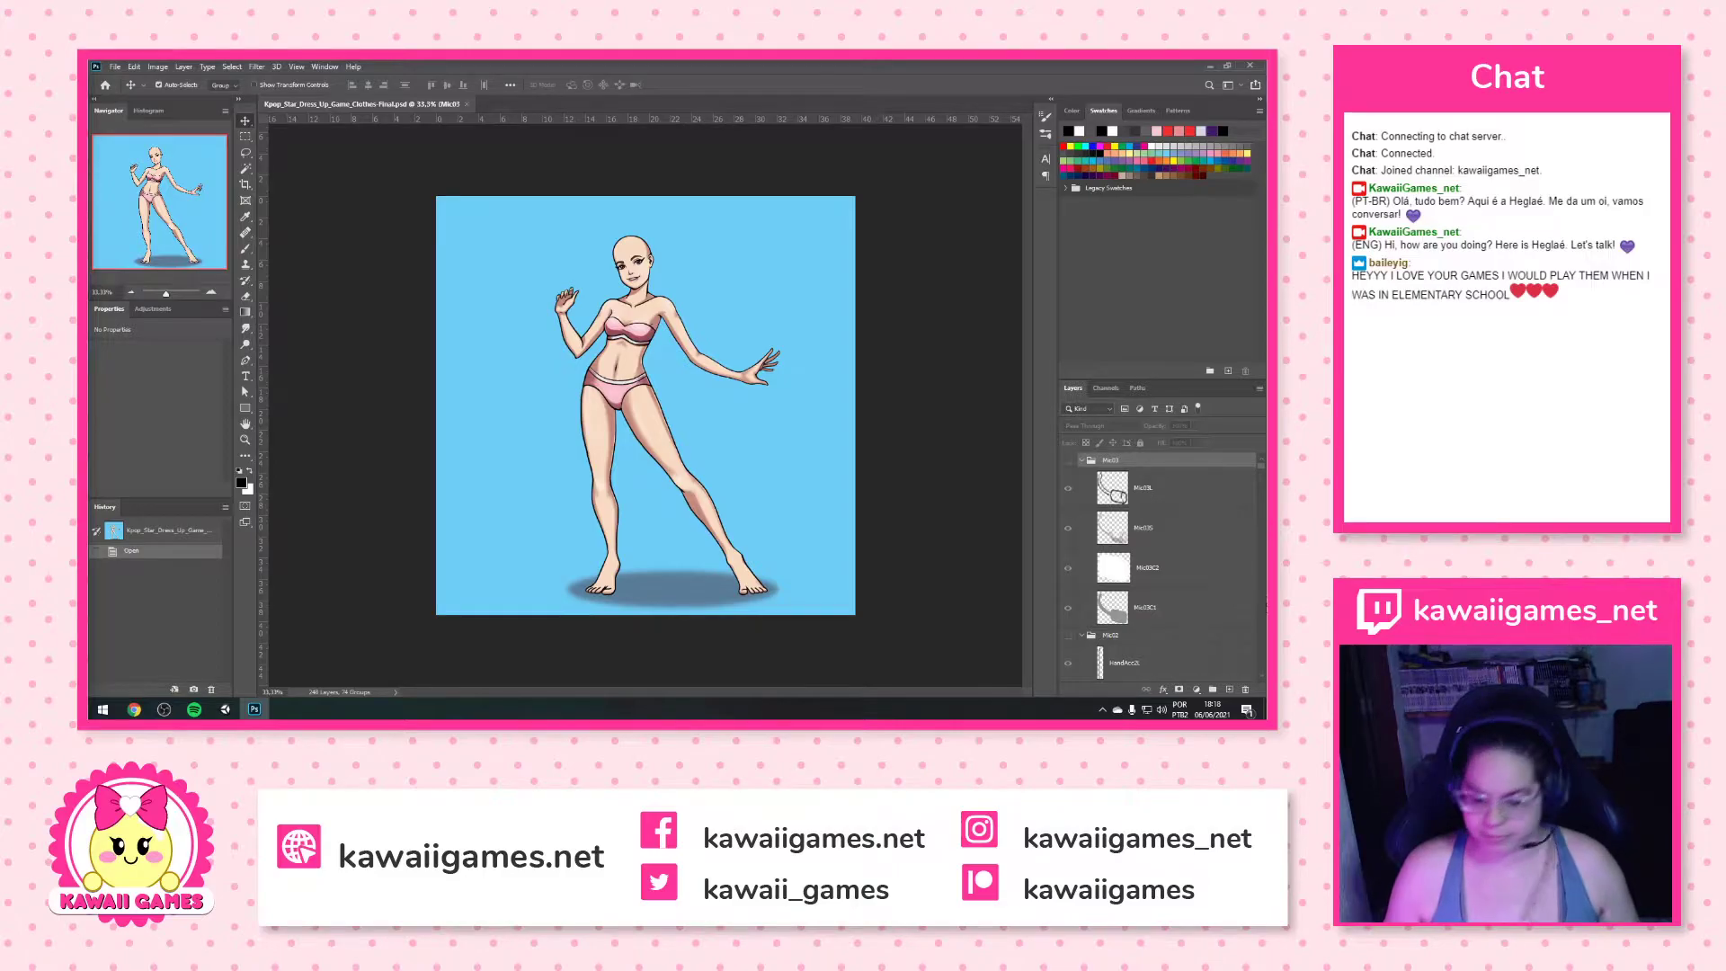
# Collapse the Mic03, Mic02, Mic01 and Mic Inteiro layer groups
pyautogui.scroll(-4, 1131, 584)
pyautogui.scroll(-3, 1131, 584)
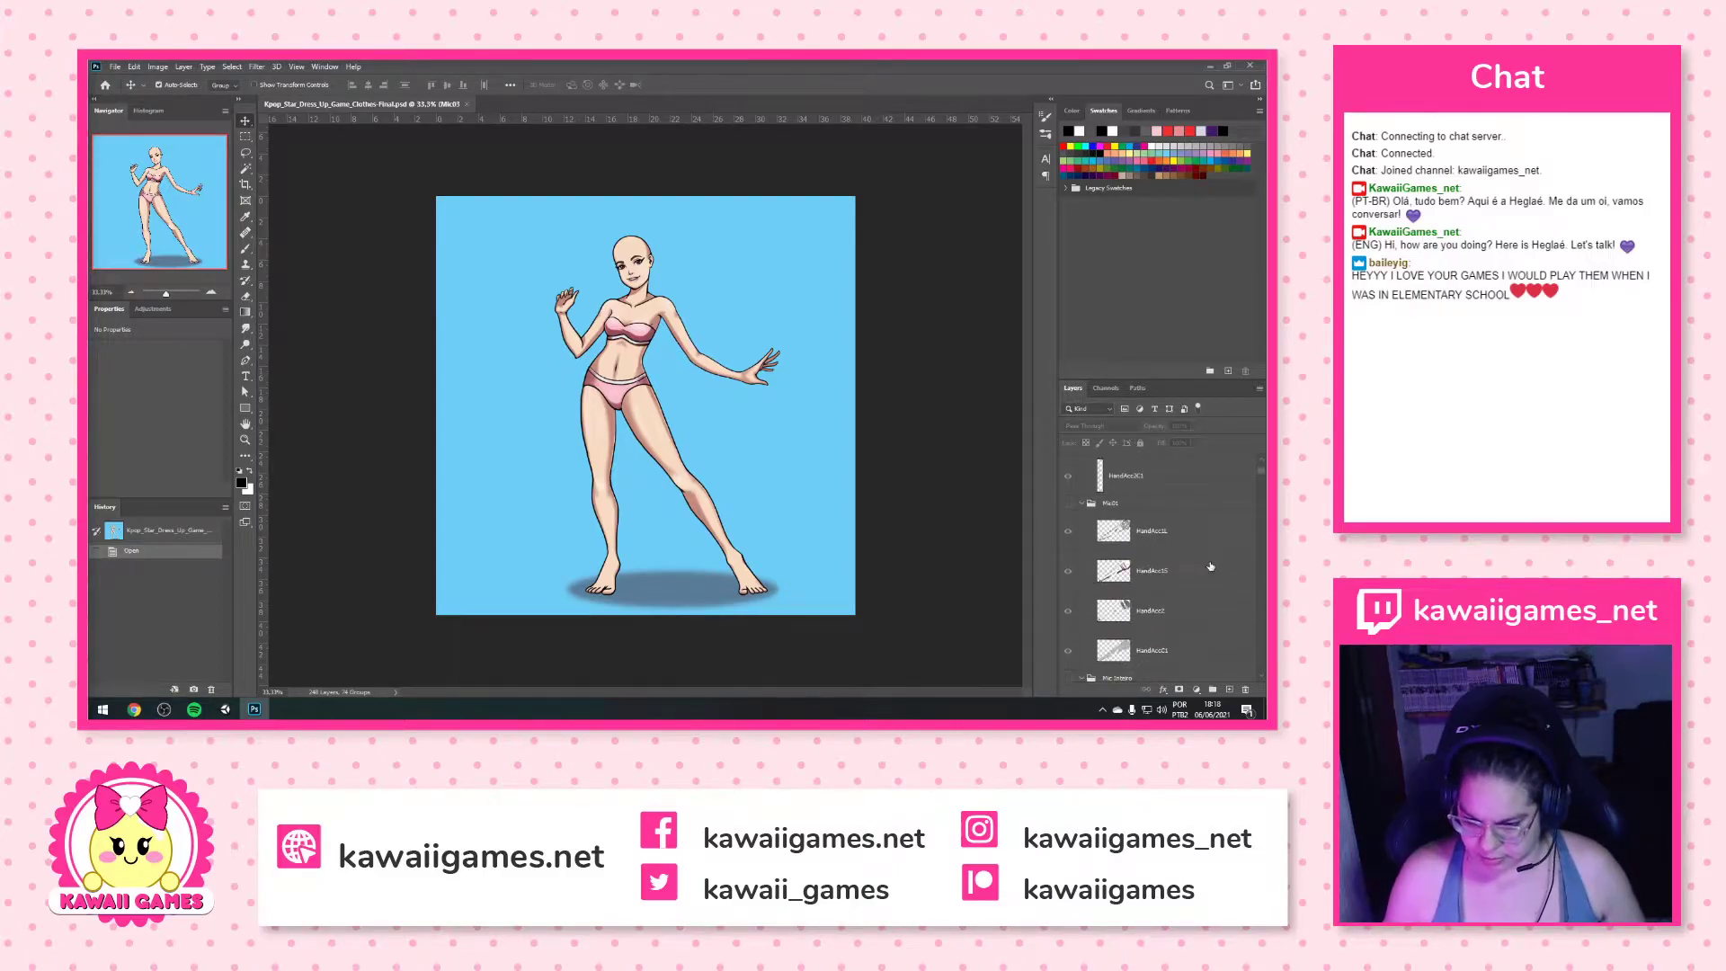
pyautogui.moveTo(1264, 479); pyautogui.dragTo(1263, 664)
pyautogui.scroll(10, 1166, 539)
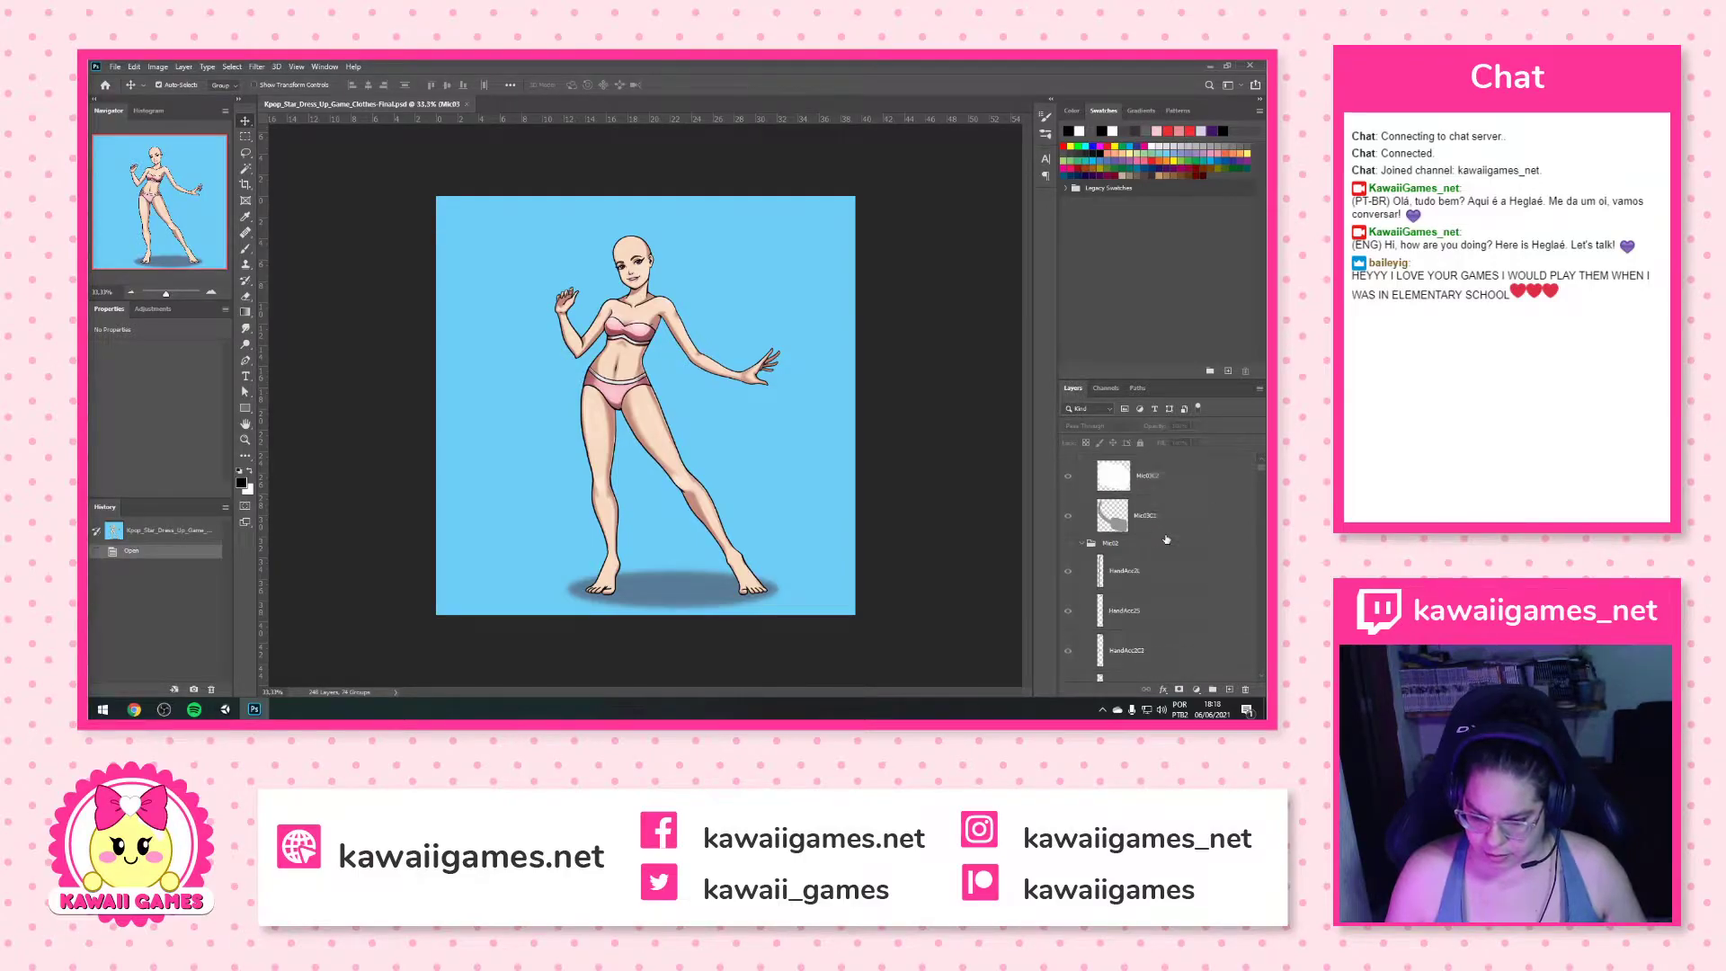
pyautogui.scroll(3, 1166, 539)
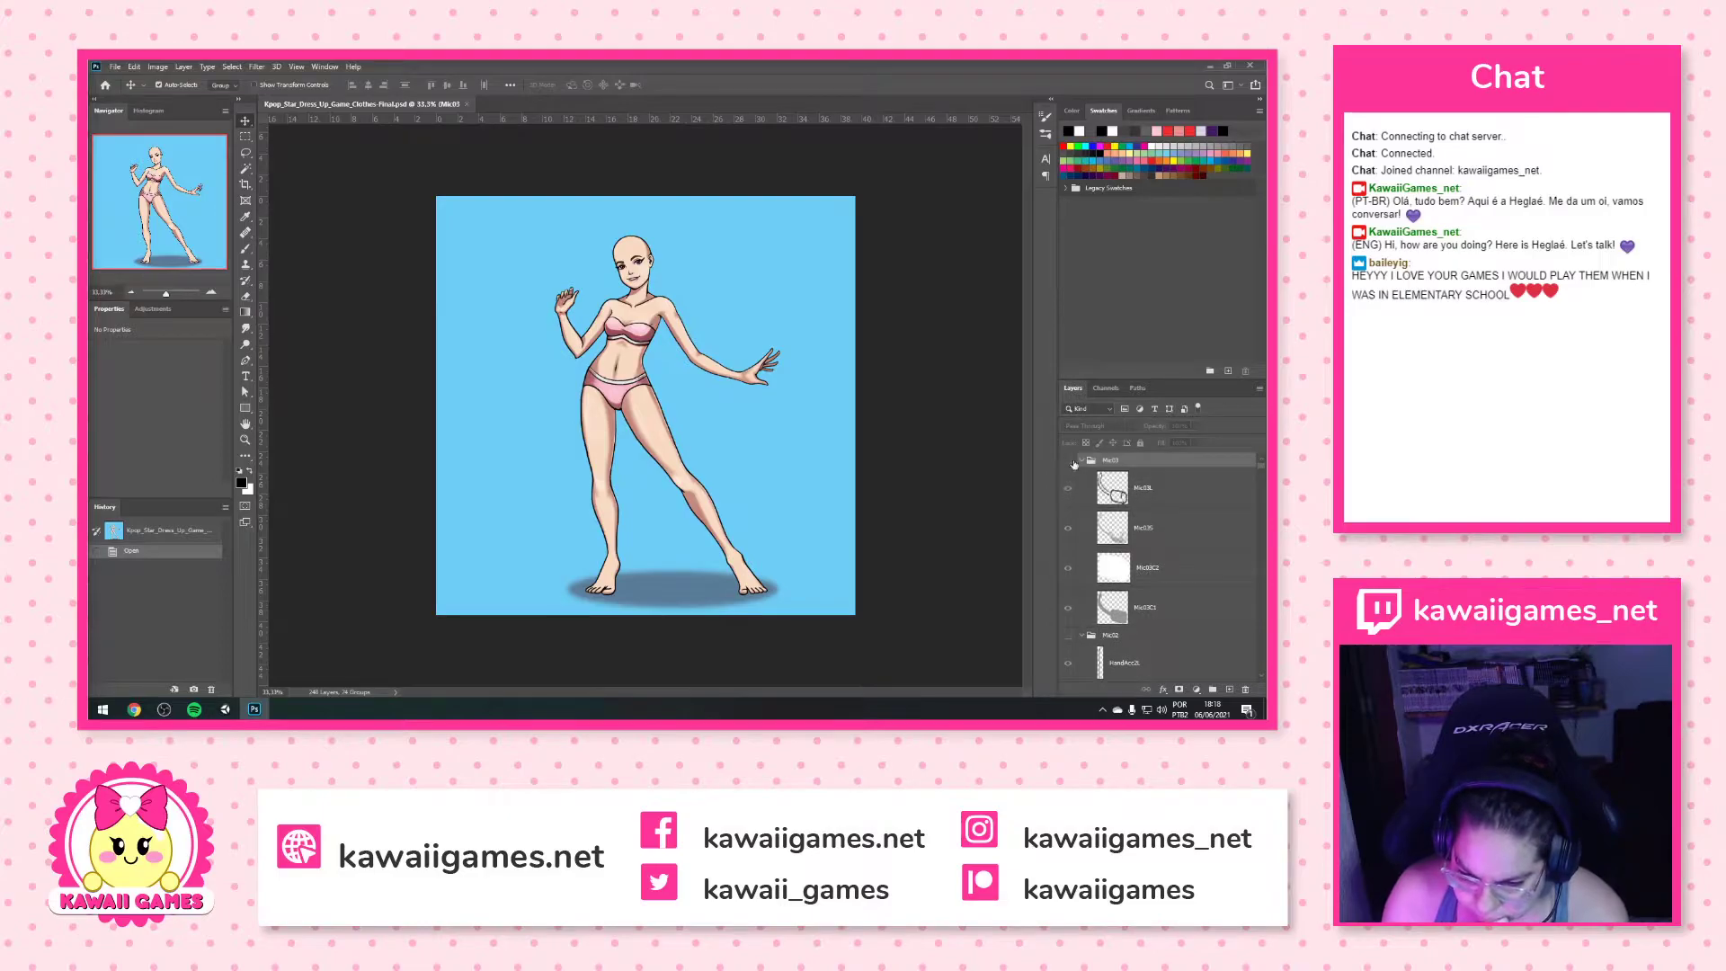
pyautogui.click(1082, 461)
pyautogui.click(1081, 476)
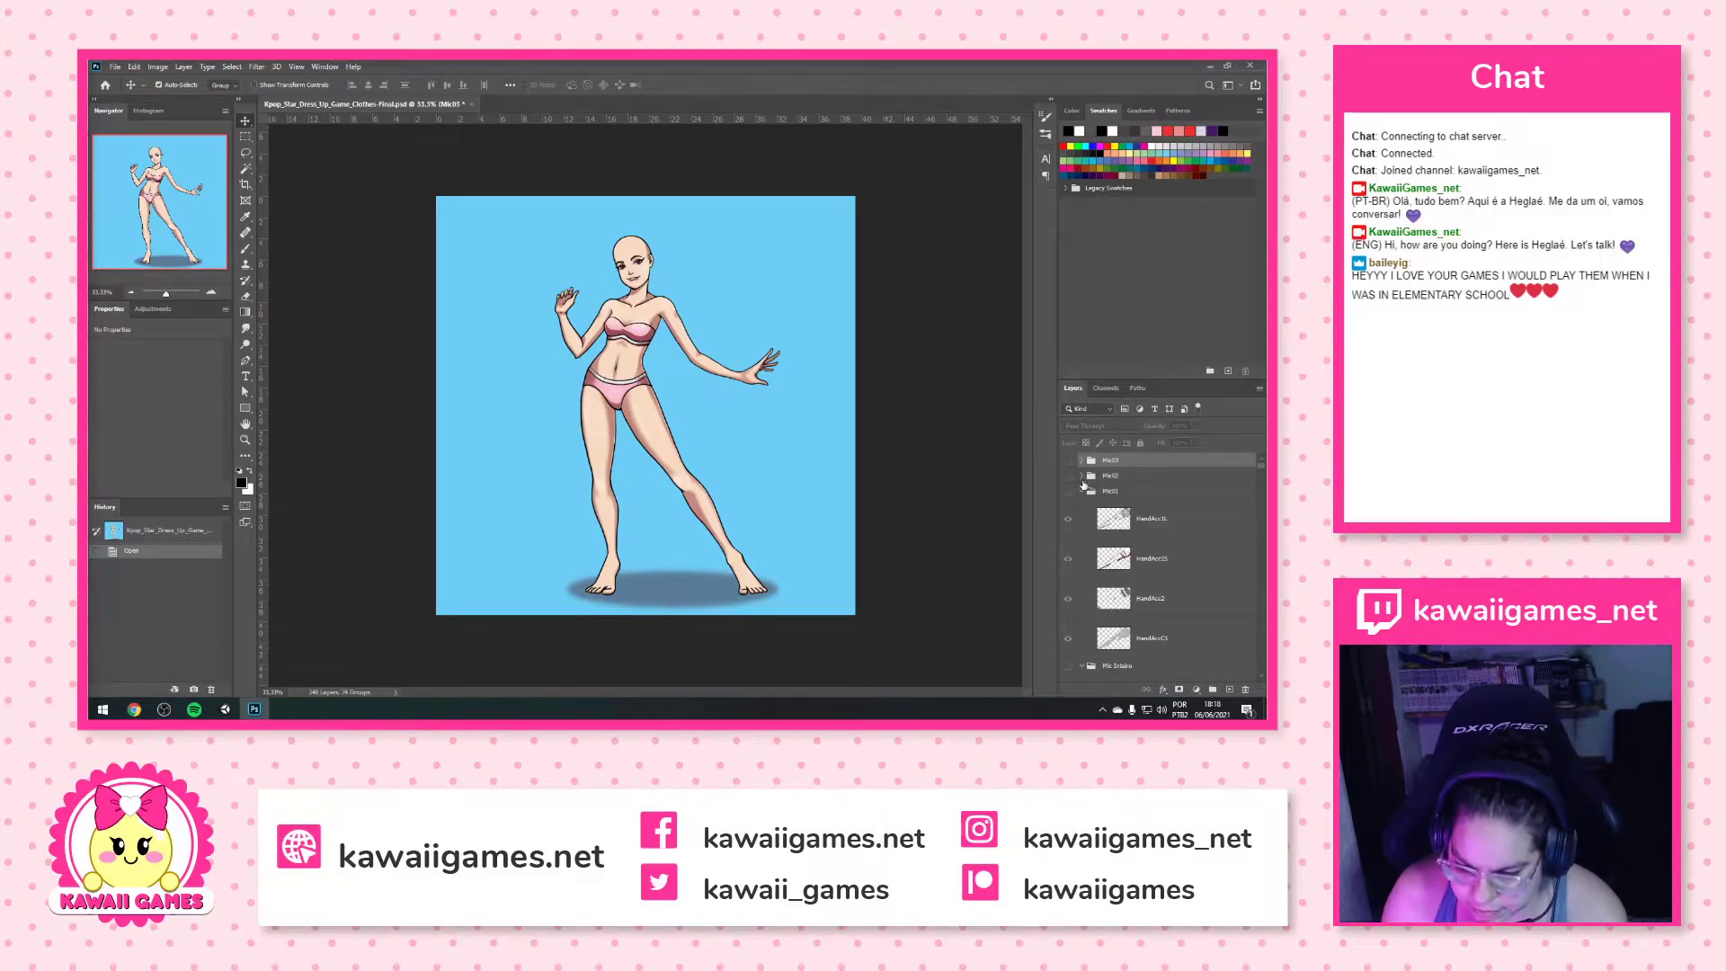
pyautogui.click(1083, 492)
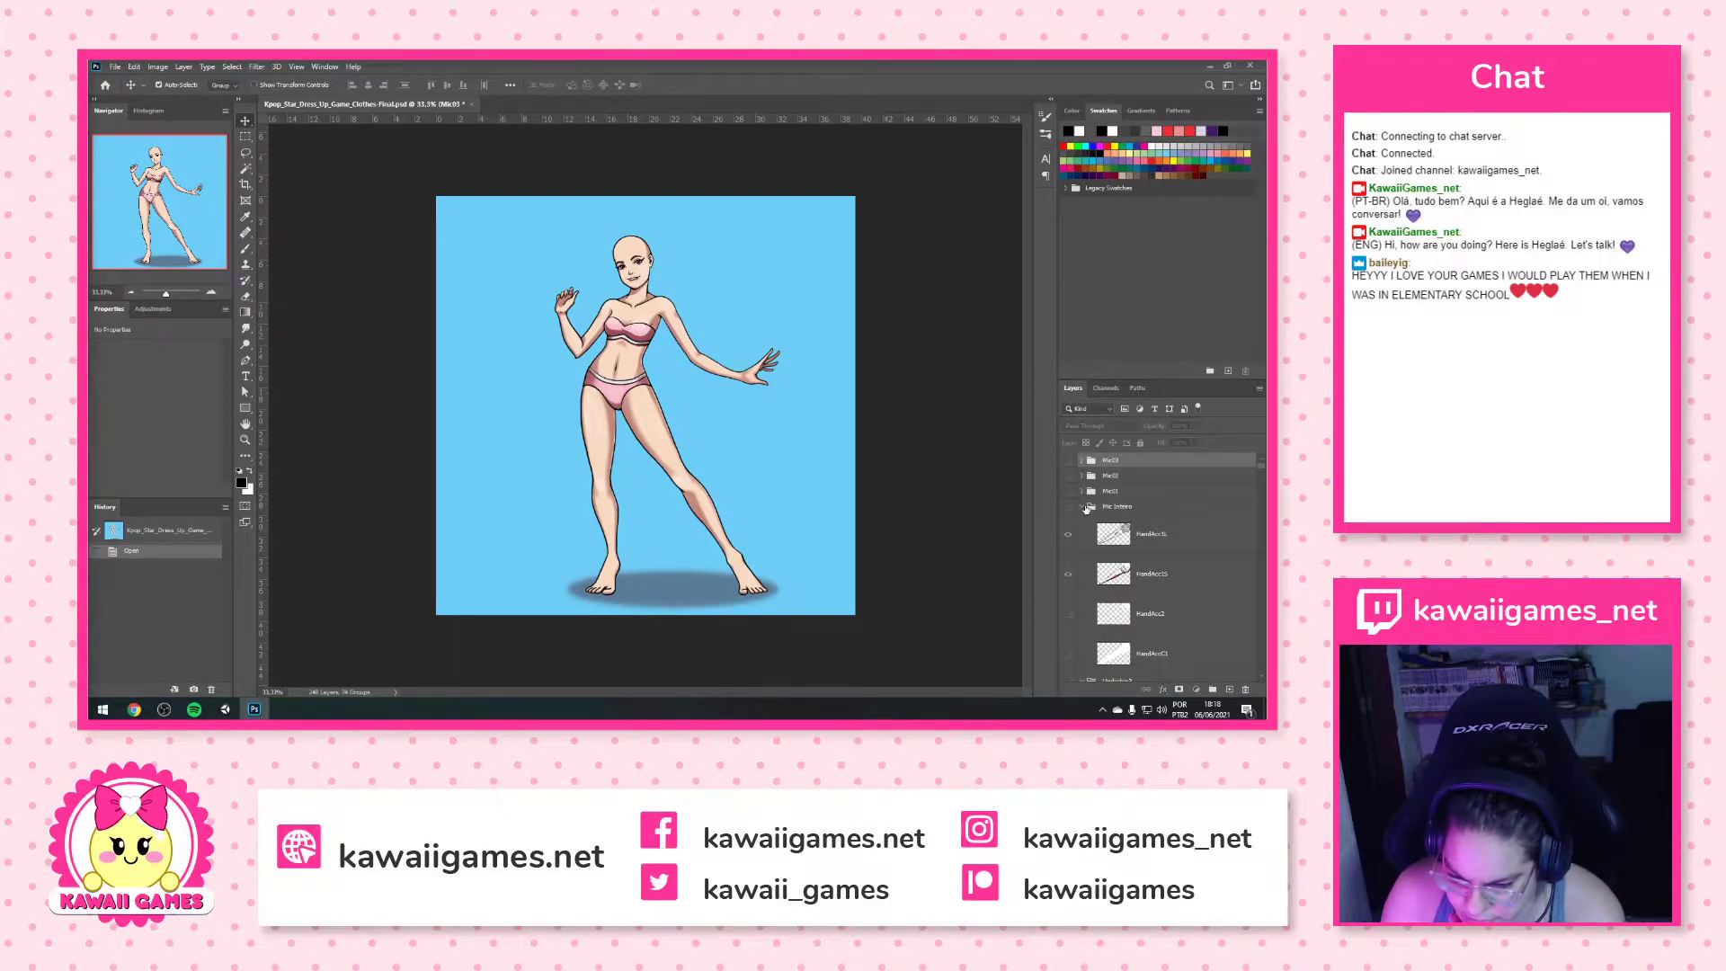
pyautogui.click(1087, 508)
pyautogui.click(1082, 508)
# Save the clothes document as a new Photoshop file named Kpop_Star_Dress_Up_Game_undertops.psd with maximized compatibility
pyautogui.scroll(-1, 1094, 510)
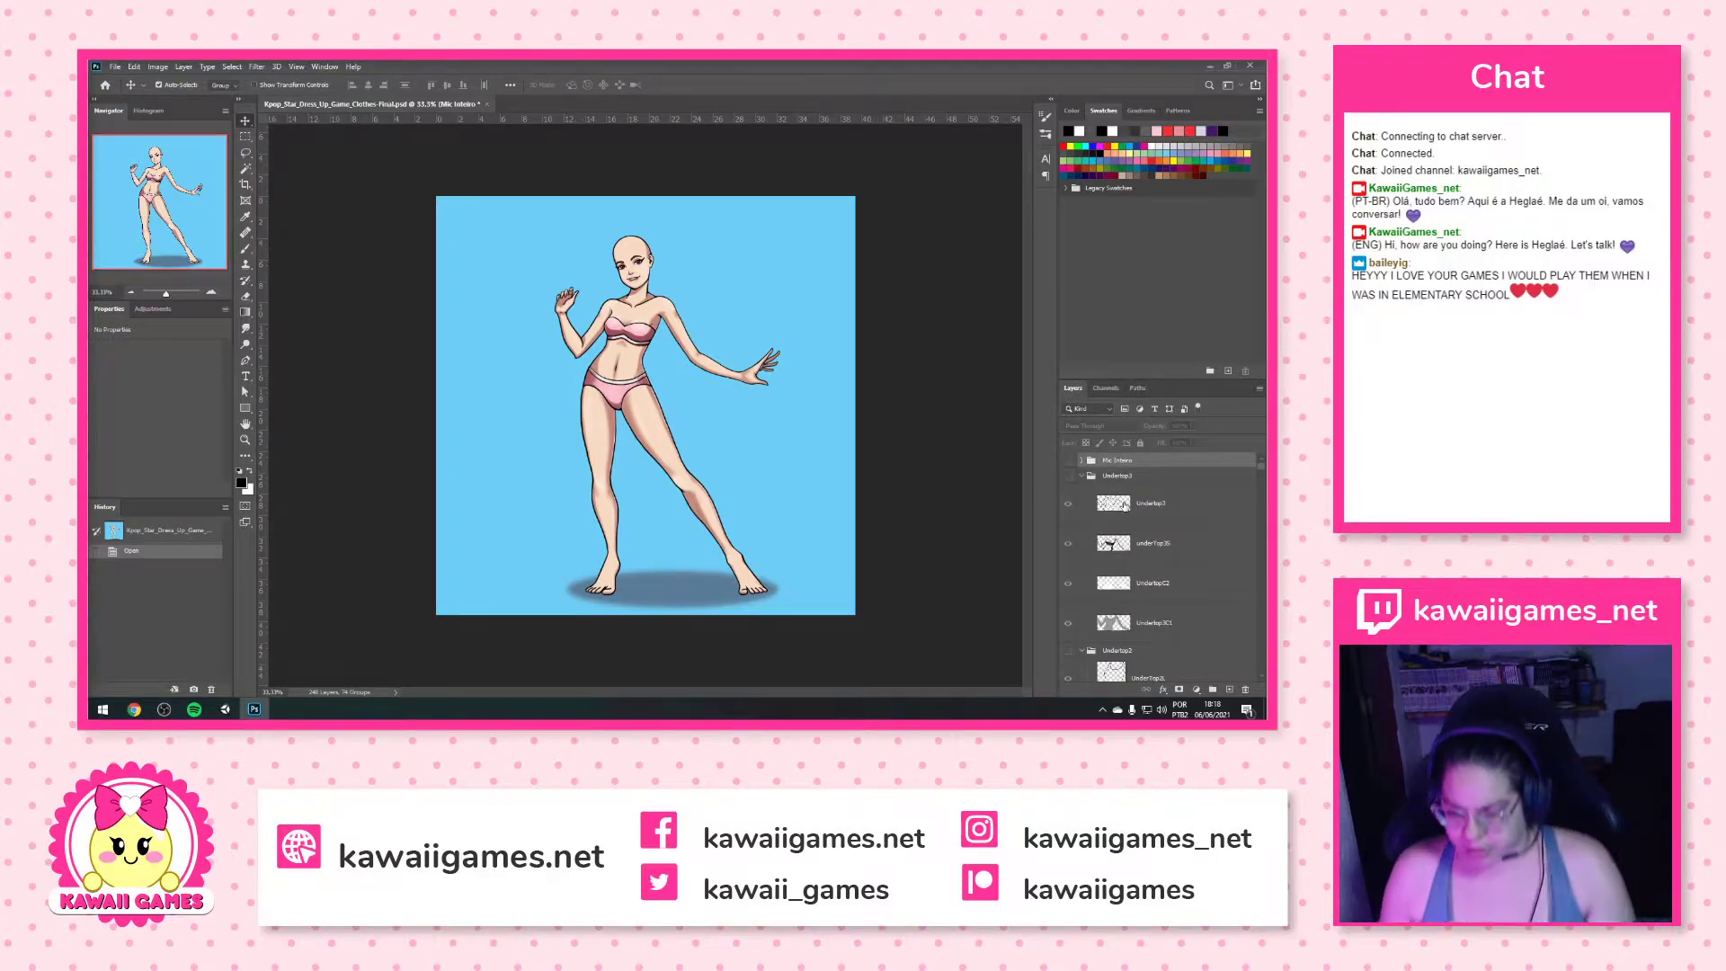
pyautogui.scroll(-1, 1146, 532)
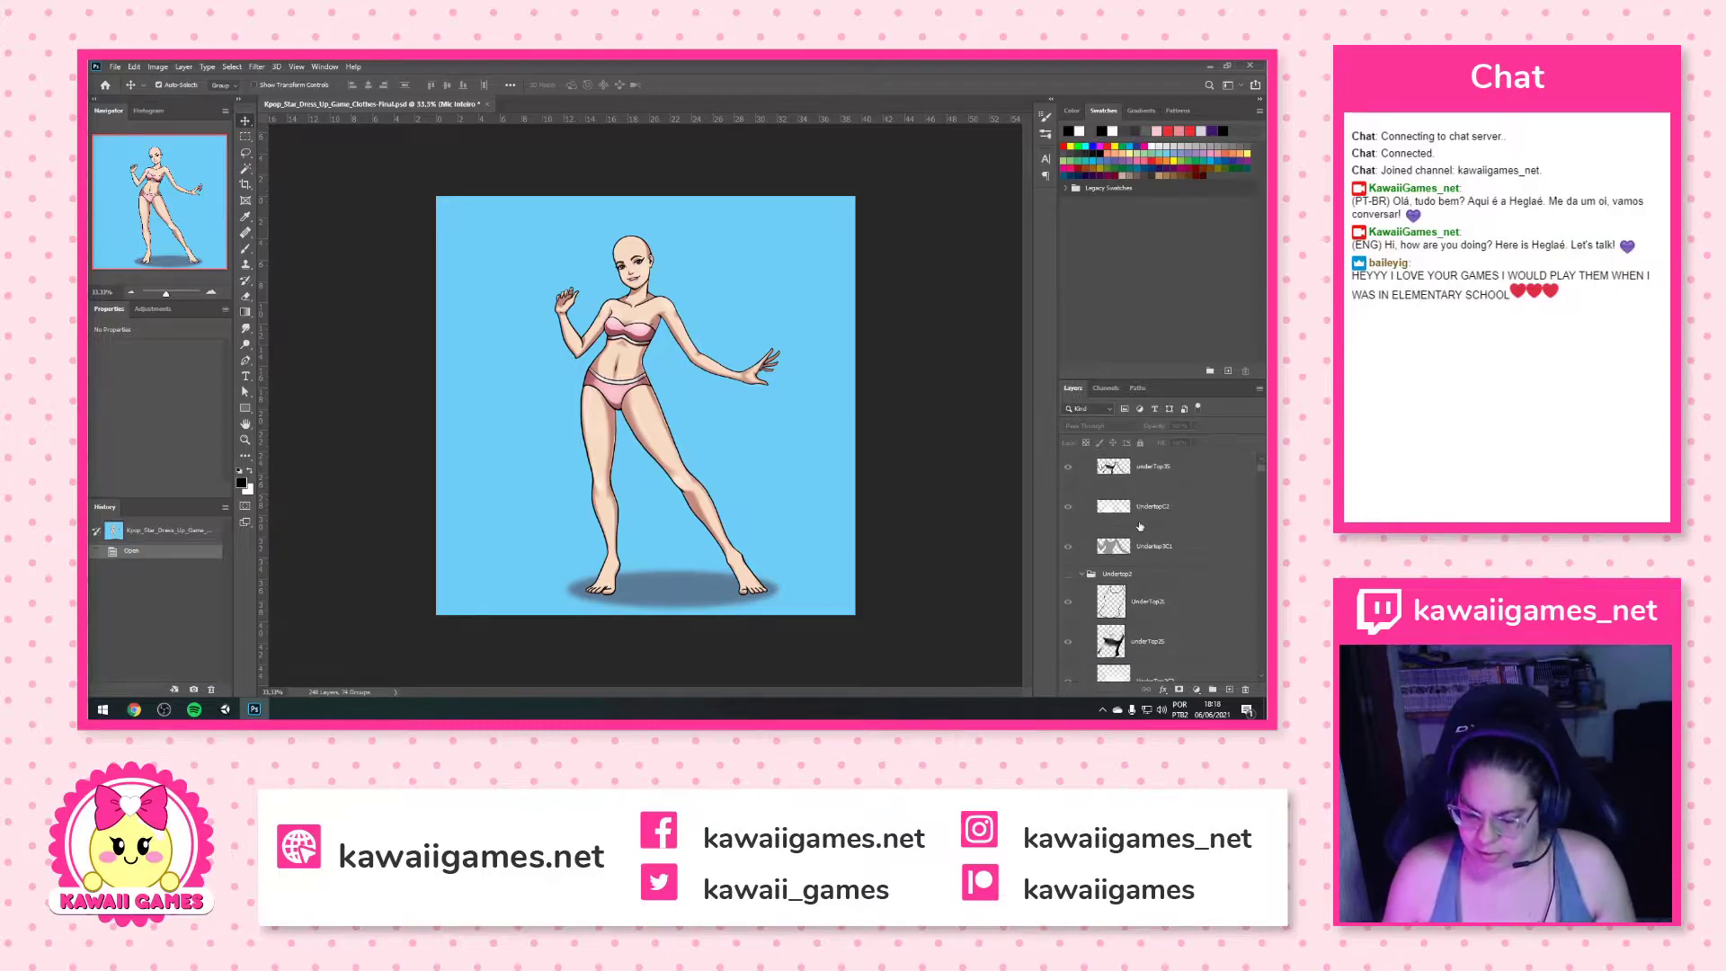
pyautogui.scroll(-4, 1140, 526)
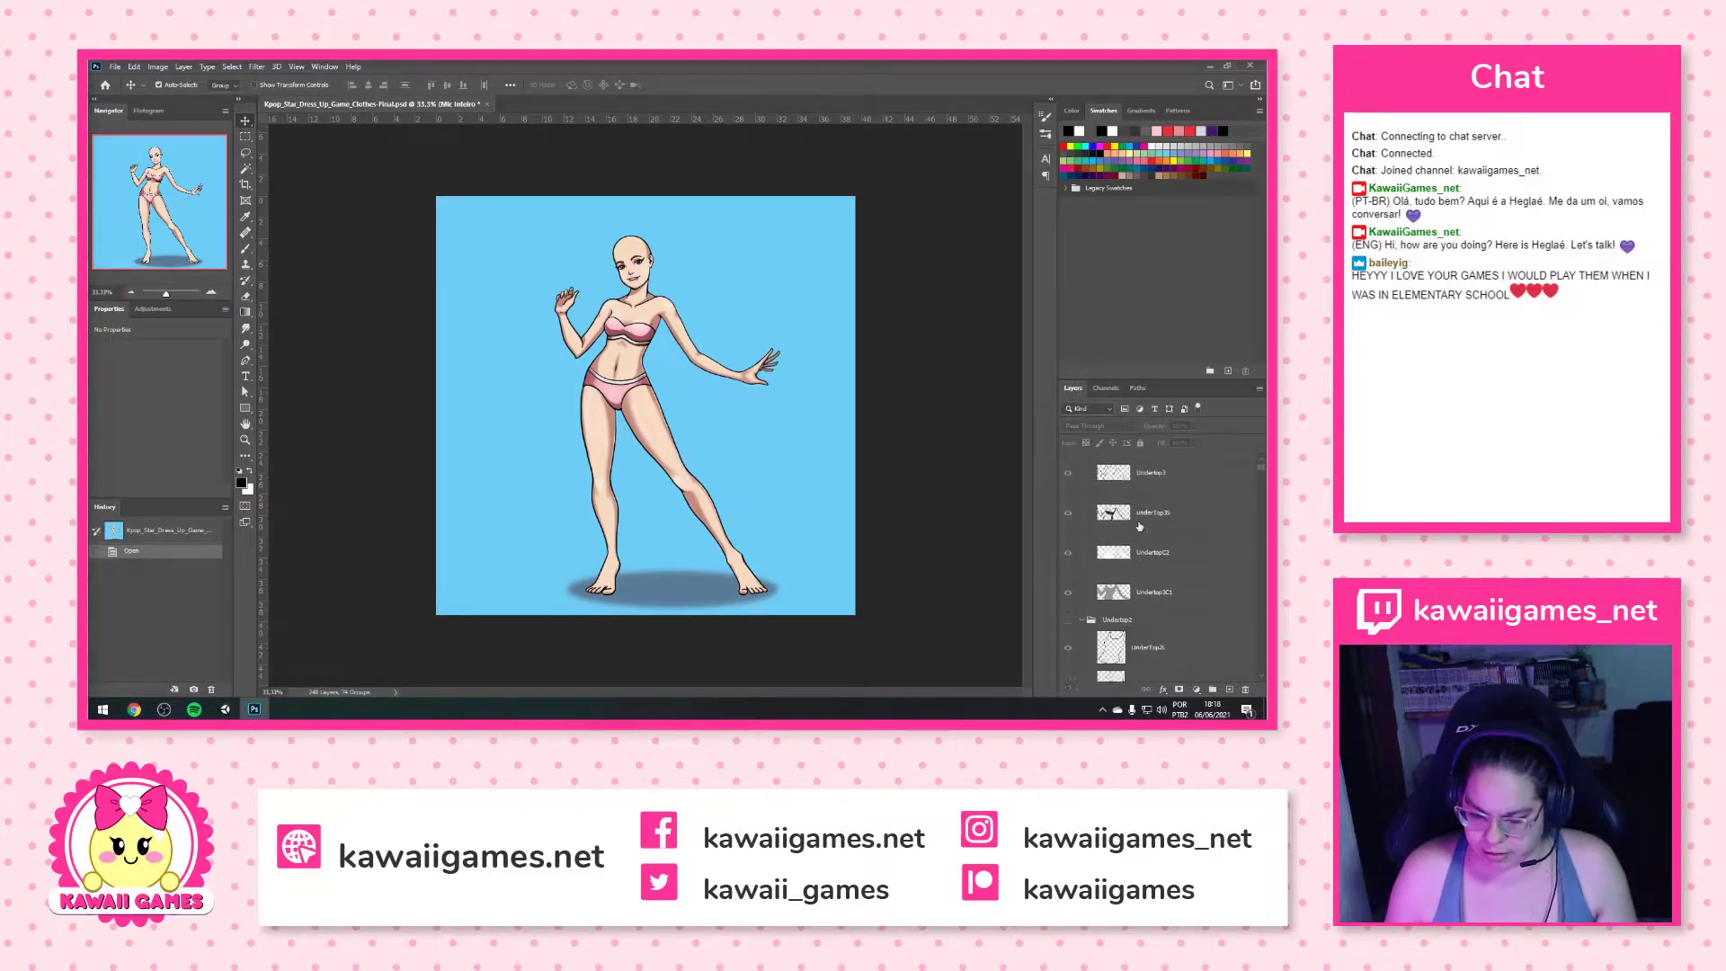
pyautogui.scroll(5, 1140, 527)
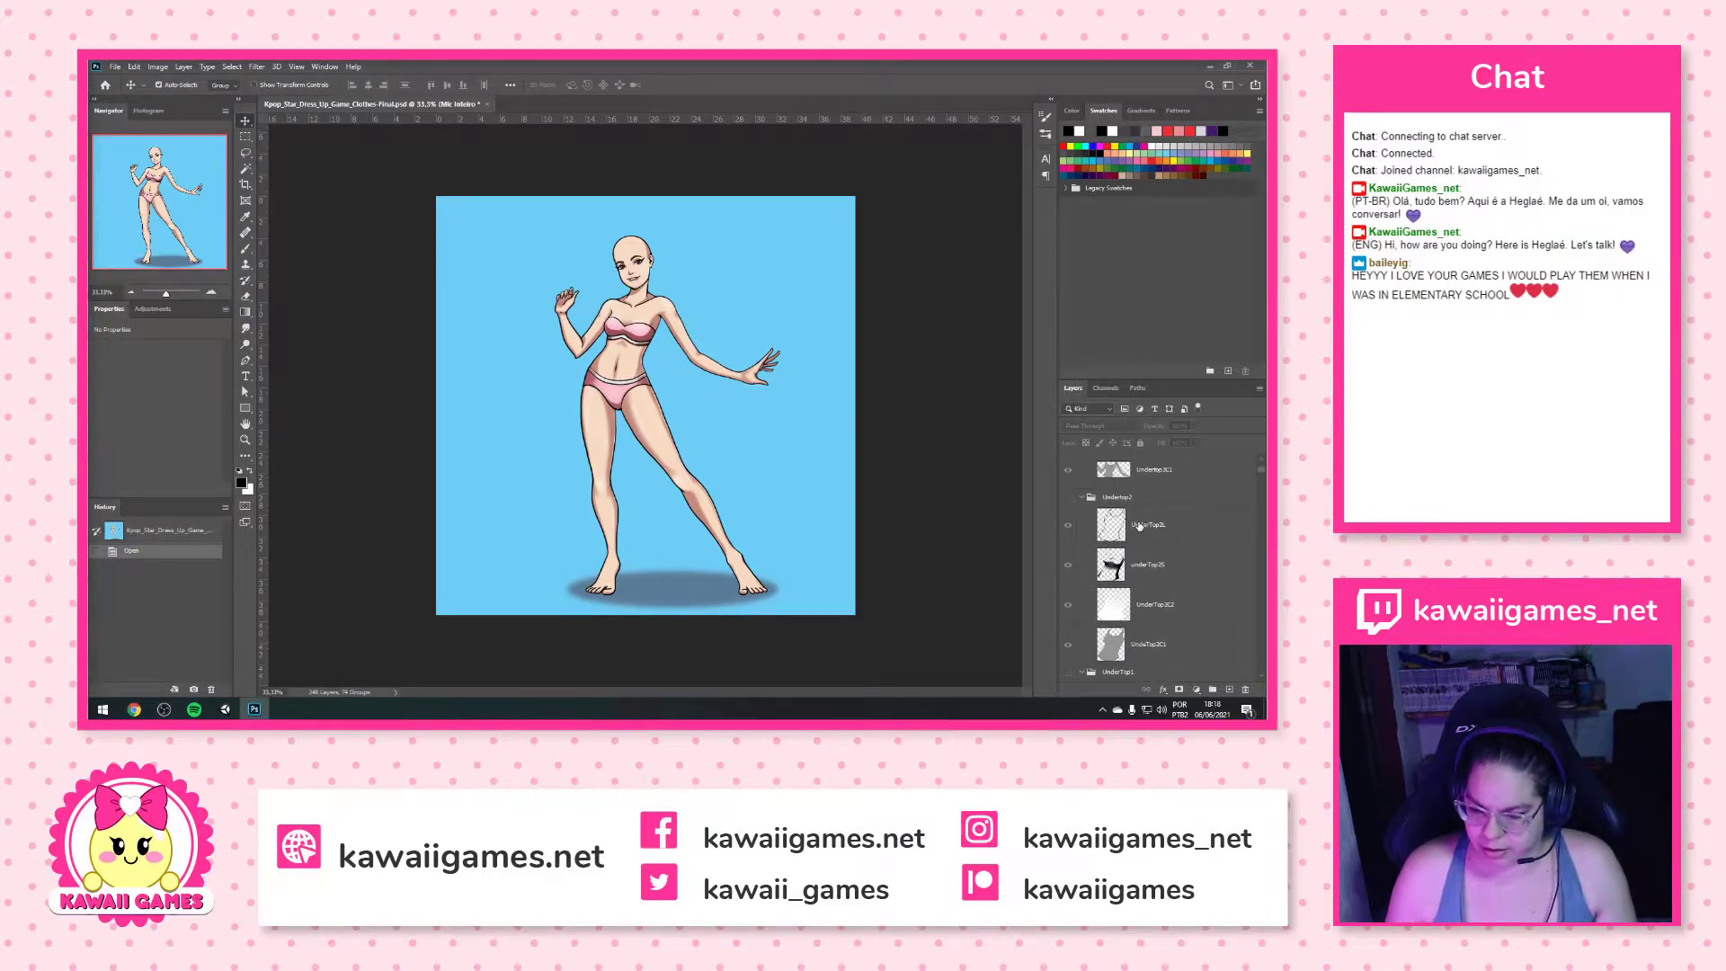
pyautogui.scroll(2, 1137, 528)
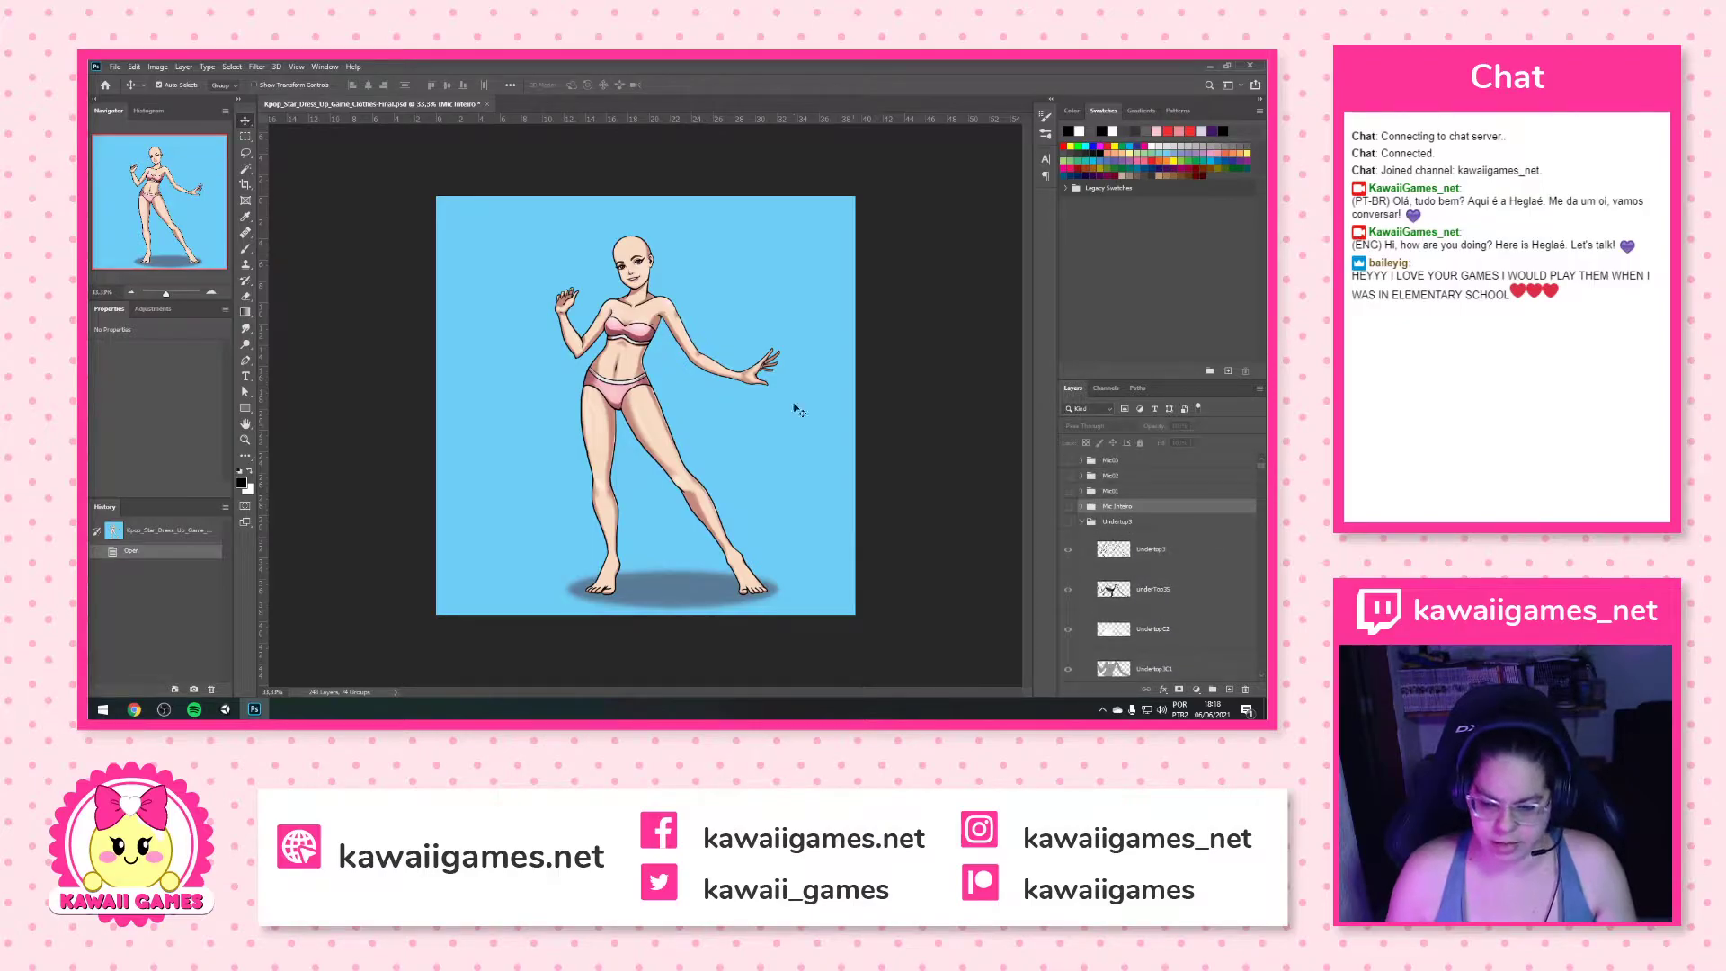
pyautogui.click(122, 68)
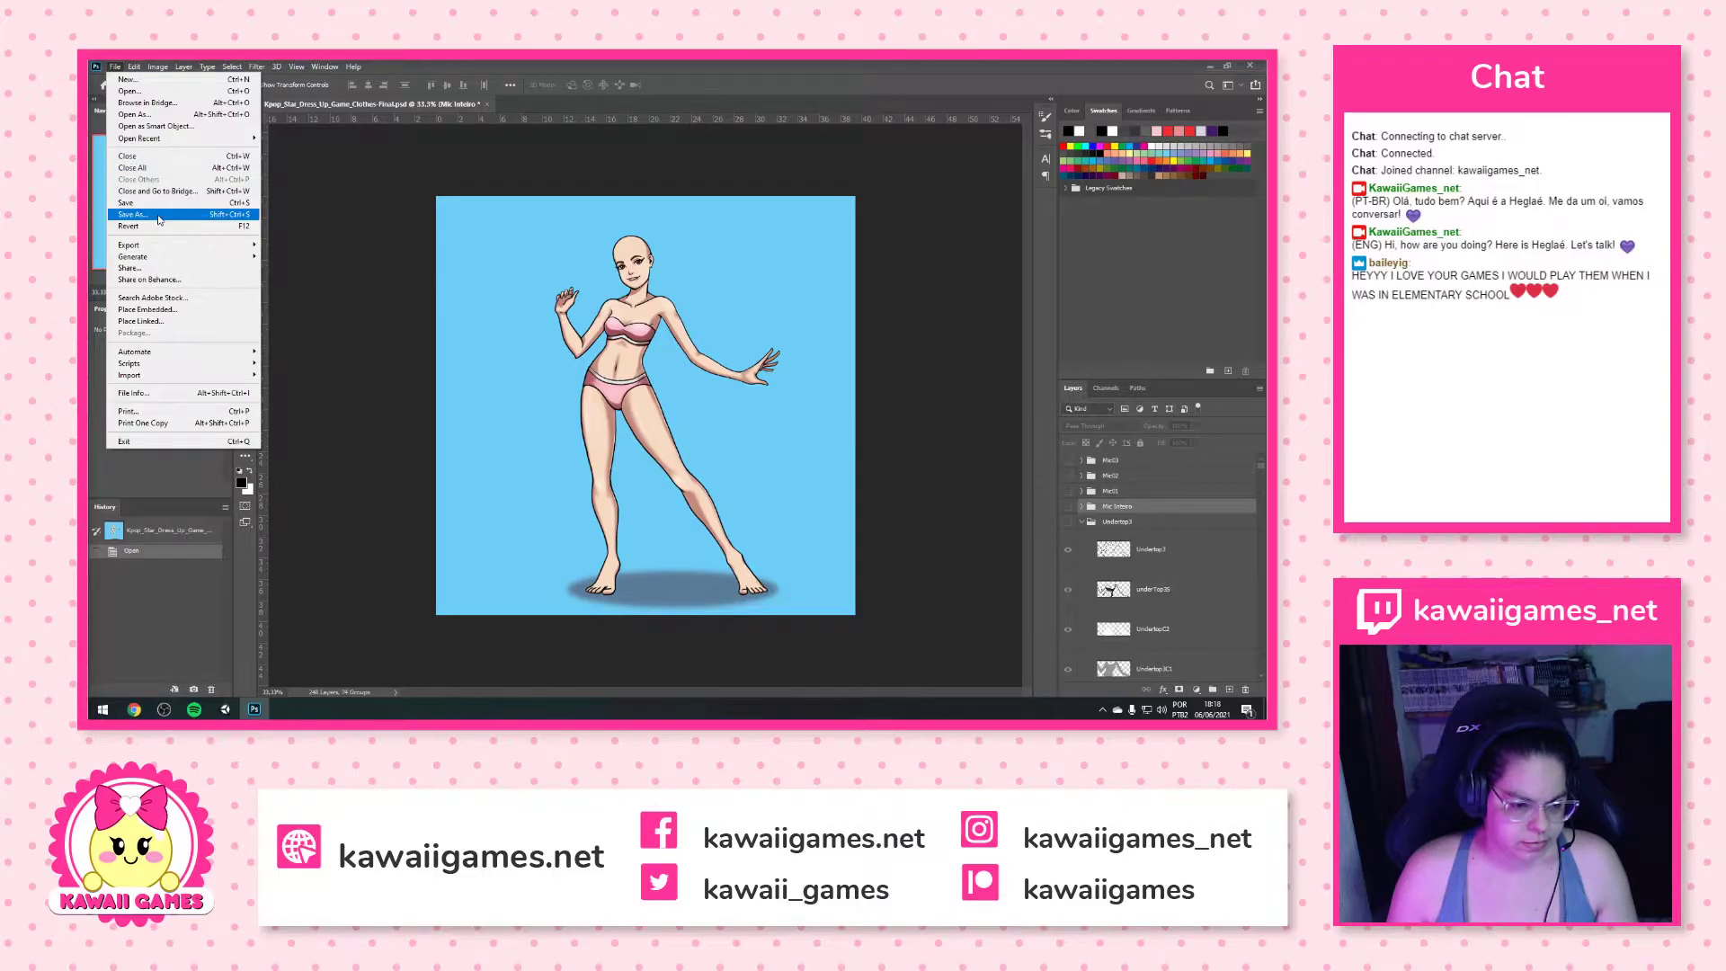
pyautogui.click(159, 216)
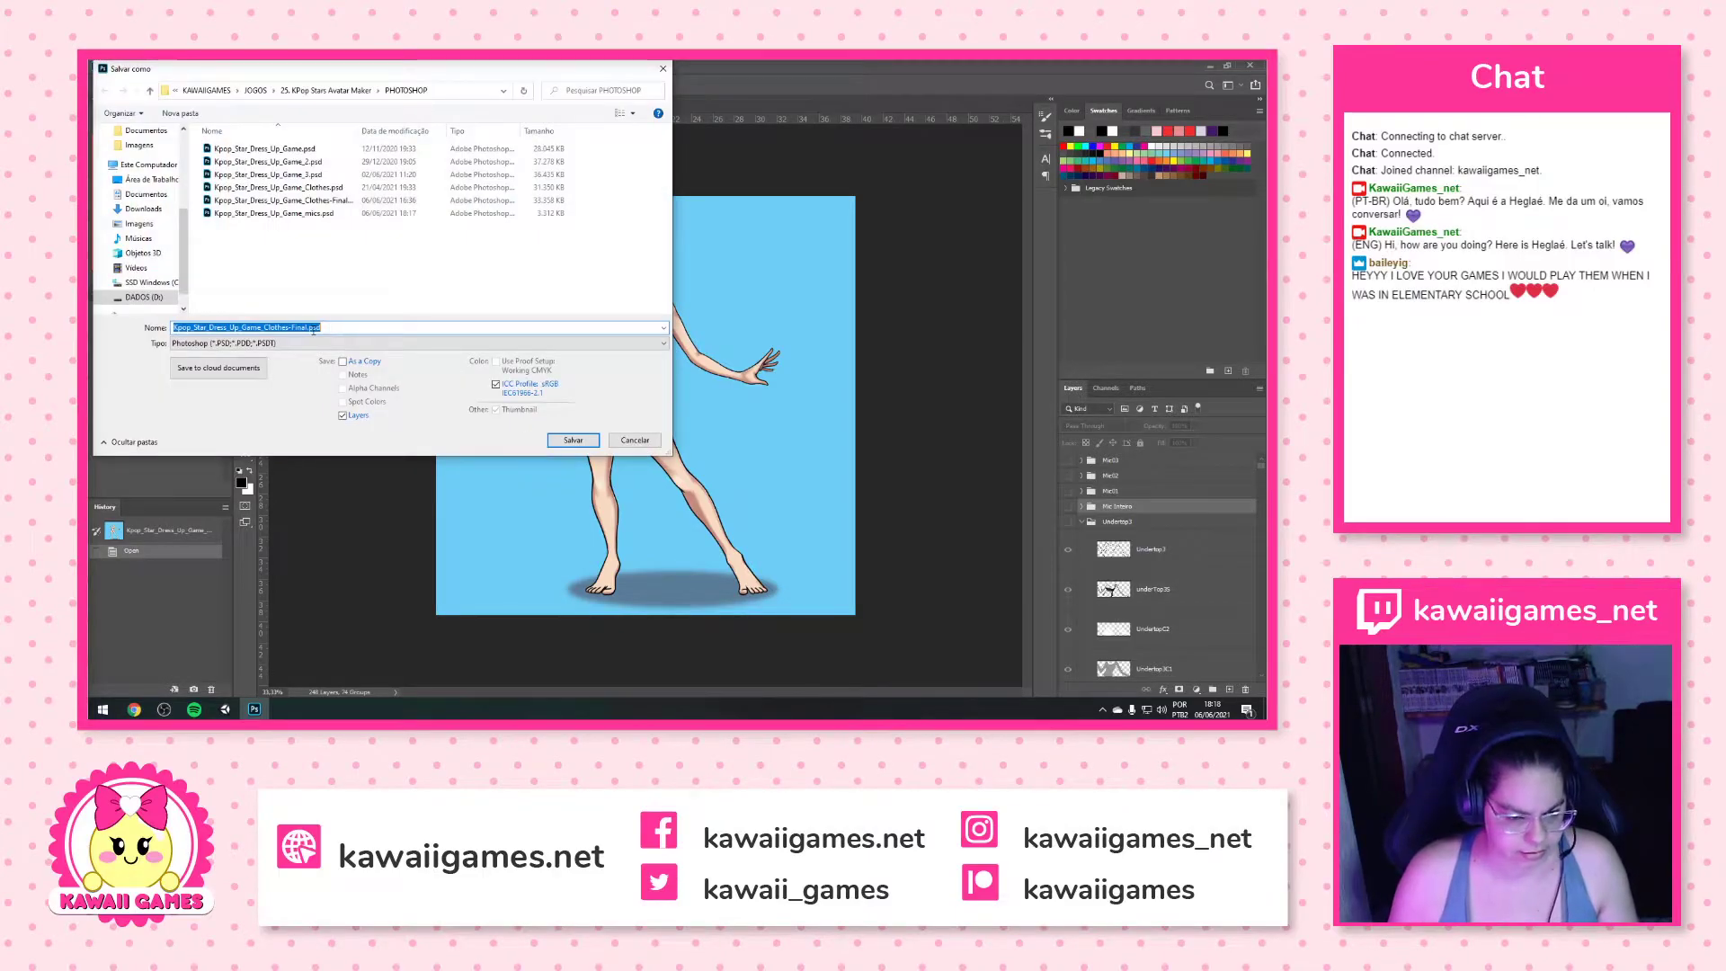
pyautogui.click(313, 328)
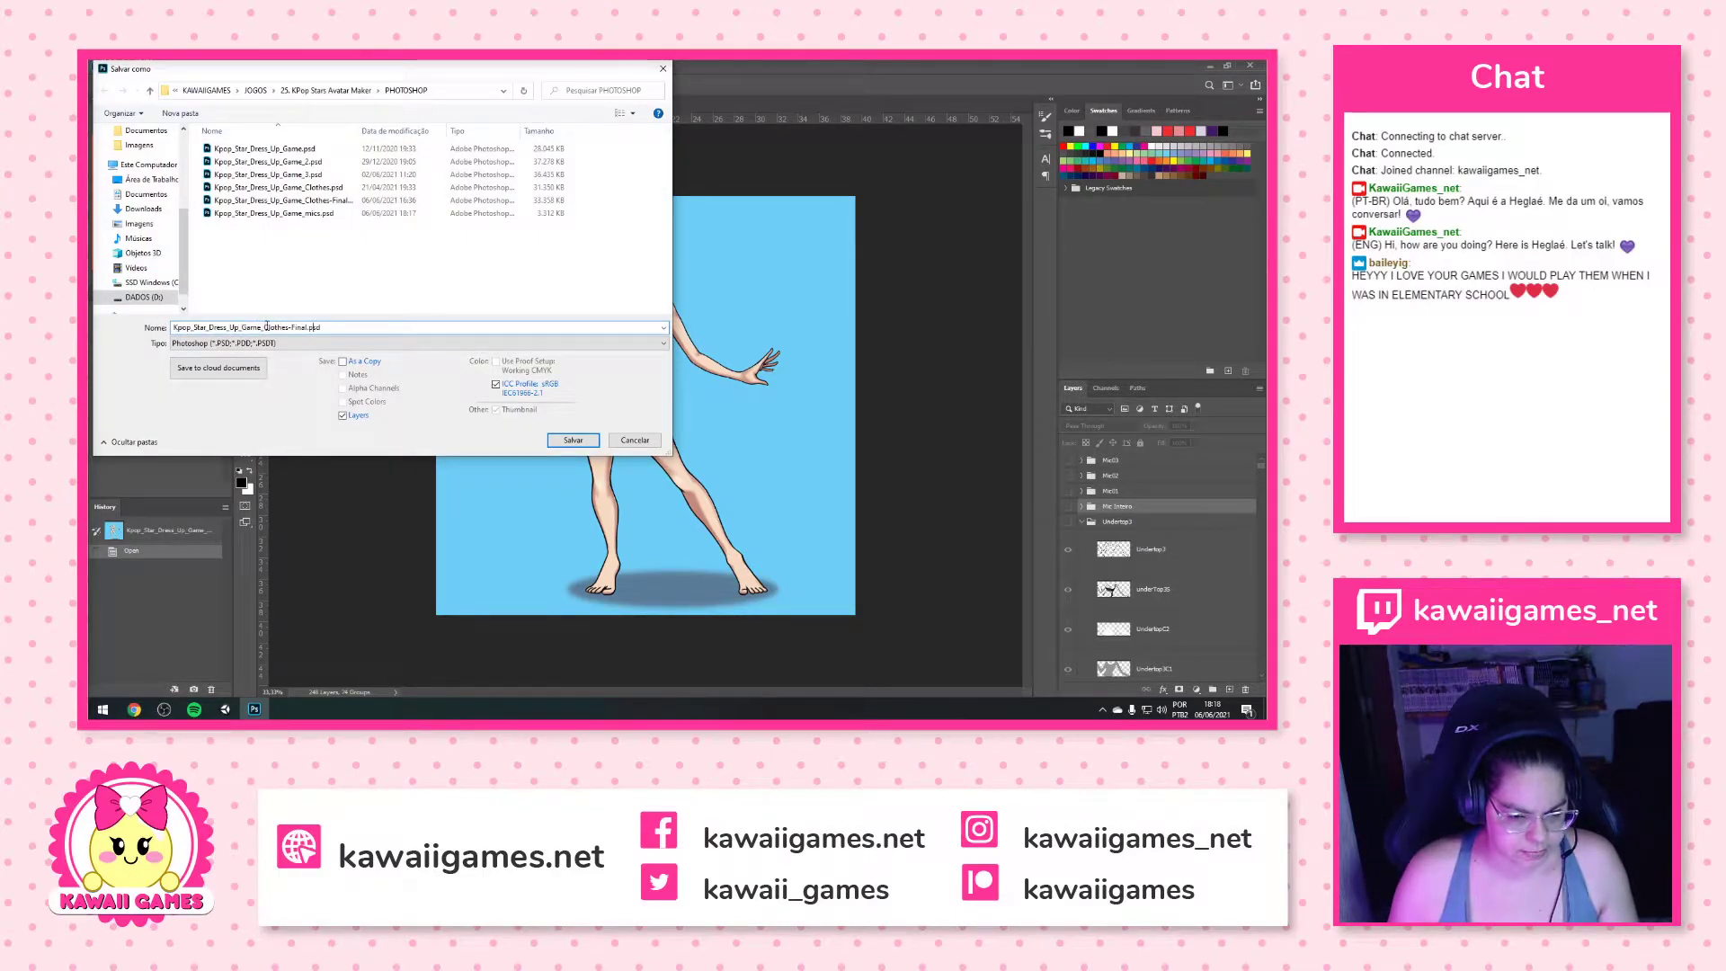
pyautogui.moveTo(264, 328); pyautogui.dragTo(303, 326)
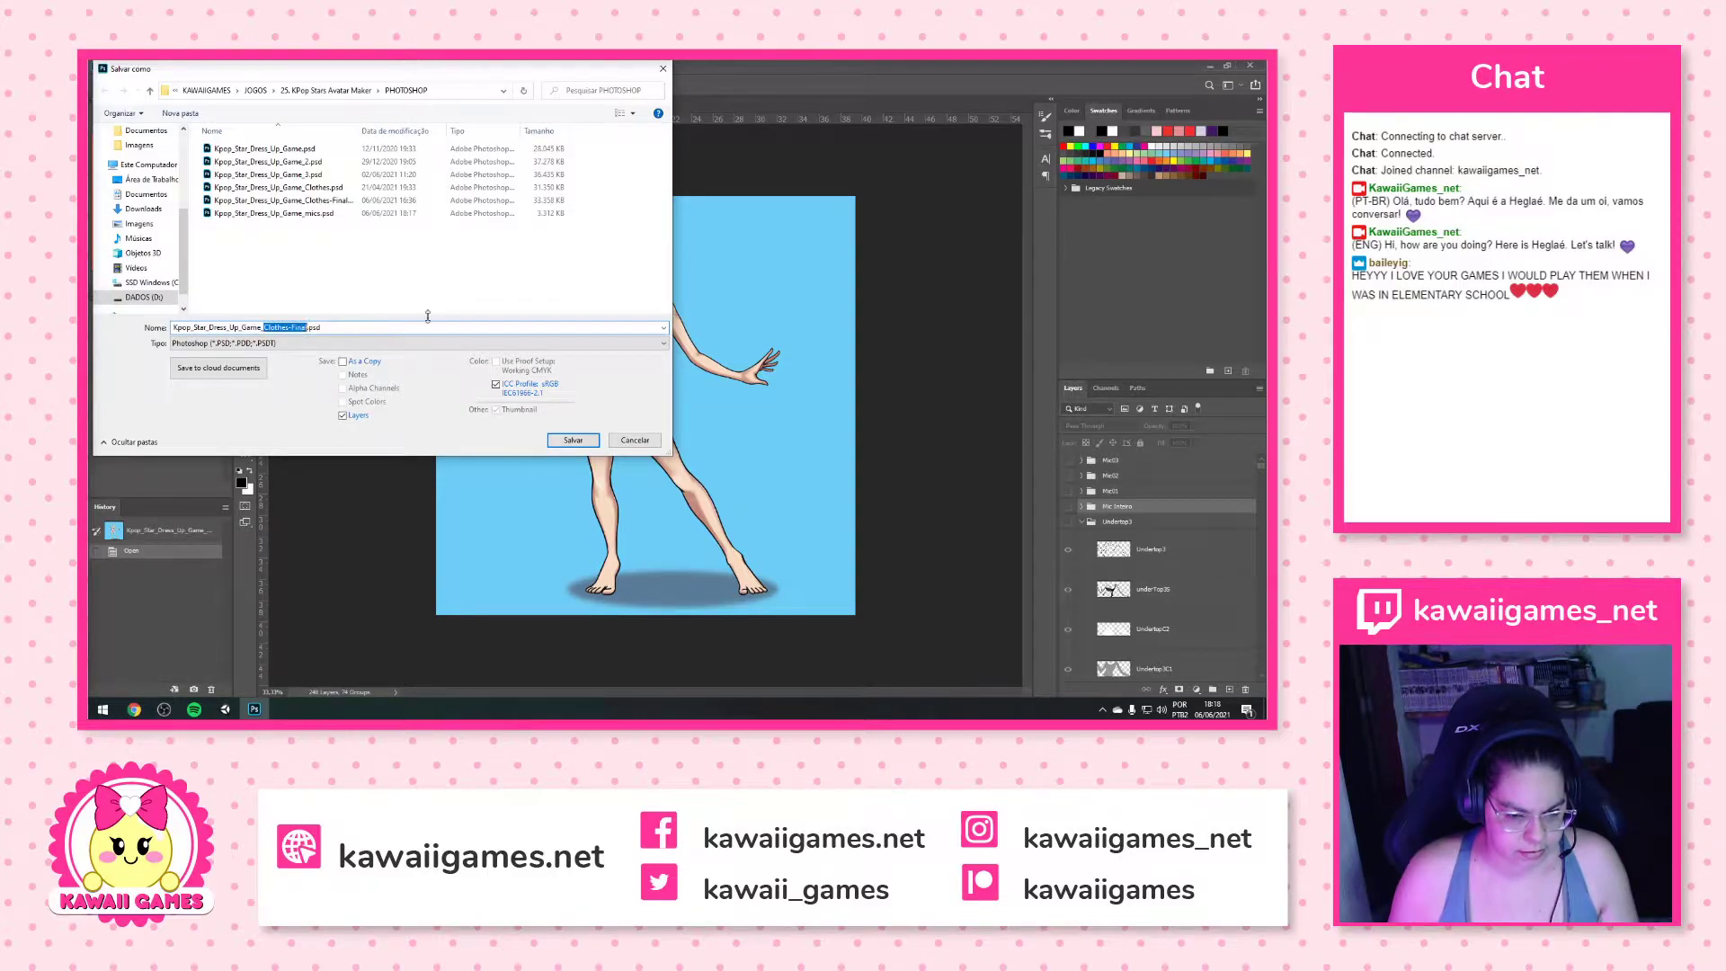
pyautogui.write('undertops')
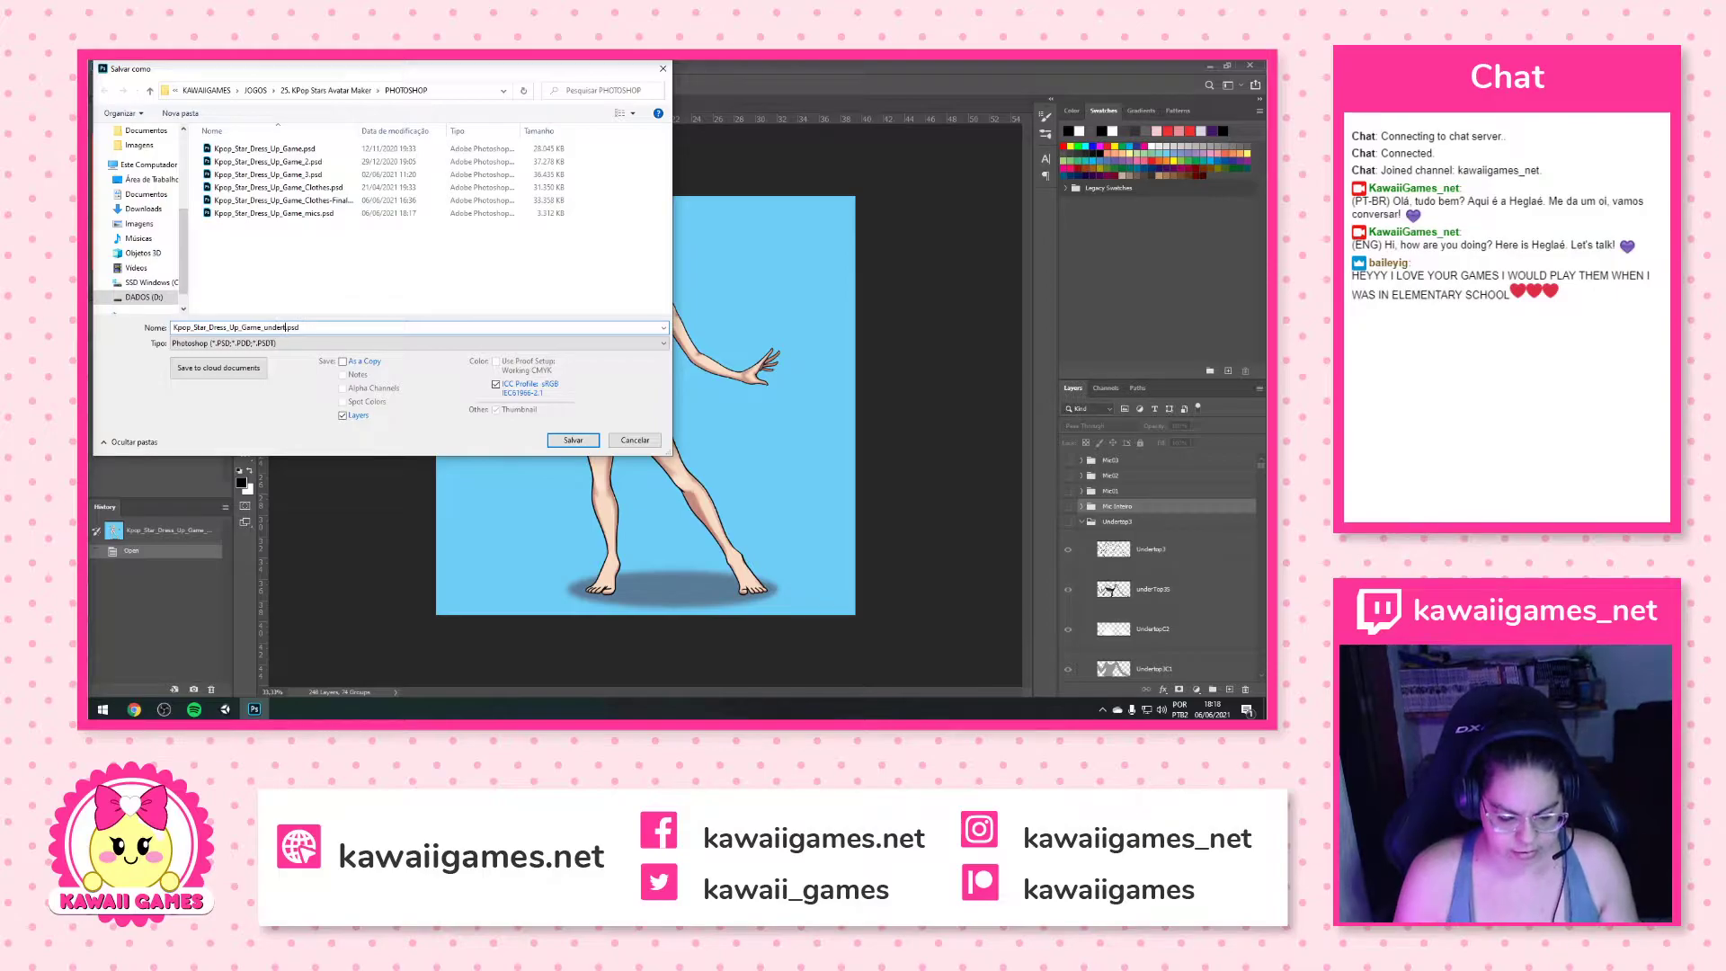
pyautogui.press('BackSpace')
pyautogui.press('BackSpace')
pyautogui.press('BackSpace')
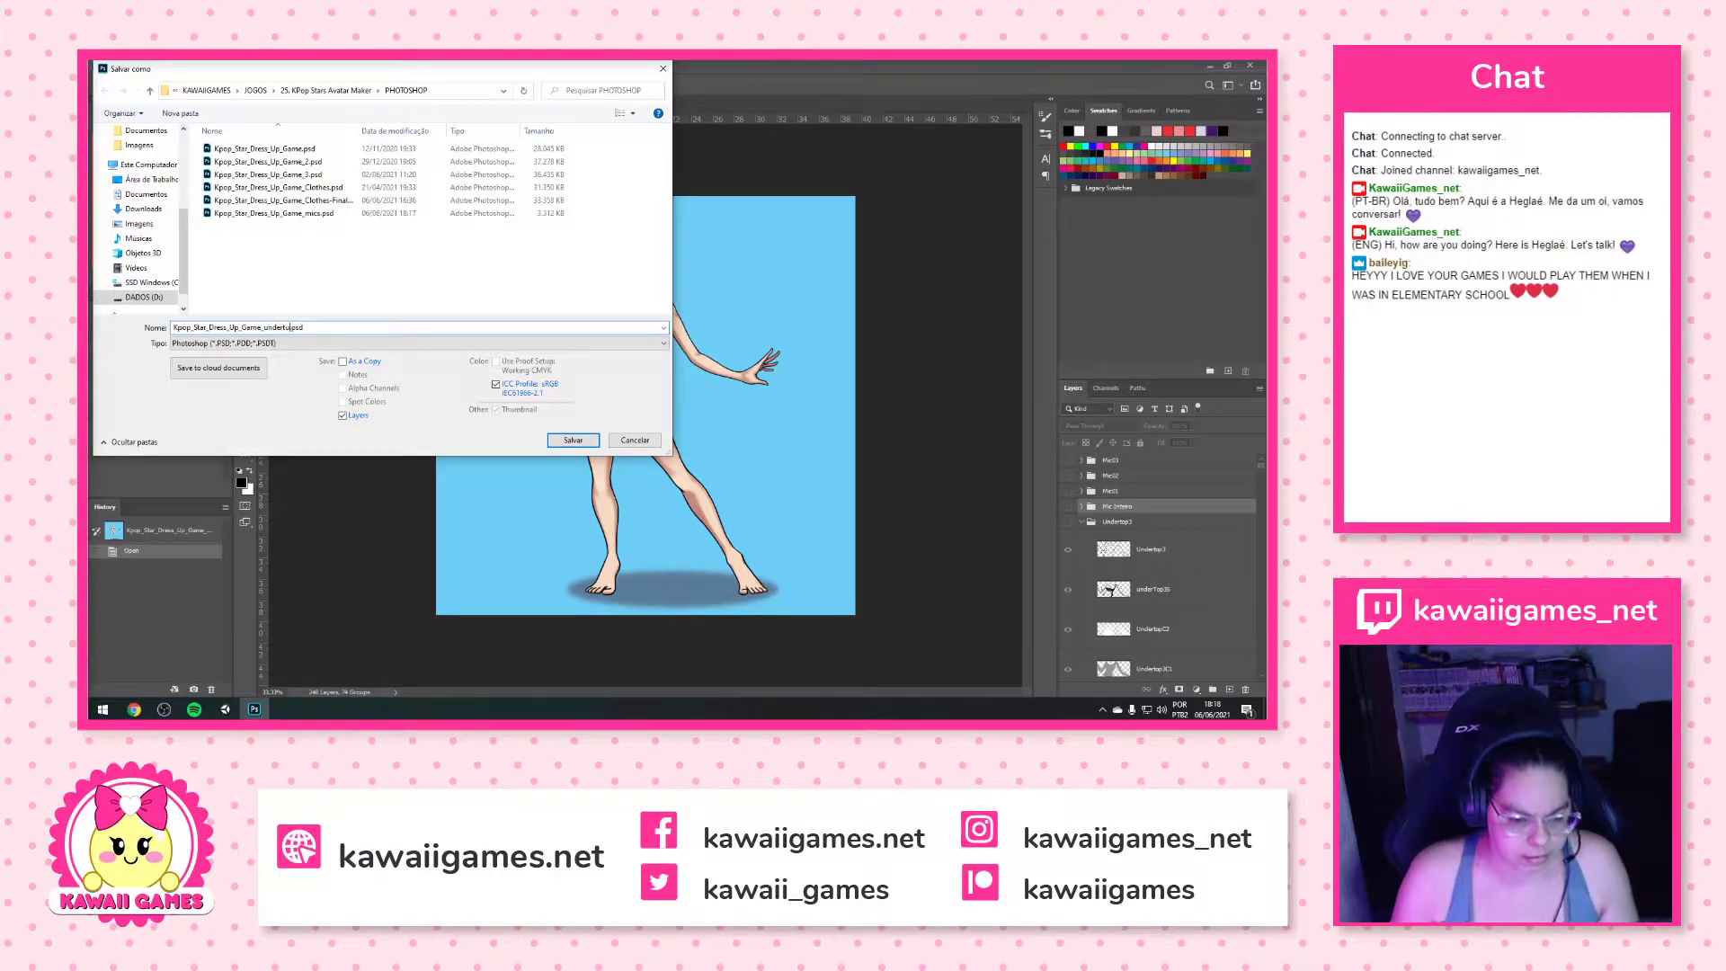
pyautogui.write('ops')
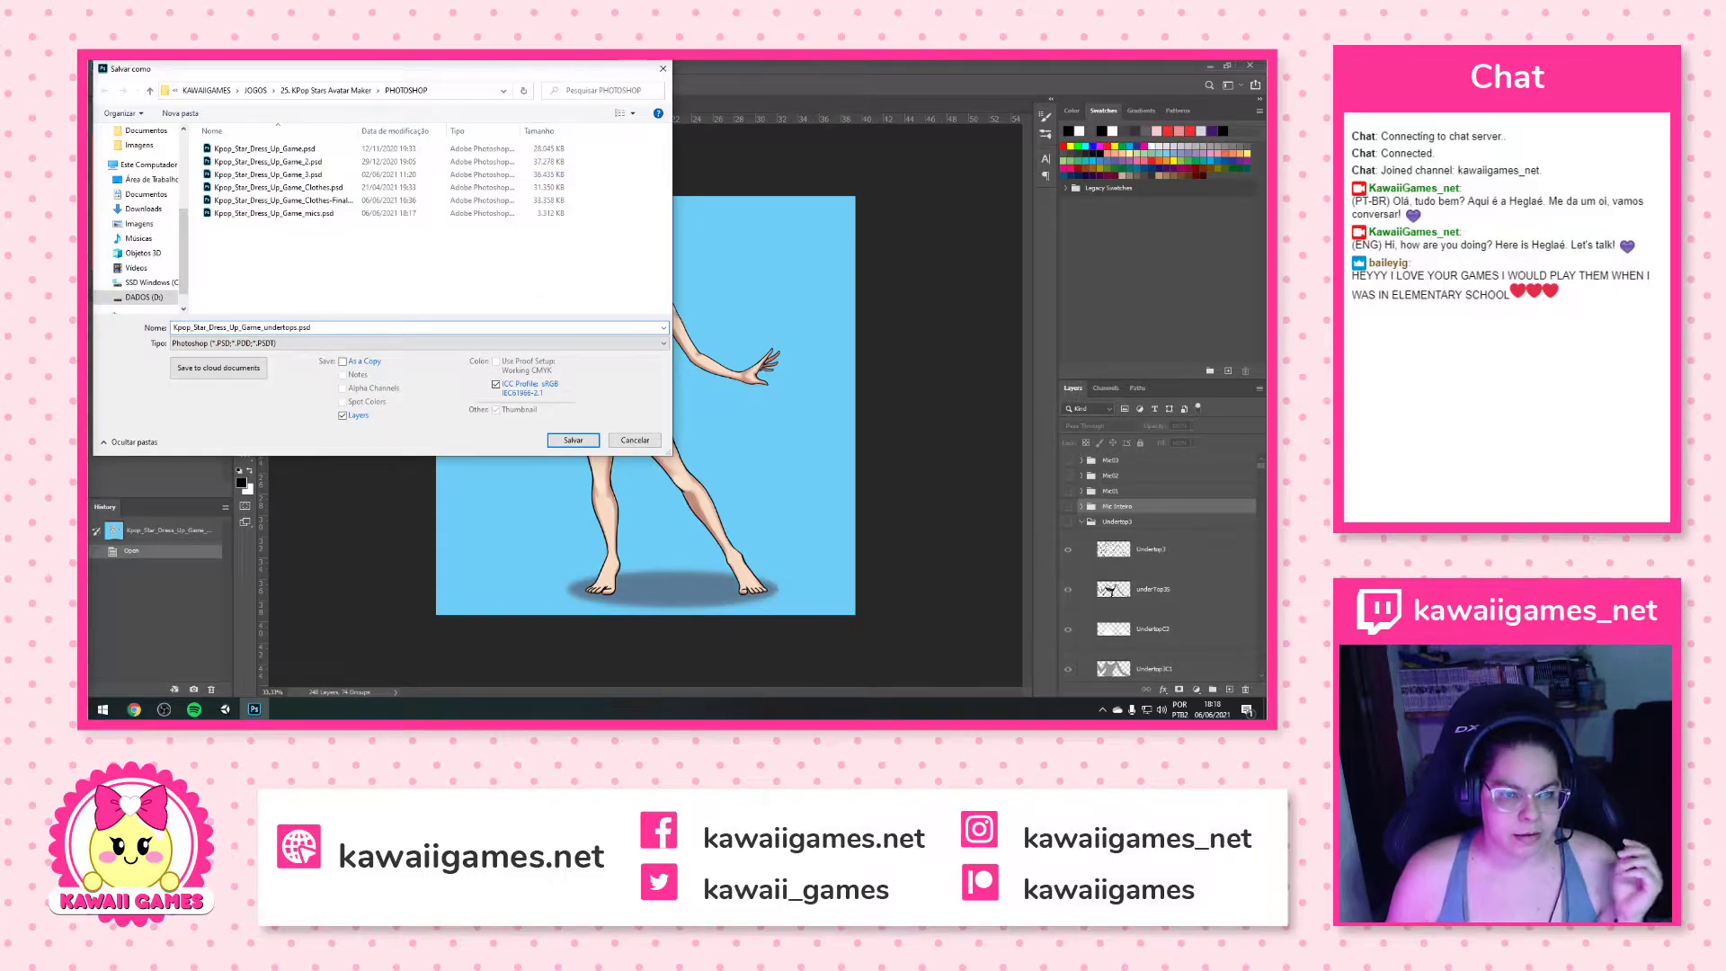
pyautogui.press('Return')
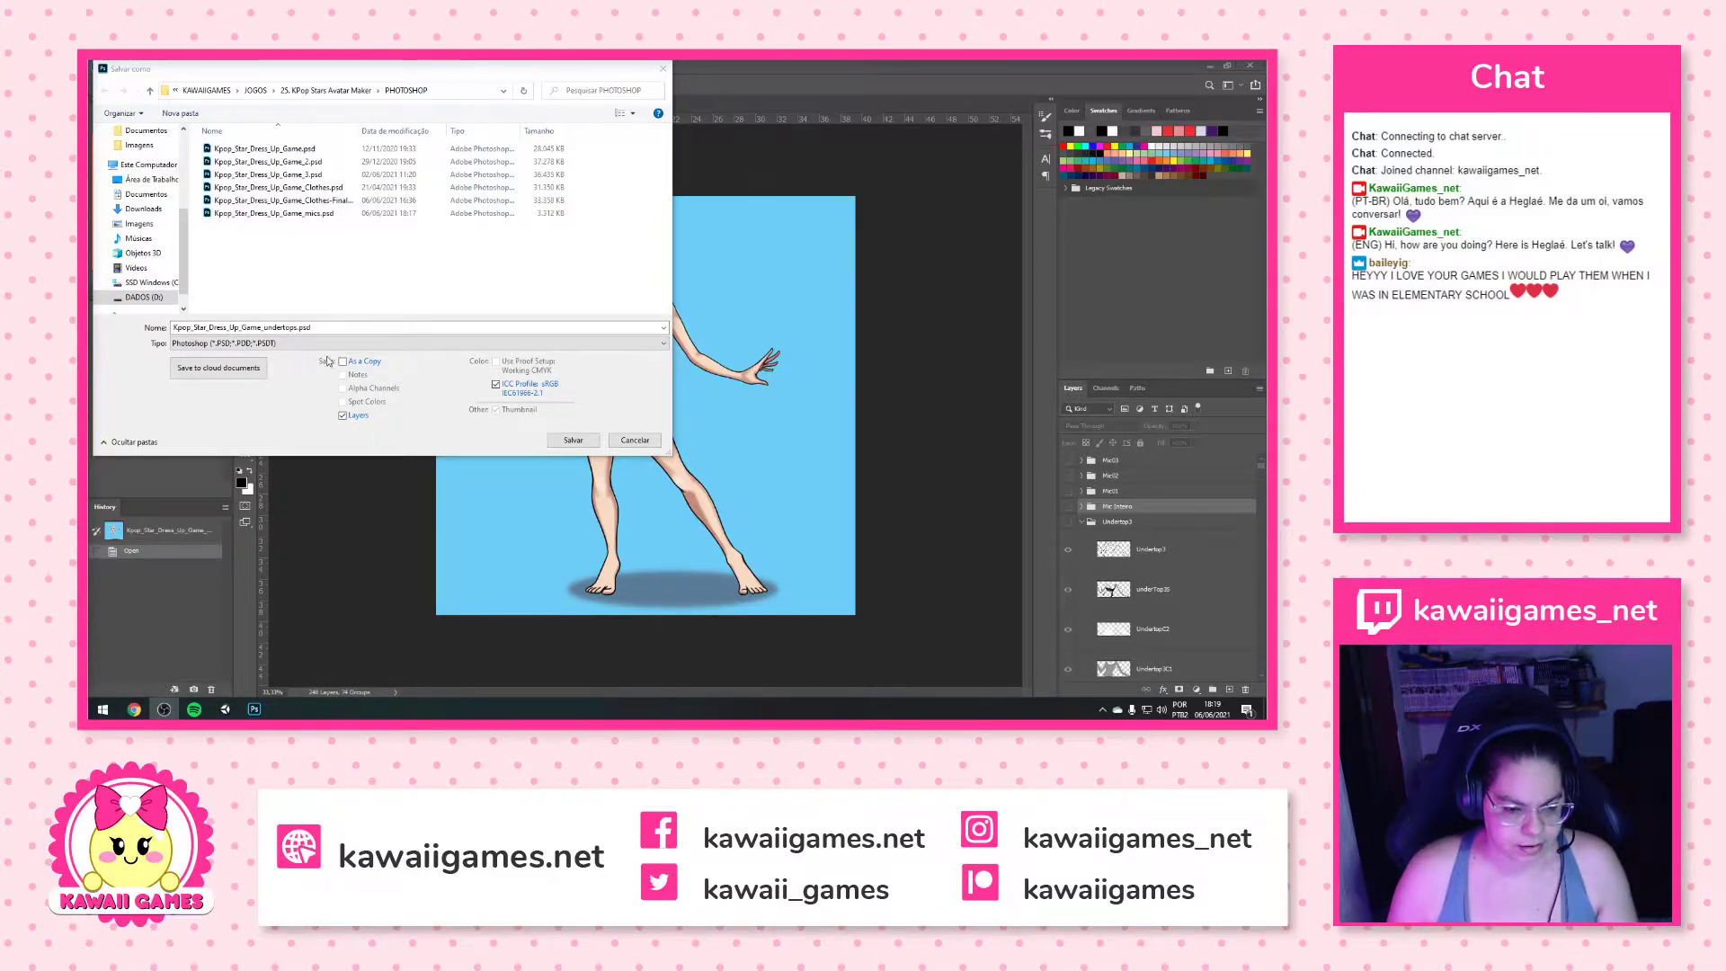
pyautogui.click(574, 441)
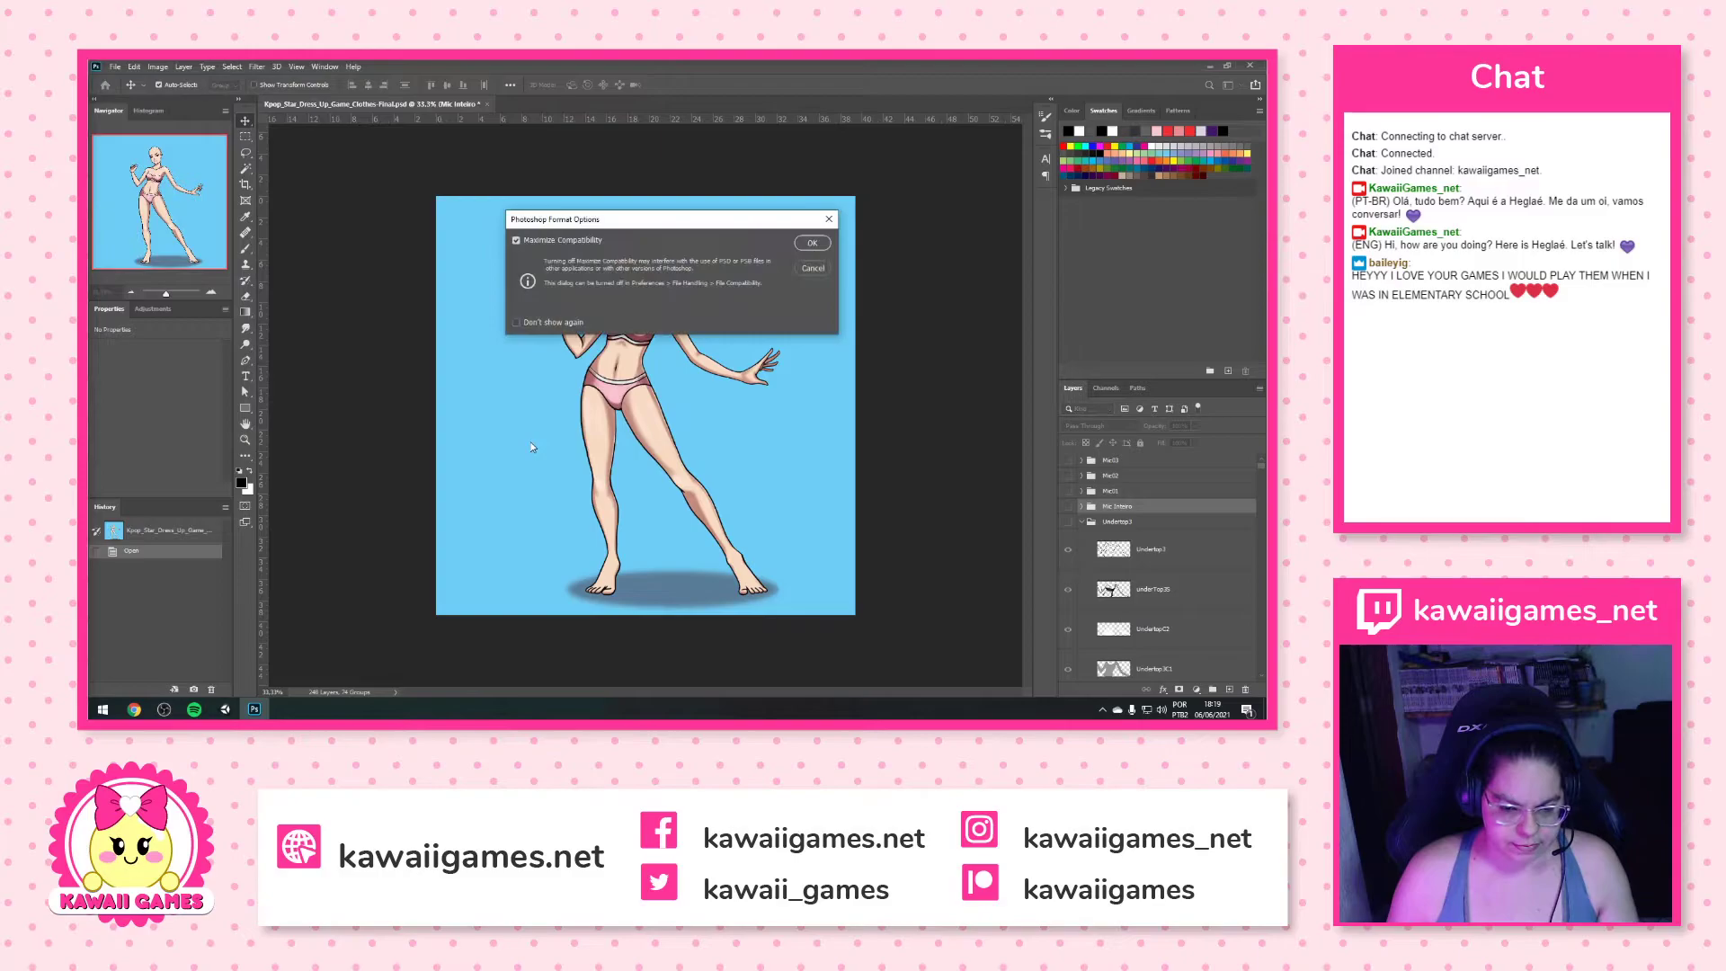
pyautogui.click(811, 243)
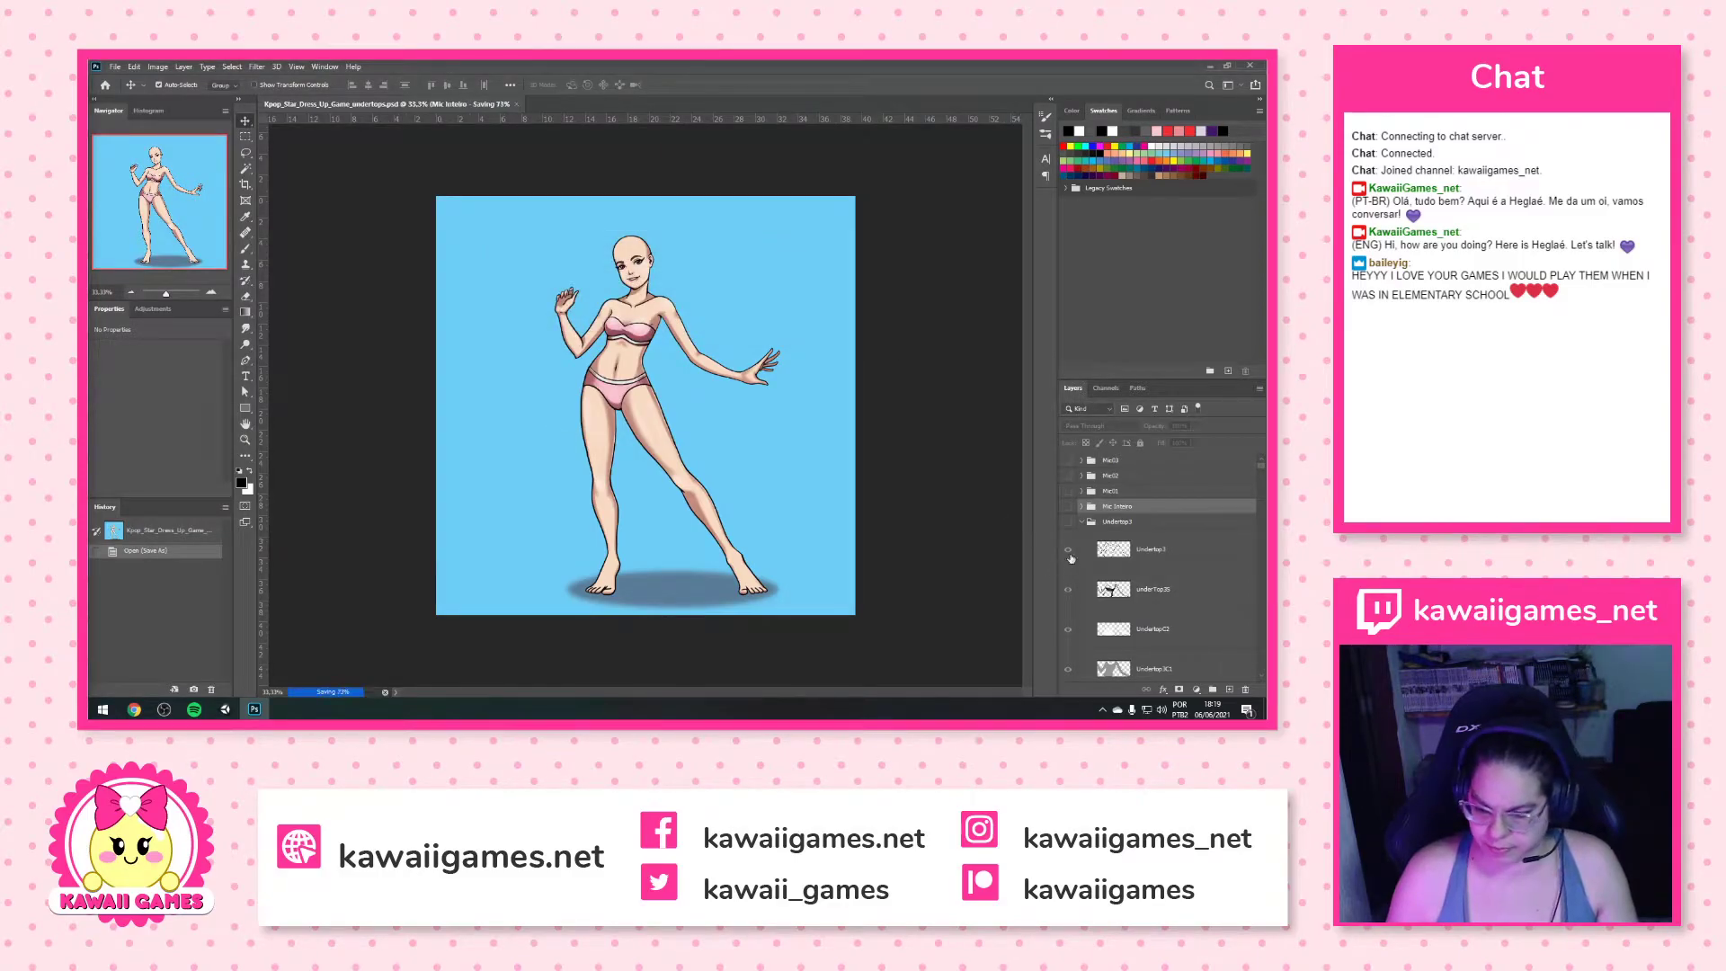
# Delete the Mic03, Mic02, Mic01 and Mic Inteiro layer groups
pyautogui.keyDown('shift'); pyautogui.click(1151, 462); pyautogui.keyUp('shift')
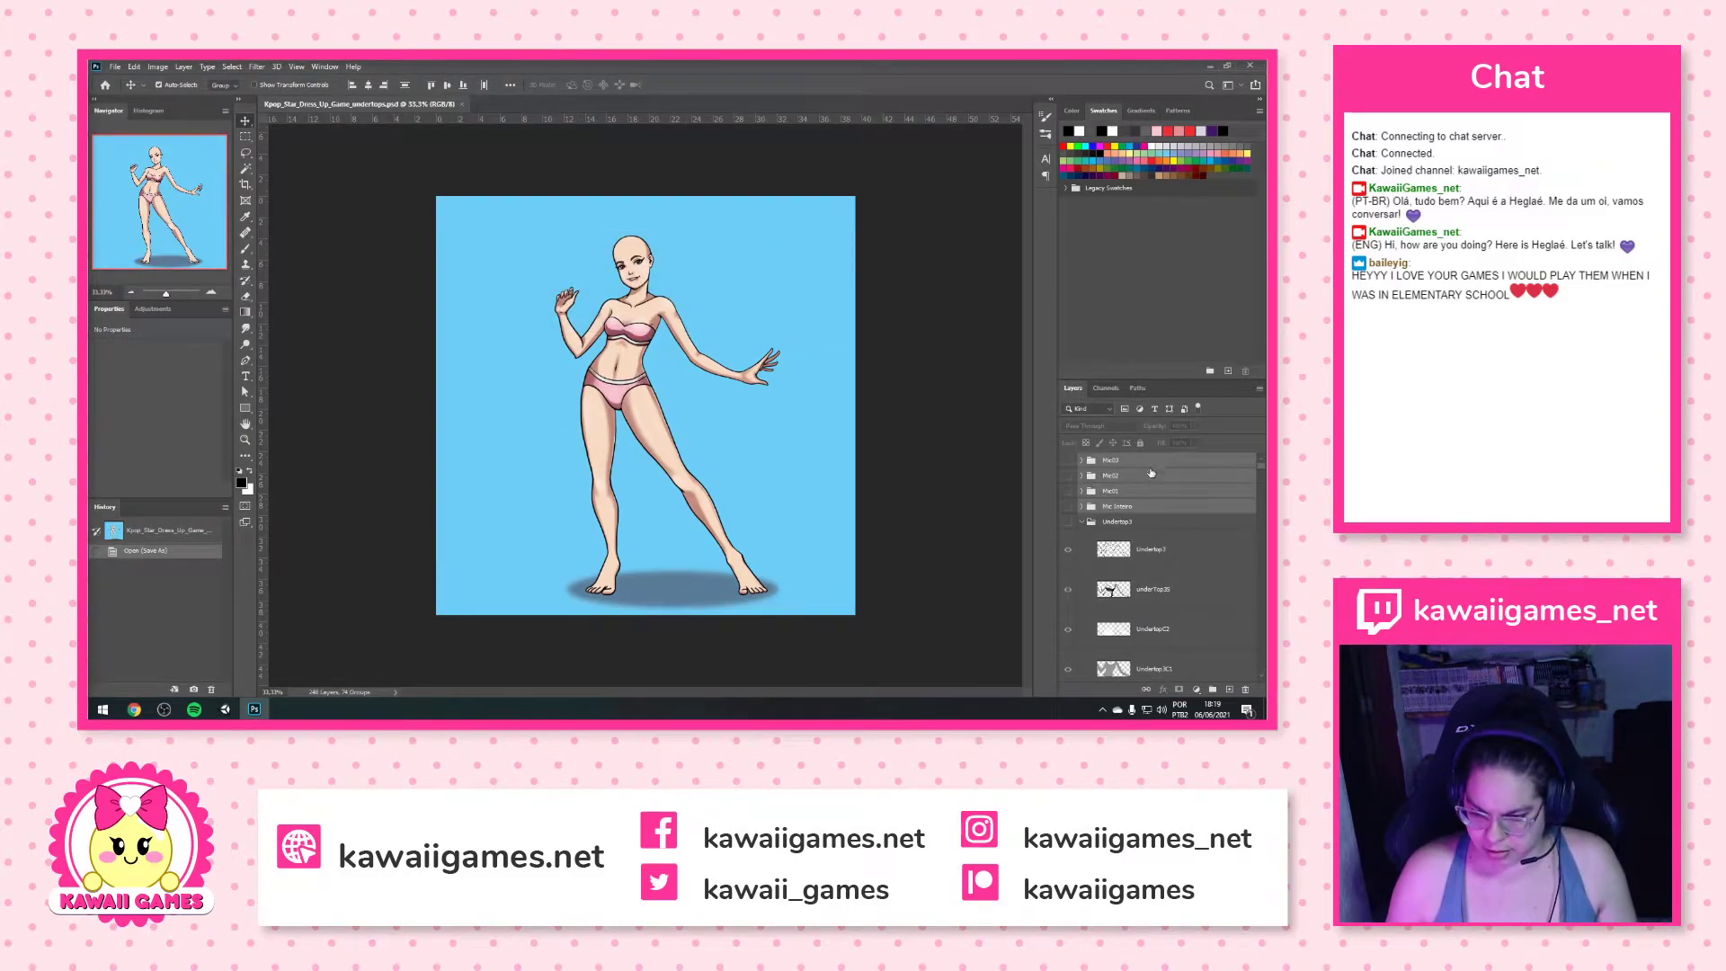
pyautogui.click(1245, 689)
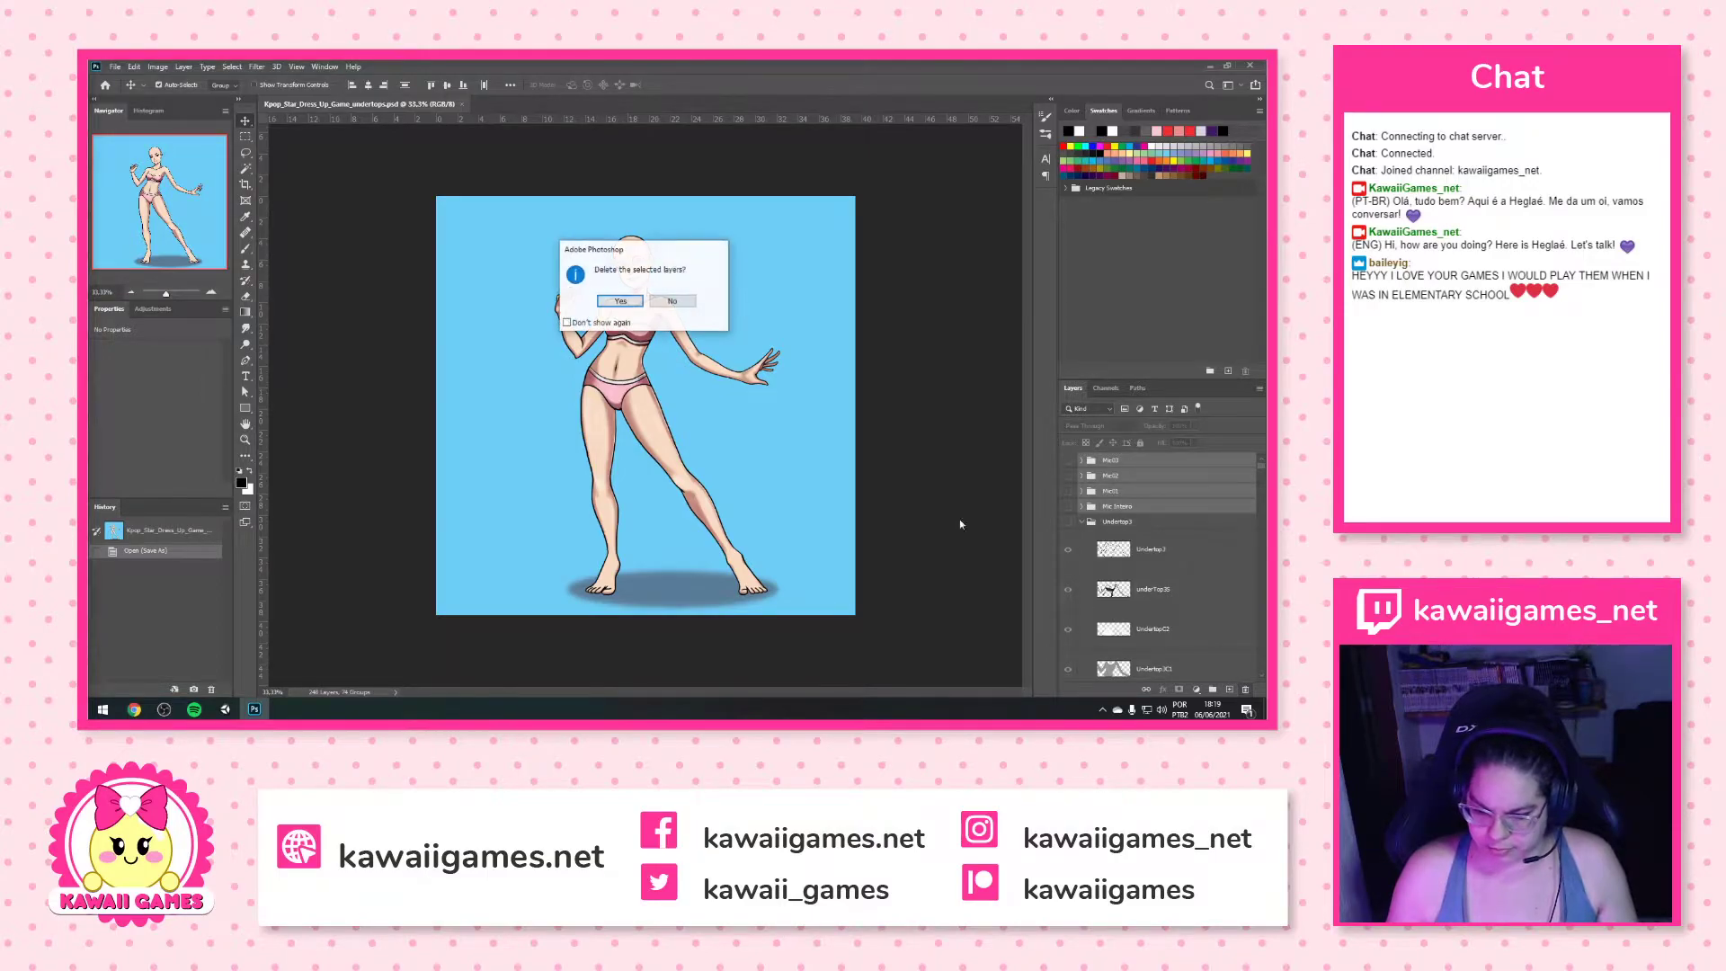
pyautogui.click(621, 301)
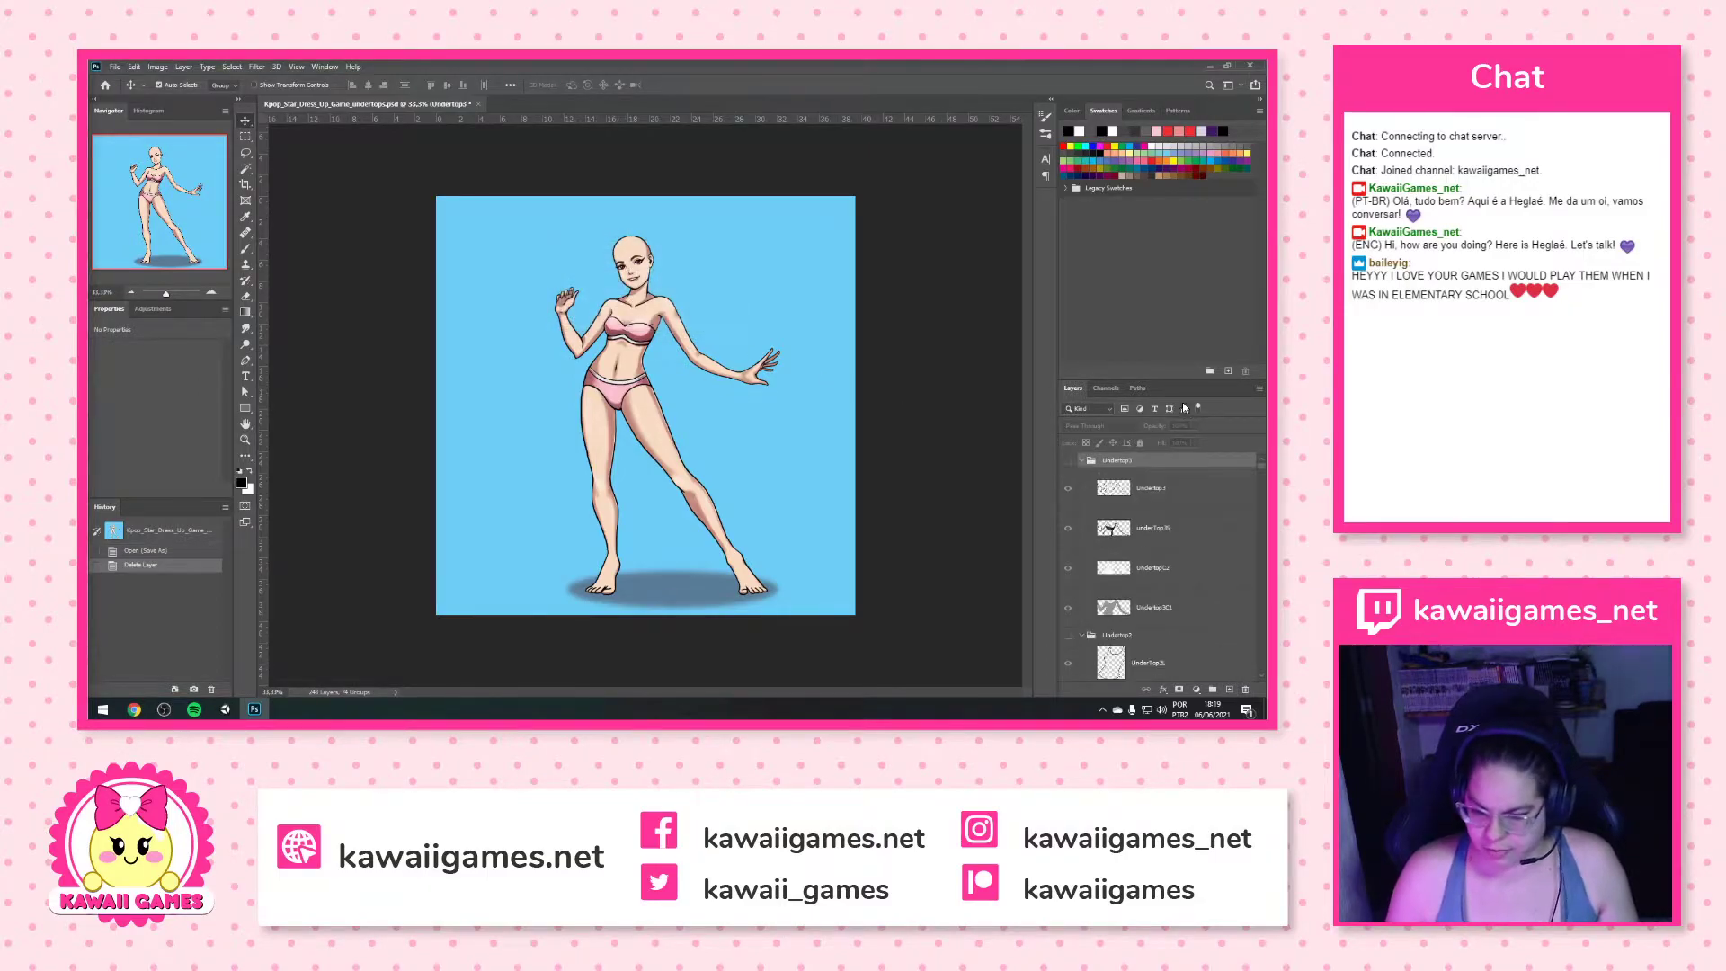
# Collapse the three undertop layer groups
pyautogui.click(1083, 460)
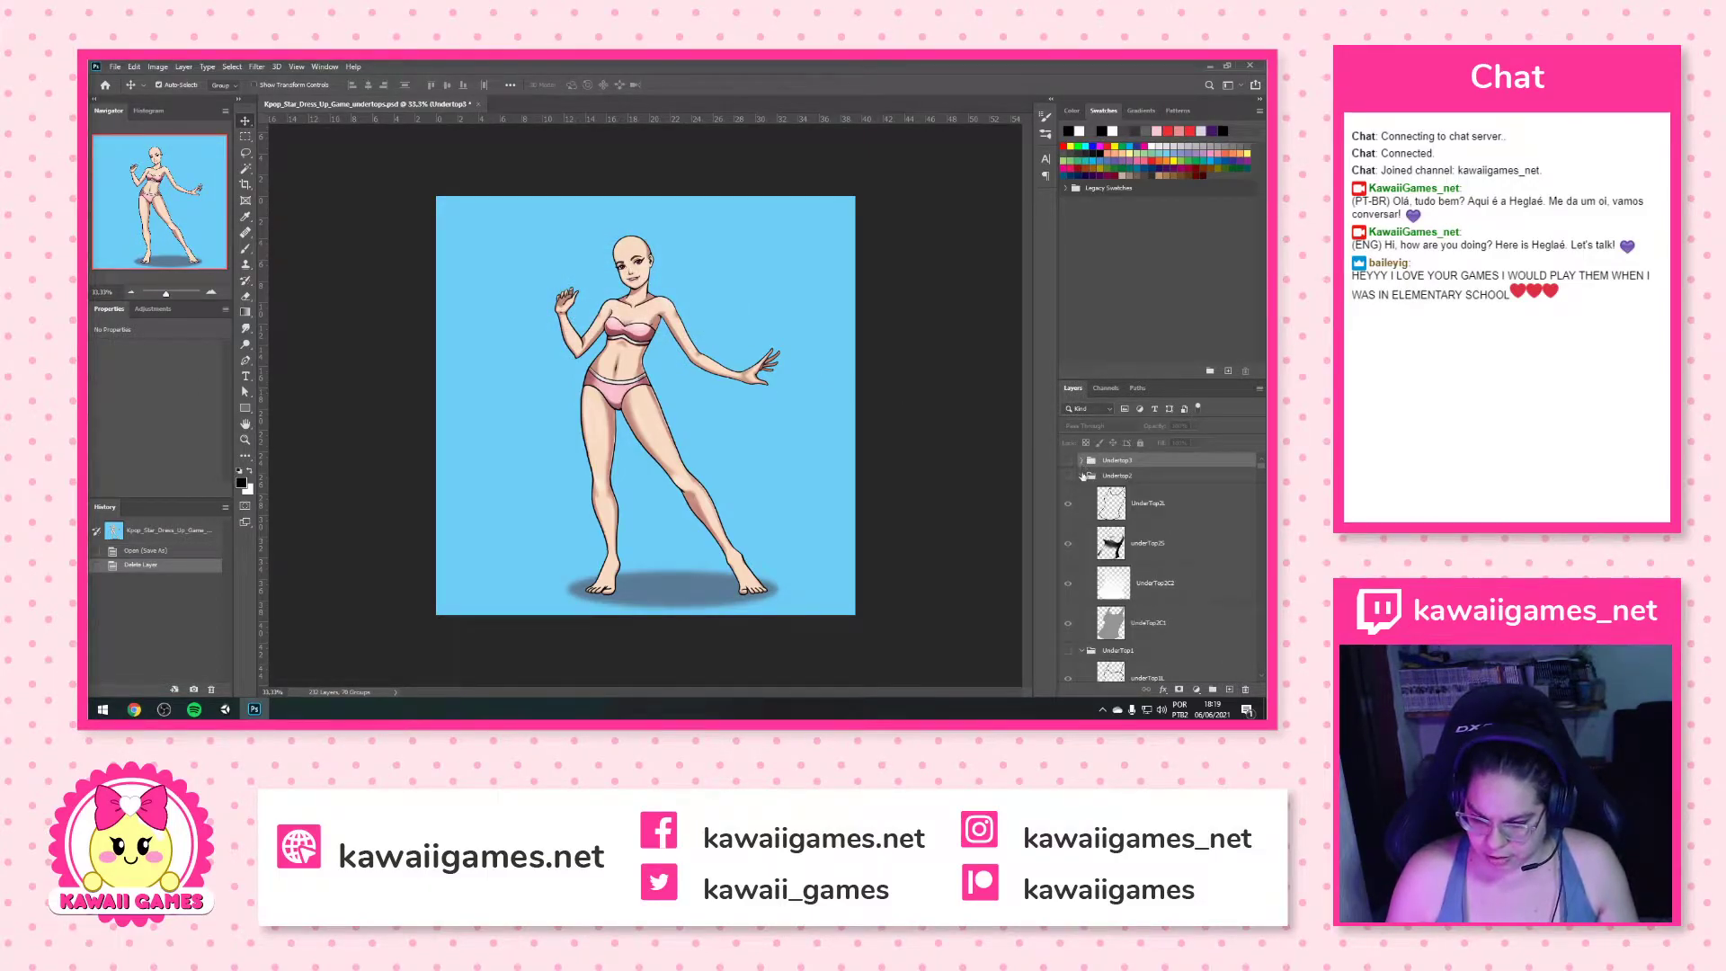
pyautogui.click(1083, 476)
pyautogui.click(1082, 491)
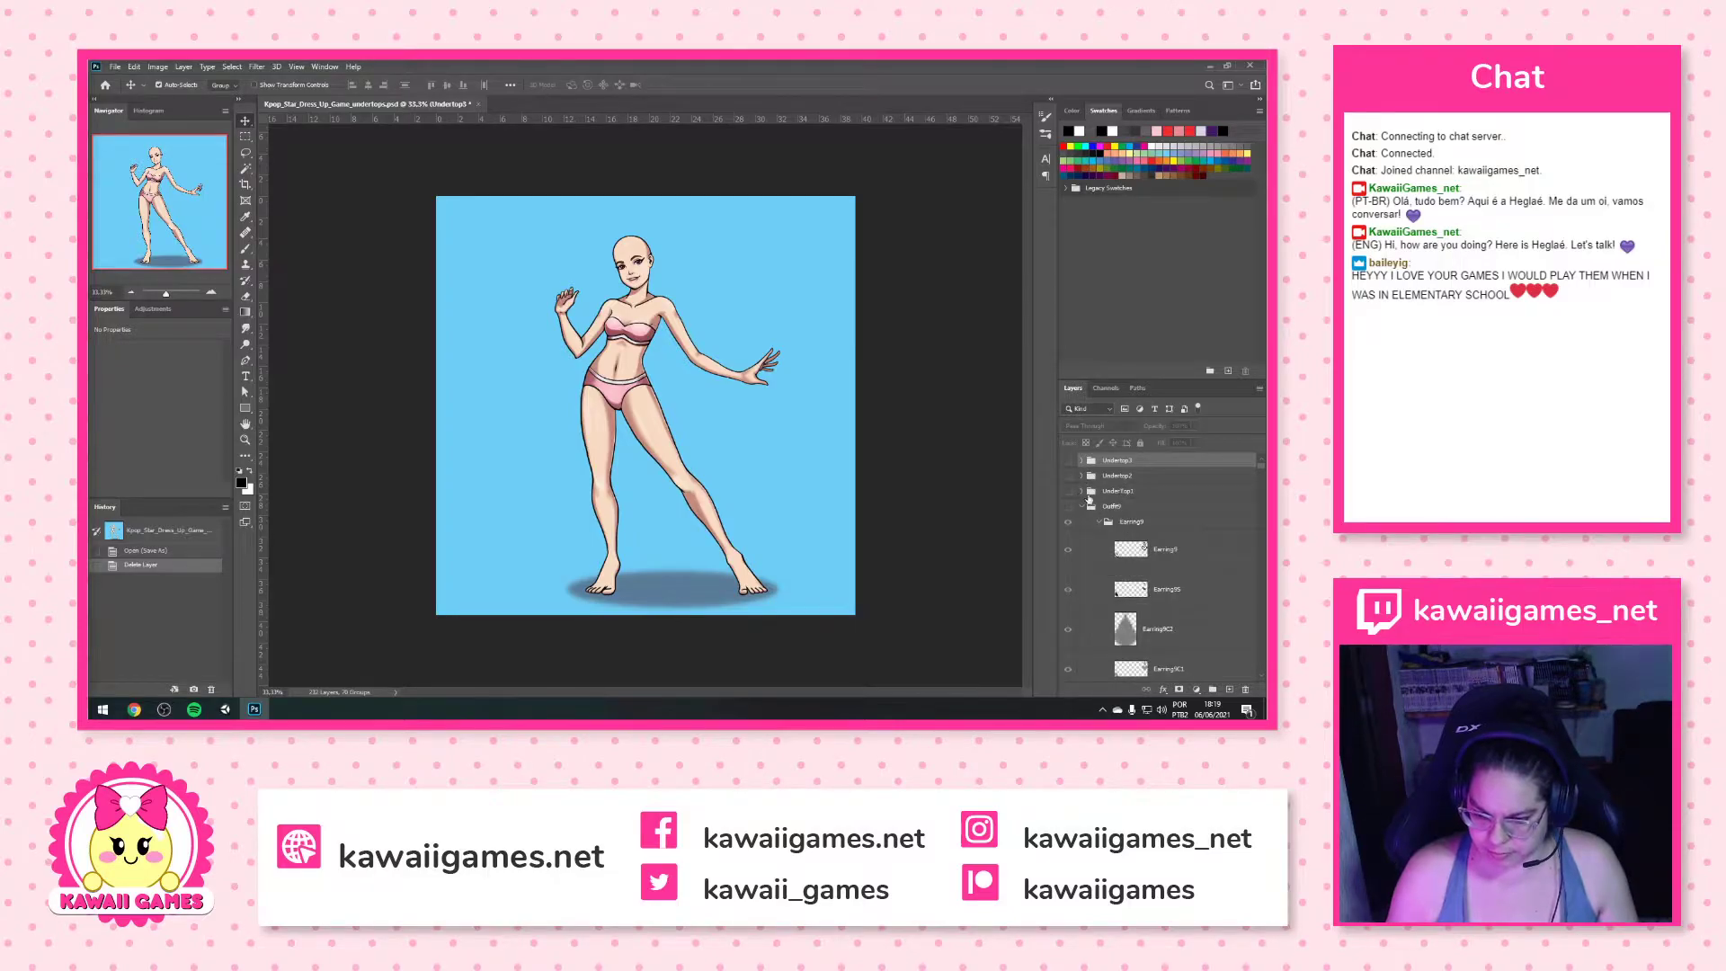
# Delete everything below the UnderTop1 group, from the first outfit group down to the Fundo background layer
pyautogui.click(1145, 495)
pyautogui.scroll(-8, 1160, 517)
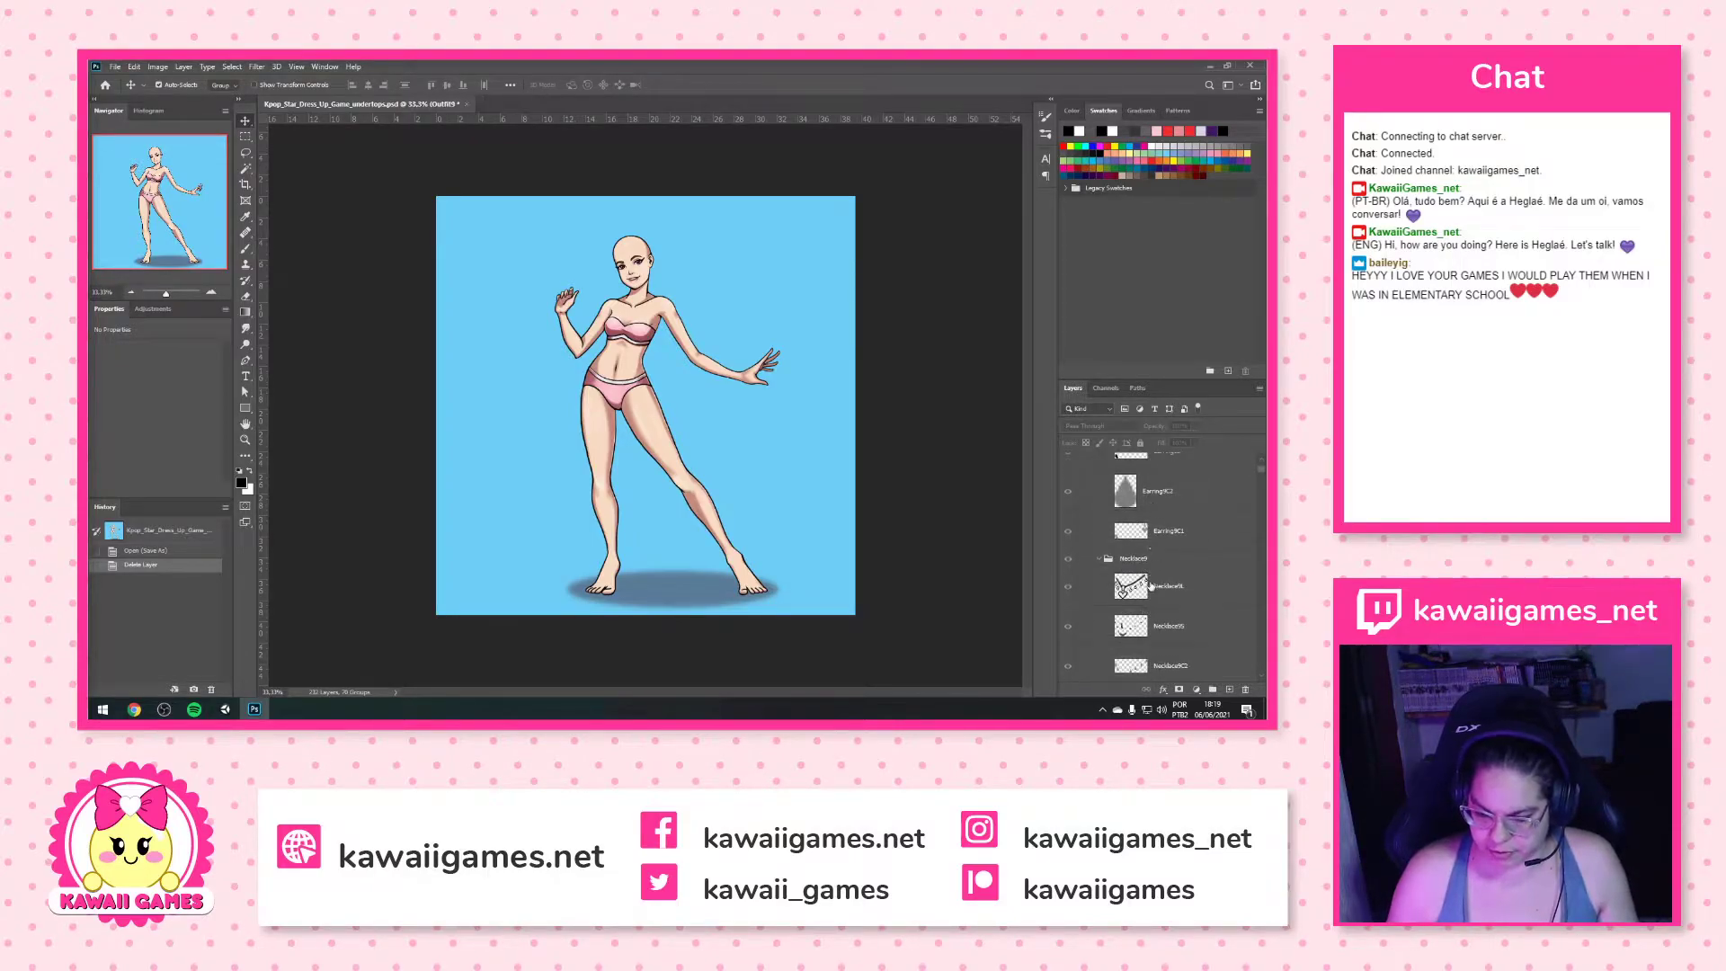
pyautogui.moveTo(1259, 477); pyautogui.dragTo(1253, 686)
pyautogui.keyDown('shift'); pyautogui.click(1165, 661); pyautogui.keyUp('shift')
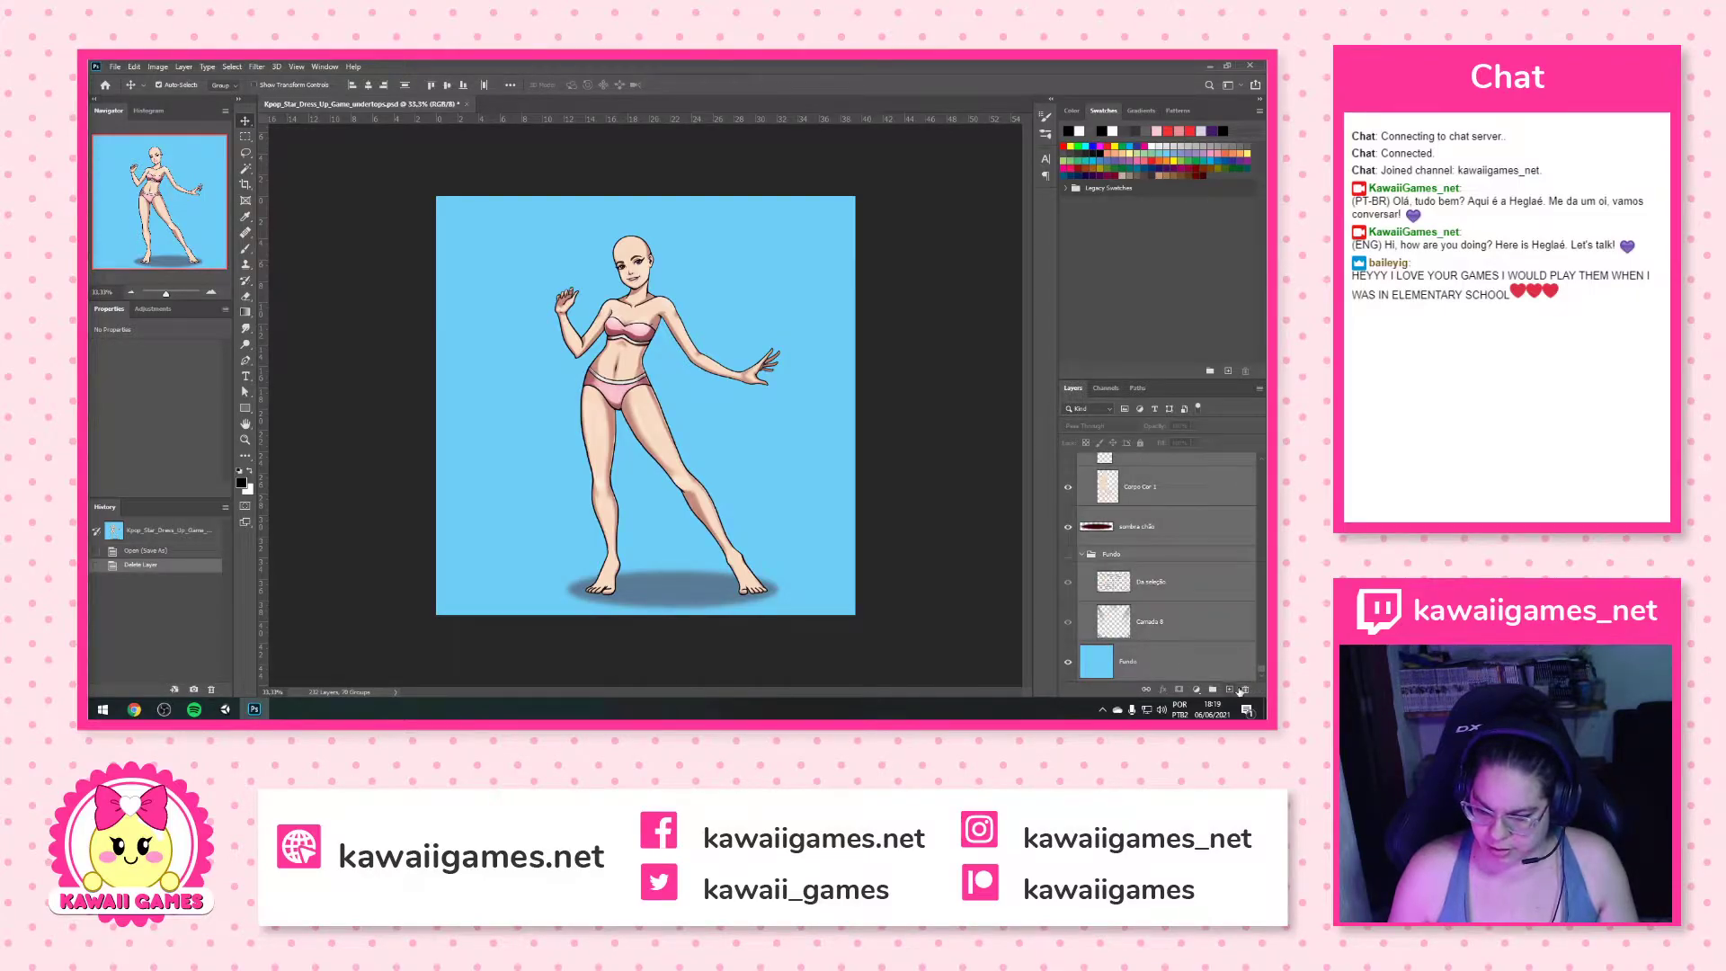
pyautogui.click(1245, 690)
pyautogui.click(620, 301)
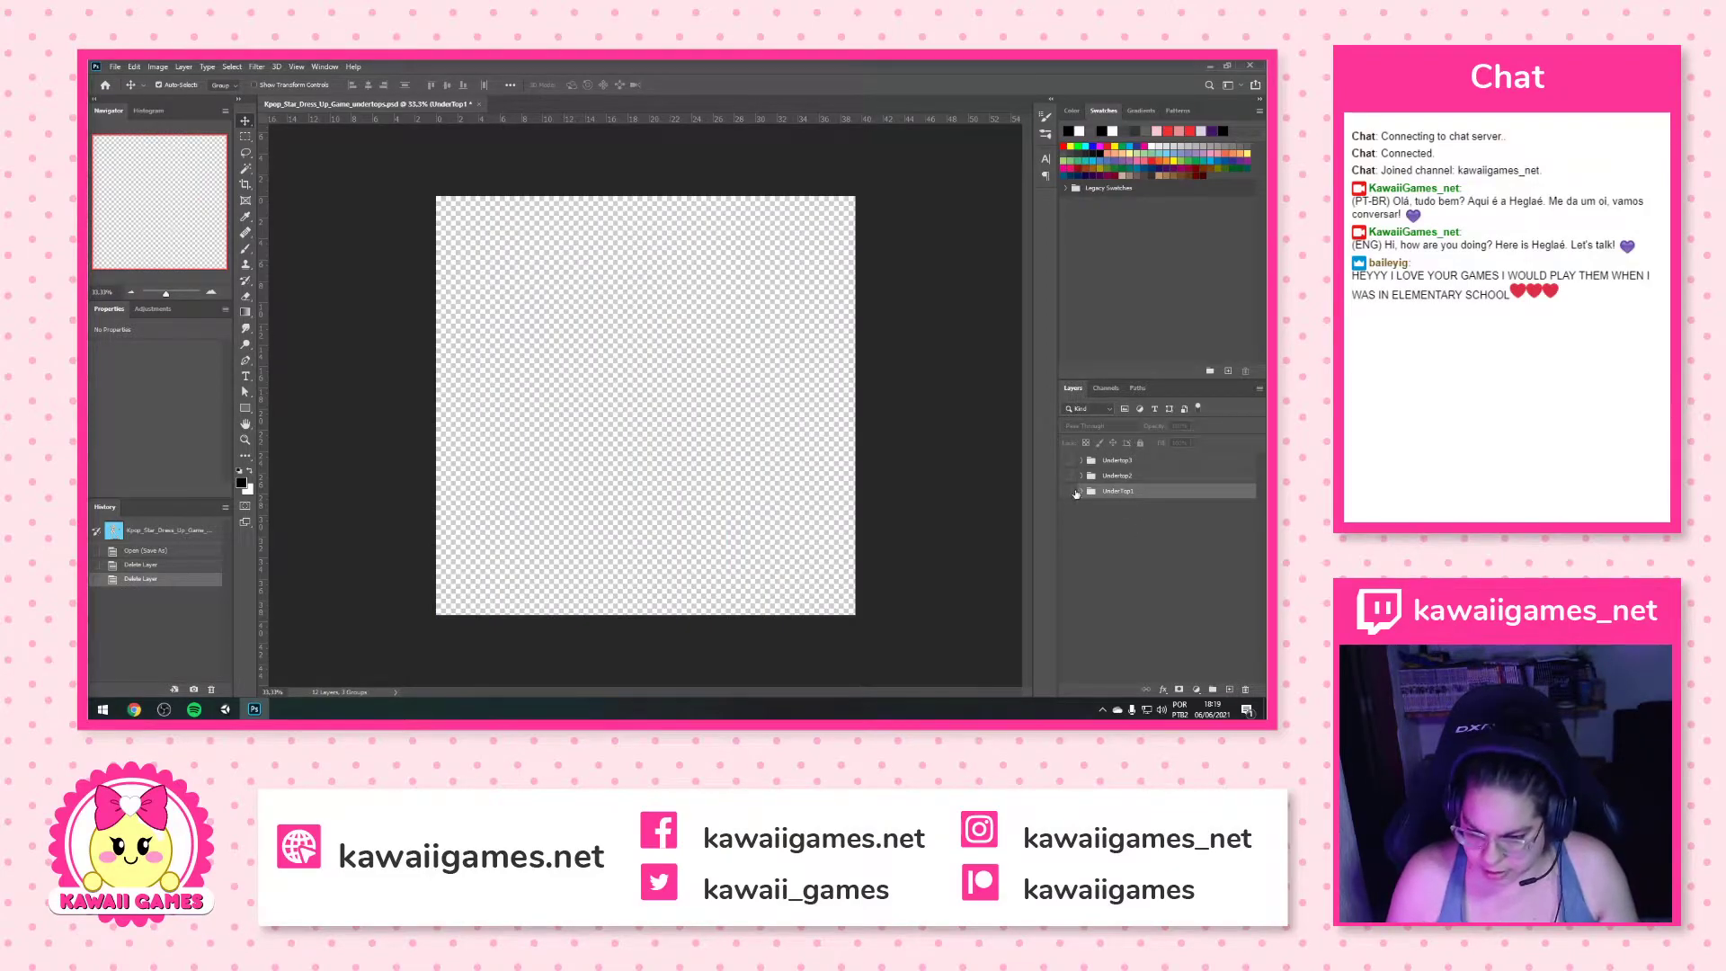
# Make the UnderTop1, Undertop2 and Undertop3 groups visible and expand them
pyautogui.click(1069, 491)
pyautogui.click(1081, 491)
pyautogui.click(1068, 476)
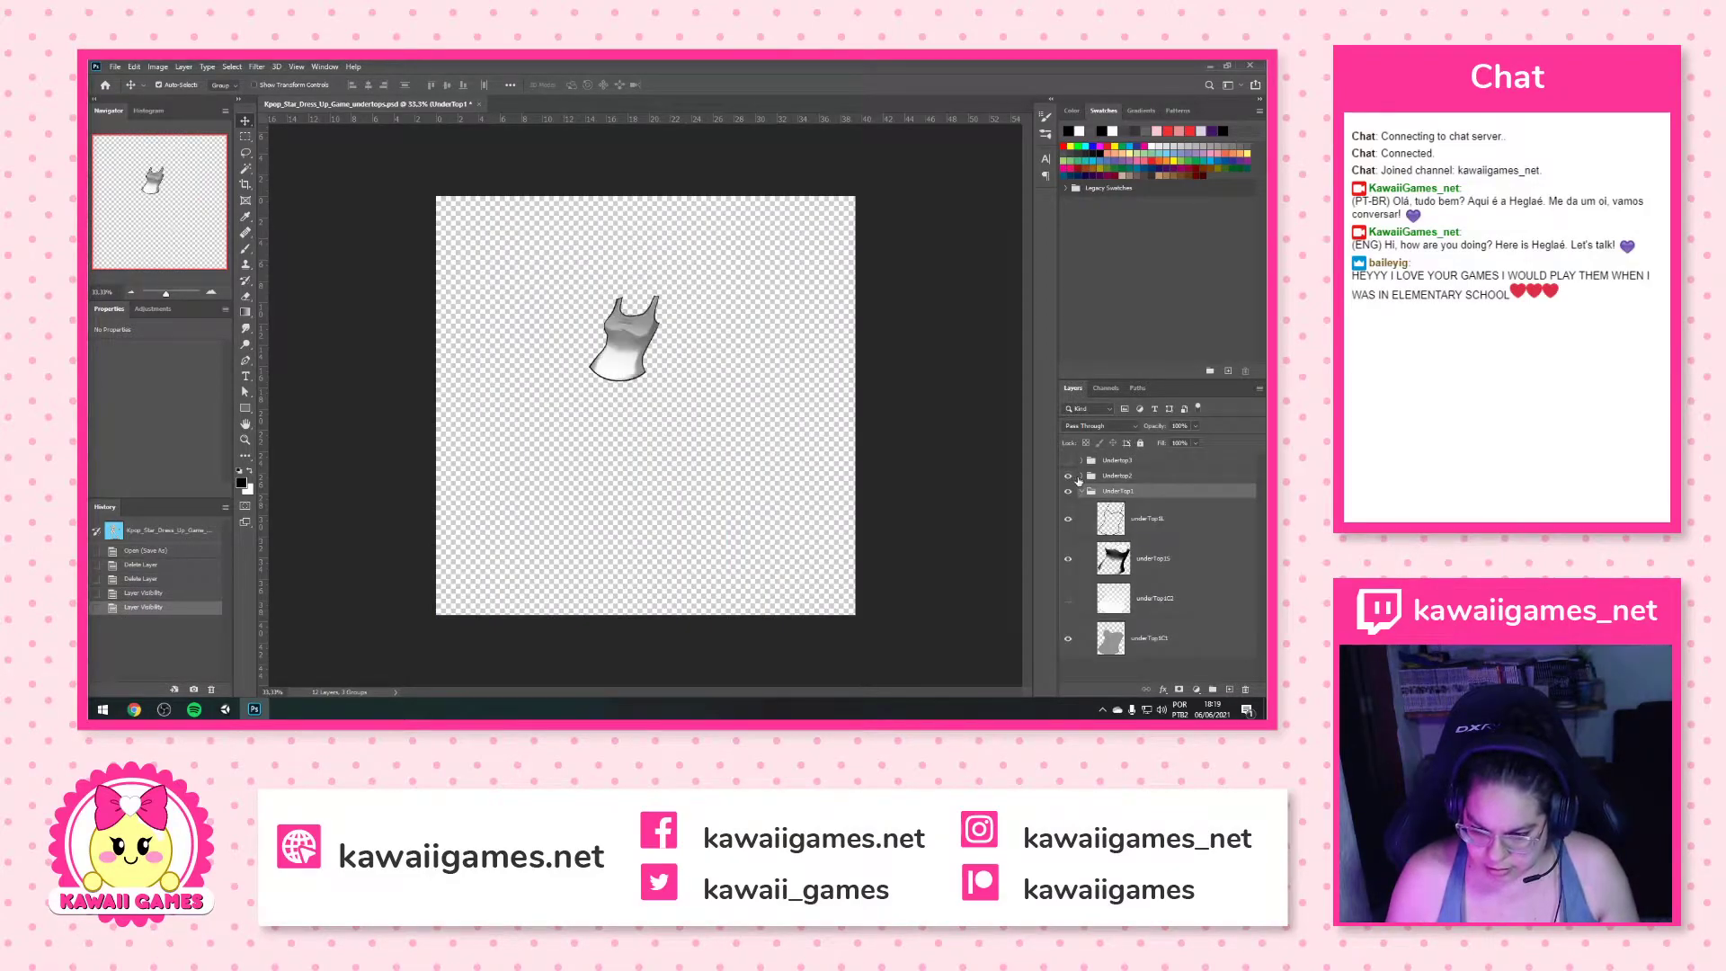
pyautogui.click(1081, 476)
pyautogui.click(1068, 460)
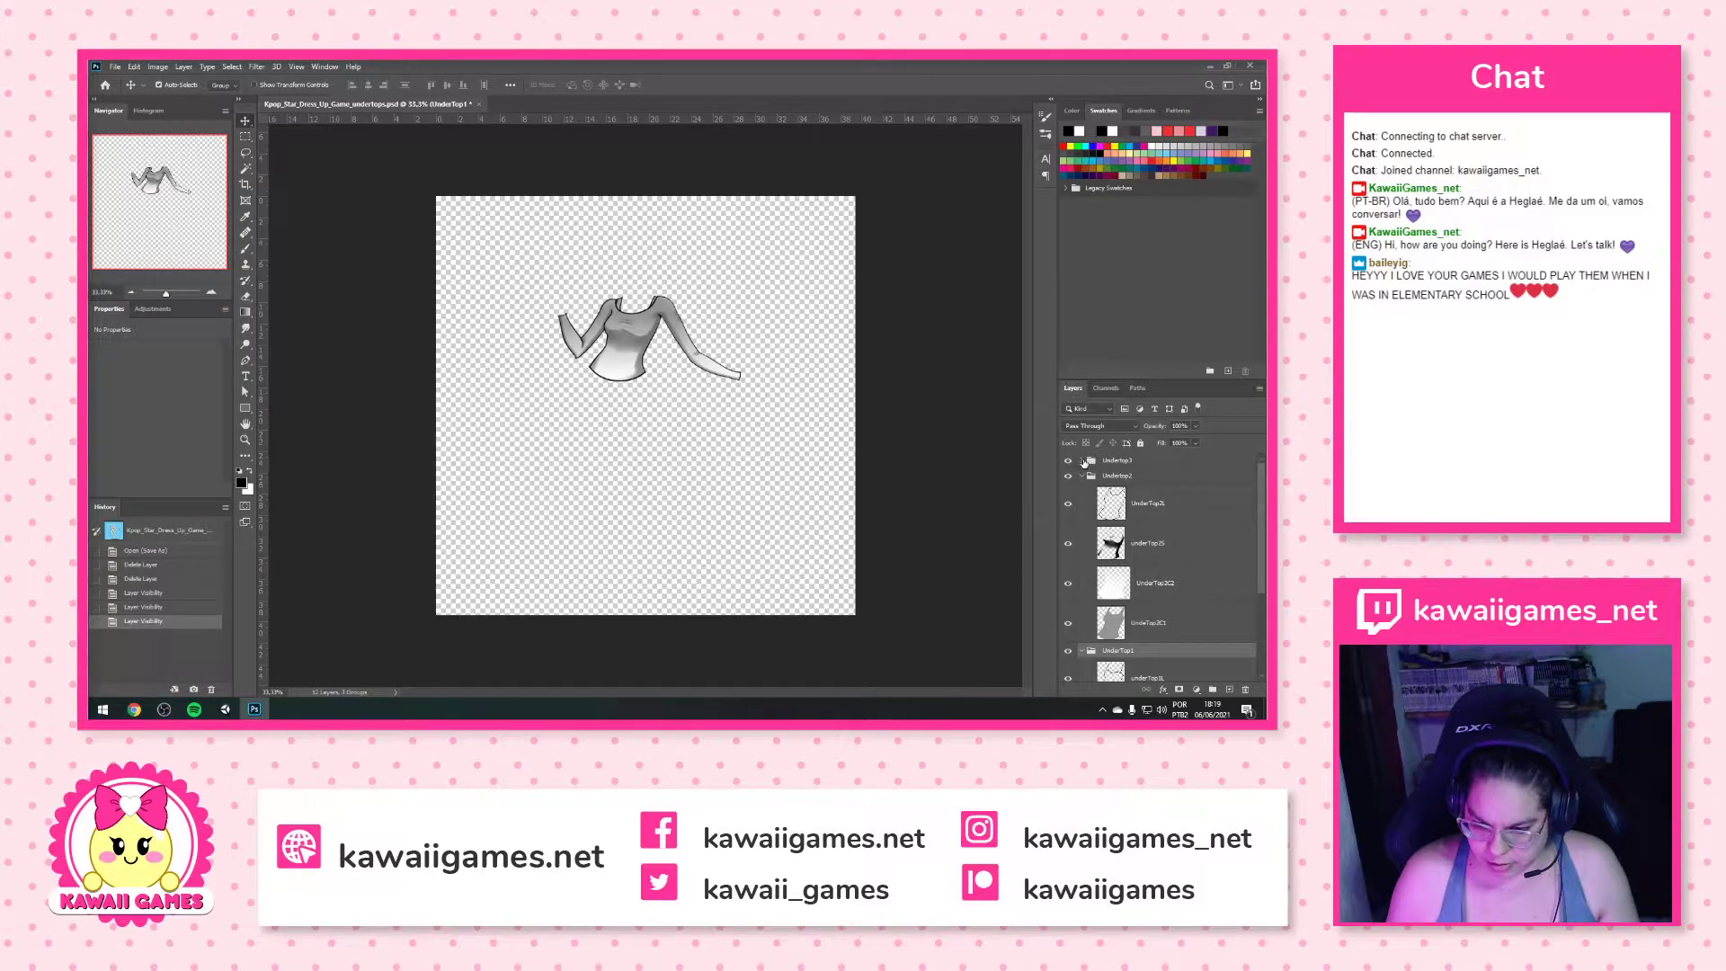
pyautogui.click(1083, 461)
# Hide the Undertop3 and Undertop2 groups so only the UnderTop1 camisole is displayed
pyautogui.click(1068, 461)
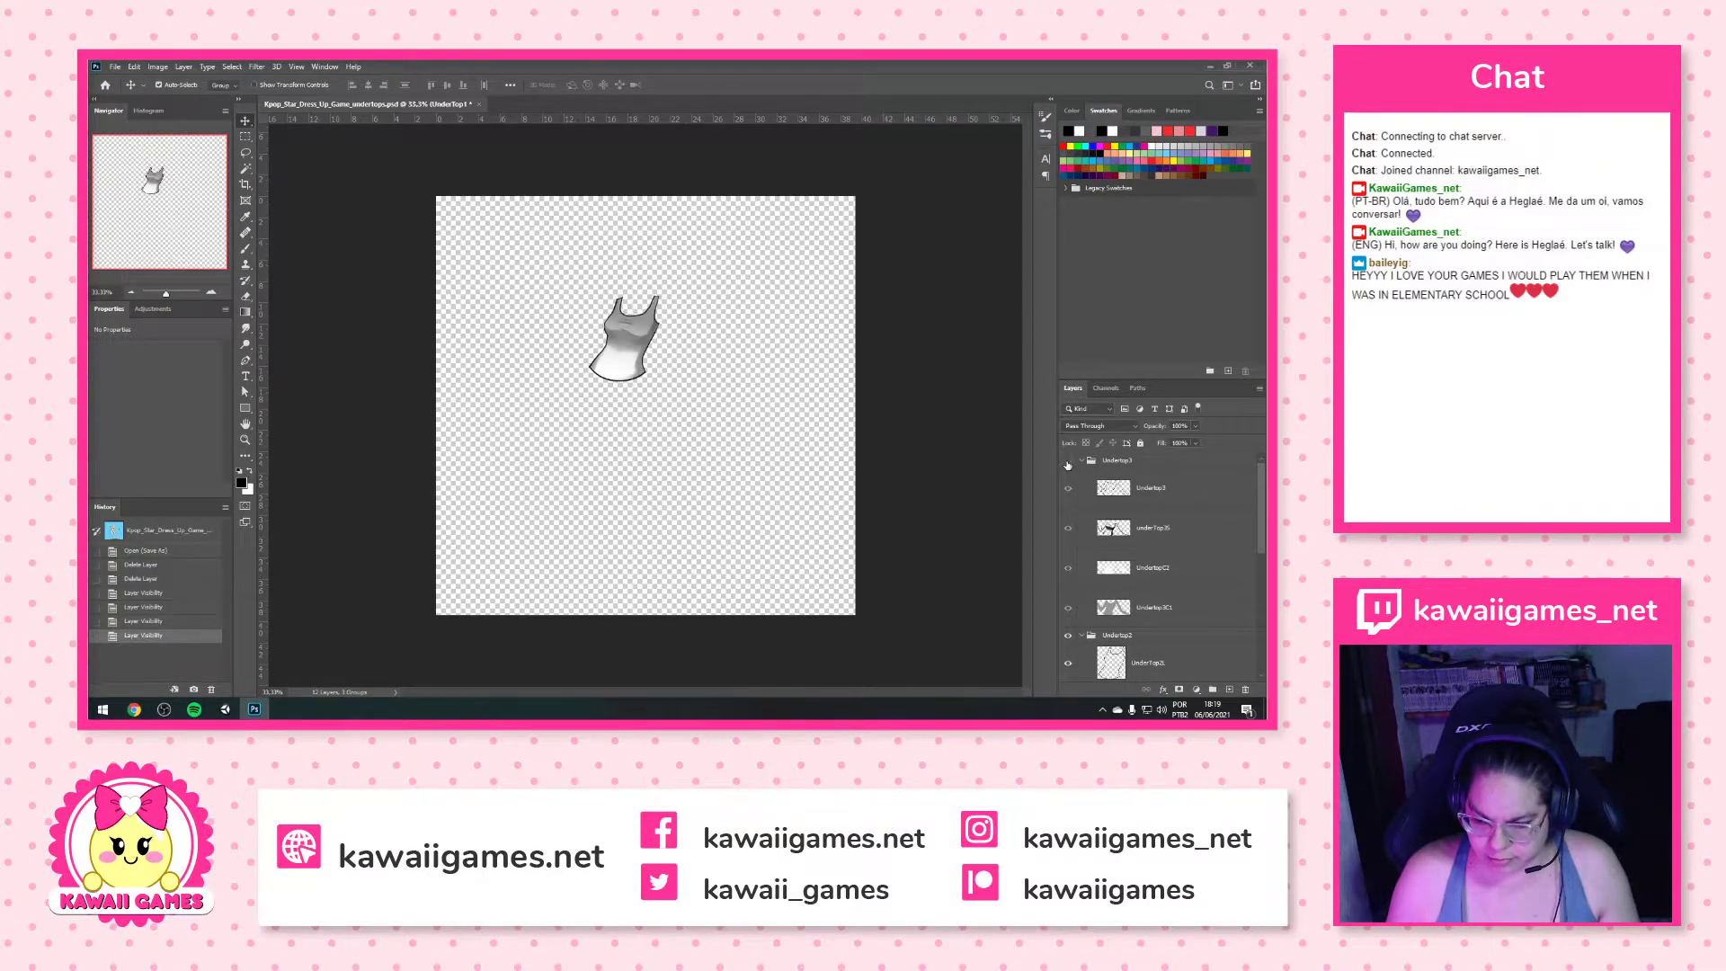
pyautogui.scroll(-2, 1072, 530)
pyautogui.click(1068, 558)
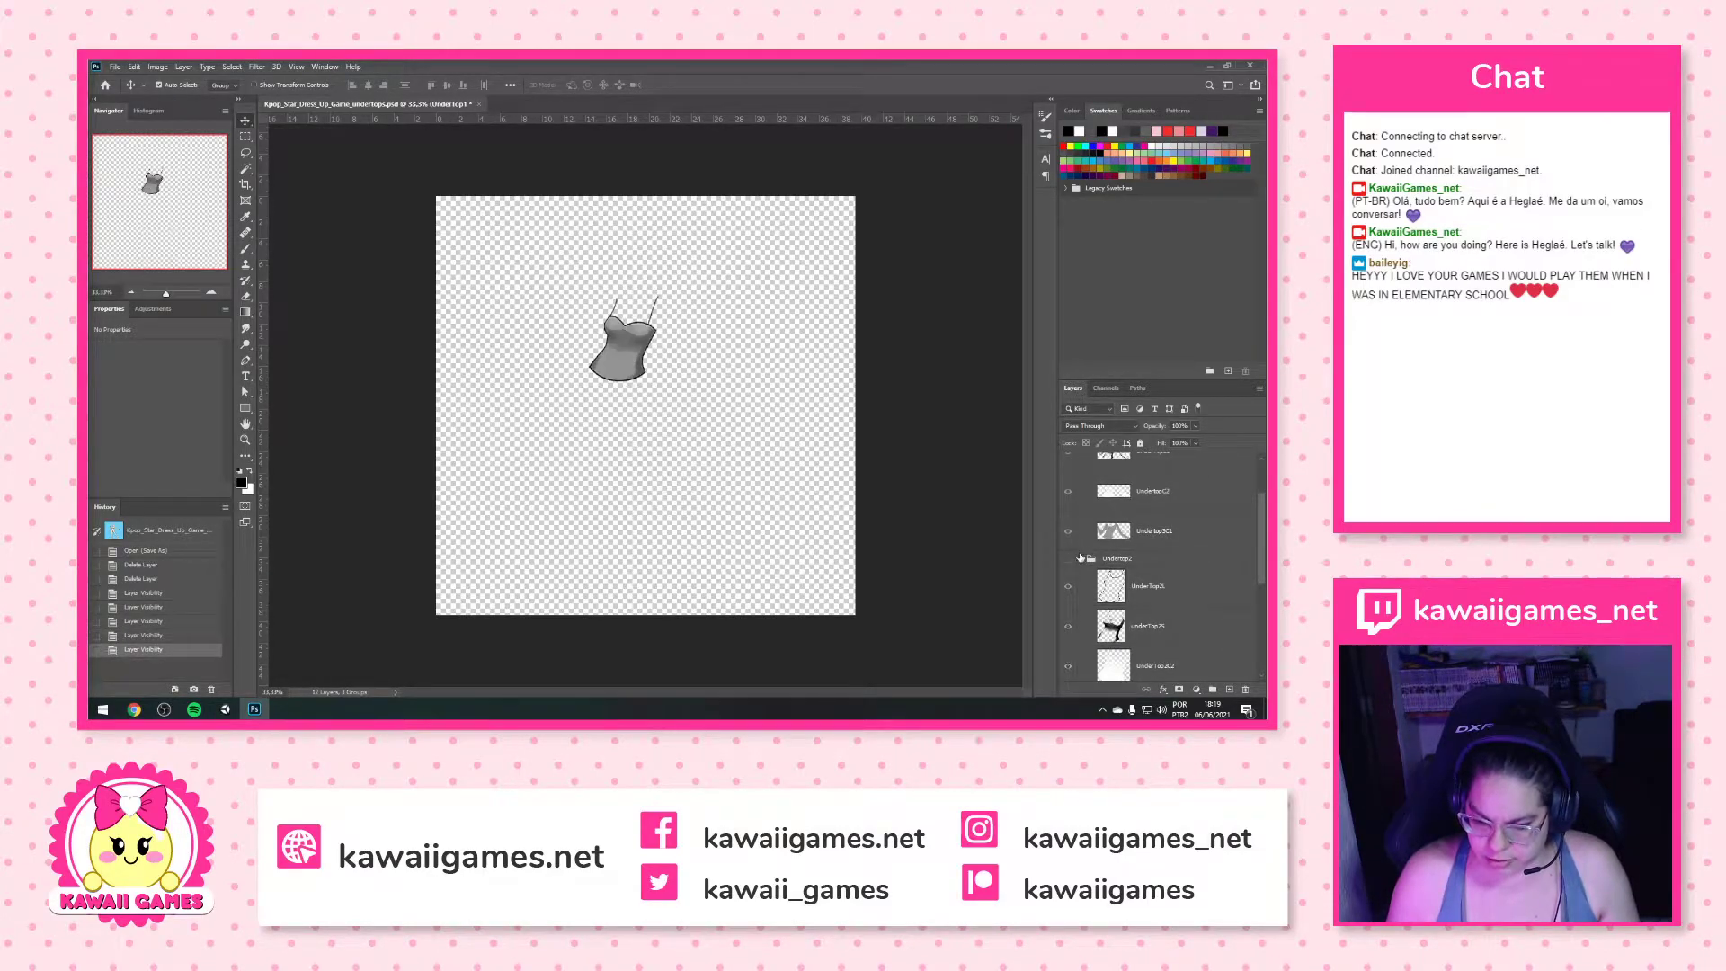
pyautogui.scroll(-3, 1079, 557)
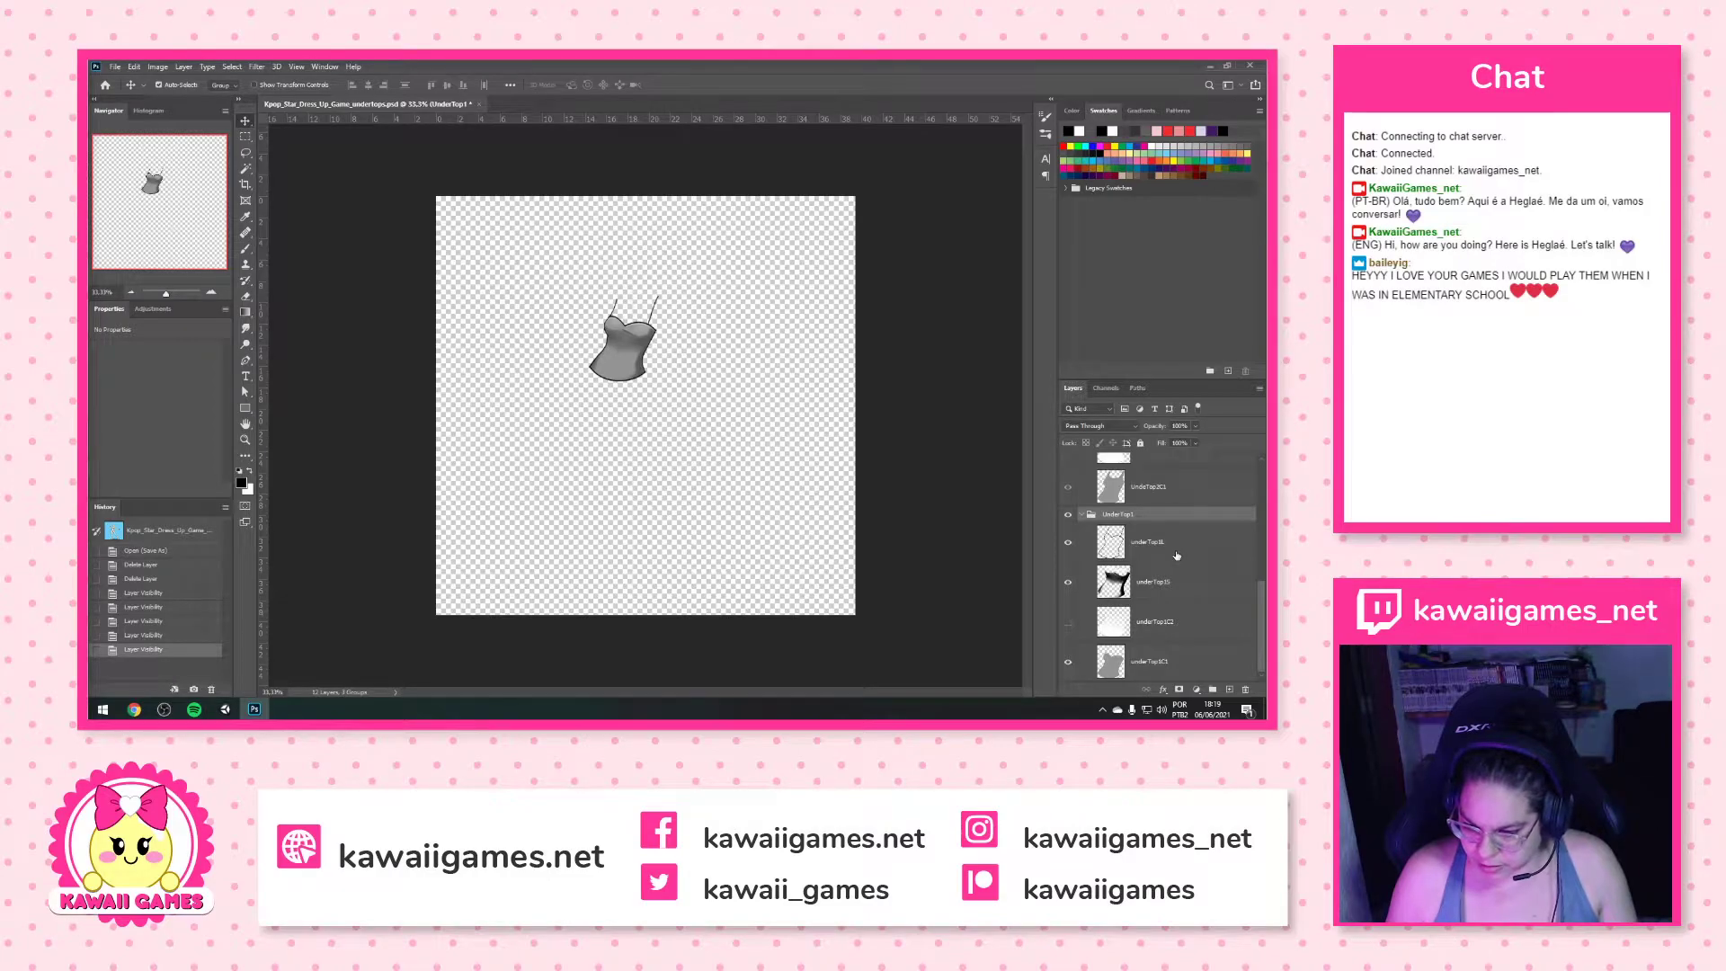
# Lighten the UnderTop1C1 base colour layer to white with Hue/Saturation, and show the UnderTop1C2 layer
pyautogui.click(1176, 555)
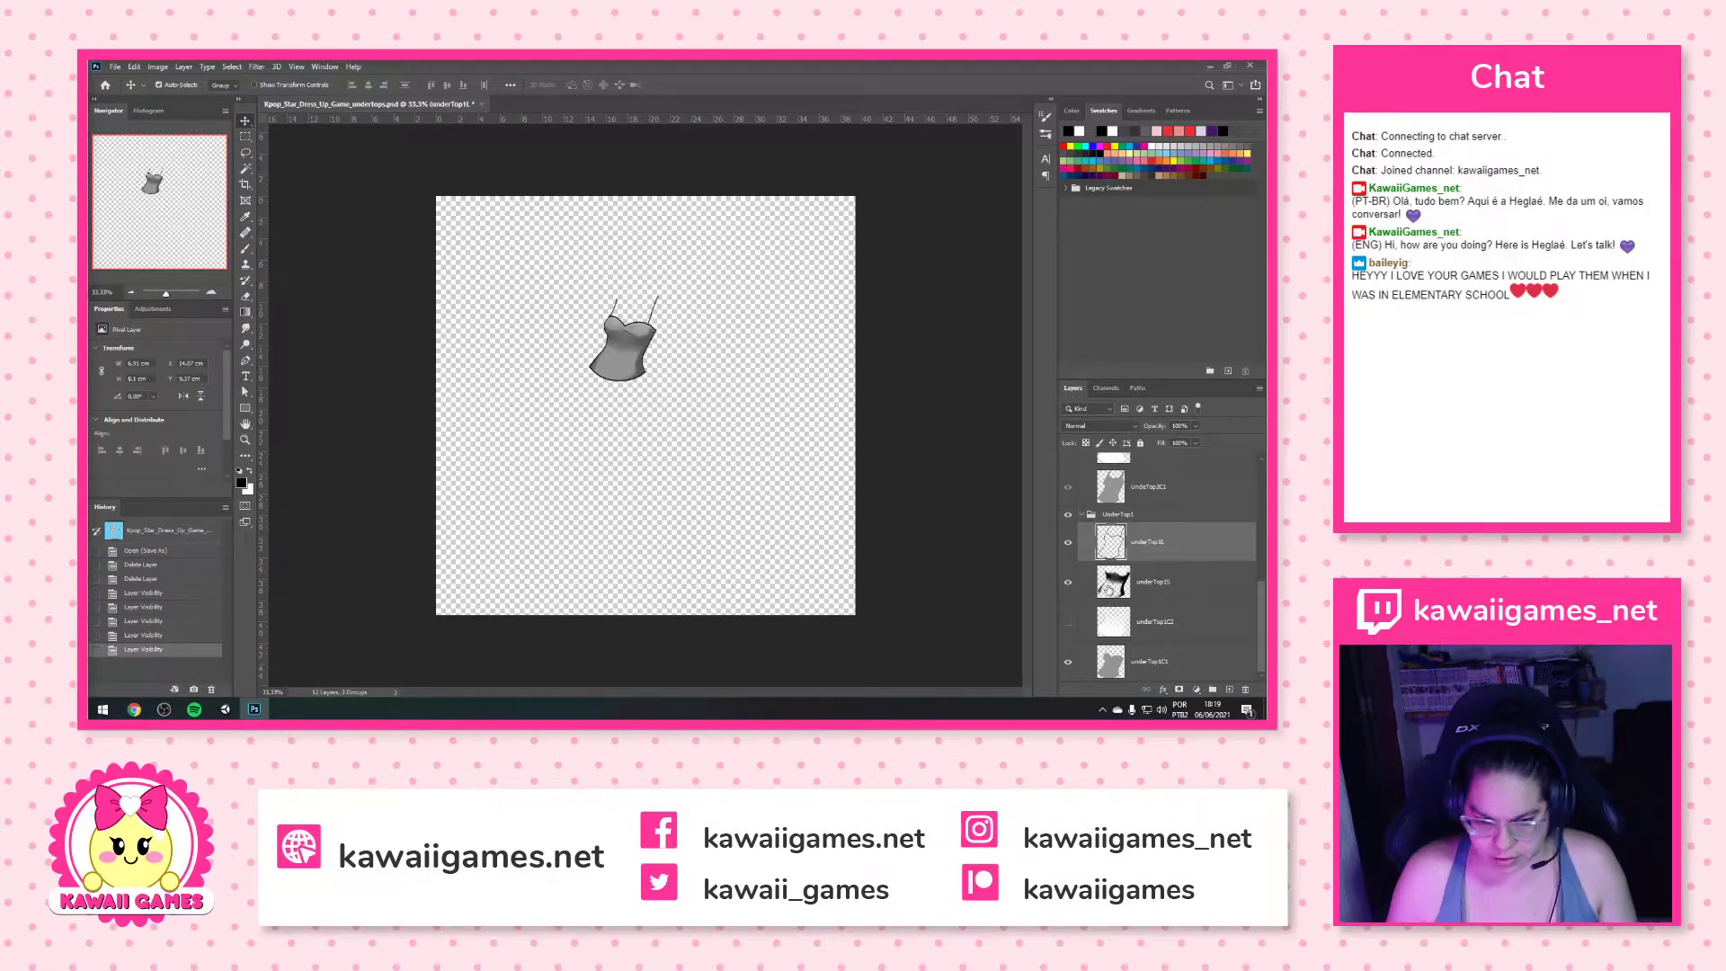
pyautogui.click(1119, 674)
pyautogui.hotkey('ctrl', 'u')
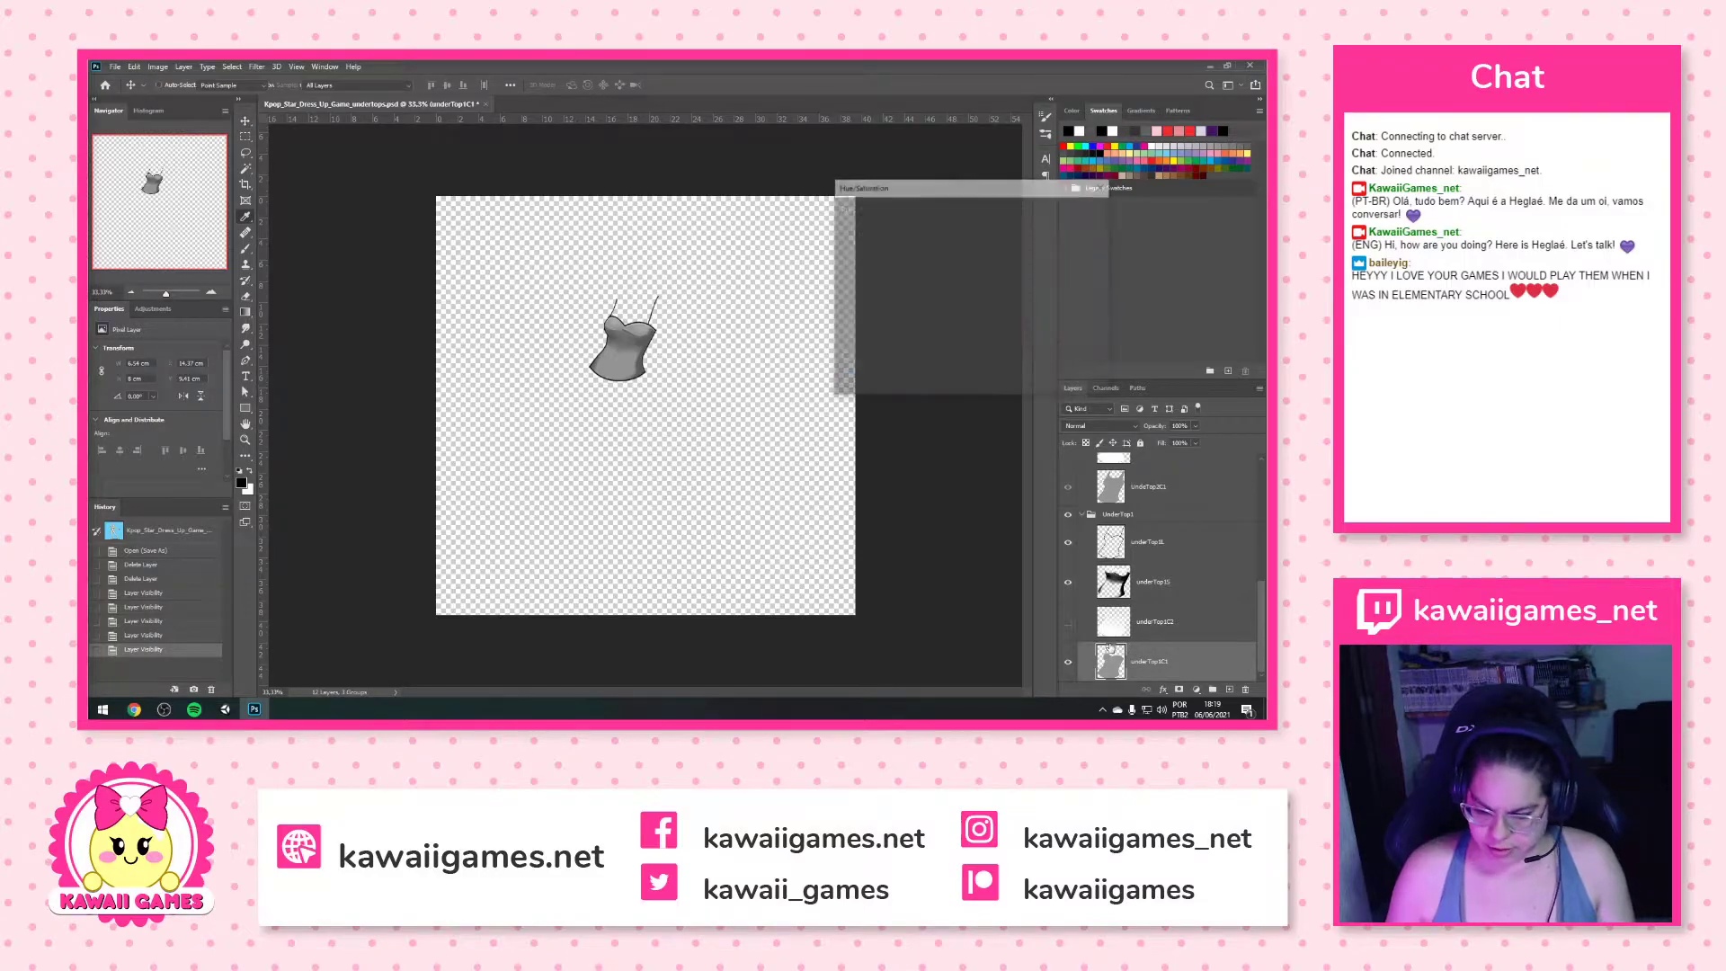
pyautogui.moveTo(943, 337); pyautogui.dragTo(1003, 331)
pyautogui.press('Return')
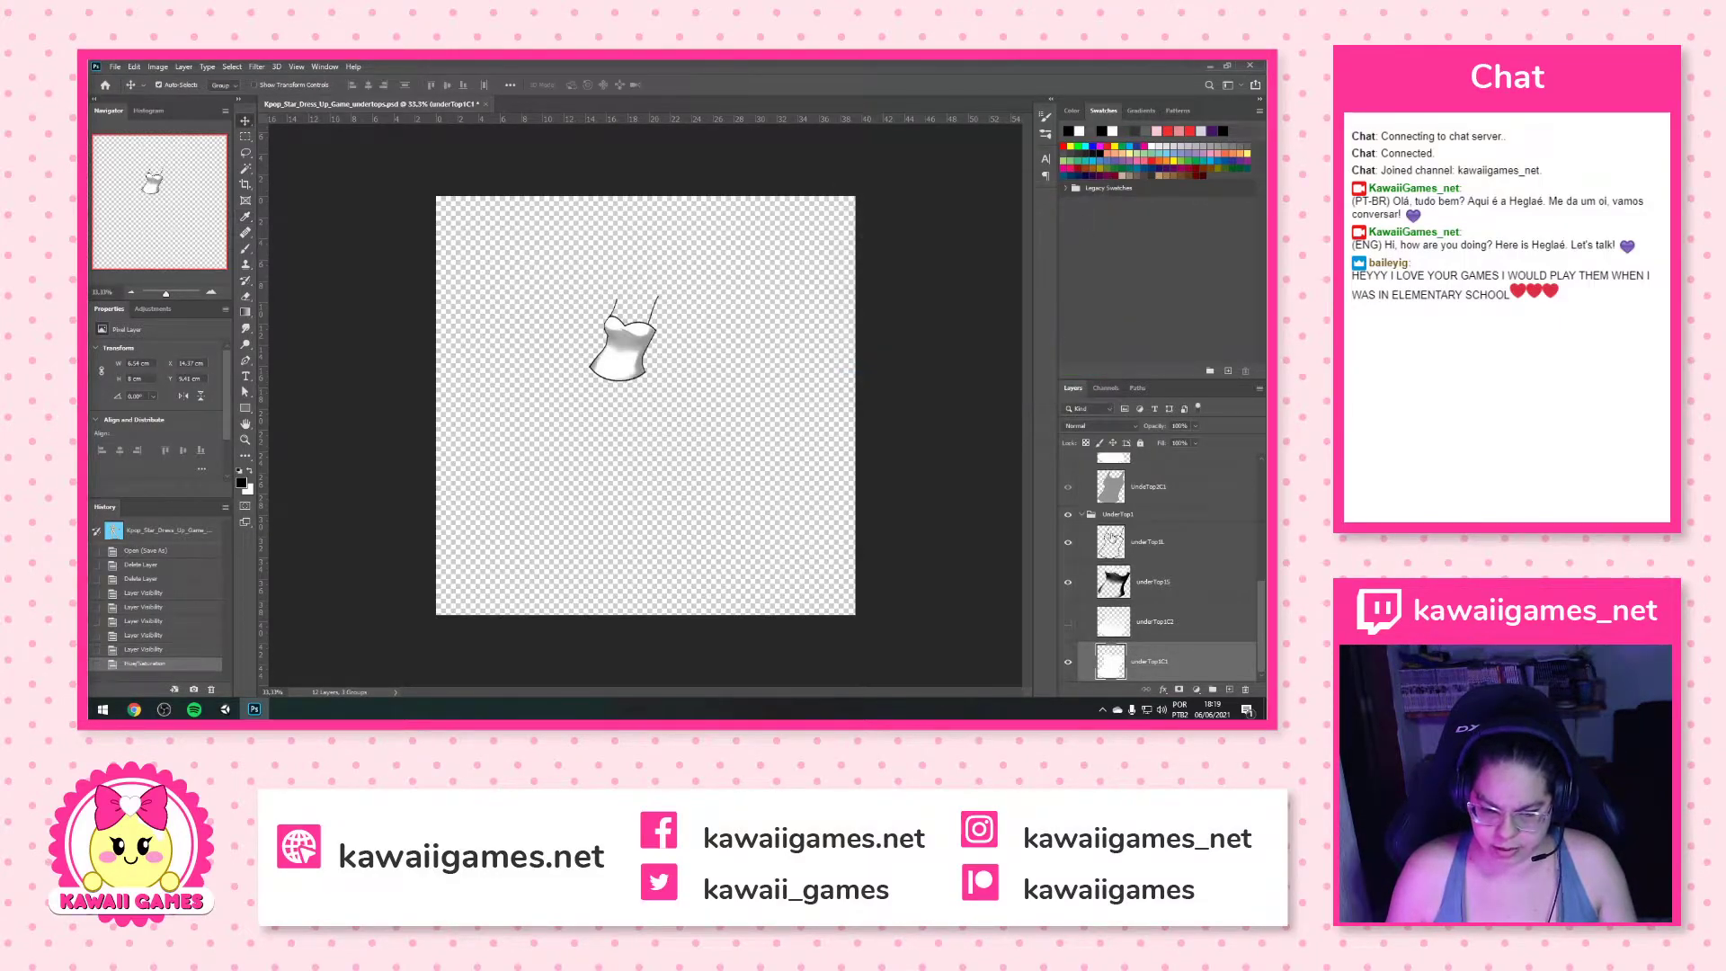
pyautogui.click(1068, 622)
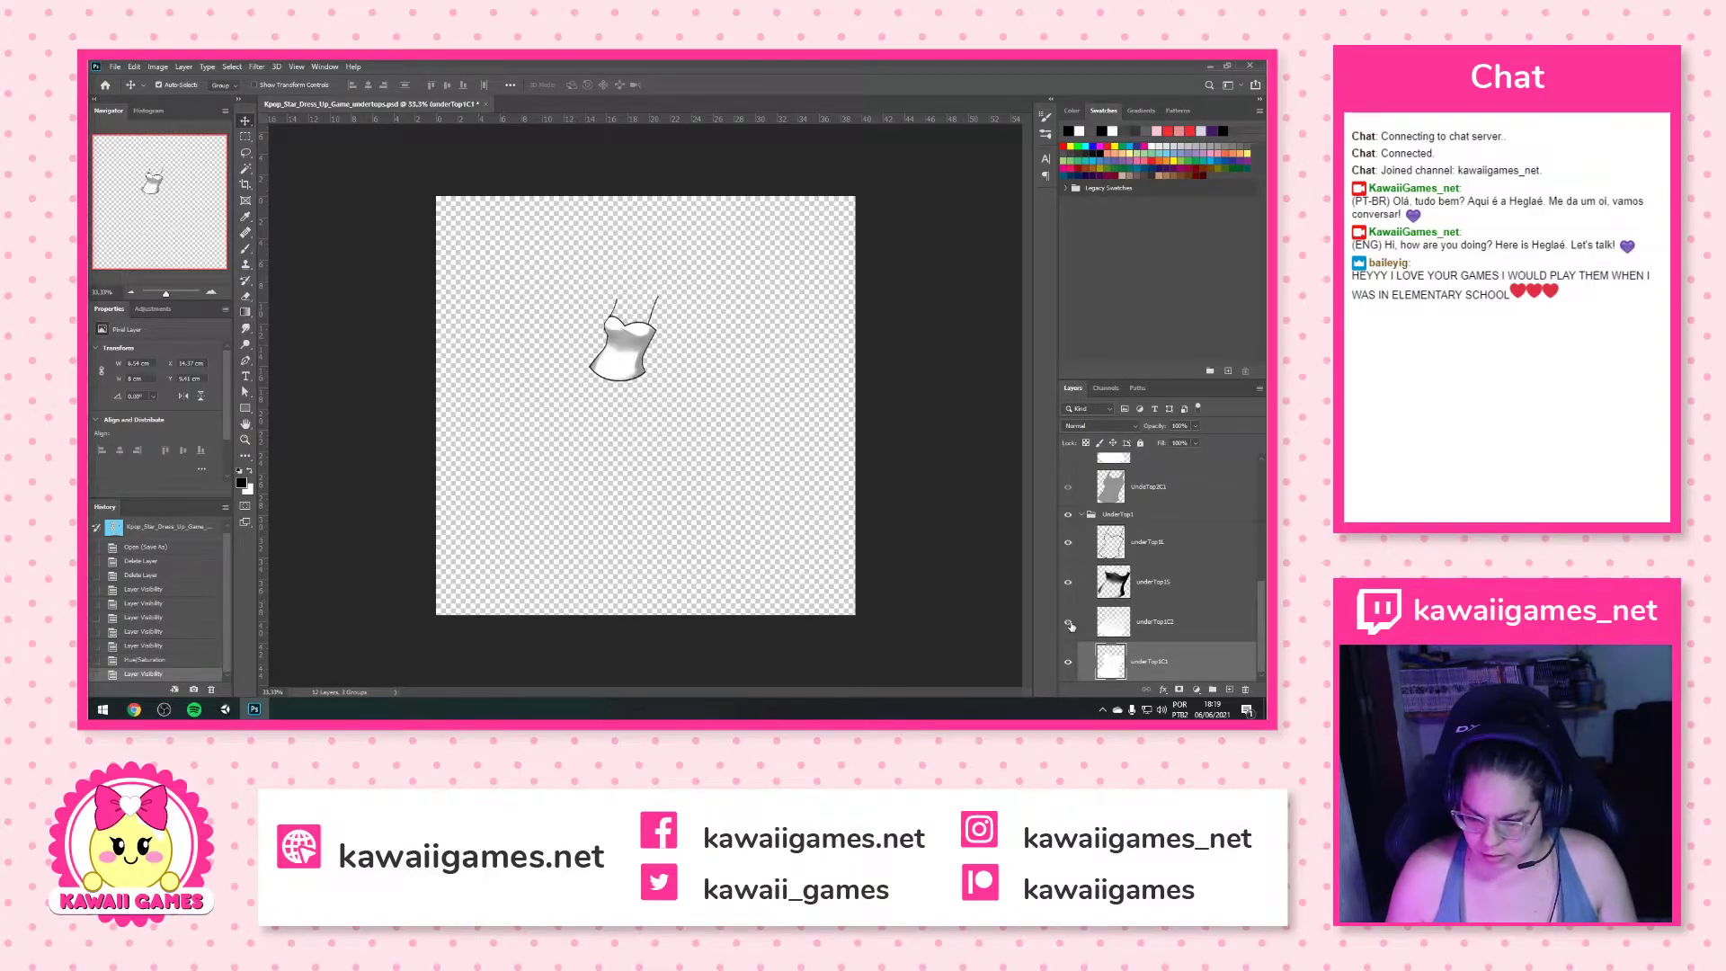
# Convert the line and shadow layers of the UnderTop1 group into a single smart object
pyautogui.click(1147, 580)
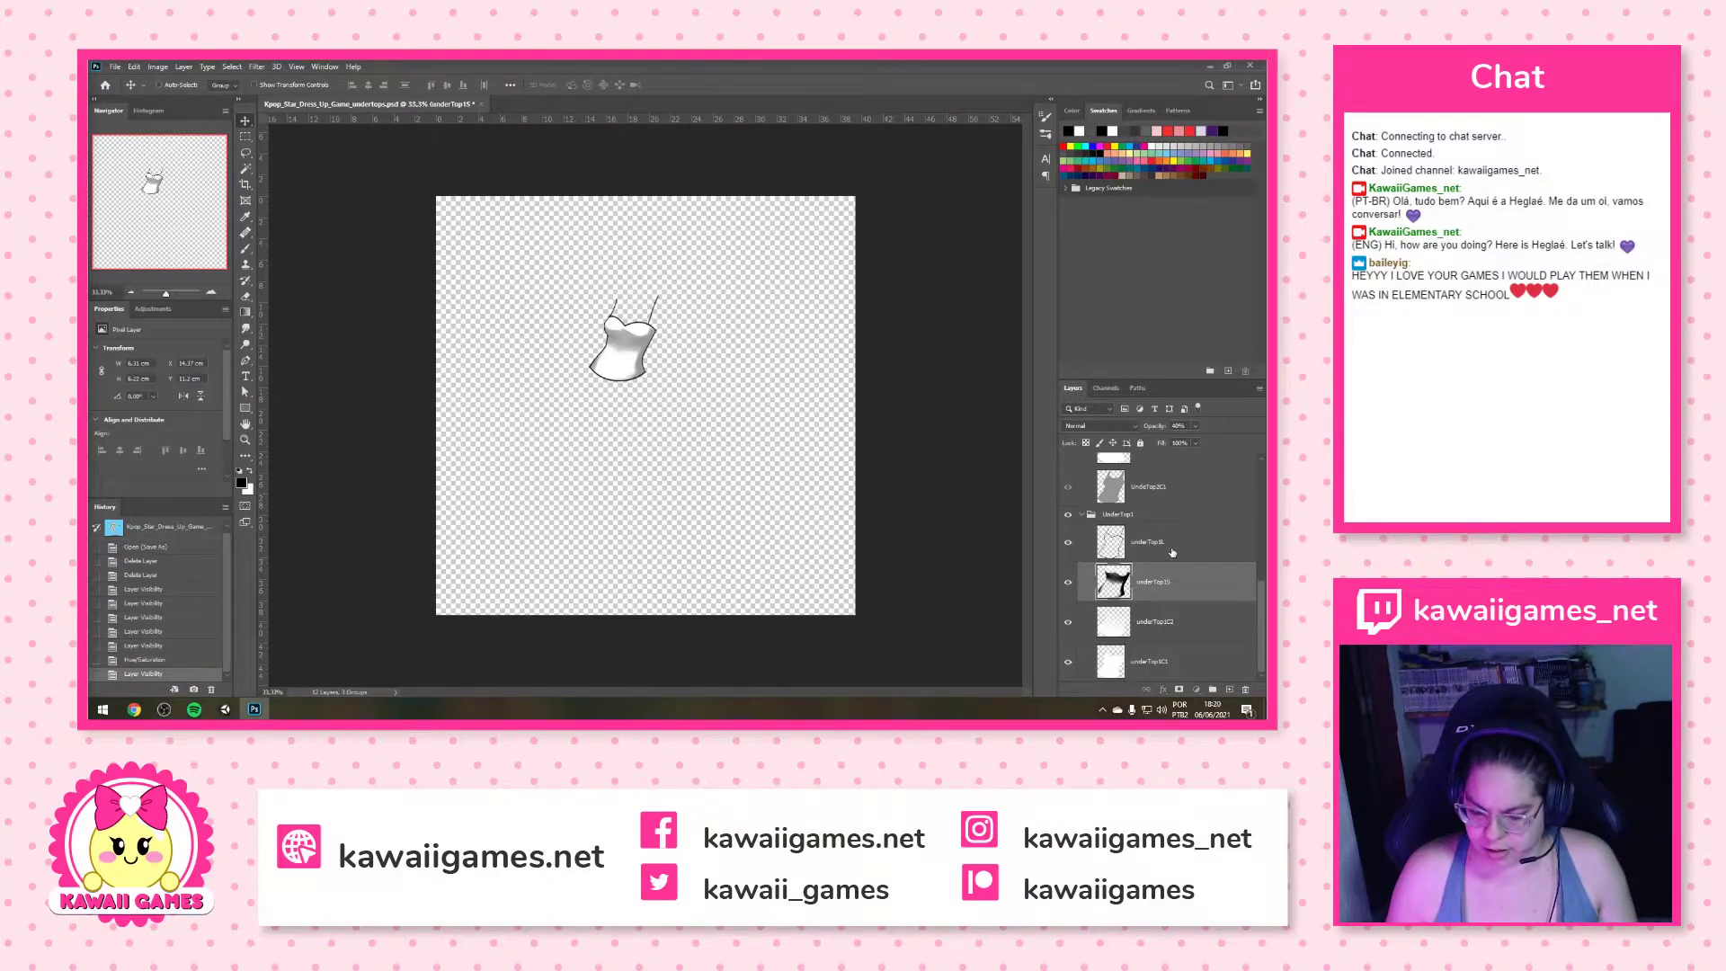
pyautogui.keyDown('shift'); pyautogui.click(1172, 553); pyautogui.keyUp('shift')
pyautogui.rightClick(1187, 552)
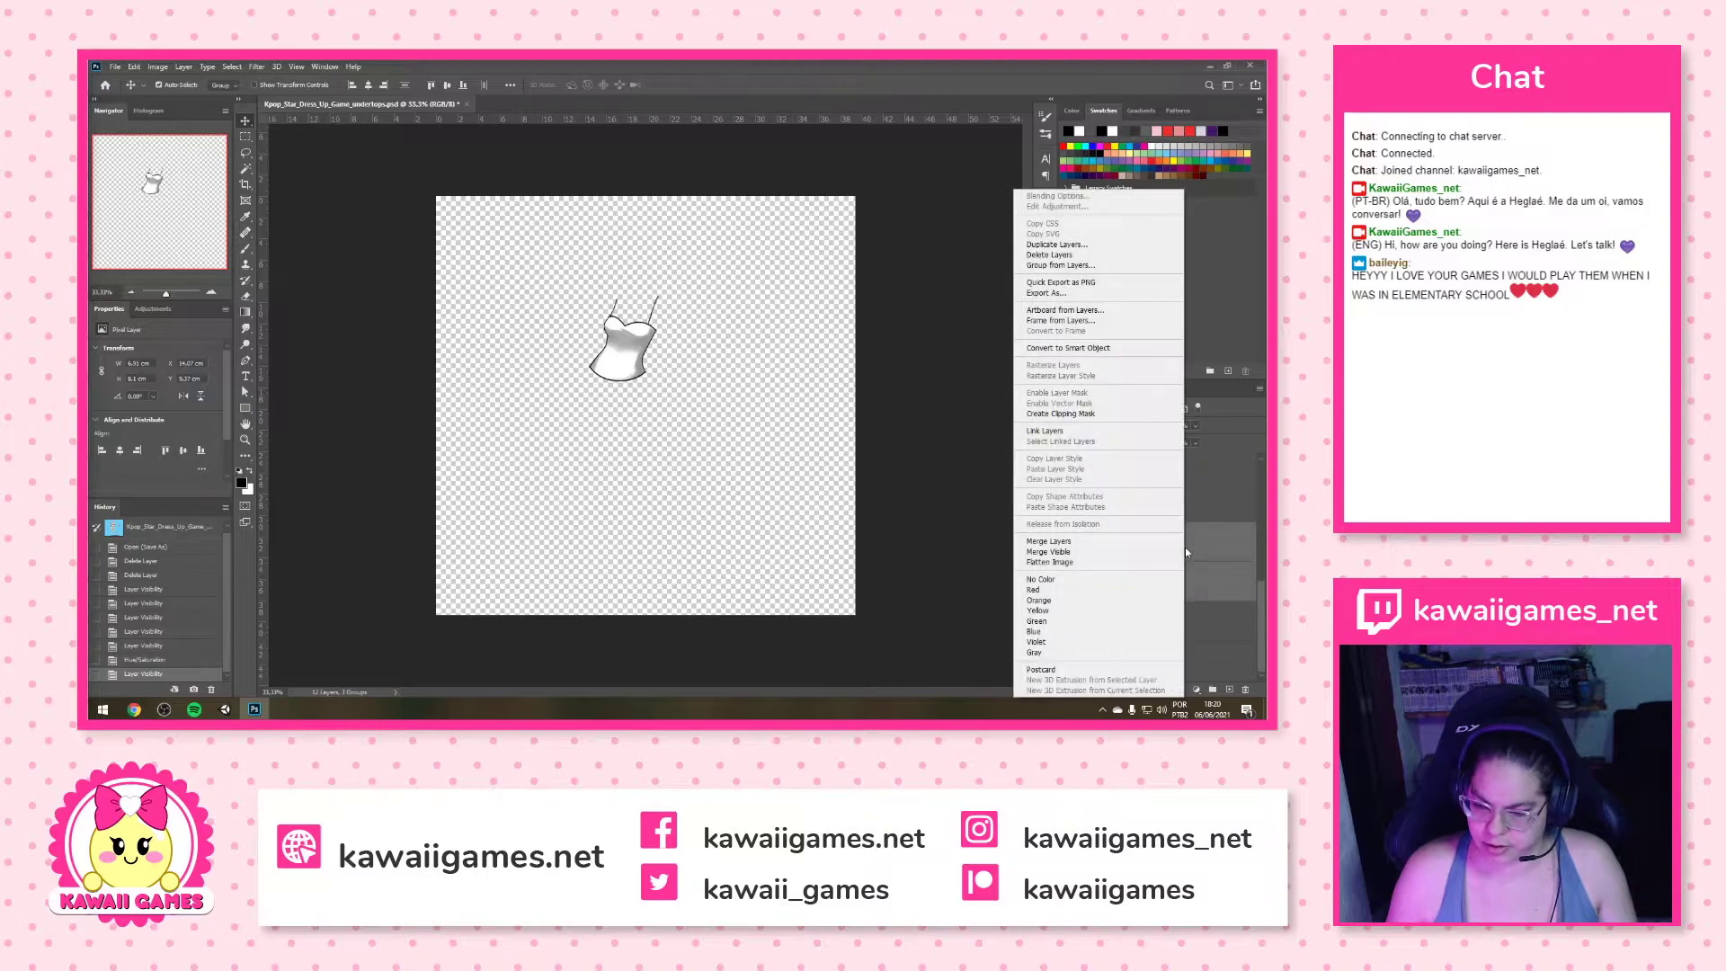
pyautogui.click(1122, 348)
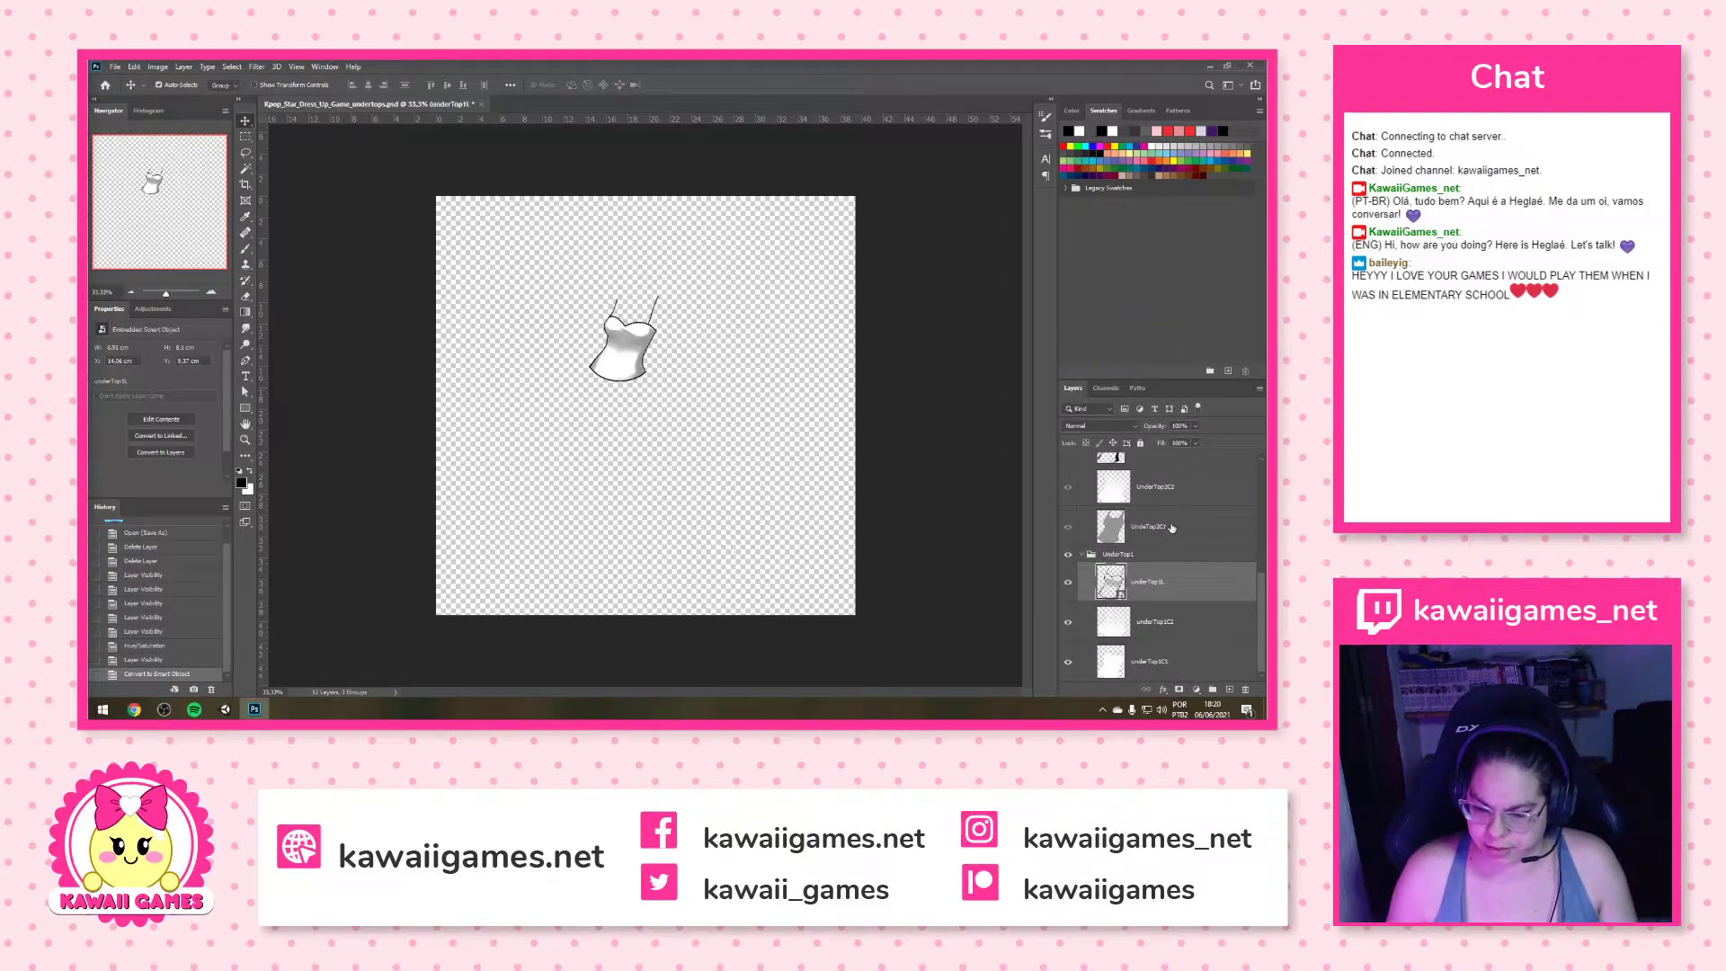
# Rename the new smart object in the UnderTop1 group as UnderTop1S
pyautogui.doubleClick(1164, 580)
pyautogui.click(1169, 582)
pyautogui.press('BackSpace')
pyautogui.write('S')
pyautogui.press('Return')
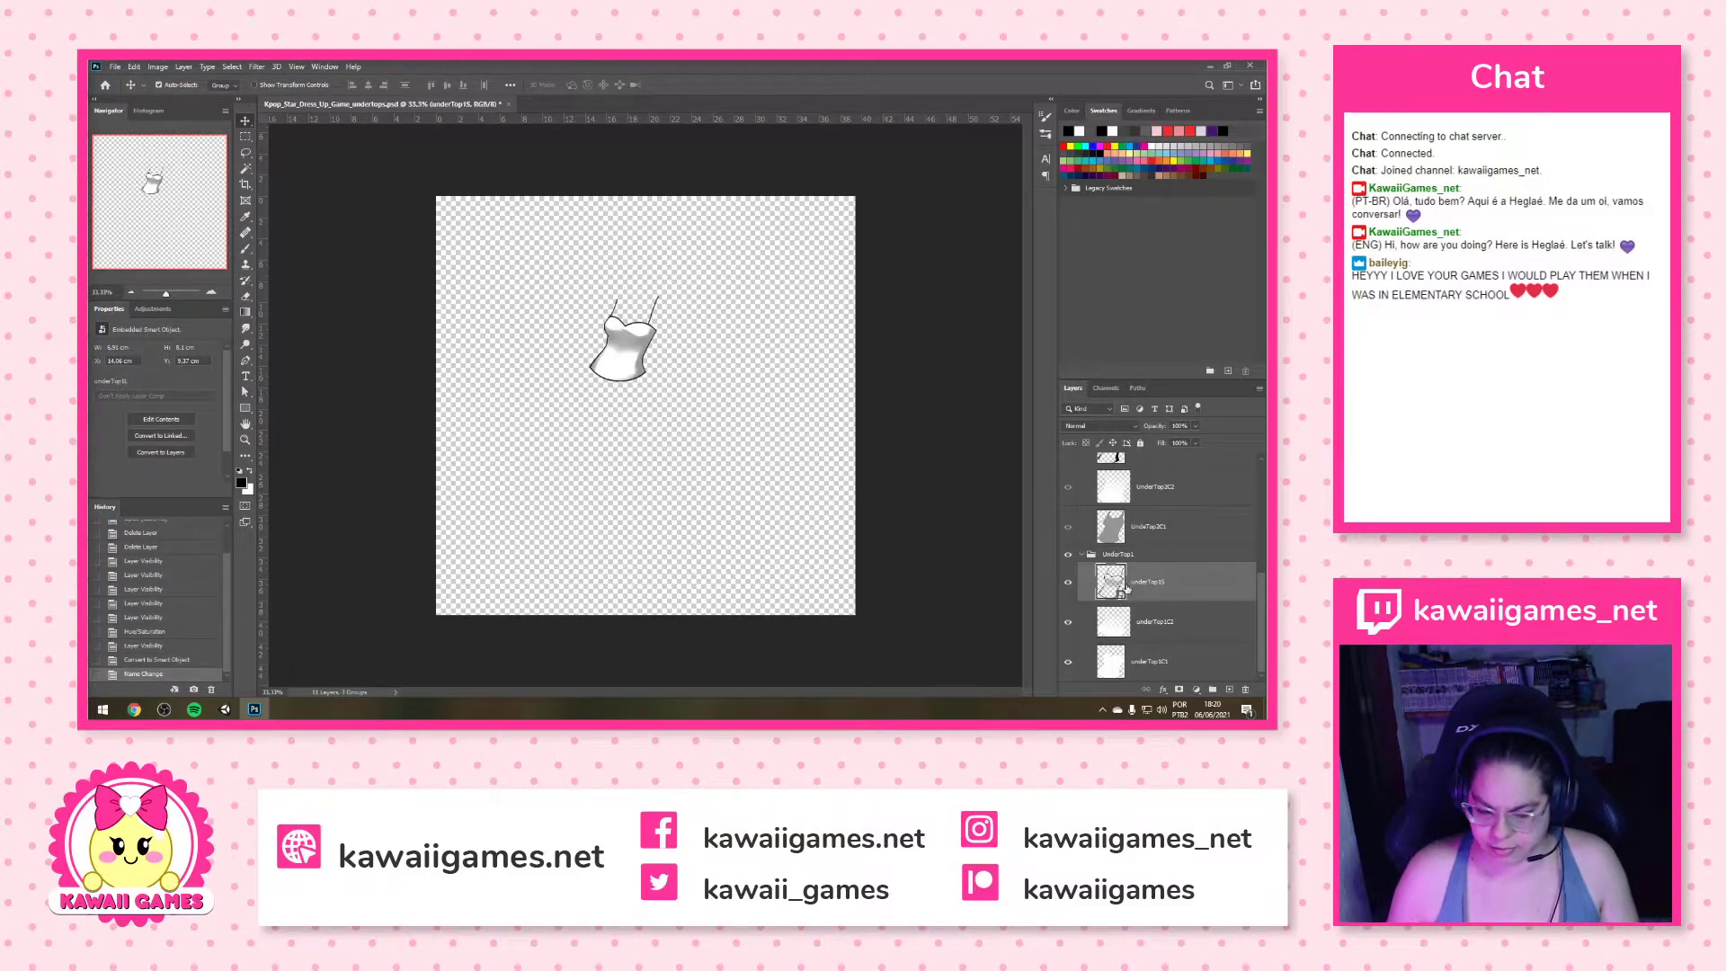
# Collapse and hide the UnderTop1 group, and show the Undertop2 group
pyautogui.click(1081, 554)
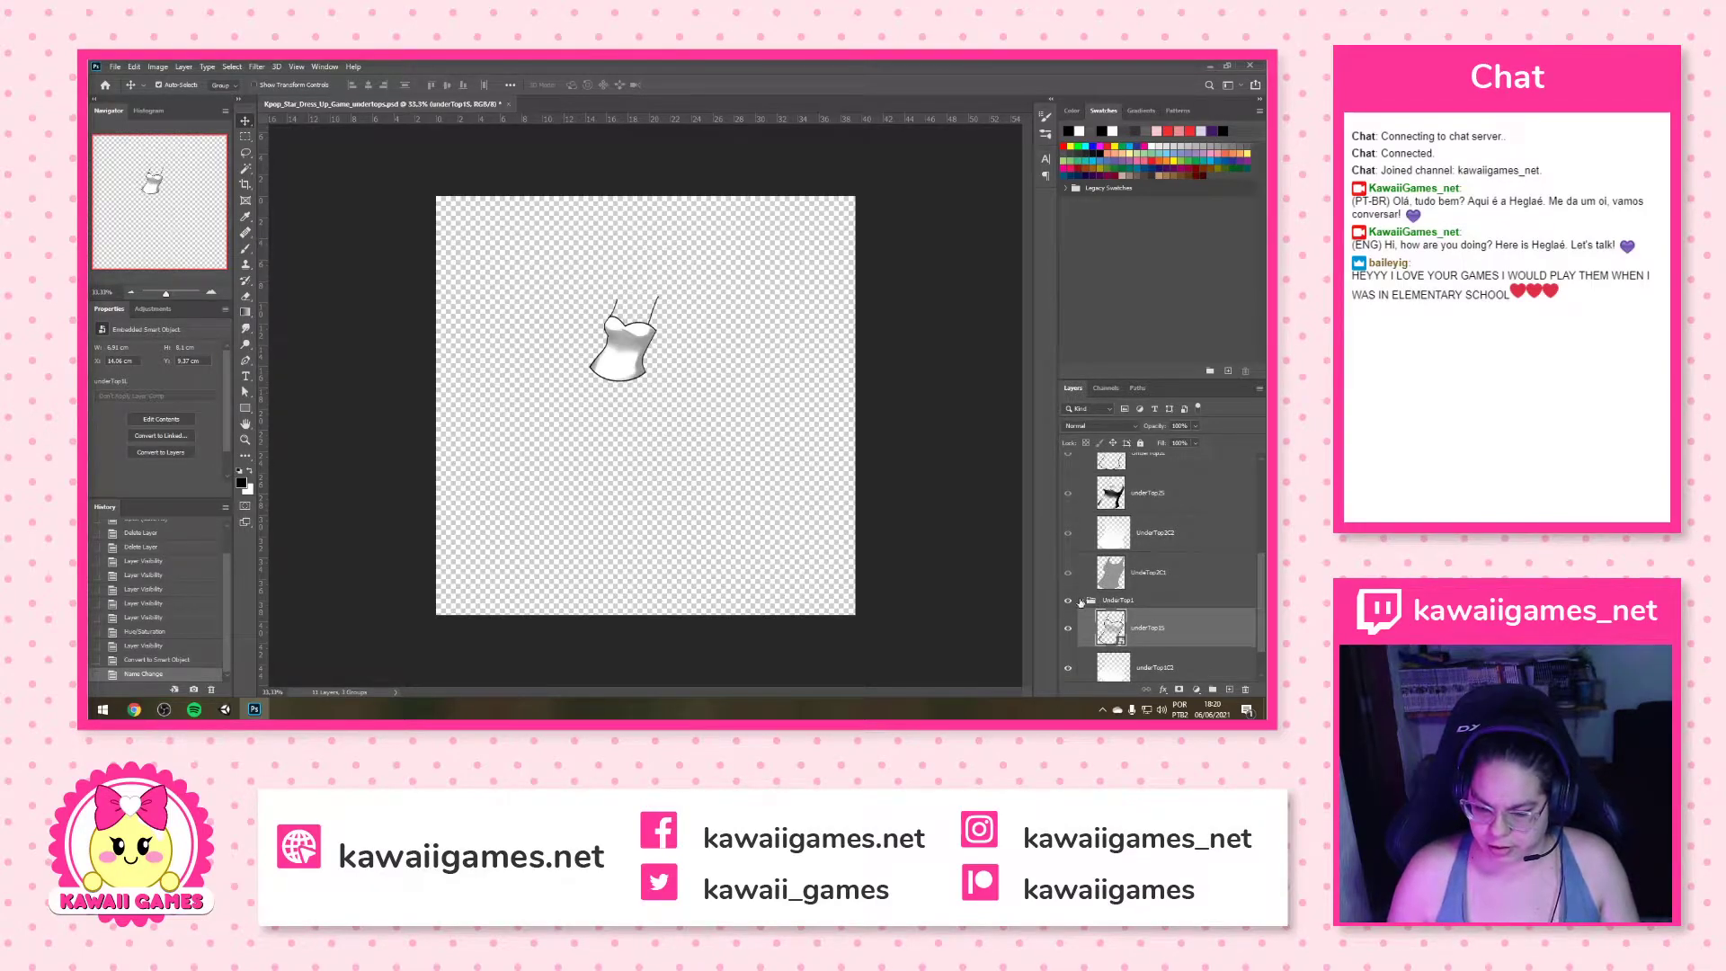
pyautogui.click(1069, 673)
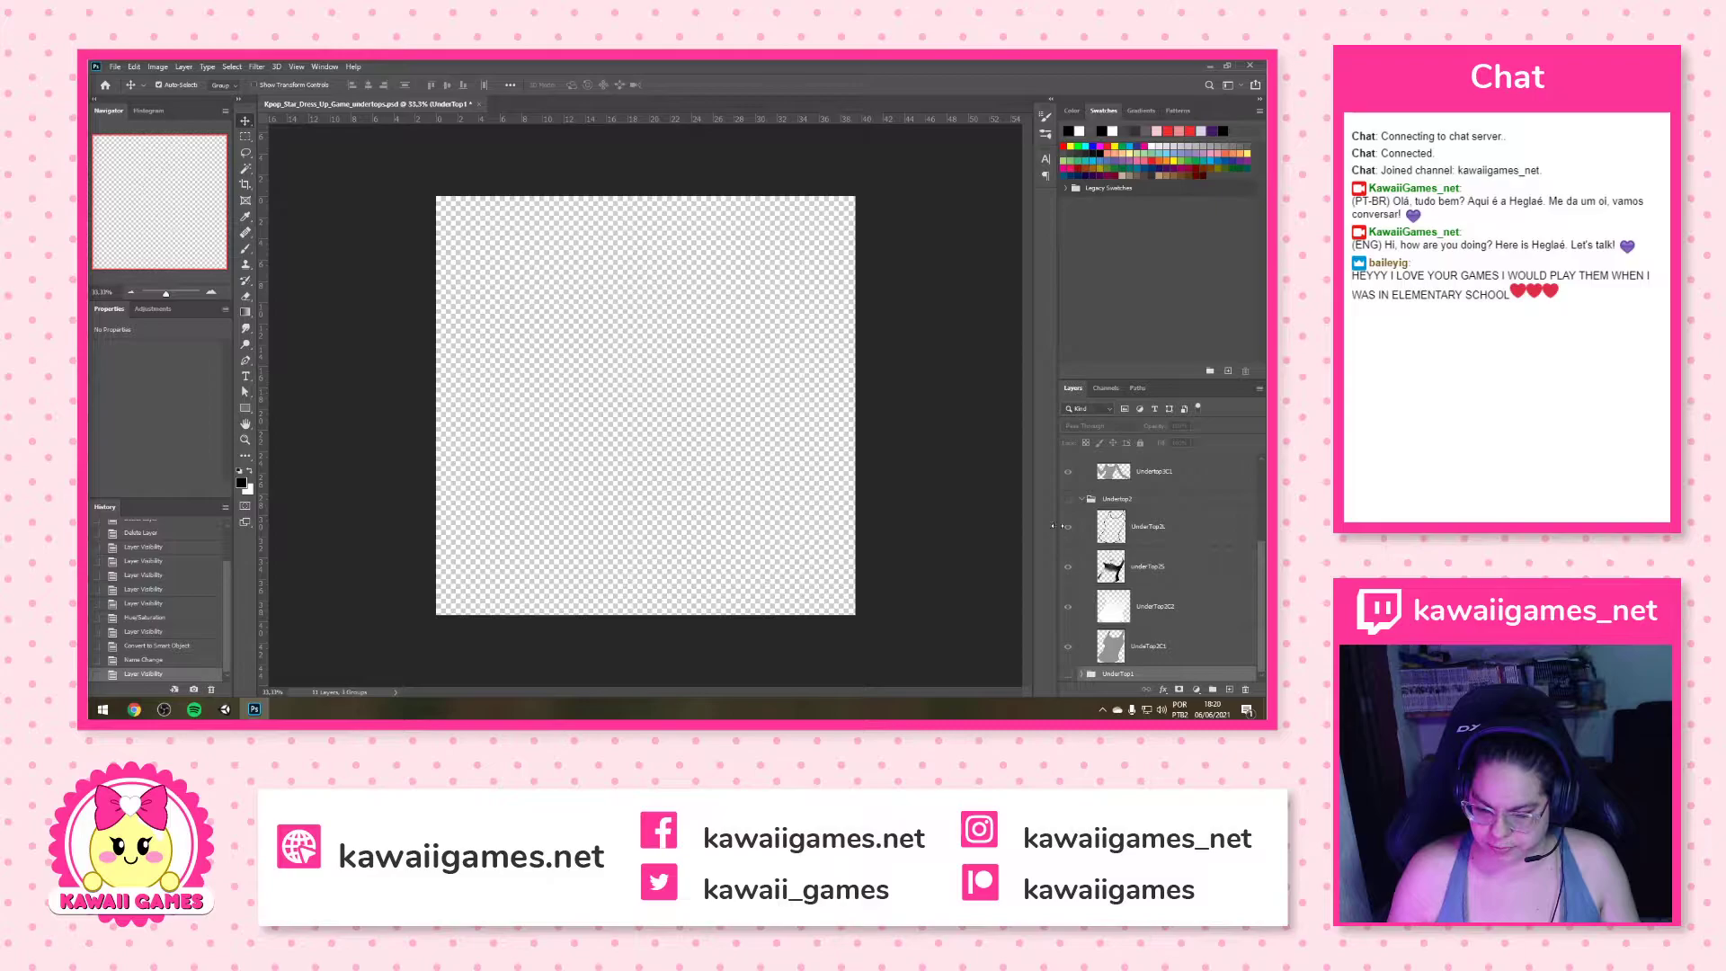
pyautogui.click(1068, 498)
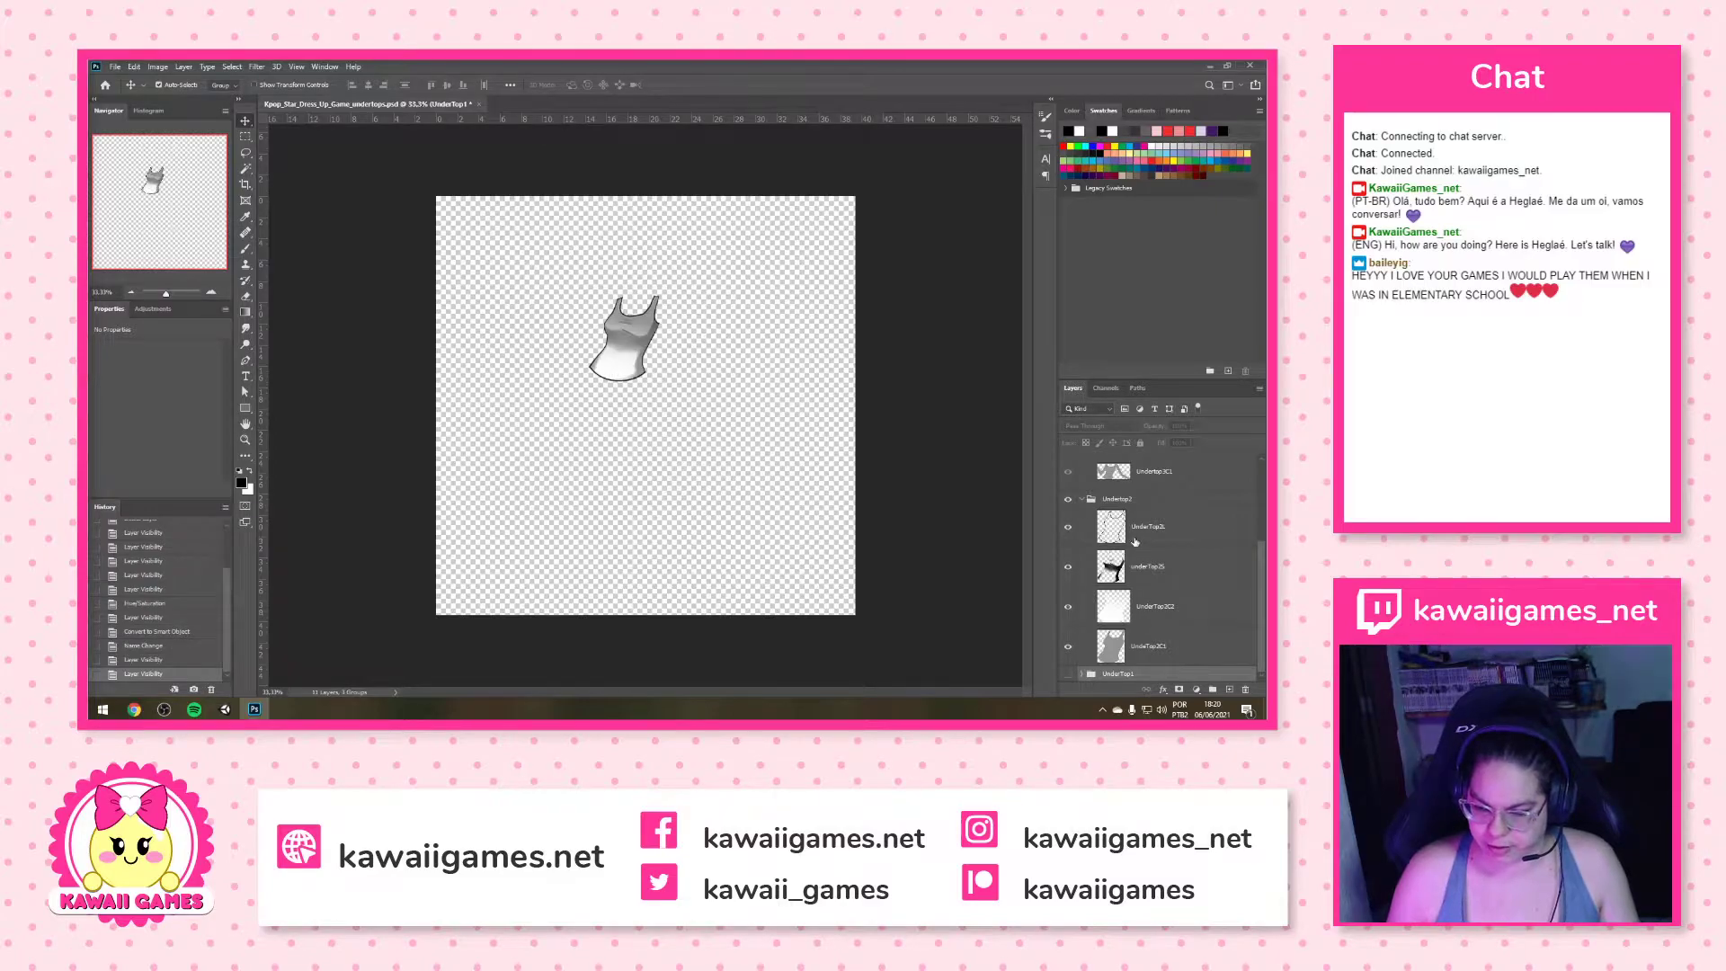
# Convert the line and shadow layers of the Undertop2 group into one smart object named UnderTop2S
pyautogui.click(1179, 531)
pyautogui.rightClick(1191, 580)
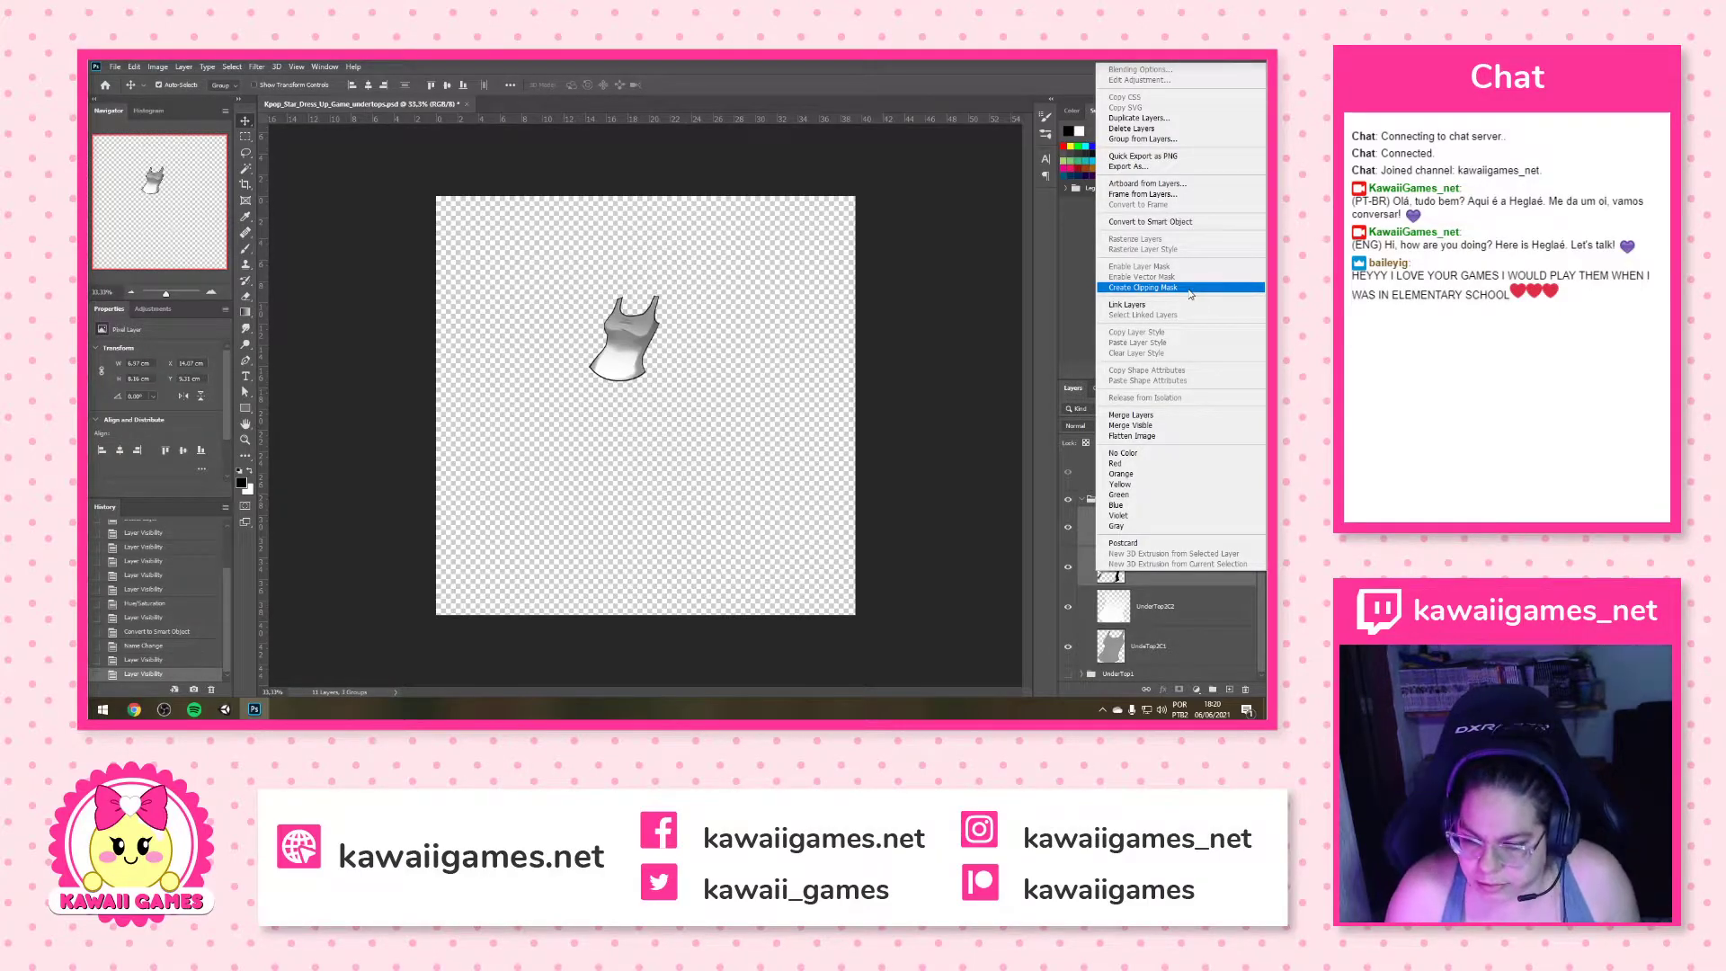
pyautogui.click(1191, 224)
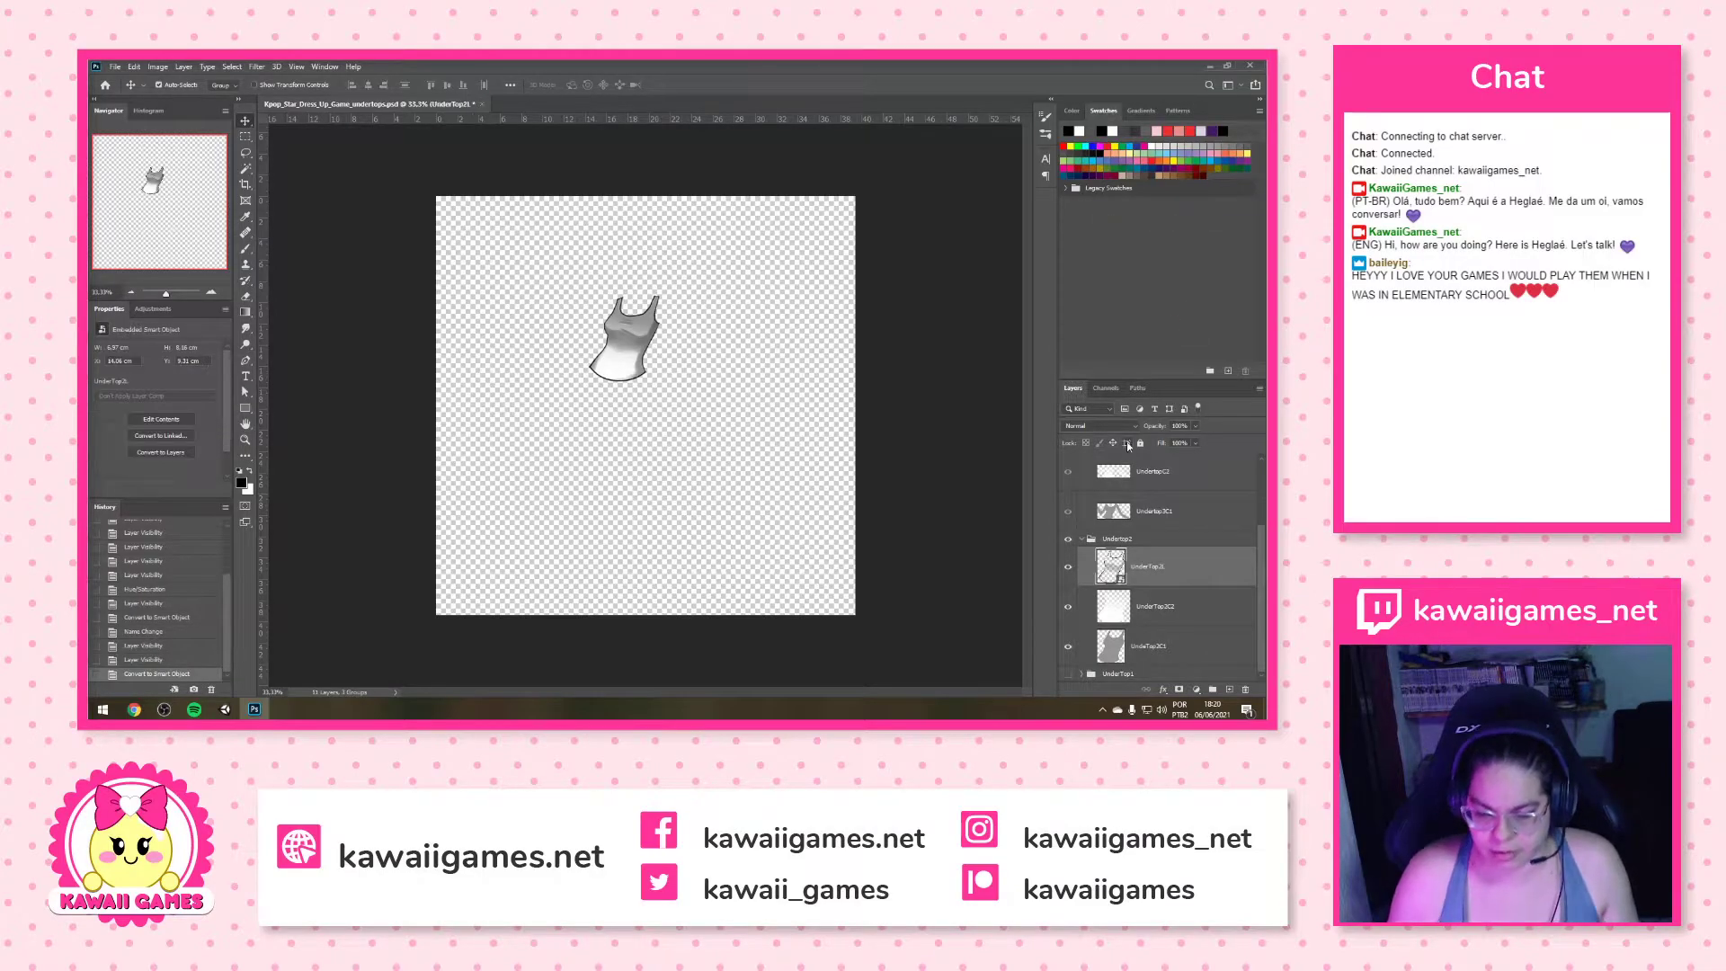
pyautogui.doubleClick(1160, 566)
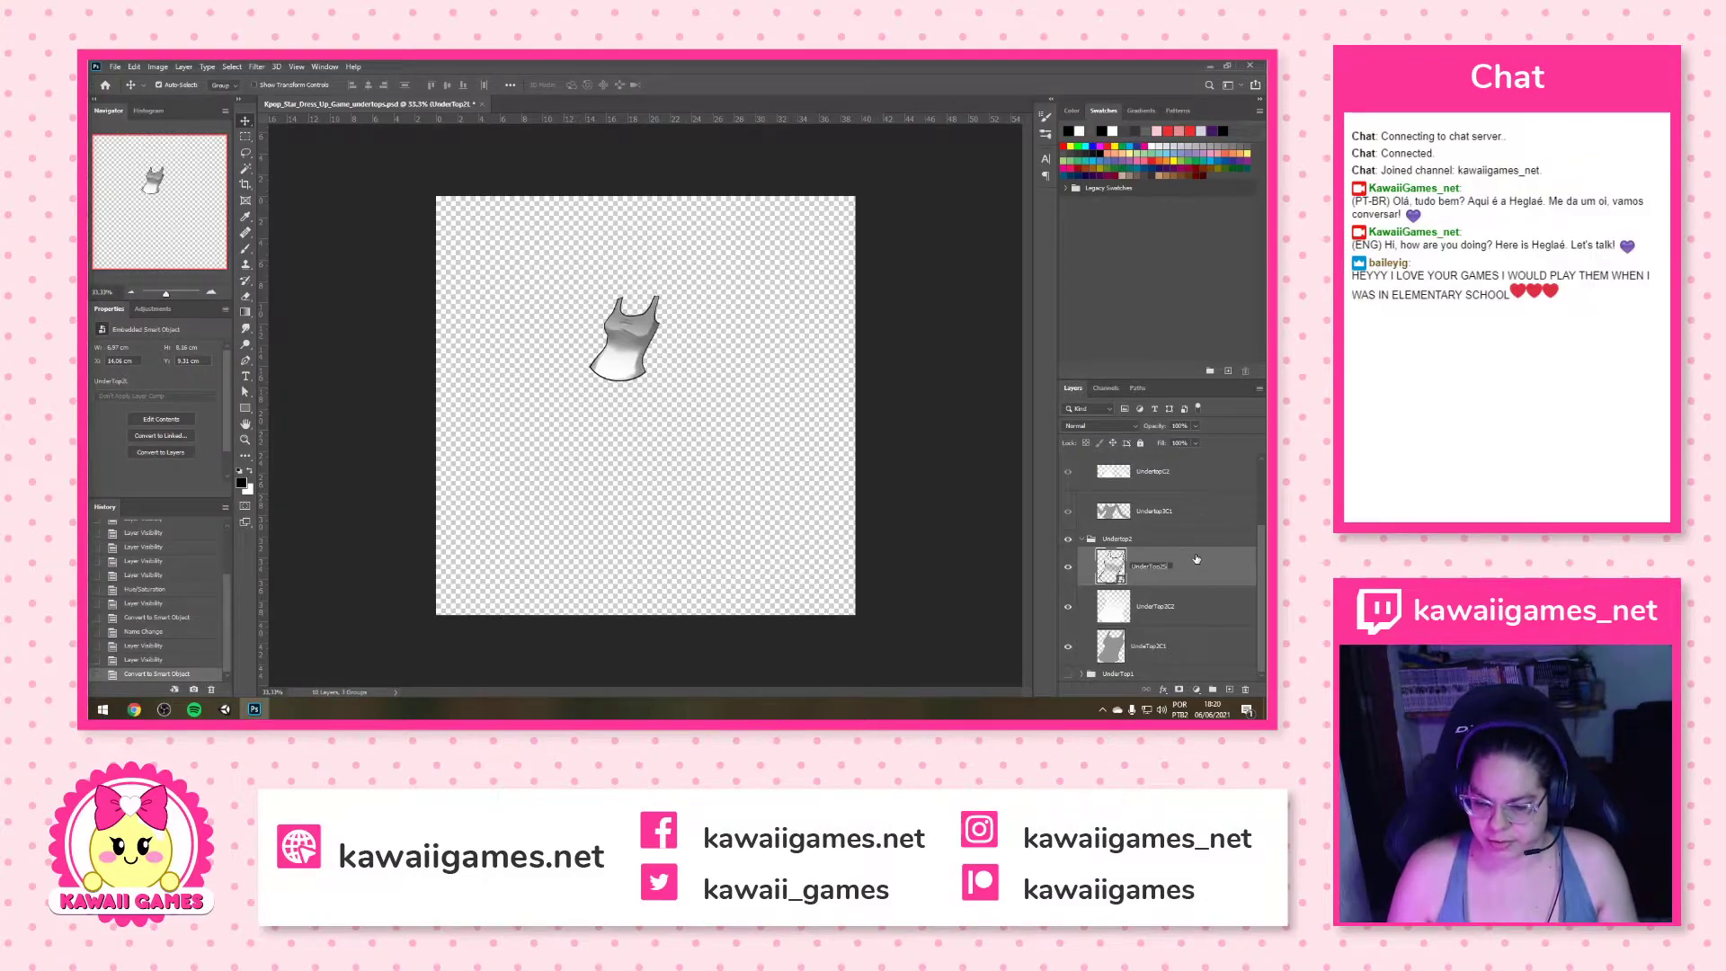
pyautogui.press('Return')
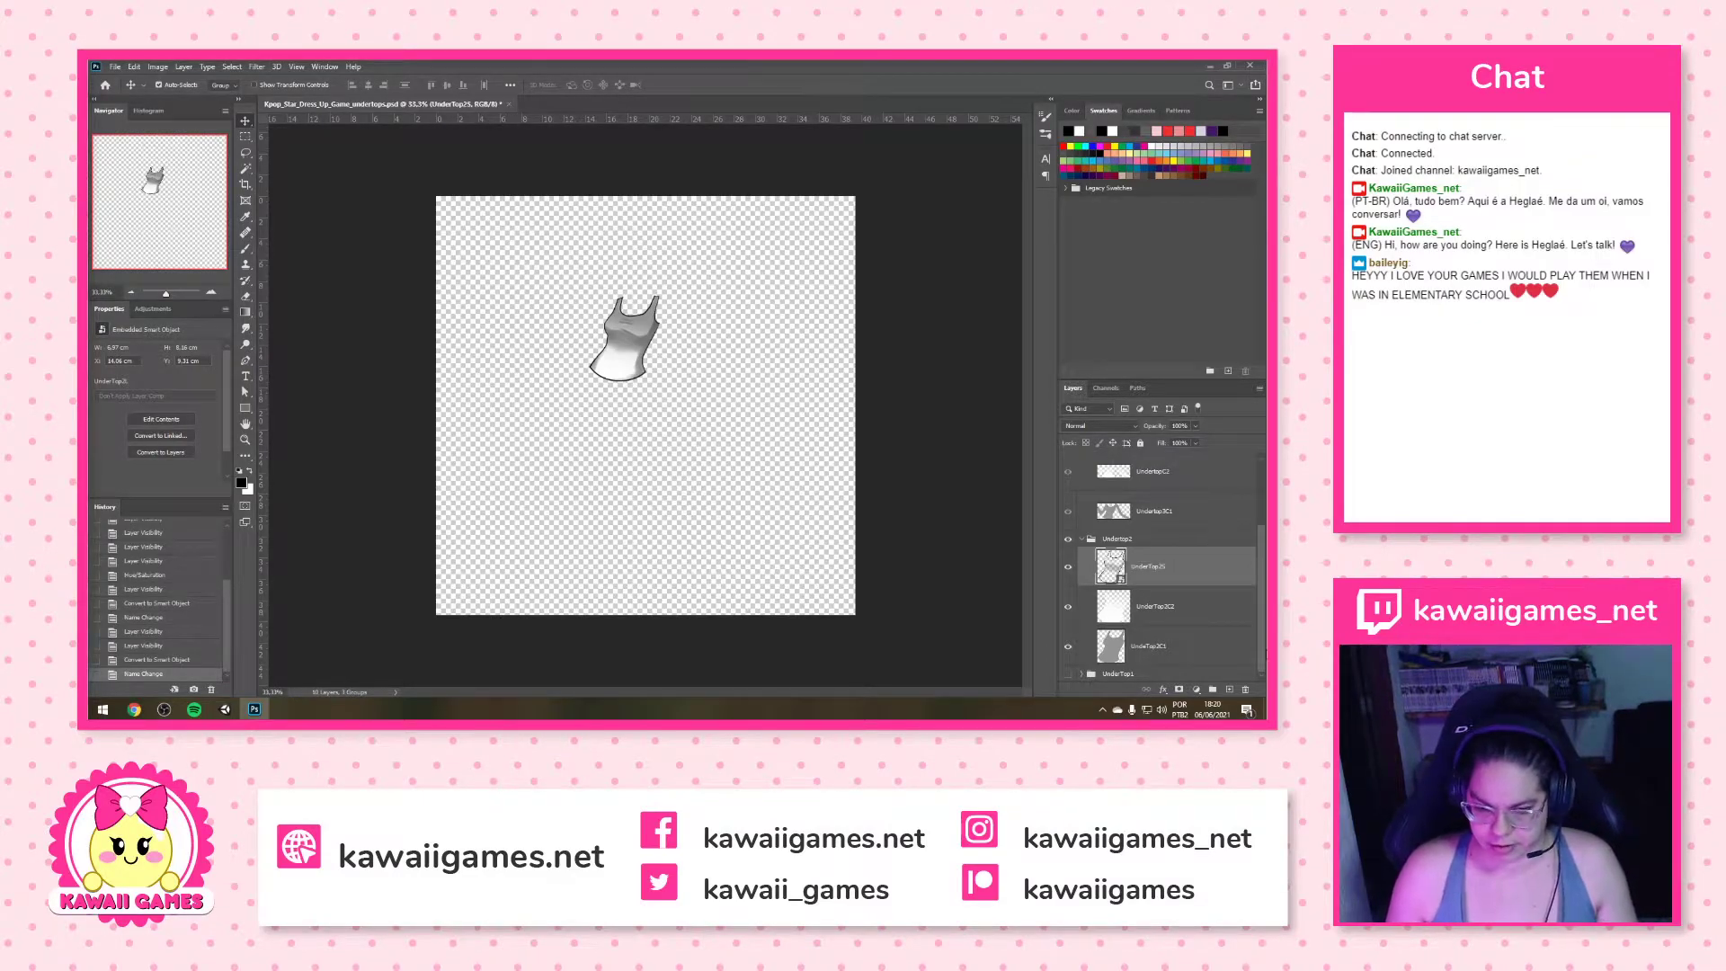
# Set the lightness of the UnderTop2C1 base colour layer to +100 with Hue/Saturation
pyautogui.click(1161, 643)
pyautogui.hotkey('ctrl', 'u')
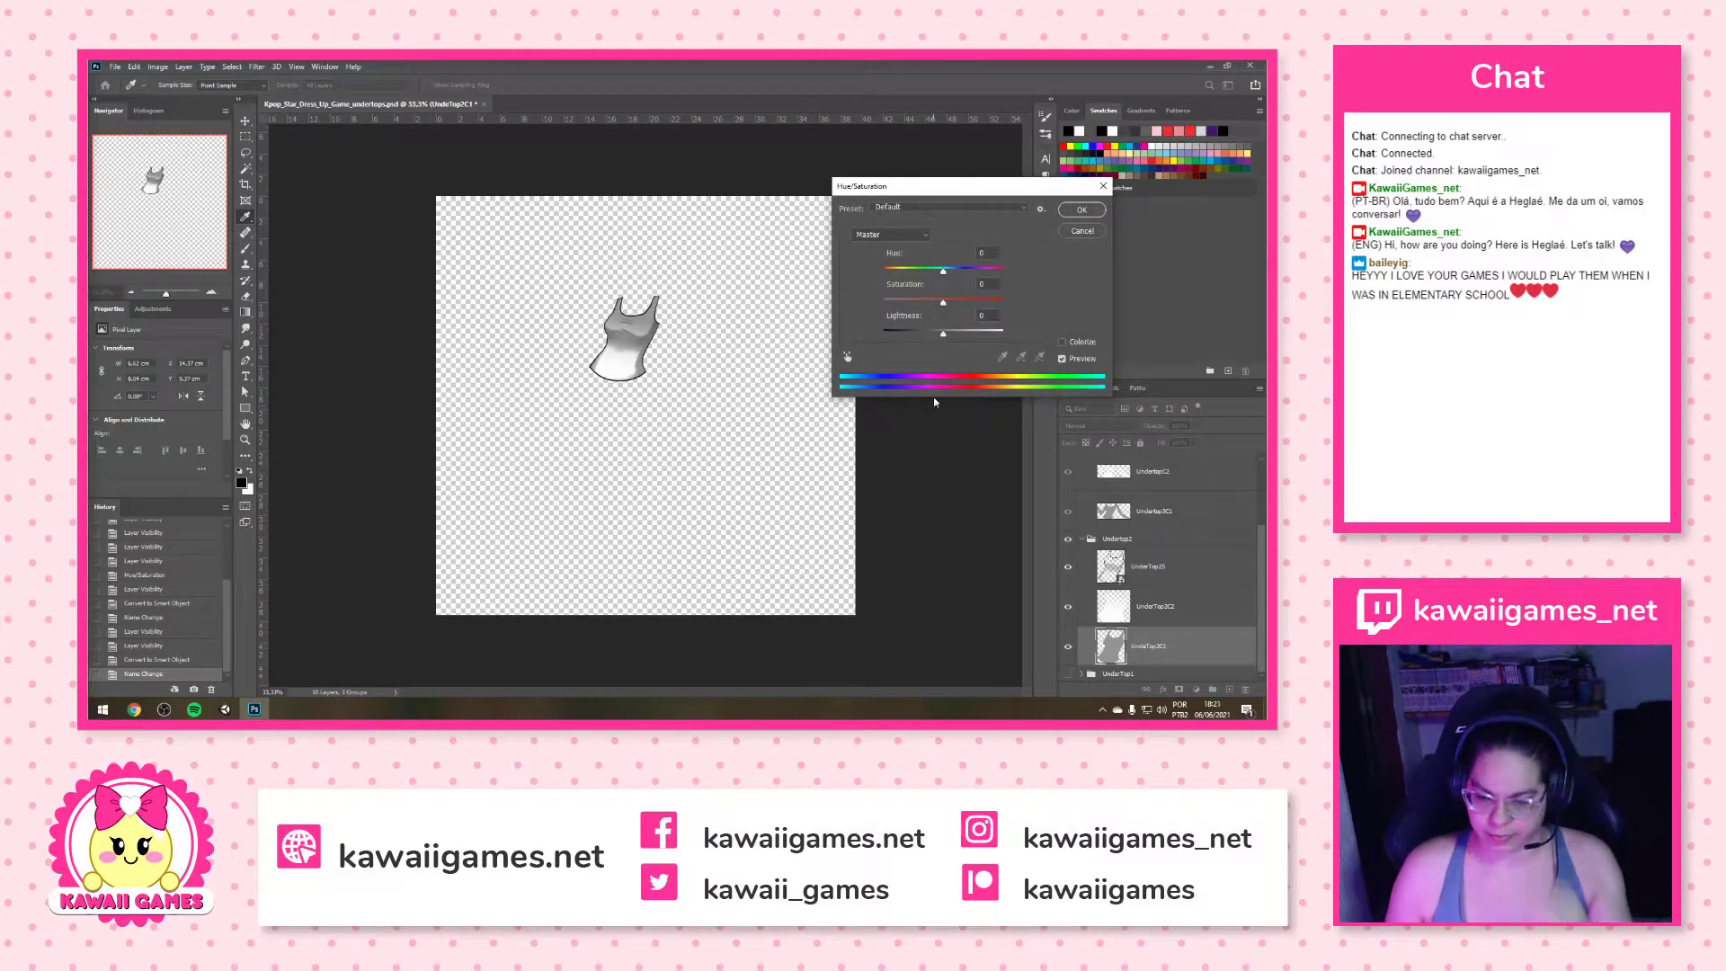
pyautogui.moveTo(941, 338); pyautogui.dragTo(1004, 333)
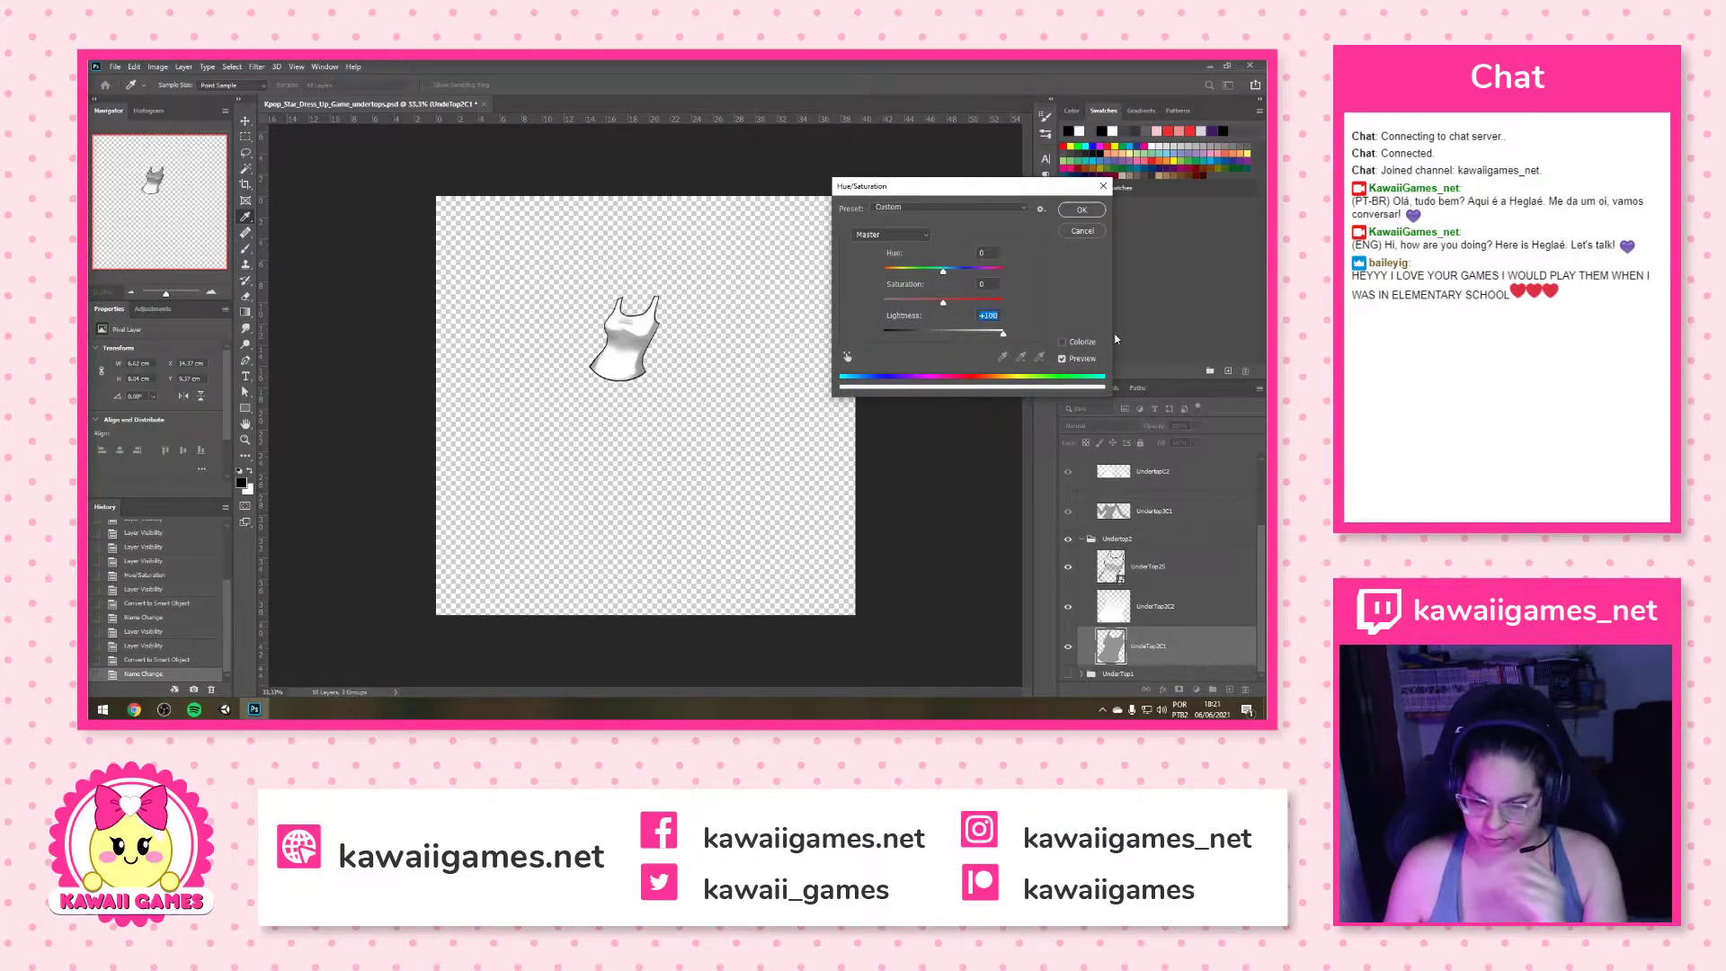
pyautogui.click(1080, 213)
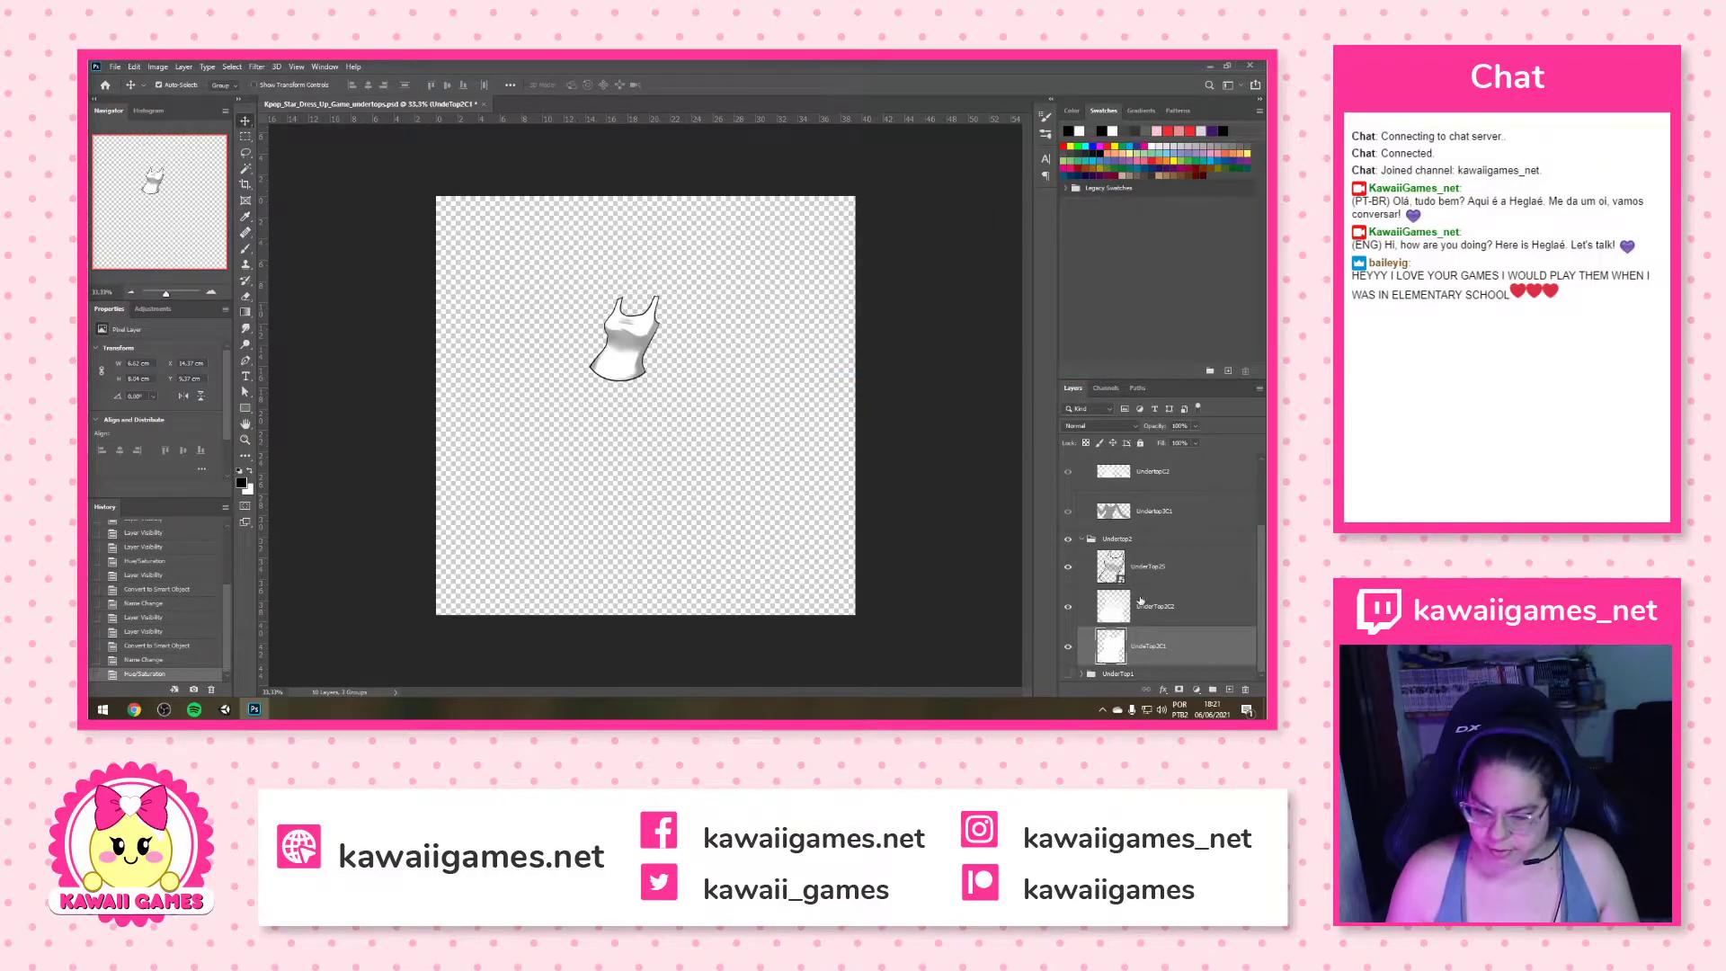
# Collapse and hide the Undertop2 group, show the Undertop3 group and select its line and shadow layers
pyautogui.click(1082, 539)
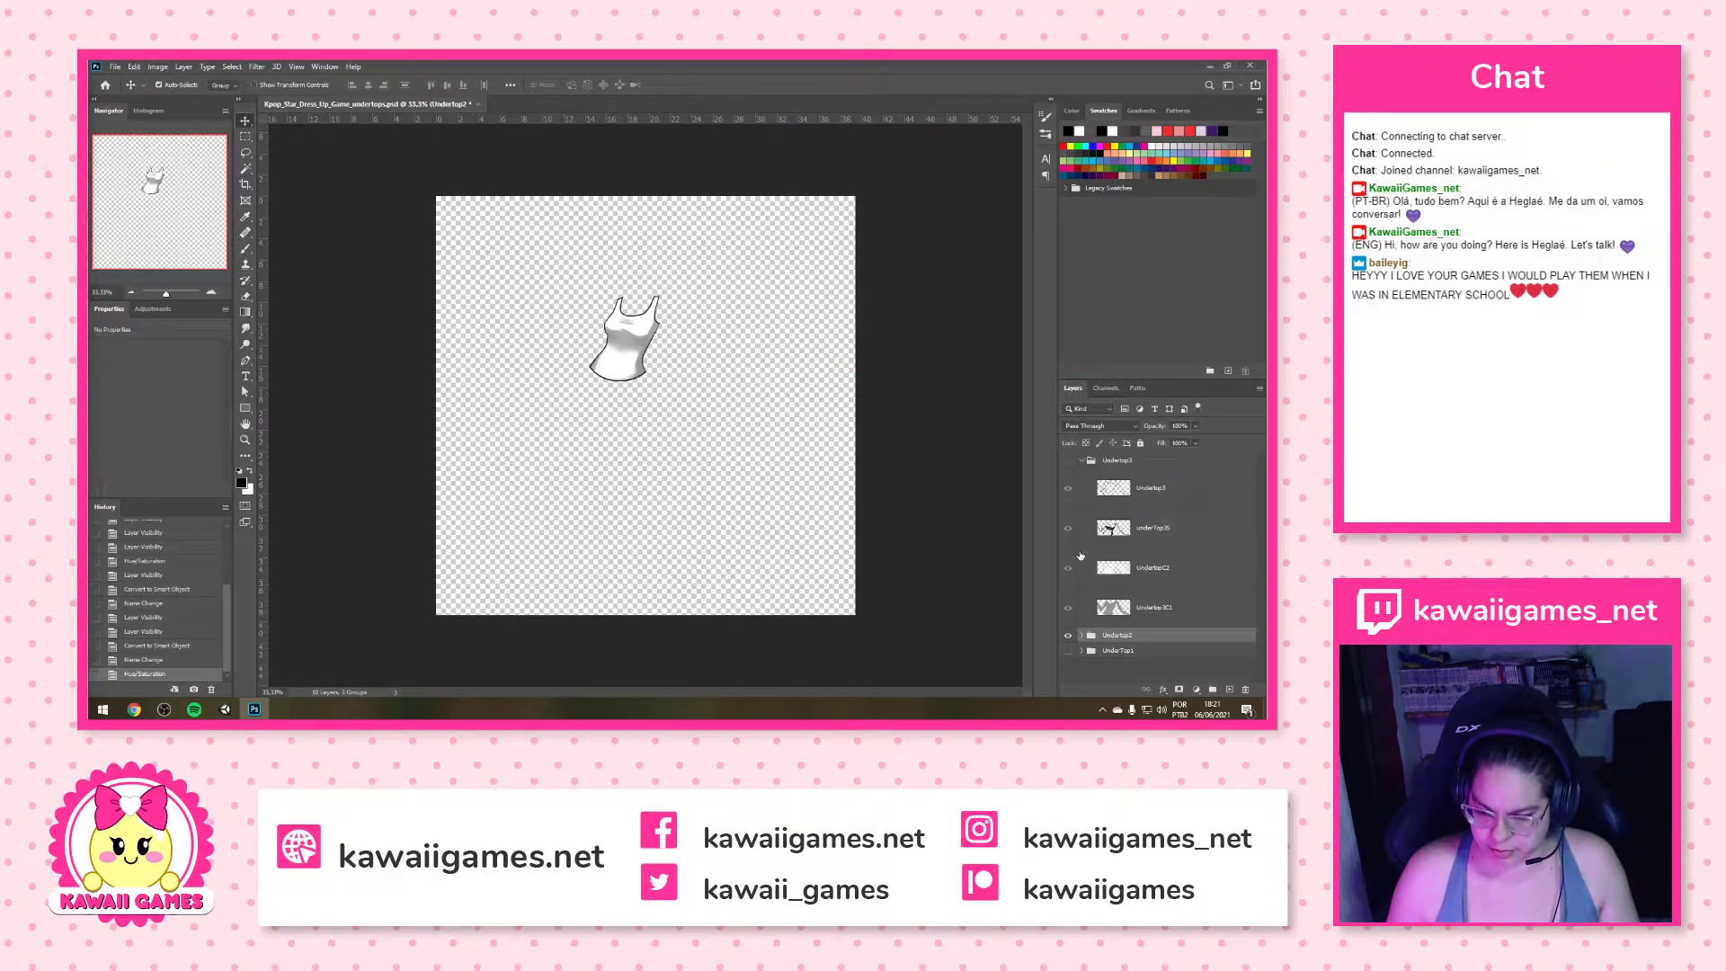
pyautogui.click(1069, 635)
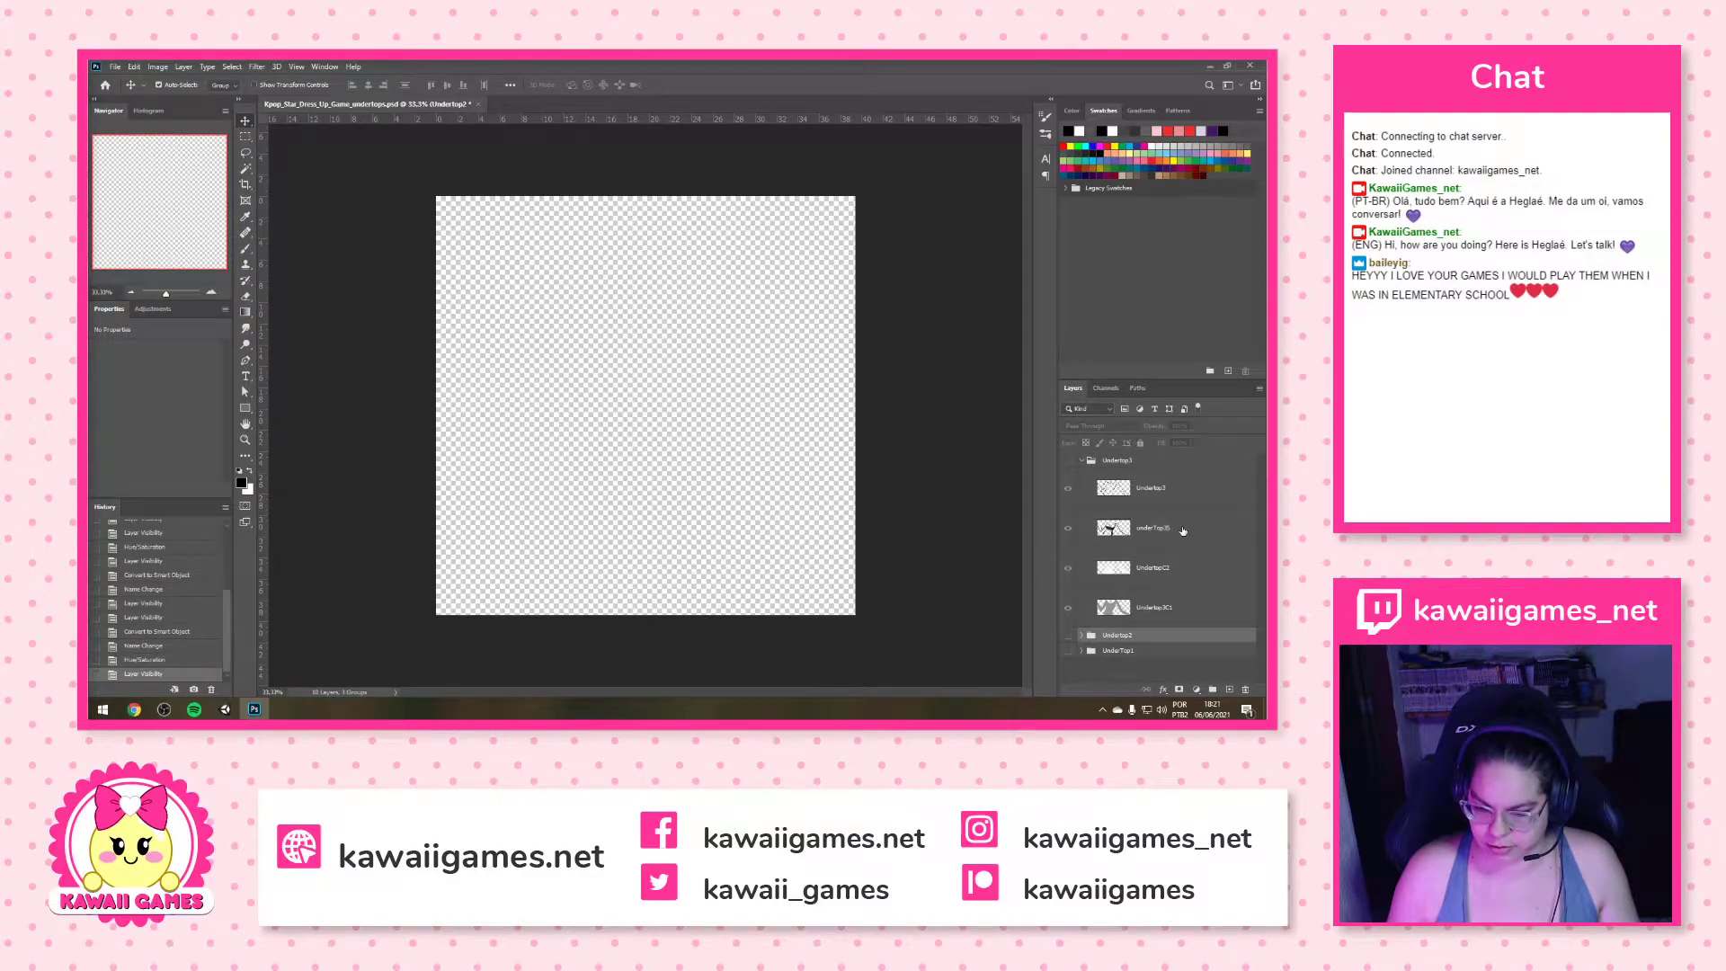
pyautogui.click(1182, 530)
pyautogui.keyDown('shift'); pyautogui.click(1183, 505); pyautogui.keyUp('shift')
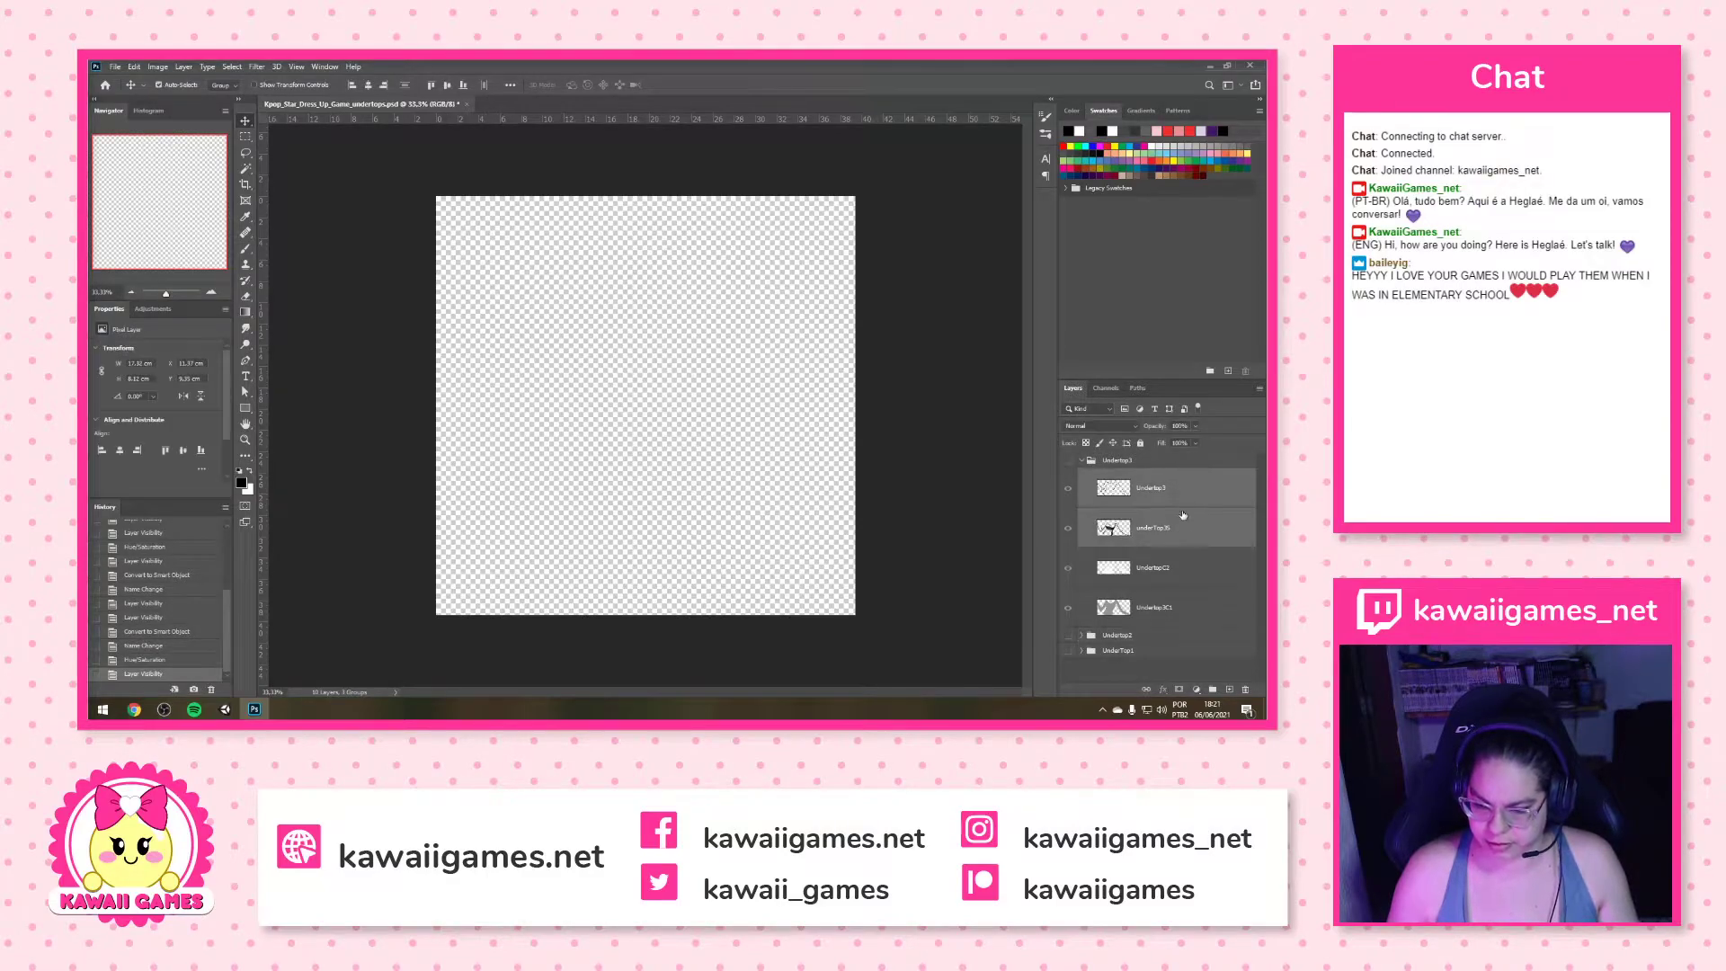
pyautogui.click(1069, 490)
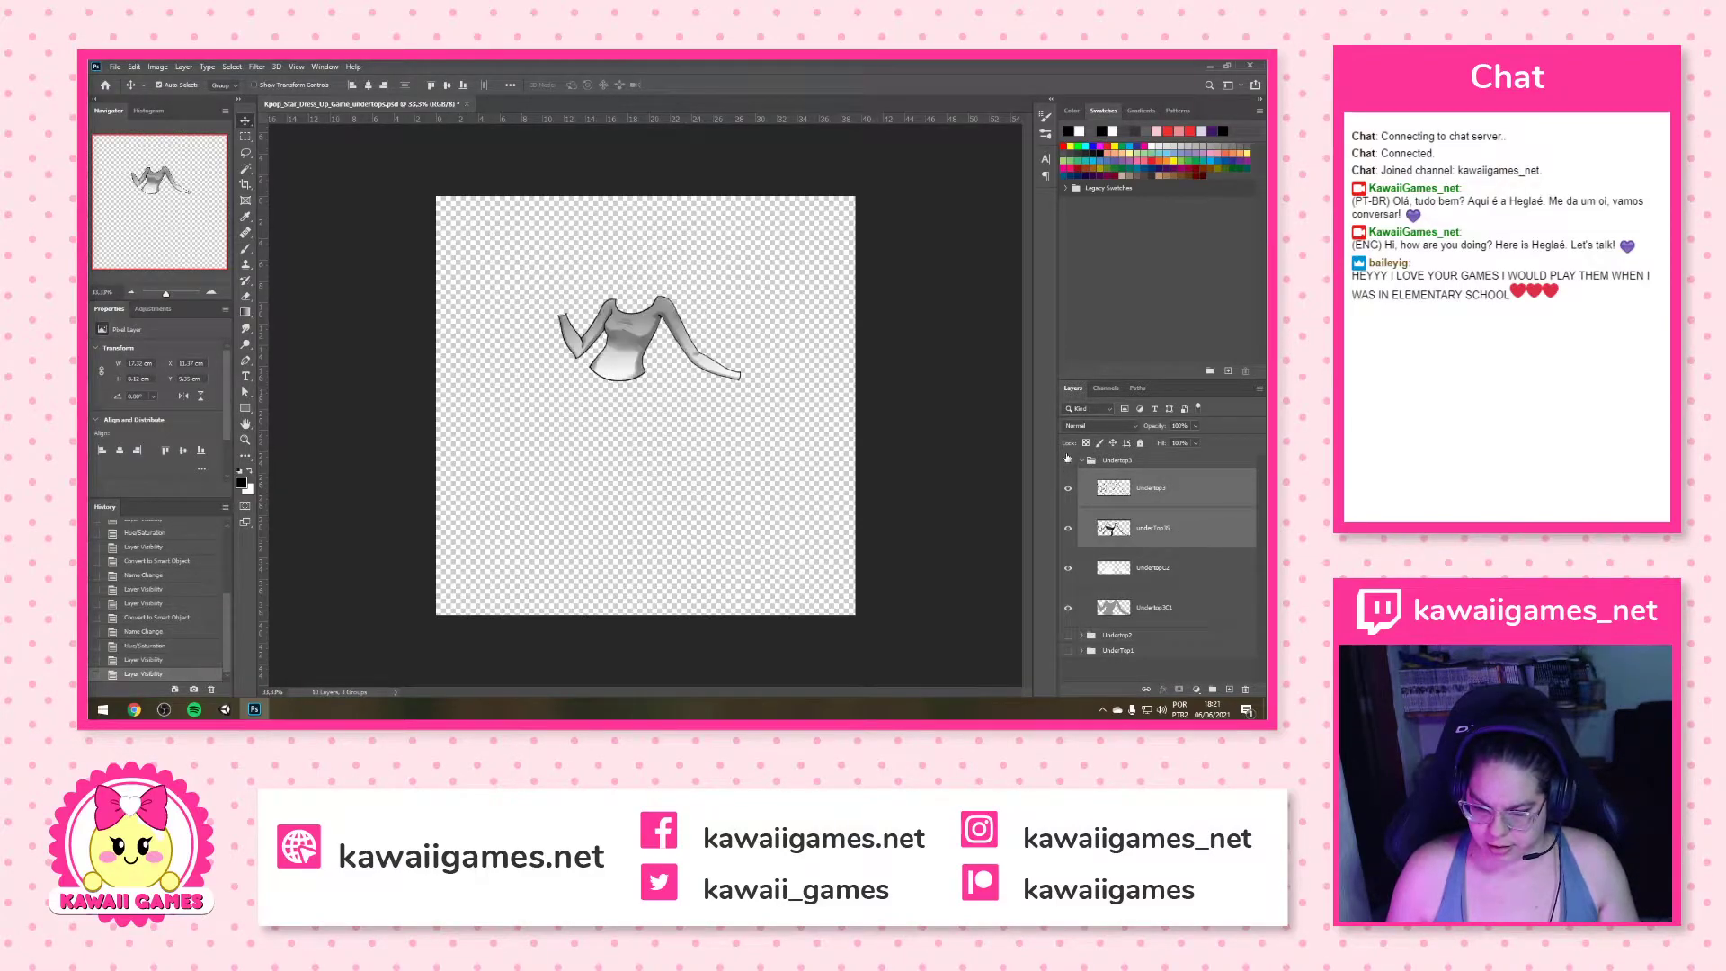
# Convert the selected line and shadow layers of the Undertop3 group into one smart object named Undertop3S
pyautogui.rightClick(1197, 502)
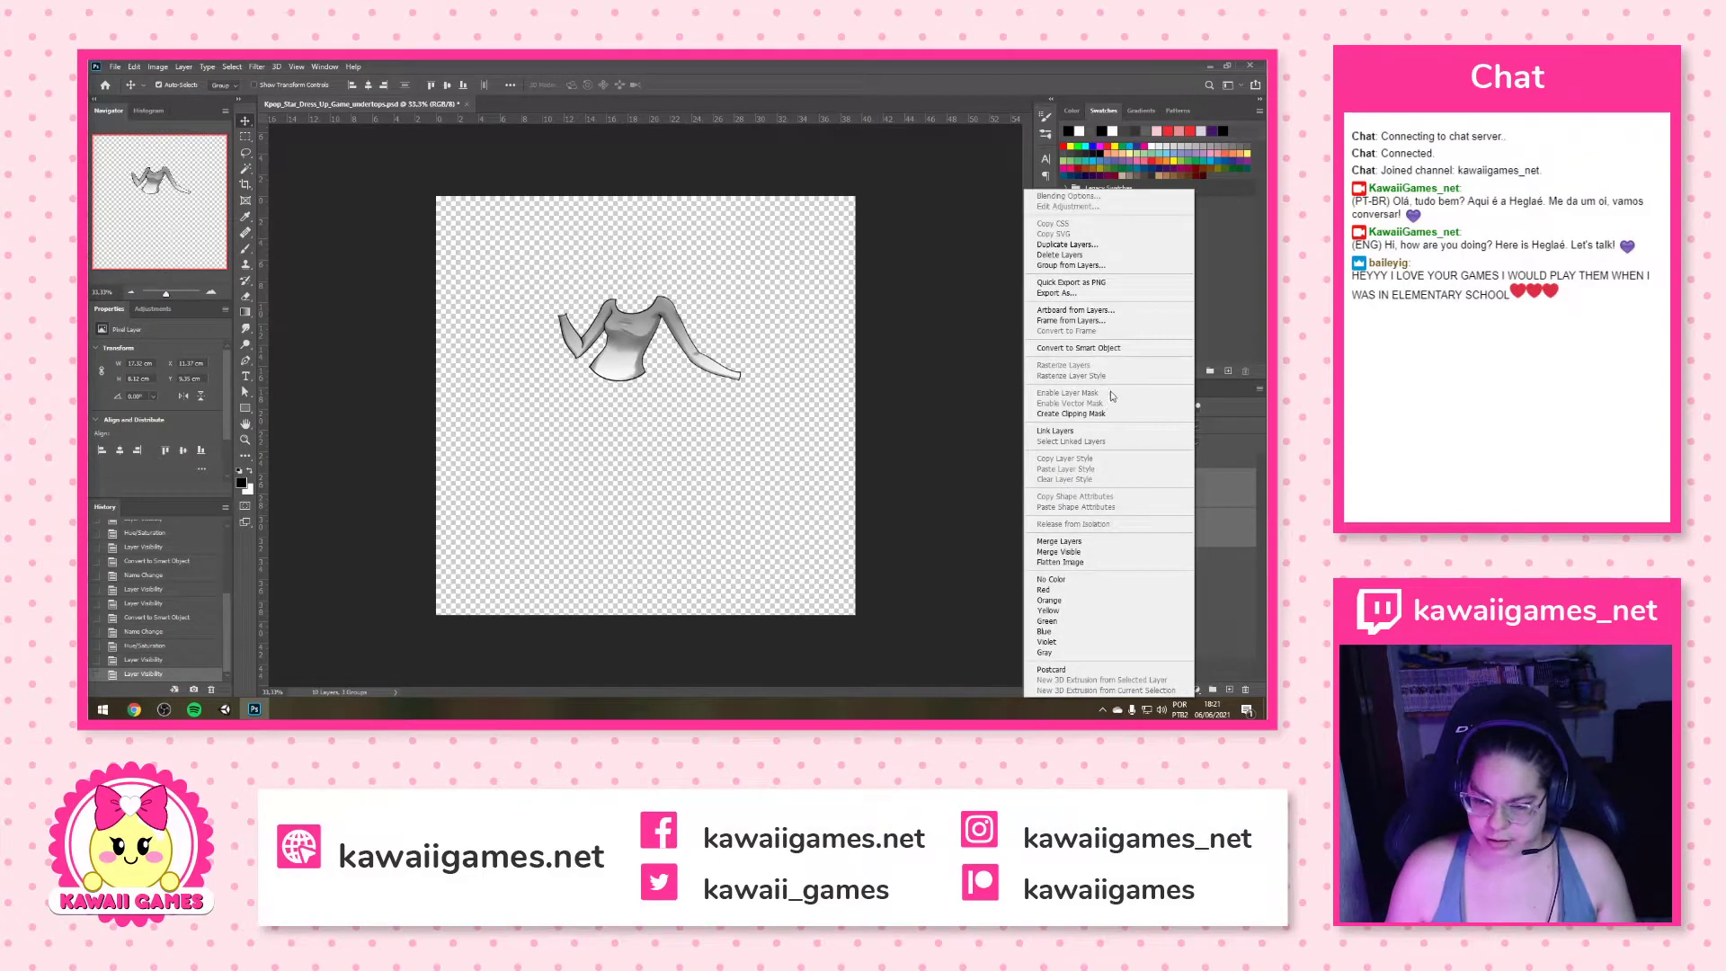
pyautogui.click(1120, 351)
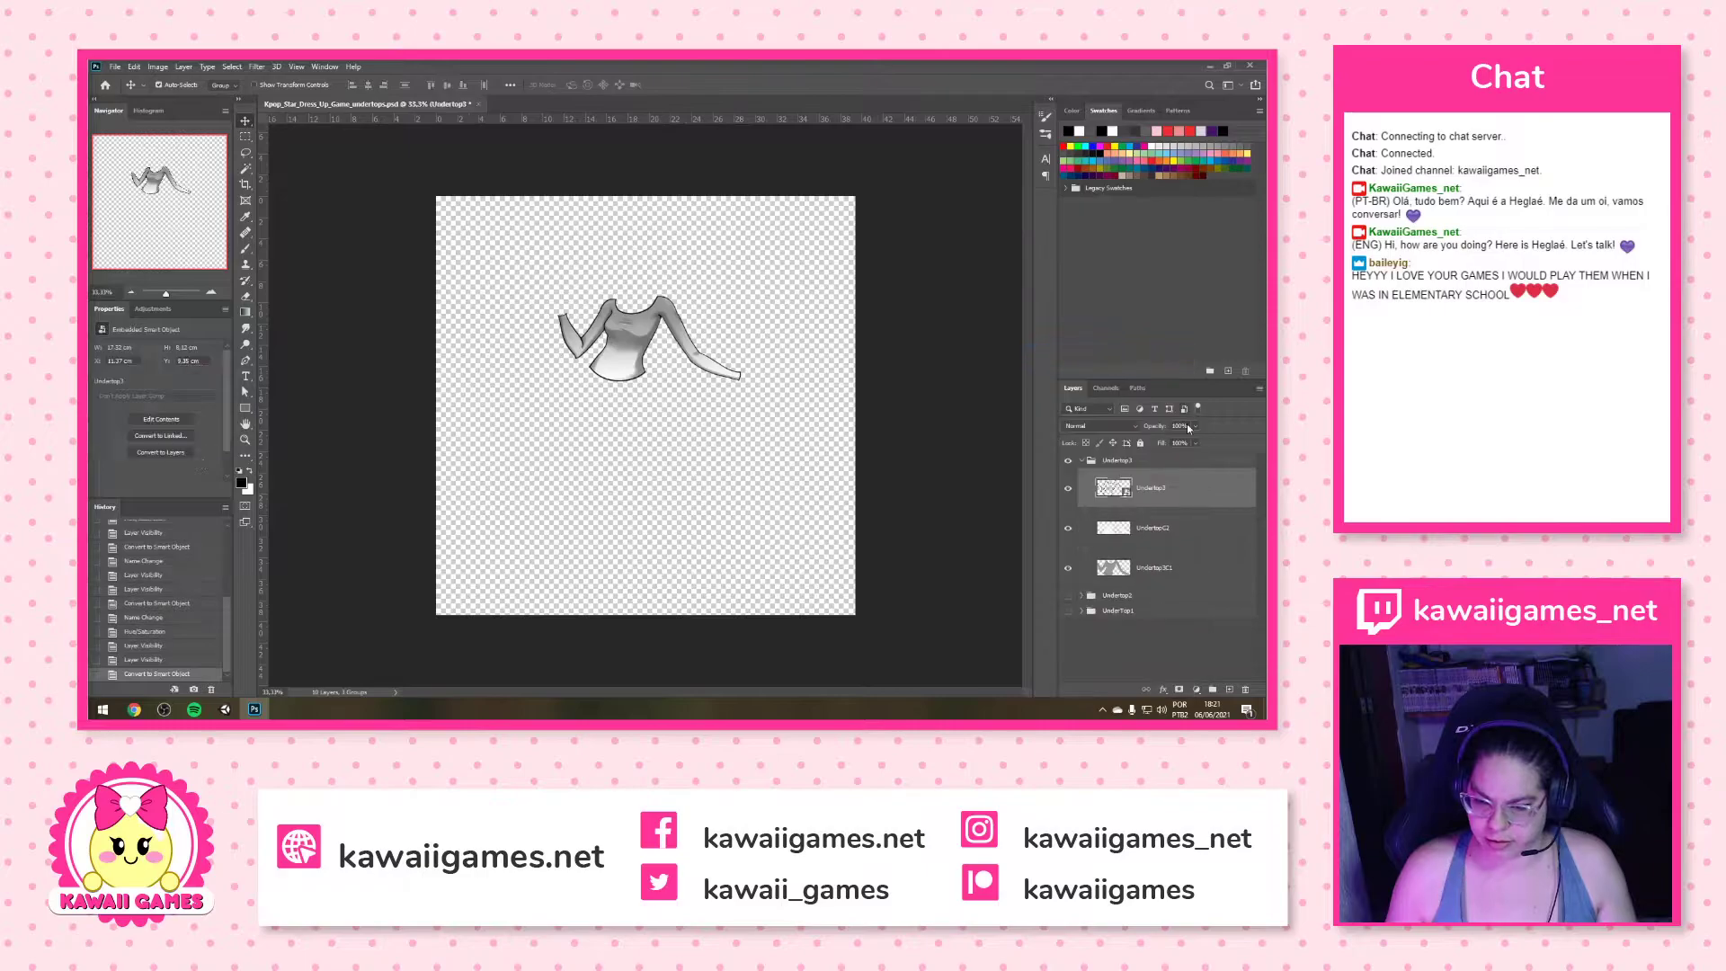
pyautogui.doubleClick(1173, 488)
pyautogui.write('S')
pyautogui.press('Return')
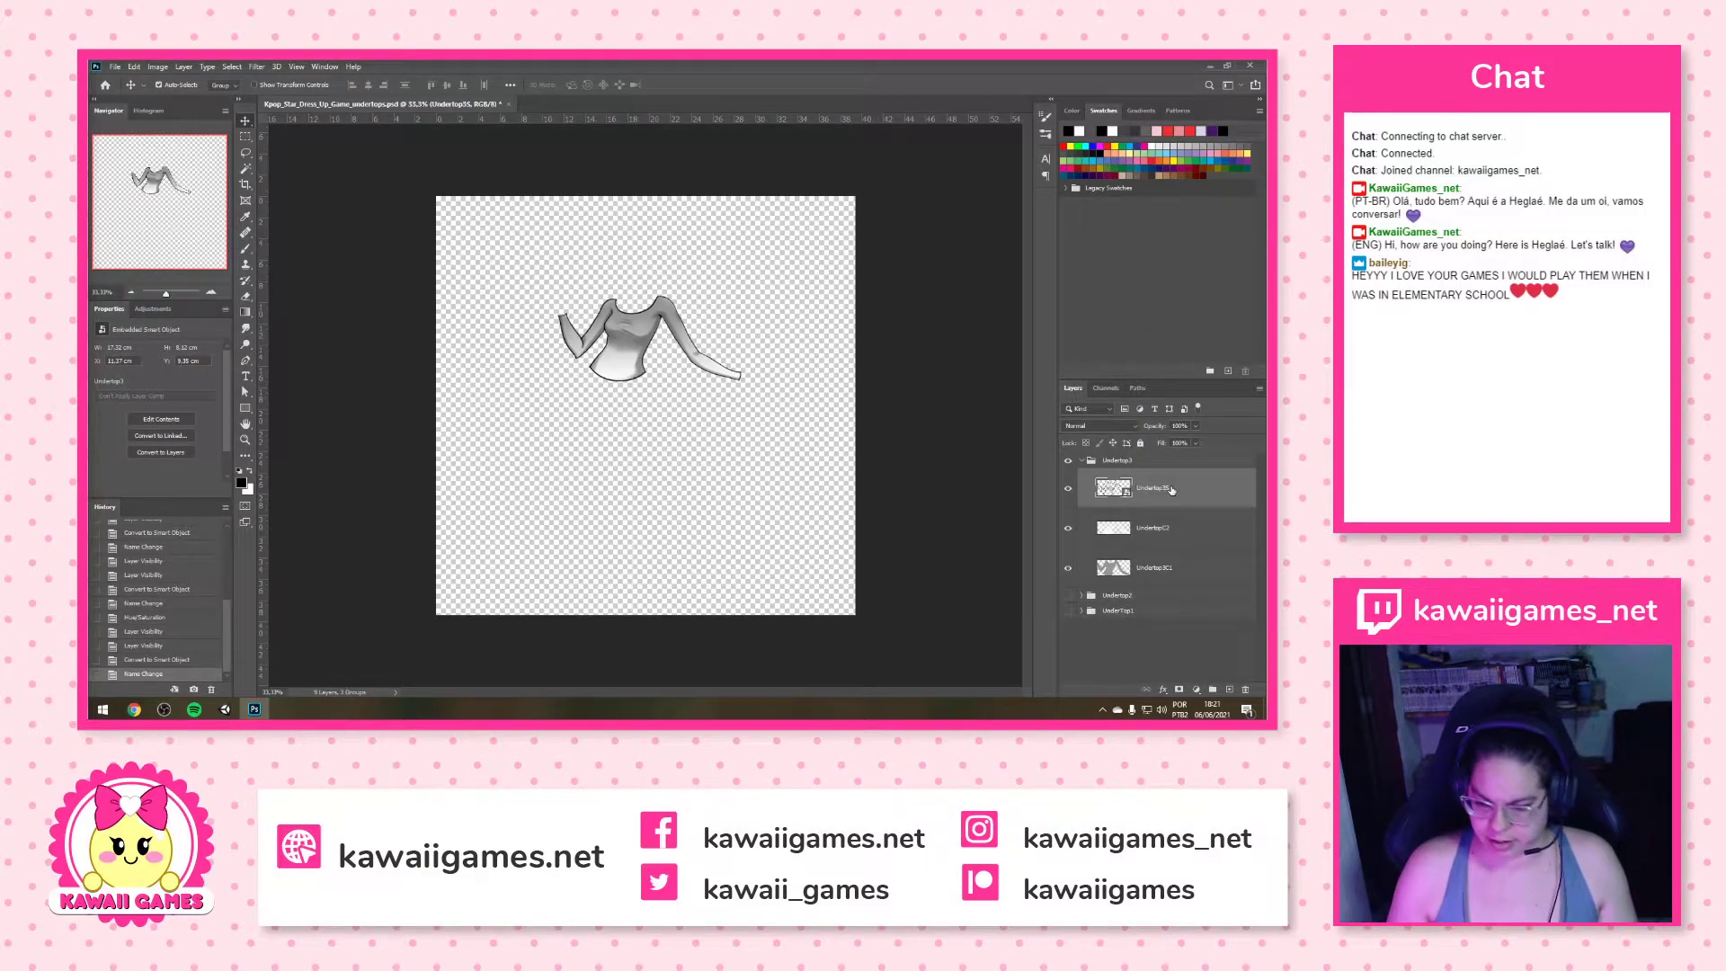
# Set the lightness of the Undertop3C1 base colour layer to +100 with Hue/Saturation
pyautogui.click(1151, 572)
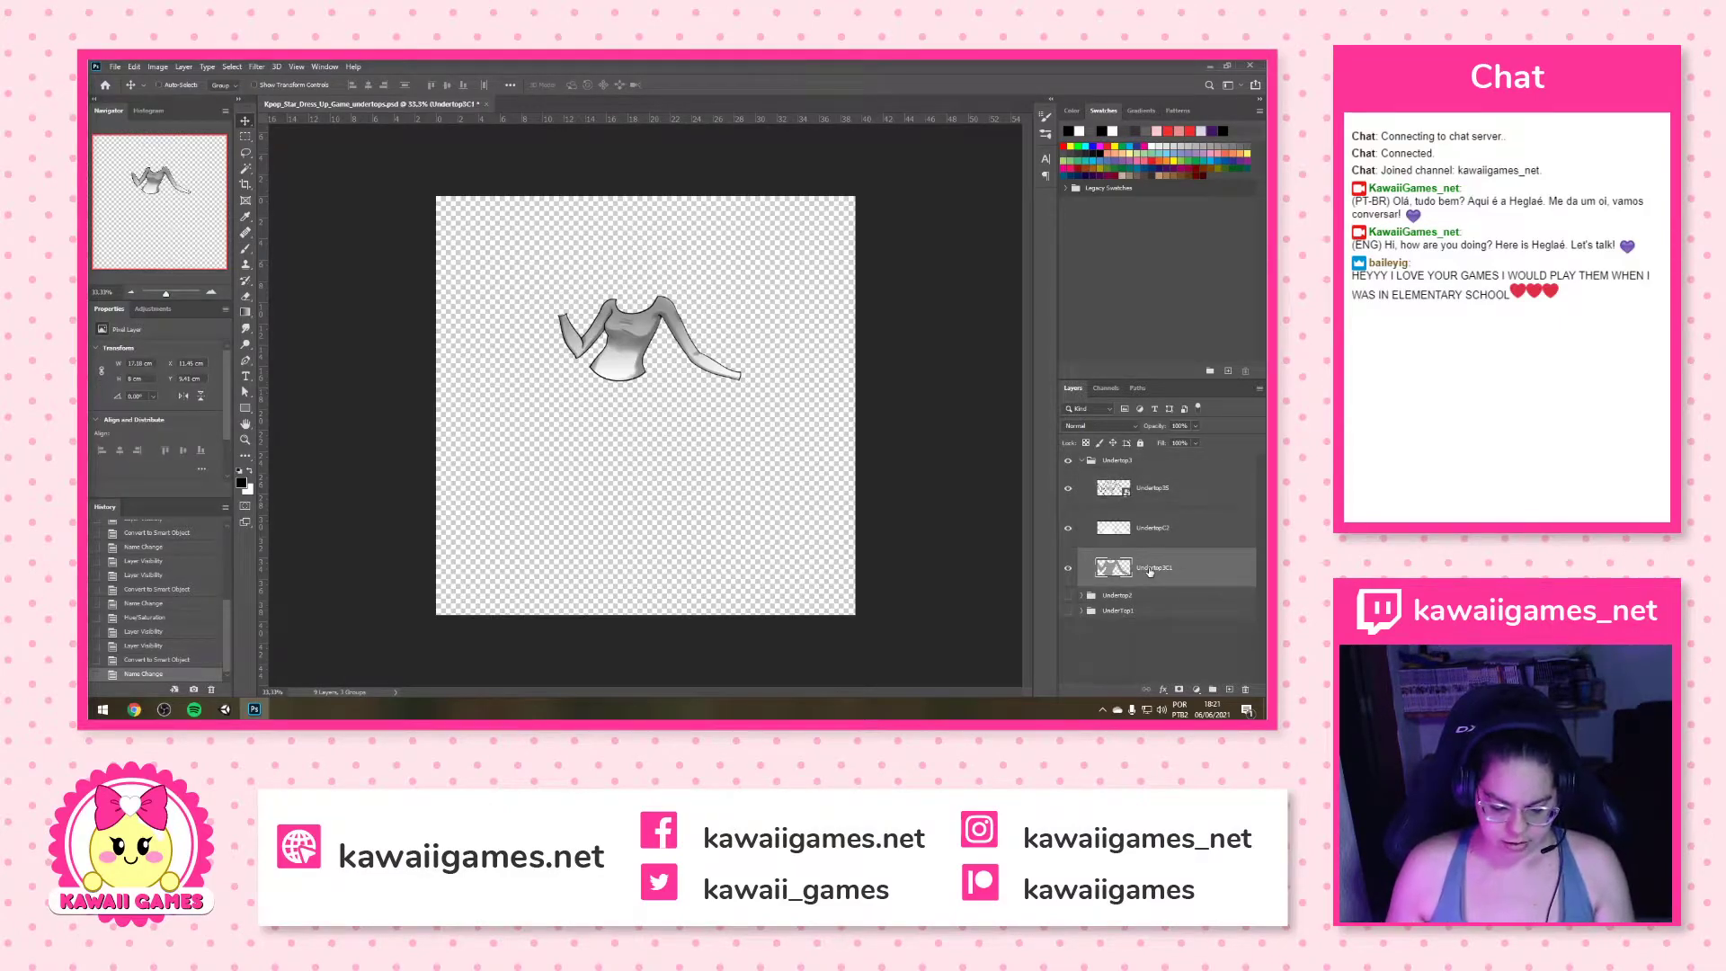
pyautogui.hotkey('ctrl', 'u')
pyautogui.moveTo(945, 335); pyautogui.dragTo(975, 335)
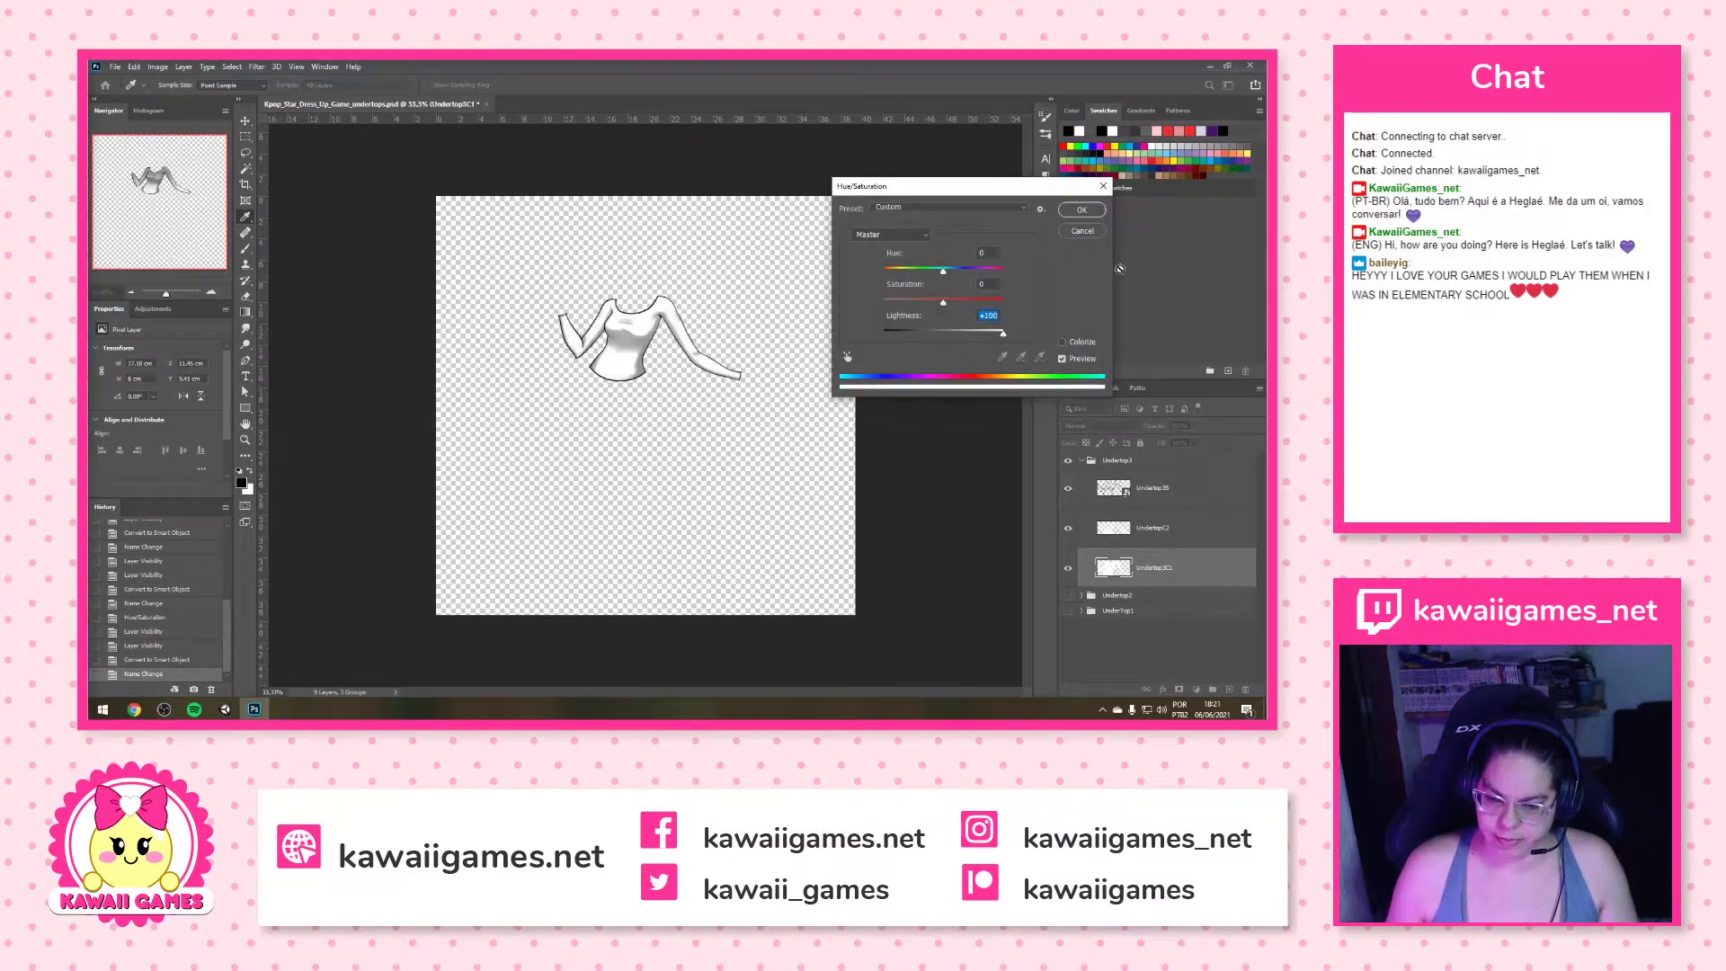
pyautogui.click(1081, 209)
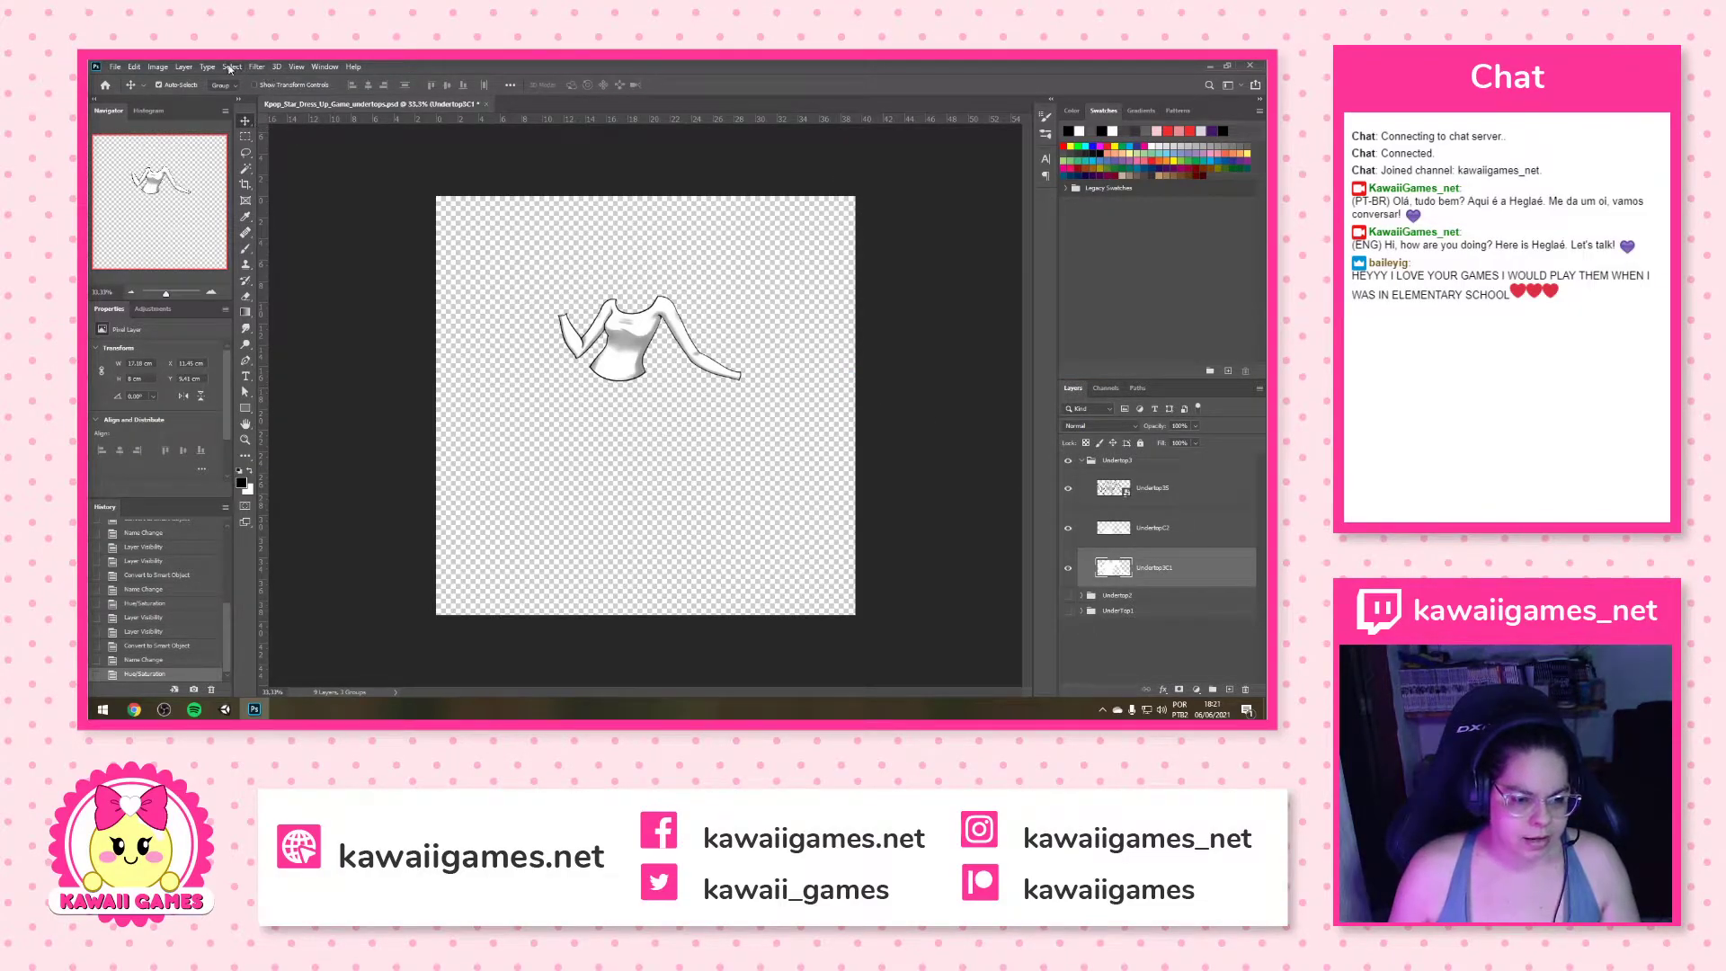
# Resize the whole image to 1024 × 1024 pixels
pyautogui.click(167, 68)
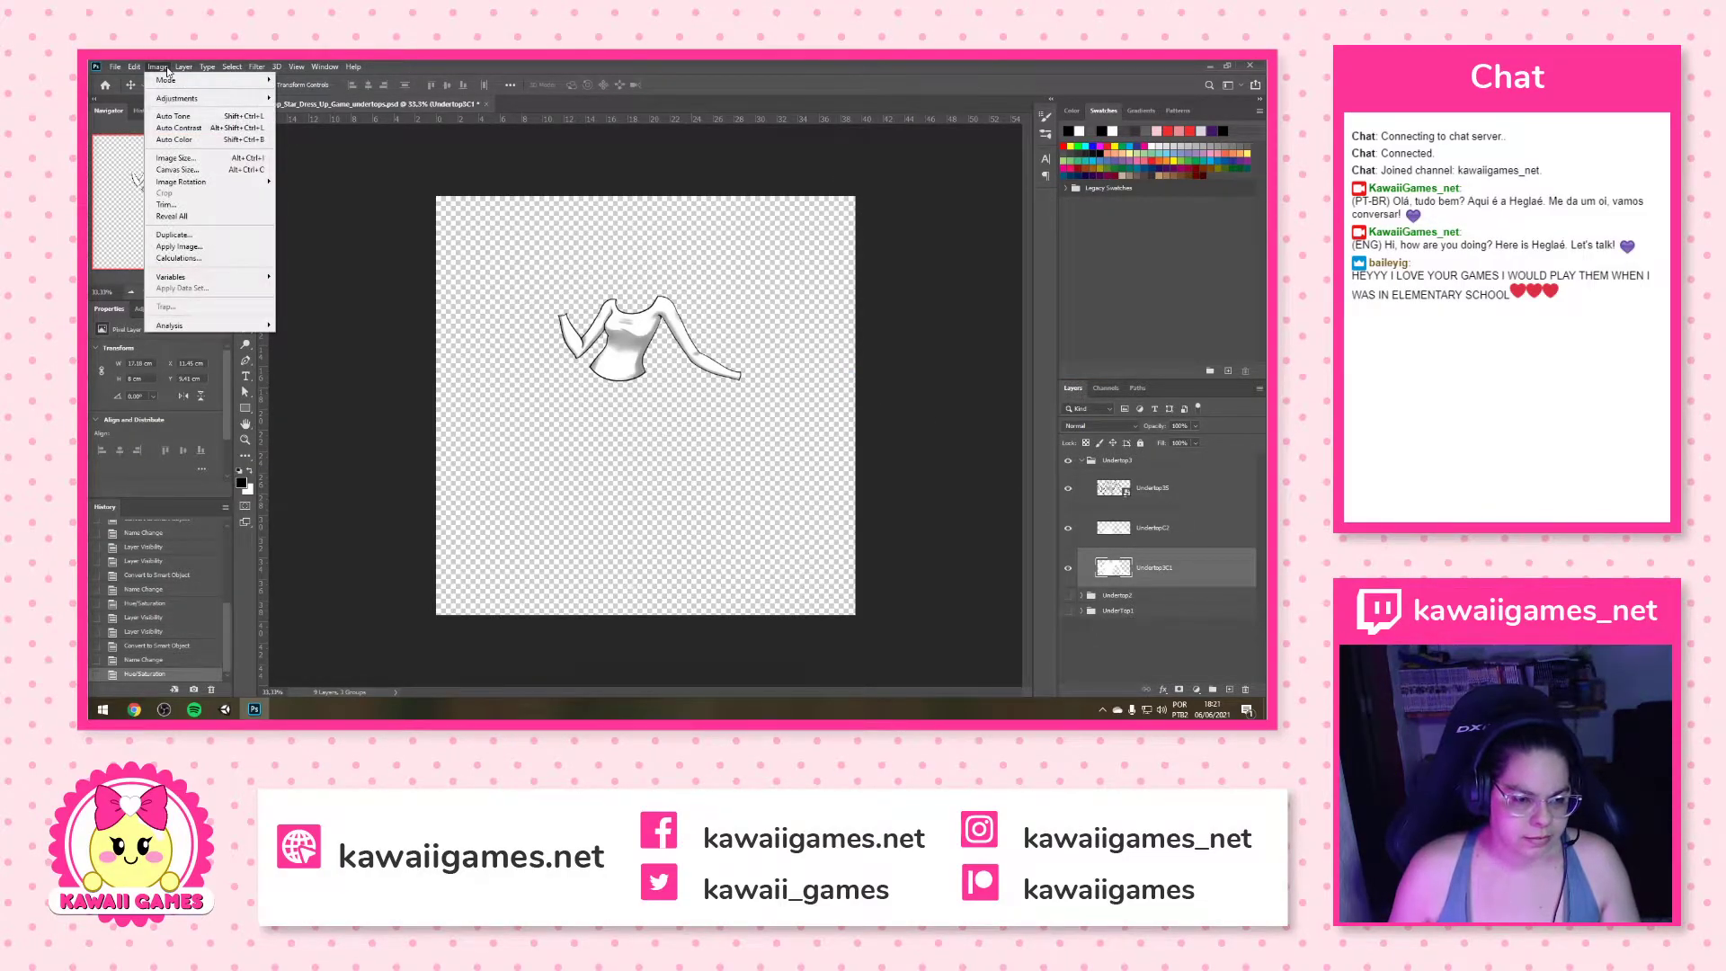
pyautogui.click(231, 160)
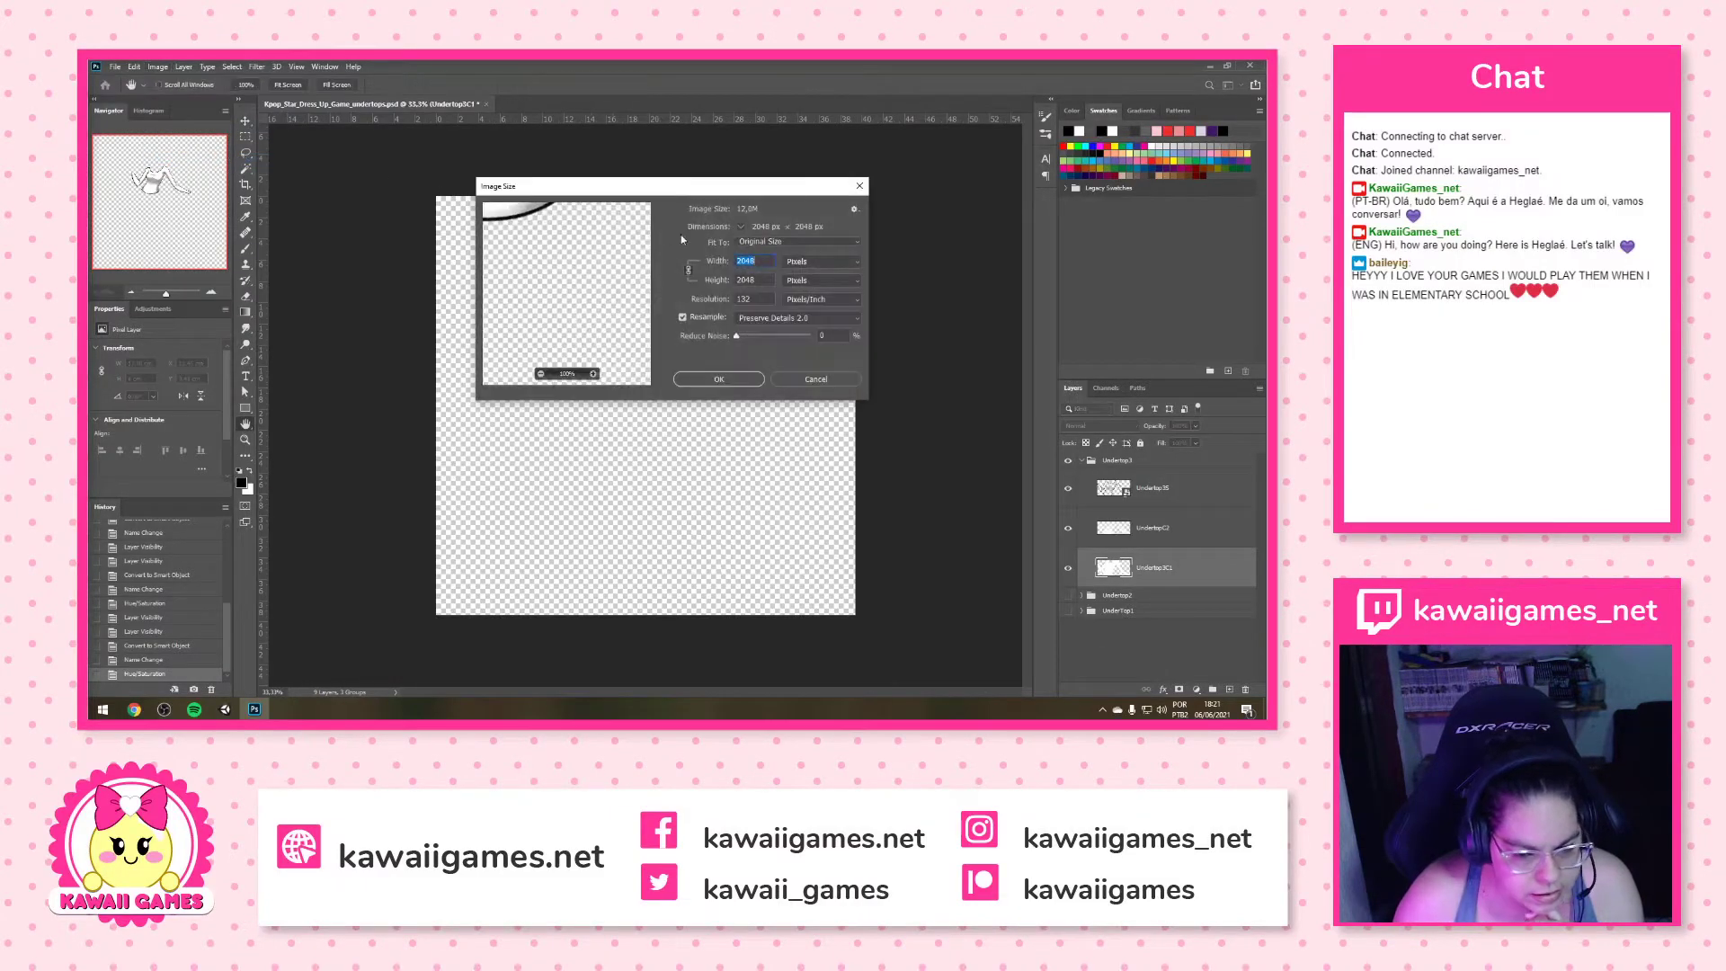
pyautogui.write('1024')
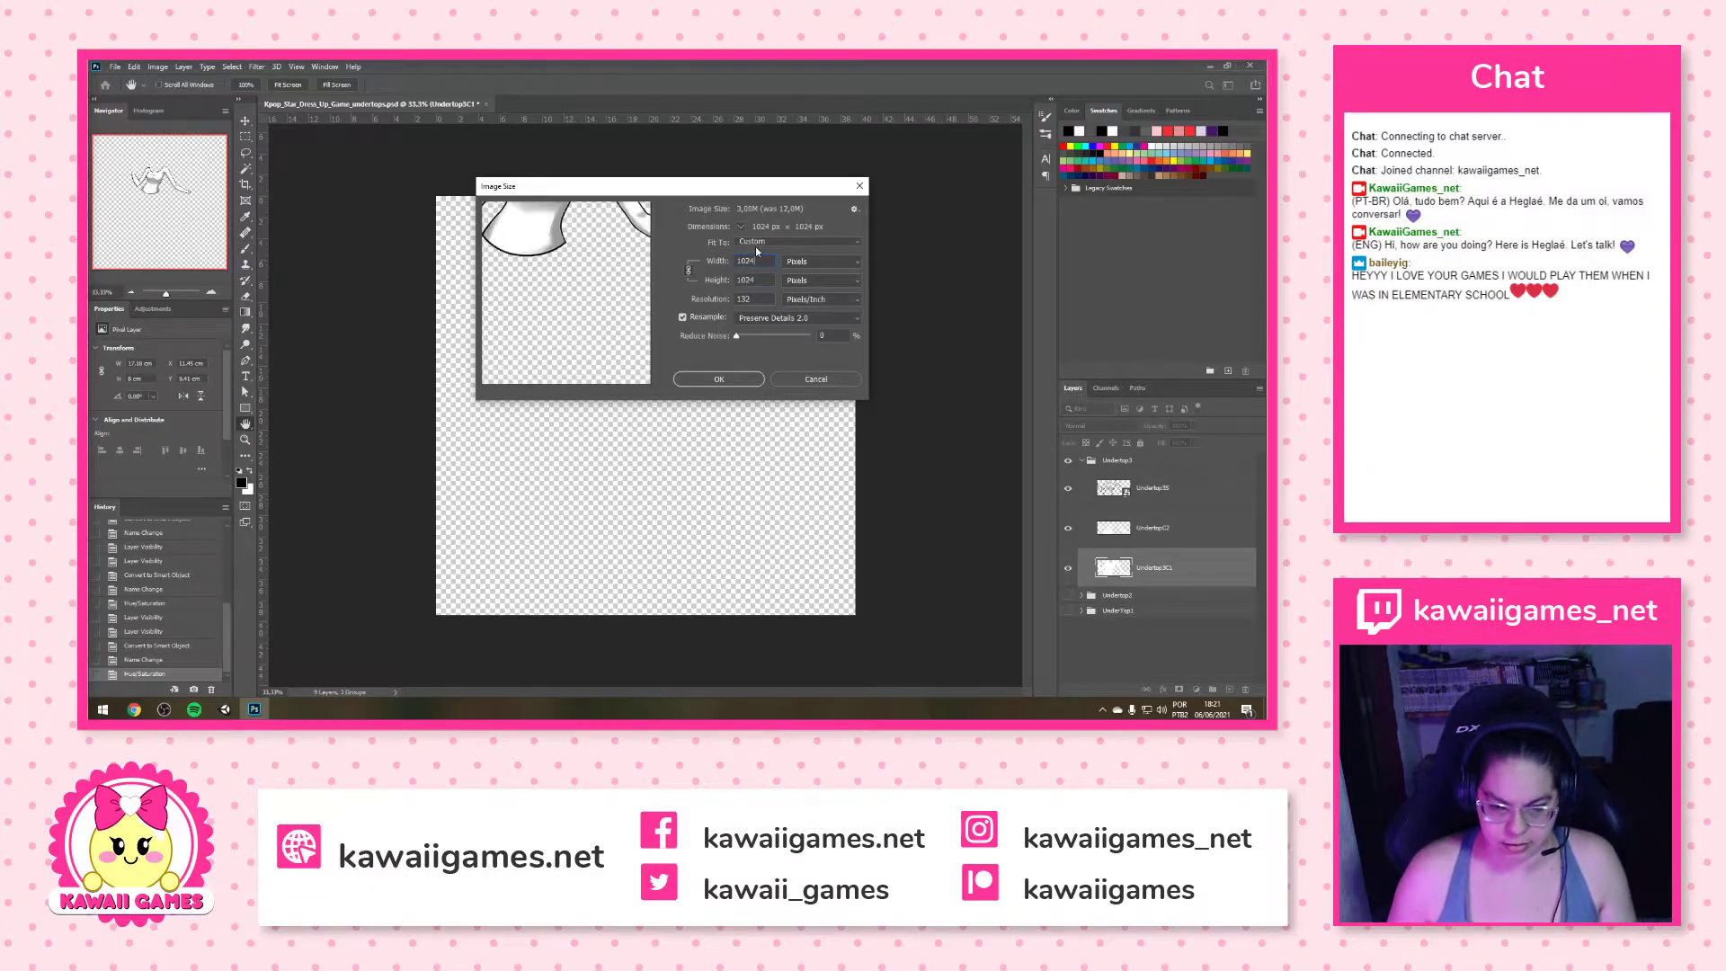
pyautogui.click(720, 379)
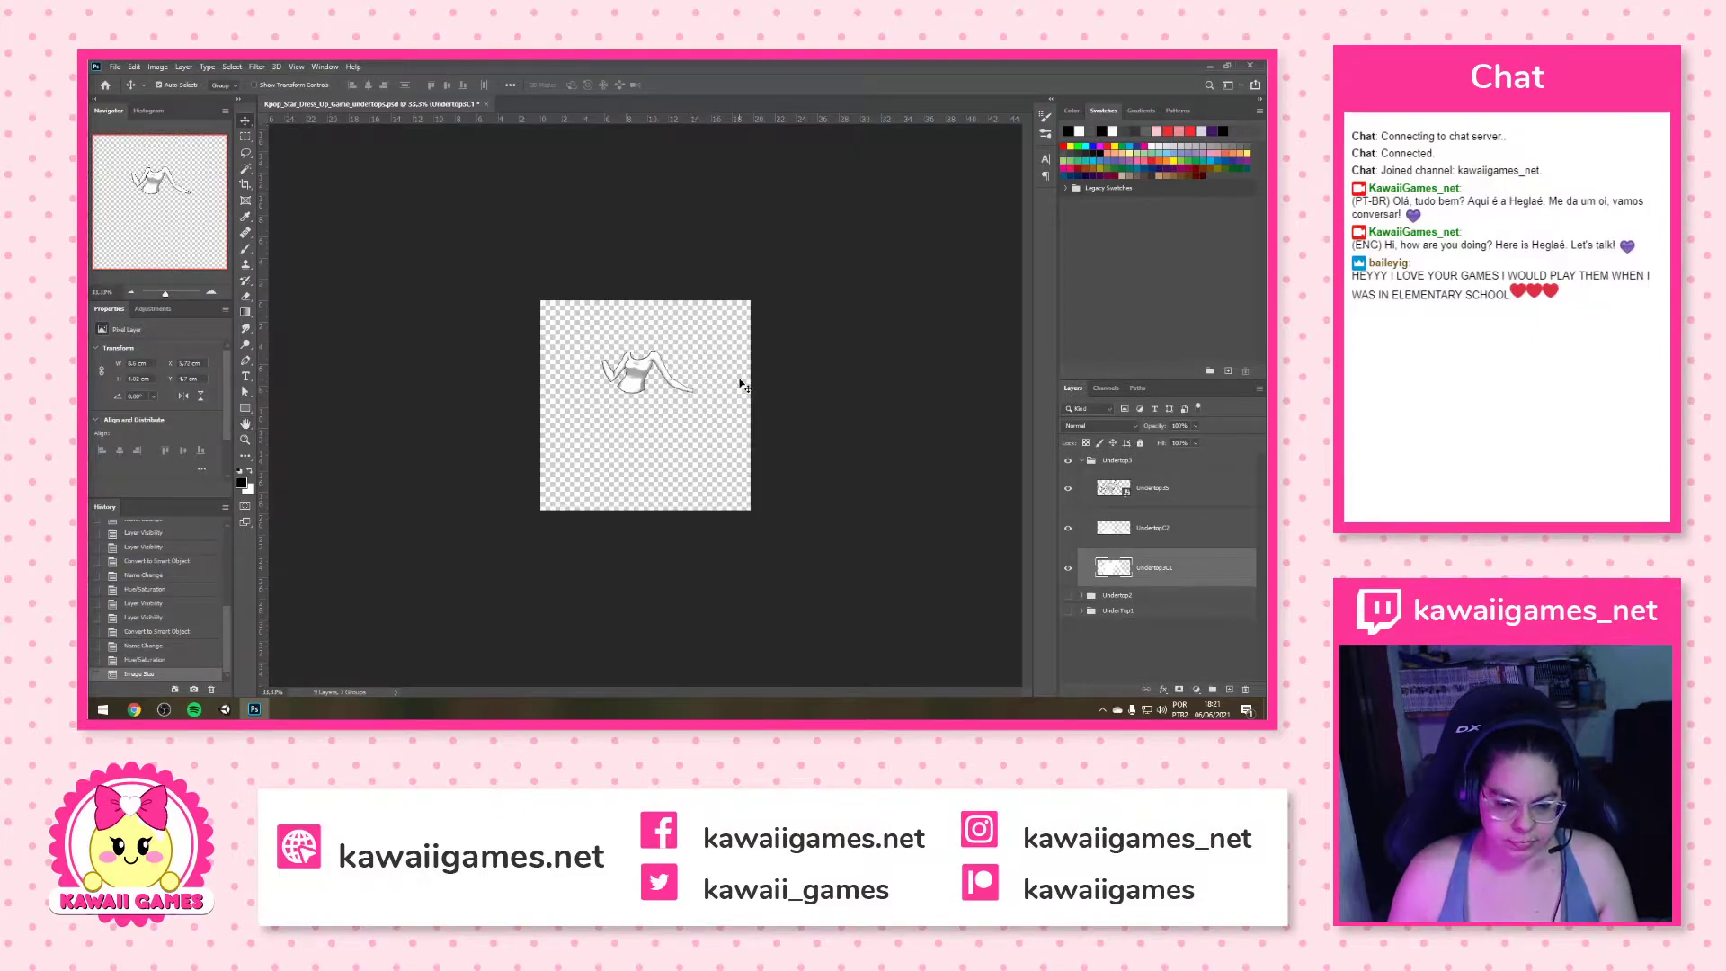
# Show the UnderTop1 and Undertop2 groups again and expand both of them in the layer stack
pyautogui.press('z')
pyautogui.moveTo(662, 362); pyautogui.dragTo(703, 354)
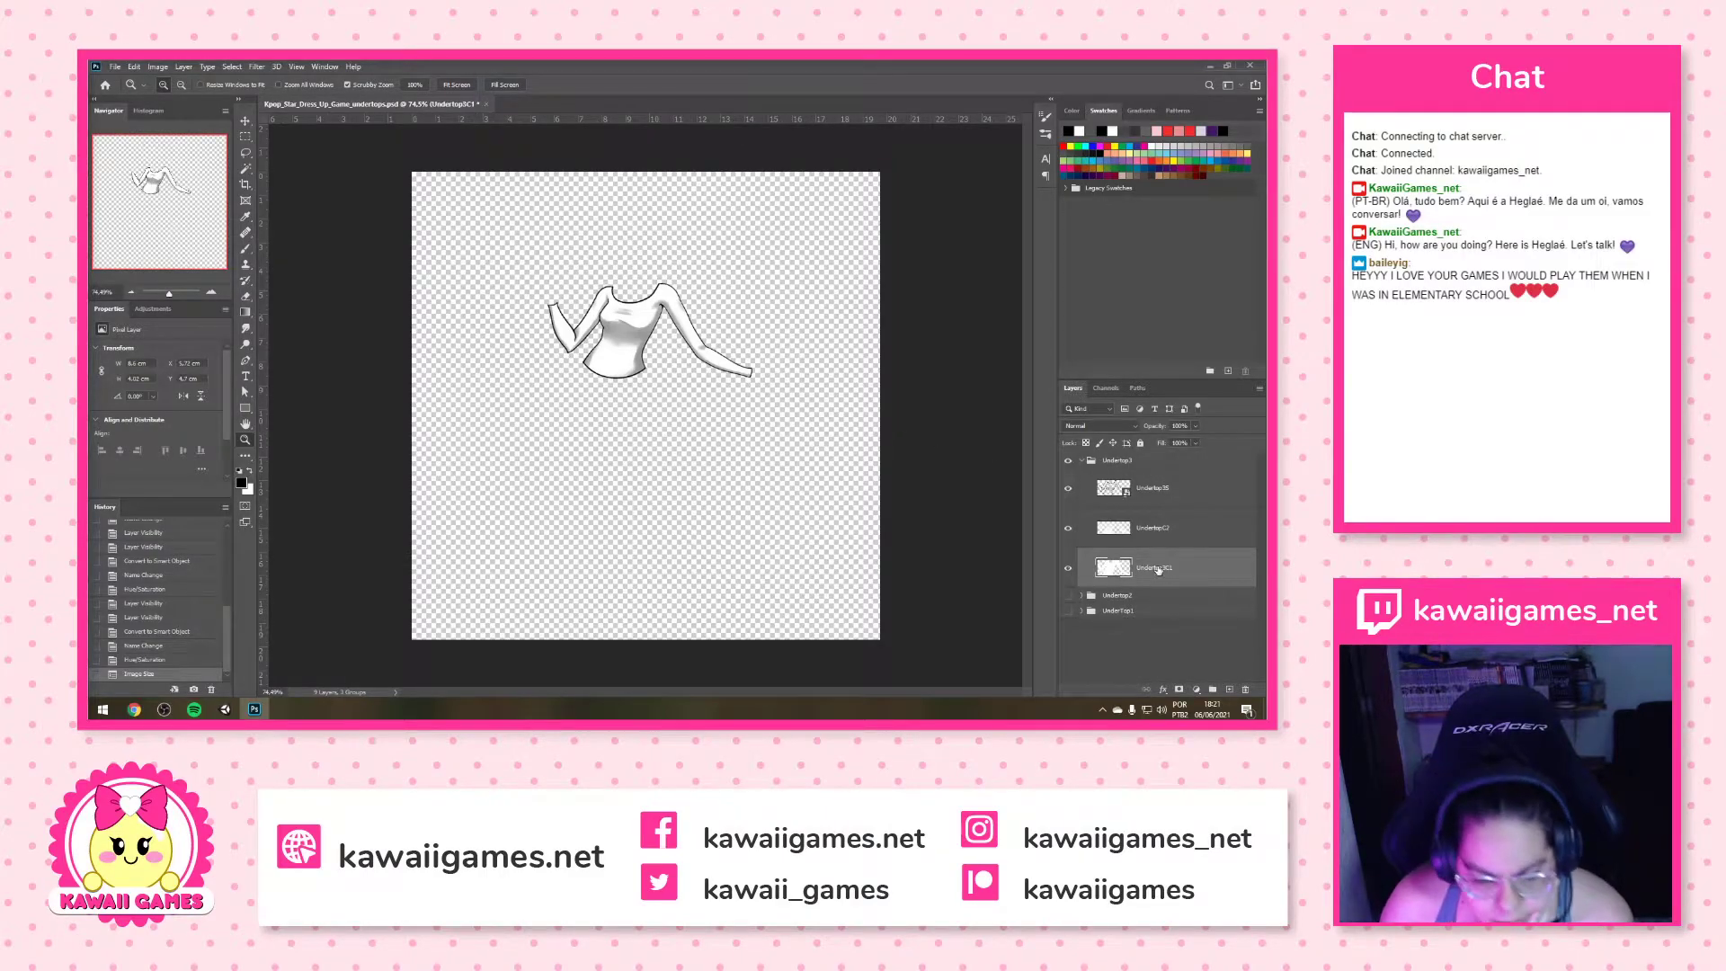
pyautogui.click(1068, 610)
pyautogui.click(1068, 595)
pyautogui.click(1082, 595)
pyautogui.scroll(-1, 1090, 606)
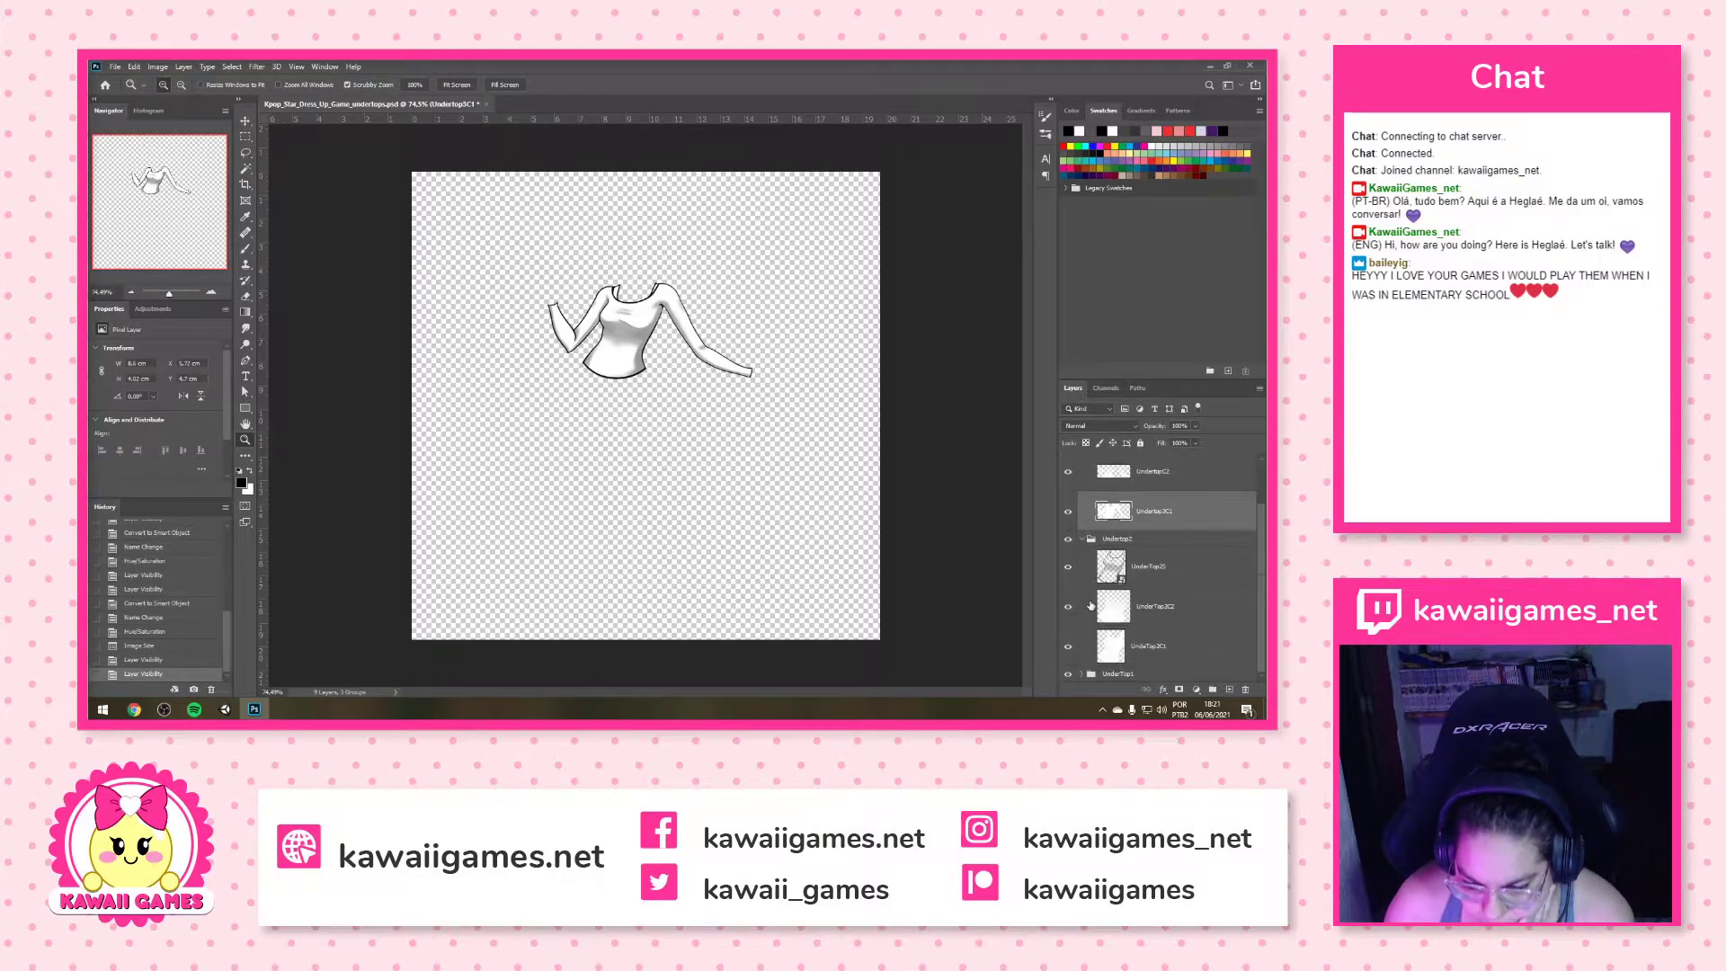
pyautogui.click(1082, 674)
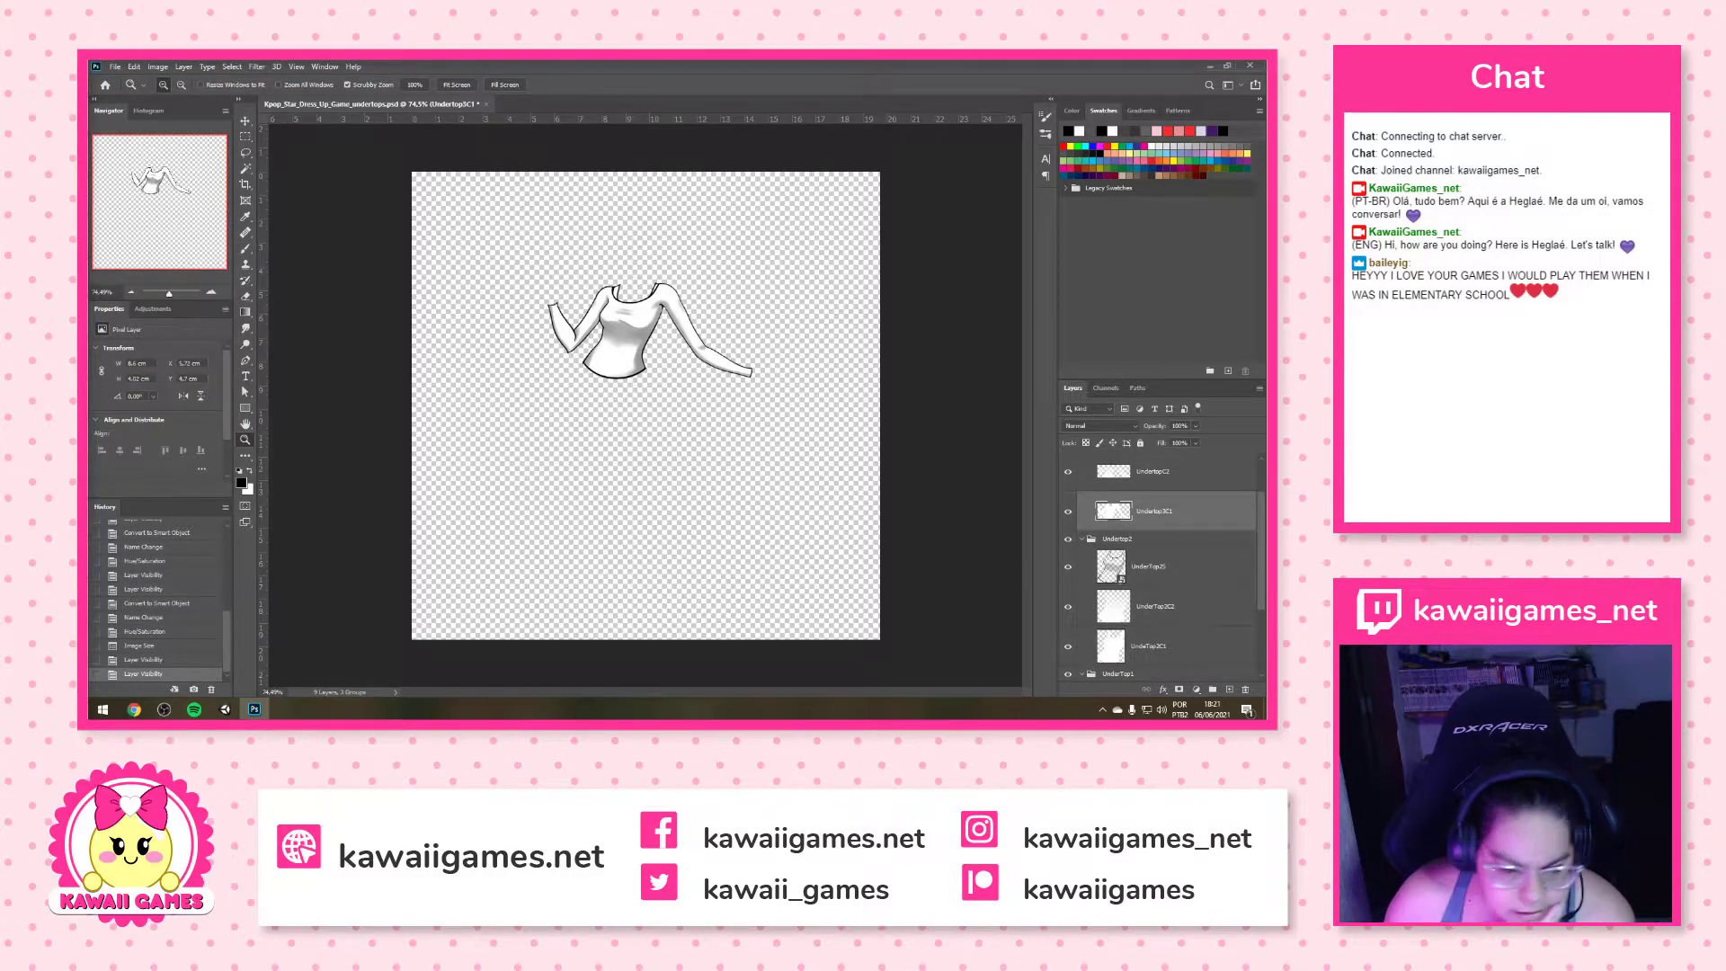
# Trim the canvas on all four sides based on transparent pixels
pyautogui.click(158, 67)
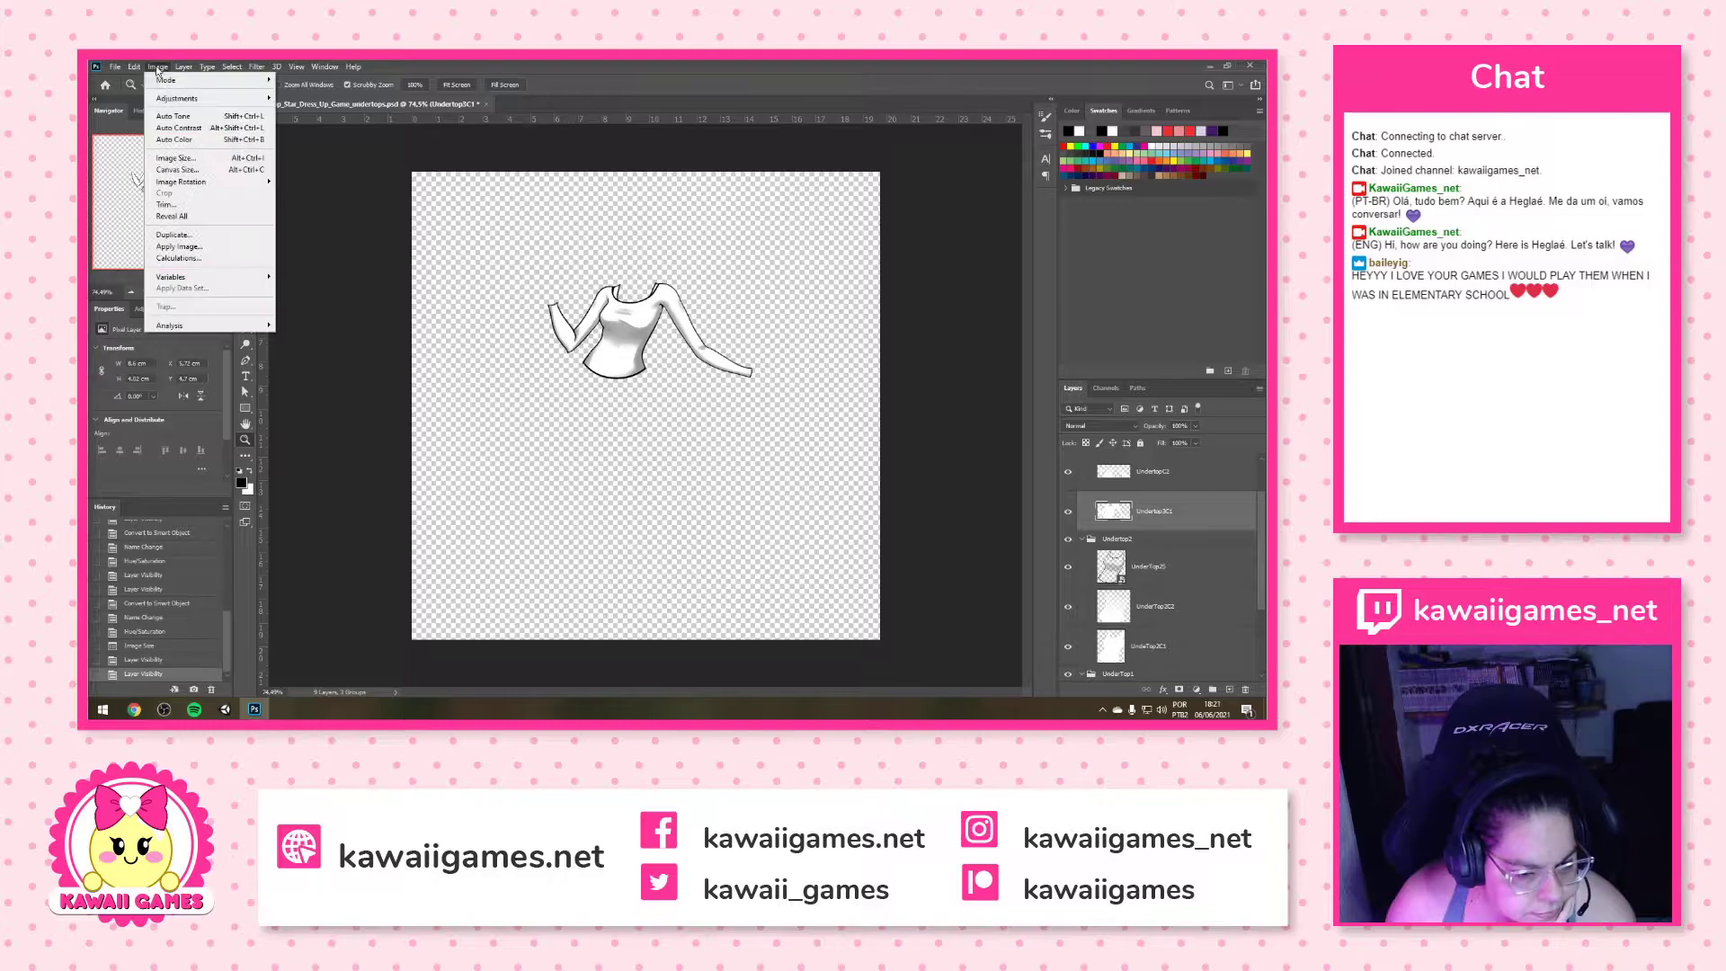
pyautogui.click(205, 204)
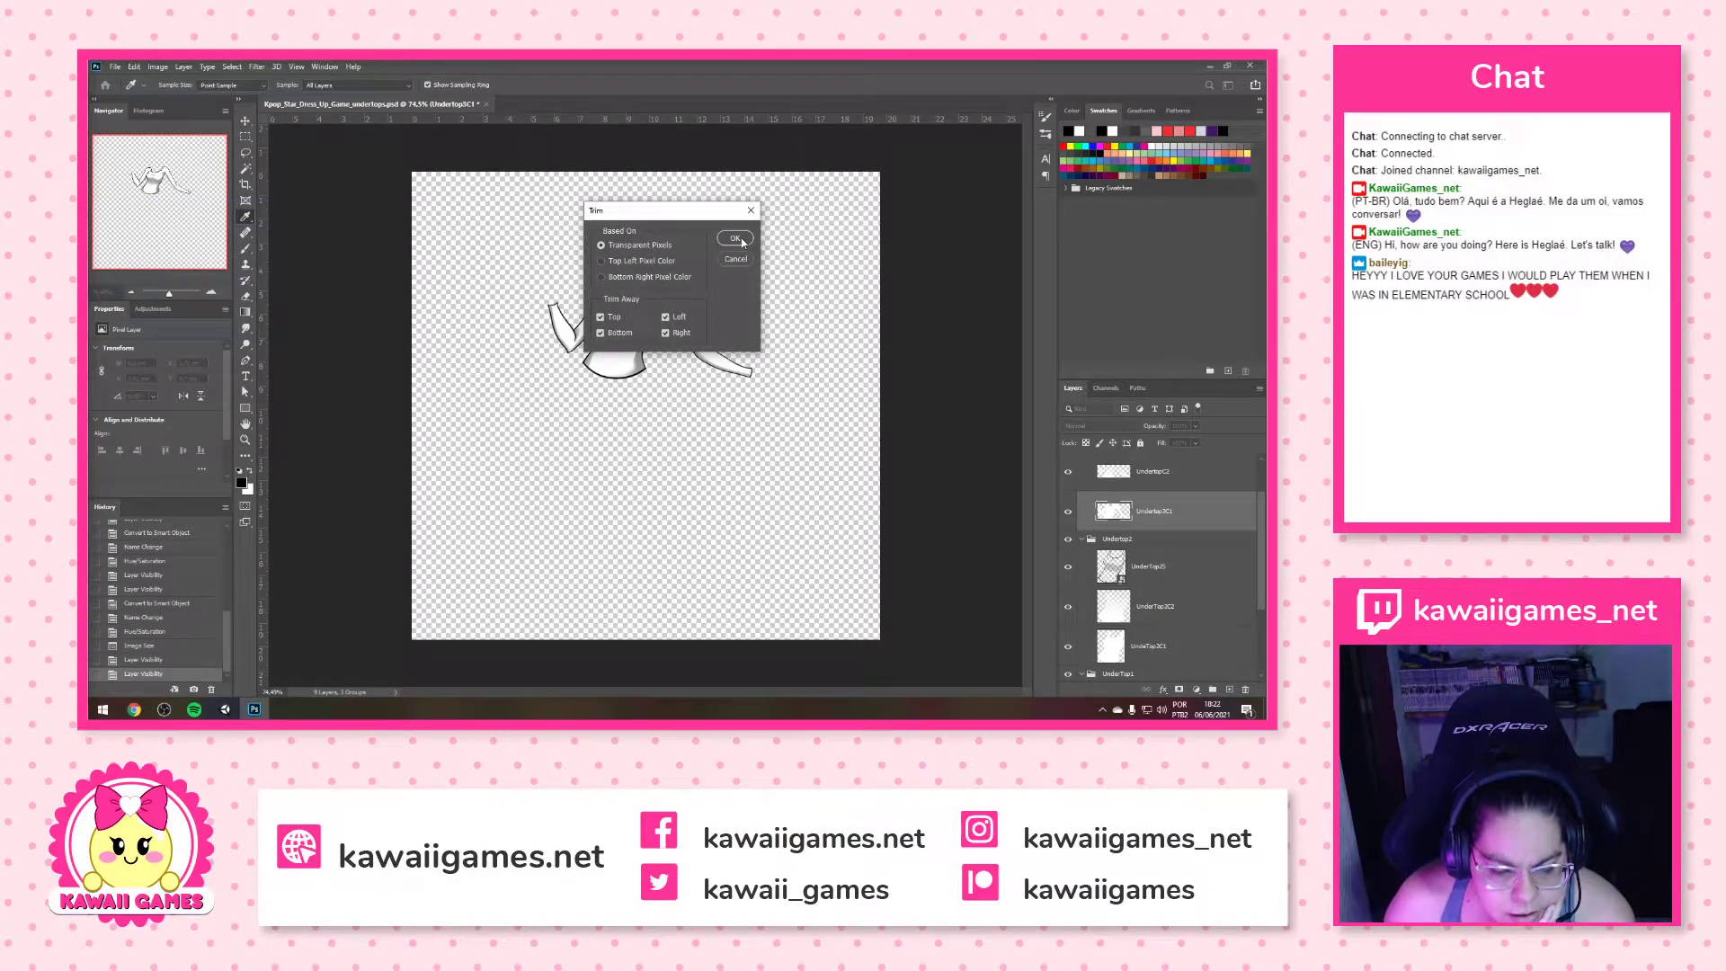
pyautogui.click(743, 242)
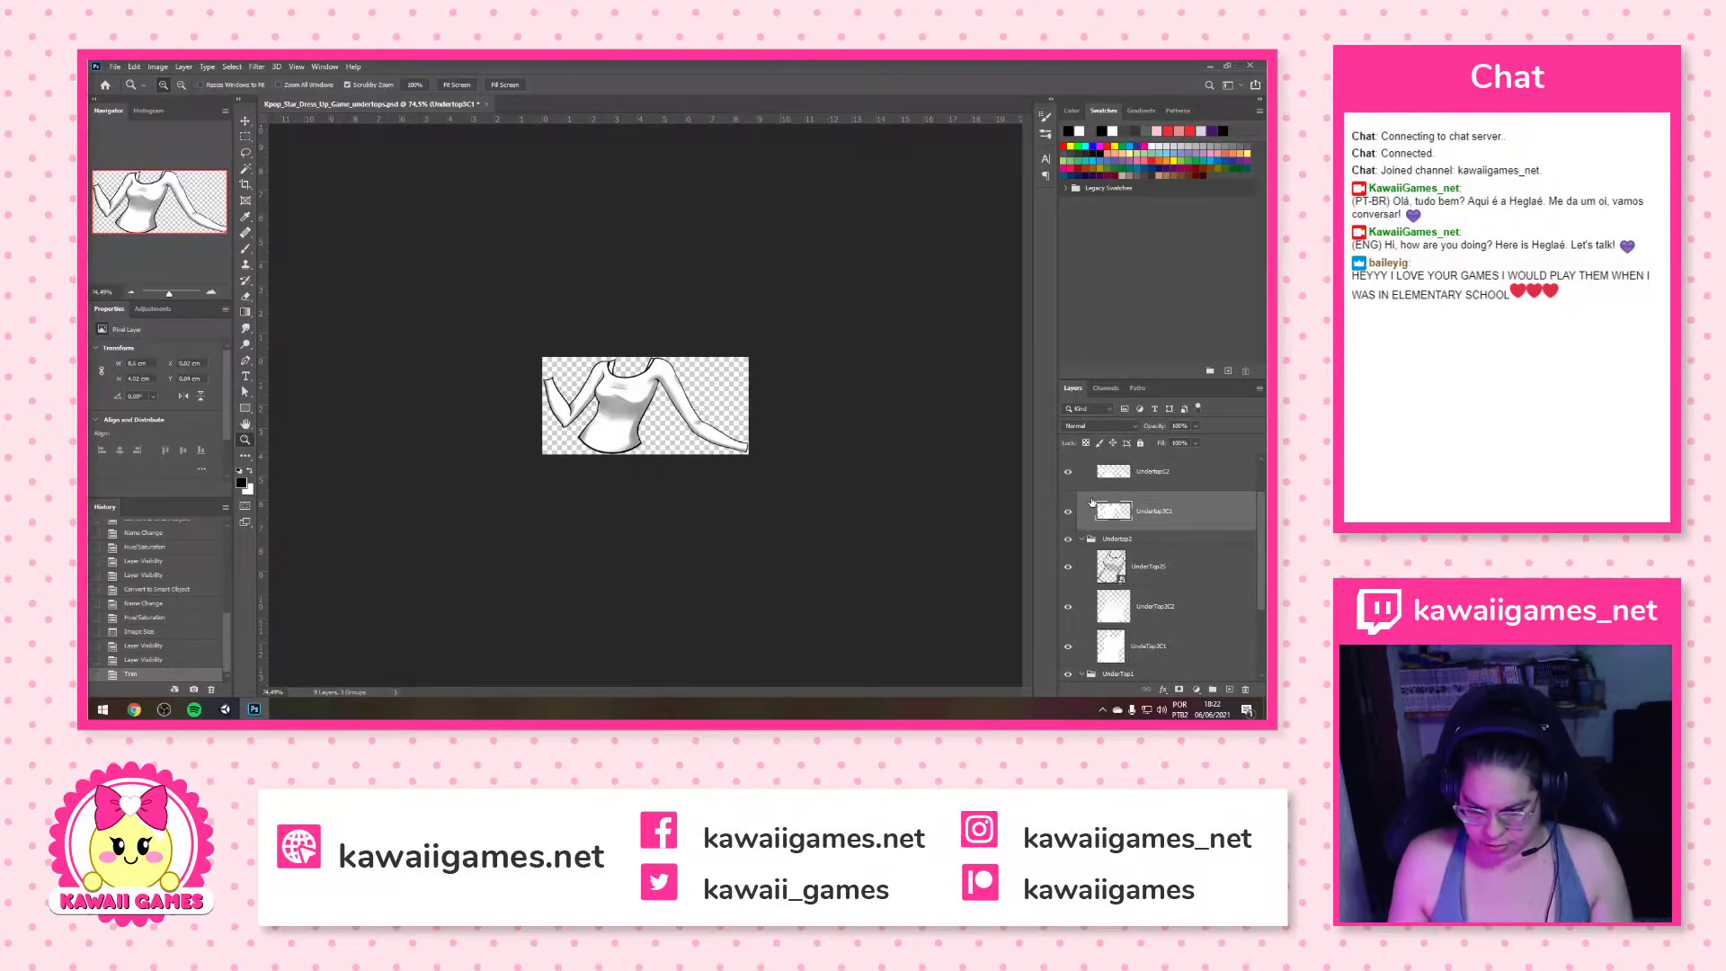
# Start exporting the layers to separate files and clear the file name prefix
pyautogui.scroll(2, 1108, 529)
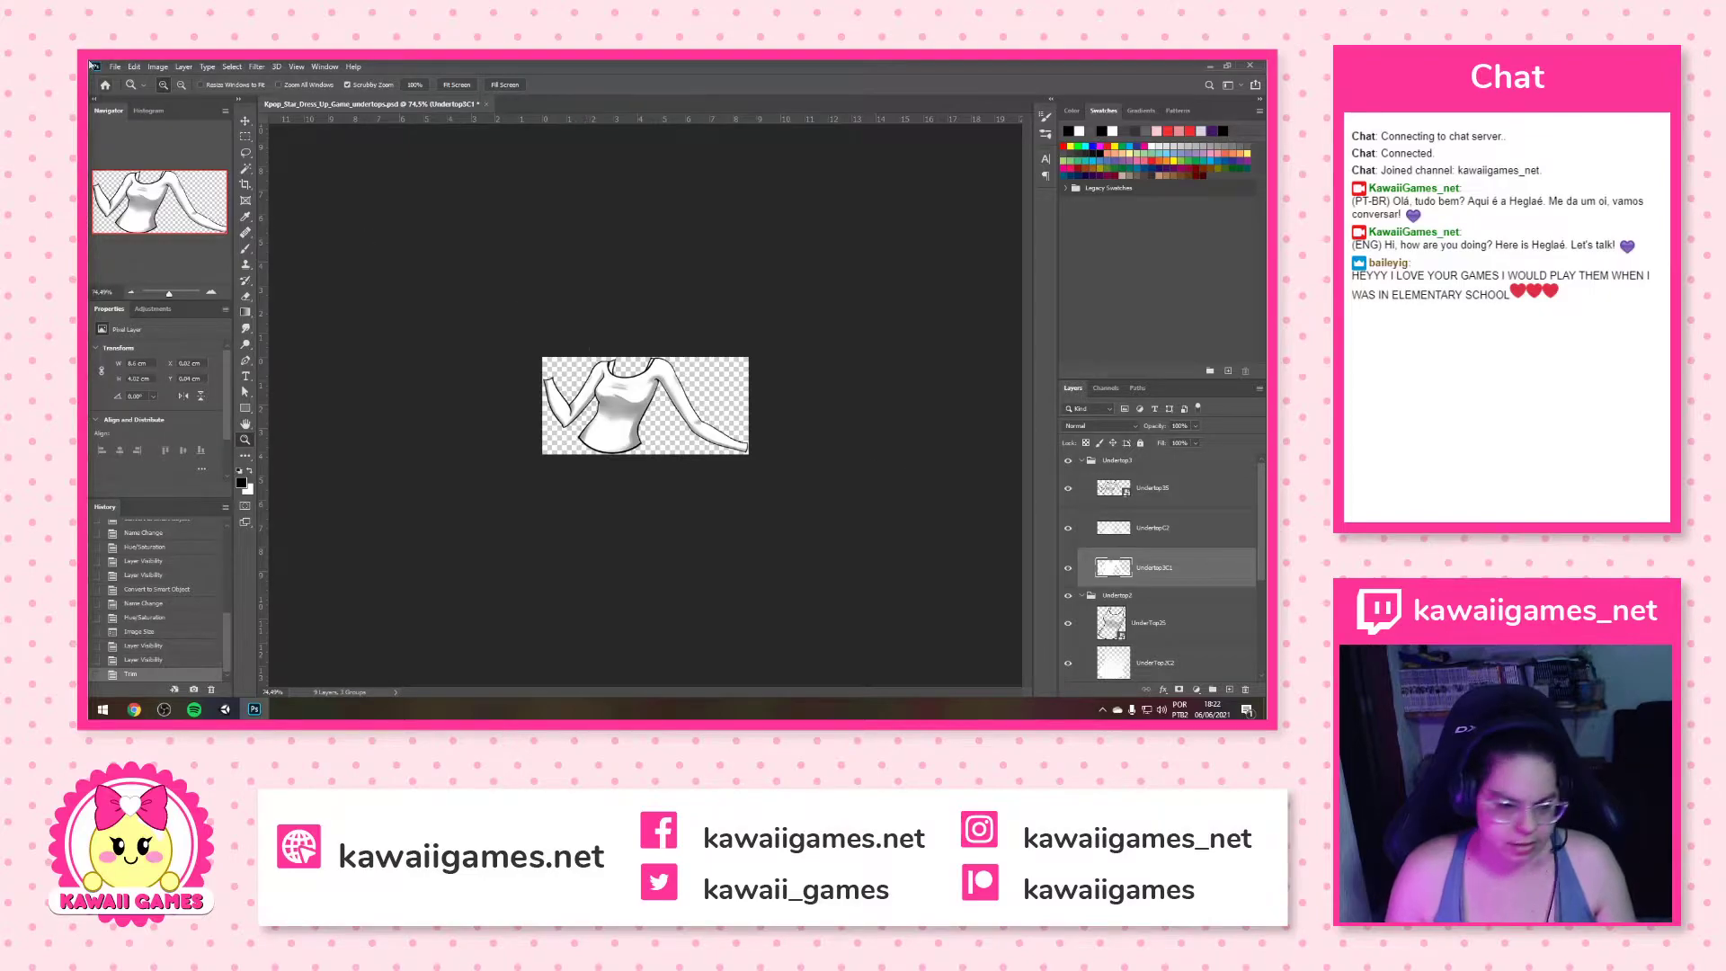
pyautogui.click(119, 66)
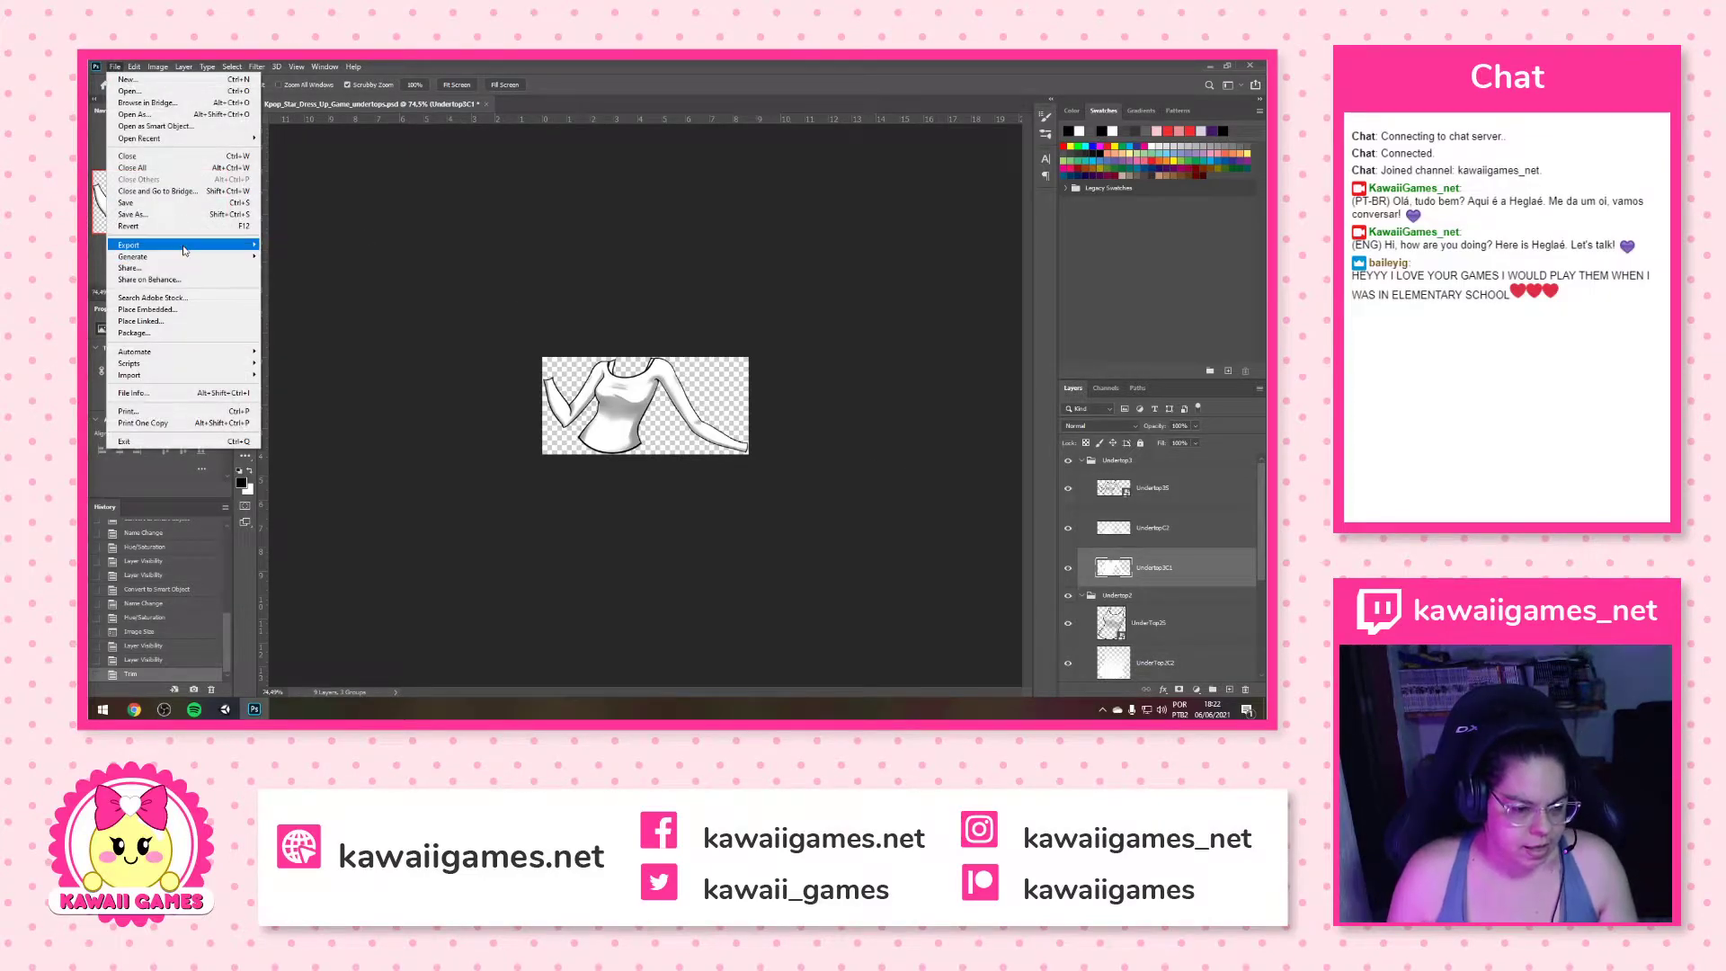
pyautogui.moveTo(183, 250)
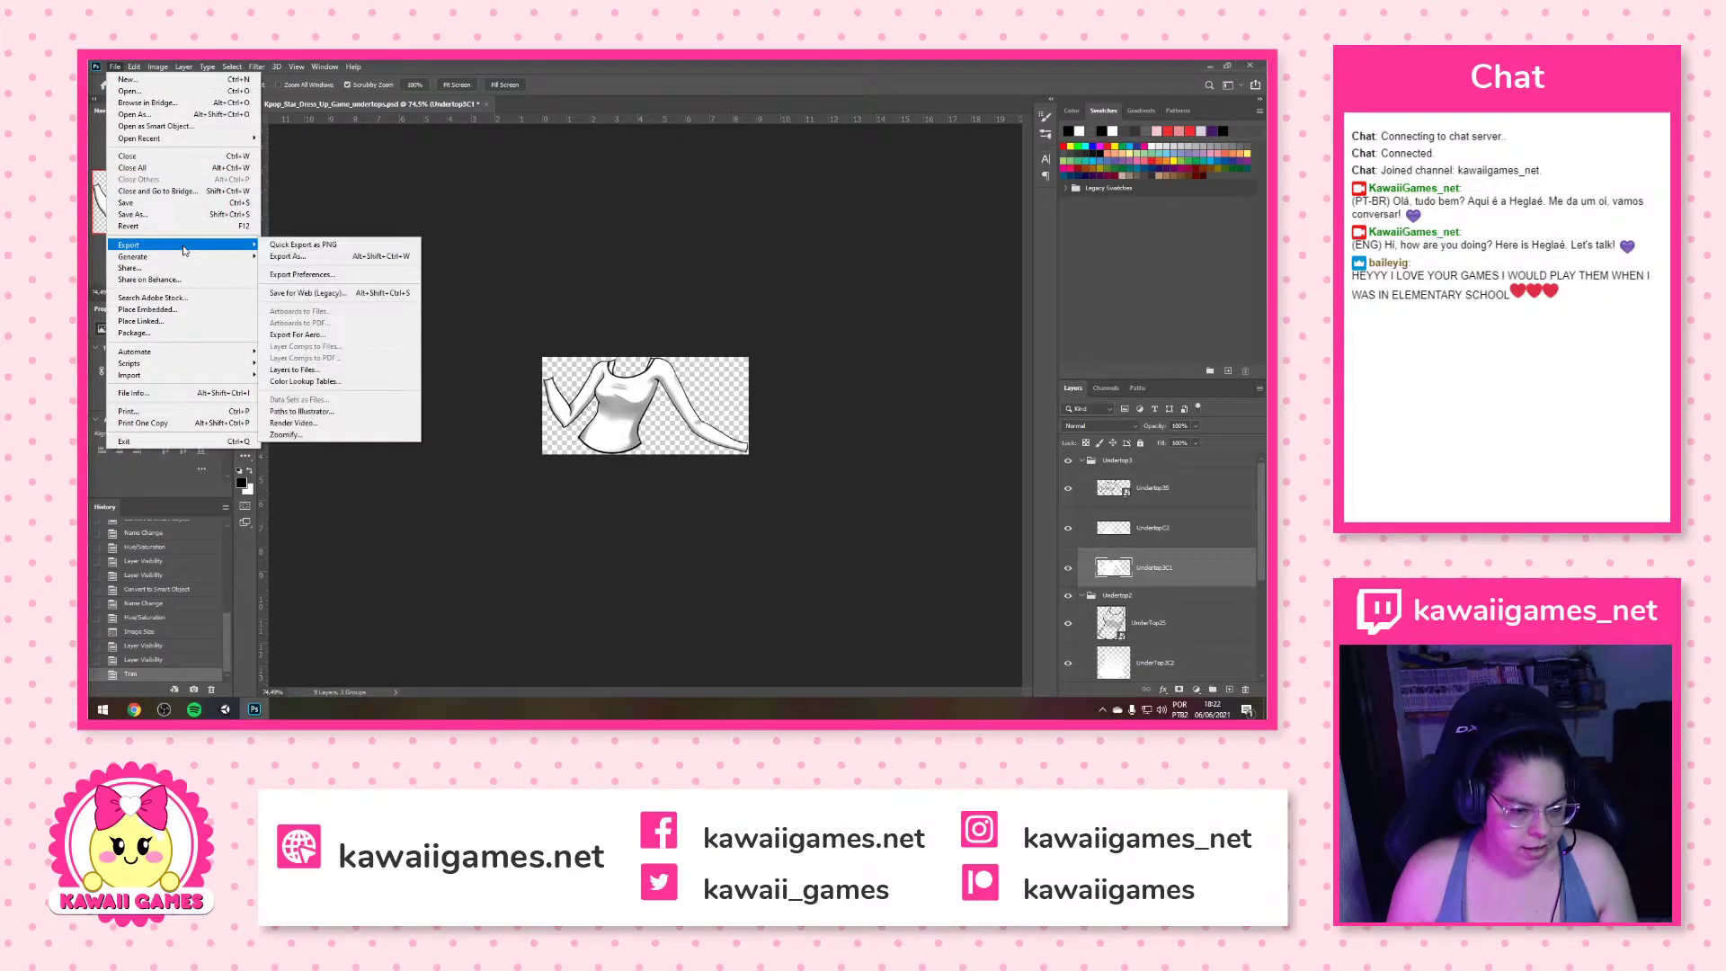
pyautogui.click(337, 377)
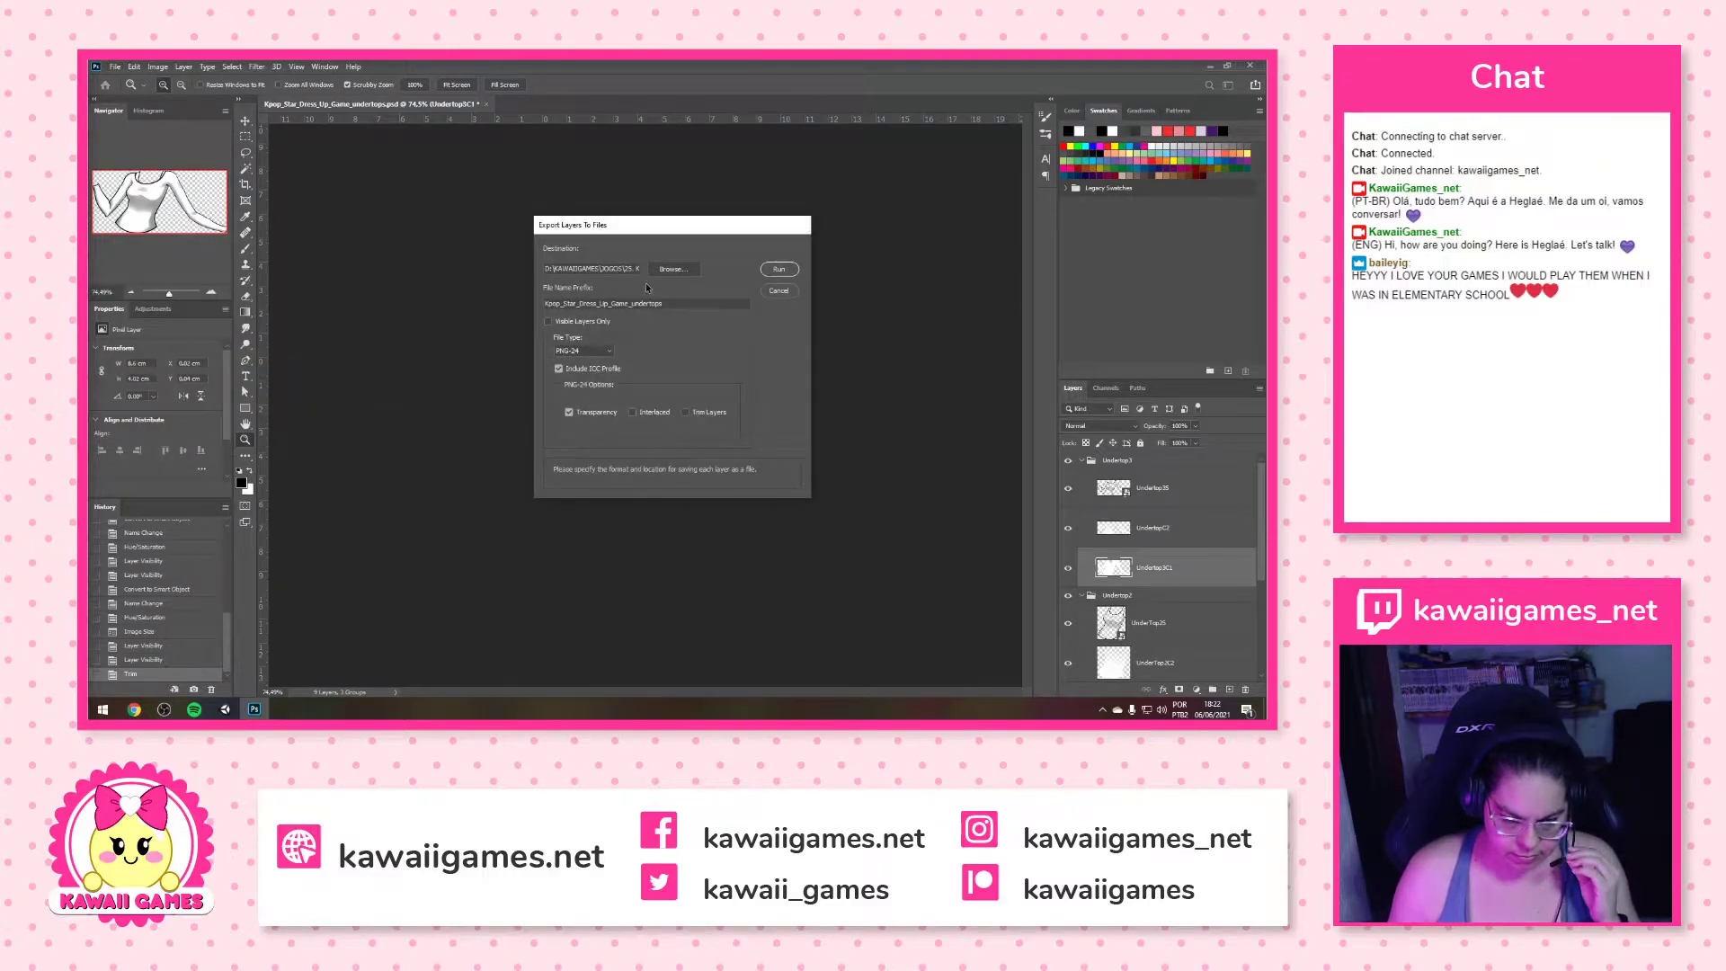
pyautogui.moveTo(695, 296); pyautogui.dragTo(405, 346)
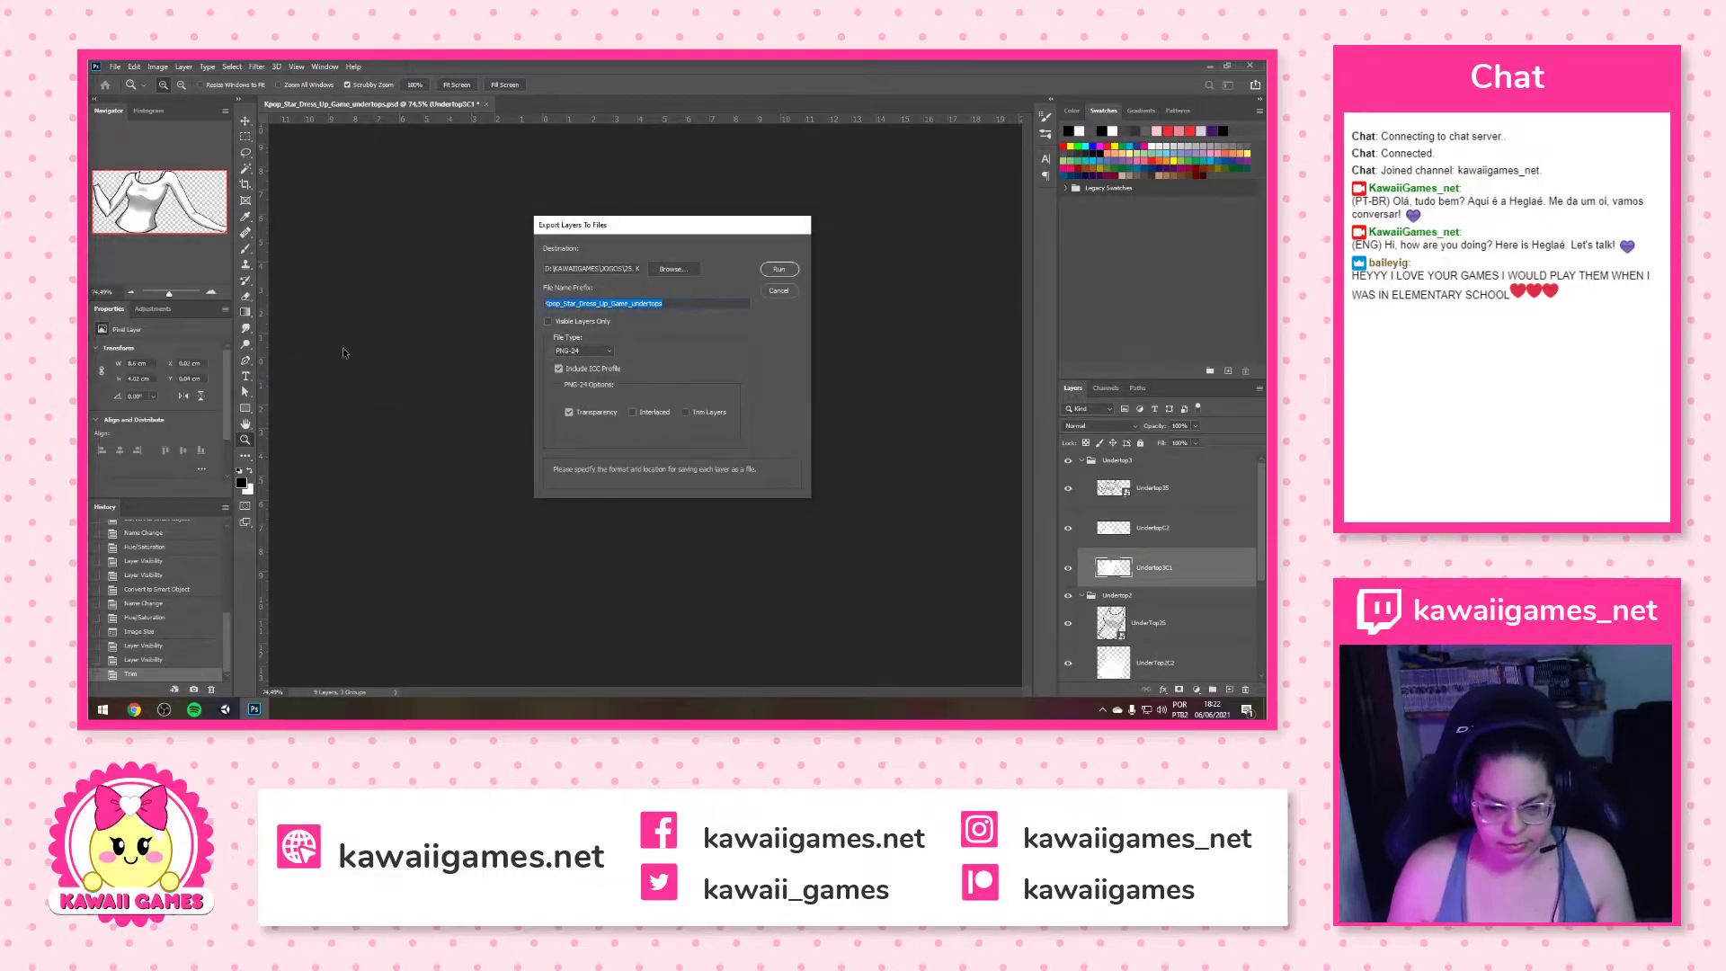
pyautogui.press('BackSpace')
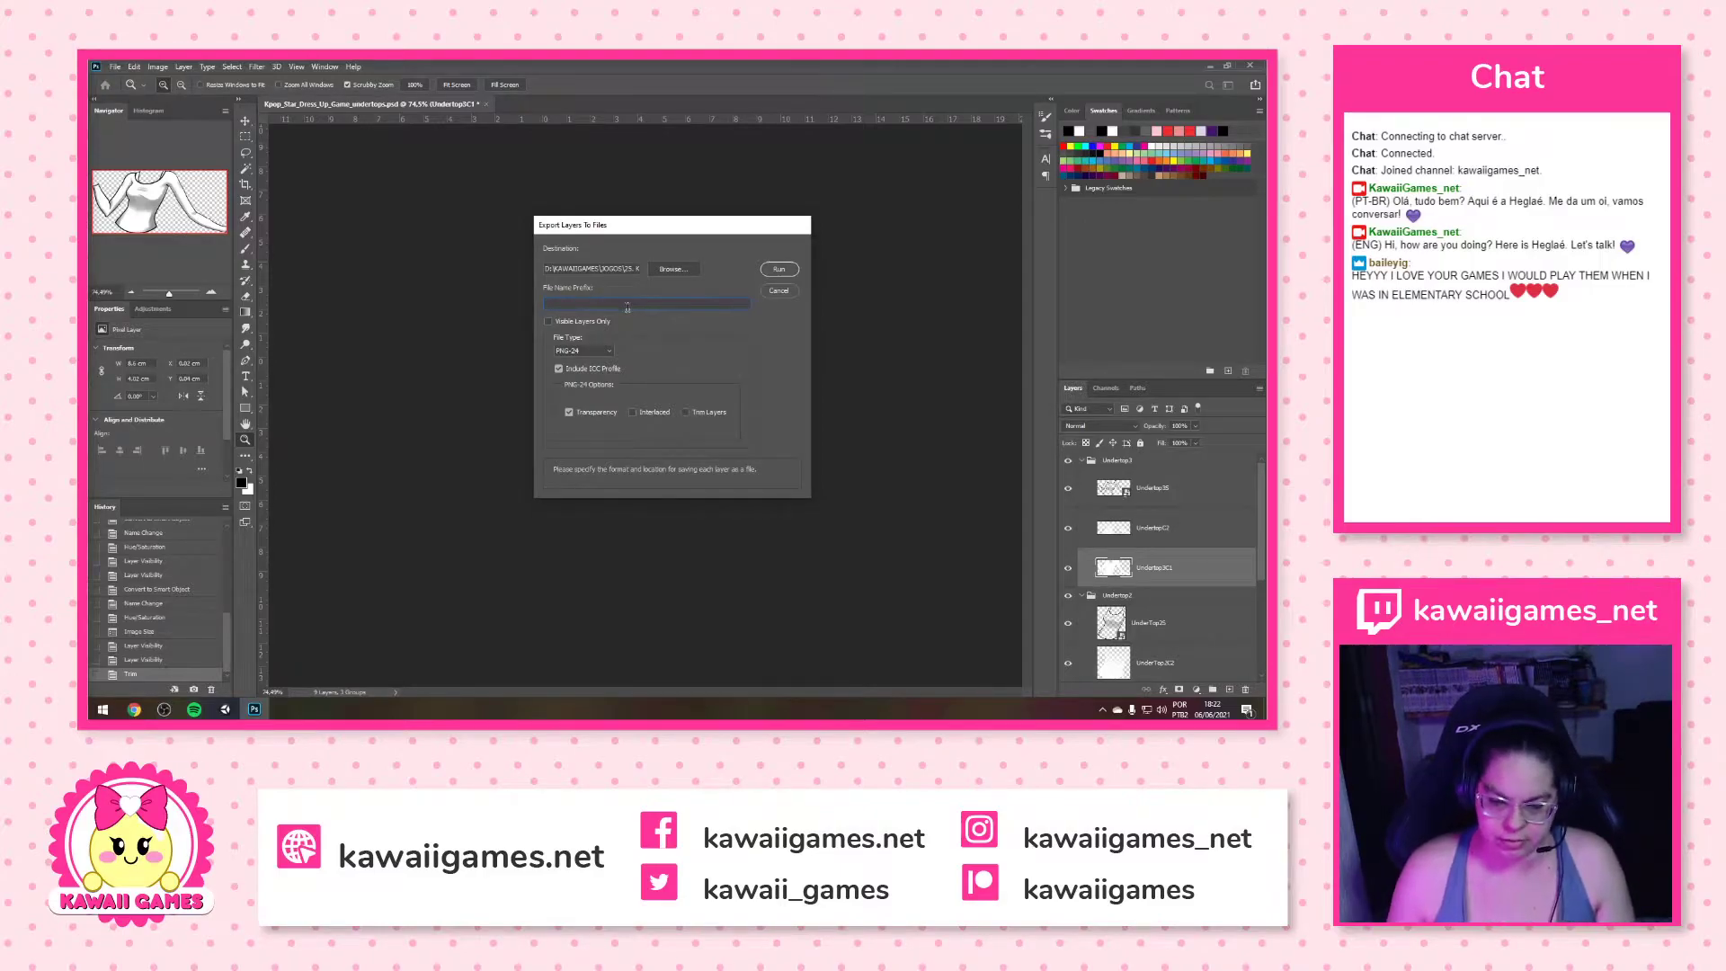
# Browse for the export destination and create a new folder named UNDERTOPS inside the project's ASSETS folder
pyautogui.click(681, 272)
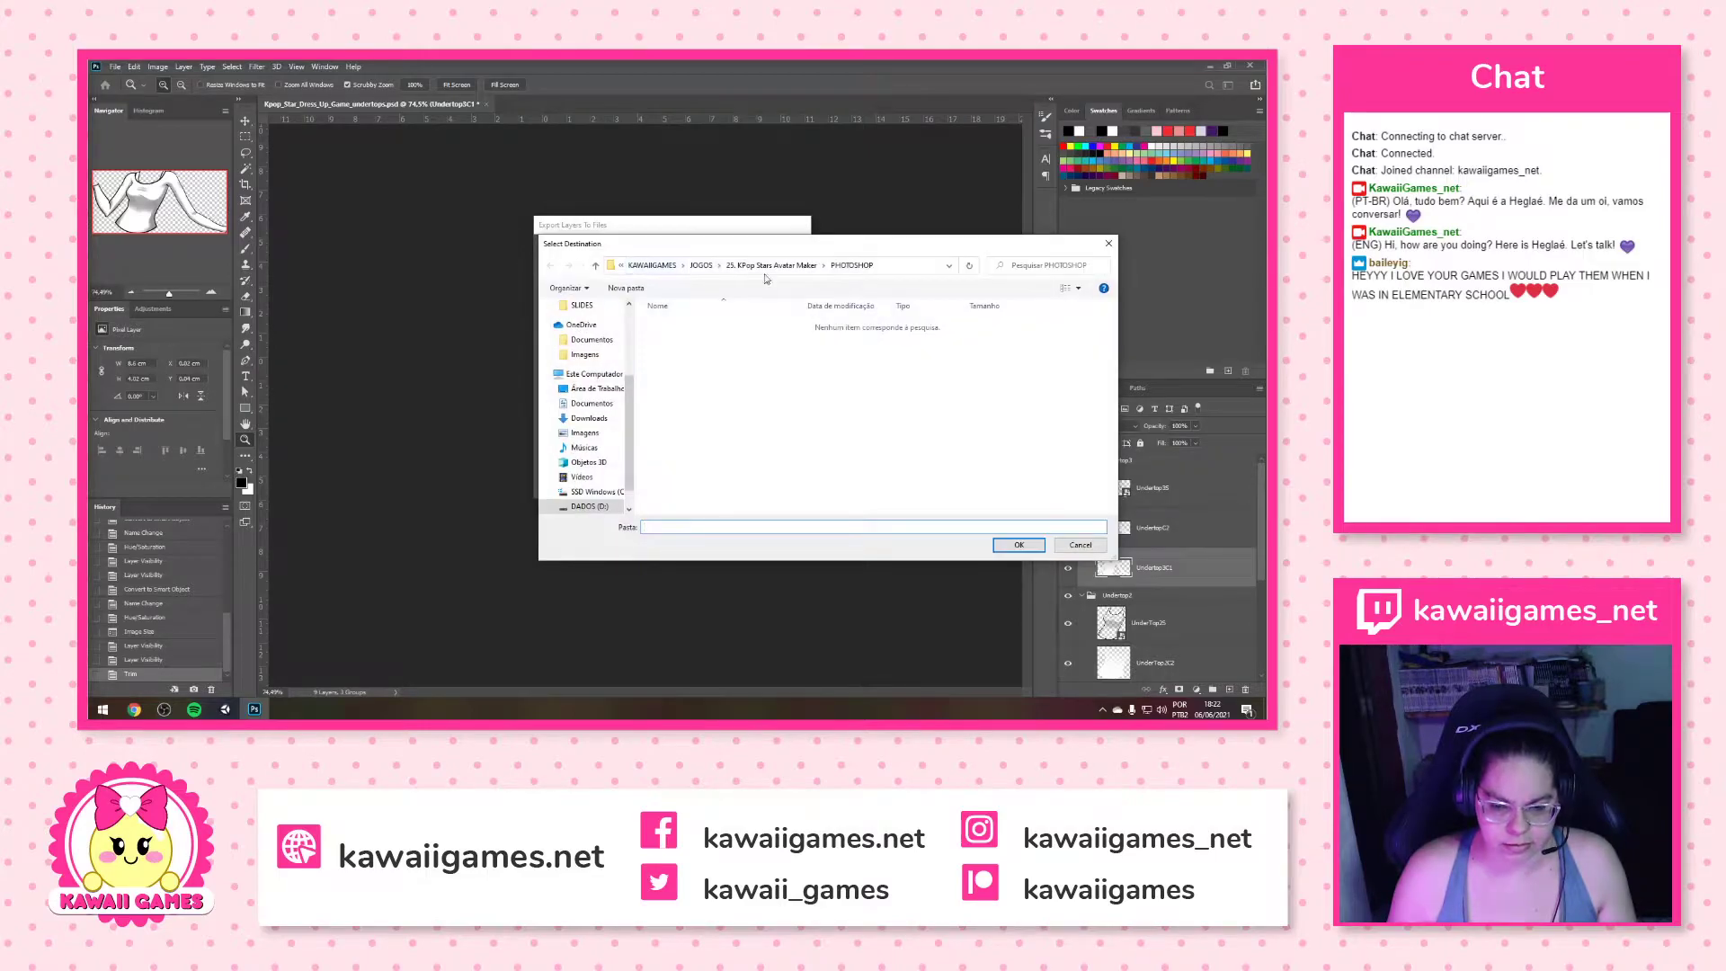
pyautogui.click(791, 267)
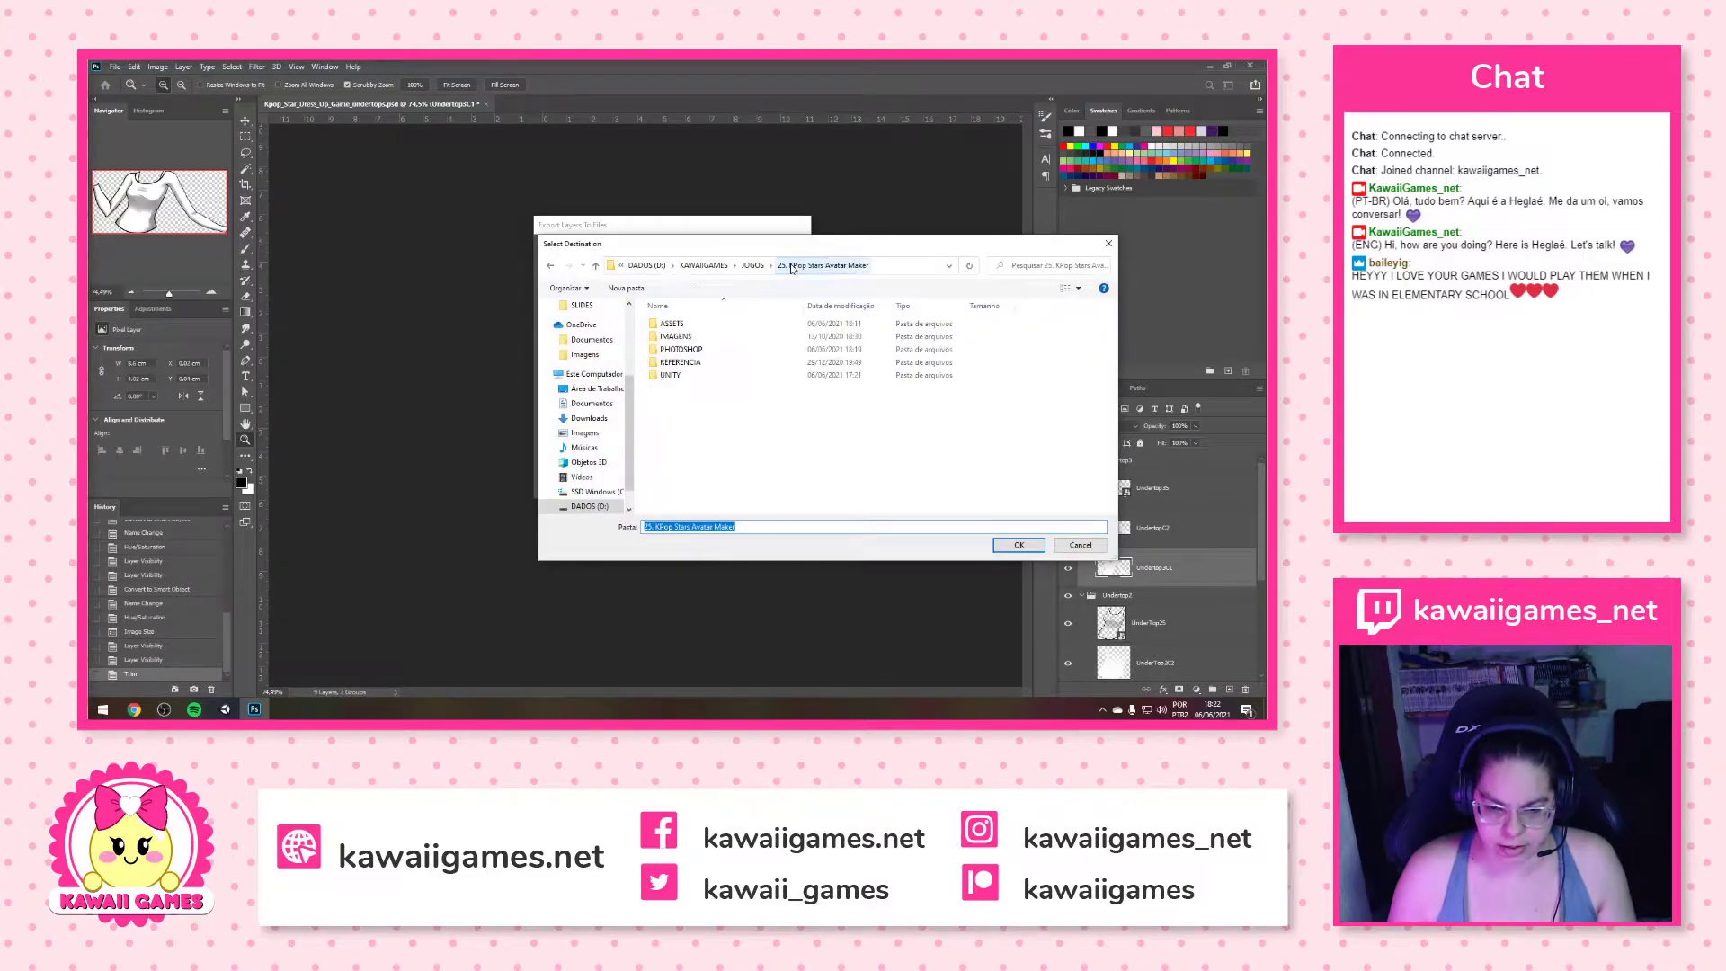
pyautogui.doubleClick(702, 326)
pyautogui.rightClick(664, 364)
pyautogui.moveTo(619, 529)
pyautogui.click(726, 520)
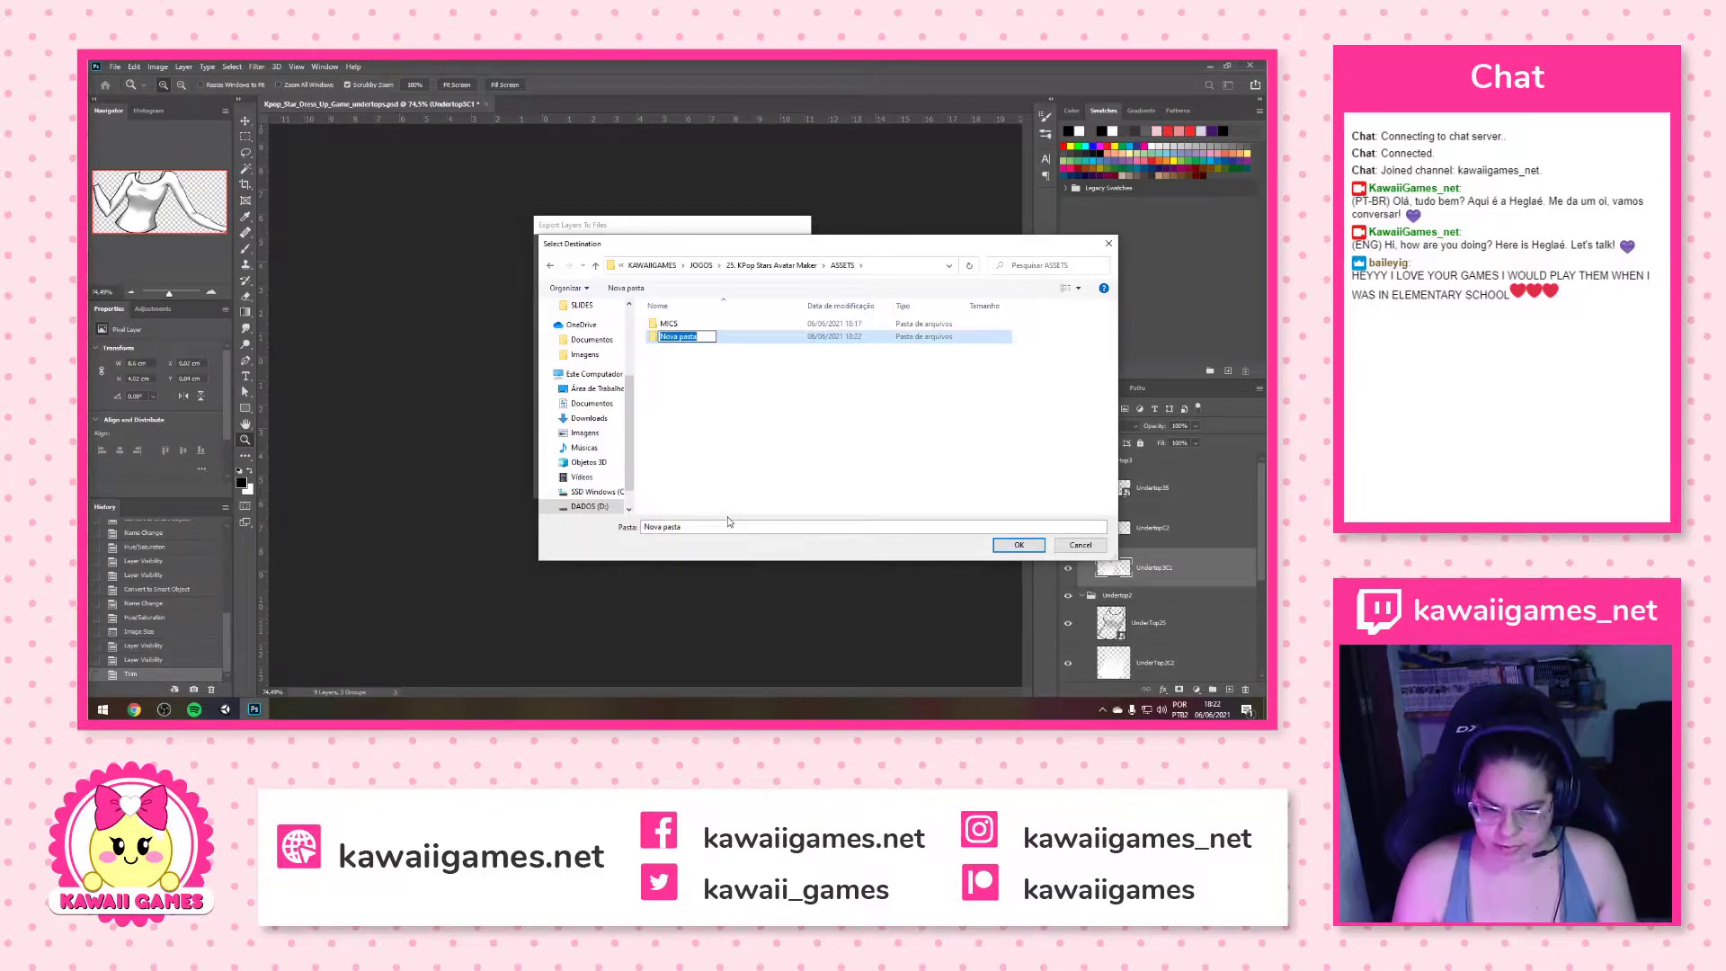
pyautogui.write('UNDERTOPS')
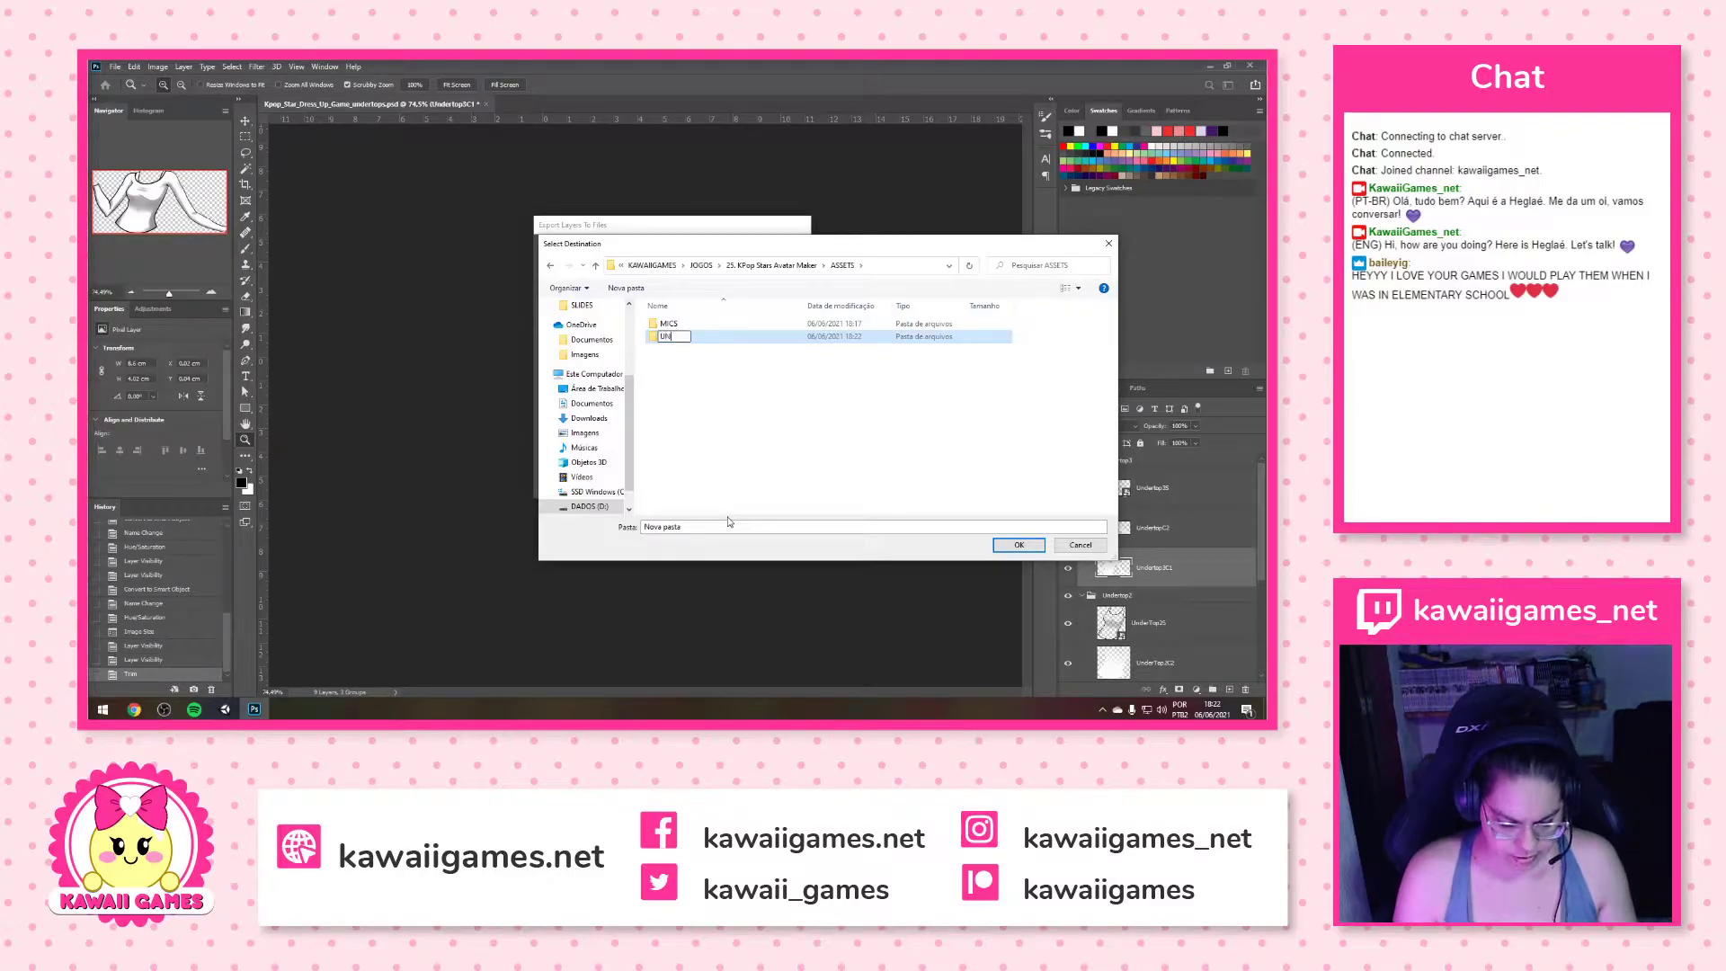
pyautogui.press('Return')
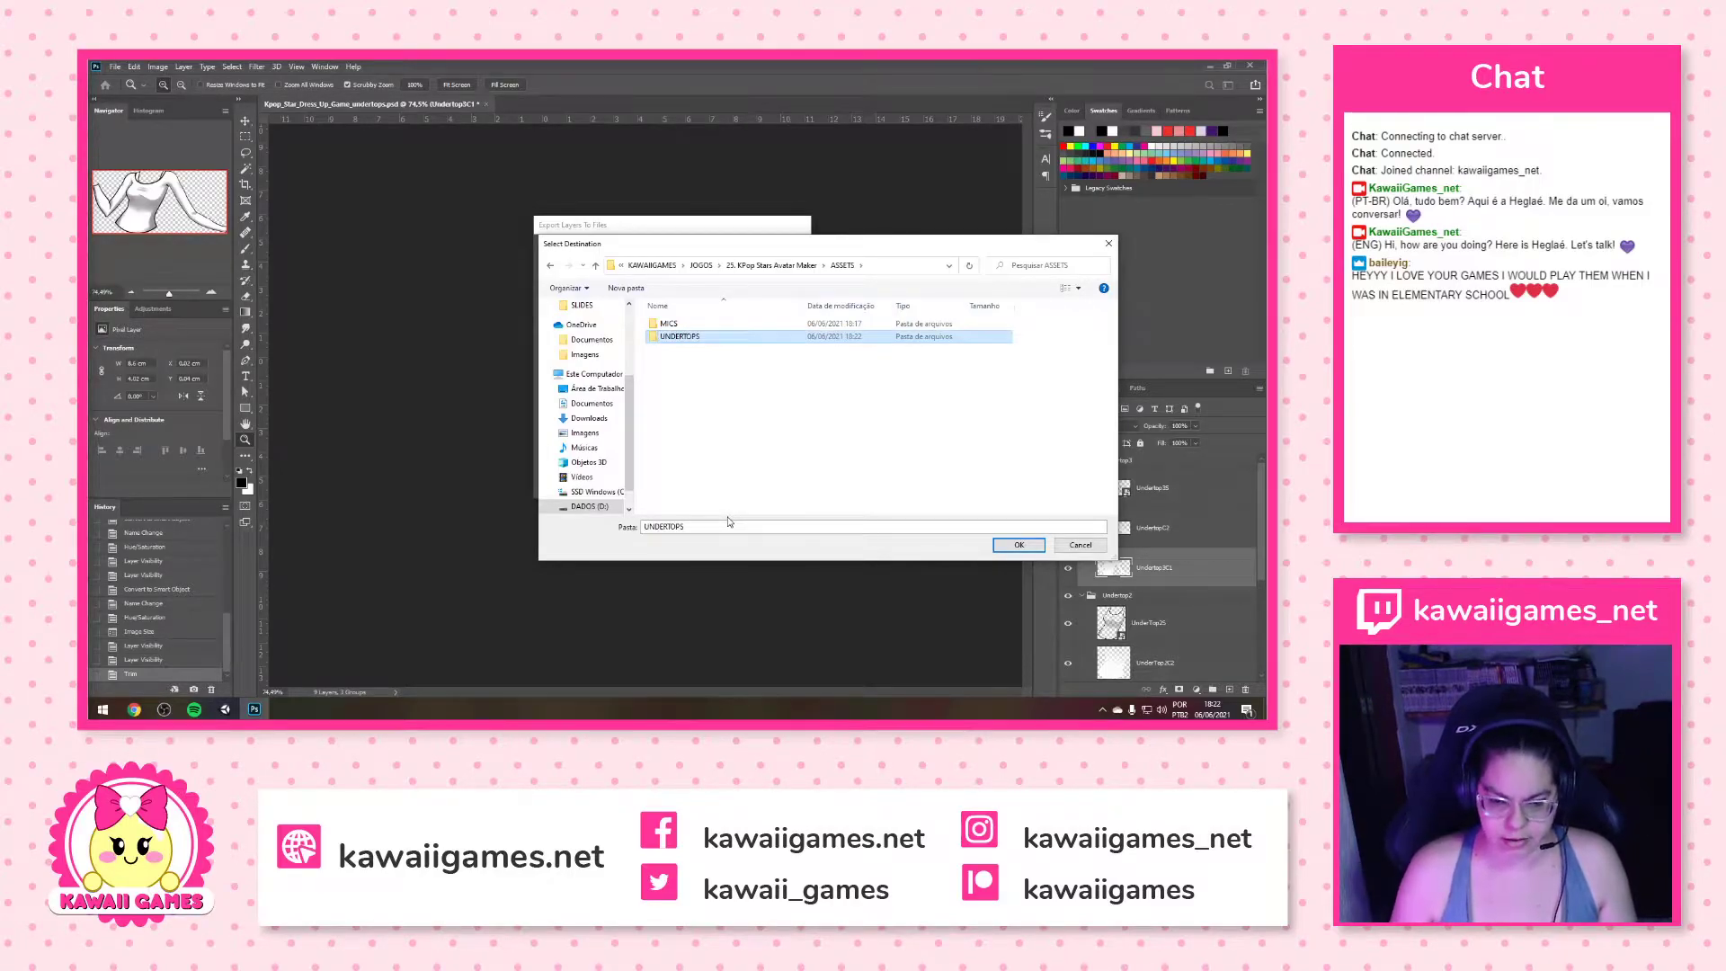
# Use the UNDERTOPS folder as the destination and run the export of the layers as PNG-24 files
pyautogui.press('Return')
pyautogui.click(1019, 545)
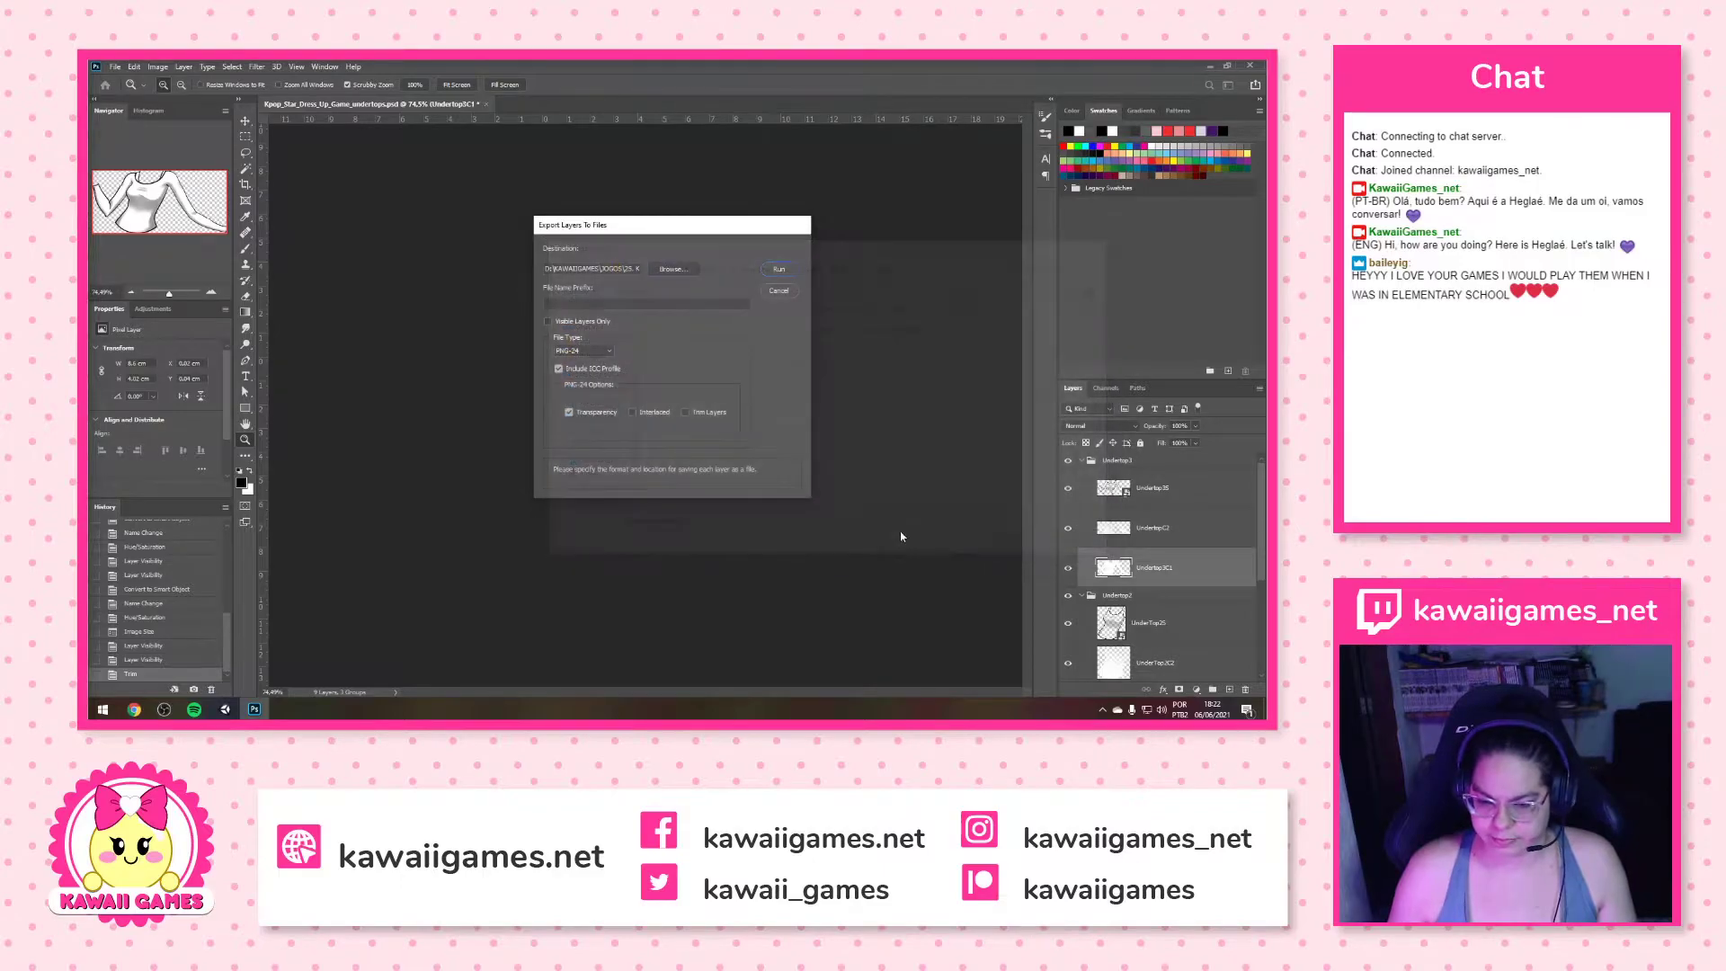
pyautogui.click(778, 269)
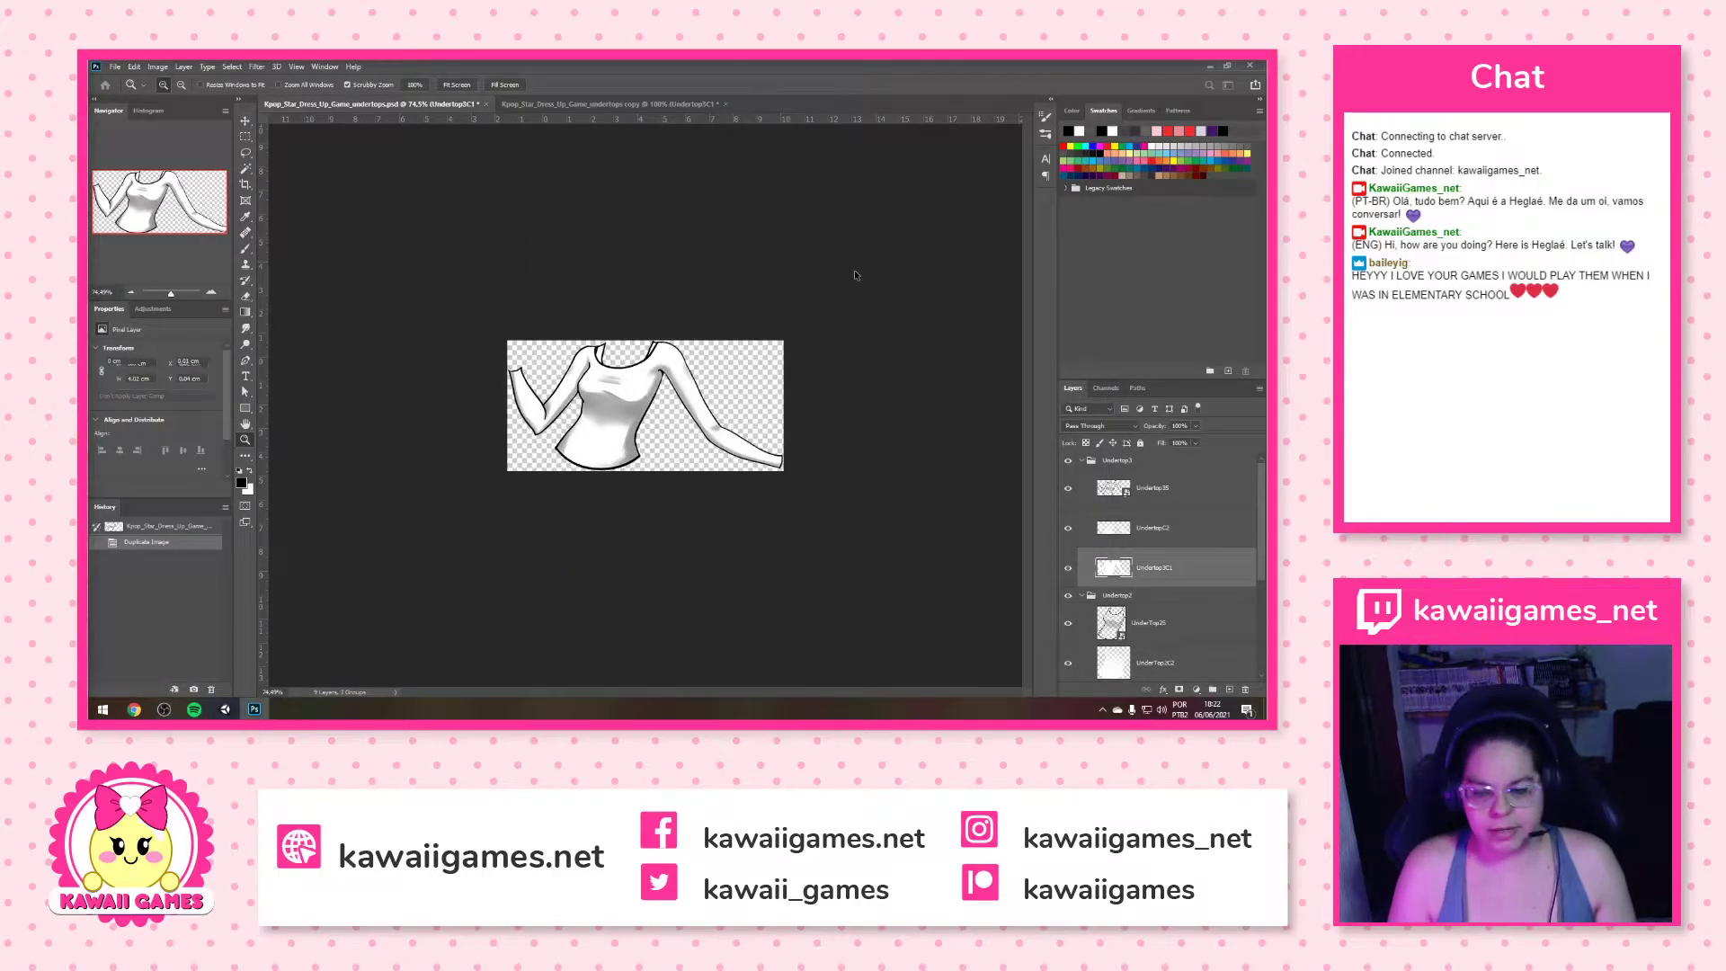
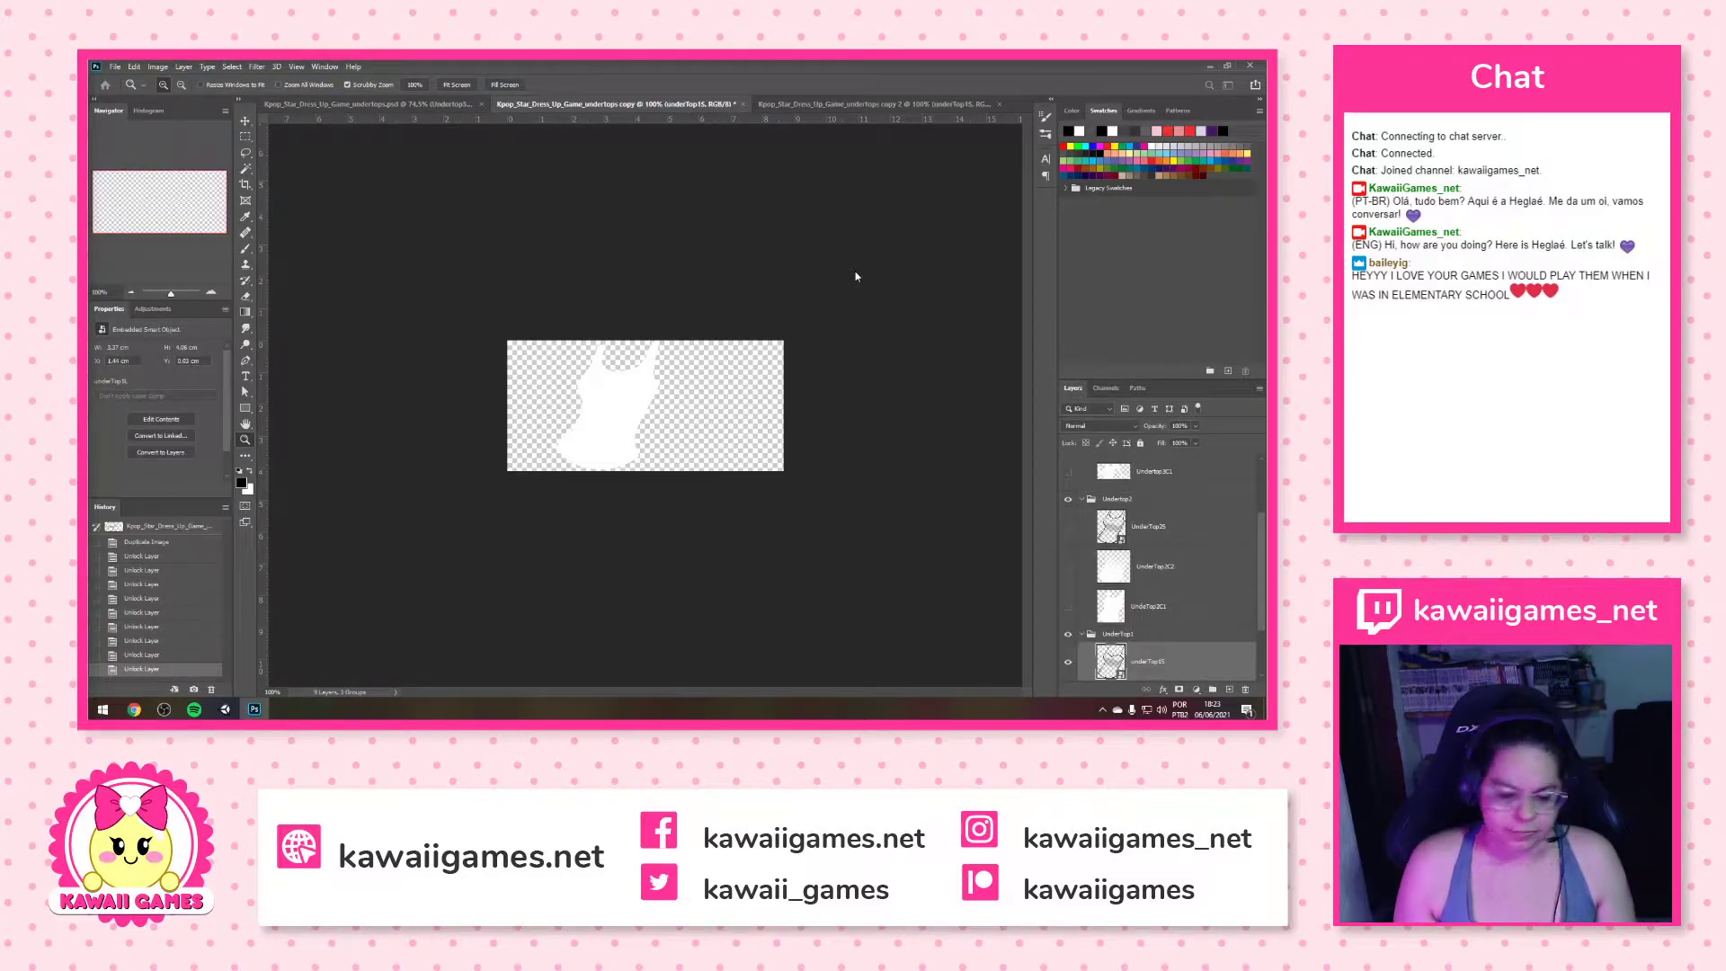
# Open the exported UNDERTOPS folder inside the project's ASSETS folder in File Explorer, and dismiss Photoshop's export completion notice
pyautogui.press('super')
pyautogui.click(378, 589)
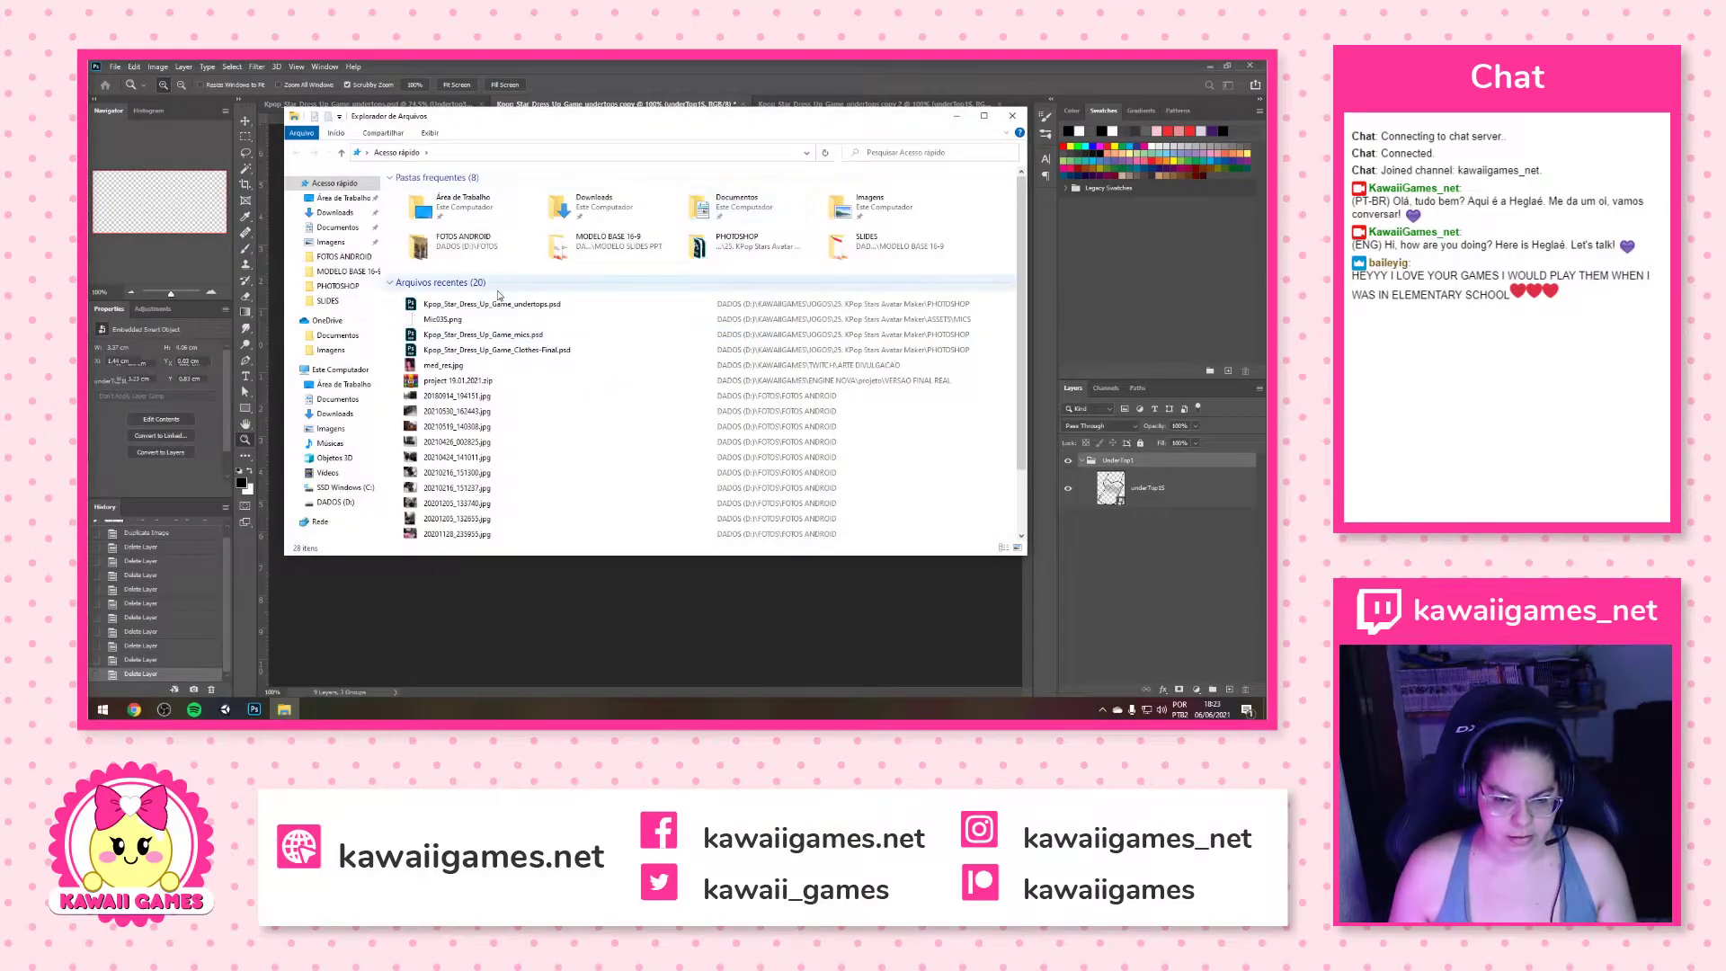
pyautogui.click(497, 306)
pyautogui.rightClick(498, 306)
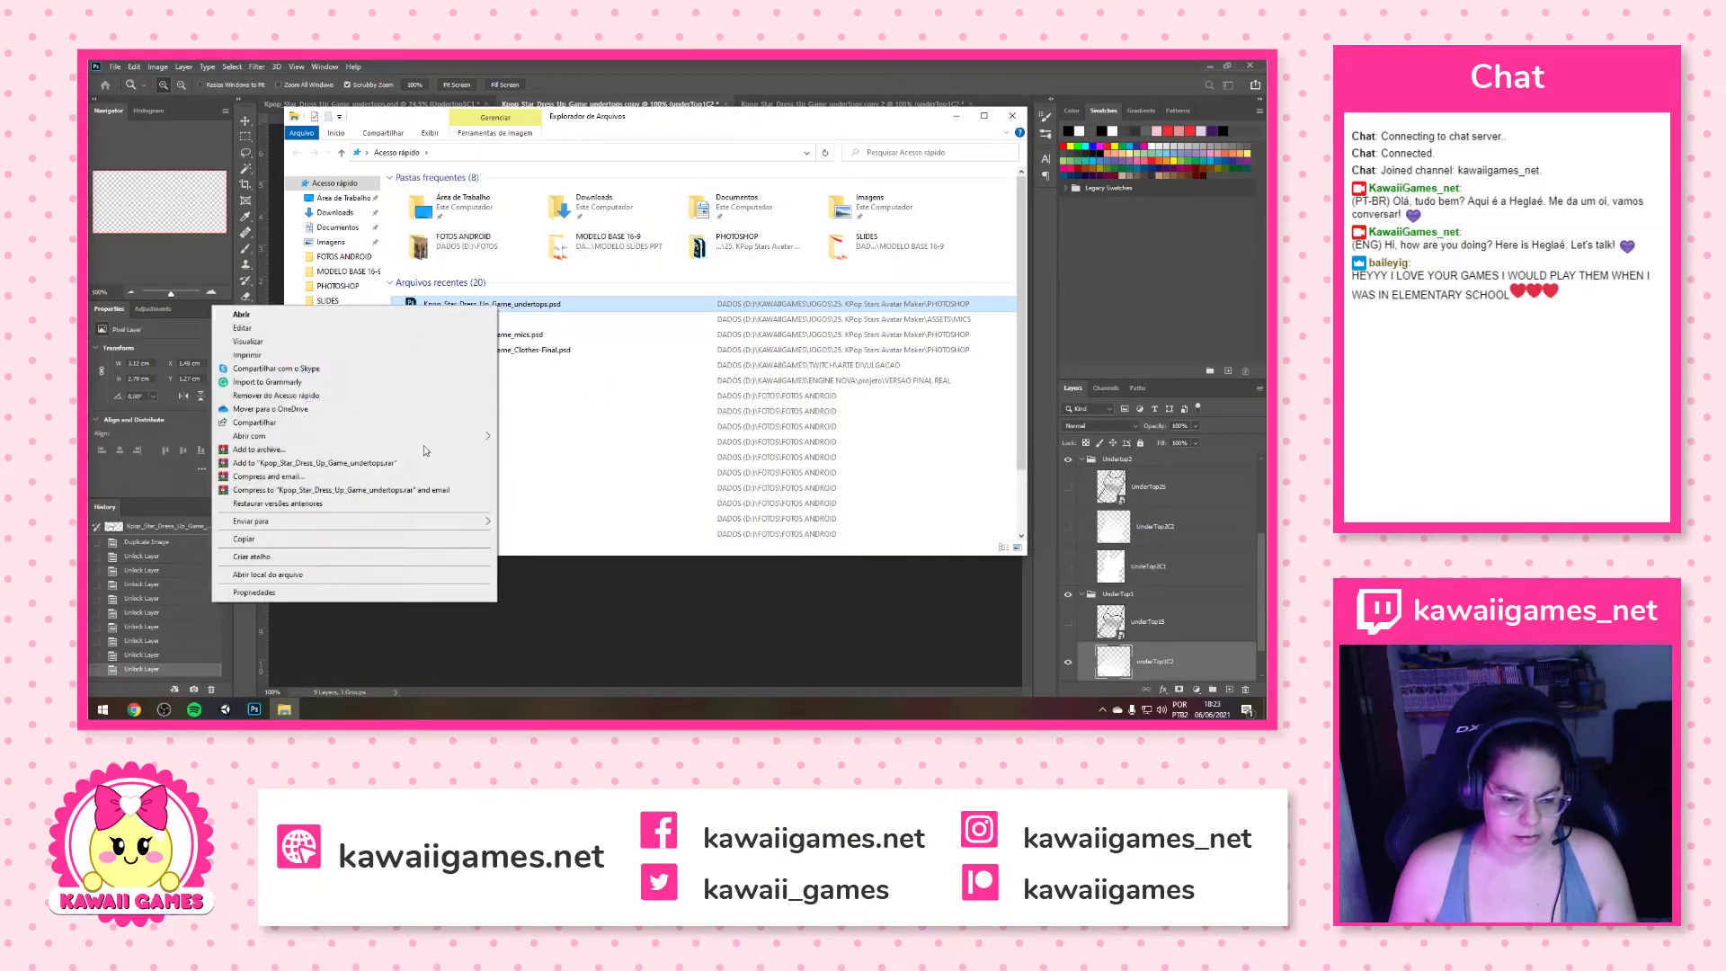
pyautogui.click(370, 577)
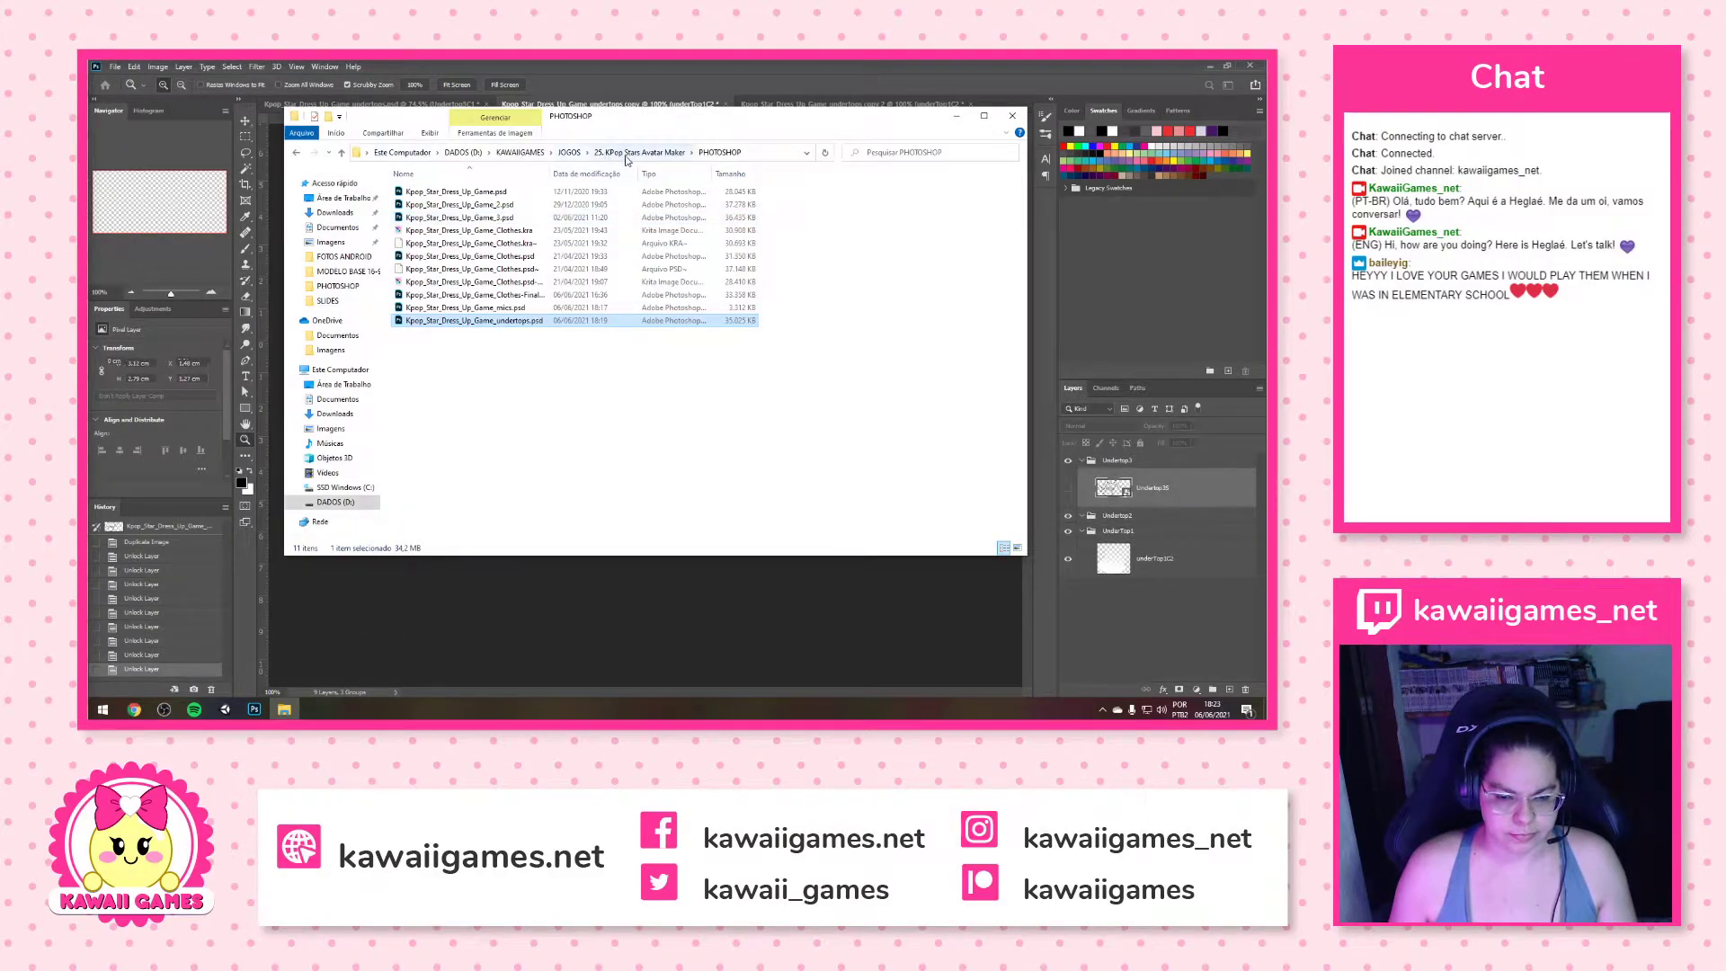
pyautogui.click(639, 152)
pyautogui.doubleClick(396, 217)
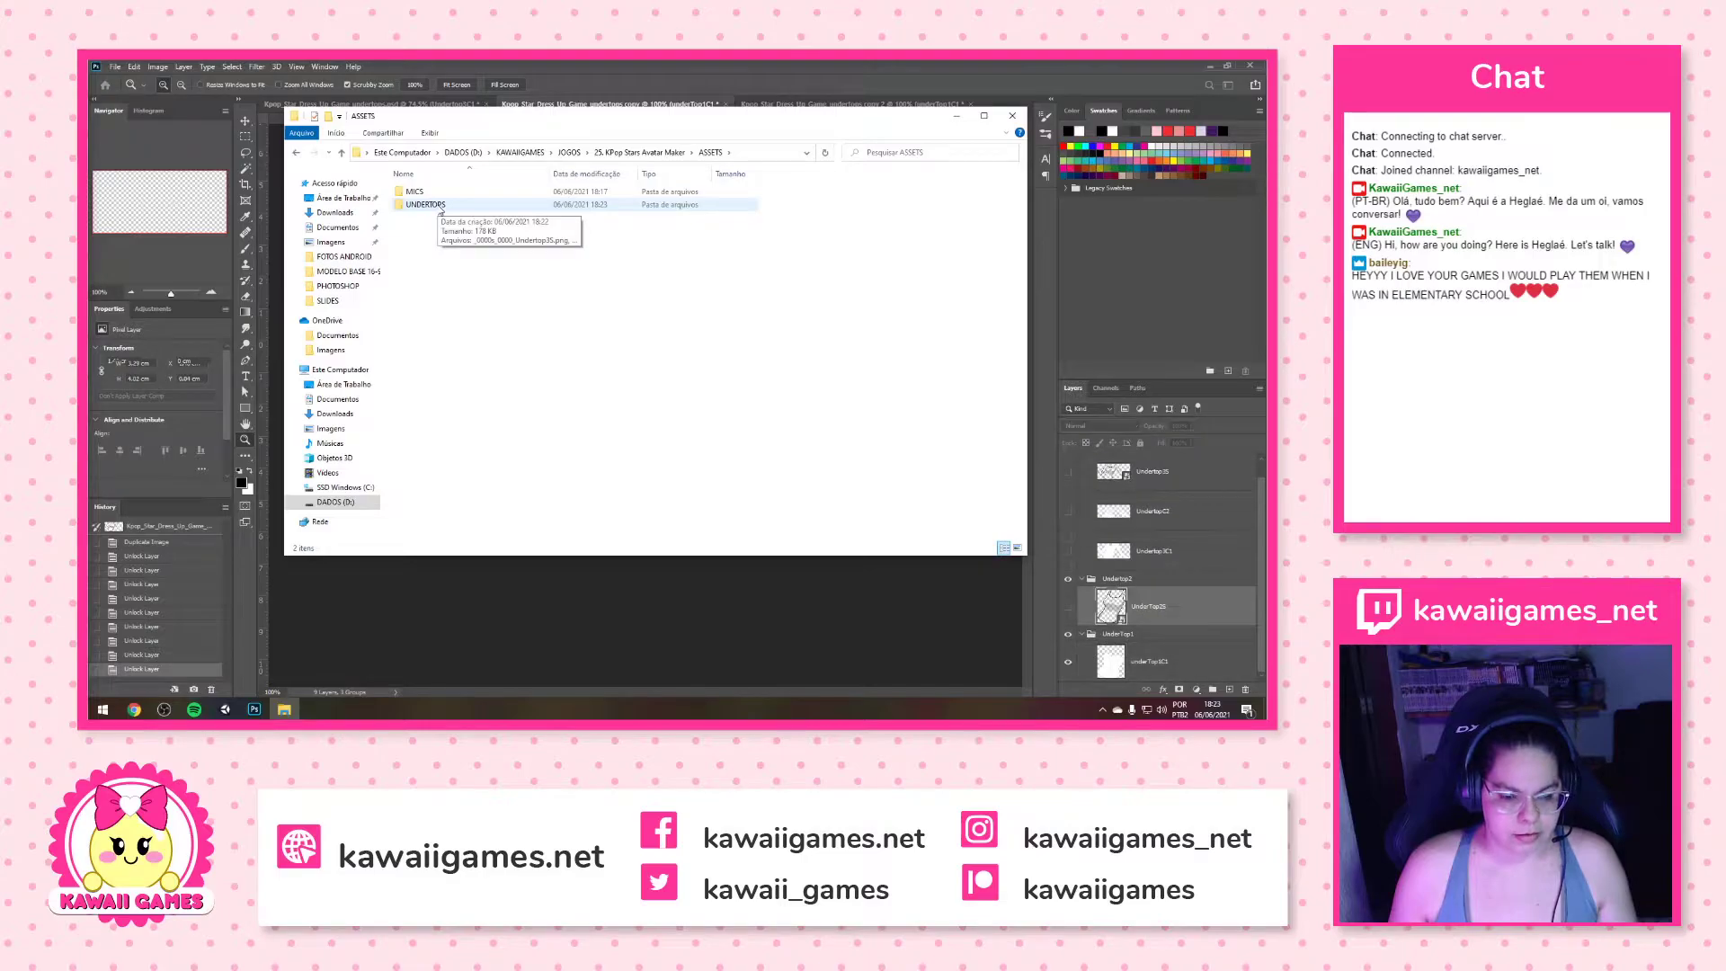
pyautogui.doubleClick(440, 207)
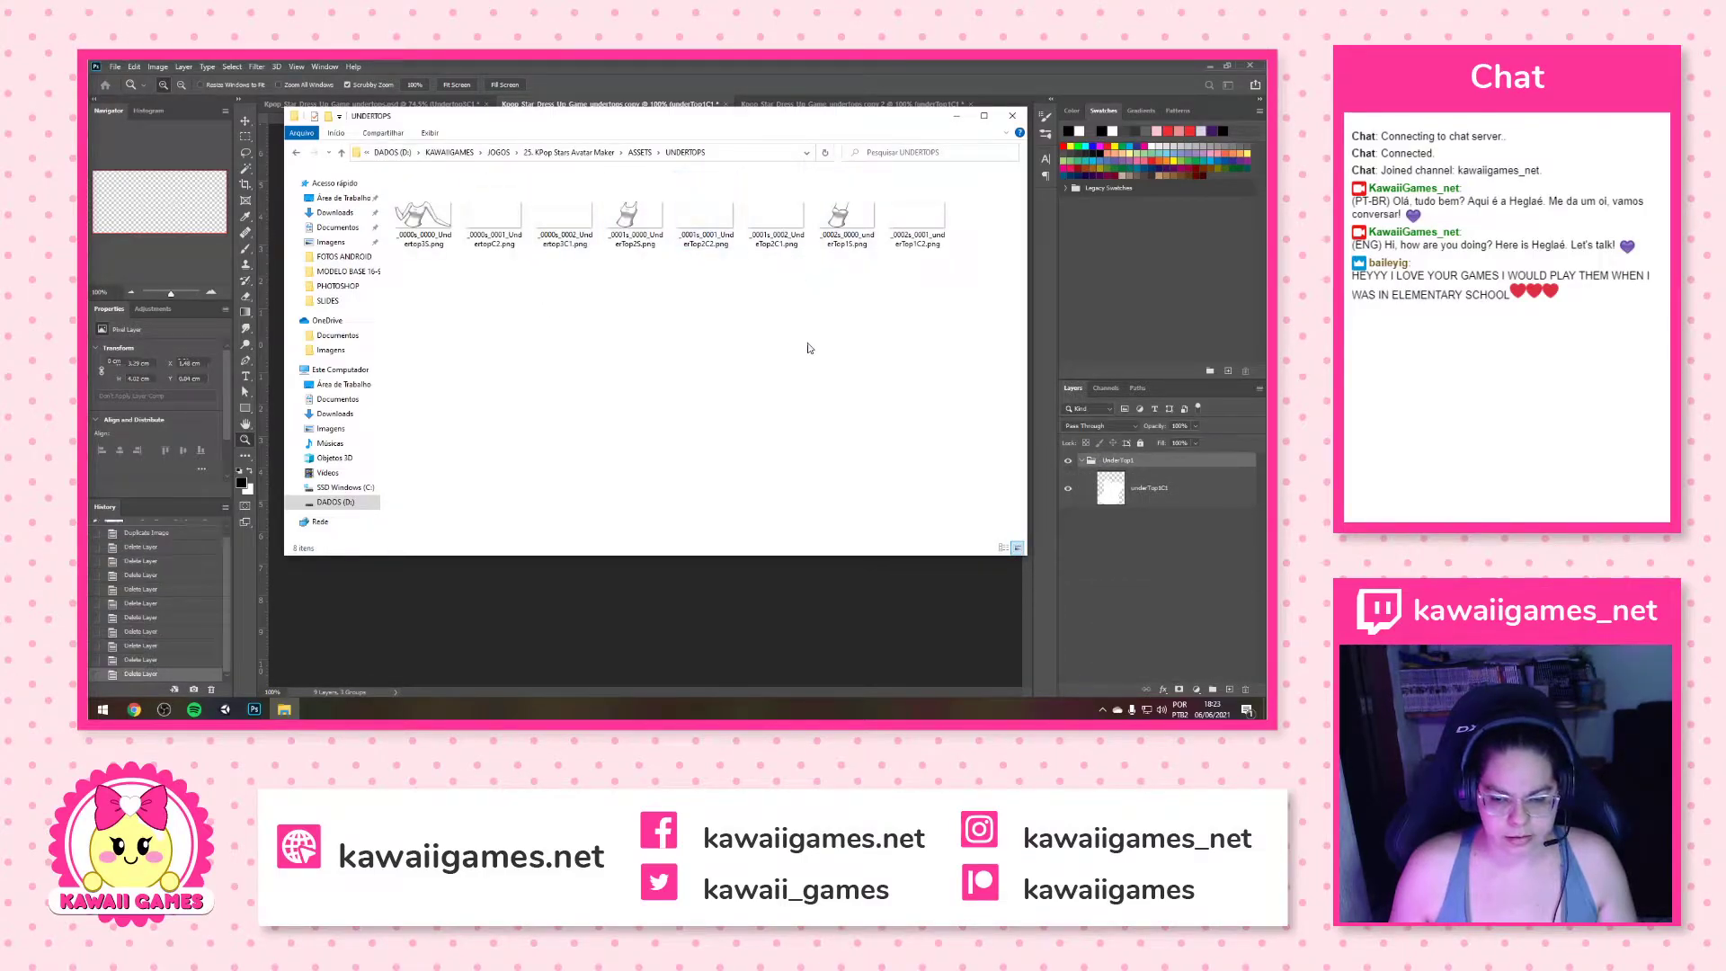
pyautogui.hotkey('alt', 'Tab')
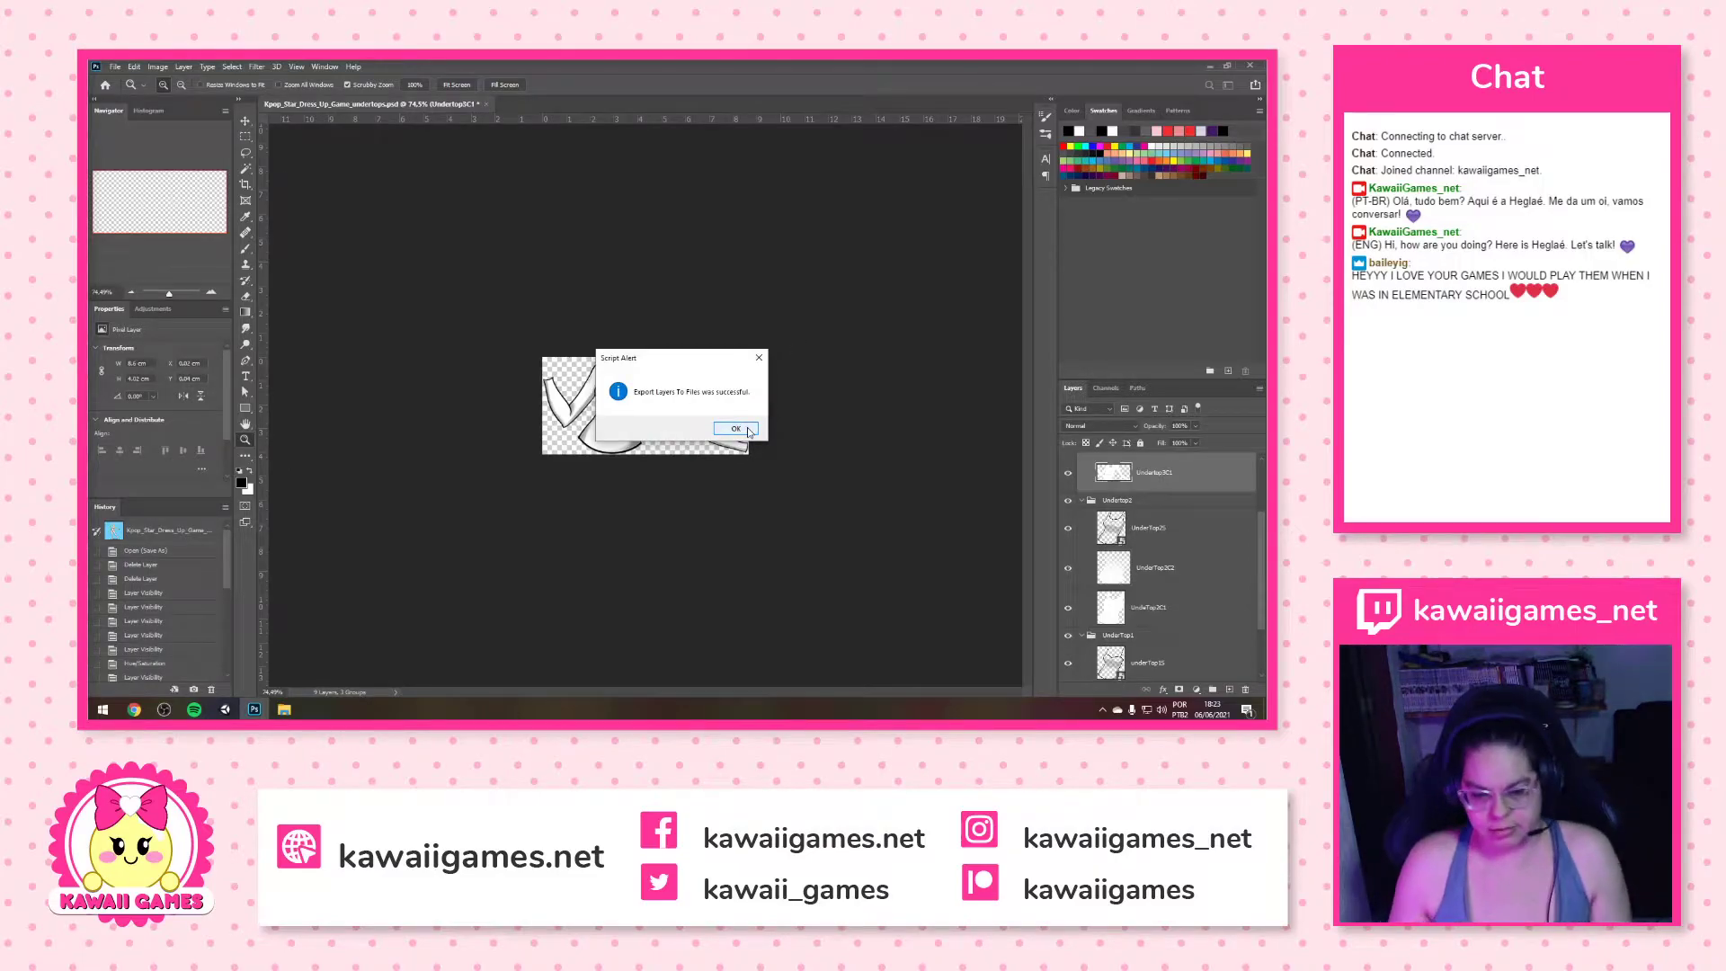
pyautogui.click(736, 429)
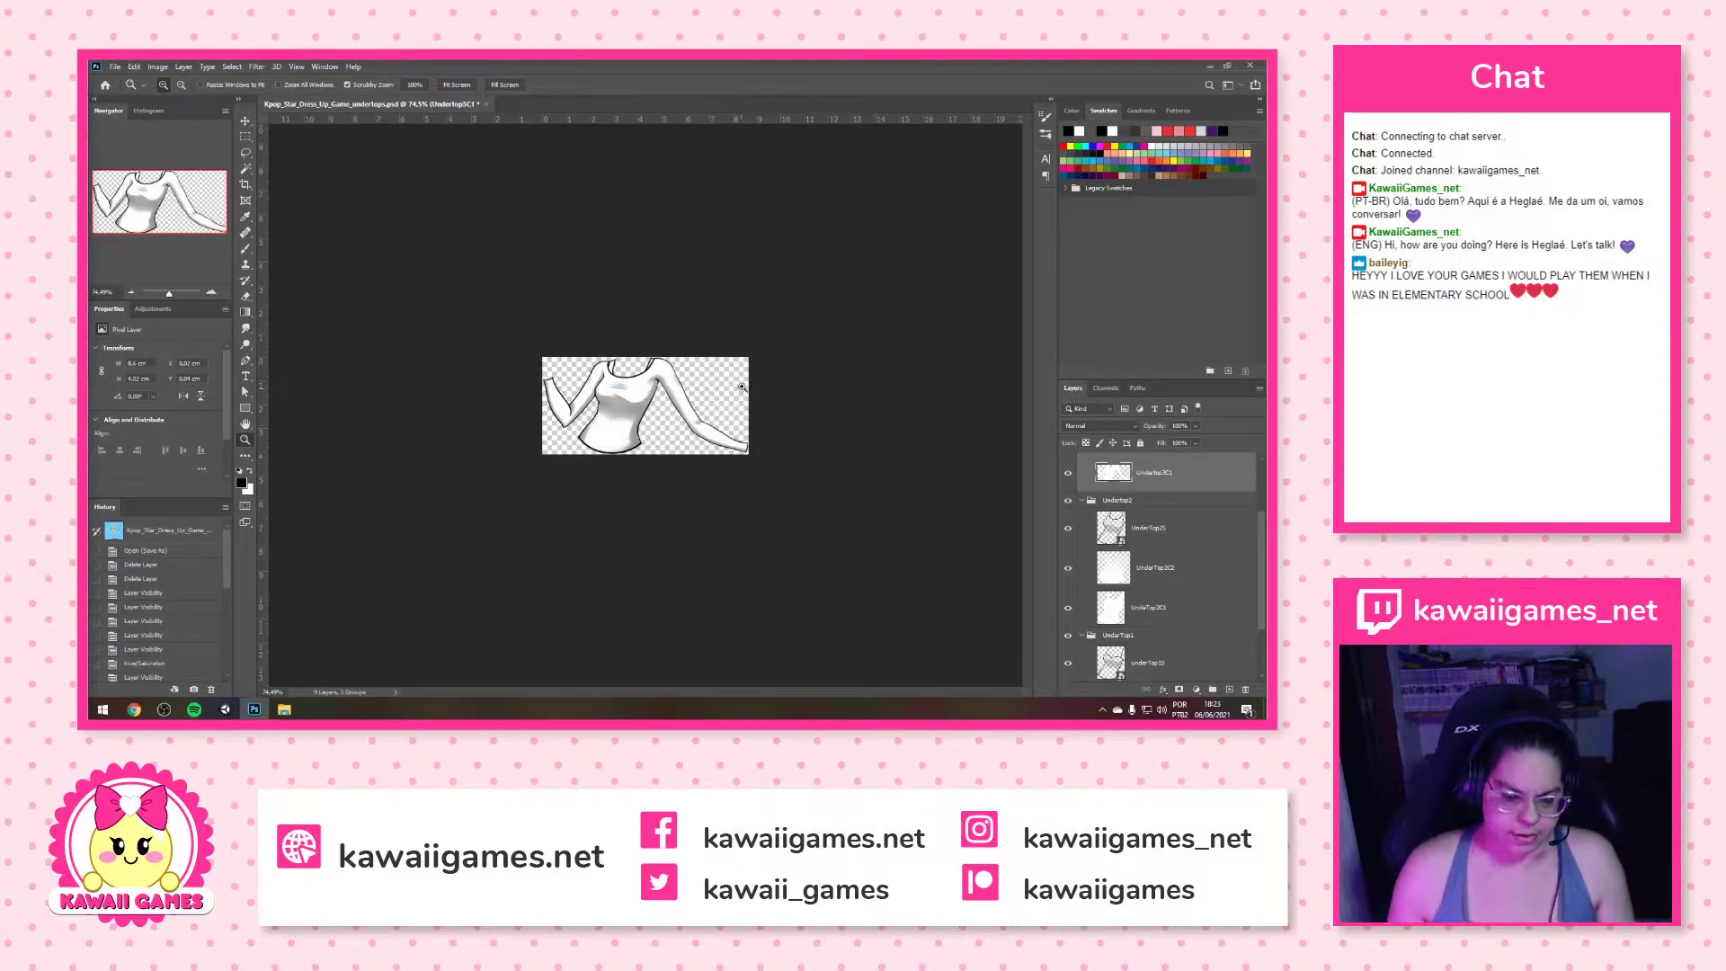
# In the UNDERTOPS folder, strip the numeric prefix from the first exported file so it is named Undertop3S.png
pyautogui.click(284, 709)
pyautogui.click(423, 193)
pyautogui.click(424, 211)
pyautogui.click(424, 214)
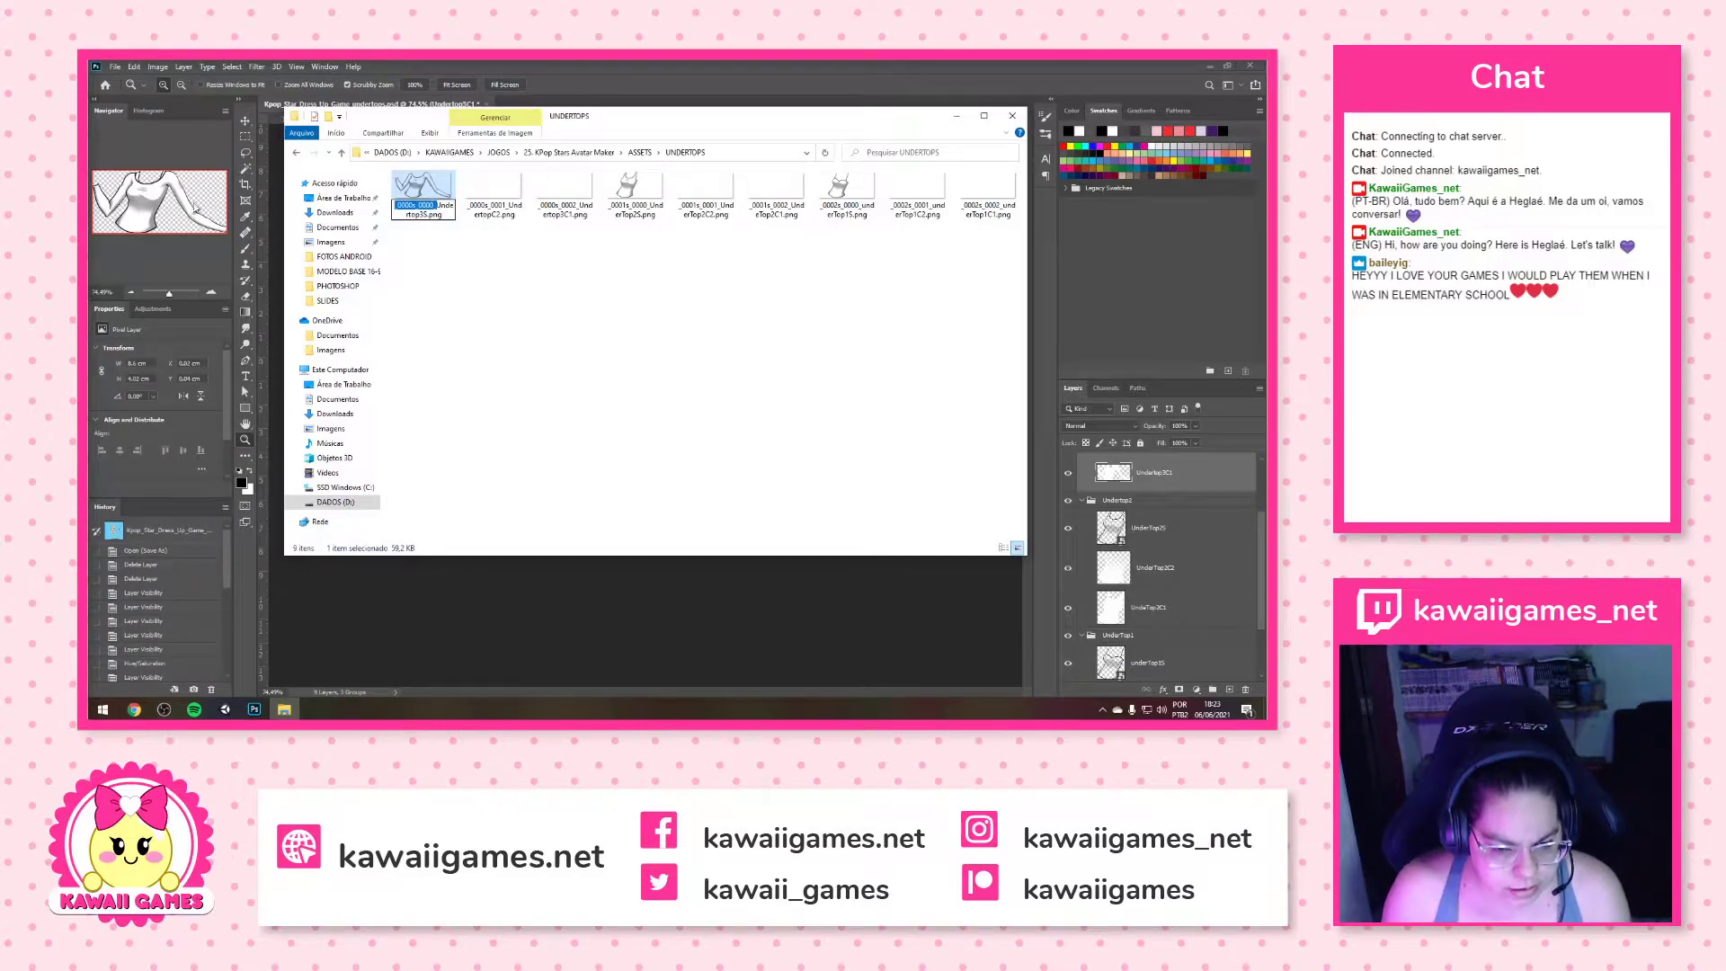
pyautogui.press('Delete')
pyautogui.press('Return')
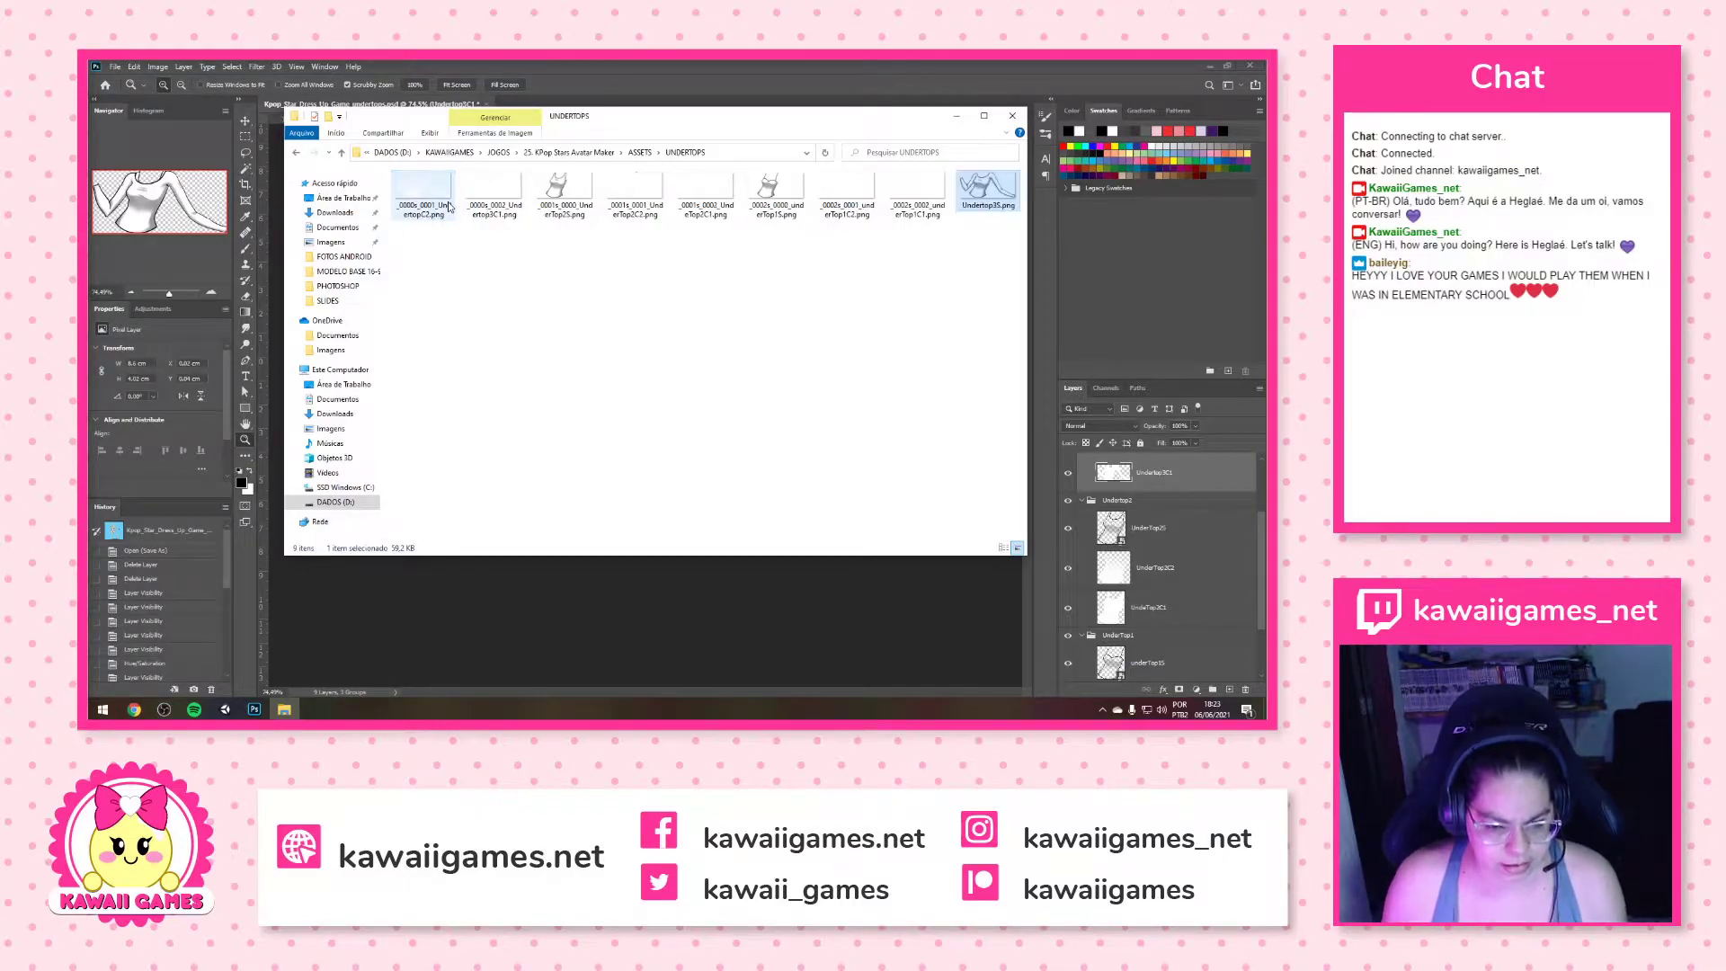
# Remove the numeric prefix from the next exported image, renaming it UndertopC2.png
pyautogui.click(414, 213)
pyautogui.click(424, 208)
pyautogui.click(439, 206)
pyautogui.moveTo(437, 206); pyautogui.dragTo(397, 206)
pyautogui.press('Delete')
pyautogui.press('Return')
# Rename the next prefixed image as Undertop3C1.png by deleting its leading numbers
pyautogui.click(411, 212)
pyautogui.click(423, 208)
pyautogui.moveTo(438, 205); pyautogui.dragTo(193, 207)
pyautogui.press('Delete')
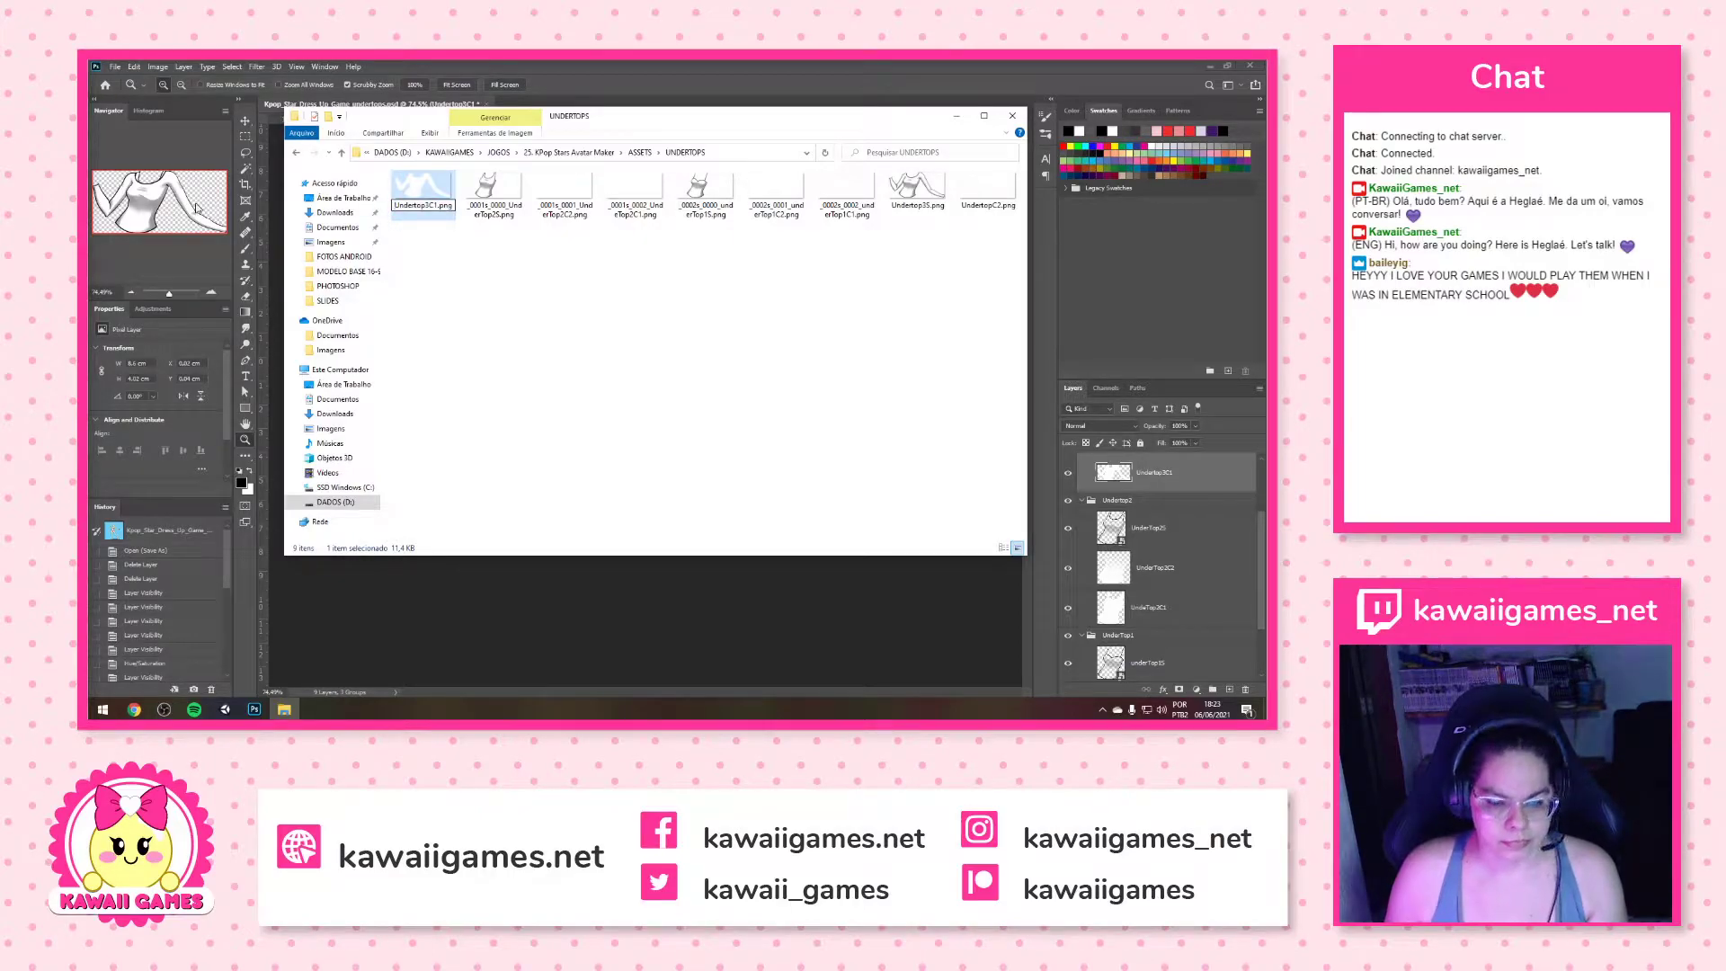
pyautogui.press('Return')
# Strip the numeric prefix from the second undertop's line art, renaming the file UnderTop2S.png
pyautogui.click(423, 207)
pyautogui.click(423, 207)
pyautogui.click(423, 207)
pyautogui.hotkey('shift', 'Home')
pyautogui.press('Delete')
pyautogui.press('Return')
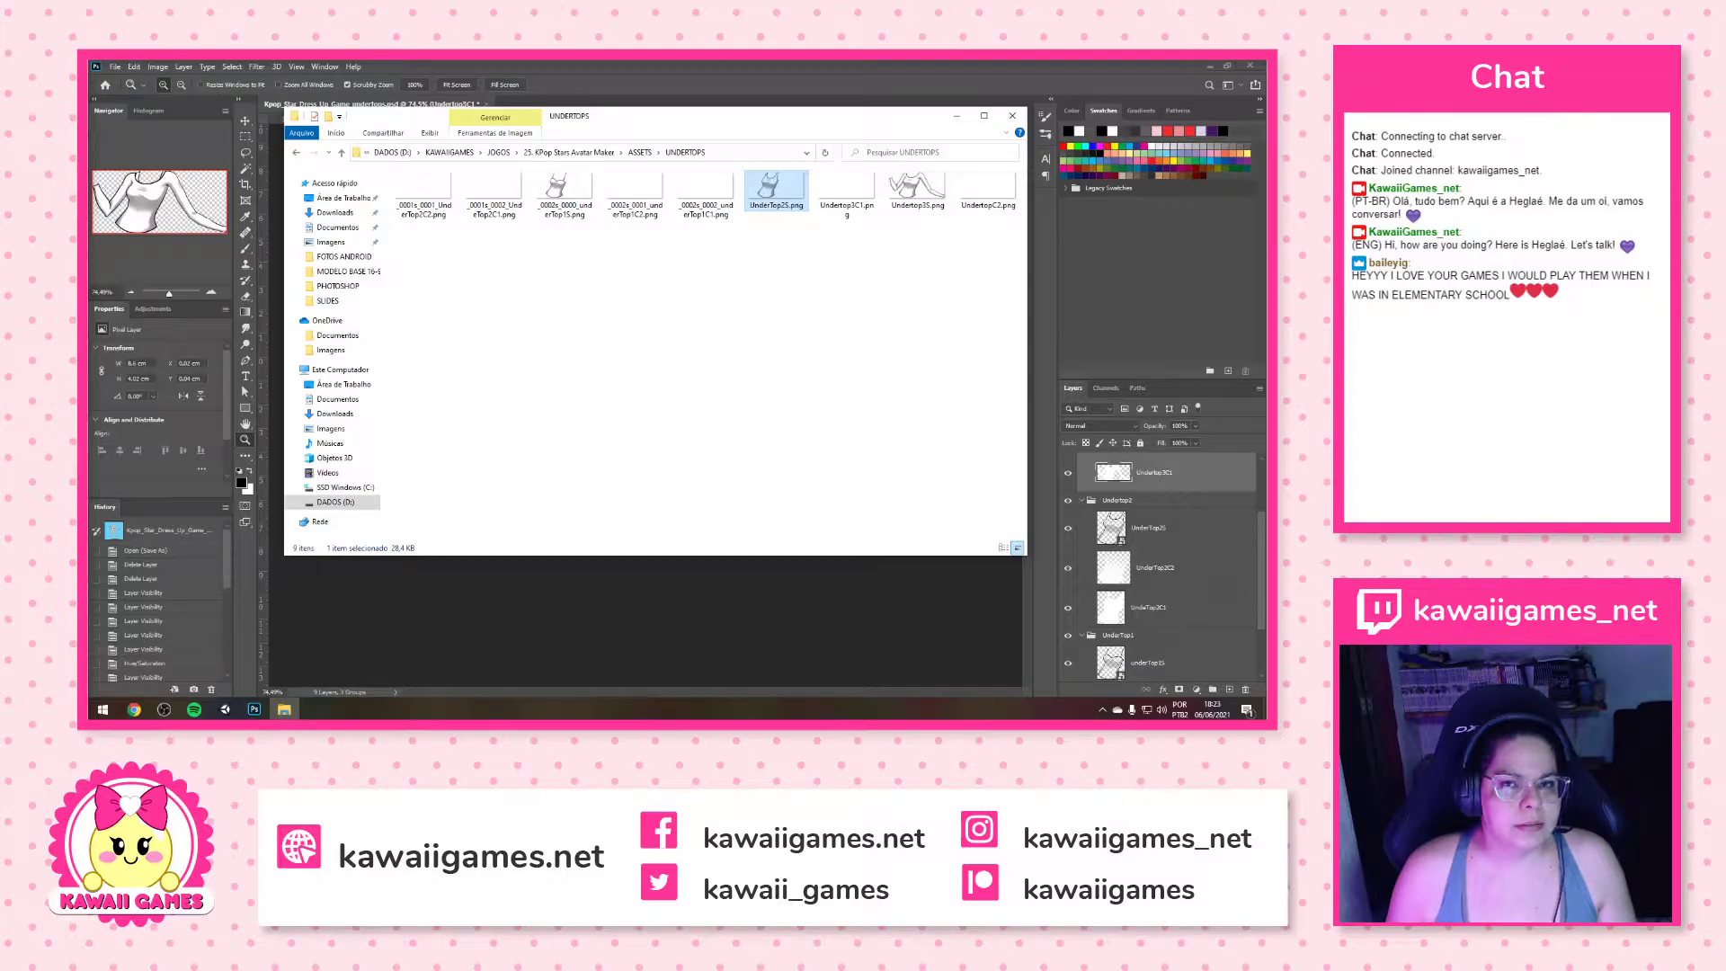
# Return to the UNDERTOPS folder and shorten the first prefixed file's name to Top2C2.png
pyautogui.hotkey('alt', 'Tab')
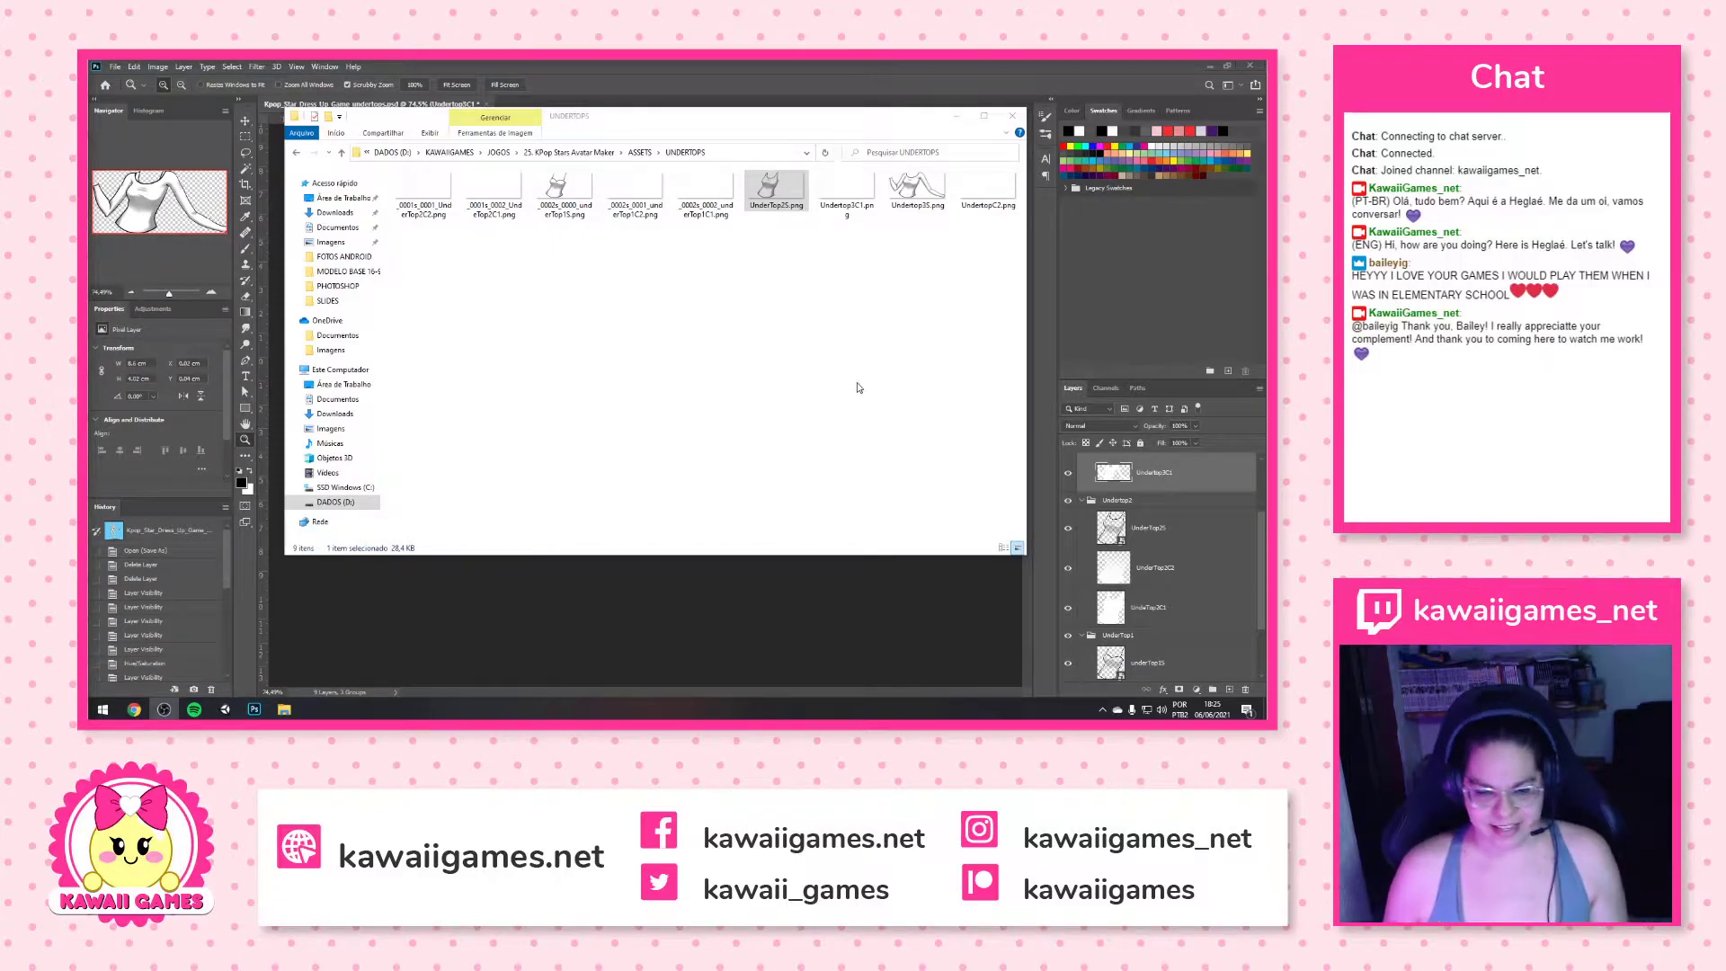
pyautogui.click(513, 274)
pyautogui.click(435, 209)
pyautogui.click(436, 208)
pyautogui.click(407, 214)
pyautogui.press('BackSpace')
pyautogui.press('BackSpace')
pyautogui.press('BackSpace')
pyautogui.press('BackSpace')
pyautogui.press('BackSpace')
pyautogui.press('BackSpace')
pyautogui.press('BackSpace')
pyautogui.press('BackSpace')
pyautogui.press('BackSpace')
pyautogui.press('BackSpace')
pyautogui.press('BackSpace')
pyautogui.press('BackSpace')
pyautogui.press('BackSpace')
pyautogui.press('BackSpace')
pyautogui.press('BackSpace')
pyautogui.press('BackSpace')
pyautogui.press('BackSpace')
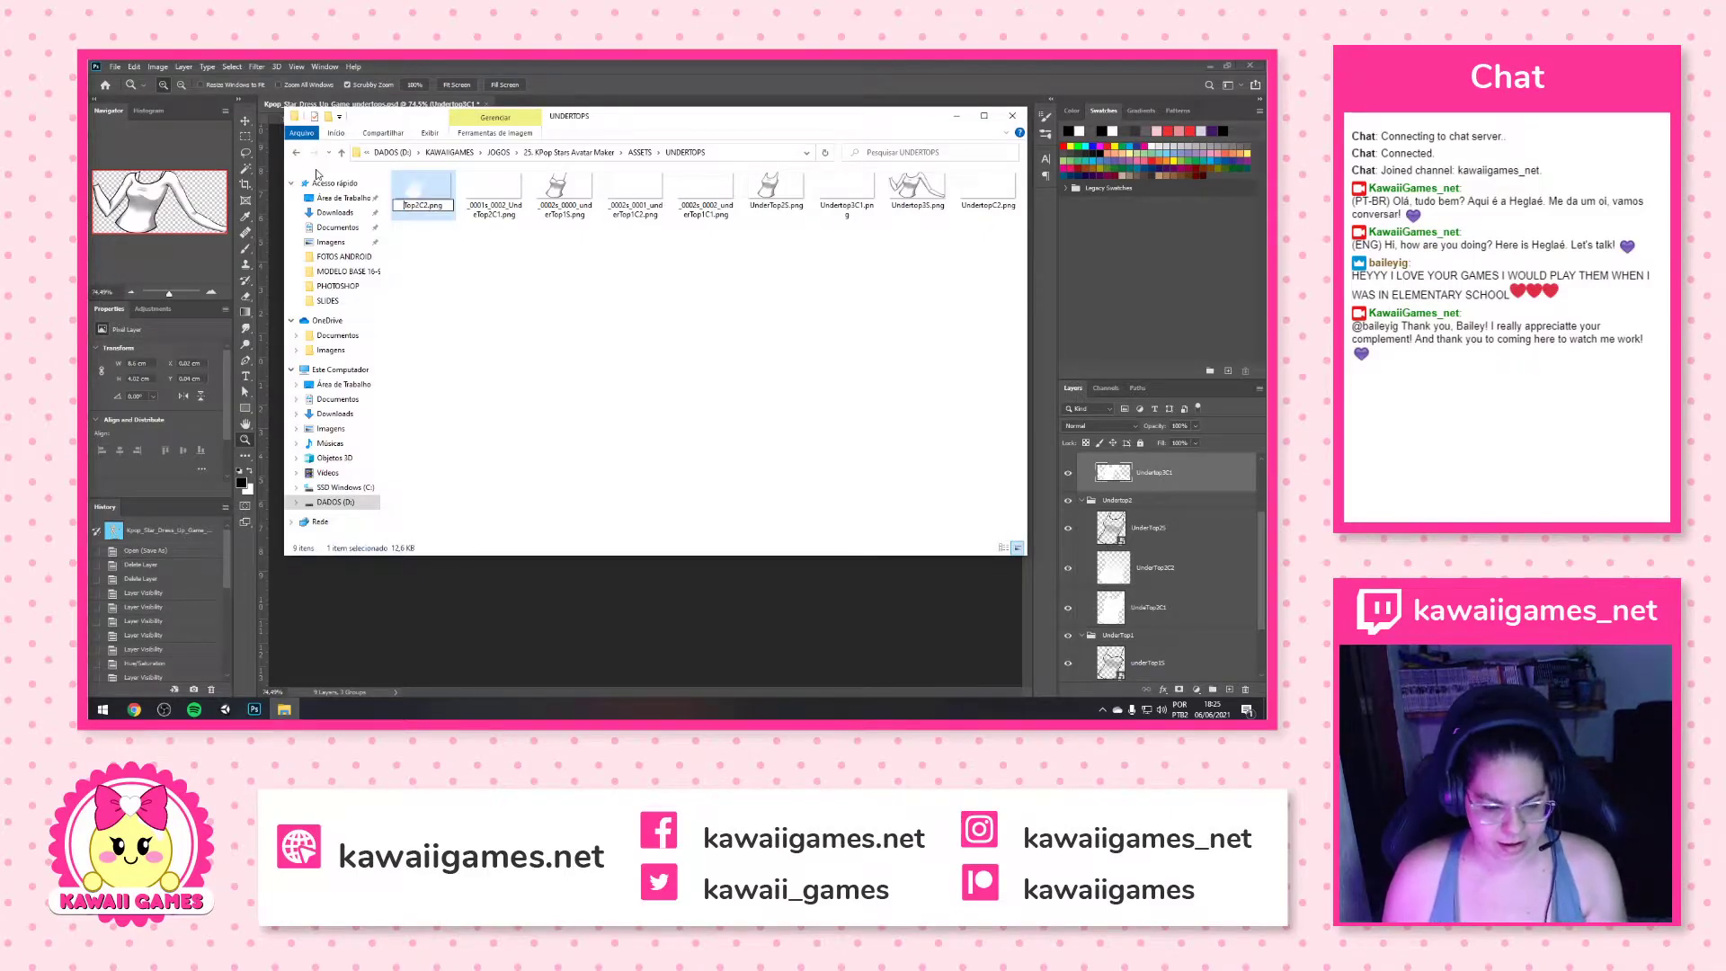
pyautogui.press('Return')
# Delete the leading numbers from the second undertop's C1 image, renaming it UndeTop2C1.png
pyautogui.click(418, 213)
pyautogui.click(409, 214)
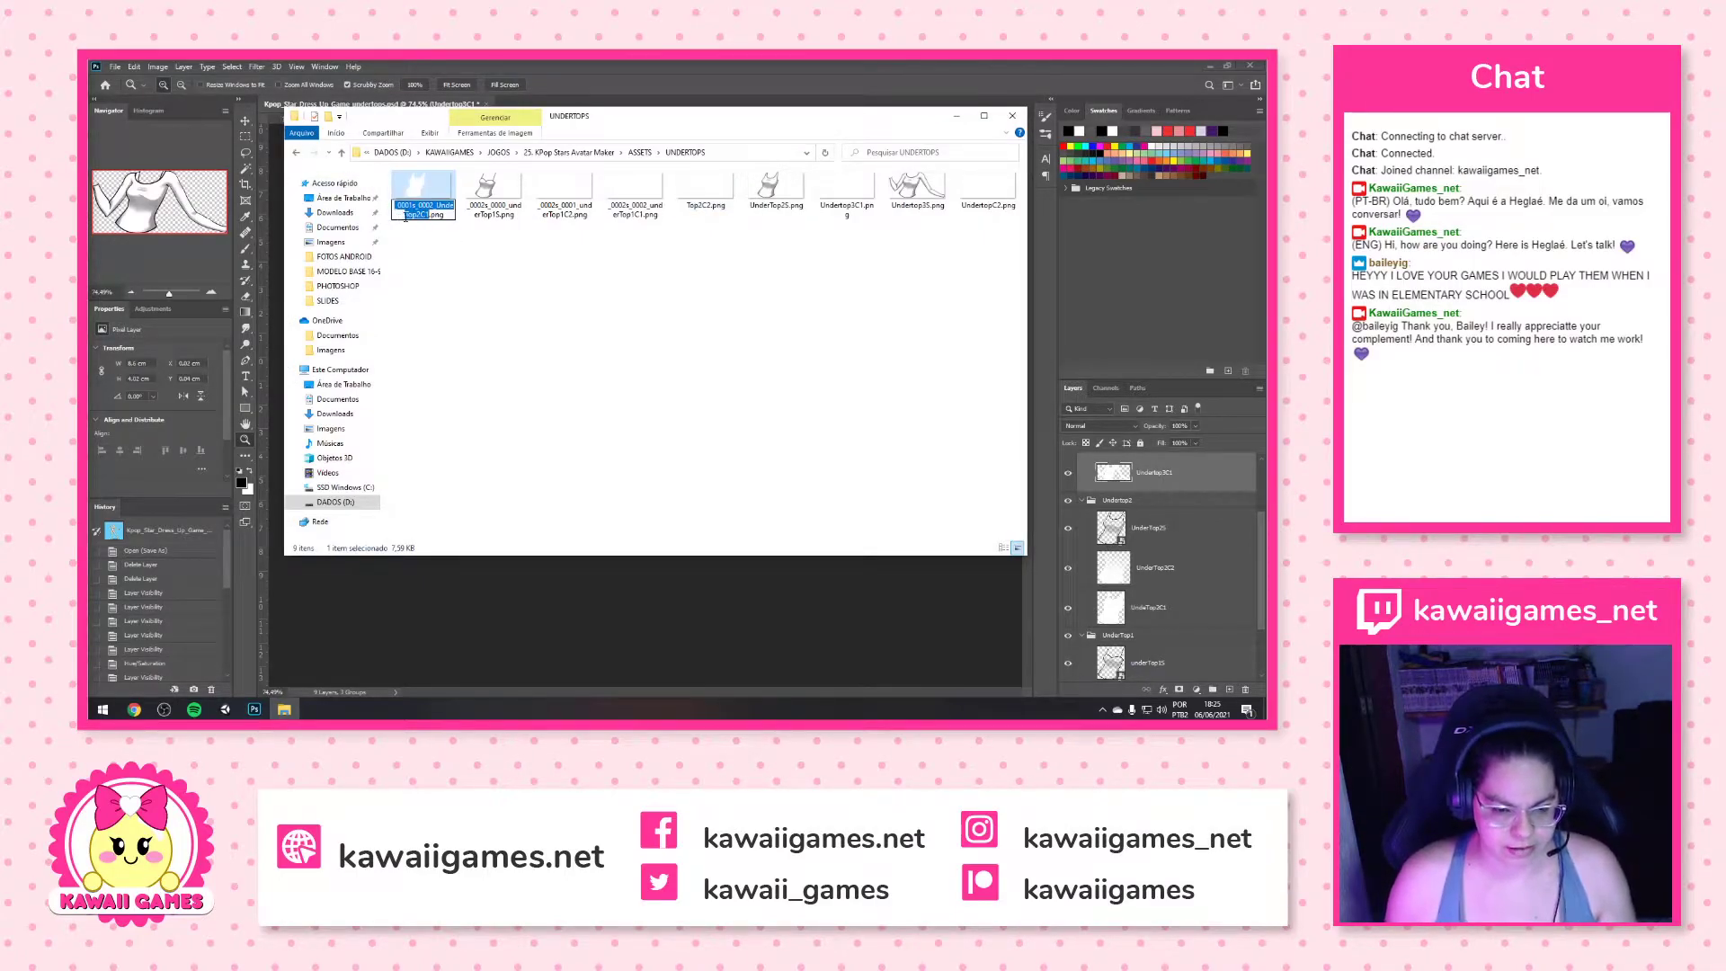
pyautogui.click(439, 206)
pyautogui.press('BackSpace')
pyautogui.press('BackSpace')
pyautogui.press('BackSpace')
pyautogui.press('BackSpace')
pyautogui.press('BackSpace')
pyautogui.press('BackSpace')
pyautogui.press('BackSpace')
pyautogui.press('BackSpace')
pyautogui.press('BackSpace')
pyautogui.press('BackSpace')
pyautogui.press('BackSpace')
pyautogui.press('BackSpace')
pyautogui.press('BackSpace')
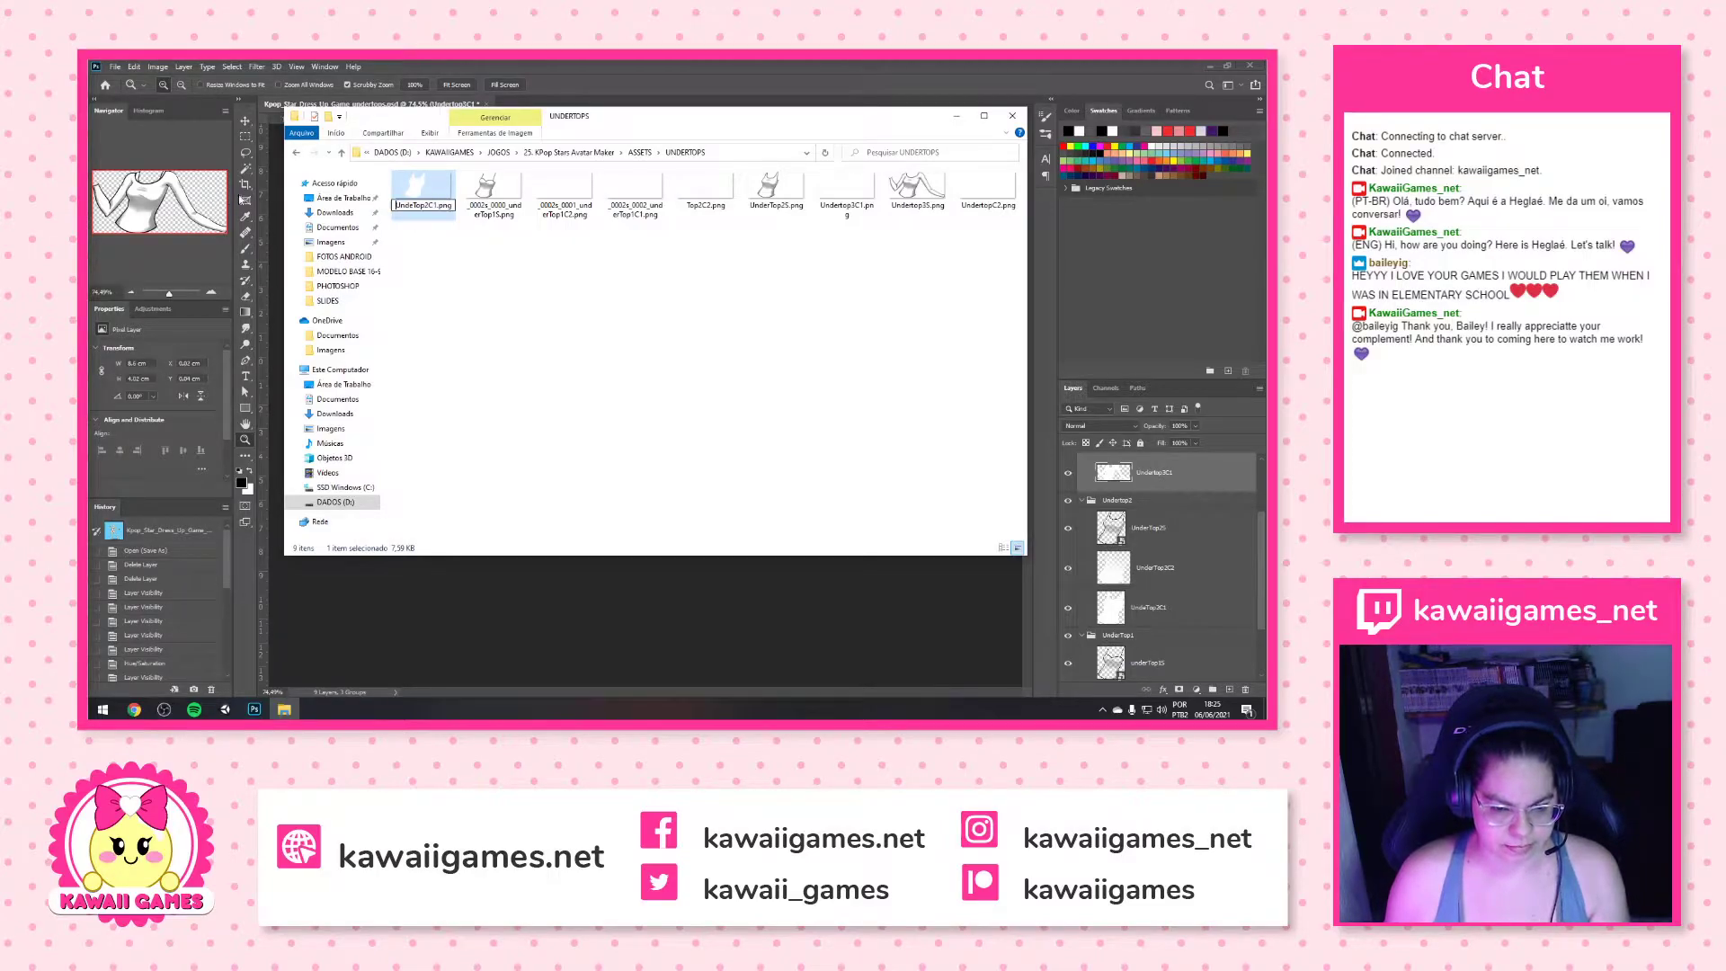
pyautogui.press('Return')
# Remove the numeric prefix from the first undertop's line art, renaming the file underTop1S.png
pyautogui.click(411, 214)
pyautogui.click(411, 214)
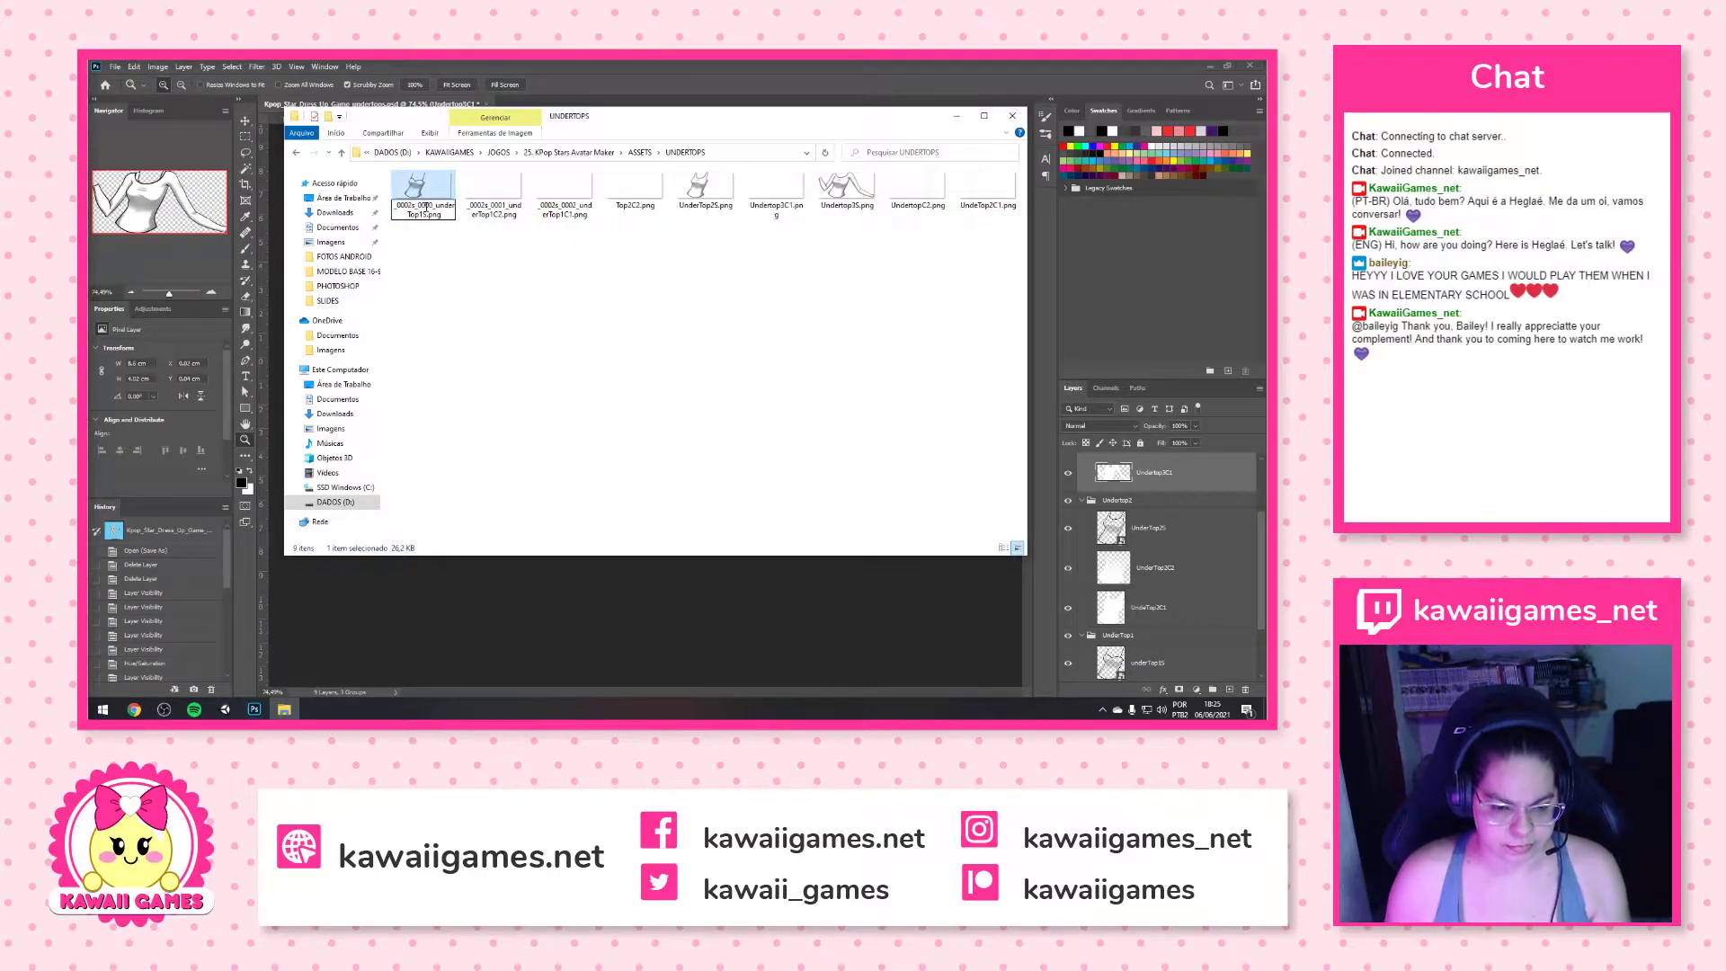
pyautogui.press('BackSpace')
pyautogui.press('BackSpace')
pyautogui.press('BackSpace')
pyautogui.press('BackSpace')
pyautogui.press('BackSpace')
pyautogui.press('BackSpace')
pyautogui.press('BackSpace')
pyautogui.press('BackSpace')
pyautogui.press('BackSpace')
pyautogui.press('BackSpace')
pyautogui.press('BackSpace')
pyautogui.press('BackSpace')
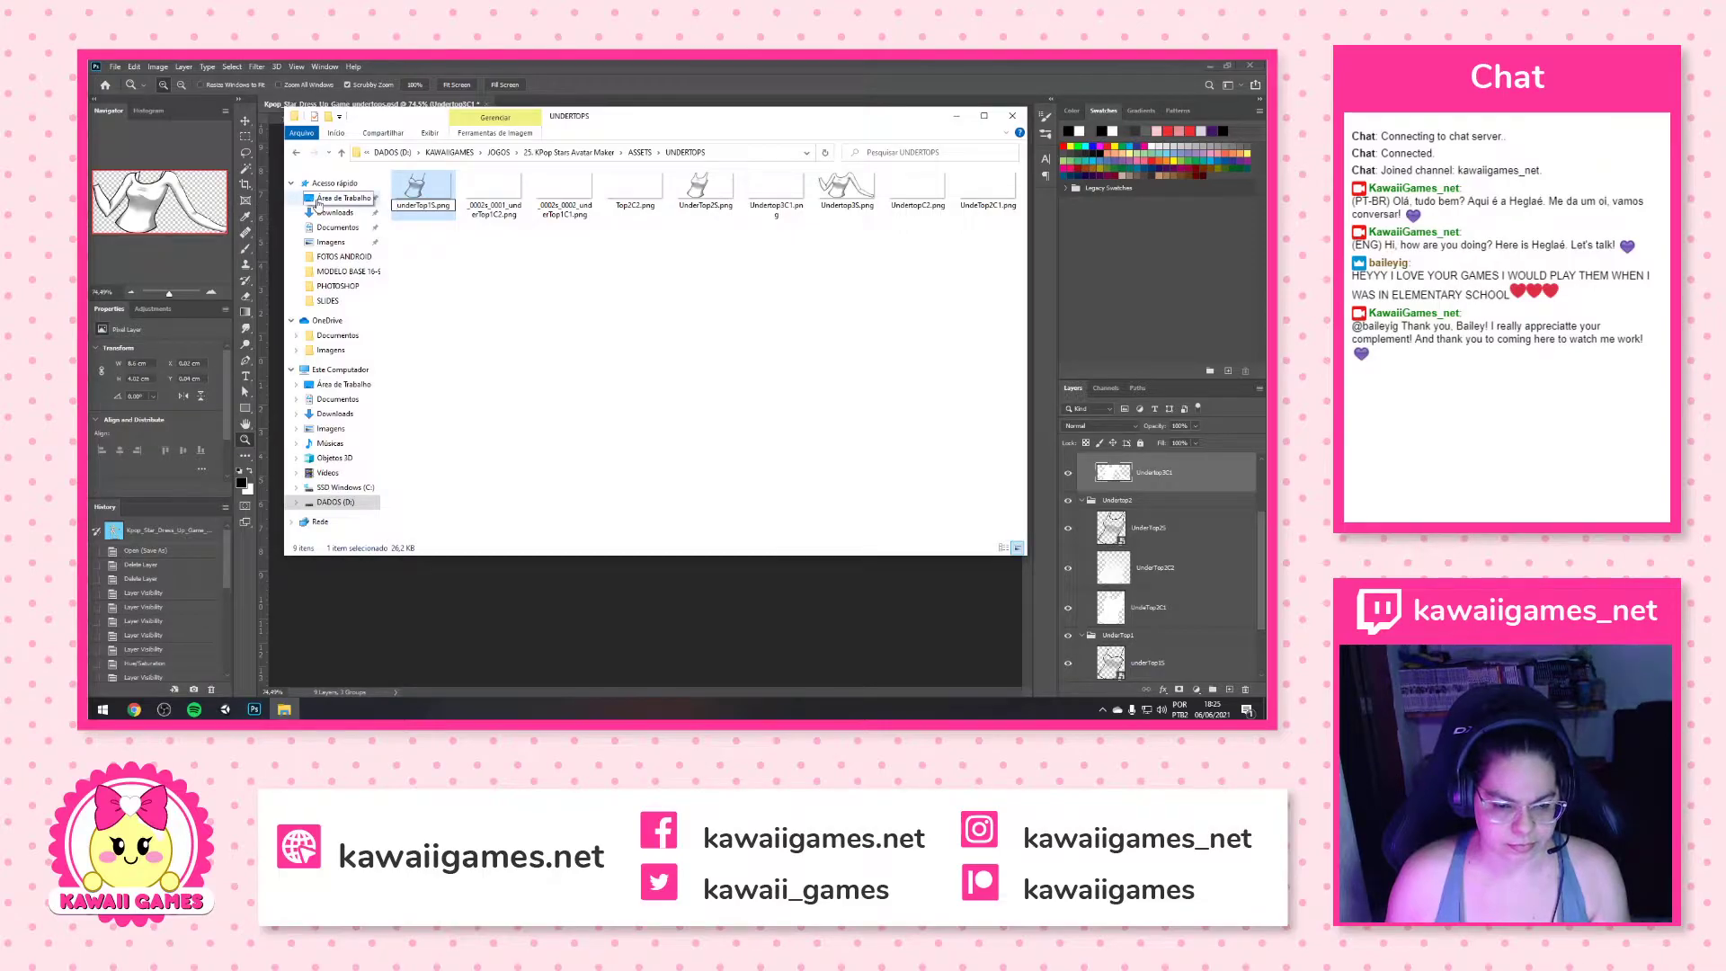
pyautogui.press('Return')
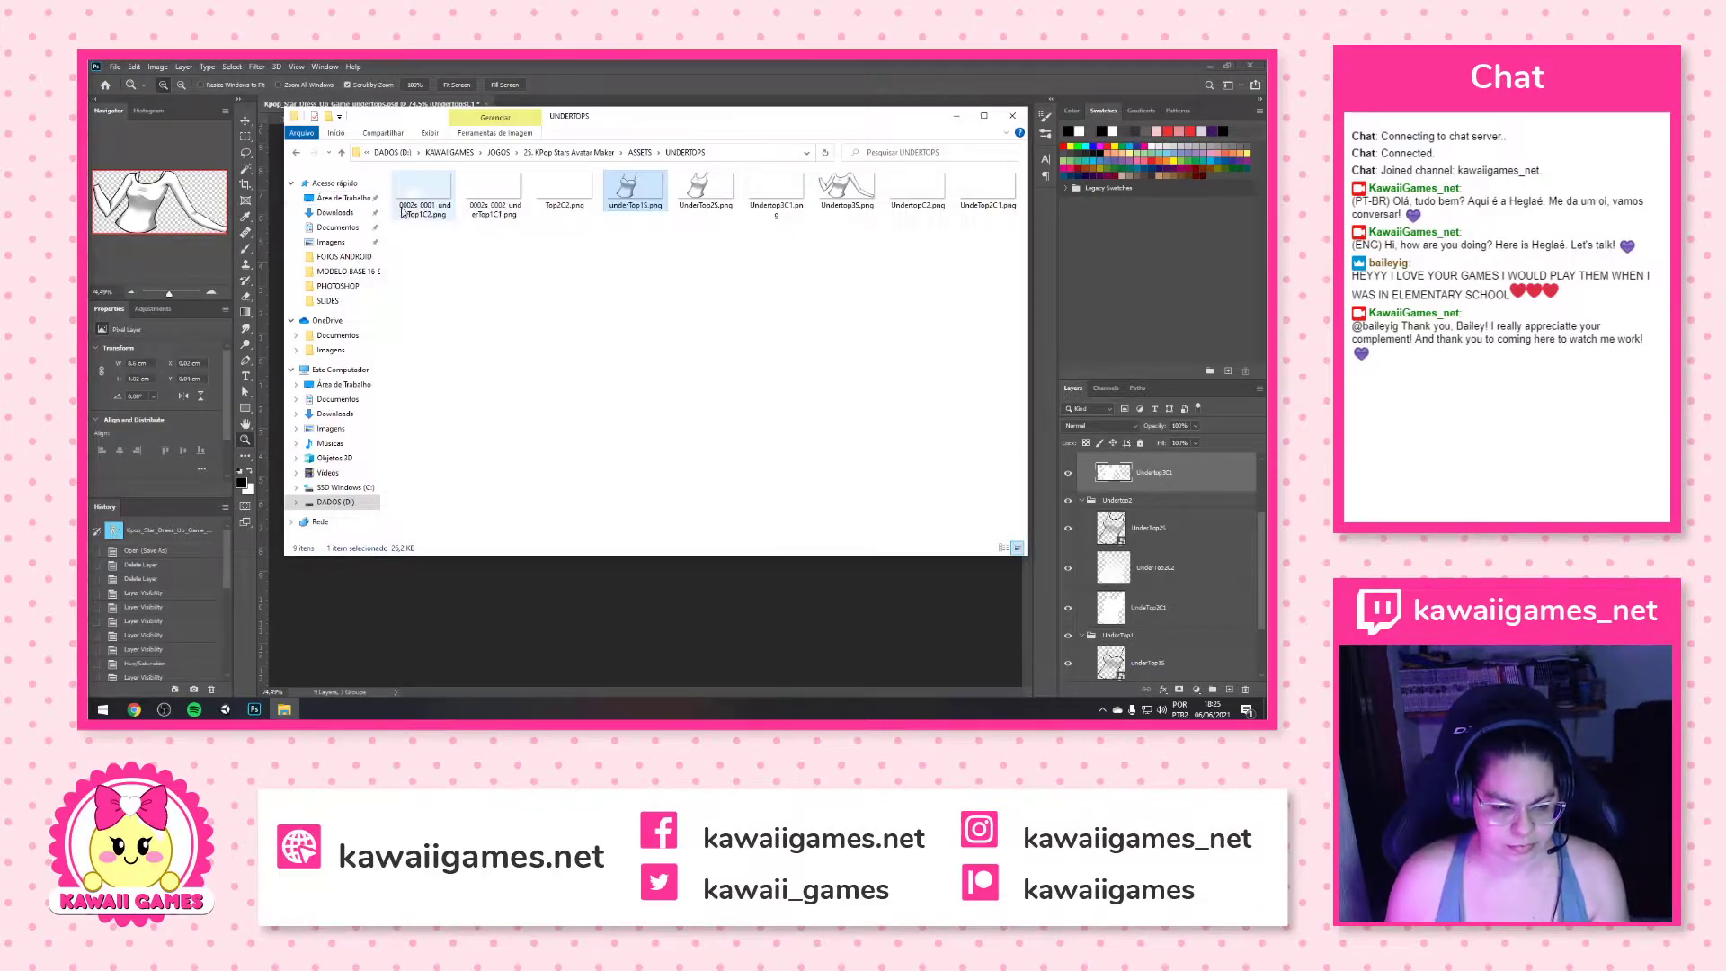
# Strip the numeric prefix from the first undertop's C2 image, renaming it underTop1C2.png
pyautogui.click(416, 206)
pyautogui.click(416, 206)
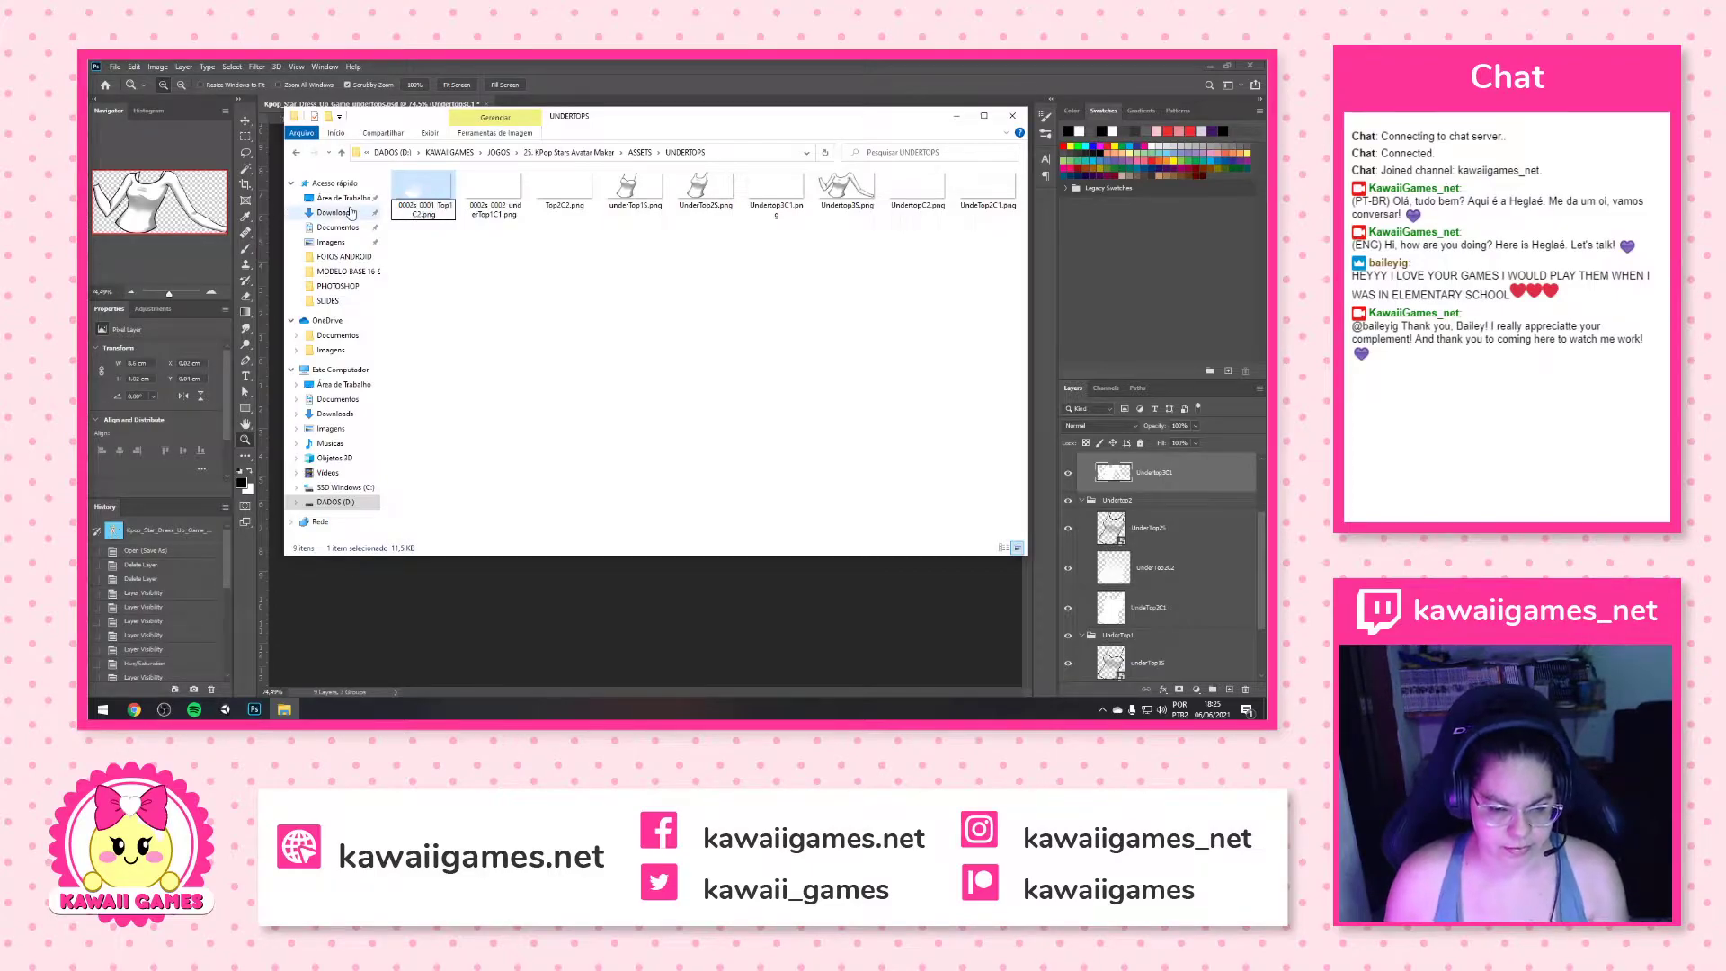
pyautogui.moveTo(454, 206); pyautogui.dragTo(433, 206)
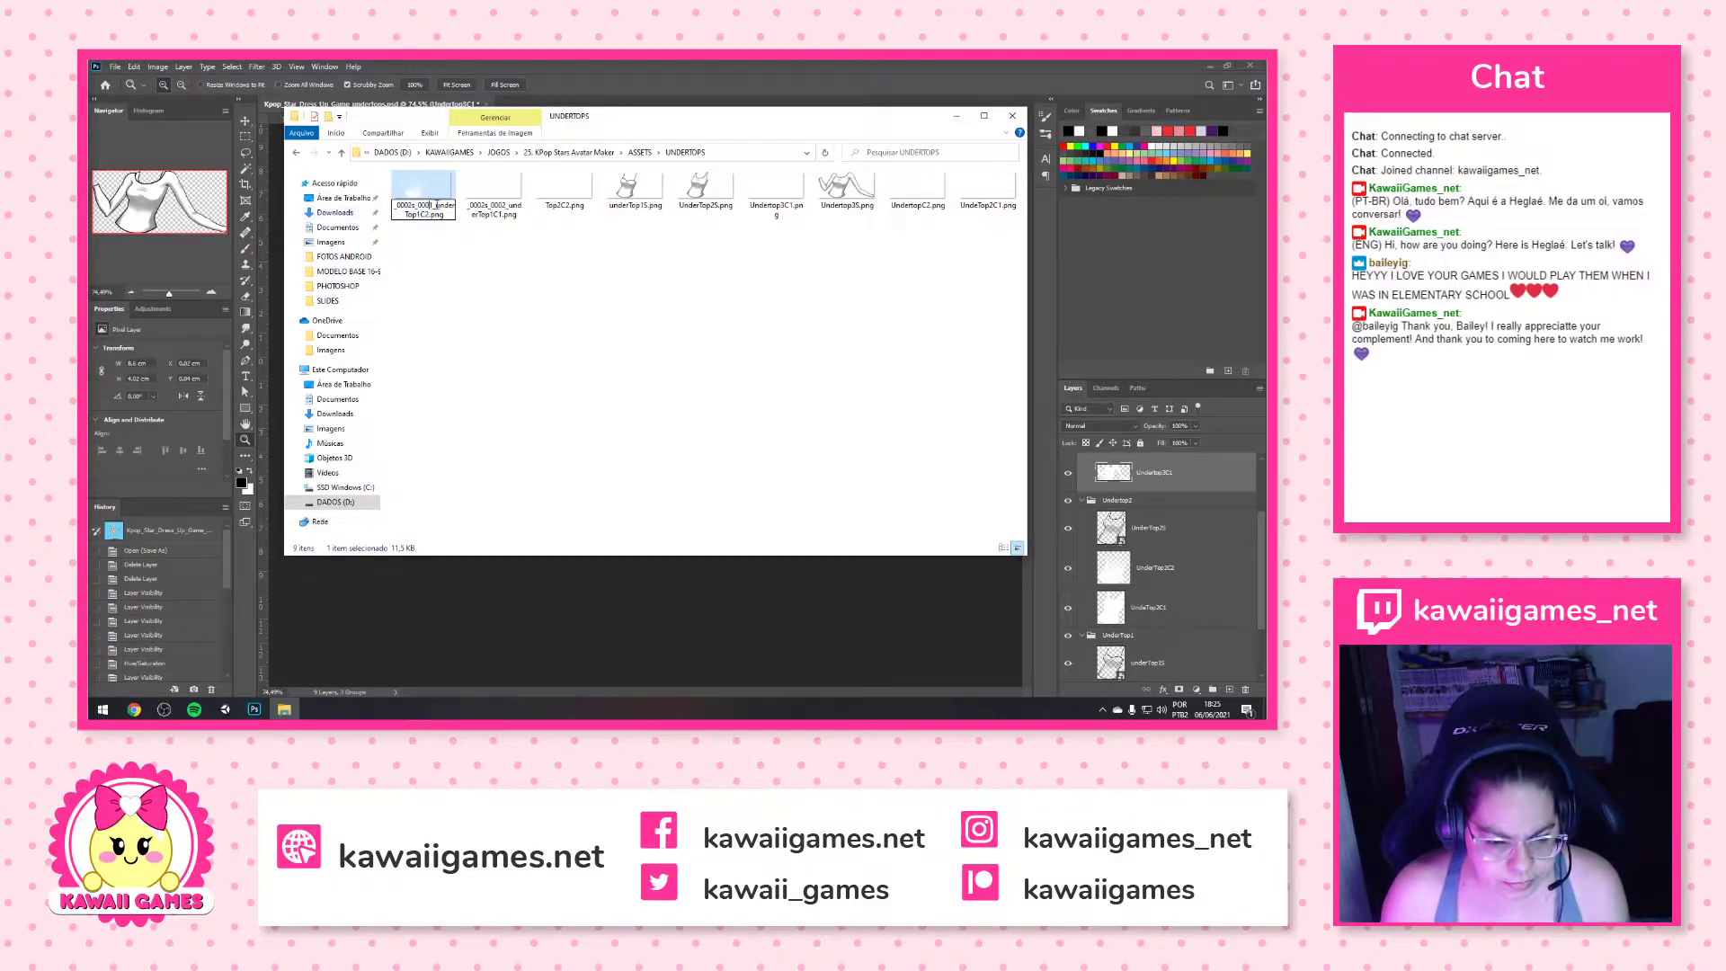
pyautogui.press('BackSpace')
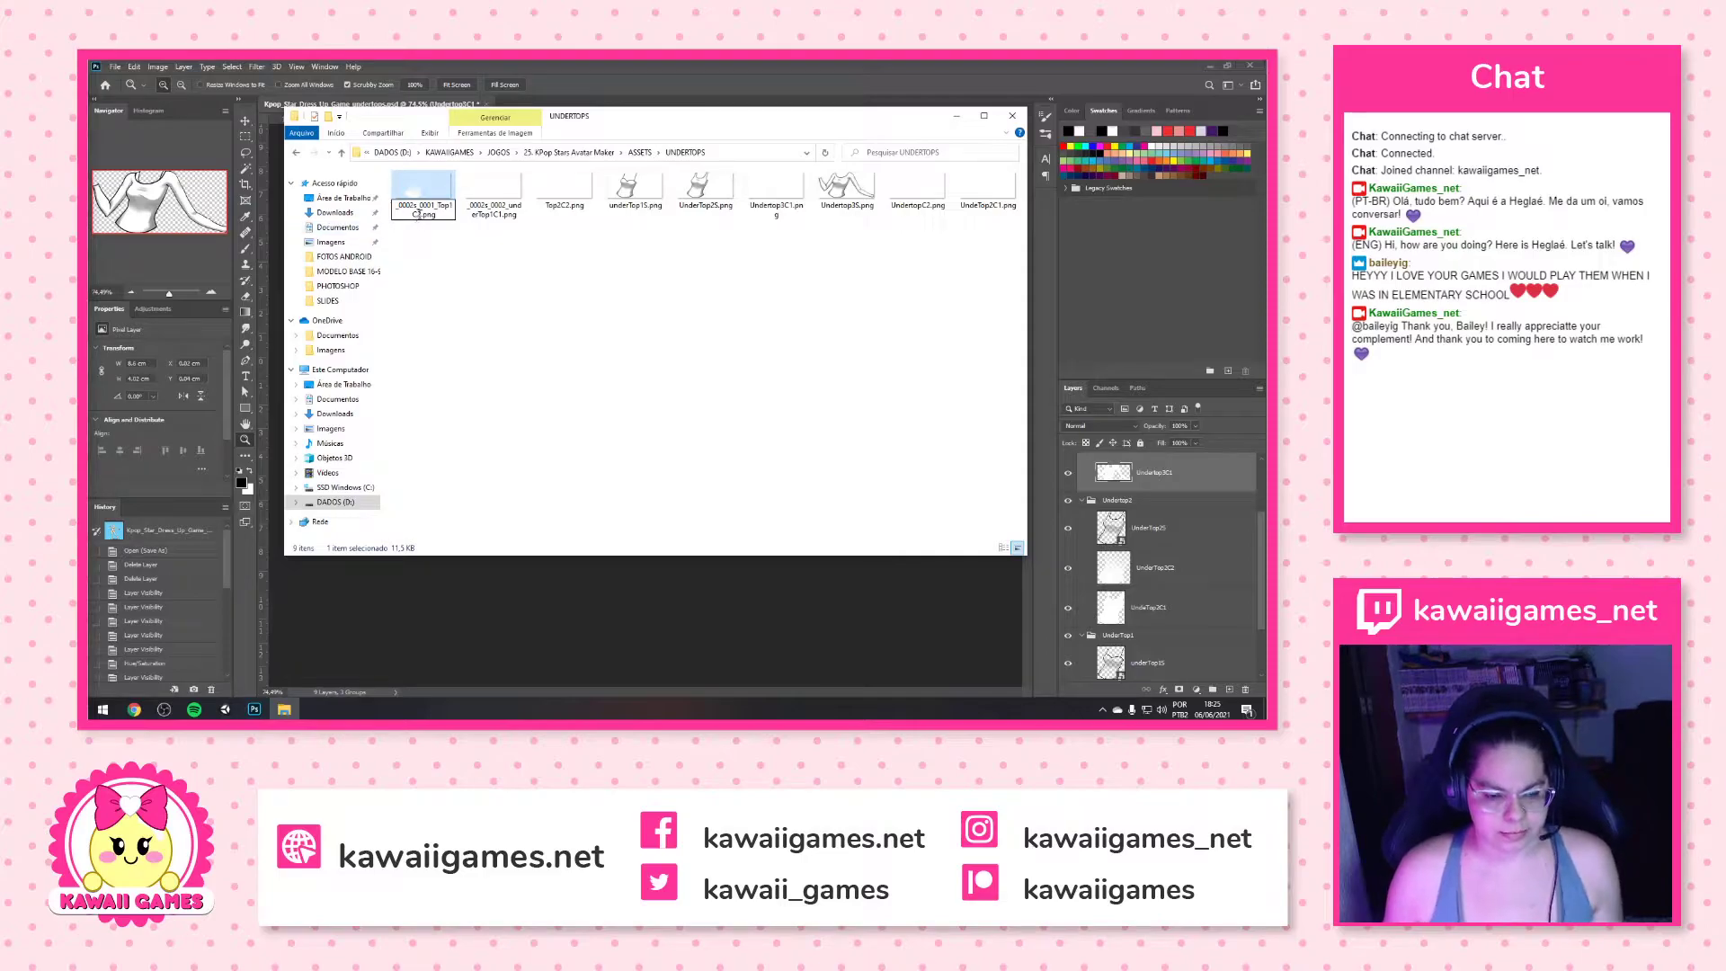
pyautogui.press('Home')
pyautogui.press('Delete')
pyautogui.press('Delete')
pyautogui.press('Delete')
pyautogui.press('Delete')
pyautogui.press('Delete')
pyautogui.press('Delete')
pyautogui.press('Delete')
pyautogui.press('Delete')
pyautogui.press('Delete')
pyautogui.press('Delete')
pyautogui.press('Delete')
pyautogui.press('Delete')
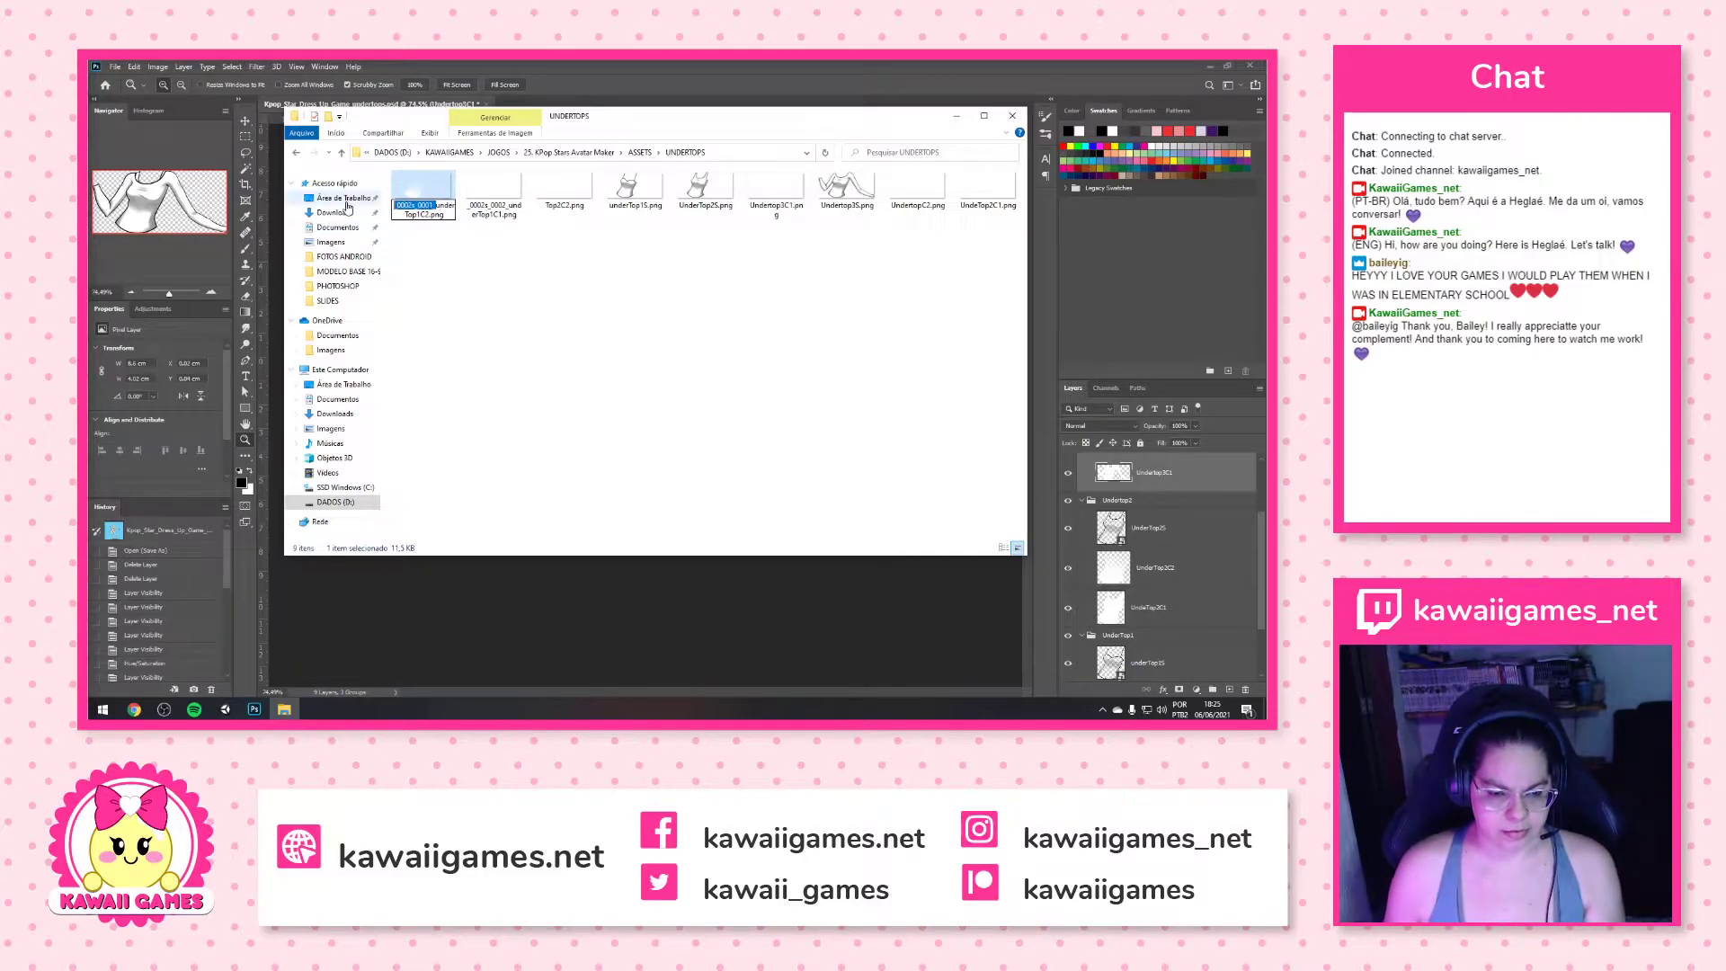
pyautogui.press('Return')
# Rename the last prefixed image as underTop1C1.png by removing its leading numbers
pyautogui.click(434, 207)
pyautogui.click(427, 213)
pyautogui.moveTo(436, 207)
pyautogui.mouseDown()
pyautogui.moveTo(457, 207)
pyautogui.moveTo(436, 205)
pyautogui.mouseUp()
pyautogui.press('BackSpace')
pyautogui.press('Return')
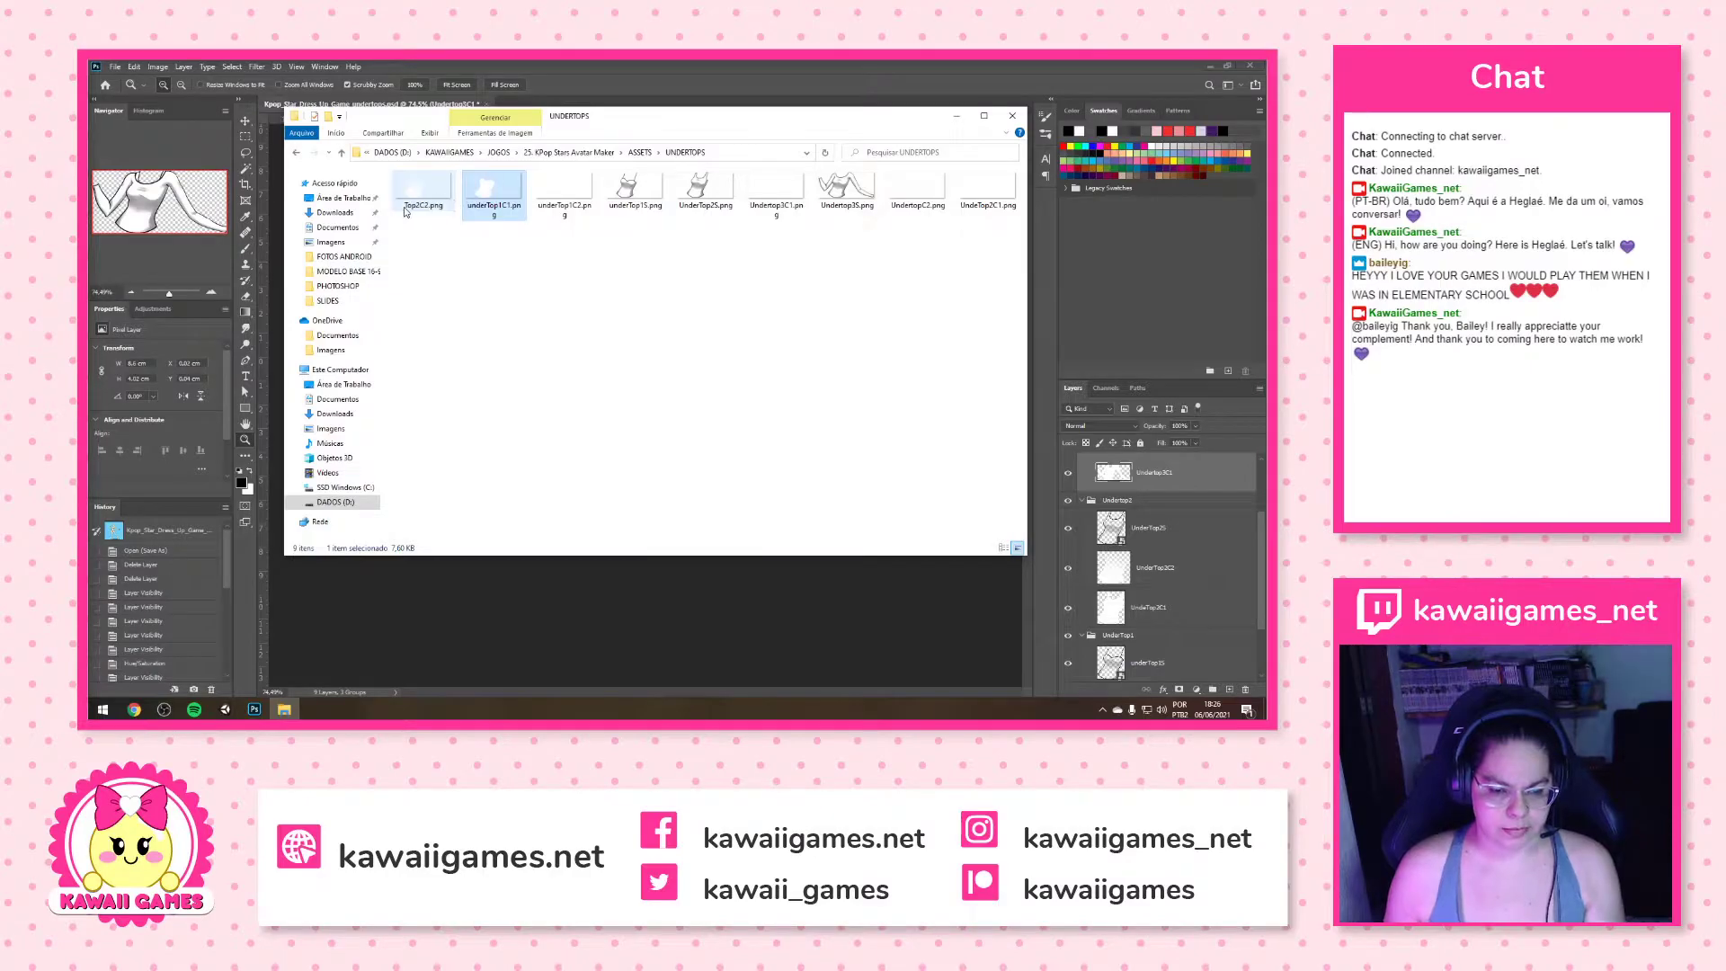
pyautogui.click(556, 242)
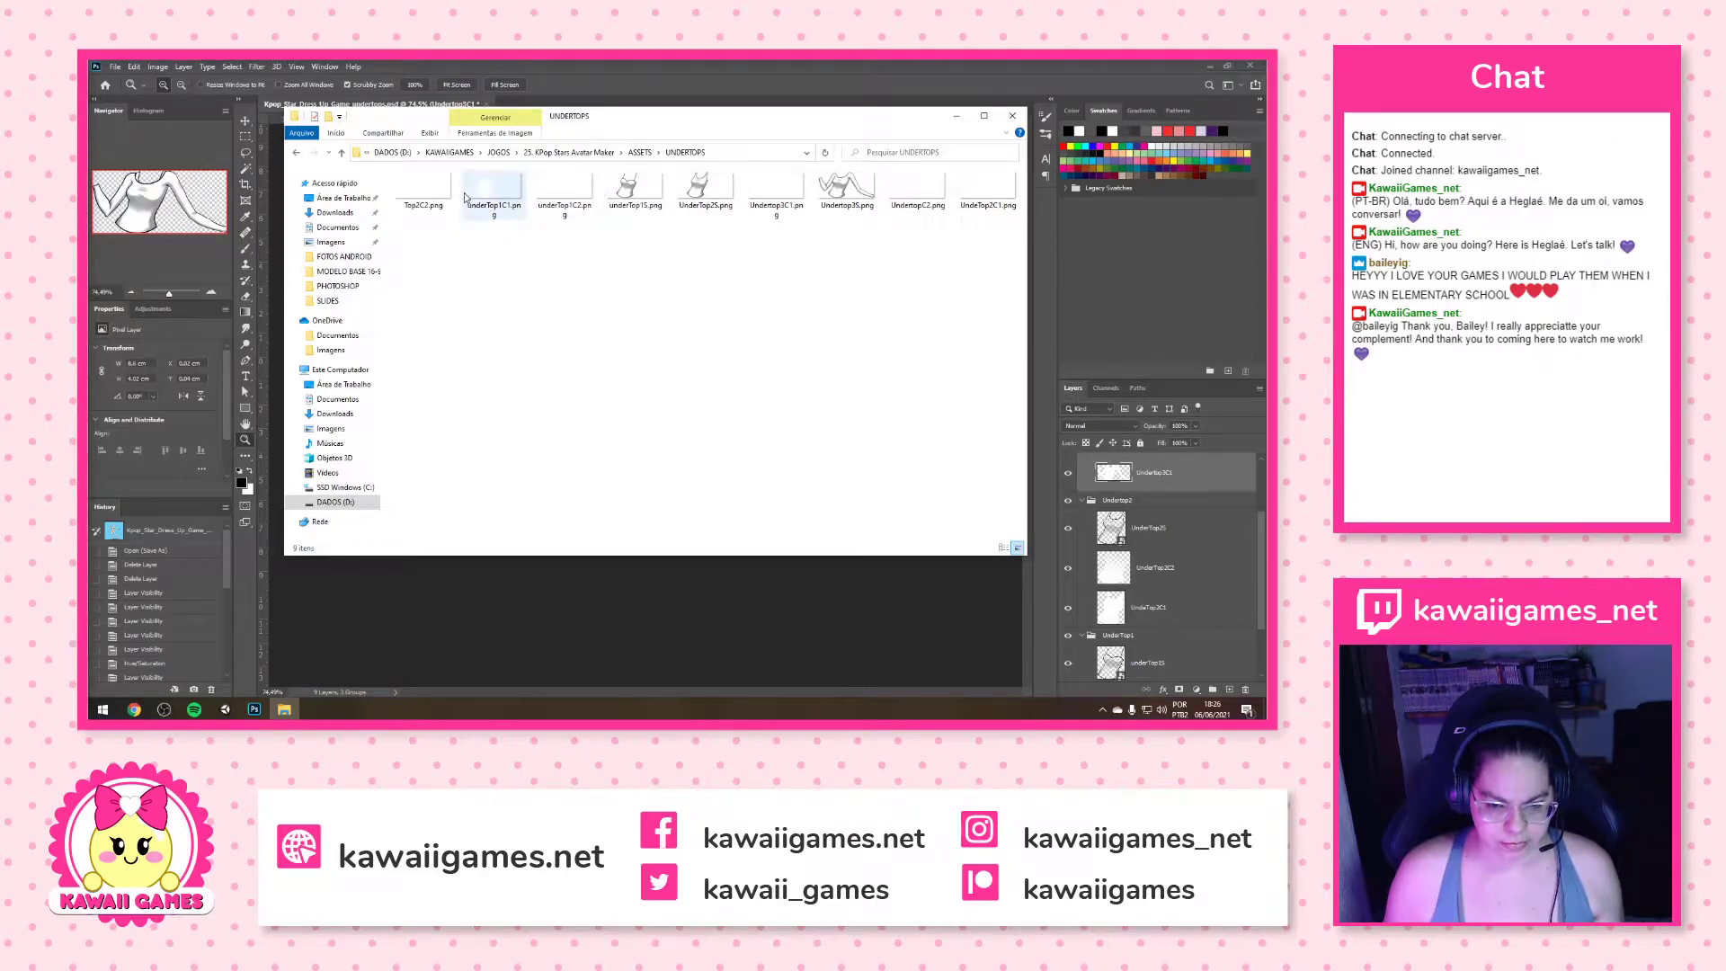
# Correct the name of Top2C2.png to underTop2C2.png so it matches the other undertop files
pyautogui.click(435, 199)
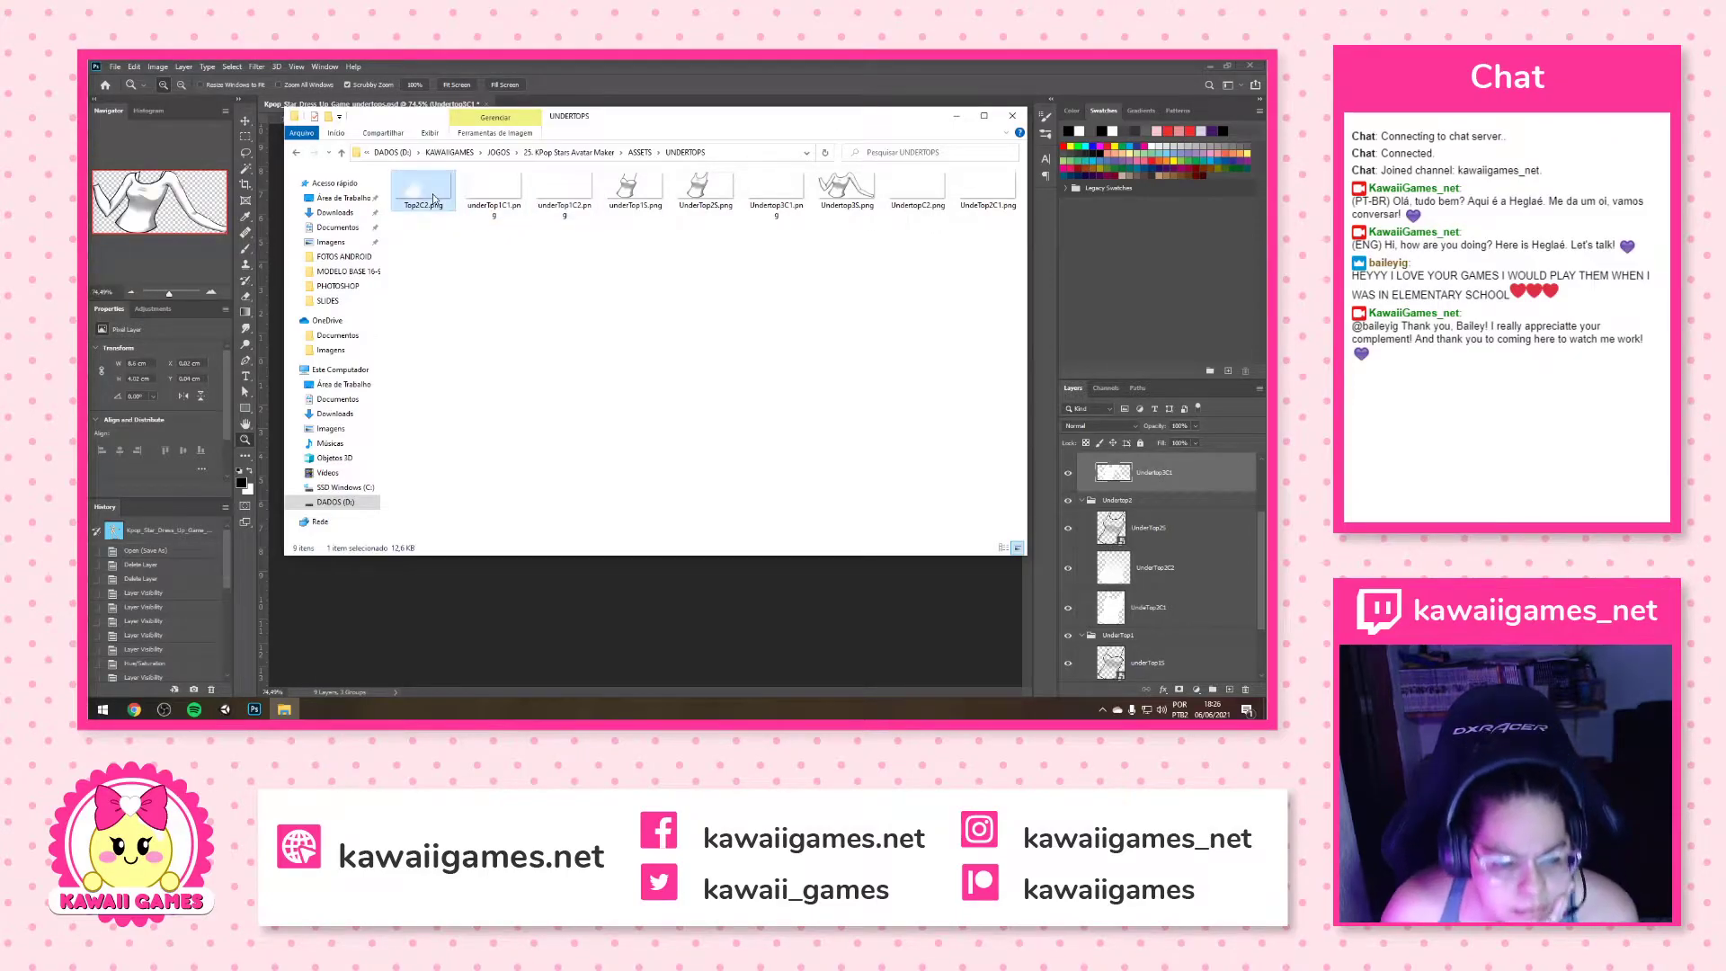
pyautogui.click(487, 192)
pyautogui.click(551, 193)
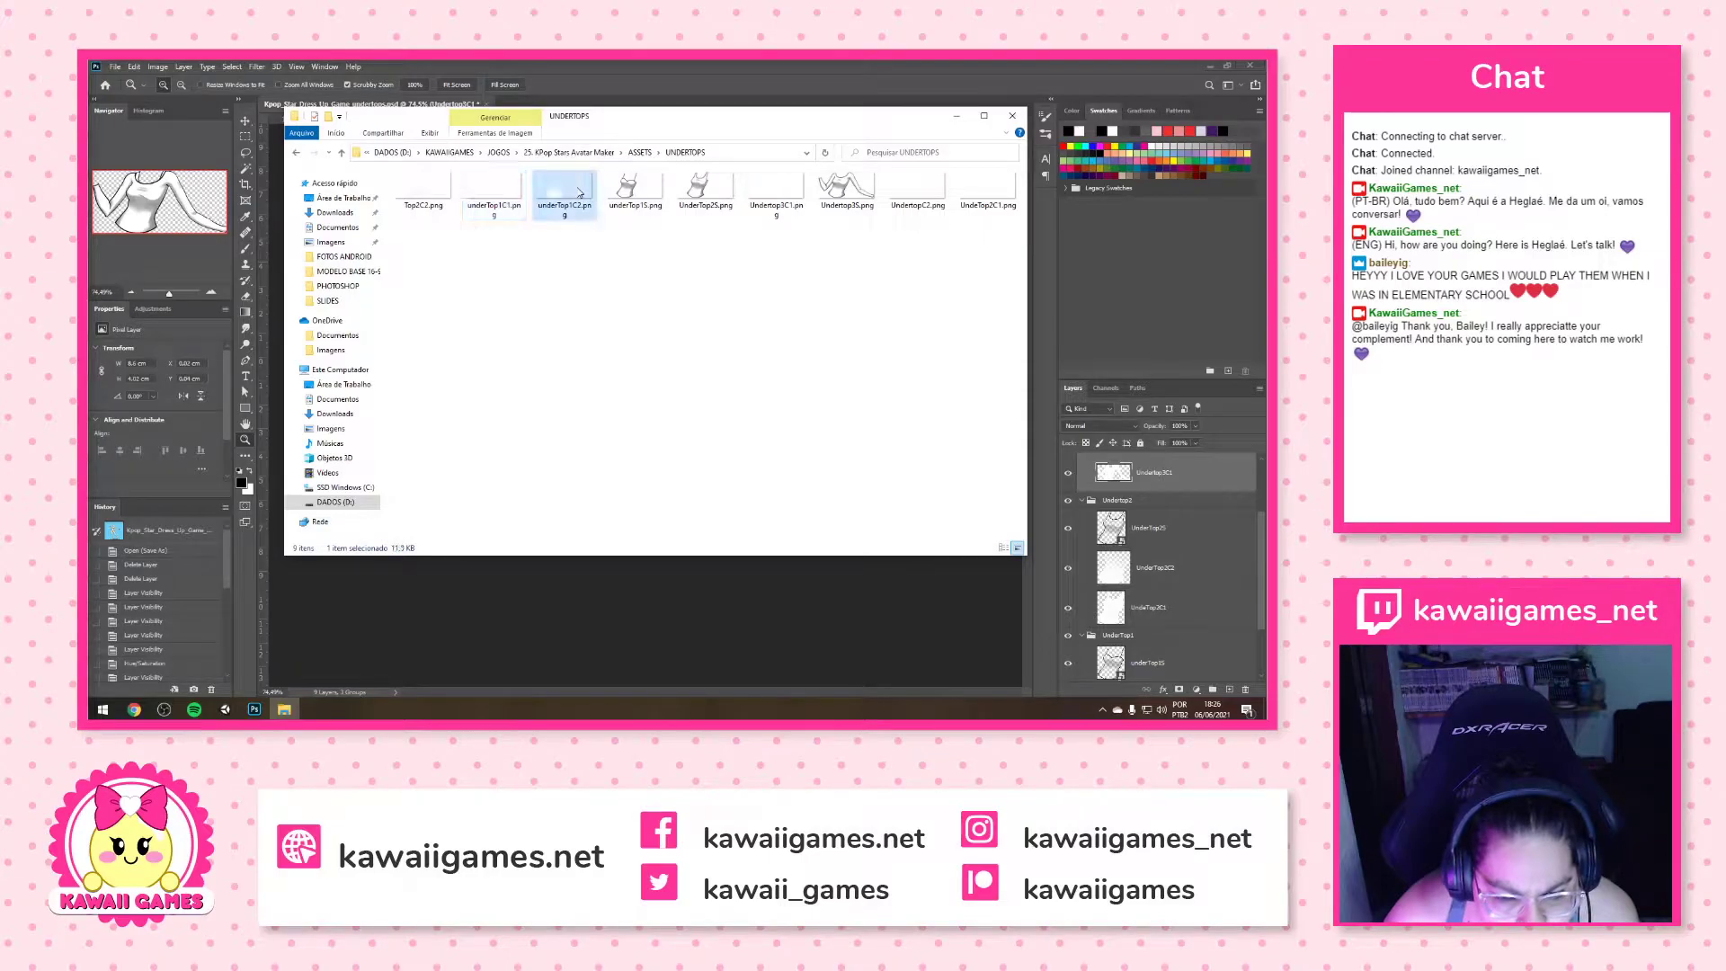
pyautogui.click(422, 206)
pyautogui.click(427, 207)
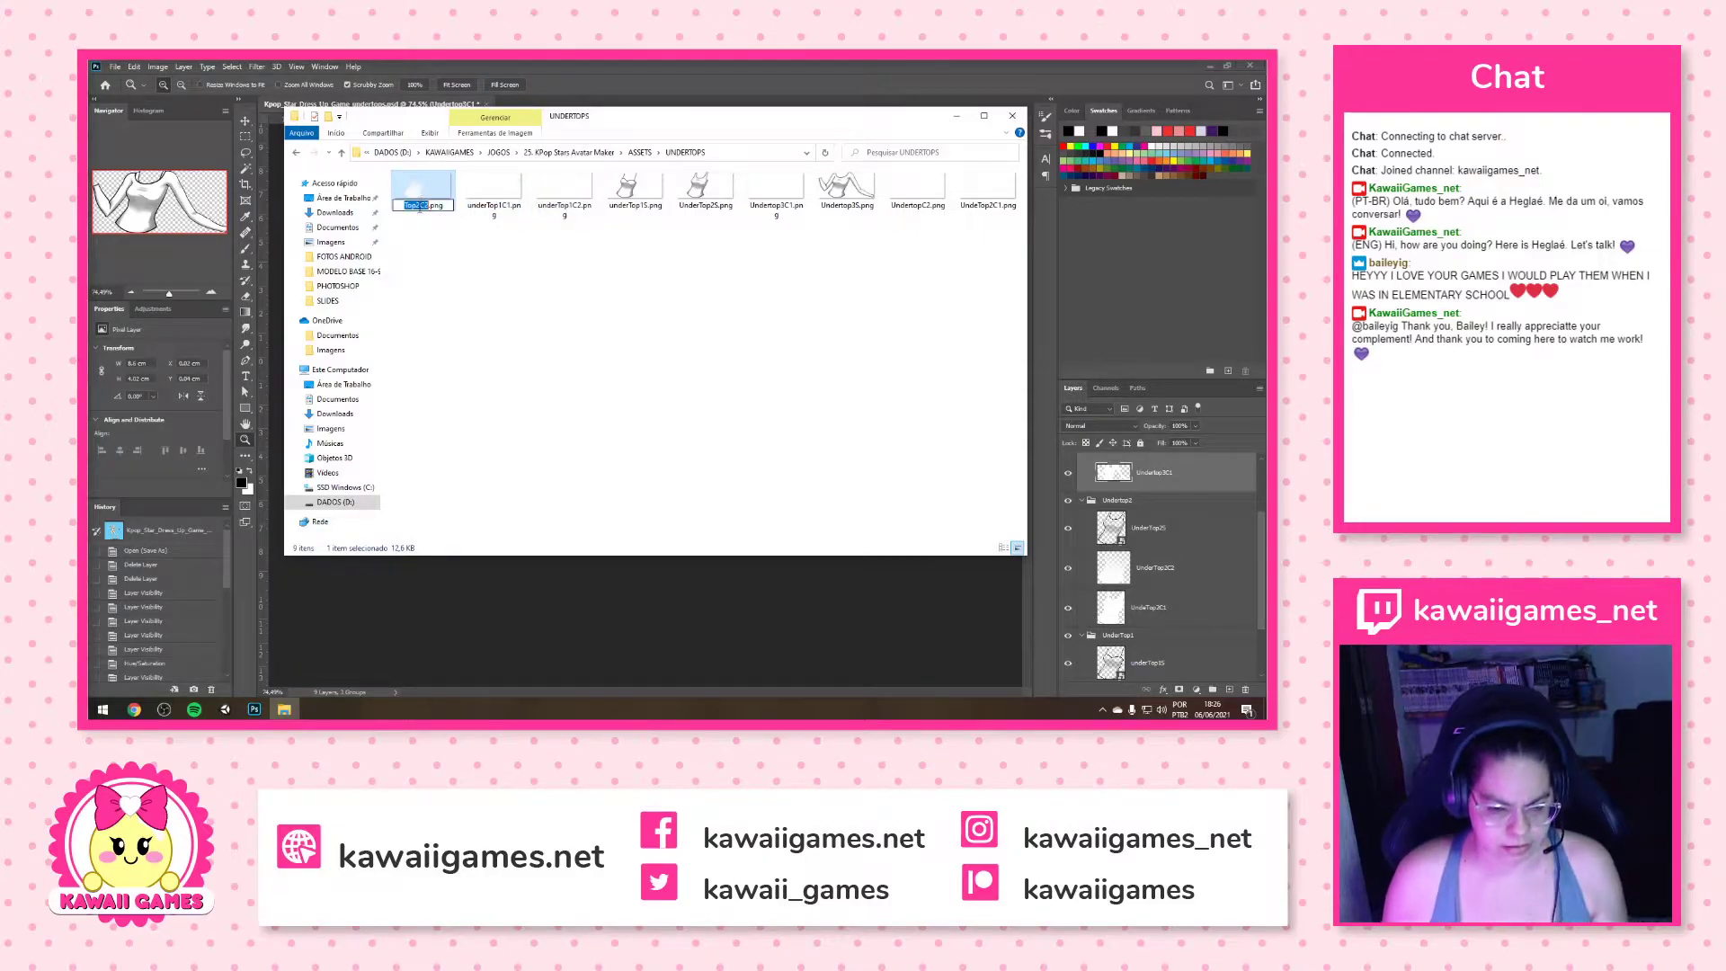
pyautogui.write('under')
pyautogui.press('BackSpace')
pyautogui.press('BackSpace')
pyautogui.press('BackSpace')
pyautogui.press('BackSpace')
pyautogui.press('BackSpace')
pyautogui.press('BackSpace')
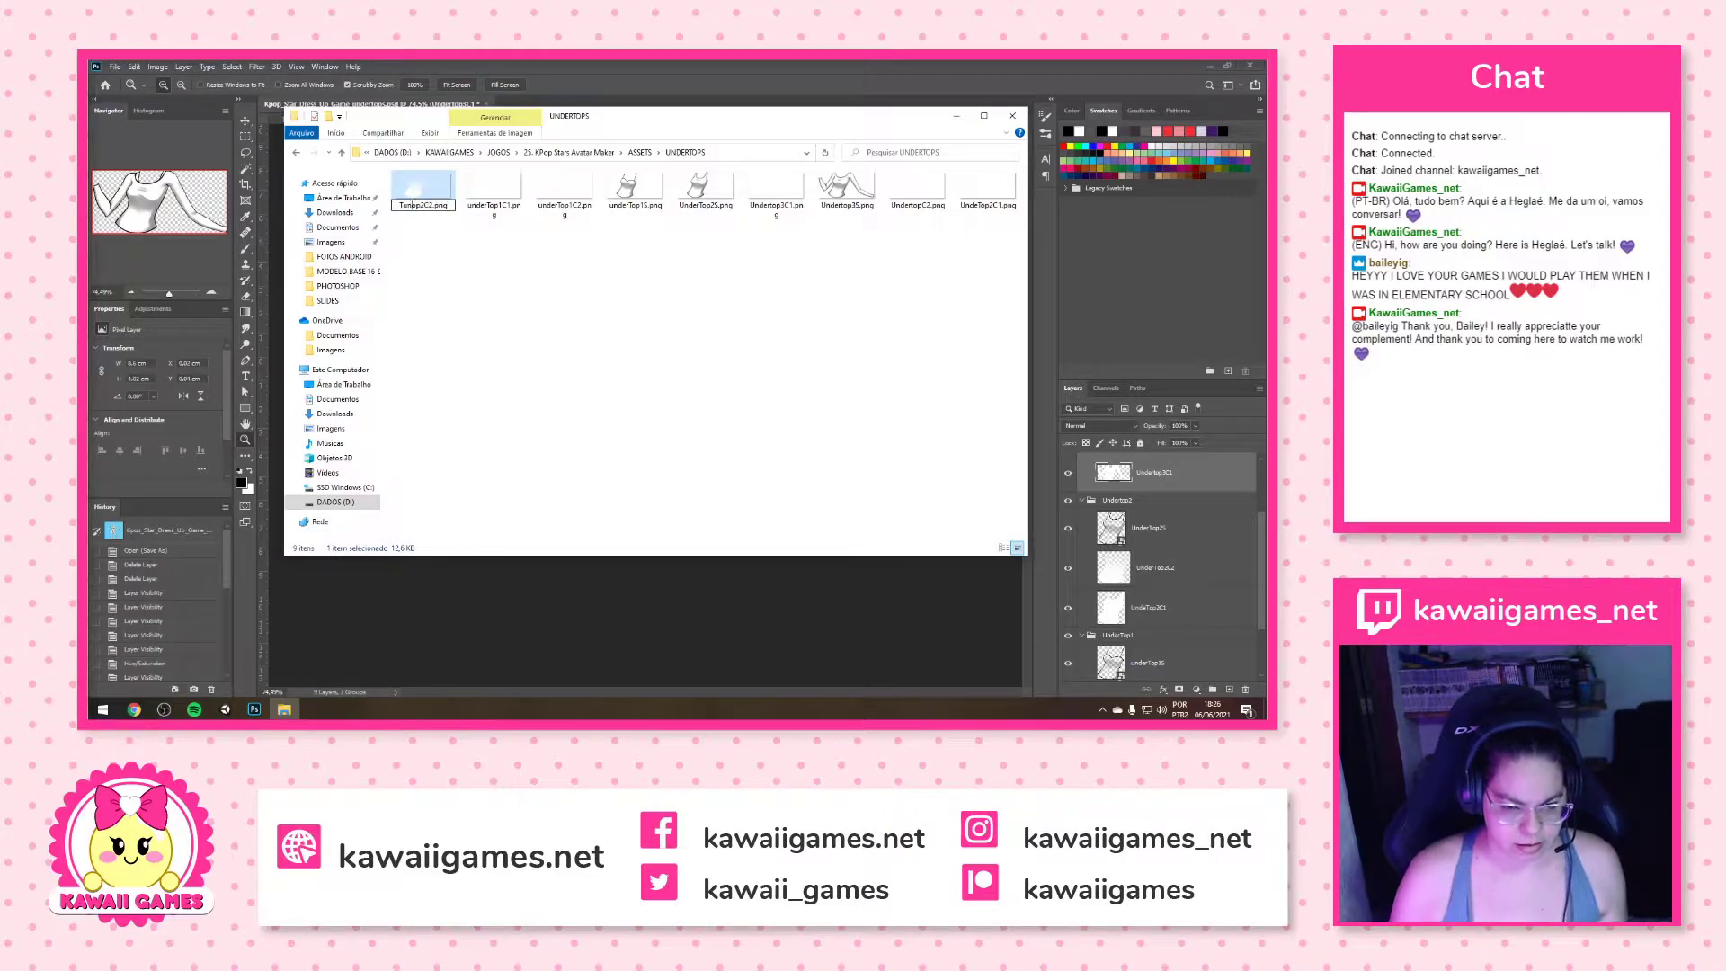
pyautogui.write('underT')
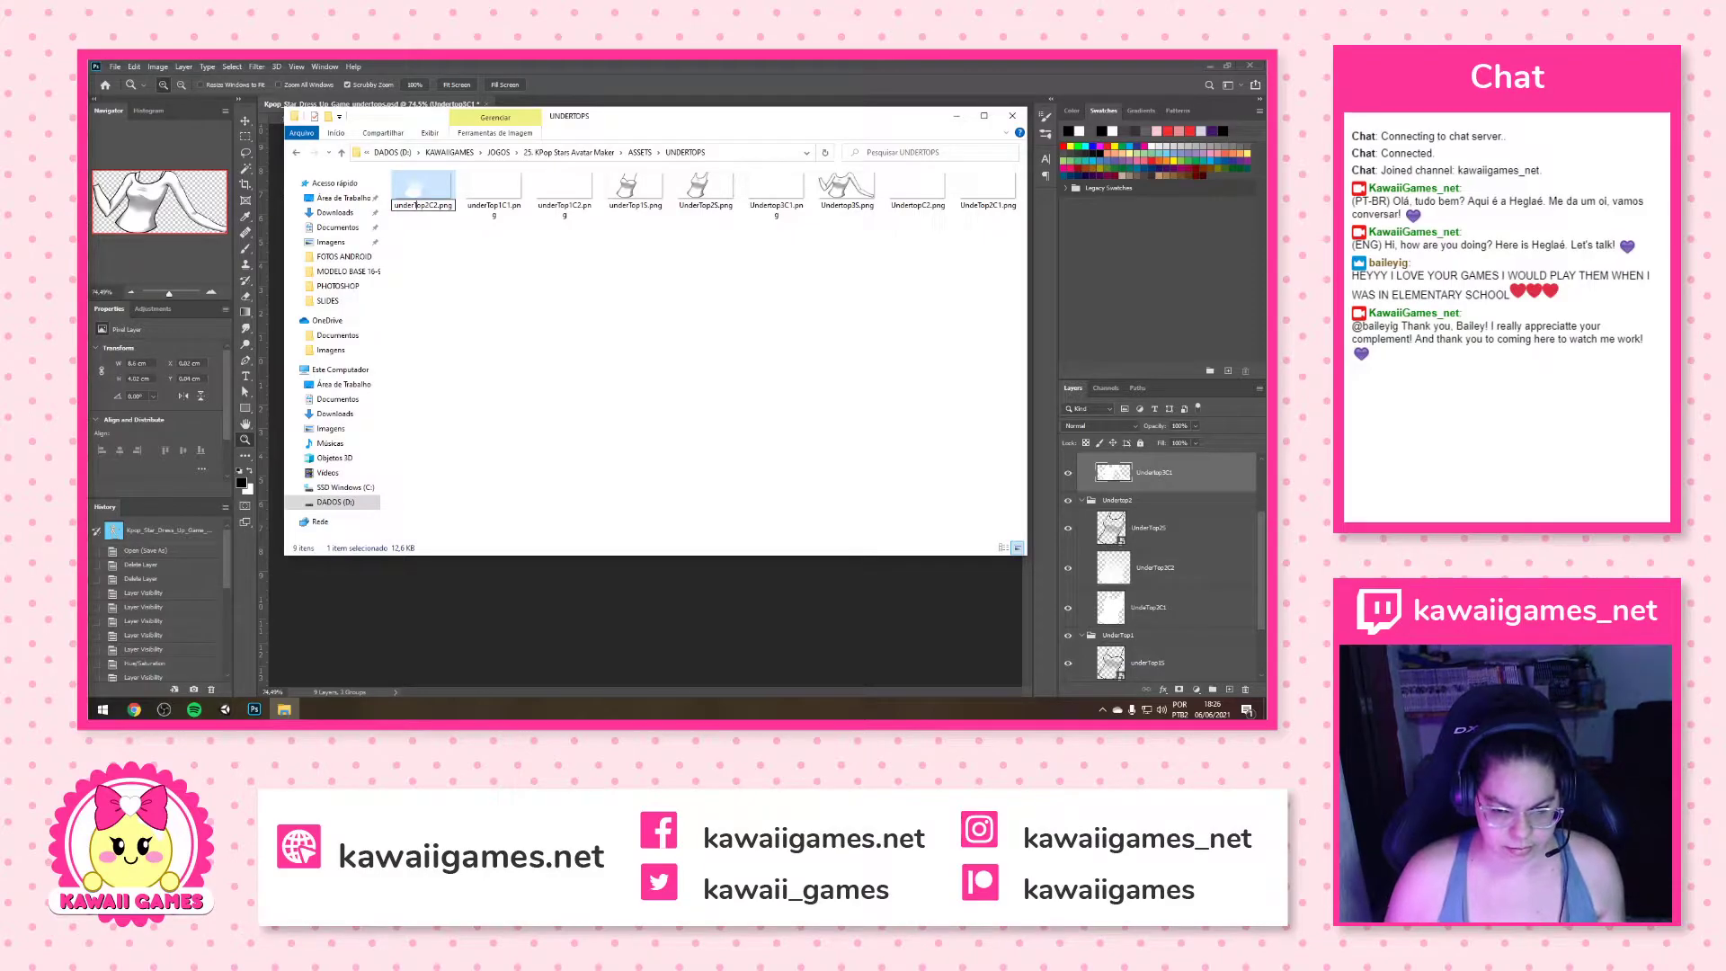
pyautogui.press('Return')
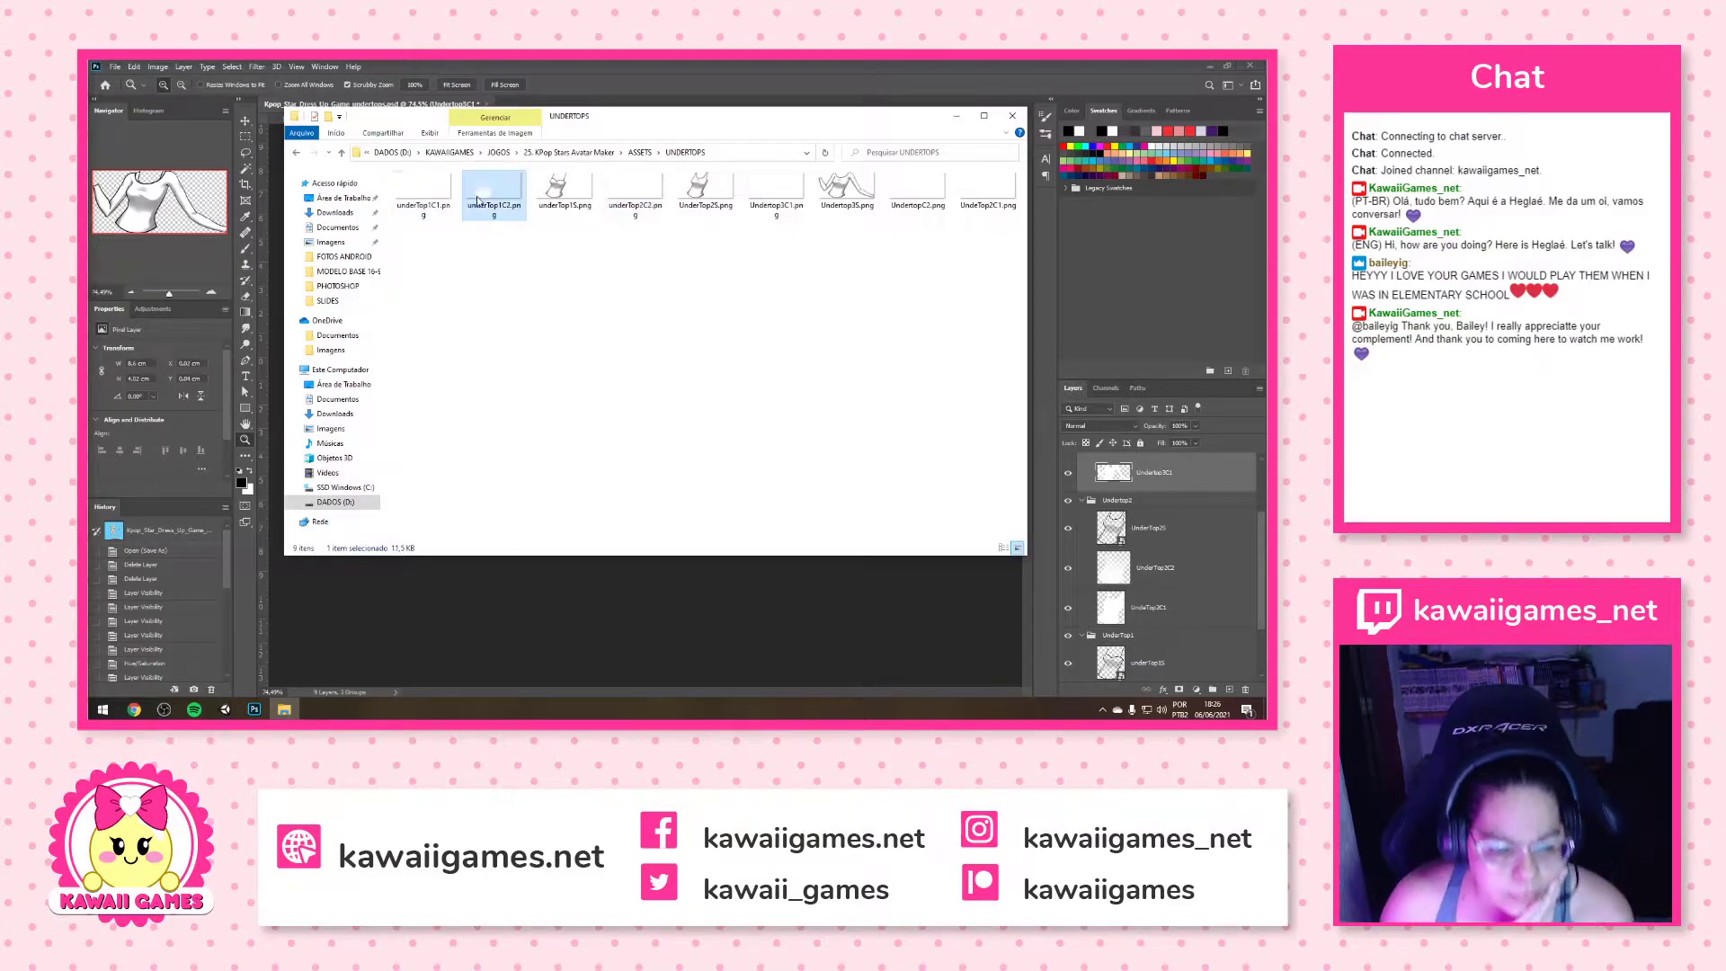
# Close the UNDERTOPS folder window, and save and close the undertops document in Photoshop
pyautogui.click(705, 204)
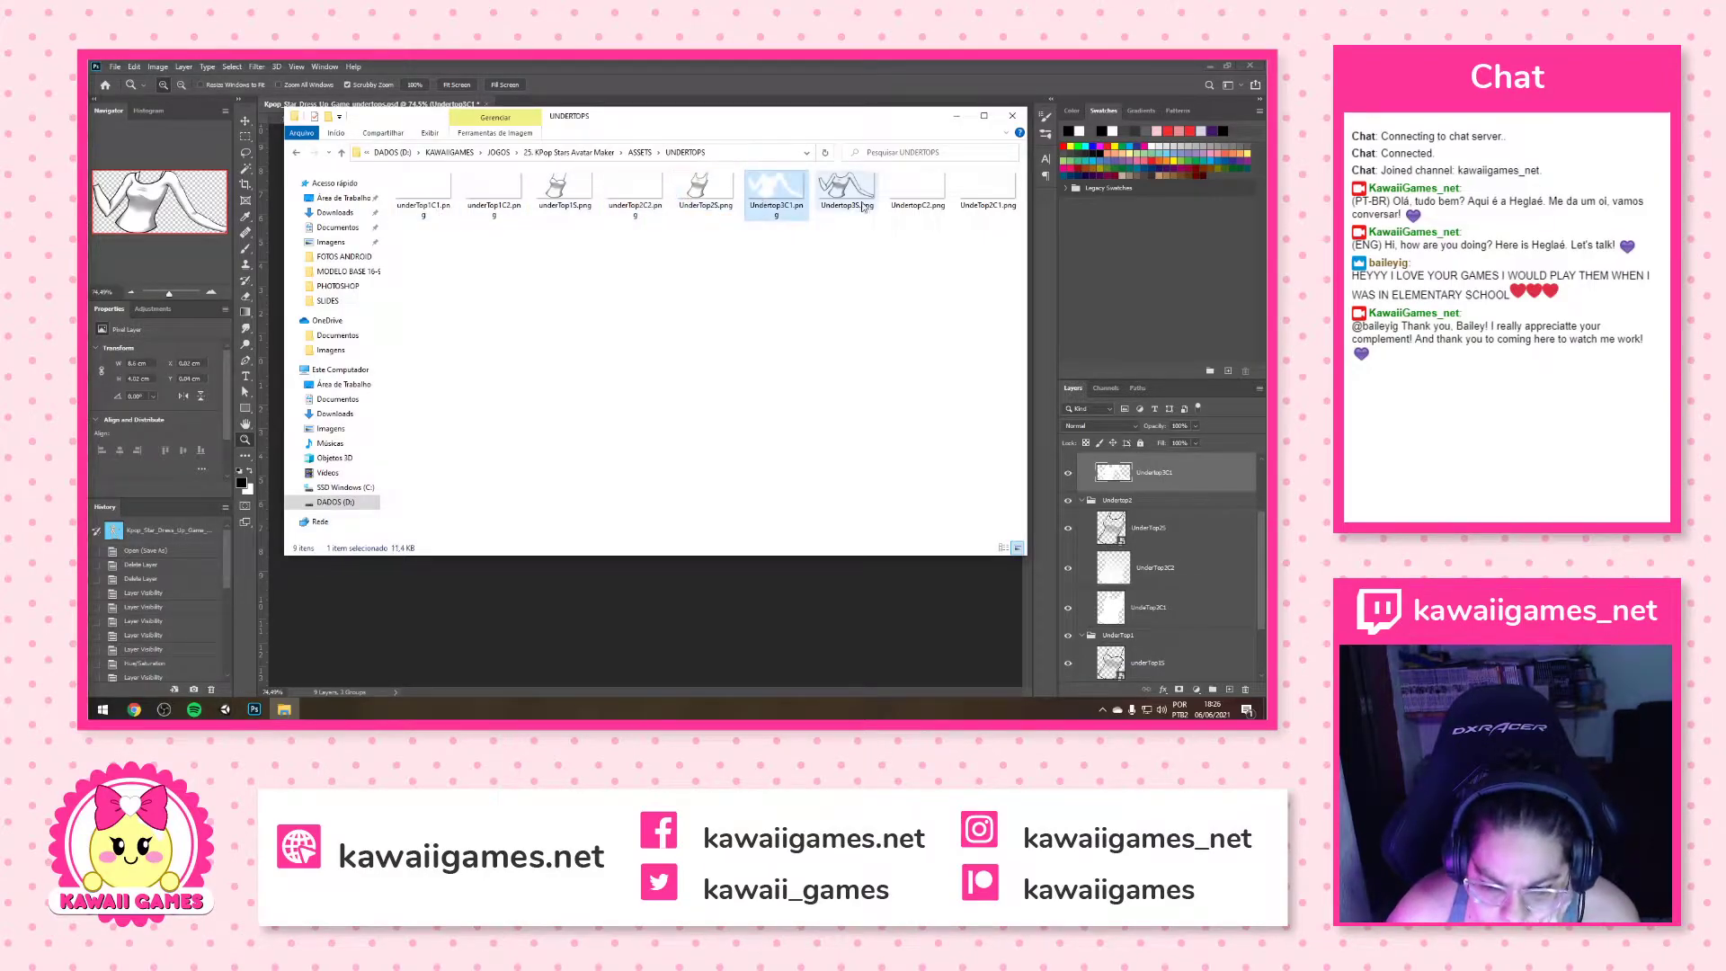
pyautogui.click(1011, 118)
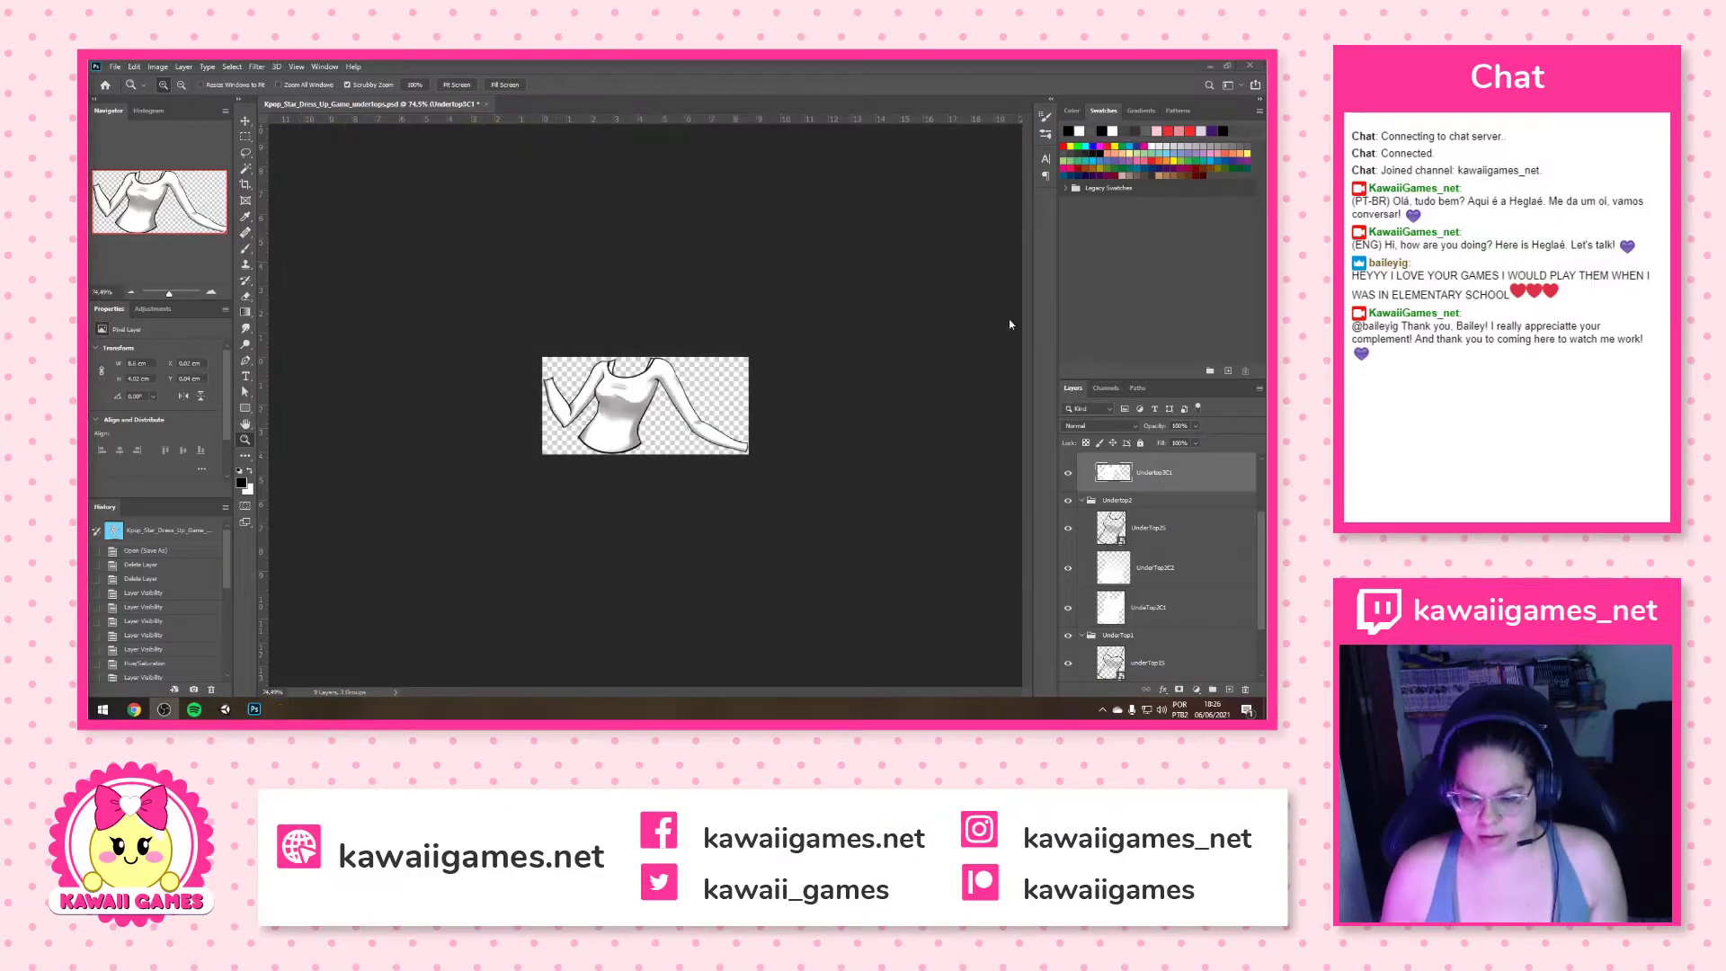
pyautogui.hotkey('ctrl', 's')
pyautogui.click(482, 105)
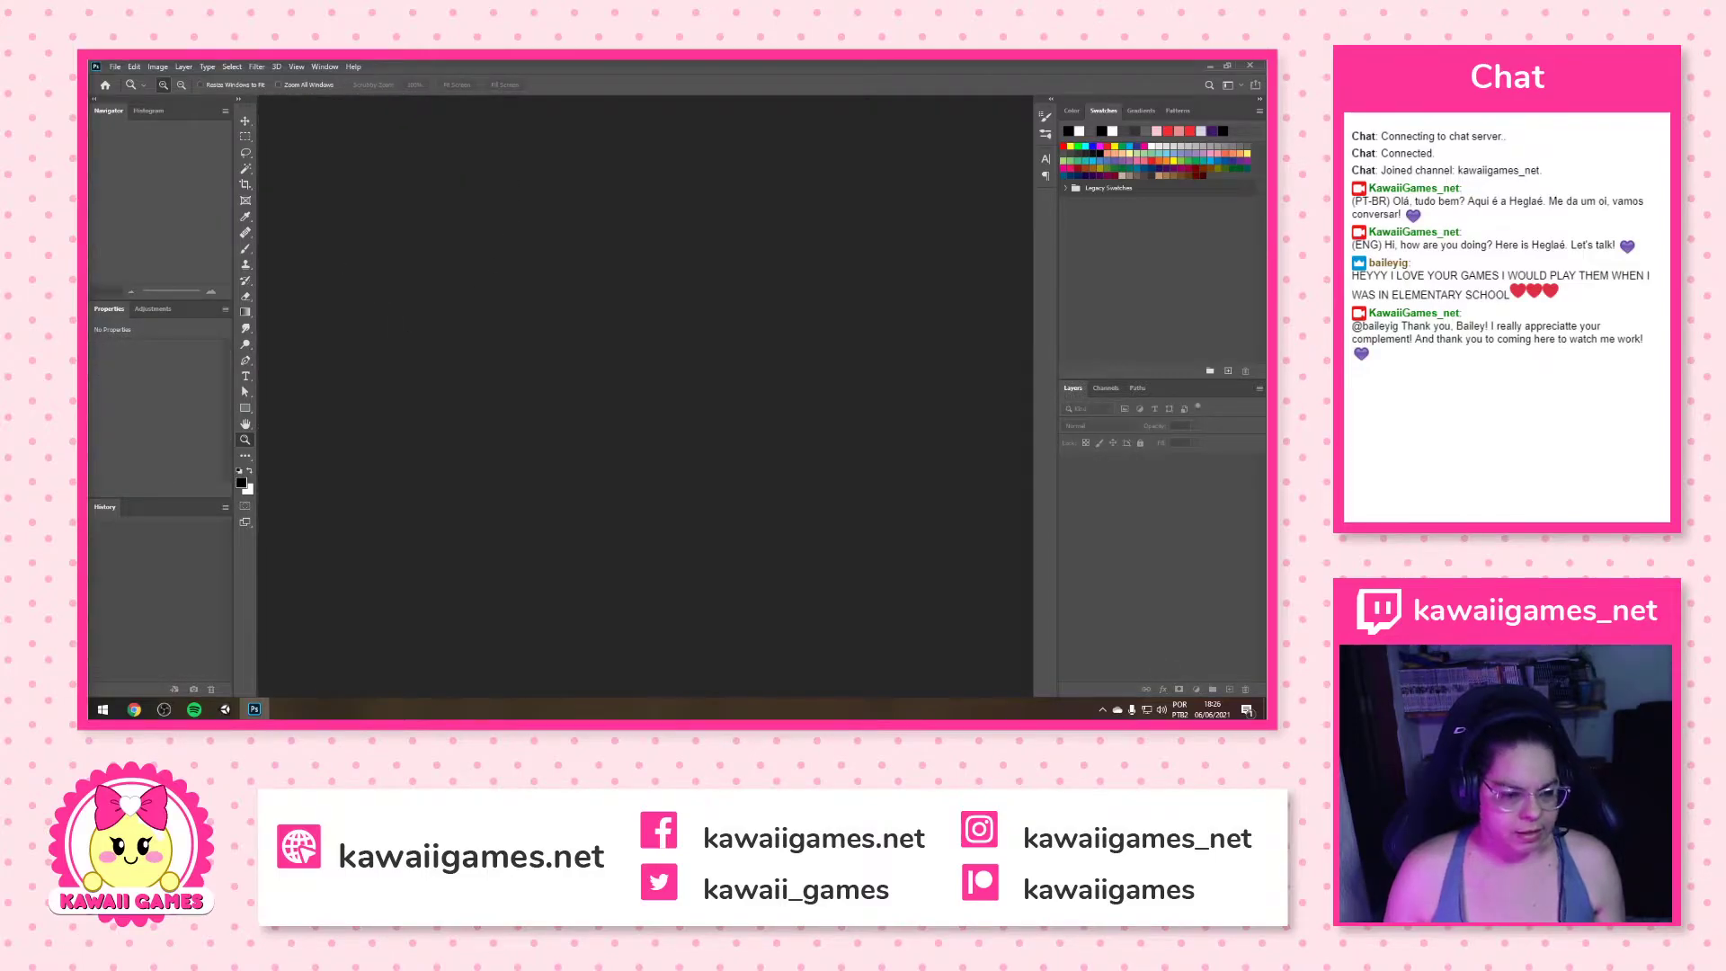
# Open the recent document Kpop_Star_Dress_Up_Game_Clothes-Final.psd
pyautogui.click(115, 66)
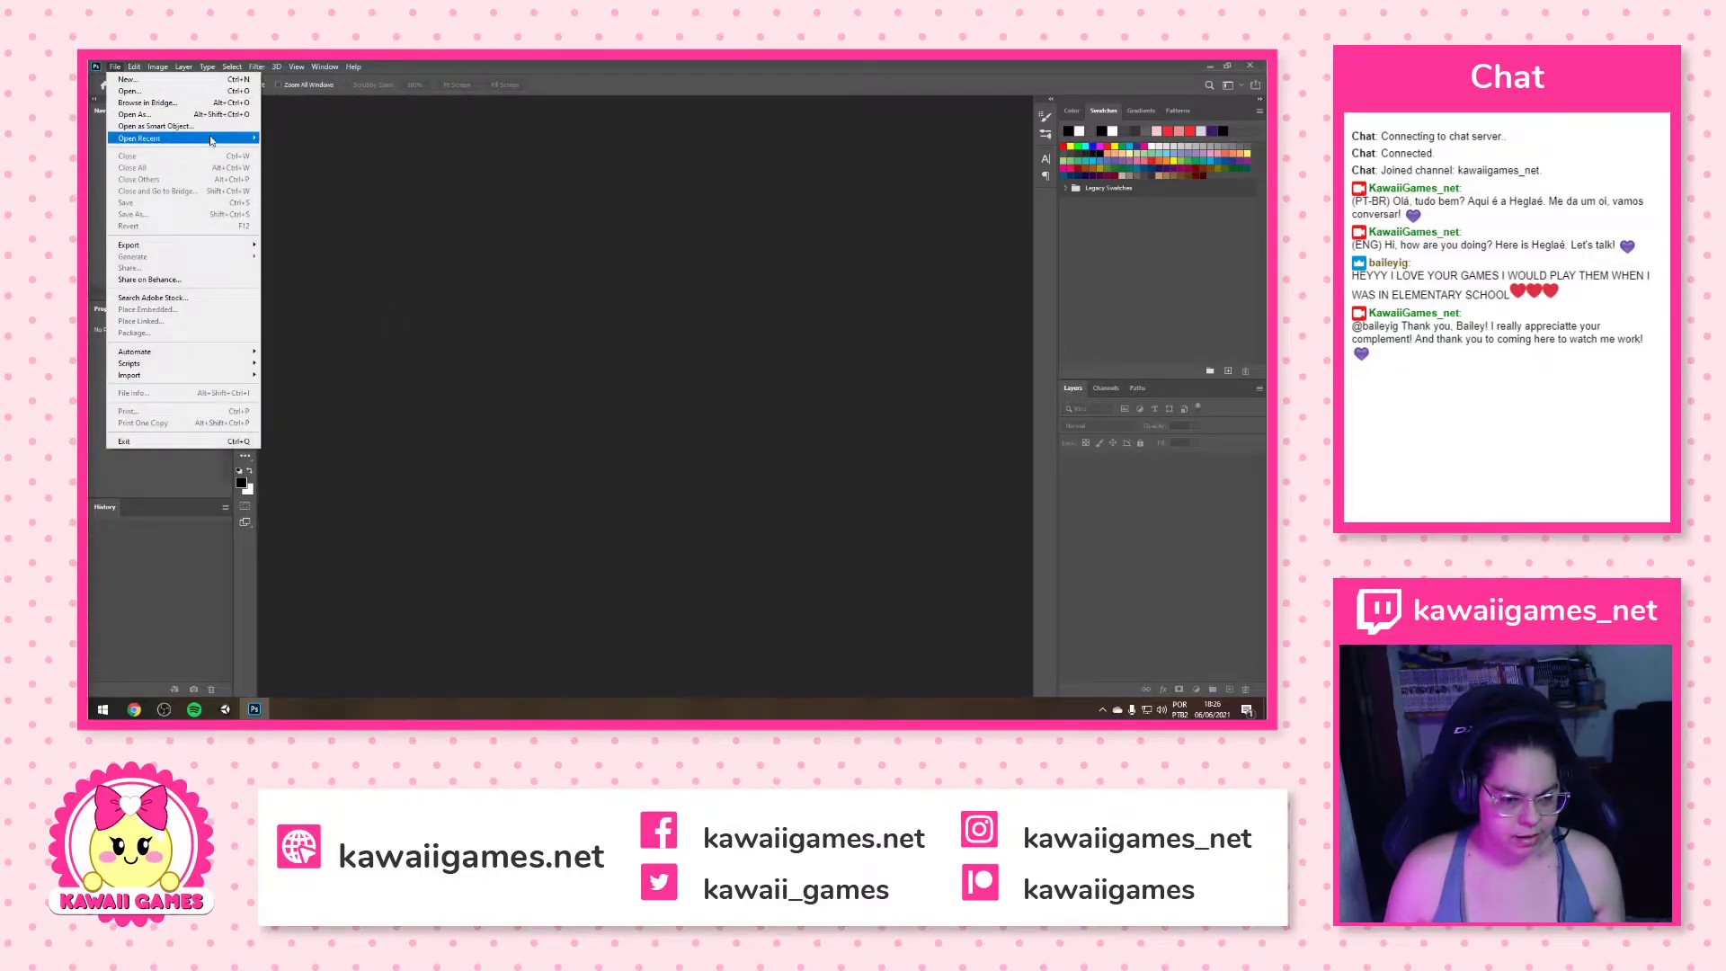
pyautogui.moveTo(180, 137)
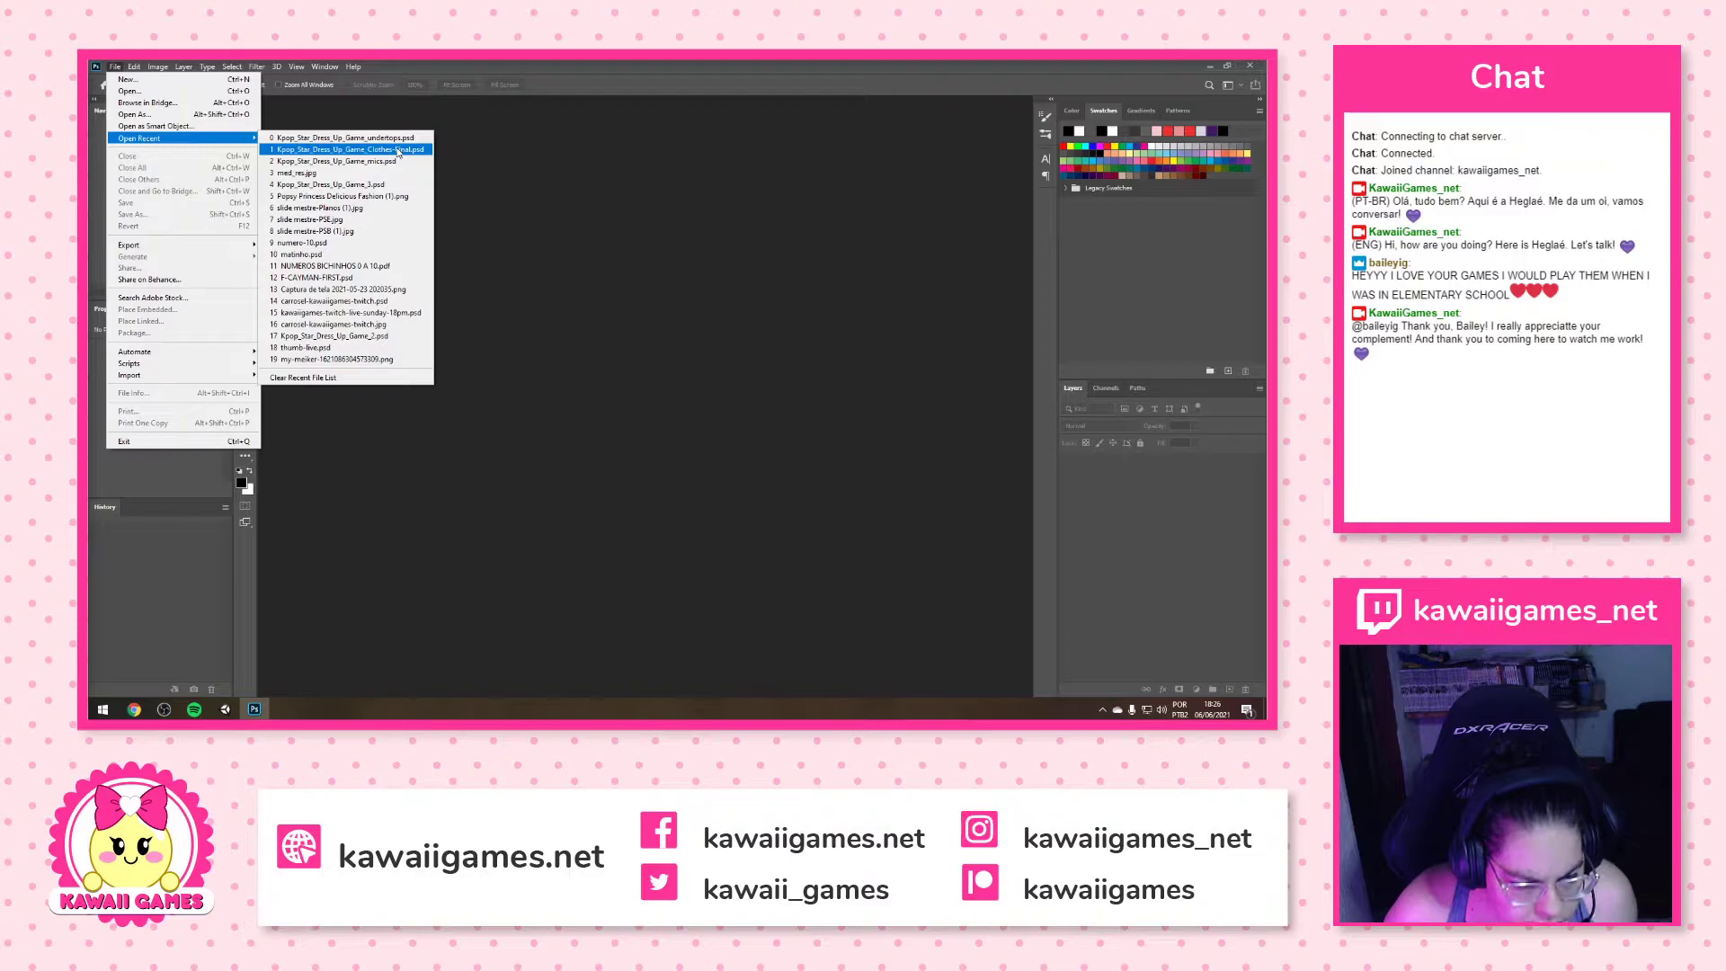
pyautogui.click(399, 149)
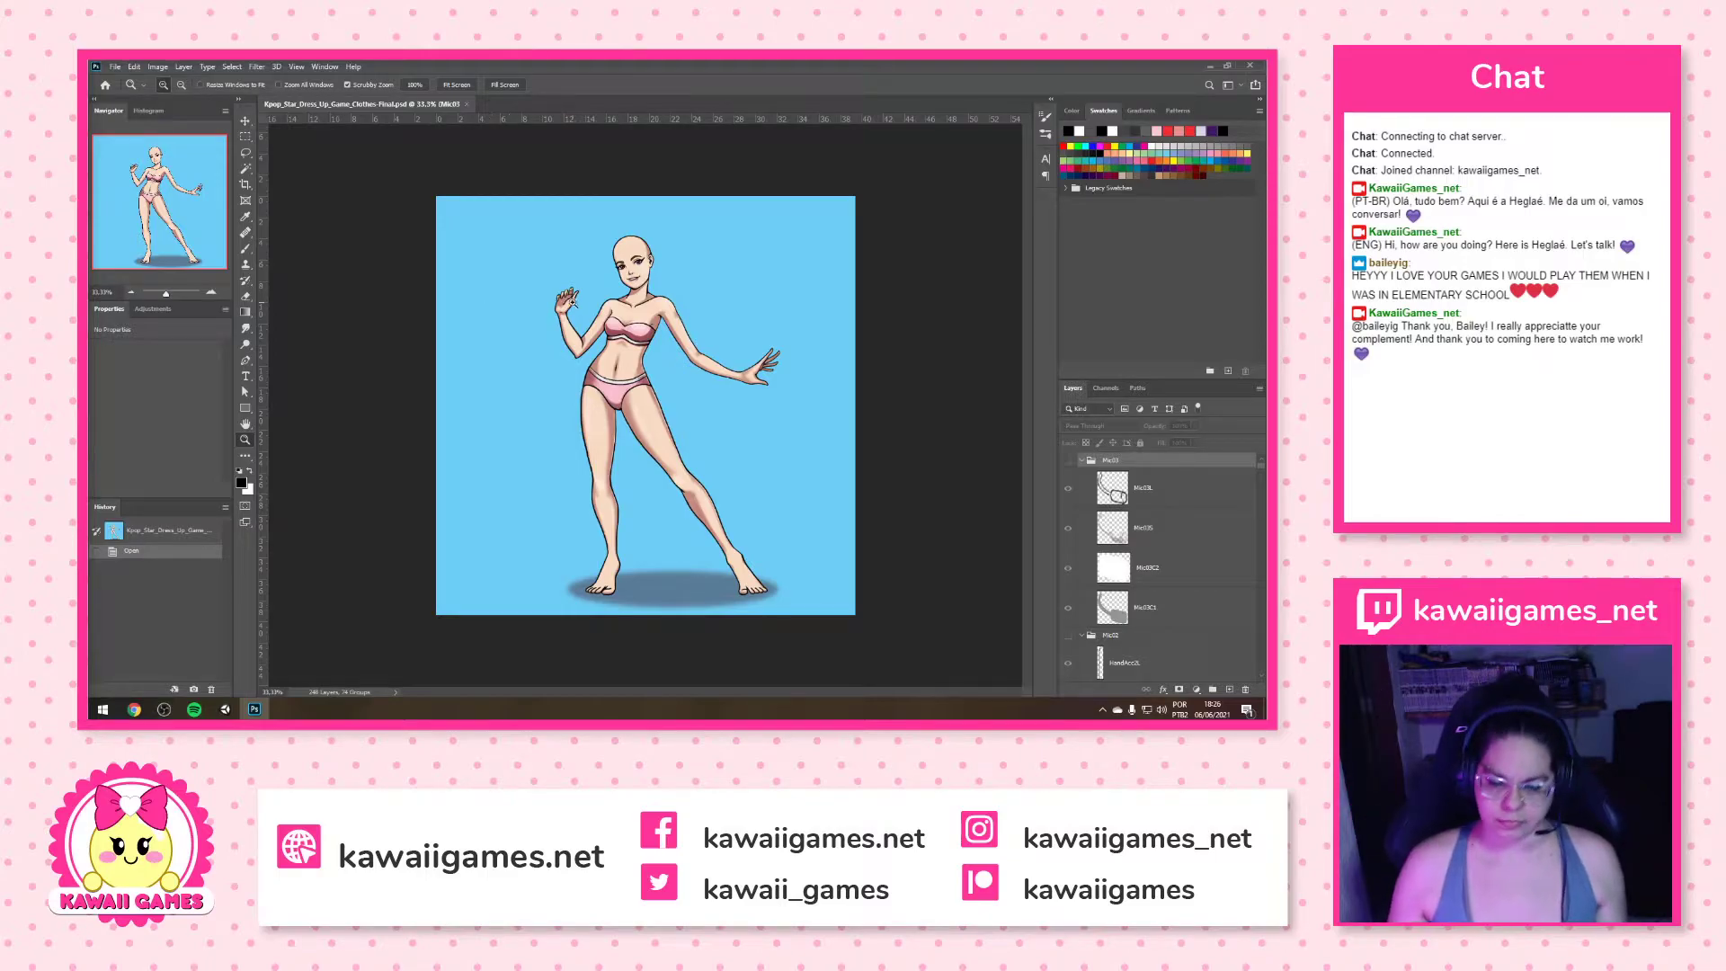
# Collapse the microphone and undertop layer groups above the Outfit9 group
pyautogui.click(1081, 460)
pyautogui.click(1082, 475)
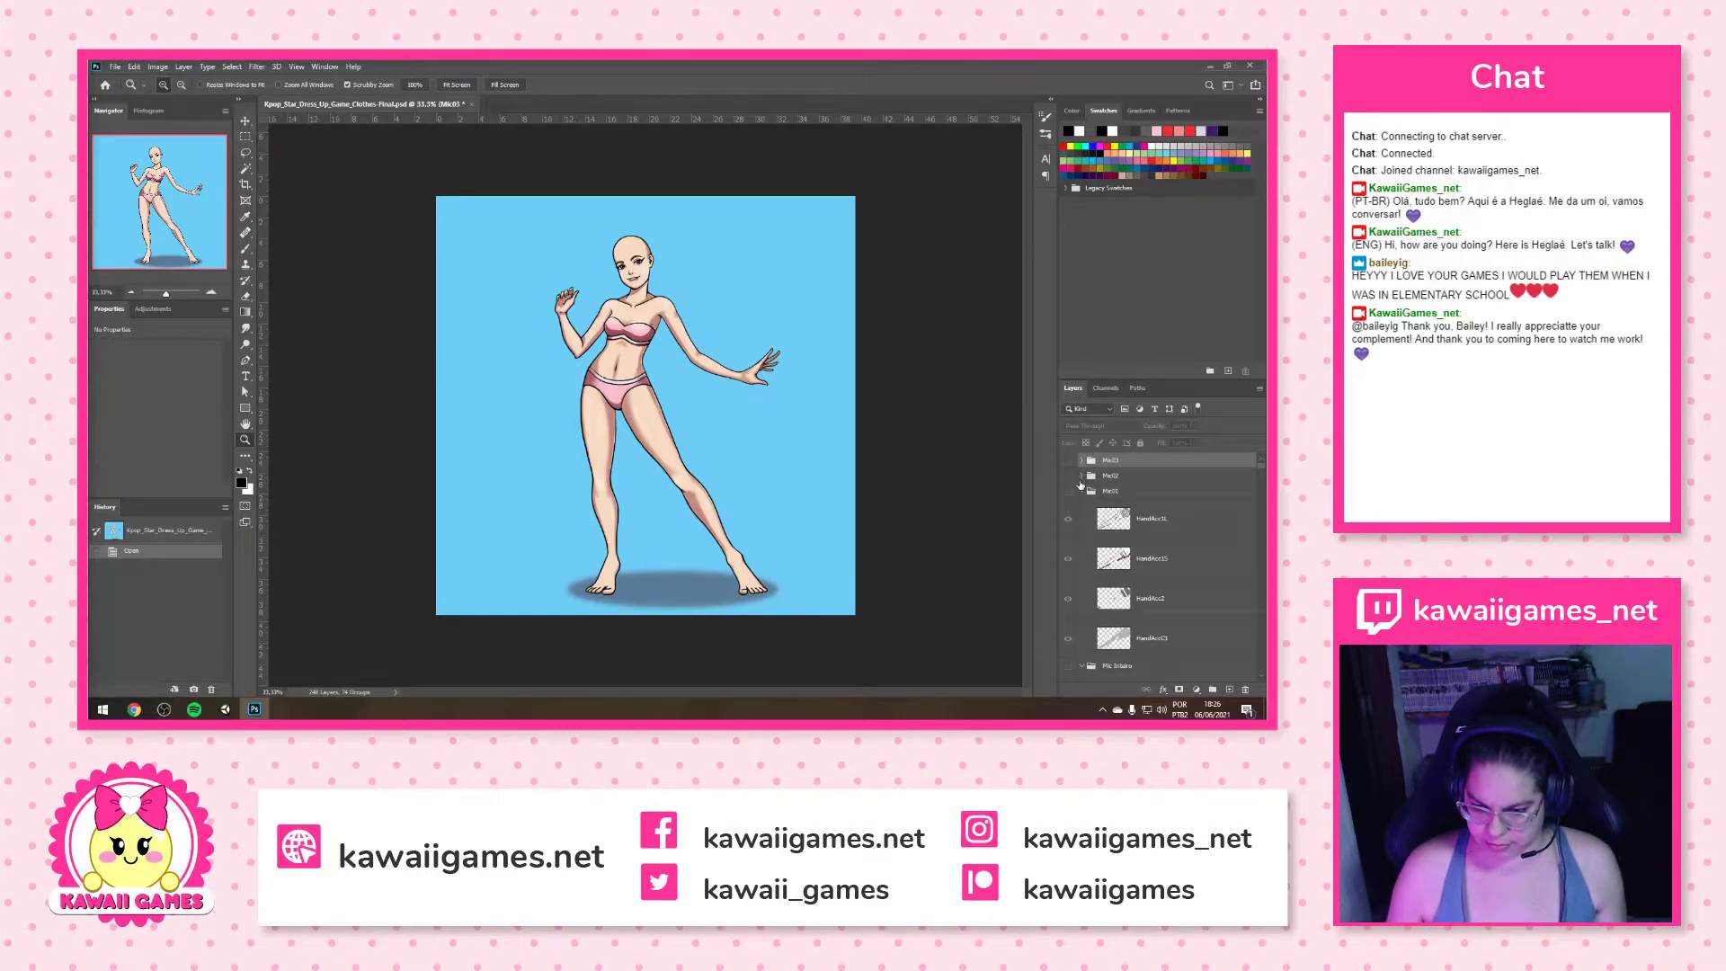
pyautogui.click(1082, 490)
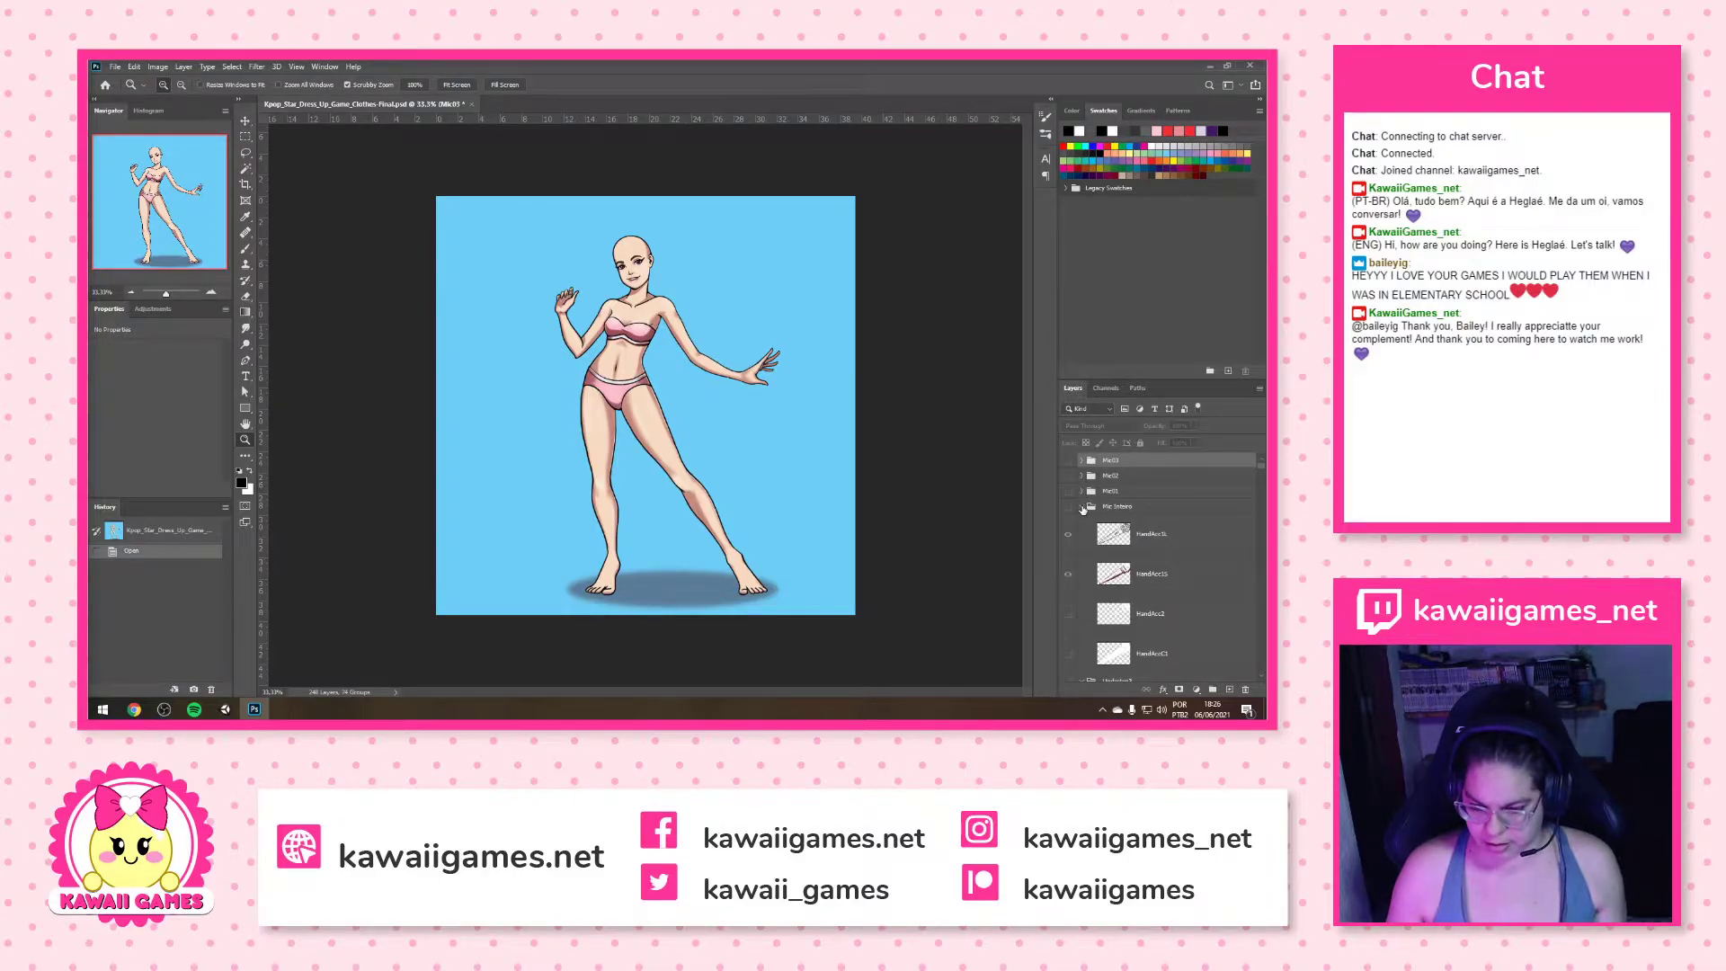
pyautogui.click(1081, 507)
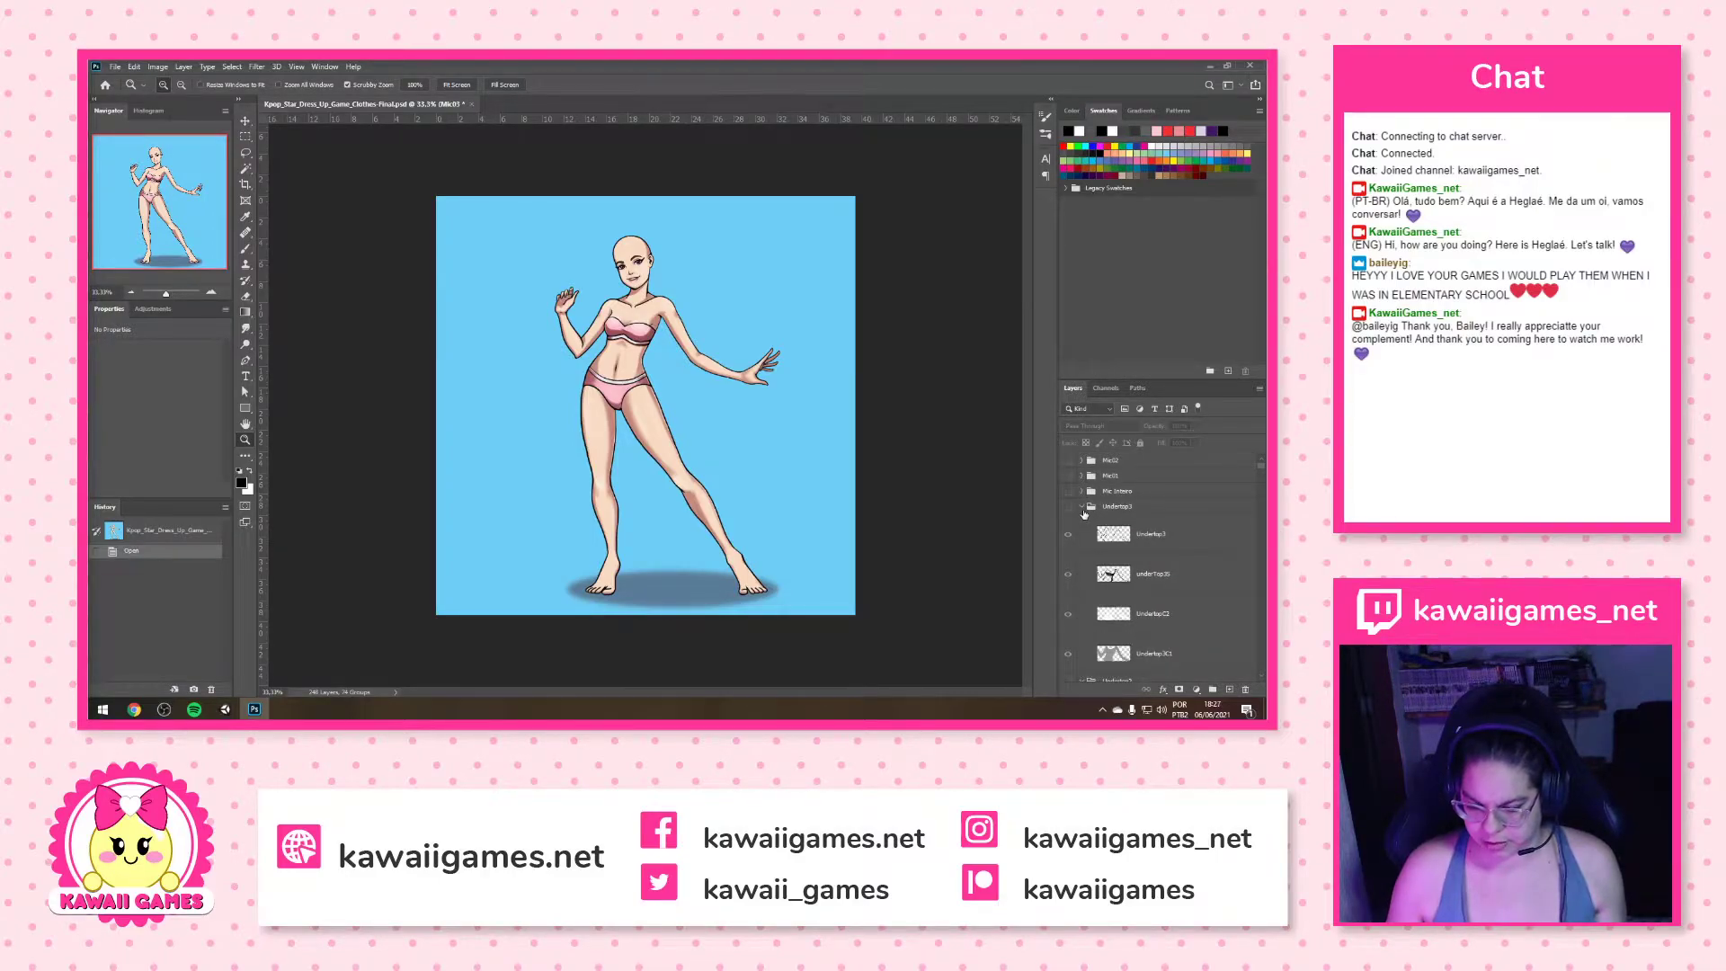
pyautogui.click(1082, 508)
pyautogui.click(1082, 522)
pyautogui.click(1084, 537)
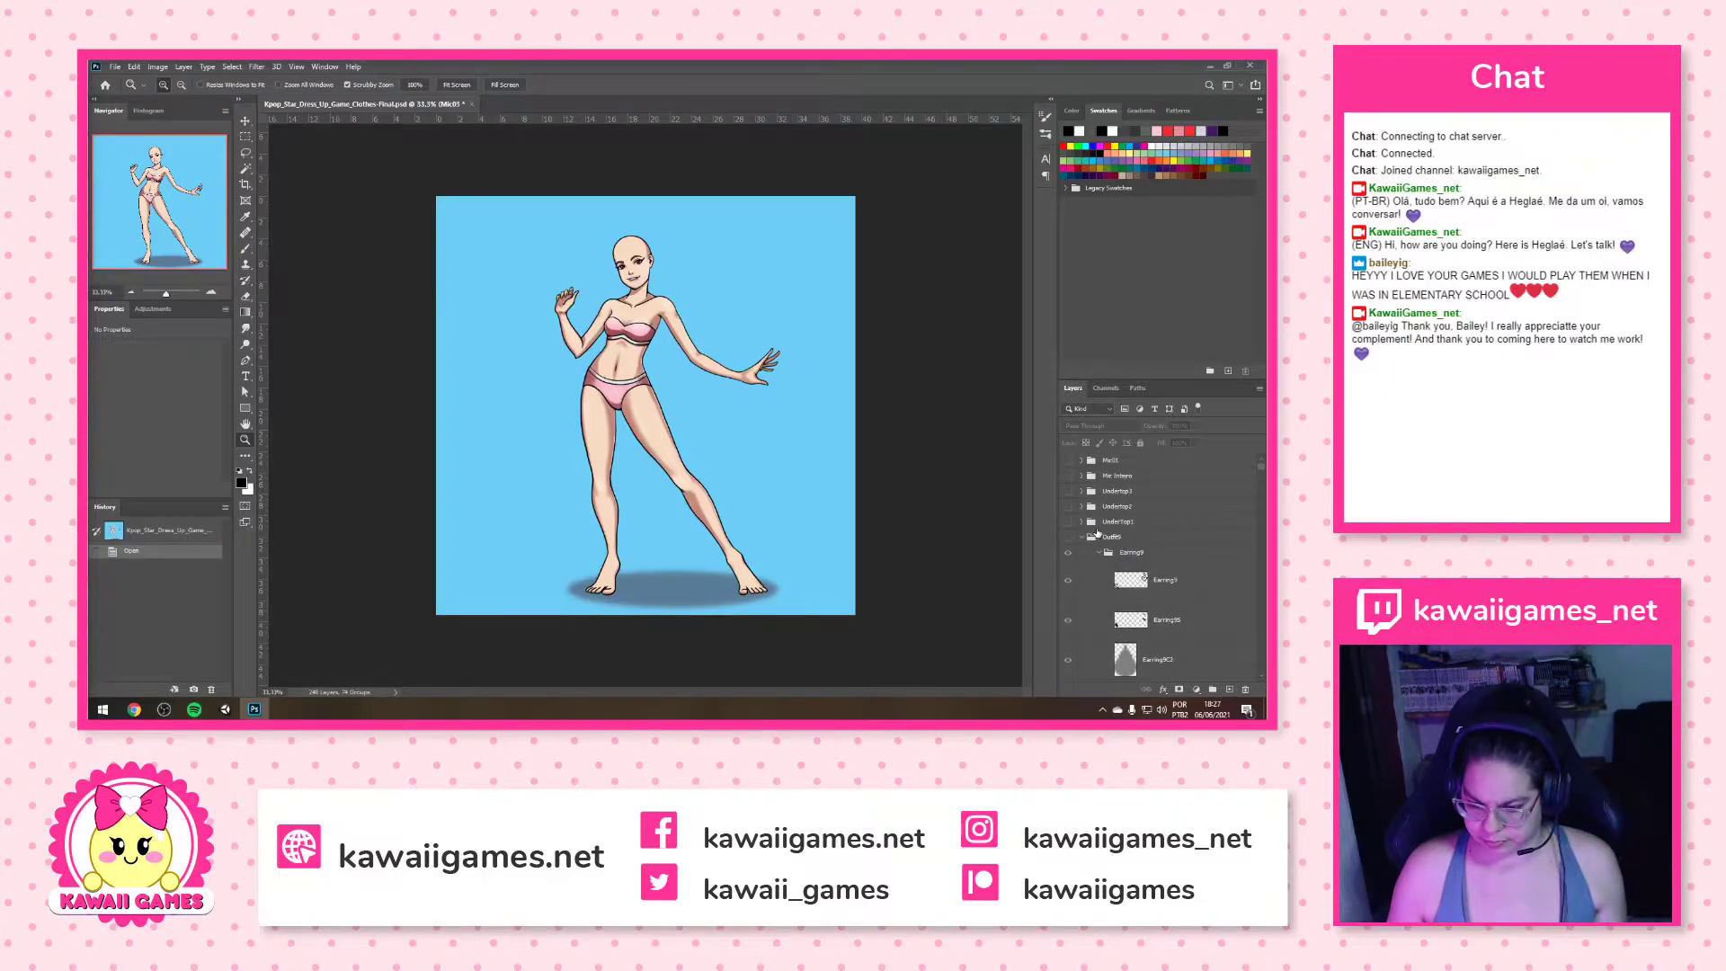
pyautogui.scroll(-3, 1137, 528)
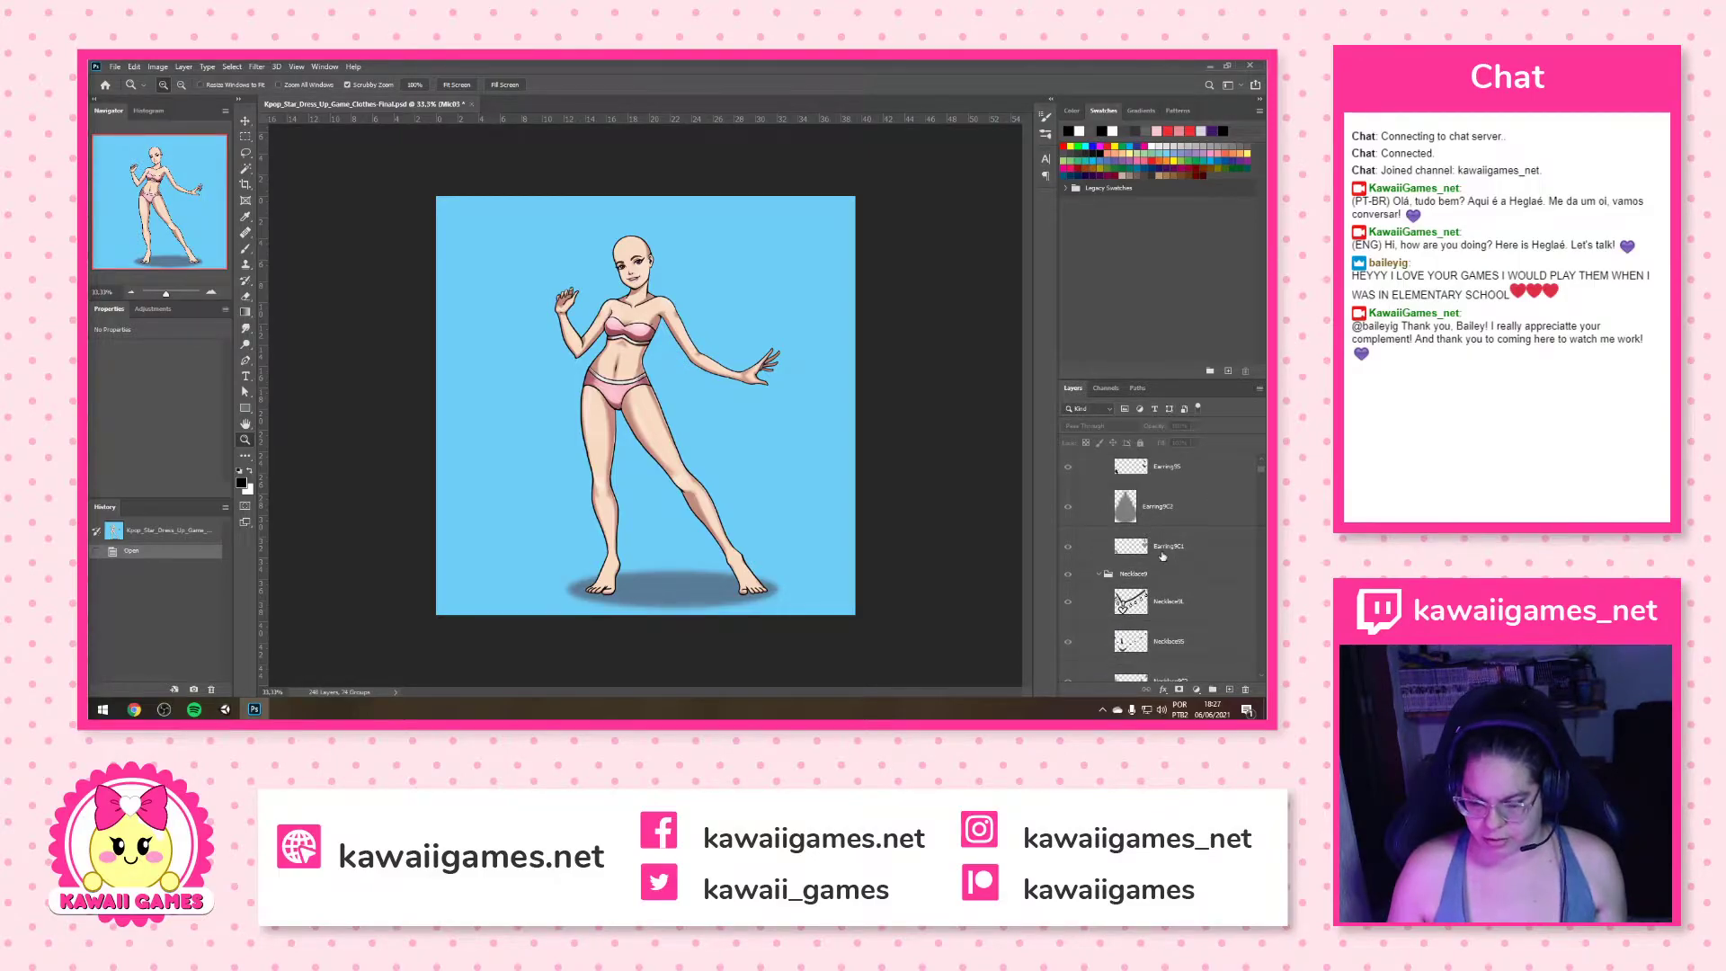
pyautogui.scroll(2, 1212, 550)
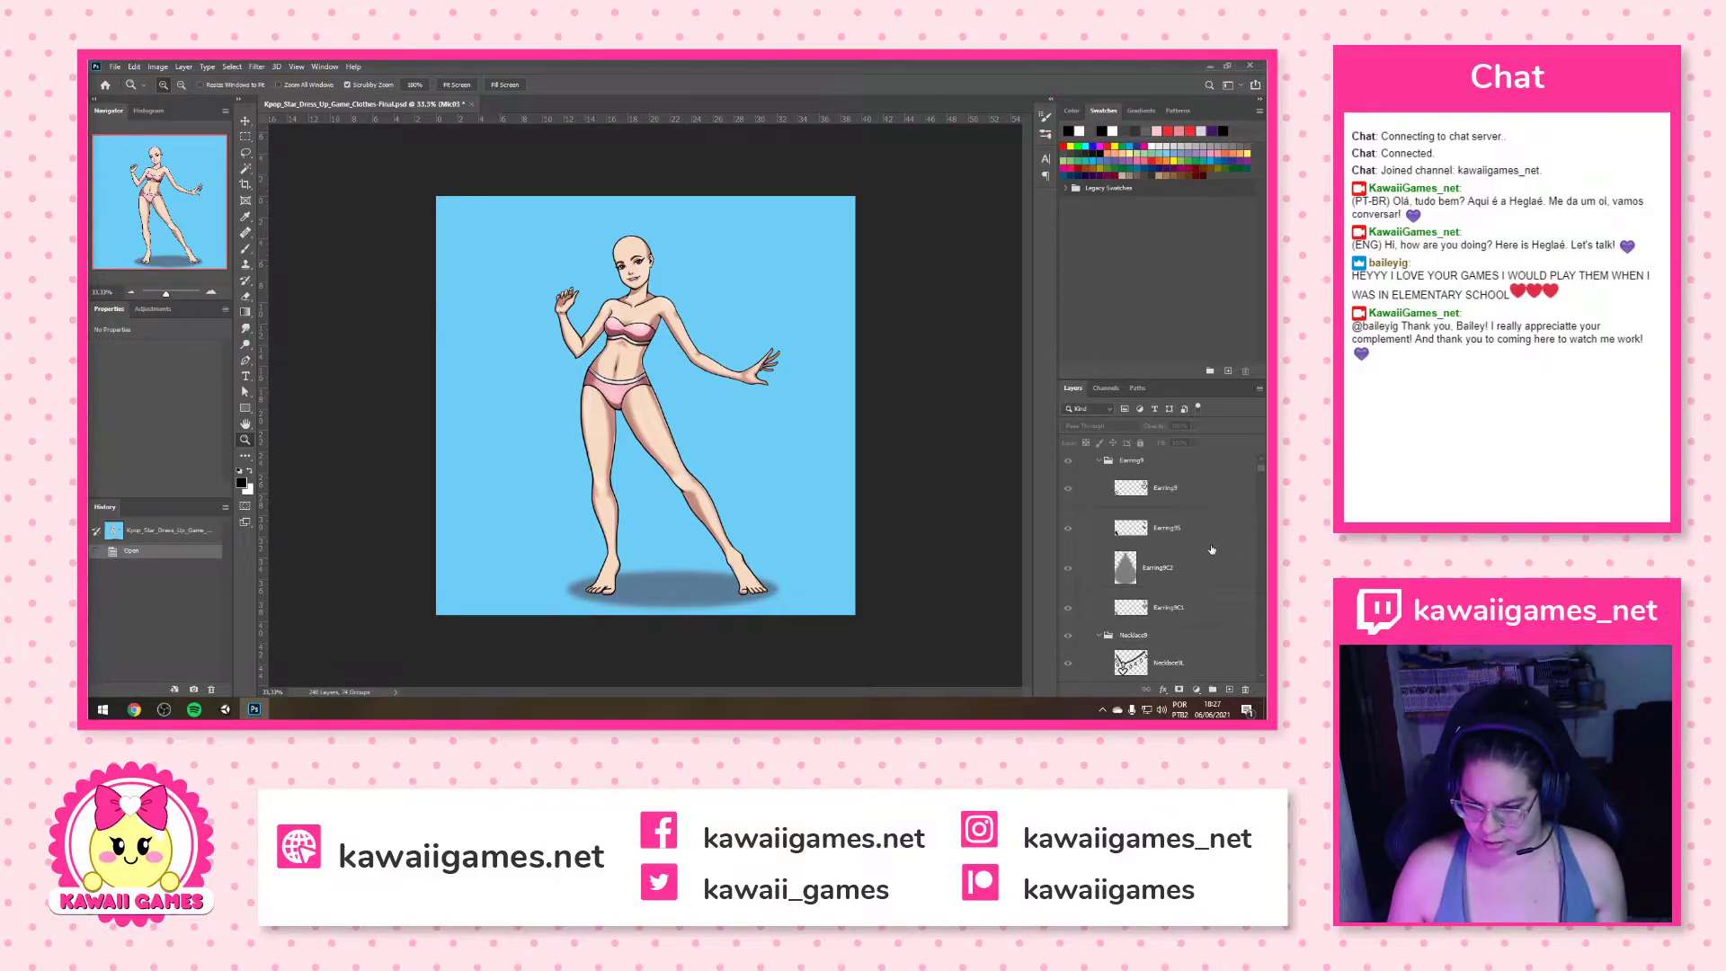
pyautogui.scroll(2, 1212, 549)
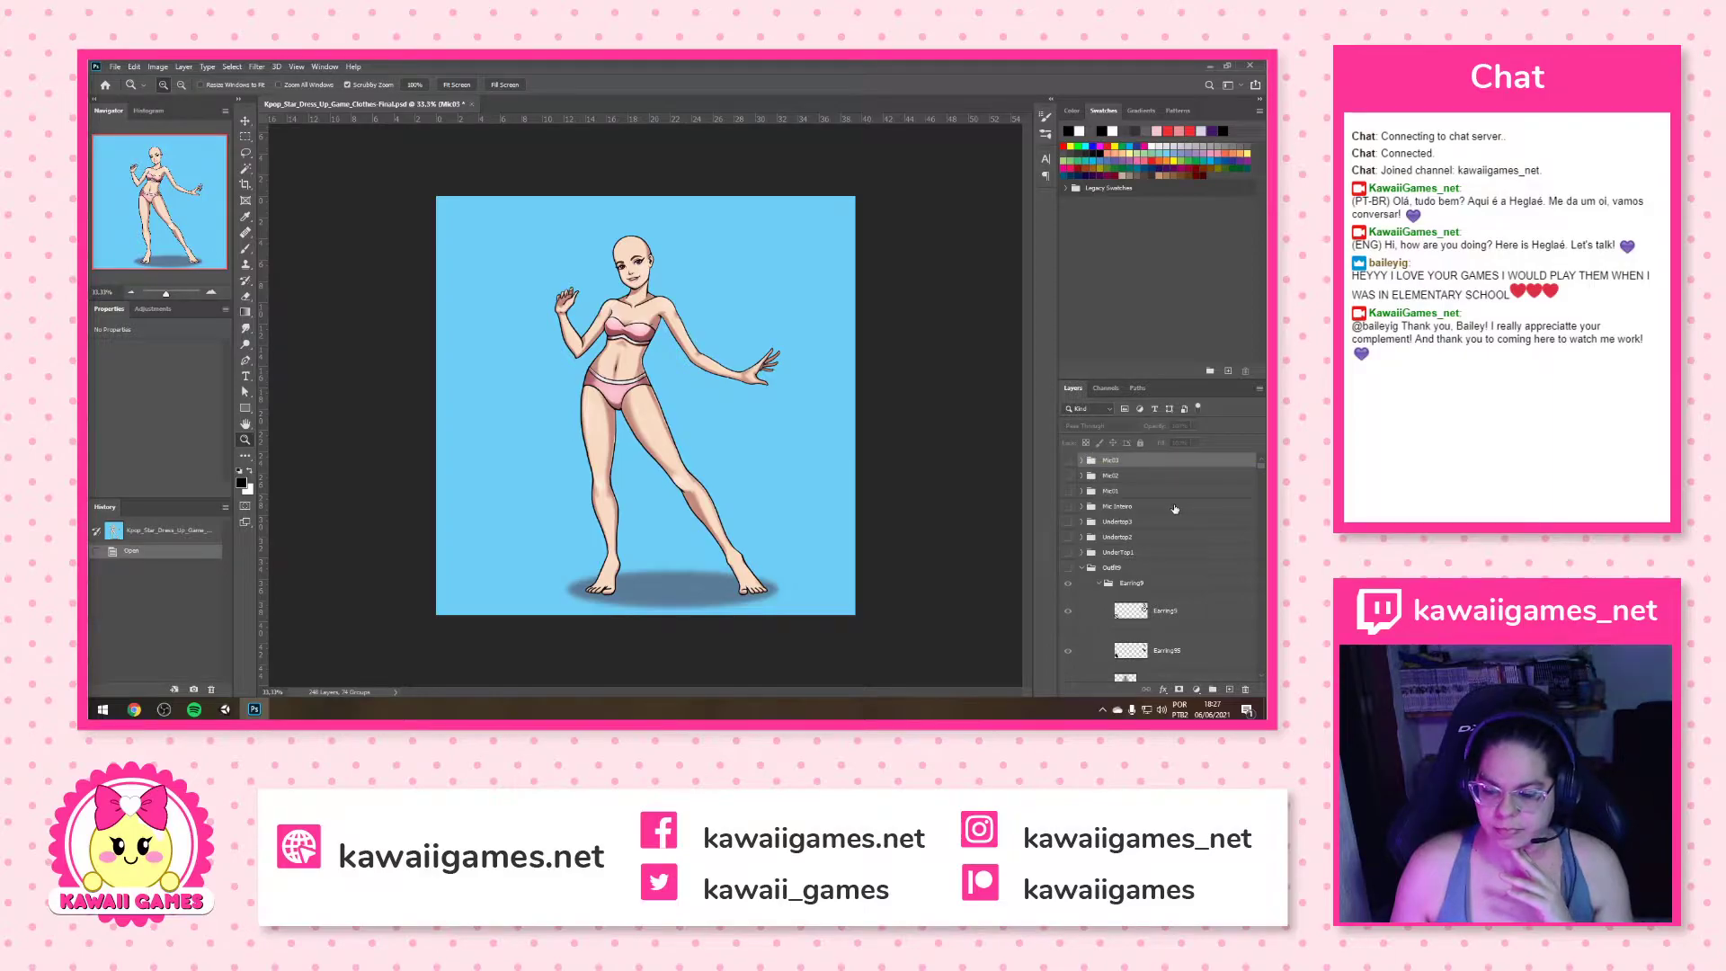
# Save the clothes document under the new name Kpop_Star_Dress_Up_Game_tops.psd in the PHOTOSHOP folder
pyautogui.click(115, 67)
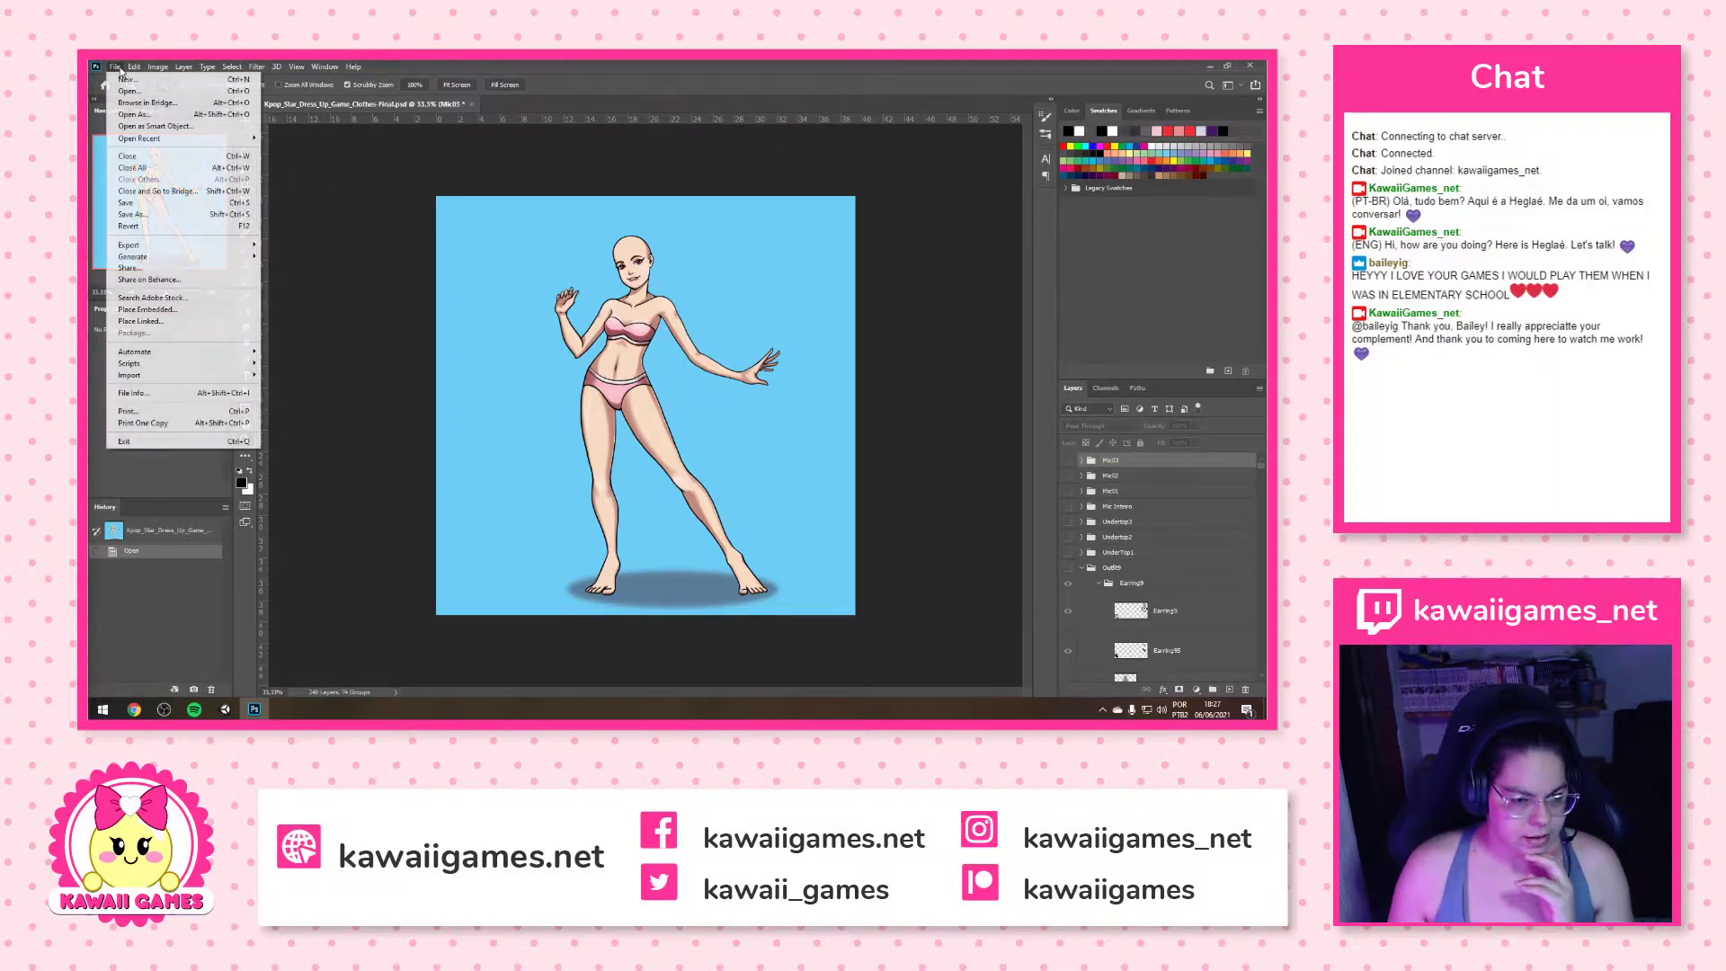
pyautogui.click(186, 201)
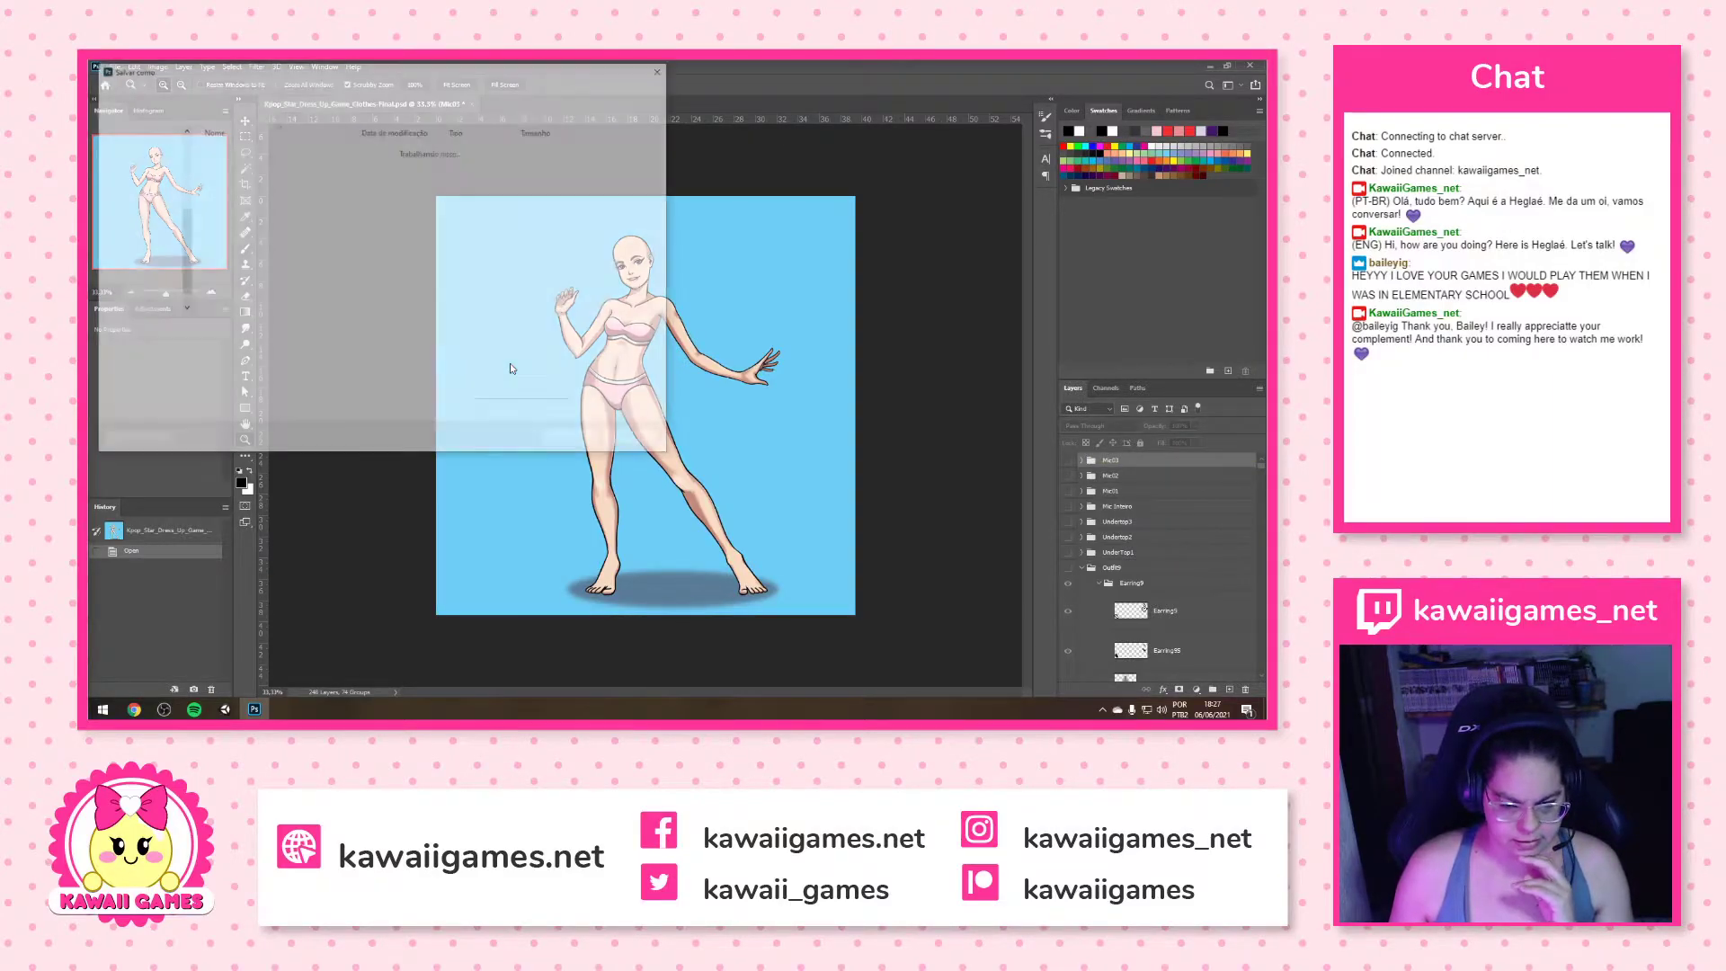
pyautogui.click(274, 329)
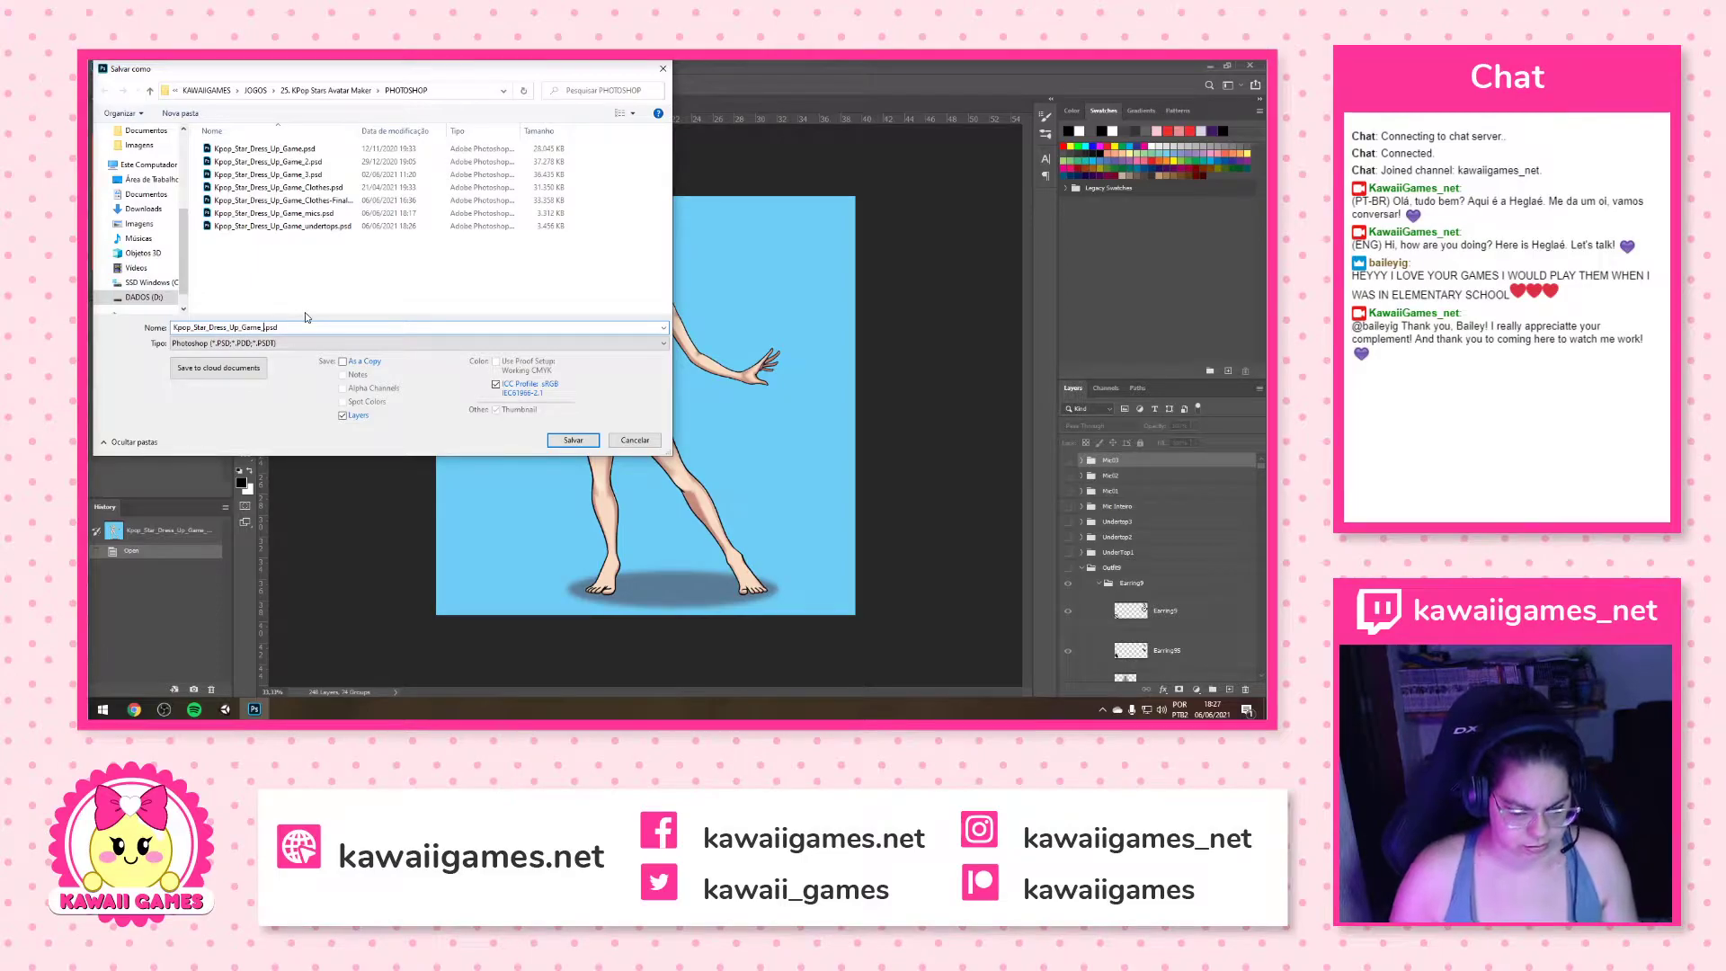
pyautogui.write('tops')
pyautogui.press('Return')
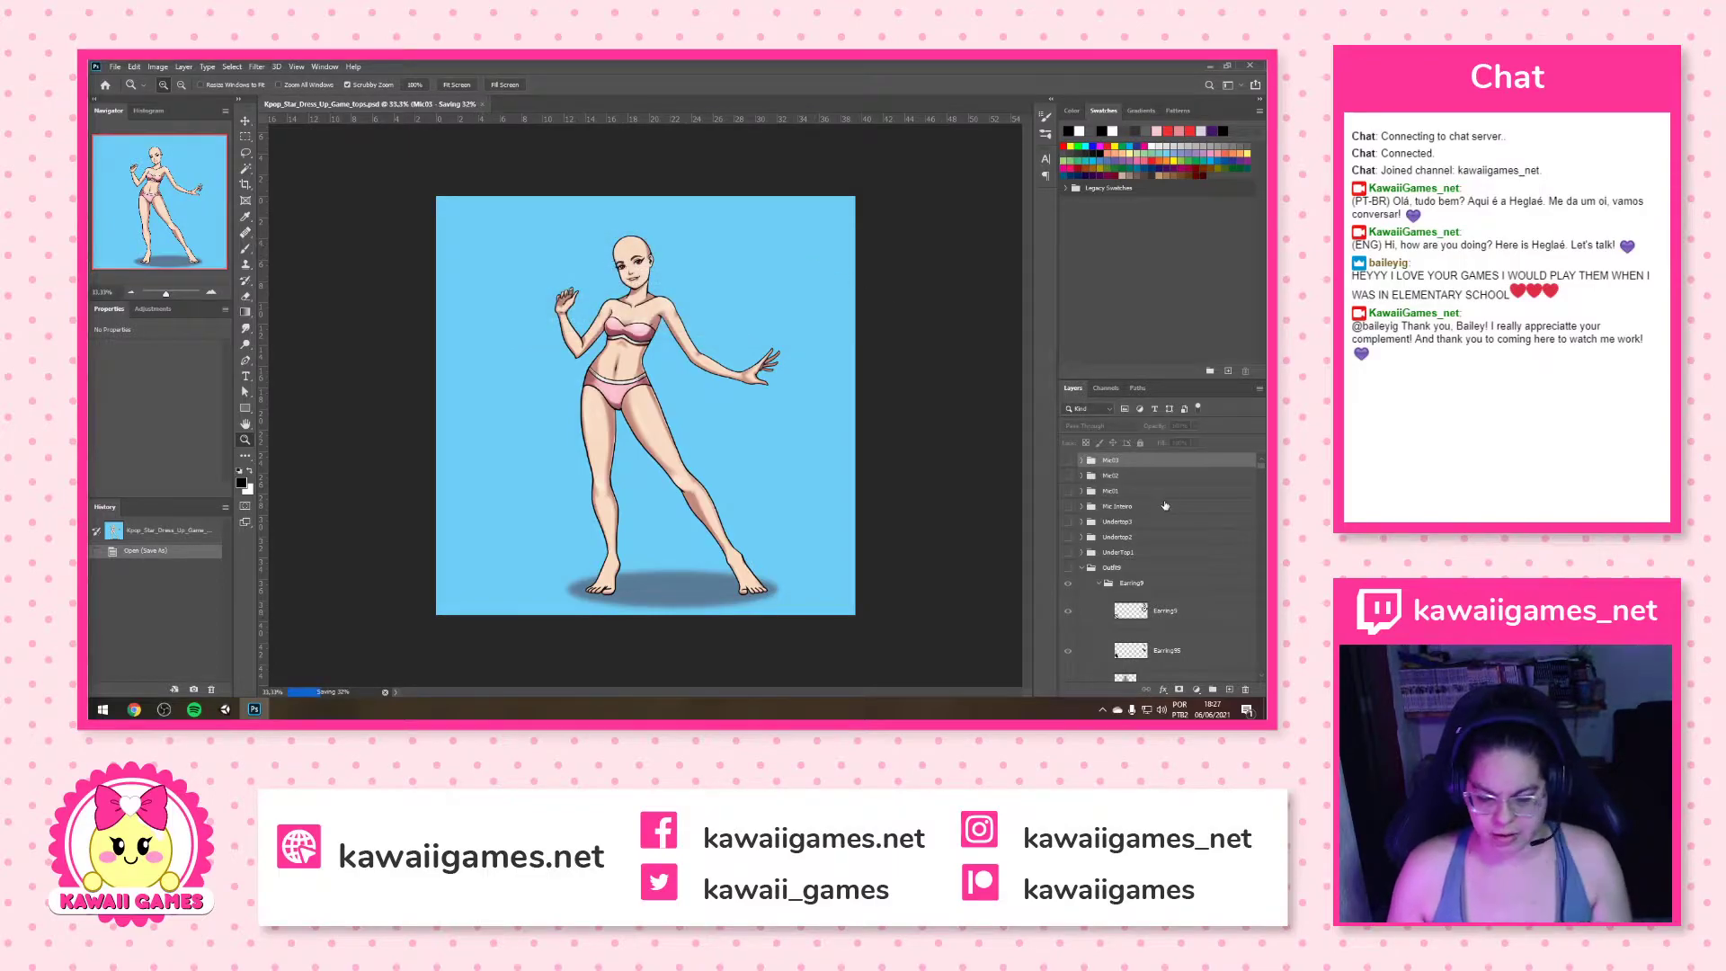
# Delete all the microphone and undertop groups above Outfit9, together with their contents
pyautogui.keyDown('shift'); pyautogui.click(1137, 554); pyautogui.keyUp('shift')
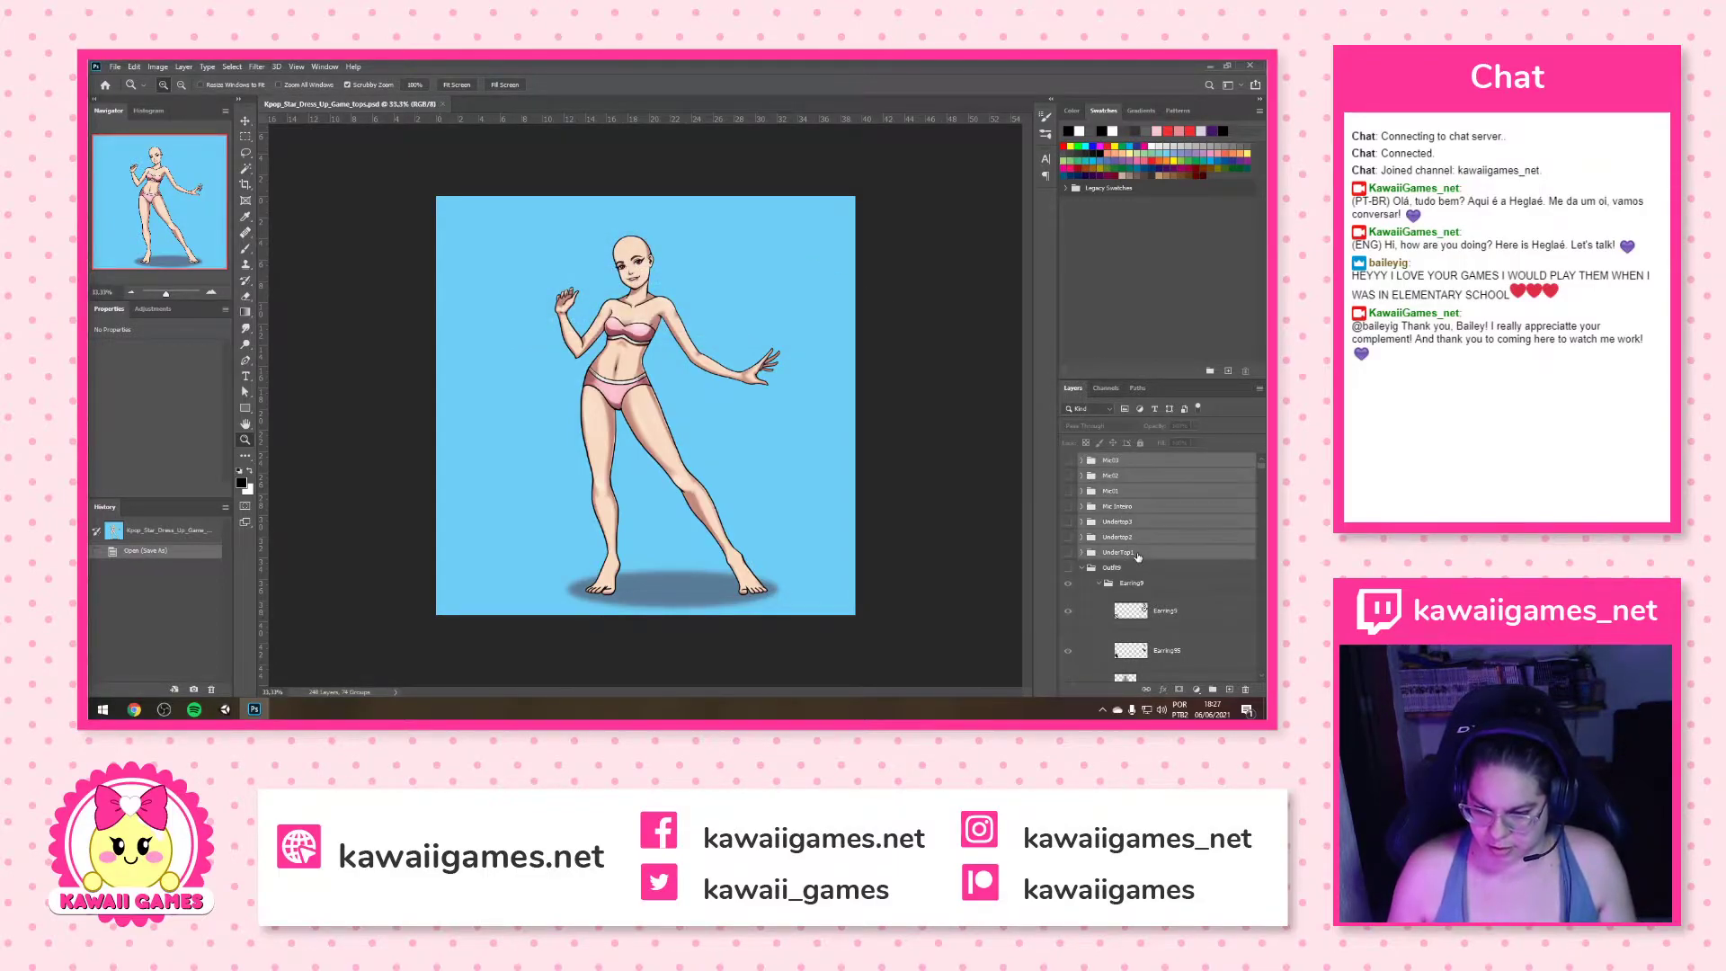
pyautogui.click(1245, 689)
pyautogui.click(631, 302)
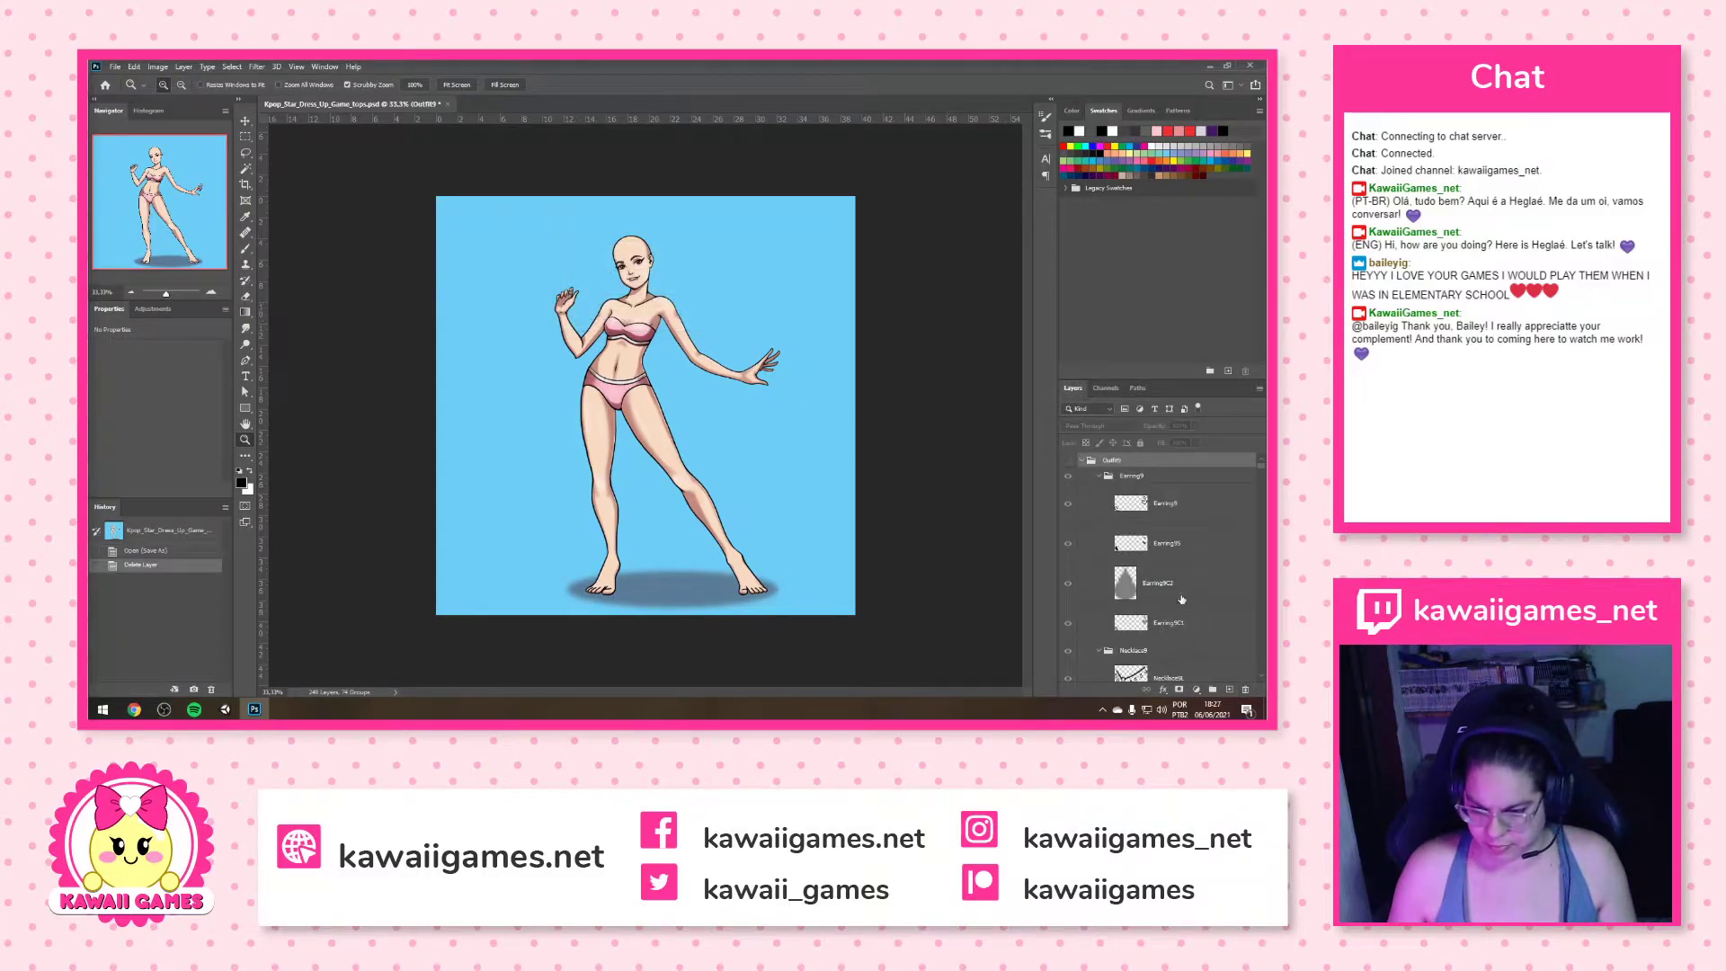
# Delete everything from the blue background layer up through the face group, including the body and underwear, with all group contents
pyautogui.scroll(-10, 1133, 553)
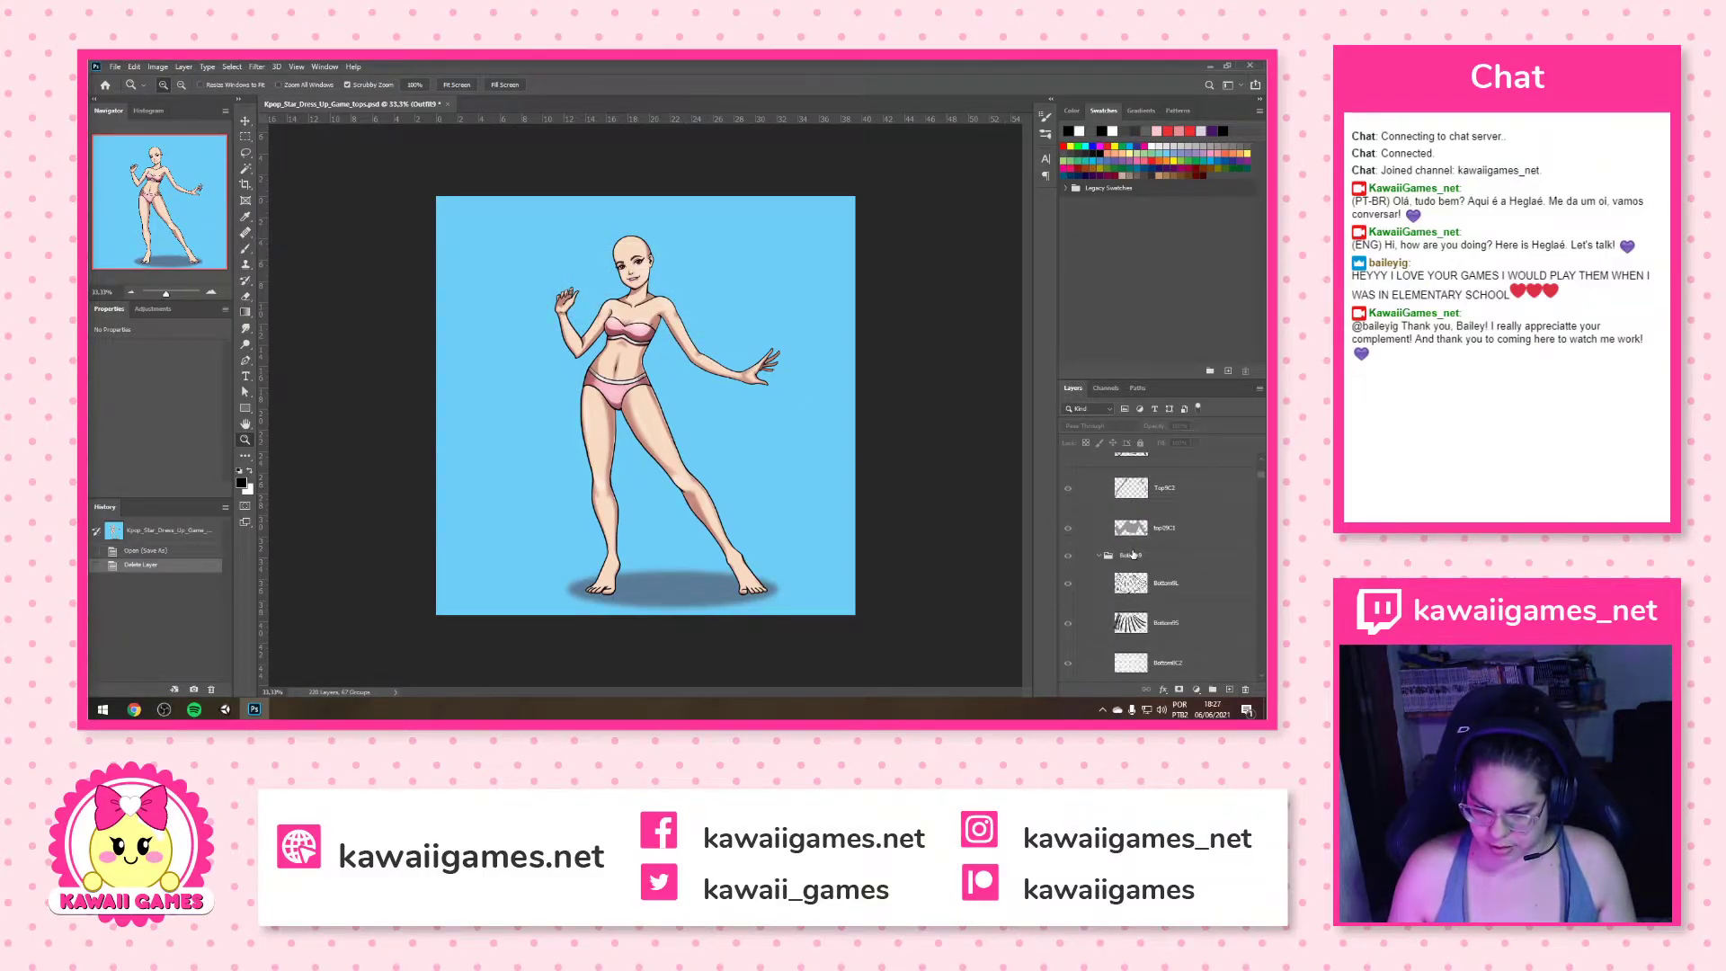
pyautogui.scroll(-3, 1155, 571)
pyautogui.moveTo(1261, 488); pyautogui.dragTo(1264, 689)
pyautogui.click(1139, 664)
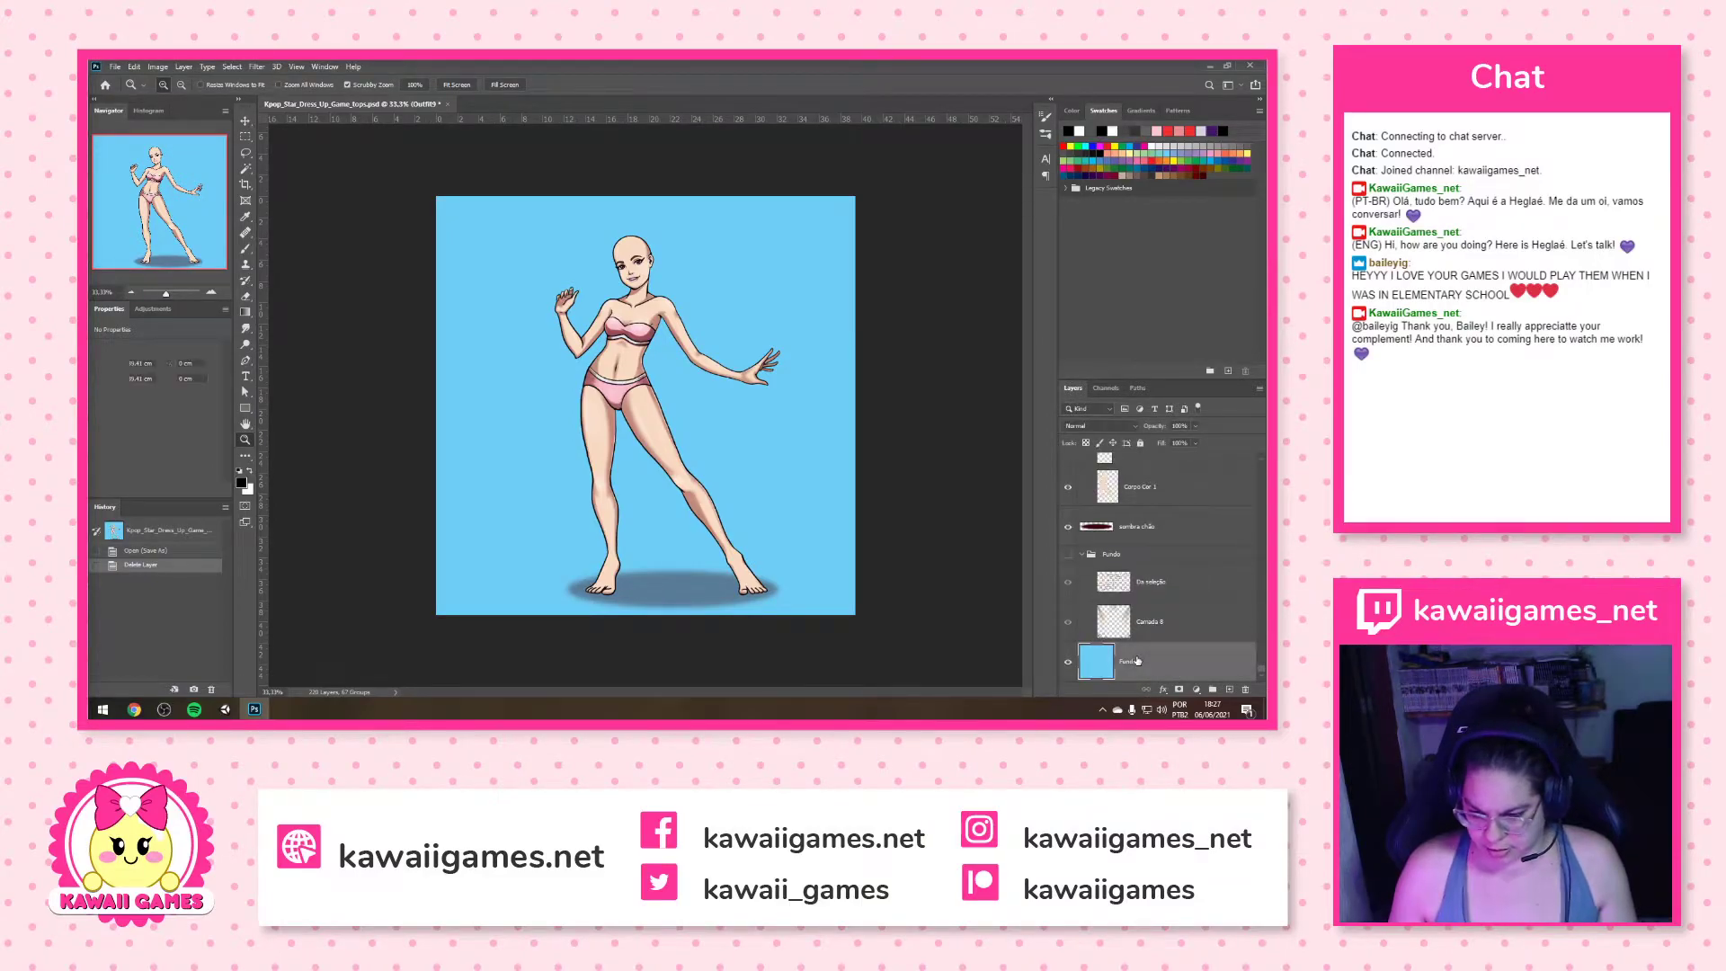
pyautogui.scroll(5, 1152, 622)
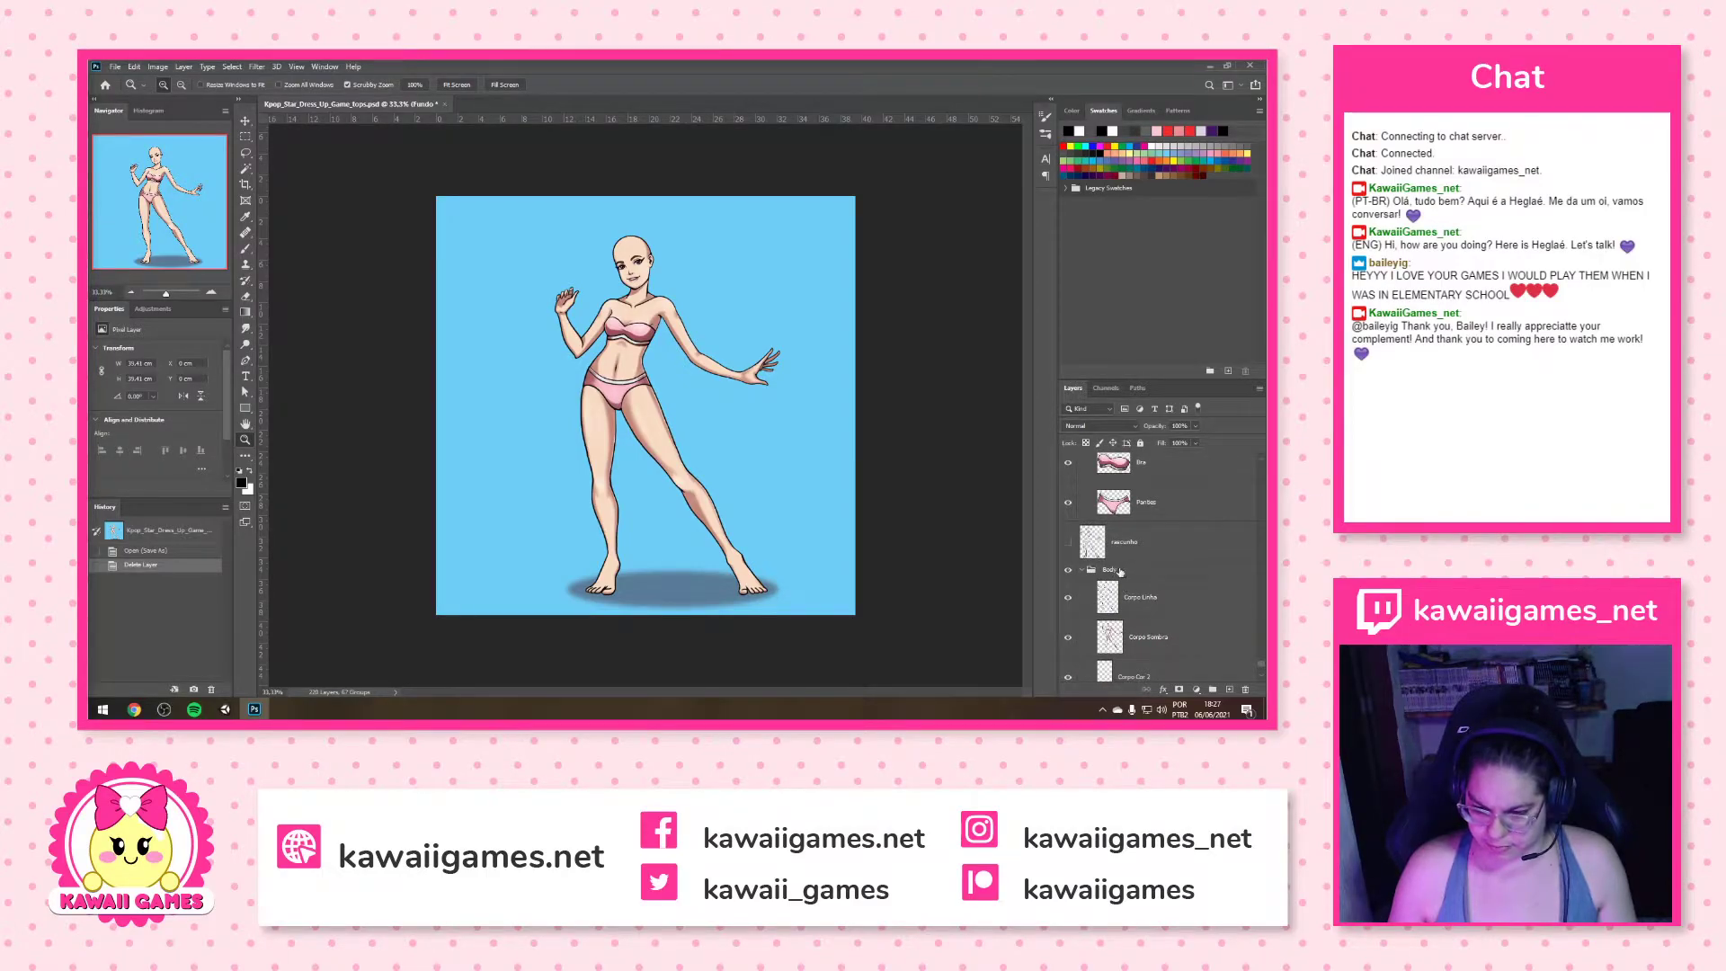
pyautogui.scroll(2, 1127, 565)
pyautogui.scroll(1, 1127, 565)
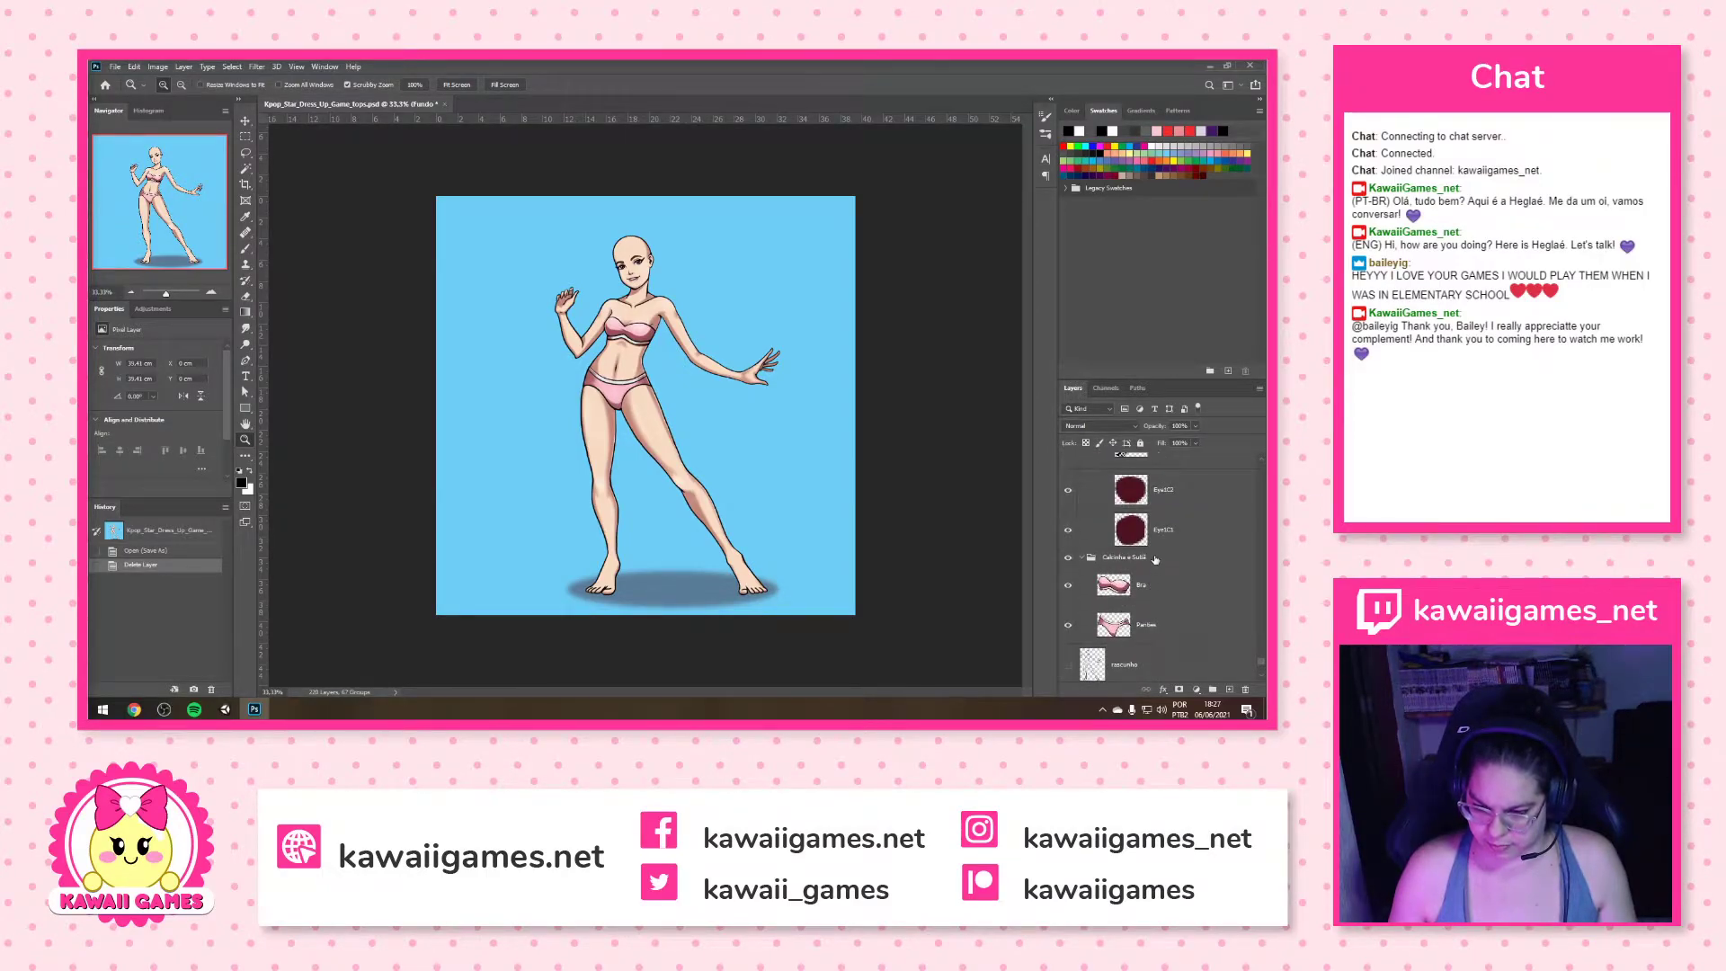
pyautogui.scroll(1, 1155, 560)
pyautogui.scroll(5, 1157, 576)
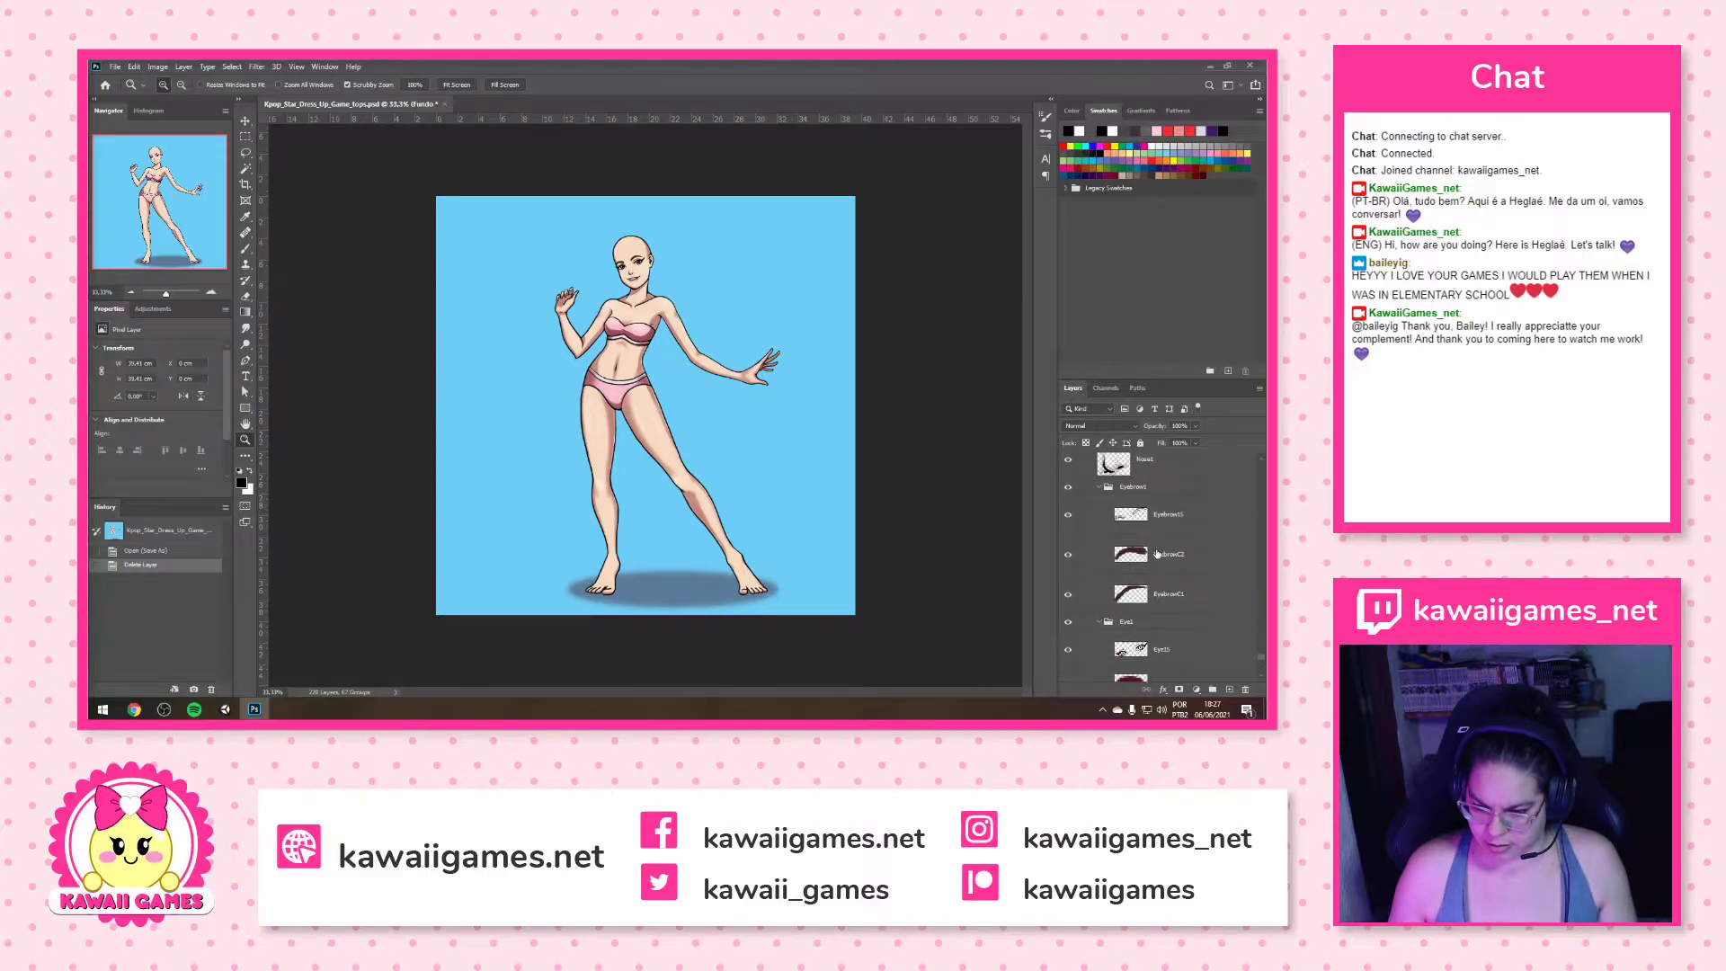
pyautogui.scroll(1, 1157, 557)
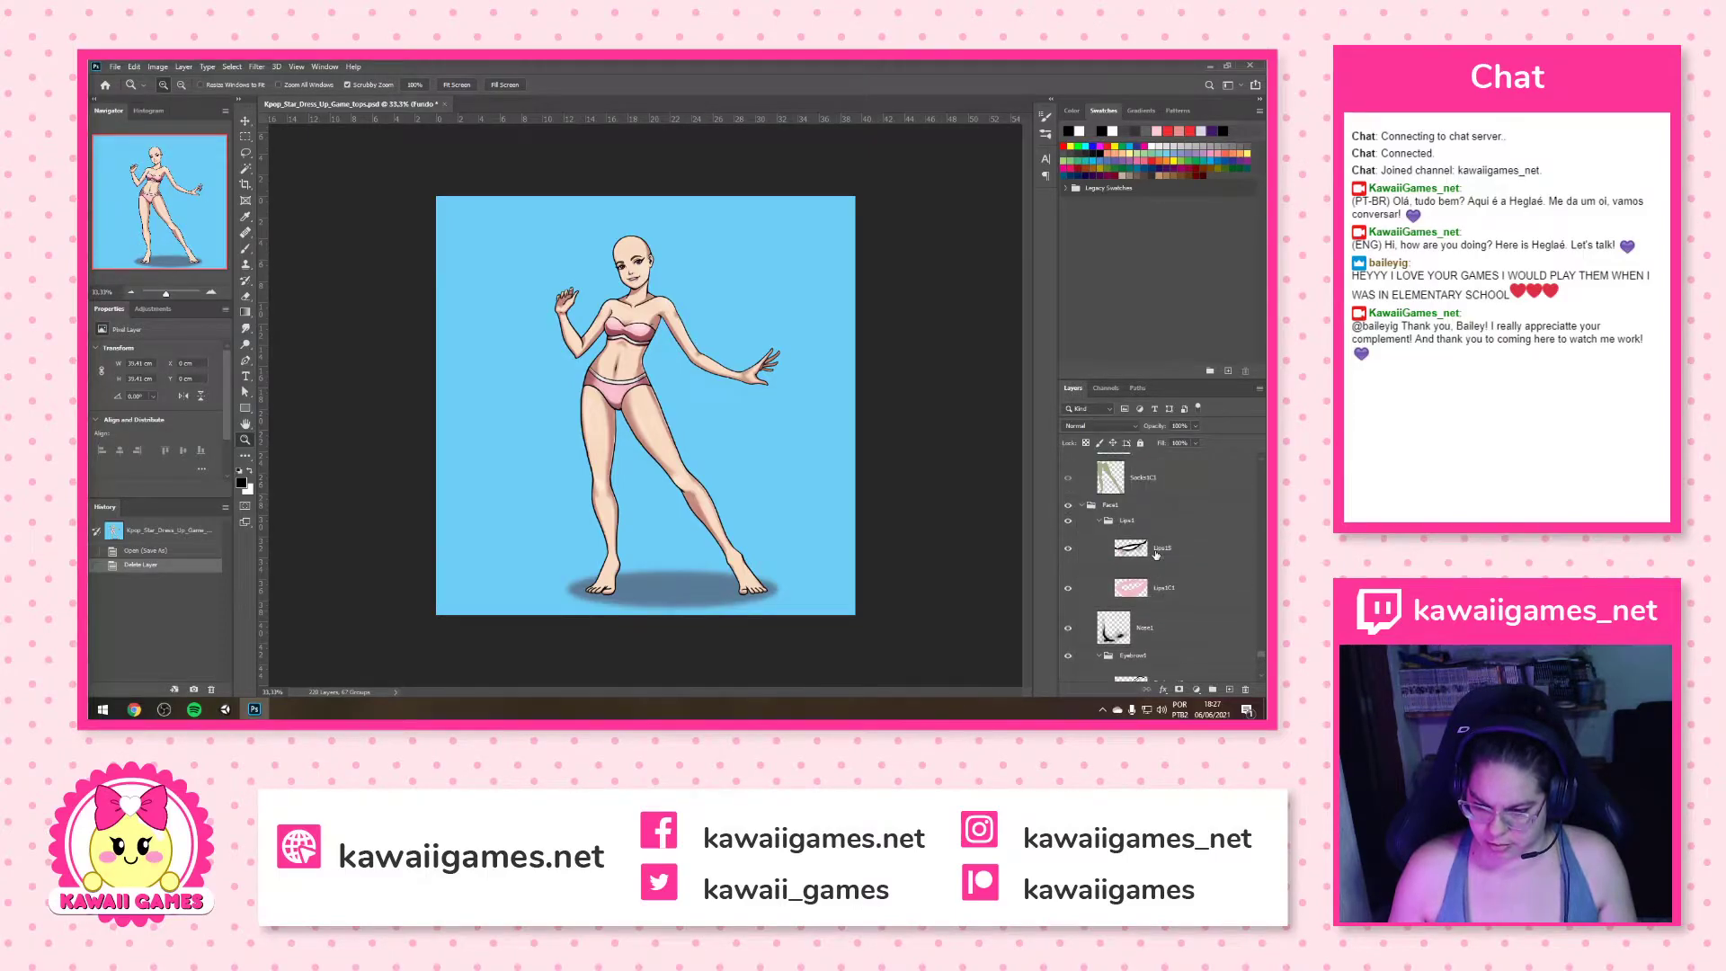
pyautogui.scroll(1, 1120, 514)
pyautogui.click(1128, 526)
pyautogui.click(1245, 688)
pyautogui.click(605, 303)
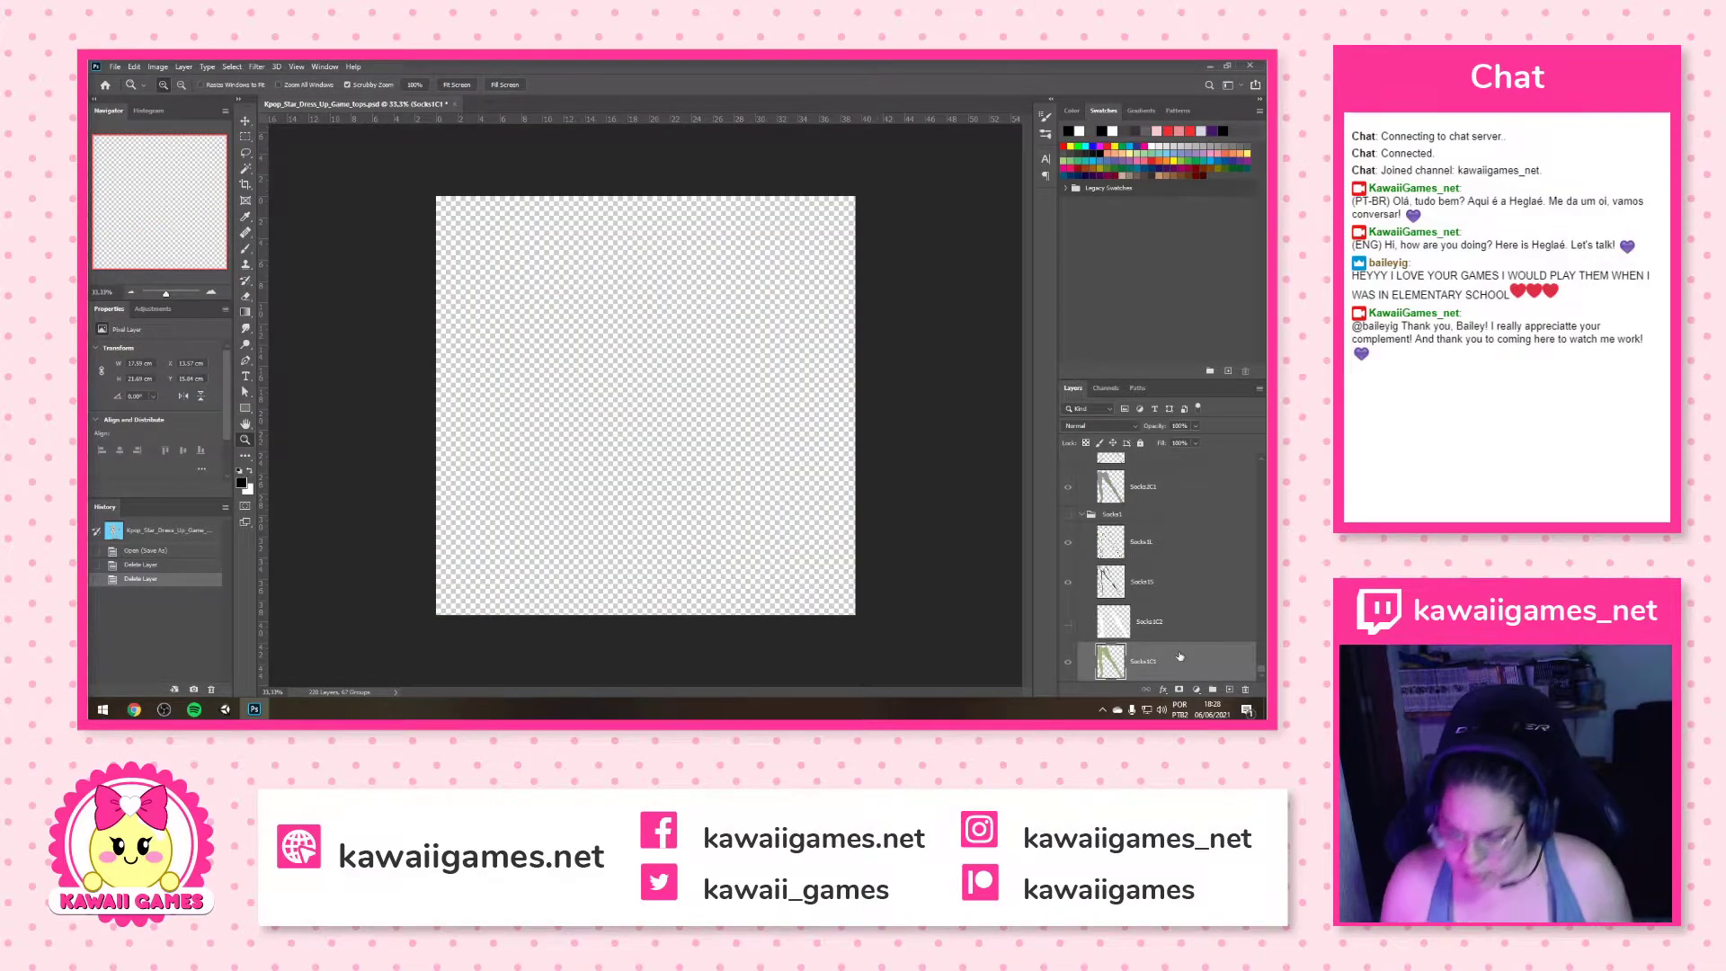
# Delete the Socks1 group with its contents and collapse the Socks2 group
pyautogui.click(1150, 515)
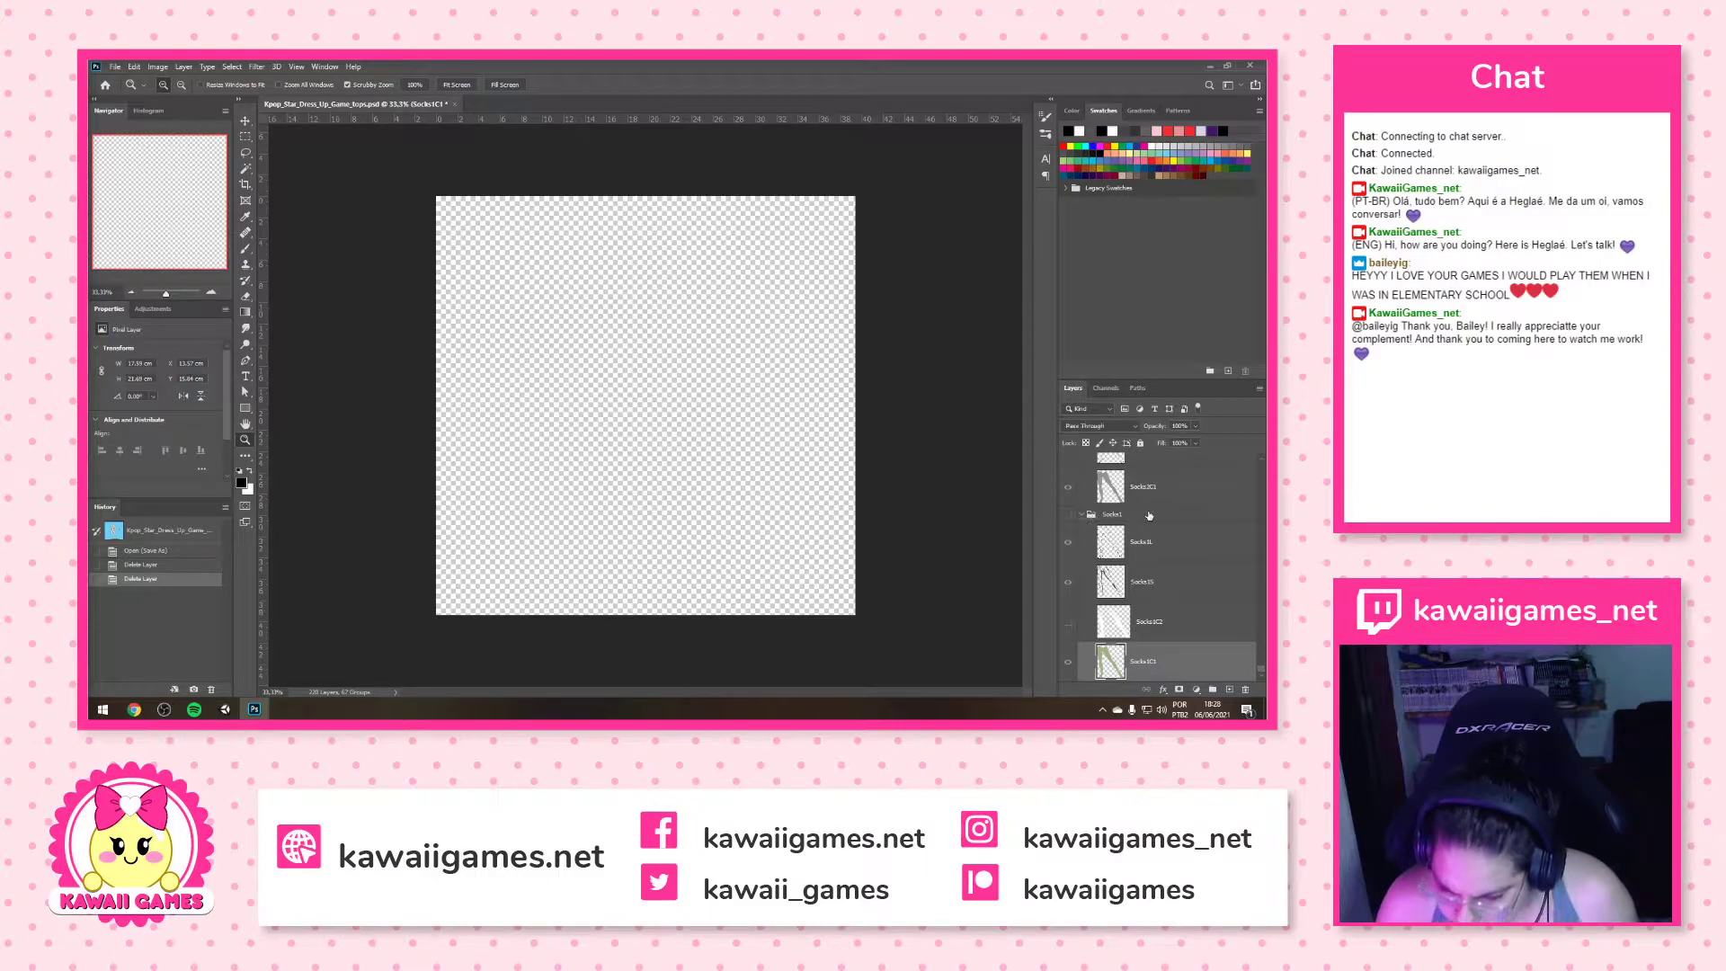
pyautogui.click(1245, 688)
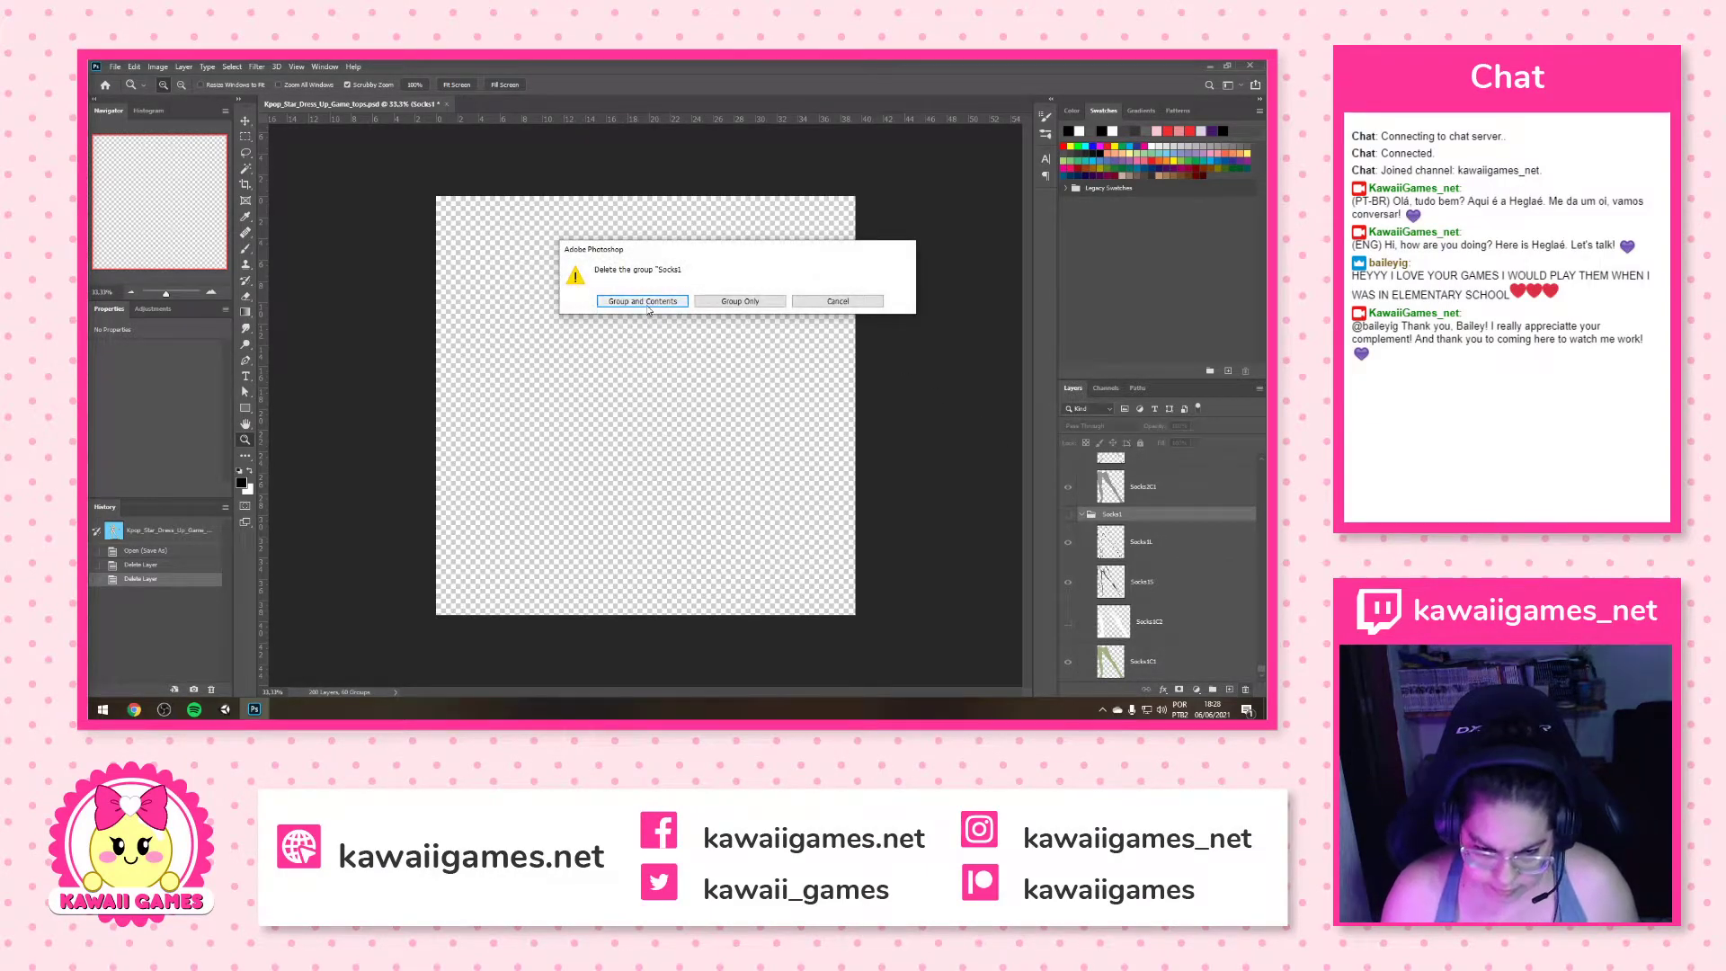
pyautogui.press('Return')
pyautogui.click(1083, 514)
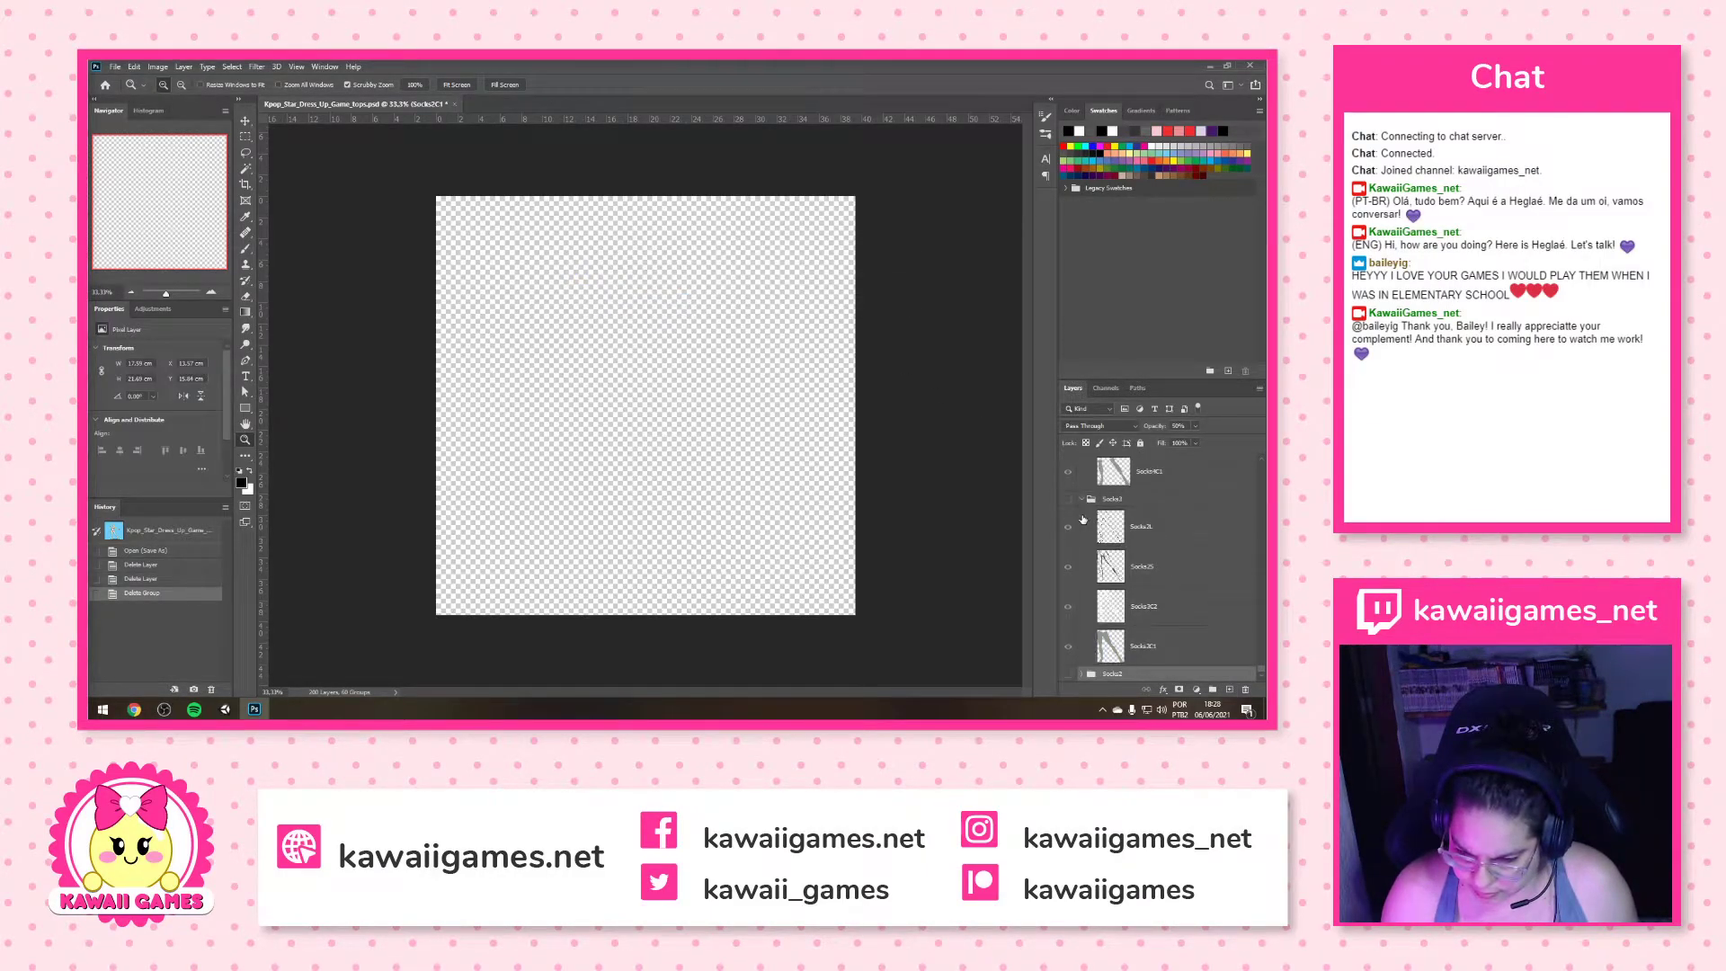
pyautogui.scroll(5, 1152, 623)
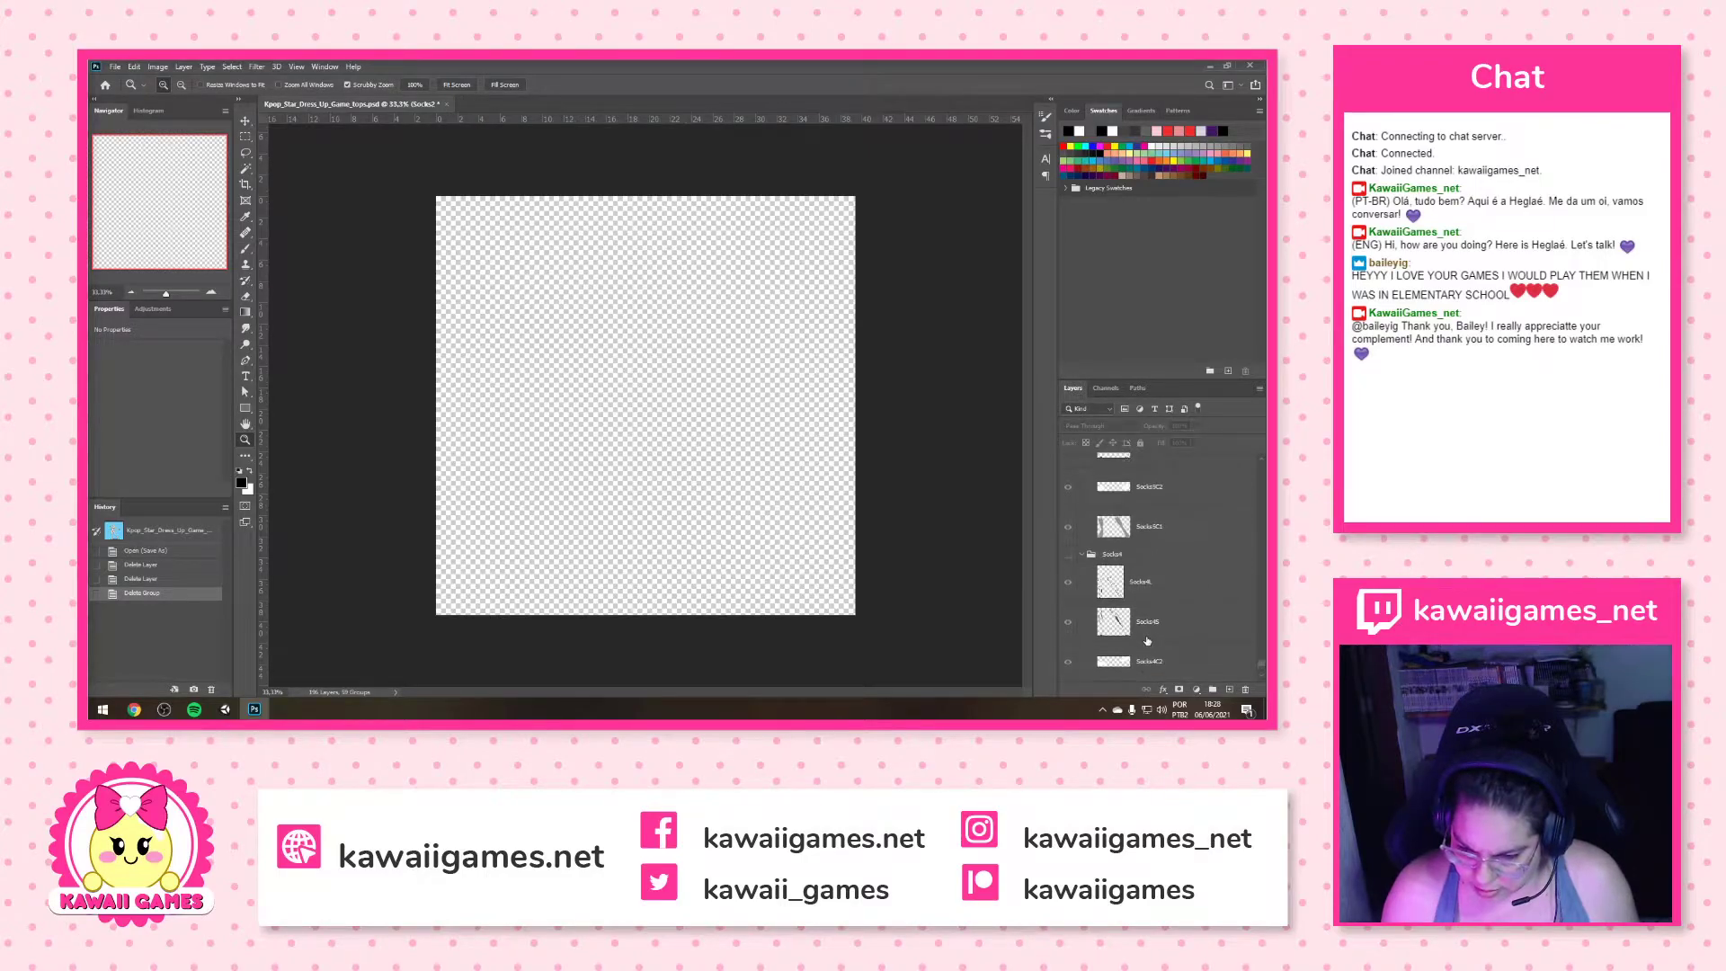
pyautogui.scroll(10, 1145, 637)
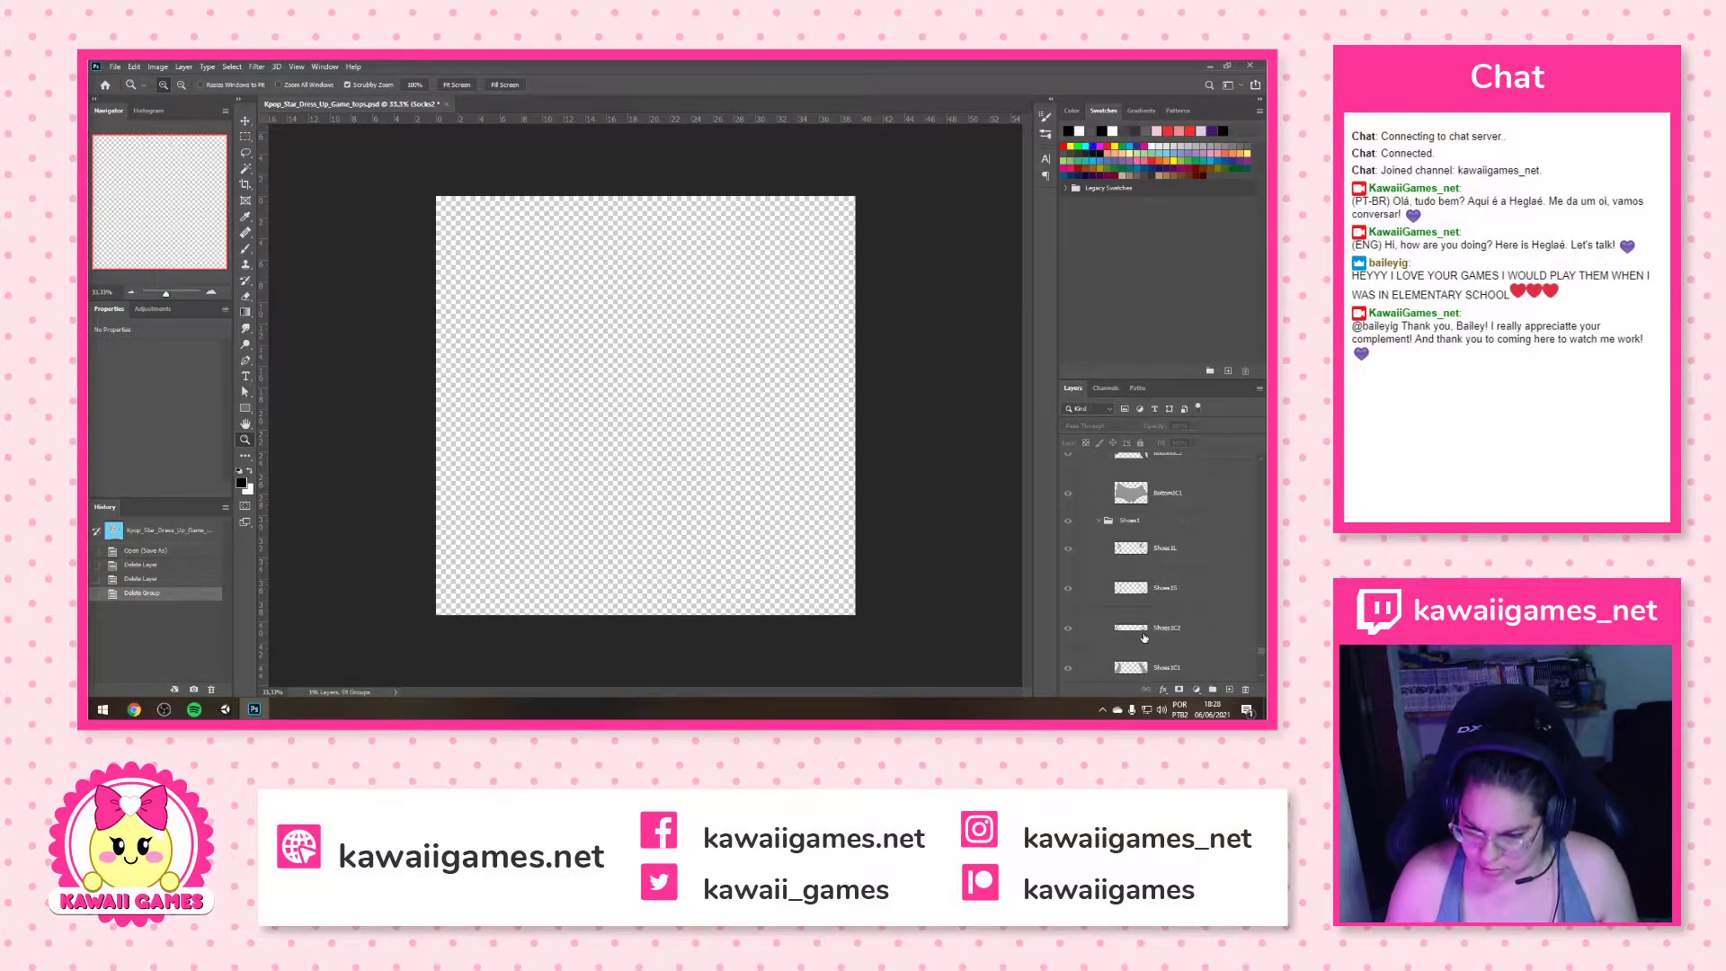
# Delete the remaining socks groups with all their layers from the end of the layer stack
pyautogui.scroll(3, 1141, 632)
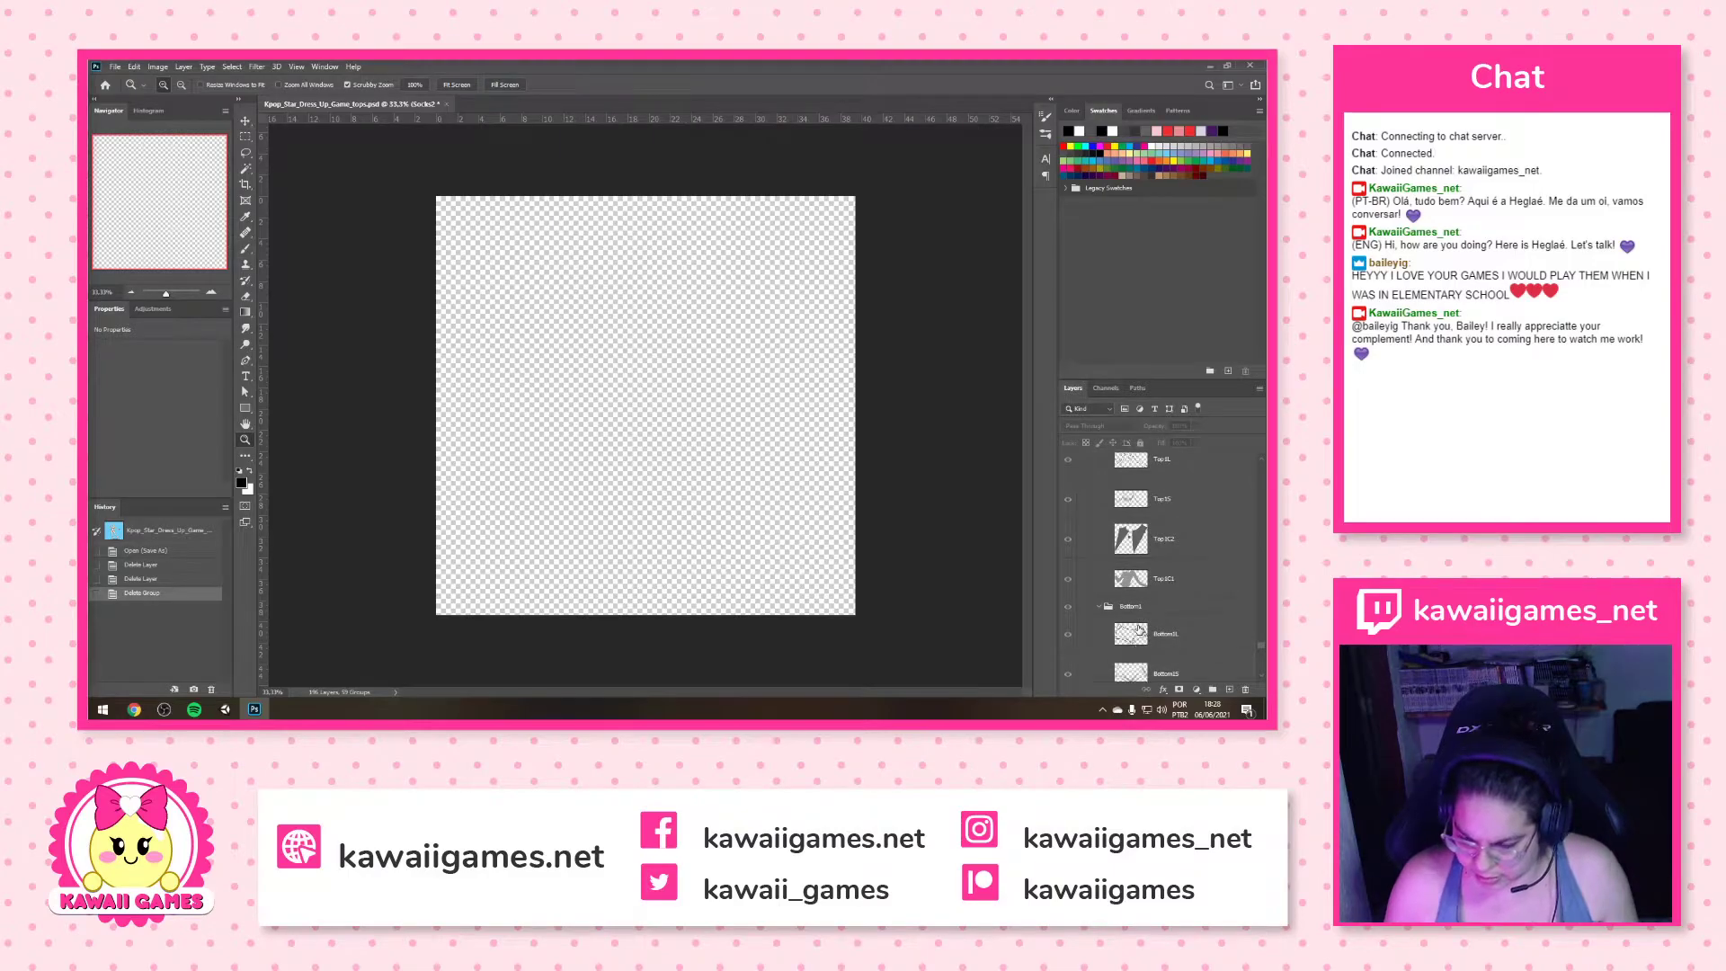
pyautogui.scroll(-10, 1137, 625)
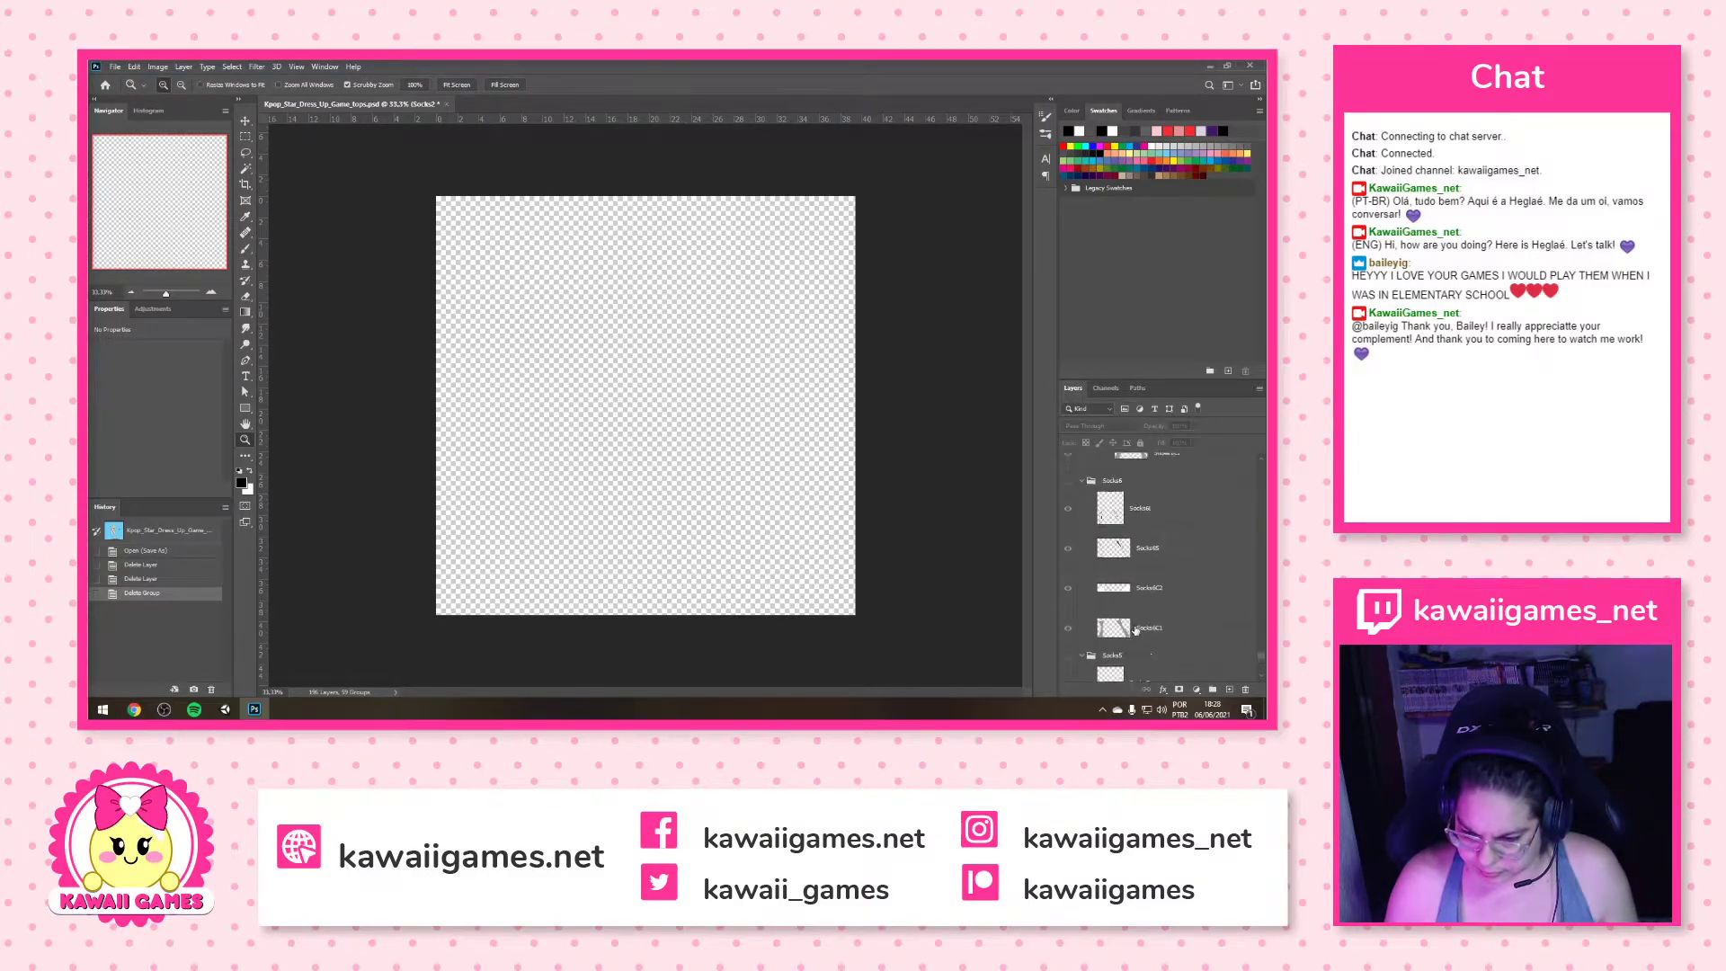
pyautogui.scroll(2, 1132, 614)
pyautogui.click(1209, 608)
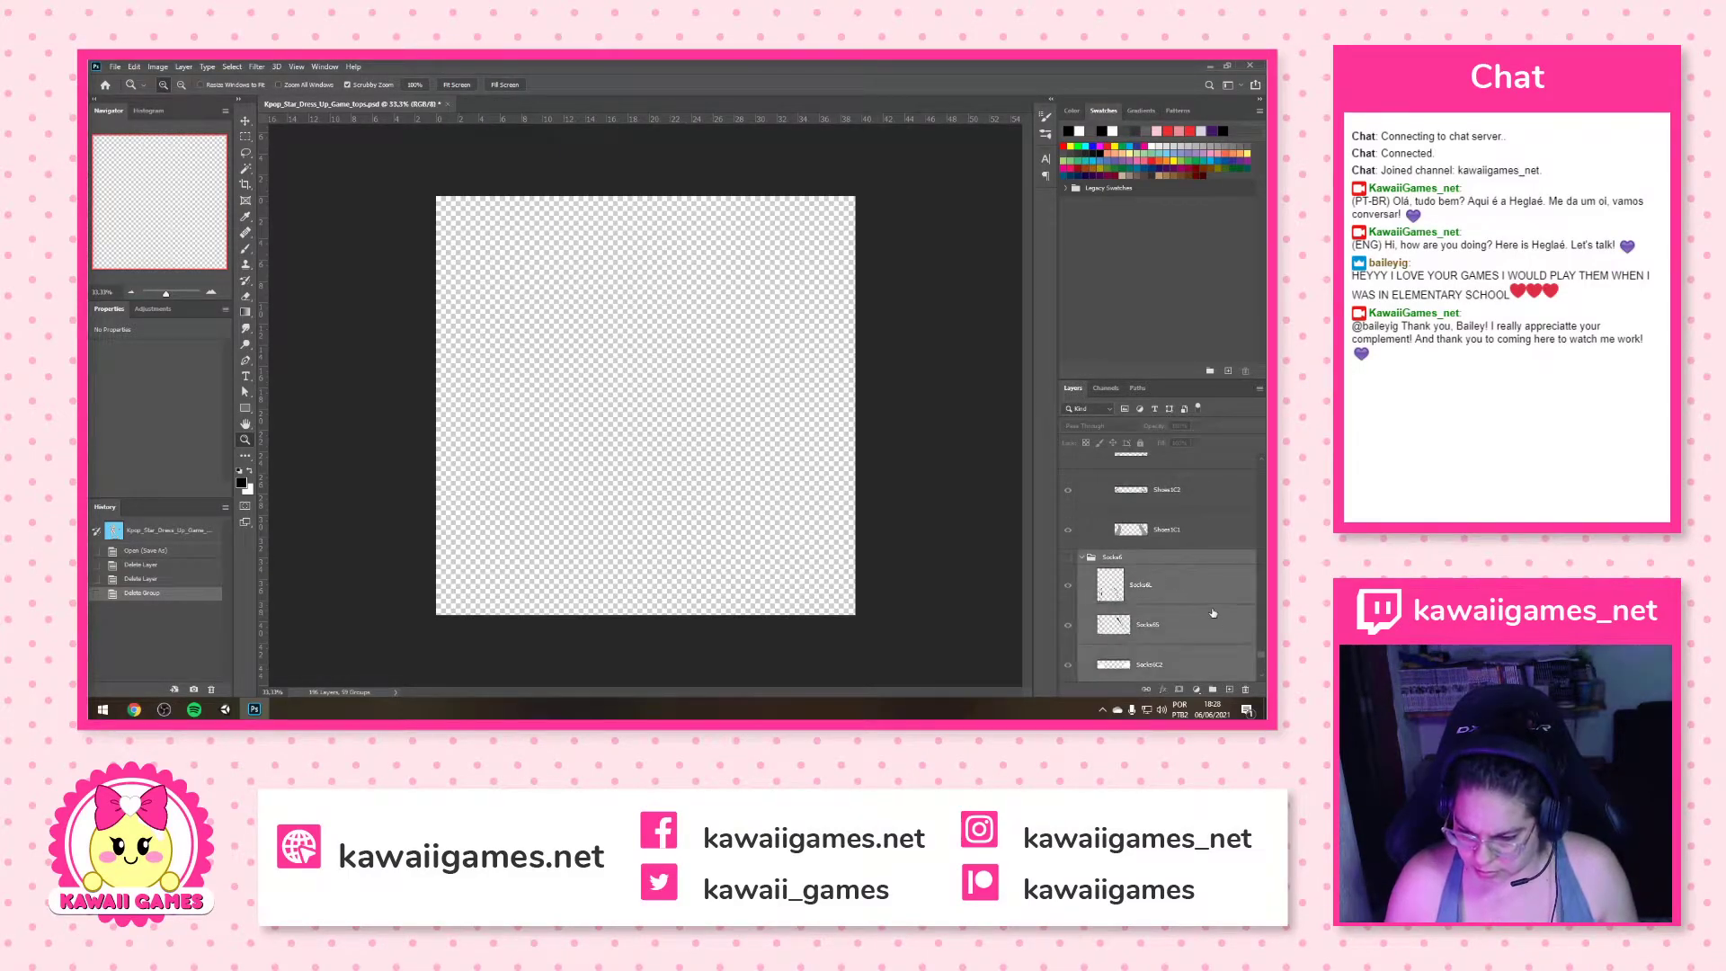
pyautogui.click(1244, 689)
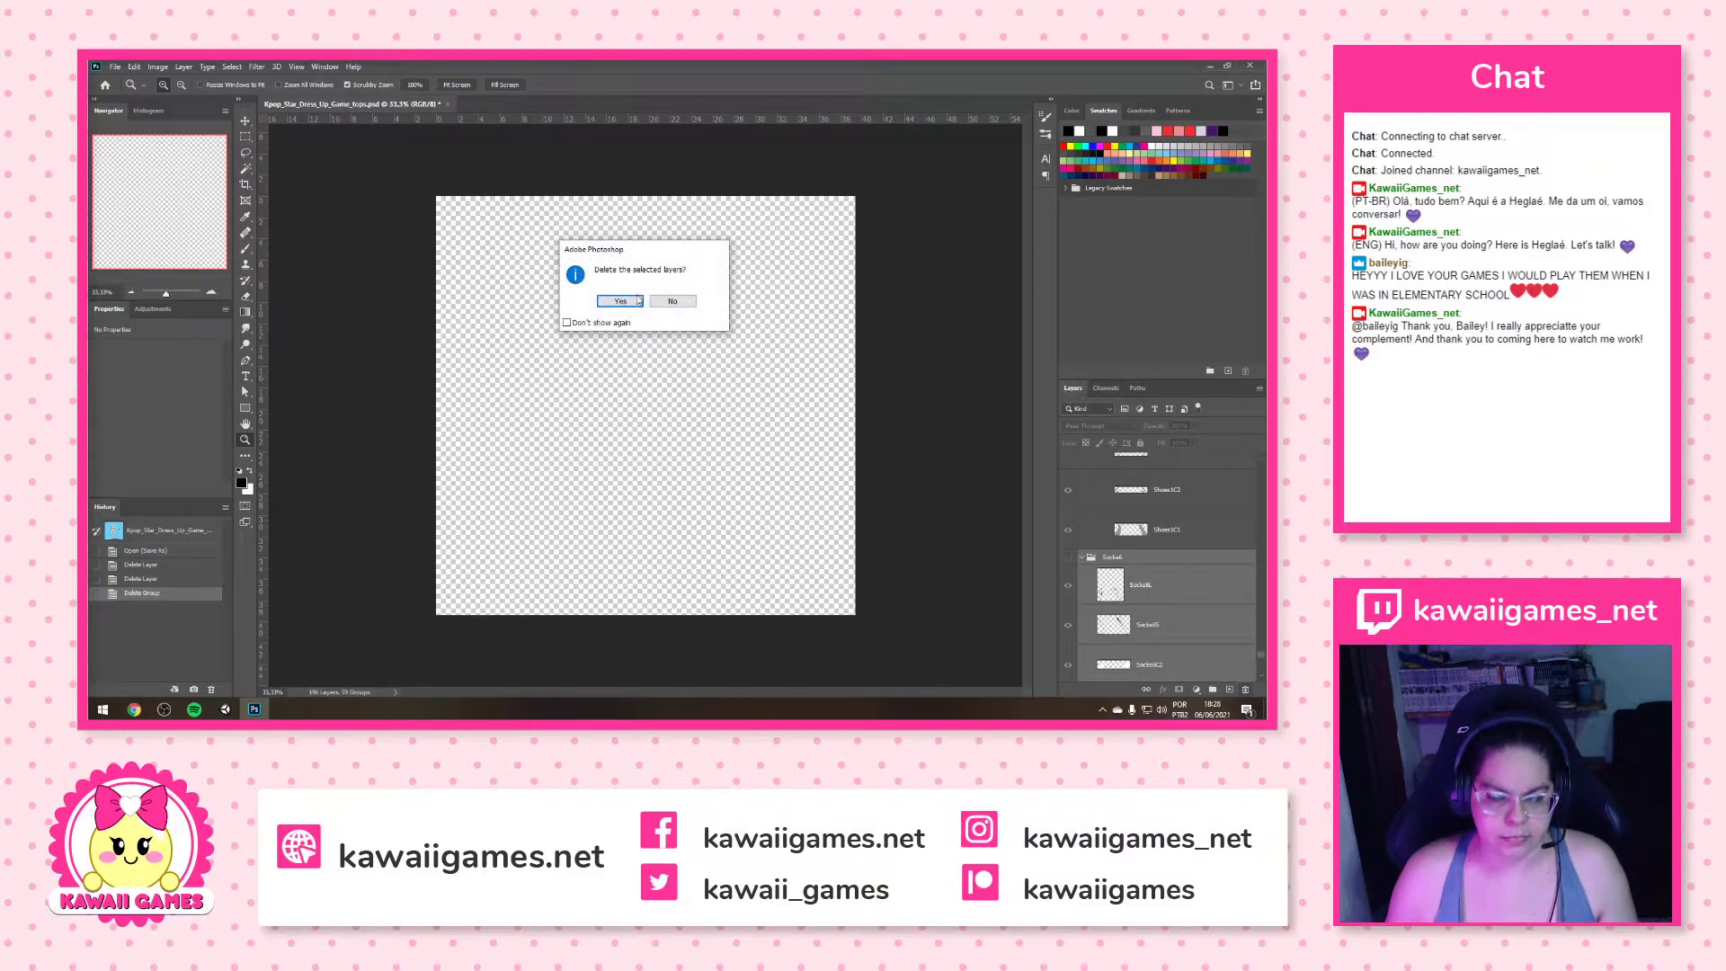
pyautogui.click(620, 301)
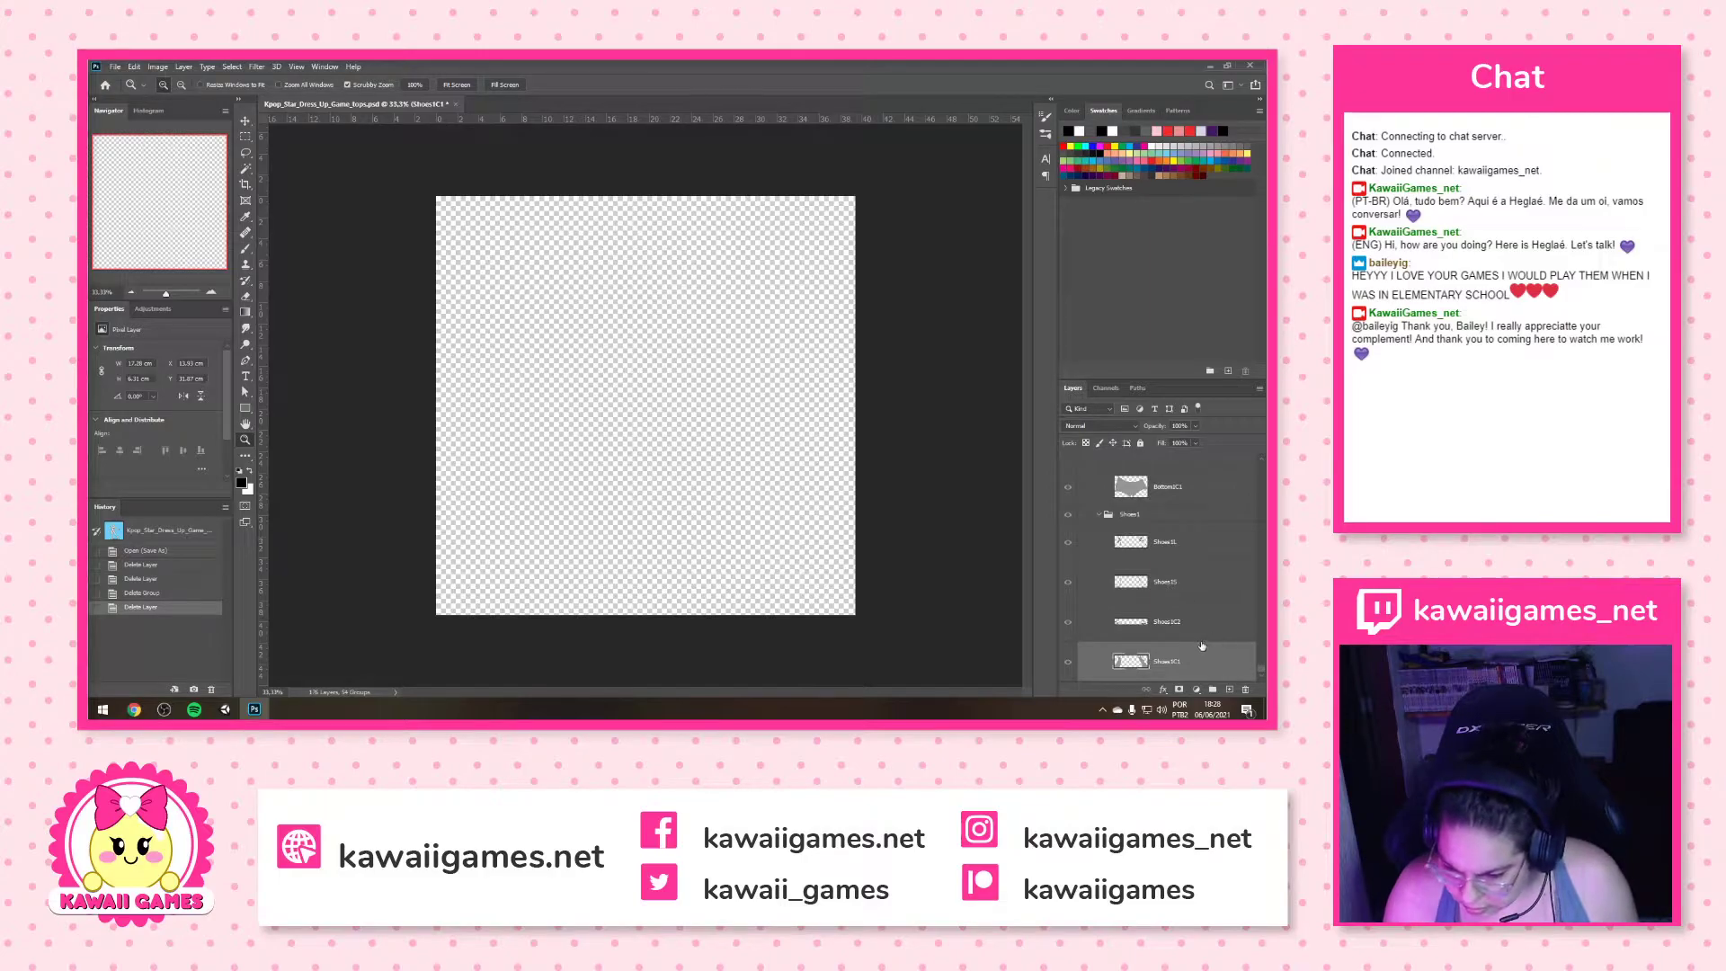
# Delete the Shoes1 and Bottom1 groups with their layers from Outfit1
pyautogui.click(1135, 514)
pyautogui.click(1244, 689)
pyautogui.click(620, 302)
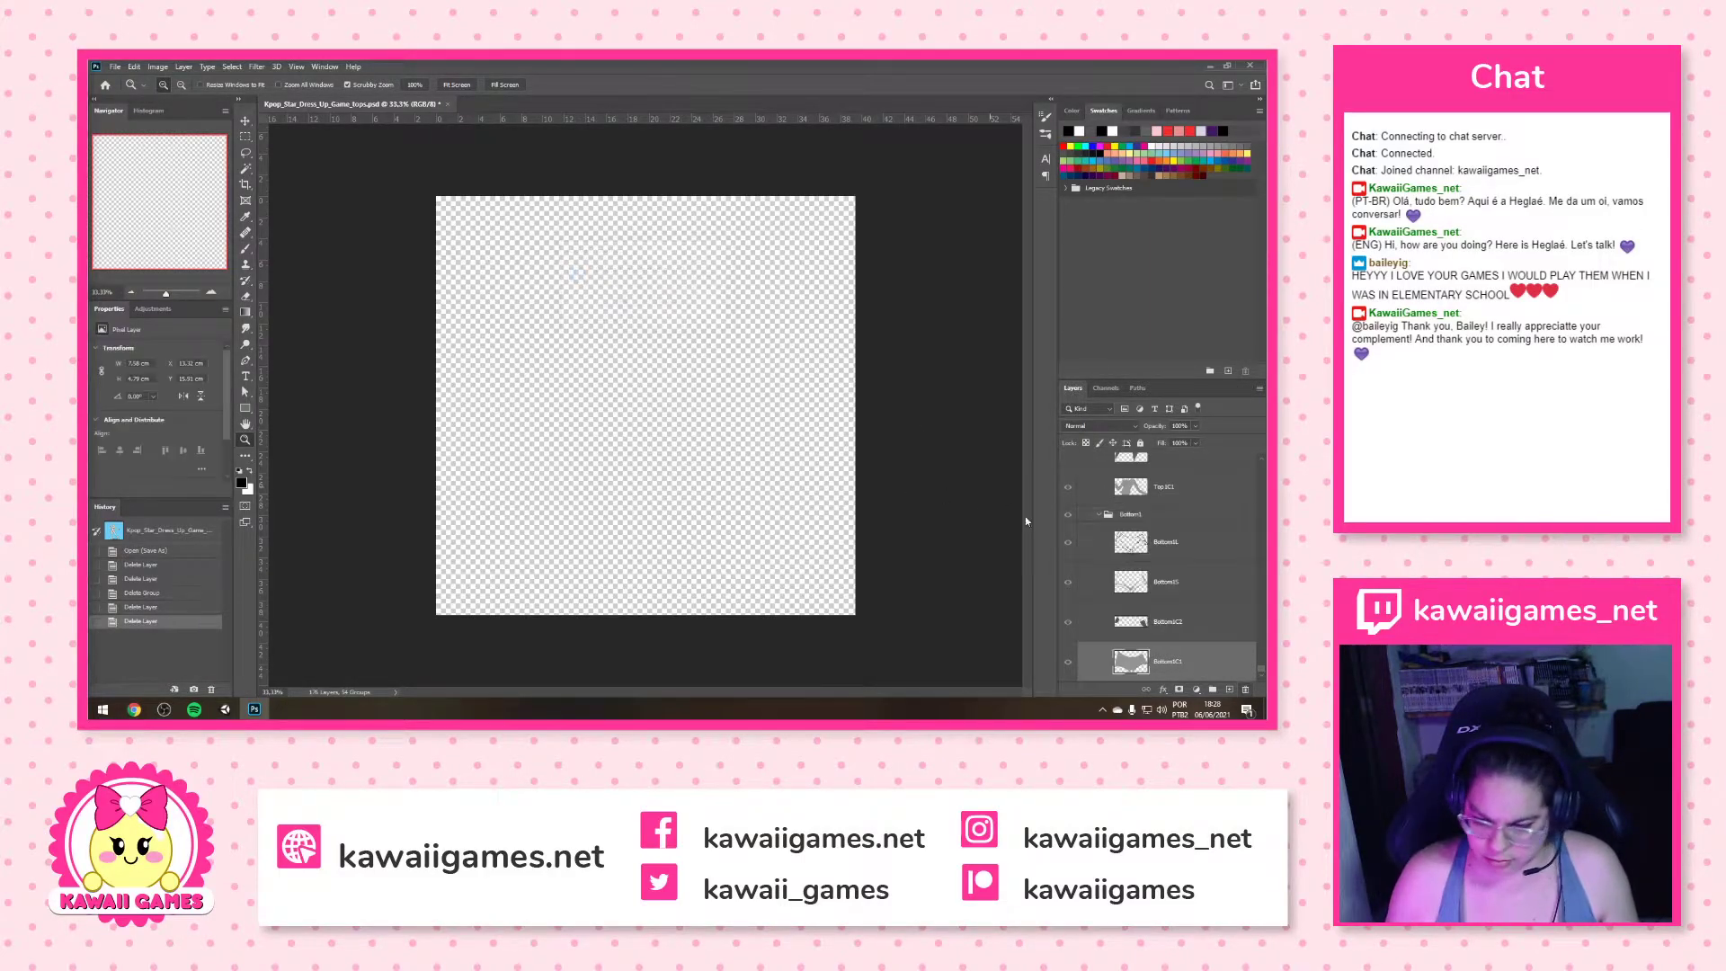
pyautogui.click(1148, 518)
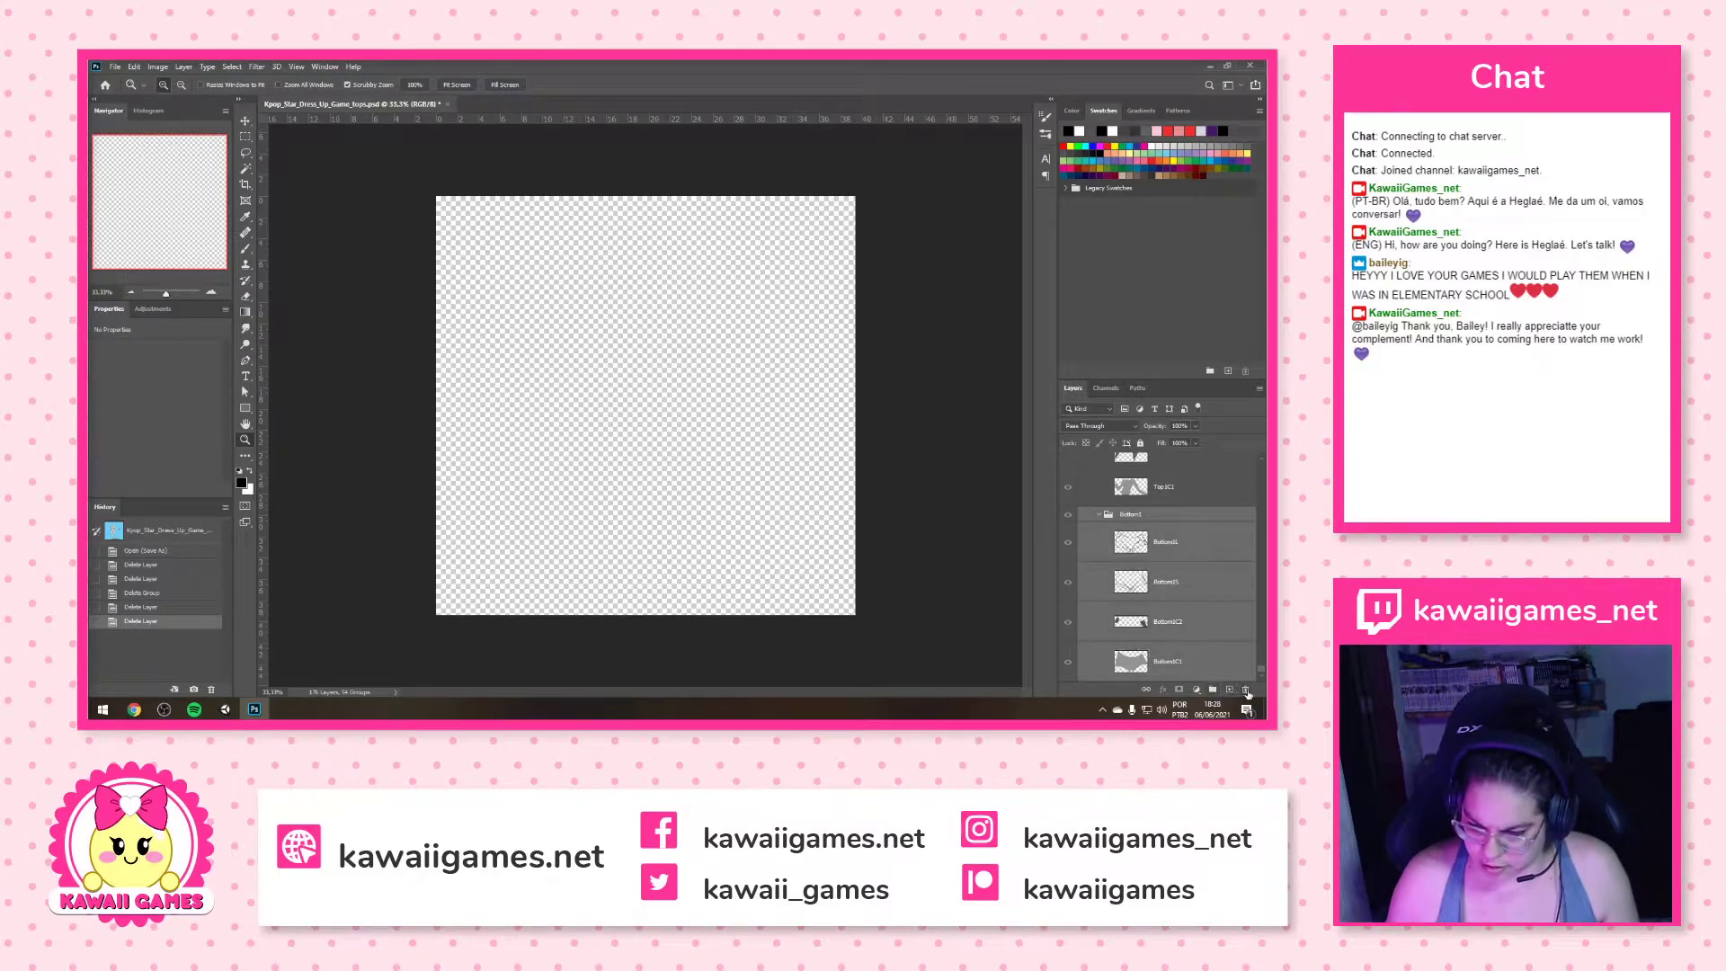
pyautogui.click(1244, 689)
pyautogui.click(633, 301)
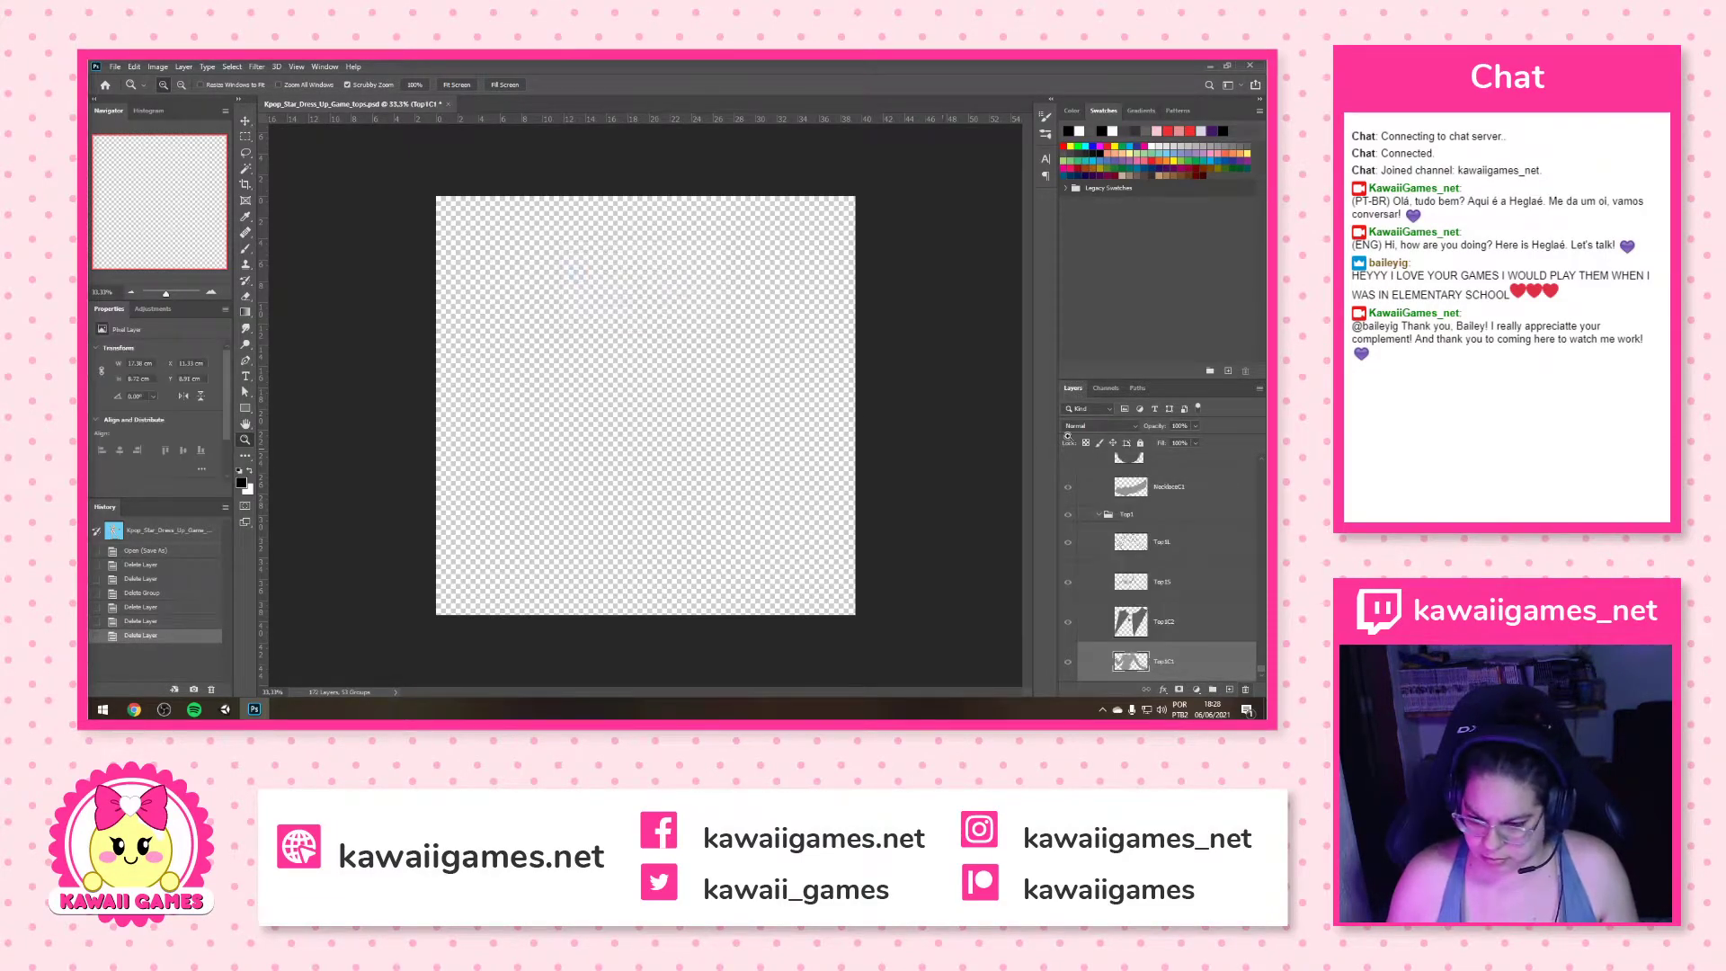
# Collapse the Top1 group and delete the necklace and earring groups above it in Outfit1
pyautogui.click(1104, 517)
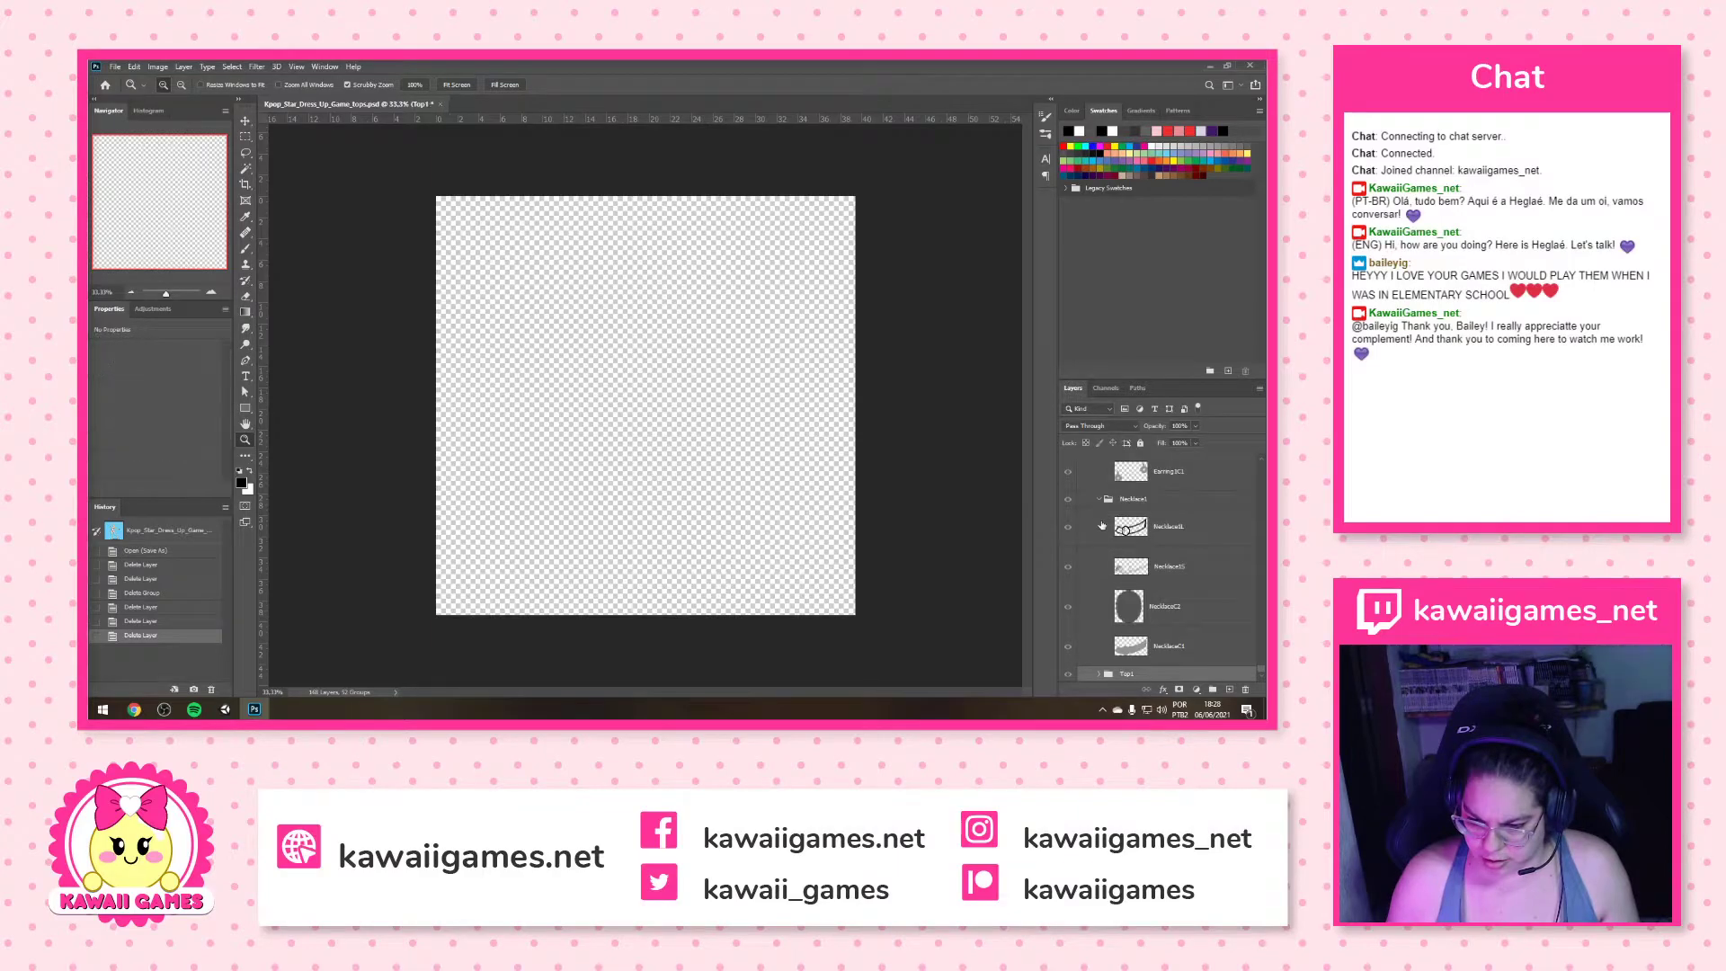
pyautogui.click(1180, 643)
pyautogui.scroll(4, 1178, 612)
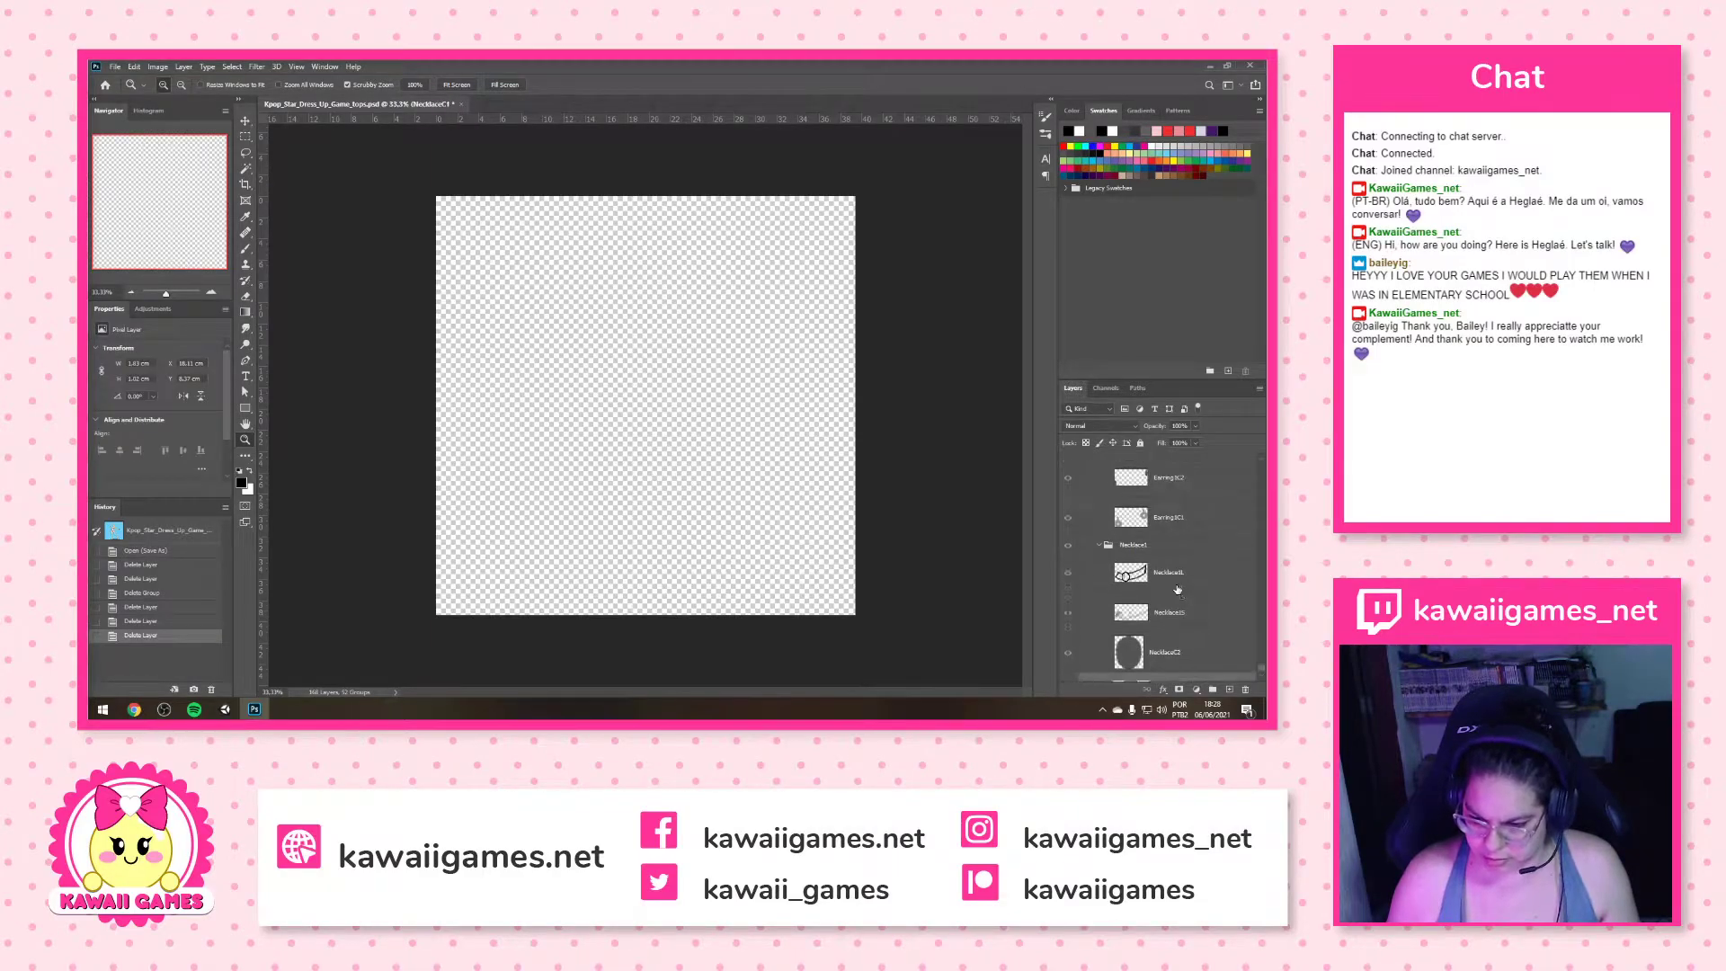
pyautogui.click(1162, 509)
pyautogui.click(1245, 689)
pyautogui.click(629, 303)
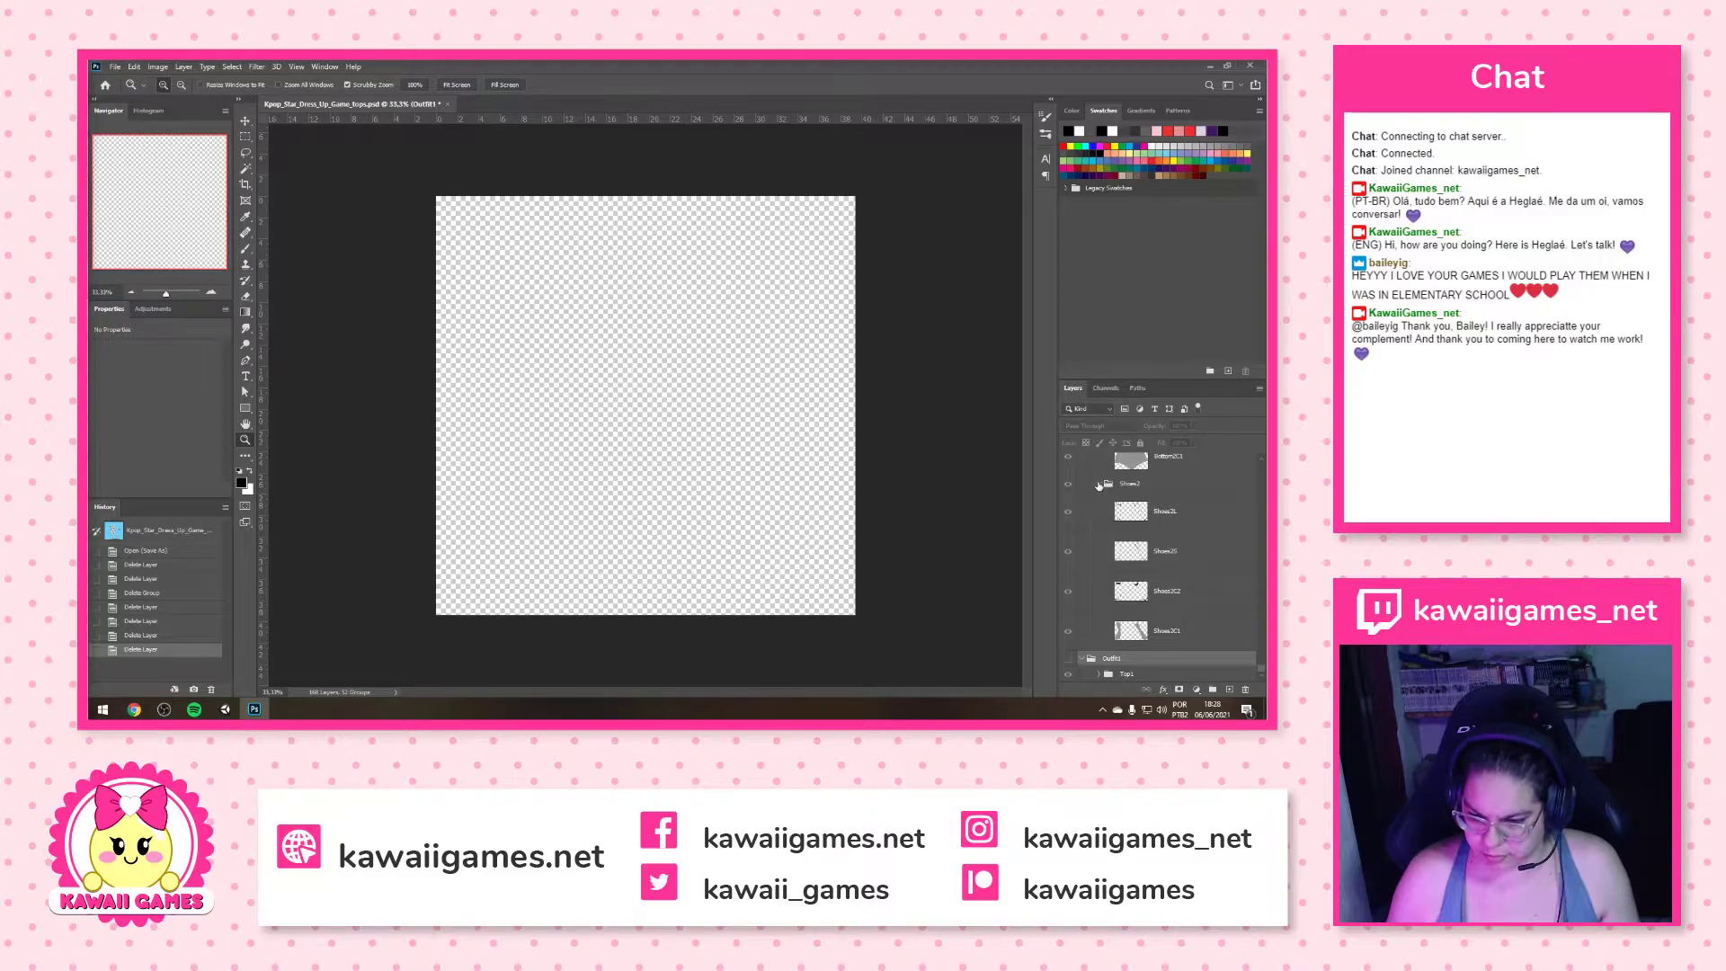
# Collapse the Shoes2 group and delete it together with the Bottom2 group from Outfit2
pyautogui.click(1099, 485)
pyautogui.click(1161, 644)
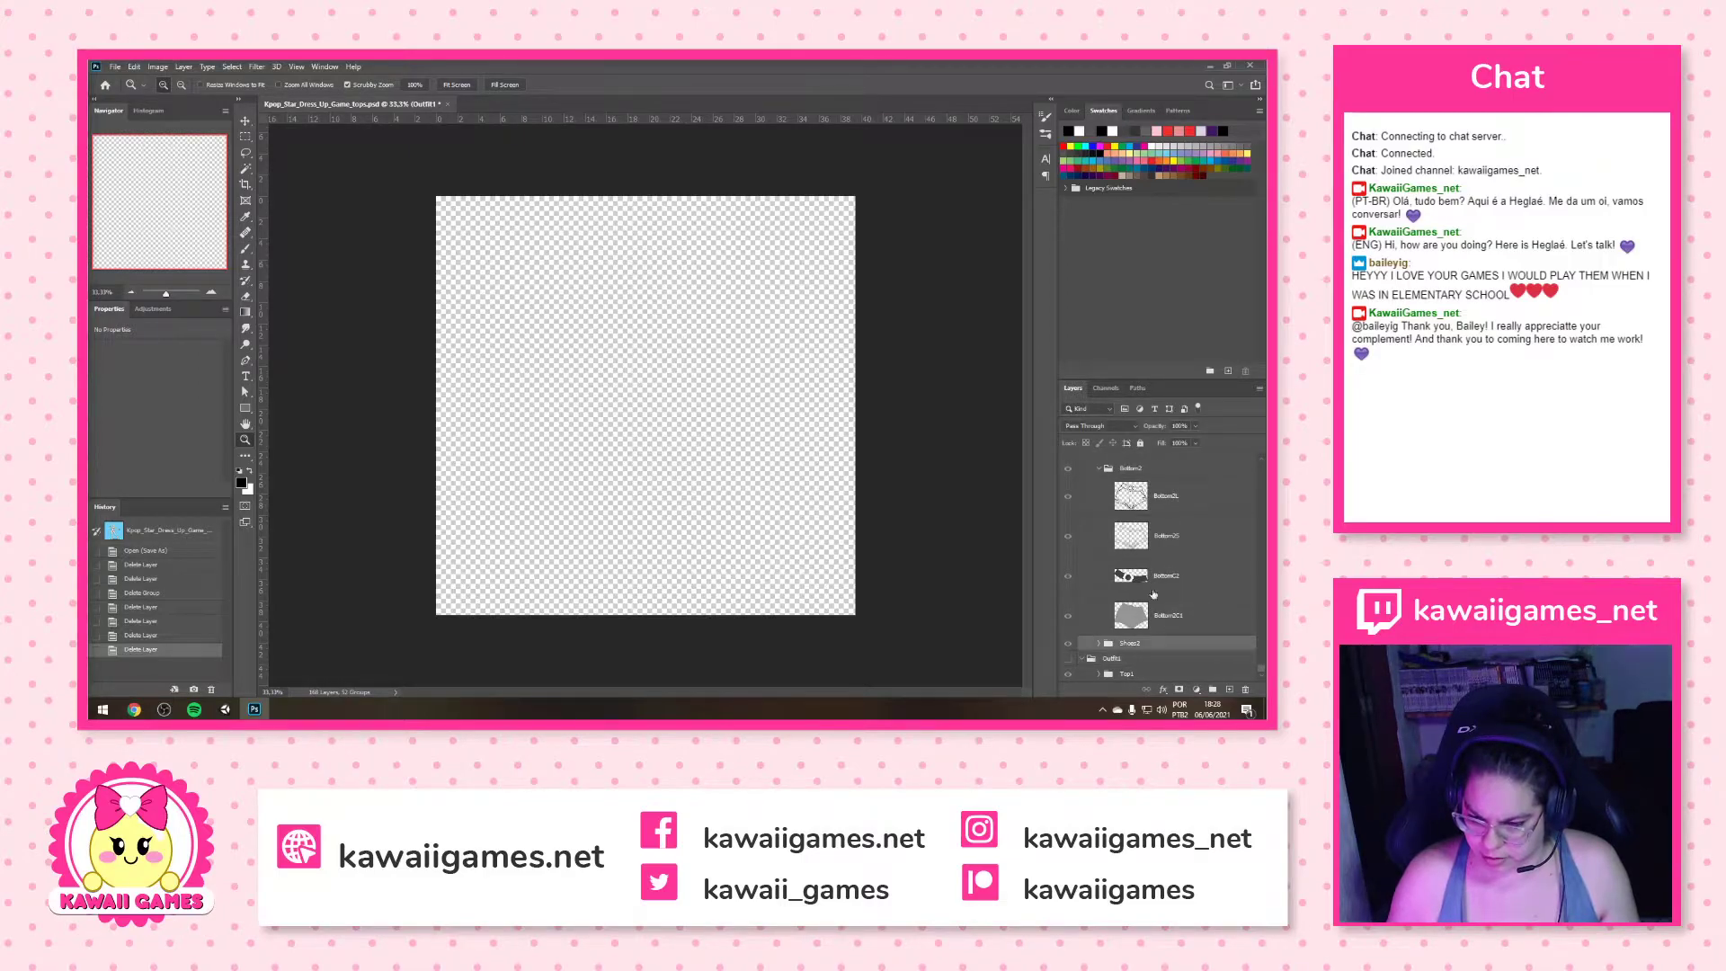
pyautogui.scroll(1, 1149, 514)
pyautogui.click(1158, 539)
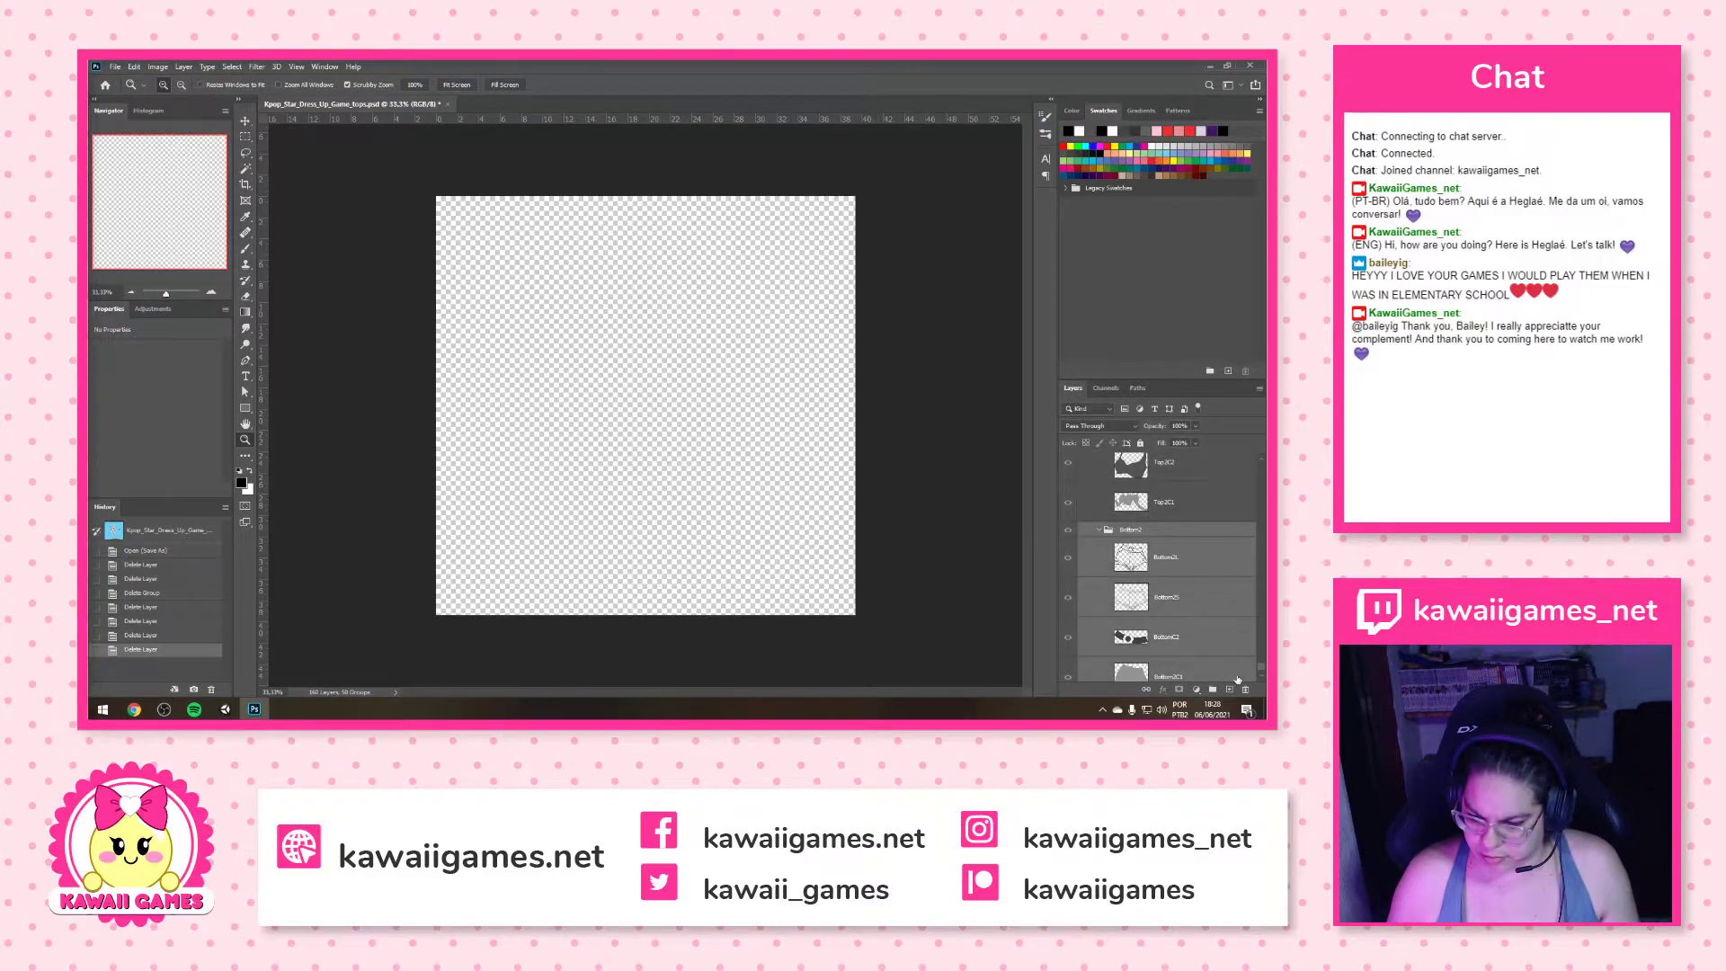
pyautogui.scroll(-2, 1225, 660)
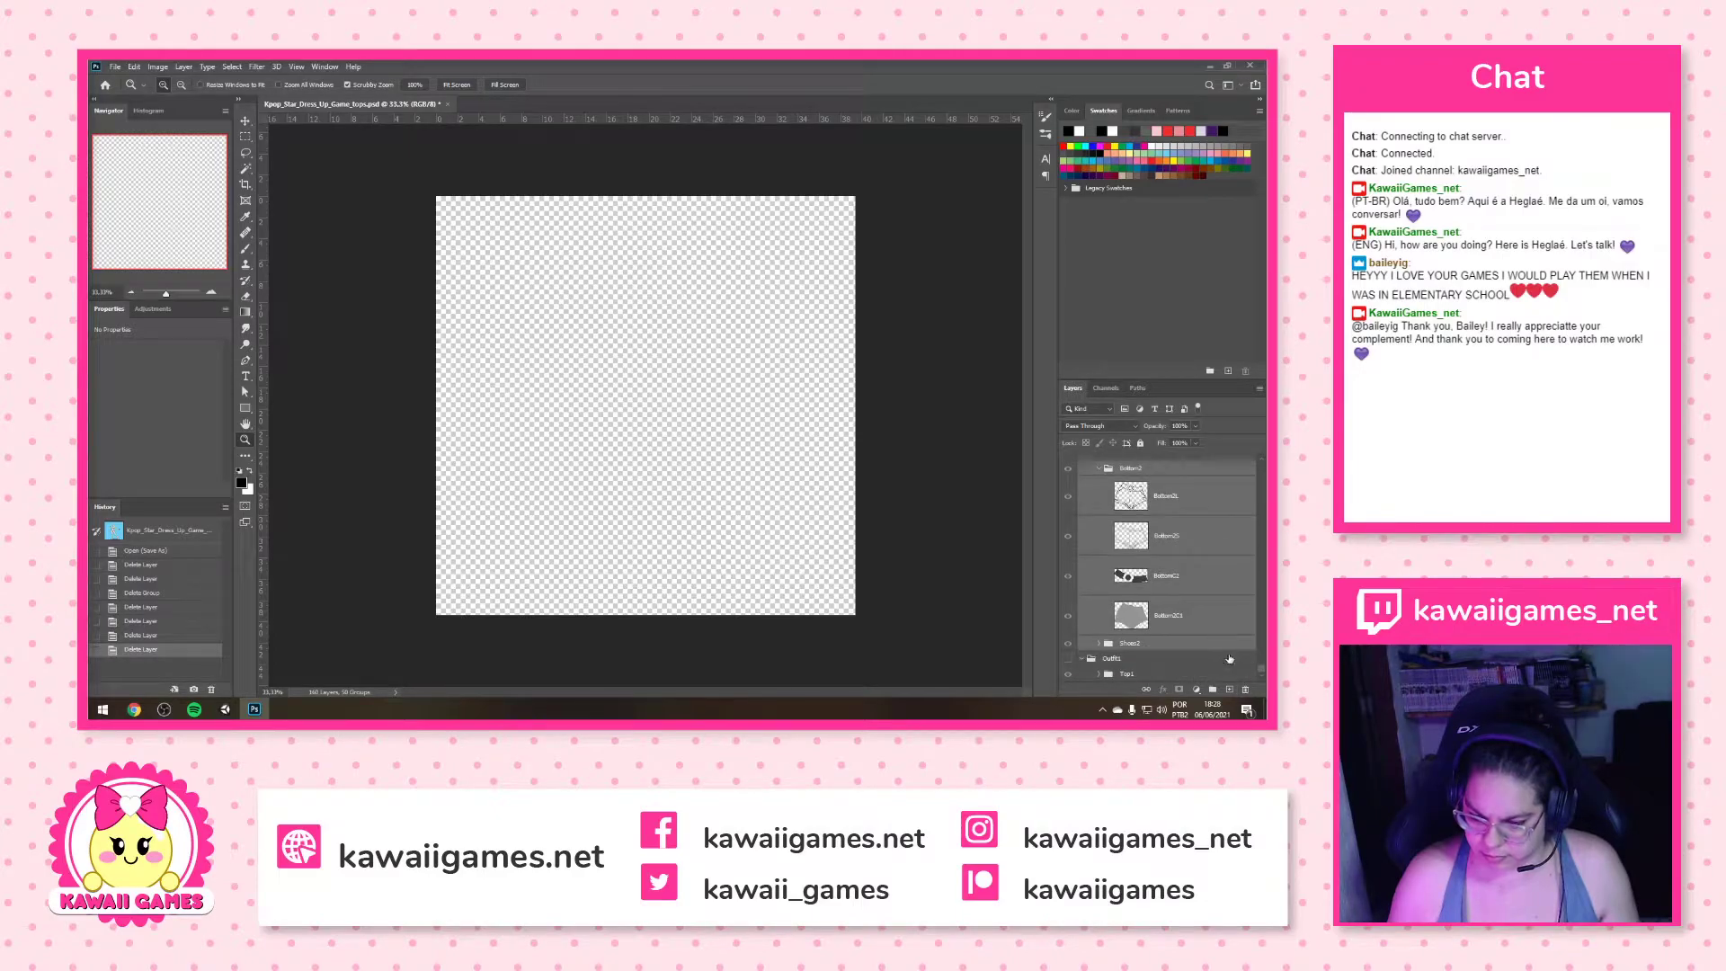
pyautogui.click(1246, 690)
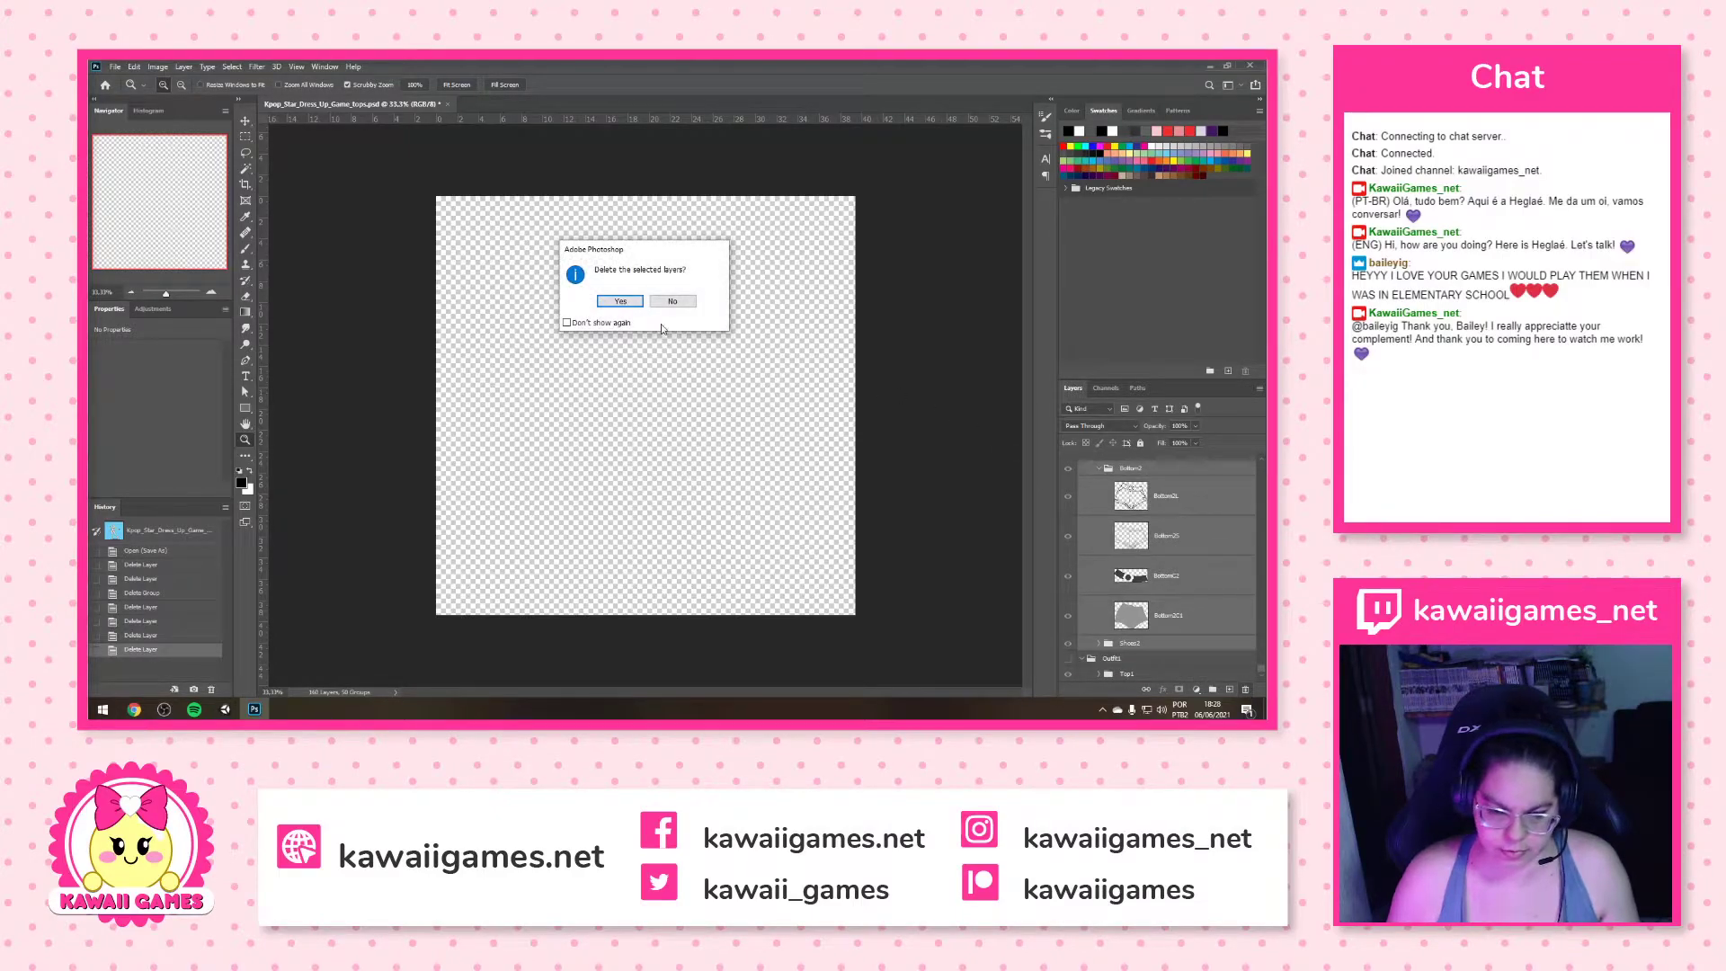
pyautogui.click(622, 301)
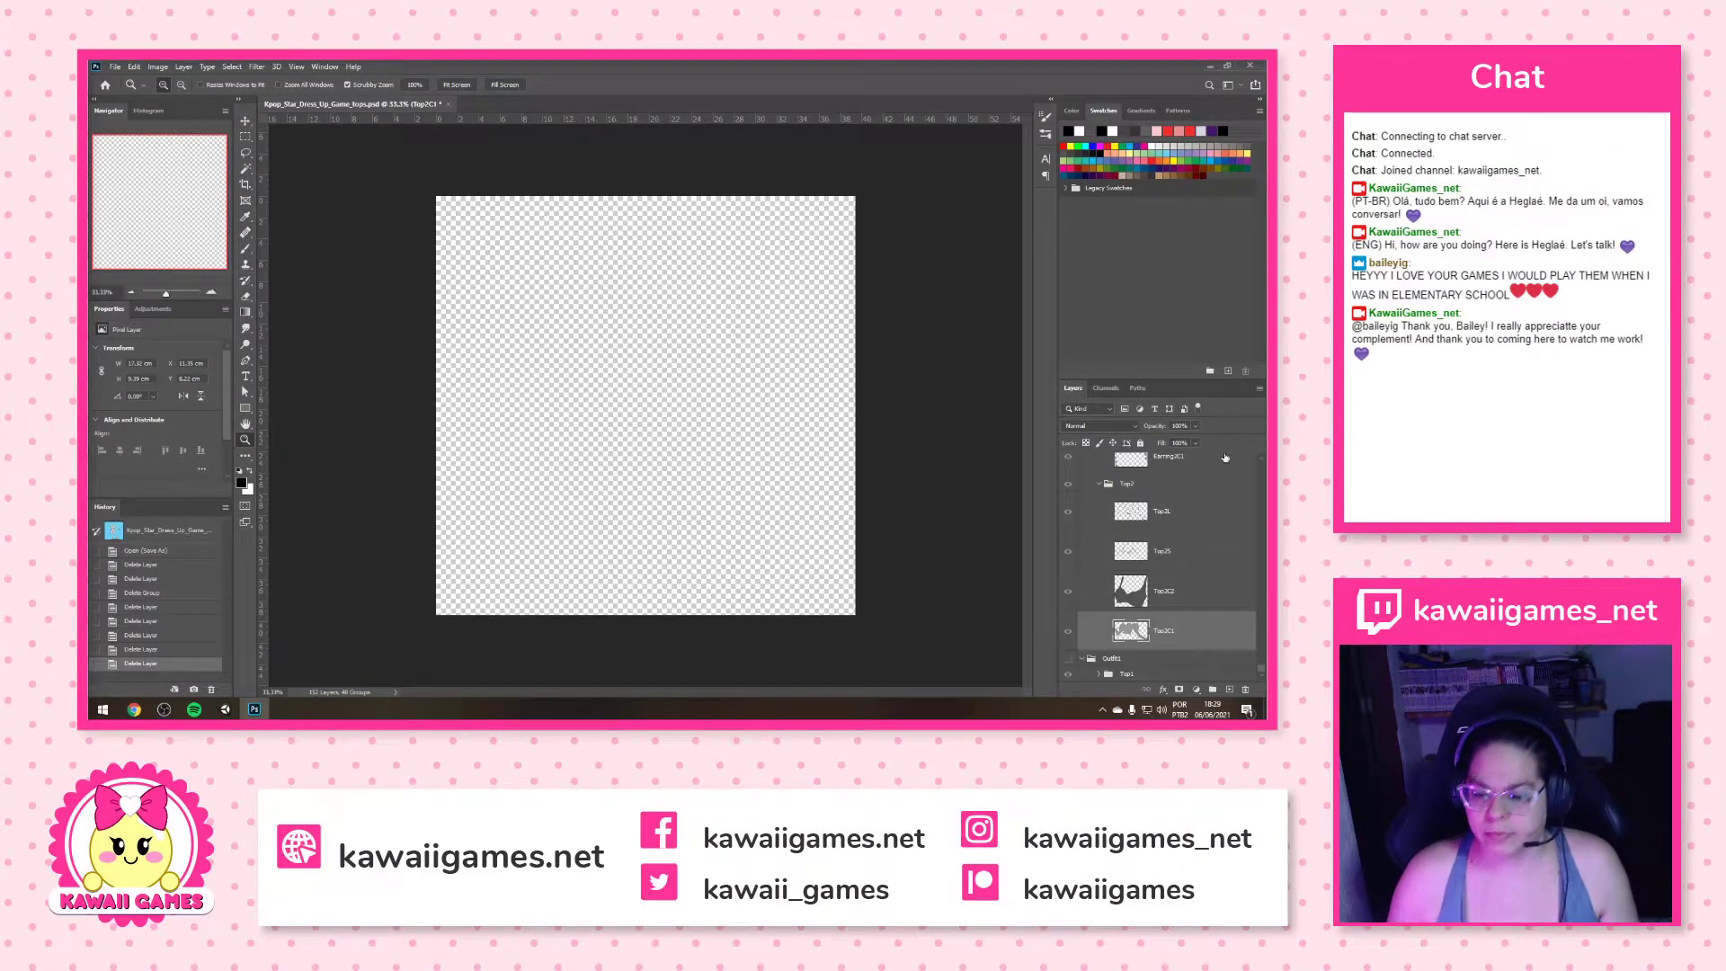
# Delete the Earring2 group with its layers from Outfit2 and collapse the Top2 group
pyautogui.scroll(3, 1169, 540)
pyautogui.click(1159, 545)
pyautogui.scroll(6, 1168, 571)
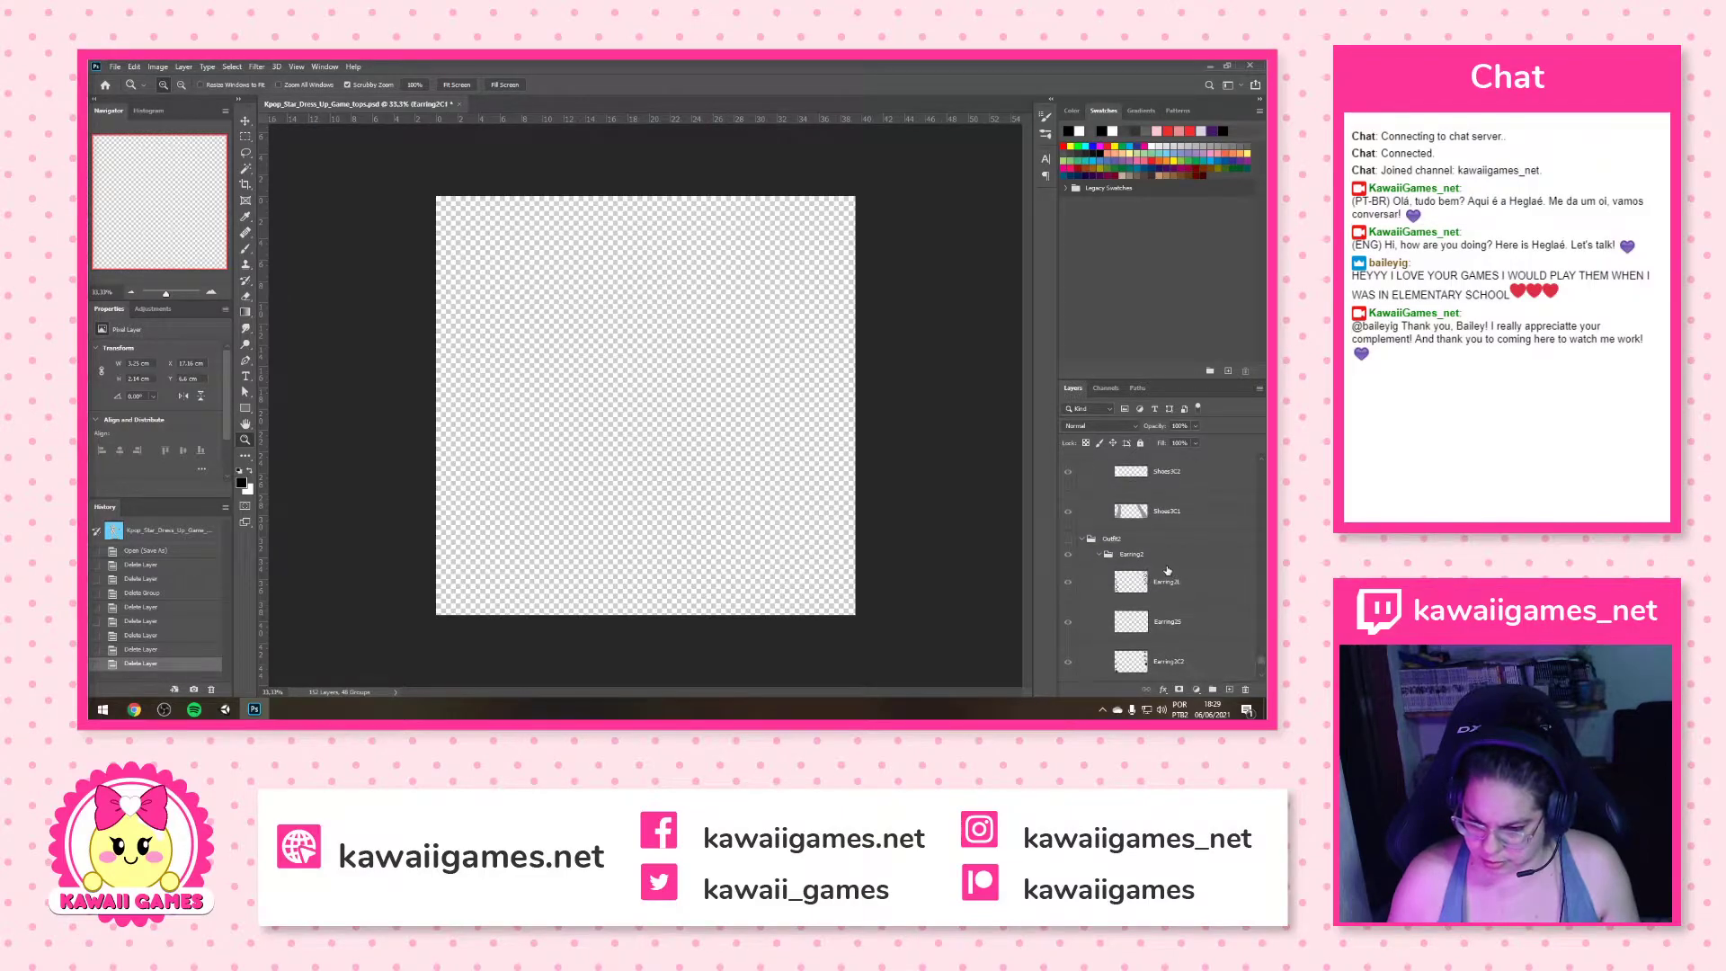
pyautogui.click(1164, 559)
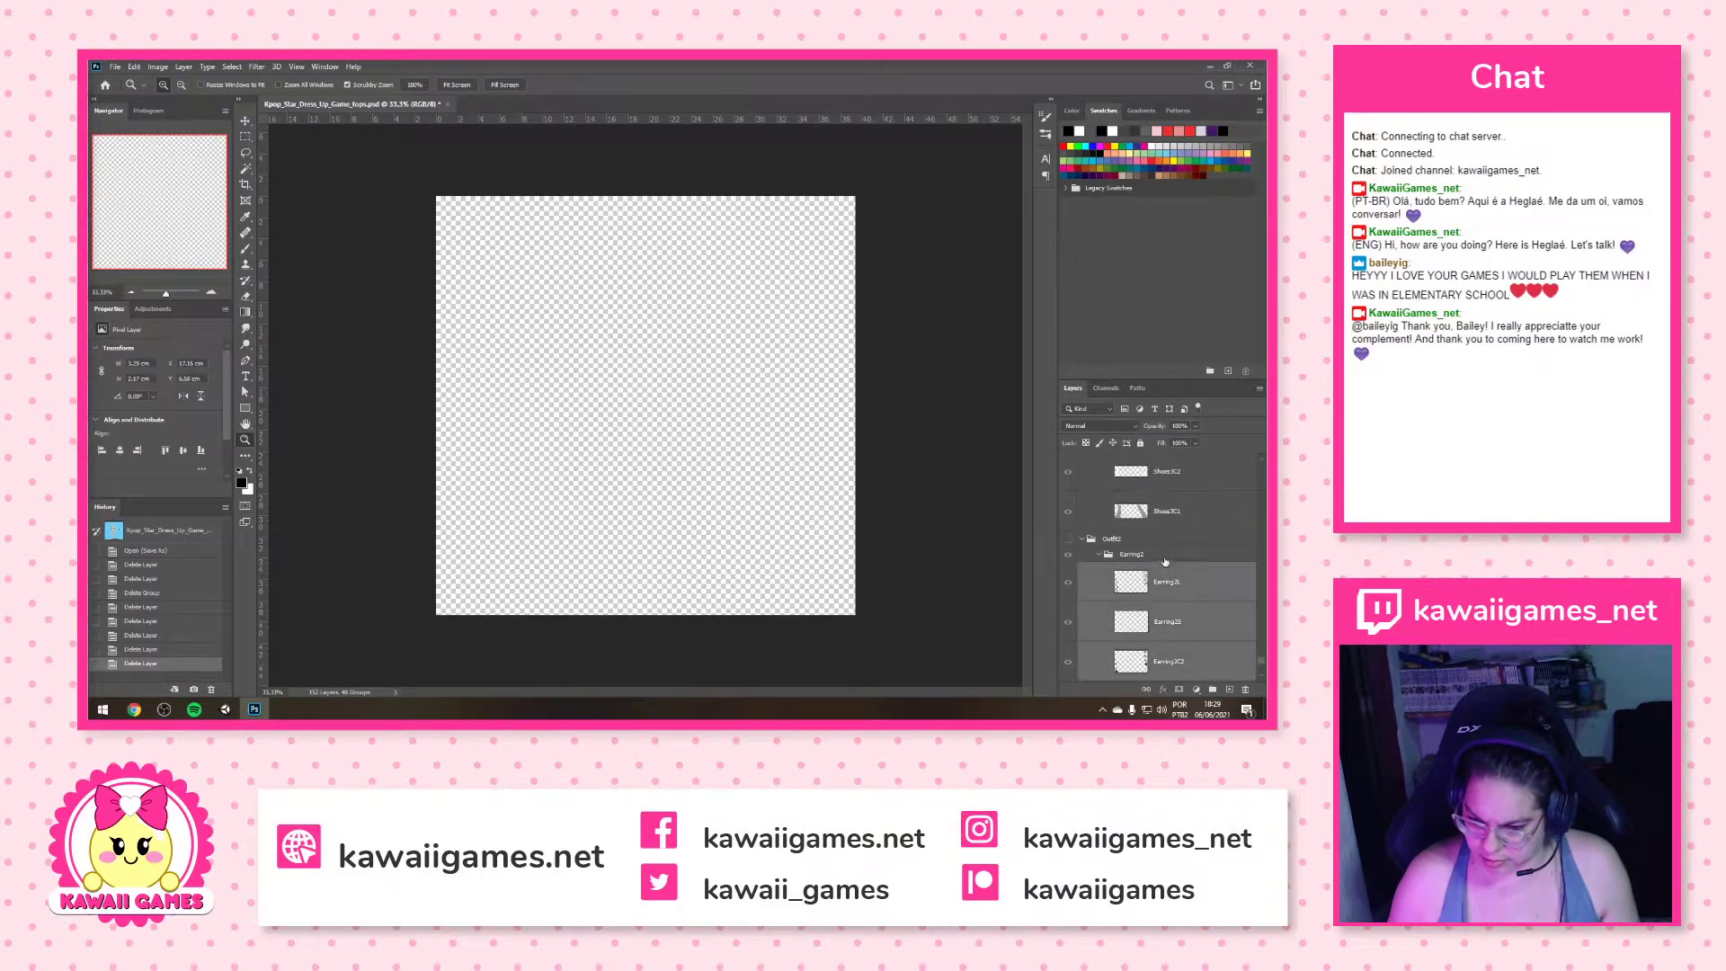
pyautogui.click(1244, 689)
pyautogui.click(626, 302)
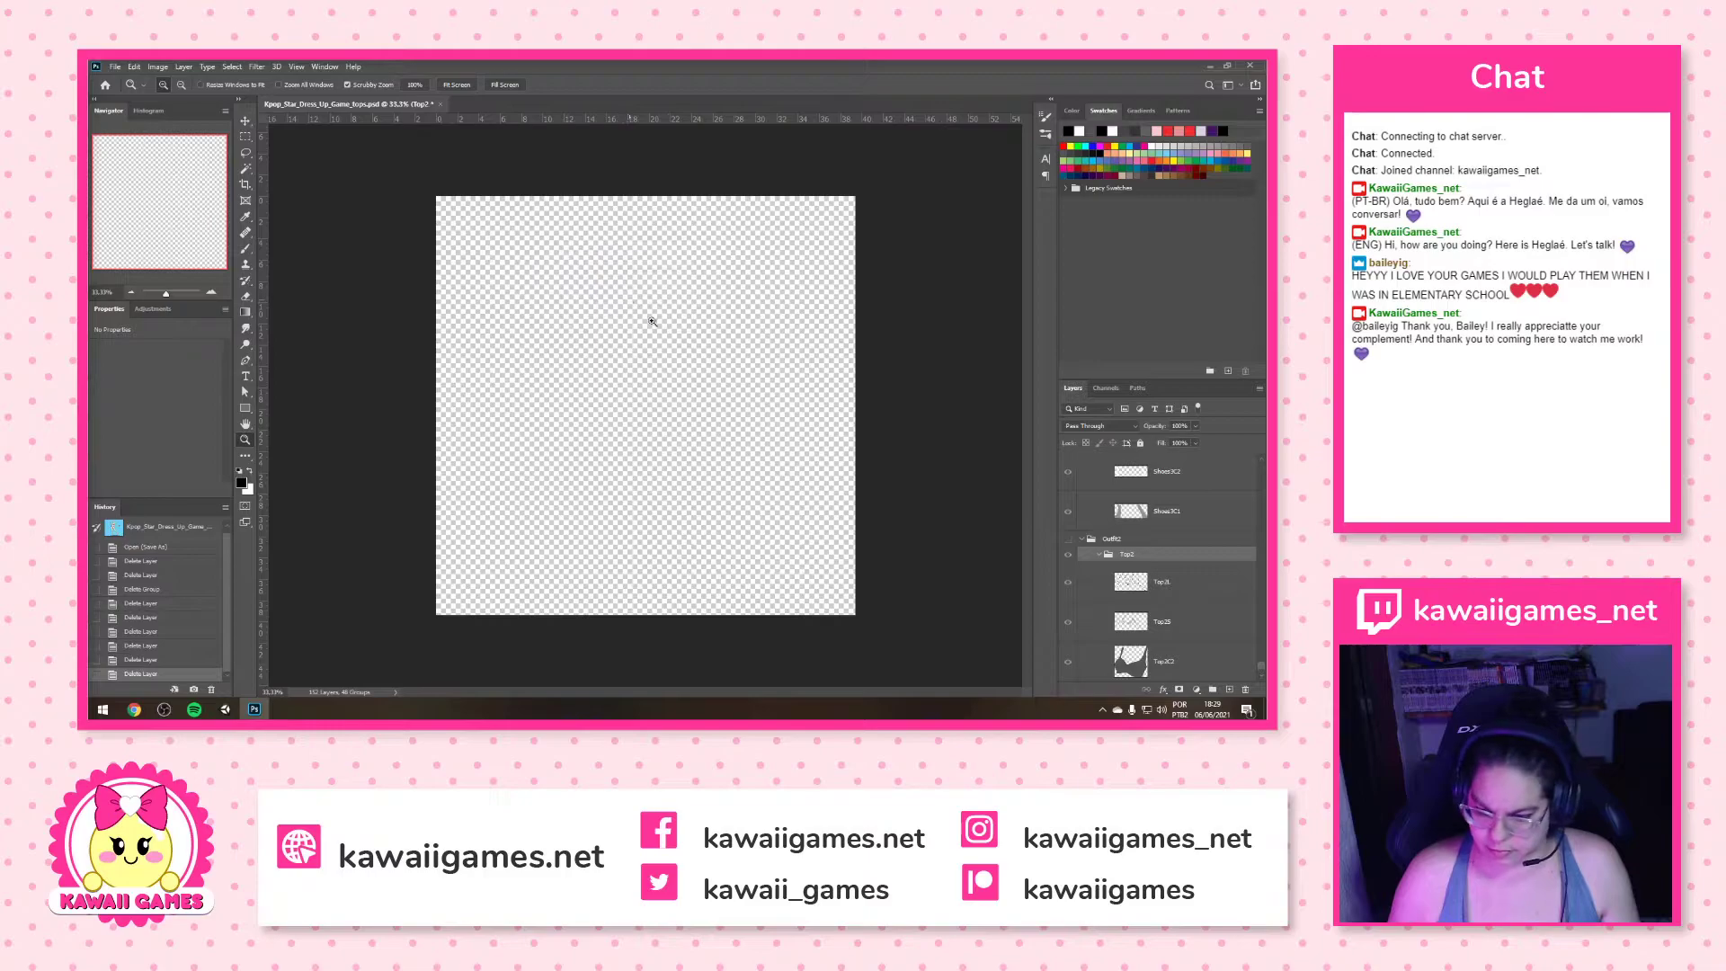
pyautogui.click(1099, 555)
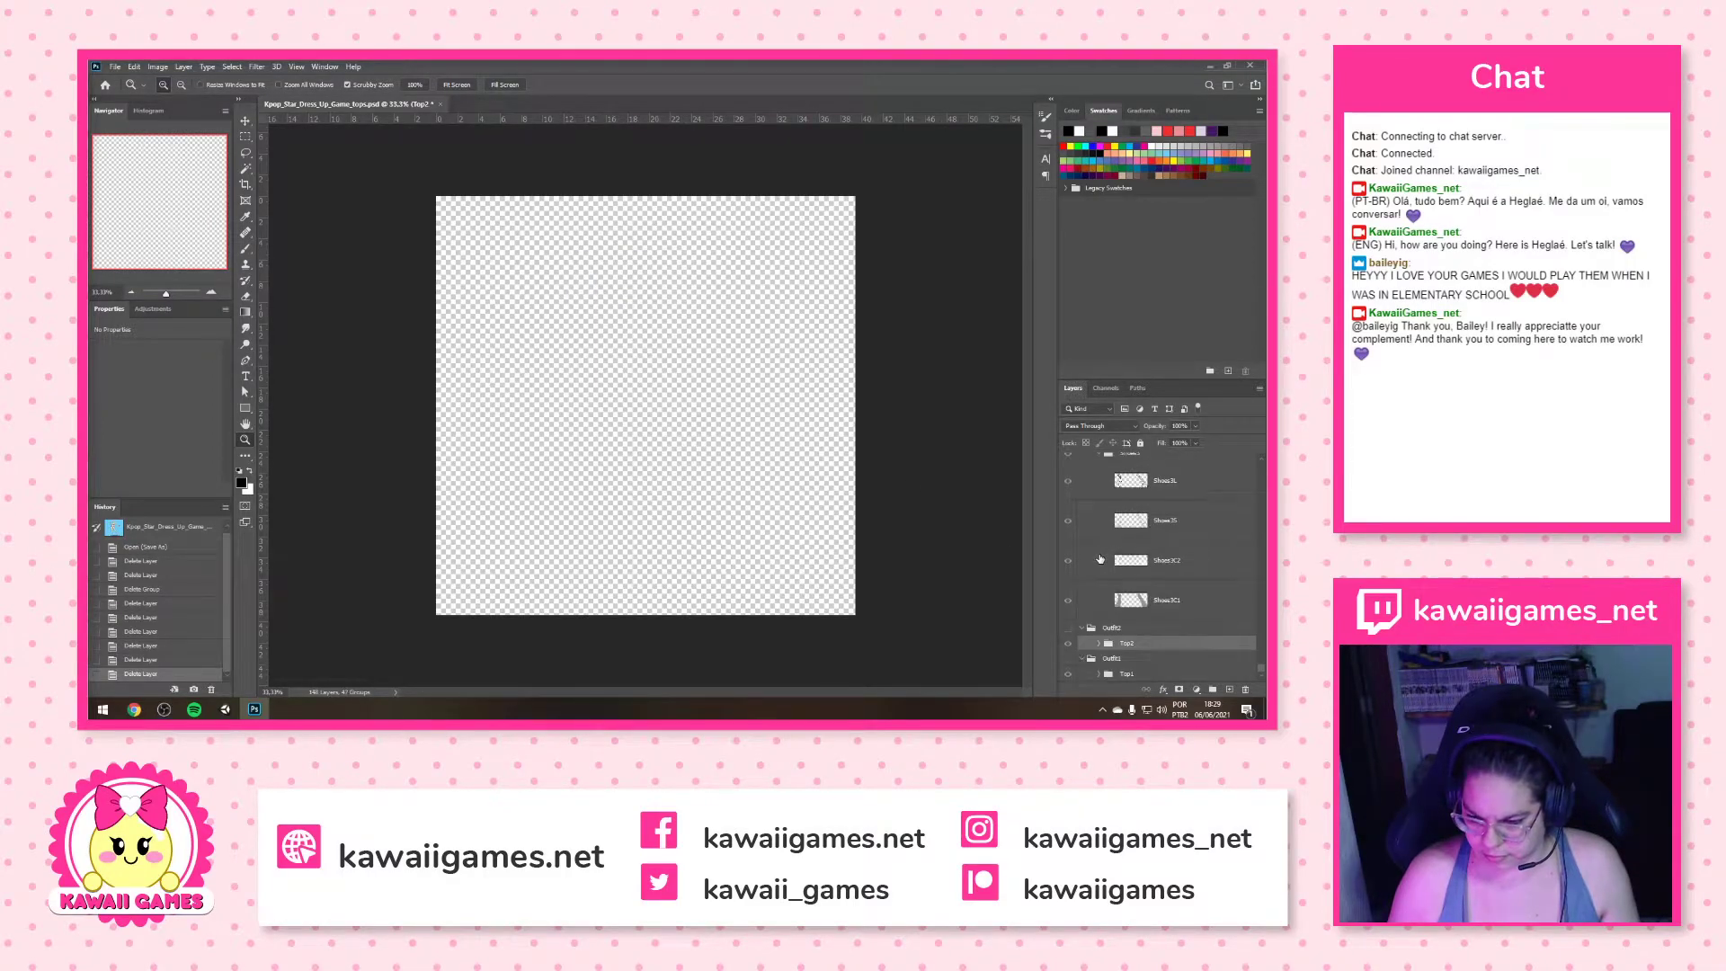
pyautogui.click(1099, 644)
pyautogui.click(1099, 643)
# Delete the Bottom3 and Shoes3 groups with their layers from Outfit3
pyautogui.click(1157, 602)
pyautogui.scroll(-5, 1156, 598)
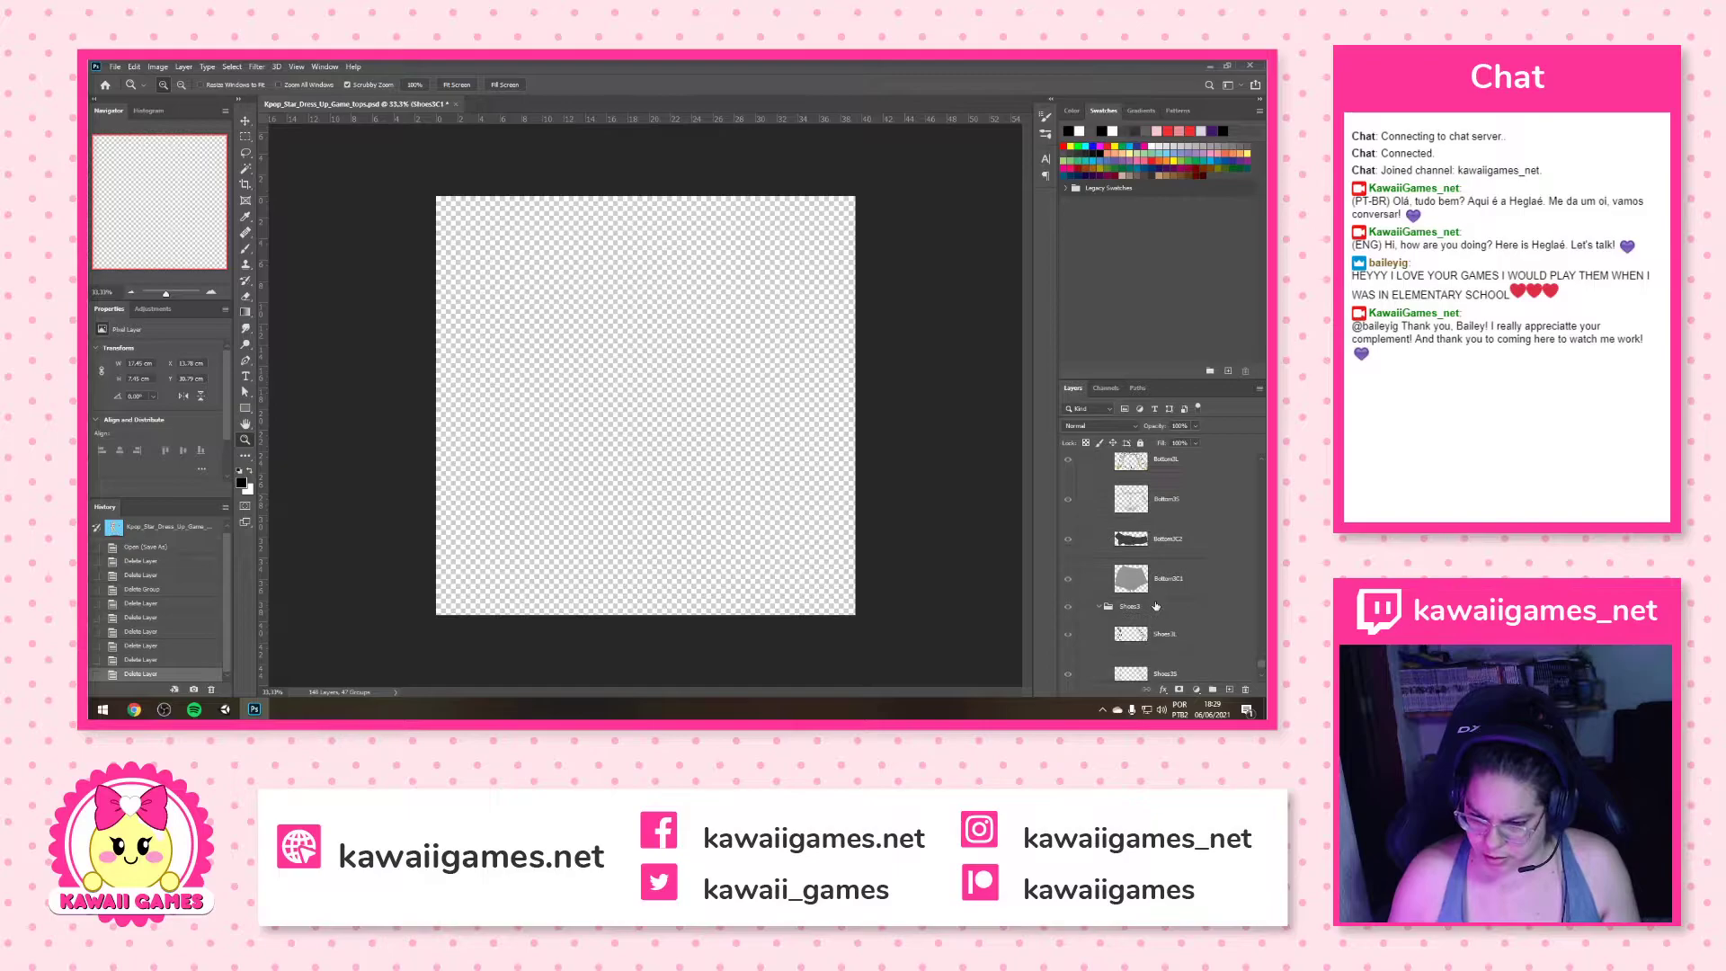
pyautogui.click(1158, 573)
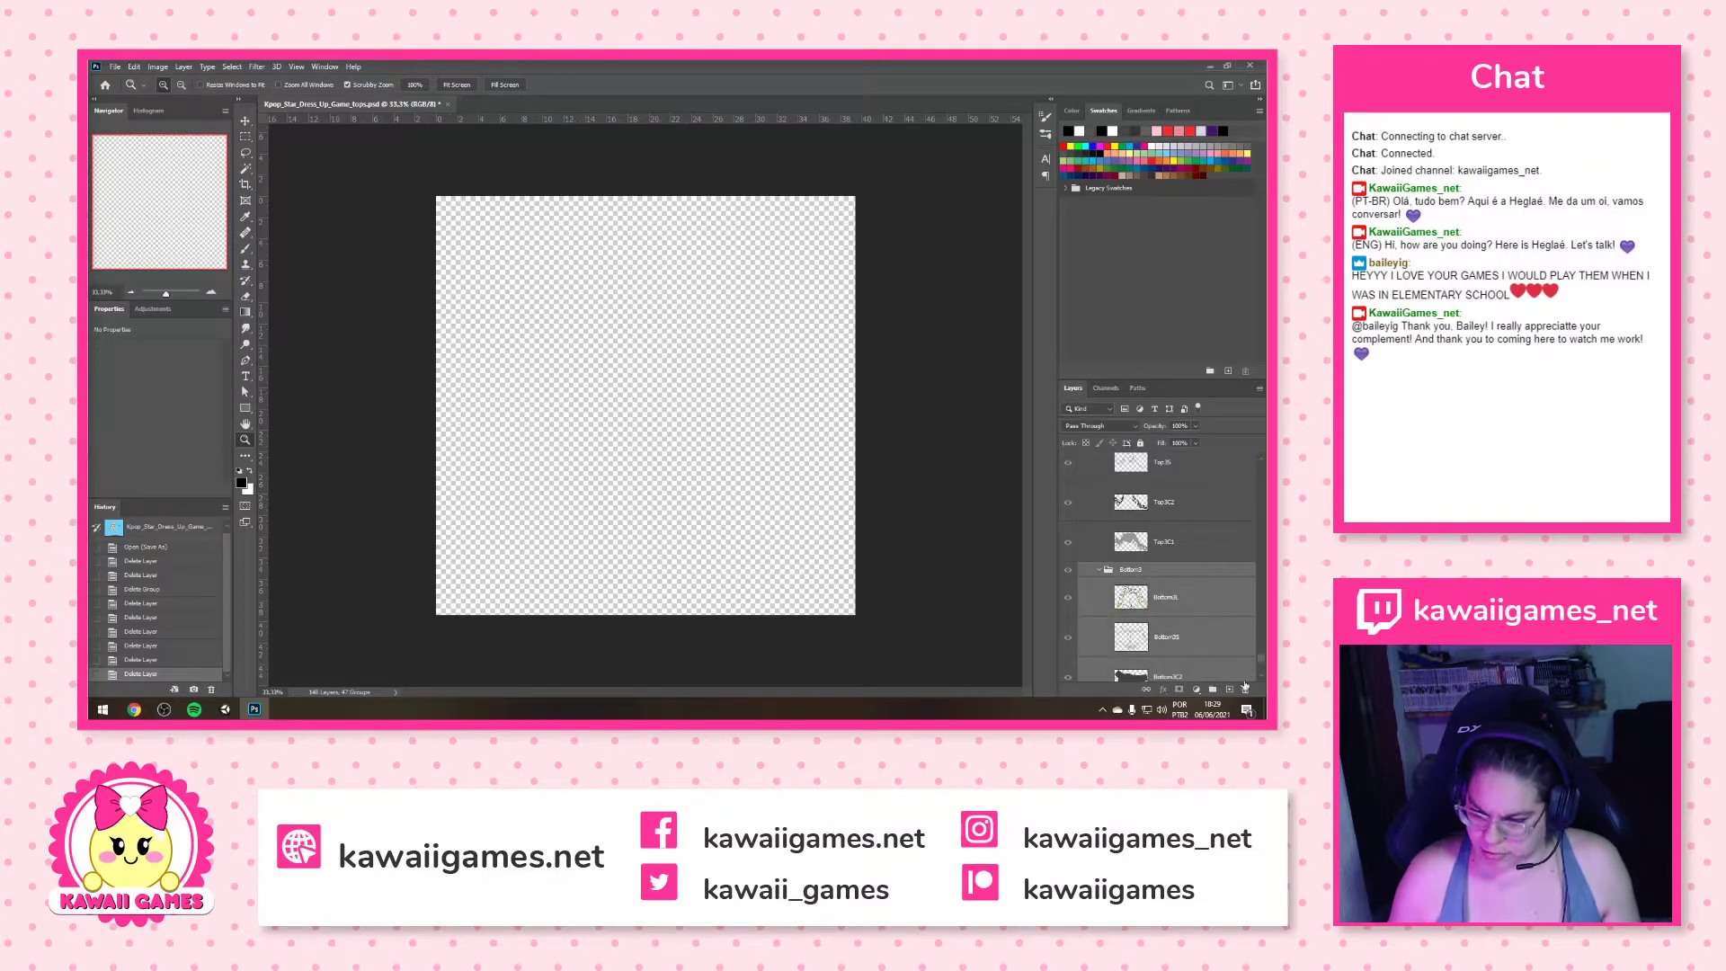
pyautogui.click(1246, 691)
pyautogui.press('Return')
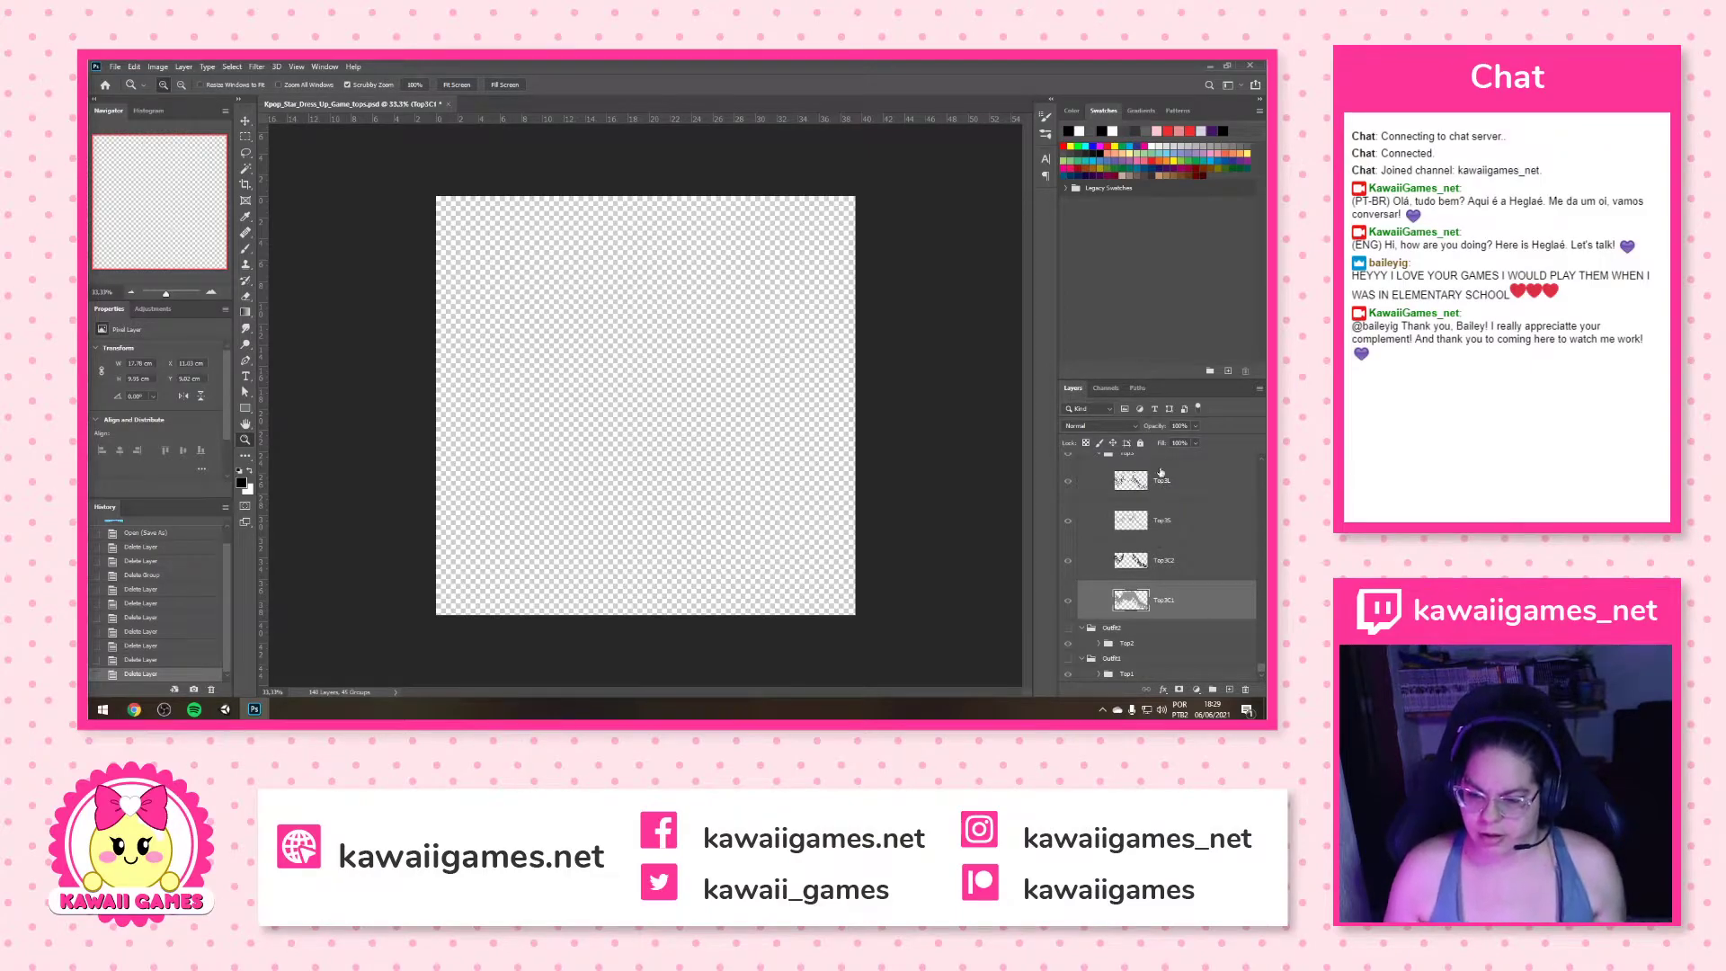
# Delete the necklace and earring groups above the Top3 group in Outfit3
pyautogui.scroll(2, 1194, 598)
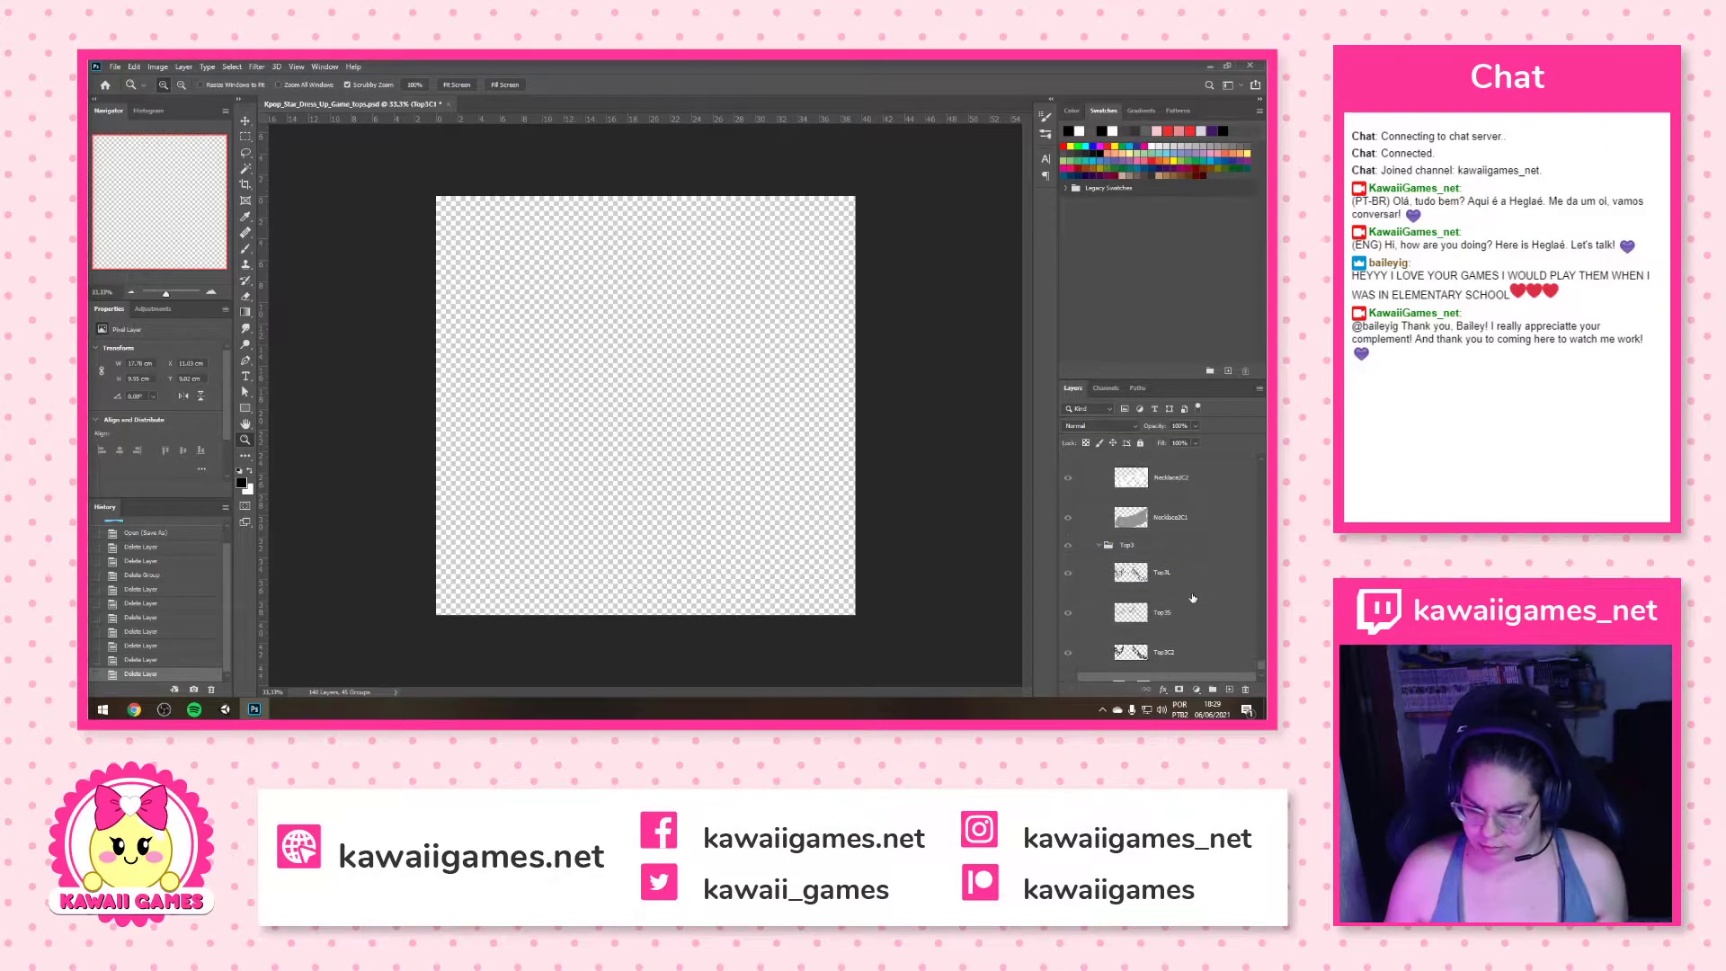
pyautogui.click(1164, 531)
pyautogui.scroll(3, 1165, 540)
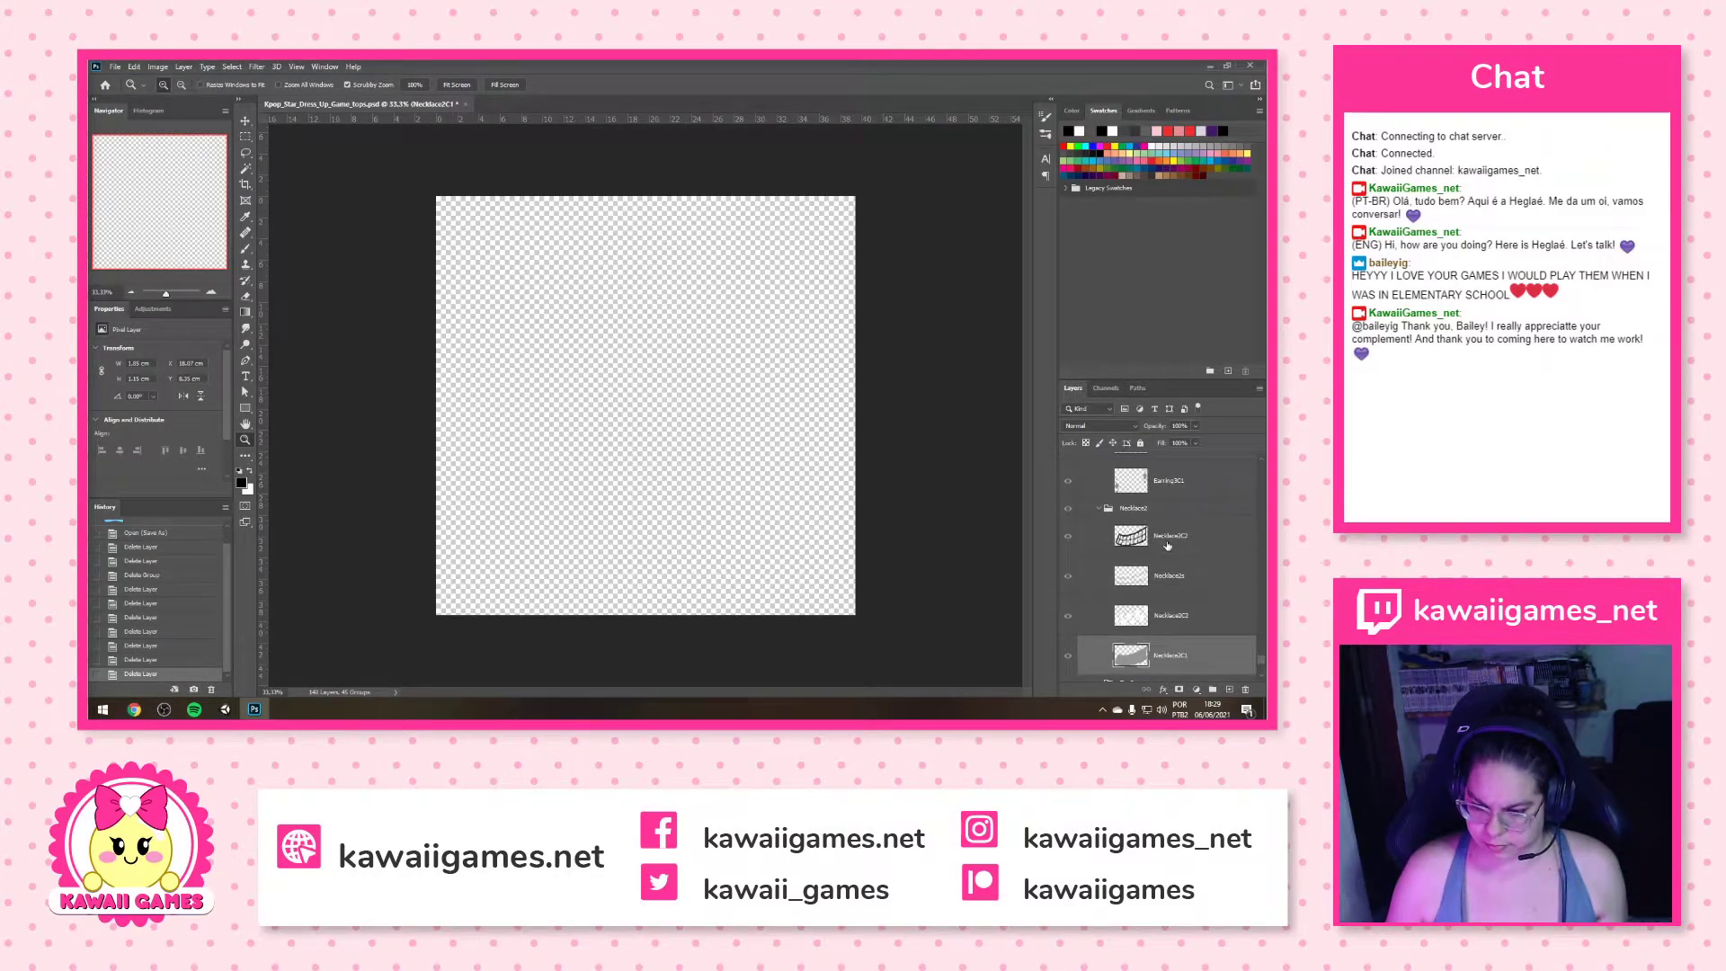
pyautogui.scroll(4, 1166, 517)
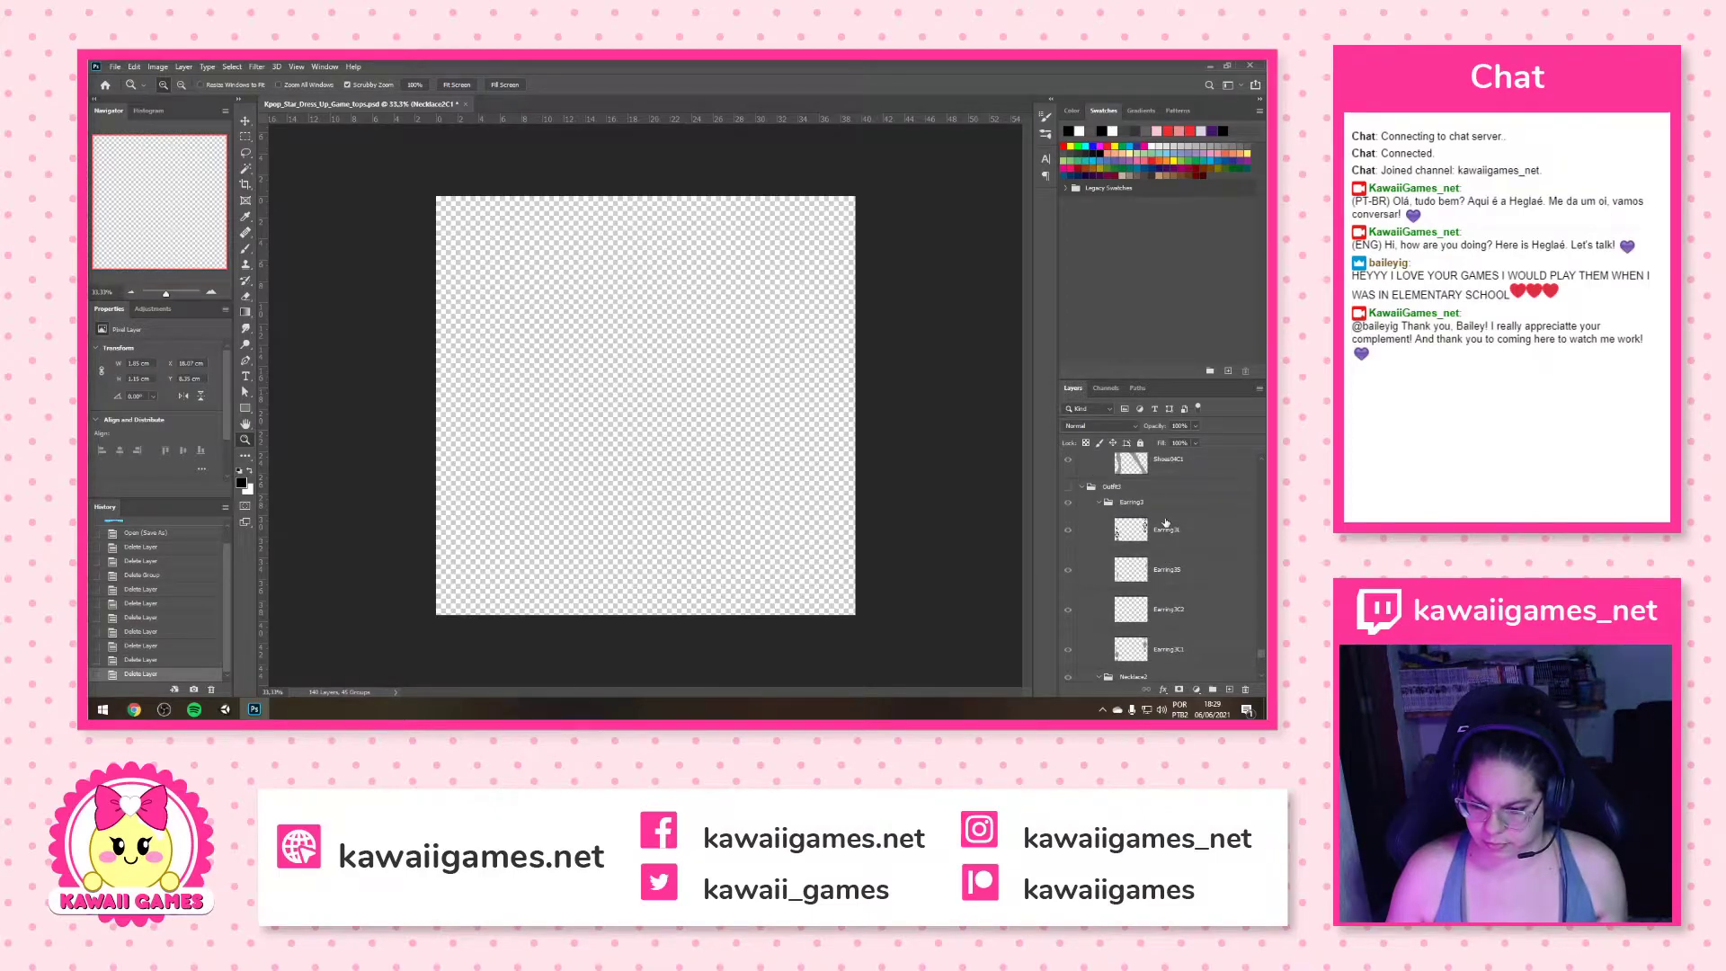
pyautogui.click(1166, 504)
pyautogui.click(1245, 689)
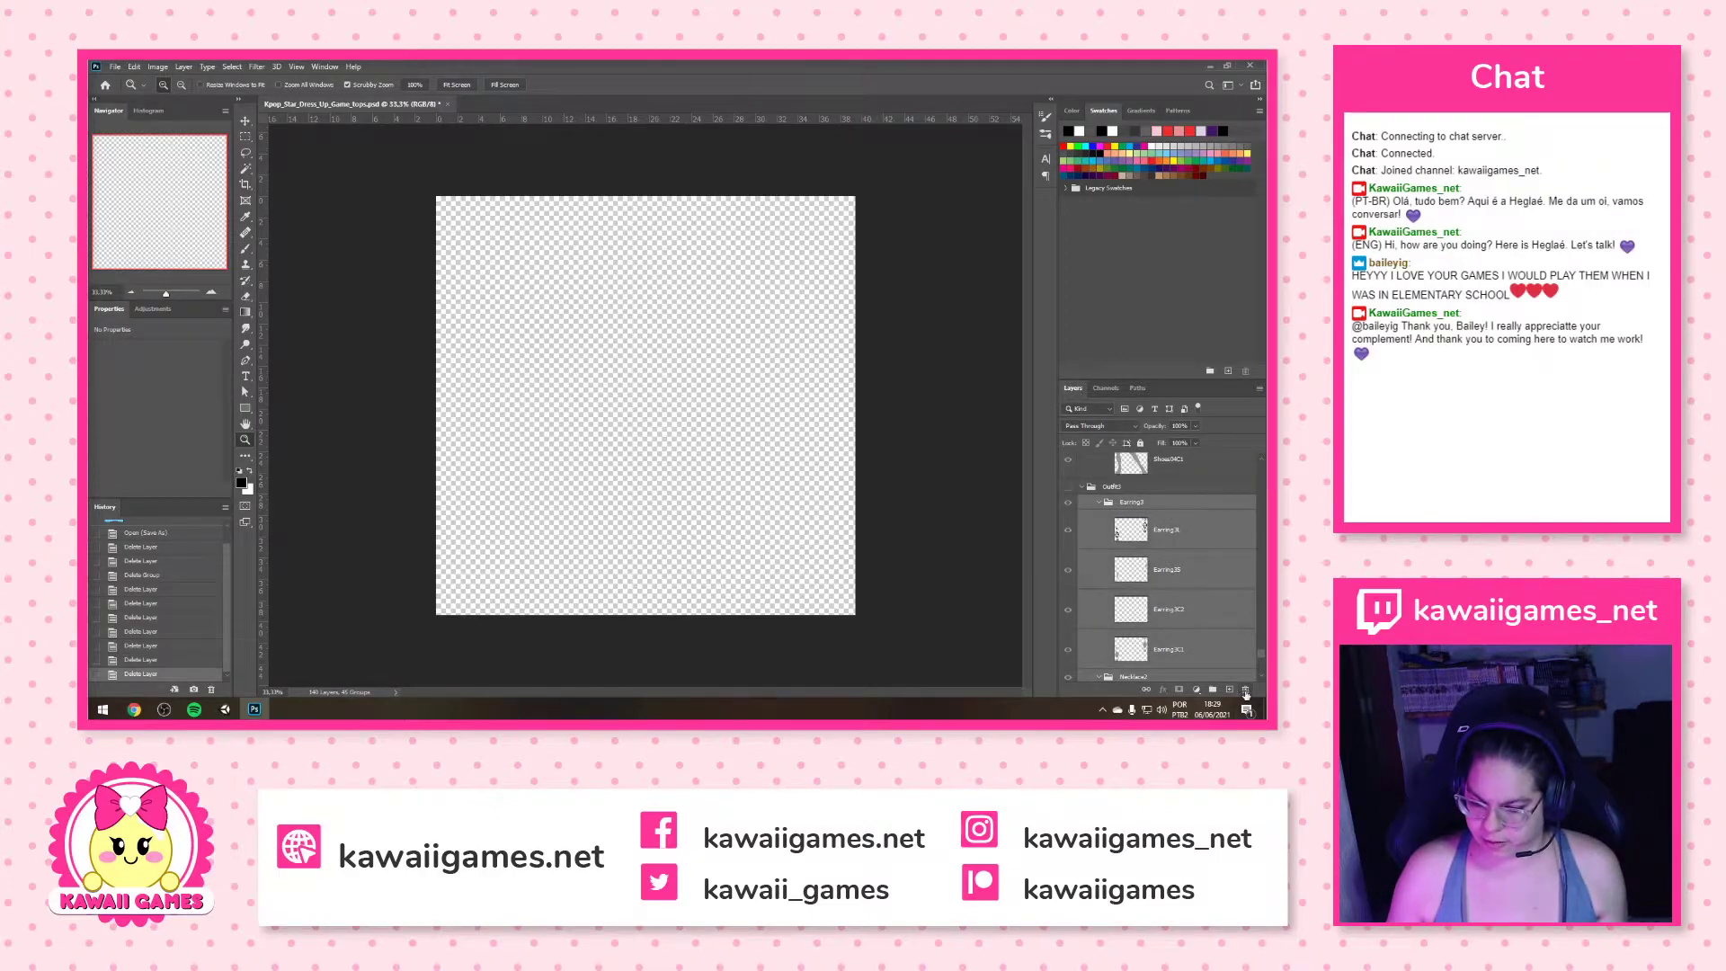
pyautogui.click(636, 303)
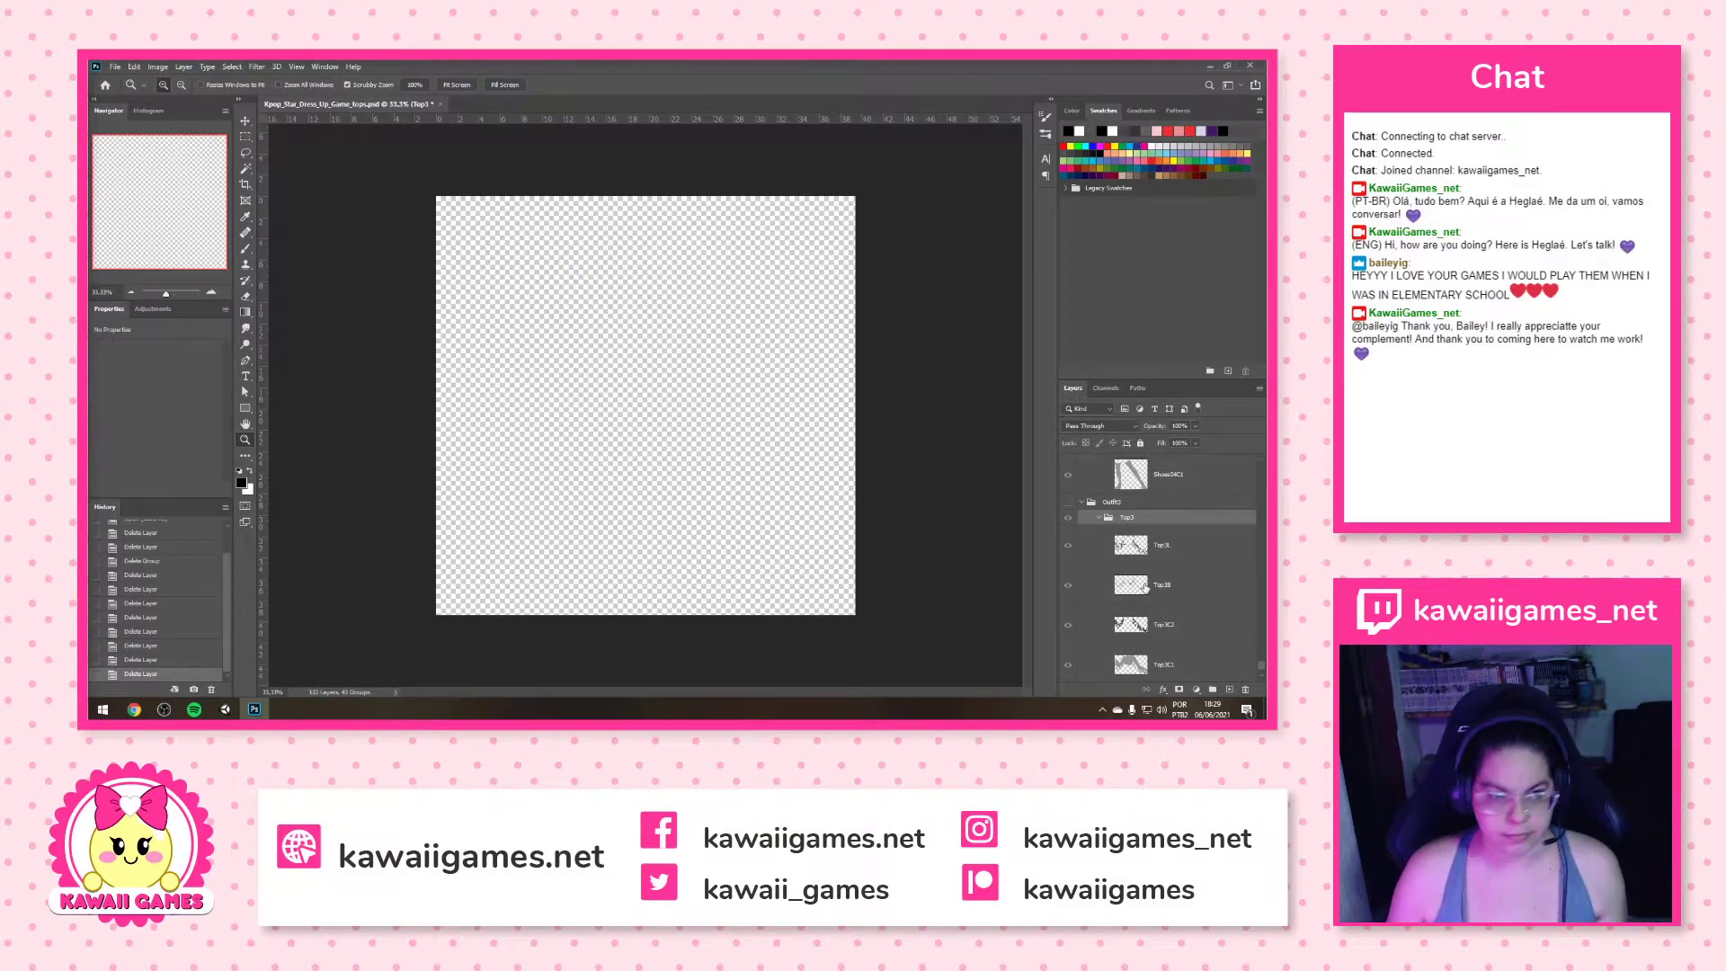
# Delete the Bottom4 and Shoes4 groups with their layers from Outfit4
pyautogui.scroll(3, 1164, 592)
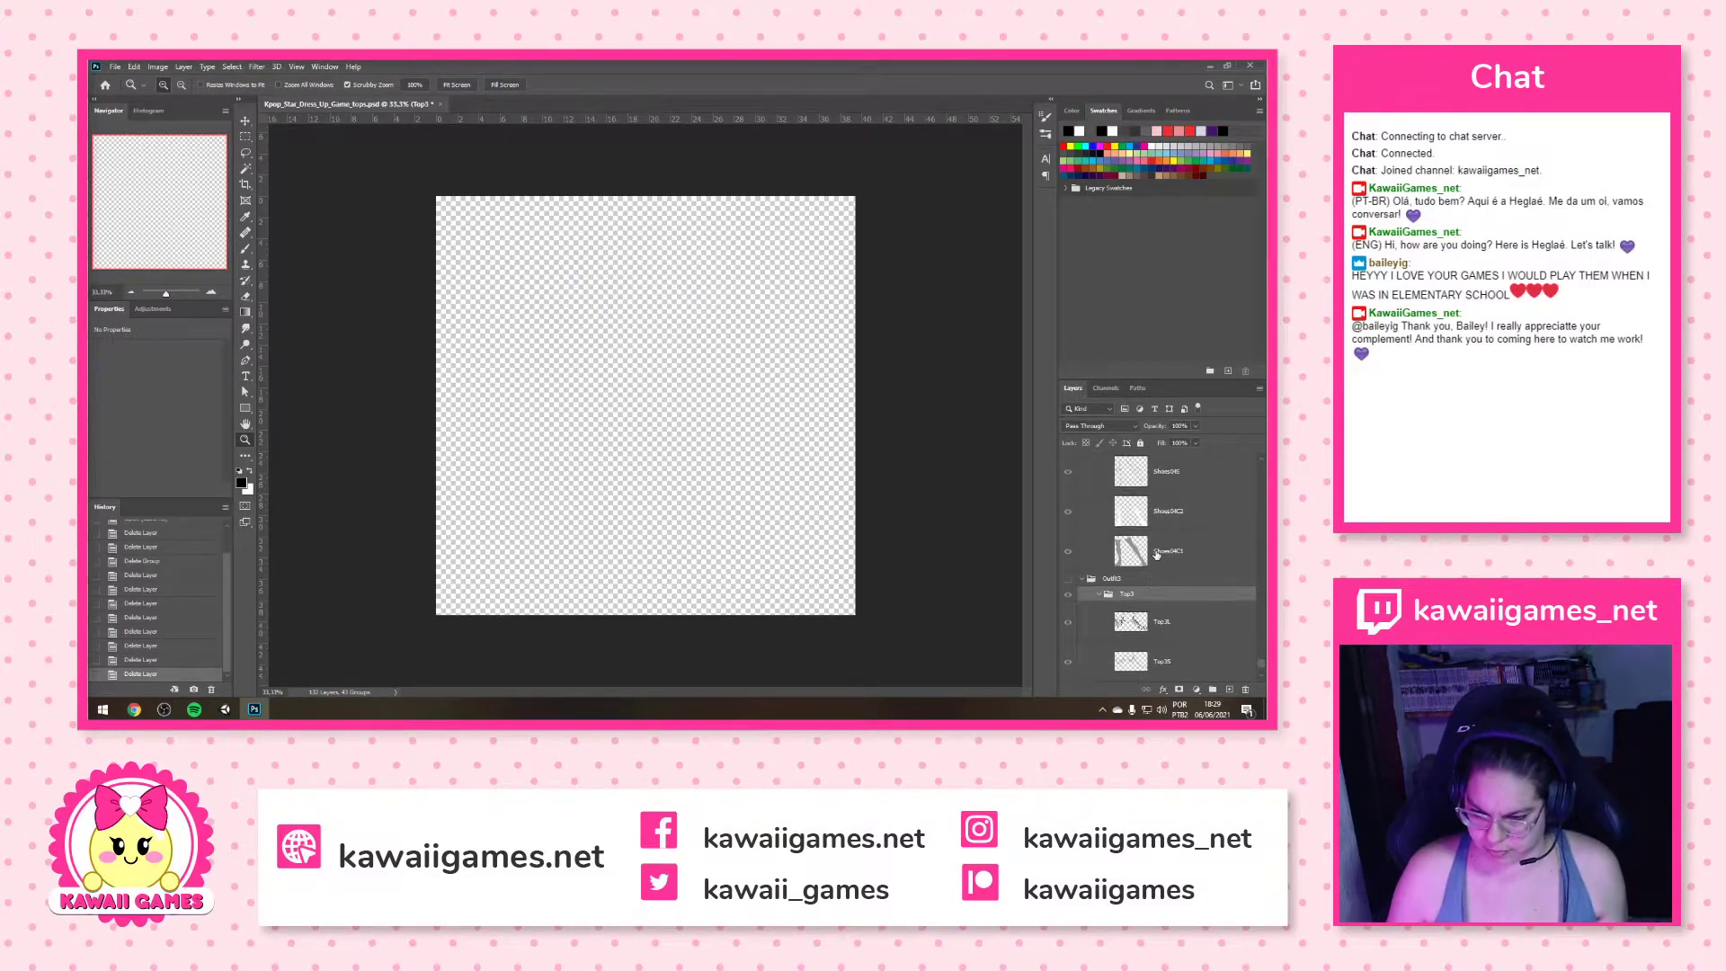
pyautogui.click(1167, 564)
pyautogui.scroll(1, 1170, 566)
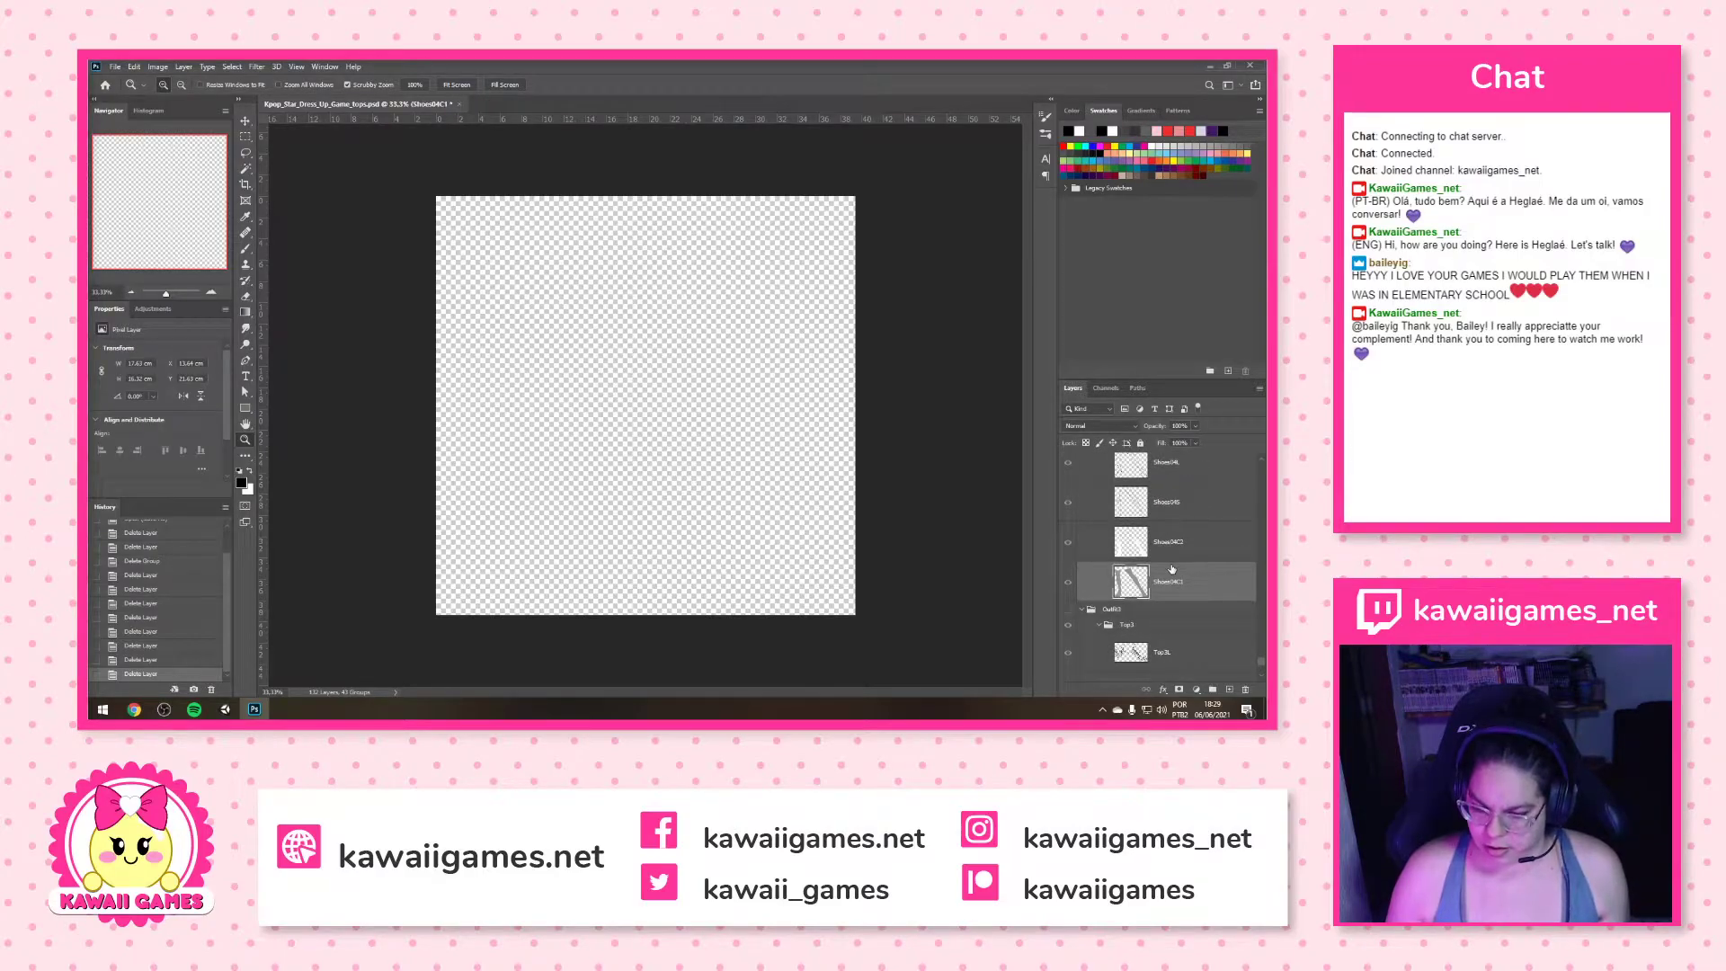
pyautogui.scroll(-10, 1172, 569)
pyautogui.click(1165, 522)
pyautogui.click(1245, 689)
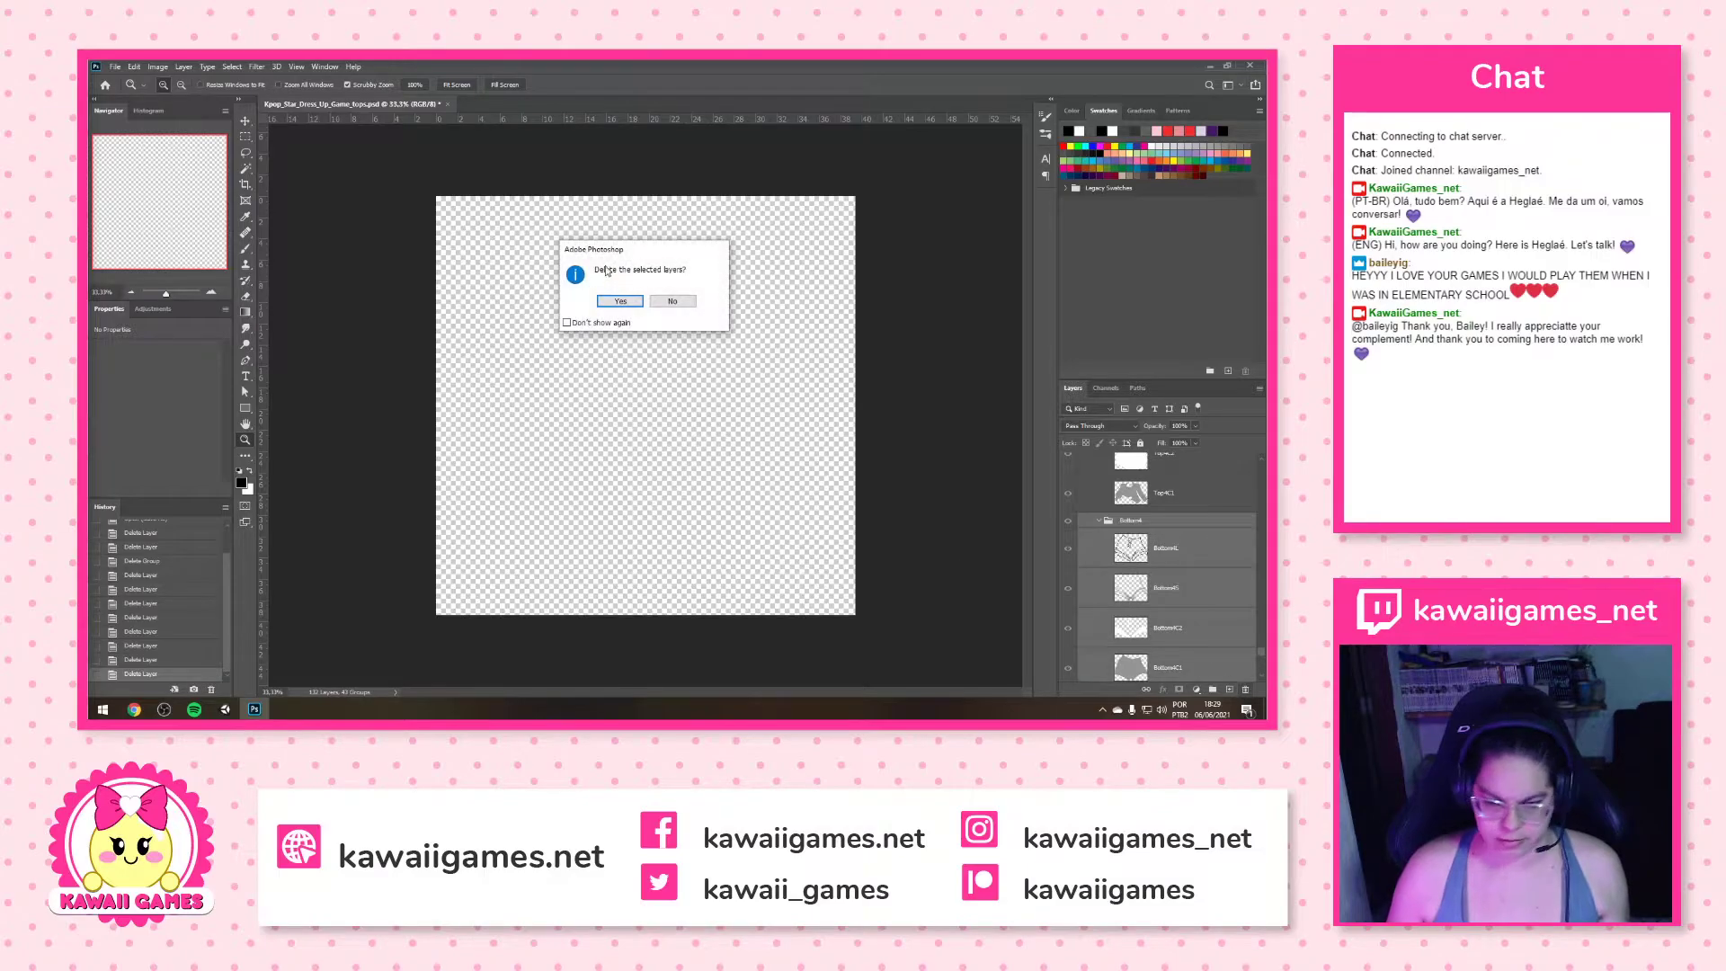
pyautogui.click(621, 301)
# Delete the gloves, earring and necklace groups with their layers above the Top4 group in Outfit4
pyautogui.scroll(4, 1159, 596)
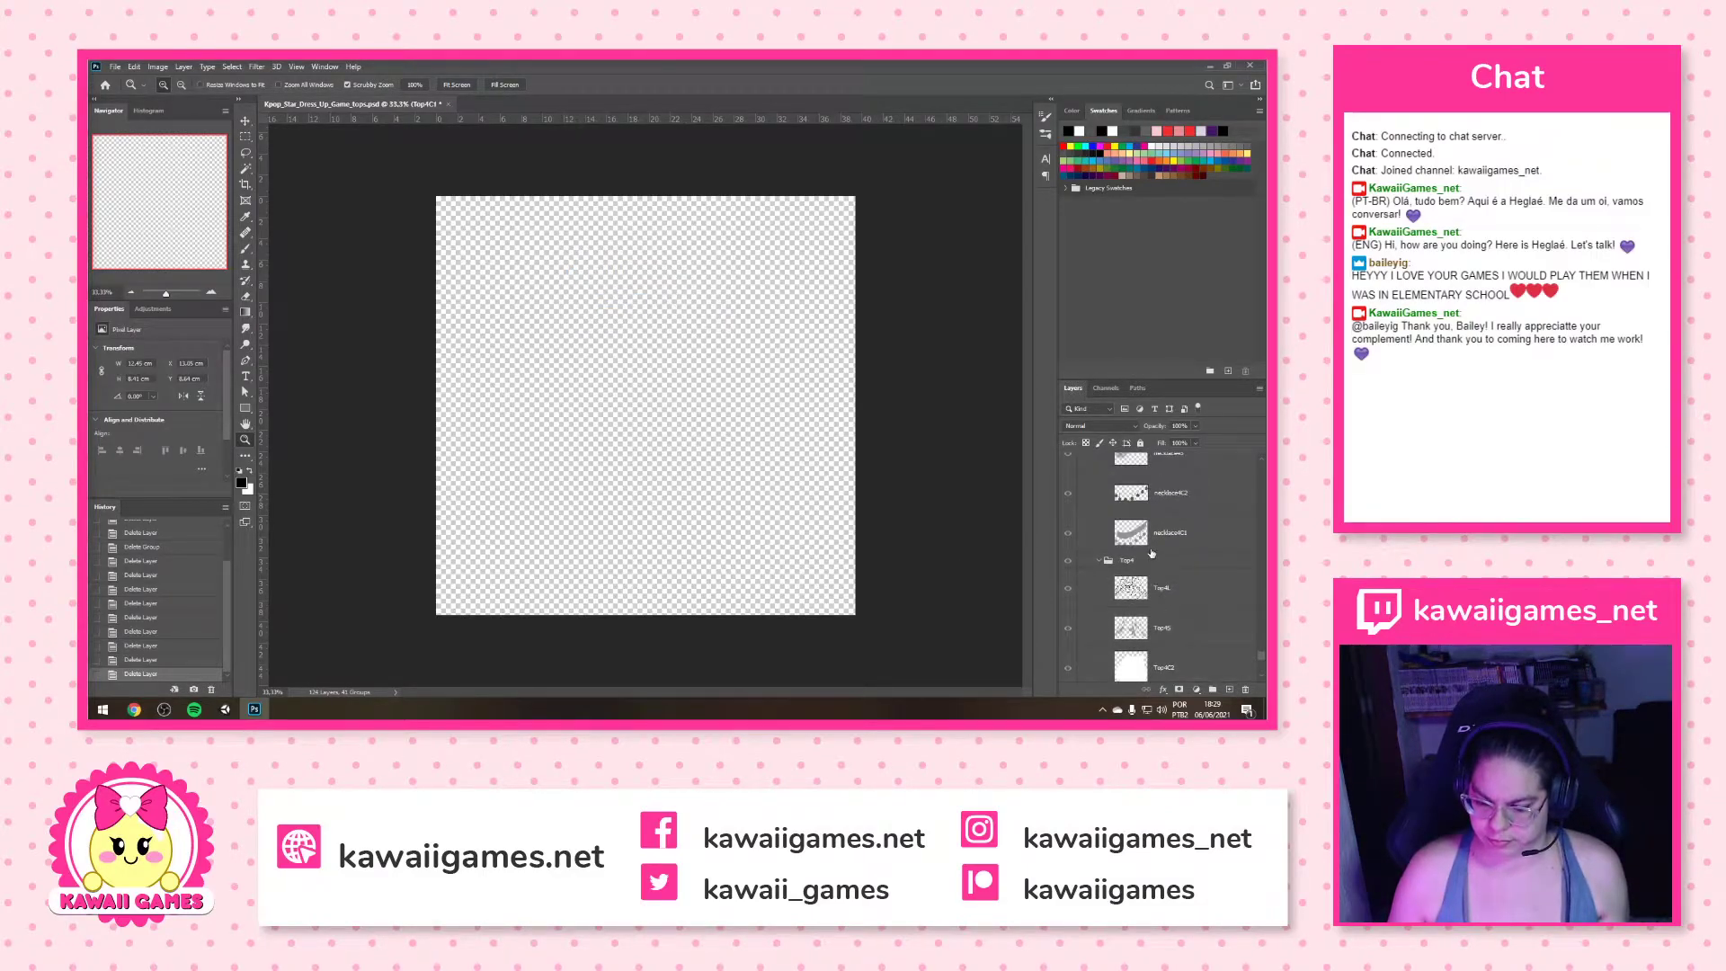
pyautogui.click(1171, 545)
pyautogui.scroll(3, 1172, 548)
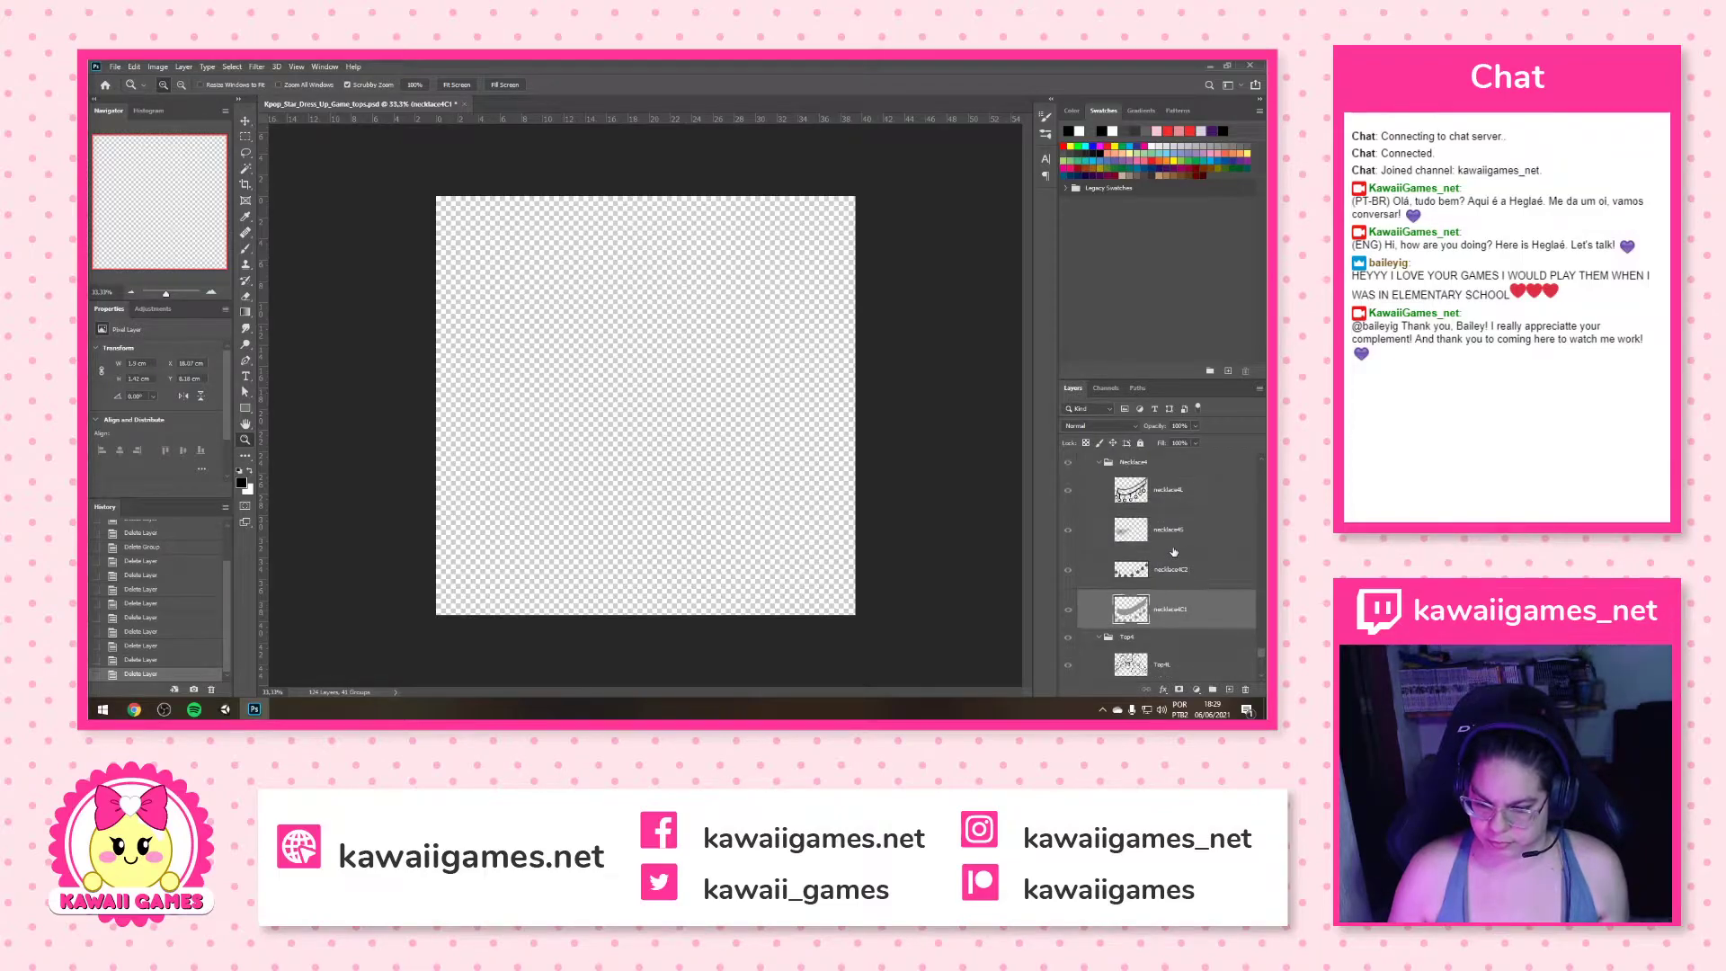
pyautogui.scroll(3, 1172, 549)
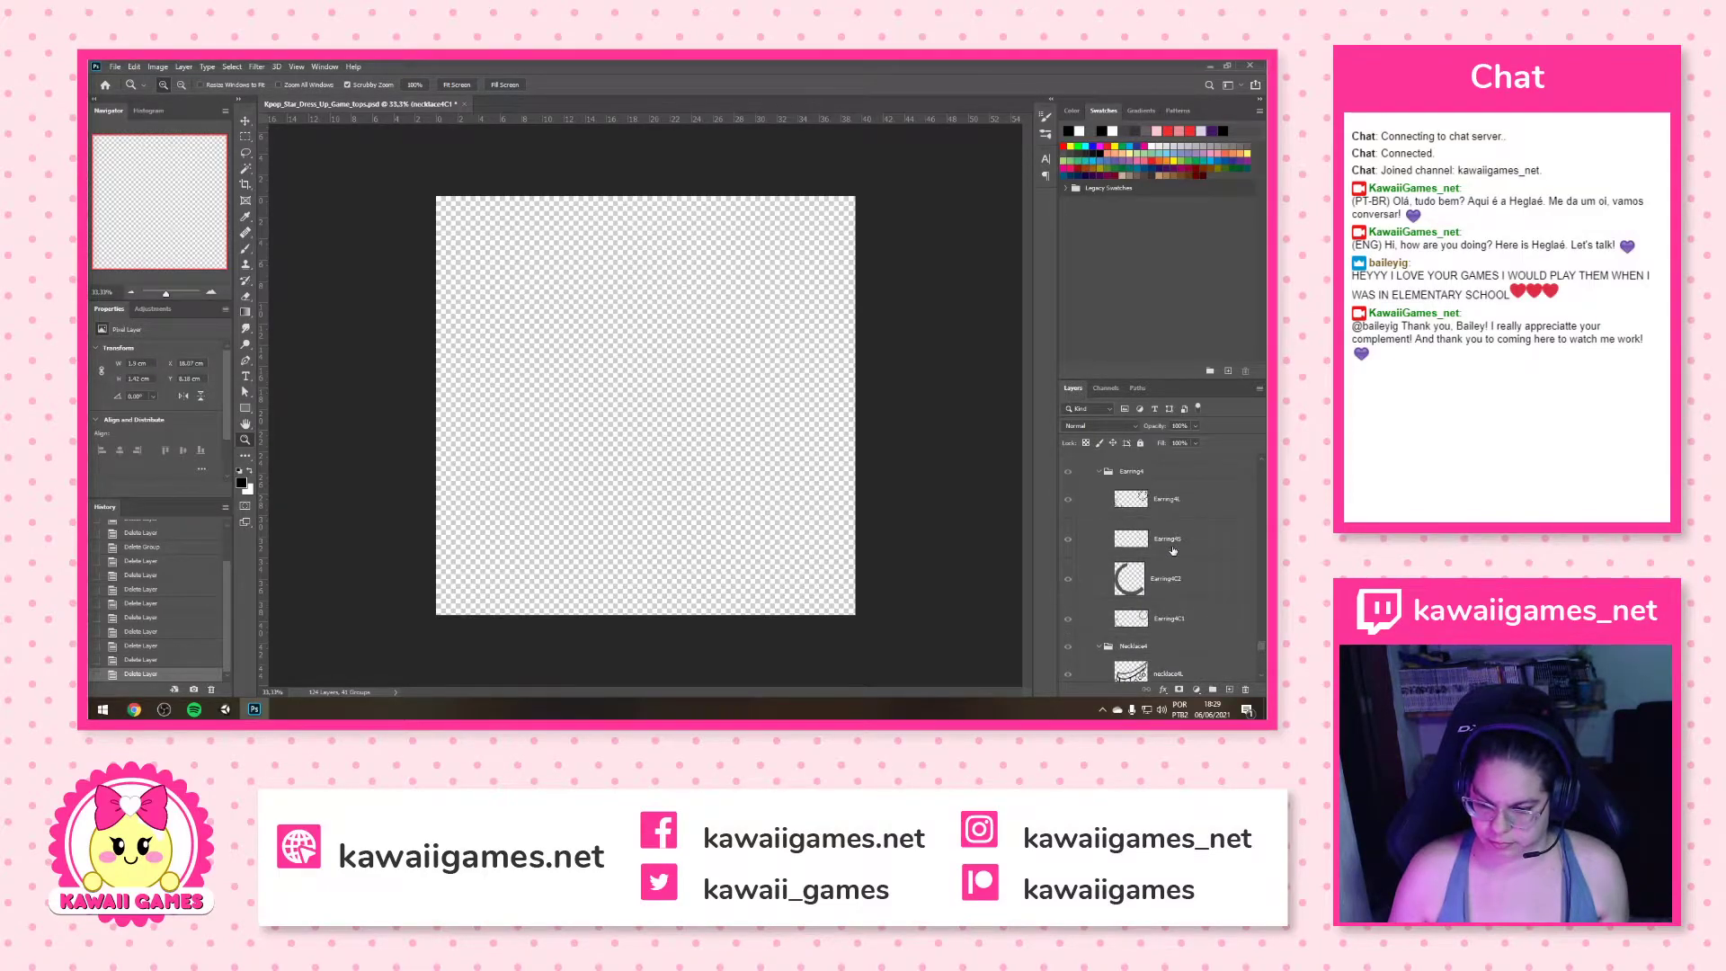
pyautogui.scroll(5, 1170, 517)
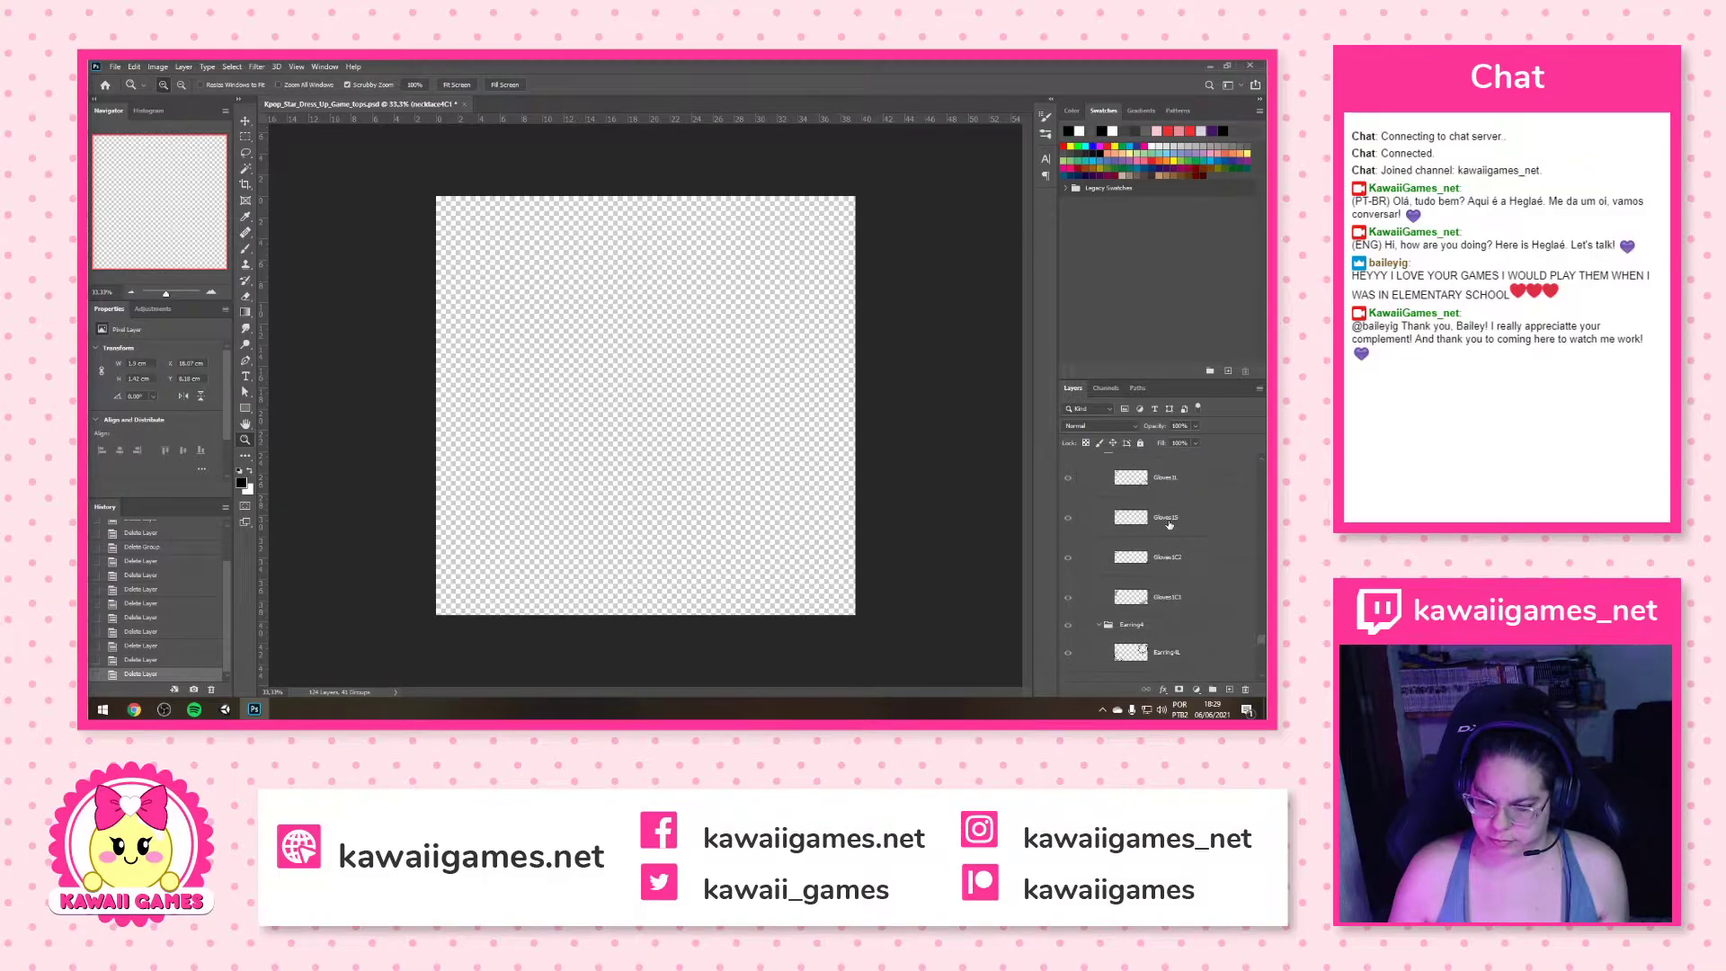
pyautogui.click(1162, 500)
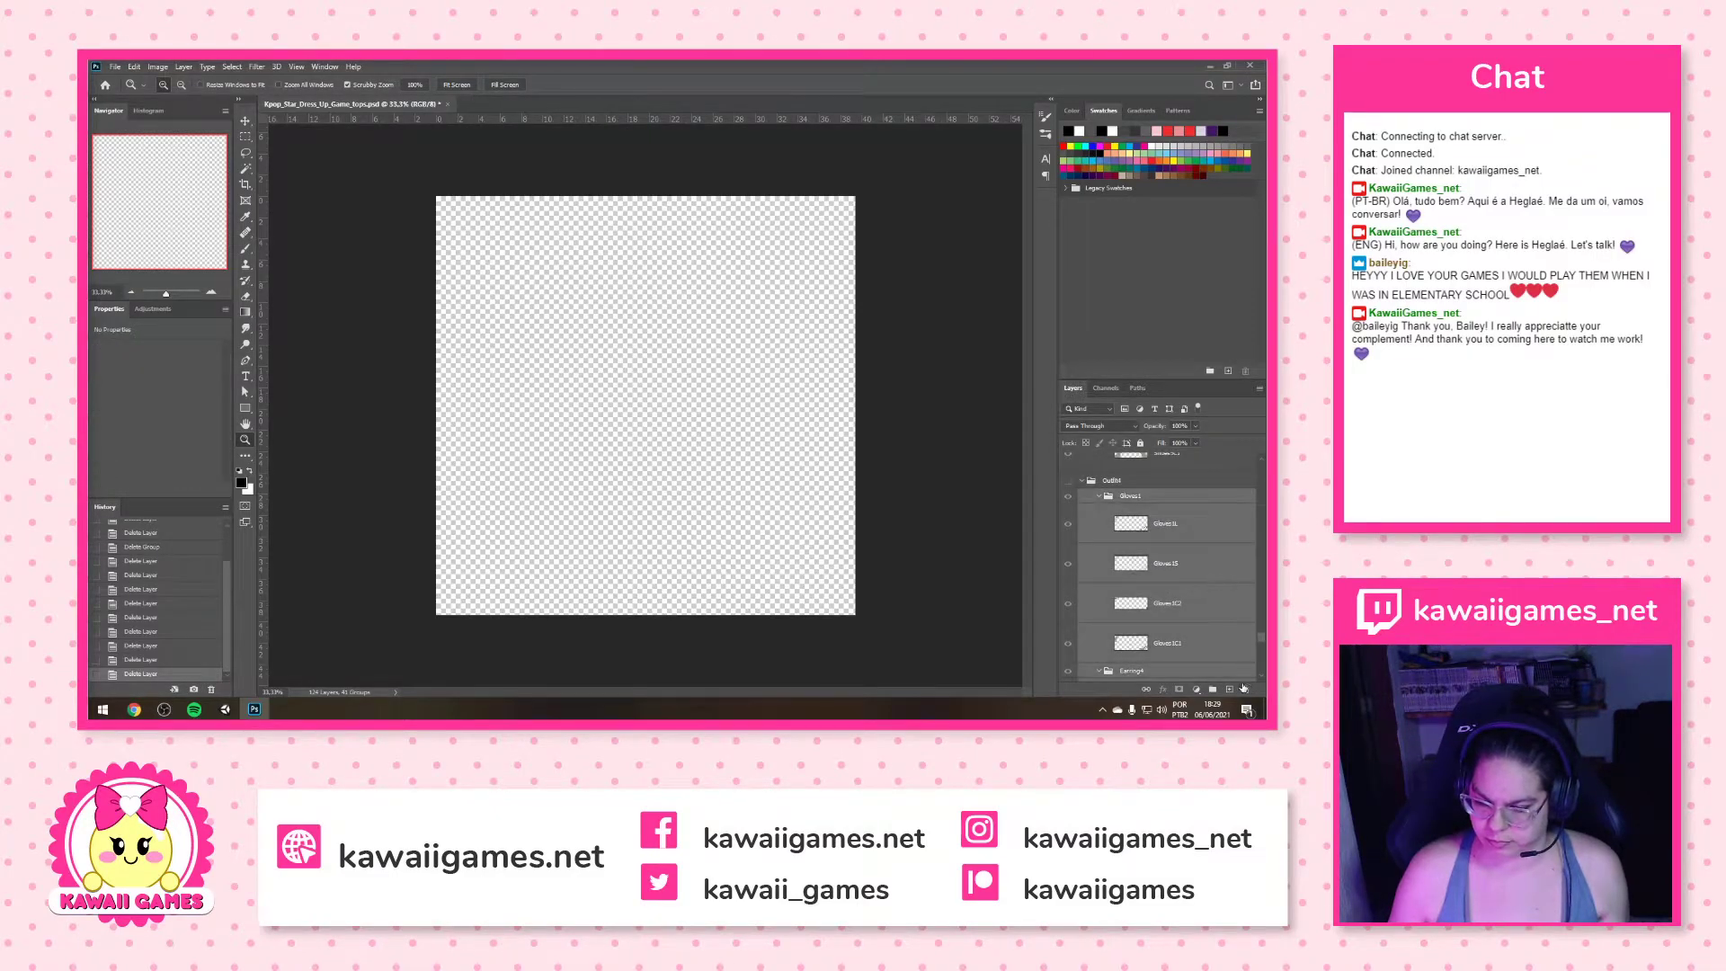
pyautogui.click(1246, 689)
pyautogui.click(620, 301)
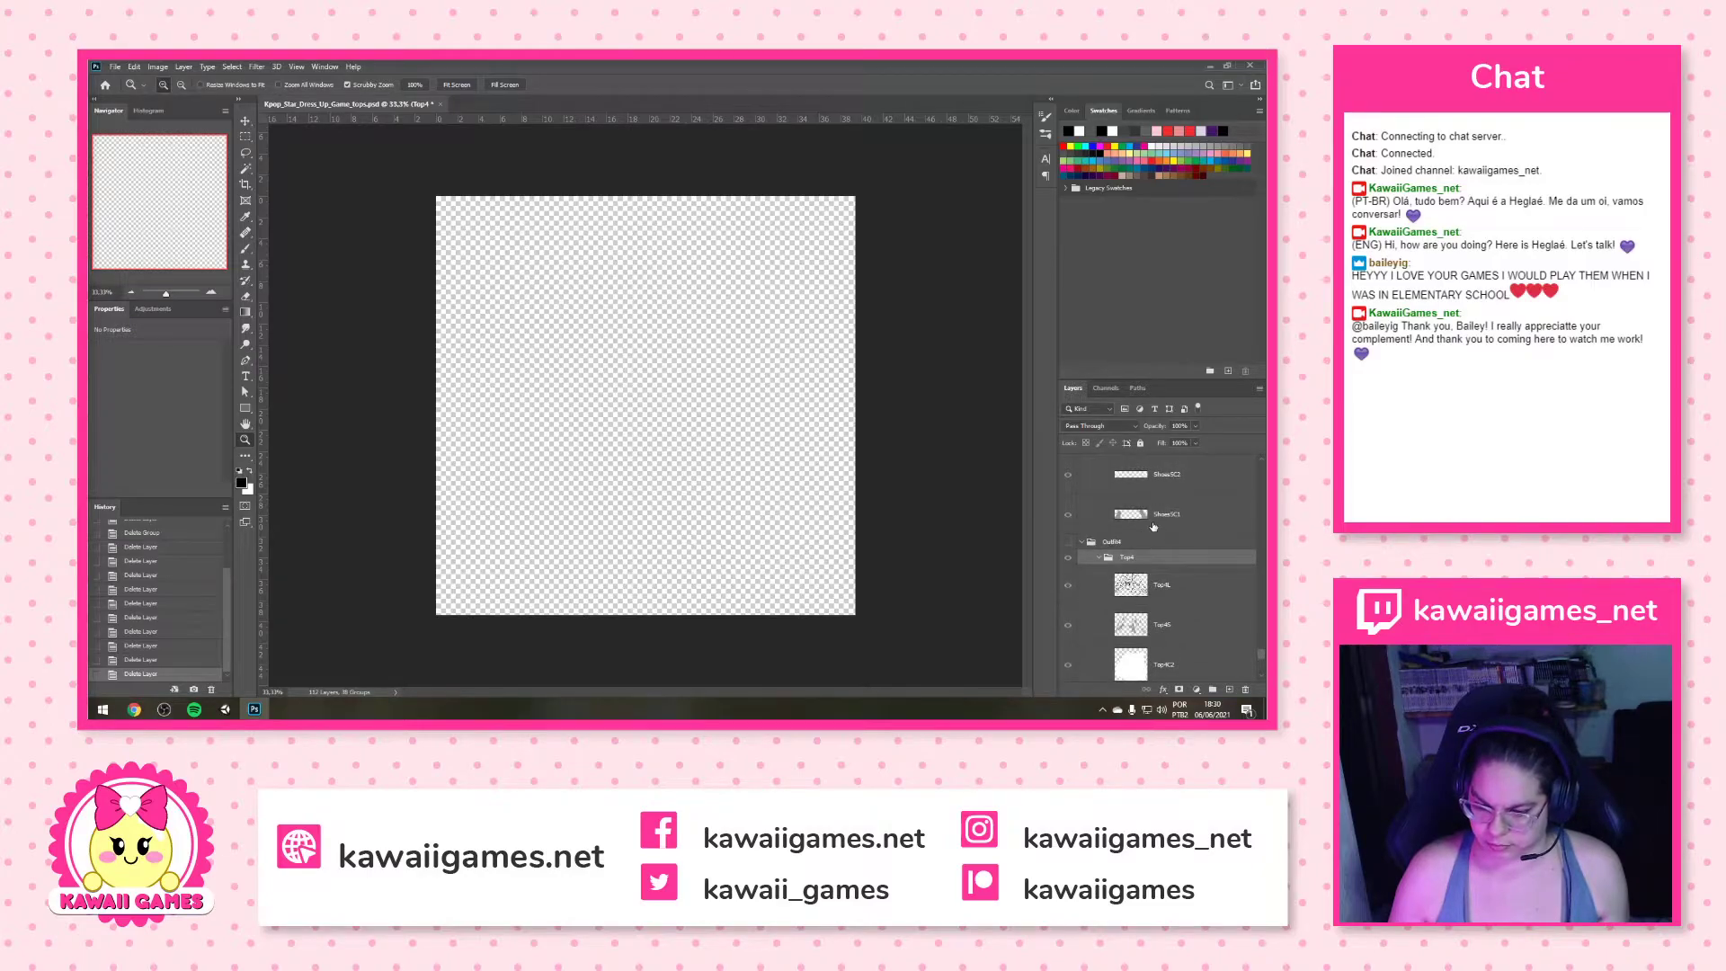
# Delete the Bottom5 and Shoes5 groups with their layers from Outfit5
pyautogui.click(1153, 514)
pyautogui.scroll(5, 1153, 526)
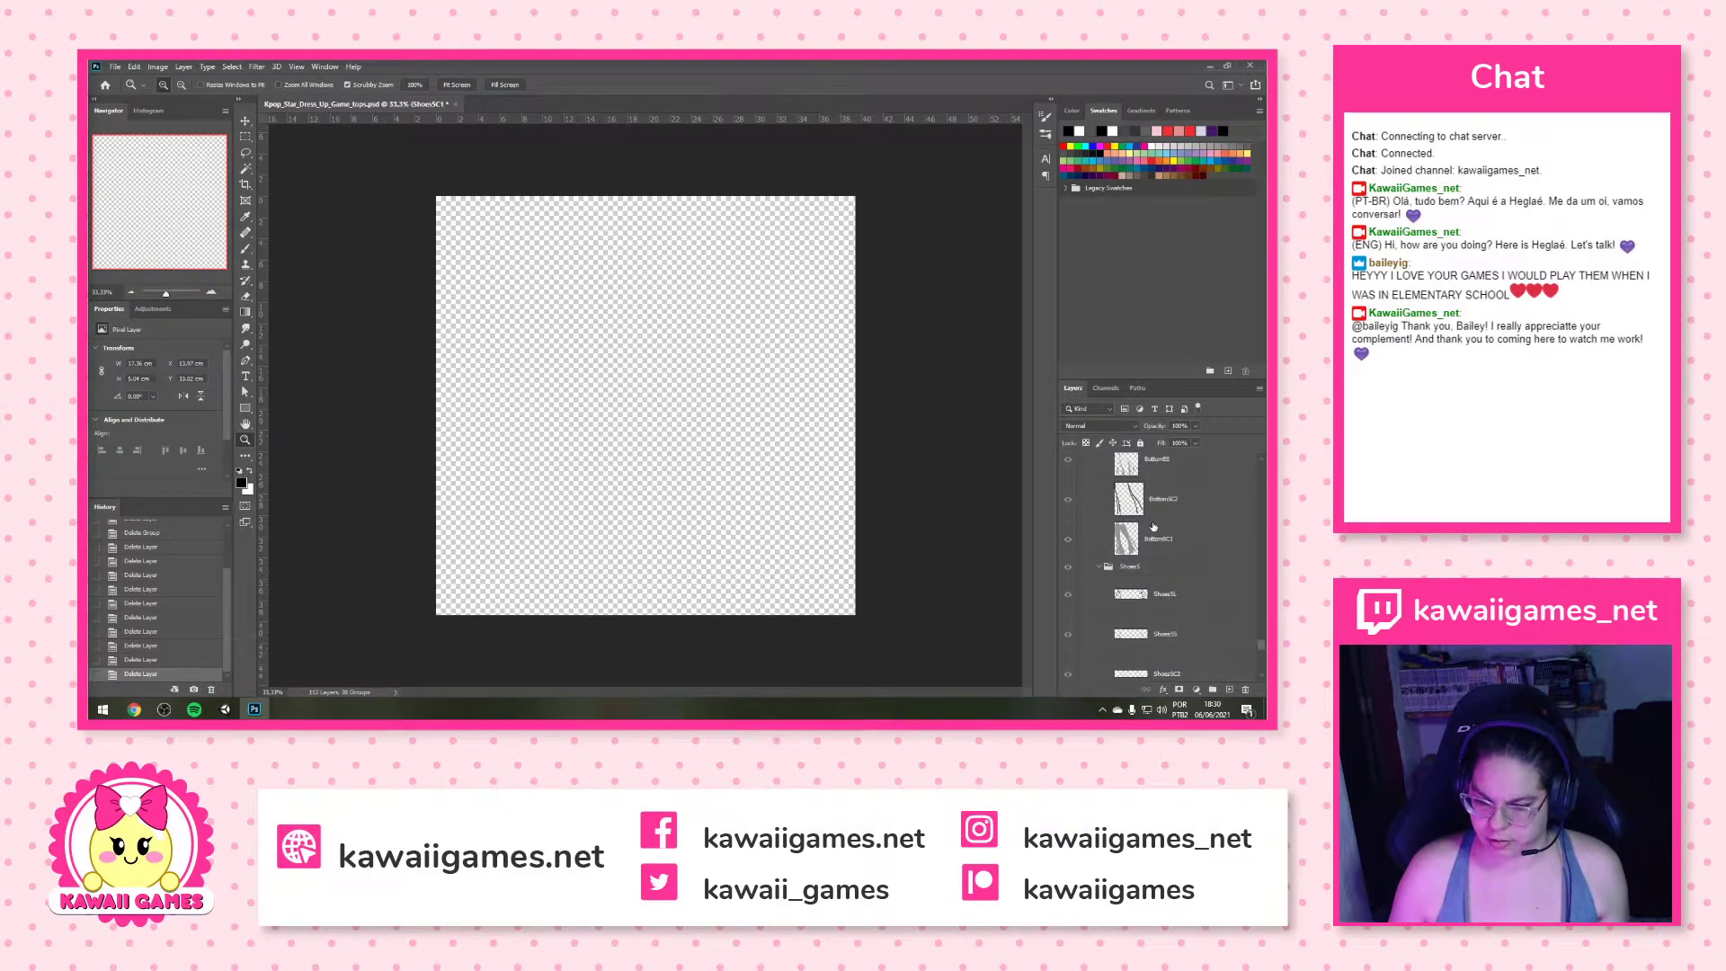
pyautogui.scroll(2, 1153, 527)
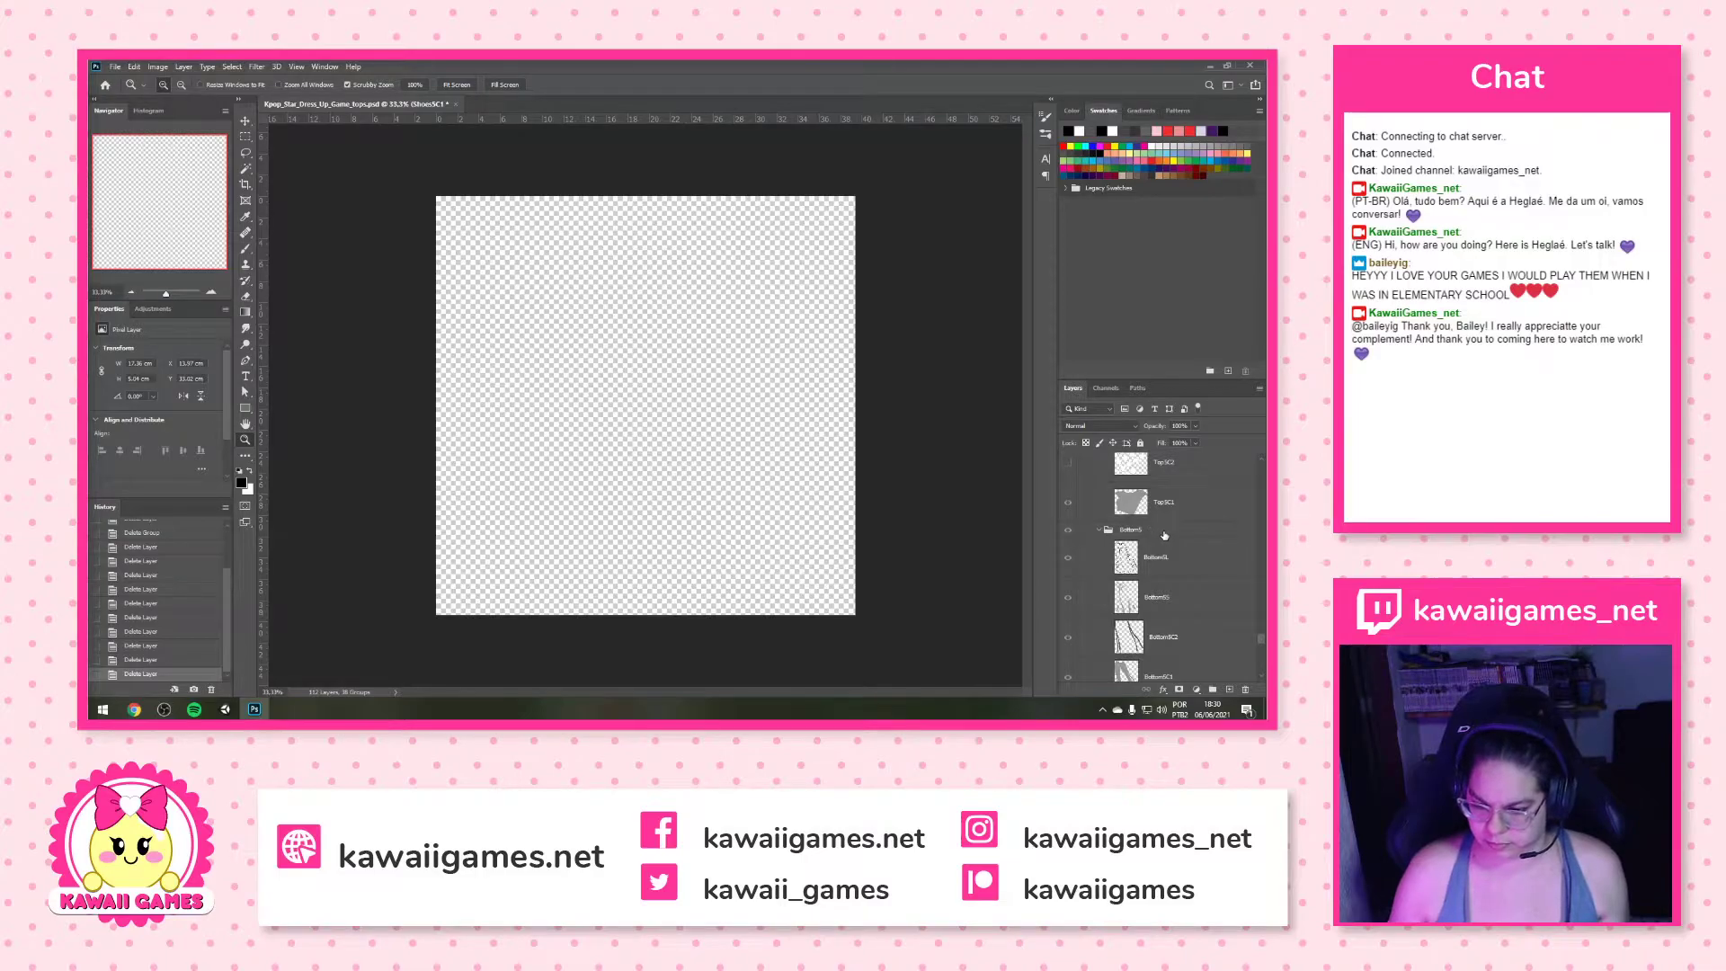
pyautogui.click(1157, 530)
pyautogui.click(1246, 688)
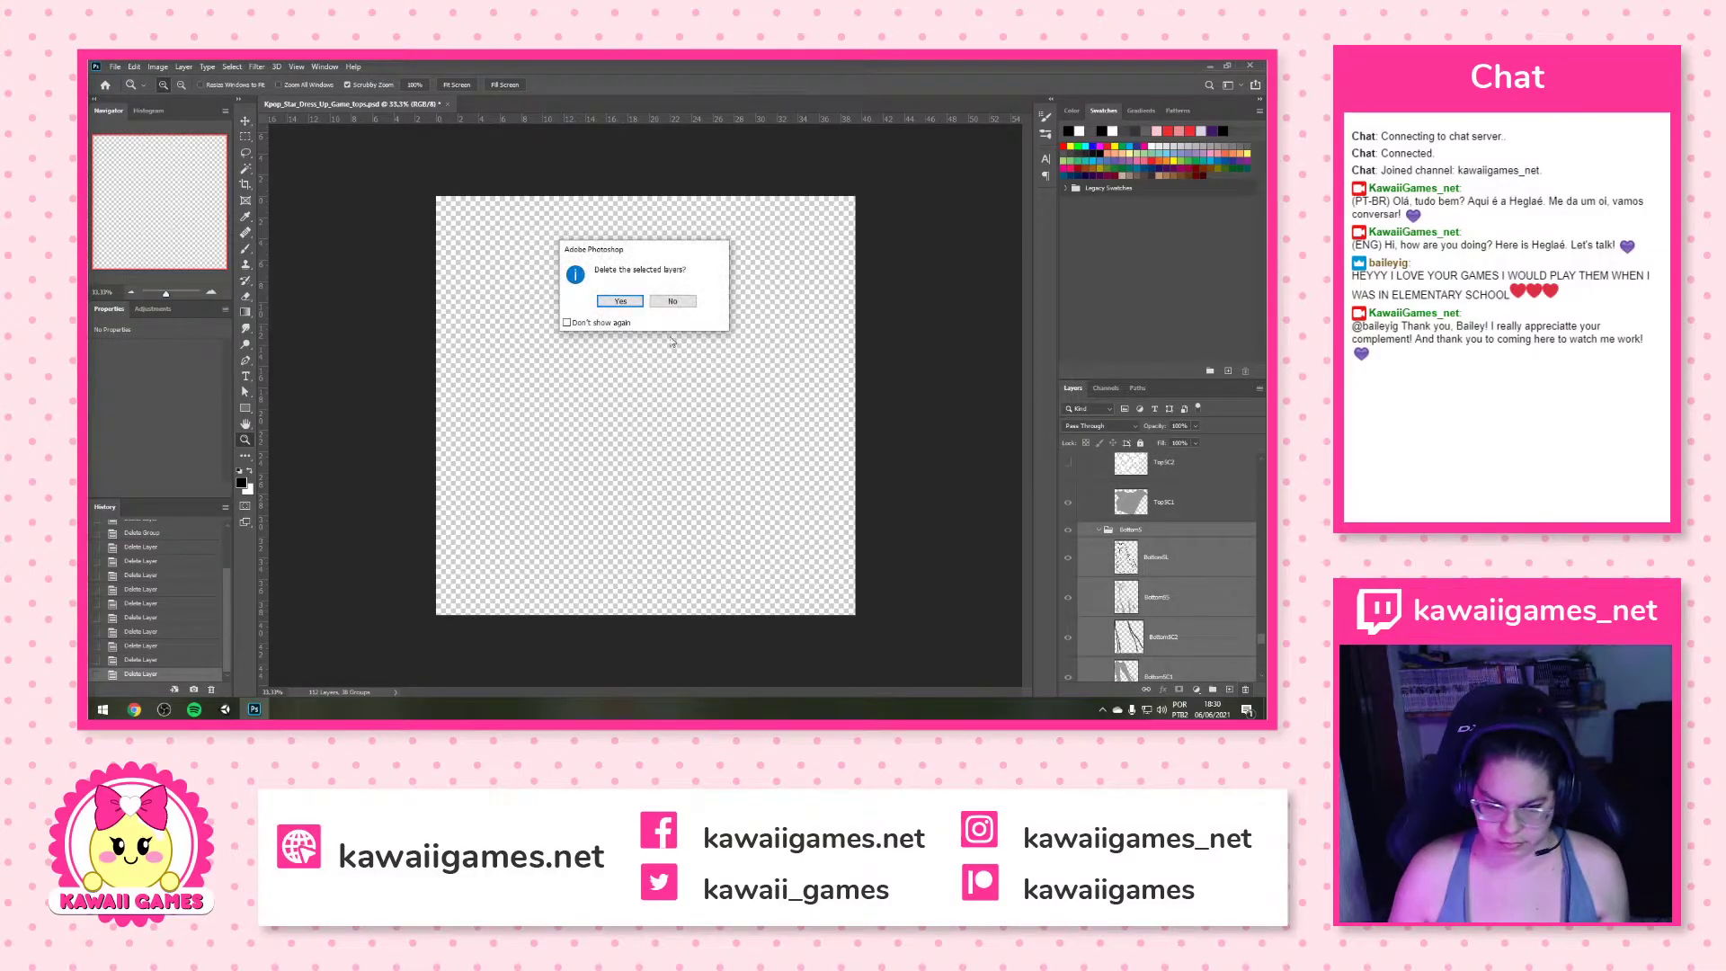
pyautogui.click(634, 303)
# Delete the necklace and gloves groups with their layers above the Top5 group in Outfit5
pyautogui.scroll(5, 1194, 540)
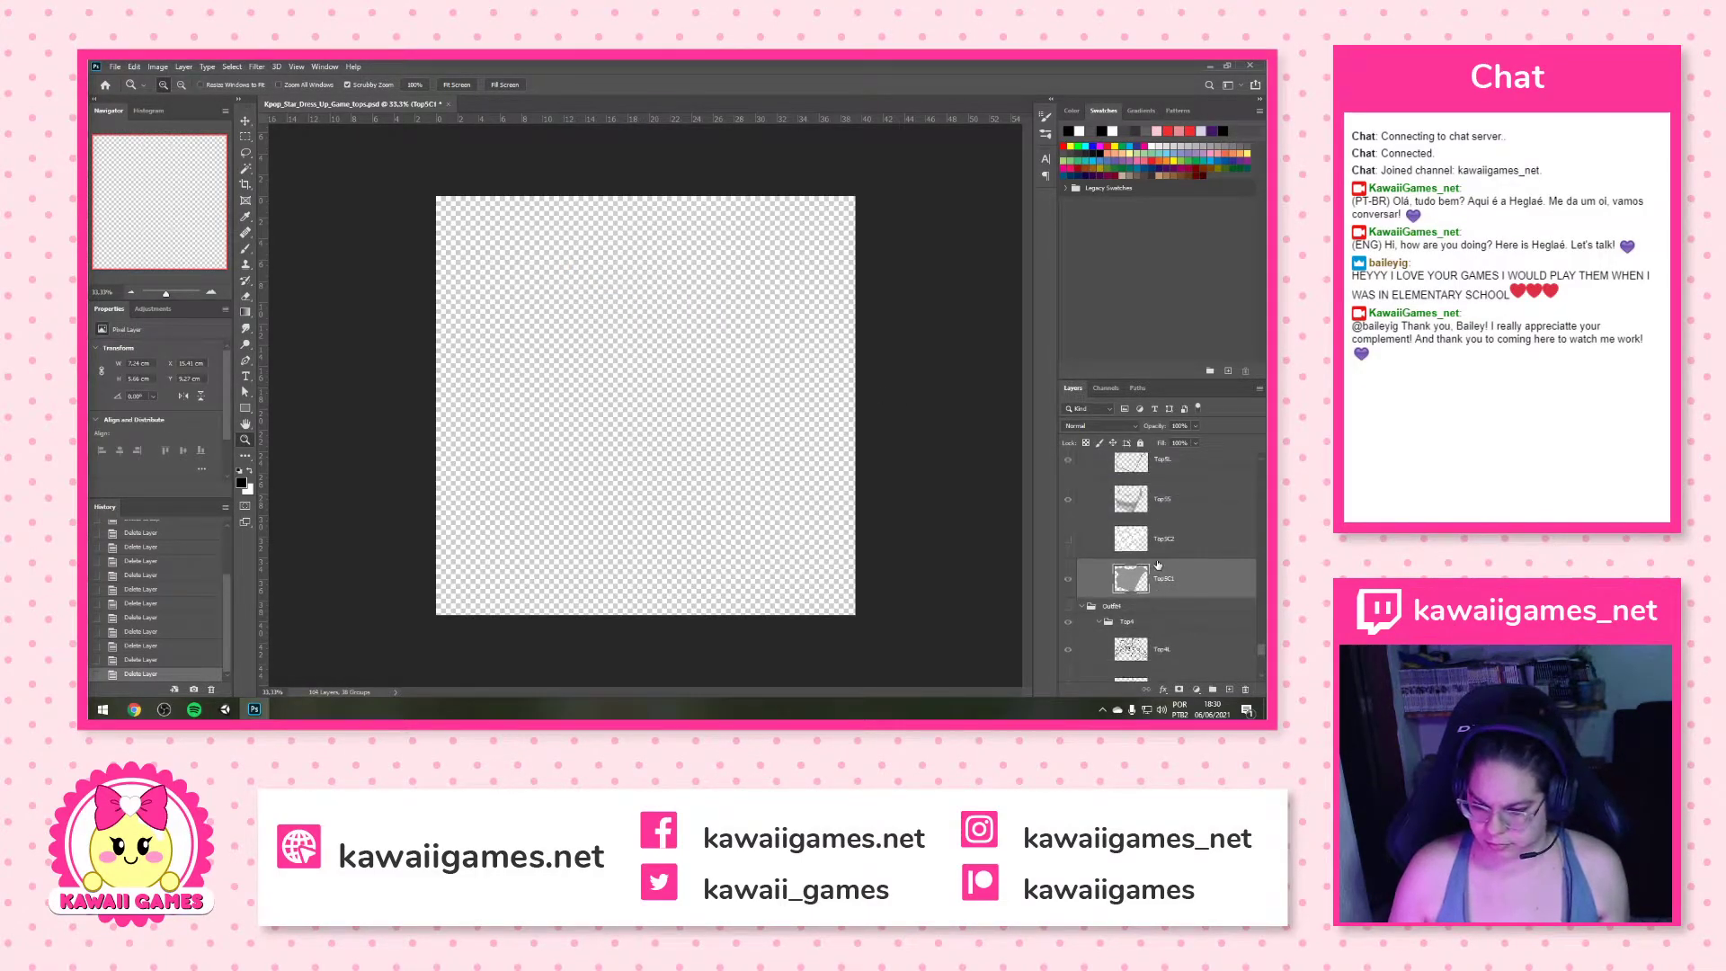
pyautogui.click(1195, 541)
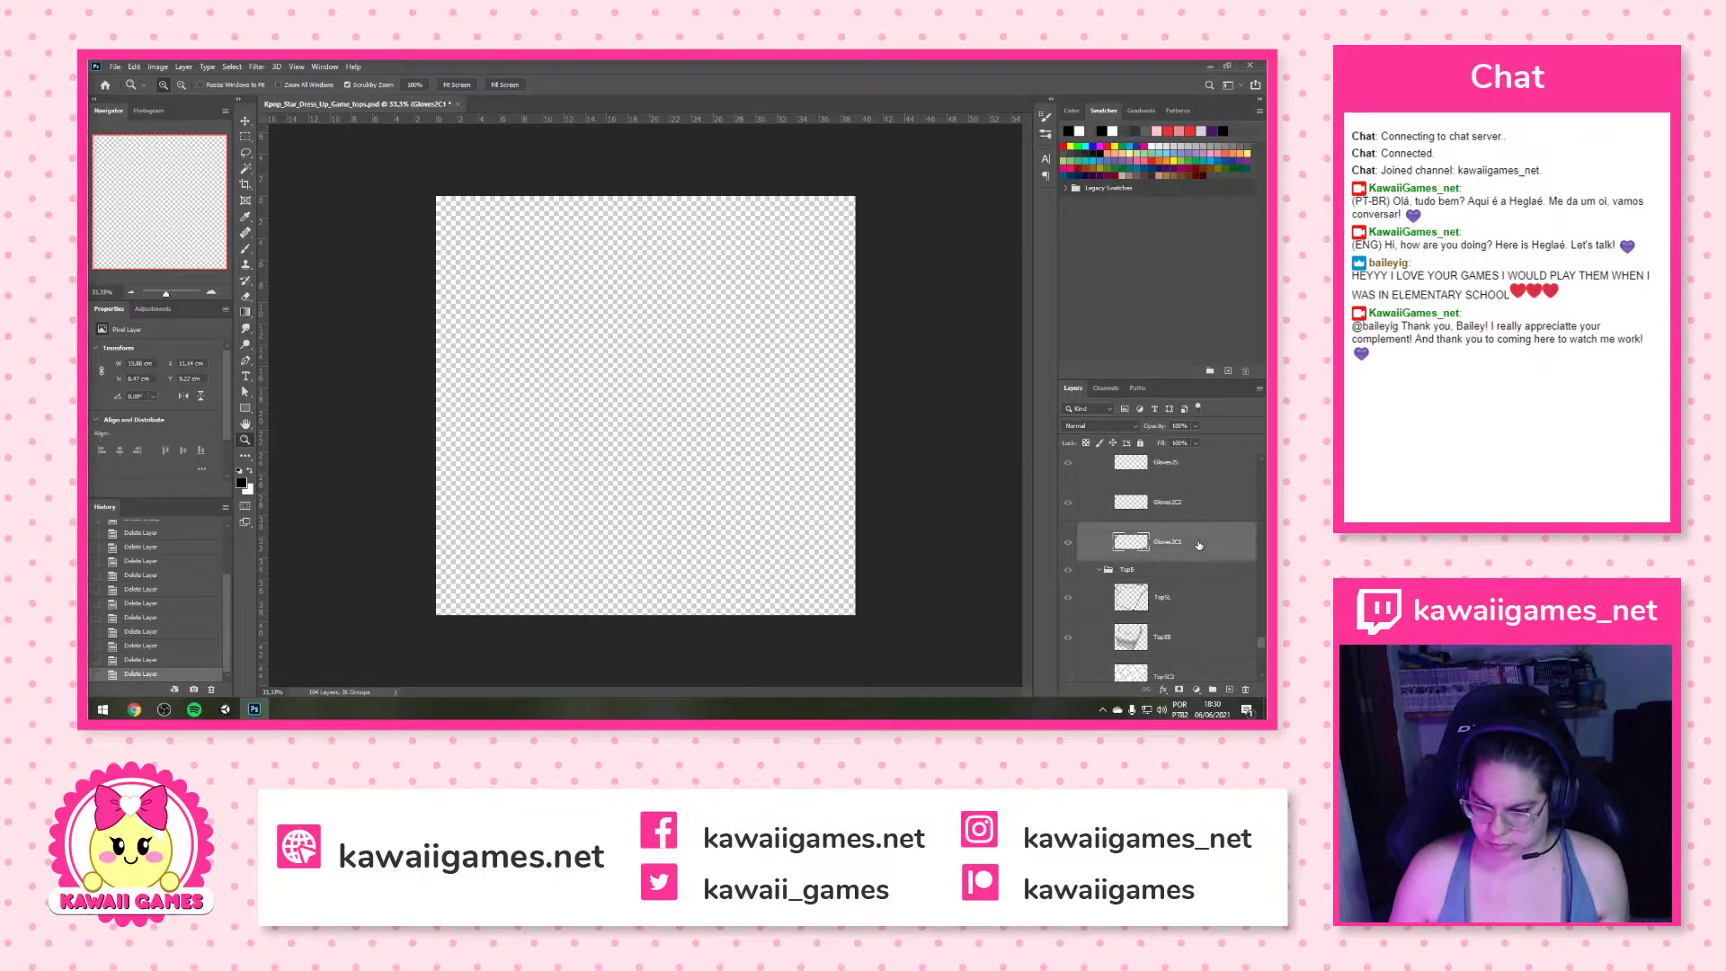
pyautogui.scroll(2, 1198, 547)
pyautogui.scroll(5, 1199, 548)
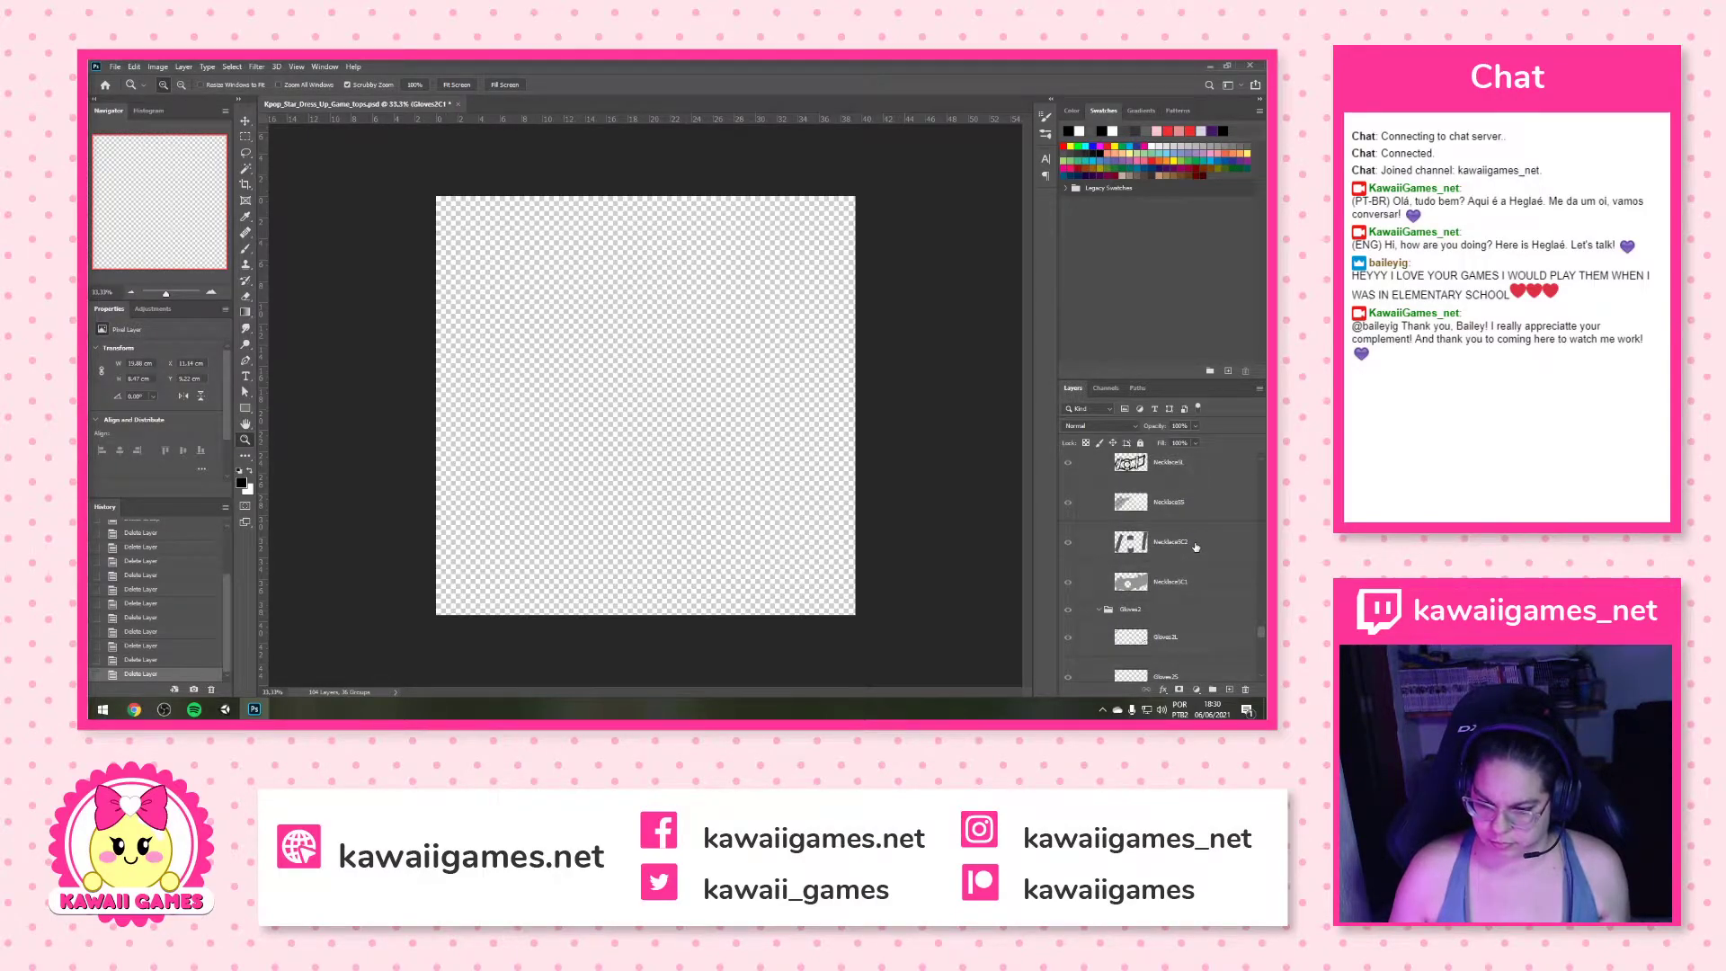
pyautogui.click(1173, 533)
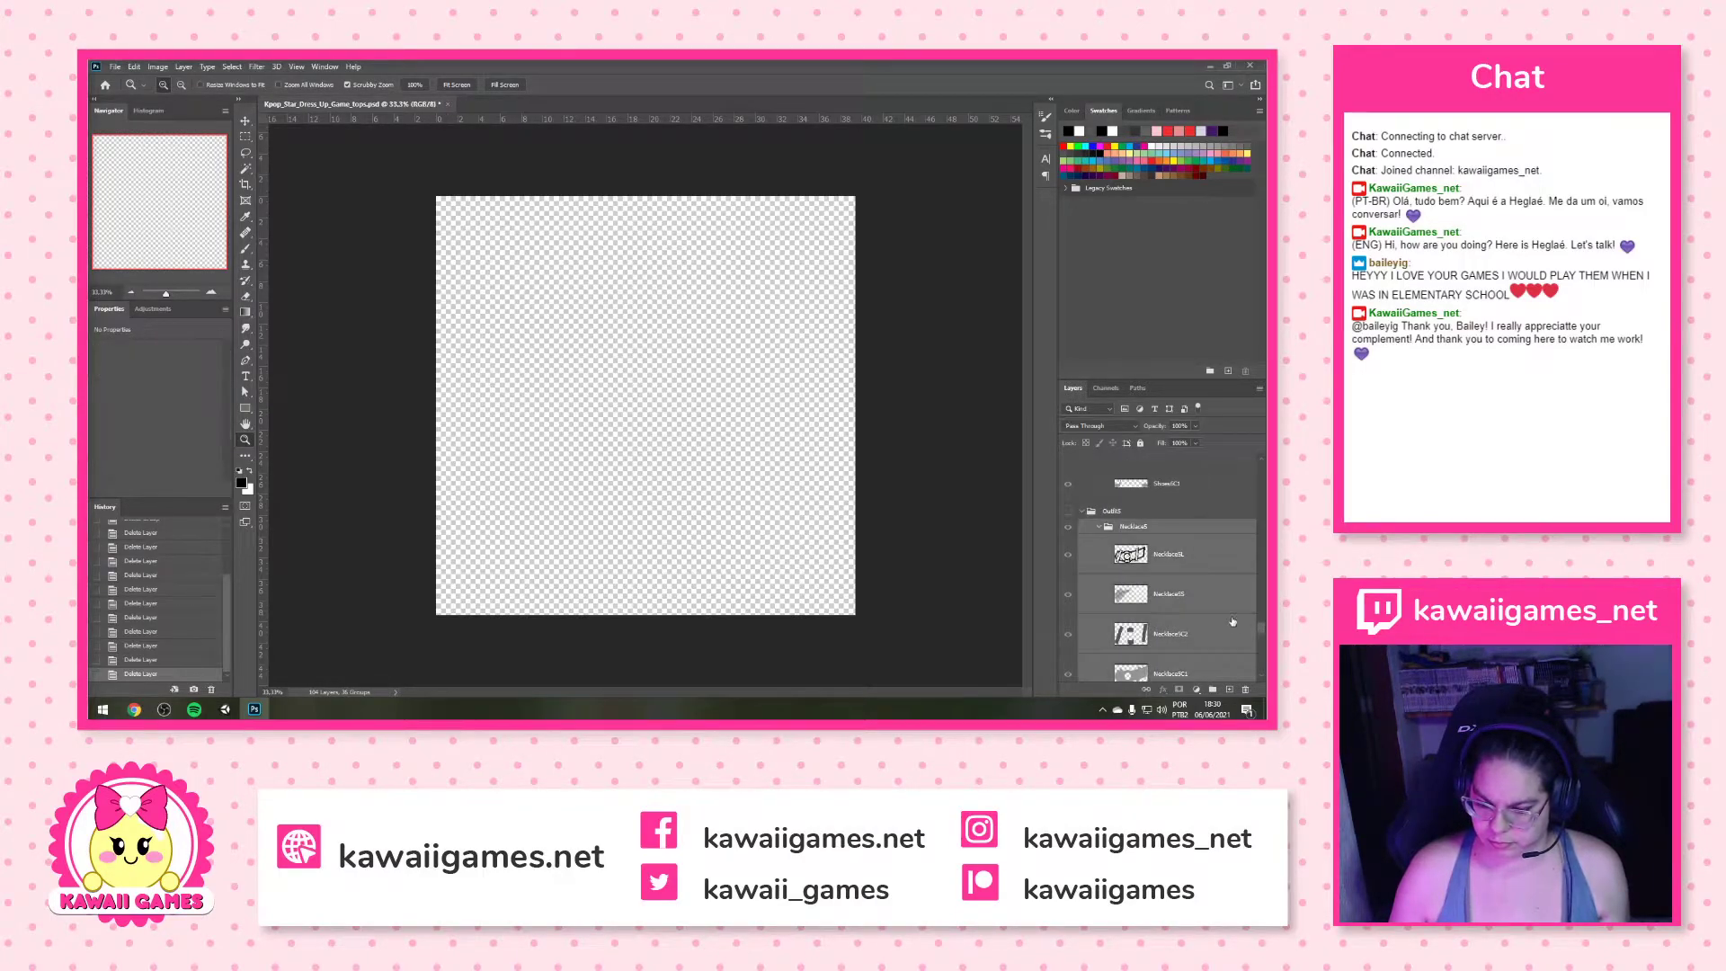
pyautogui.click(1248, 693)
pyautogui.click(628, 305)
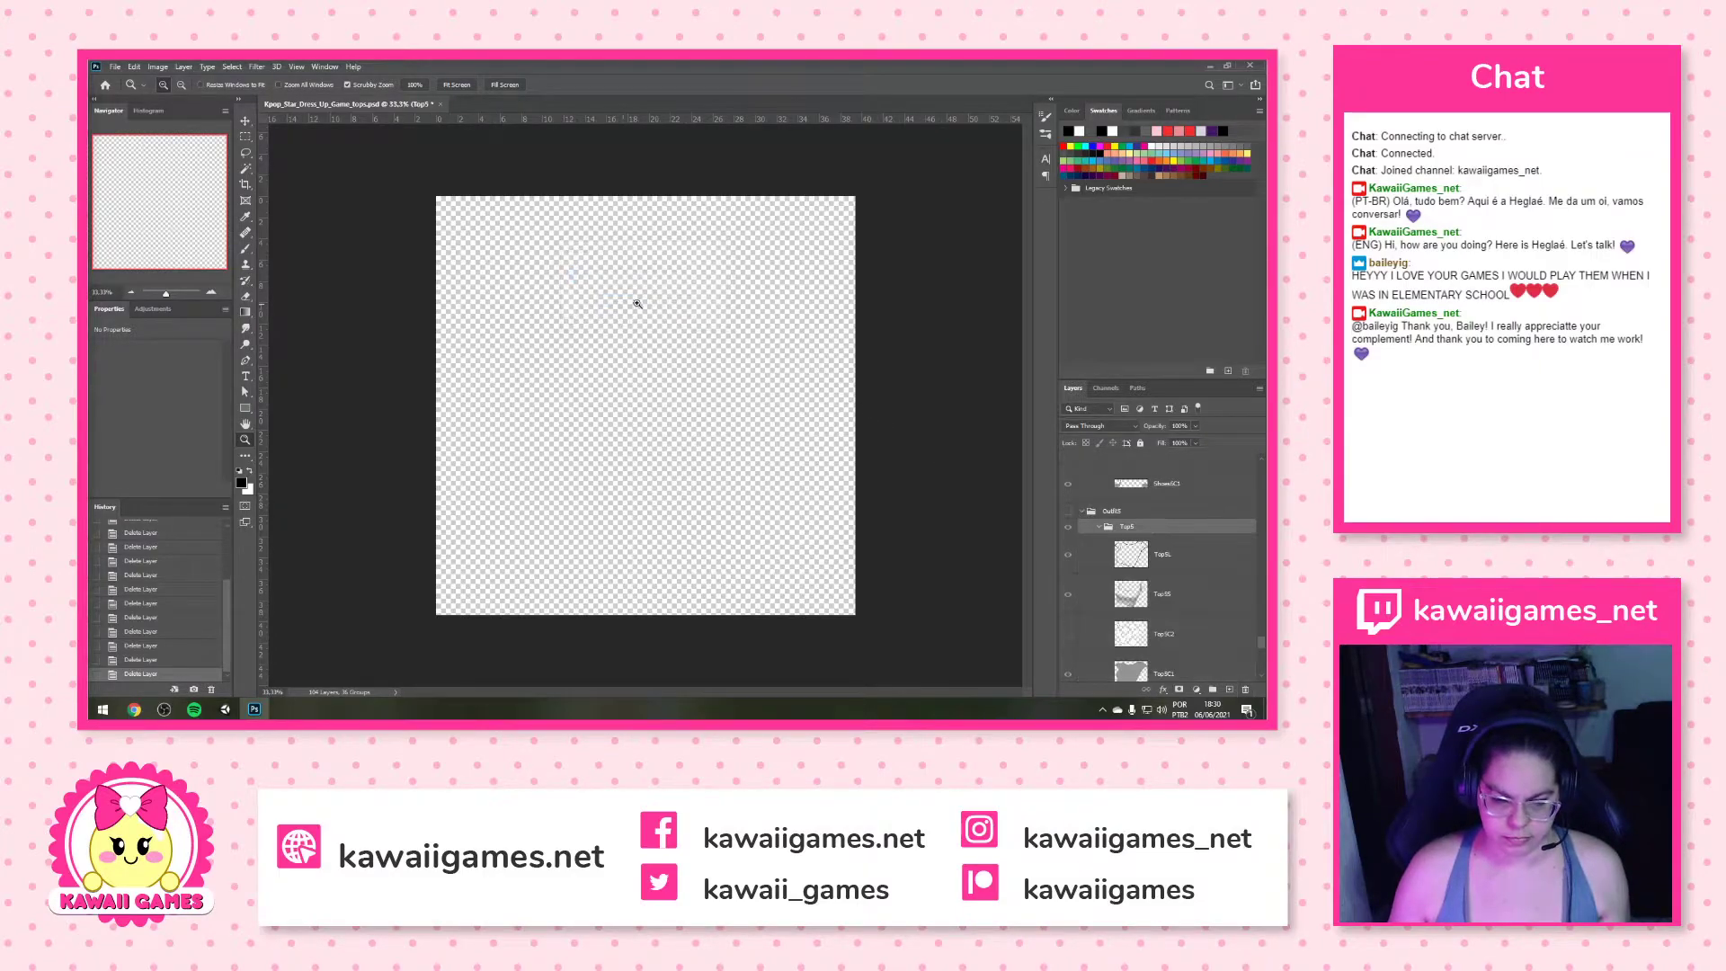
pyautogui.press('Delete')
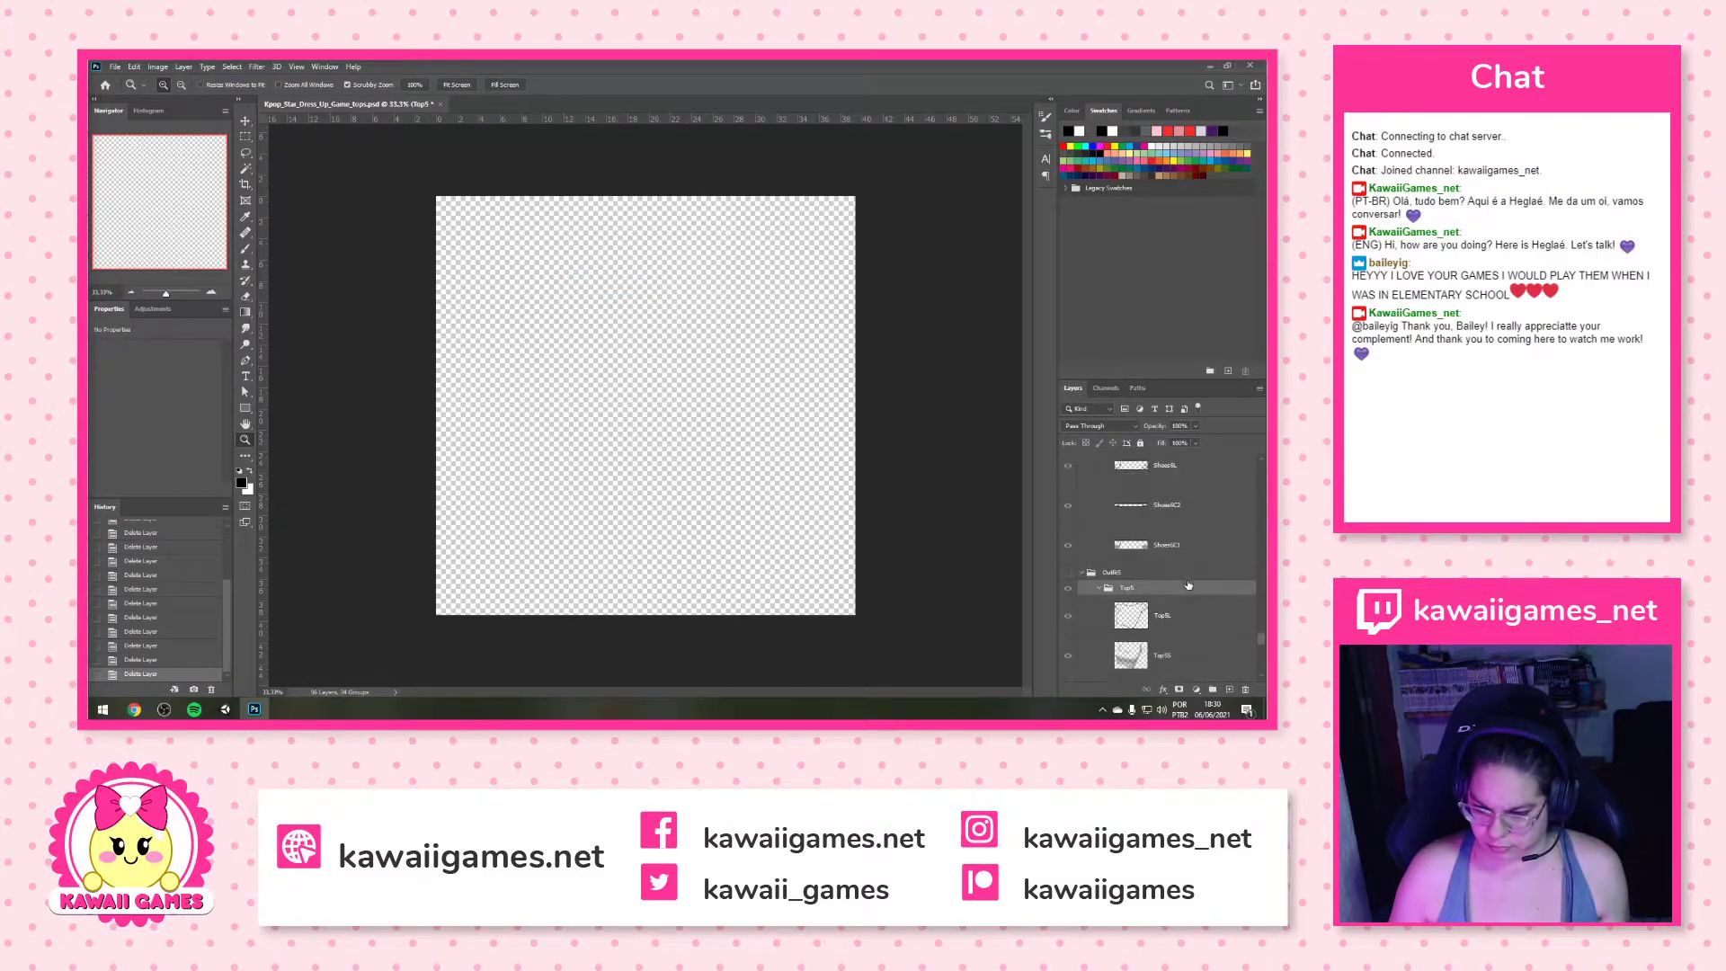
# Delete the Bottom6 and Shoes6 groups with their layers from Outfit6
pyautogui.scroll(4, 1187, 592)
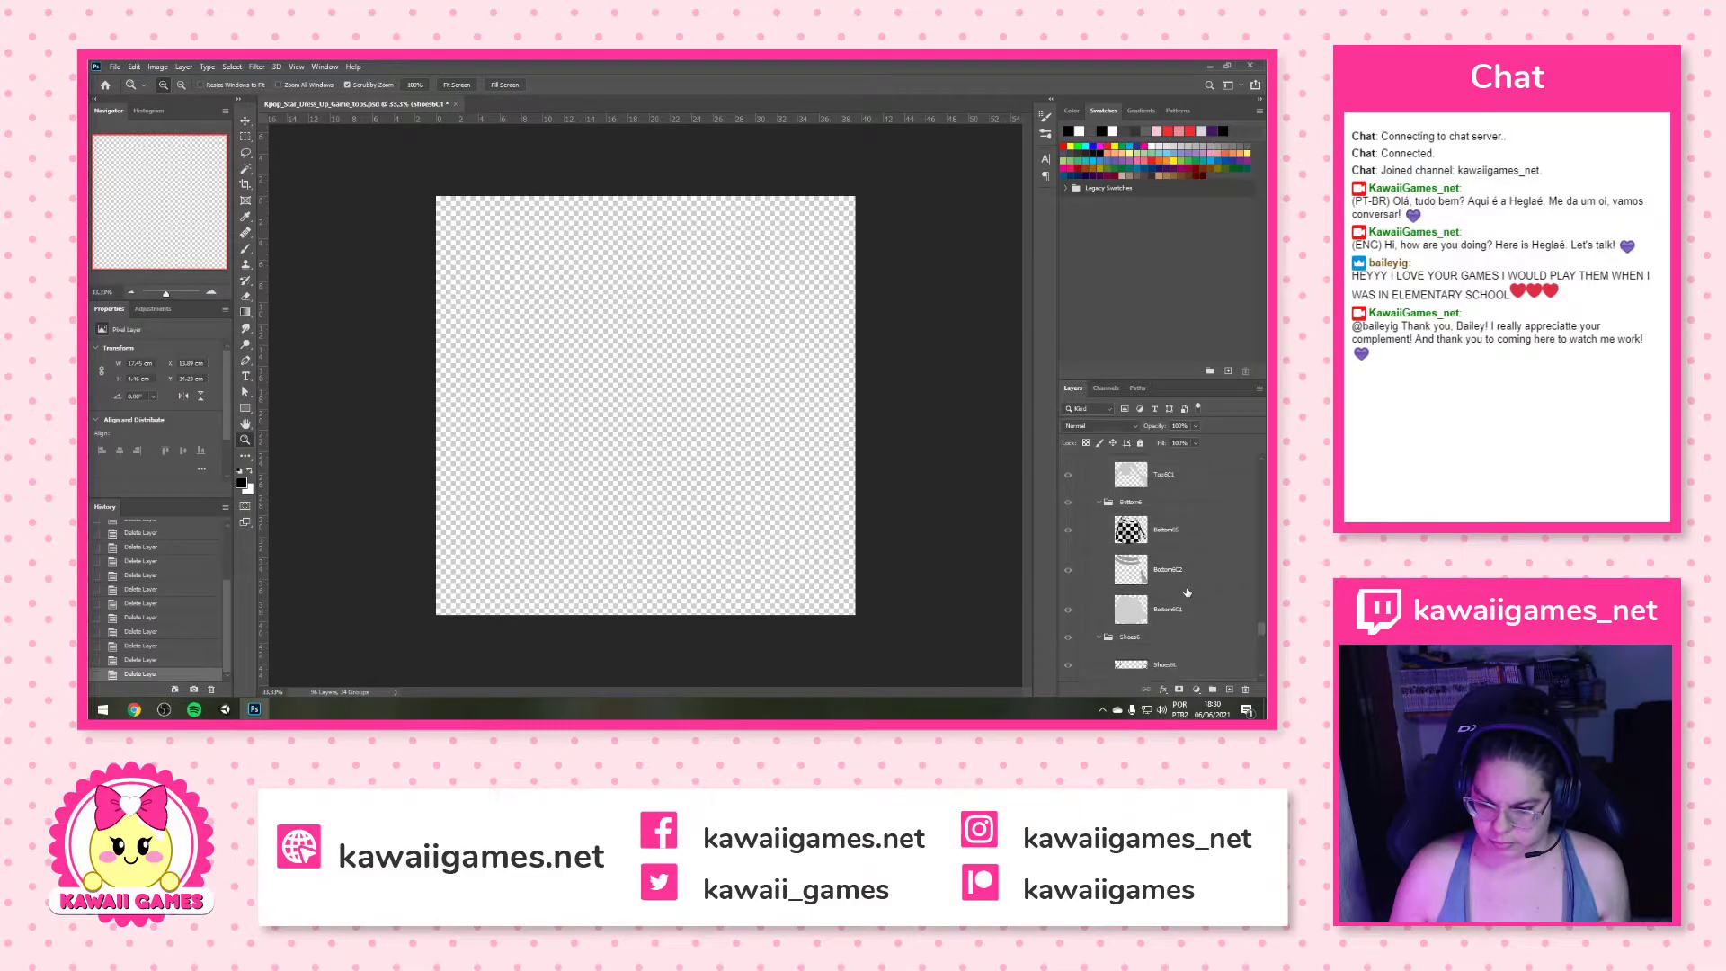
pyautogui.click(1178, 597)
pyautogui.click(1245, 690)
pyautogui.click(632, 302)
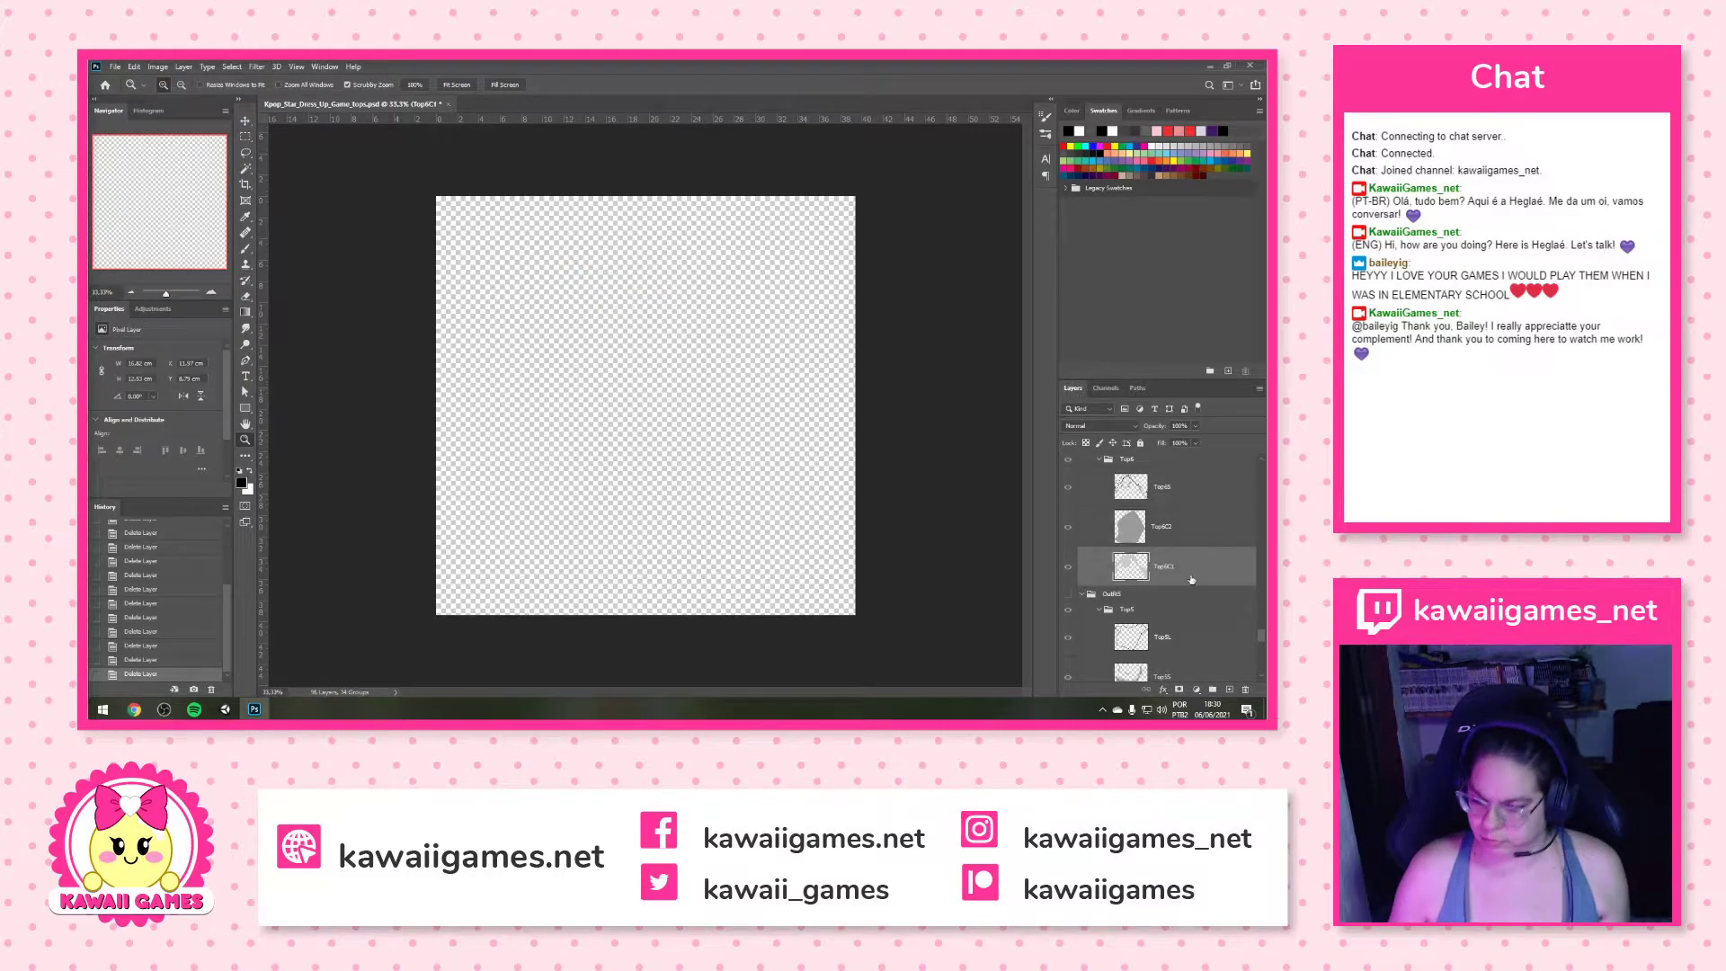
# Delete the earring group with its layers above the Top6 group in Outfit6
pyautogui.scroll(2, 1192, 575)
pyautogui.scroll(1, 1187, 588)
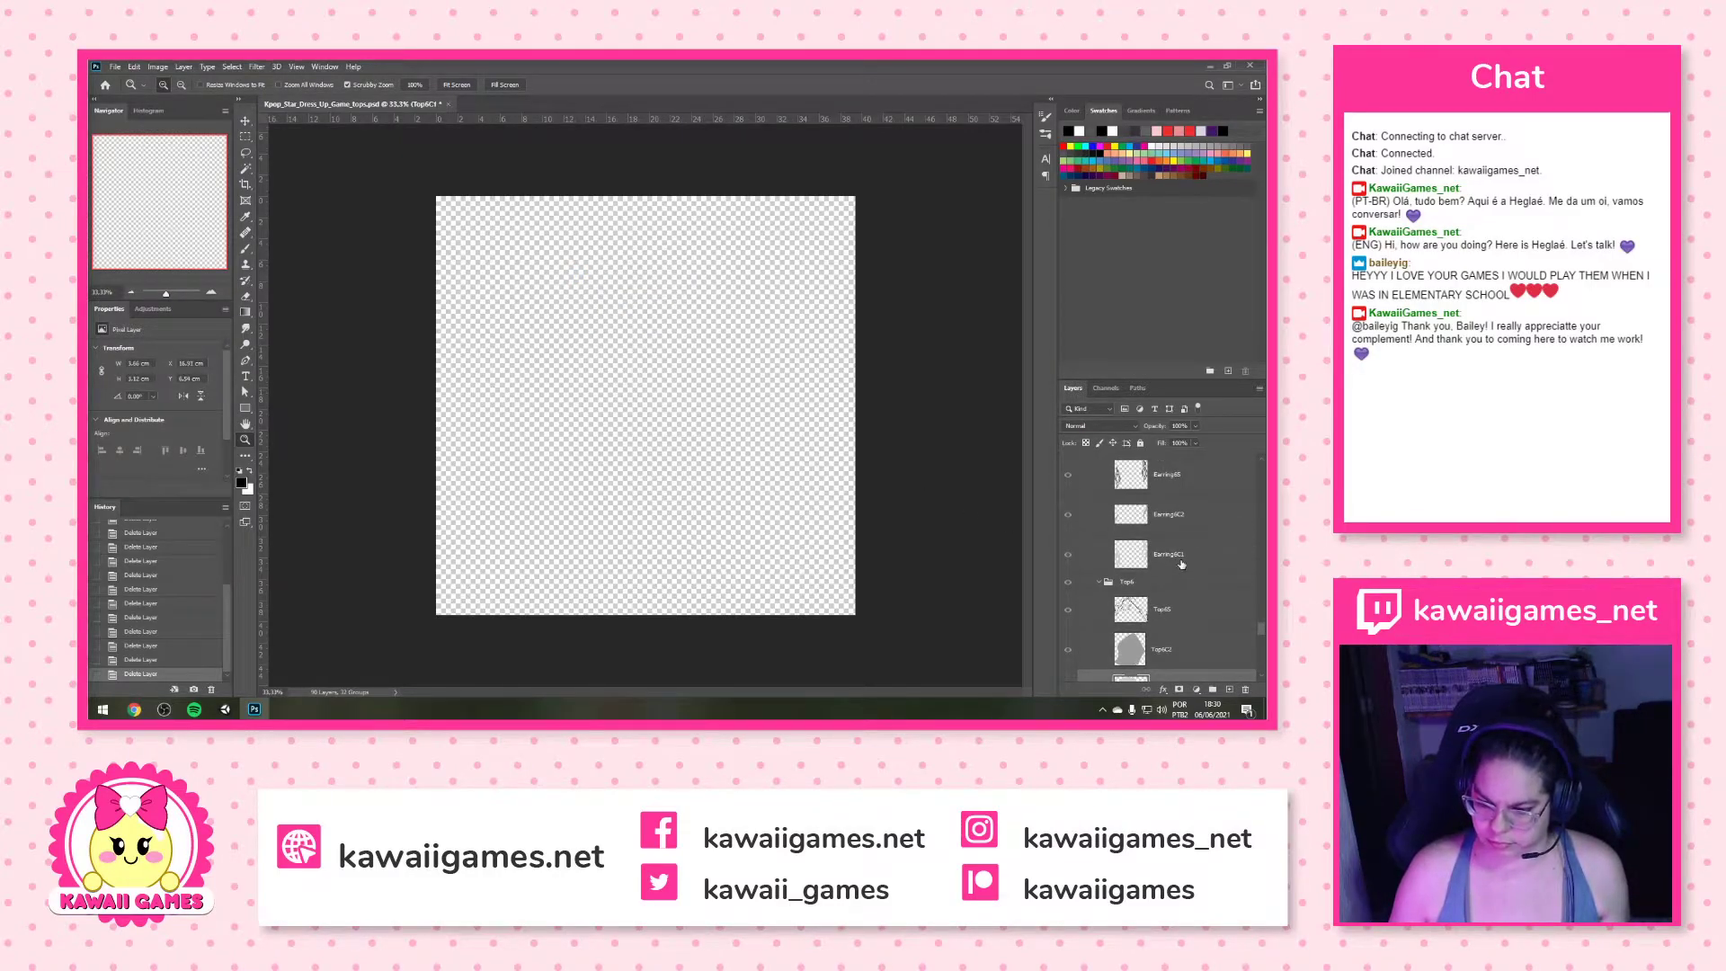
pyautogui.click(1182, 564)
pyautogui.scroll(2, 1184, 564)
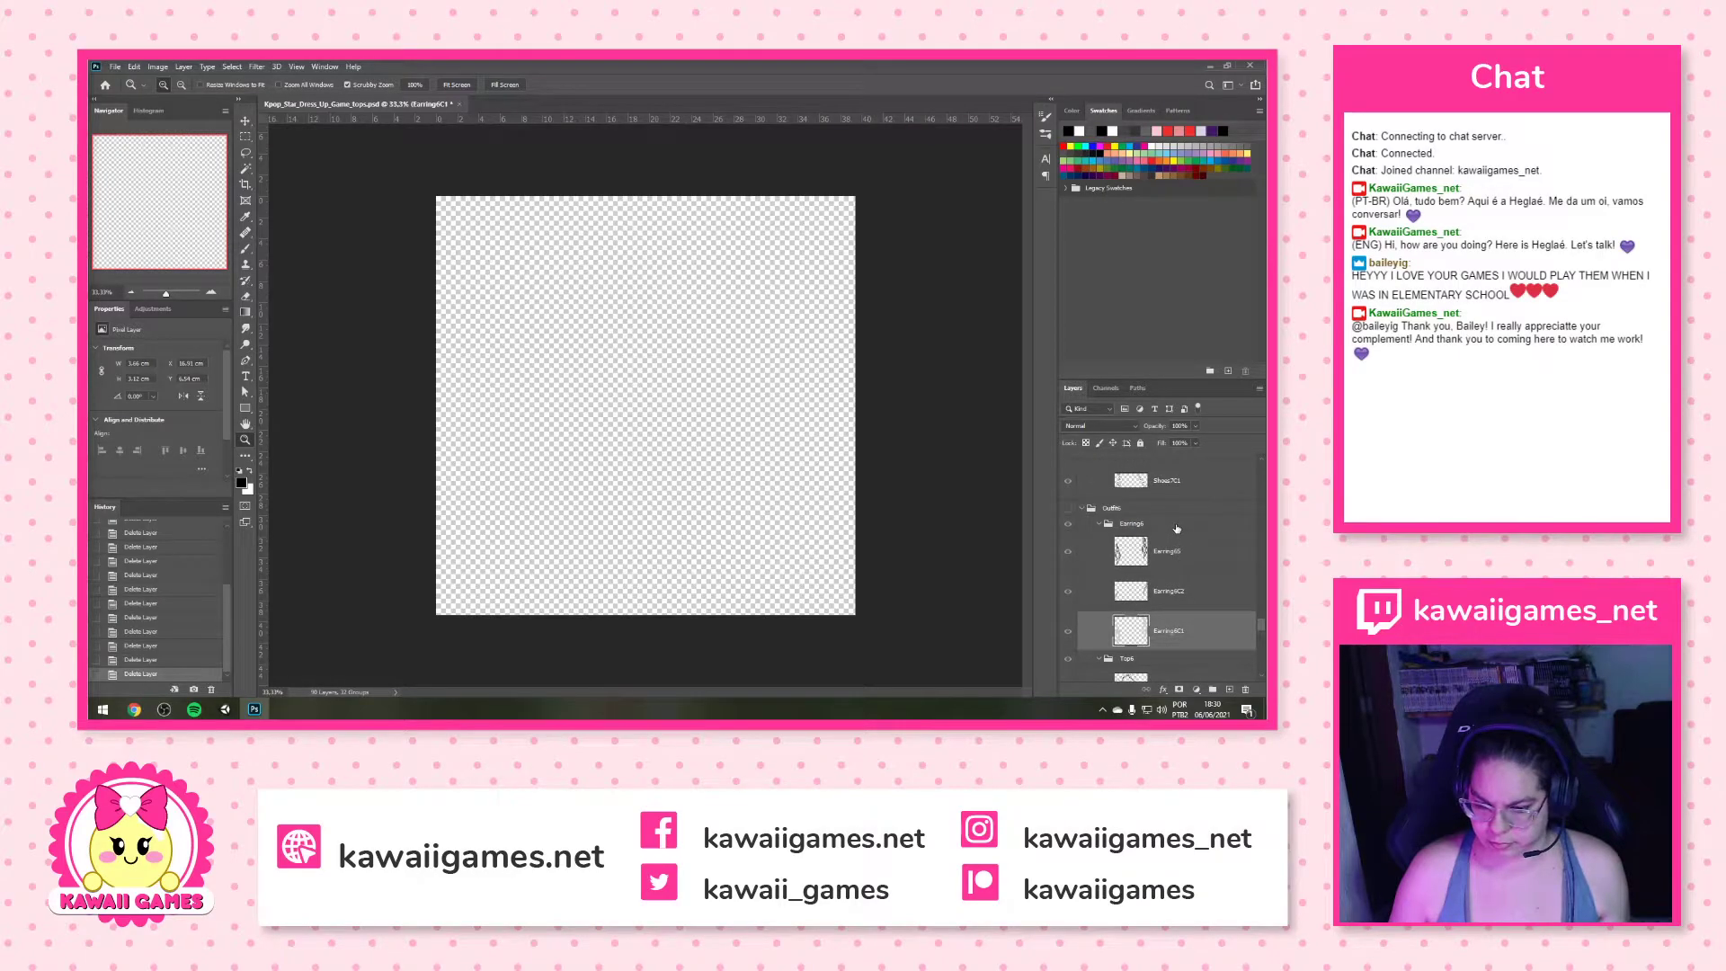
pyautogui.click(1177, 529)
pyautogui.click(1245, 689)
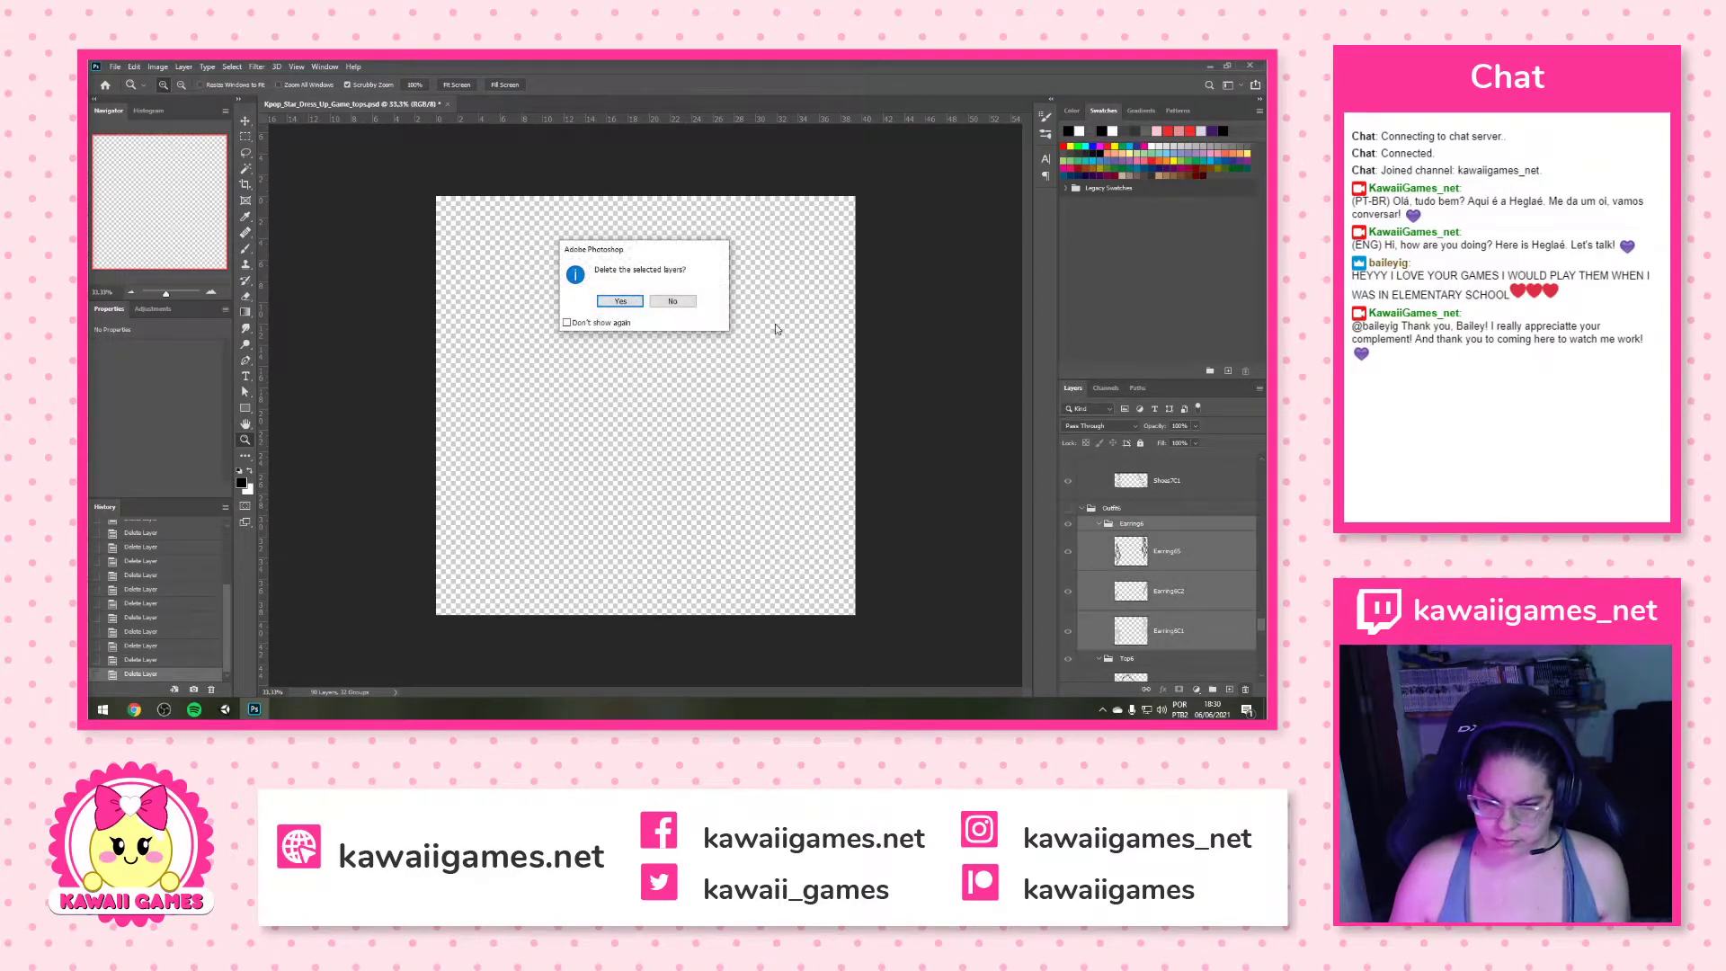
pyautogui.click(621, 305)
# Delete everything below the Top7 group in Outfit7, from the bottom clothing group through the Shoes7 group
pyautogui.scroll(3, 1205, 613)
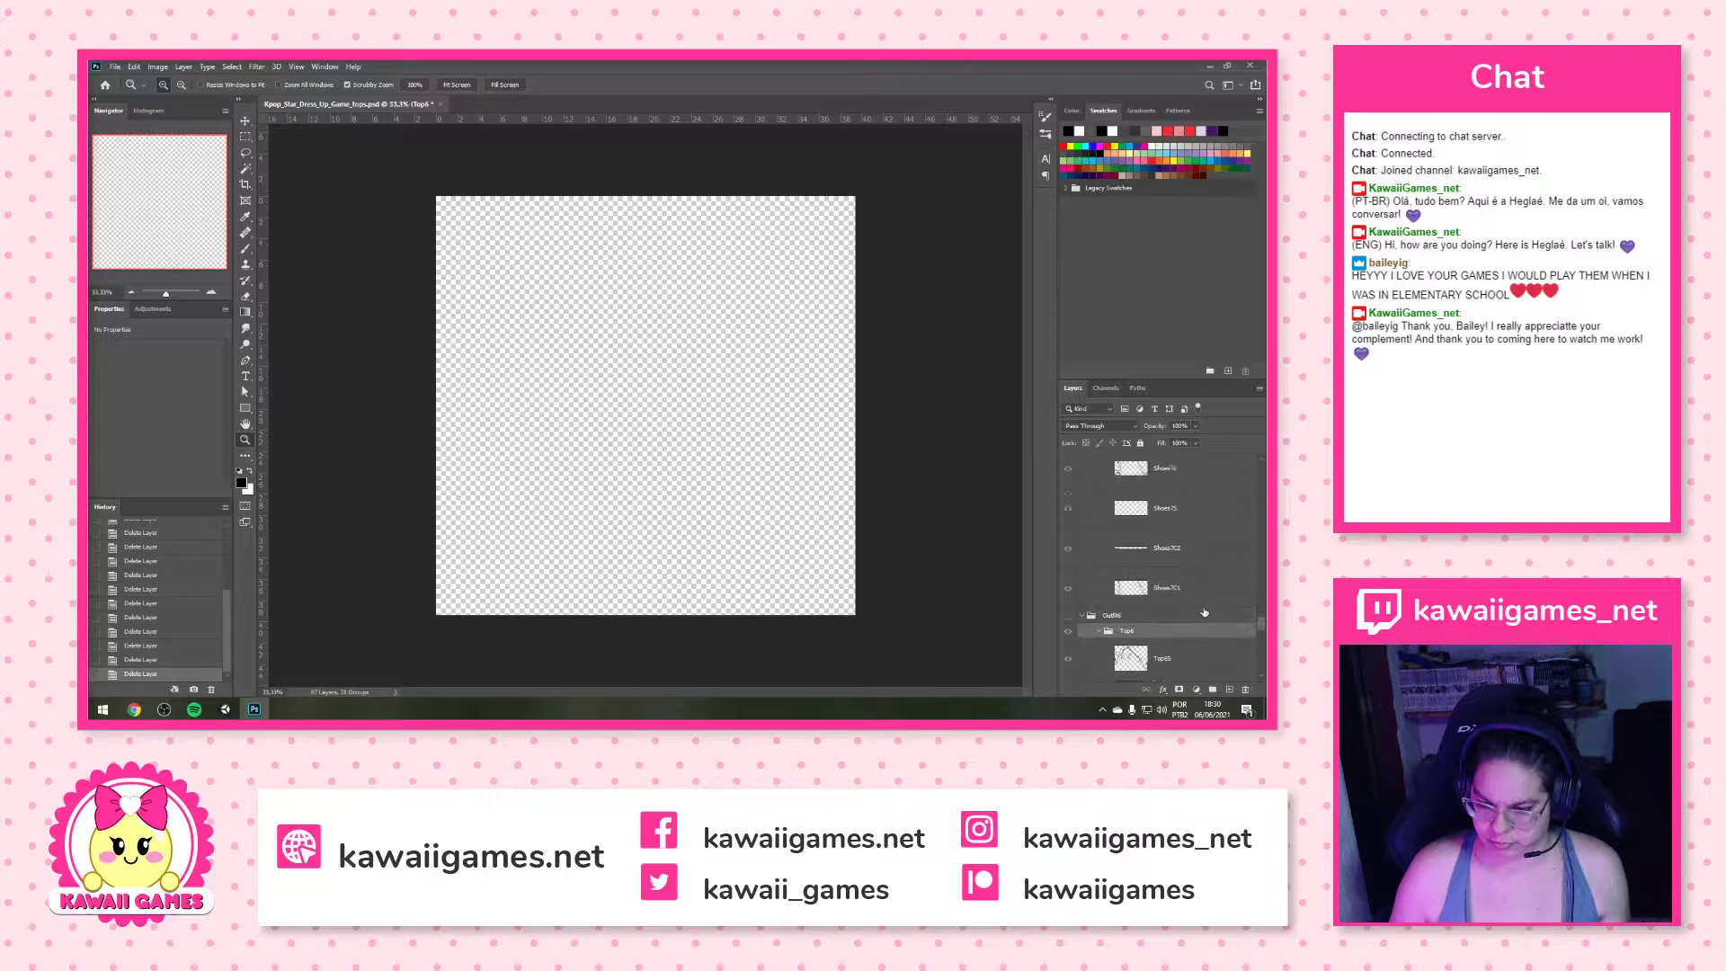
pyautogui.click(1188, 590)
pyautogui.scroll(1, 1214, 594)
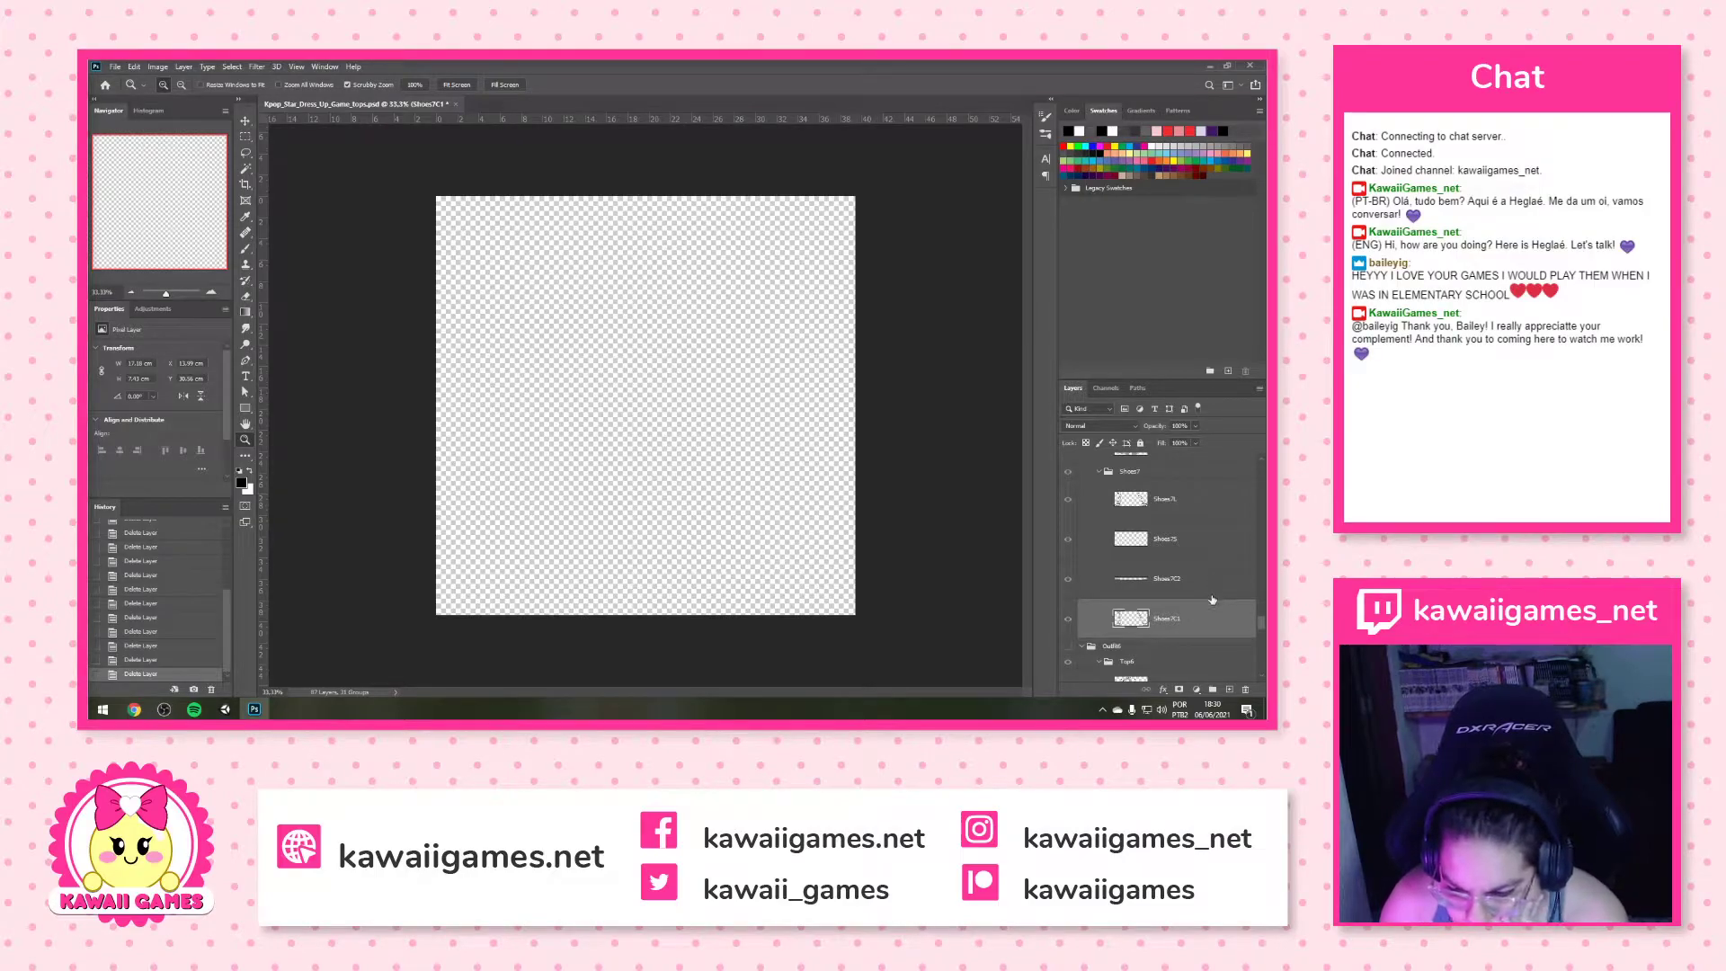
pyautogui.scroll(2, 1212, 600)
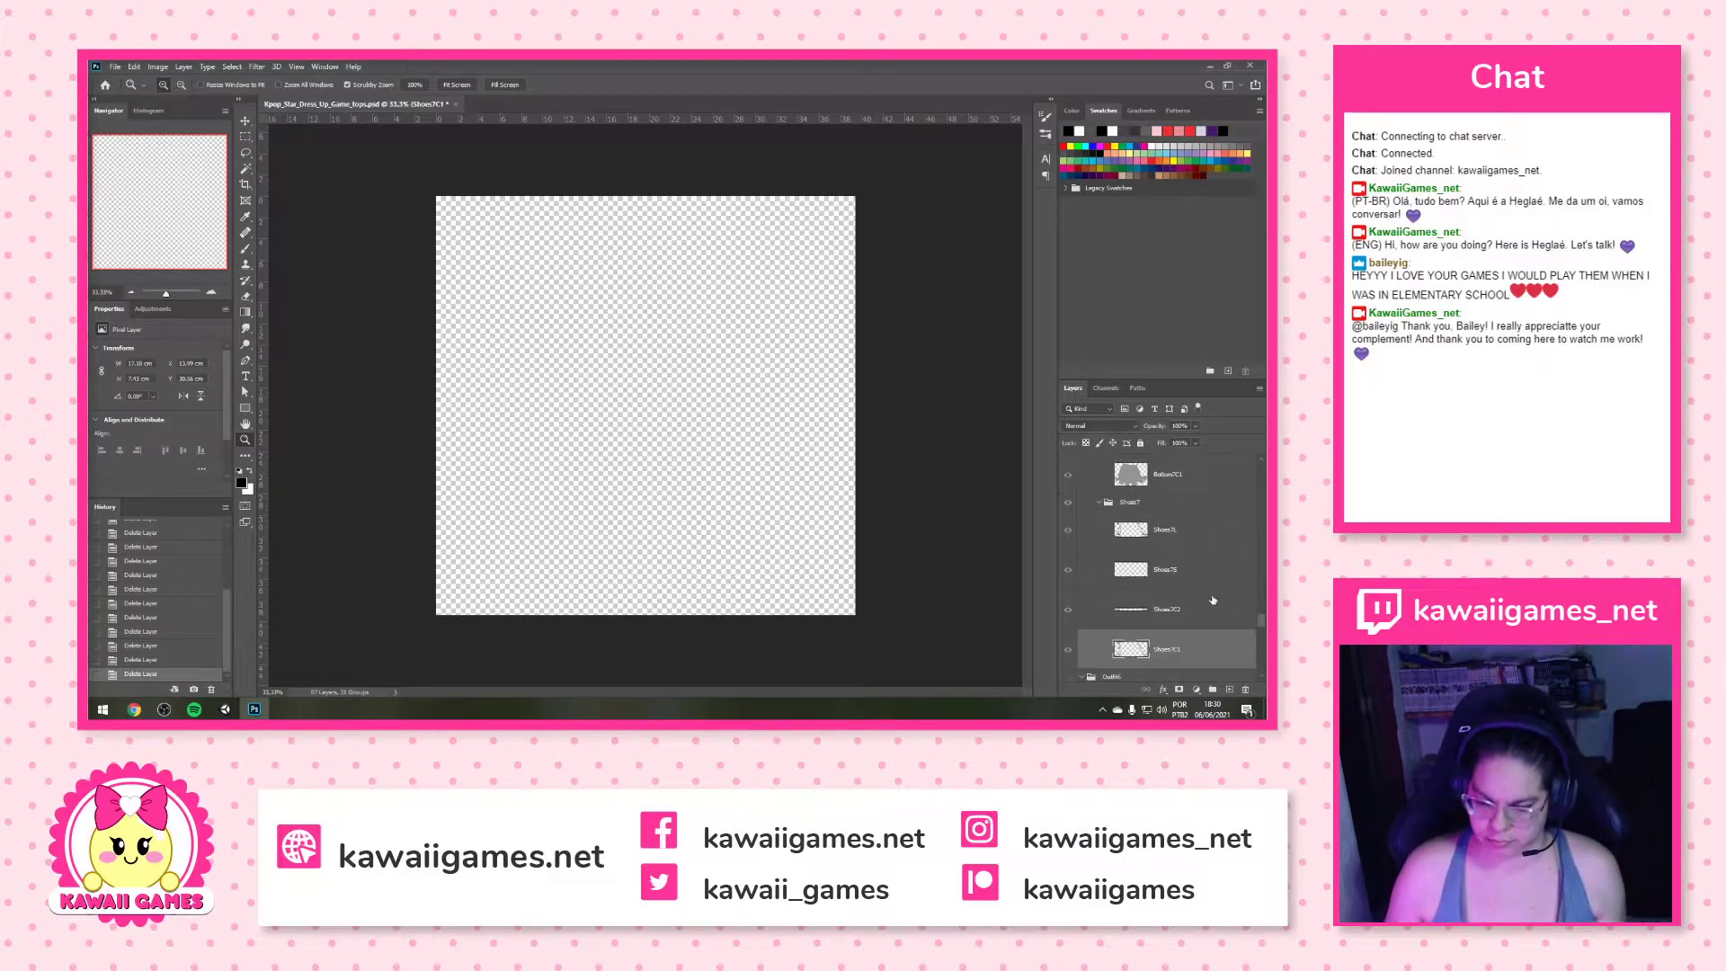
pyautogui.scroll(6, 1212, 600)
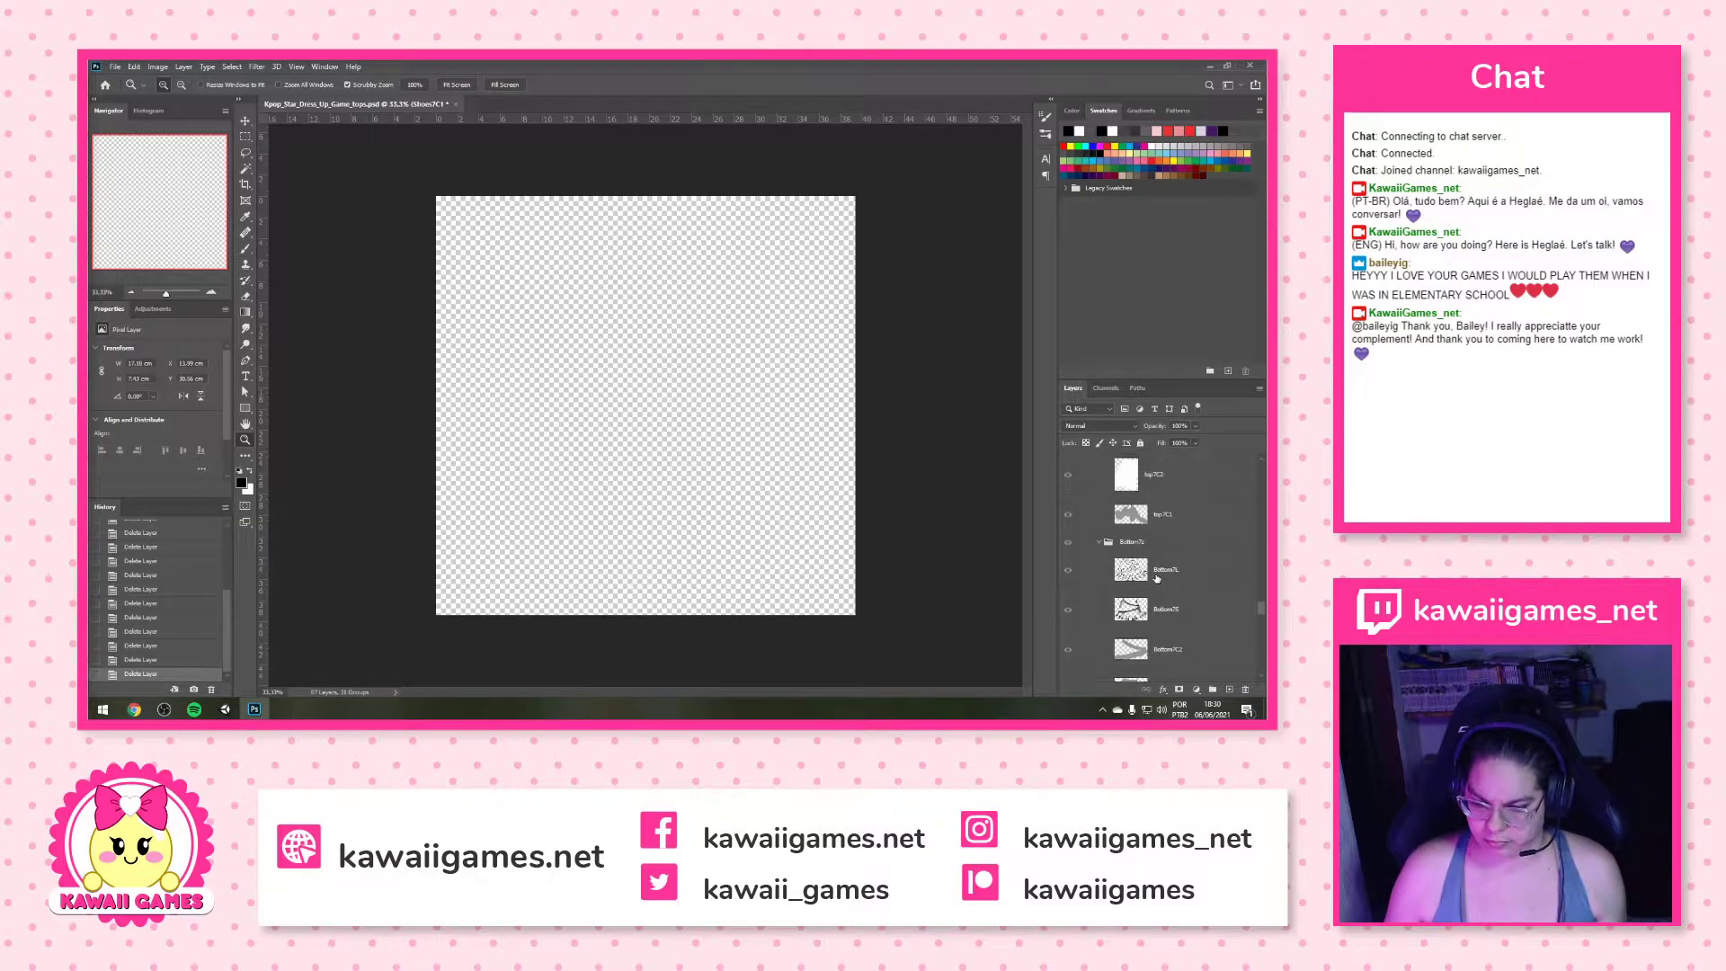
pyautogui.click(1157, 574)
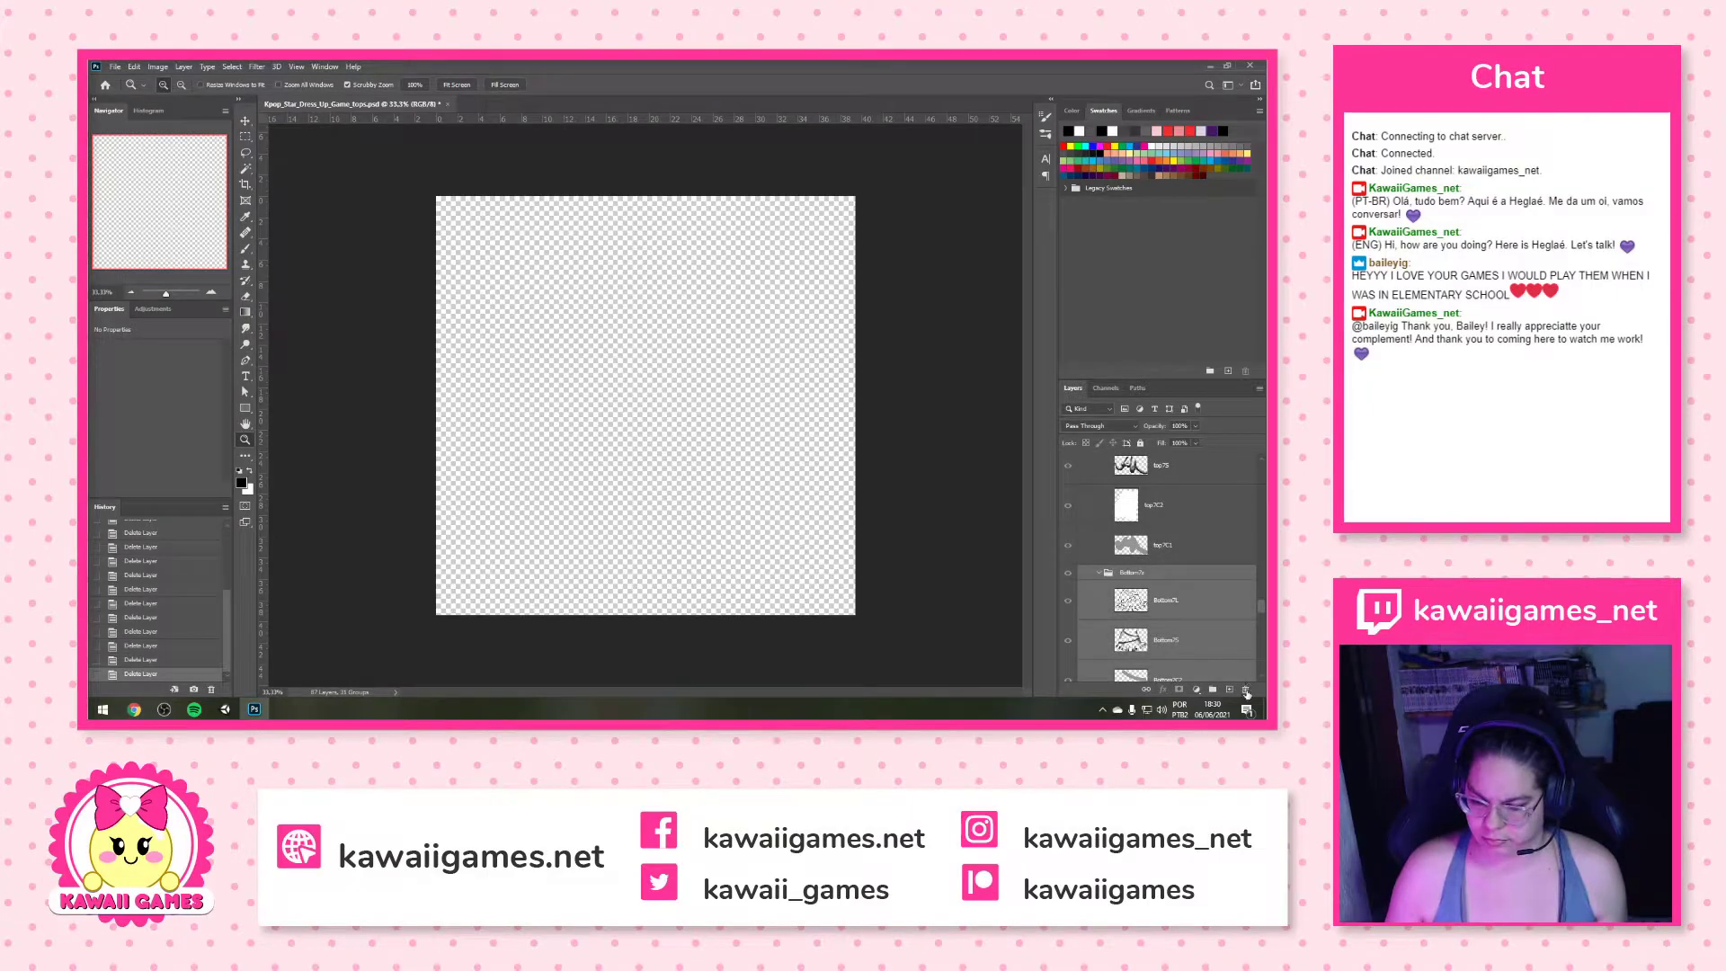
pyautogui.press('Delete')
pyautogui.click(629, 303)
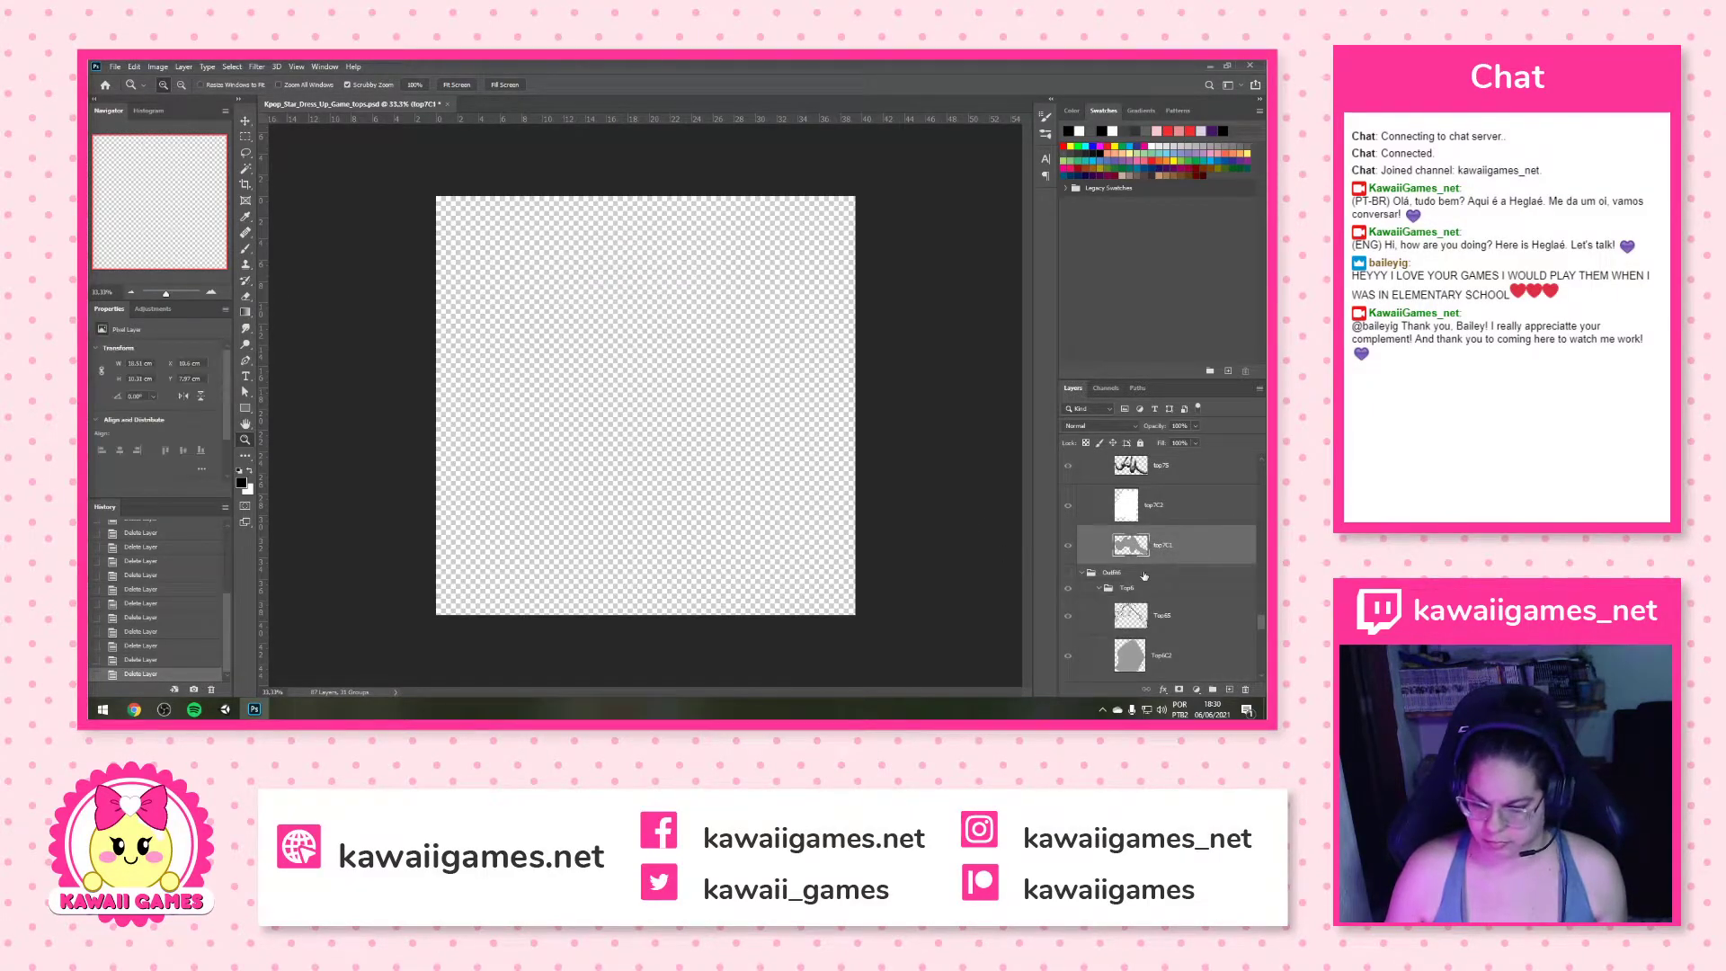
# Delete the earring7 and necklace7 groups with their layers from Outfit7
pyautogui.scroll(4, 1169, 557)
pyautogui.click(1181, 536)
pyautogui.scroll(4, 1178, 534)
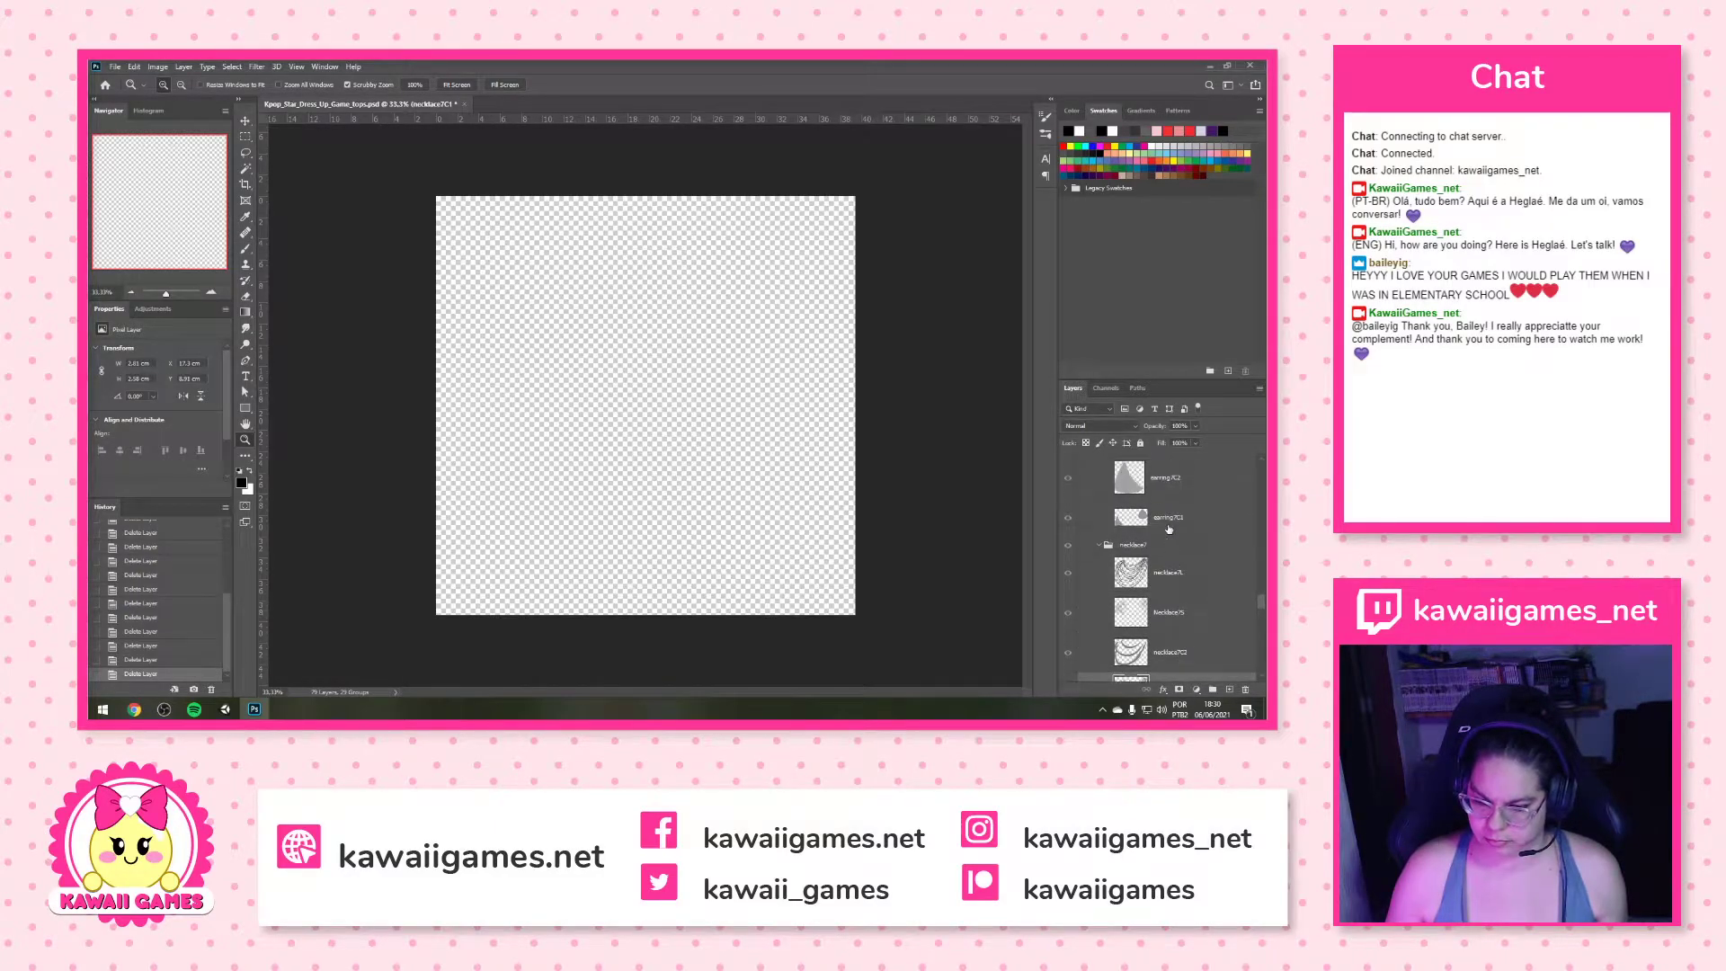
pyautogui.scroll(4, 1177, 576)
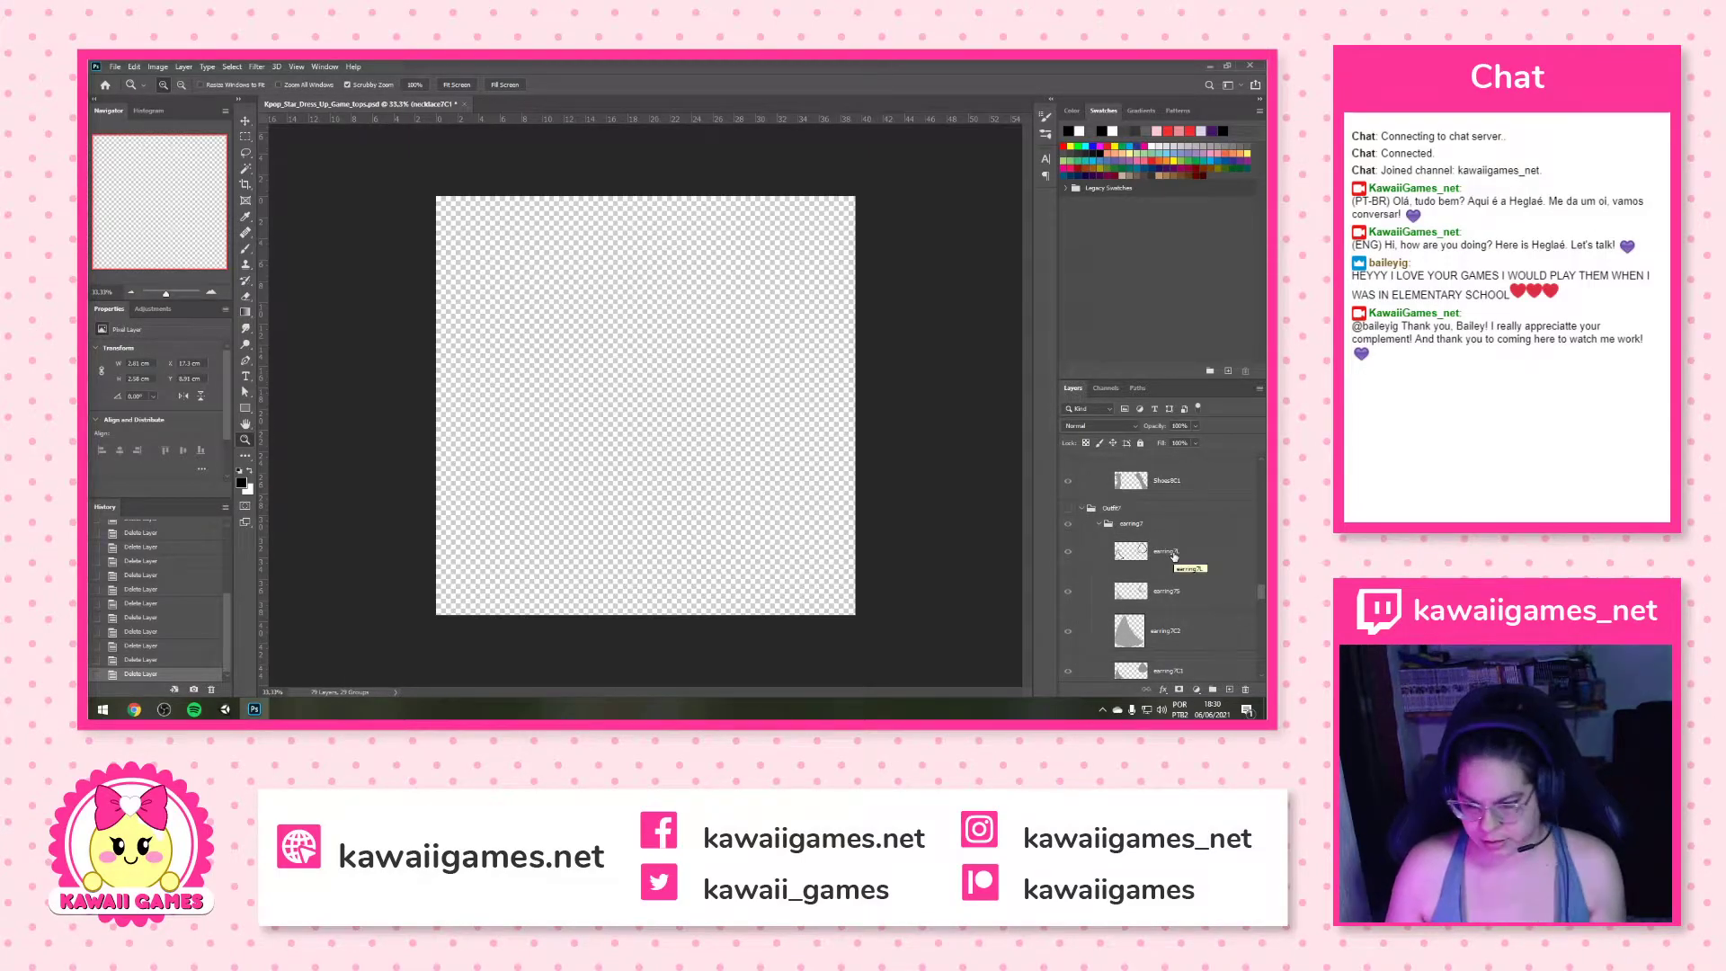
pyautogui.click(1173, 530)
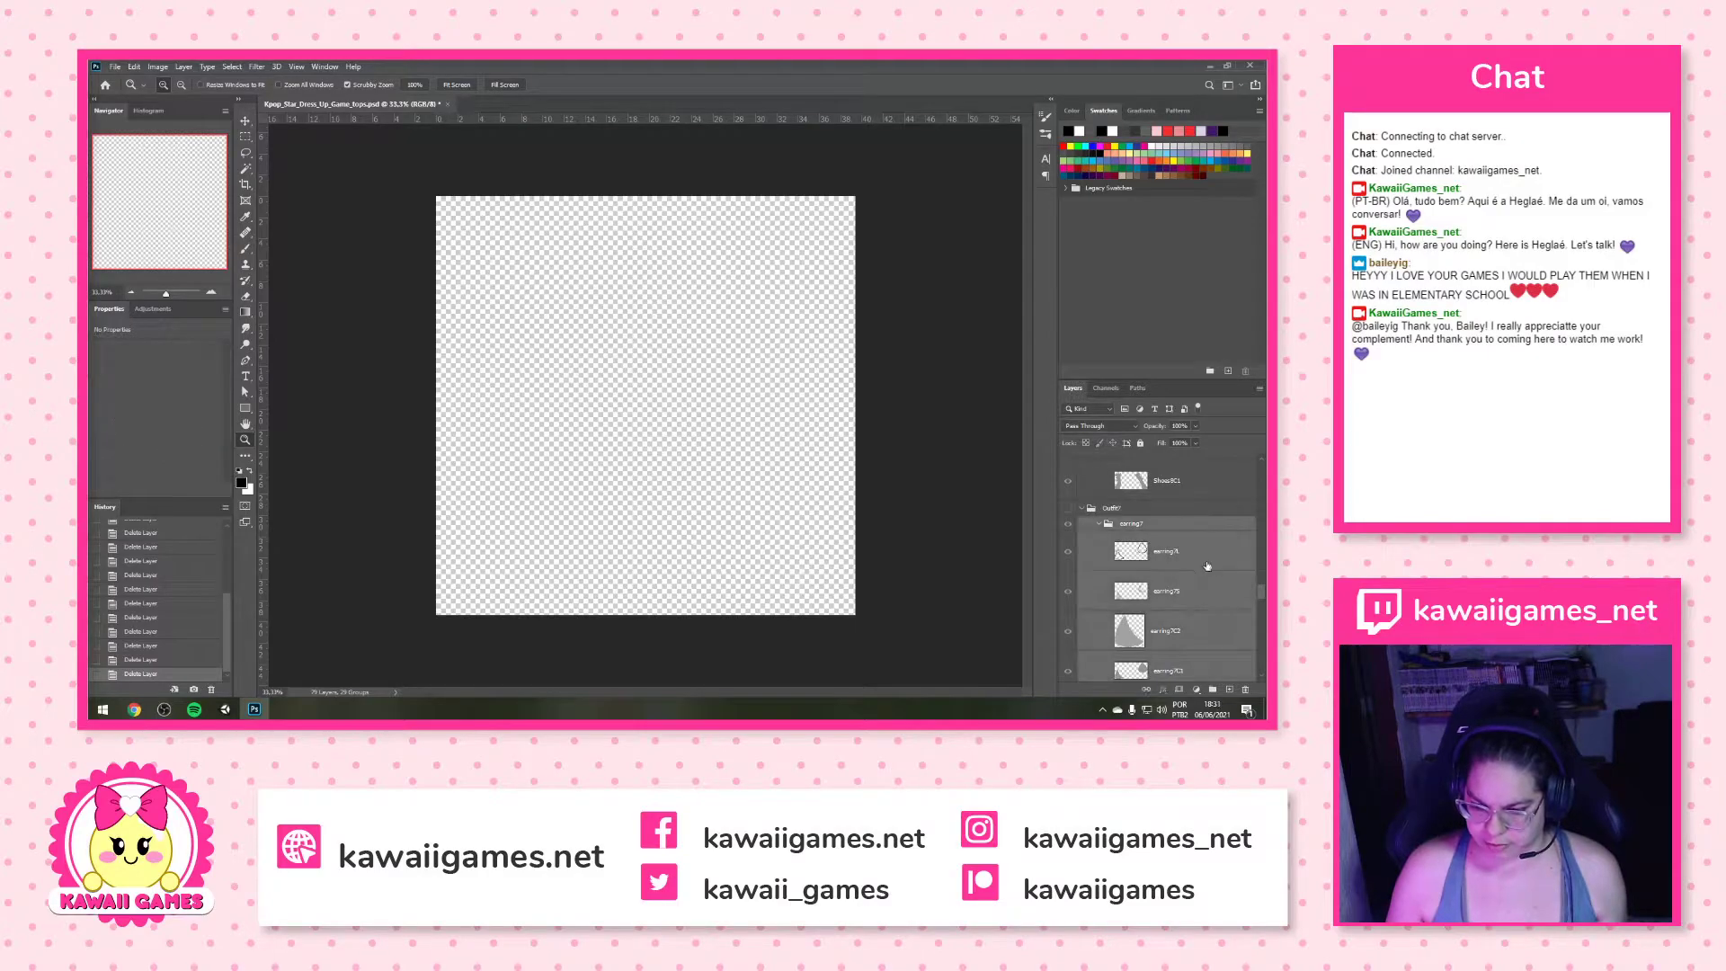
pyautogui.click(1246, 688)
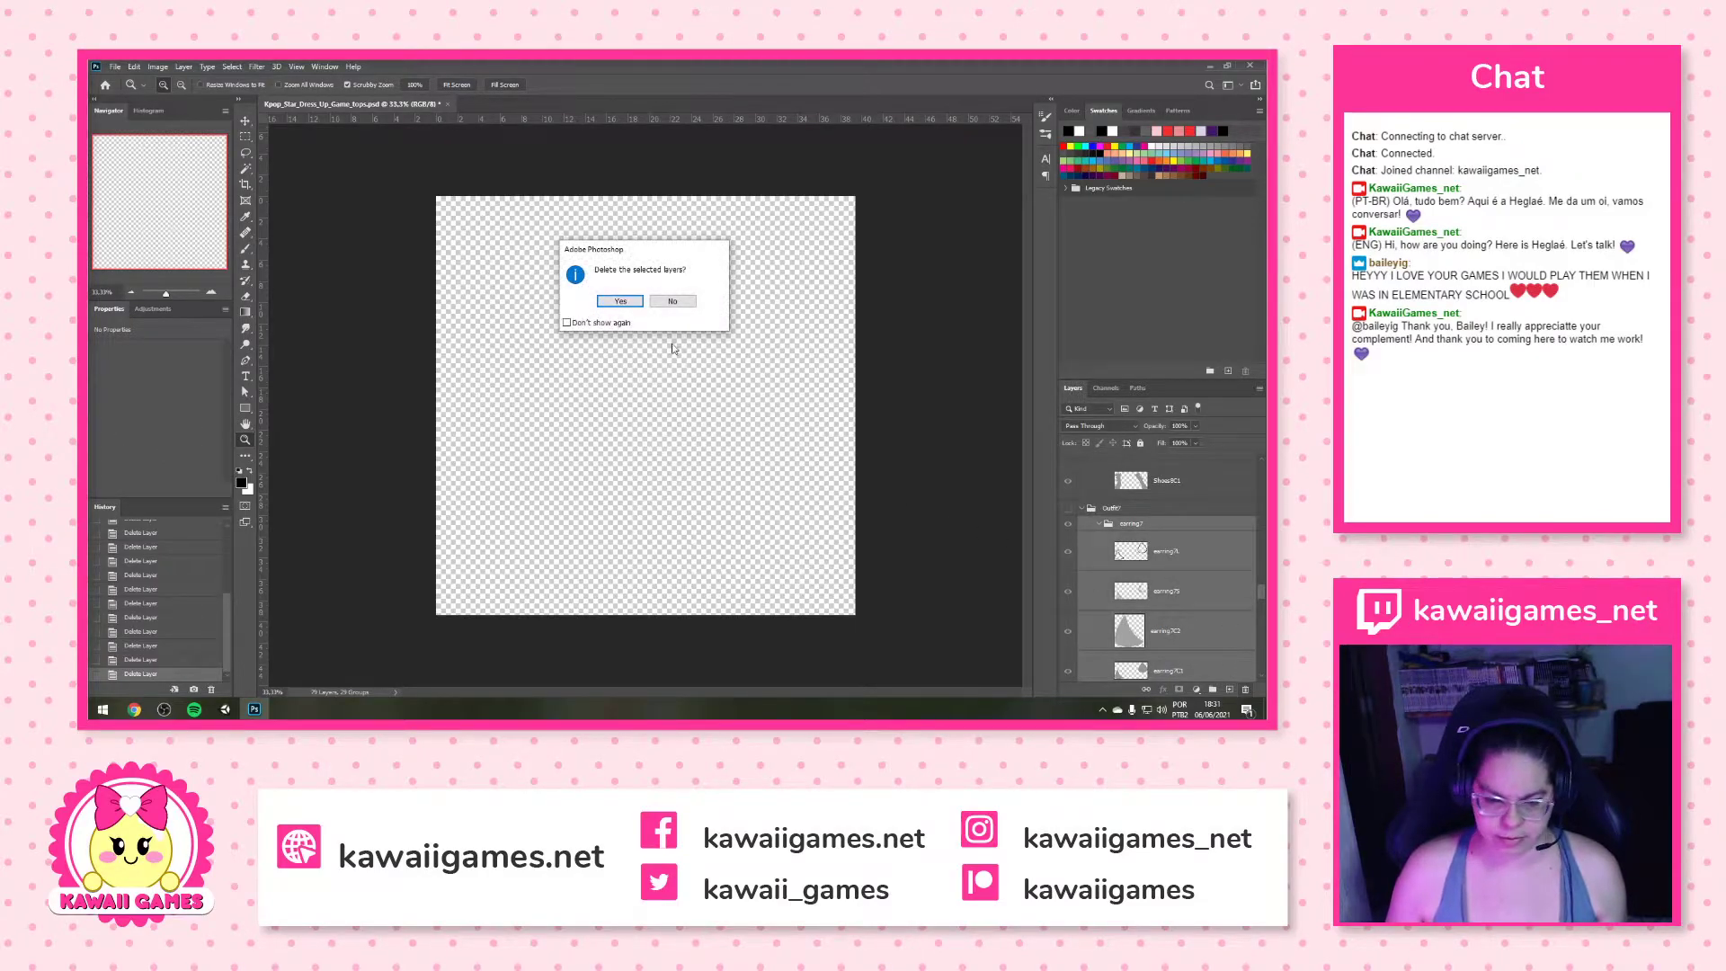
pyautogui.click(622, 301)
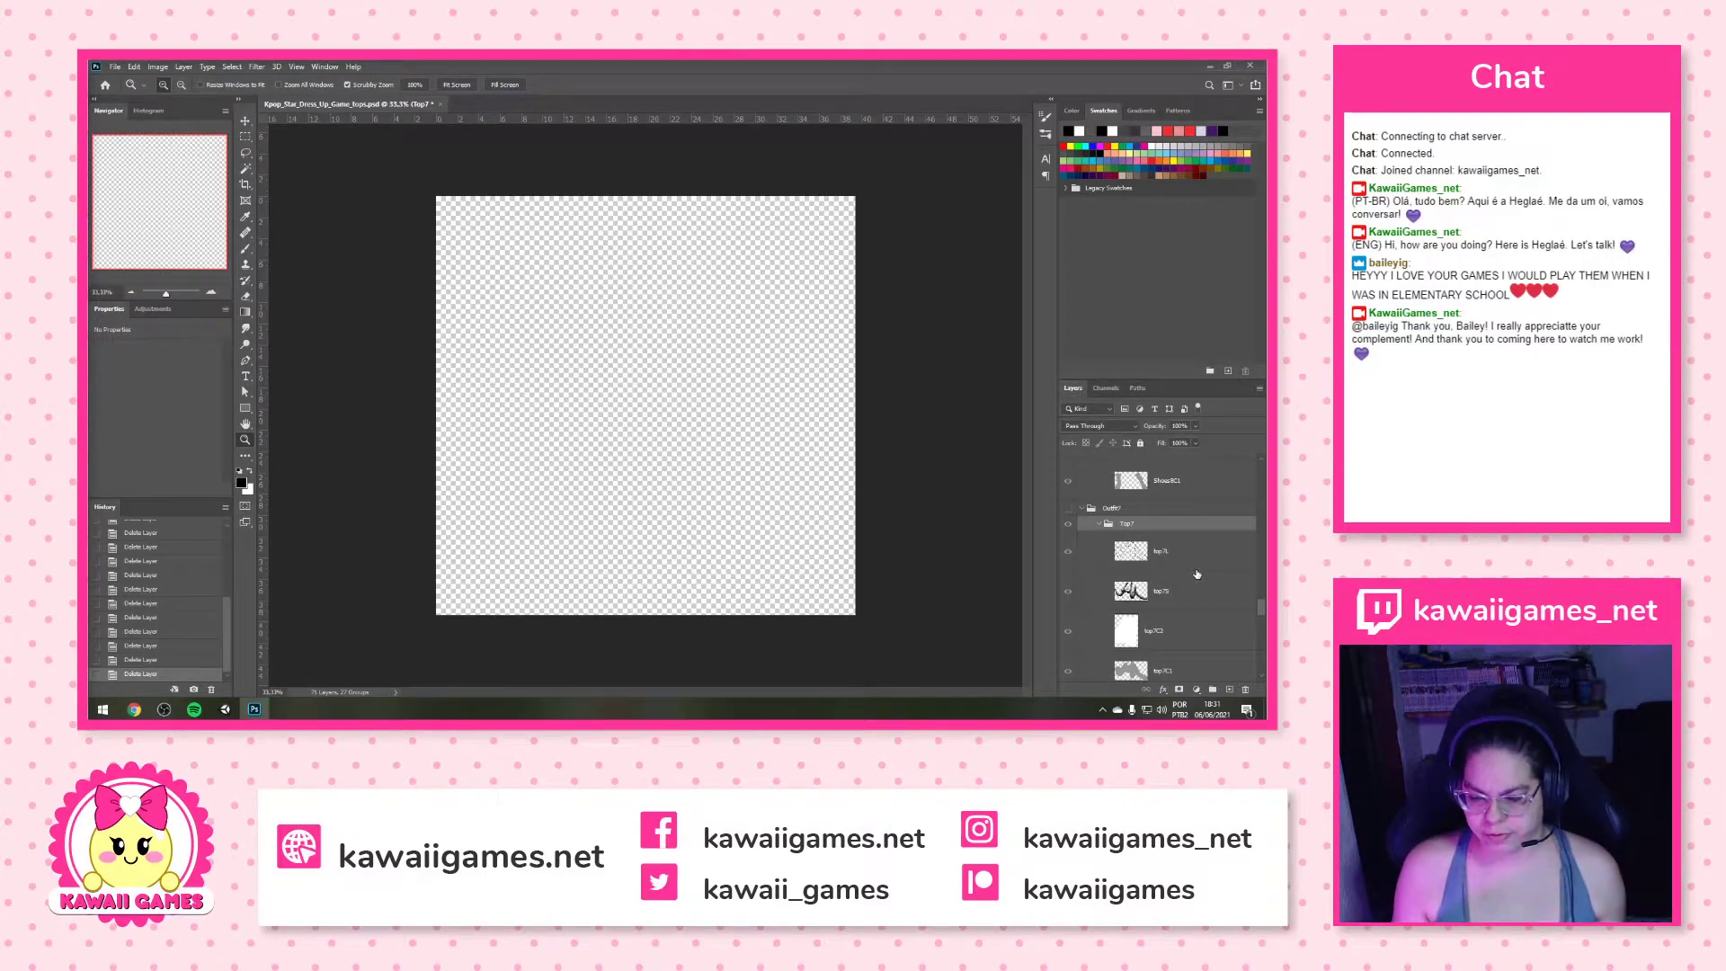
# Delete the Bottom8 and Shoes8 groups with their layers below the Top8 layers
pyautogui.scroll(3, 1185, 558)
pyautogui.click(1172, 589)
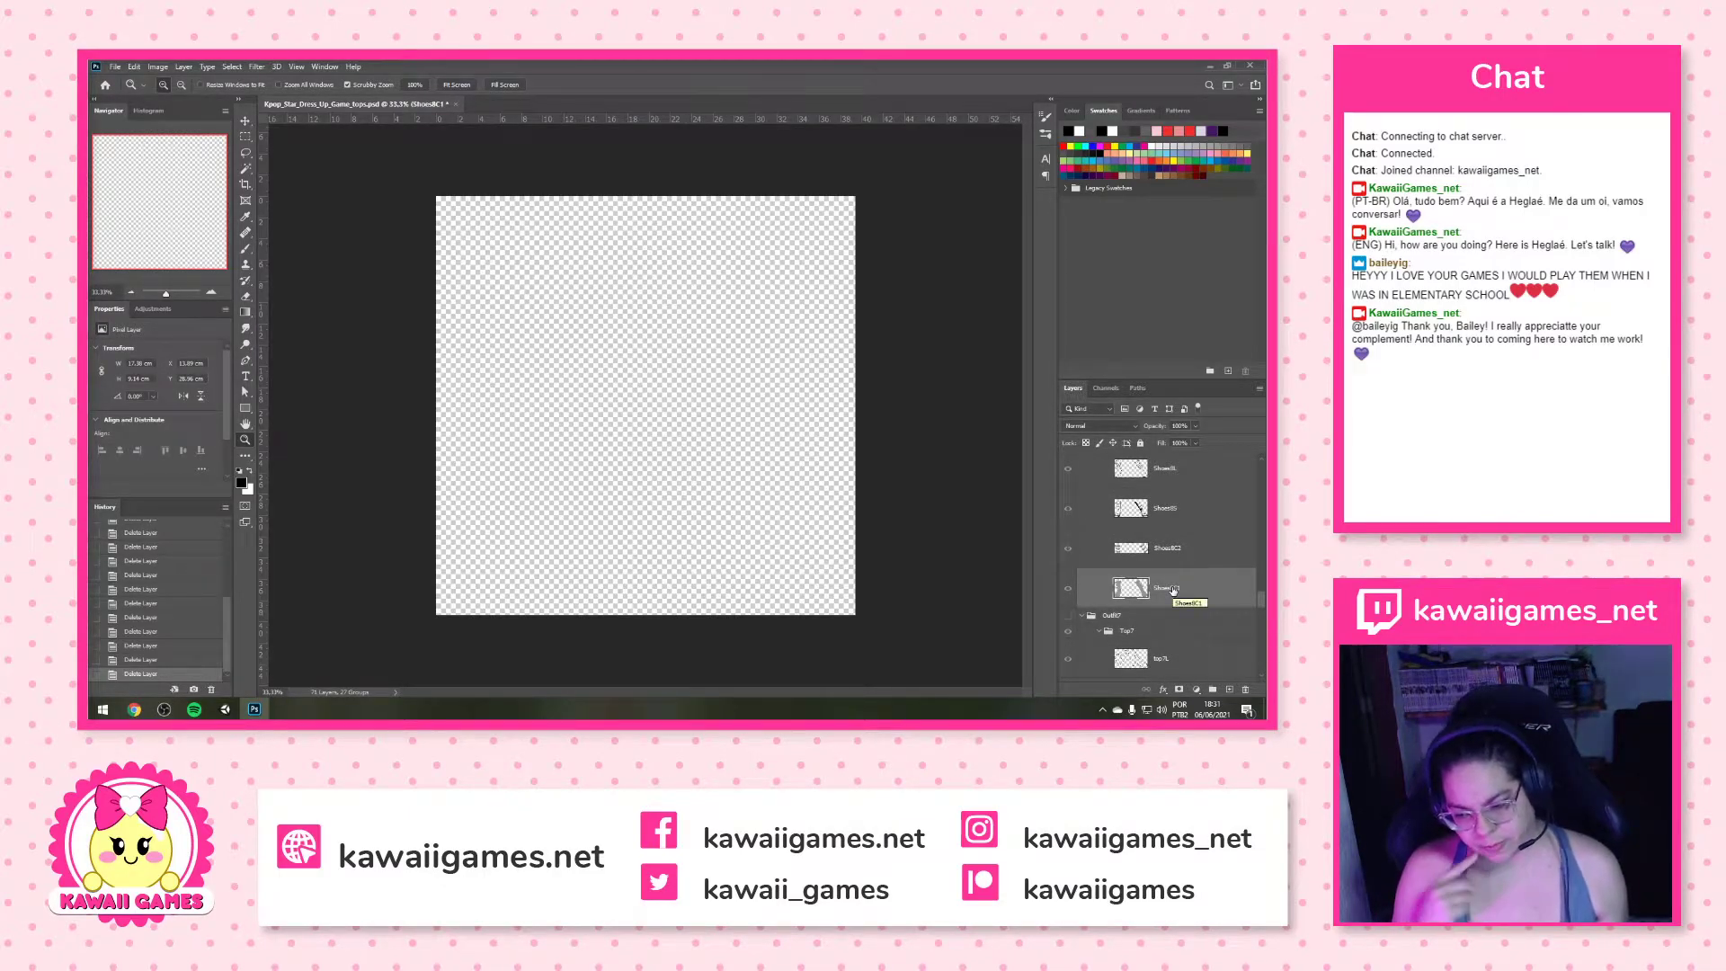
pyautogui.scroll(2, 1167, 576)
pyautogui.scroll(3, 1163, 564)
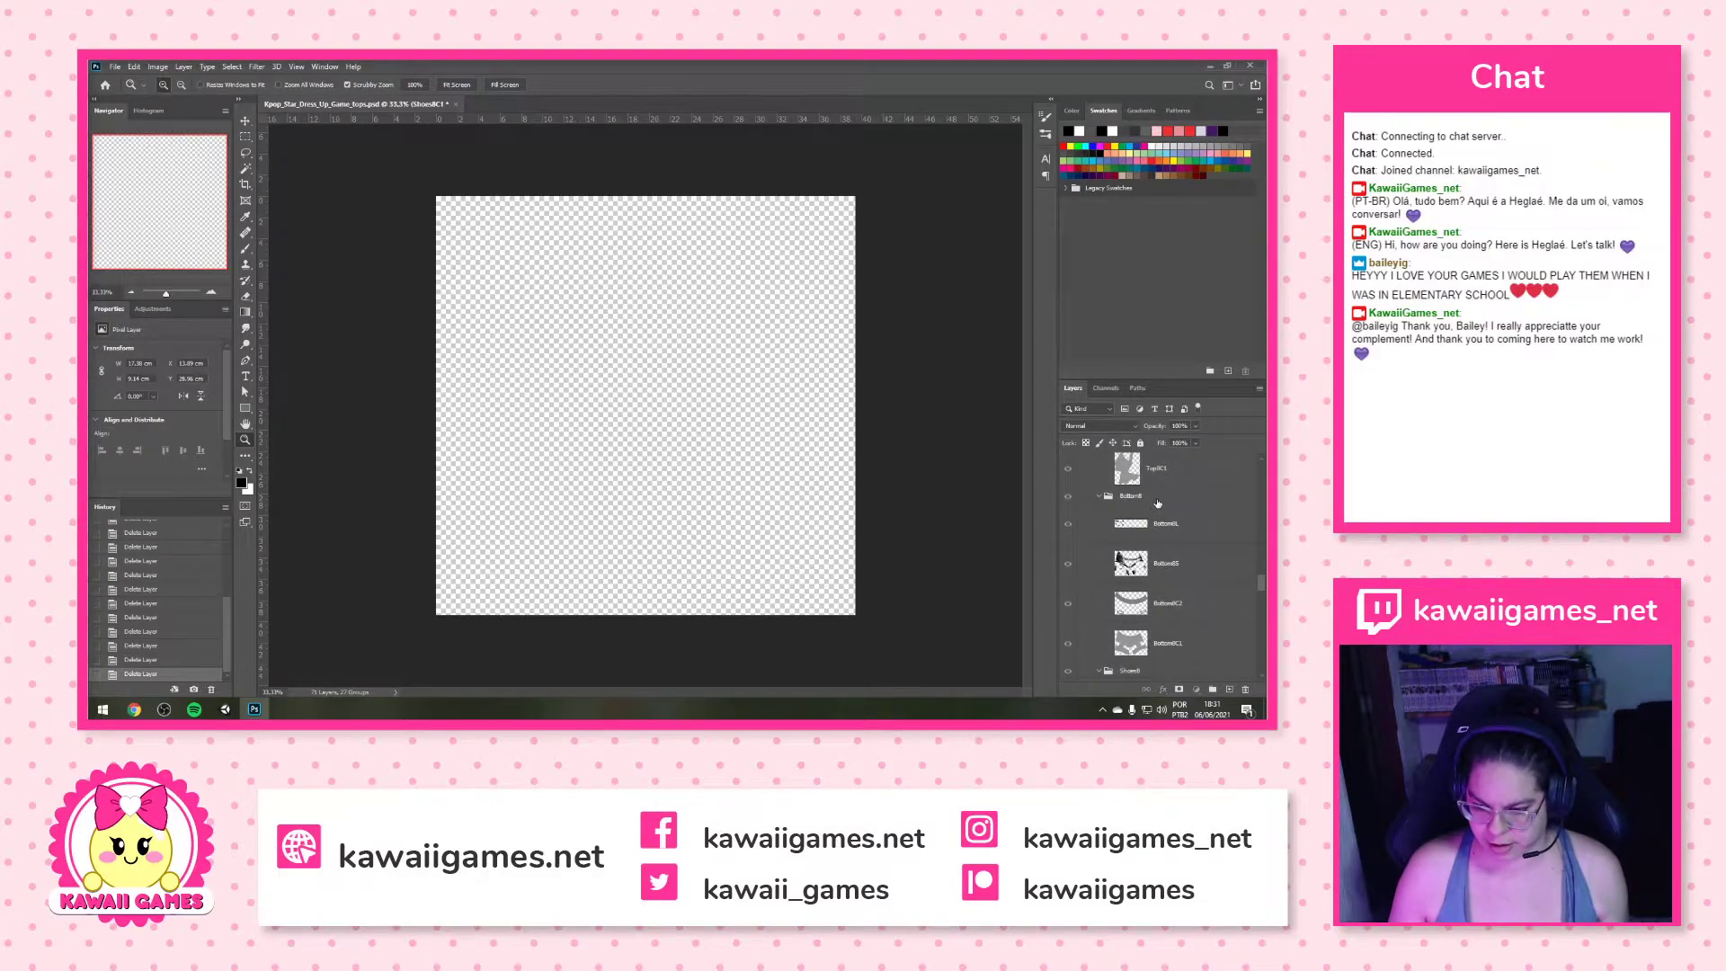
pyautogui.click(1156, 500)
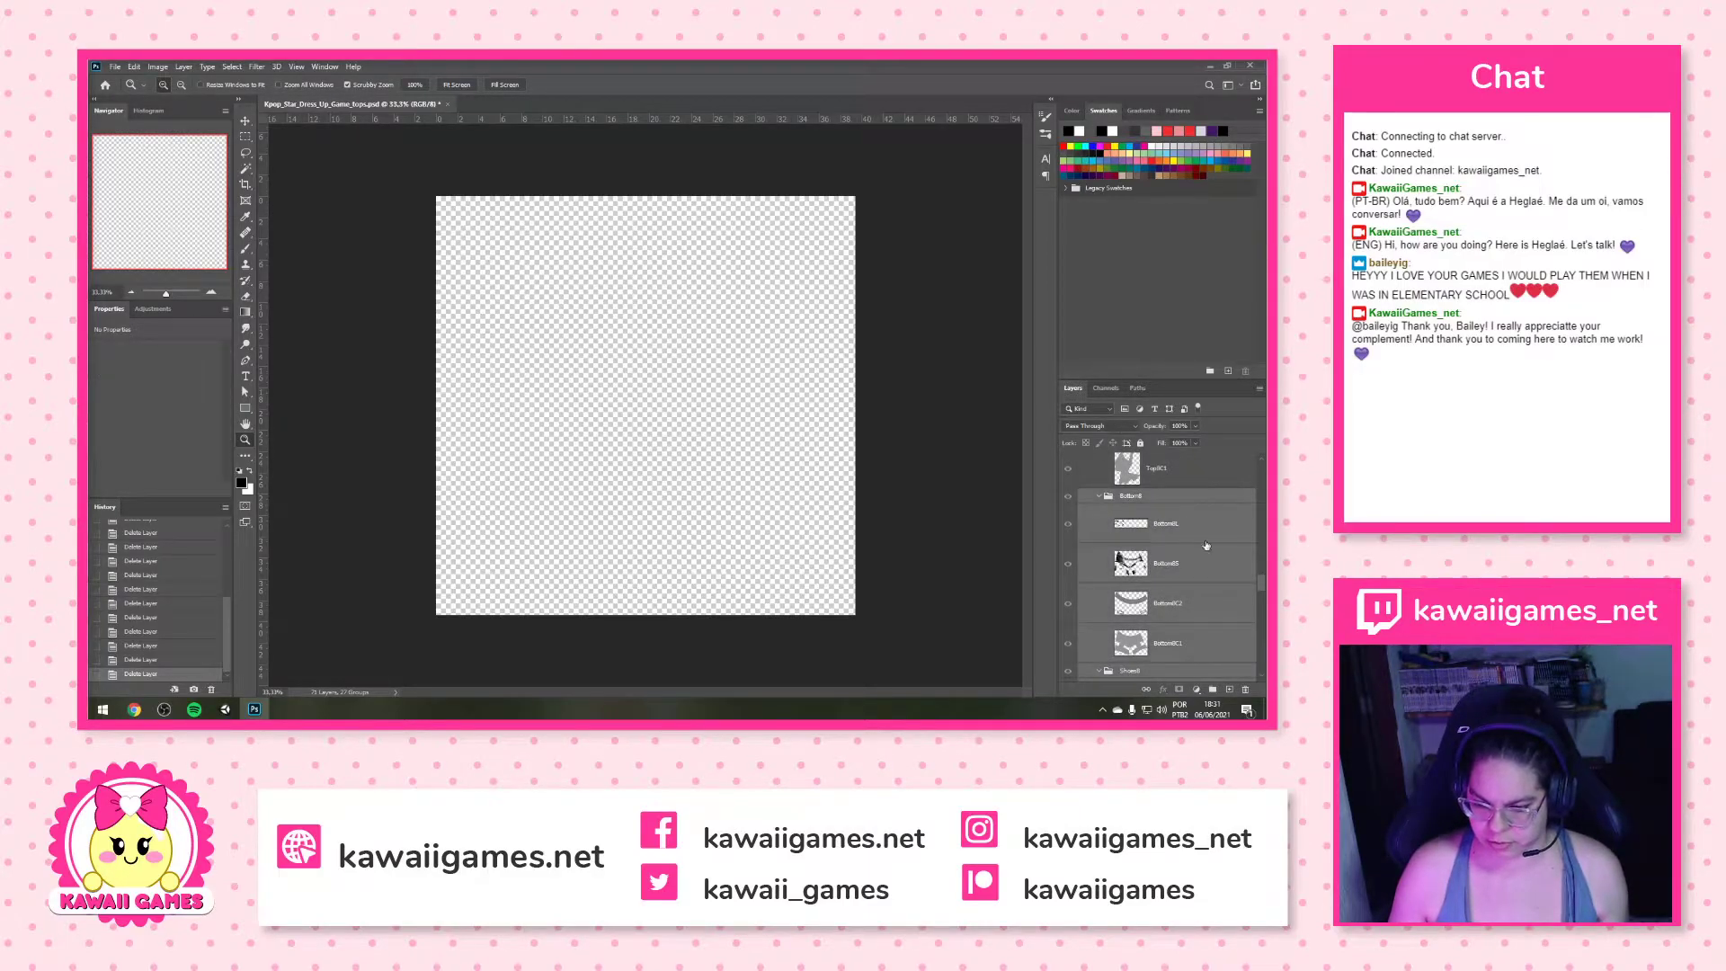
pyautogui.click(1247, 690)
pyautogui.click(624, 304)
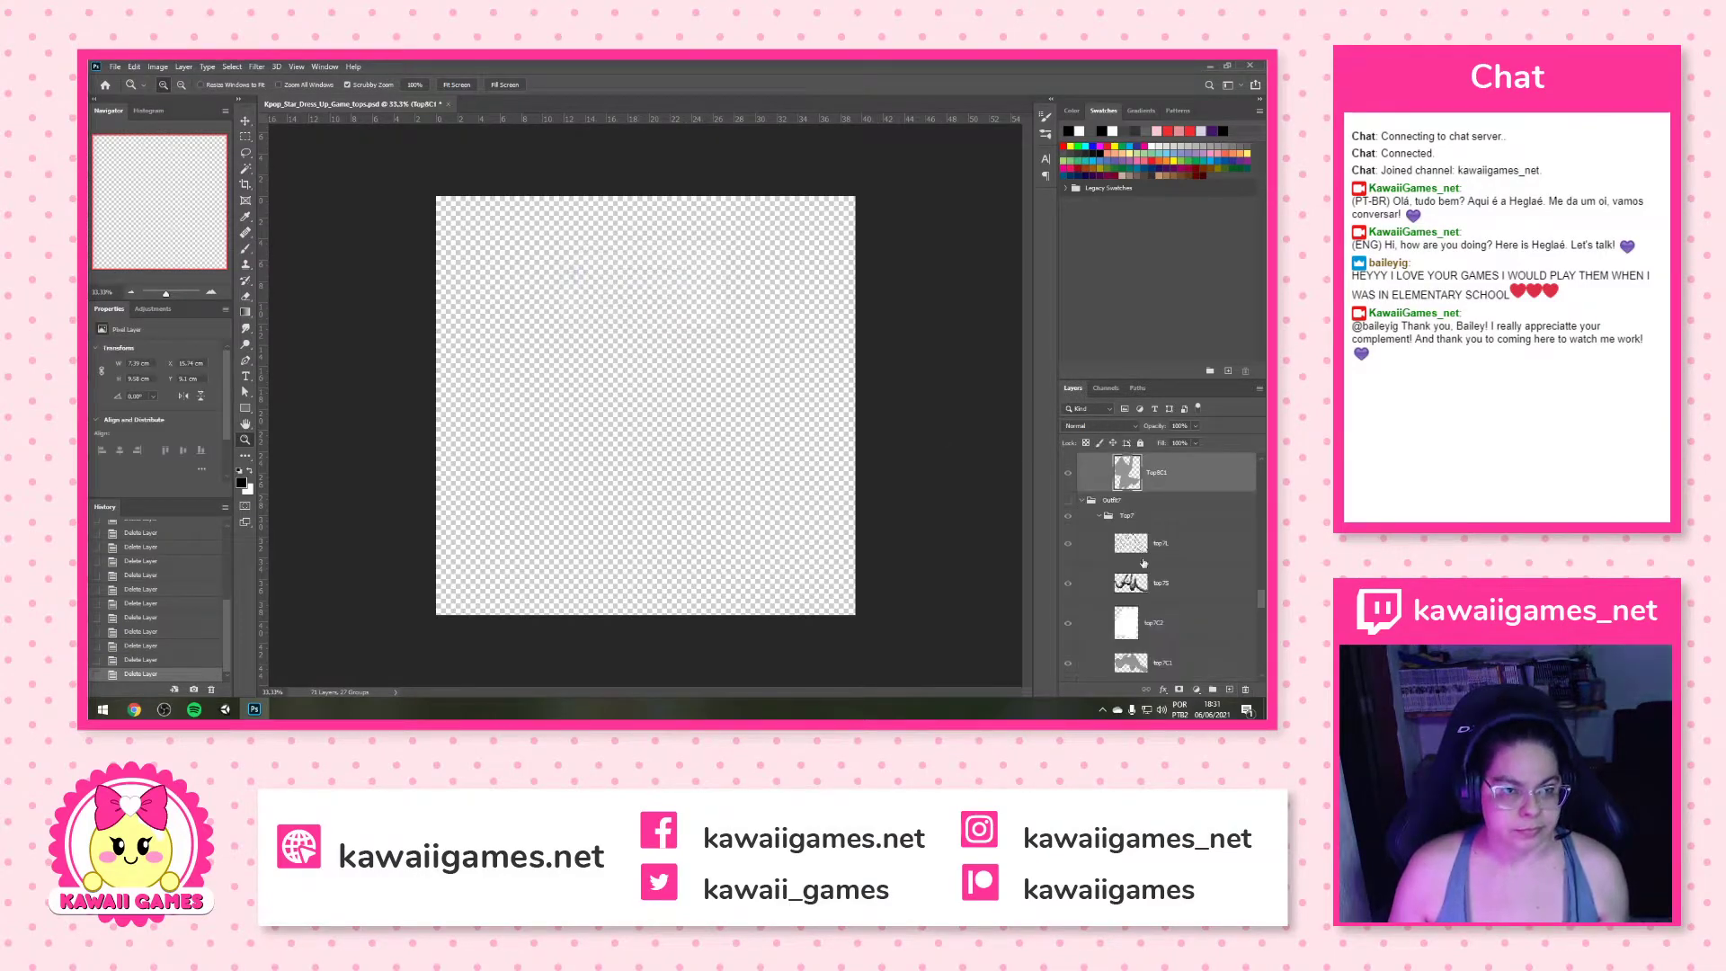
# Delete the earring, necklace and gloves groups with their layers above the Top8 group in Outfit8
pyautogui.scroll(6, 1178, 593)
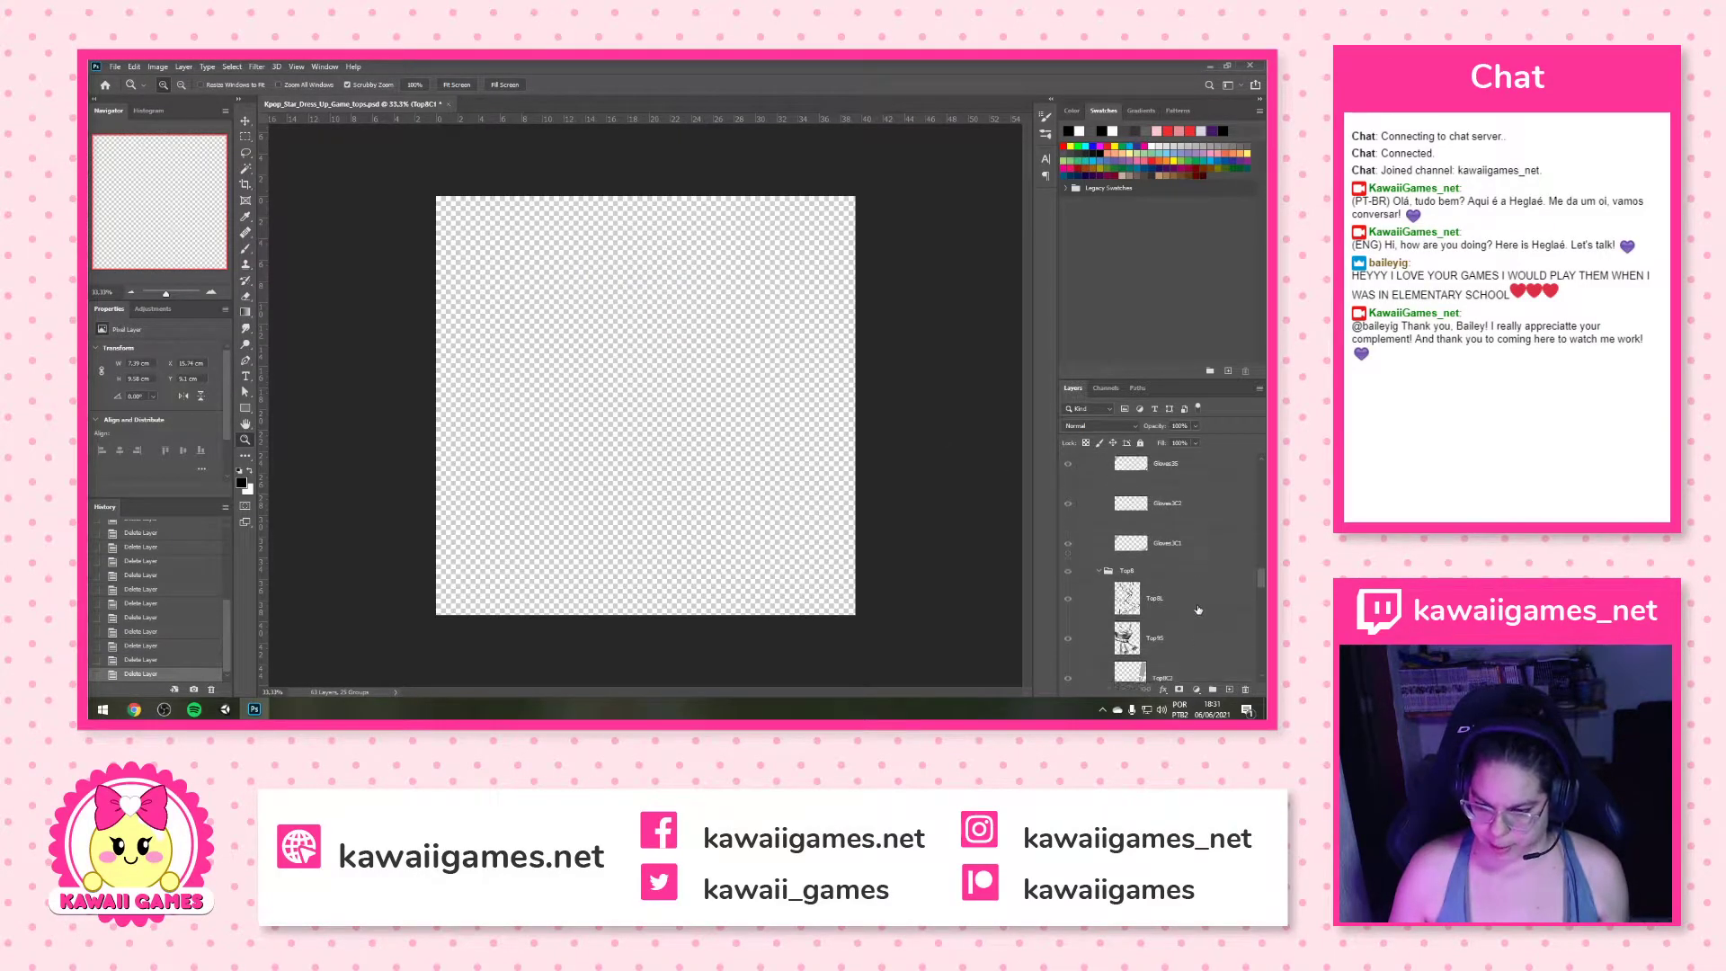
pyautogui.click(1161, 565)
pyautogui.scroll(3, 1161, 549)
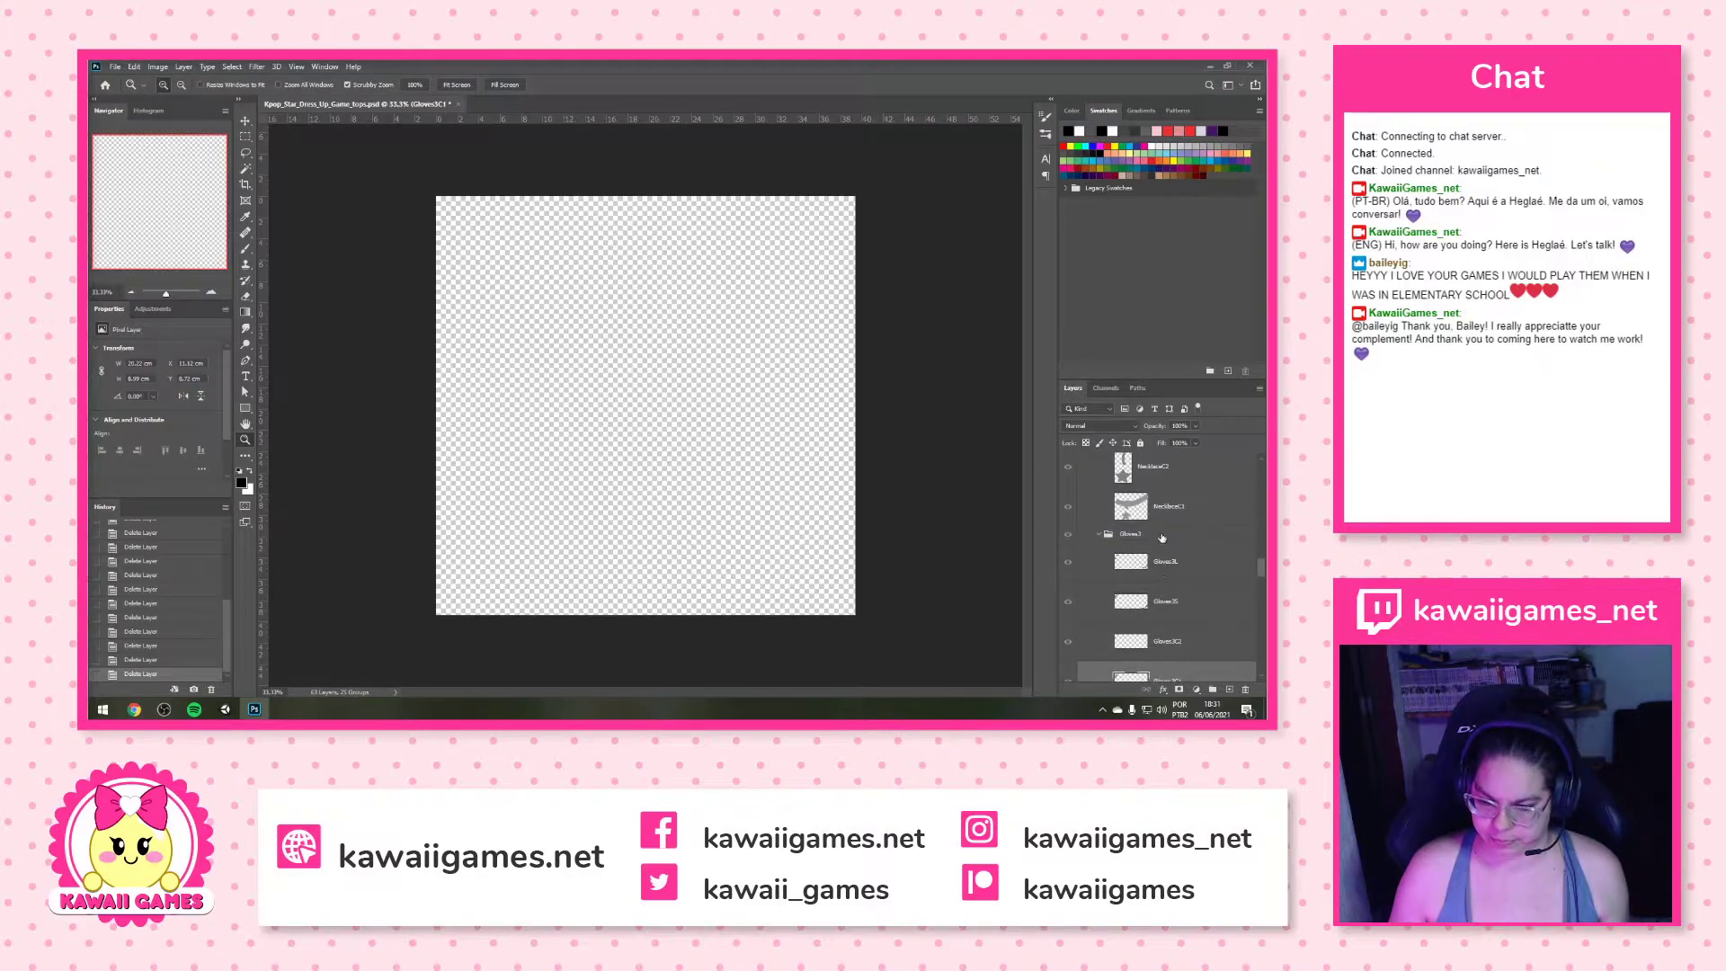
pyautogui.scroll(8, 1162, 537)
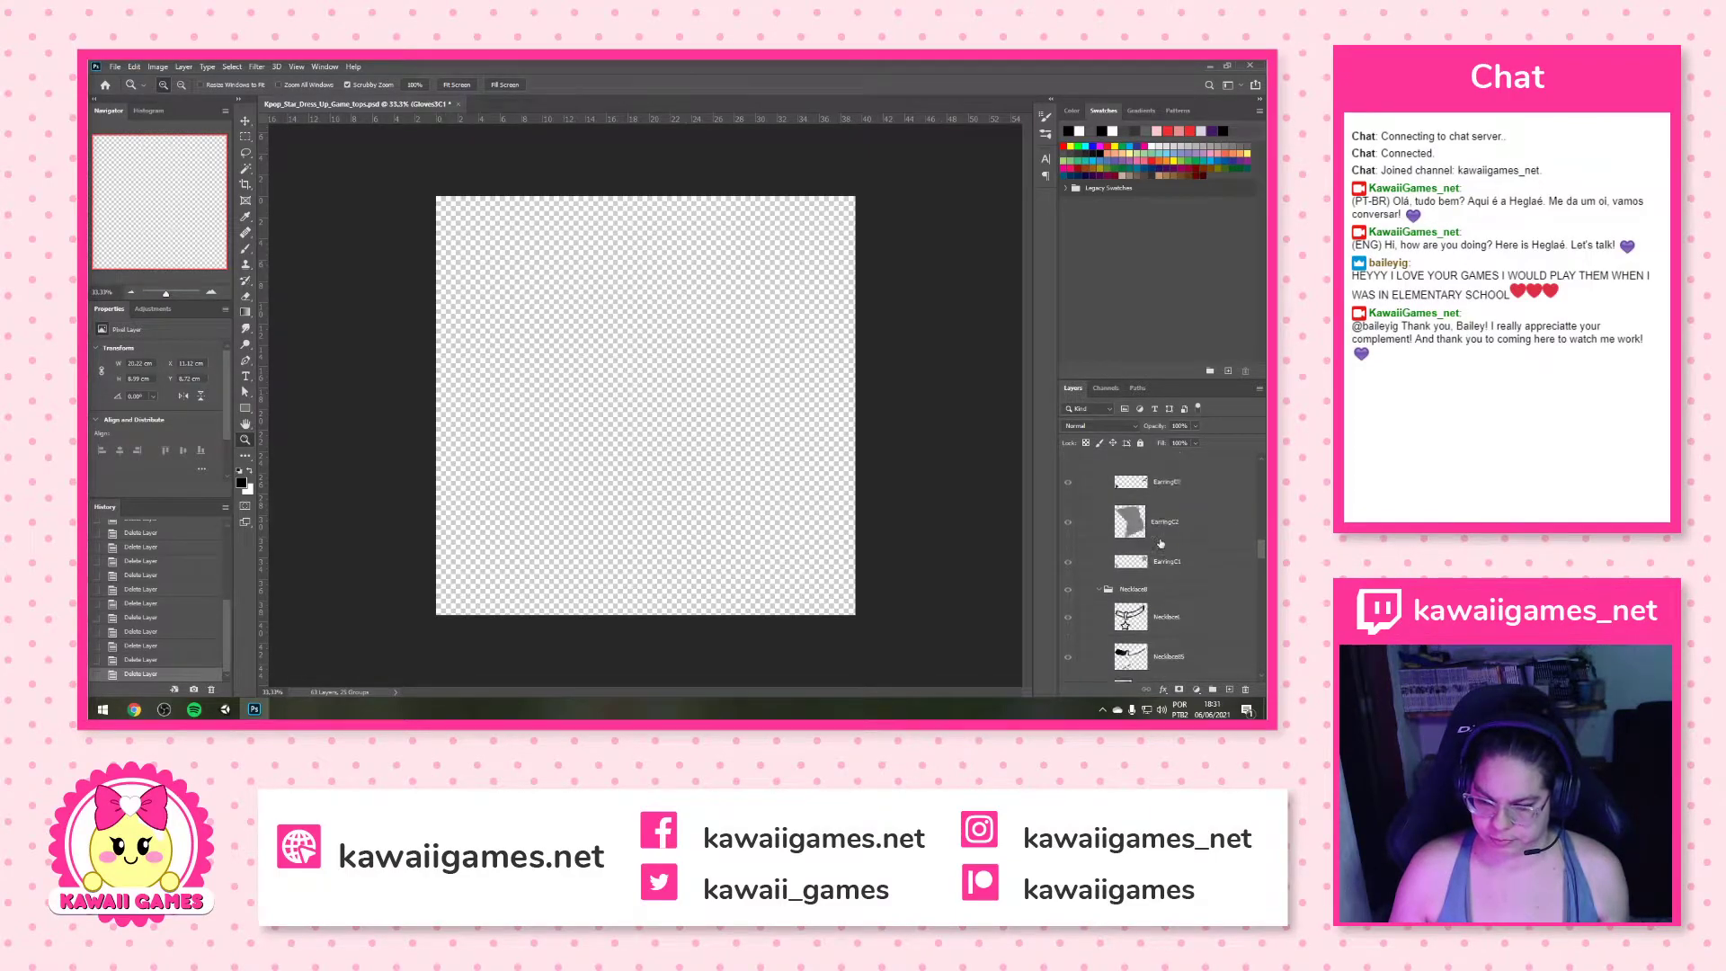
pyautogui.scroll(1, 1161, 543)
pyautogui.click(1161, 525)
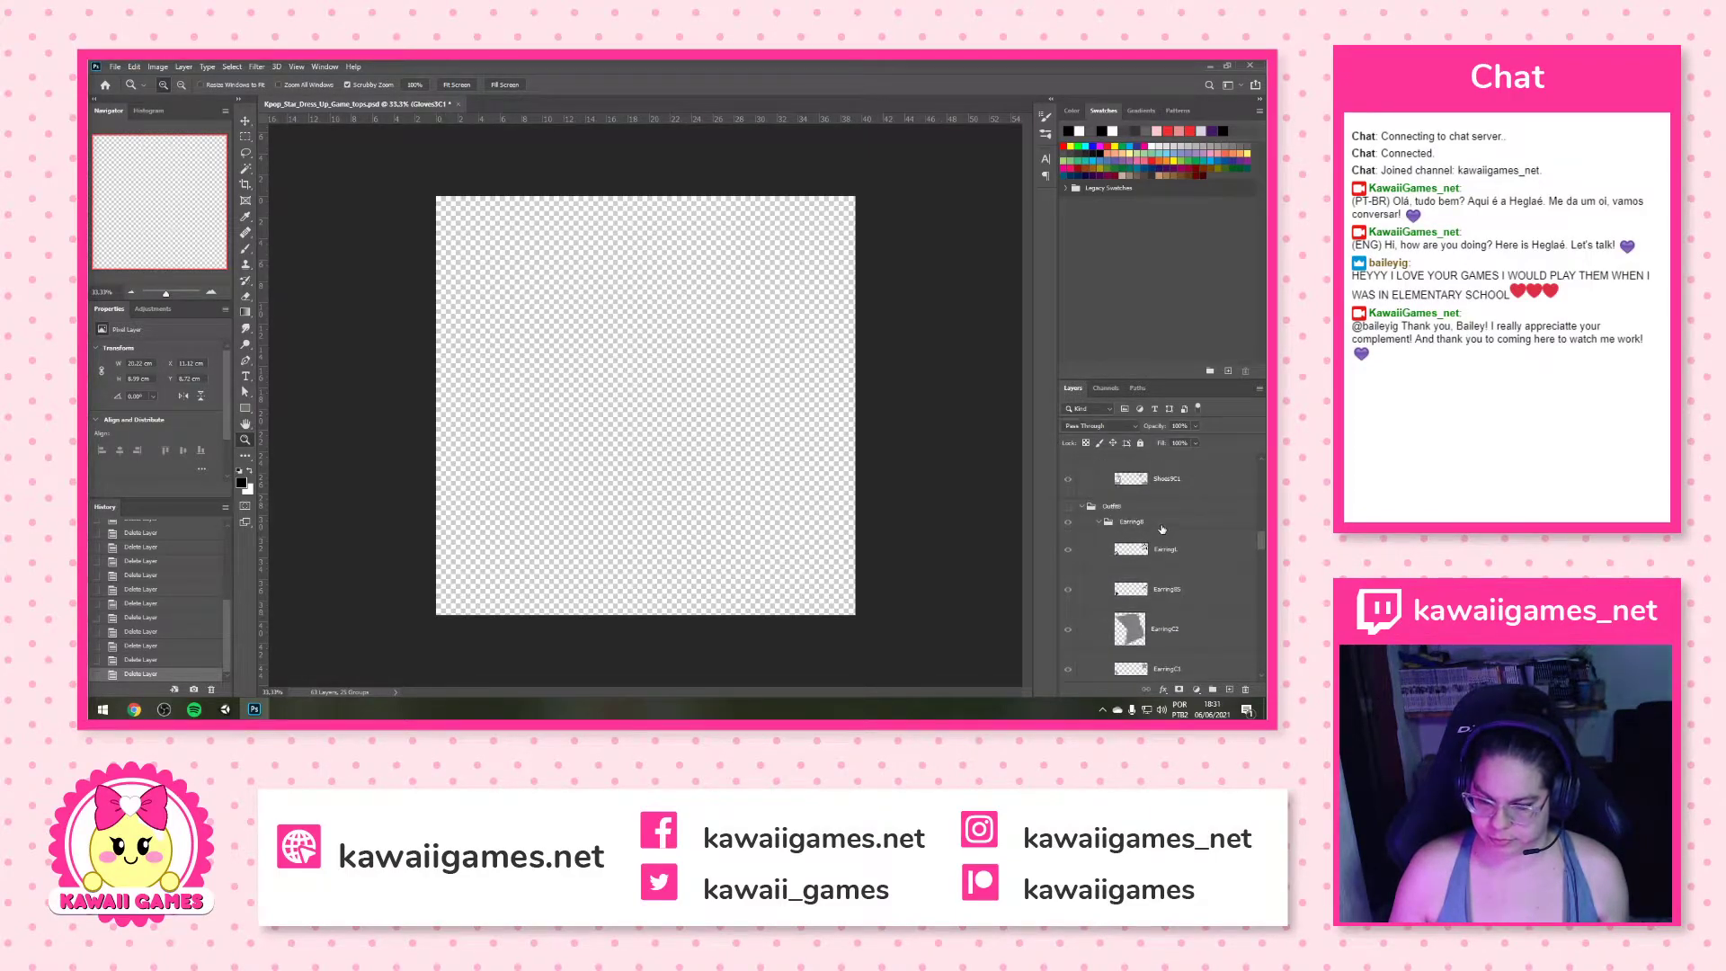
pyautogui.click(1251, 693)
pyautogui.click(621, 304)
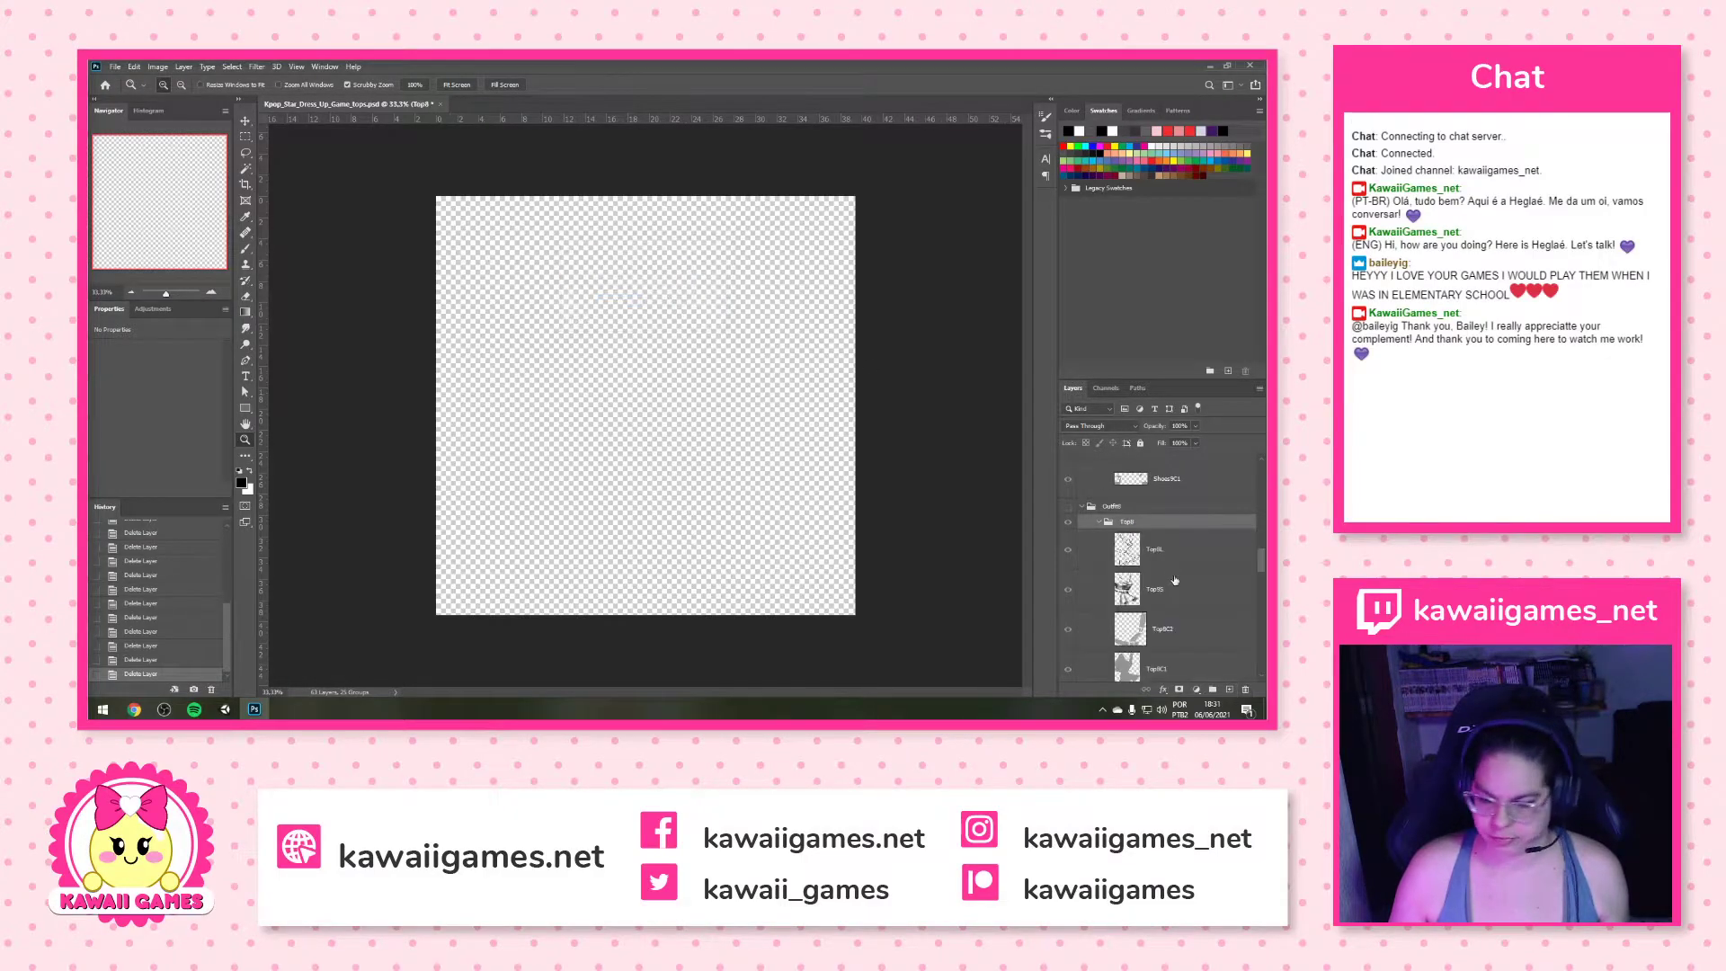
# Delete the Bottom9 and Shoes9 groups with their layers below the Top9 layers in Outfit9
pyautogui.click(1174, 575)
pyautogui.scroll(5, 1177, 574)
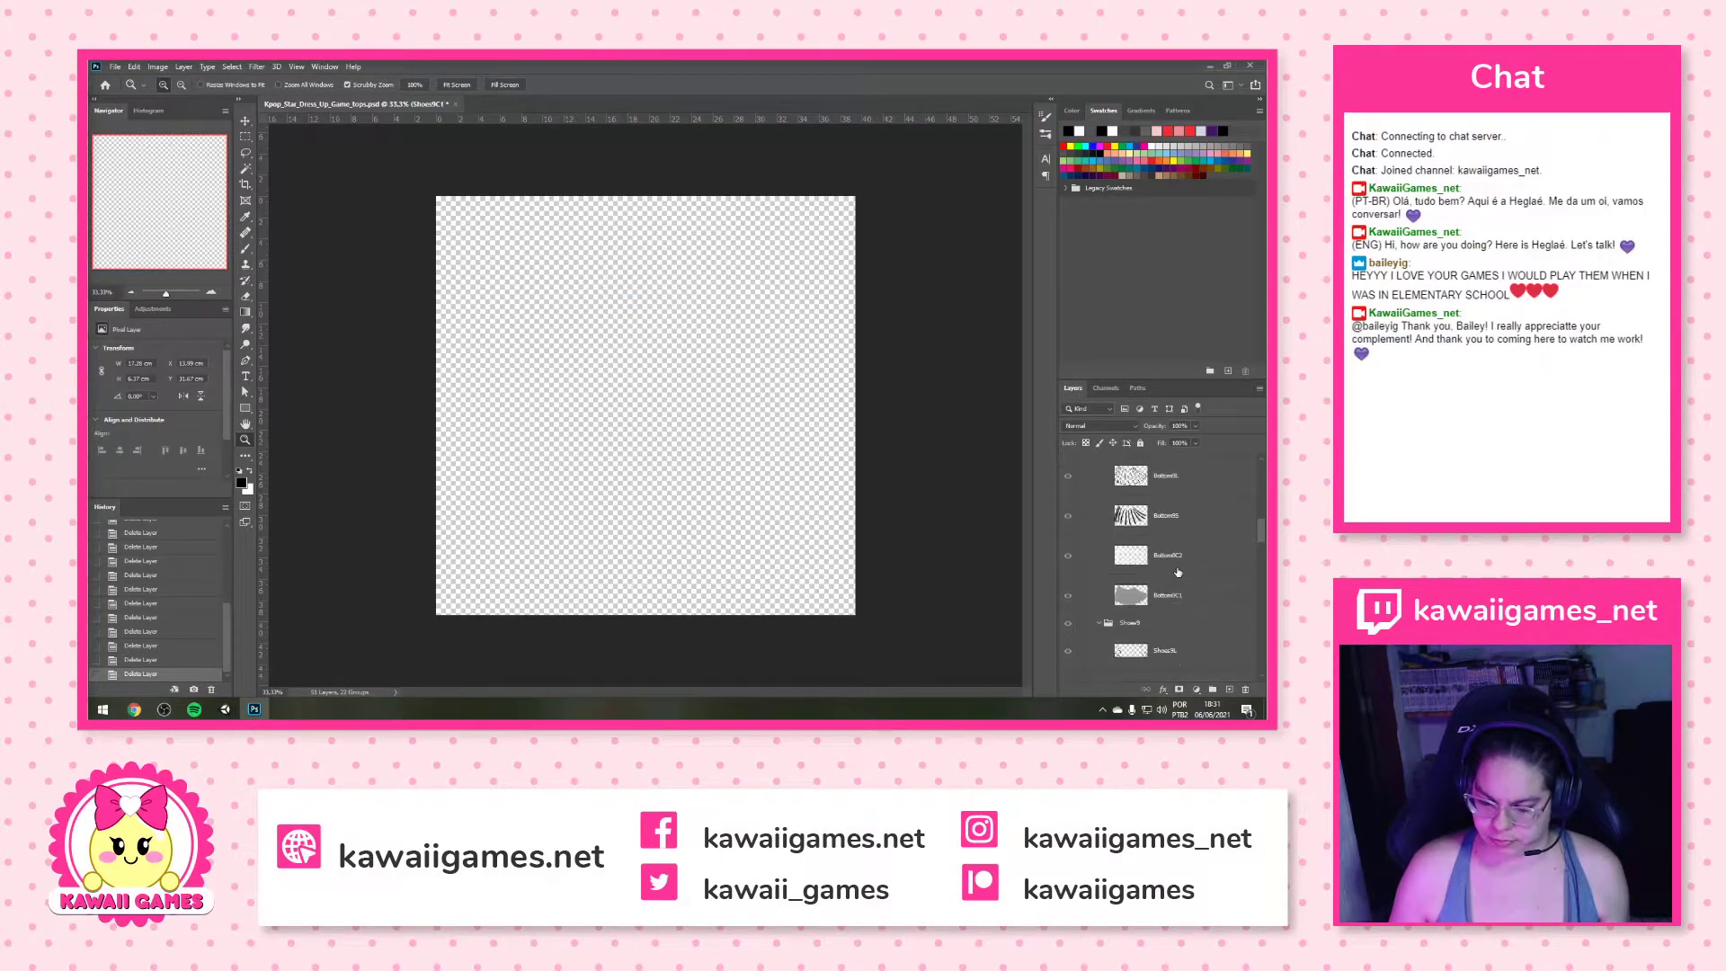
pyautogui.scroll(2, 1178, 572)
pyautogui.click(1170, 542)
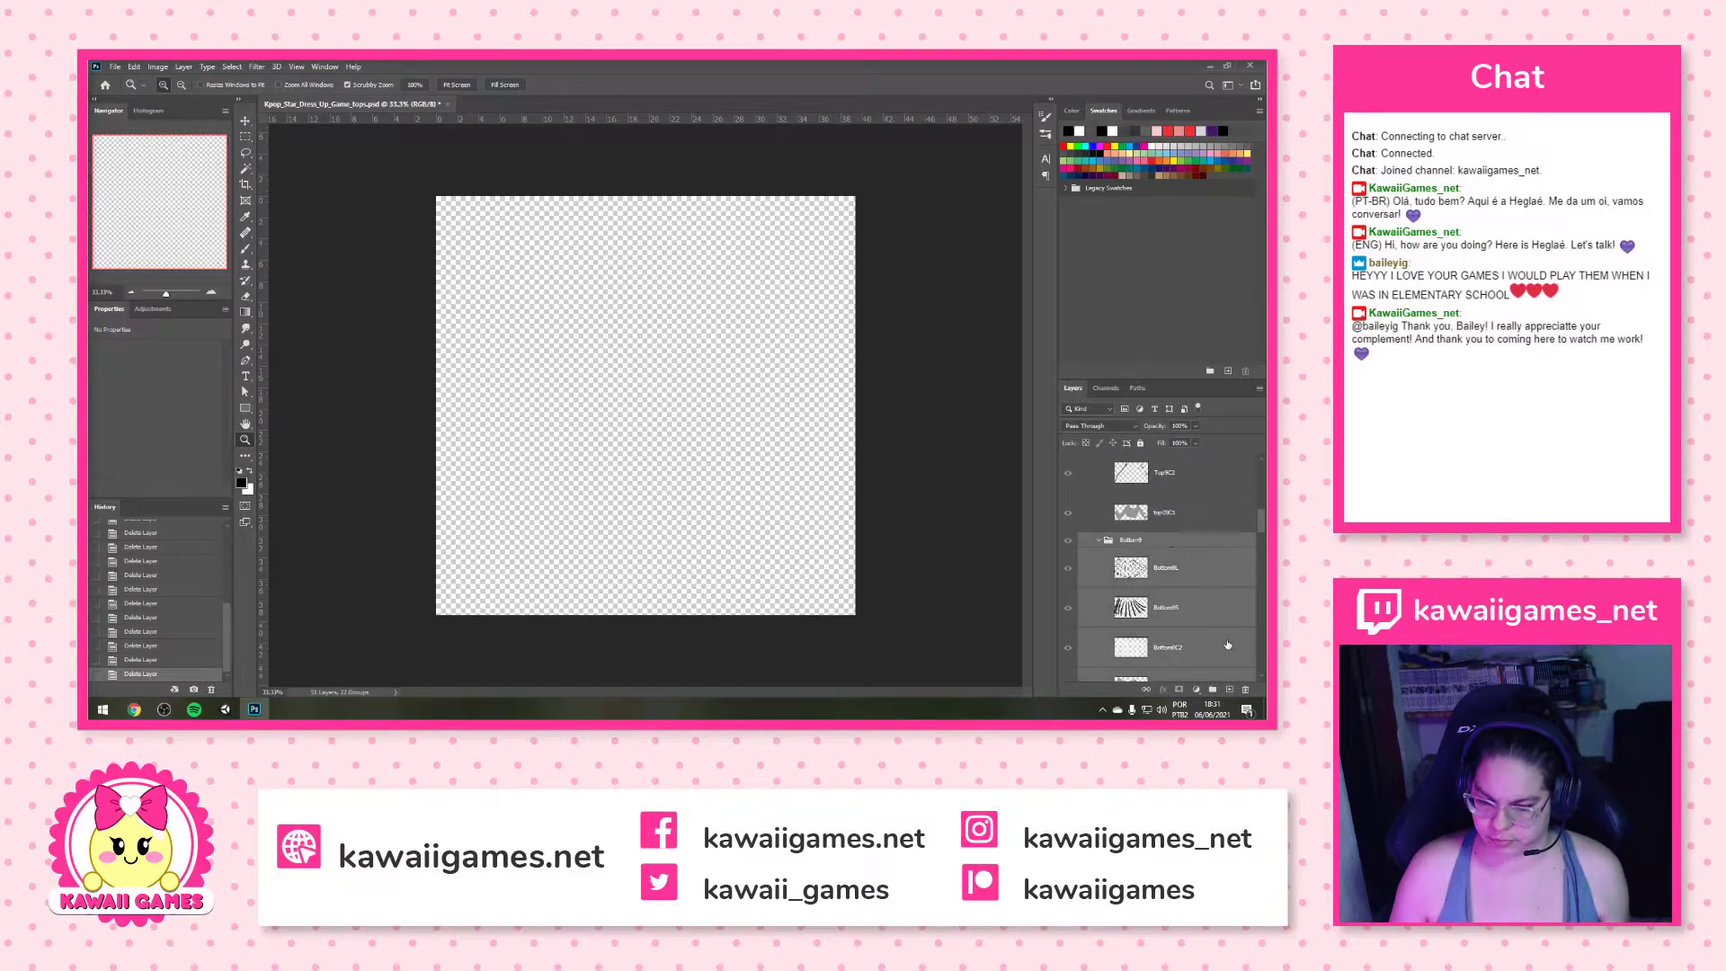
pyautogui.click(1245, 688)
pyautogui.click(618, 306)
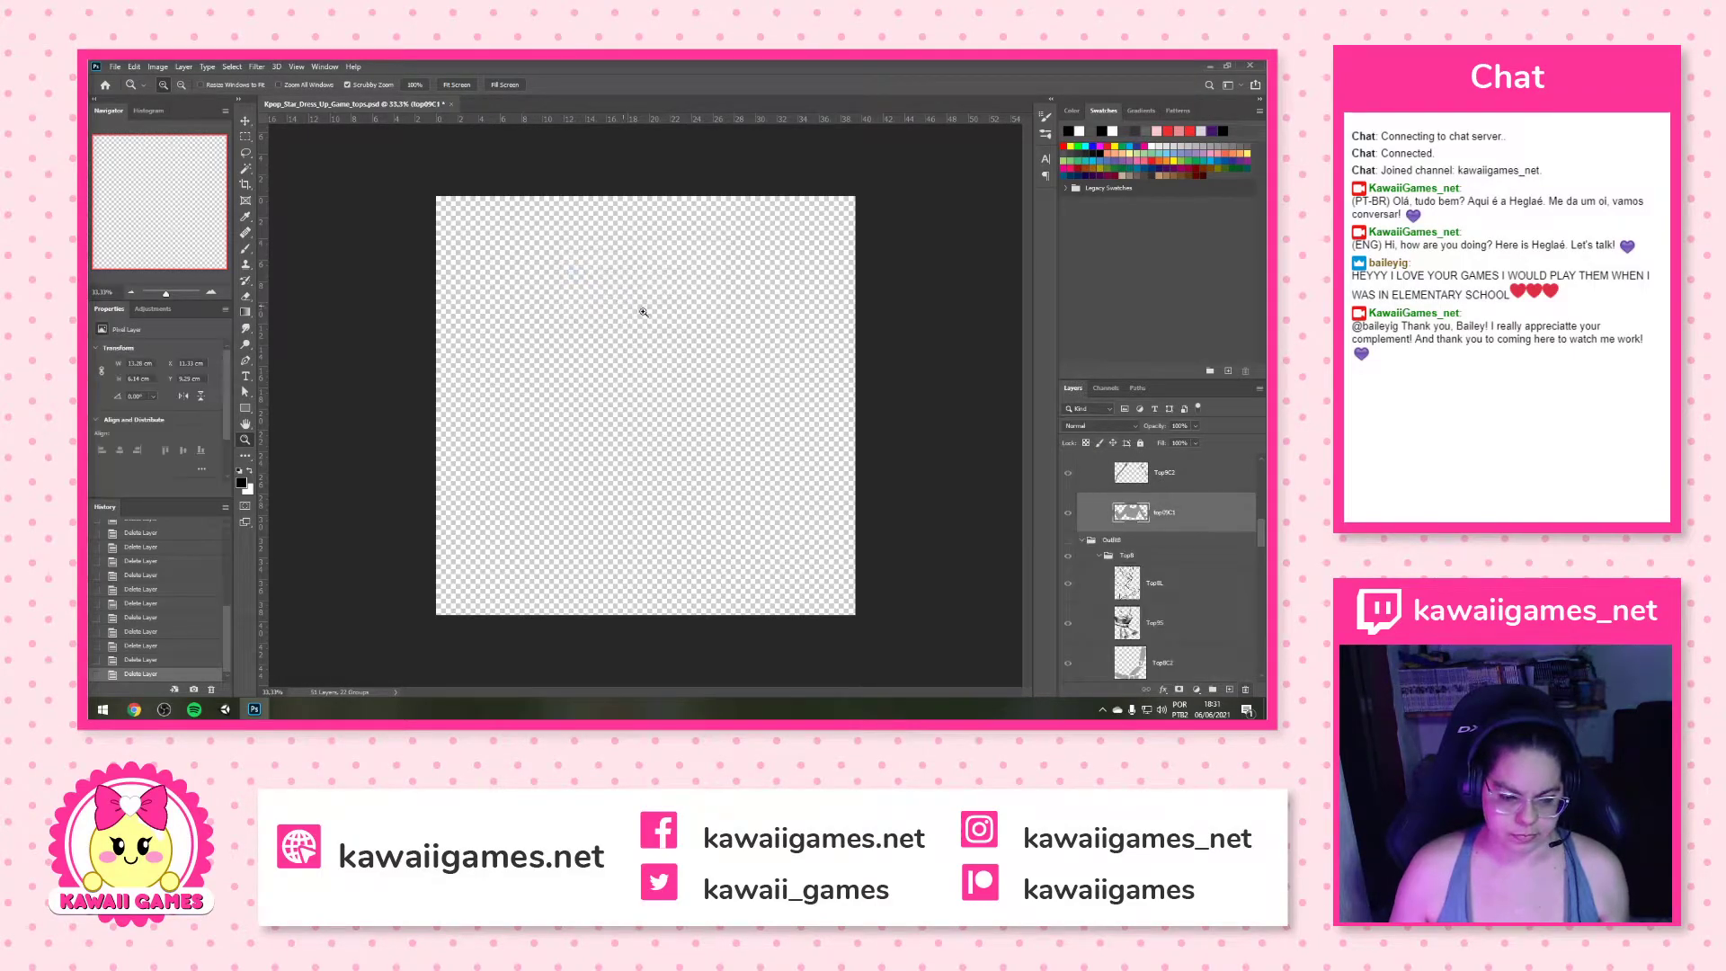
# Delete the Earring9 and Necklace9 groups with their layers above the Top9 group in Outfit9
pyautogui.scroll(3, 1147, 576)
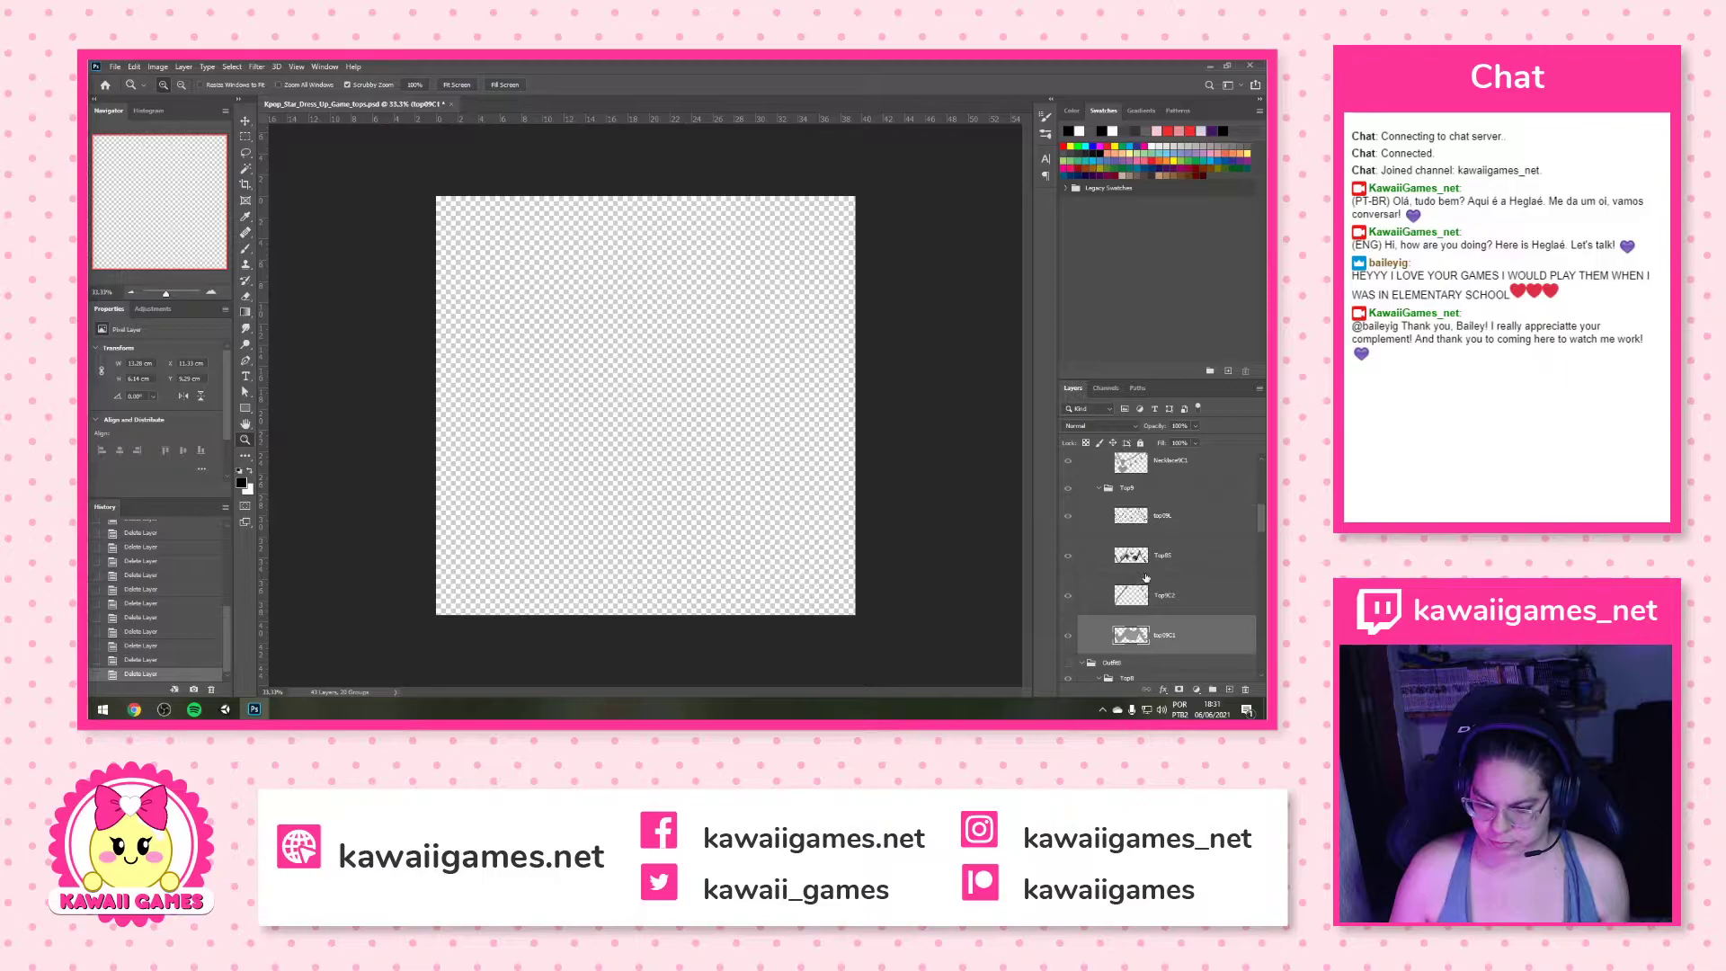
pyautogui.scroll(1, 1147, 576)
pyautogui.click(1155, 539)
pyautogui.scroll(3, 1156, 546)
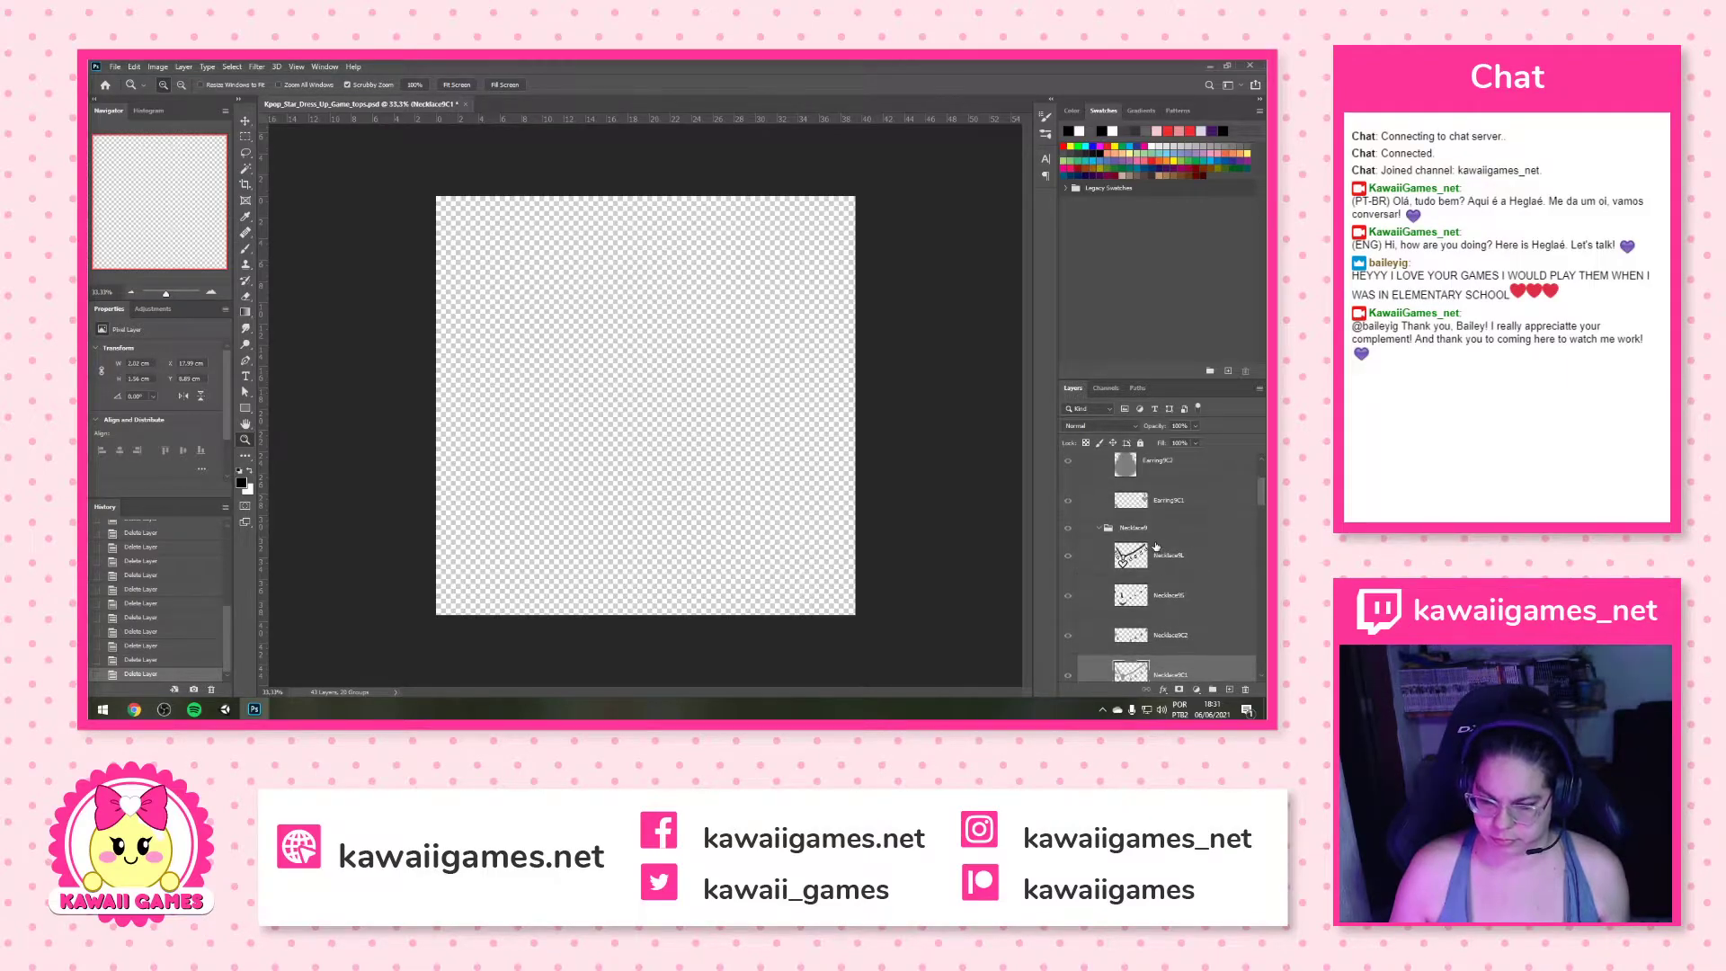
pyautogui.scroll(1, 1157, 545)
pyautogui.click(1133, 476)
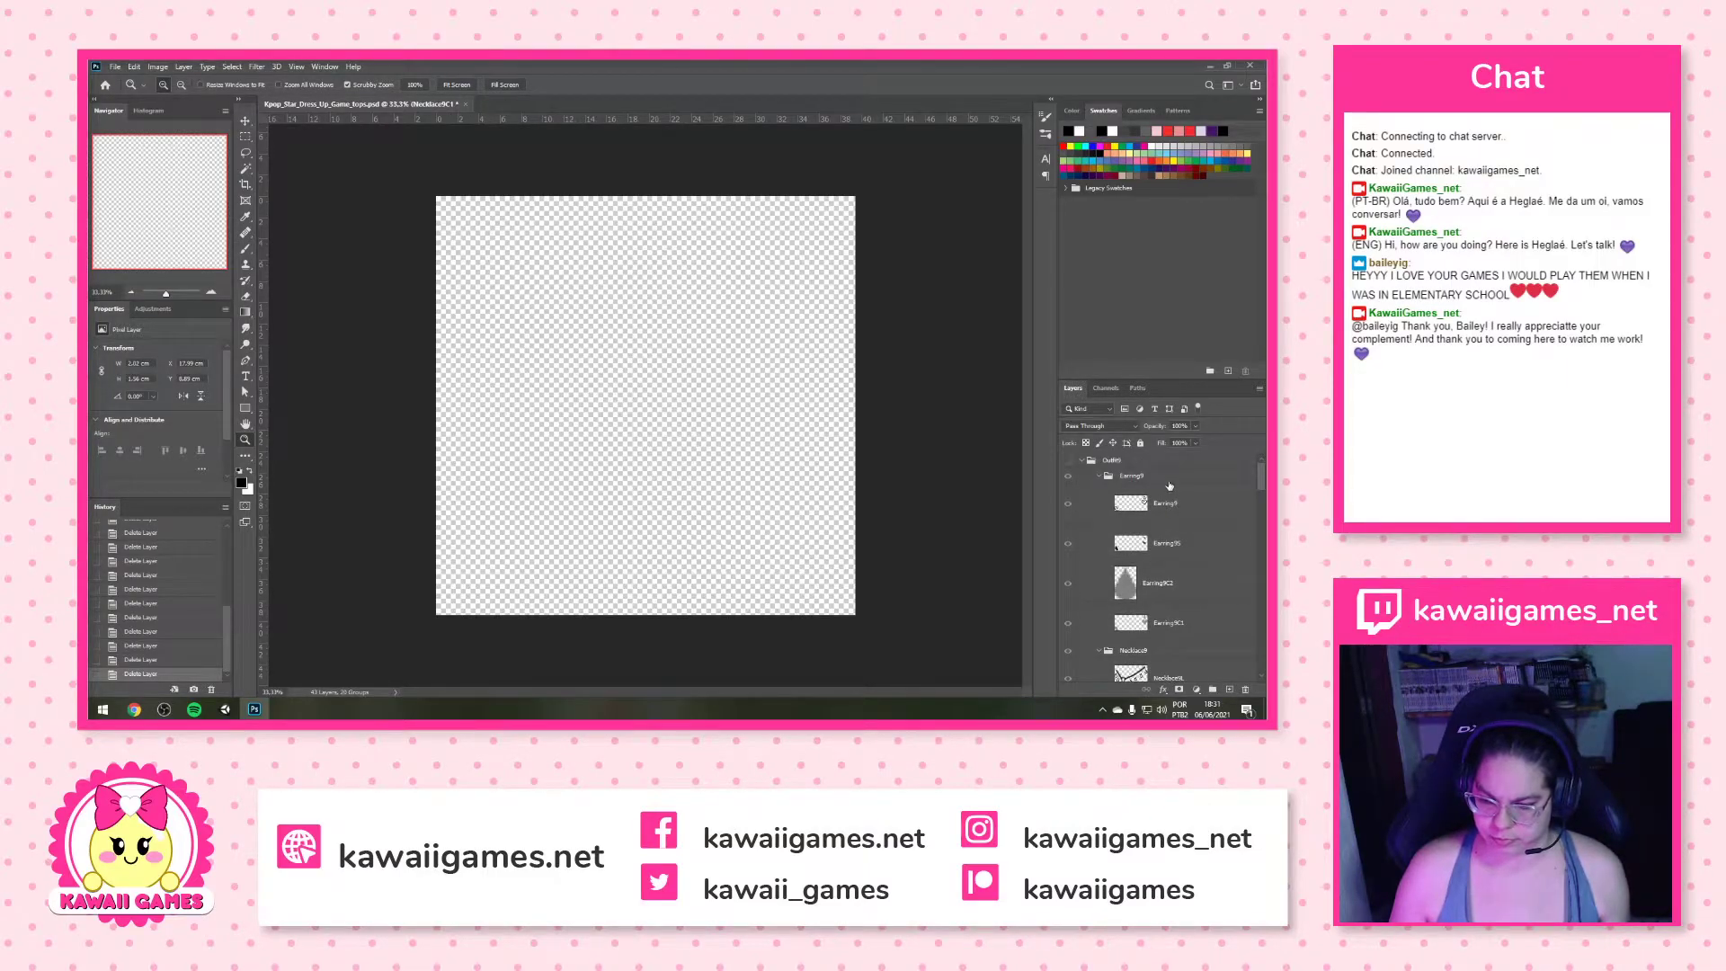
pyautogui.click(1245, 689)
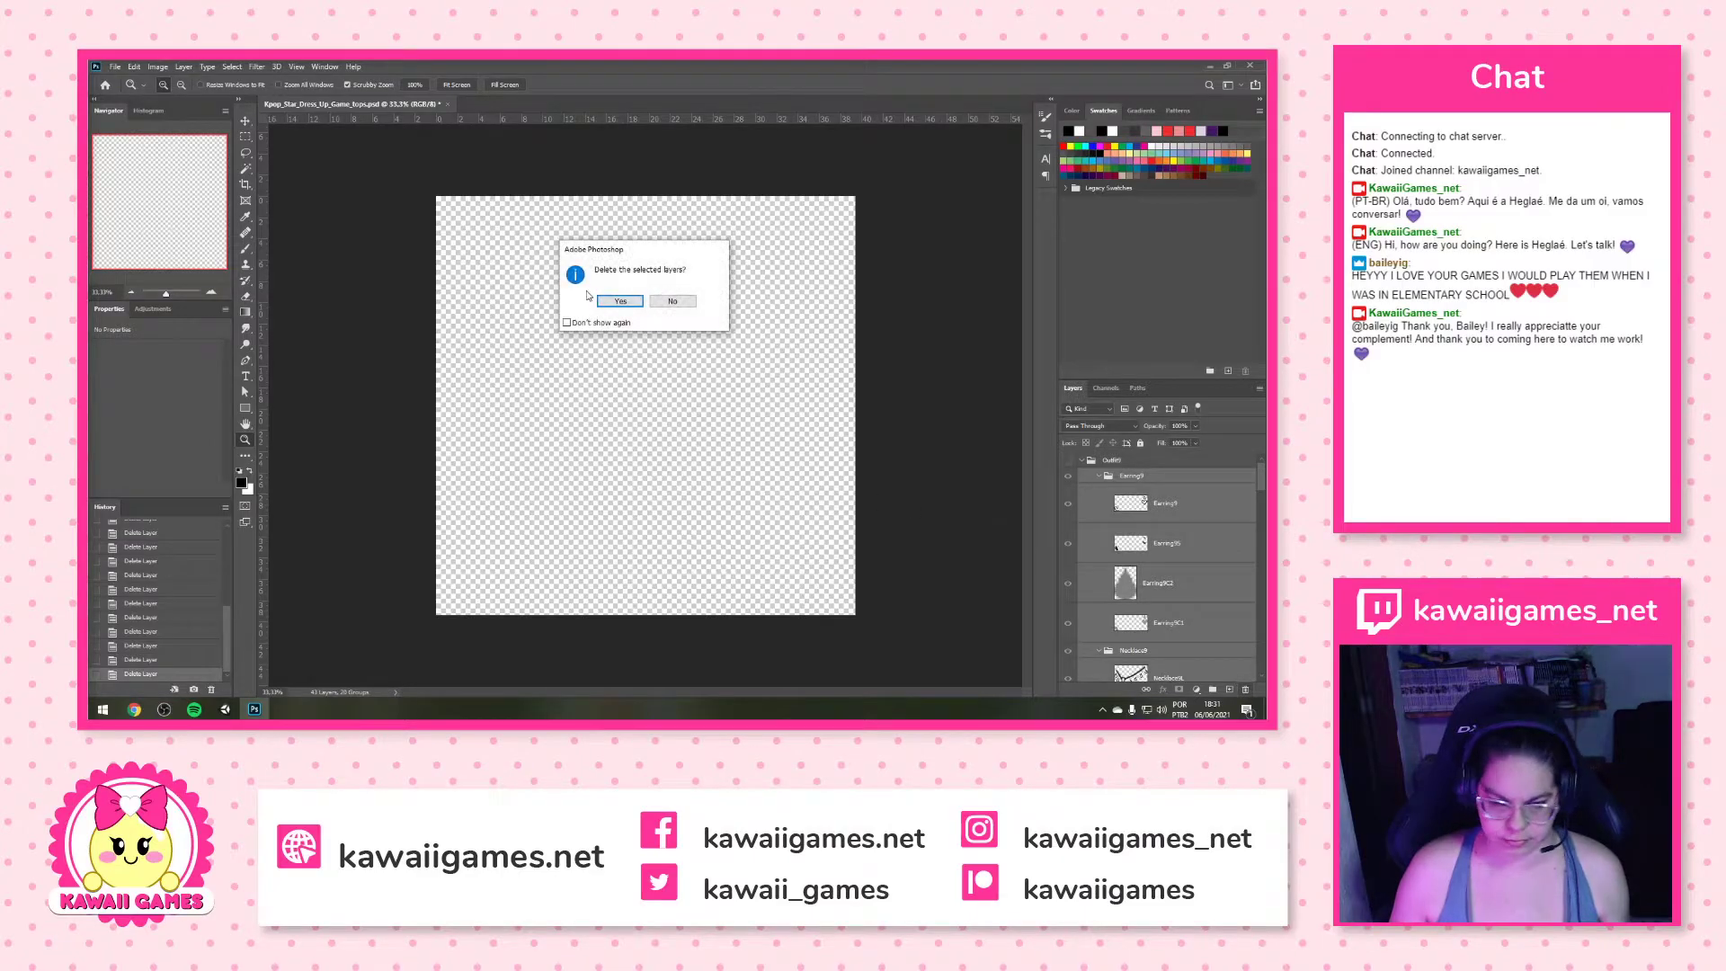
pyautogui.click(628, 305)
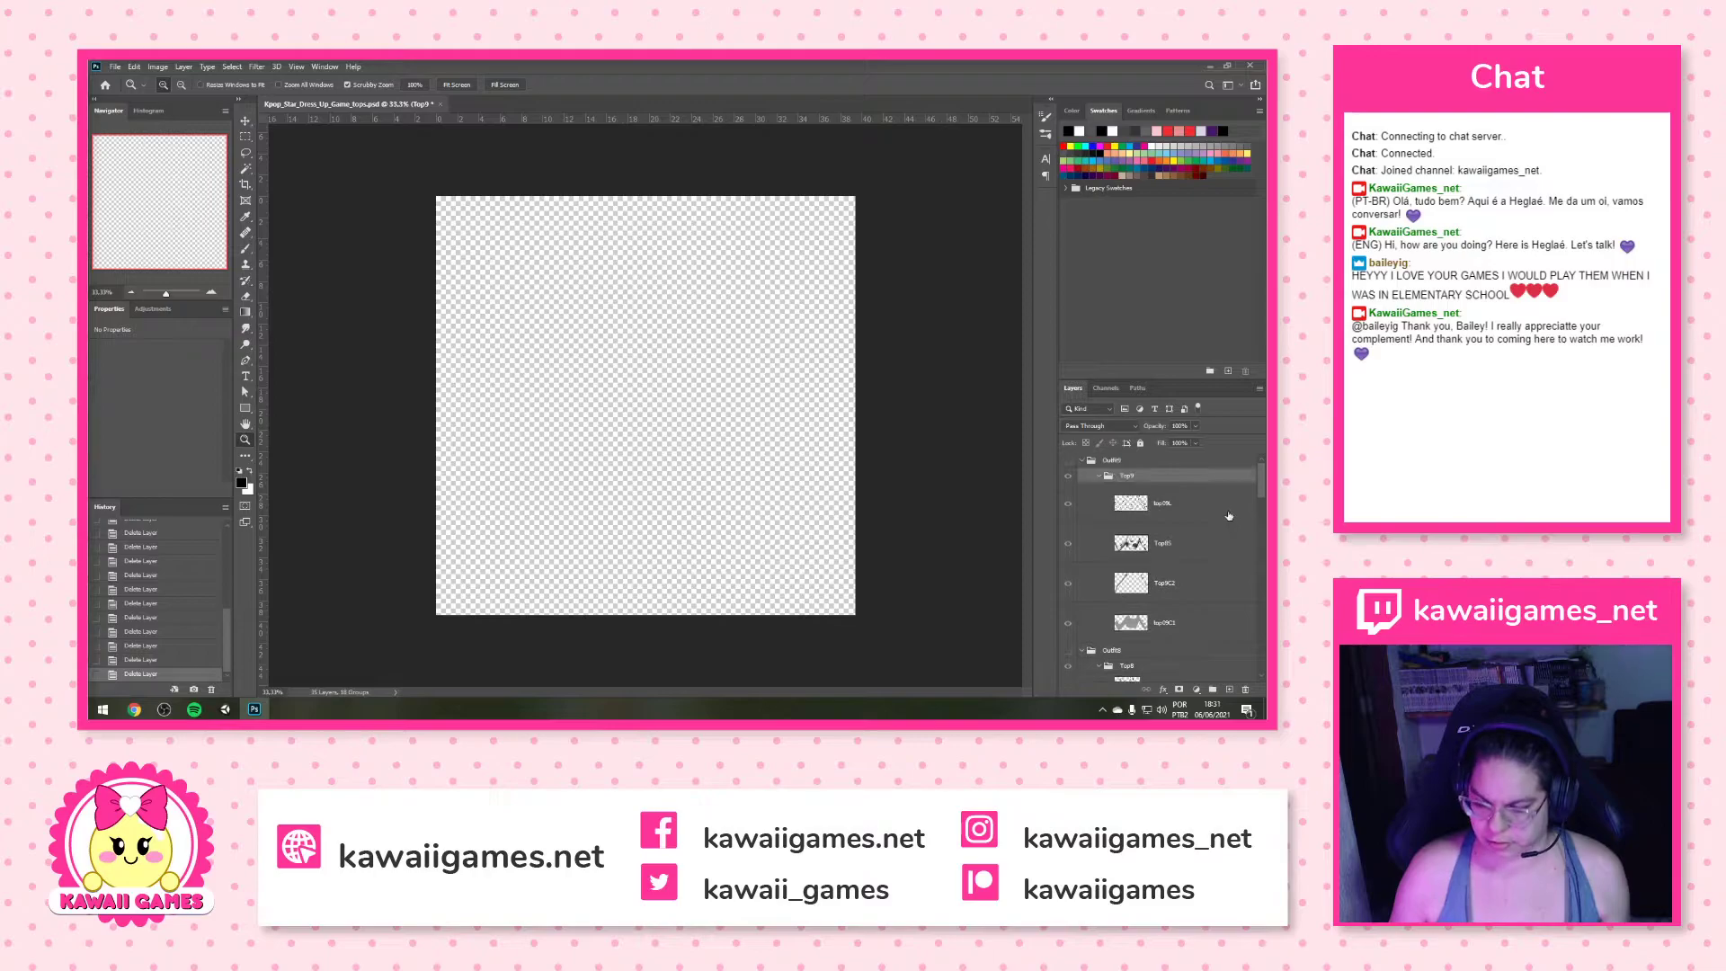
# Move the Top1 group into Outfit2 beneath Top2, and both groups into Outfit3 beneath the collapsed Top3 group
pyautogui.moveTo(1259, 482); pyautogui.dragTo(1260, 655)
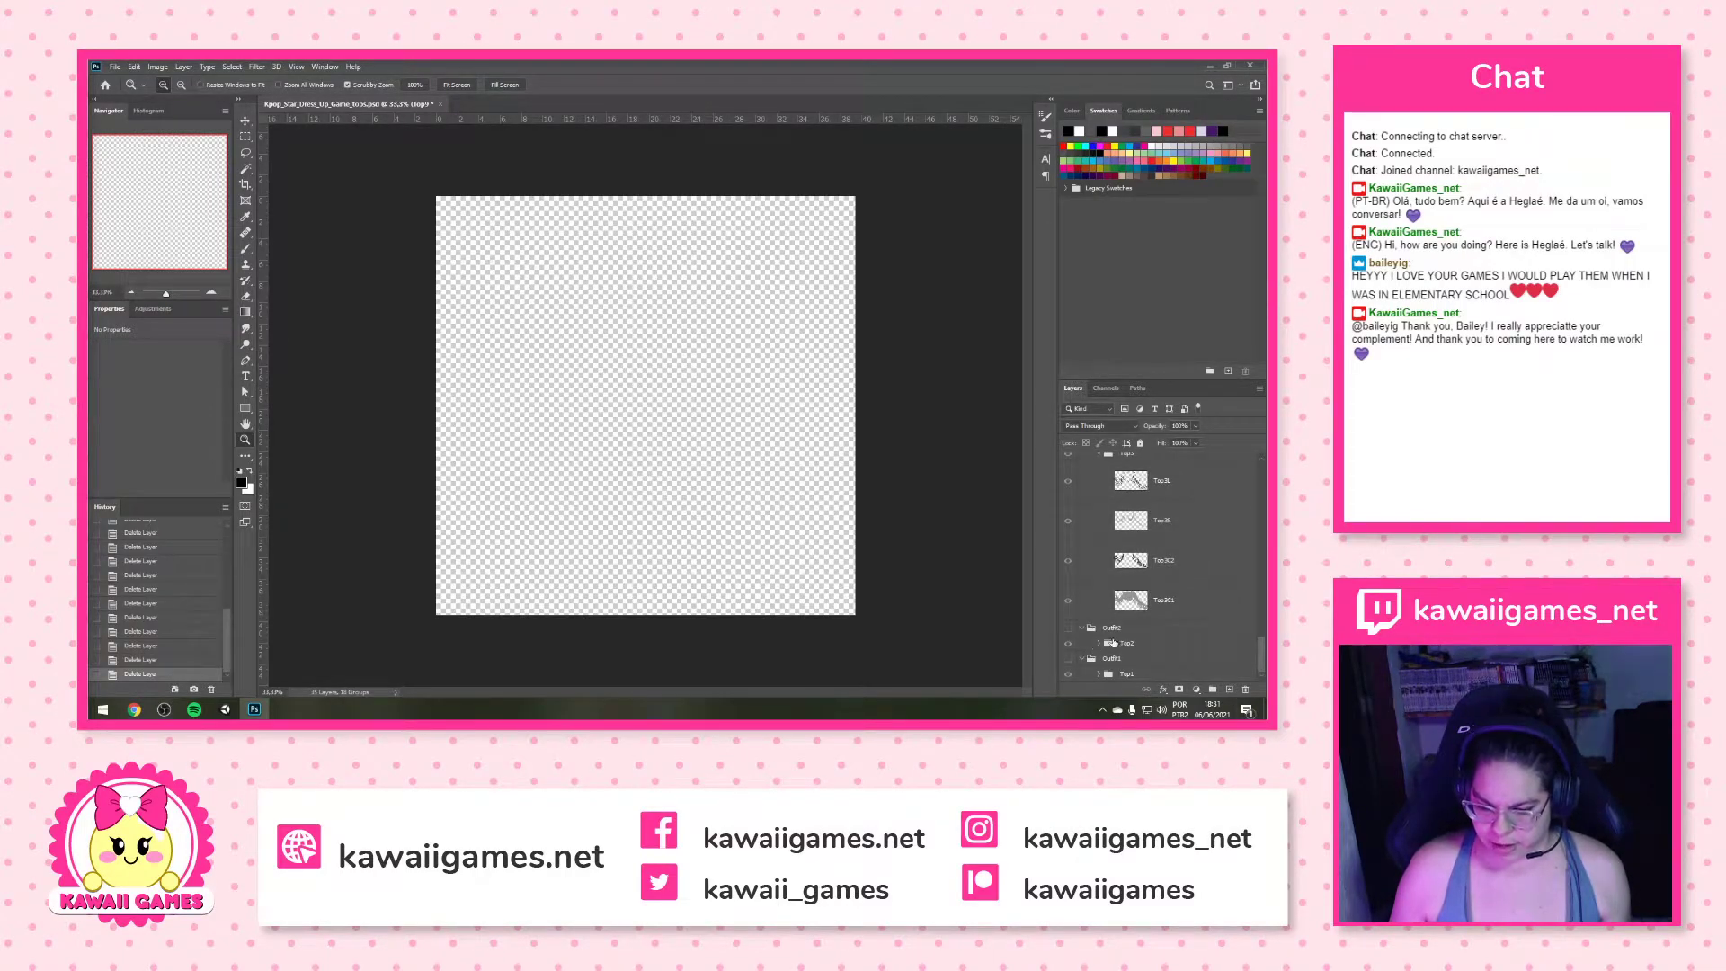
pyautogui.moveTo(1131, 676); pyautogui.dragTo(1167, 666)
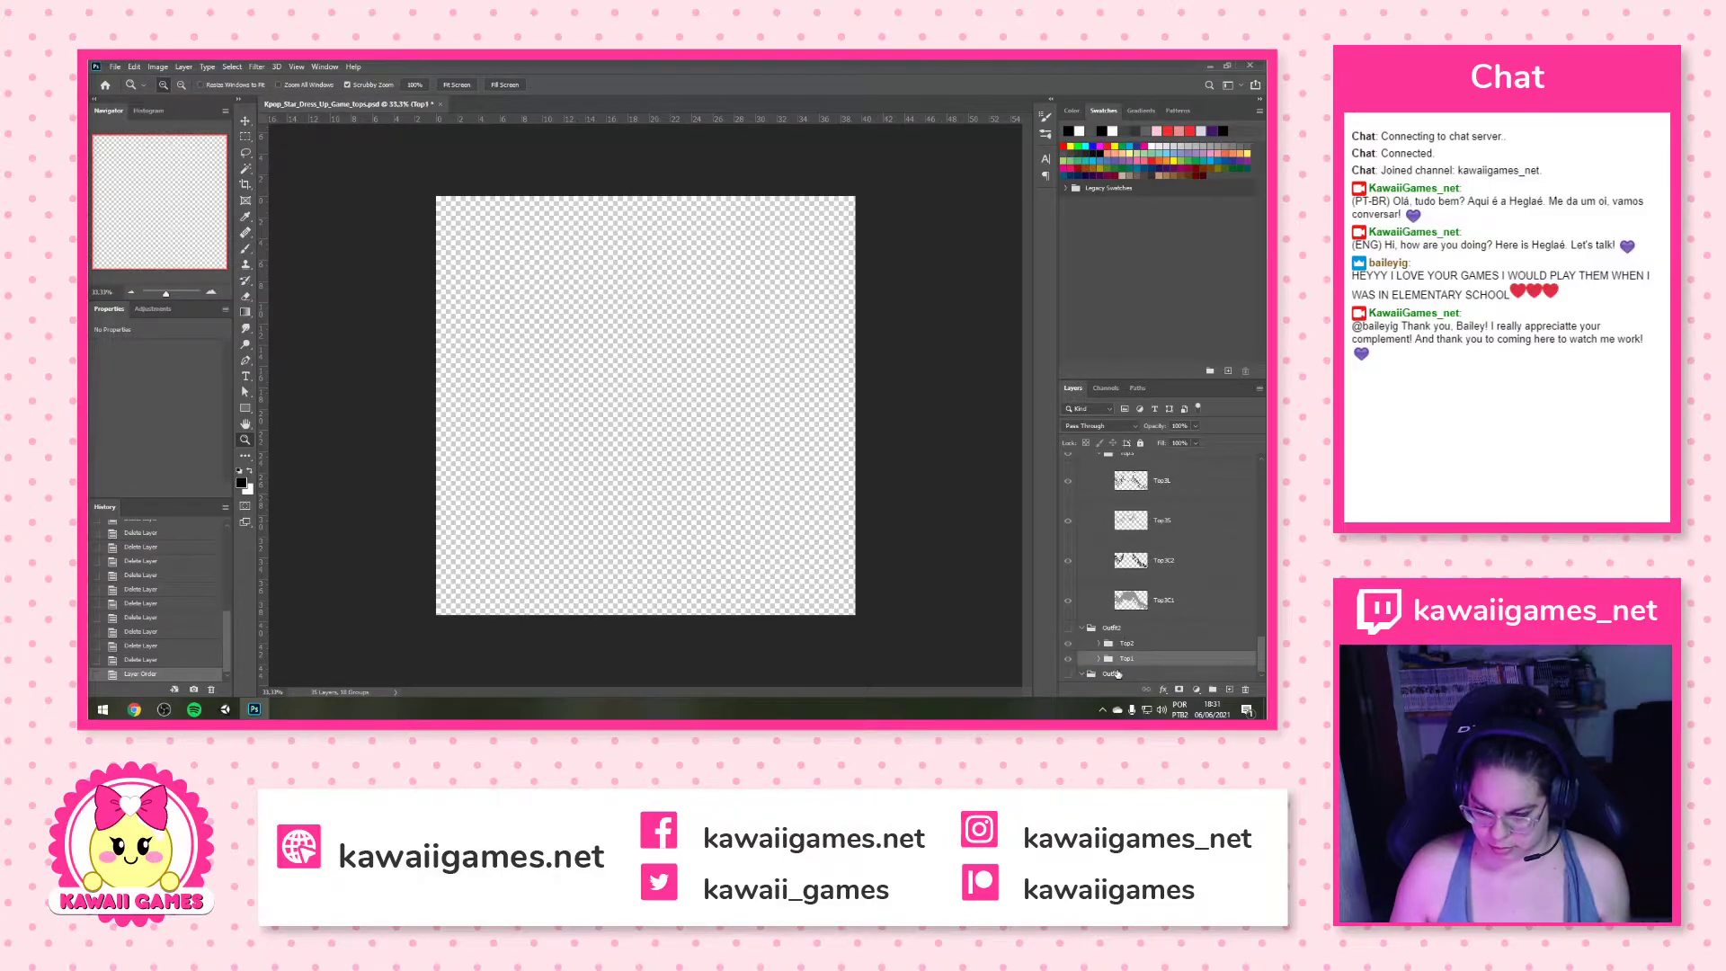
pyautogui.scroll(3, 1124, 612)
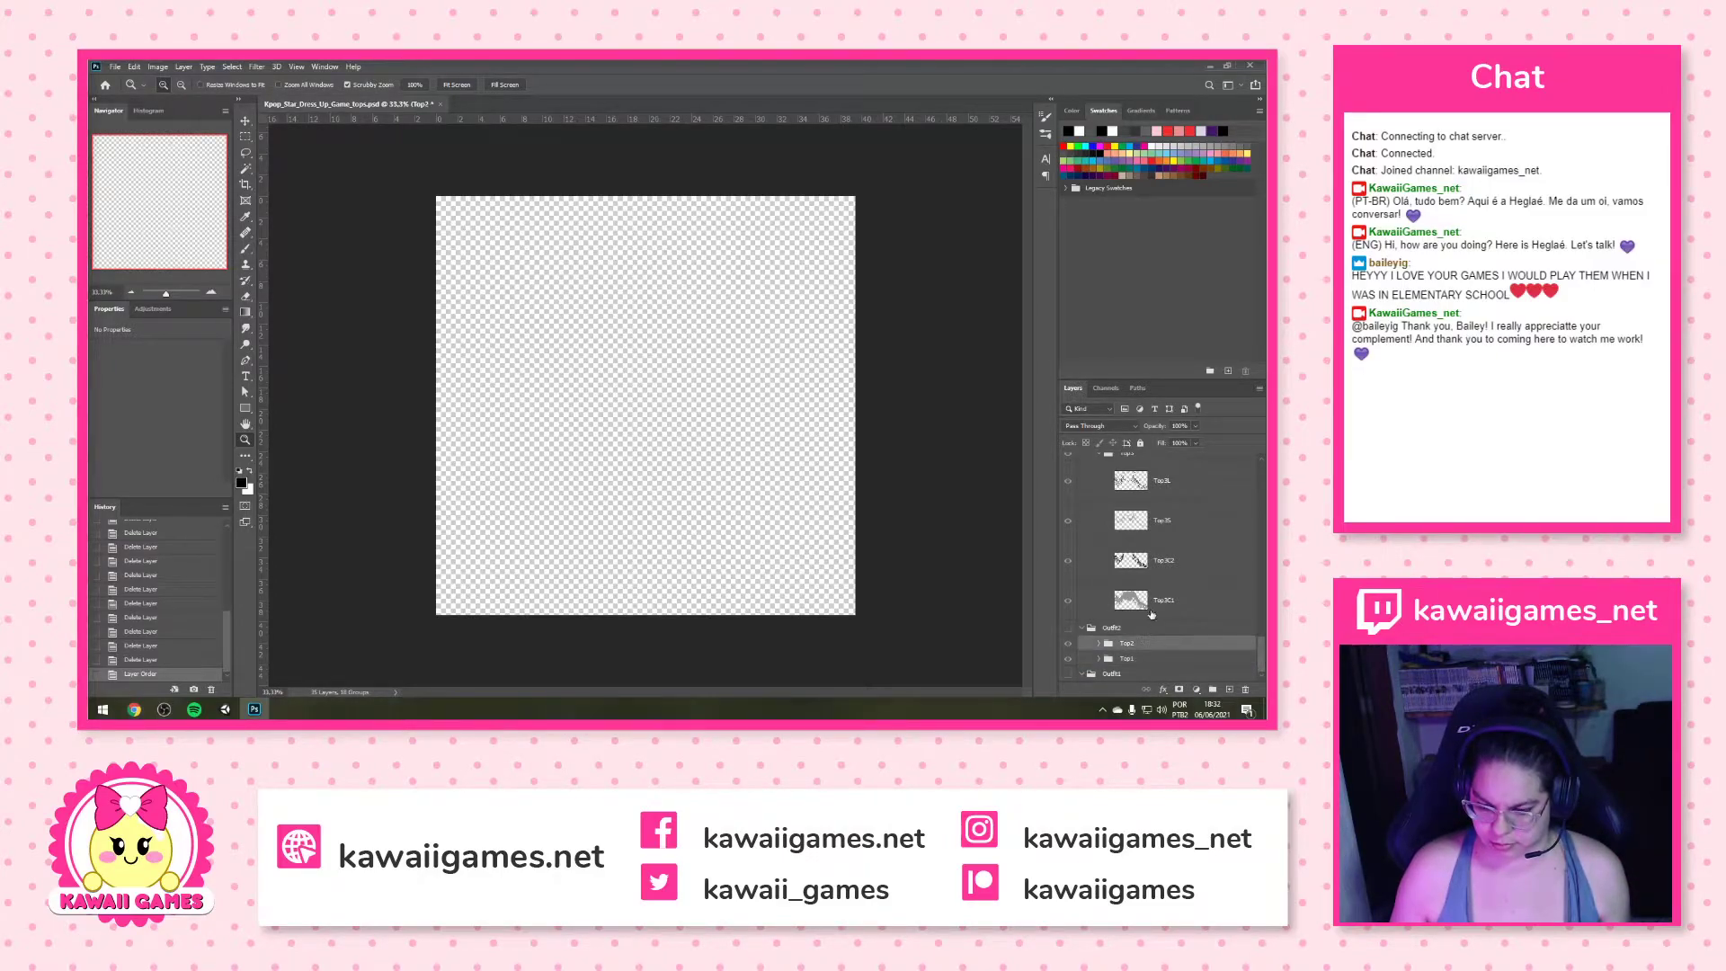
pyautogui.click(1097, 546)
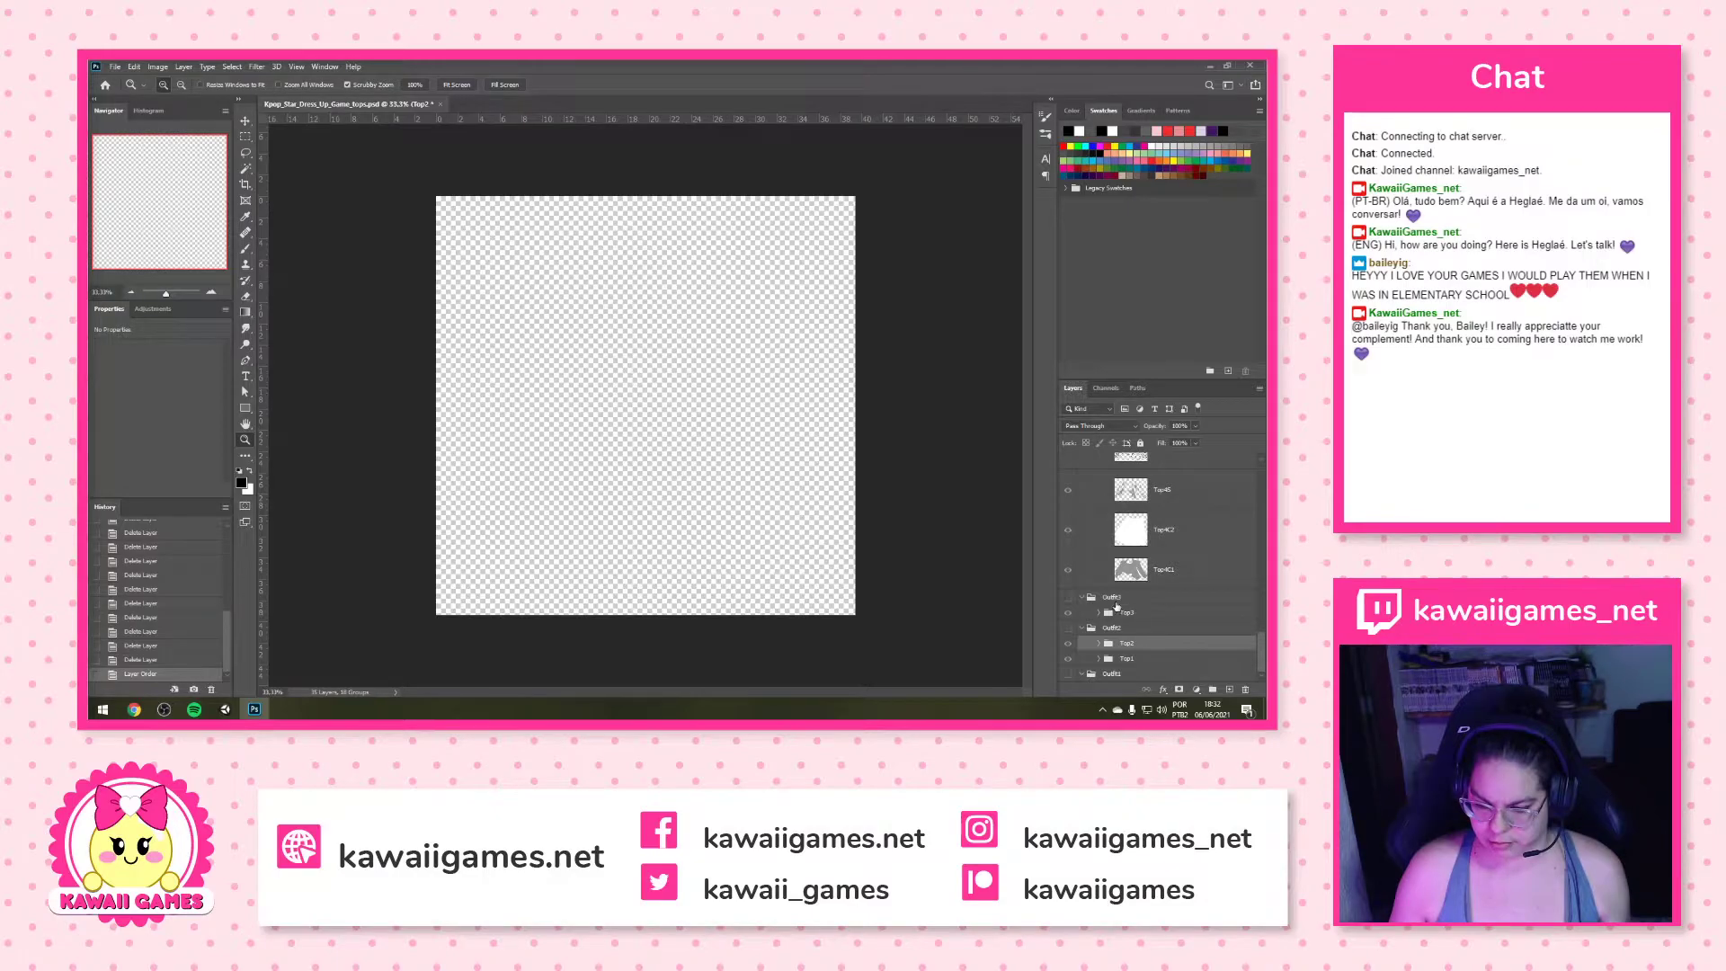
pyautogui.moveTo(1141, 614); pyautogui.dragTo(1149, 595)
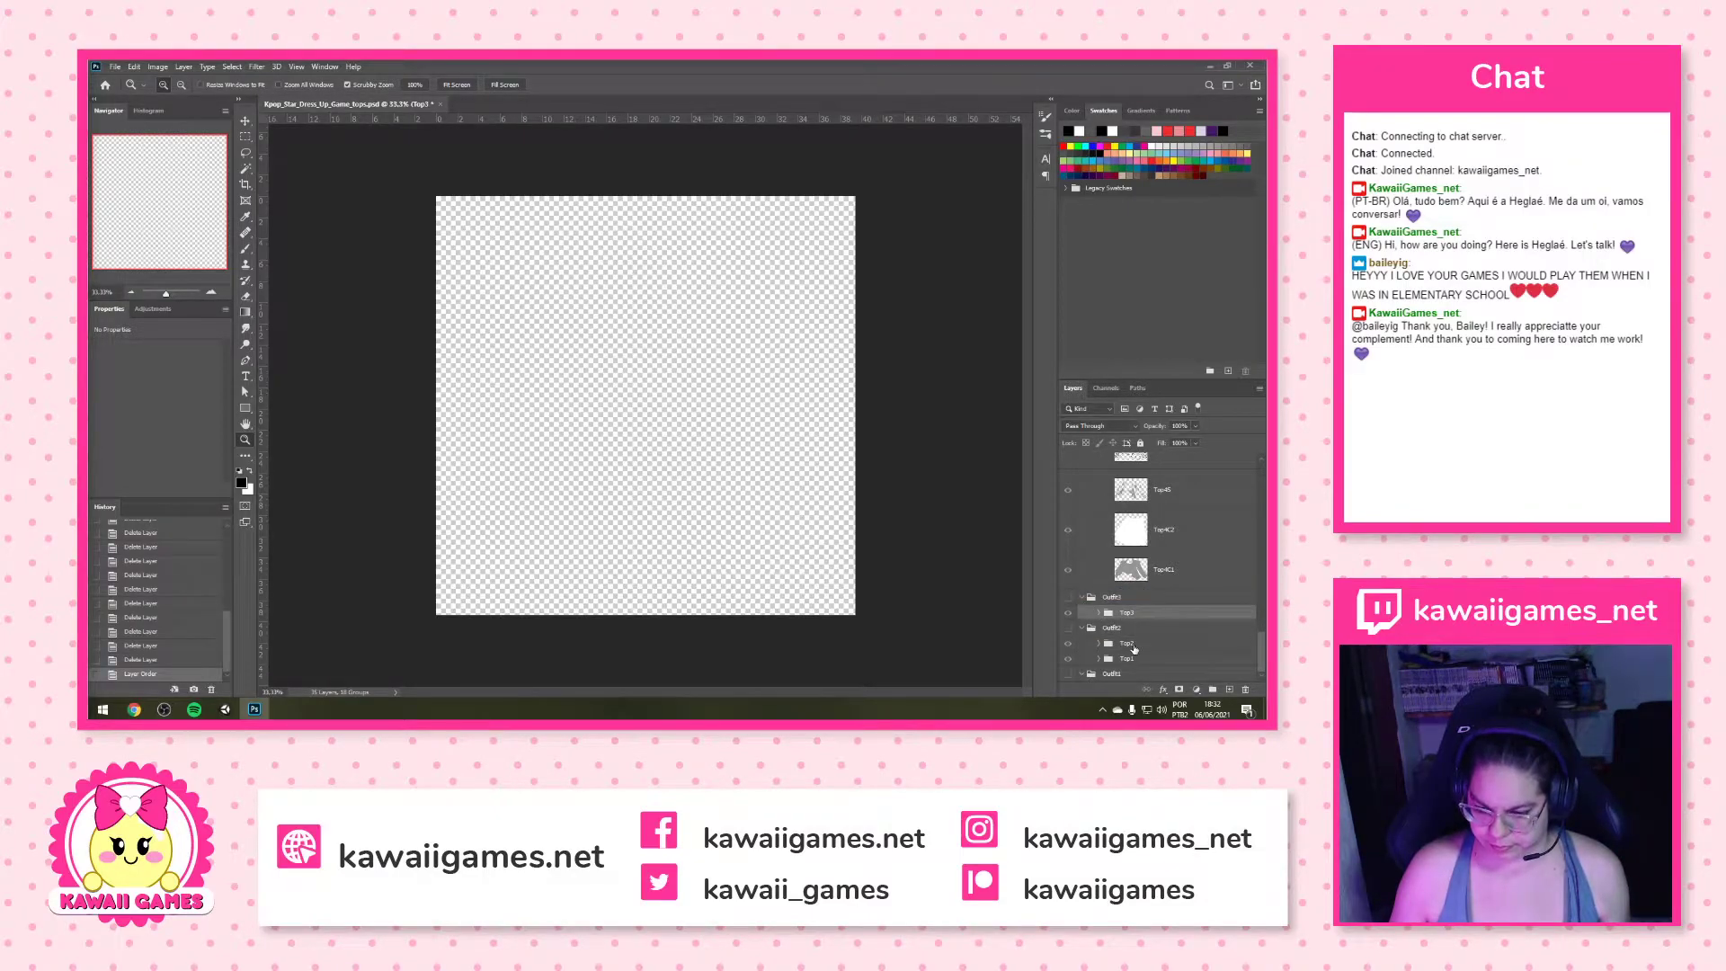
pyautogui.click(1134, 645)
pyautogui.keyDown('shift'); pyautogui.click(1140, 659); pyautogui.keyUp('shift')
pyautogui.moveTo(1145, 641); pyautogui.dragTo(1147, 621)
# Move Top3, Top2 and Top1 out of Outfit3 to the top level beneath Outfit4, and place the collapsed Top4 above Outfit4
pyautogui.click(1148, 614)
pyautogui.keyDown('shift'); pyautogui.click(1150, 629); pyautogui.keyUp('shift')
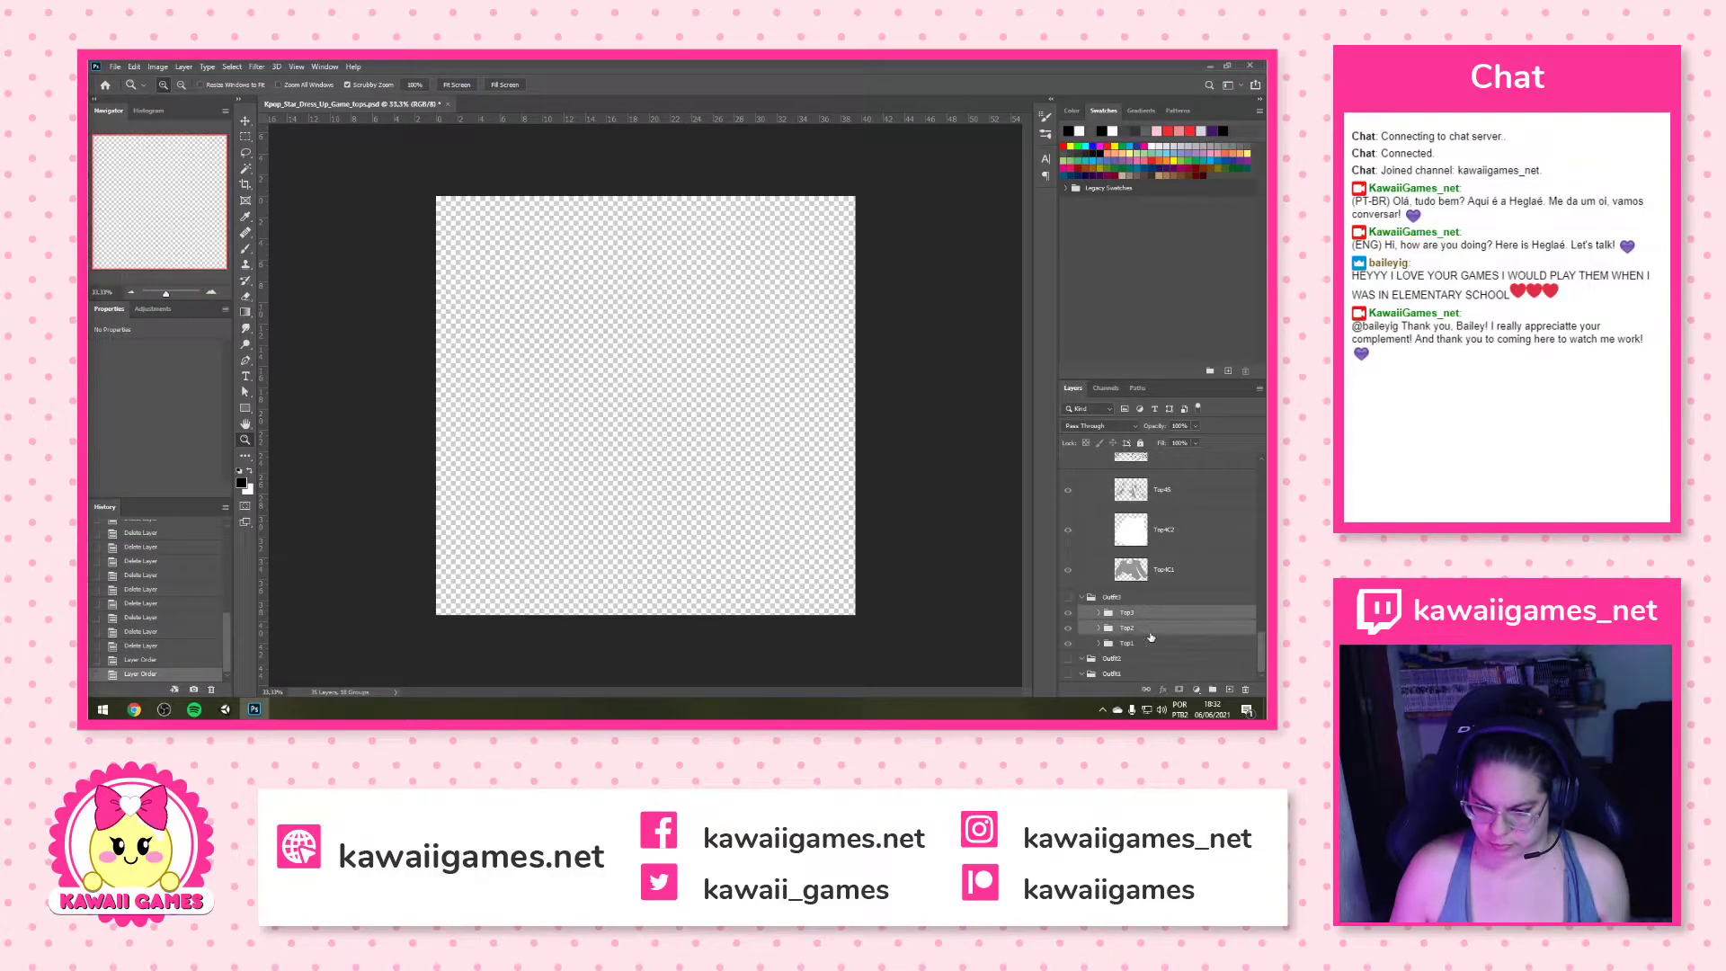
pyautogui.scroll(2, 1115, 557)
pyautogui.click(1096, 514)
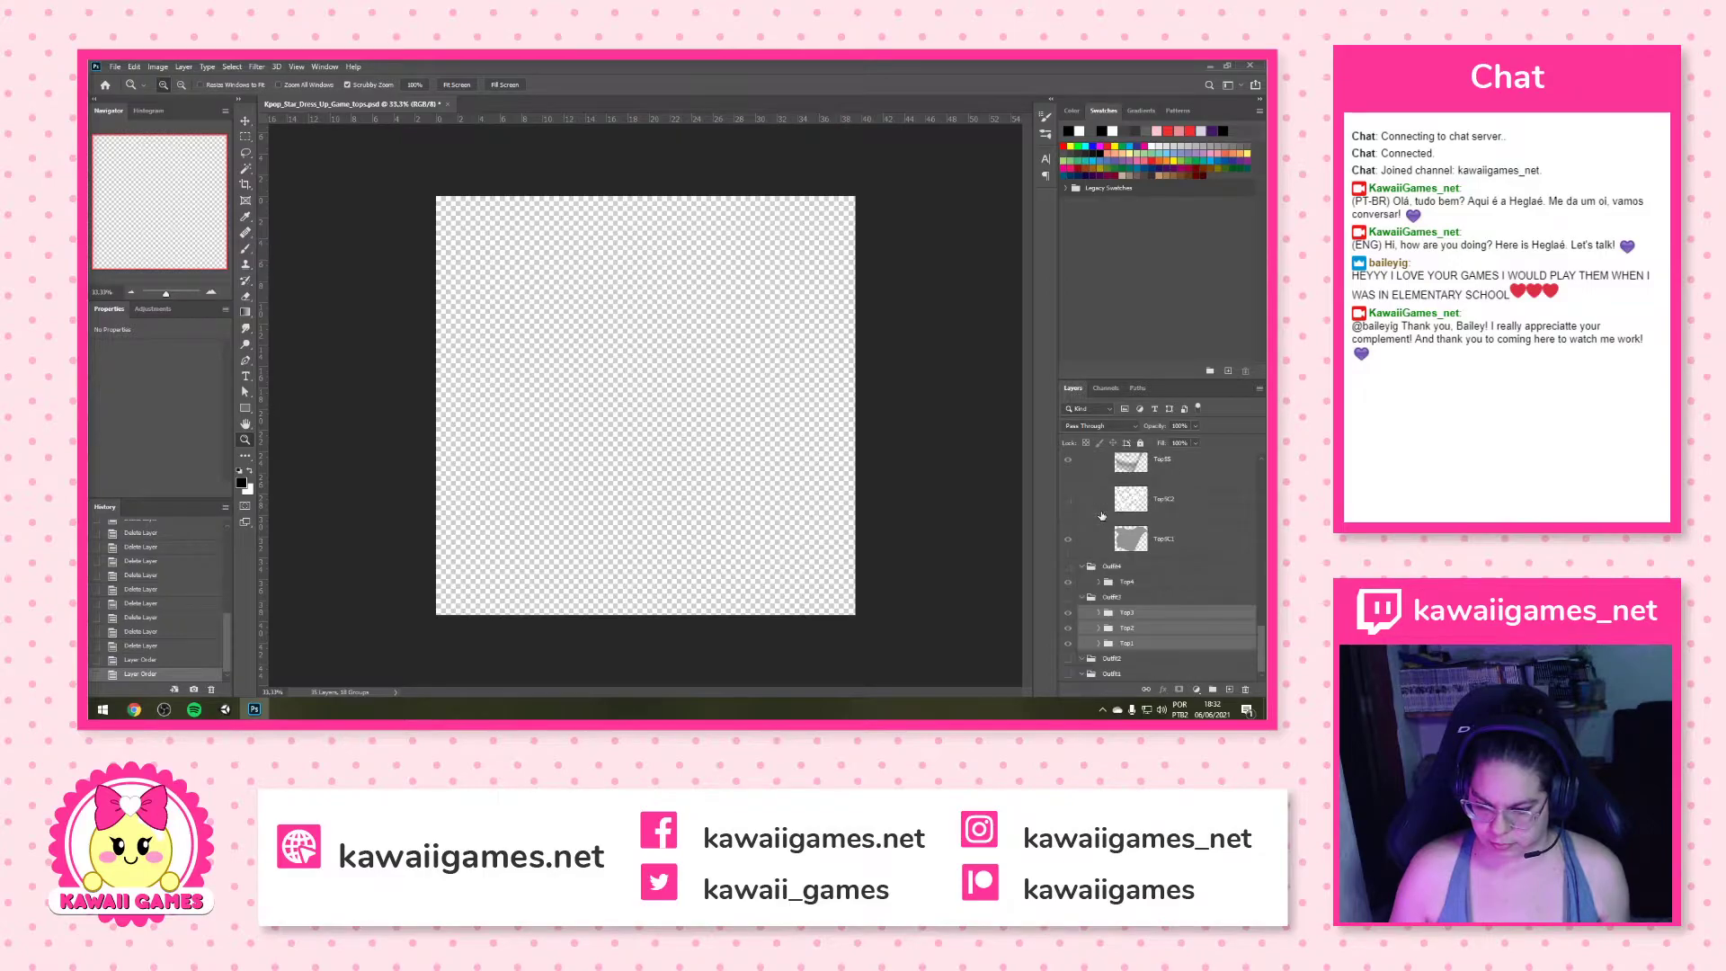
pyautogui.moveTo(1145, 611); pyautogui.dragTo(1113, 594)
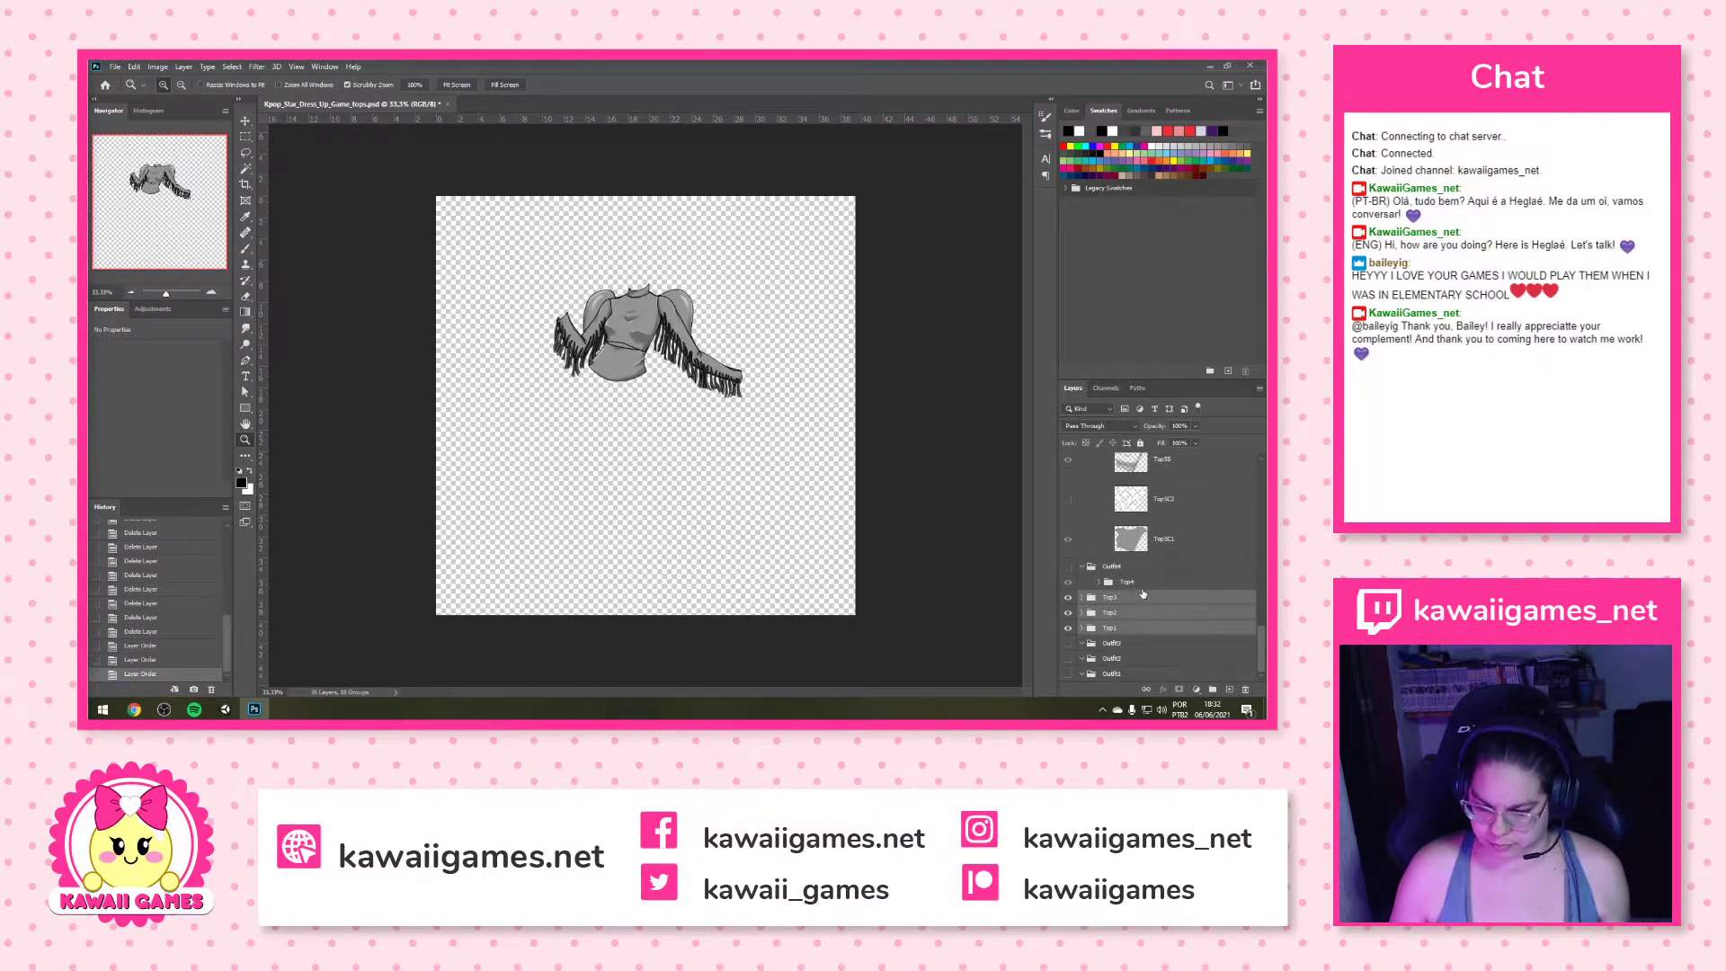
pyautogui.moveTo(1113, 586); pyautogui.dragTo(1153, 559)
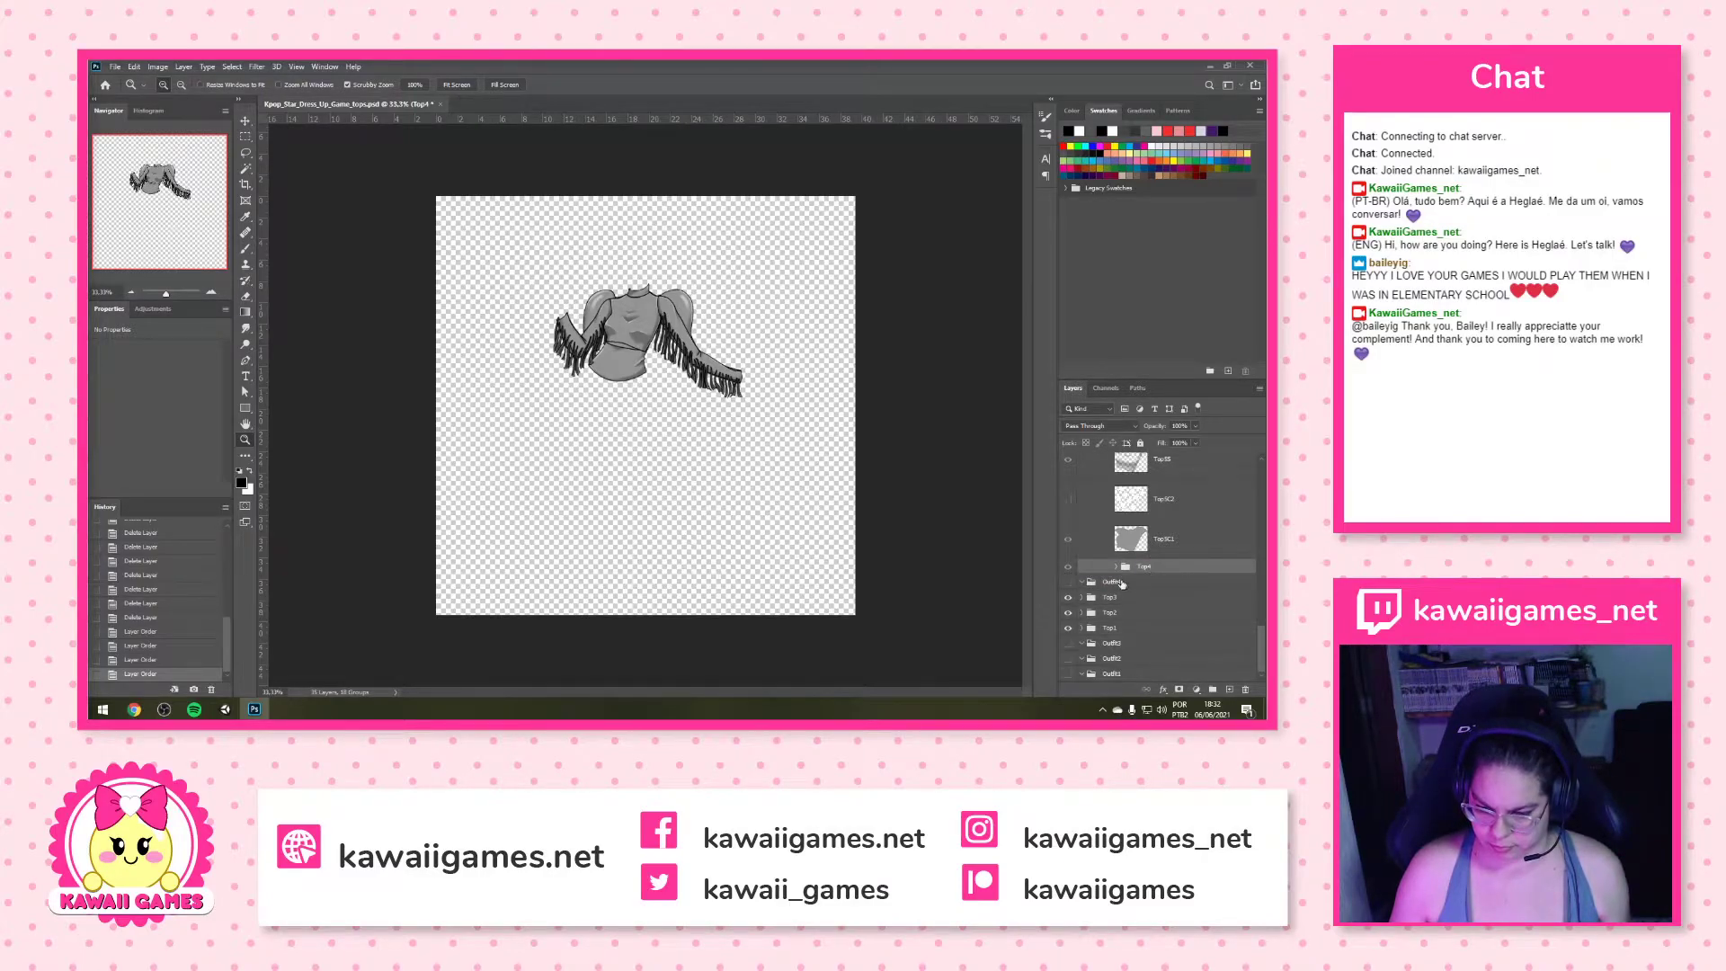
# Try deleting the emptied Outfit4 group and moving the Top5 group above its outfit folder, and undo both changes
pyautogui.click(1122, 584)
pyautogui.click(1246, 688)
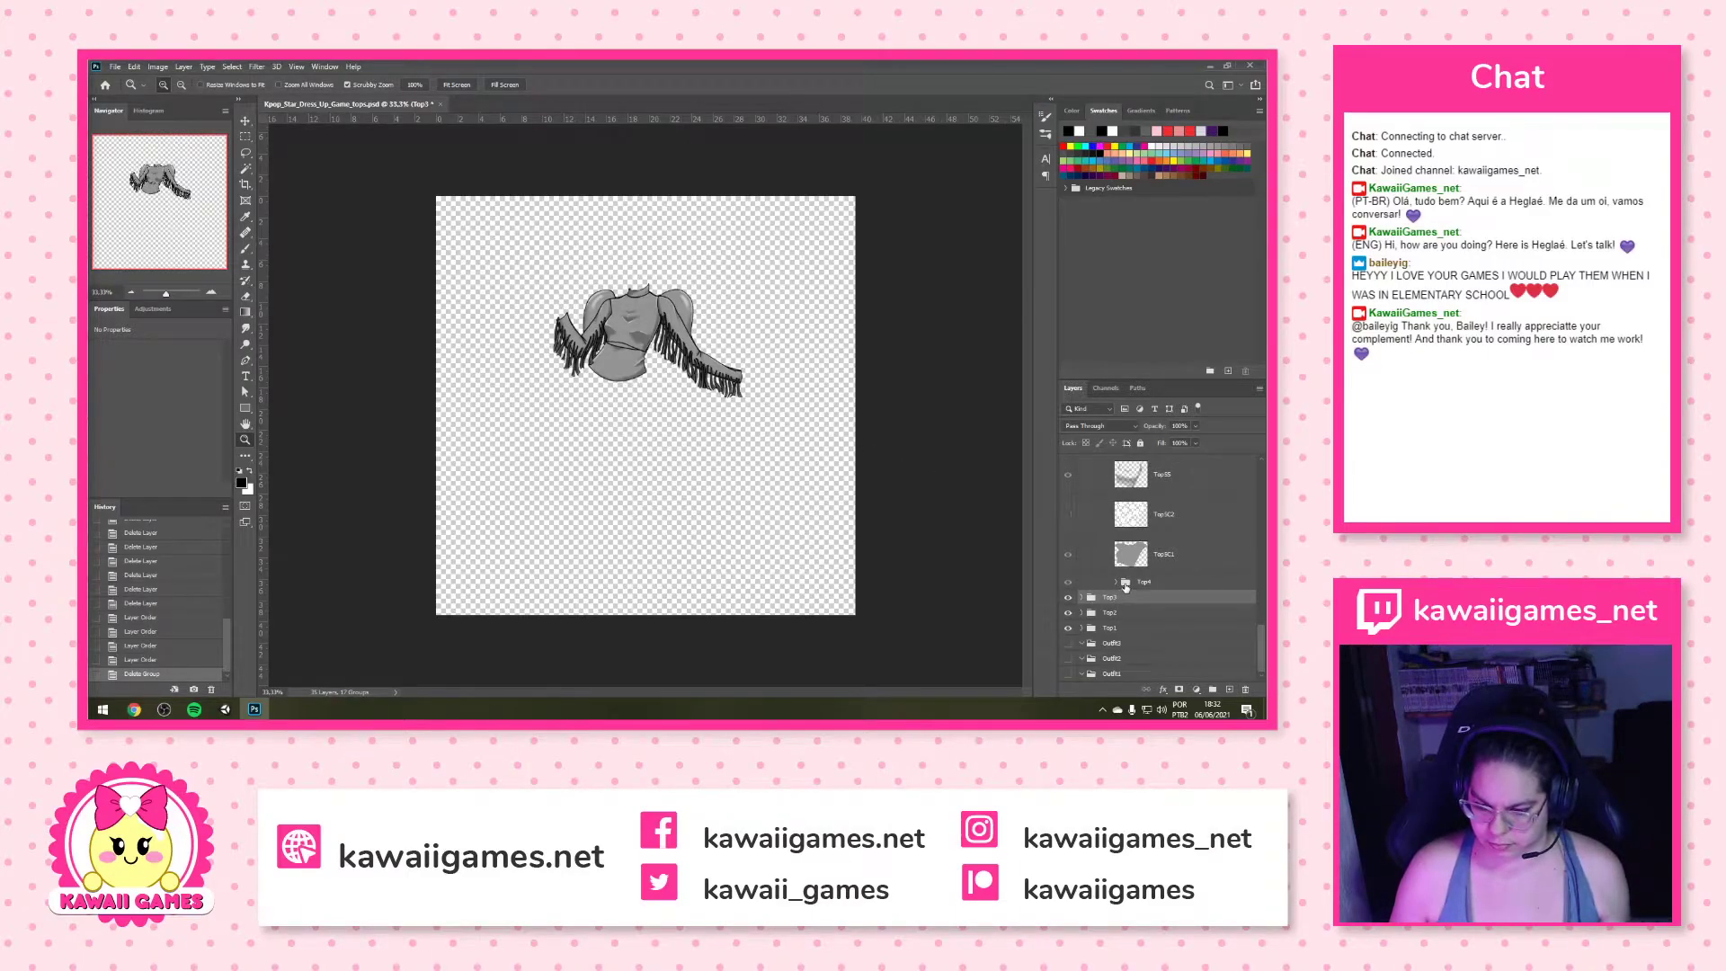
pyautogui.moveTo(1131, 574); pyautogui.dragTo(1101, 500)
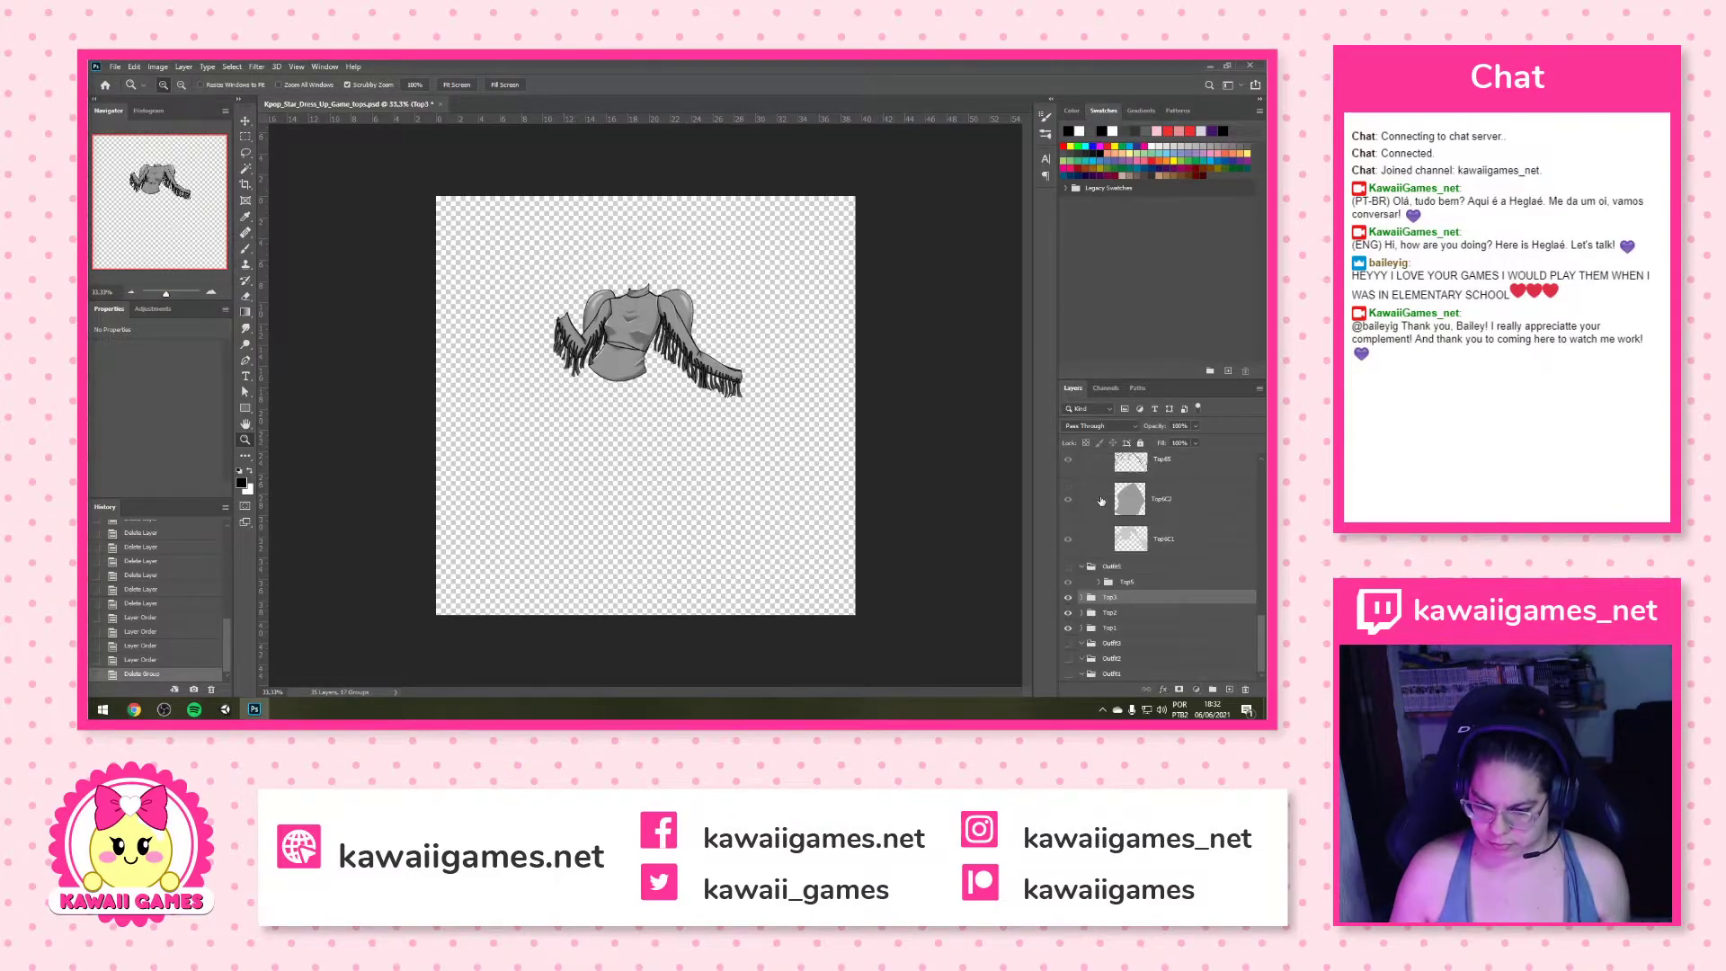
pyautogui.moveTo(1141, 585); pyautogui.dragTo(1151, 564)
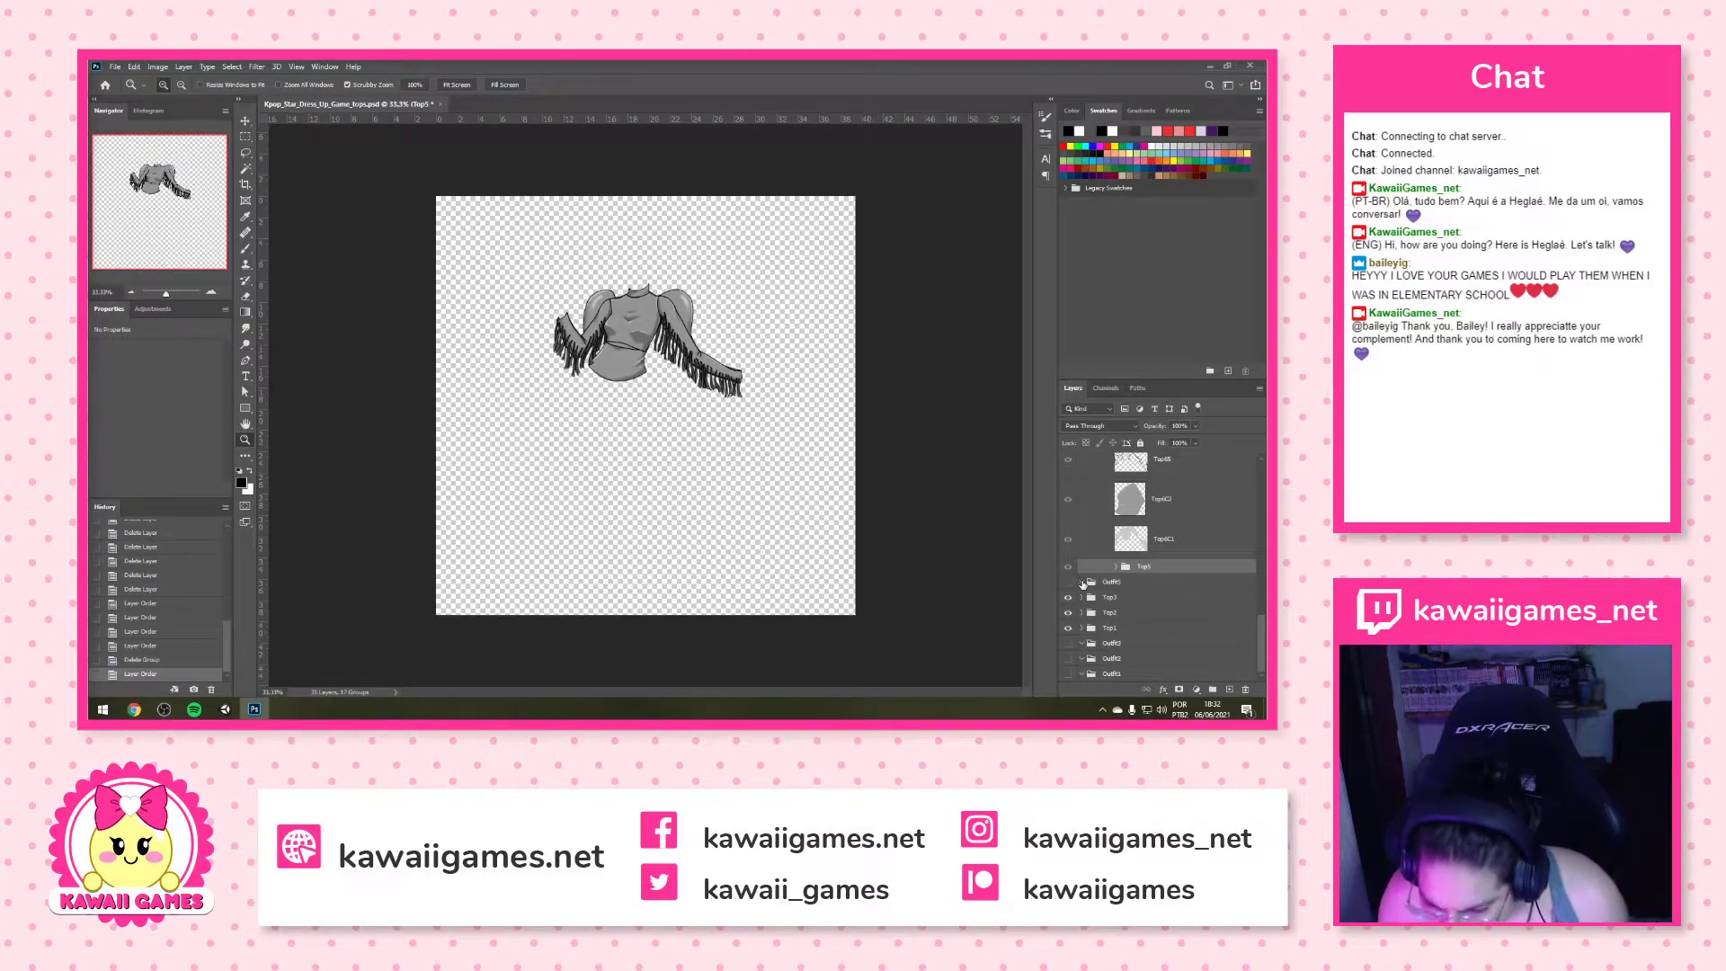
pyautogui.hotkey('ctrl', 'z')
pyautogui.hotkey('ctrl', 'z')
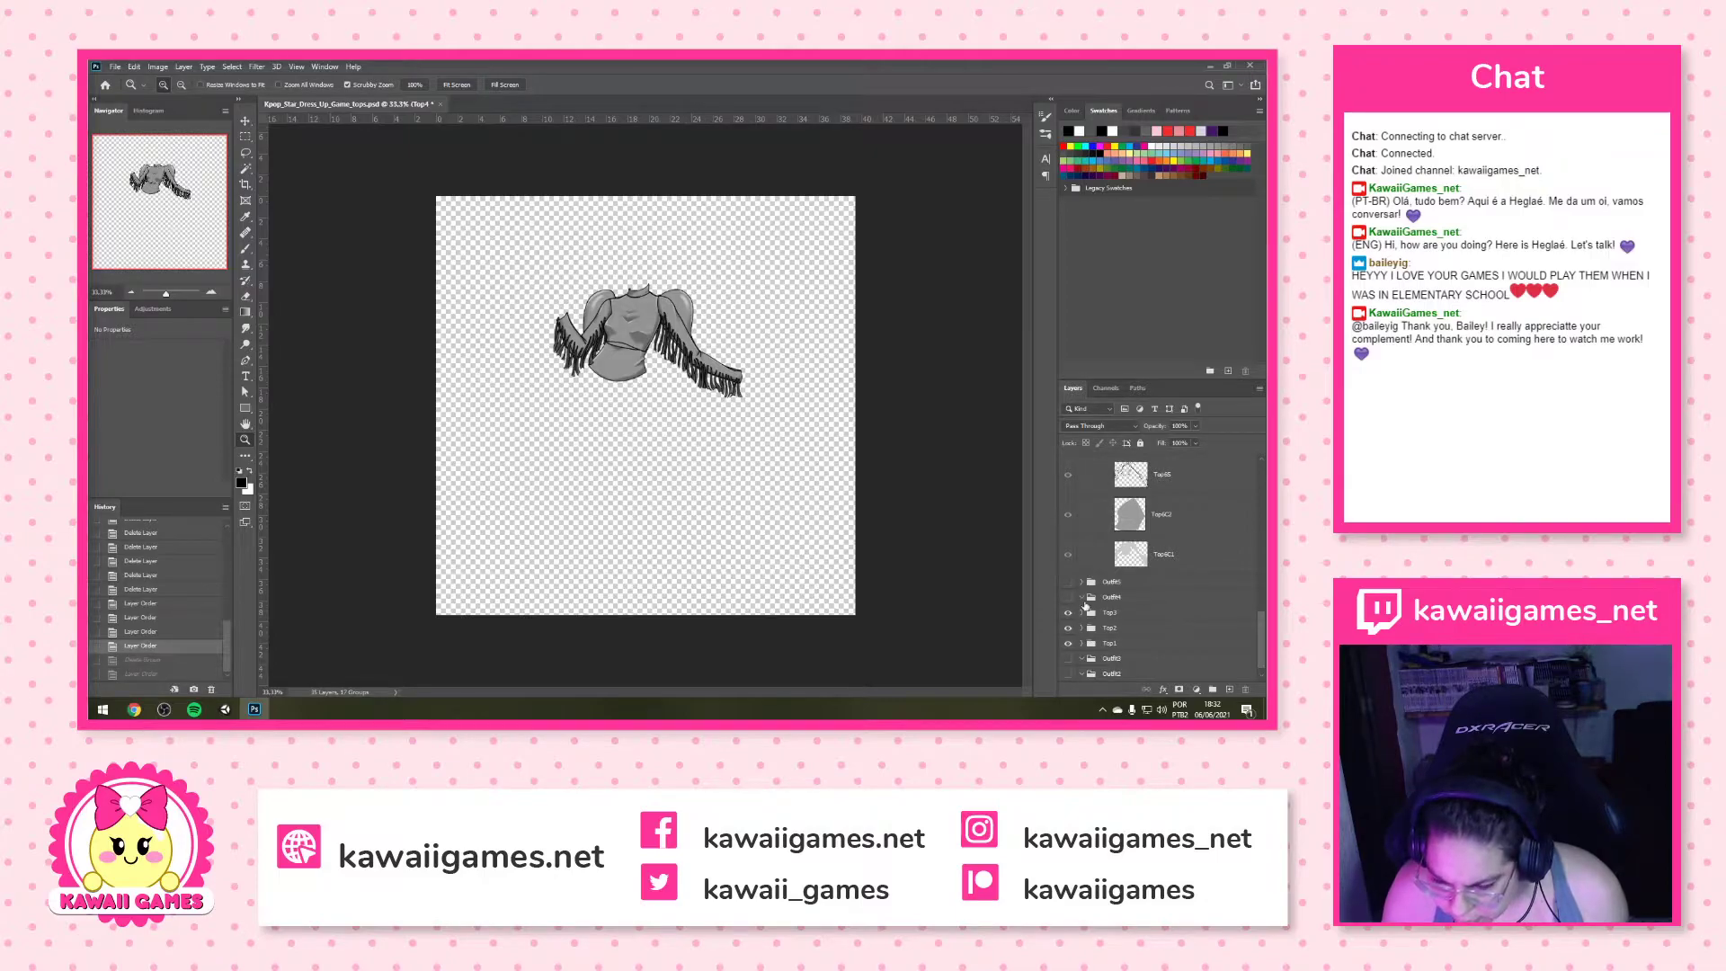
# Collapse the Top6 group and move it out of Outfit6 to the top level directly beneath that outfit
pyautogui.scroll(1, 1106, 575)
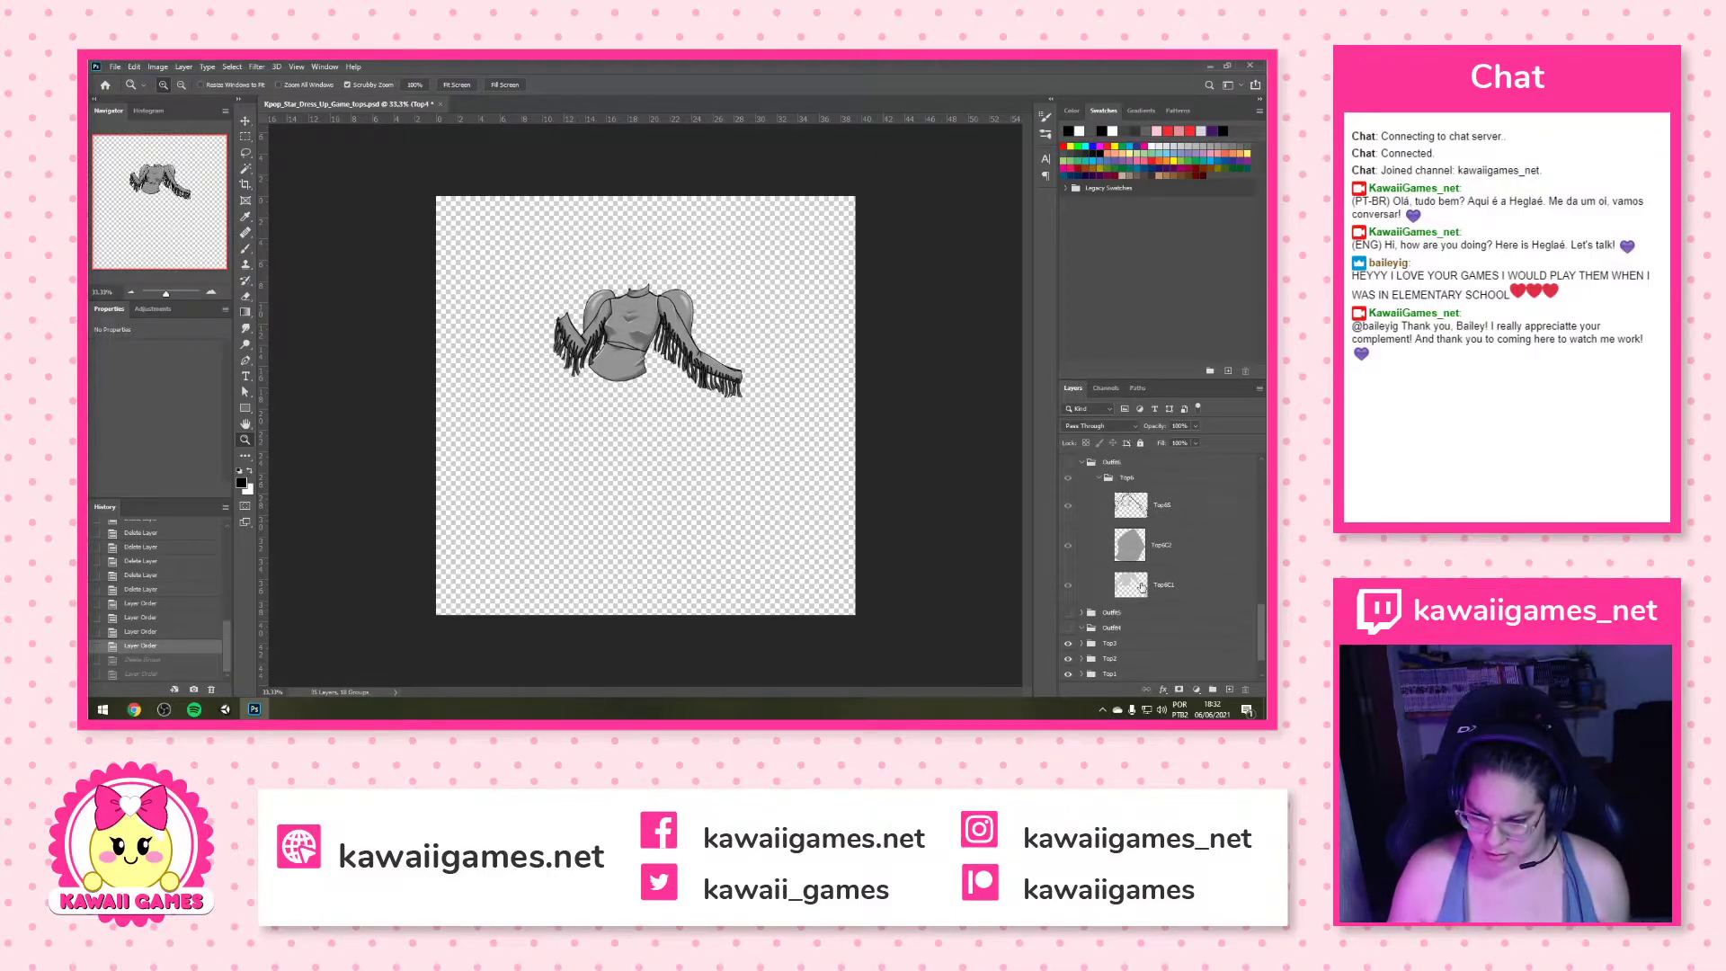
pyautogui.click(1131, 580)
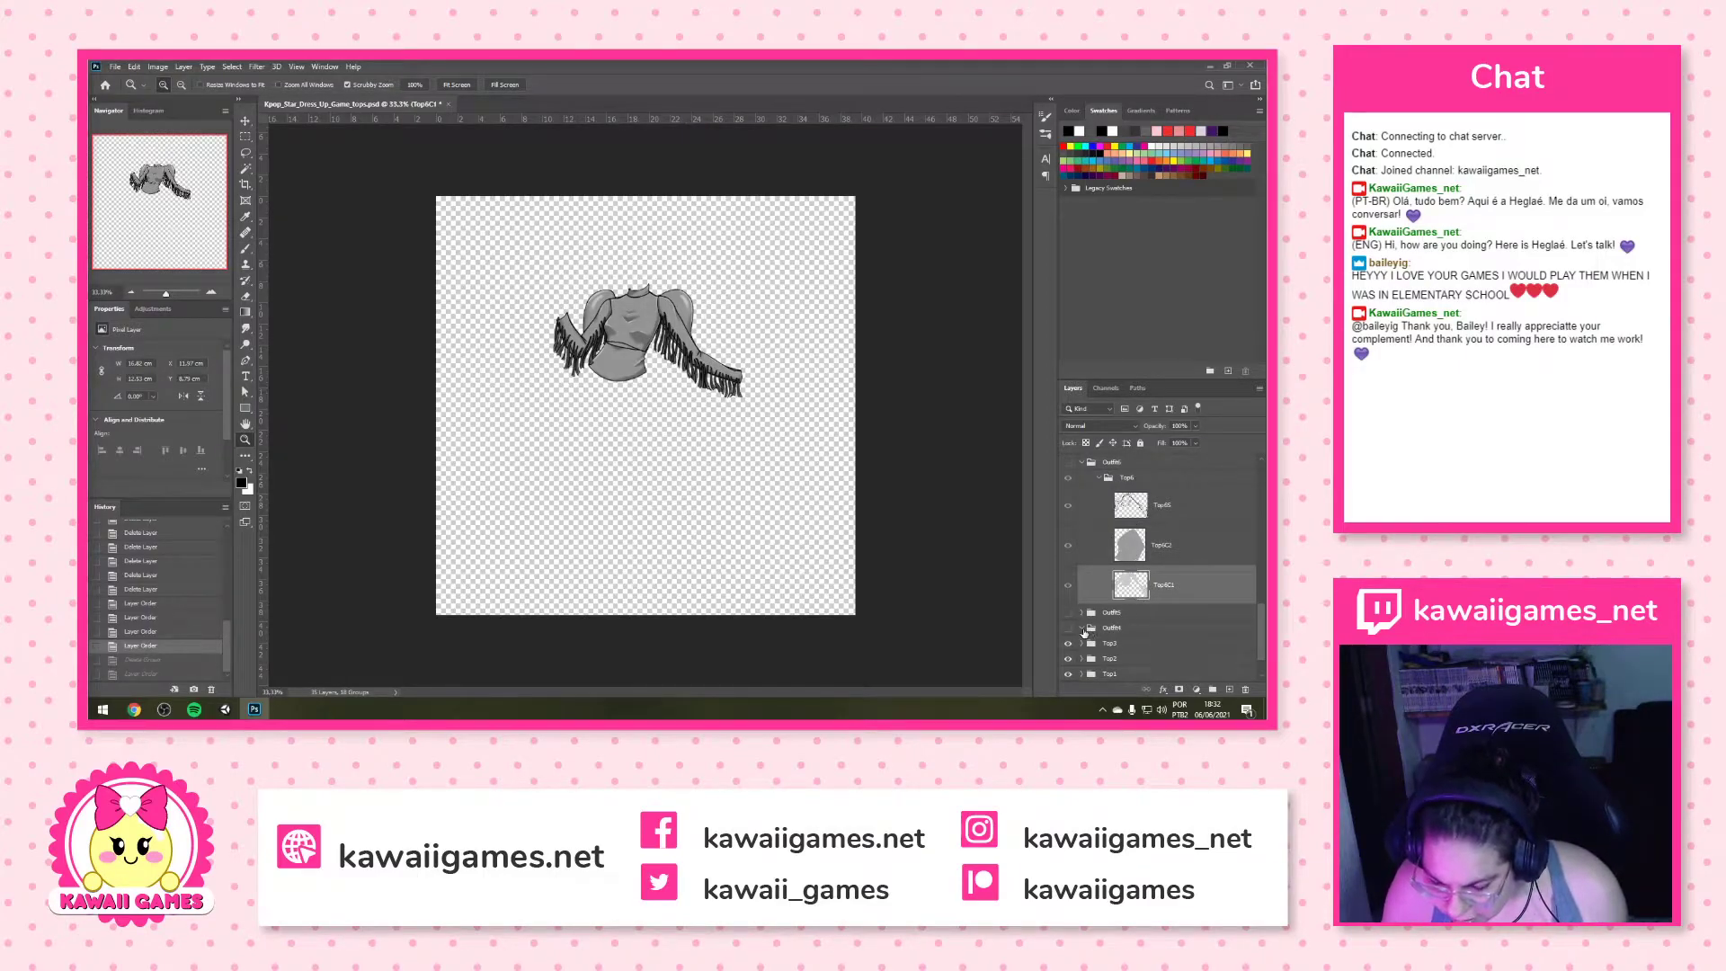
pyautogui.click(1099, 481)
pyautogui.click(1100, 479)
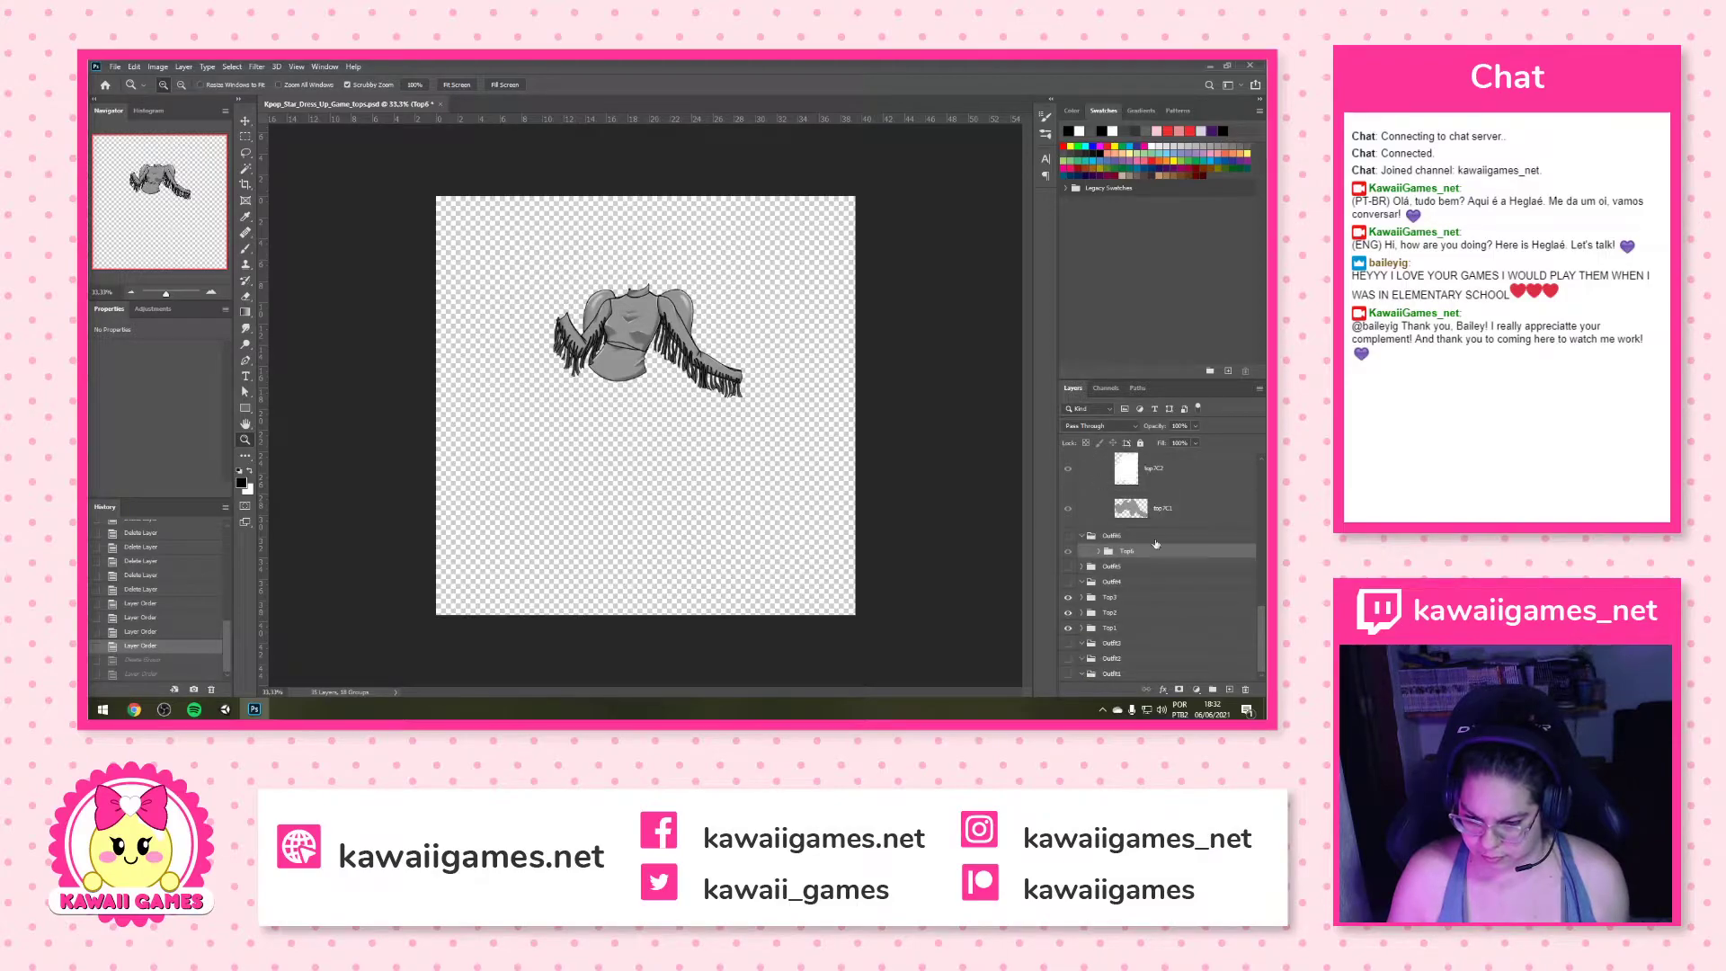
pyautogui.moveTo(1166, 559); pyautogui.dragTo(1150, 564)
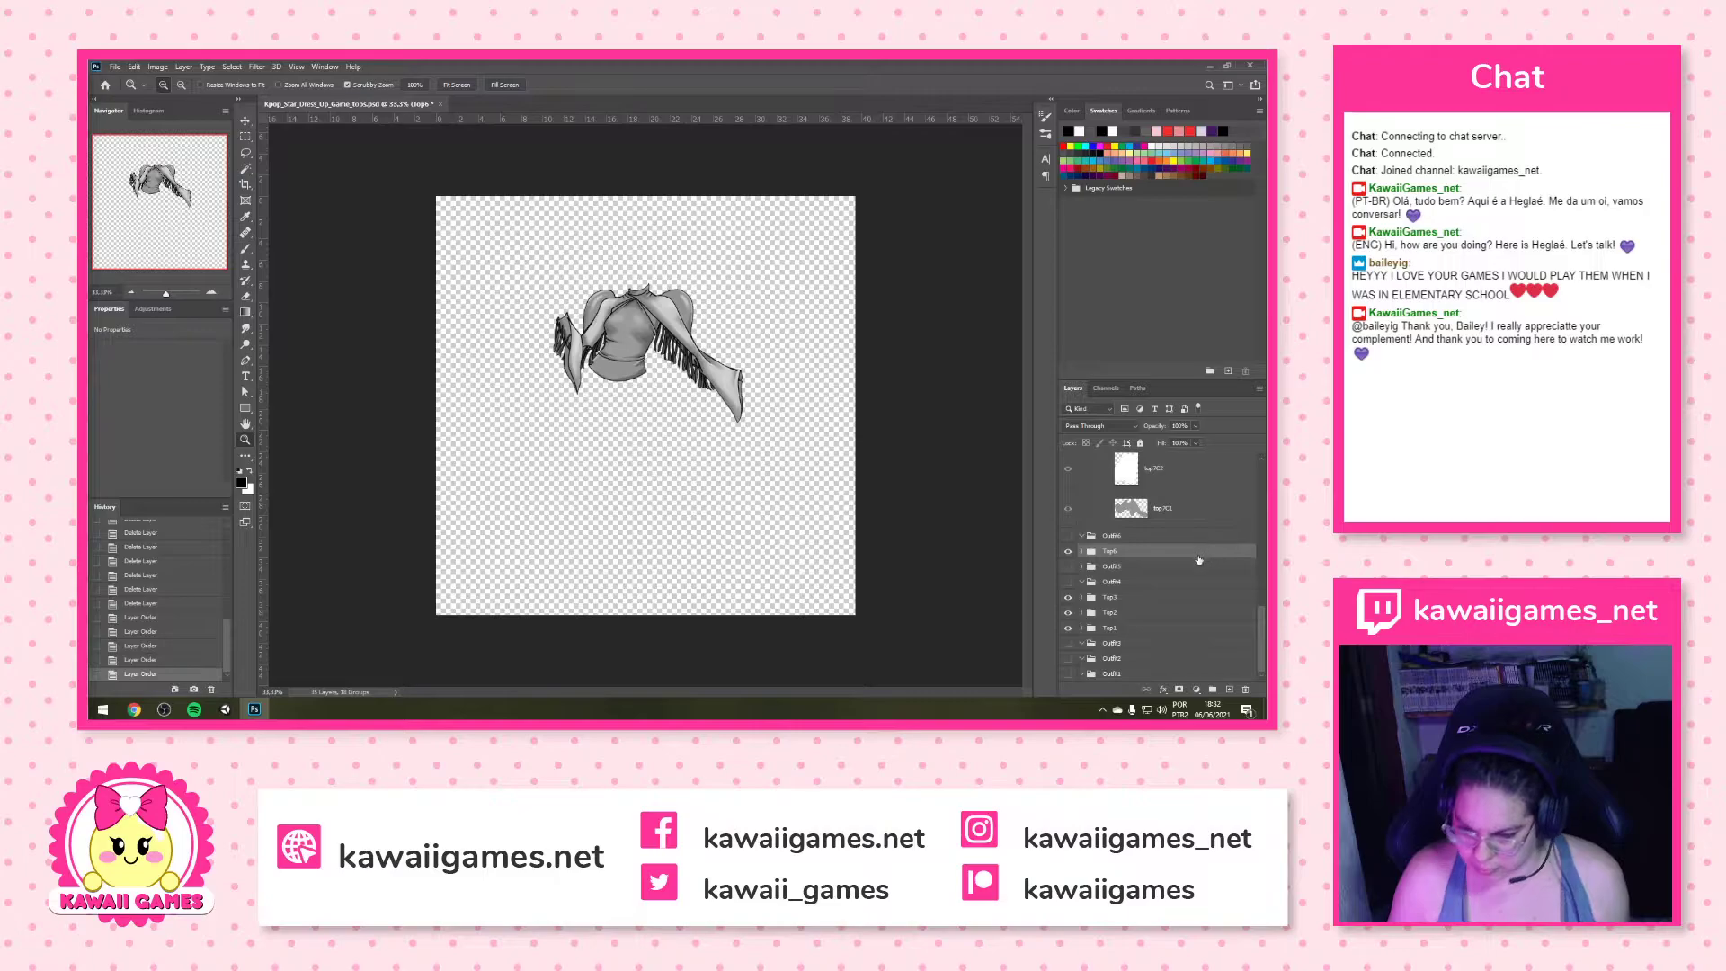
# Collapse the Top7 group and move it out of Outfit7 to the top level directly above Top6
pyautogui.scroll(2, 1169, 564)
pyautogui.click(1168, 599)
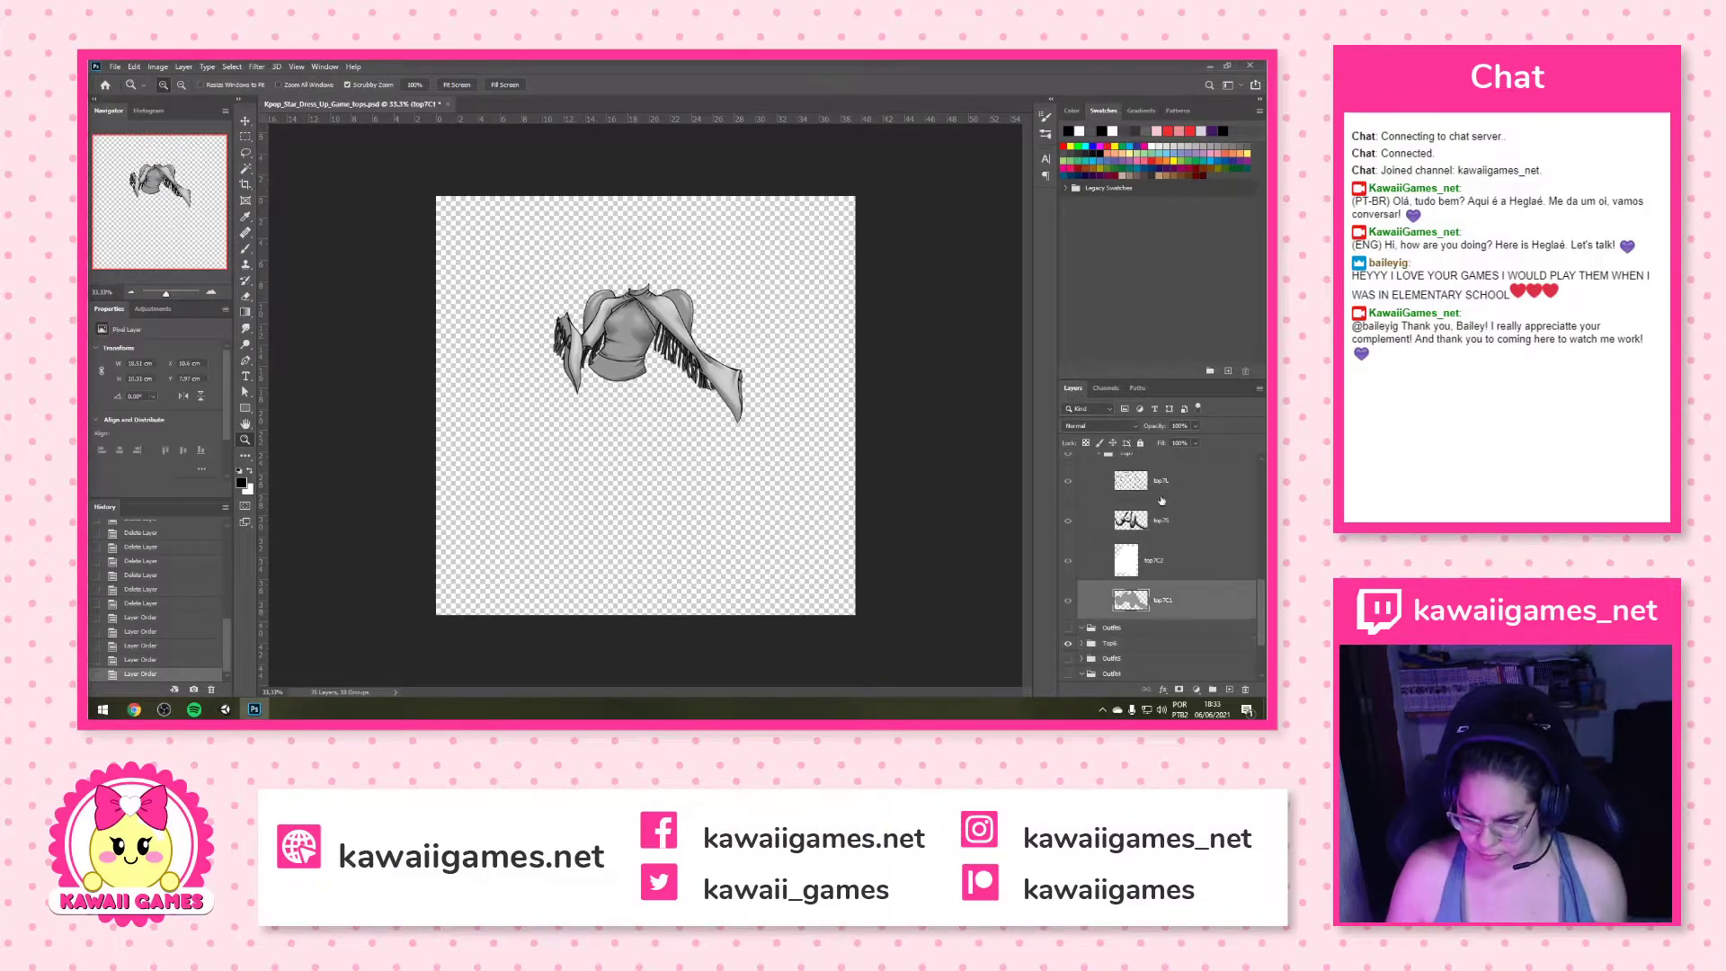
pyautogui.scroll(1, 1111, 504)
pyautogui.click(1099, 487)
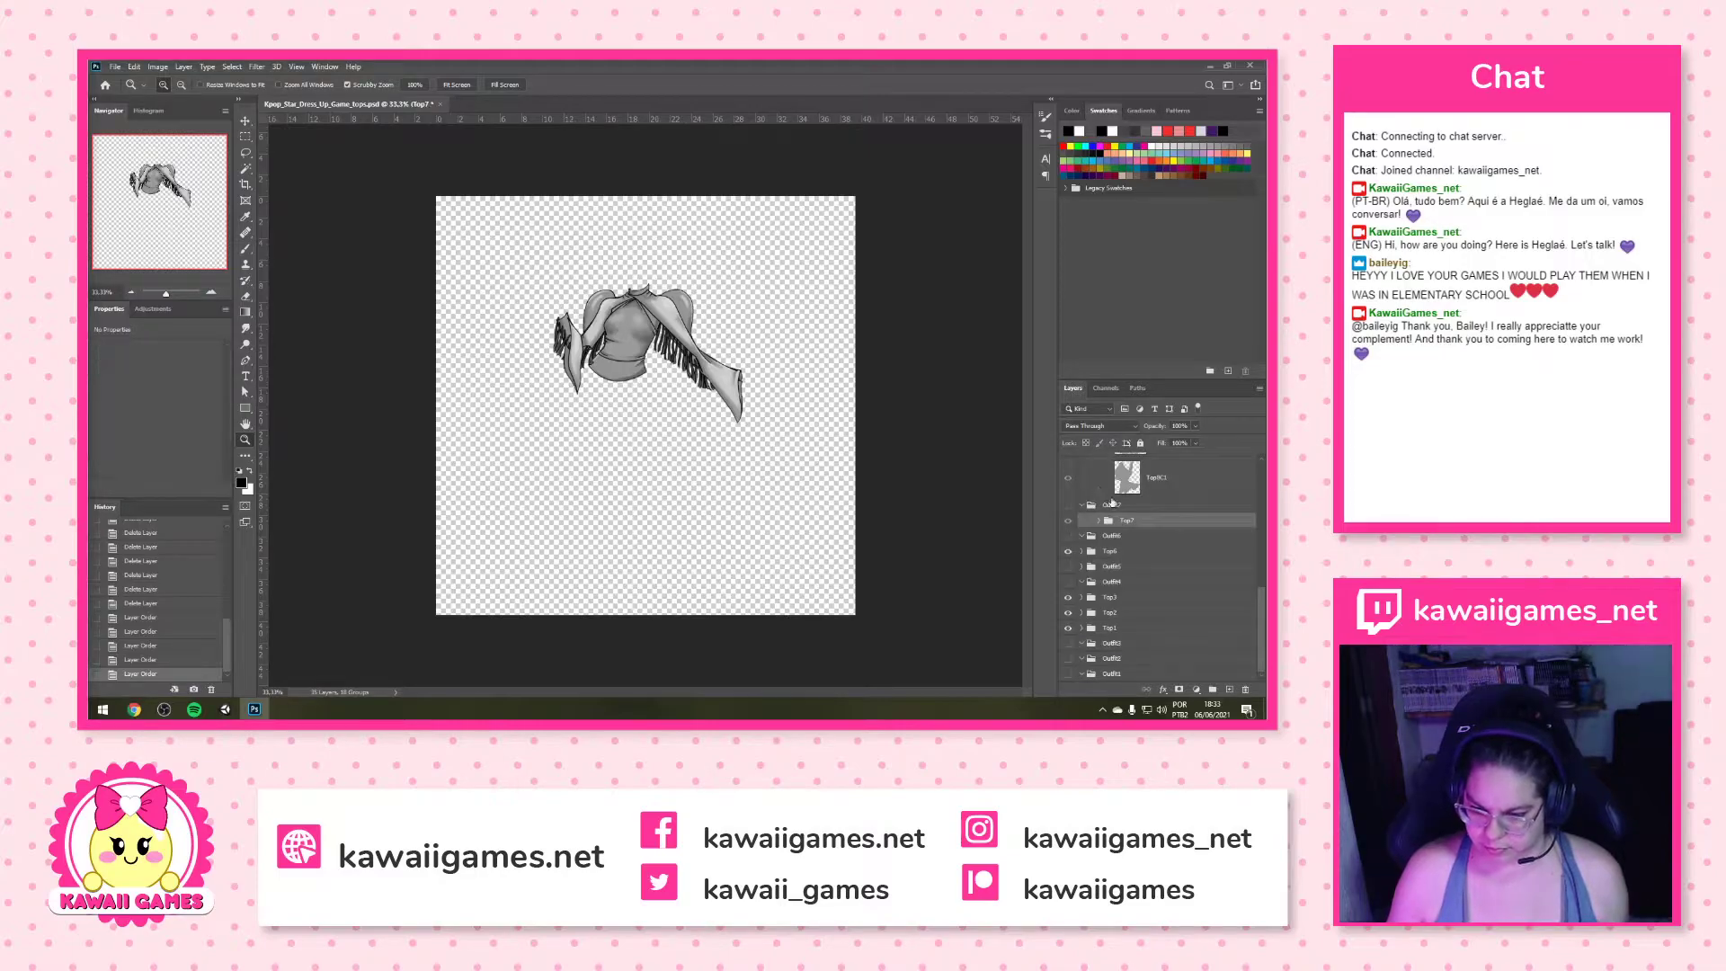
pyautogui.moveTo(1160, 525)
pyautogui.mouseDown()
pyautogui.moveTo(1185, 552)
pyautogui.moveTo(1163, 545)
pyautogui.mouseUp()
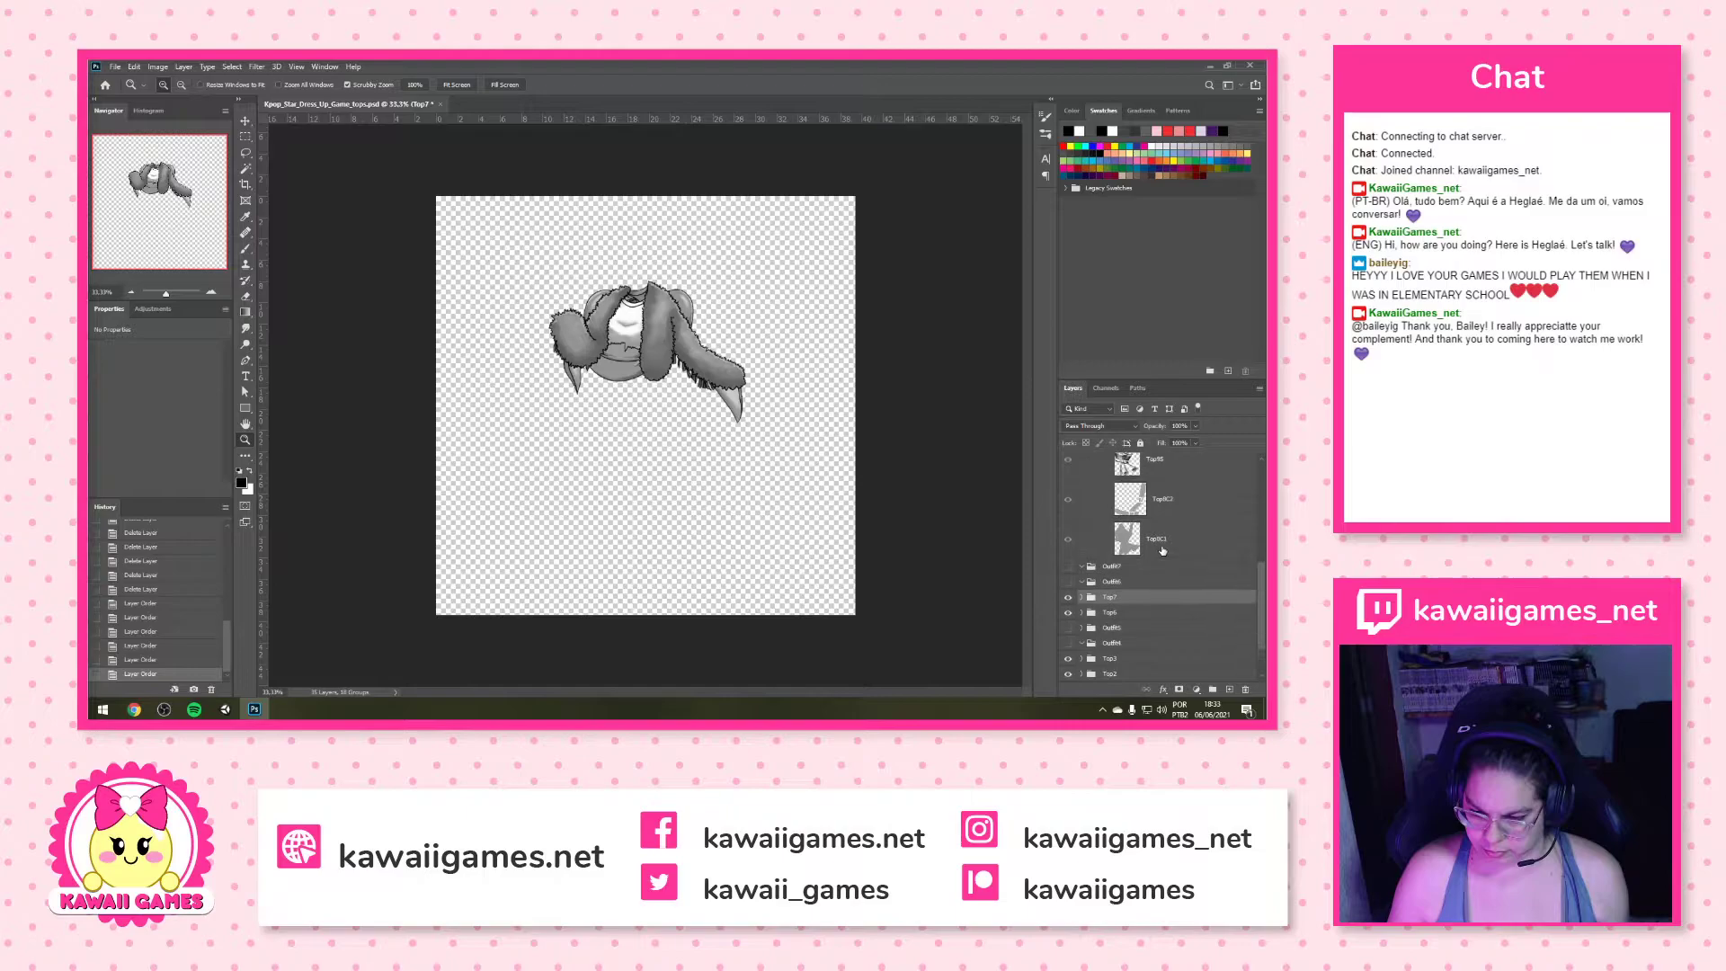
# Move the collapsed Top8 group out of Outfit8 to the top level directly above Top7
pyautogui.click(1098, 486)
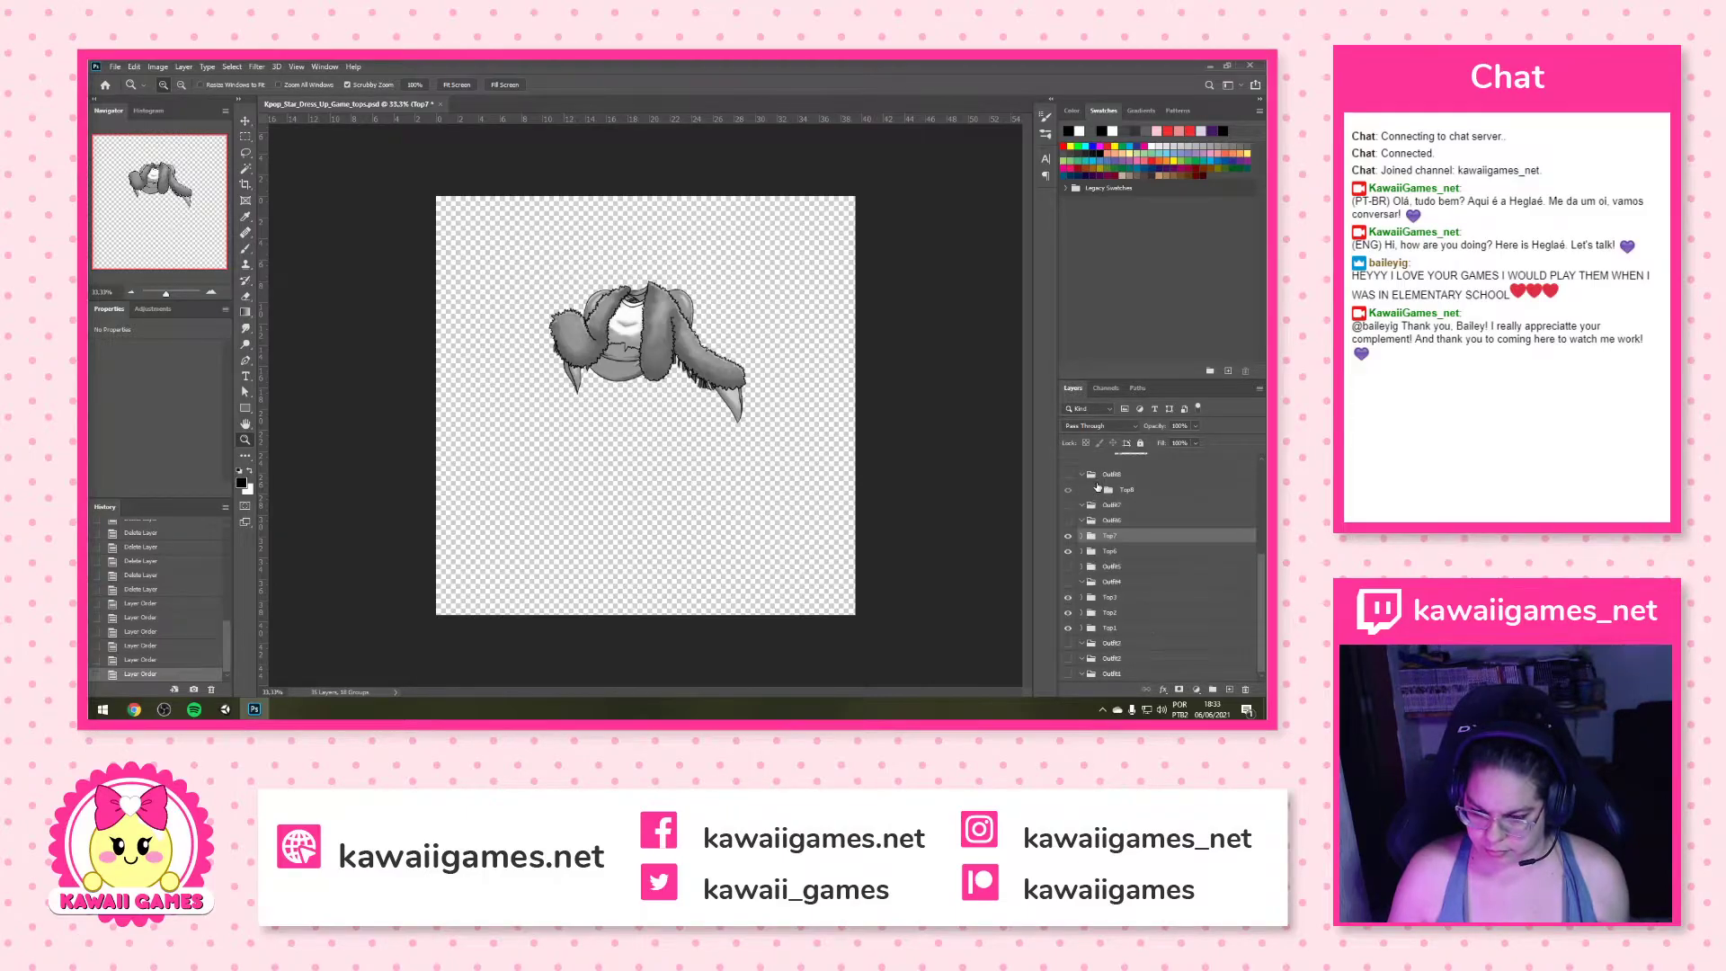
pyautogui.moveTo(1128, 493); pyautogui.dragTo(1155, 530)
pyautogui.scroll(3, 1152, 526)
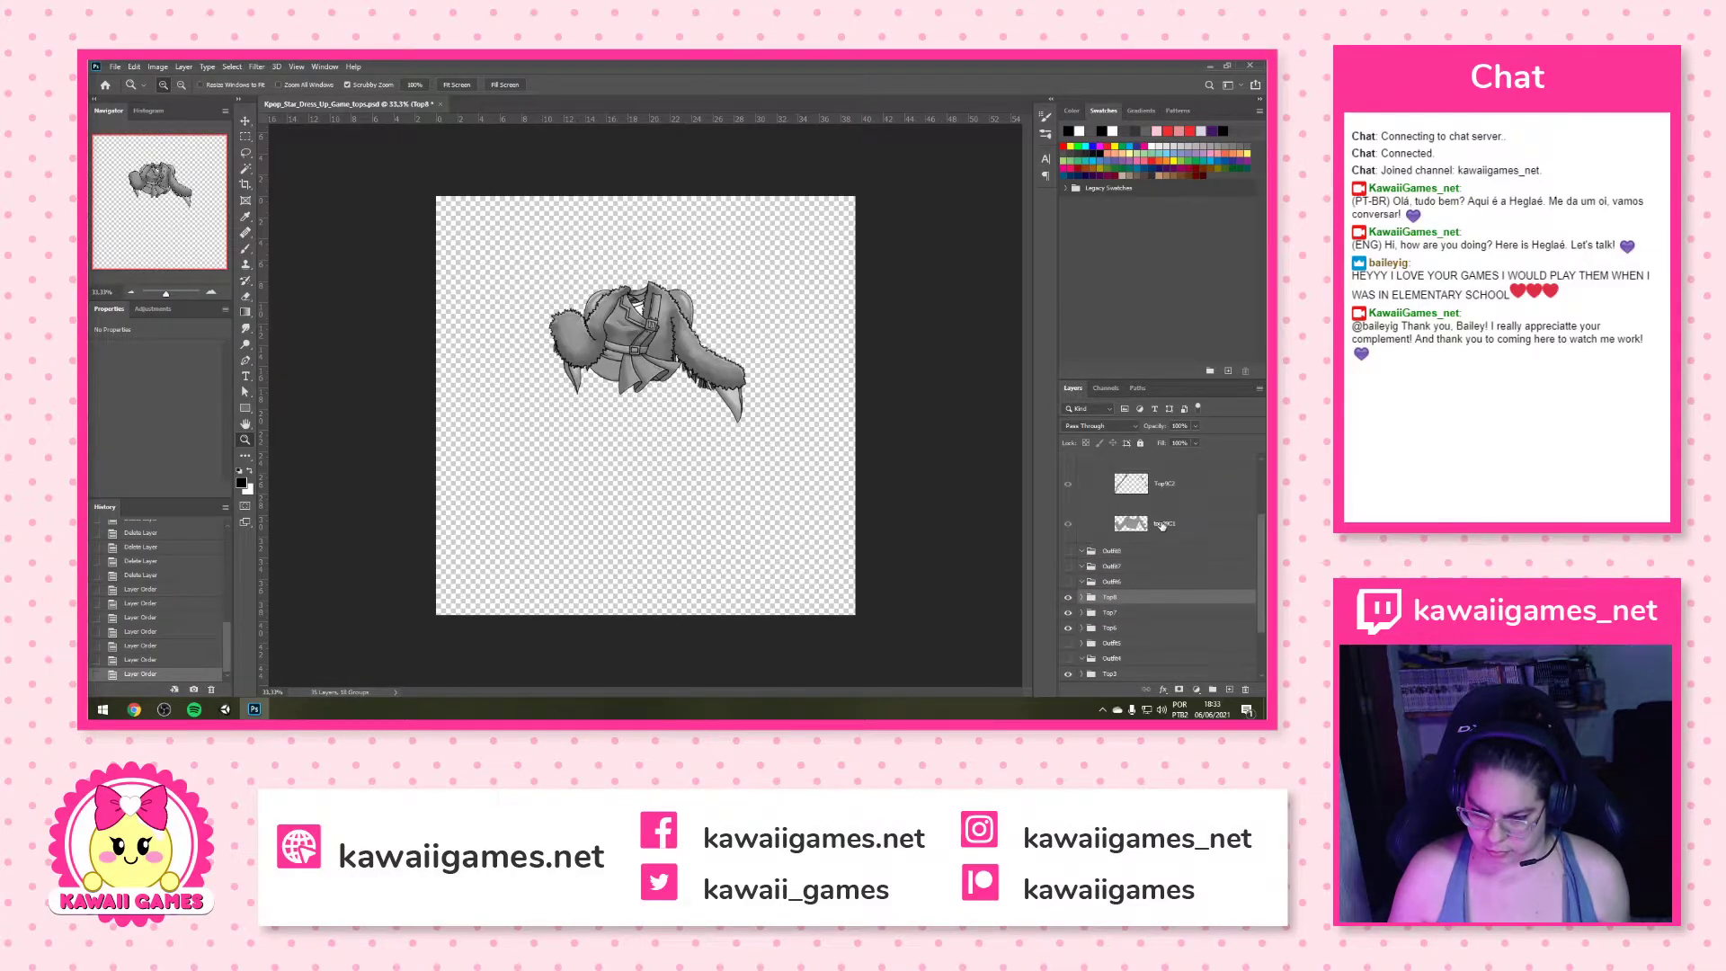
# Collapse the Top9 group and move it out of Outfit9 to the top level directly above Top8
pyautogui.scroll(1, 1152, 524)
pyautogui.click(1097, 479)
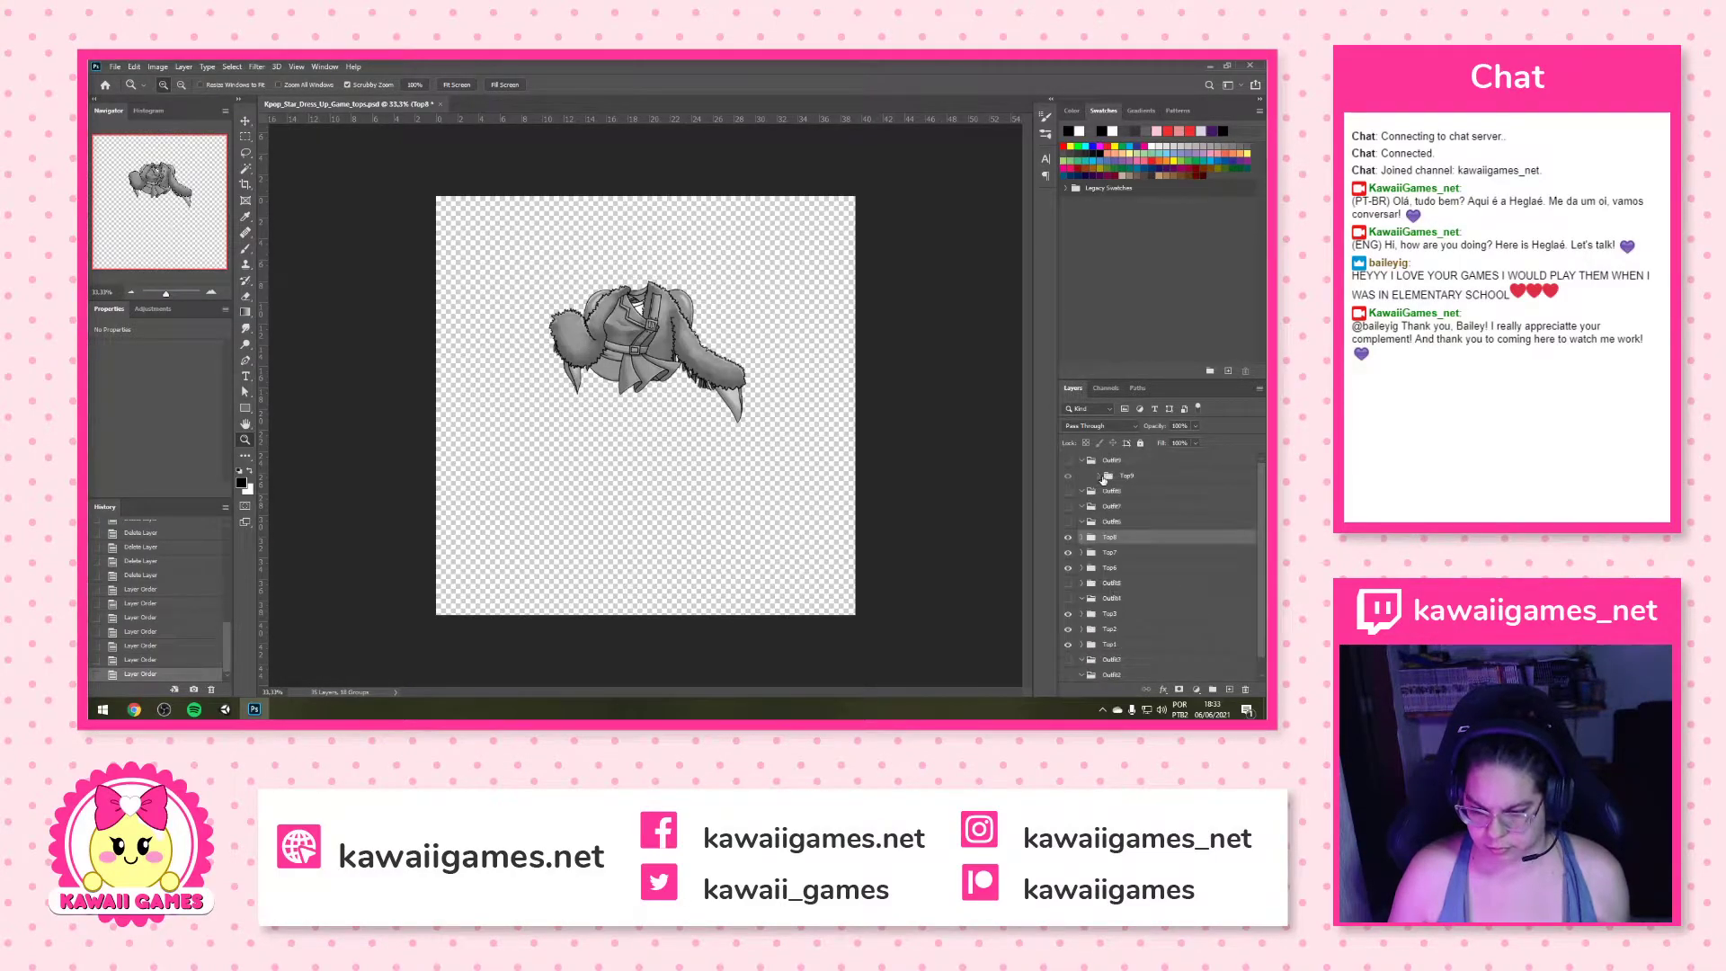
pyautogui.moveTo(1098, 480); pyautogui.dragTo(1160, 534)
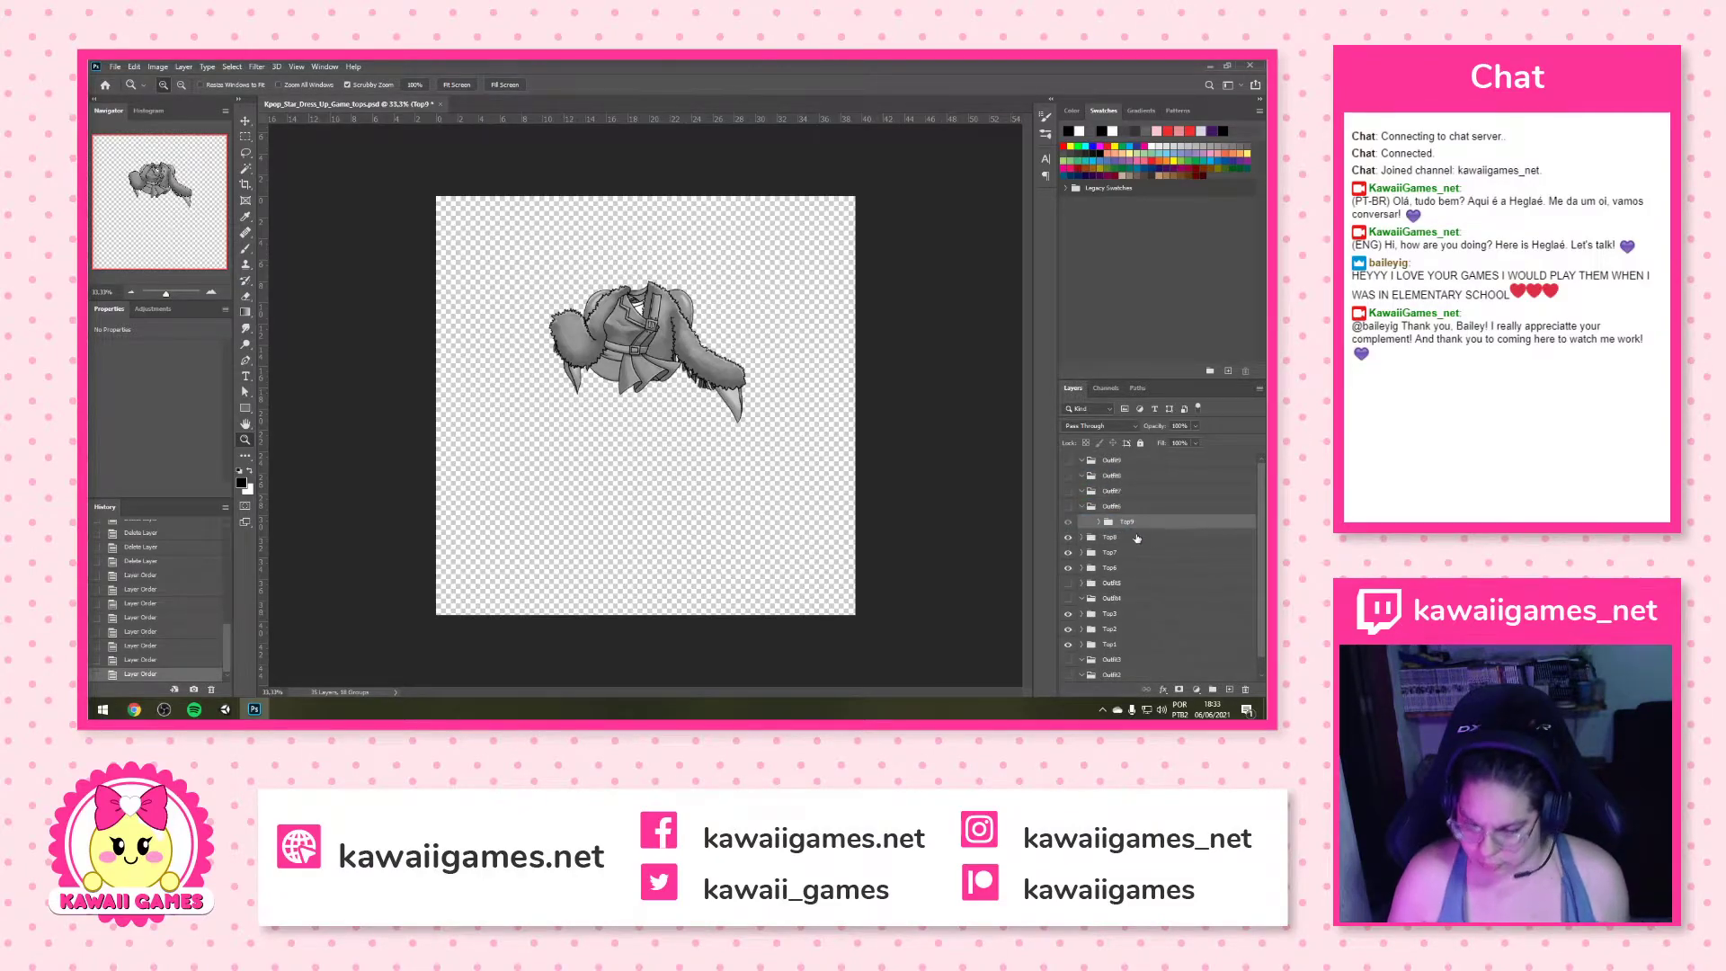
pyautogui.click(1140, 507)
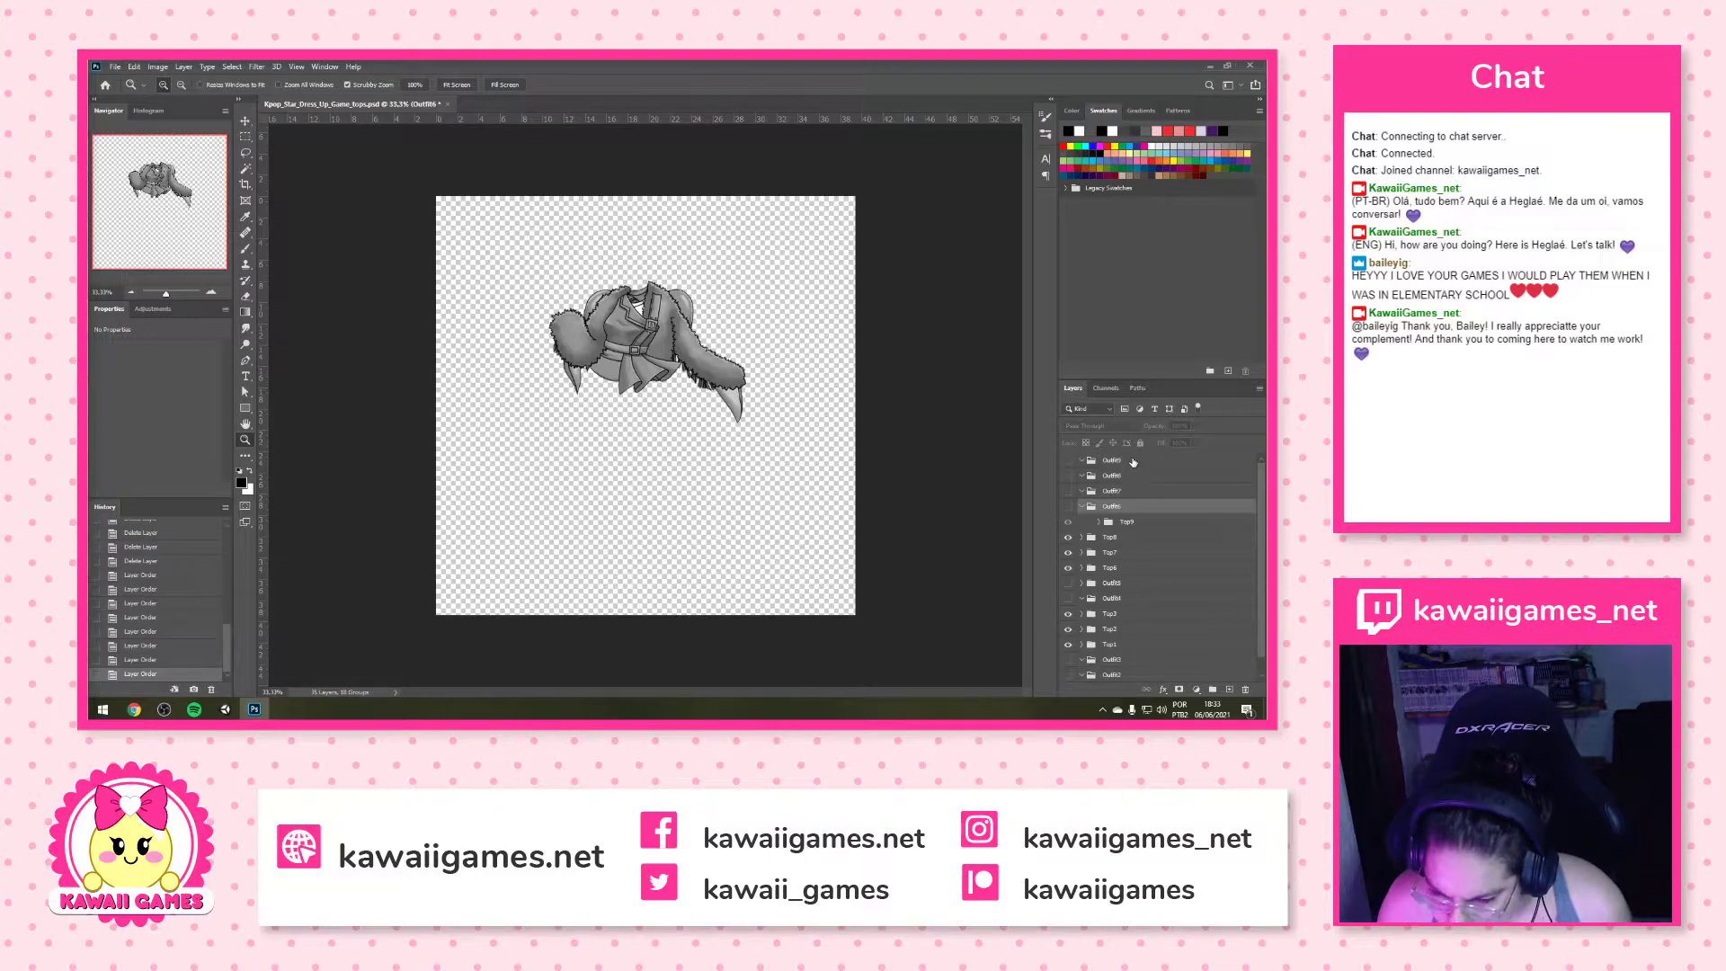
pyautogui.moveTo(1131, 523); pyautogui.dragTo(1142, 532)
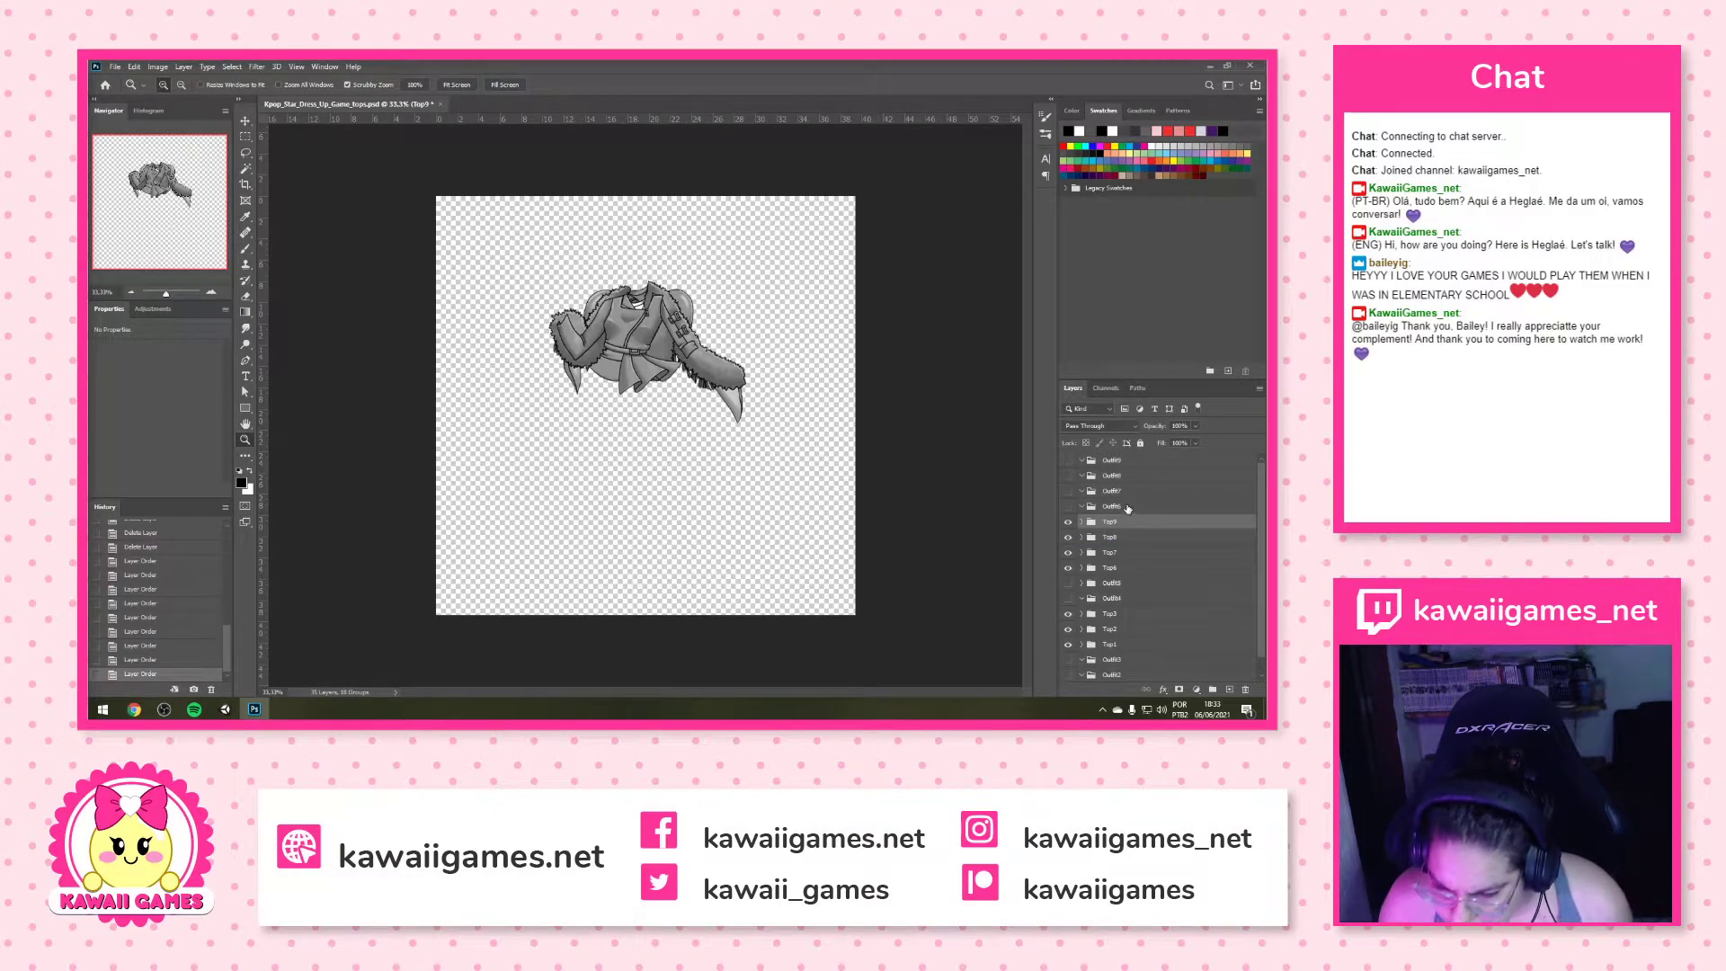
# Delete the emptied outfit groups from Outfit9 down to Outfit6 above the Top9 group
pyautogui.click(1124, 506)
pyautogui.keyDown('shift'); pyautogui.click(1123, 461); pyautogui.keyUp('shift')
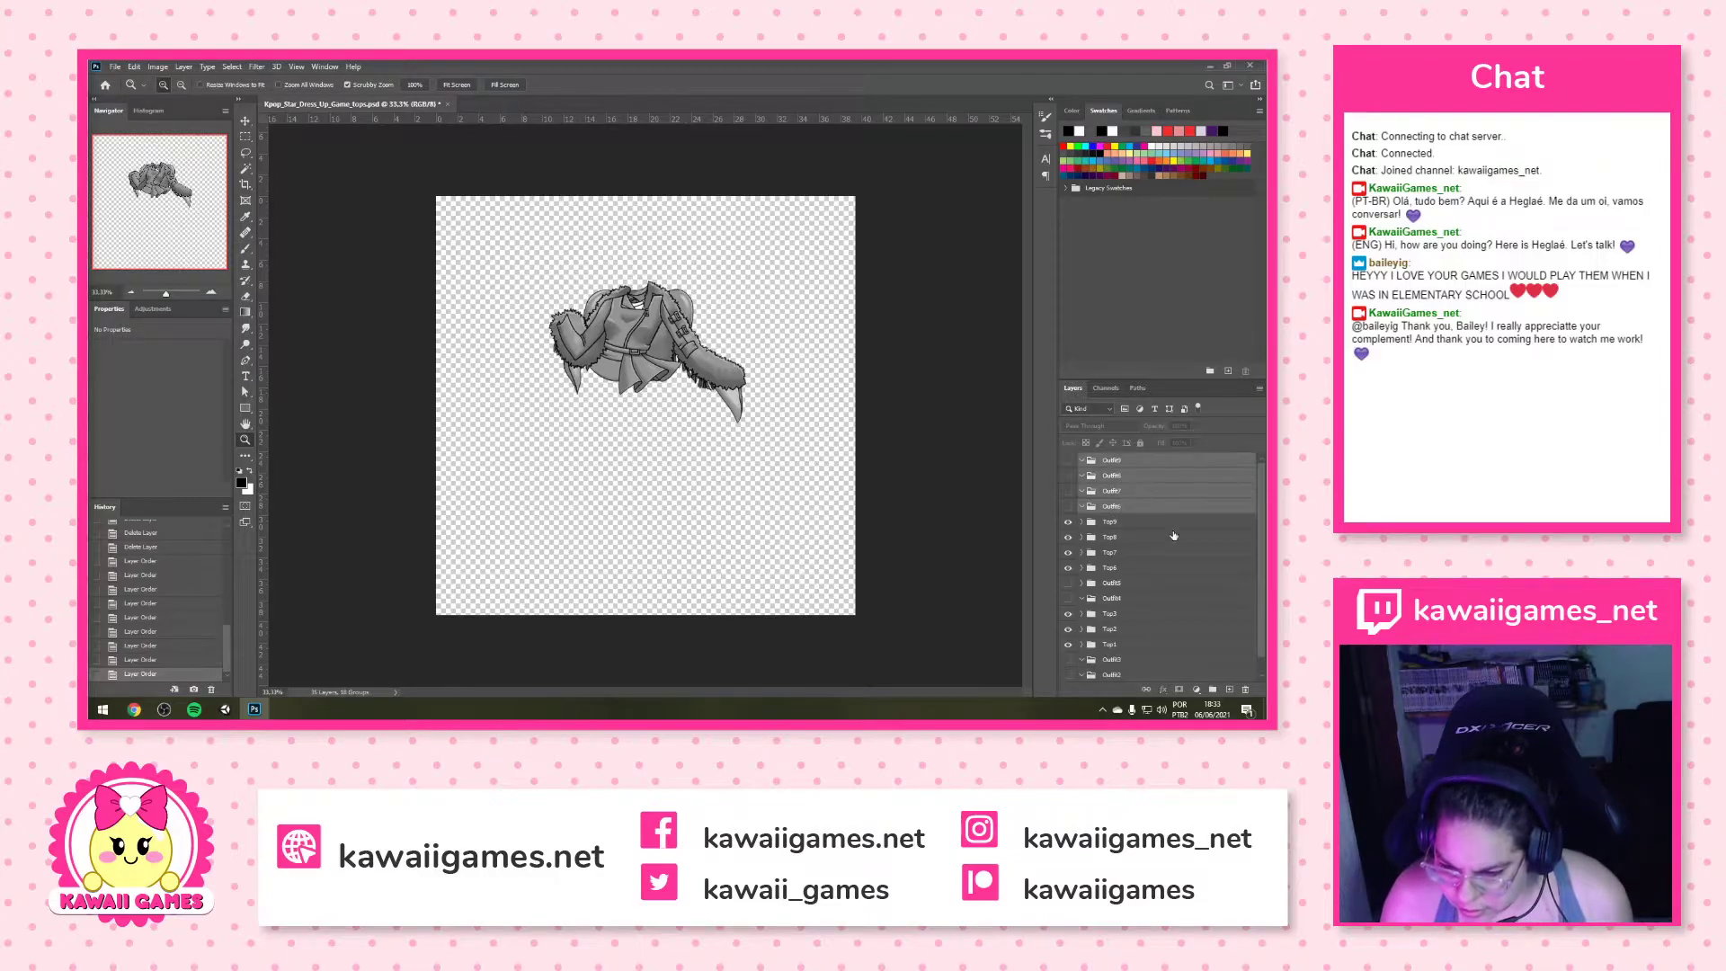
pyautogui.click(1246, 690)
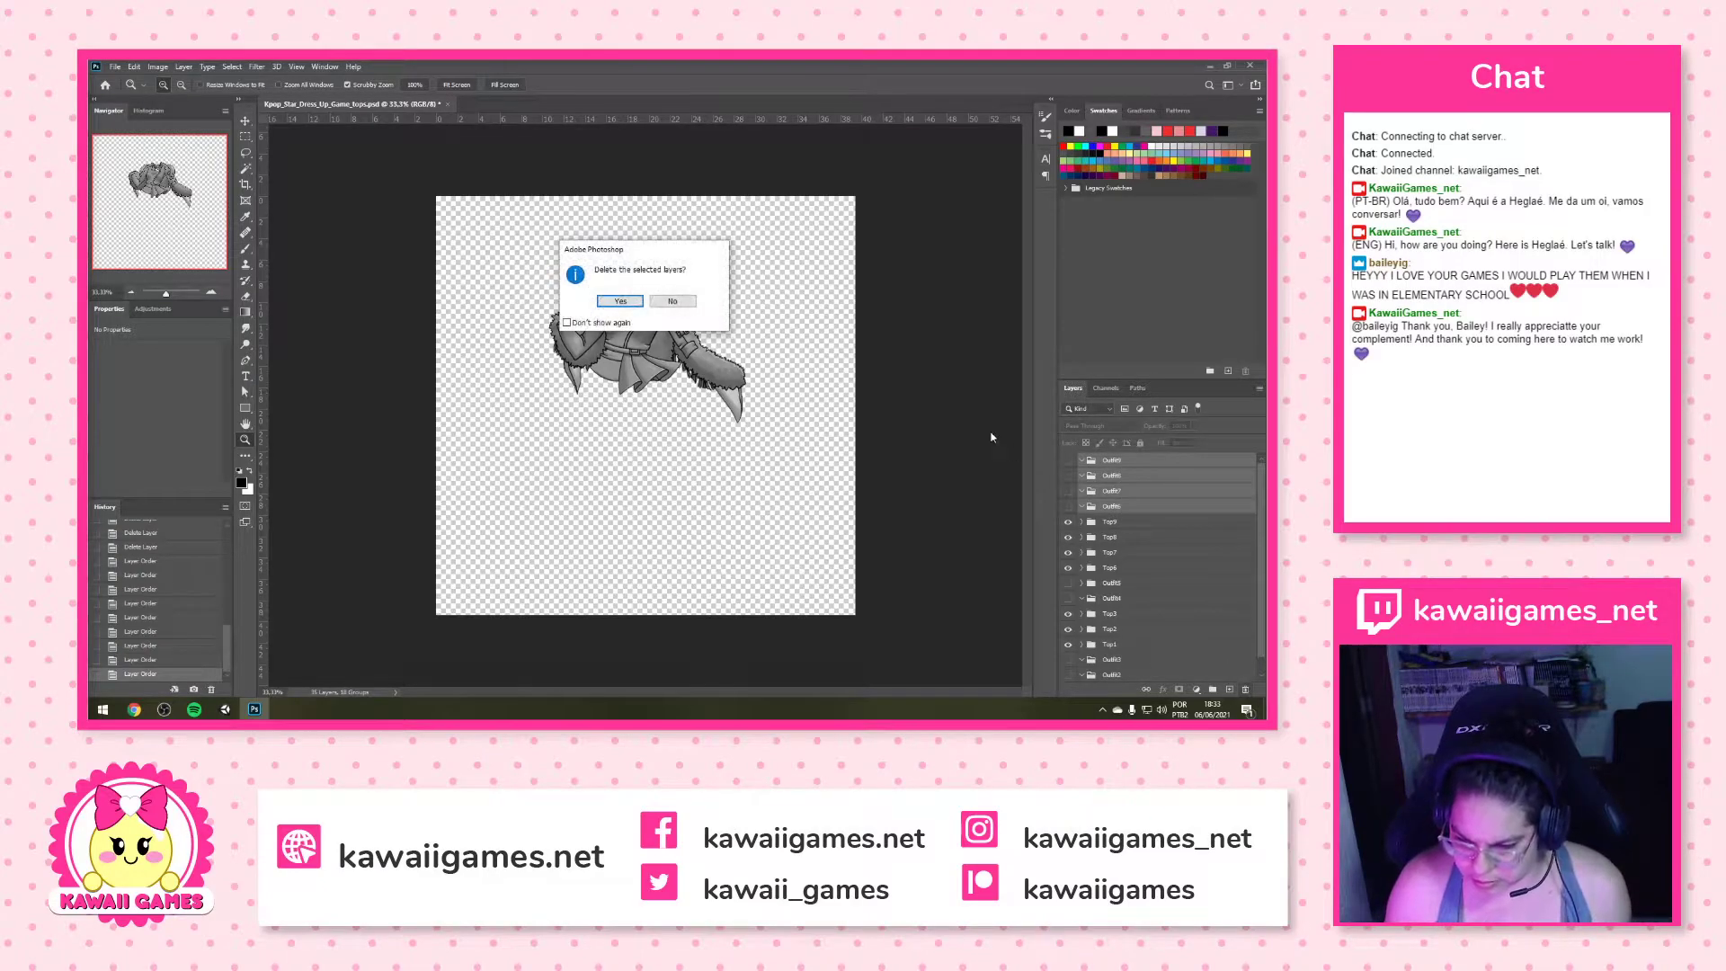
pyautogui.click(632, 302)
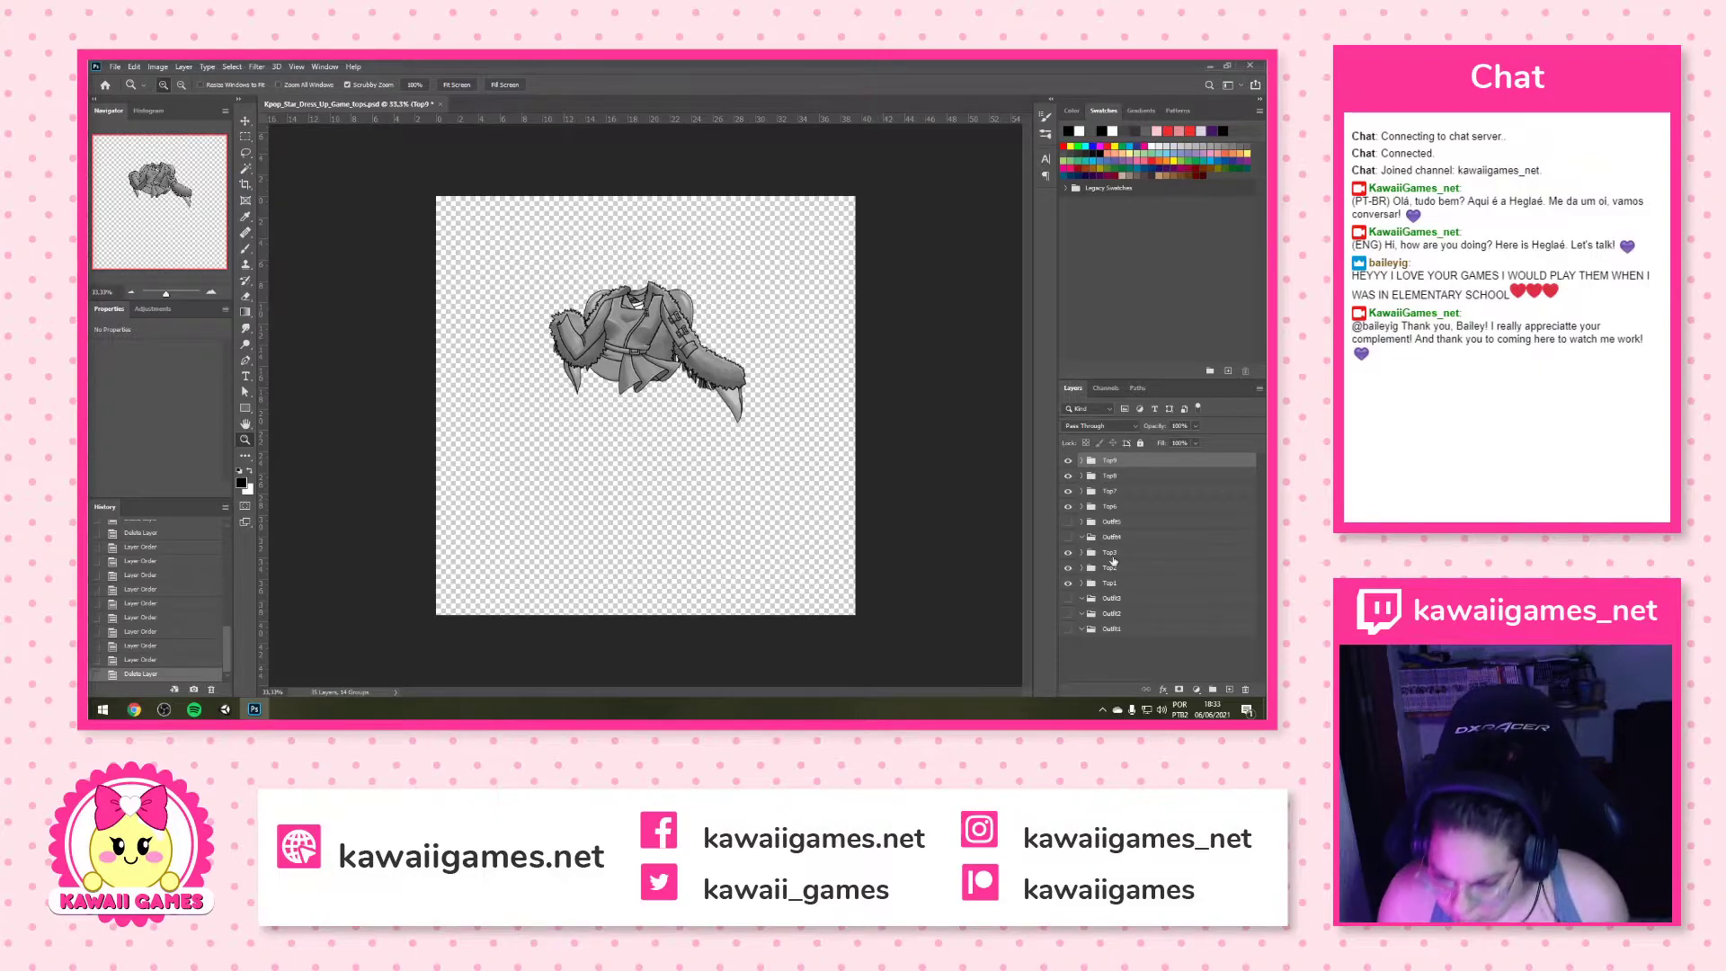
# Delete the three emptied groups Outfit3, Outfit2 and Outfit1 beneath the Top1 group
pyautogui.click(1115, 599)
pyautogui.keyDown('shift'); pyautogui.click(1135, 633); pyautogui.keyUp('shift')
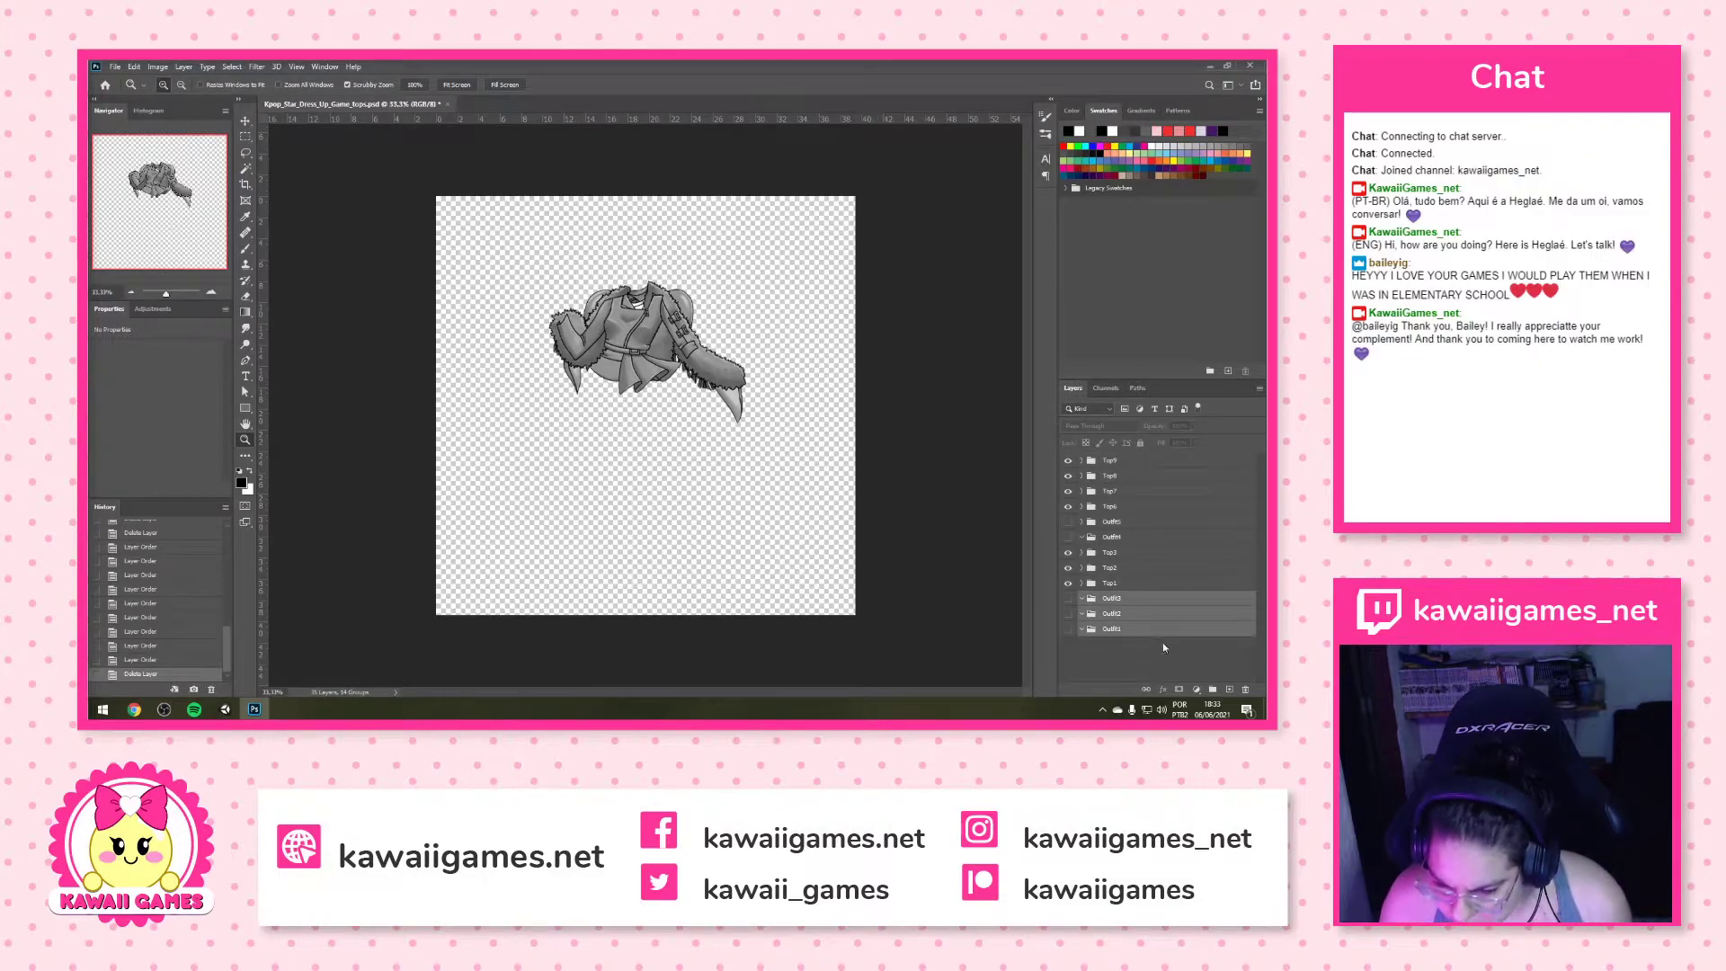
pyautogui.click(1246, 698)
pyautogui.click(632, 306)
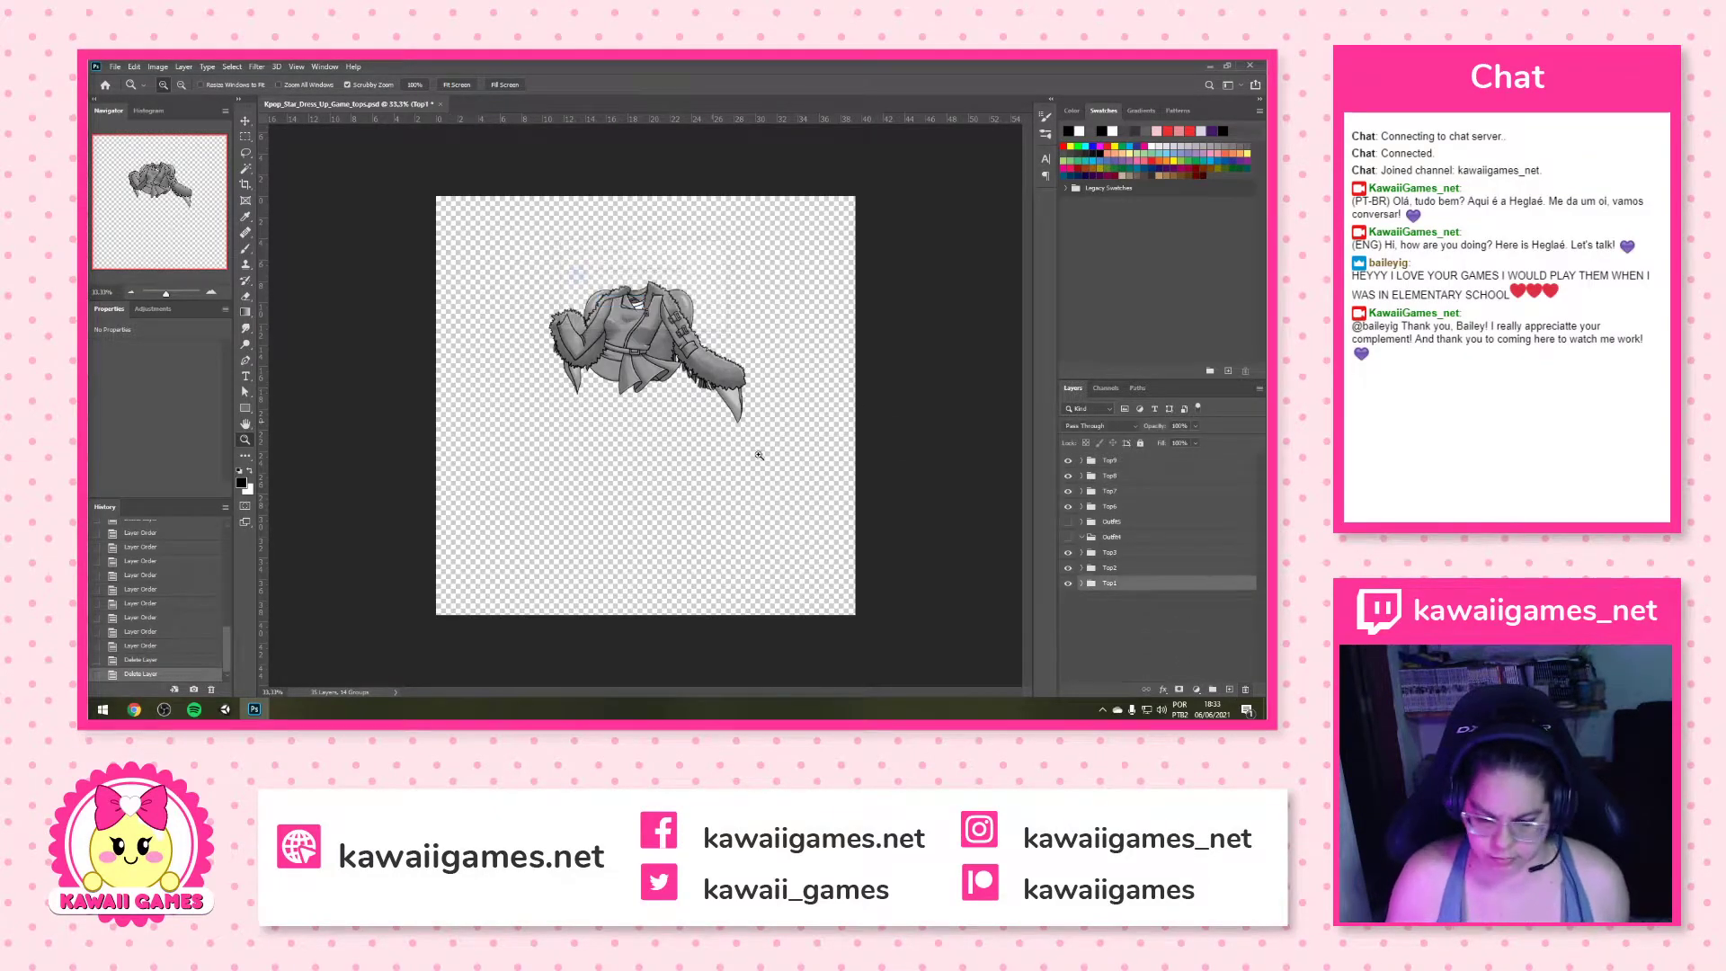
# Hide all layers other than Top9, show them all again, and select the Outfit4 group
pyautogui.rightClick(1068, 457)
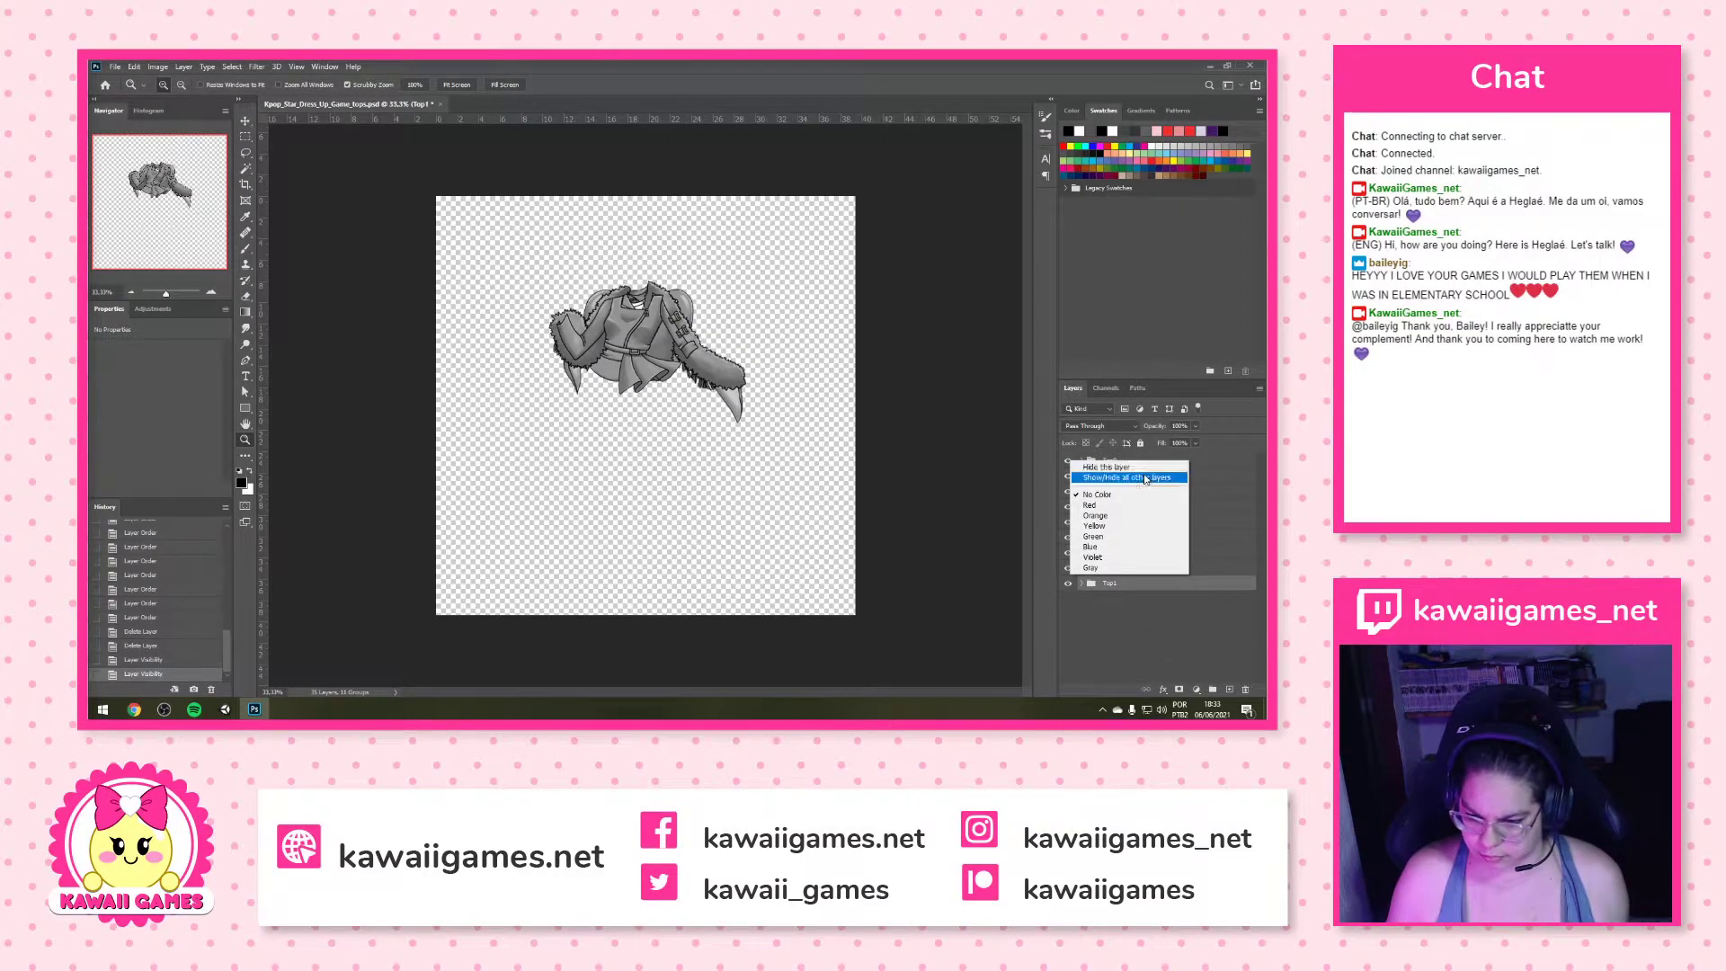
pyautogui.click(1146, 477)
pyautogui.rightClick(1071, 462)
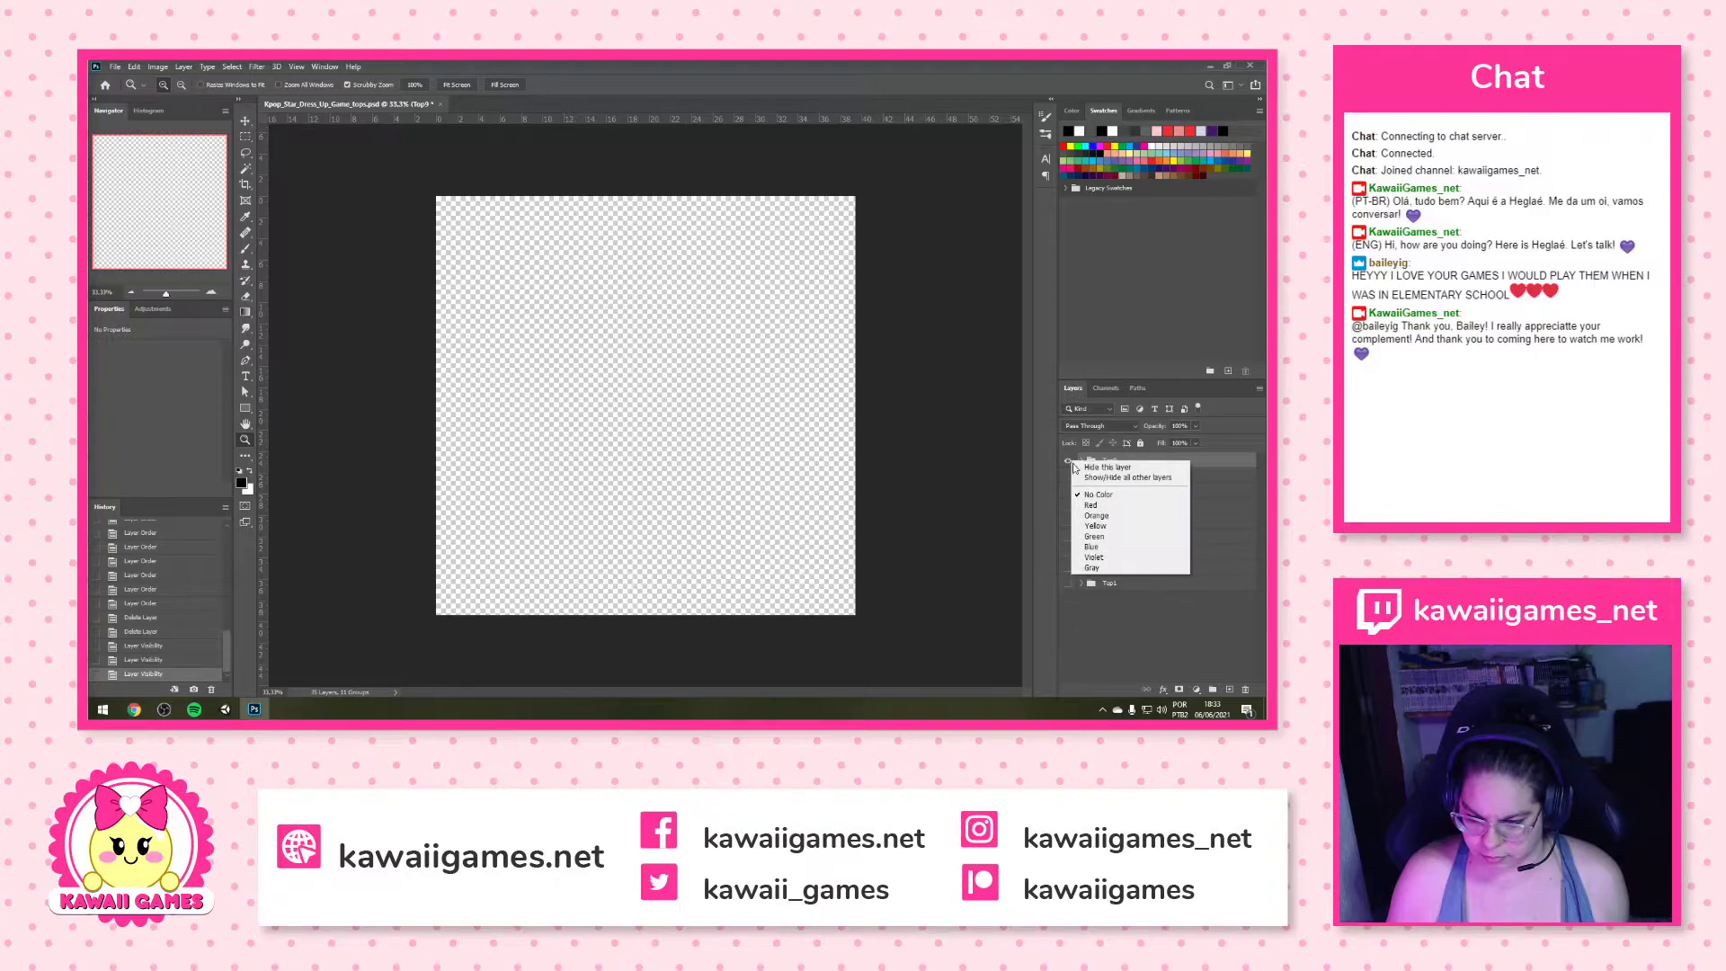
pyautogui.click(1106, 478)
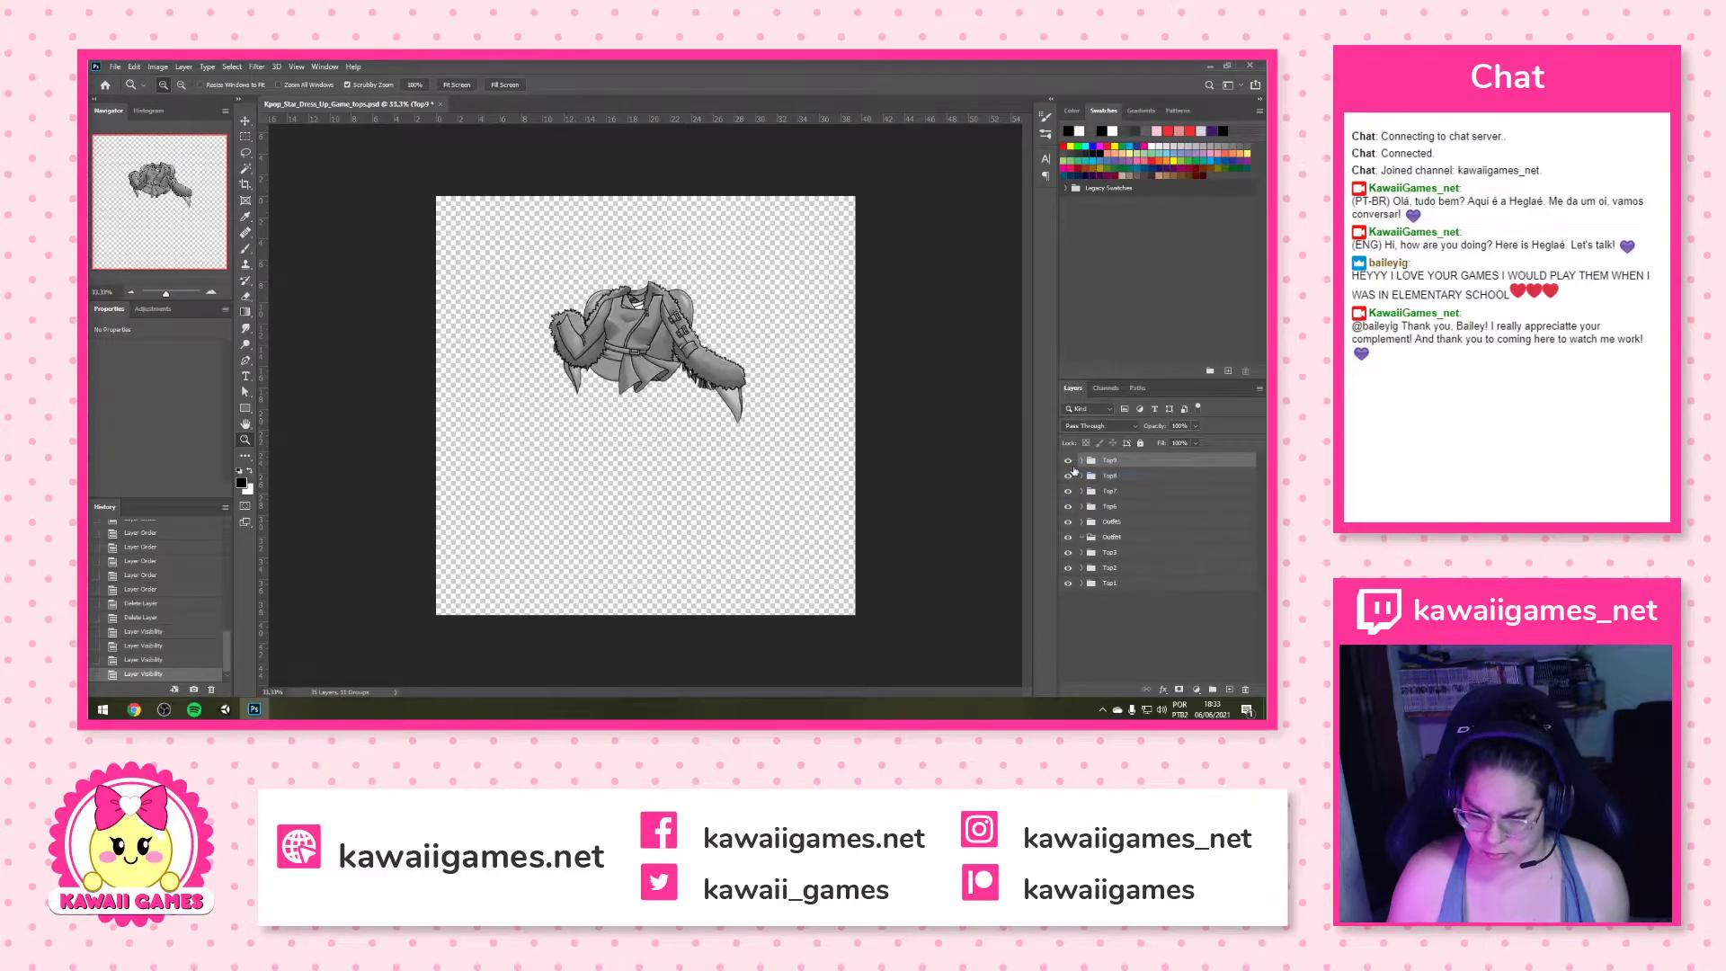
pyautogui.click(1085, 538)
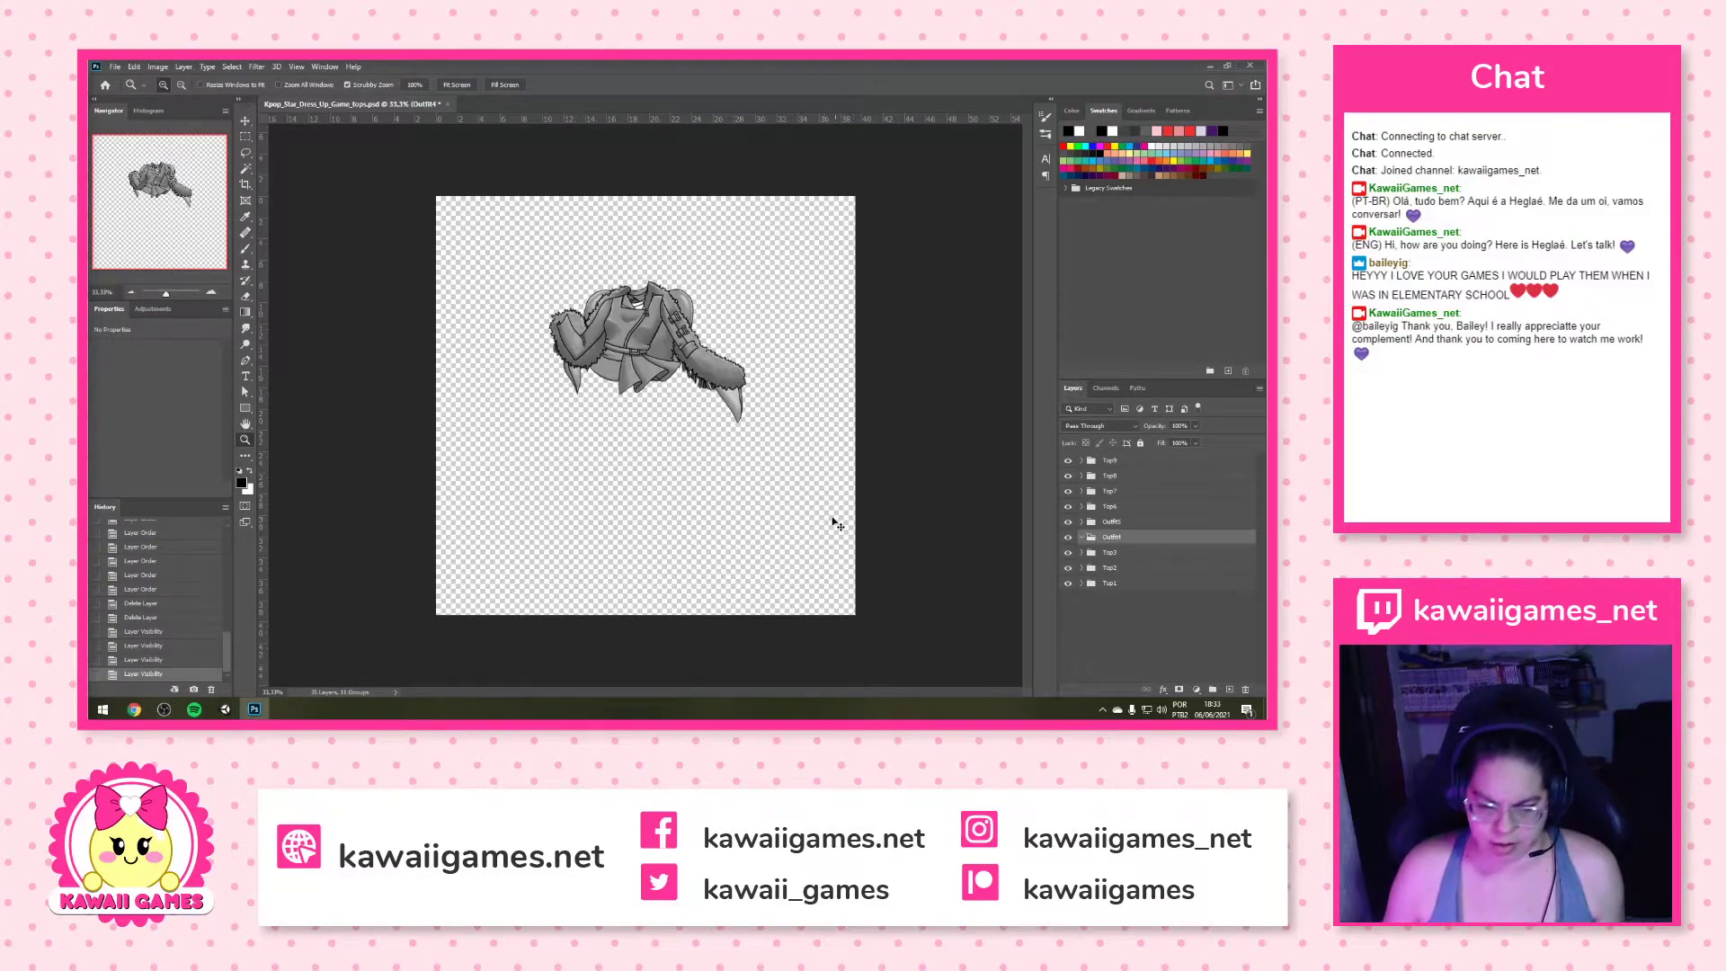
# Roll the document back through its history to the state before Outfit7's earring and necklace groups were deleted
pyautogui.scroll(10, 161, 585)
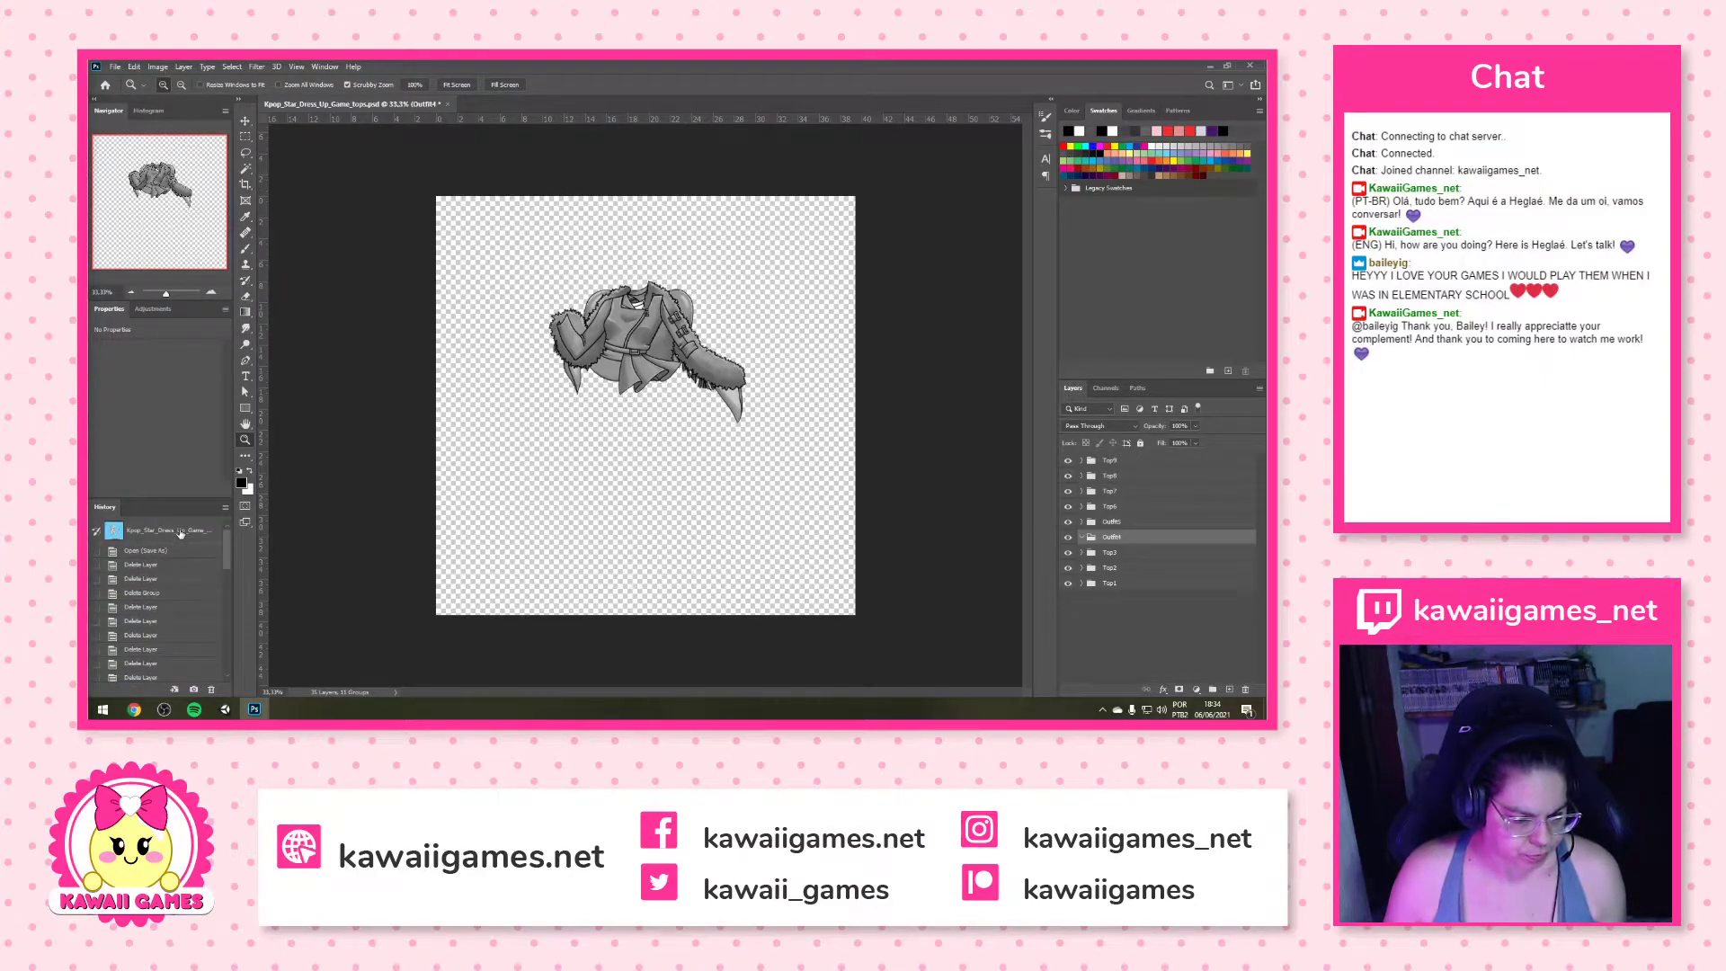
pyautogui.click(180, 532)
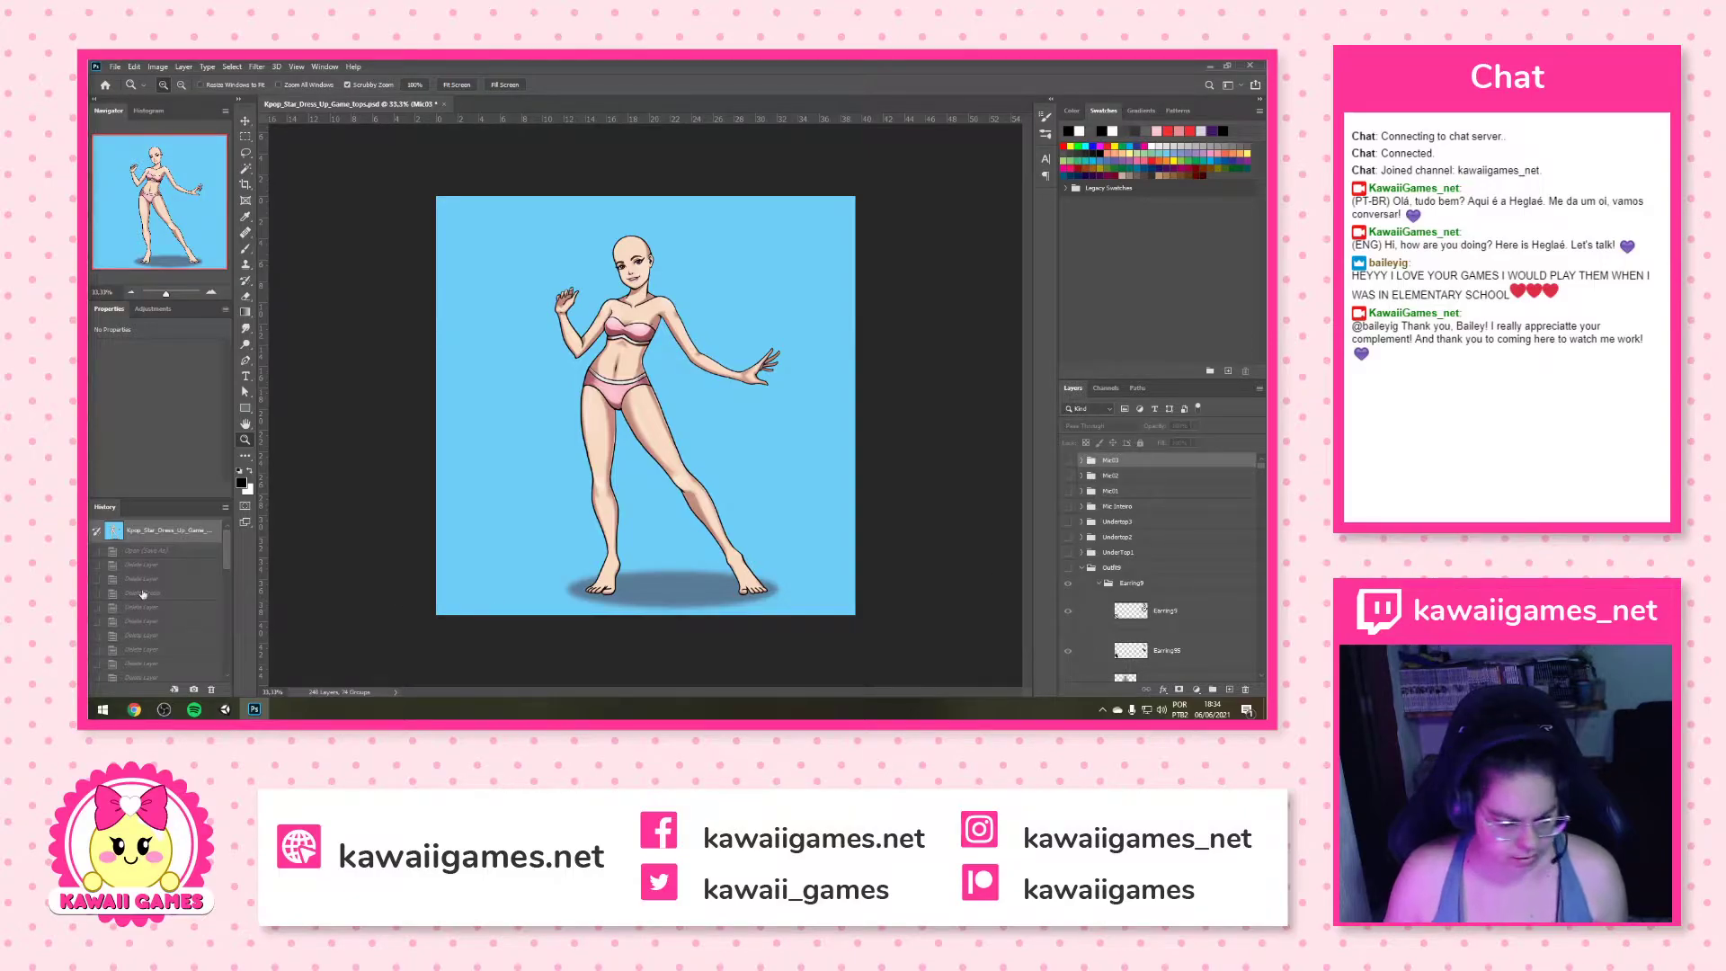
pyautogui.moveTo(227, 561); pyautogui.dragTo(228, 616)
pyautogui.click(160, 616)
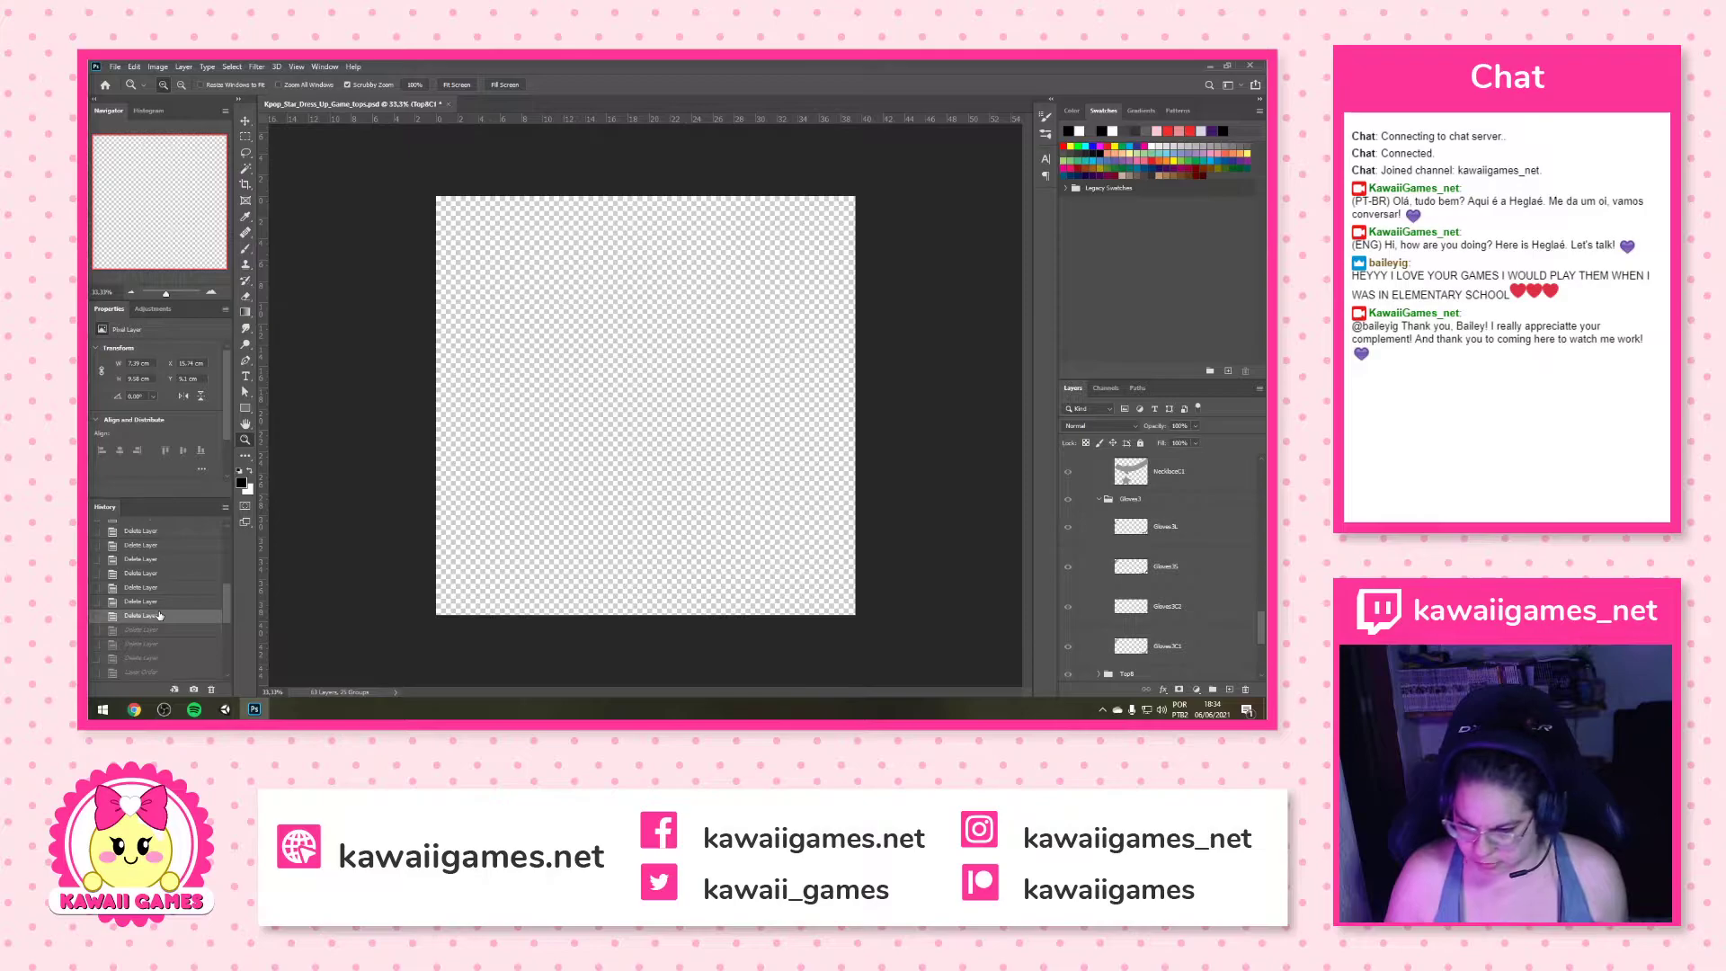
pyautogui.scroll(3, 160, 616)
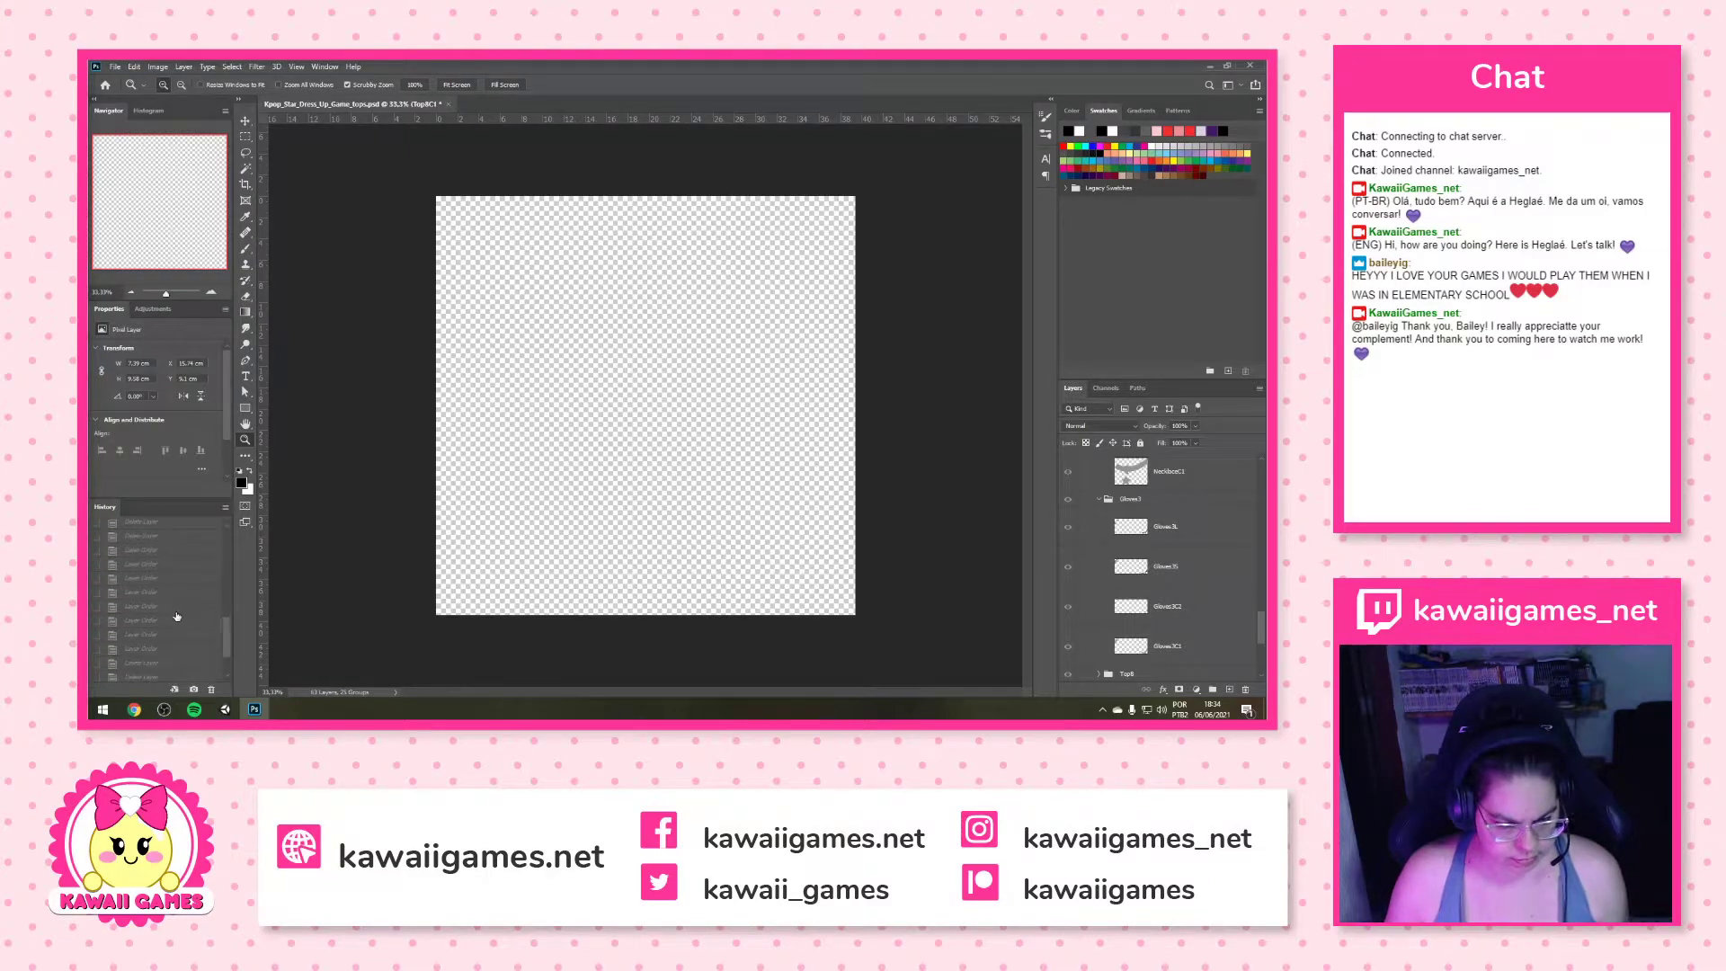
pyautogui.click(174, 608)
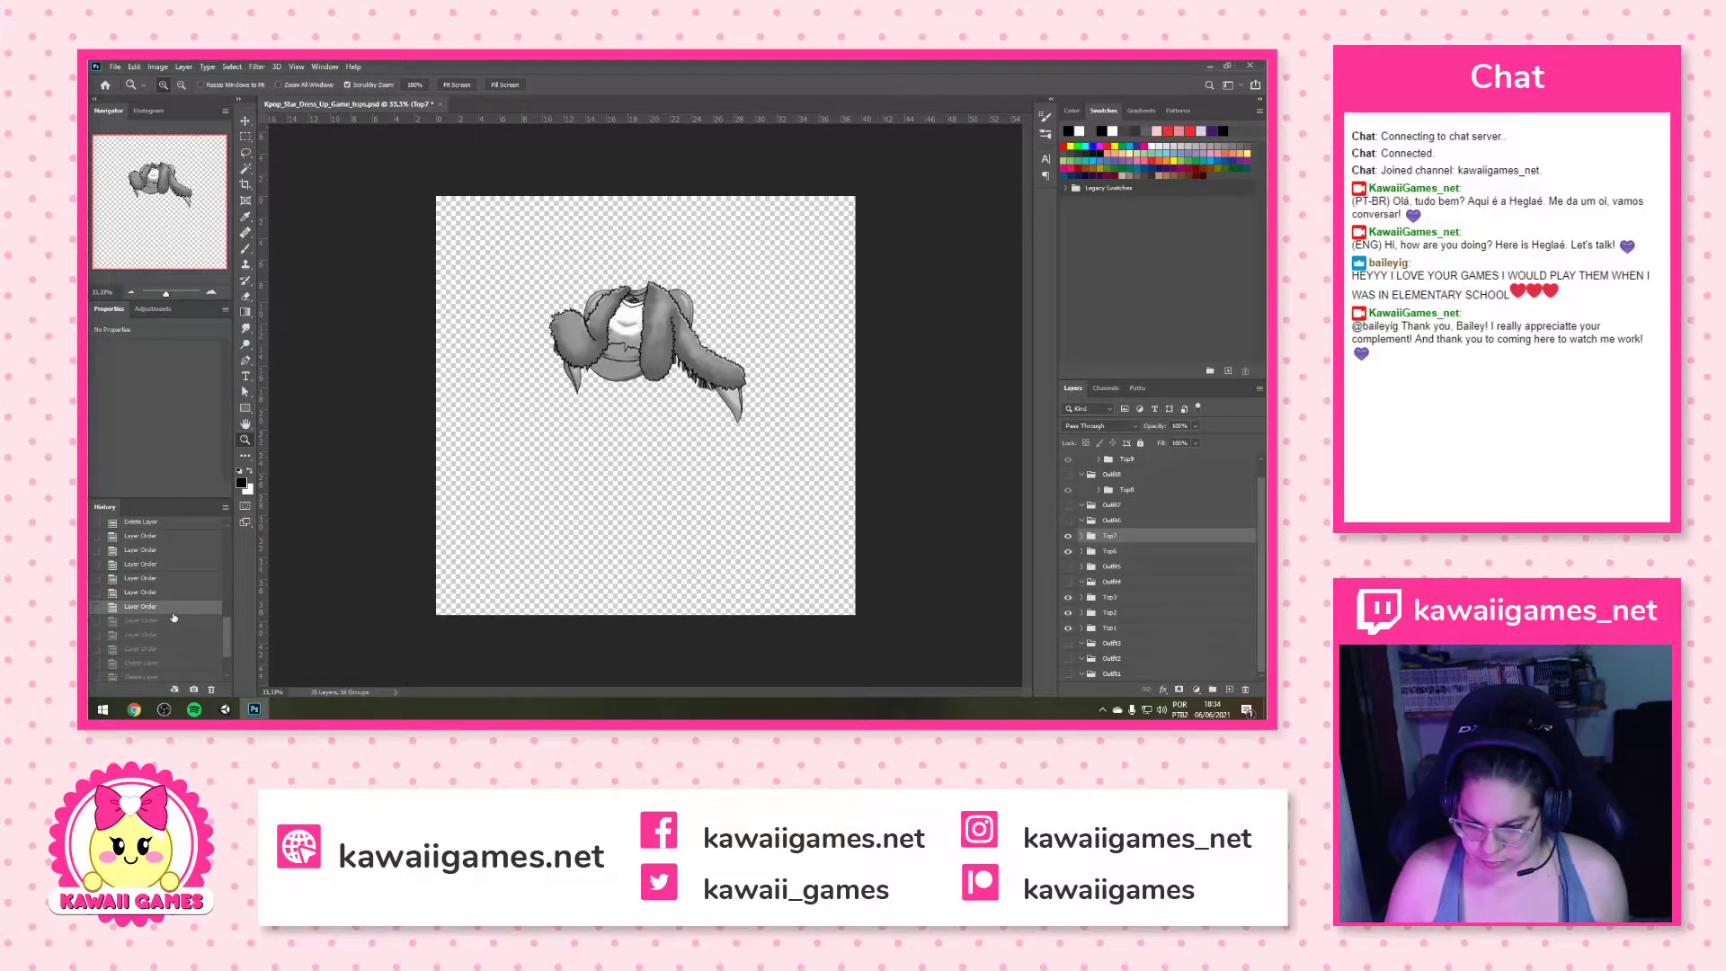
pyautogui.click(160, 551)
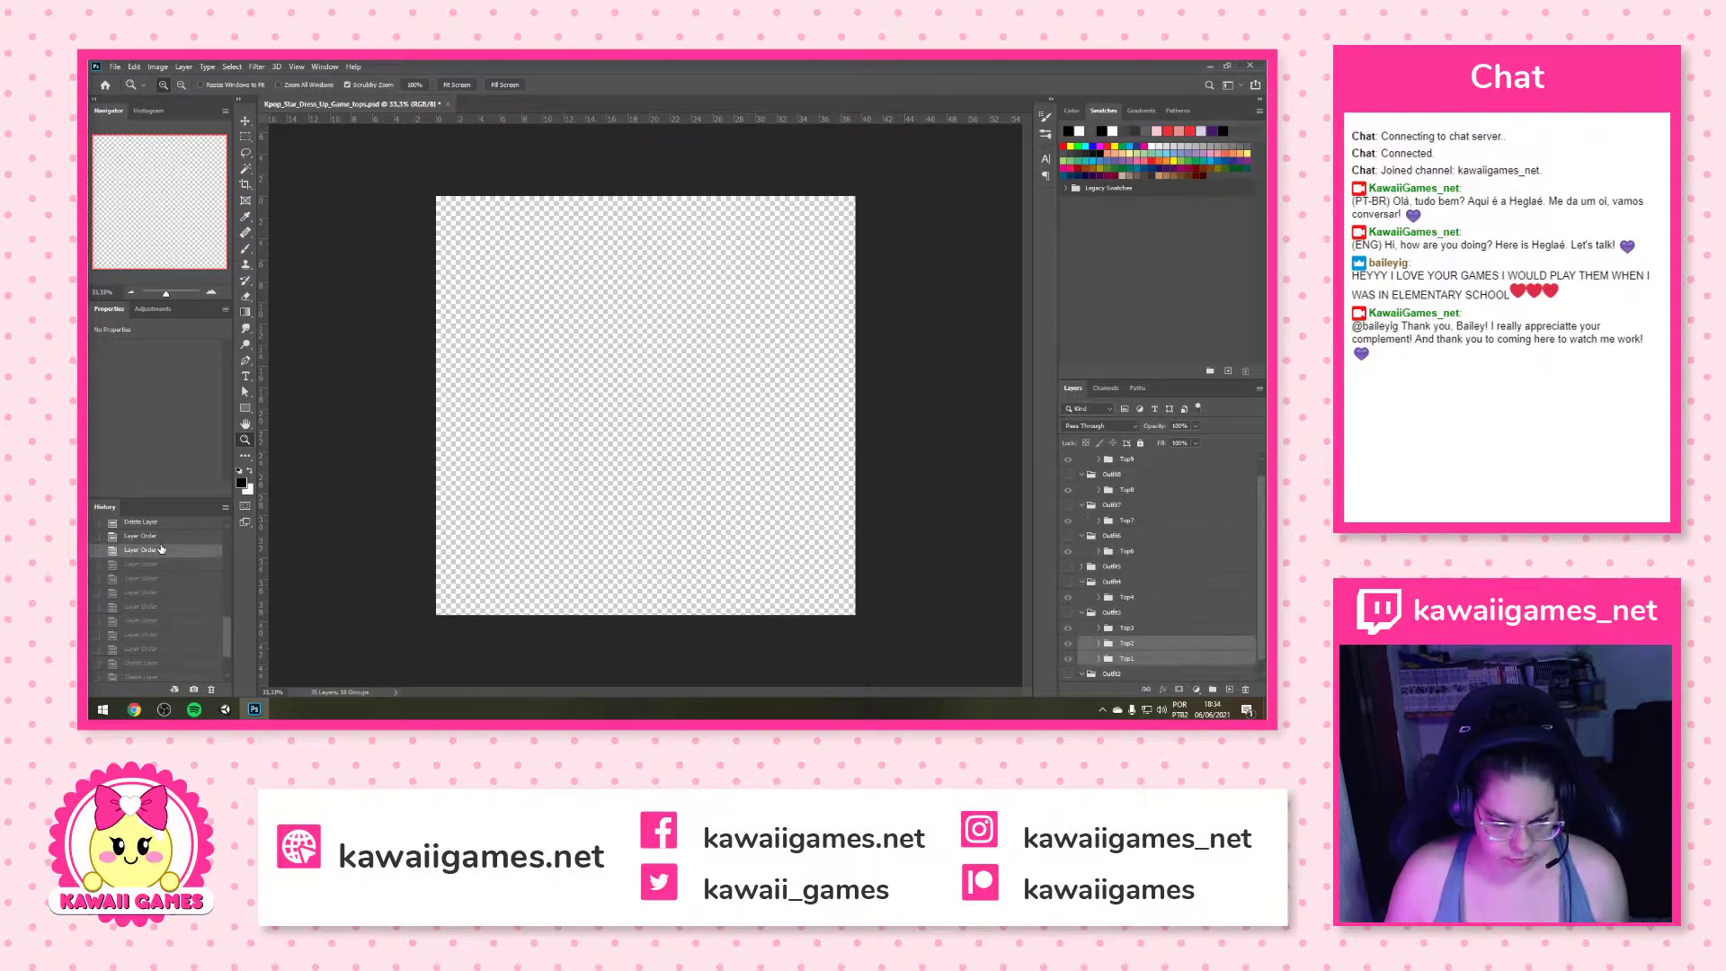
pyautogui.click(170, 547)
pyautogui.scroll(3, 171, 555)
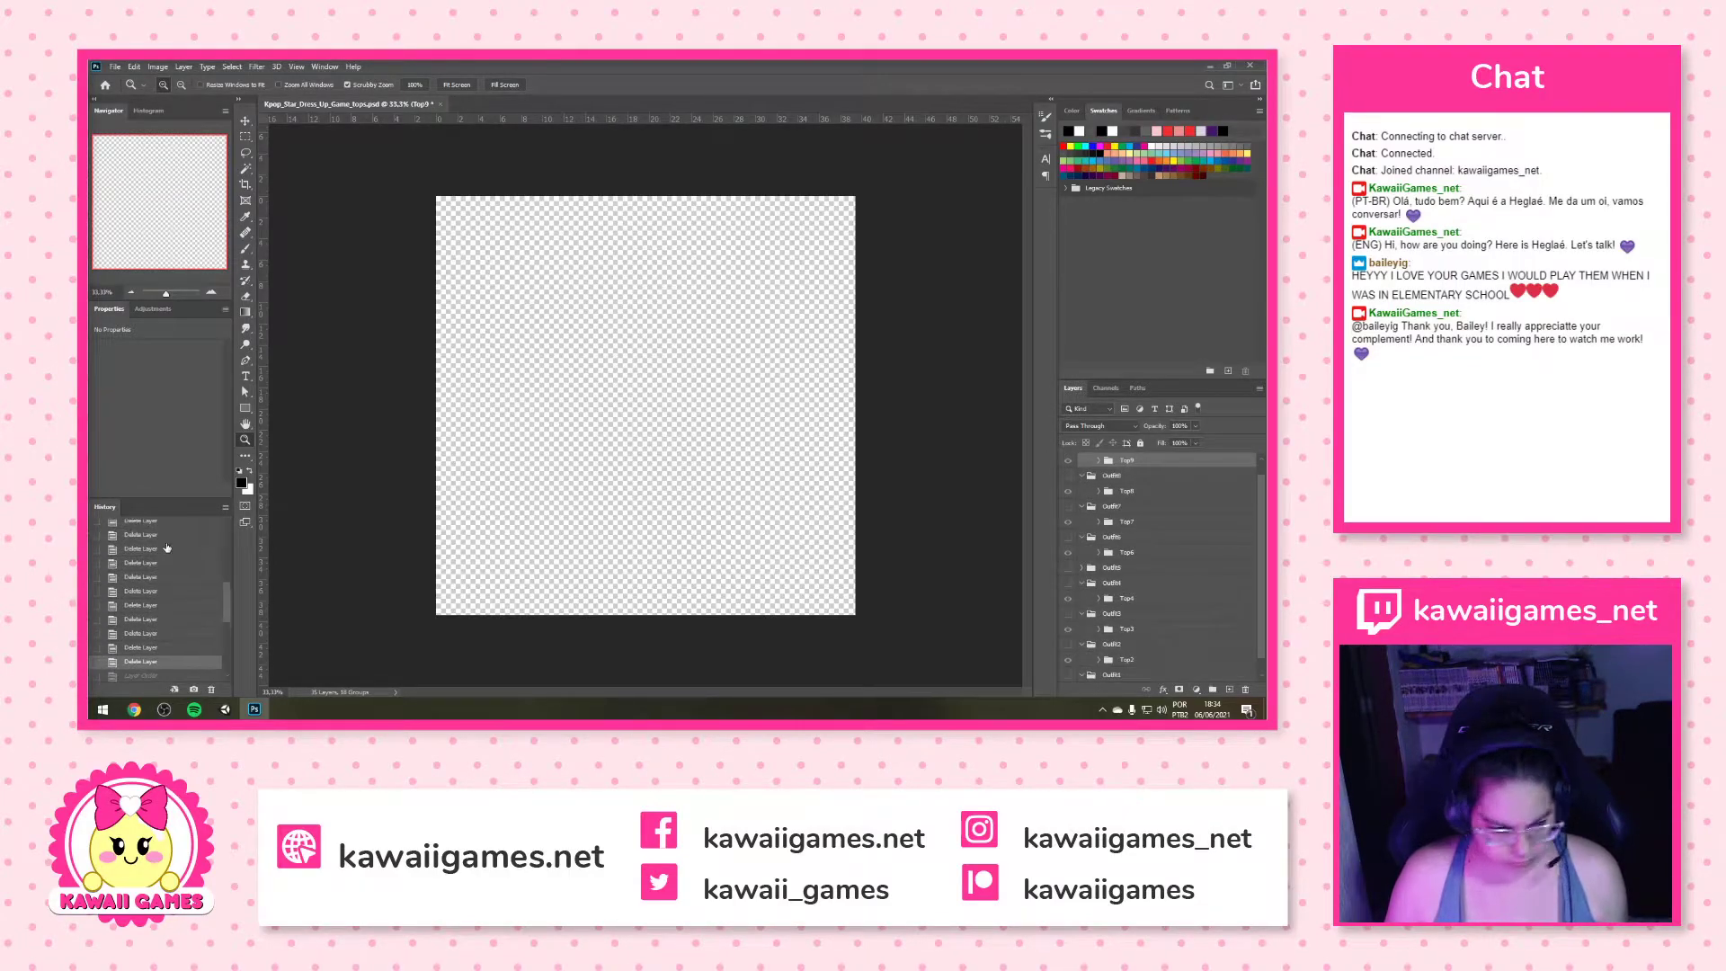
pyautogui.click(154, 591)
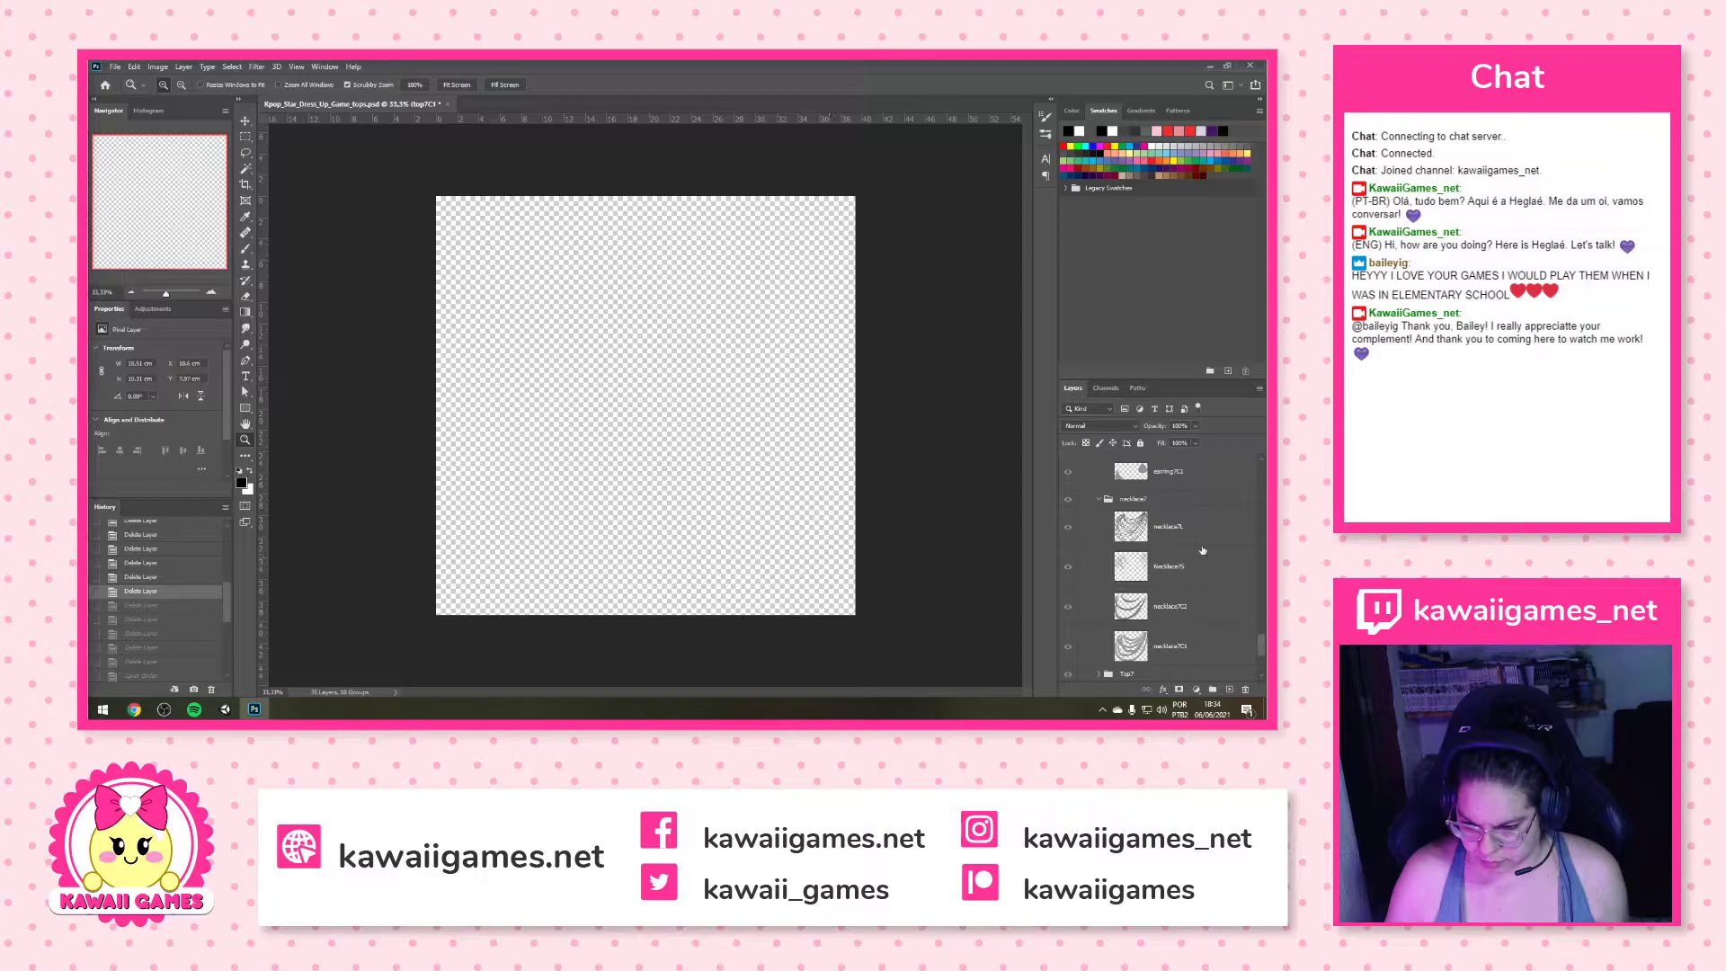
# Delete the earring and necklace groups from Outfit7, keeping only its Top7 group
pyautogui.scroll(-3, 1202, 551)
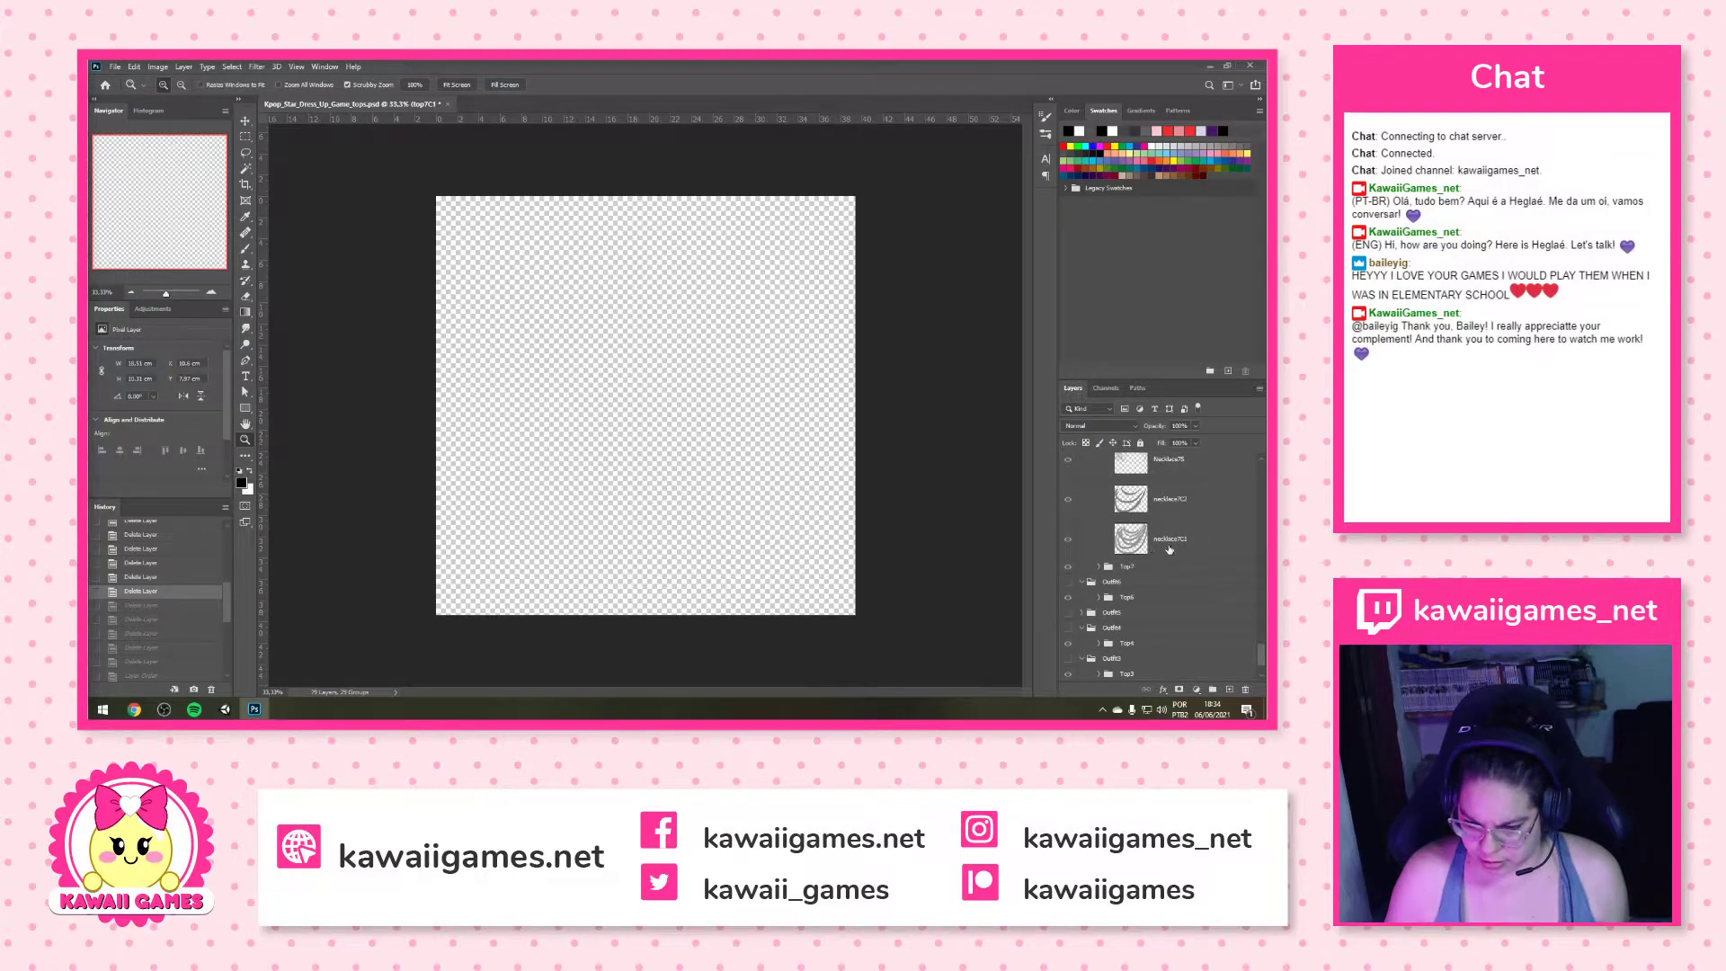
pyautogui.click(1175, 542)
pyautogui.scroll(2, 1174, 546)
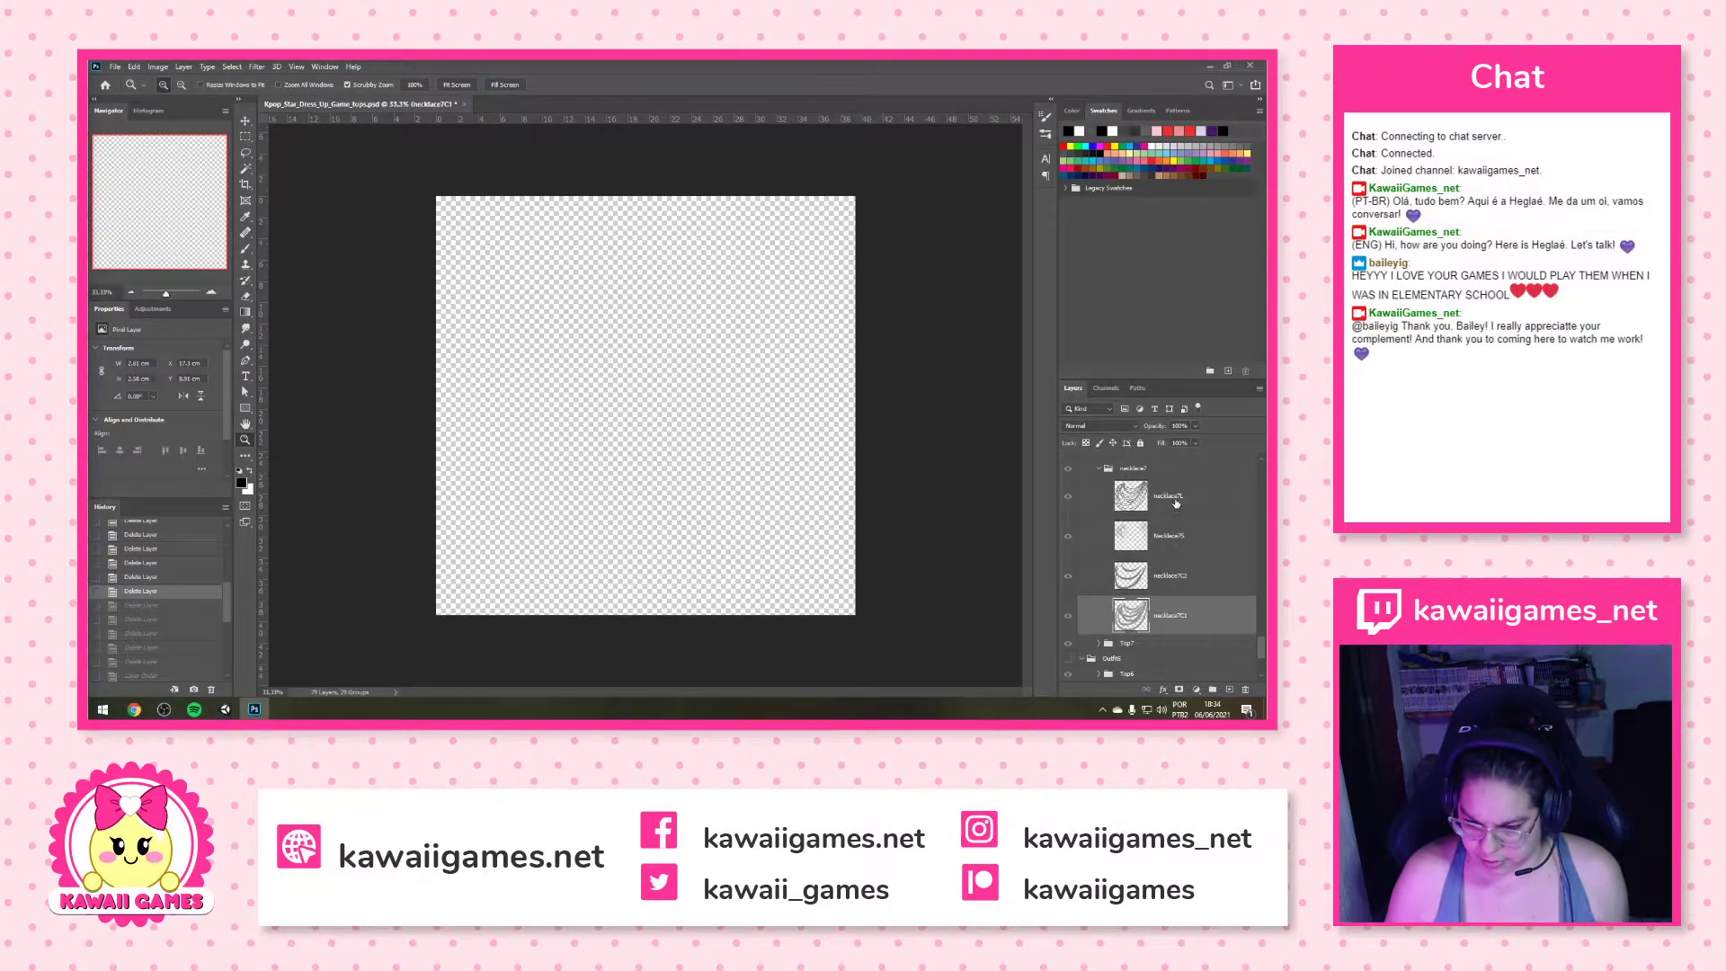
pyautogui.keyDown('shift'); pyautogui.click(1176, 504); pyautogui.keyUp('shift')
pyautogui.scroll(-4, 1212, 645)
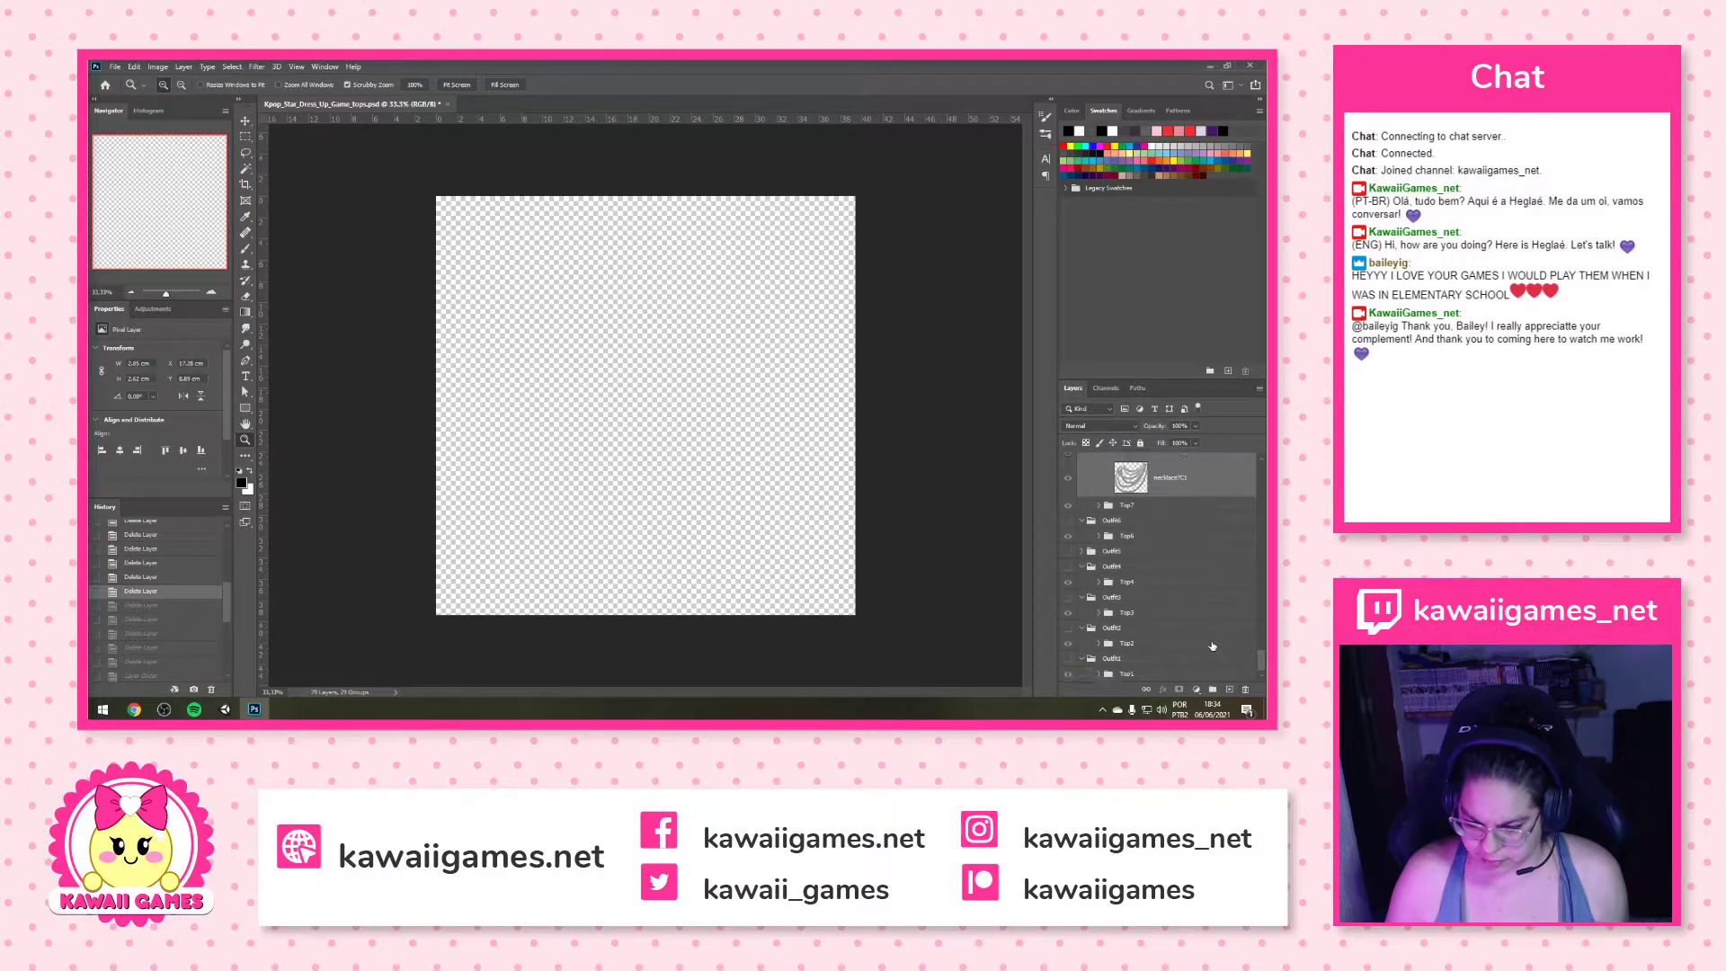
pyautogui.click(1099, 582)
pyautogui.click(1101, 585)
pyautogui.scroll(5, 1108, 587)
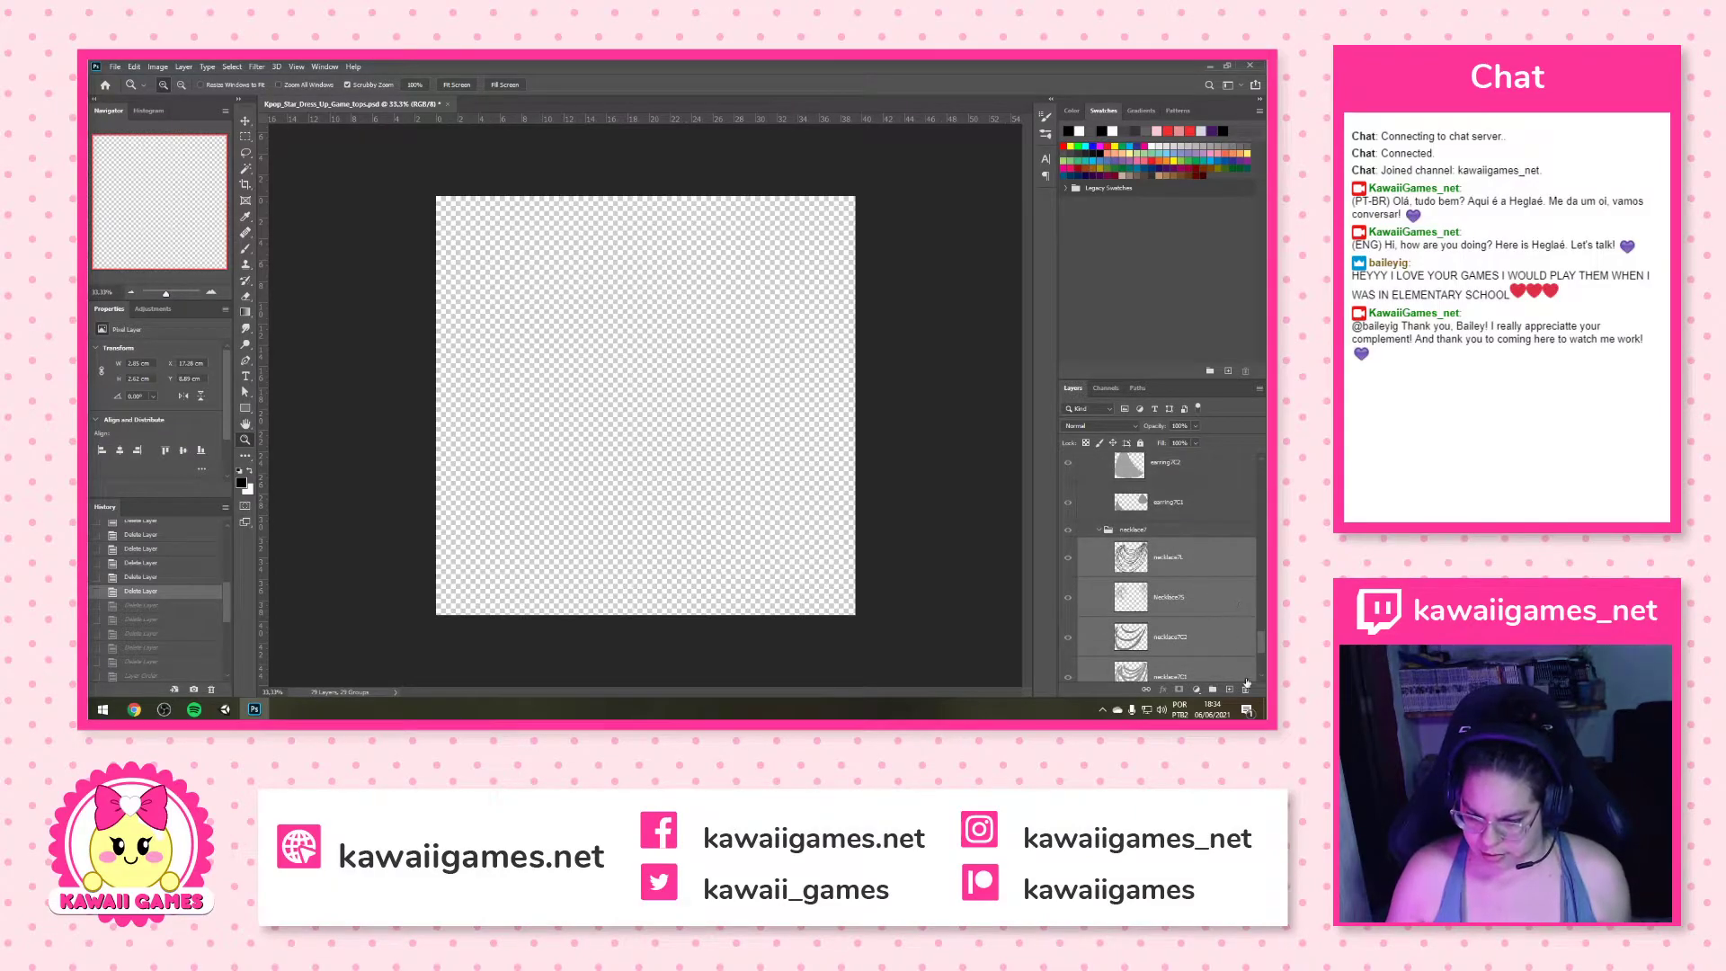
pyautogui.click(1169, 530)
pyautogui.scroll(2, 1174, 522)
pyautogui.scroll(2, 1175, 520)
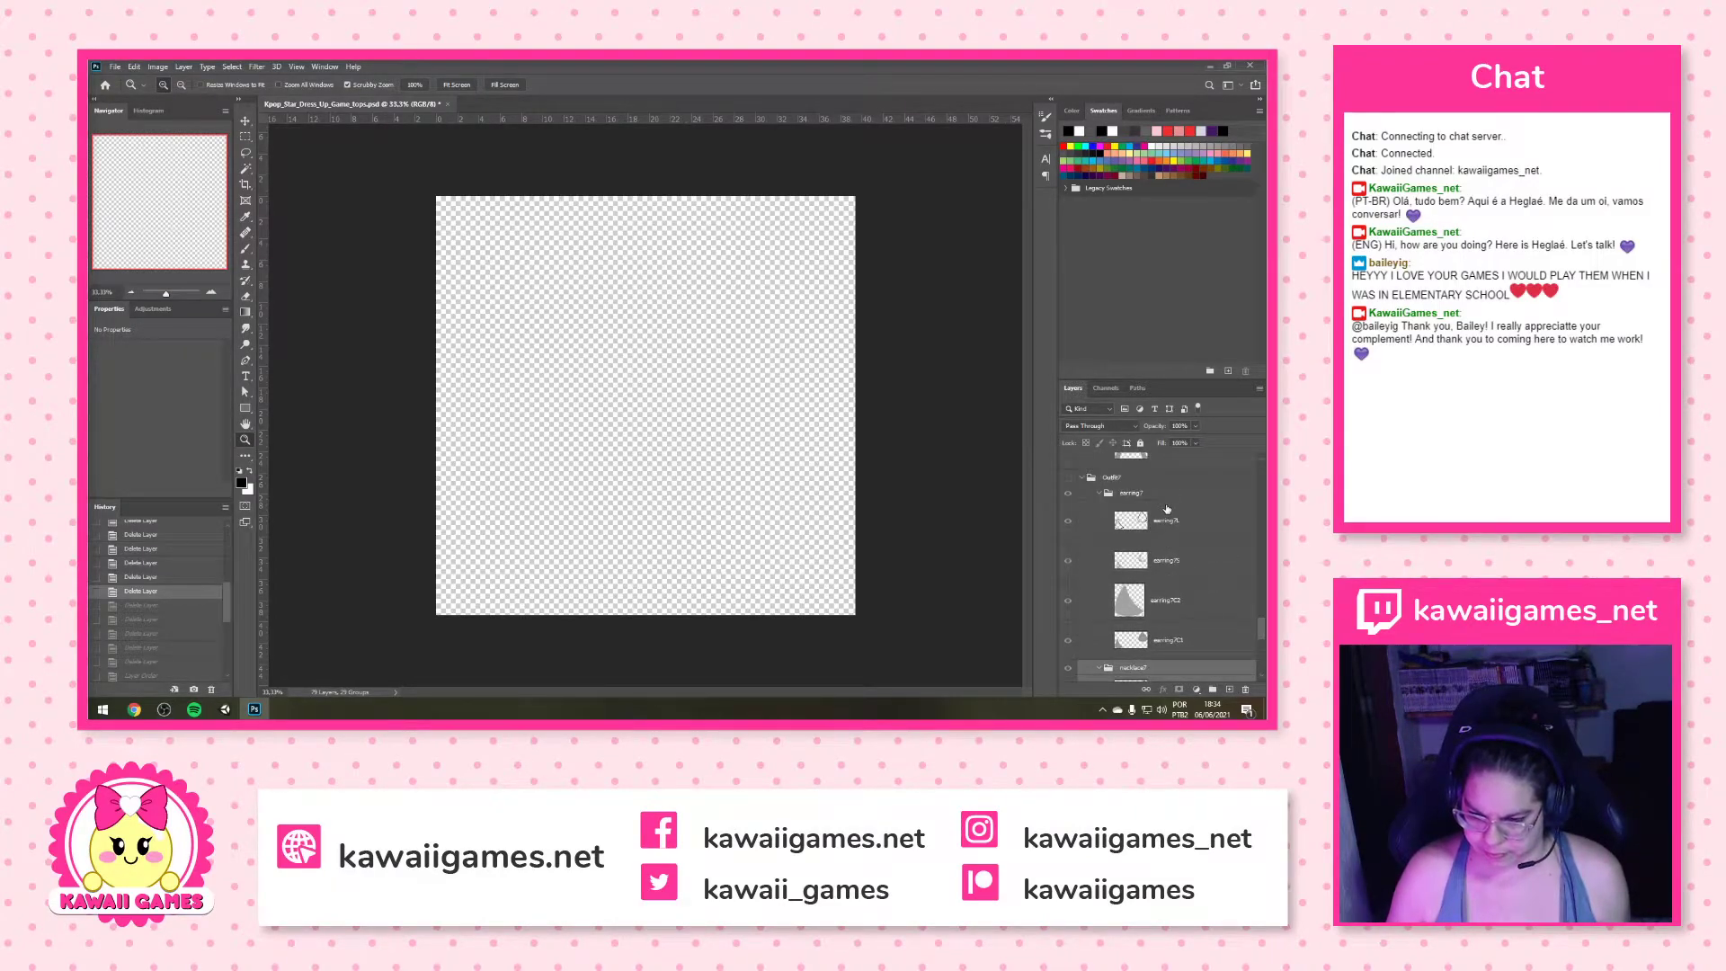
pyautogui.click(1166, 495)
pyautogui.click(1246, 693)
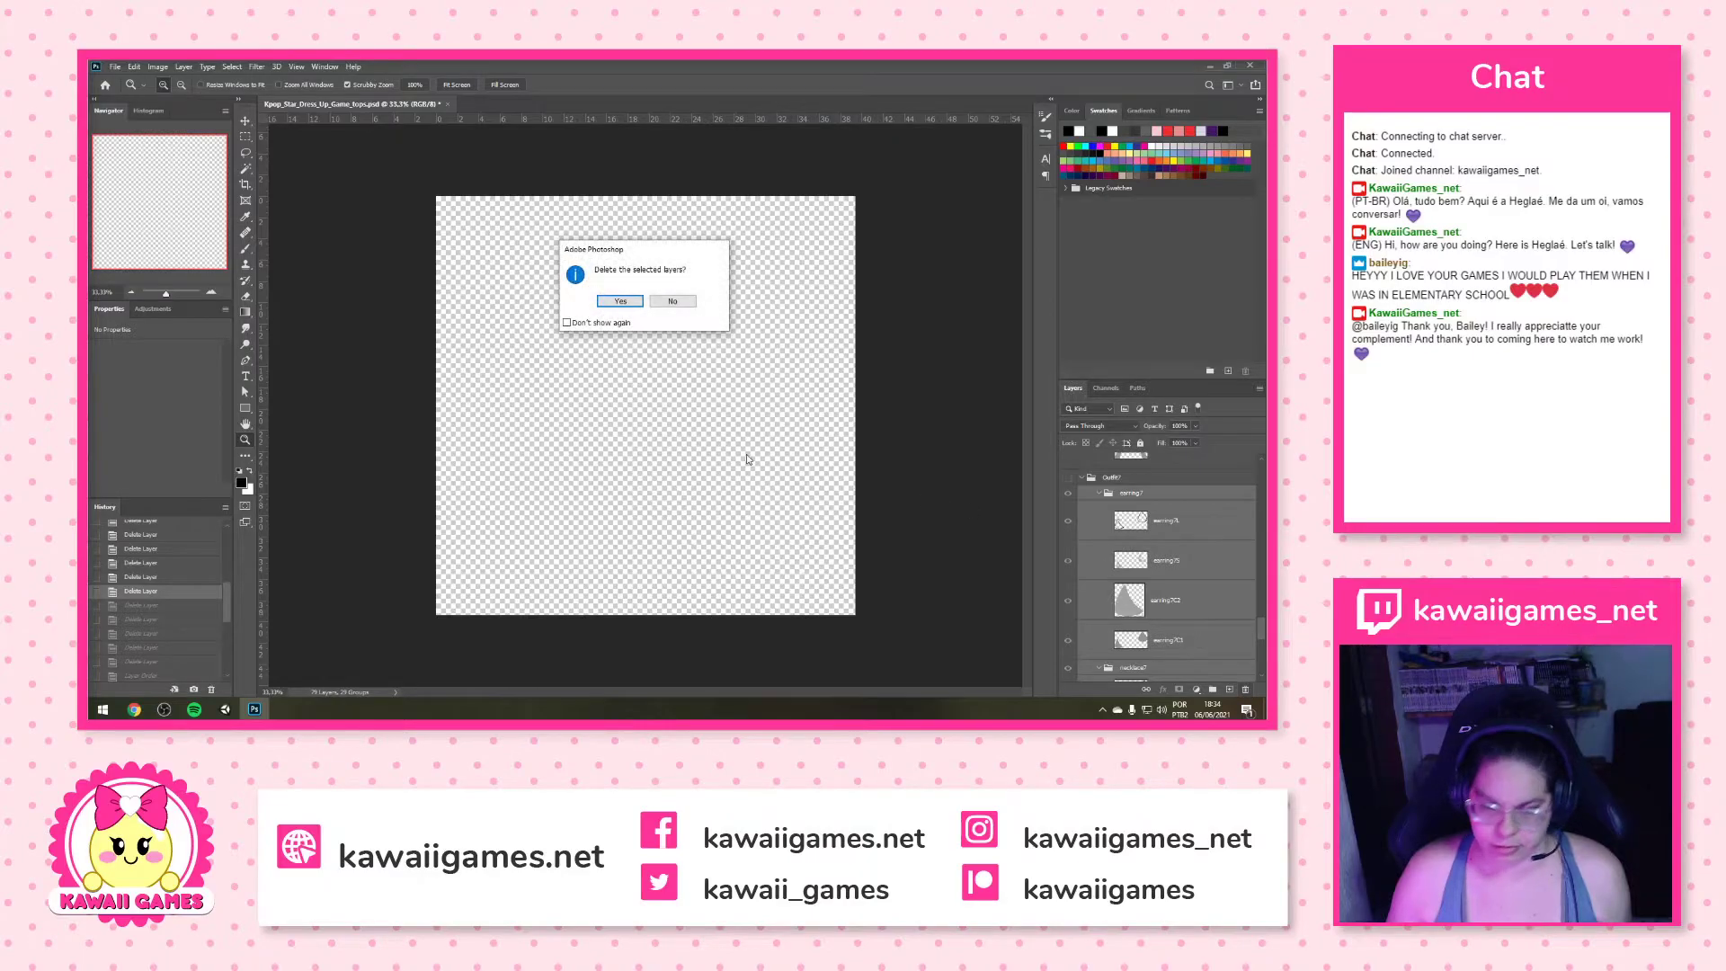
pyautogui.click(623, 302)
# Delete the bottom and shoes groups beneath Top8 in Outfit8
pyautogui.scroll(2, 1208, 596)
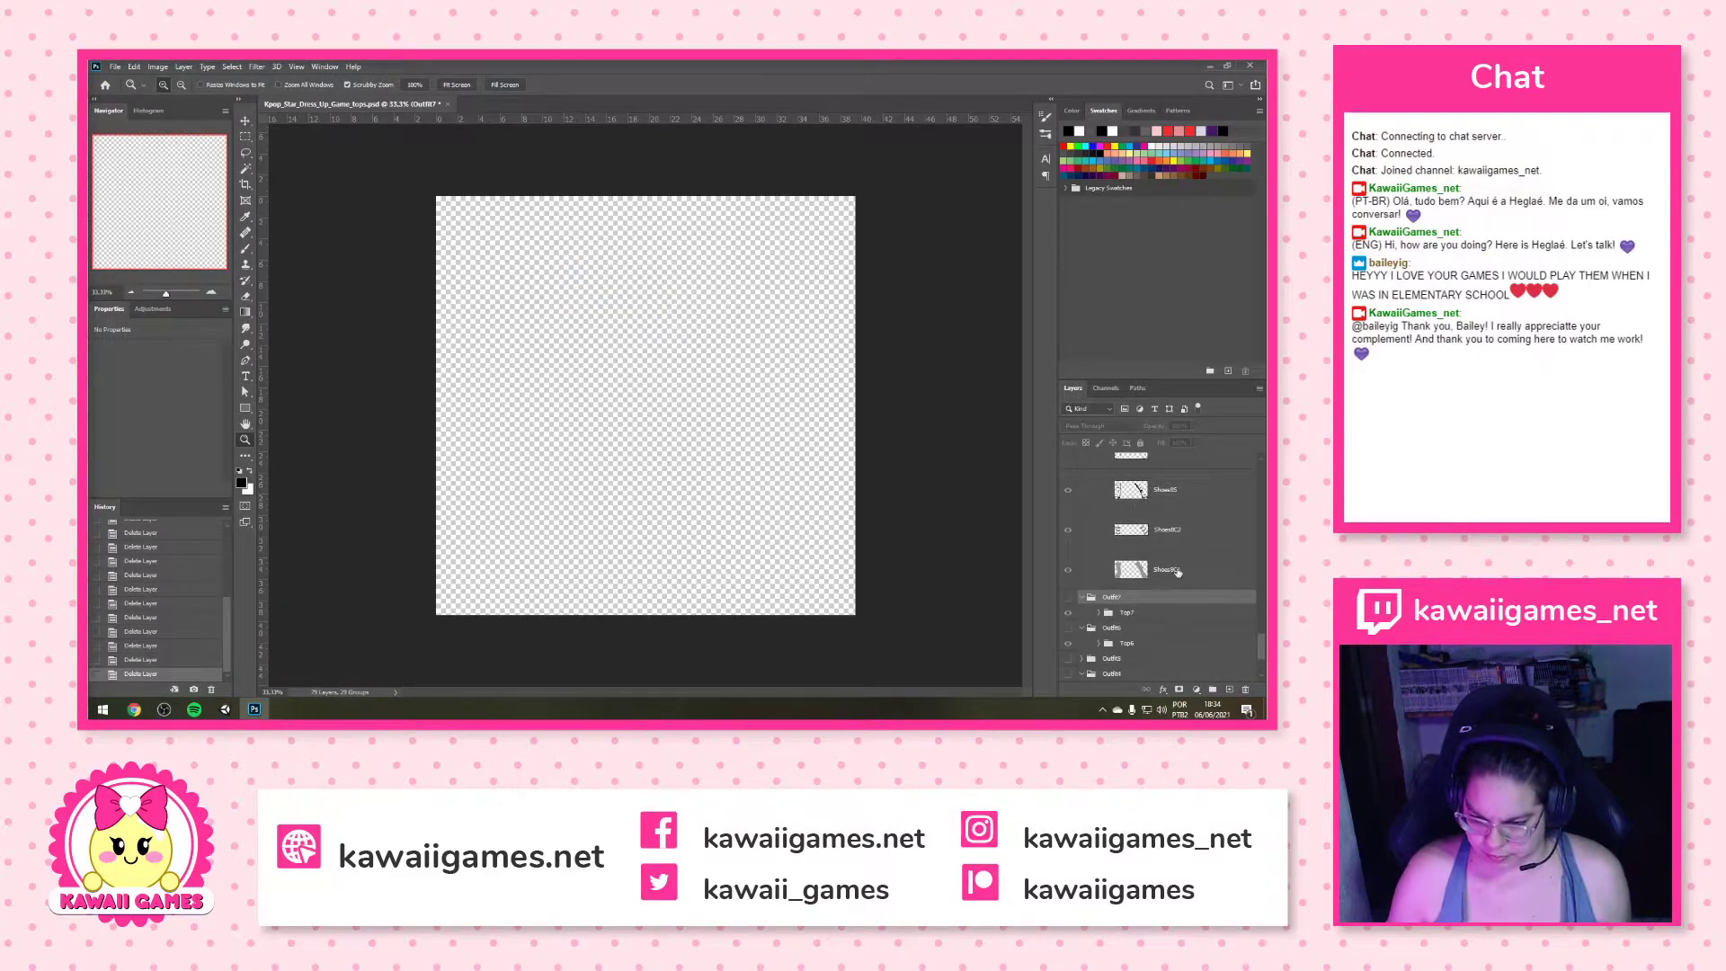
pyautogui.click(1195, 561)
pyautogui.scroll(3, 1180, 573)
pyautogui.scroll(1, 1179, 573)
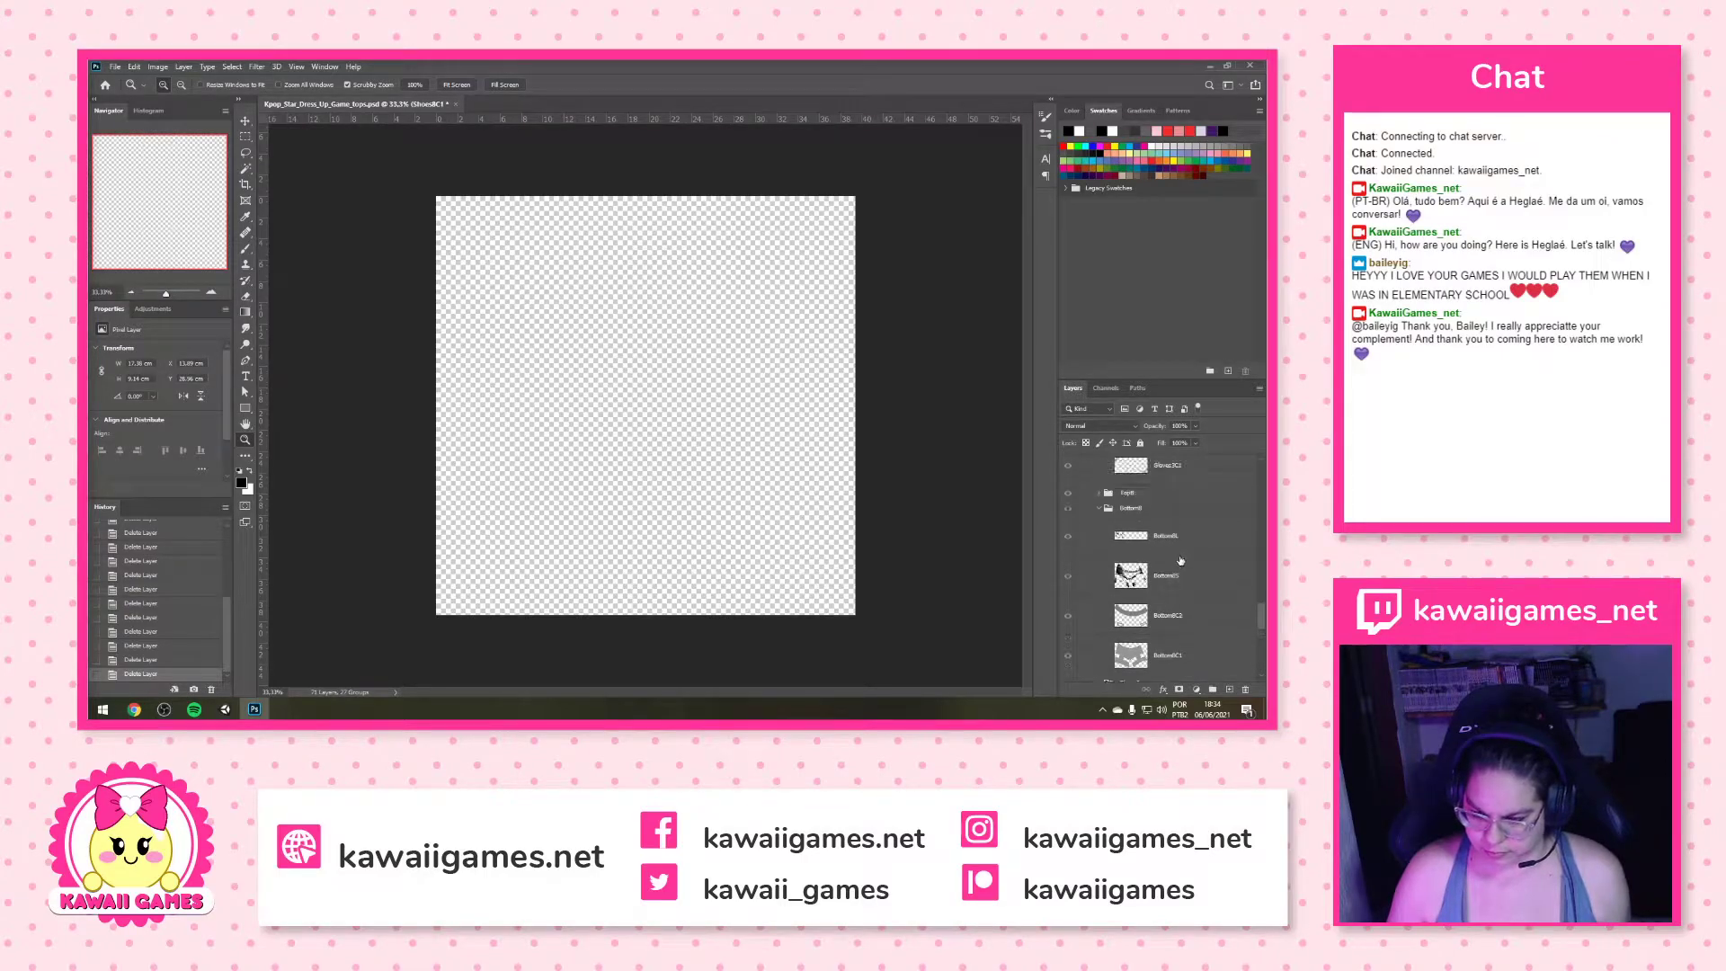
pyautogui.click(1155, 511)
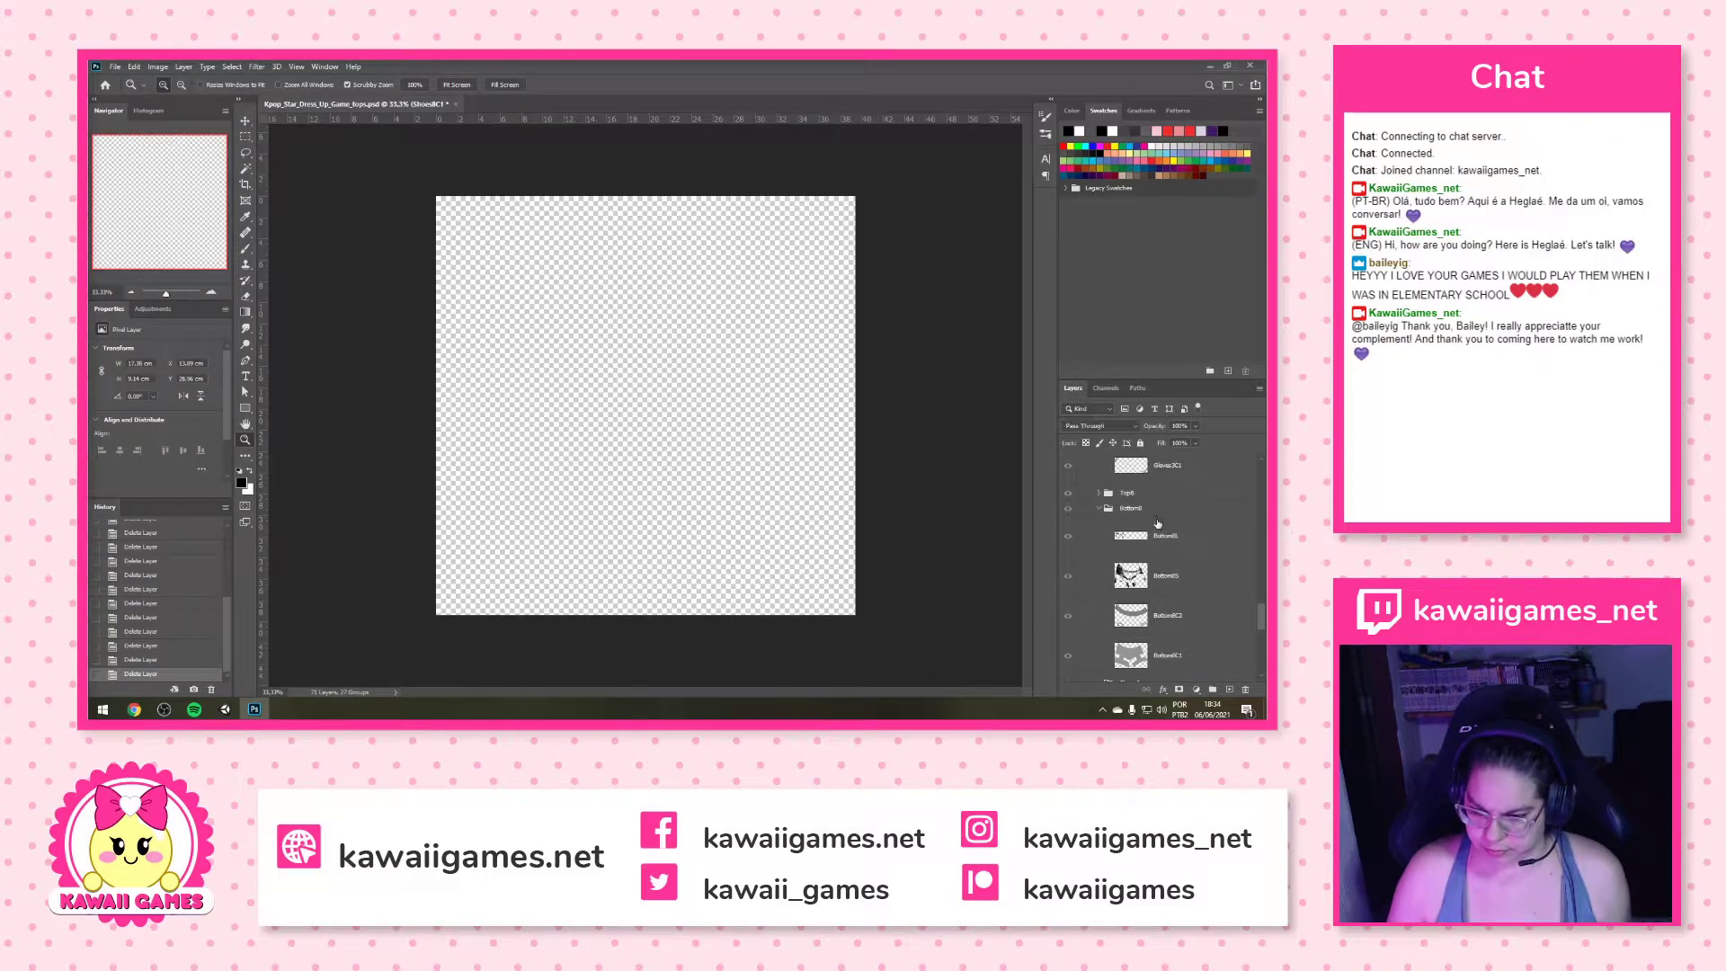
pyautogui.click(1246, 689)
pyautogui.click(621, 307)
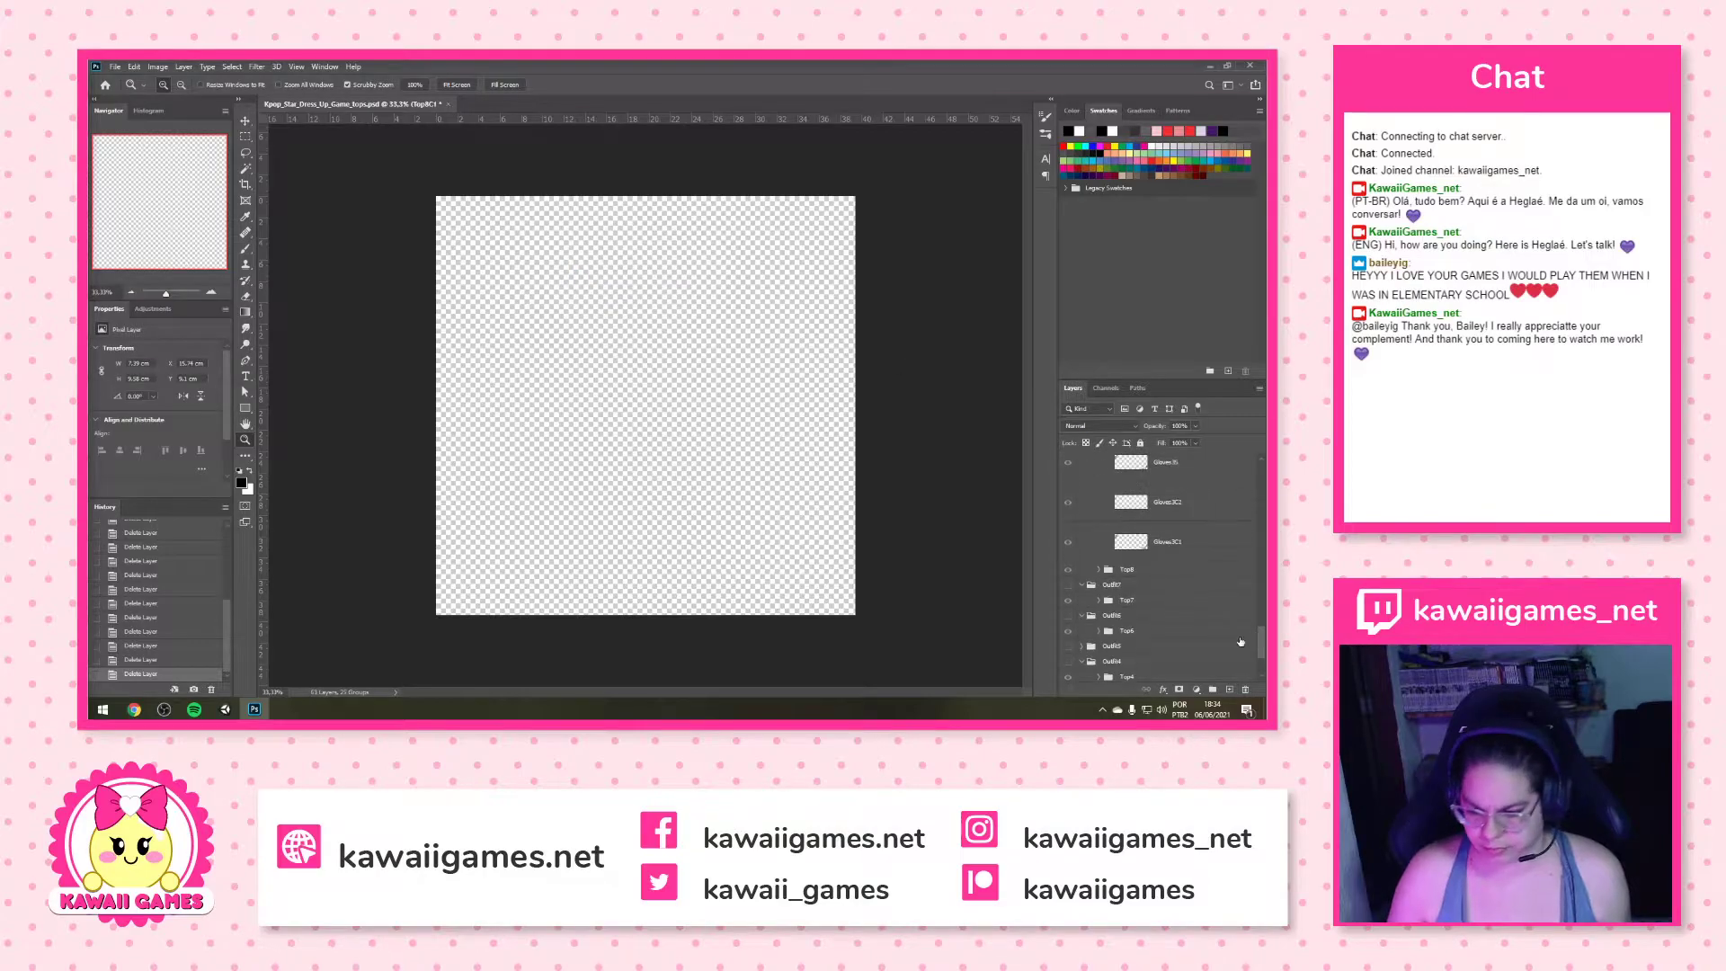
# Delete all groups above Top8 in Outfit8, from the earring group down through the gloves group
pyautogui.click(1155, 544)
pyautogui.scroll(3, 1158, 557)
pyautogui.scroll(5, 1178, 562)
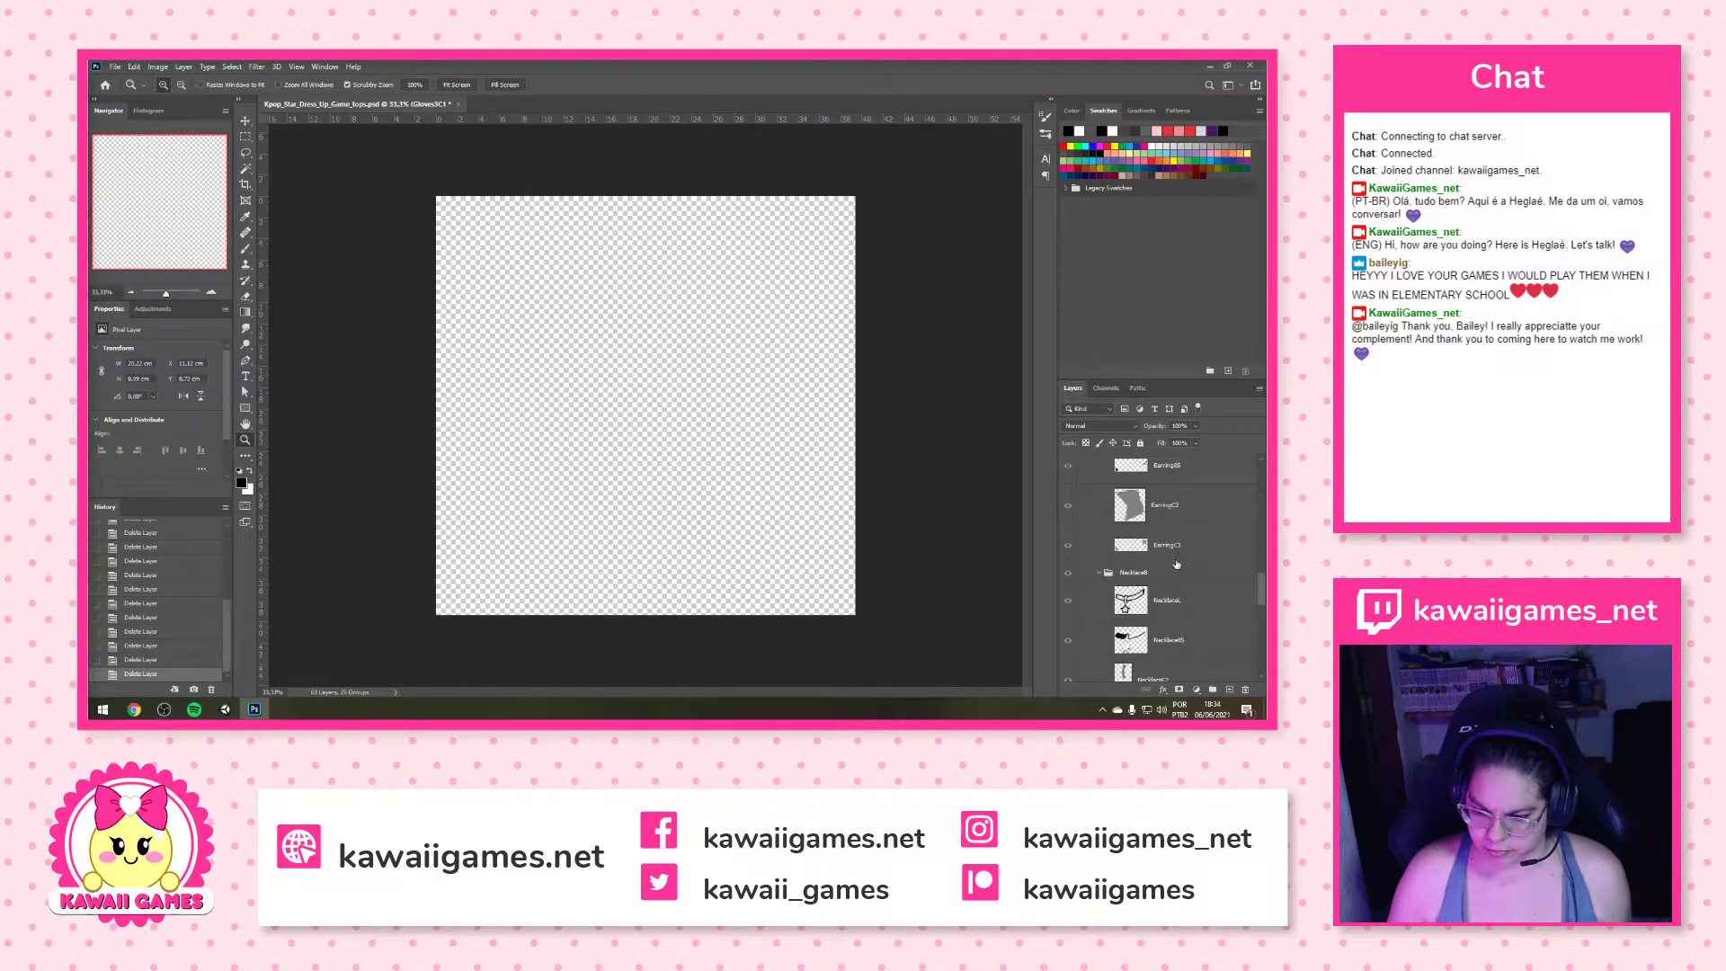
pyautogui.scroll(2, 1177, 564)
pyautogui.click(1153, 478)
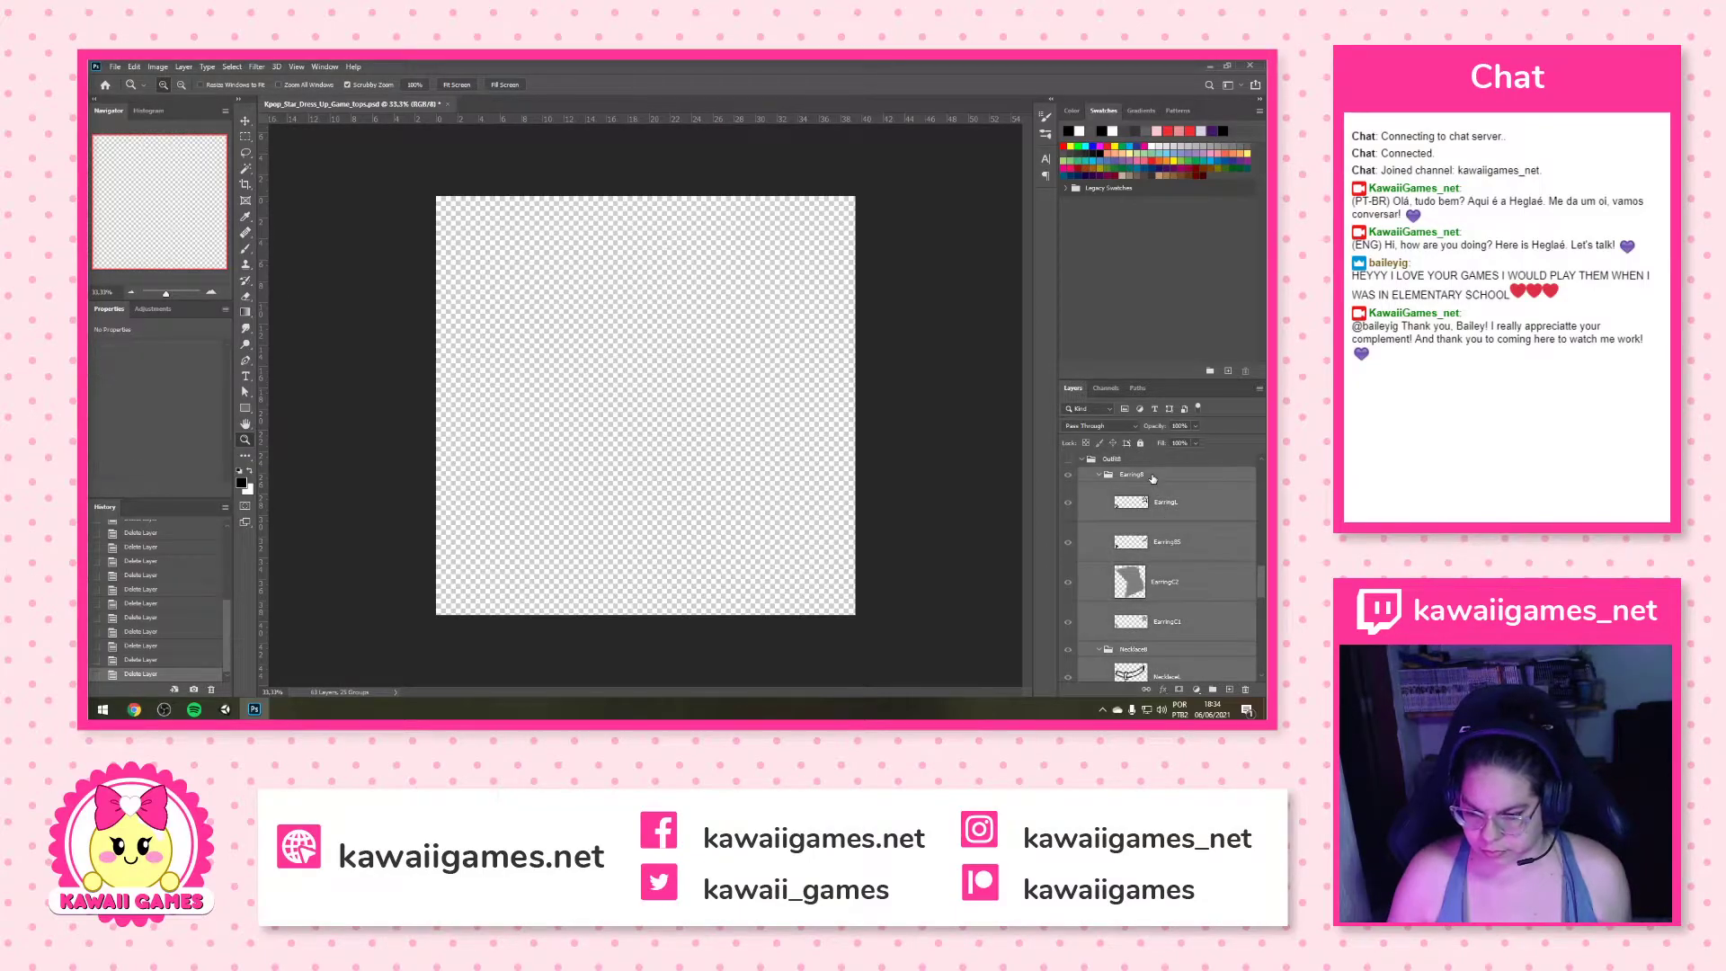
pyautogui.scroll(-5, 1187, 558)
pyautogui.scroll(-1, 1208, 593)
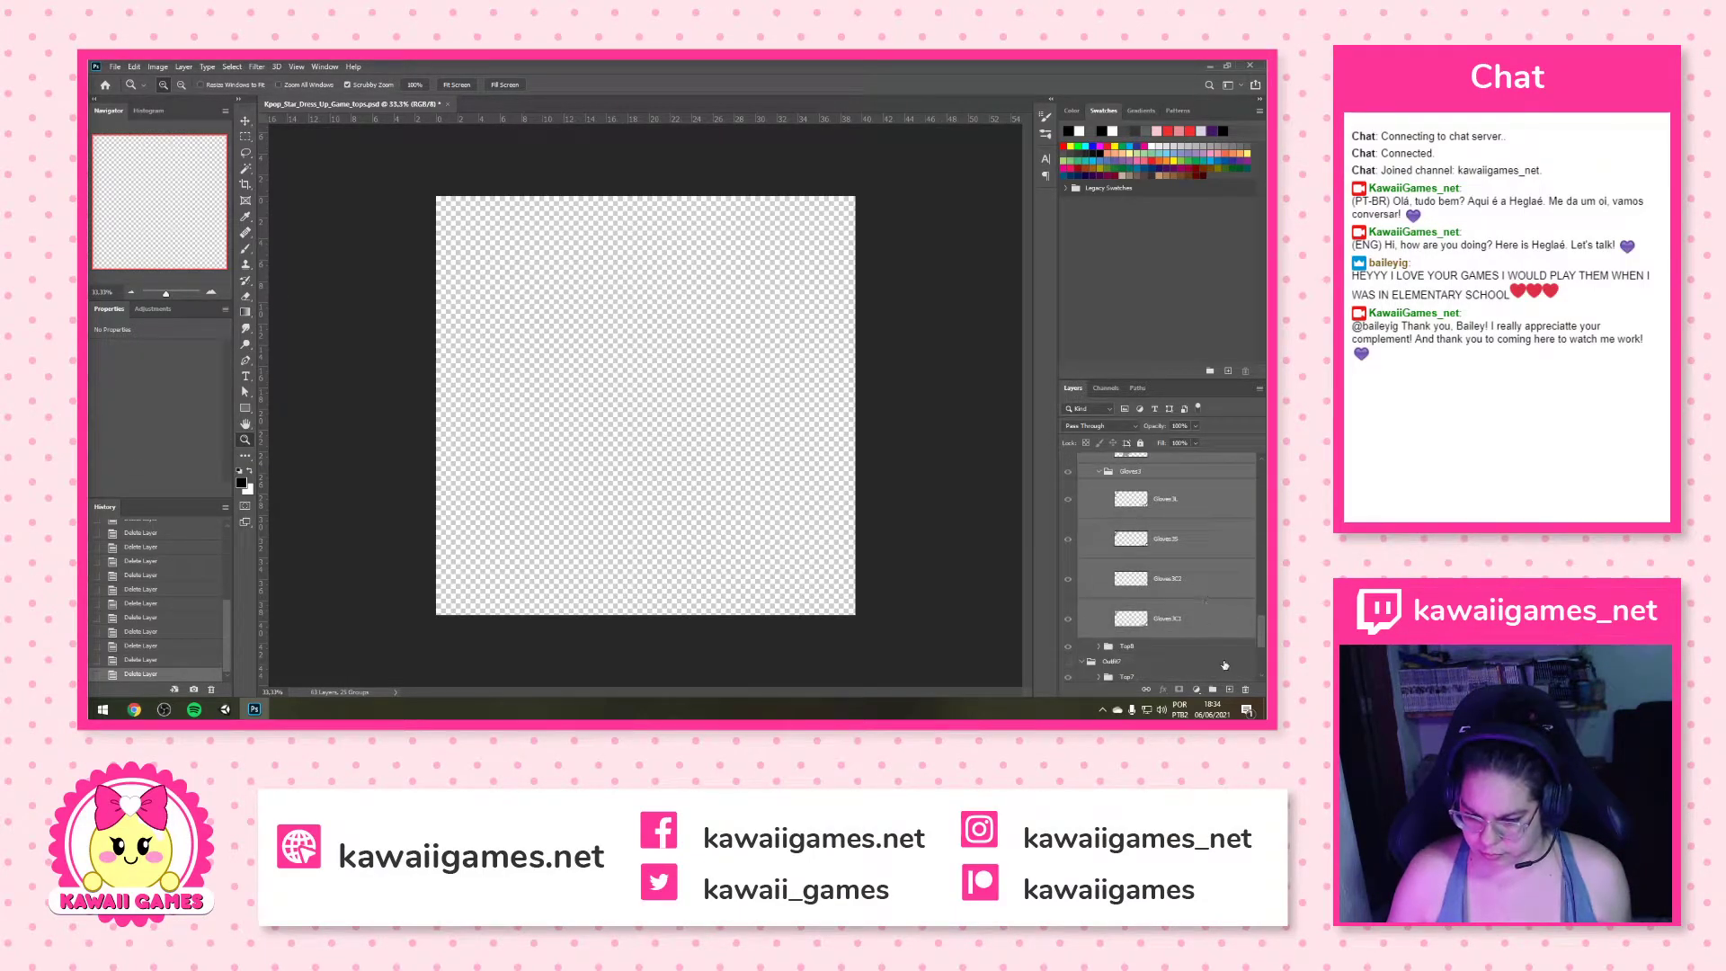
pyautogui.click(1246, 689)
pyautogui.click(620, 301)
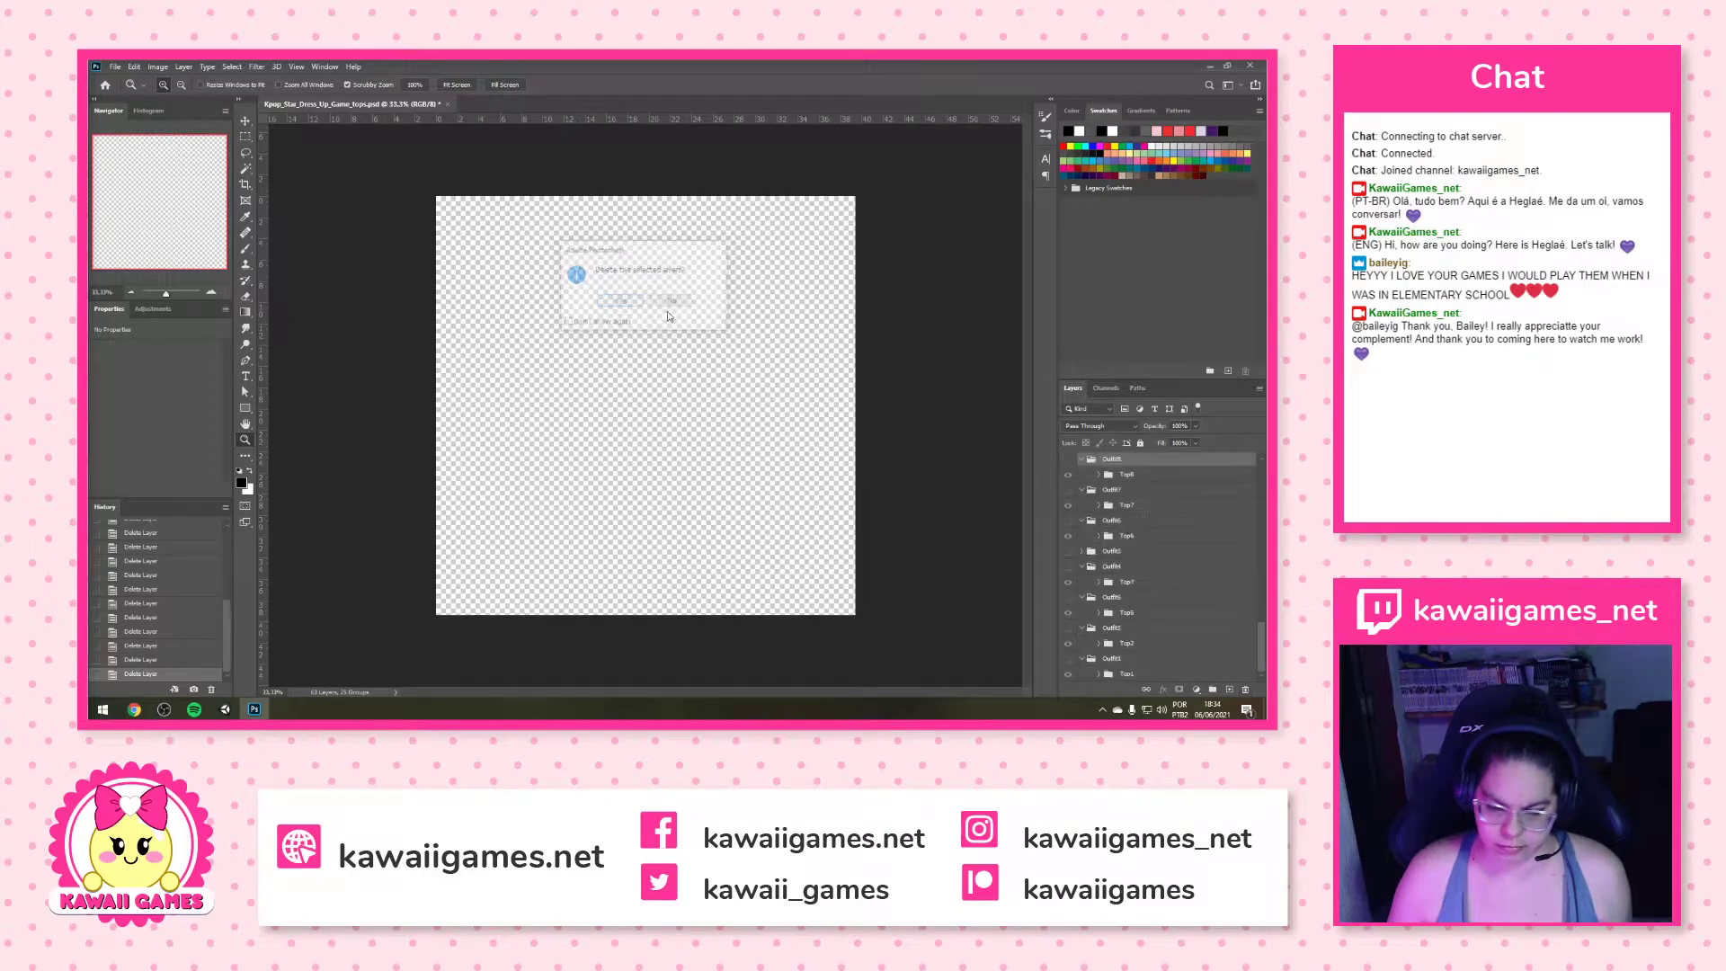
# Delete the bottom and shoes groups beneath Top9 in Outfit9
pyautogui.click(1174, 585)
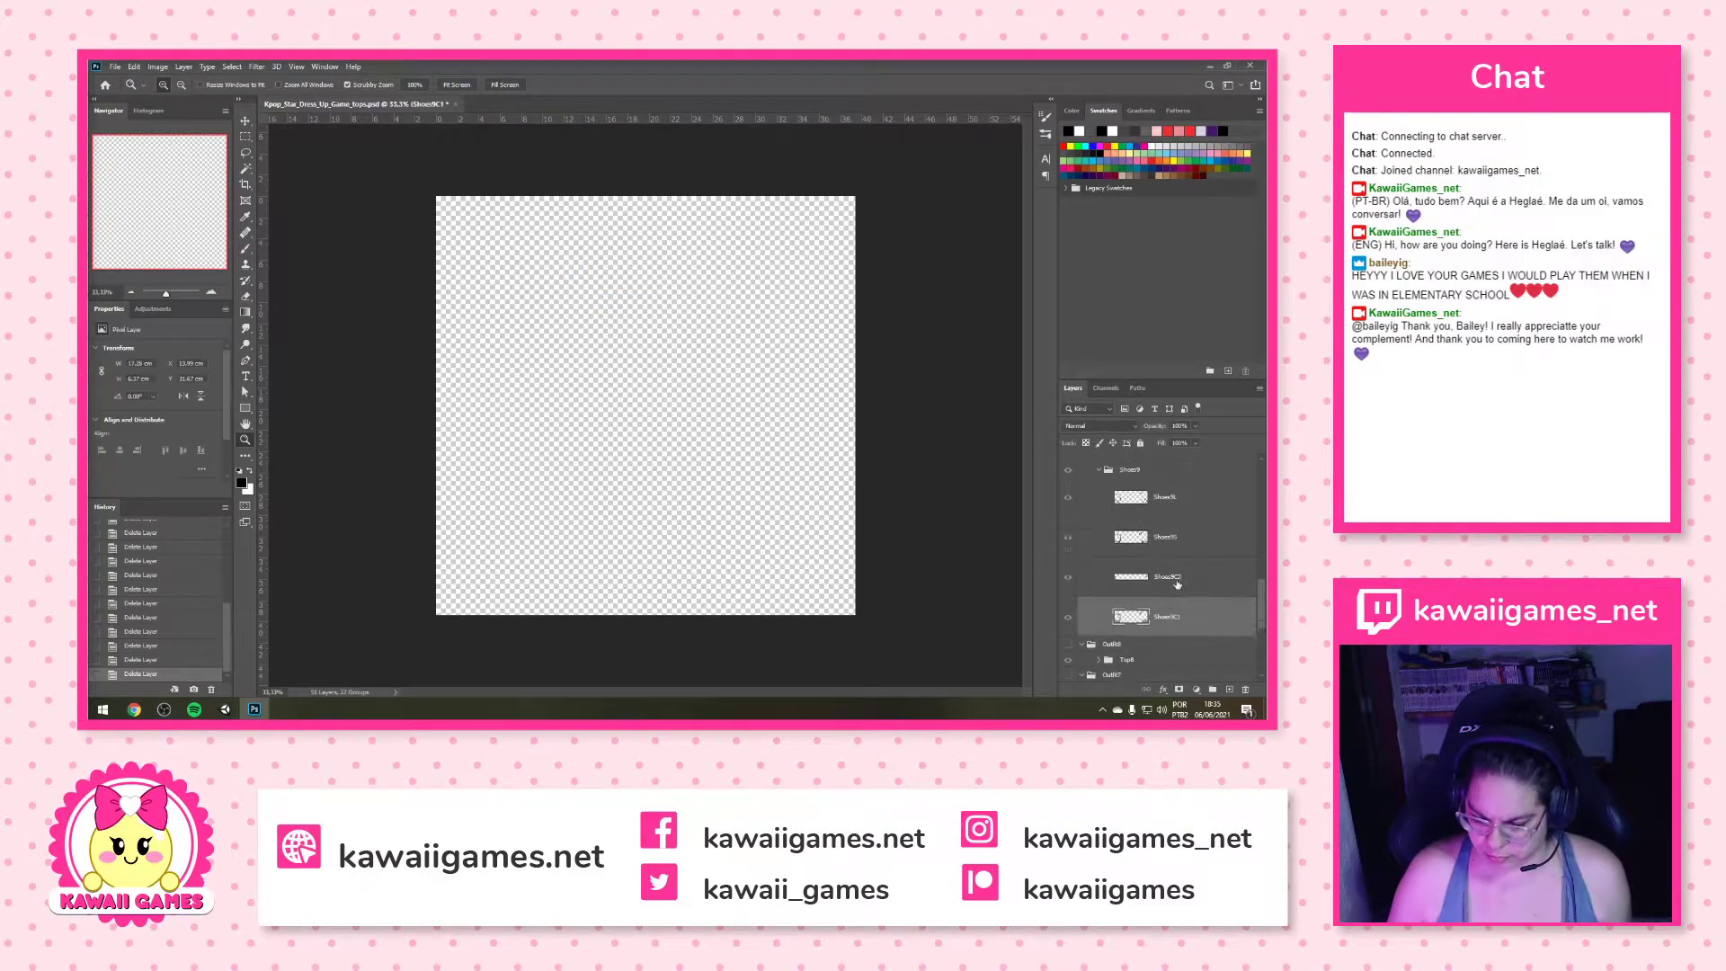
pyautogui.scroll(4, 1169, 575)
pyautogui.click(1167, 557)
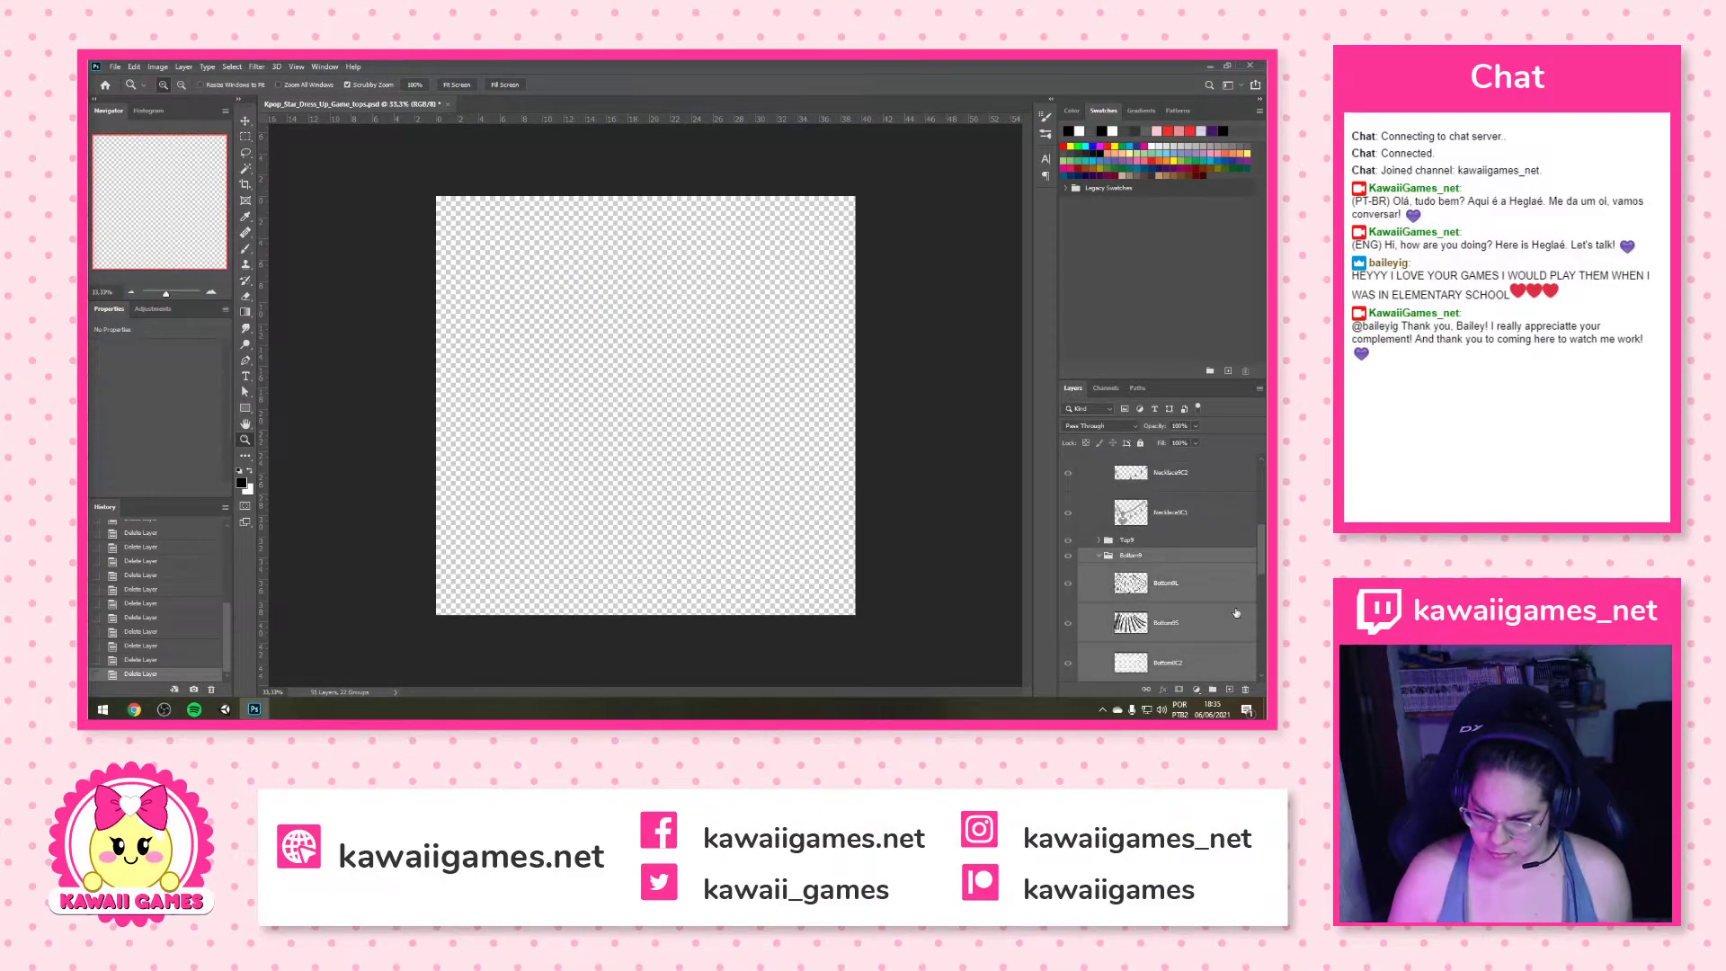
pyautogui.click(1246, 689)
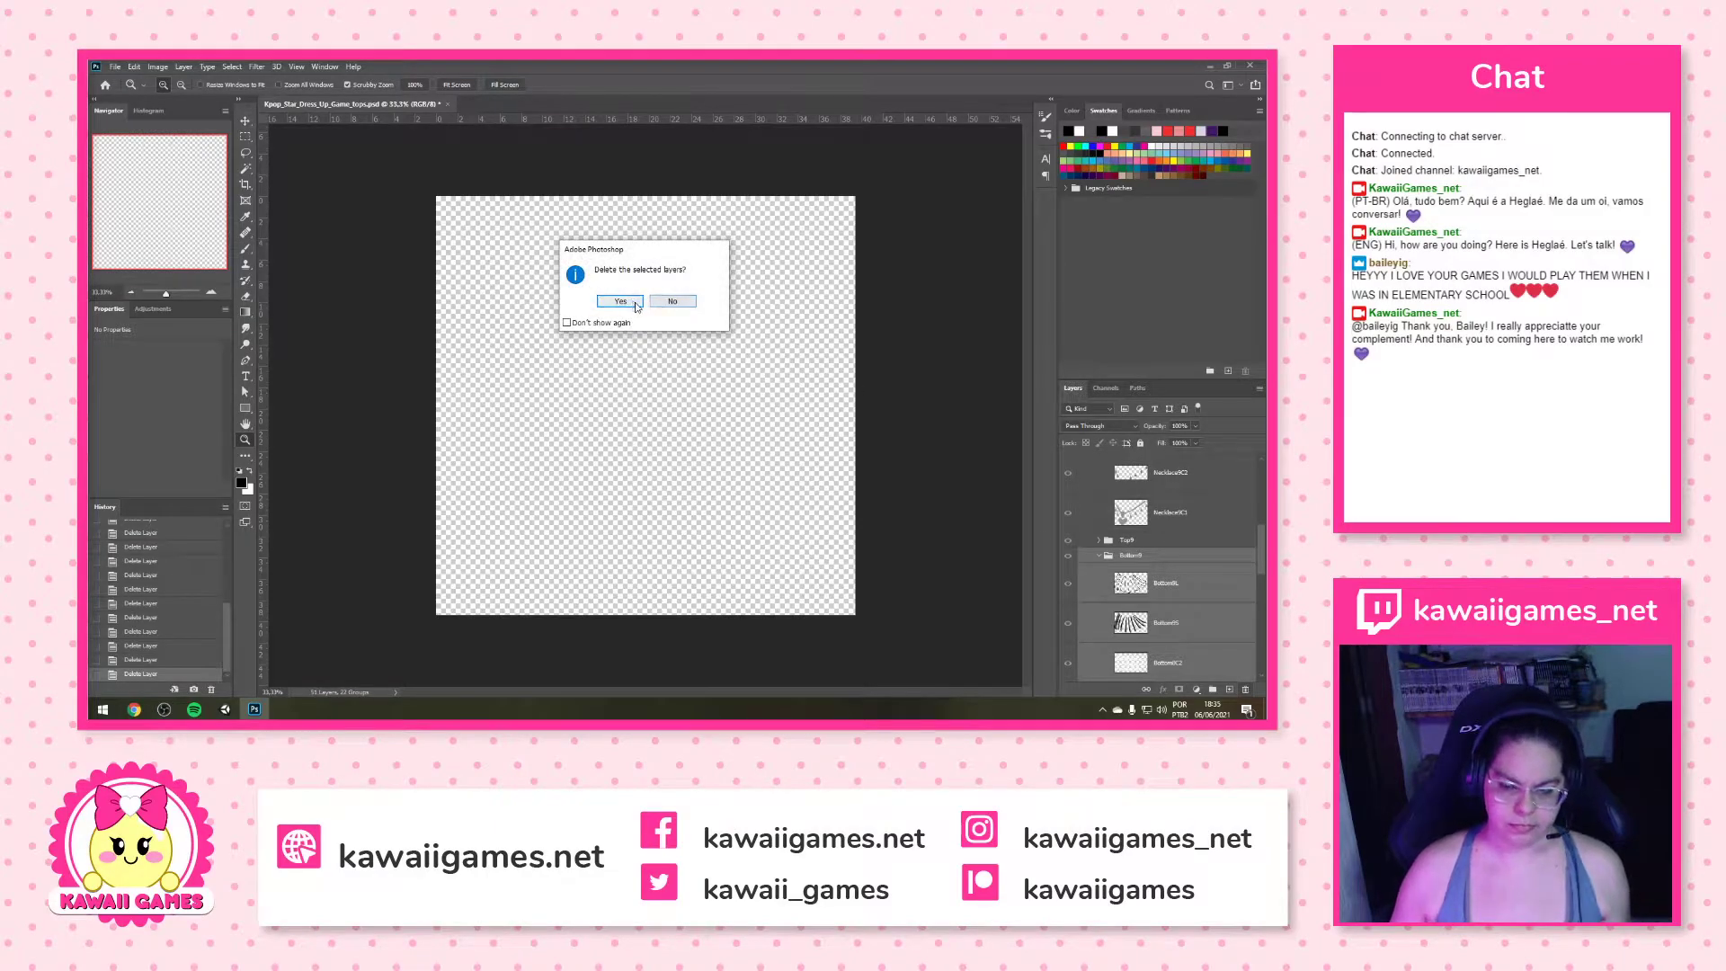
pyautogui.press('Return')
# Delete the earring and necklace groups above Top9 in Outfit9, and collapse the Outfit9 group
pyautogui.scroll(3, 1169, 550)
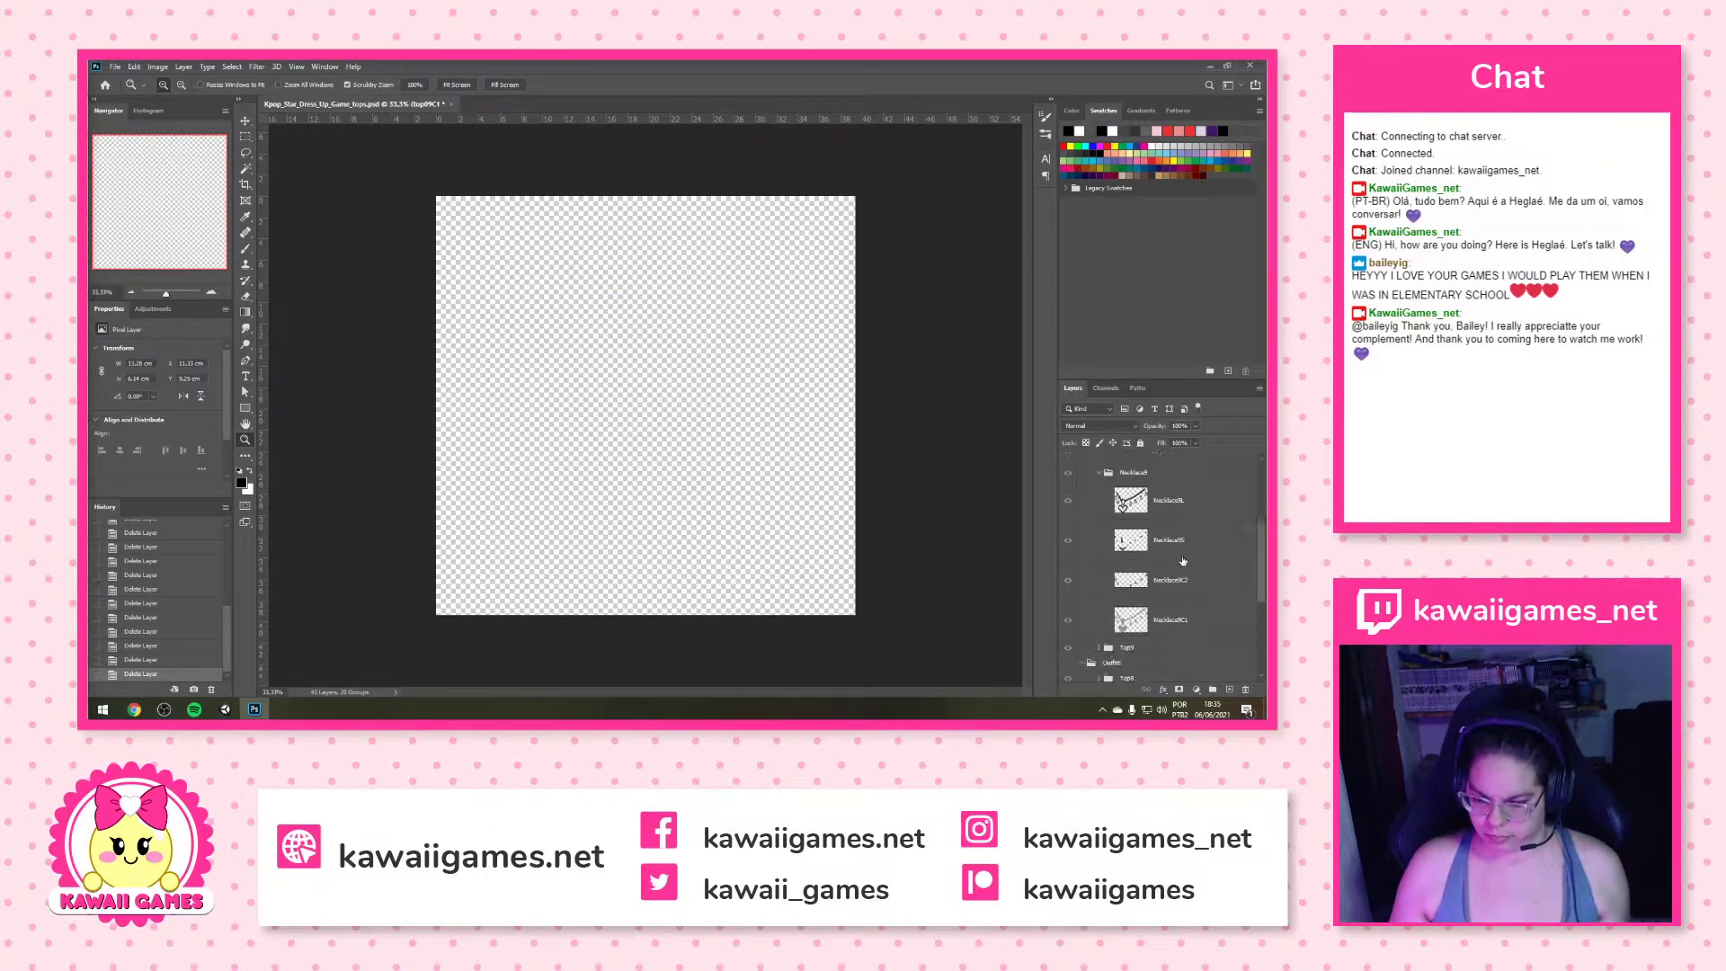
pyautogui.click(1175, 594)
pyautogui.scroll(4, 1174, 580)
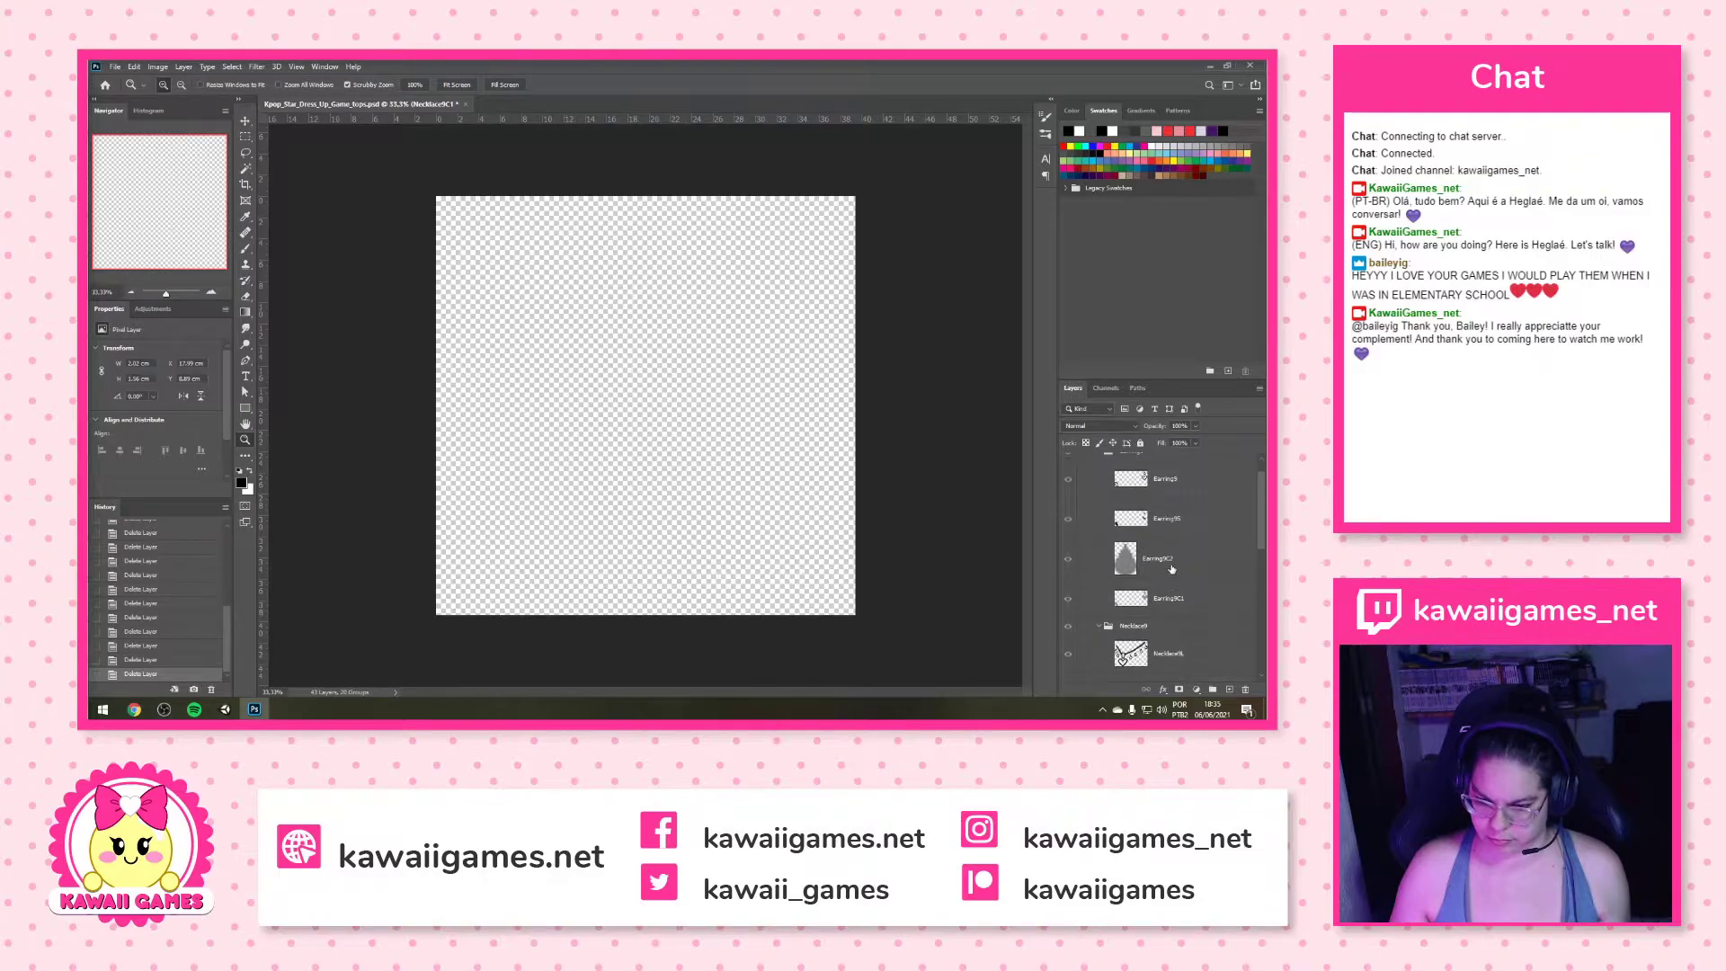
pyautogui.click(1147, 477)
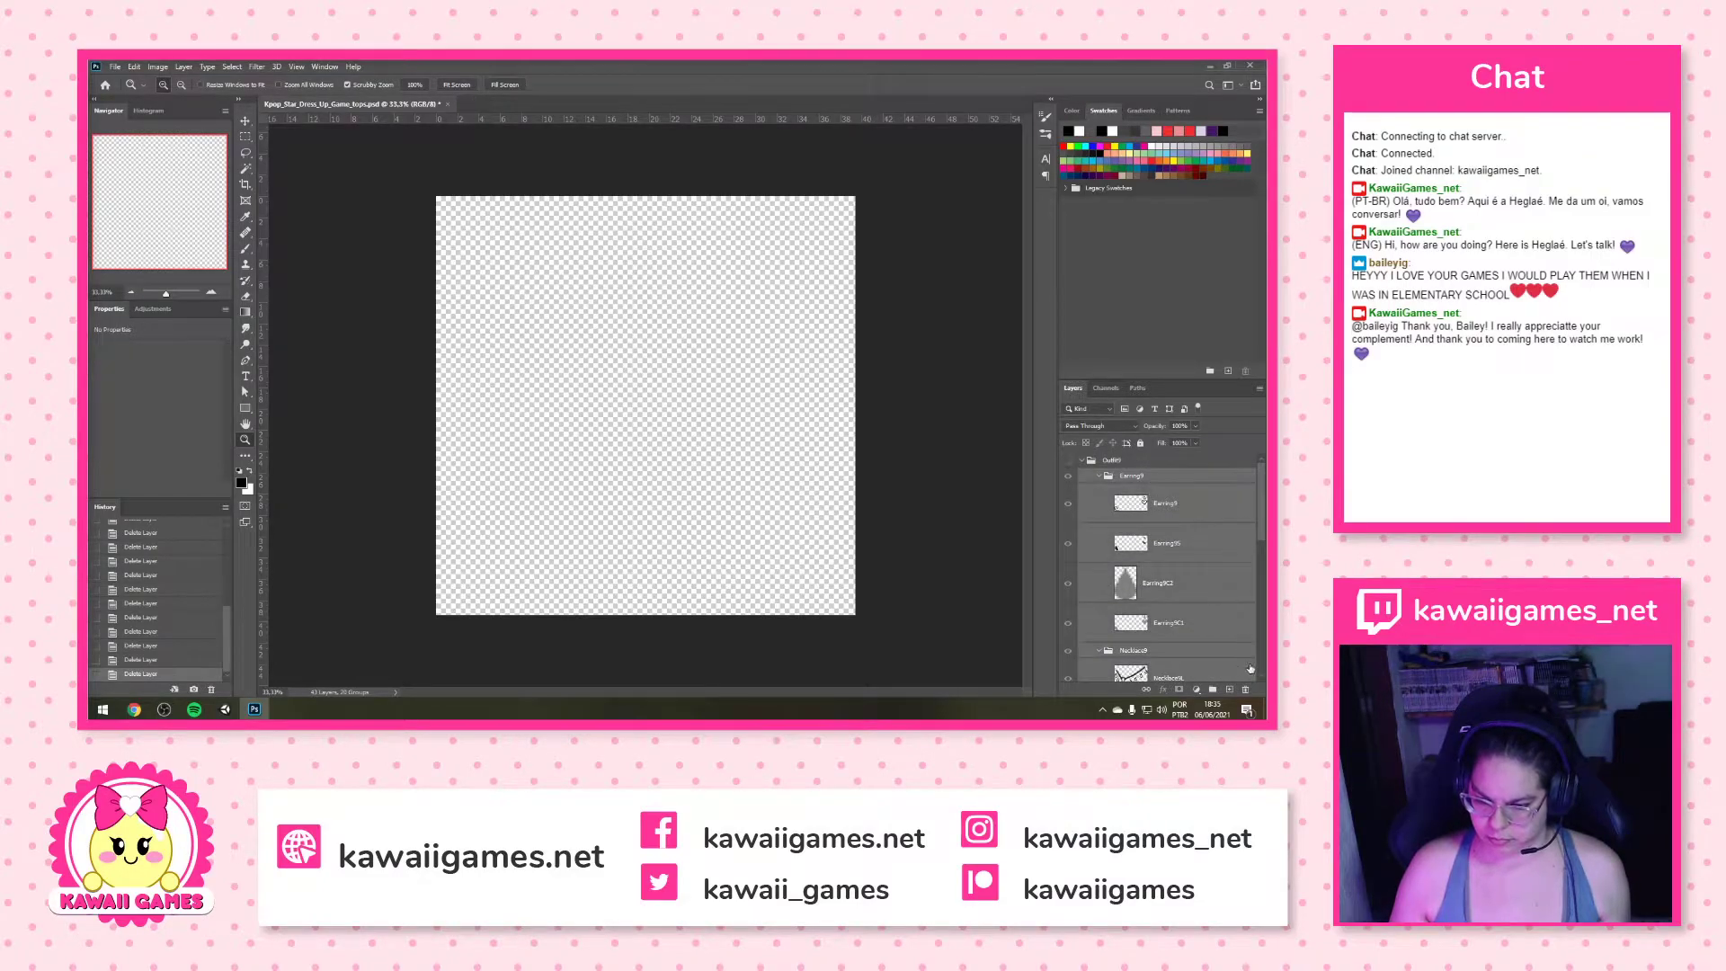
pyautogui.press('Delete')
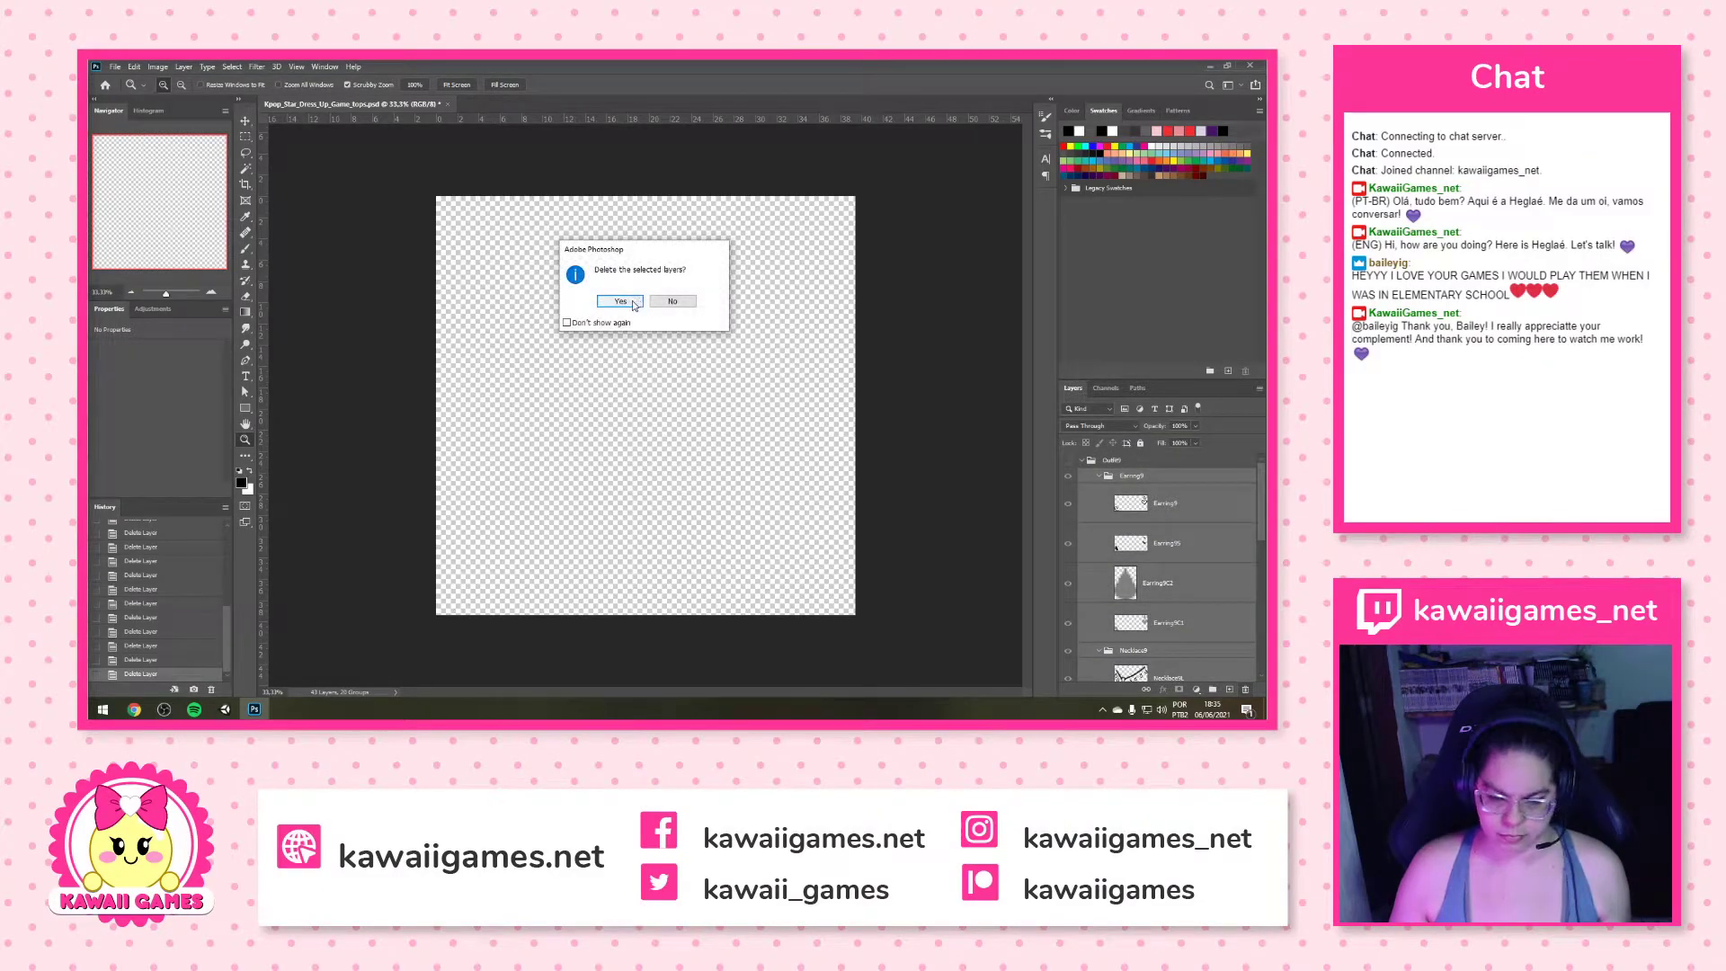
pyautogui.click(632, 301)
pyautogui.click(1083, 460)
pyautogui.scroll(-1, 1172, 635)
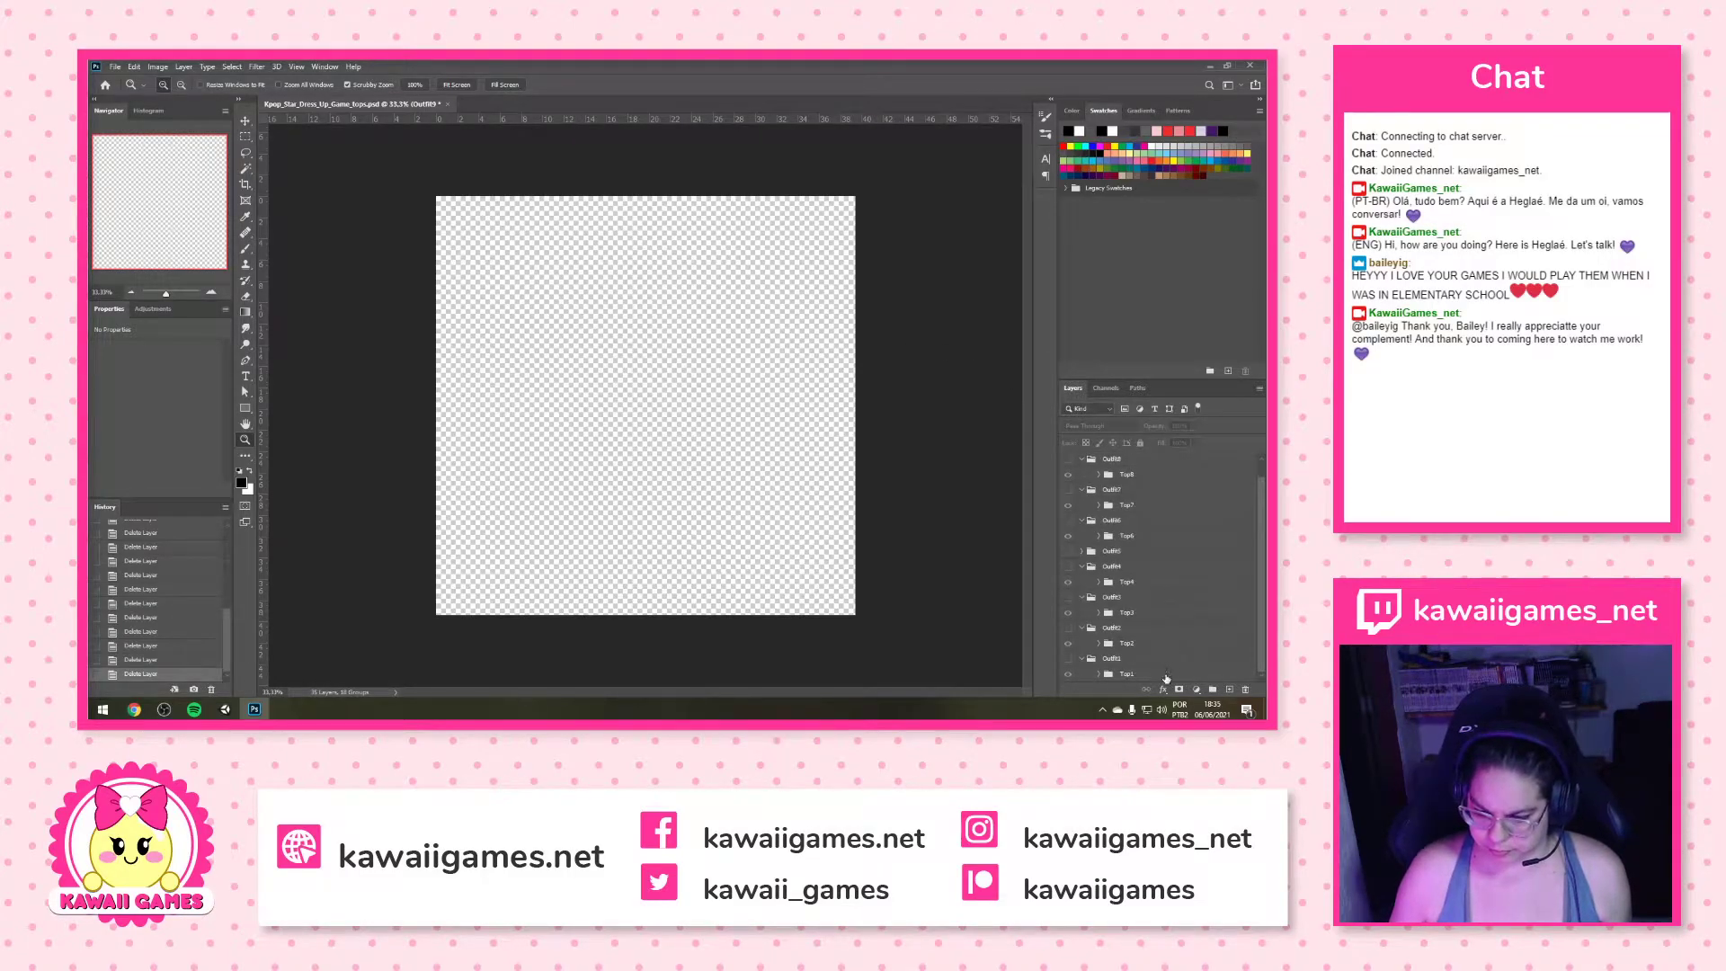
pyautogui.scroll(1, 1166, 679)
# Toggle the visibility of Outfit9 and of all the other layers around it
pyautogui.click(1070, 460)
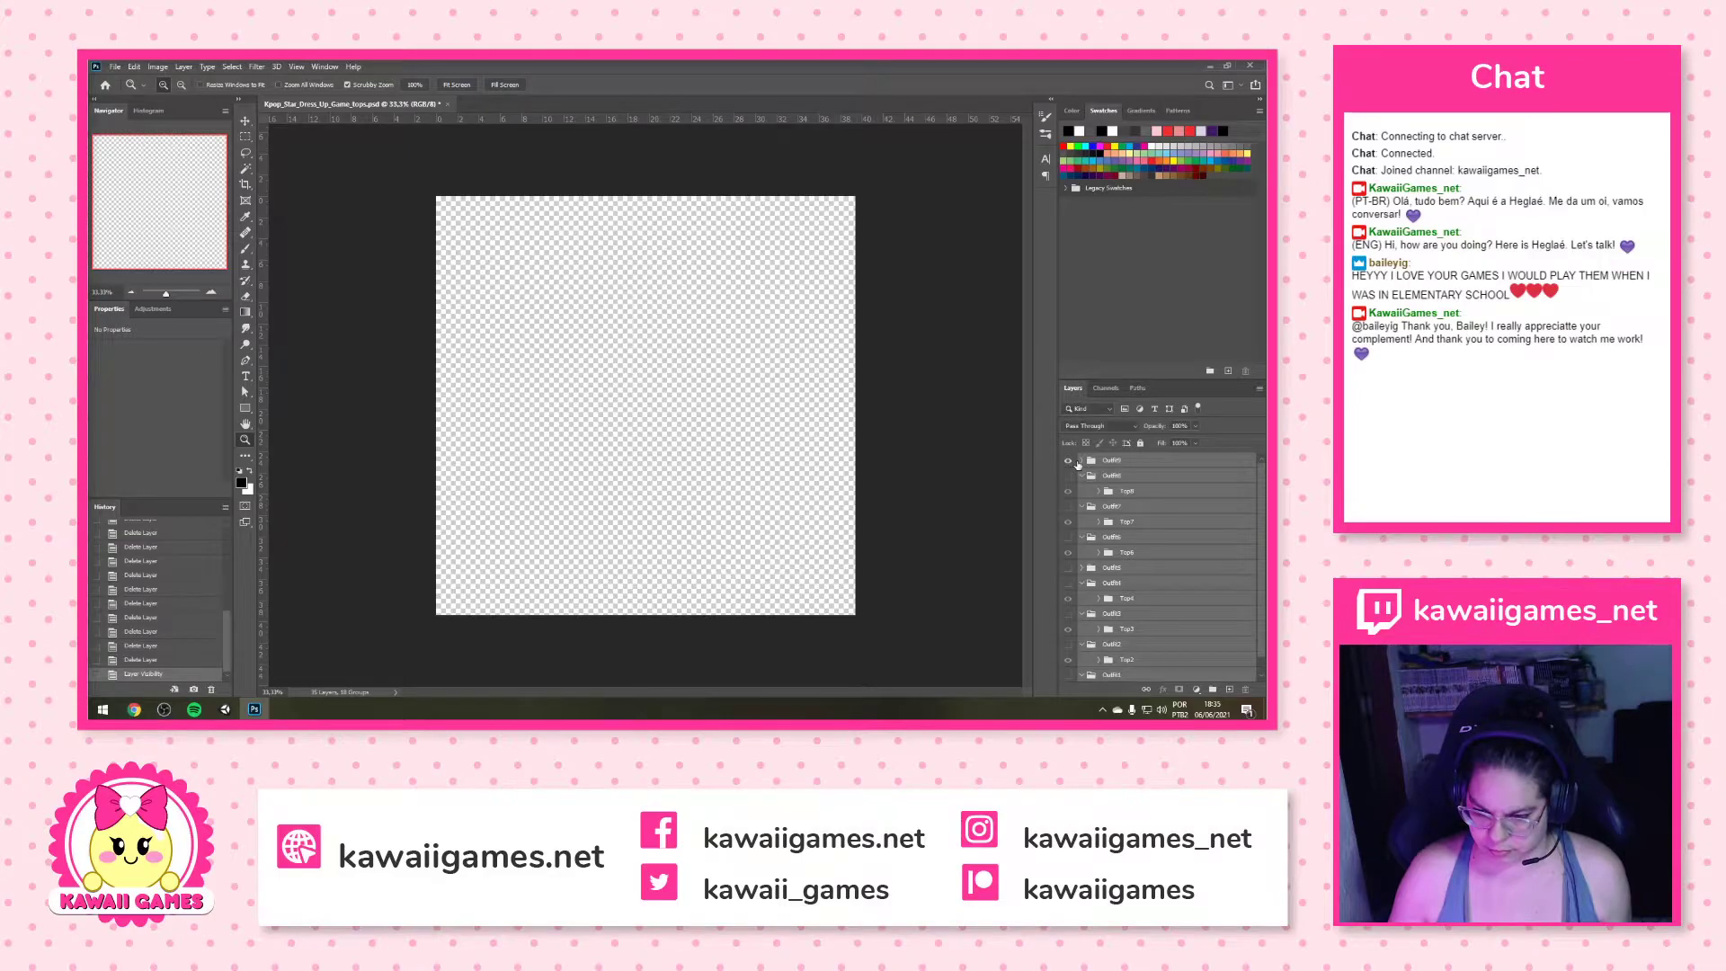
pyautogui.click(1073, 464)
pyautogui.rightClick(1070, 462)
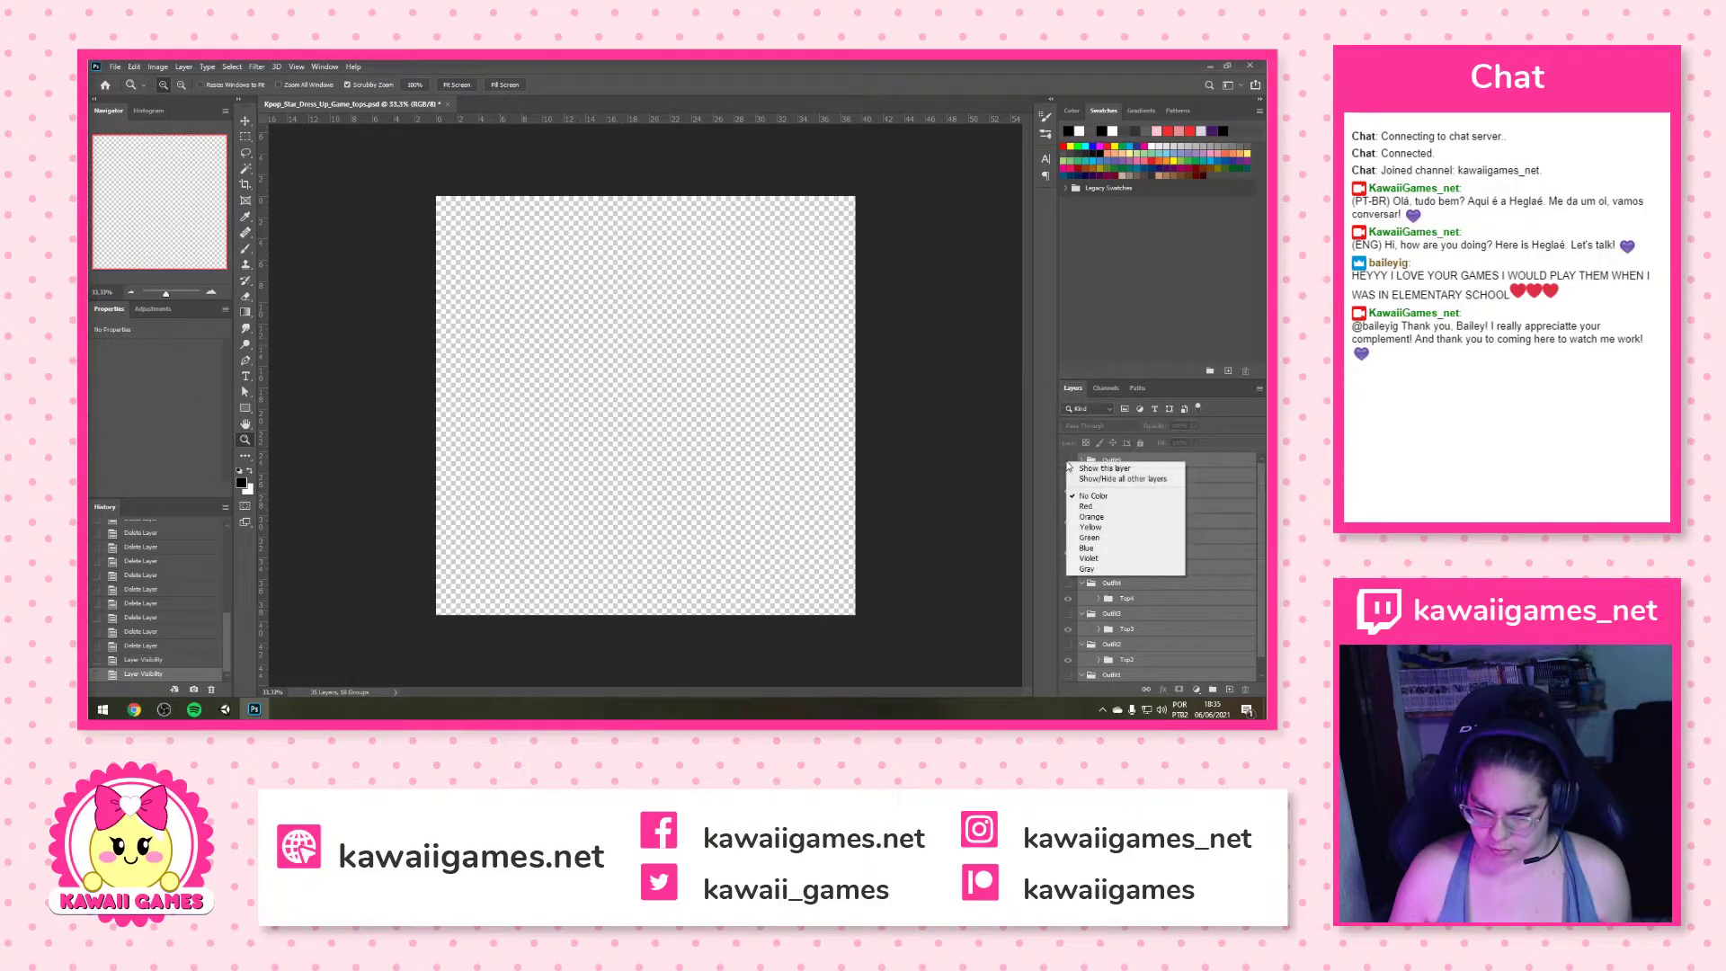
pyautogui.click(1093, 479)
pyautogui.rightClick(1070, 461)
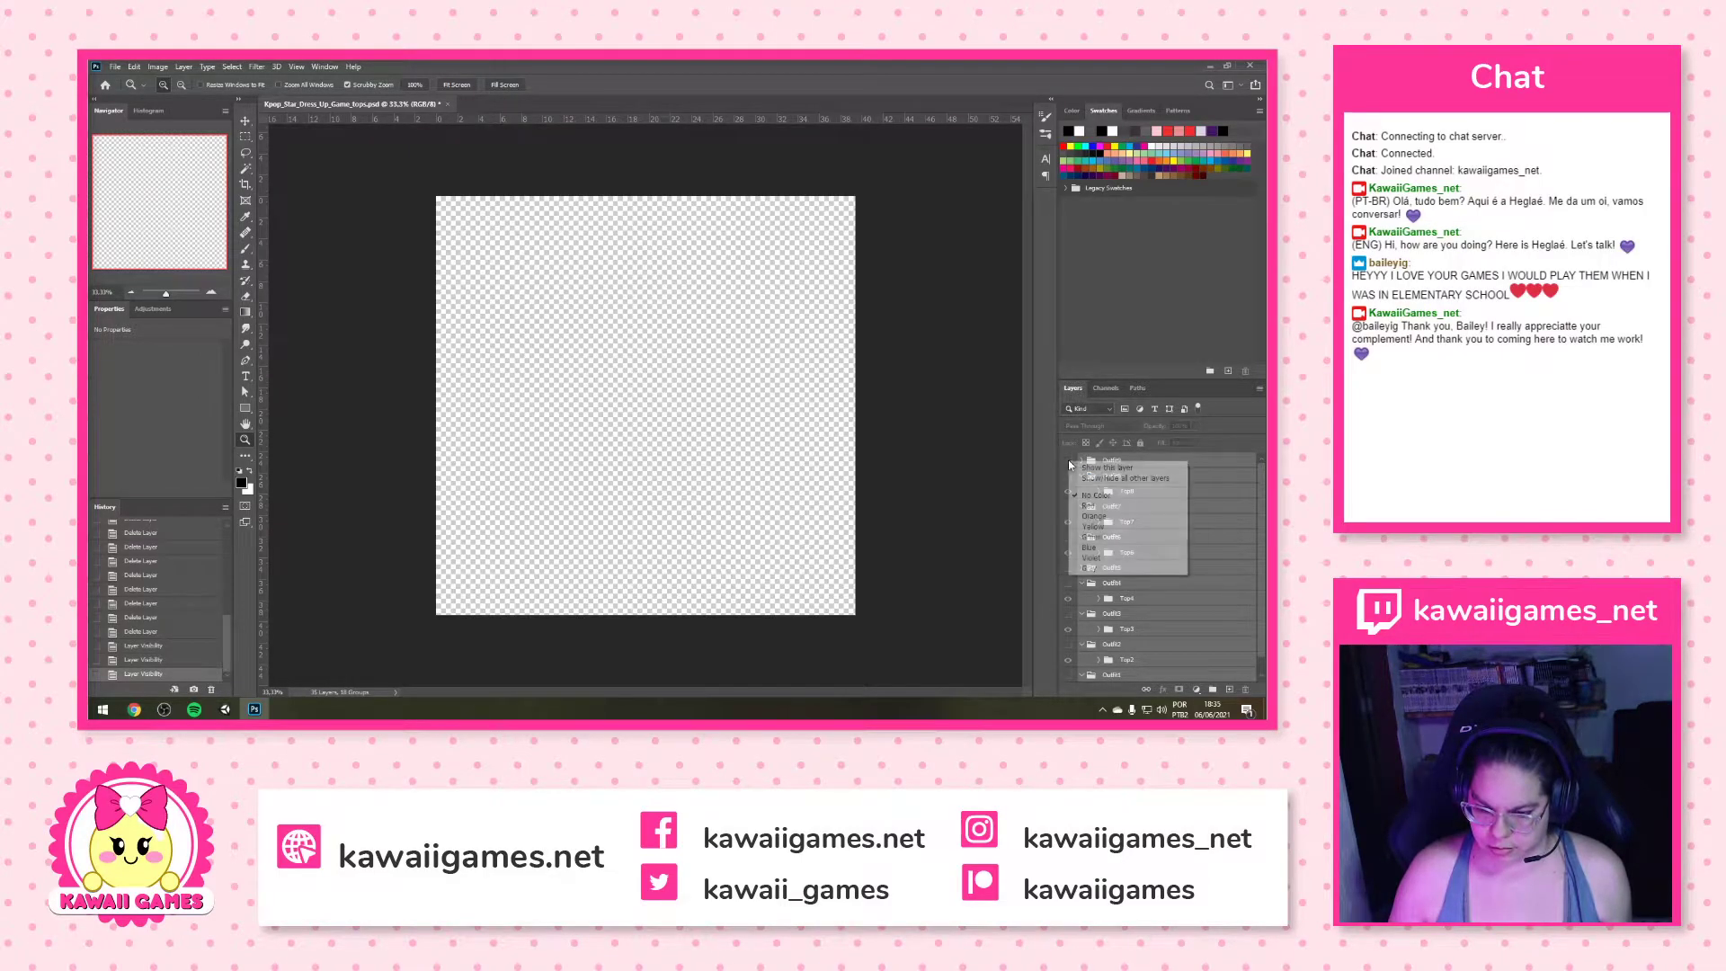
pyautogui.click(1096, 479)
pyautogui.rightClick(1070, 462)
pyautogui.click(1096, 479)
pyautogui.rightClick(1069, 465)
pyautogui.click(1096, 479)
# Show the hidden outfit groups from Outfit8 down to Outfit1, together with their top groups
pyautogui.click(1069, 476)
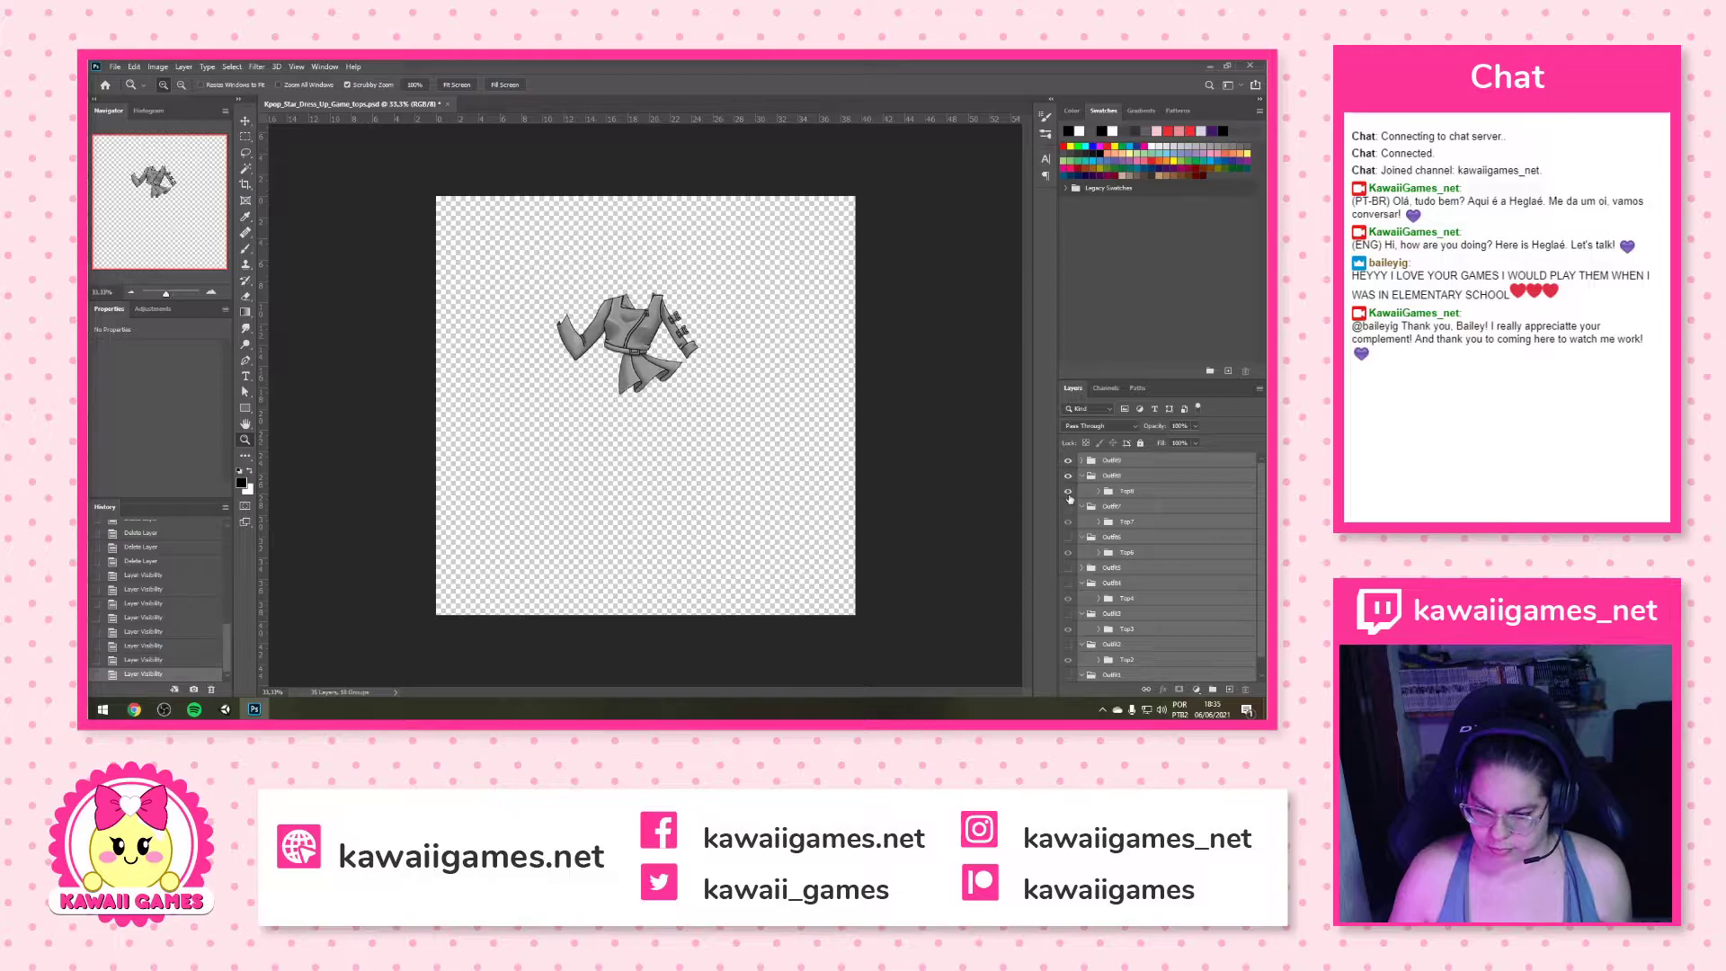
pyautogui.click(1069, 507)
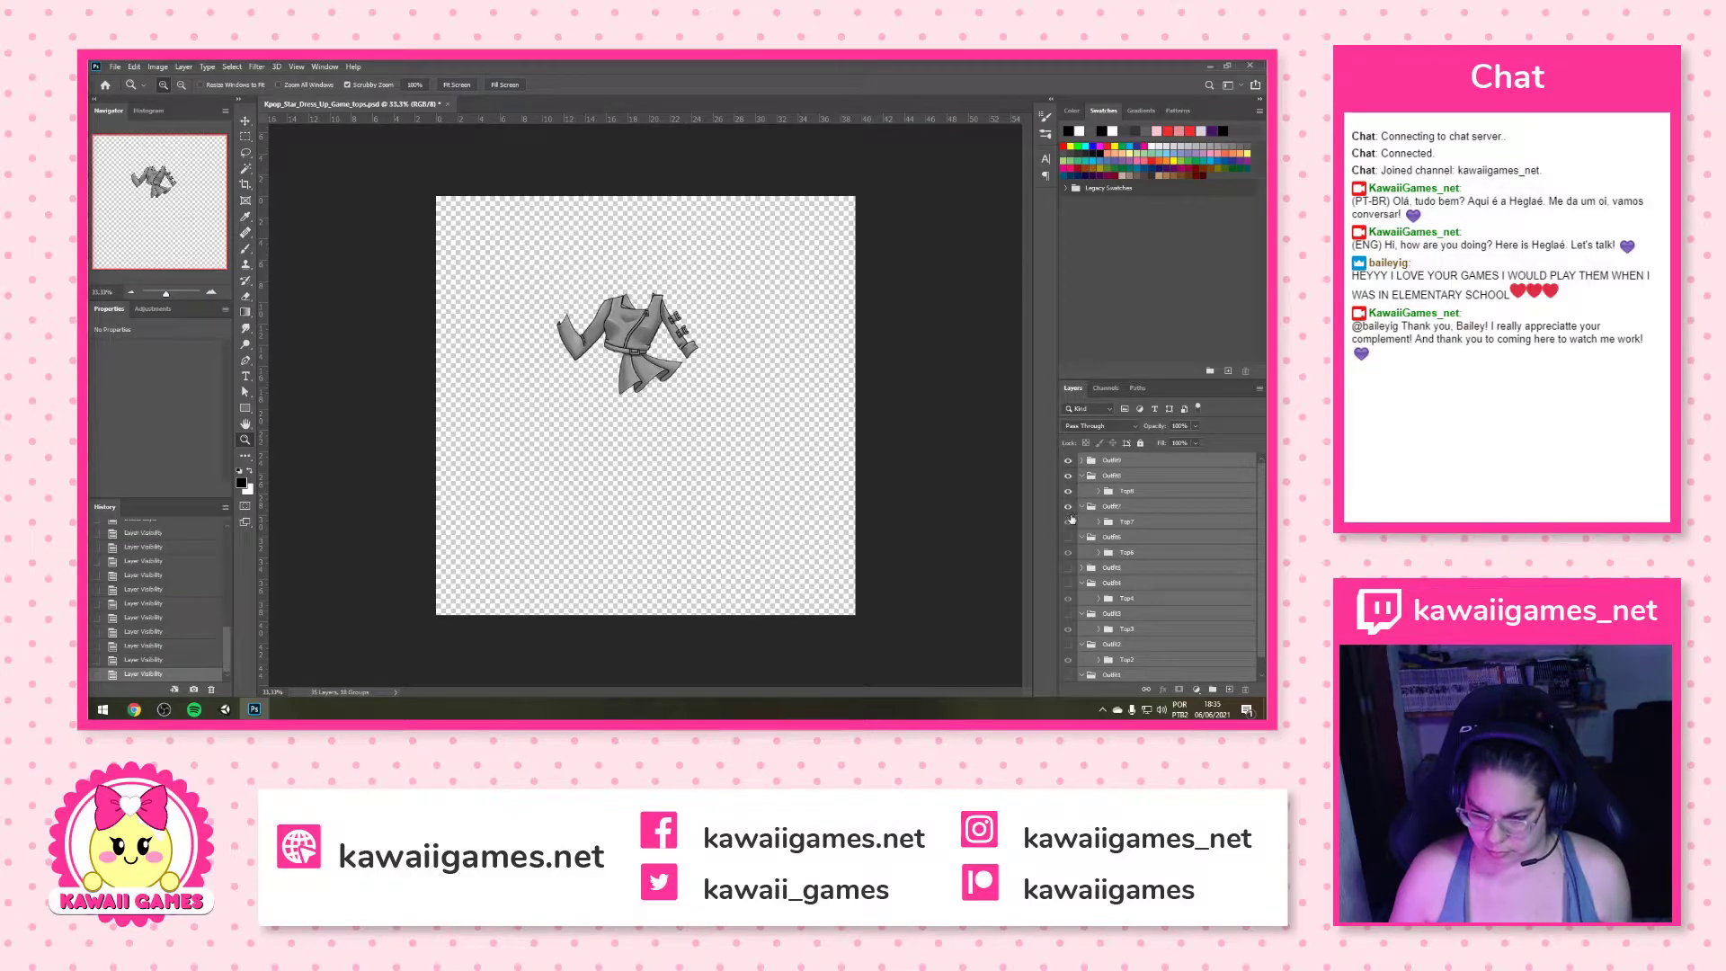
pyautogui.click(1069, 537)
pyautogui.click(1069, 555)
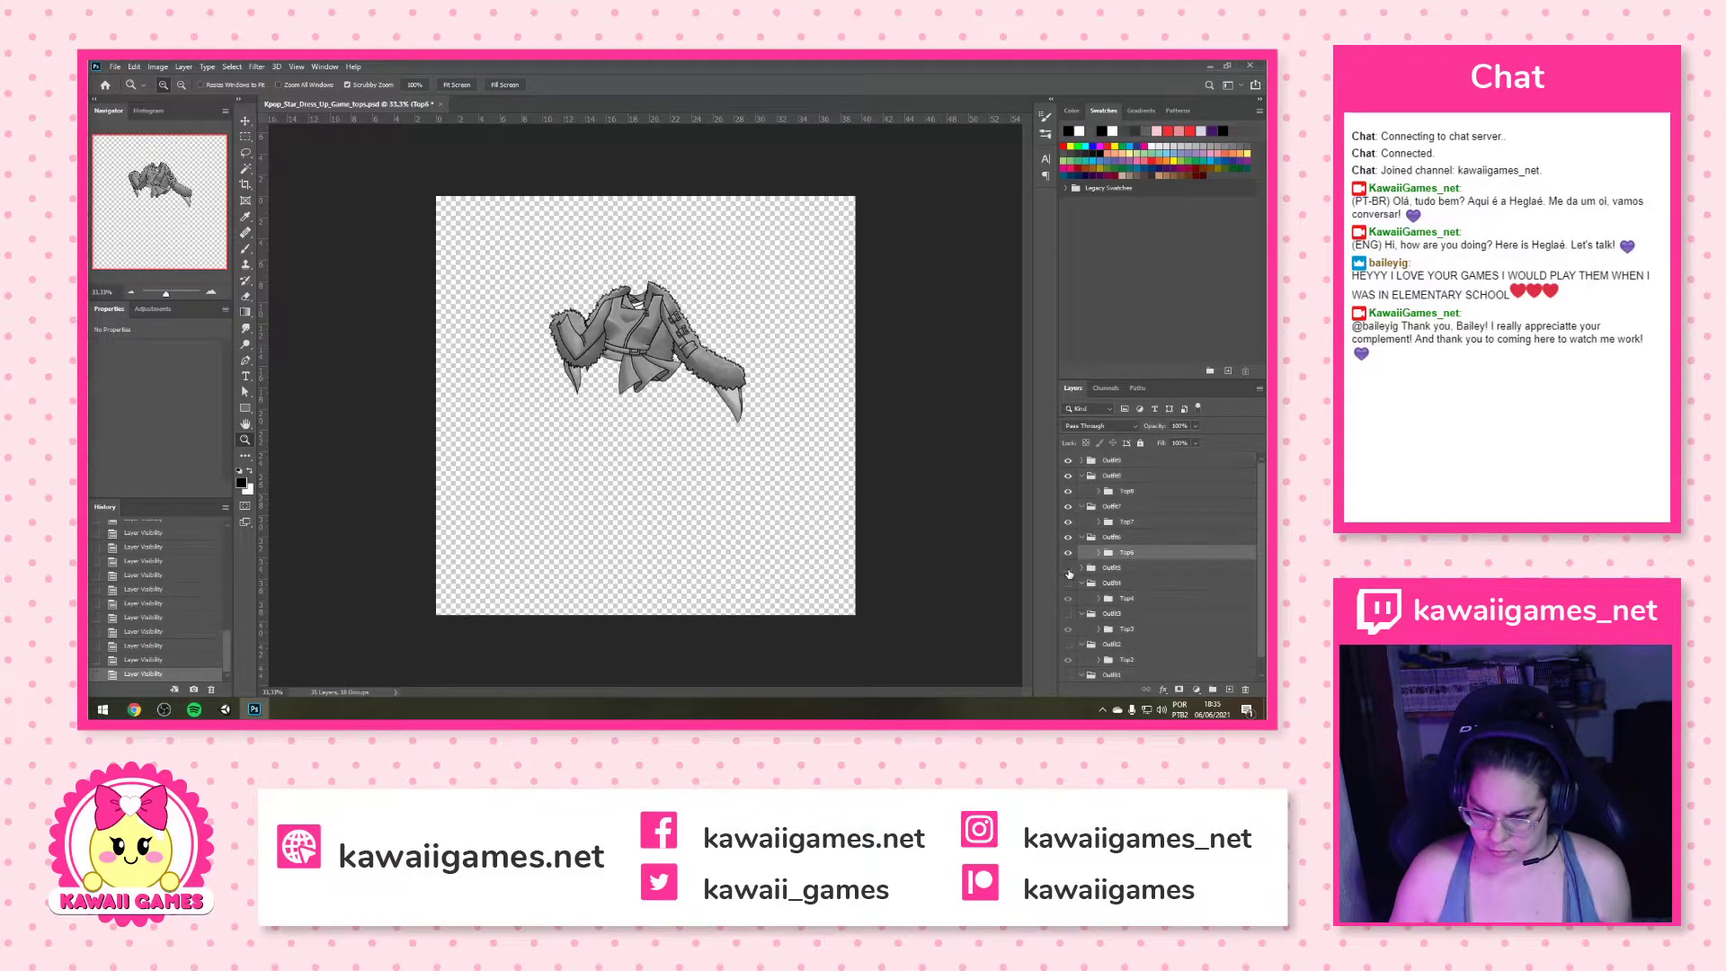
pyautogui.click(1069, 613)
pyautogui.click(1069, 644)
pyautogui.scroll(-1, 1069, 647)
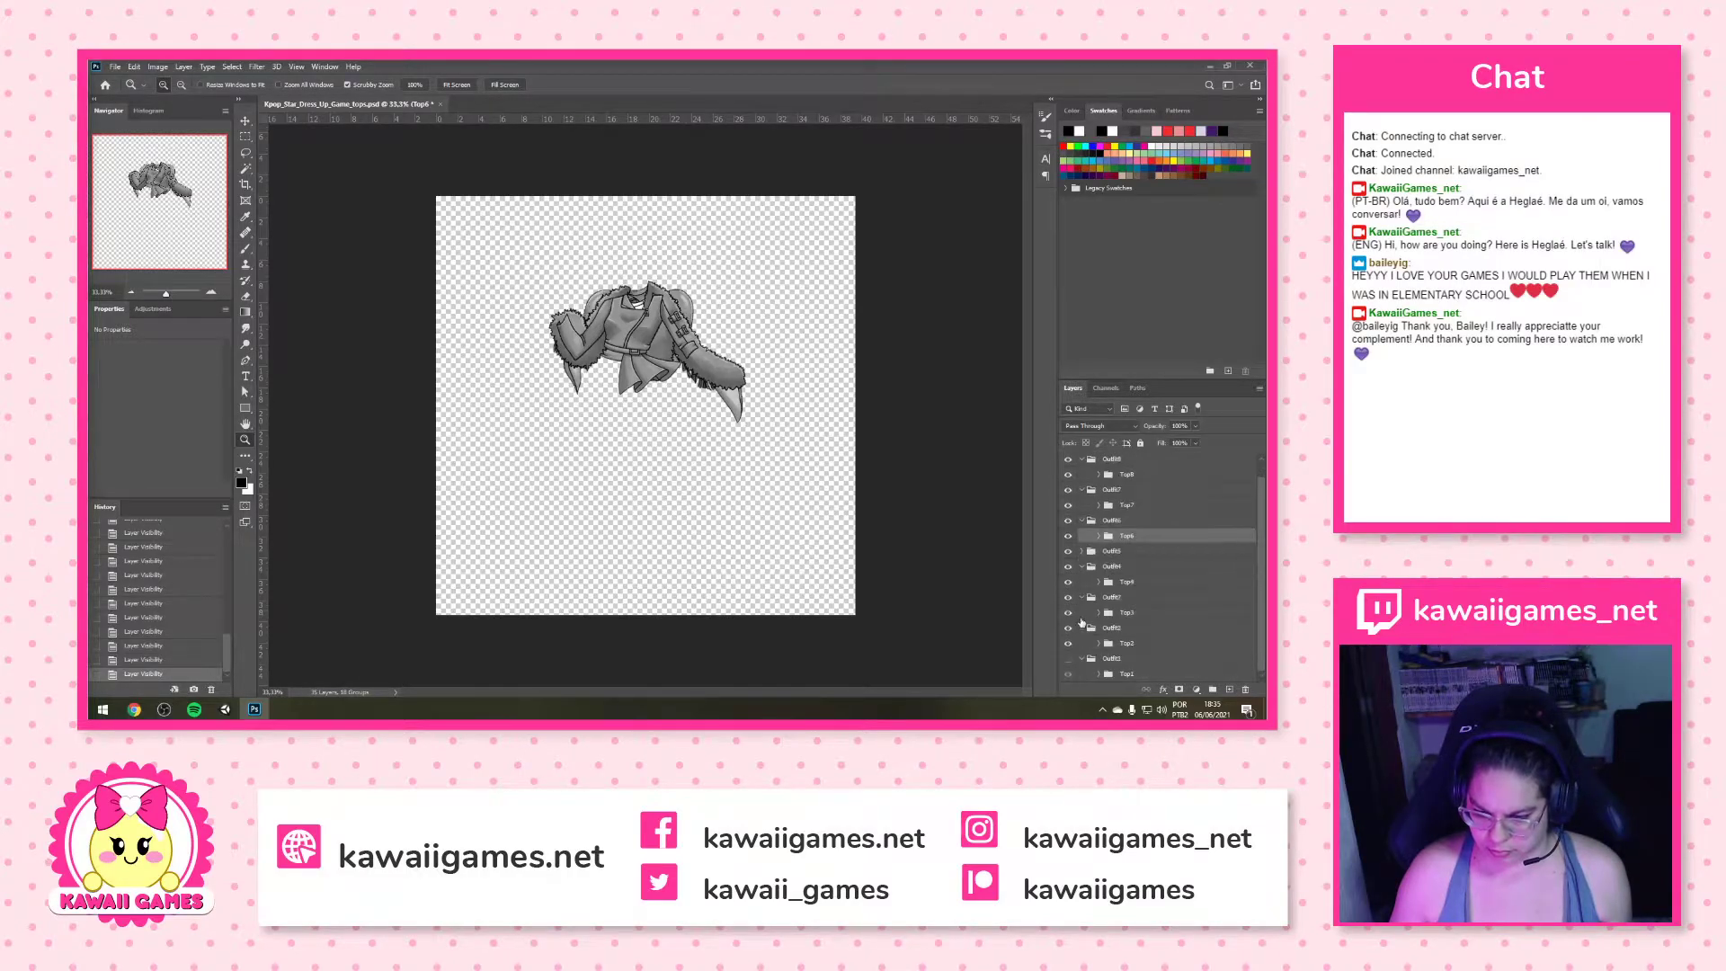
pyautogui.click(1068, 675)
pyautogui.click(1068, 675)
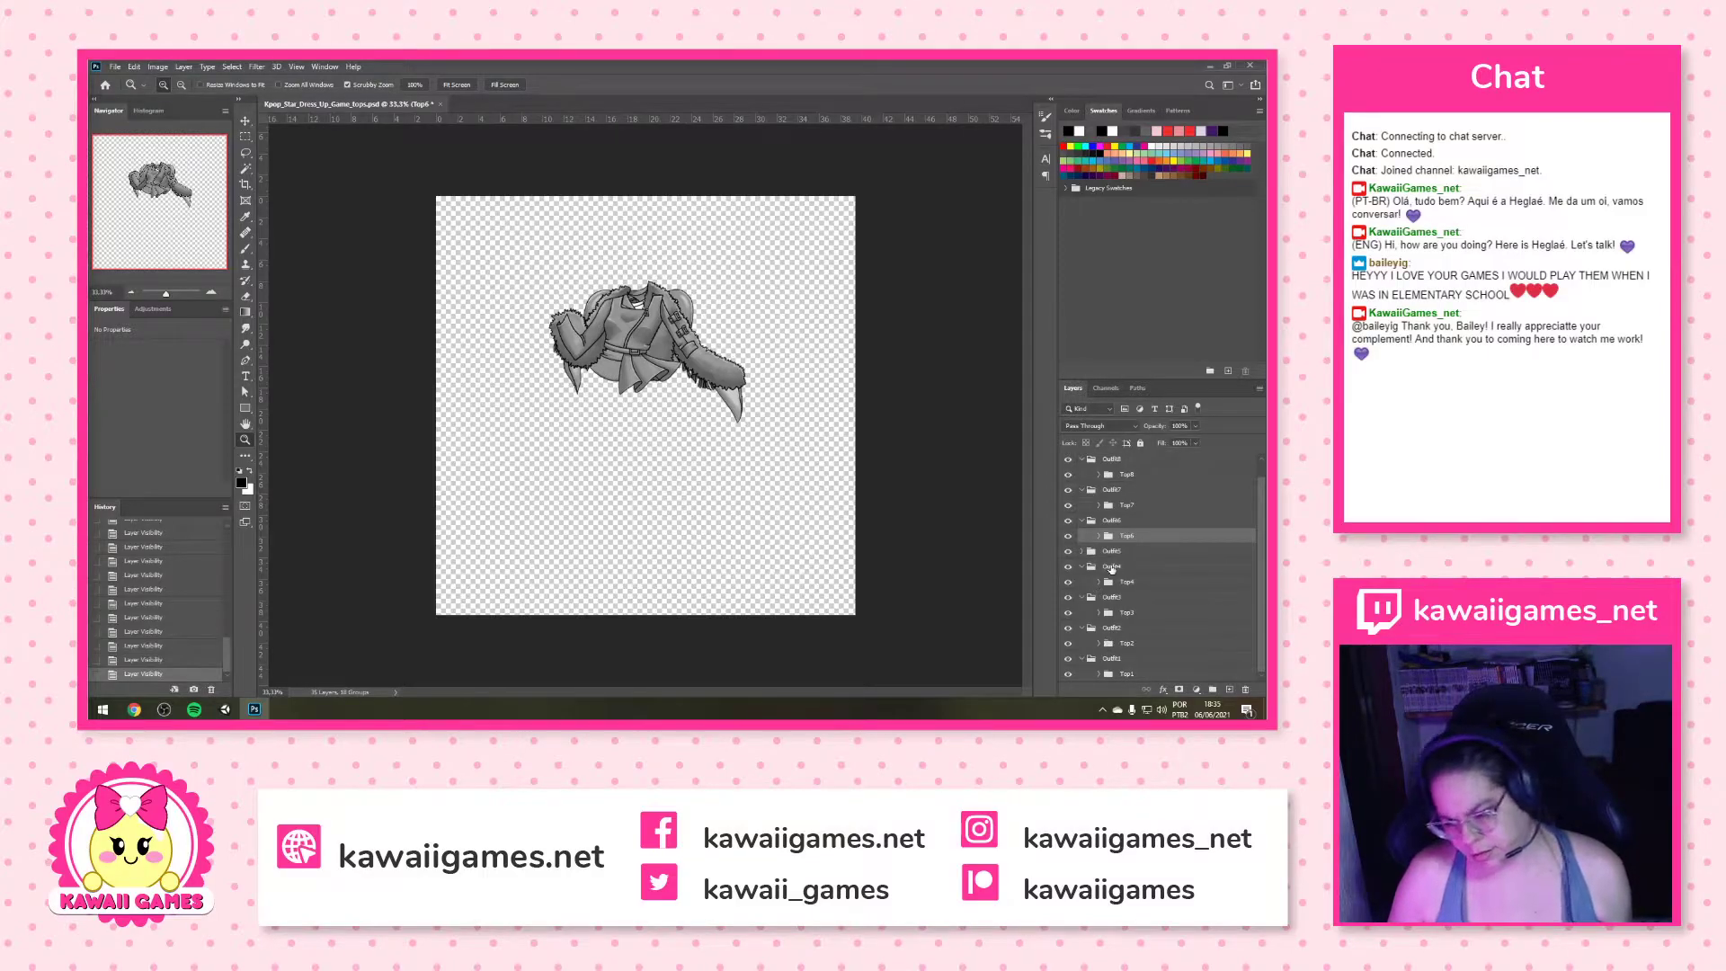
# Hide every layer other than the Top1 group, and collapse the Outfit1 group
pyautogui.rightClick(1069, 677)
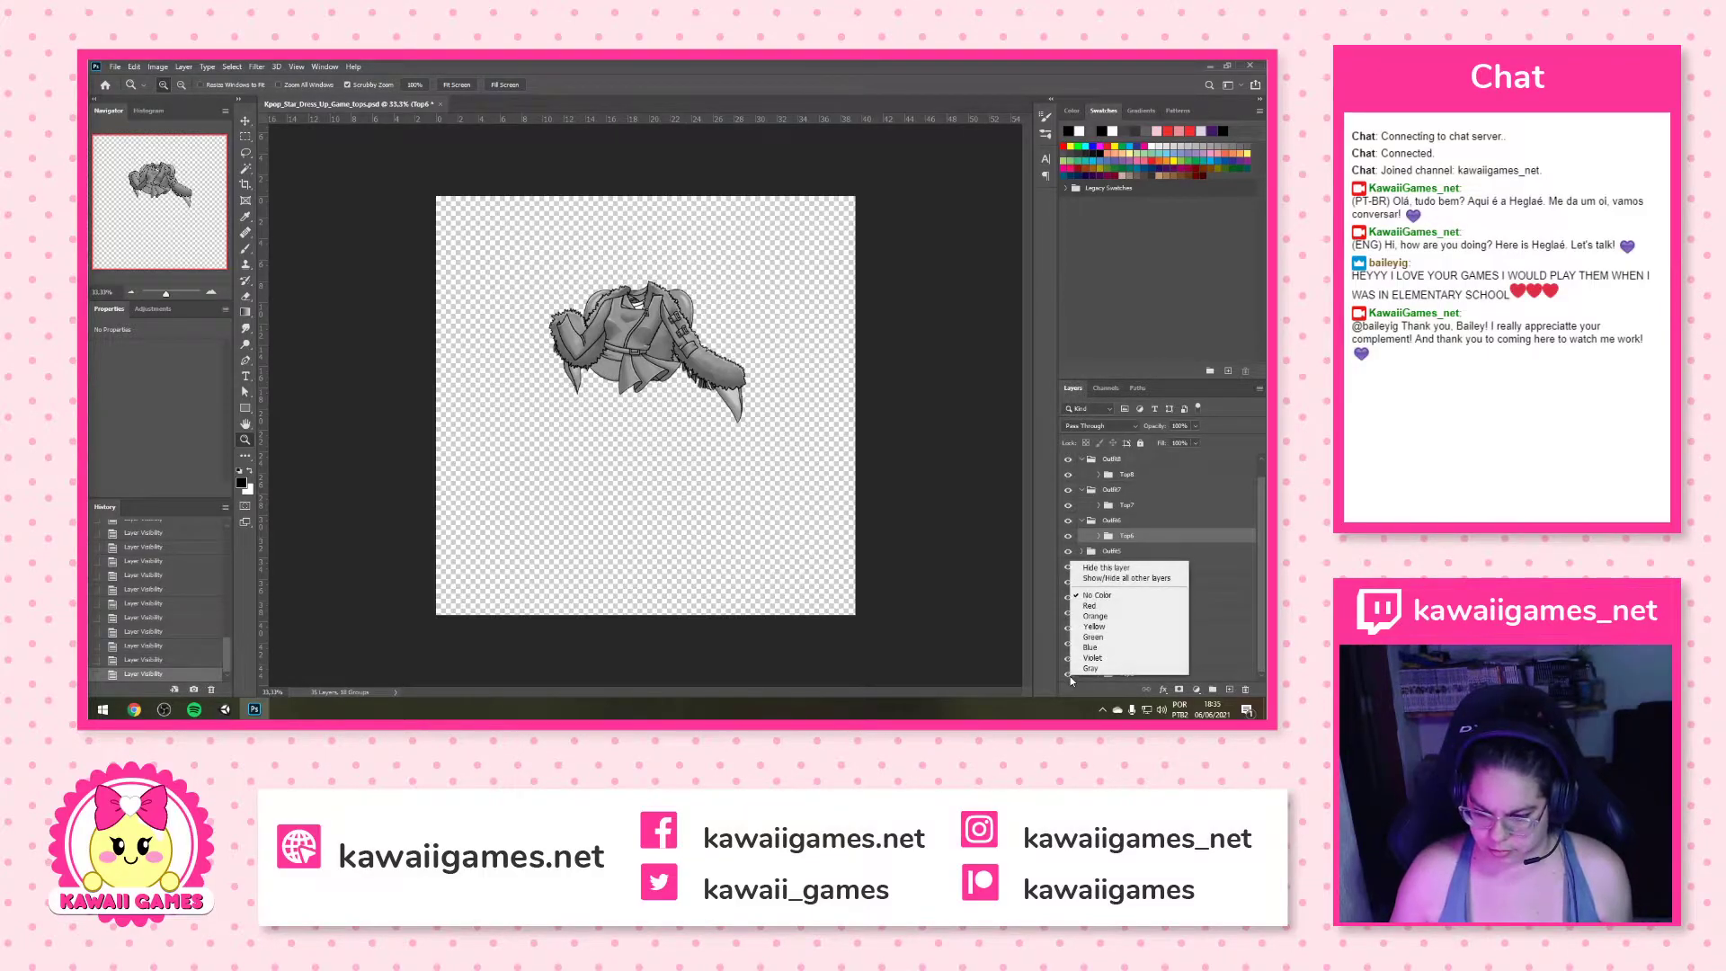
pyautogui.click(1115, 578)
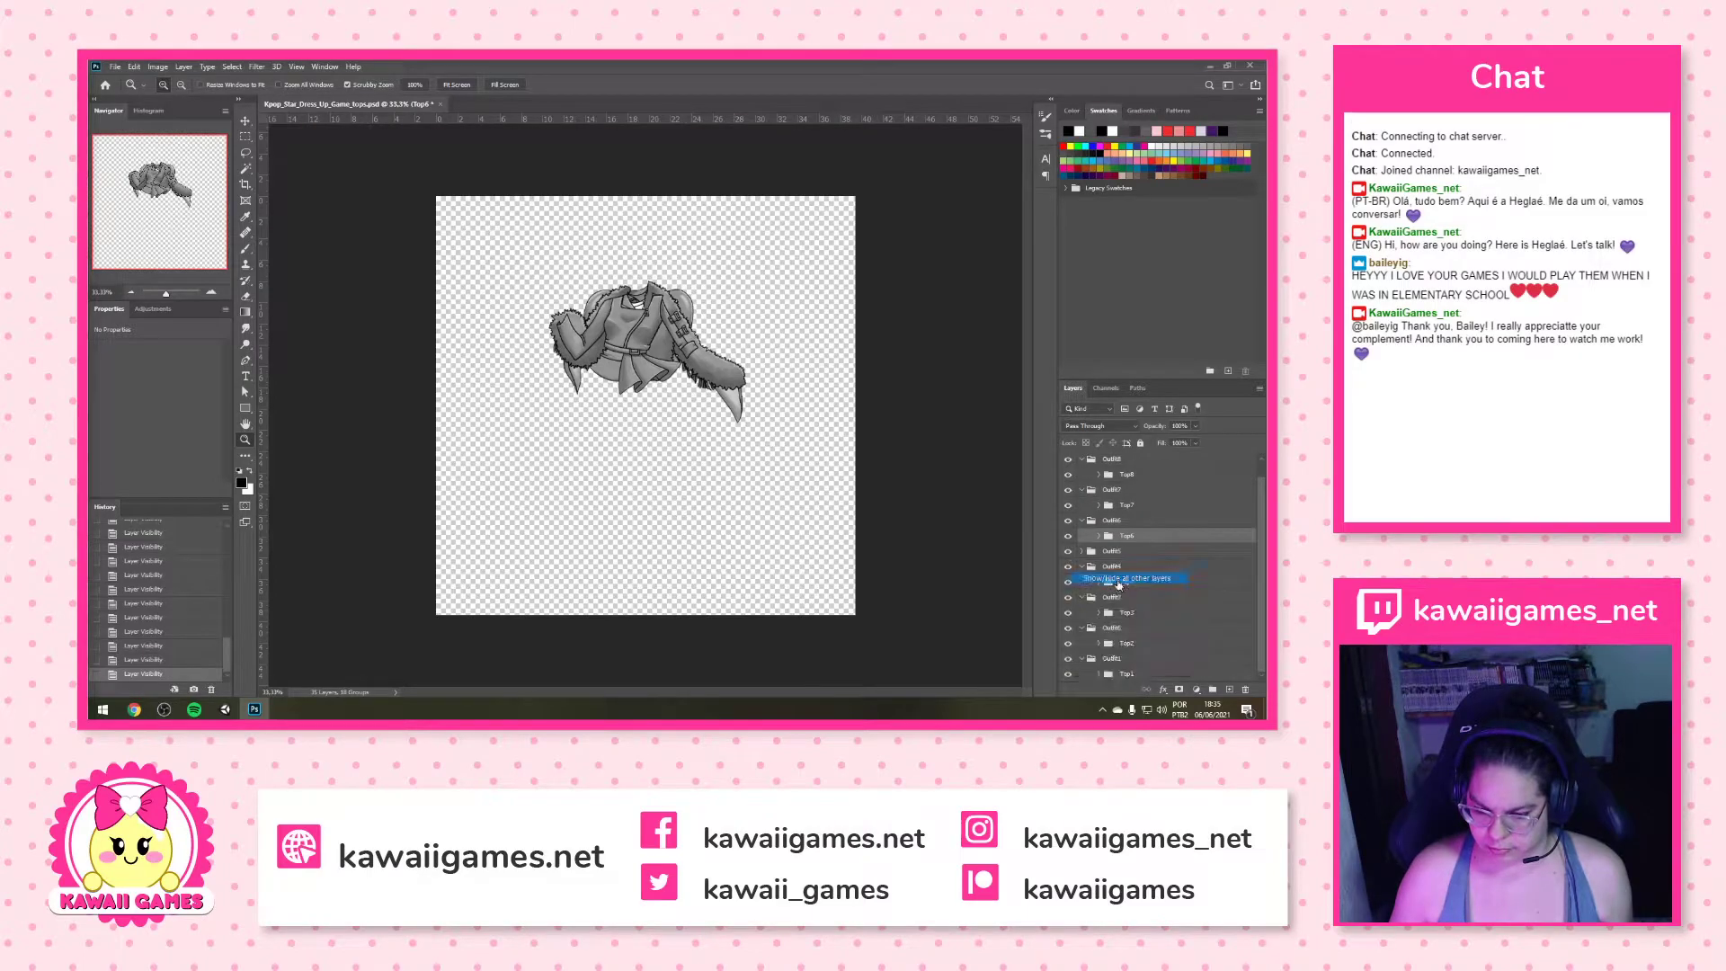
pyautogui.click(1097, 676)
pyautogui.scroll(-3, 1098, 629)
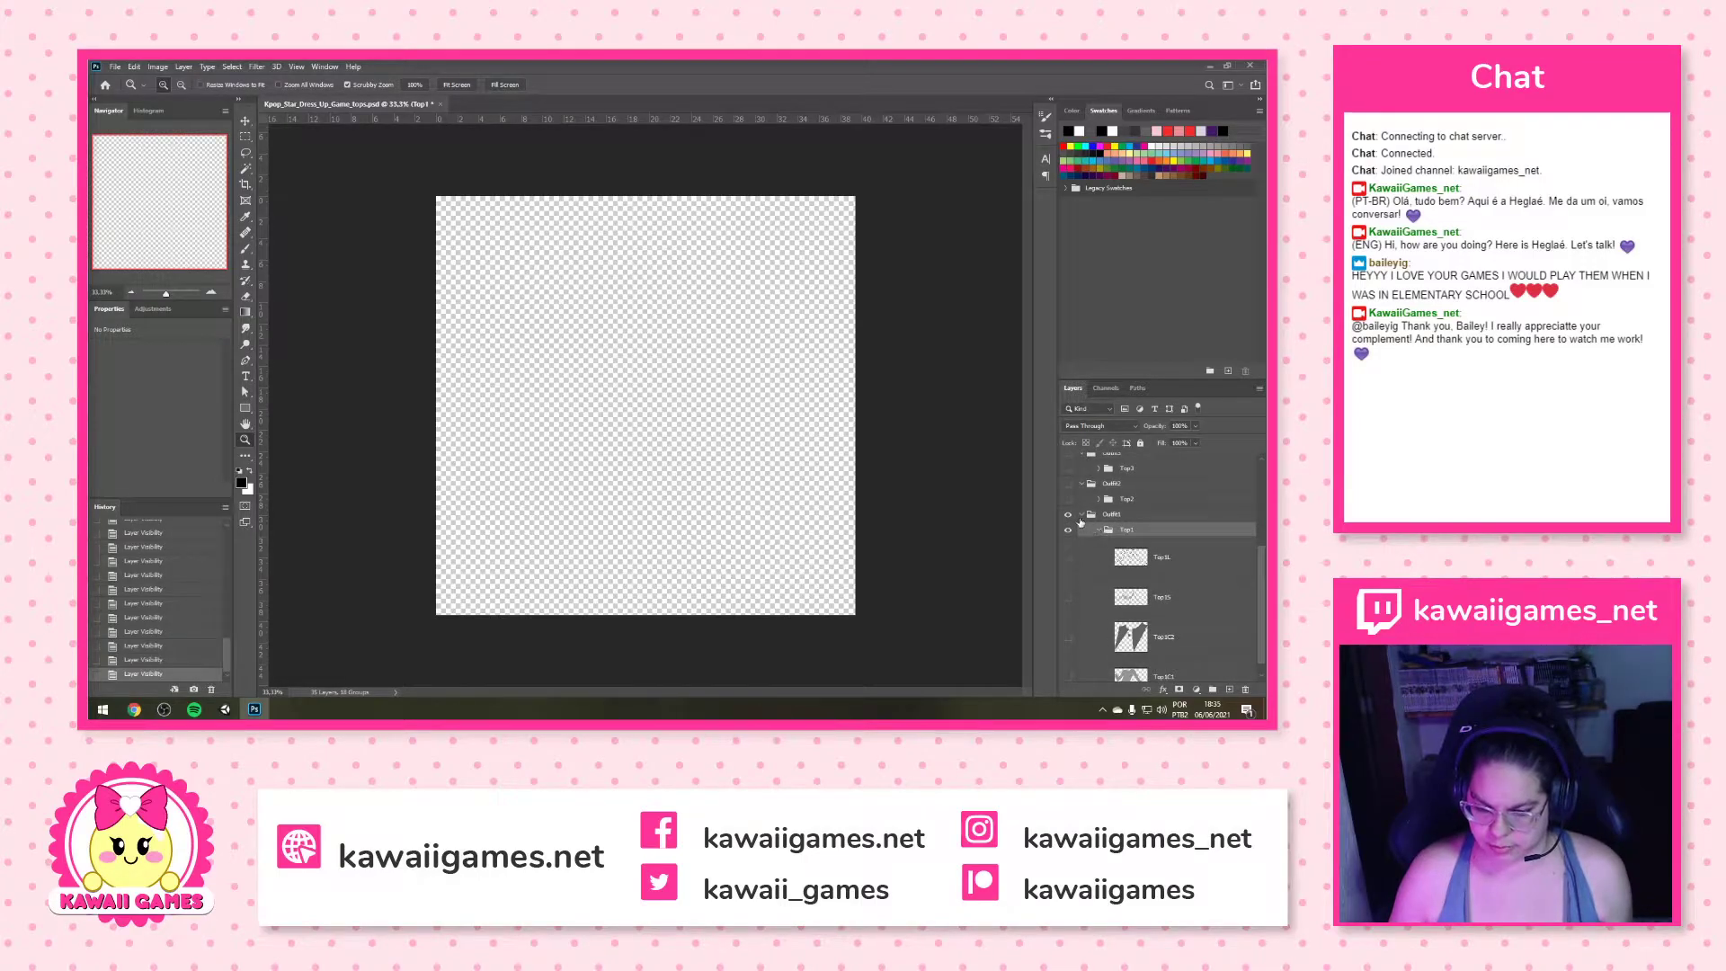
pyautogui.click(1082, 515)
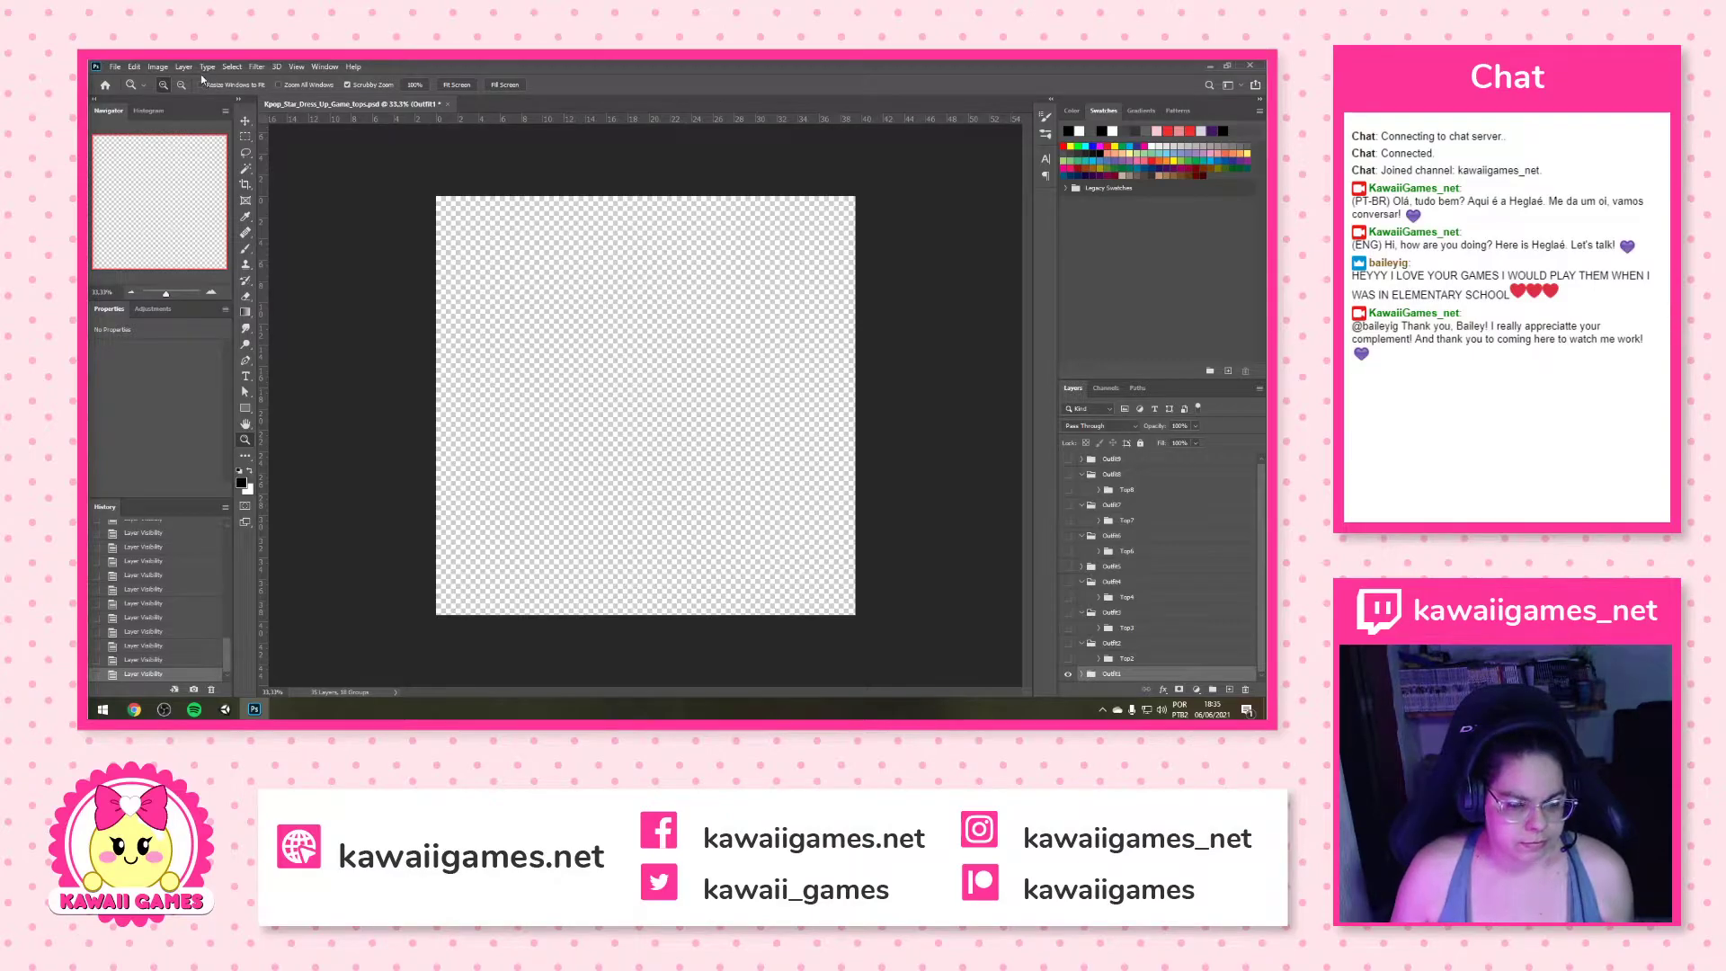
# Resize the image to 1024 pixels wide with its proportions kept
pyautogui.click(171, 68)
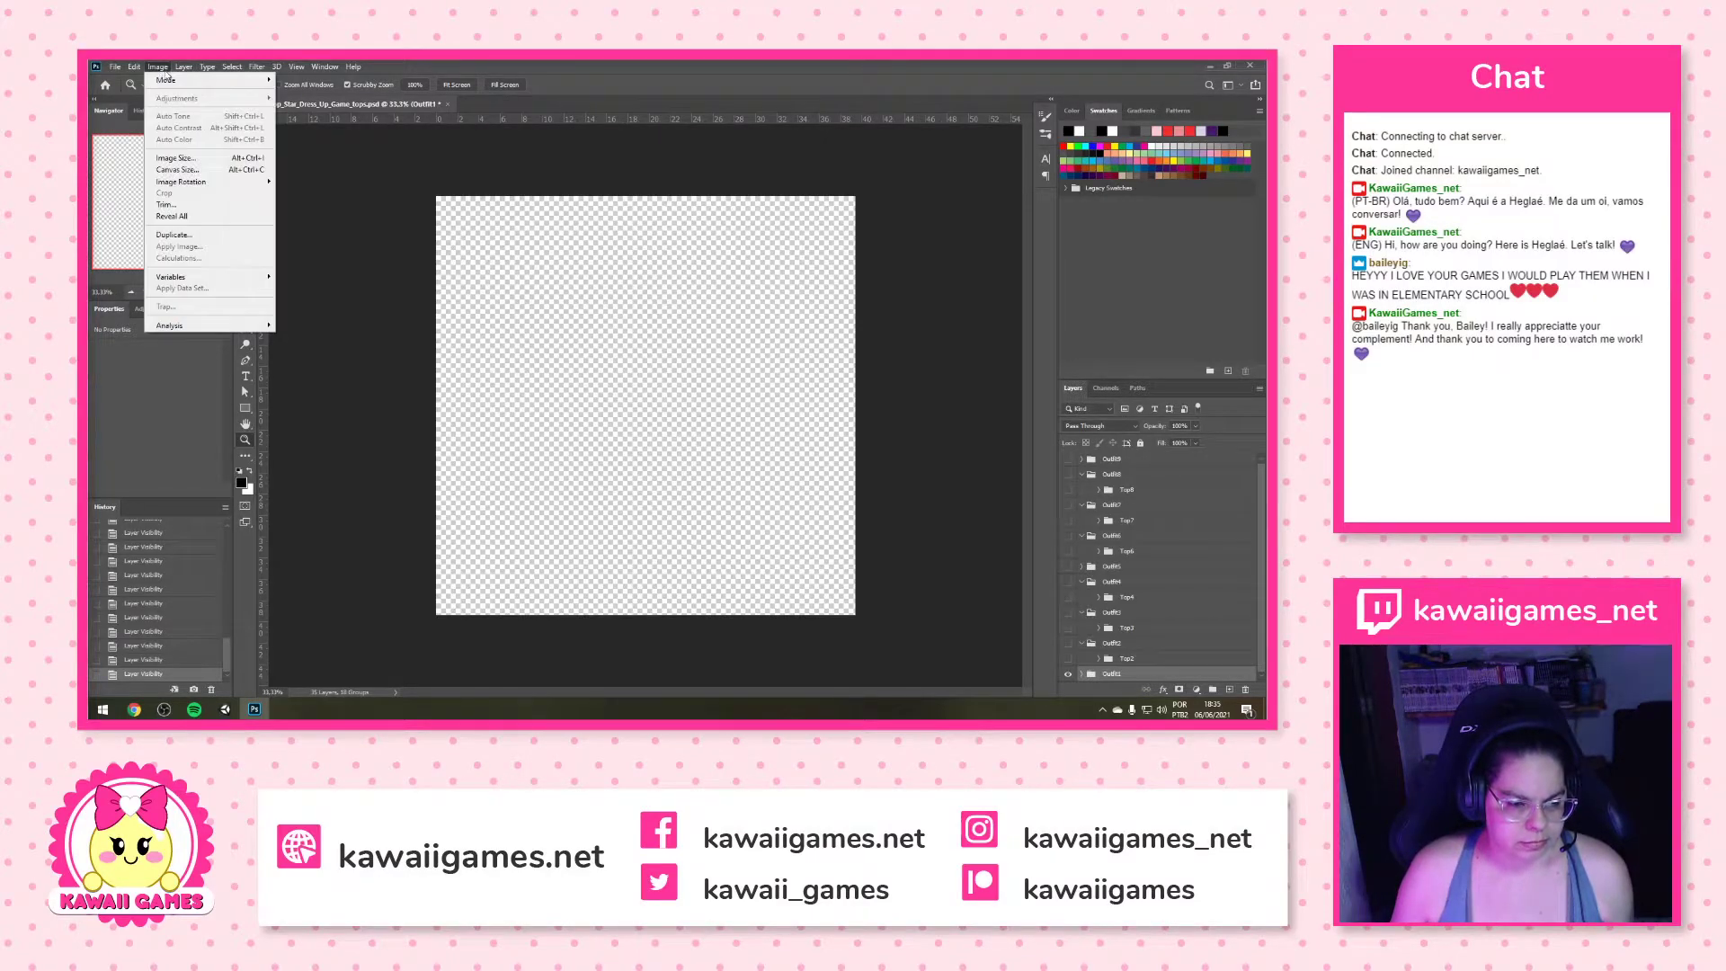
pyautogui.click(211, 160)
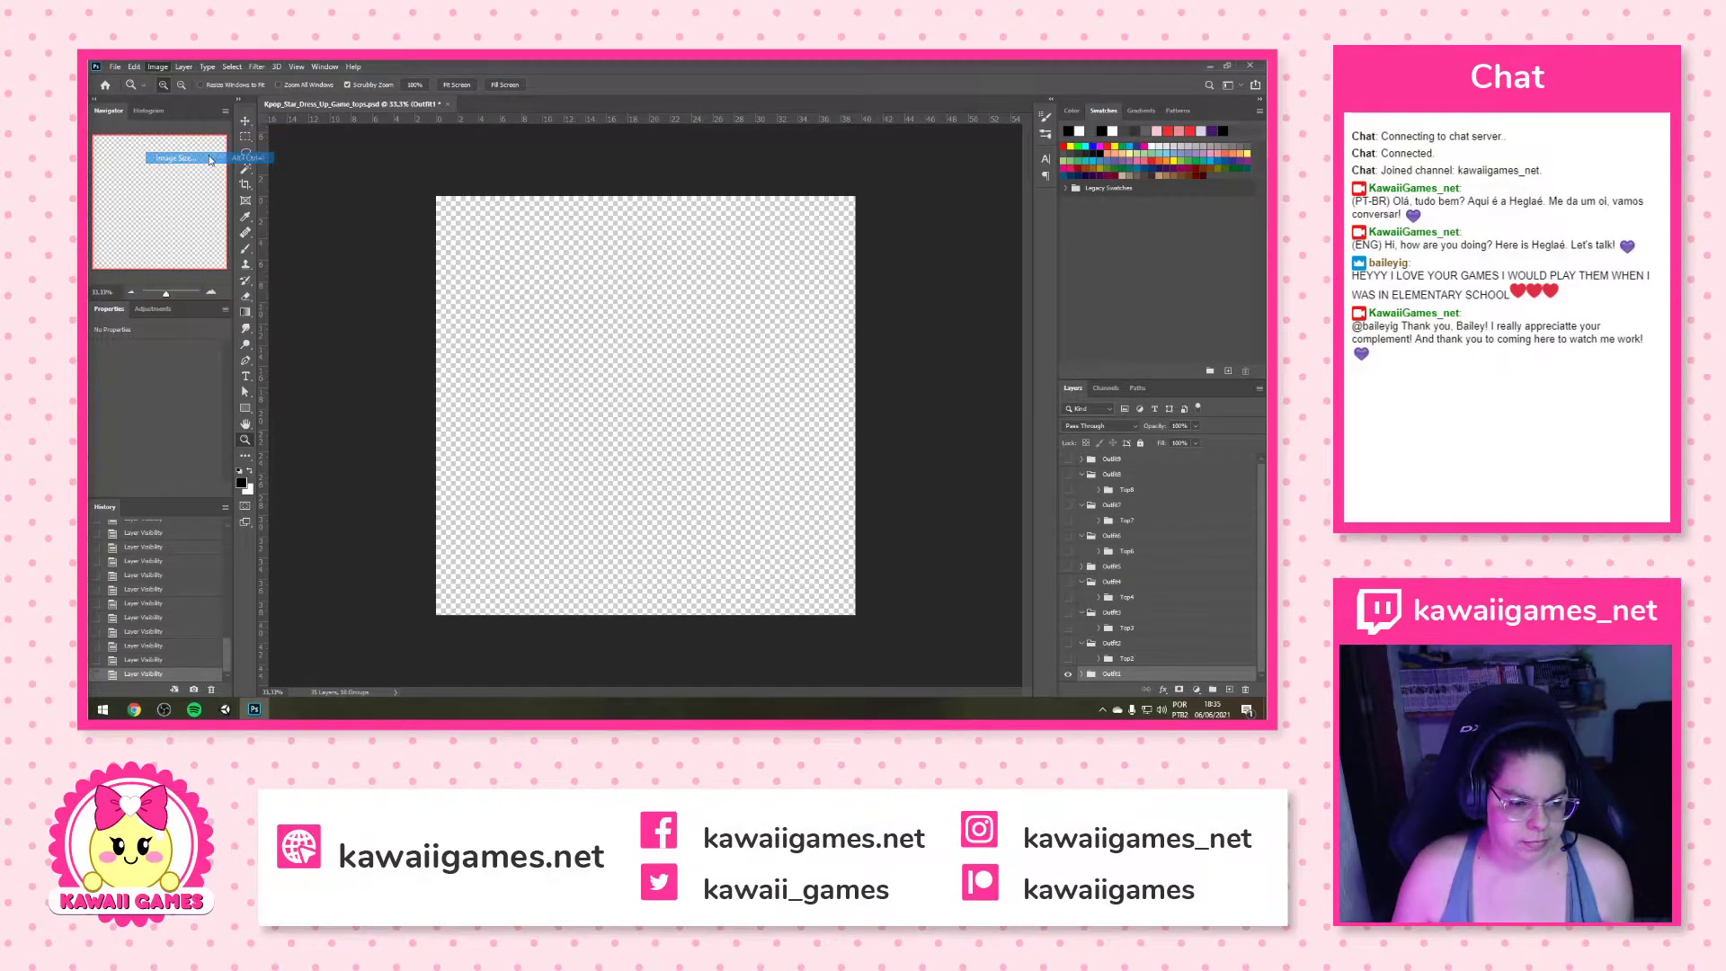
pyautogui.write('1024')
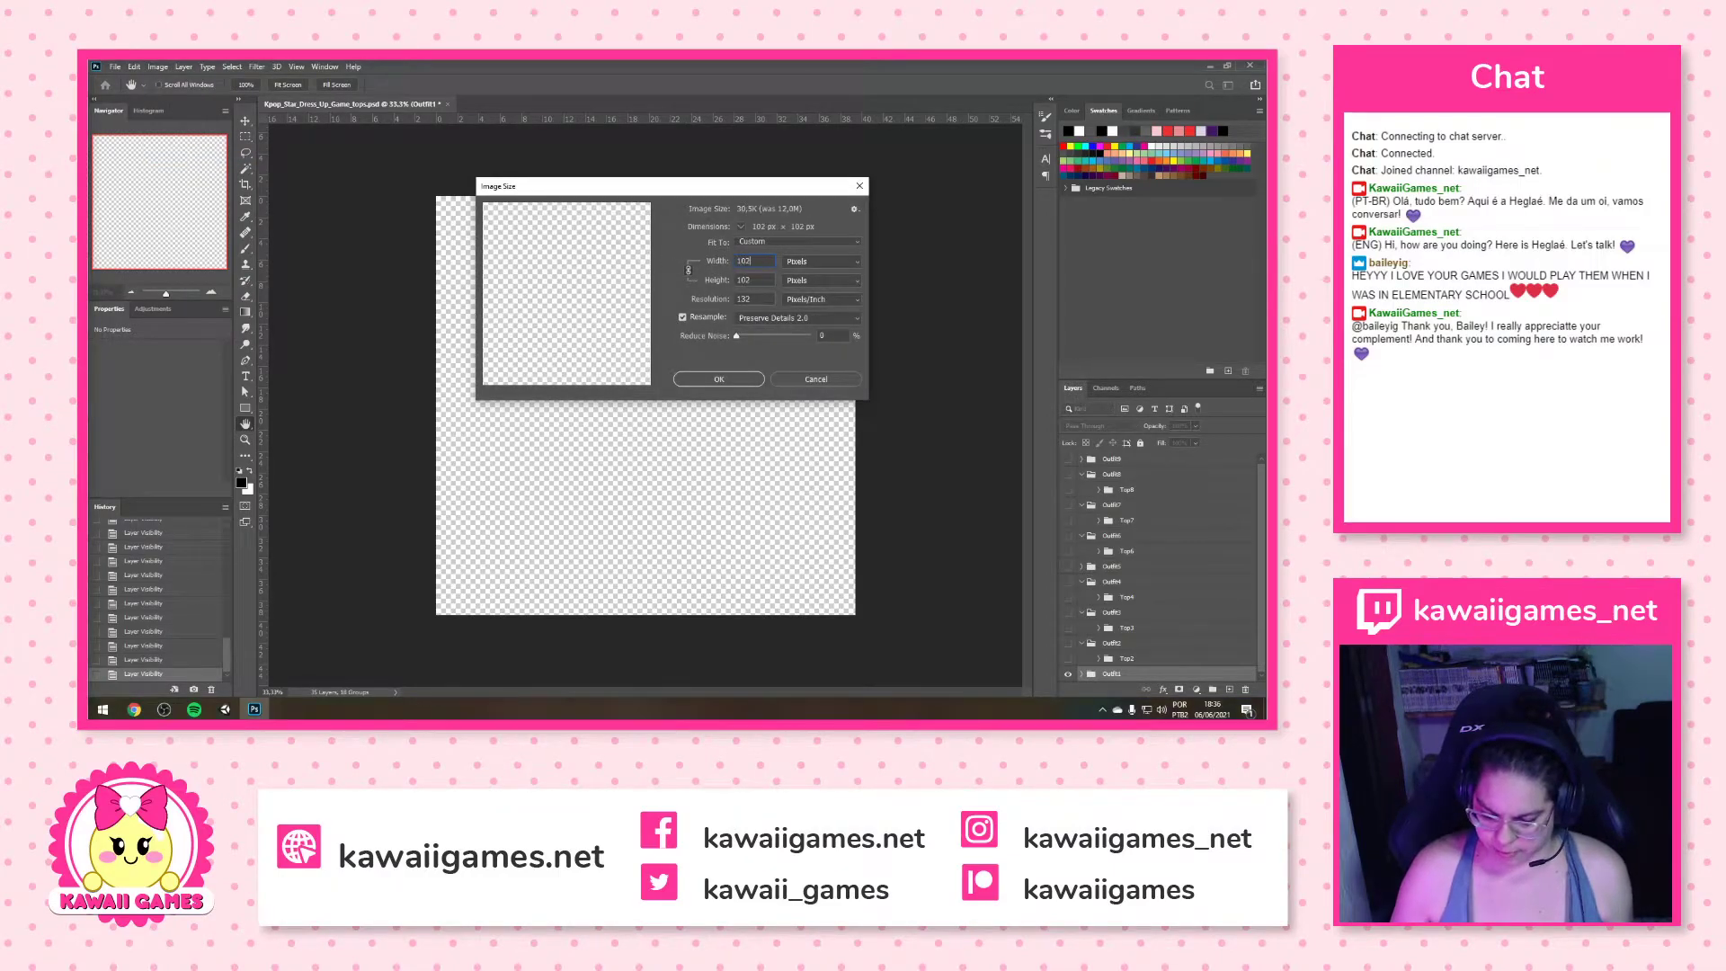
pyautogui.click(729, 382)
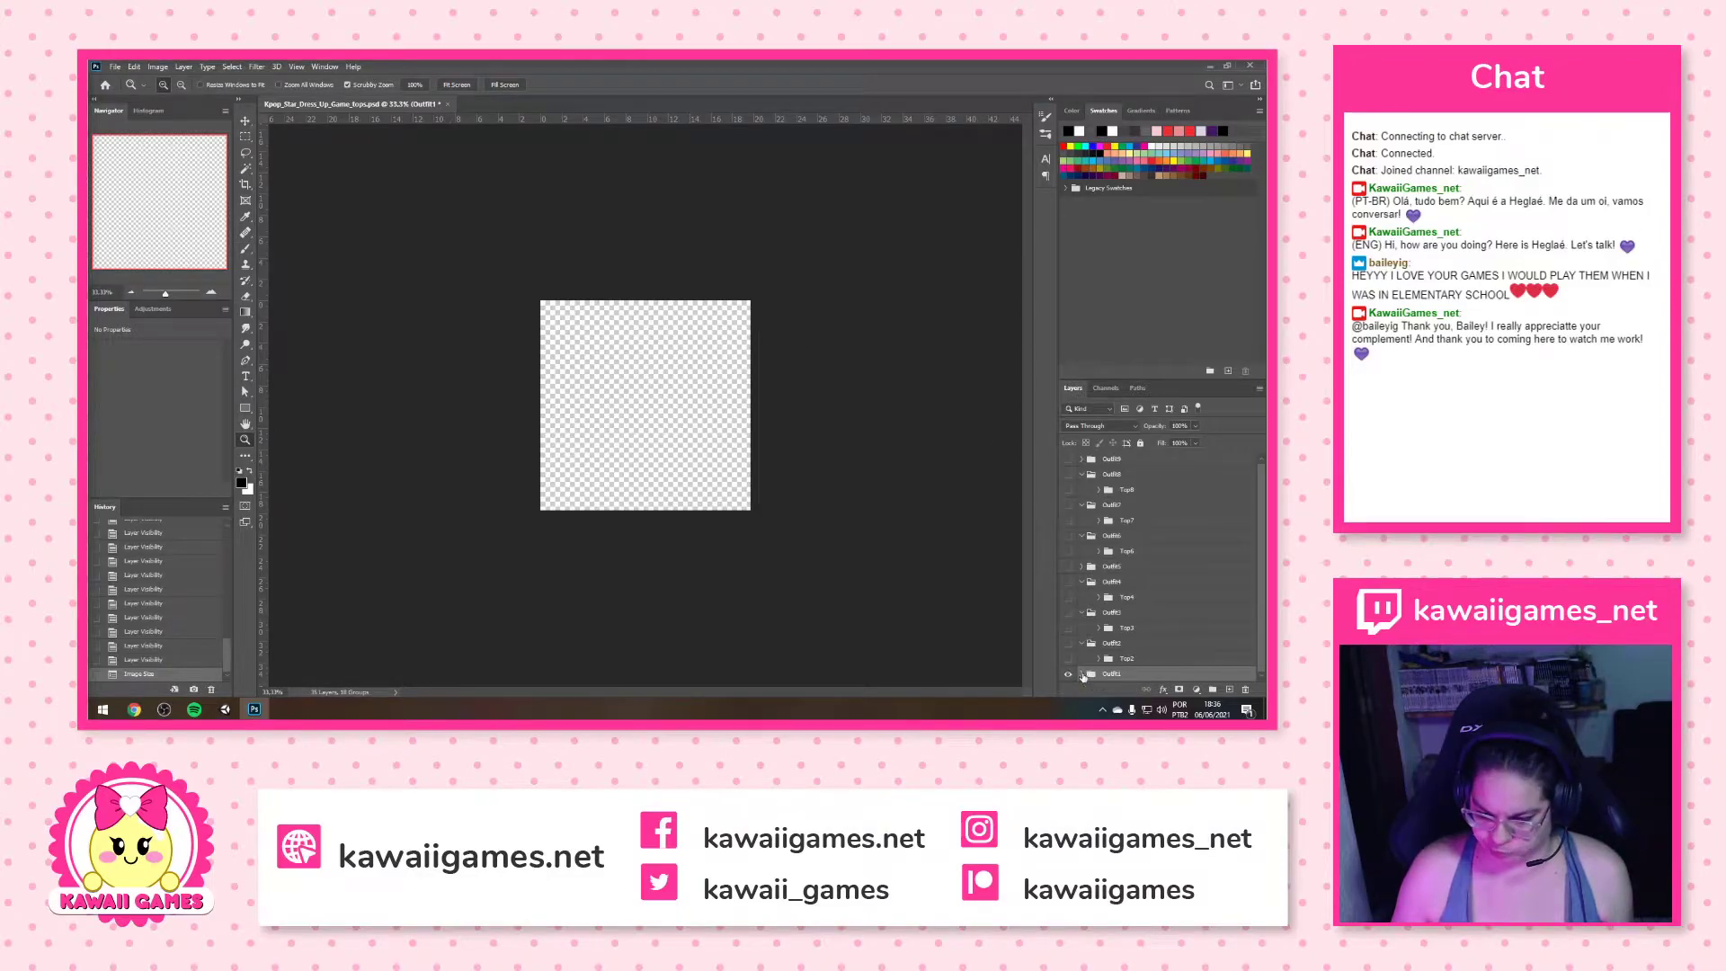
# Expand Outfit1 and show all four layers inside its Top1 group
pyautogui.click(1083, 674)
pyautogui.scroll(-3, 1119, 611)
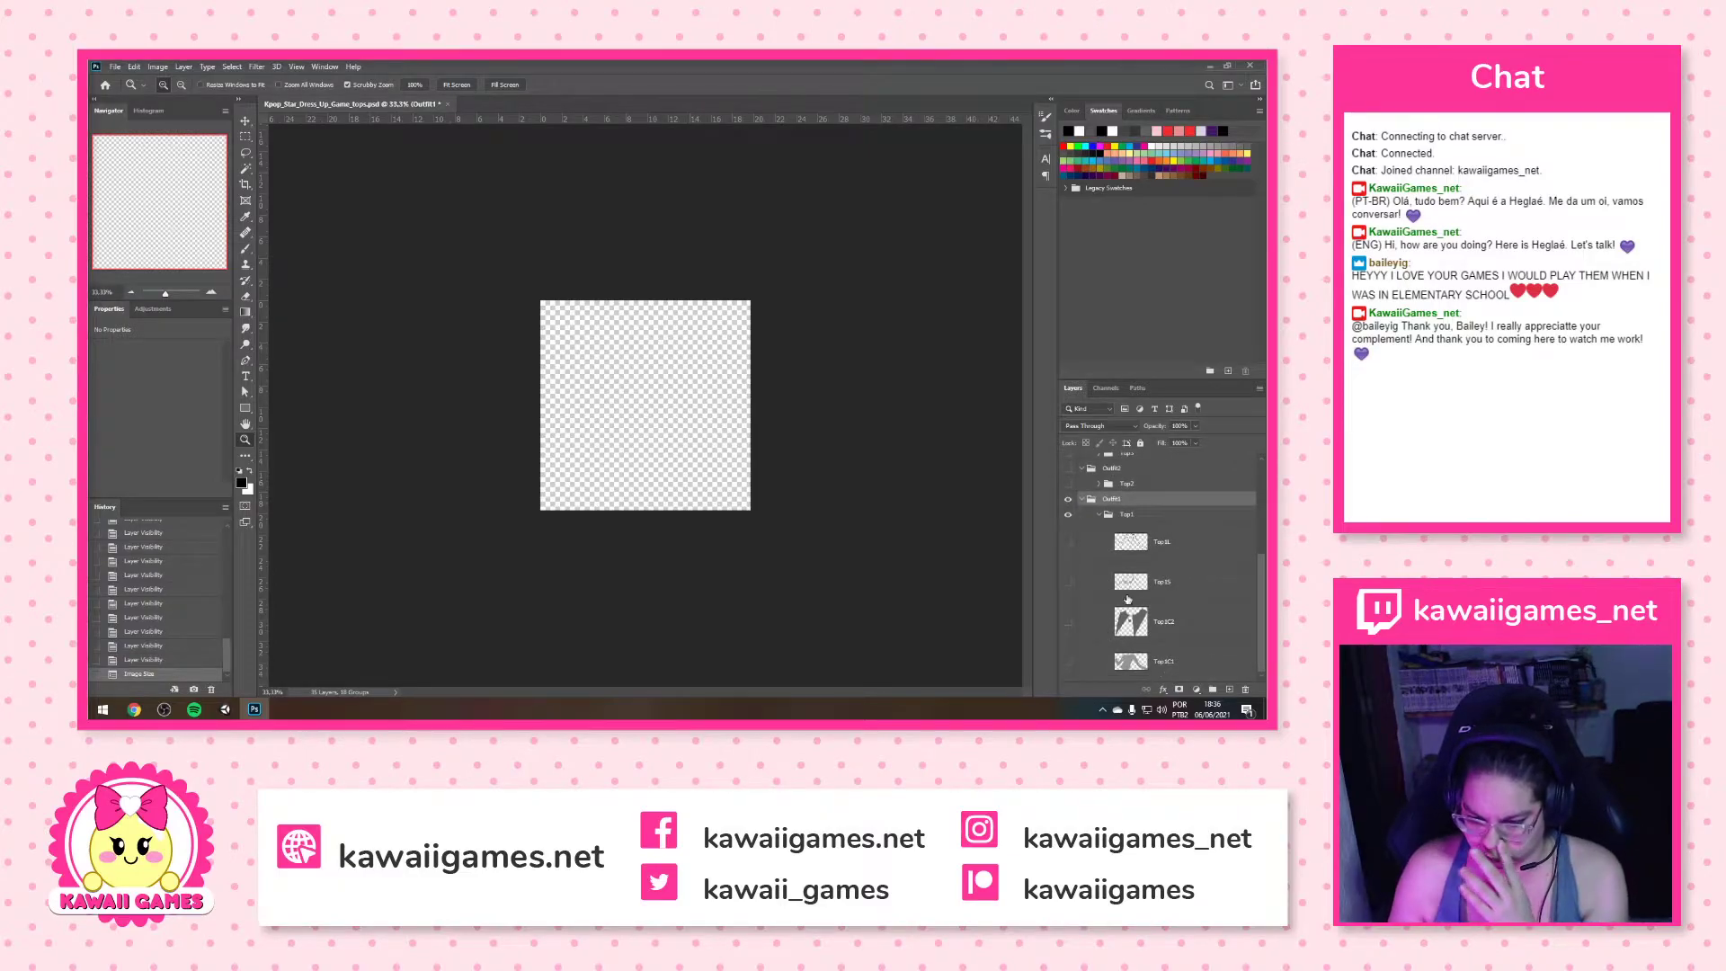
pyautogui.click(1189, 582)
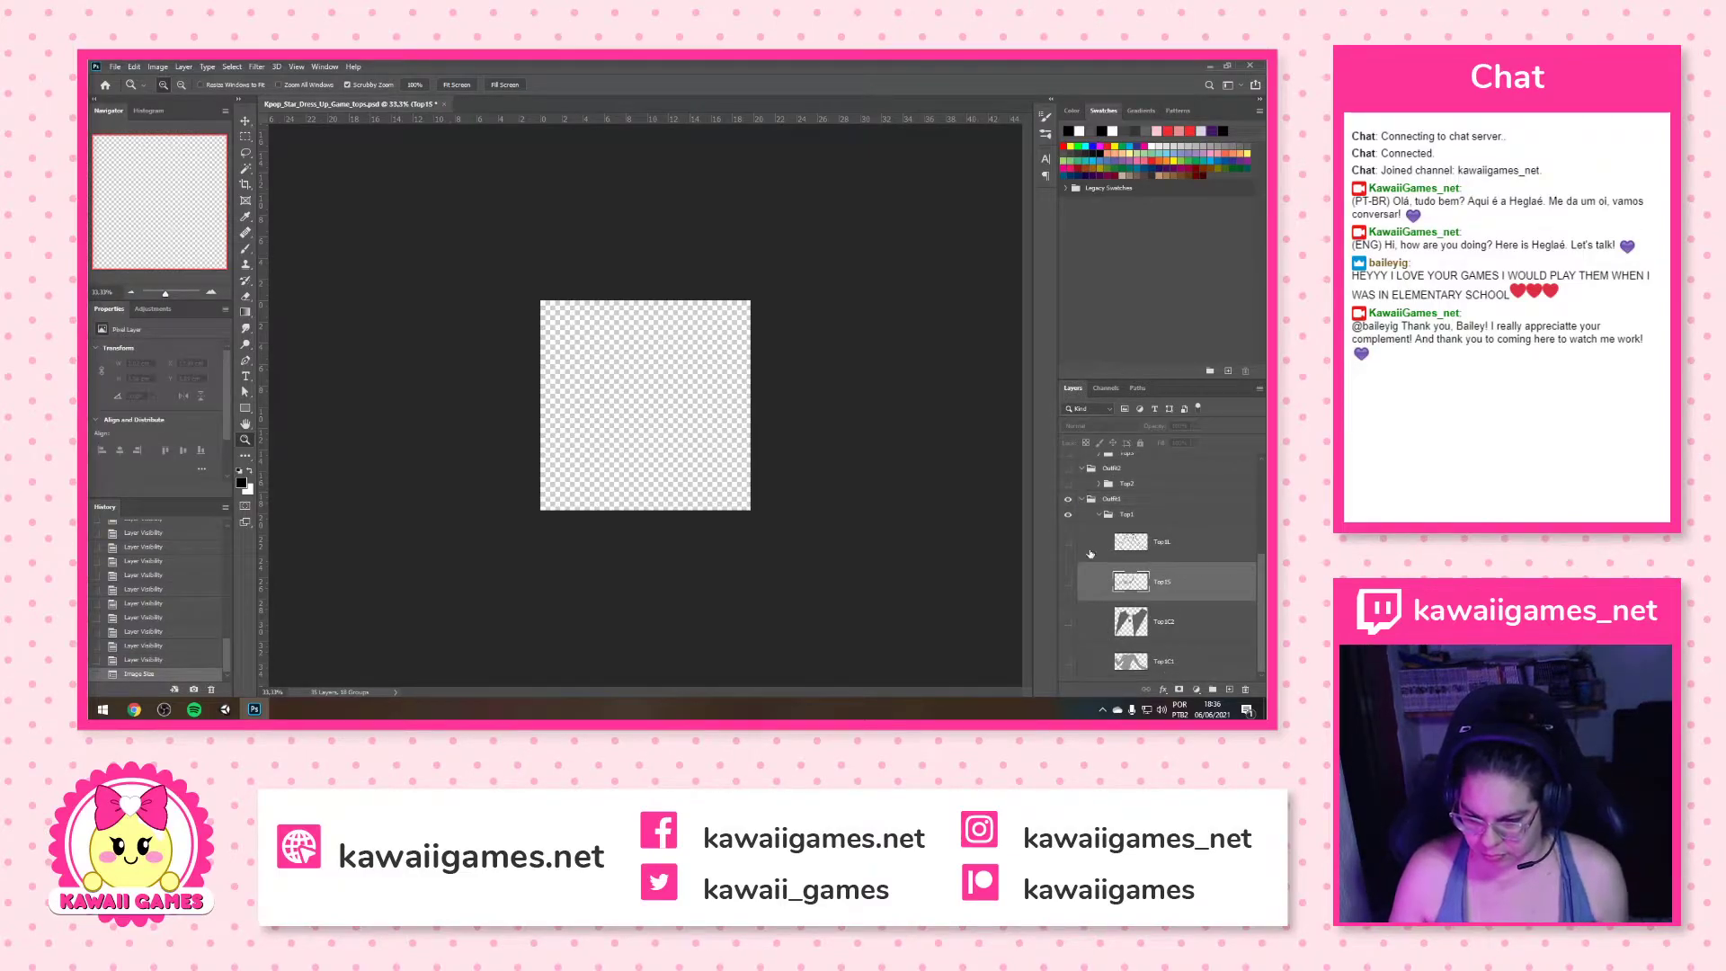
pyautogui.click(1067, 516)
pyautogui.click(1068, 543)
pyautogui.click(1068, 582)
pyautogui.click(1068, 622)
pyautogui.click(1068, 660)
pyautogui.click(1069, 661)
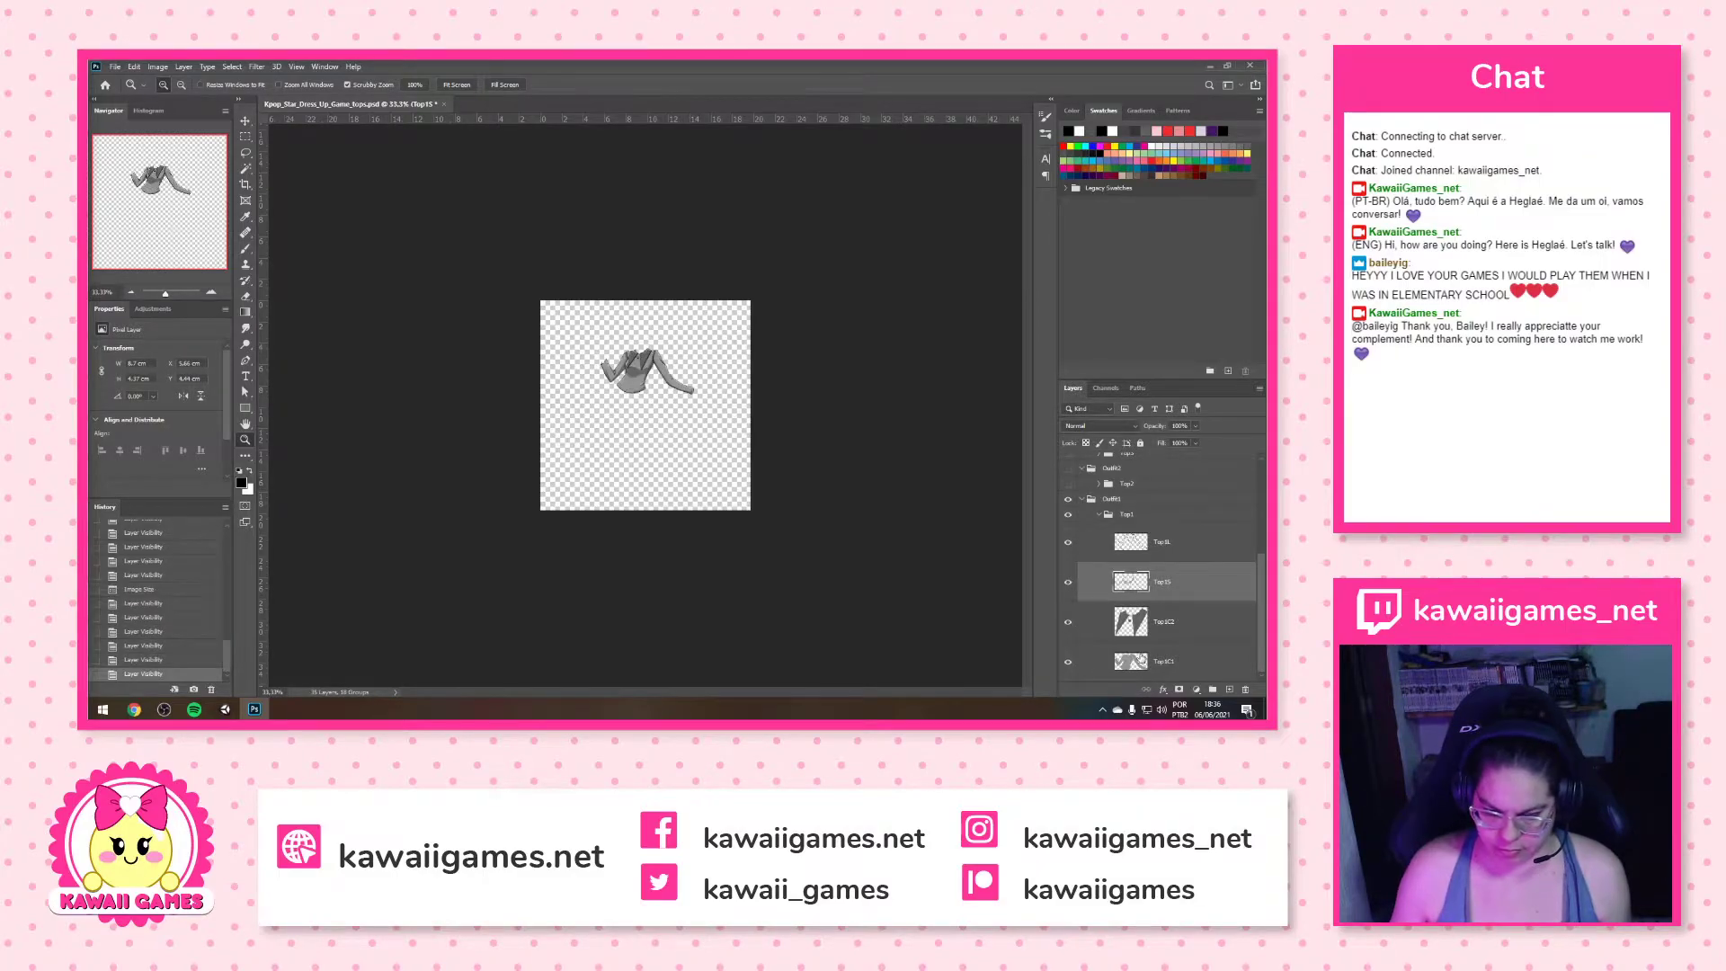
# Convert the line and shading layers above Top1C2 into a single smart object and name it Top1S
pyautogui.moveTo(670, 394); pyautogui.dragTo(719, 396)
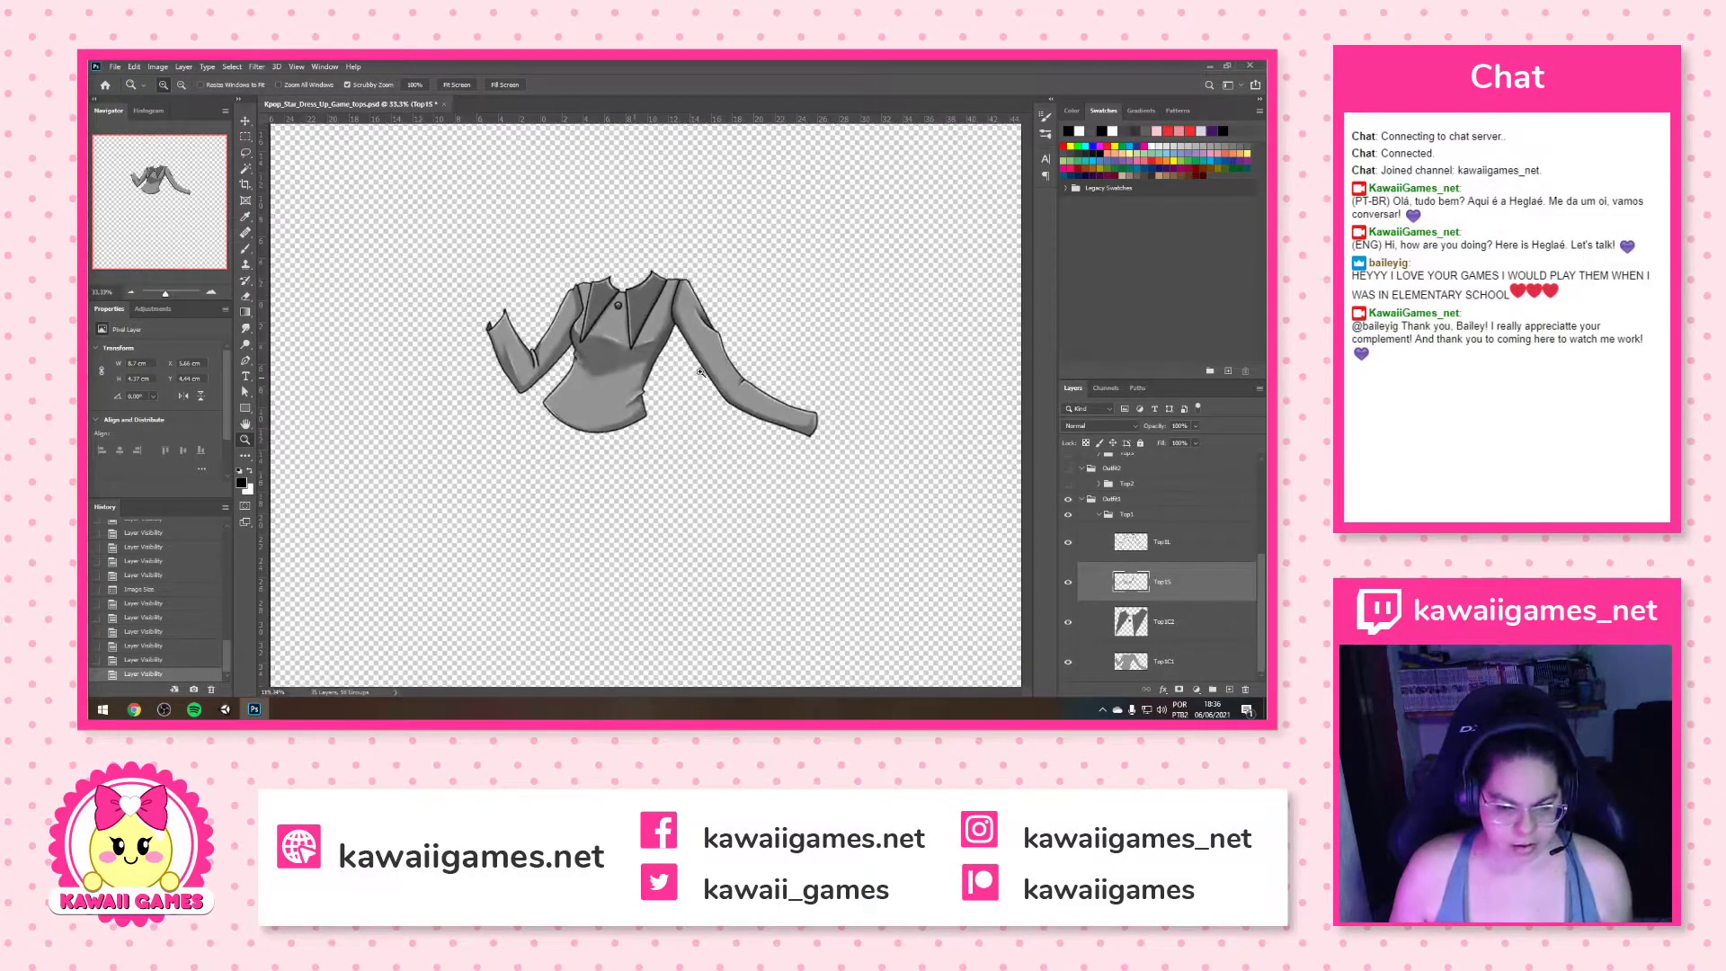
pyautogui.keyDown('shift'); pyautogui.click(1172, 550); pyautogui.keyUp('shift')
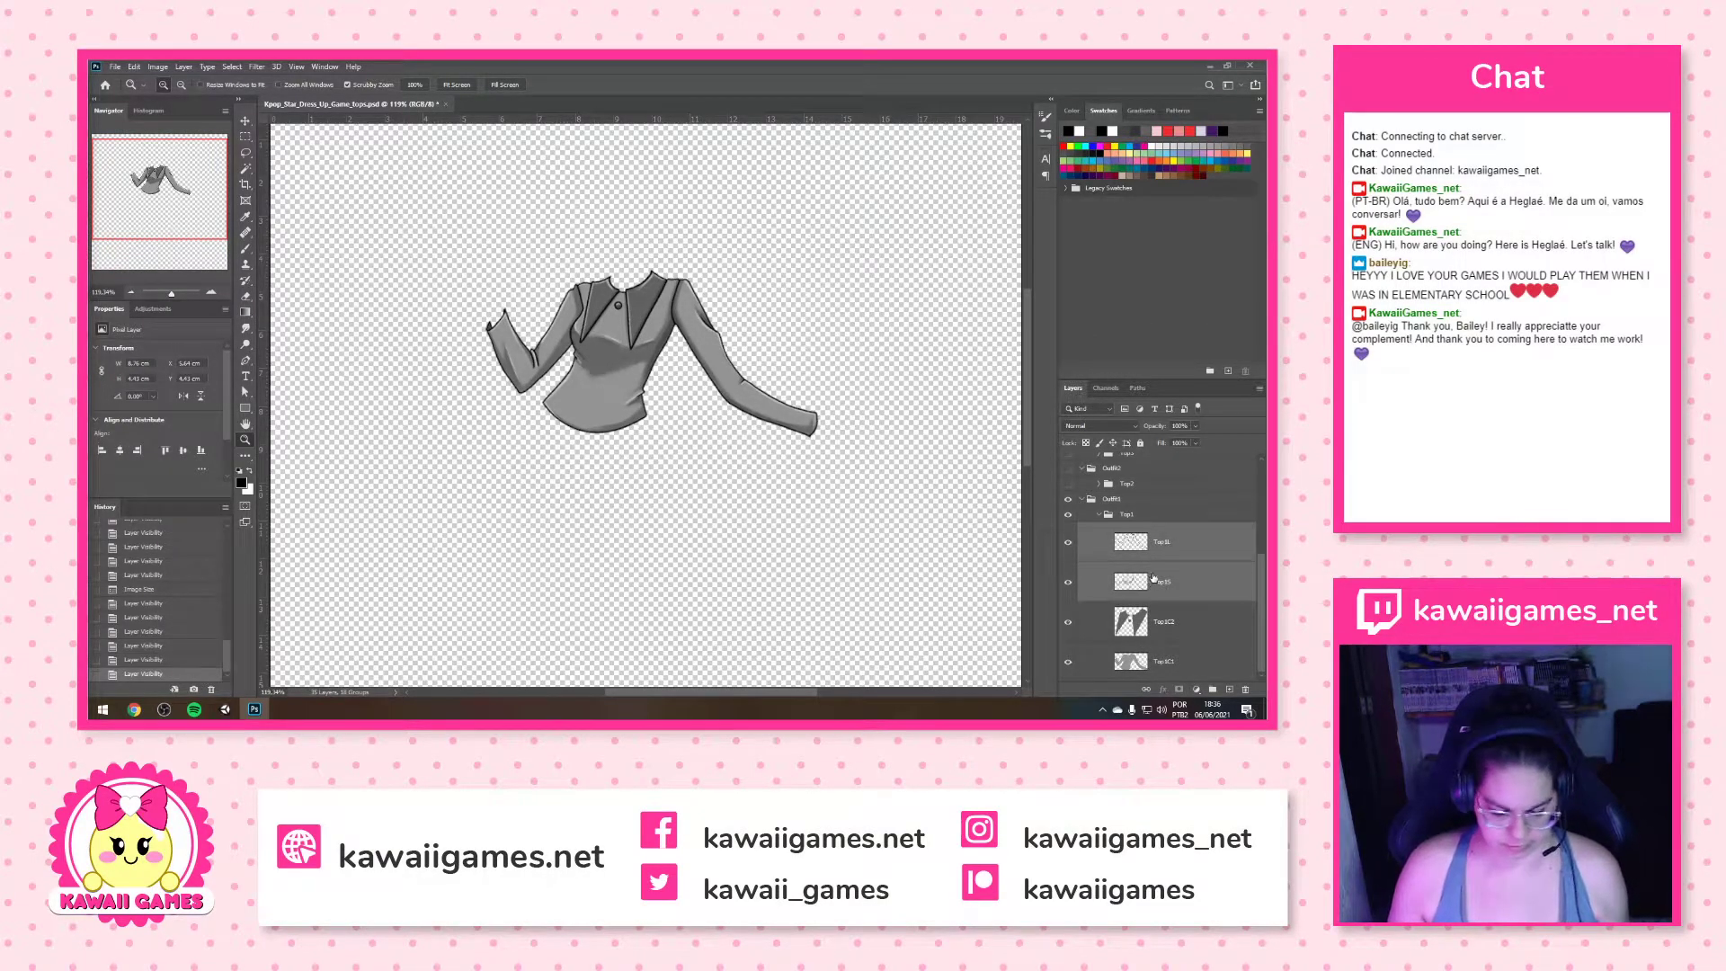
pyautogui.rightClick(1202, 543)
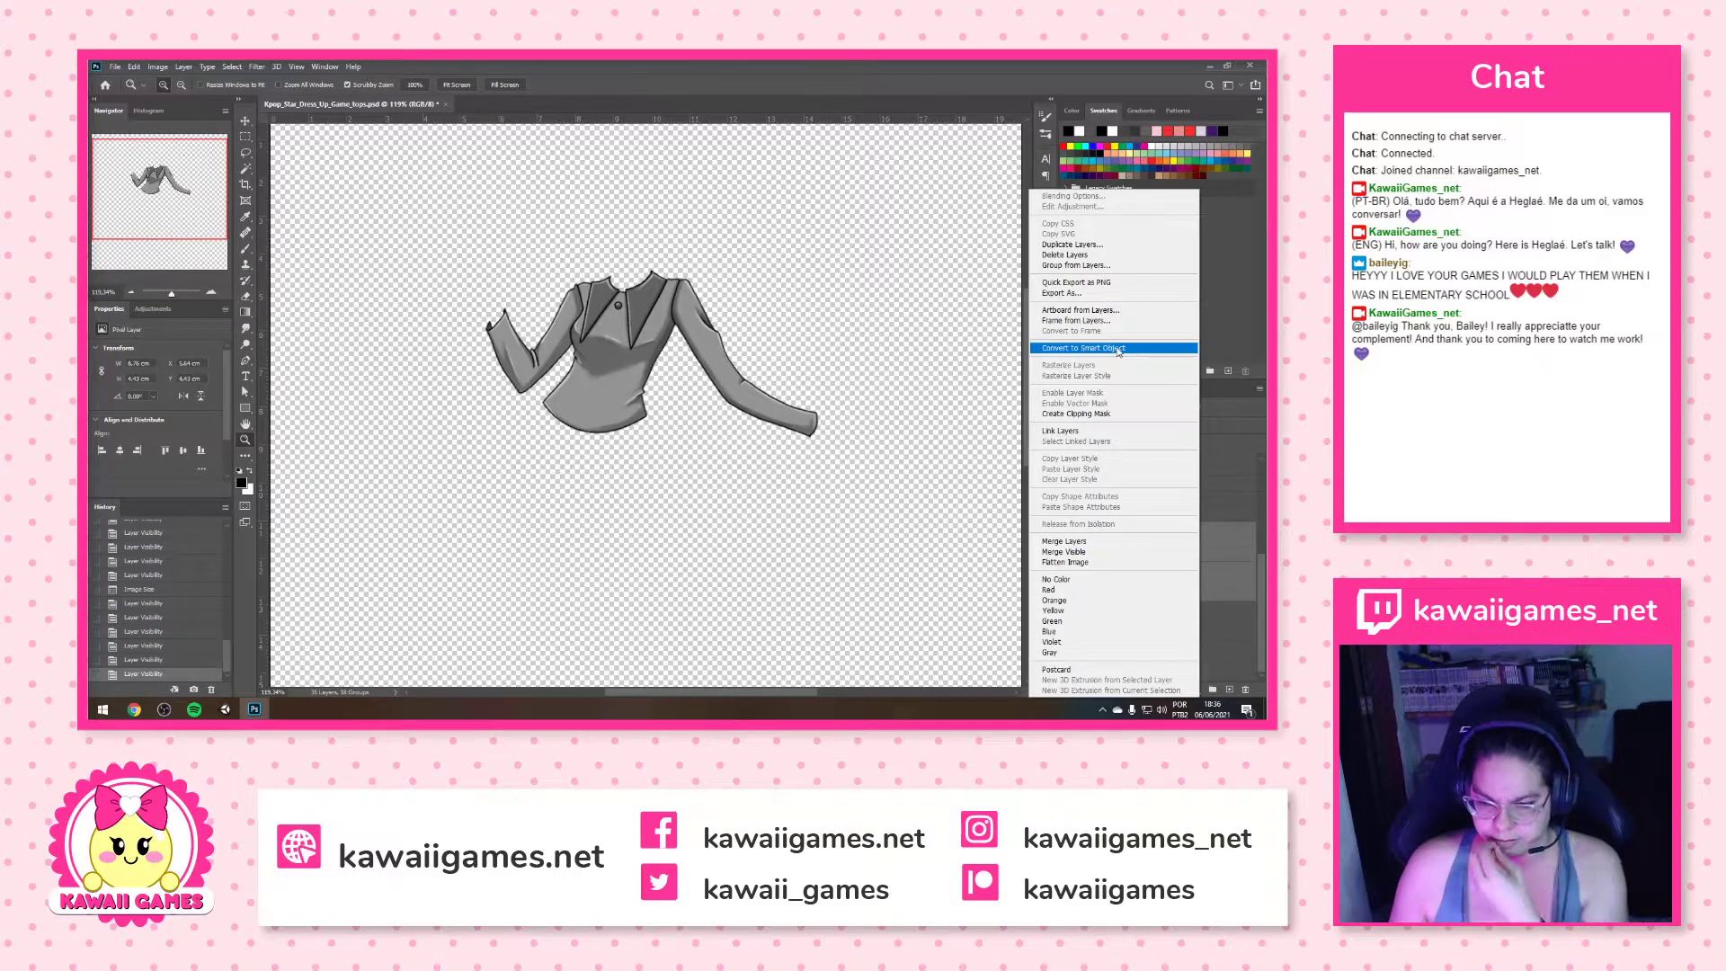
pyautogui.click(1113, 349)
pyautogui.doubleClick(1161, 583)
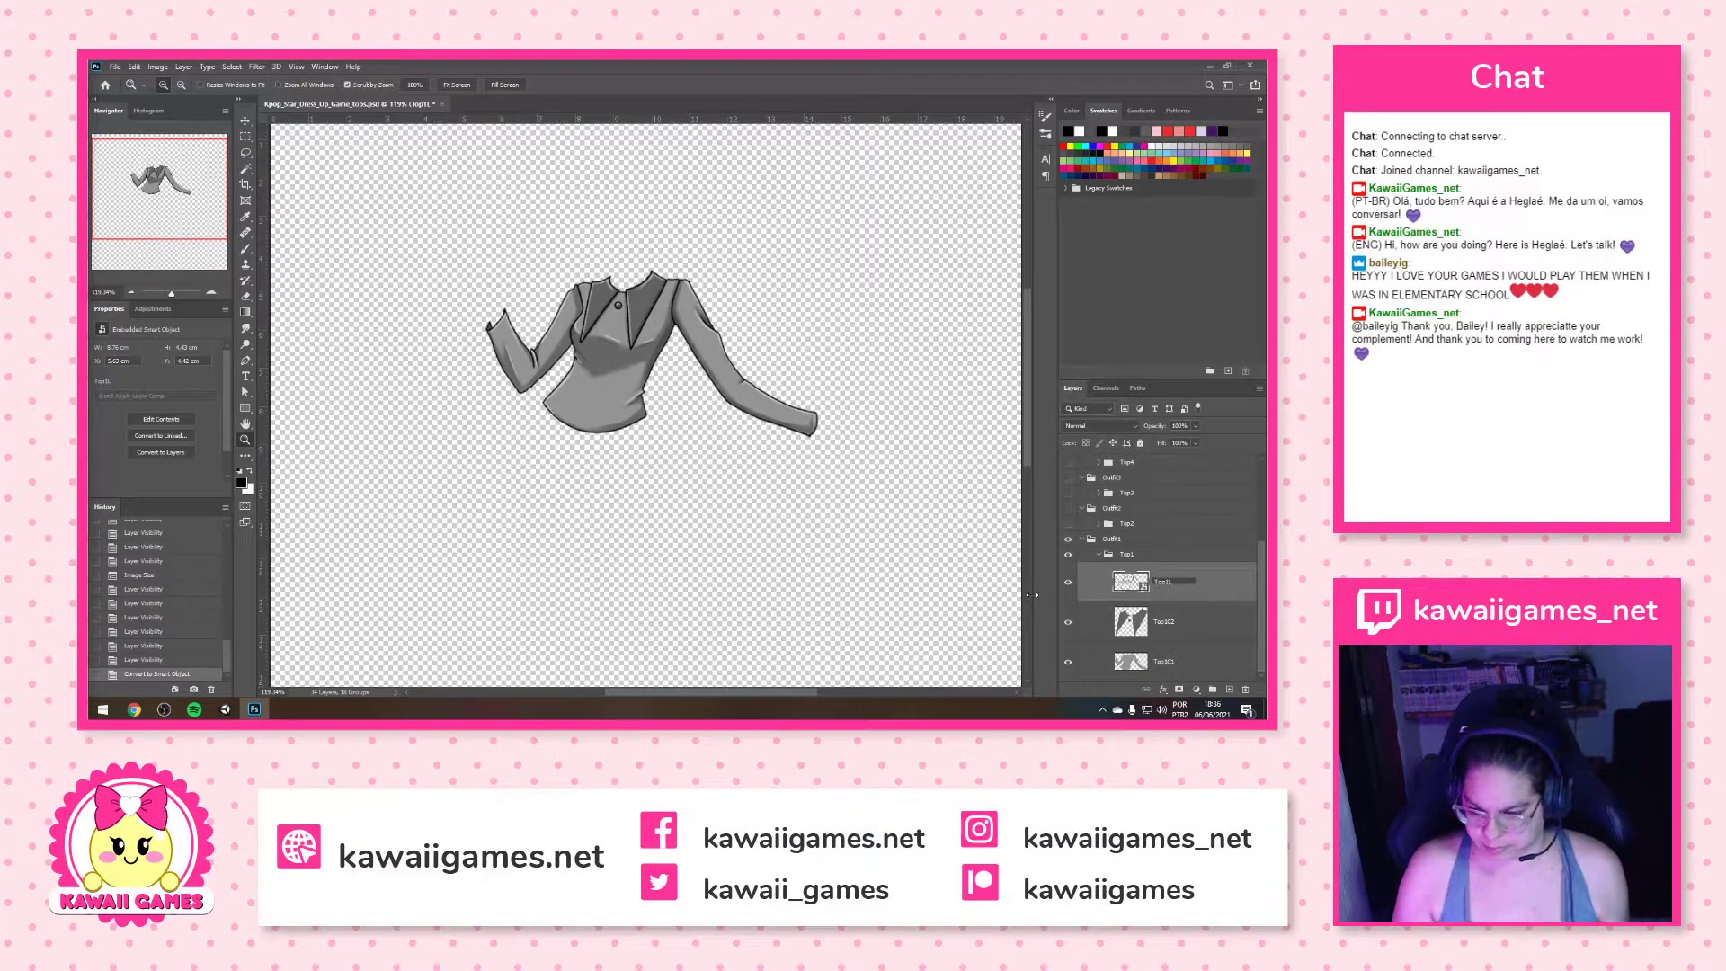
pyautogui.write('Top1S')
pyautogui.press('Return')
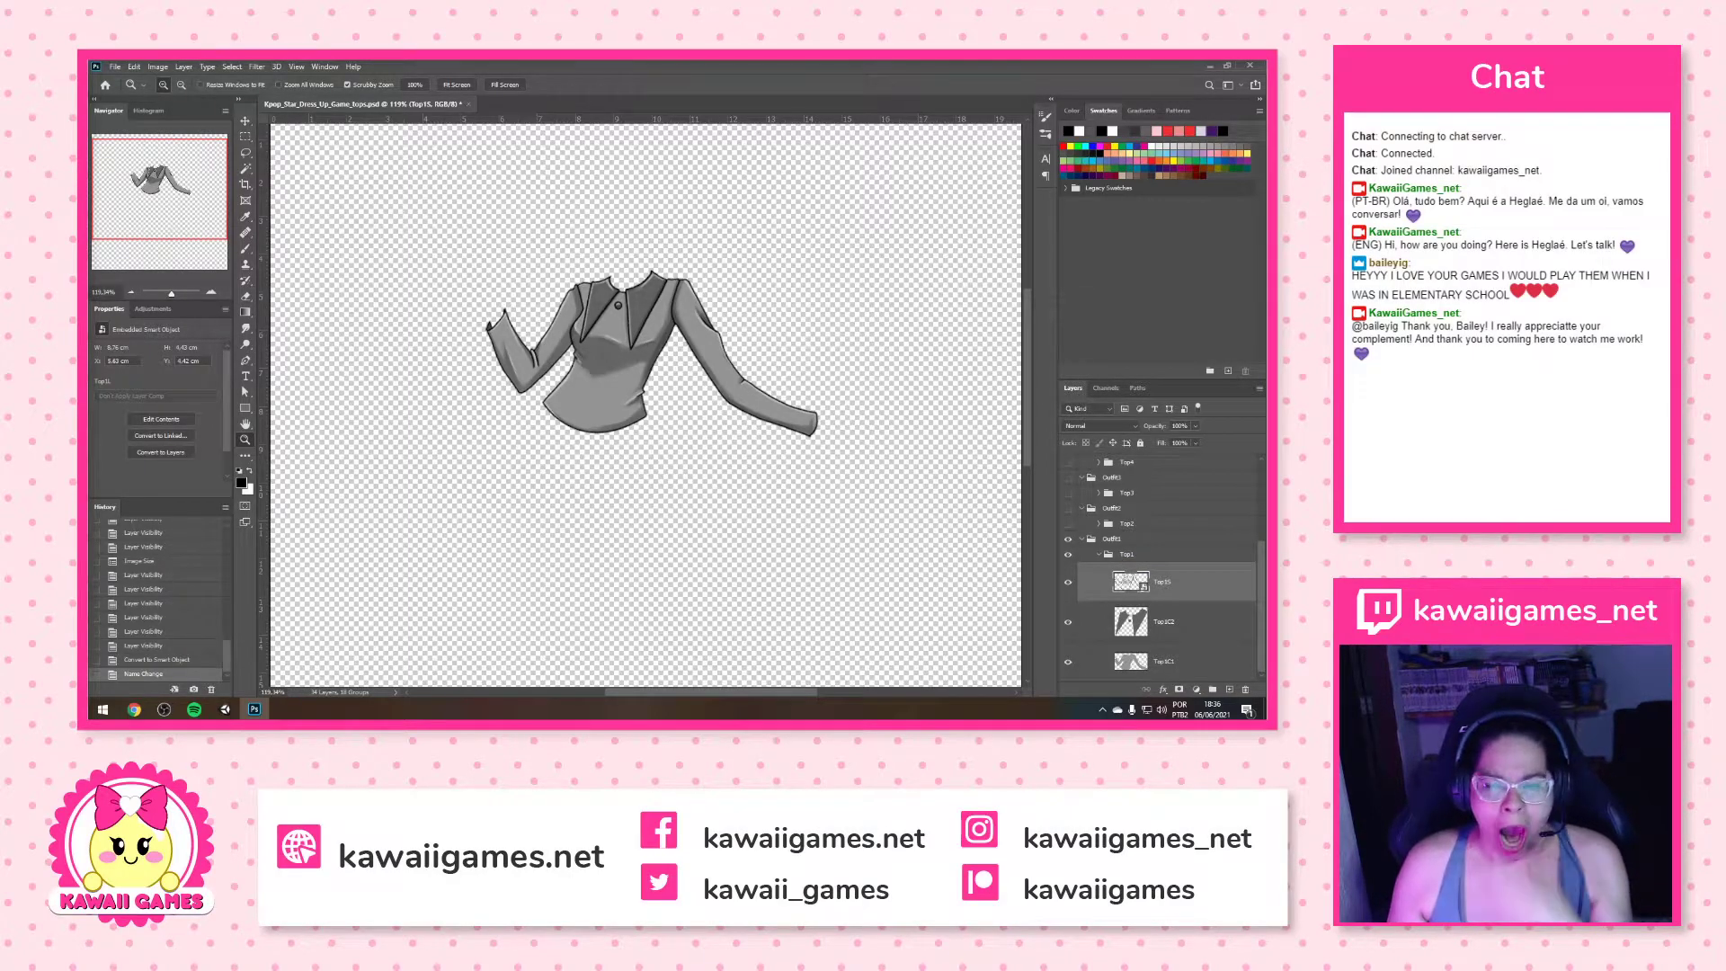
# Set the lightness of the Top1C1 layer to +100 with Hue/Saturation so the shirt base is white
pyautogui.click(1154, 663)
pyautogui.hotkey('ctrl', 'u')
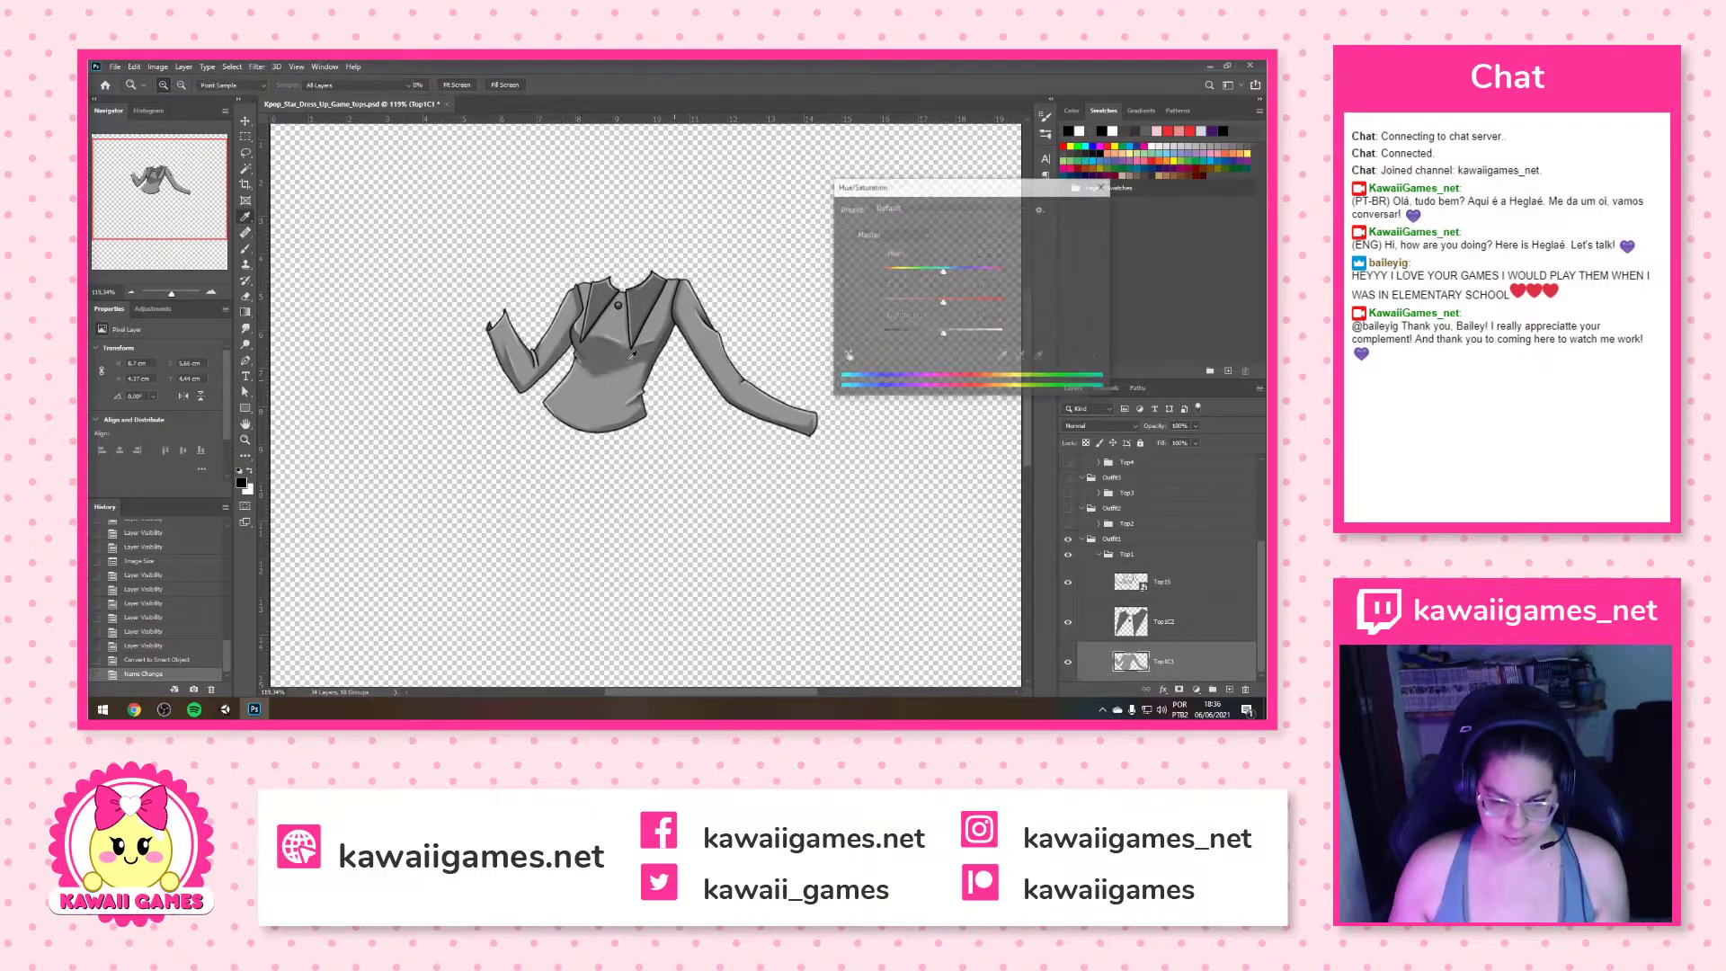
pyautogui.moveTo(944, 334); pyautogui.dragTo(1060, 321)
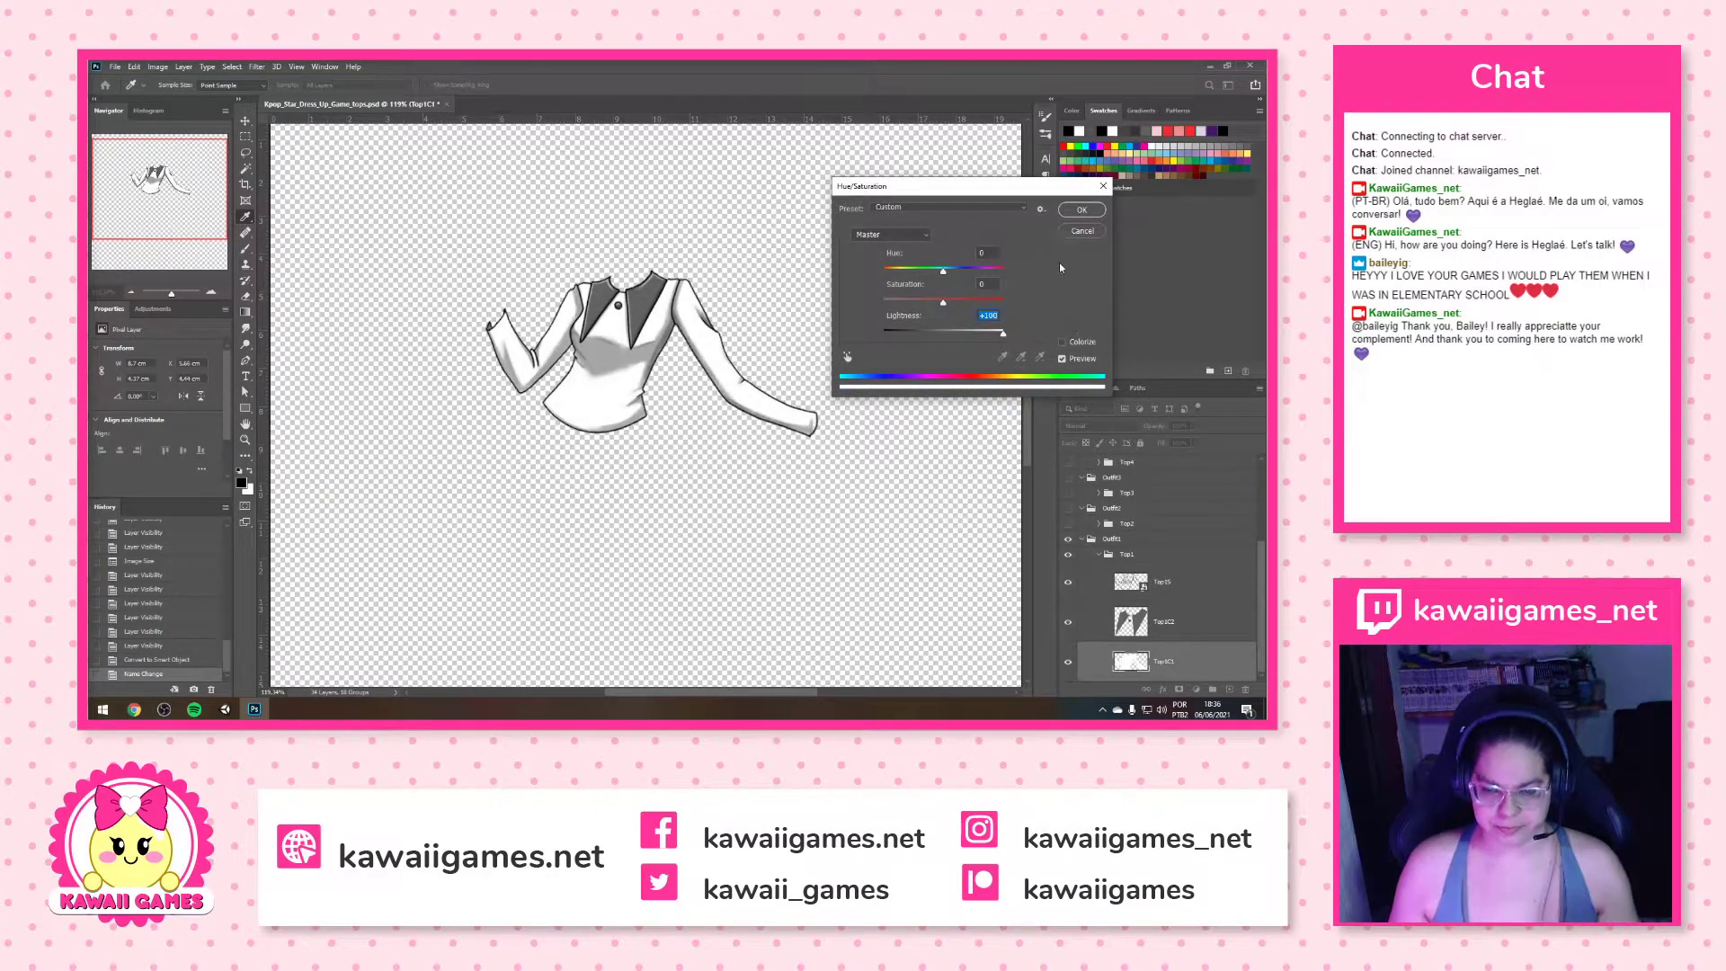
pyautogui.click(1081, 211)
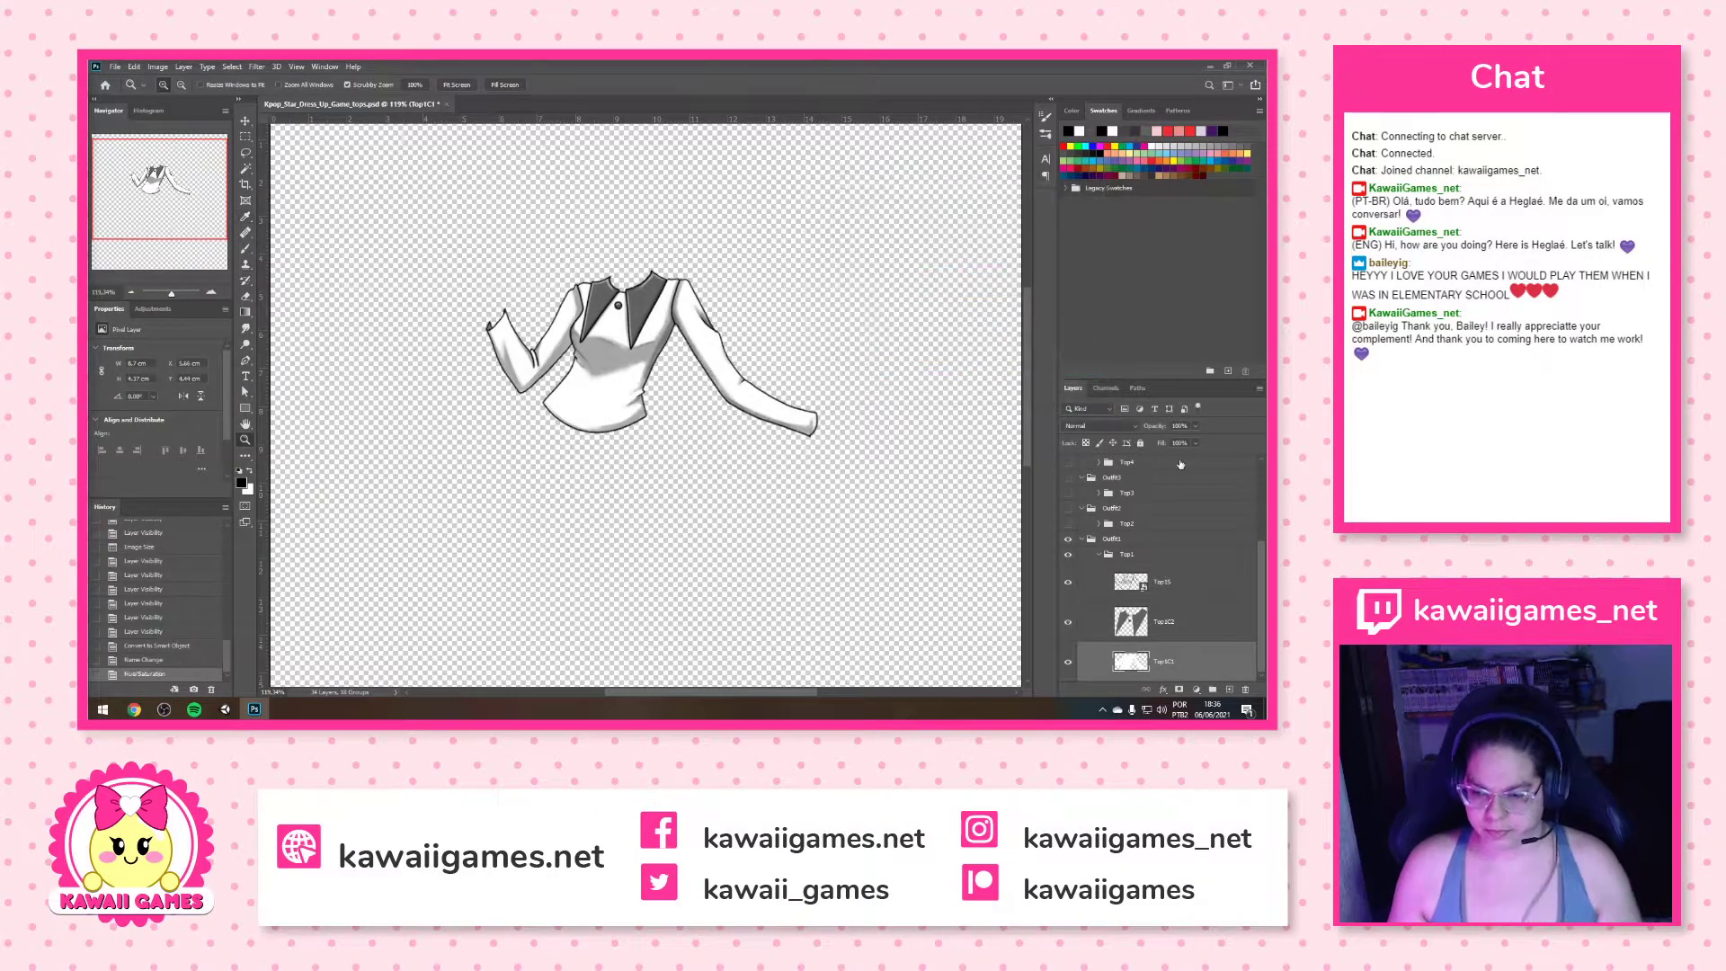
# Set the lightness of the Top1C2 collar layer to +100 with Hue/Saturation so it is white
pyautogui.click(1137, 632)
pyautogui.hotkey('ctrl', 'u')
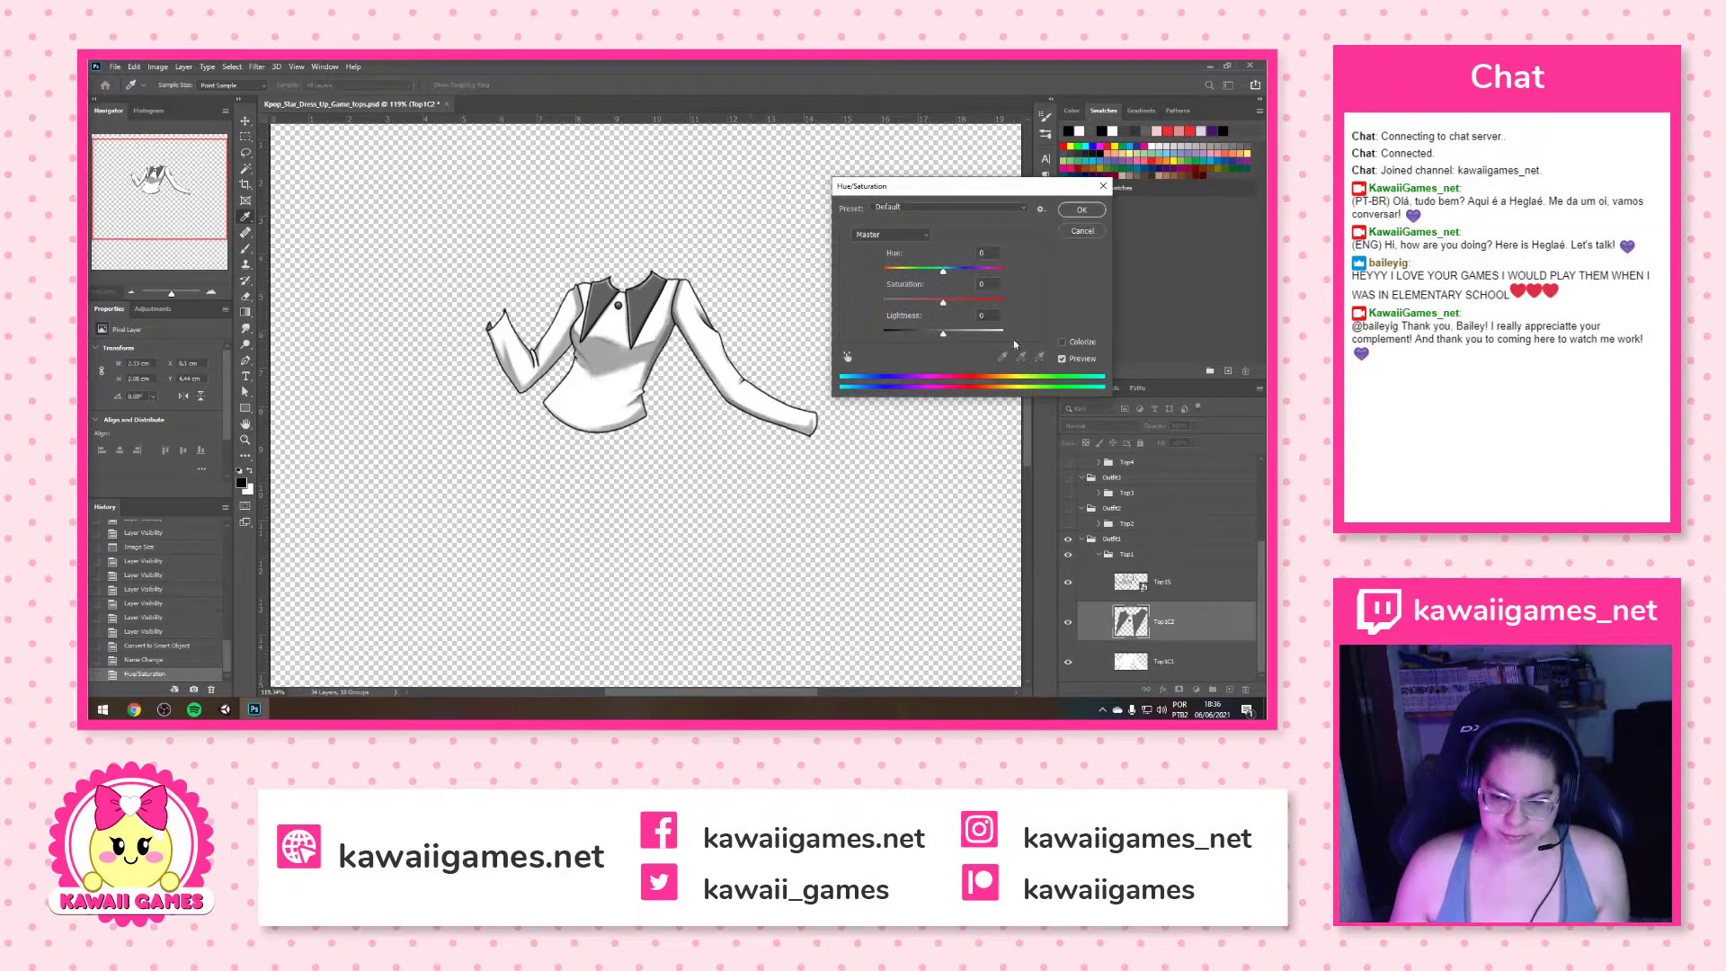
pyautogui.moveTo(949, 345); pyautogui.dragTo(1034, 333)
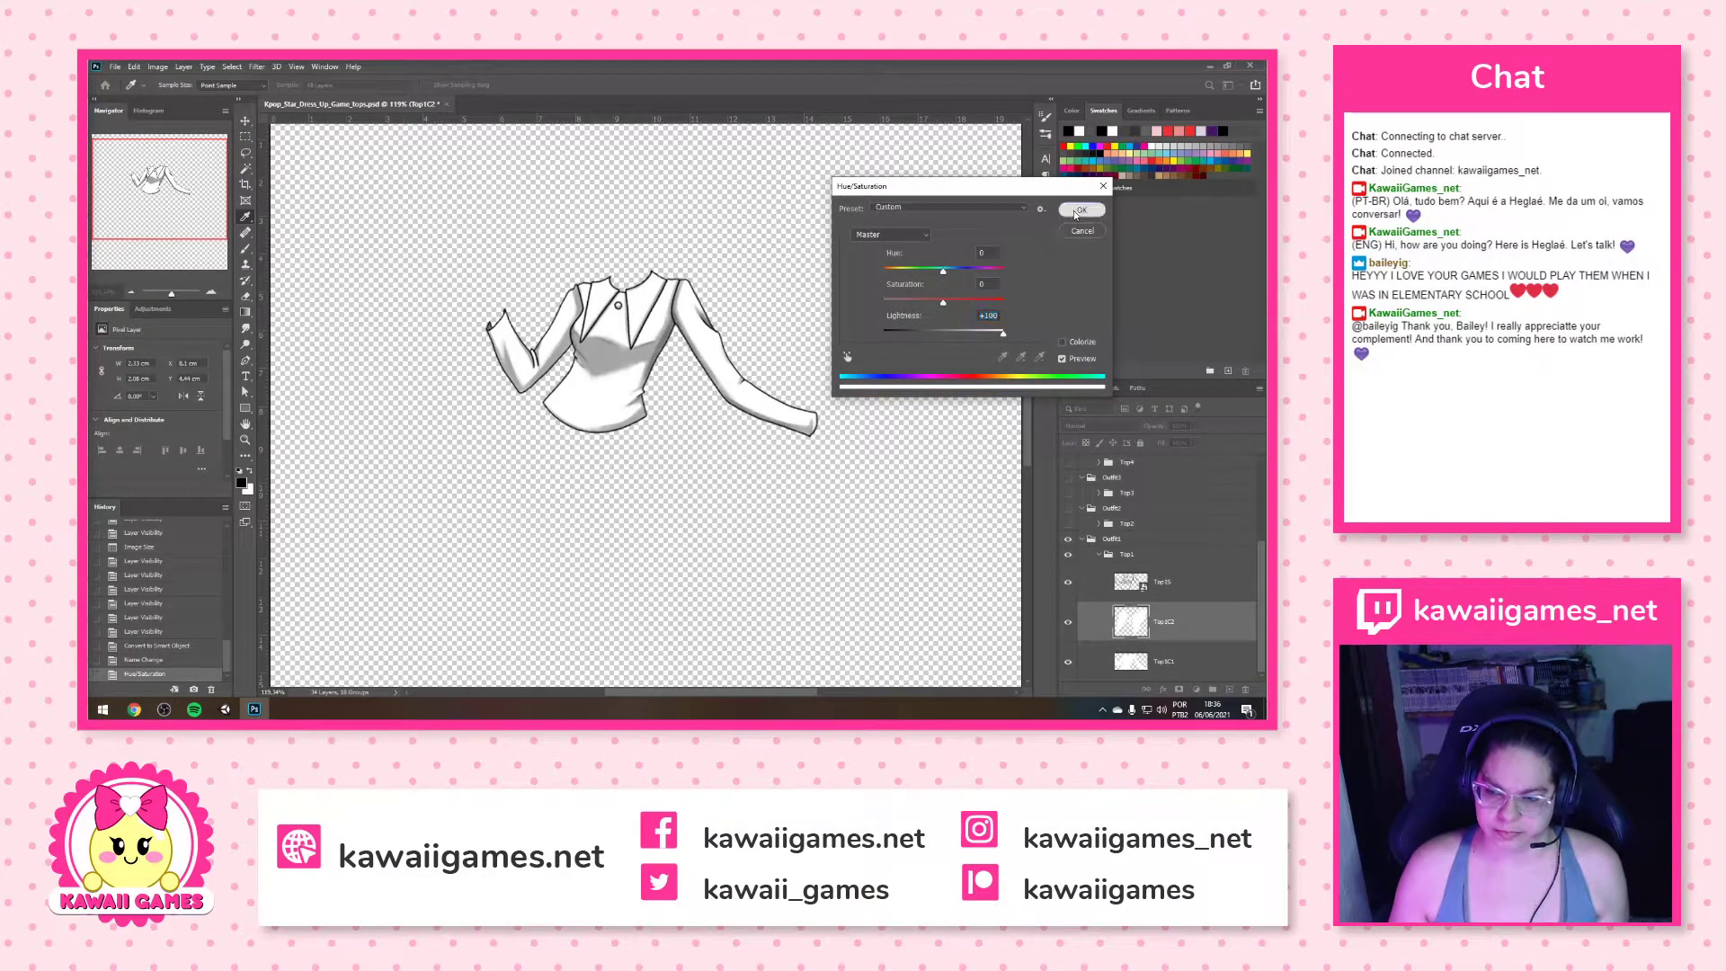
pyautogui.click(1082, 209)
# Collapse the Top1 group, move it out of Outfit1, and delete the emptied Outfit1 group
pyautogui.click(1101, 555)
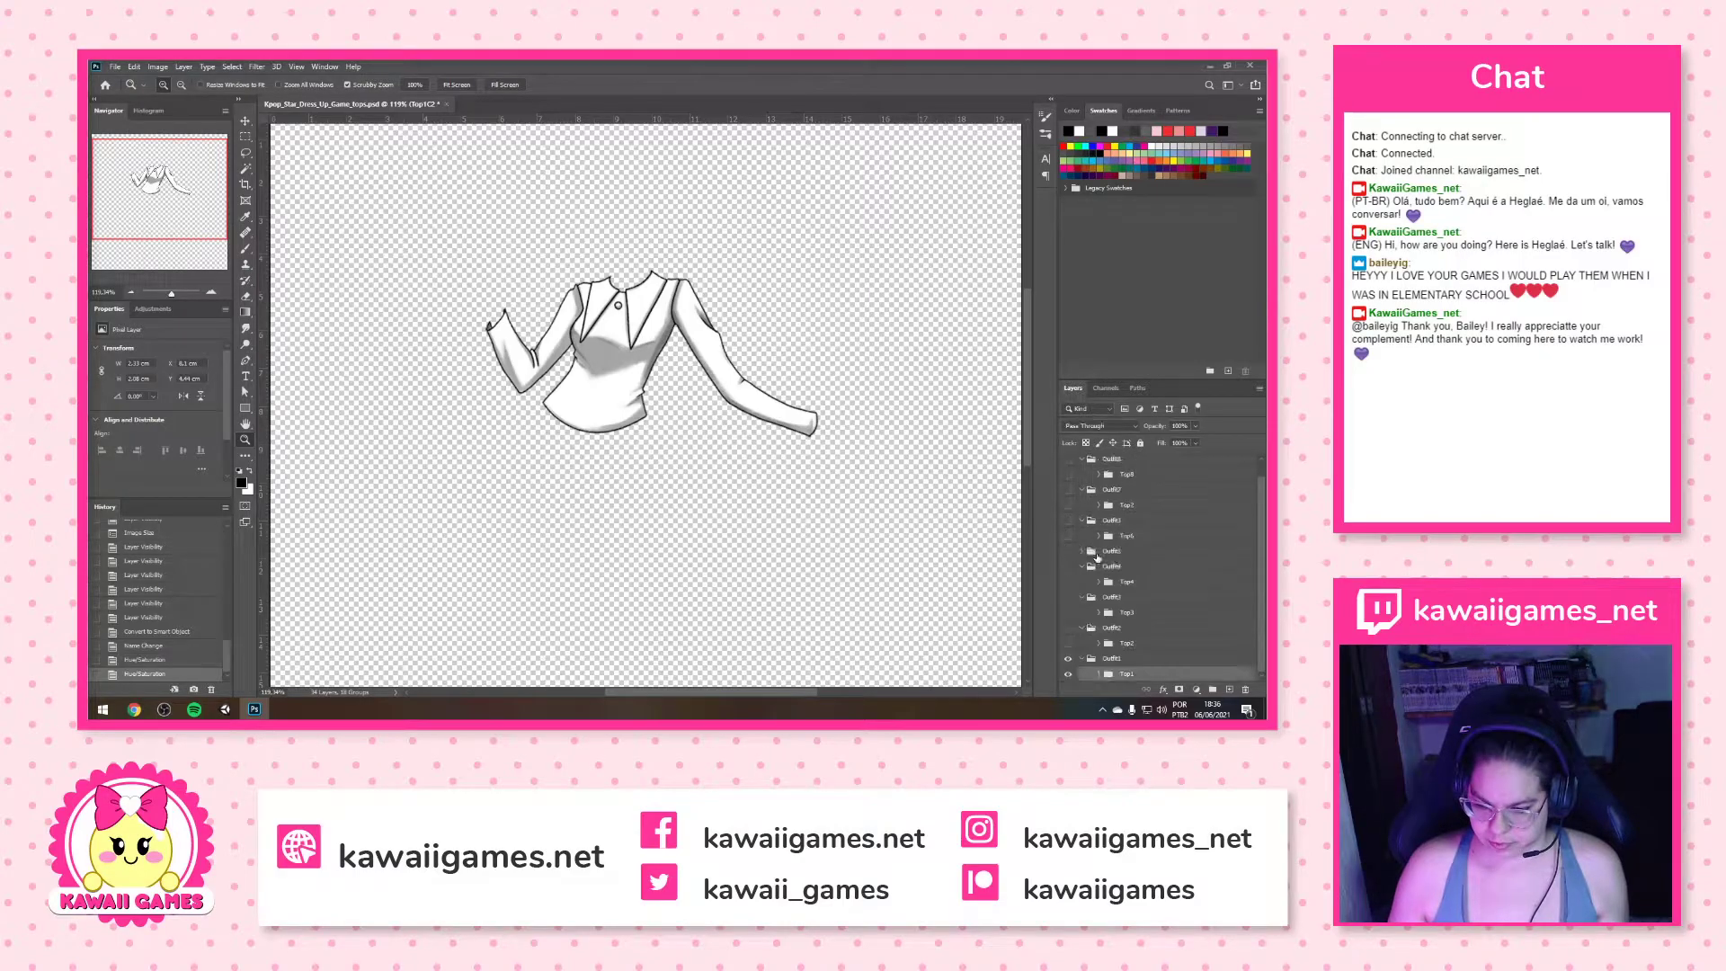
pyautogui.moveTo(1136, 676); pyautogui.dragTo(1160, 664)
pyautogui.click(1168, 676)
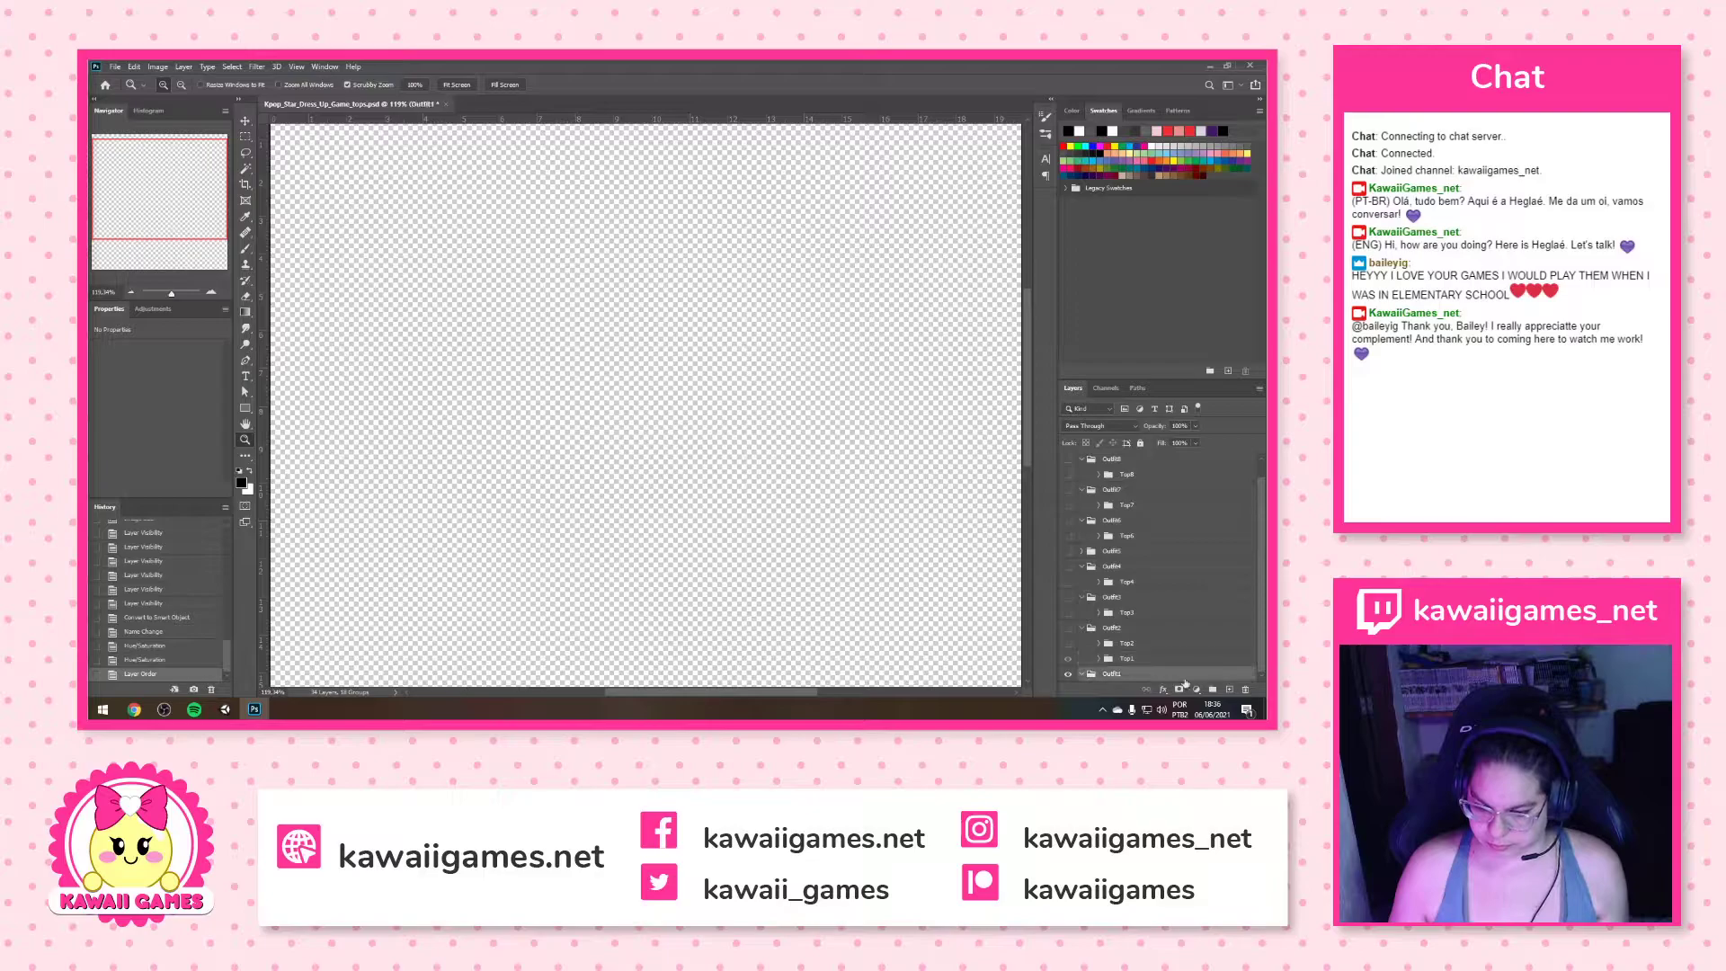
pyautogui.click(1247, 690)
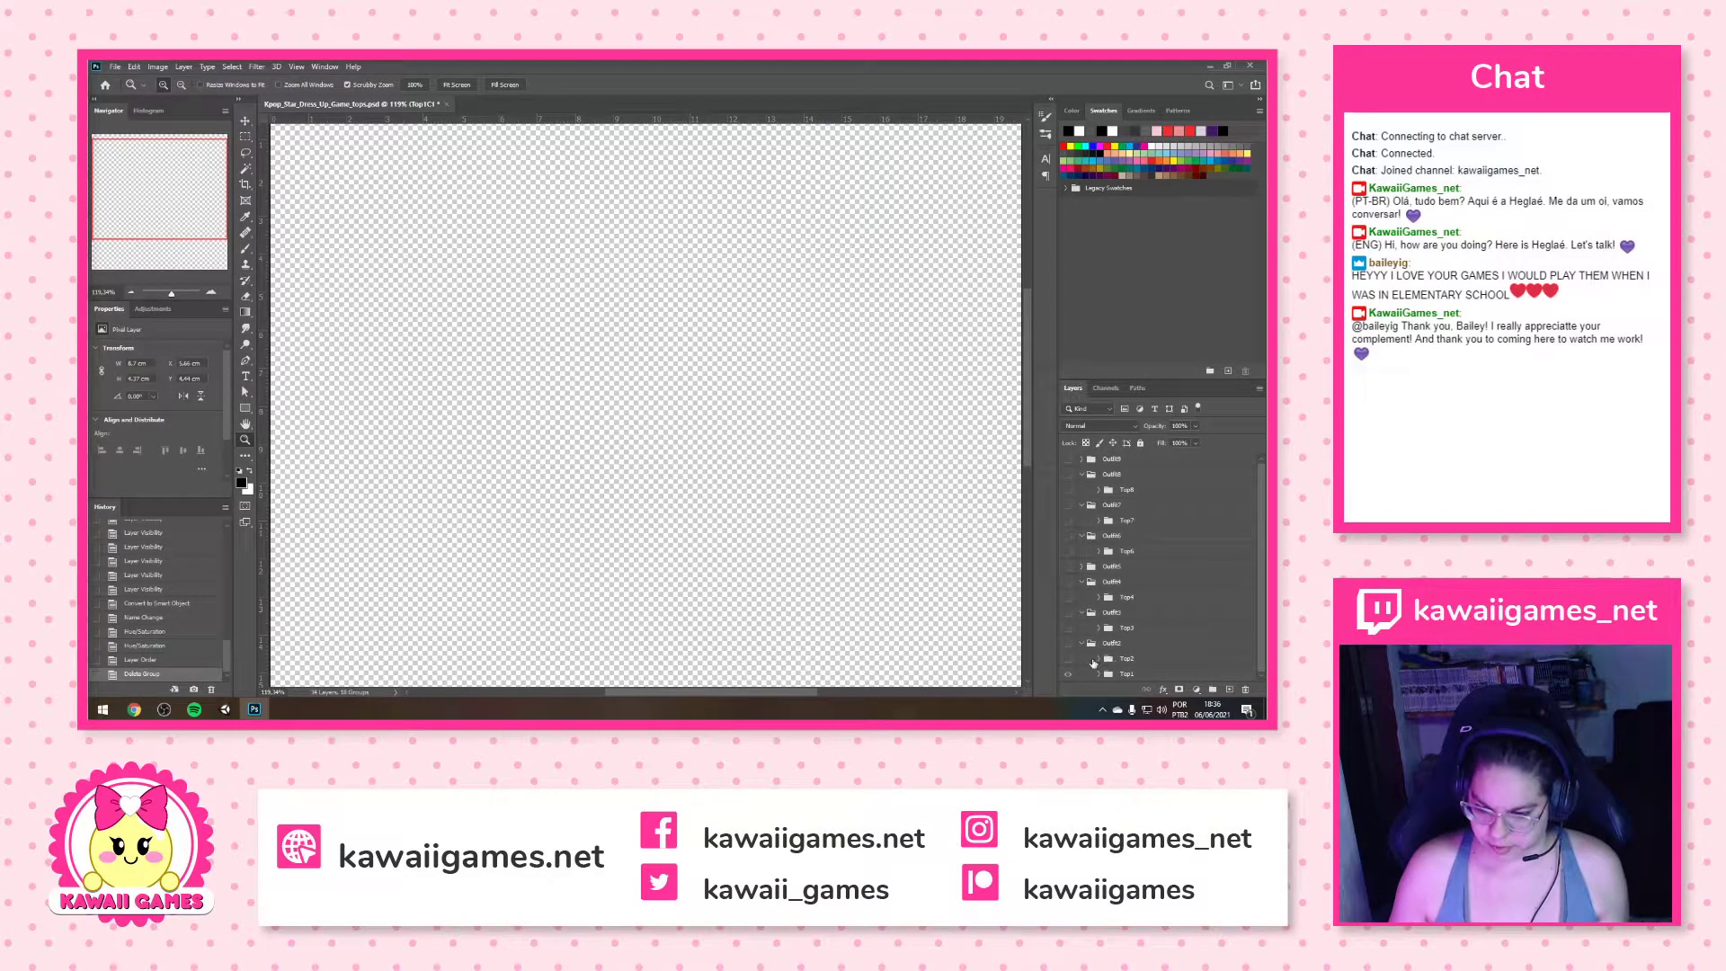
# Show Outfit2 with all four layers of its Top2 group, and hide the Top1 group
pyautogui.click(1068, 642)
pyautogui.click(1096, 662)
pyautogui.click(1098, 659)
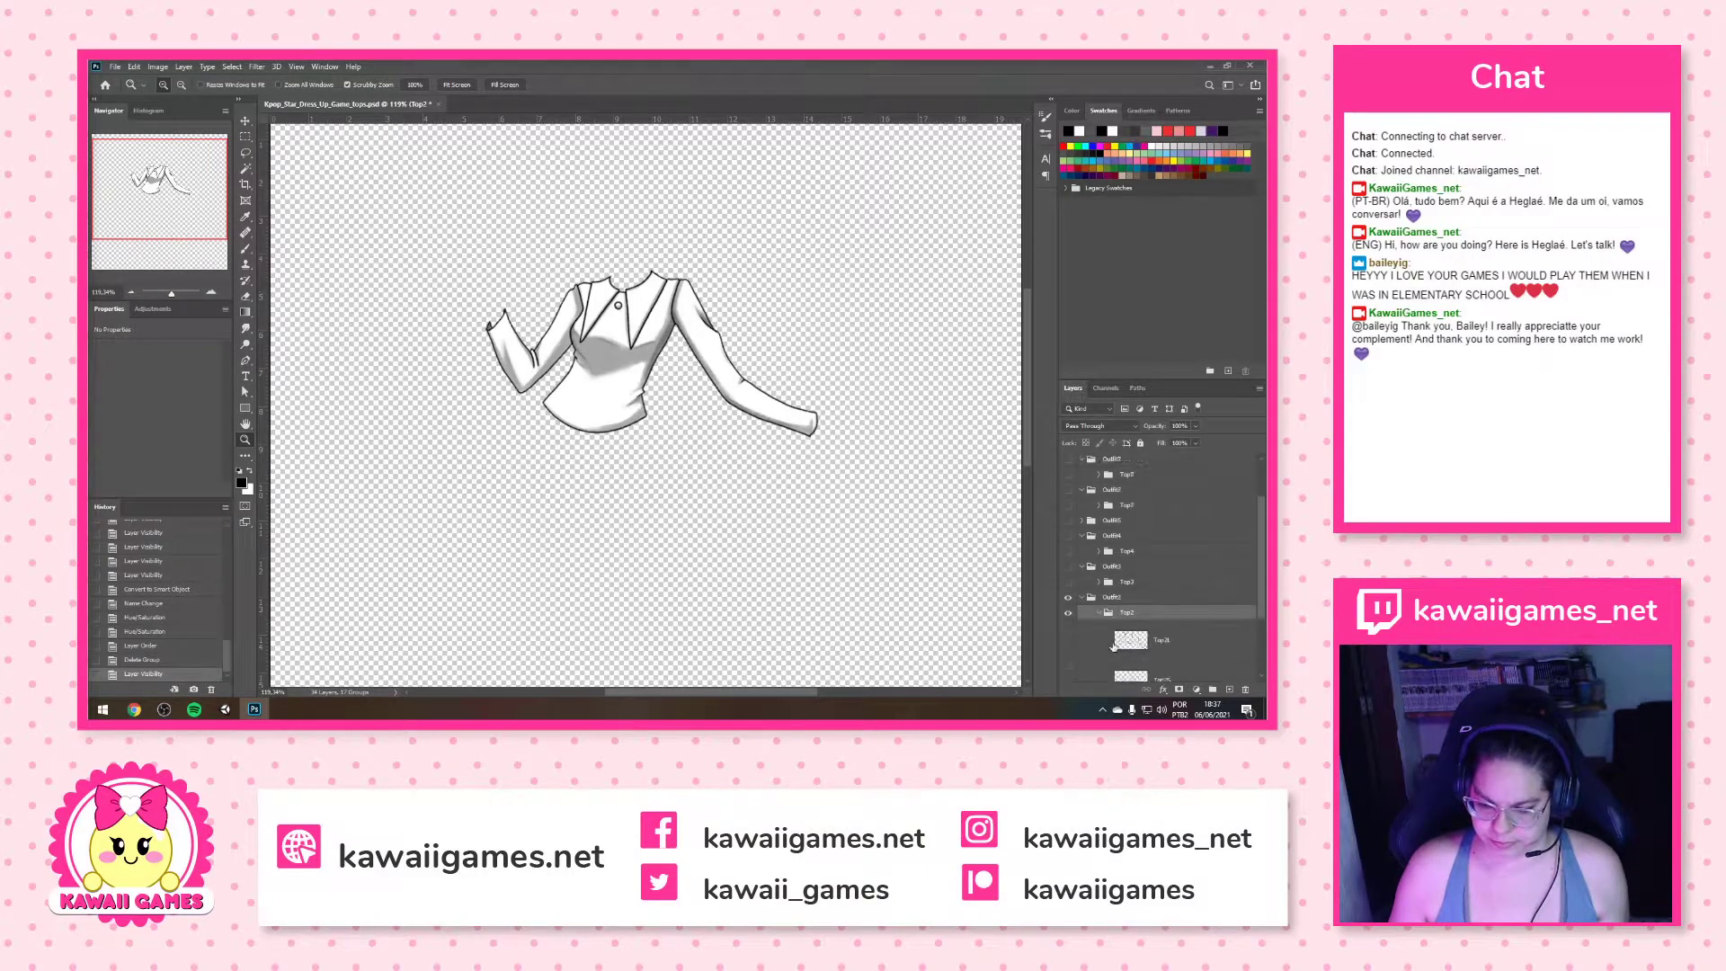
pyautogui.click(1155, 643)
pyautogui.click(1068, 526)
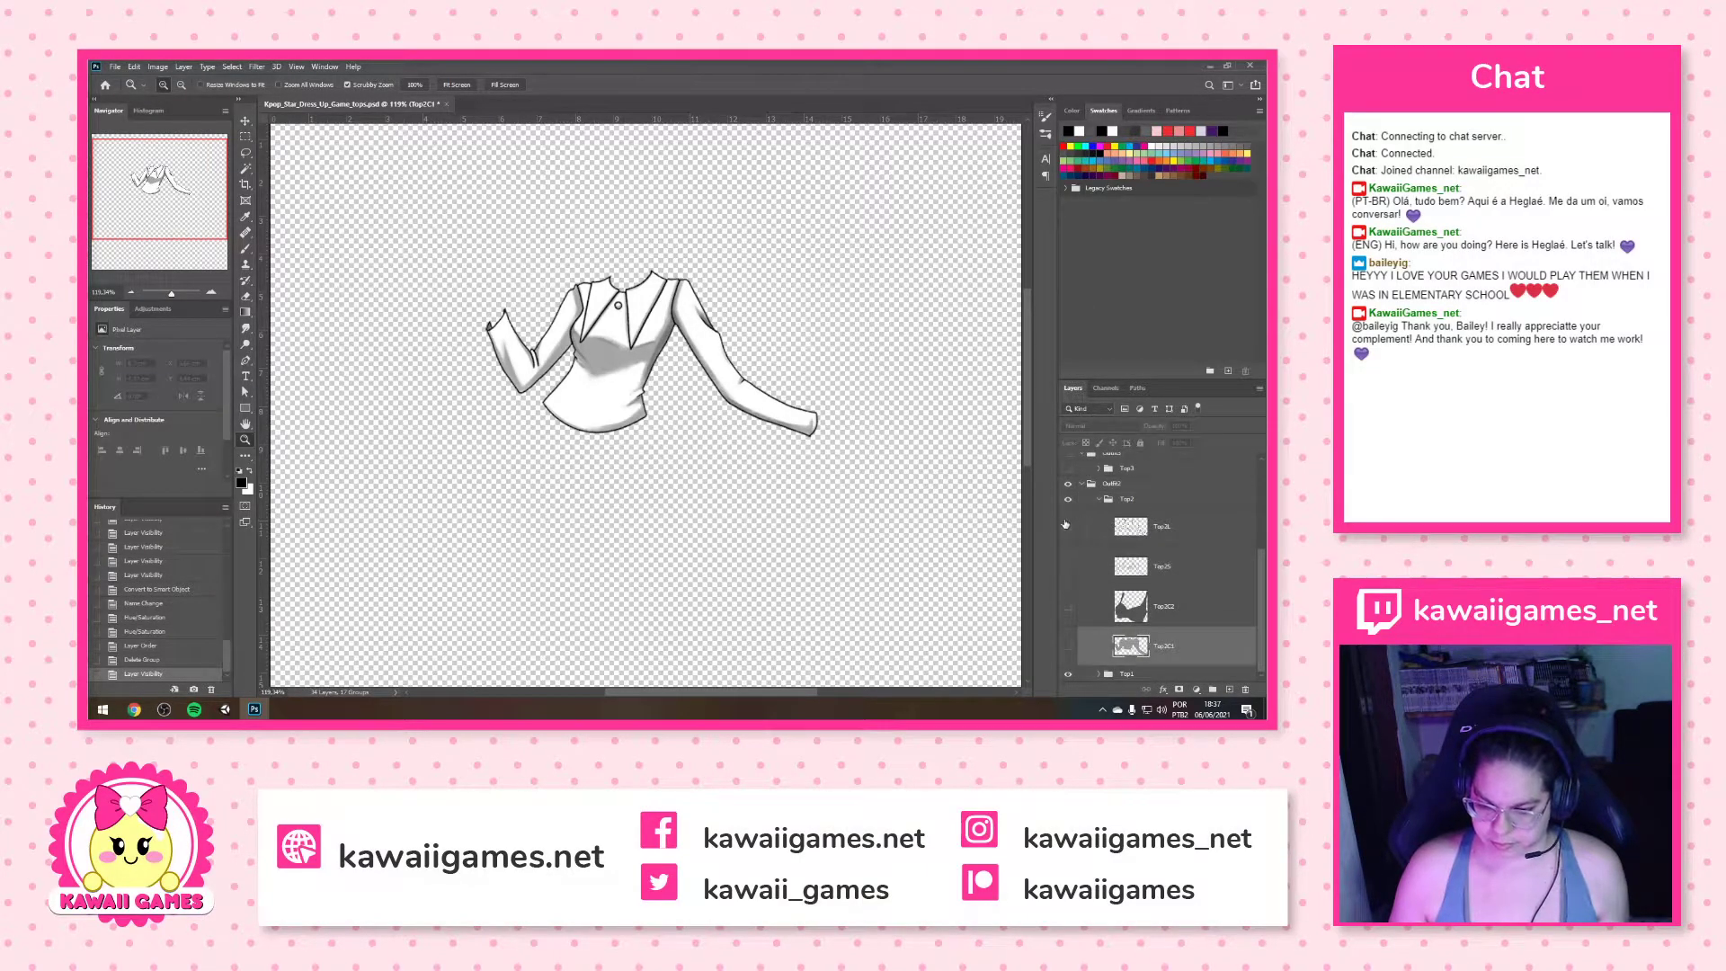
pyautogui.click(1068, 566)
pyautogui.click(1070, 598)
pyautogui.click(1068, 645)
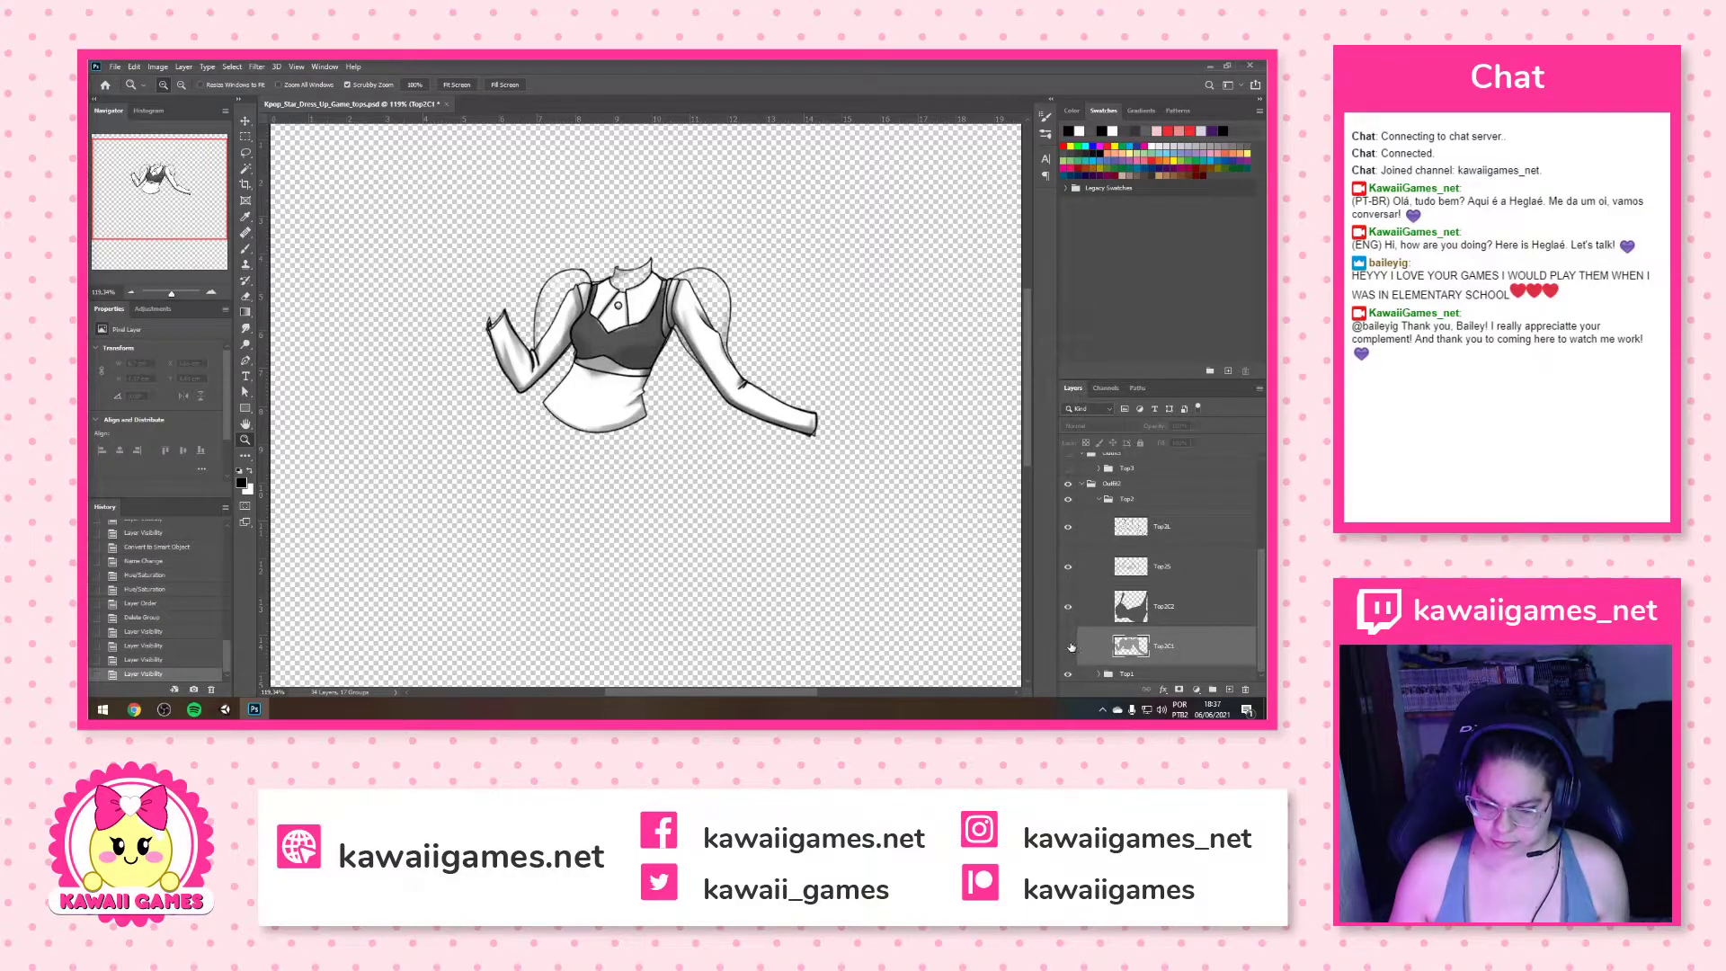
pyautogui.click(1068, 673)
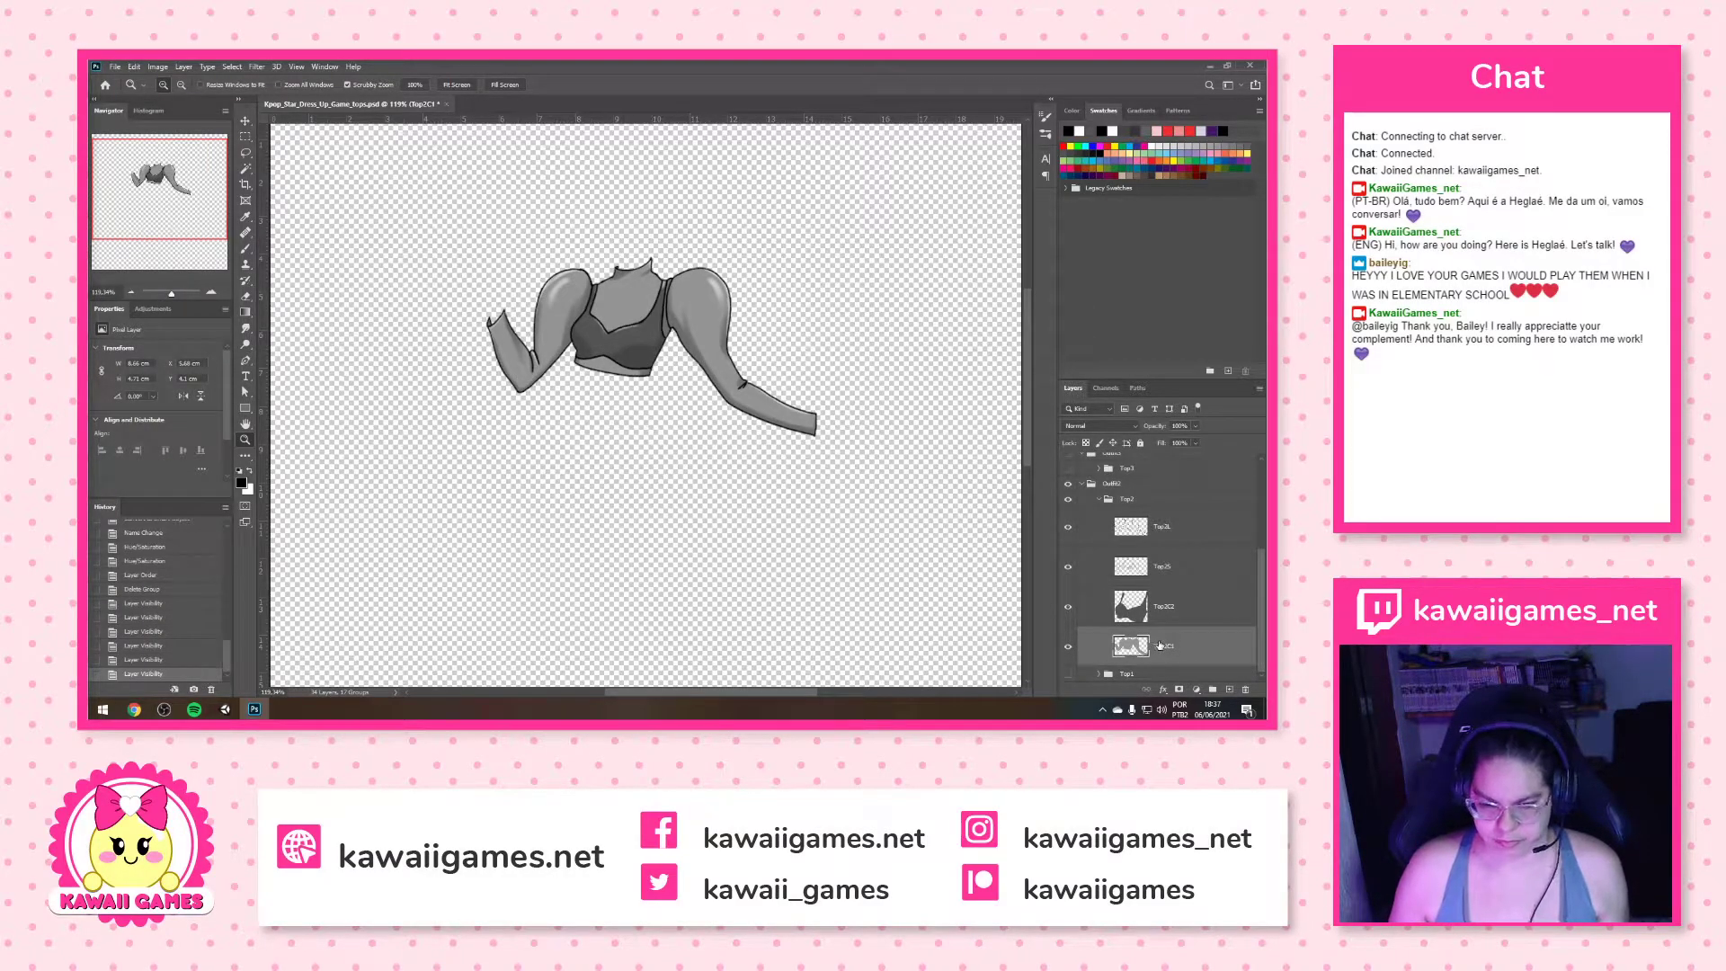
# Make the Top2C1 and Top2C2 color layers white by raising the lightness of each to the maximum with Hue/Saturation
pyautogui.hotkey('ctrl', 'u')
pyautogui.moveTo(943, 334); pyautogui.dragTo(1002, 333)
pyautogui.click(1082, 209)
pyautogui.click(1174, 620)
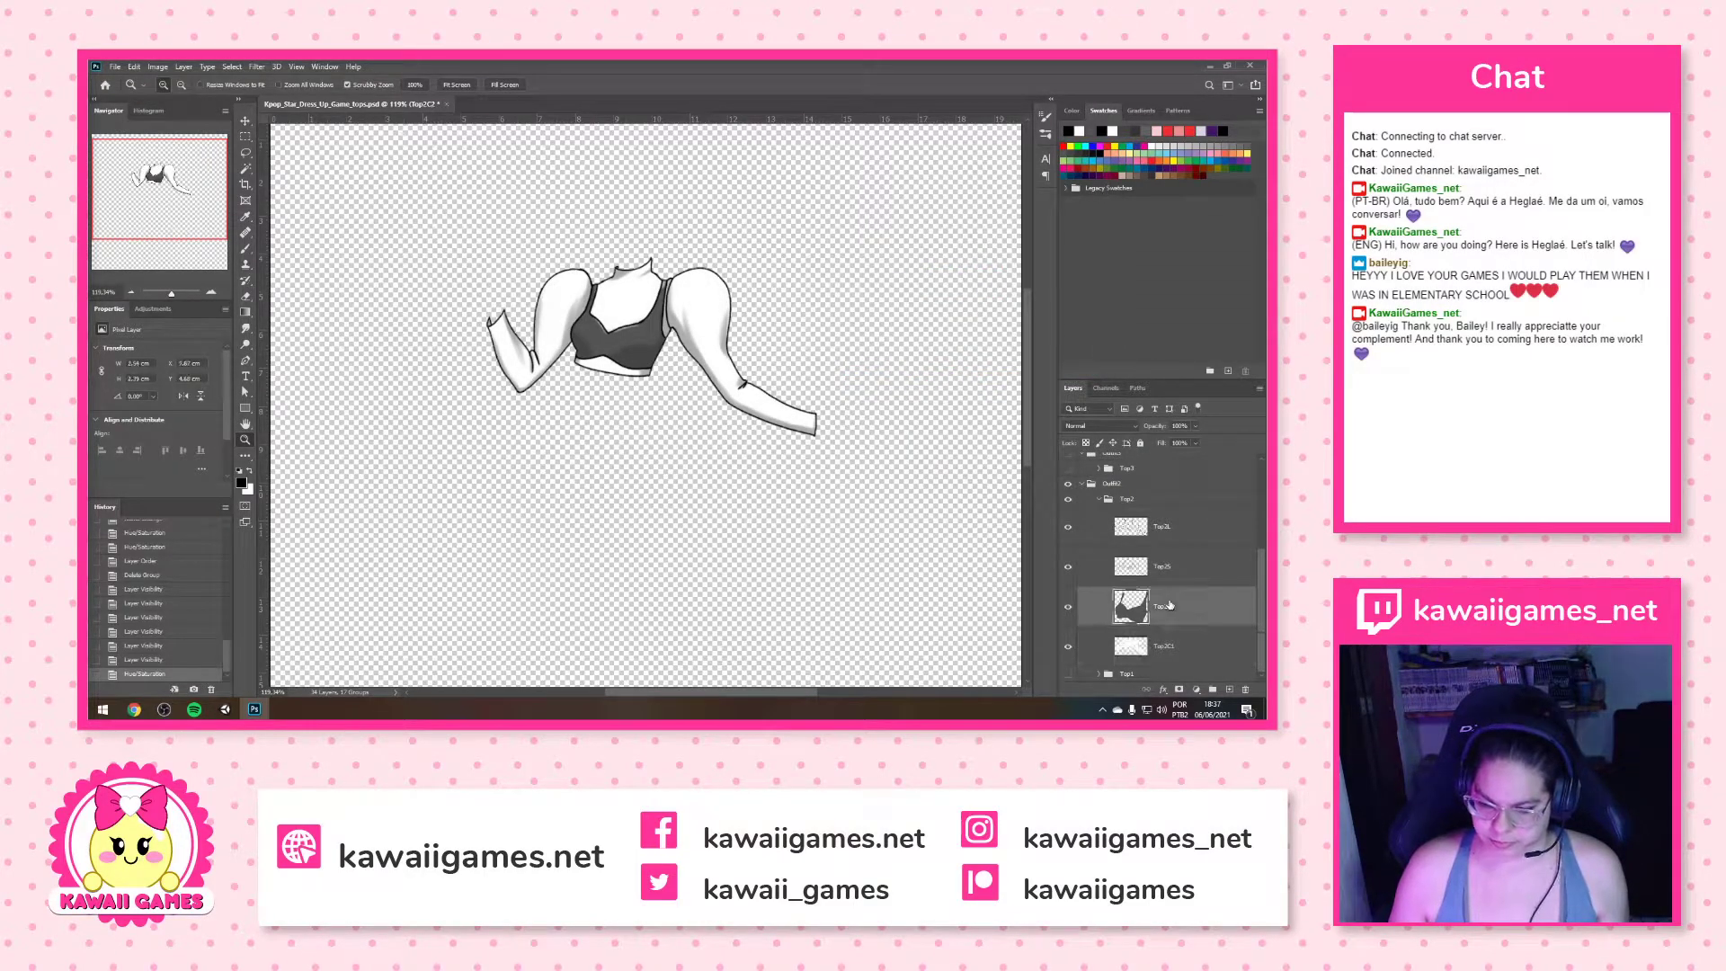
pyautogui.hotkey('ctrl', 'u')
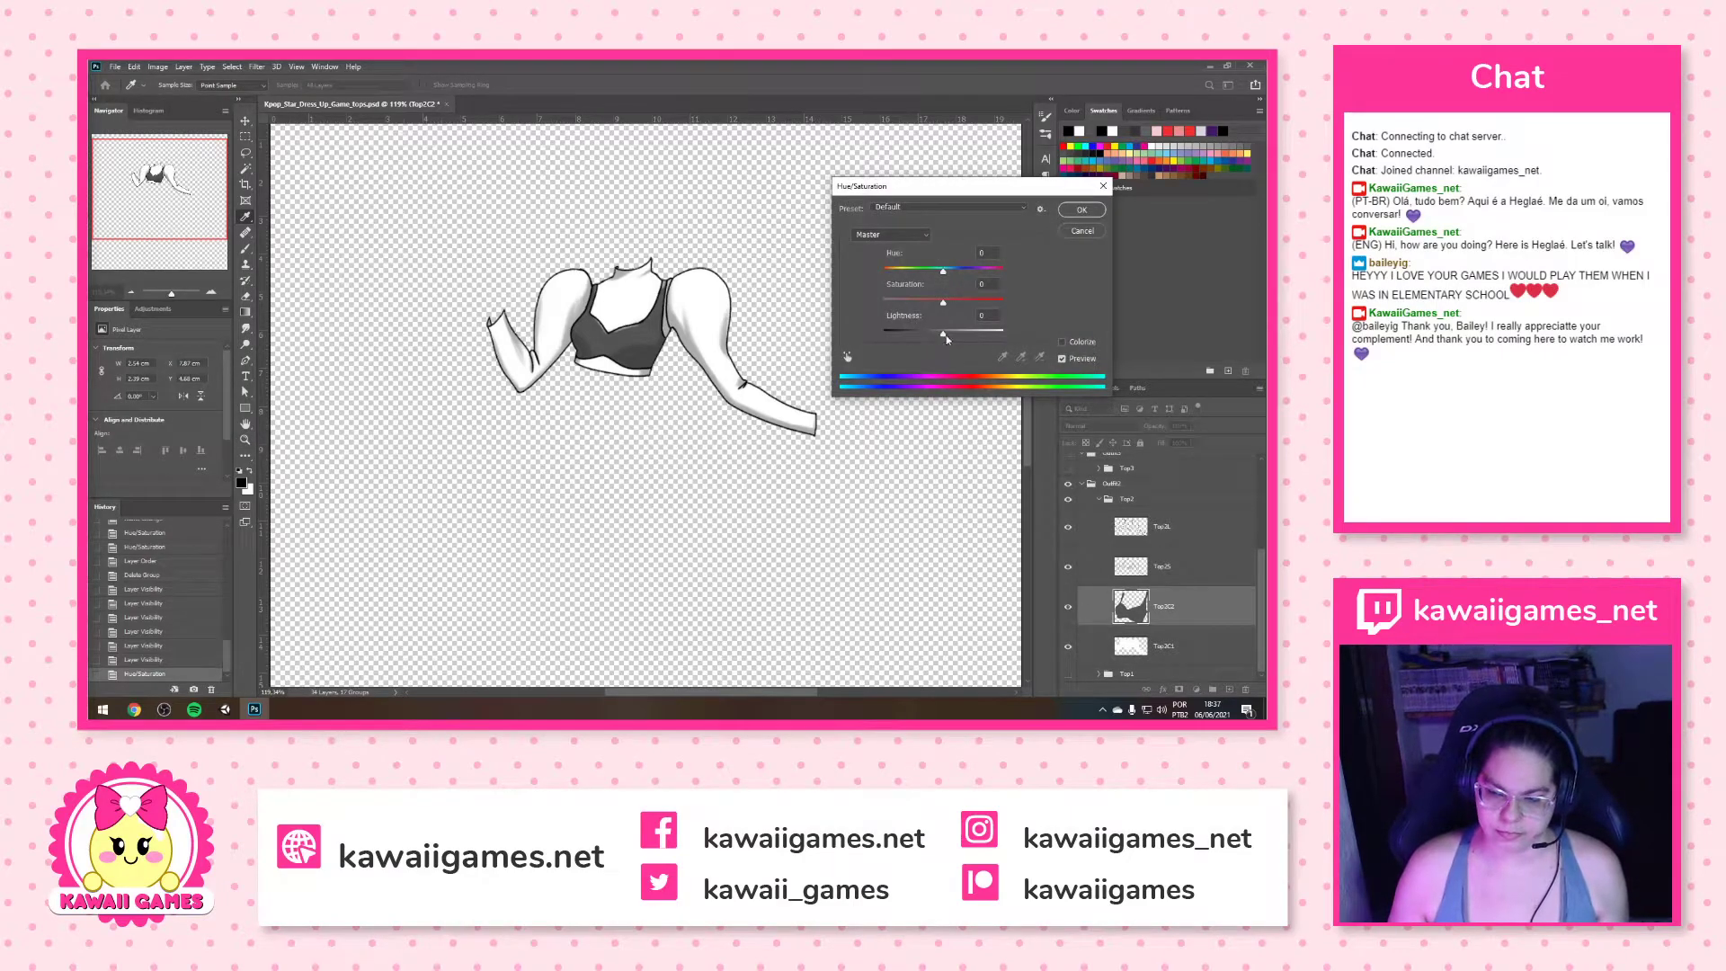
pyautogui.moveTo(946, 335); pyautogui.dragTo(1003, 334)
pyautogui.click(1082, 210)
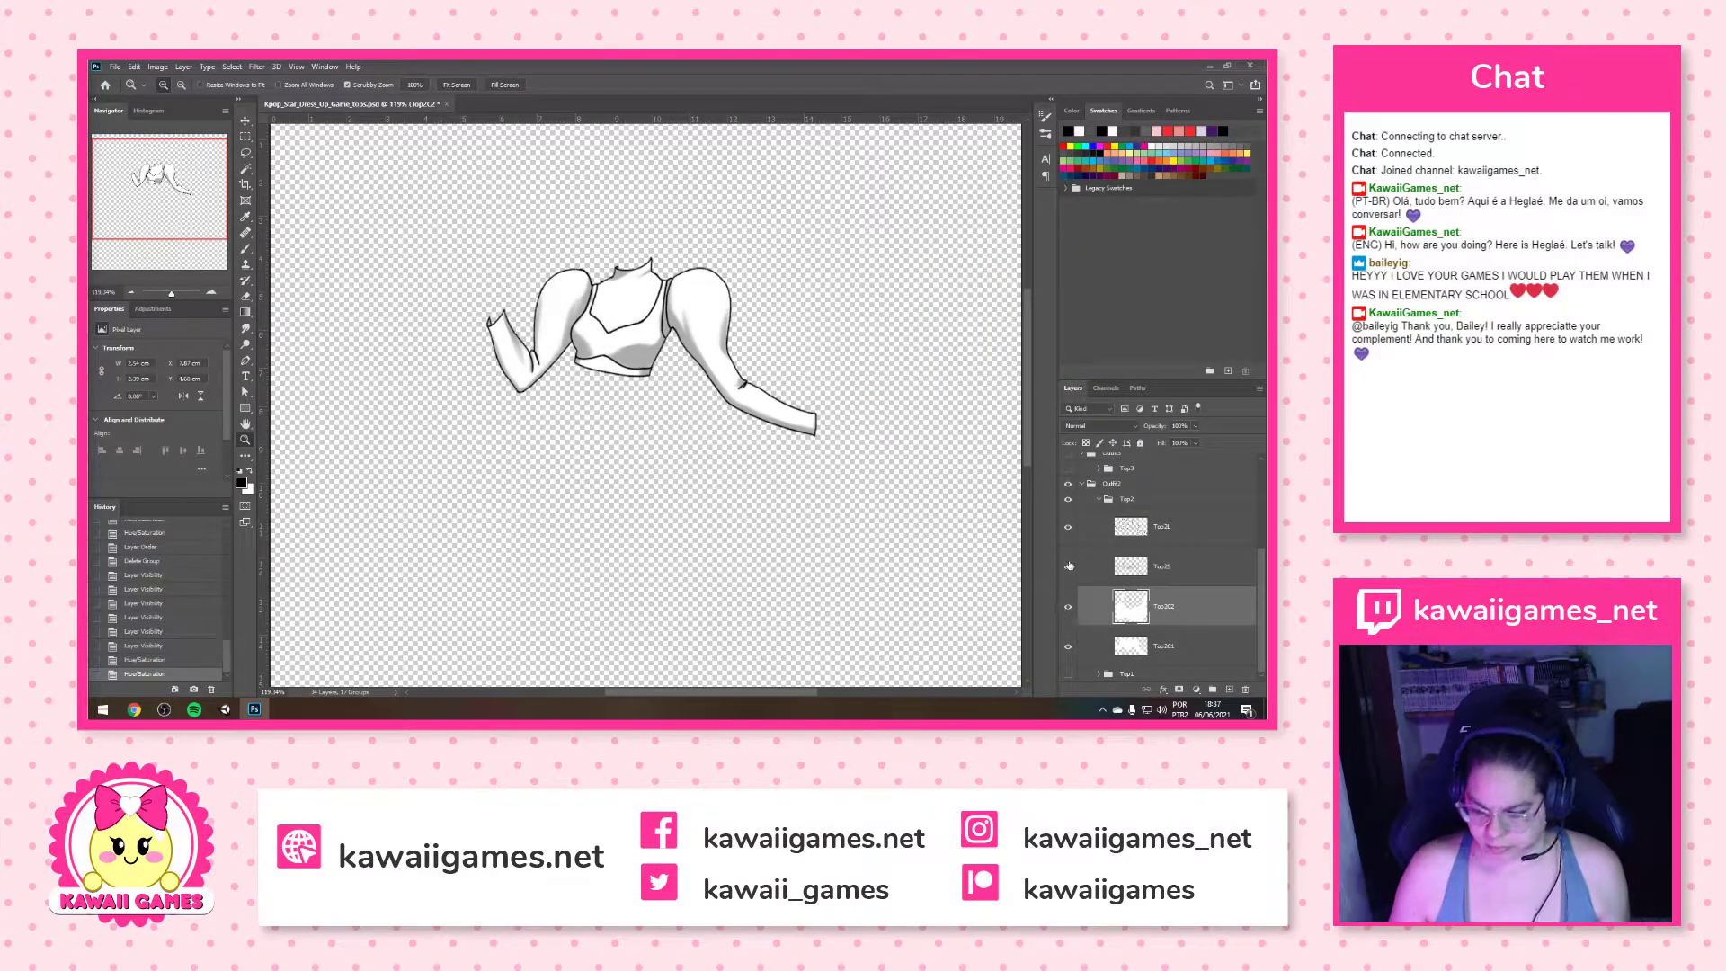
# Convert the line and shading layers above Top2C2 into a single smart object and name it Top2S
pyautogui.click(1177, 564)
pyautogui.keyDown('shift'); pyautogui.click(1189, 524); pyautogui.keyUp('shift')
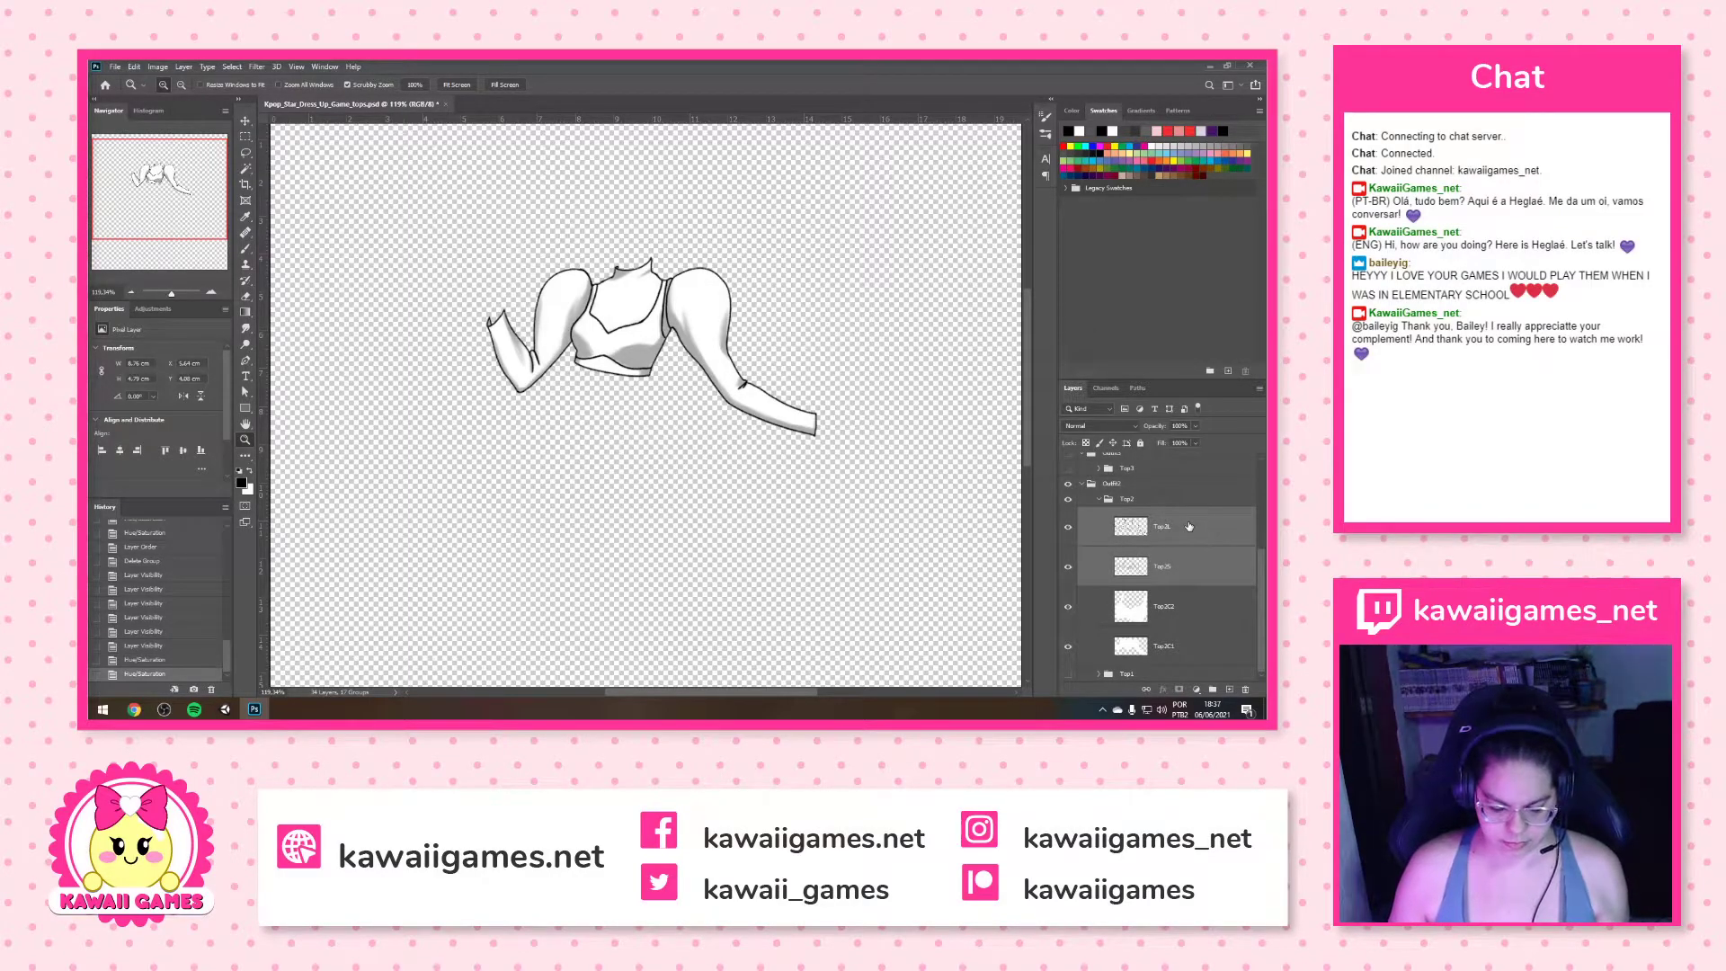
pyautogui.rightClick(1189, 527)
pyautogui.click(1108, 351)
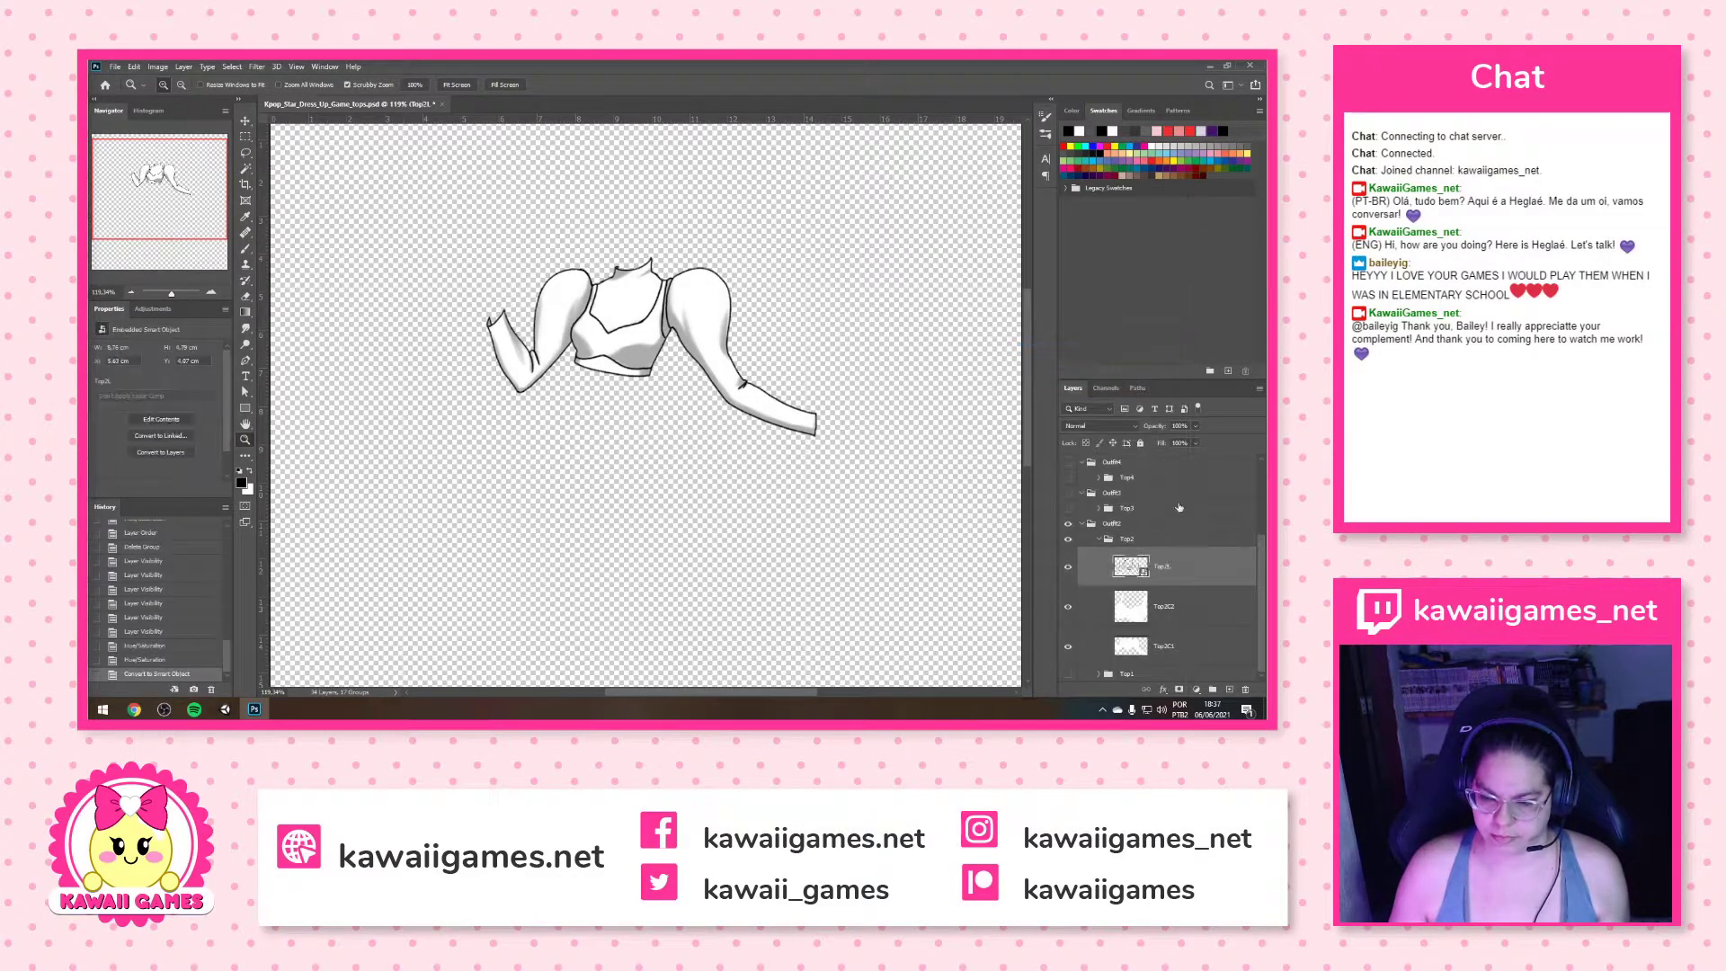
pyautogui.doubleClick(1168, 567)
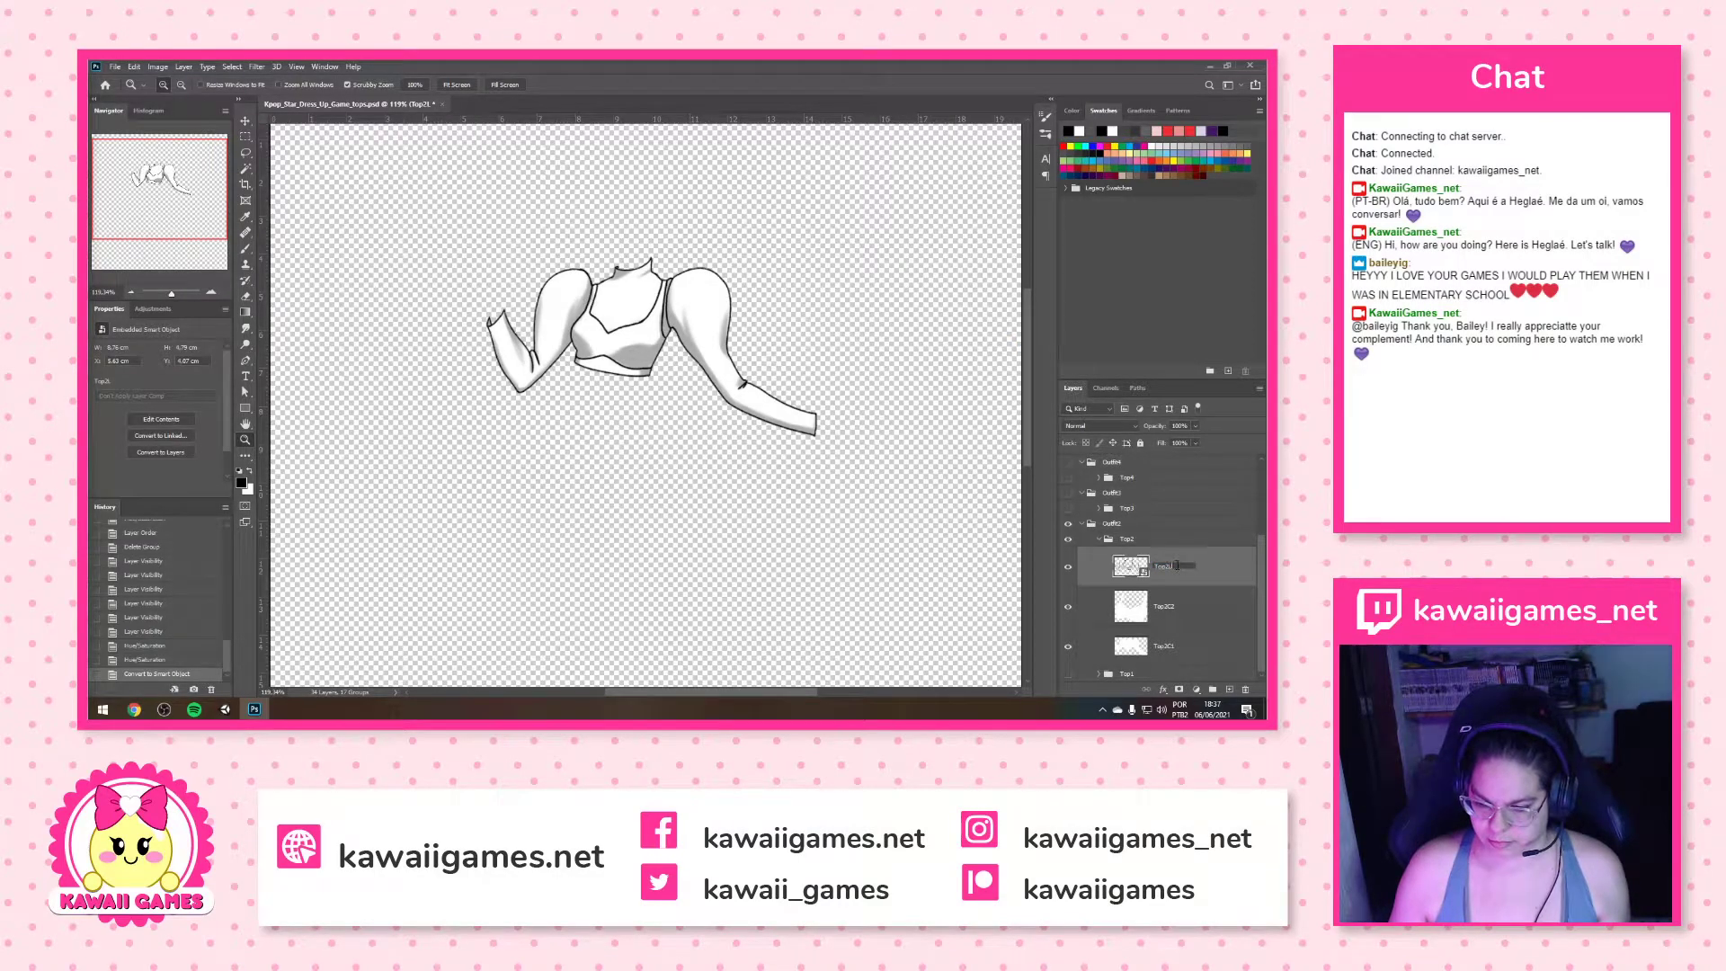
pyautogui.write('S')
pyautogui.press('Return')
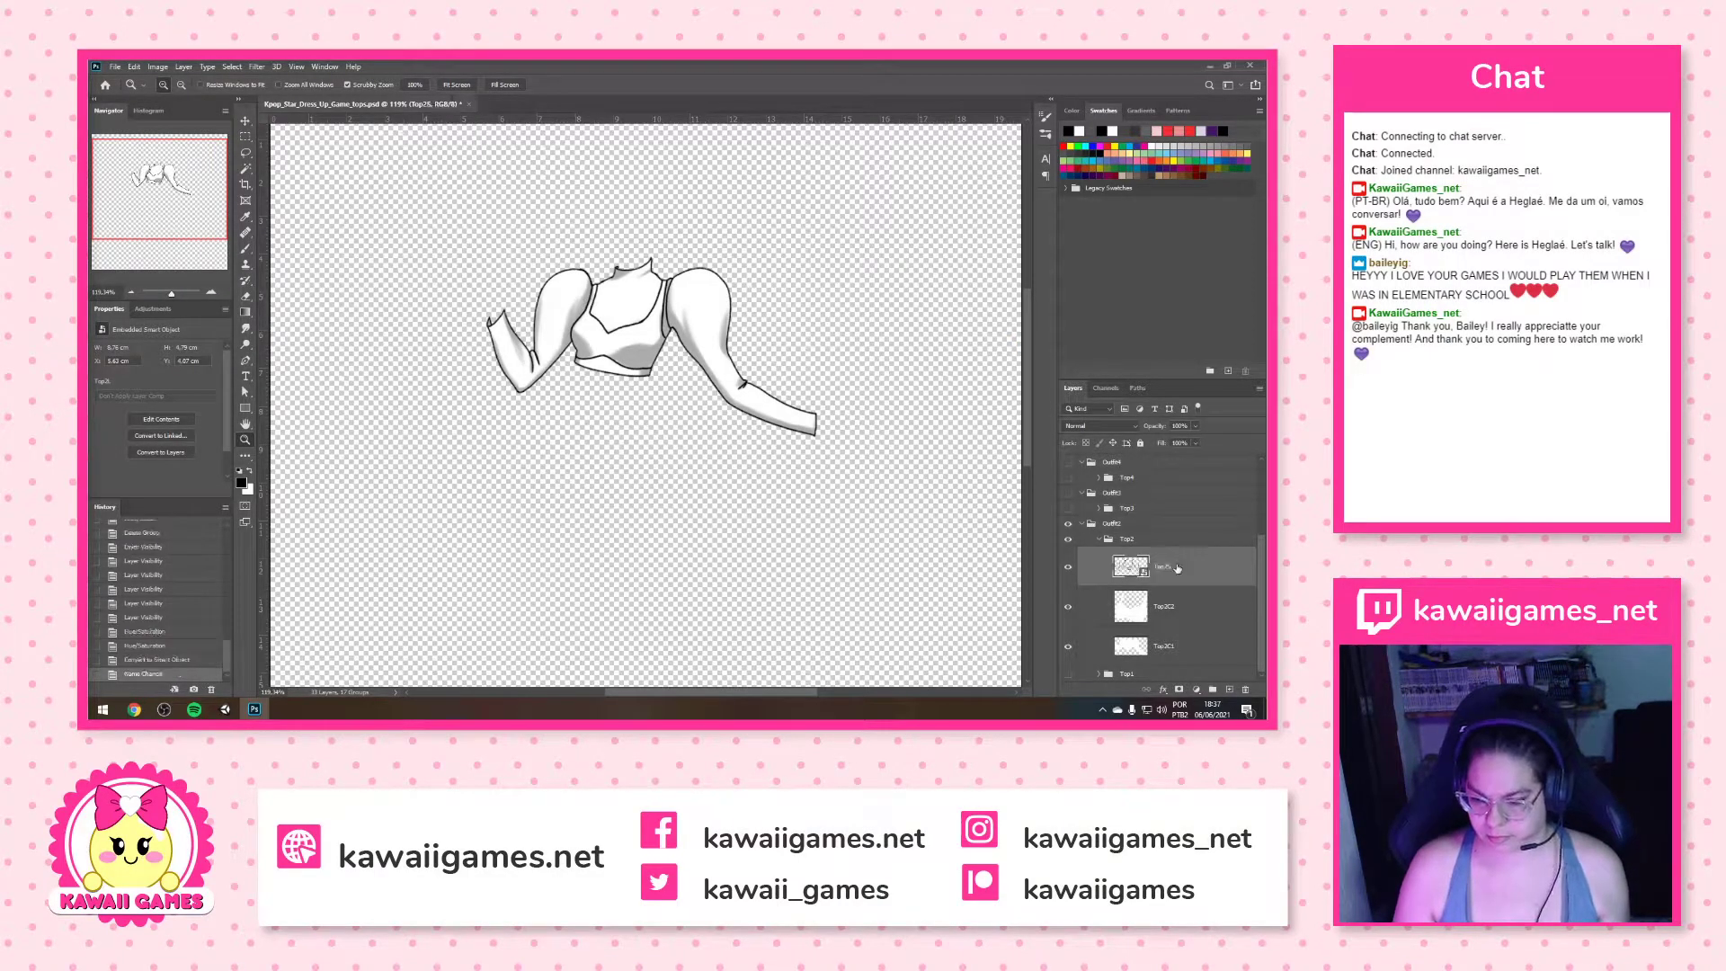
pyautogui.click(1172, 603)
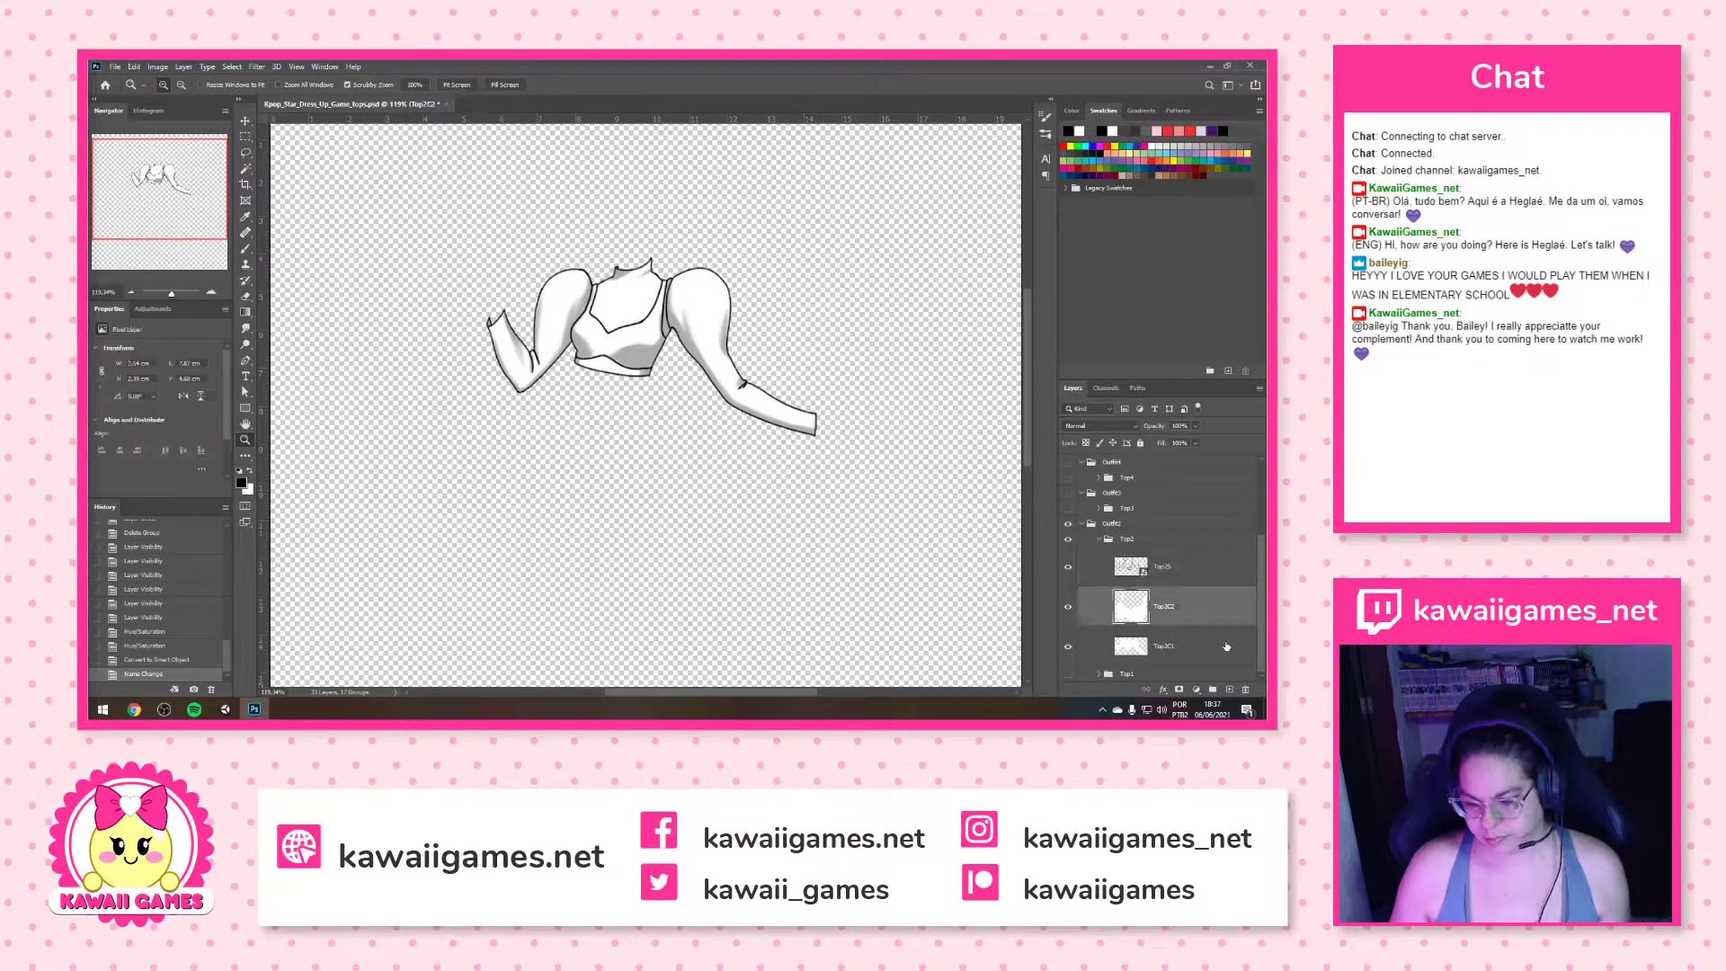
pyautogui.keyDown('shift'); pyautogui.click(1227, 646); pyautogui.keyUp('shift')
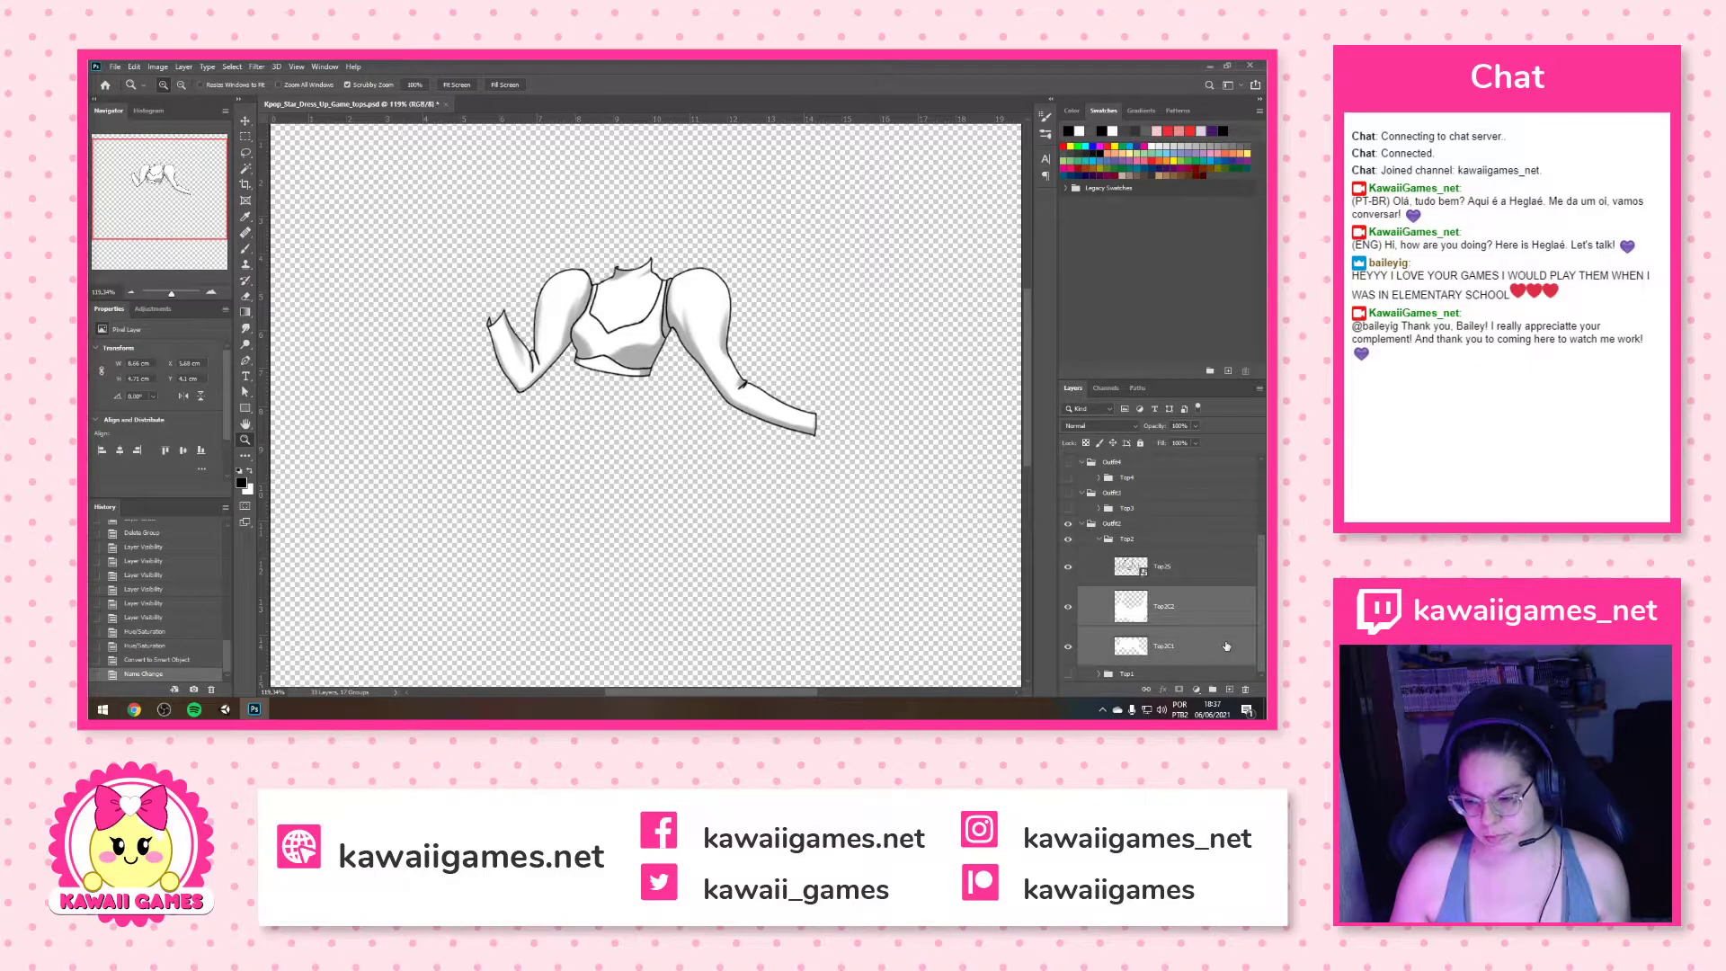
pyautogui.click(1189, 573)
# Collapse the Top2 group and move it out of Outfit2
pyautogui.click(1102, 542)
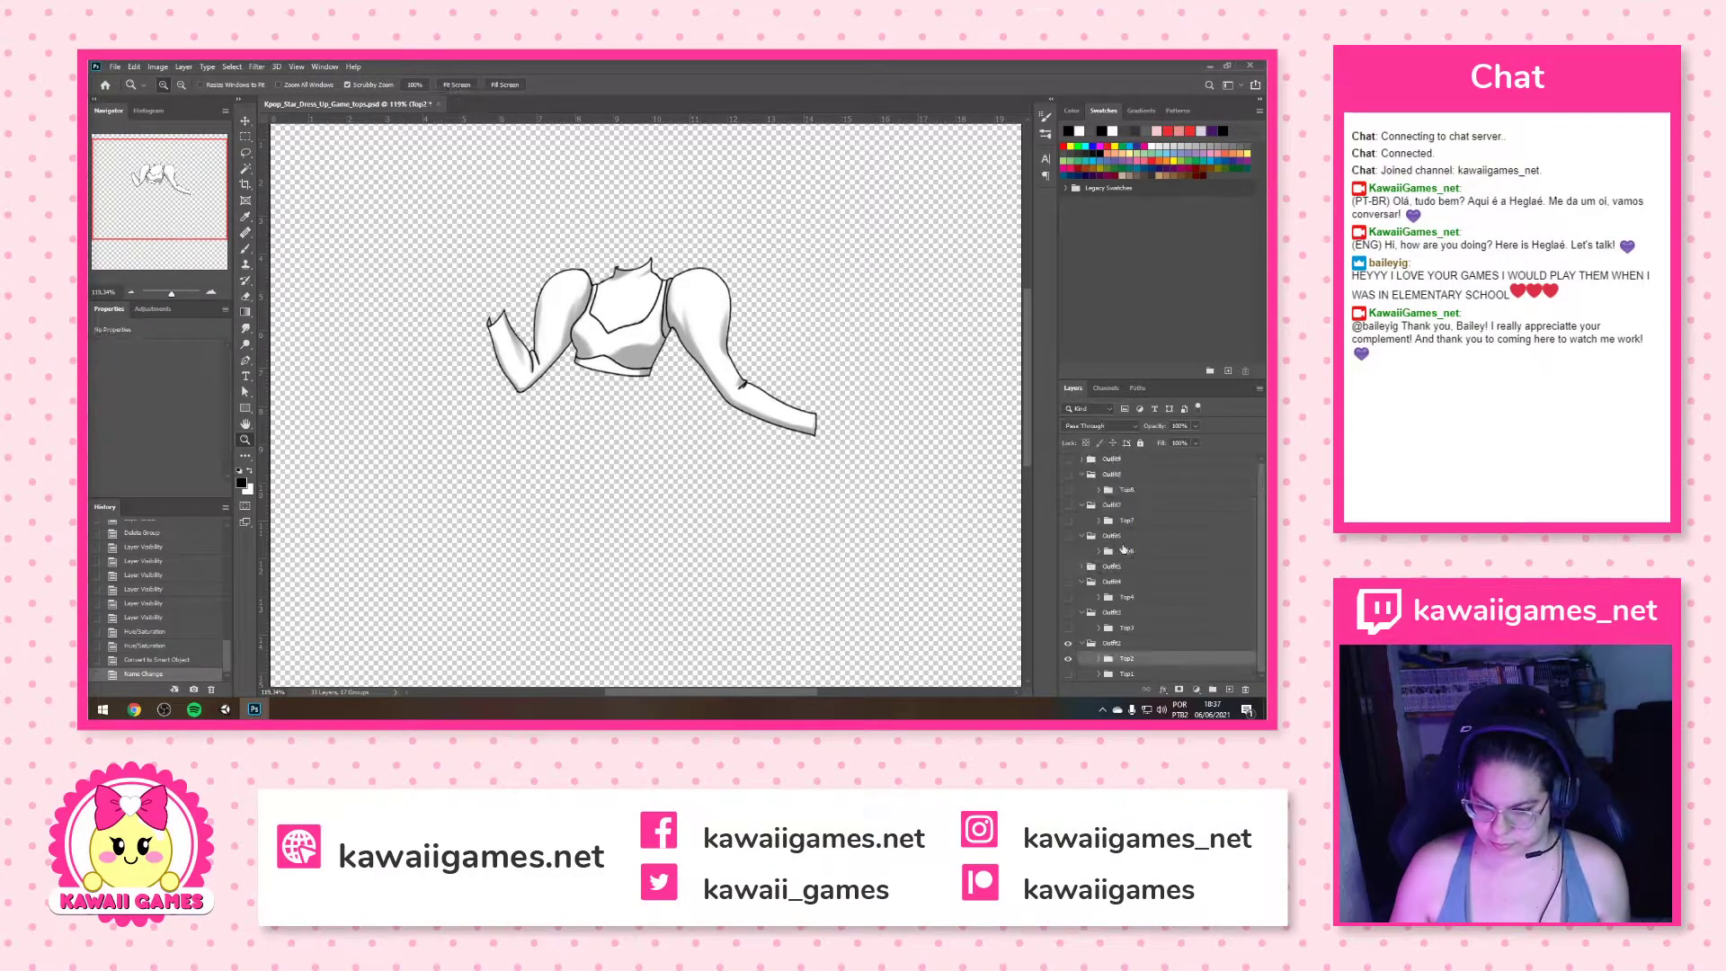
pyautogui.moveTo(1144, 636); pyautogui.dragTo(1145, 645)
pyautogui.click(1133, 661)
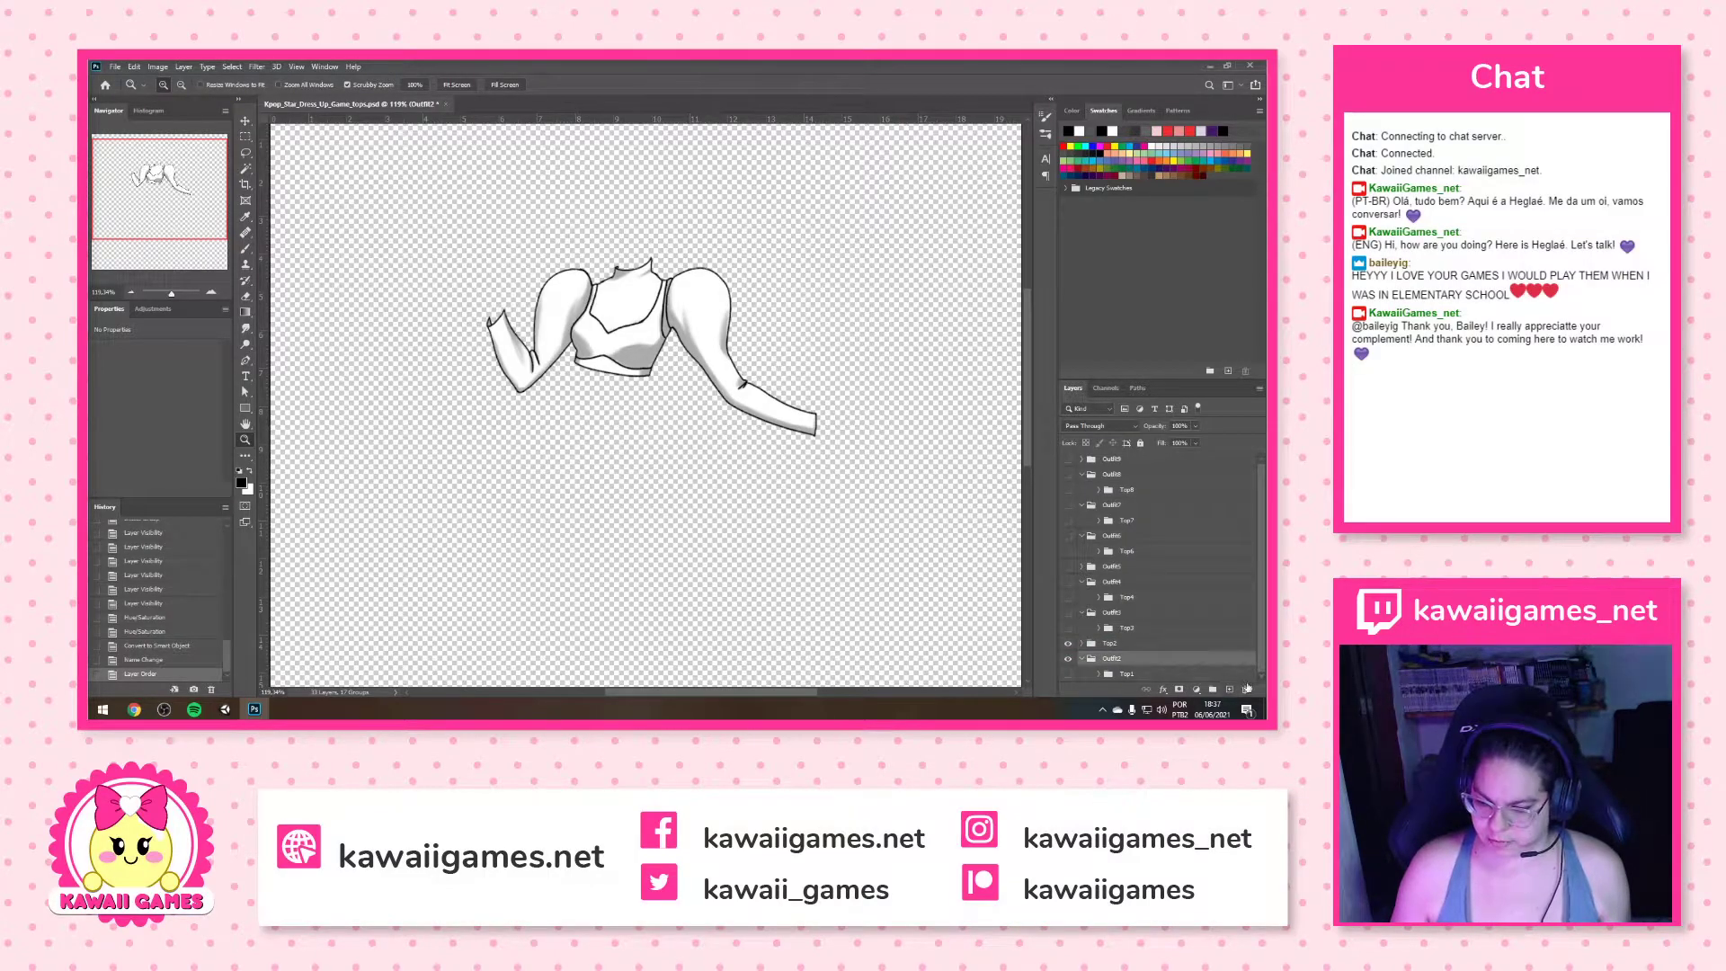
pyautogui.click(1246, 690)
pyautogui.press('Return')
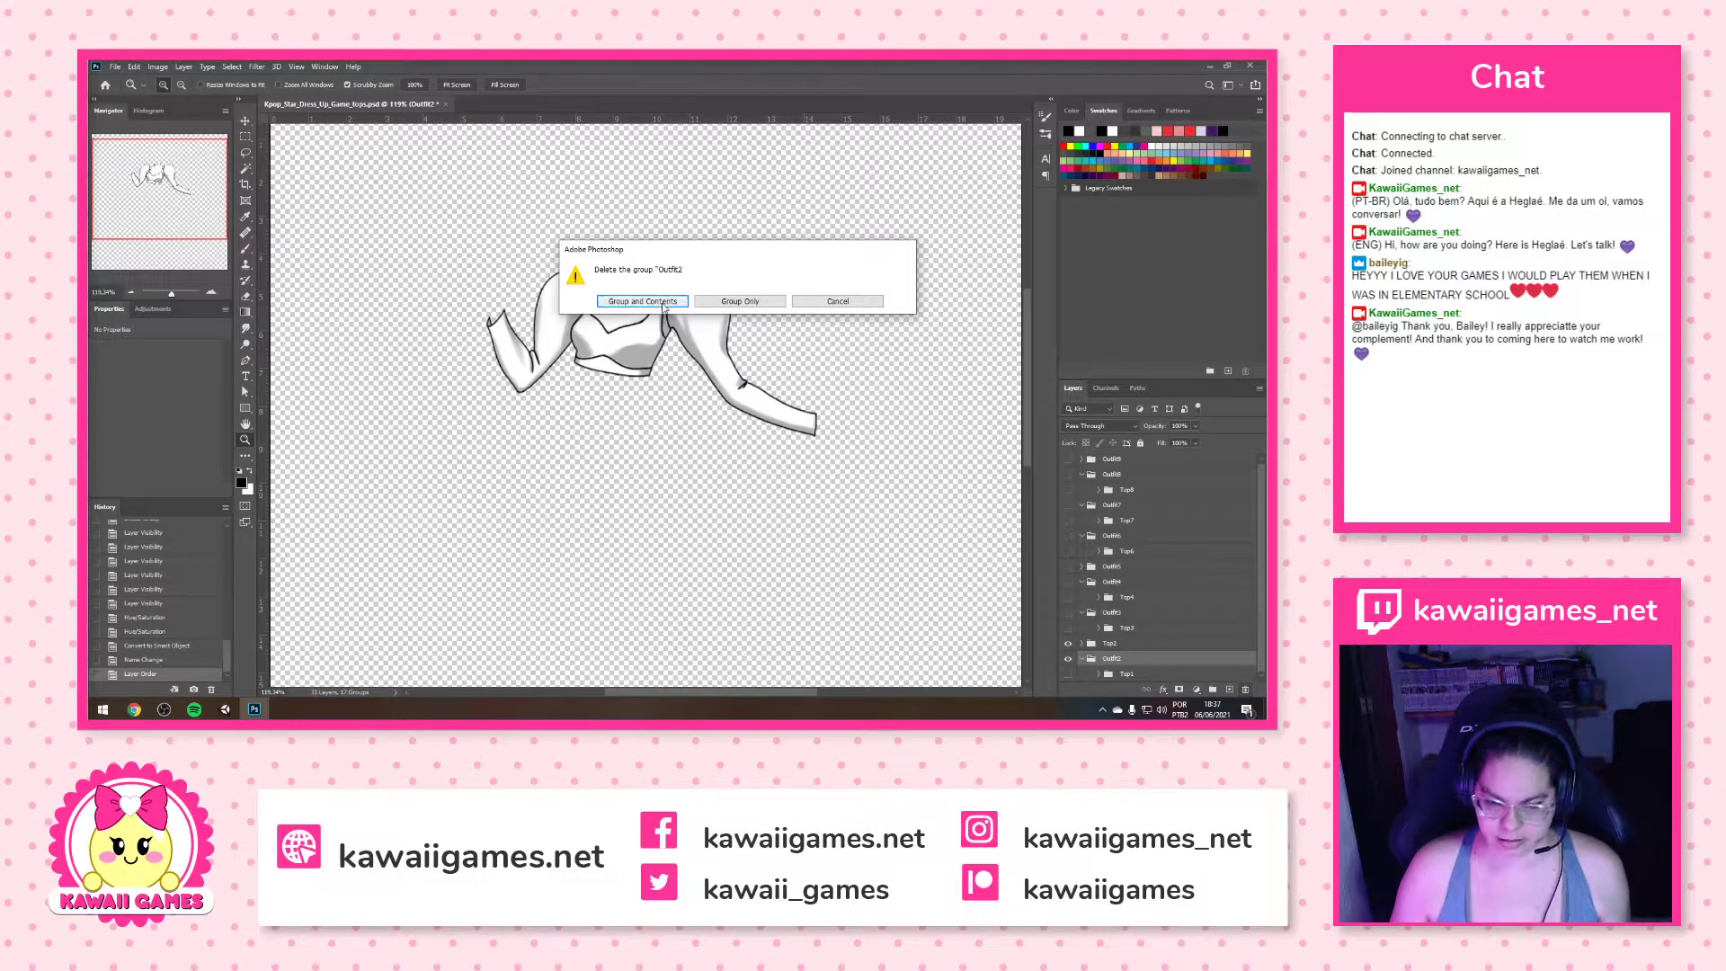
pyautogui.hotkey('ctrl', 'z')
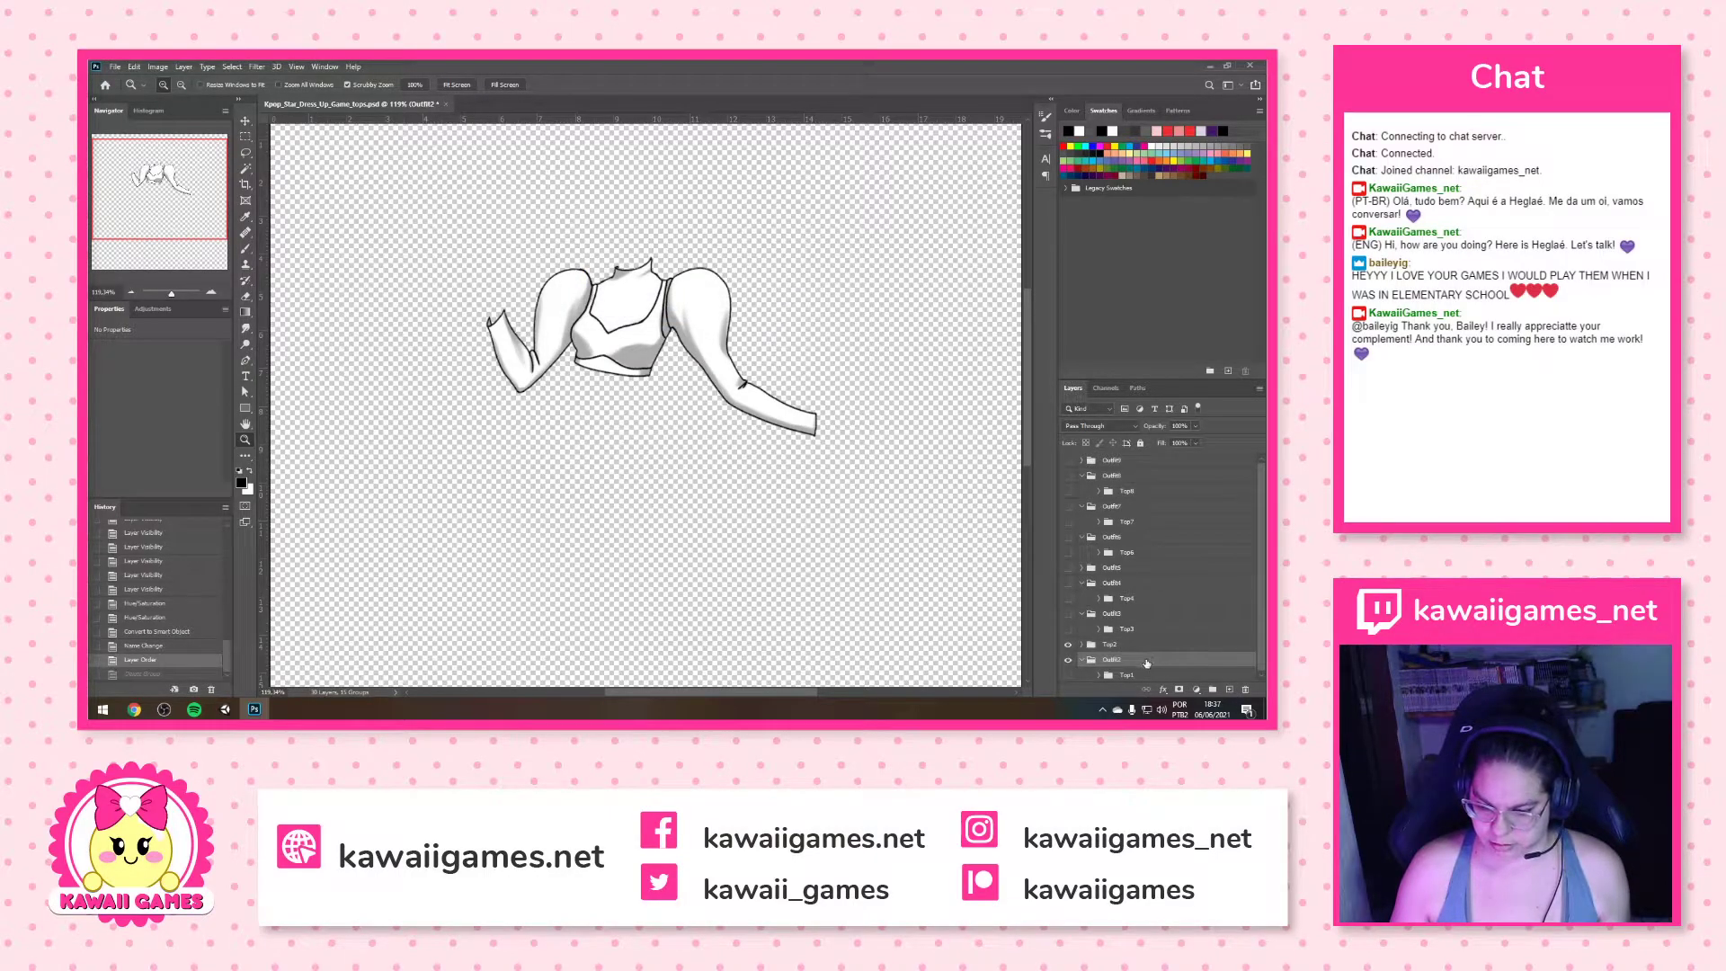
# Move Top1 out of Outfit2 and delete the emptied Outfit2 group, checking Top1 and Top2 by toggling their visibility
pyautogui.moveTo(1153, 678); pyautogui.dragTo(1246, 689)
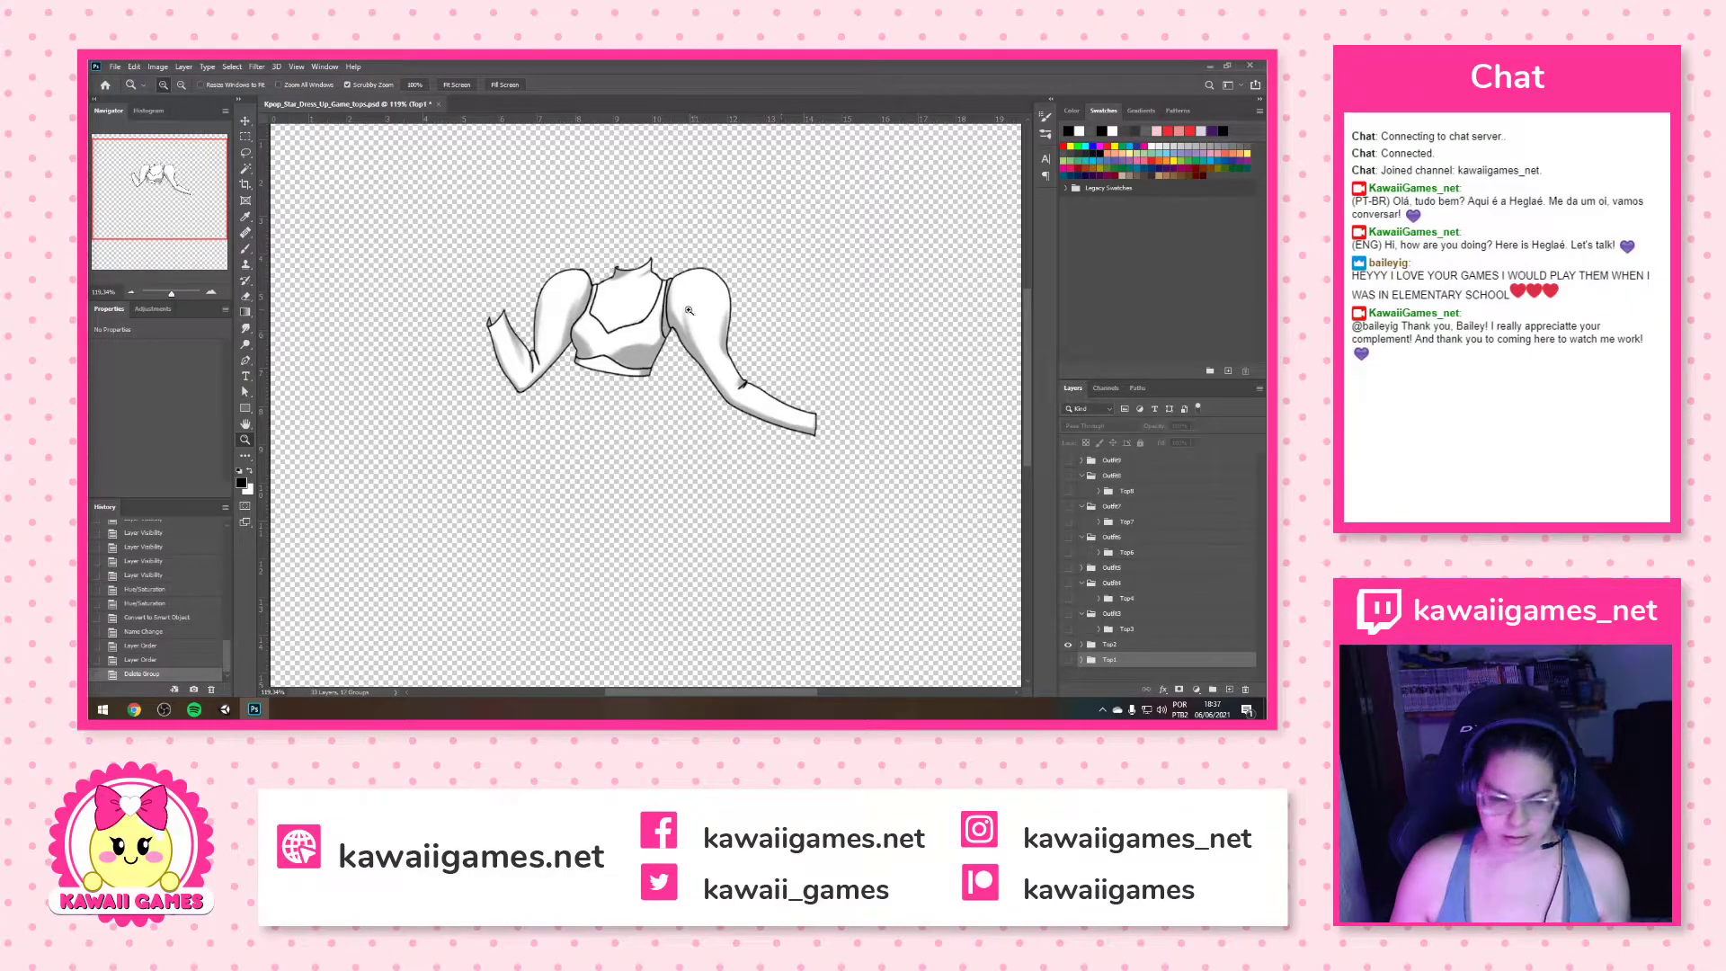
pyautogui.click(1069, 661)
pyautogui.click(1070, 661)
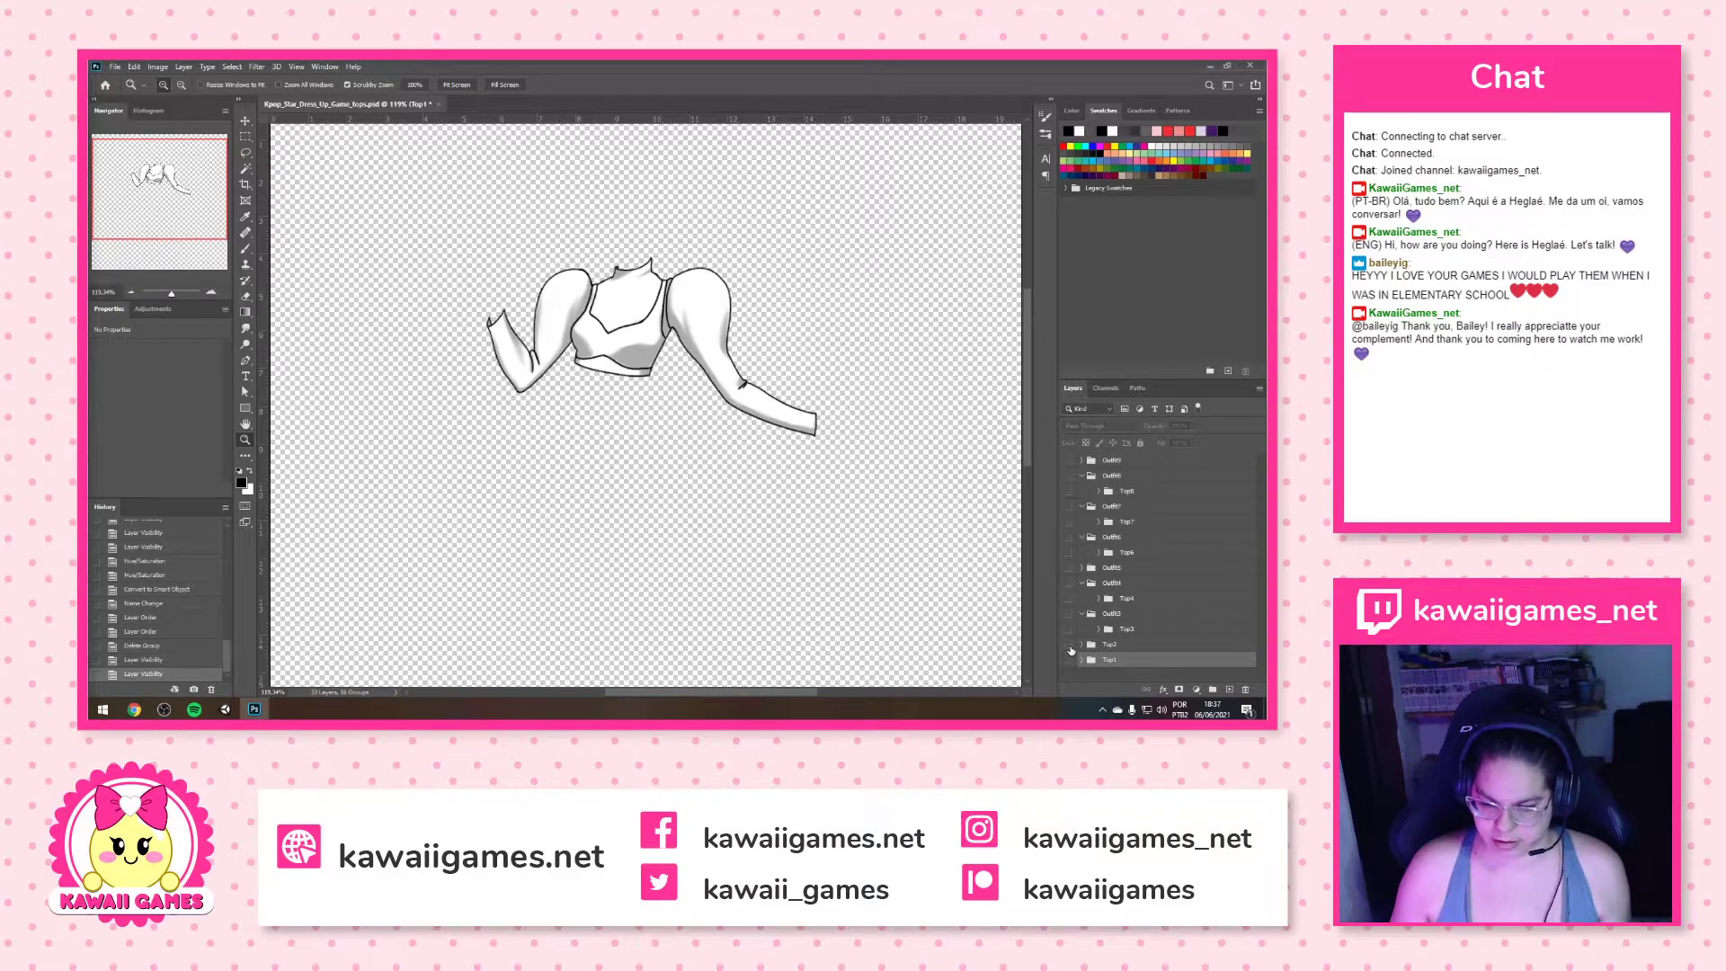
pyautogui.click(1069, 646)
pyautogui.click(1070, 646)
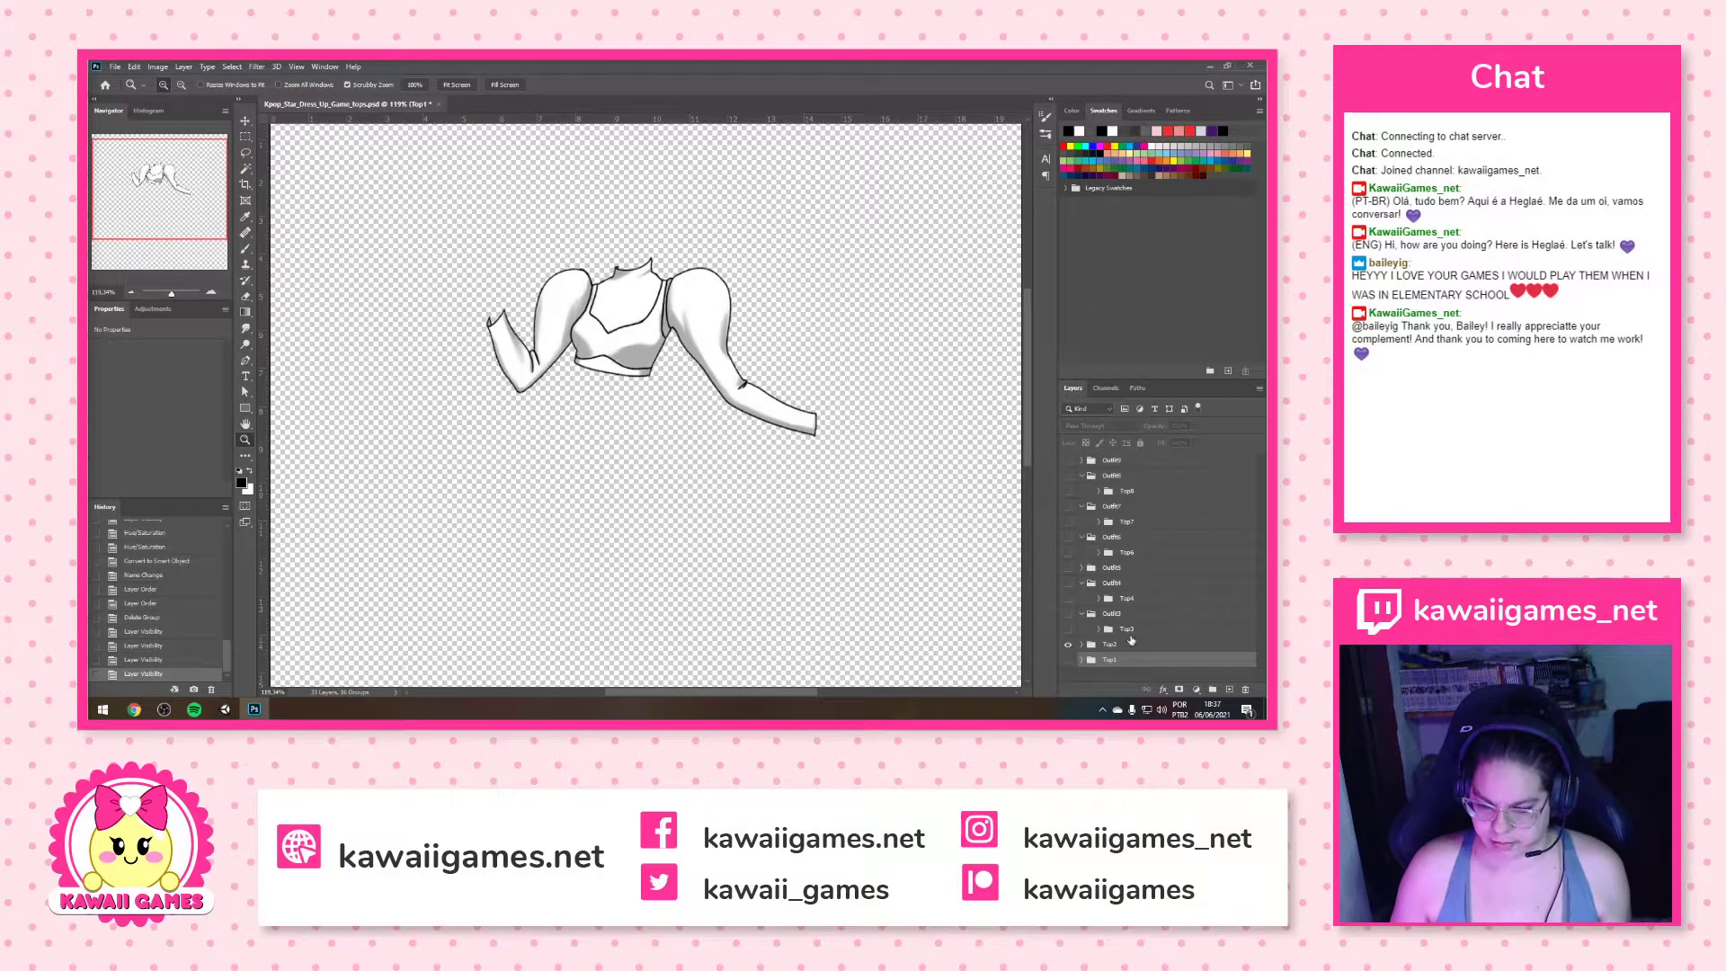
# Move the Top3 group out of Outfit3 to just above Top2 and delete the emptied Outfit3 group
pyautogui.moveTo(1160, 632); pyautogui.dragTo(1158, 638)
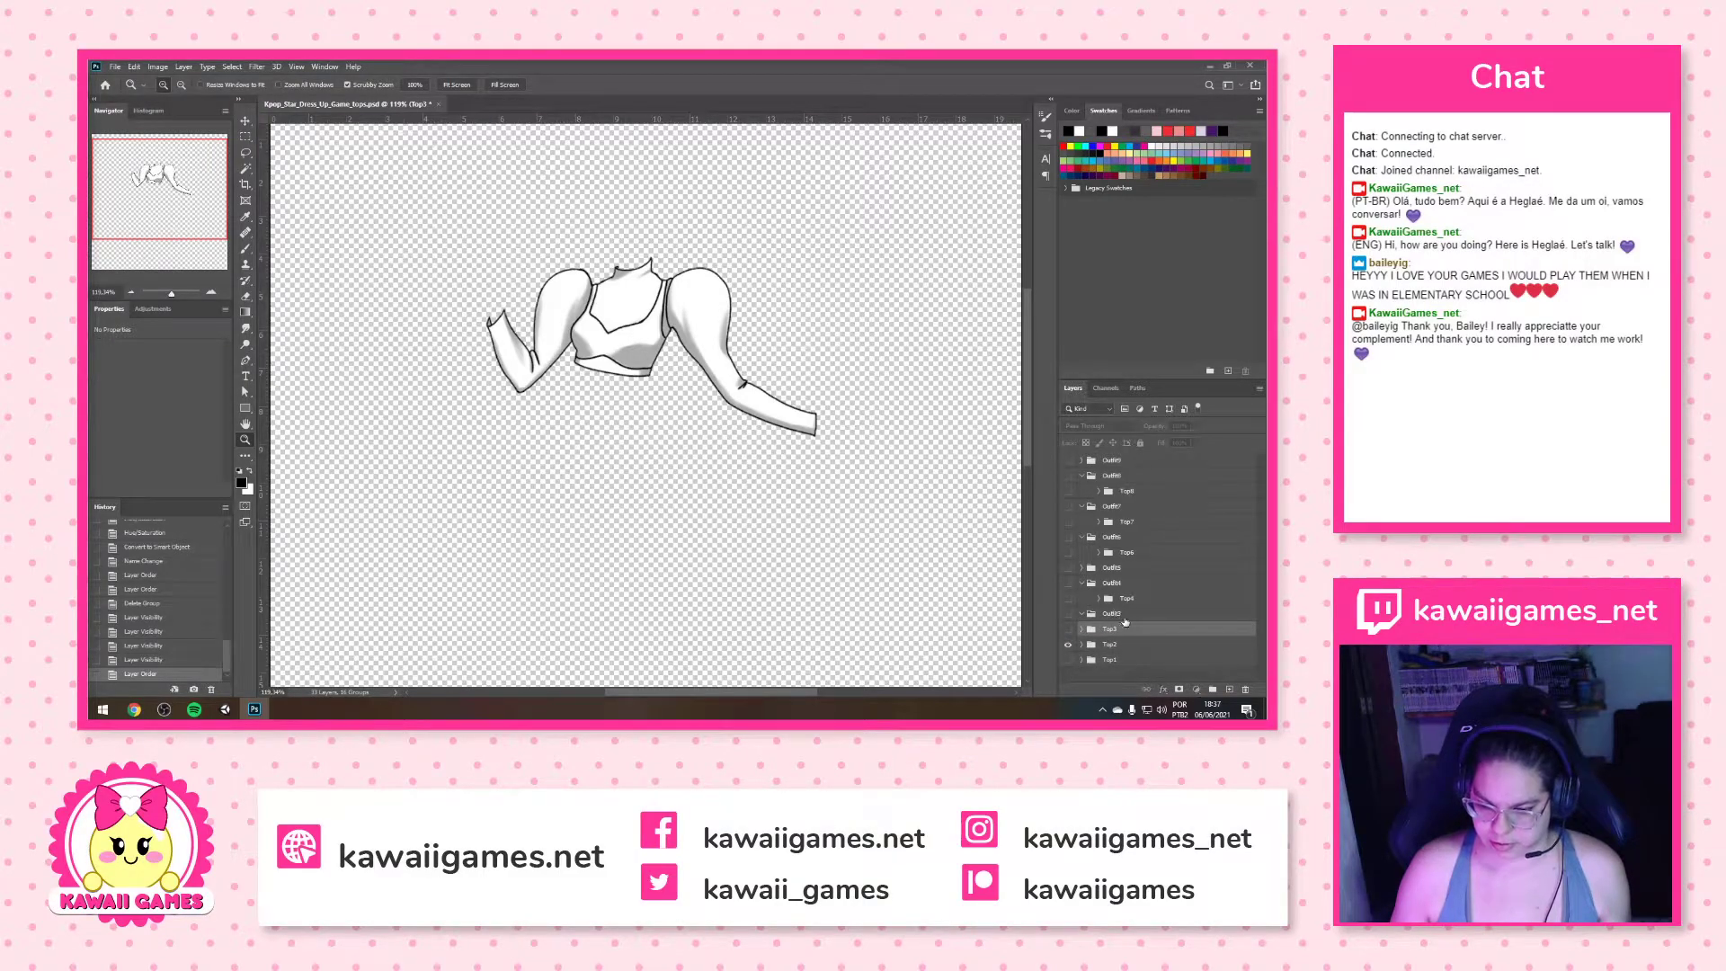
pyautogui.click(1169, 676)
pyautogui.click(1156, 615)
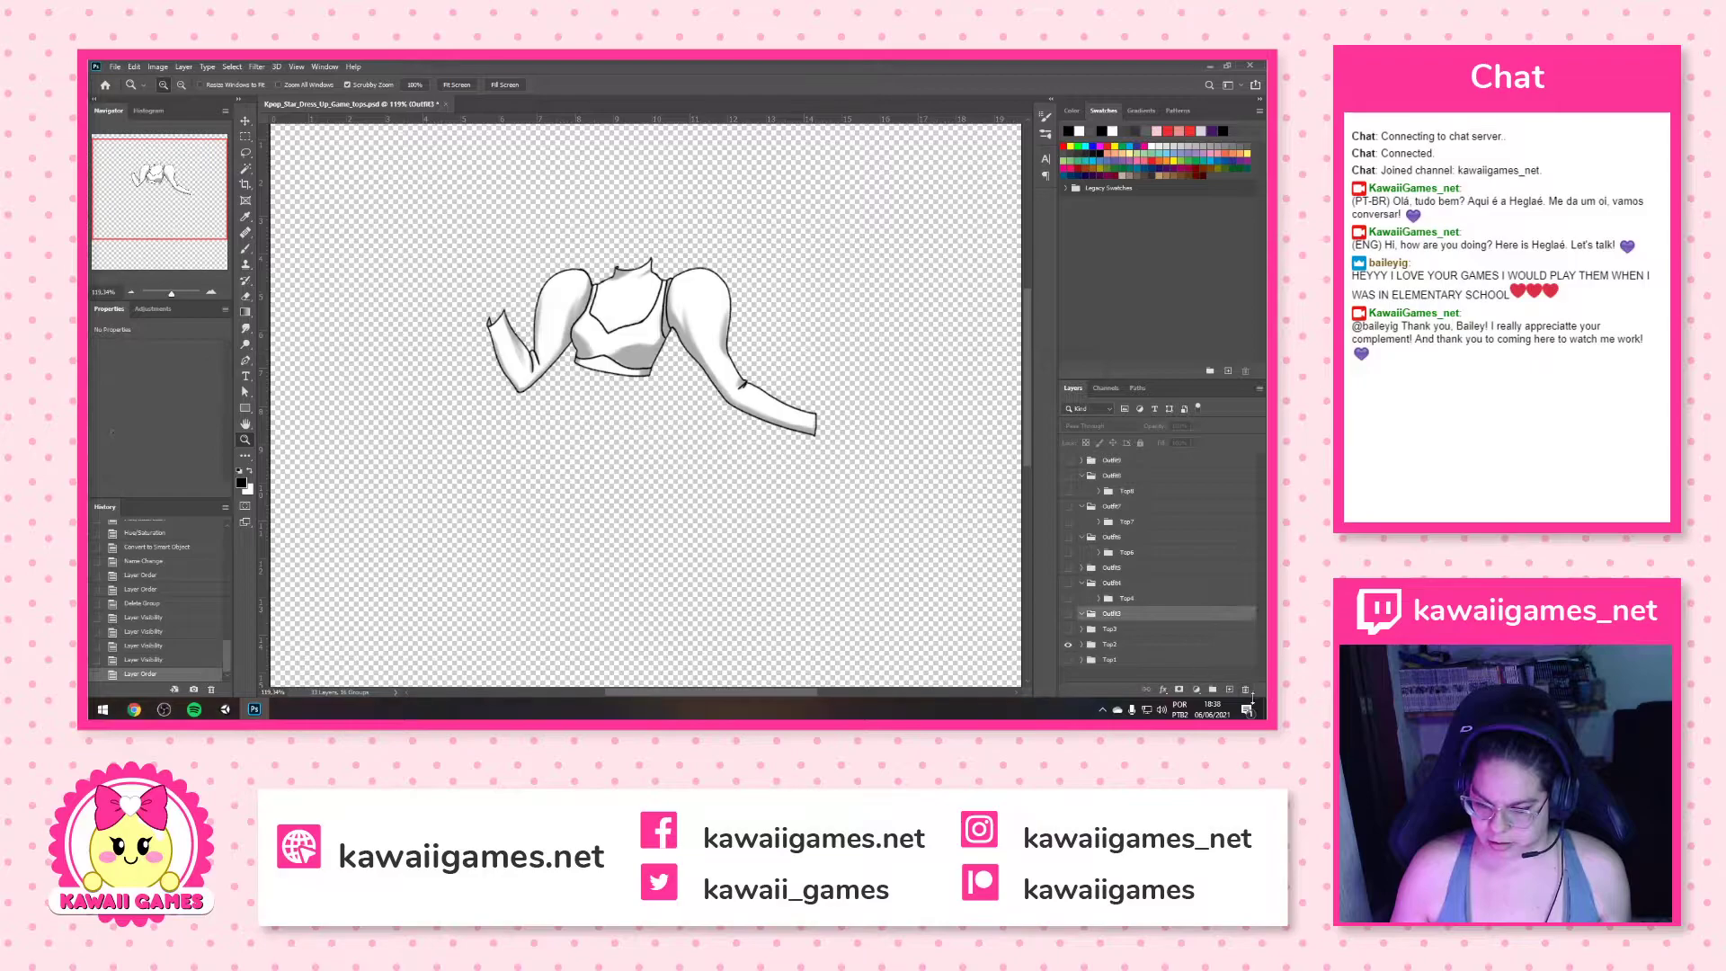
pyautogui.click(1246, 690)
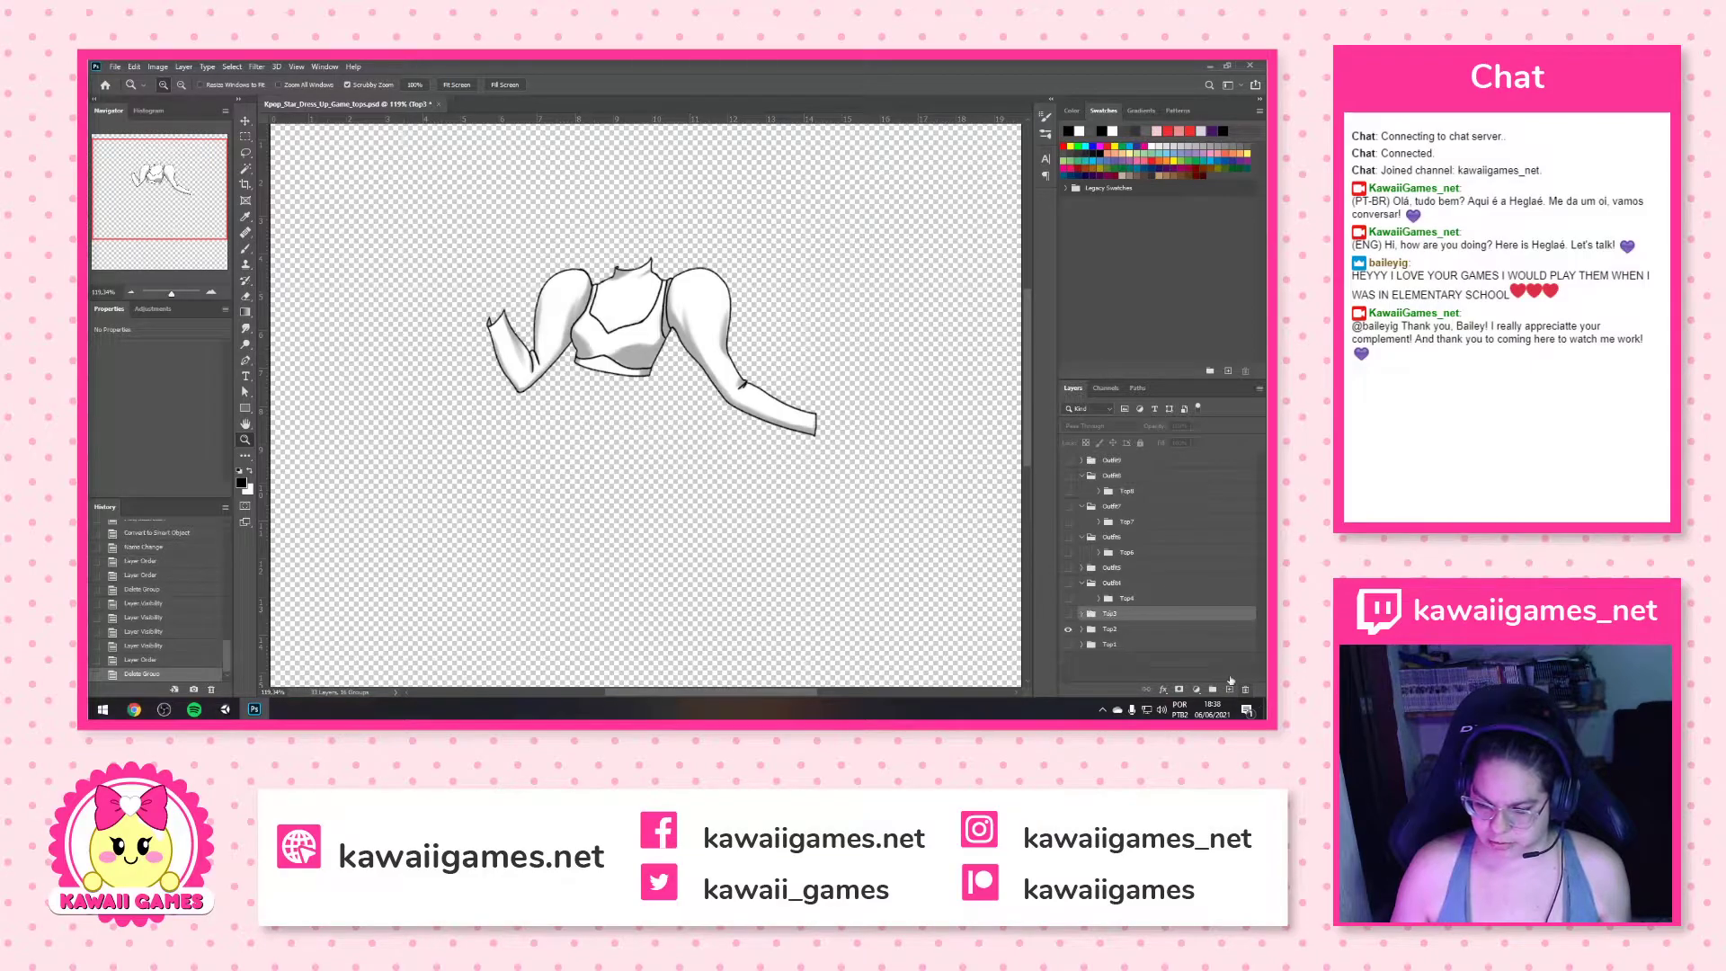
# Expand the Top3 group, hide Top2, and show all four layers inside Top3
pyautogui.click(1081, 614)
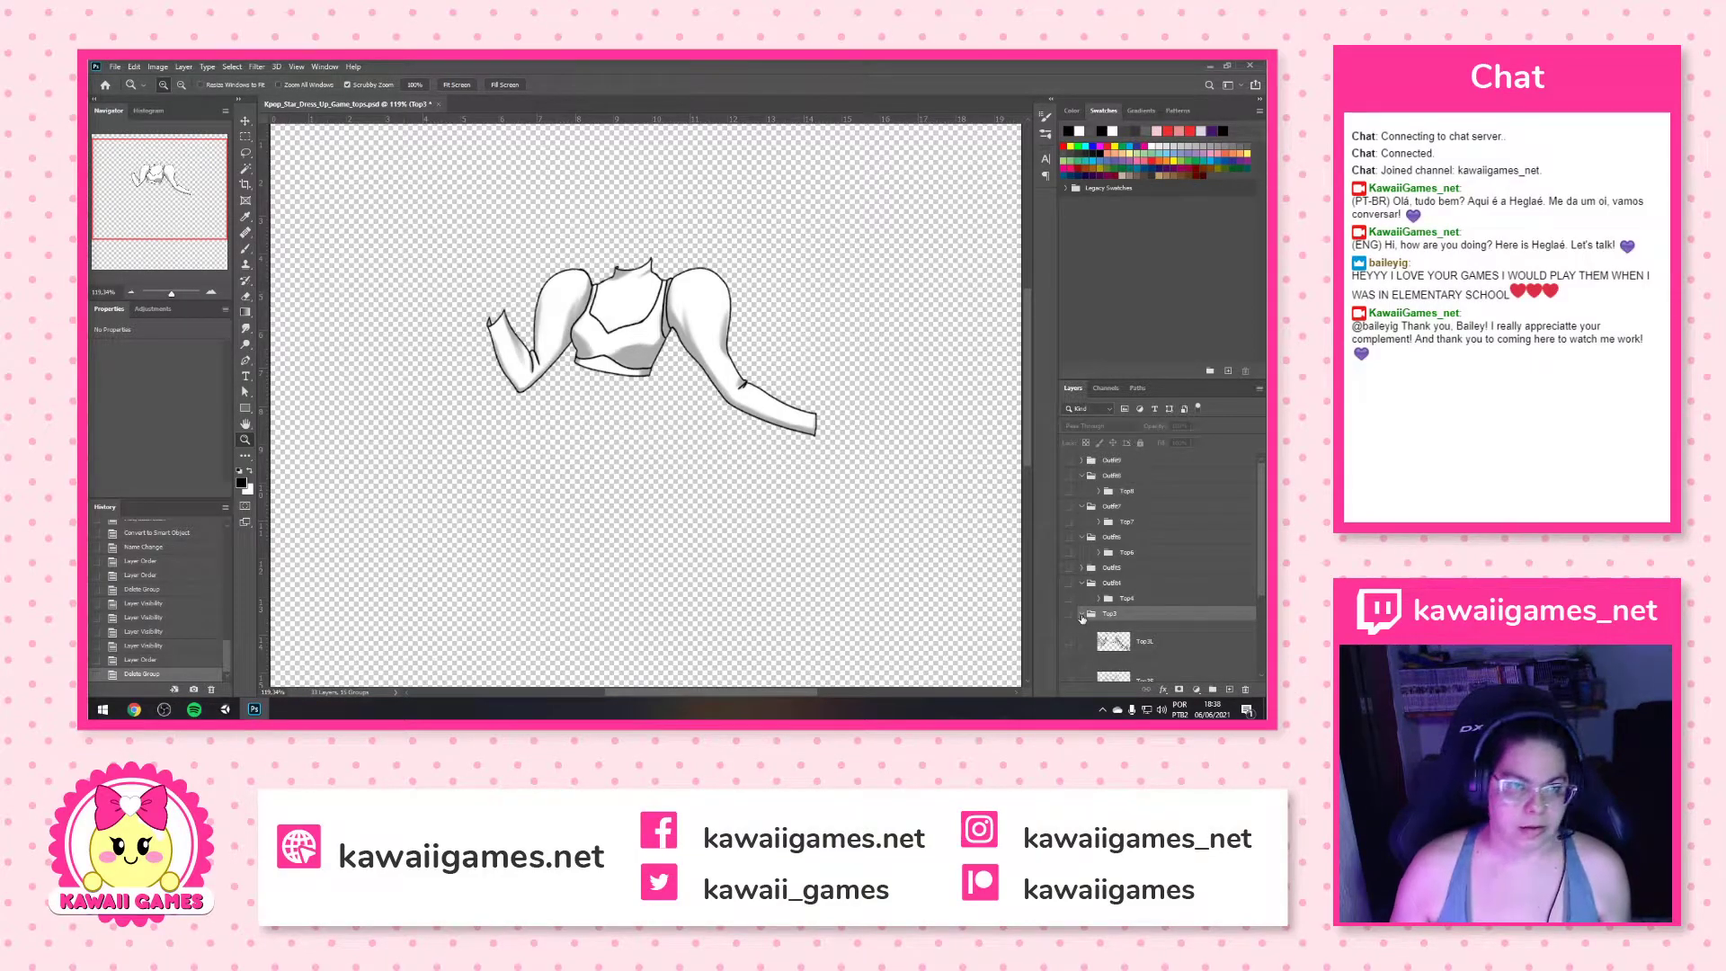
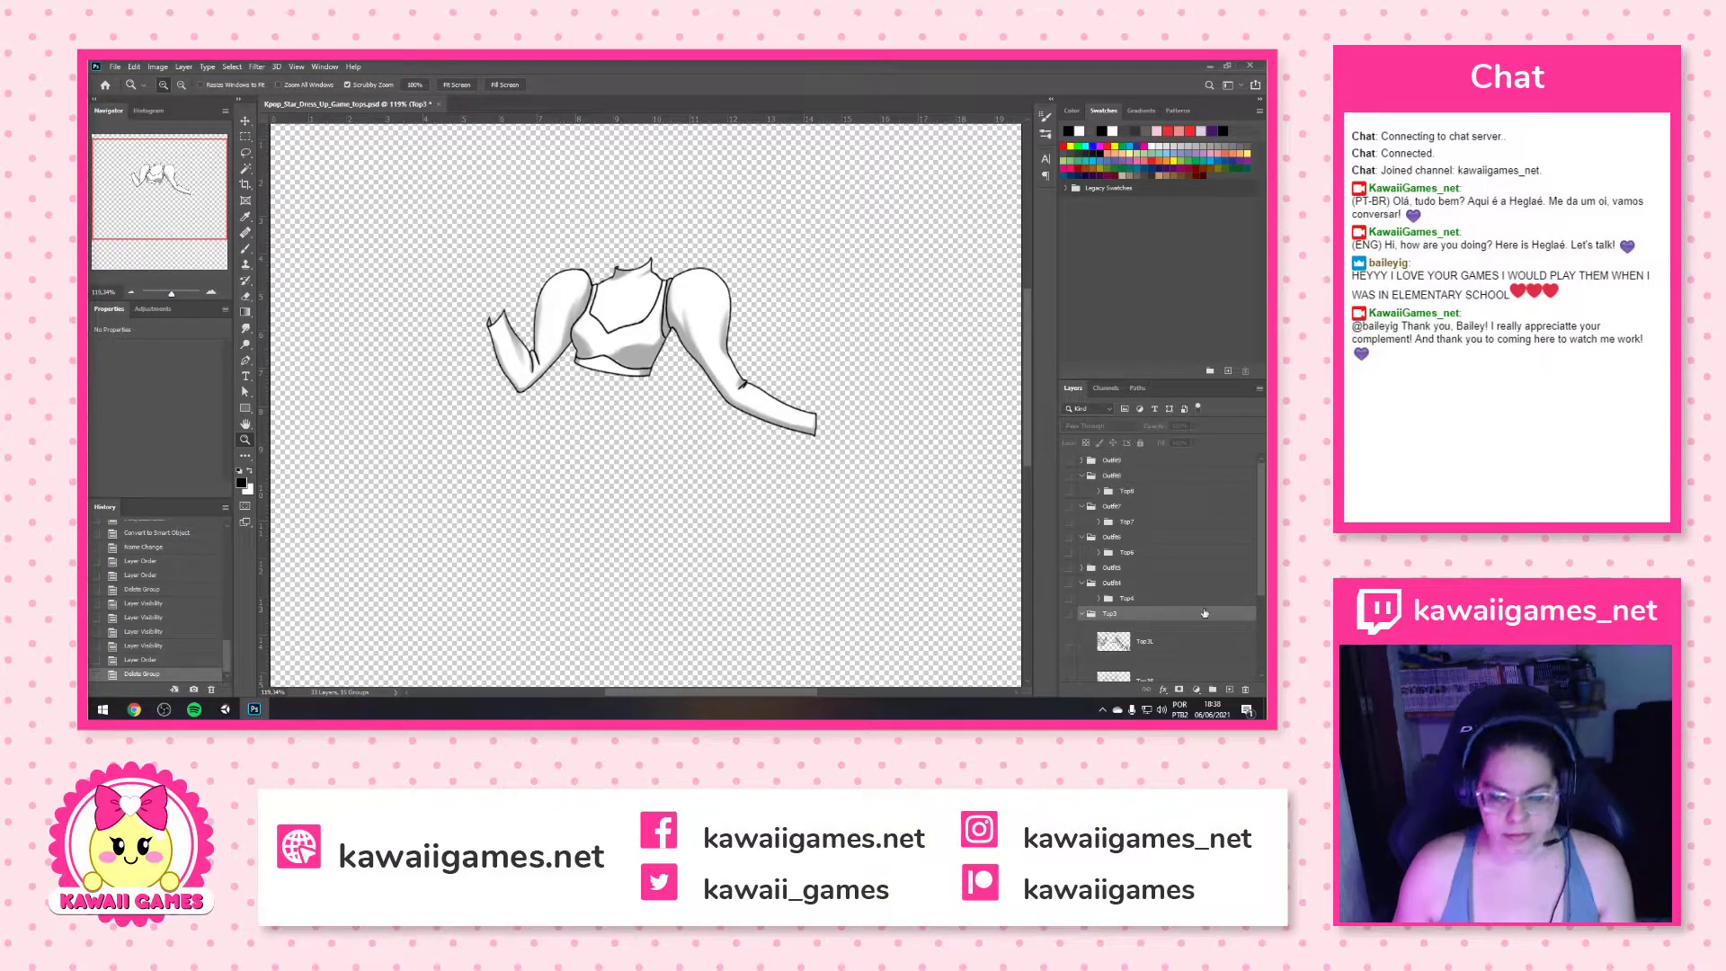
pyautogui.scroll(-2, 1102, 618)
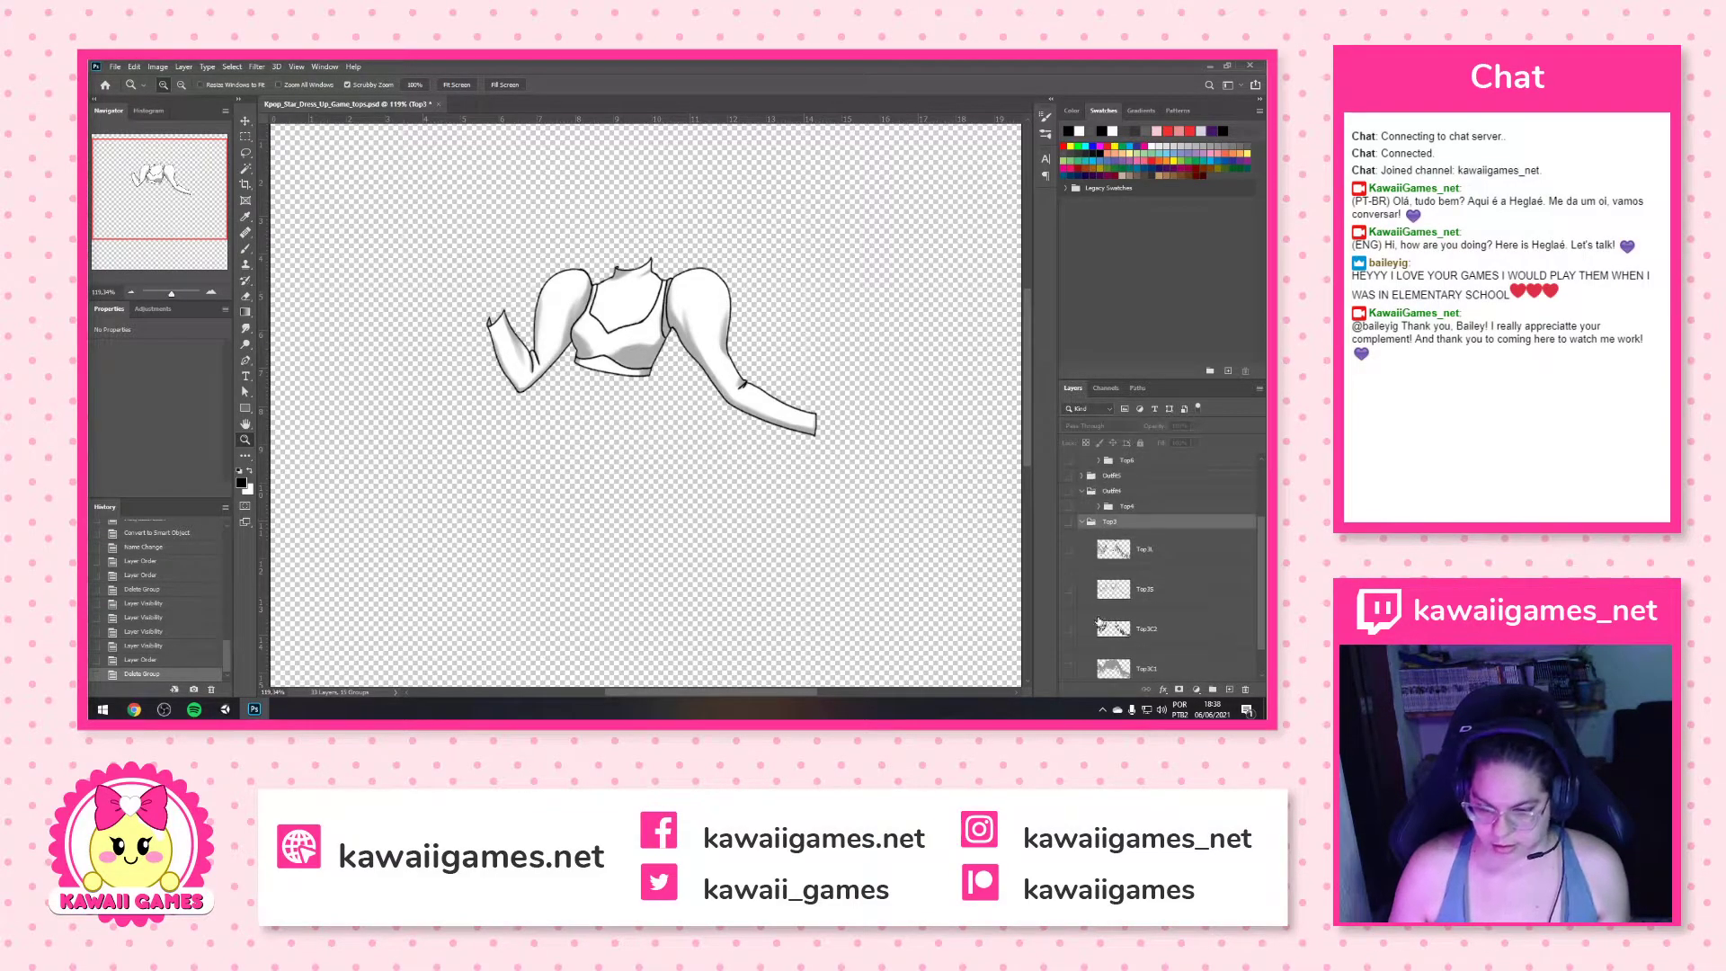
pyautogui.scroll(-1, 1099, 621)
pyautogui.click(1068, 659)
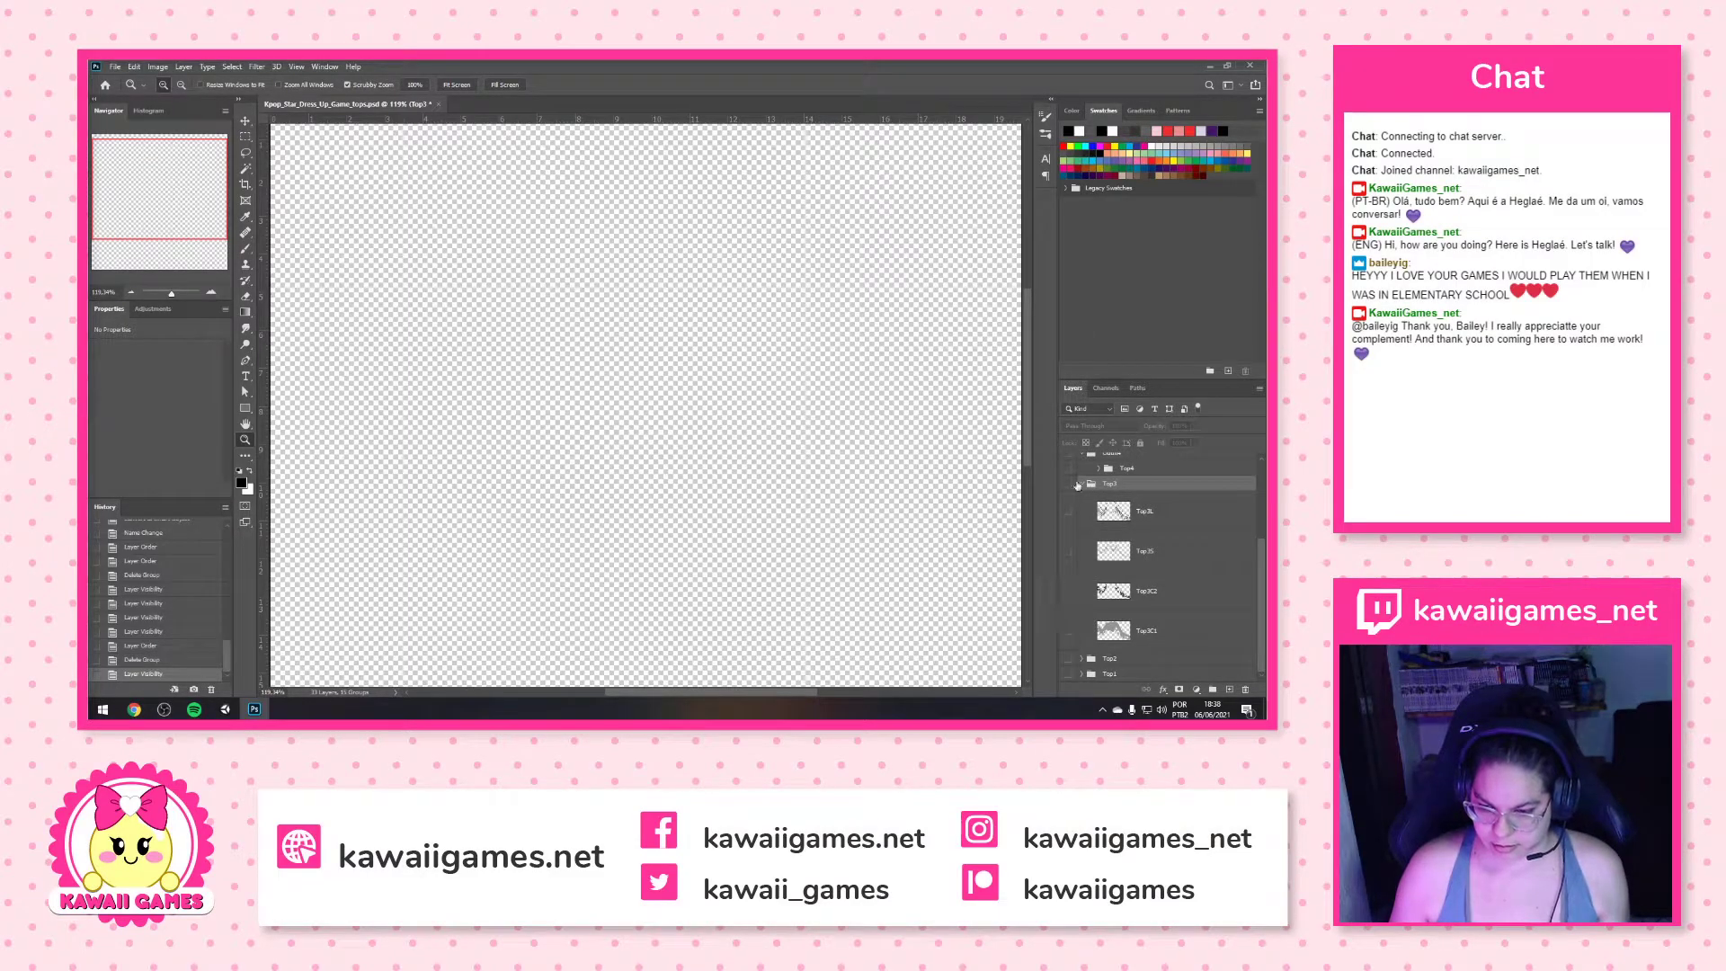
pyautogui.click(1068, 512)
pyautogui.click(1068, 551)
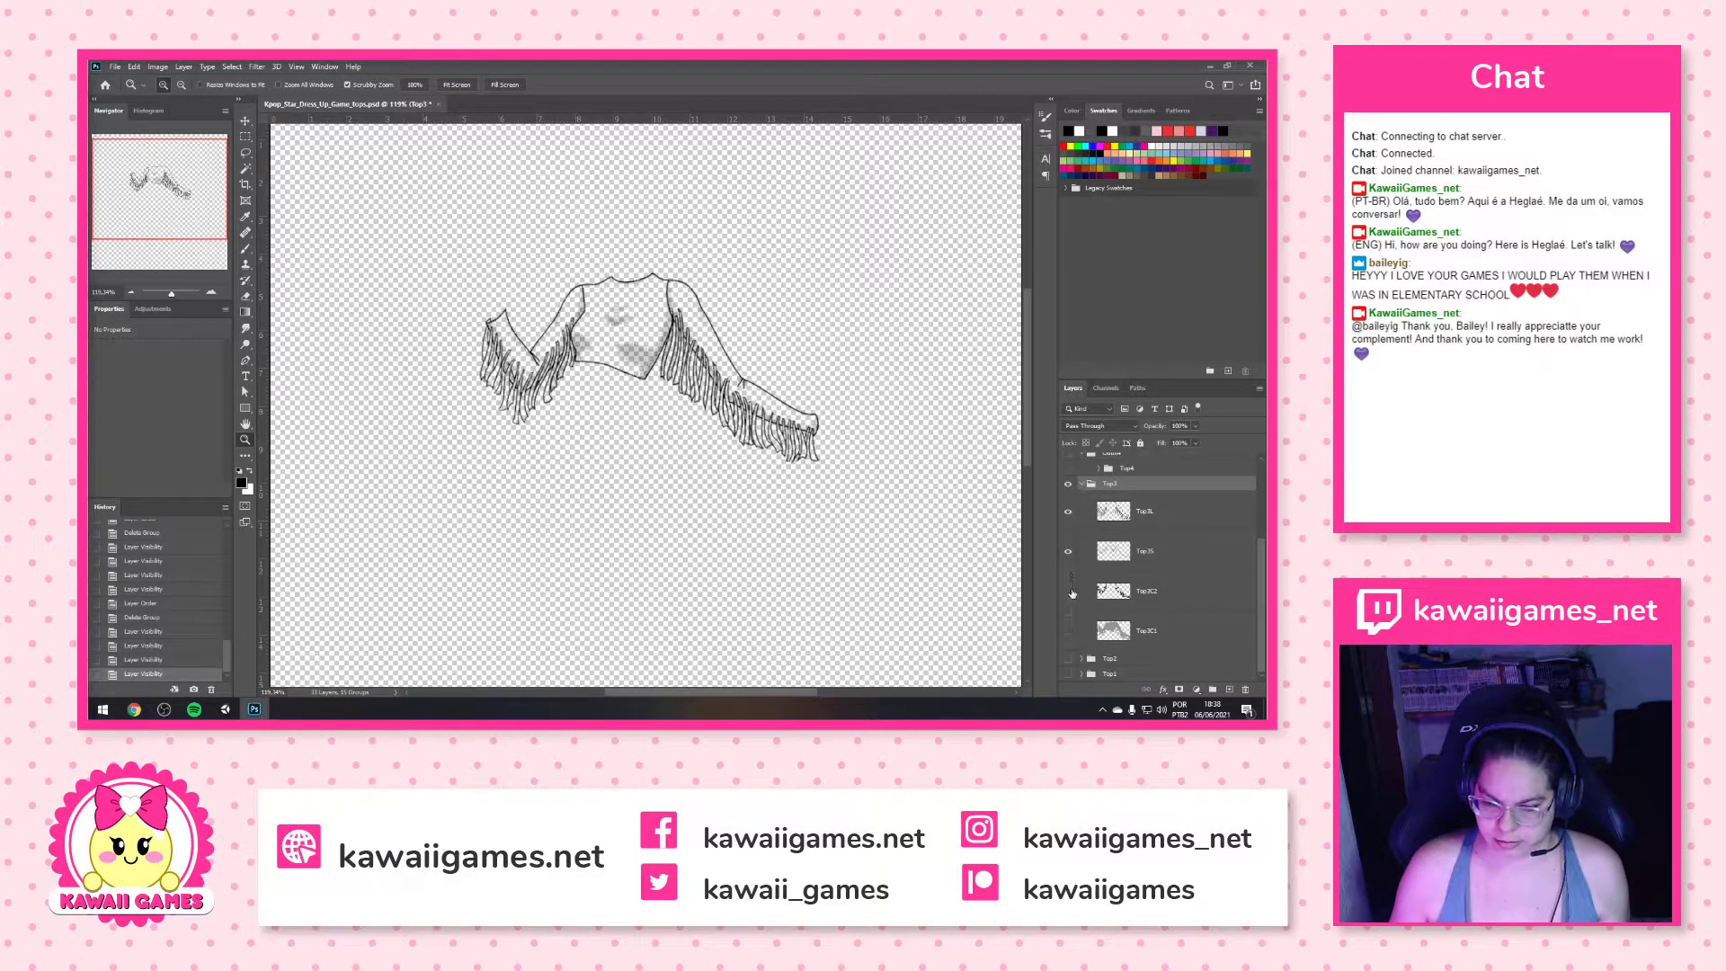
pyautogui.click(1068, 591)
pyautogui.click(1068, 630)
# Convert the Top3L and Top3S layers into one smart object and name it Top3S
pyautogui.click(1190, 513)
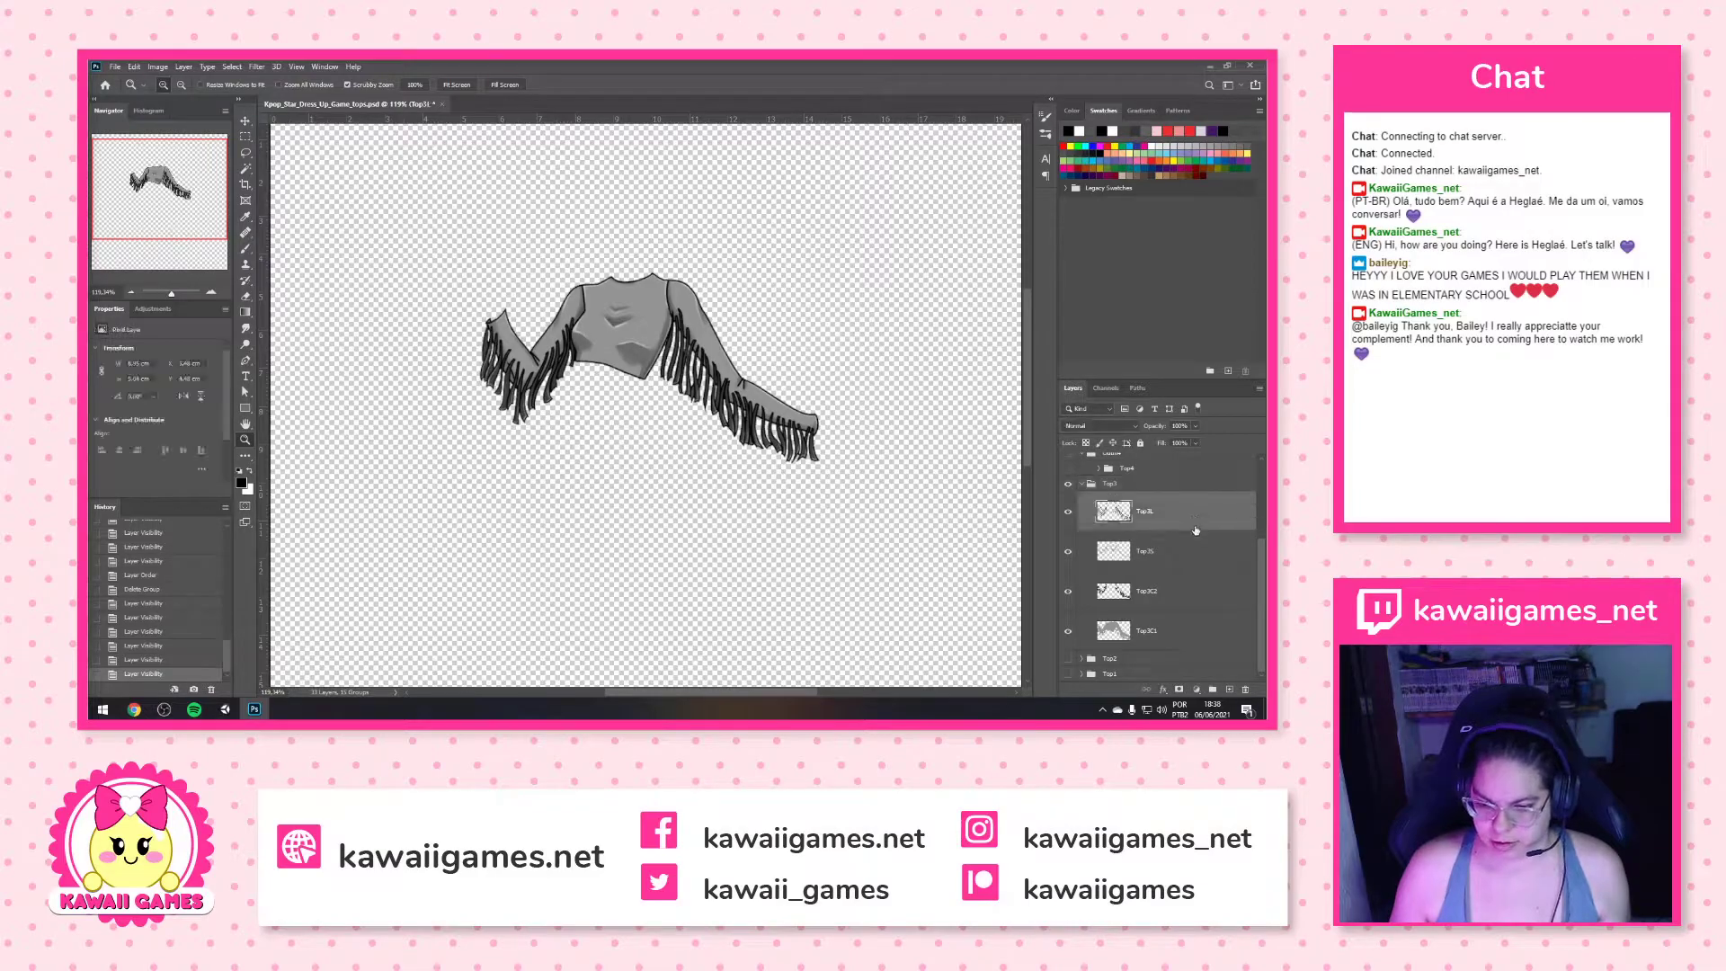
pyautogui.keyDown('shift'); pyautogui.click(1205, 551); pyautogui.keyUp('shift')
pyautogui.rightClick(1215, 556)
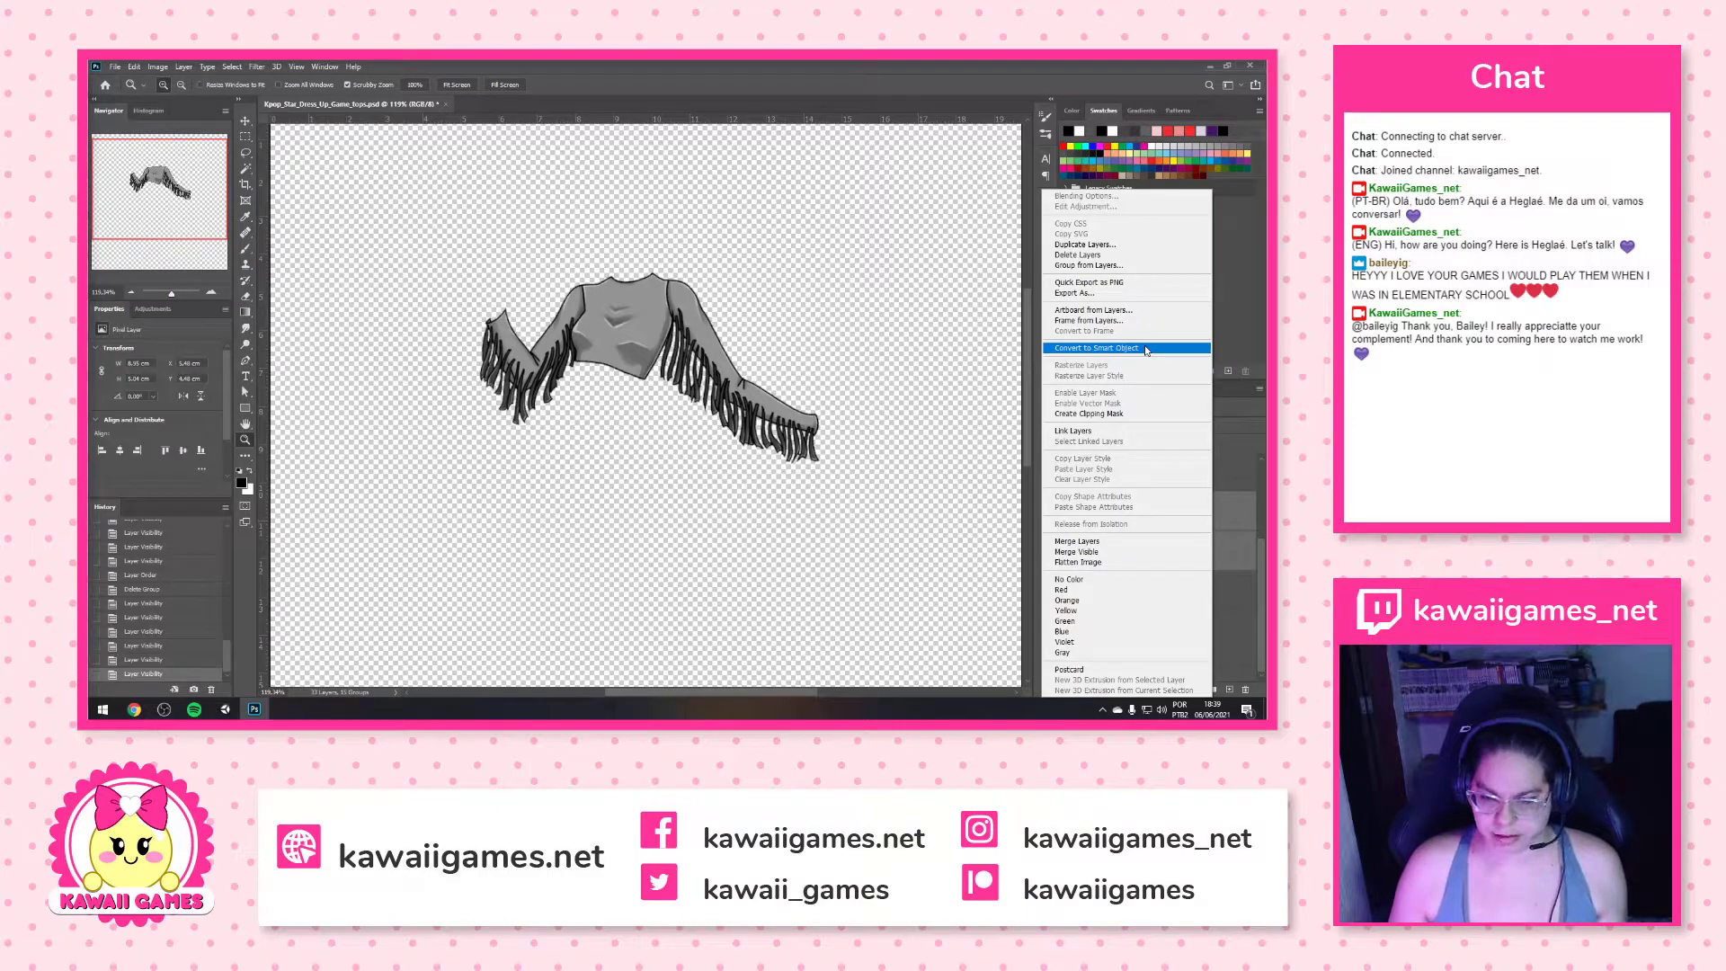
pyautogui.click(1147, 349)
pyautogui.doubleClick(1158, 551)
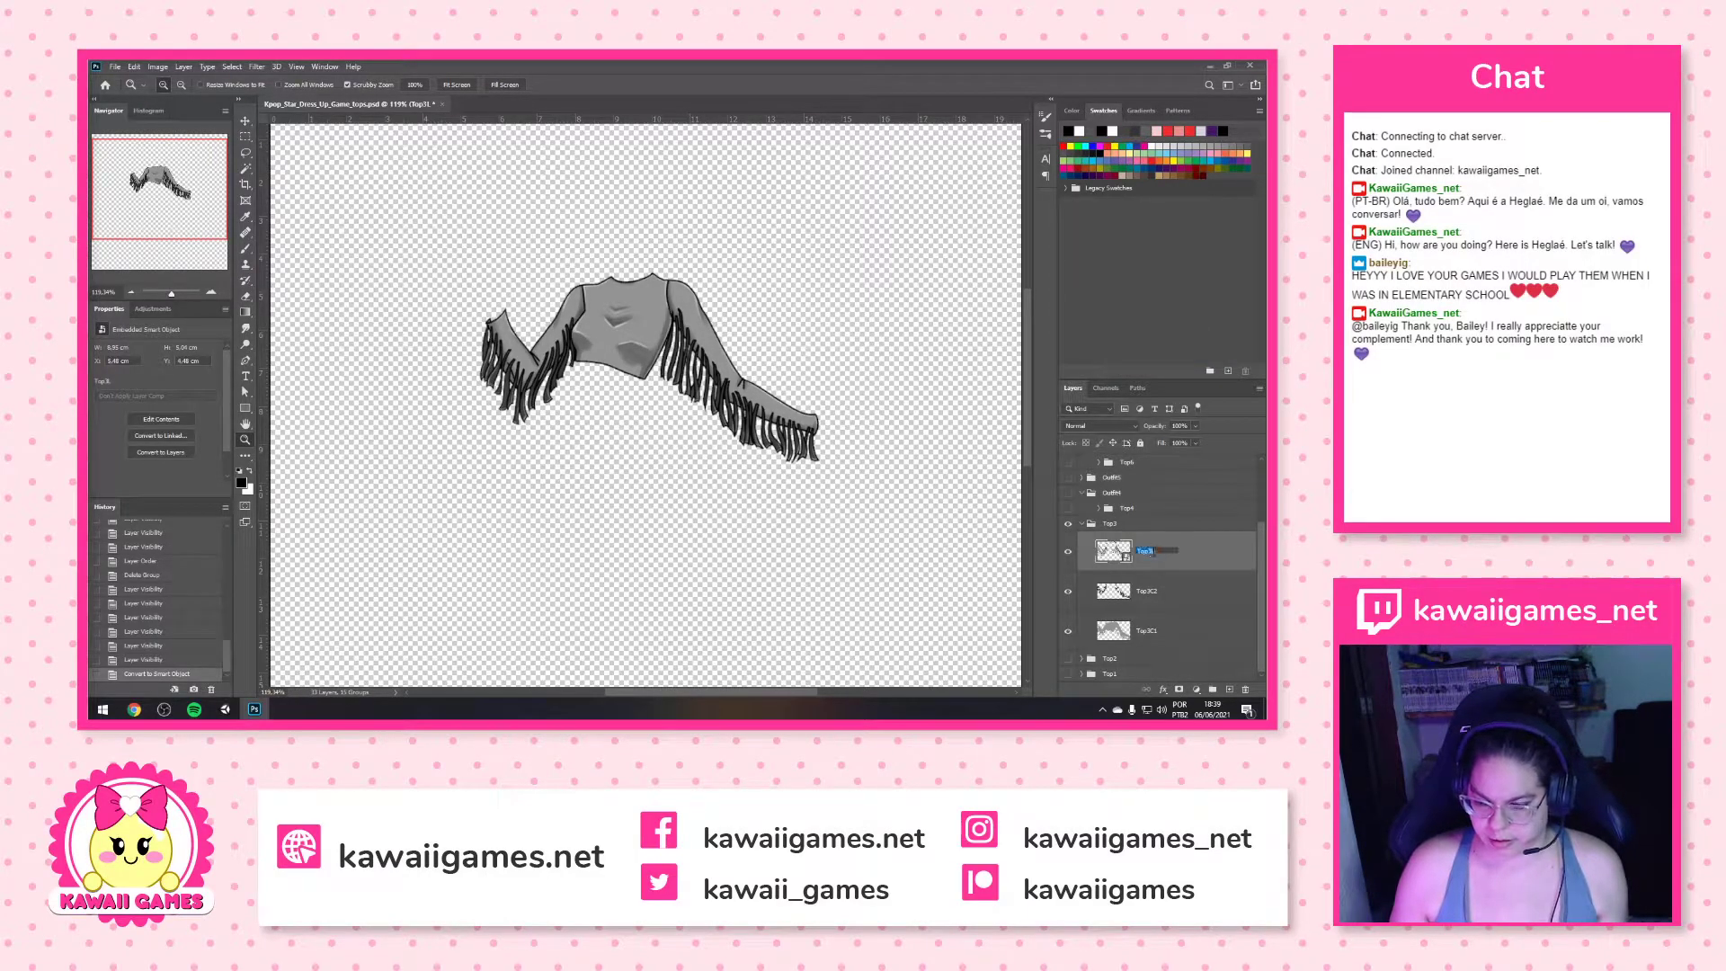
pyautogui.write('S')
pyautogui.press('Return')
# Turn the Top3C2 and Top3C1 color layers white by setting each one's Hue/Saturation lightness to +100
pyautogui.click(1160, 608)
pyautogui.hotkey('ctrl', 'u')
pyautogui.moveTo(944, 334); pyautogui.dragTo(993, 335)
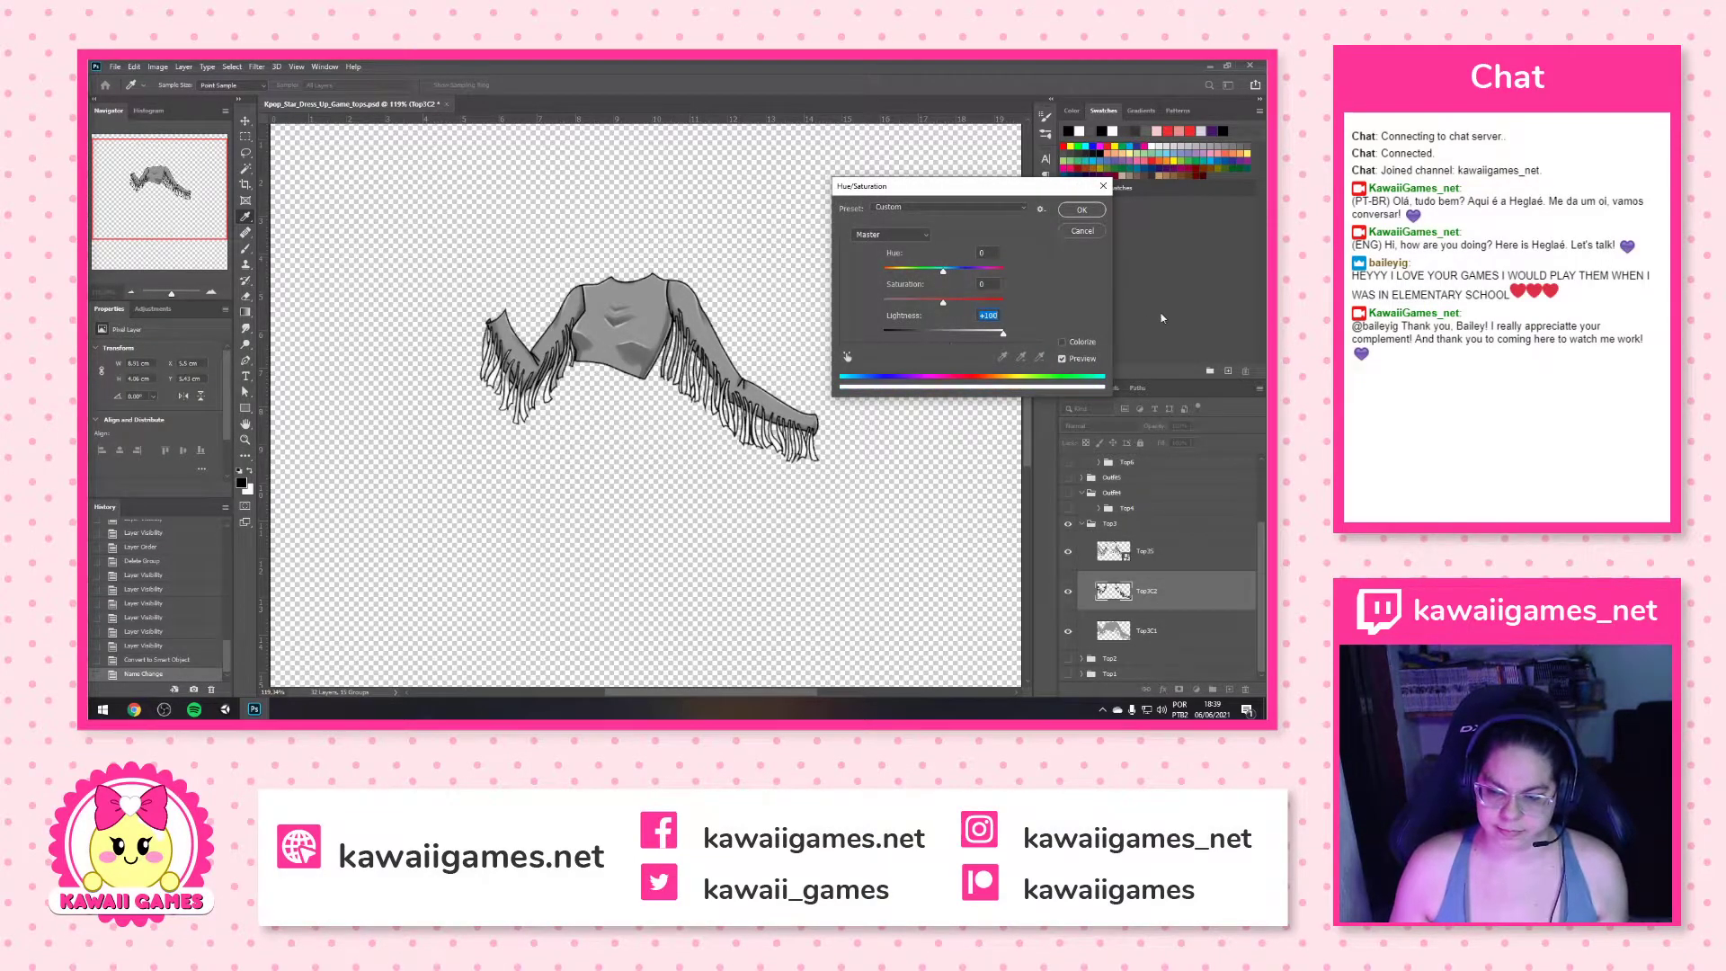
pyautogui.click(1081, 210)
pyautogui.click(1146, 632)
pyautogui.hotkey('ctrl', 'u')
pyautogui.moveTo(944, 334); pyautogui.dragTo(993, 334)
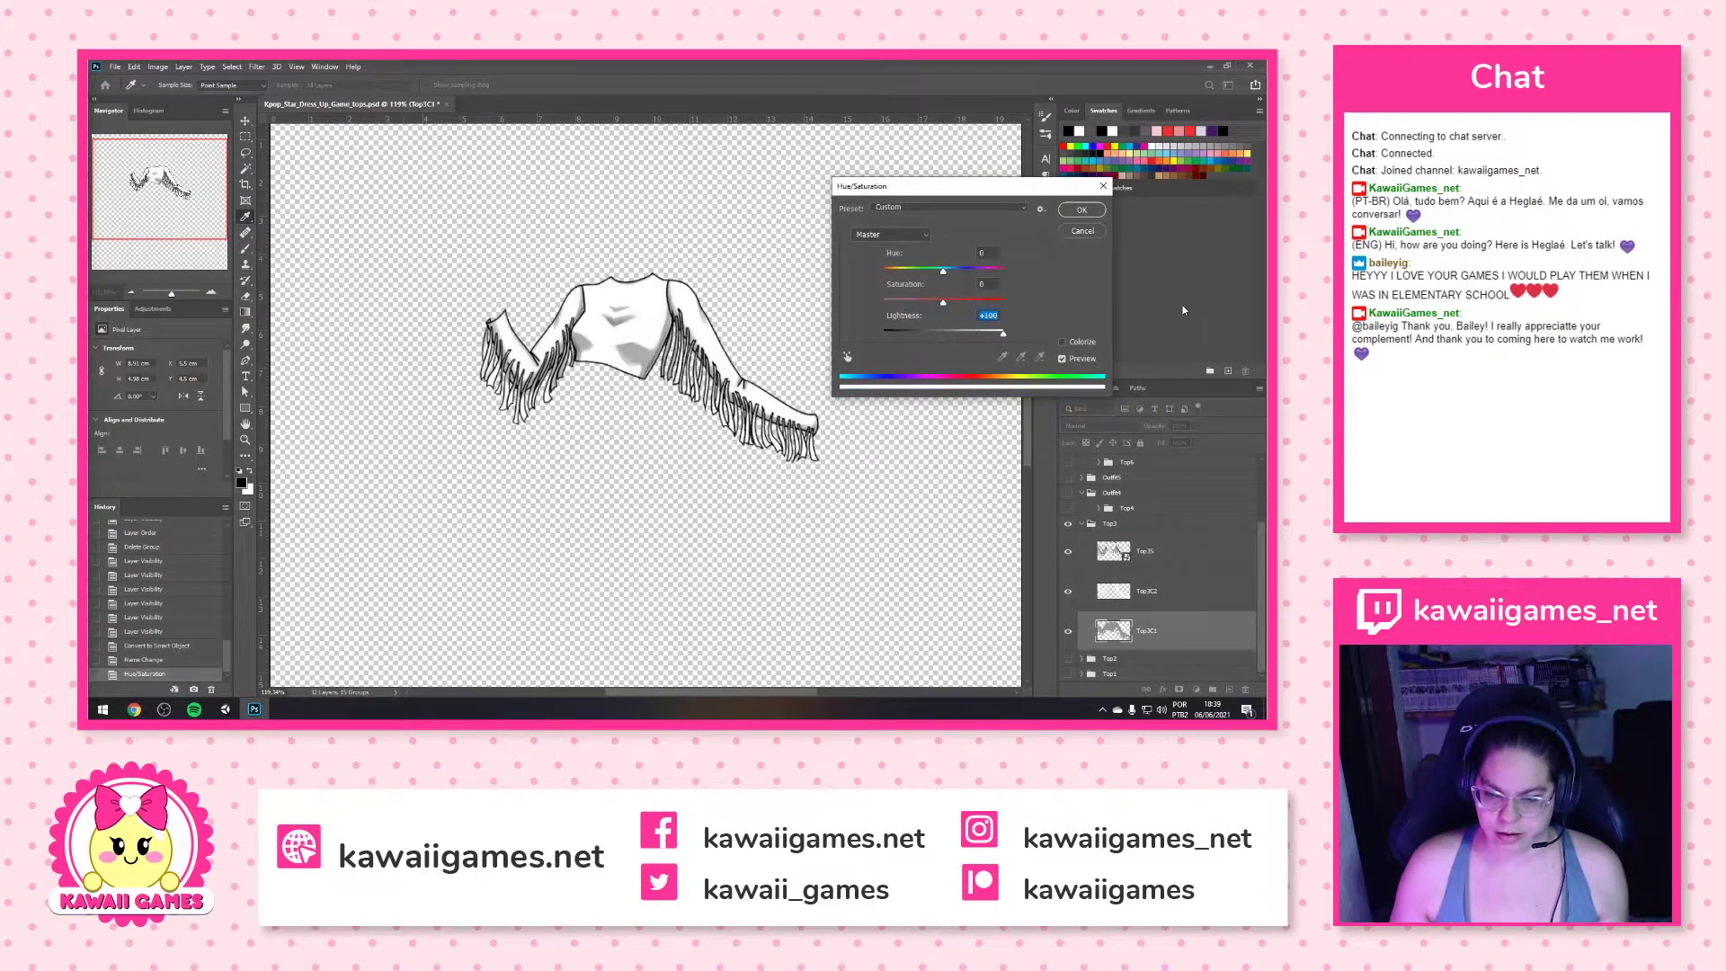
pyautogui.click(1082, 209)
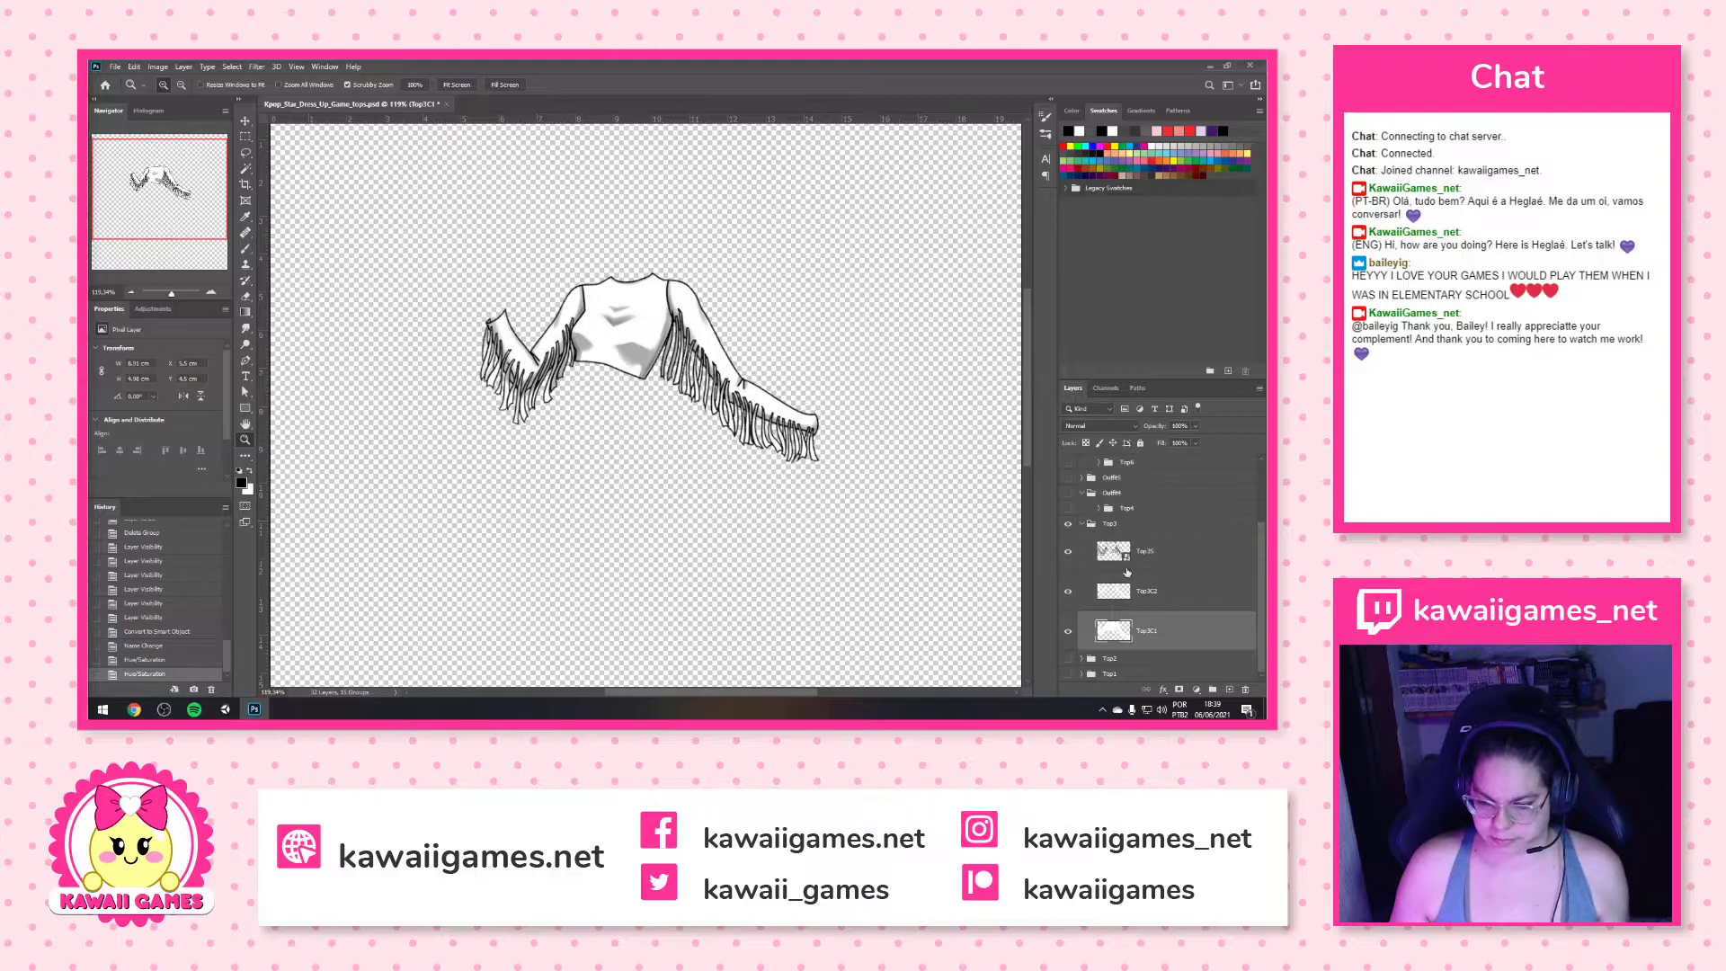
# Collapse and hide Top3, move the Top4 group out of Outfit4 to just above Top3, and delete the emptied Outfit4 group
pyautogui.click(1083, 524)
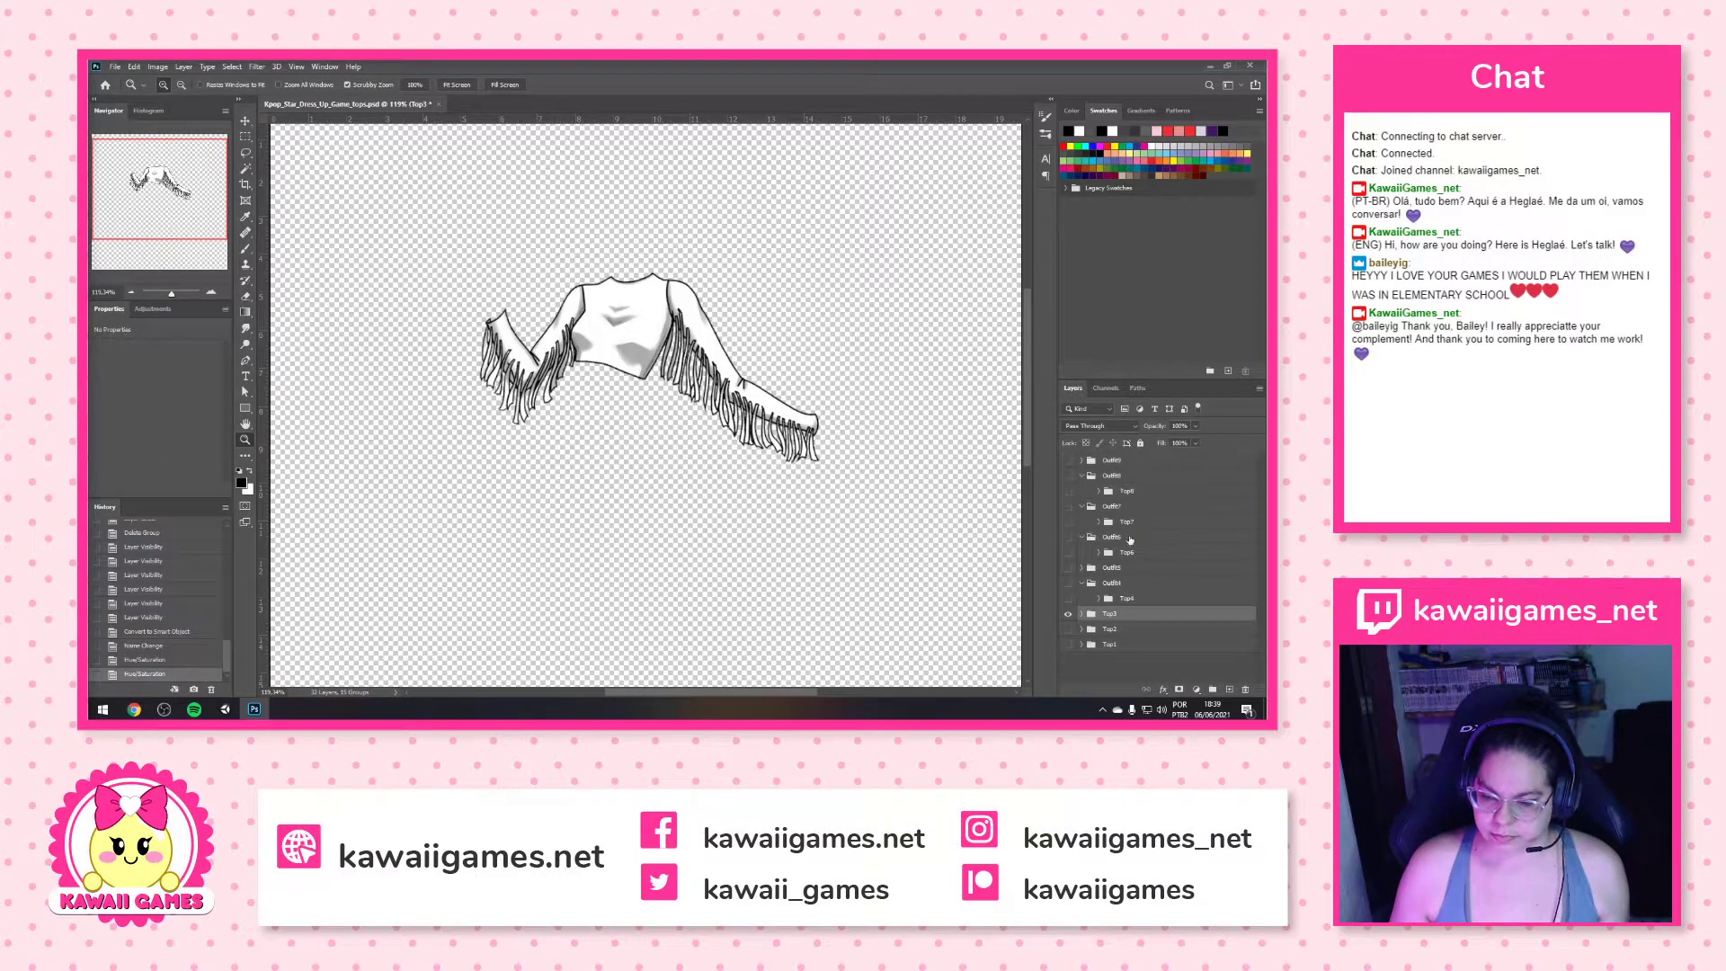
pyautogui.click(1067, 618)
pyautogui.moveTo(1140, 615); pyautogui.dragTo(1152, 611)
pyautogui.click(1131, 584)
pyautogui.press('Delete')
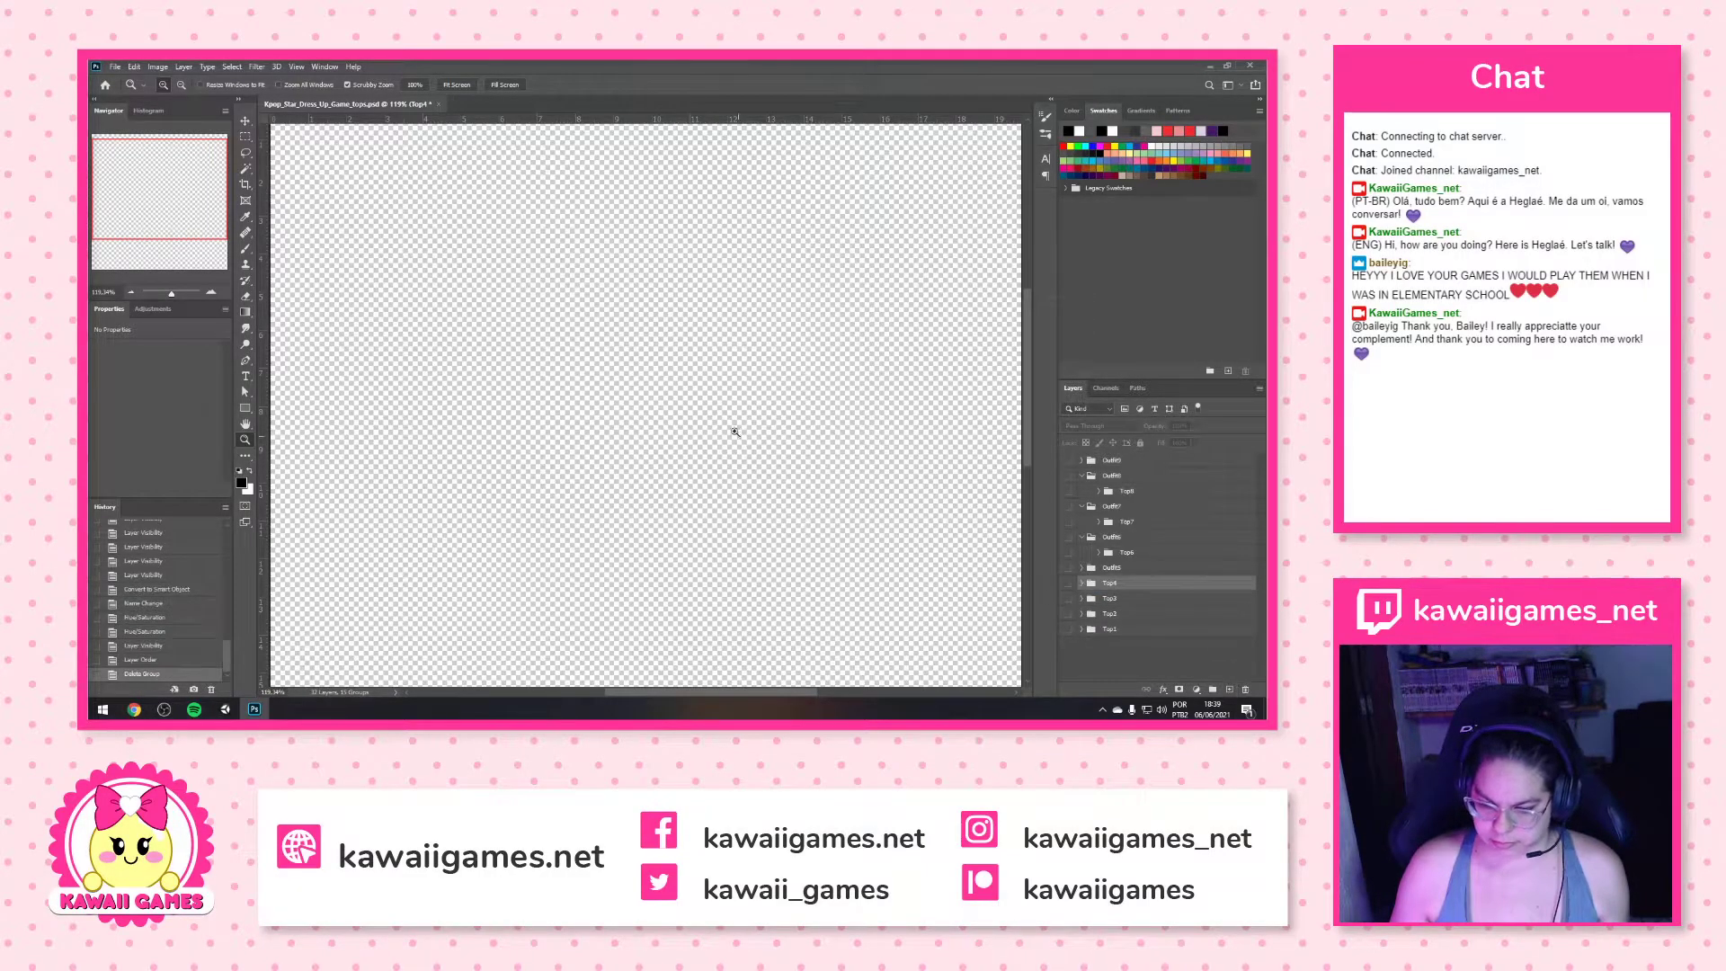
# Expand the Top4 group and show it together with all four layers inside it
pyautogui.click(1068, 583)
pyautogui.click(1082, 583)
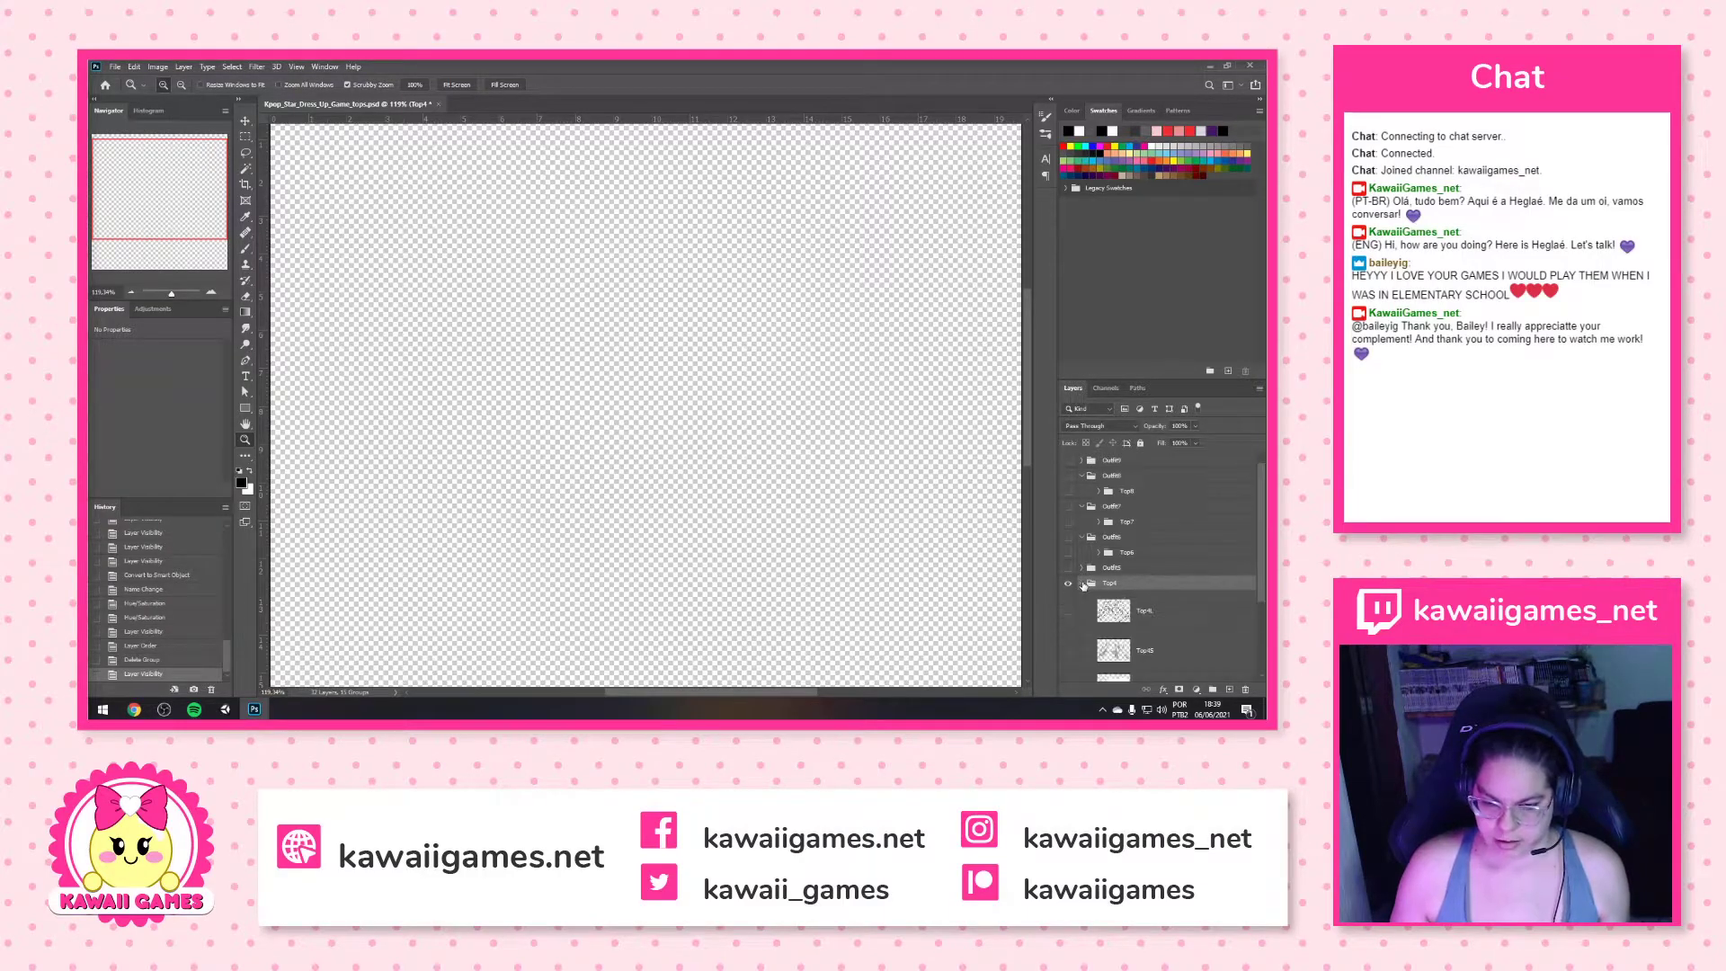
pyautogui.click(1068, 614)
pyautogui.scroll(-2, 1068, 614)
pyautogui.click(1068, 583)
pyautogui.click(1068, 614)
pyautogui.scroll(-1, 1073, 614)
pyautogui.scroll(-1, 1074, 614)
pyautogui.click(1068, 615)
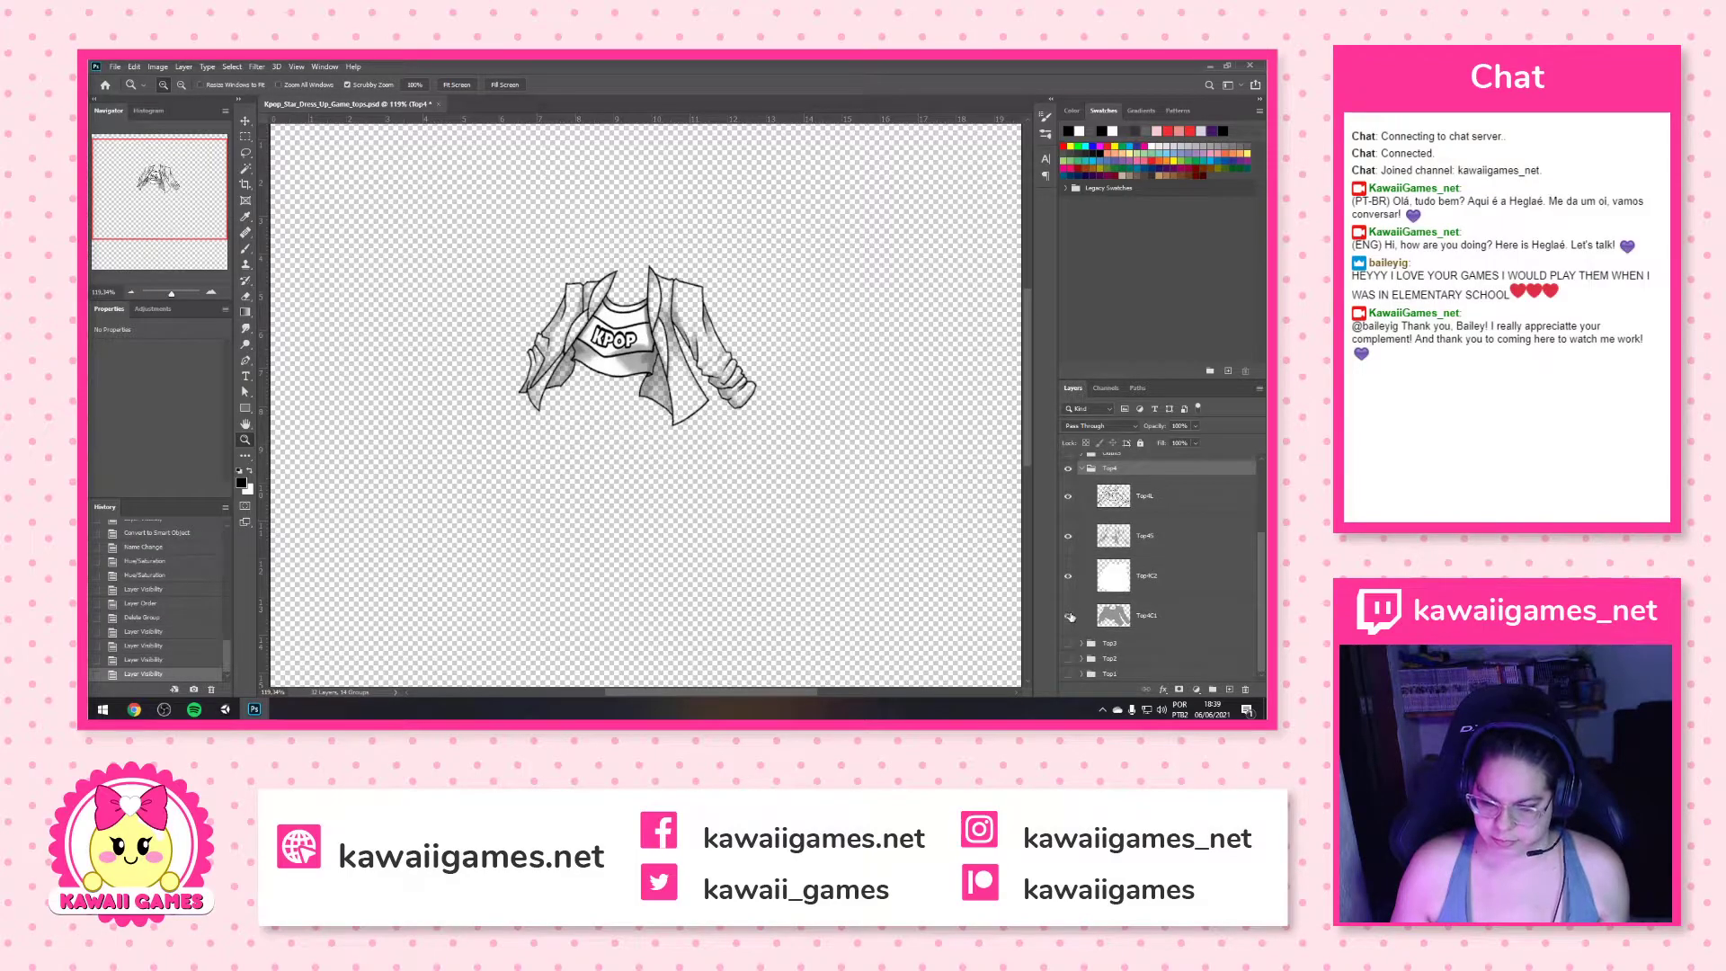
# Turn the Top4C1 jacket color layer white by raising its Hue/Saturation lightness to the maximum
pyautogui.click(1160, 615)
pyautogui.press('i')
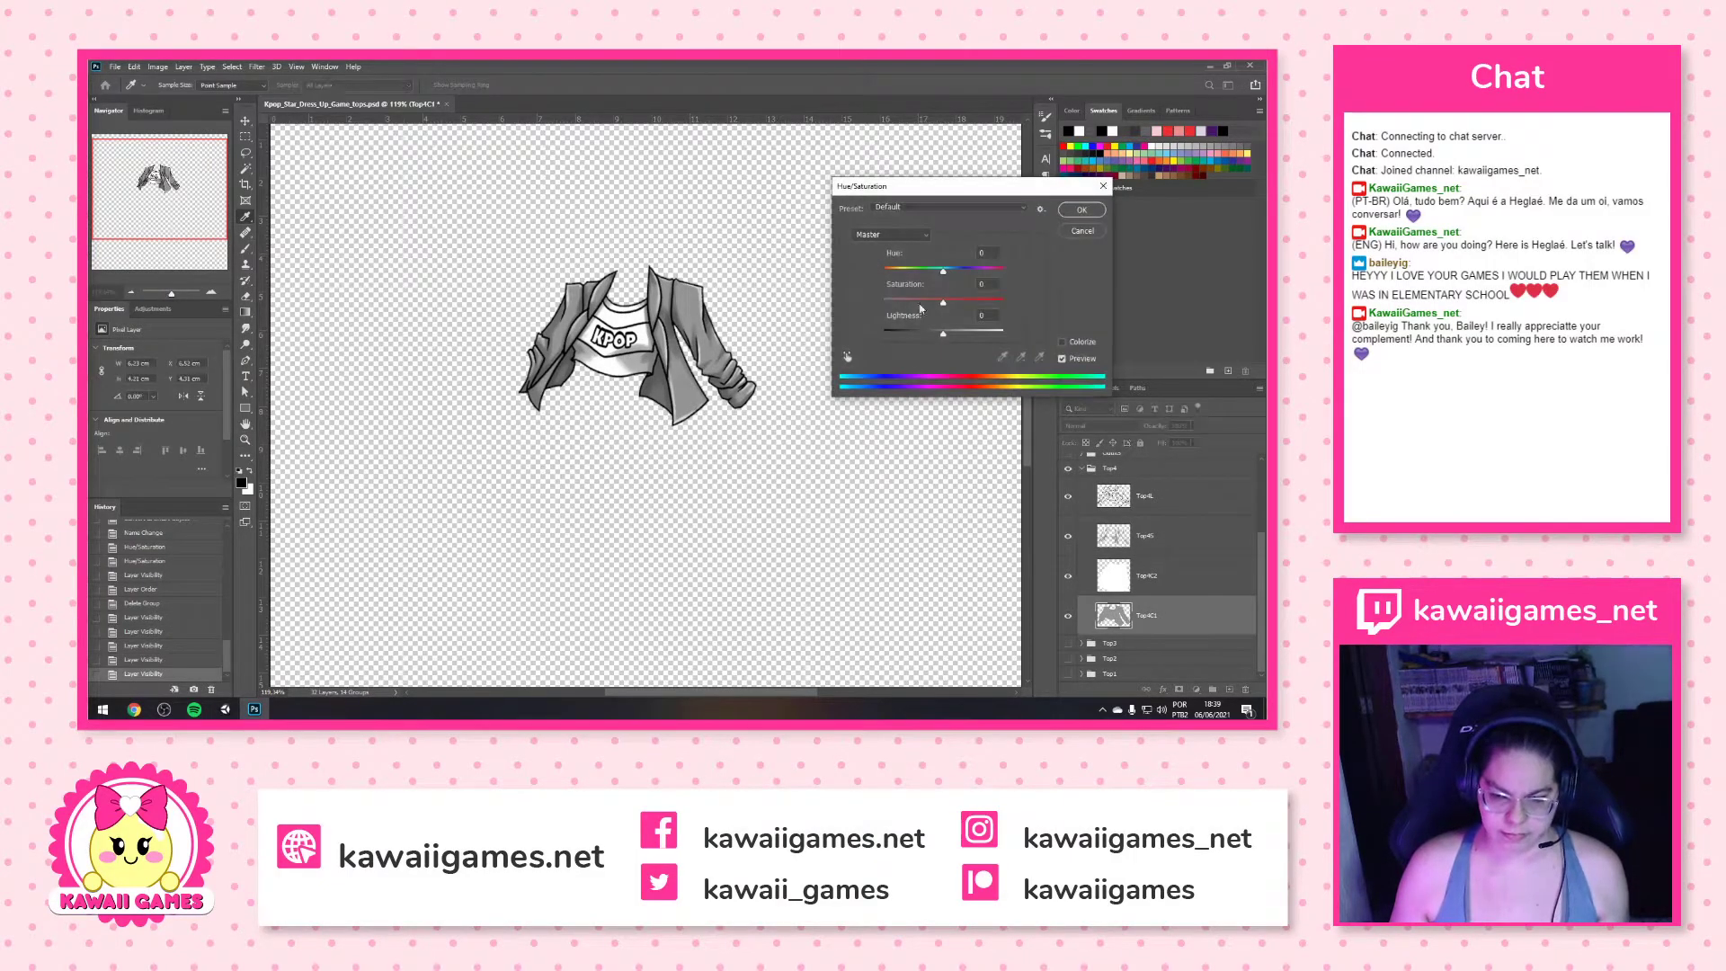
pyautogui.moveTo(945, 335); pyautogui.dragTo(975, 335)
pyautogui.click(1081, 209)
pyautogui.press('z')
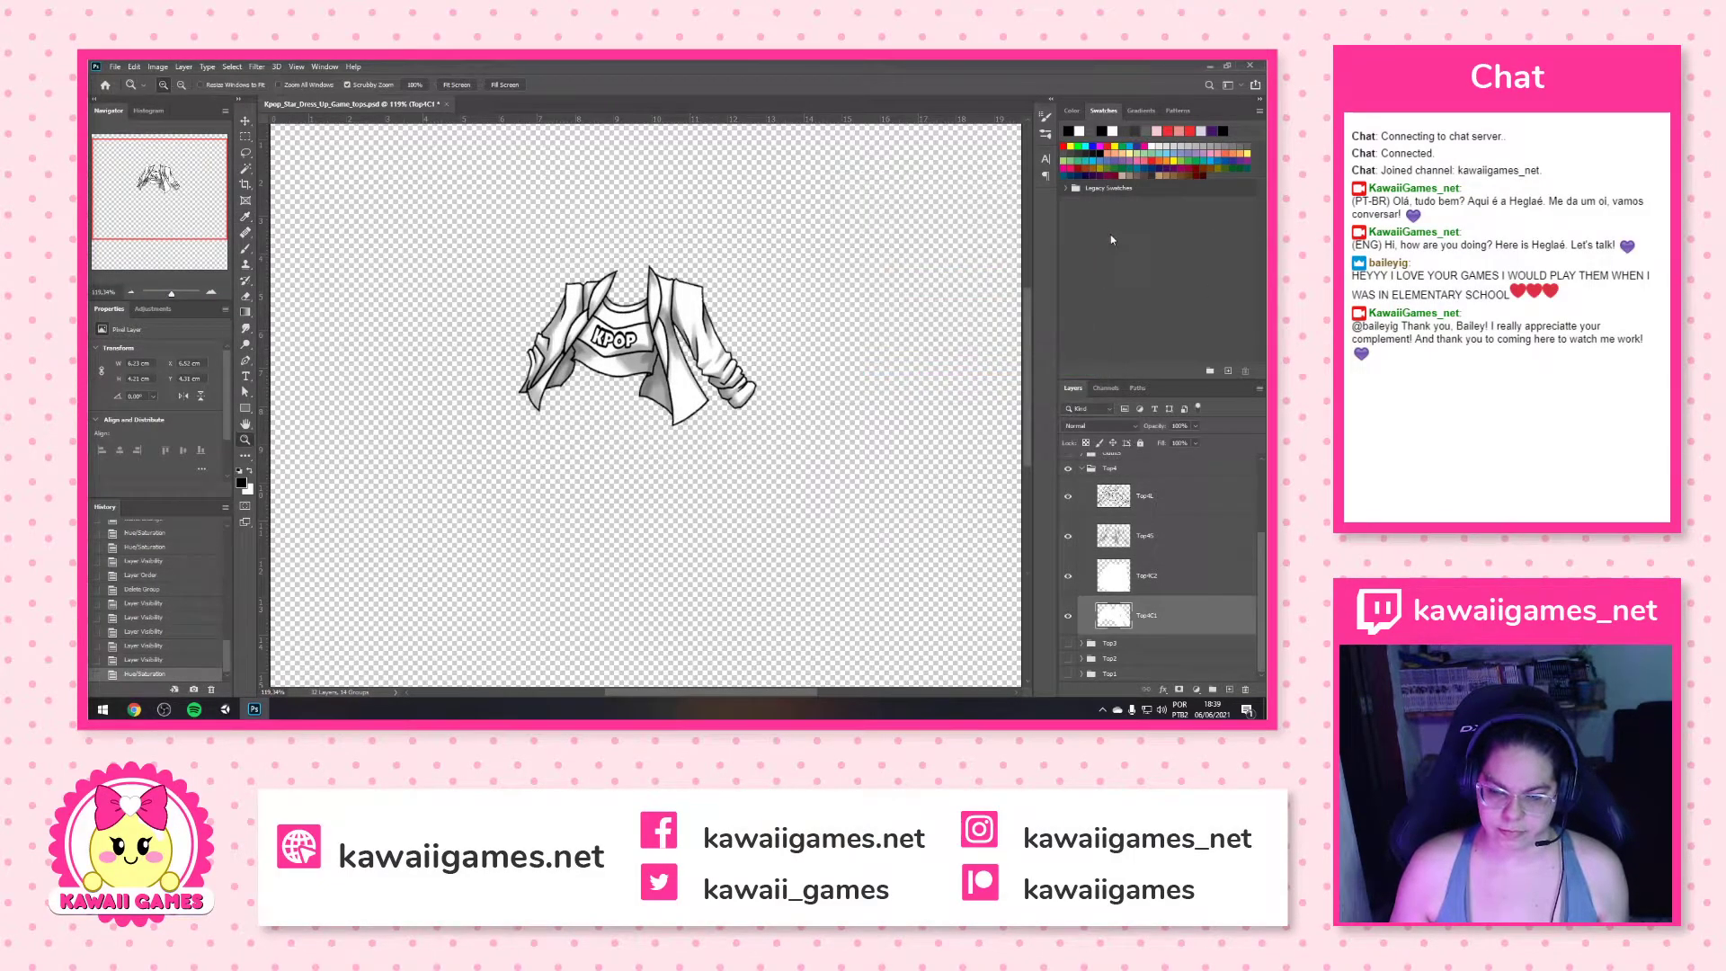
# Convert the Top4L and Top4S layers into one smart object and name it Top4S
pyautogui.scroll(1, 1127, 575)
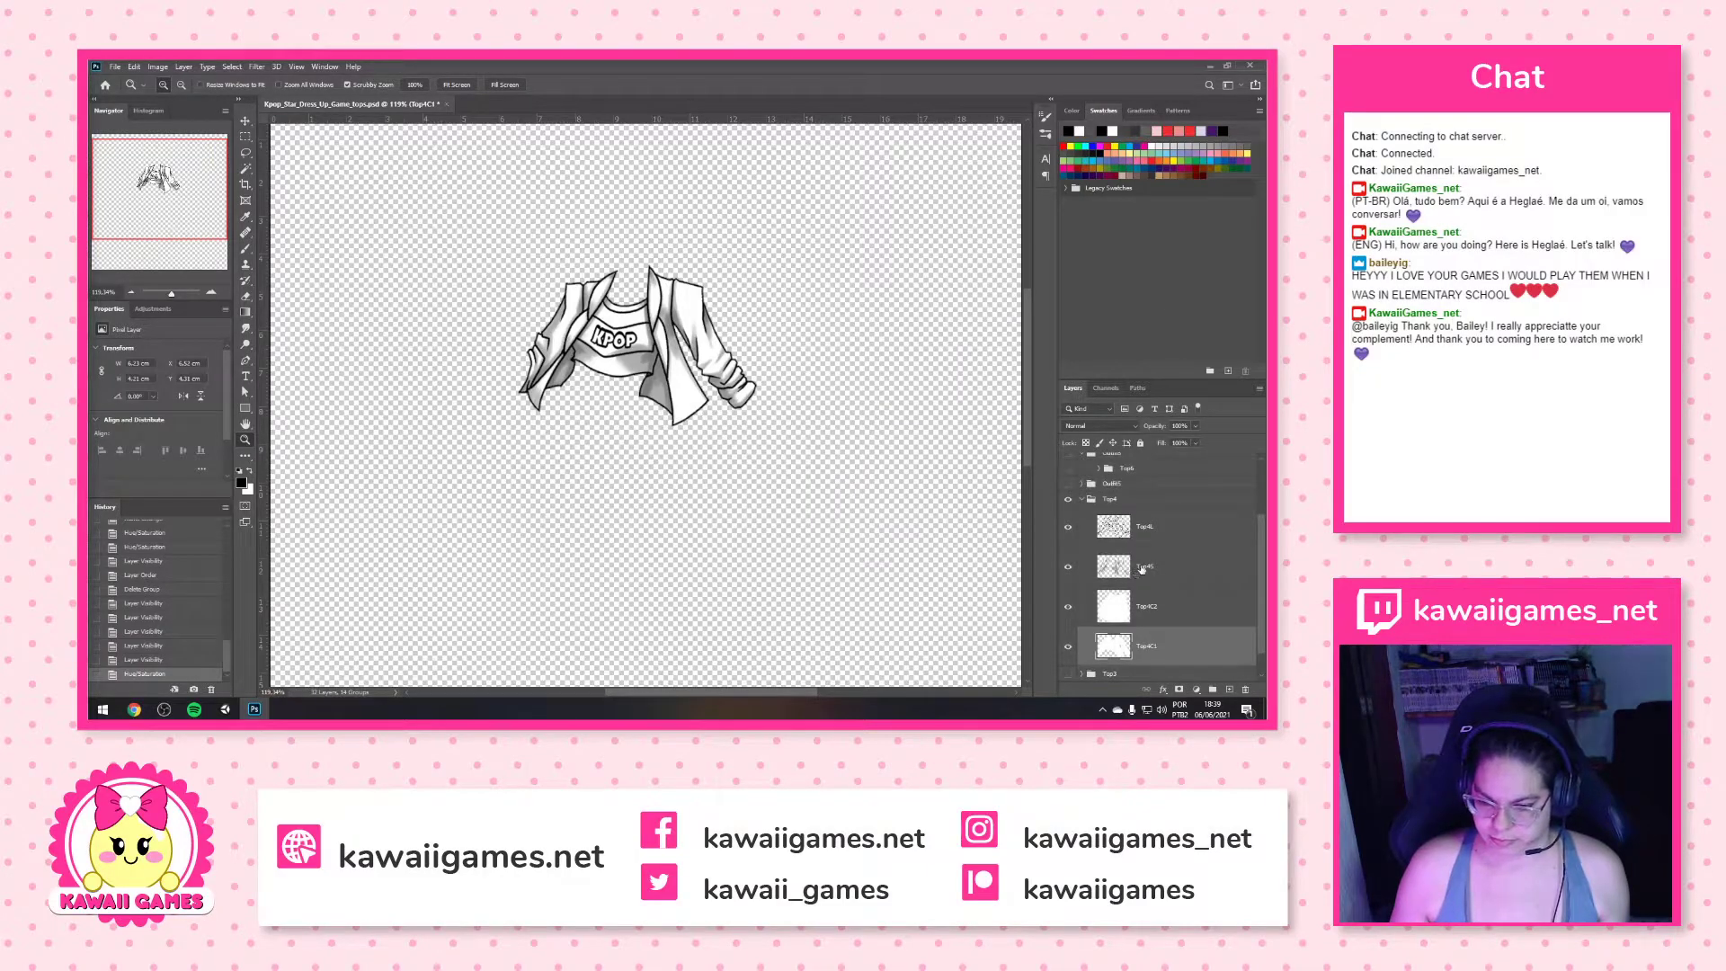
pyautogui.click(1137, 566)
pyautogui.keyDown('shift'); pyautogui.click(1172, 525); pyautogui.keyUp('shift')
pyautogui.rightClick(1172, 525)
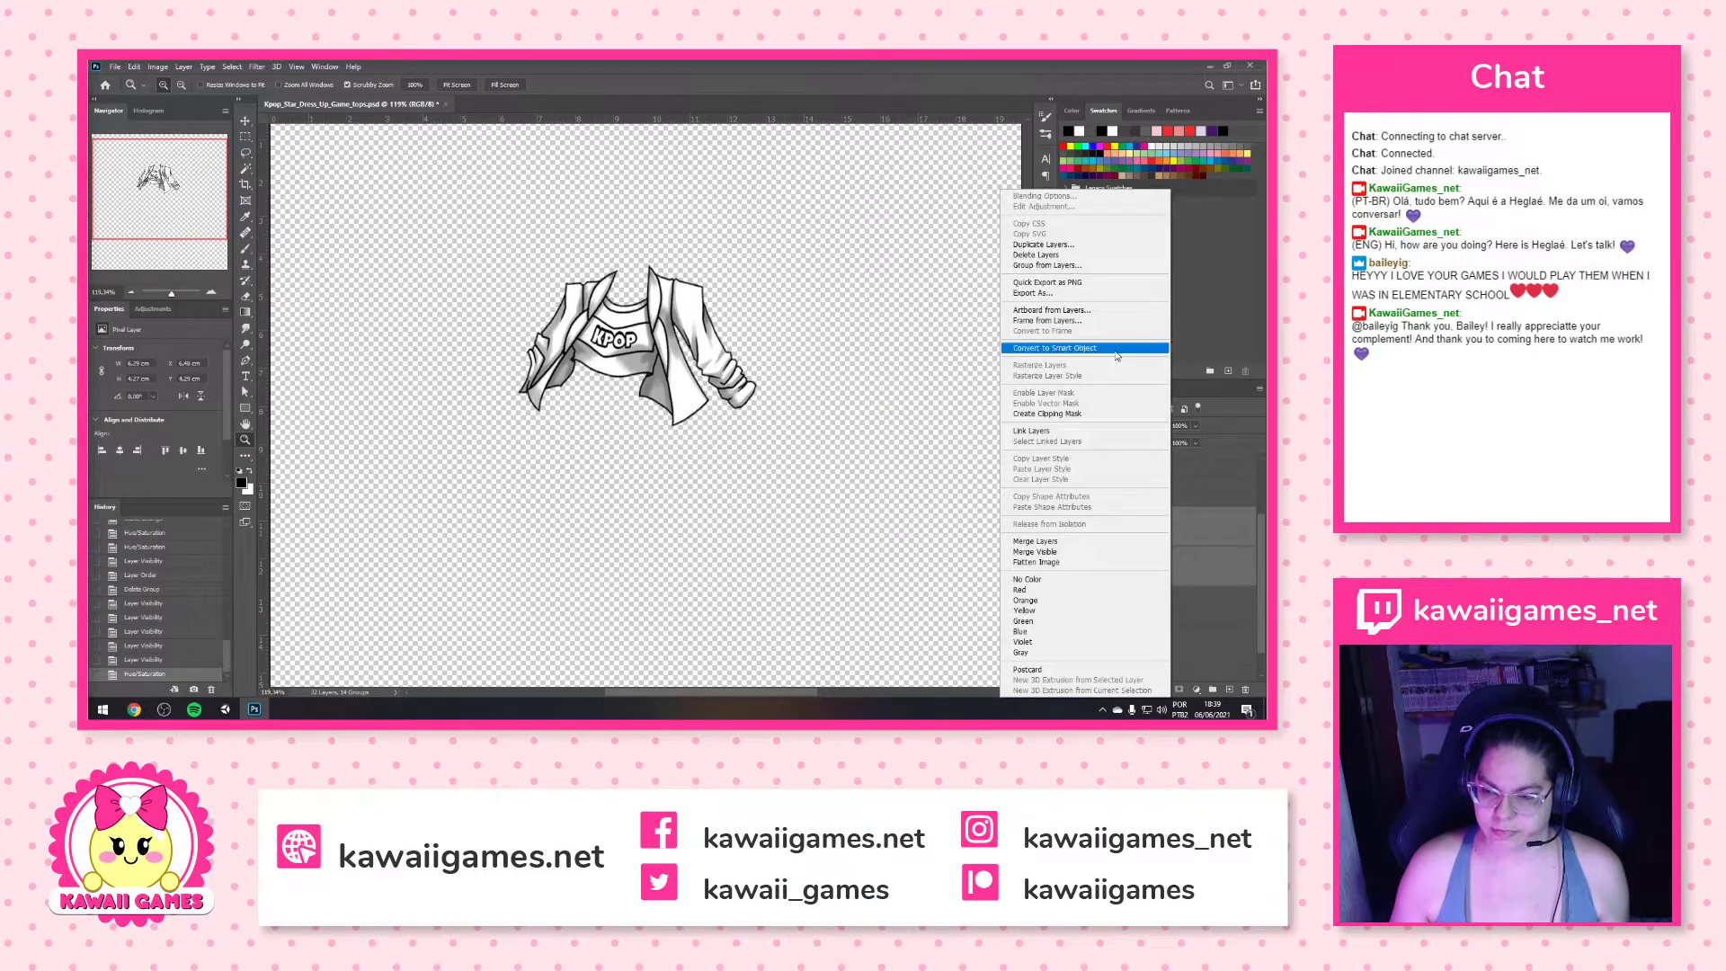
pyautogui.click(1071, 352)
pyautogui.doubleClick(1146, 536)
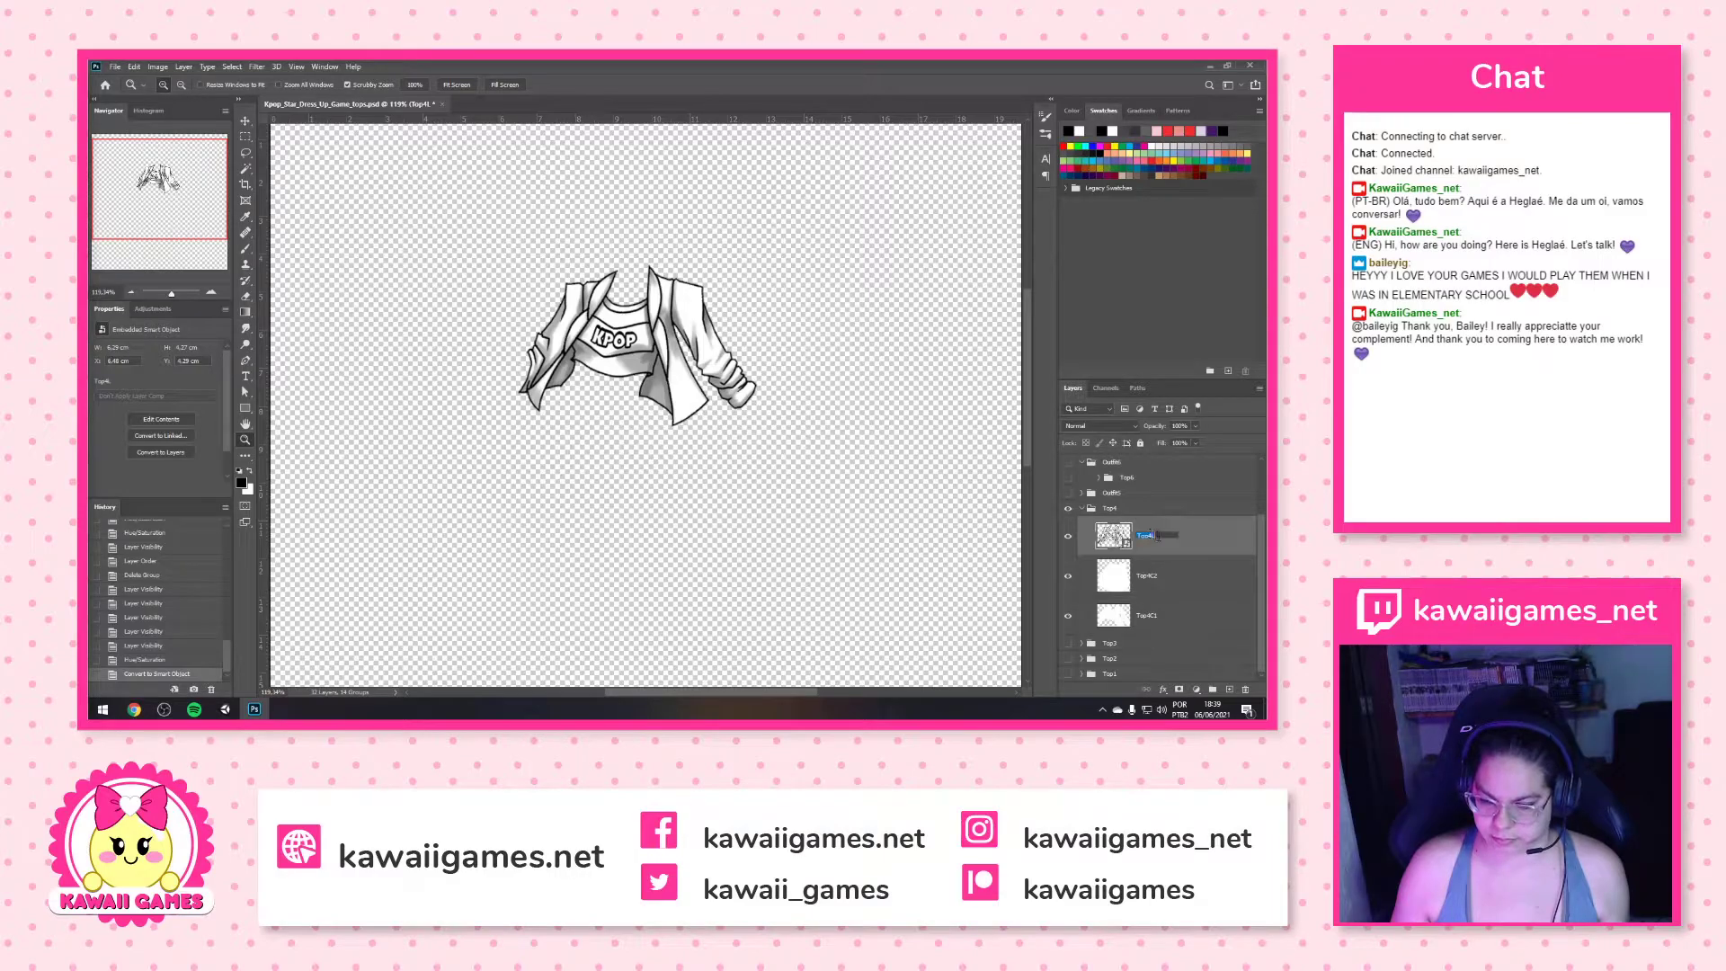
pyautogui.write('Top45')
pyautogui.press('Return')
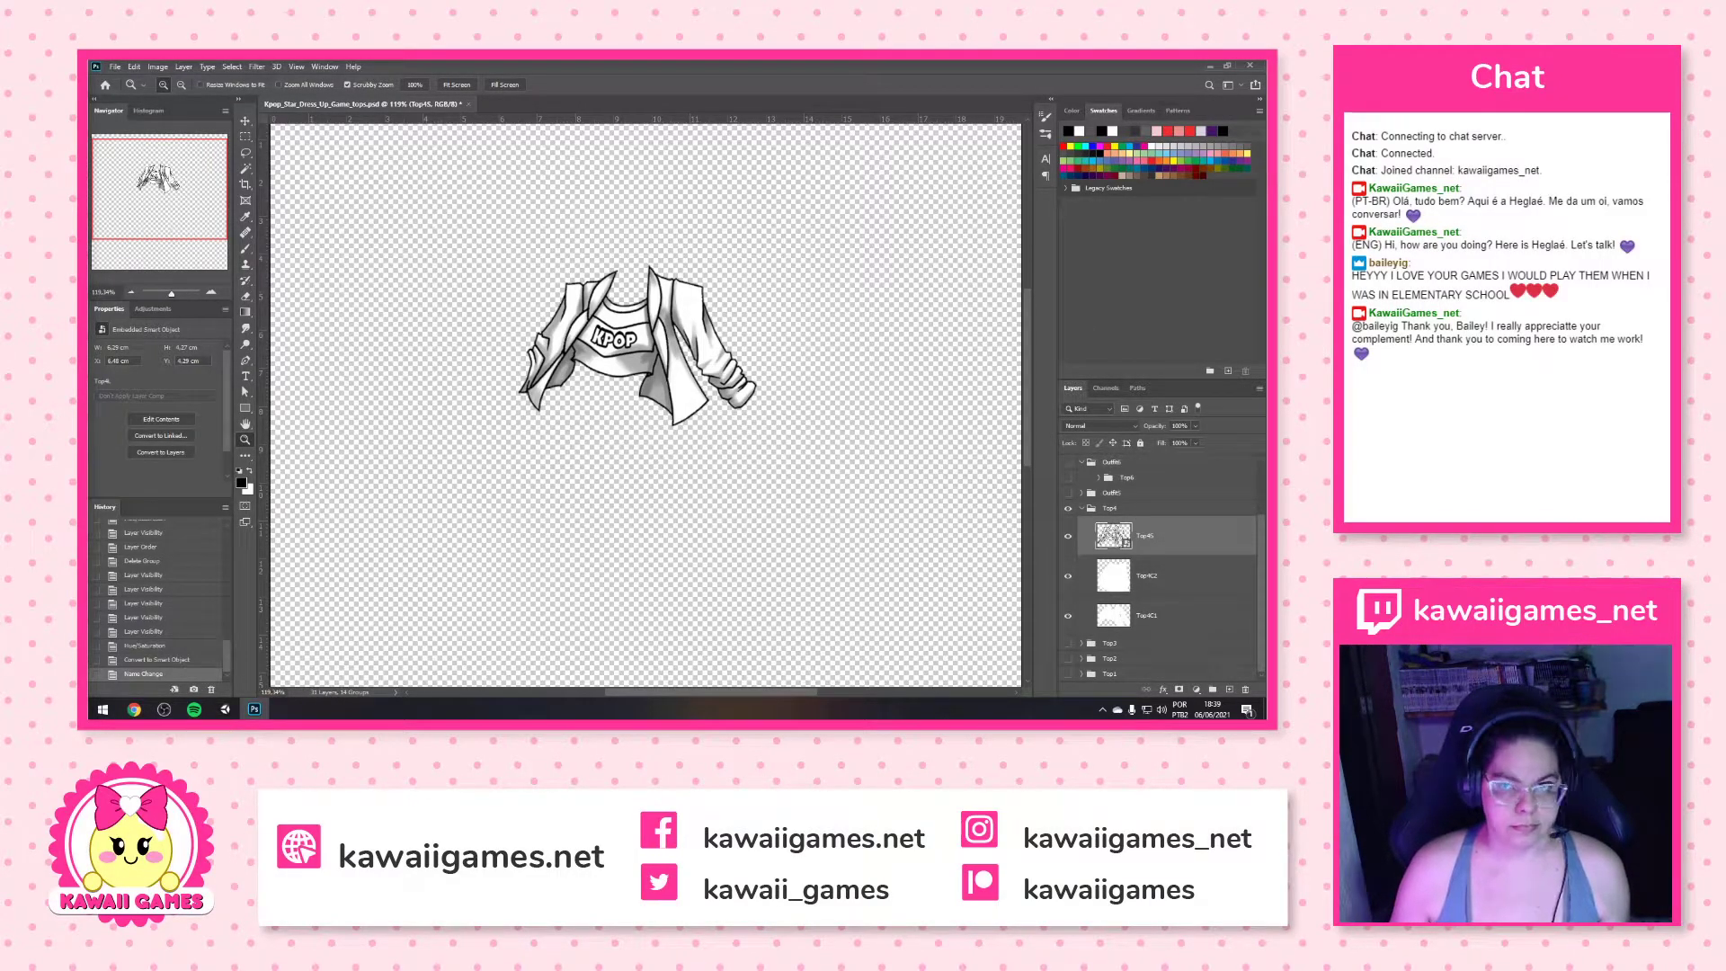
# Collapse and hide the Top4 group, and move the Top5 group out of Outfit5 to just above Top4
pyautogui.click(1082, 508)
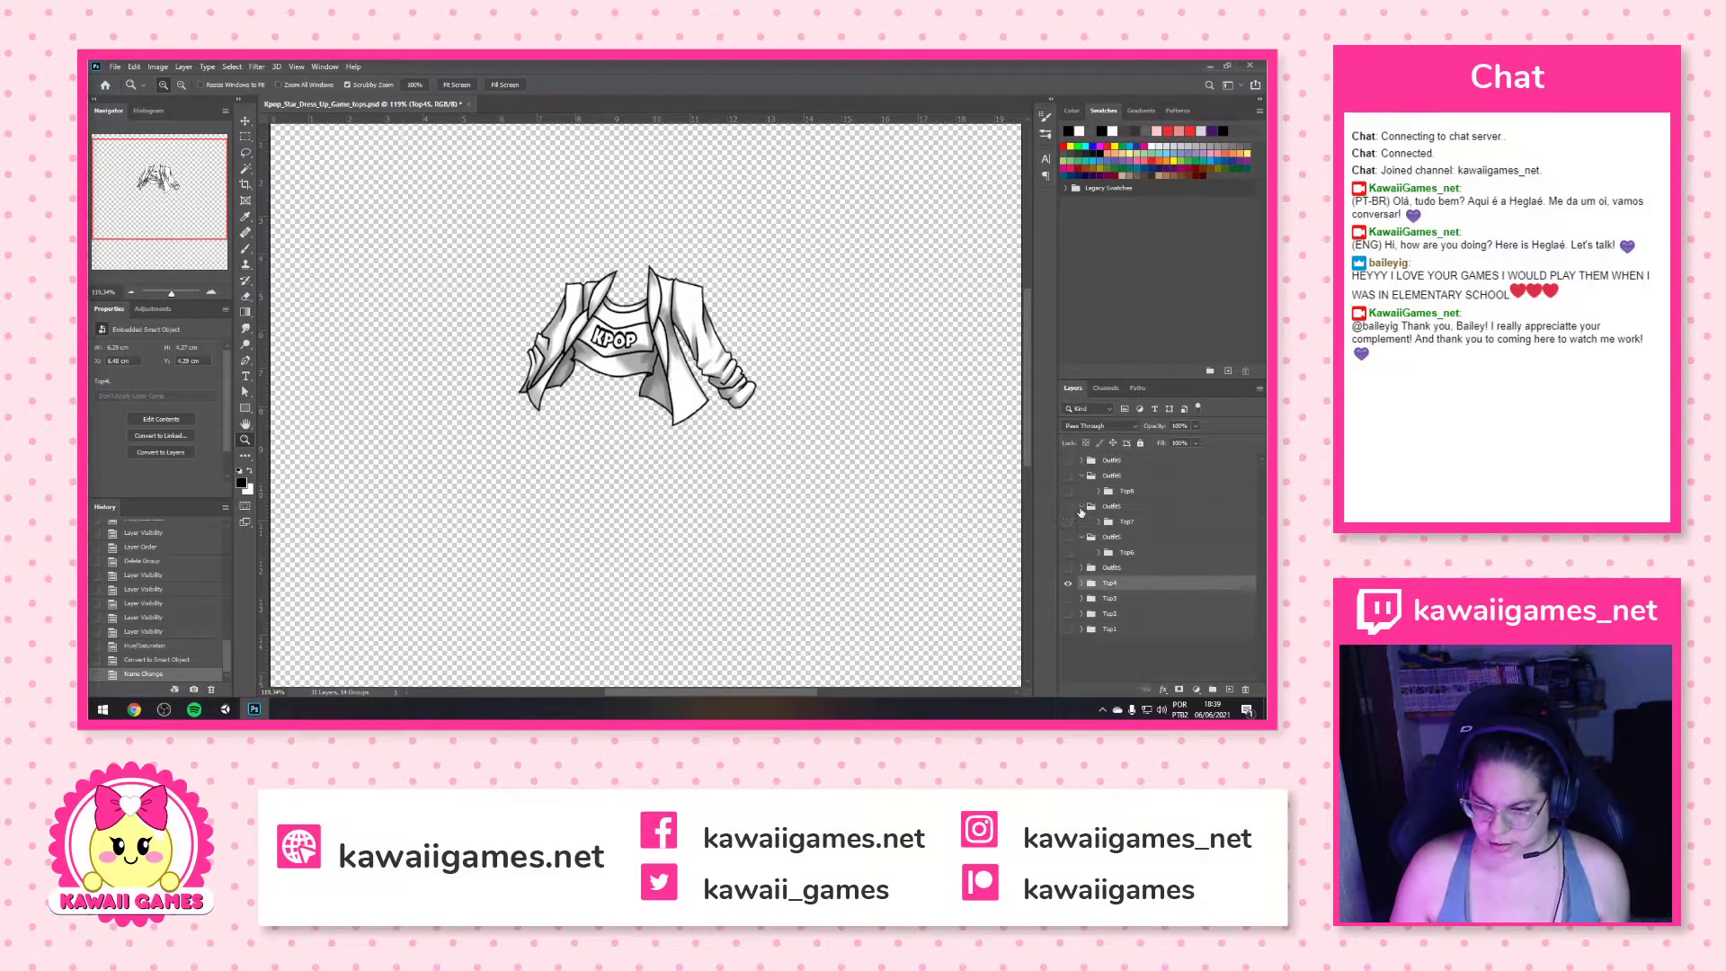
pyautogui.click(1083, 583)
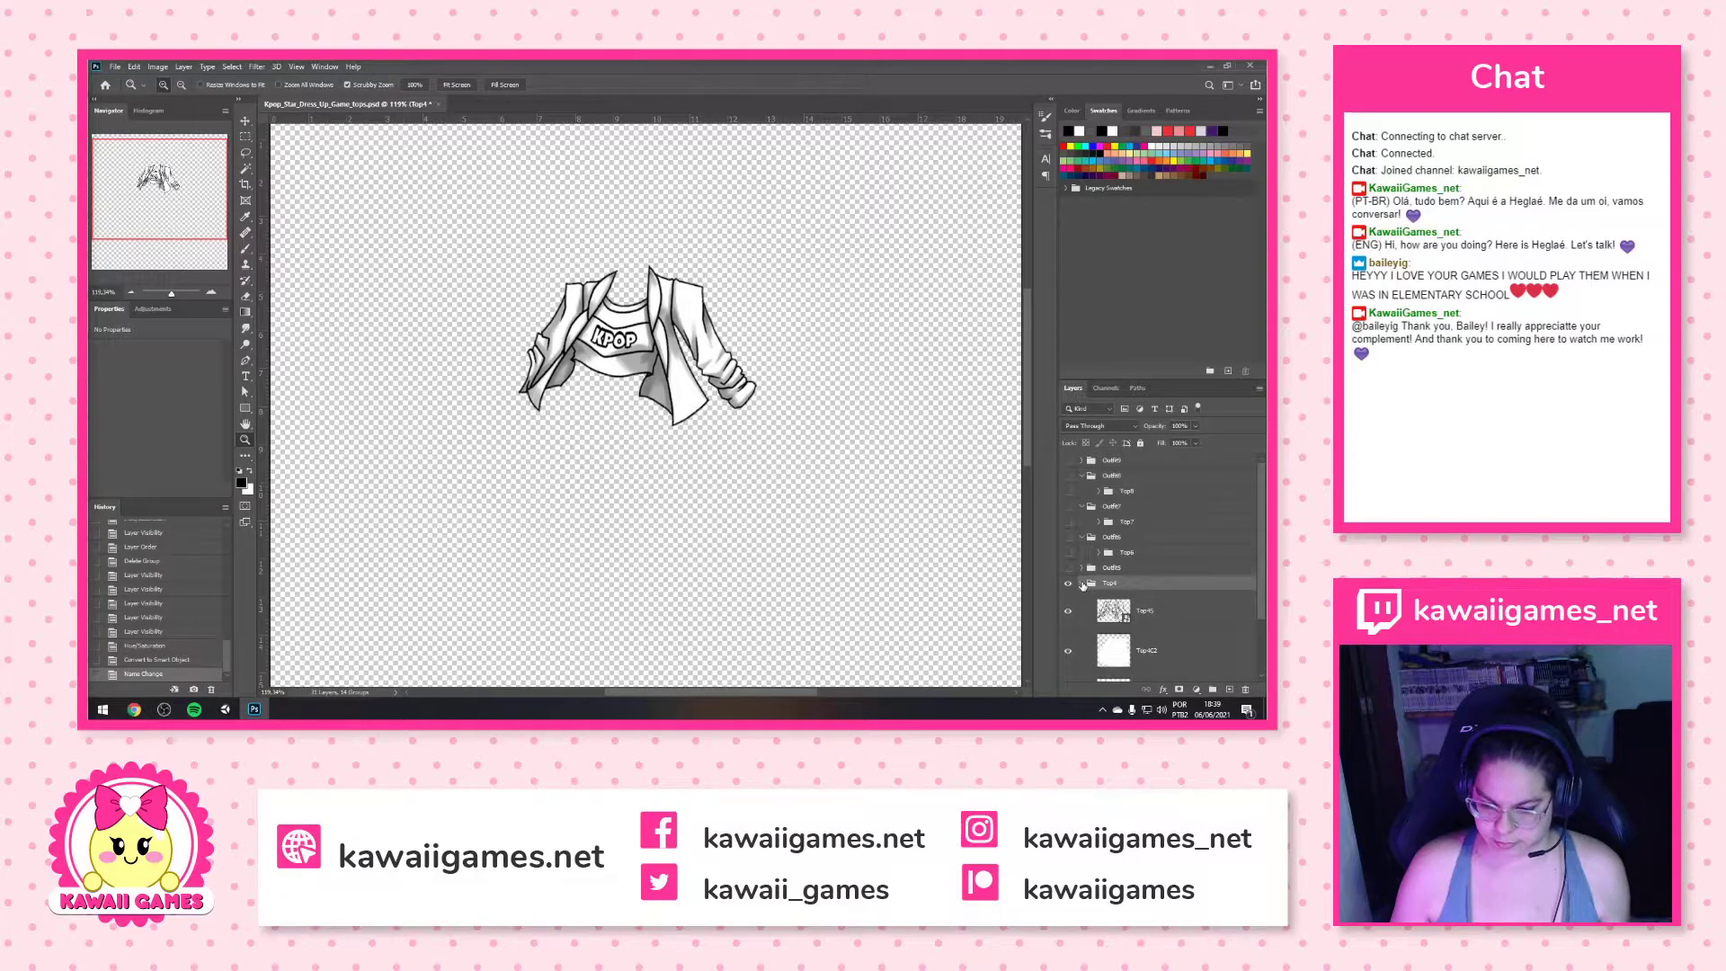
pyautogui.click(1083, 583)
pyautogui.click(1068, 584)
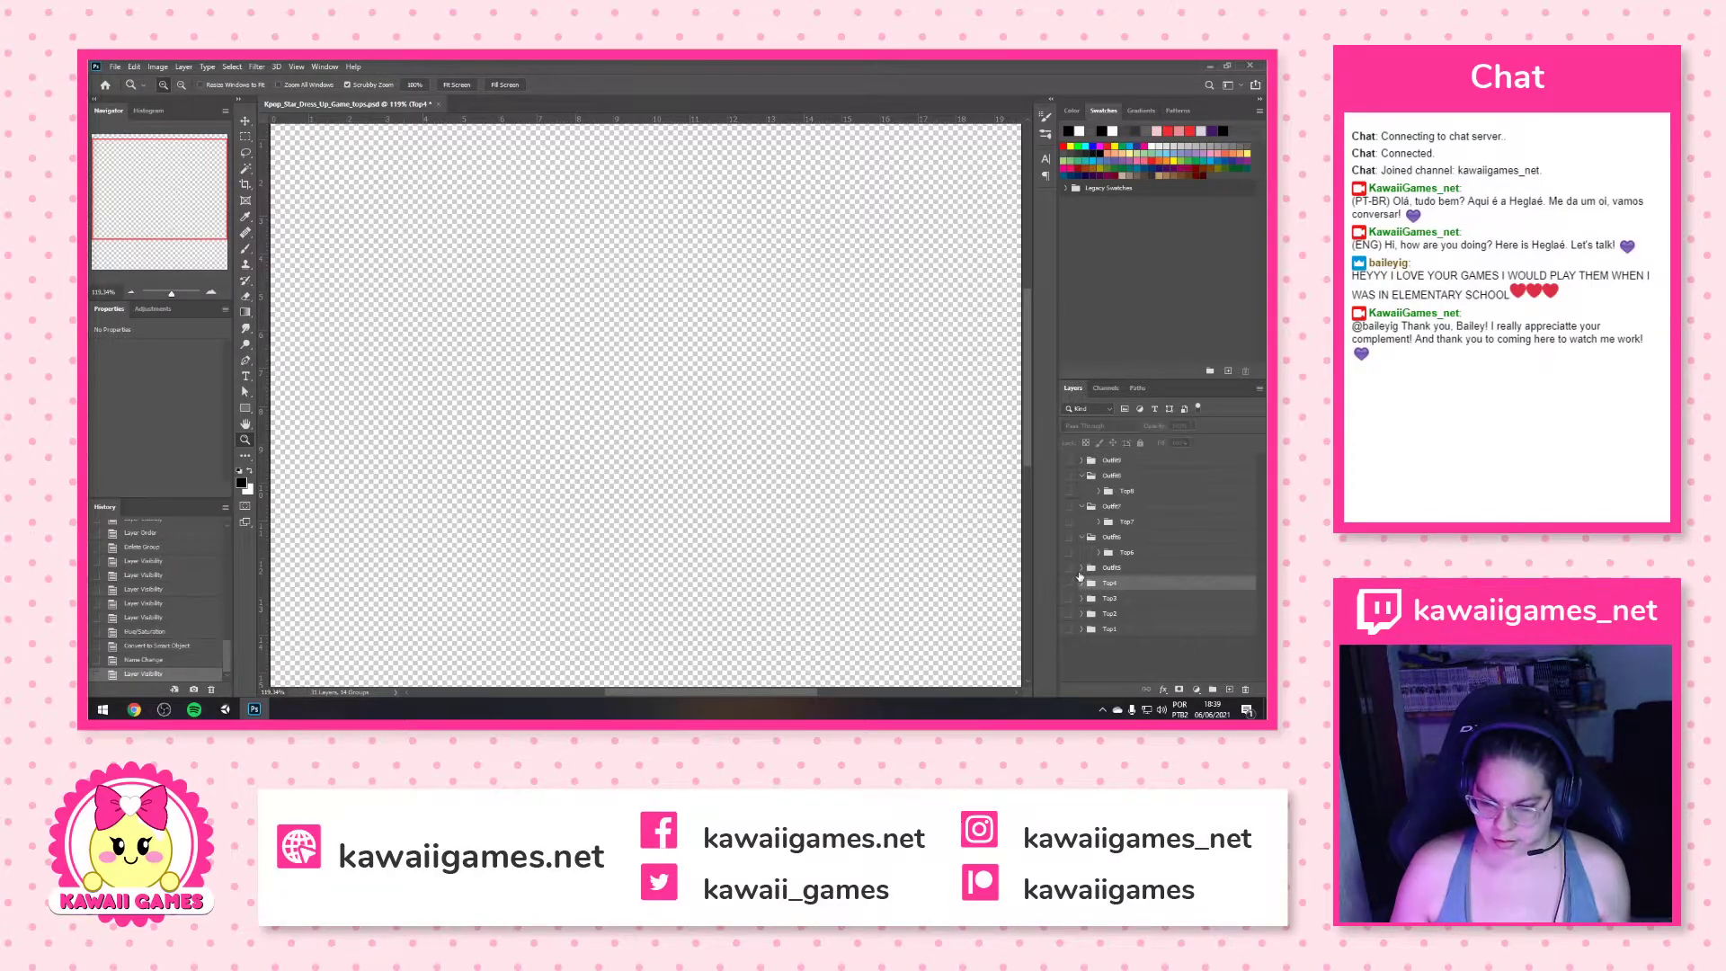
pyautogui.click(1082, 568)
pyautogui.moveTo(1130, 598); pyautogui.dragTo(1131, 594)
# Expand the Top5 group and show it together with all four layers inside it
pyautogui.click(1068, 583)
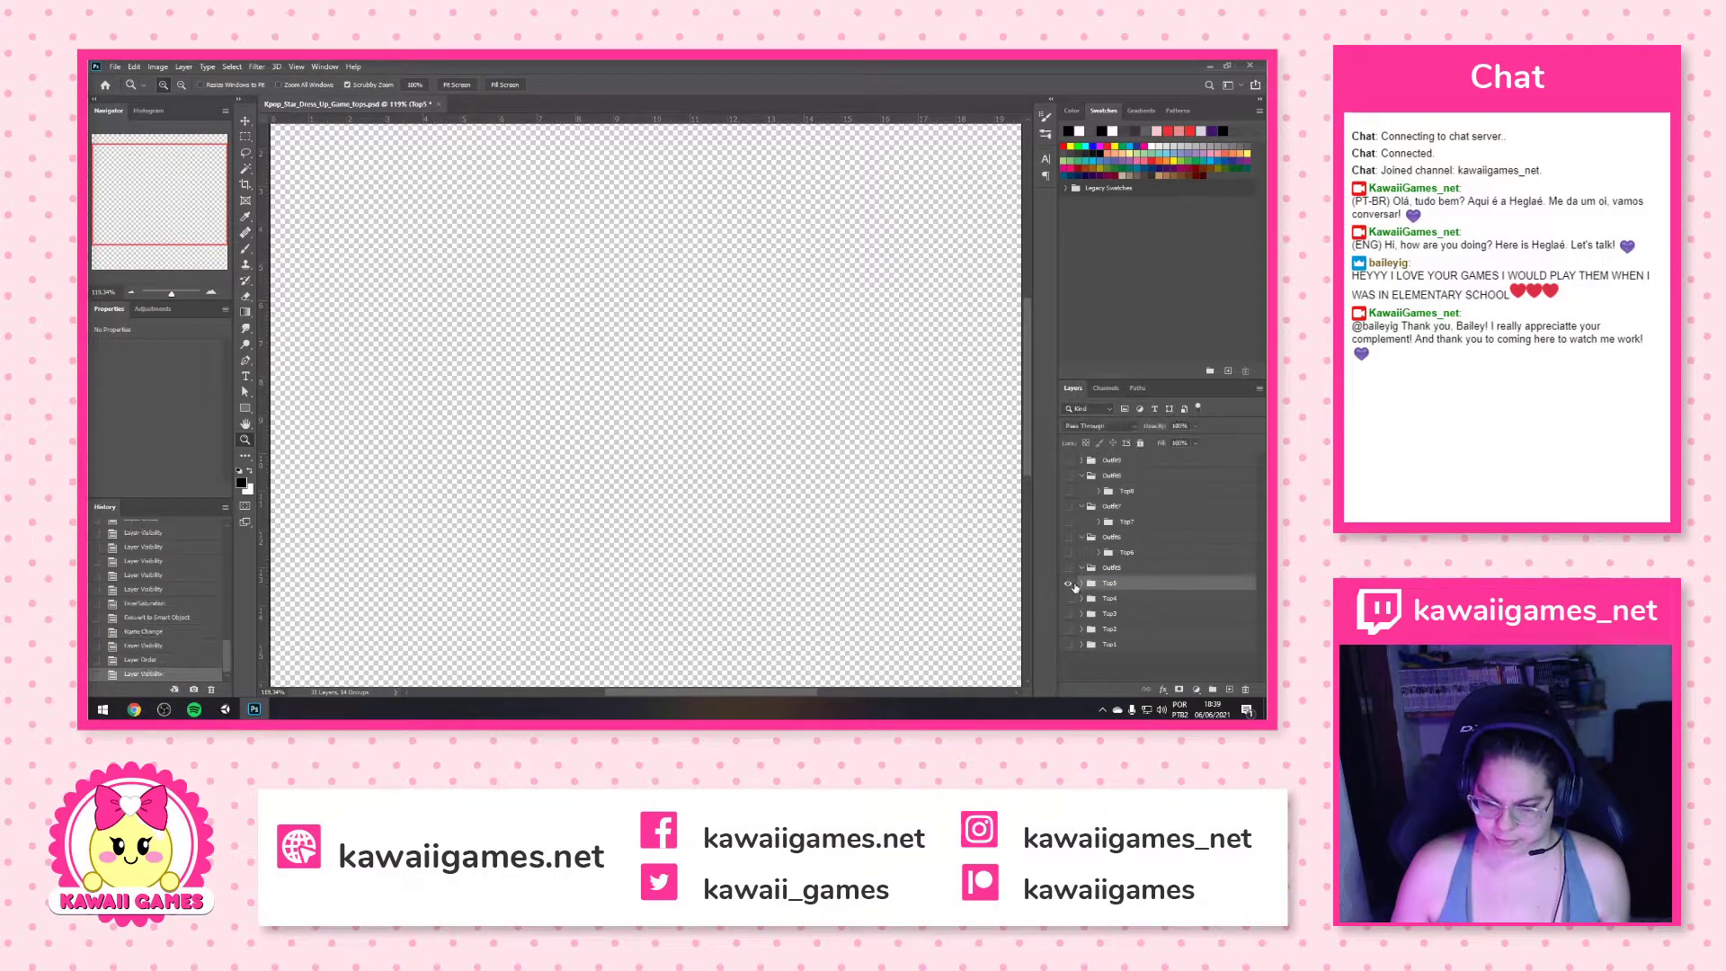
pyautogui.click(1081, 584)
pyautogui.click(1068, 503)
pyautogui.click(1068, 543)
pyautogui.click(1068, 583)
pyautogui.click(1068, 622)
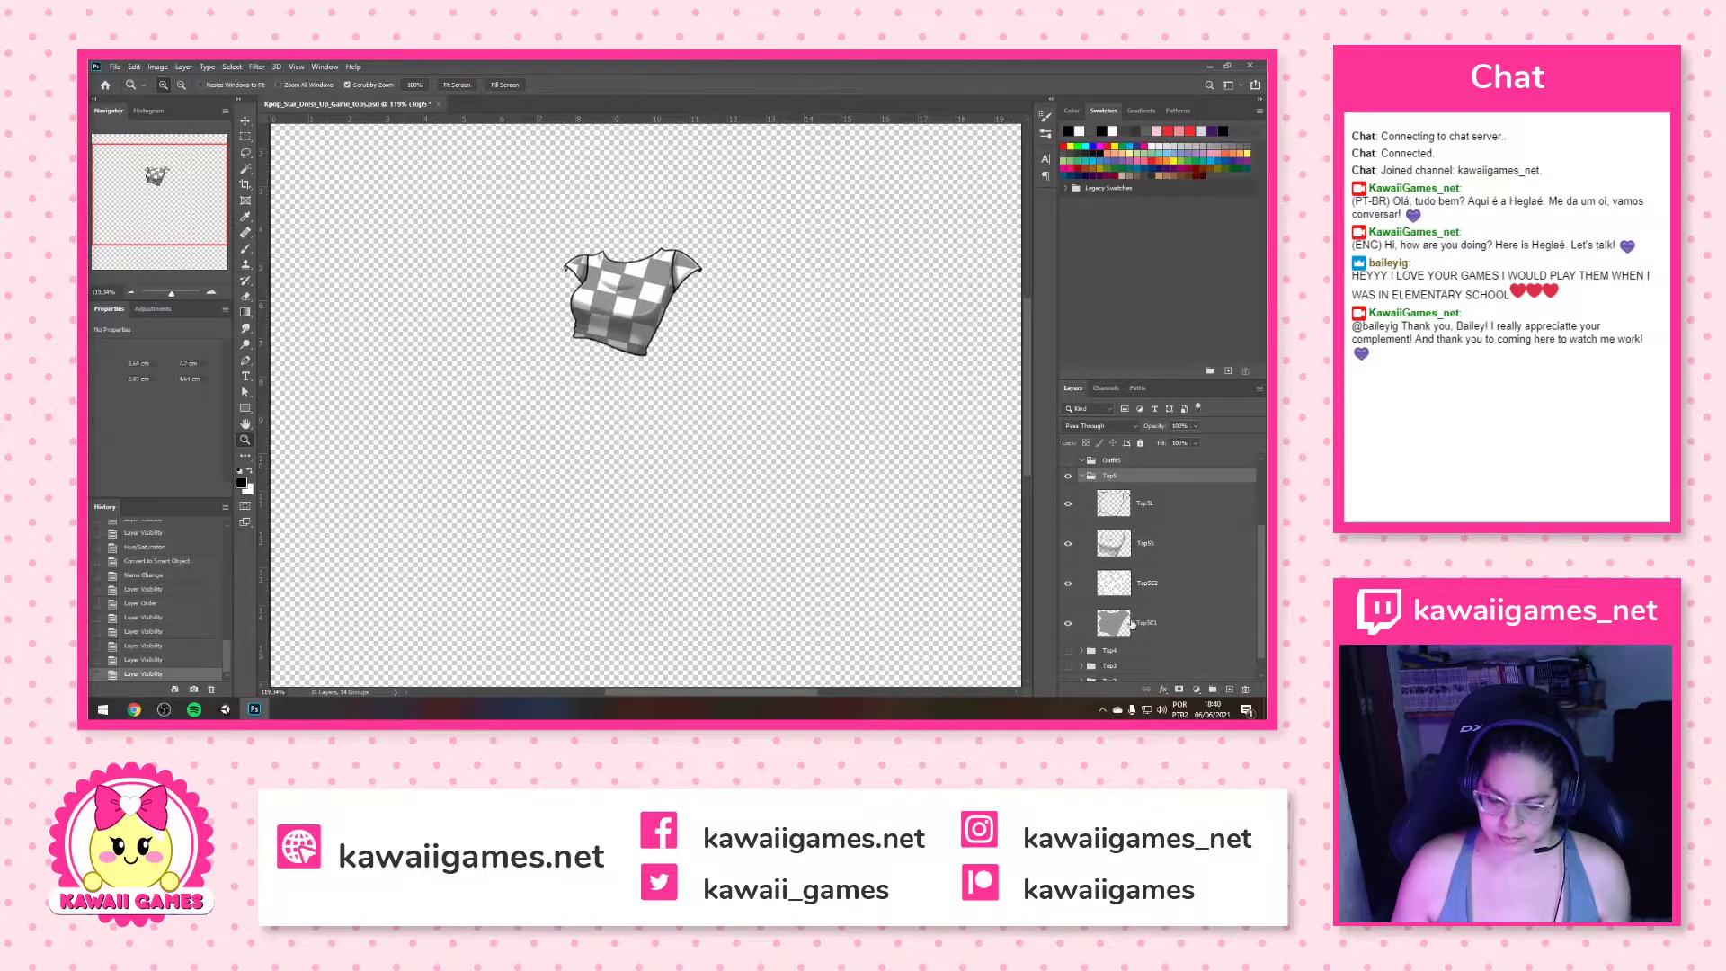
# Turn the Top5C1 and Top5C2 checkered color layers white by setting each one's Hue/Saturation lightness to +100
pyautogui.click(1115, 620)
pyautogui.hotkey('ctrl', 'u')
pyautogui.moveTo(933, 332); pyautogui.dragTo(1004, 332)
pyautogui.click(1083, 211)
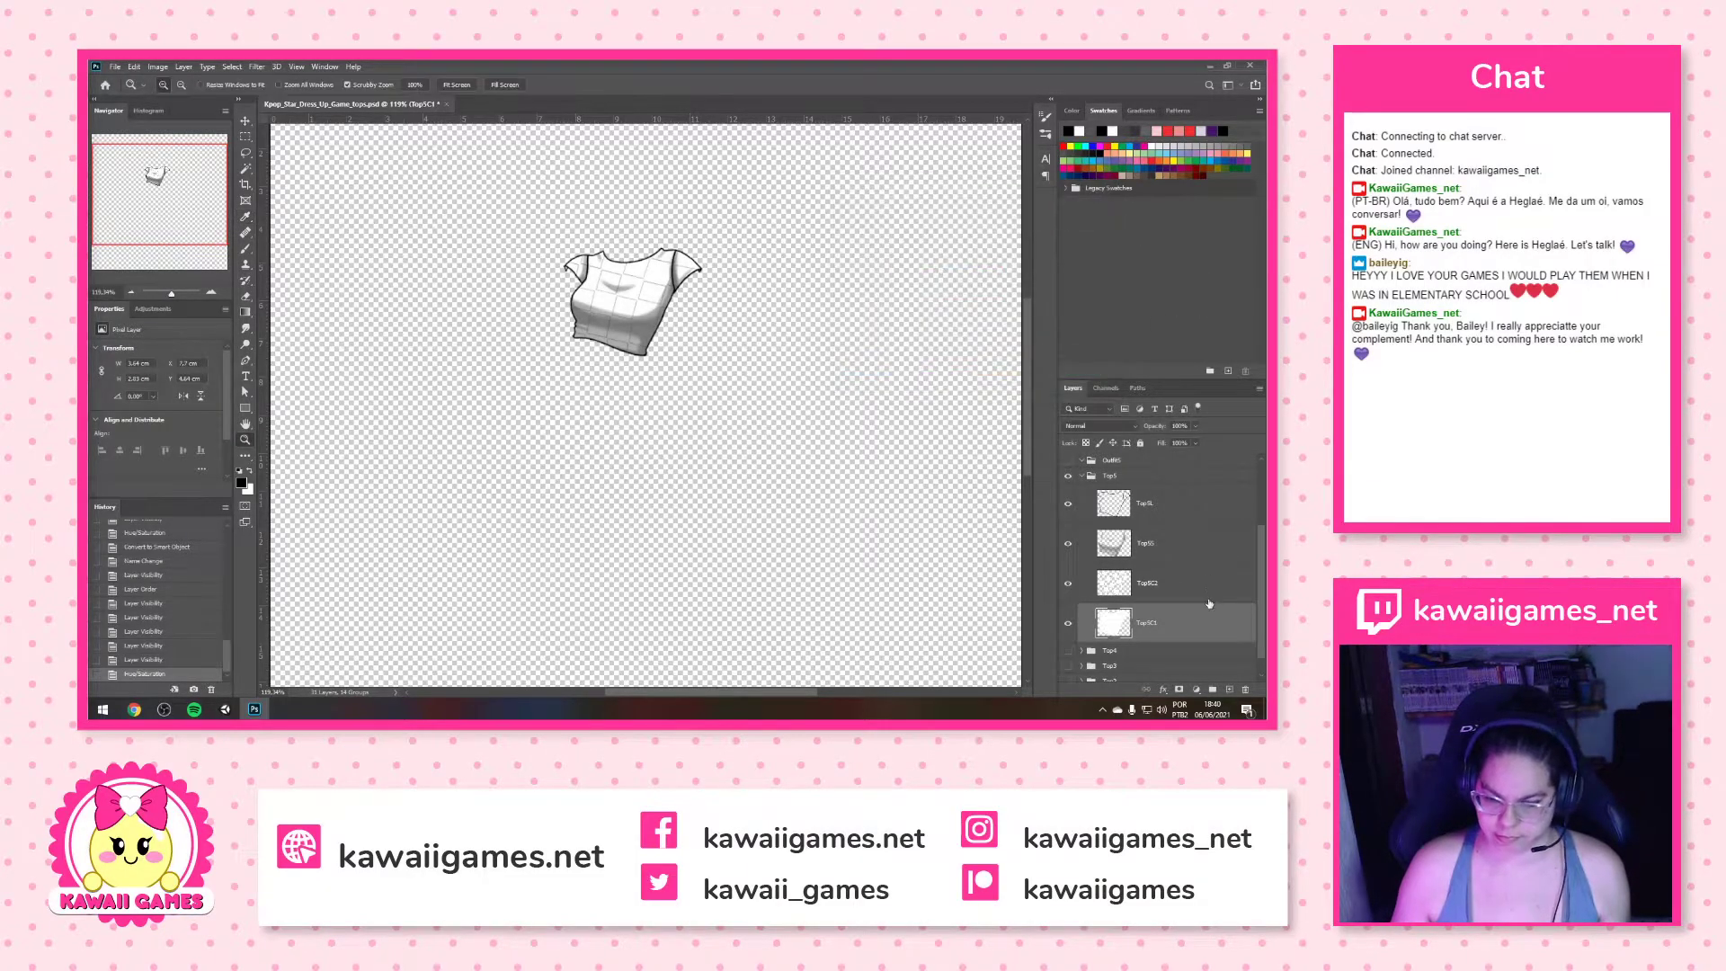
pyautogui.click(1146, 586)
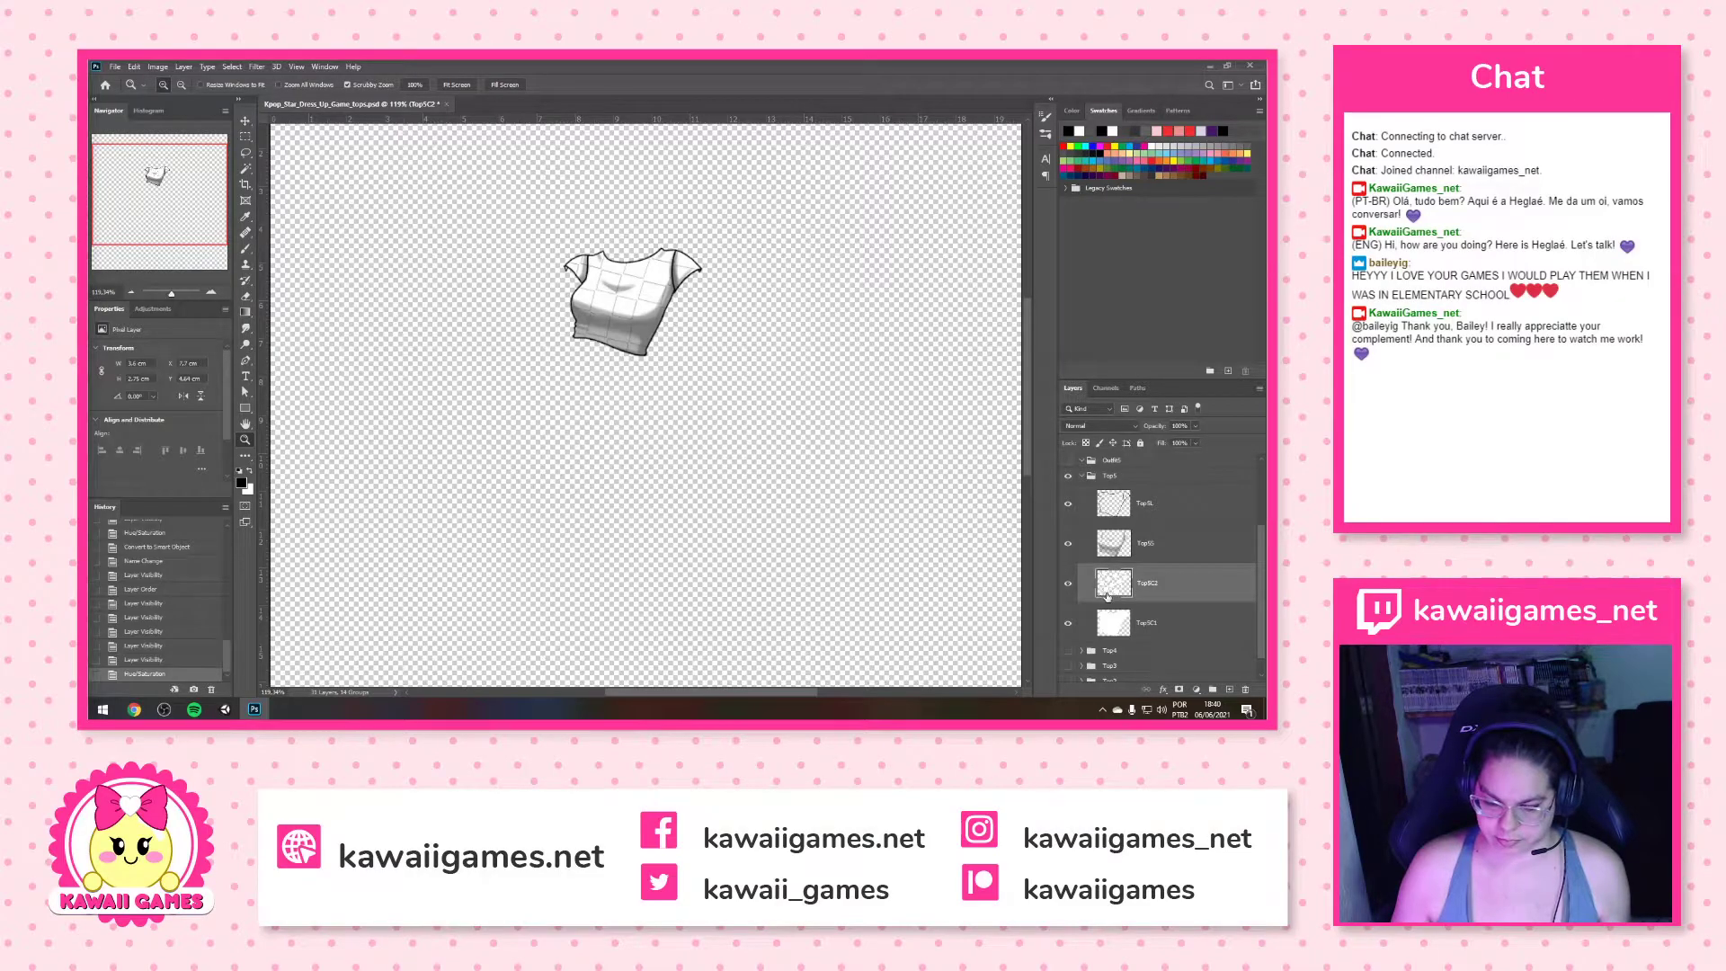
pyautogui.hotkey('ctrl', 'alt', 'u')
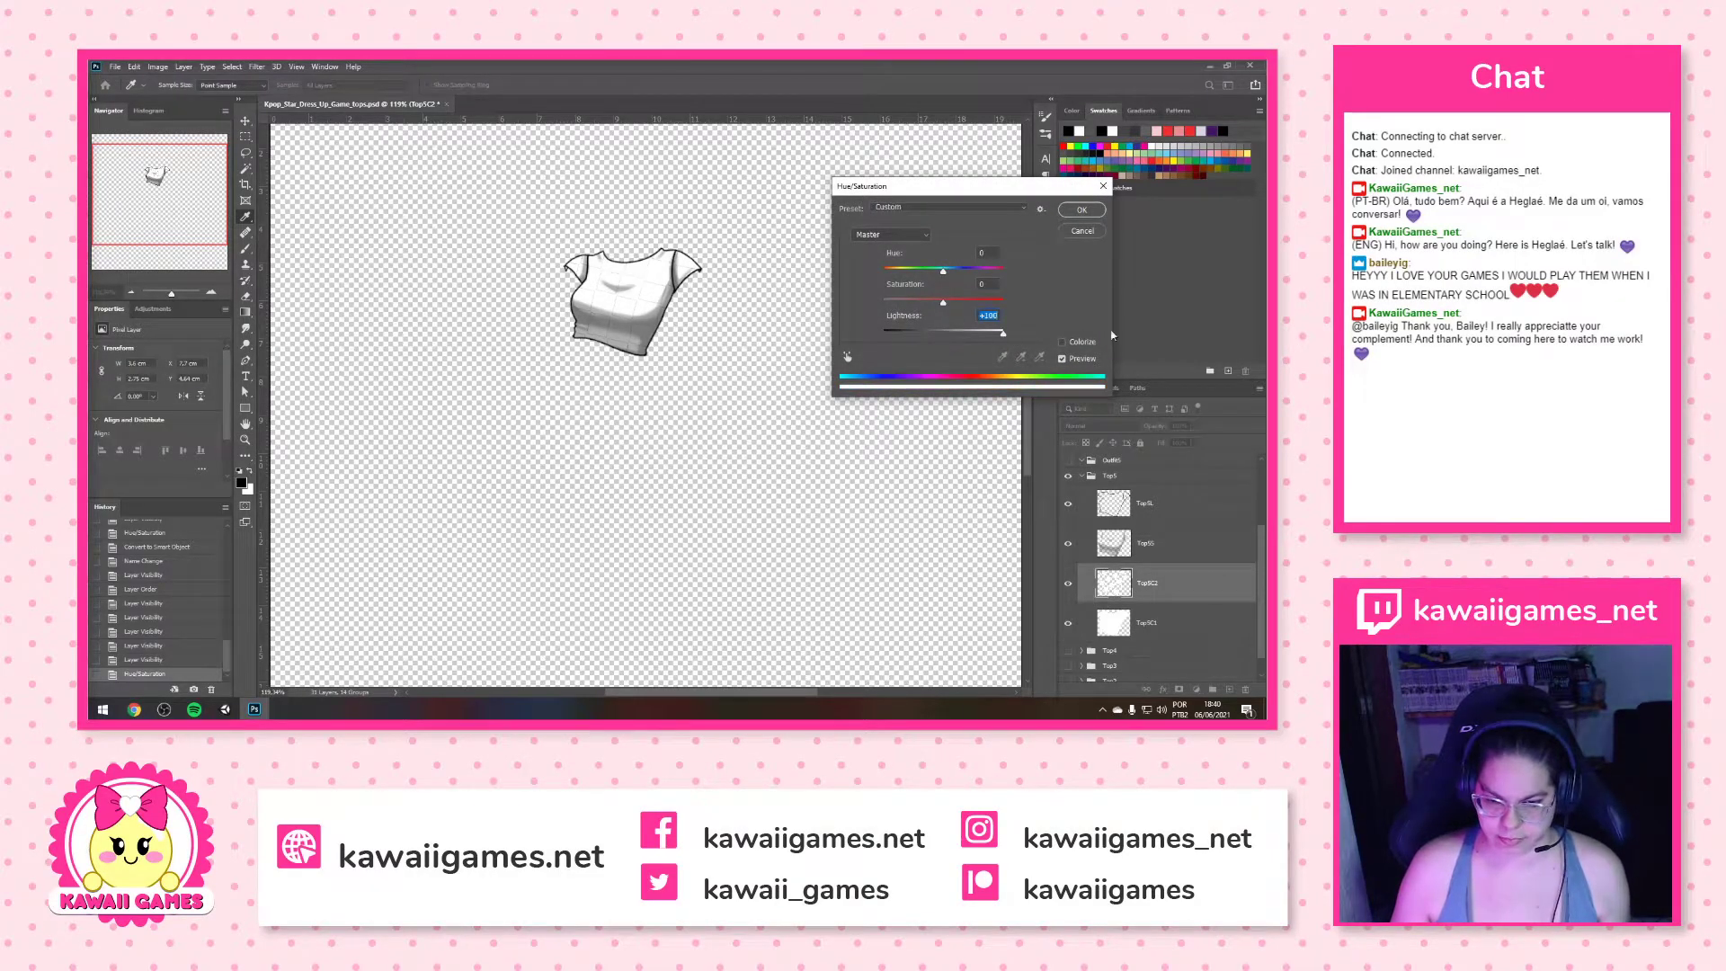
pyautogui.click(1080, 212)
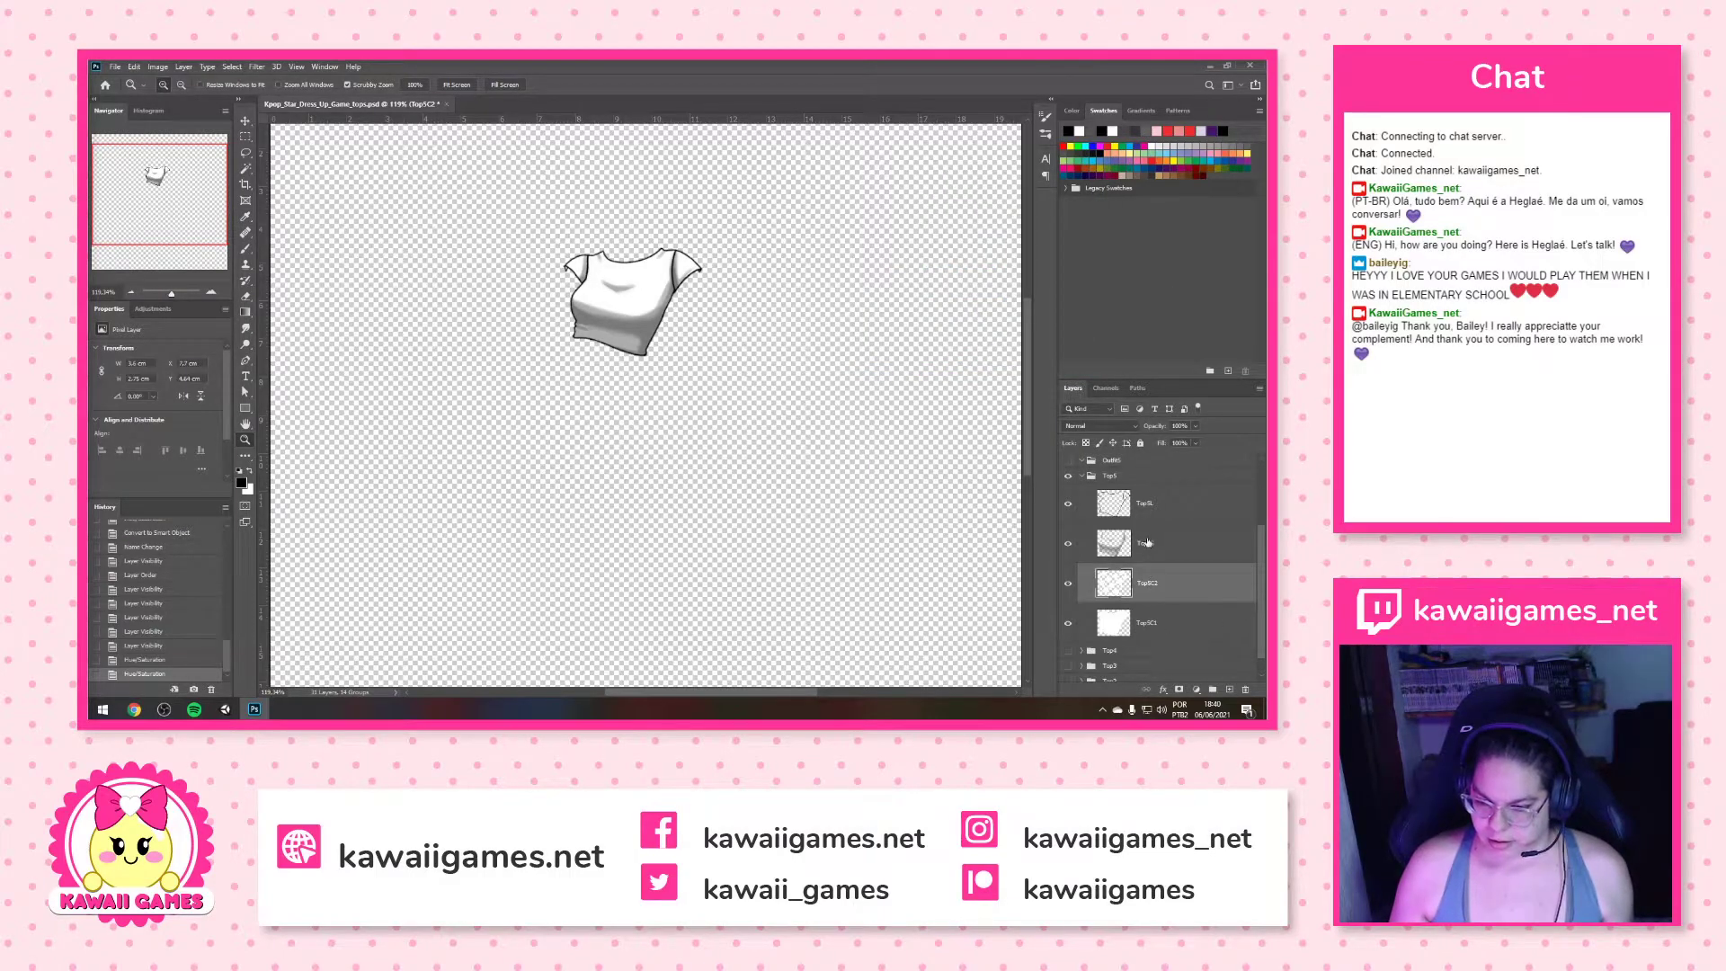
# Convert the Top5L and Top5S layers into one smart object and name it Top5S
pyautogui.click(1148, 542)
pyautogui.keyDown('shift'); pyautogui.click(1175, 513); pyautogui.keyUp('shift')
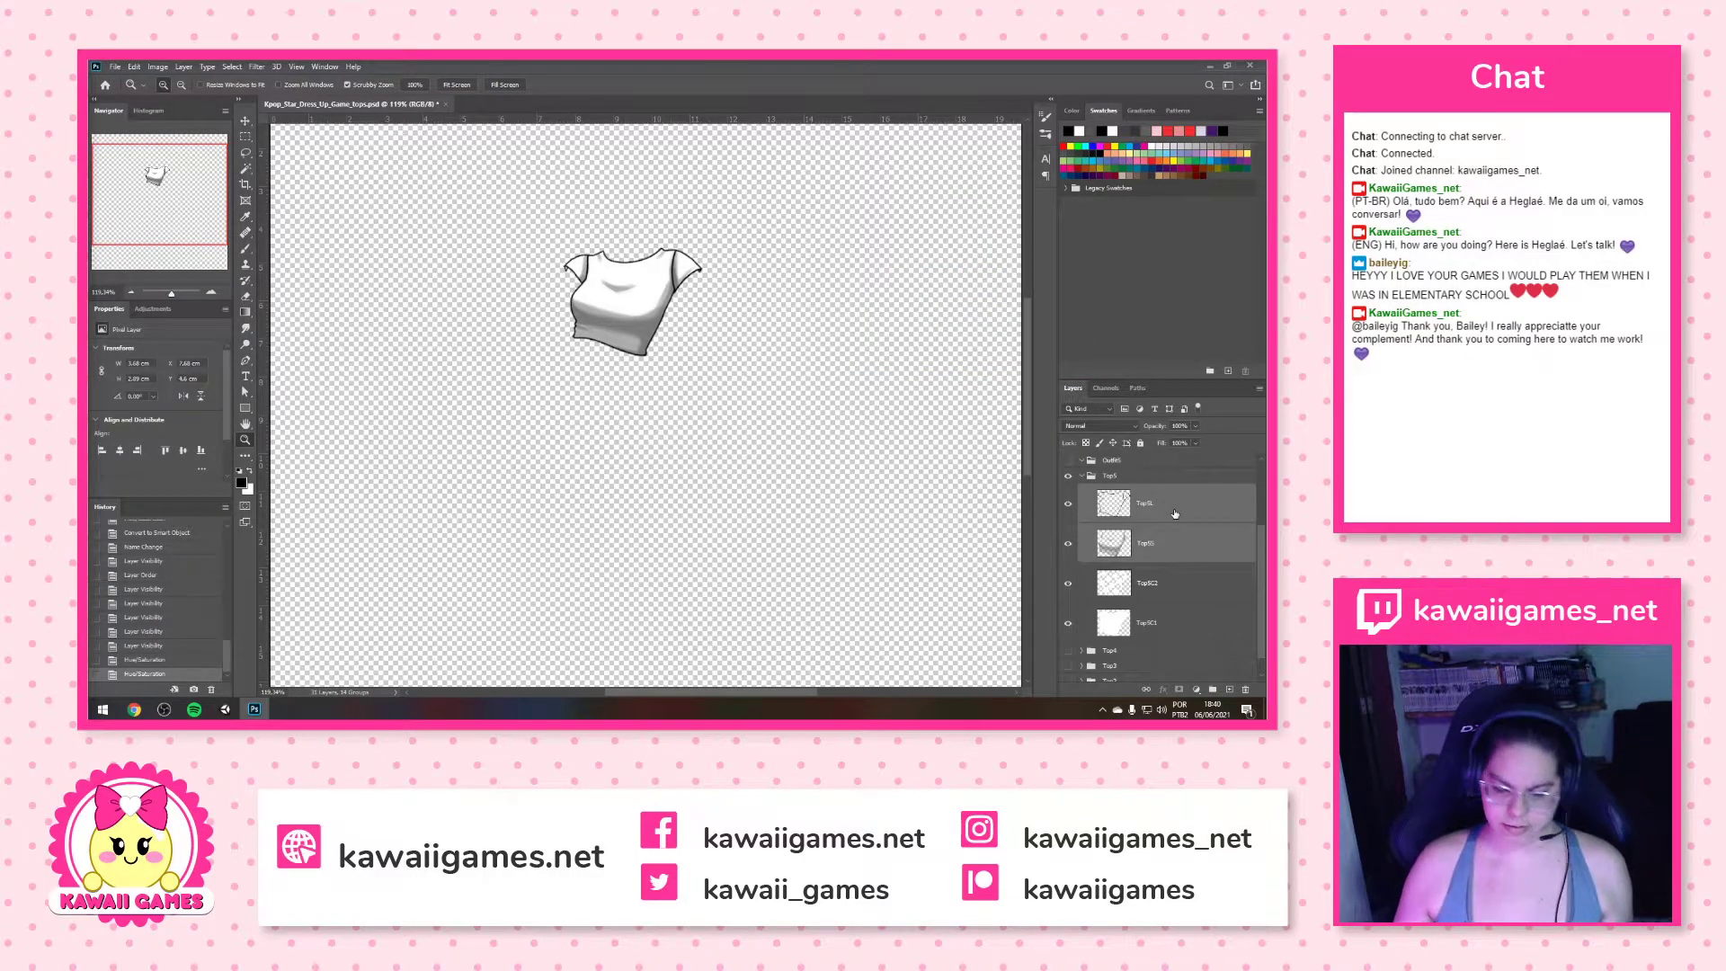
pyautogui.rightClick(1175, 511)
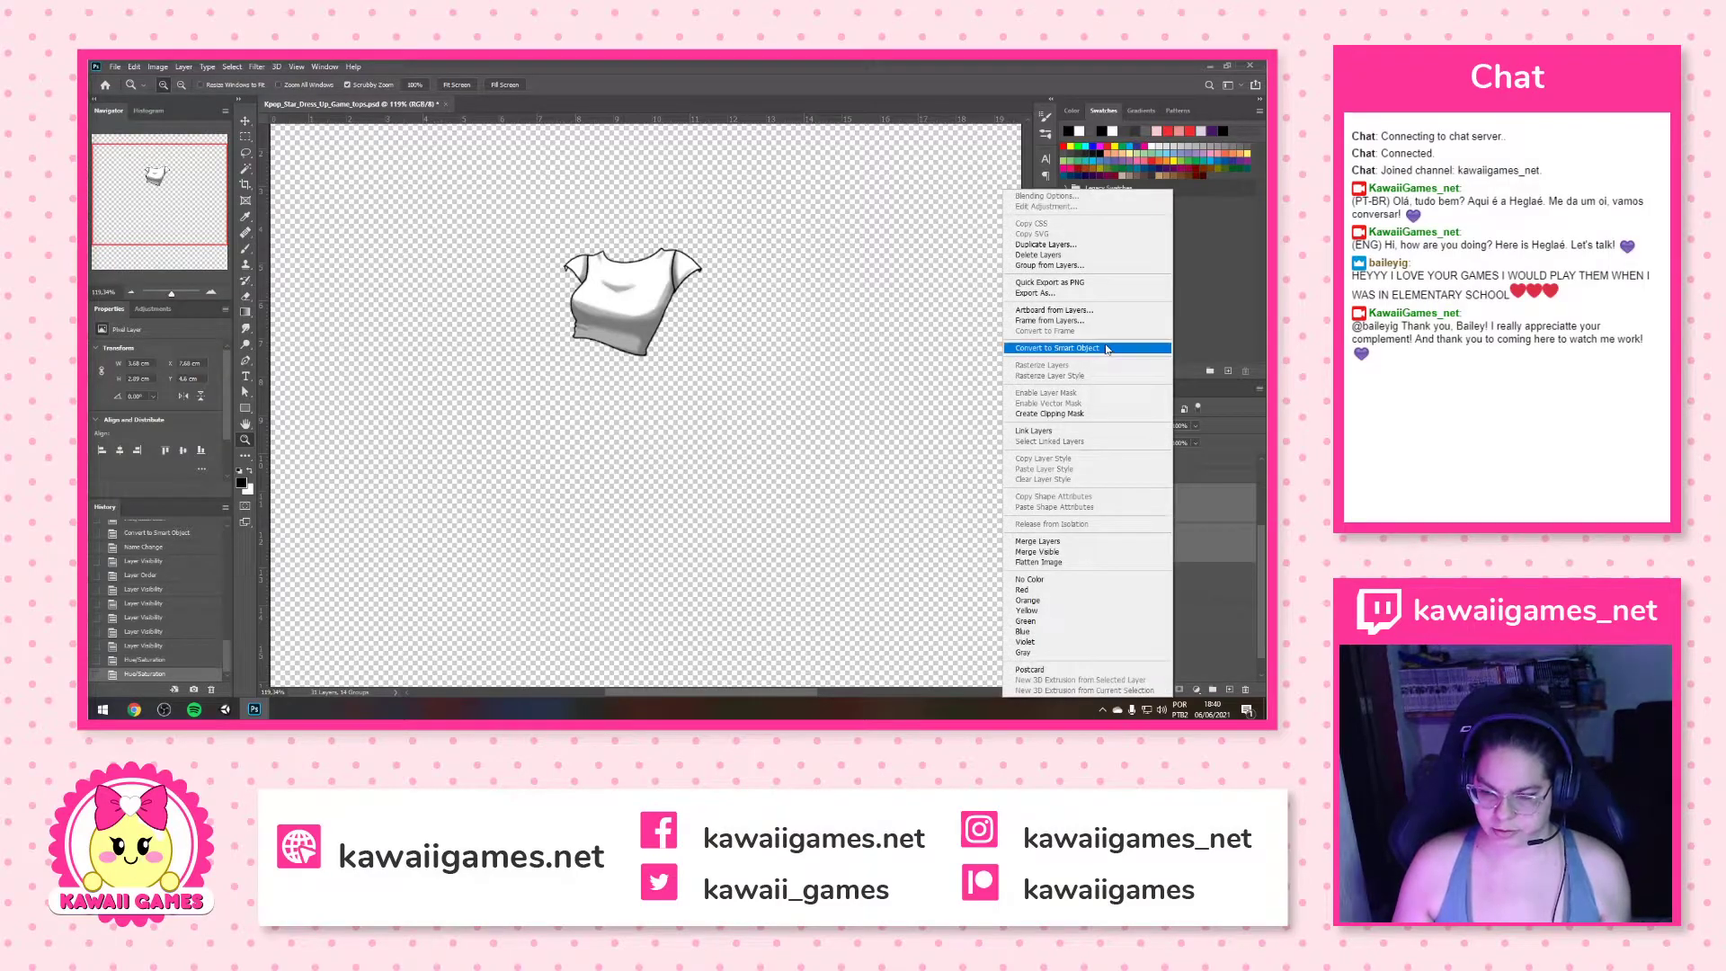
pyautogui.click(1106, 350)
pyautogui.doubleClick(1156, 524)
pyautogui.write('Top5S')
pyautogui.press('Return')
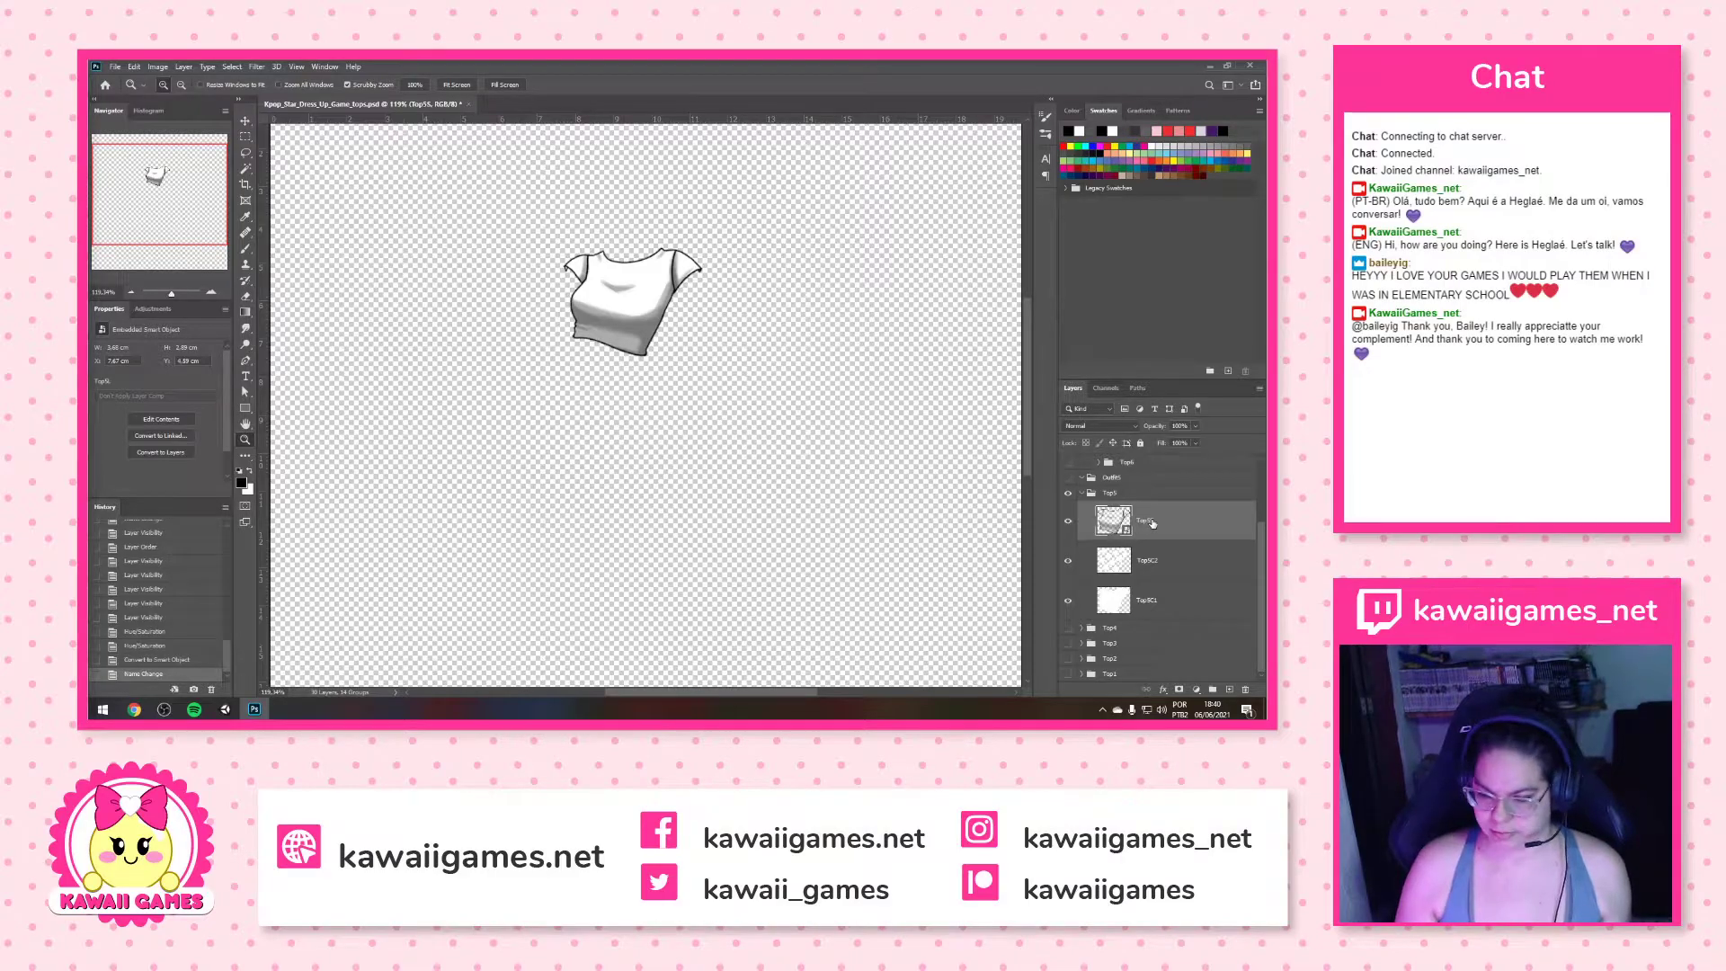
# Collapse and hide the Top5 group, and delete the emptied Outfit5 group
pyautogui.click(1083, 494)
pyautogui.click(1069, 584)
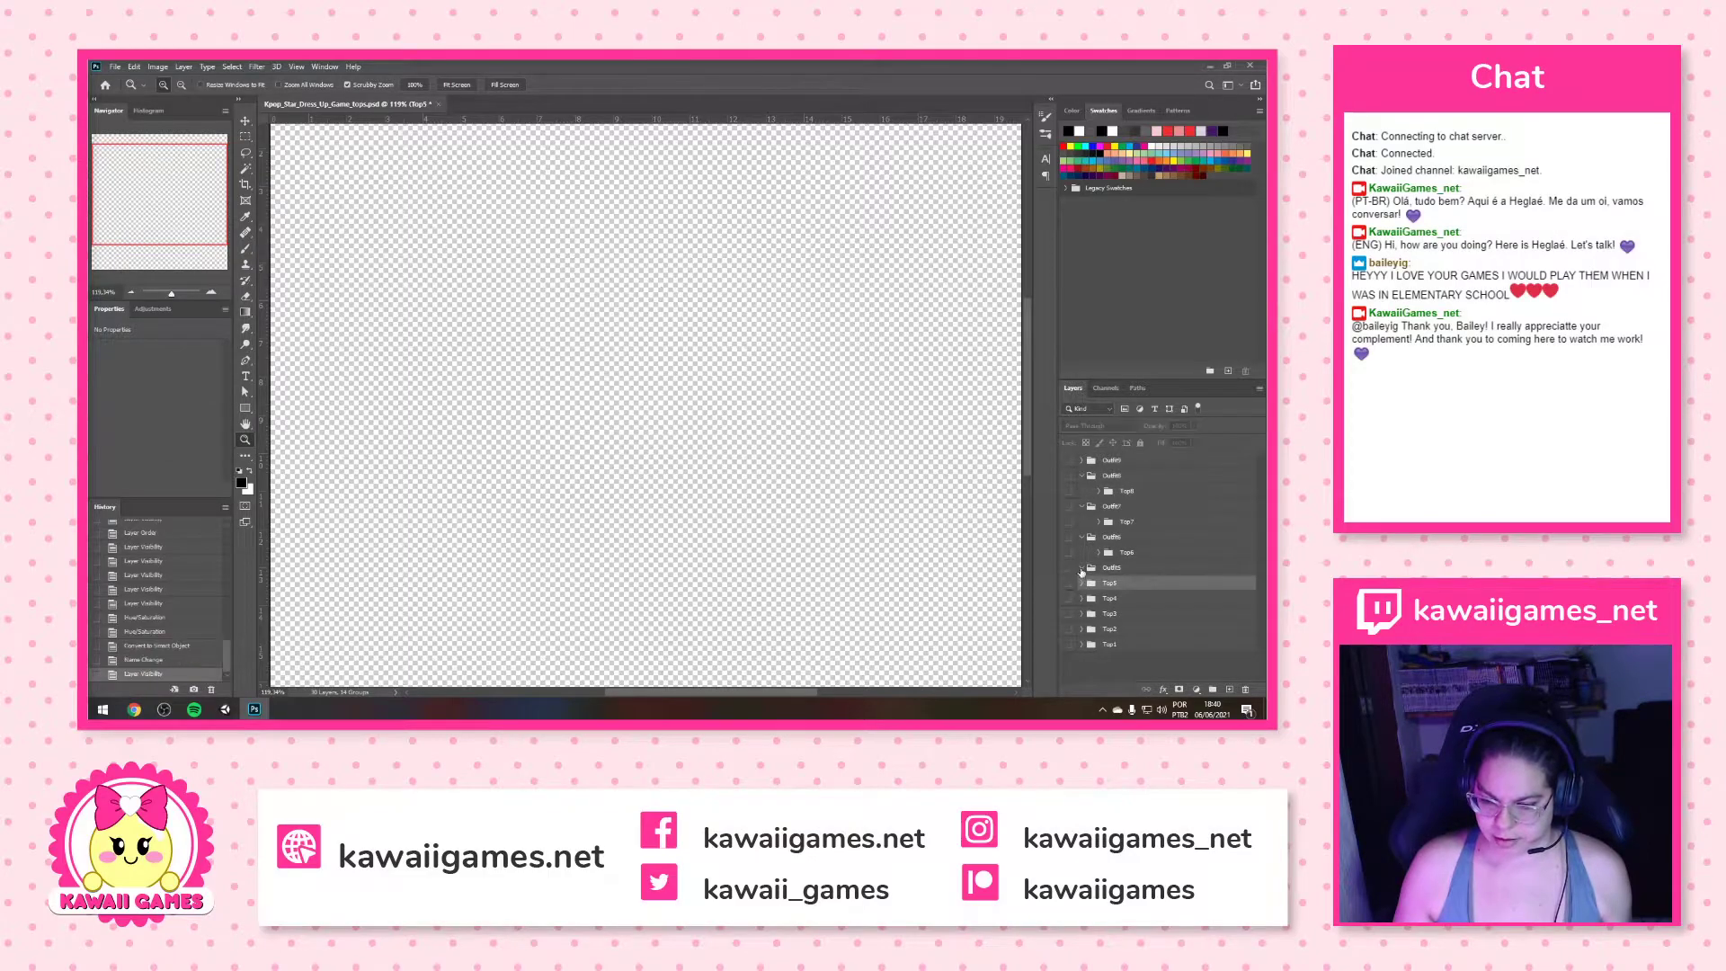
pyautogui.moveTo(1146, 574); pyautogui.dragTo(1245, 690)
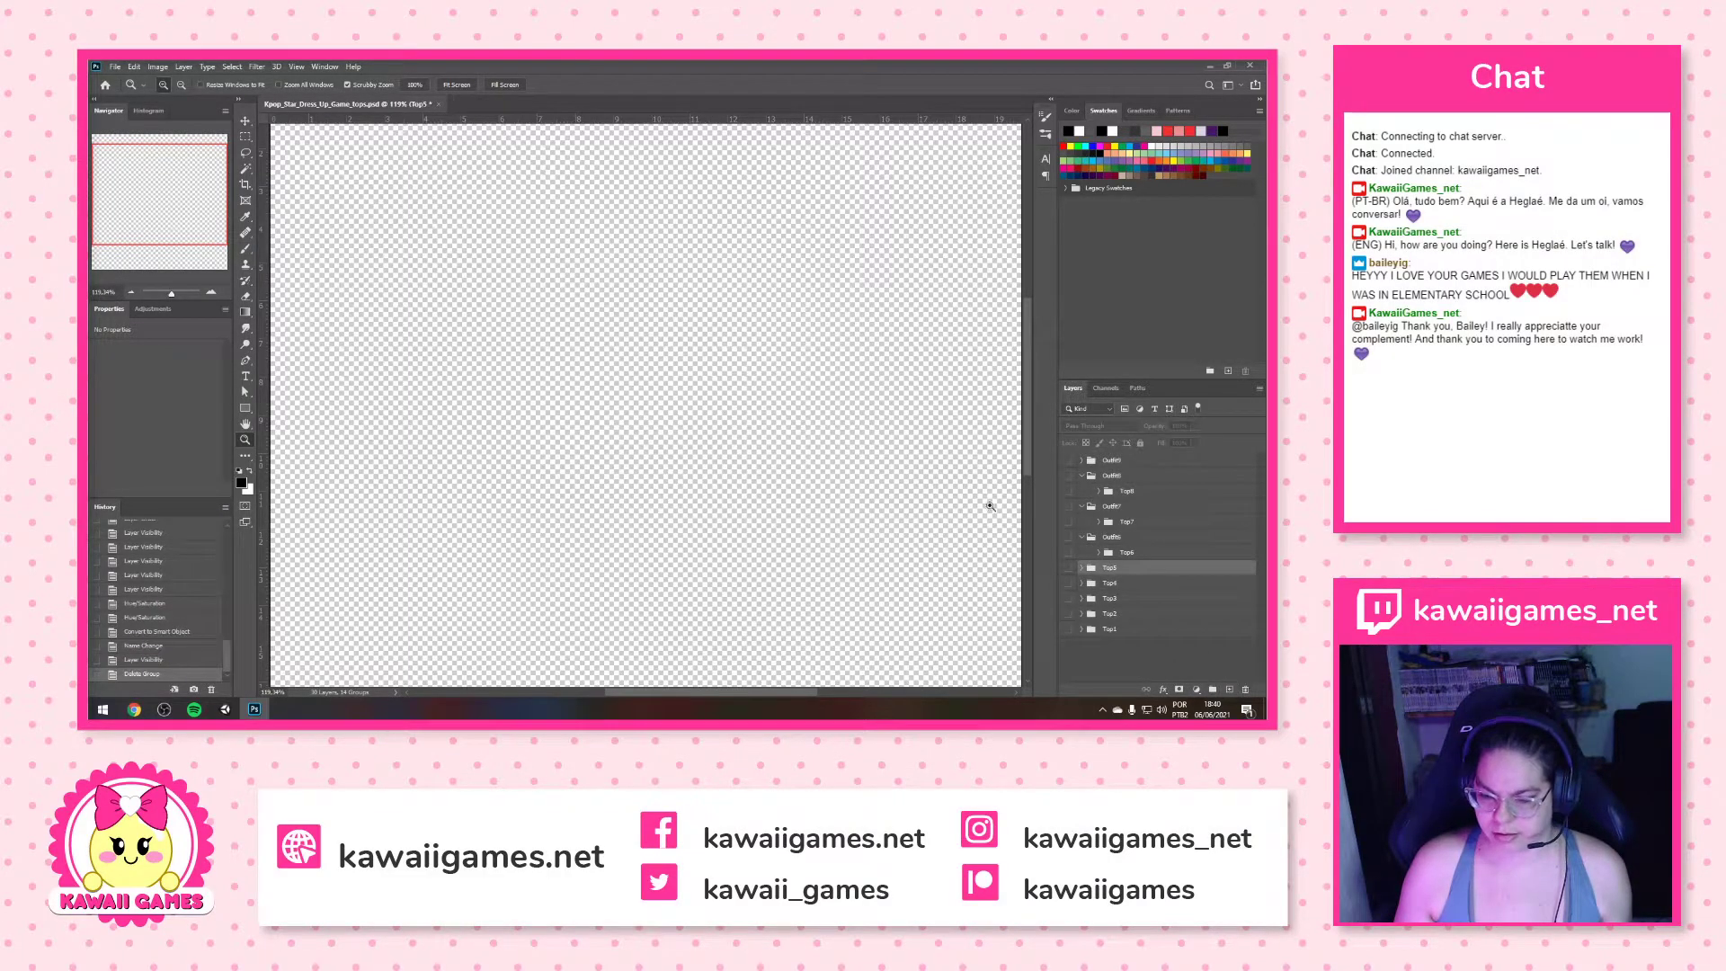
# Move the Top6 group out of Outfit6 to just above Top5, make it visible, and delete the emptied Outfit6 group
pyautogui.moveTo(1128, 552); pyautogui.dragTo(1132, 568)
pyautogui.click(1068, 552)
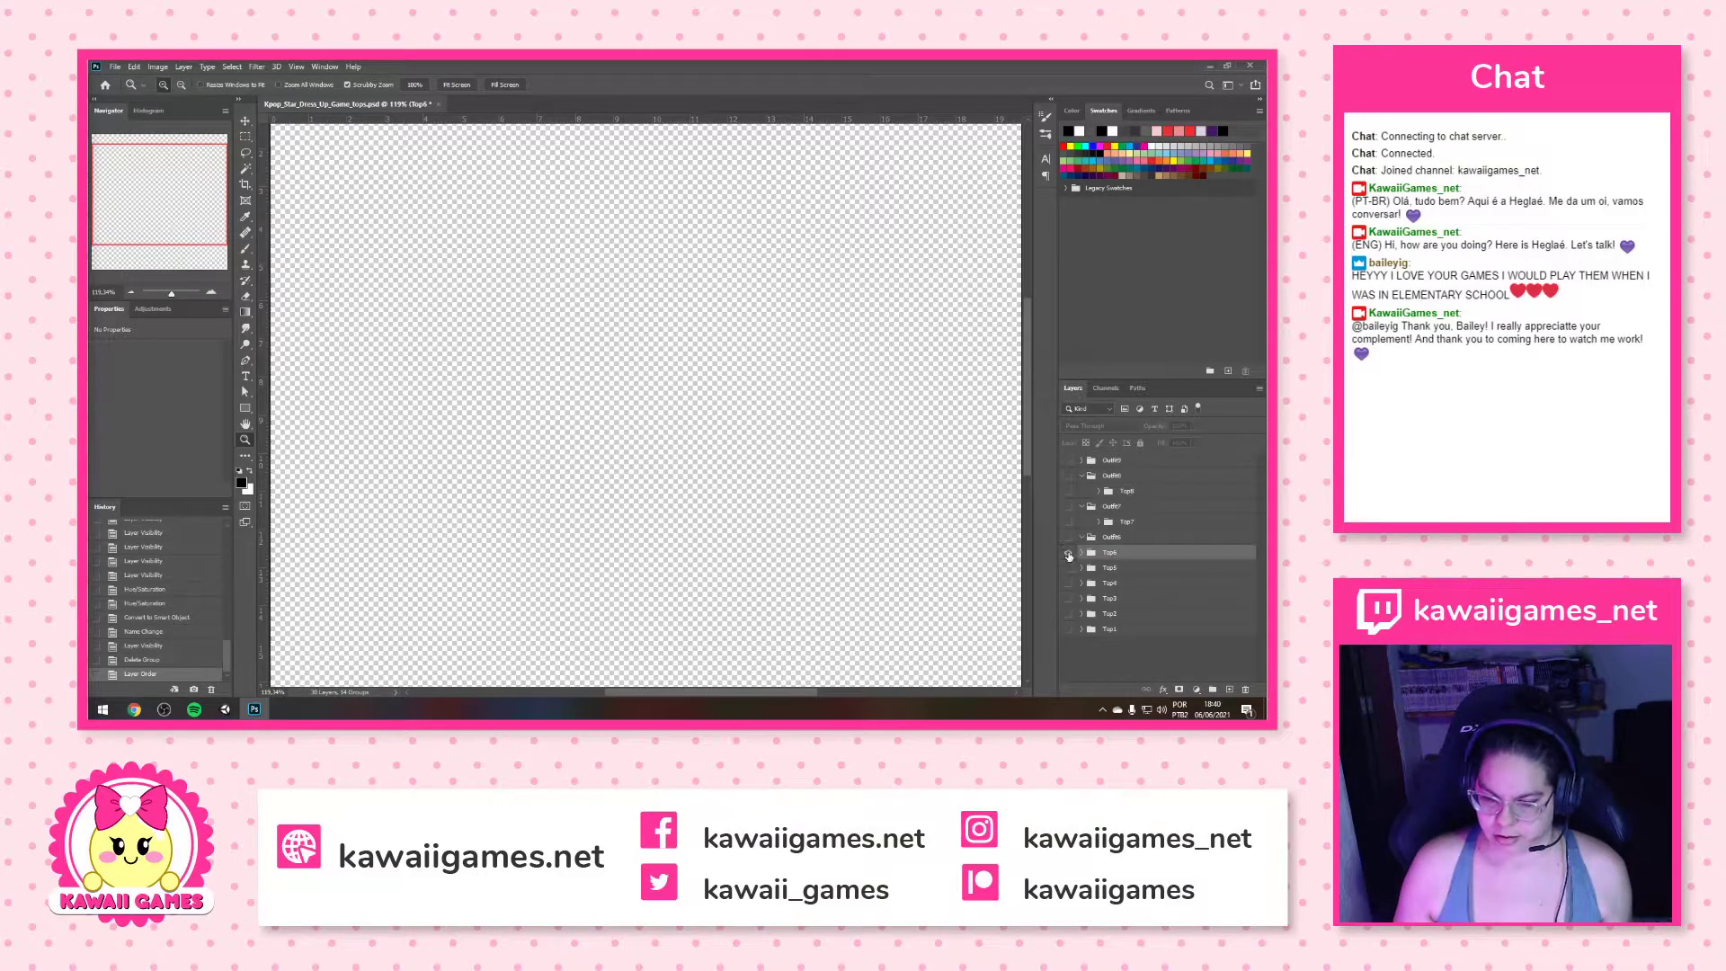
pyautogui.click(1115, 537)
pyautogui.click(1245, 689)
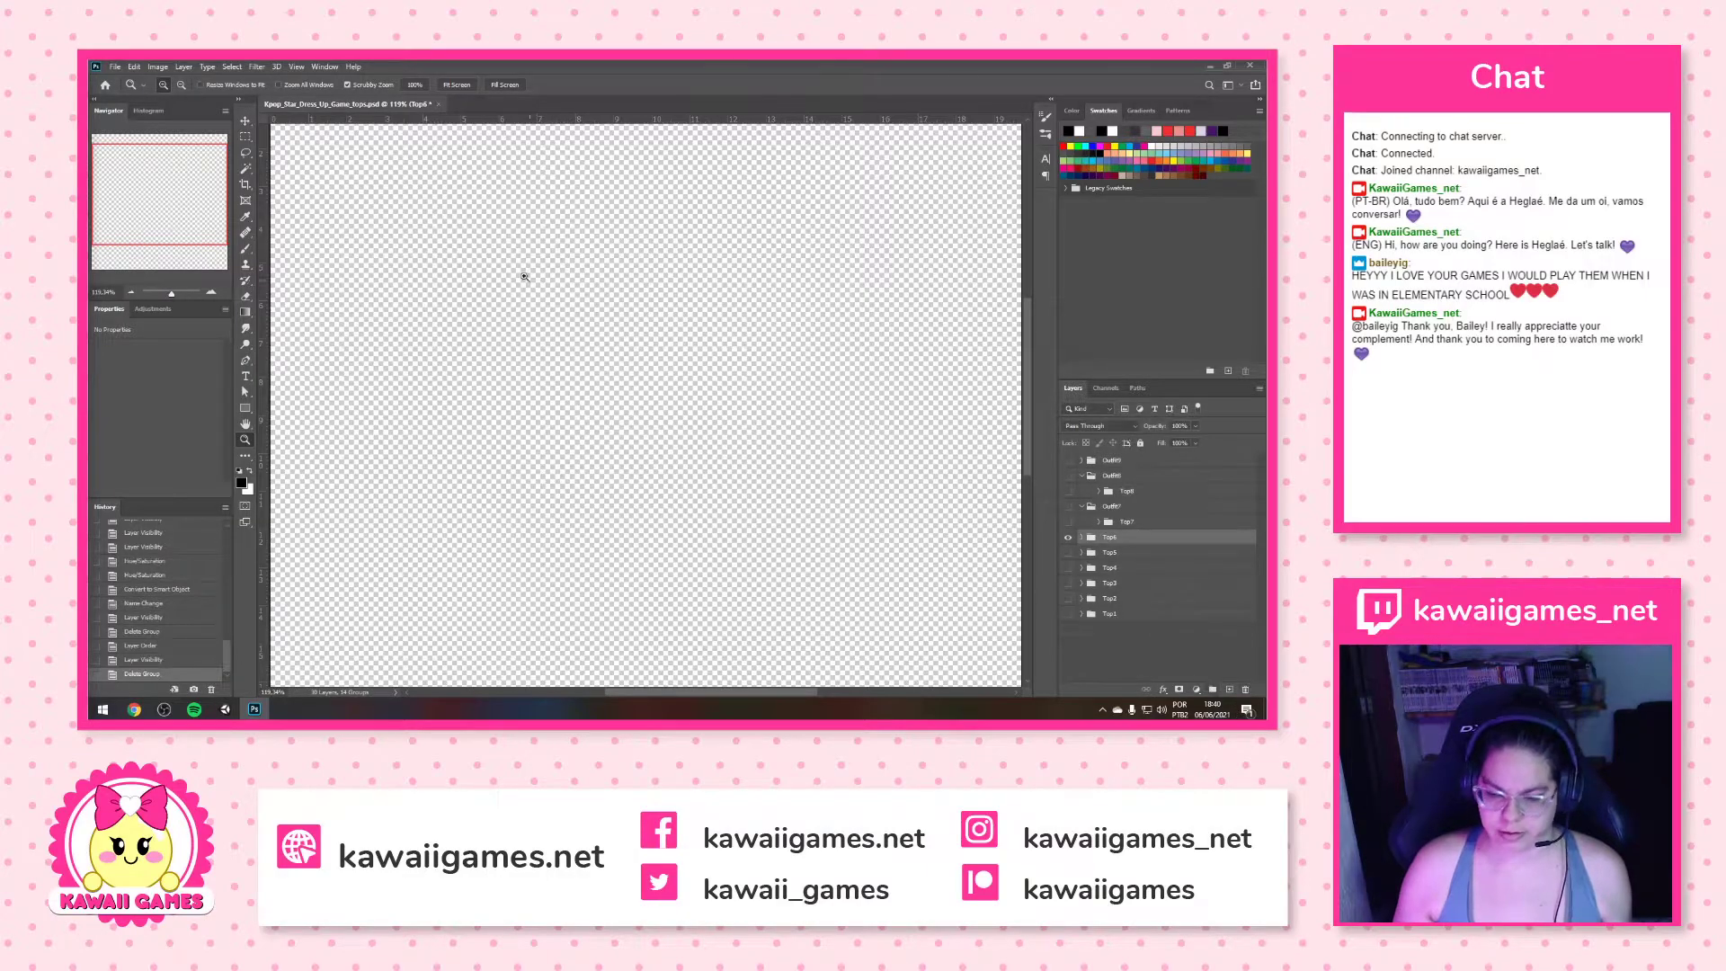
# Expand the Top6 group and show all three layers inside it
pyautogui.click(1083, 539)
pyautogui.scroll(-2, 1088, 540)
pyautogui.click(1115, 597)
pyautogui.click(1068, 519)
pyautogui.click(1068, 559)
pyautogui.click(1068, 598)
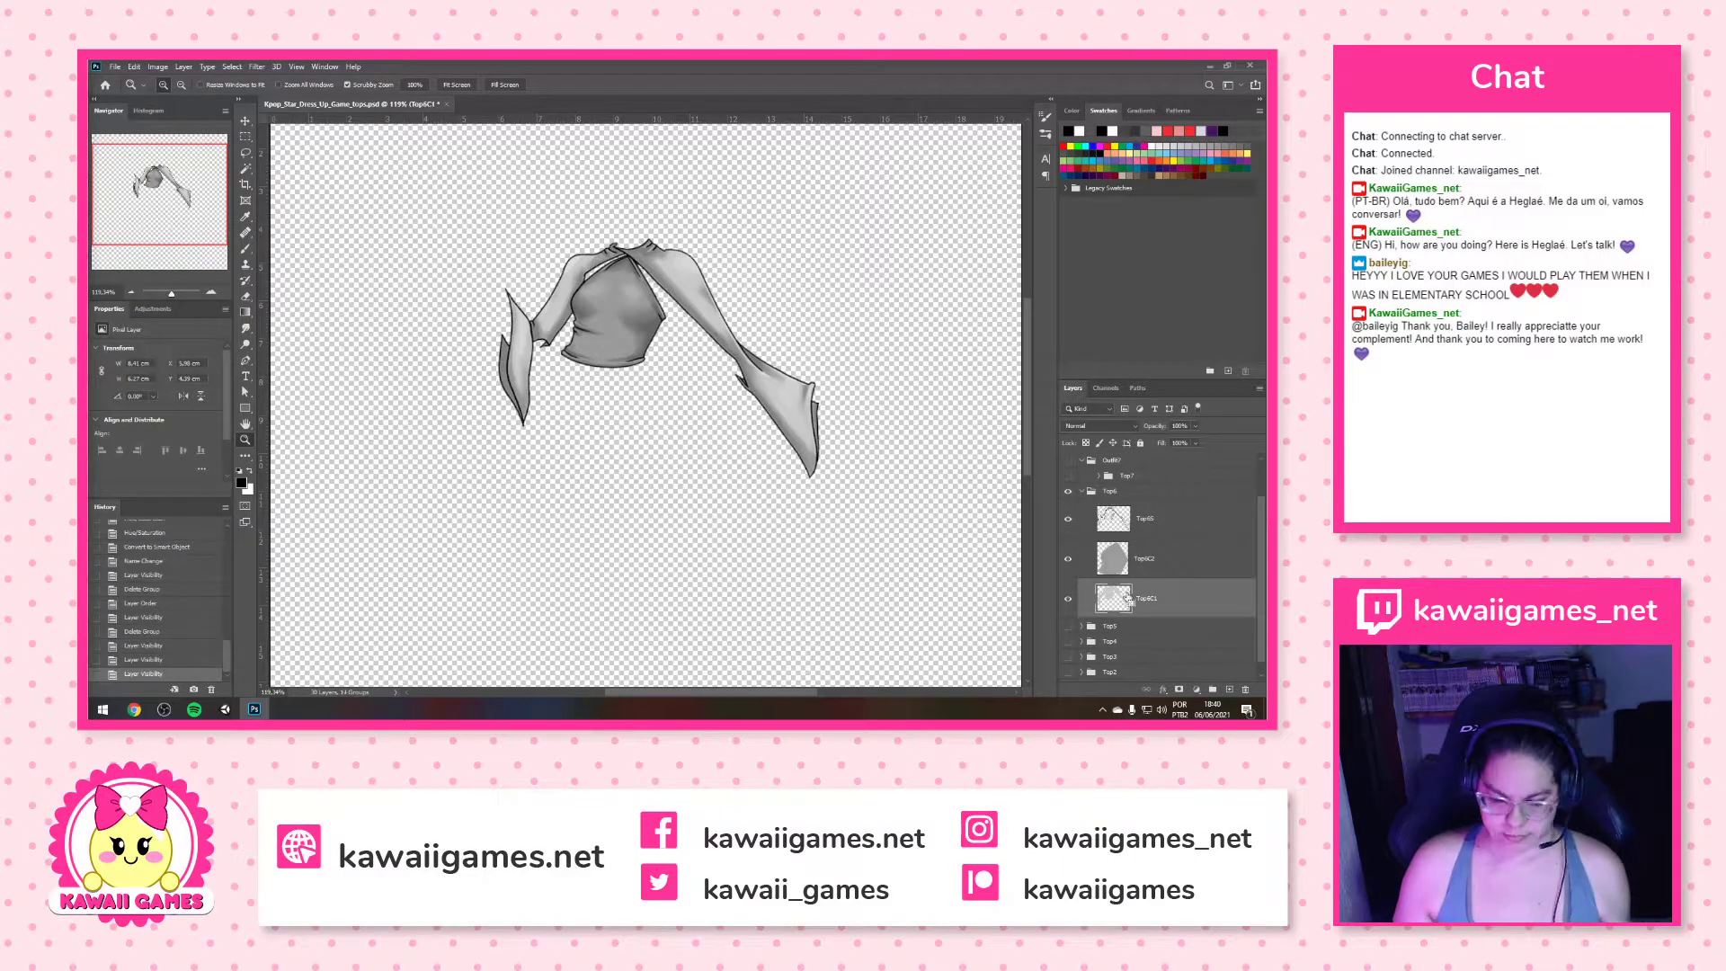
# Turn the Top6C1 sleeve color layer white by setting its Hue/Saturation lightness to +100
pyautogui.hotkey('ctrl', 'u')
pyautogui.moveTo(947, 332); pyautogui.dragTo(1004, 333)
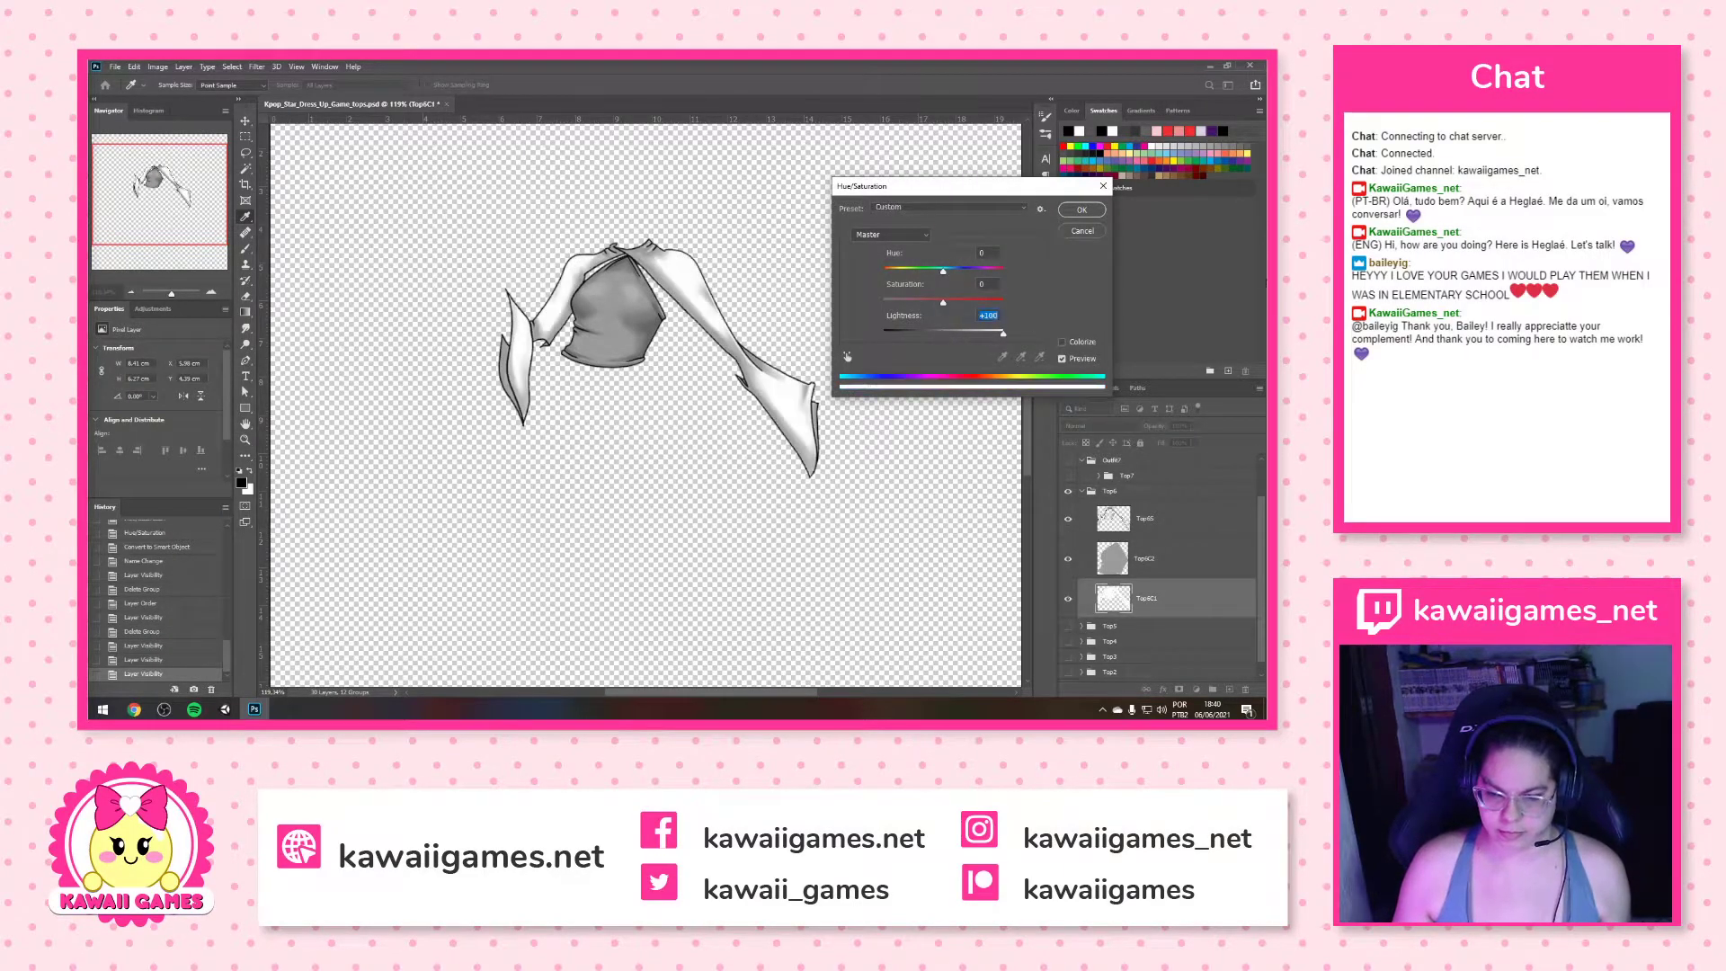
pyautogui.click(1087, 212)
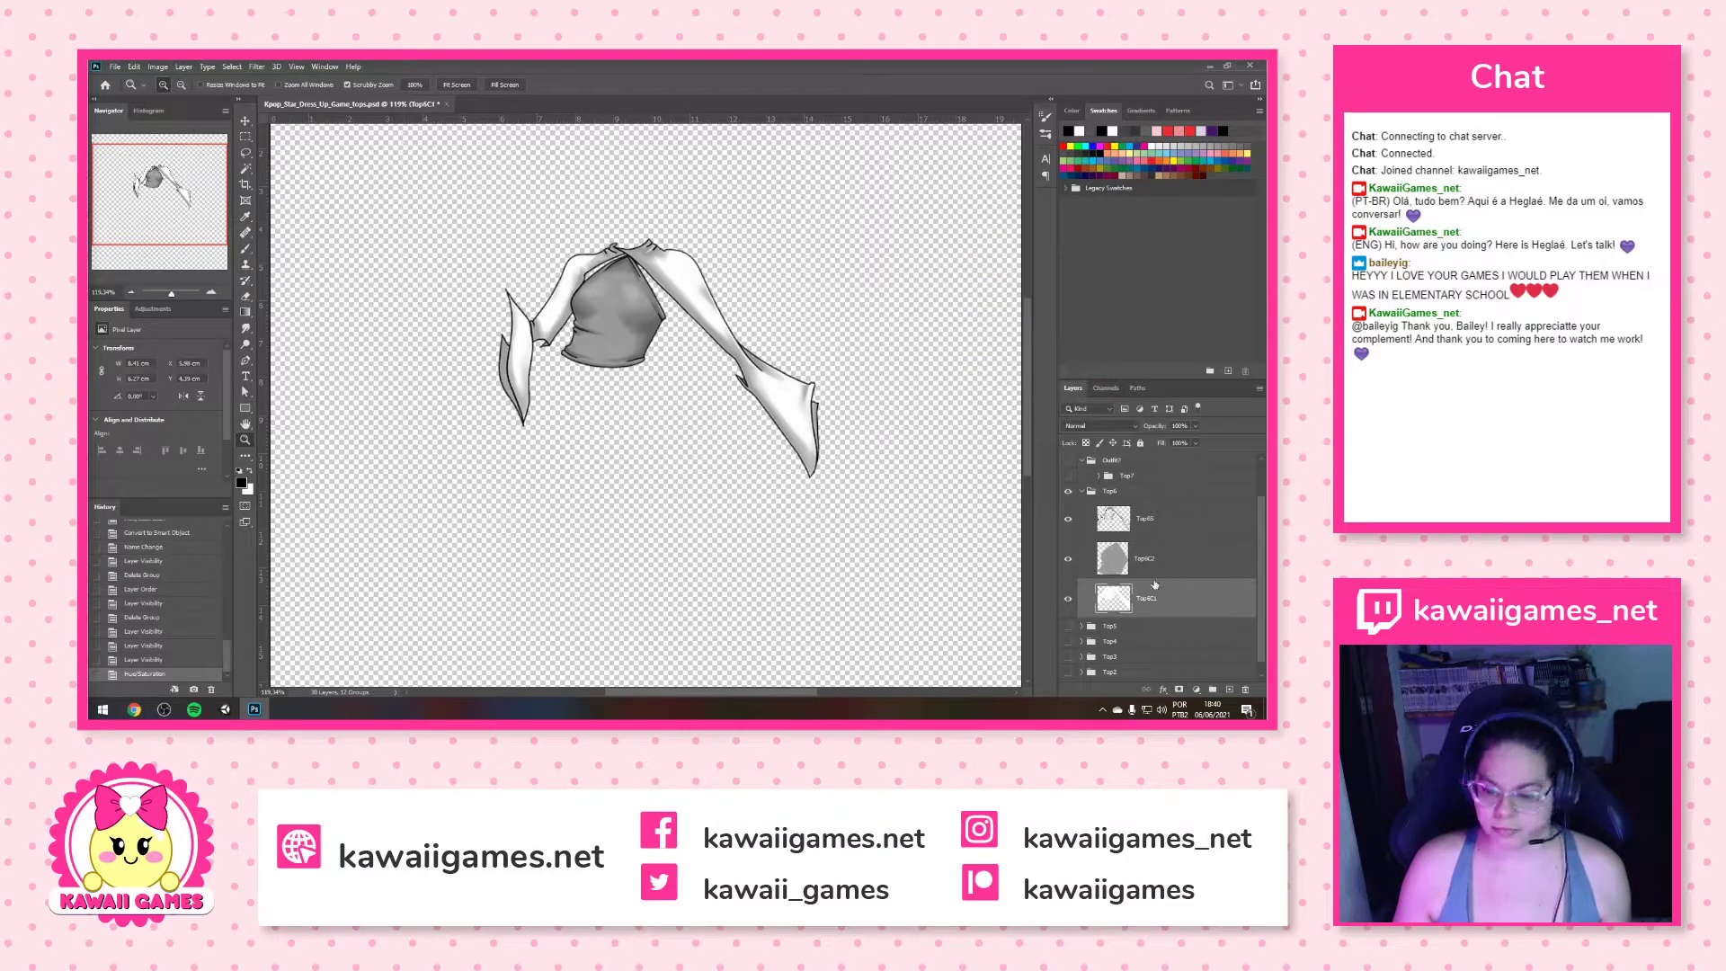
# Turn the Top6C2 bodice color layer white by setting its Hue/Saturation lightness to +100
pyautogui.click(1154, 566)
pyautogui.hotkey('ctrl', 'u')
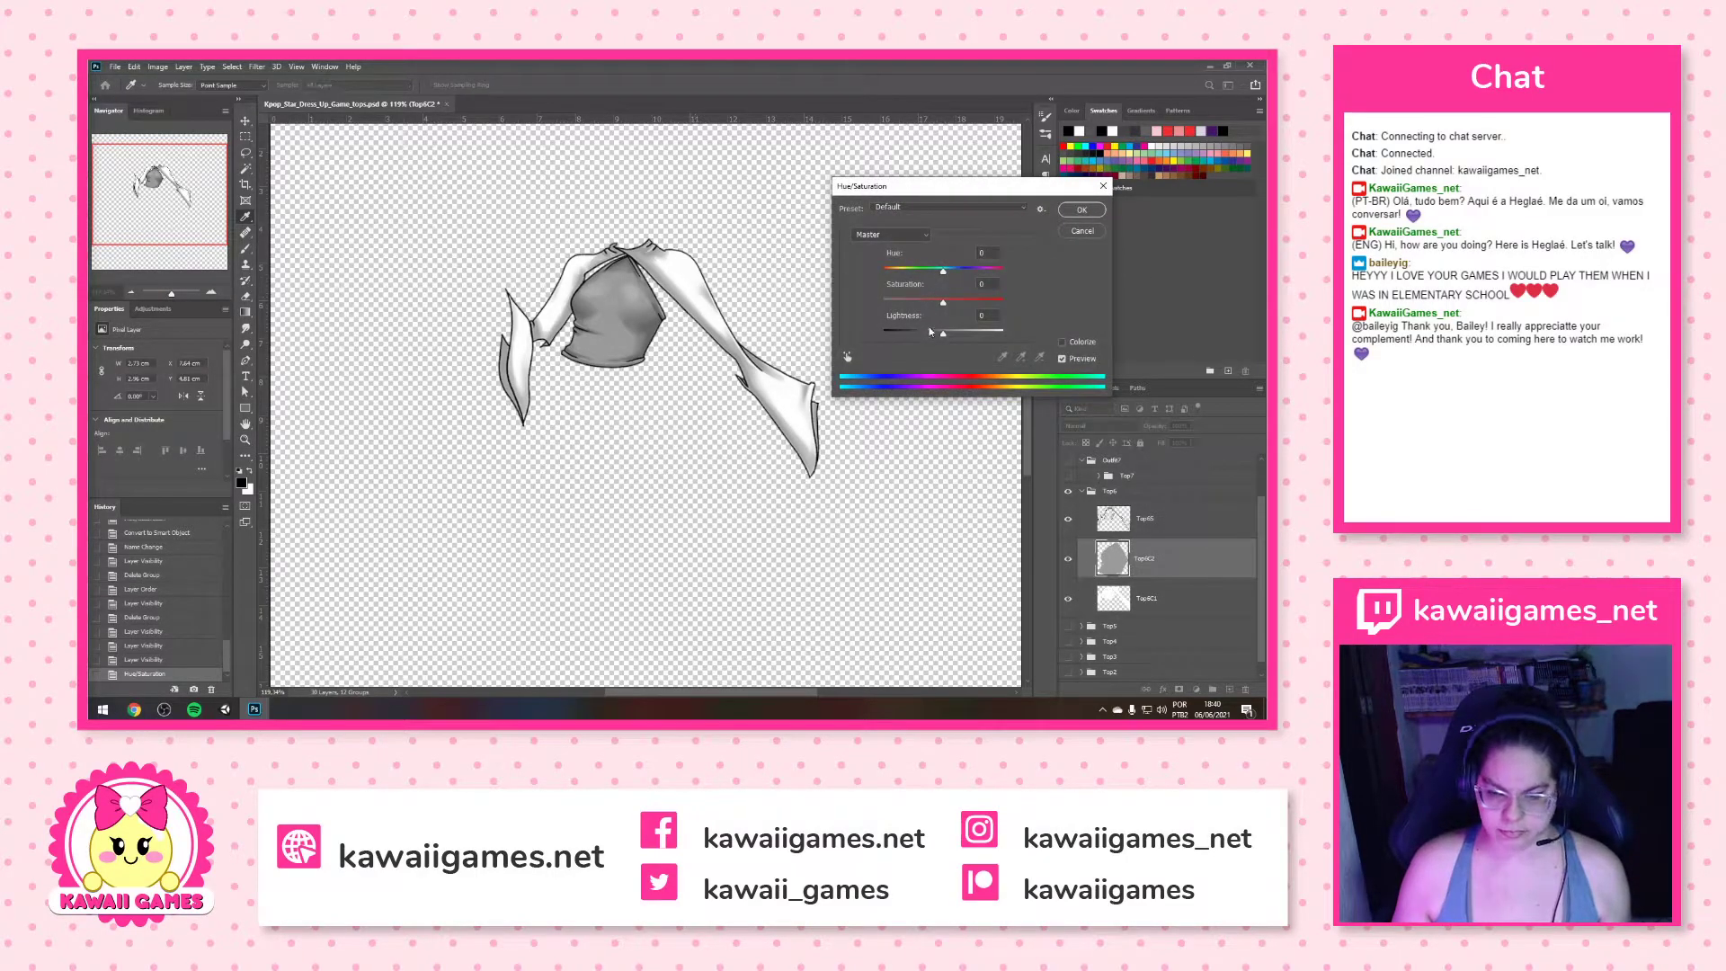
pyautogui.moveTo(967, 338); pyautogui.dragTo(1007, 333)
pyautogui.click(1080, 218)
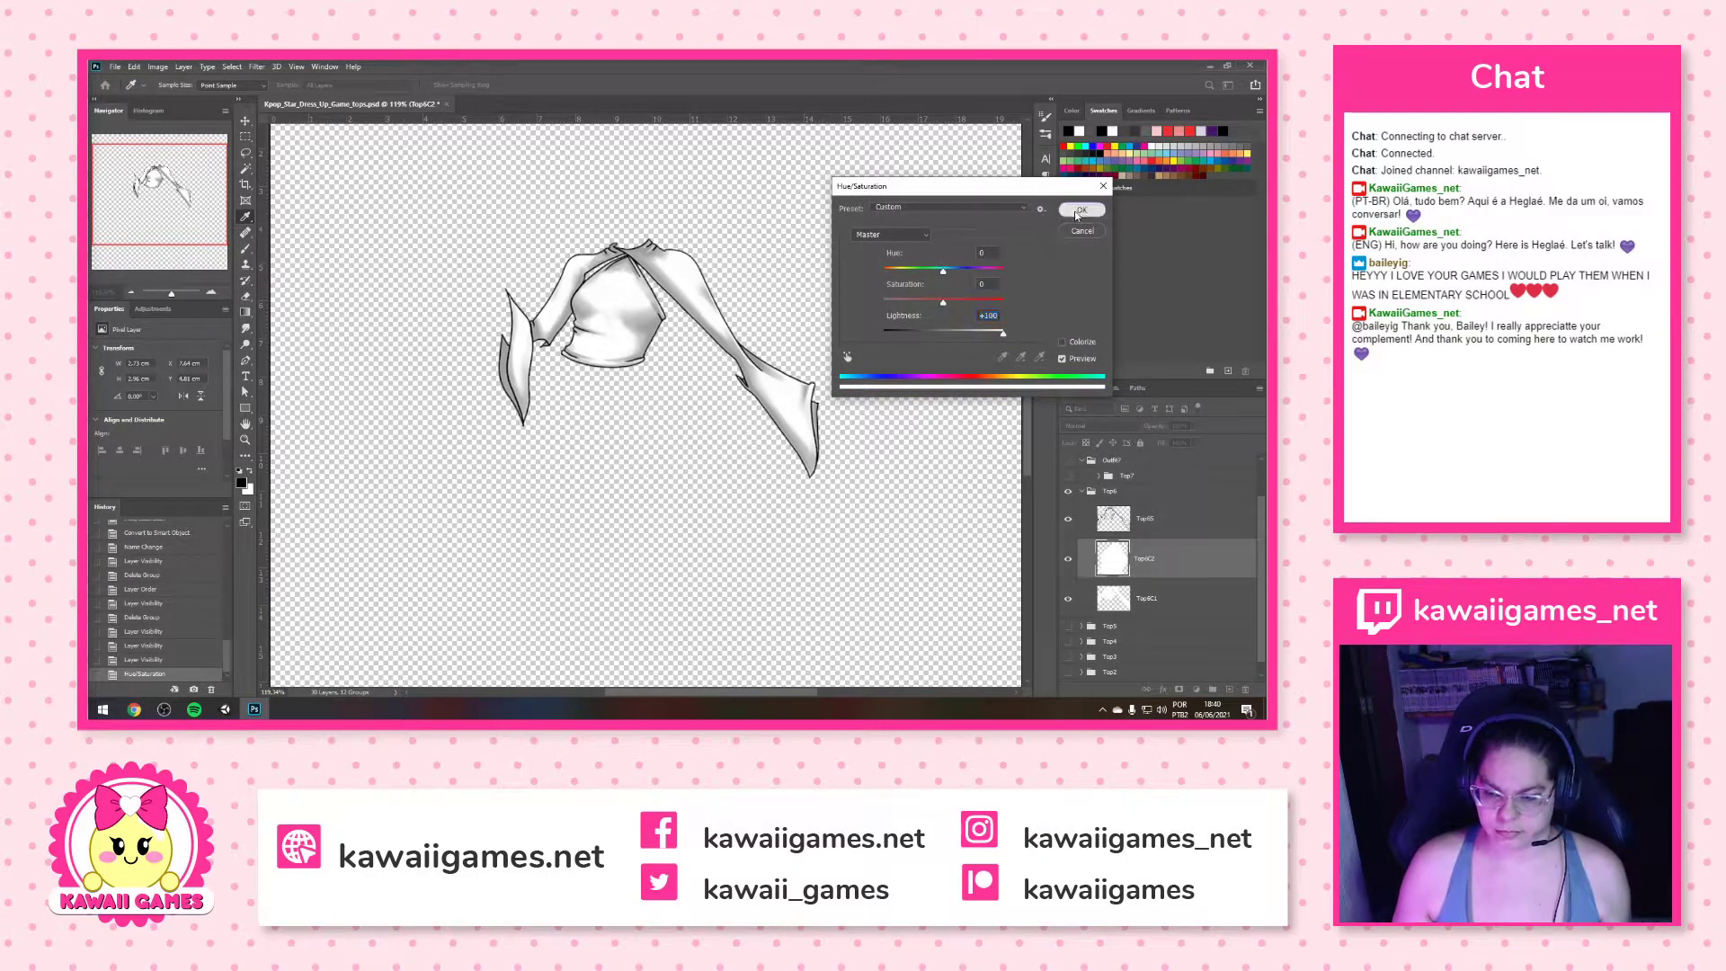
# Check the Top6 line and shading layer by toggling its visibility, and collapse and hide the Top6 group
pyautogui.click(1129, 527)
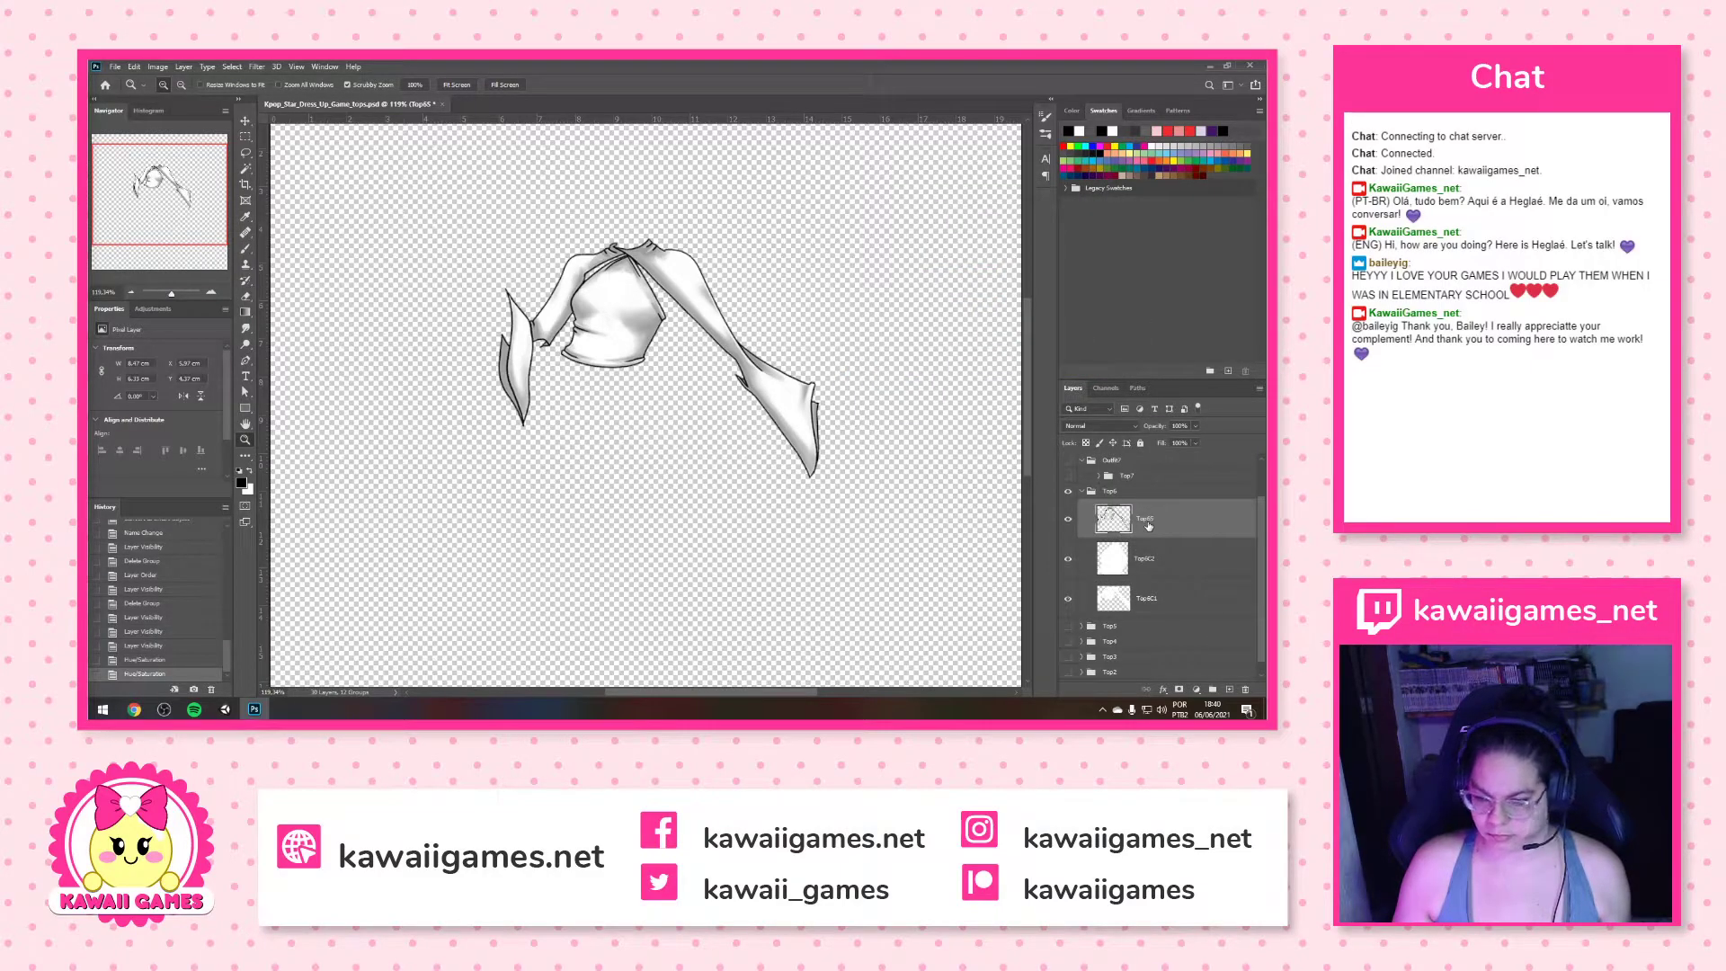
pyautogui.click(1067, 523)
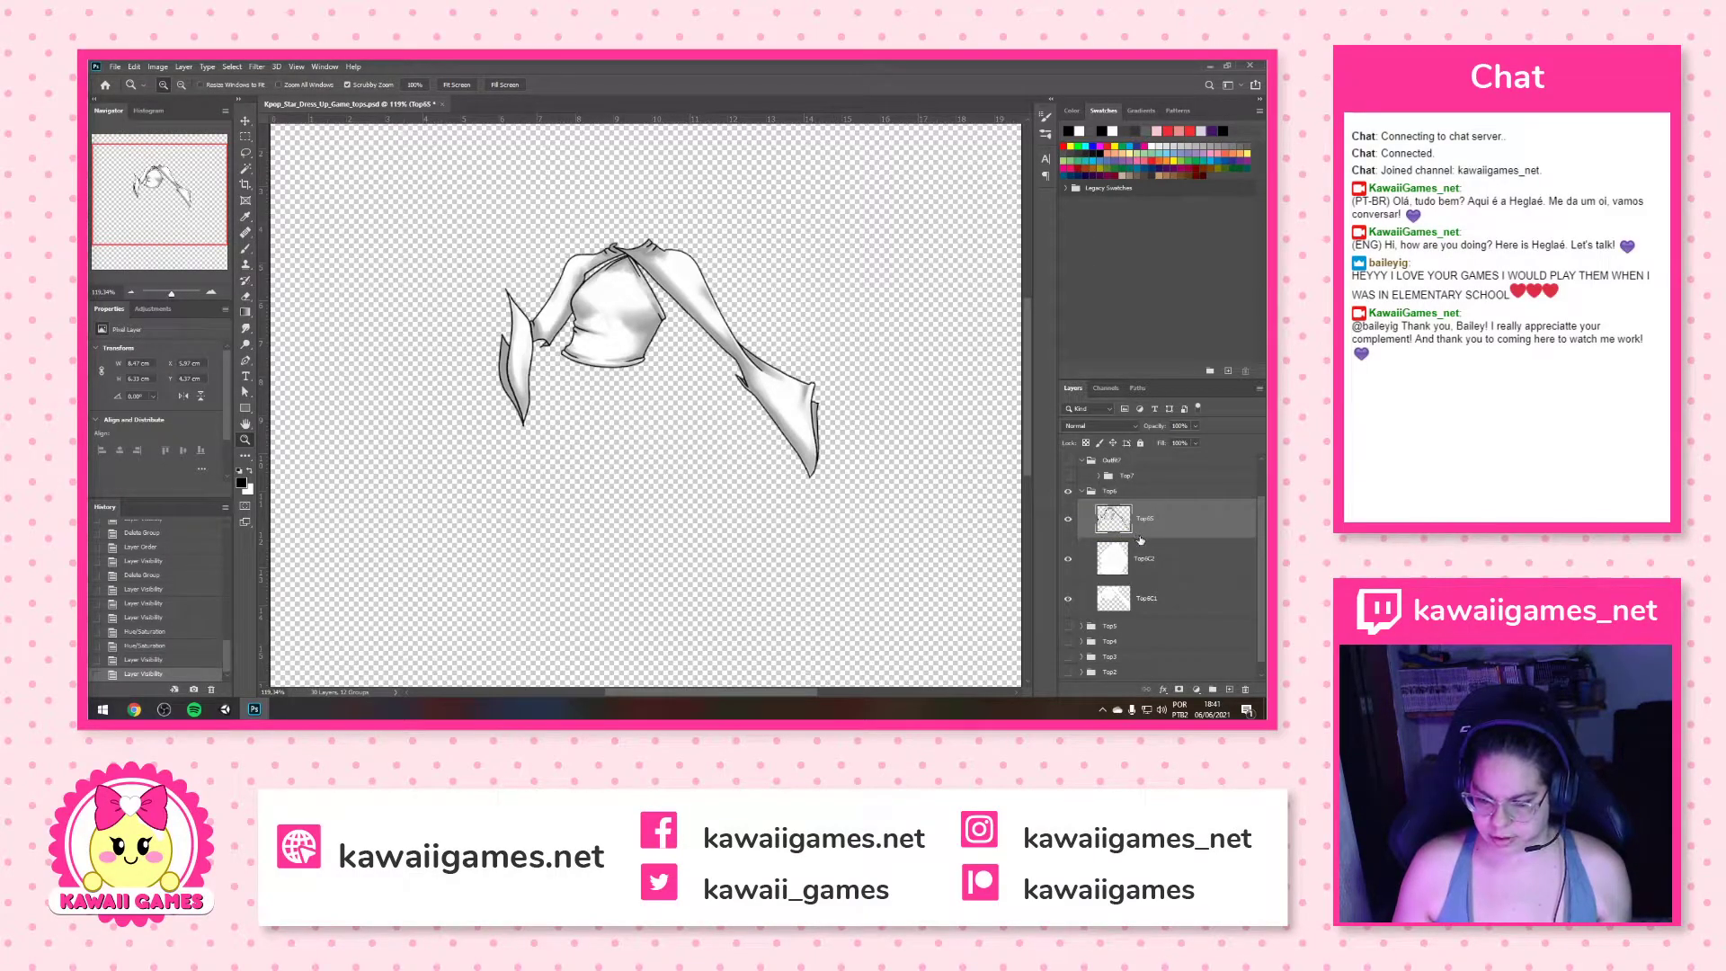
pyautogui.click(1081, 491)
pyautogui.click(1069, 538)
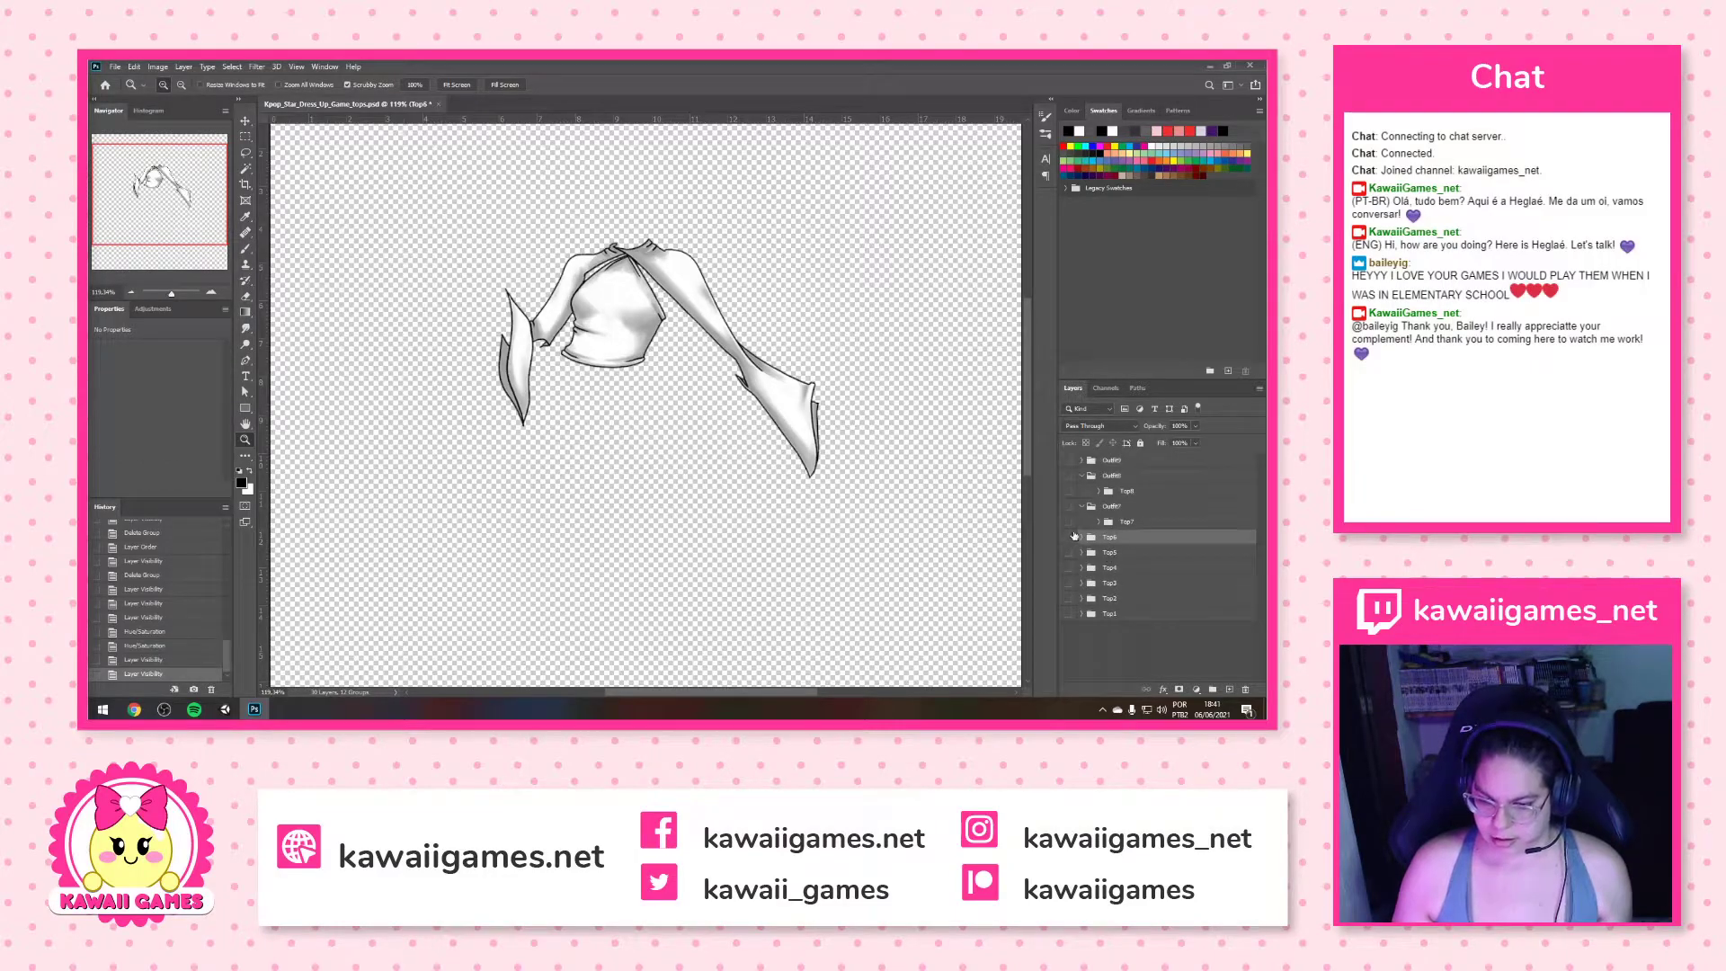
# Make the Top7 group visible, move it out of Outfit7 to just above Top6, and delete the emptied Outfit7 group
pyautogui.click(1068, 522)
pyautogui.moveTo(1130, 525); pyautogui.dragTo(1142, 537)
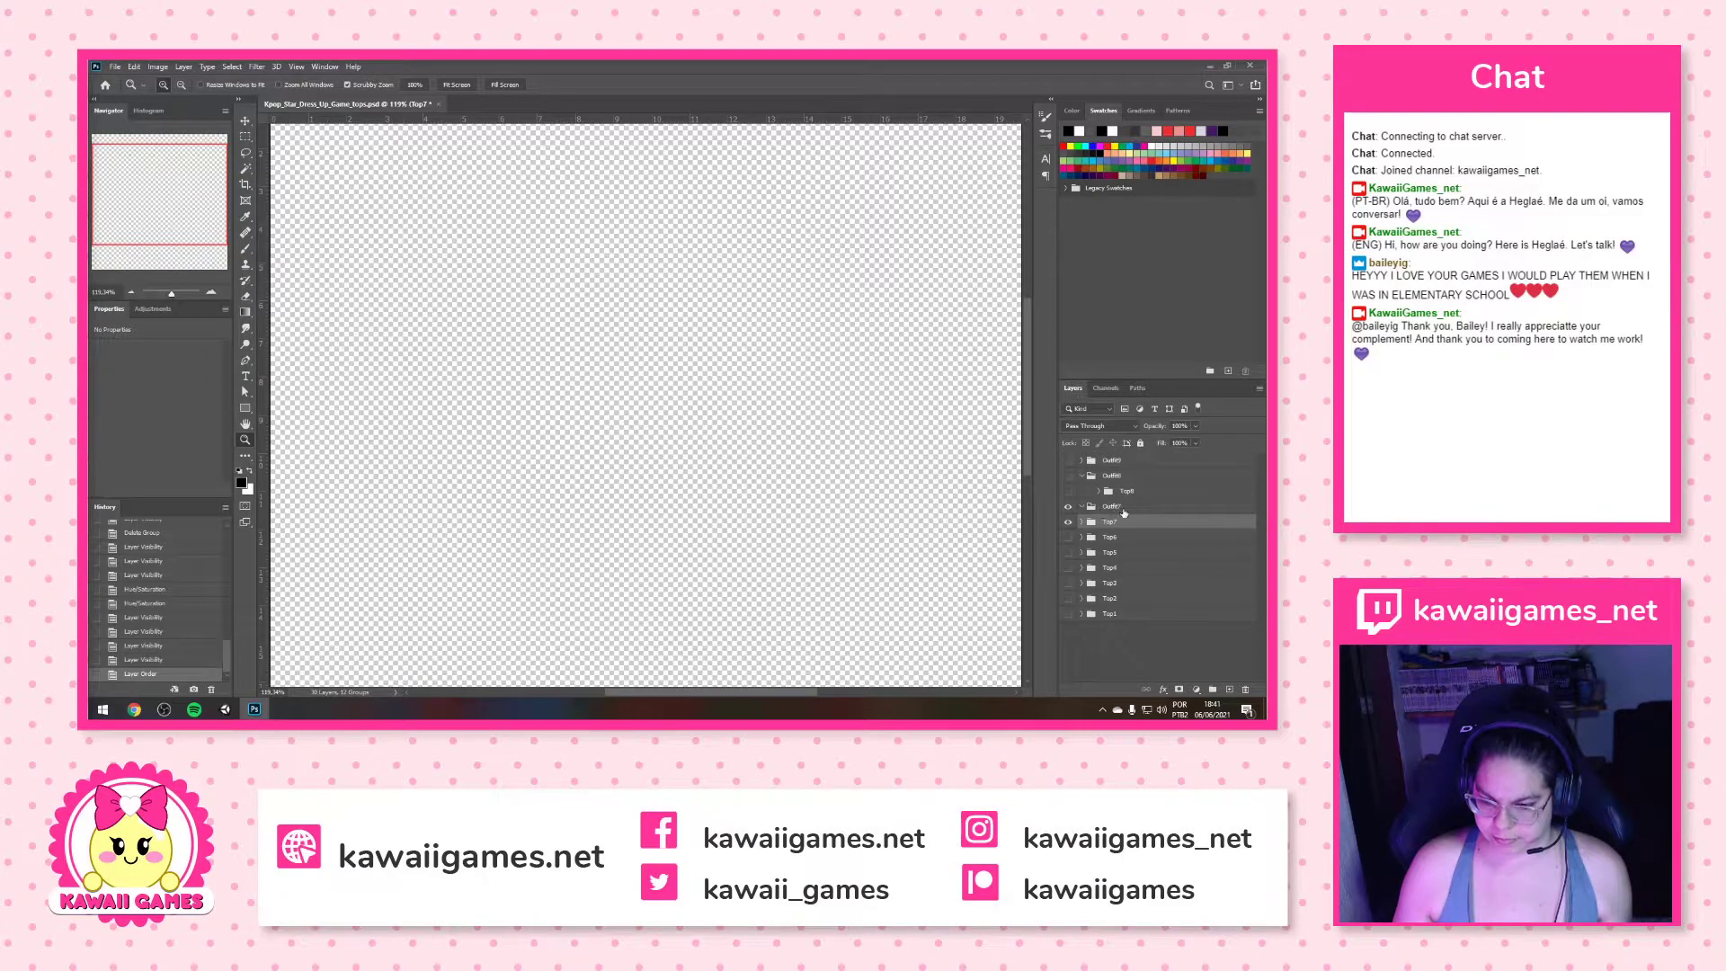
pyautogui.click(1102, 508)
pyautogui.click(1247, 691)
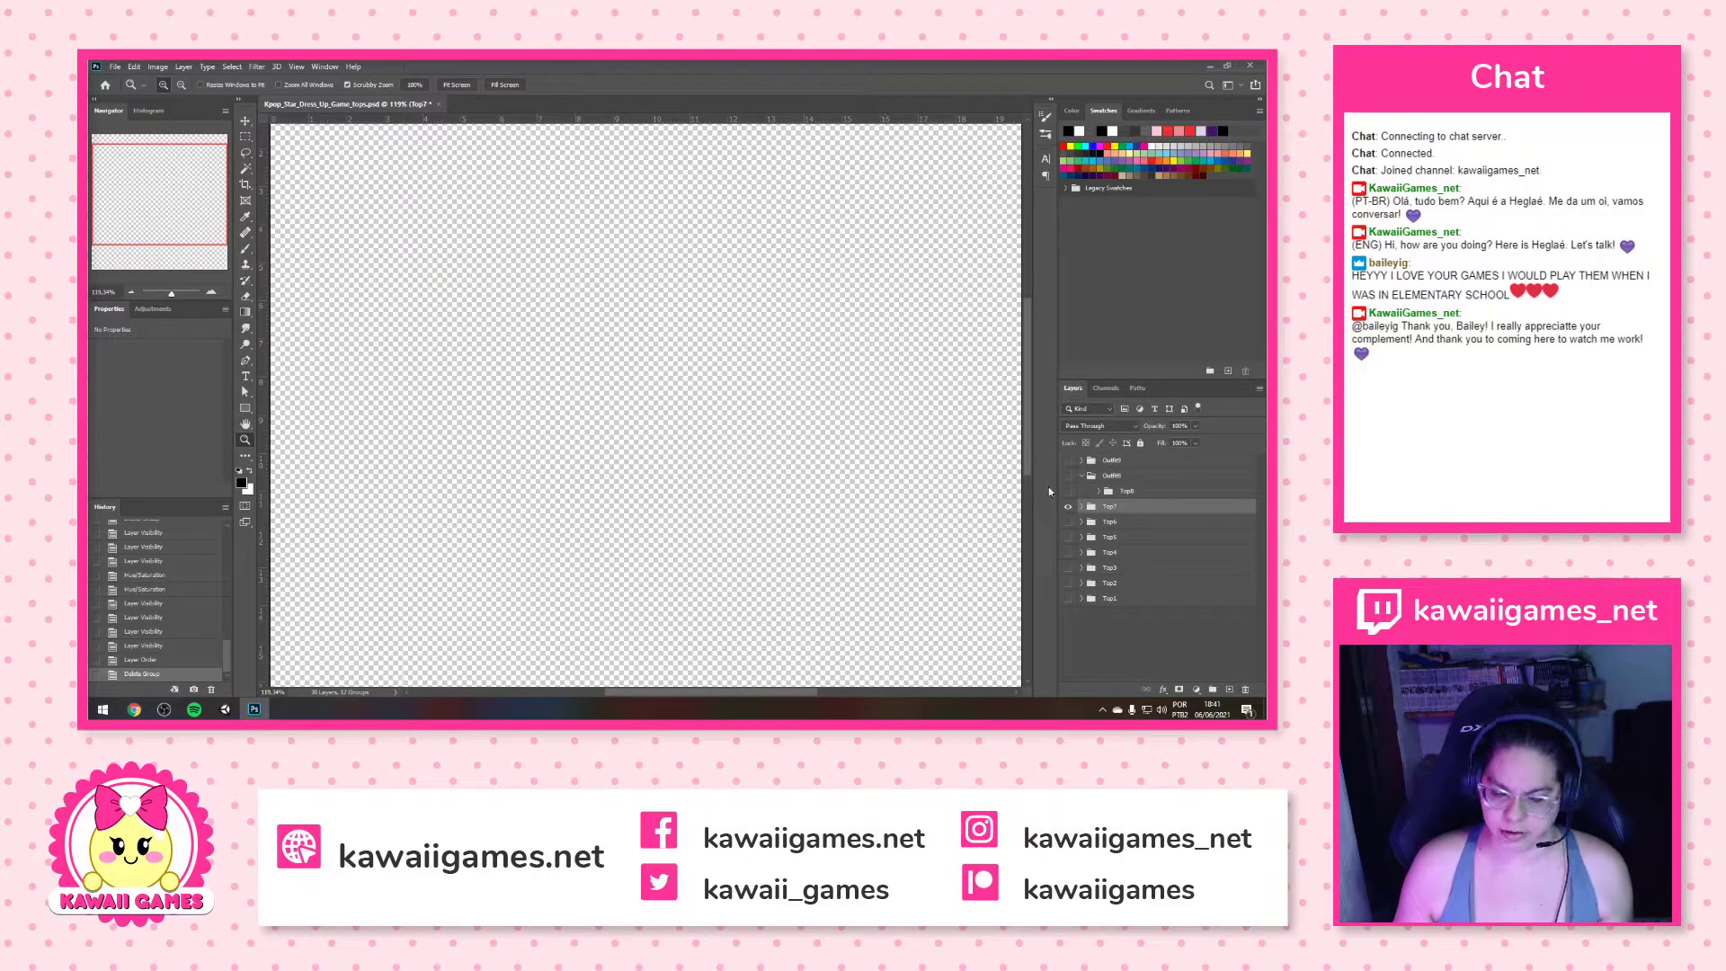
# Expand the Top7 group and show all four layers inside it
pyautogui.click(1082, 506)
pyautogui.click(1068, 534)
pyautogui.click(1071, 577)
pyautogui.click(1076, 620)
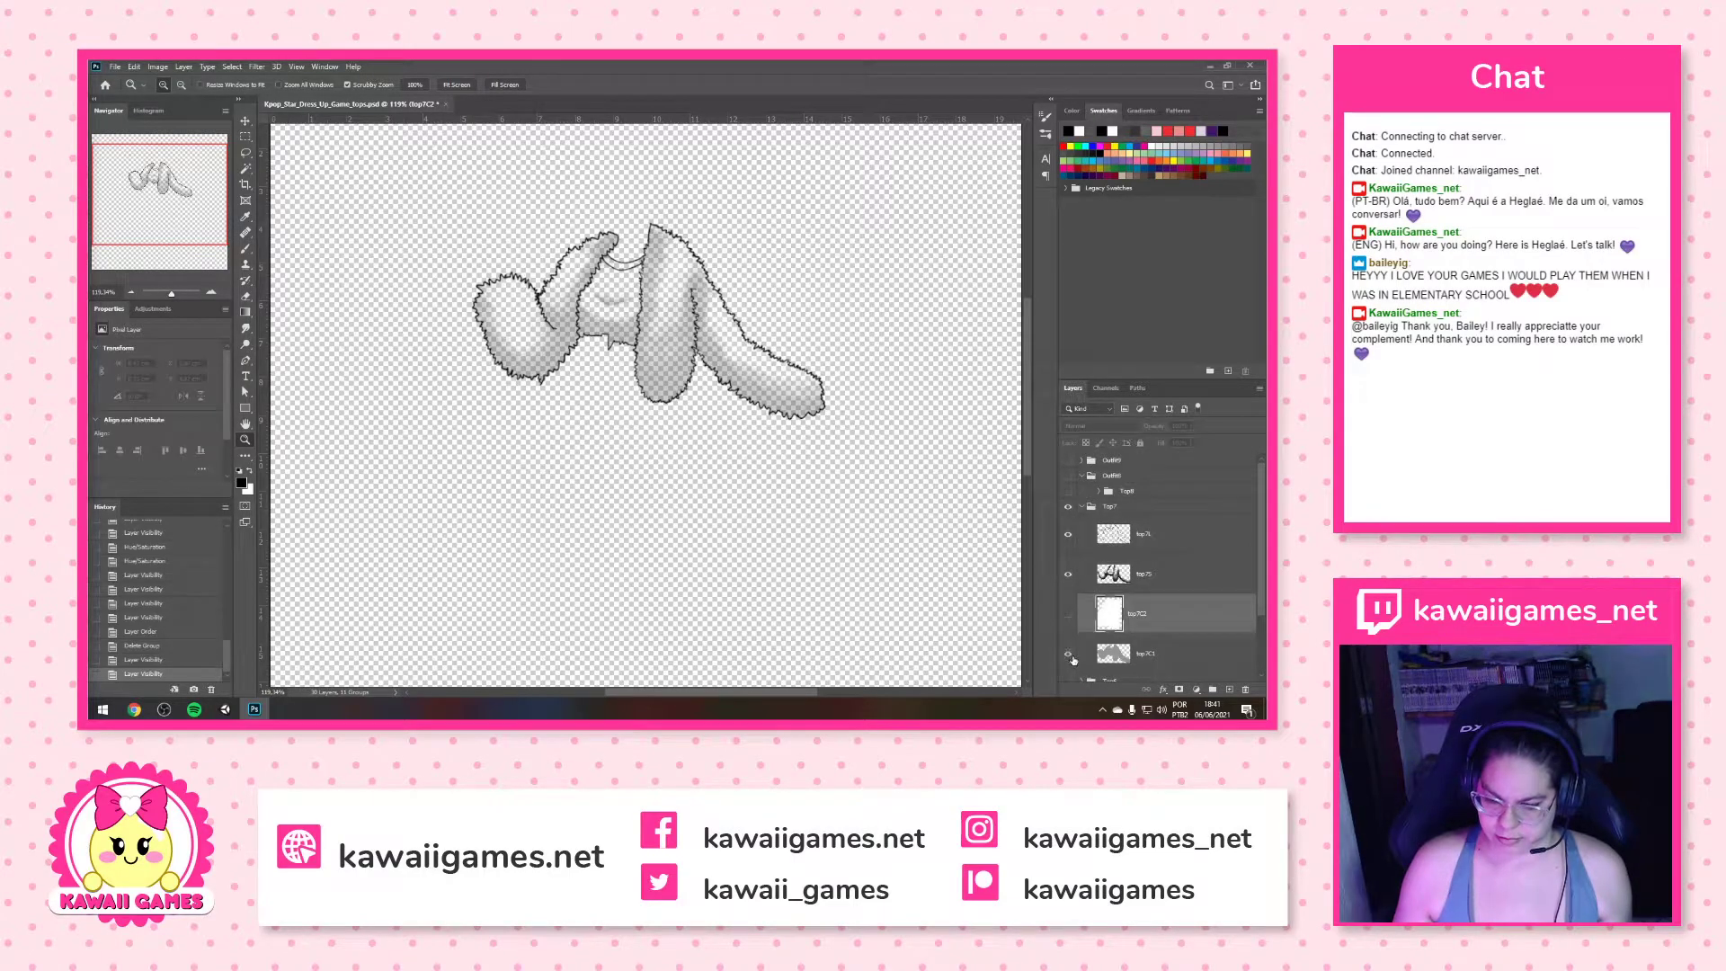
pyautogui.click(1069, 654)
pyautogui.click(1070, 615)
# Turn the fur color layer top7C1 white by raising its Hue/Saturation lightness to the maximum
pyautogui.scroll(-1, 1115, 619)
pyautogui.click(1162, 624)
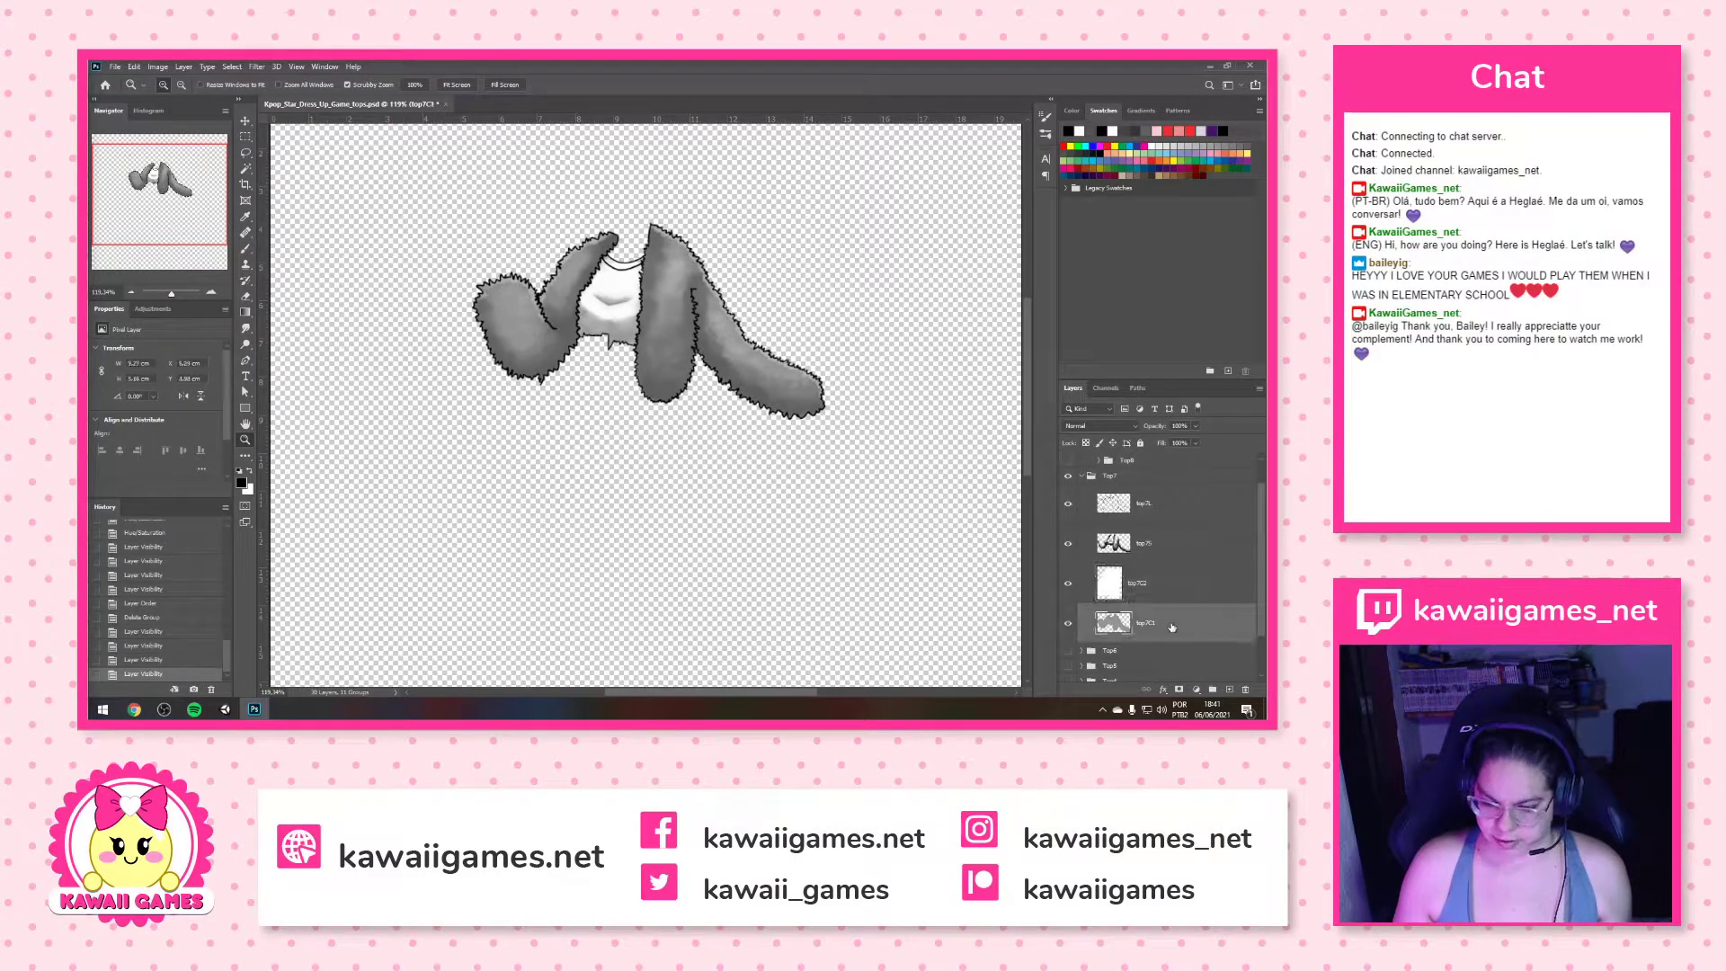
pyautogui.hotkey('ctrl', 'u')
pyautogui.moveTo(943, 332); pyautogui.dragTo(1003, 332)
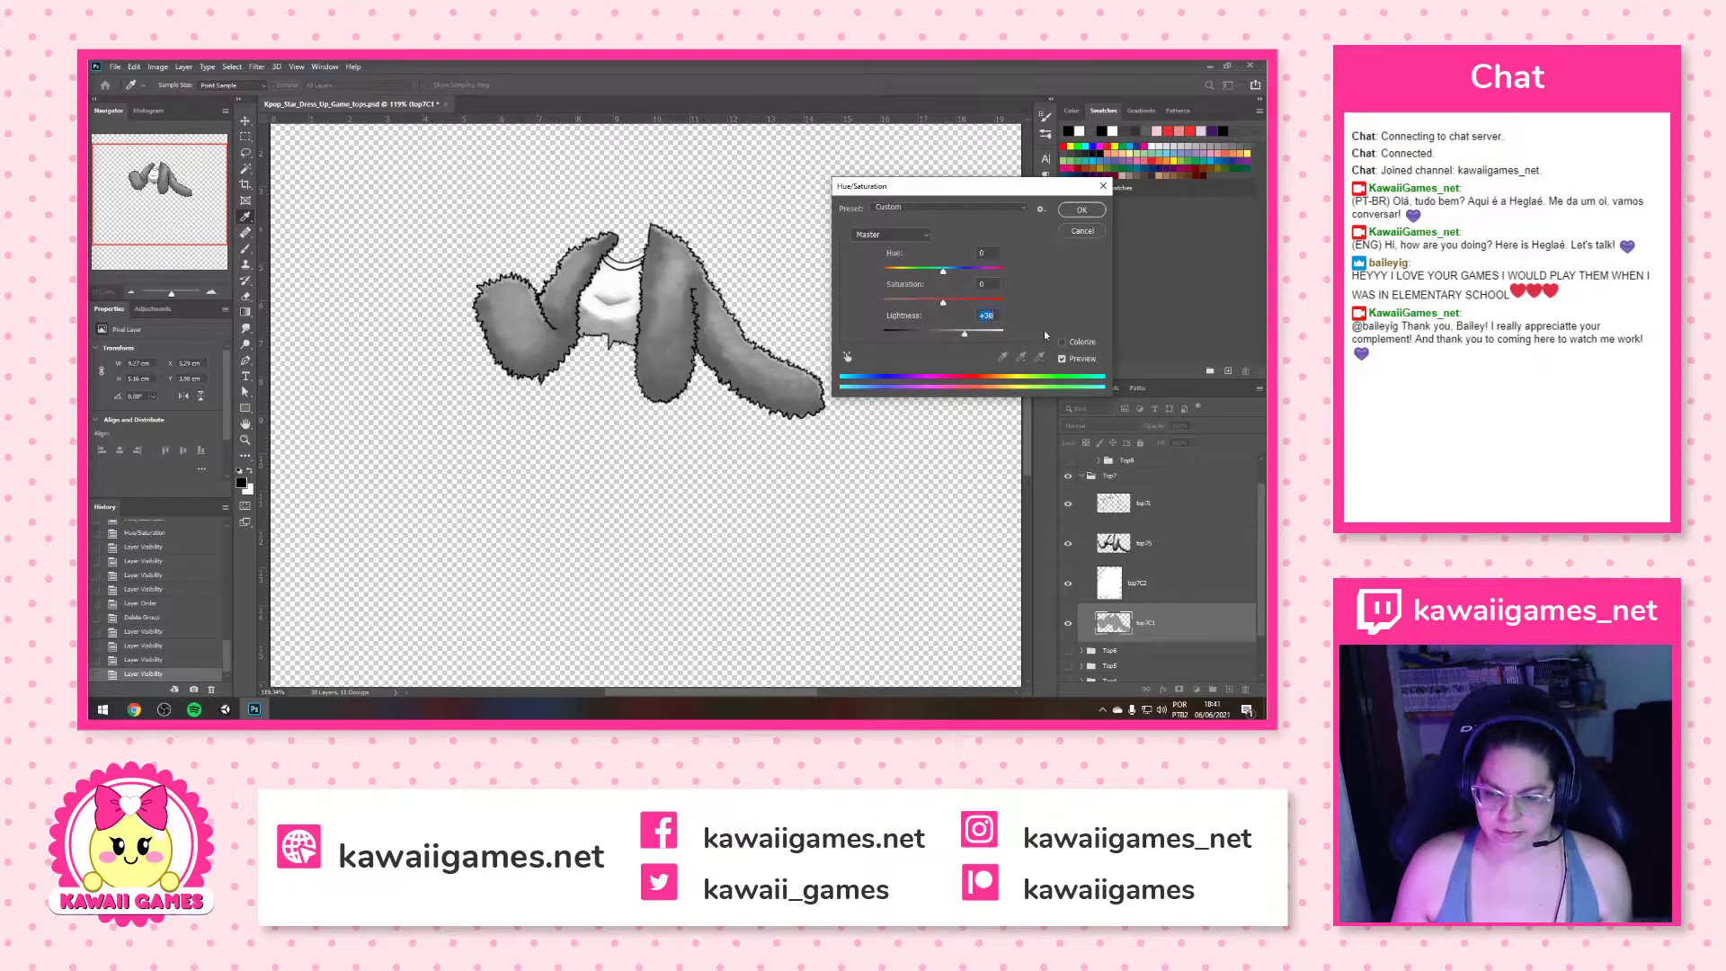
pyautogui.click(1082, 211)
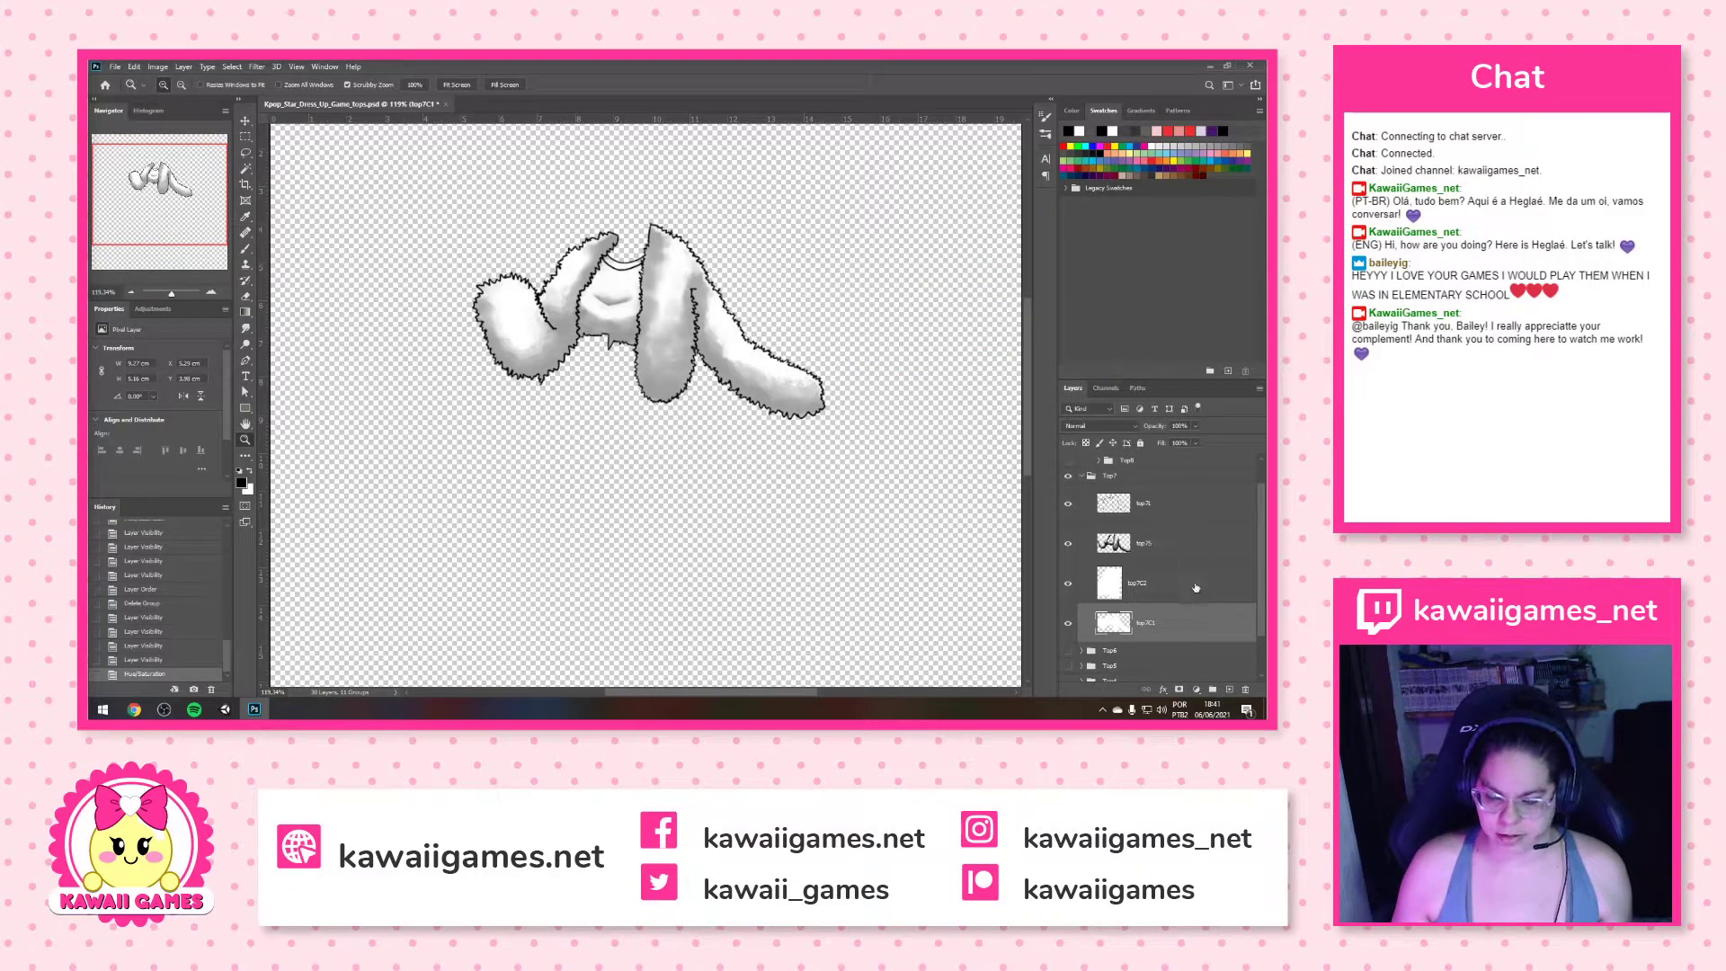
# Convert Top7's line and shading layers into one smart object named top7S, and collapse and hide the Top7 group
pyautogui.click(1179, 546)
pyautogui.keyDown('shift'); pyautogui.click(1178, 508); pyautogui.keyUp('shift')
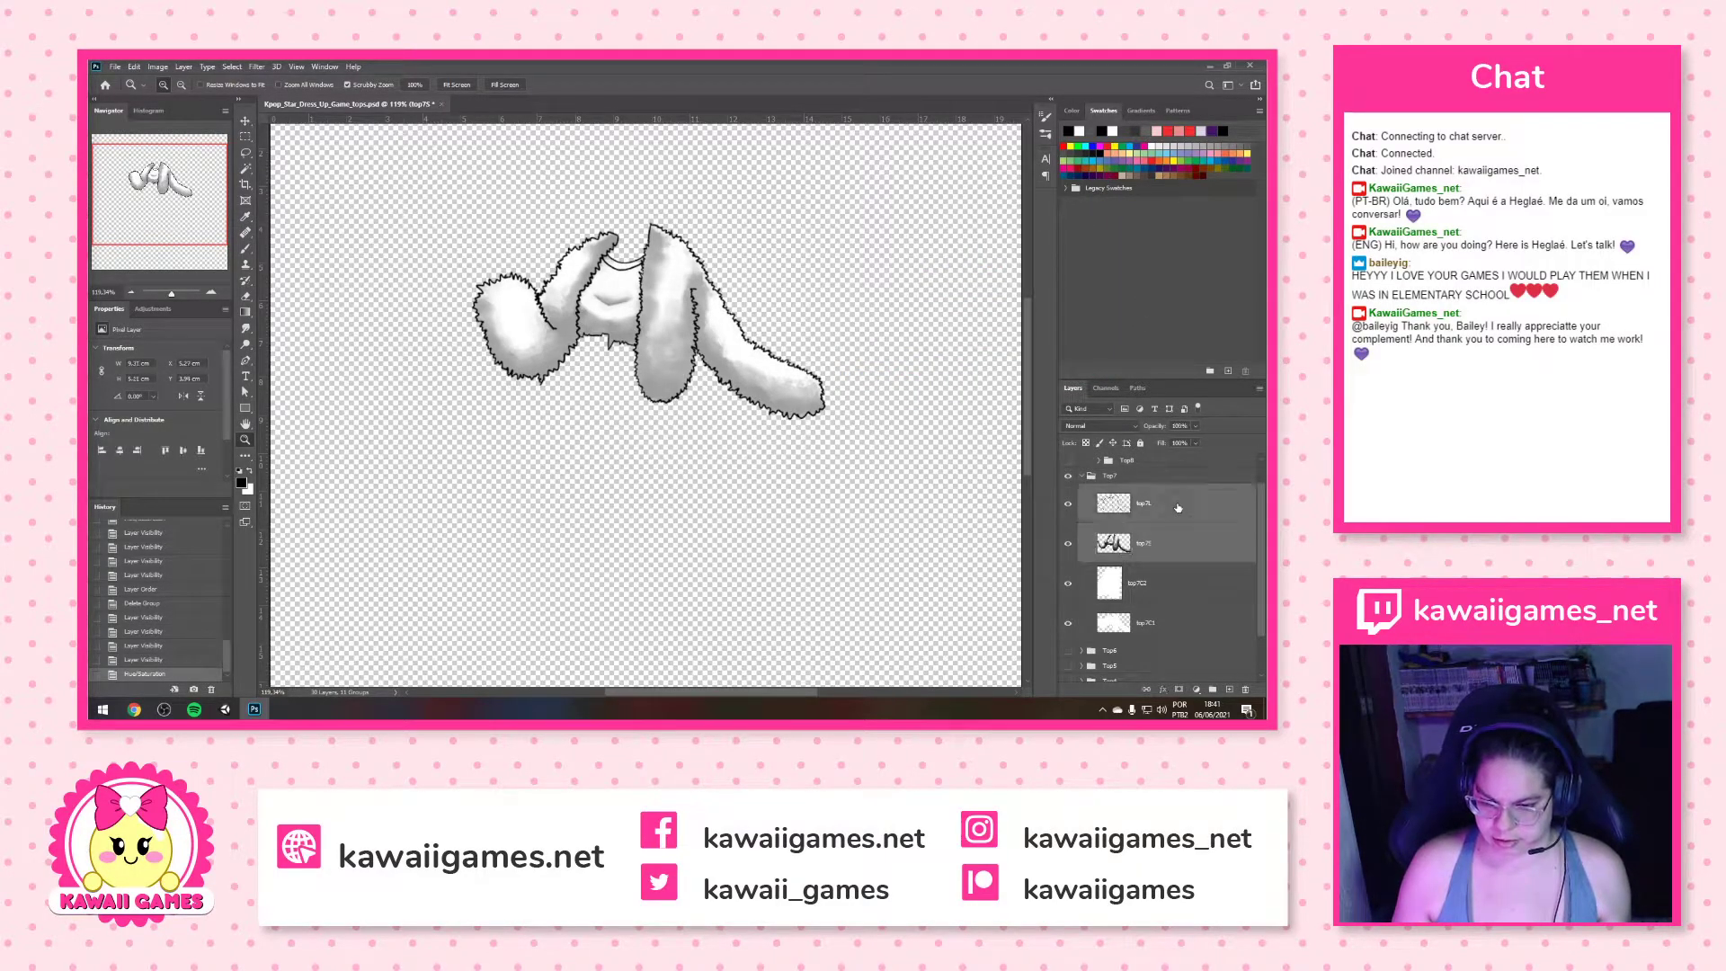
pyautogui.rightClick(1178, 503)
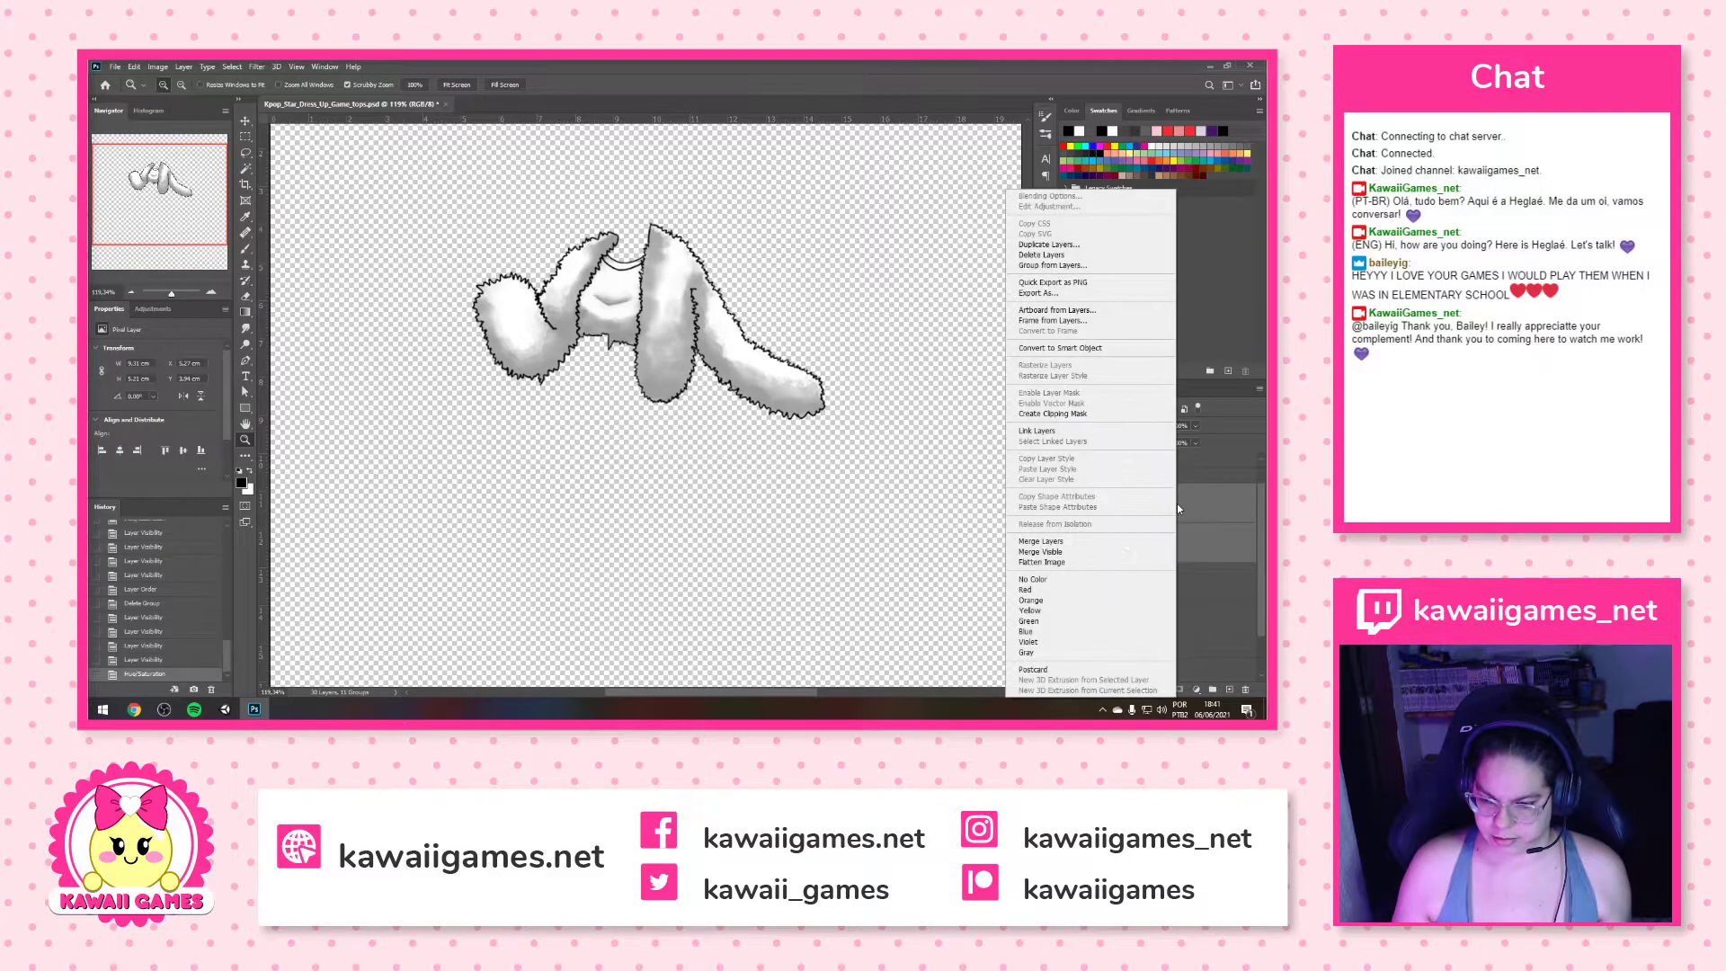
pyautogui.click(1136, 354)
pyautogui.doubleClick(1154, 506)
pyautogui.write('top7S')
pyautogui.press('Return')
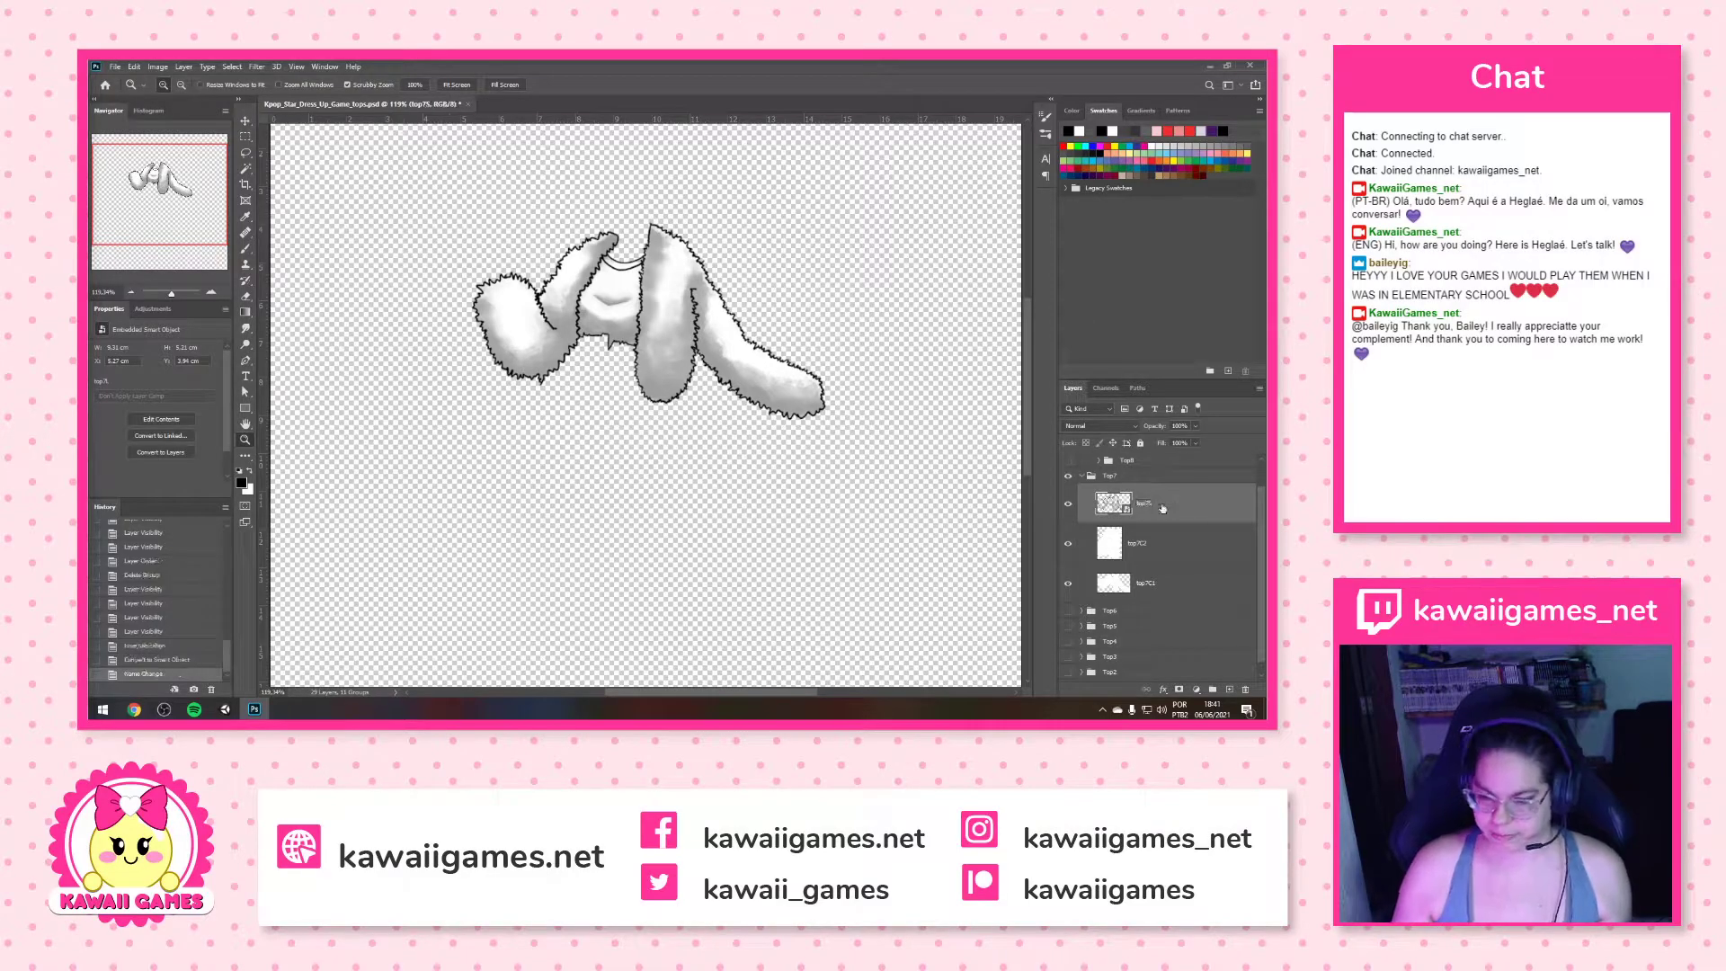
pyautogui.click(1082, 476)
pyautogui.click(1068, 506)
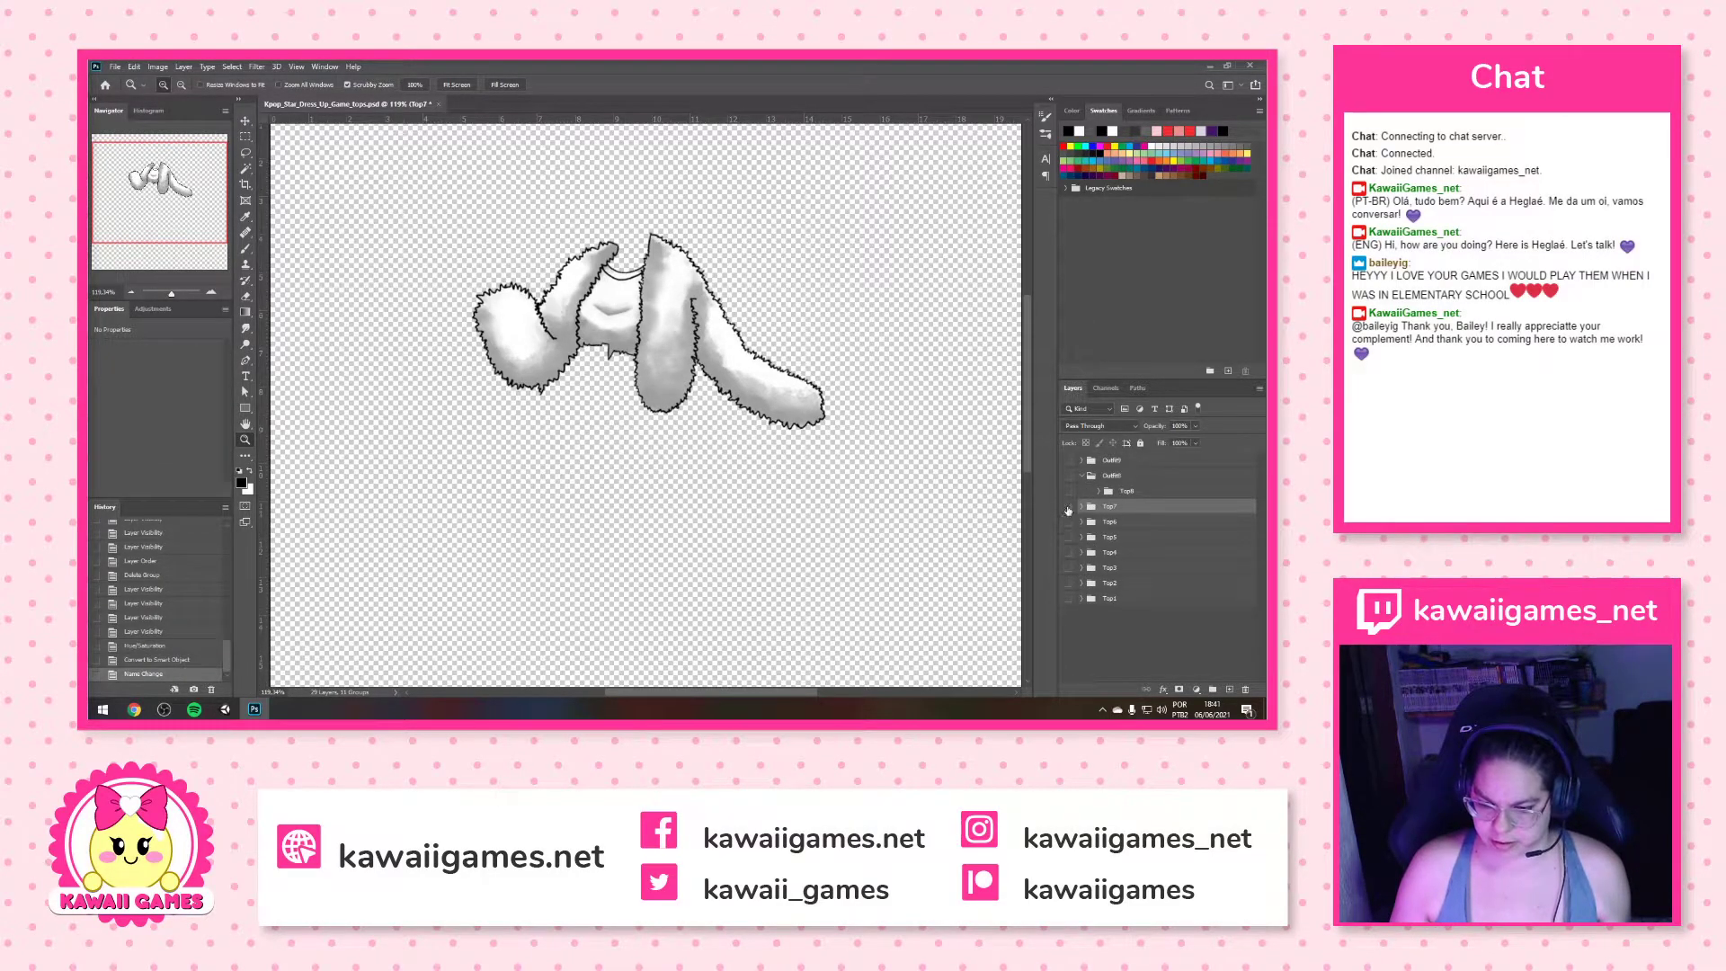
# Move the Top8 group out of Outfit8 to just above Top7, make it visible, and delete the emptied Outfit8 group
pyautogui.moveTo(1139, 495); pyautogui.dragTo(1133, 510)
pyautogui.click(1068, 497)
pyautogui.click(1115, 476)
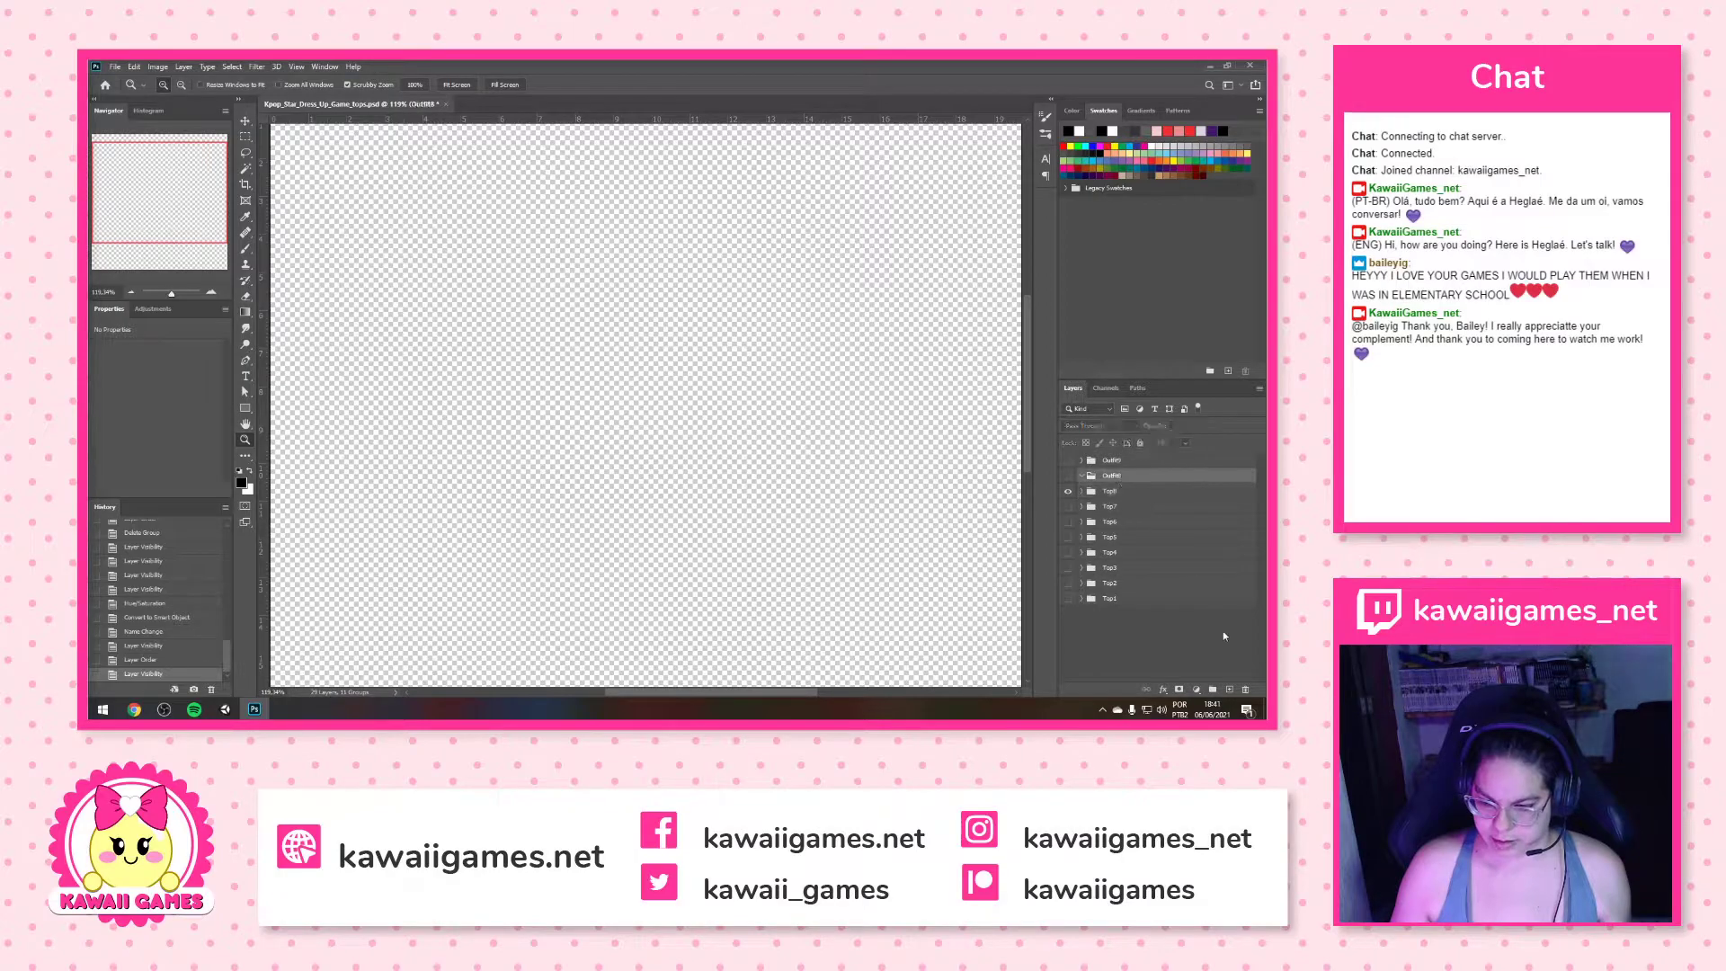
pyautogui.click(1246, 690)
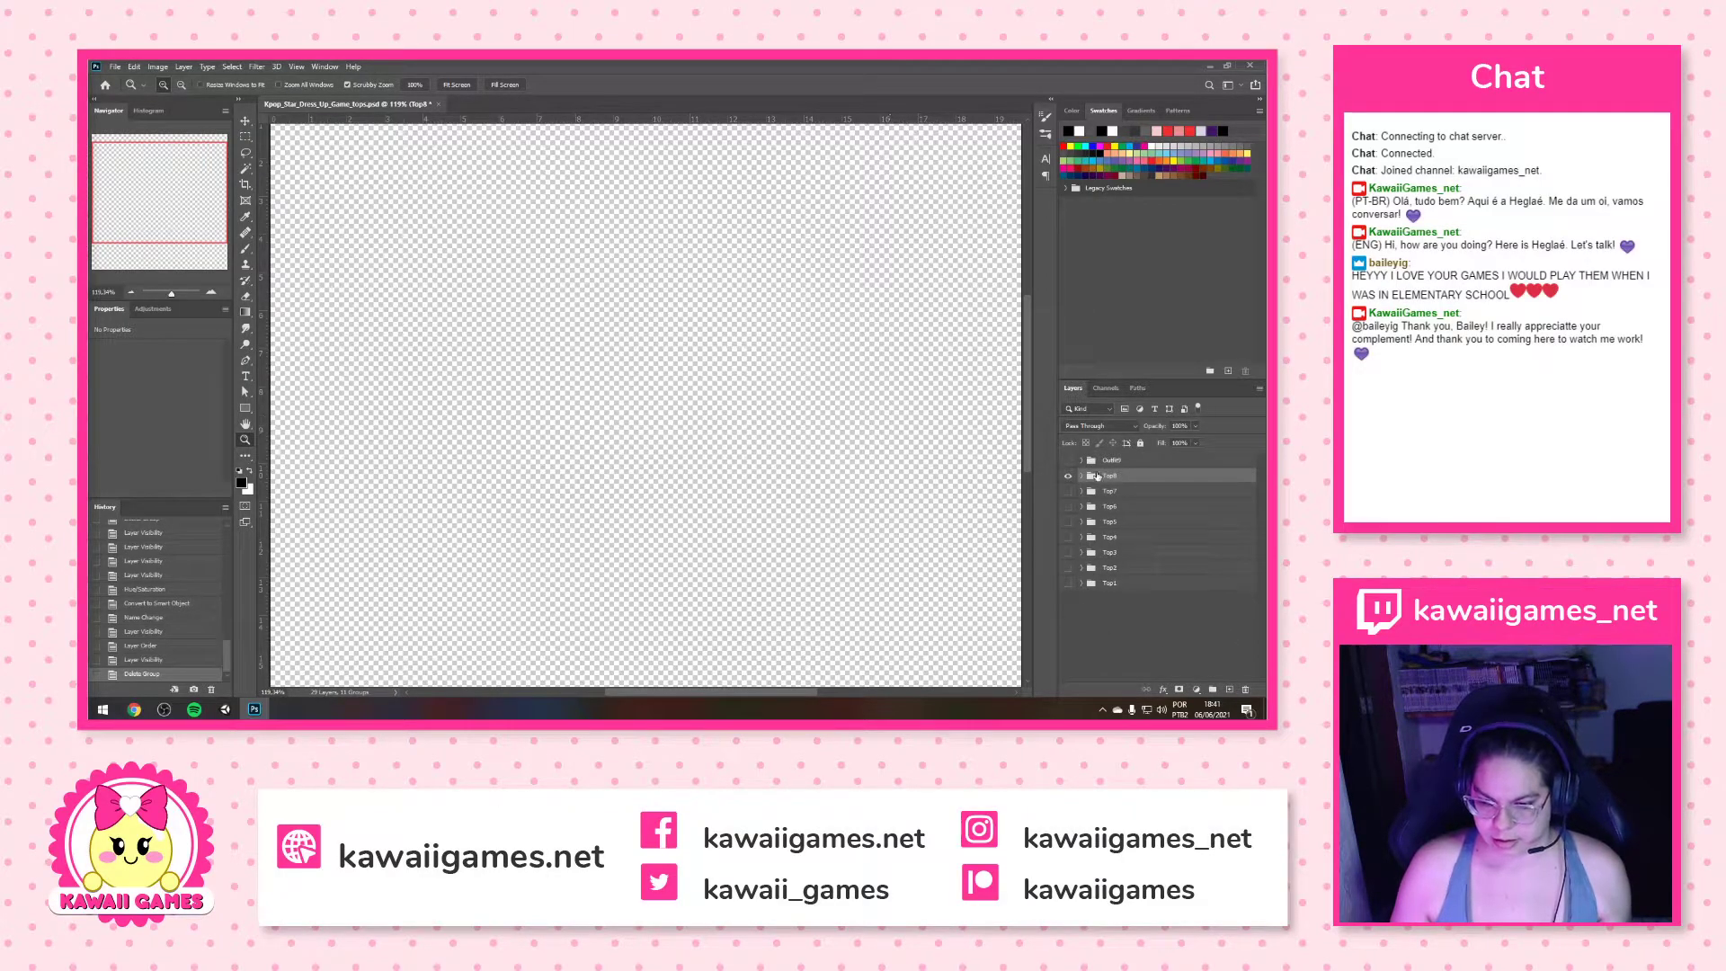
# Expand the Top8 group and show the line, shading and color layers inside it
pyautogui.click(1082, 476)
pyautogui.click(1068, 504)
pyautogui.click(1068, 584)
pyautogui.click(1068, 623)
# Turn the Top8C1 color layer white by setting its Hue/Saturation lightness to +100
pyautogui.click(1108, 621)
pyautogui.hotkey('ctrl', 'u')
pyautogui.moveTo(942, 332); pyautogui.dragTo(1004, 332)
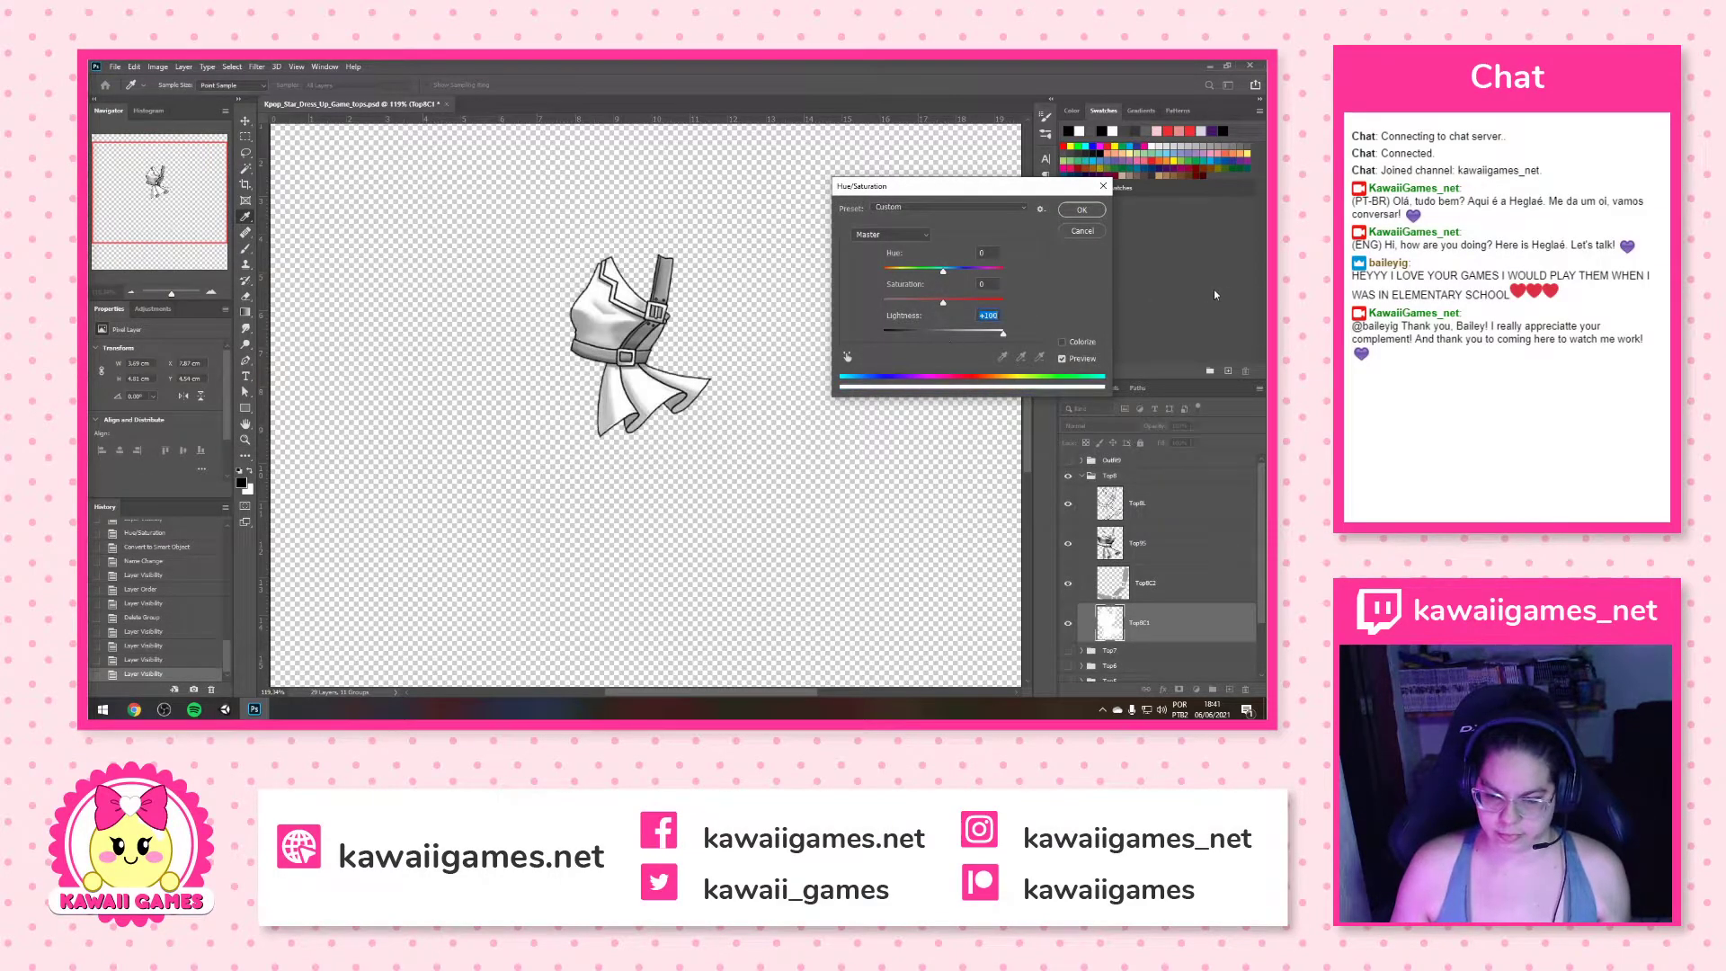
pyautogui.click(1084, 213)
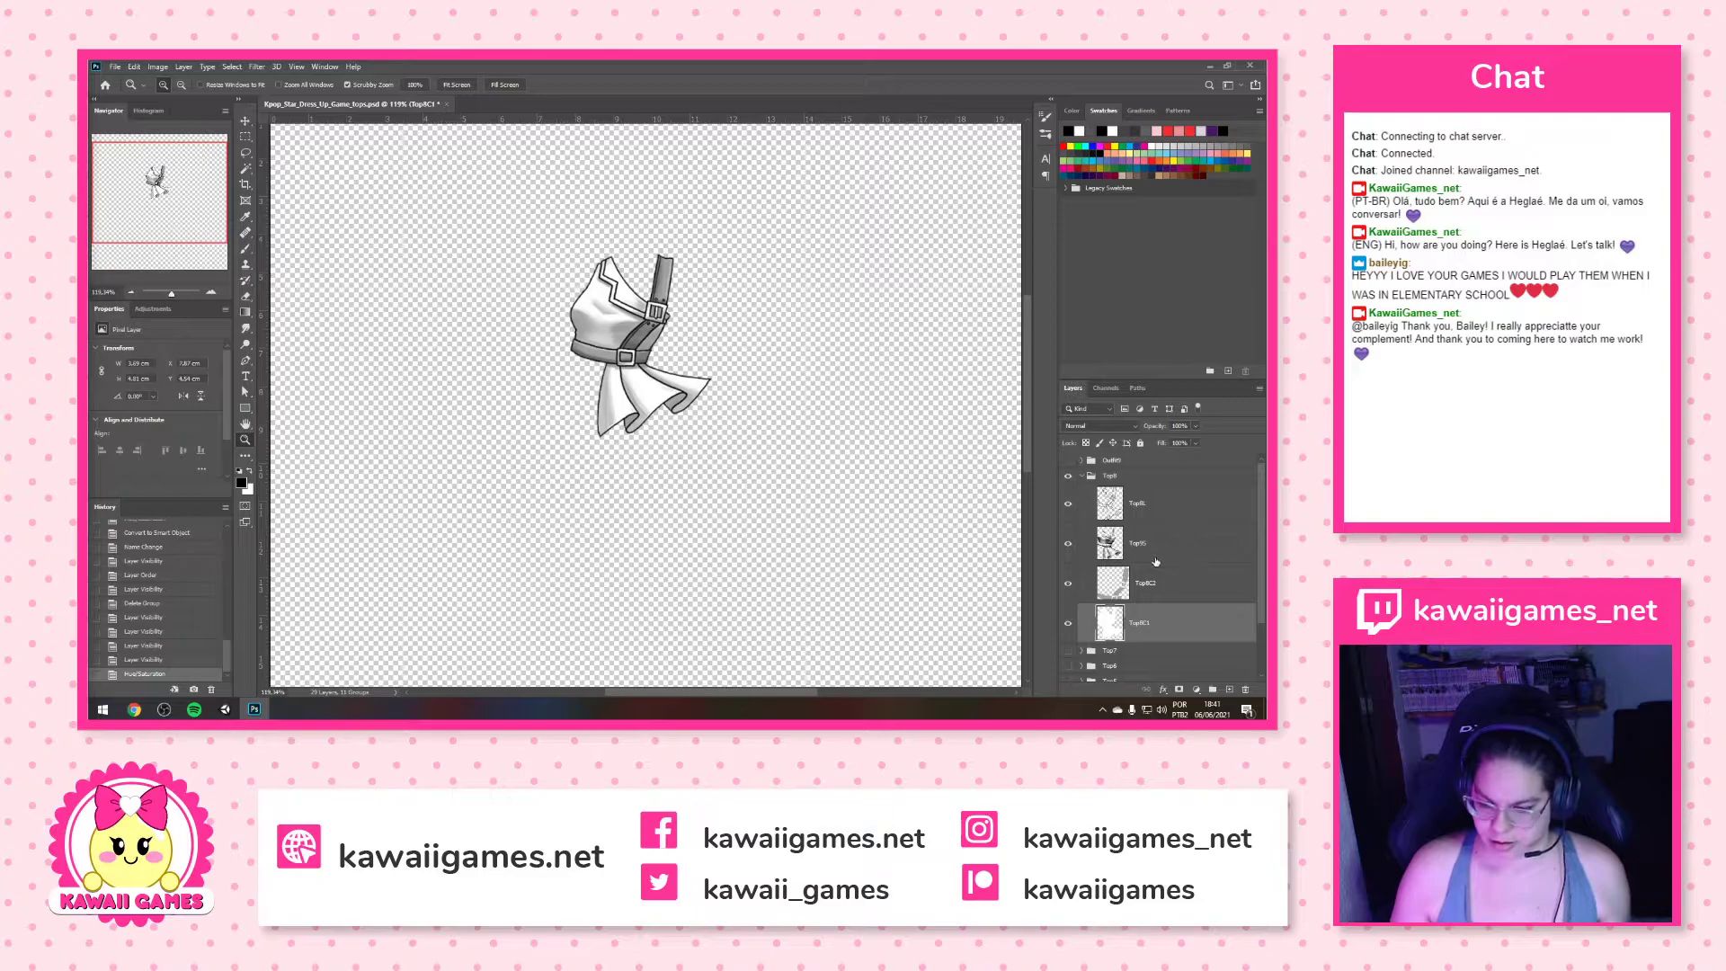
# Turn the Top8C2 strap and belt color layer white by raising its Hue/Saturation lightness to the maximum
pyautogui.click(1145, 583)
pyautogui.hotkey('ctrl', 'u')
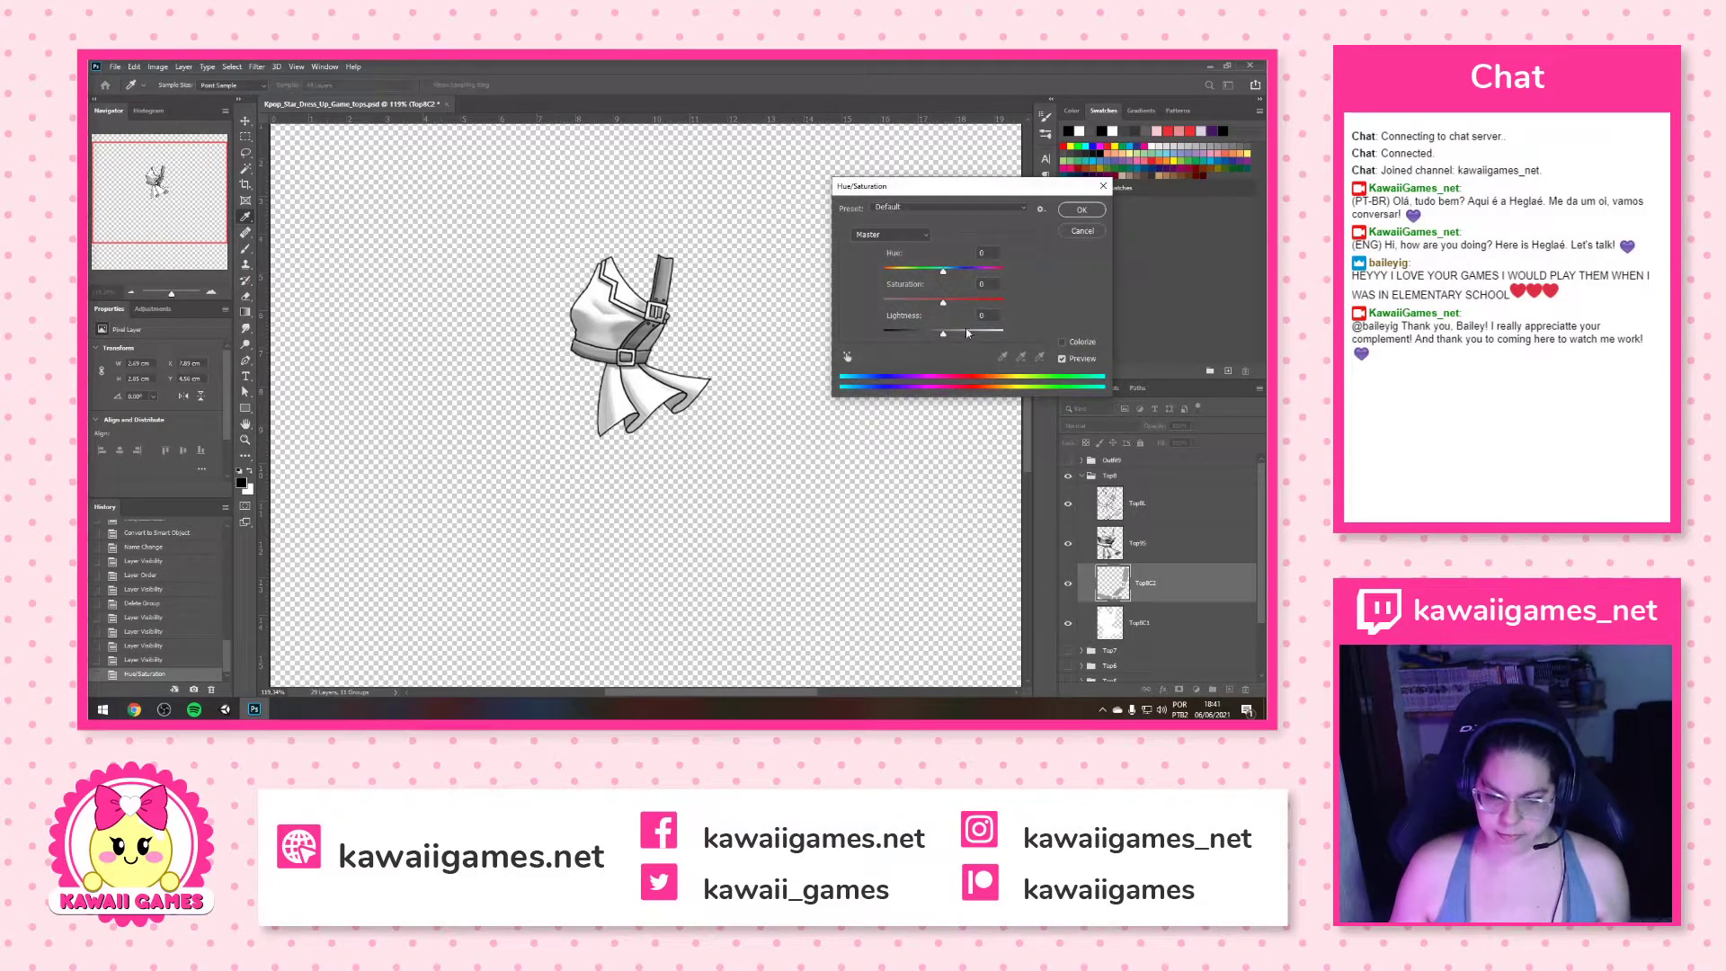
pyautogui.moveTo(944, 334); pyautogui.dragTo(1149, 259)
pyautogui.click(1083, 210)
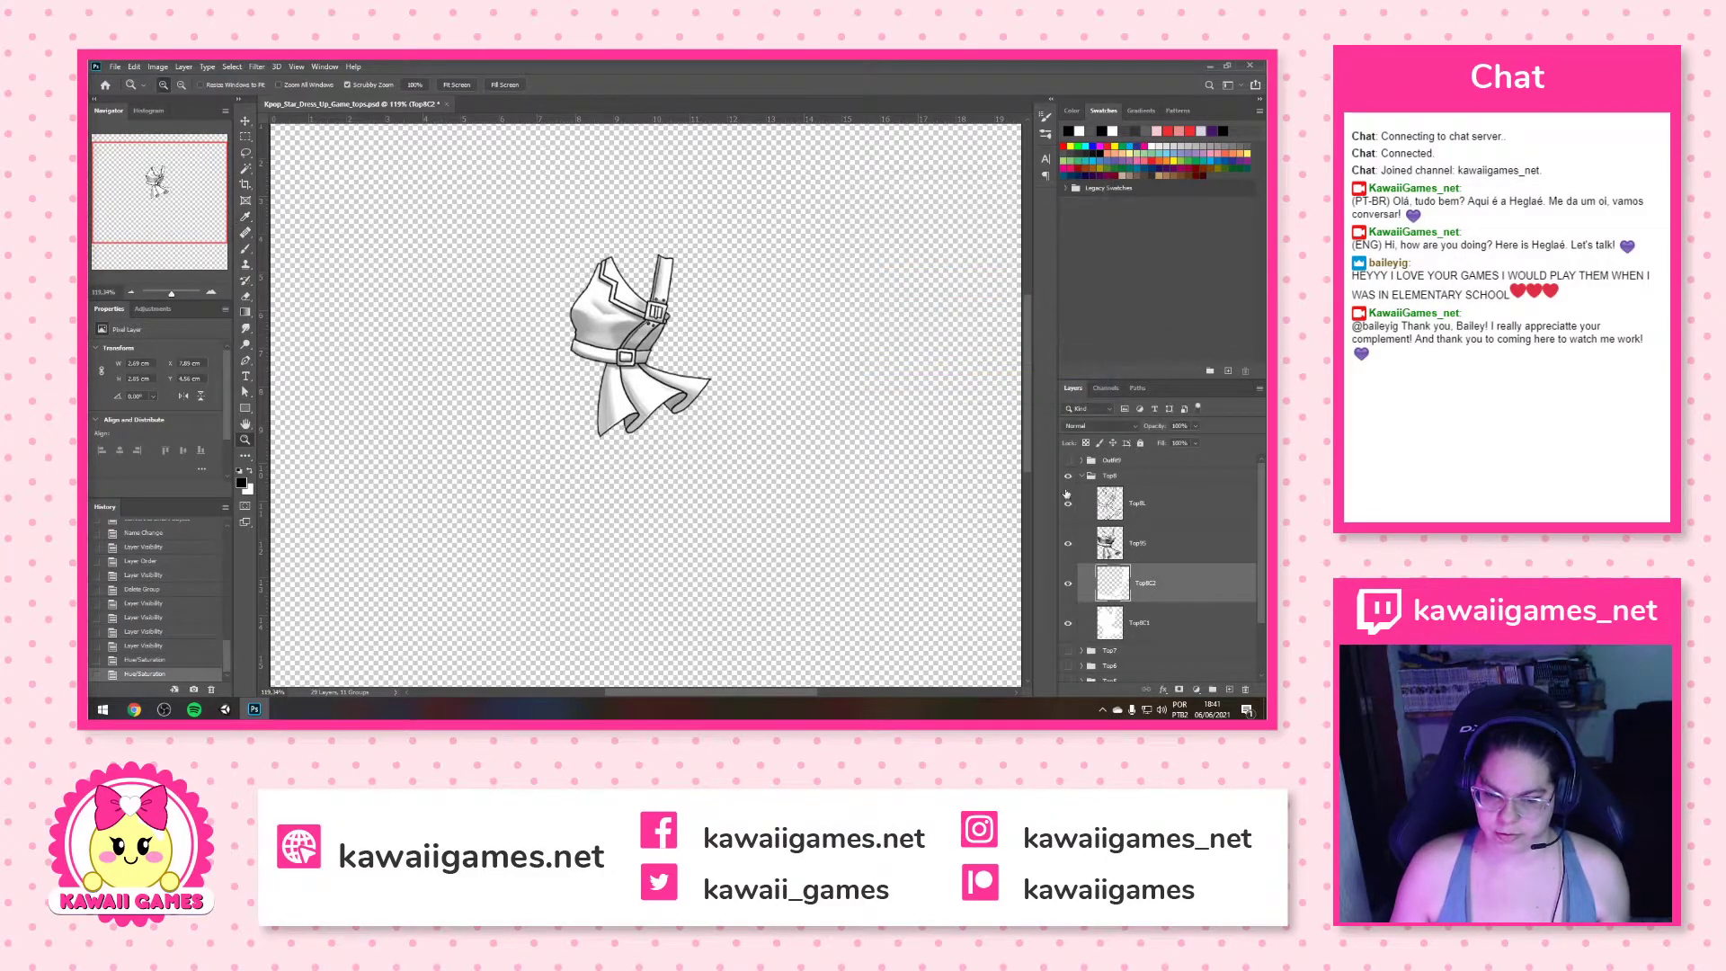
# Convert Top8's line and shading layers into one smart object and name it Top8S
pyautogui.click(1157, 540)
pyautogui.keyDown('shift'); pyautogui.click(1183, 500); pyautogui.keyUp('shift')
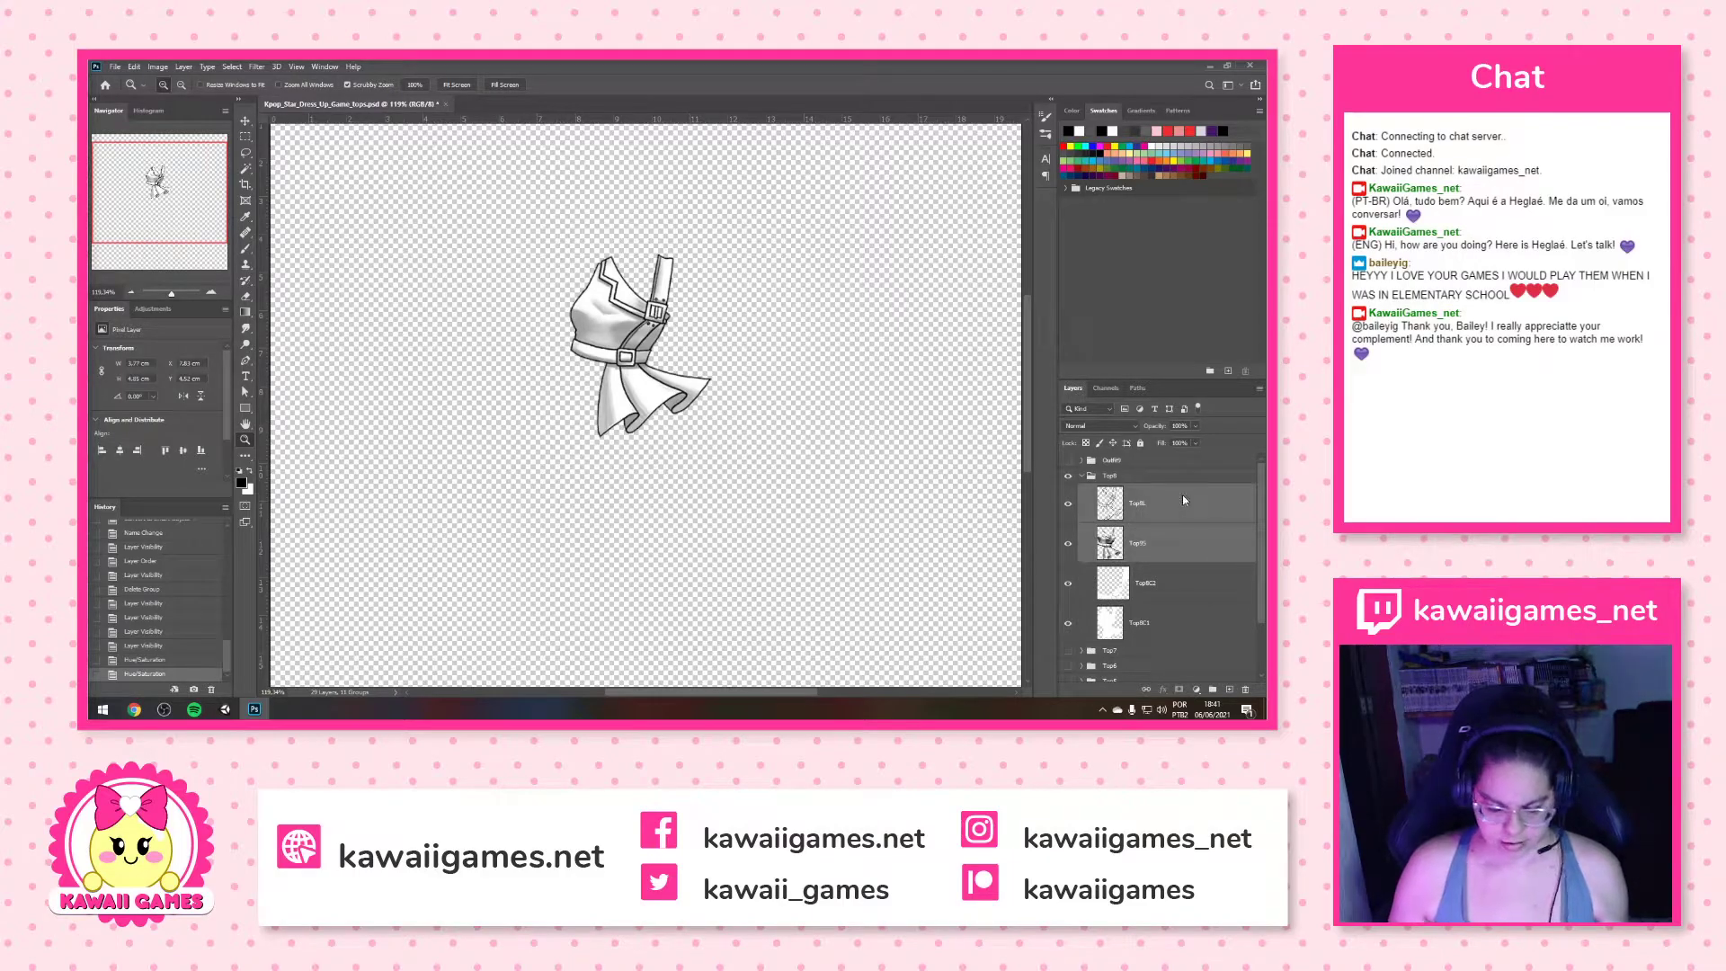
pyautogui.rightClick(1184, 496)
pyautogui.click(1119, 348)
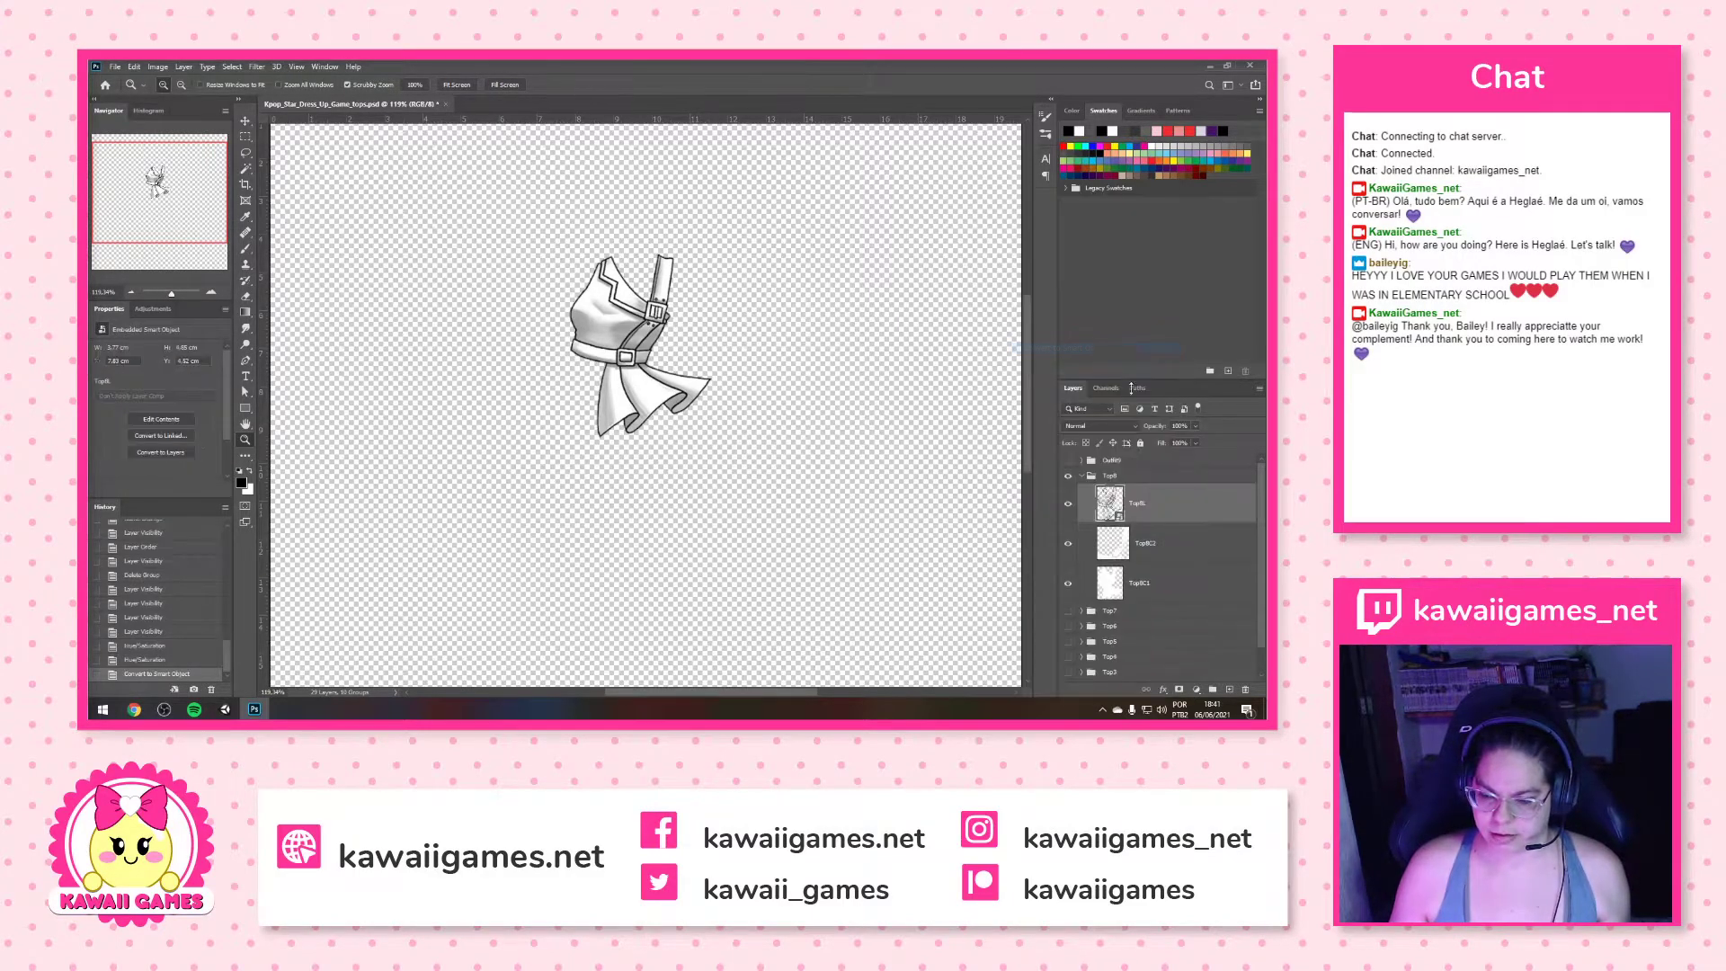
pyautogui.doubleClick(1139, 503)
pyautogui.write('Top8')
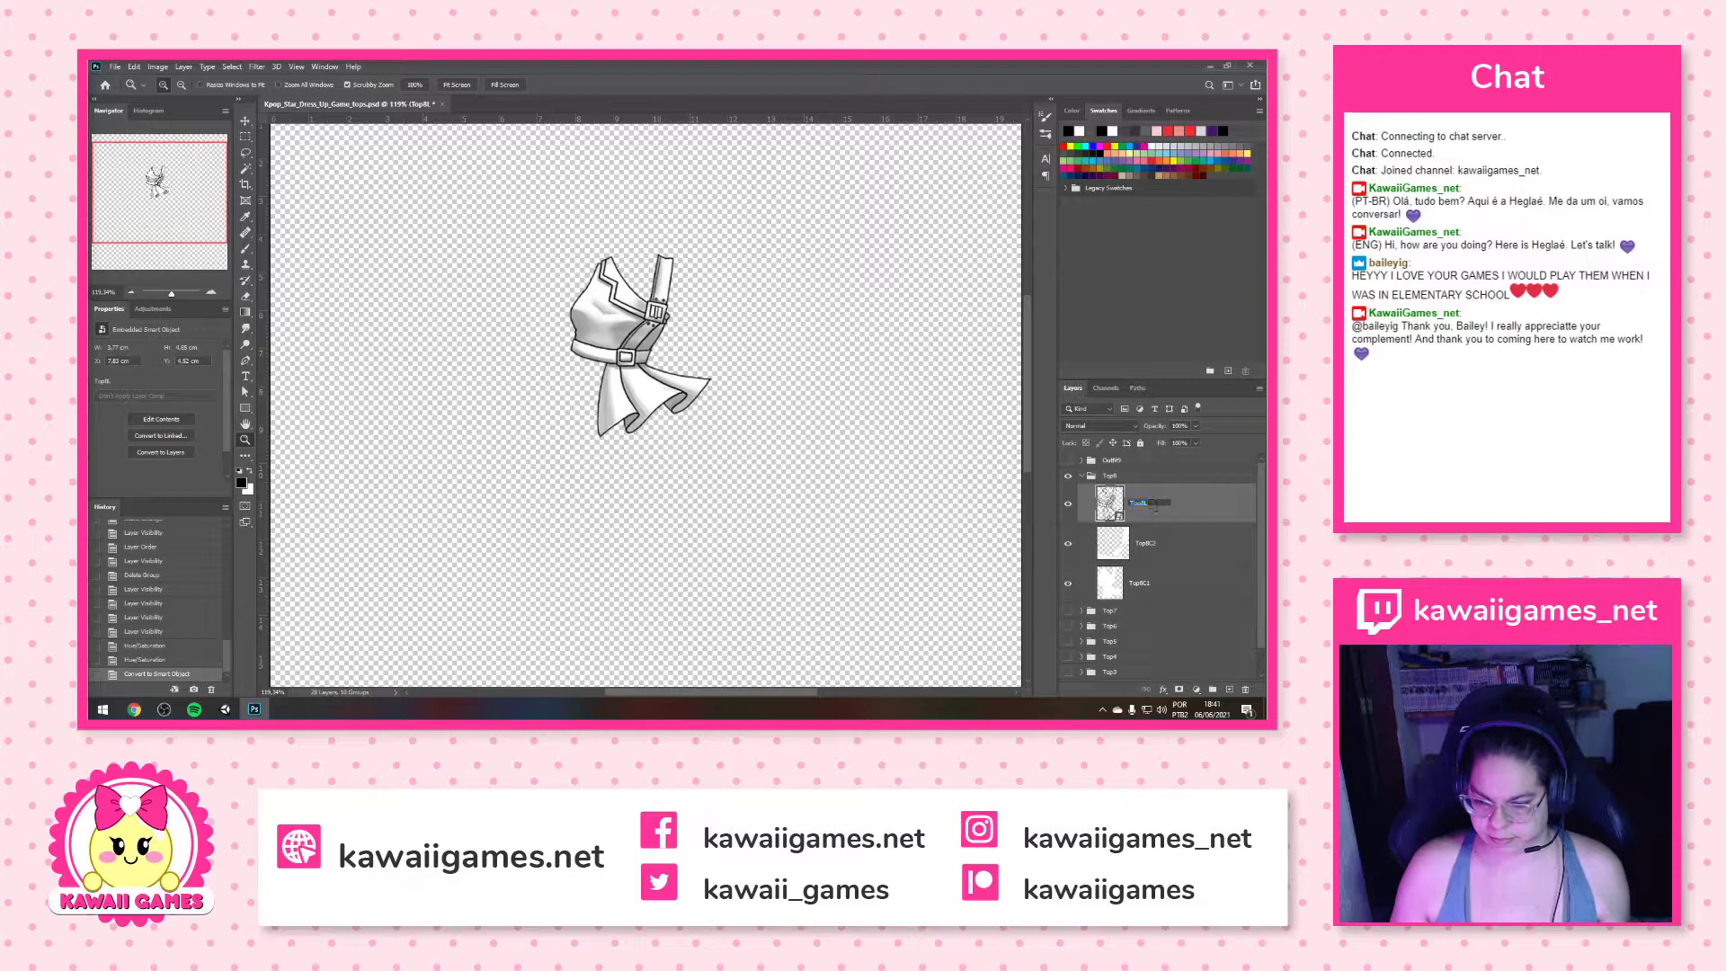
pyautogui.write('S')
pyautogui.press('Return')
# Collapse and hide the finished Top8 group
pyautogui.click(1085, 478)
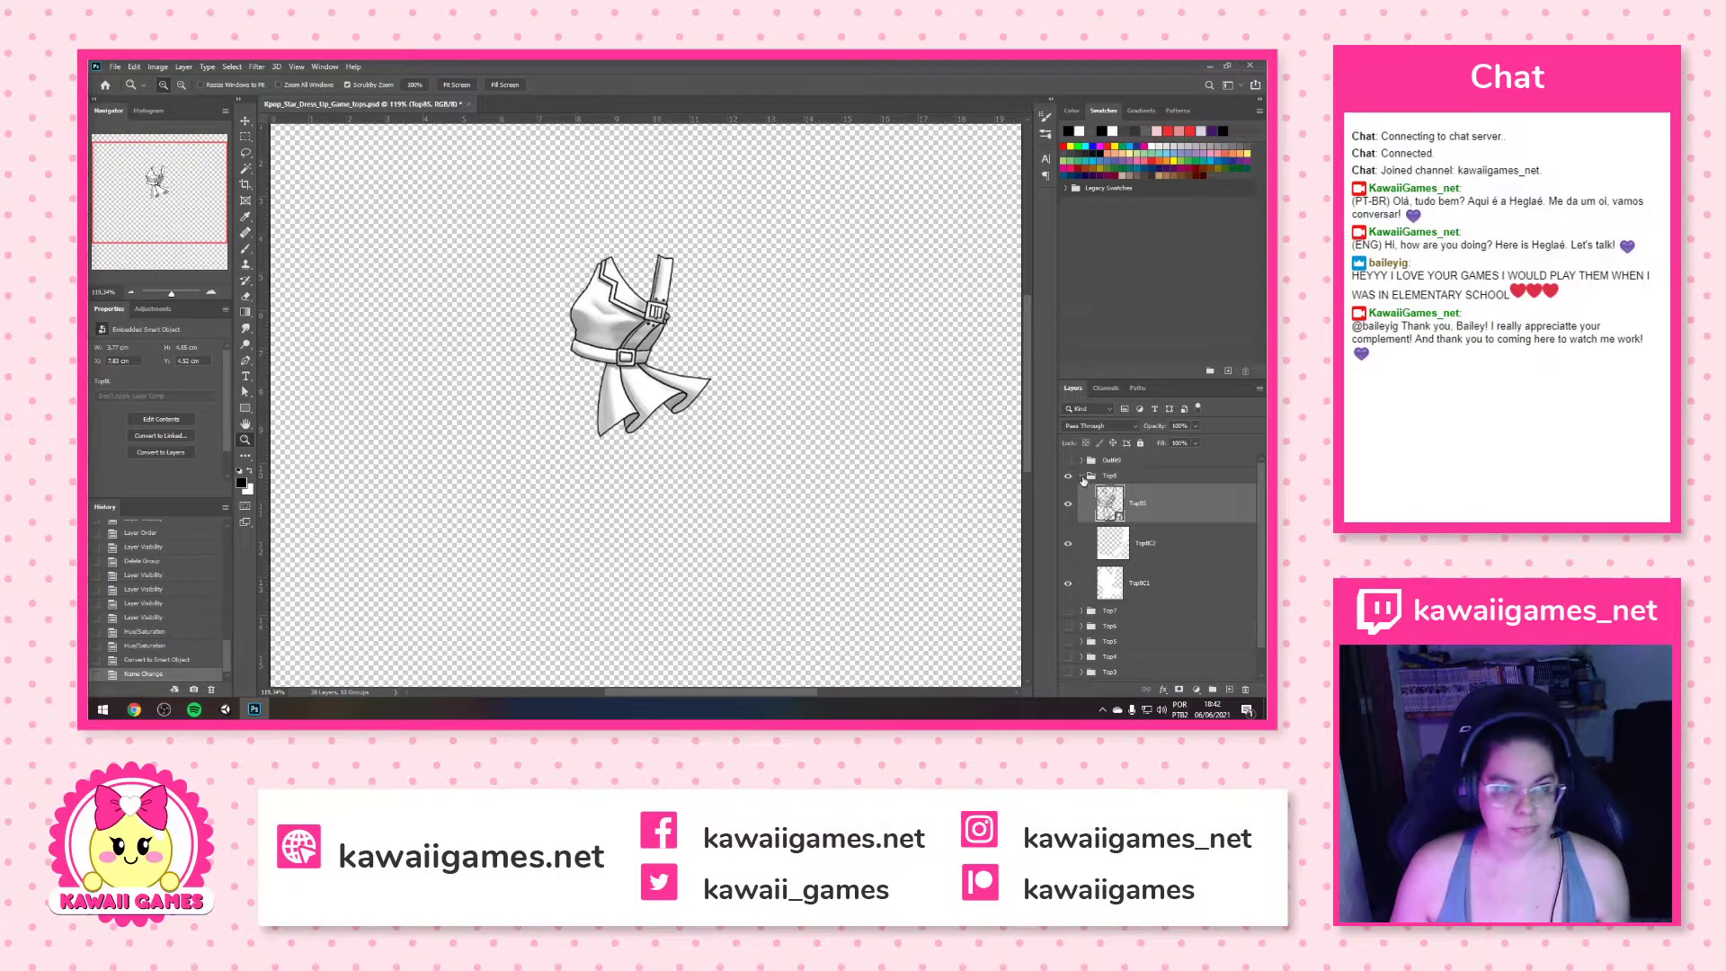
pyautogui.click(1082, 477)
pyautogui.click(1068, 475)
# Move the Top9 group out of Outfit9 to just above Top8, and expand it with all four of its layers shown
pyautogui.click(1082, 459)
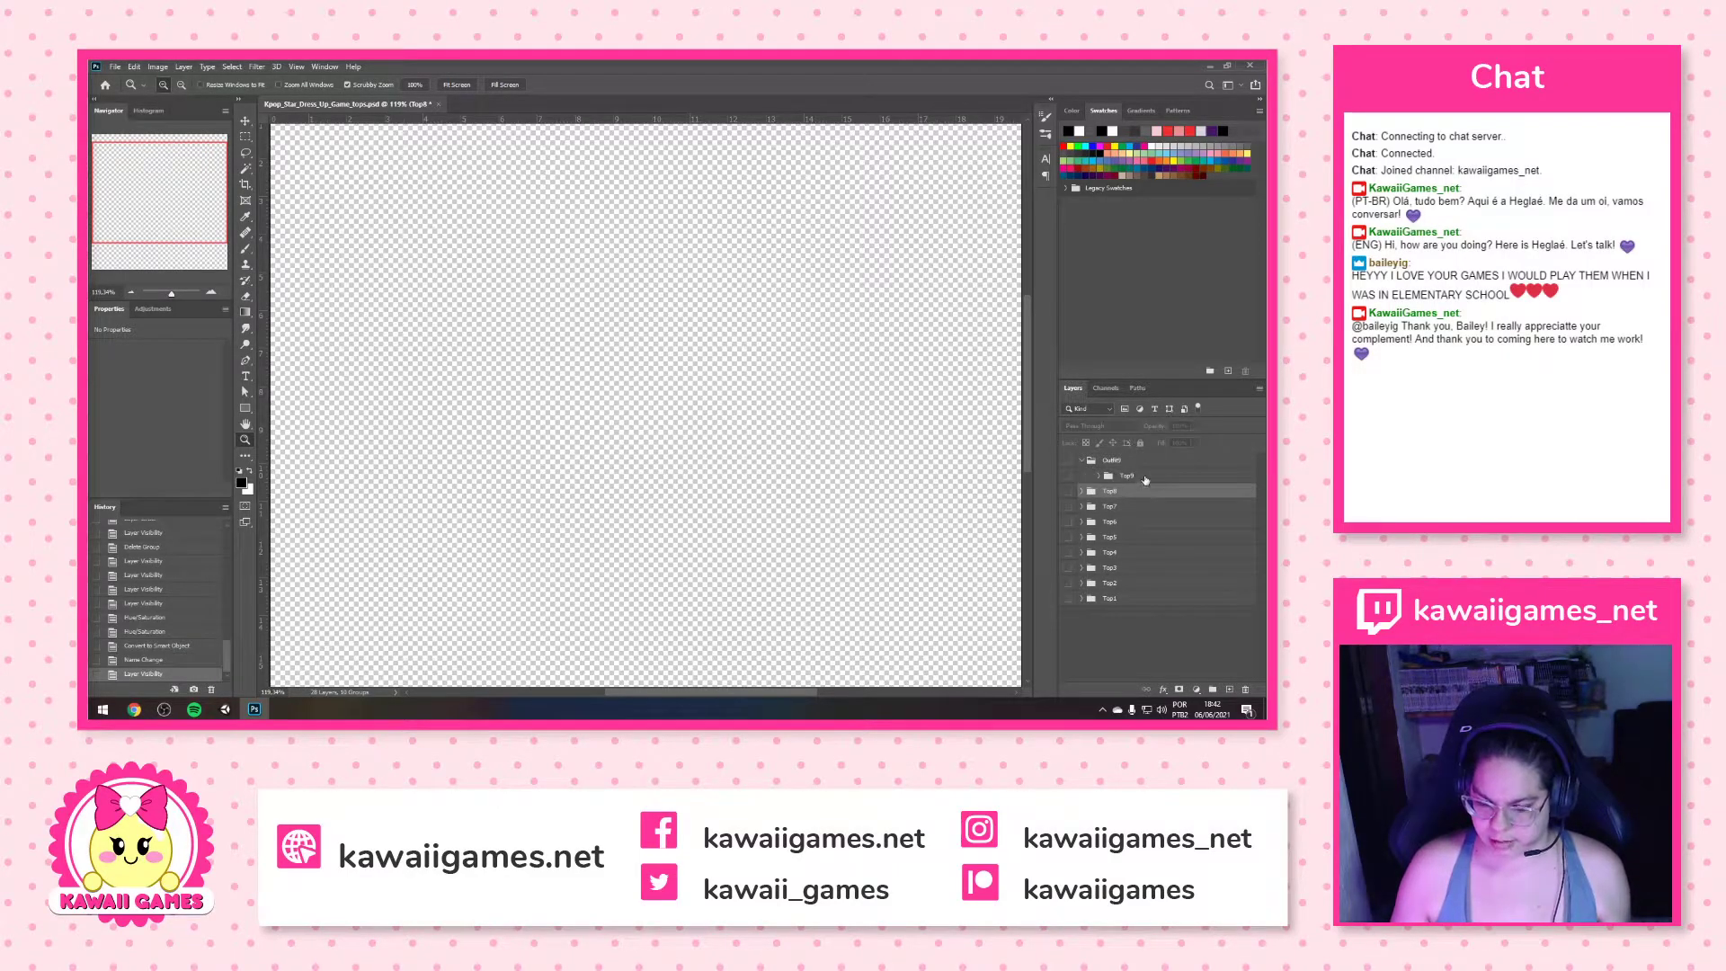
pyautogui.moveTo(1142, 477)
pyautogui.mouseDown()
pyautogui.moveTo(1110, 479)
pyautogui.moveTo(1122, 489)
pyautogui.mouseUp()
pyautogui.click(1081, 477)
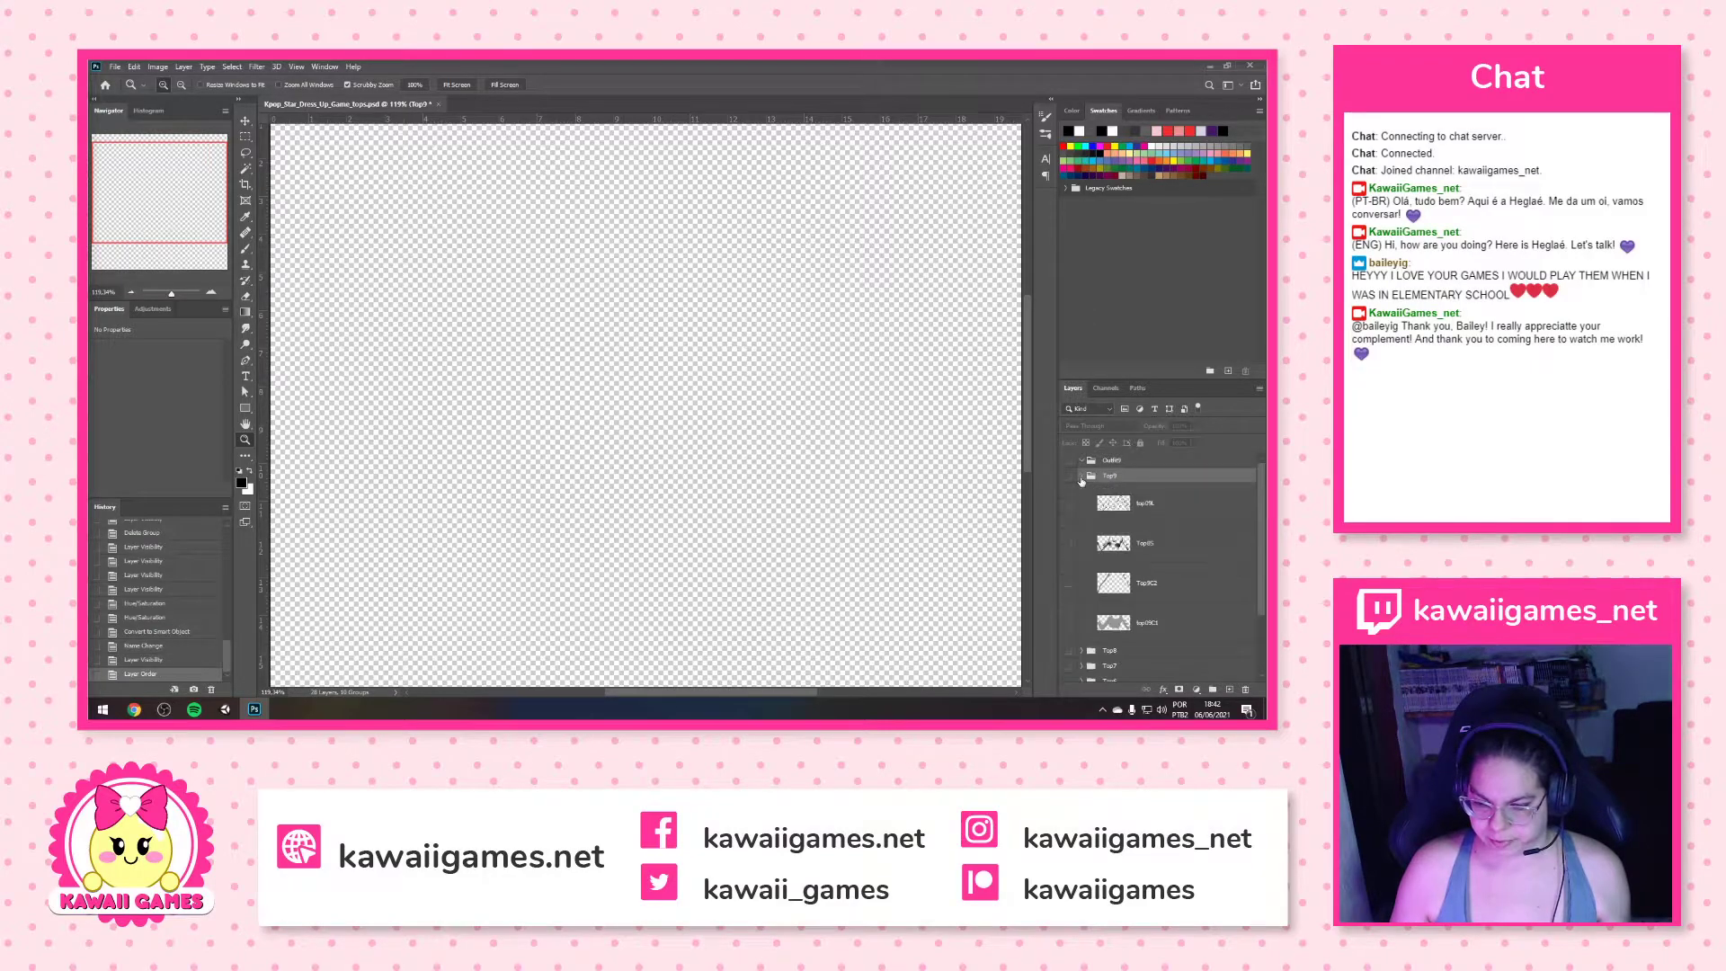
pyautogui.click(1068, 504)
pyautogui.click(1068, 543)
pyautogui.click(1069, 582)
pyautogui.click(1068, 622)
# Turn Top9's main jacket color layer white by raising its Hue/Saturation lightness to the maximum
pyautogui.click(1160, 622)
pyautogui.hotkey('ctrl', 'u')
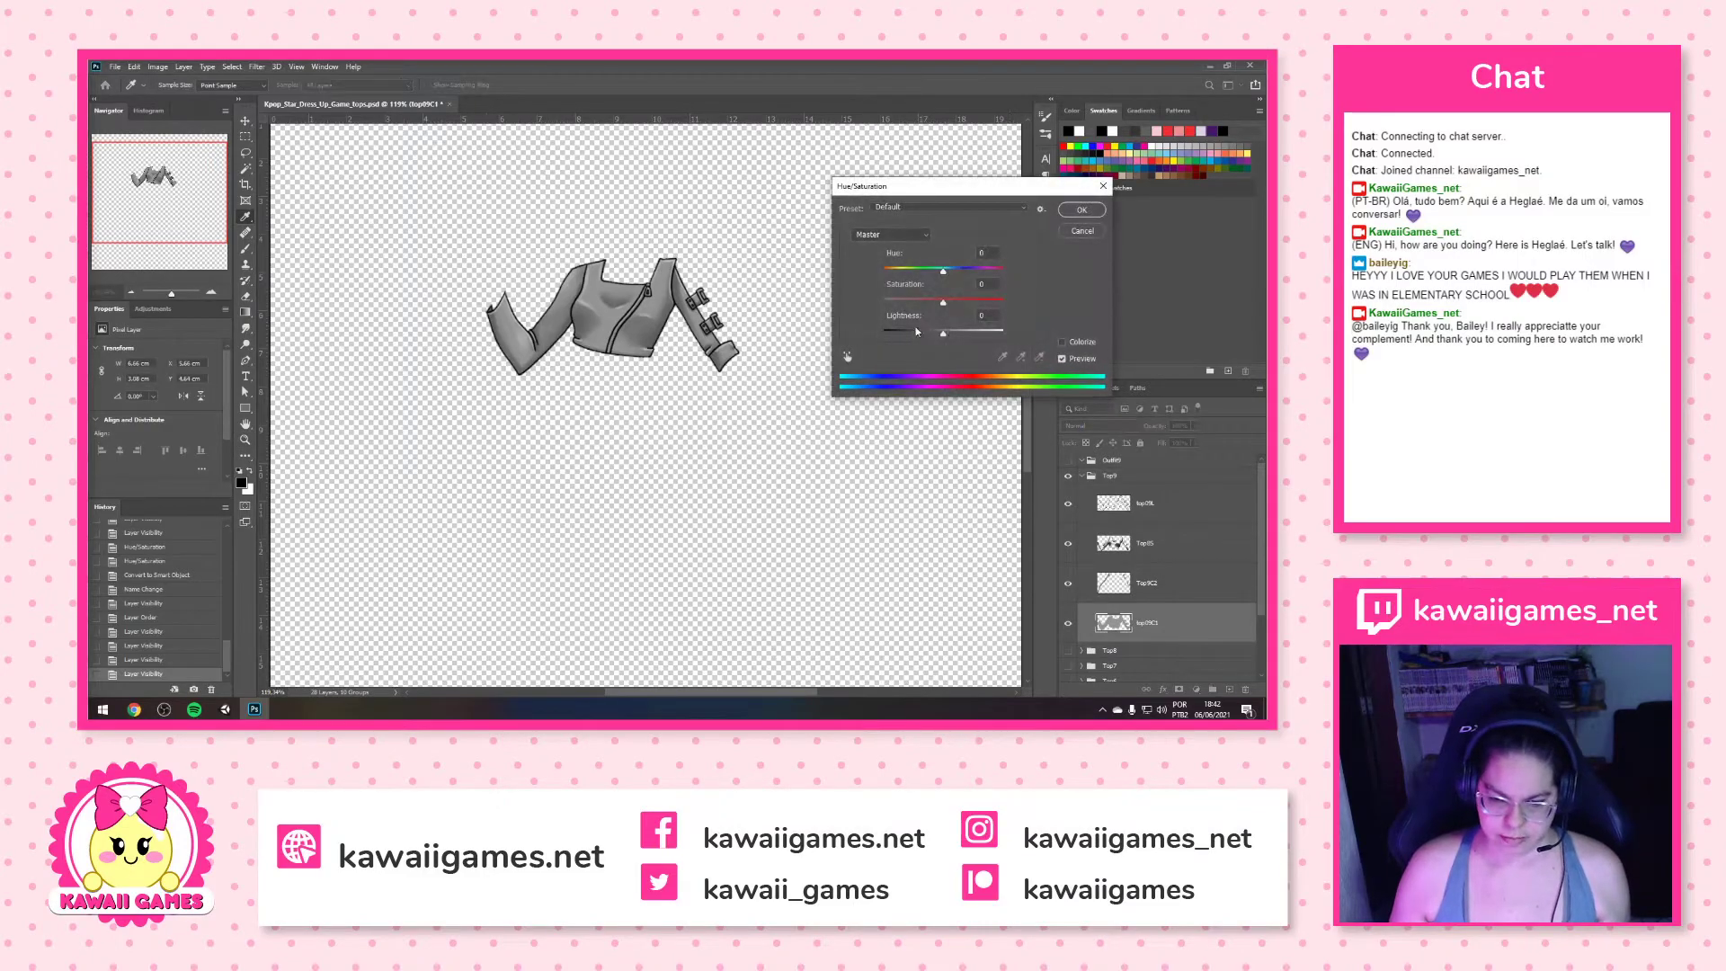
pyautogui.moveTo(943, 334); pyautogui.dragTo(976, 334)
pyautogui.click(1082, 209)
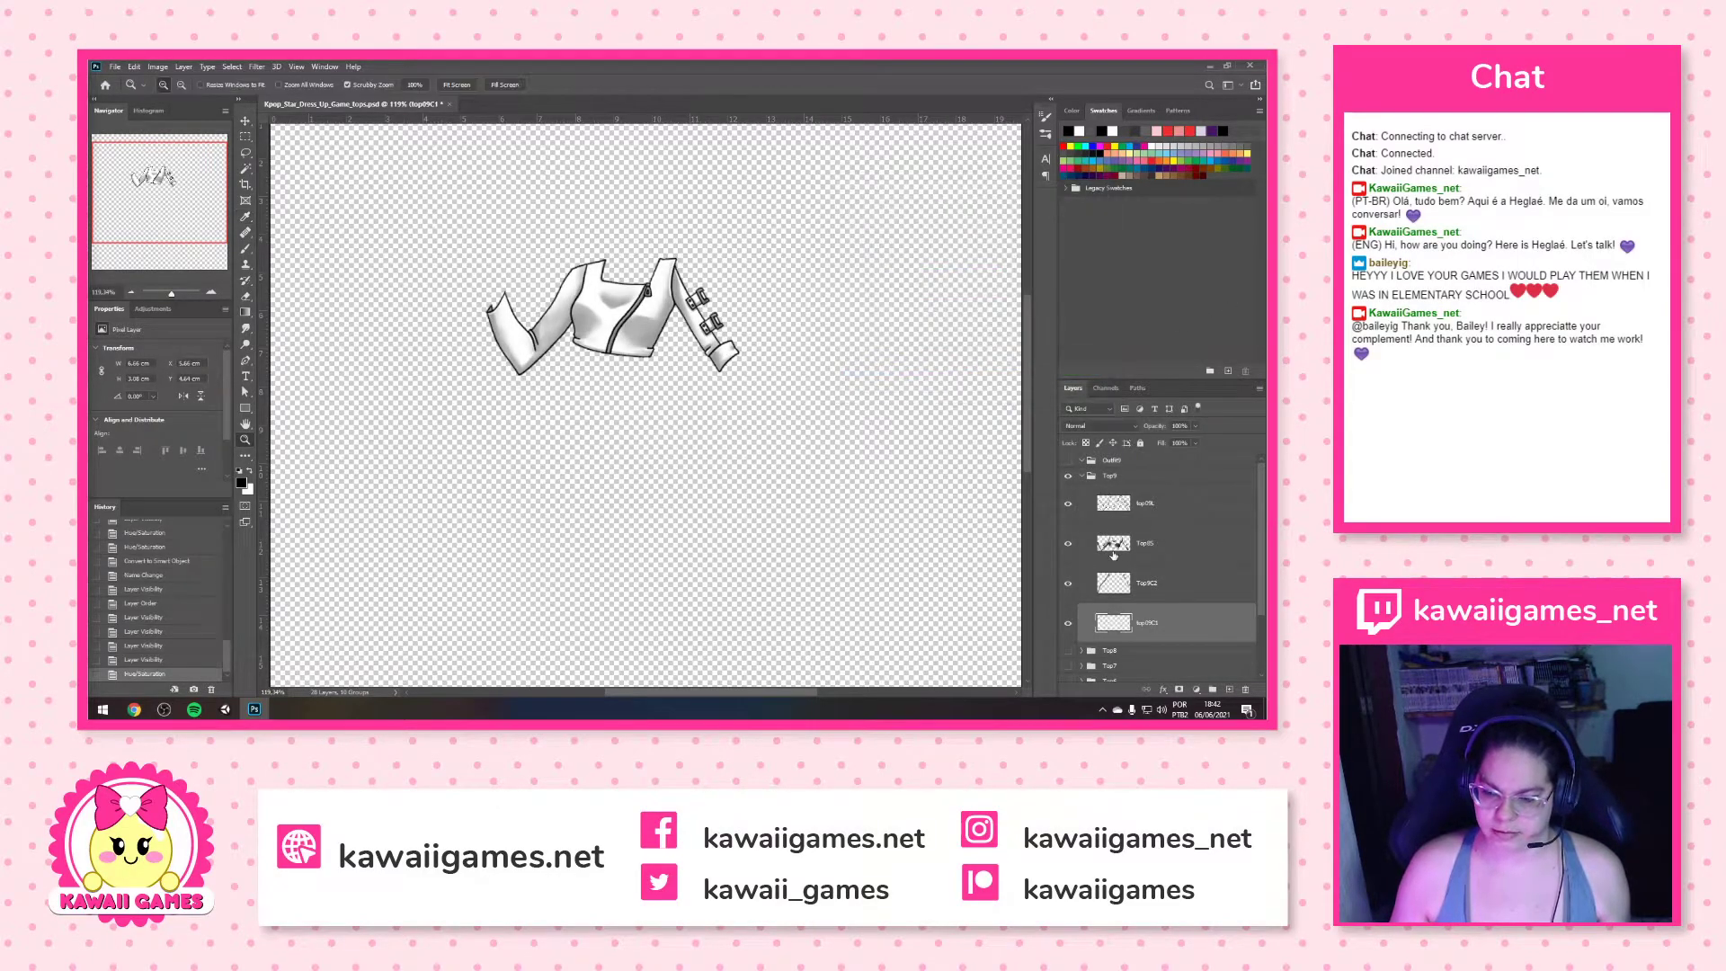
# Turn the Top9C2 detail color layer white by raising its Hue/Saturation lightness to the maximum
pyautogui.click(1141, 584)
pyautogui.hotkey('ctrl', 'u')
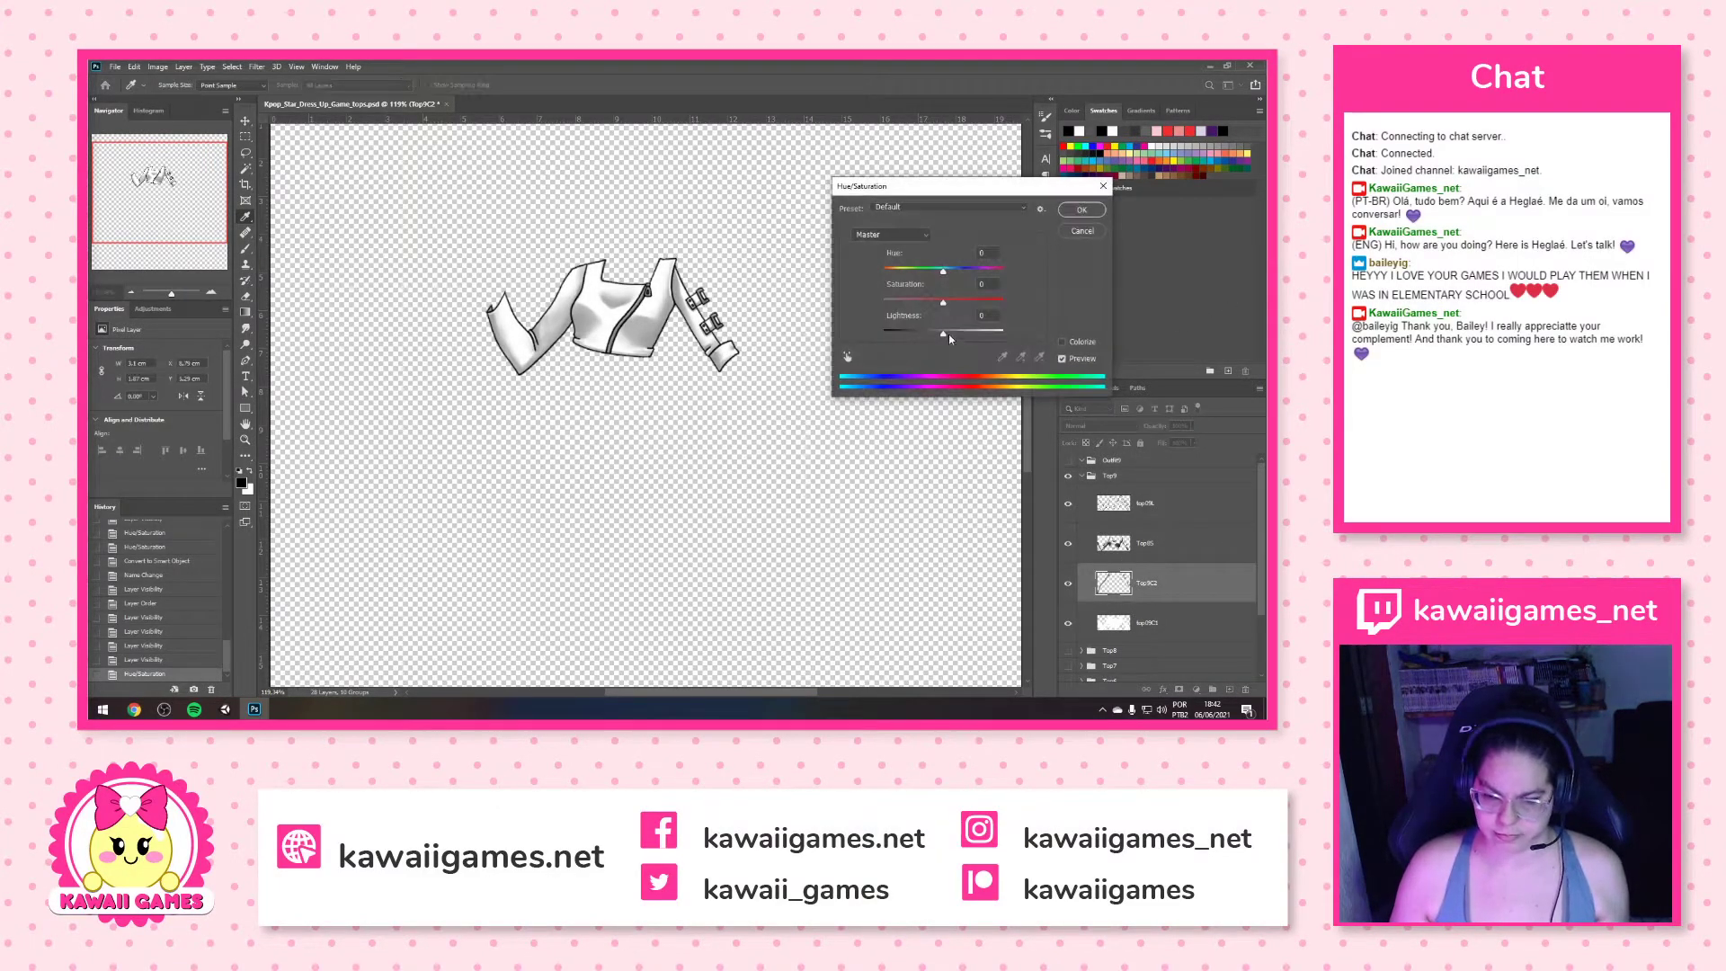
pyautogui.moveTo(948, 336); pyautogui.dragTo(1005, 335)
pyautogui.click(1076, 211)
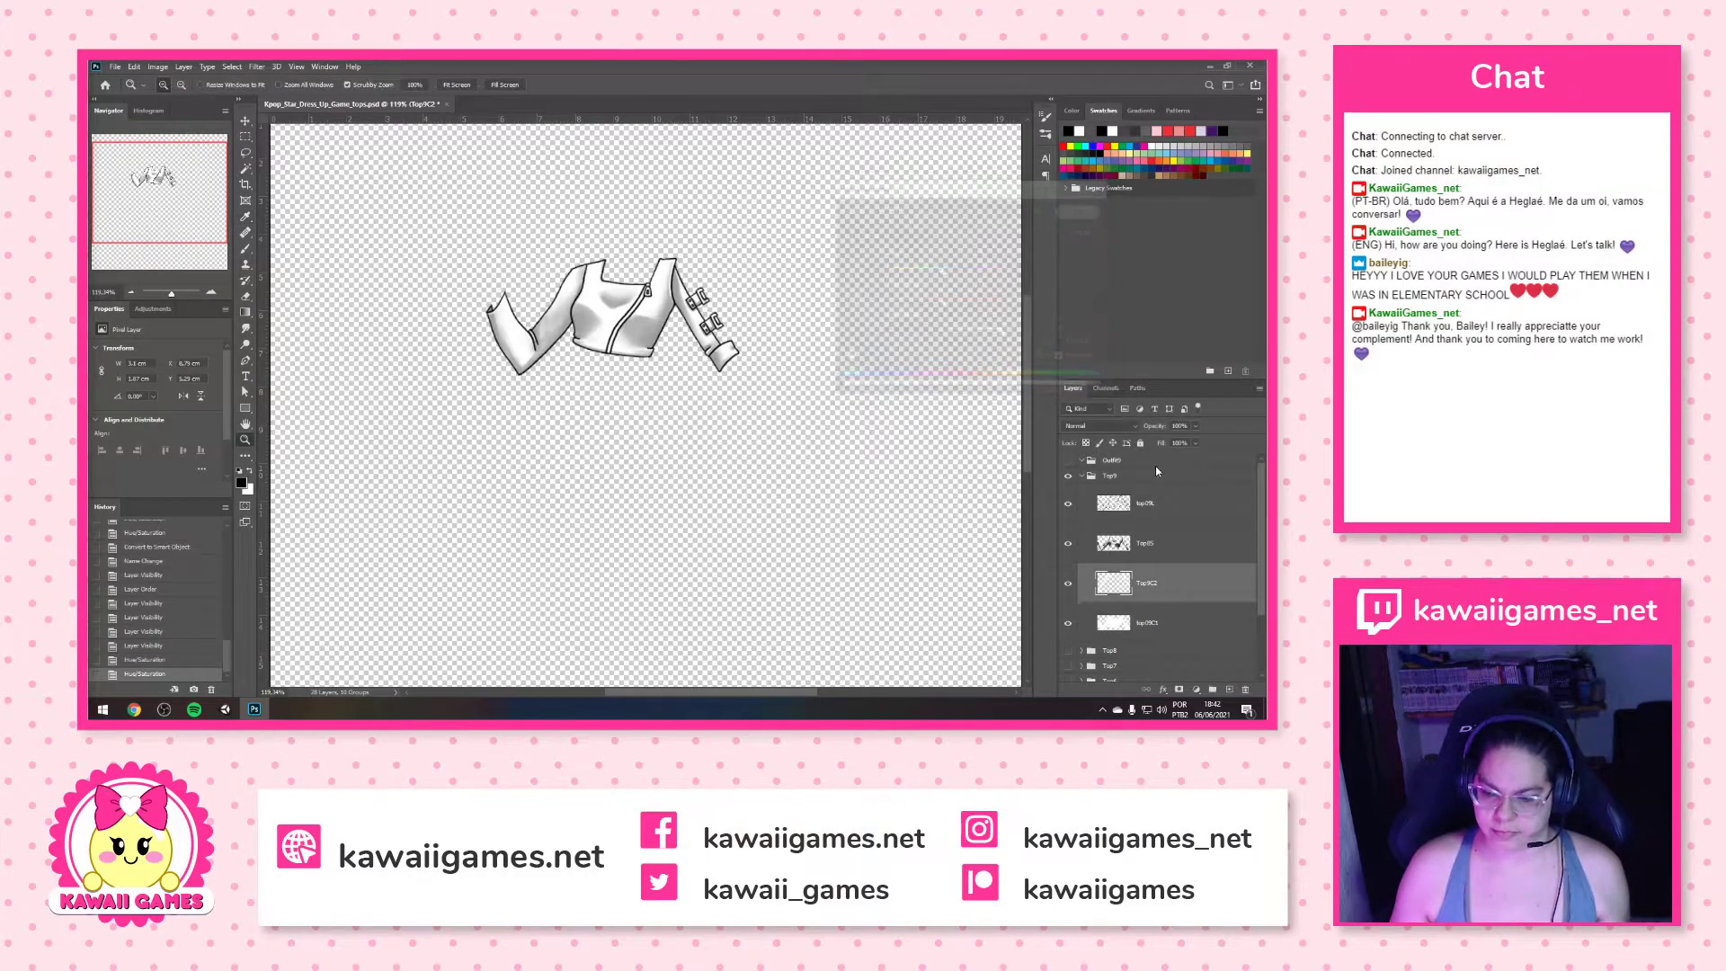
# Convert Top9's line and shading layers into one smart object and name it top09S
pyautogui.click(1169, 543)
pyautogui.keyDown('shift'); pyautogui.click(1193, 504); pyautogui.keyUp('shift')
pyautogui.rightClick(1193, 504)
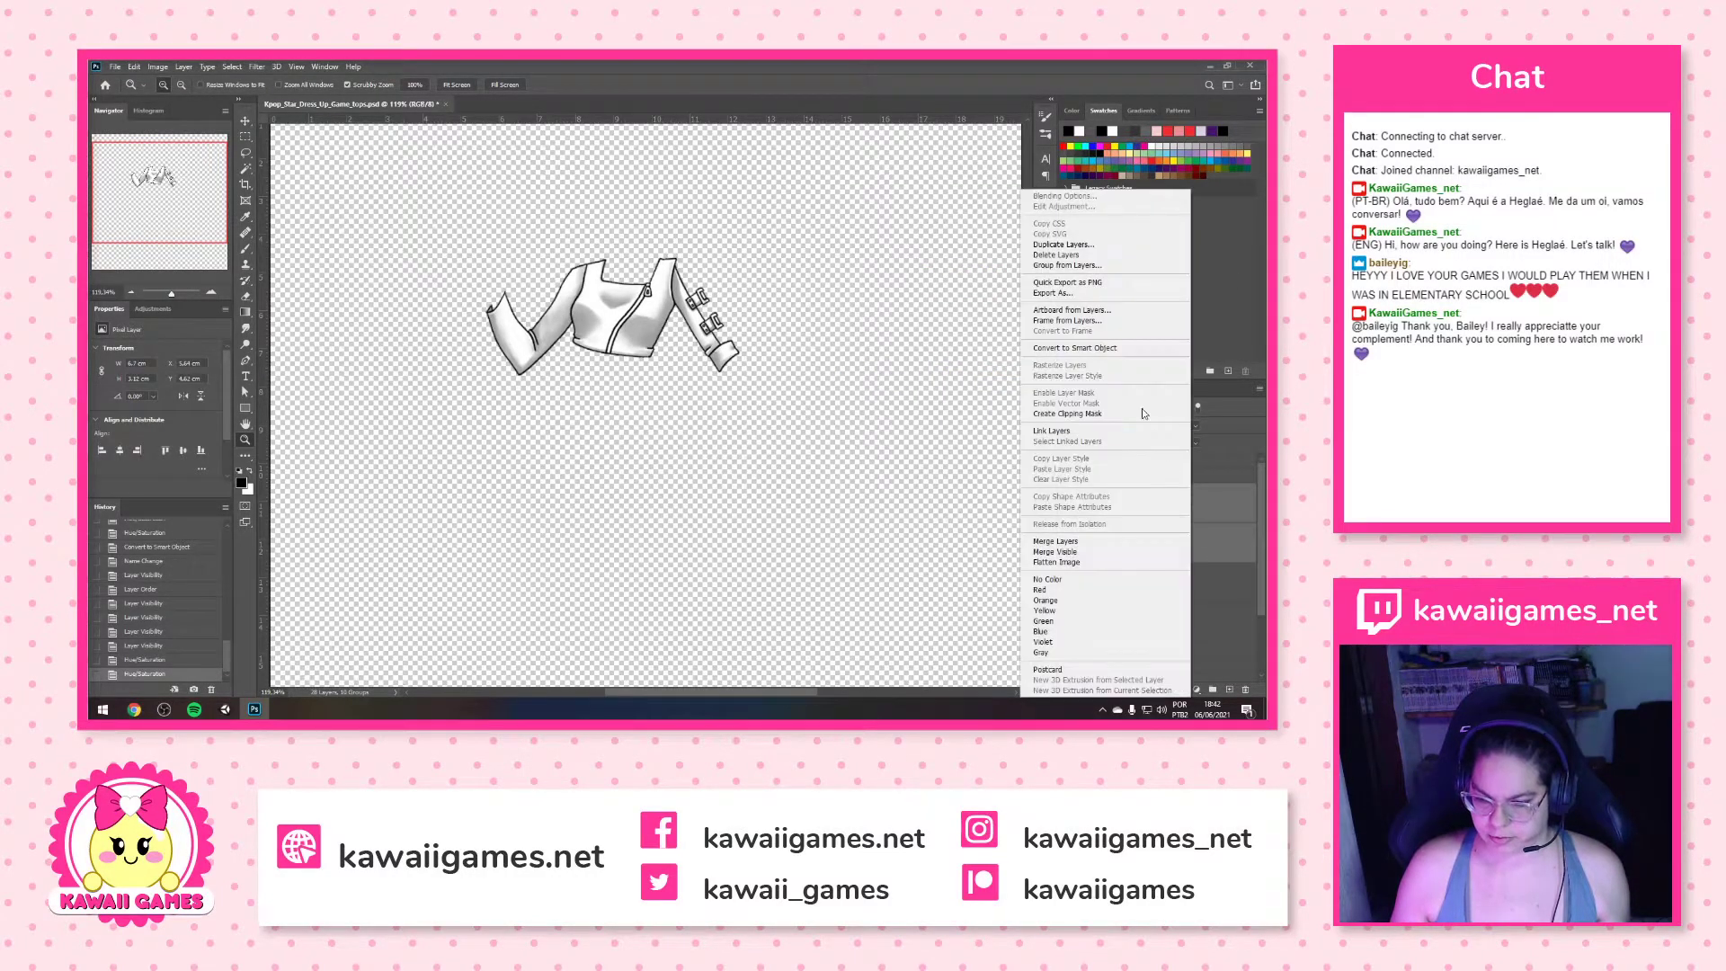
pyautogui.click(1120, 355)
pyautogui.doubleClick(1149, 506)
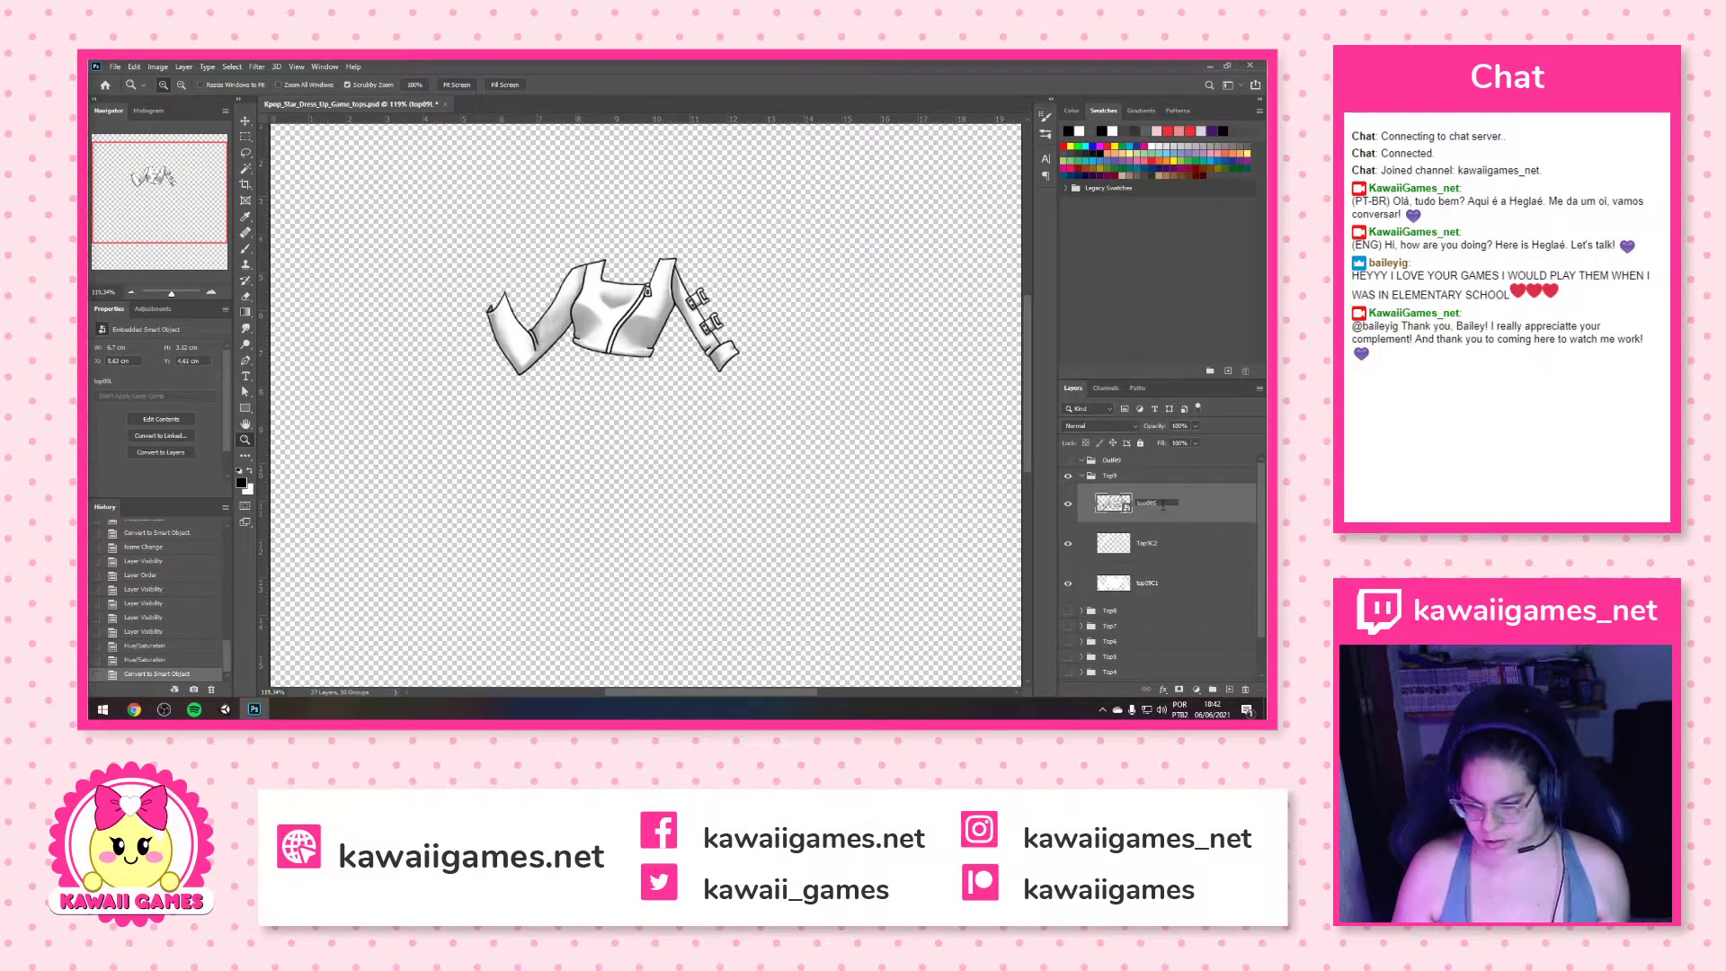
pyautogui.write('top09S')
pyautogui.press('Return')
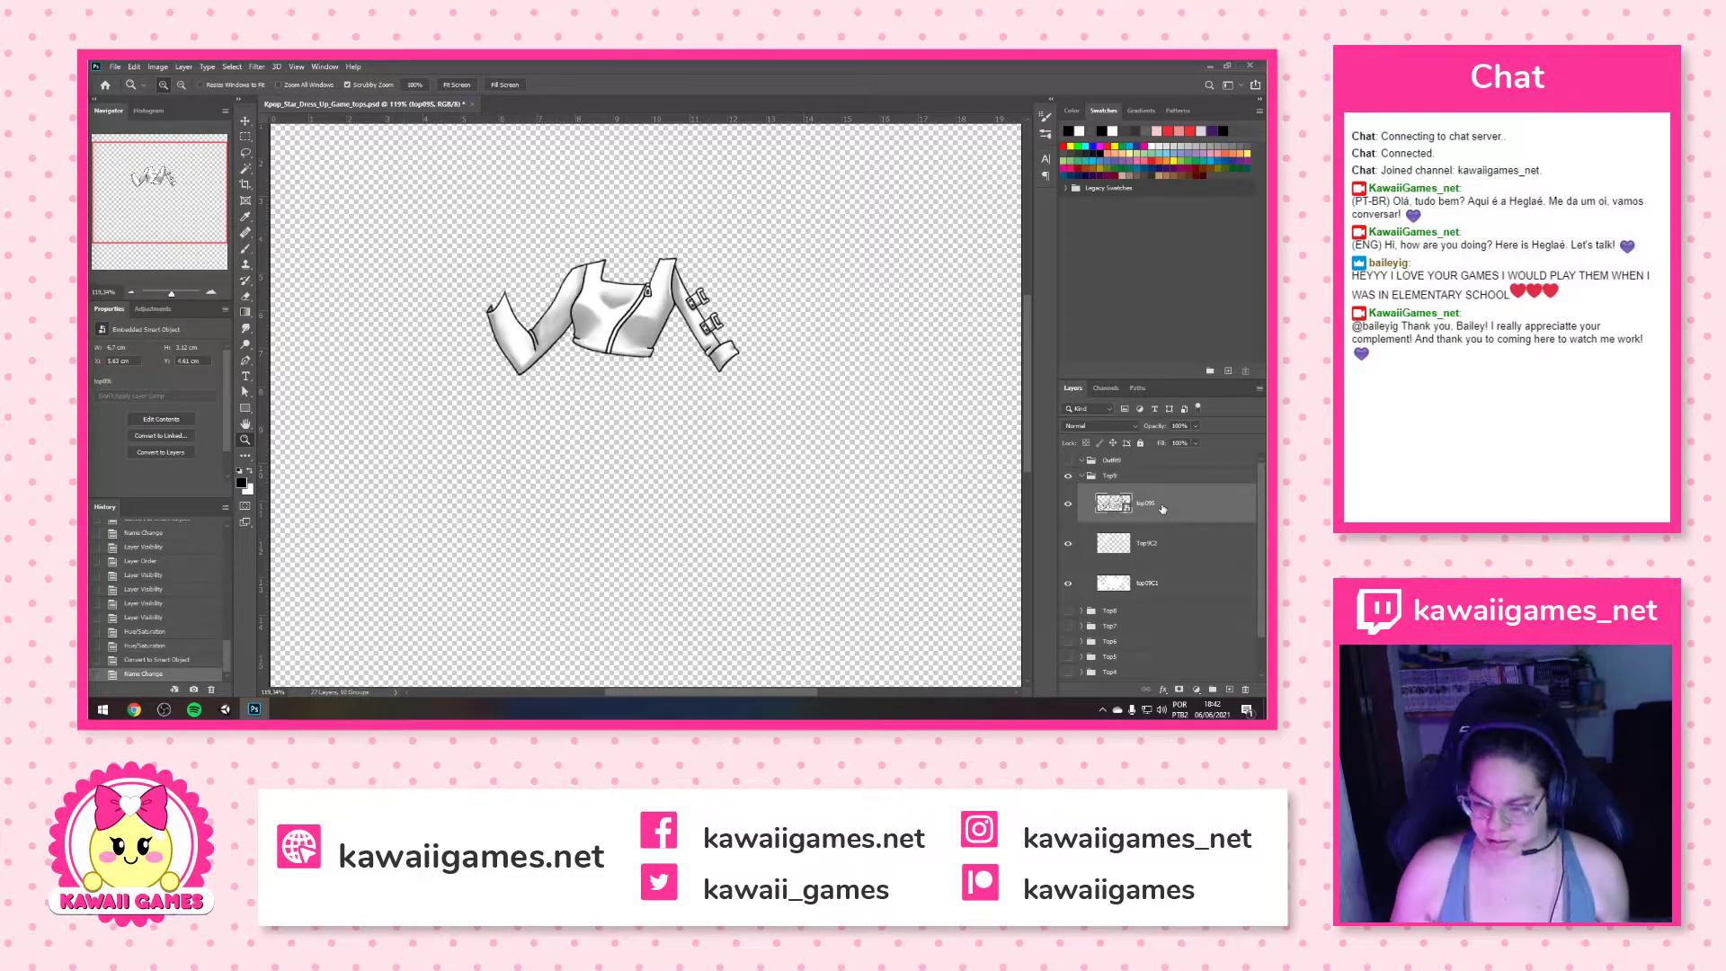
# Collapse the Top9 group and delete the empty Outfit9 group above it
pyautogui.click(1083, 480)
pyautogui.moveTo(1128, 476); pyautogui.dragTo(1134, 463)
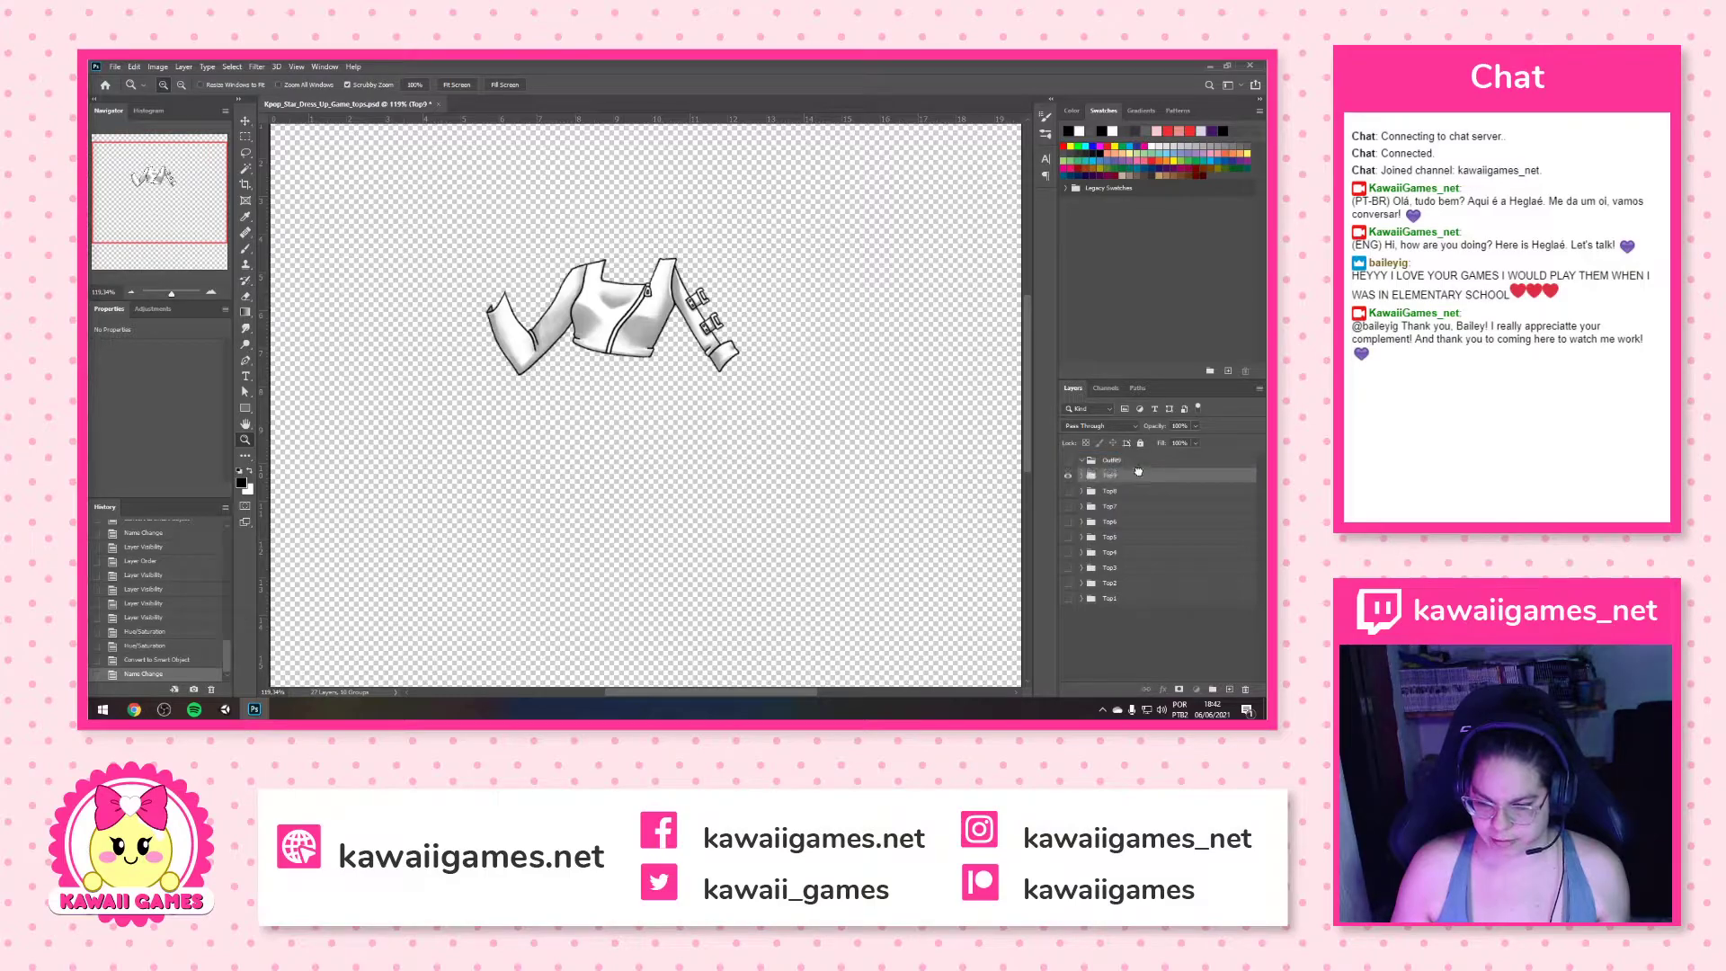
pyautogui.press('Delete')
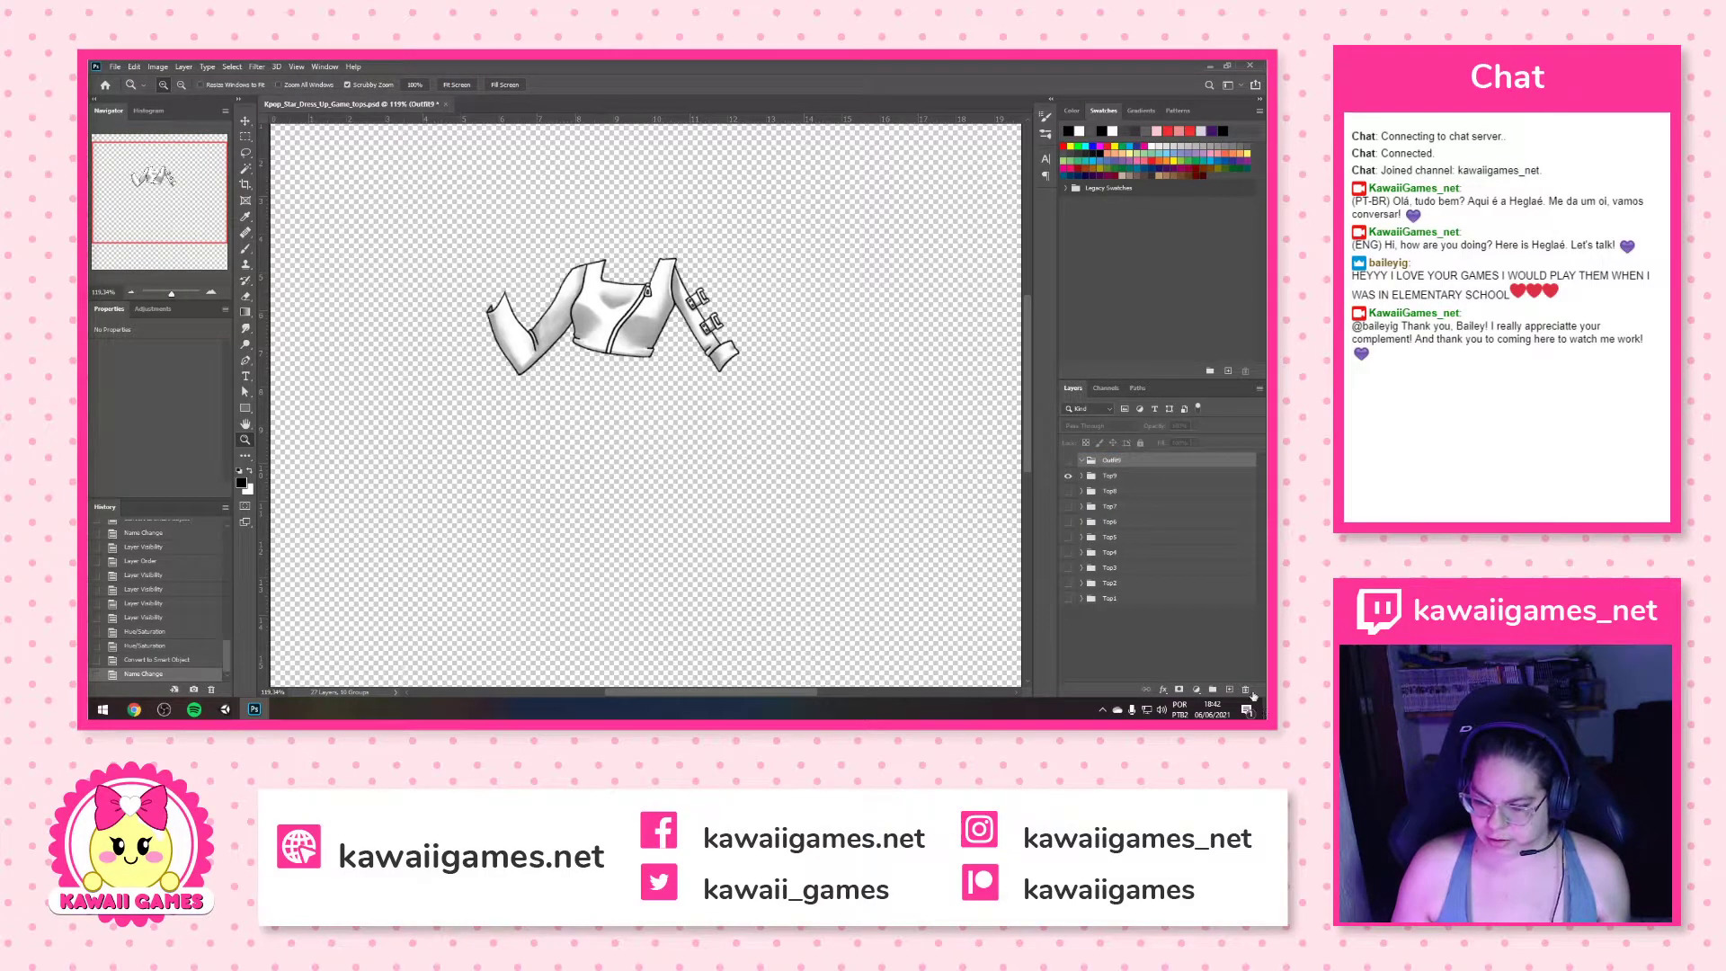
# Open the keyboard shortcuts editor
pyautogui.click(164, 68)
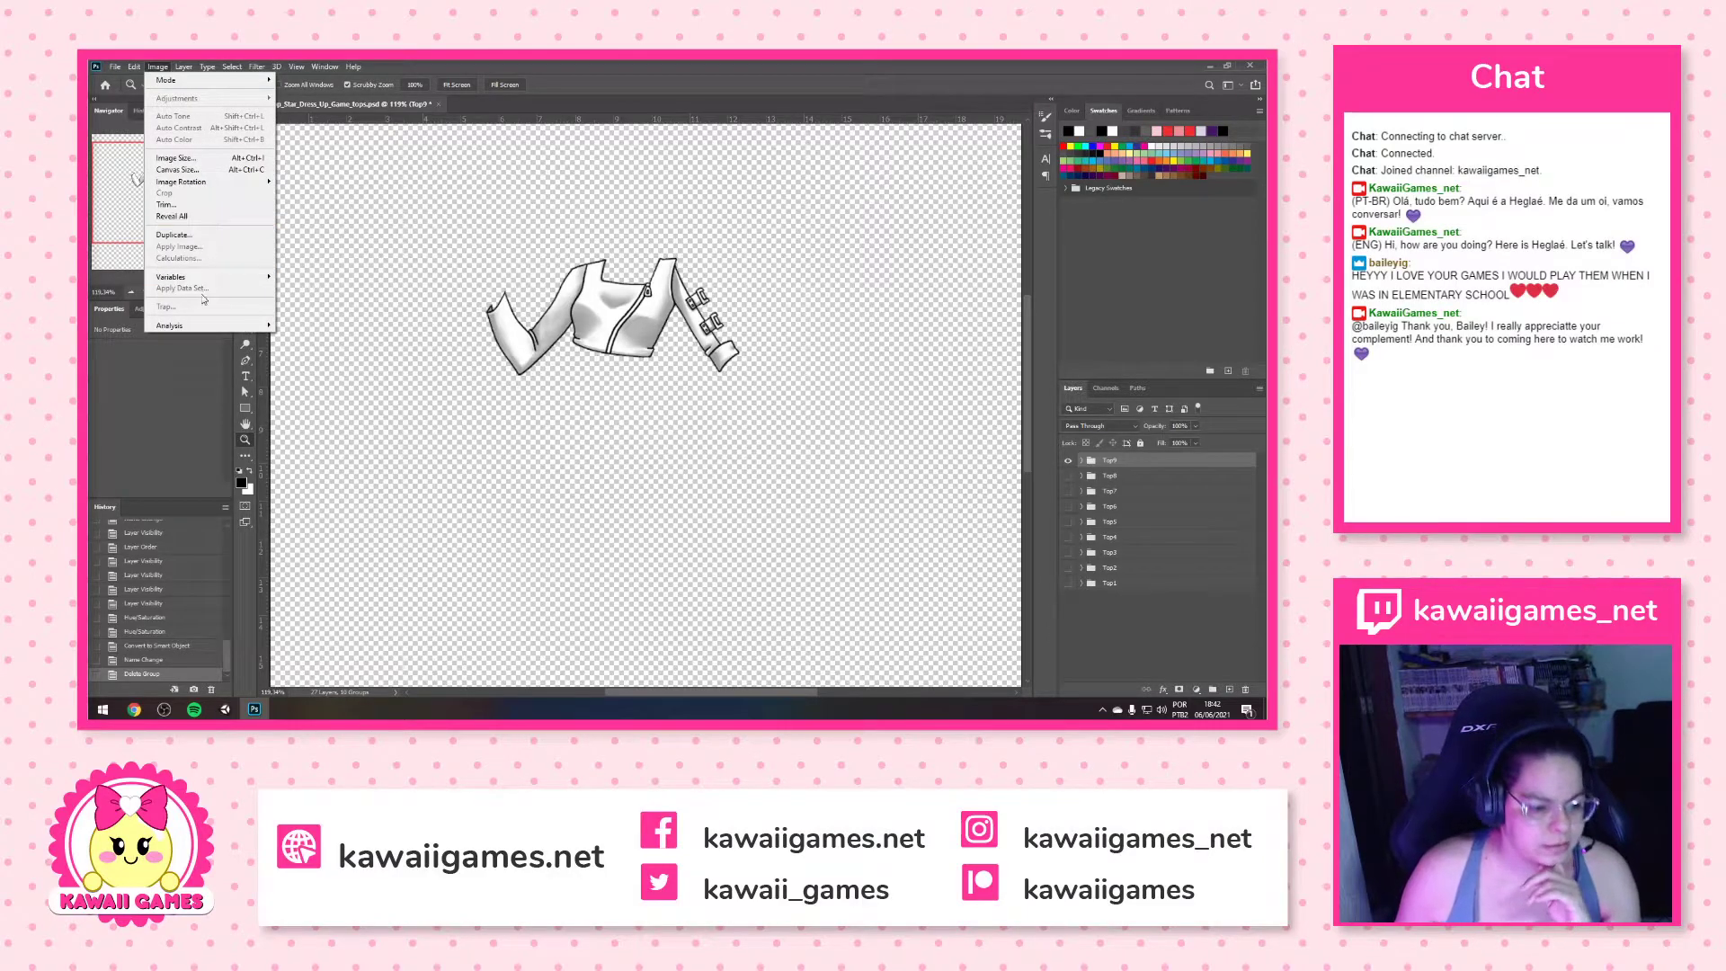
pyautogui.moveTo(133, 69)
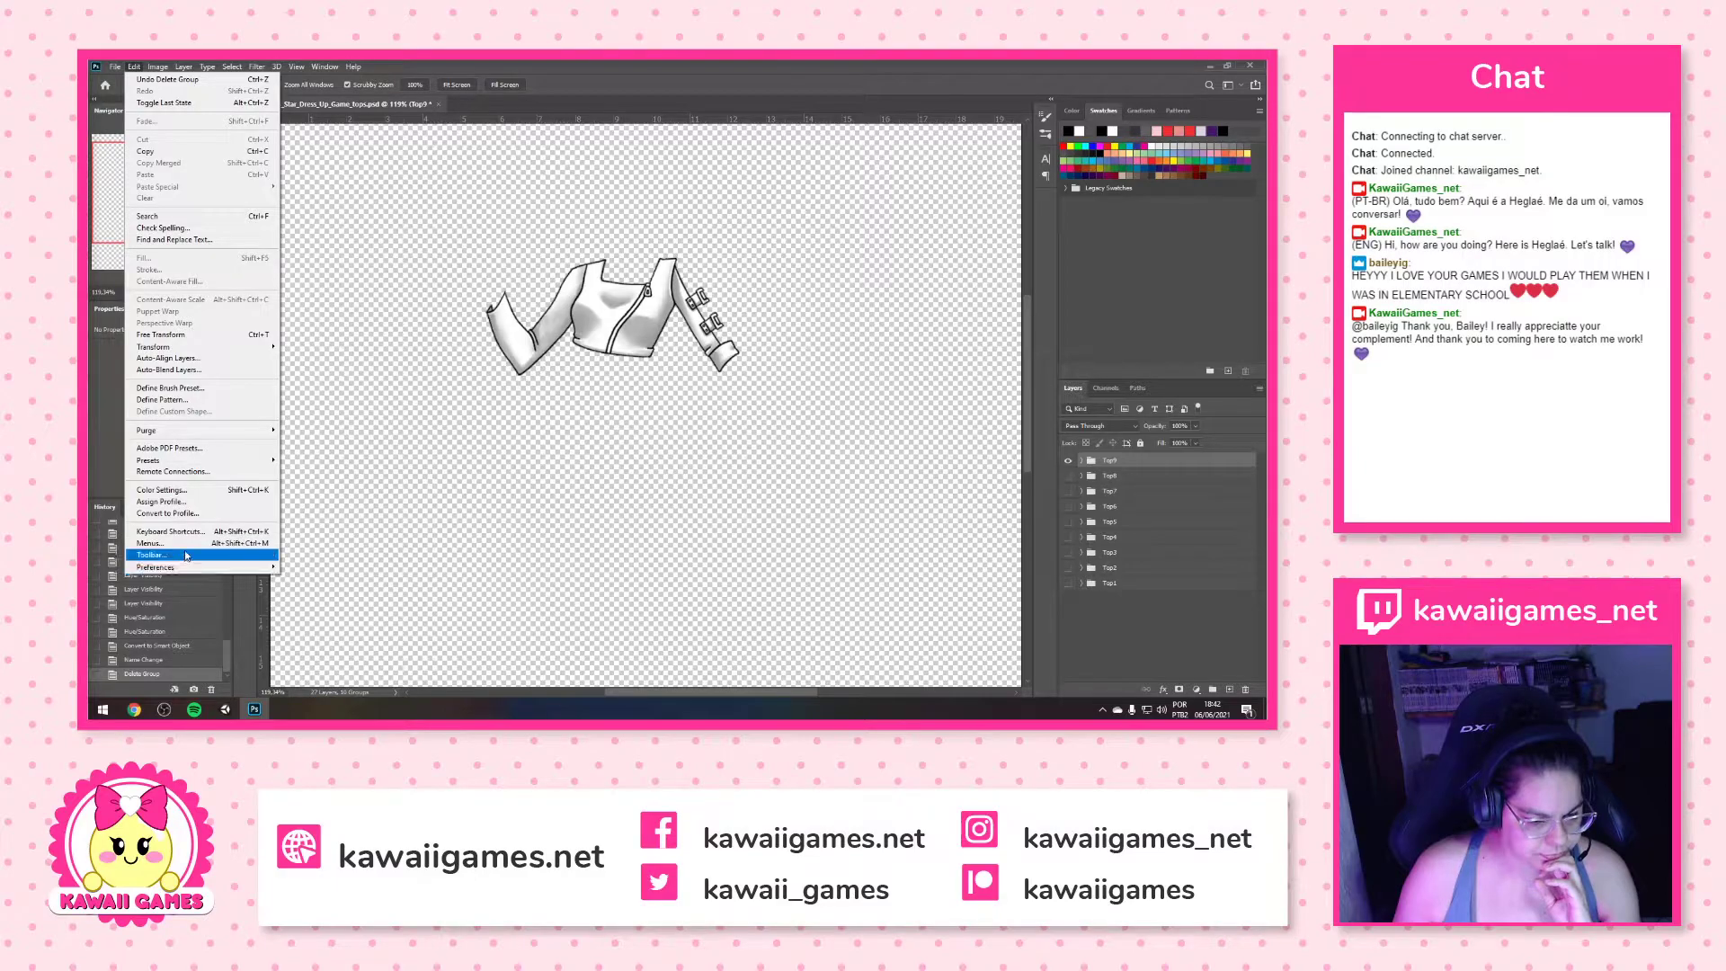
pyautogui.click(189, 537)
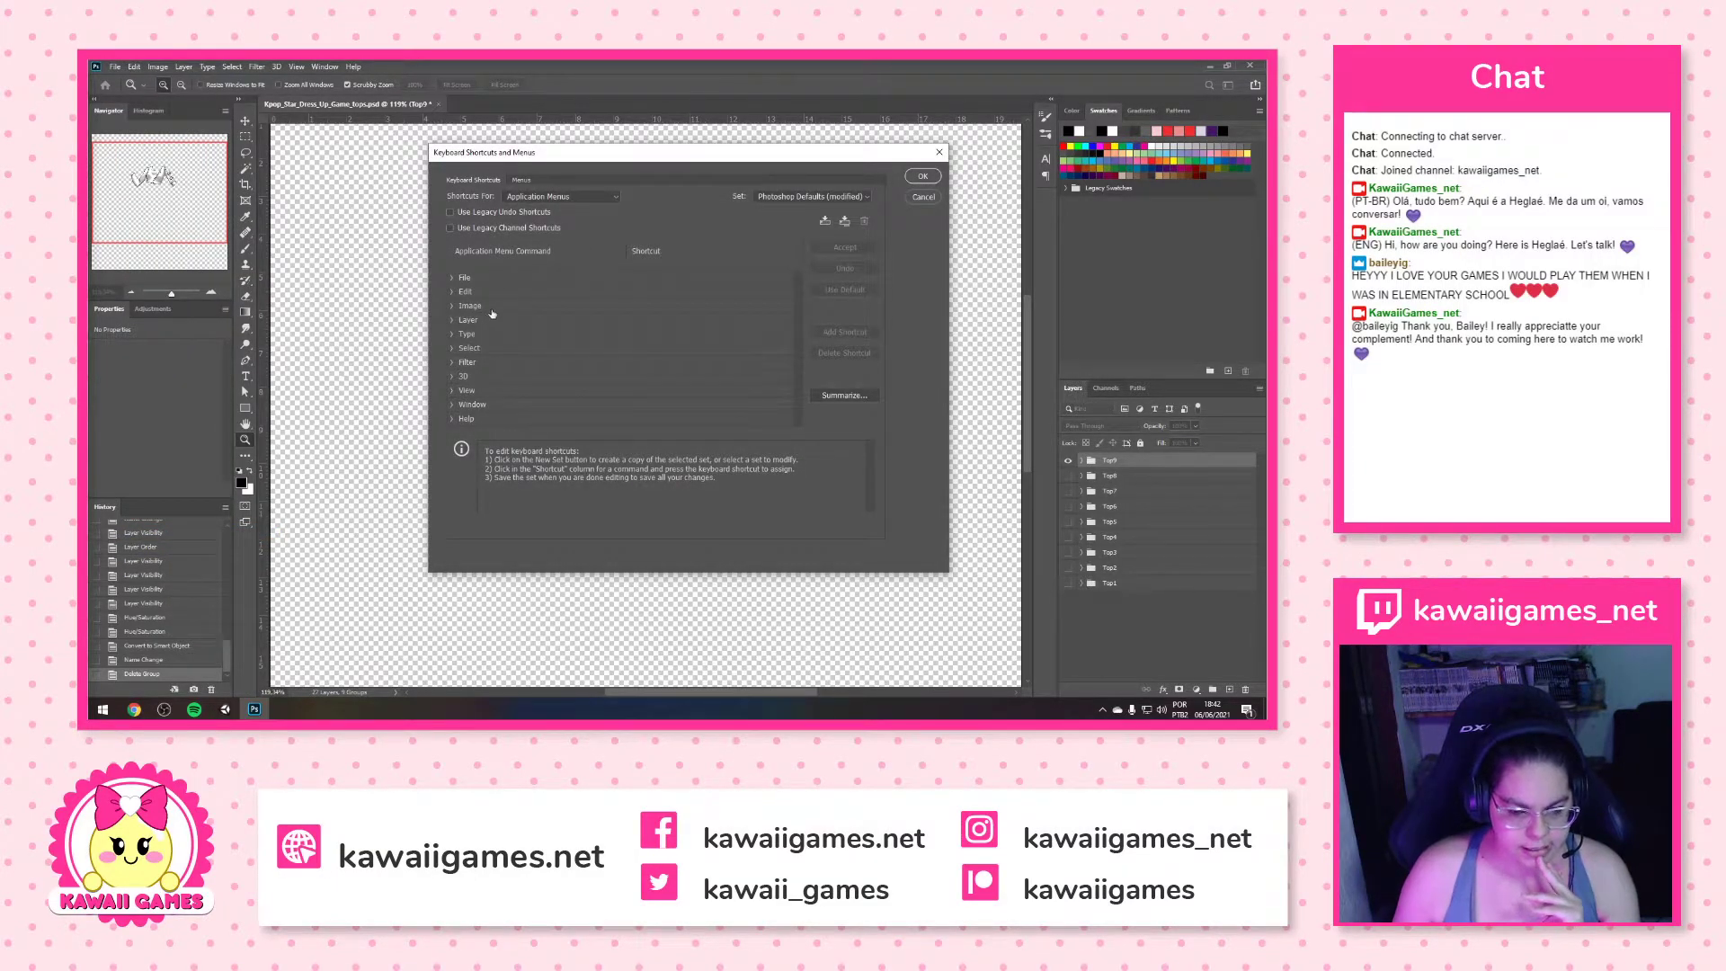
# Look through the Taskspaces and Tools shortcut lists for the Convert to Smart Object command
pyautogui.click(570, 197)
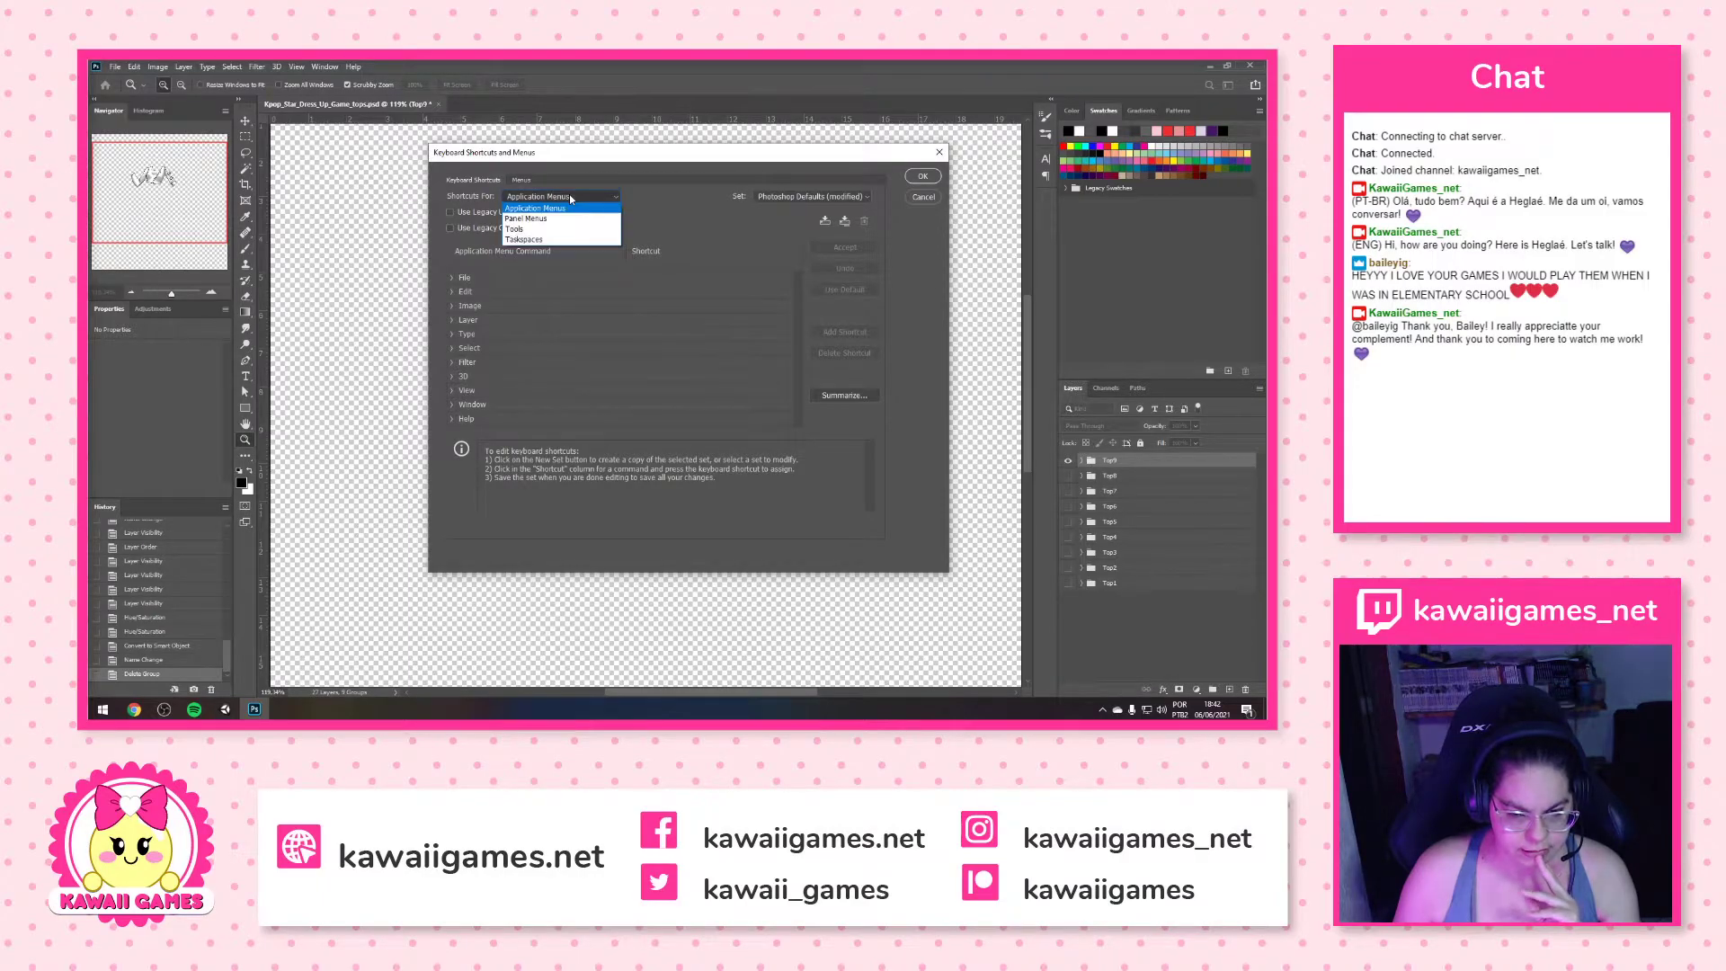
pyautogui.click(542, 240)
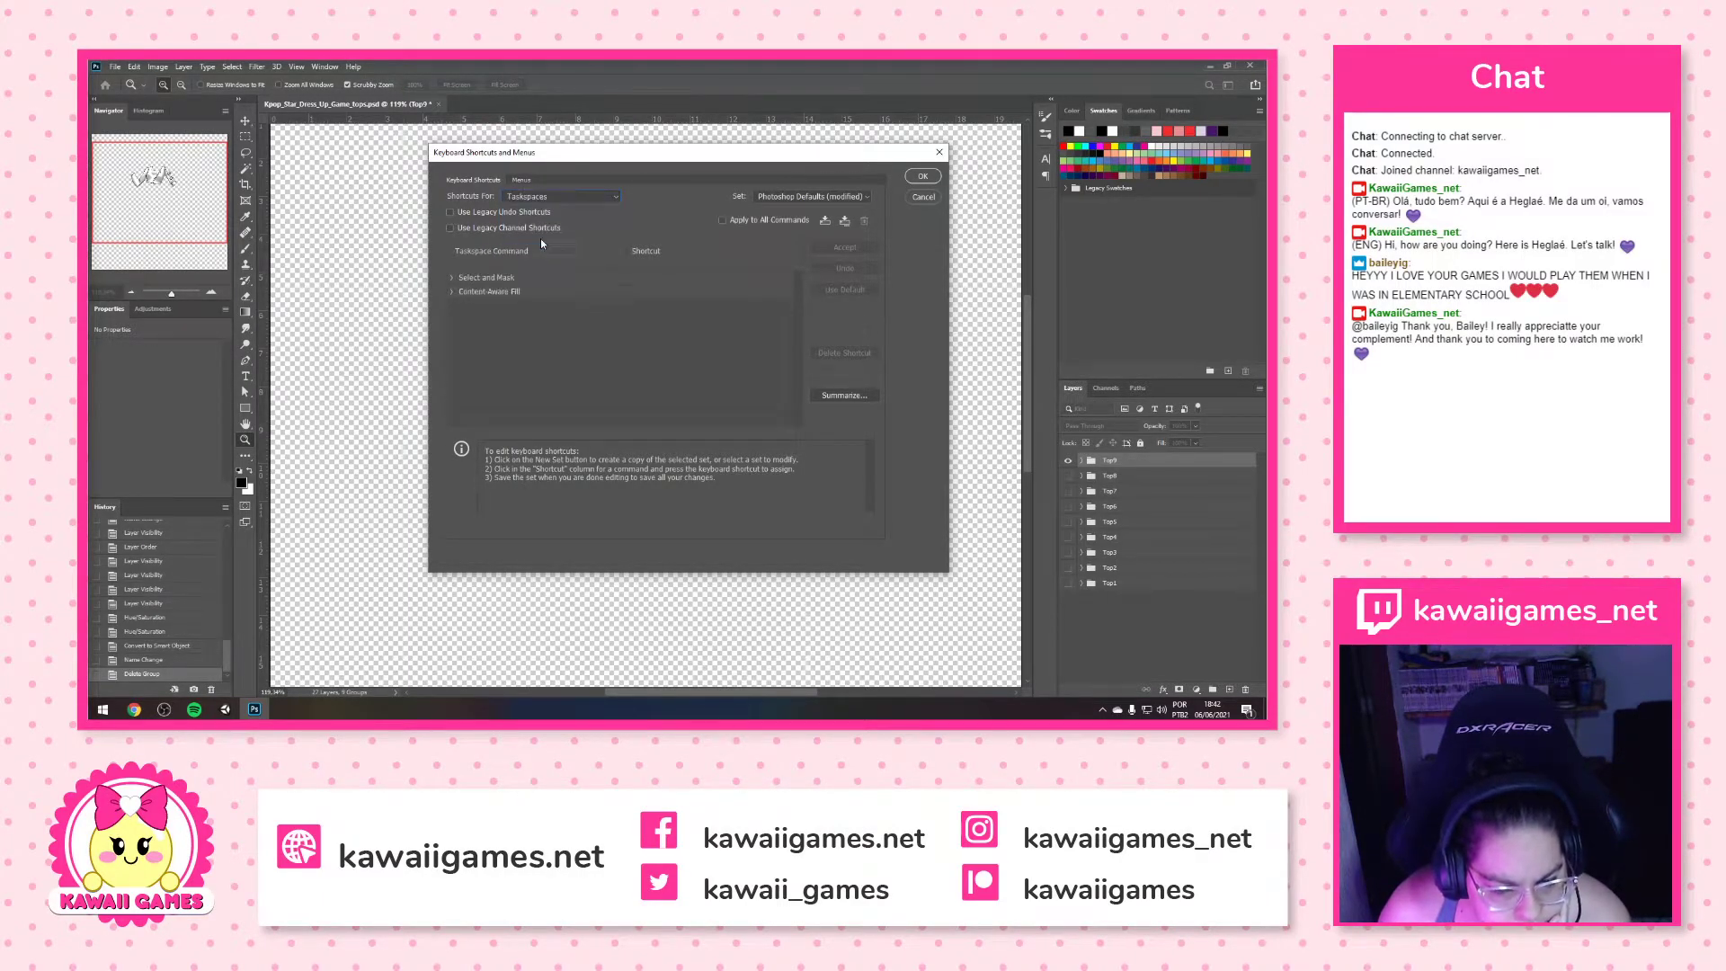
pyautogui.click(453, 279)
pyautogui.scroll(-5, 535, 362)
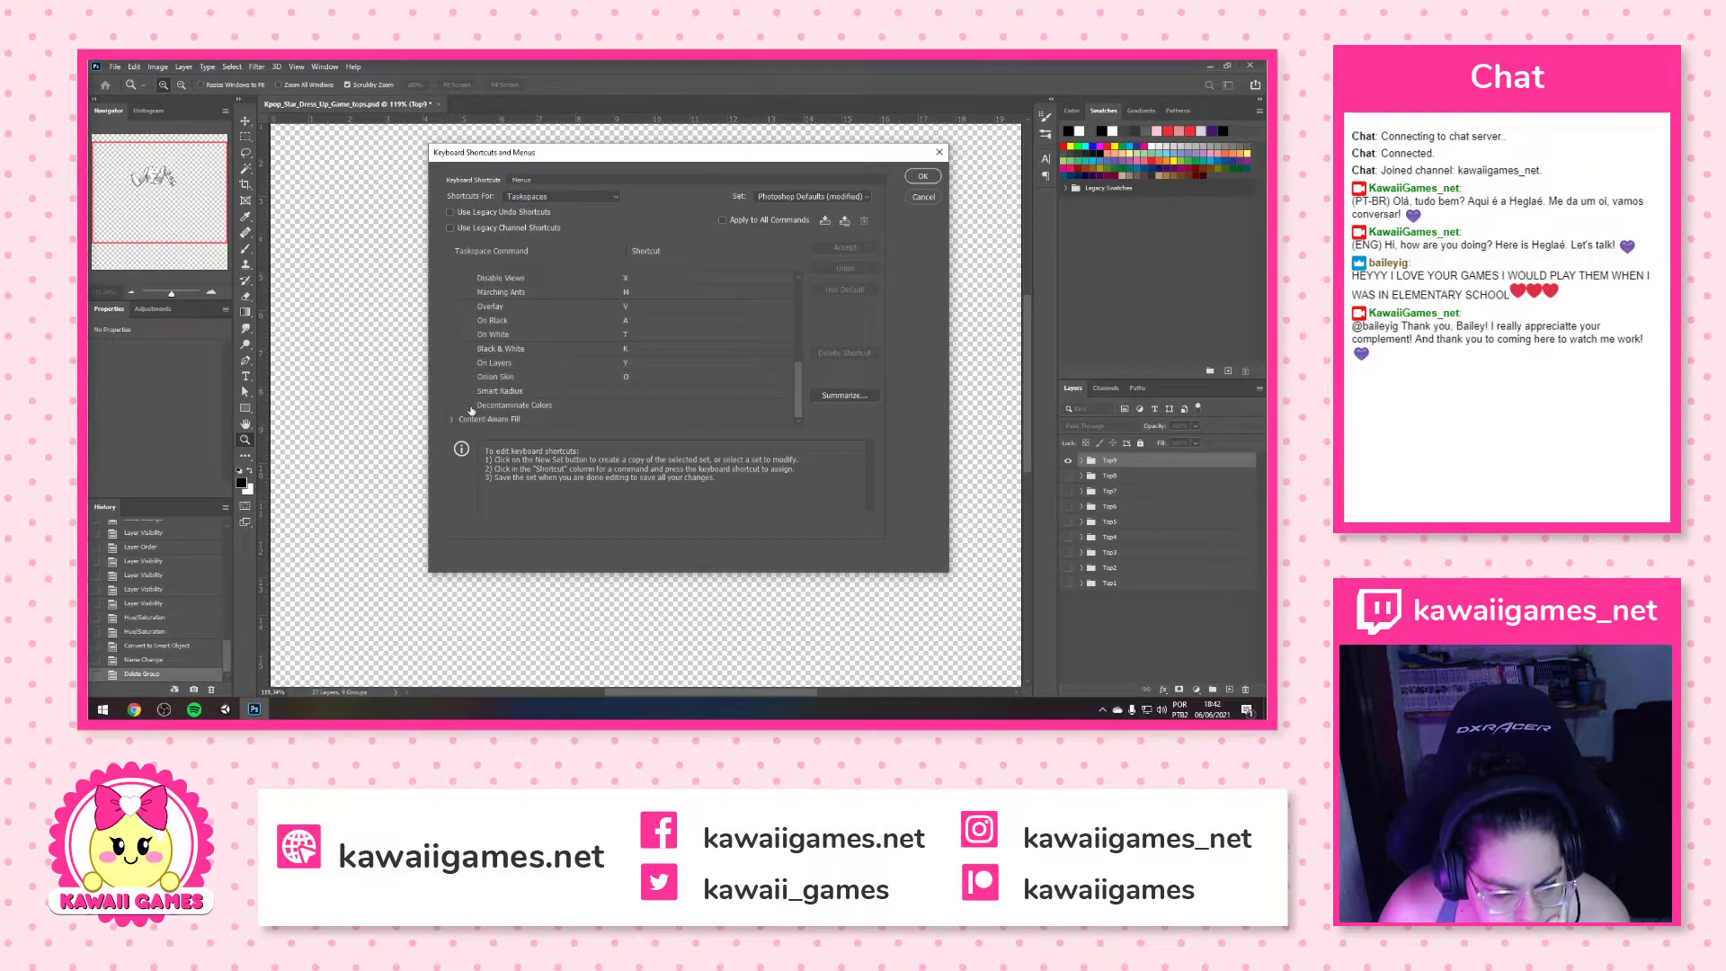
pyautogui.click(453, 420)
pyautogui.click(452, 421)
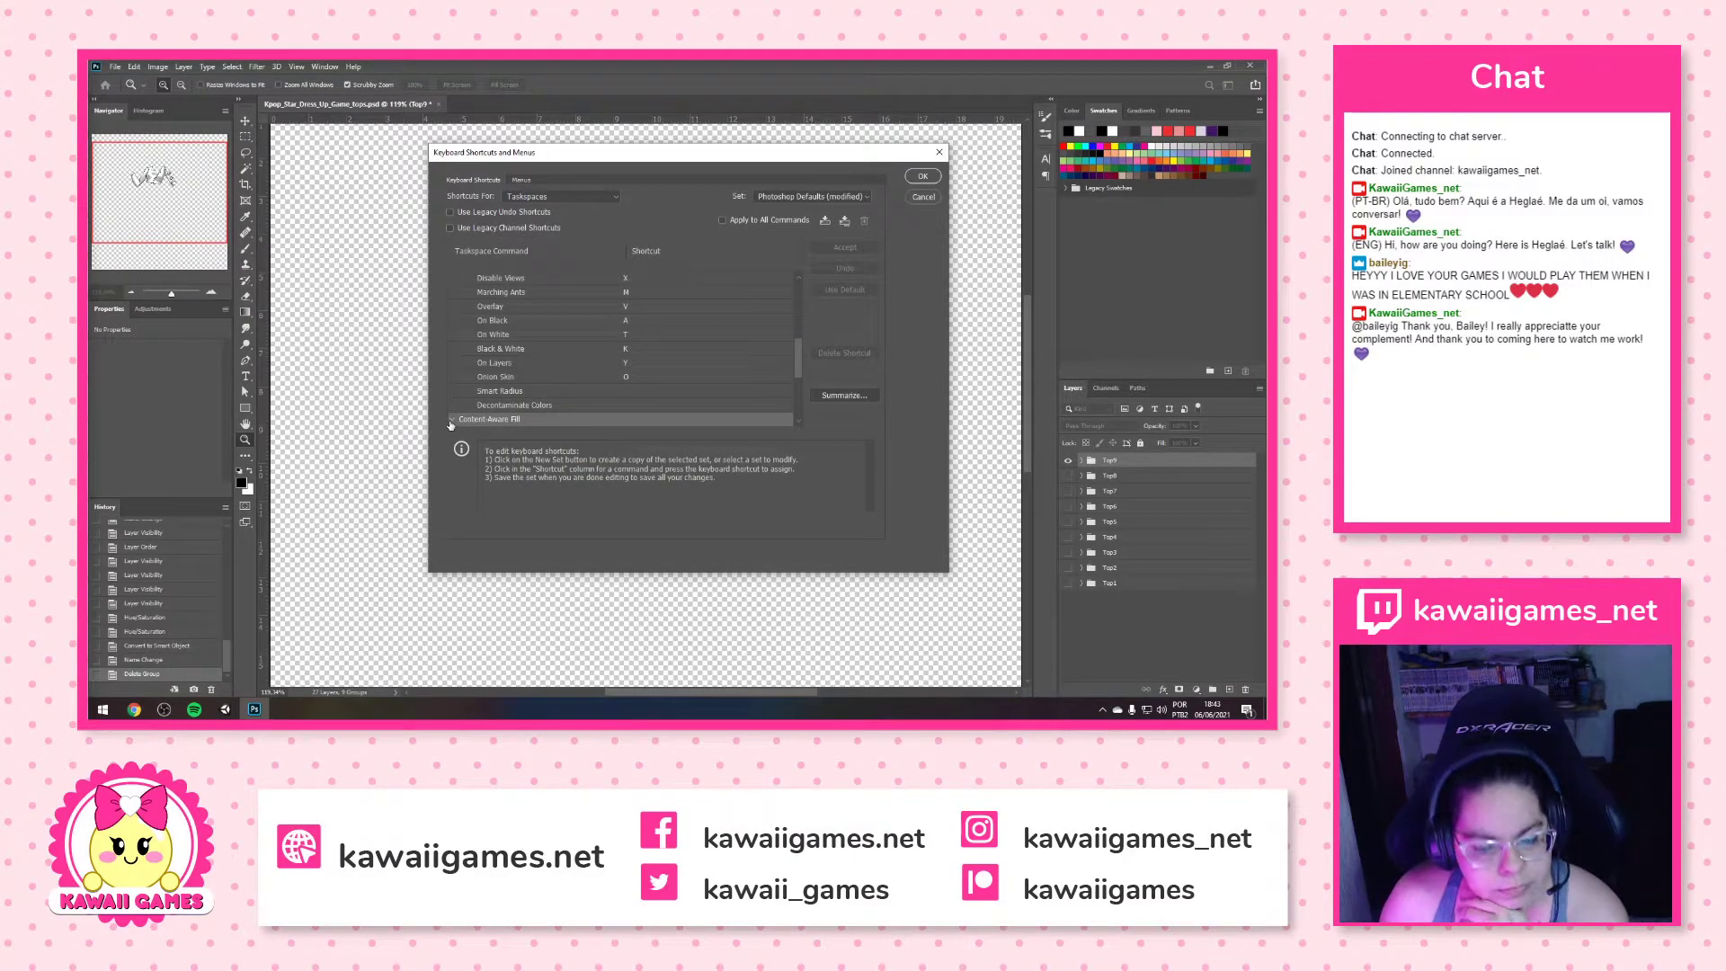
pyautogui.scroll(-2, 457, 418)
pyautogui.scroll(-1, 461, 415)
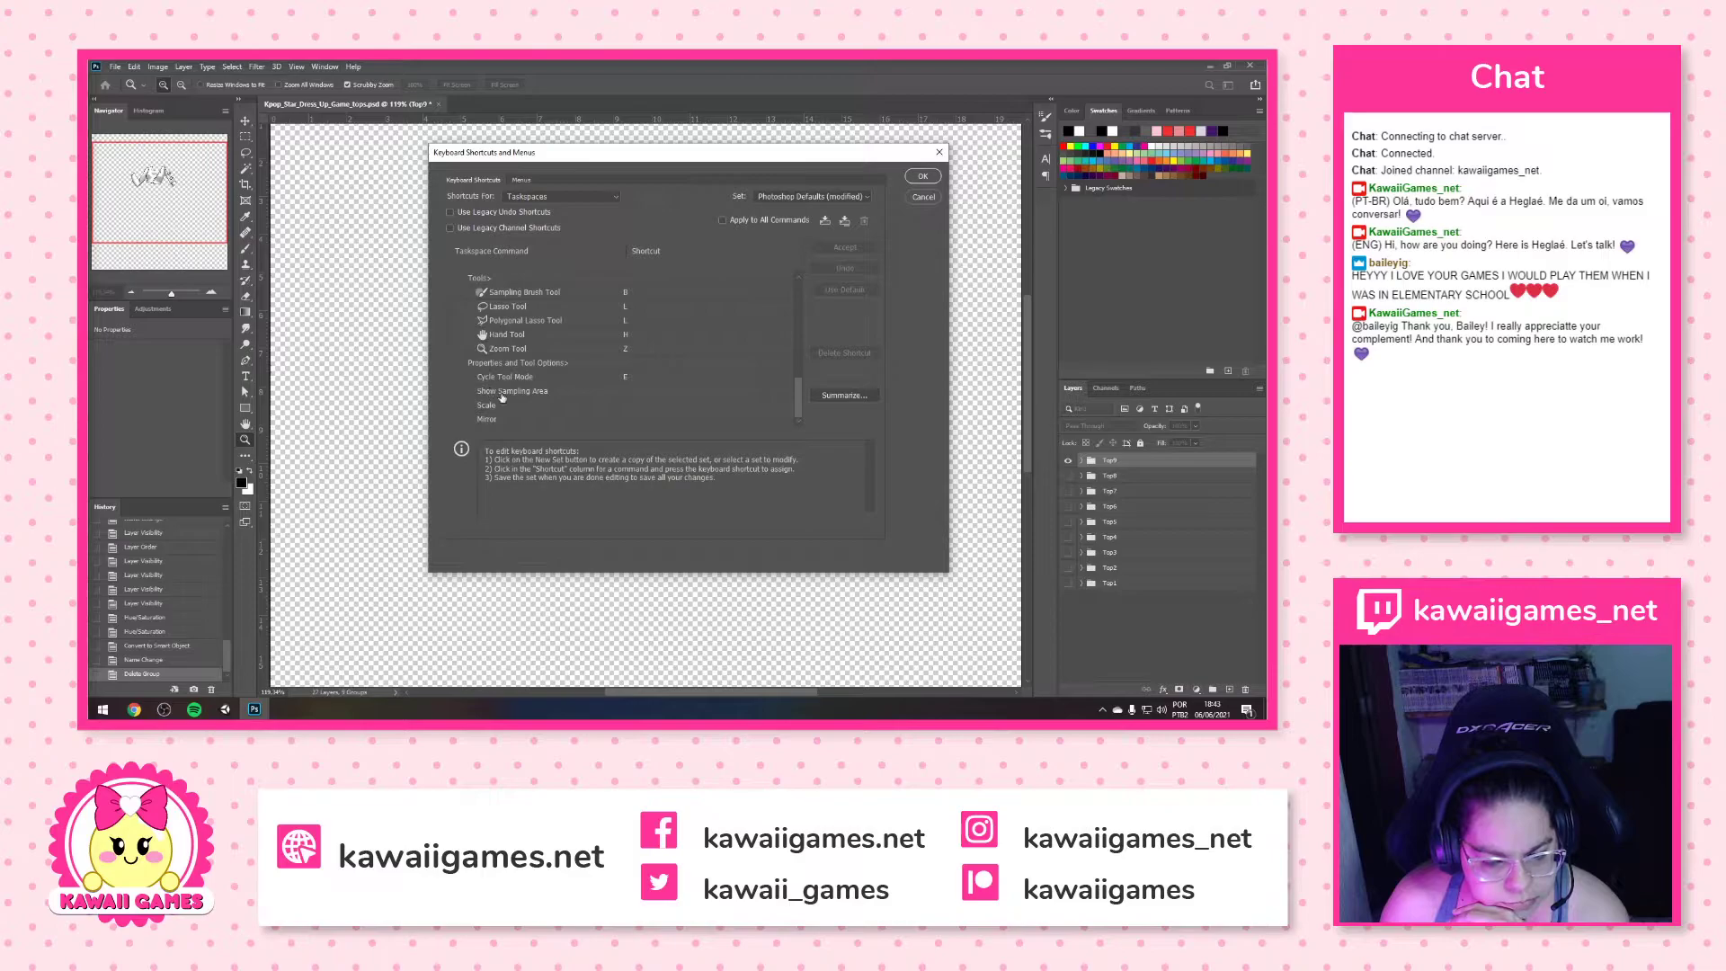
pyautogui.scroll(3, 520, 394)
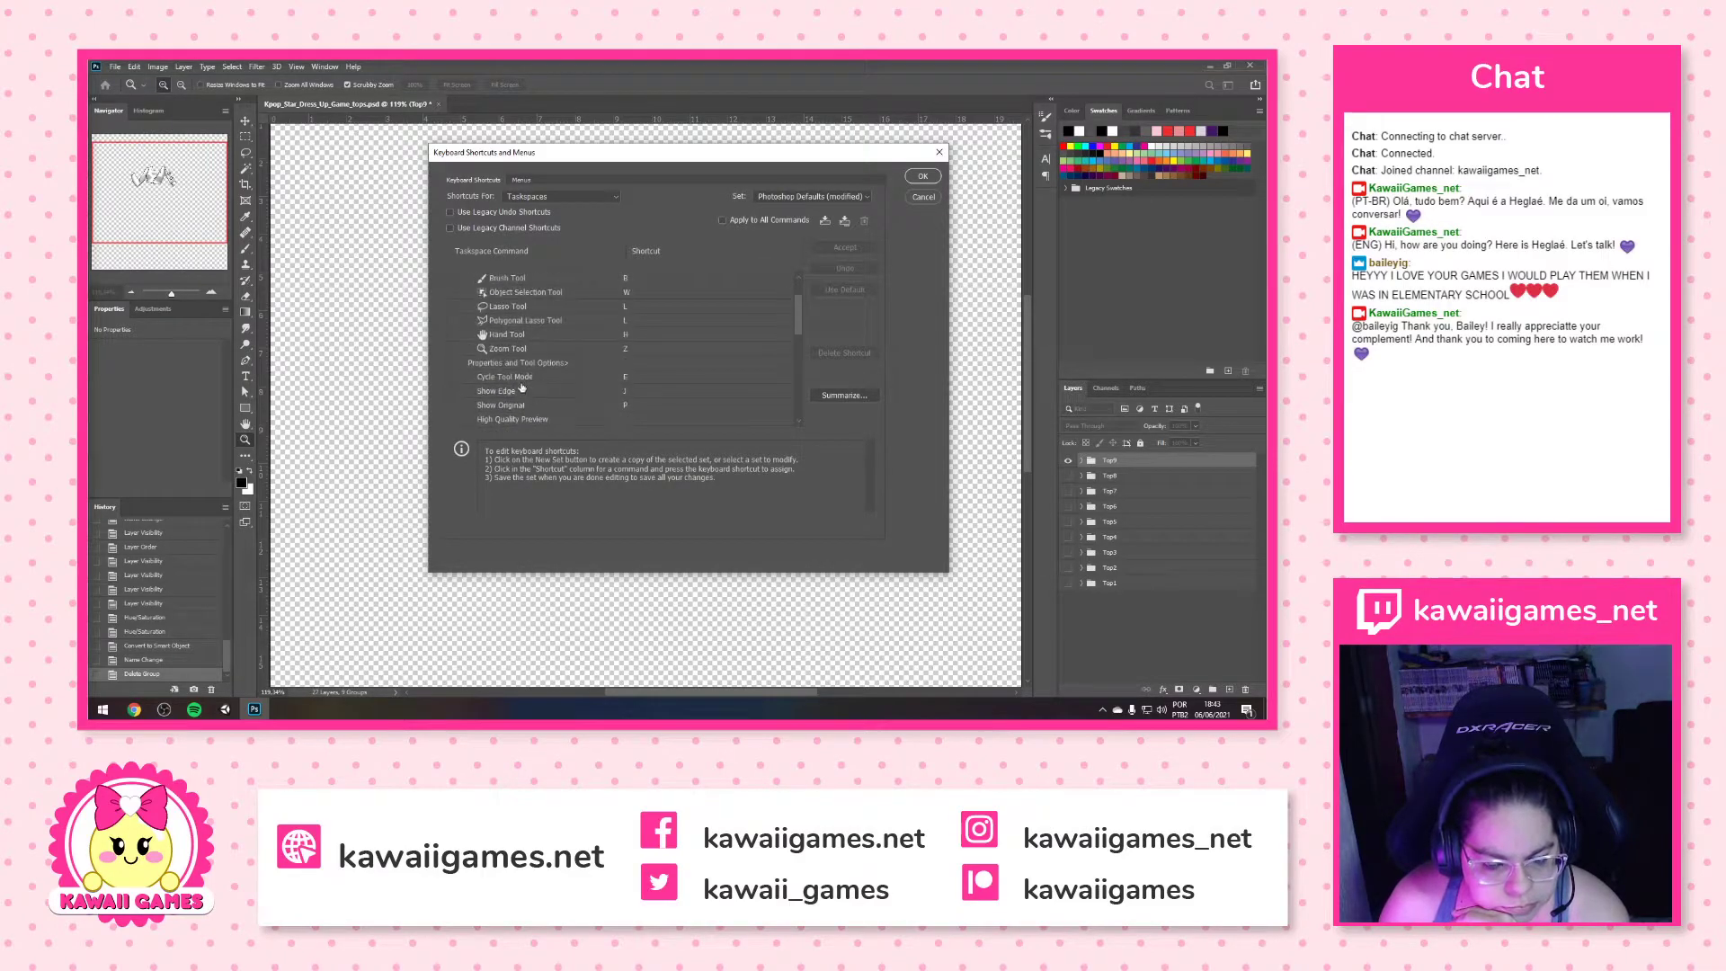
pyautogui.click(565, 196)
pyautogui.click(559, 233)
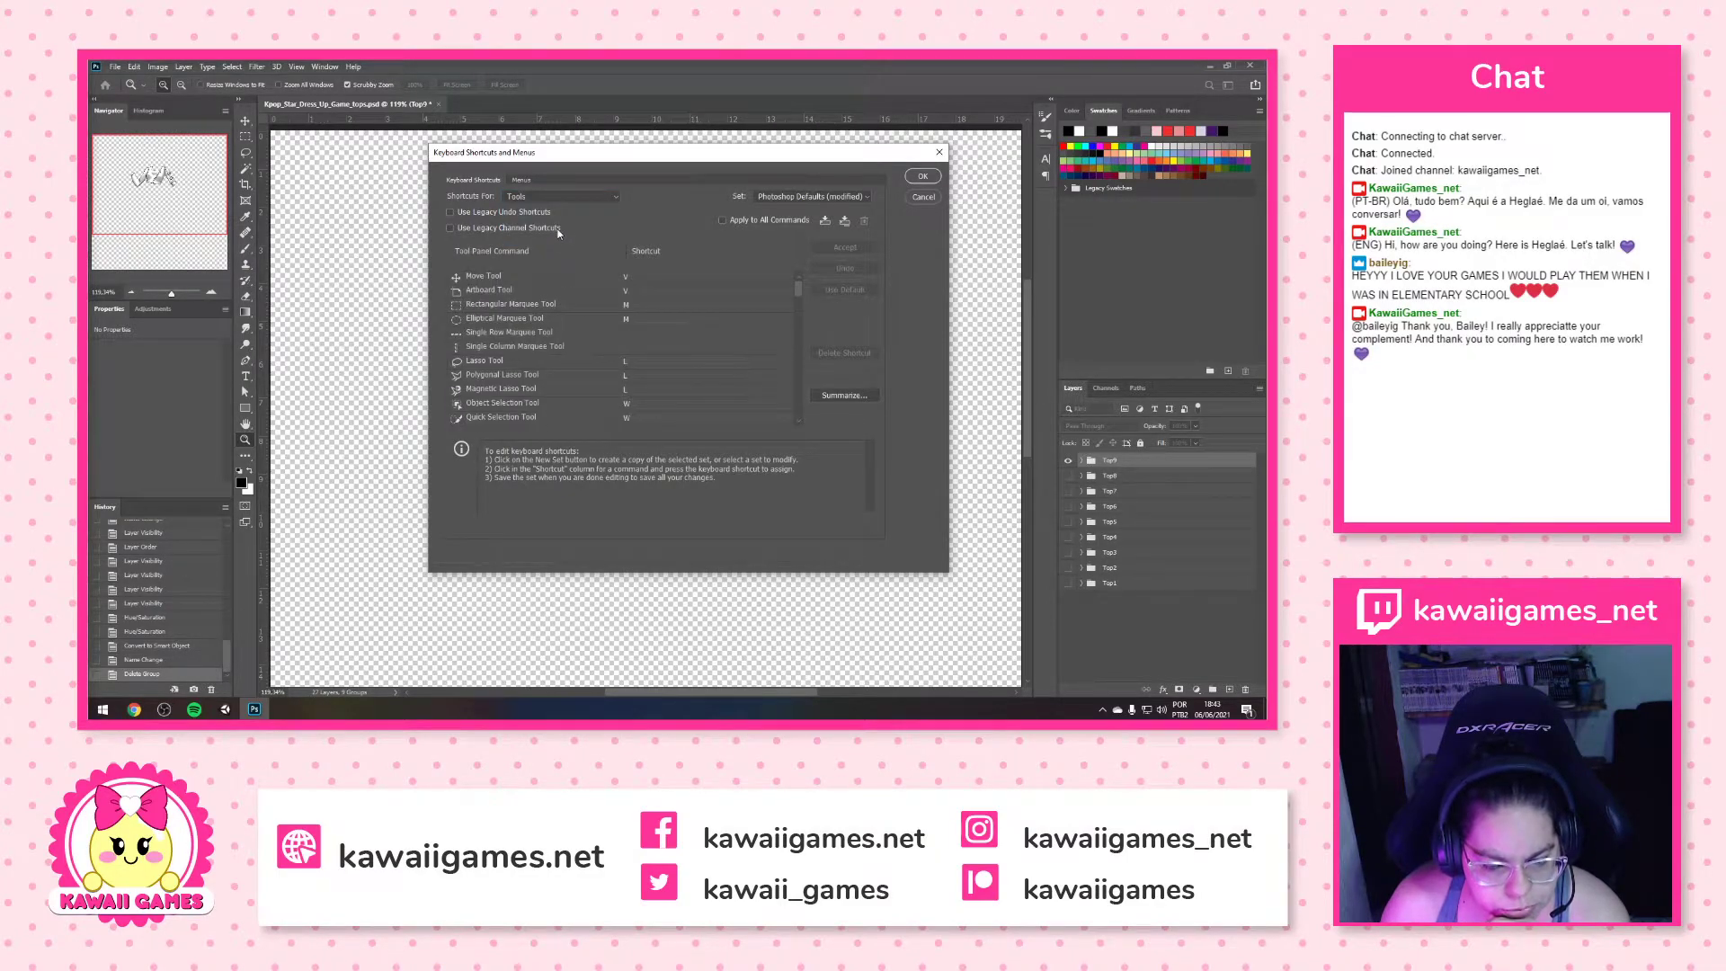
pyautogui.scroll(-5, 686, 316)
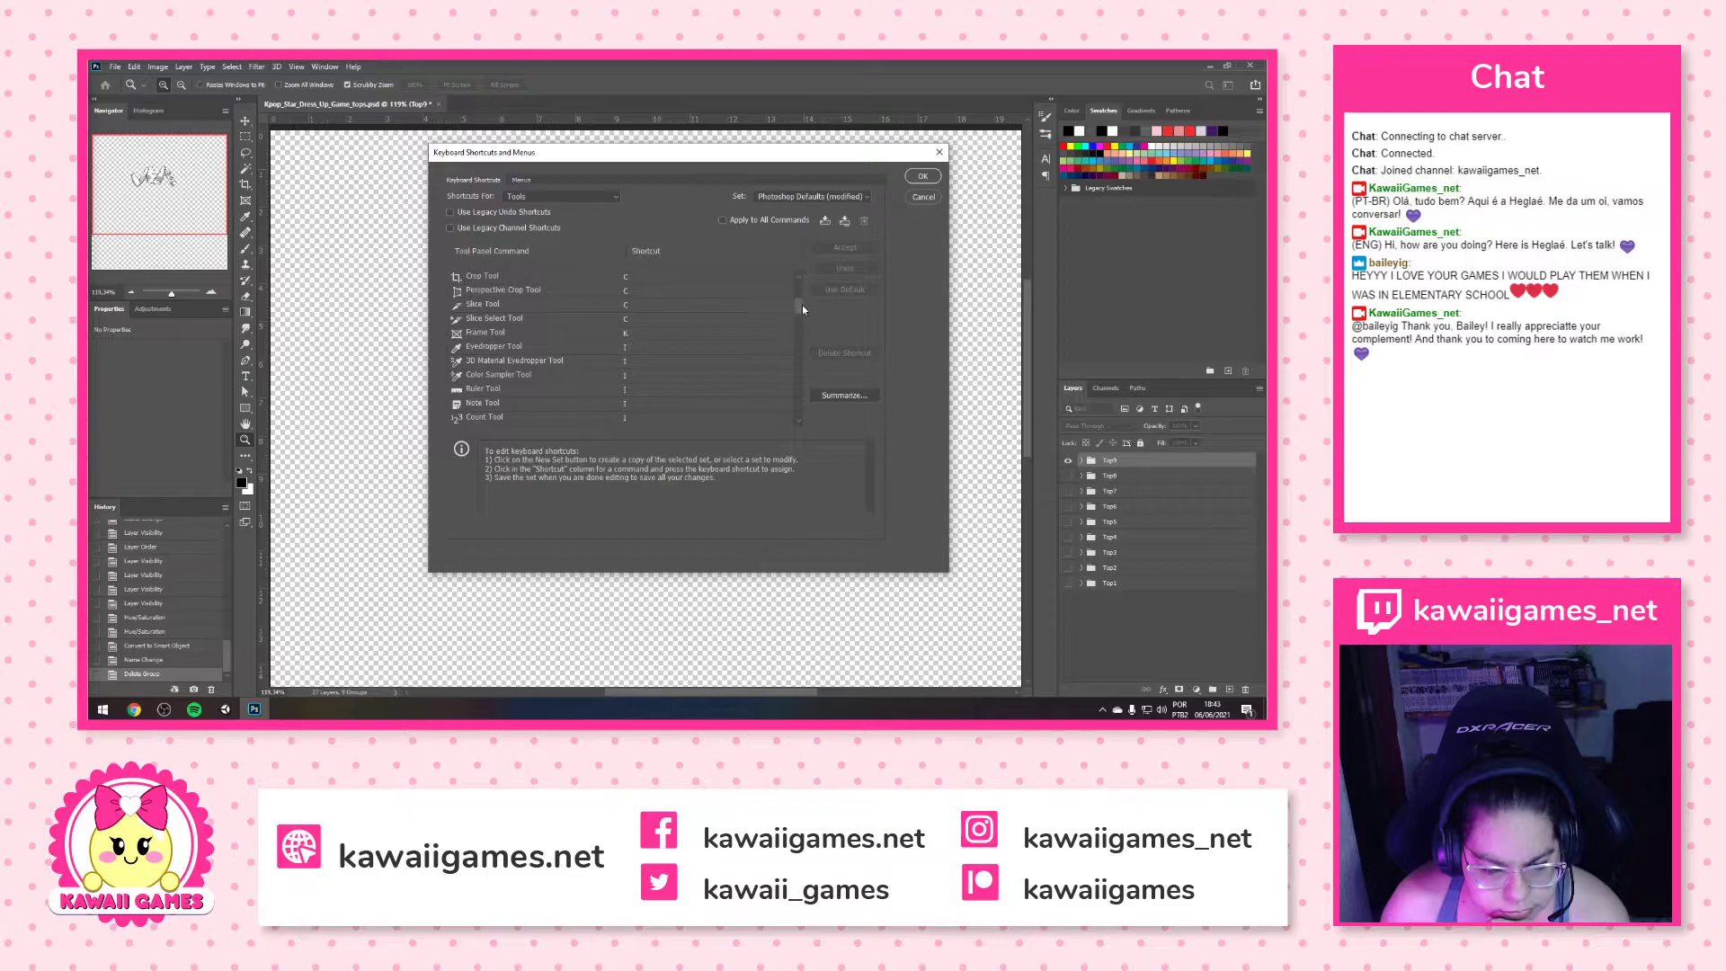
pyautogui.moveTo(796, 309); pyautogui.dragTo(804, 416)
# Find Convert to Smart Object among the layer commands of the Panel Menus shortcuts and open its shortcut for editing
pyautogui.click(543, 197)
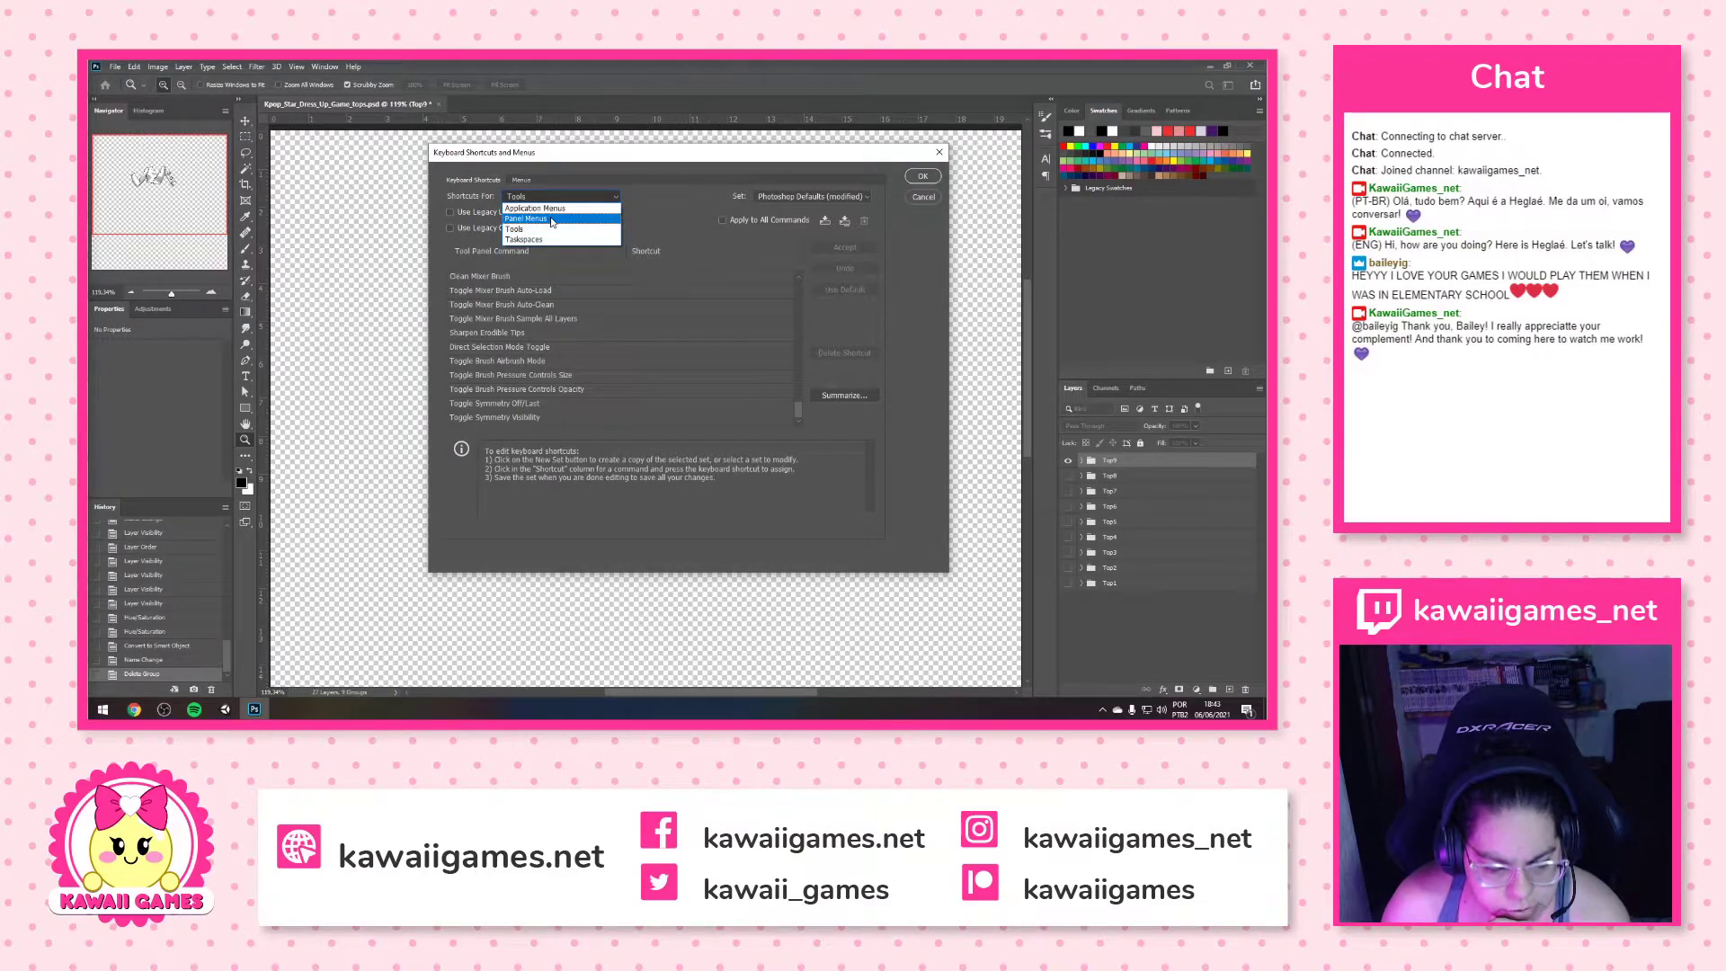
pyautogui.click(552, 220)
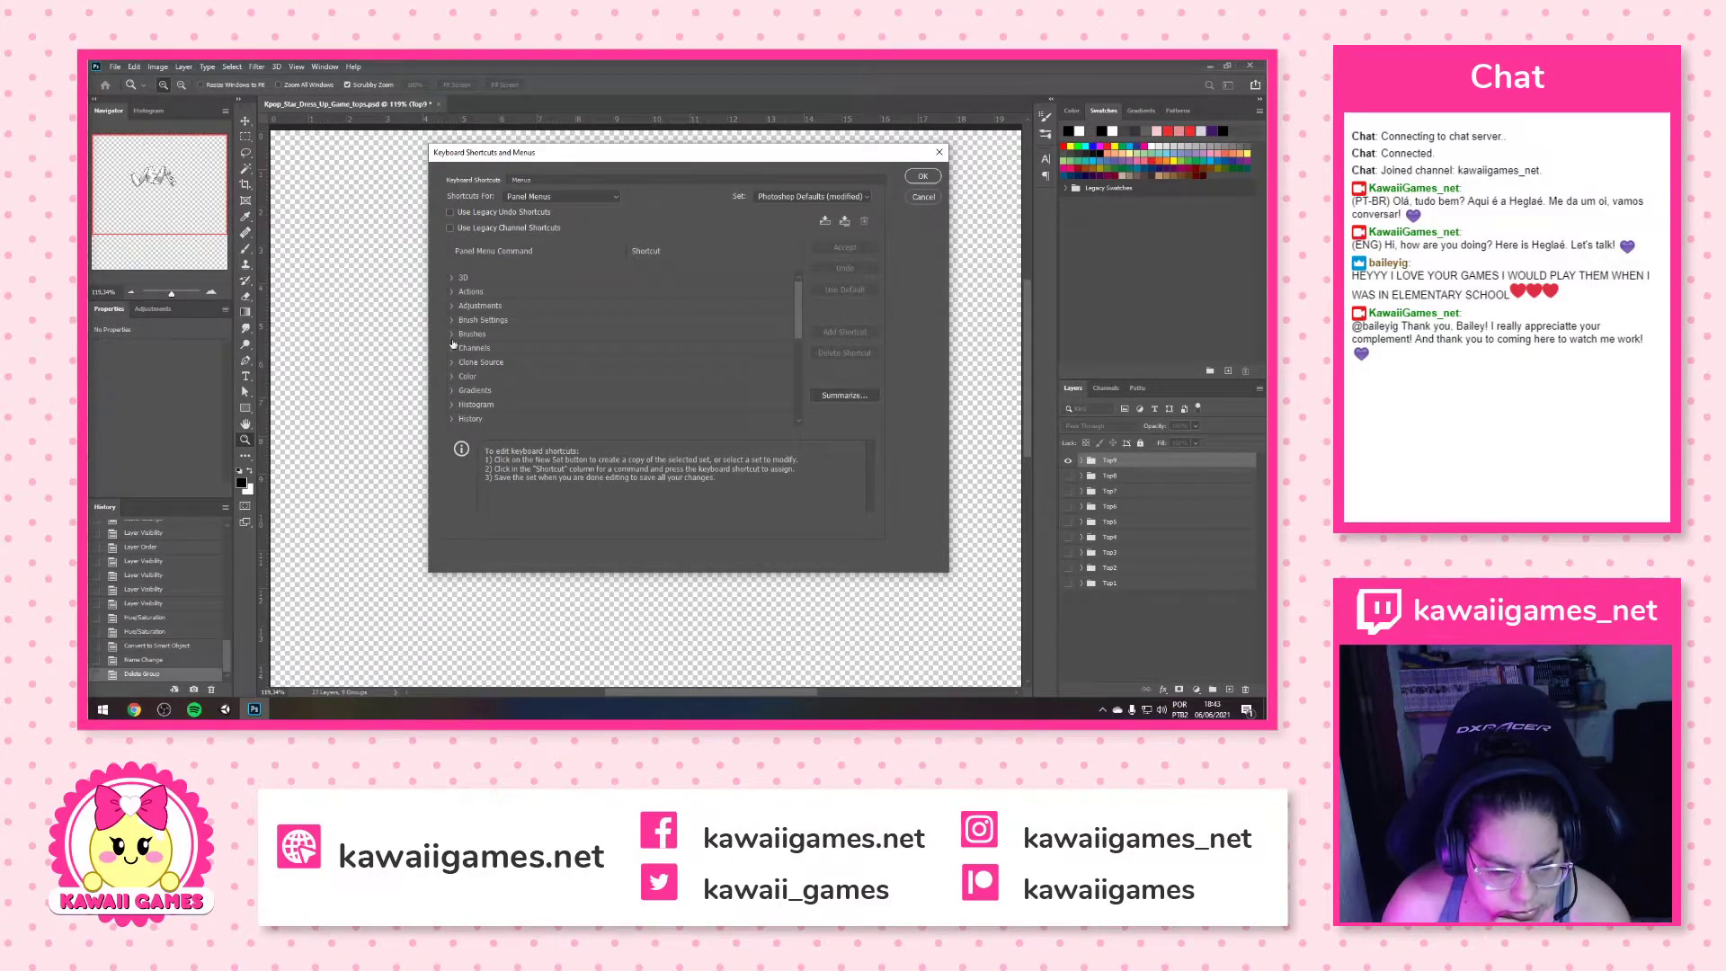
pyautogui.scroll(-2, 458, 355)
pyautogui.click(454, 377)
pyautogui.scroll(-1, 460, 381)
pyautogui.scroll(-4, 460, 381)
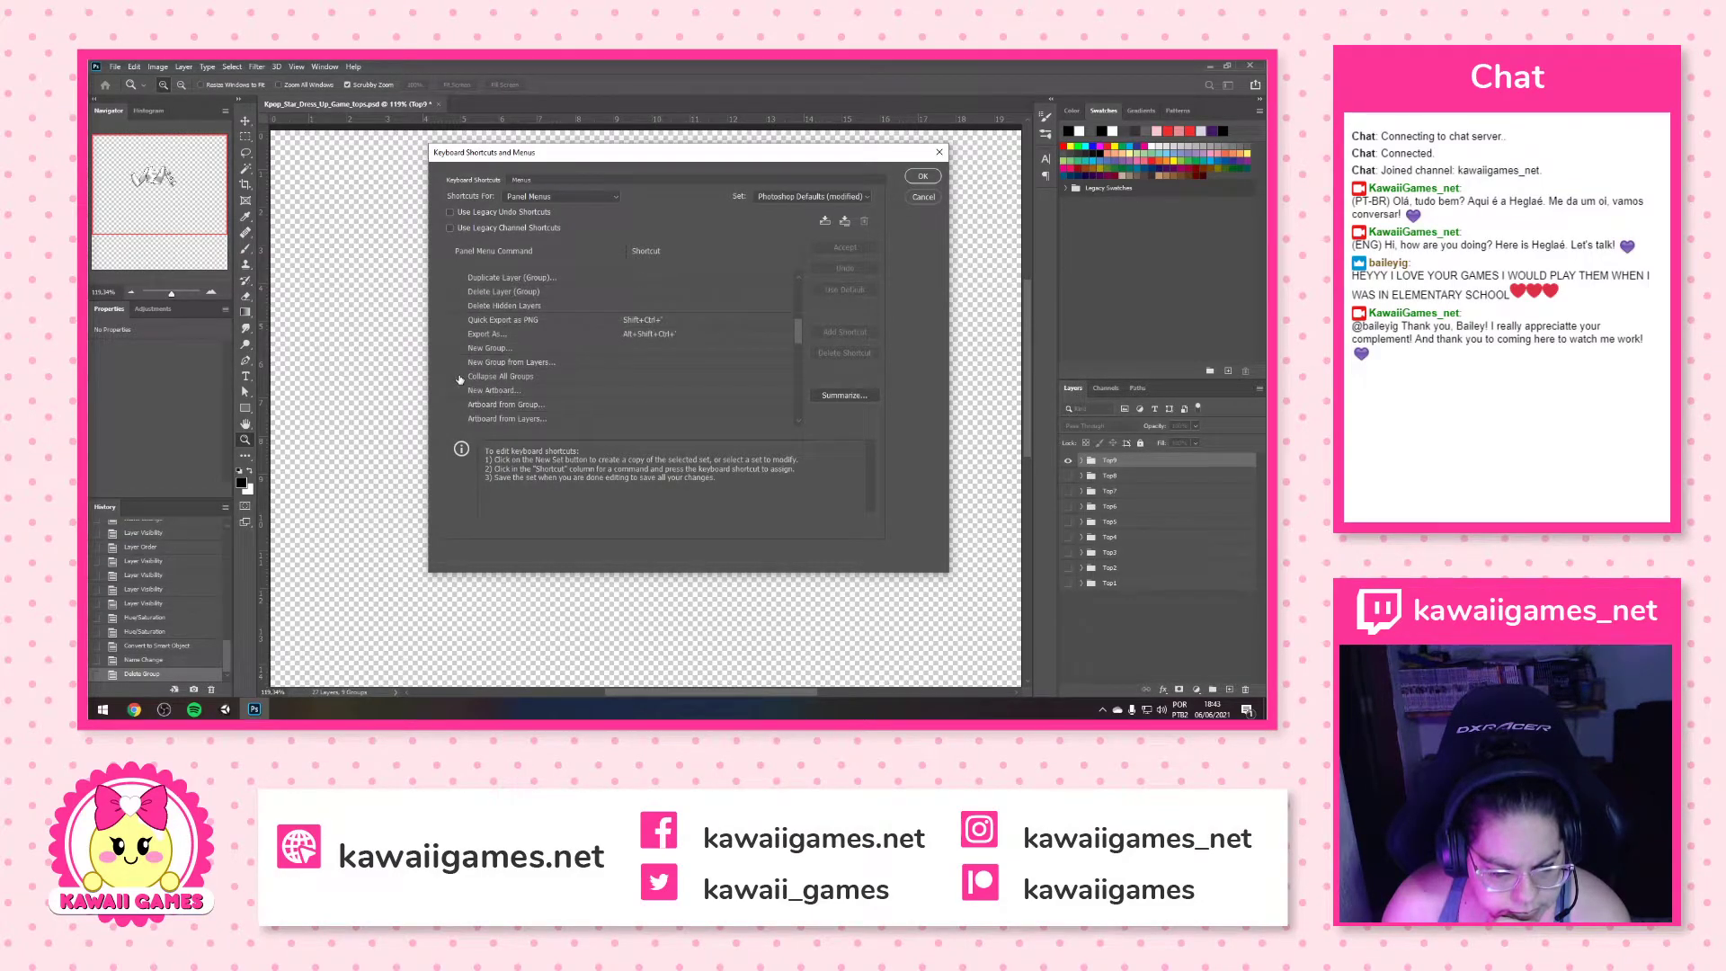
pyautogui.scroll(-1, 460, 380)
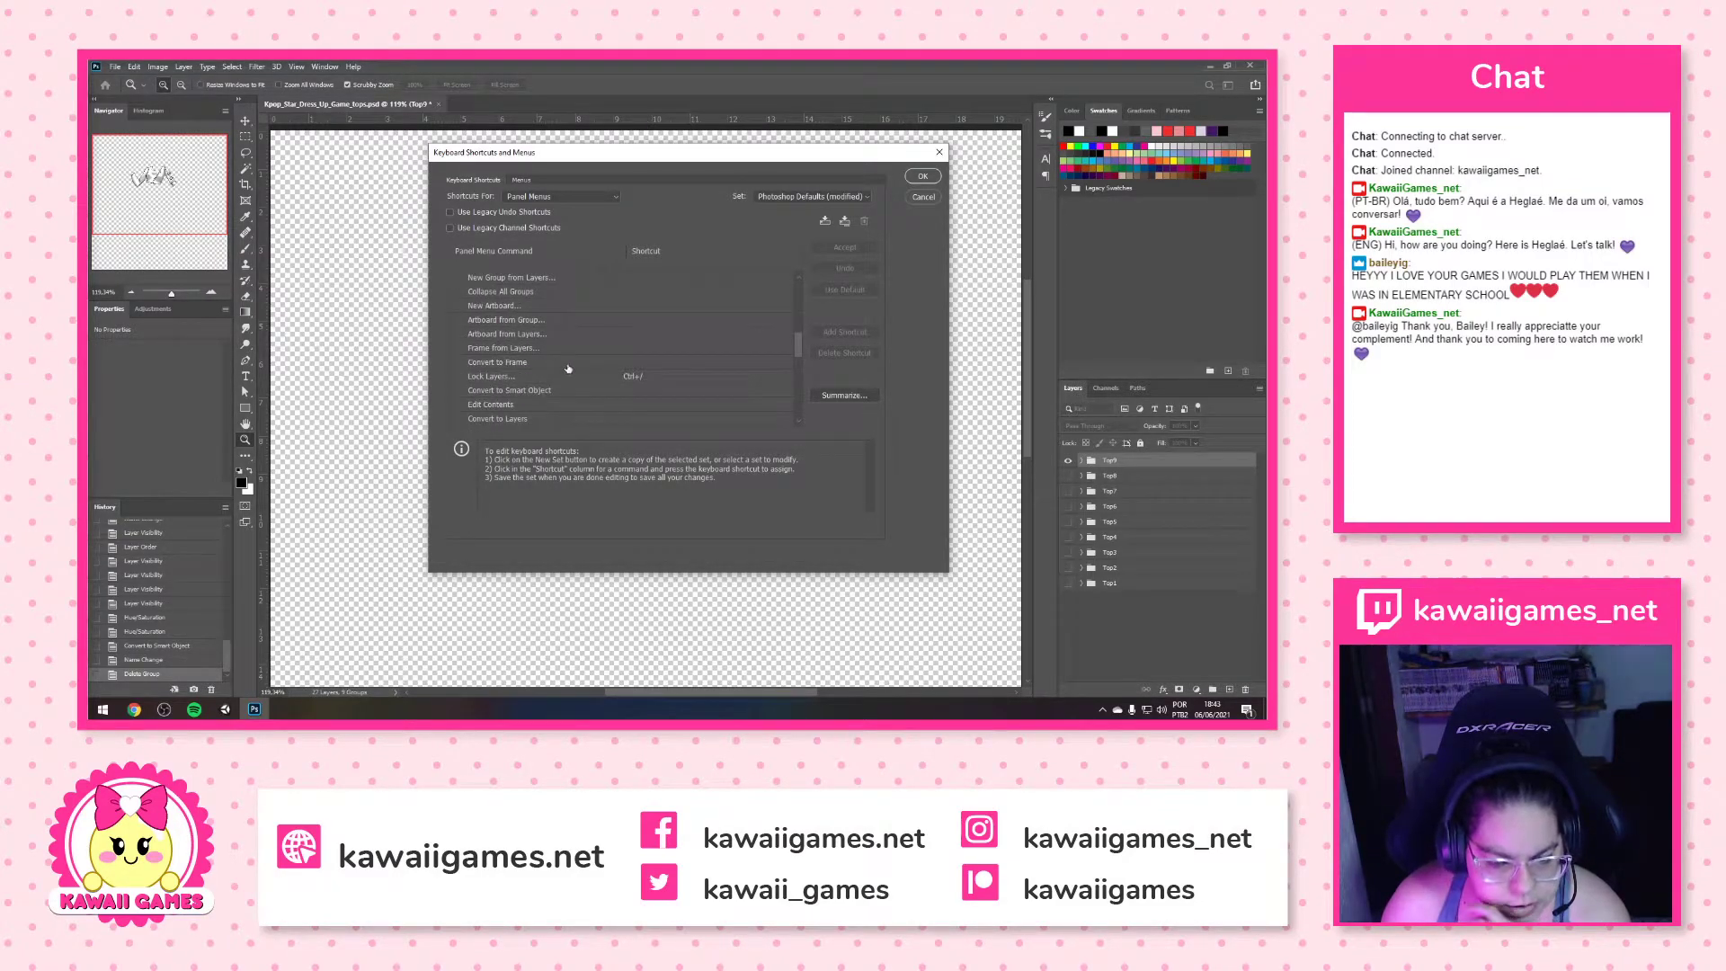
pyautogui.scroll(-1, 550, 369)
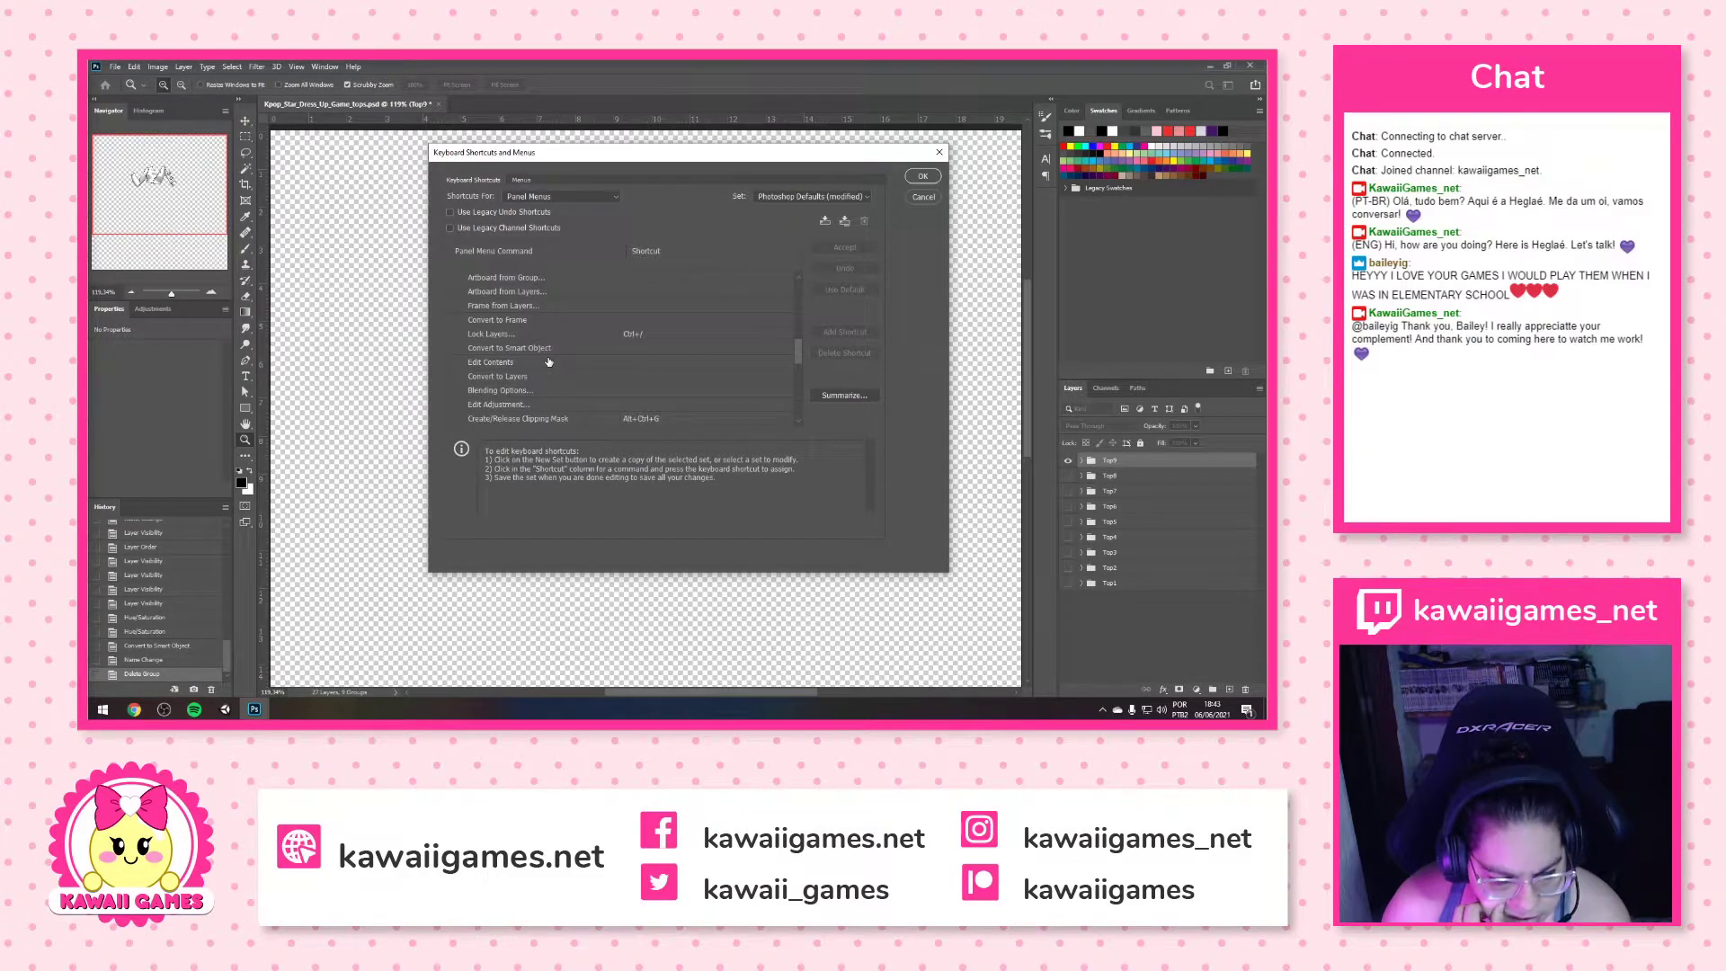
pyautogui.click(639, 351)
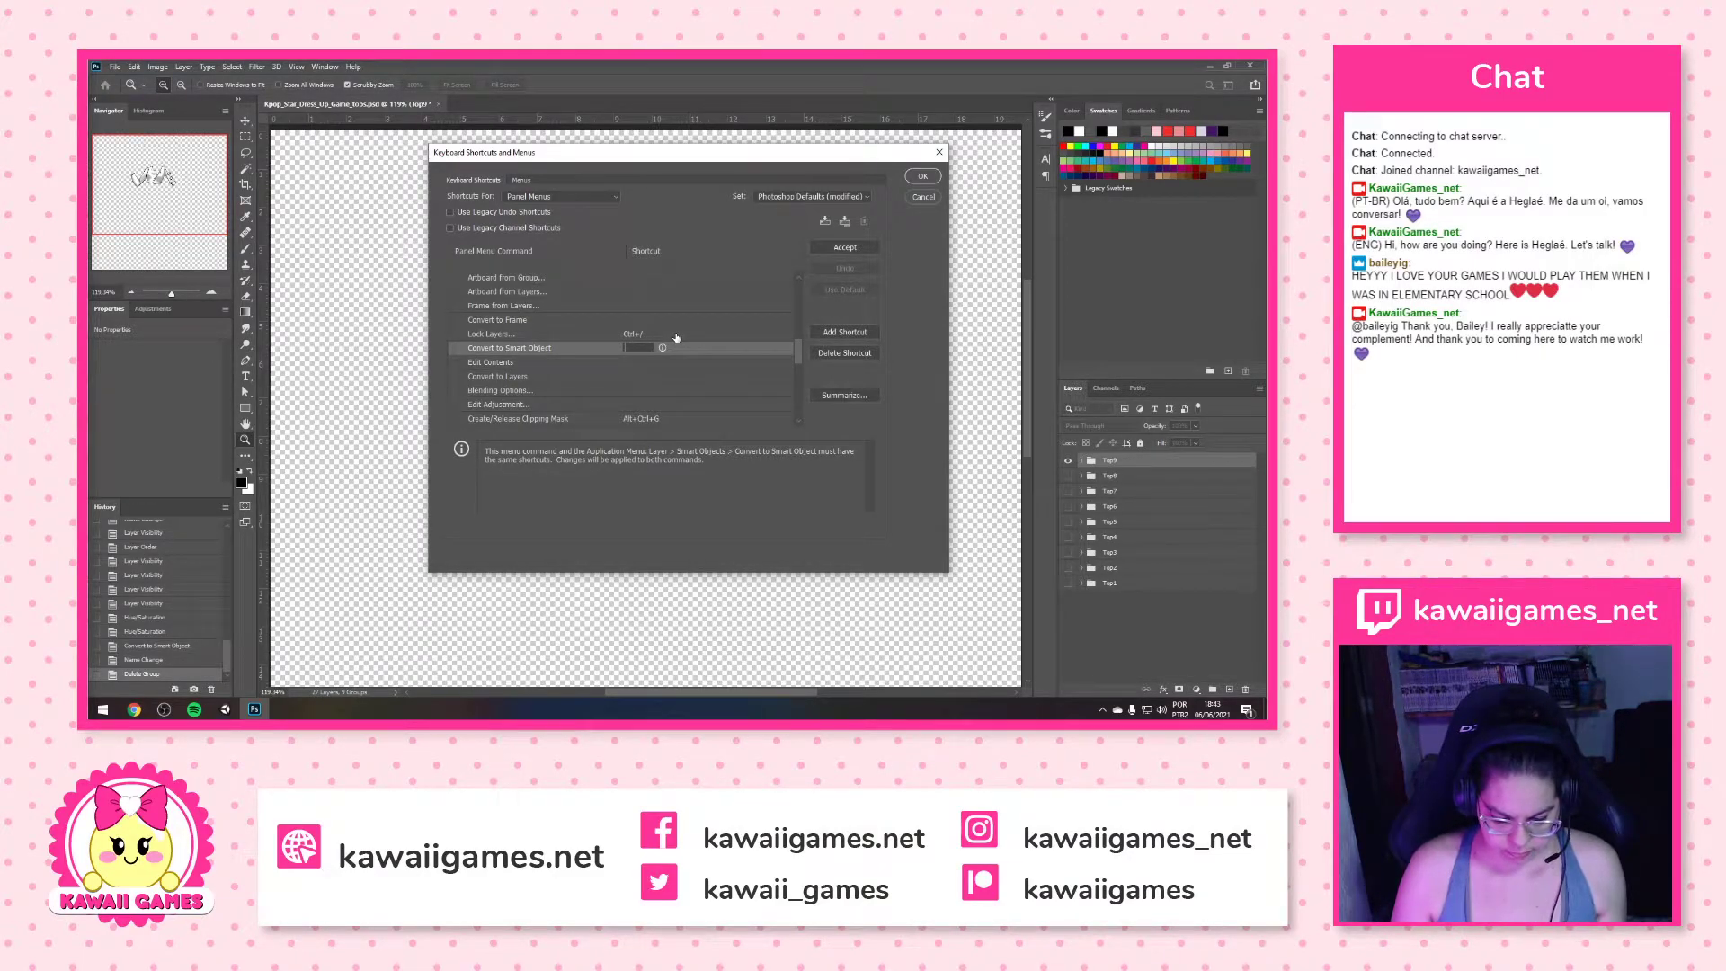
# Try Ctrl+F9, Ctrl+F8, Ctrl+F7 and several Shift+Ctrl function-key combinations as the shortcut for Convert to Smart Object
pyautogui.hotkey('ctrl', 'F9')
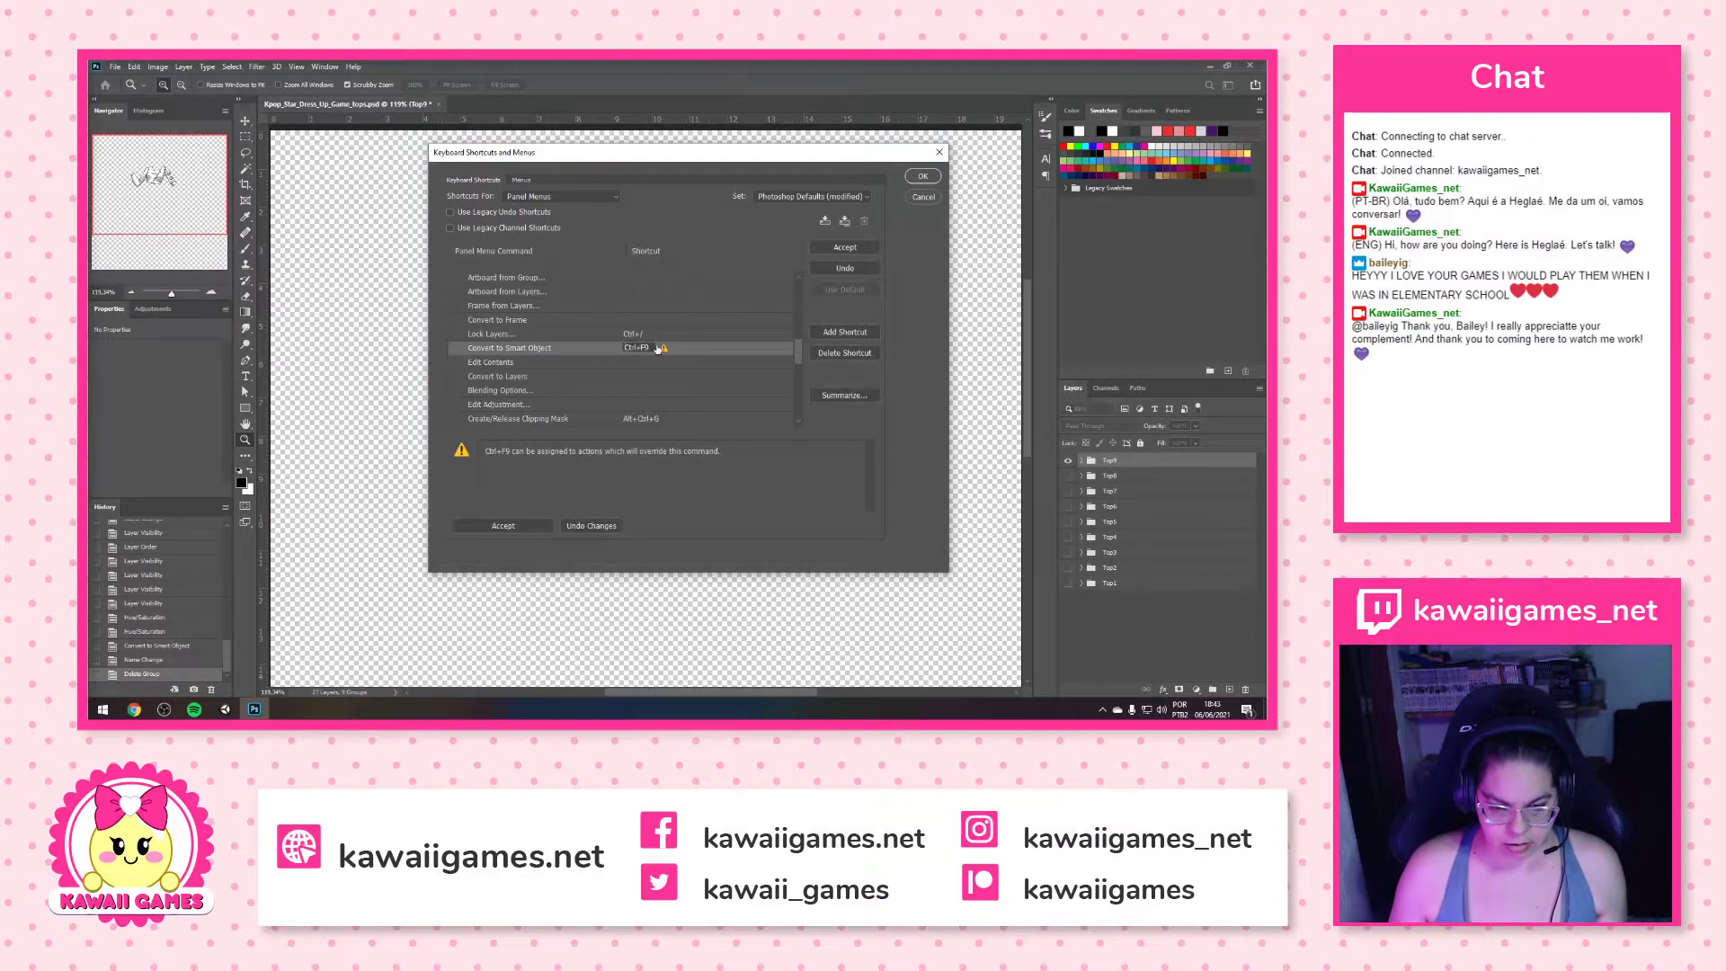
pyautogui.click(555, 347)
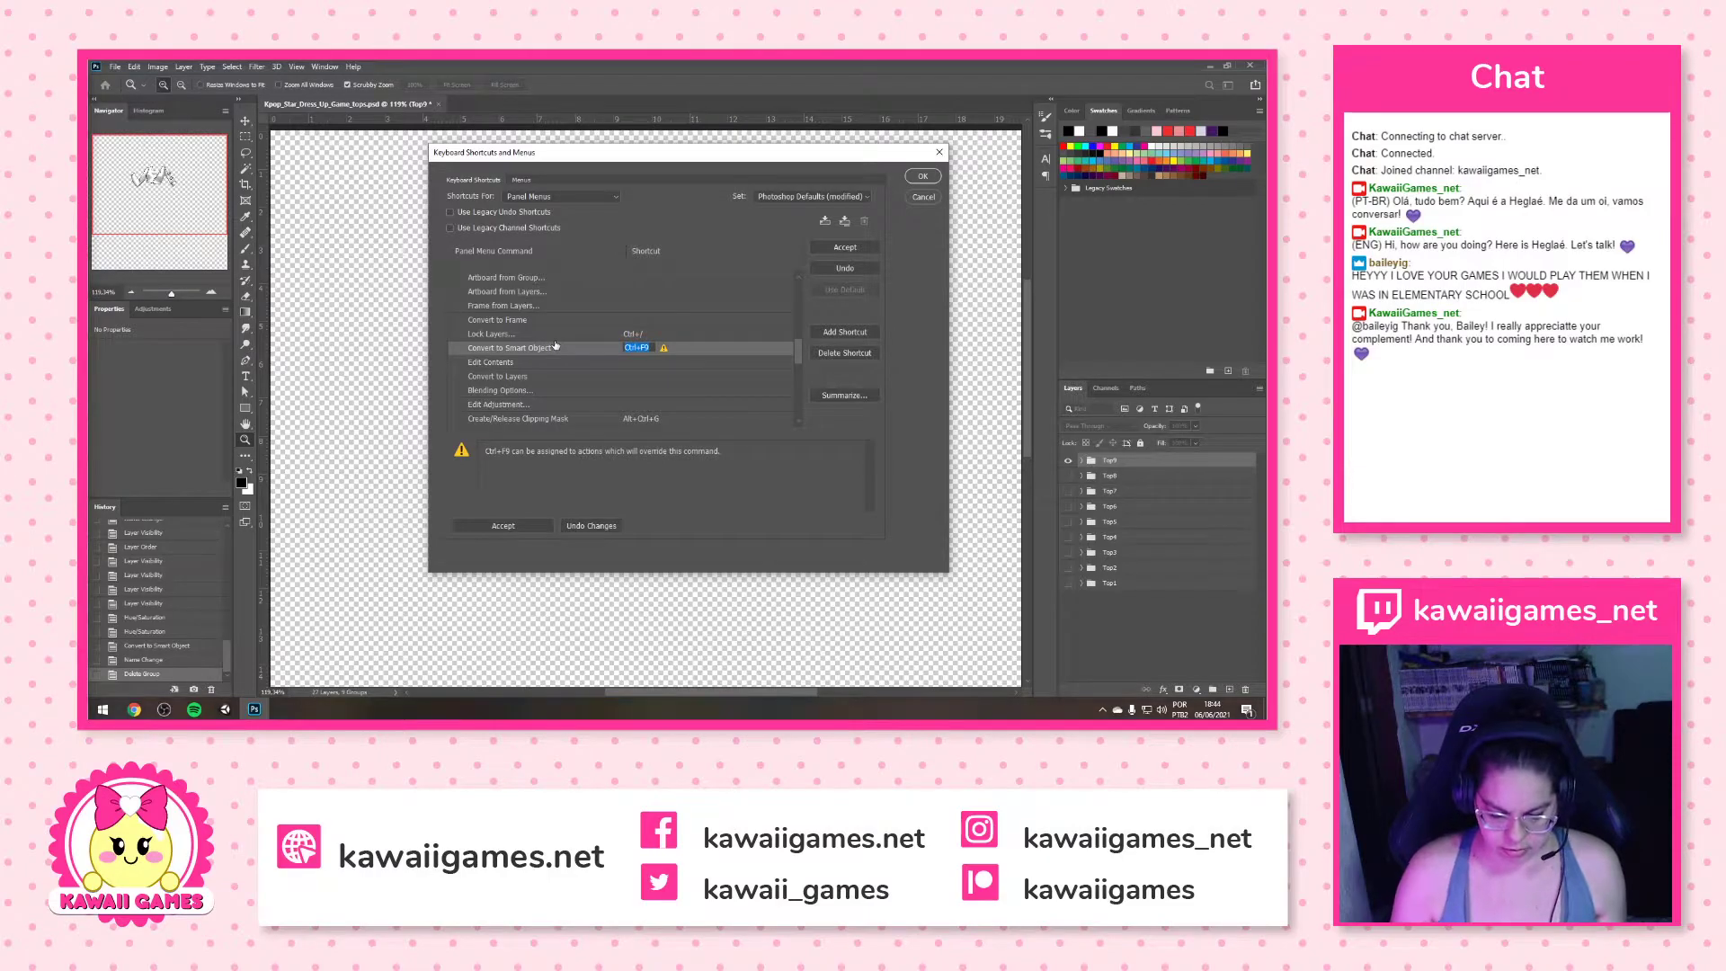
pyautogui.press('BackSpace')
pyautogui.hotkey('ctrl', 'F8')
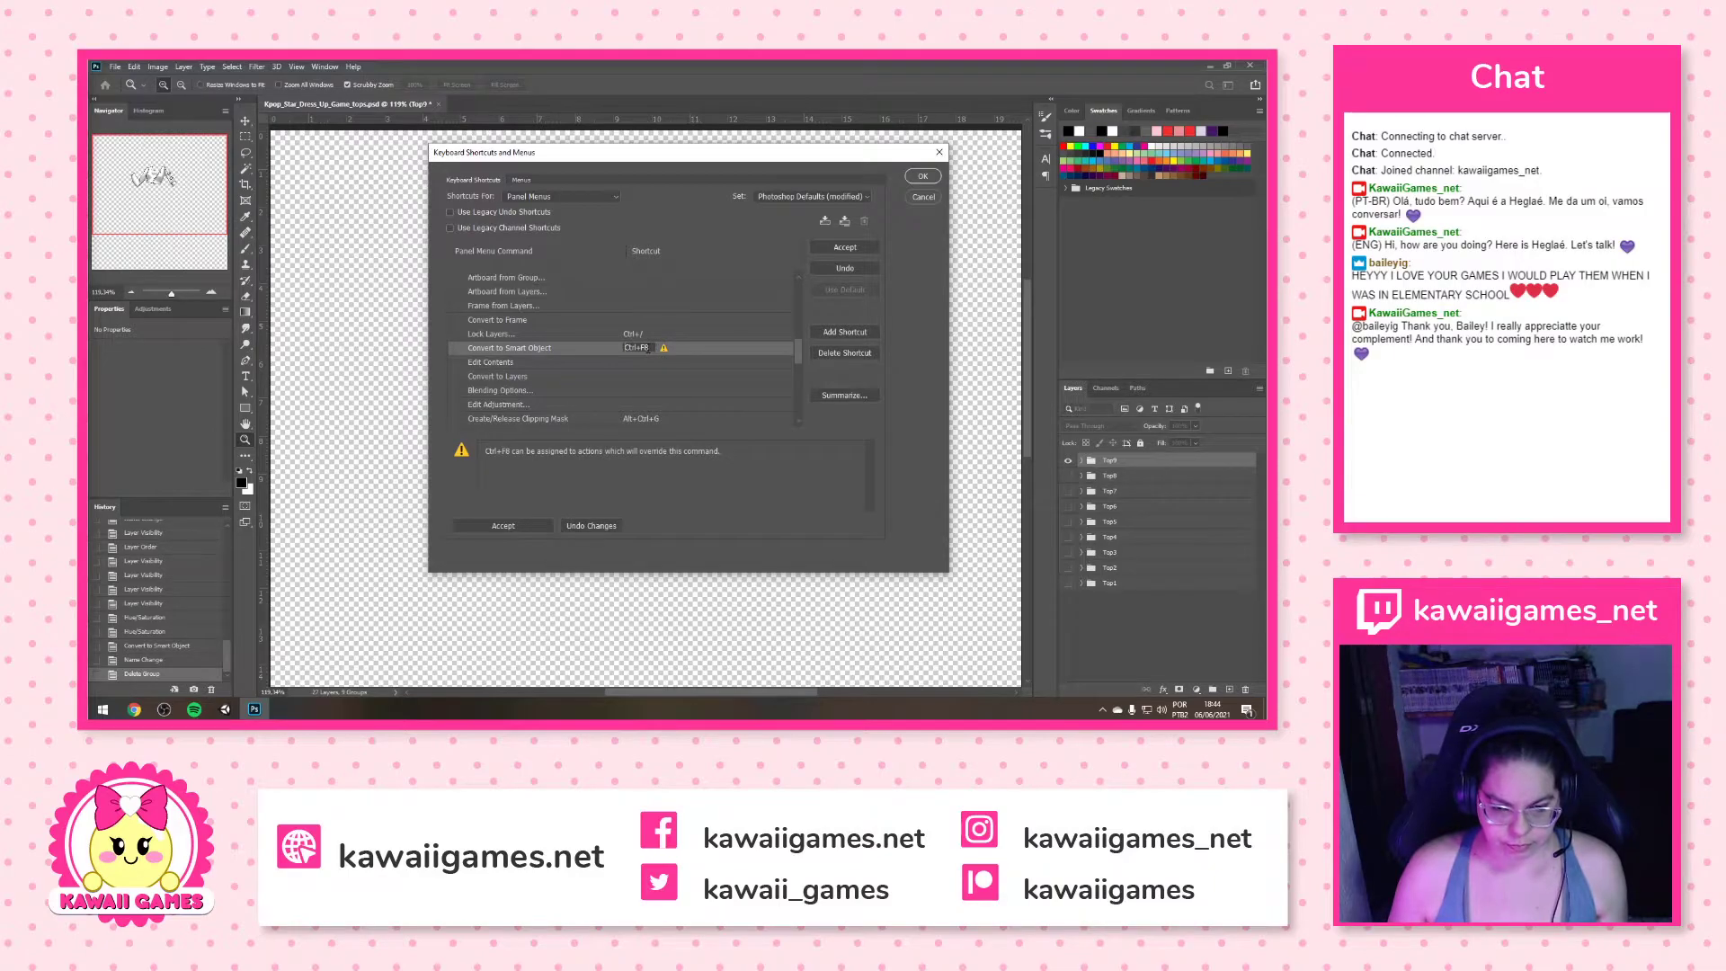
pyautogui.click(646, 347)
pyautogui.hotkey('ctrl', 'F7')
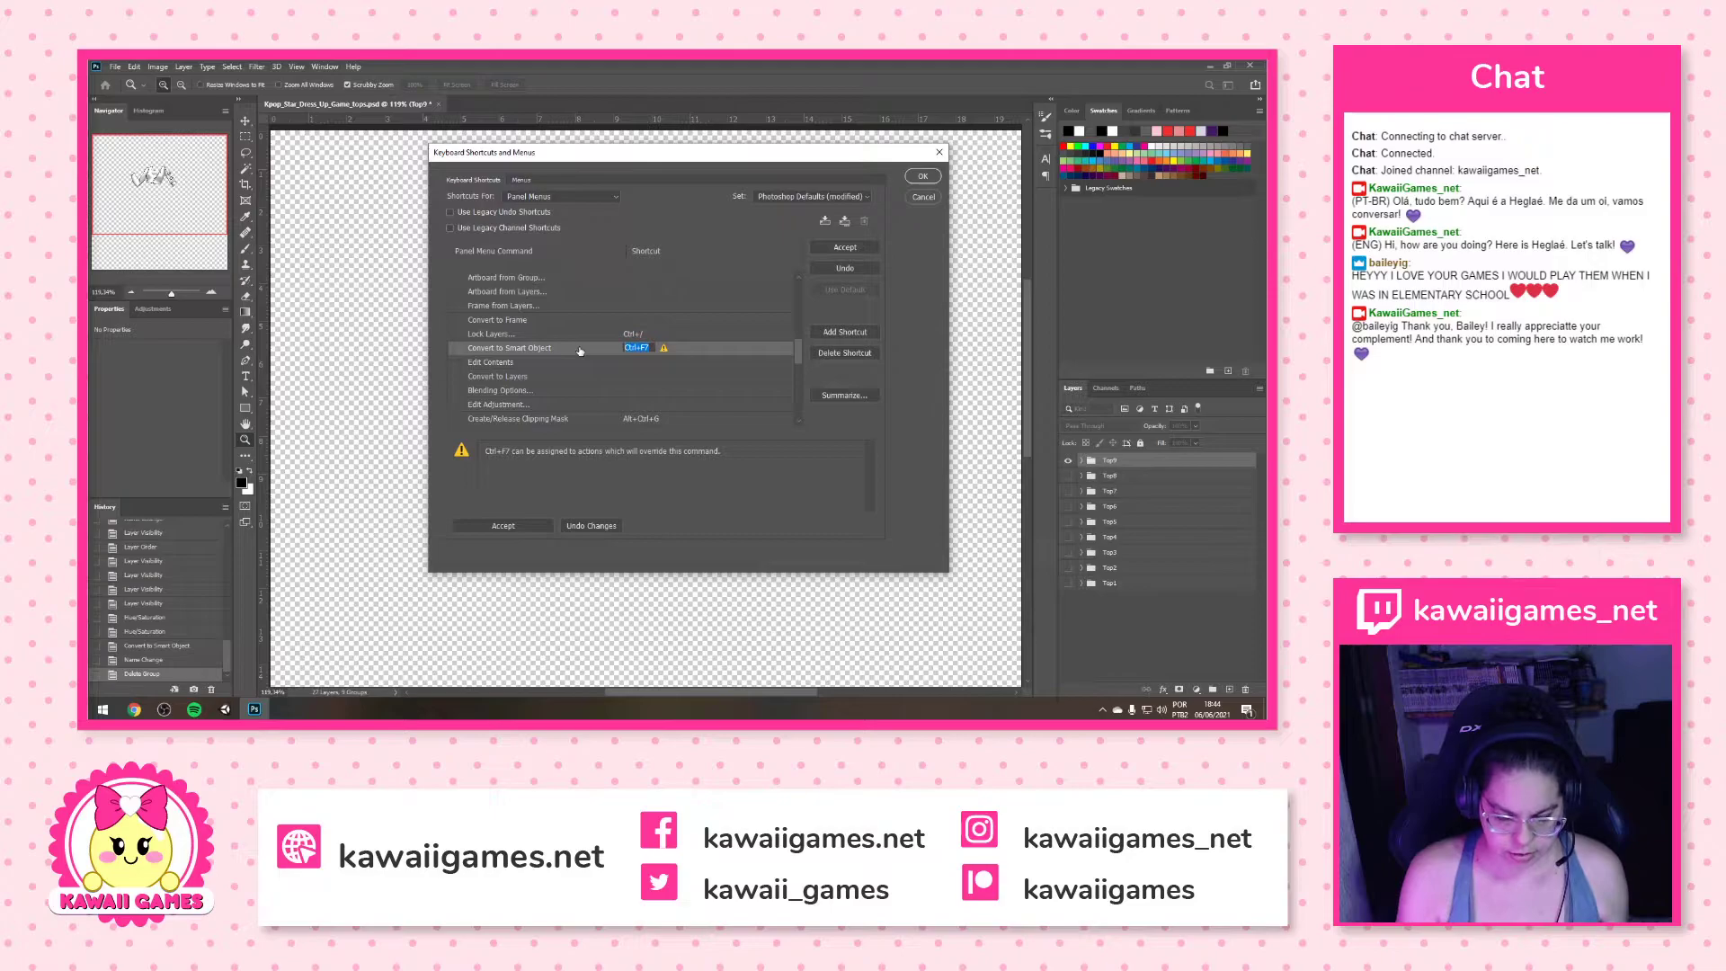
pyautogui.hotkey('shift', 'ctrl', 'F9')
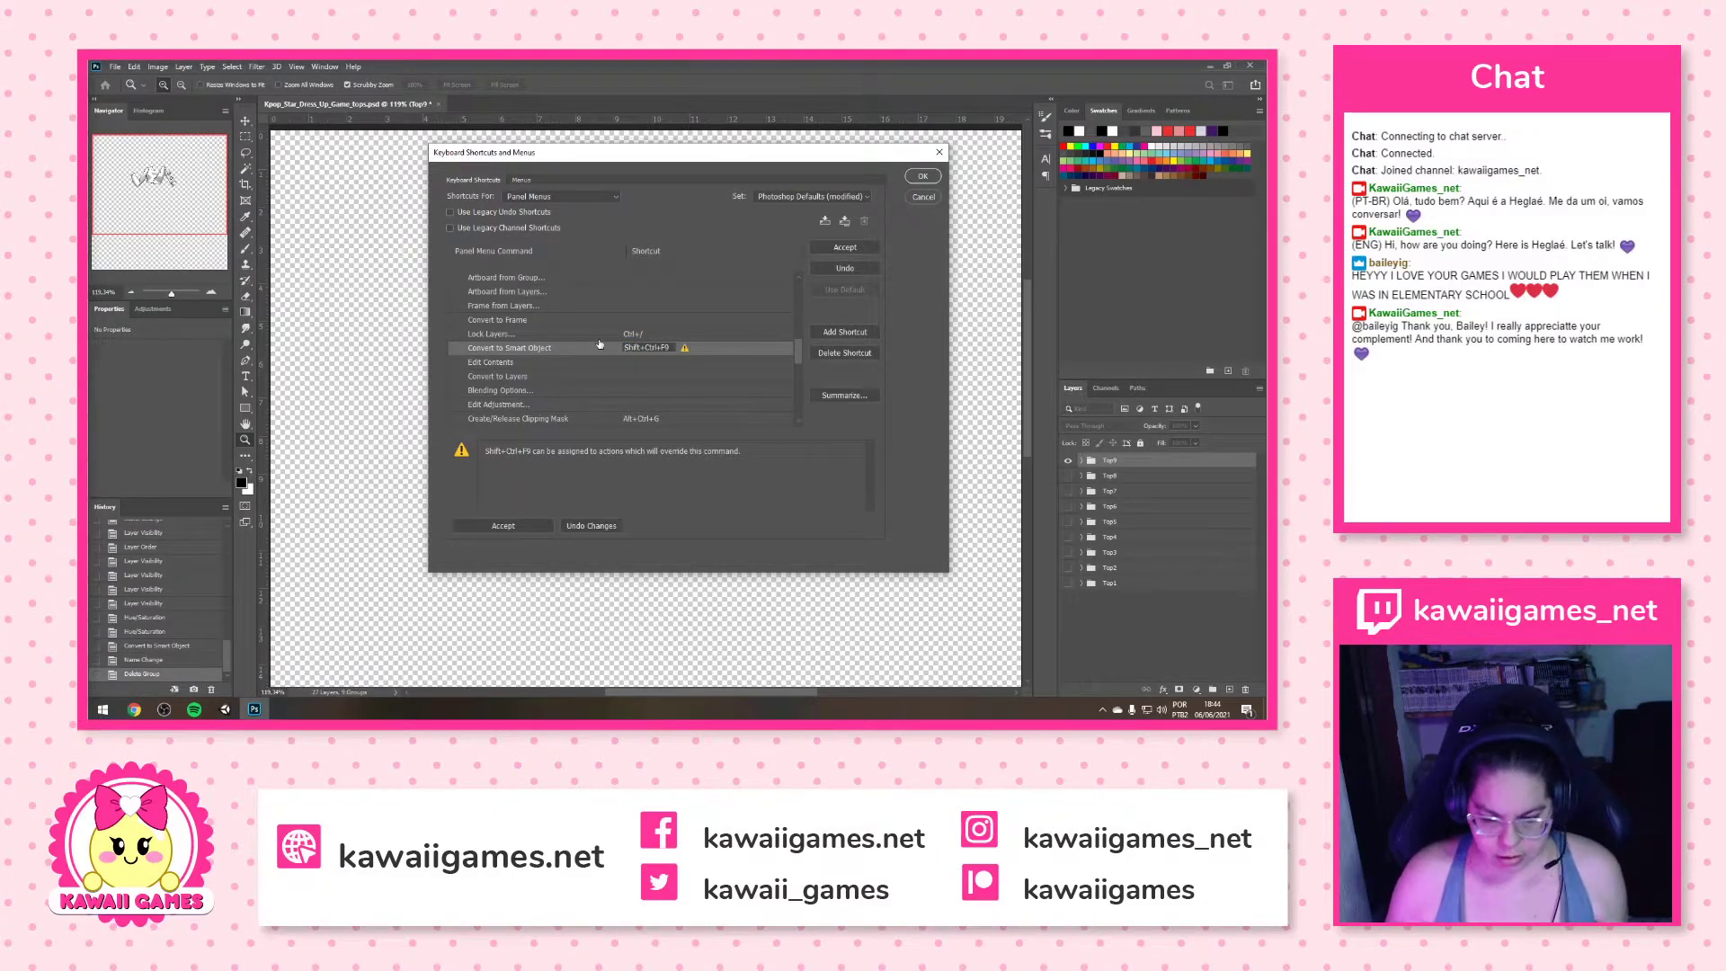
pyautogui.click(567, 350)
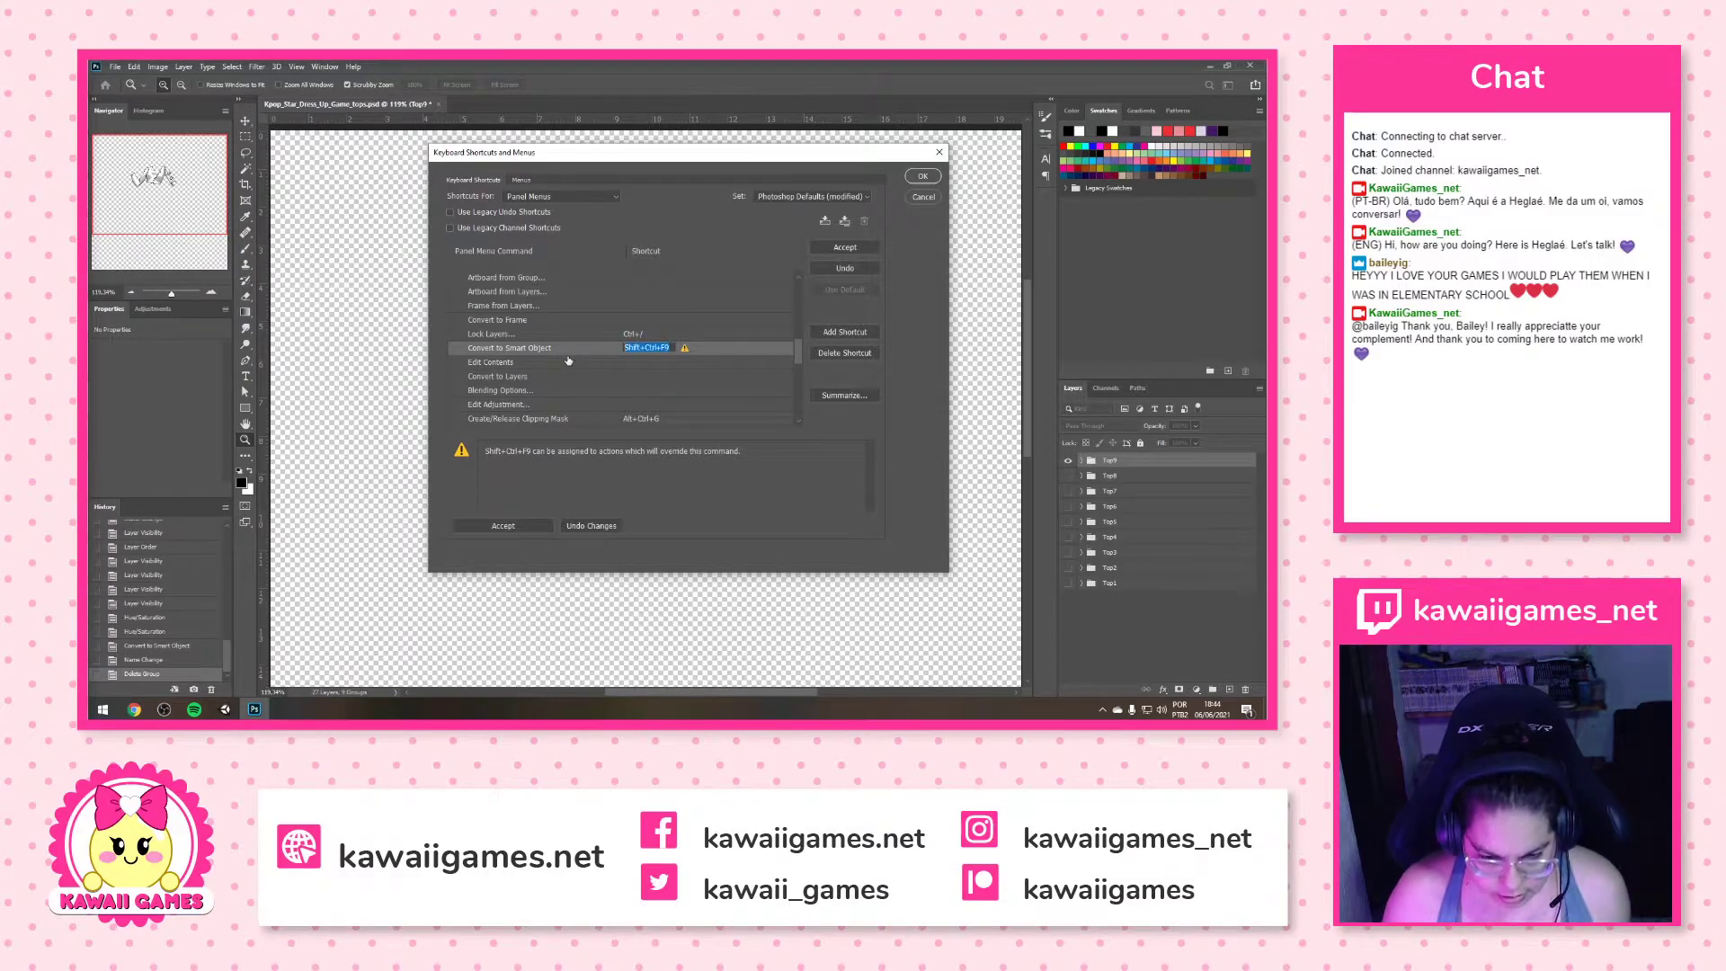
pyautogui.hotkey('shift', 'ctrl', 'F4')
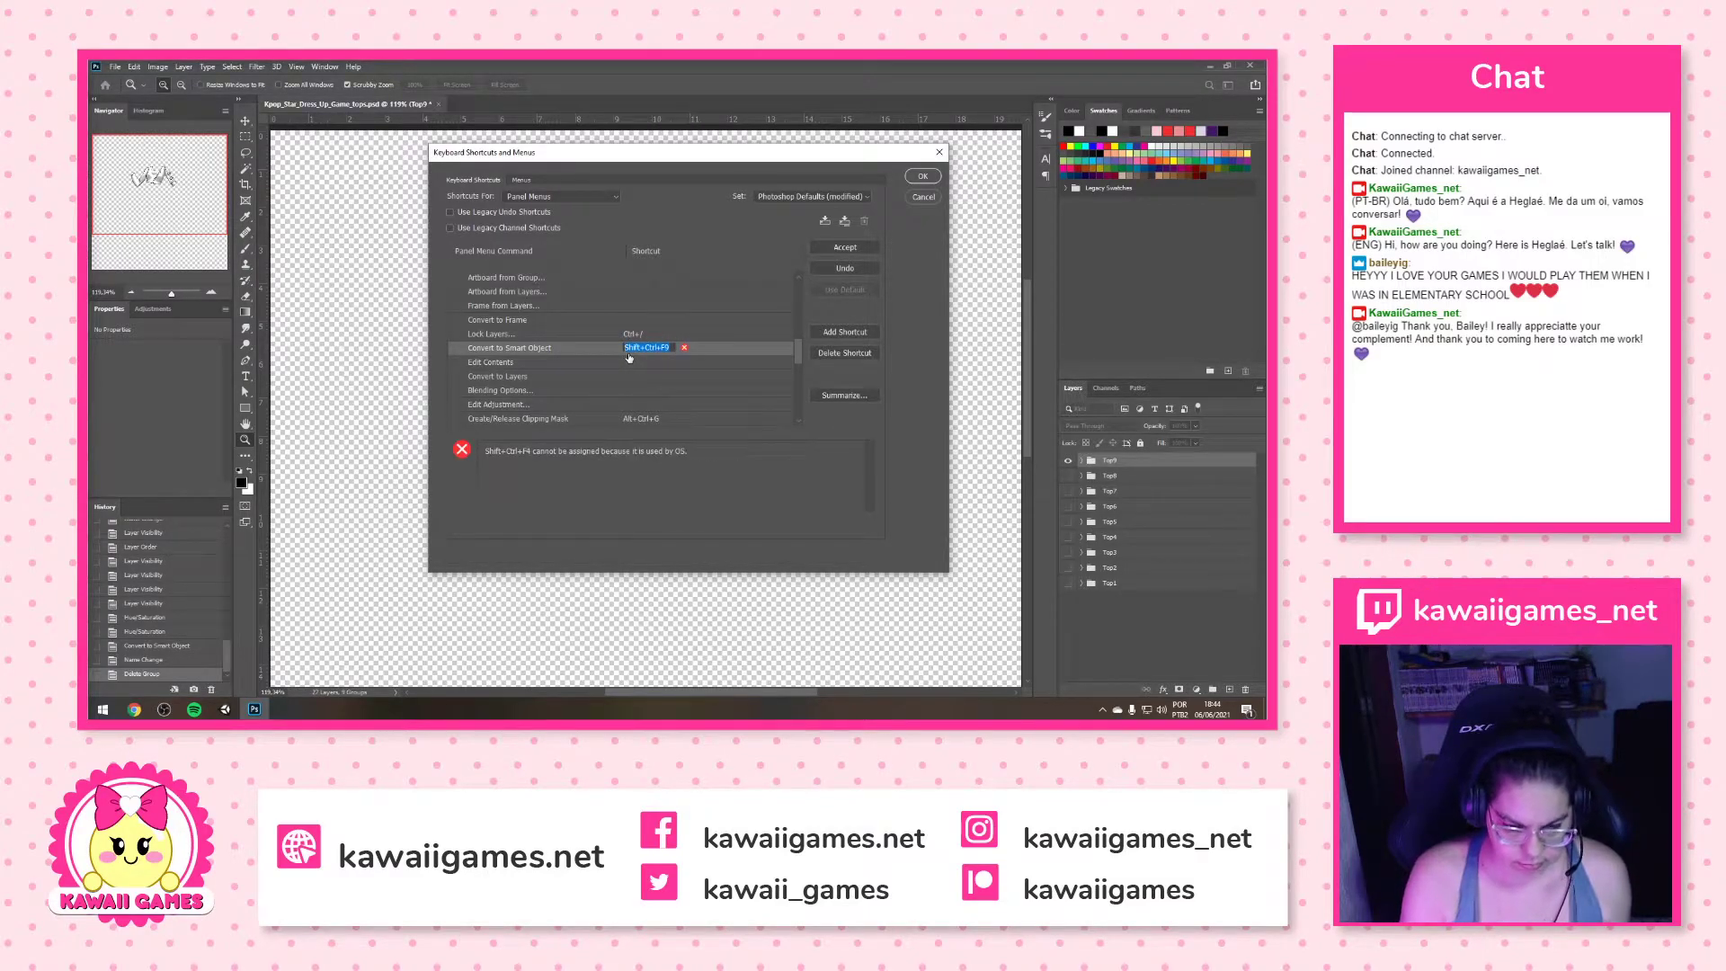
pyautogui.hotkey('shift', 'ctrl', 'F5')
pyautogui.hotkey('shift', 'ctrl', 'F7')
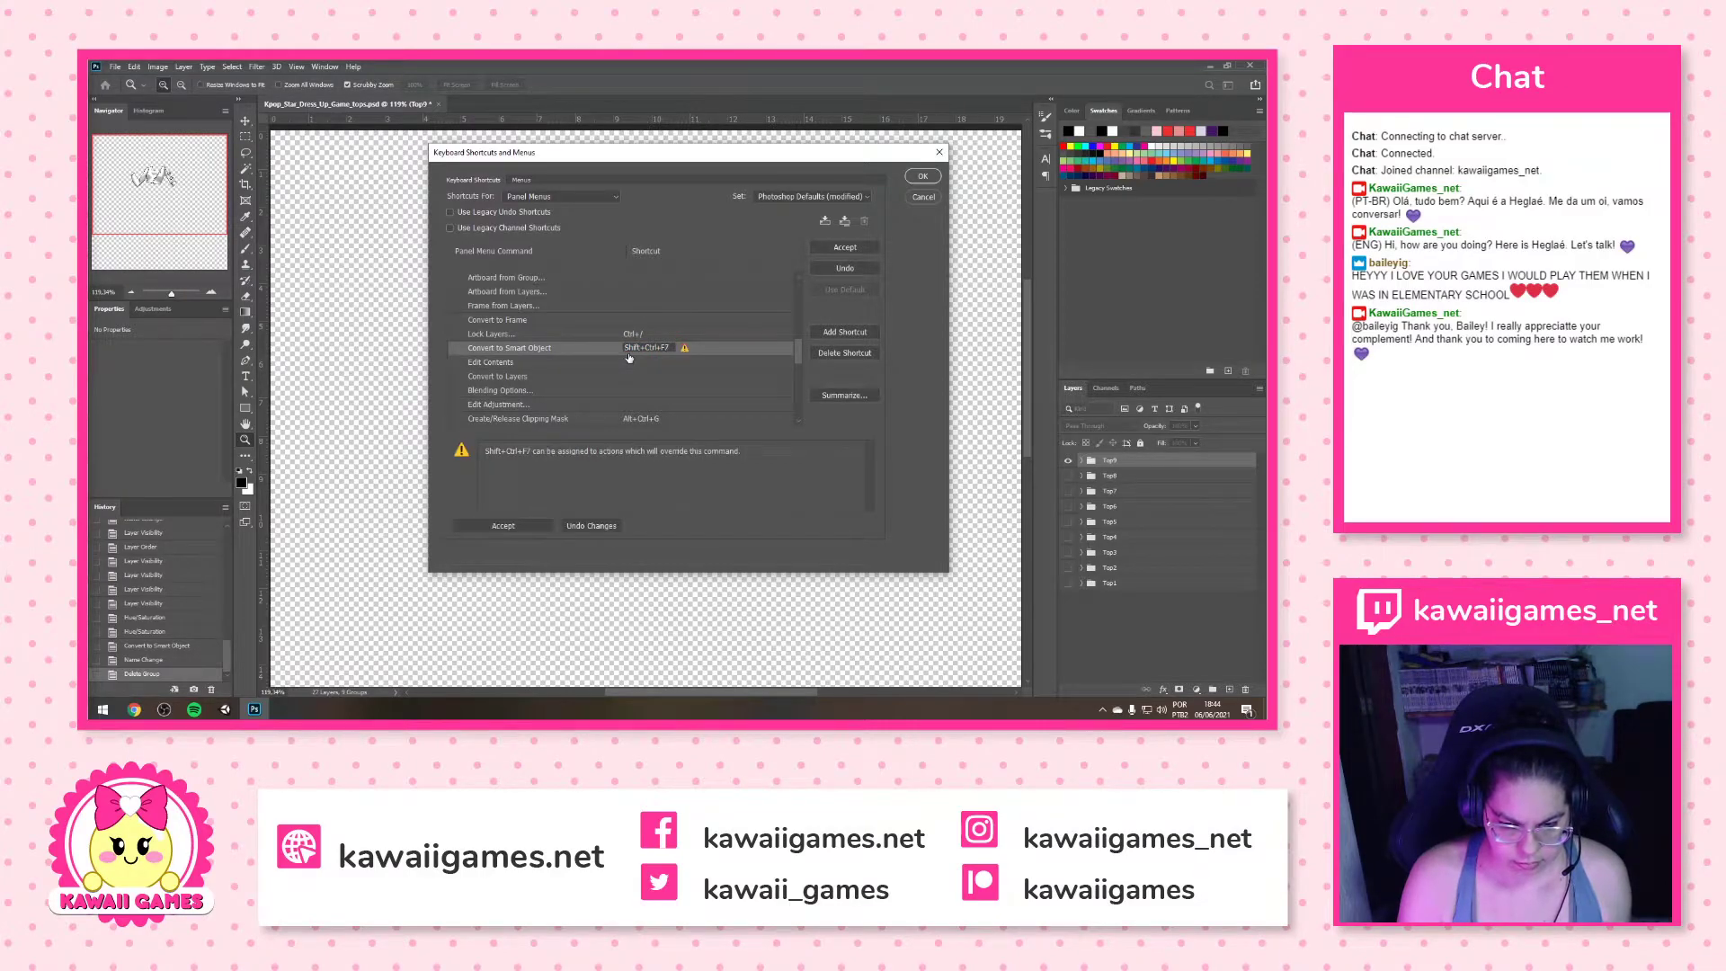
pyautogui.hotkey('shift', 'ctrl', 'F10')
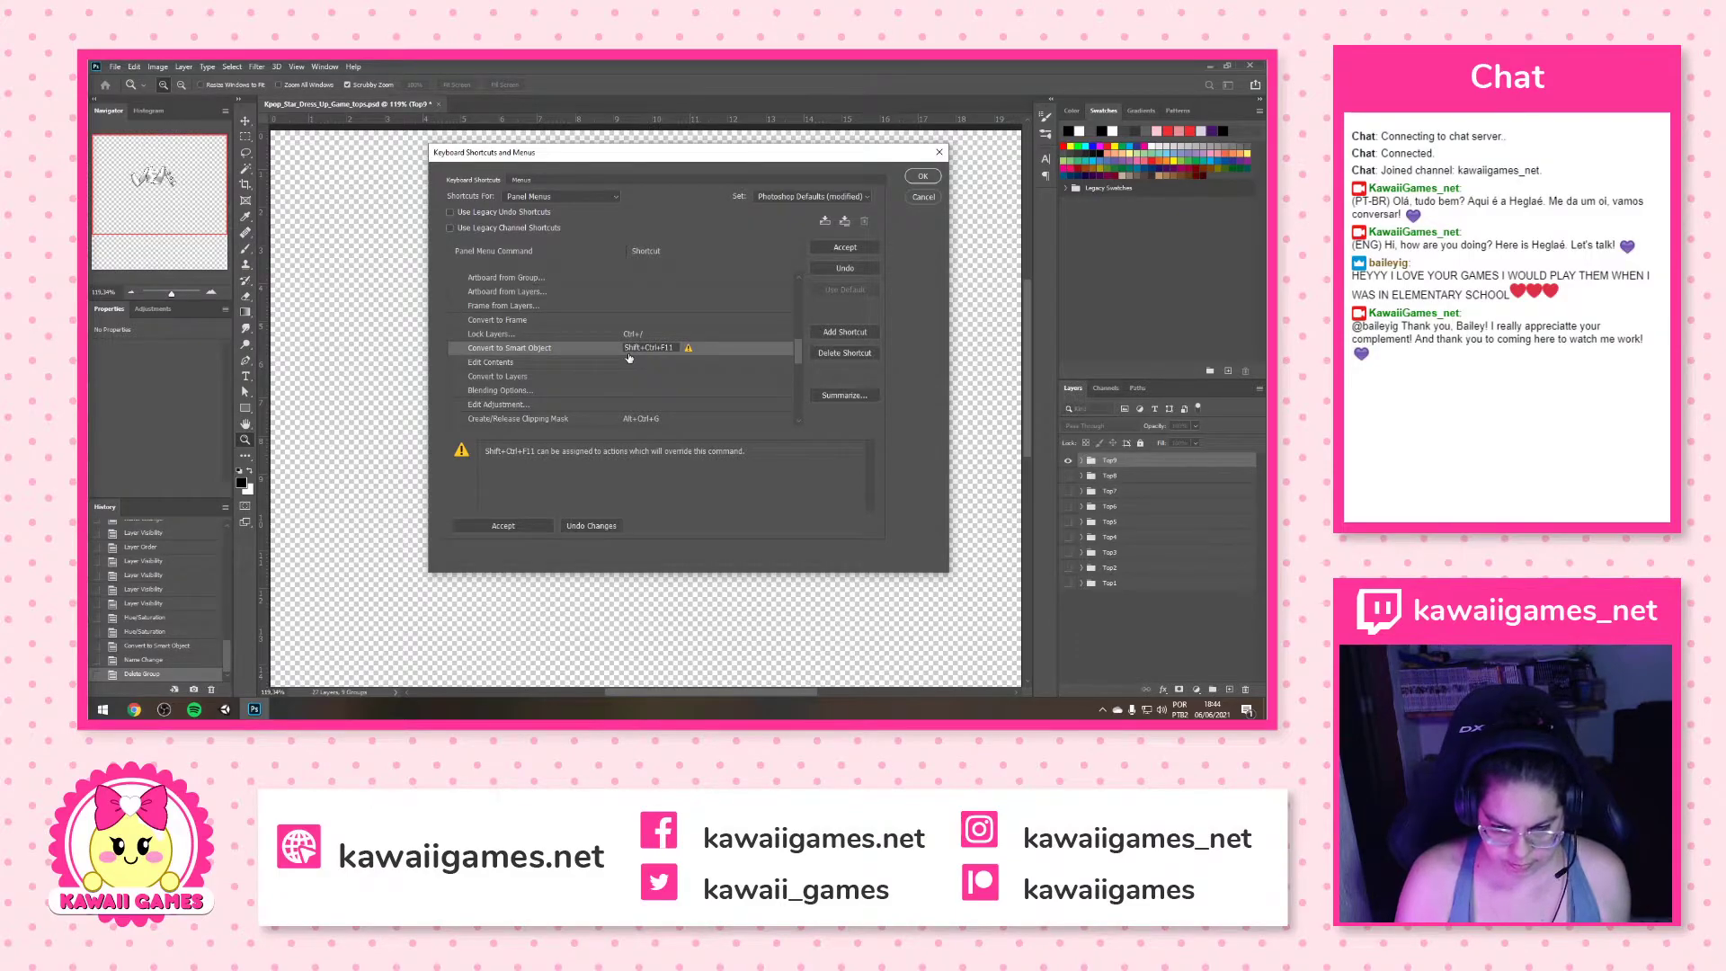
pyautogui.hotkey('shift', 'ctrl', 'F8')
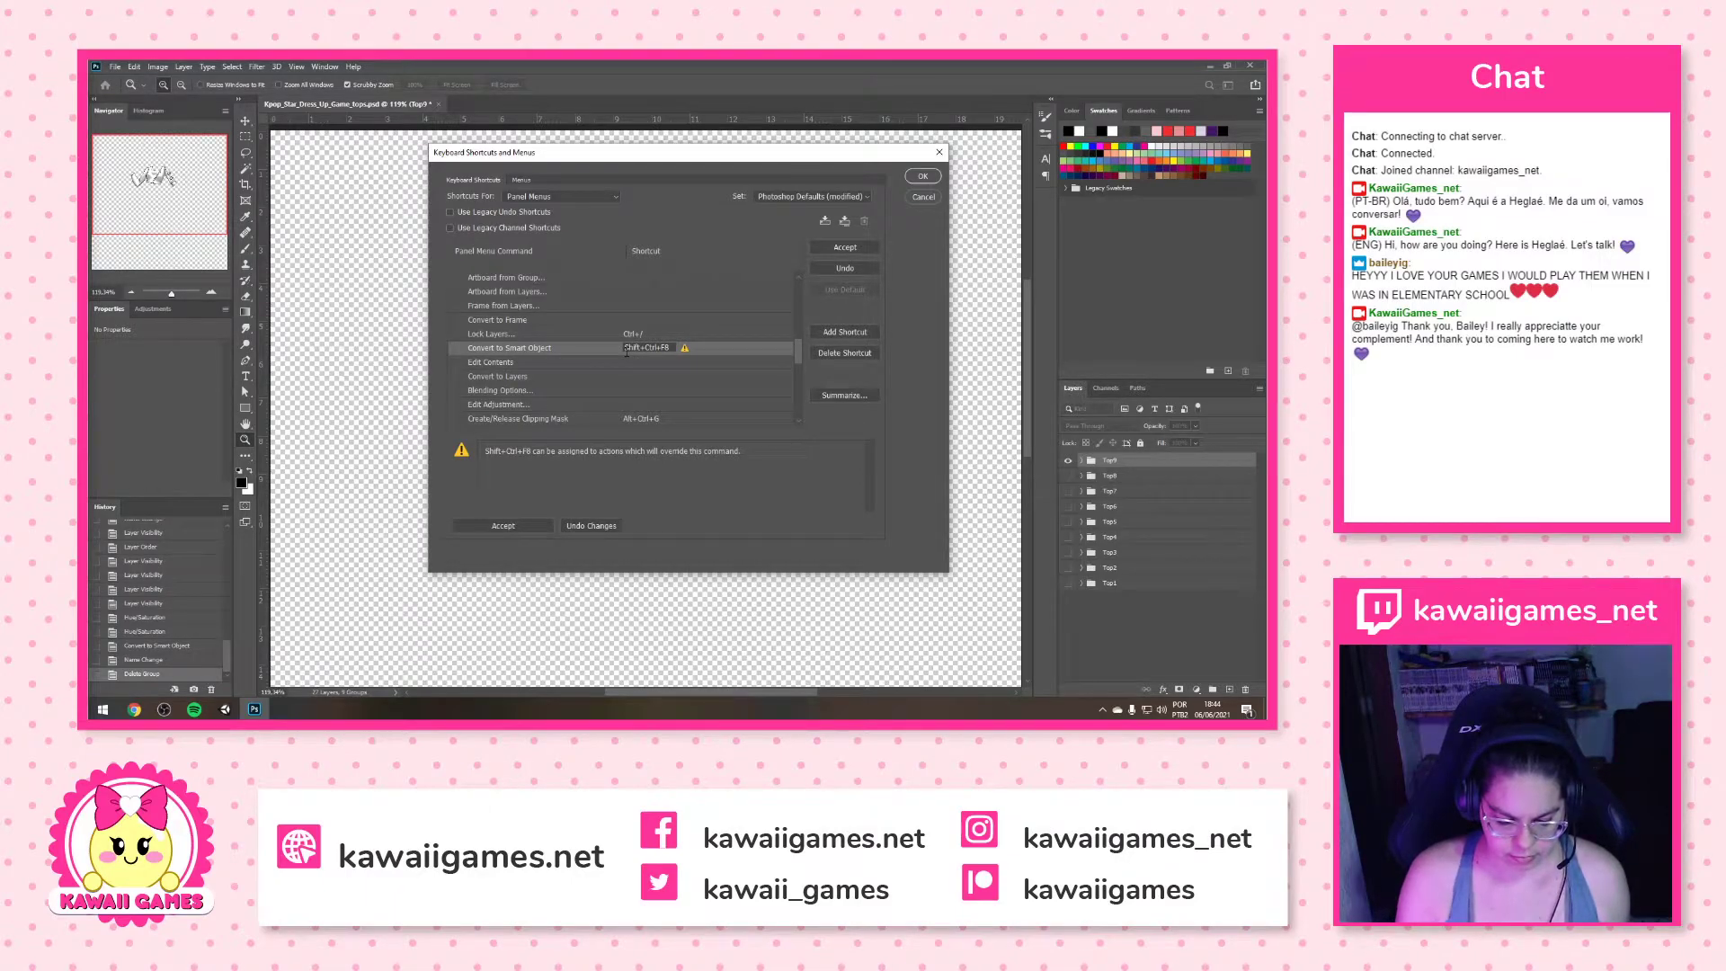
# Assign Shift+Ctrl+F9 to Convert to Smart Object and save the shortcut changes
pyautogui.moveTo(627, 349); pyautogui.dragTo(672, 349)
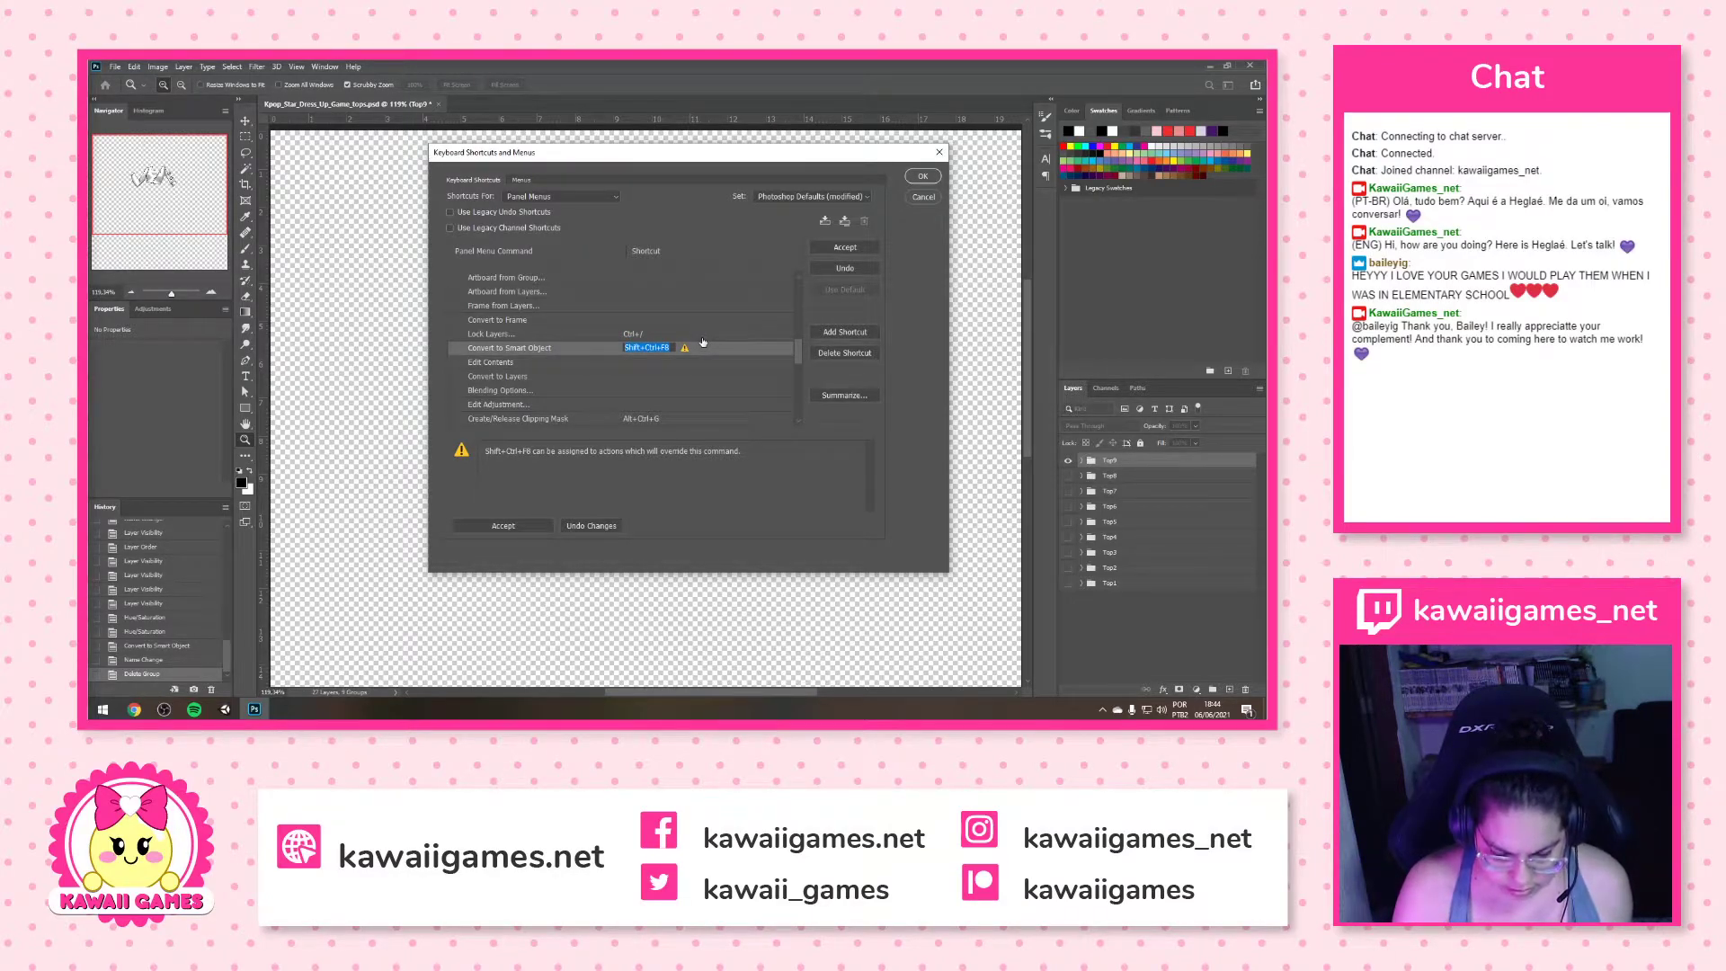
pyautogui.hotkey('shift', 'ctrl', 'F9')
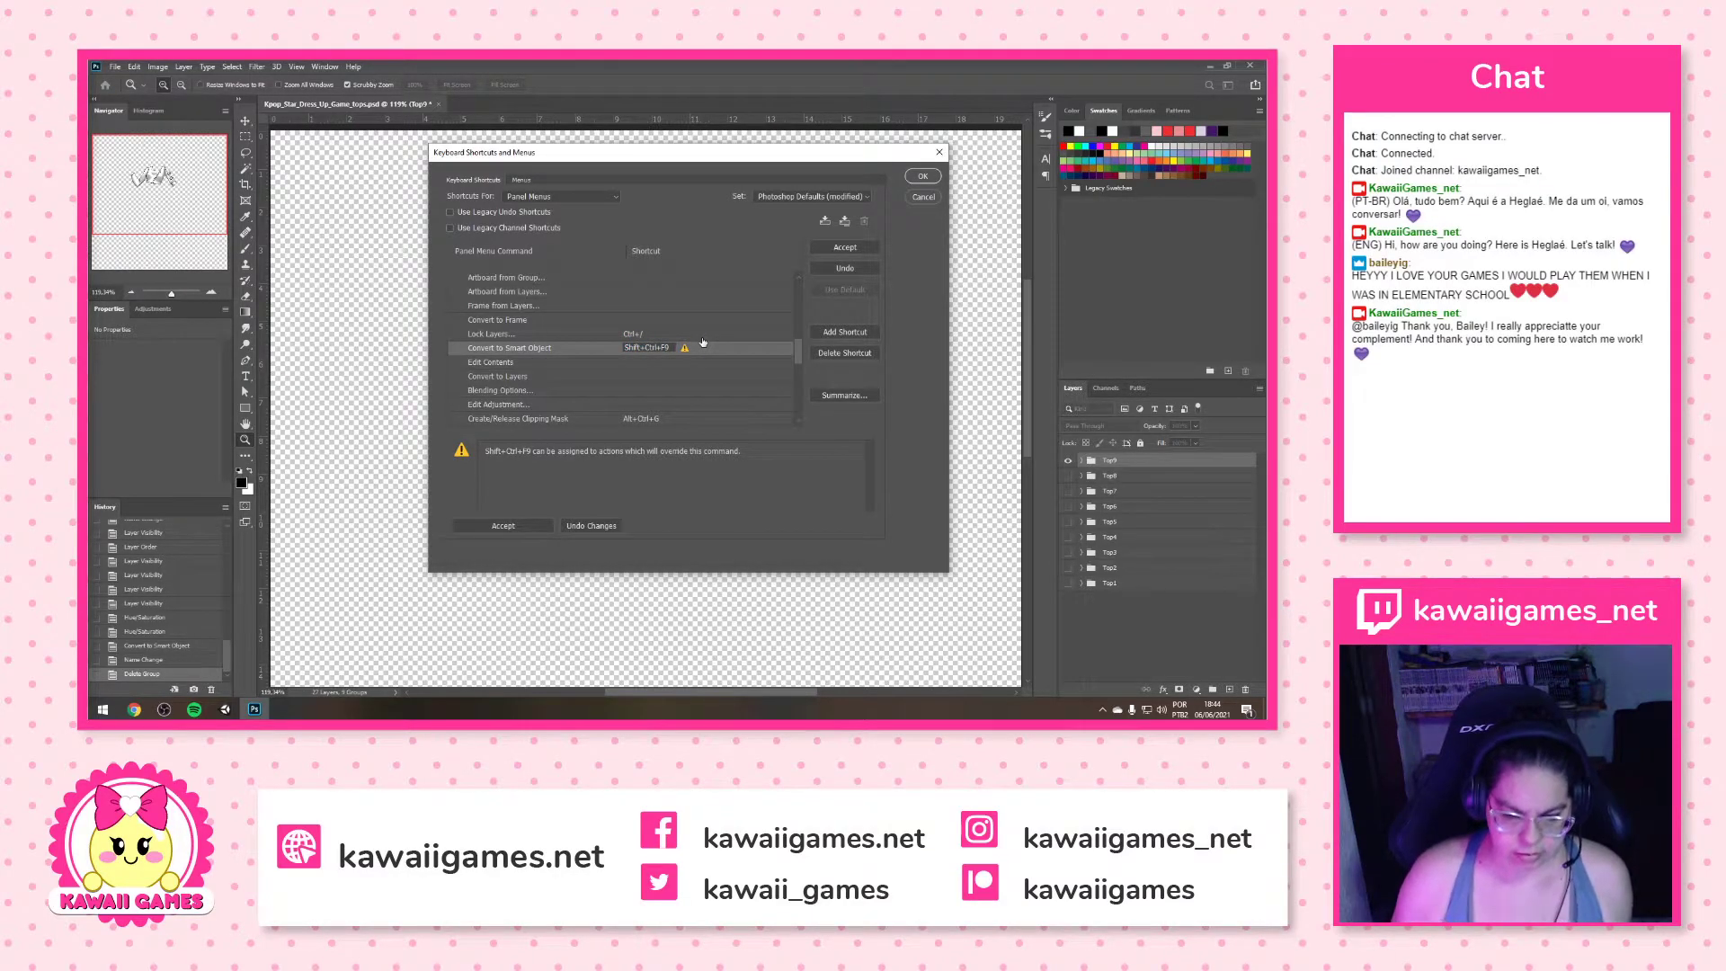
pyautogui.click(833, 336)
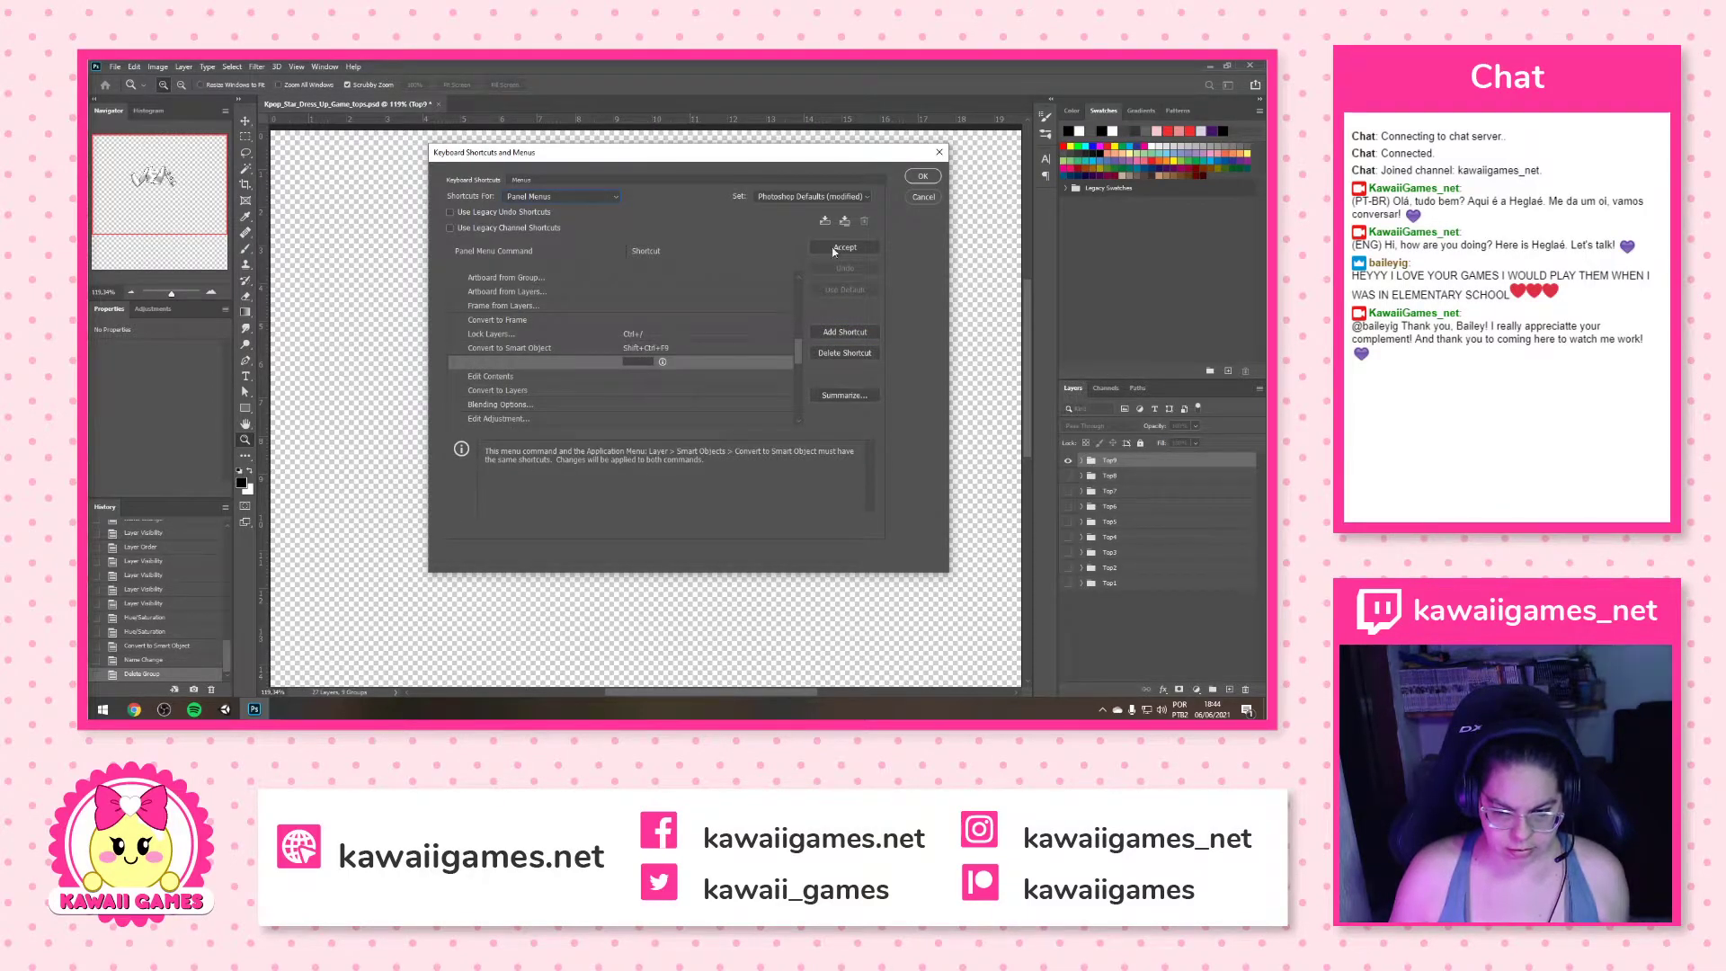
pyautogui.click(704, 333)
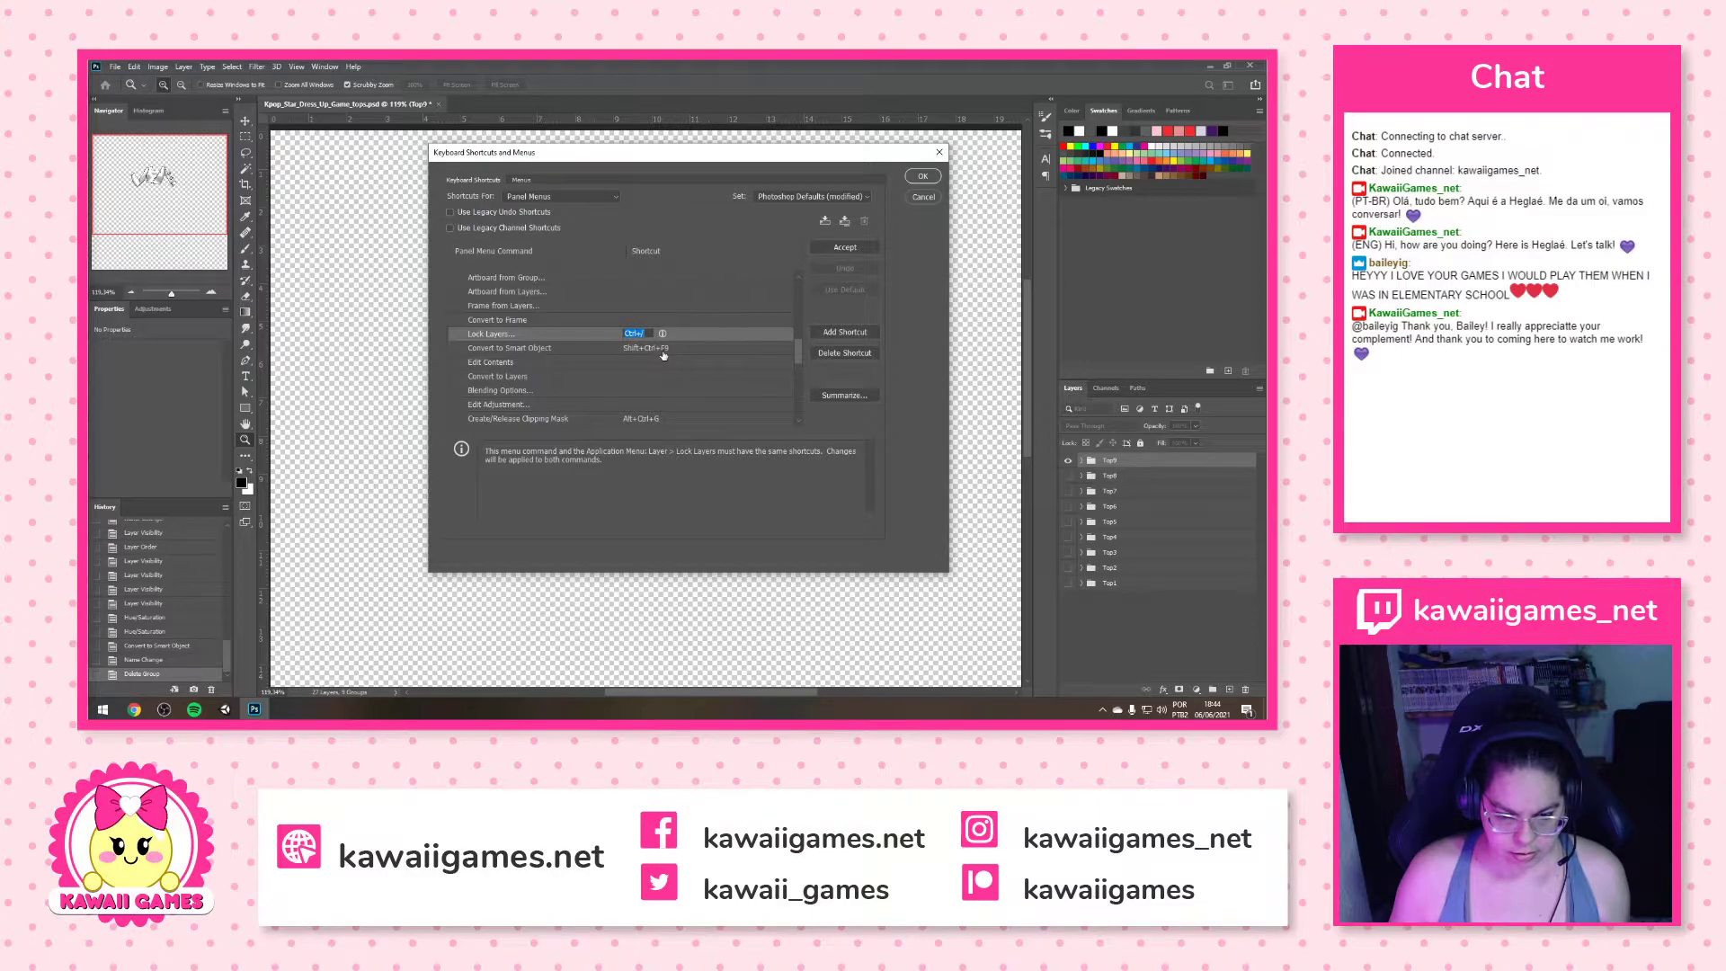
pyautogui.click(925, 178)
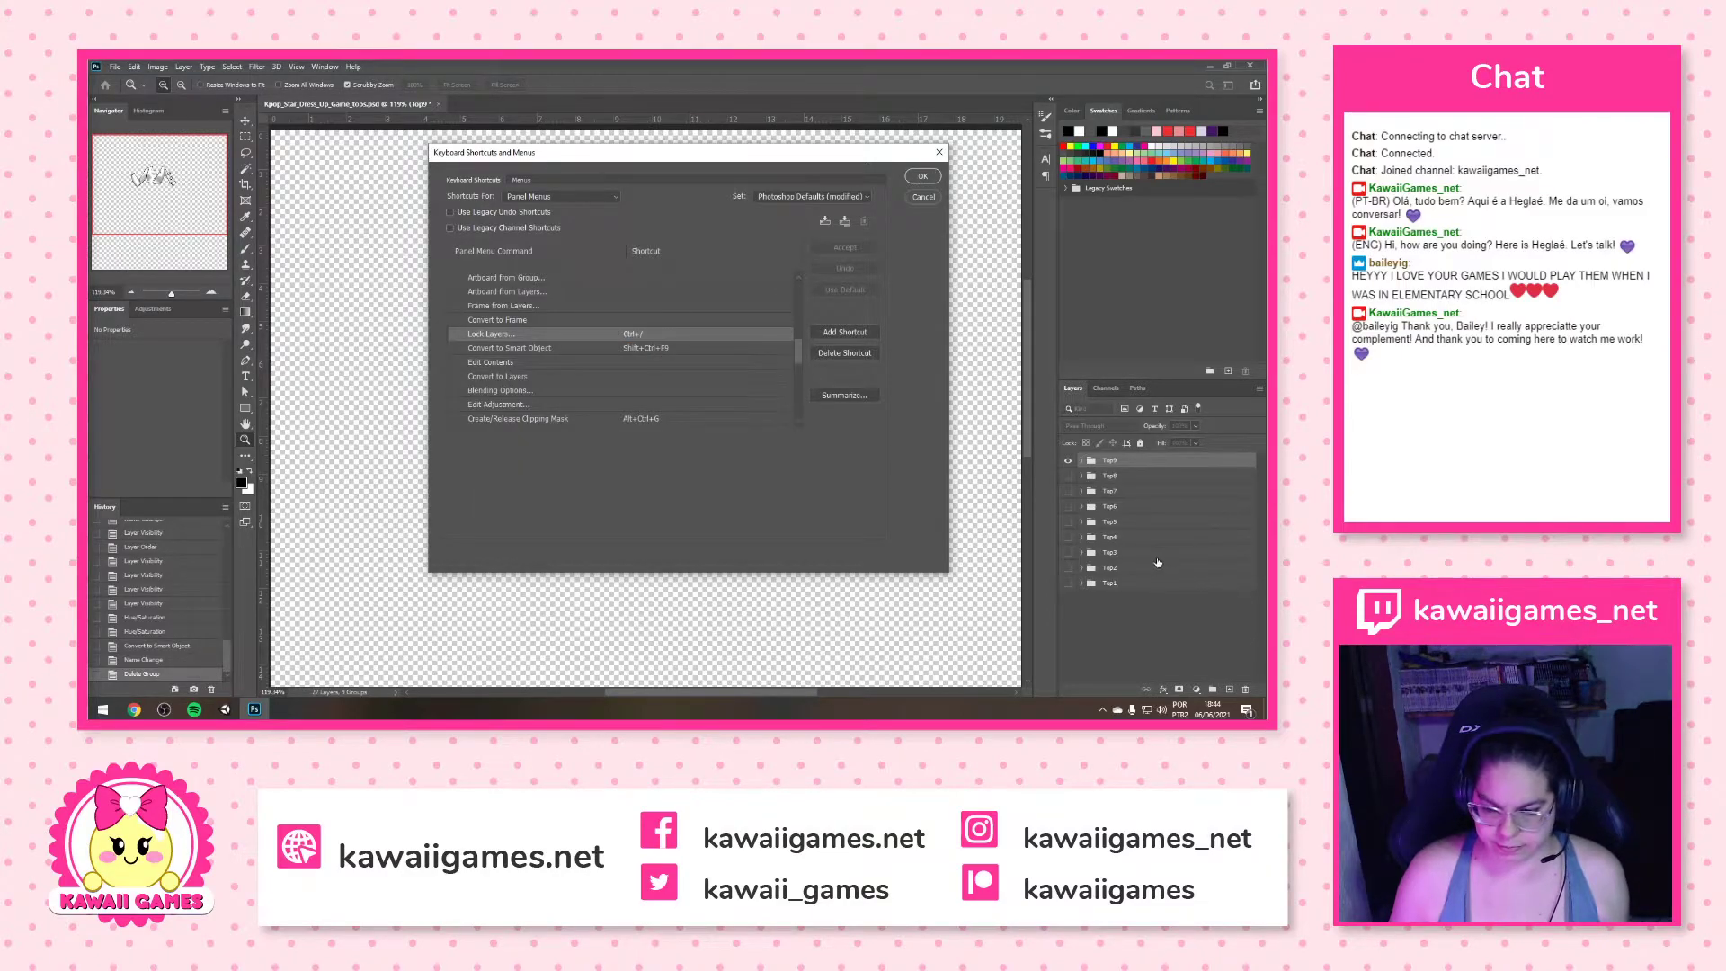
pyautogui.click(923, 176)
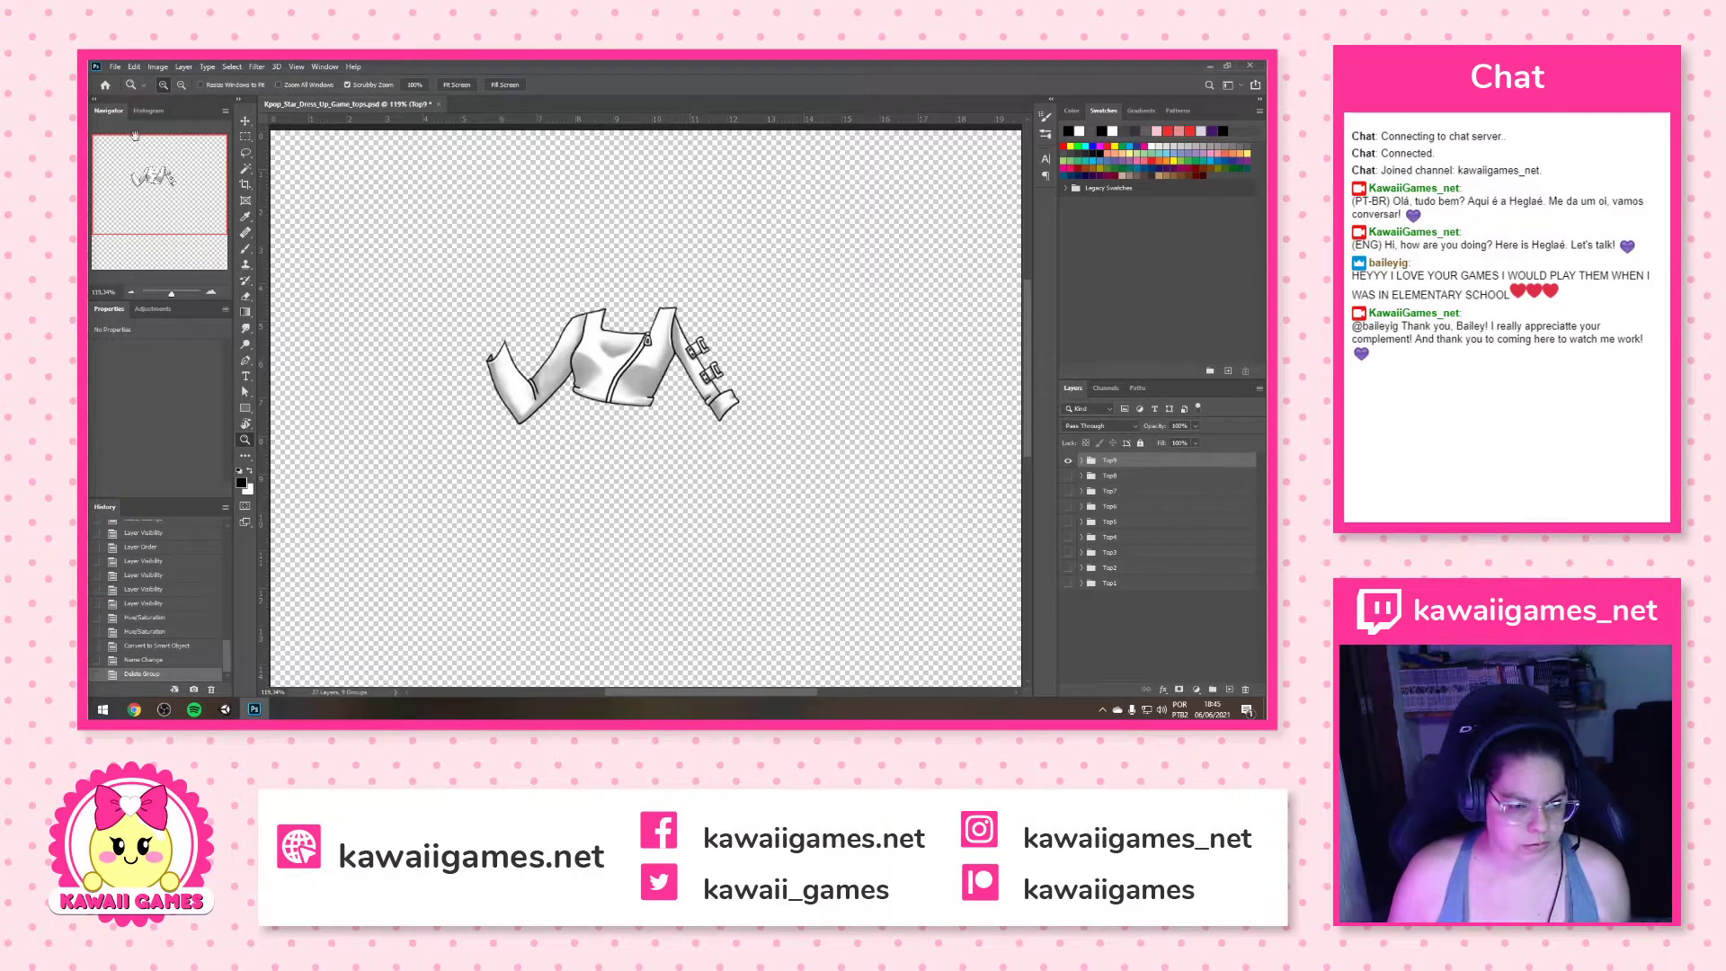
pyautogui.click(157, 66)
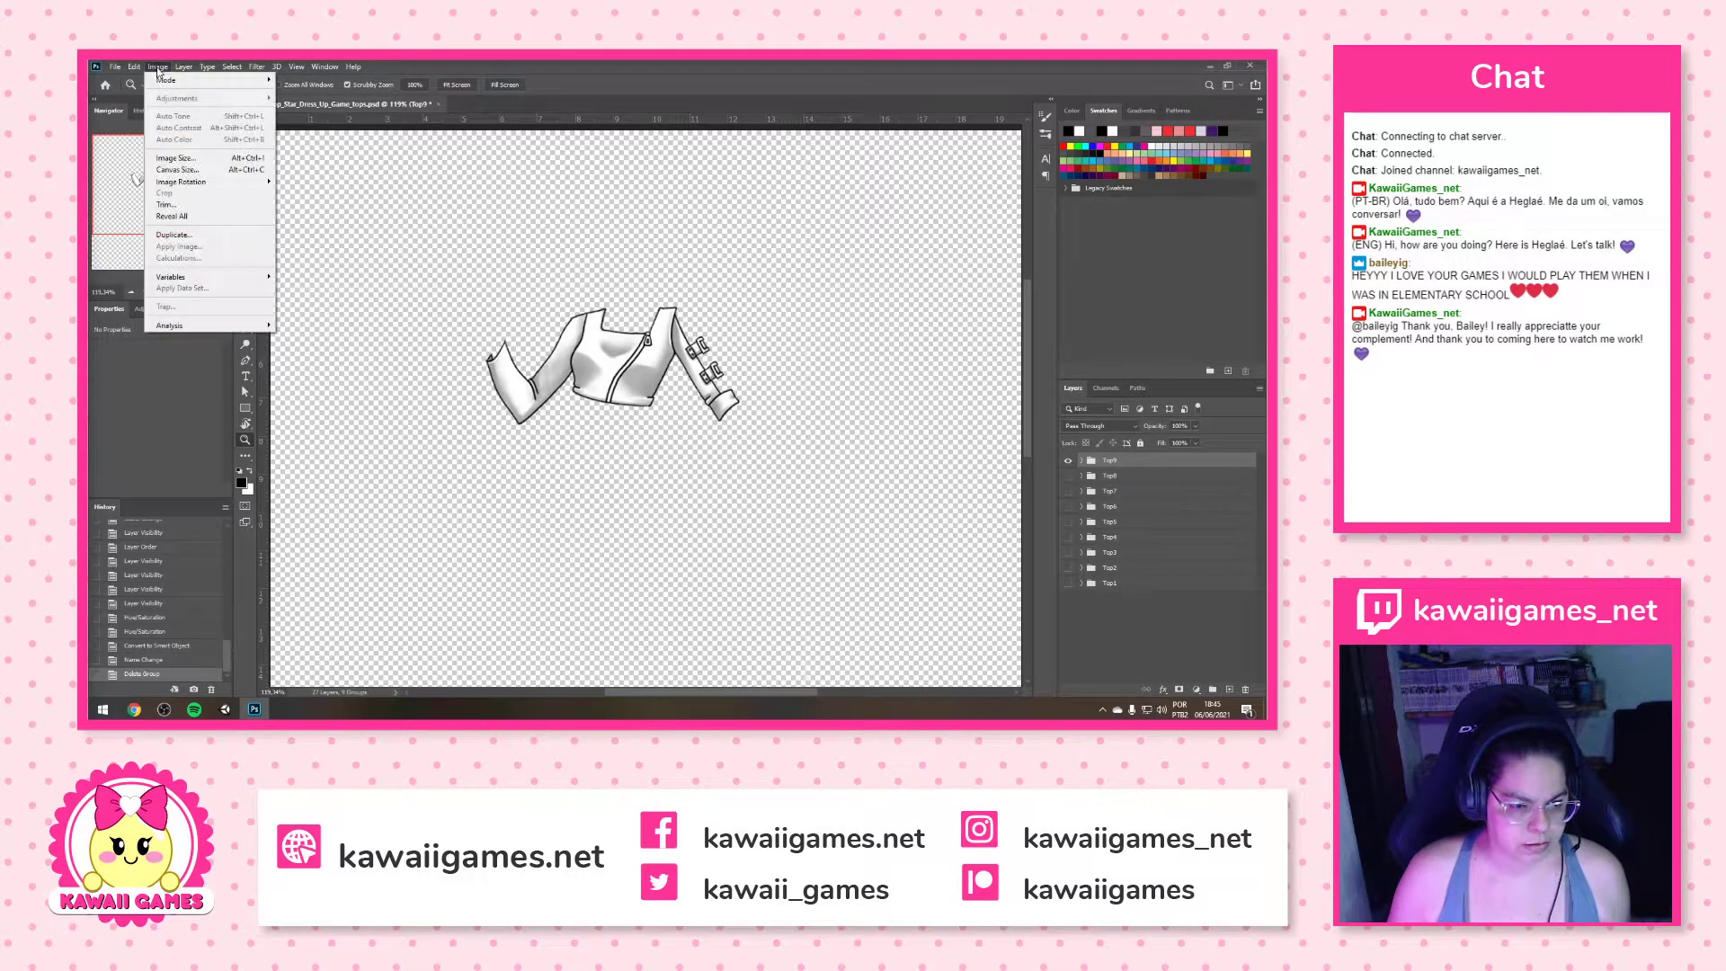
pyautogui.click(190, 205)
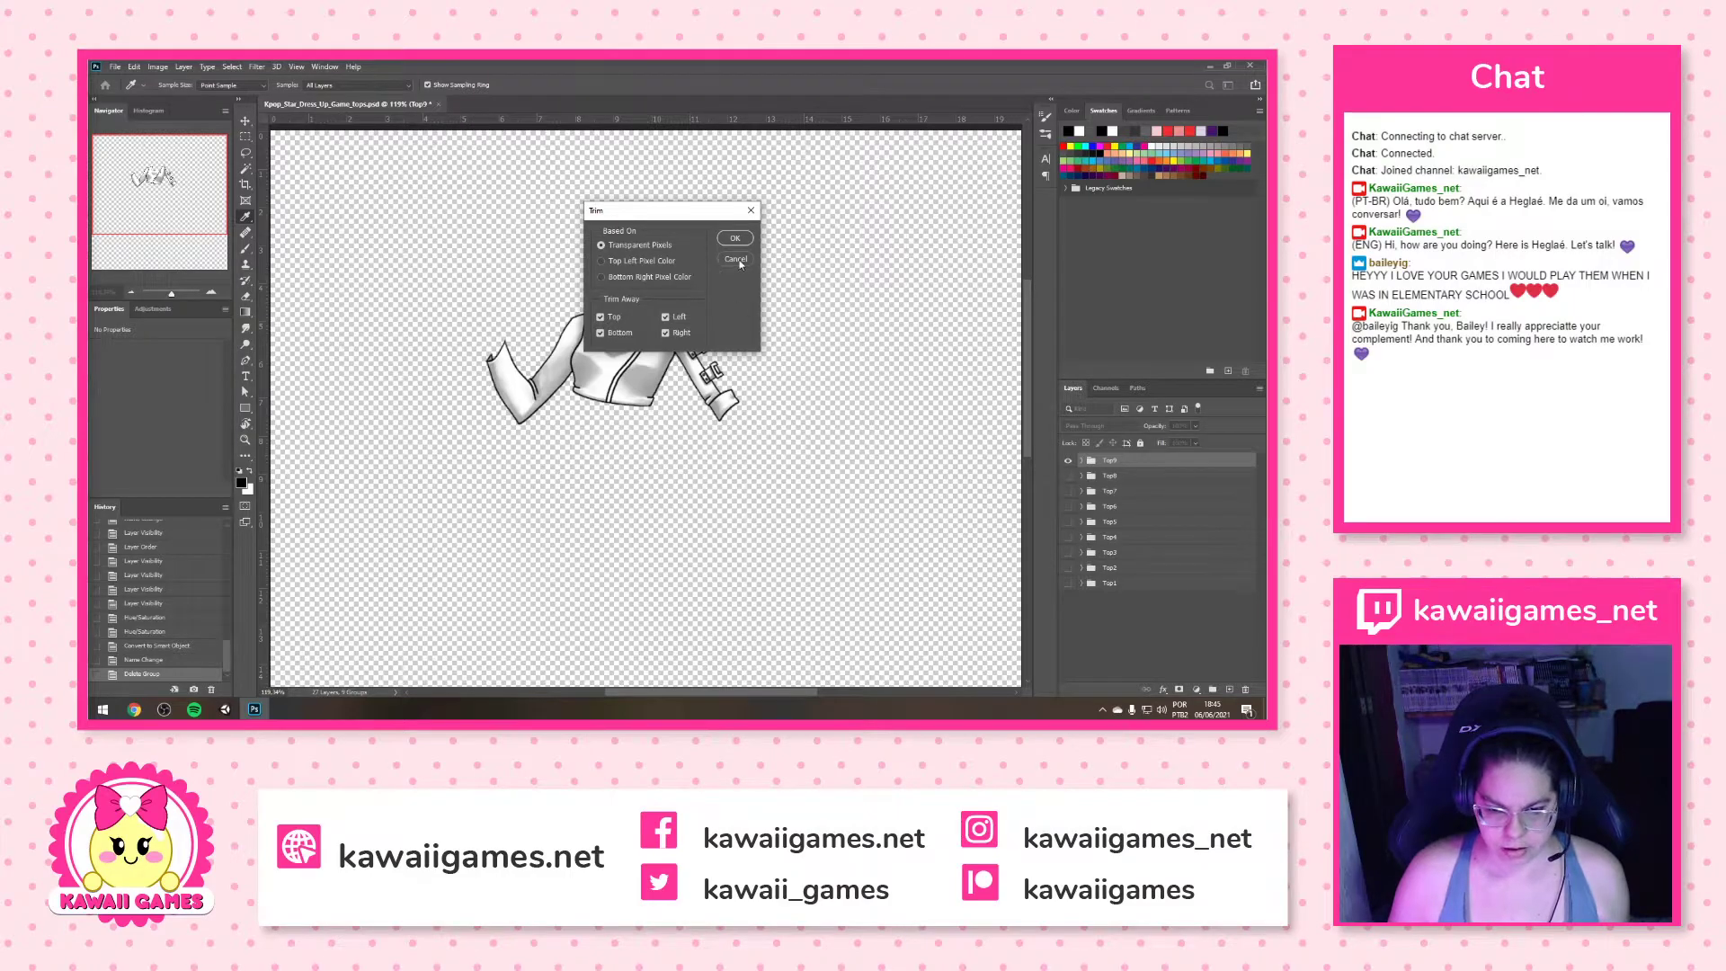
pyautogui.click(735, 259)
pyautogui.press('z')
# Make all the top groups from Top1 to Top9 visible together
pyautogui.click(1068, 475)
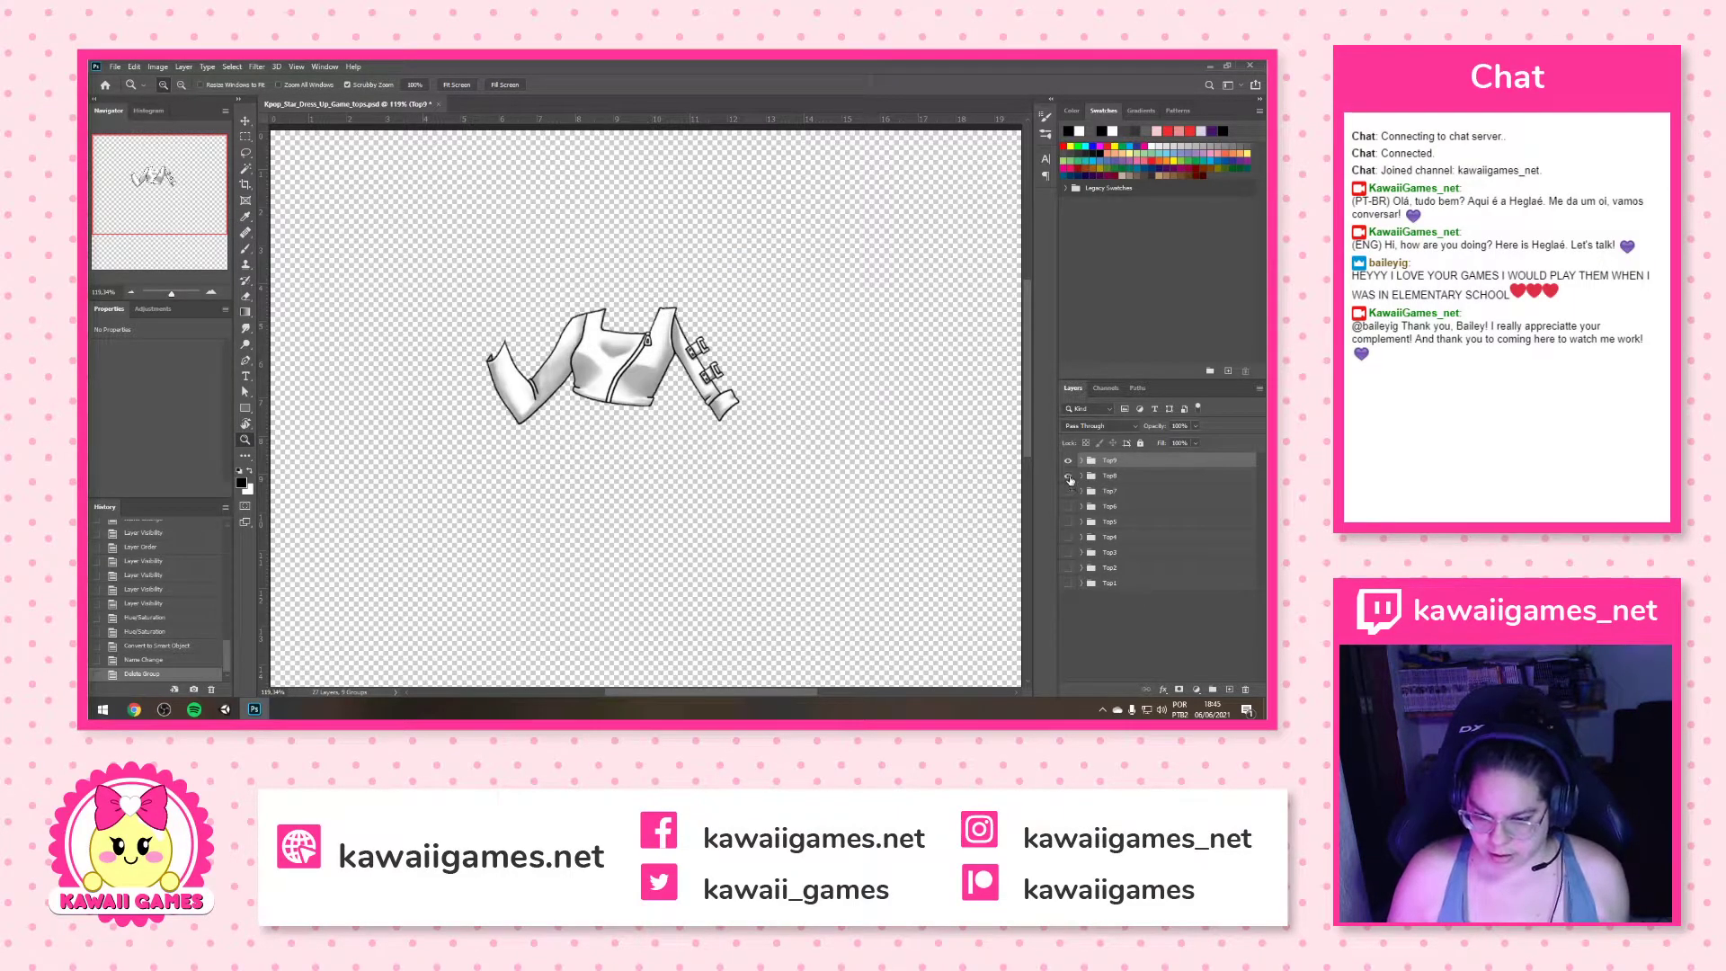
pyautogui.click(1068, 491)
pyautogui.click(1068, 506)
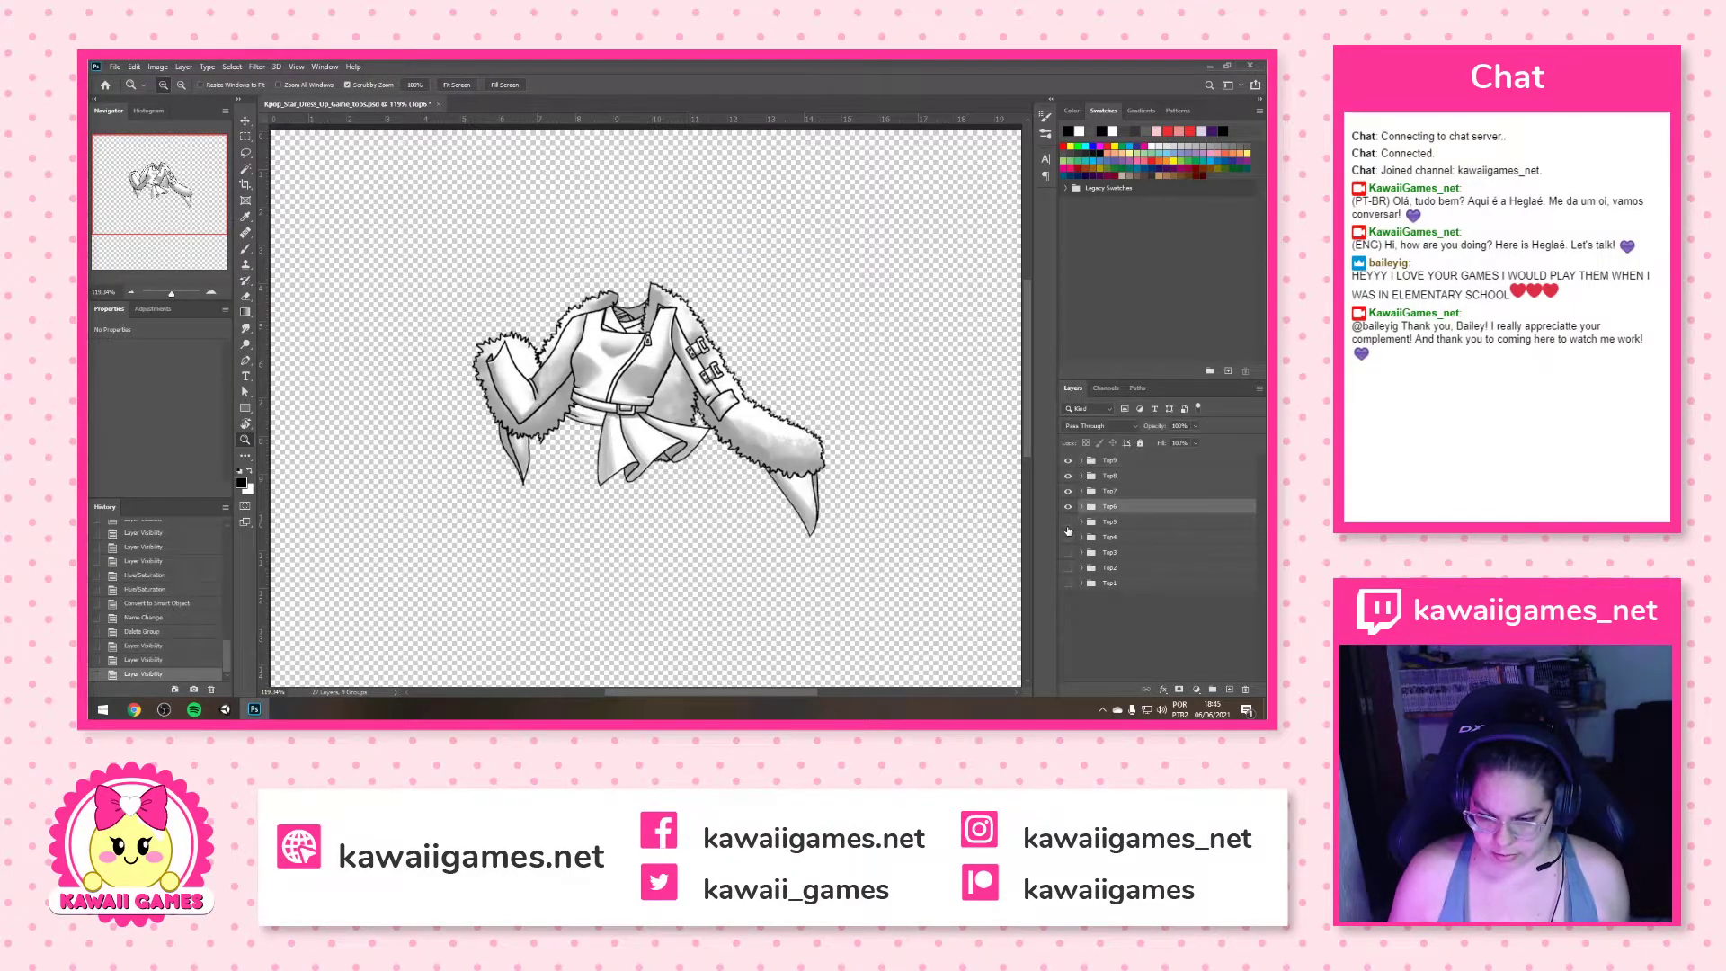
pyautogui.rightClick(1068, 462)
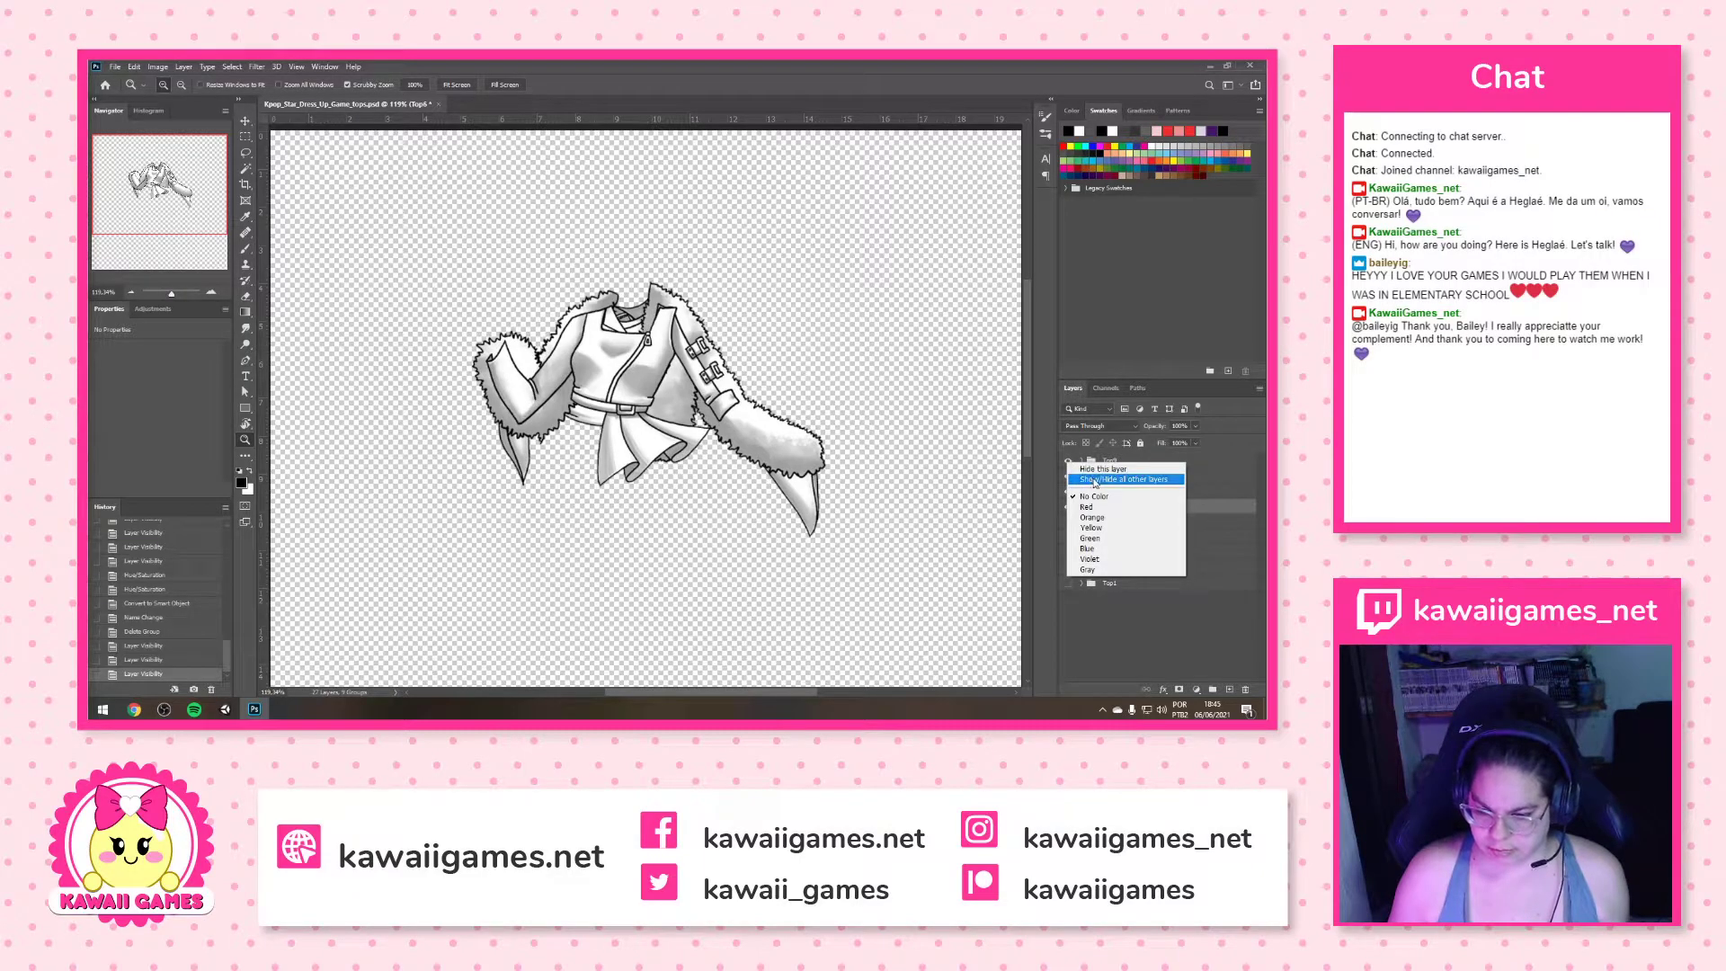
pyautogui.click(1095, 480)
pyautogui.rightClick(1069, 463)
pyautogui.click(1084, 482)
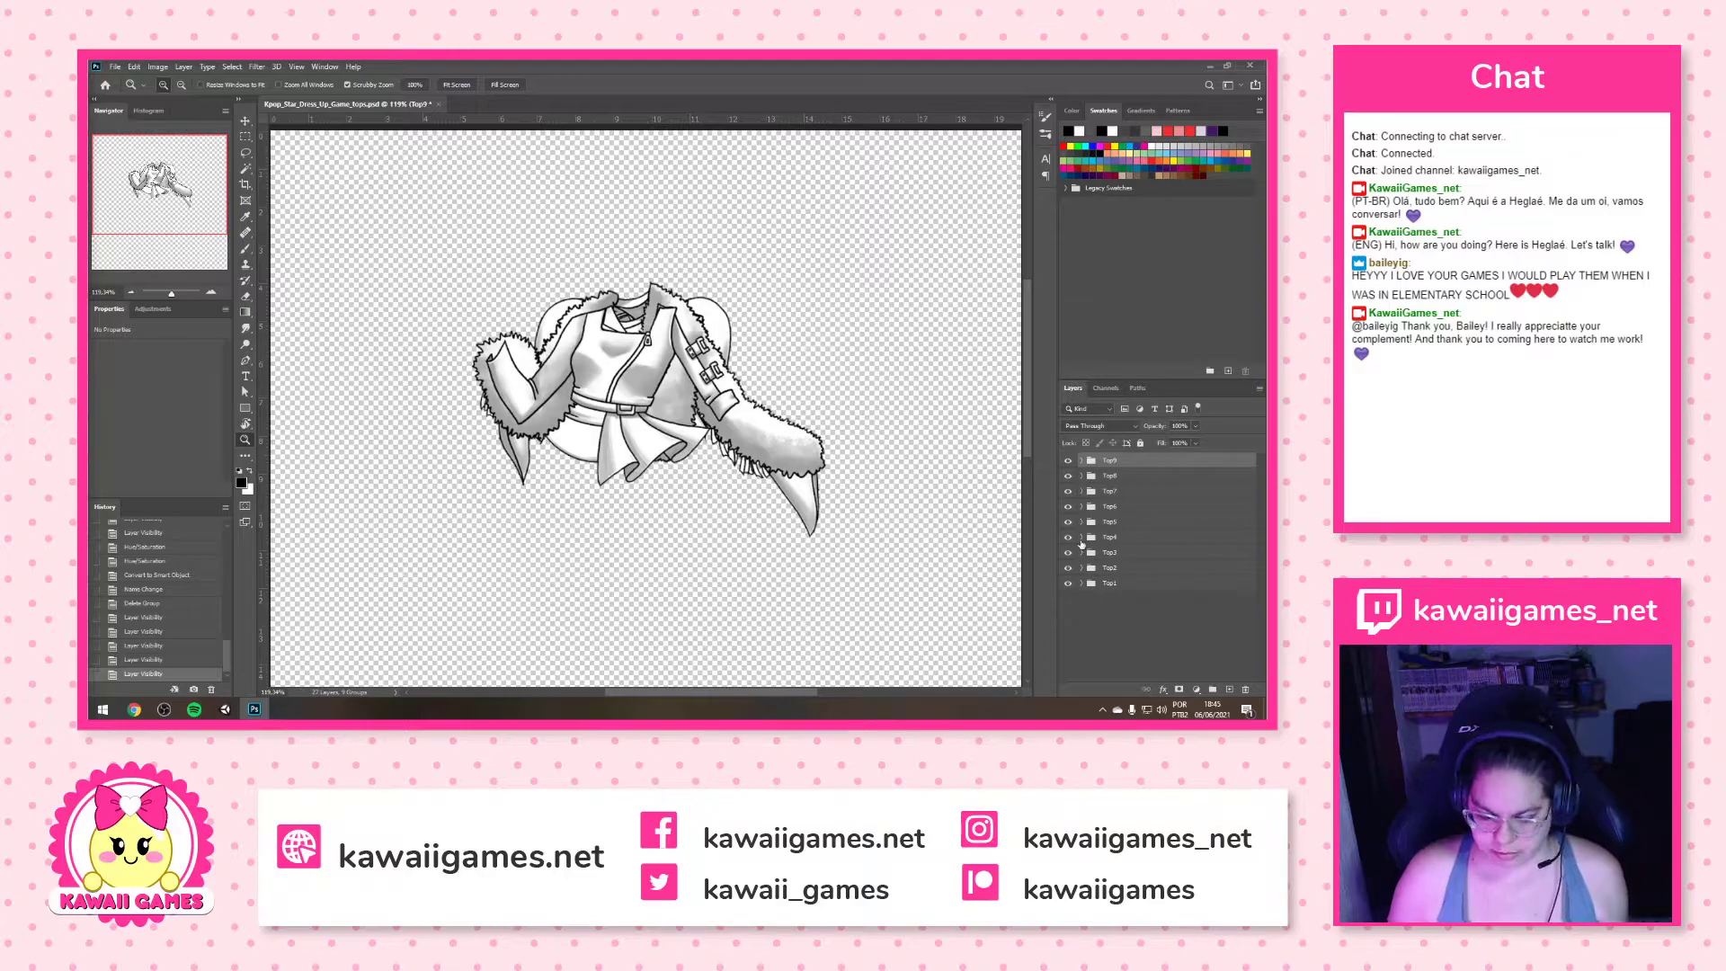
pyautogui.click(1082, 522)
pyautogui.click(1081, 522)
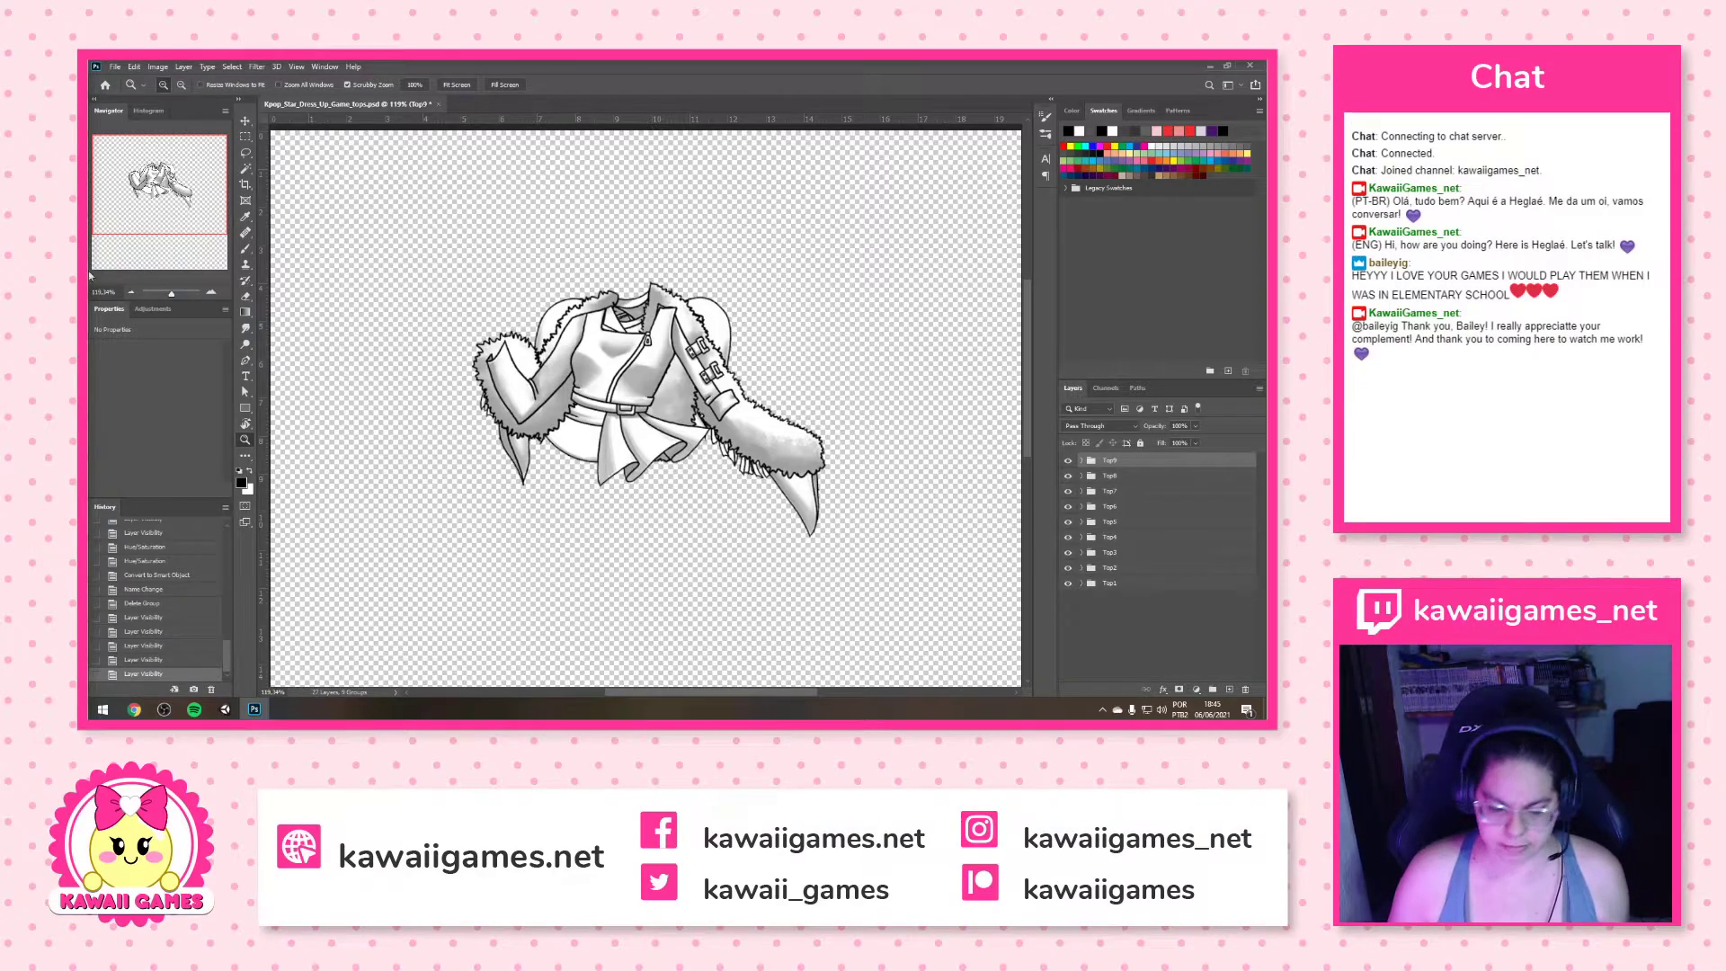
# Trim the canvas based on transparent pixels, cutting away the top, bottom, left and right
pyautogui.click(158, 66)
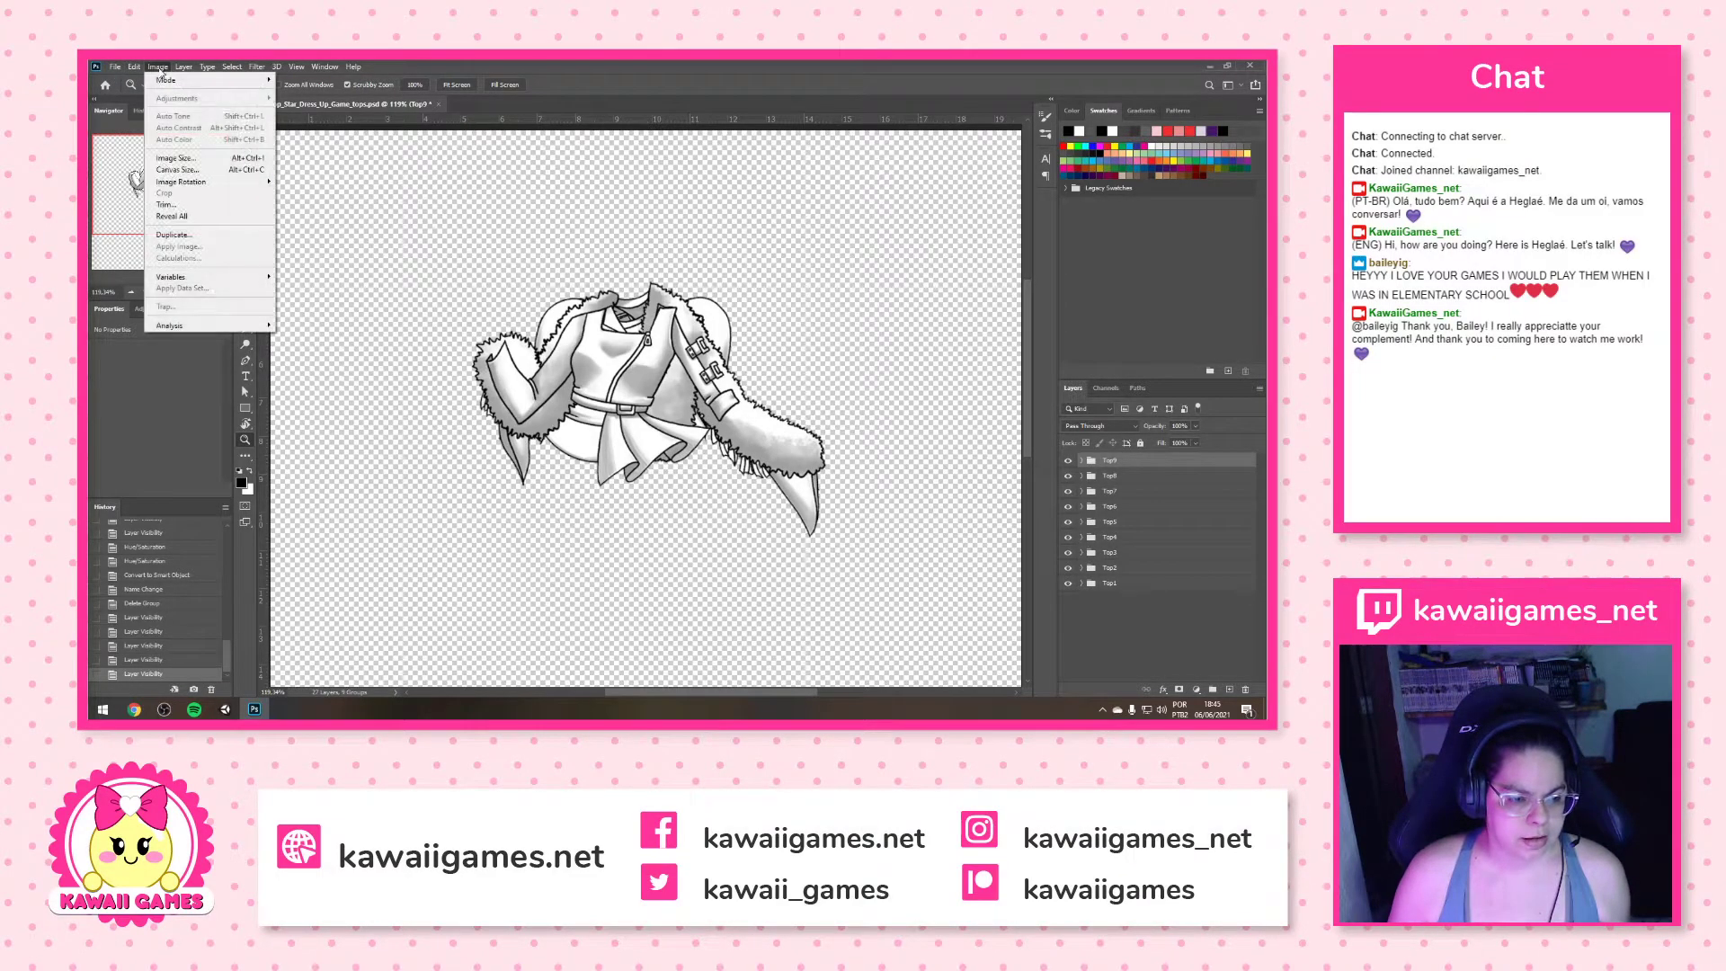
pyautogui.click(180, 204)
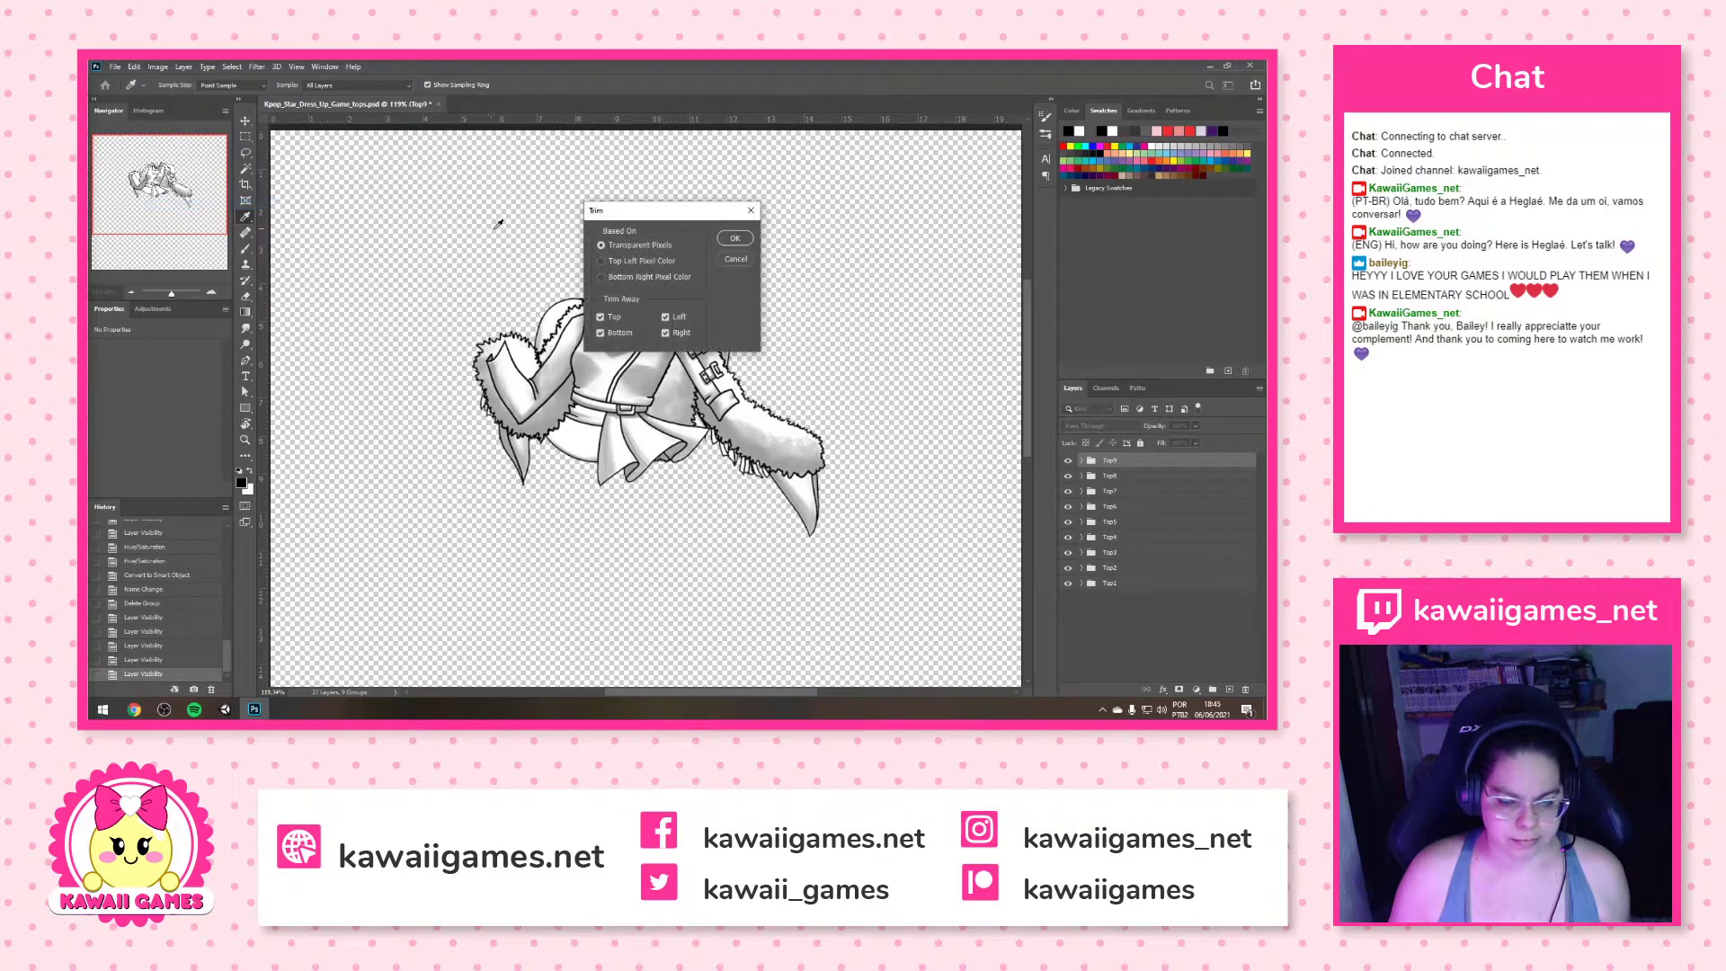
pyautogui.click(734, 239)
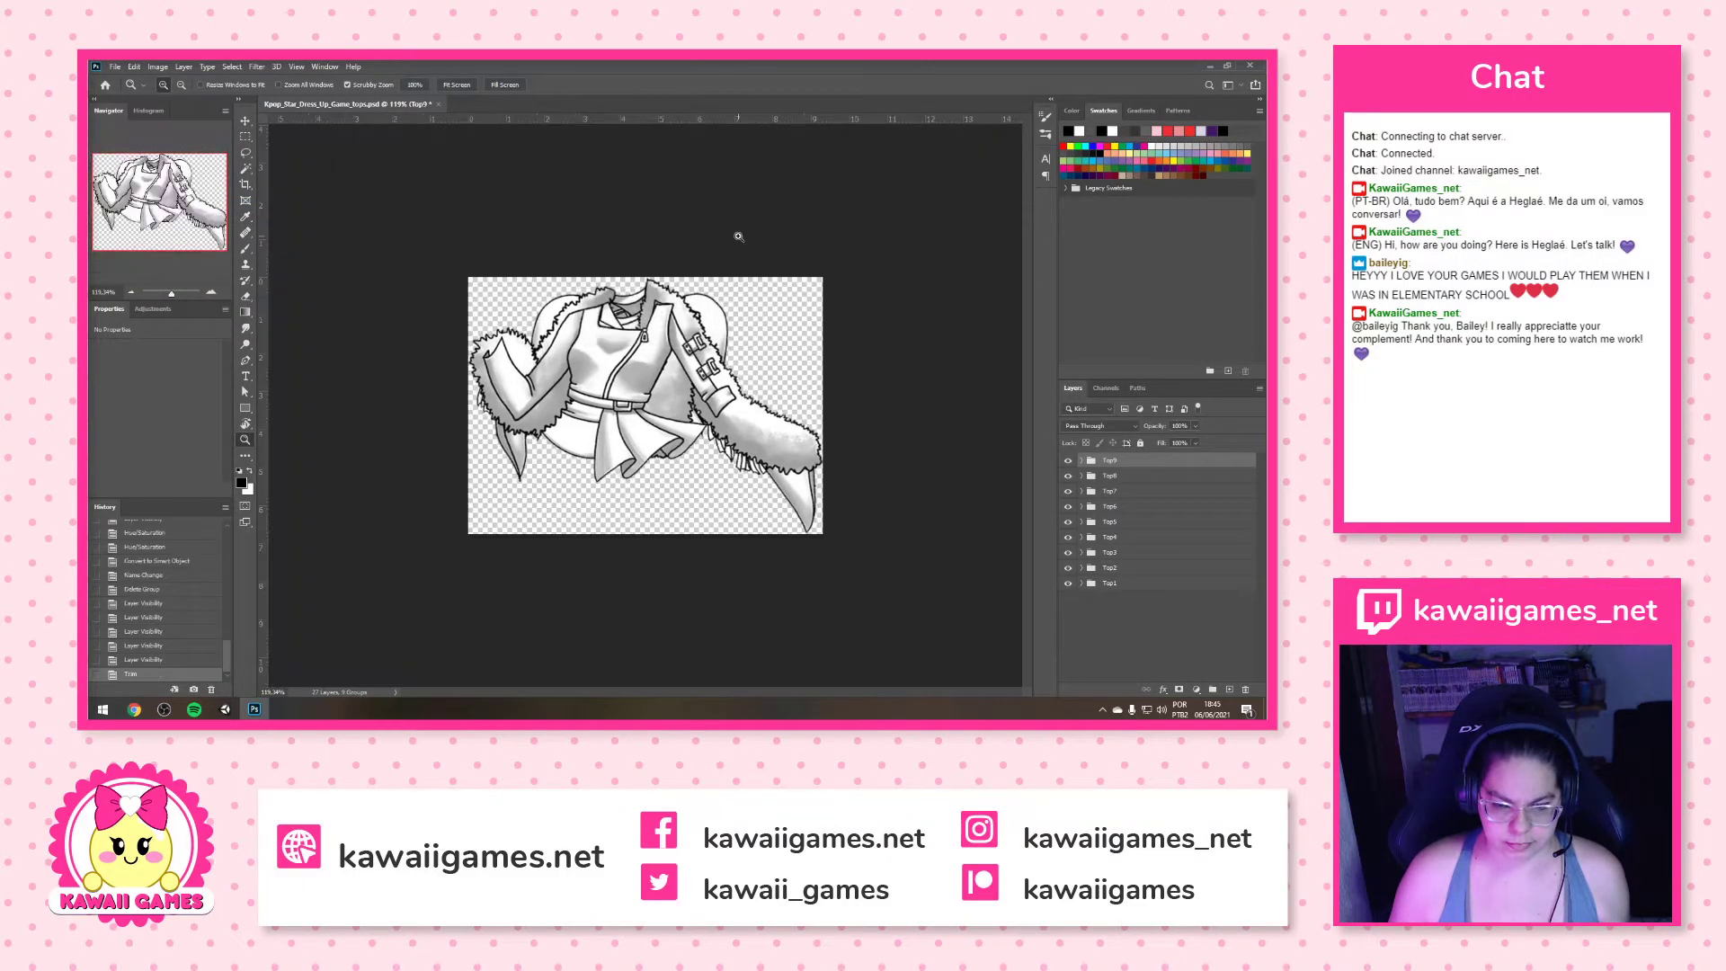
pyautogui.press('z')
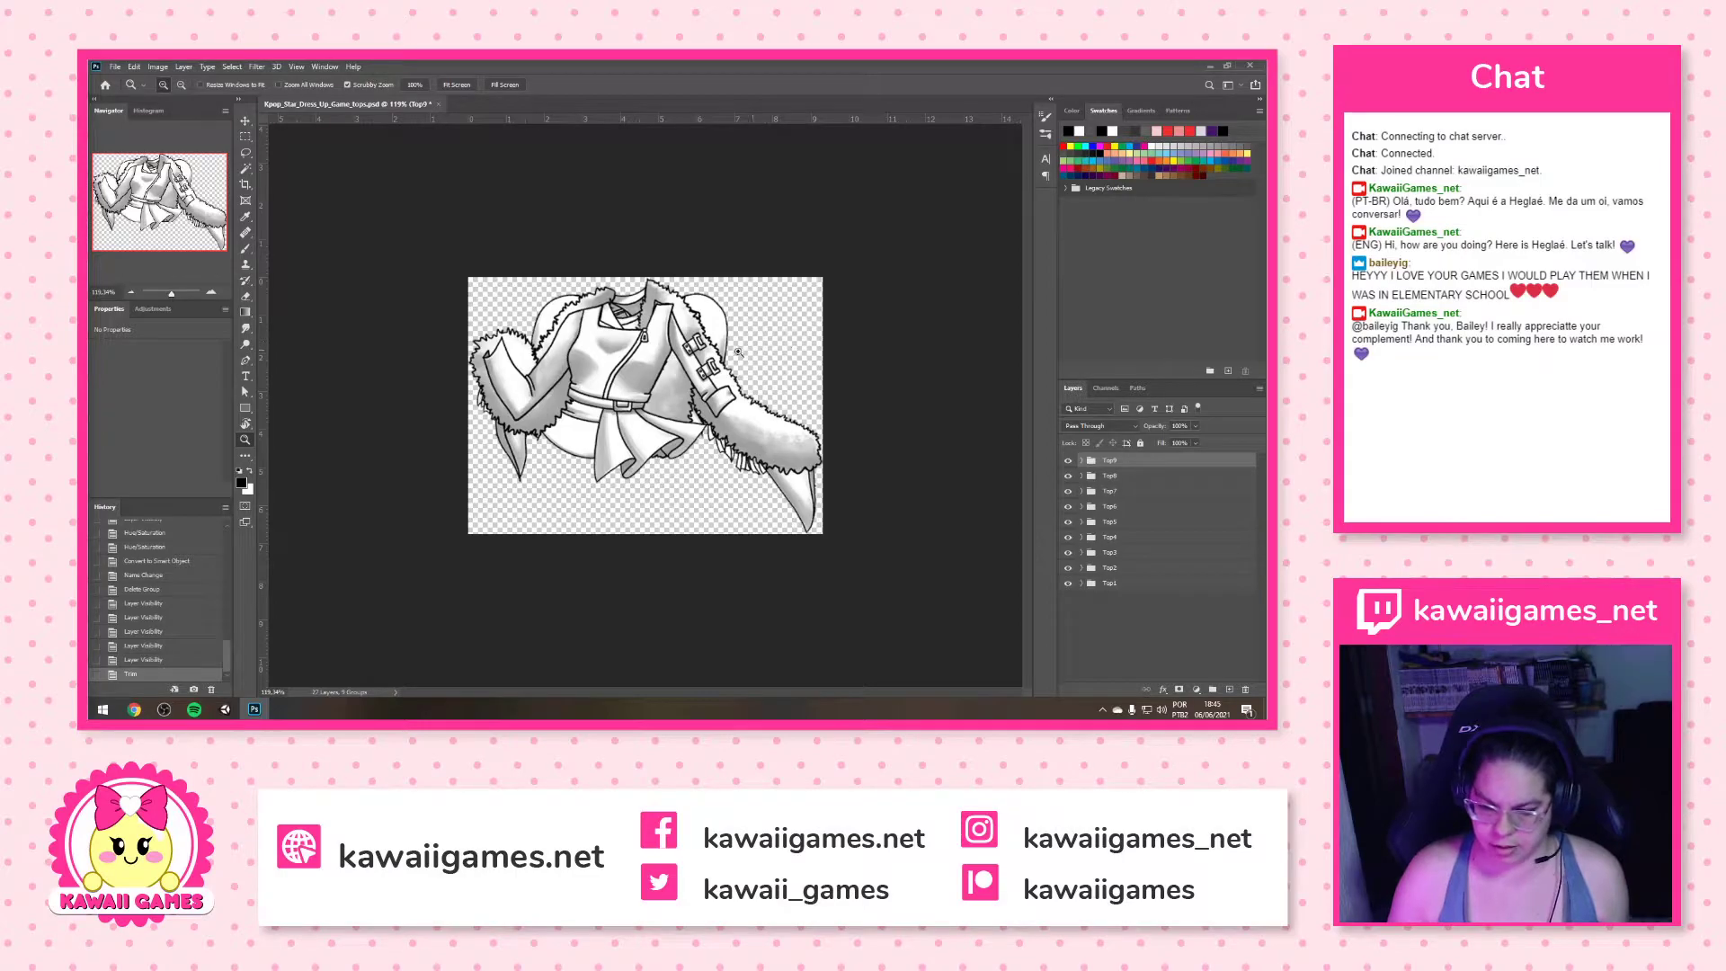
# Set up Export Layers to Files with an empty file name prefix
pyautogui.click(161, 67)
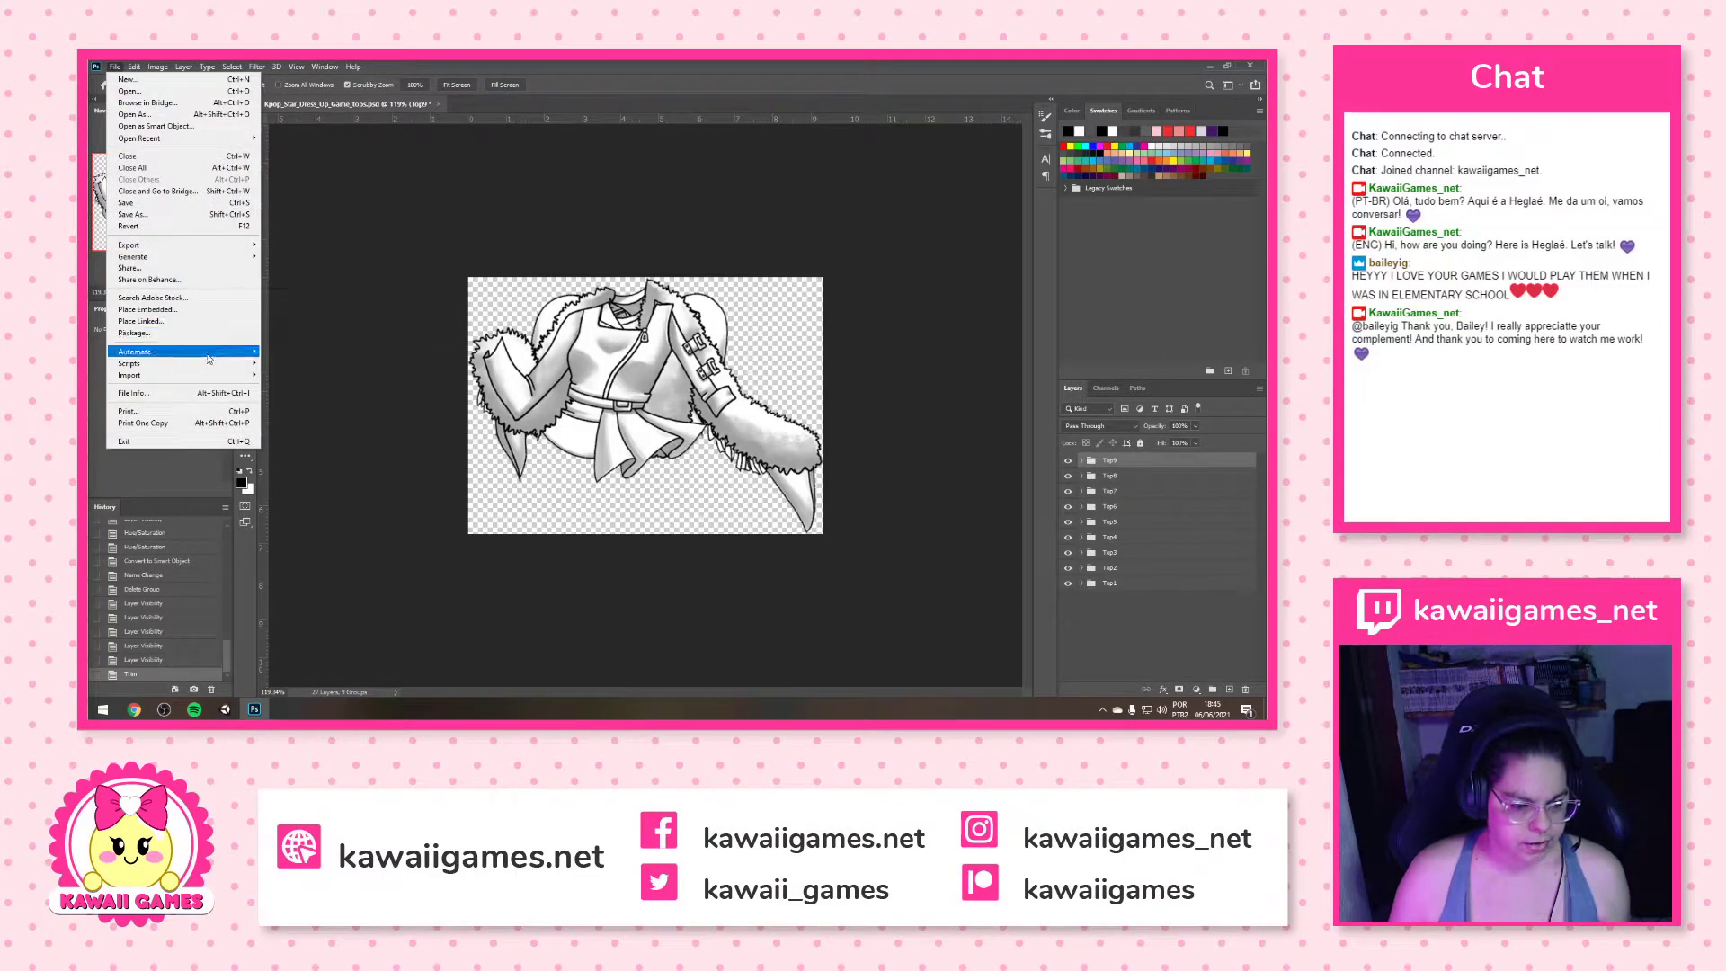
pyautogui.moveTo(211, 245)
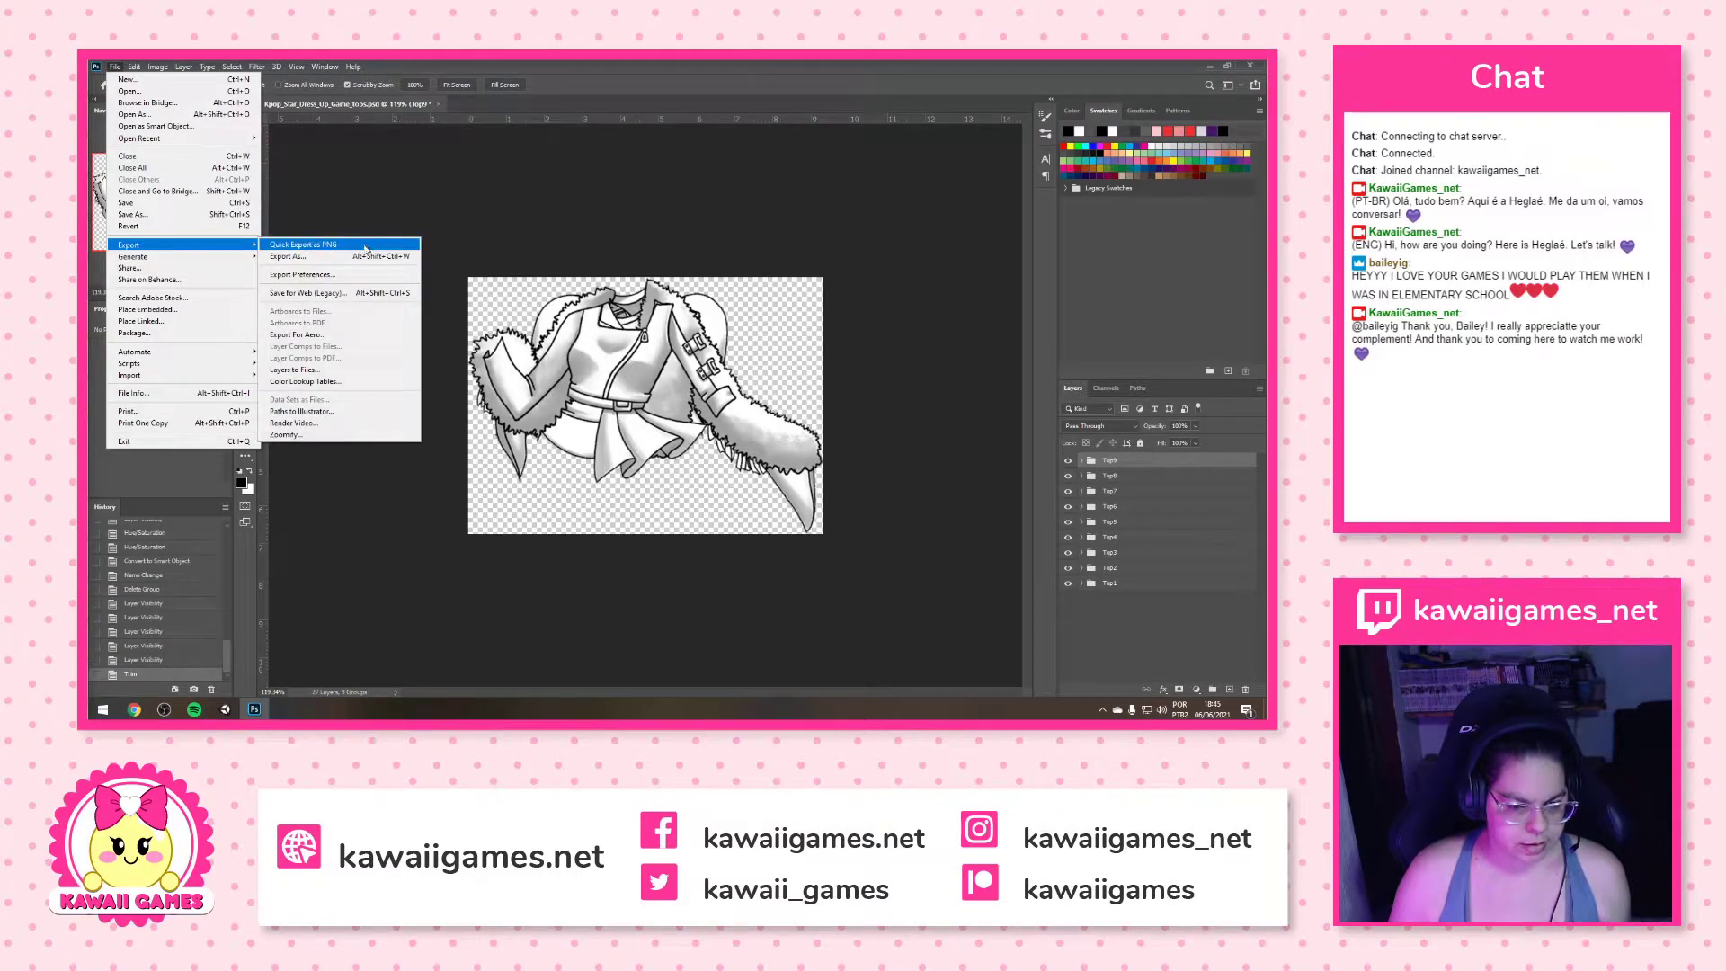
pyautogui.click(333, 370)
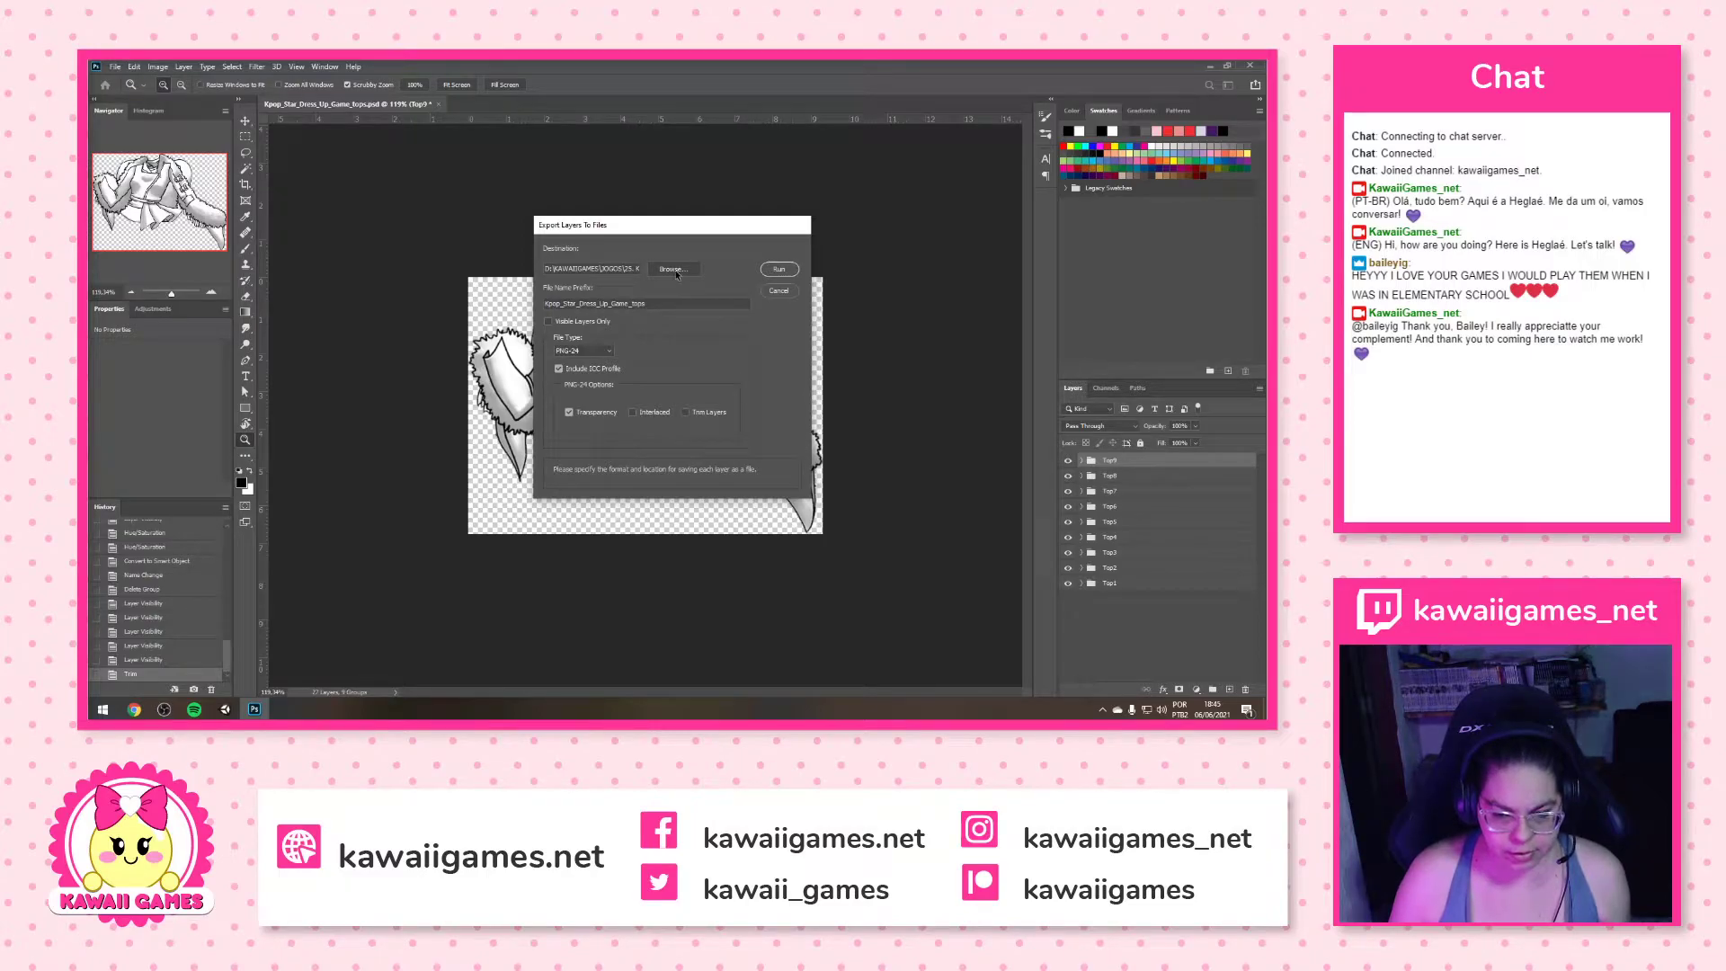
pyautogui.press('Tab')
pyautogui.press('BackSpace')
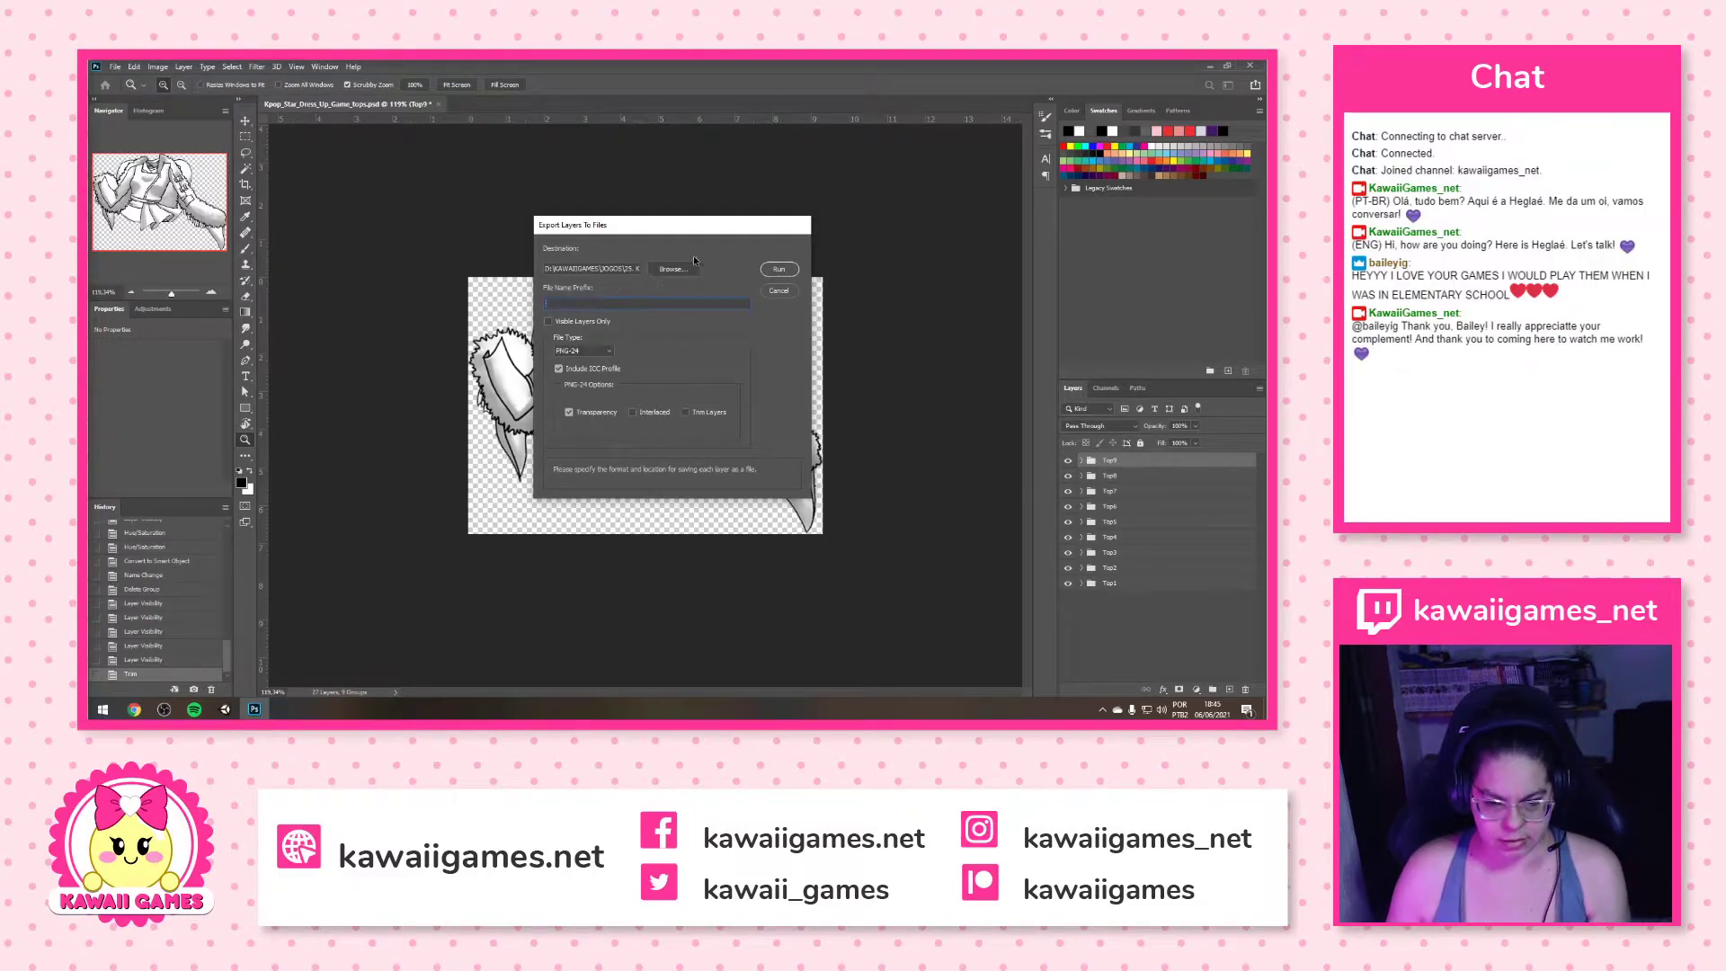
# Create a folder named TOPS inside the ASSETS folder of KPop Stars Avatar Maker while choosing the export destination
pyautogui.click(673, 269)
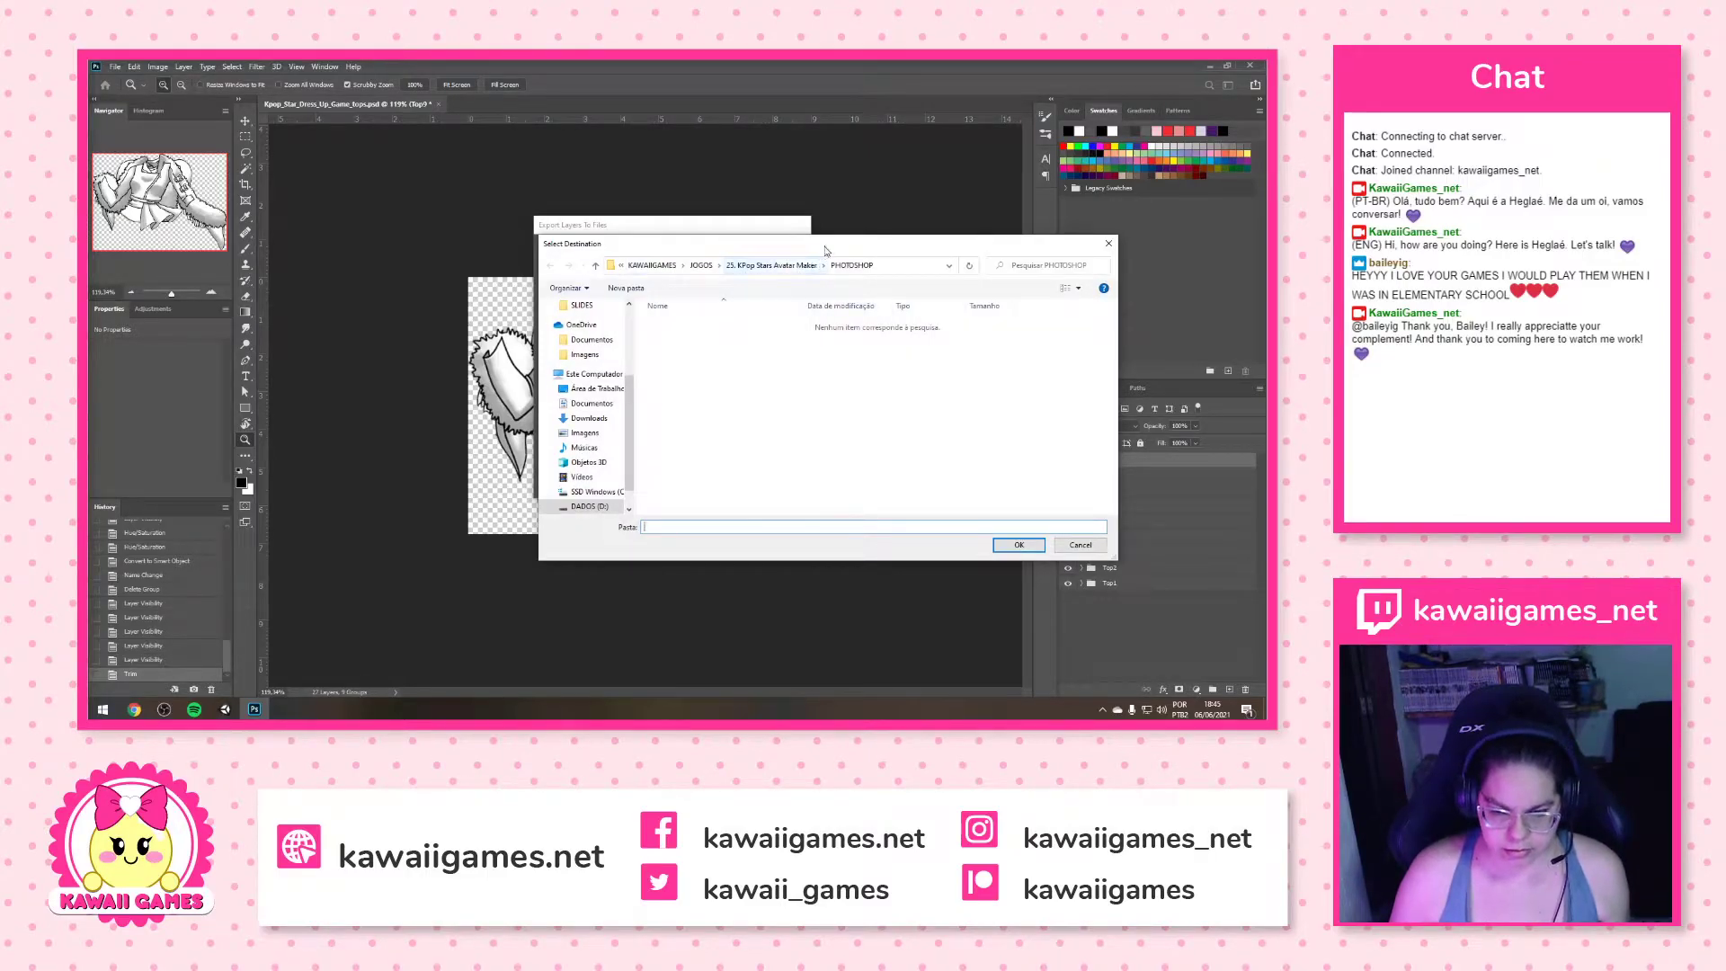
pyautogui.moveTo(827, 251); pyautogui.dragTo(669, 249)
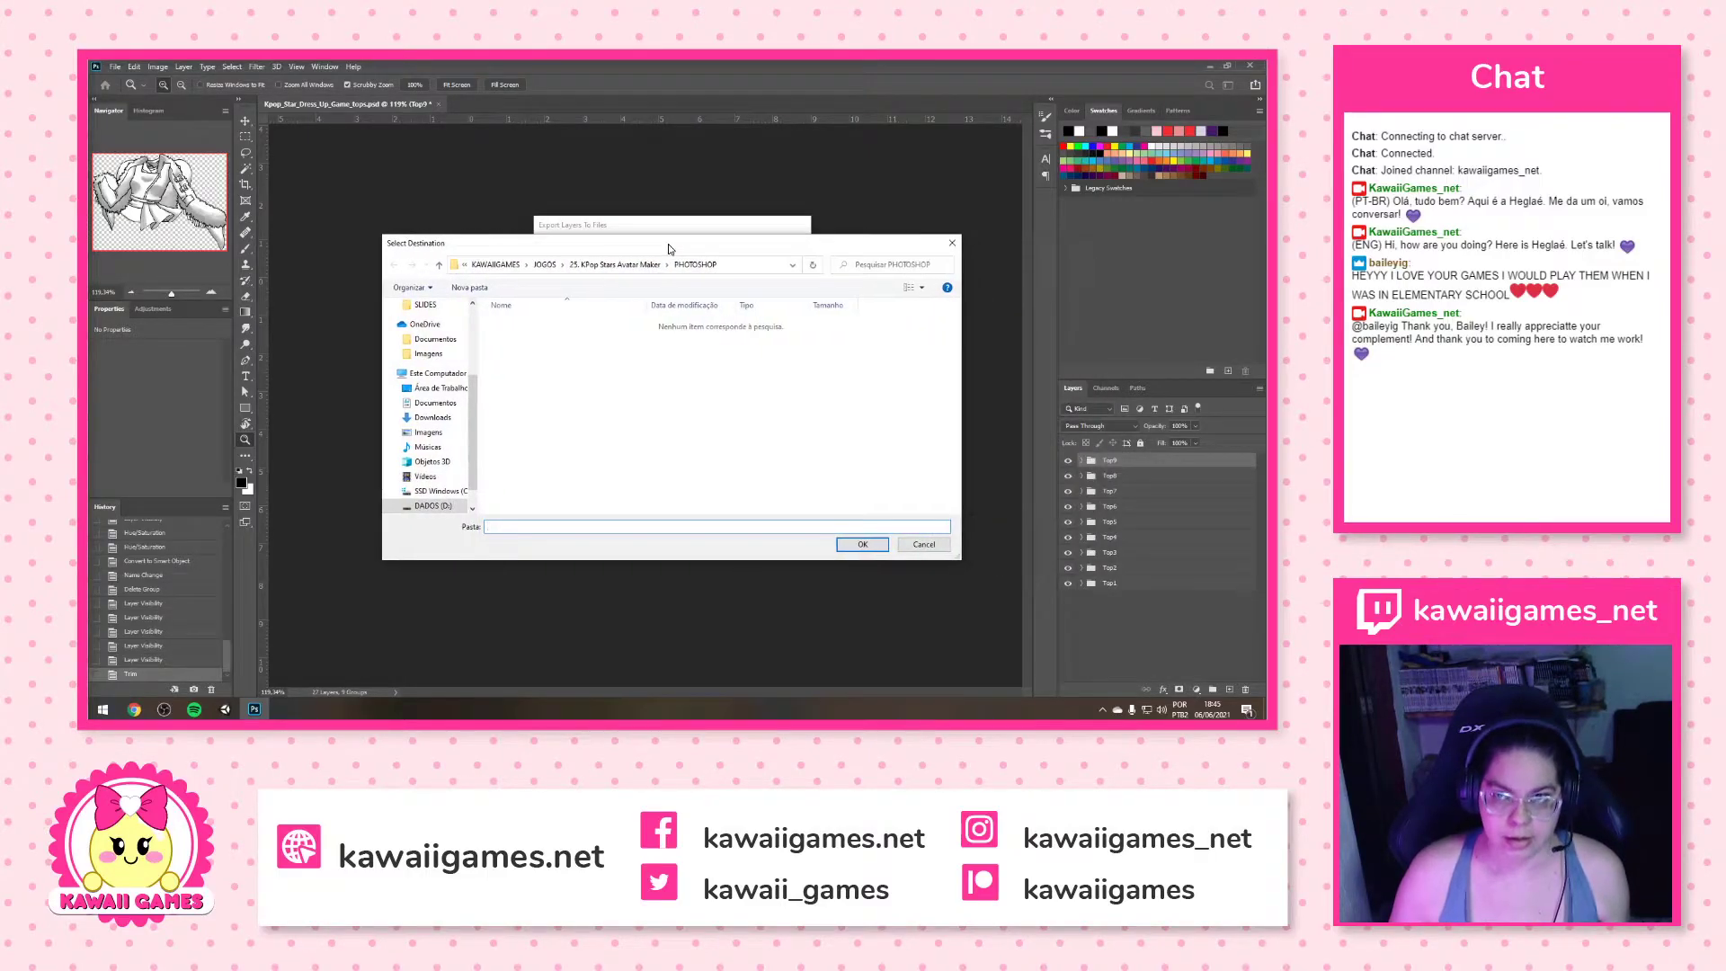
pyautogui.click(618, 265)
pyautogui.doubleClick(521, 340)
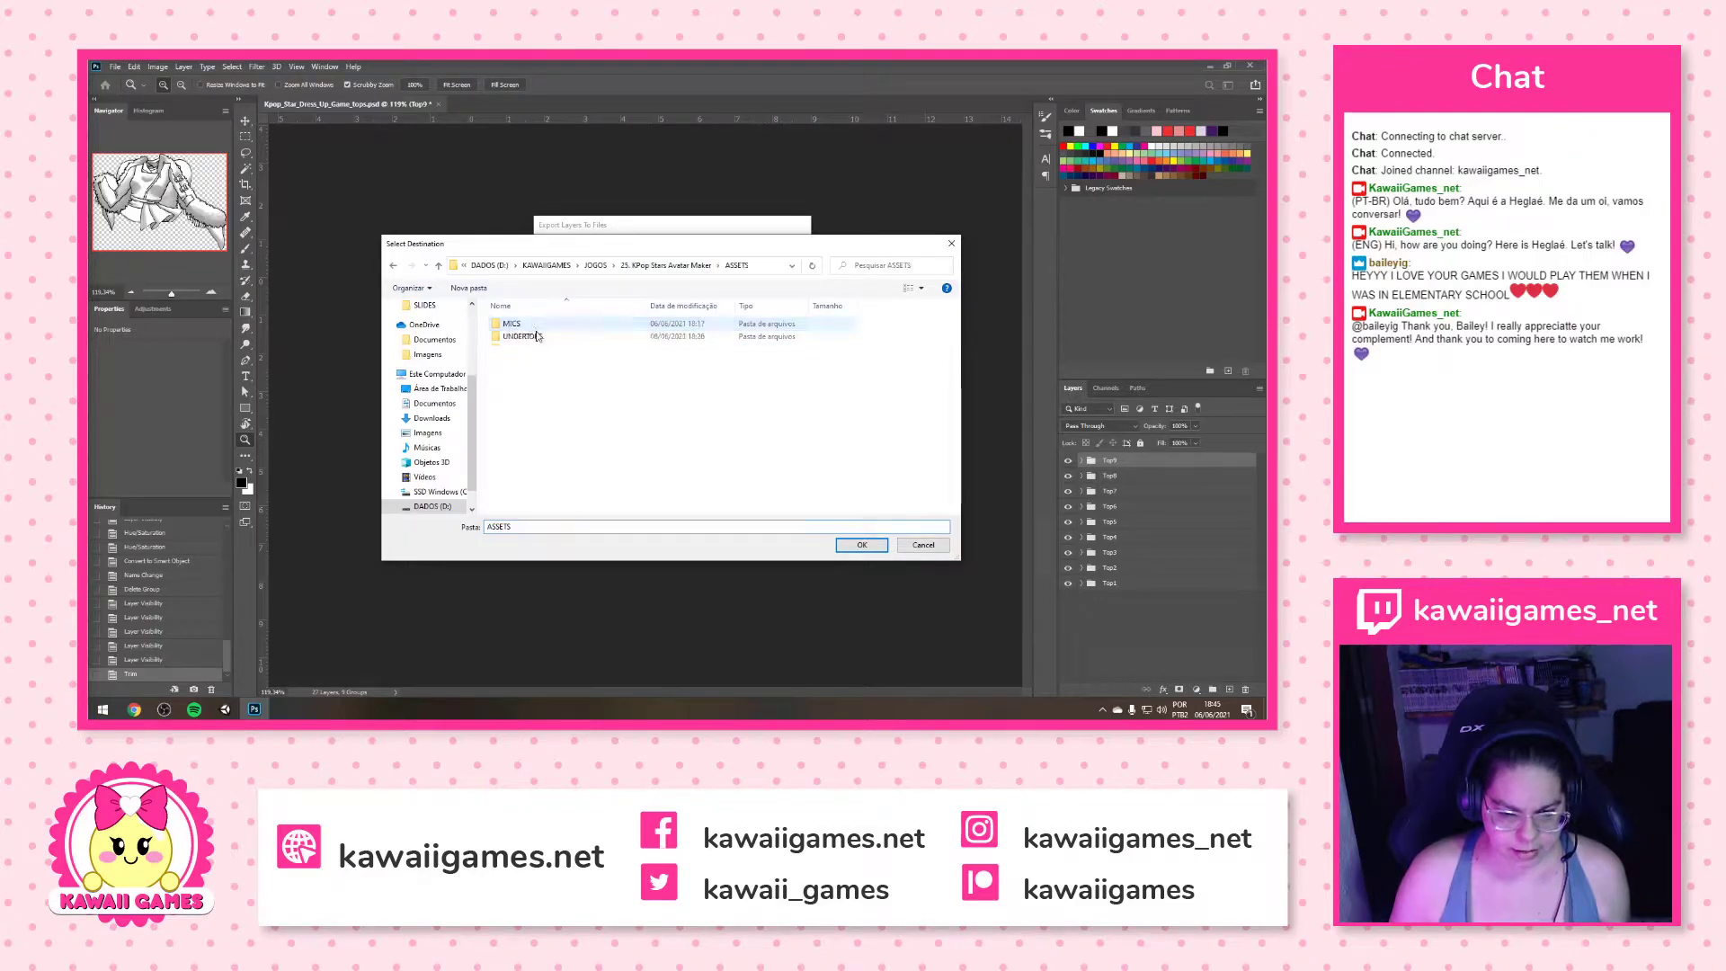
pyautogui.rightClick(580, 430)
pyautogui.moveTo(540, 585)
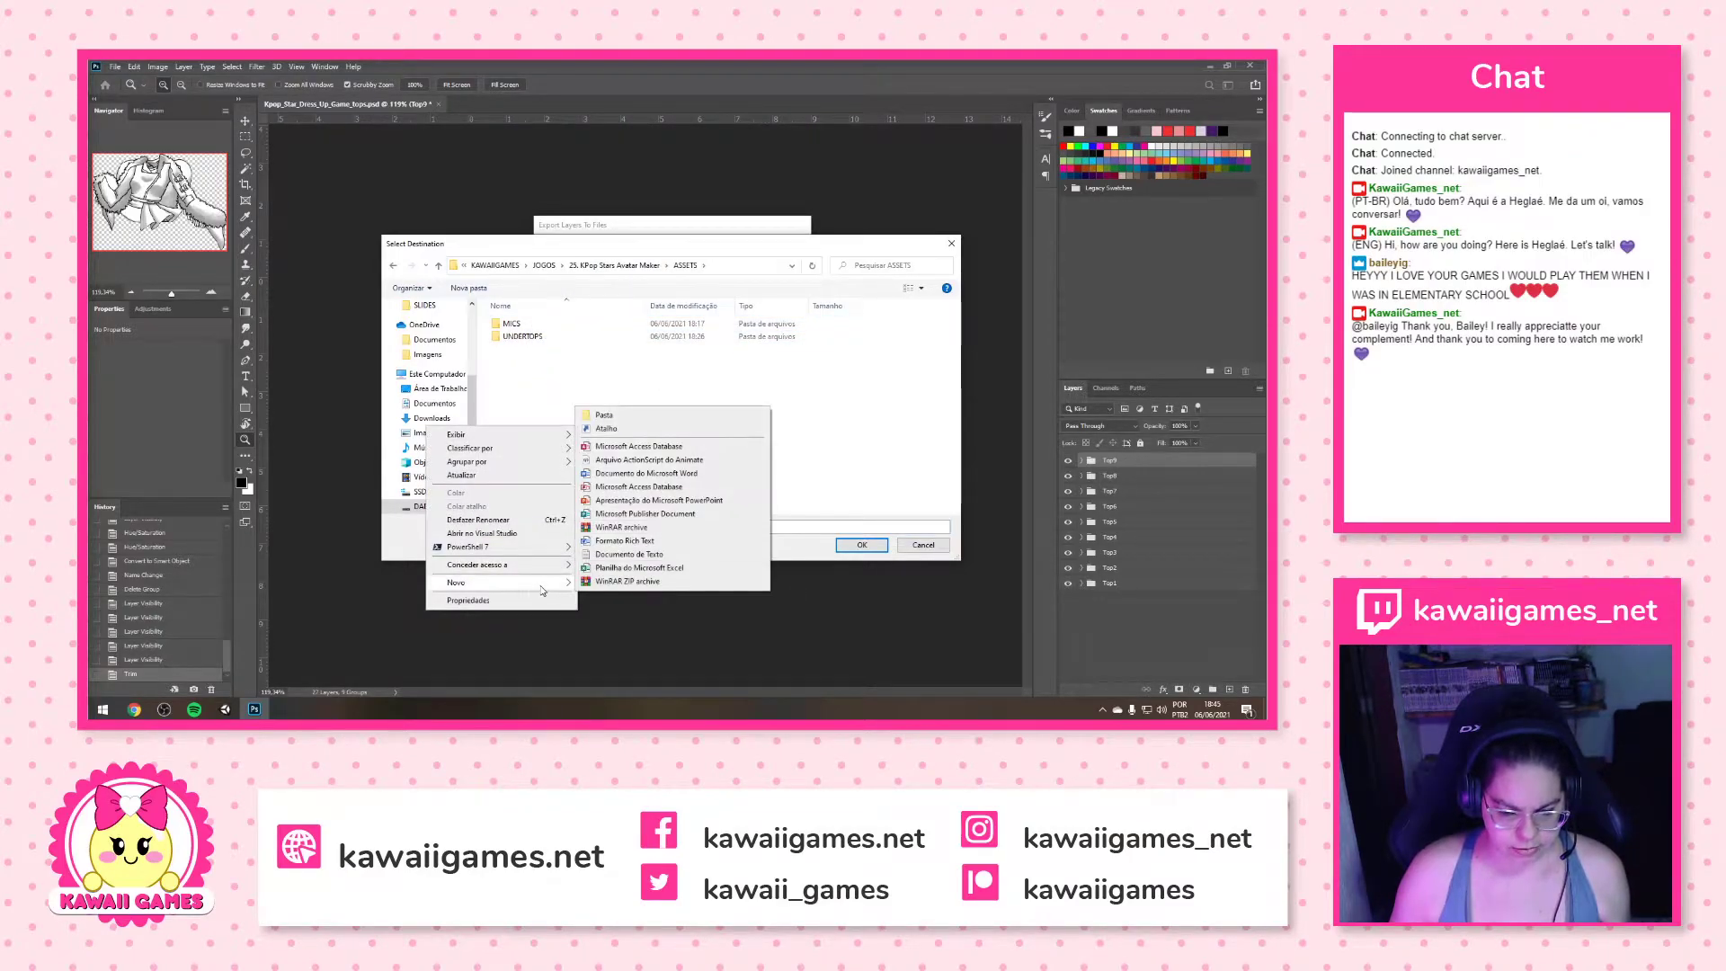
pyautogui.click(677, 417)
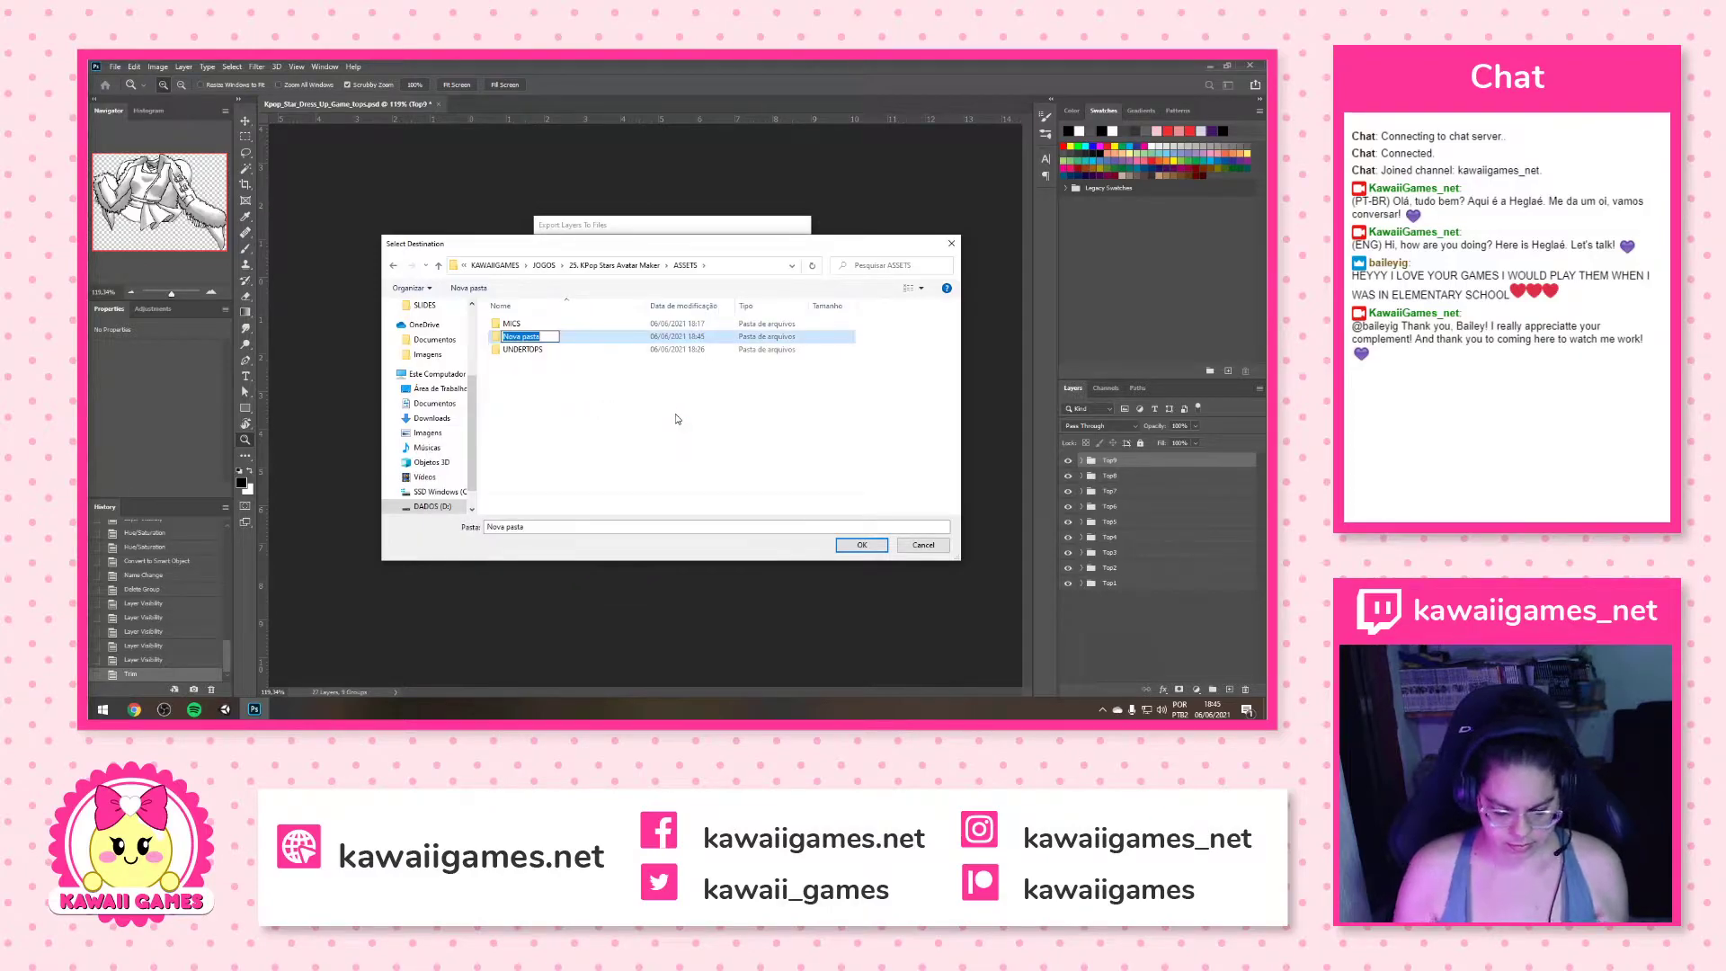
pyautogui.write('TOPS')
pyautogui.press('Return')
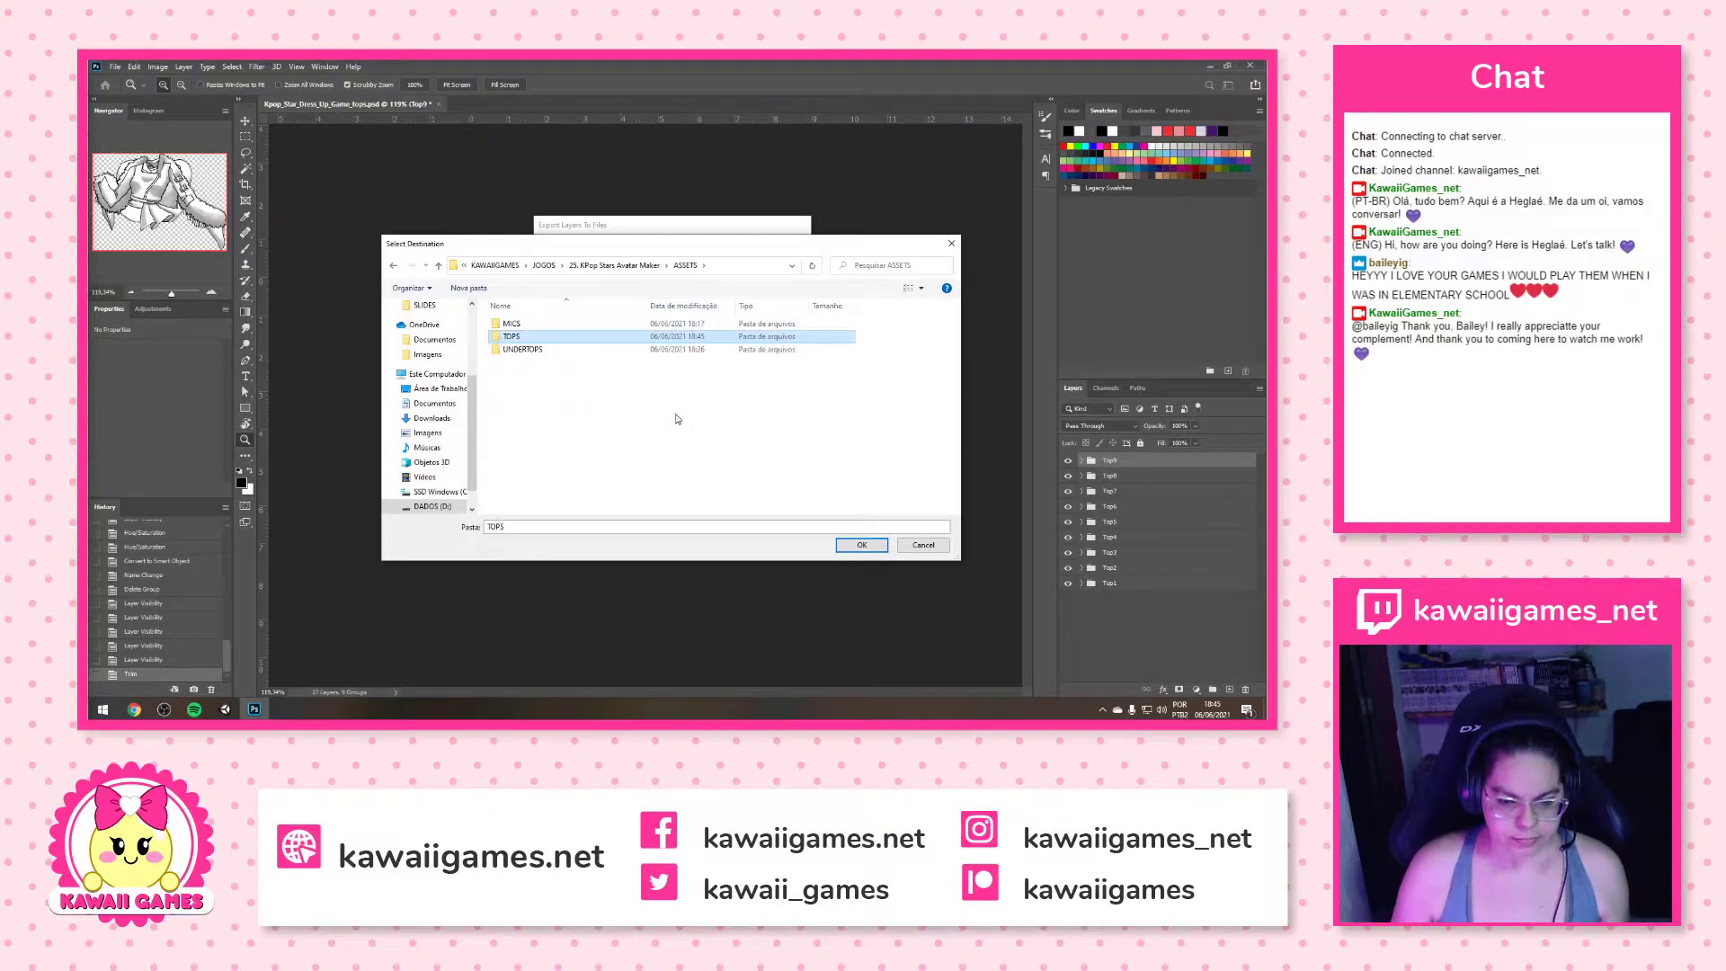
# Use the TOPS folder as the destination and run the PNG-24 layer export with transparency
pyautogui.press('Return')
pyautogui.click(861, 544)
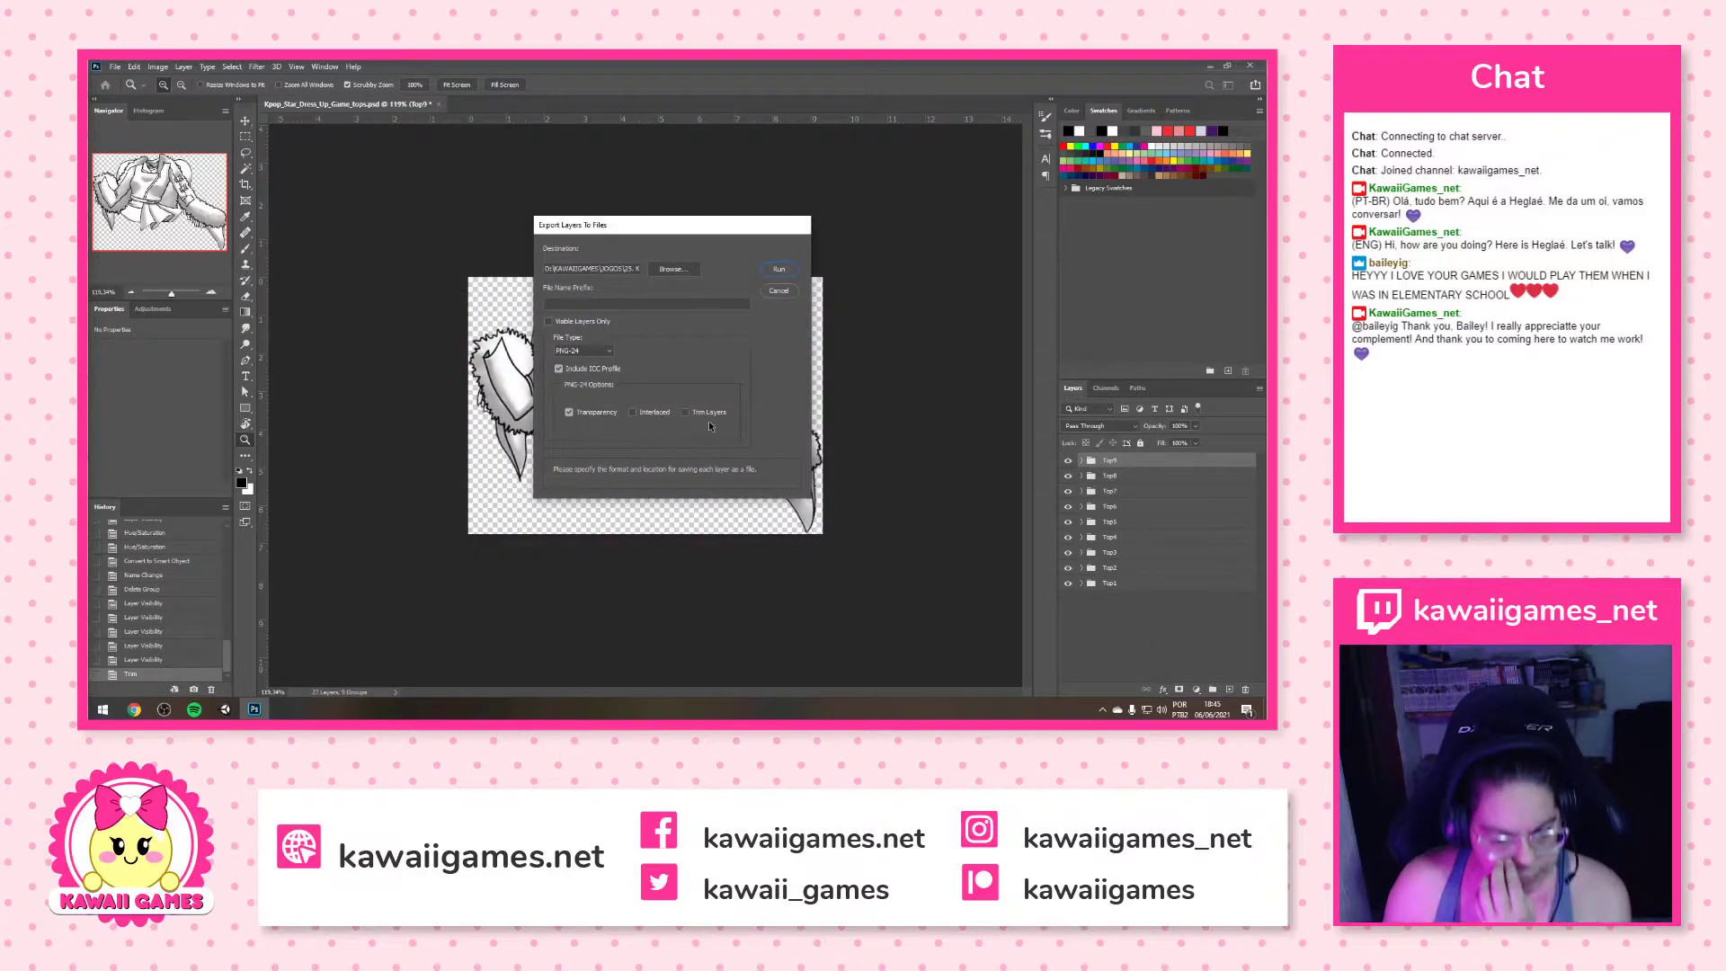
pyautogui.click(777, 271)
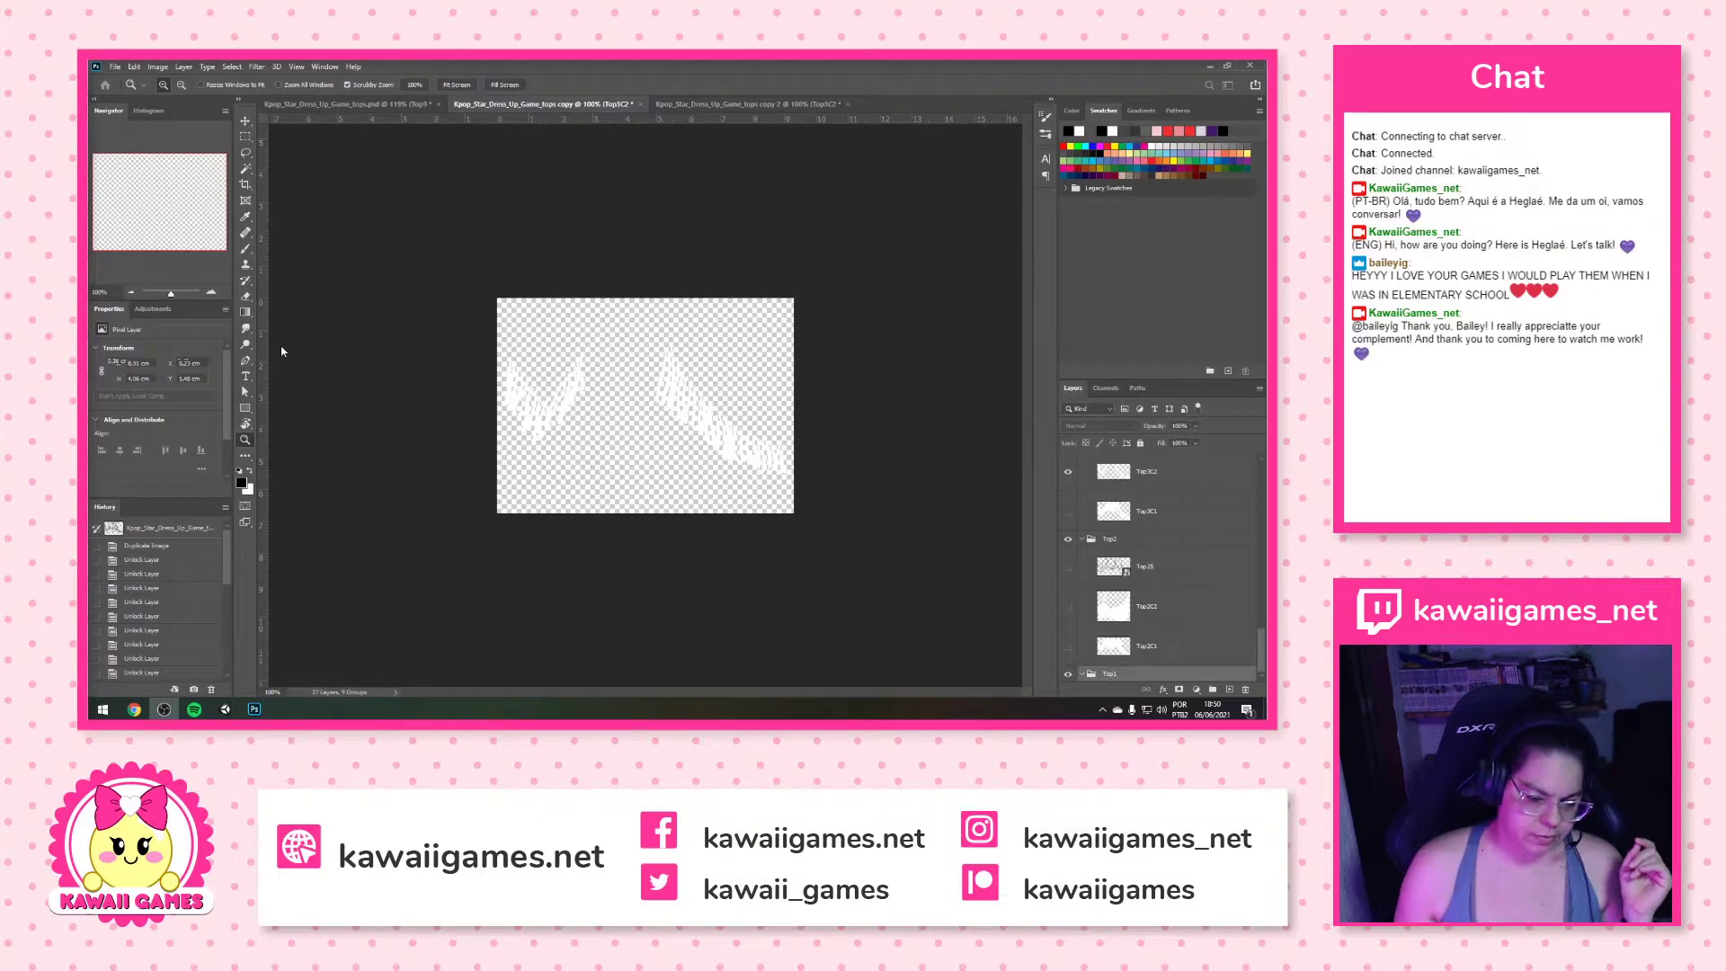
# Switch to Google Chrome, maximize its window and open the site kawaiigames.net
pyautogui.click(95, 709)
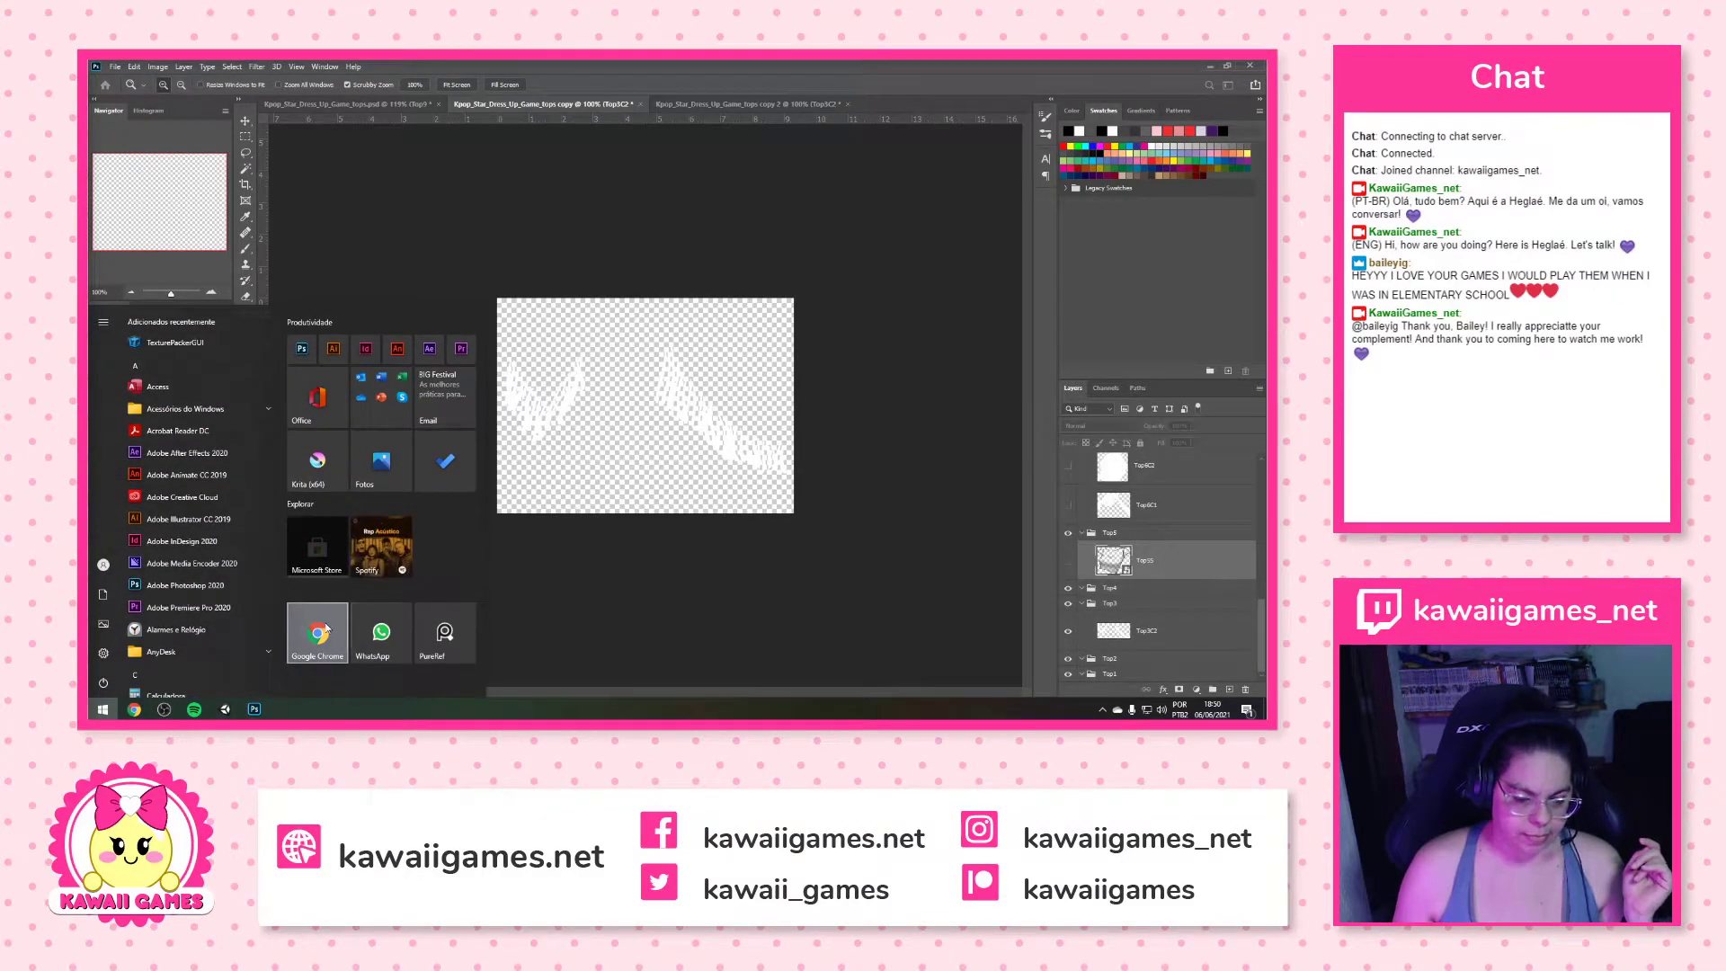
pyautogui.click(329, 624)
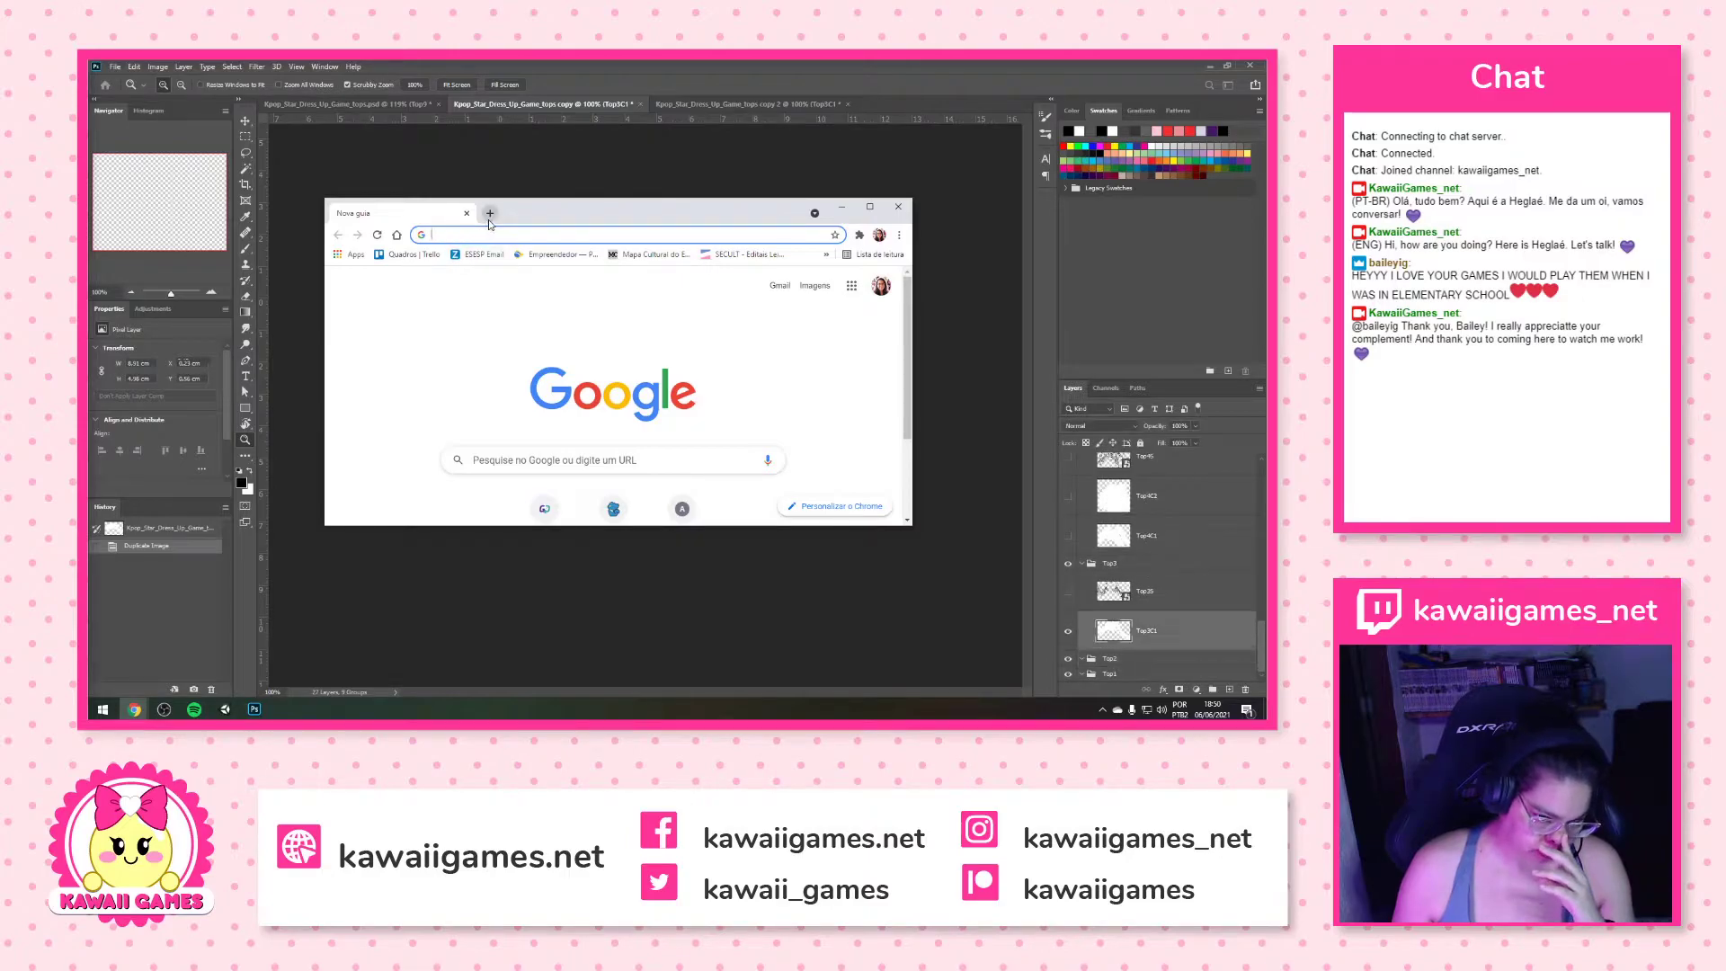
pyautogui.click(872, 209)
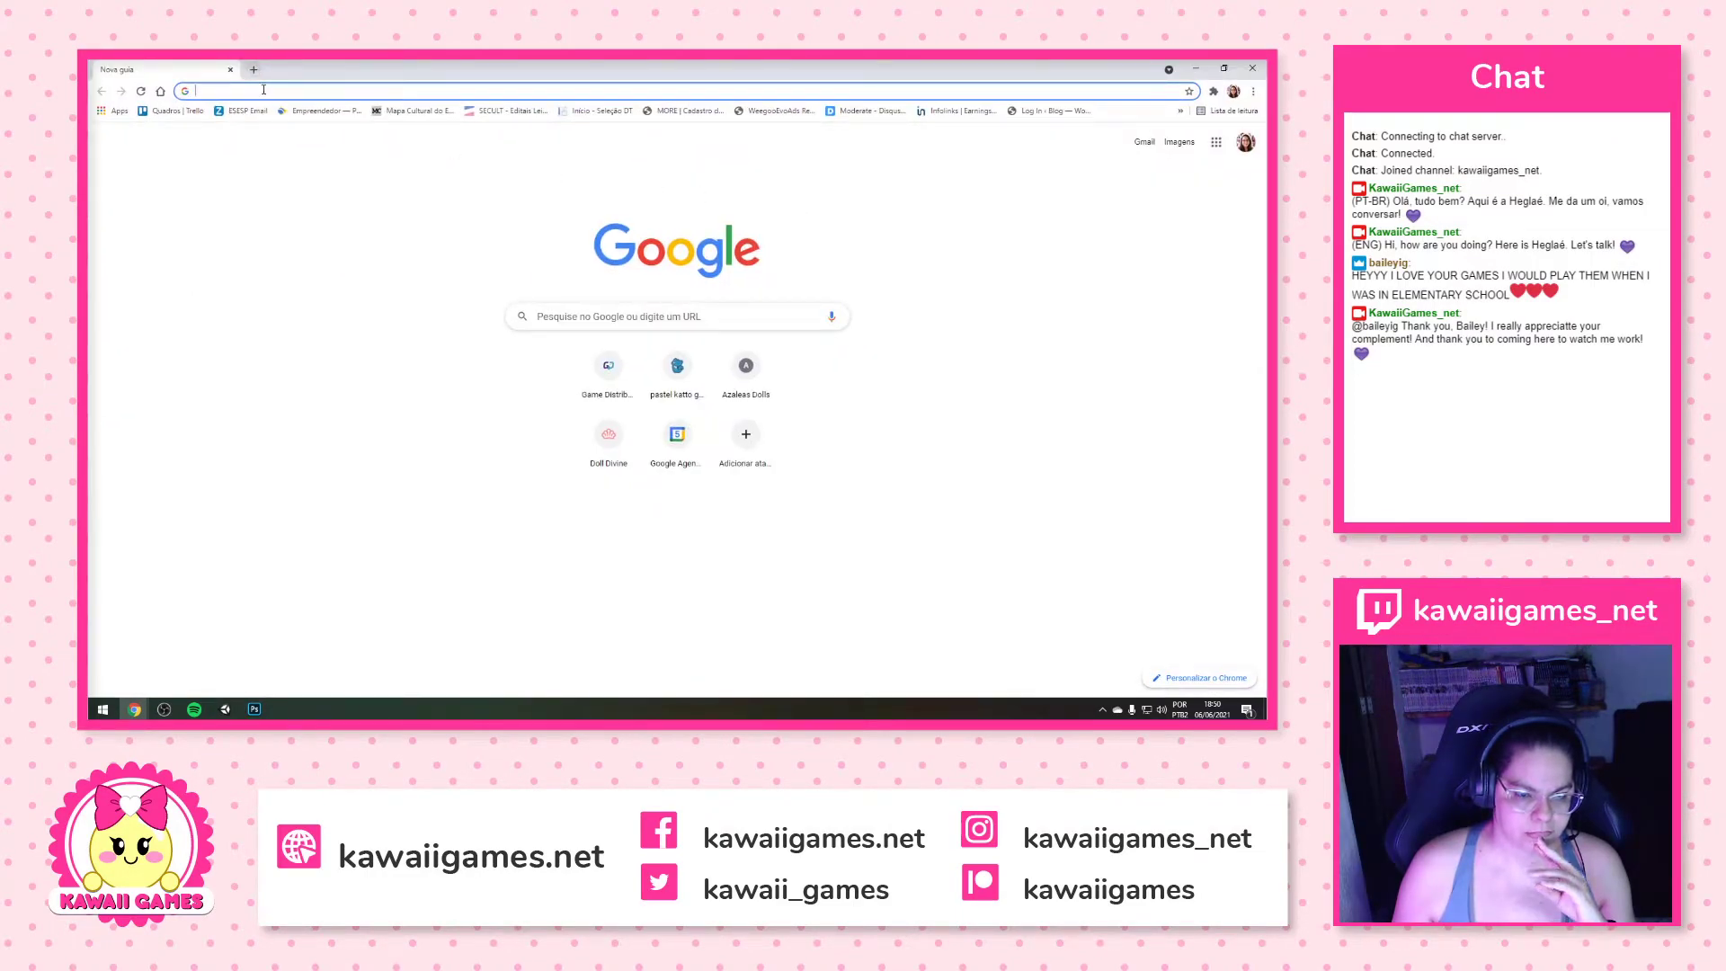
pyautogui.write('kawaiigames.net')
pyautogui.press('Return')
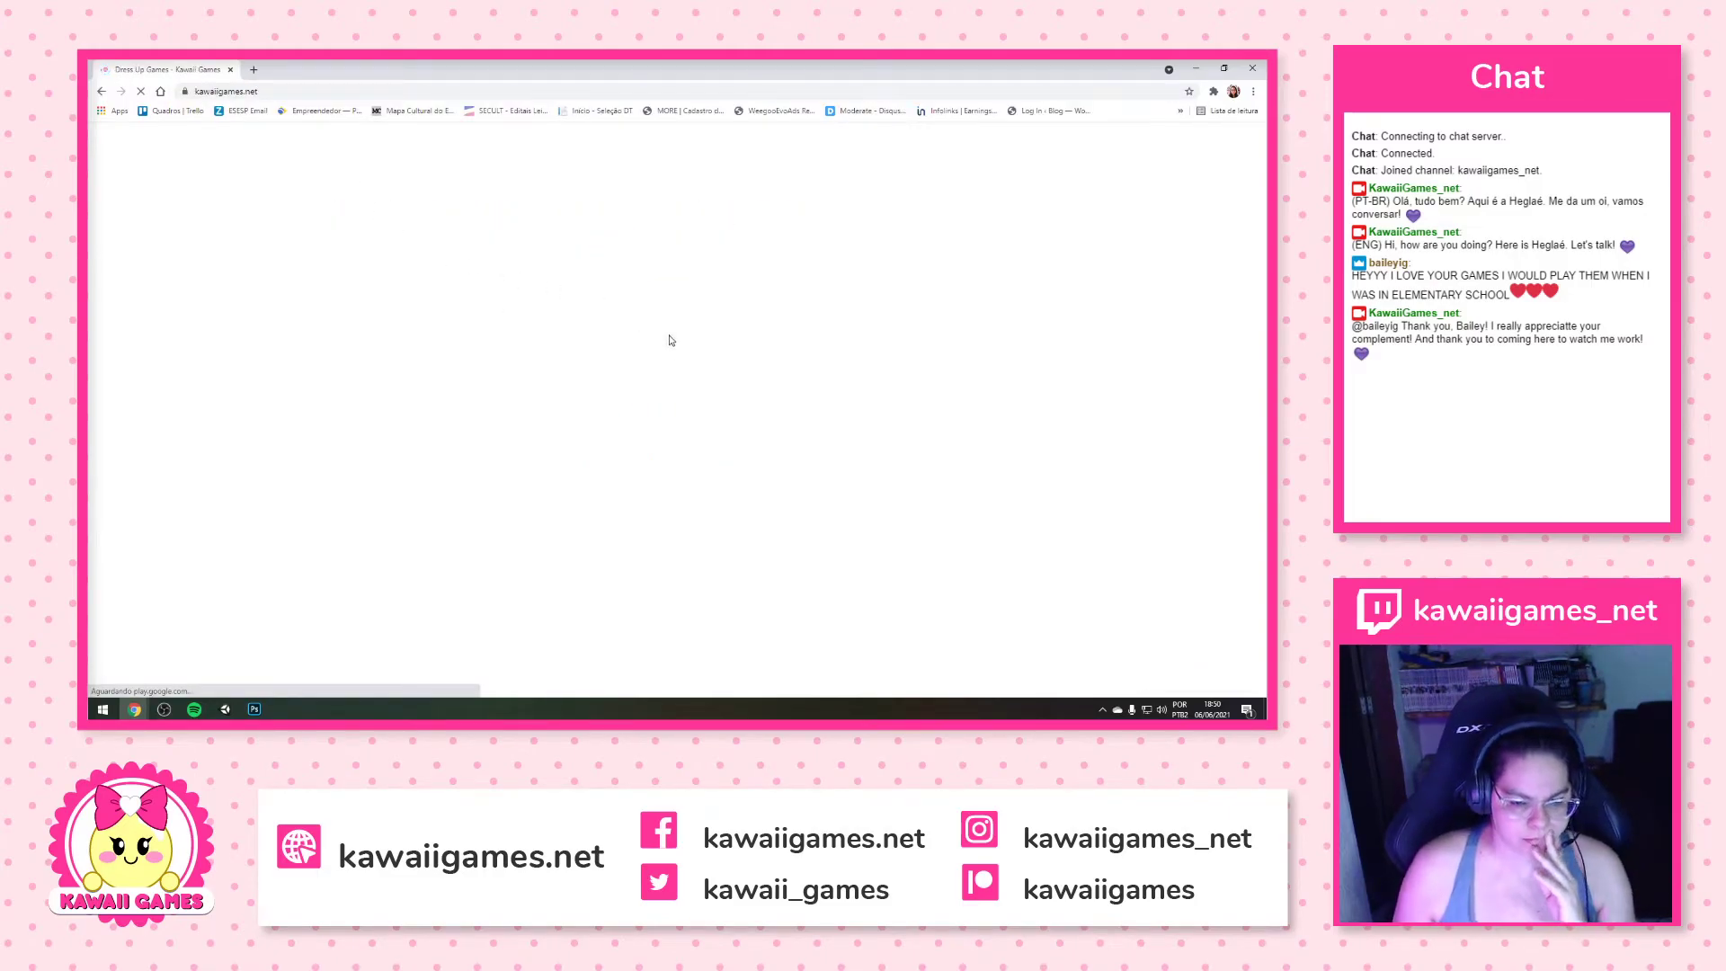
# Browse the New Games and open the Popsy Princess Delicious Fashion Dress Up Game, dismissing the advertisement
pyautogui.scroll(-3, 674, 347)
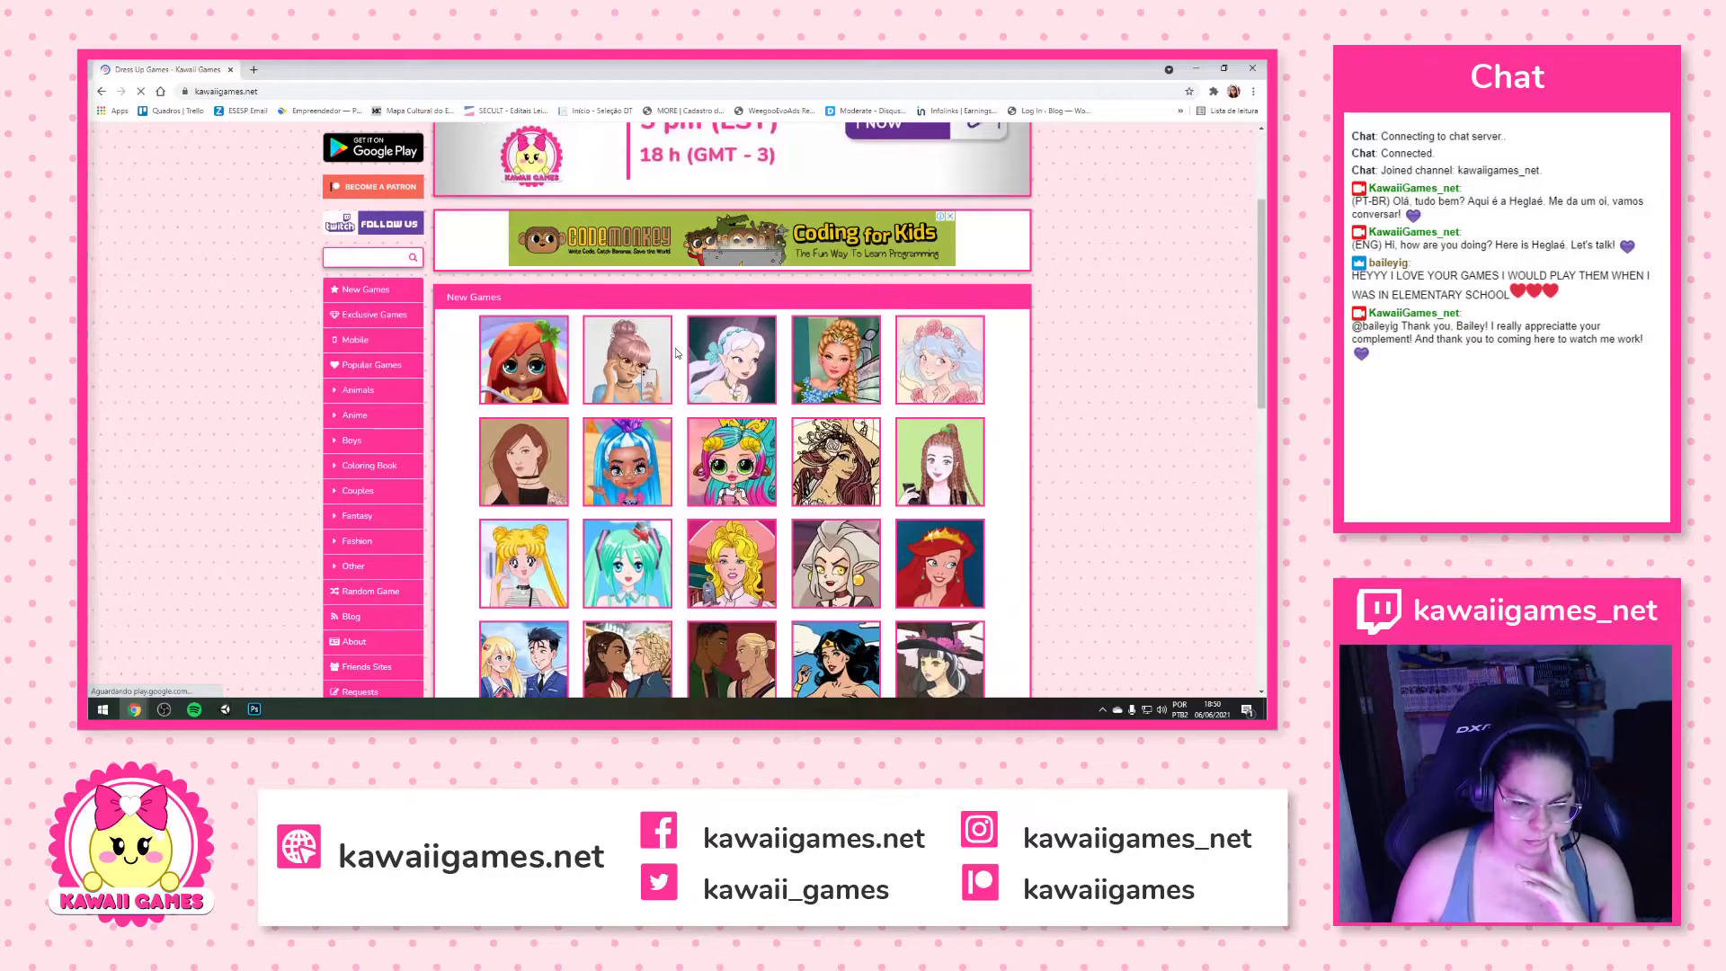
pyautogui.scroll(-1, 676, 352)
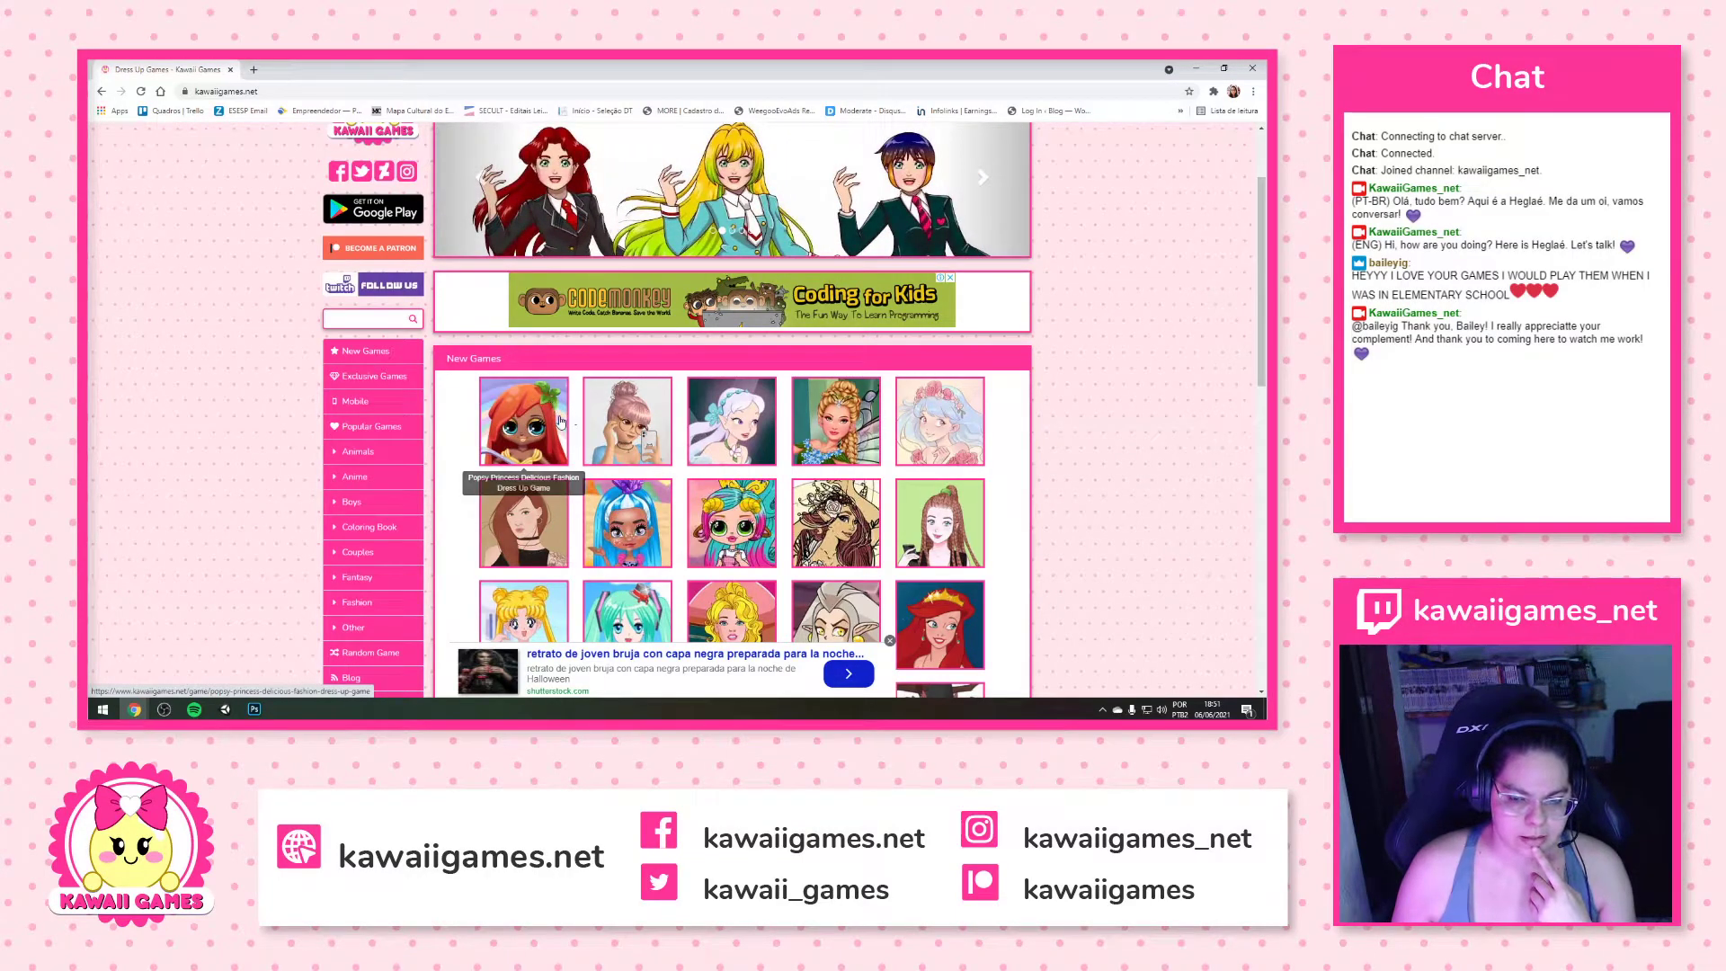
pyautogui.scroll(1, 540, 468)
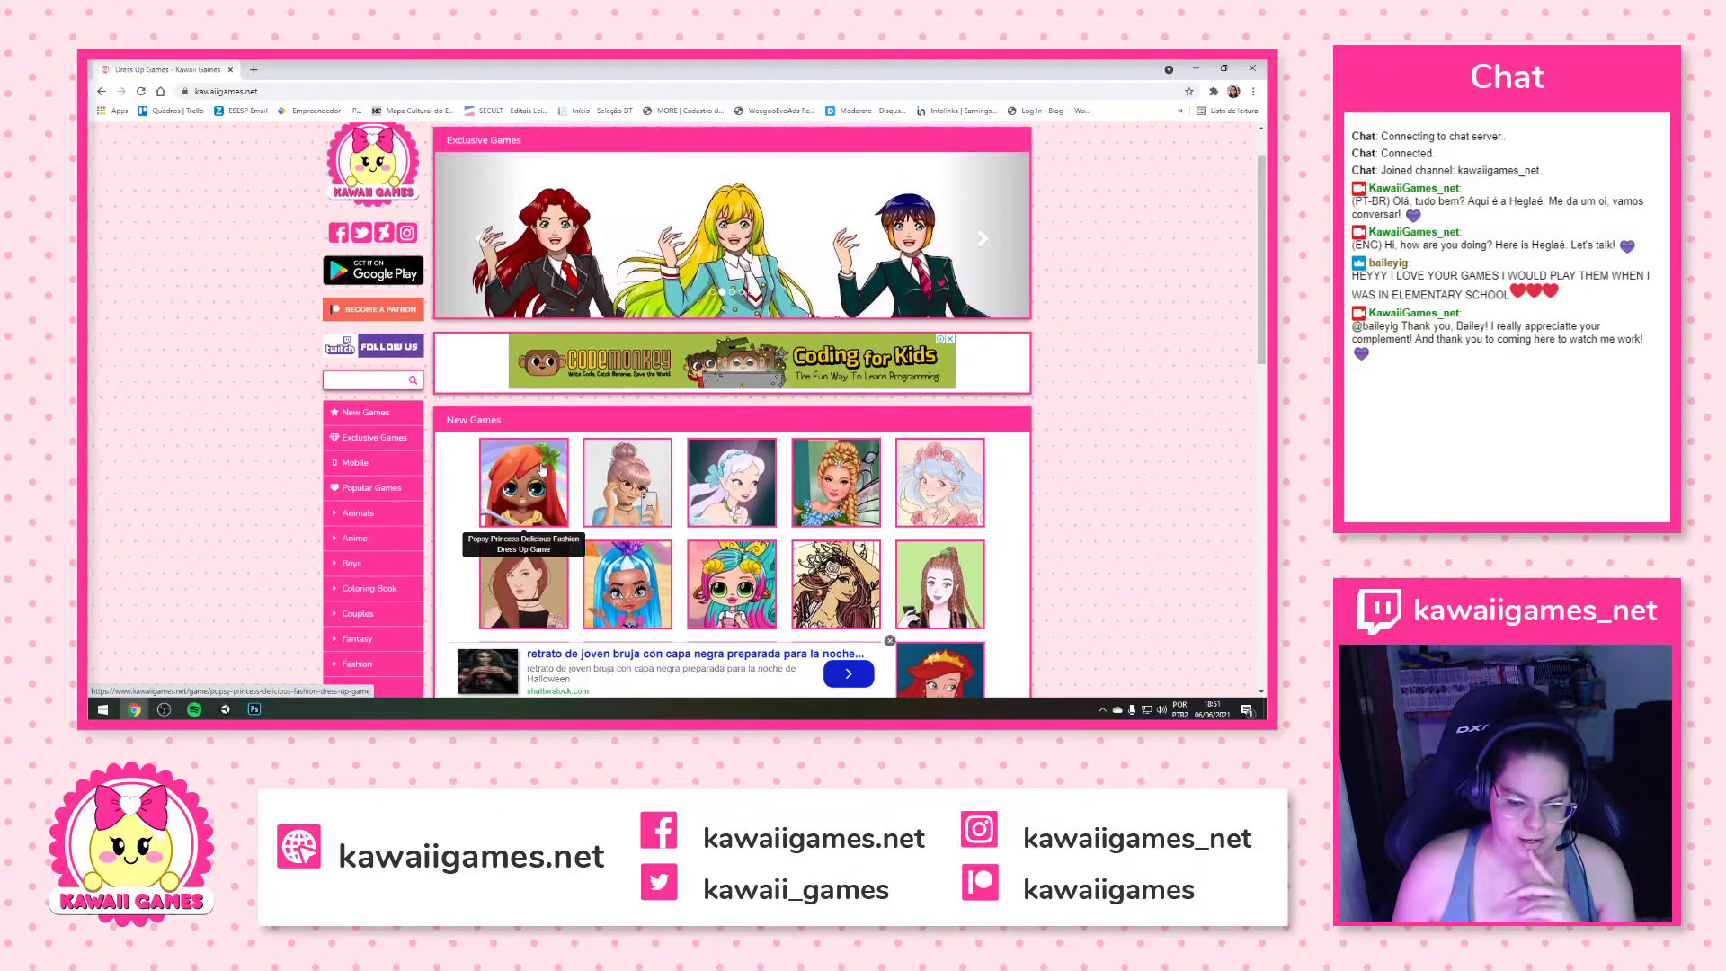
pyautogui.scroll(-1, 542, 468)
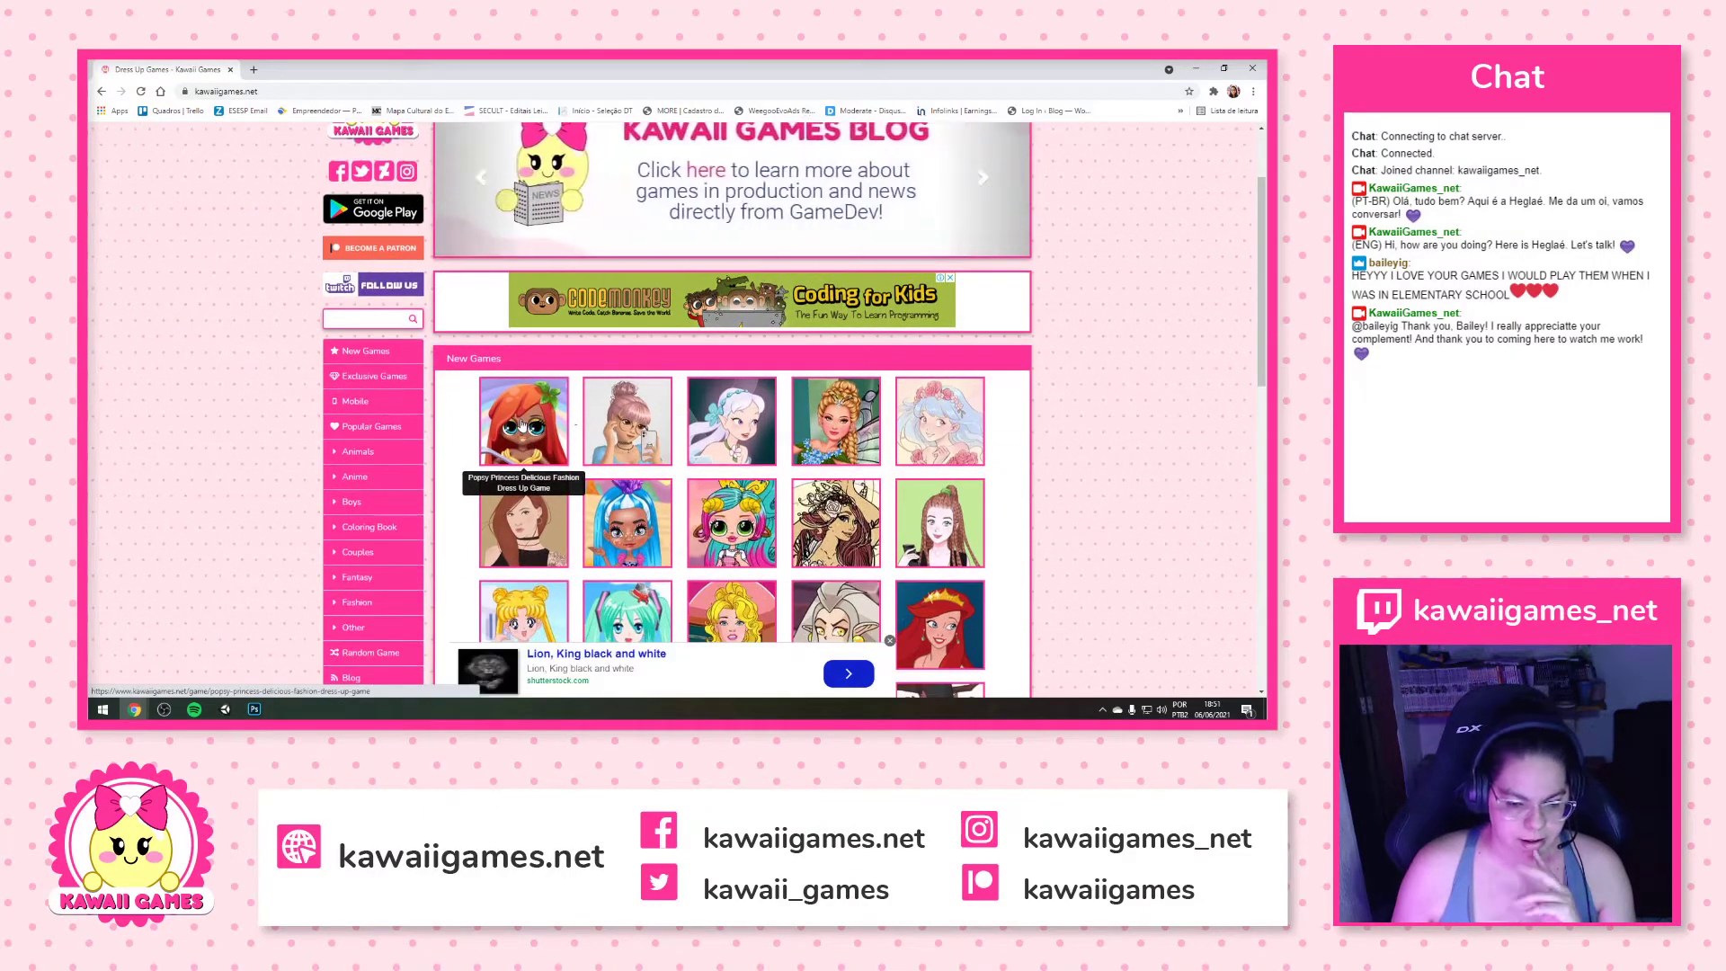
pyautogui.scroll(-1, 523, 424)
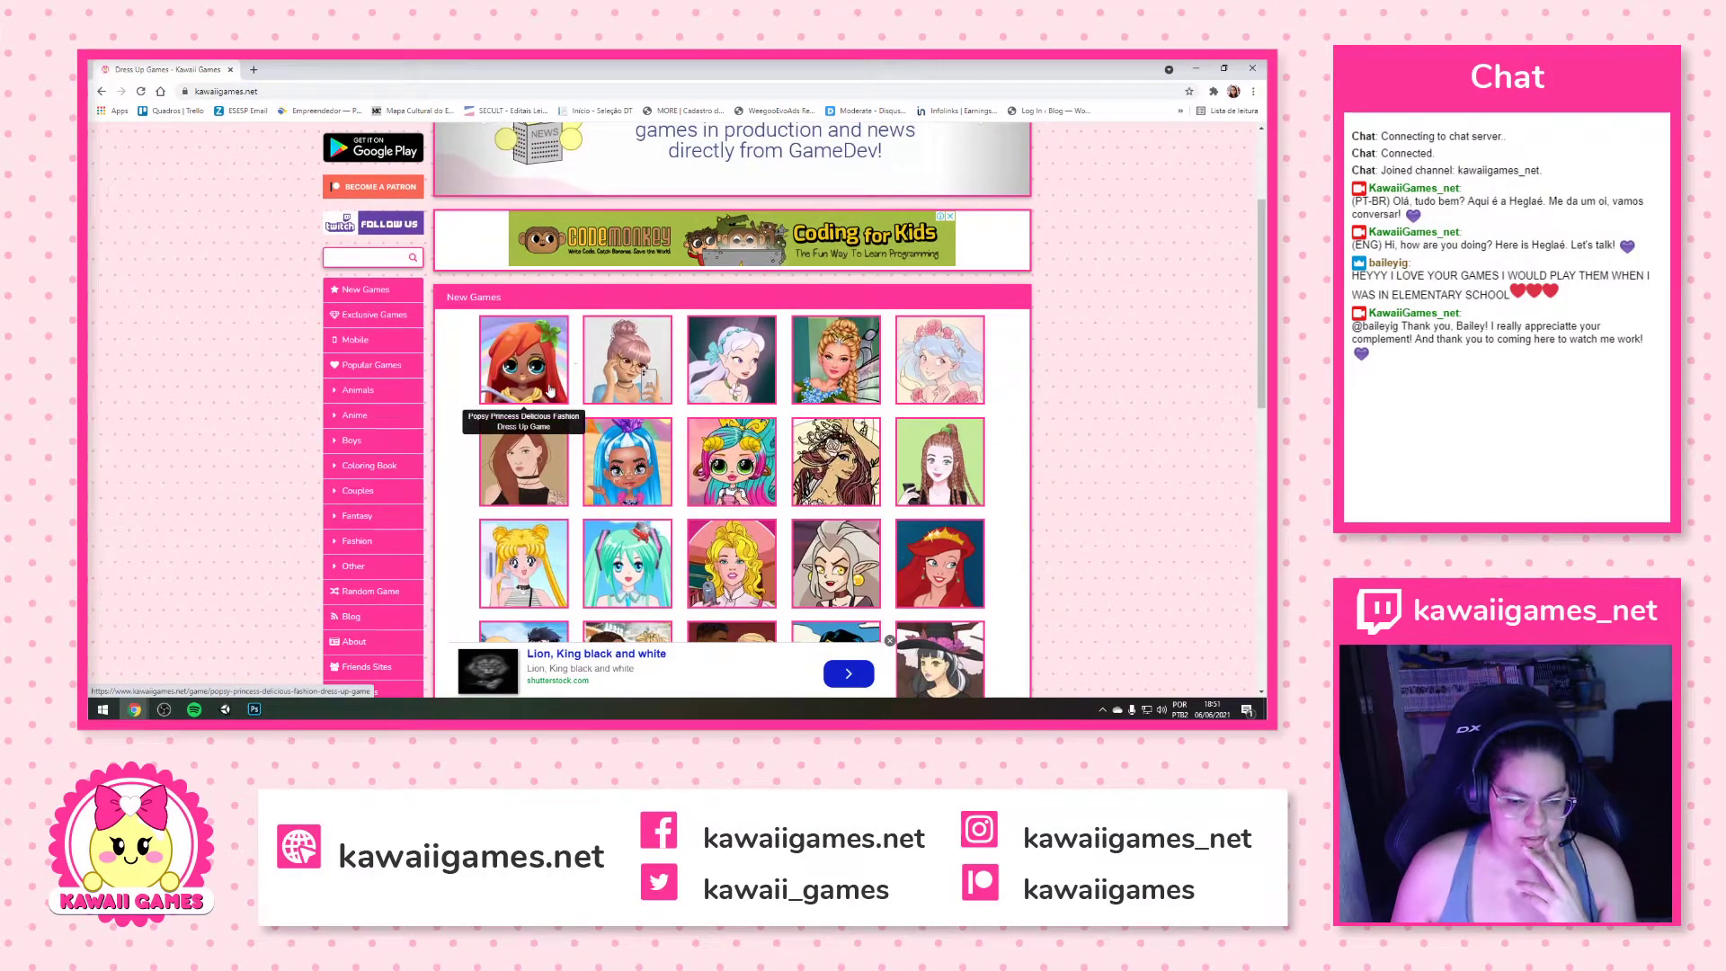
pyautogui.click(547, 389)
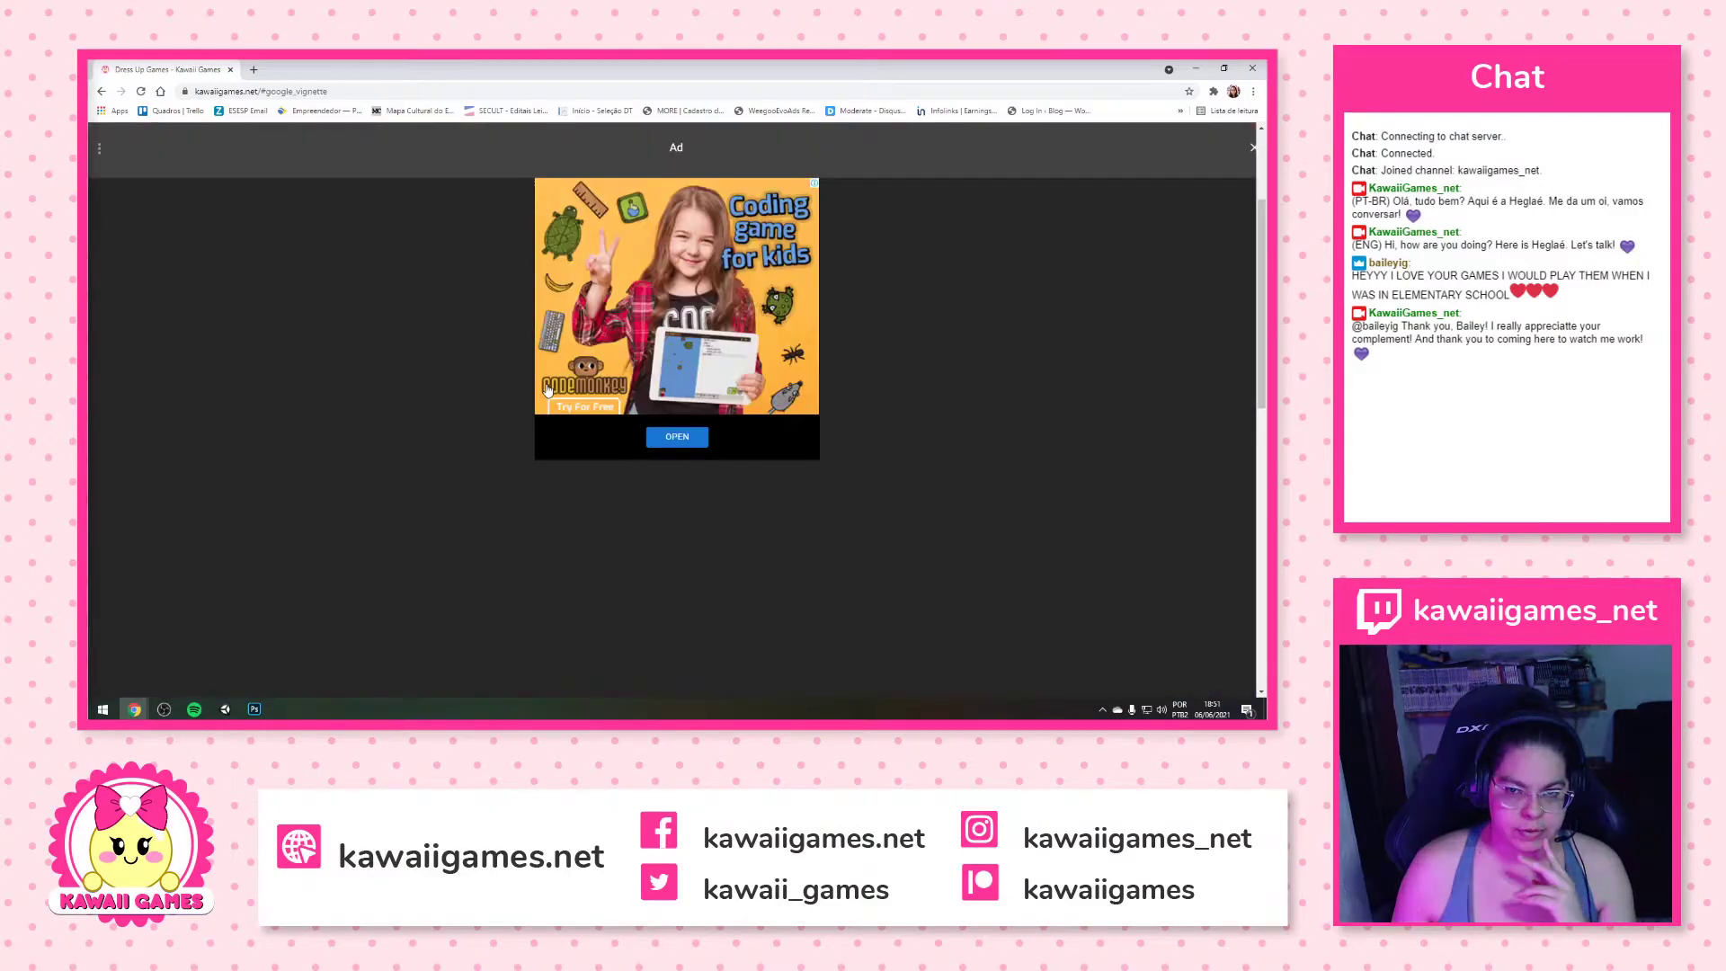
pyautogui.click(1253, 149)
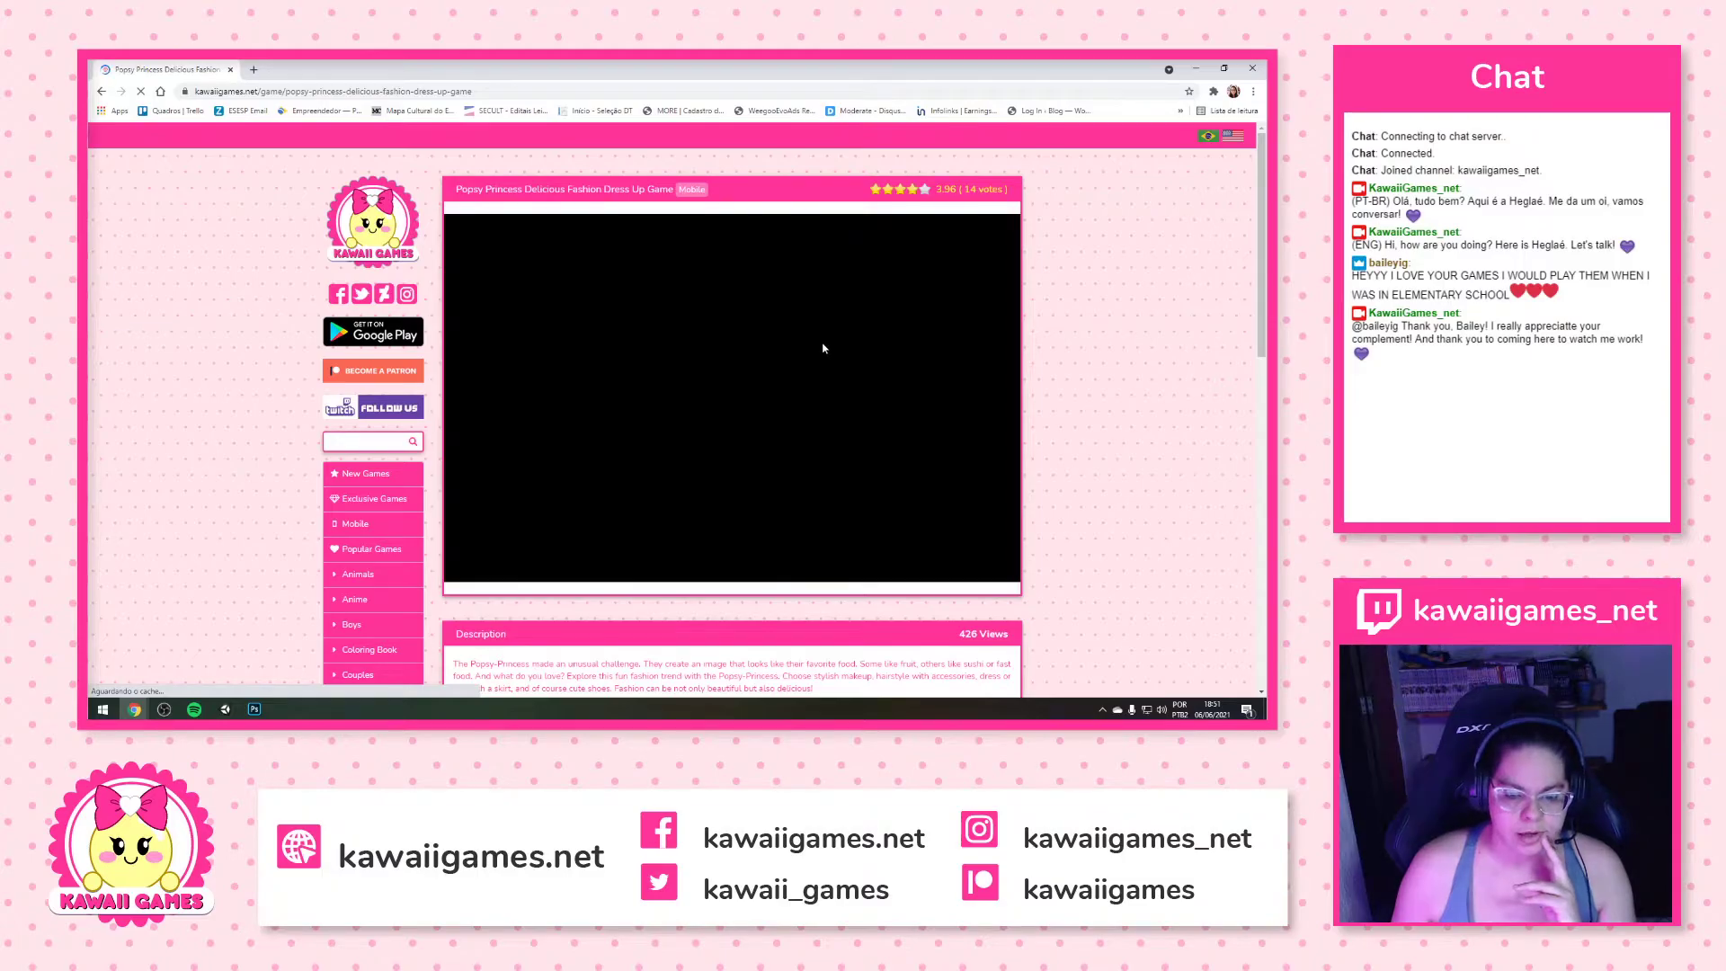
pyautogui.click(774, 400)
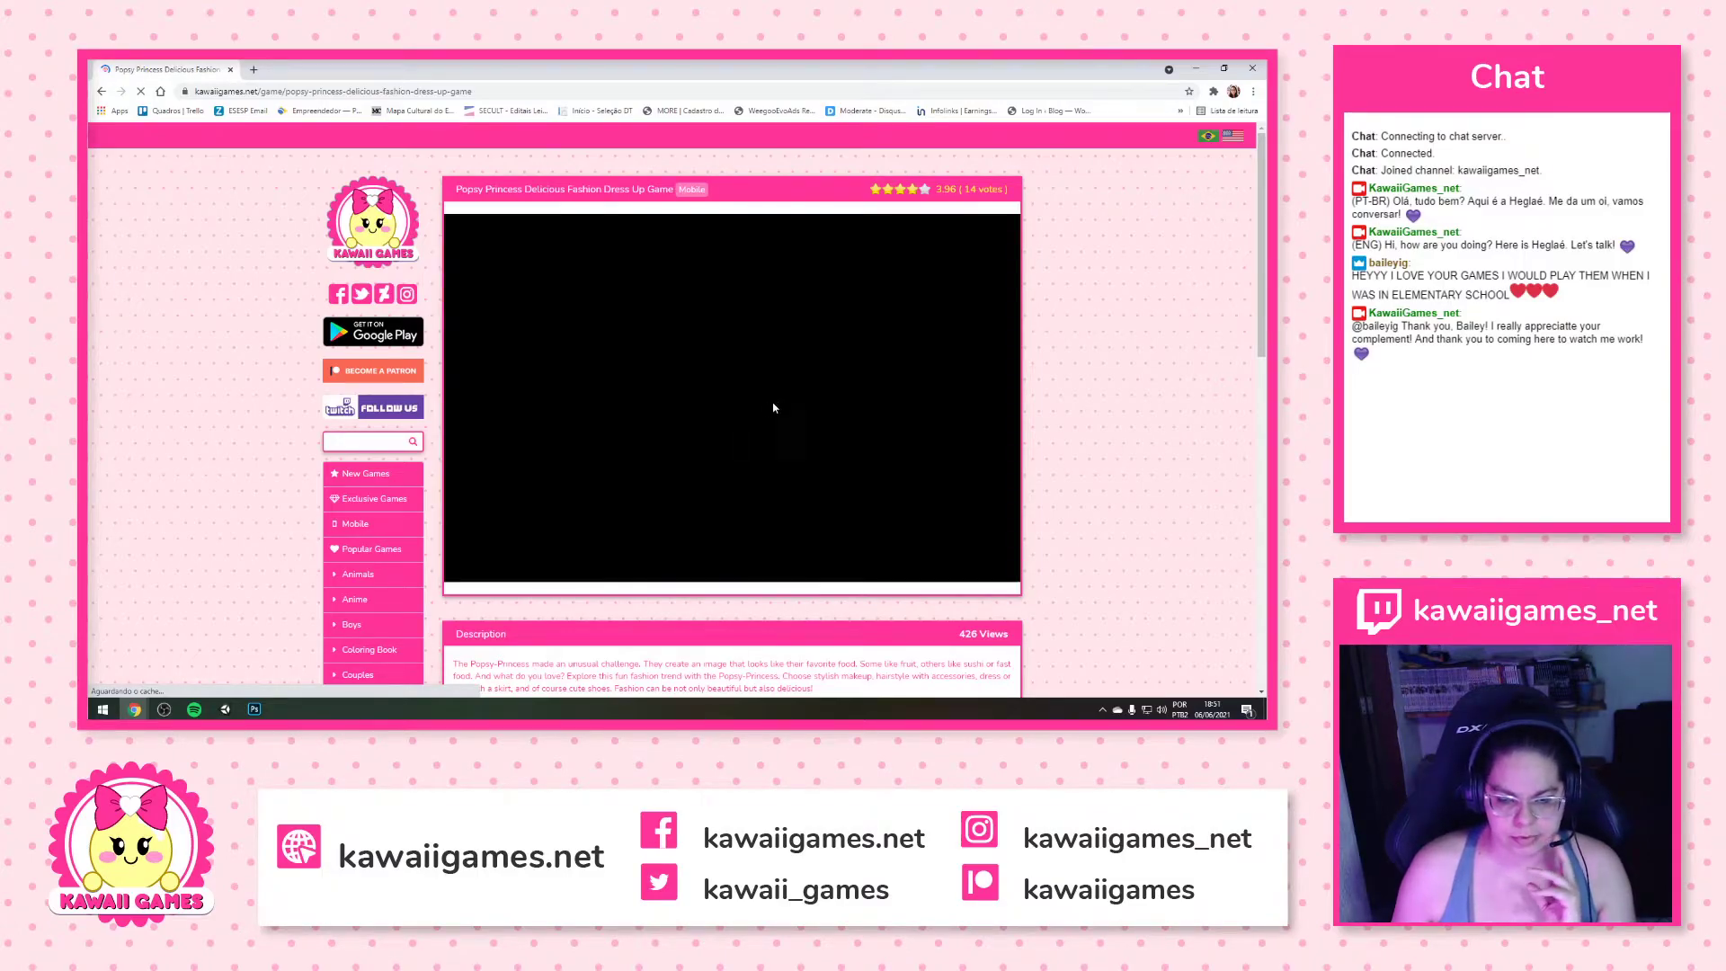
# Start the Popsy Princess Delicious Fashion game and look over the description and recommended games on its page
pyautogui.click(598, 456)
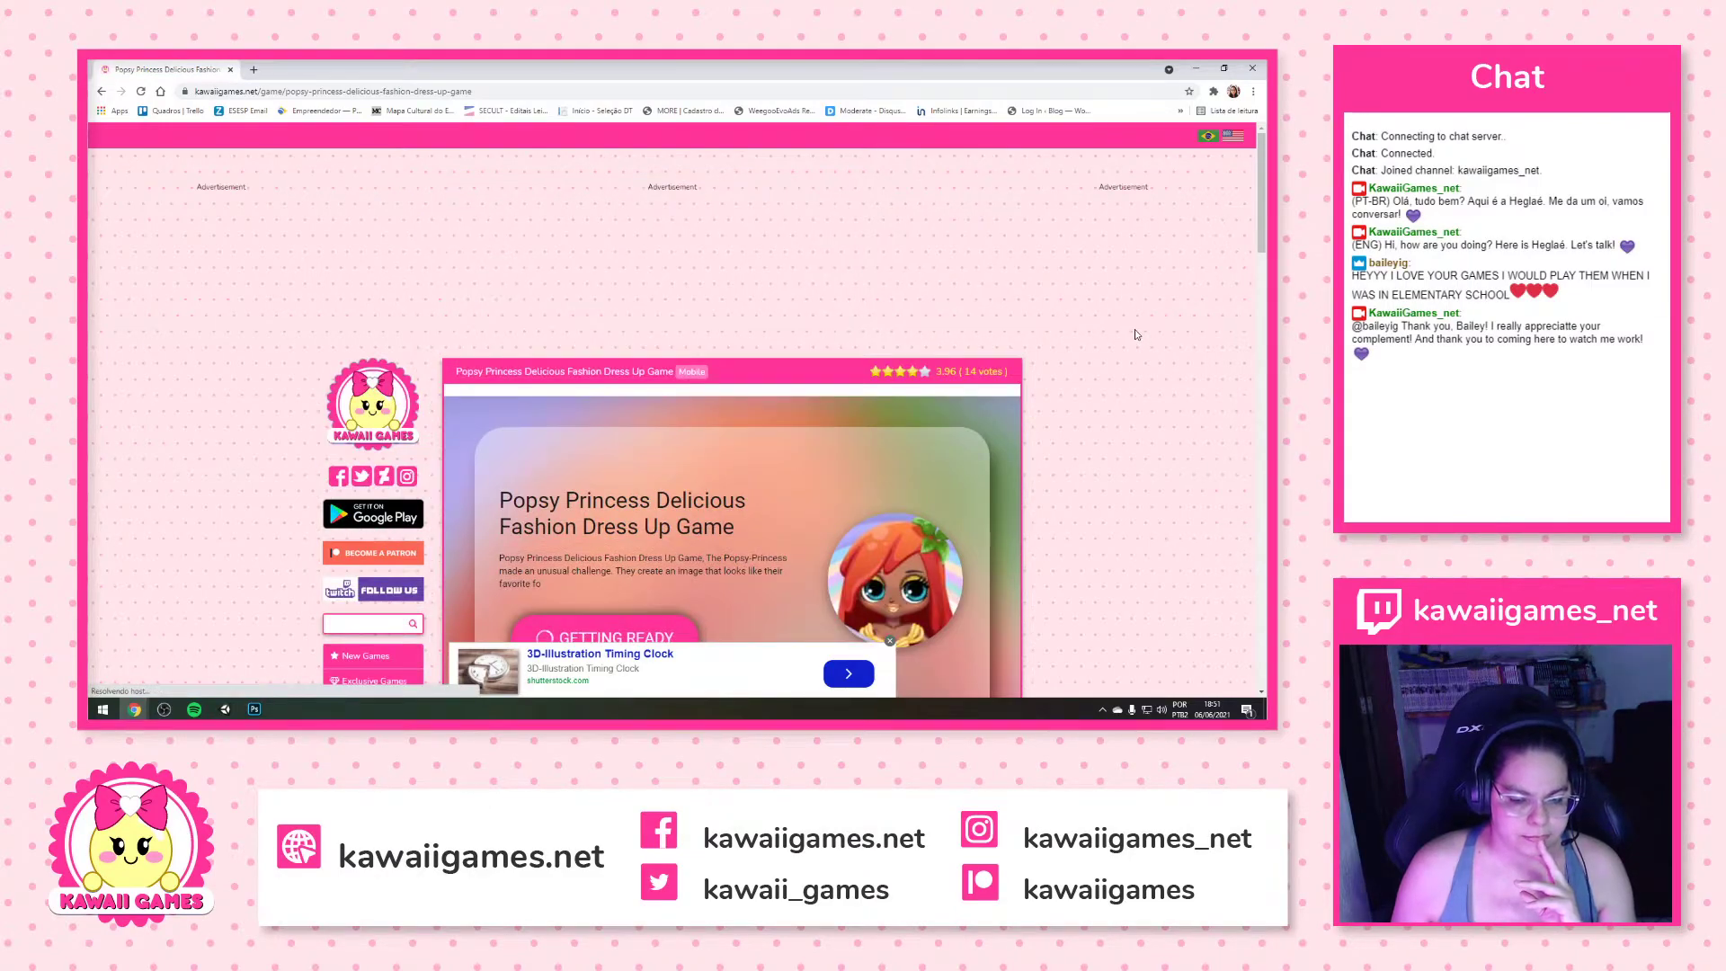
pyautogui.scroll(-1, 1034, 375)
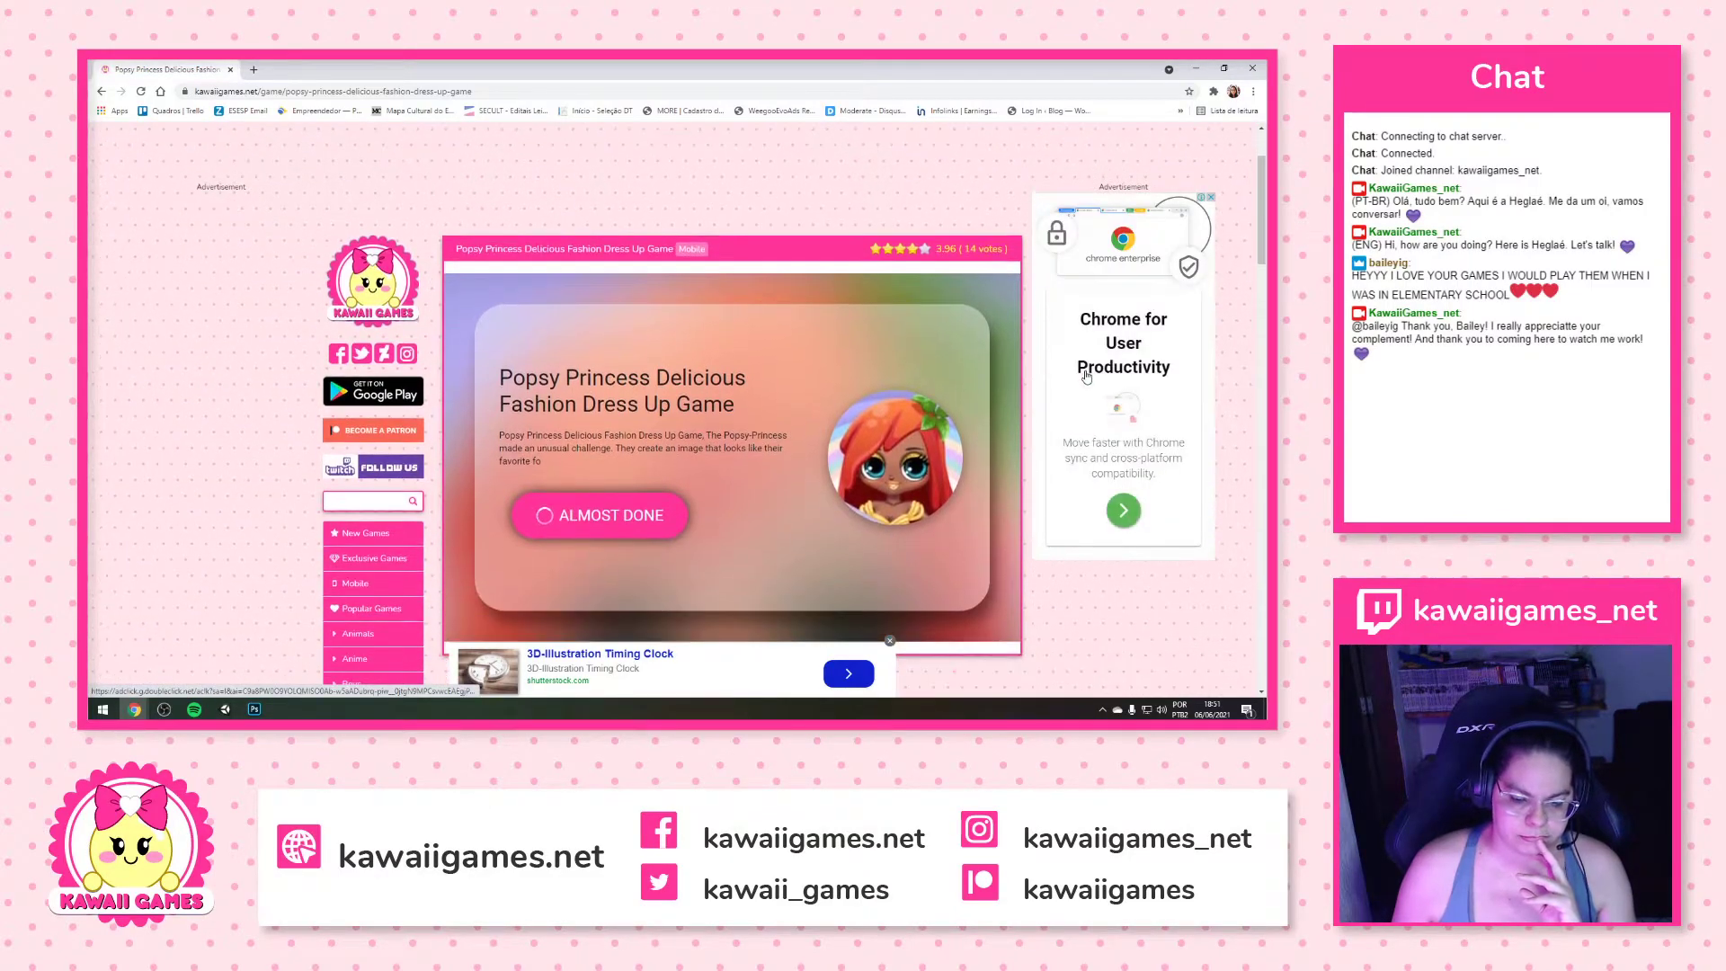
pyautogui.scroll(-8, 1087, 375)
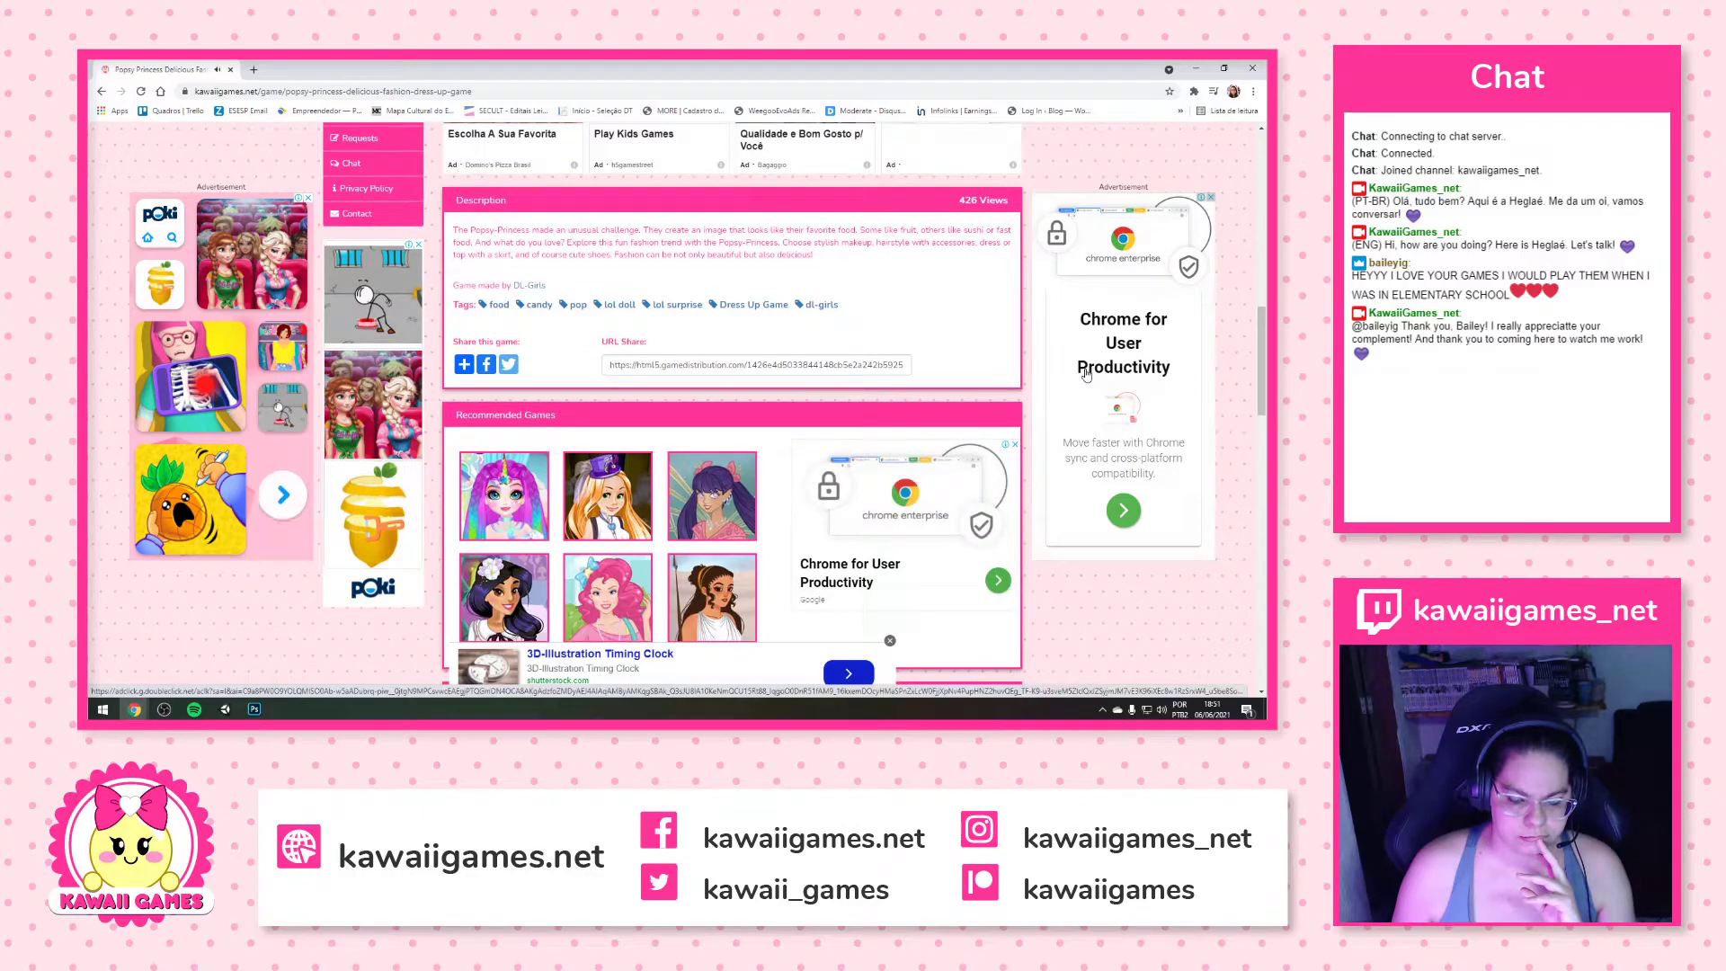
pyautogui.scroll(3, 1087, 375)
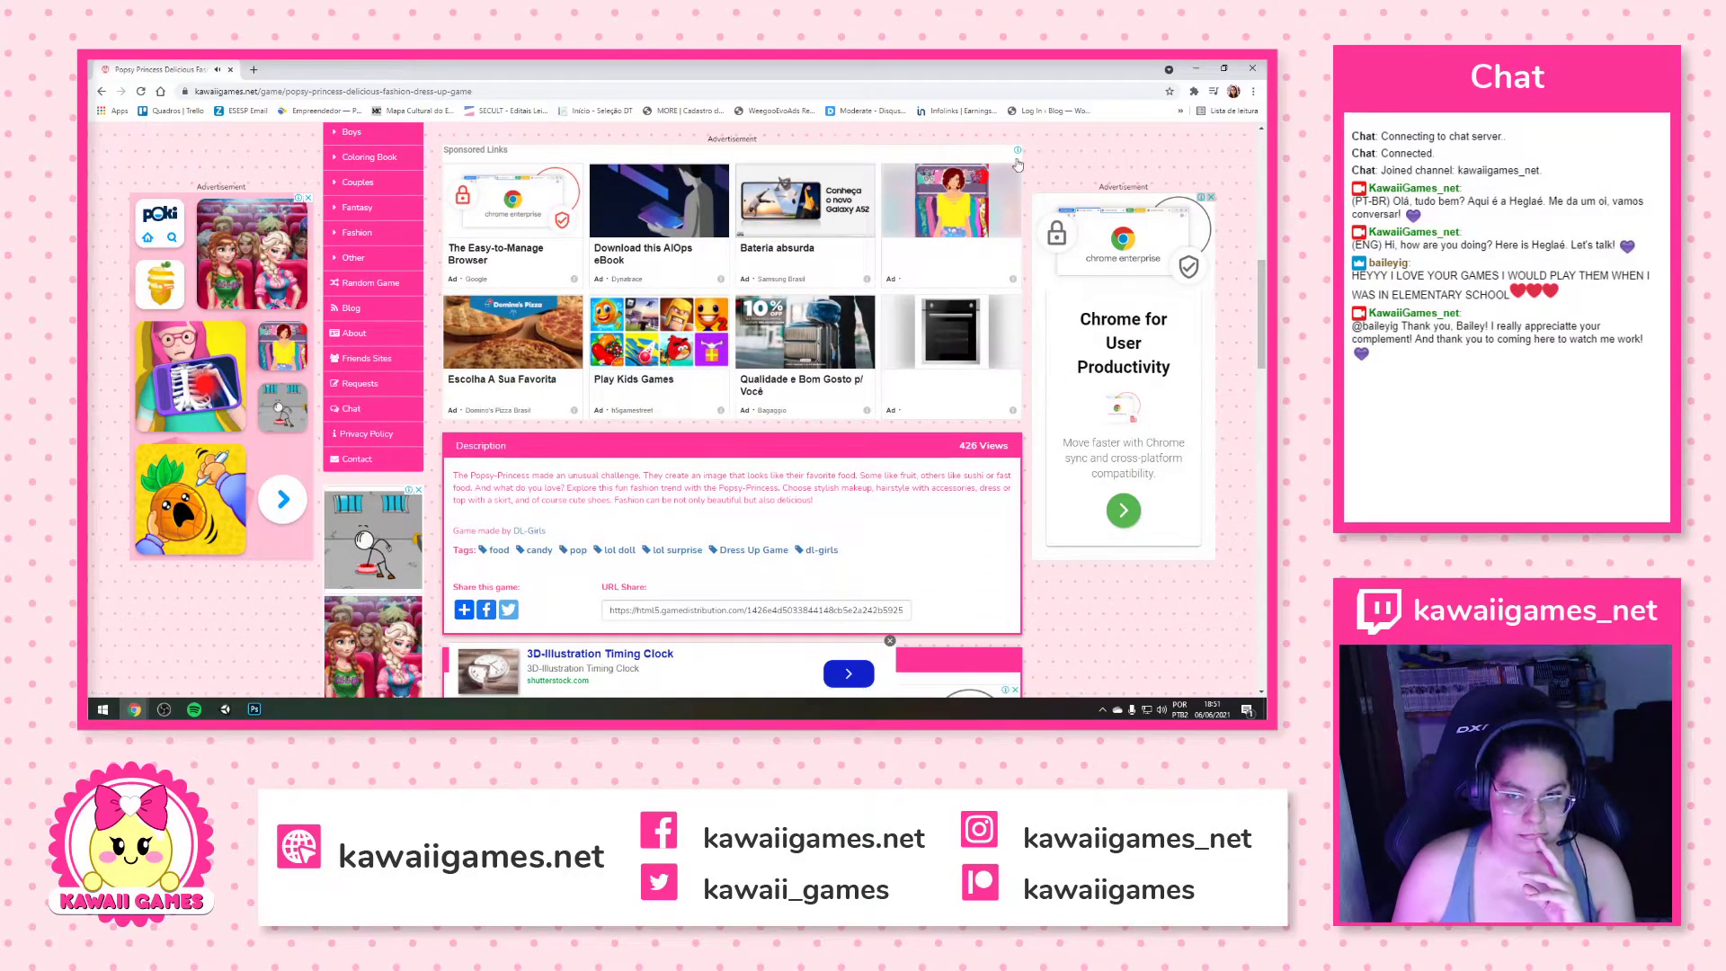
pyautogui.hotkey('alt', 'Tab')
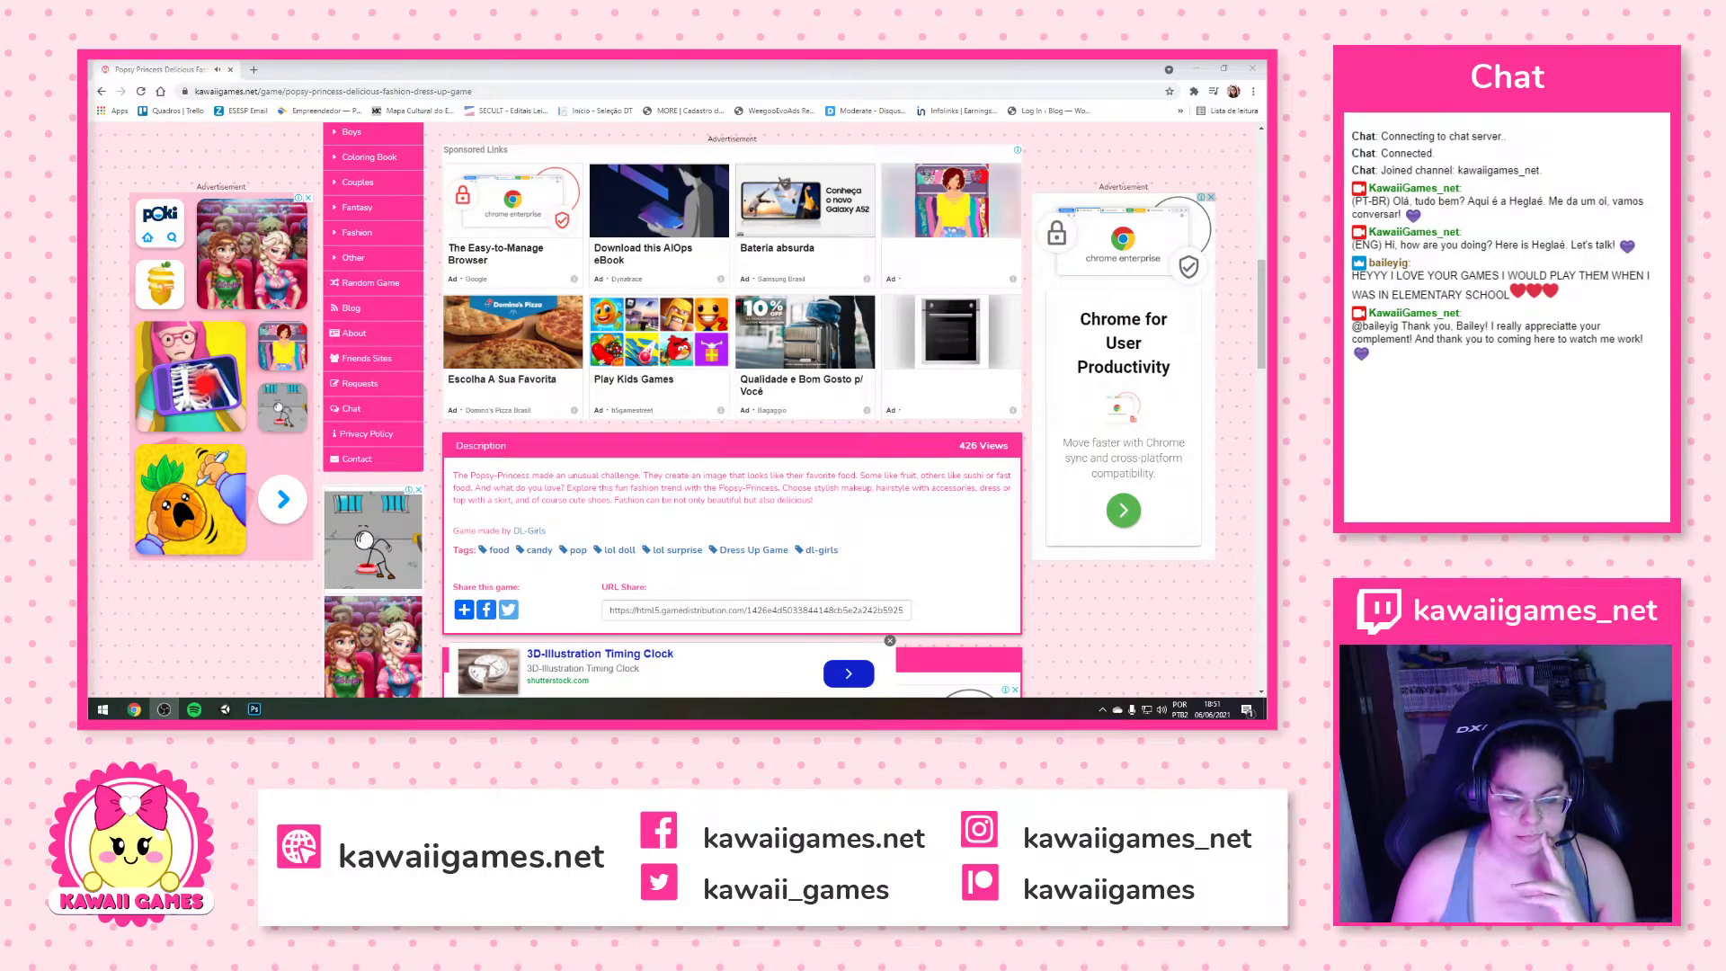
pyautogui.scroll(6, 592, 290)
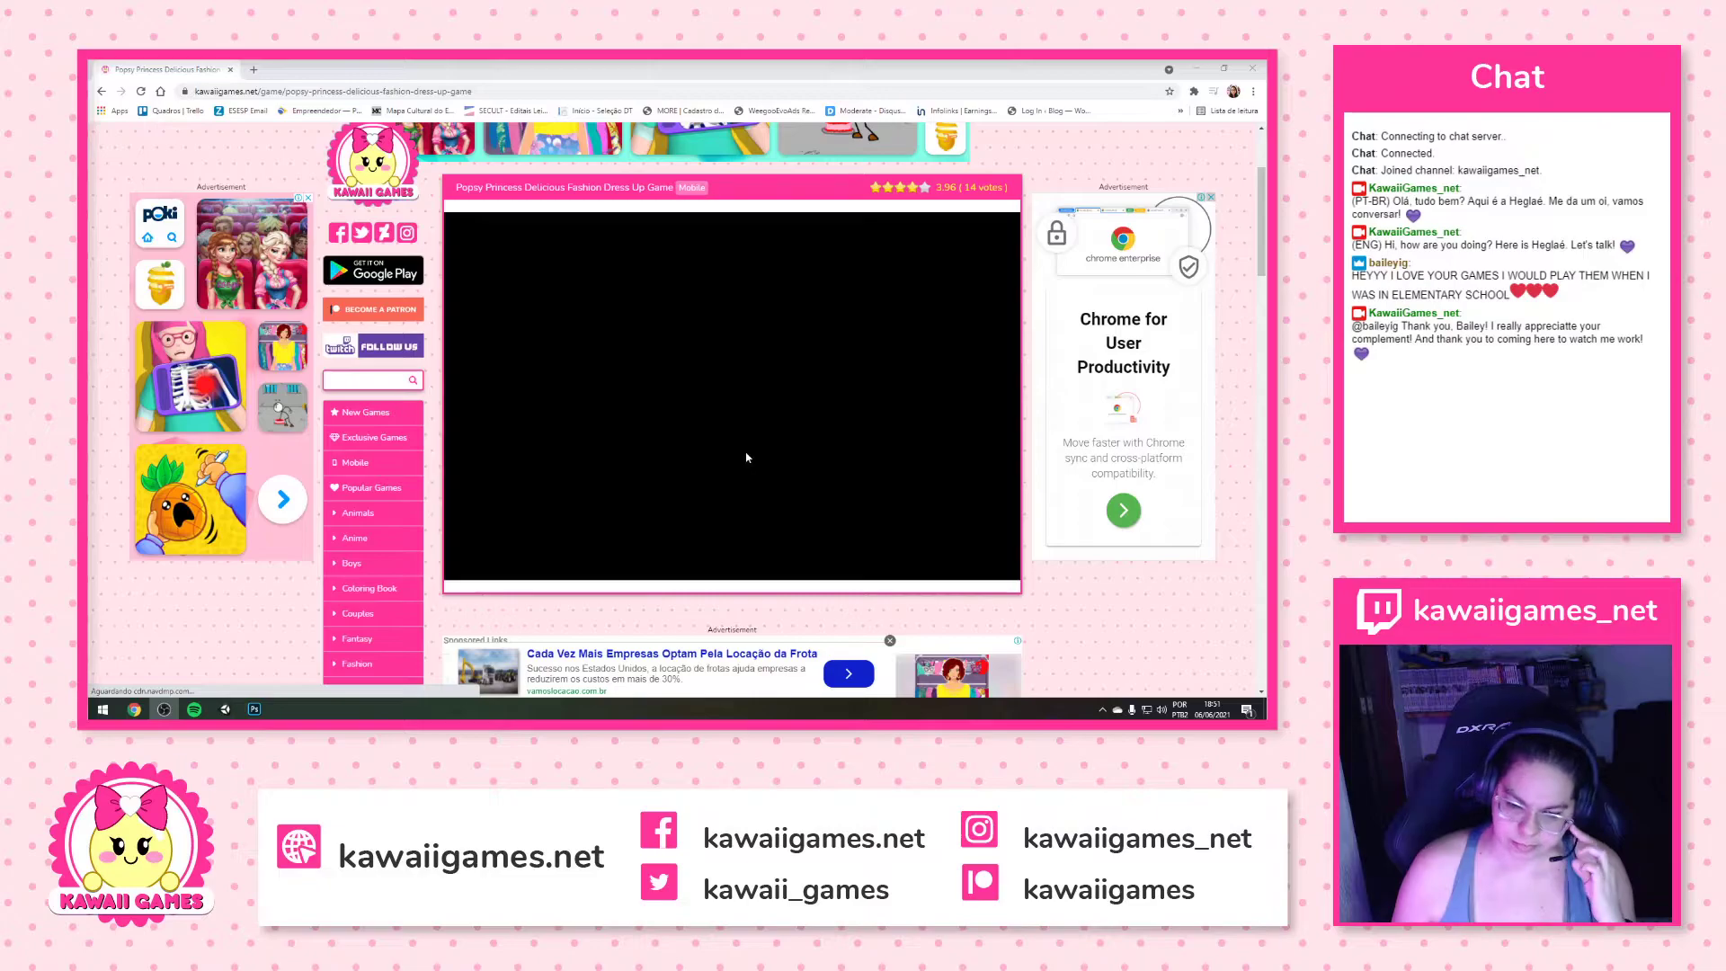
pyautogui.click(732, 407)
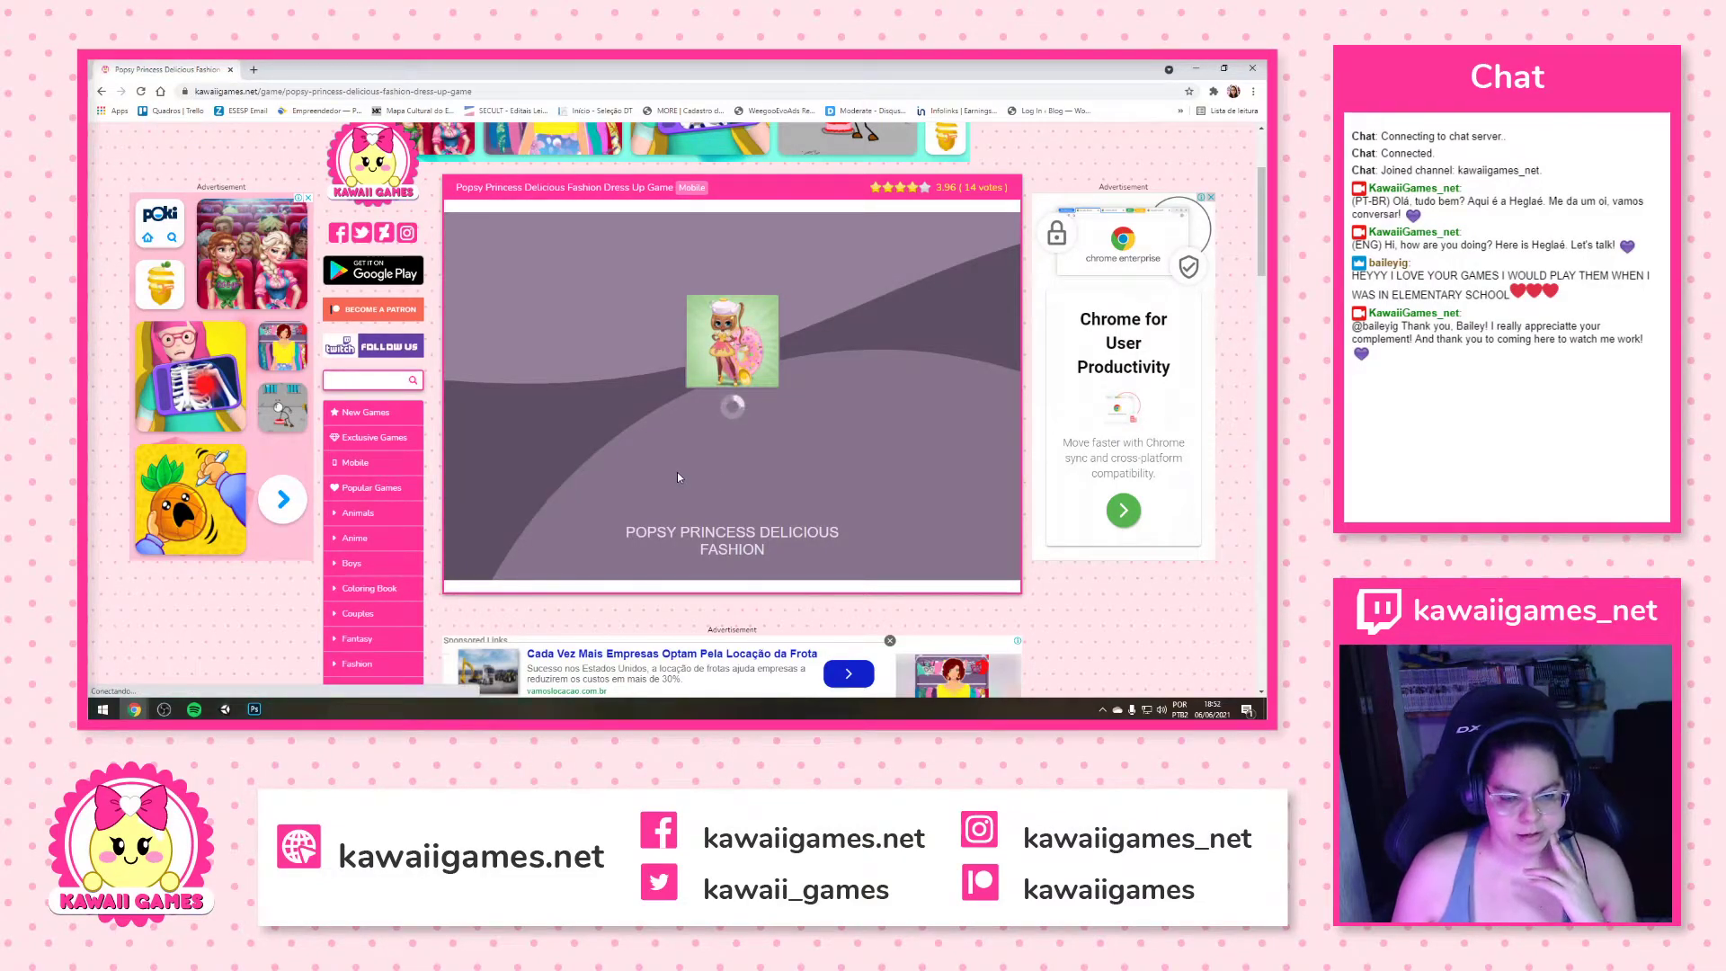
# Look through the comments on the game page, including the posted Food Girls picture
pyautogui.scroll(-20, 839, 416)
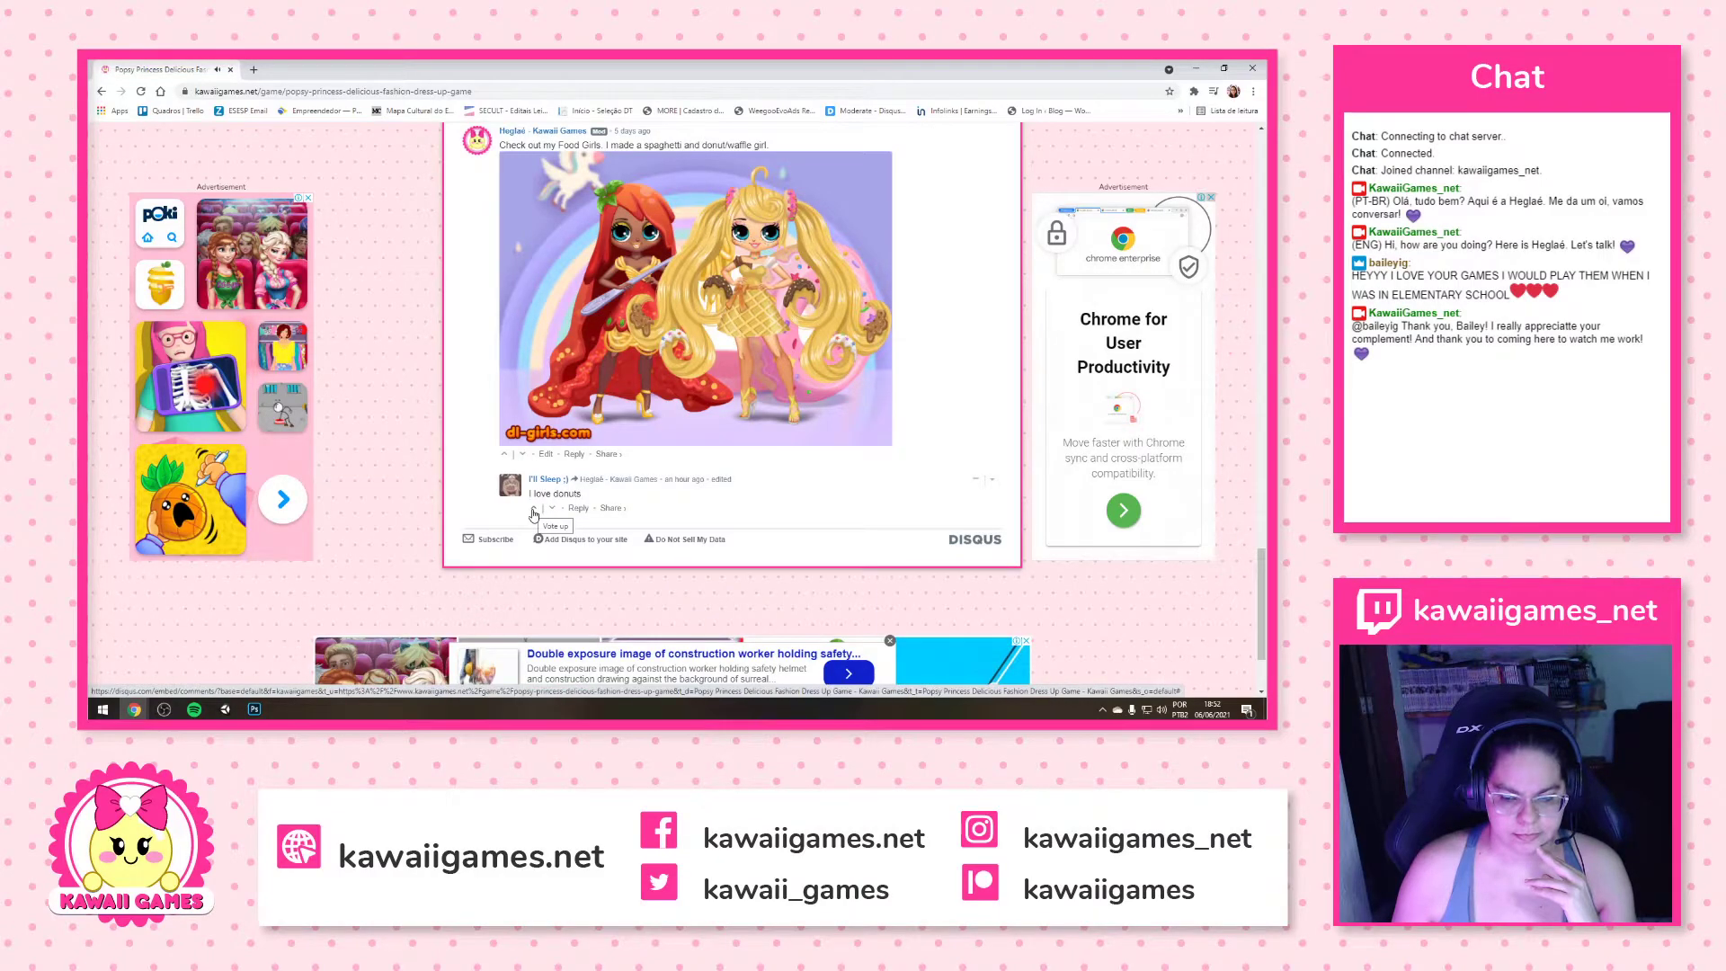
pyautogui.scroll(5, 585, 504)
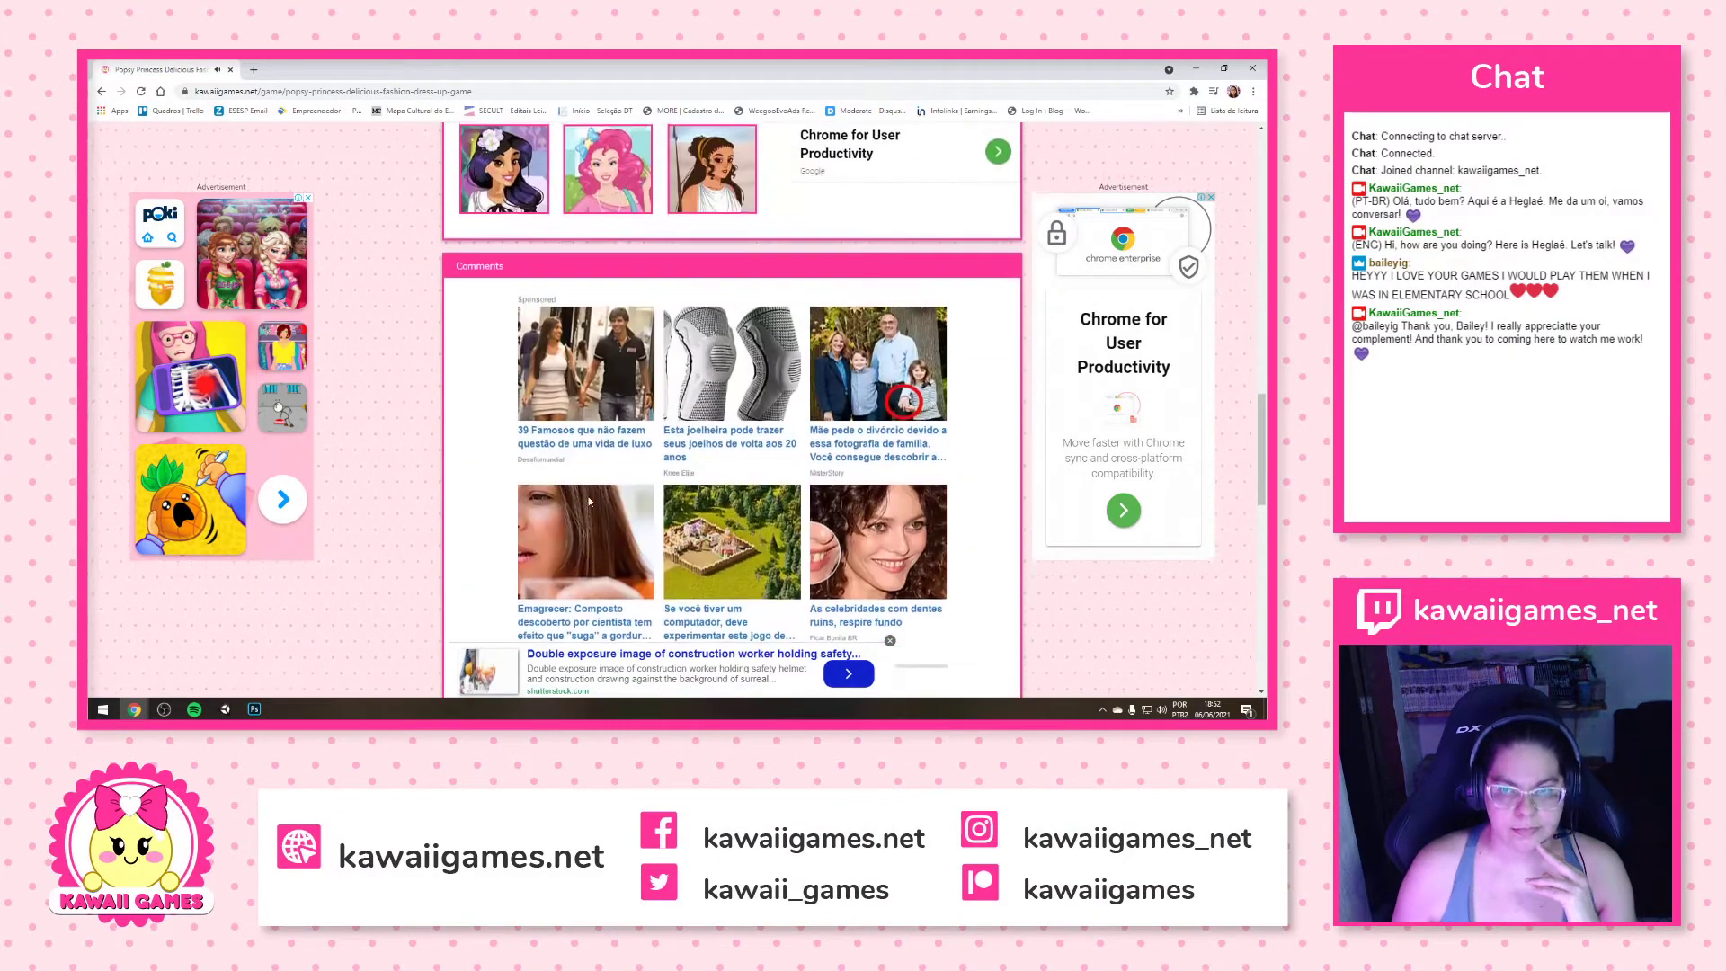
pyautogui.scroll(5, 589, 502)
pyautogui.scroll(2, 977, 179)
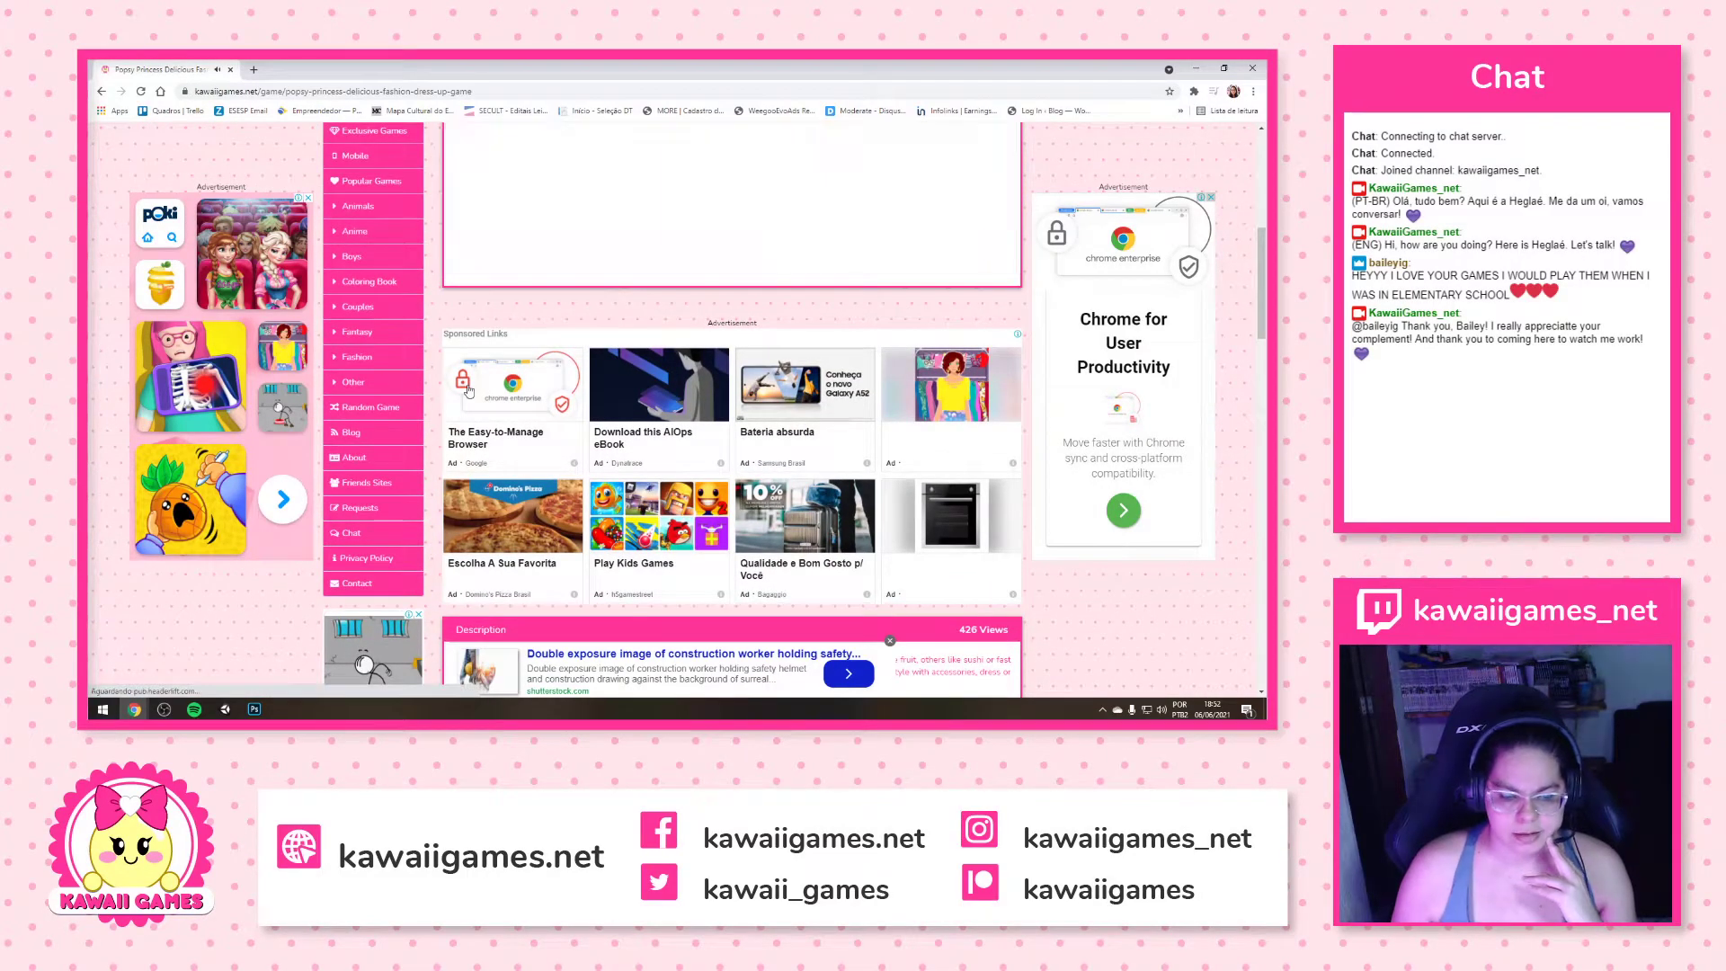
# Switch back to Photoshop and dismiss the layer export script's alert
pyautogui.hotkey('alt', 'Tab')
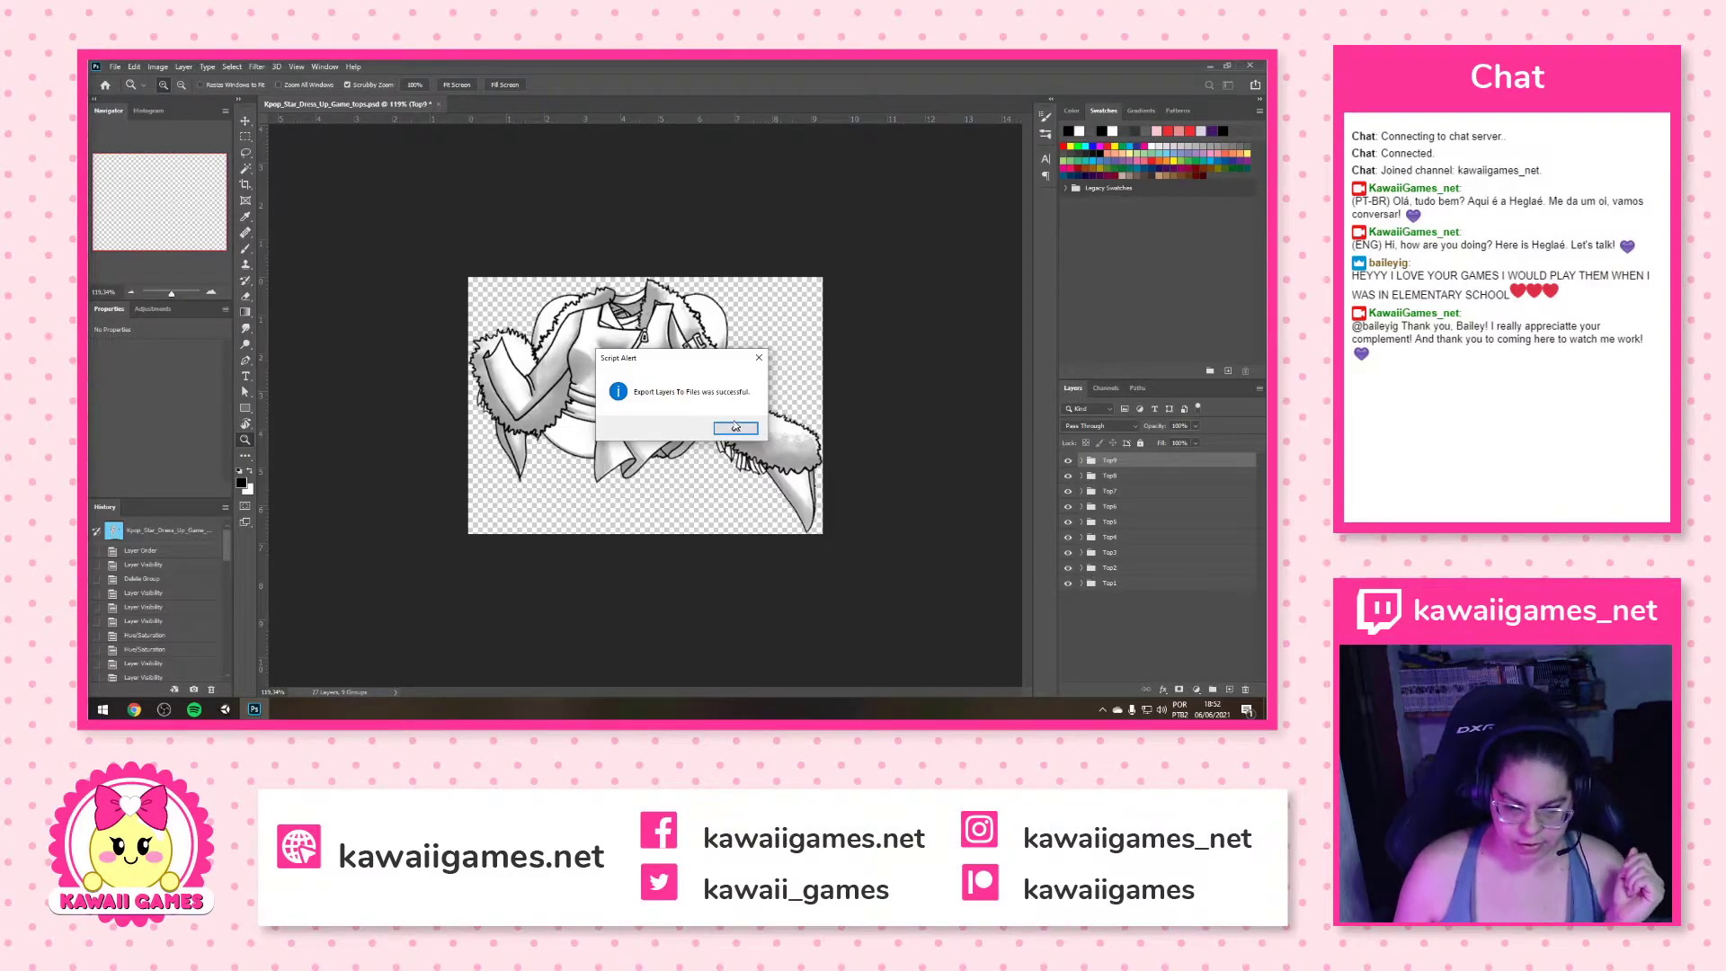
pyautogui.click(736, 430)
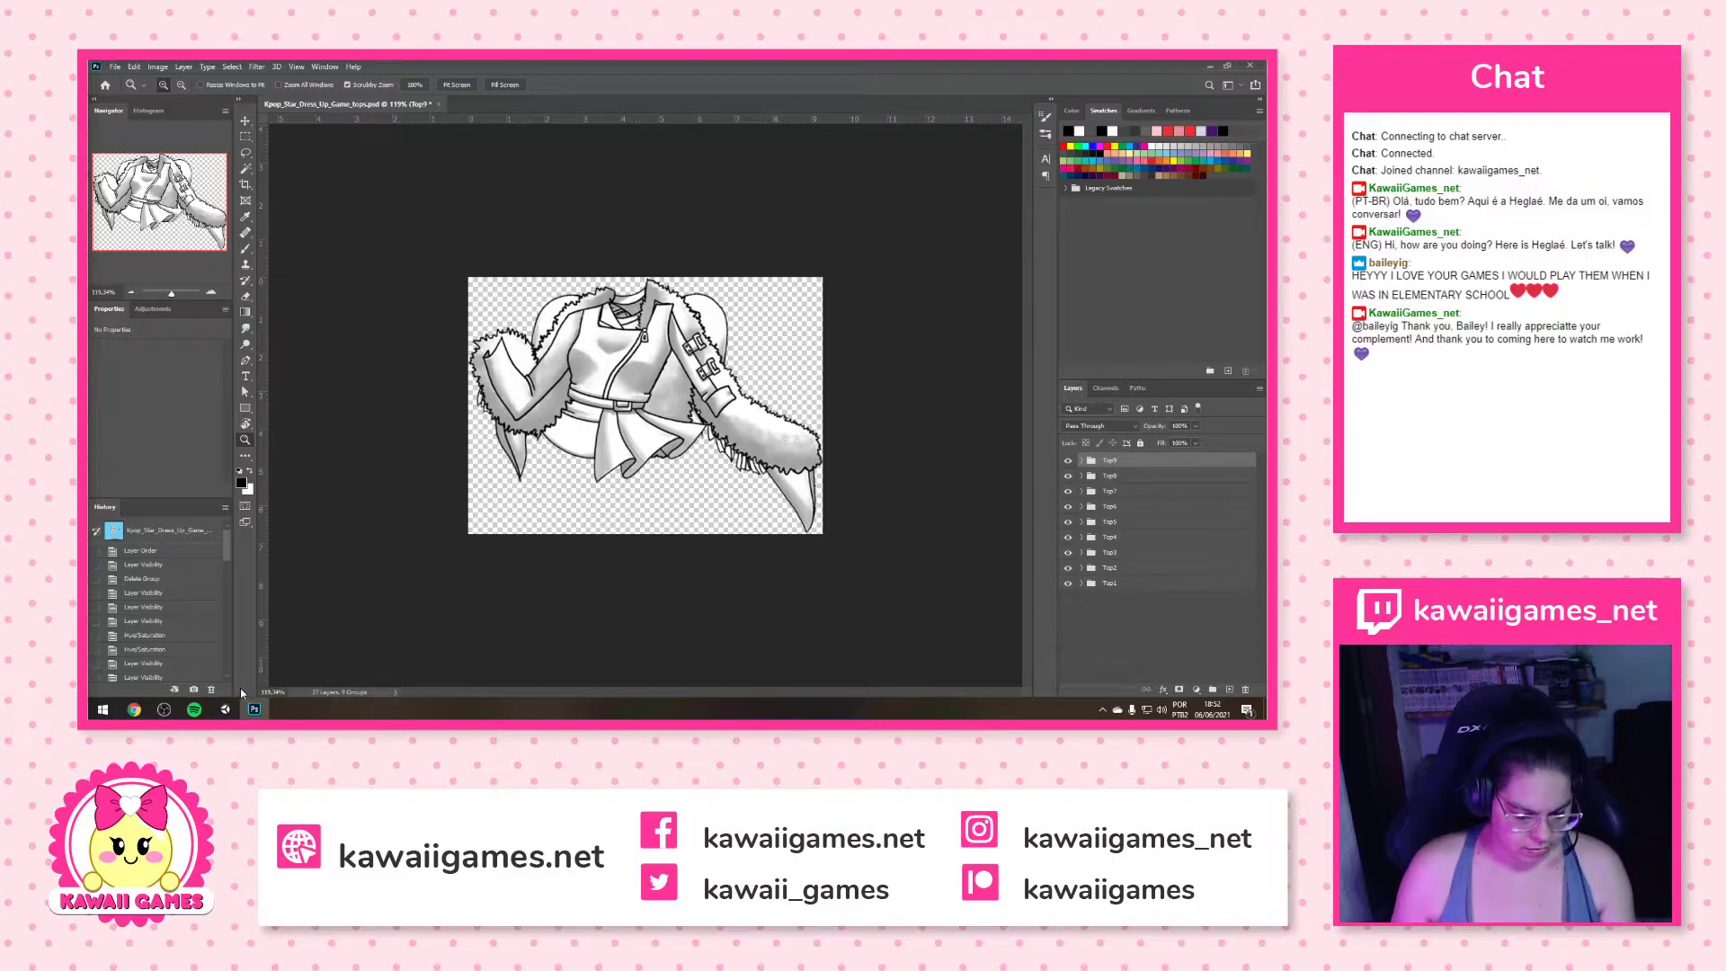
# In File Explorer, open the TOPS folder inside ASSETS of KPop Stars Avatar Maker and open the first exported PNG's name for editing
pyautogui.press('super+e')
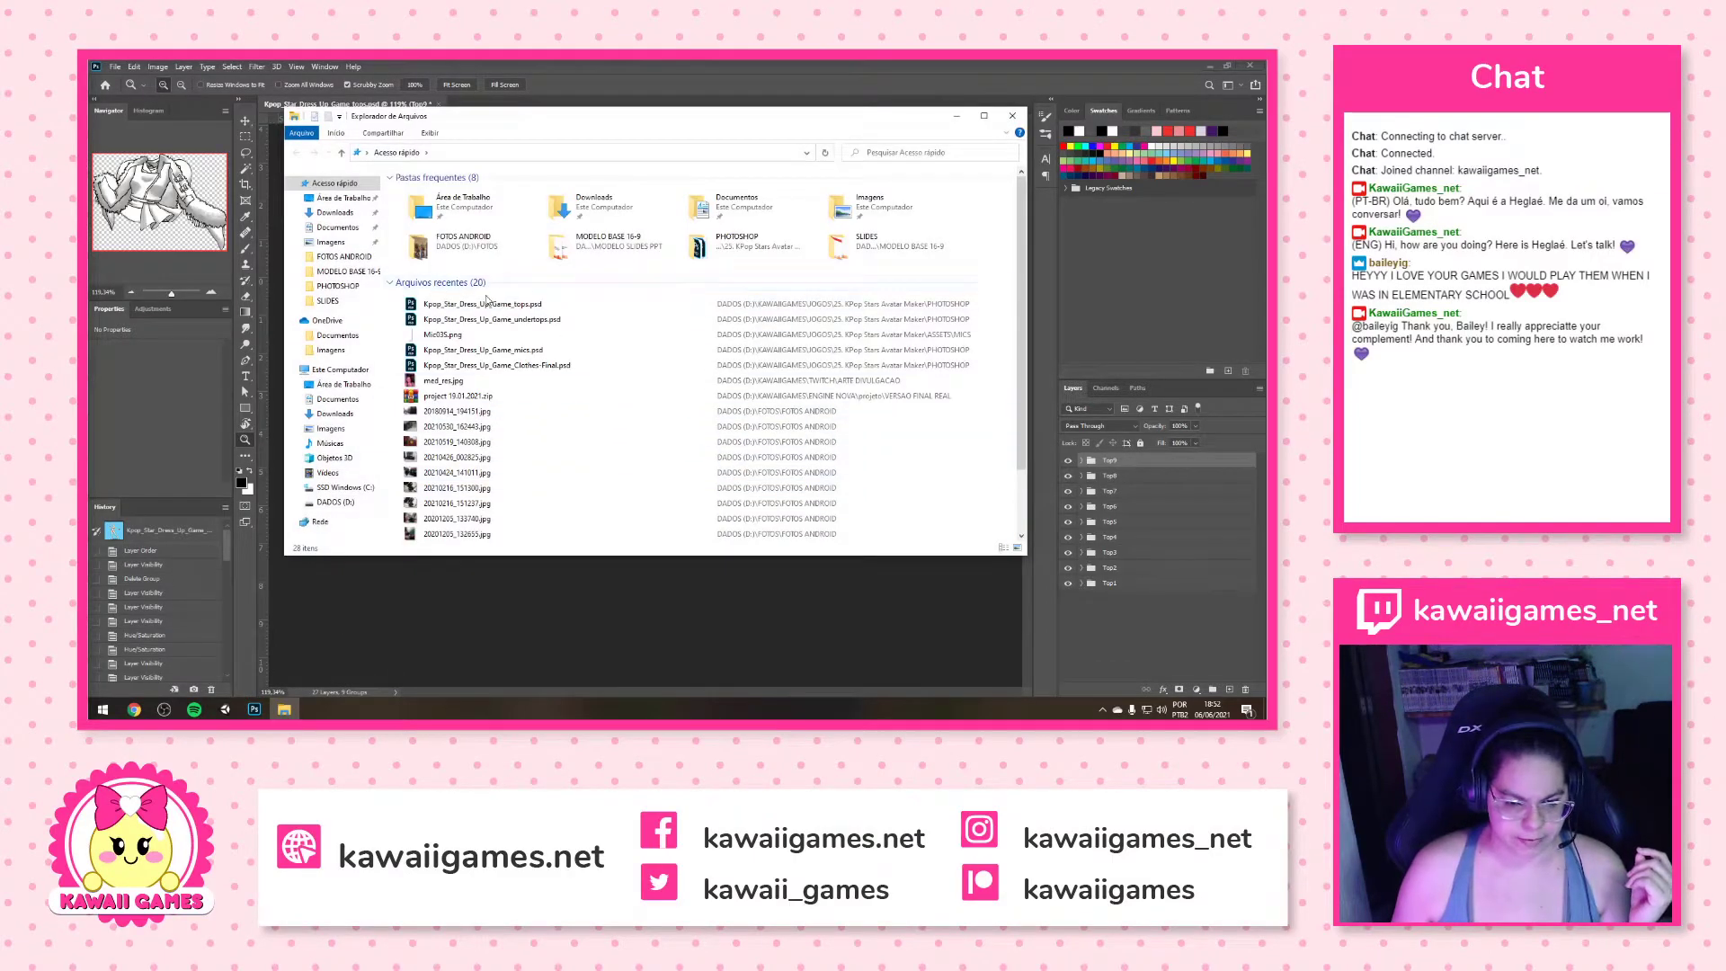
pyautogui.rightClick(486, 304)
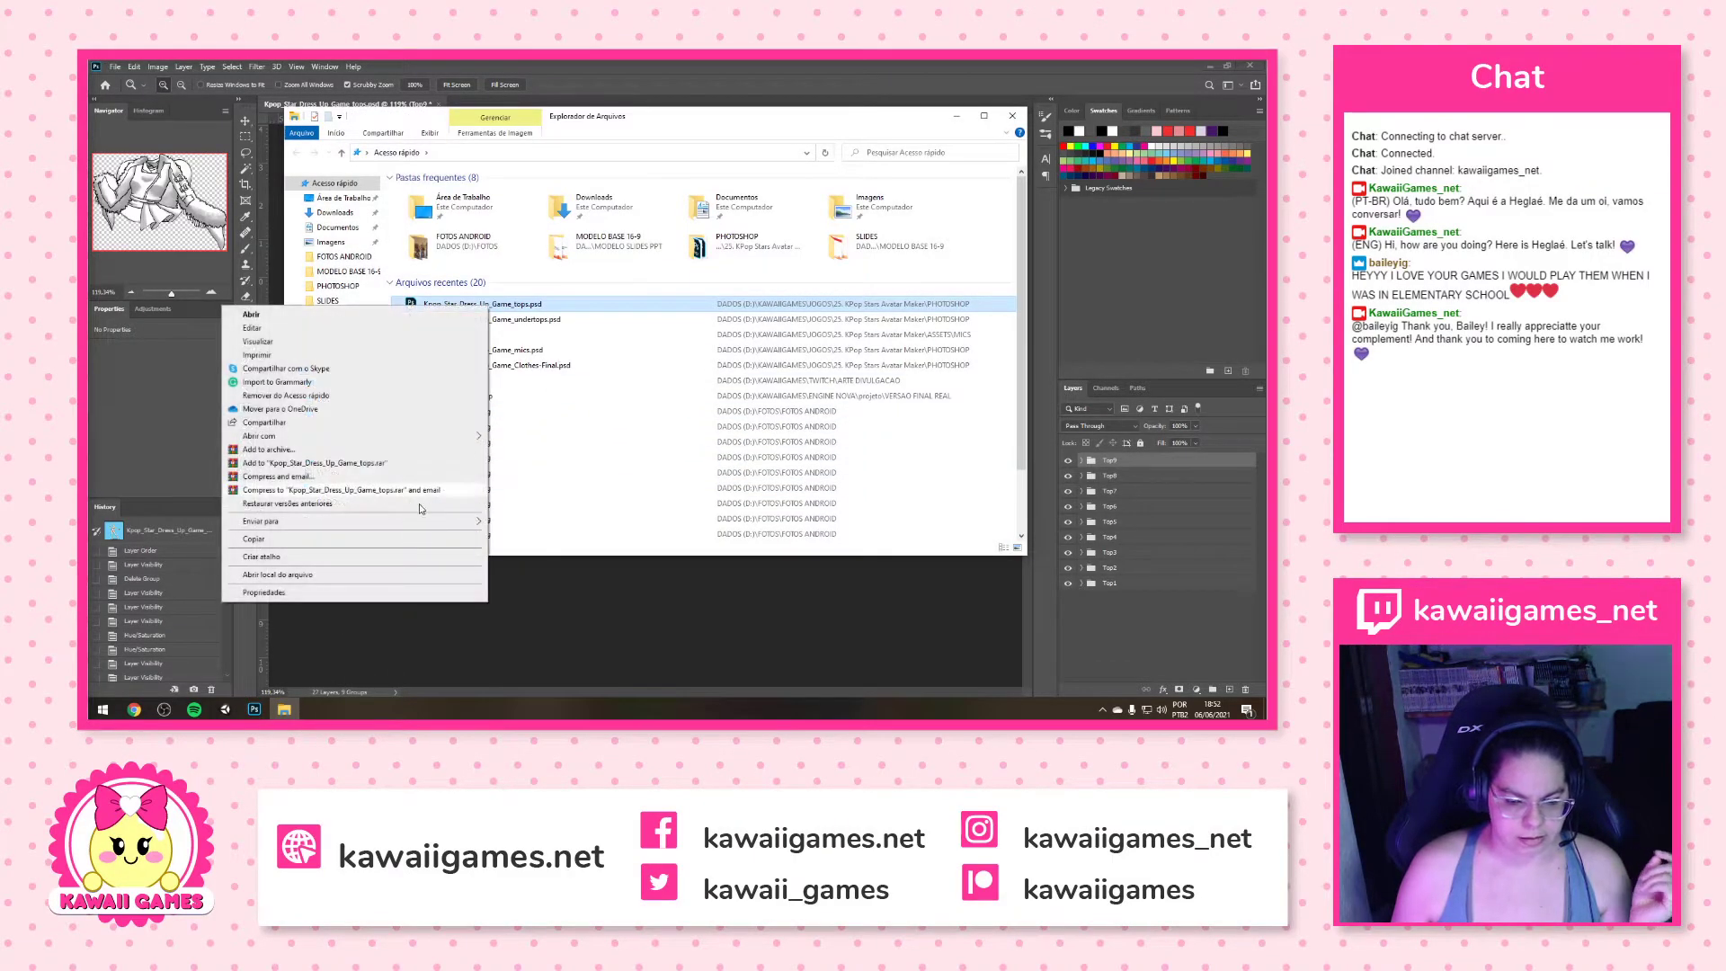
pyautogui.click(389, 575)
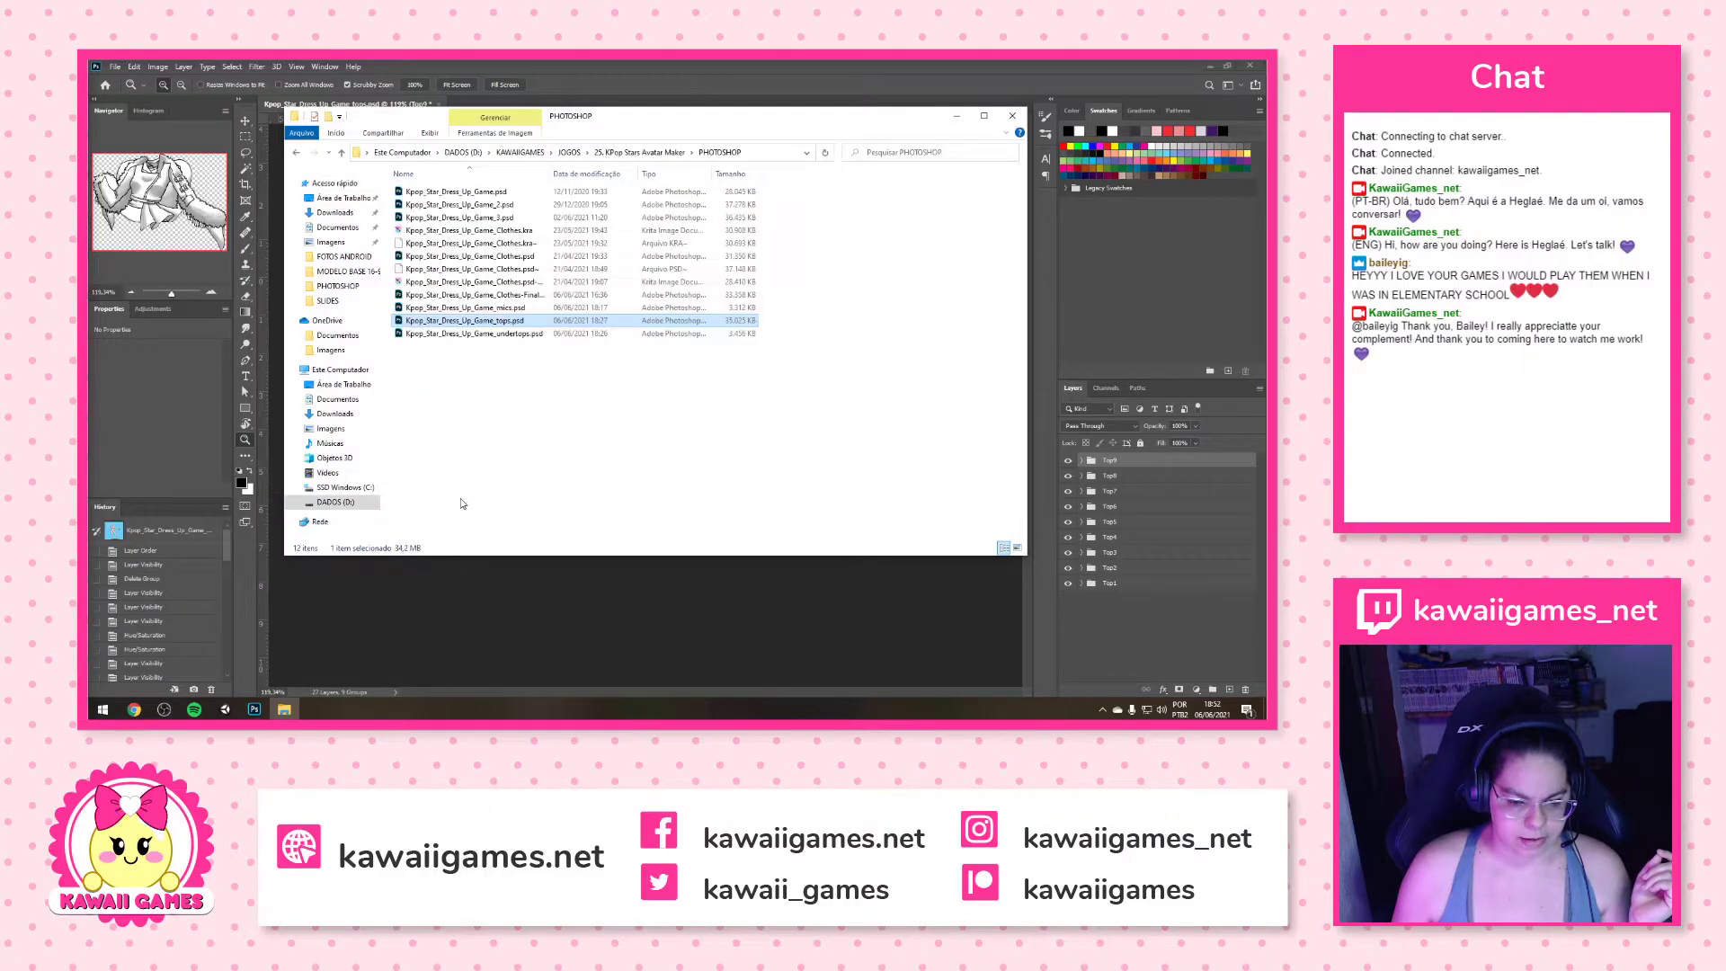
pyautogui.click(640, 152)
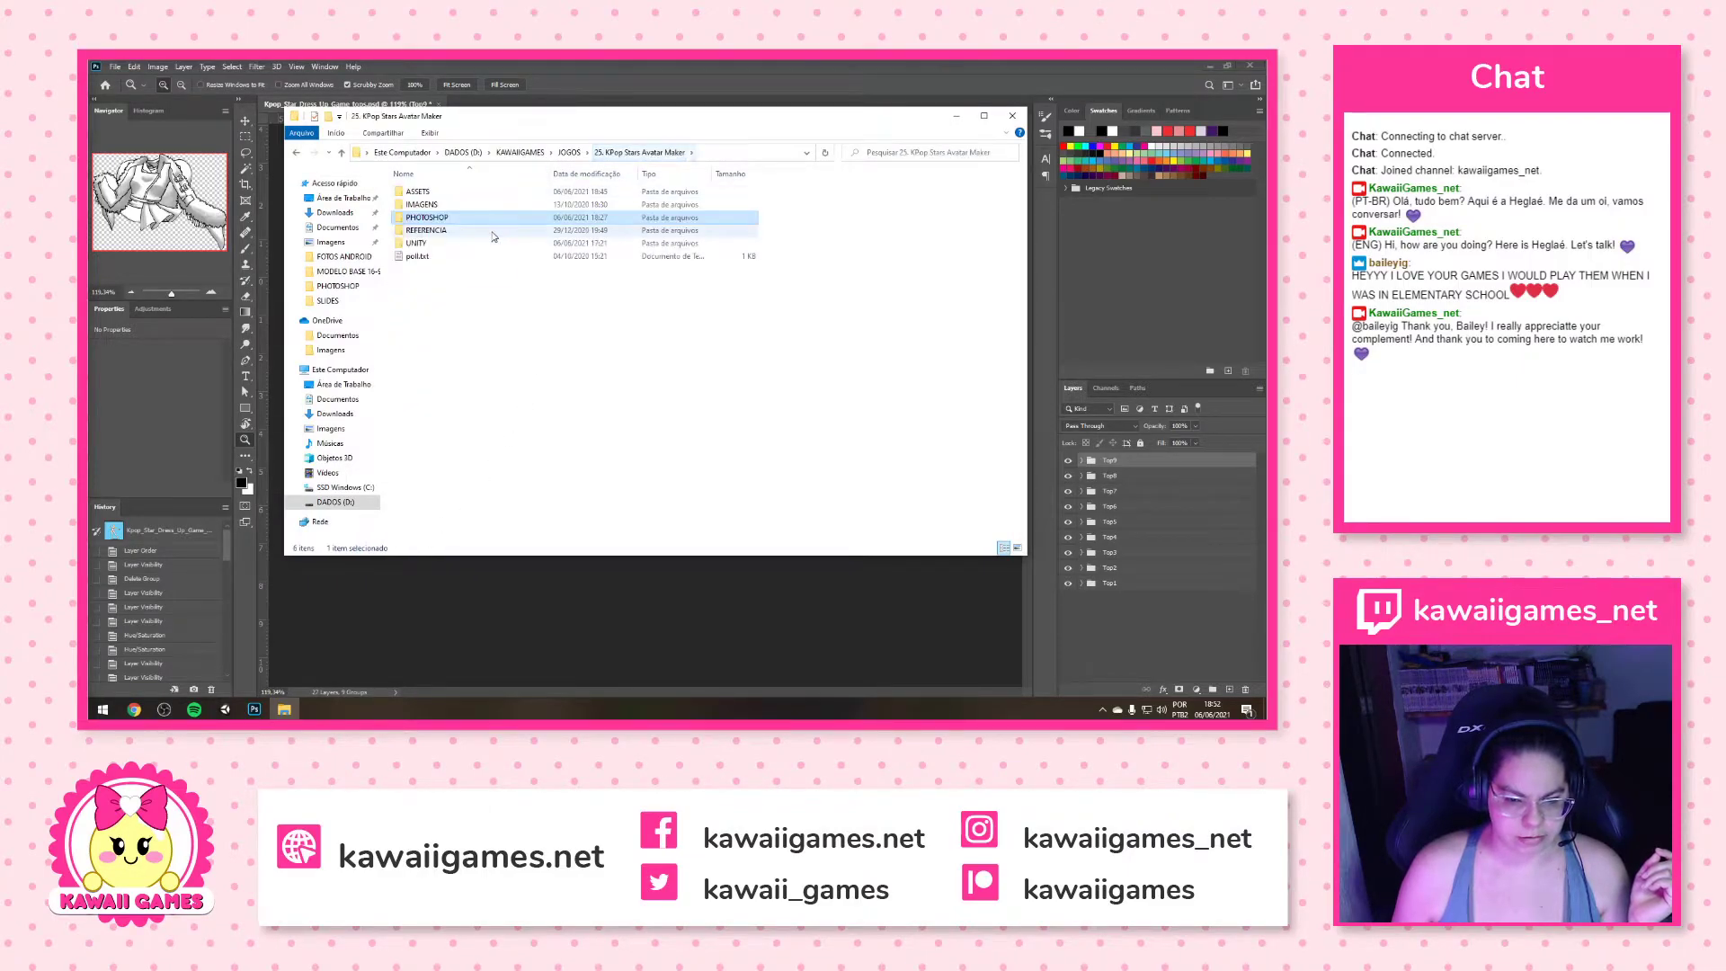
pyautogui.doubleClick(434, 194)
pyautogui.doubleClick(419, 205)
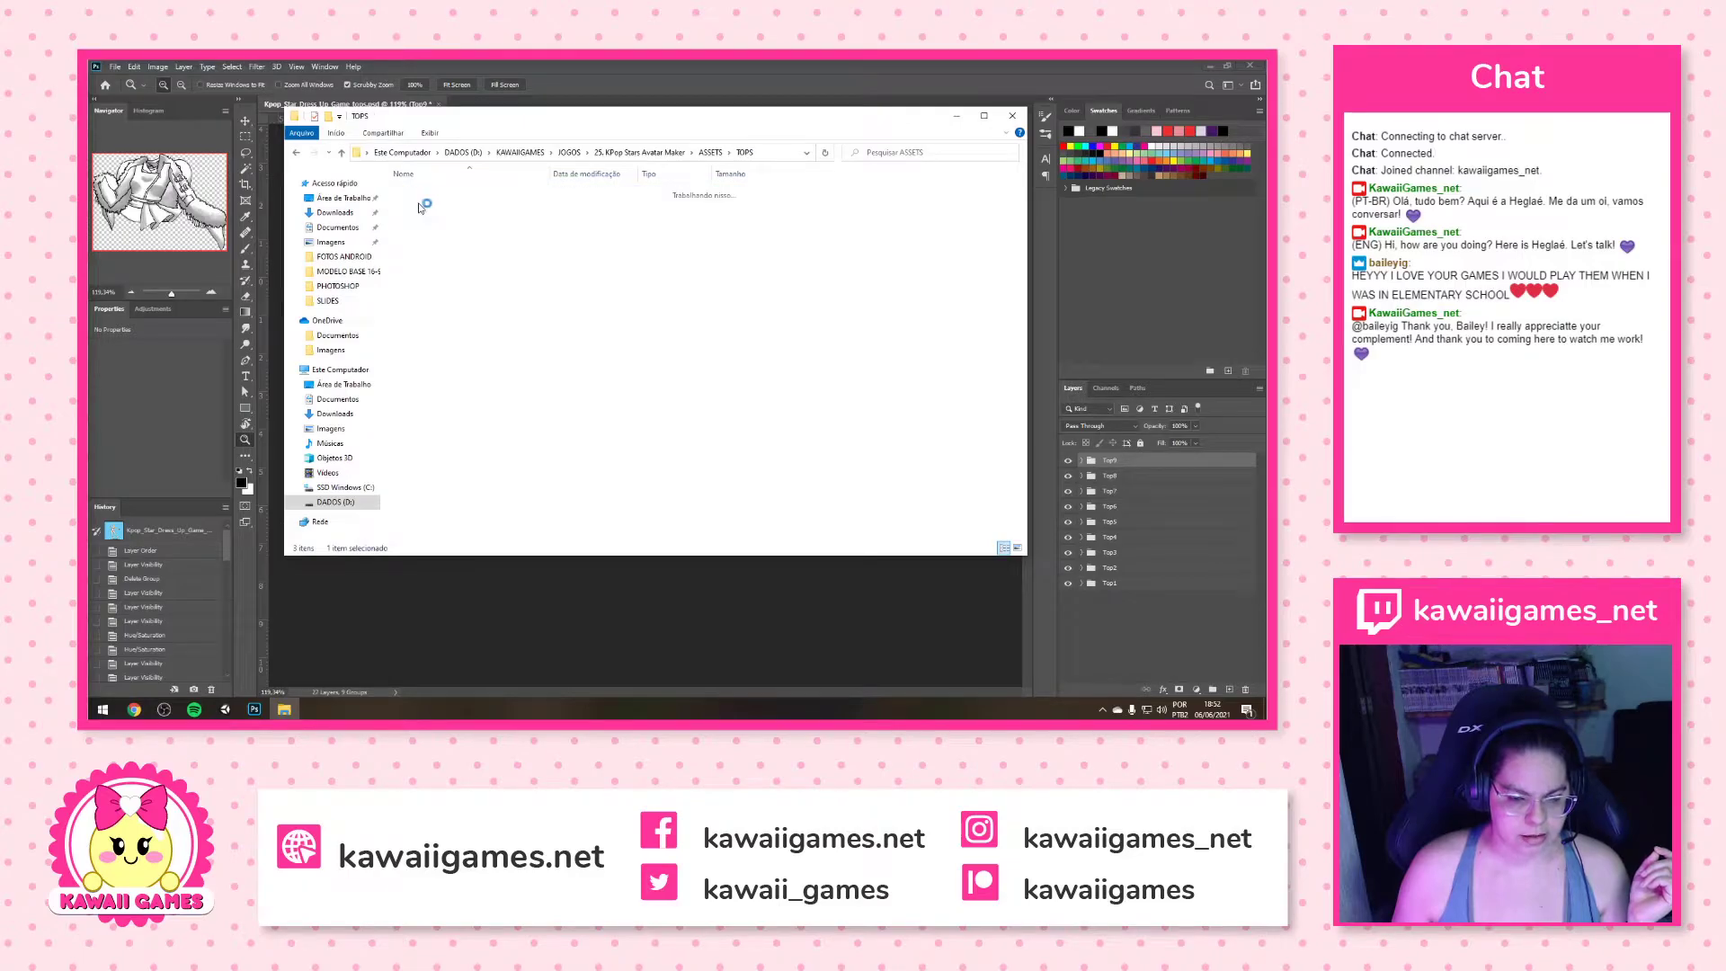
pyautogui.click(423, 210)
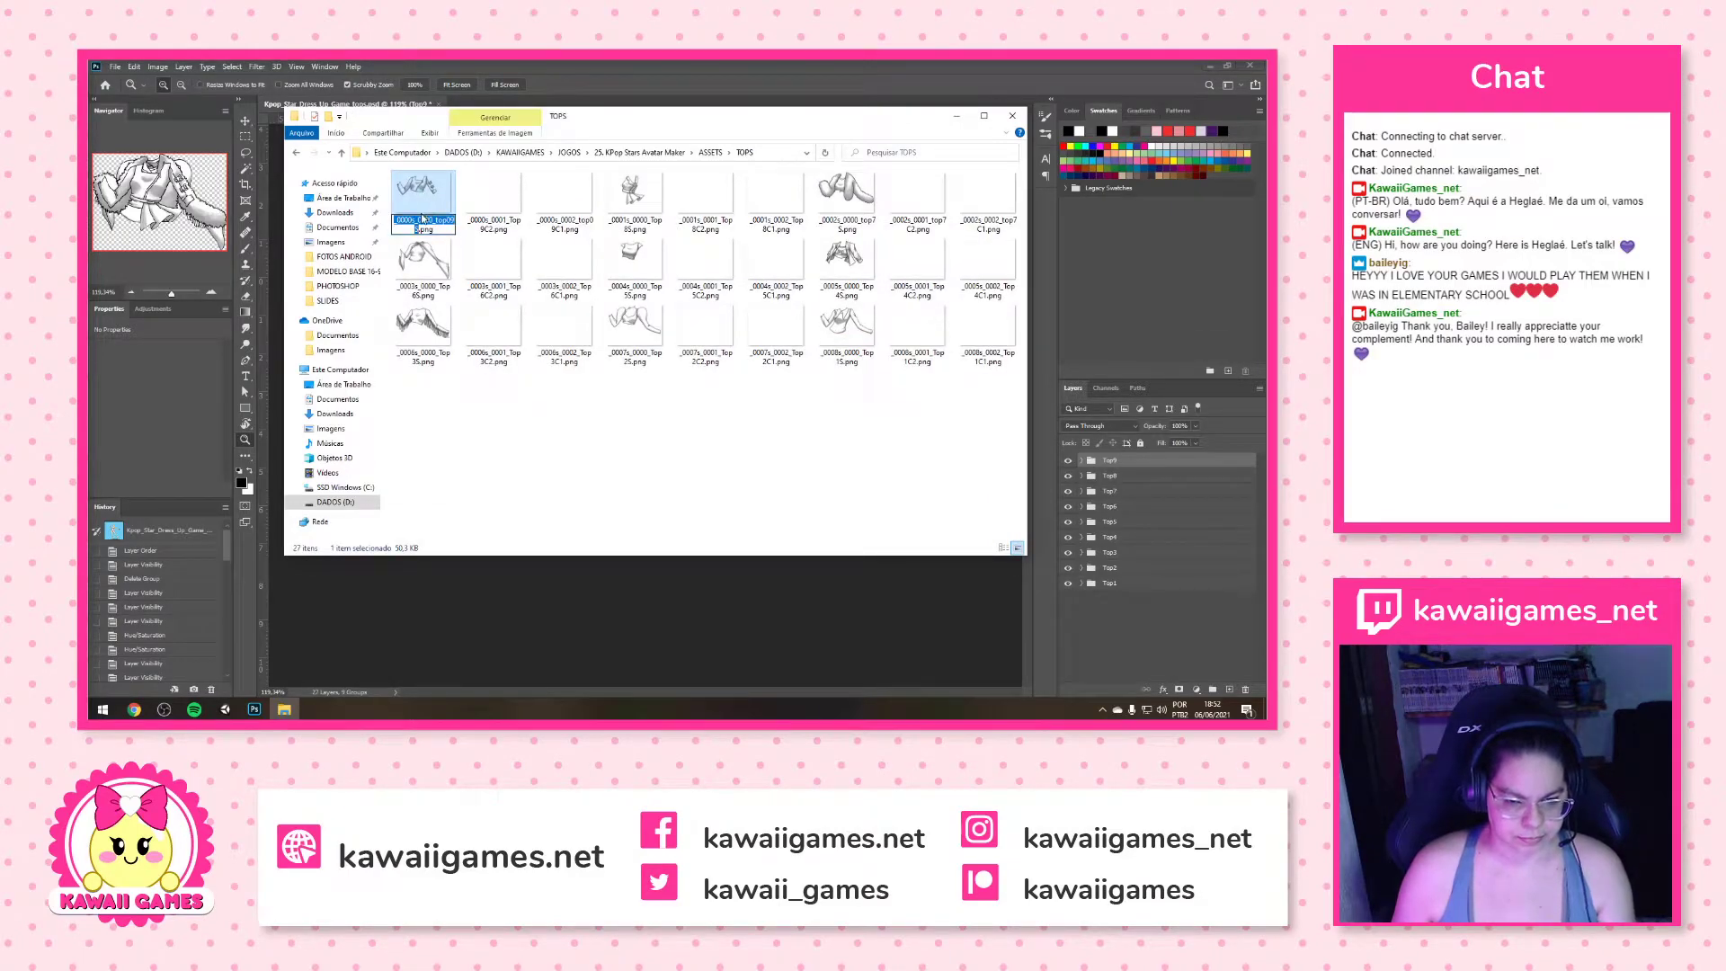
# Rename the first file in the TOPS folder to top09S.png by removing its _0000s_0000_ prefix
pyautogui.click(435, 228)
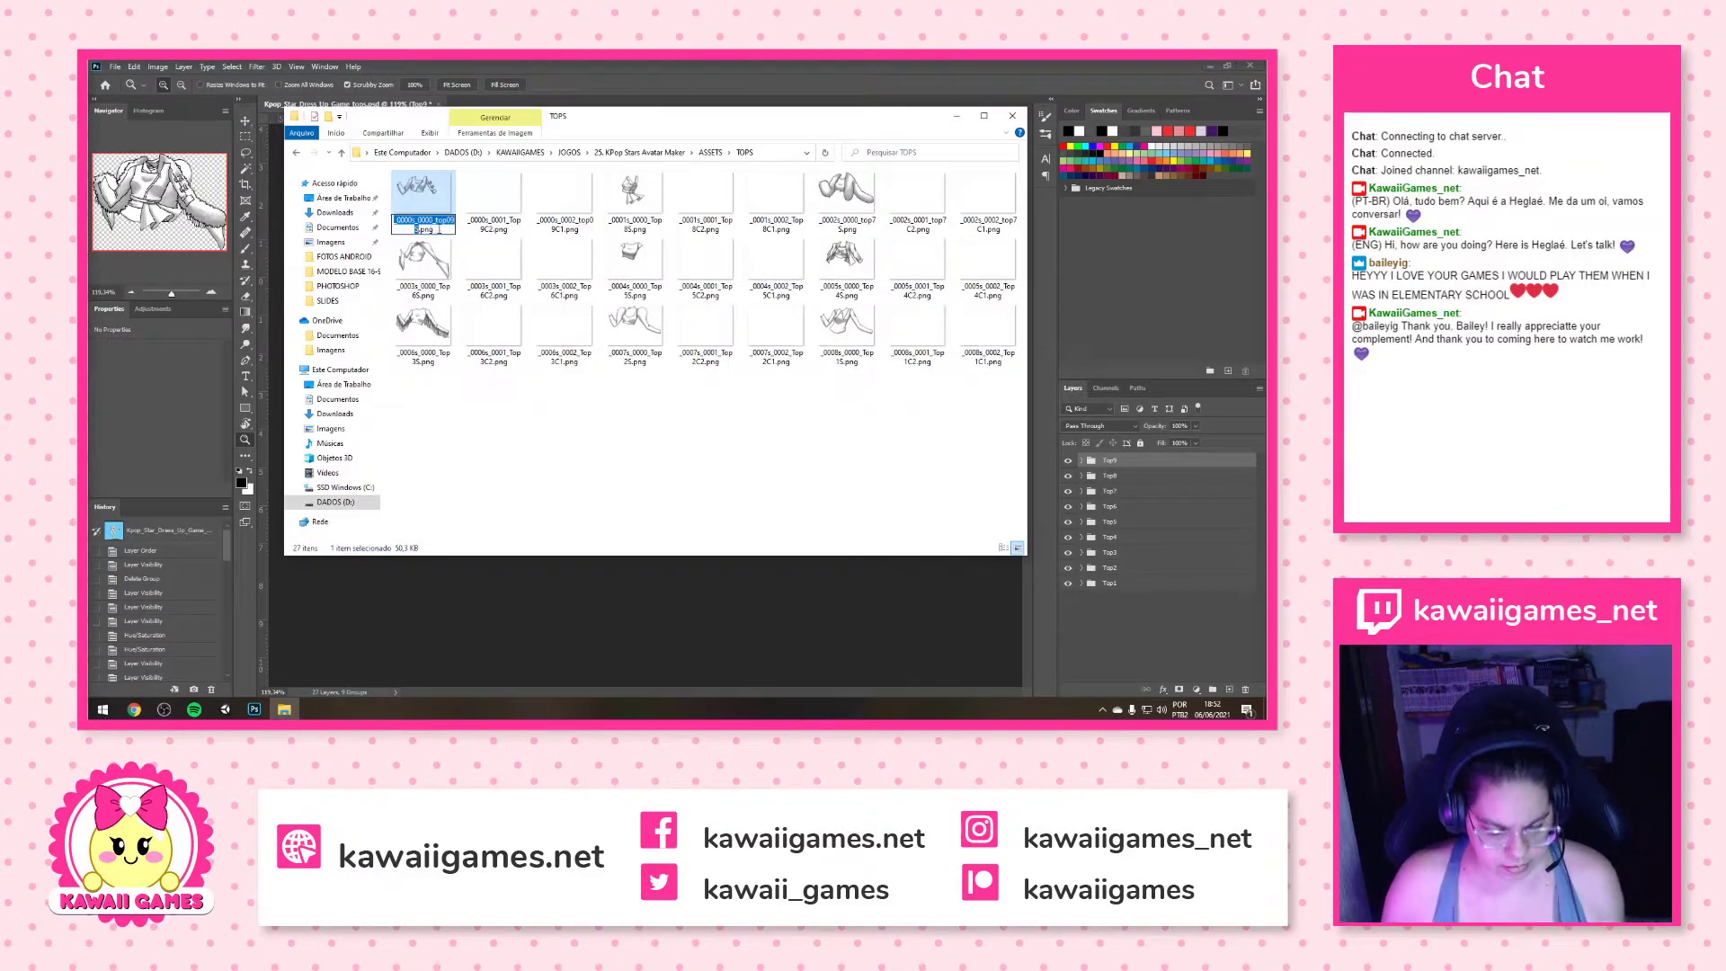
pyautogui.click(419, 220)
pyautogui.press('BackSpace')
pyautogui.press('BackSpace')
pyautogui.press('BackSpace')
pyautogui.press('BackSpace')
pyautogui.press('BackSpace')
pyautogui.press('BackSpace')
pyautogui.press('BackSpace')
pyautogui.press('Delete')
pyautogui.press('Delete')
pyautogui.press('Delete')
pyautogui.press('Delete')
pyautogui.press('Delete')
pyautogui.press('Return')
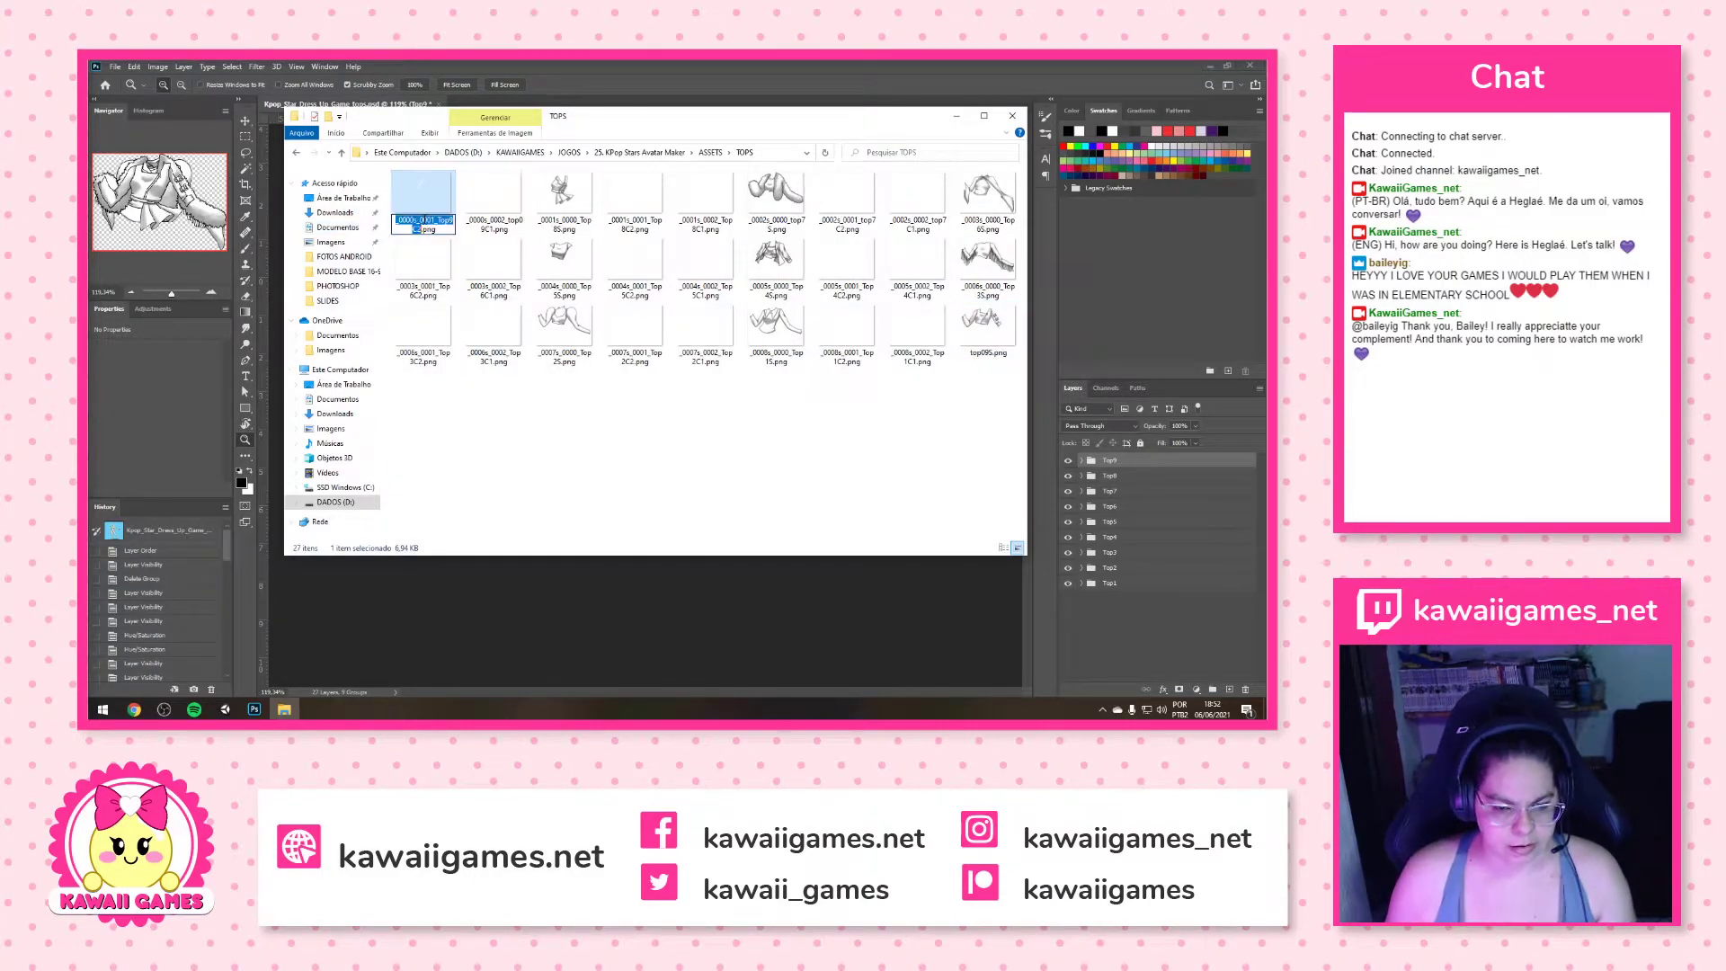
# Remove the numeric prefixes from the other two top 9 files, leaving Top9C2.png and top09C1.png
pyautogui.press('BackSpace')
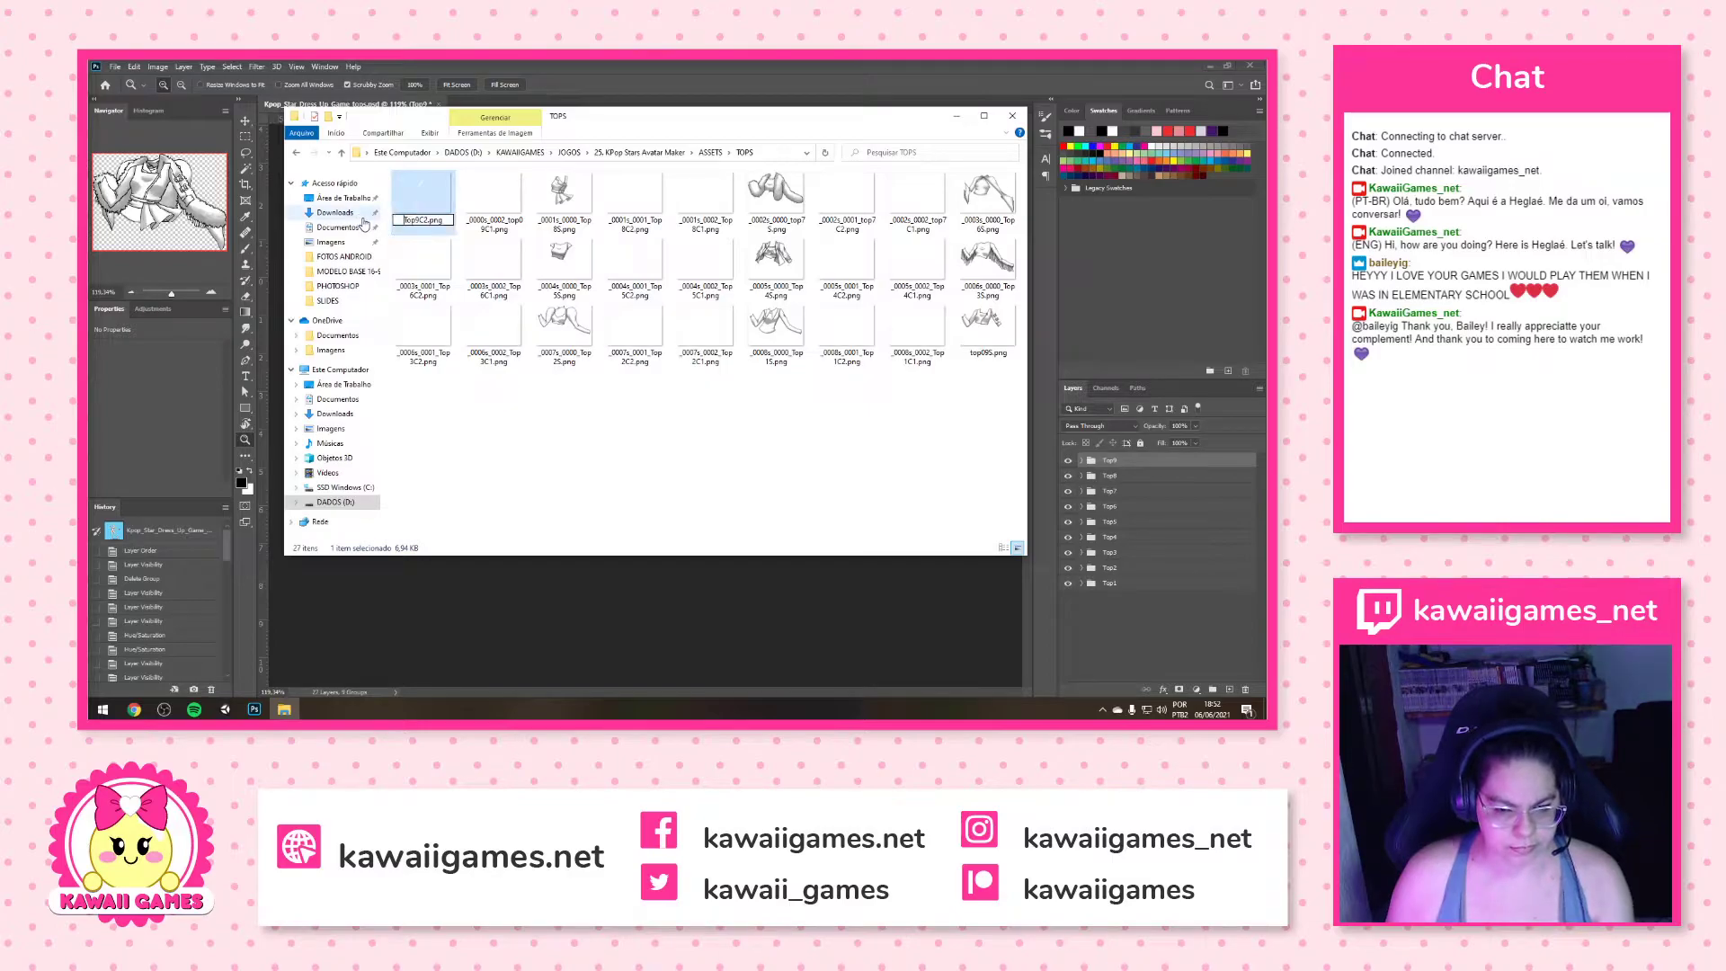
pyautogui.press('Return')
pyautogui.click(426, 219)
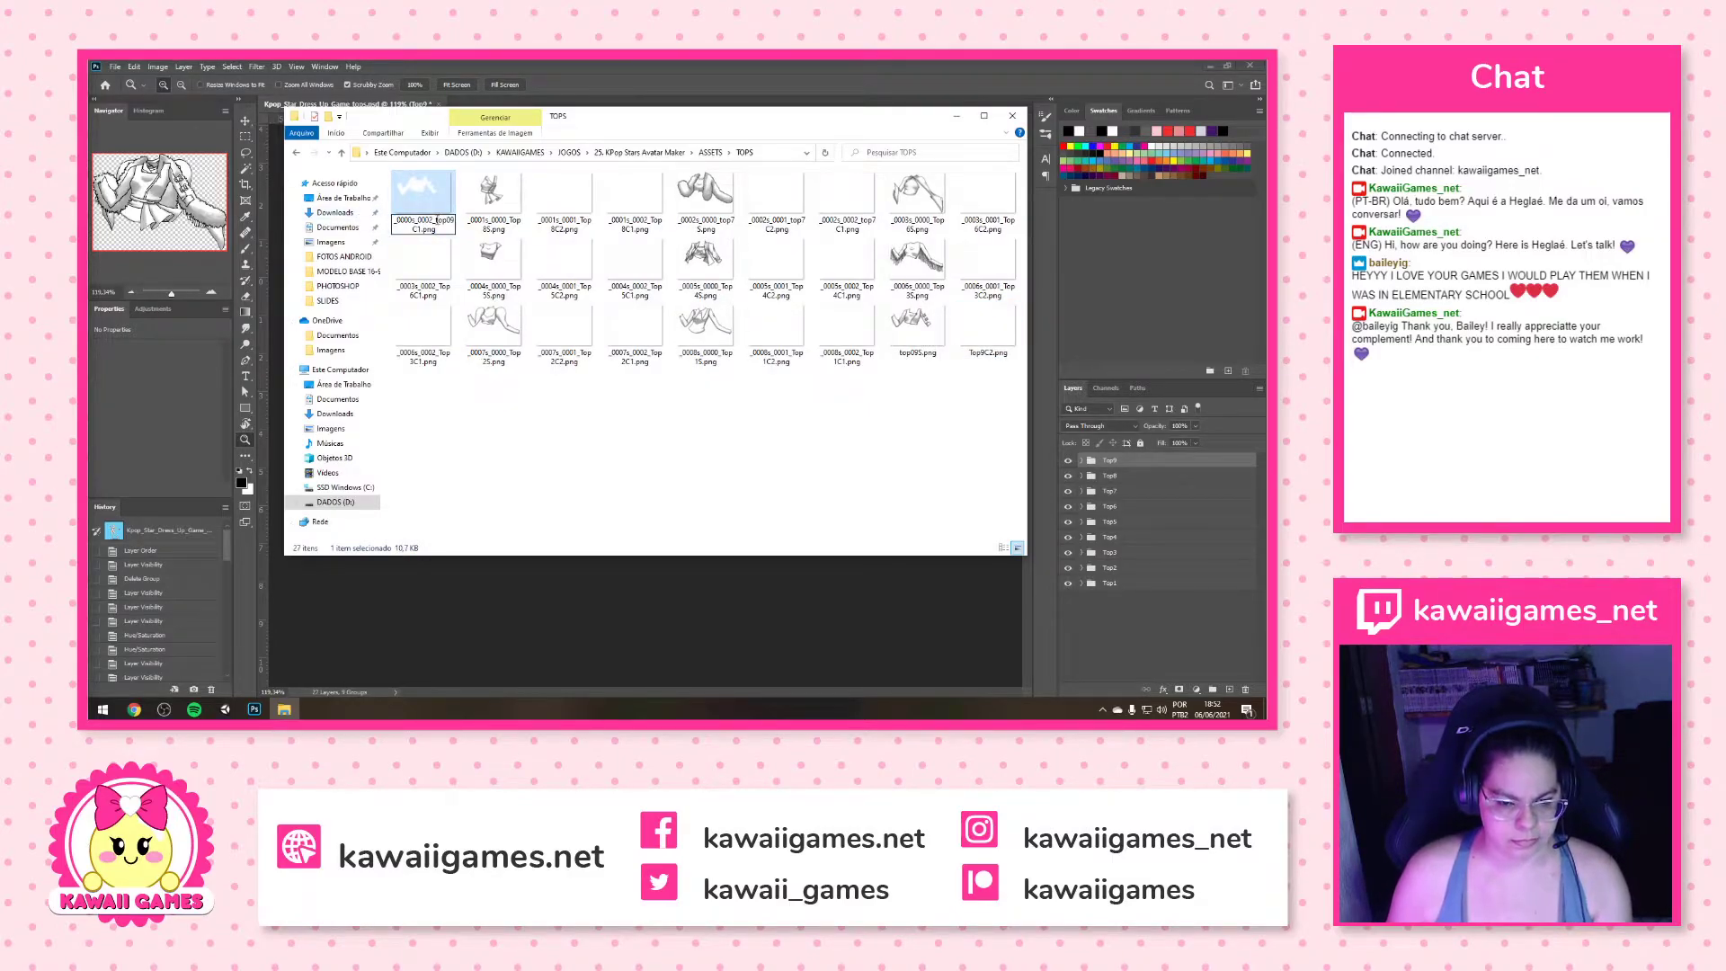
pyautogui.moveTo(435, 219); pyautogui.dragTo(347, 226)
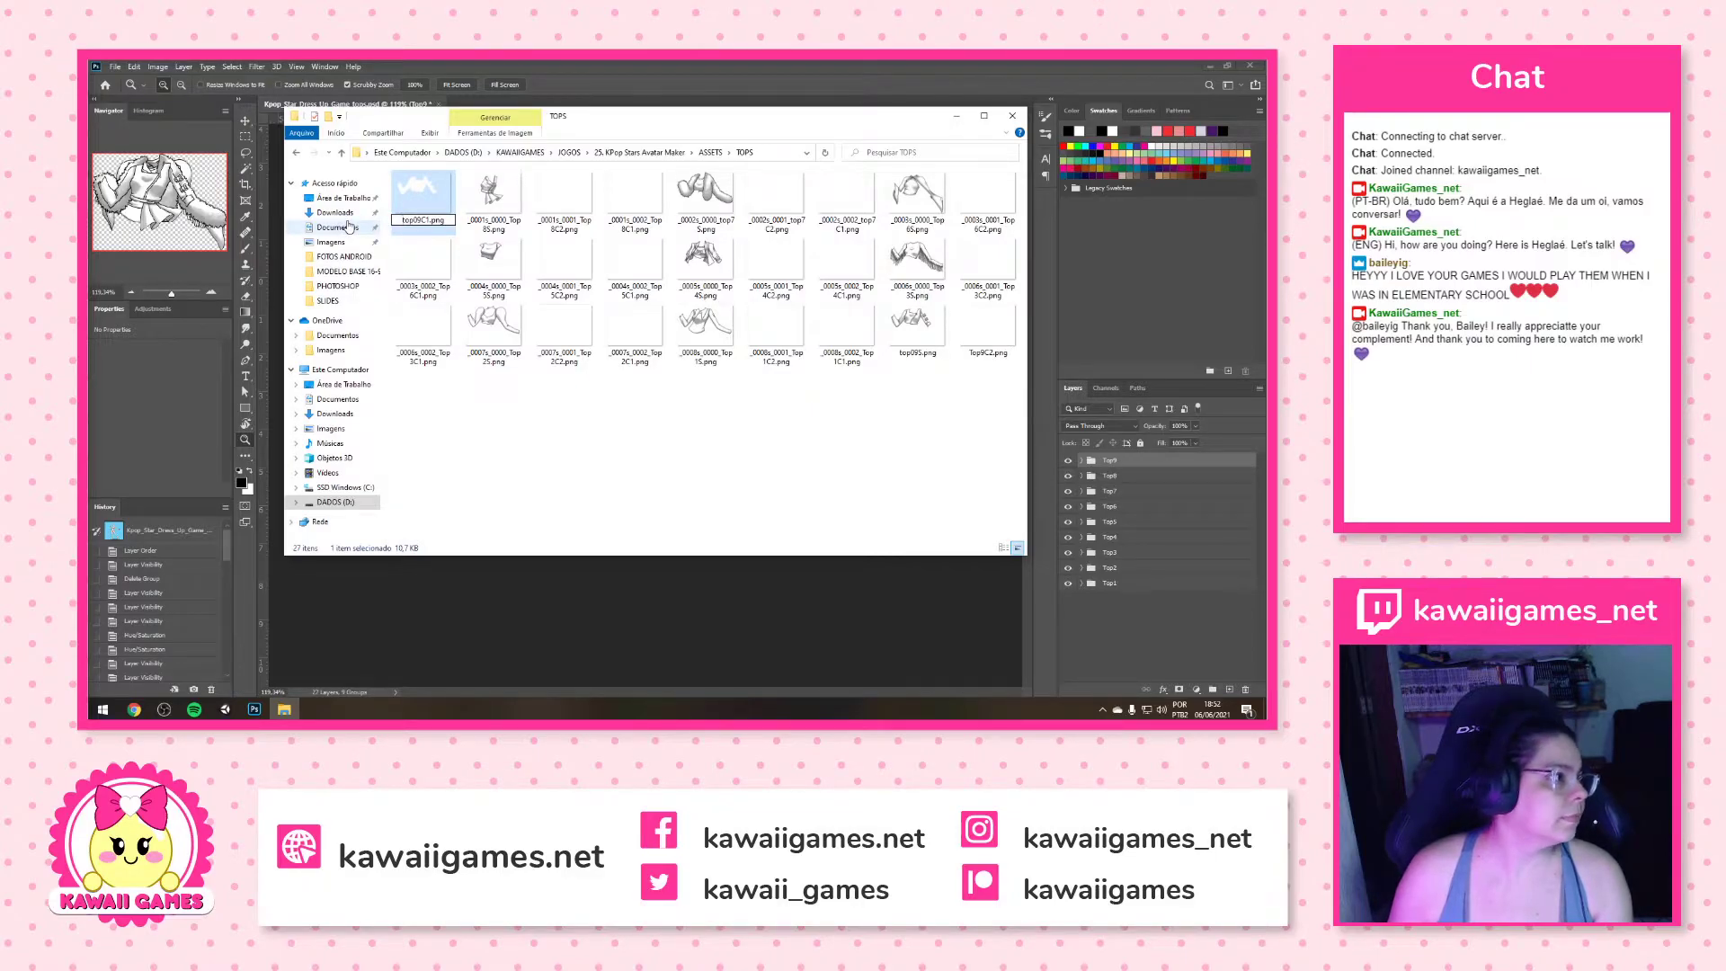
pyautogui.press('Return')
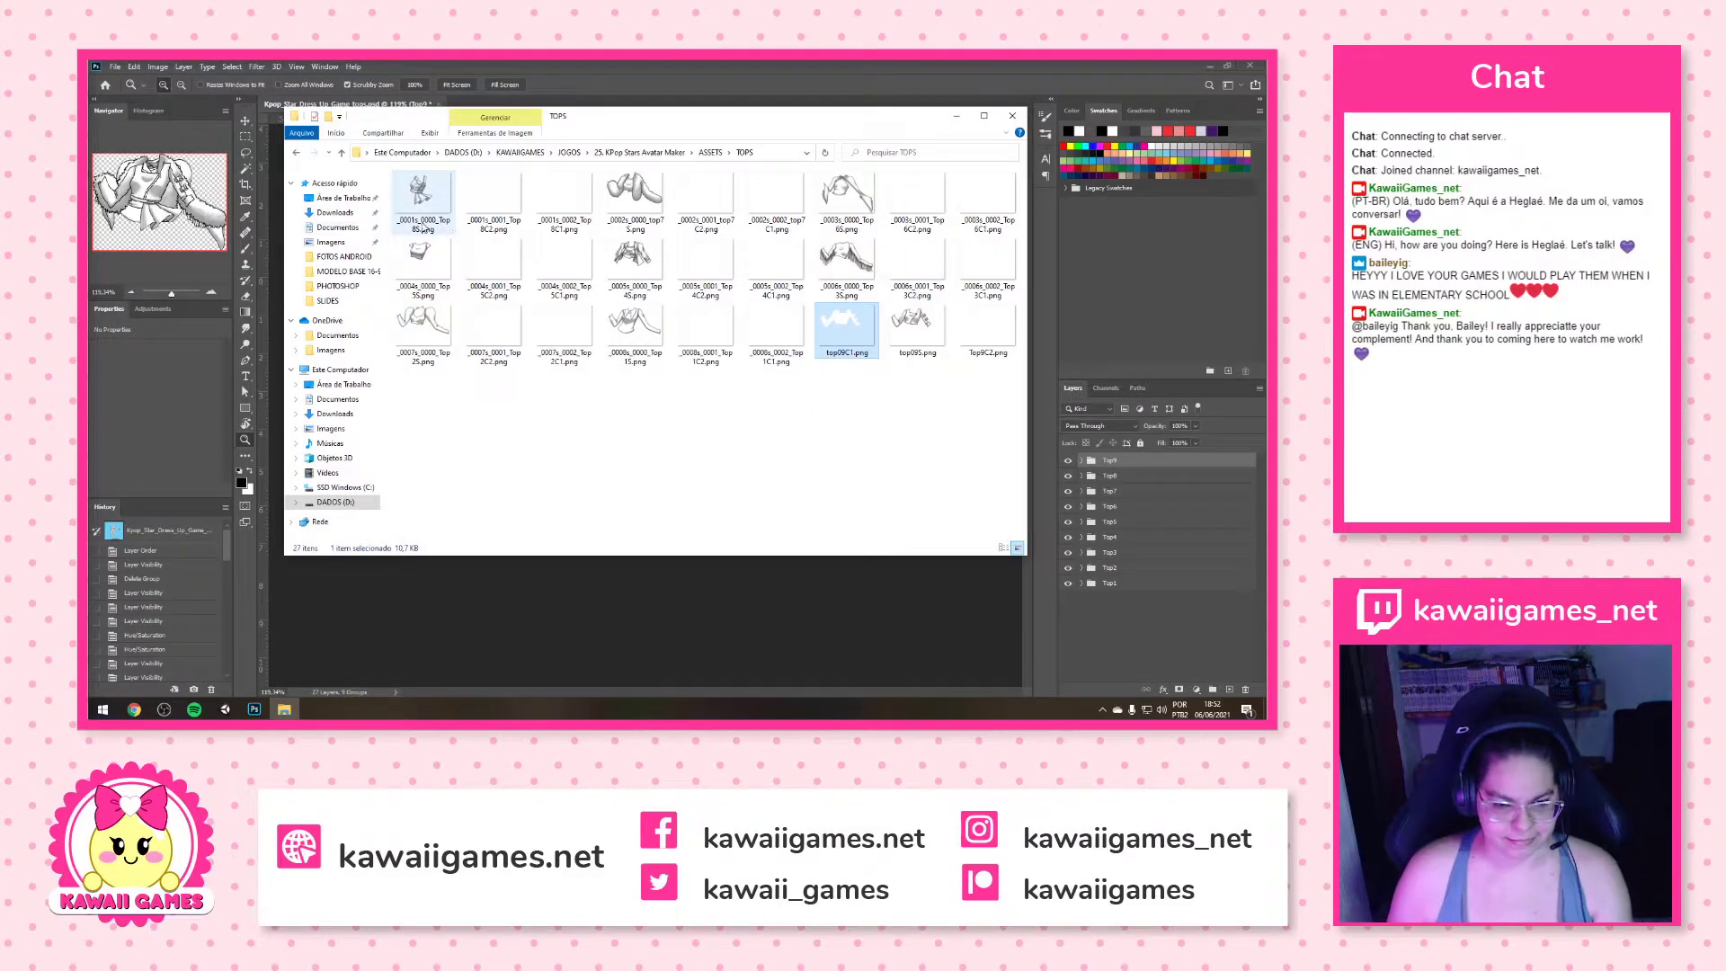
# Strip the _0001s numeric prefixes from the three top 8 files, renaming them Top8S.png, Top8C2.png and Top8C1.png
pyautogui.click(419, 222)
pyautogui.press('BackSpace')
pyautogui.press('Return')
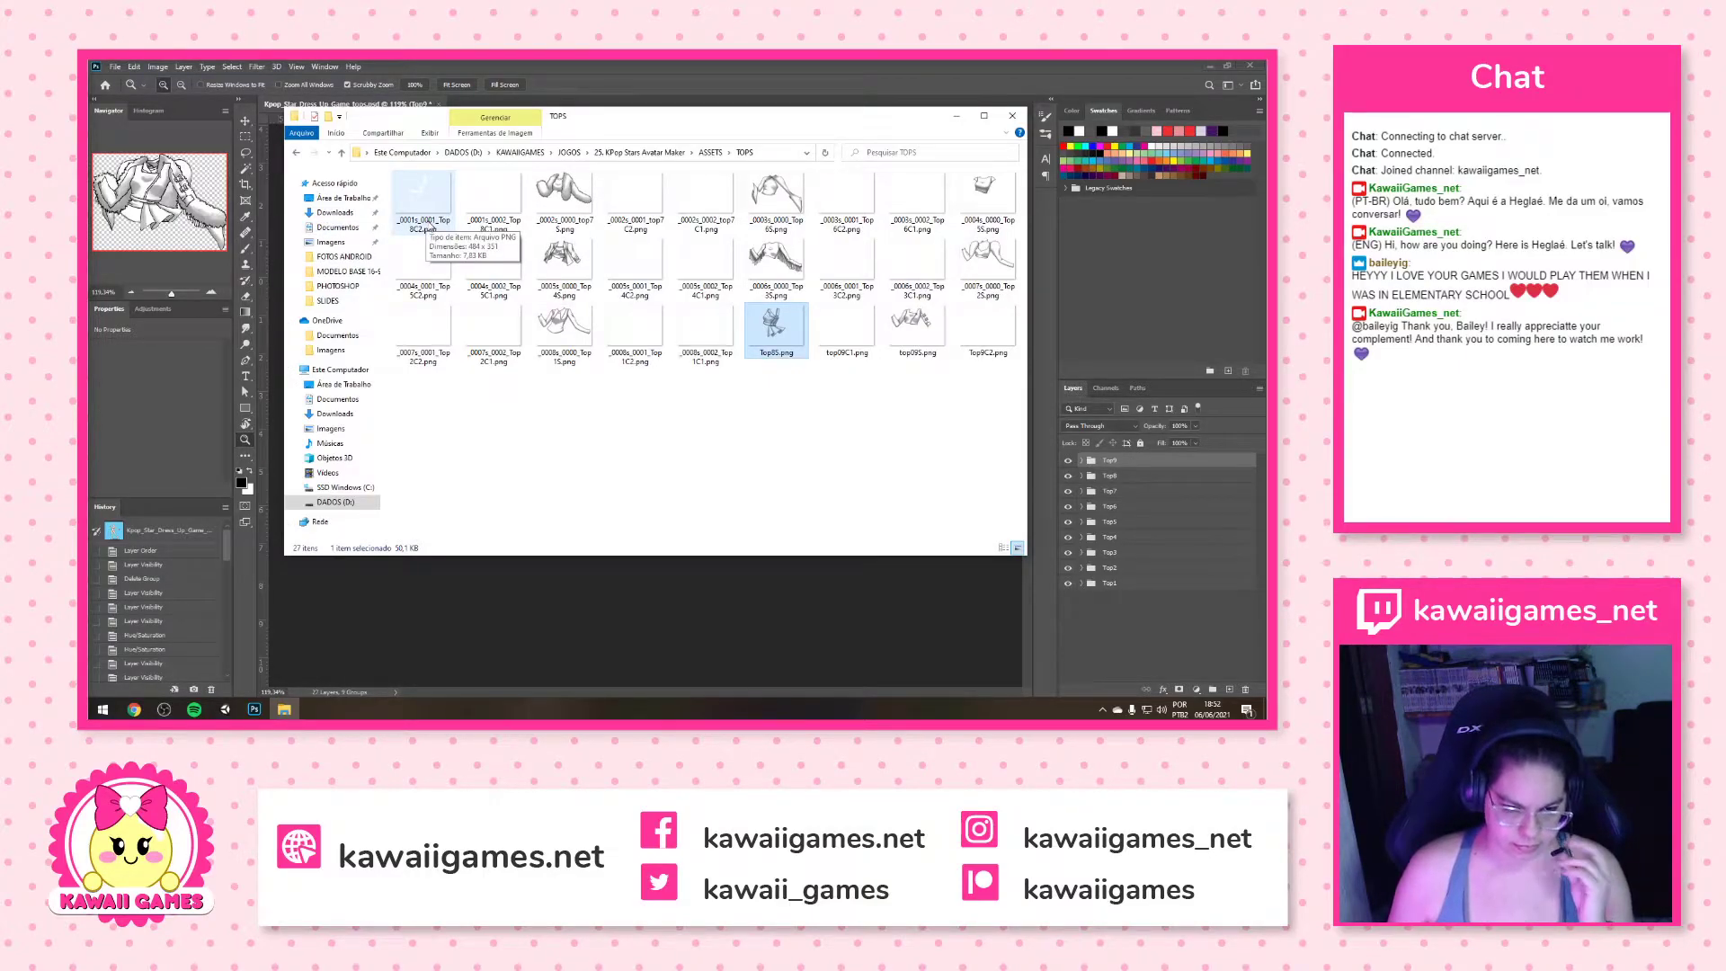
pyautogui.click(430, 228)
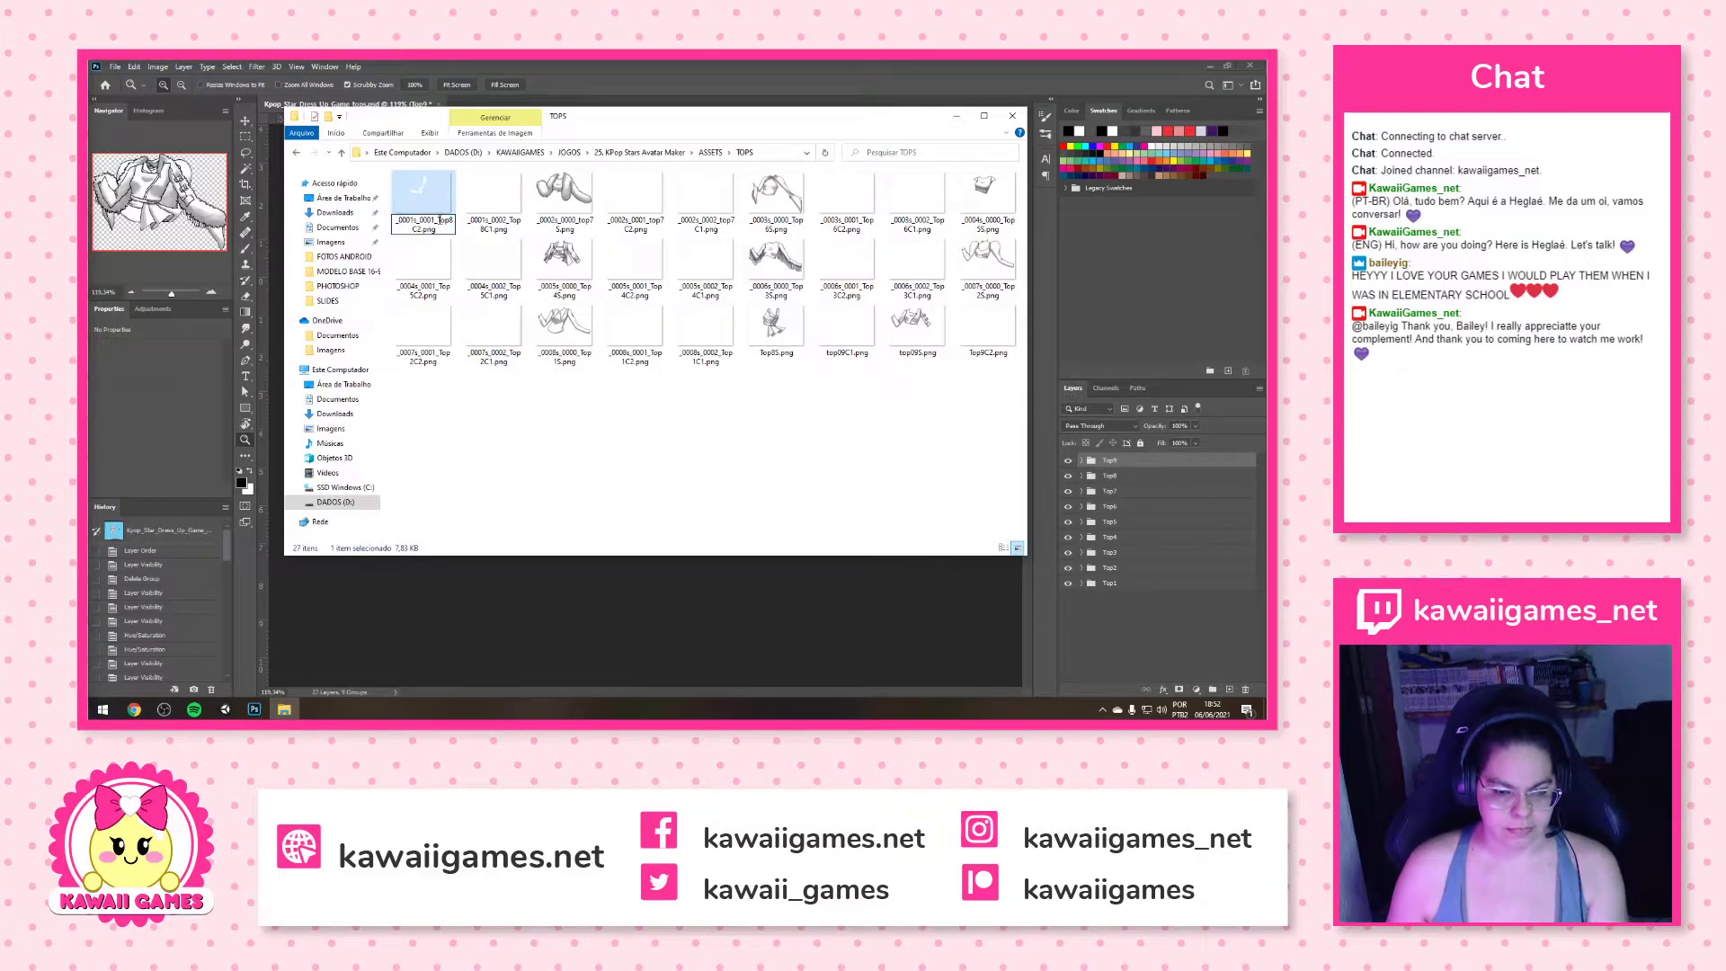
pyautogui.moveTo(420, 219); pyautogui.dragTo(372, 224)
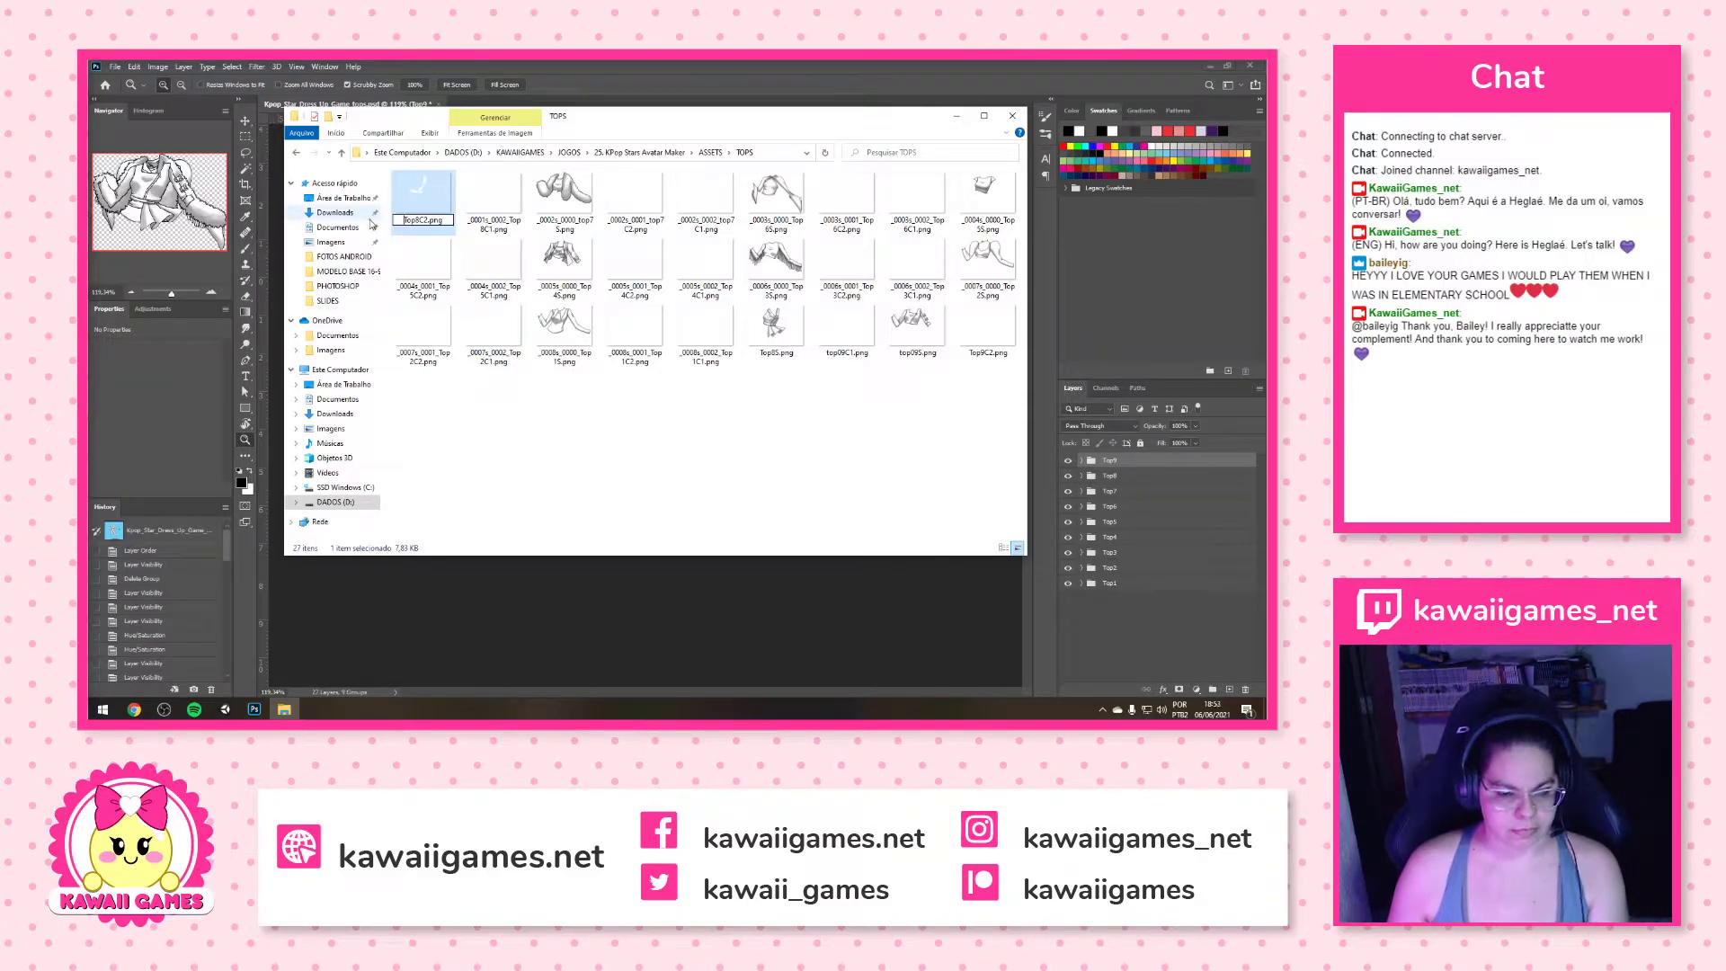
pyautogui.press('Return')
pyautogui.click(430, 228)
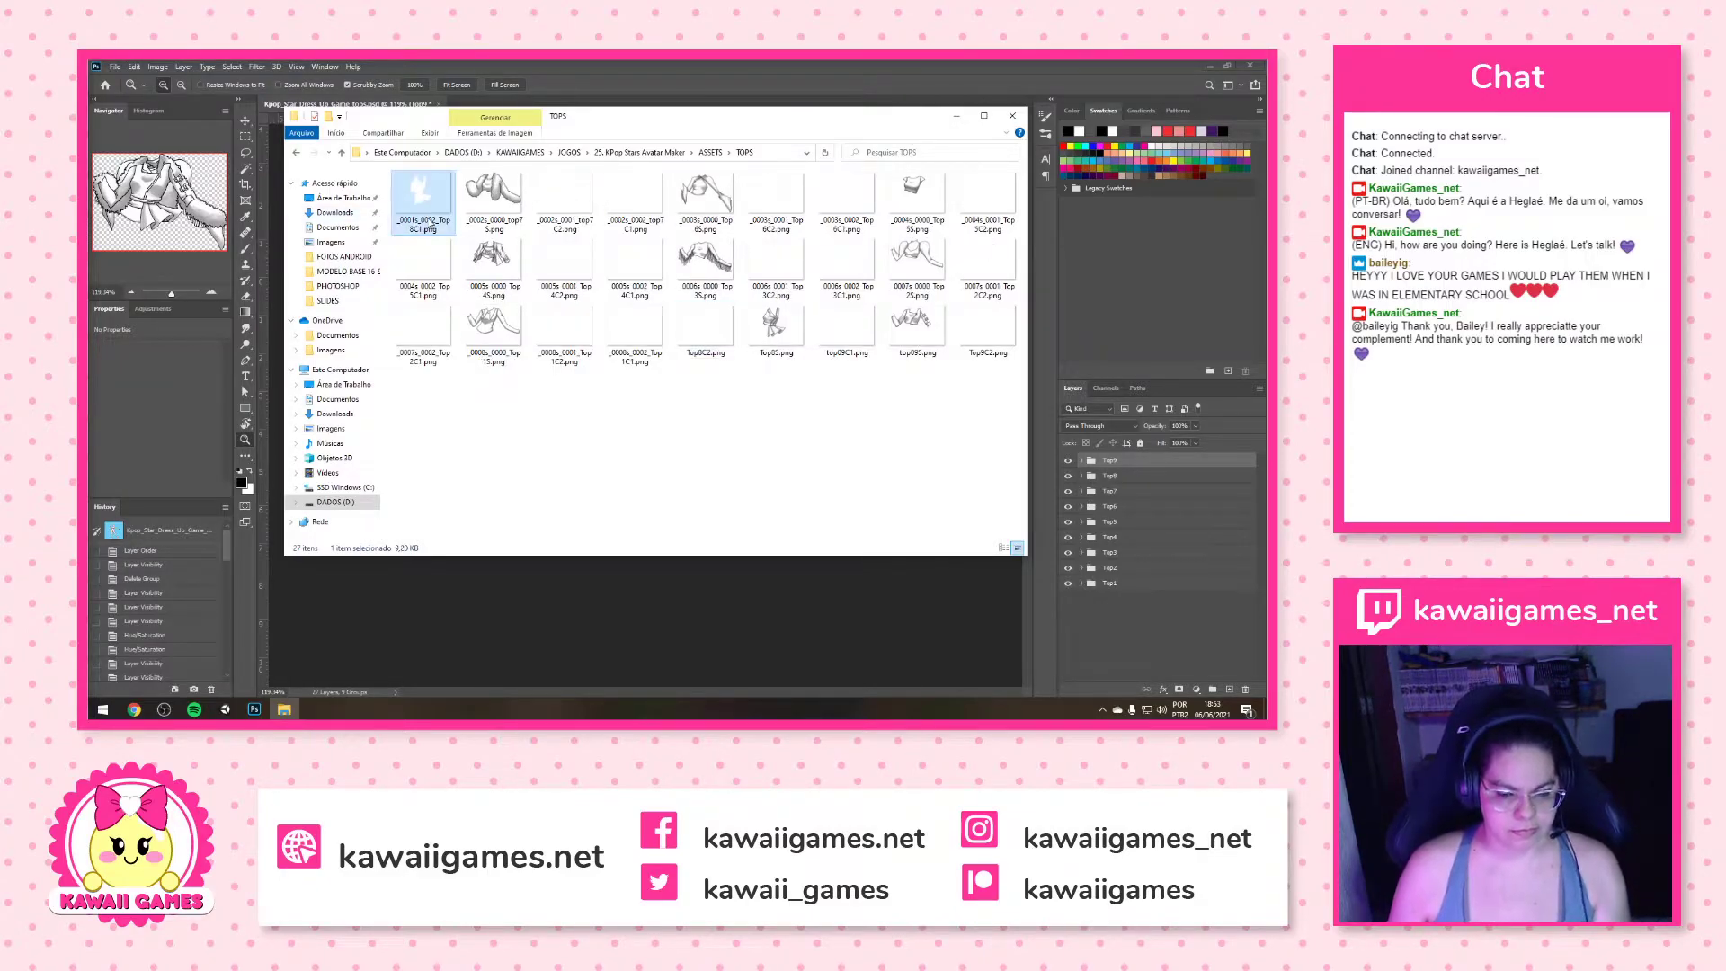
pyautogui.press('Delete')
pyautogui.press('Return')
# Strip the _0002s numeric prefixes from the three top 7 files, renaming them top7S.png, top7C2.png and top7C1.png
pyautogui.click(435, 223)
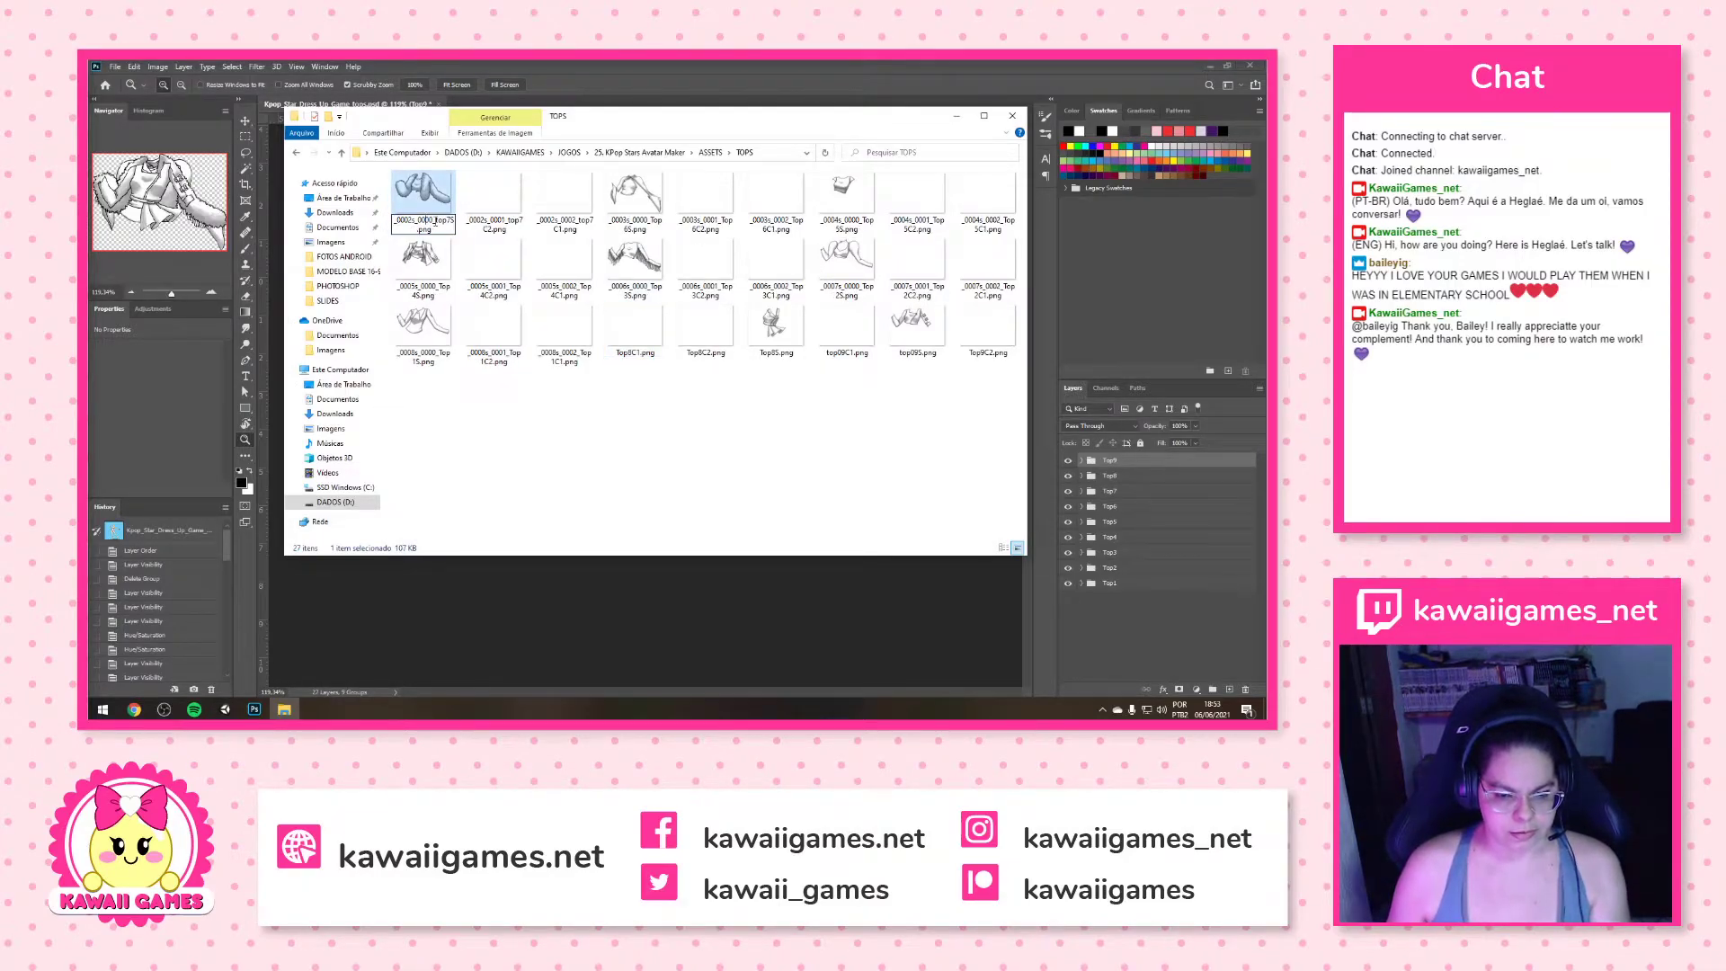
pyautogui.press('Delete')
pyautogui.press('Return')
pyautogui.click(410, 224)
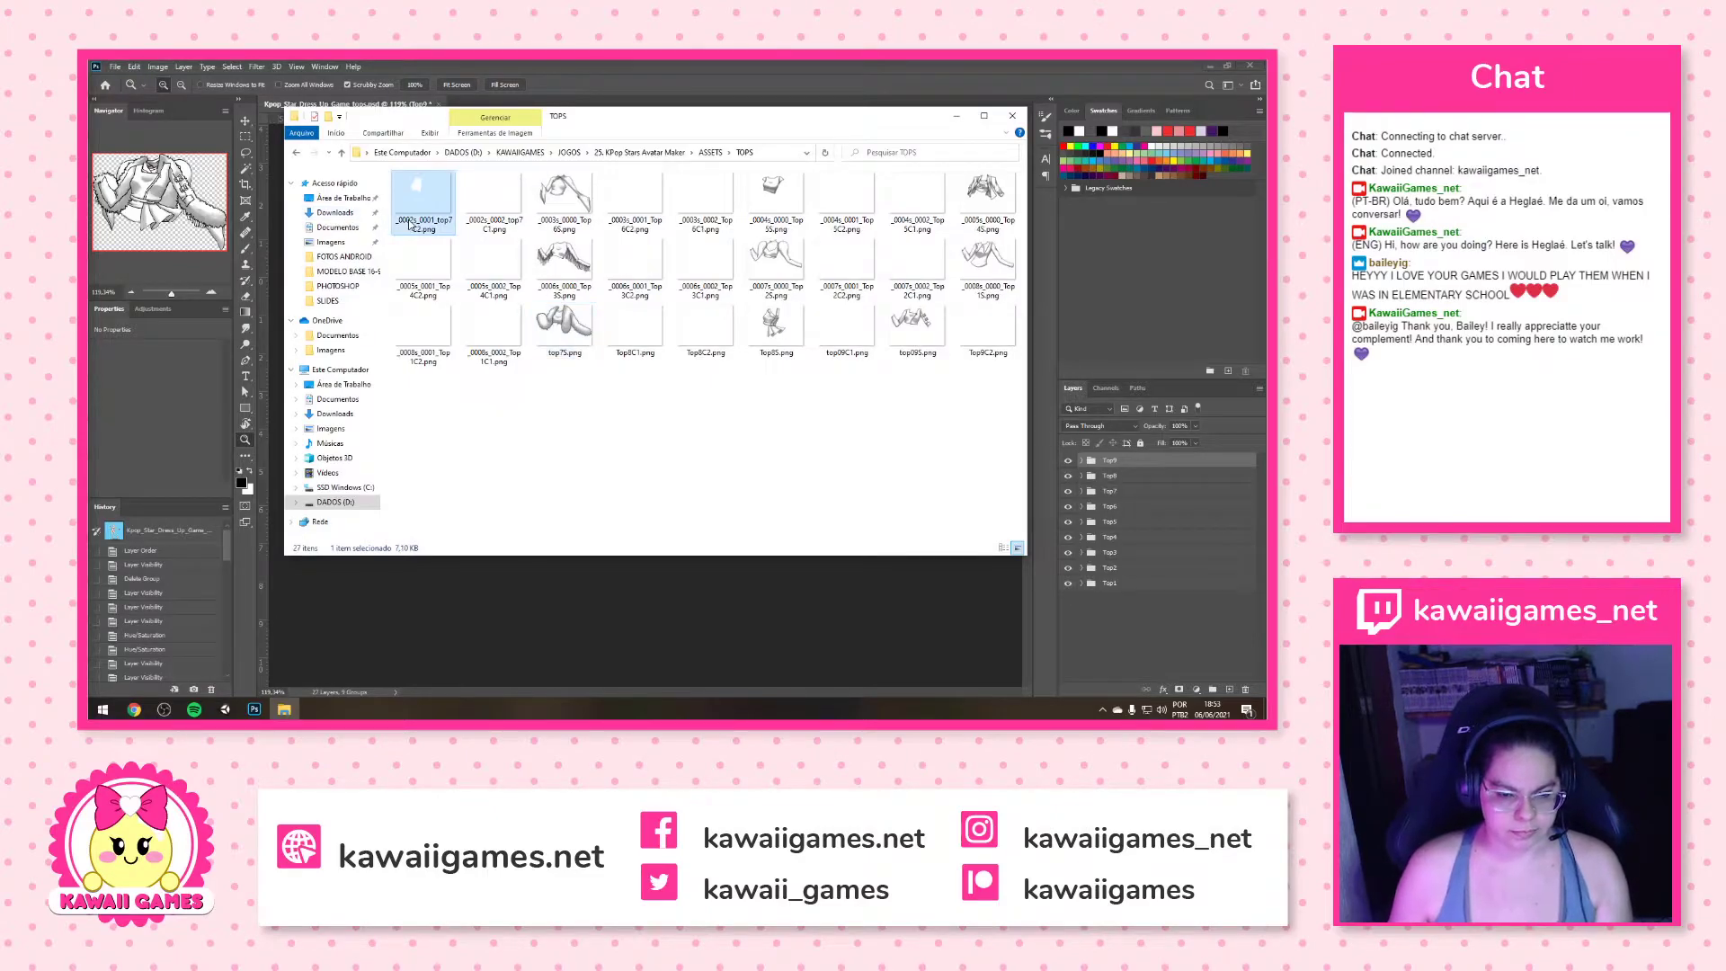
pyautogui.press('Delete')
pyautogui.press('Return')
pyautogui.click(430, 225)
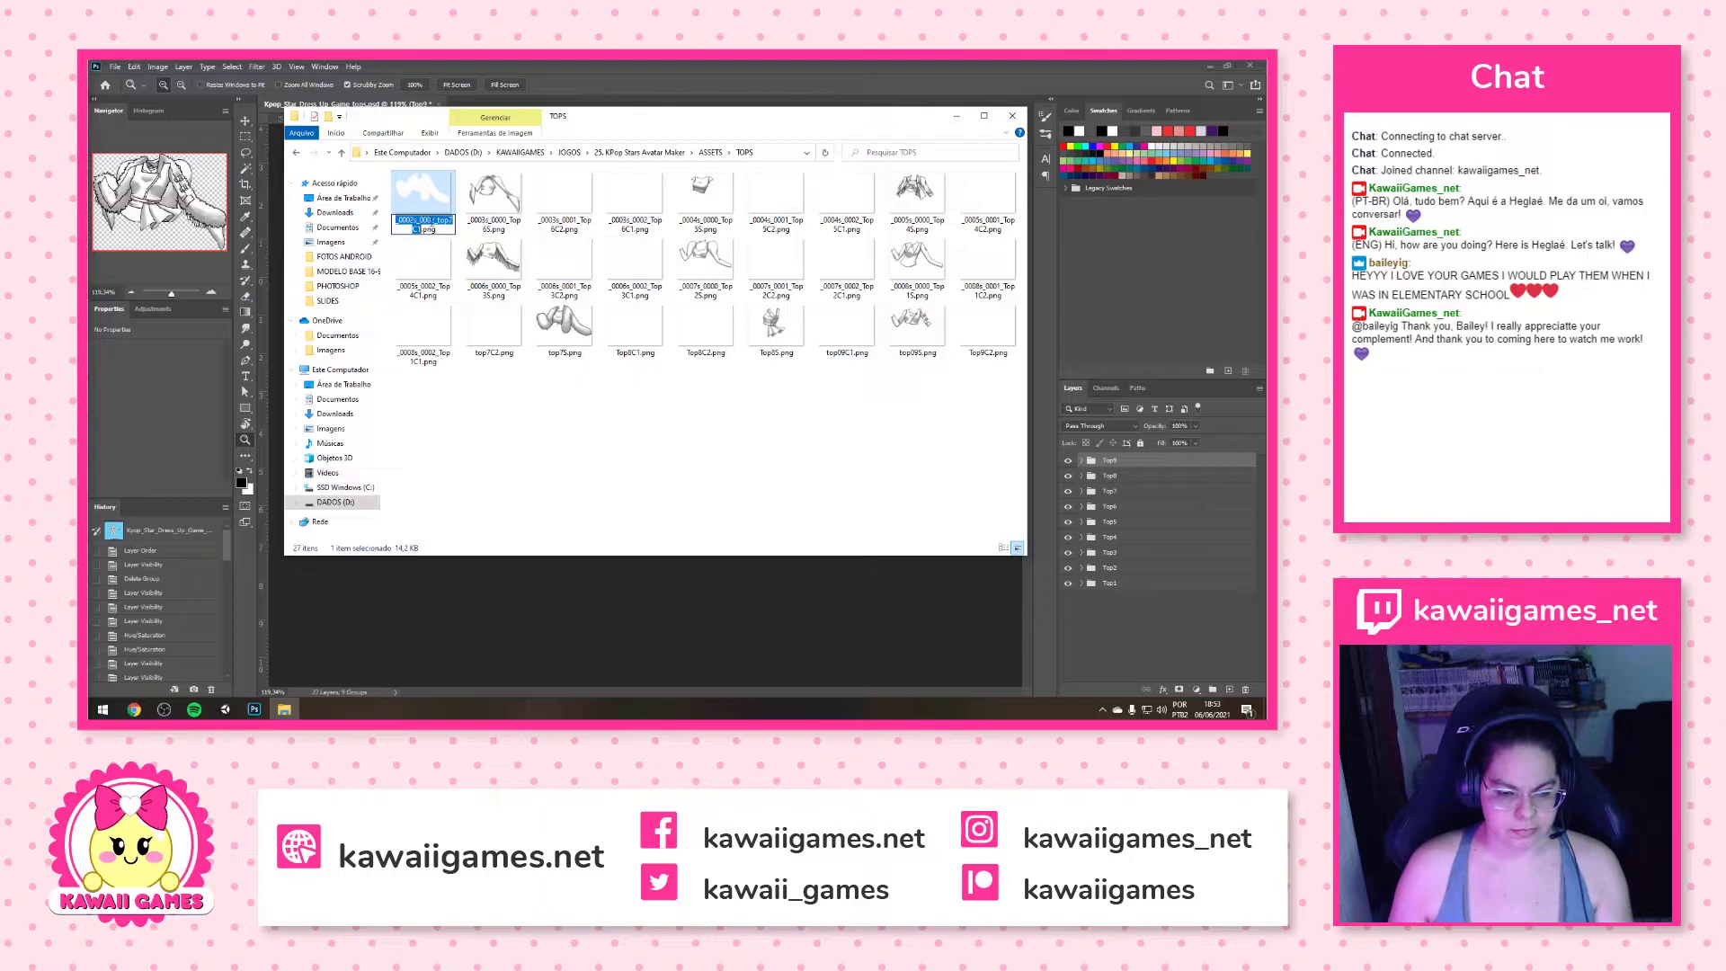
pyautogui.press('Delete')
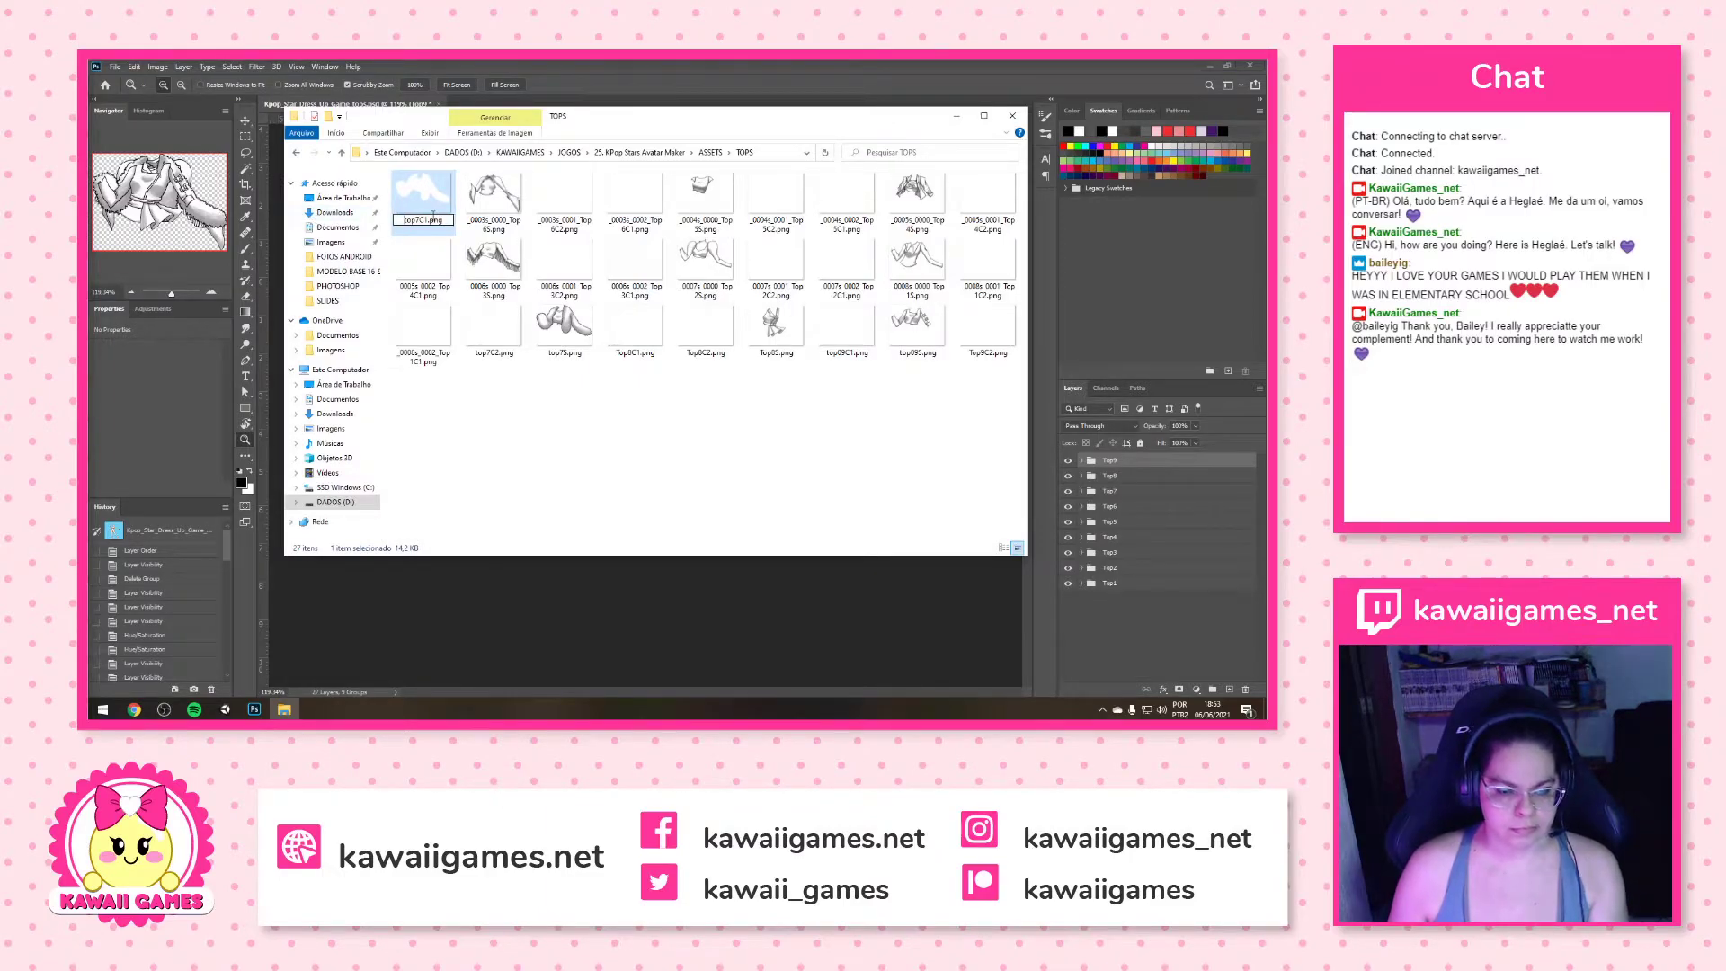
pyautogui.press('Return')
# Strip the _0003s numeric prefixes from the three top 6 files, renaming them Top6S.png, Top6C2.png and Top6C1.png
pyautogui.click(430, 223)
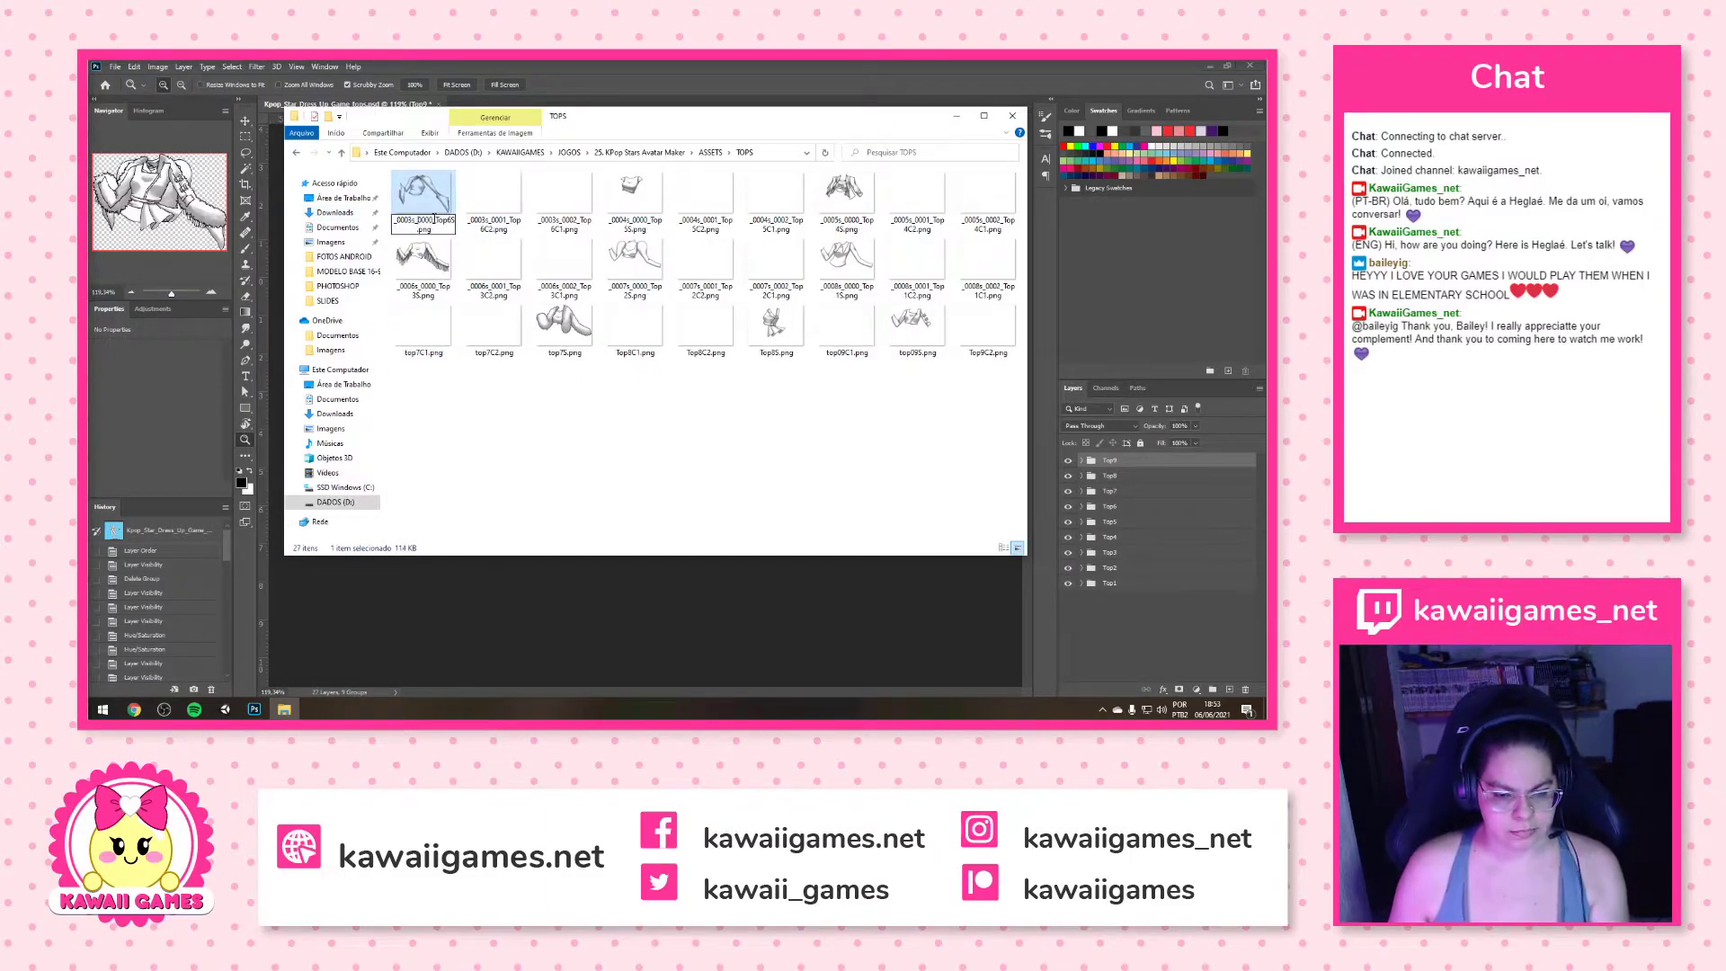
pyautogui.press('Delete')
pyautogui.press('Return')
pyautogui.click(410, 225)
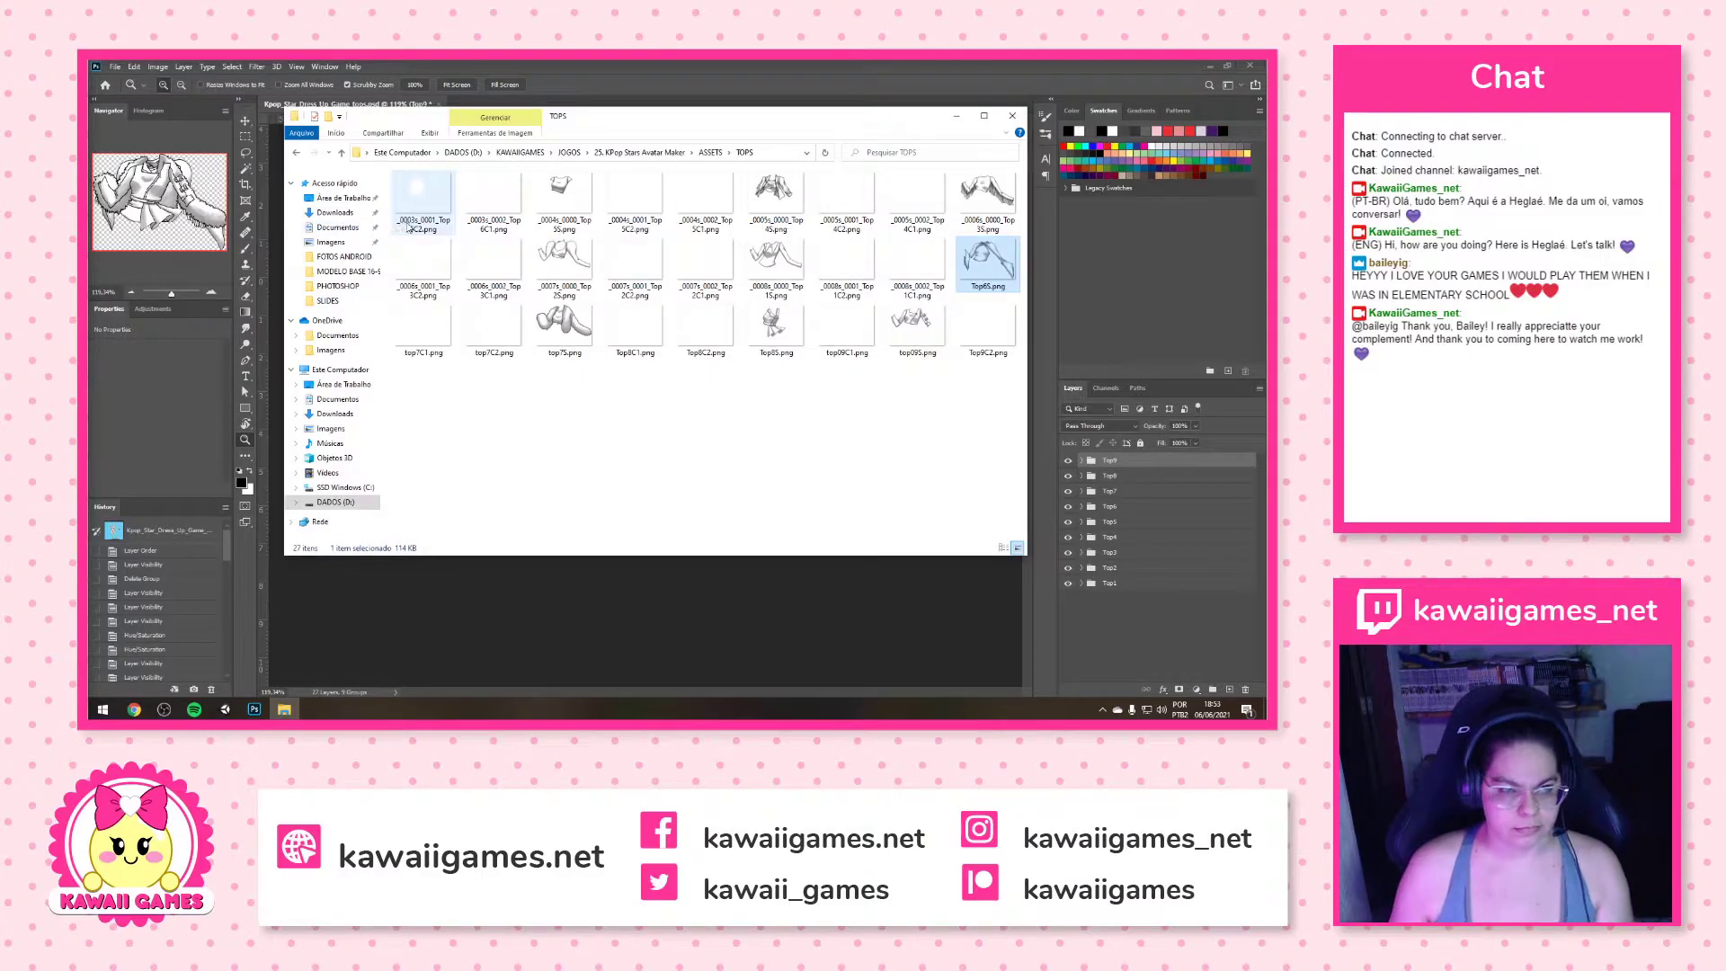
pyautogui.click(412, 227)
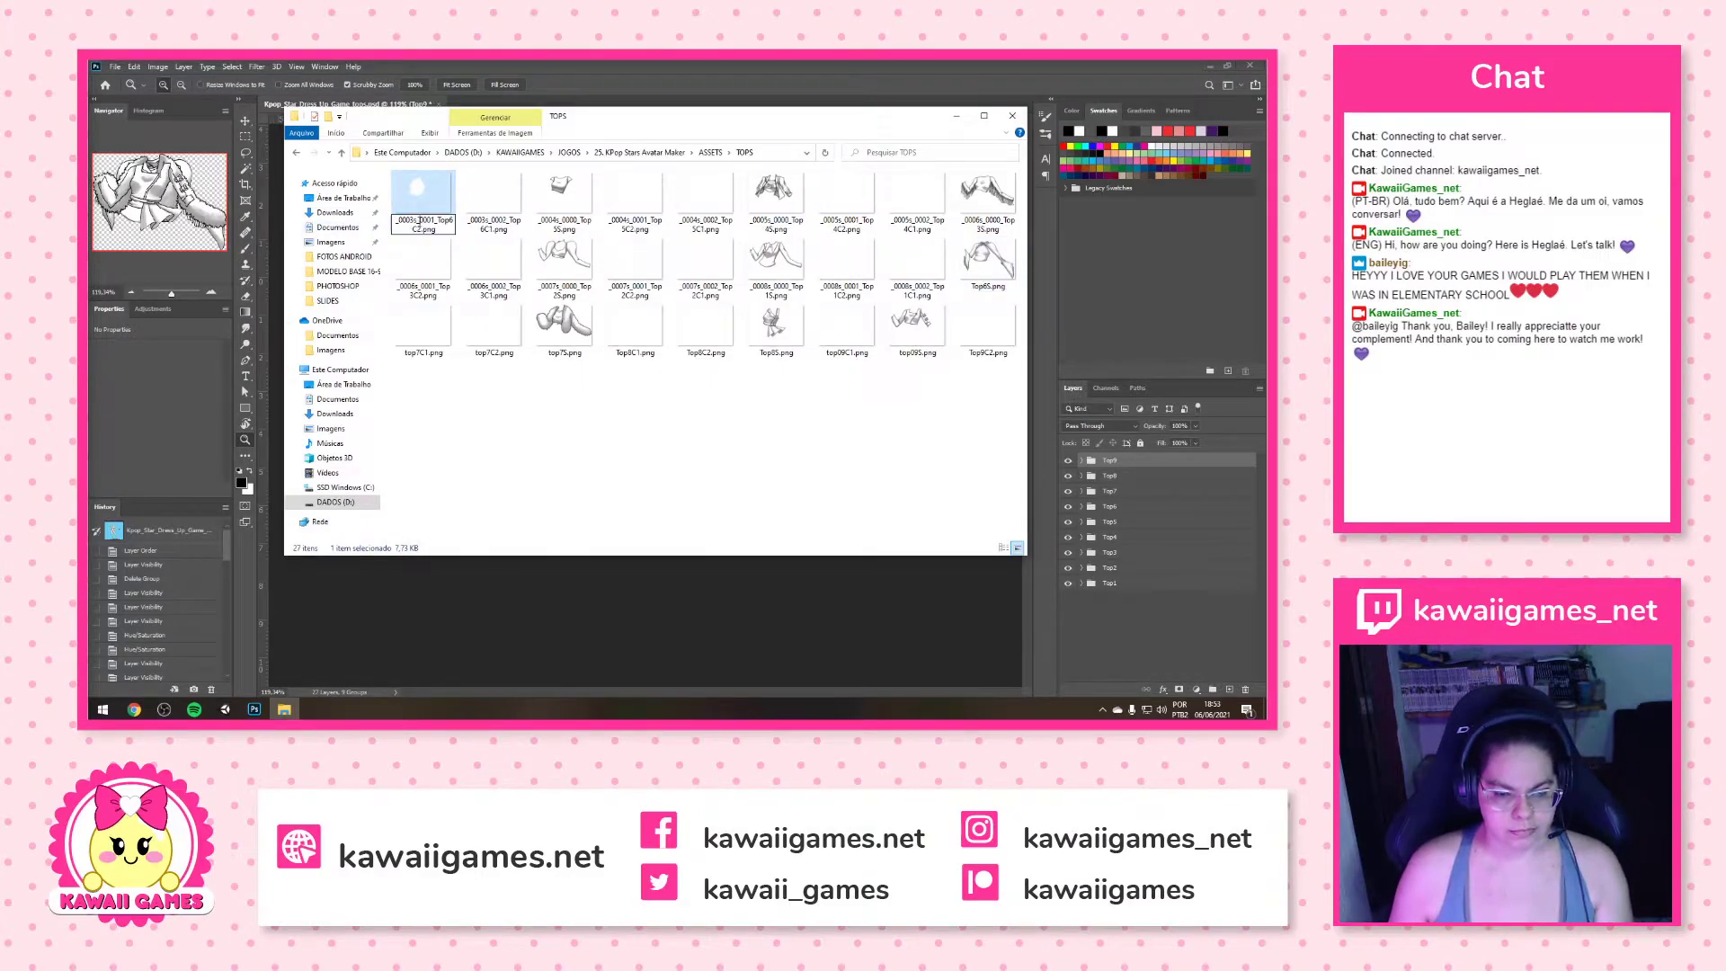
pyautogui.press('Delete')
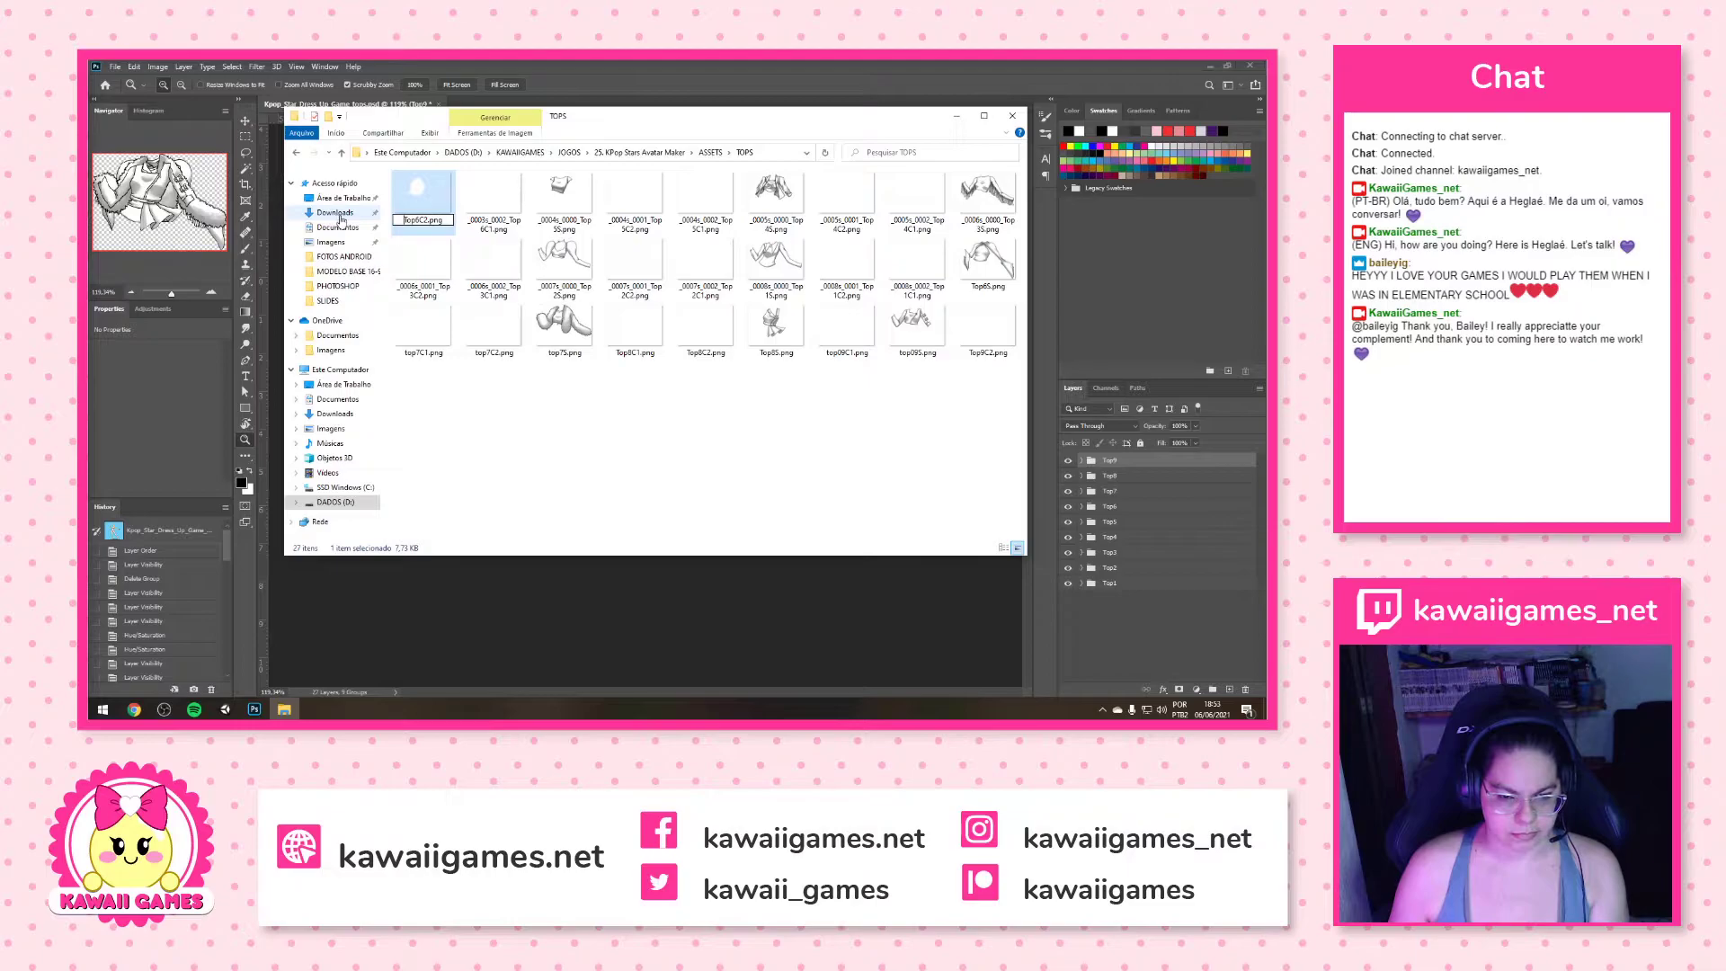
pyautogui.press('Return')
pyautogui.click(416, 225)
pyautogui.press('F2')
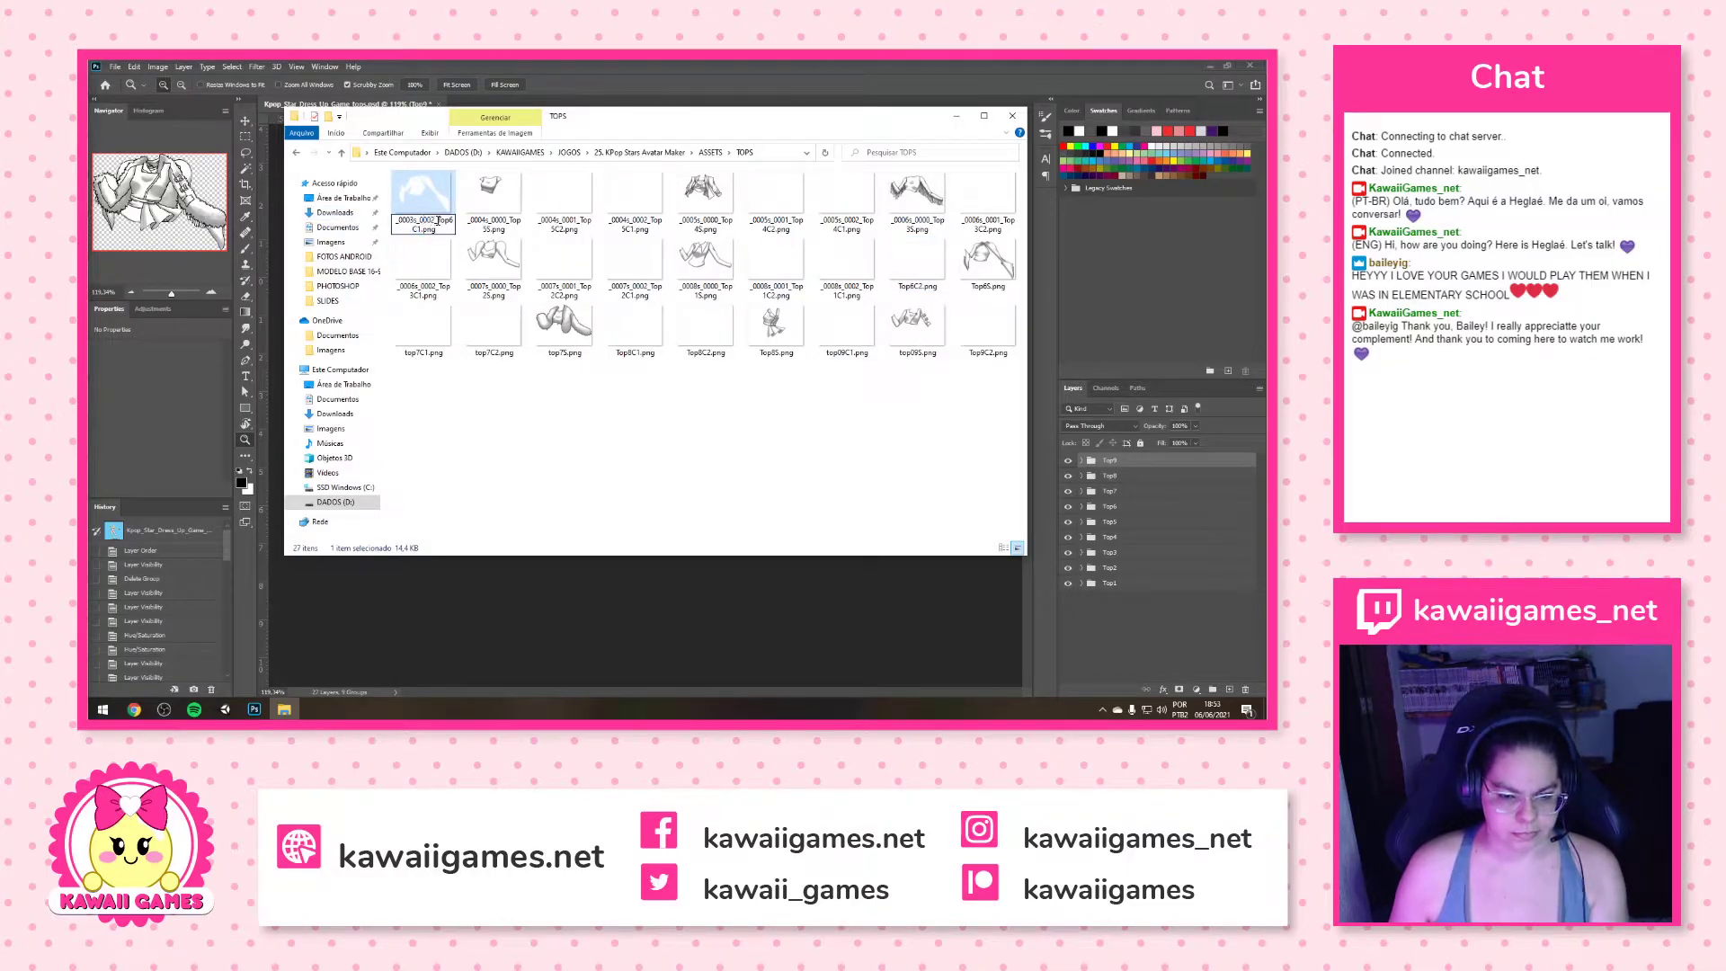
pyautogui.press('Delete')
pyautogui.press('Return')
# Strip the _0004s numeric prefixes from the three top 5 files, renaming them Top5S.png, Top5C2.png and Top5C1.png
pyautogui.click(423, 221)
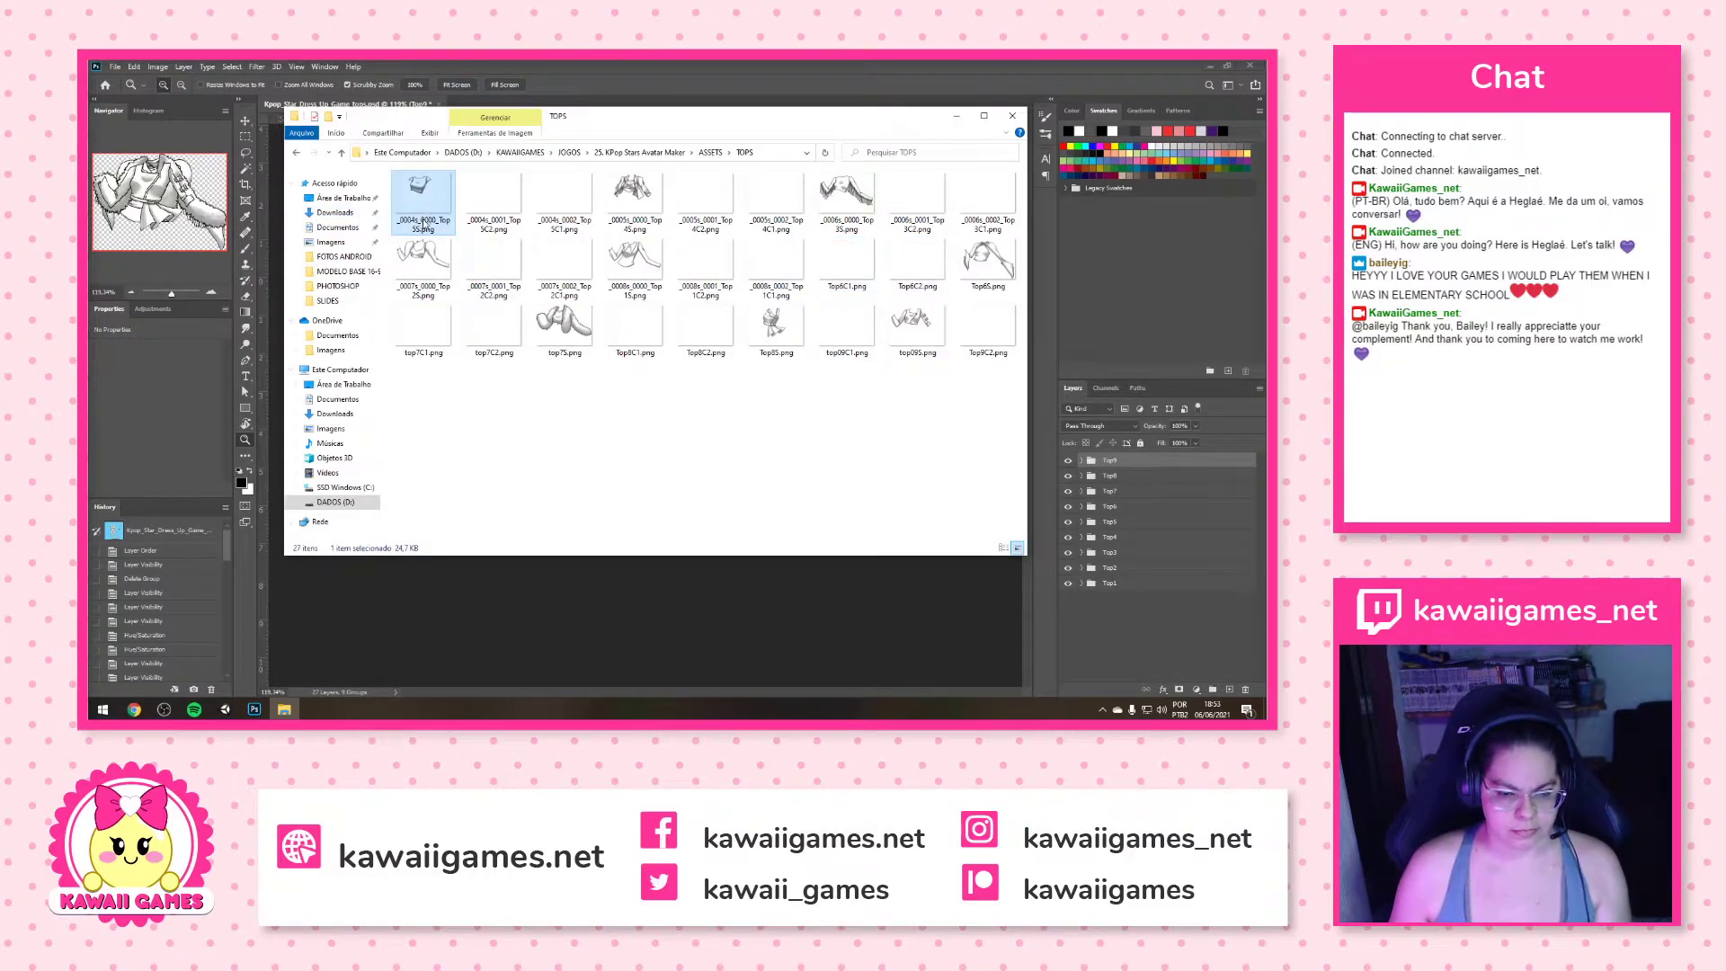
pyautogui.press('Delete')
pyautogui.press('Return')
pyautogui.click(438, 213)
pyautogui.press('F2')
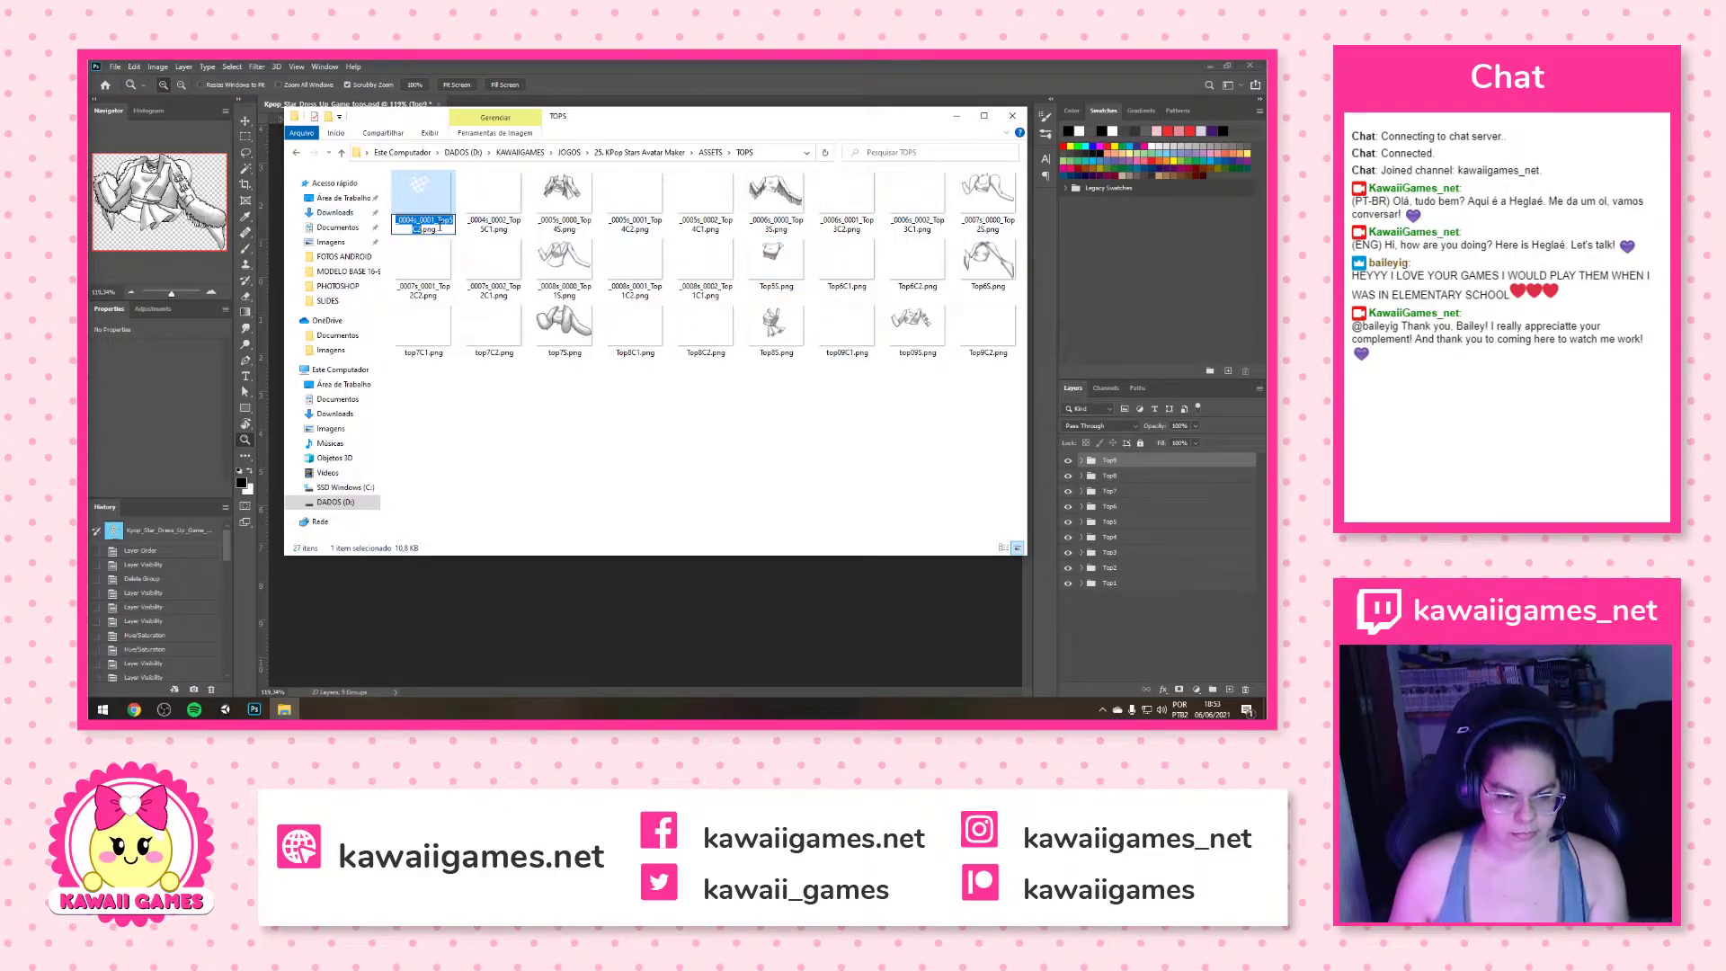
pyautogui.moveTo(433, 220); pyautogui.dragTo(397, 220)
pyautogui.press('Delete')
pyautogui.press('Return')
pyautogui.click(422, 220)
pyautogui.press('F2')
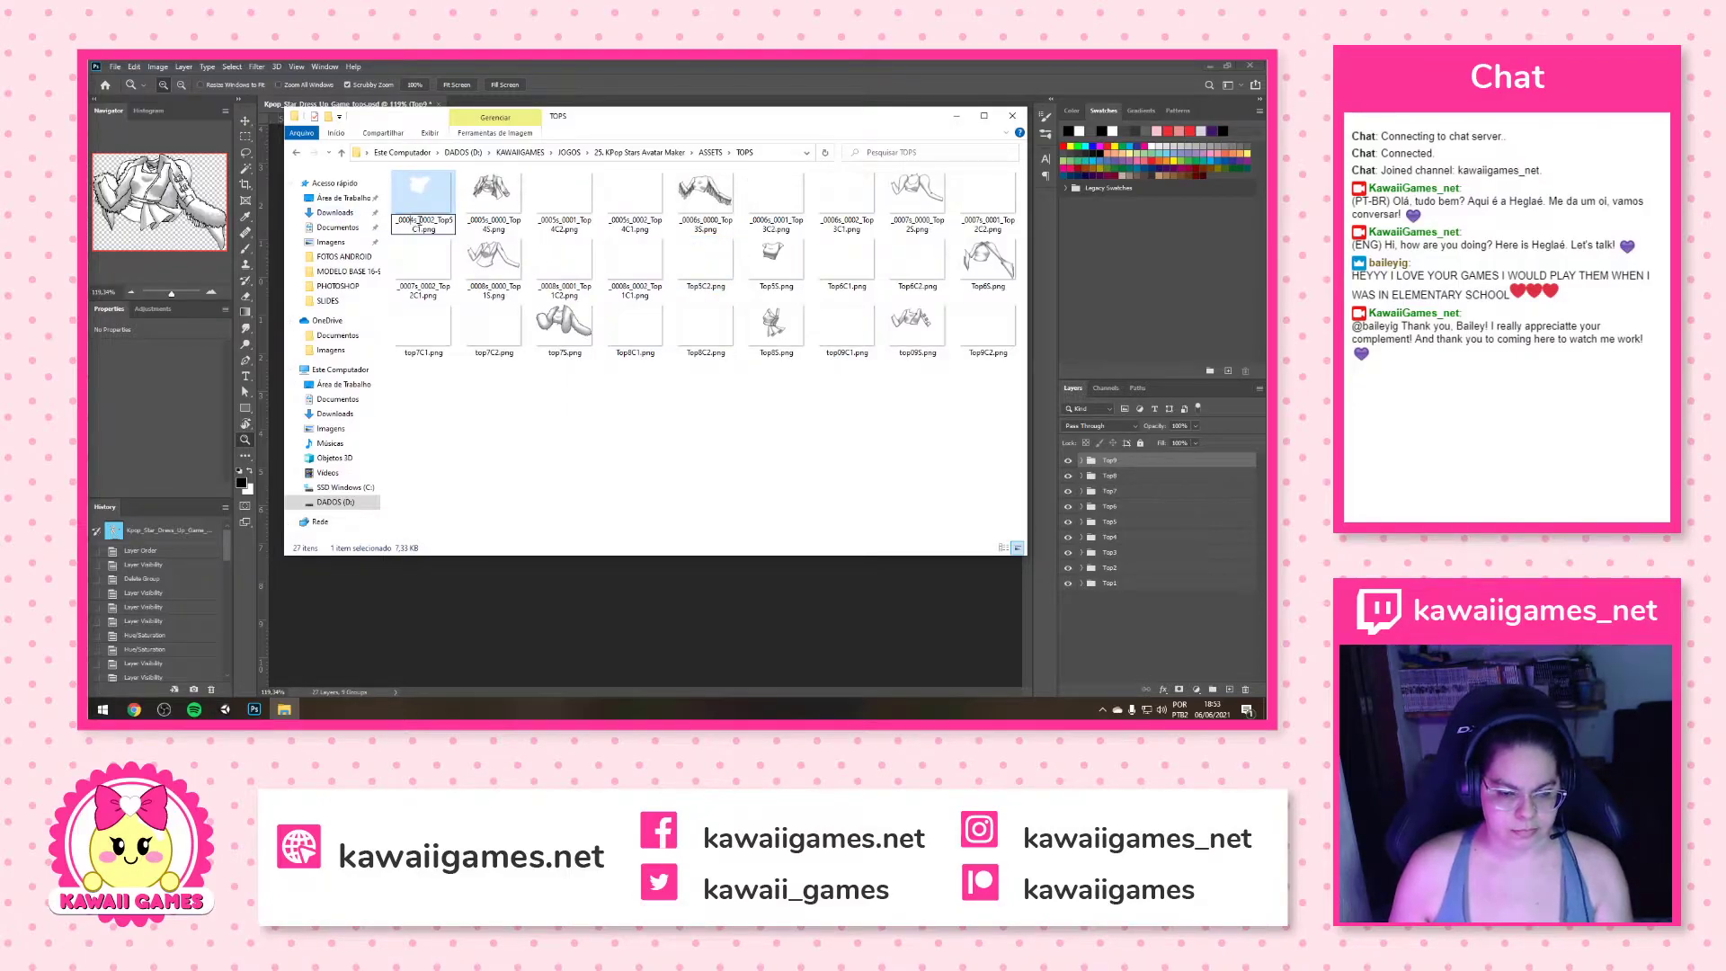
pyautogui.moveTo(419, 220); pyautogui.dragTo(397, 219)
pyautogui.press('Delete')
pyautogui.press('Return')
# Strip the _0005s numeric prefixes from the three top 4 files, renaming them Top4S.png, Top4C2.png and Top4C1.png
pyautogui.click(423, 198)
pyautogui.press('F2')
pyautogui.click(442, 220)
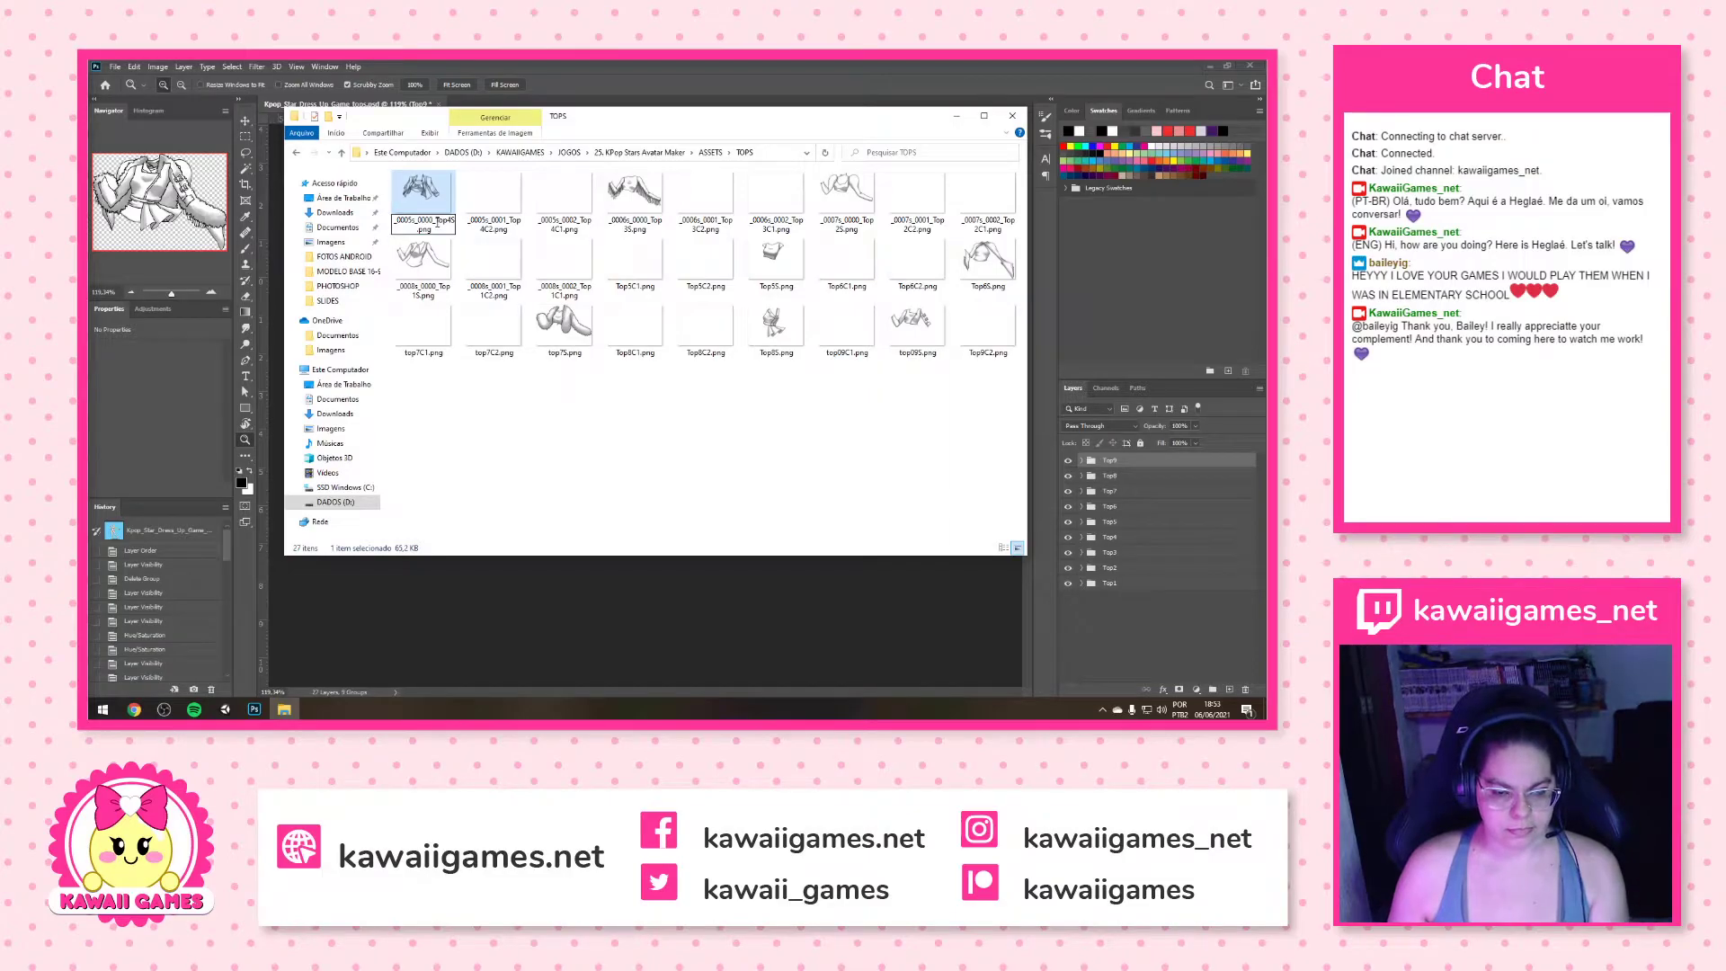
pyautogui.press('Delete')
pyautogui.press('Return')
pyautogui.click(418, 219)
pyautogui.press('F2')
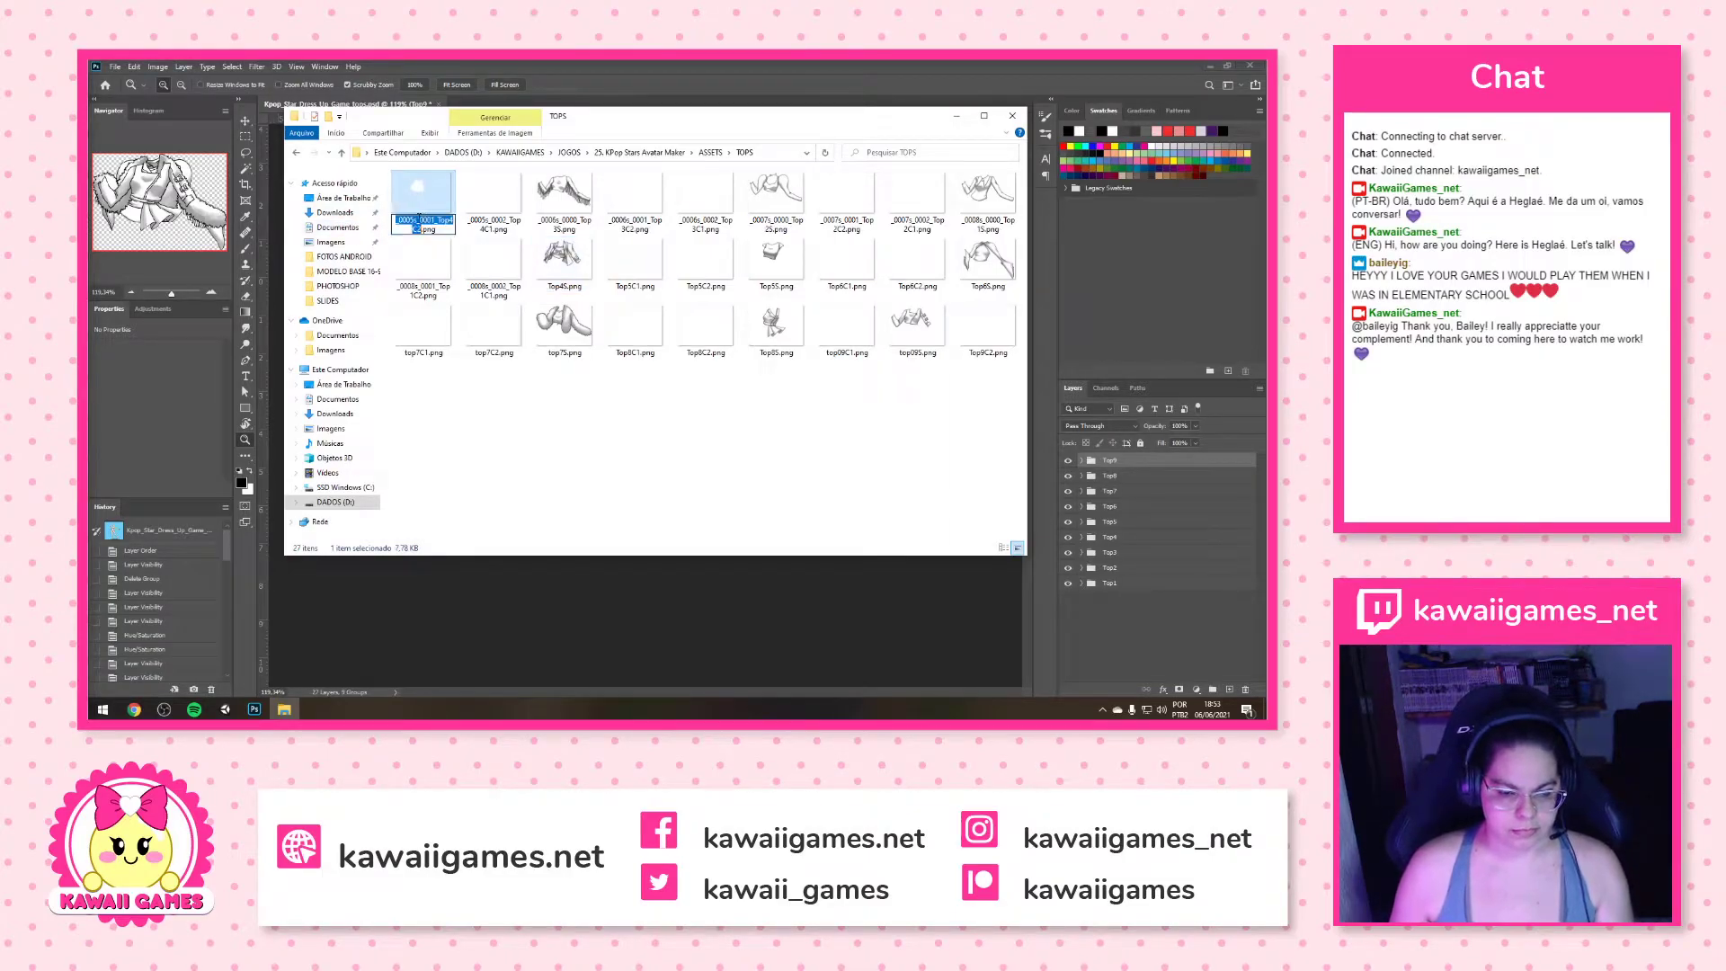
pyautogui.press('Delete')
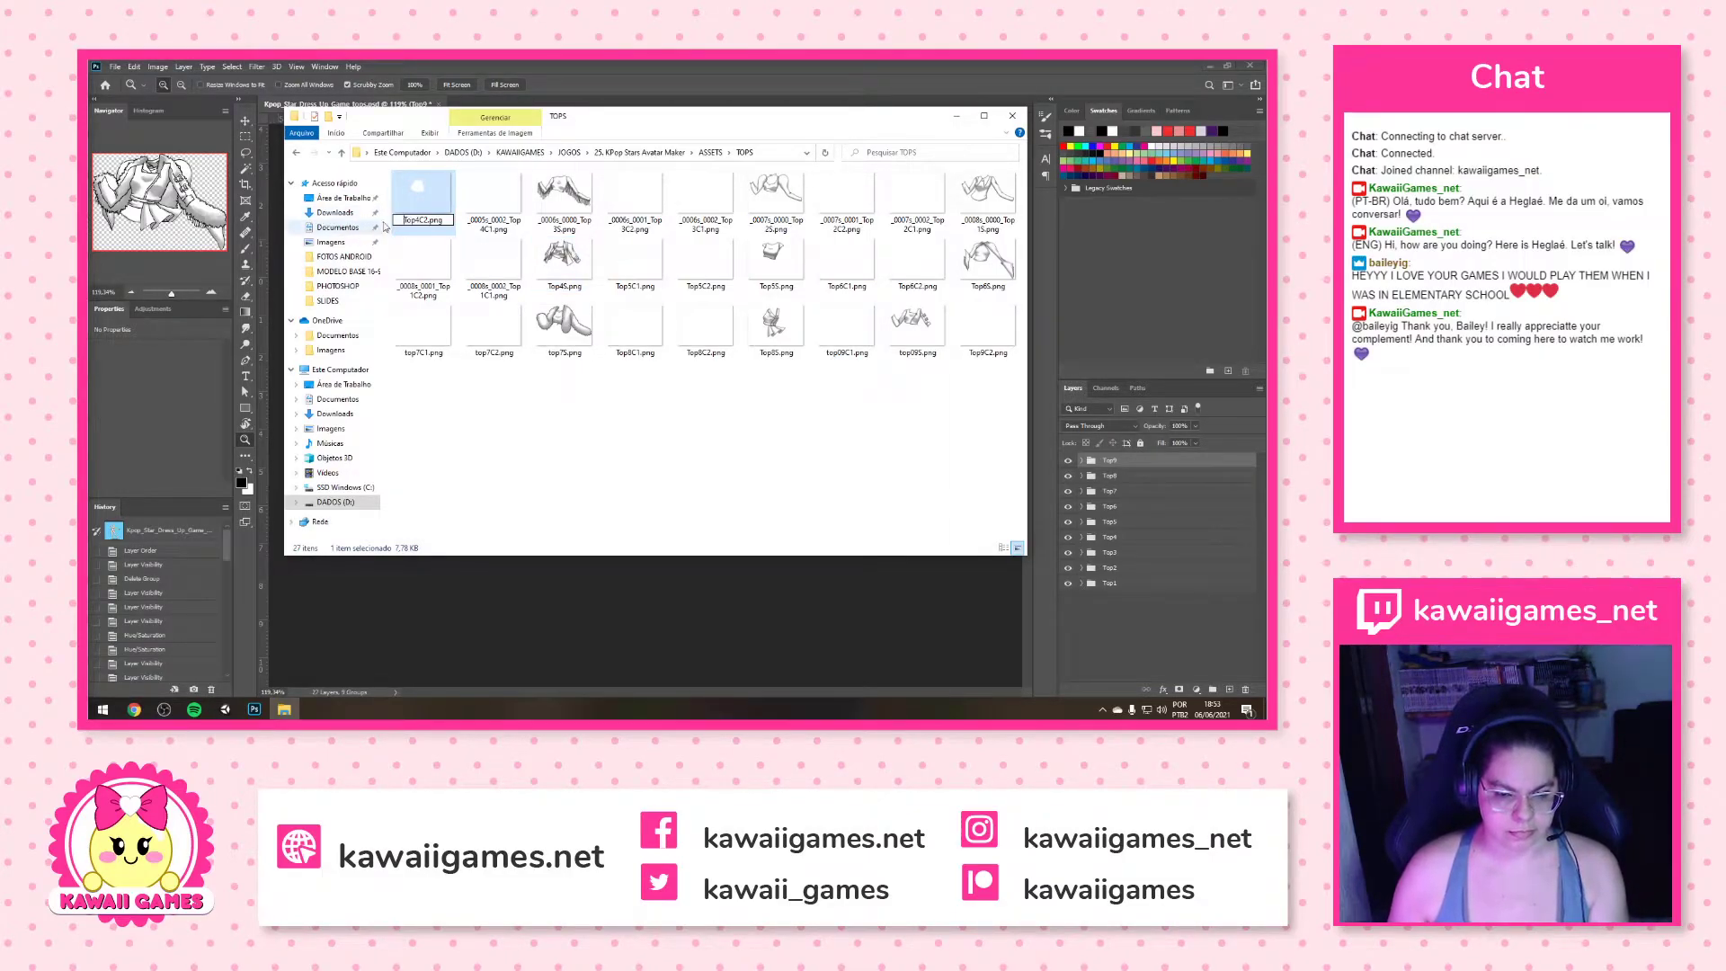
pyautogui.press('Return')
pyautogui.click(432, 221)
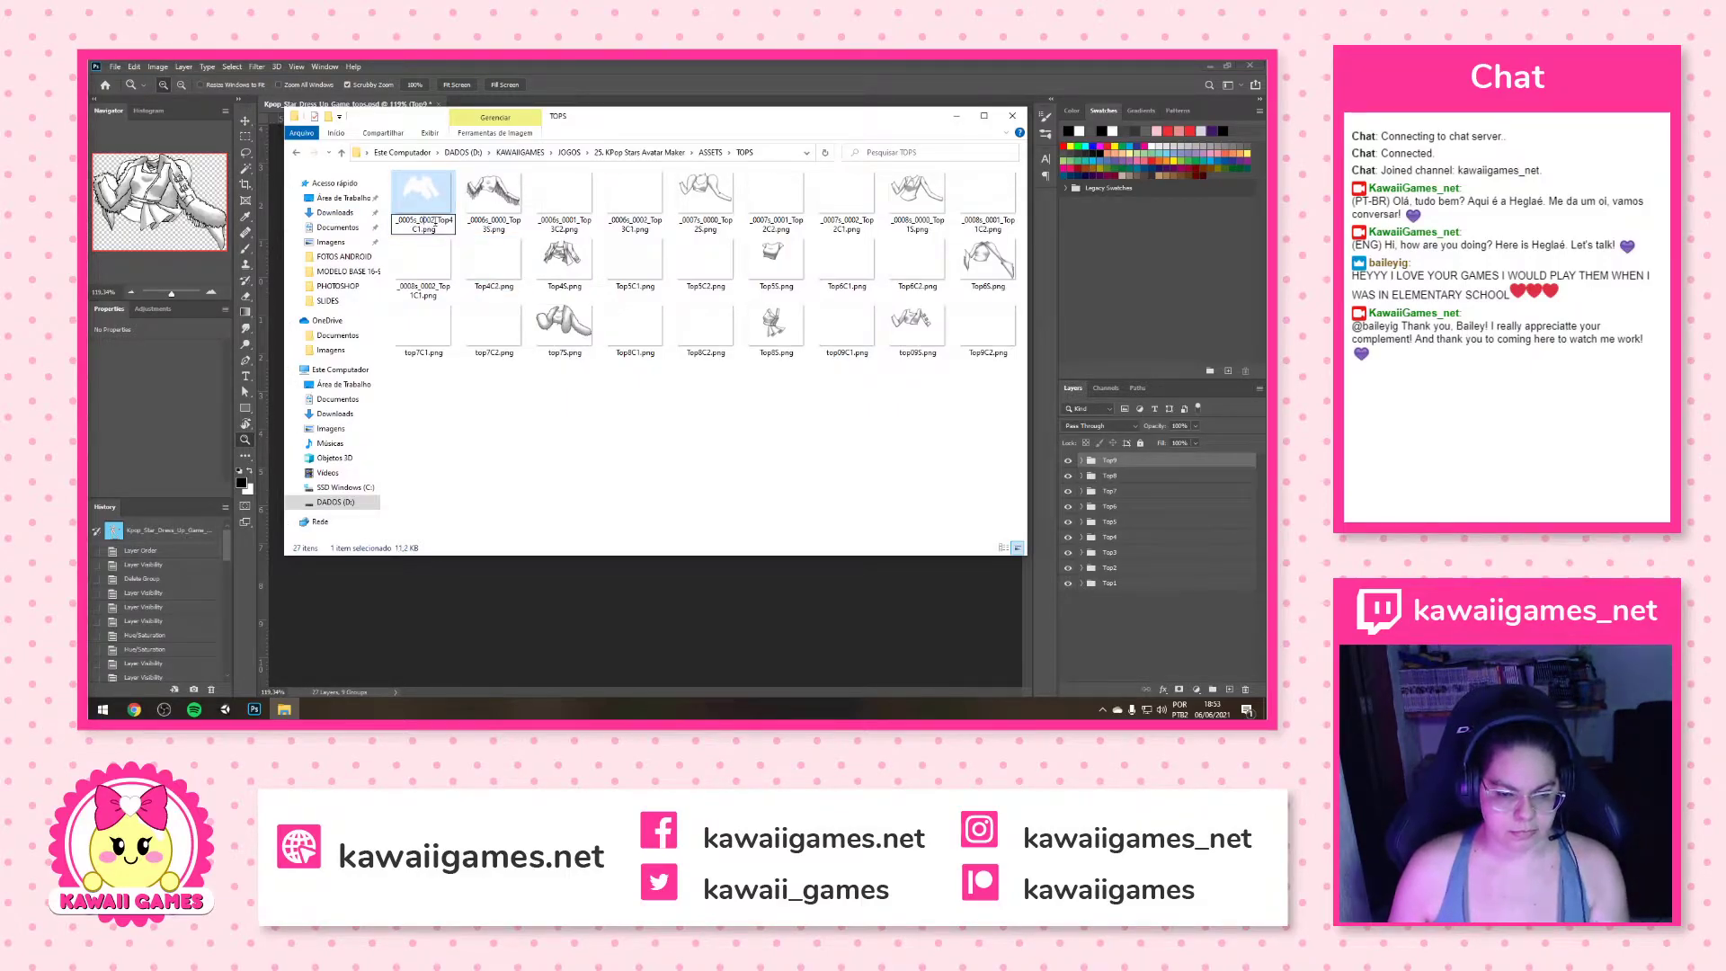
pyautogui.press('Delete')
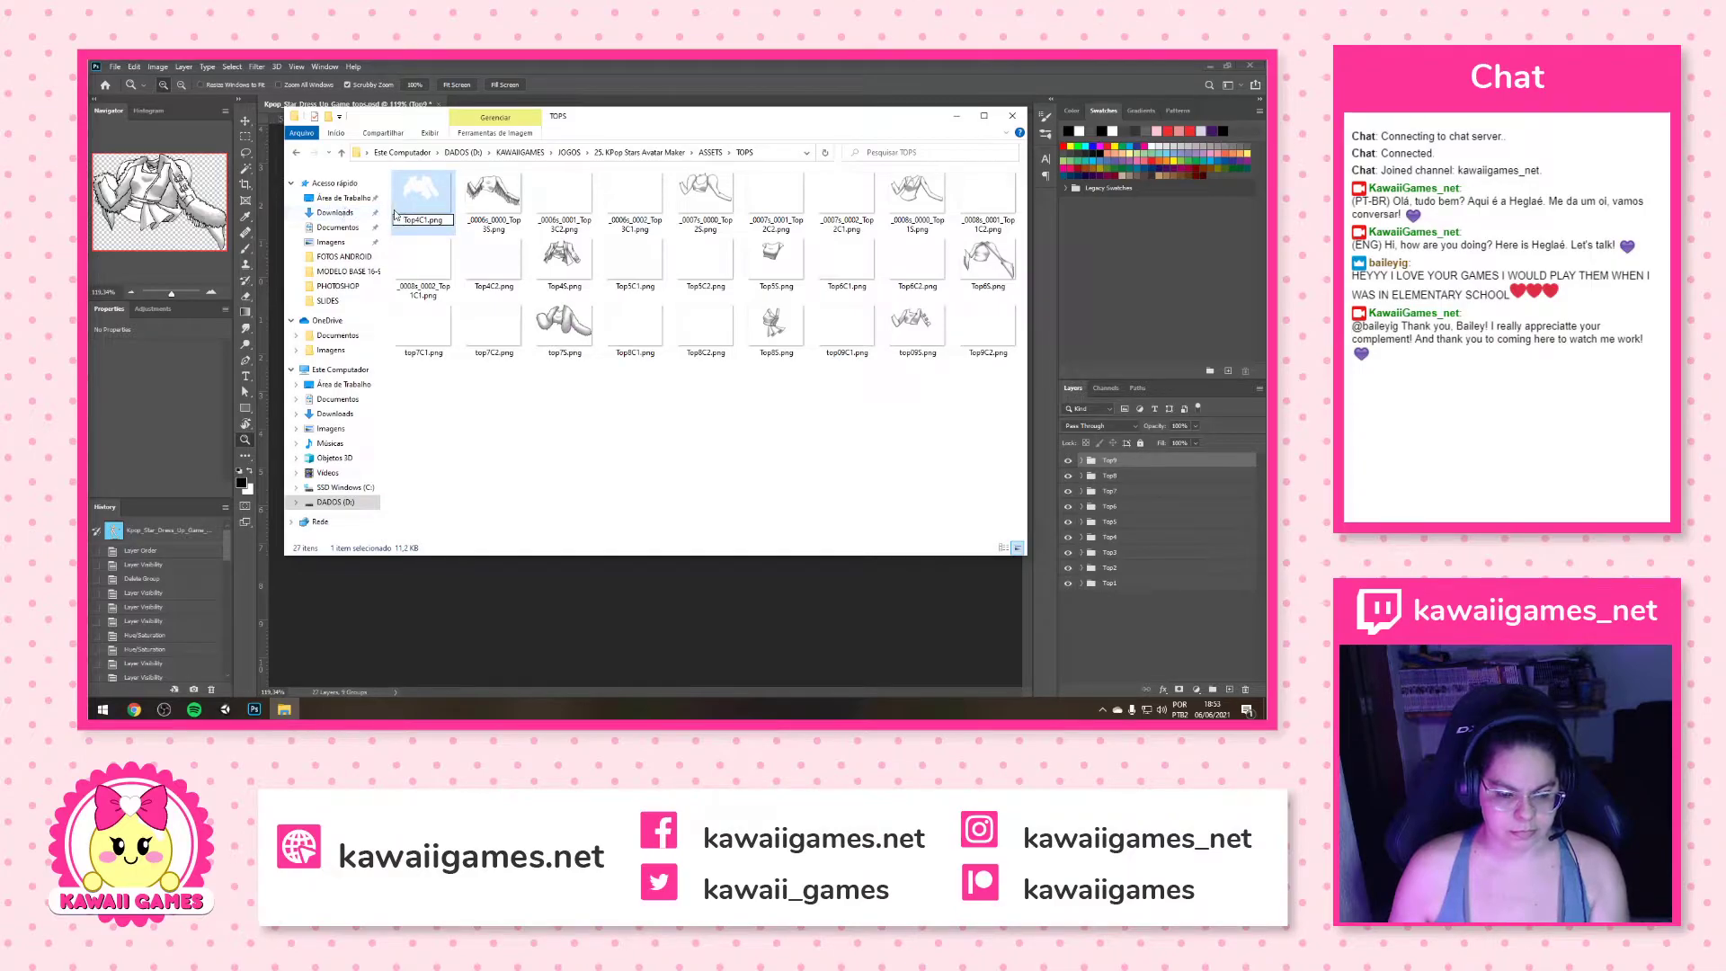
pyautogui.press('Return')
# Strip the _0006s numeric prefixes from the three top 3 files, renaming them Top3S.png, Top3C2.png and Top3C1.png
pyautogui.click(425, 220)
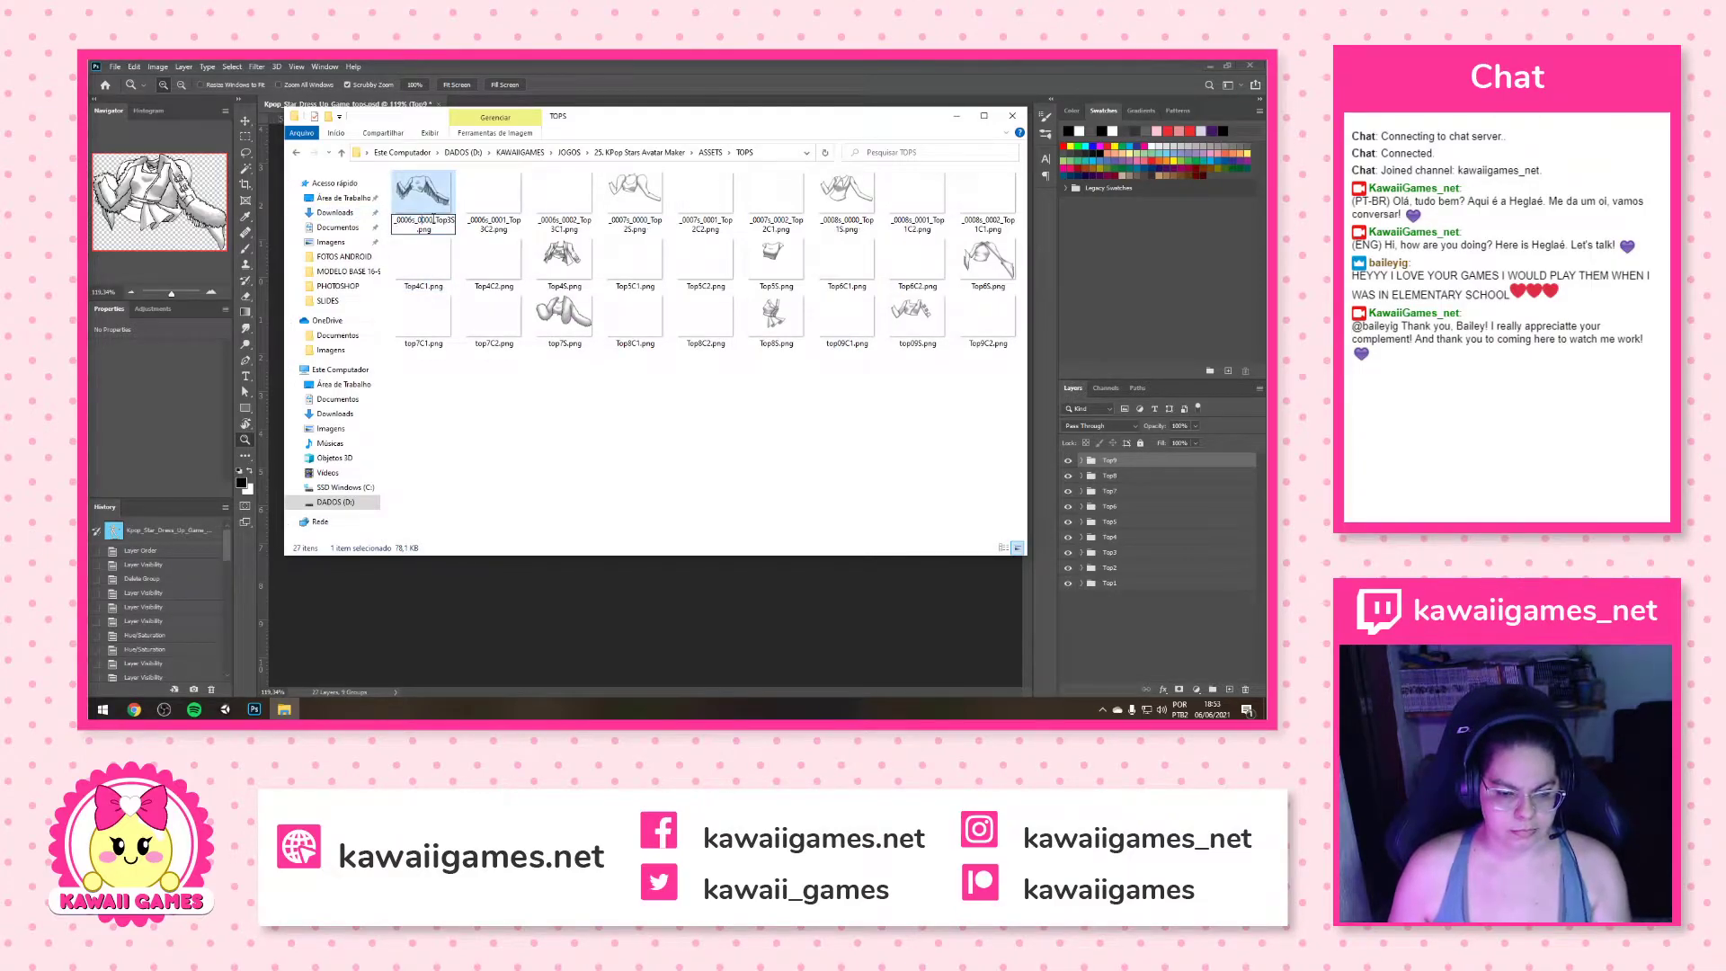
pyautogui.press('Delete')
pyautogui.press('Return')
pyautogui.click(405, 227)
pyautogui.press('Delete')
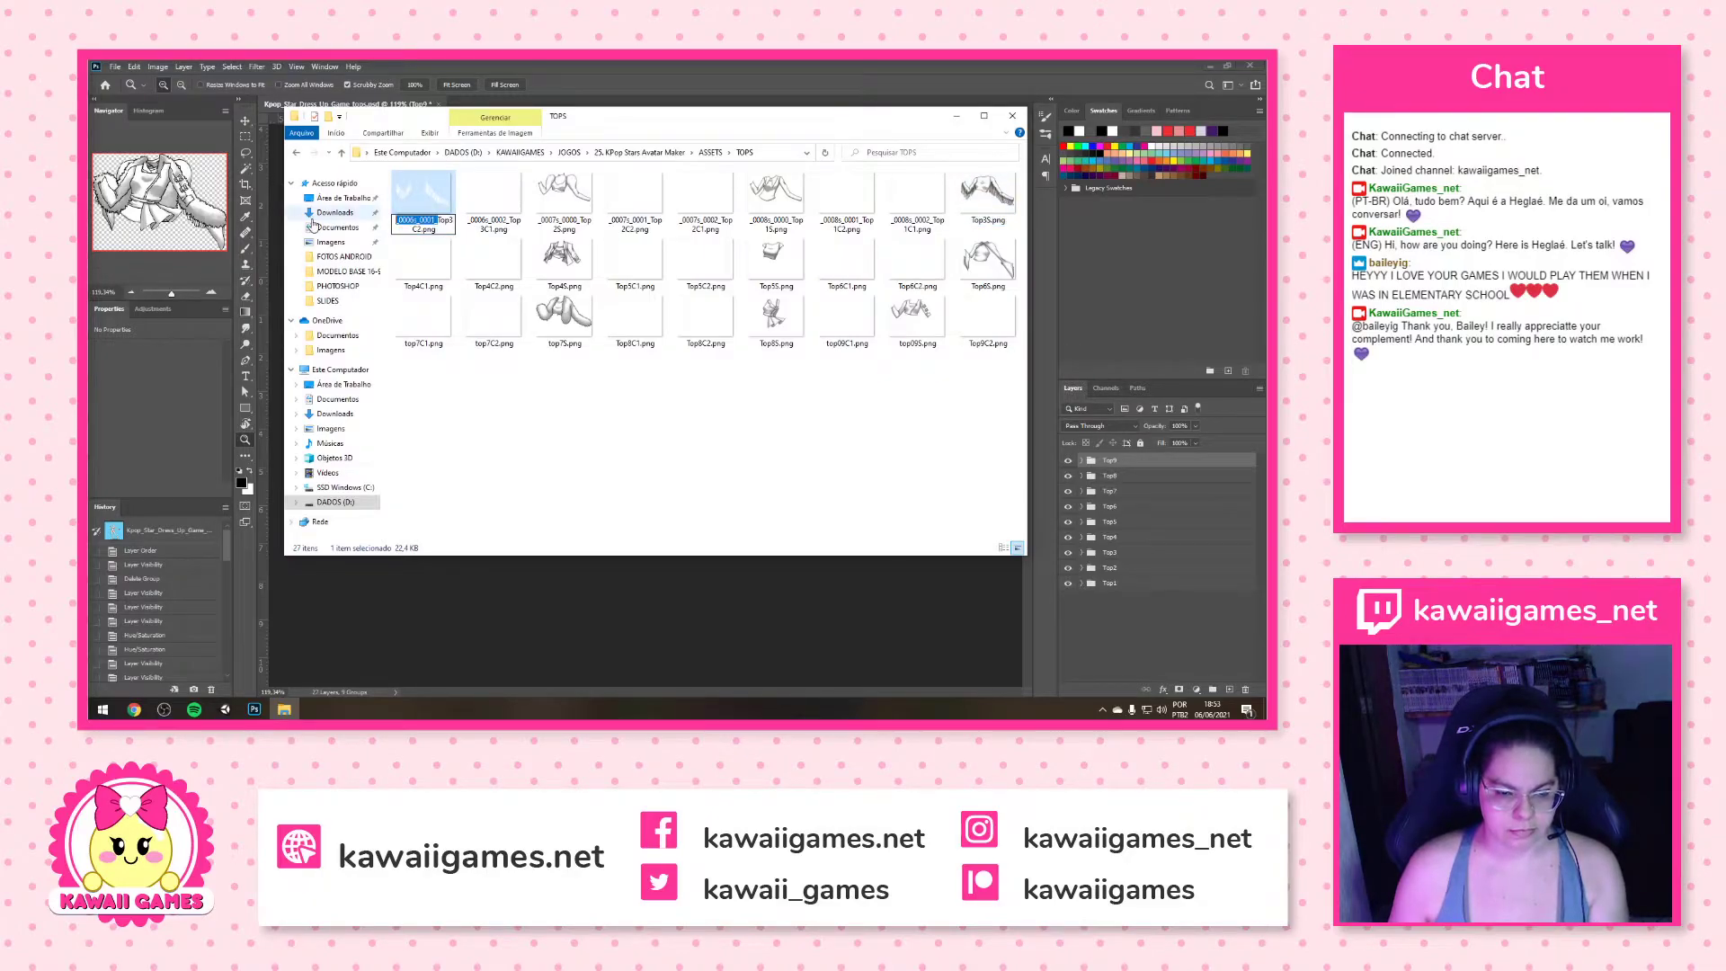
pyautogui.press('Return')
pyautogui.click(416, 228)
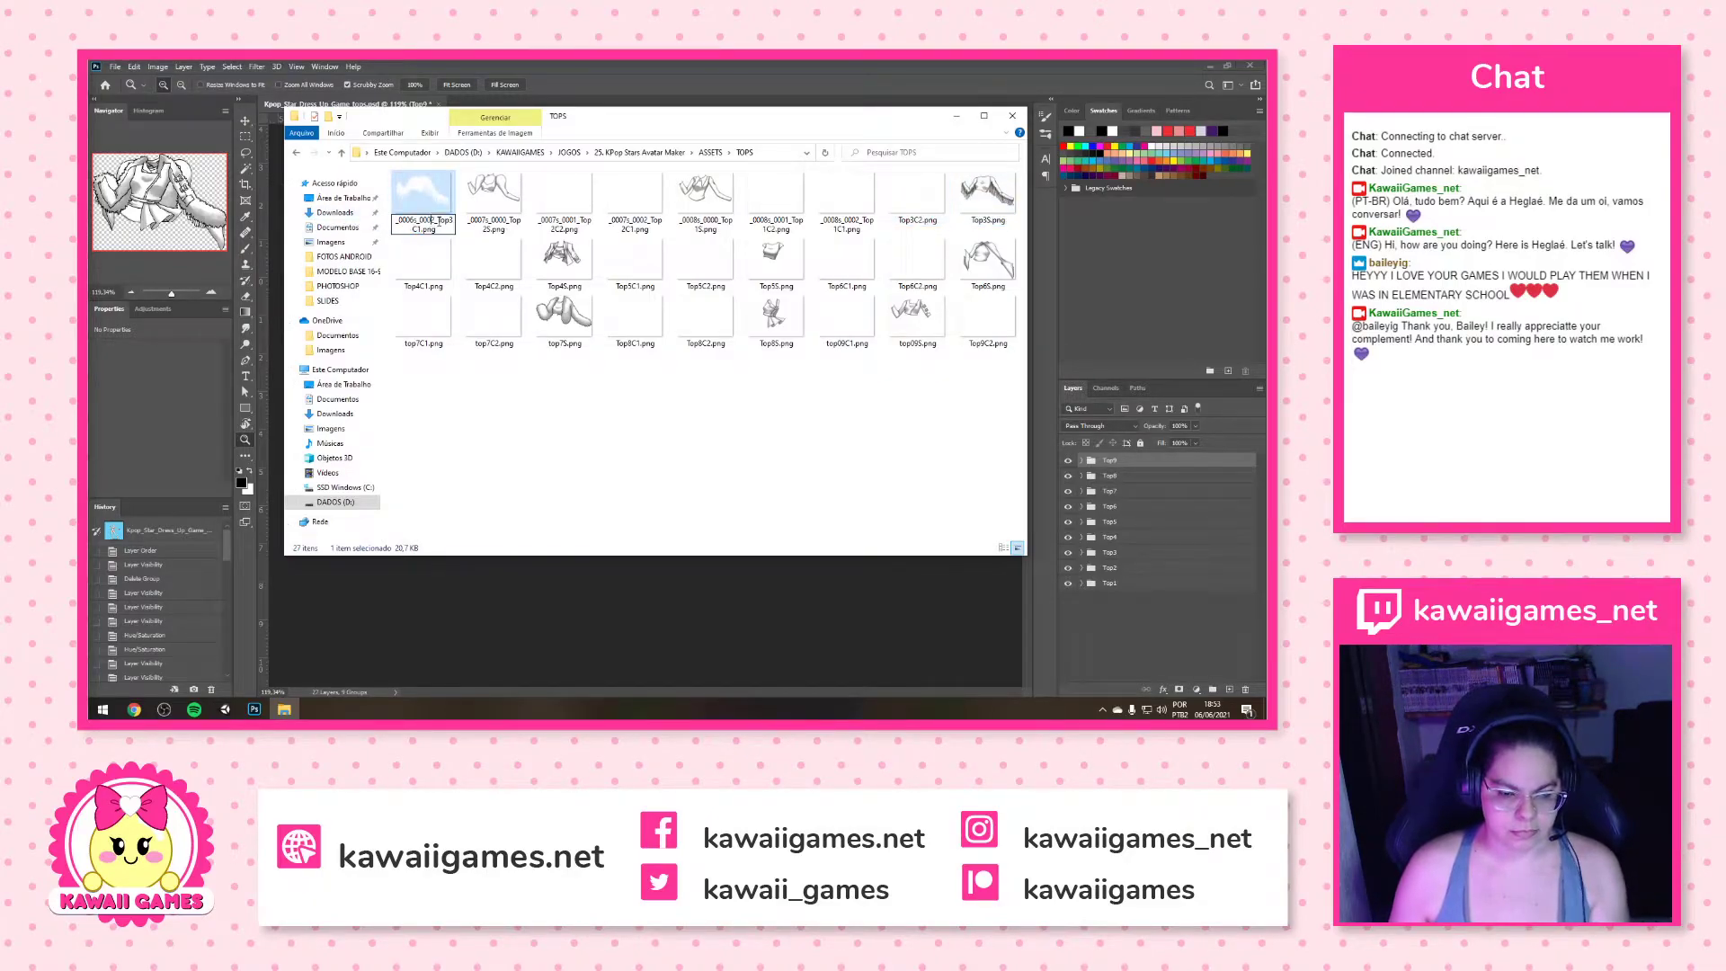
pyautogui.press('Return')
# Rename the _0007s_0000_Top2S.png file to Top2S.png by removing its numeric prefix
pyautogui.click(424, 198)
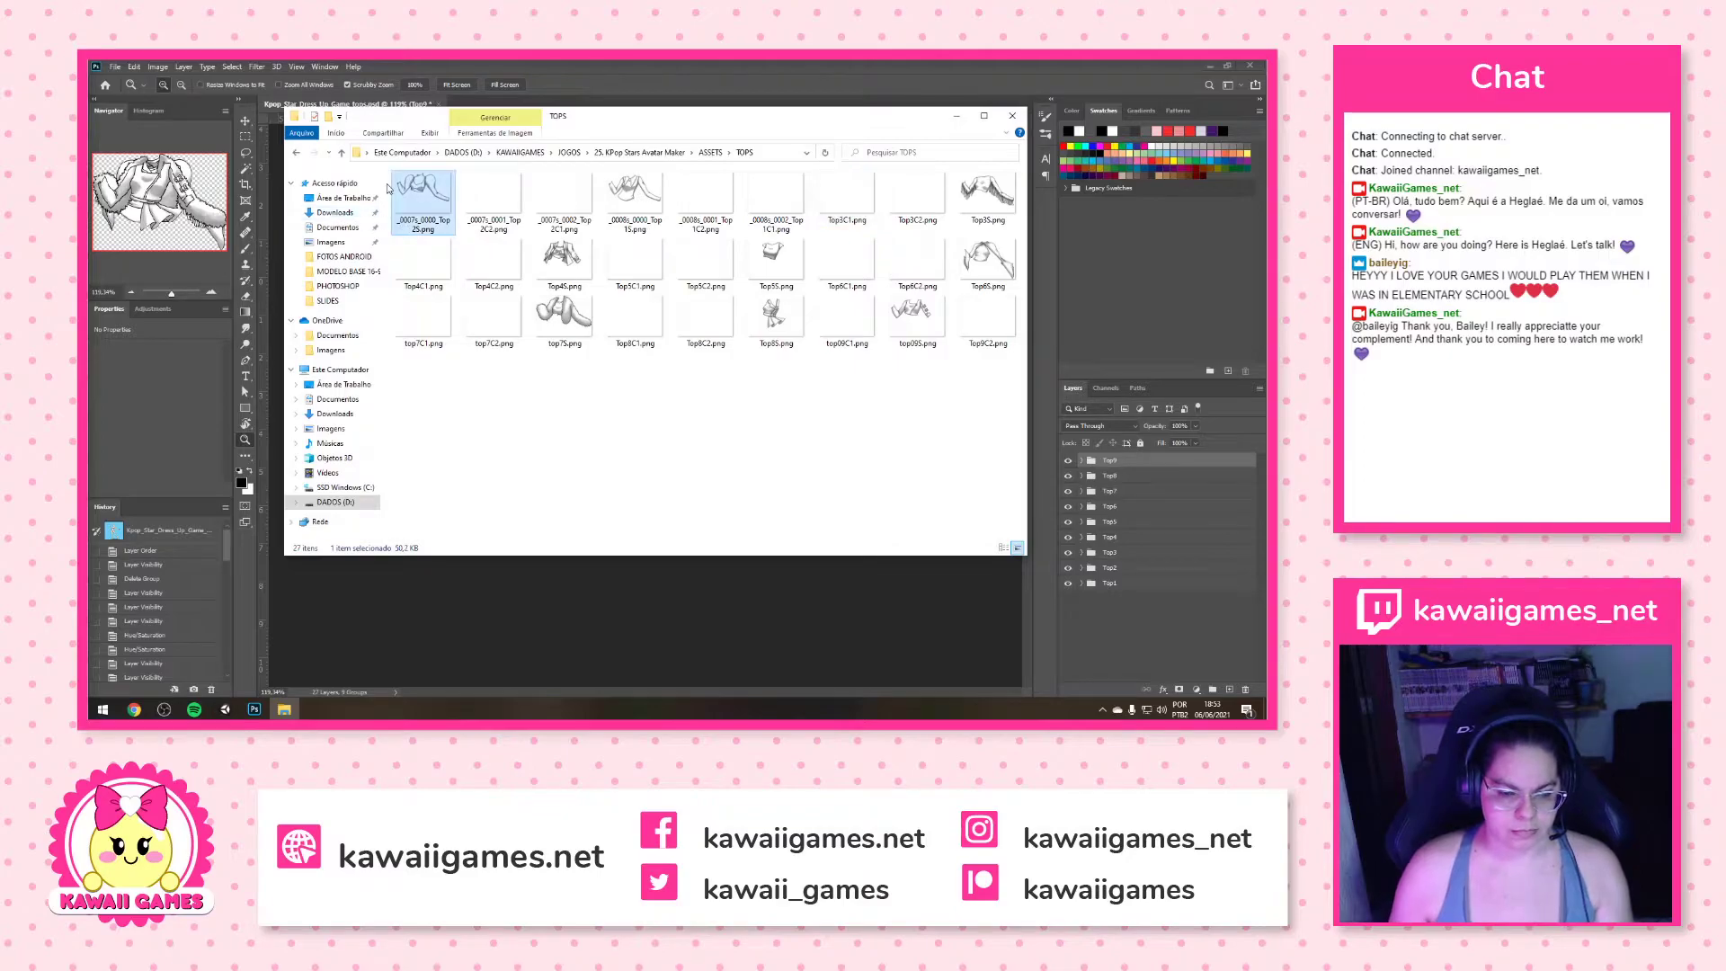
pyautogui.press('F2')
pyautogui.click(436, 219)
pyautogui.press('BackSpace')
pyautogui.press('BackSpace')
pyautogui.press('BackSpace')
pyautogui.press('BackSpace')
pyautogui.press('BackSpace')
pyautogui.press('BackSpace')
pyautogui.press('BackSpace')
pyautogui.press('BackSpace')
pyautogui.press('BackSpace')
pyautogui.press('BackSpace')
pyautogui.press('BackSpace')
pyautogui.press('BackSpace')
pyautogui.press('Return')
# Rename the _0007s_0001_Top2C2.png file to Top2C2.png by removing its numeric prefix
pyautogui.click(424, 198)
pyautogui.press('F2')
pyautogui.click(429, 225)
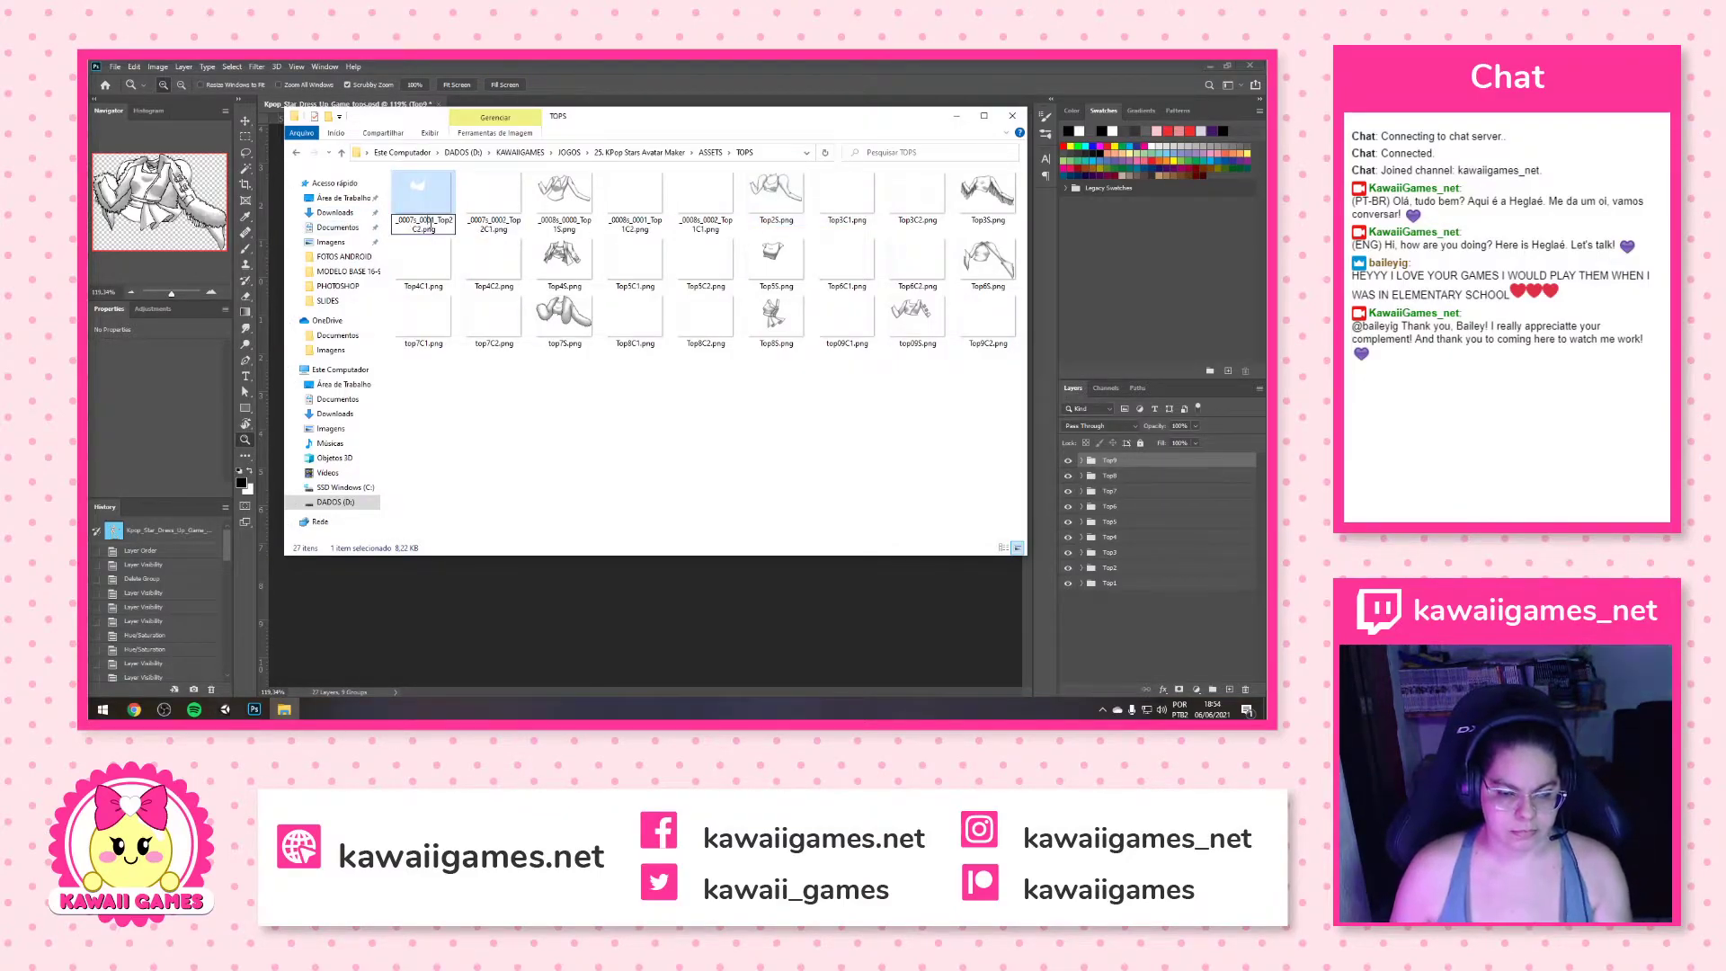
pyautogui.press('BackSpace')
pyautogui.press('BackSpace')
pyautogui.press('BackSpace')
pyautogui.press('BackSpace')
pyautogui.press('BackSpace')
pyautogui.press('BackSpace')
pyautogui.press('BackSpace')
pyautogui.press('BackSpace')
pyautogui.press('BackSpace')
pyautogui.press('BackSpace')
pyautogui.press('BackSpace')
pyautogui.press('BackSpace')
pyautogui.press('Return')
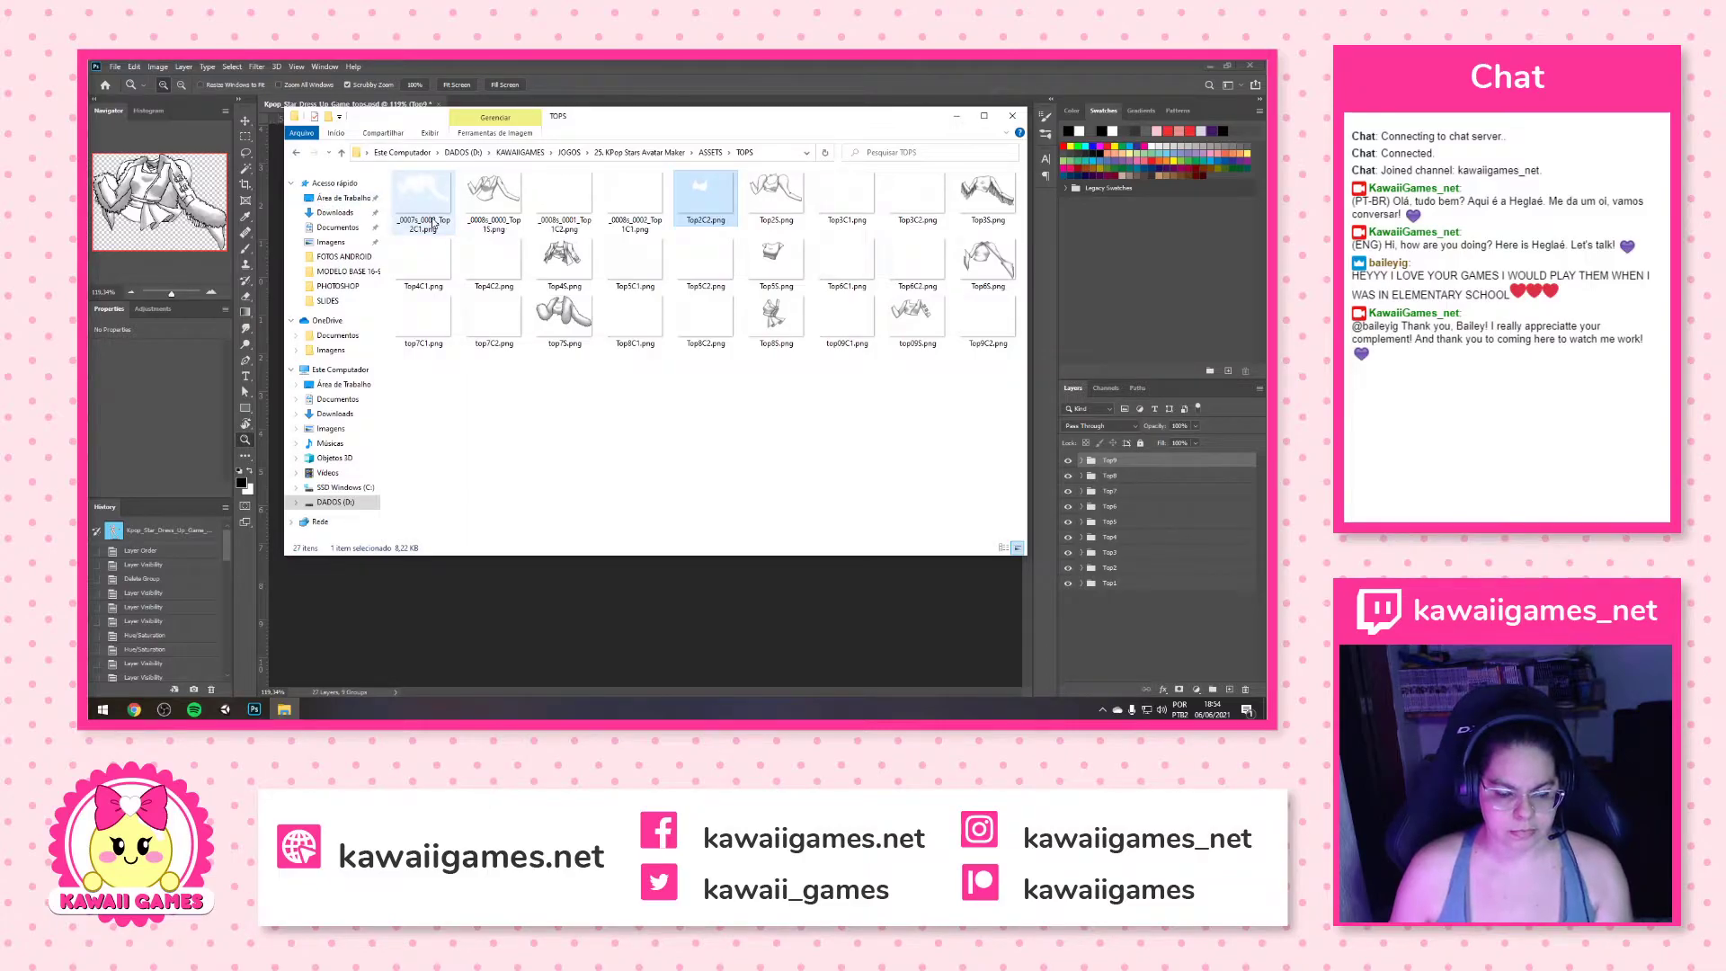
# Remove the _0007s numeric prefix from the remaining top 2 file, renaming it Top2C1.png
pyautogui.click(433, 222)
pyautogui.press('F2')
pyautogui.click(437, 220)
pyautogui.press('BackSpace')
pyautogui.press('BackSpace')
pyautogui.press('BackSpace')
pyautogui.press('BackSpace')
pyautogui.press('BackSpace')
pyautogui.press('BackSpace')
pyautogui.press('BackSpace')
pyautogui.press('BackSpace')
pyautogui.press('BackSpace')
pyautogui.press('BackSpace')
pyautogui.press('BackSpace')
pyautogui.press('BackSpace')
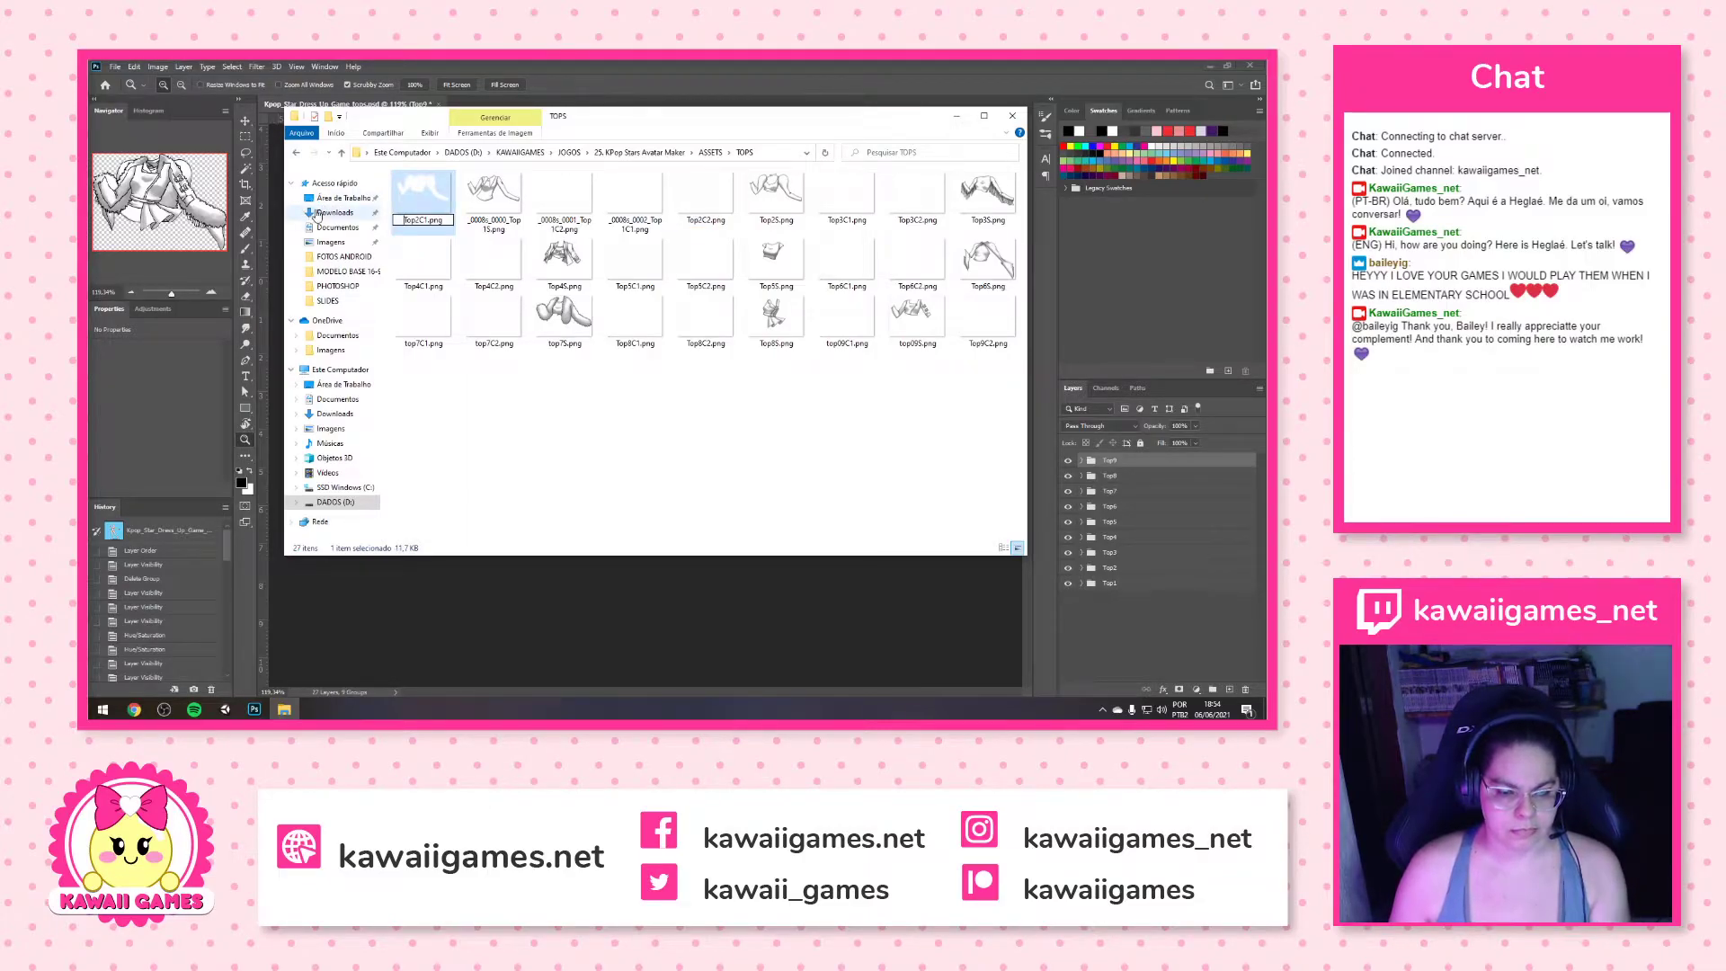
pyautogui.press('Return')
# Rename the _0008s_0000_Top1S.png file to Top1S.png by removing its numeric prefix
pyautogui.click(422, 220)
pyautogui.press('F2')
pyautogui.press('BackSpace')
pyautogui.press('BackSpace')
pyautogui.press('BackSpace')
pyautogui.press('BackSpace')
pyautogui.press('BackSpace')
pyautogui.press('BackSpace')
pyautogui.press('BackSpace')
pyautogui.press('BackSpace')
pyautogui.press('BackSpace')
pyautogui.press('BackSpace')
pyautogui.press('BackSpace')
pyautogui.press('BackSpace')
pyautogui.press('Return')
# Rename the _0008s_0001_Top1C2.png file to Top1C2.png by removing its numeric prefix
pyautogui.click(422, 219)
pyautogui.press('F2')
pyautogui.click(432, 219)
pyautogui.press('BackSpace')
pyautogui.press('BackSpace')
pyautogui.press('BackSpace')
pyautogui.press('BackSpace')
pyautogui.press('BackSpace')
pyautogui.press('BackSpace')
pyautogui.press('BackSpace')
pyautogui.press('BackSpace')
pyautogui.press('BackSpace')
pyautogui.press('BackSpace')
pyautogui.press('BackSpace')
pyautogui.press('BackSpace')
pyautogui.press('Return')
# Rename the _0008s_0002_Top1C1.png file to Top1C1.png by removing its numeric prefix
pyautogui.click(425, 220)
pyautogui.press('F2')
pyautogui.click(441, 221)
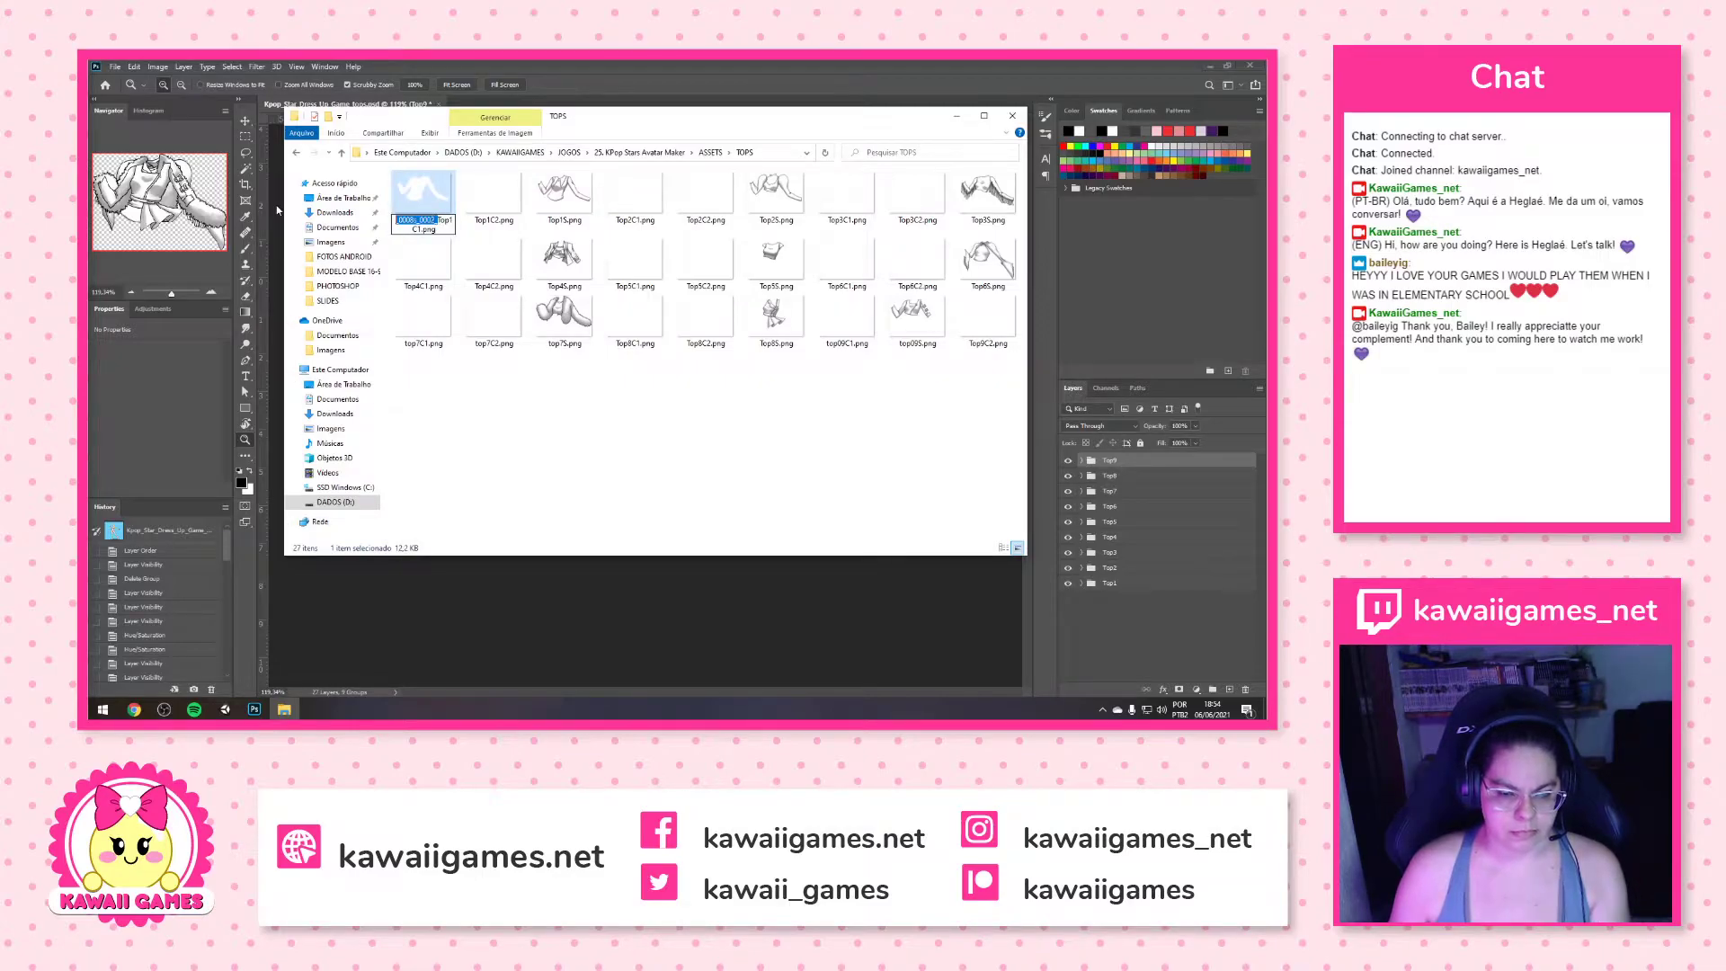
pyautogui.press('BackSpace')
pyautogui.press('BackSpace')
pyautogui.press('BackSpace')
pyautogui.press('BackSpace')
pyautogui.press('BackSpace')
pyautogui.press('BackSpace')
pyautogui.press('BackSpace')
pyautogui.press('BackSpace')
pyautogui.press('BackSpace')
pyautogui.press('BackSpace')
pyautogui.press('BackSpace')
pyautogui.press('BackSpace')
pyautogui.press('F2')
pyautogui.click(579, 374)
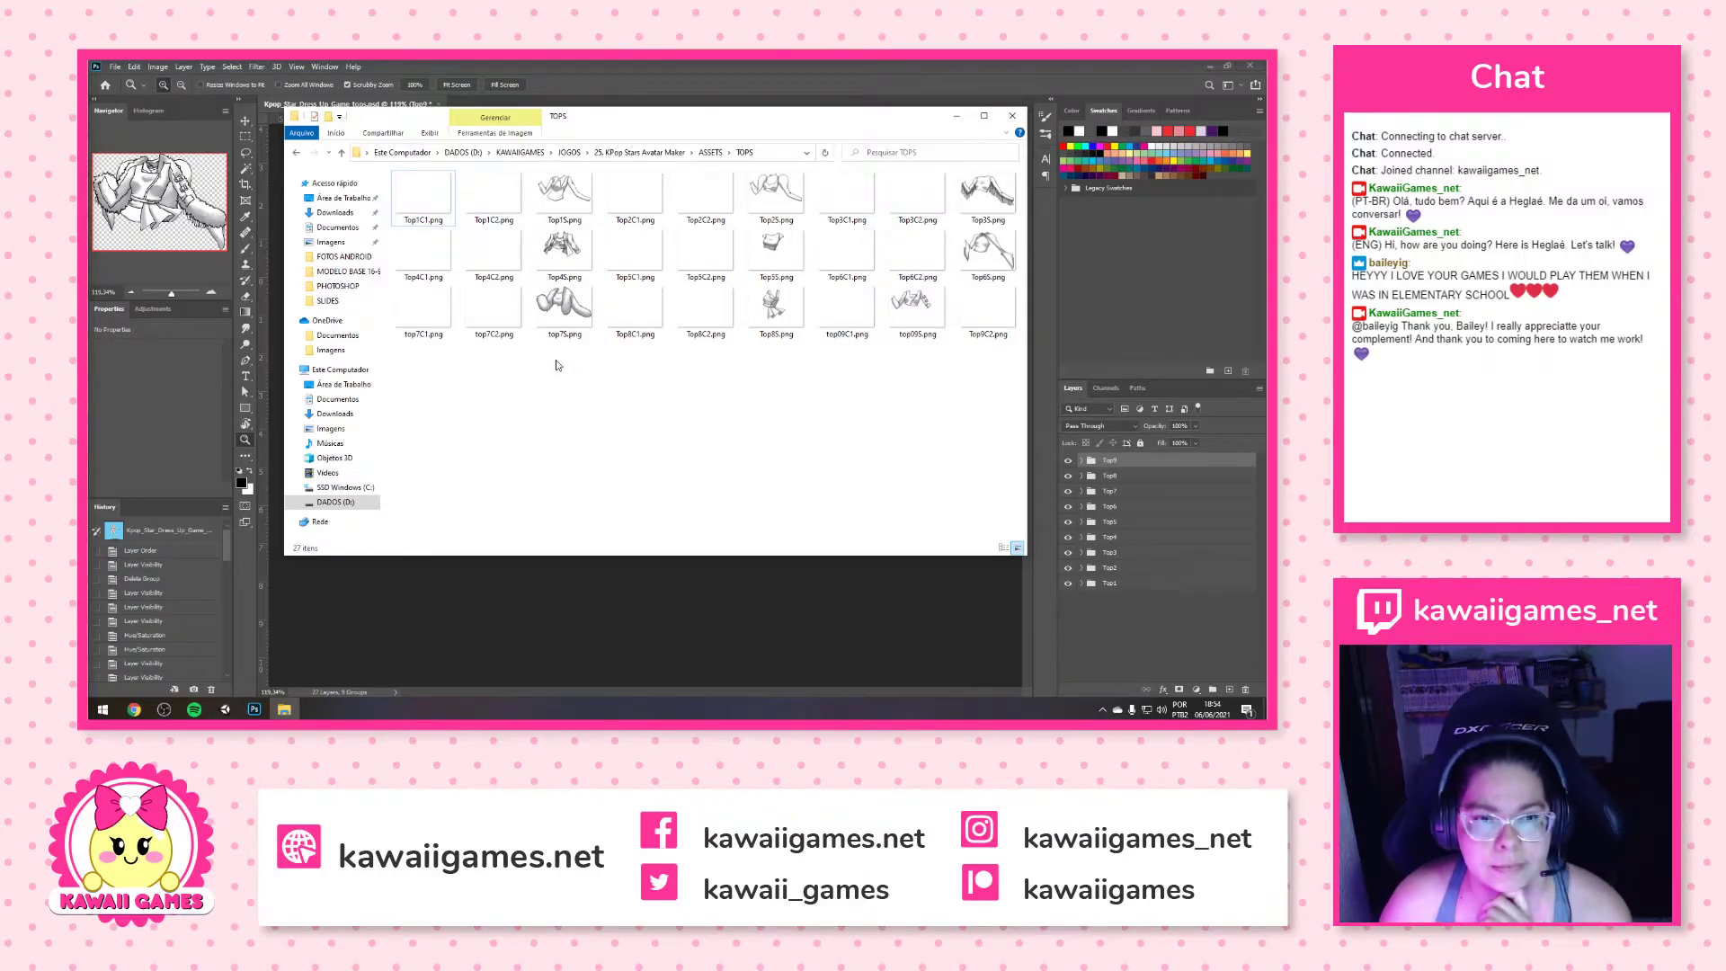
# Close the assets folder window, and save and close the Kpop_Star_Dress_Up_Game_tops.psd document in Photoshop
pyautogui.click(710, 152)
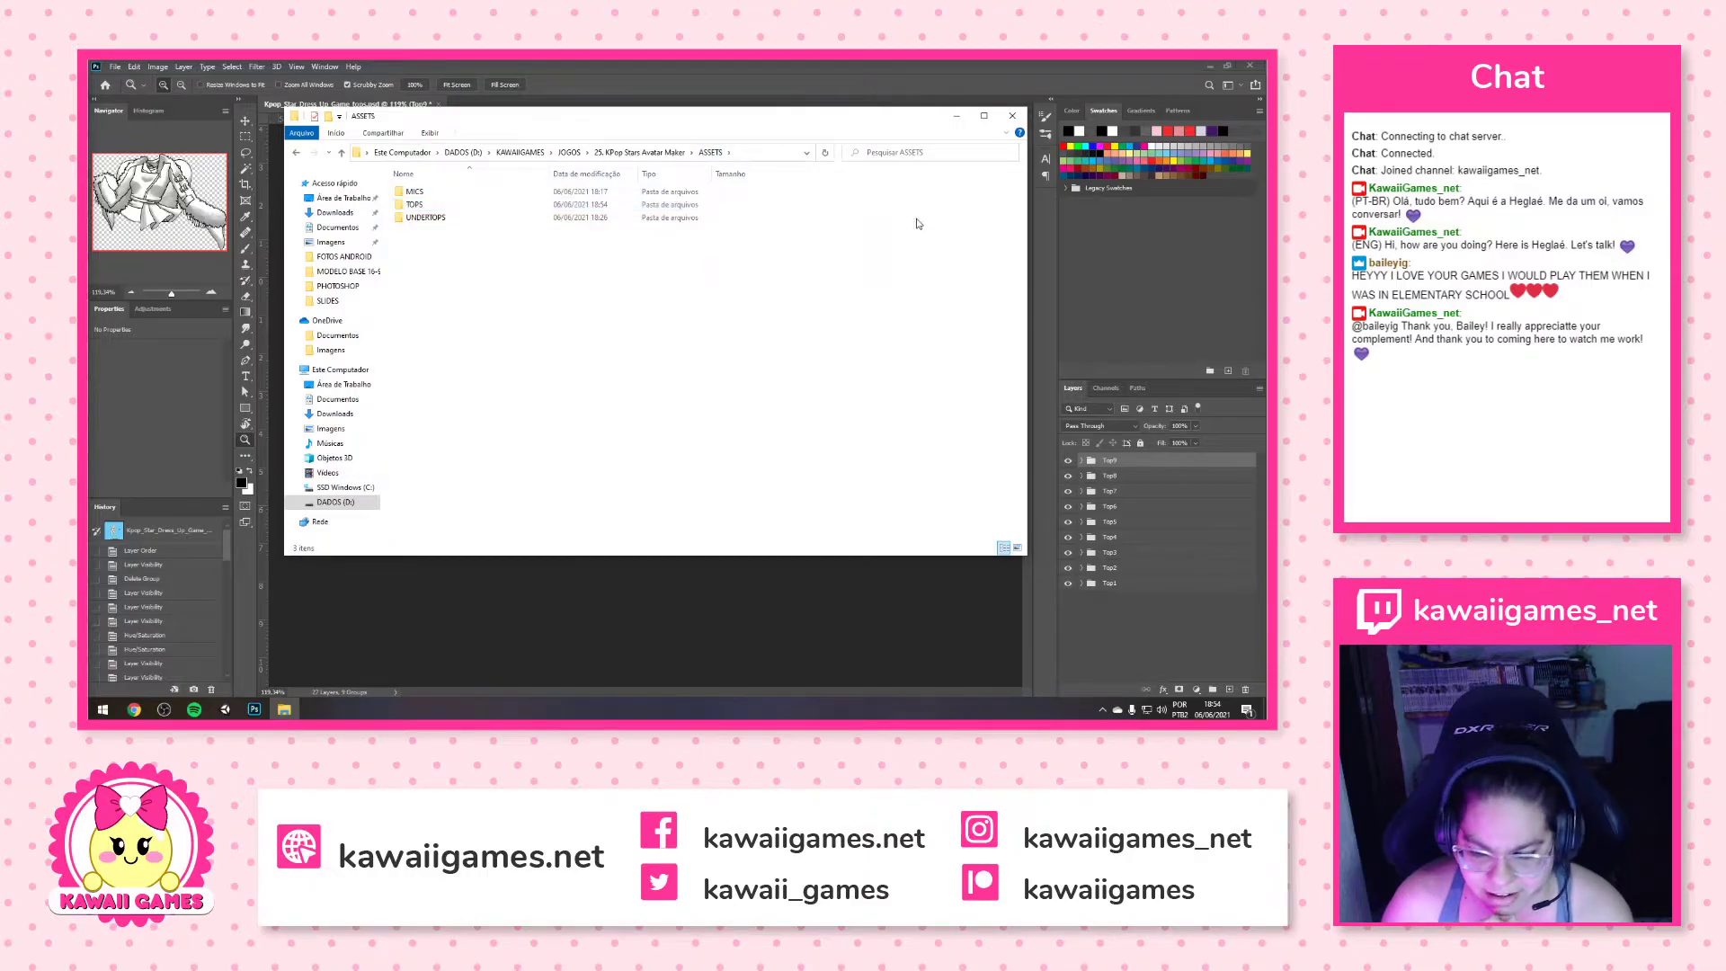
pyautogui.click(1015, 118)
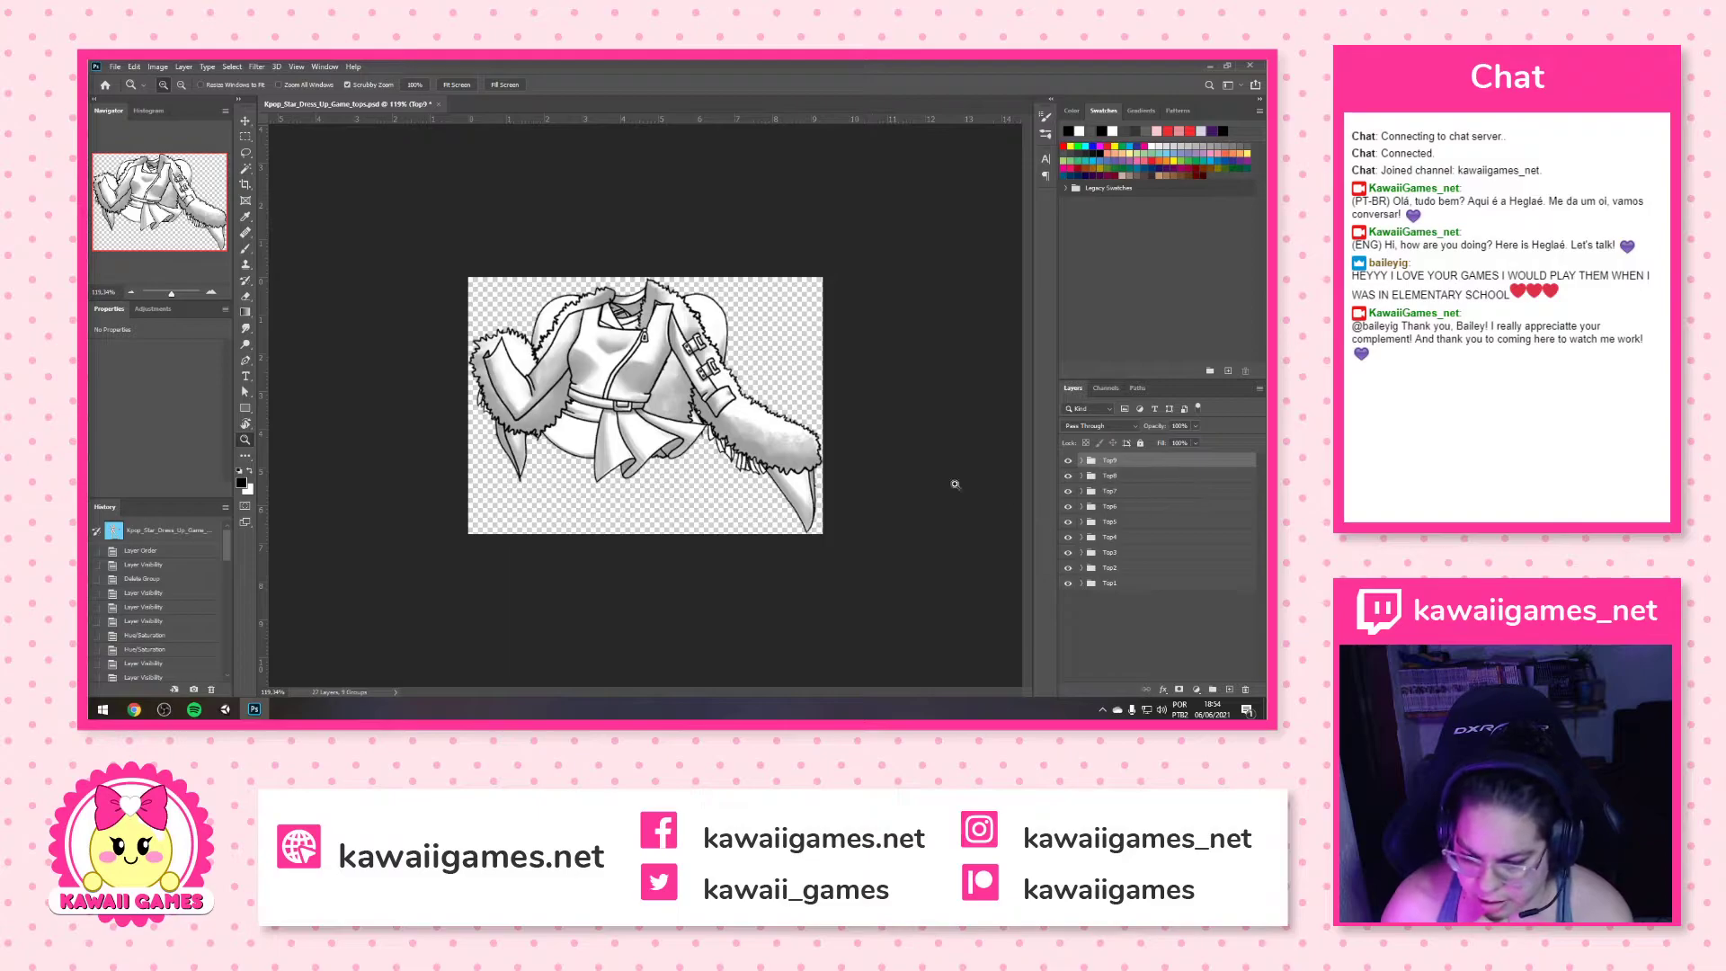
pyautogui.click(115, 67)
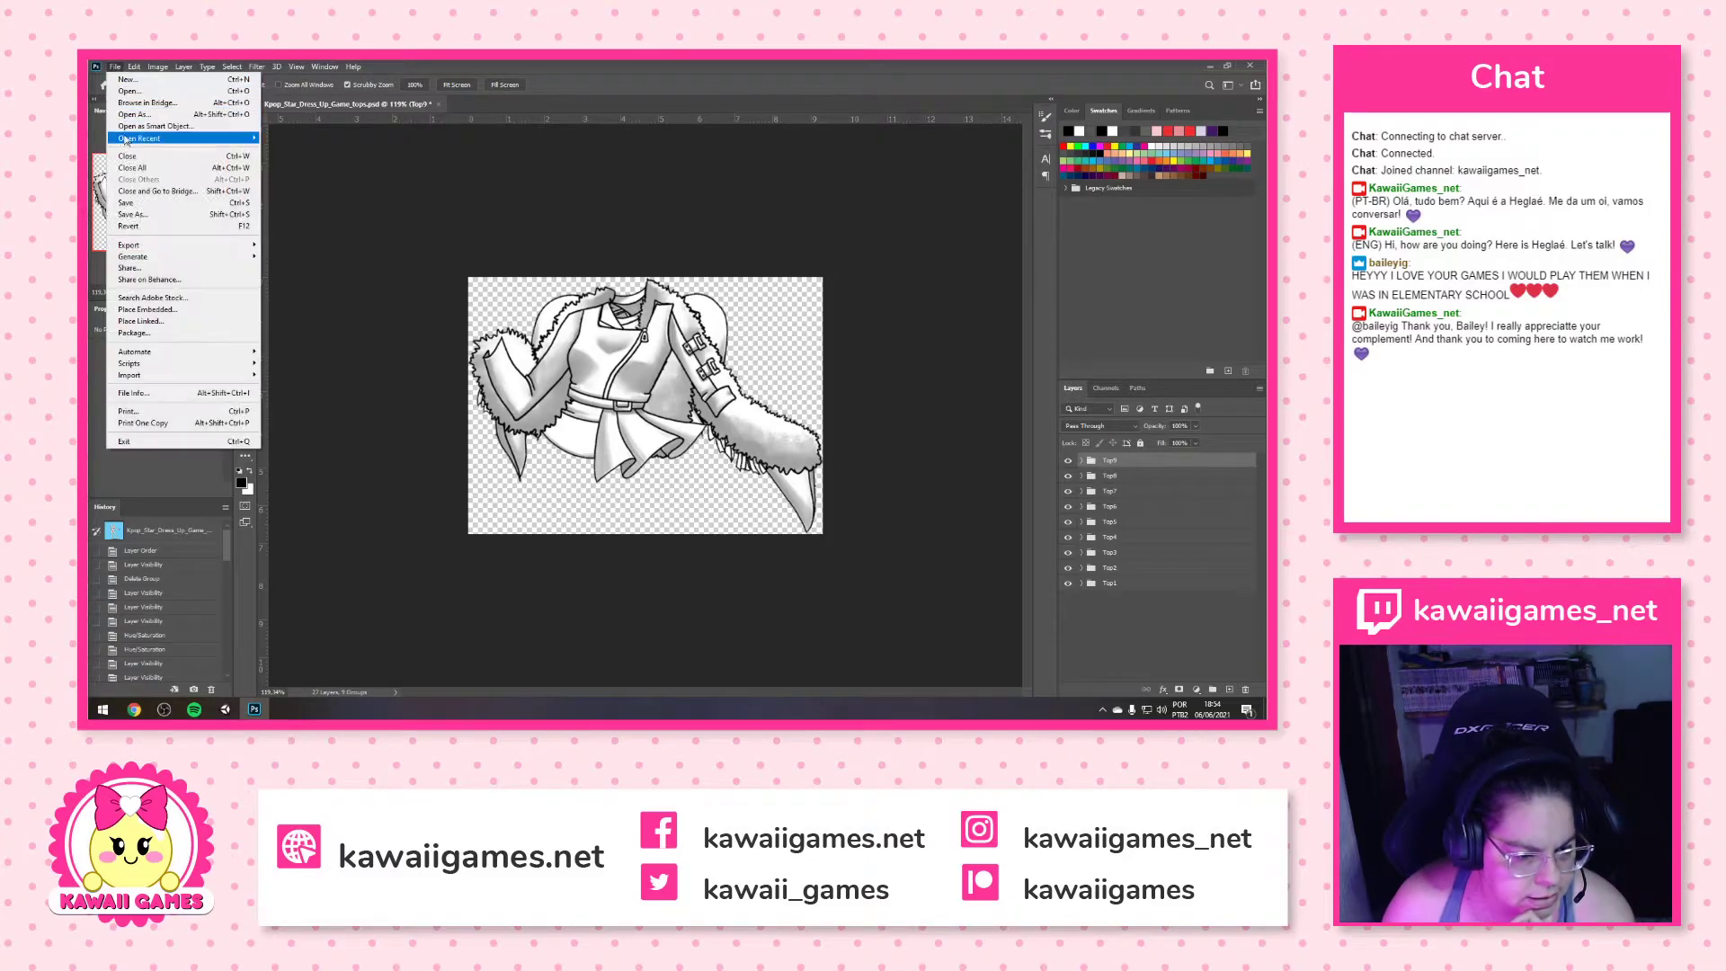
pyautogui.click(140, 207)
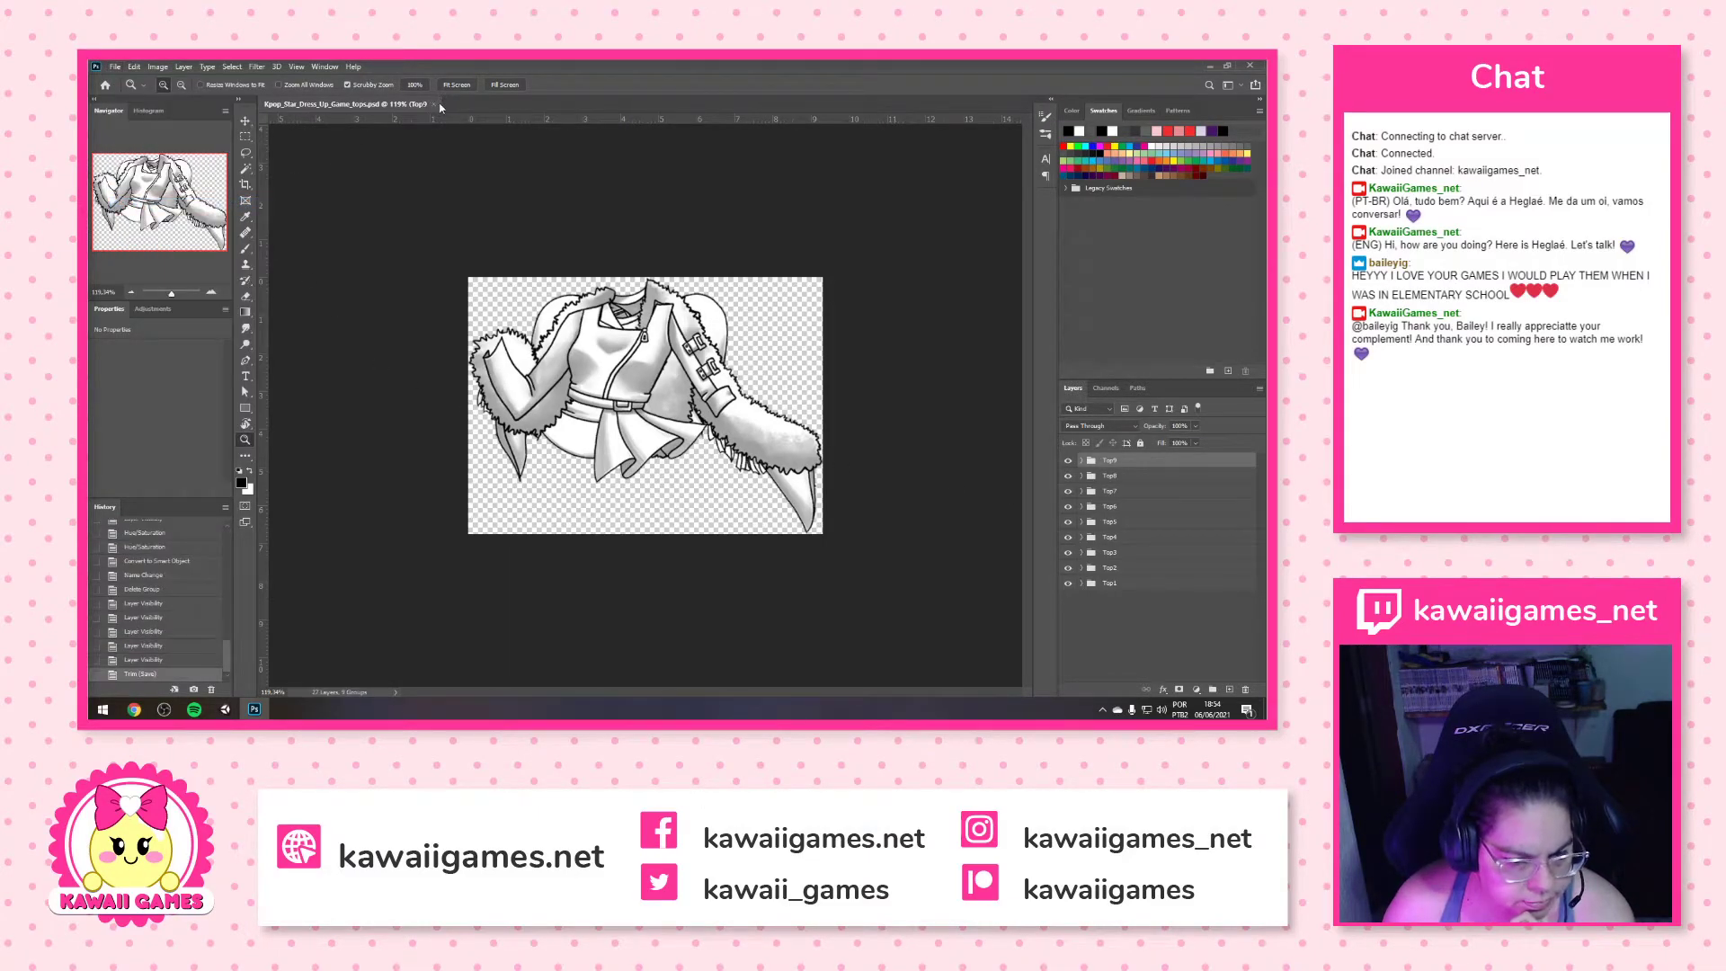
pyautogui.click(434, 104)
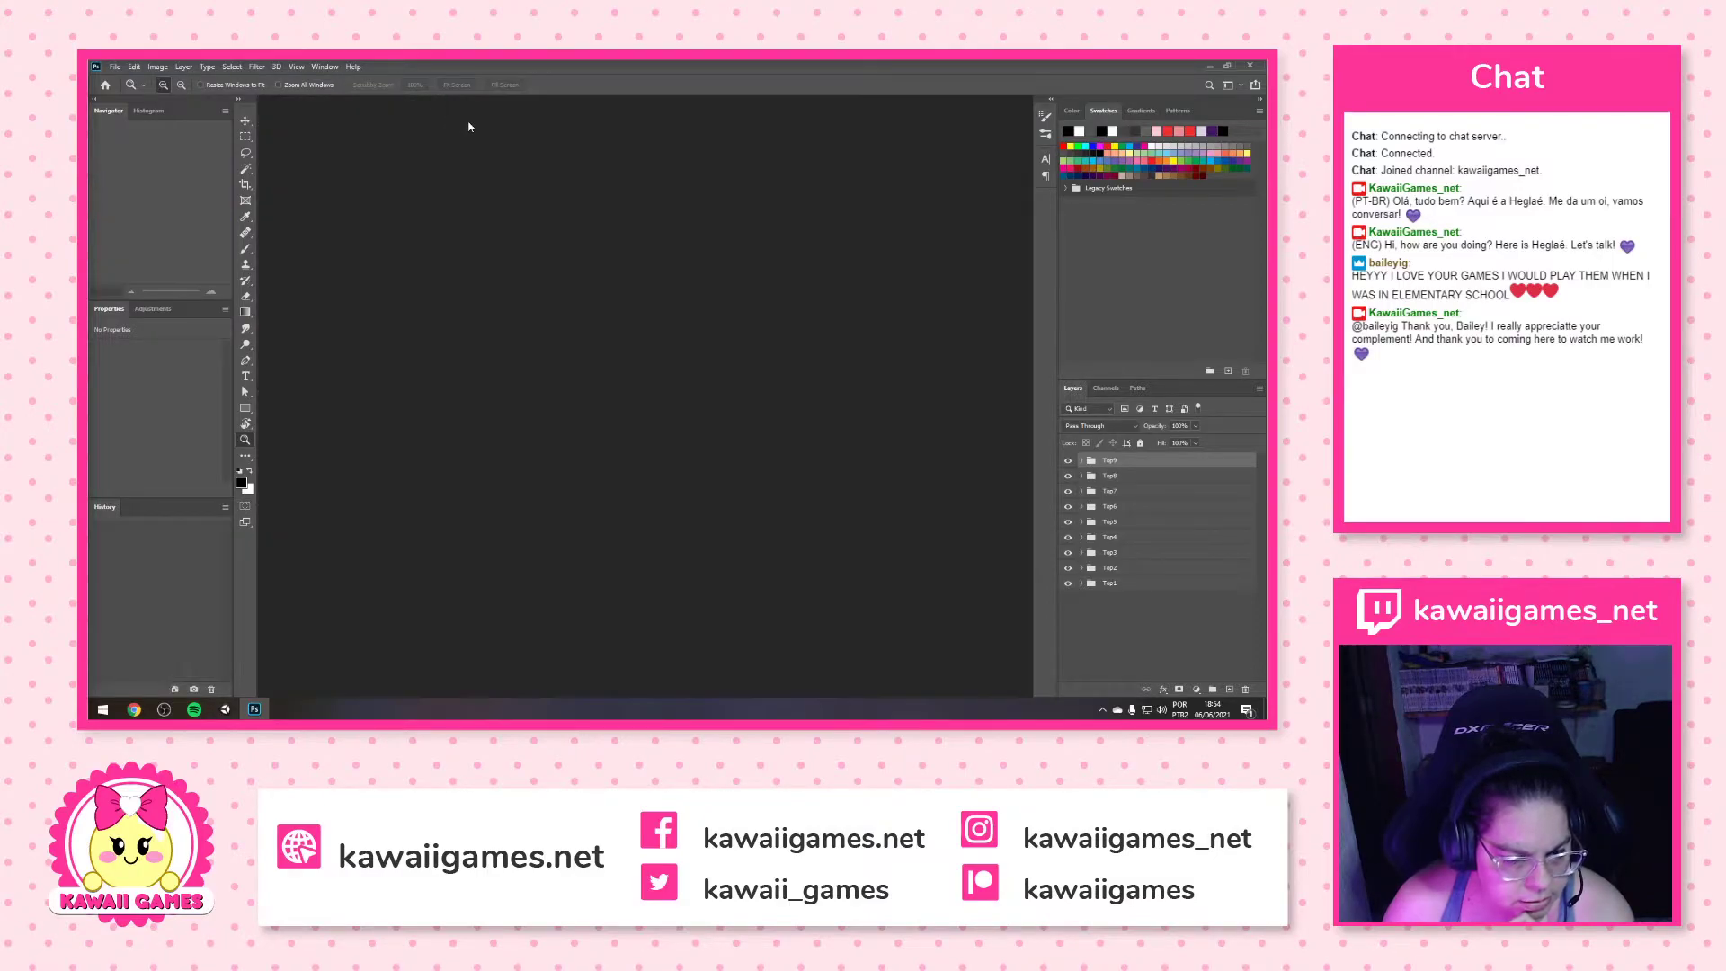
# Open the recent document Kpop_Star_Dress_Up_Game_Clothes-Final.psd
pyautogui.click(117, 68)
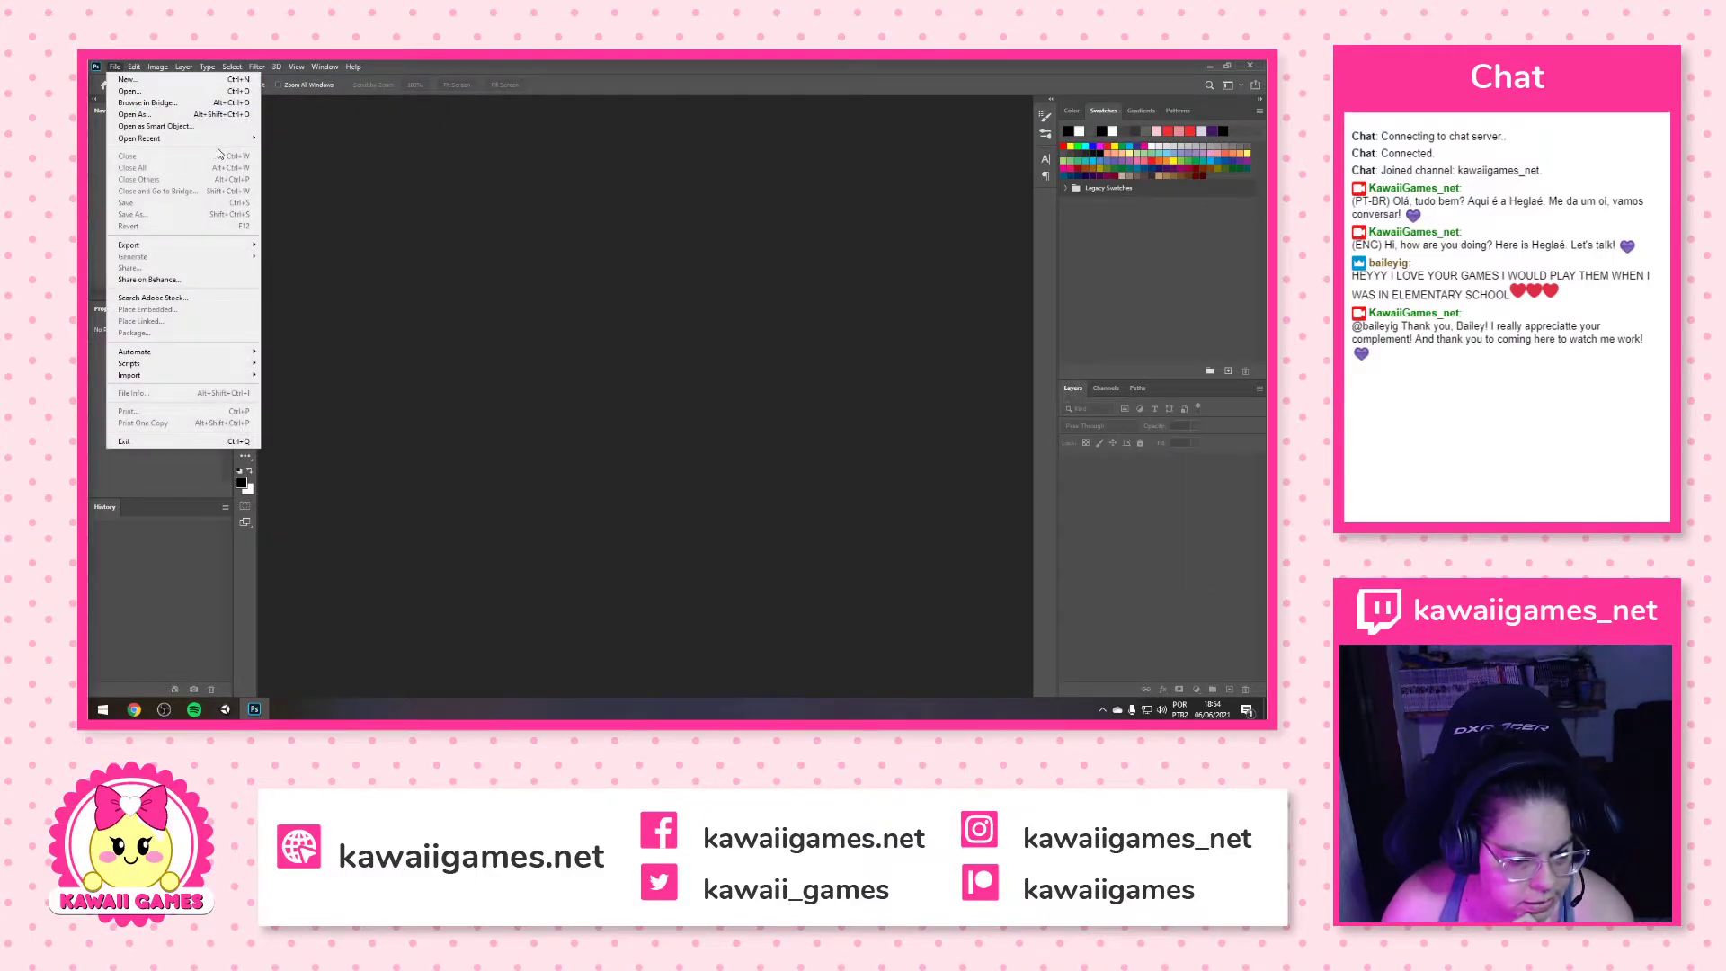
pyautogui.moveTo(218, 142)
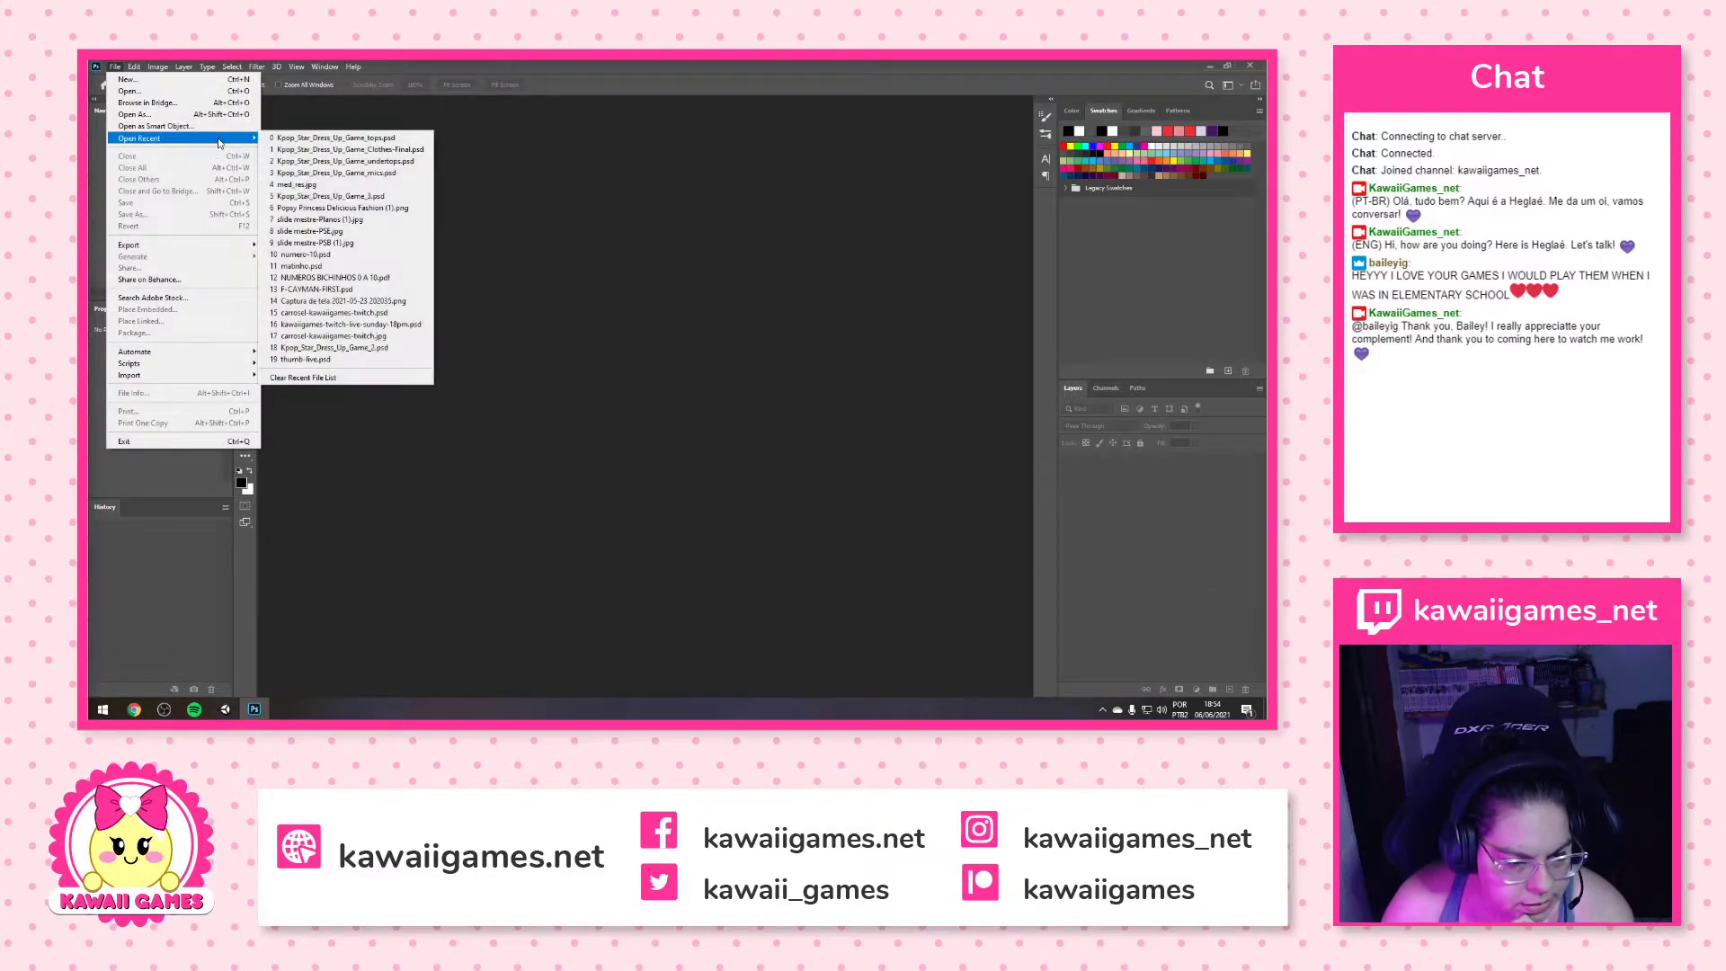
pyautogui.click(402, 151)
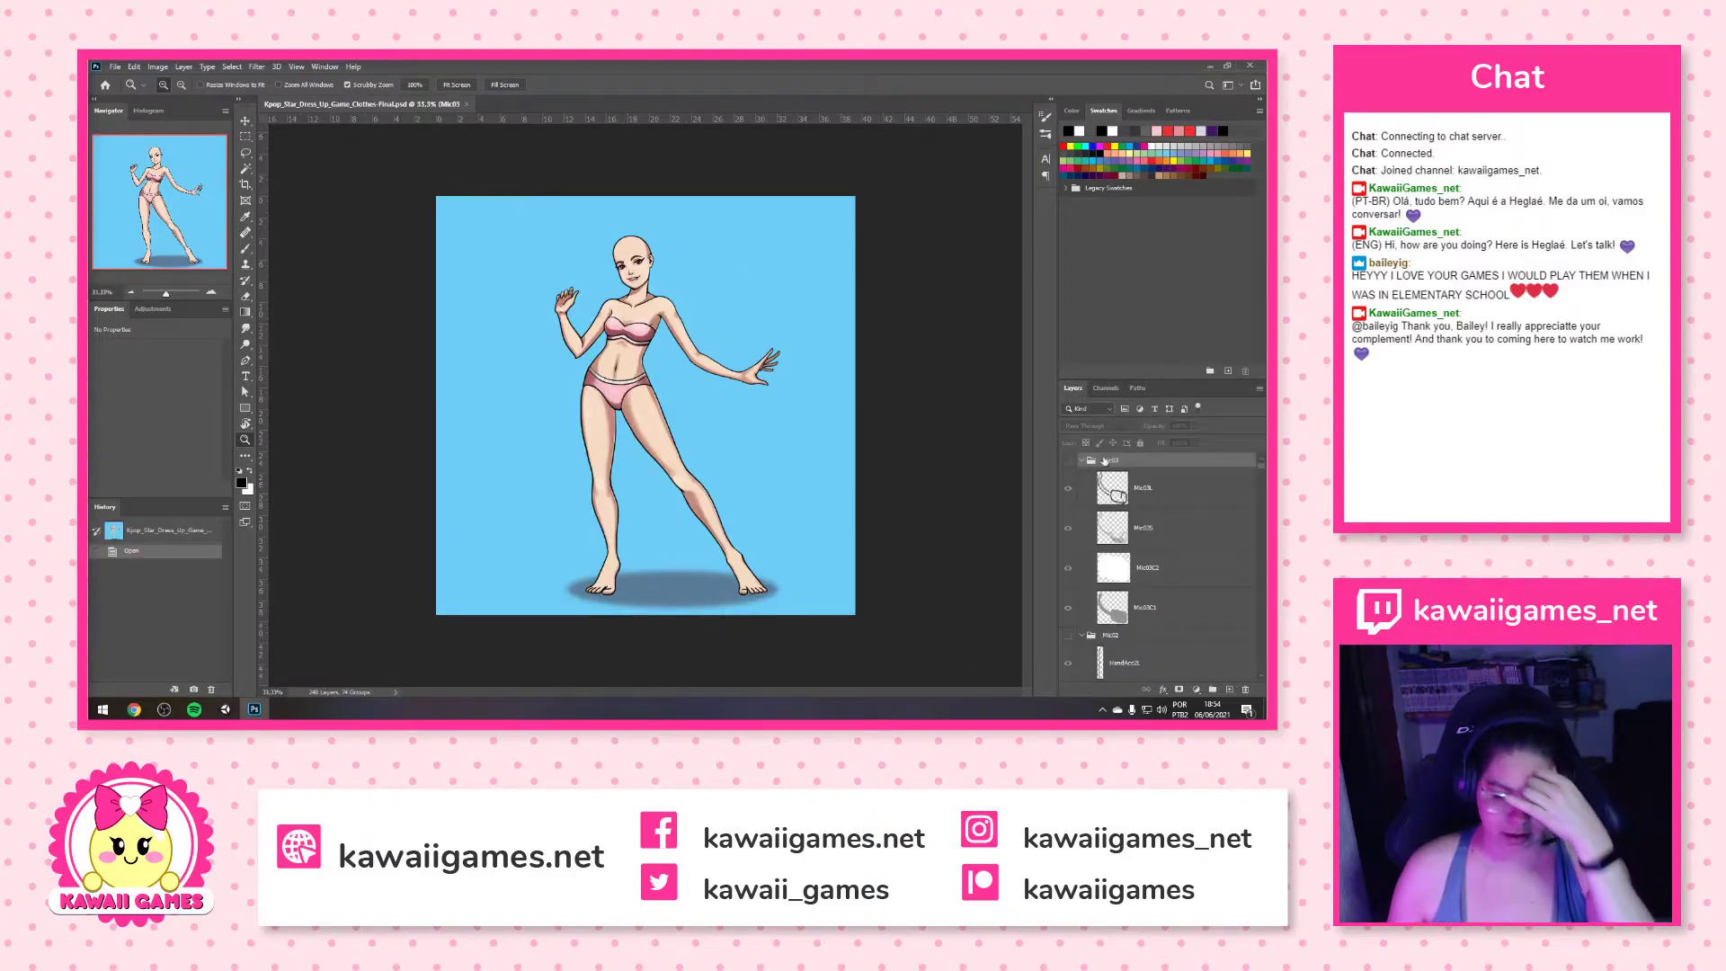
# Try deleting all mic and undertop layer groups above the Outfit9 group, and undo the deletion
pyautogui.scroll(-10, 1133, 502)
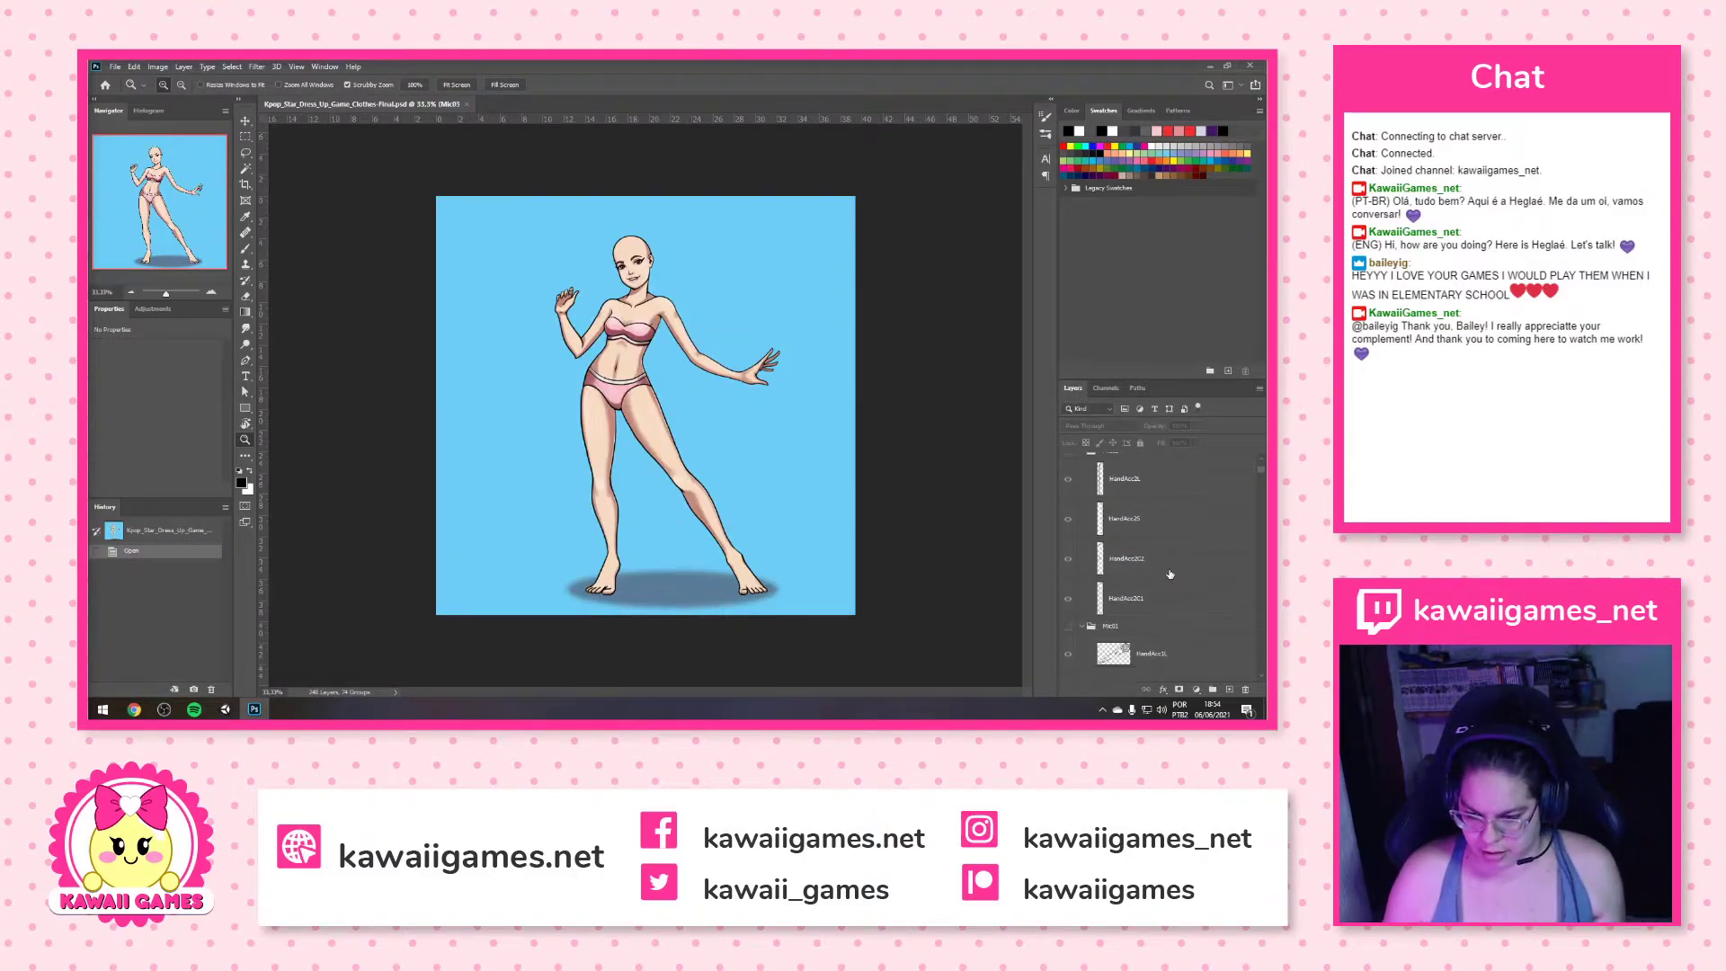
pyautogui.scroll(-10, 1168, 577)
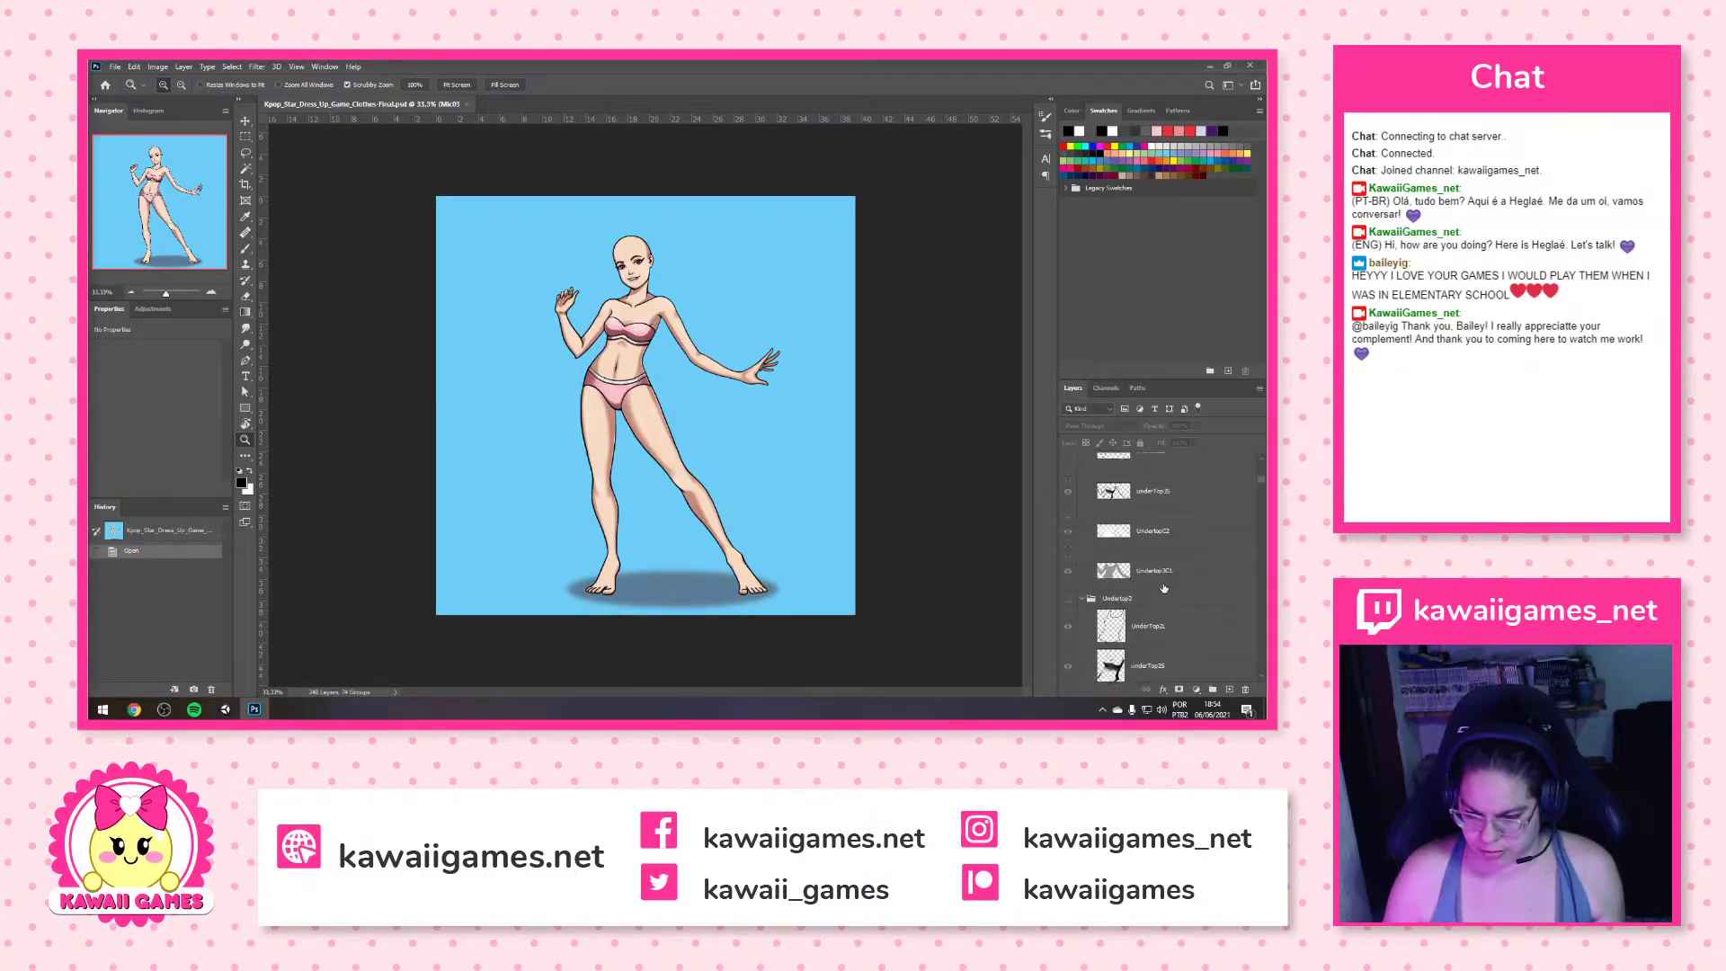
pyautogui.scroll(-5, 1160, 584)
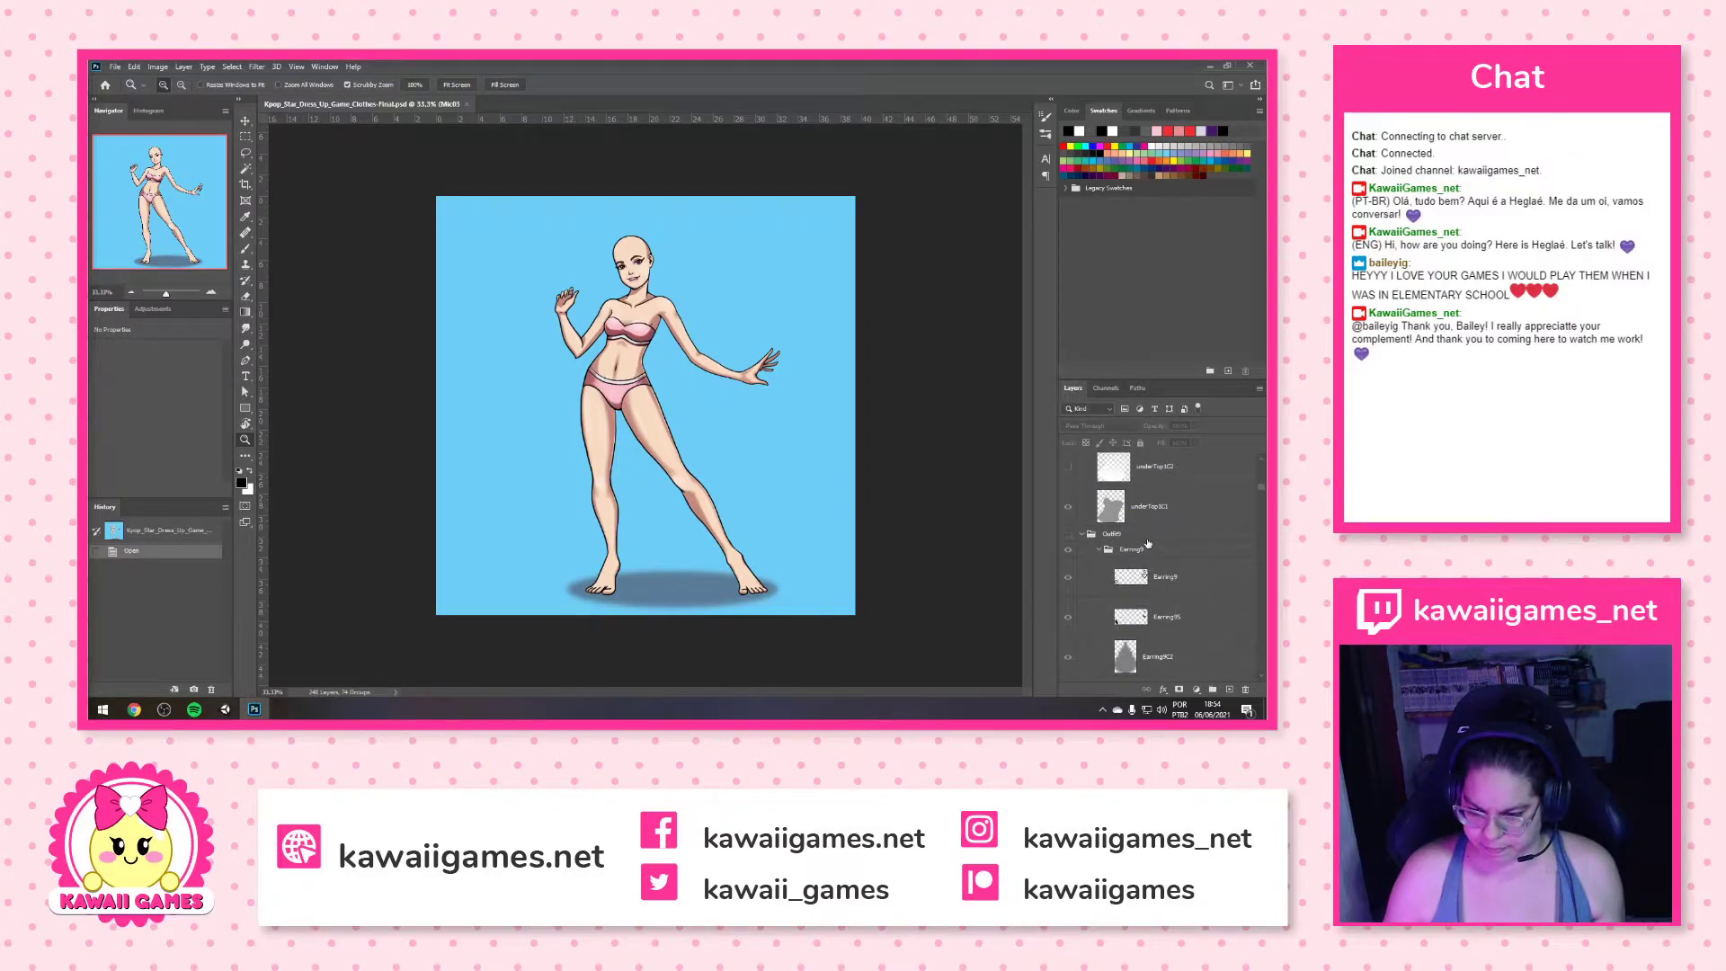
pyautogui.keyDown('shift'); pyautogui.click(1154, 524); pyautogui.keyUp('shift')
pyautogui.click(1247, 691)
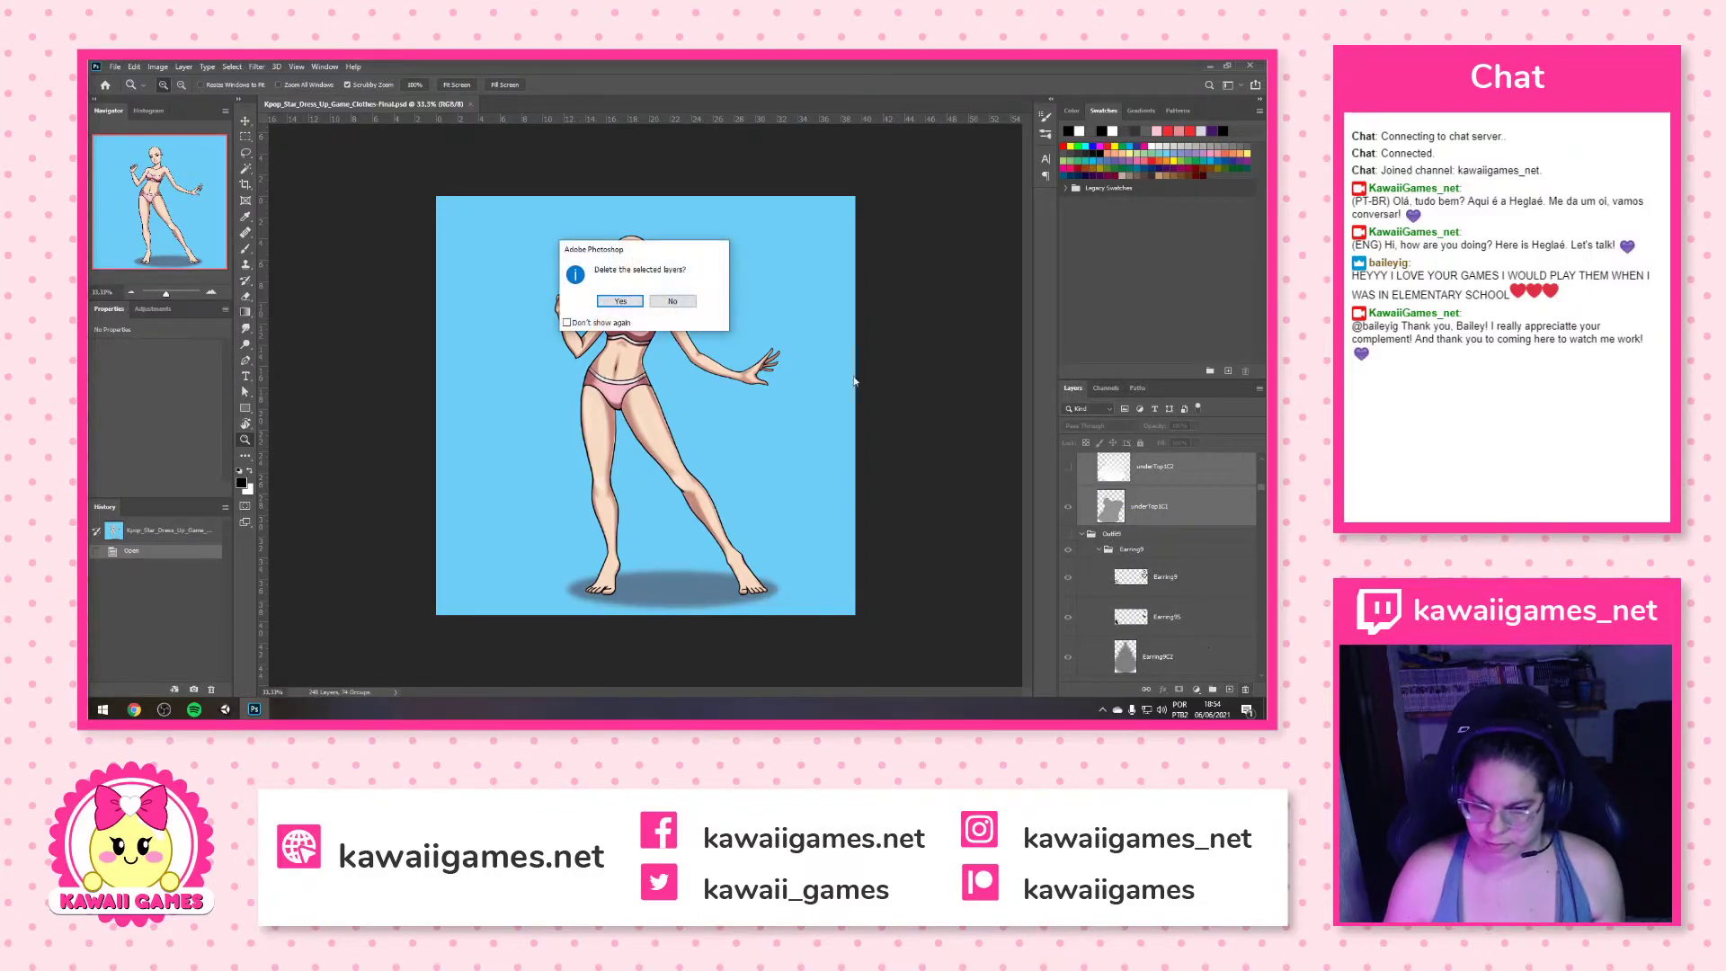
pyautogui.click(637, 315)
pyautogui.scroll(-5, 1206, 593)
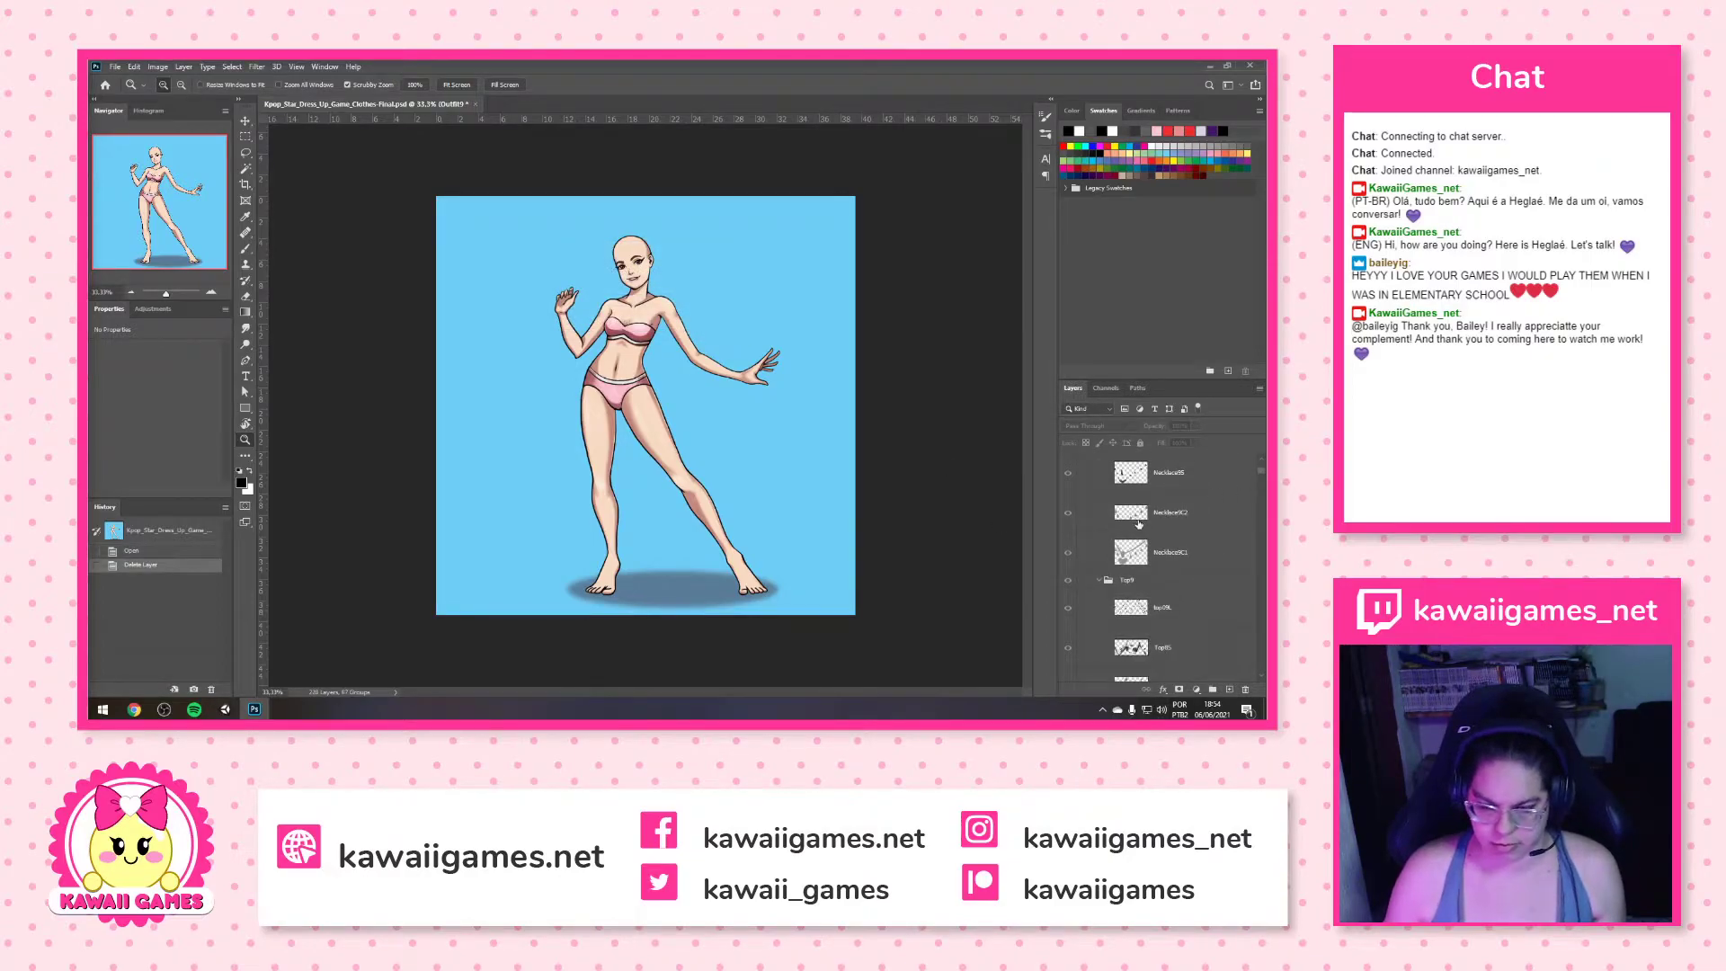
pyautogui.hotkey('ctrl', 'z')
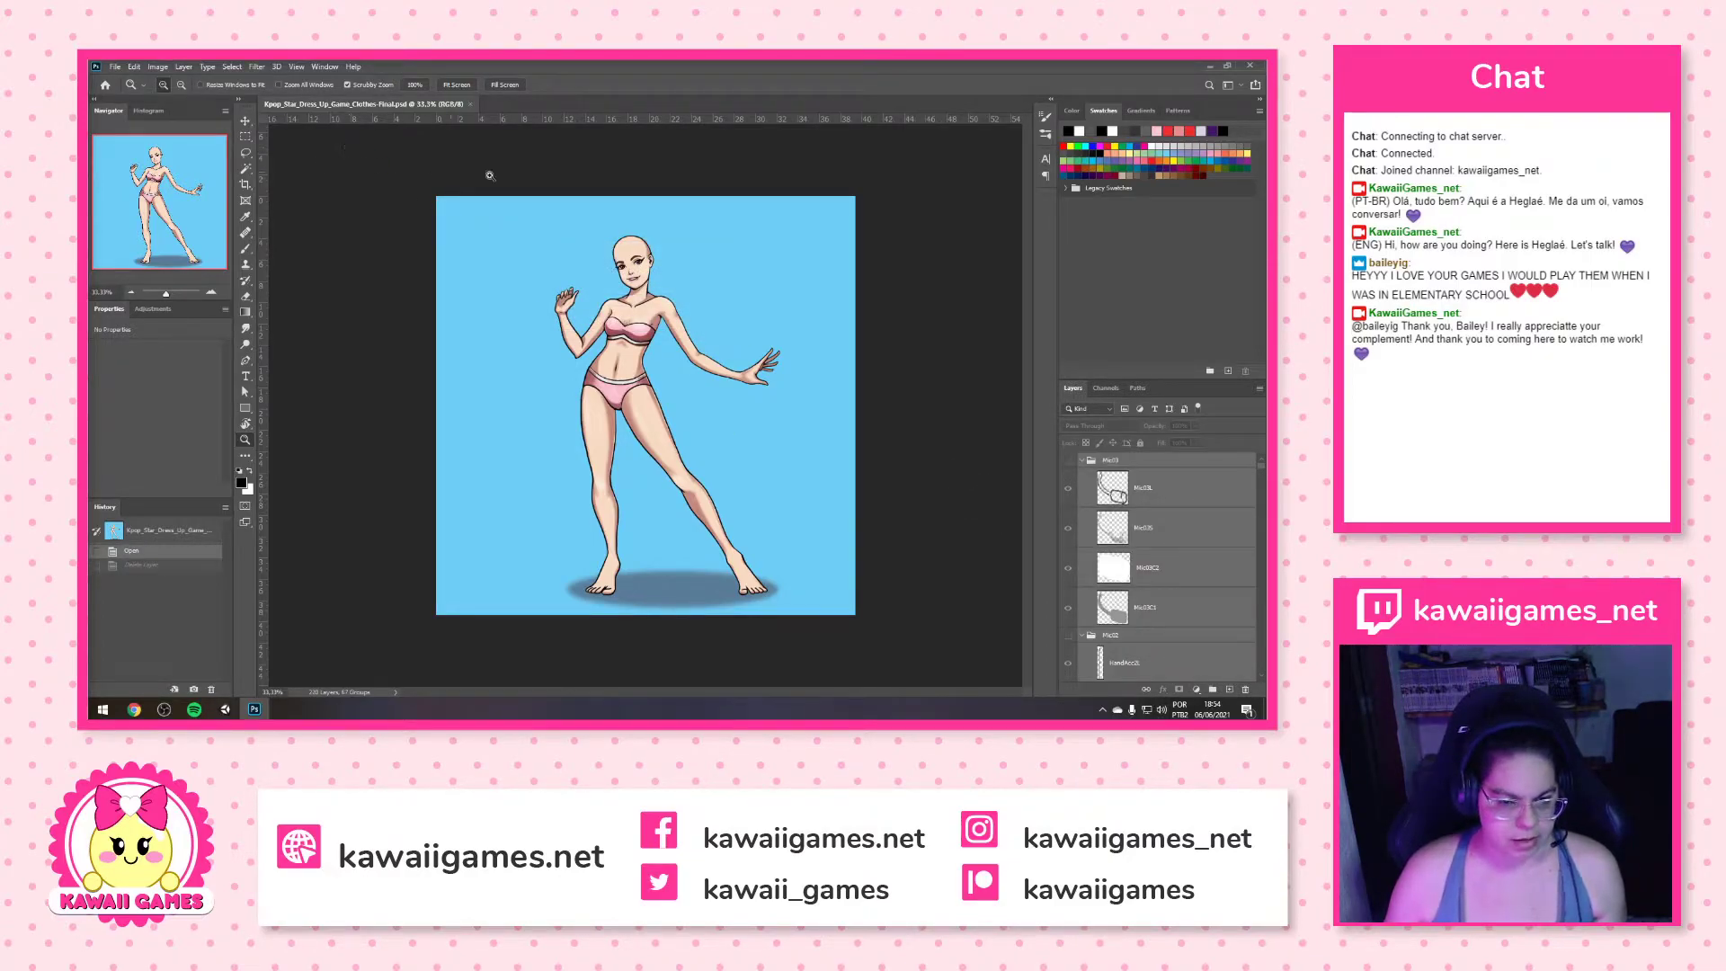
# Save the document under the new name Kpop_Star_Dress_Up_Game_bottoms.psd in the PHOTOSHOP folder, with Maximize Compatibility on
pyautogui.click(115, 66)
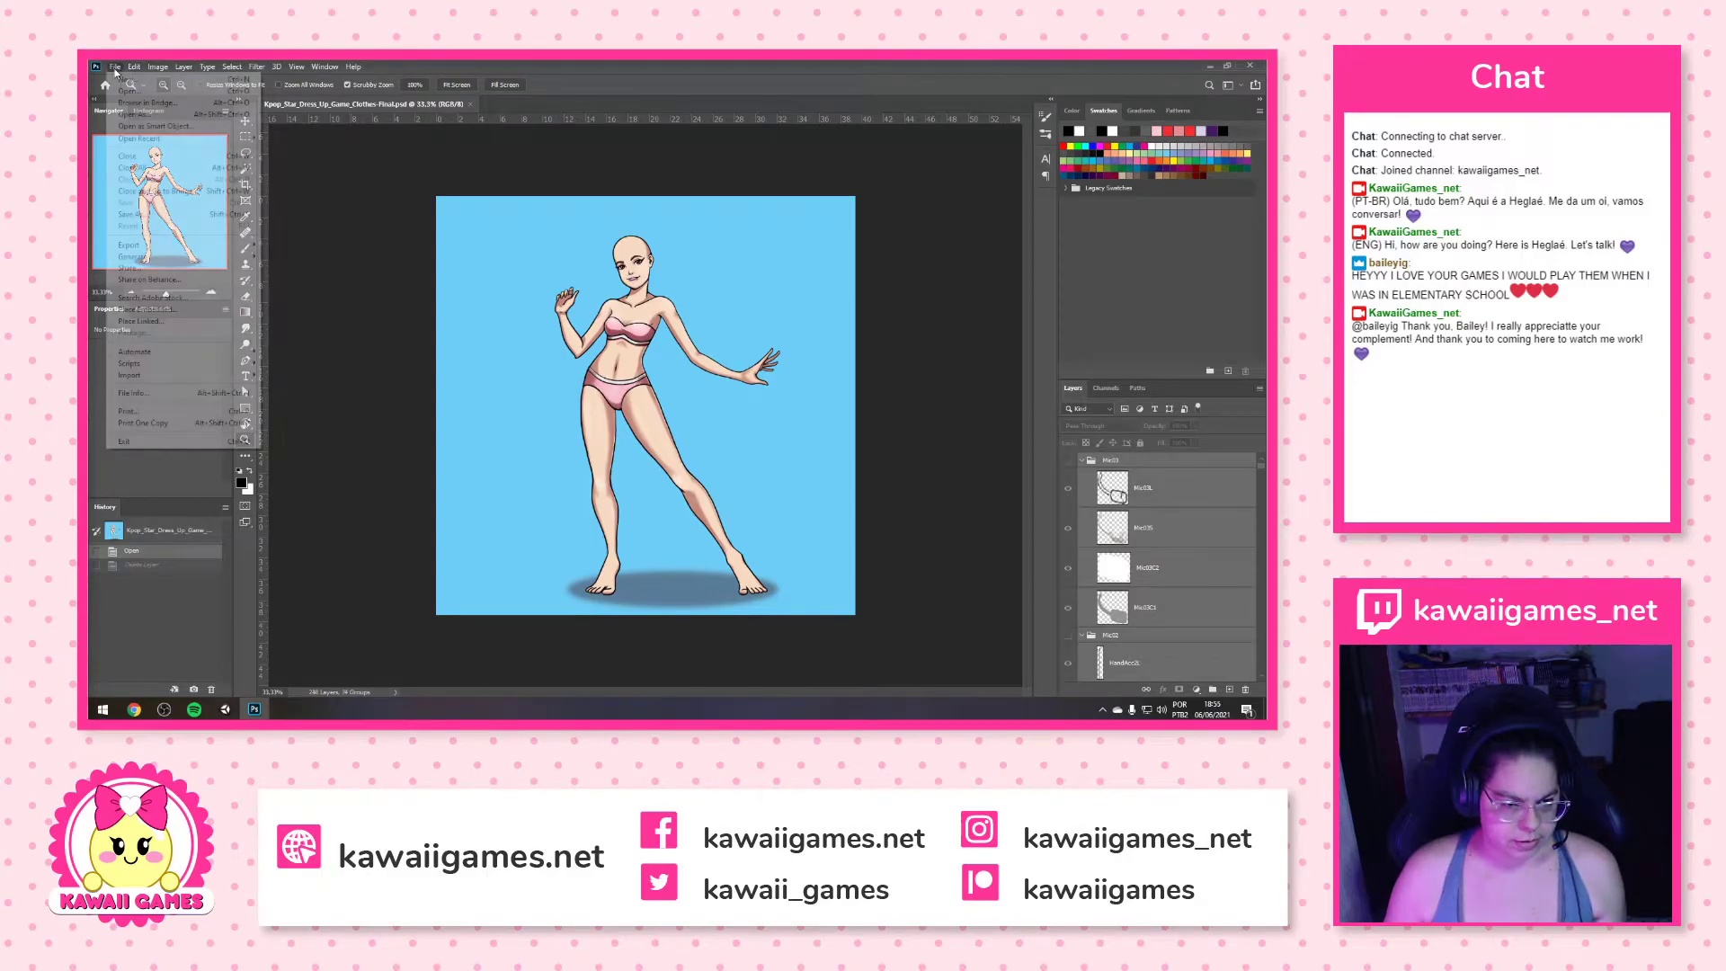
pyautogui.click(176, 214)
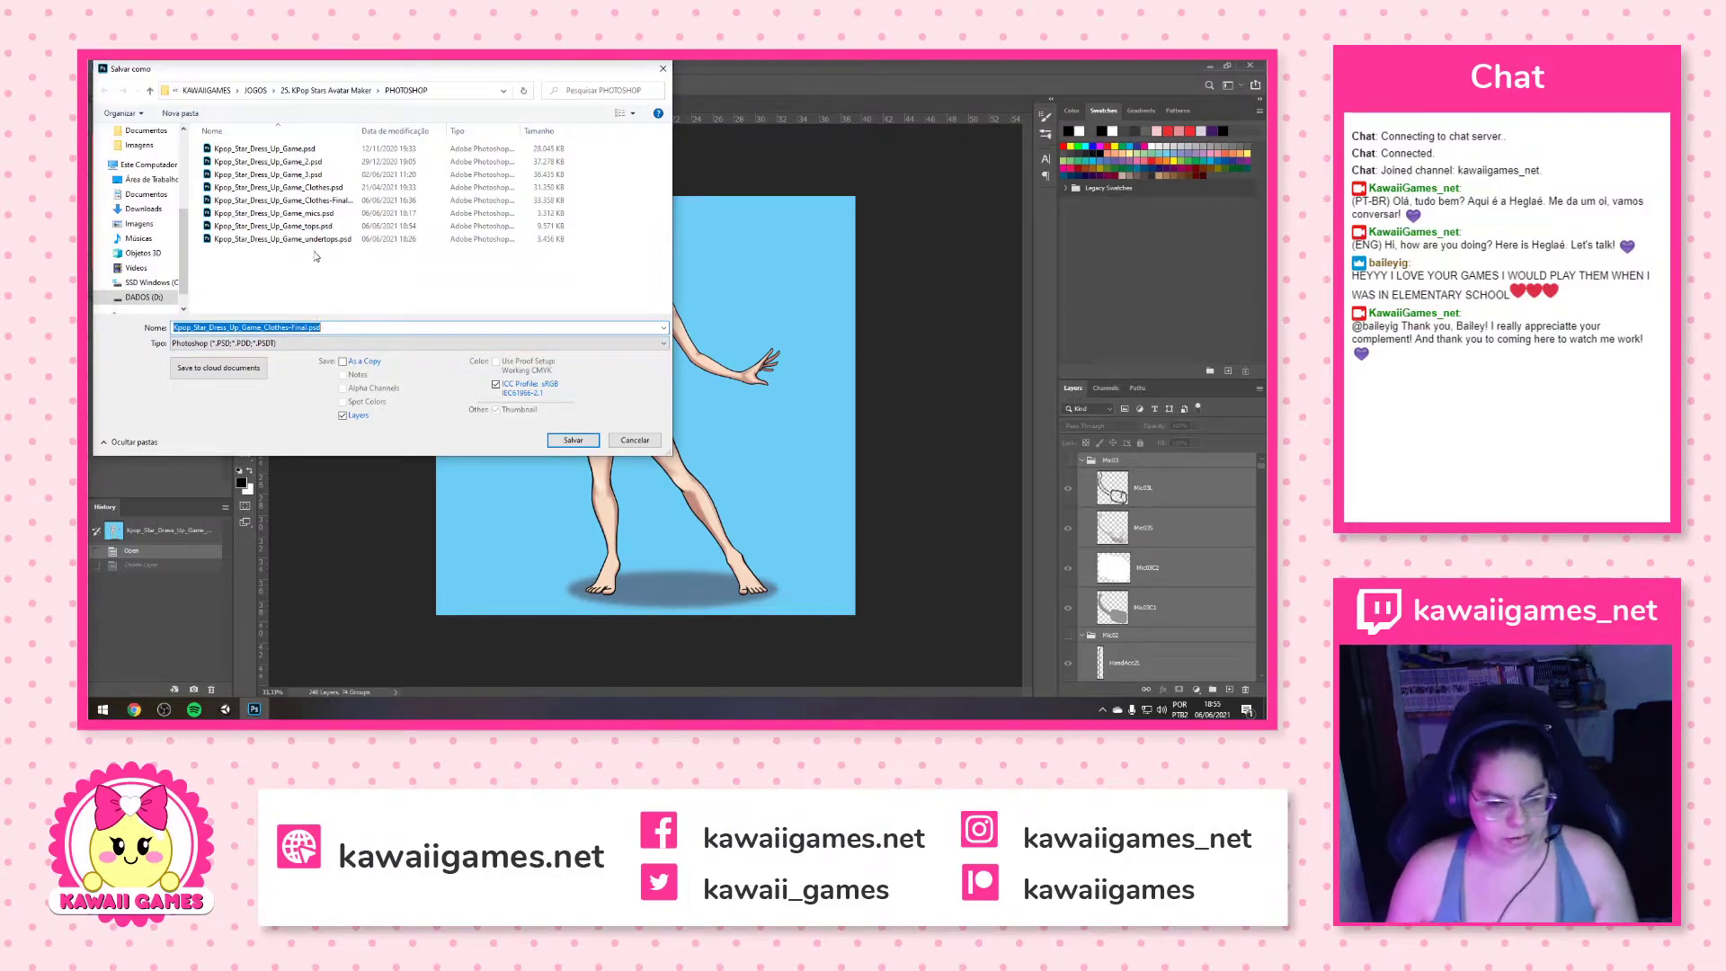
pyautogui.click(316, 229)
pyautogui.click(263, 329)
pyautogui.click(279, 327)
pyautogui.press('BackSpace')
pyautogui.press('BackSpace')
pyautogui.press('BackSpace')
pyautogui.press('BackSpace')
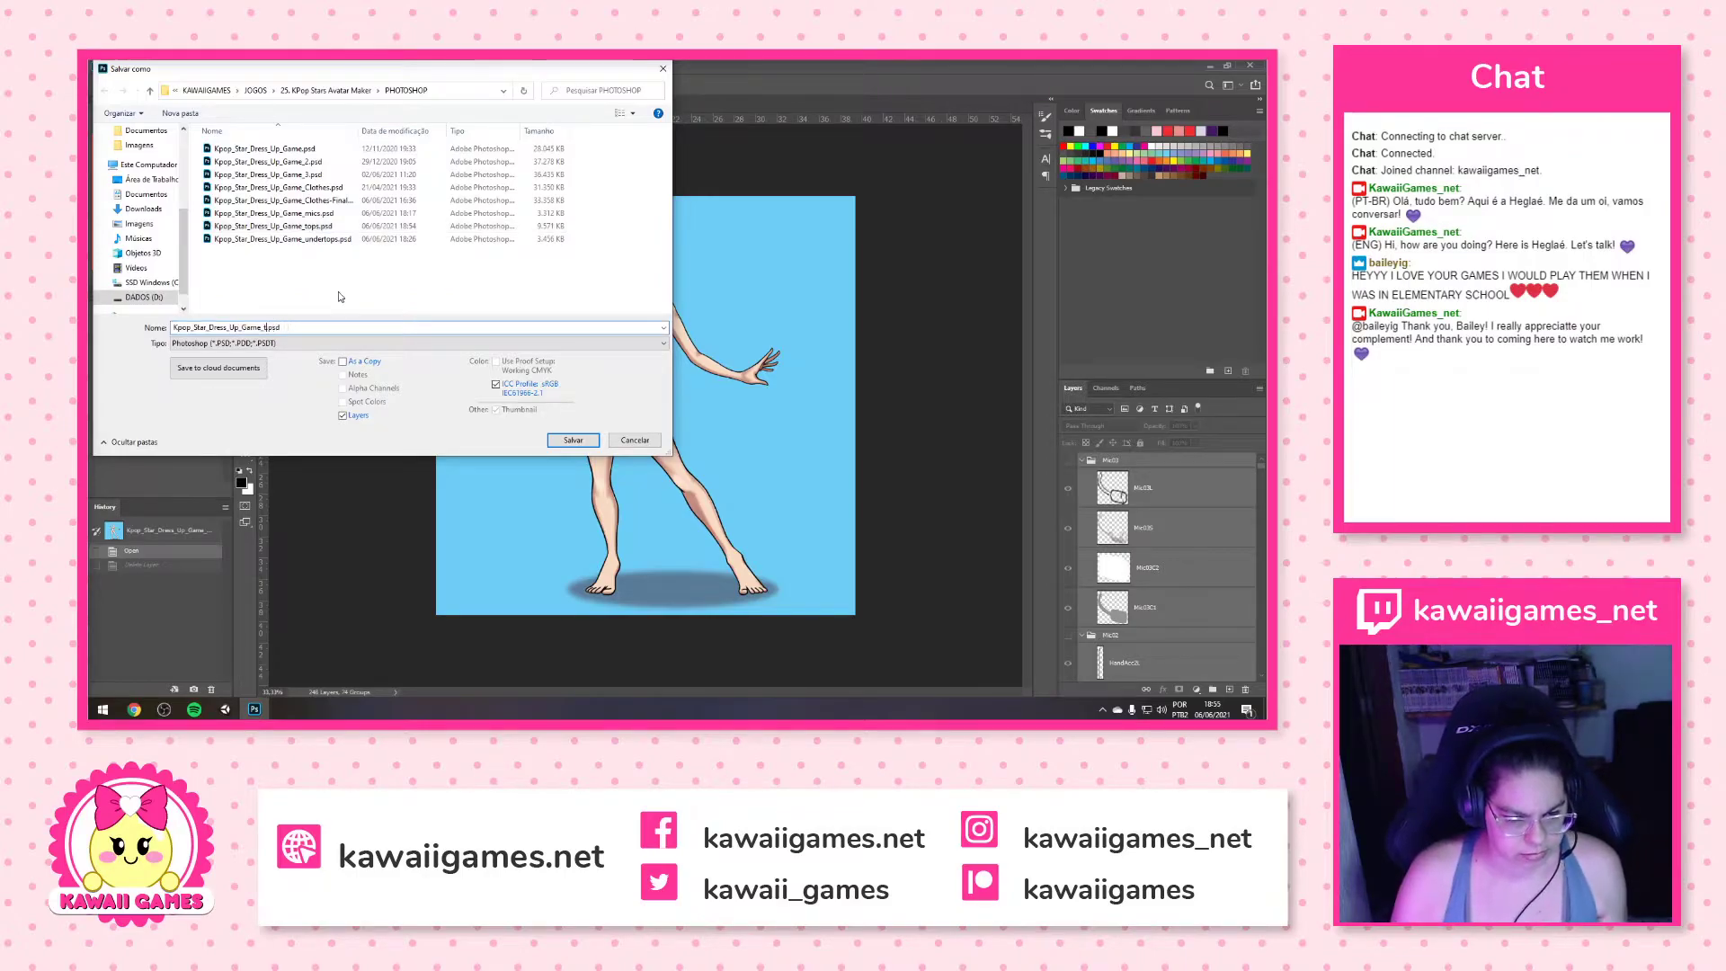
pyautogui.write('bottoms')
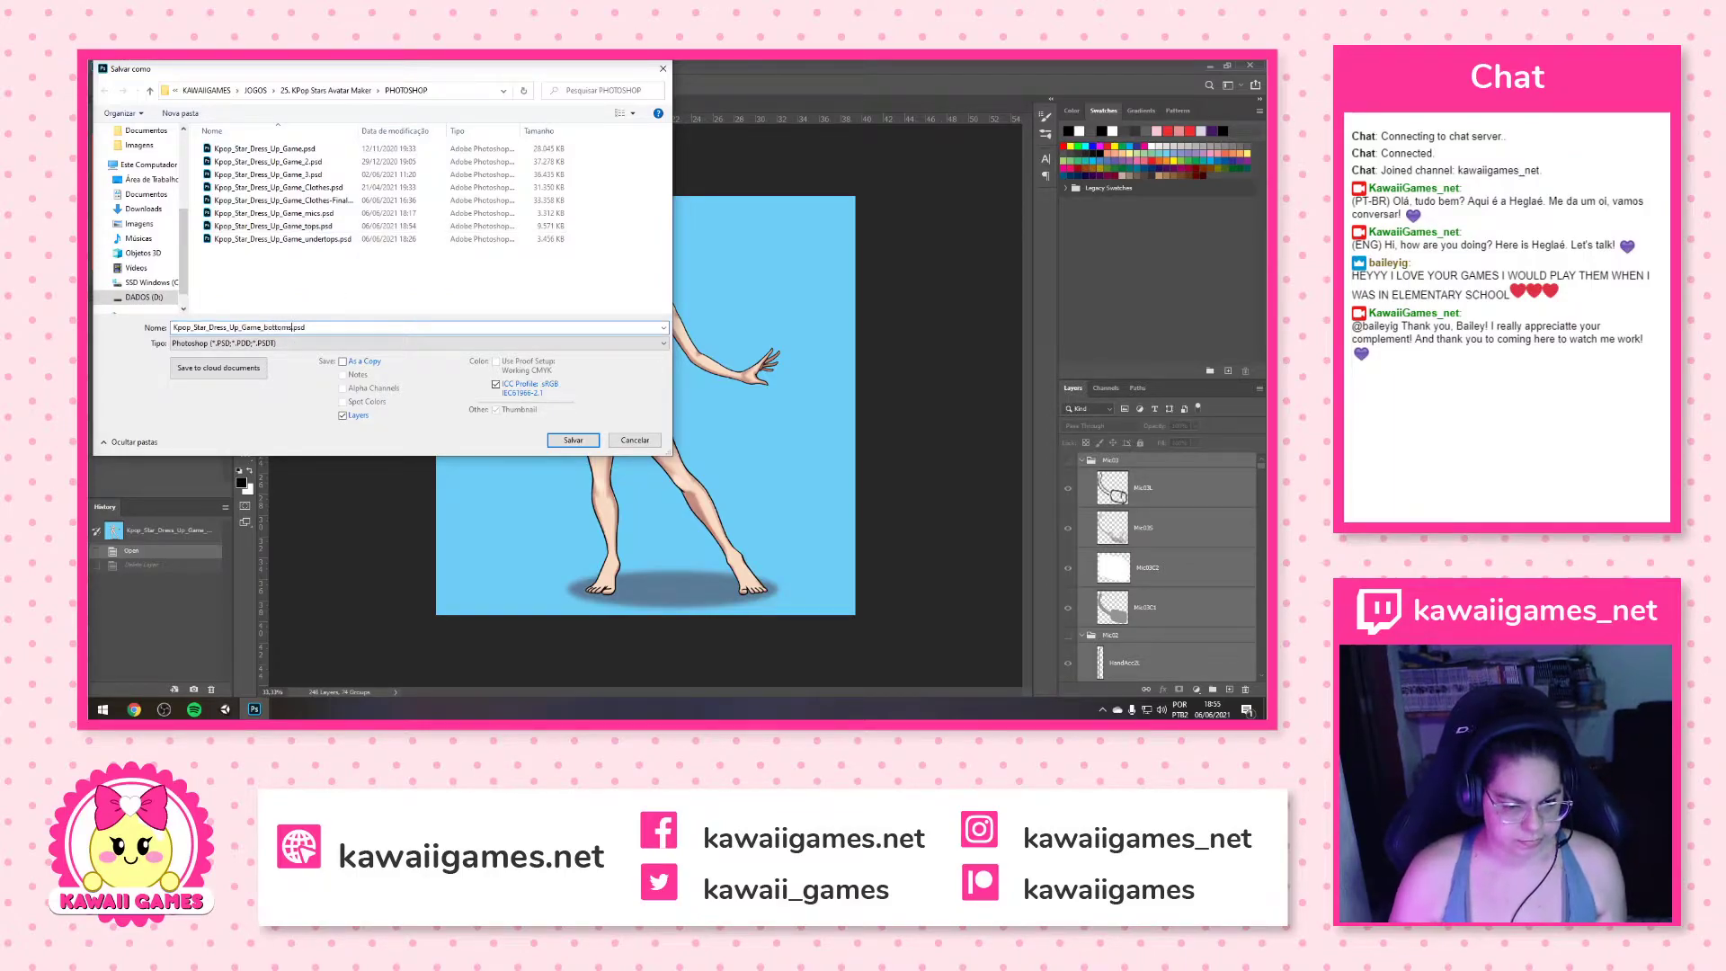
pyautogui.press('Return')
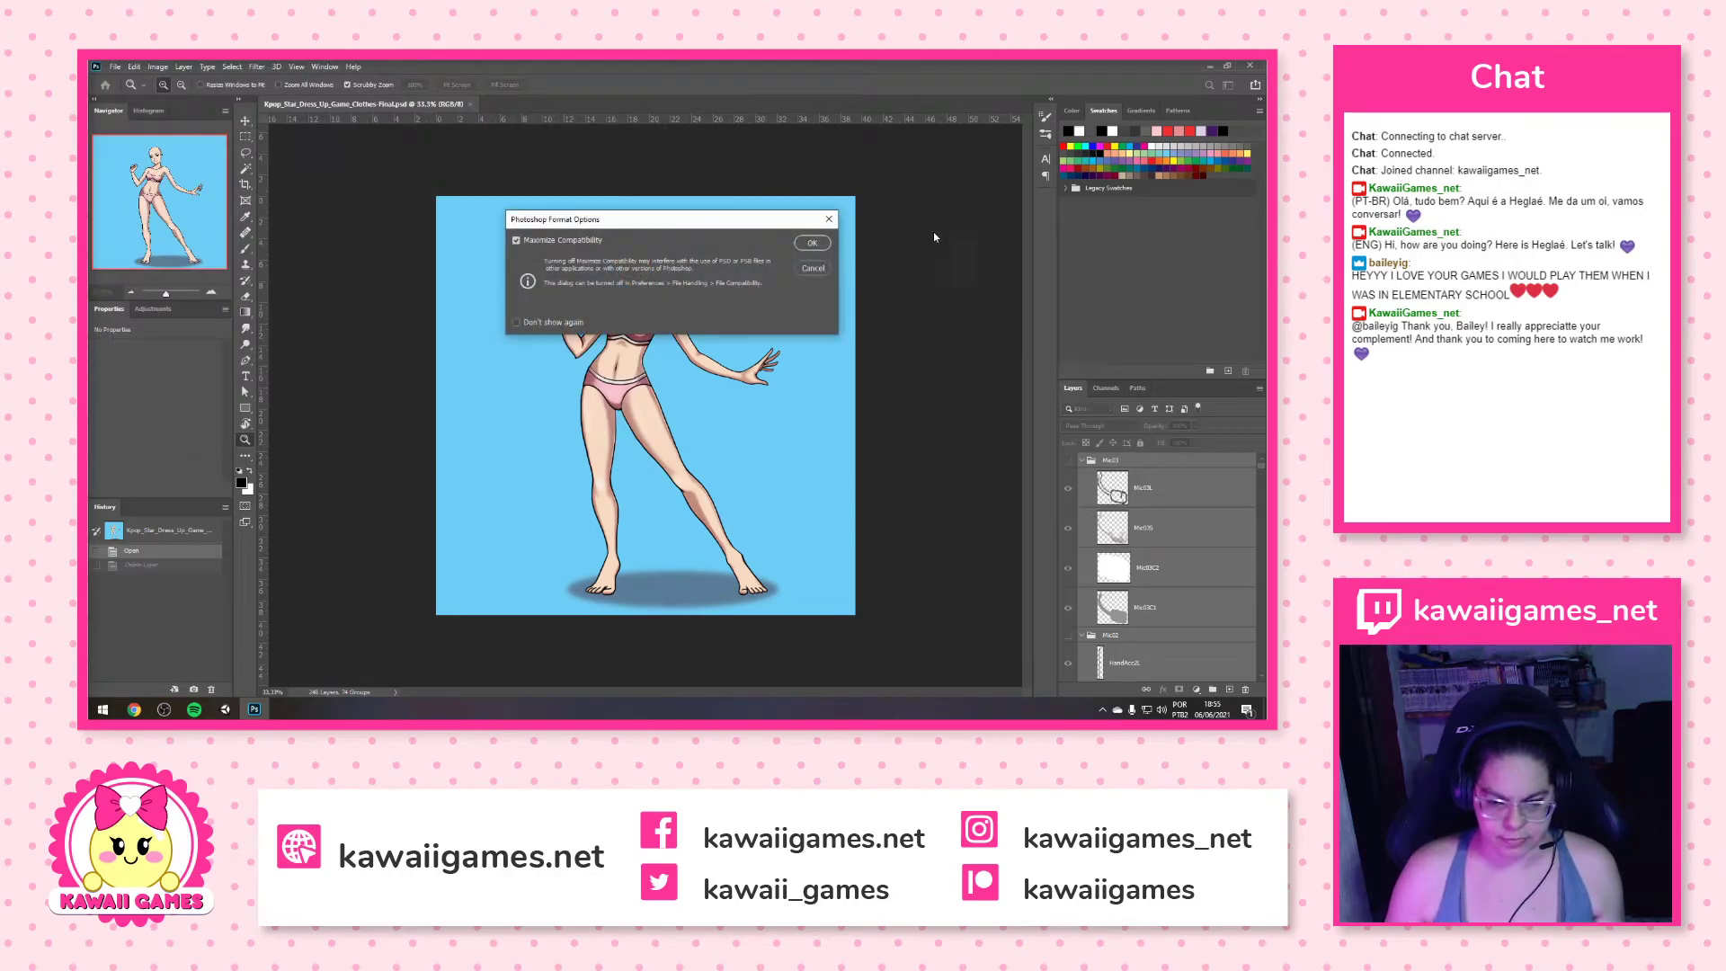
pyautogui.click(811, 244)
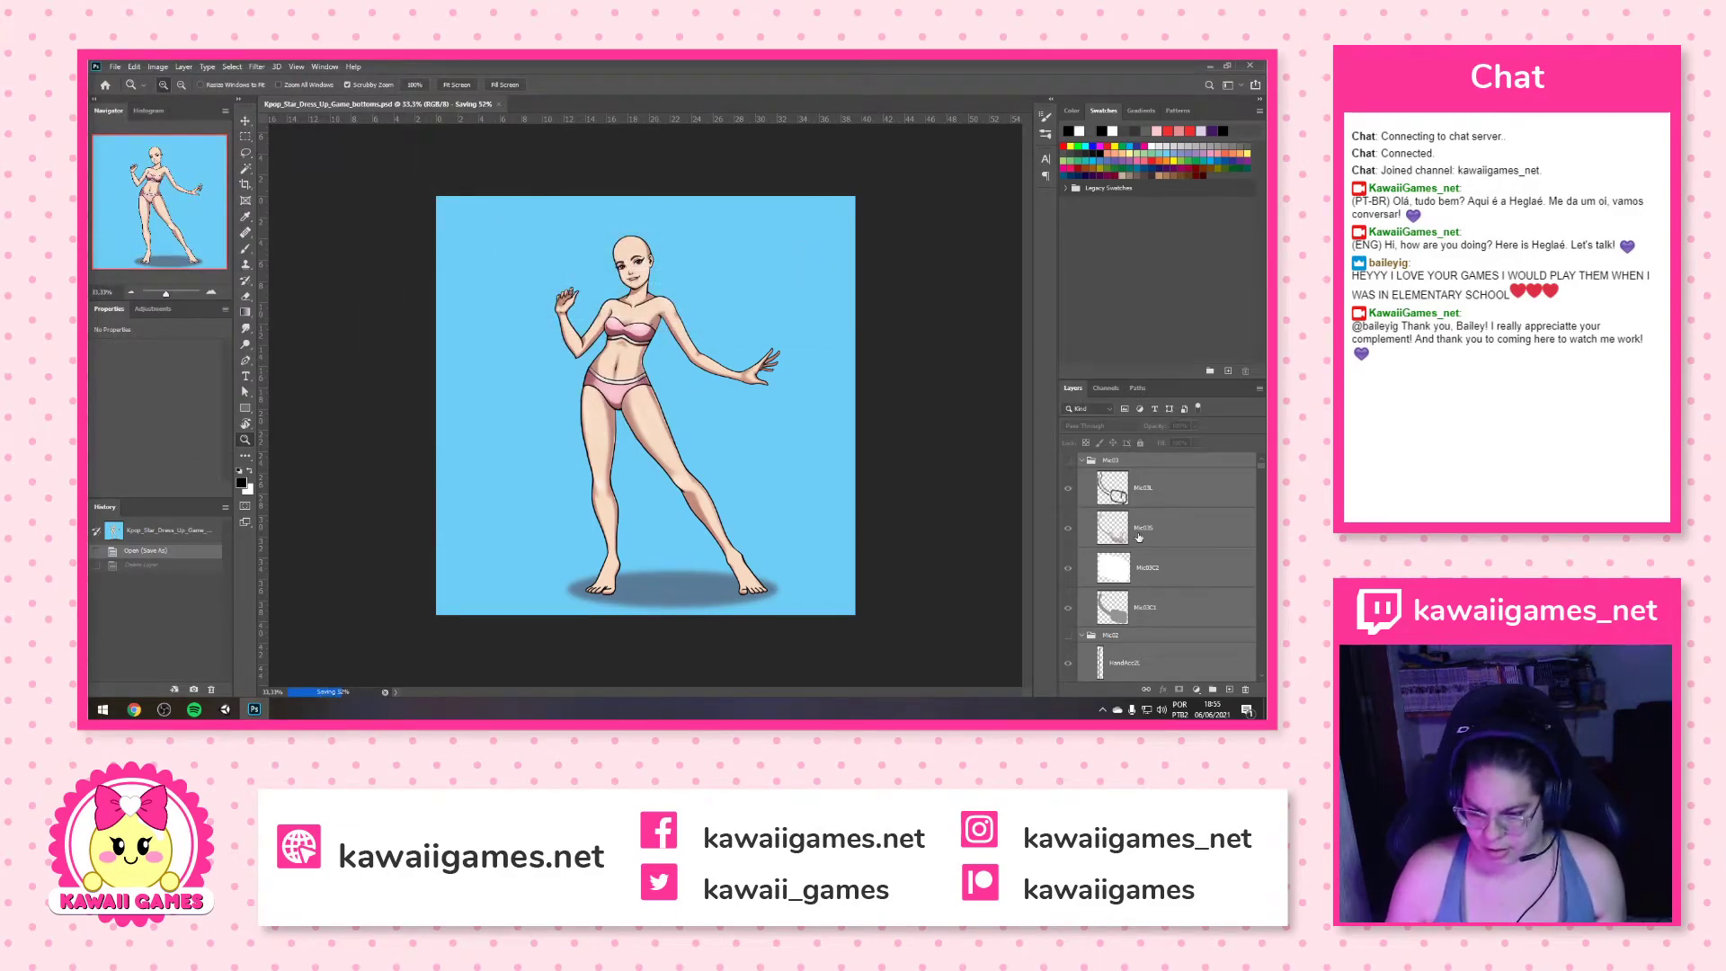
# Delete the selected mic and undertop layer groups above the Outfit9 group
pyautogui.scroll(-10, 1220, 676)
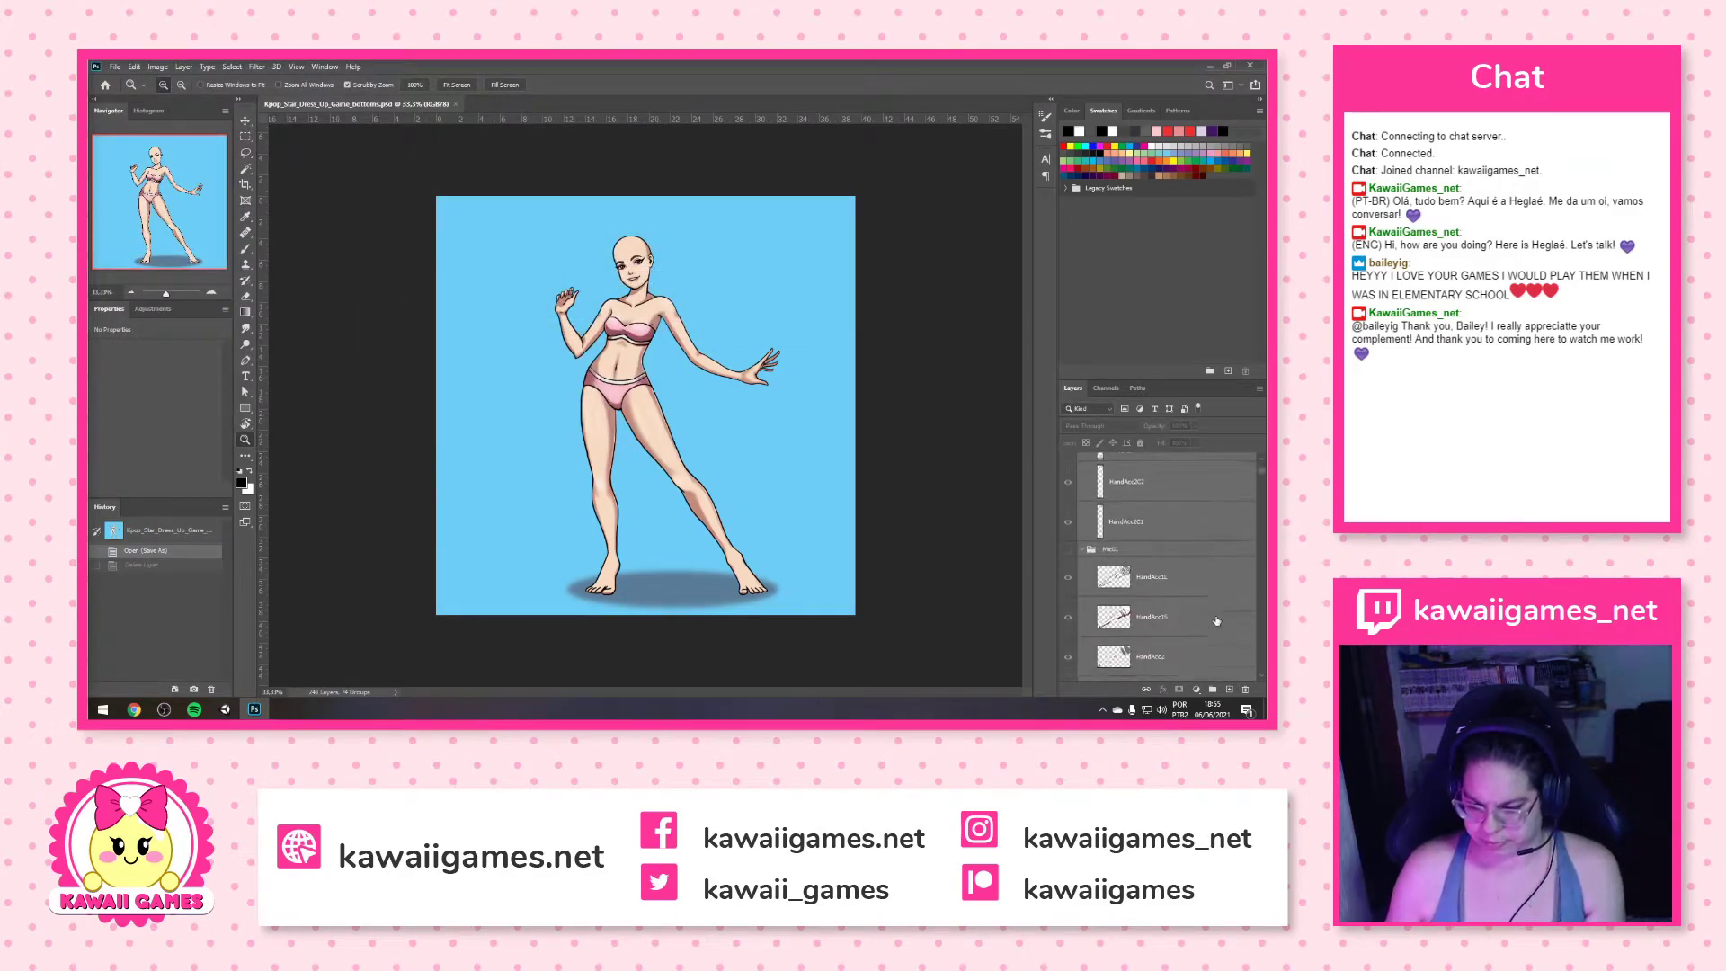
pyautogui.scroll(-10, 1201, 621)
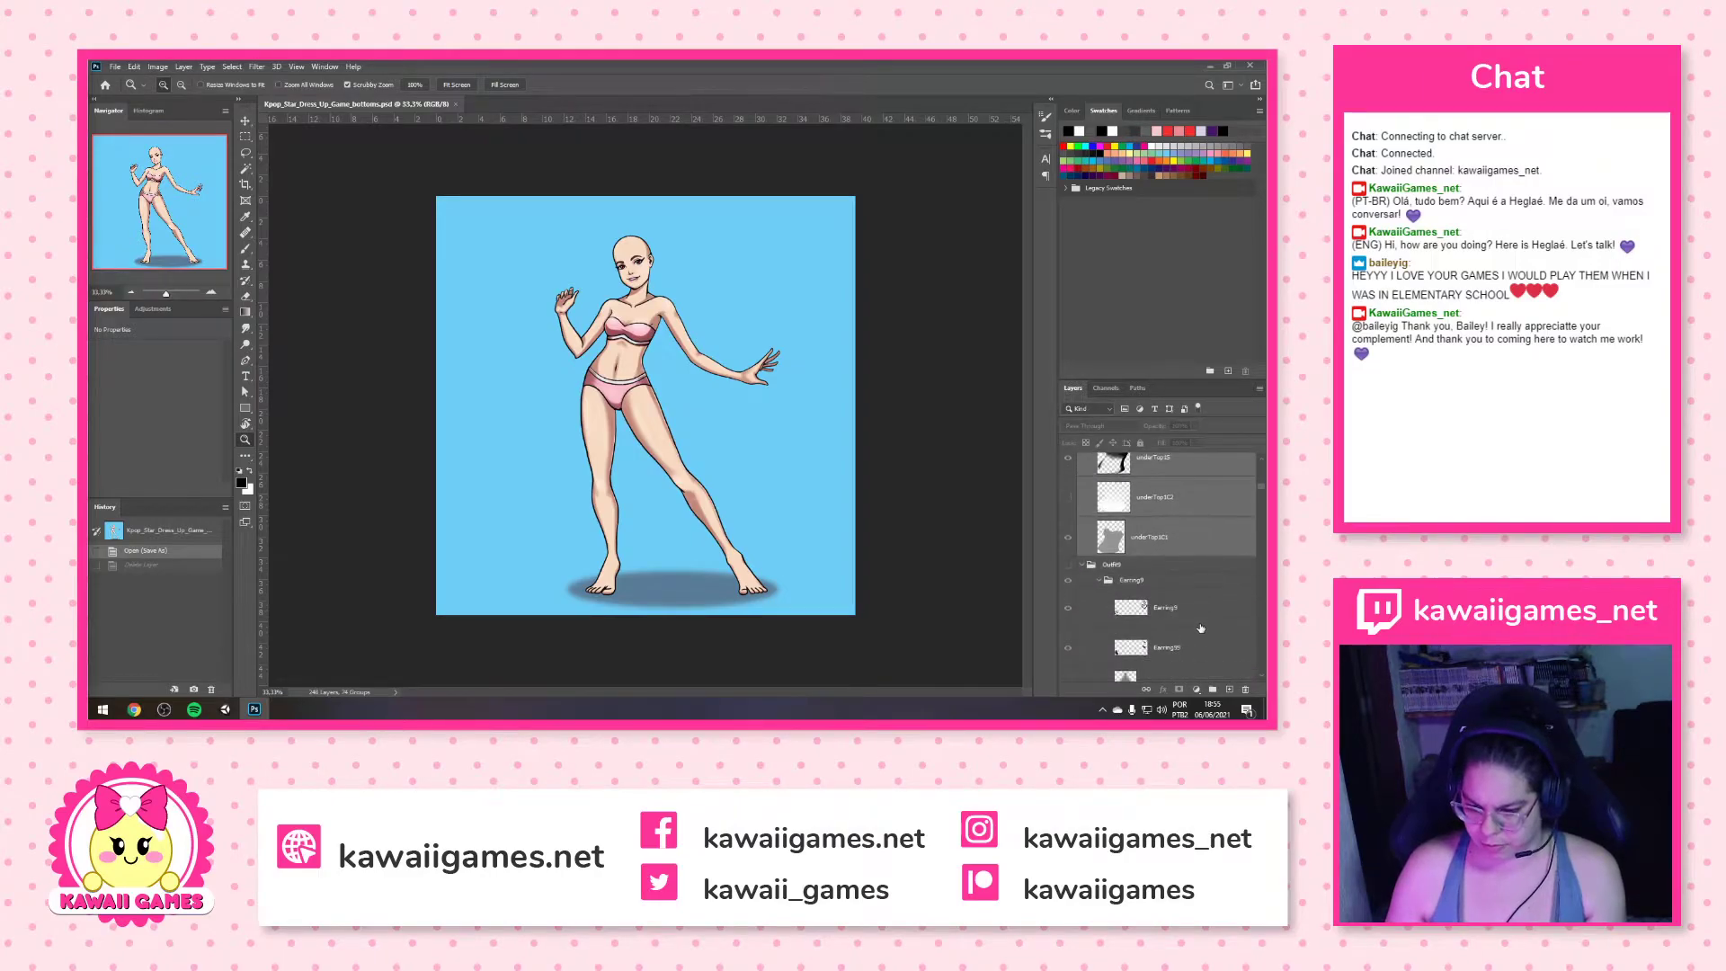
pyautogui.click(1245, 689)
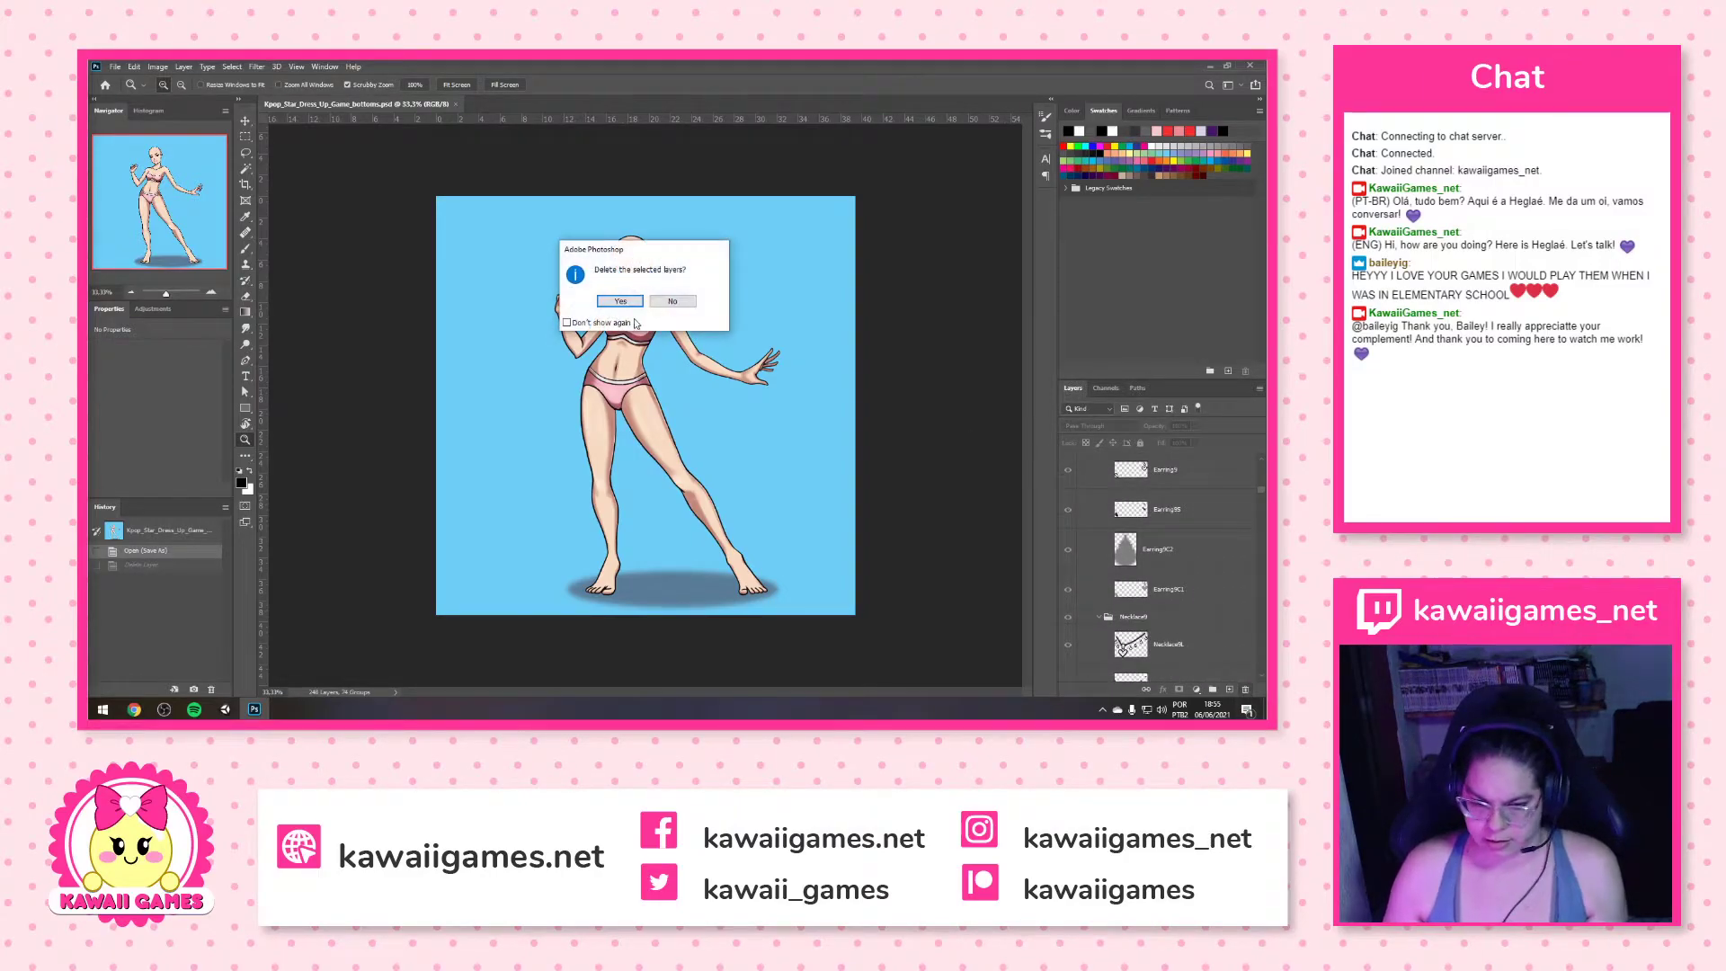
pyautogui.click(625, 310)
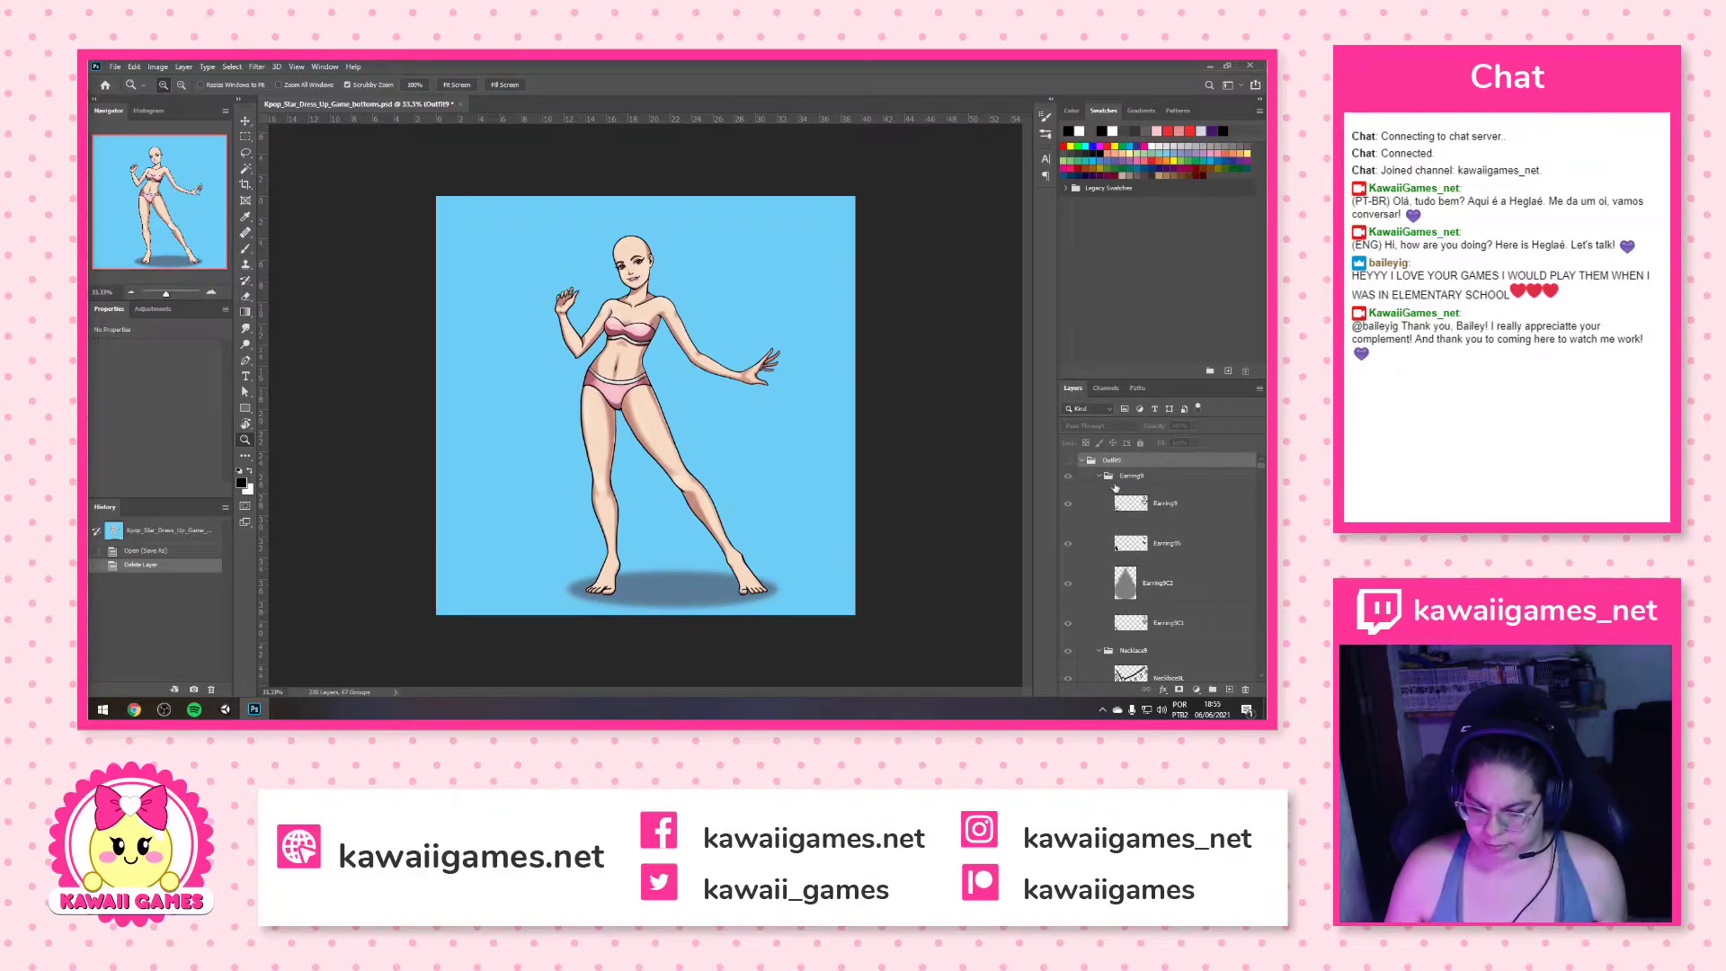
# Delete the earring, necklace and top groups inside Outfit9, from Earring9 down to the last Top9 layer
pyautogui.click(1126, 477)
pyautogui.scroll(-5, 1169, 541)
pyautogui.scroll(-5, 1169, 542)
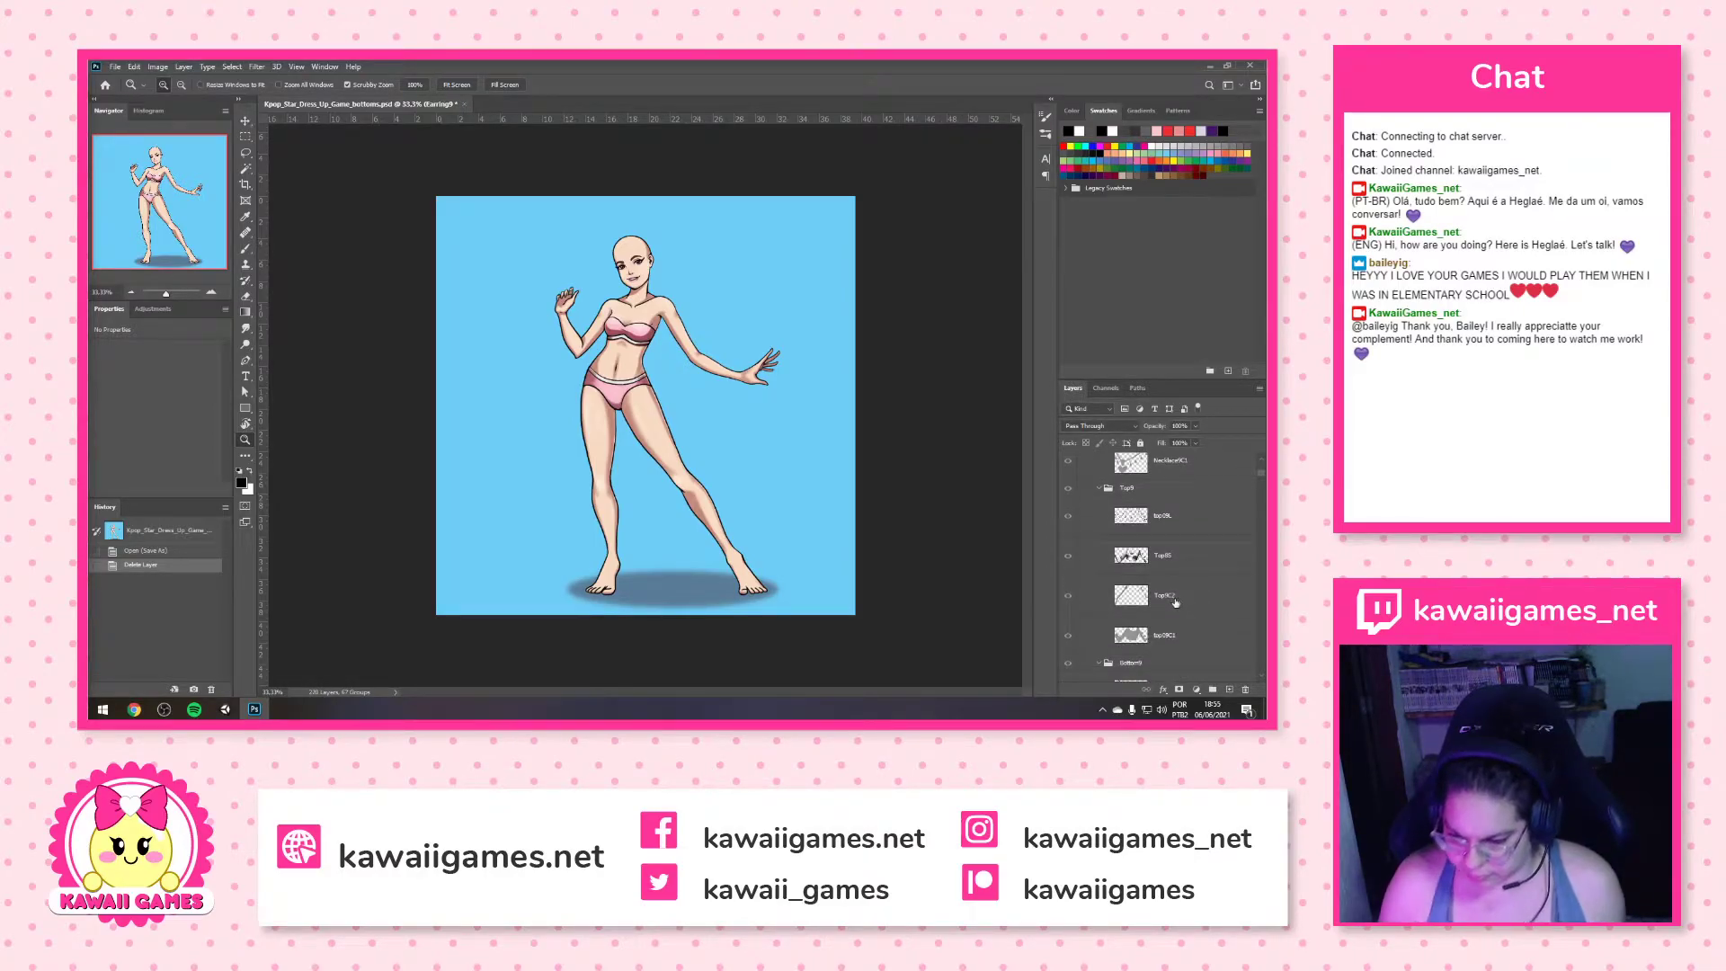
pyautogui.click(1245, 688)
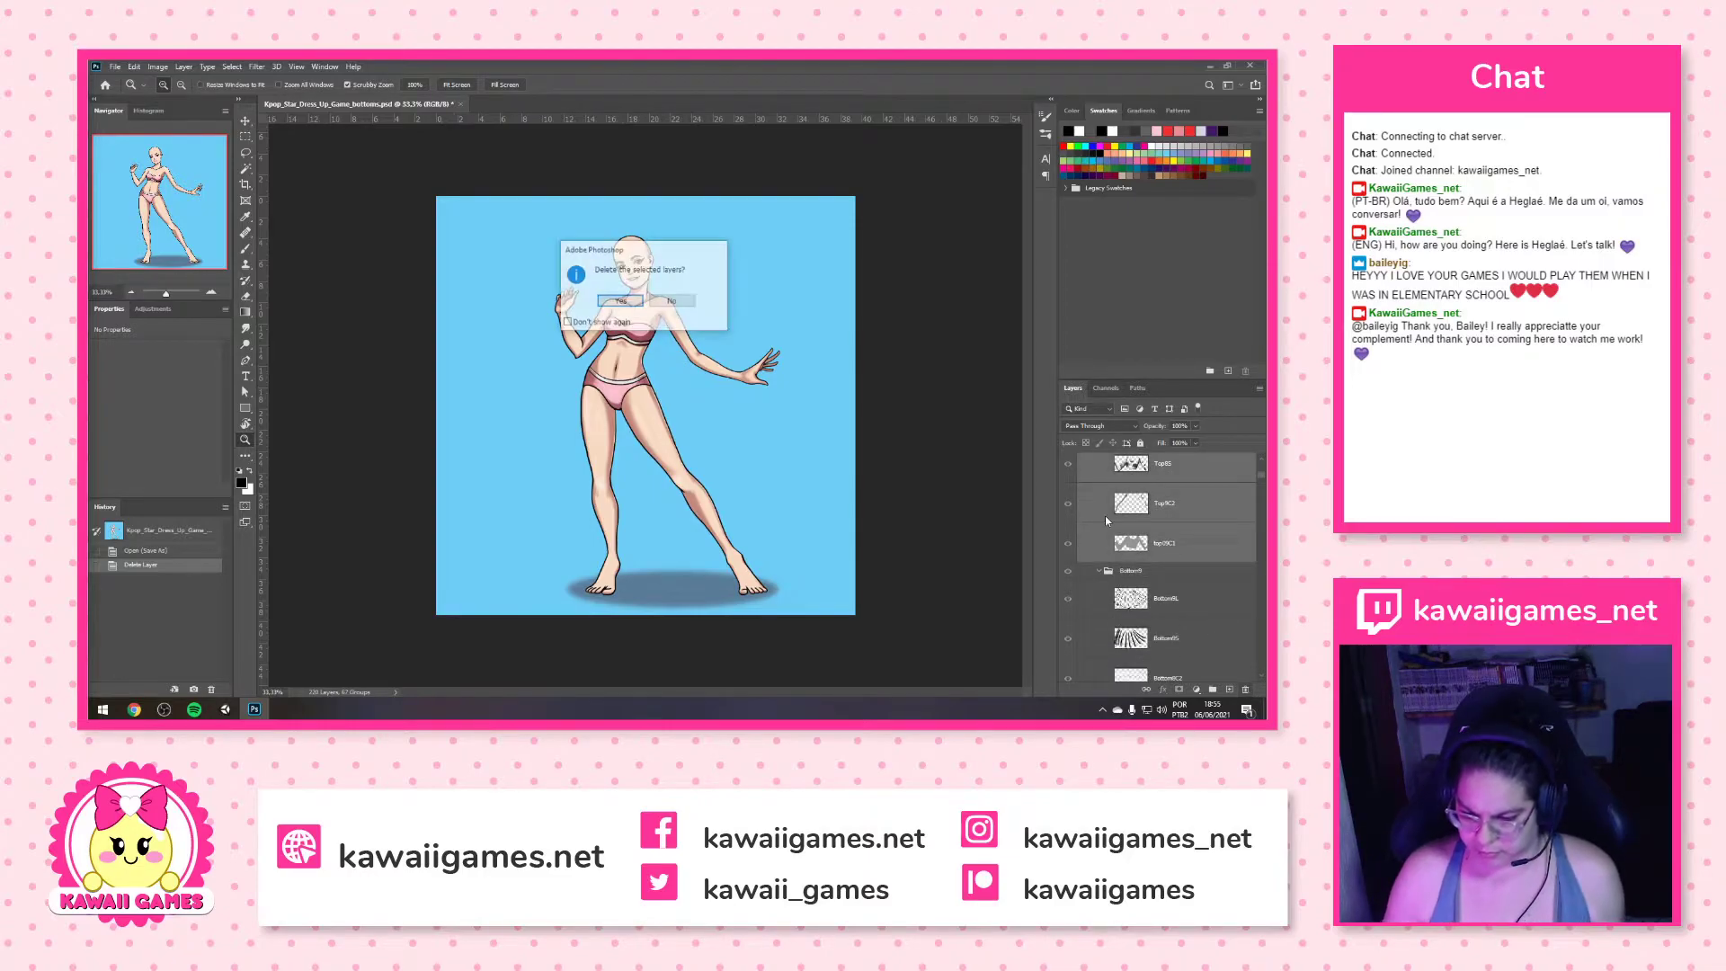
pyautogui.click(620, 301)
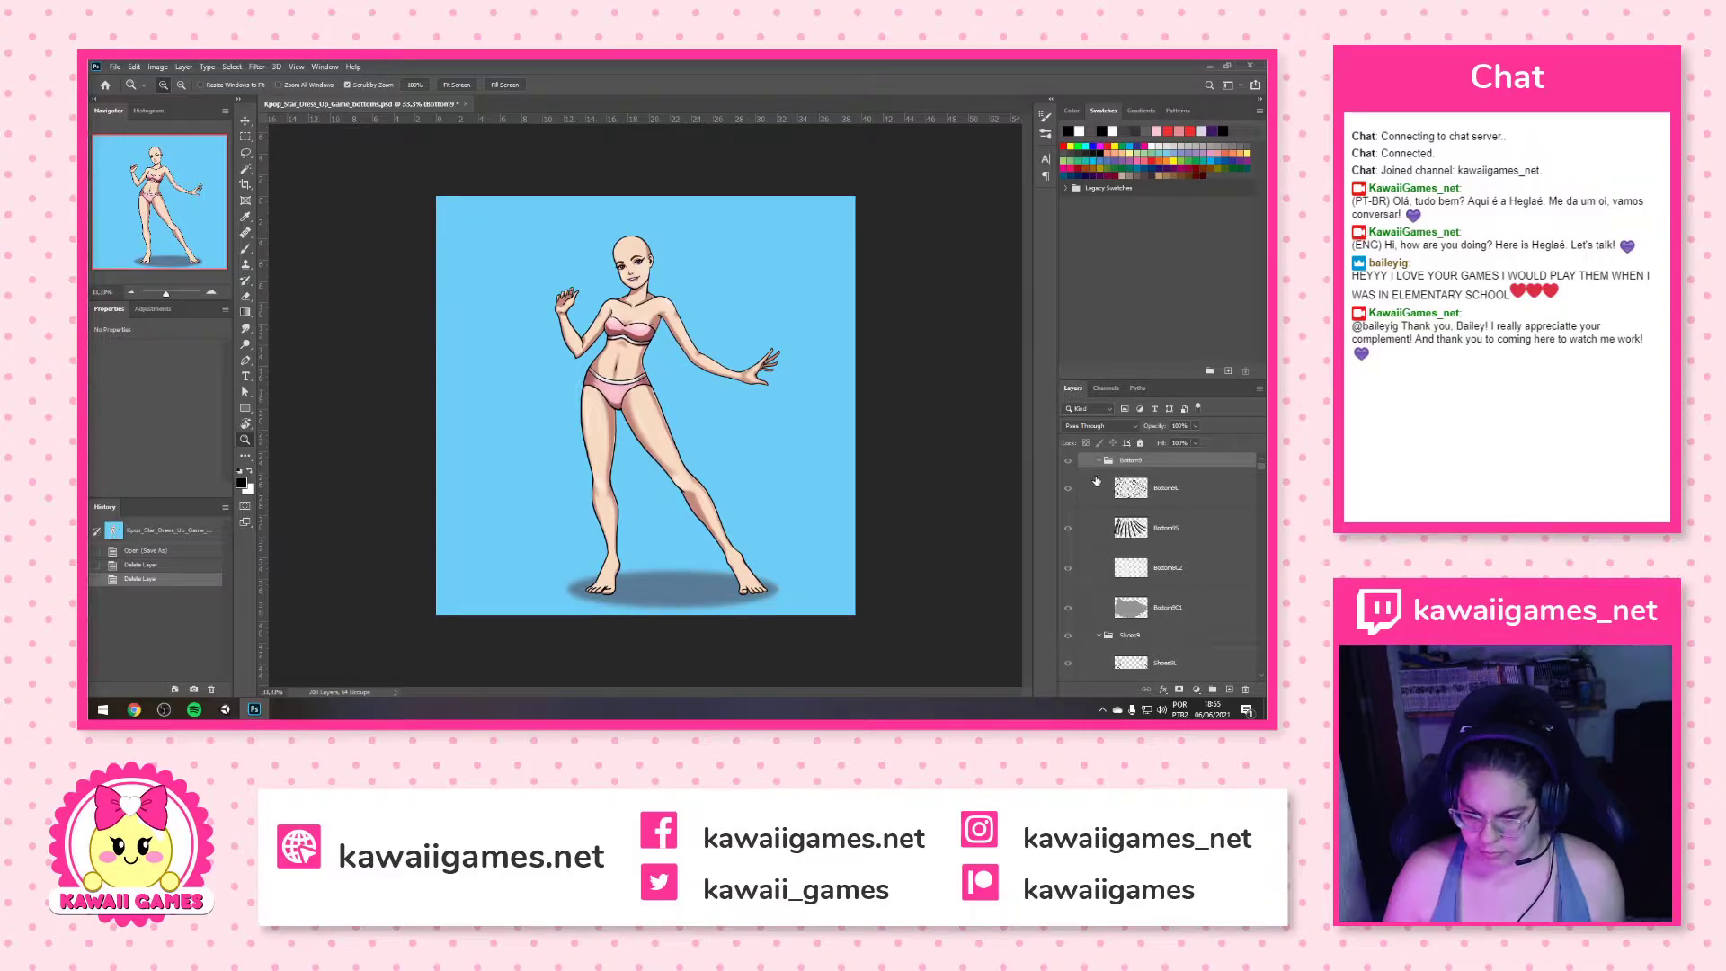
# Delete the shoes group with all its layers below the bottom group in Outfit9
pyautogui.scroll(-3, 1154, 535)
pyautogui.click(1167, 499)
pyautogui.scroll(-3, 1171, 535)
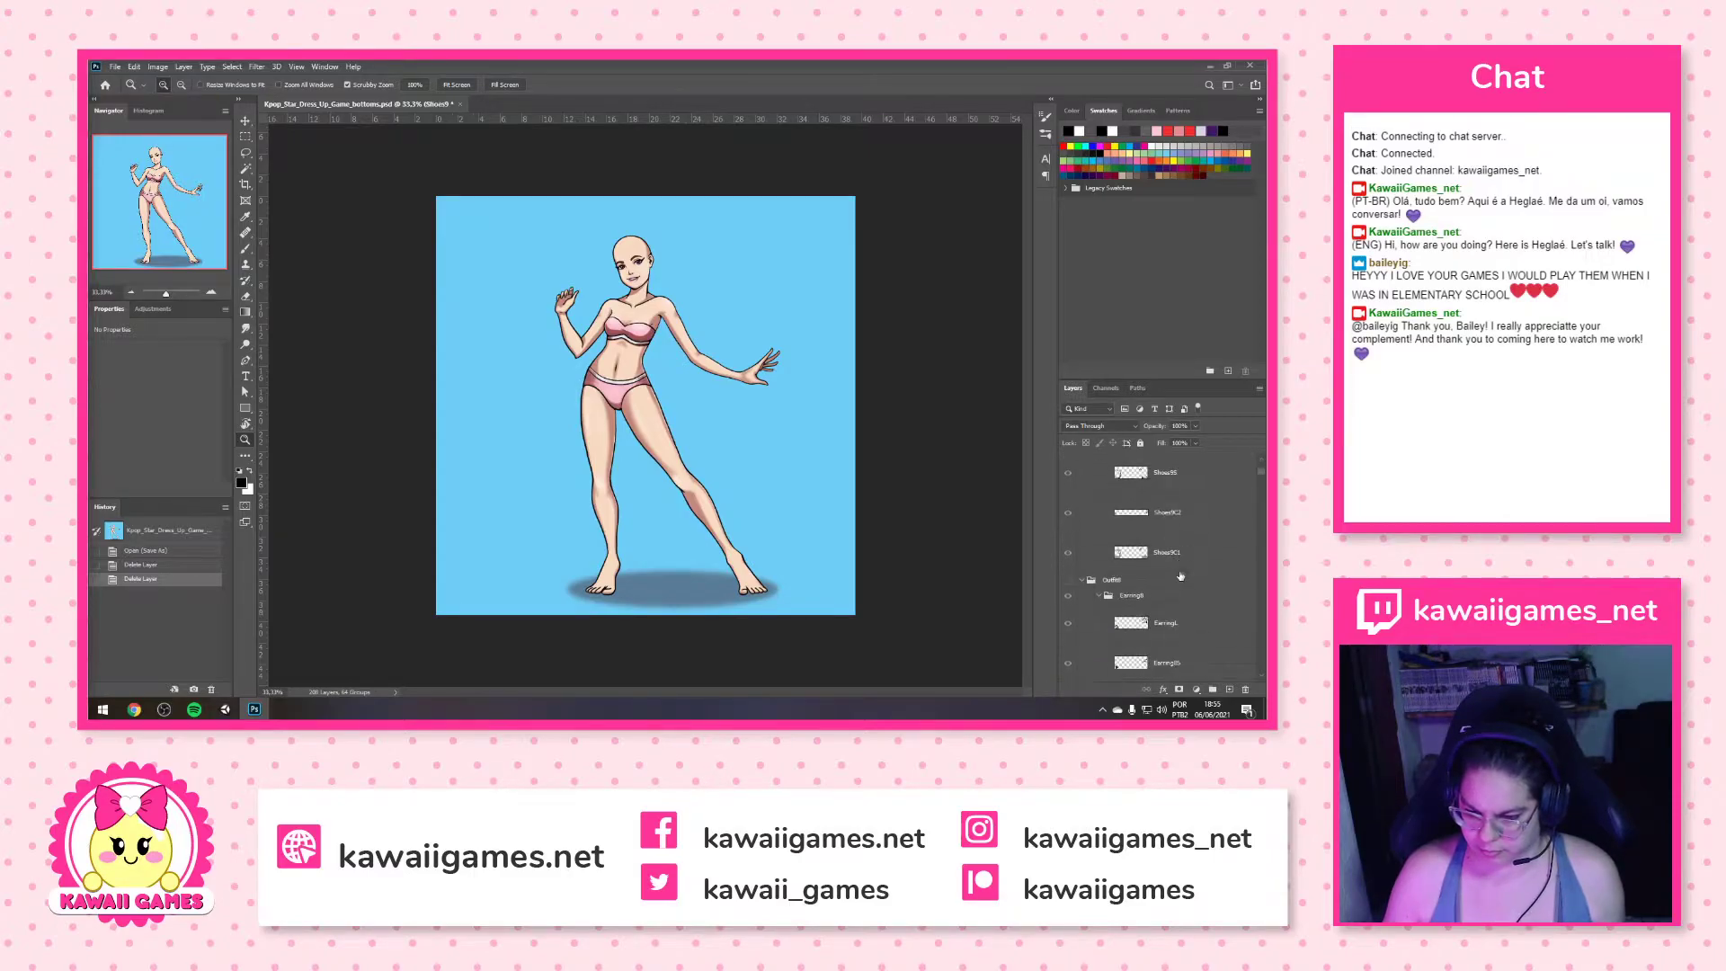
pyautogui.keyDown('shift'); pyautogui.click(1175, 550); pyautogui.keyUp('shift')
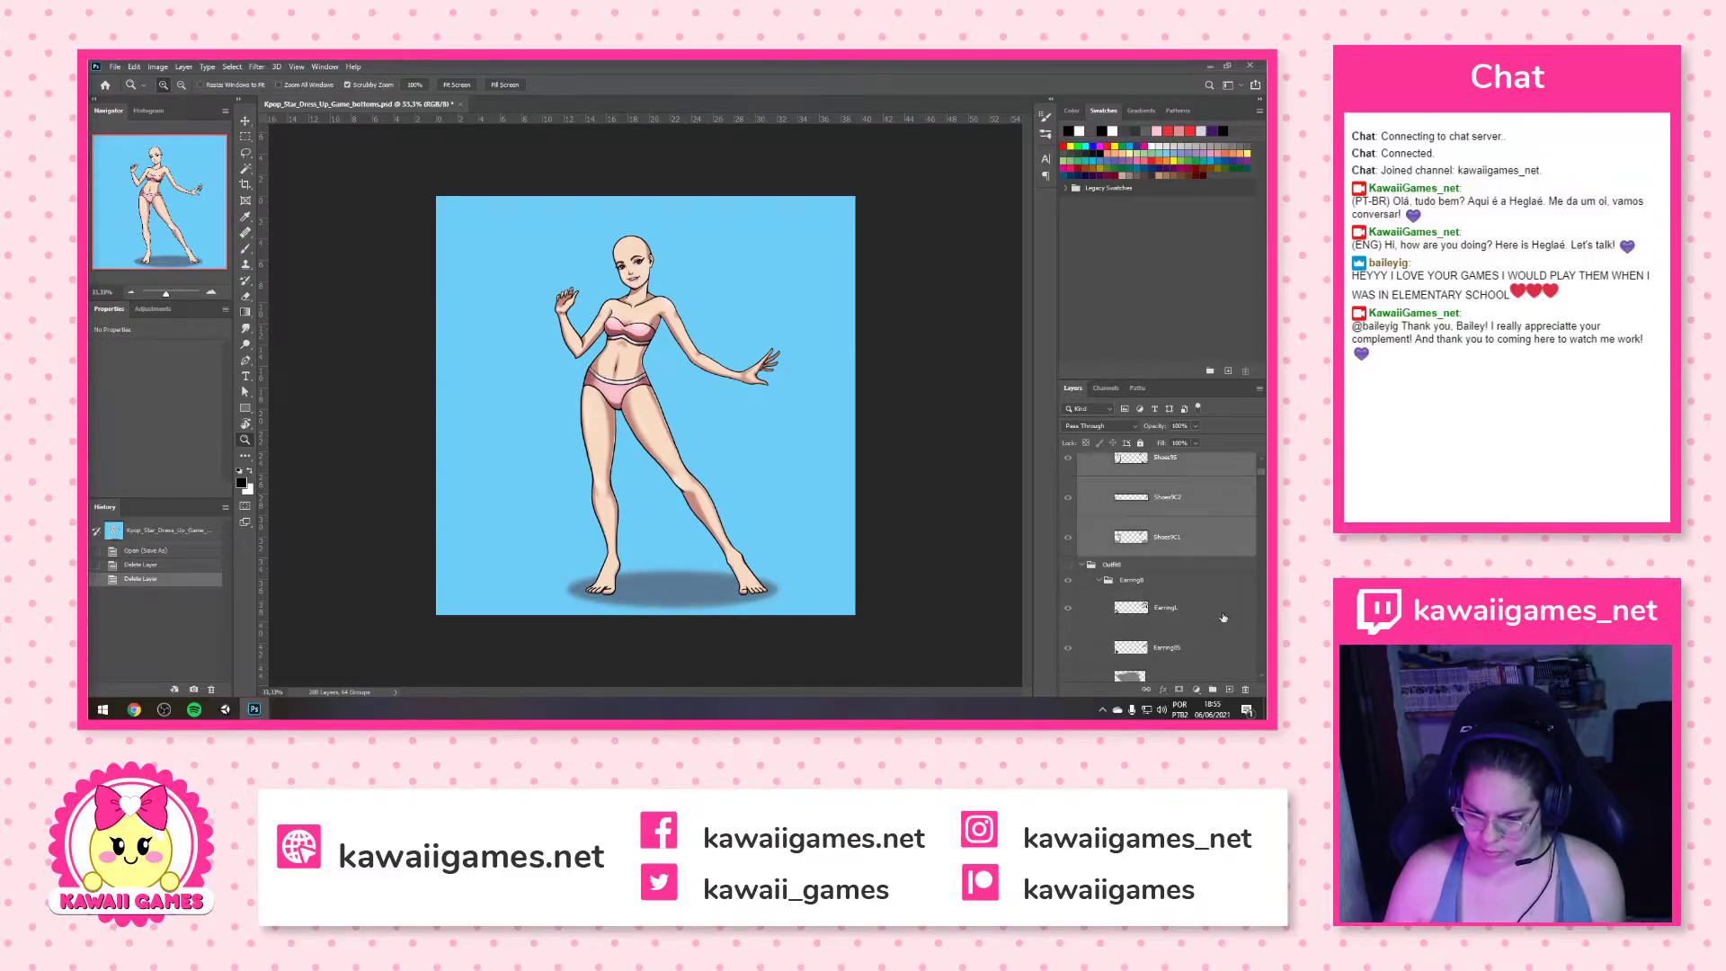
pyautogui.click(1246, 690)
pyautogui.press('Return')
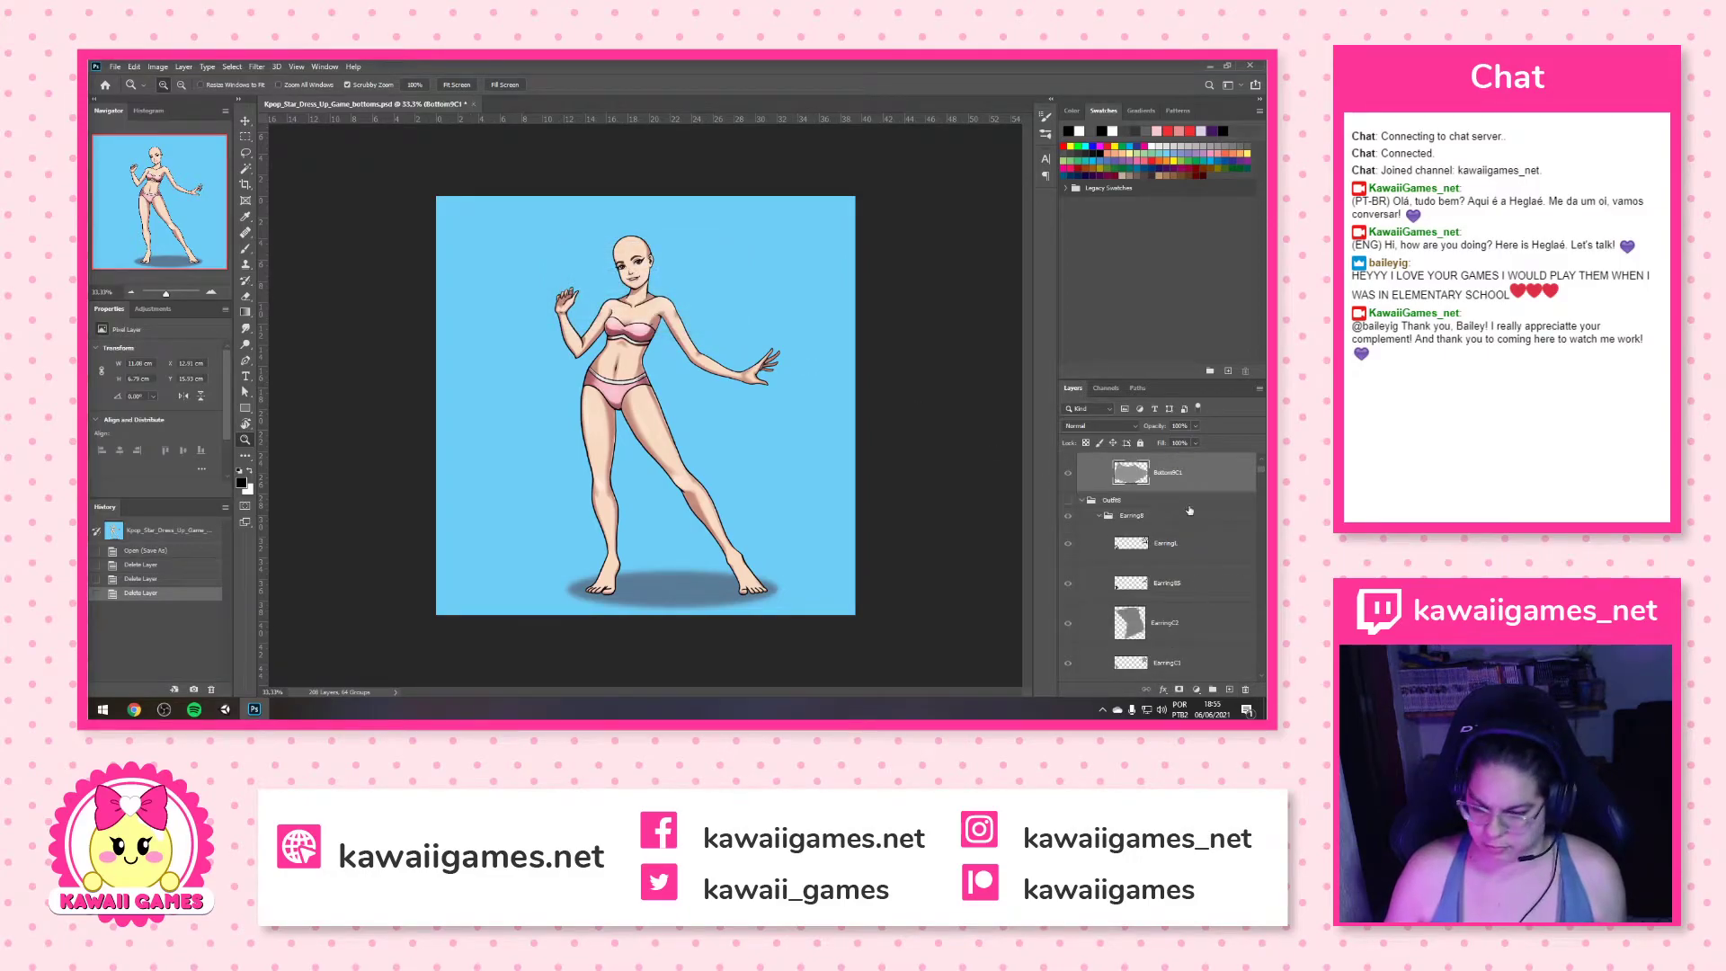
# Delete the earring, necklace, glove and top groups inside Outfit8, from Earring8 down to the last Top8 layer
pyautogui.click(1133, 515)
pyautogui.scroll(-5, 1155, 535)
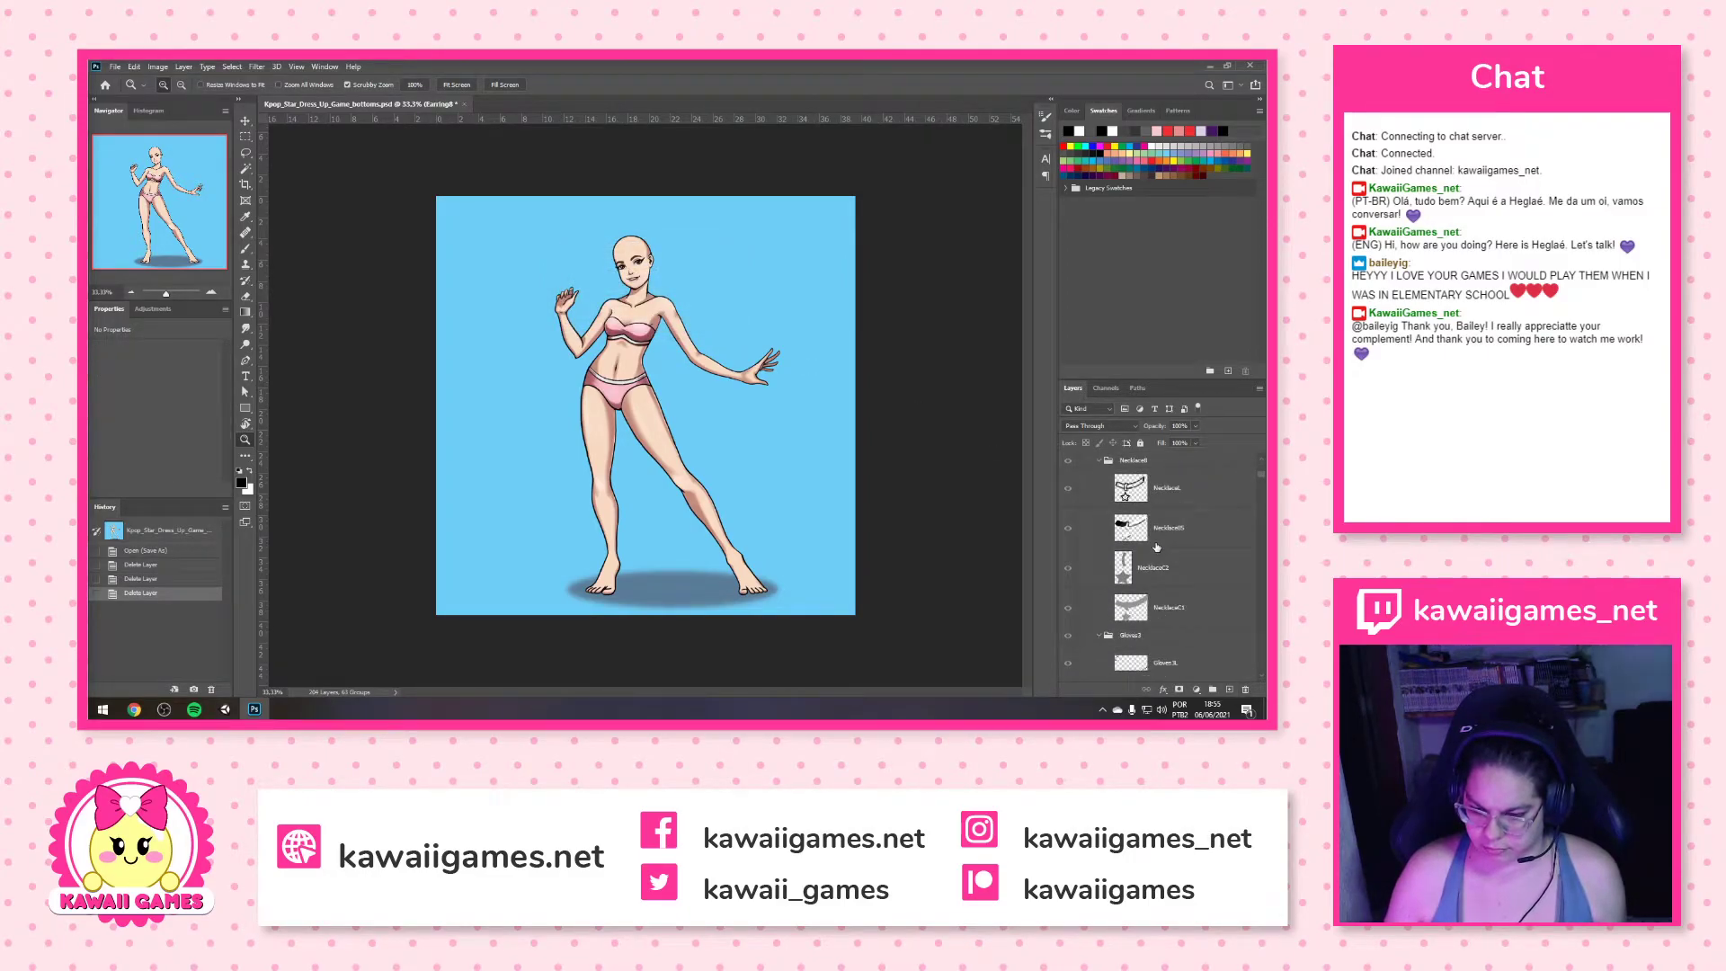
pyautogui.scroll(-6, 1157, 548)
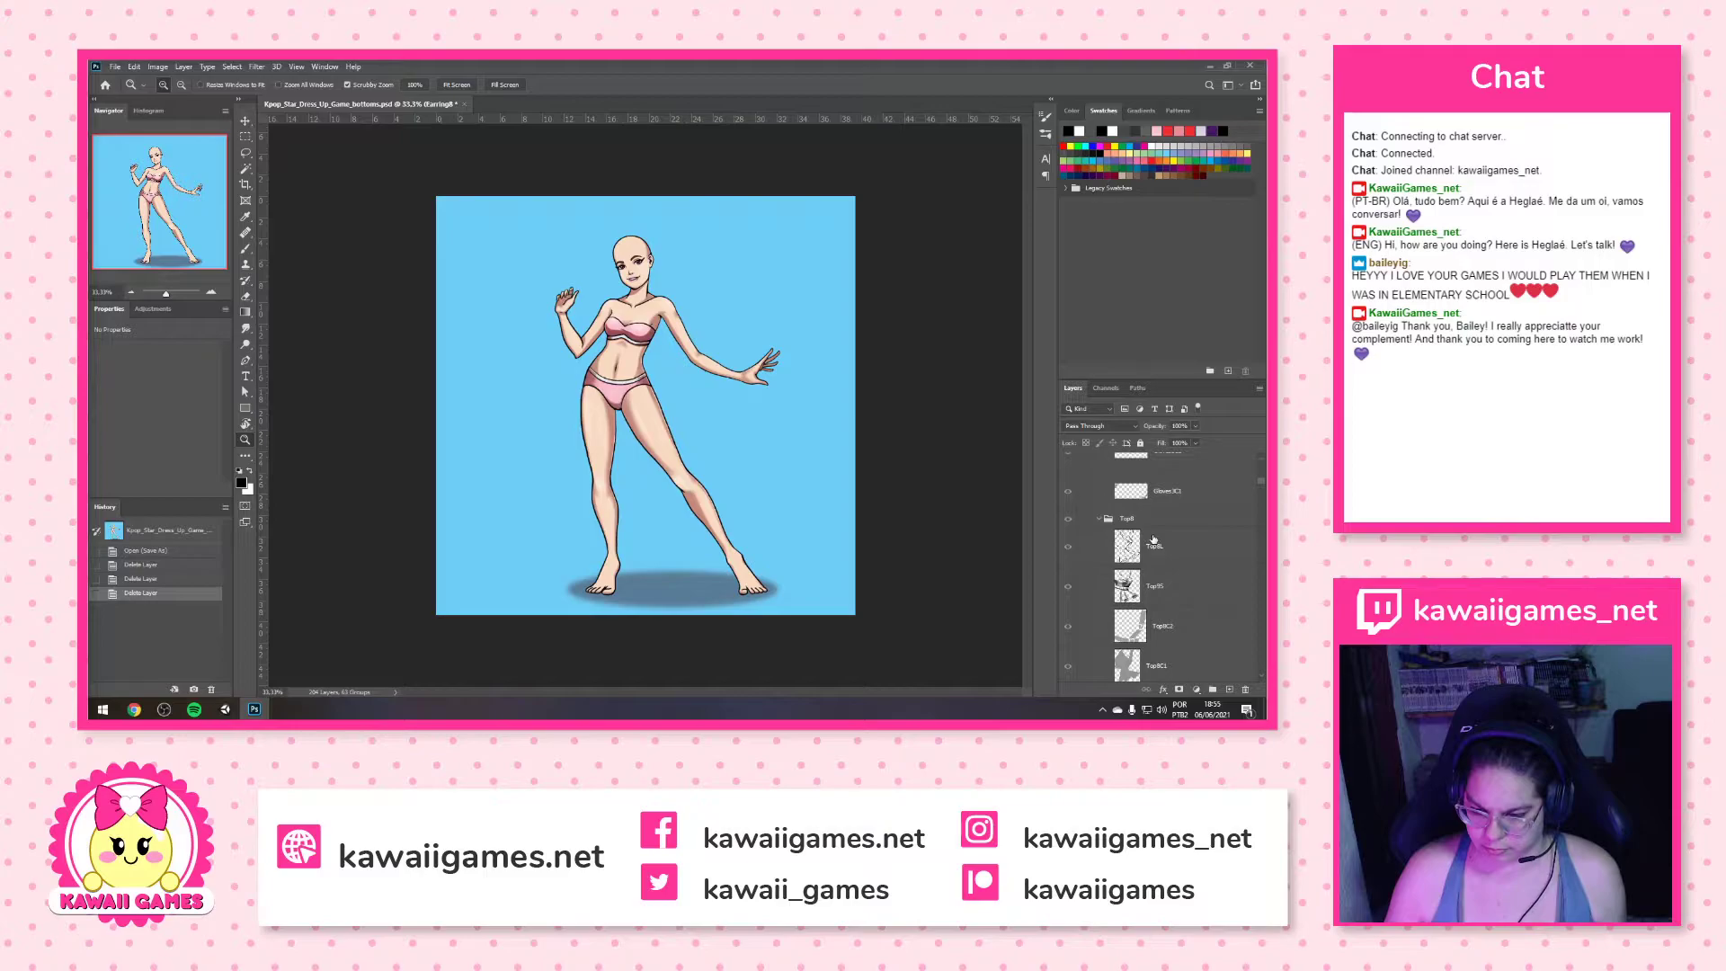
pyautogui.scroll(-2, 1154, 517)
pyautogui.click(1159, 469)
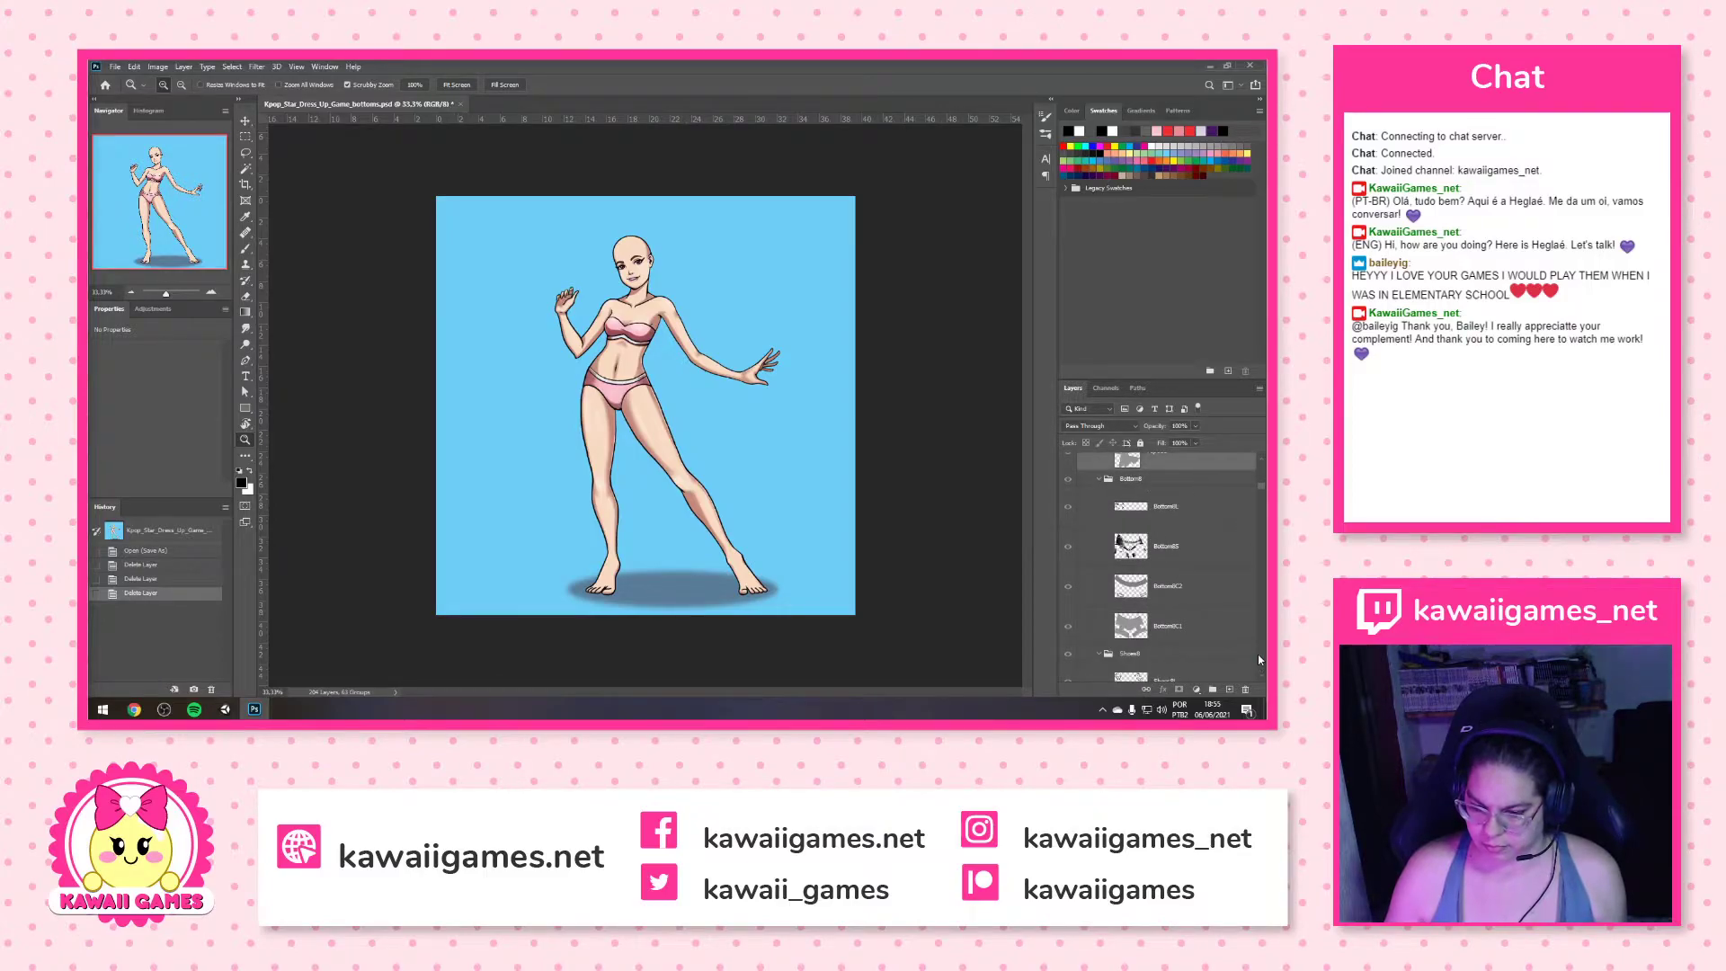
pyautogui.scroll(2, 1225, 654)
pyautogui.click(1245, 689)
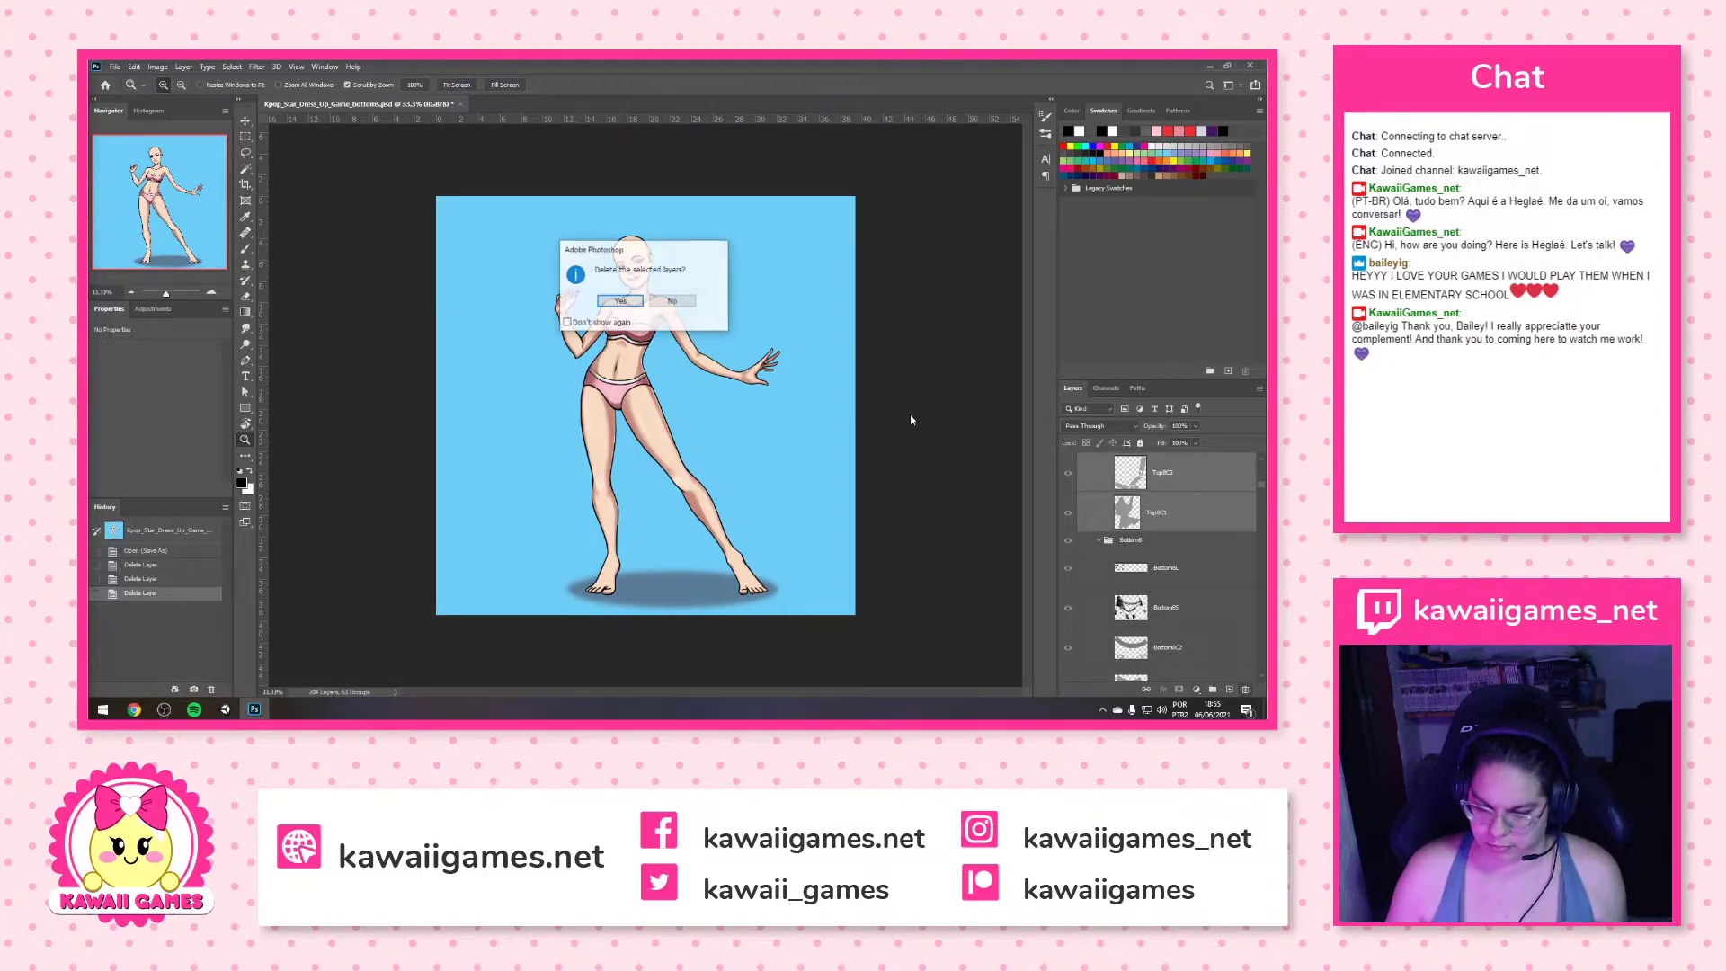
pyautogui.click(703, 303)
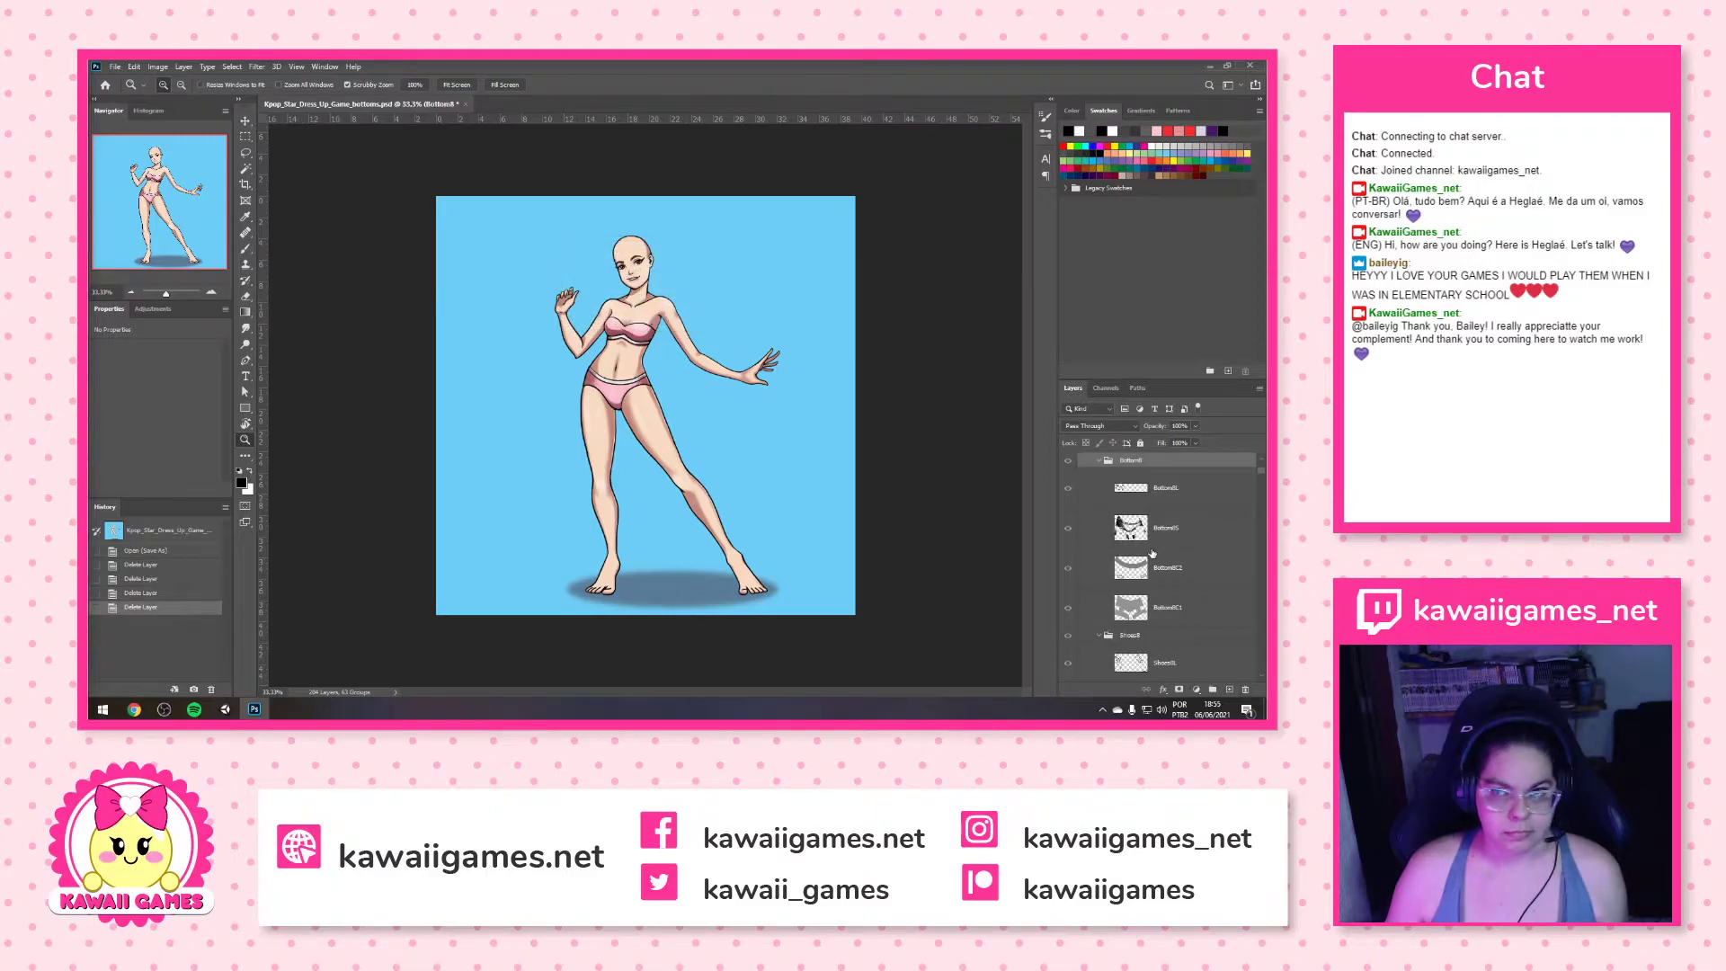
# Delete the shoes group with all its layers below the bottom group in Outfit8
pyautogui.scroll(-5, 1197, 510)
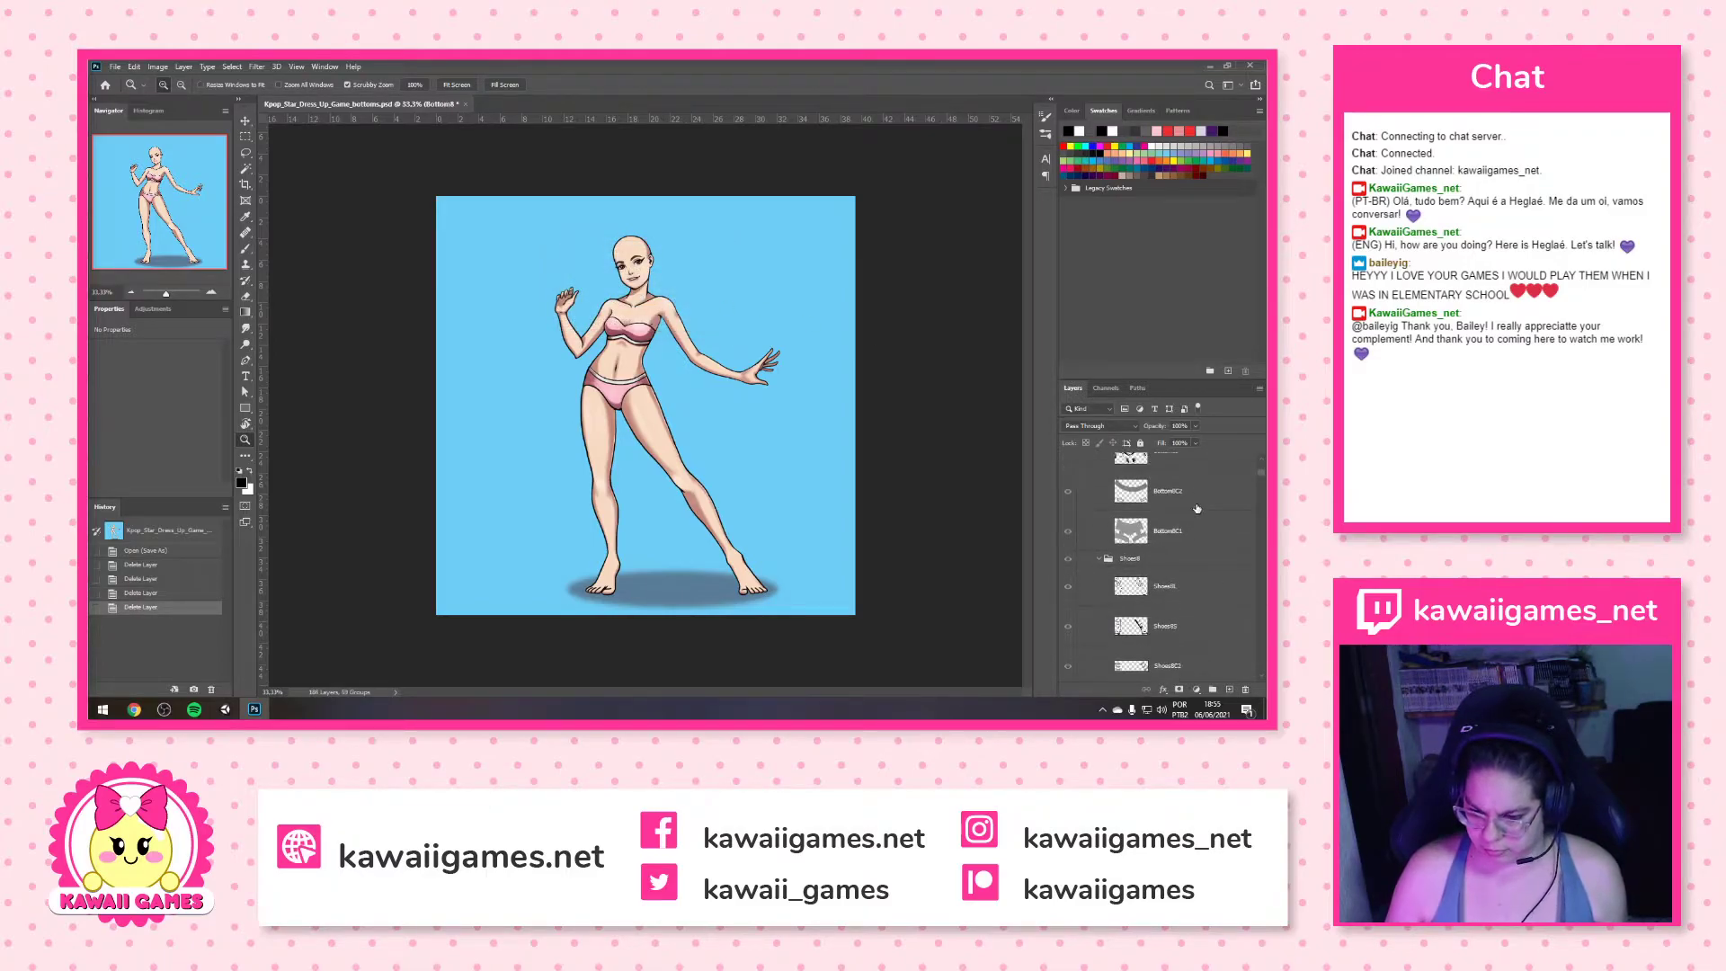
pyautogui.click(1170, 490)
pyautogui.scroll(-4, 1179, 530)
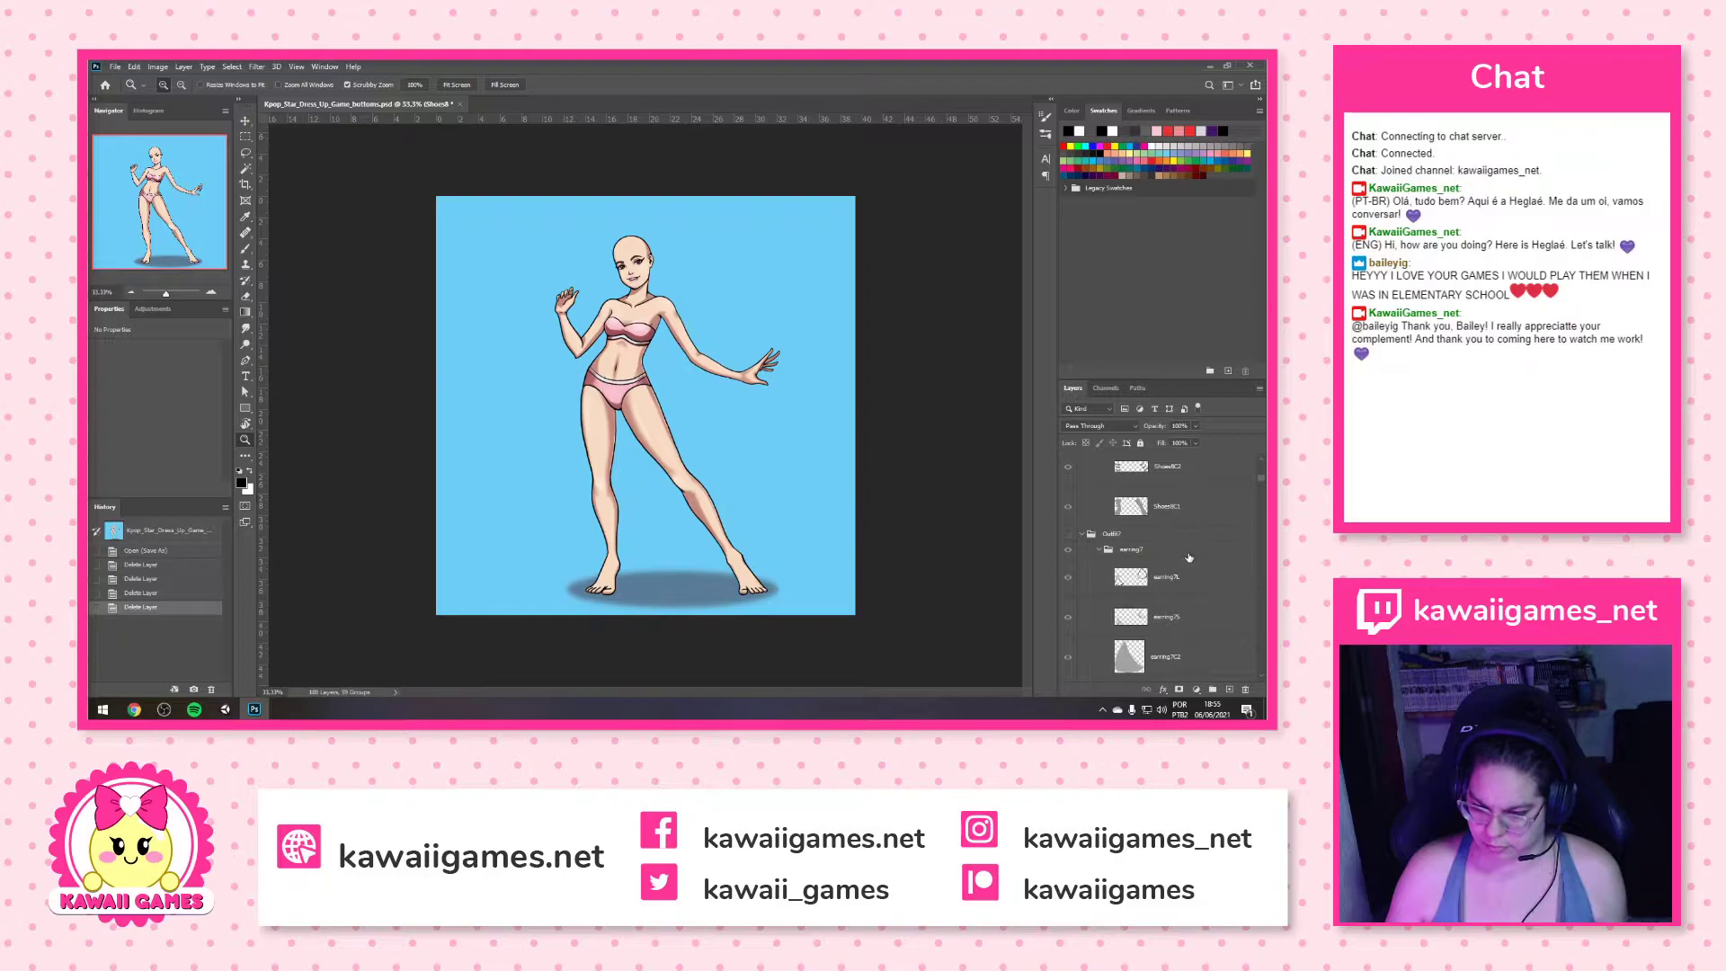
pyautogui.keyDown('shift'); pyautogui.click(1165, 508); pyautogui.keyUp('shift')
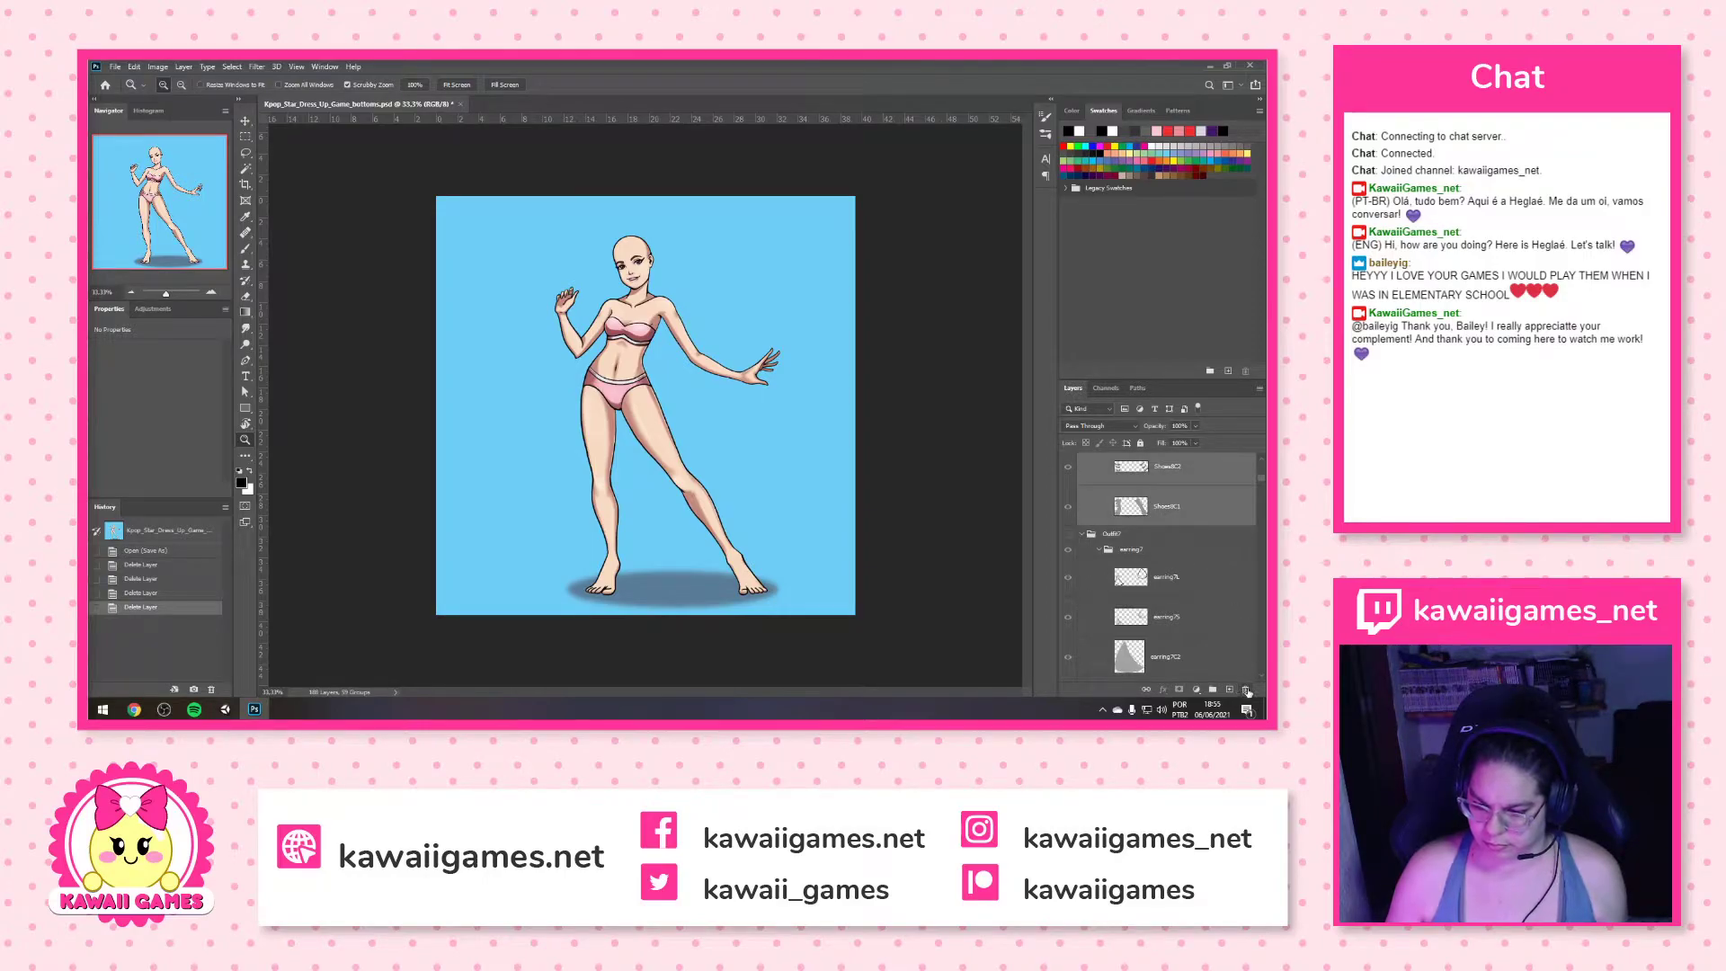
pyautogui.click(1245, 689)
pyautogui.click(621, 303)
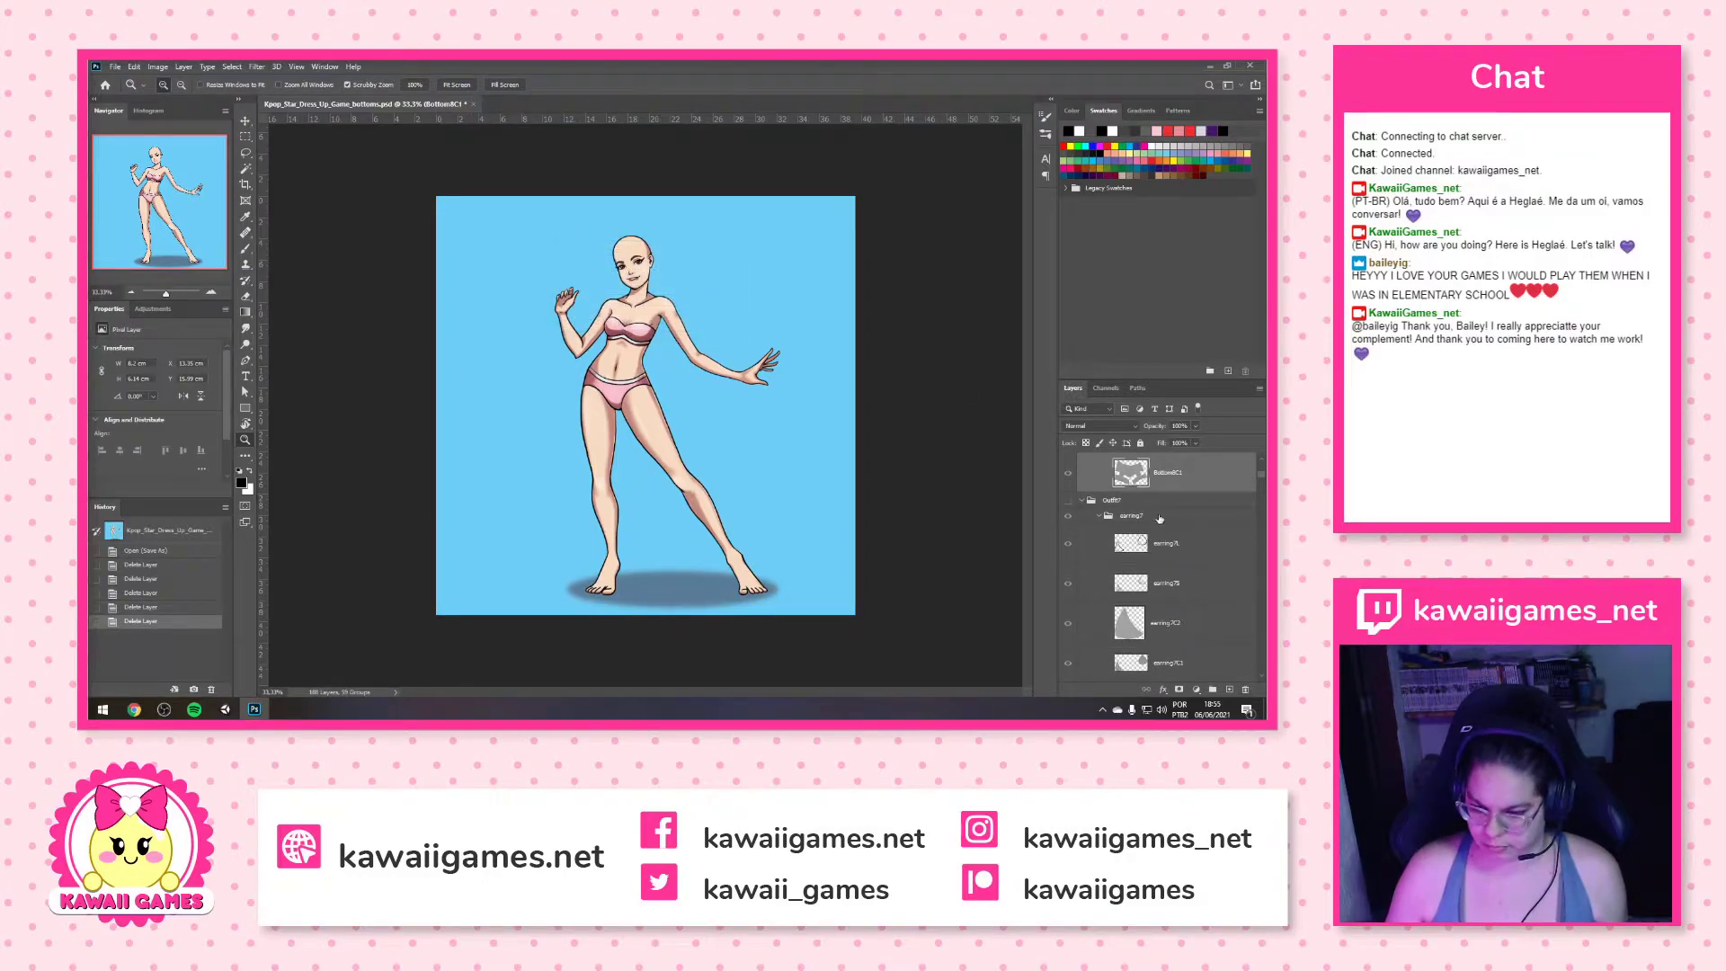
pyautogui.click(1131, 517)
pyautogui.scroll(-6, 1209, 594)
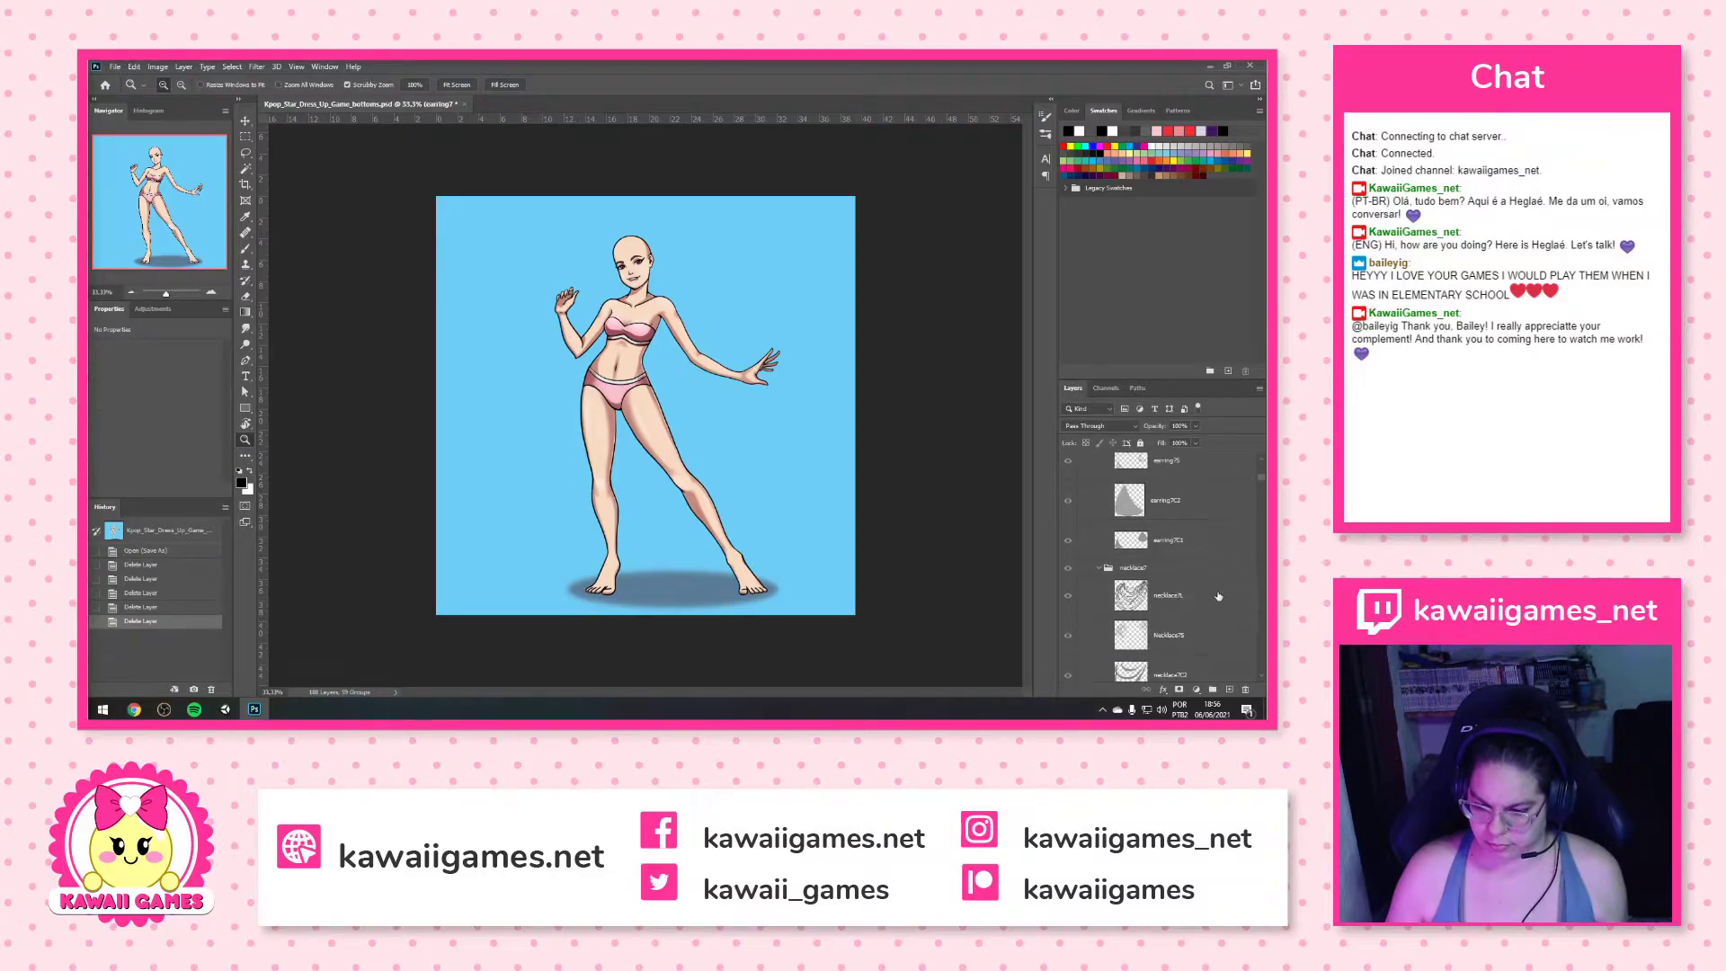
pyautogui.scroll(-4, 1208, 594)
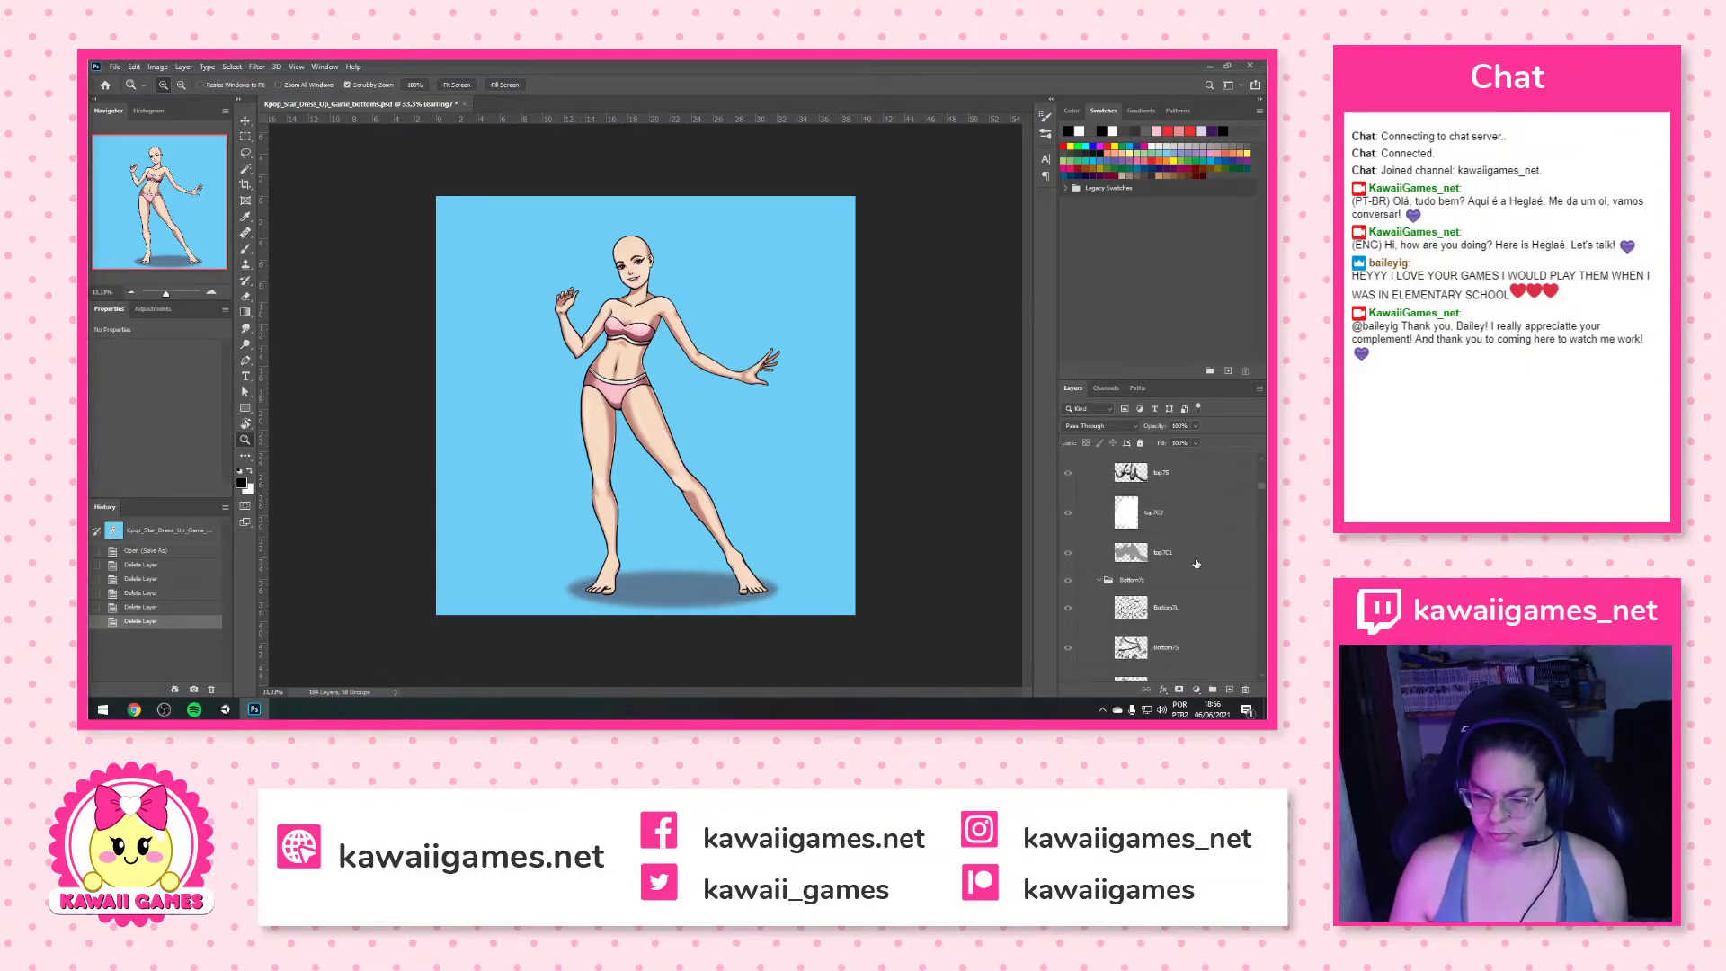
pyautogui.keyDown('shift'); pyautogui.click(1185, 532); pyautogui.keyUp('shift')
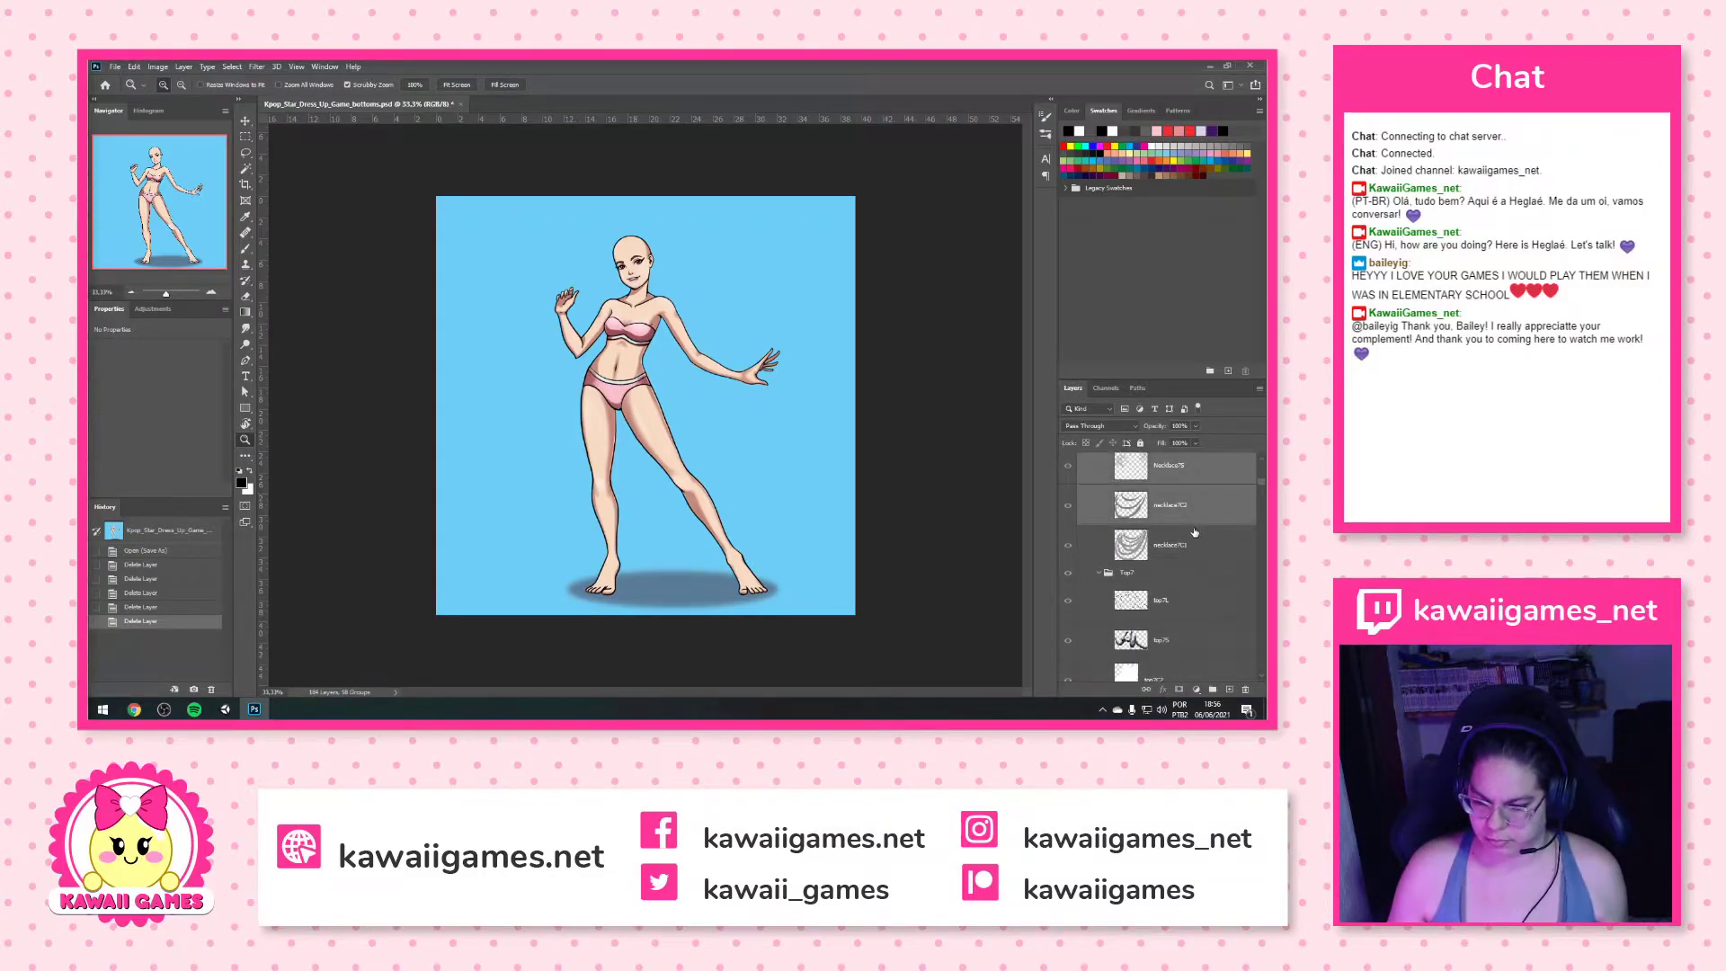
pyautogui.scroll(5, 1196, 549)
pyautogui.click(1199, 558)
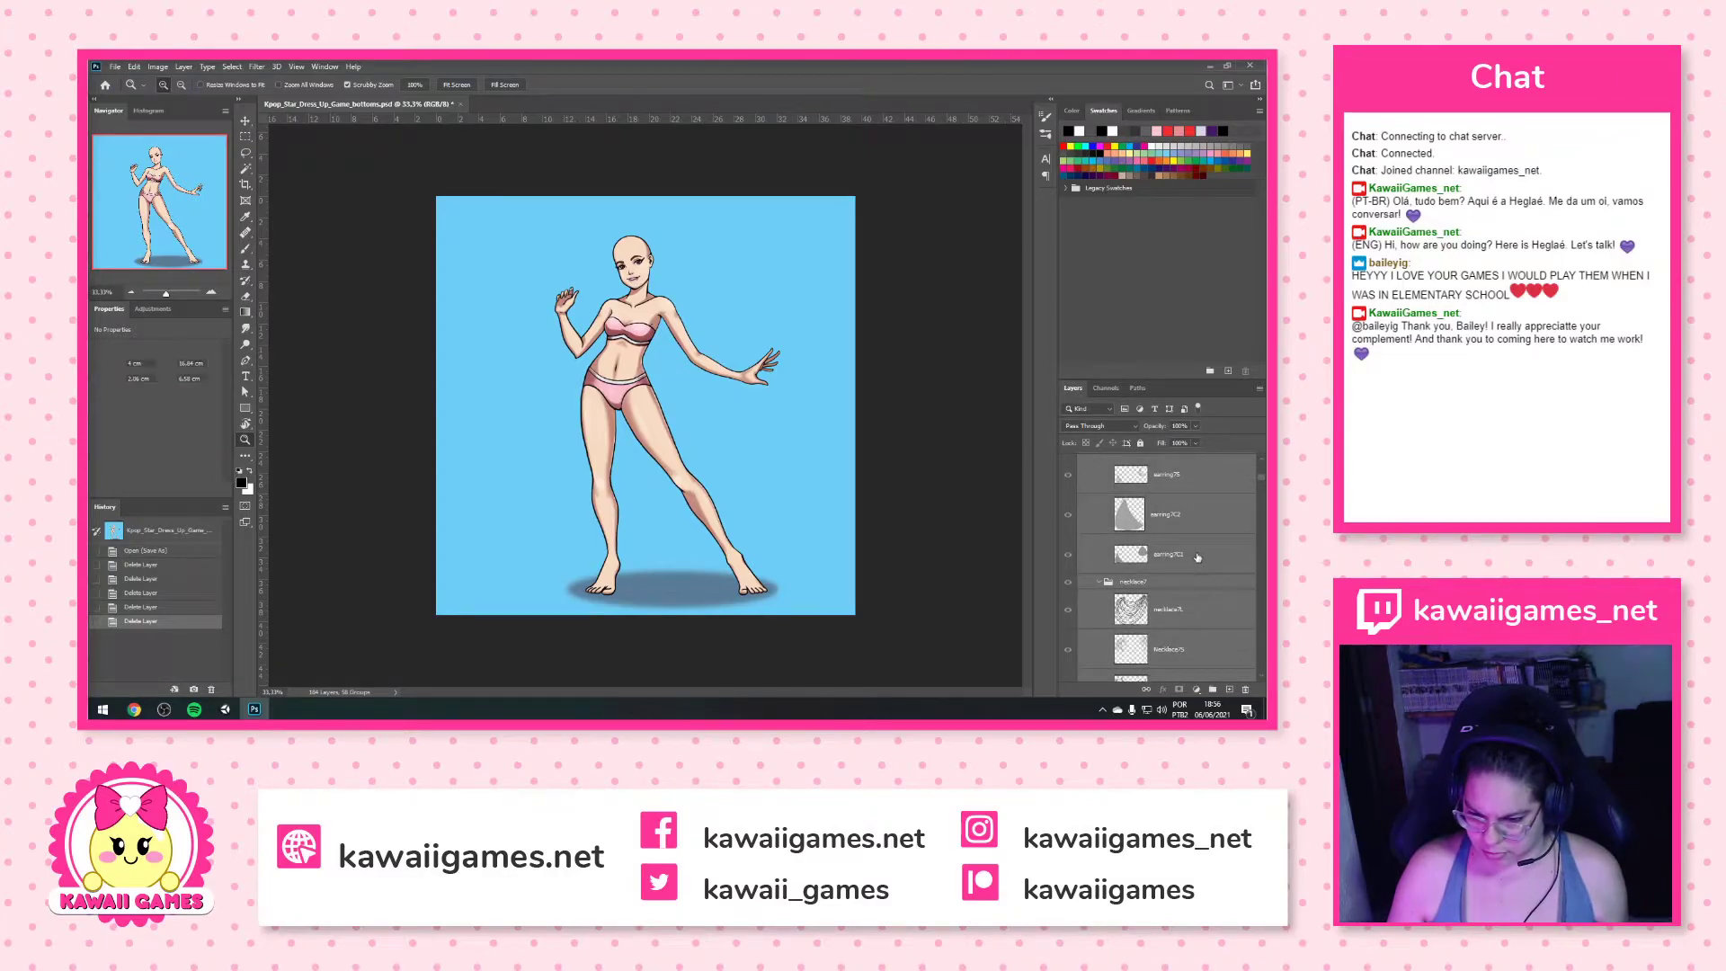
pyautogui.scroll(3, 1198, 558)
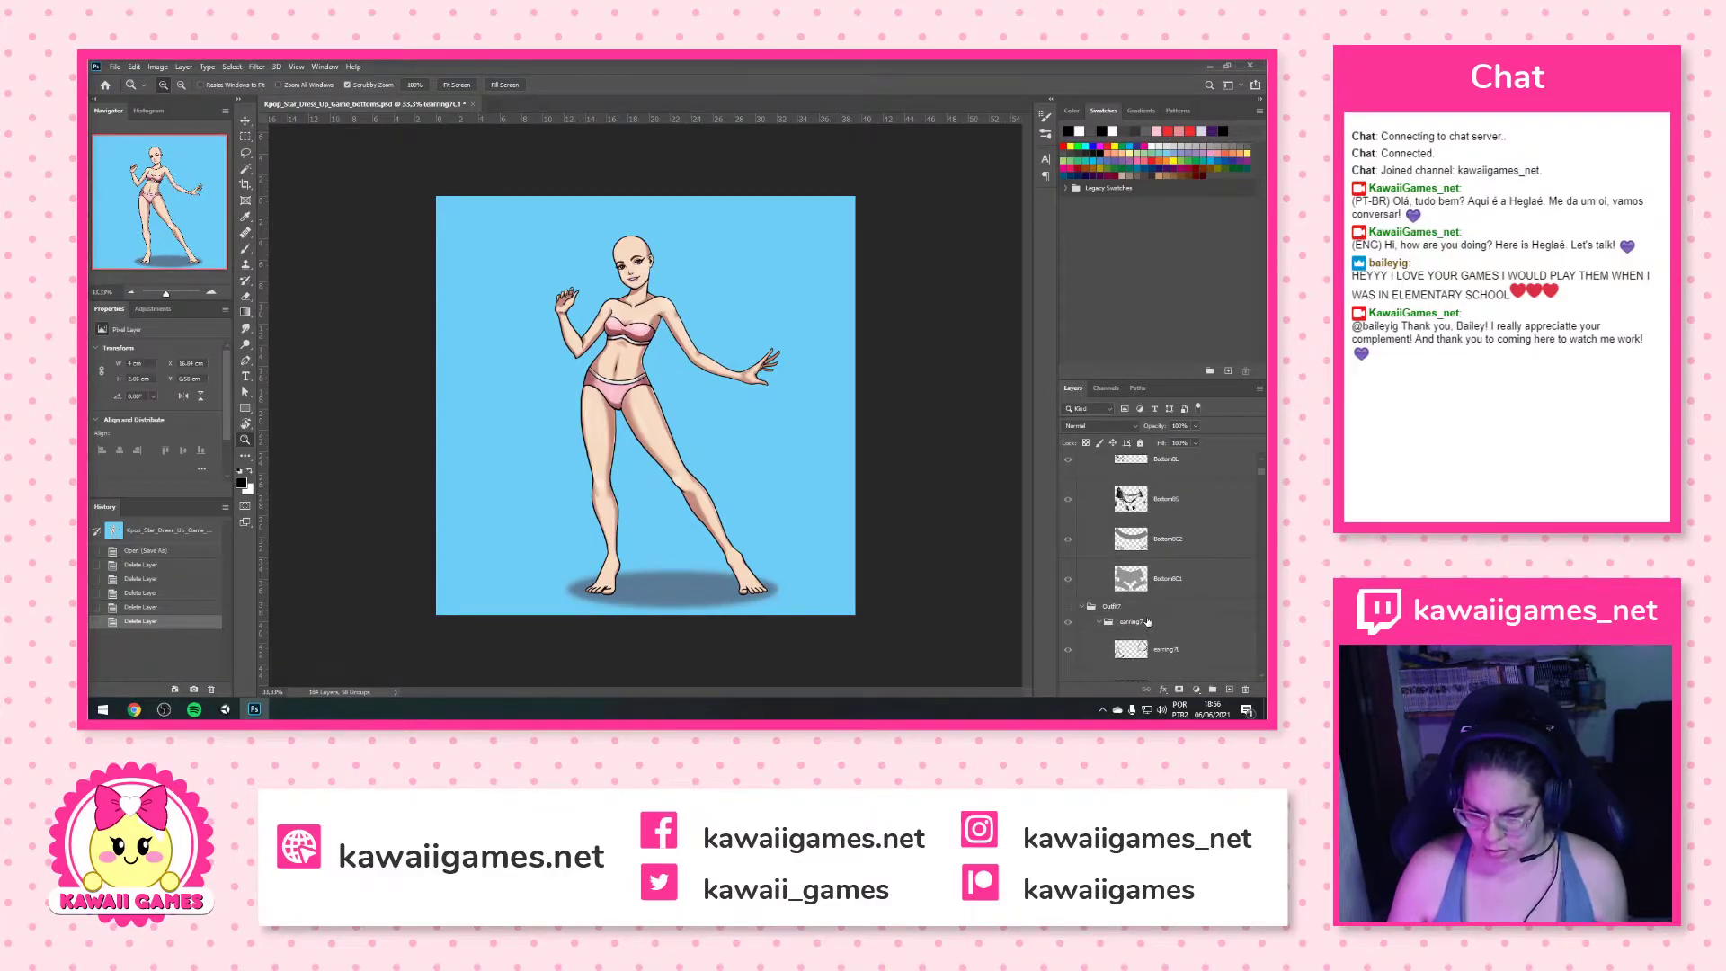
# Delete the earring, necklace and top groups inside Outfit7, from earring7 down to the last top7 layer
pyautogui.click(1149, 622)
pyautogui.scroll(-3, 1148, 621)
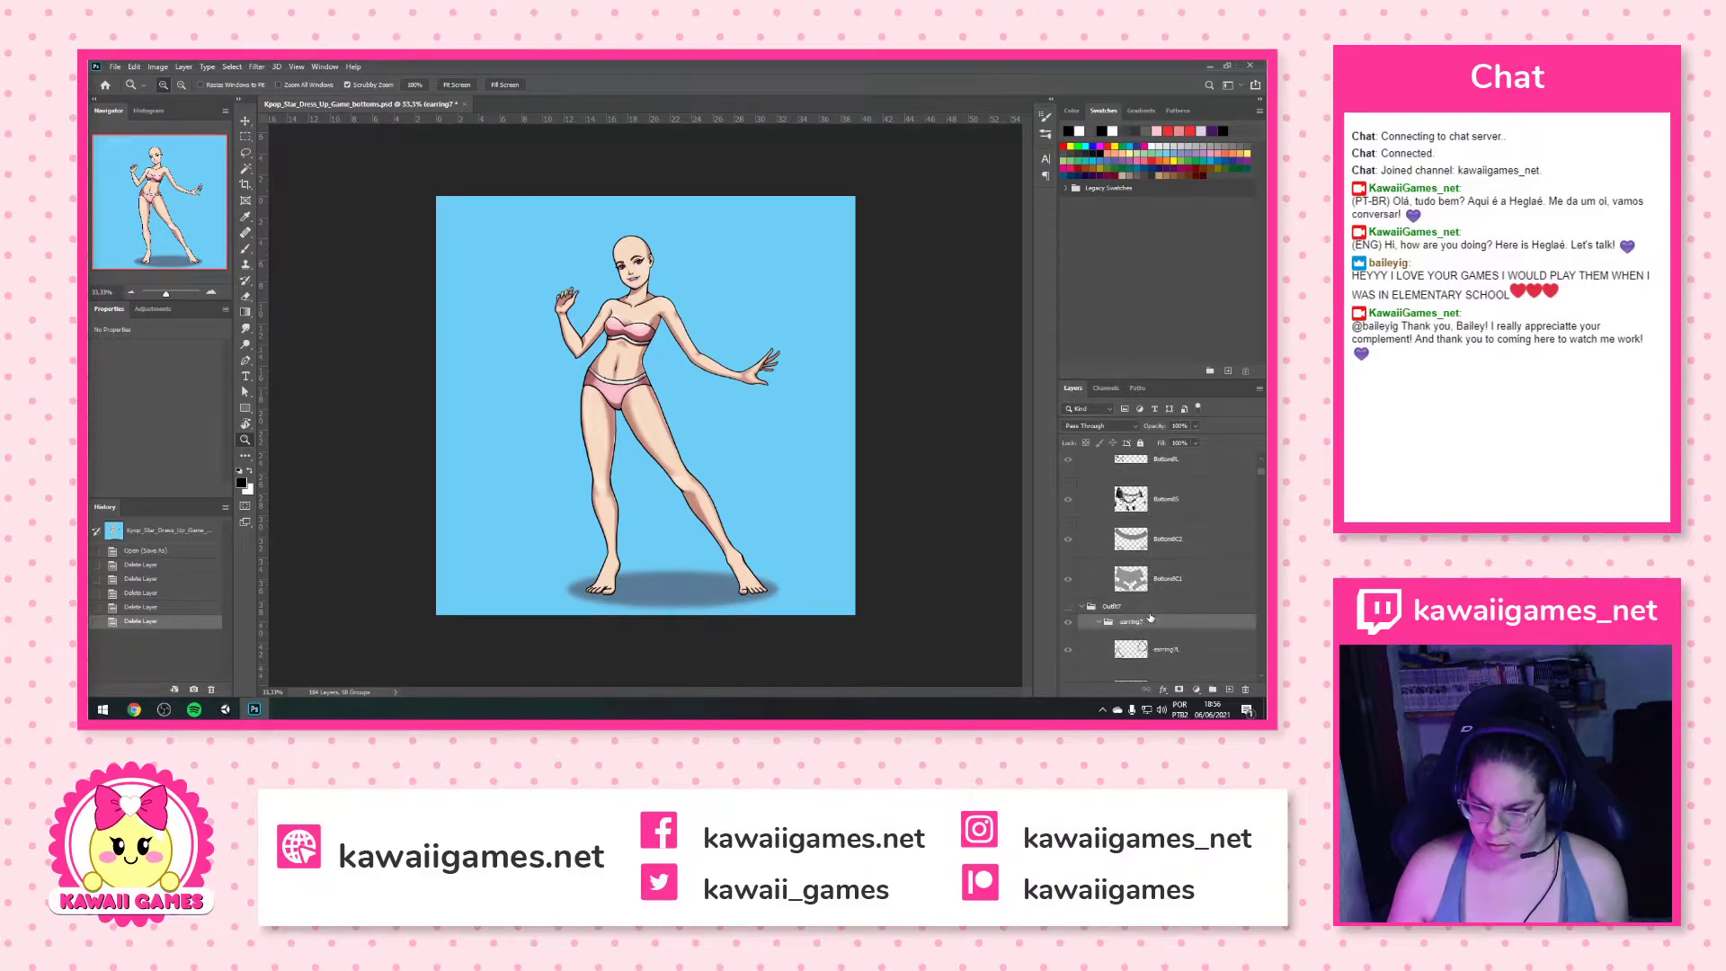
pyautogui.scroll(-2, 1149, 618)
pyautogui.scroll(-8, 1160, 553)
pyautogui.scroll(-3, 1161, 555)
pyautogui.keyDown('shift'); pyautogui.click(1183, 500); pyautogui.keyUp('shift')
pyautogui.click(1245, 690)
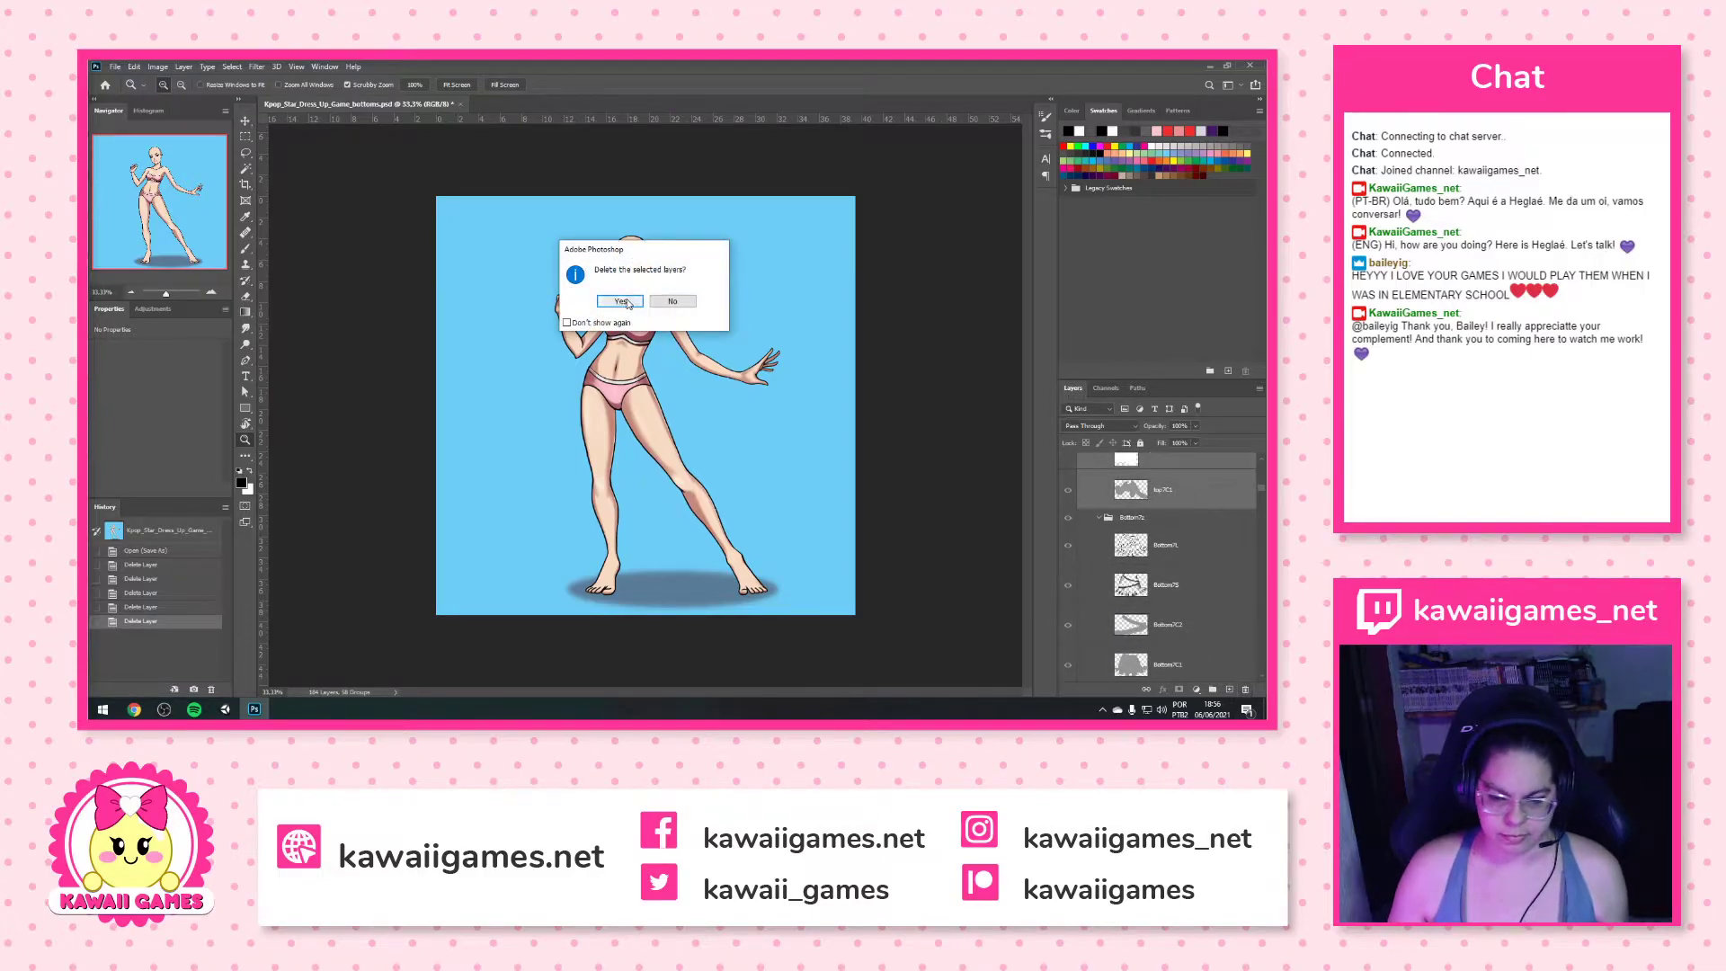
pyautogui.press('Return')
# Delete the shoes group with all its layers below the bottom group in Outfit7
pyautogui.scroll(-3, 1185, 518)
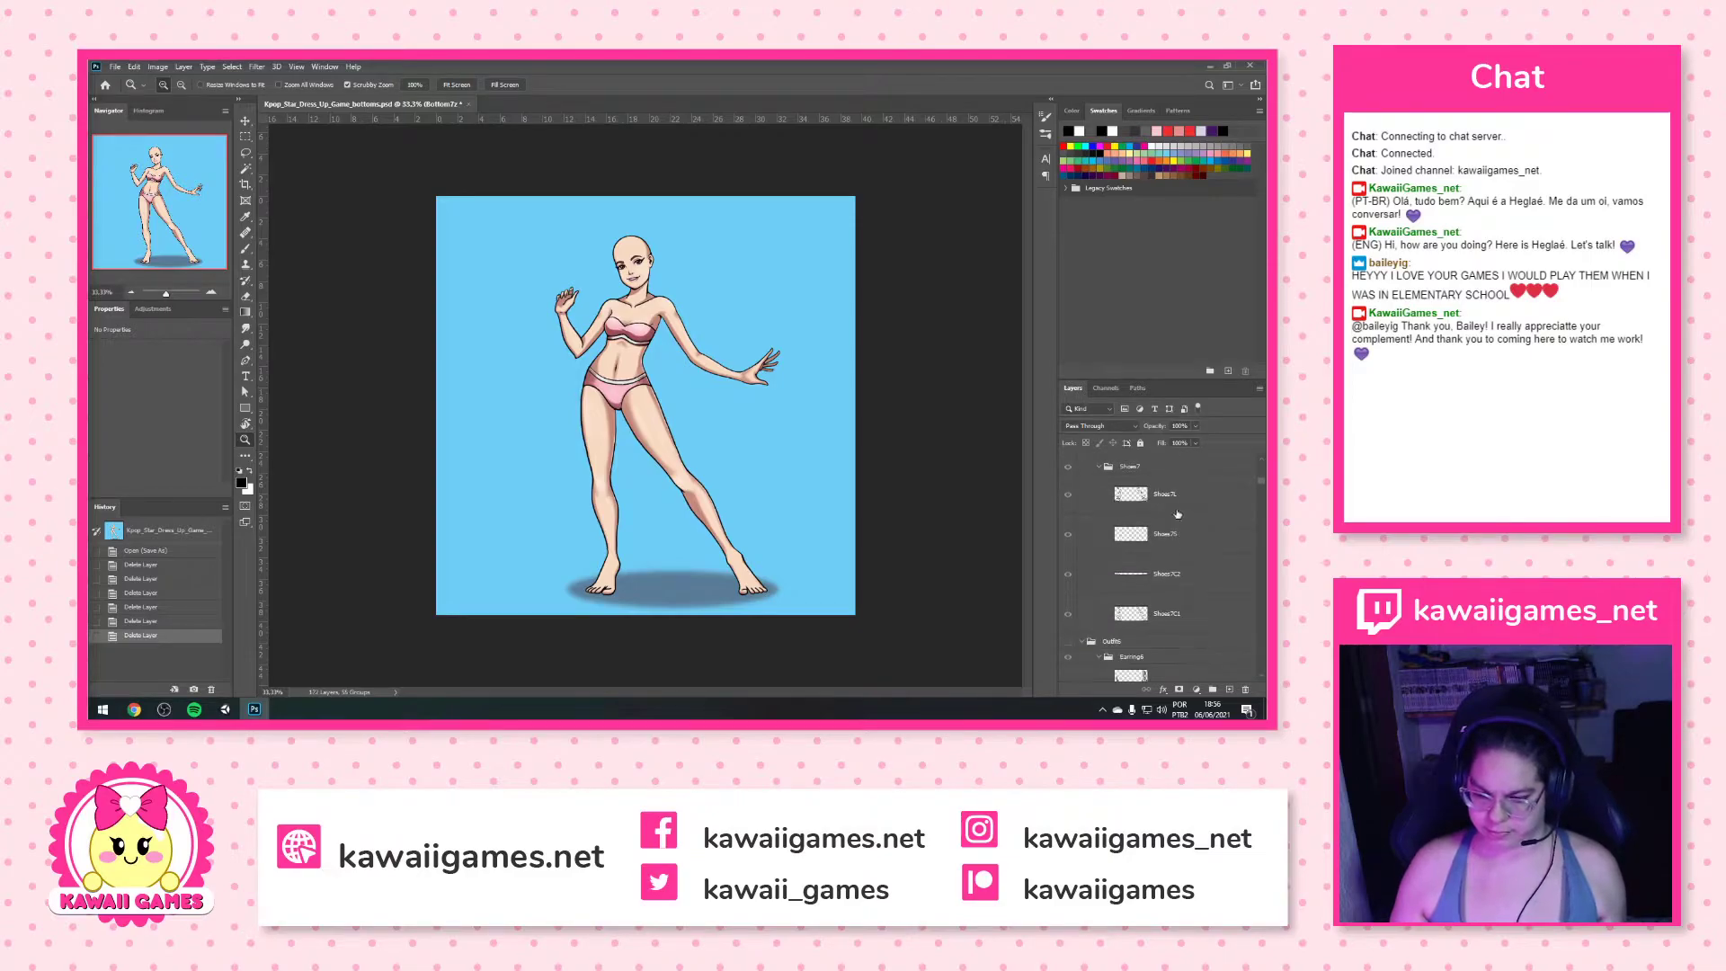
pyautogui.click(1175, 496)
pyautogui.scroll(-3, 1189, 539)
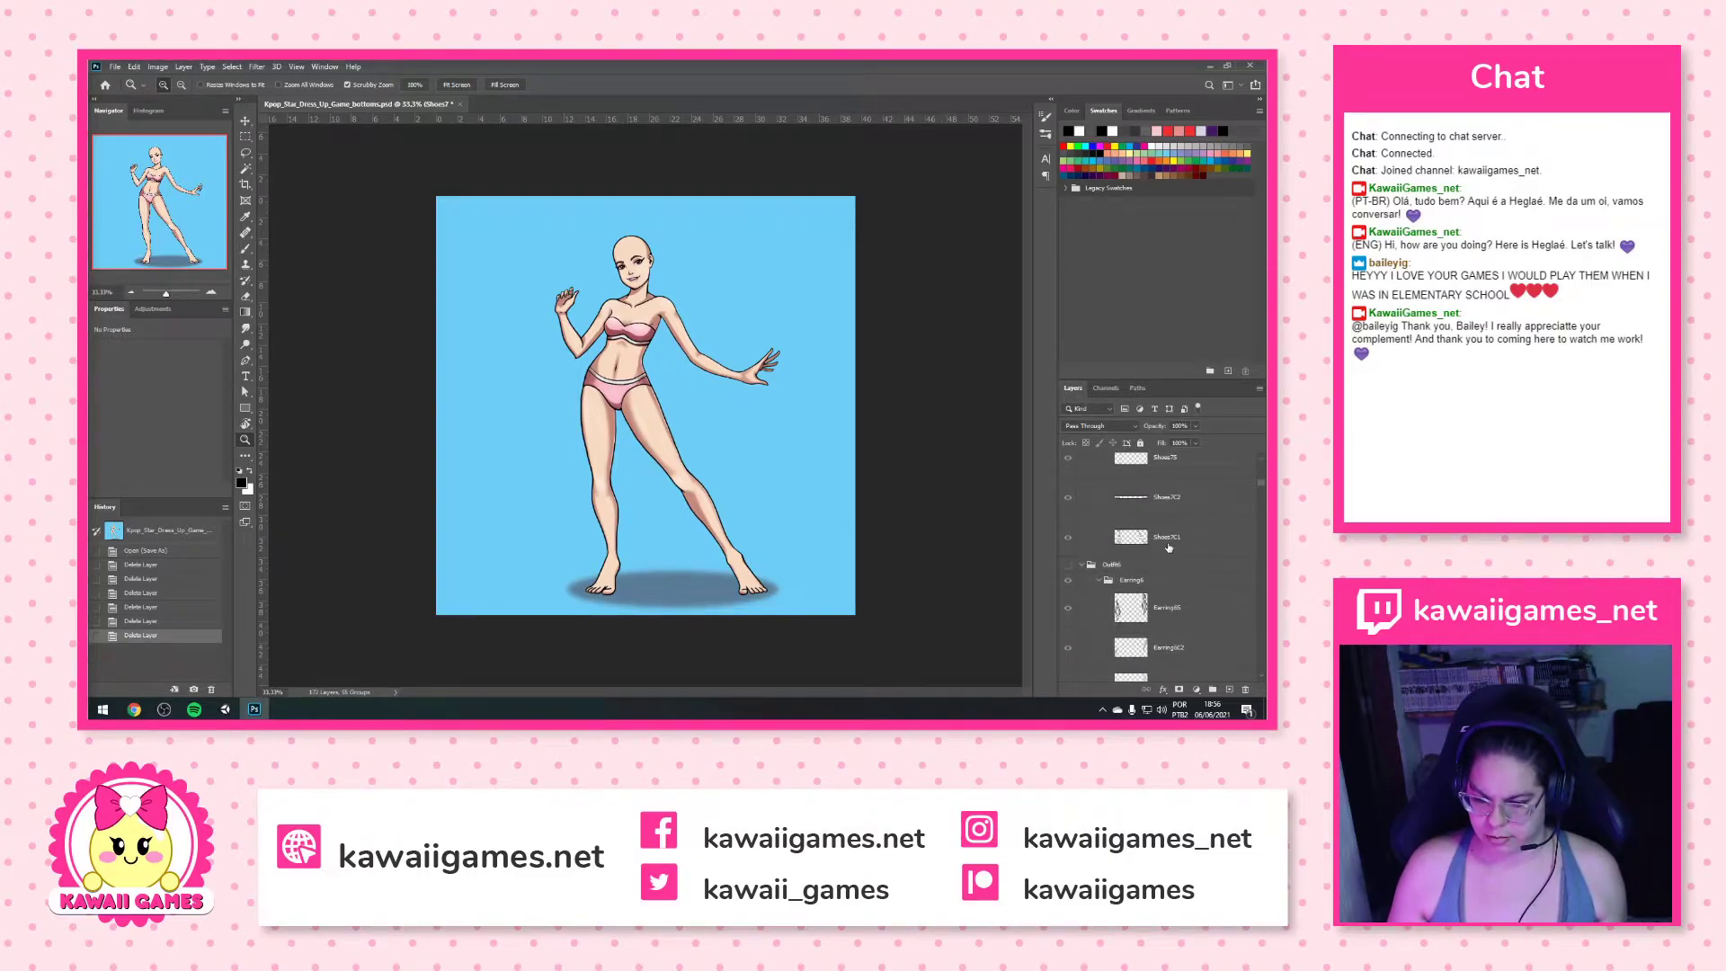
pyautogui.keyDown('shift'); pyautogui.click(1169, 544); pyautogui.keyUp('shift')
pyautogui.click(1246, 690)
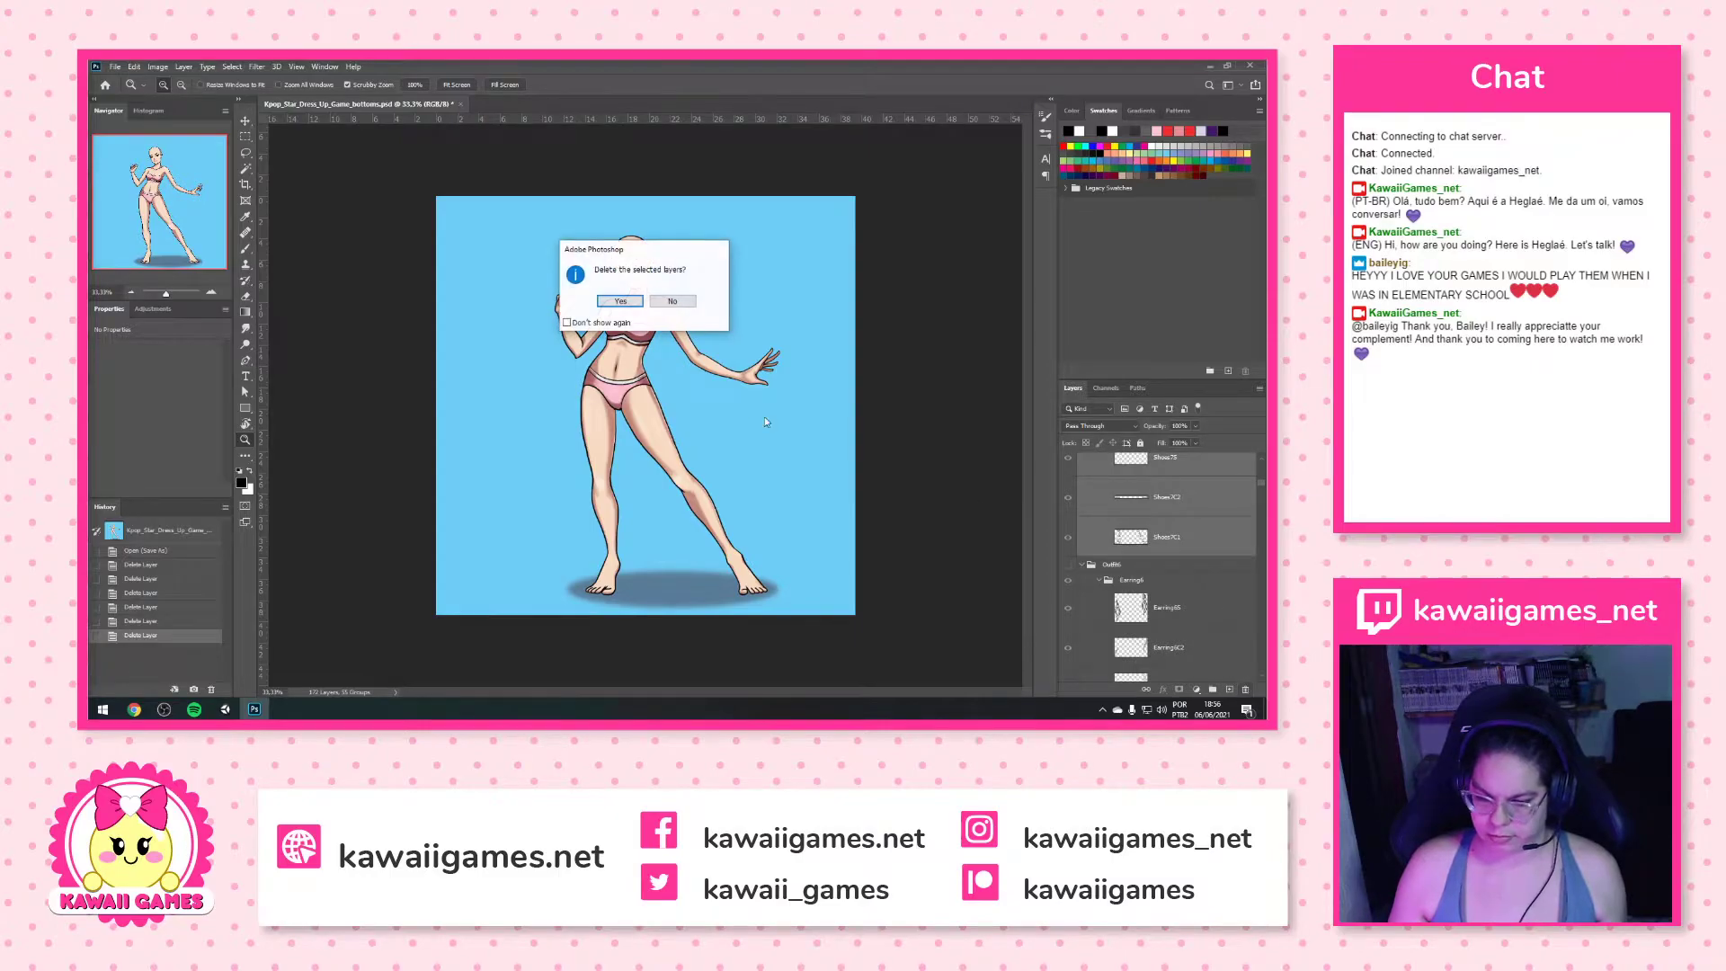
pyautogui.click(620, 306)
# Delete the earring and top groups inside Outfit6, from Earring6 down to the last Top6 layer
pyautogui.click(1147, 521)
pyautogui.scroll(-8, 1151, 531)
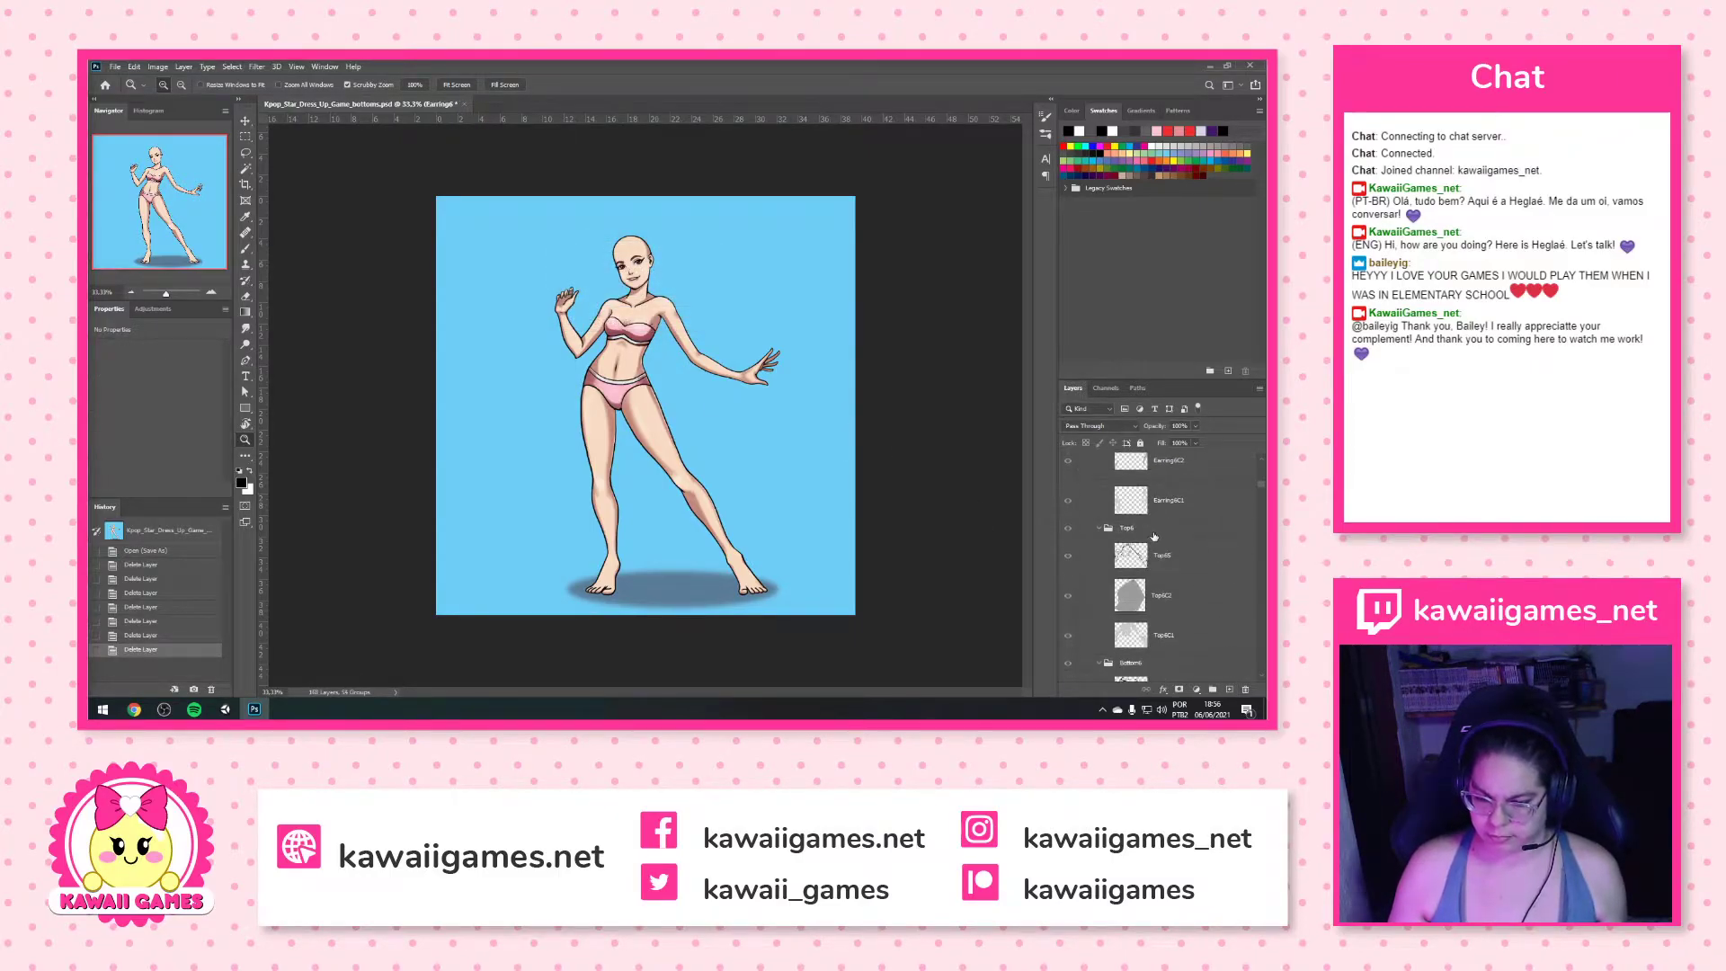
pyautogui.scroll(2, 1154, 538)
pyautogui.keyDown('shift'); pyautogui.click(1169, 509); pyautogui.keyUp('shift')
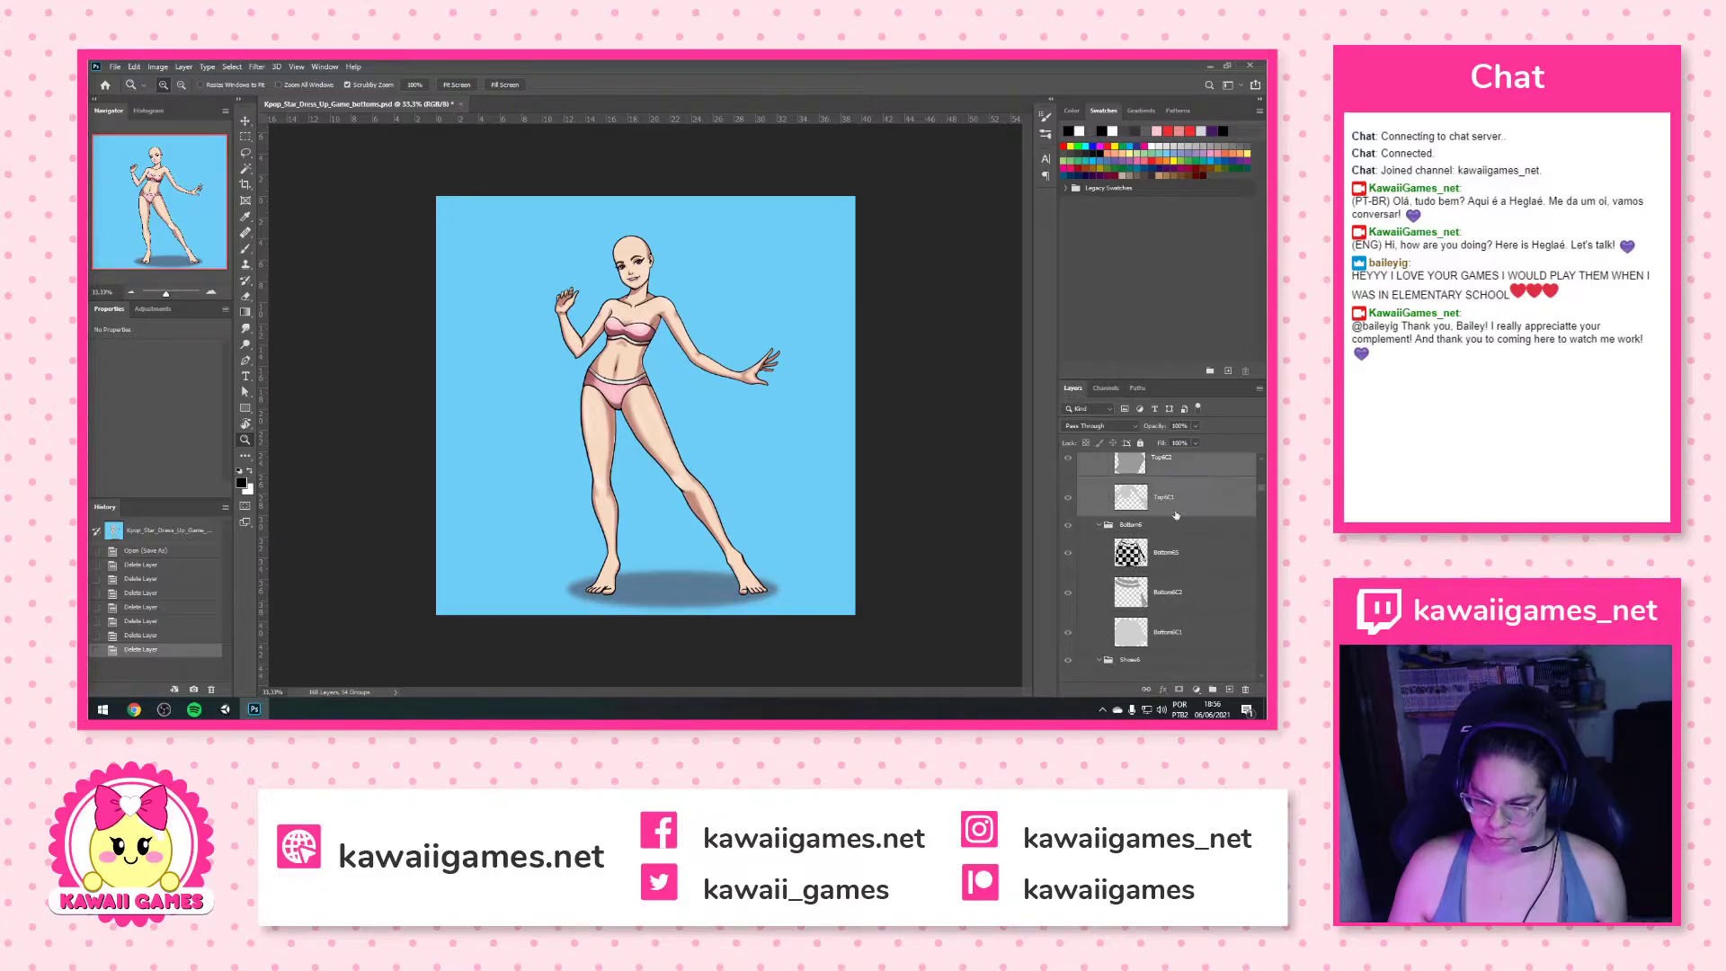
pyautogui.click(1246, 689)
pyautogui.click(620, 304)
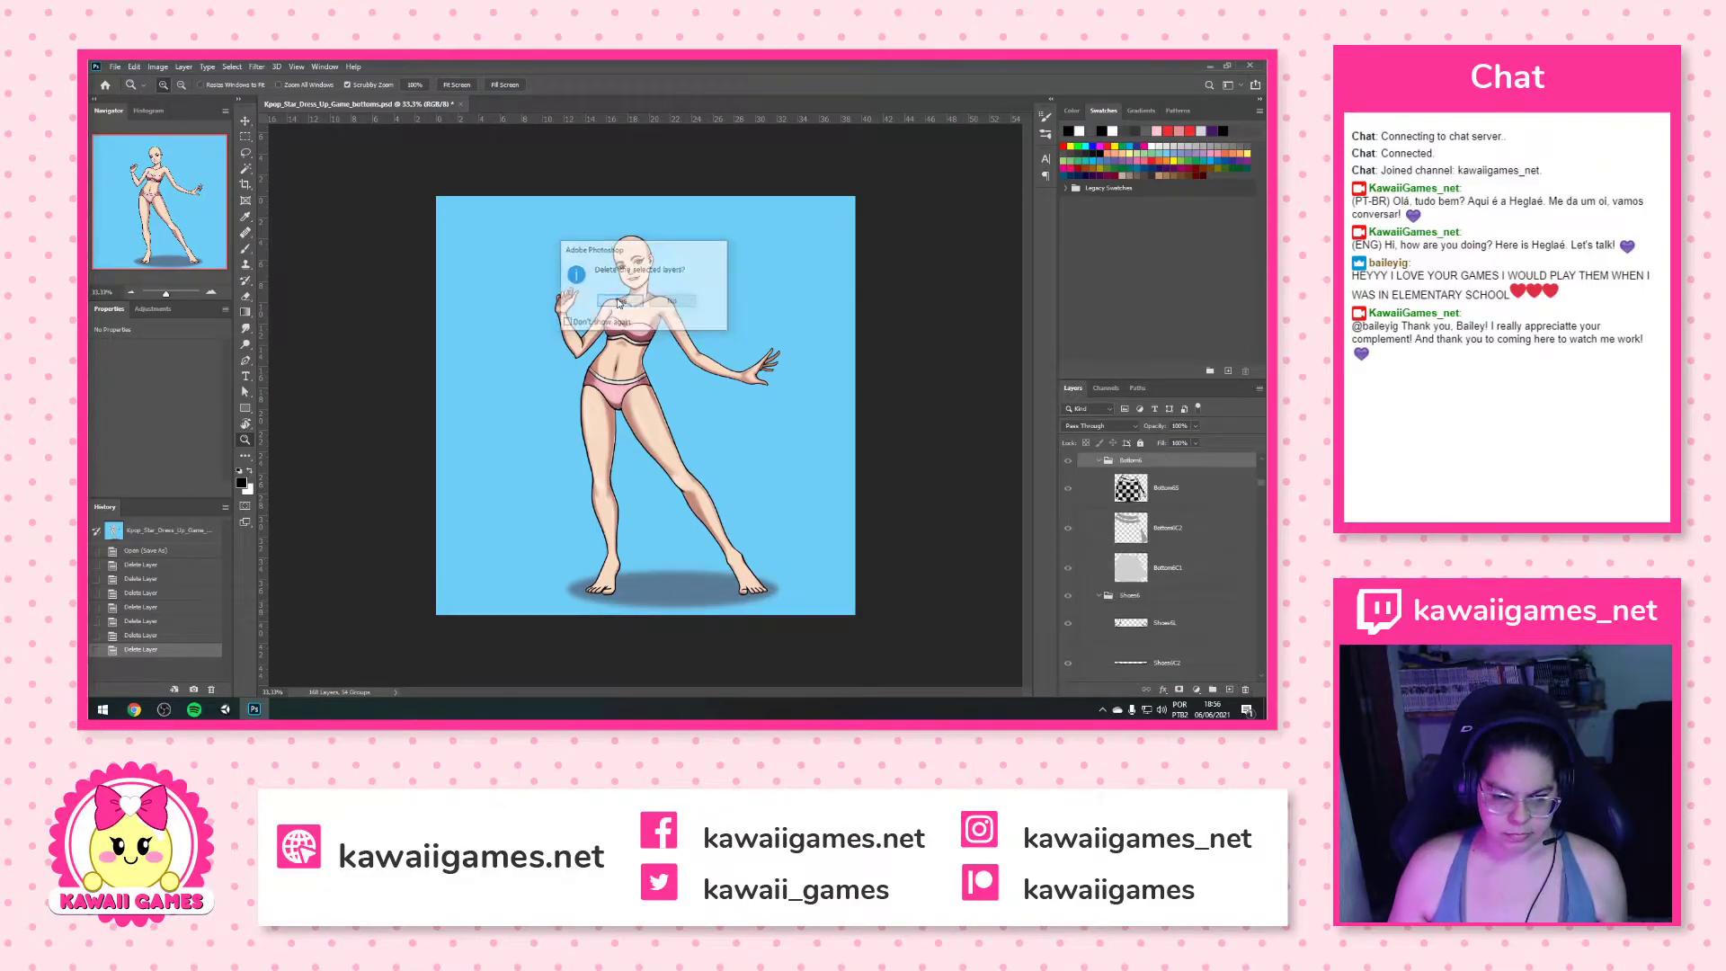
# Delete the shoes group with all its layers below the bottom group in Outfit6
pyautogui.click(1167, 597)
pyautogui.scroll(-4, 1167, 601)
pyautogui.keyDown('shift'); pyautogui.click(1166, 528); pyautogui.keyUp('shift')
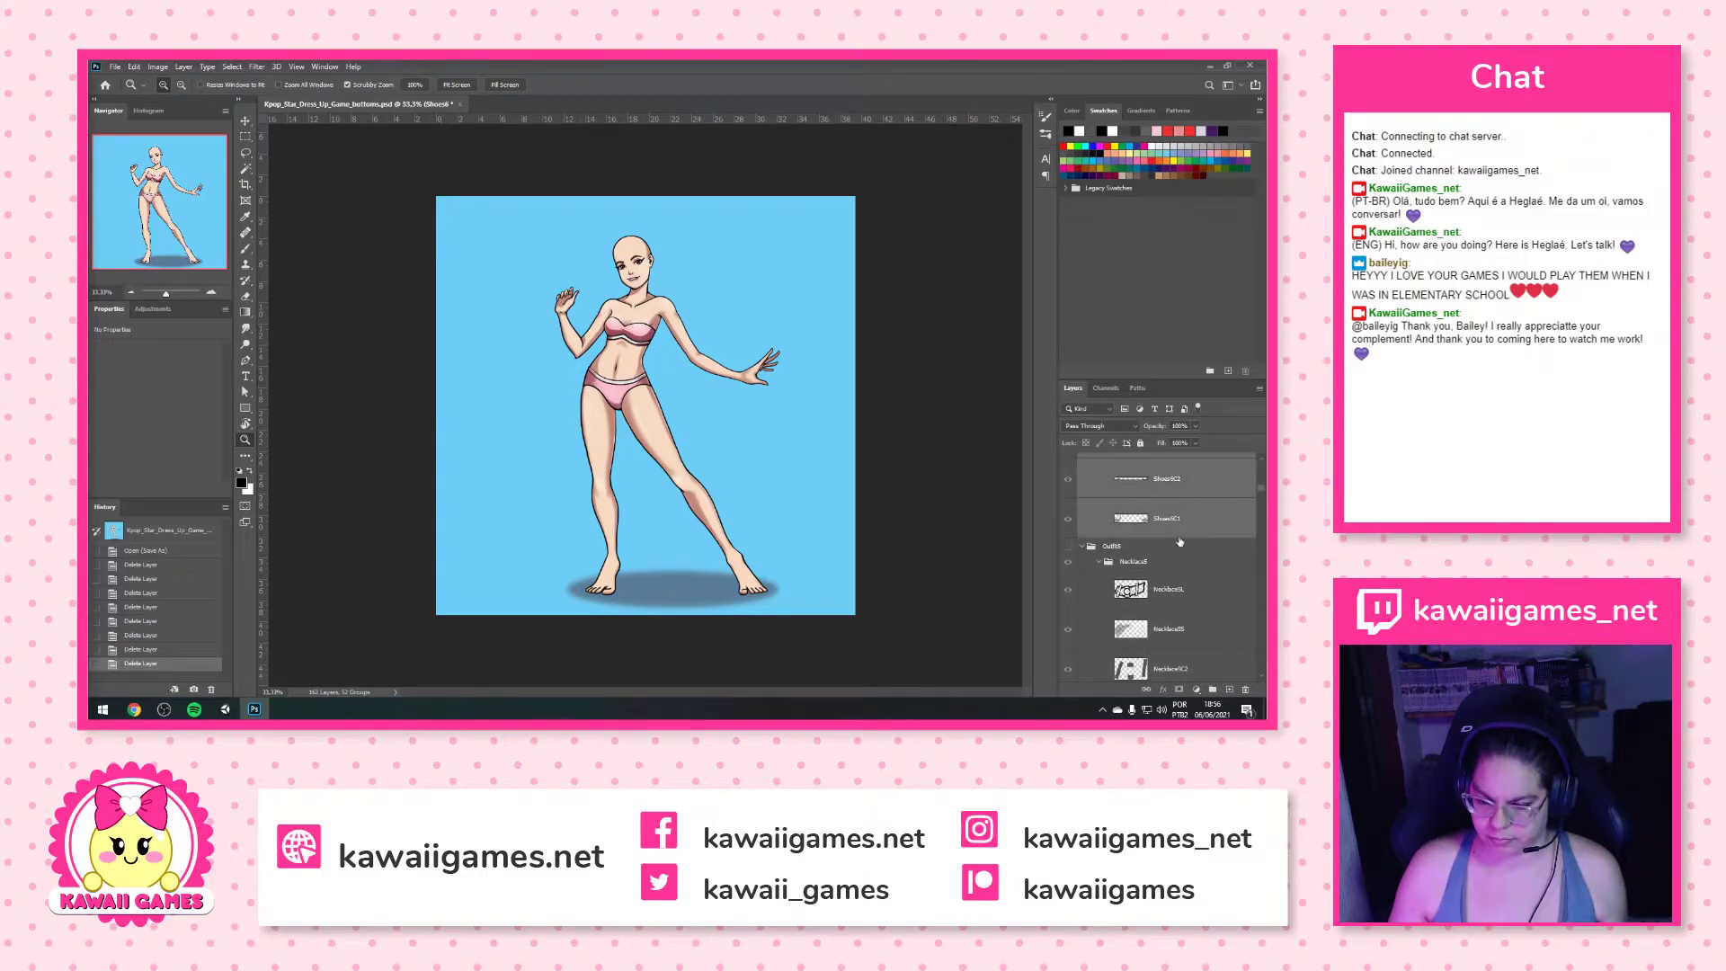
pyautogui.click(1246, 689)
pyautogui.click(623, 302)
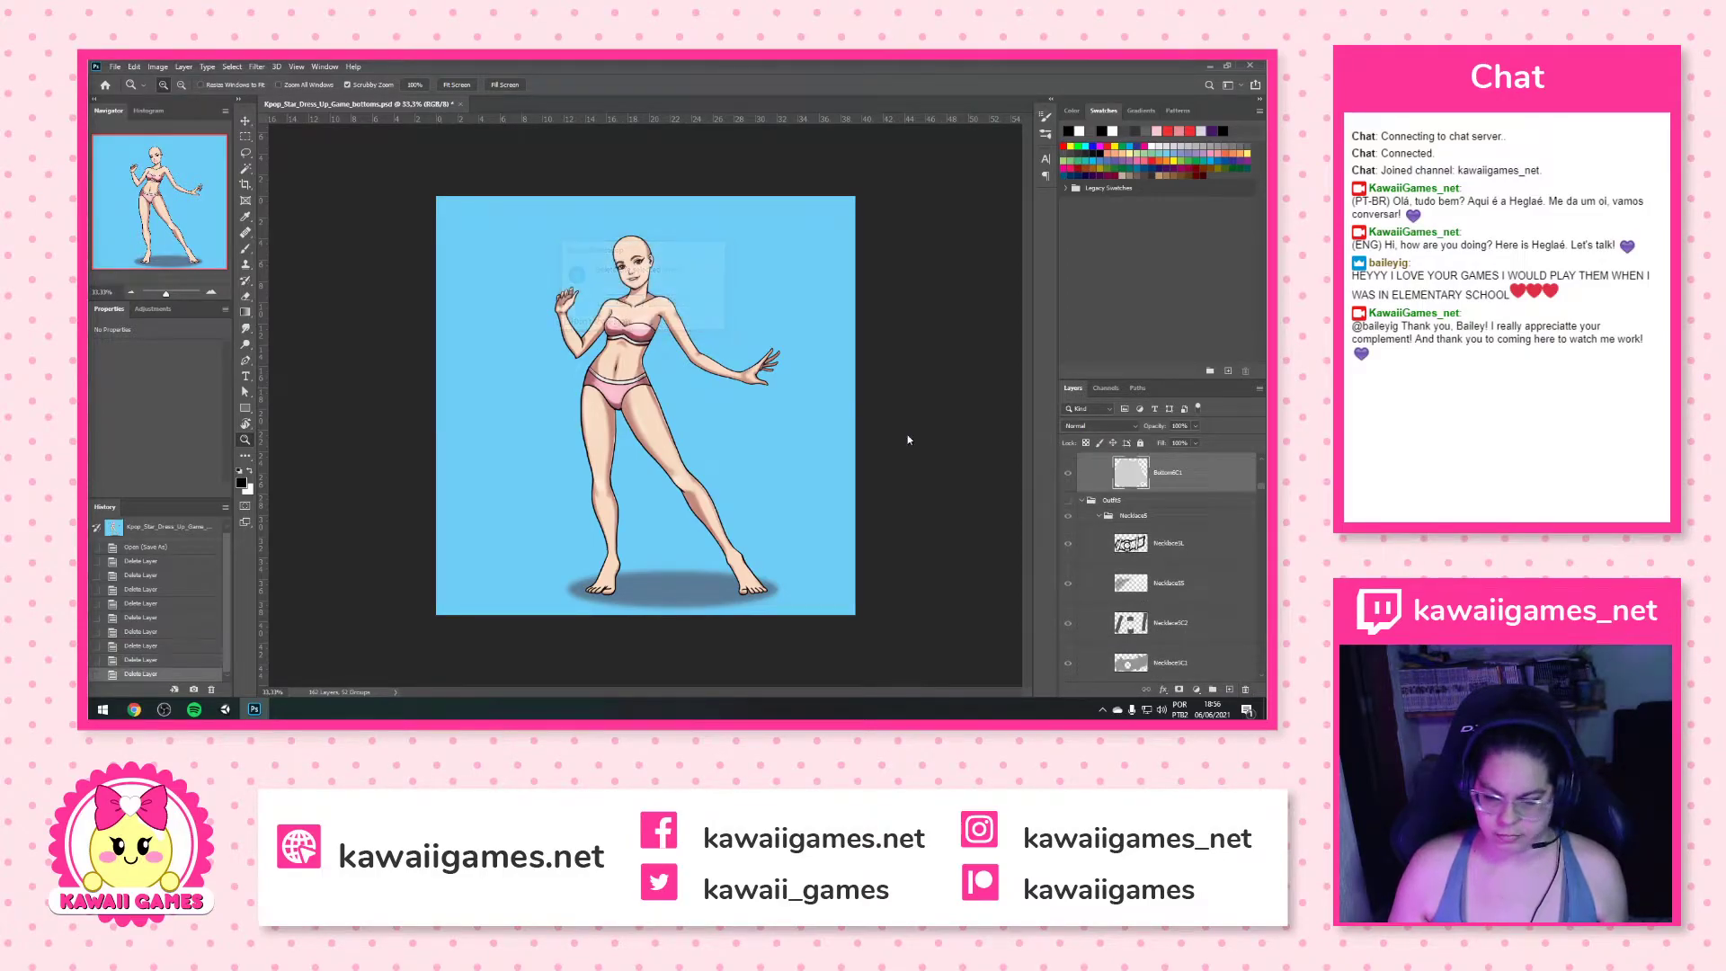
# Delete the necklace, glove and top groups inside Outfit5, from Necklace5 down to the last Top5 layer
pyautogui.scroll(-2, 1153, 530)
pyautogui.scroll(-5, 1160, 535)
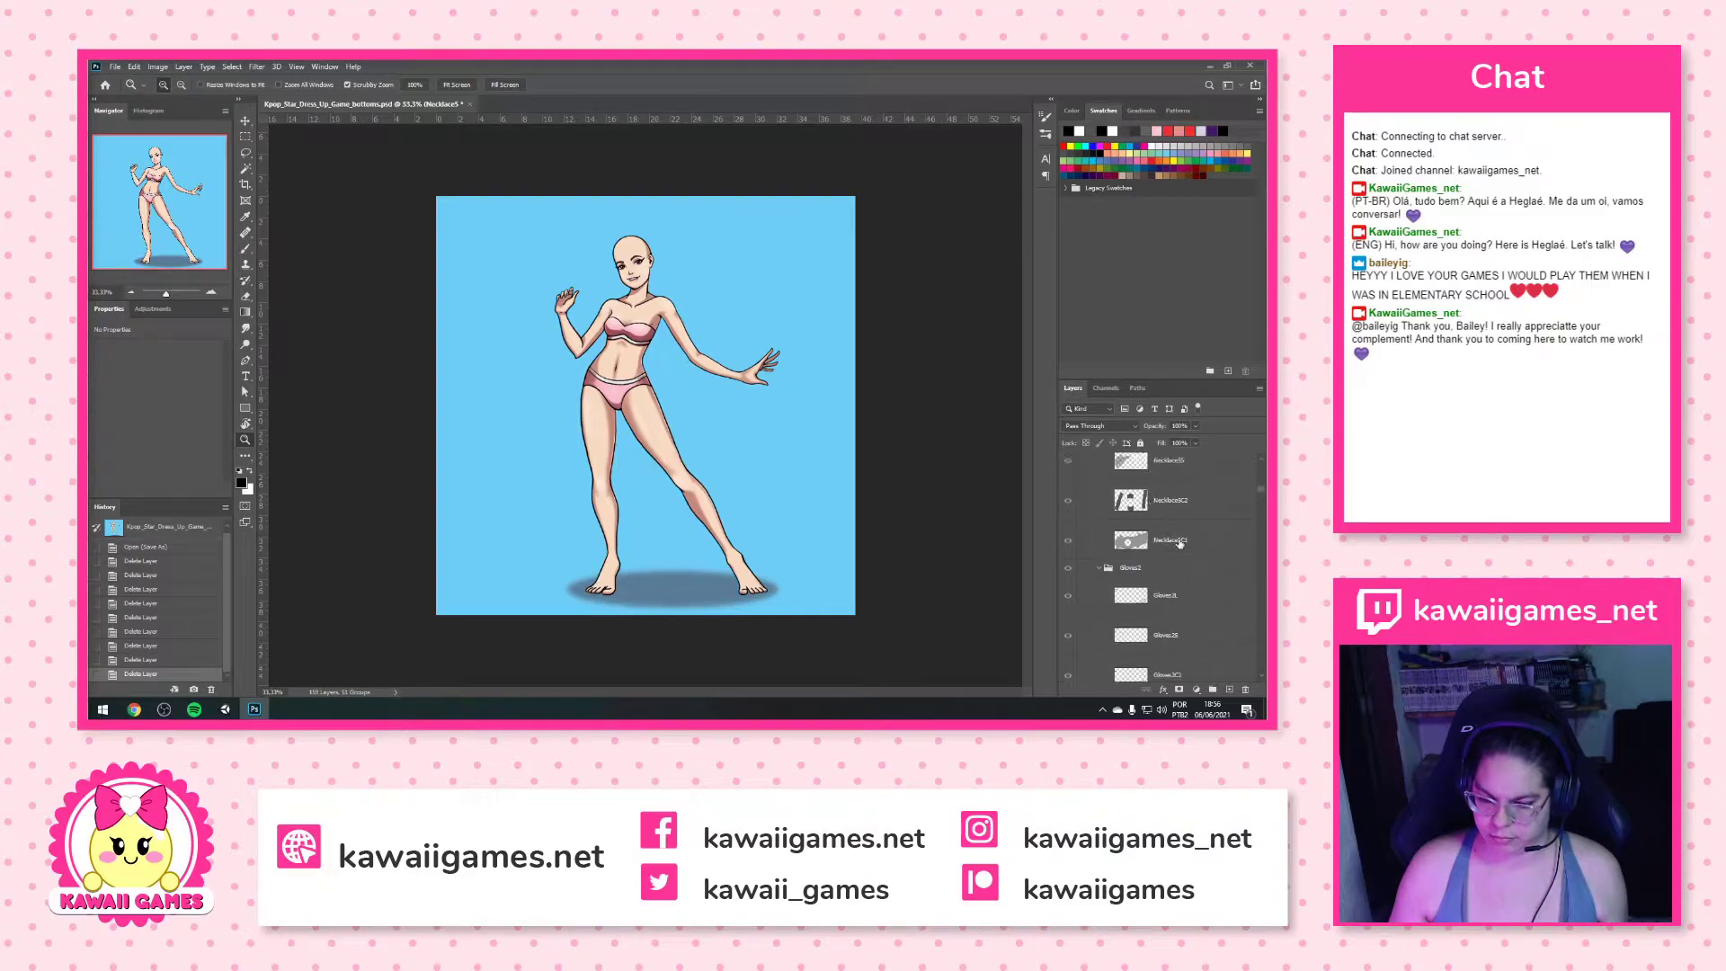
pyautogui.scroll(-2, 1181, 544)
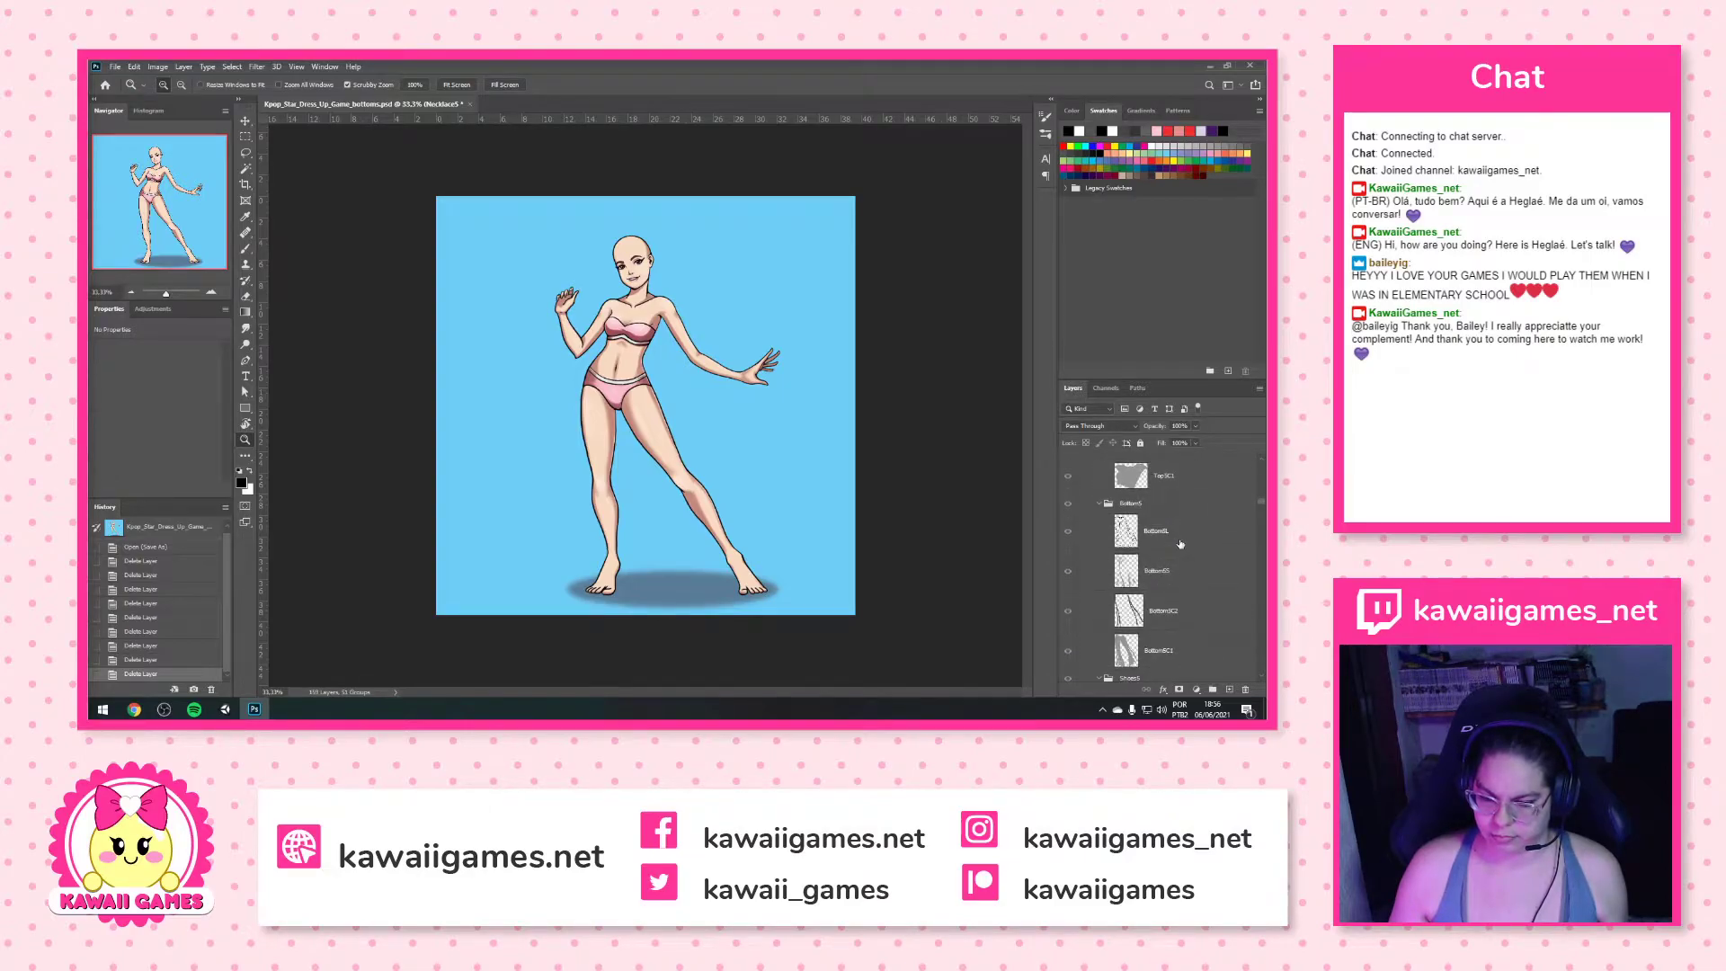
pyautogui.click(1153, 485)
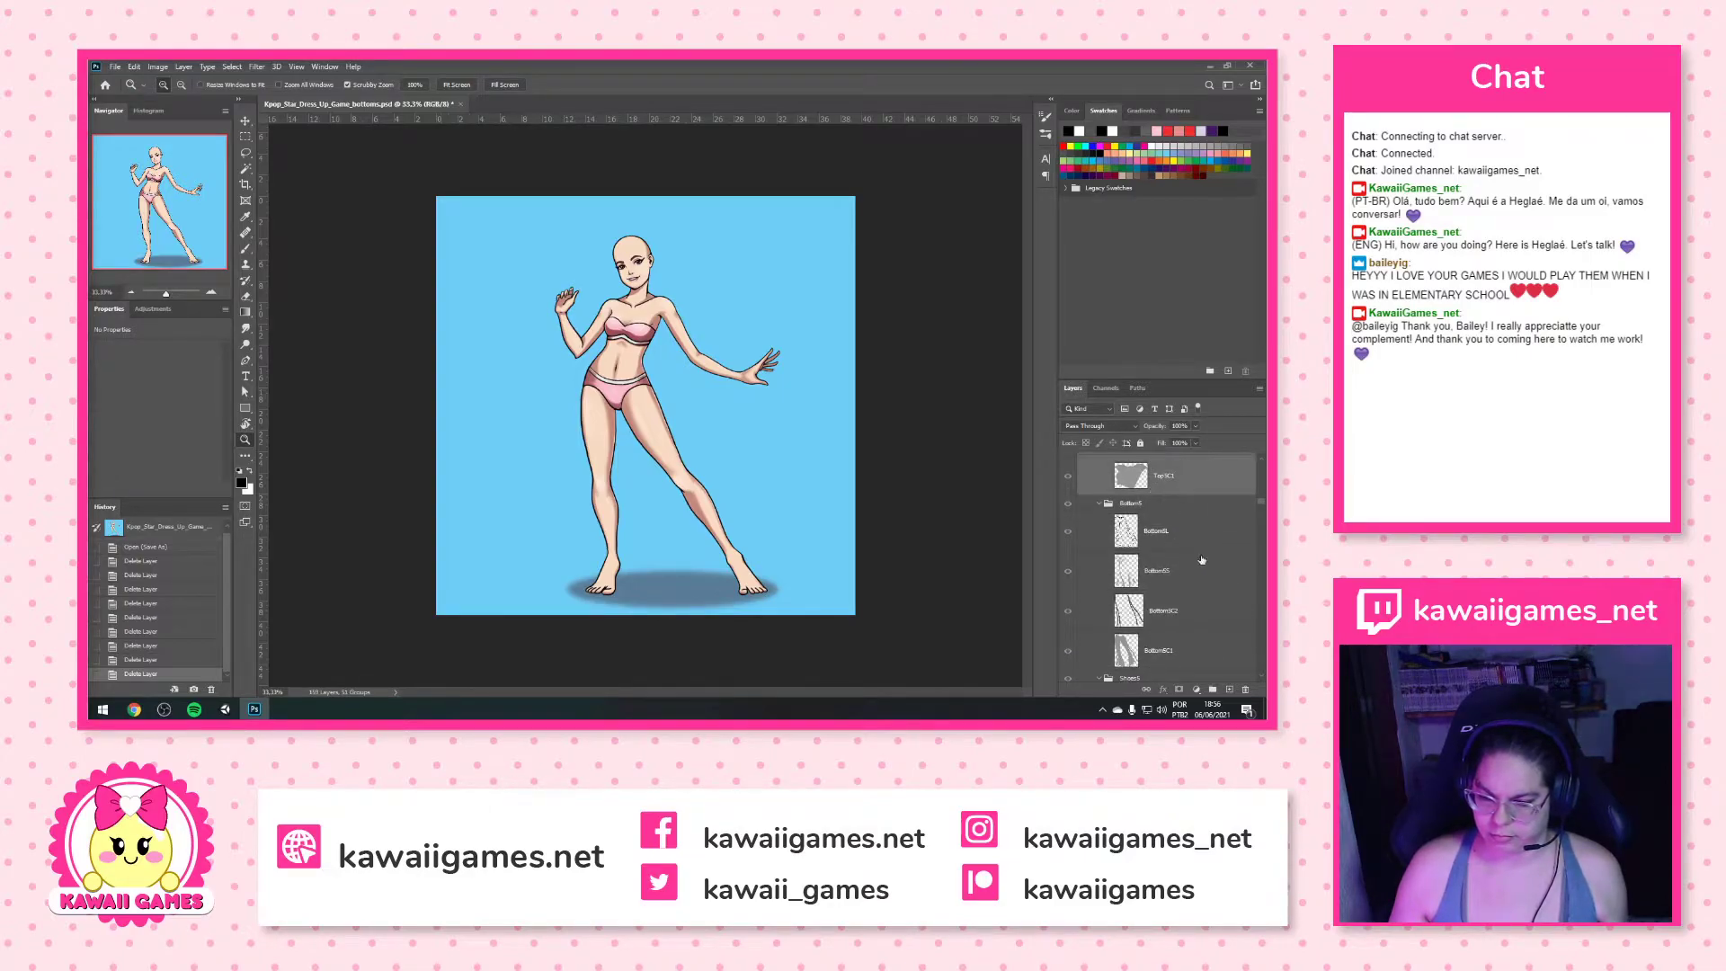
pyautogui.click(1246, 690)
pyautogui.click(621, 301)
# Delete the shoes group with all its layers below the bottom group in Outfit5
pyautogui.scroll(3, 1144, 572)
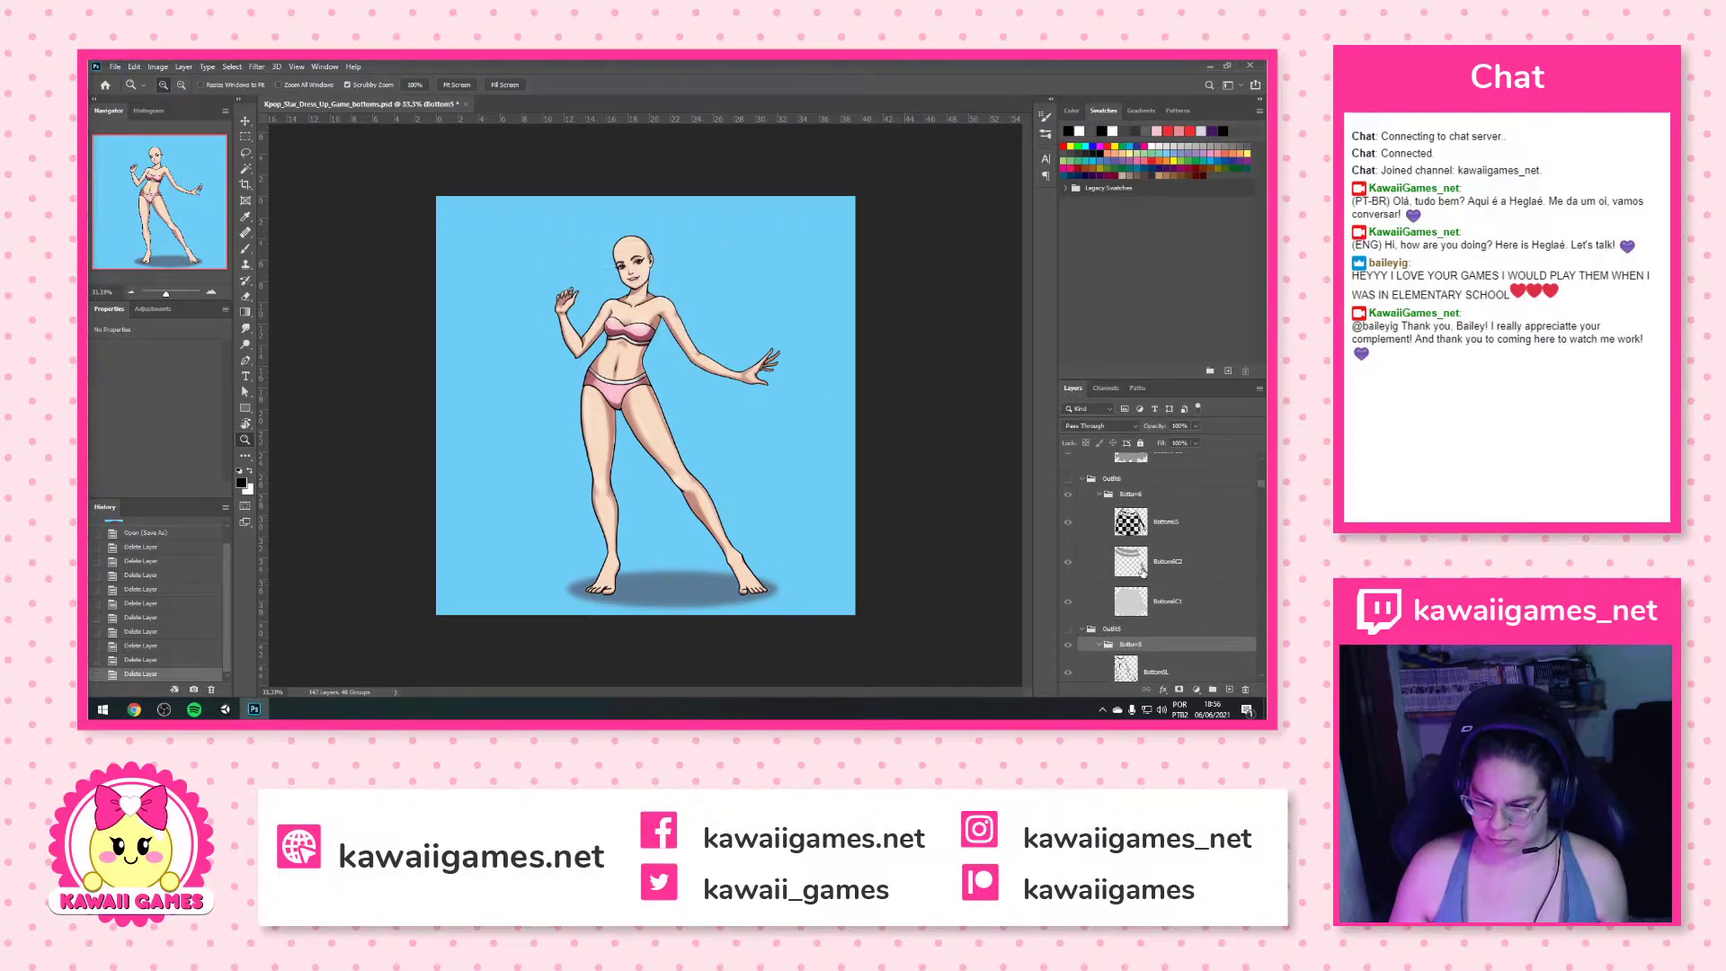
pyautogui.scroll(-2, 1142, 567)
pyautogui.scroll(-5, 1190, 579)
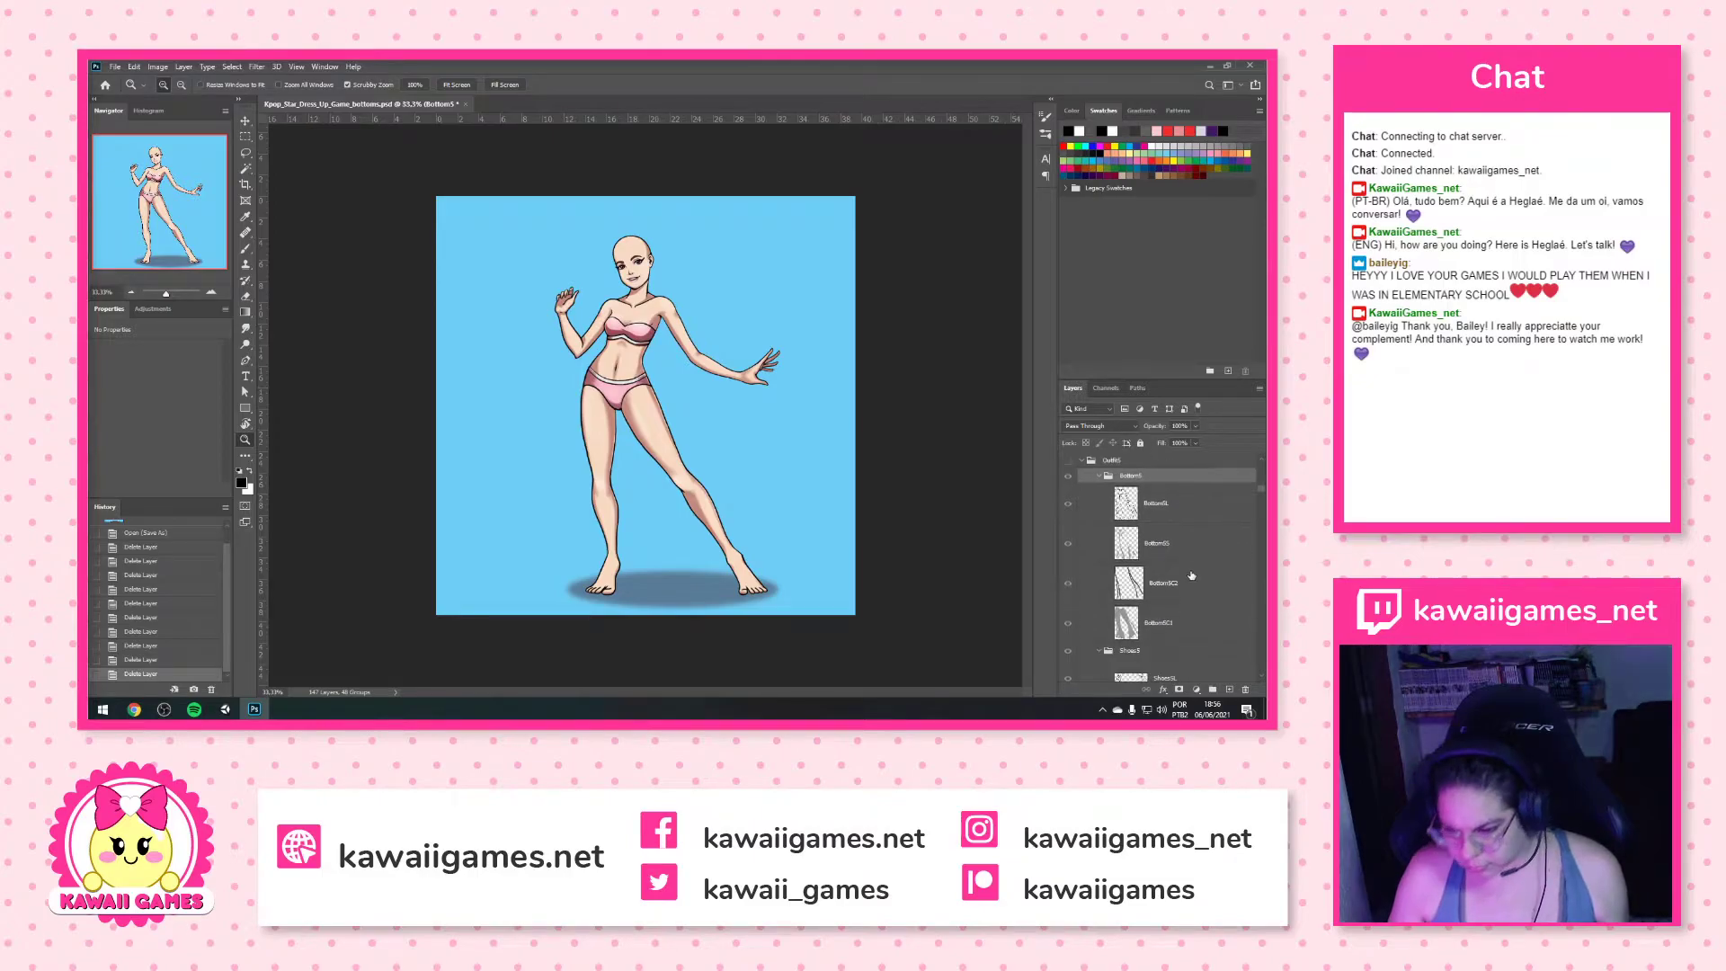
pyautogui.scroll(-3, 1135, 563)
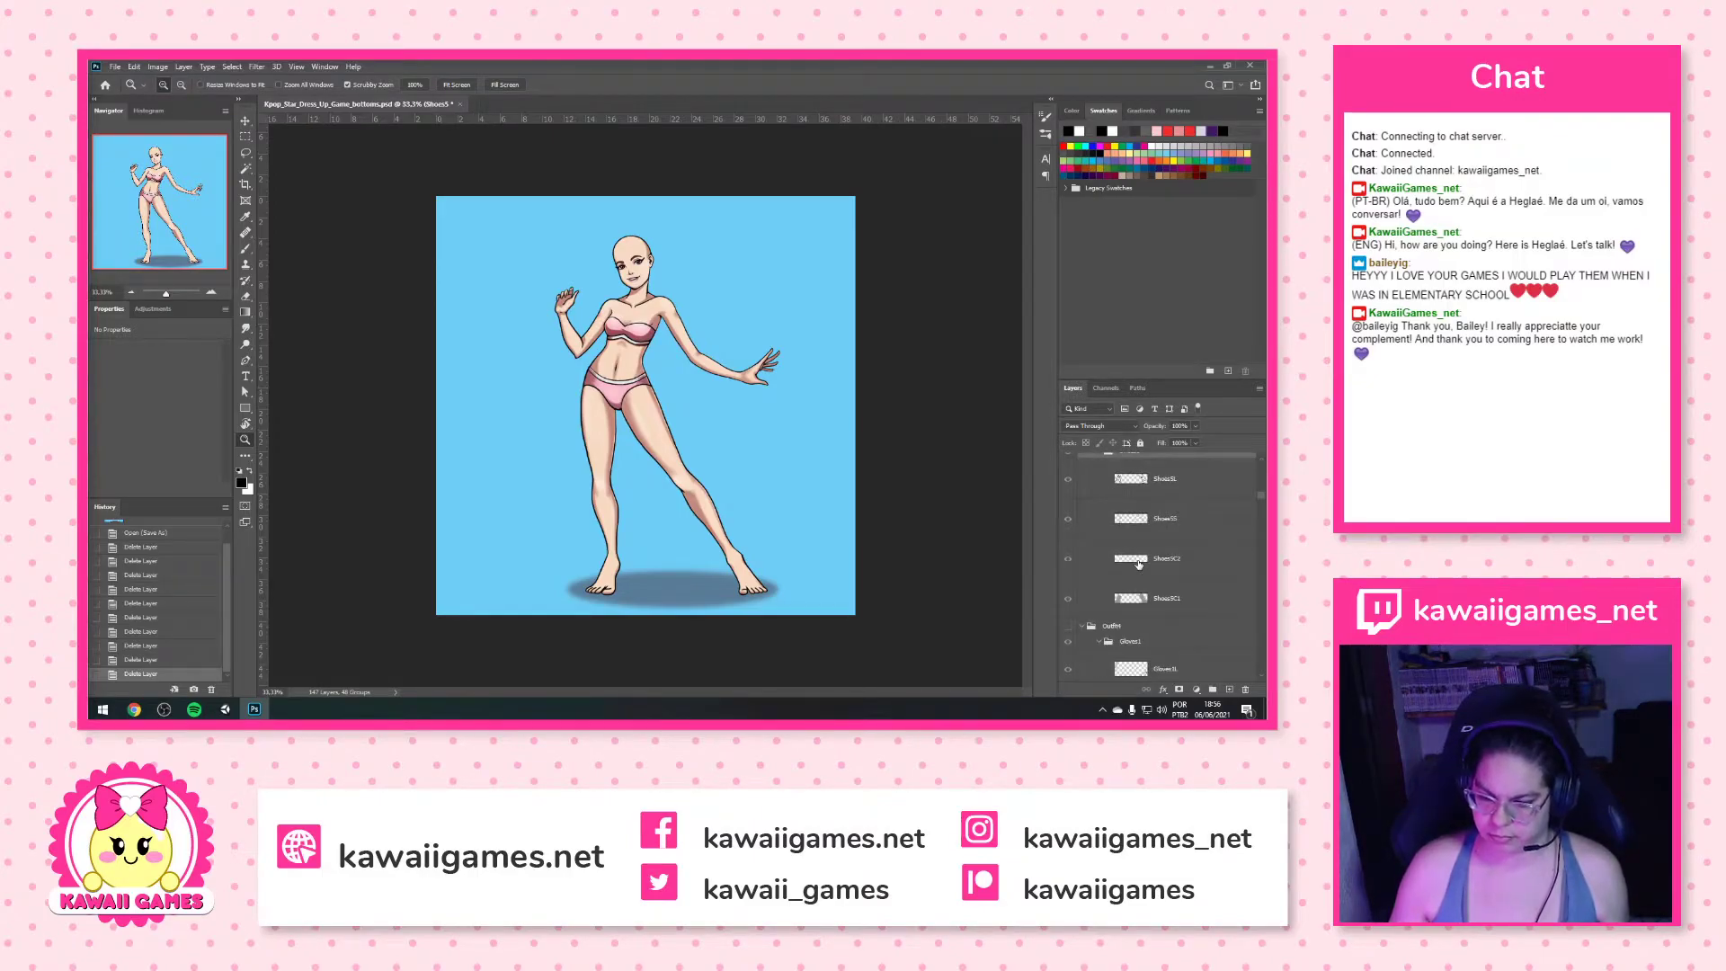
pyautogui.press('Delete')
pyautogui.scroll(-3, 1151, 575)
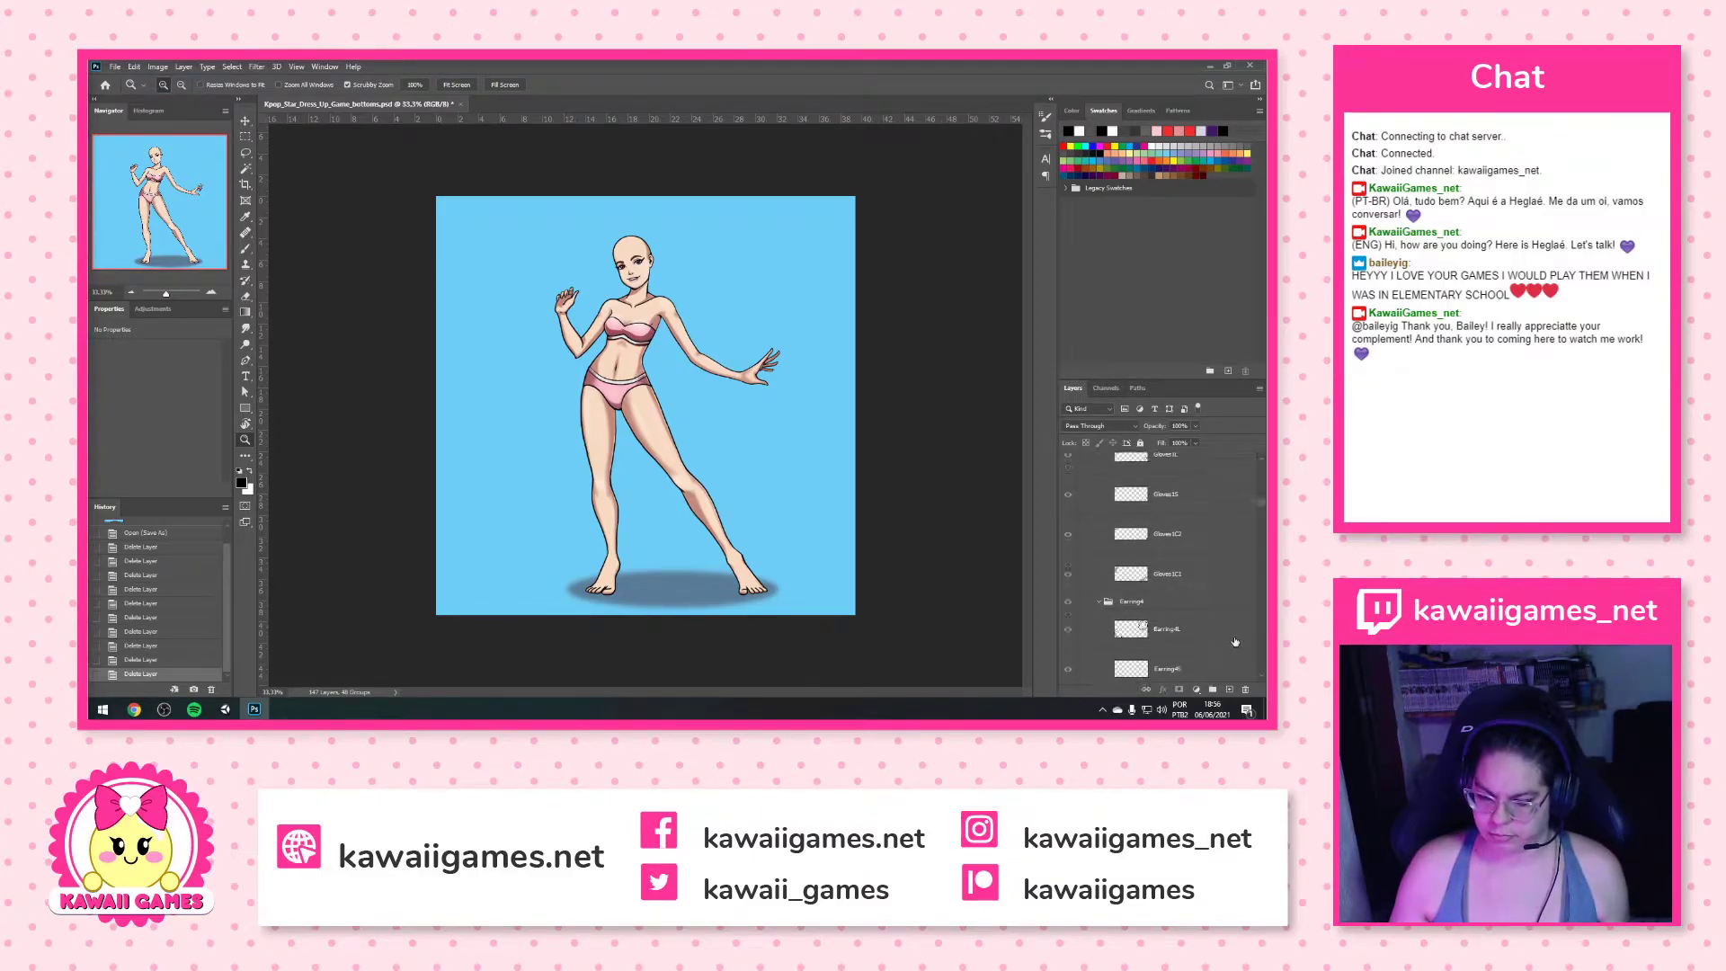
pyautogui.click(1246, 690)
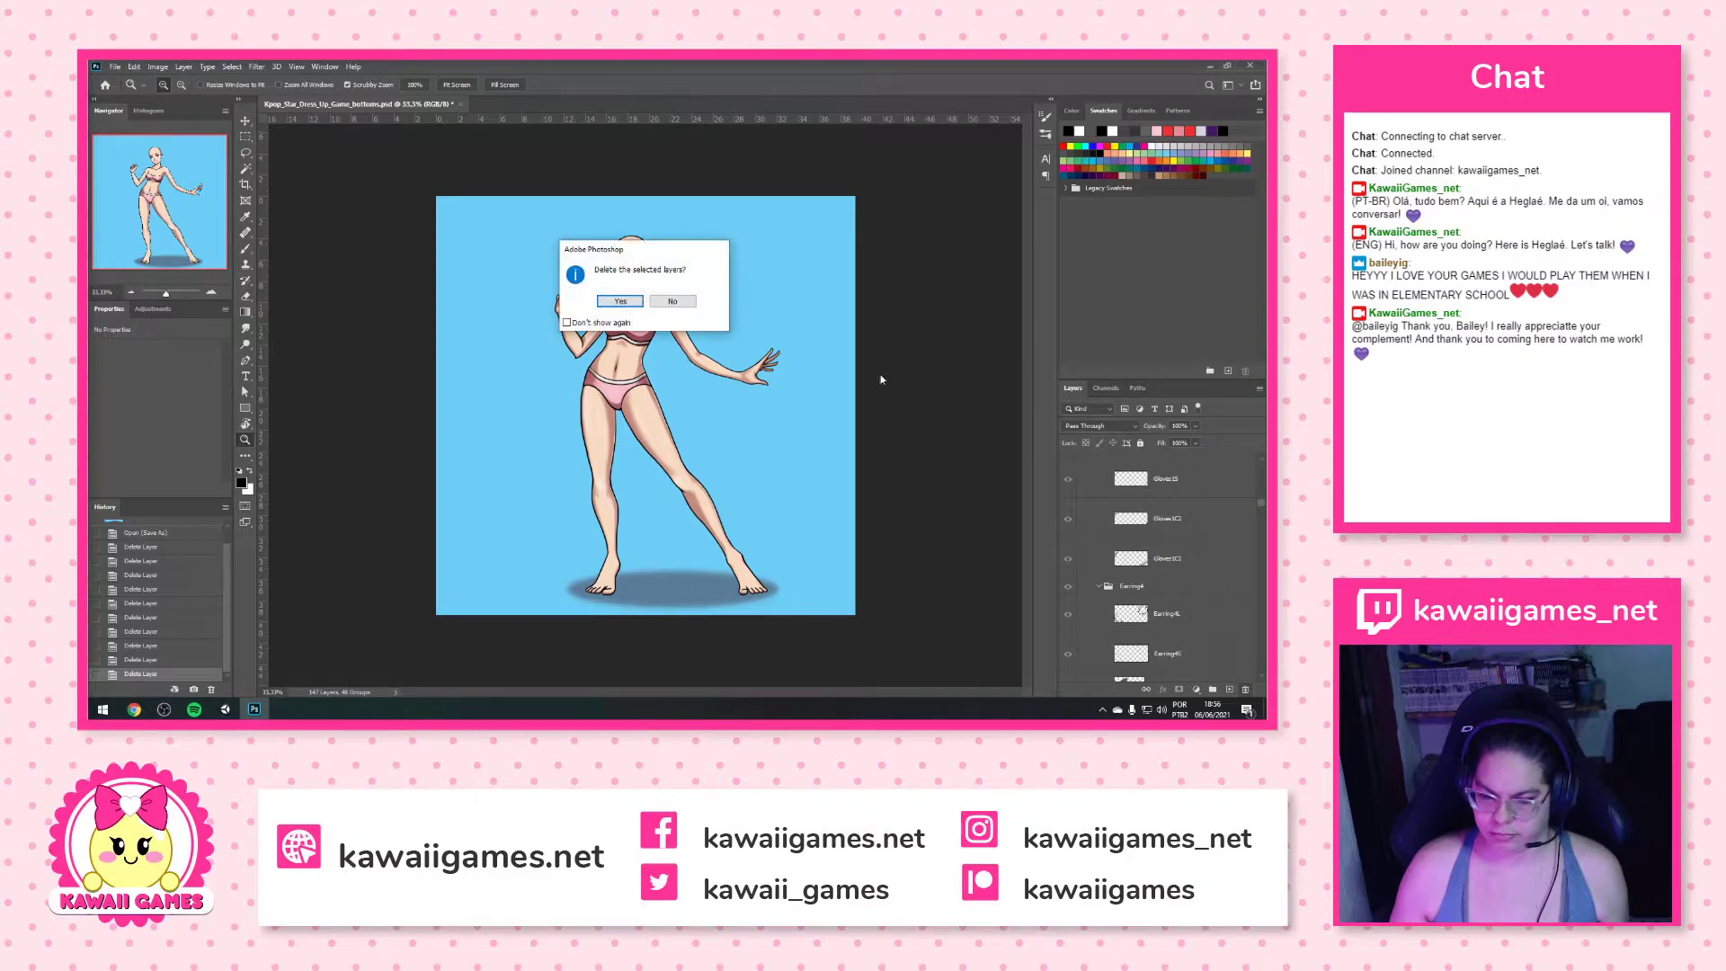
pyautogui.click(613, 300)
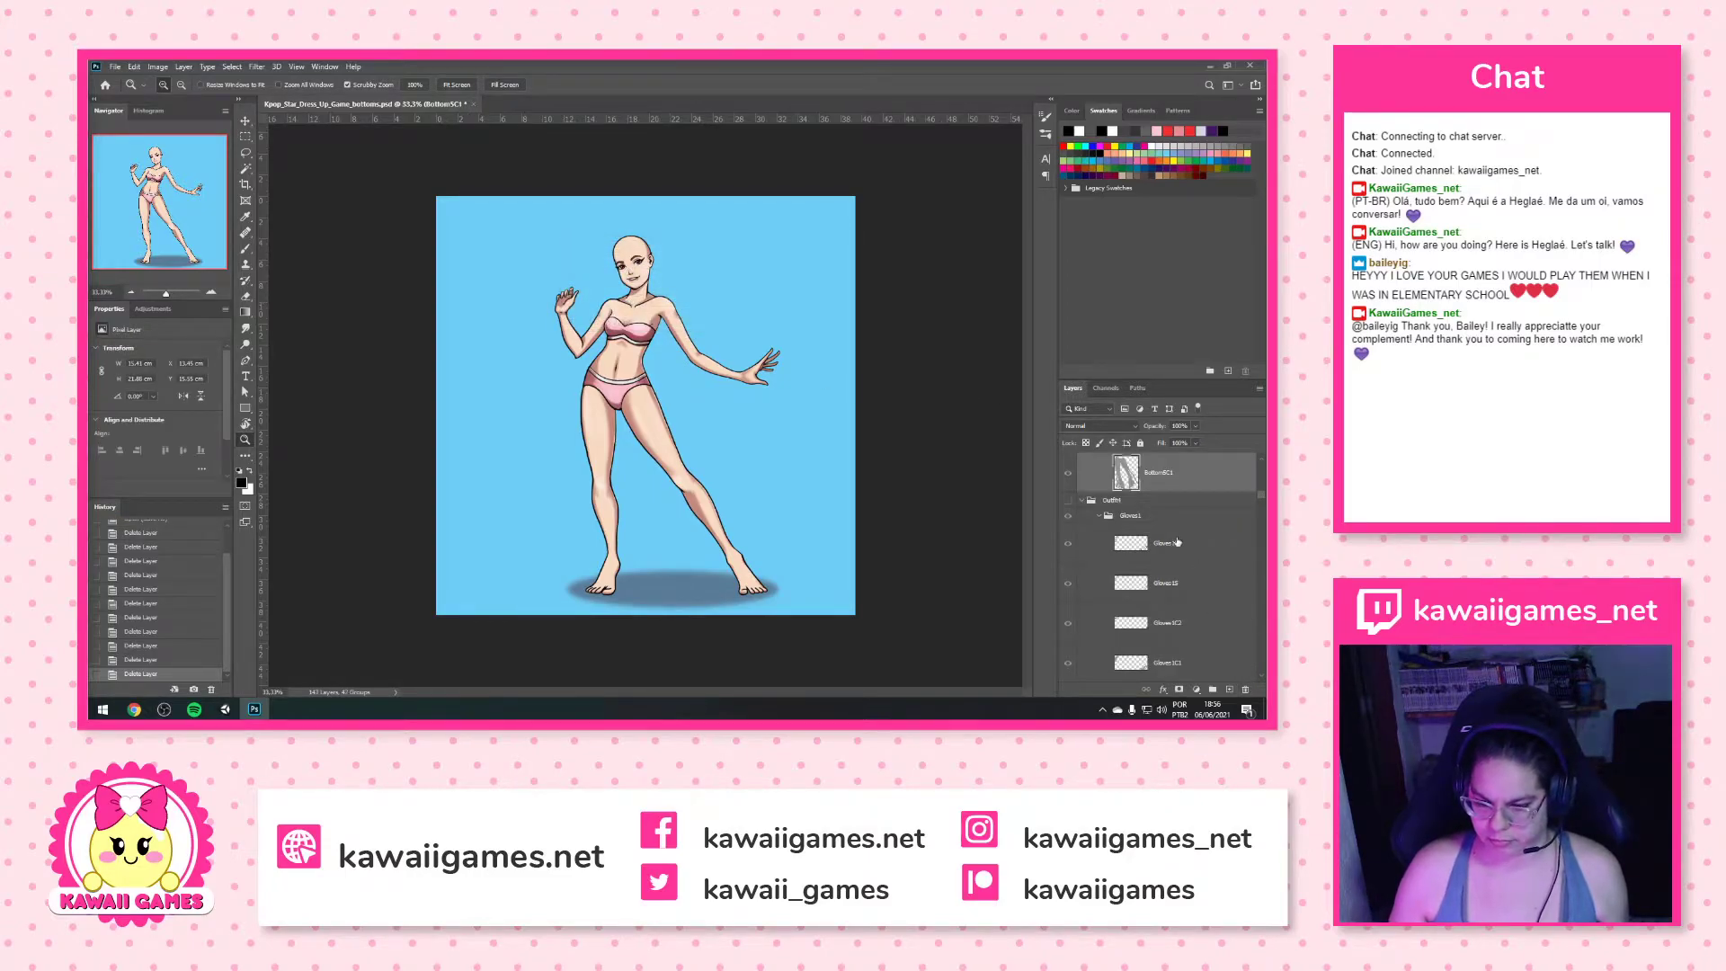
# Delete the glove, necklace and top groups inside Outfit4, from the glove group down to the last Top4 layer
pyautogui.scroll(1, 1182, 550)
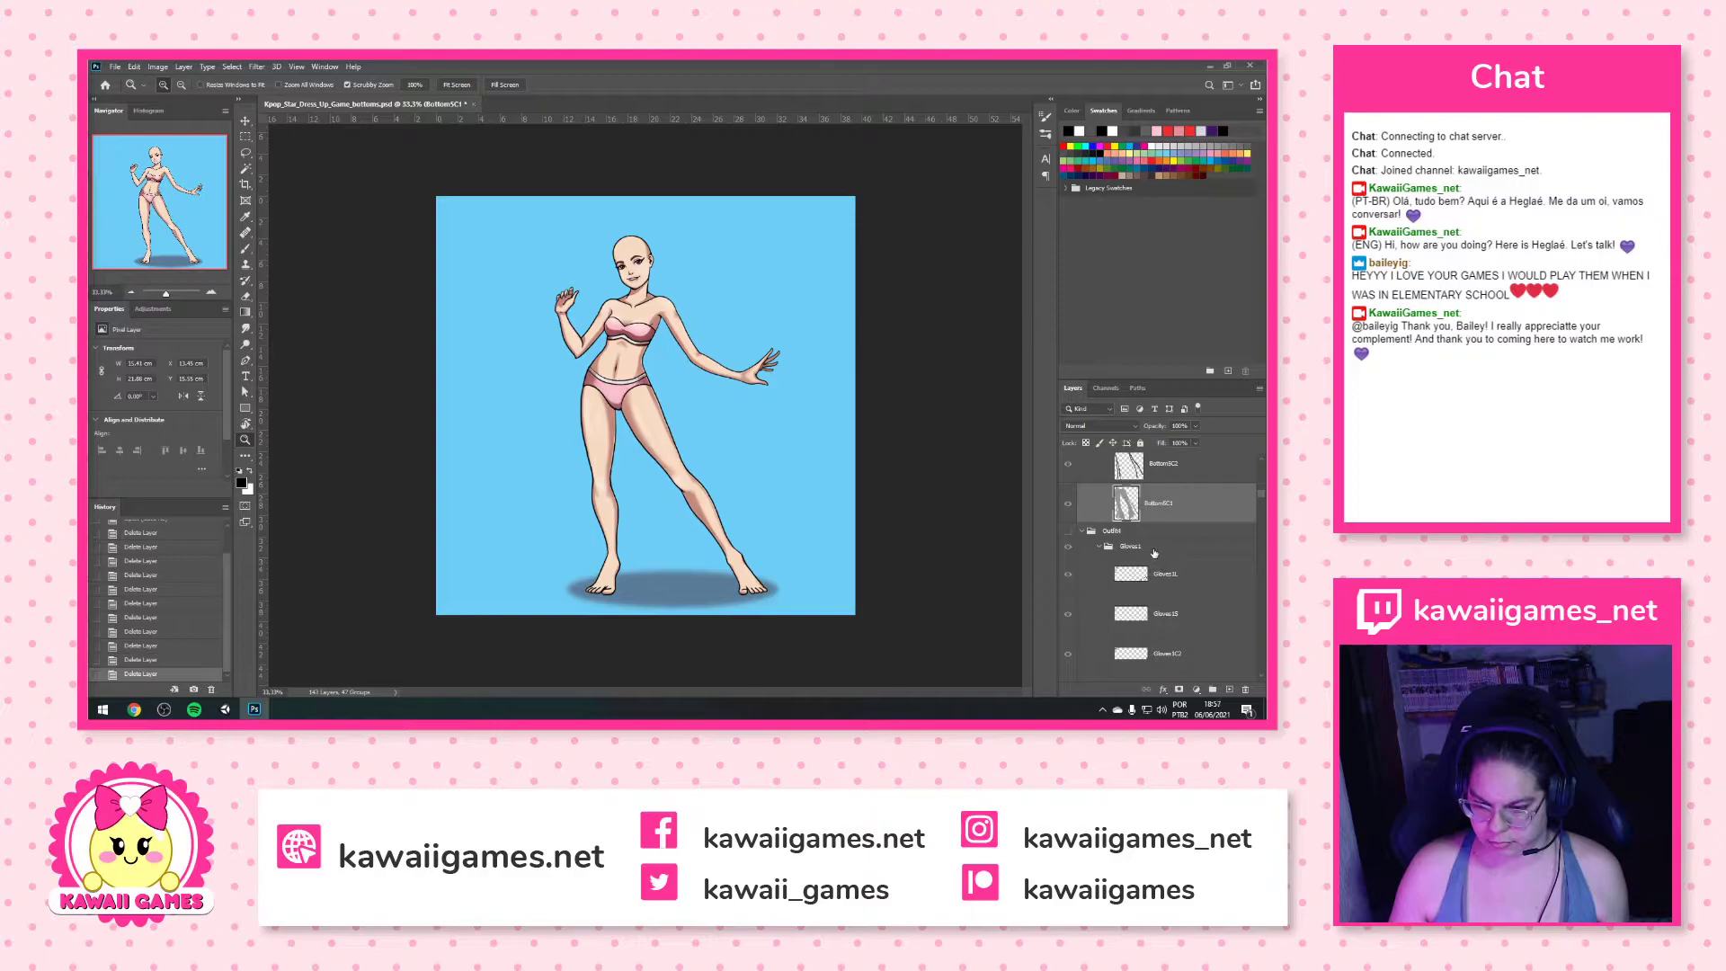
pyautogui.click(1154, 550)
pyautogui.scroll(-5, 1169, 575)
pyautogui.scroll(-5, 1181, 598)
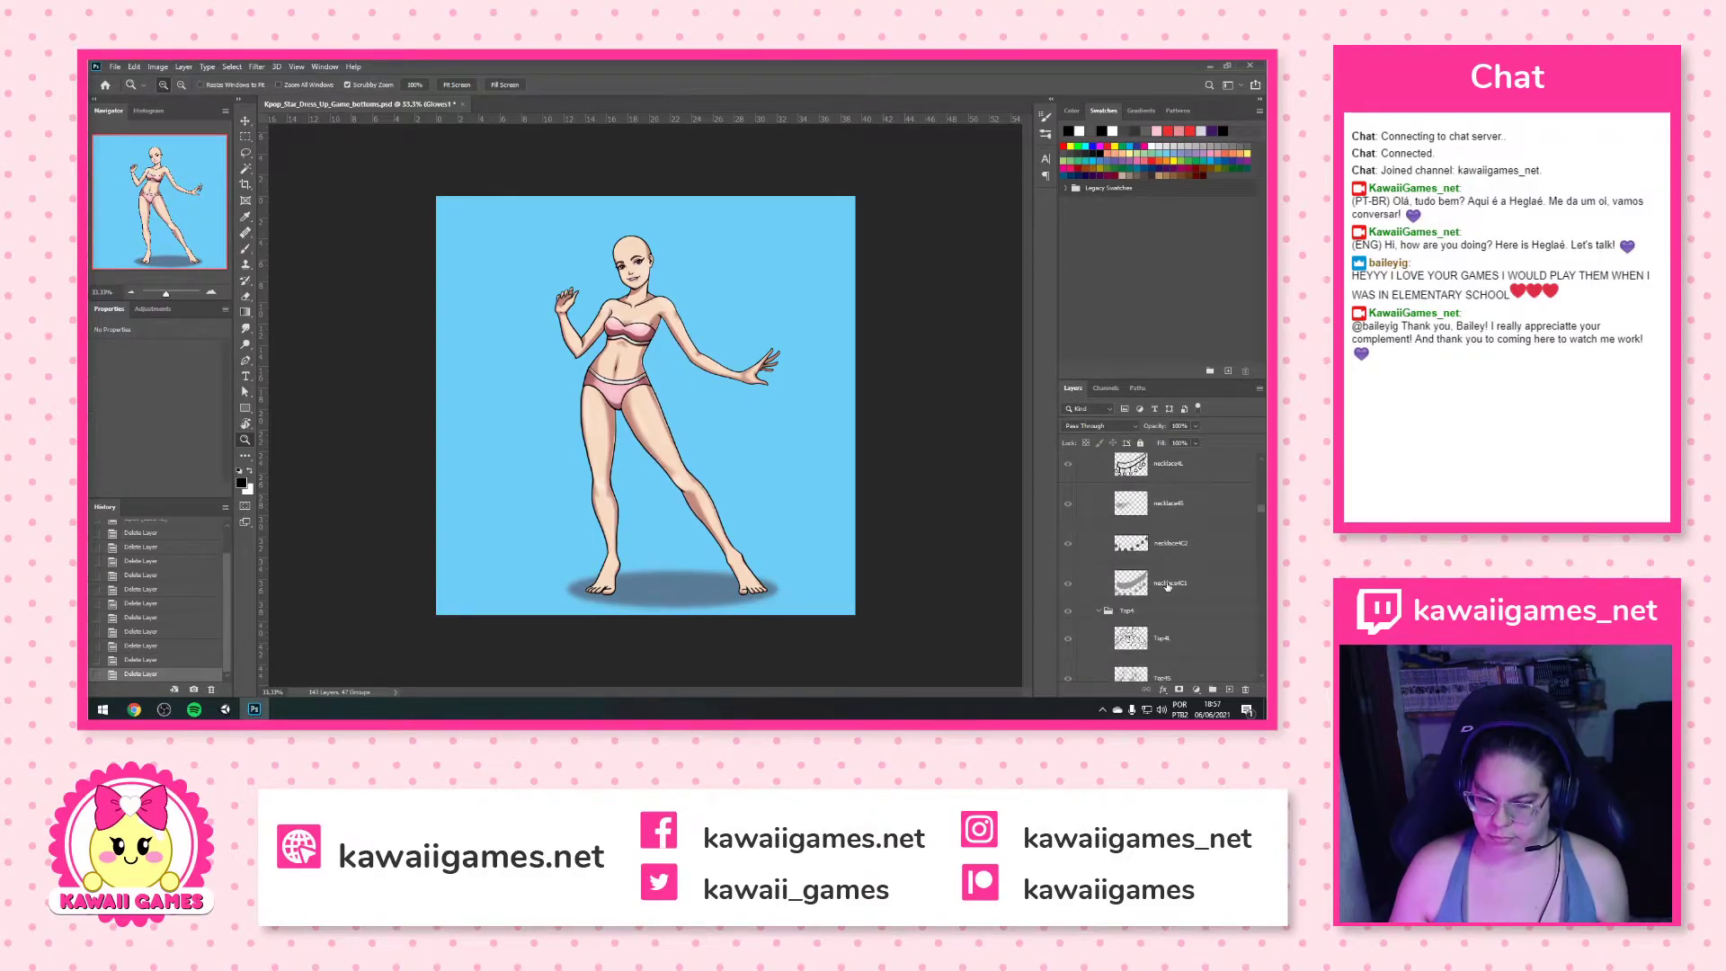
pyautogui.scroll(-4, 1166, 597)
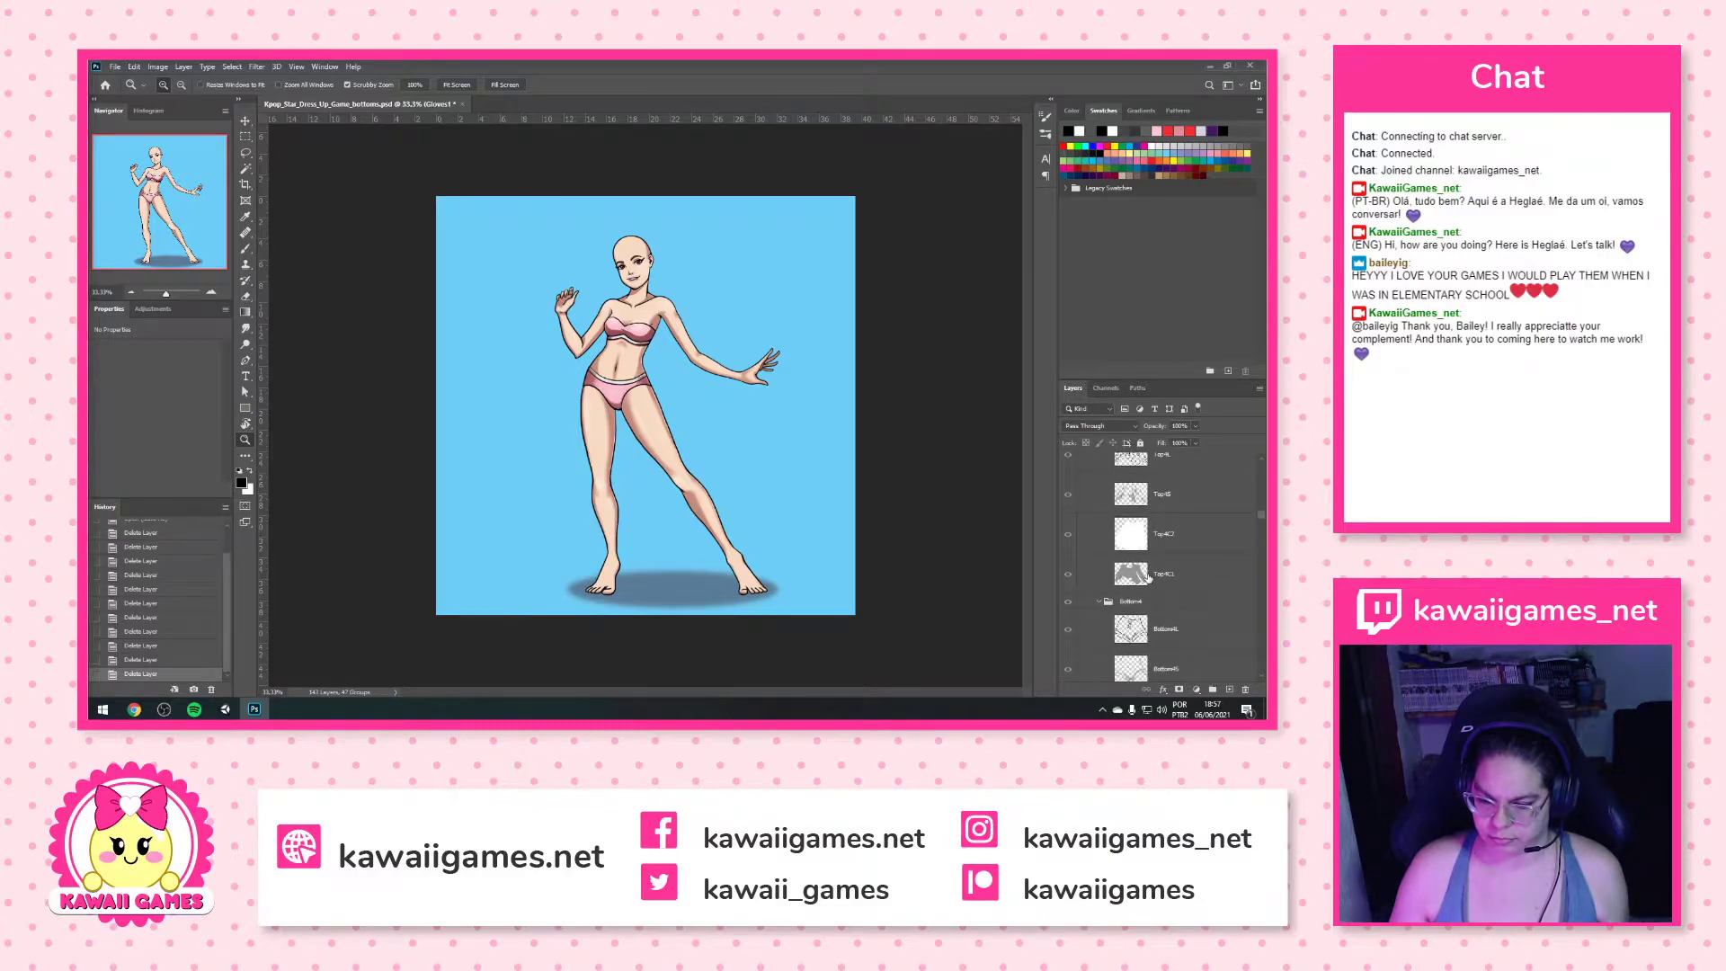
pyautogui.press('Delete')
pyautogui.click(1245, 689)
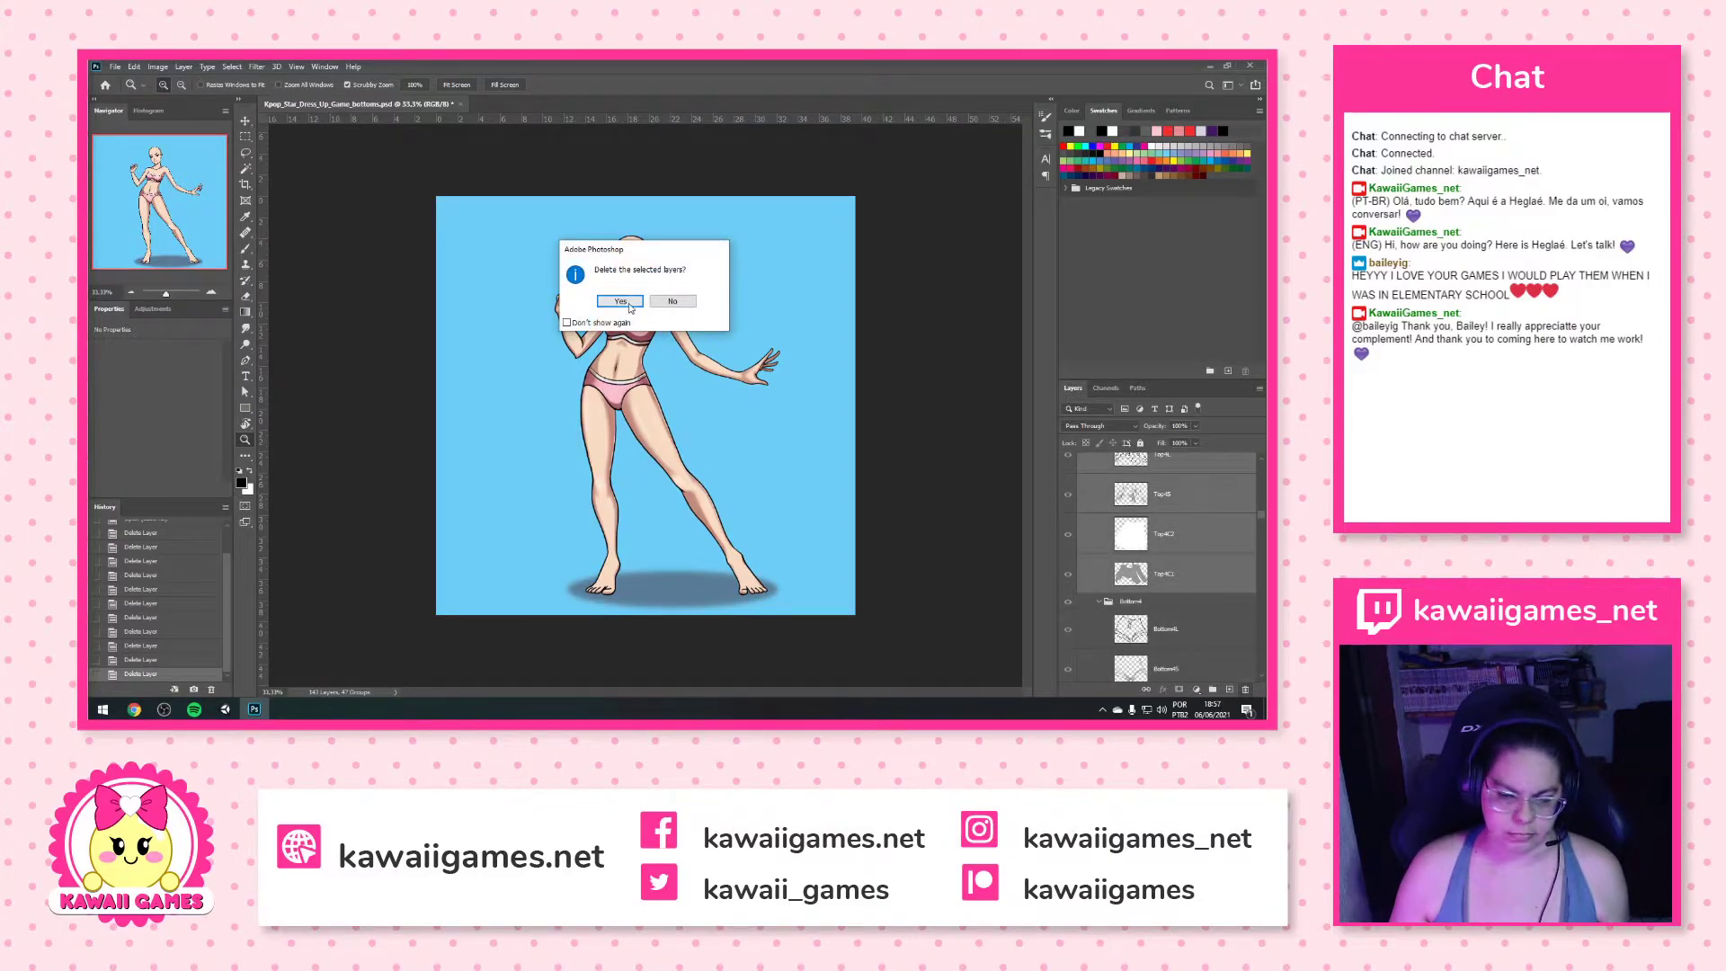
pyautogui.click(623, 302)
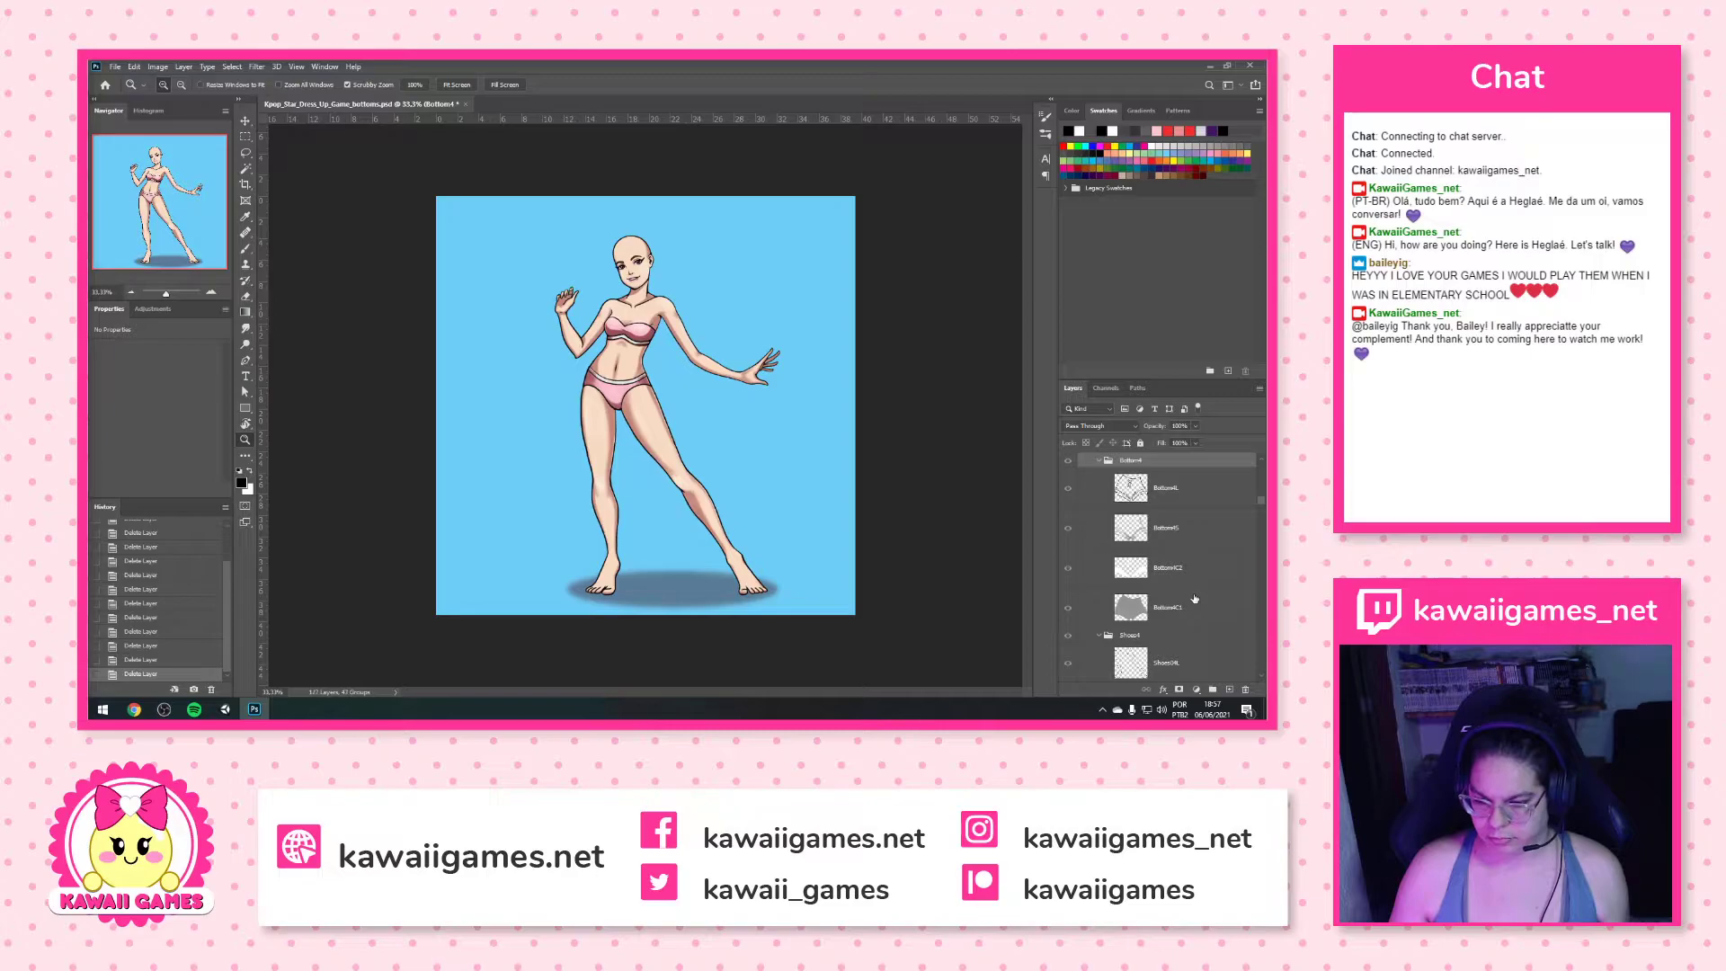
# Delete the shoes group with all its layers below the bottom group in Outfit4
pyautogui.scroll(-2, 1194, 597)
pyautogui.scroll(-1, 1194, 597)
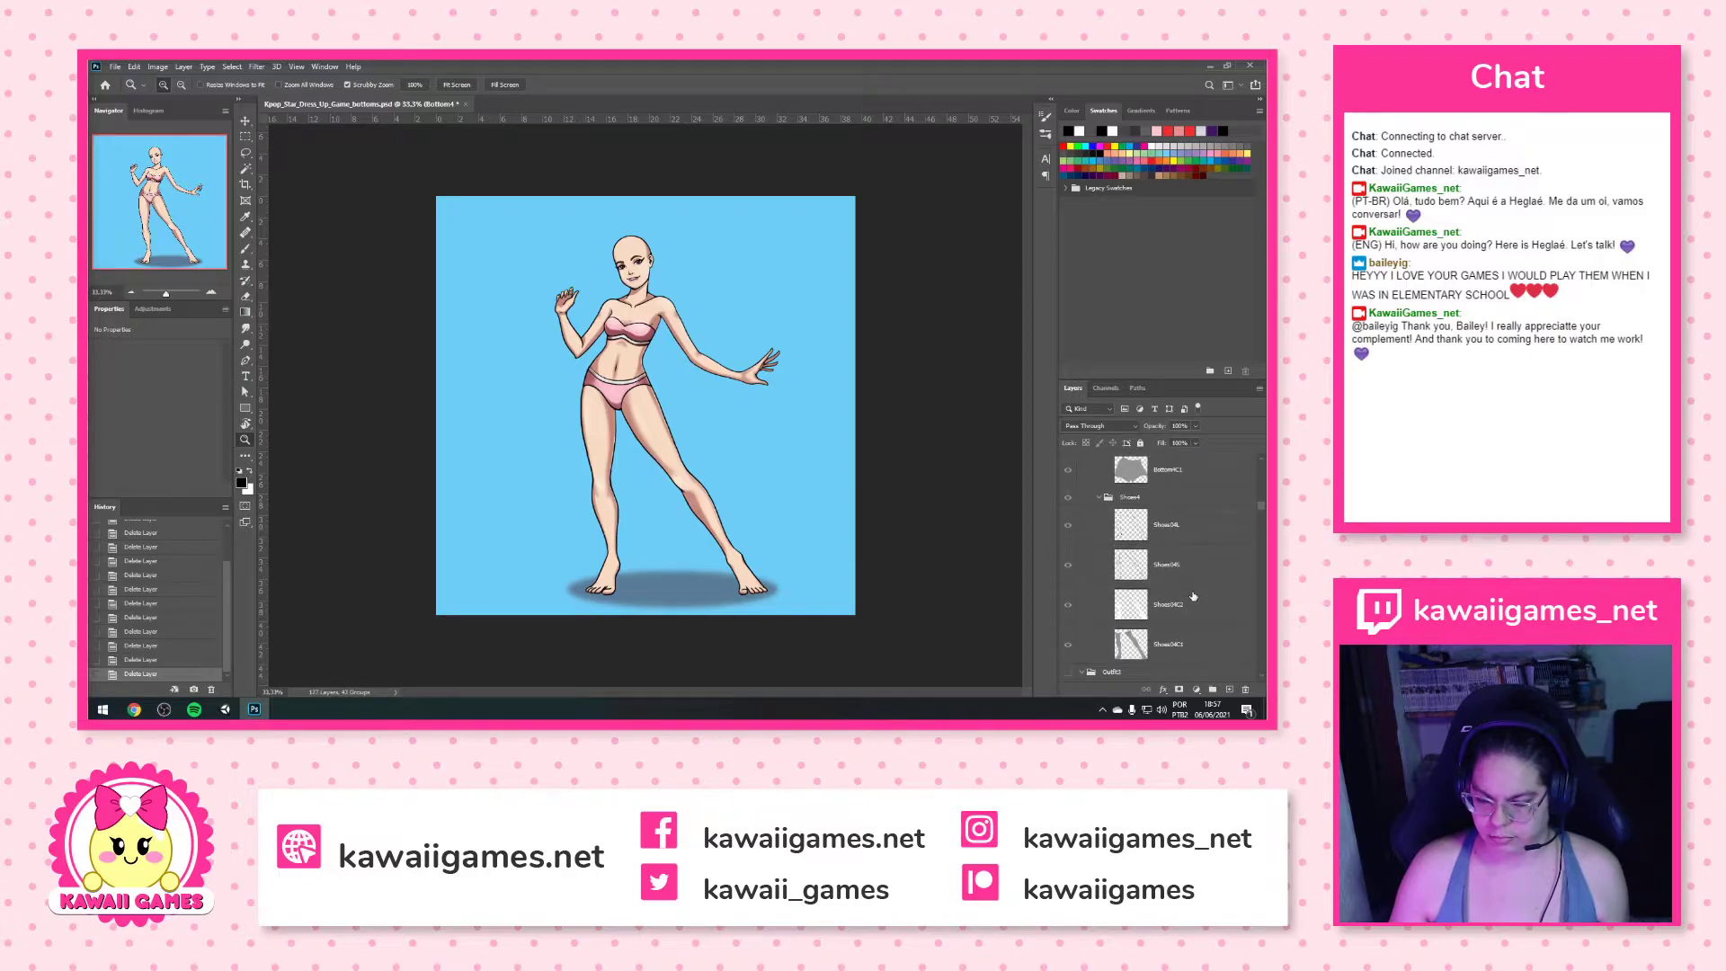
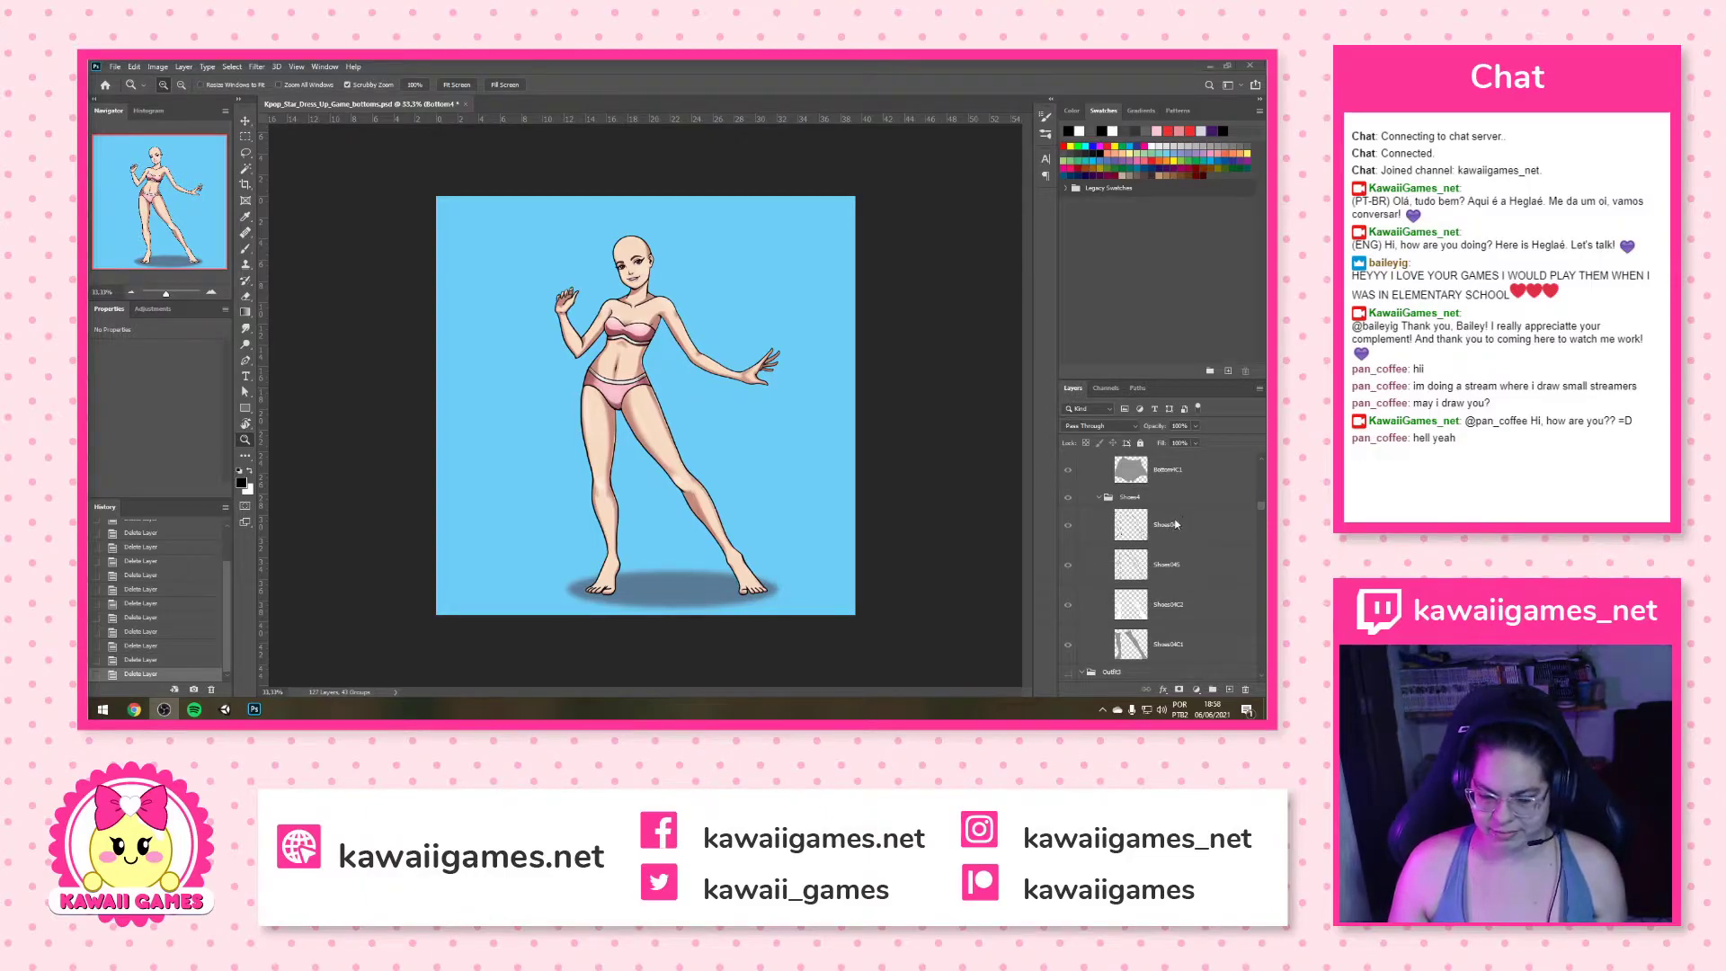
pyautogui.scroll(-1, 1174, 513)
pyautogui.scroll(1, 1175, 509)
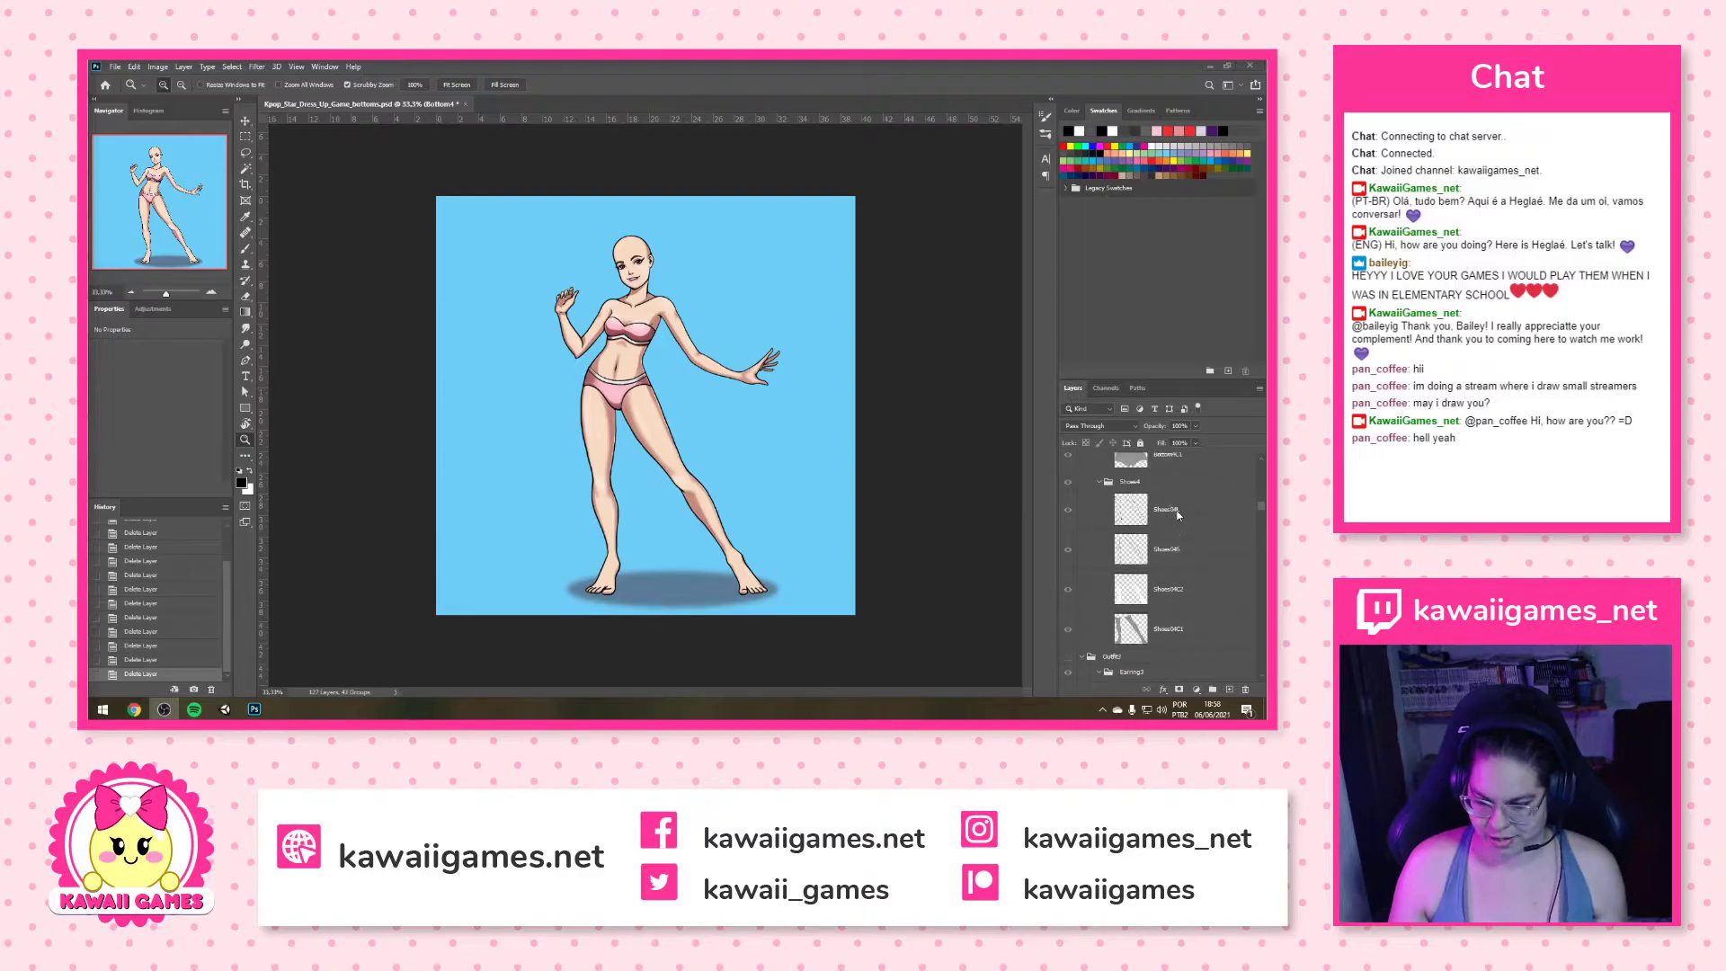
pyautogui.click(1161, 490)
pyautogui.scroll(-1, 1162, 499)
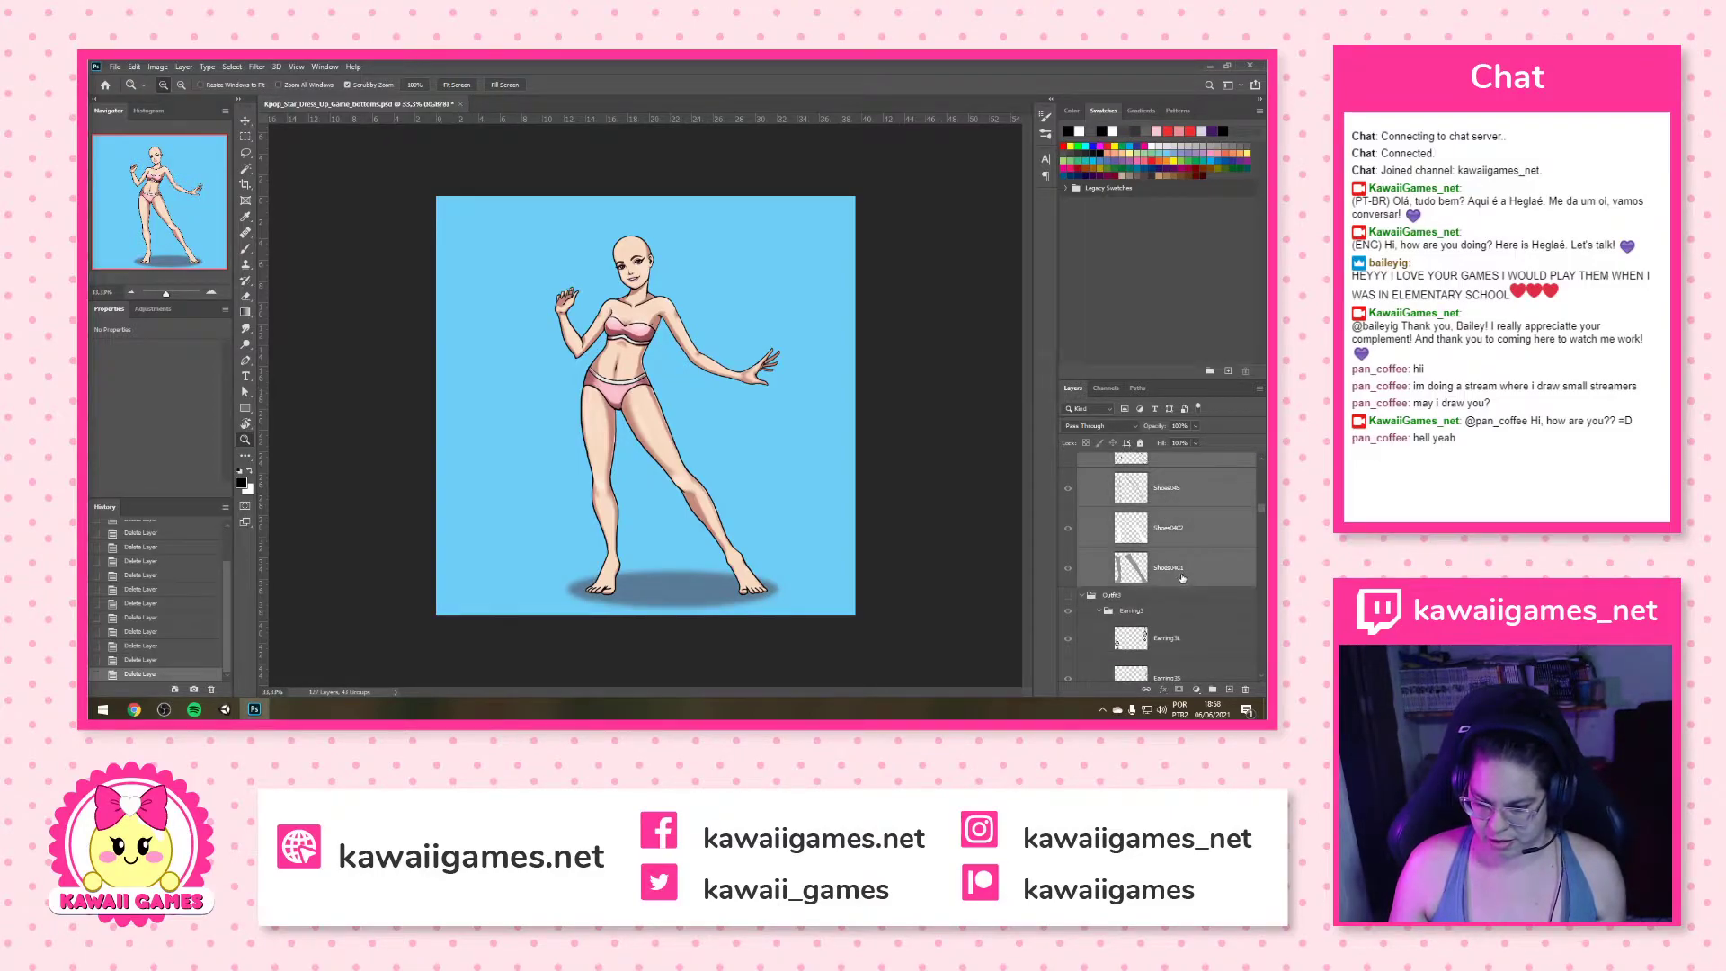
pyautogui.scroll(4, 1163, 549)
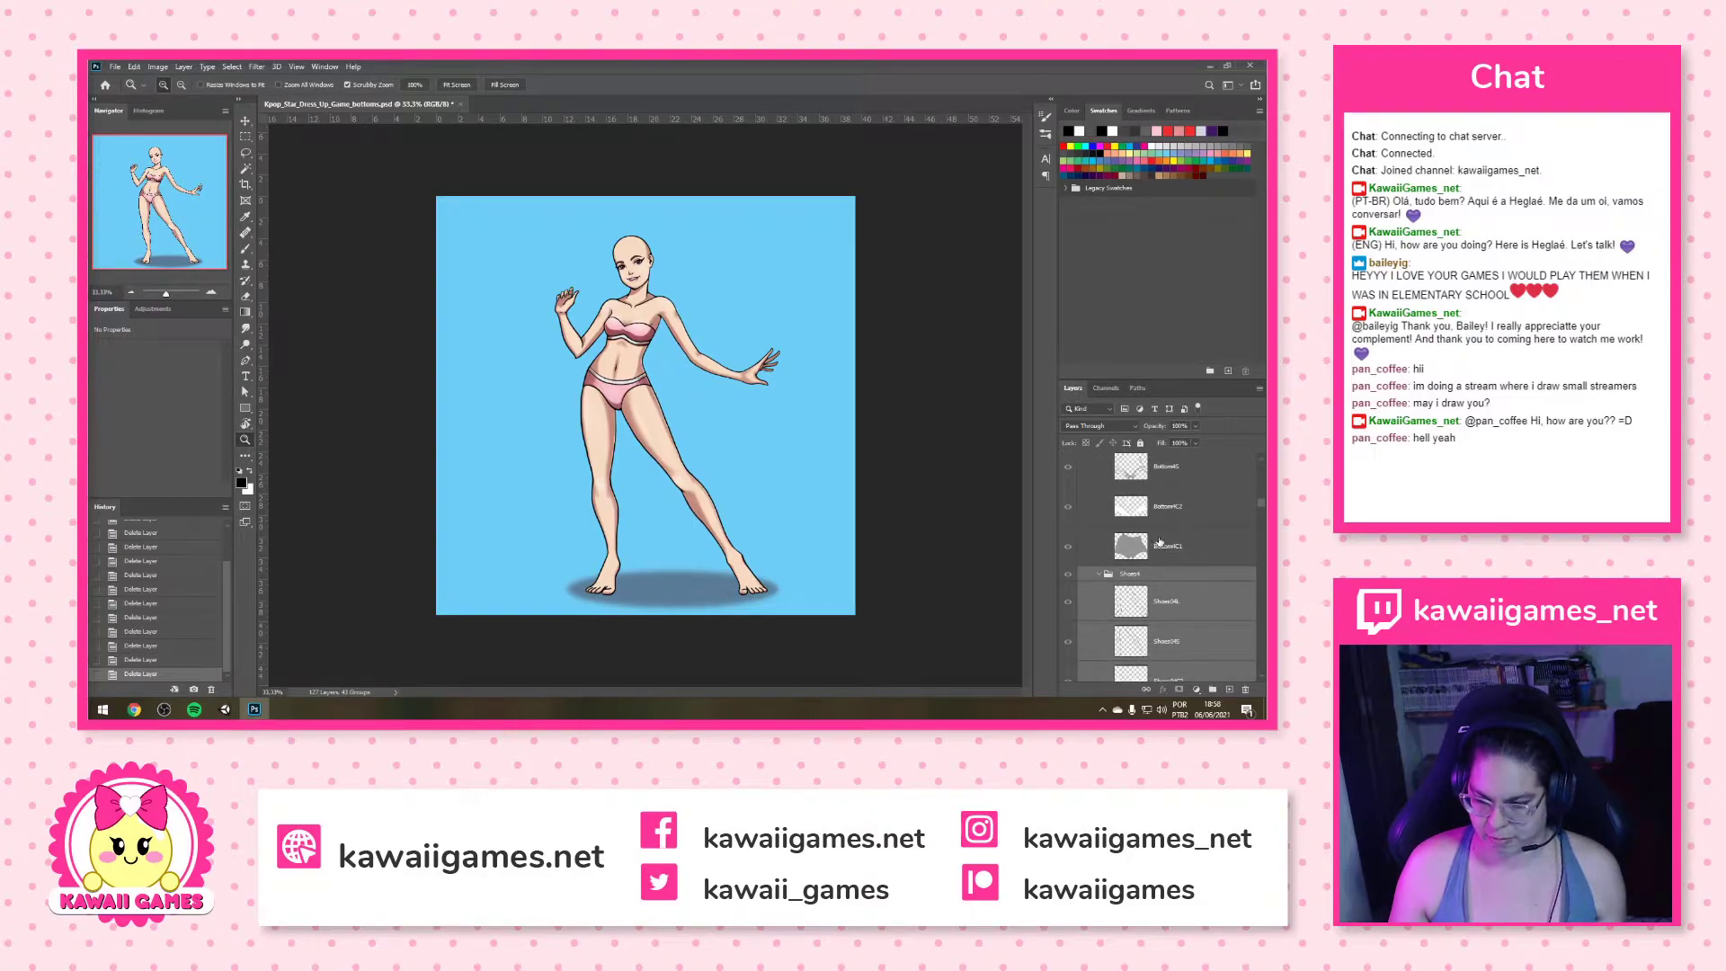
pyautogui.scroll(-5, 1160, 543)
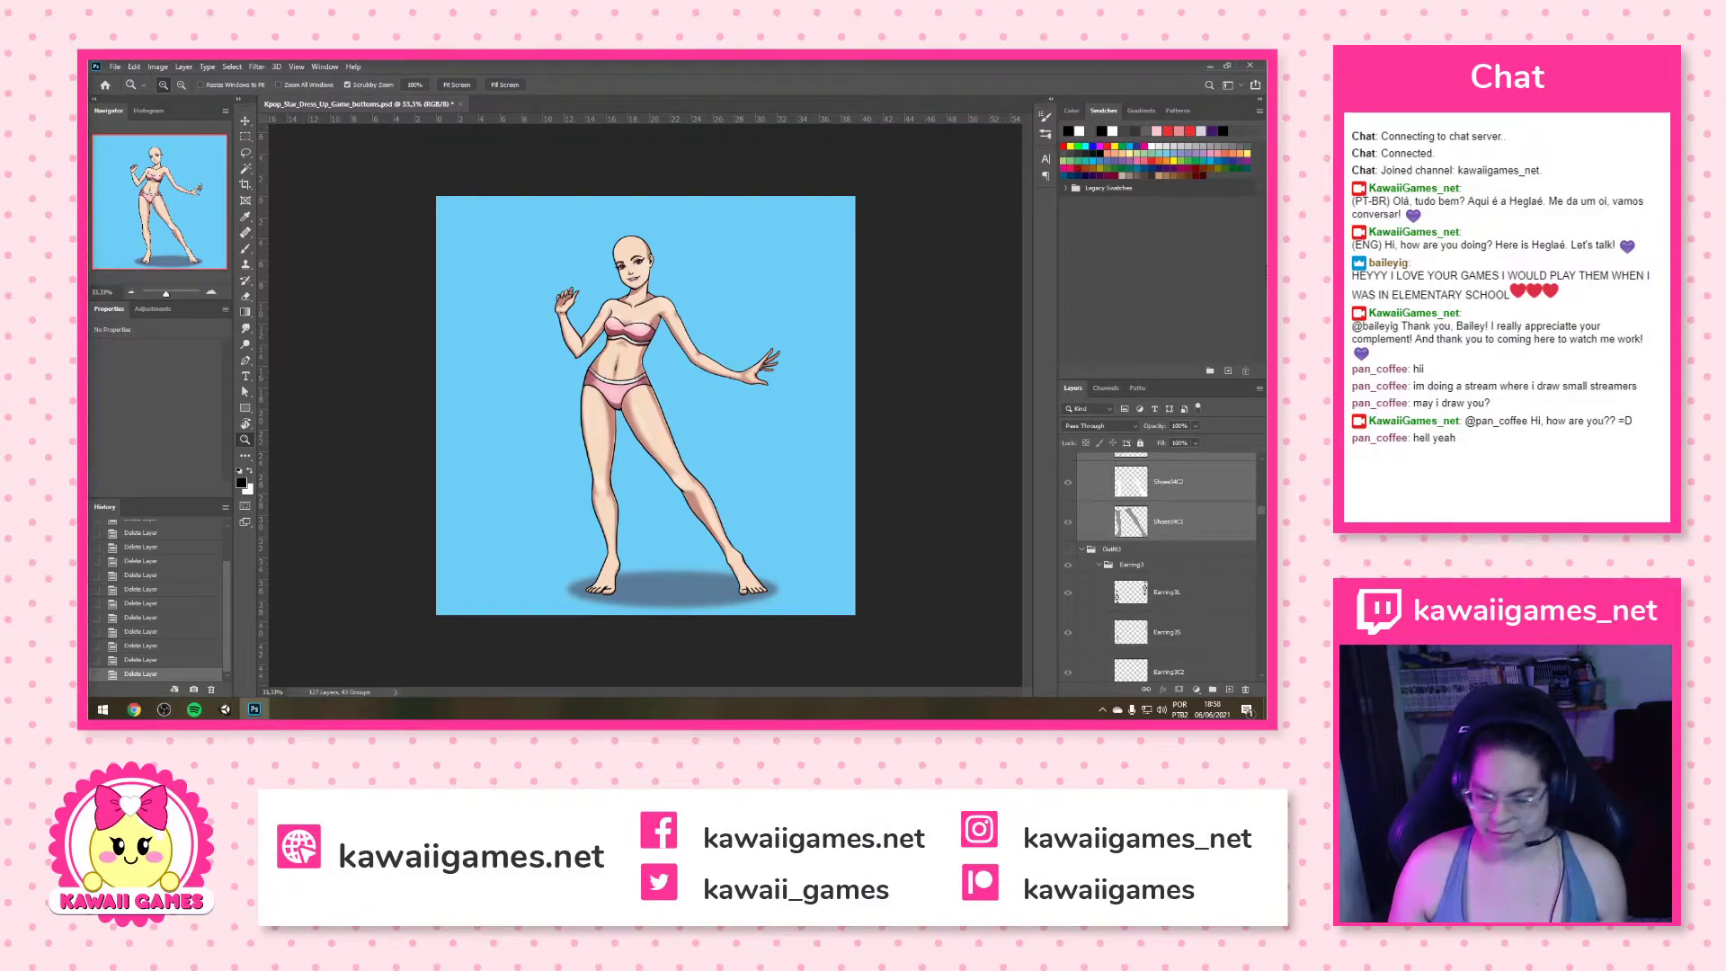
pyautogui.scroll(3, 1175, 507)
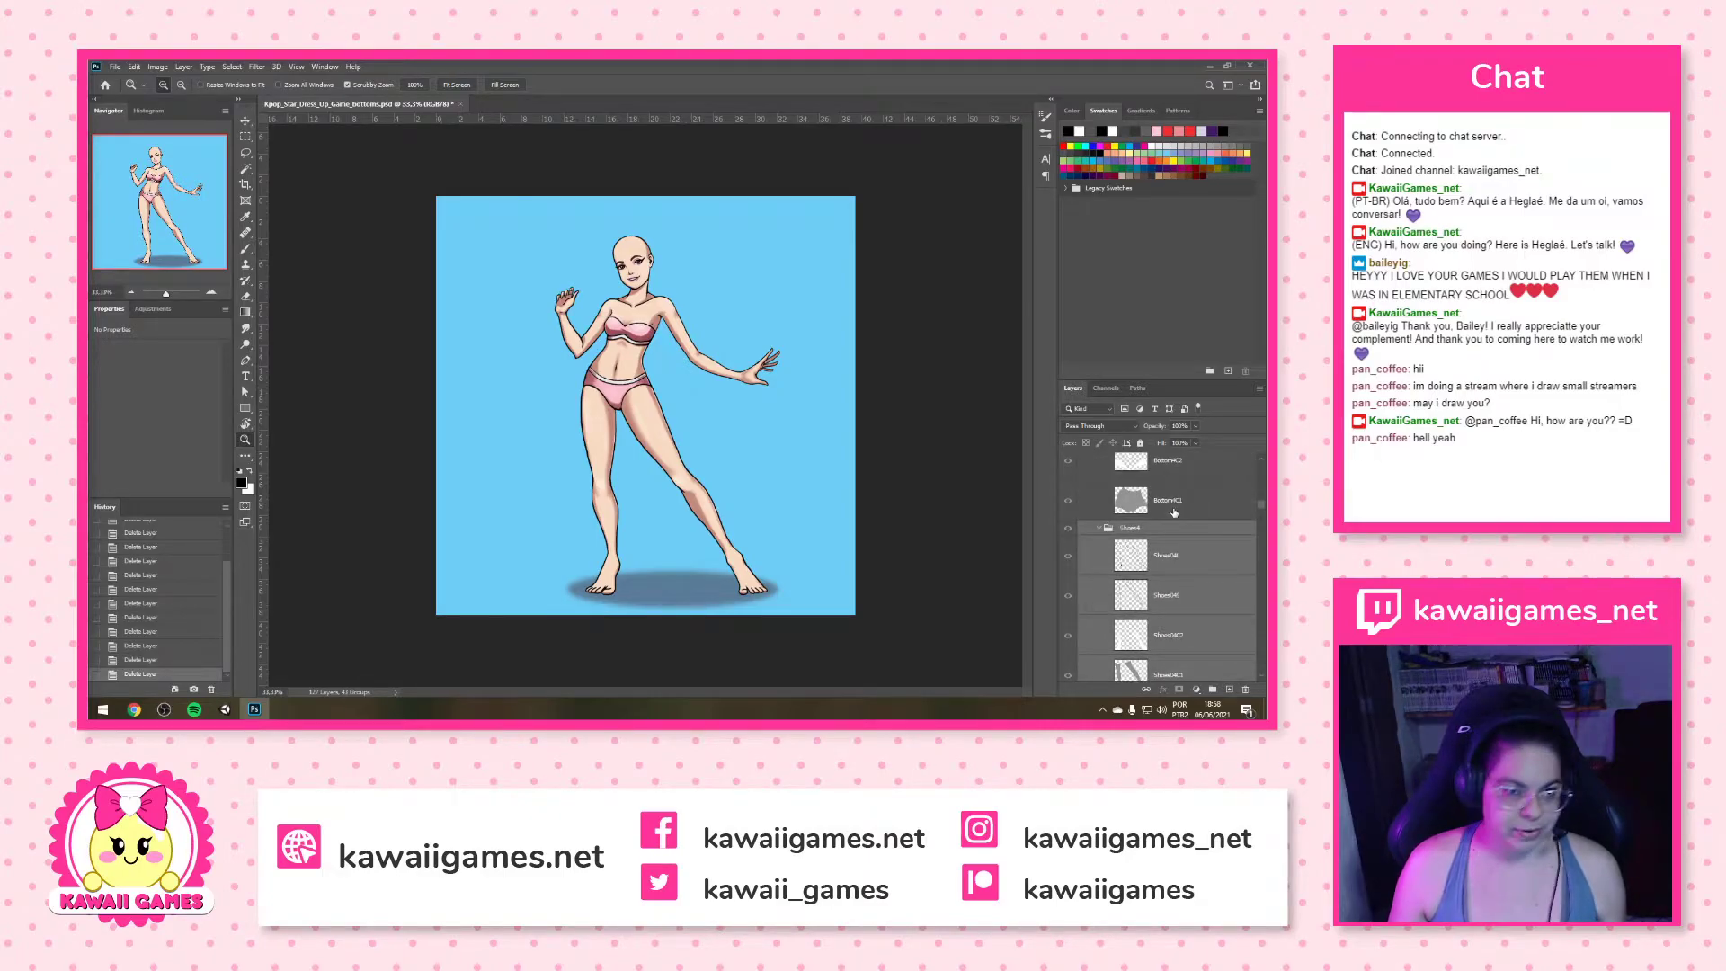
pyautogui.scroll(-3, 1181, 535)
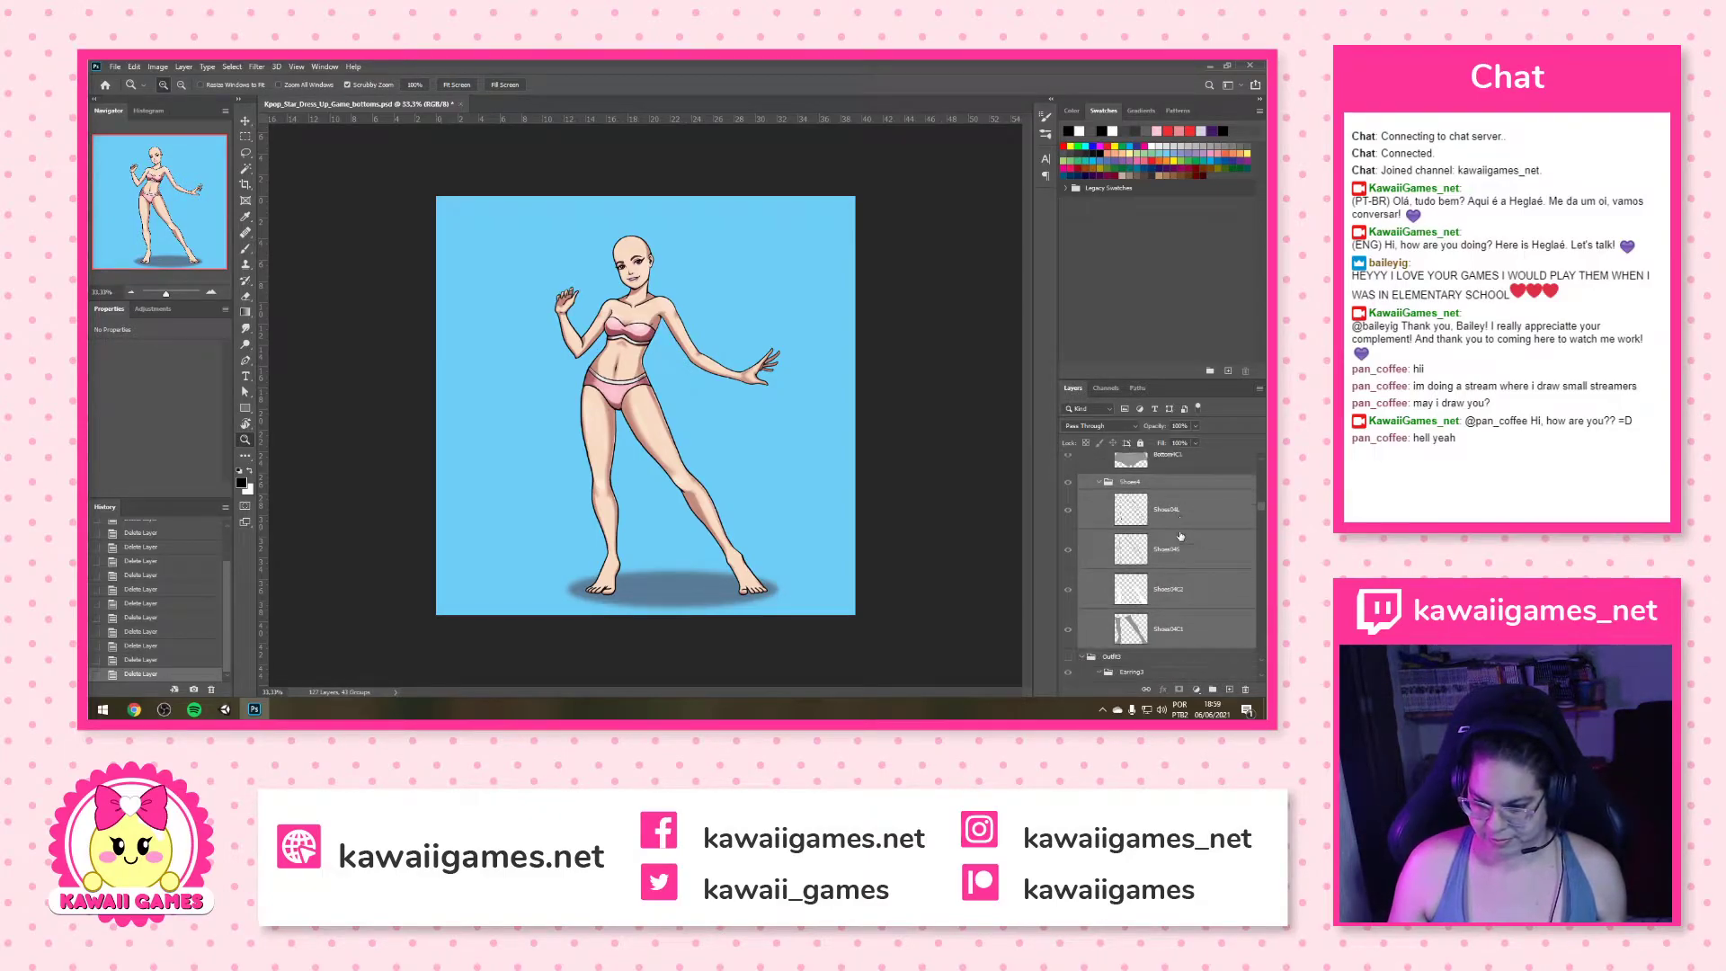
pyautogui.click(1247, 690)
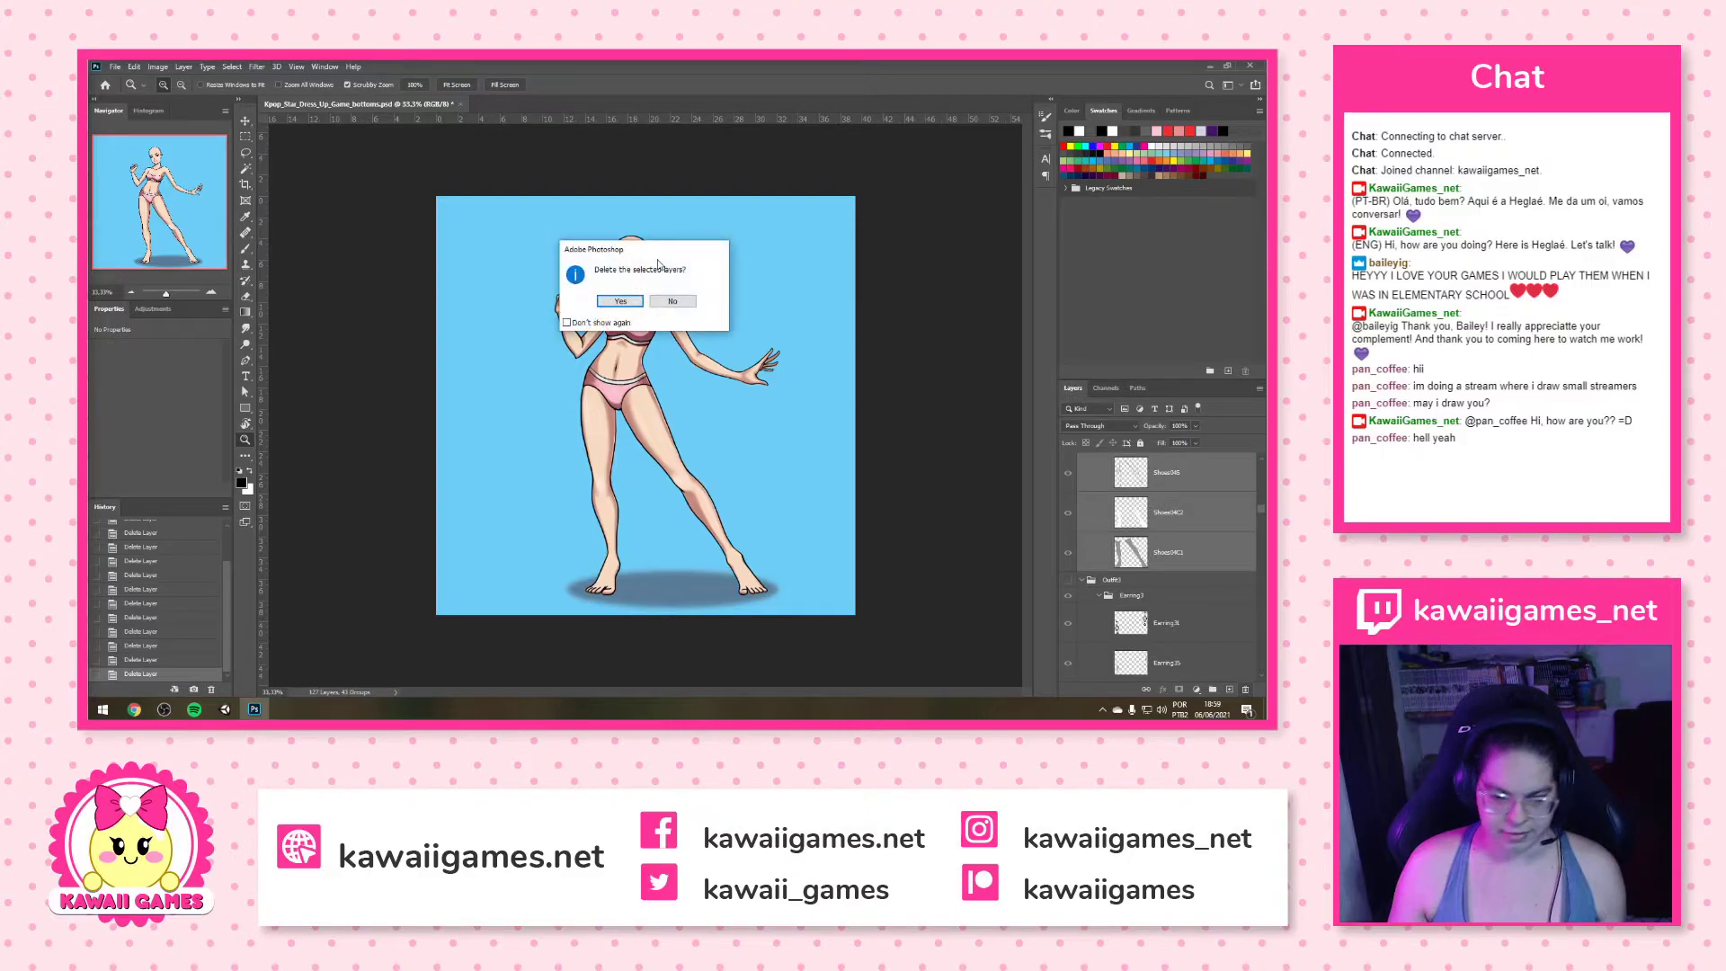
pyautogui.click(618, 302)
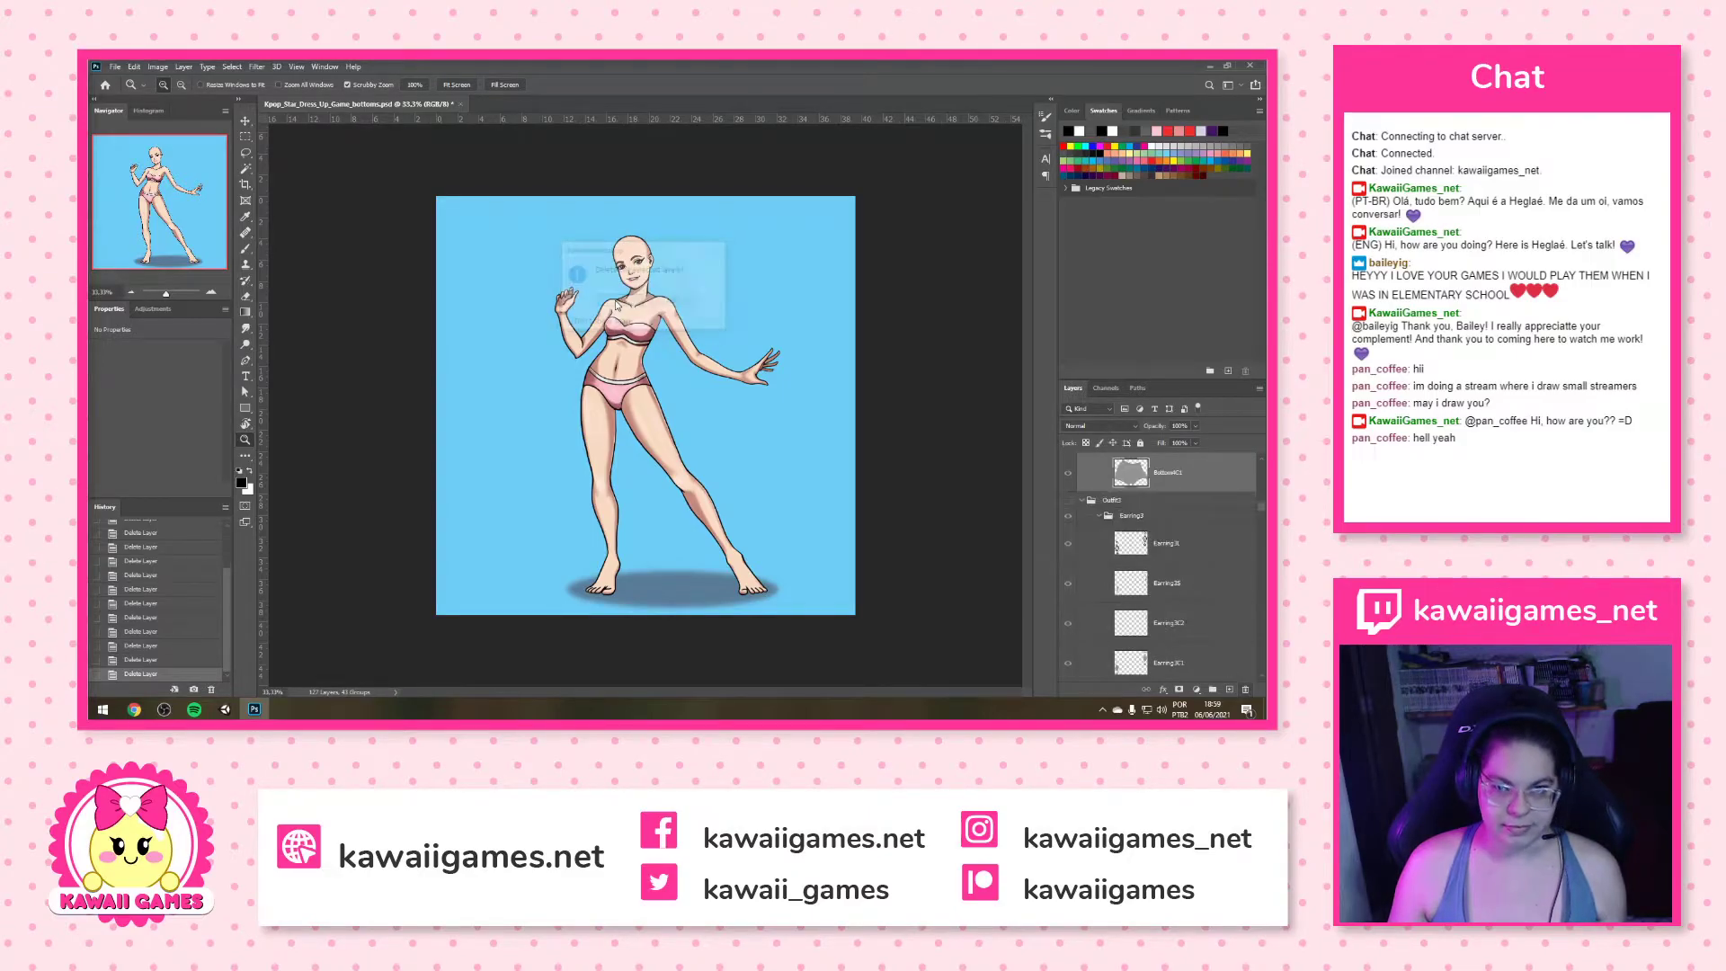
# Delete the earring, necklace and top groups inside Outfit3, from Earring3 down to the last Top3 layer
pyautogui.click(1176, 520)
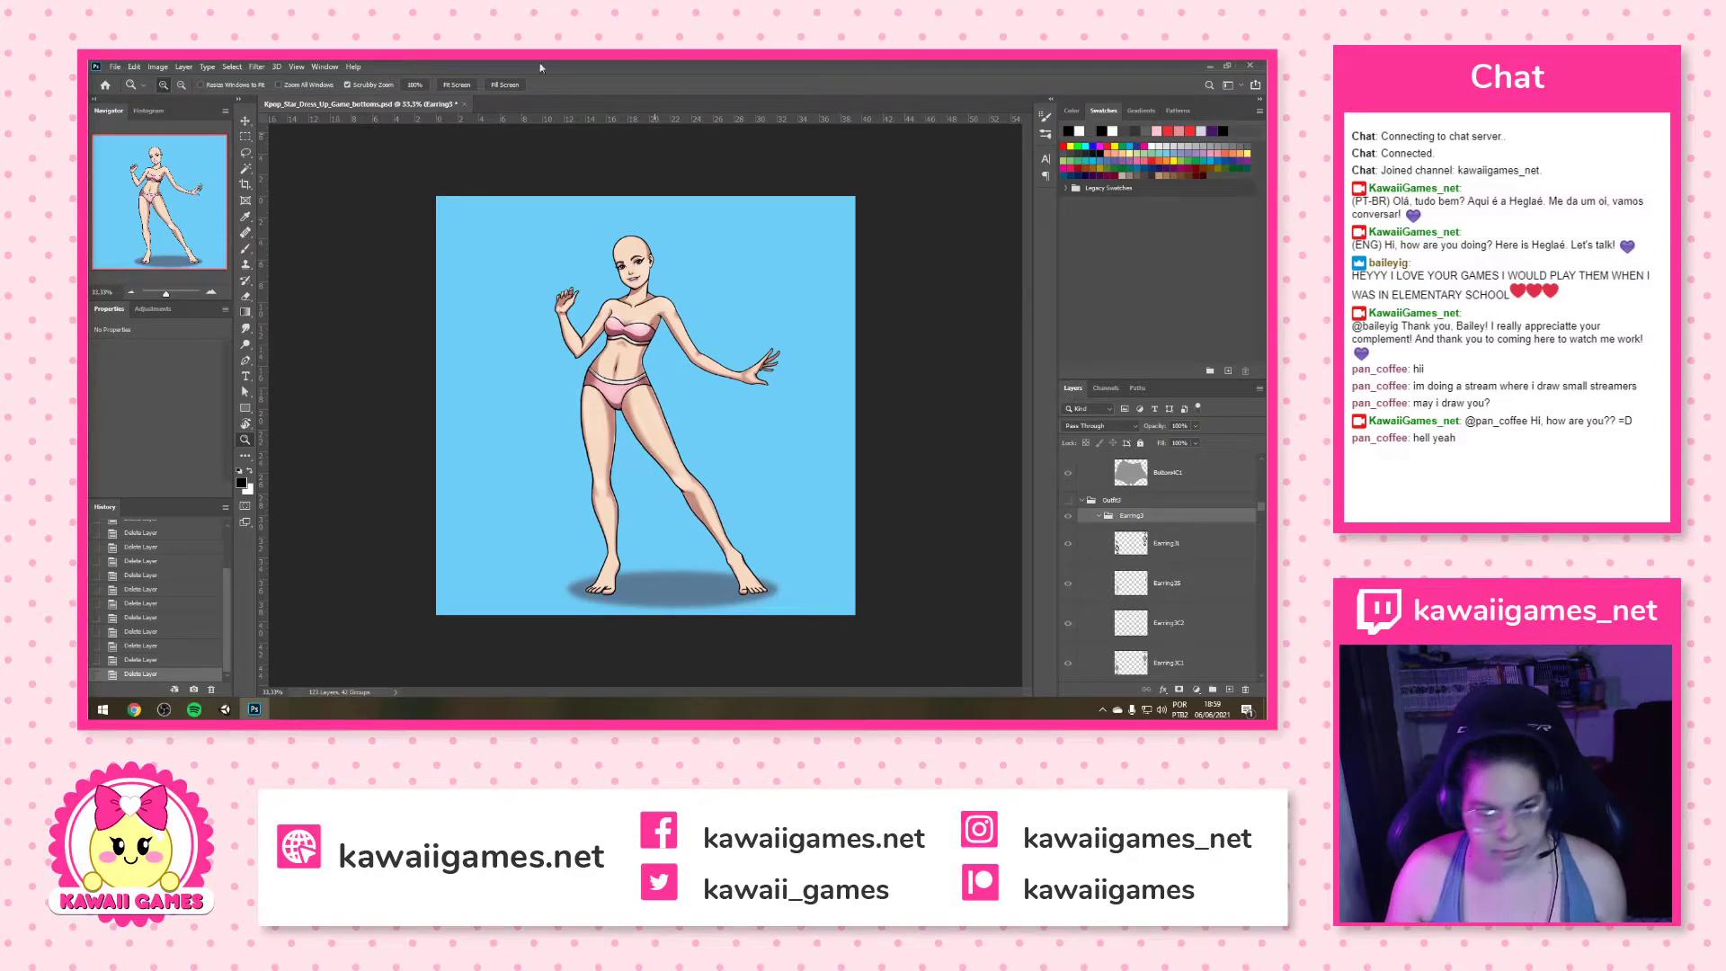
pyautogui.hotkey('alt', 'Tab')
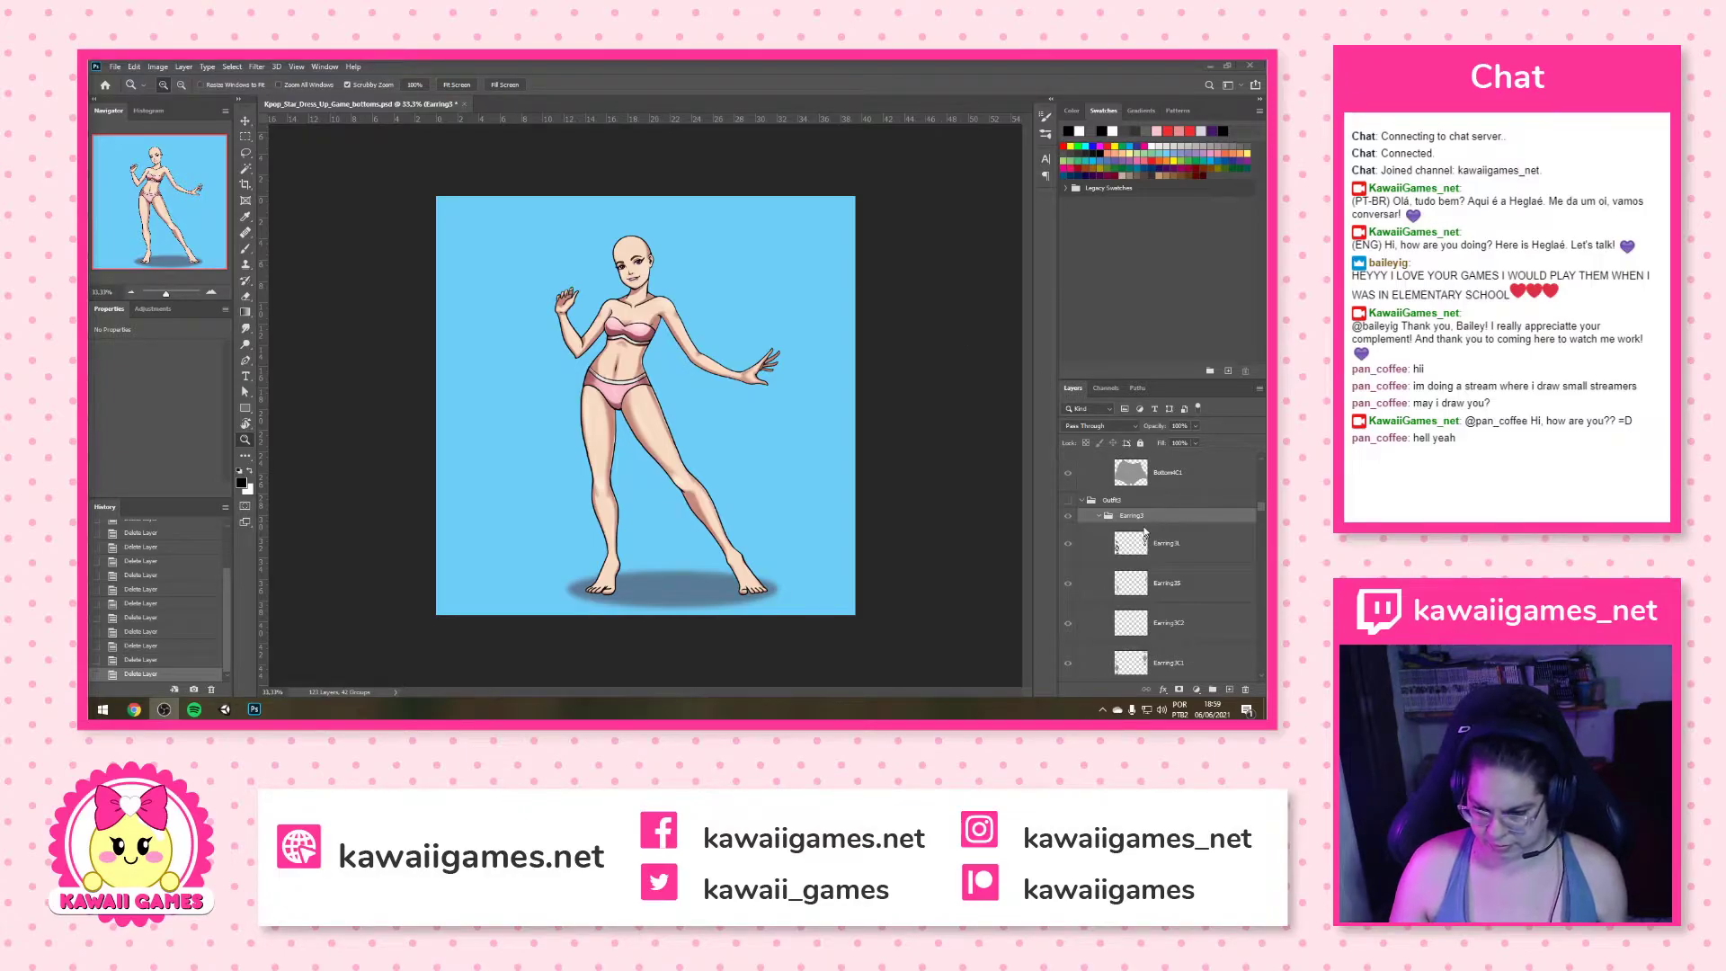
pyautogui.scroll(-3, 1158, 538)
pyautogui.scroll(-3, 1161, 568)
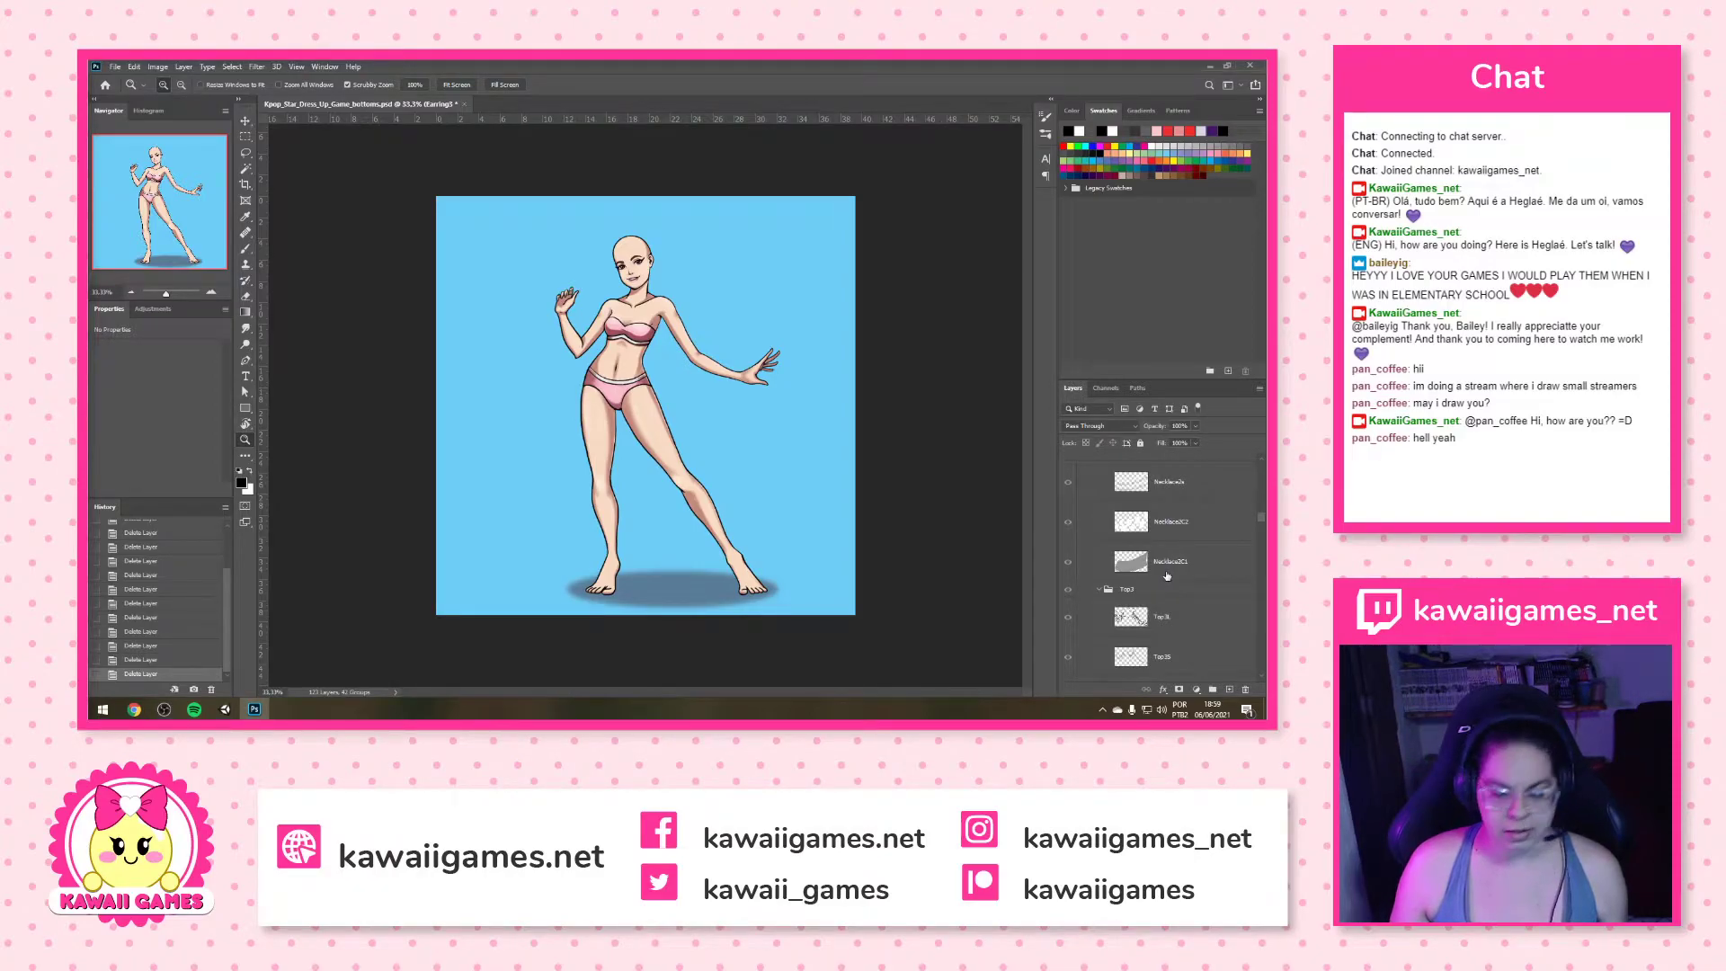
pyautogui.keyDown('shift'); pyautogui.click(1167, 575); pyautogui.keyUp('shift')
pyautogui.scroll(-2, 1167, 575)
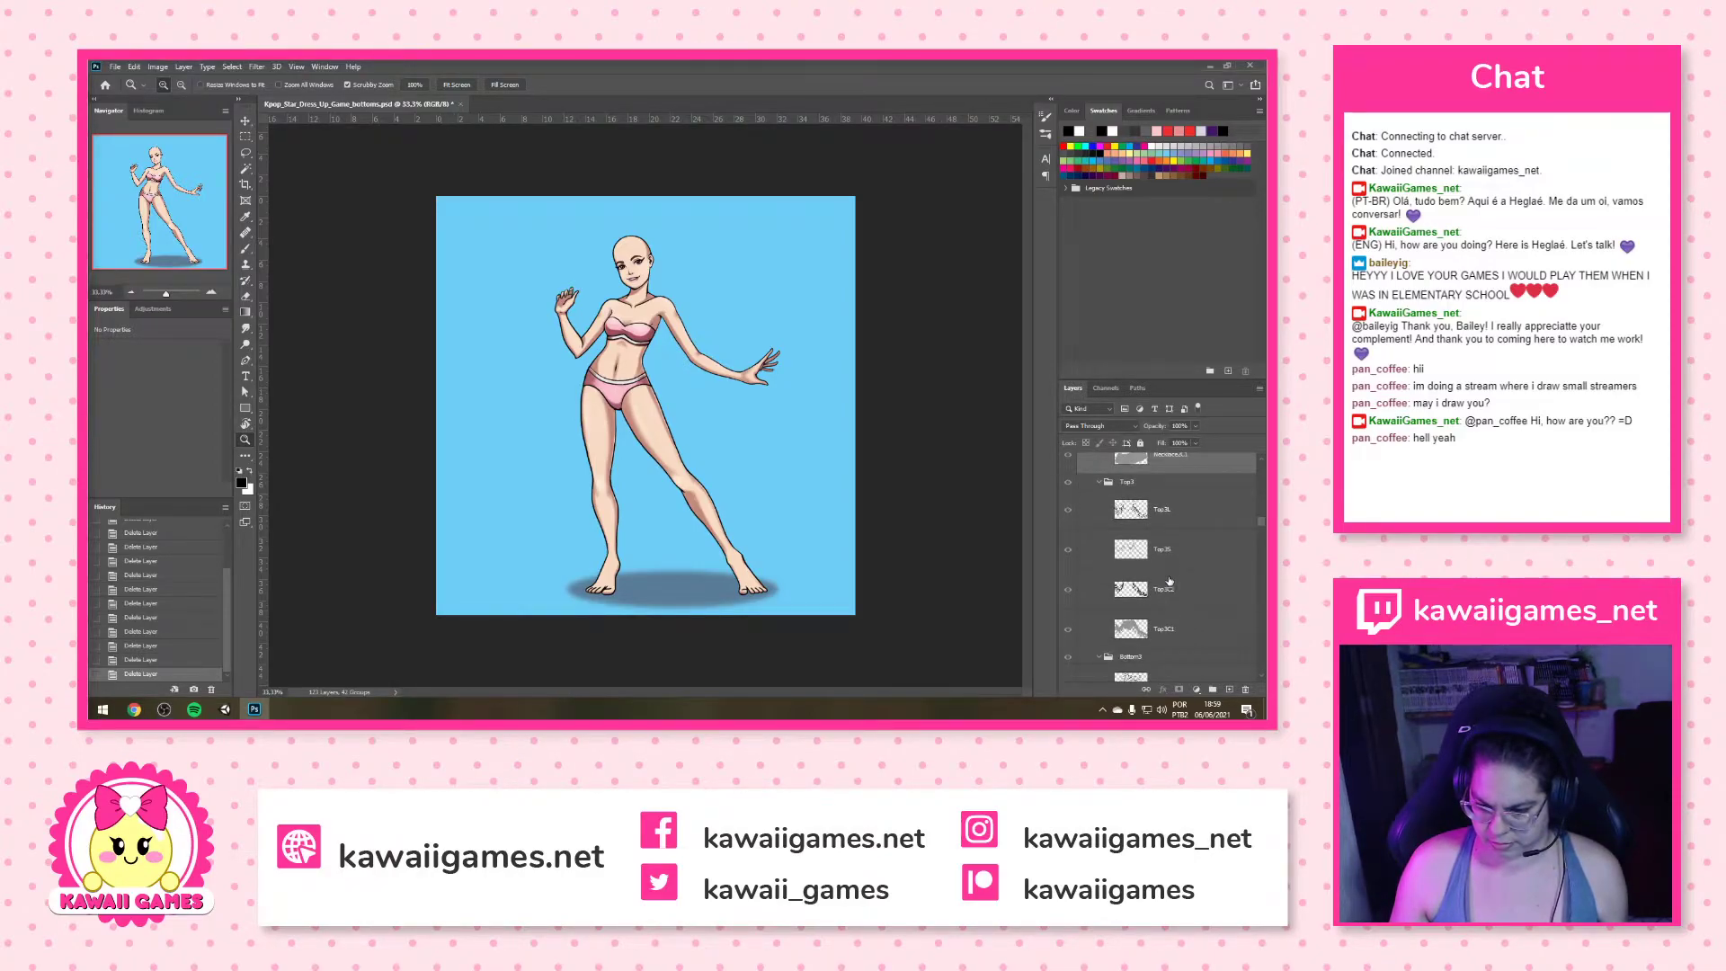
pyautogui.keyDown('shift'); pyautogui.click(1172, 630); pyautogui.keyUp('shift')
pyautogui.scroll(-2, 1171, 630)
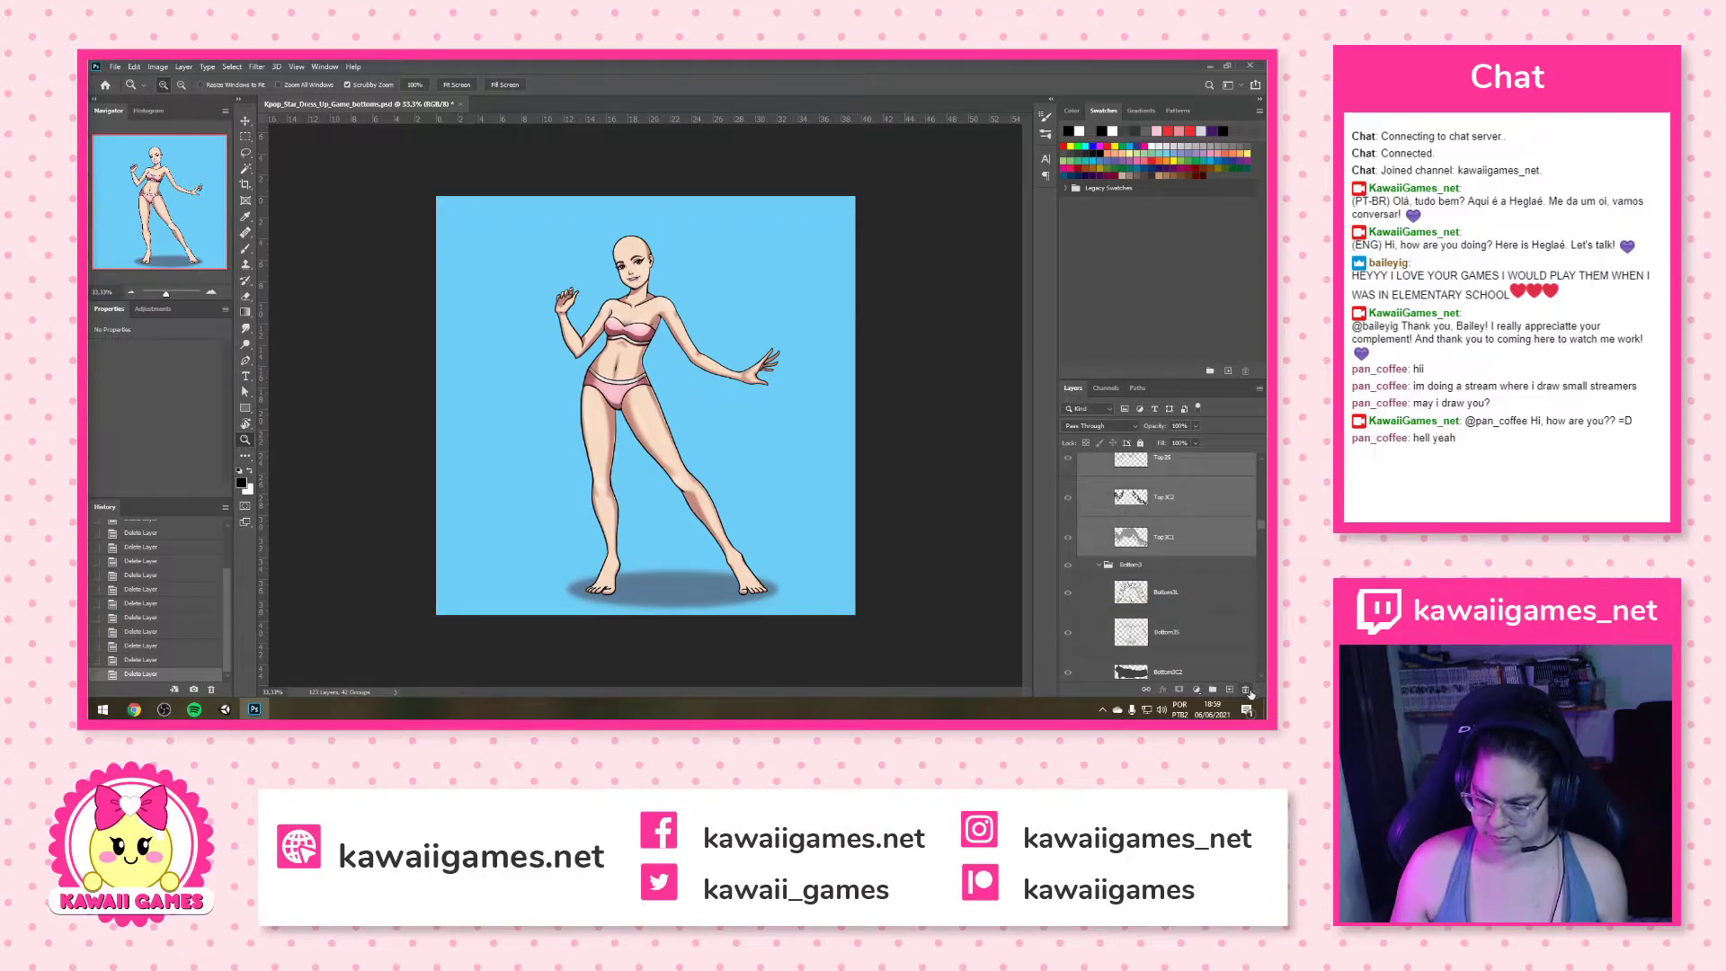
pyautogui.click(1245, 688)
pyautogui.click(620, 302)
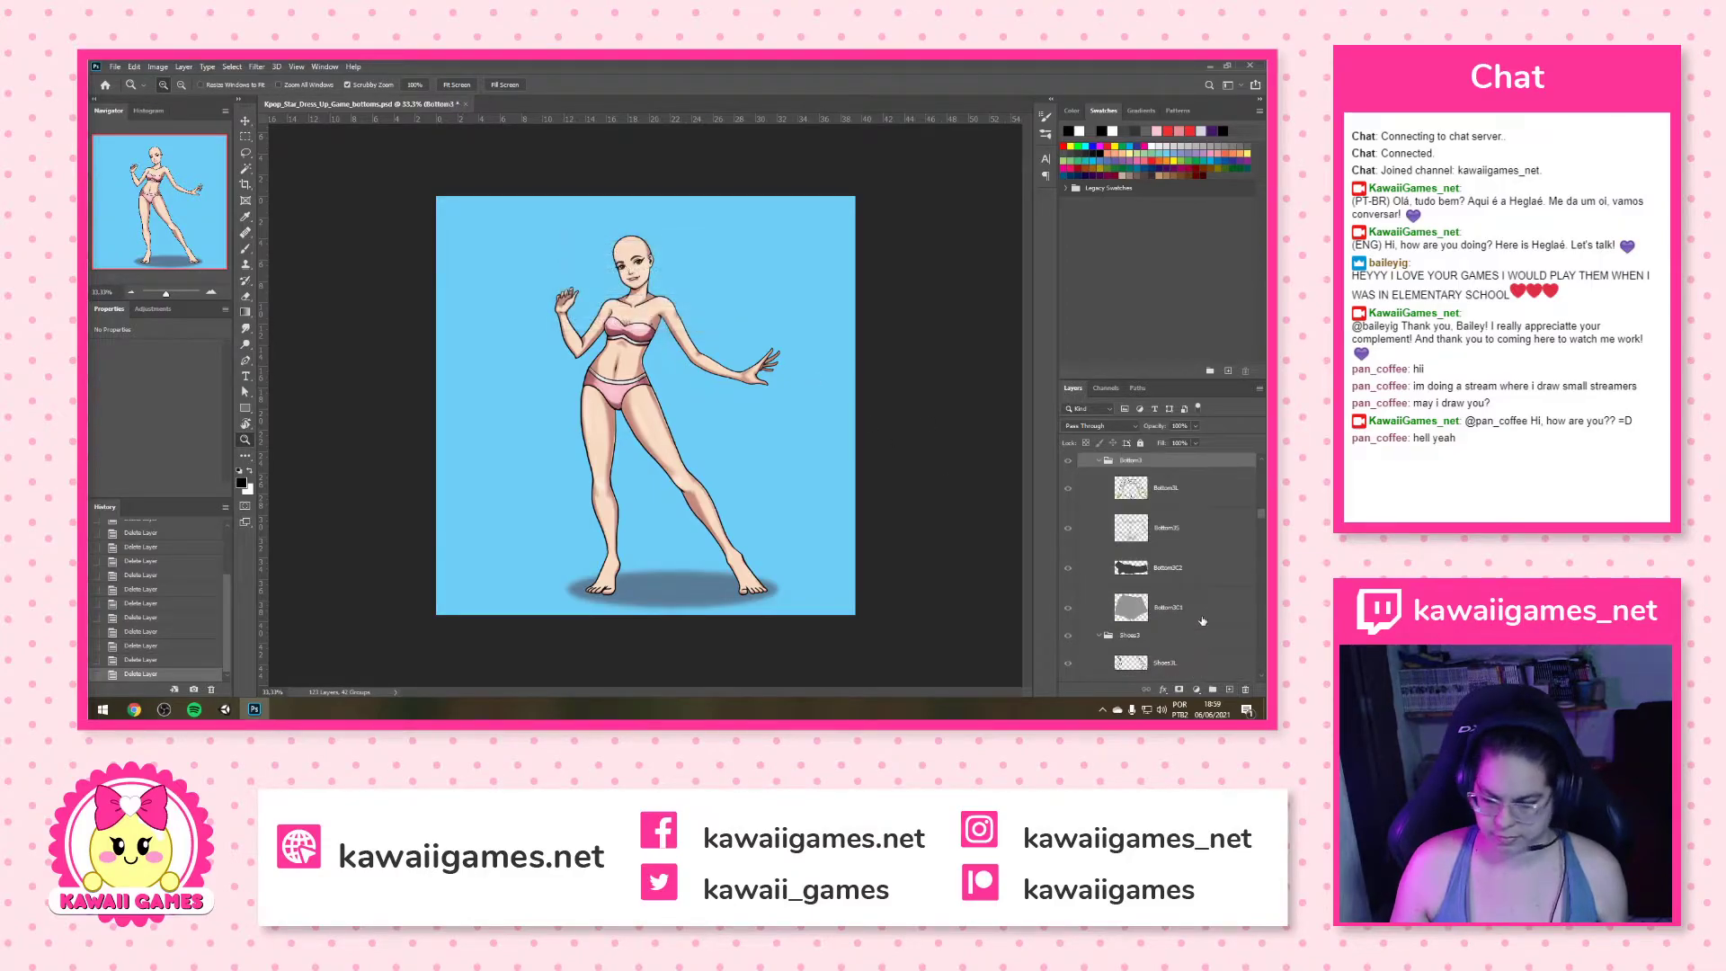
# Delete the shoes group with all its layers below the bottom group in Outfit3
pyautogui.scroll(-2, 1160, 544)
pyautogui.click(1161, 544)
pyautogui.scroll(-2, 1165, 547)
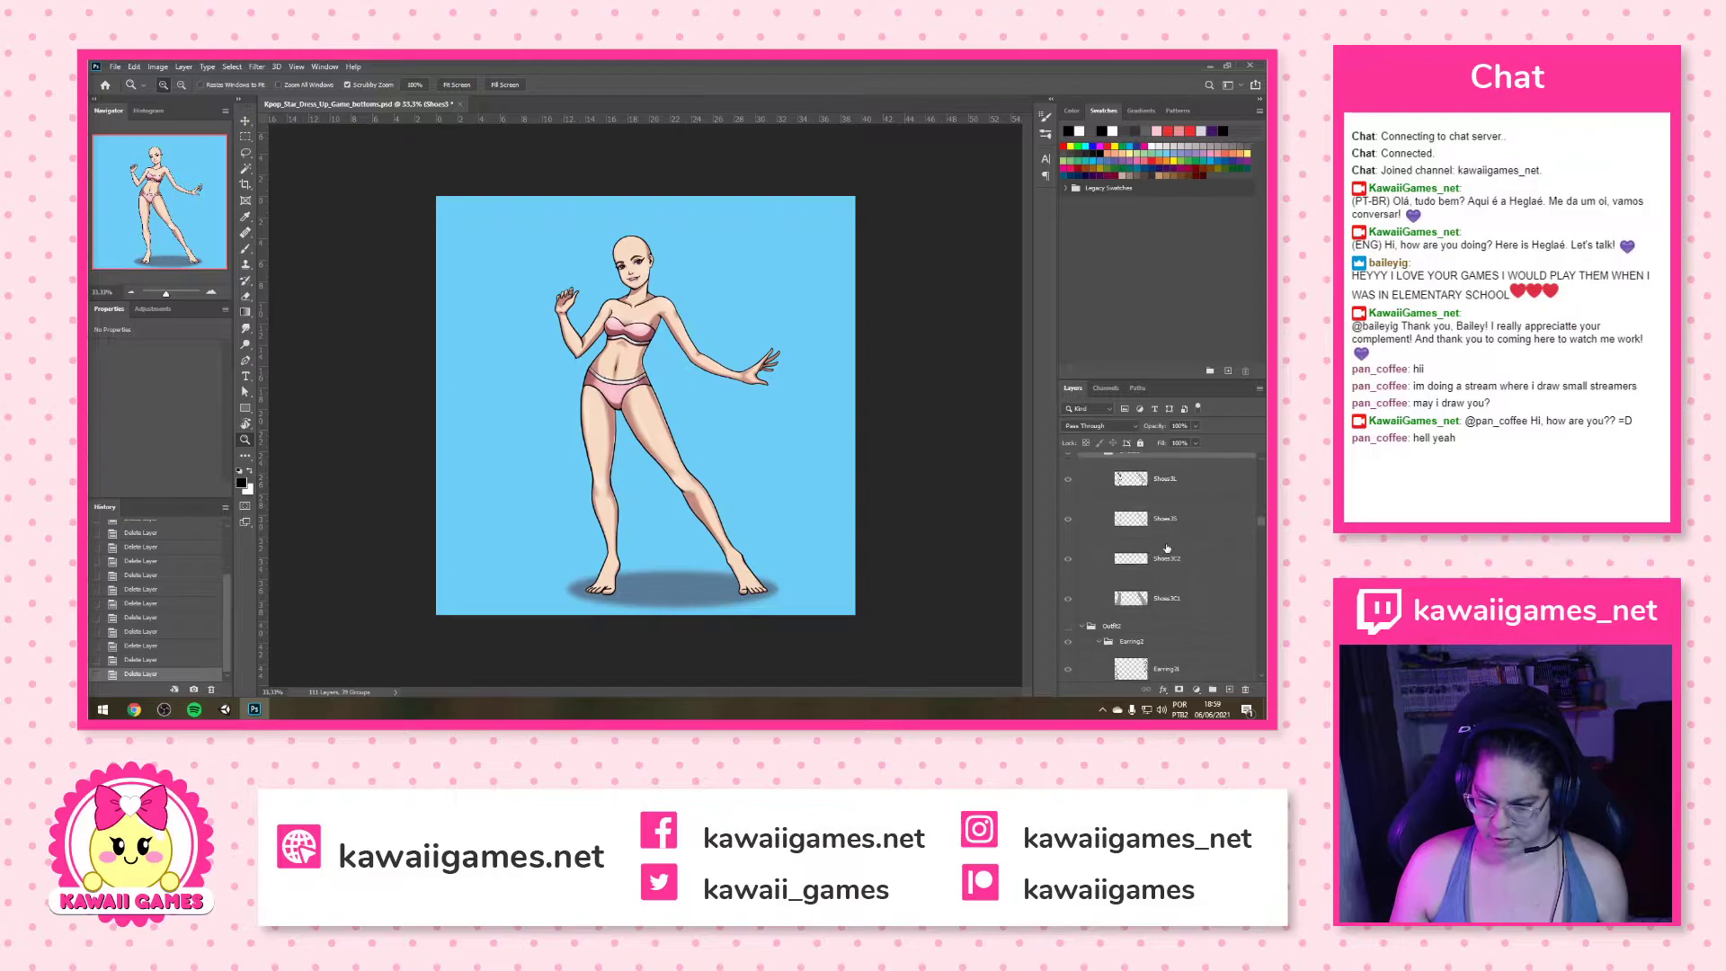
pyautogui.keyDown('shift'); pyautogui.click(1179, 610); pyautogui.keyUp('shift')
pyautogui.click(1245, 689)
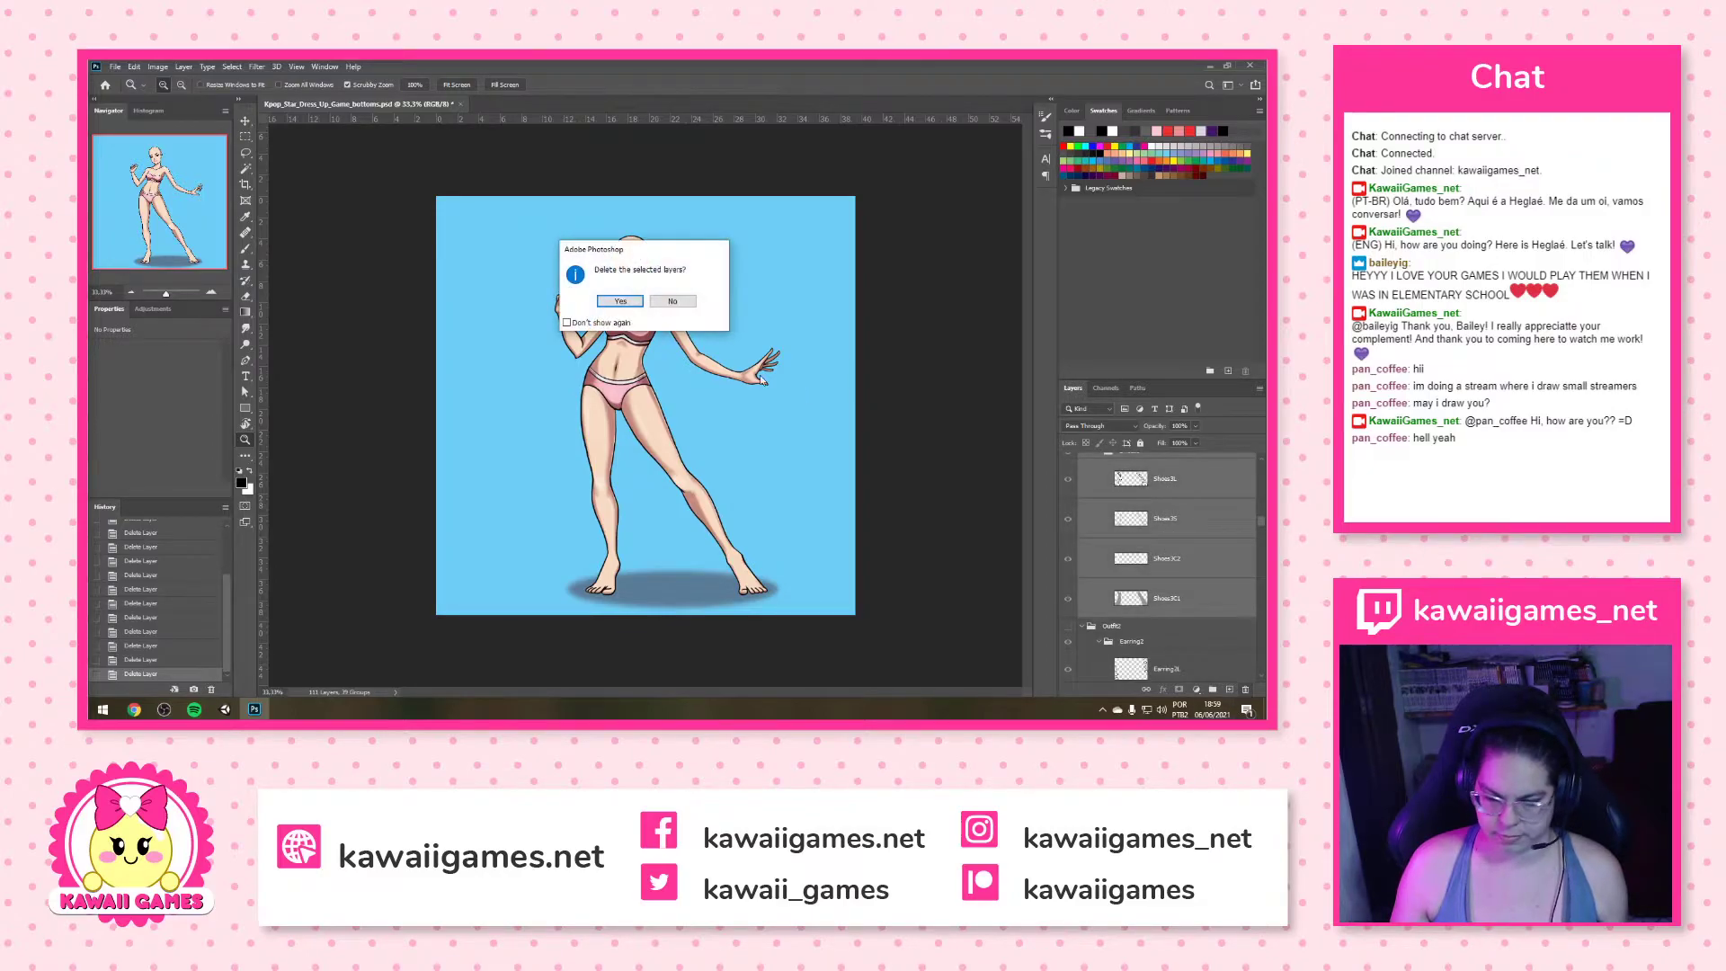
pyautogui.click(620, 303)
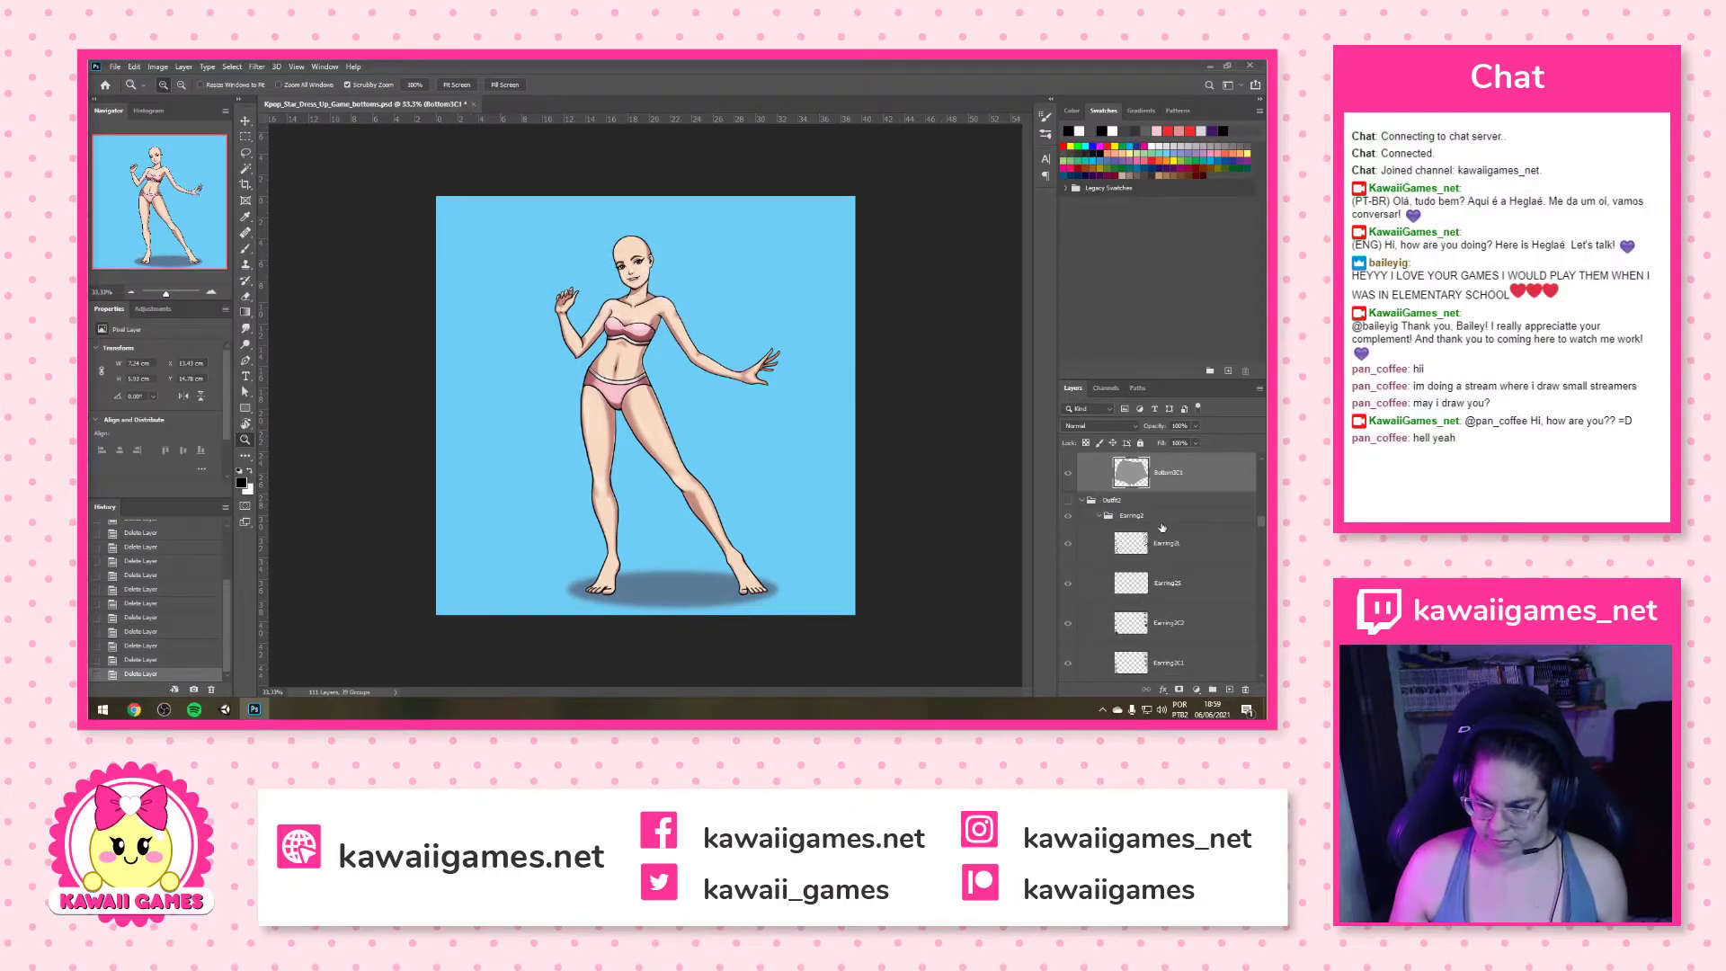
# Delete all groups above the bottom group inside Outfit2, from Earring2 down to the last Top2 layer
pyautogui.click(1159, 516)
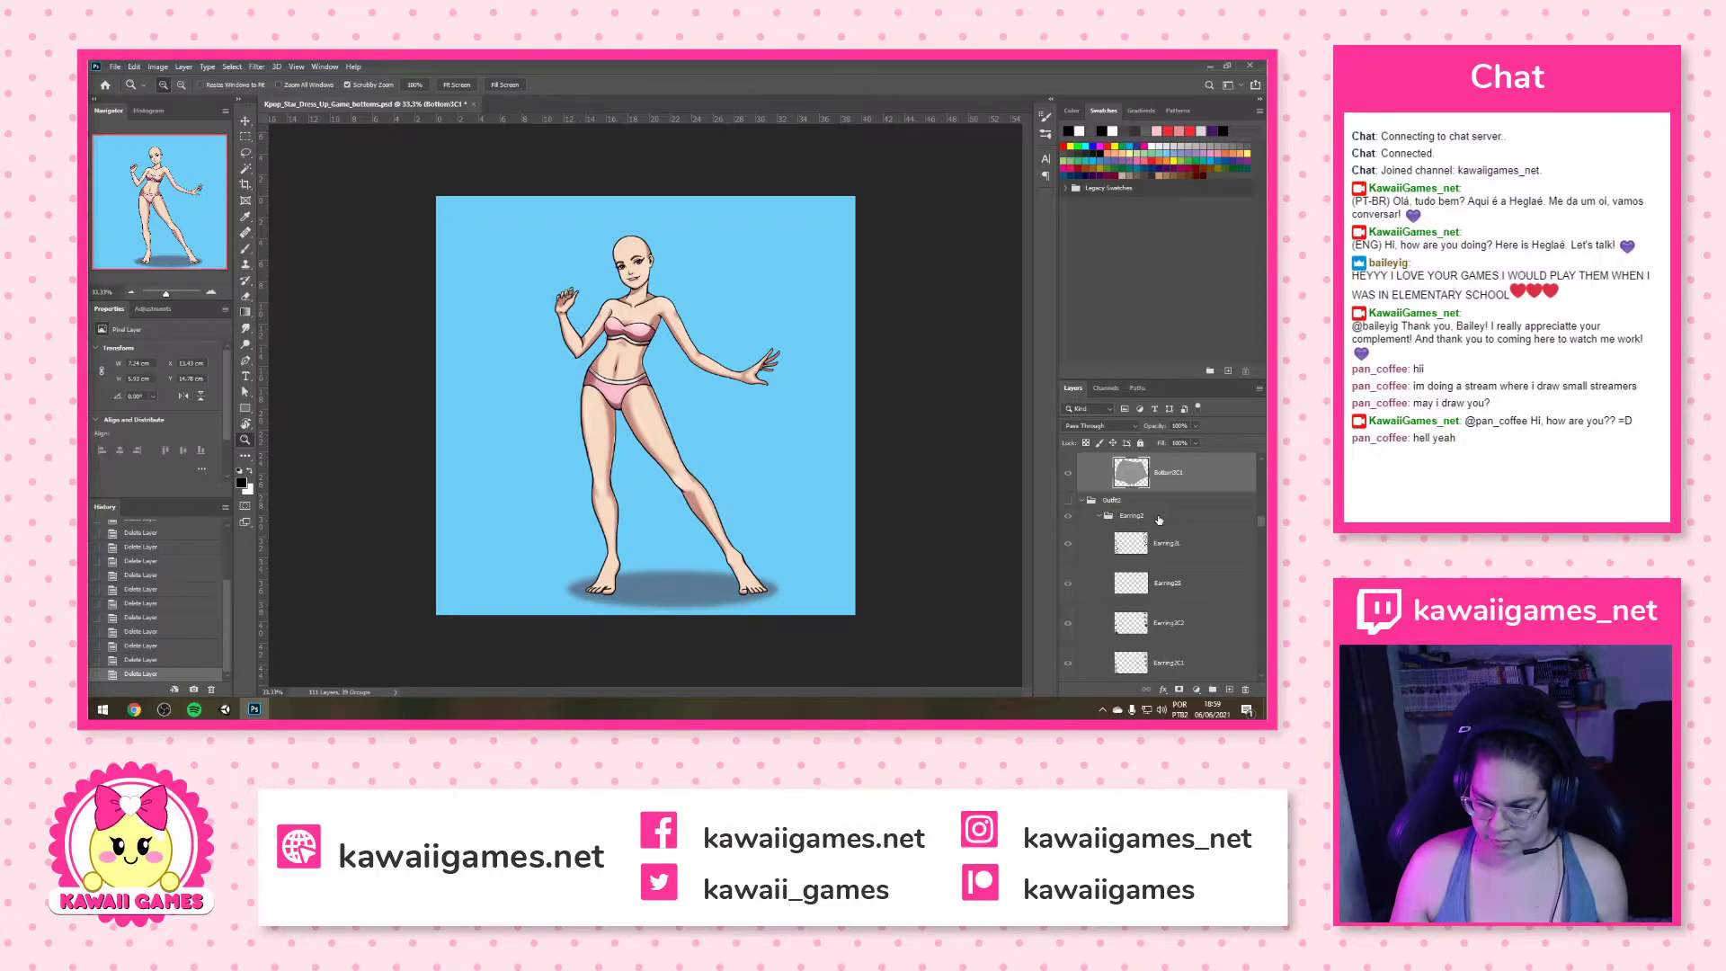
pyautogui.scroll(-3, 1168, 534)
pyautogui.scroll(-5, 1168, 535)
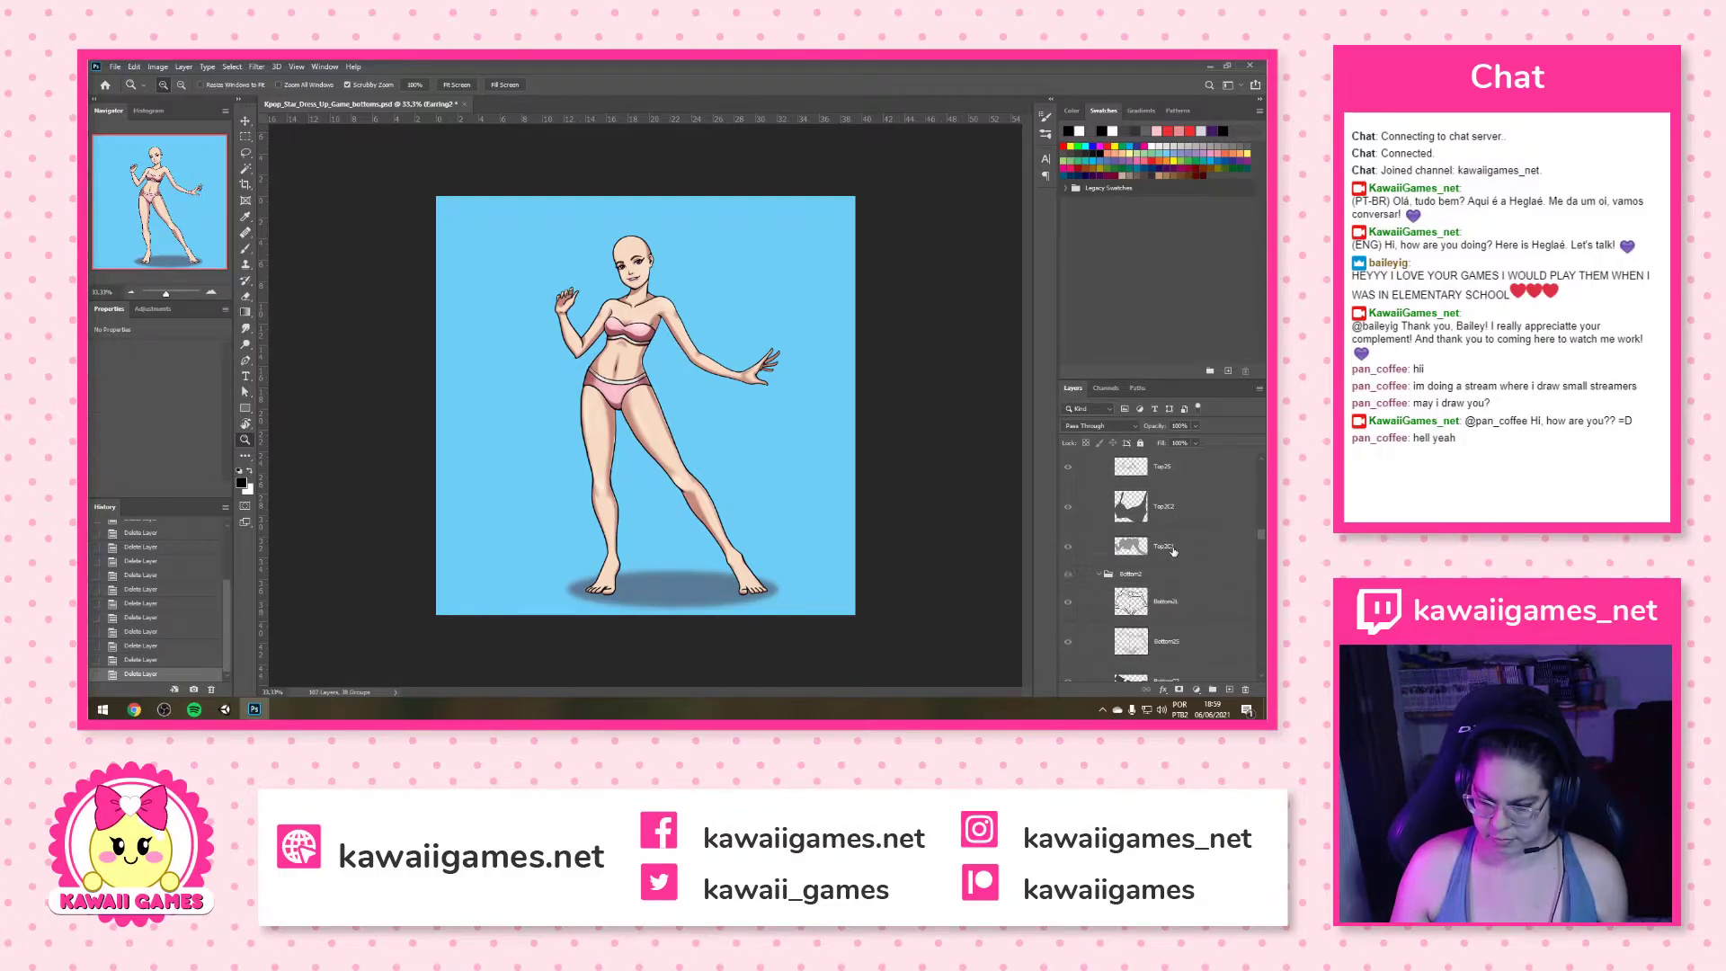
pyautogui.keyDown('shift'); pyautogui.click(1164, 547); pyautogui.keyUp('shift')
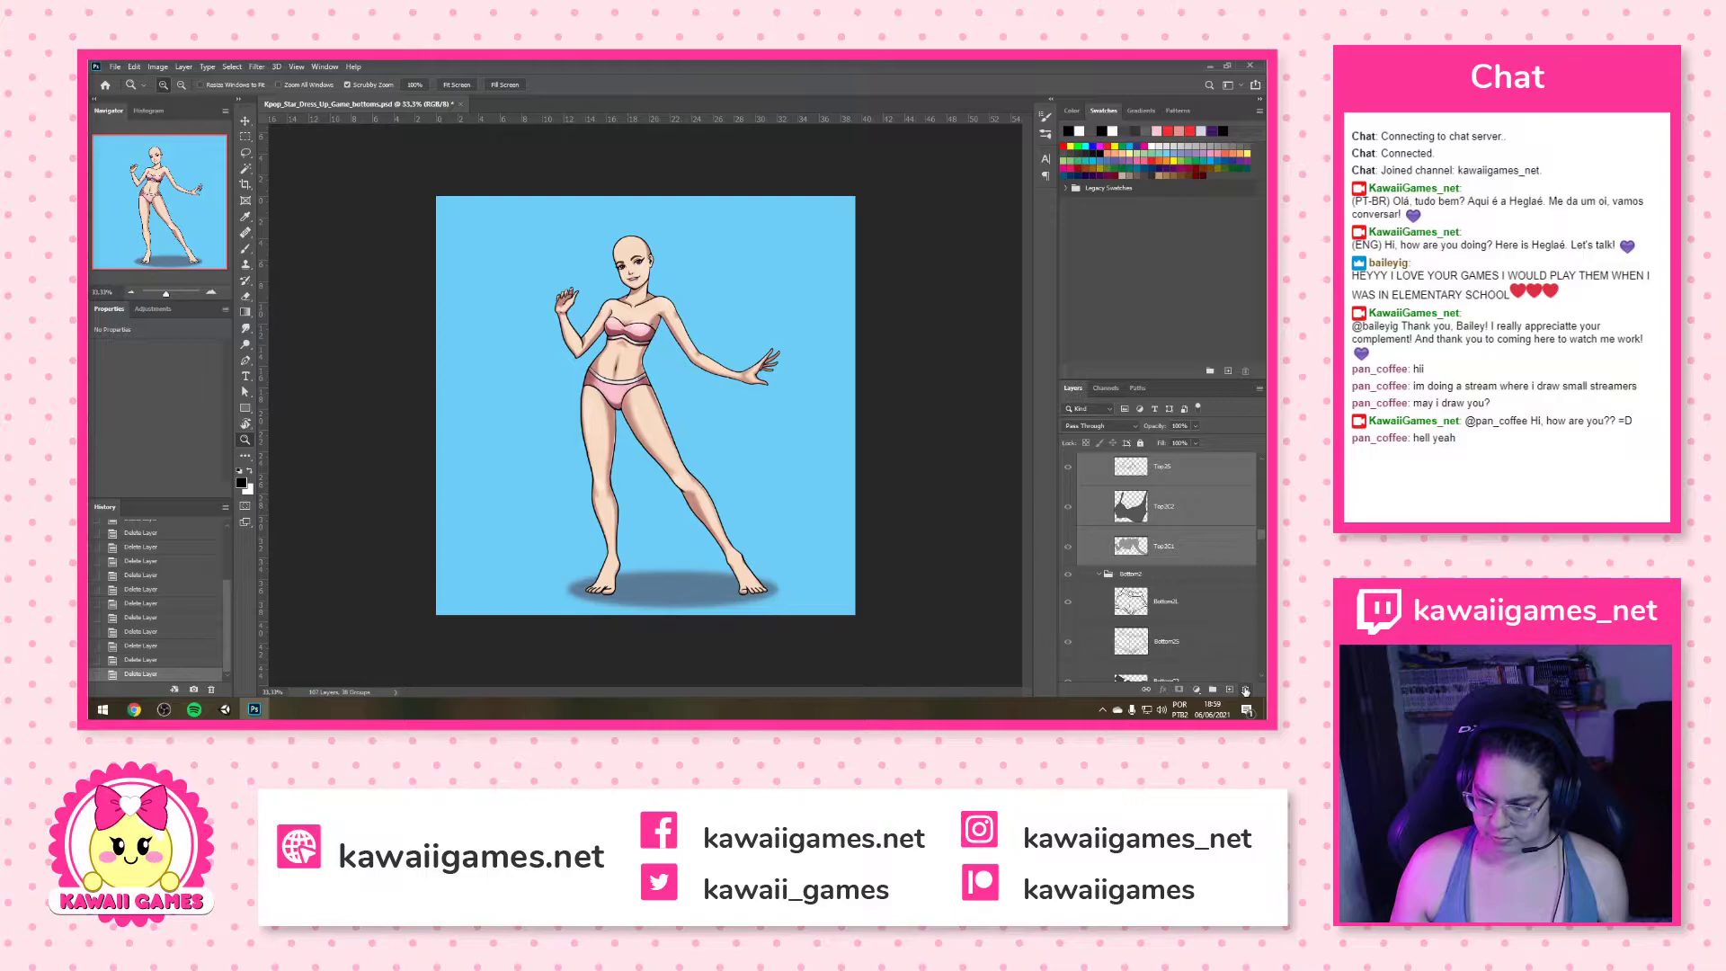
pyautogui.click(1245, 690)
pyautogui.click(620, 301)
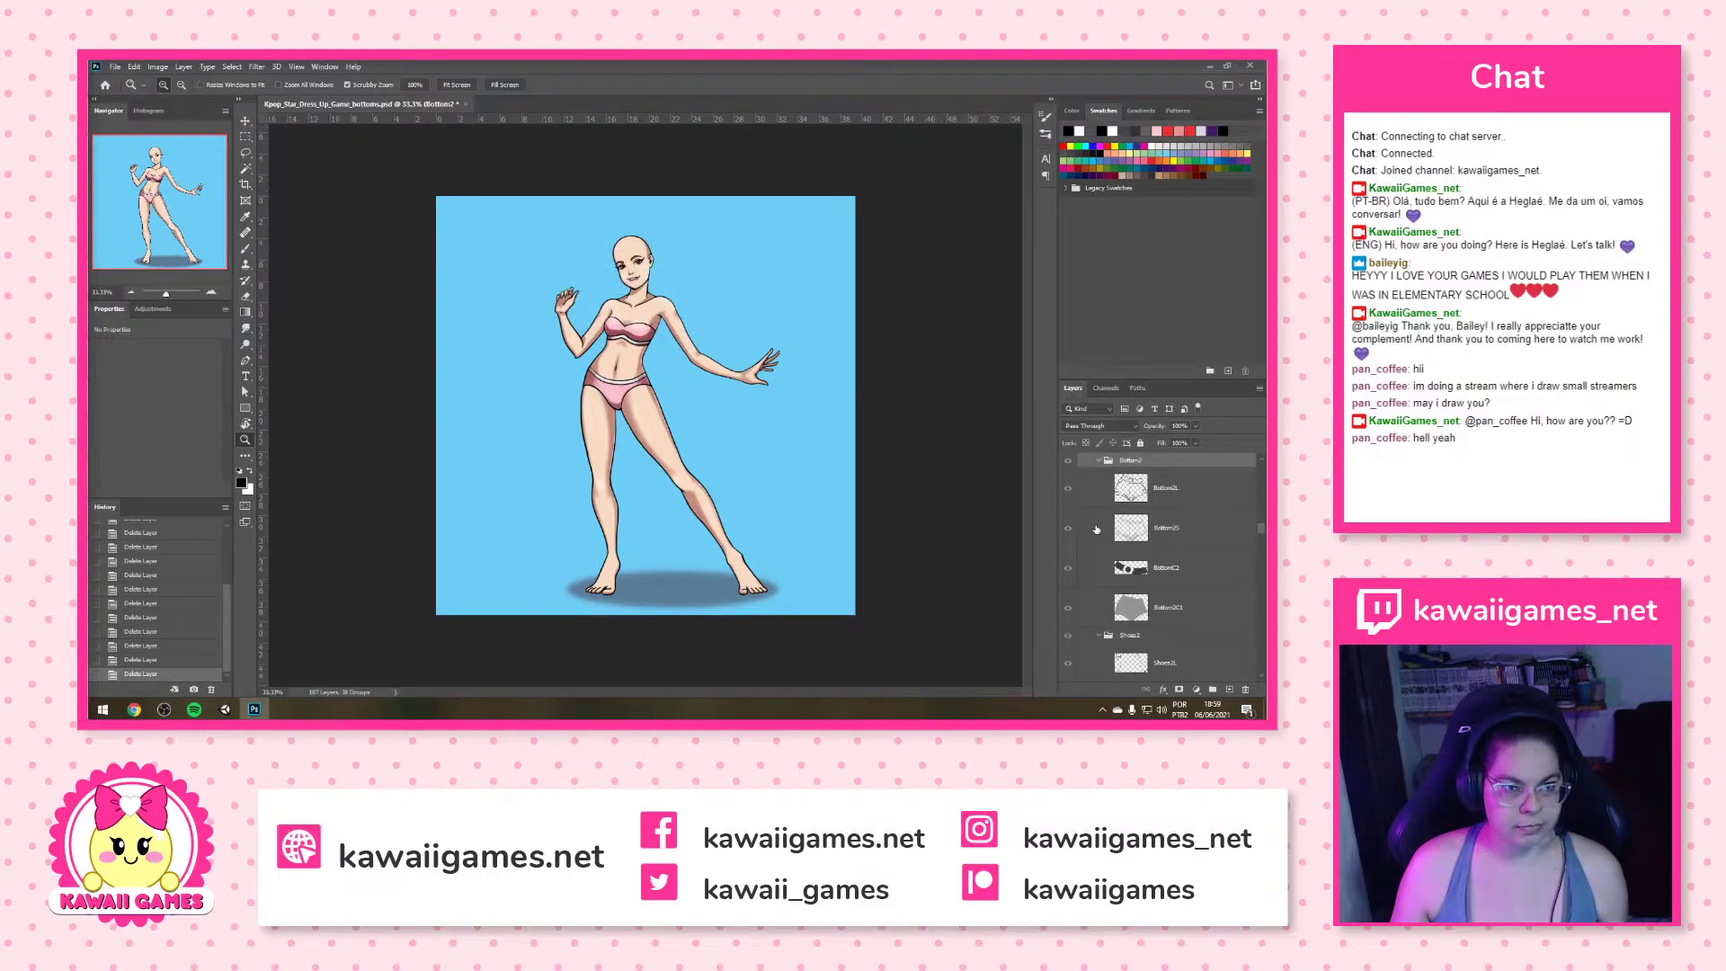
# Delete the shoes group with all its layers below the bottom group in Outfit2
pyautogui.scroll(-2, 1173, 557)
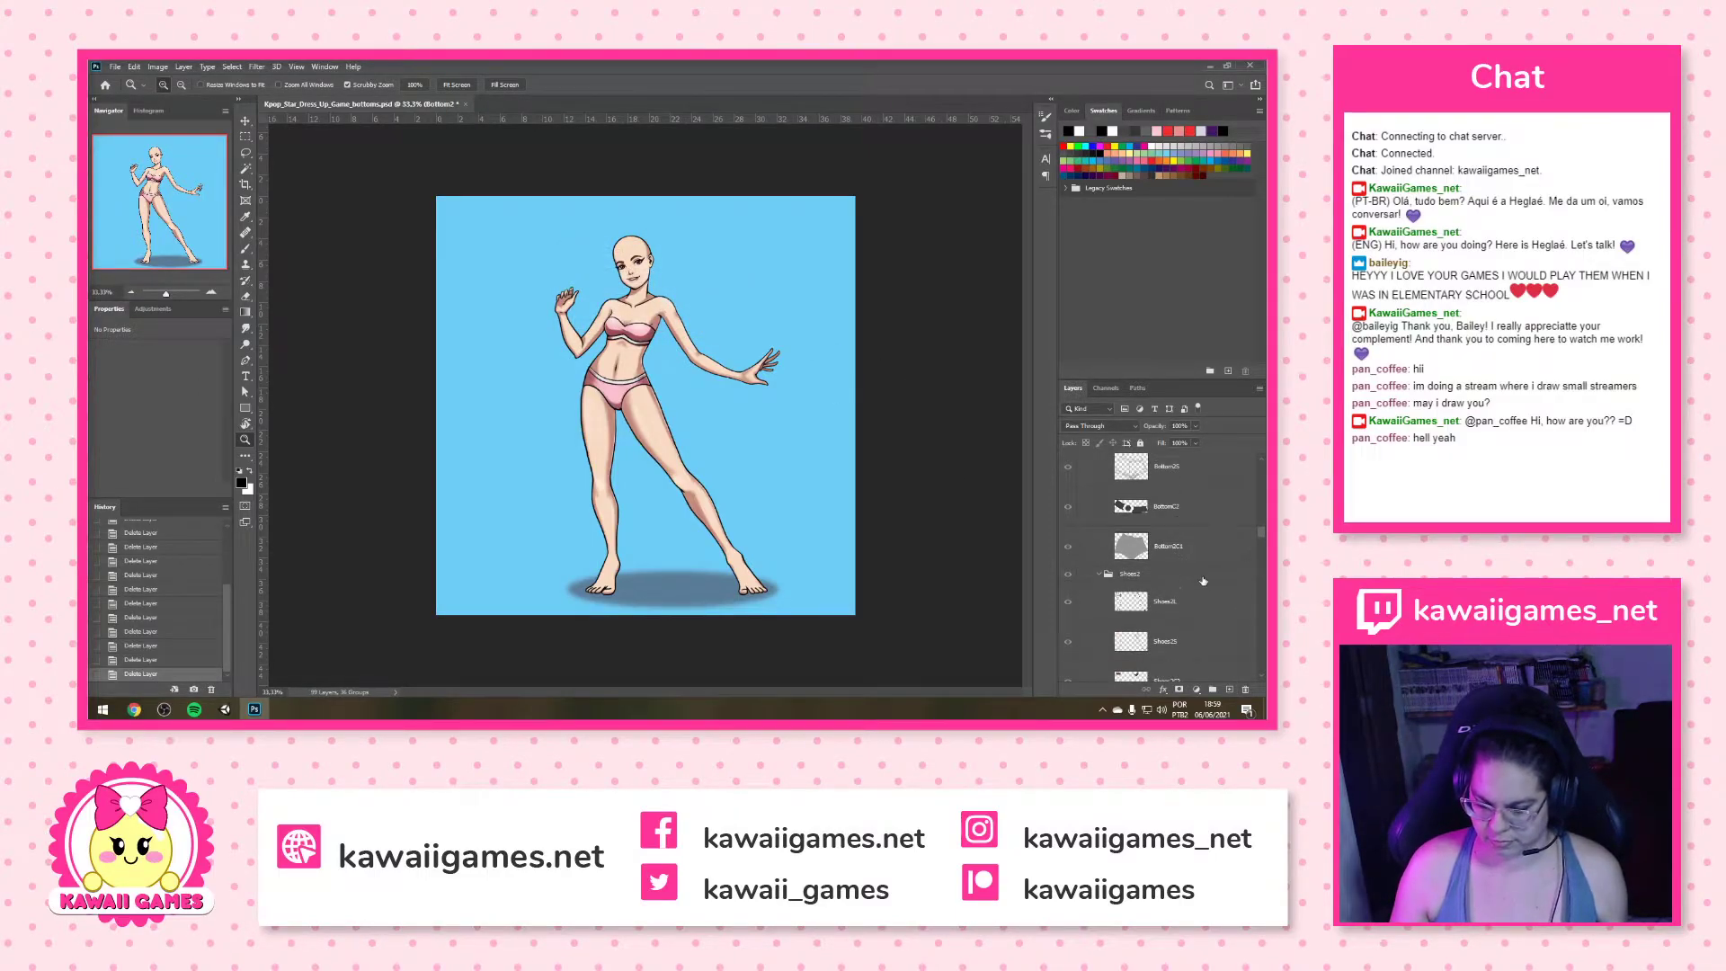
pyautogui.scroll(-1, 1148, 549)
pyautogui.click(1148, 548)
pyautogui.scroll(-2, 1147, 562)
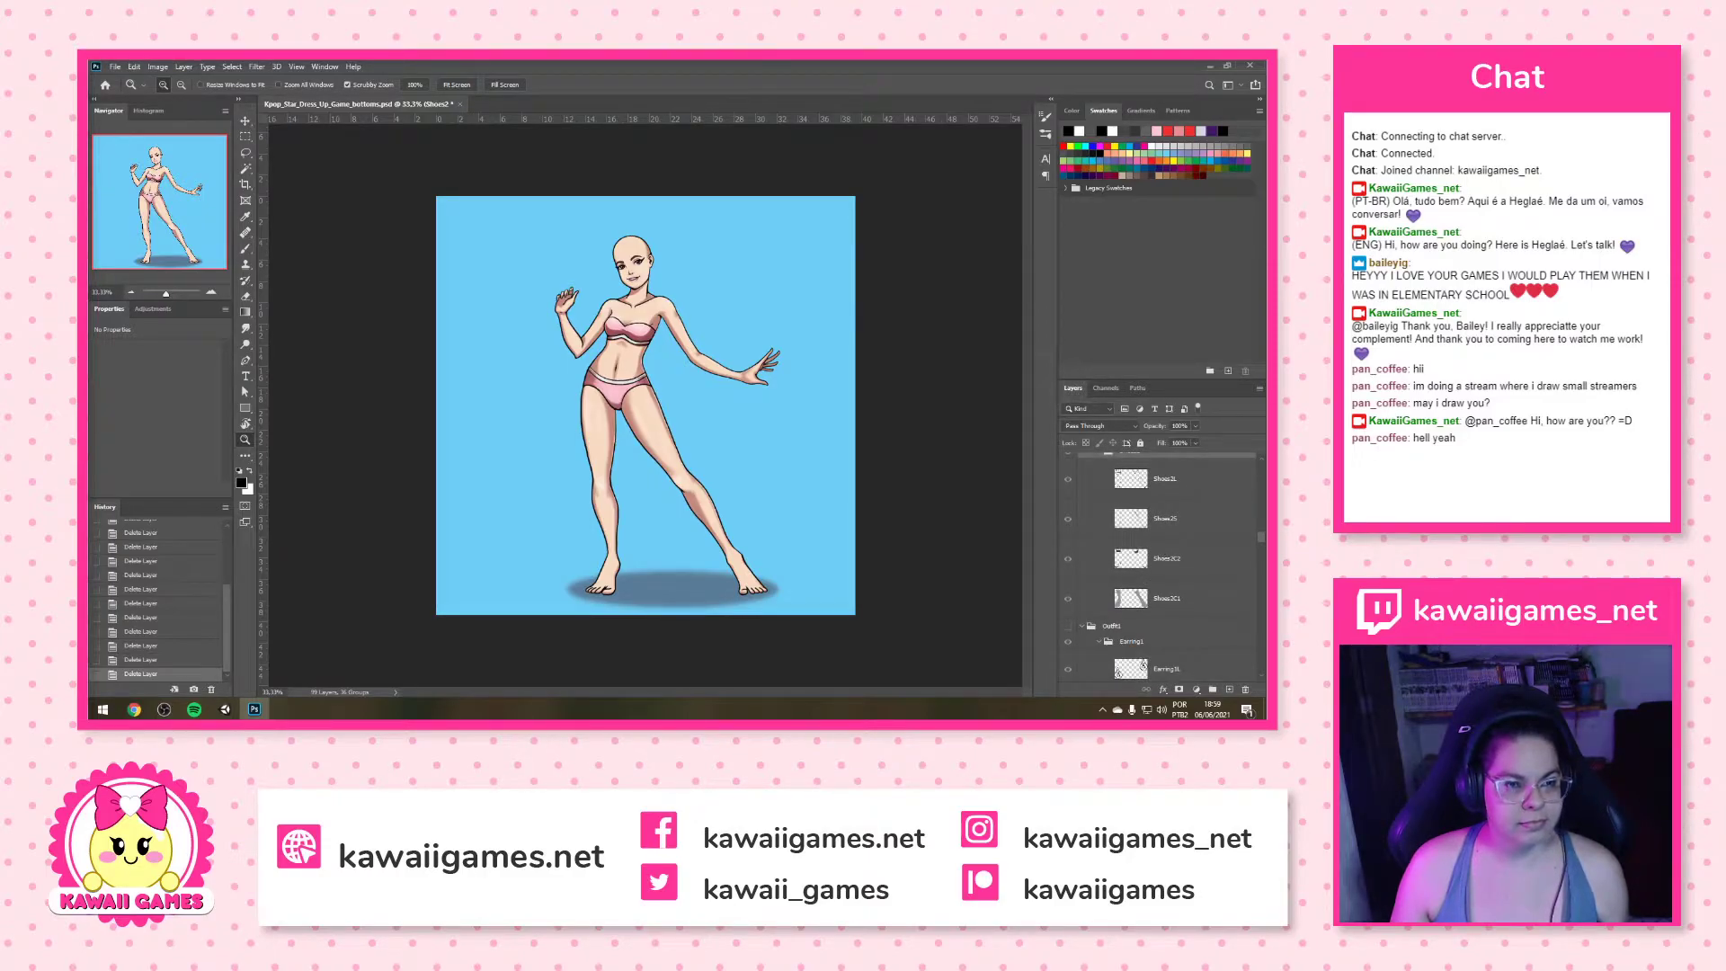
pyautogui.scroll(1, 1193, 609)
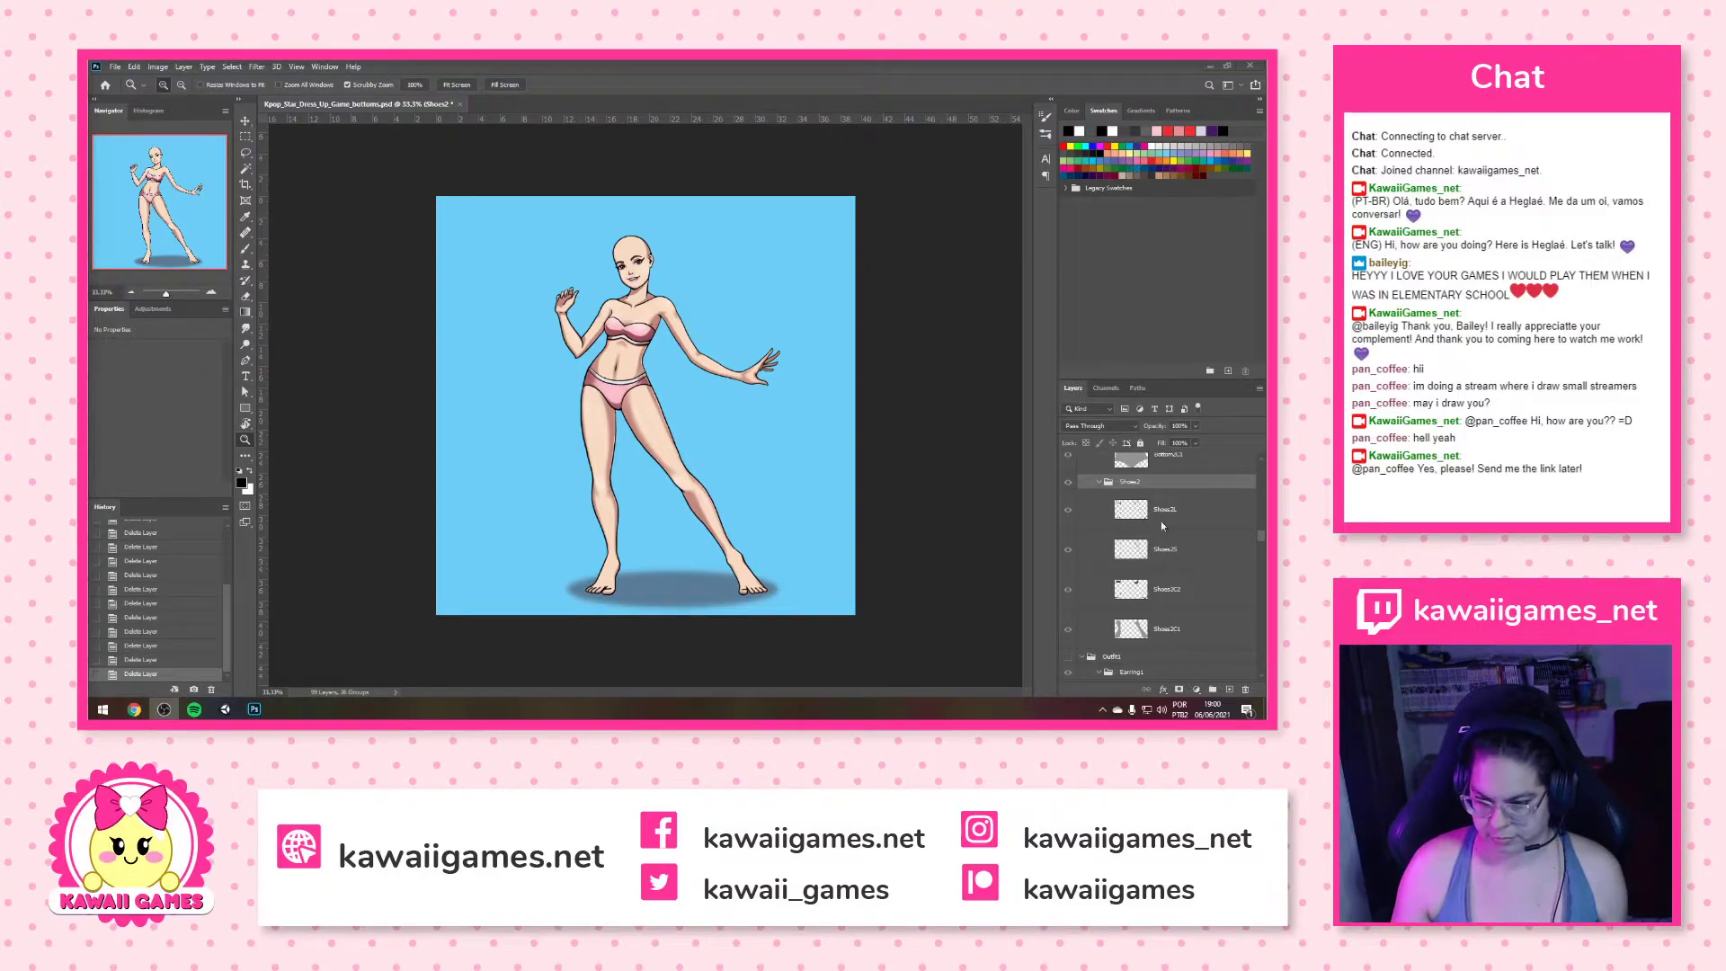
pyautogui.scroll(-1, 1169, 503)
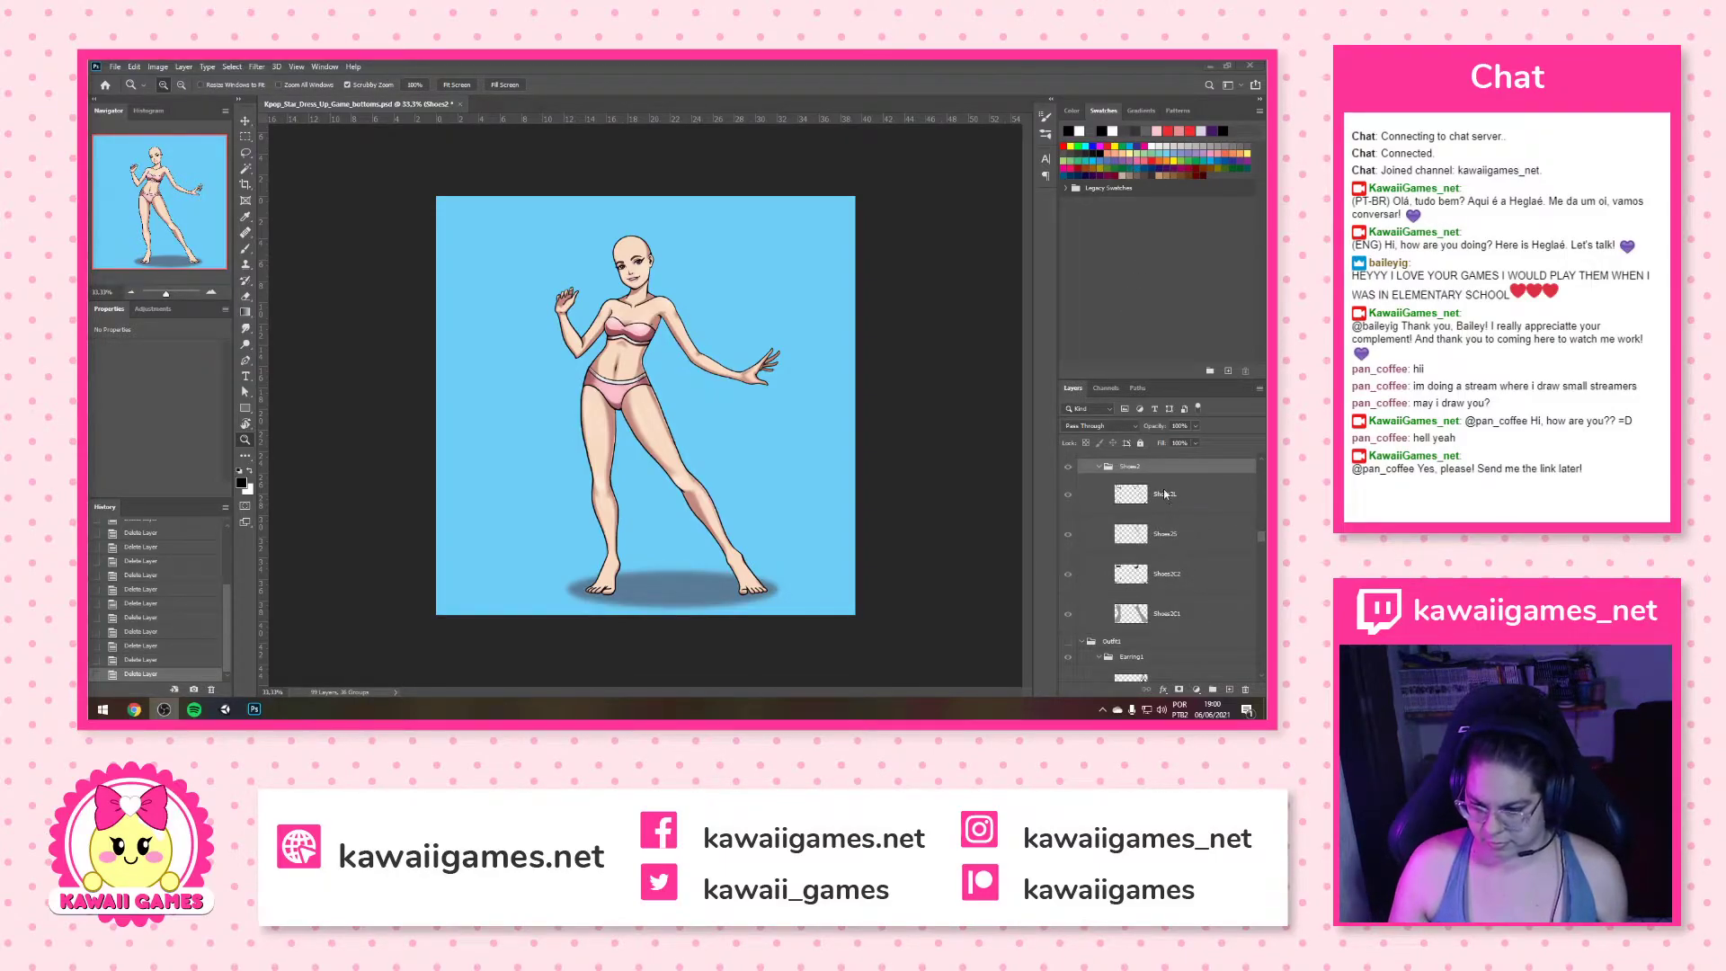
pyautogui.keyDown('shift'); pyautogui.click(1190, 612); pyautogui.keyUp('shift')
pyautogui.click(1245, 689)
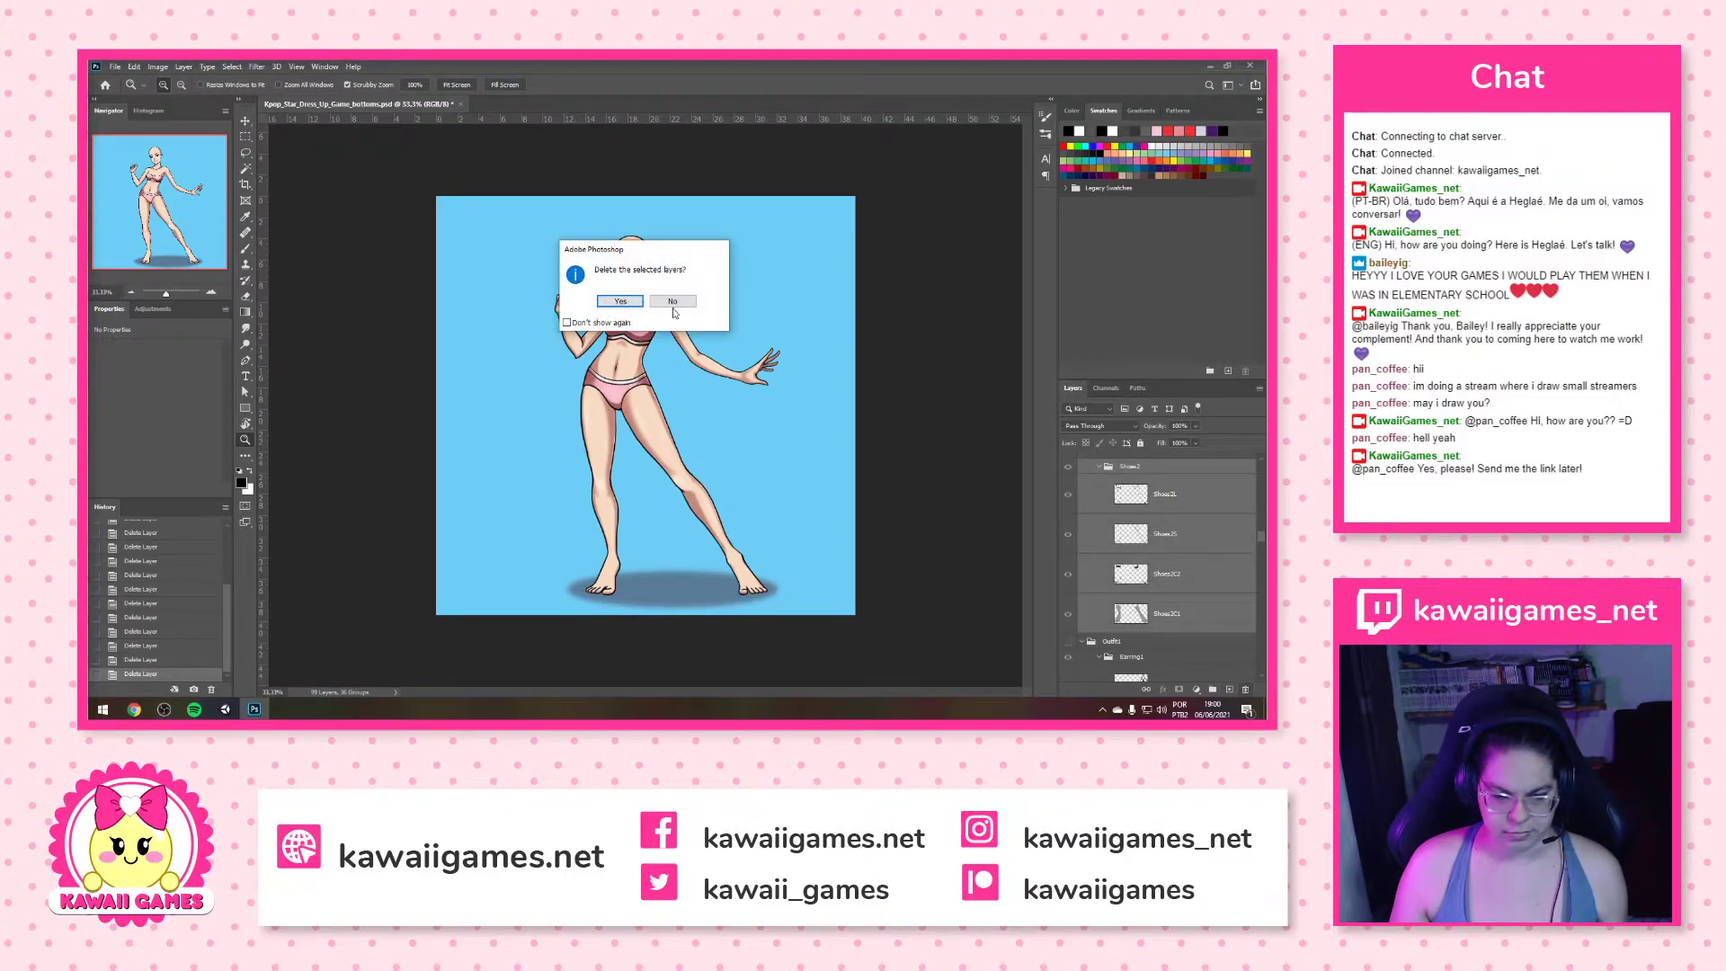
pyautogui.press('Return')
# Delete everything from the first Earring1 layer down to the last Top1 layer above the bottom group in Outfit1
pyautogui.click(1156, 546)
pyautogui.scroll(-3, 1173, 557)
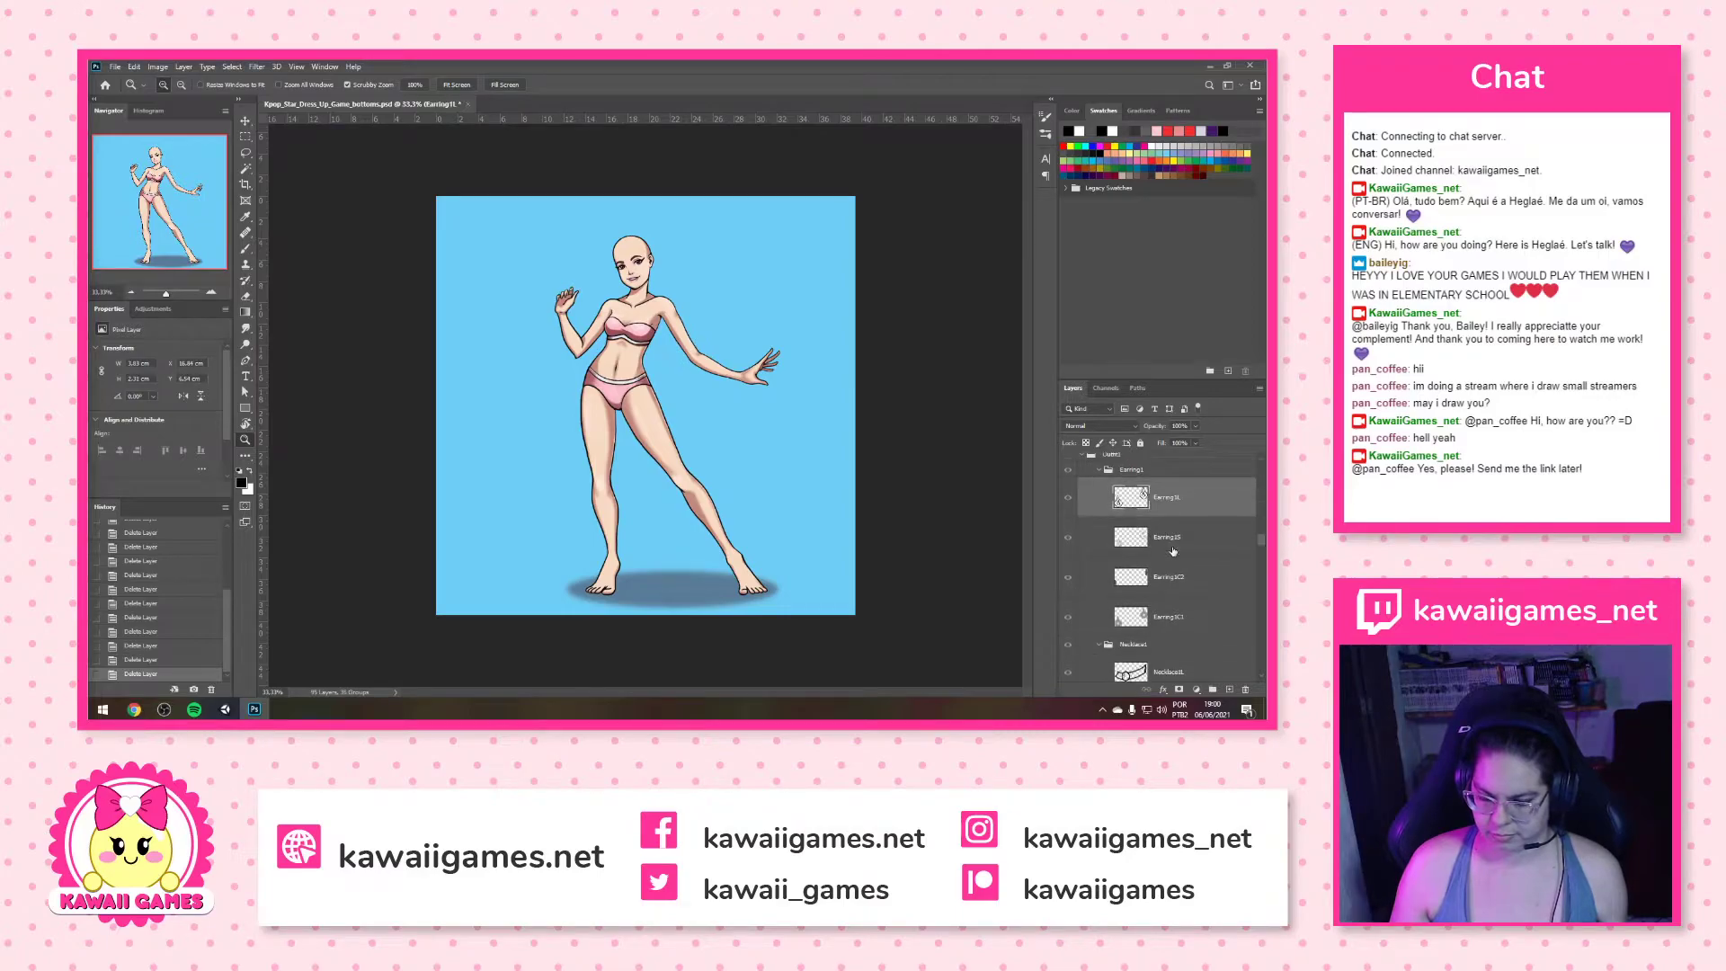
pyautogui.scroll(-3, 1196, 573)
pyautogui.scroll(-5, 1195, 577)
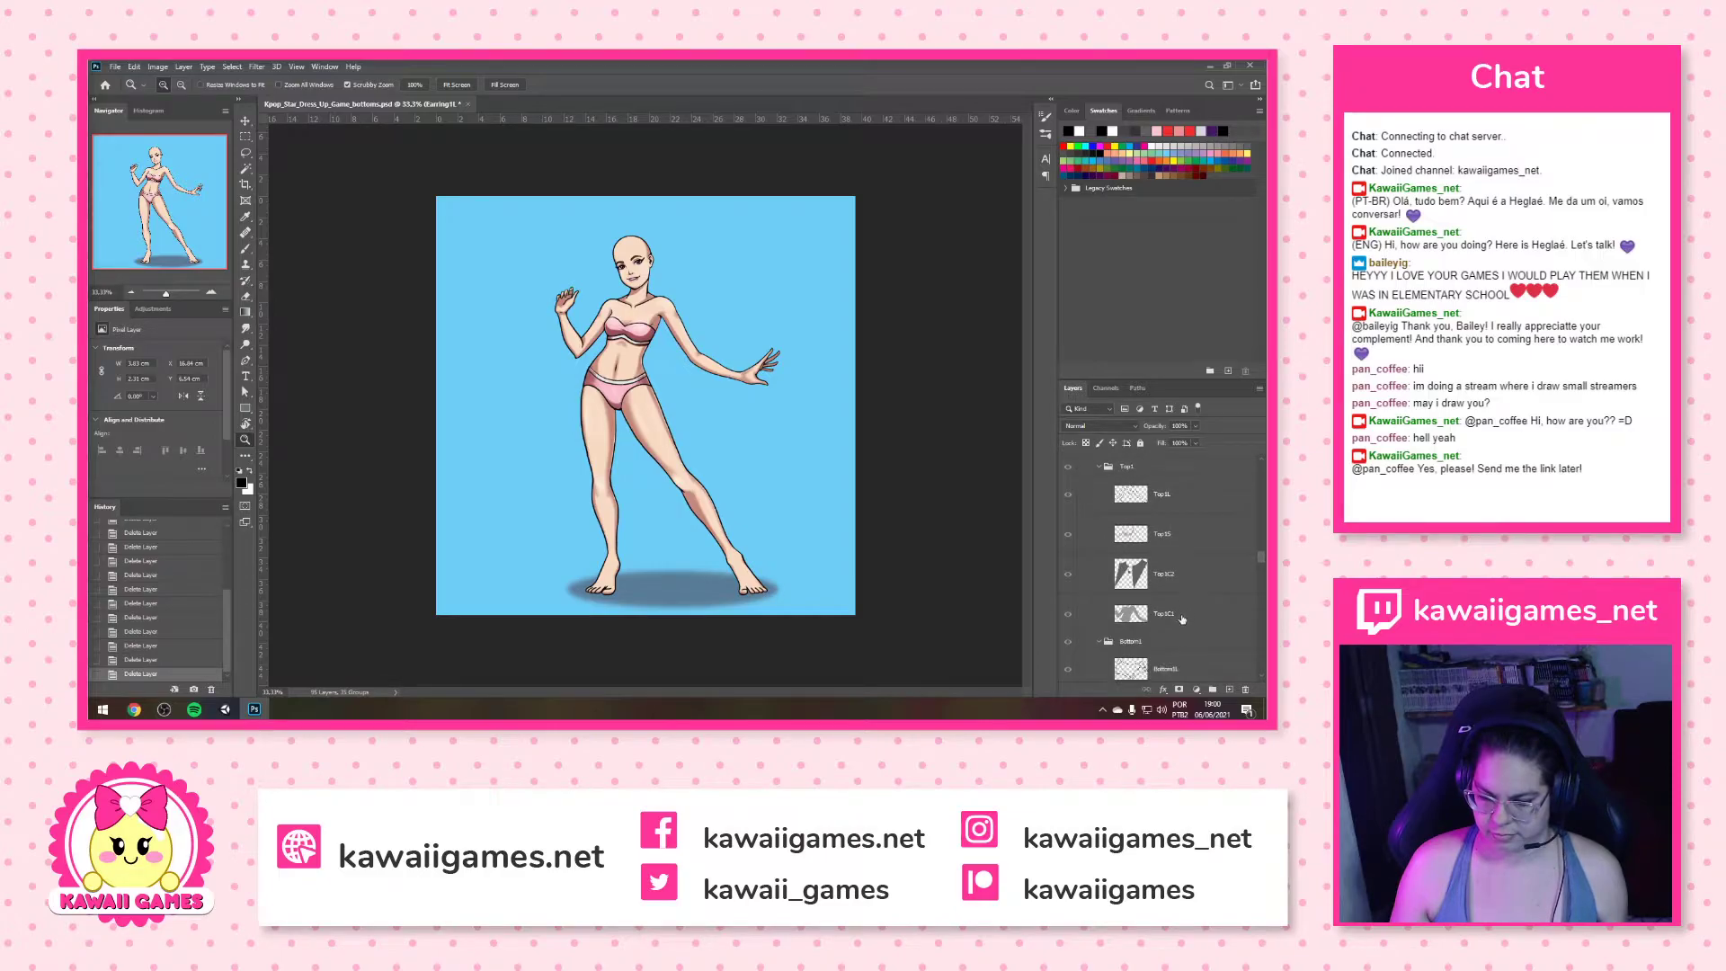
pyautogui.keyDown('shift'); pyautogui.click(1179, 618); pyautogui.keyUp('shift')
pyautogui.scroll(-2, 1180, 619)
pyautogui.click(1247, 690)
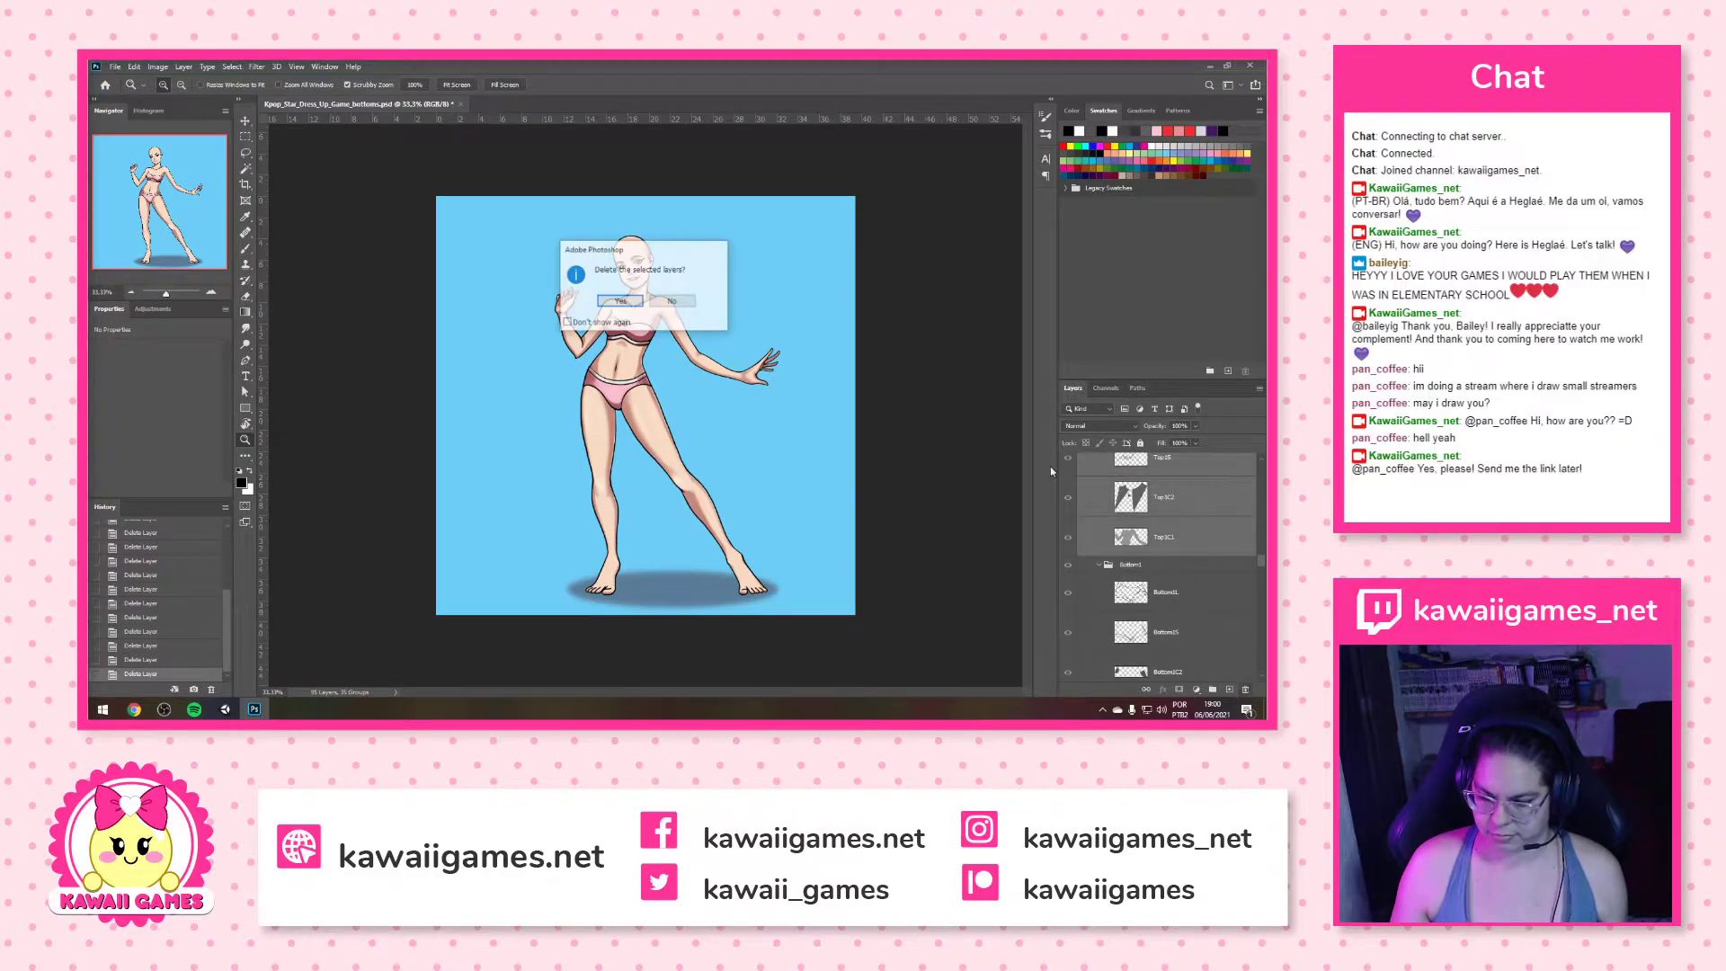
pyautogui.press('Return')
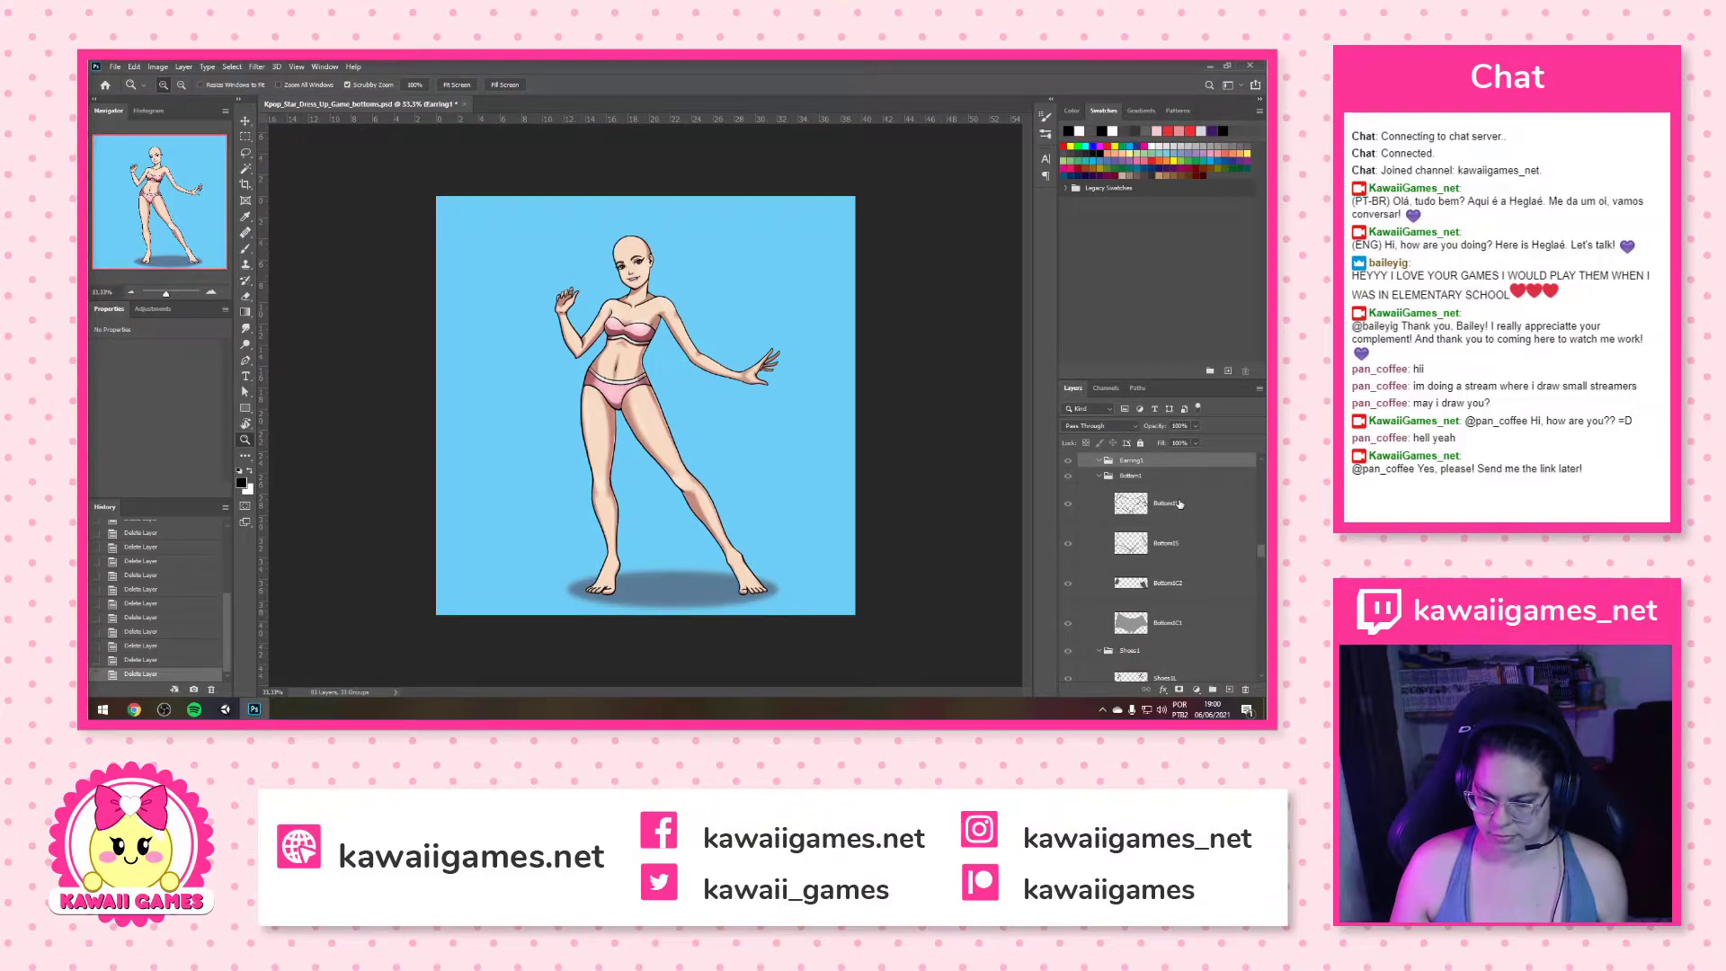
# Delete the empty Earring1 group left above the bottom group in Outfit1
pyautogui.click(1178, 504)
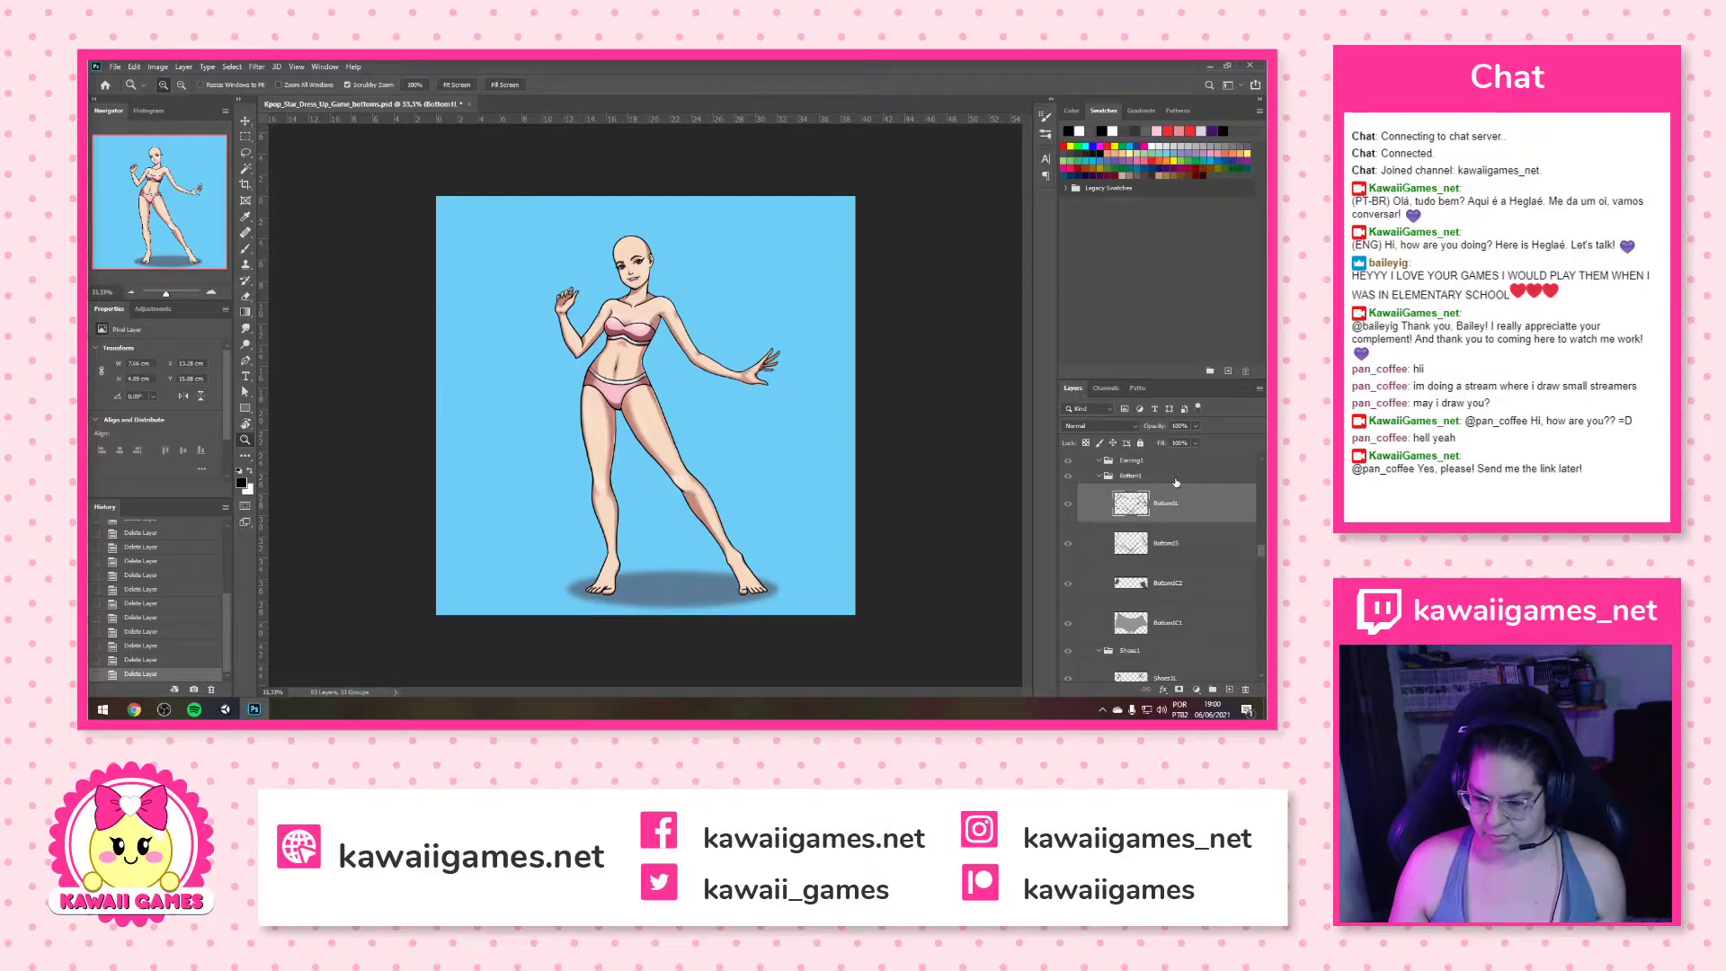
pyautogui.scroll(1, 1176, 482)
pyautogui.click(1154, 494)
pyautogui.press('Delete')
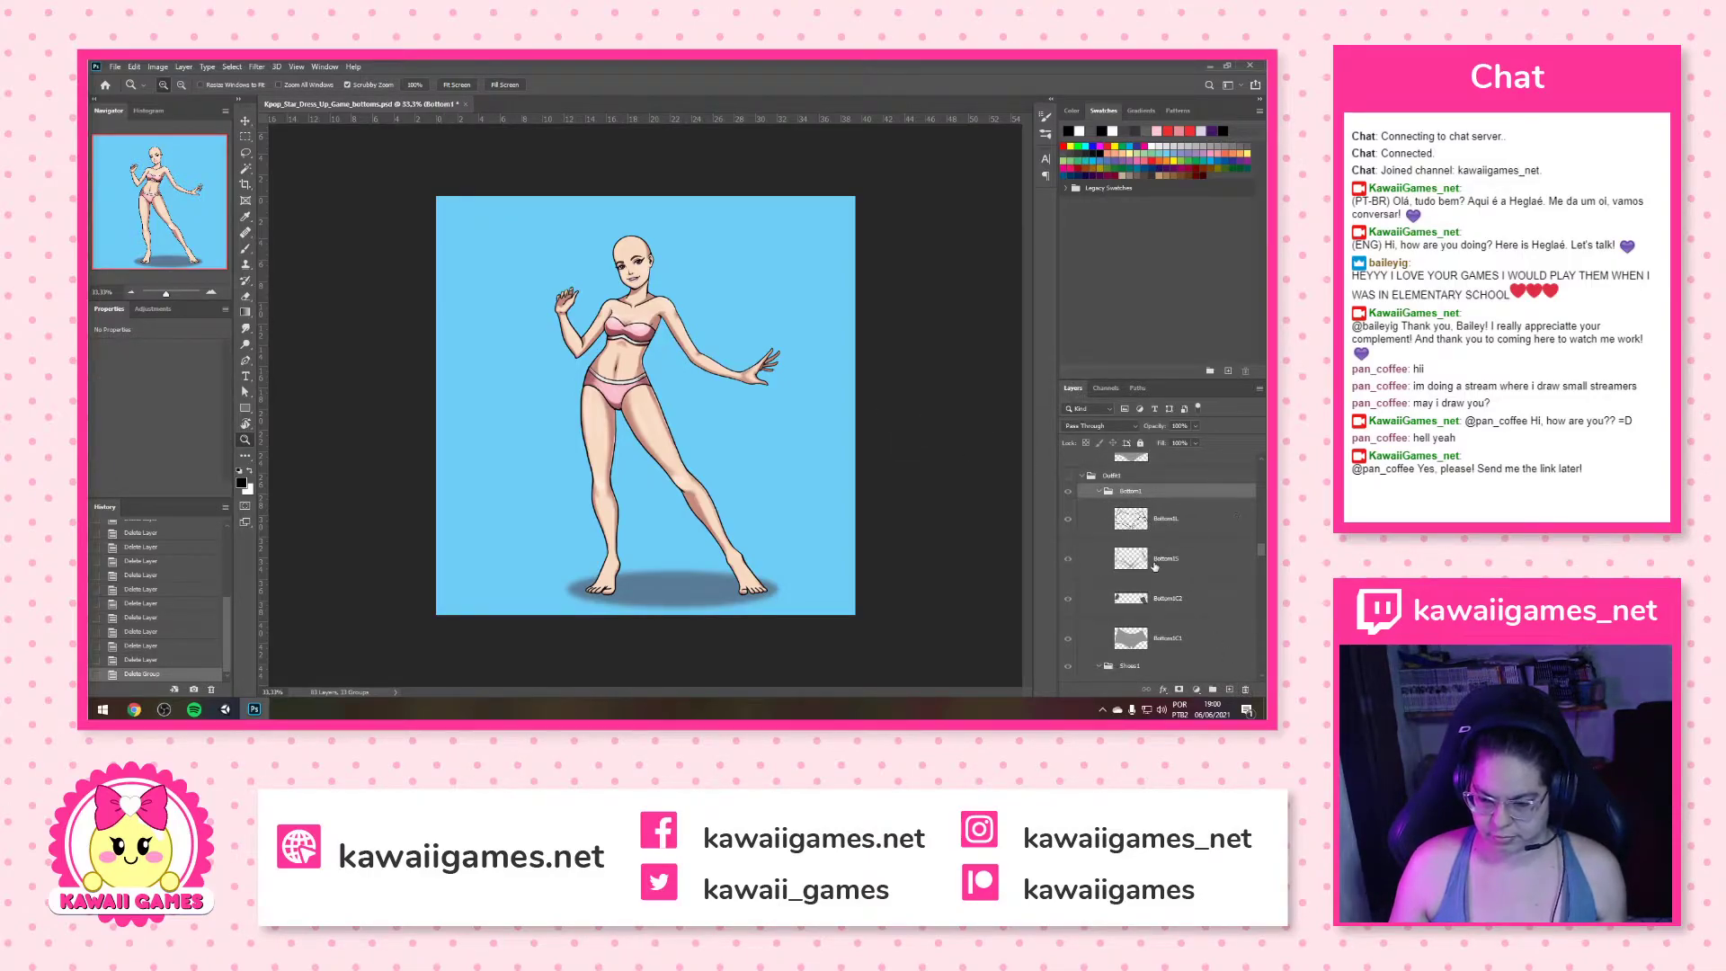
pyautogui.press('Delete')
# Delete the shoes group of Outfit1 together with all the socks groups beneath it
pyautogui.scroll(-4, 1158, 593)
pyautogui.scroll(-3, 1158, 593)
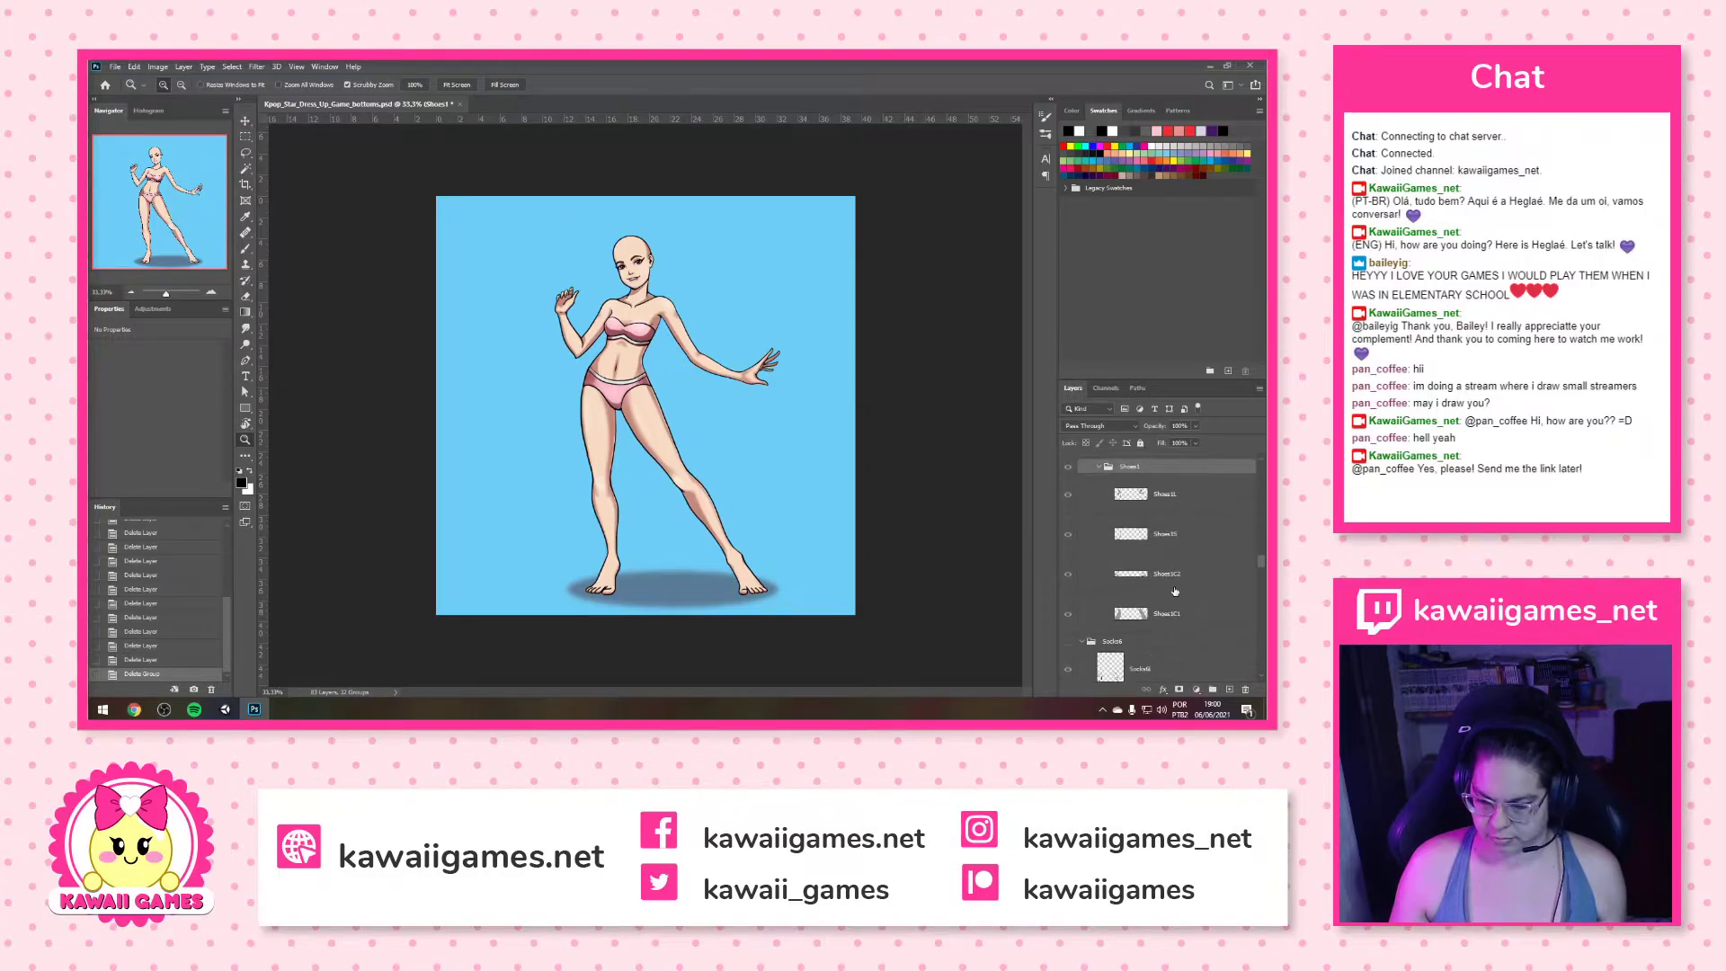
pyautogui.click(1144, 601)
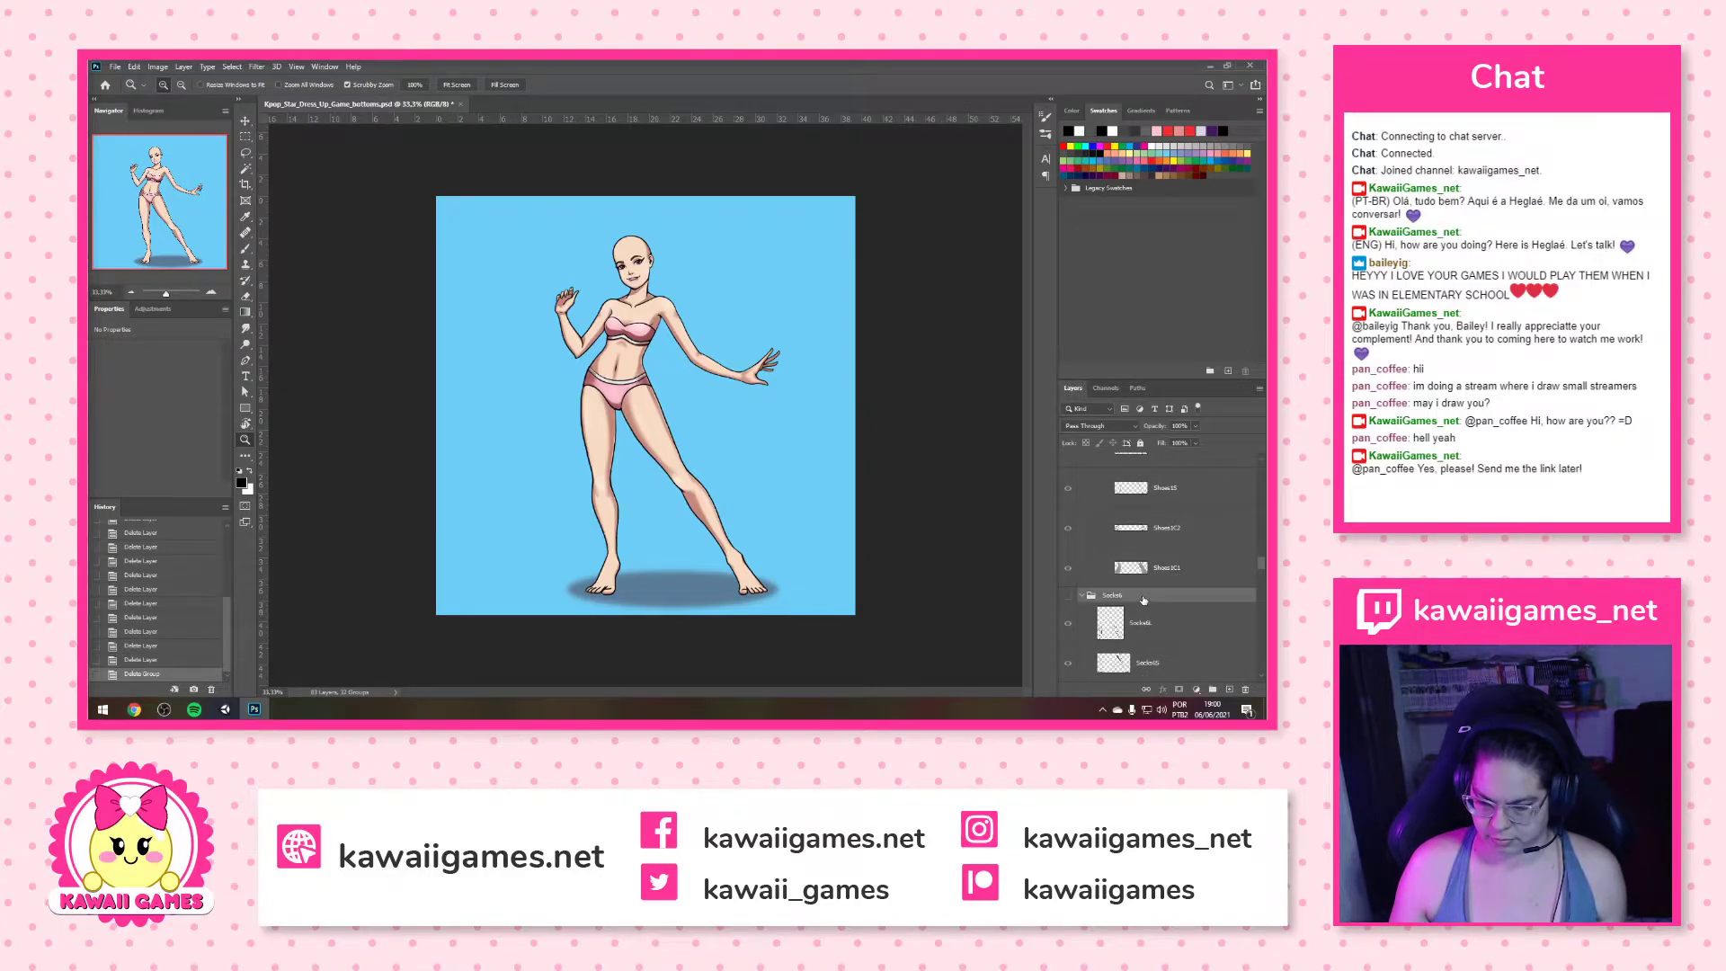
pyautogui.scroll(-5, 1169, 603)
pyautogui.scroll(-1, 1189, 603)
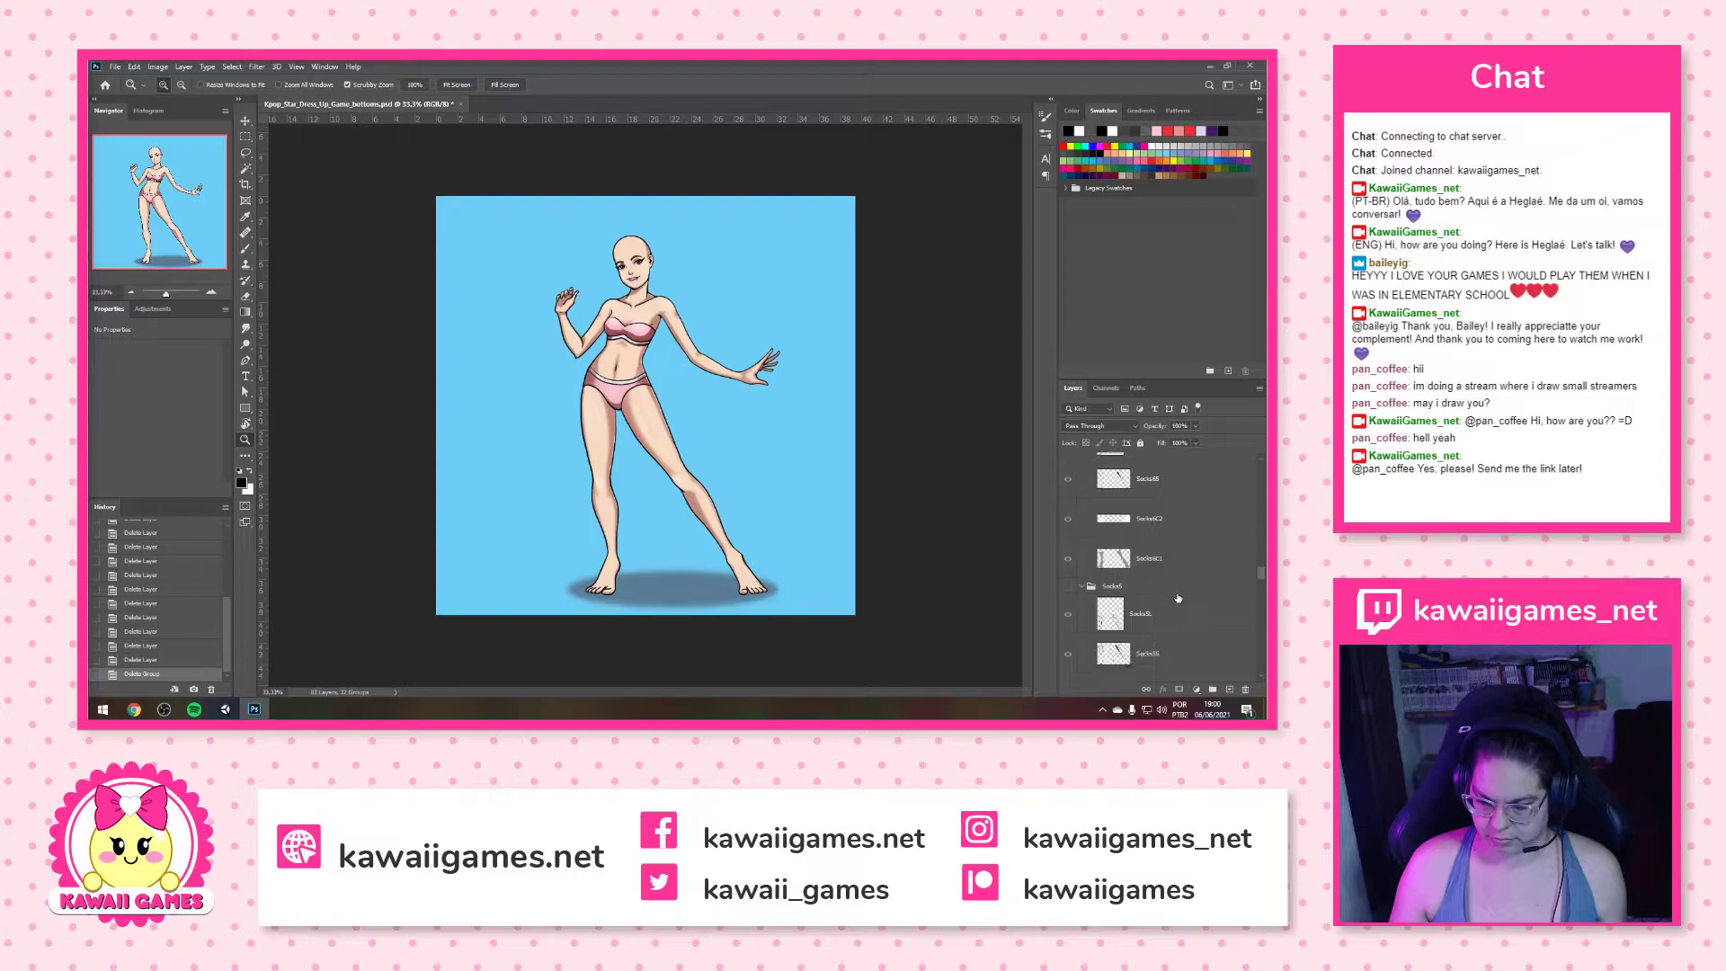
pyautogui.scroll(-6, 1148, 590)
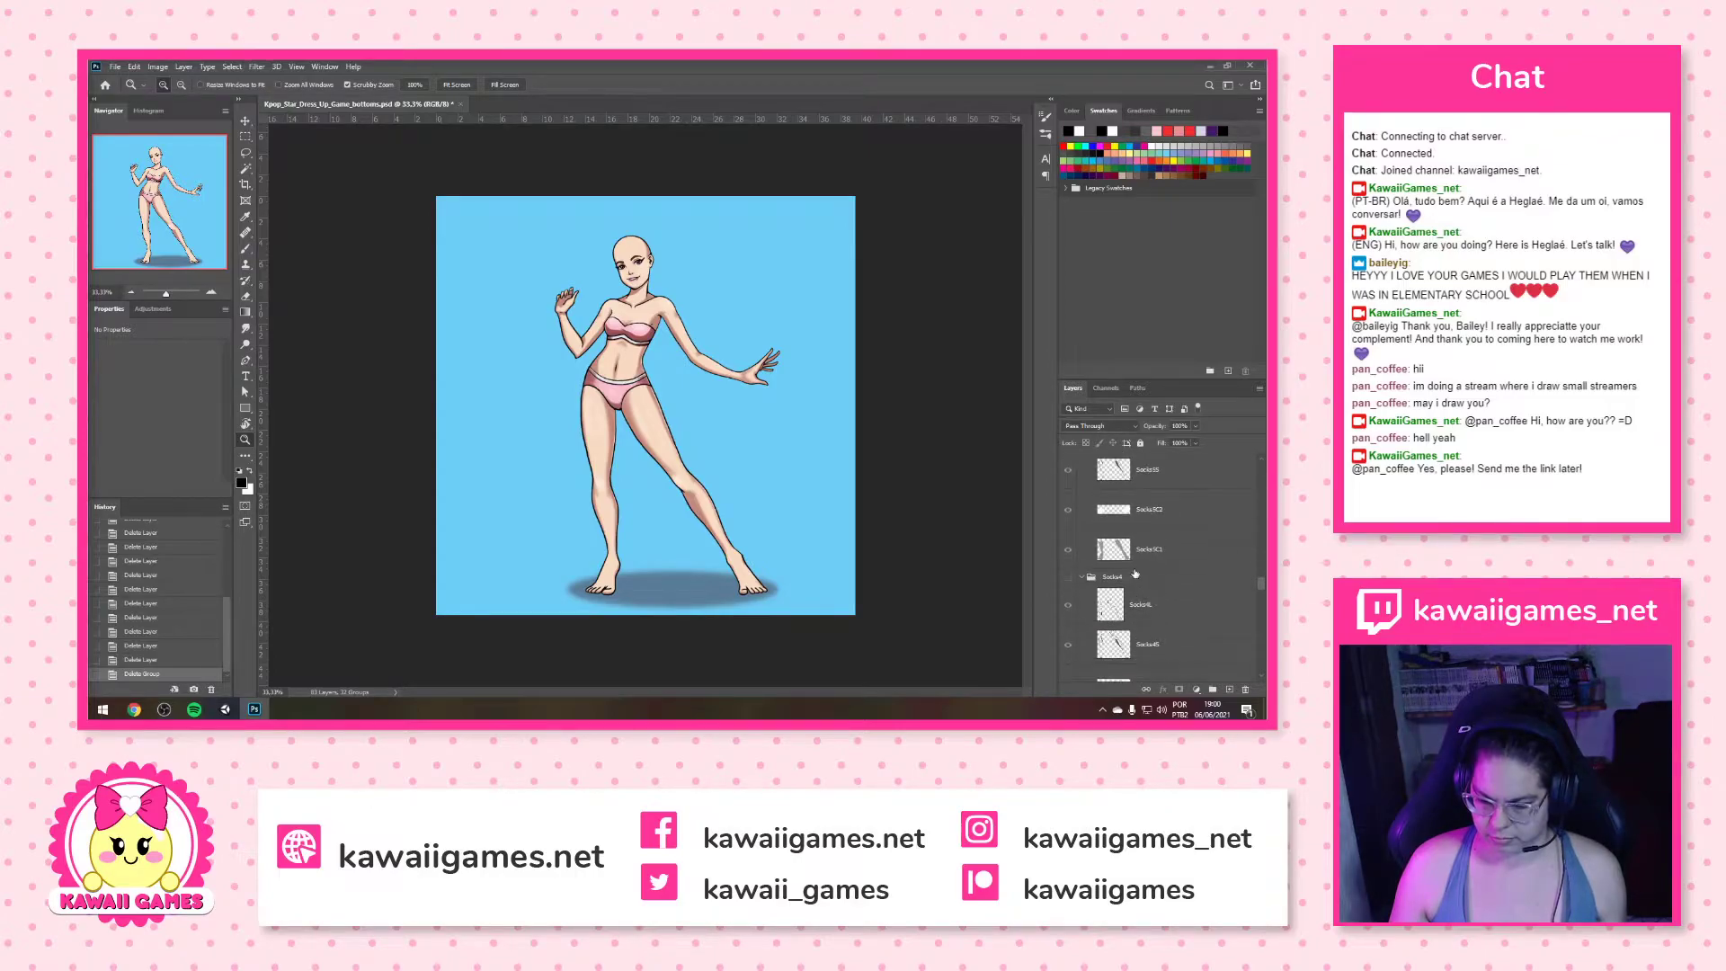
pyautogui.scroll(-6, 1137, 581)
pyautogui.scroll(-6, 1139, 587)
pyautogui.scroll(-6, 1141, 564)
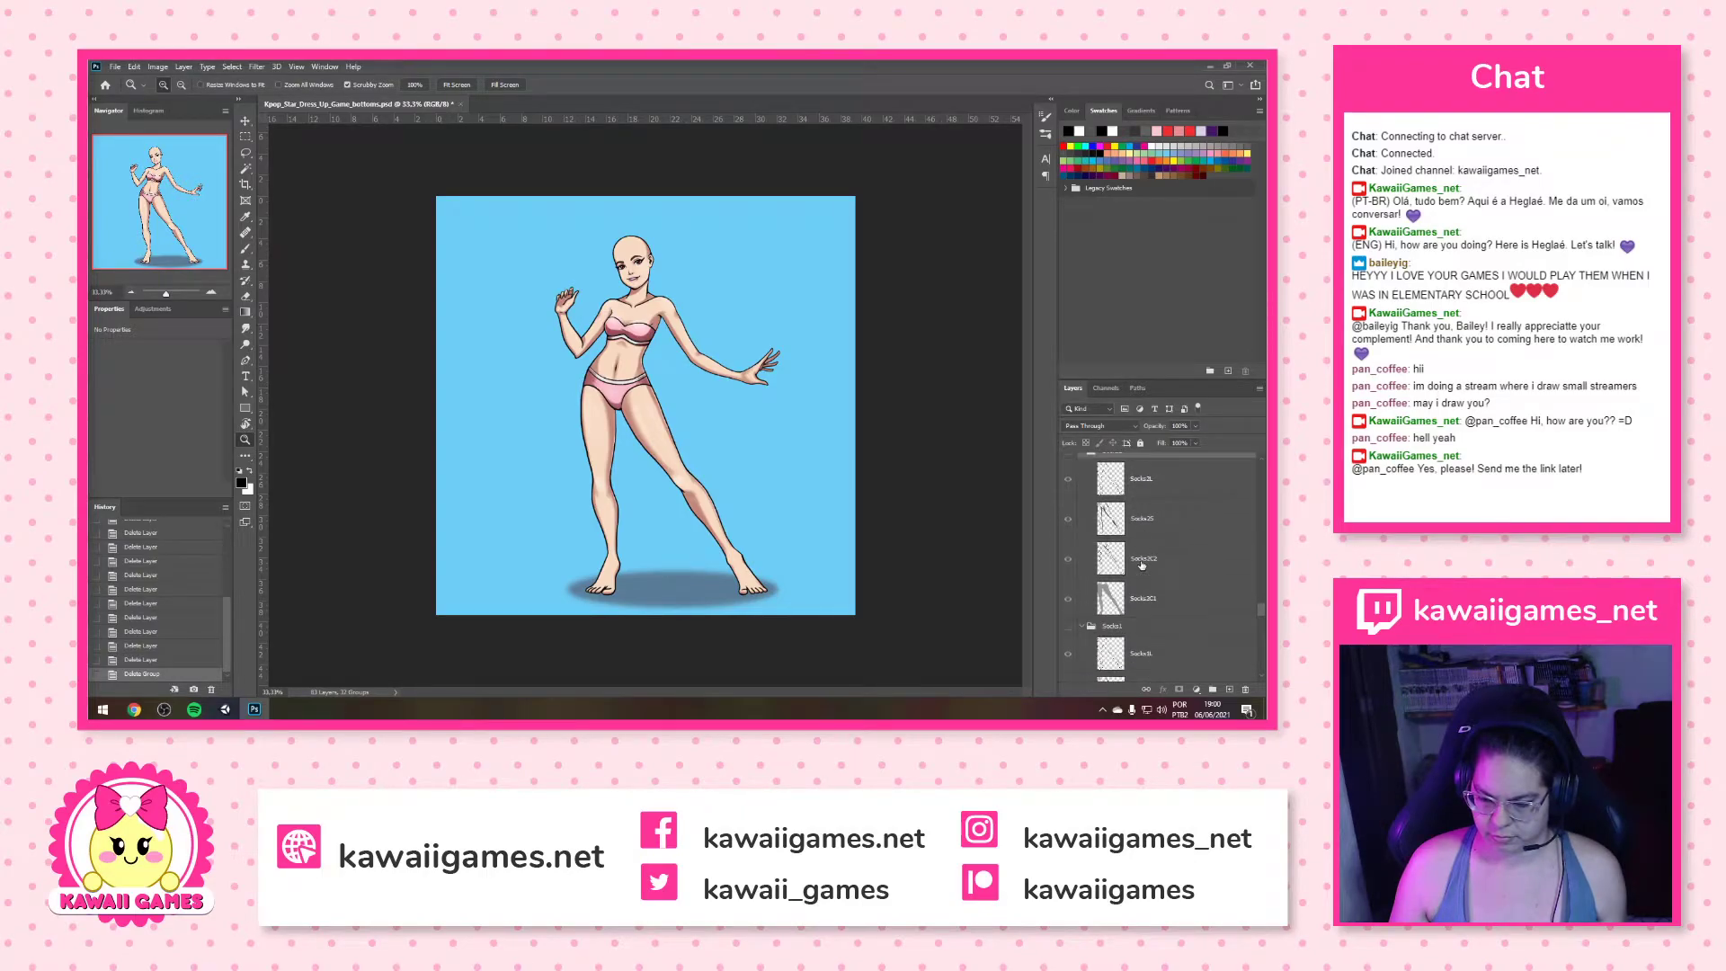
pyautogui.click(1245, 688)
pyautogui.click(635, 298)
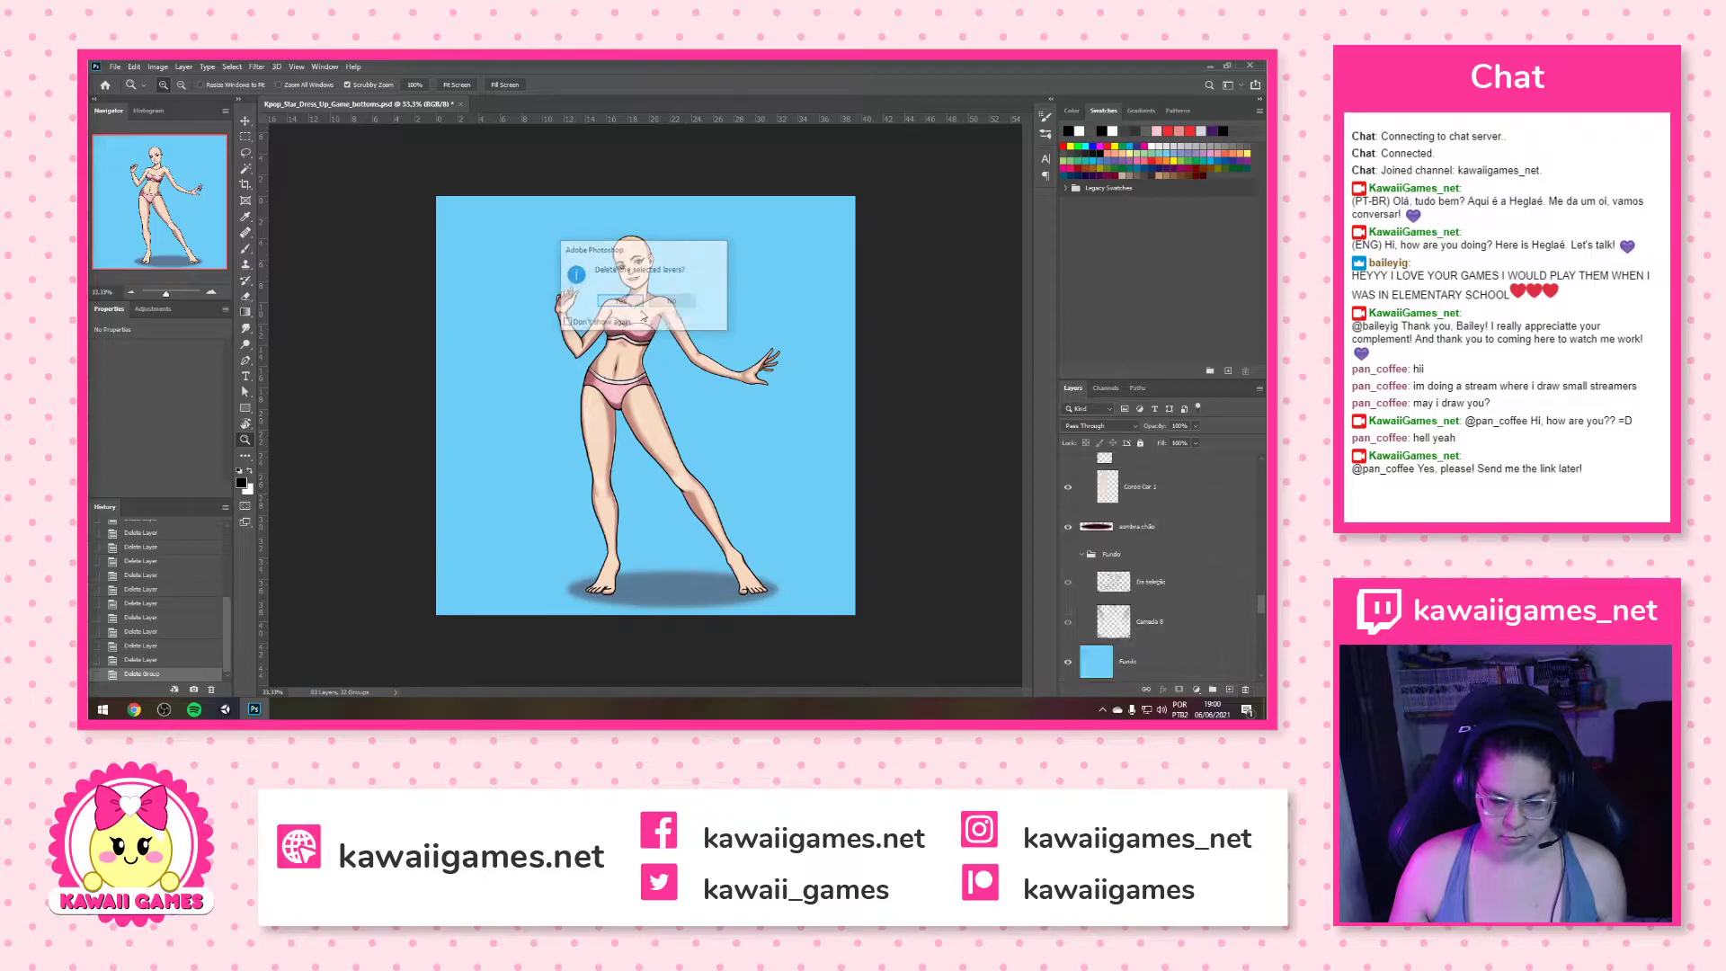
# Delete all remaining face, underwear, body, floor shadow and background layers below Outfit1
pyautogui.scroll(2, 1176, 561)
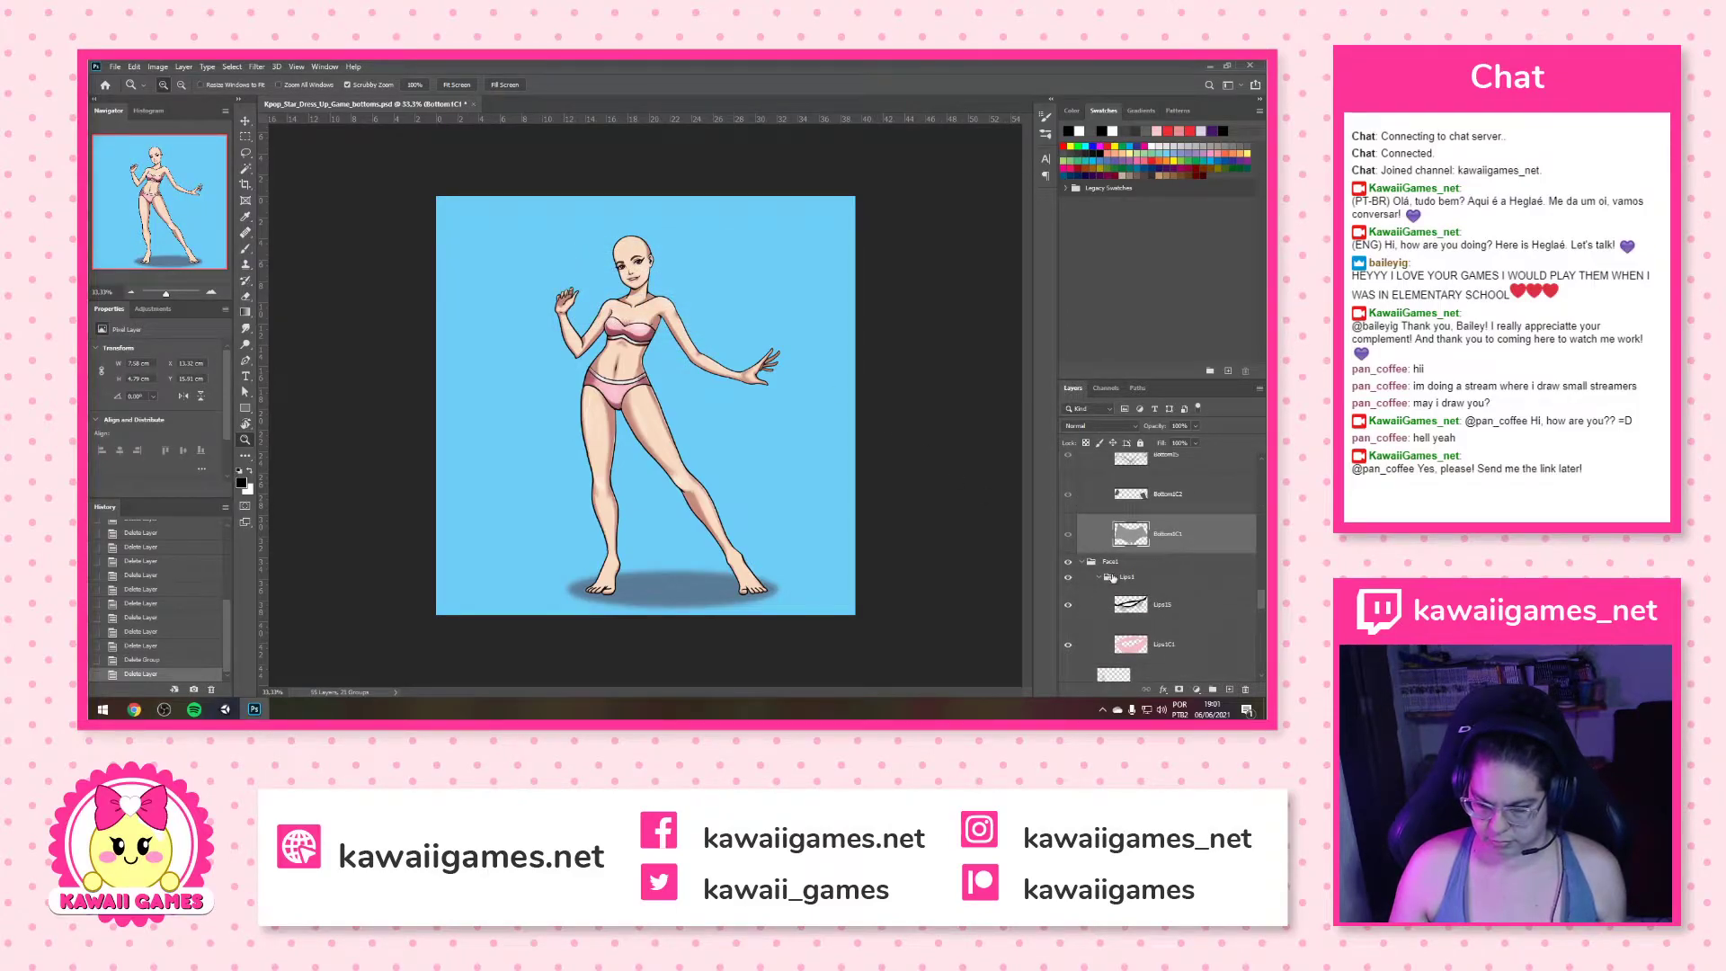
pyautogui.click(1125, 563)
pyautogui.scroll(-8, 1128, 575)
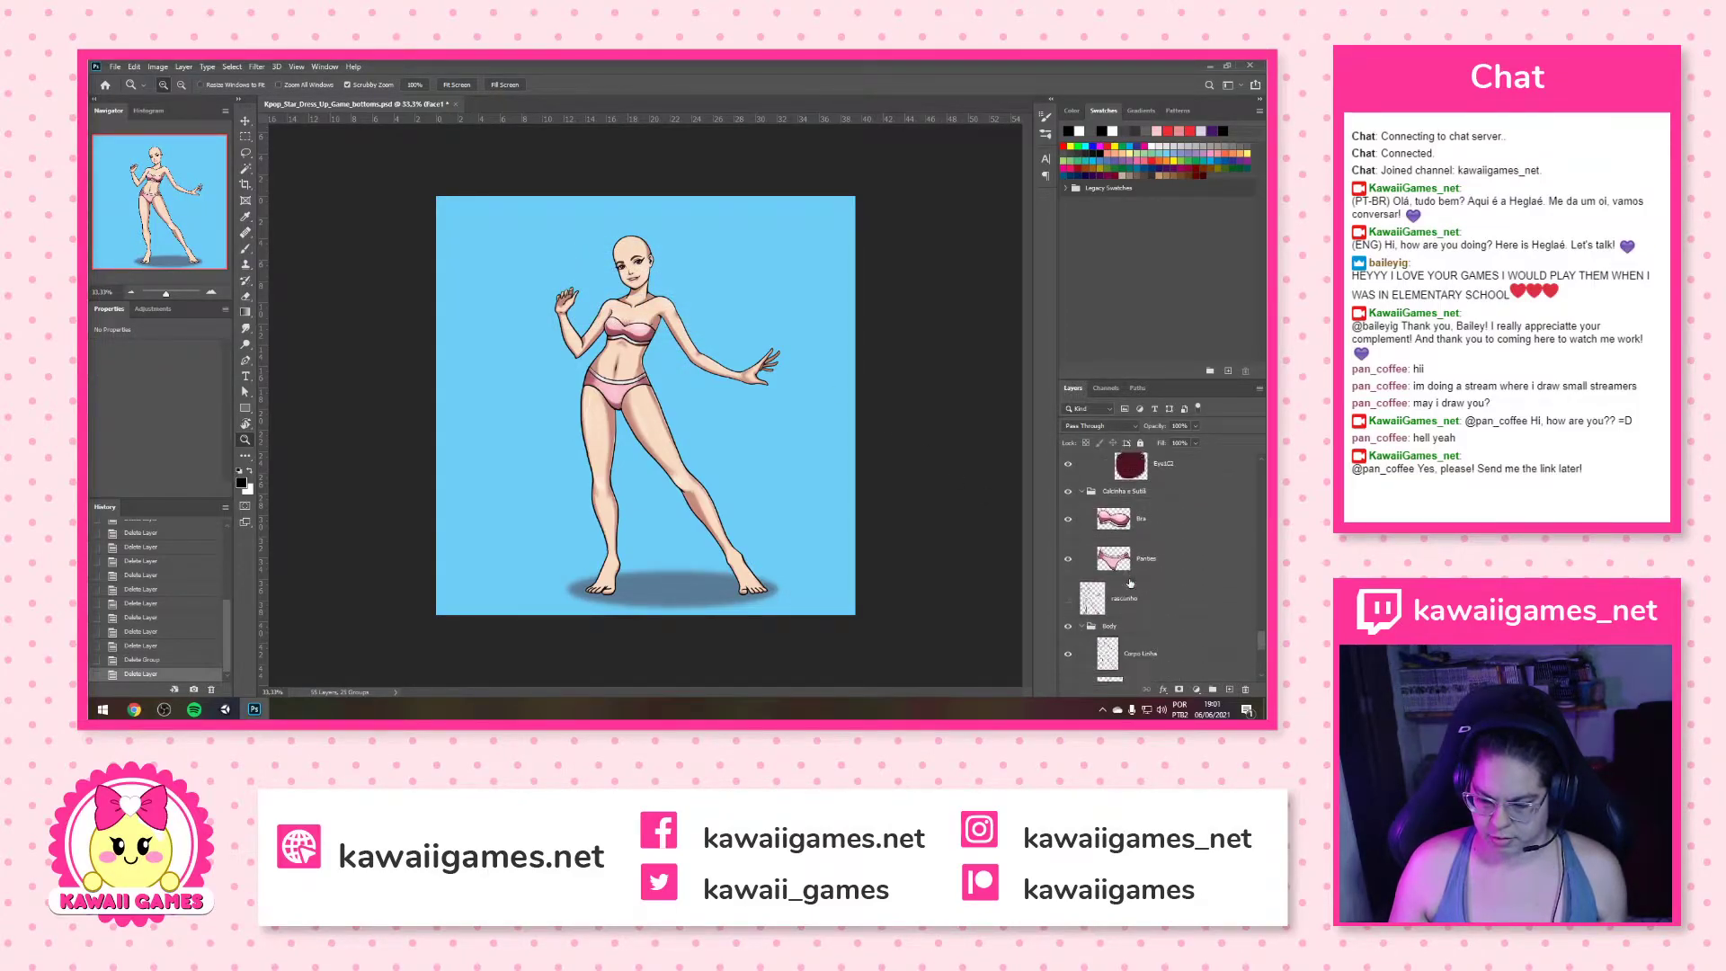
pyautogui.scroll(-5, 1129, 584)
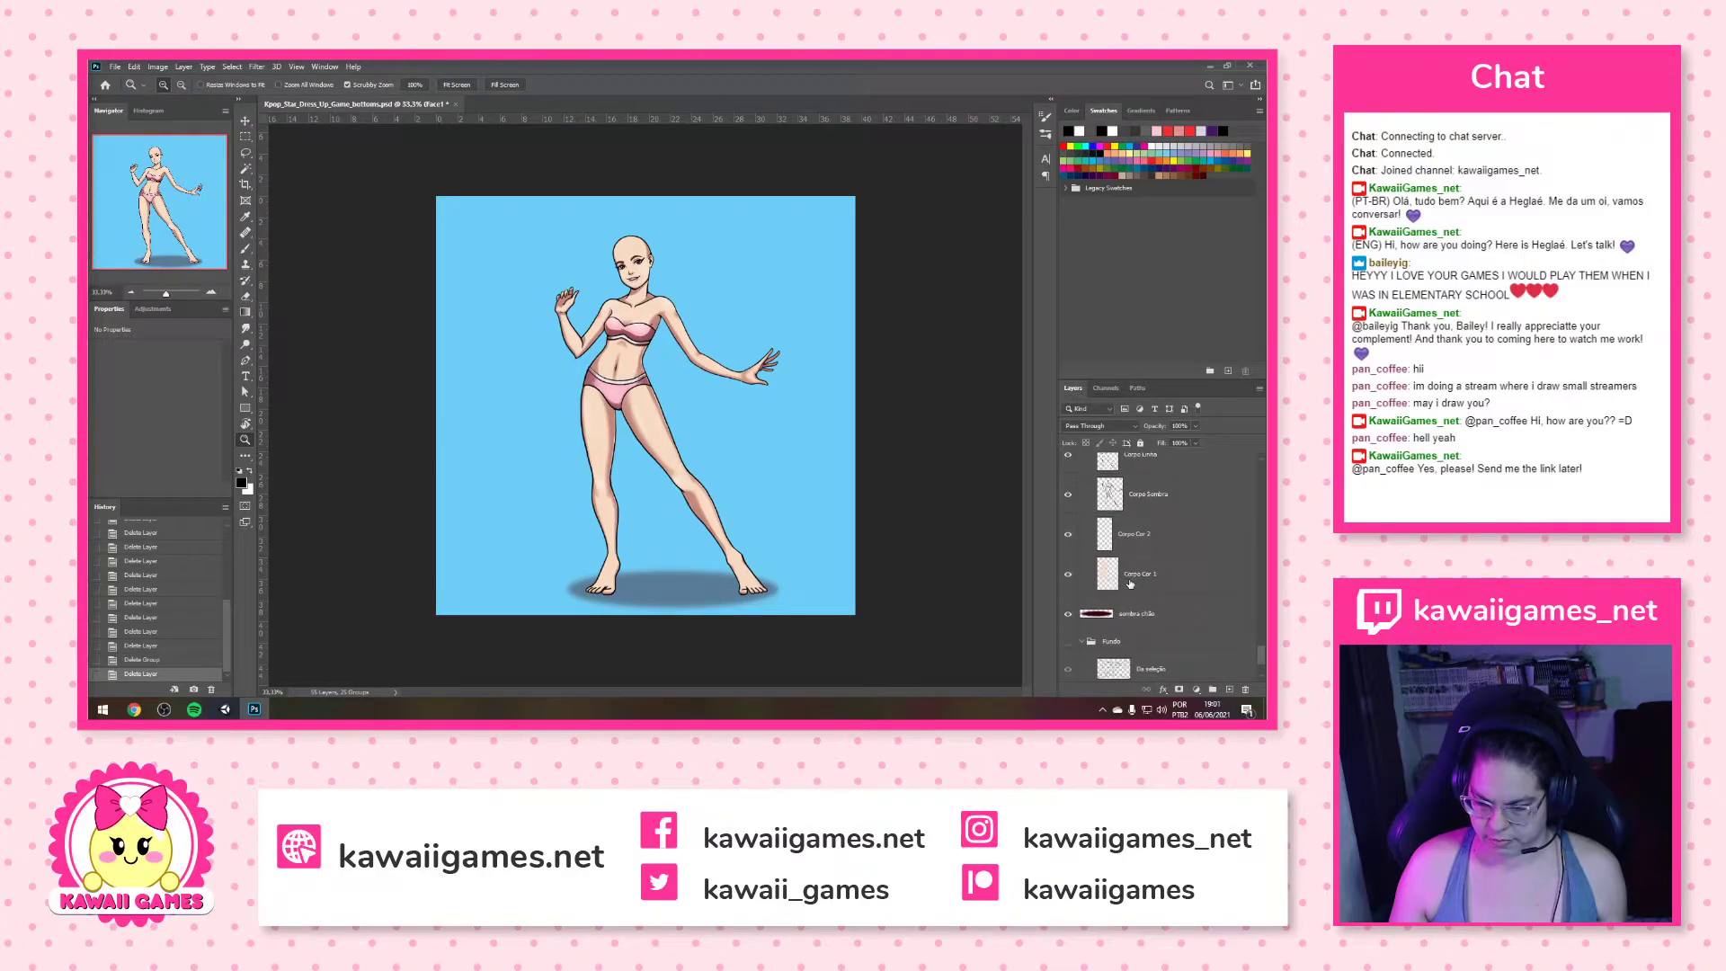
pyautogui.keyDown('shift'); pyautogui.click(1160, 657); pyautogui.keyUp('shift')
pyautogui.click(1246, 689)
pyautogui.press('Return')
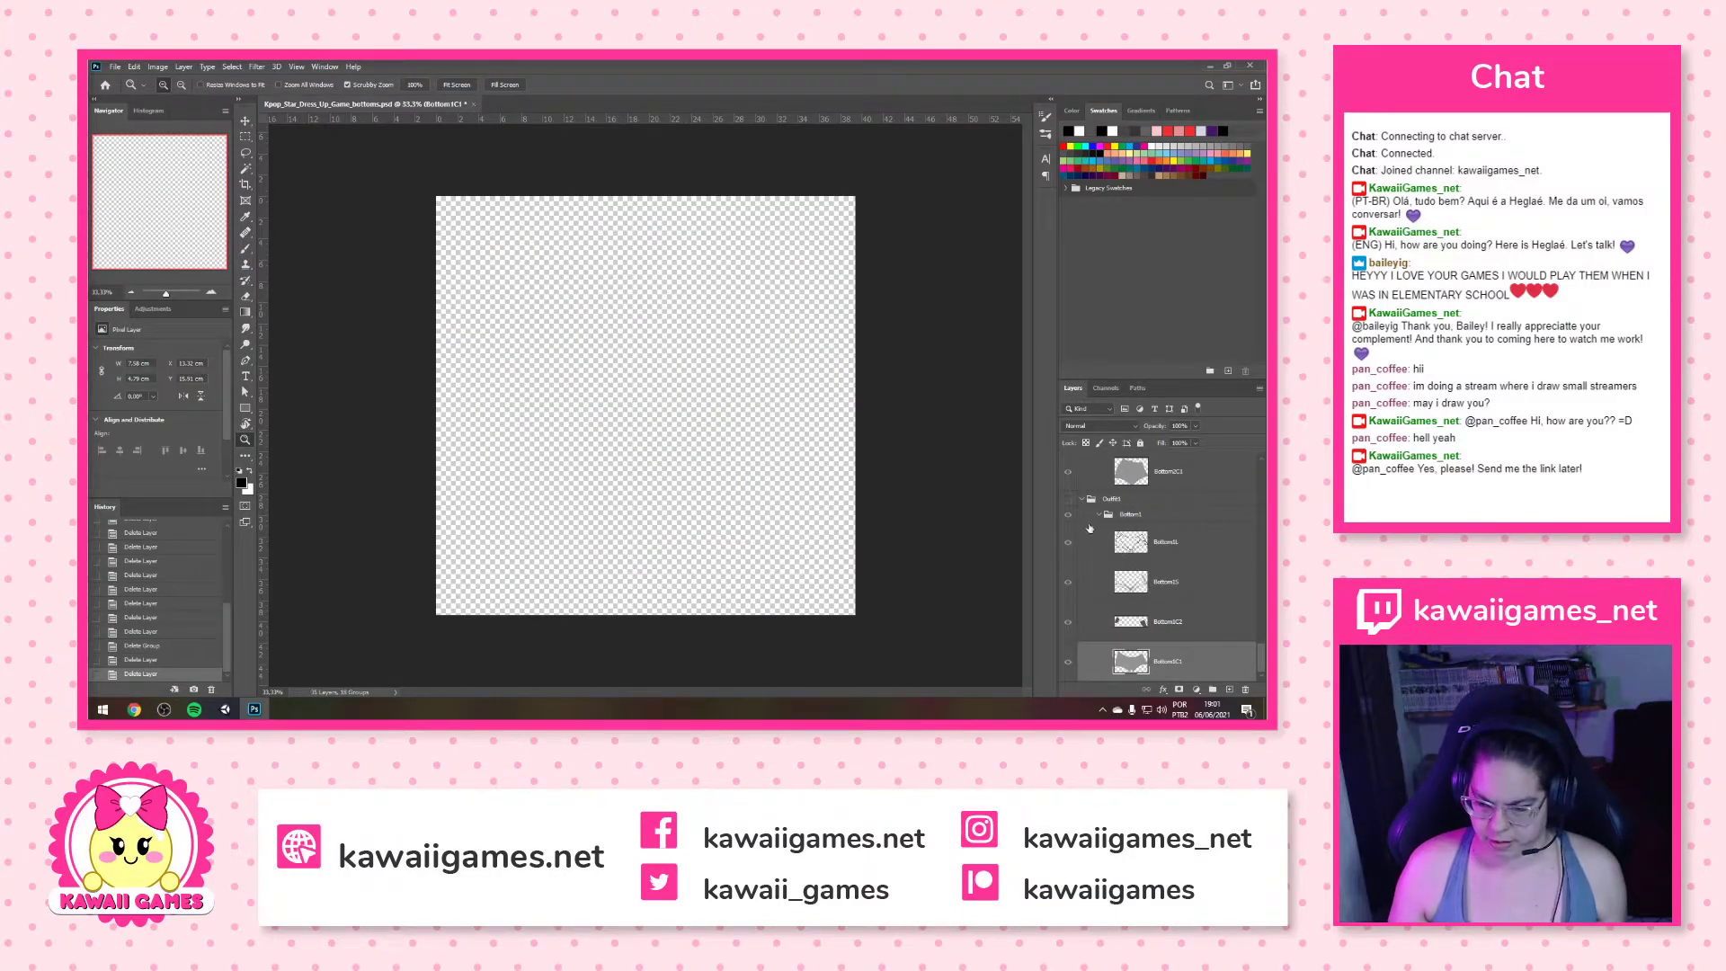
# Show Outfit1 and its bottom group, and set the Bottom1C1 layer's lightness to +100 with Hue/Saturation
pyautogui.moveTo(1068, 499); pyautogui.dragTo(1070, 519)
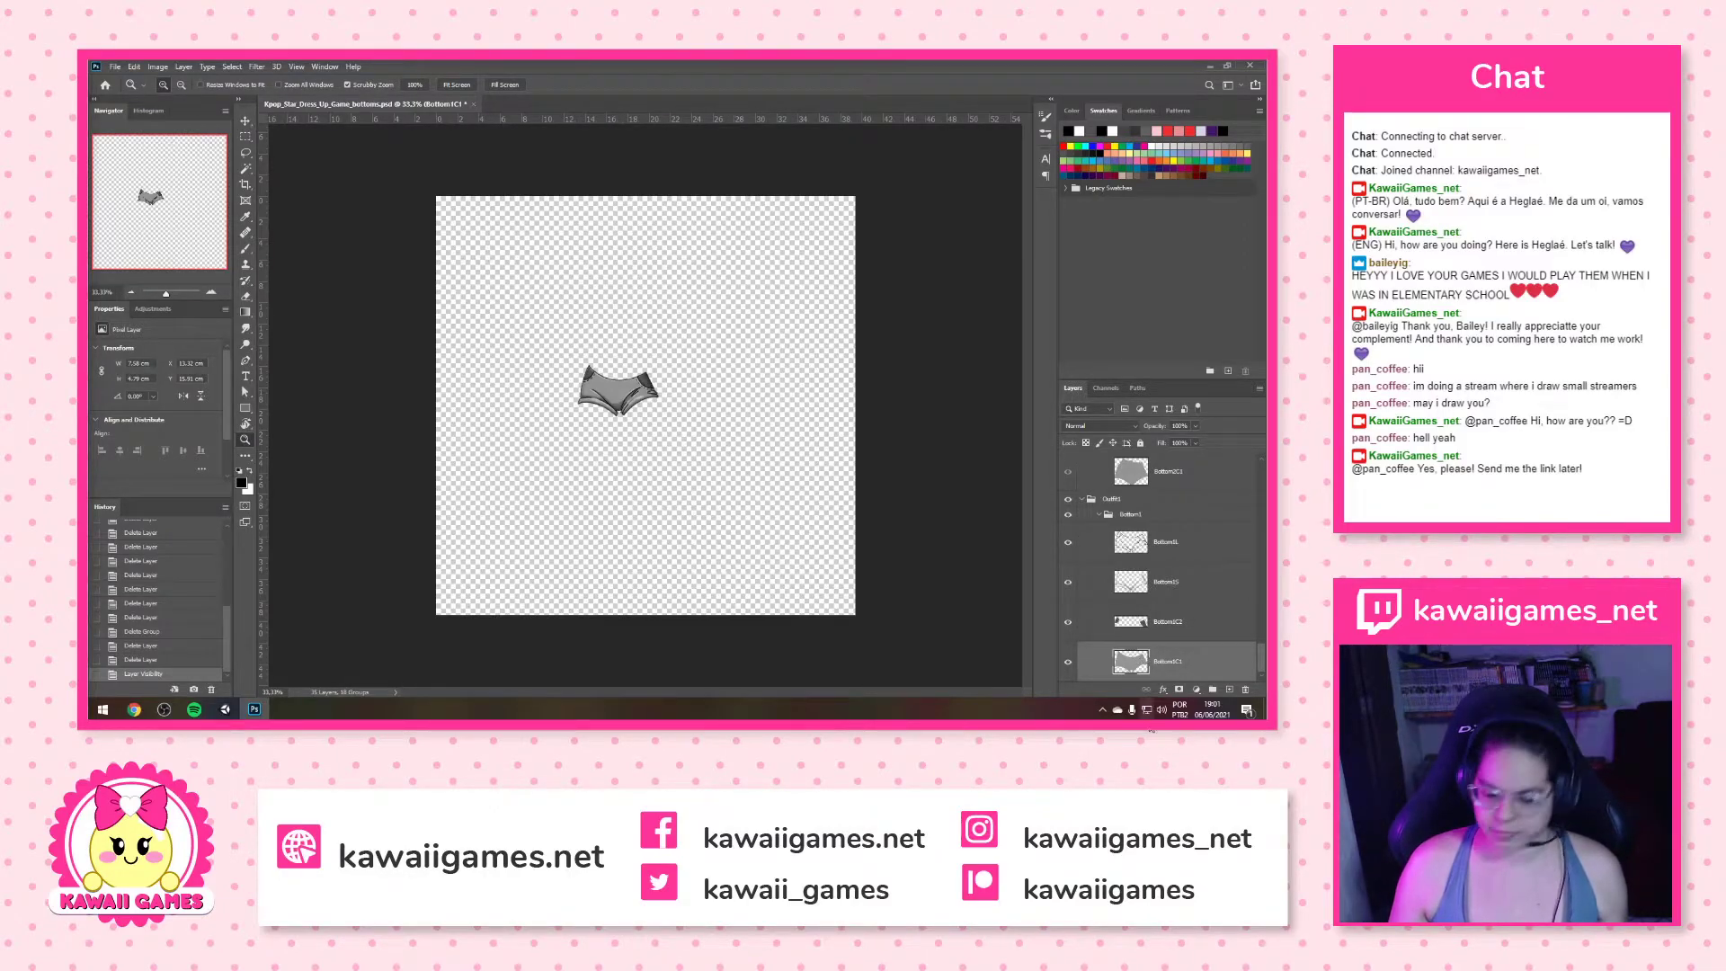
pyautogui.hotkey('ctrl', 'u')
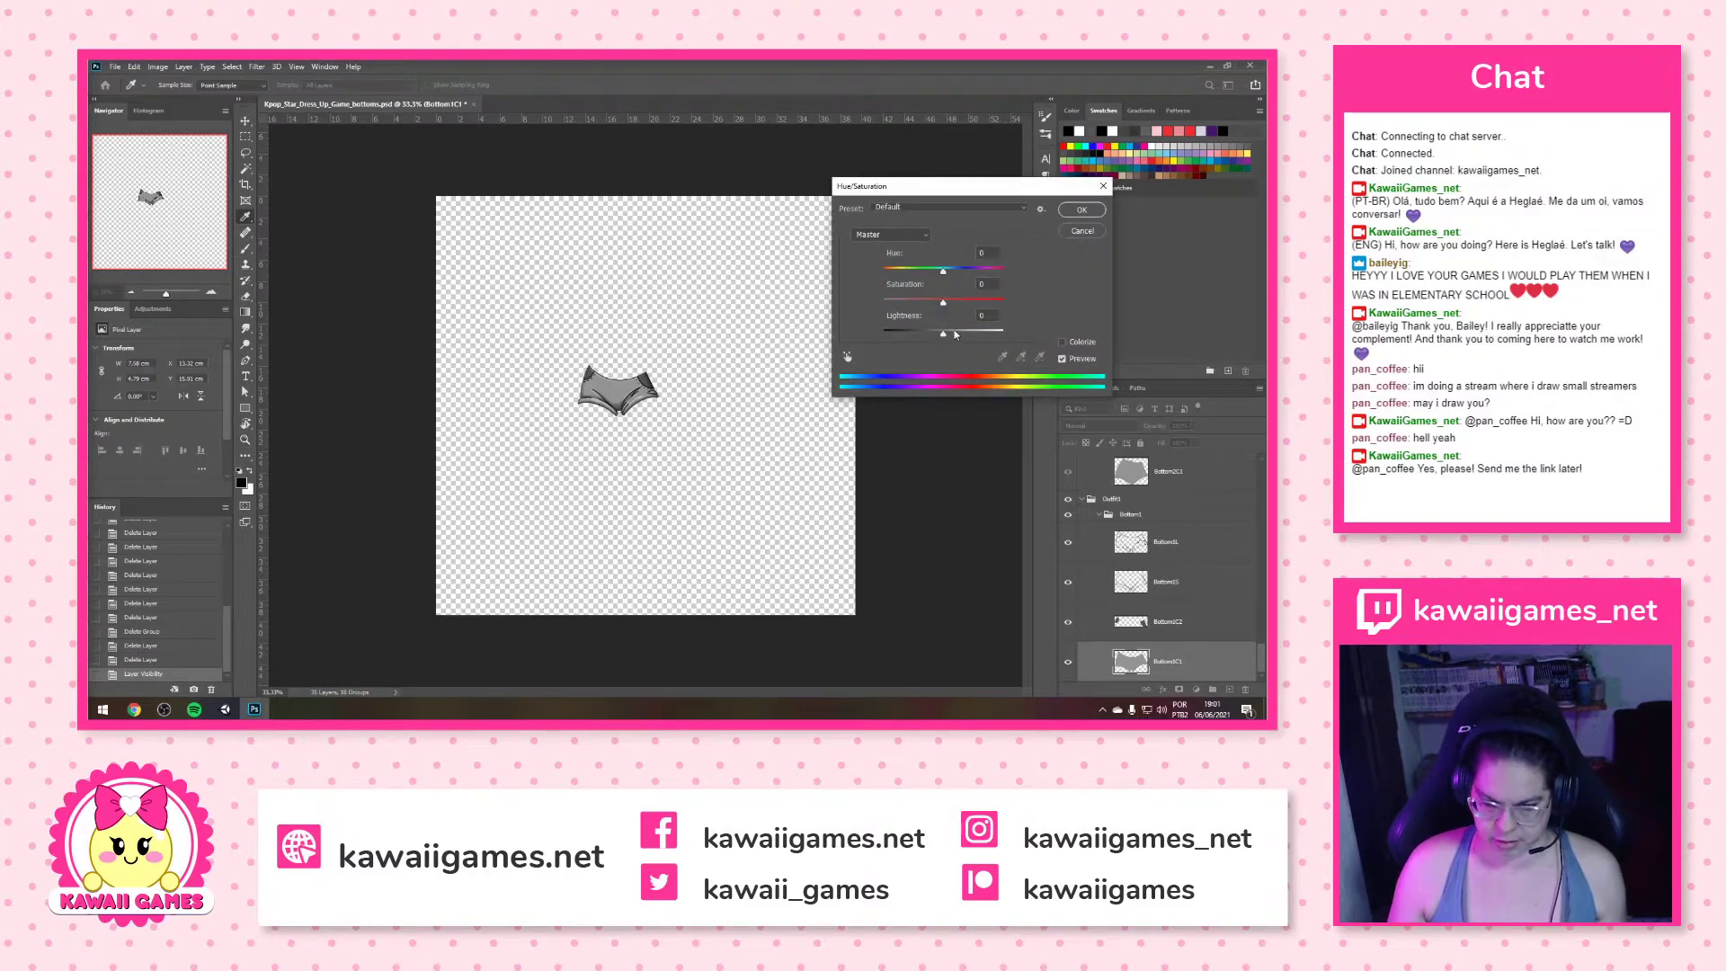
pyautogui.moveTo(946, 337); pyautogui.dragTo(1101, 290)
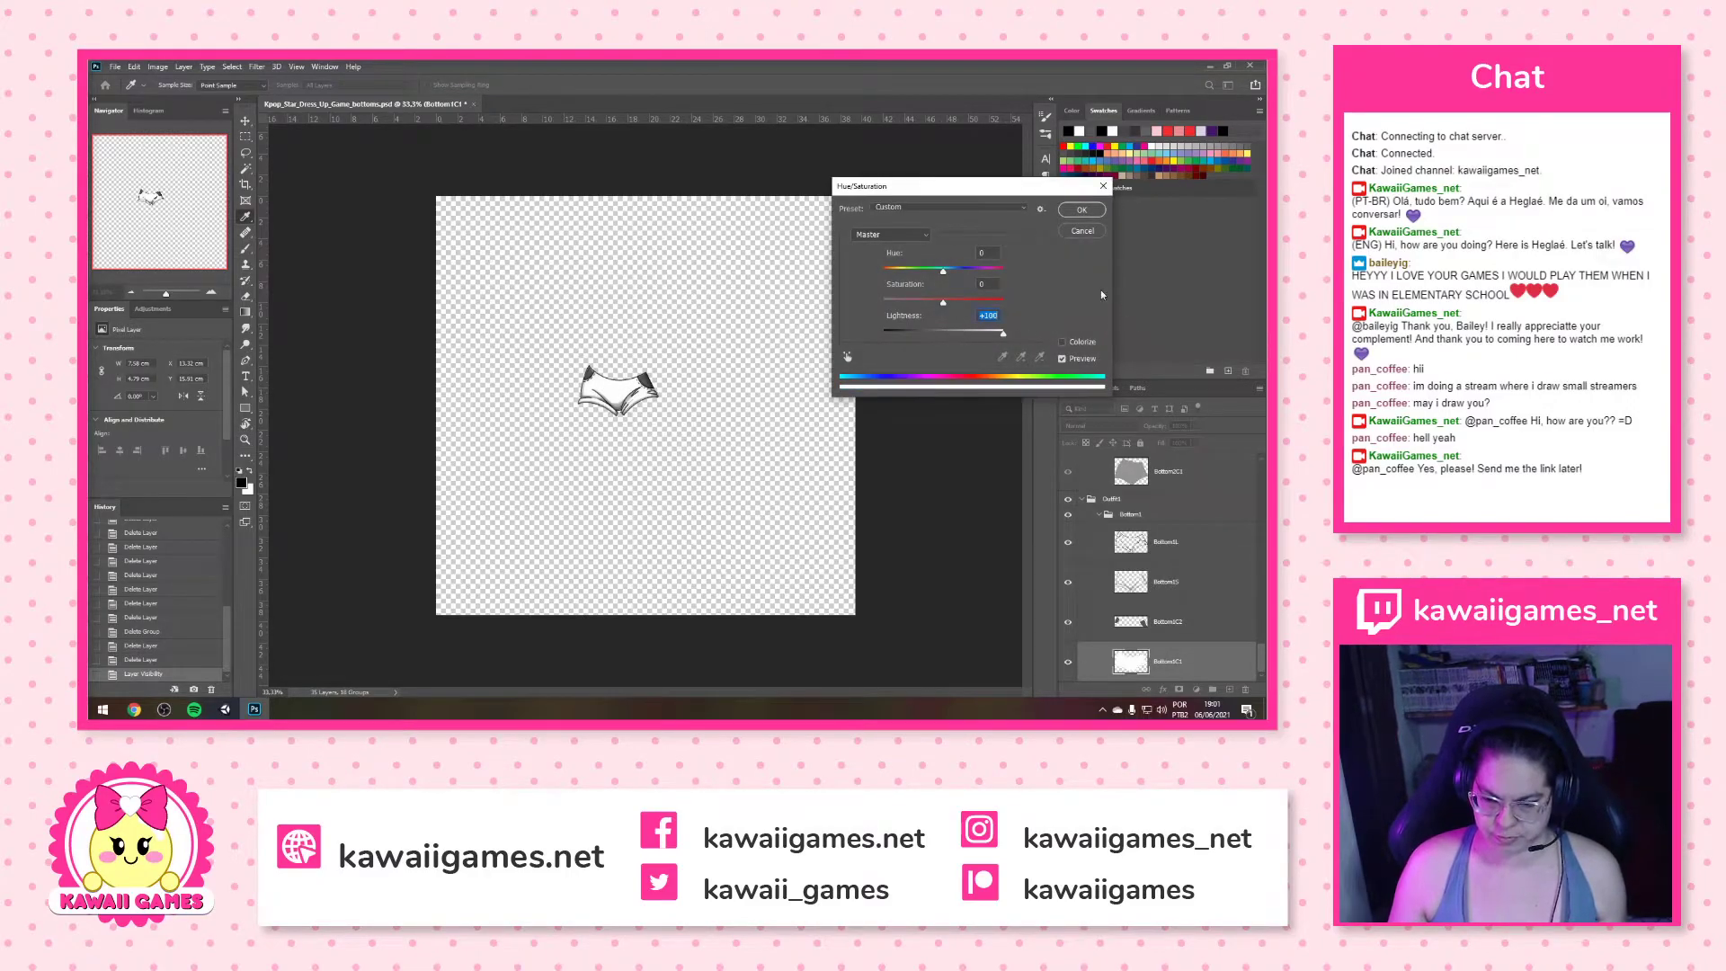
pyautogui.click(1082, 210)
# Lighten the Bottom1C2 layer to white with a Hue/Saturation adjustment
pyautogui.click(1196, 631)
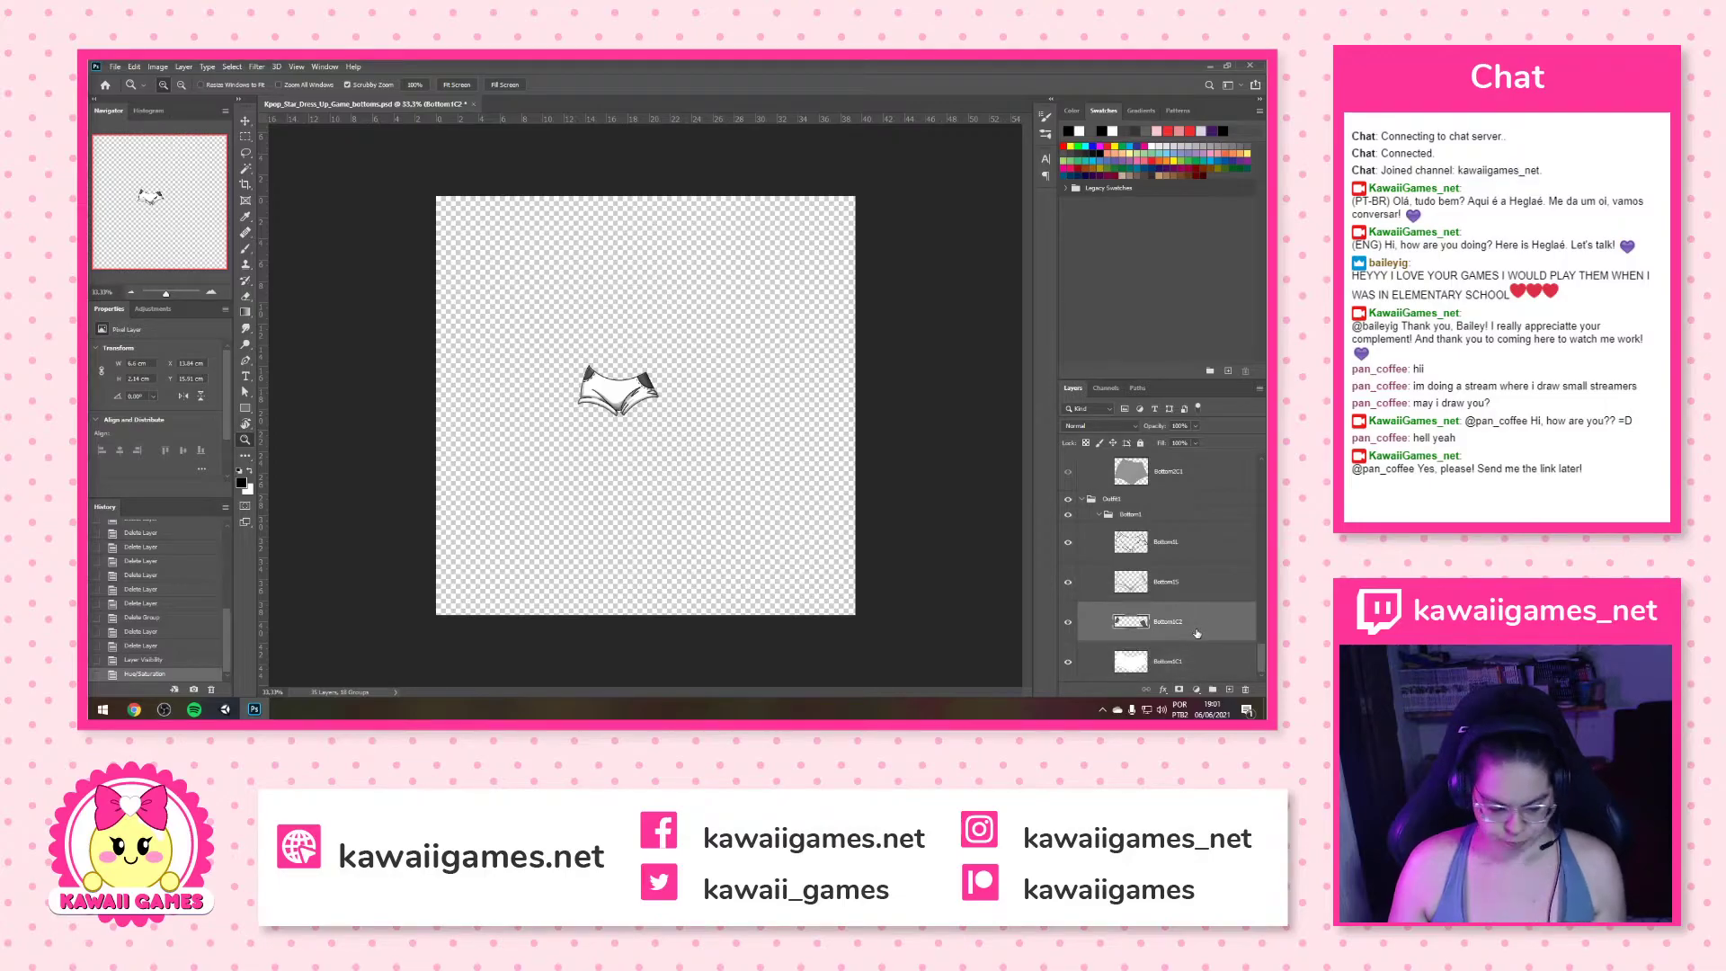
pyautogui.hotkey('ctrl', 'alt', 'u')
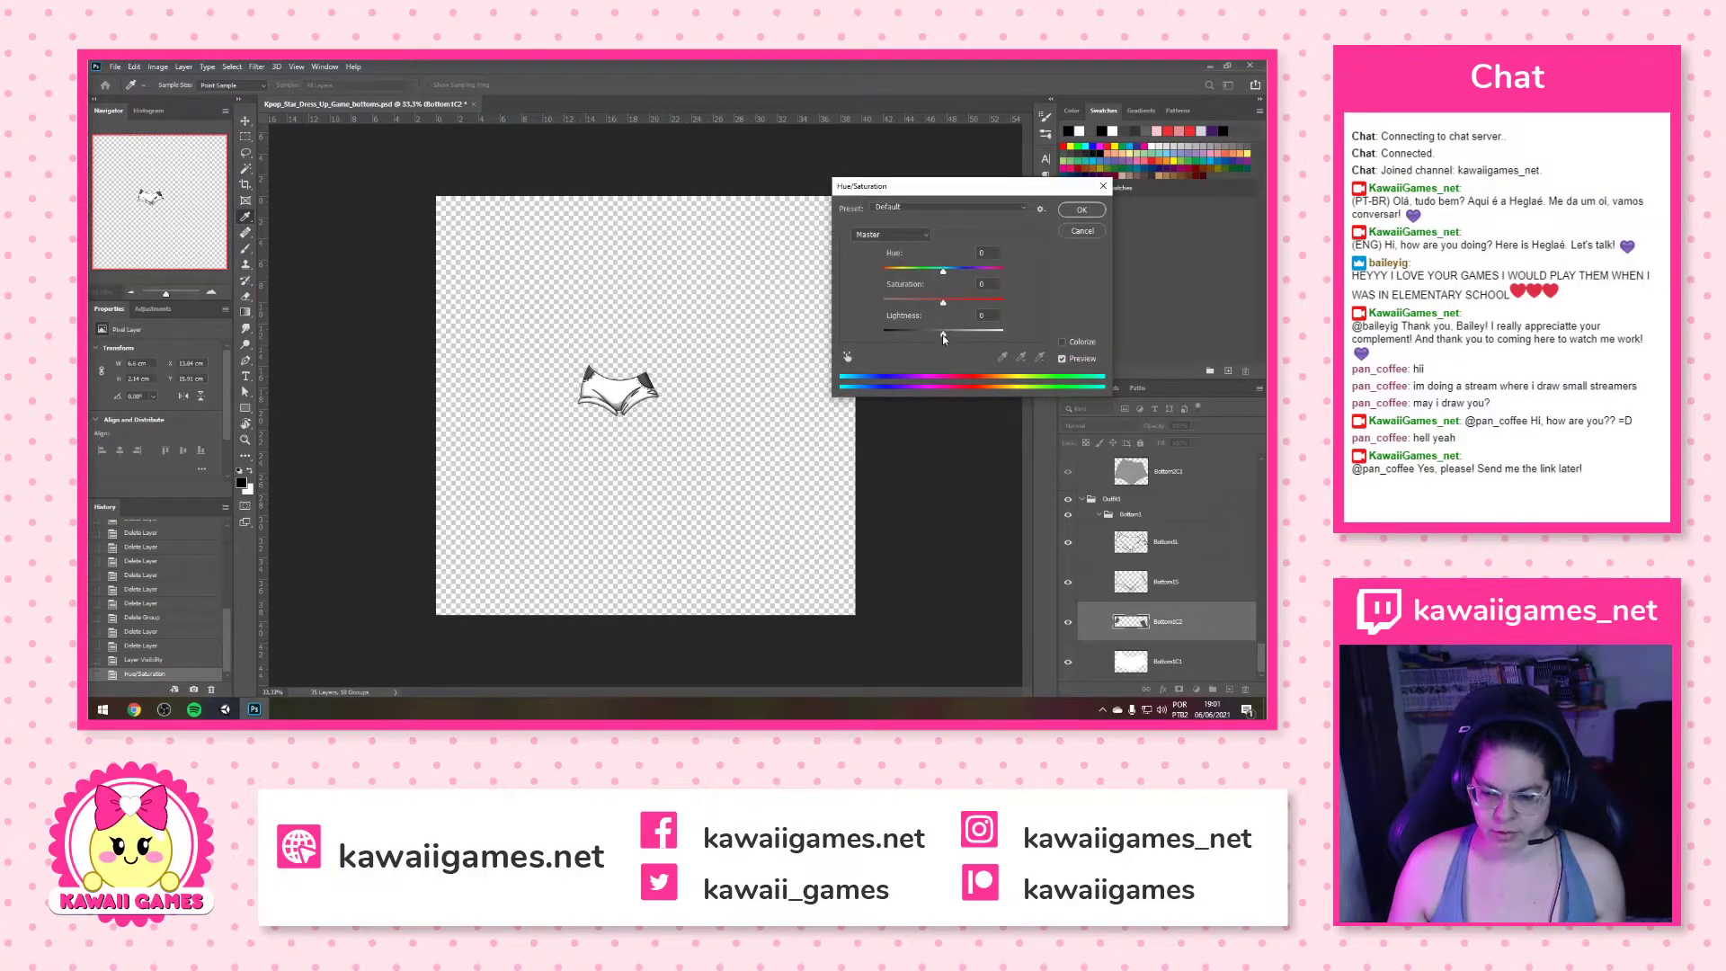
pyautogui.click(1083, 211)
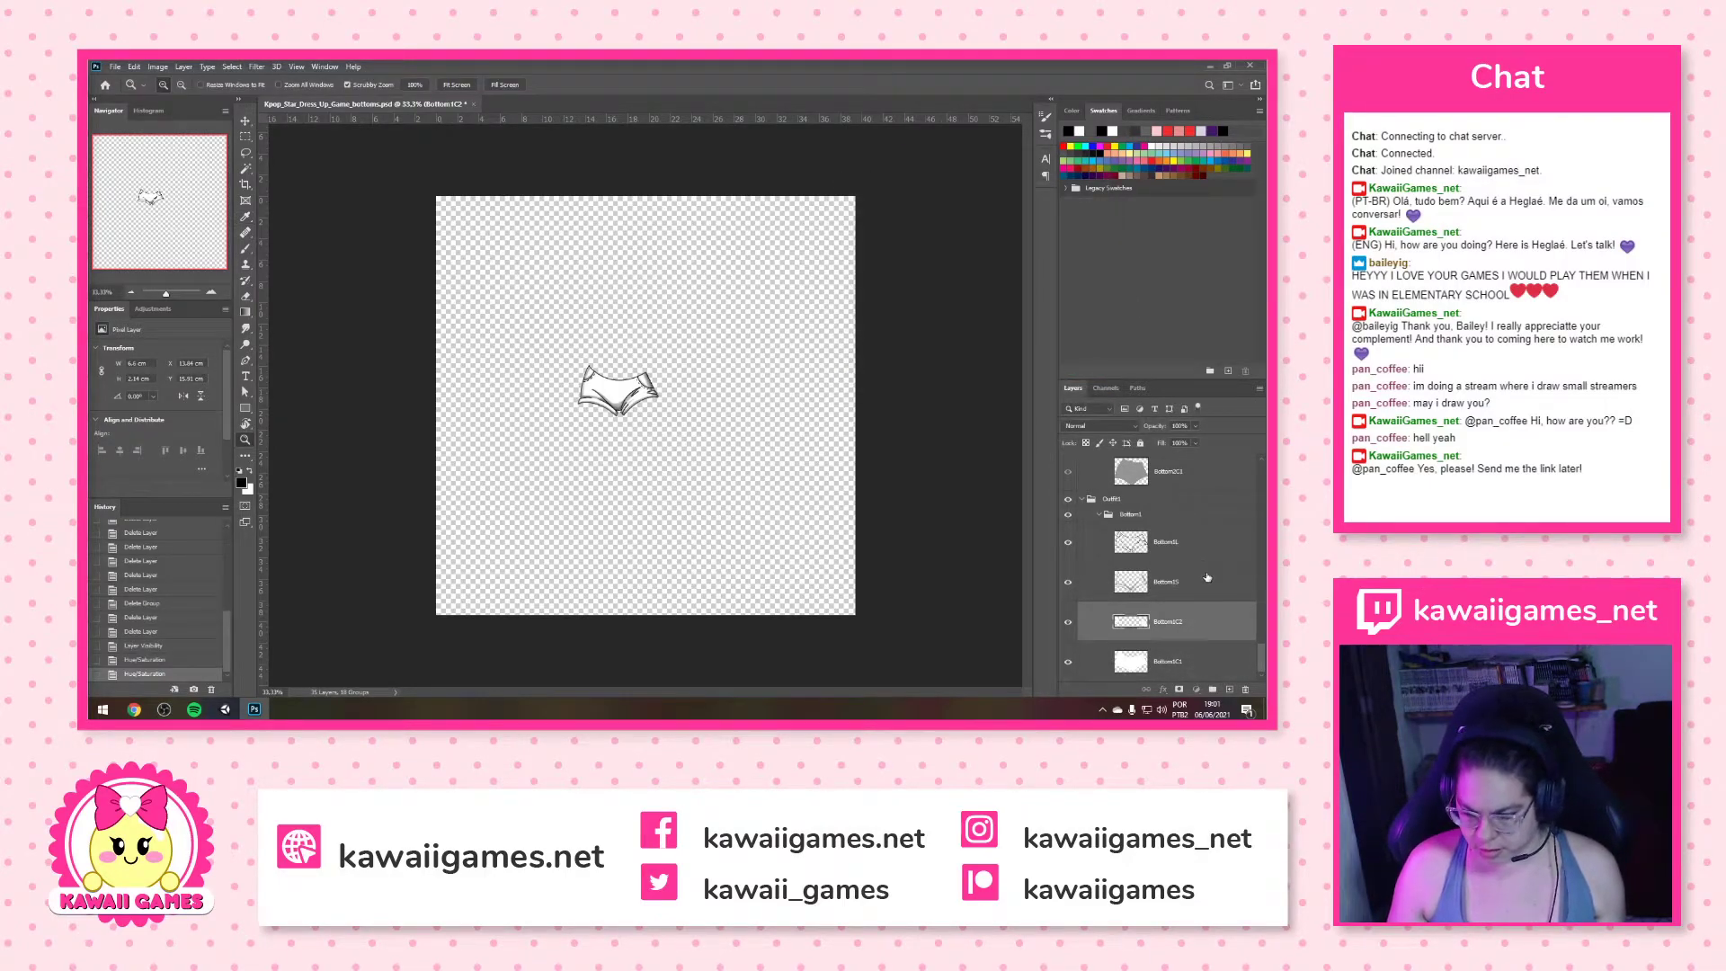
# Convert the Bottom1 line and shadow layers into one smart object and rename it Bottom1S
pyautogui.click(1196, 580)
pyautogui.keyDown('shift'); pyautogui.click(1181, 538); pyautogui.keyUp('shift')
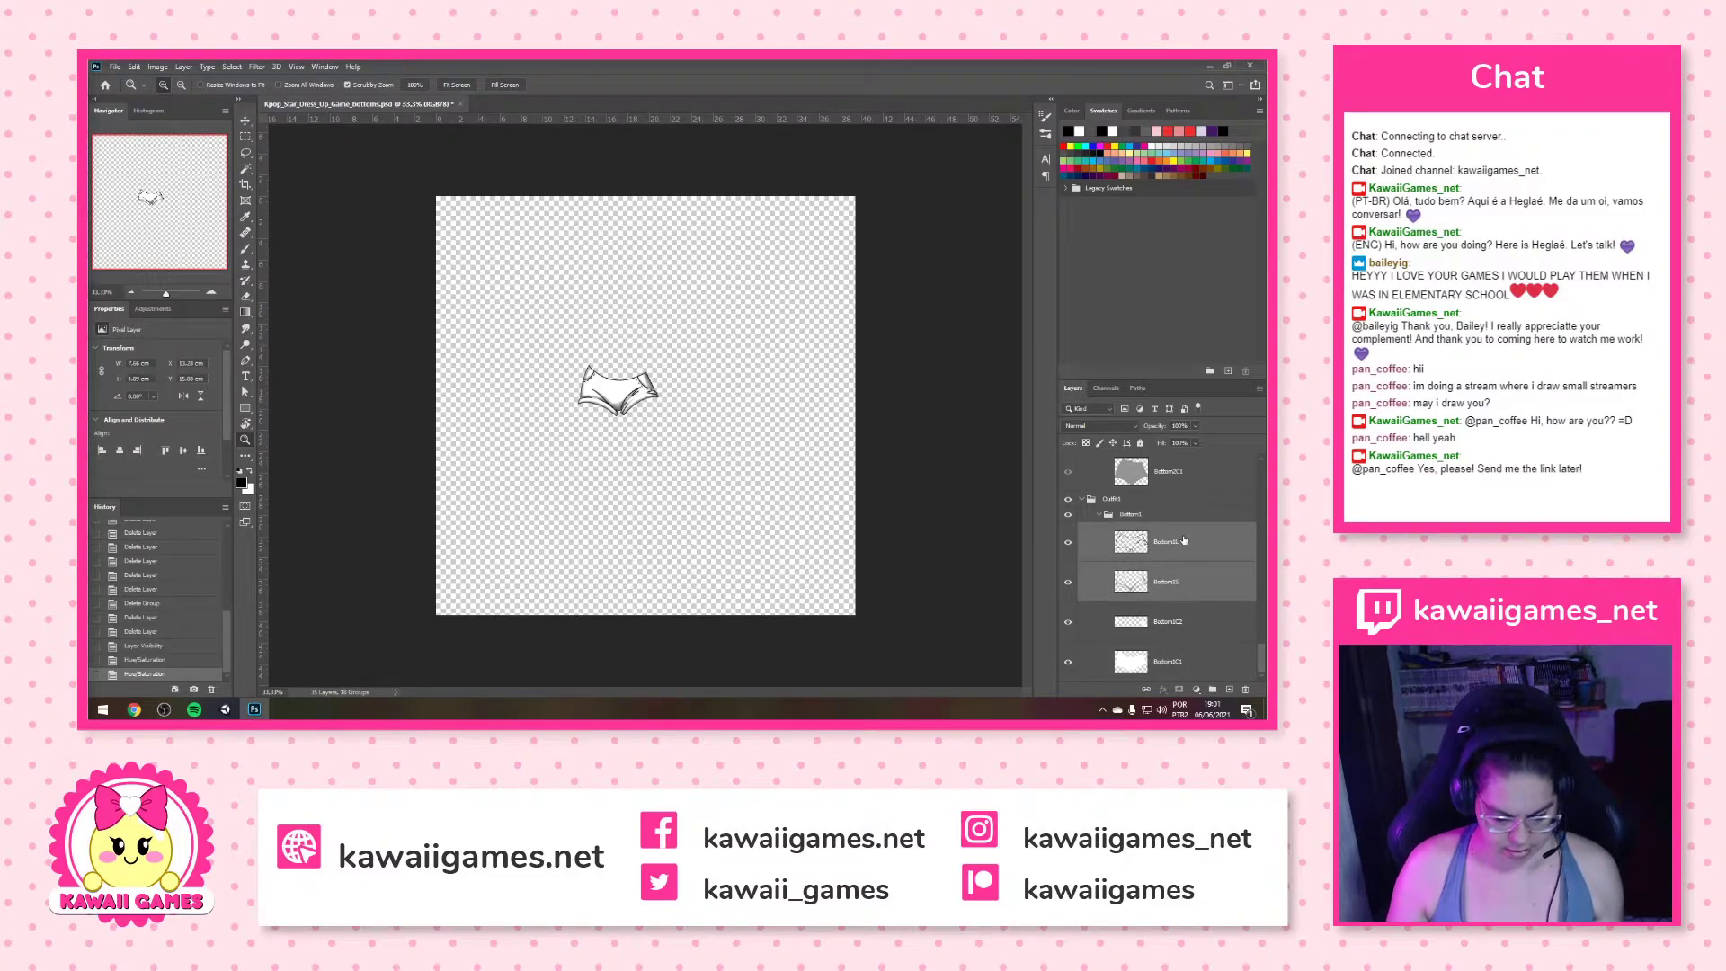
pyautogui.hotkey('ctrl', 'alt', 's')
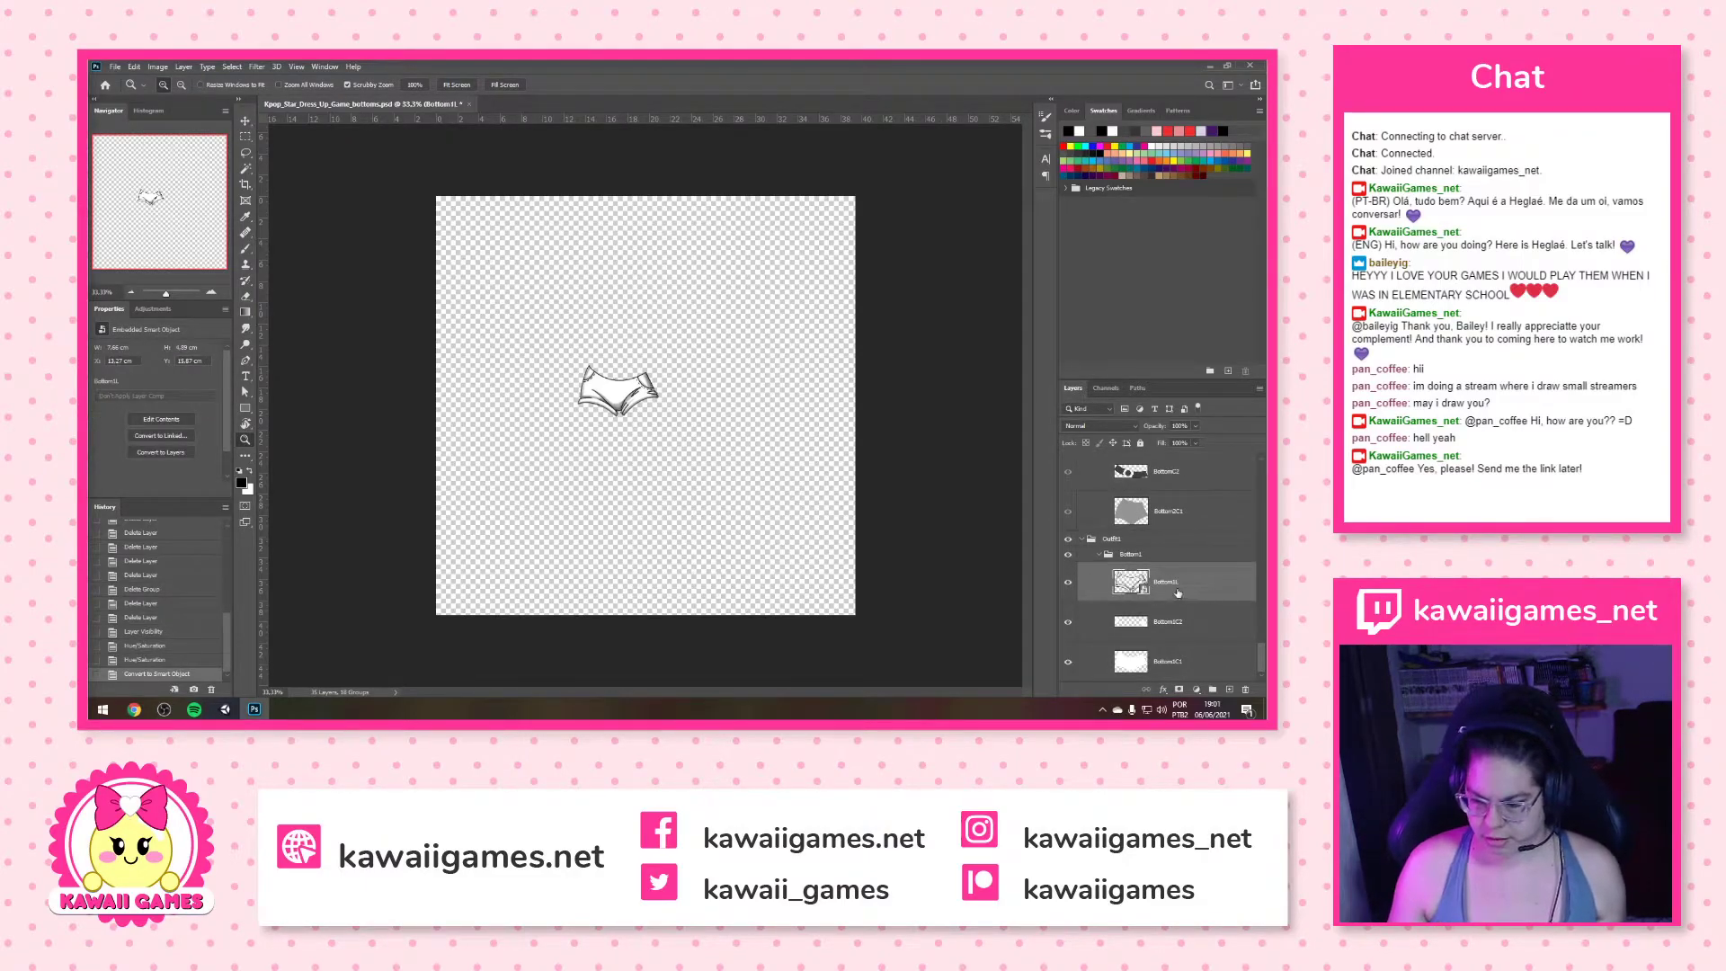
pyautogui.doubleClick(1183, 592)
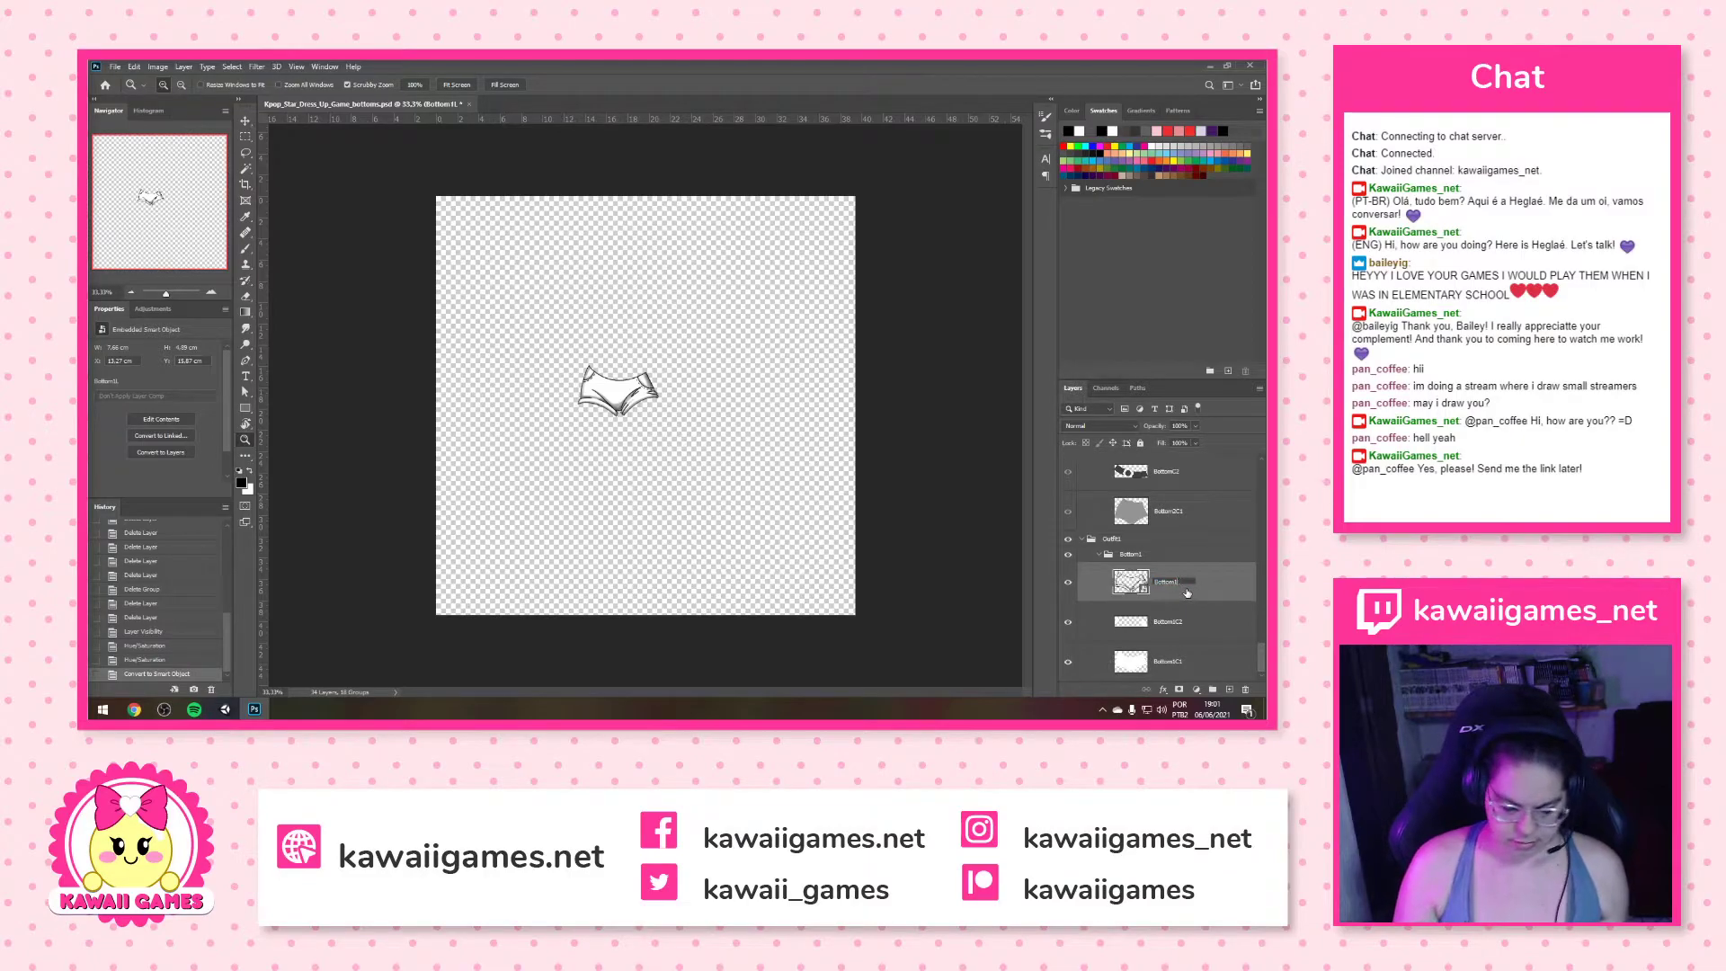
pyautogui.write('S')
pyautogui.press('Return')
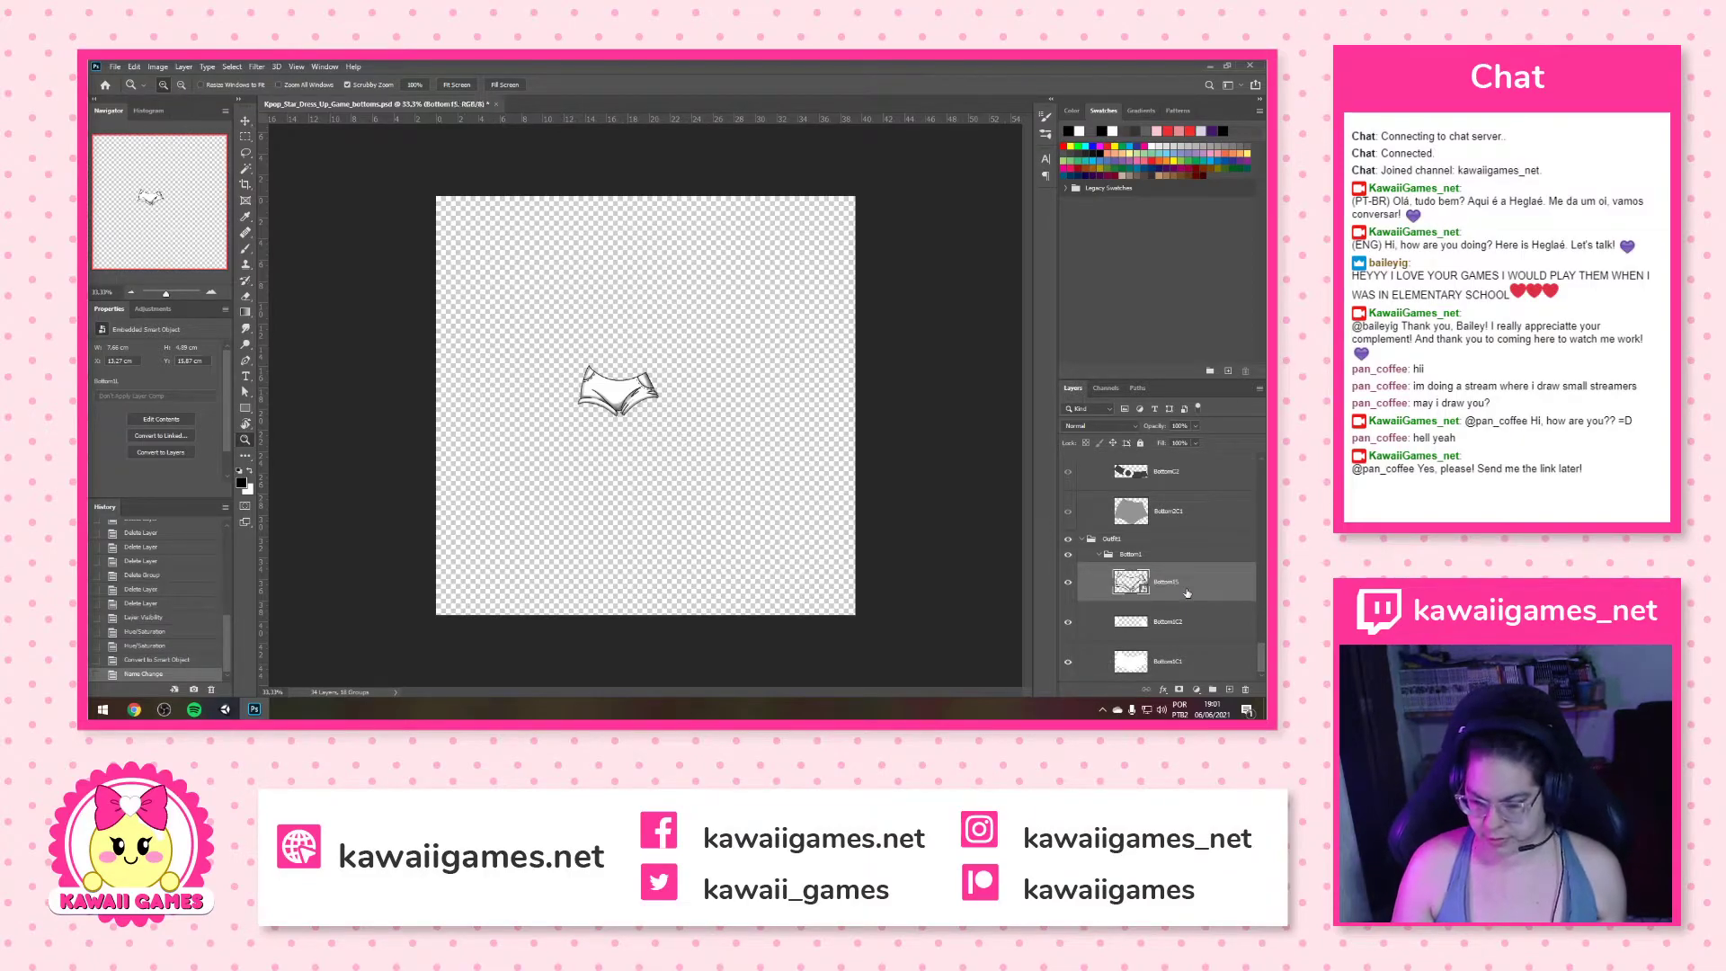
# Collapse the Bottom1 group, move it out of Outfit1 to beneath the Bottom2C1 layer, and delete the emptied Outfit1 group
pyautogui.click(1173, 509)
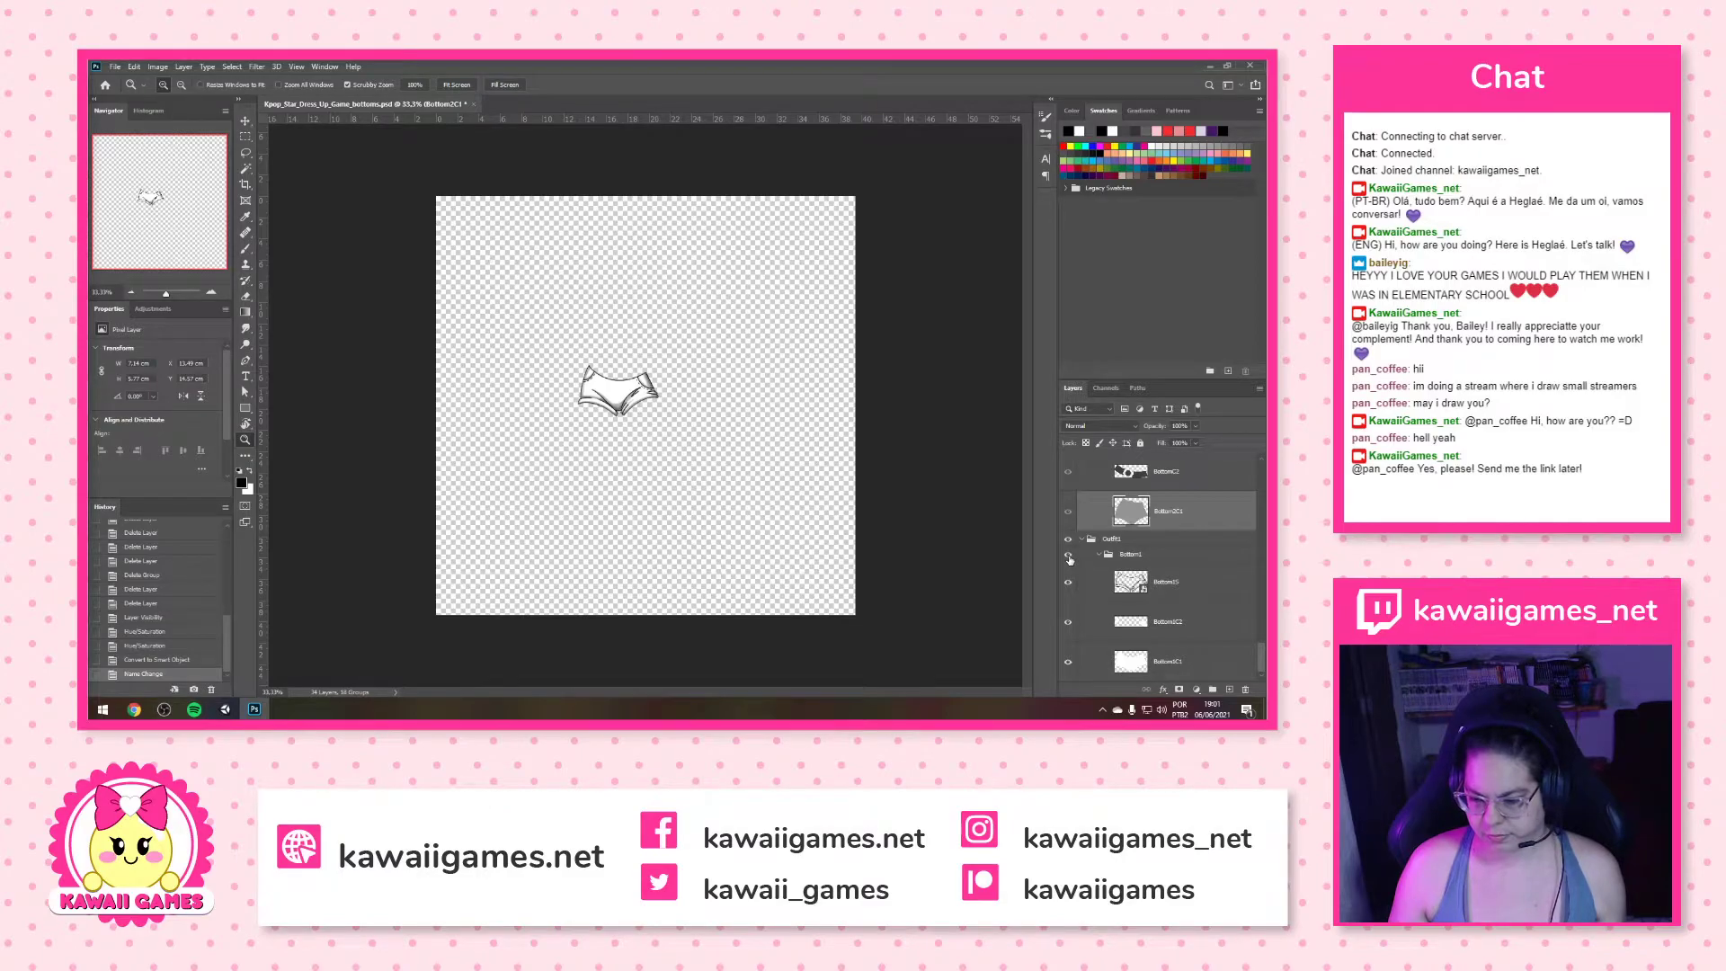
pyautogui.click(1069, 554)
pyautogui.click(1070, 554)
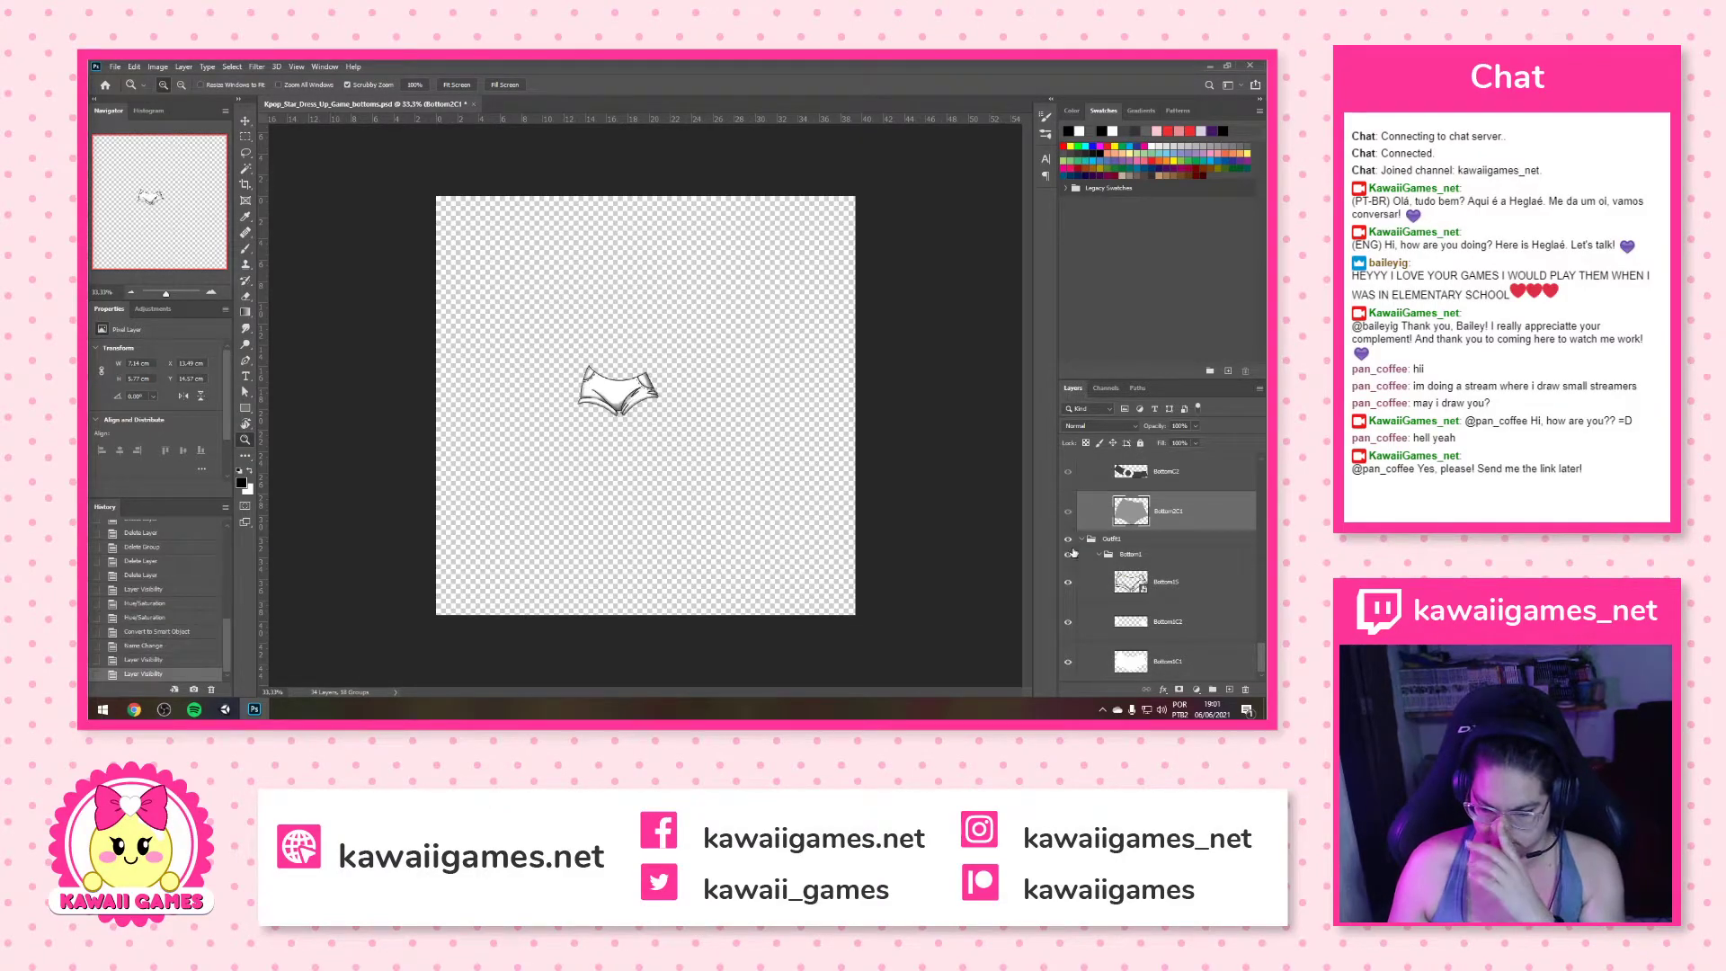
pyautogui.scroll(3, 1100, 556)
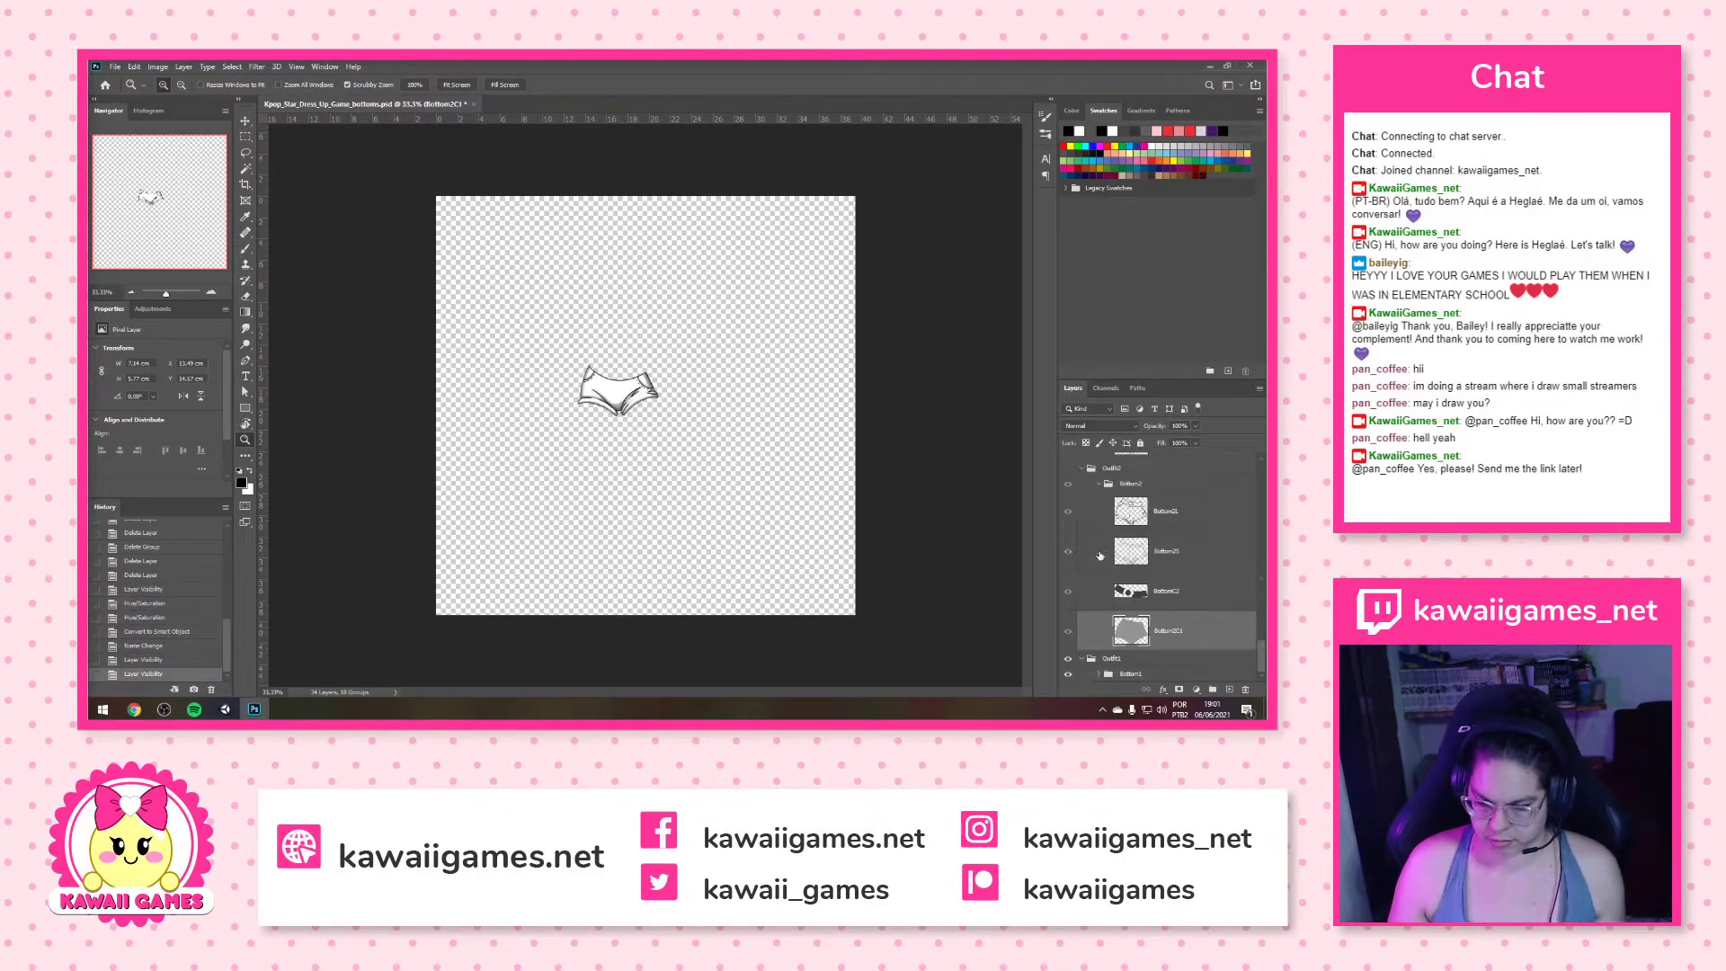
pyautogui.moveTo(1140, 676); pyautogui.dragTo(1144, 651)
pyautogui.click(1126, 675)
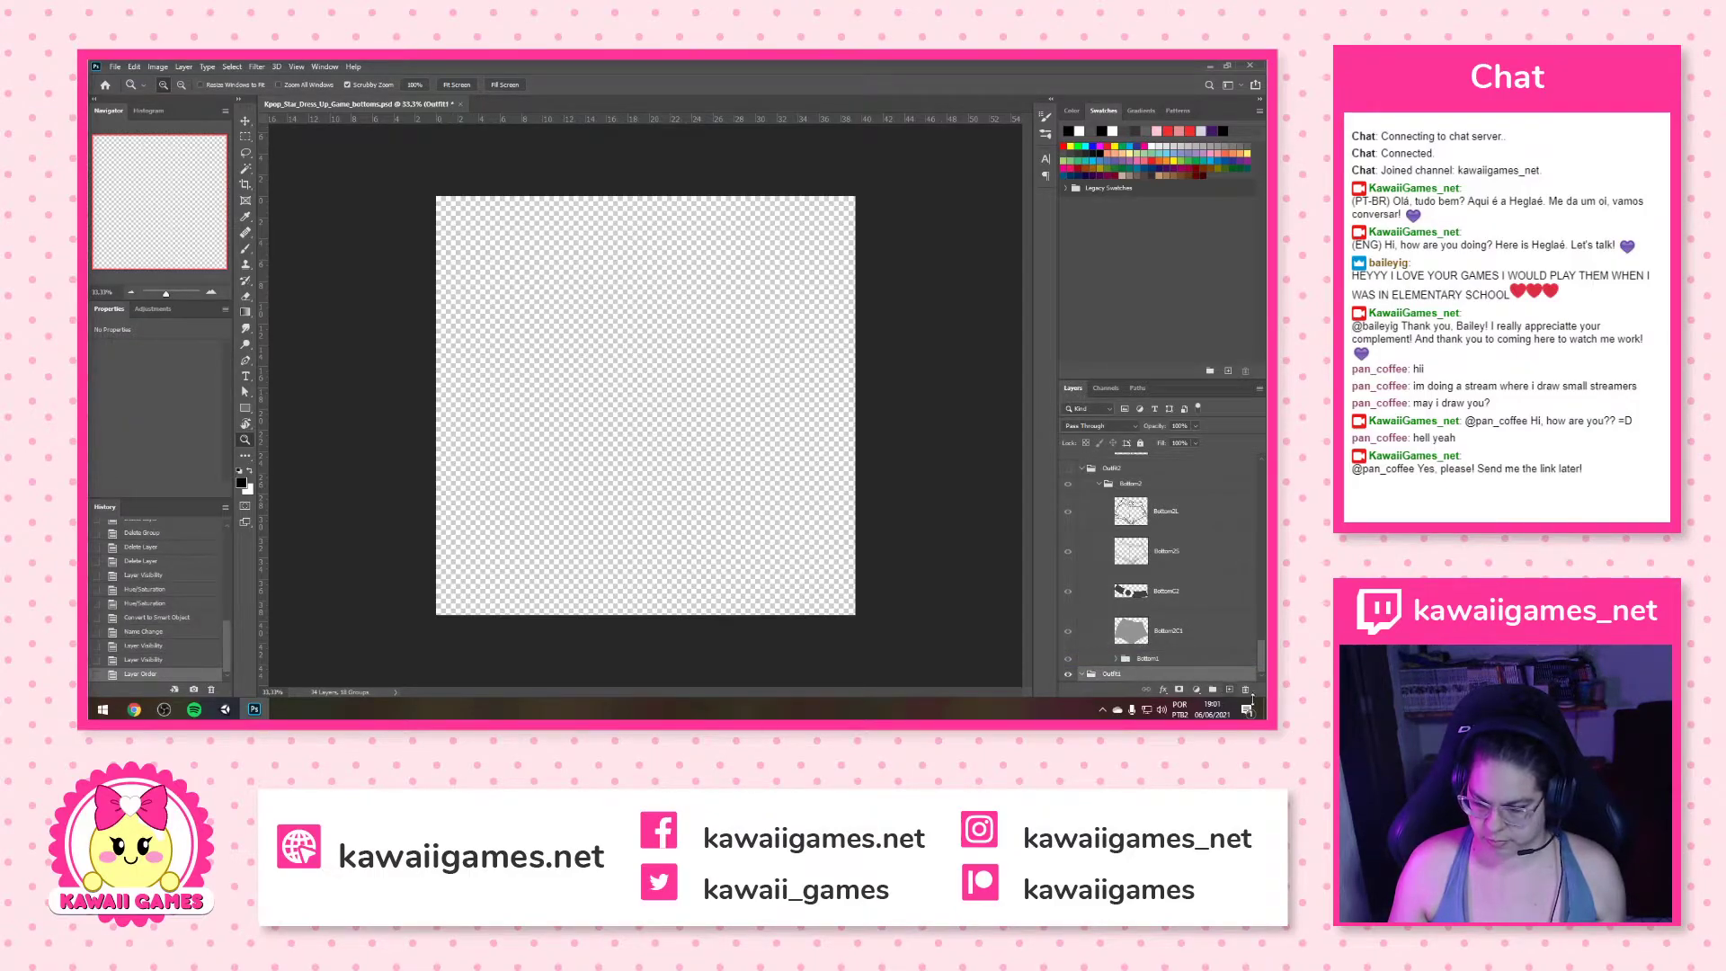
pyautogui.click(1246, 689)
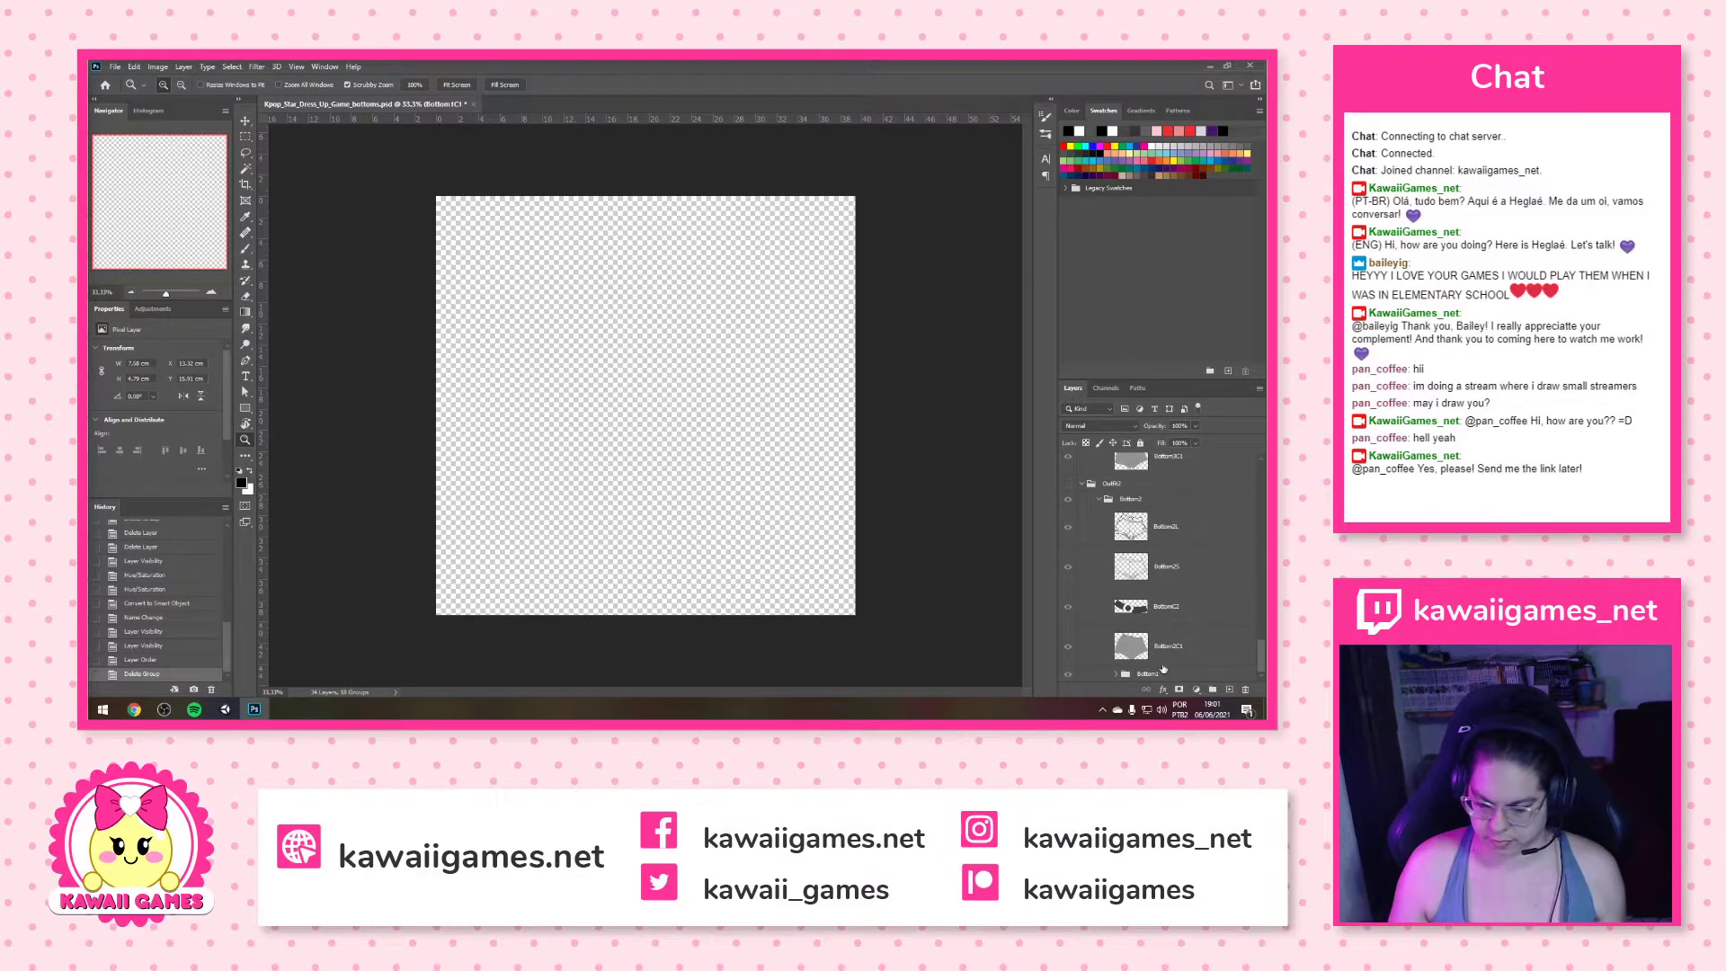
# Move the Bottom2 group out of Outfit2, delete the emptied Outfit2 group, and collapse Bottom2
pyautogui.click(1140, 645)
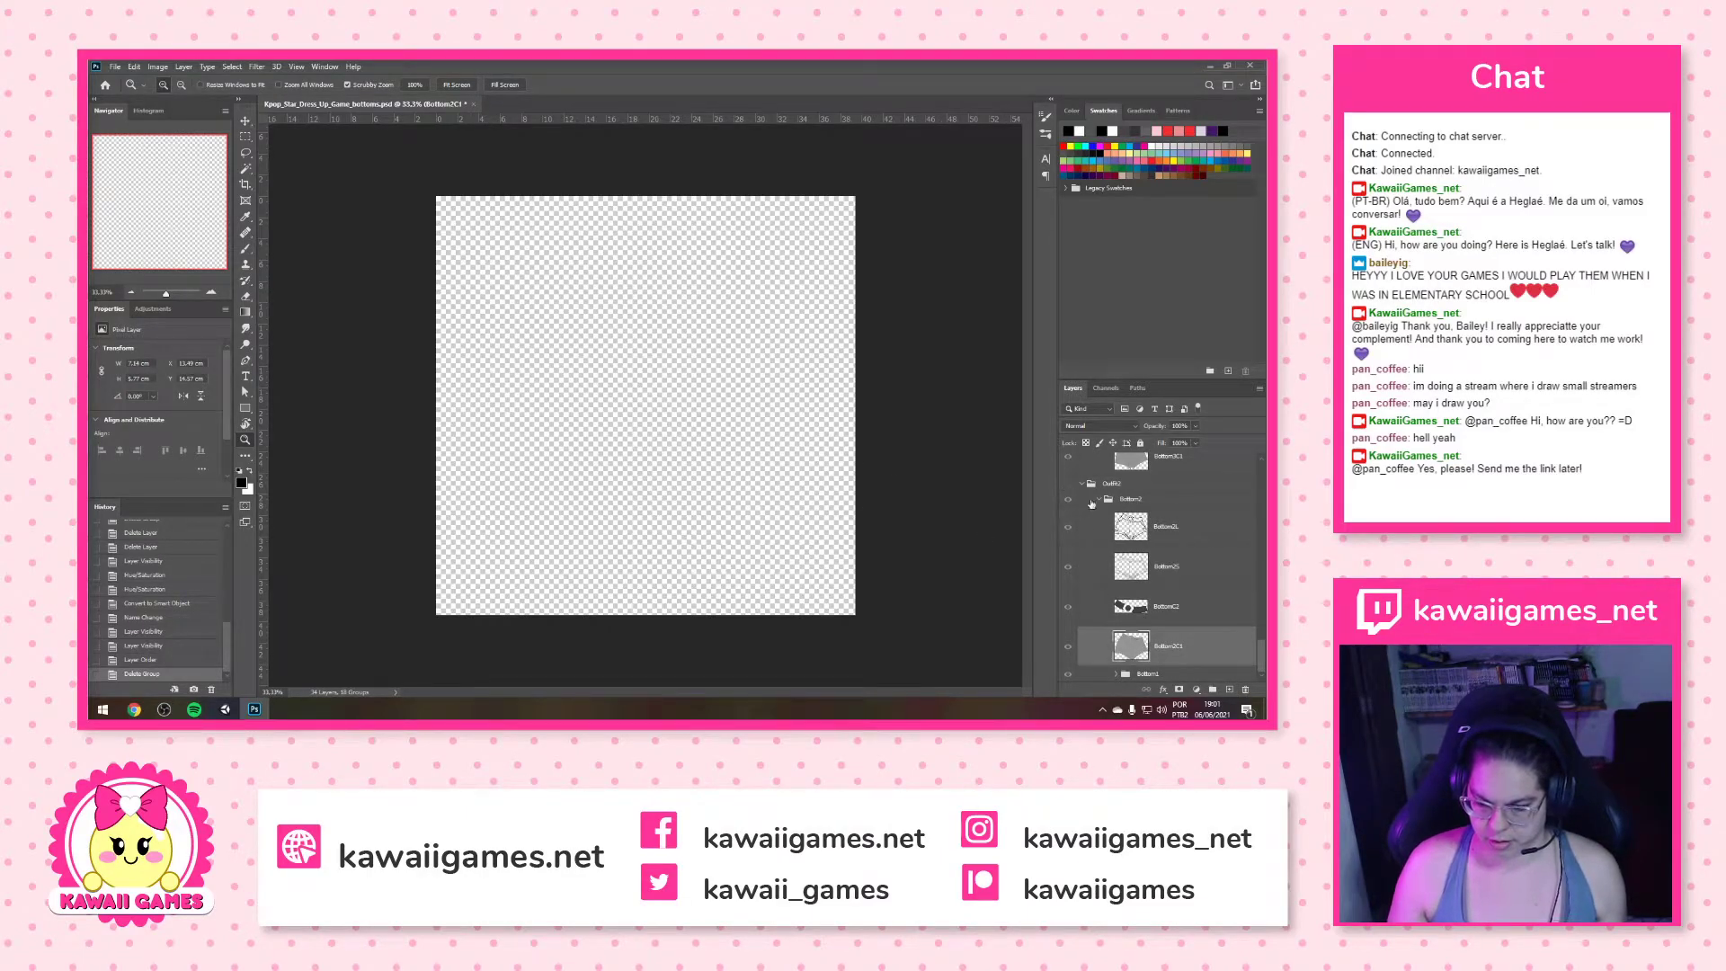
pyautogui.moveTo(1137, 473); pyautogui.dragTo(1137, 477)
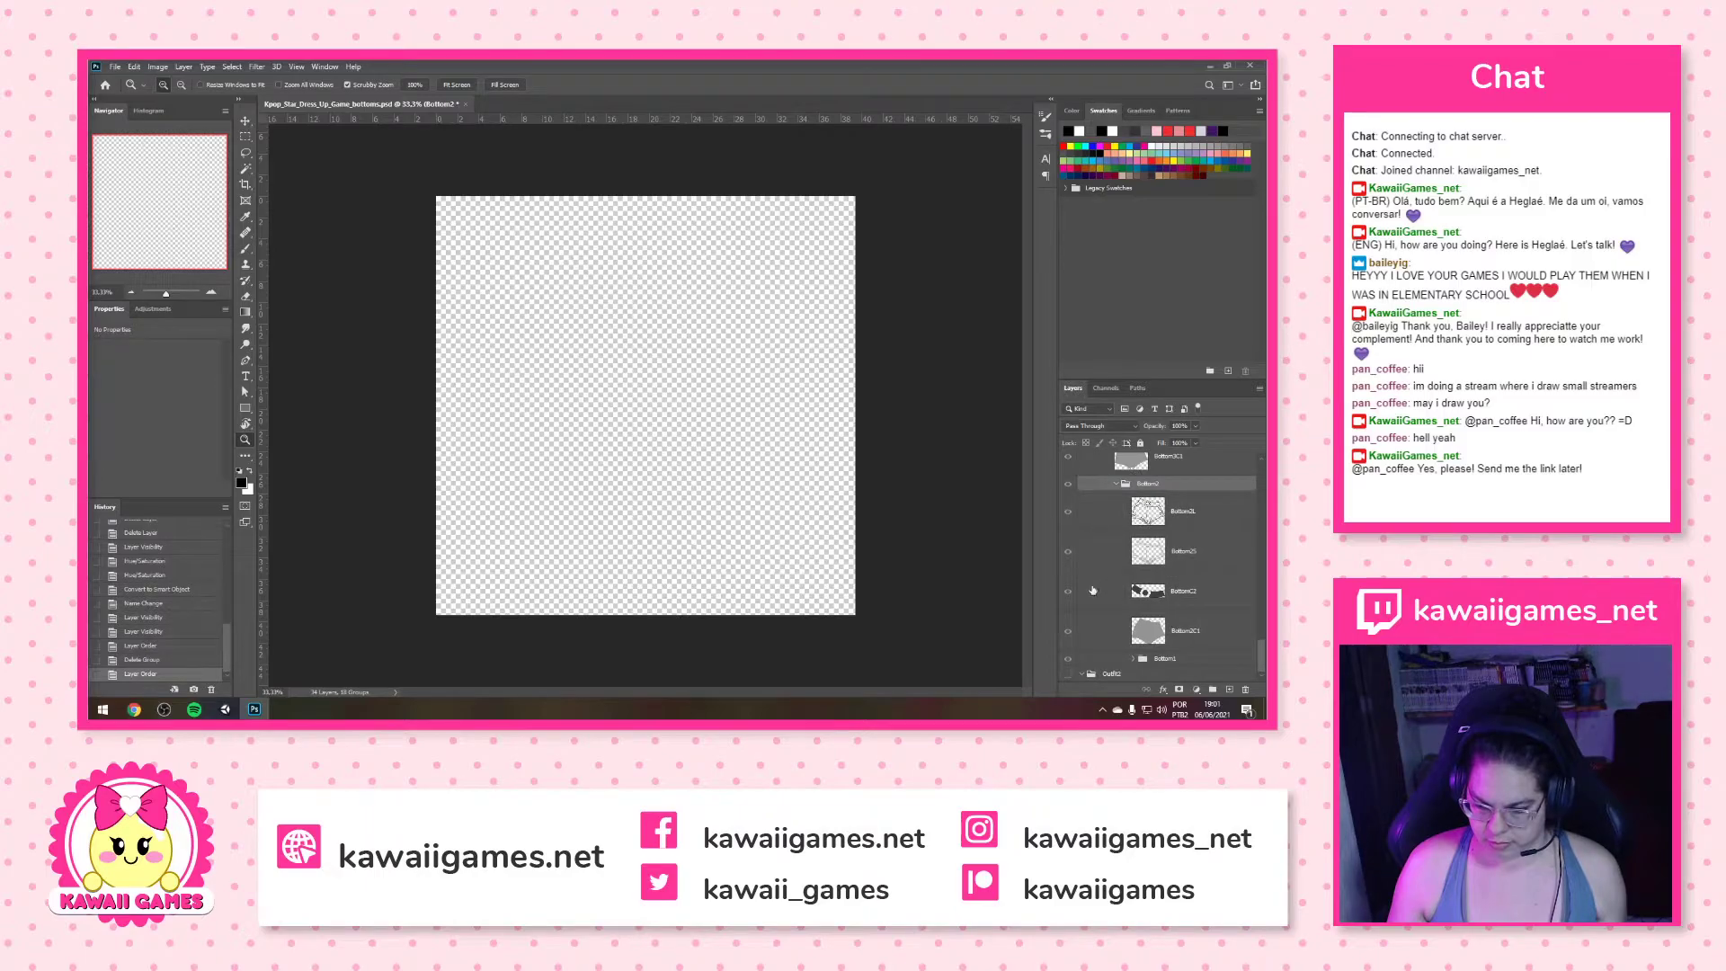
pyautogui.click(1245, 690)
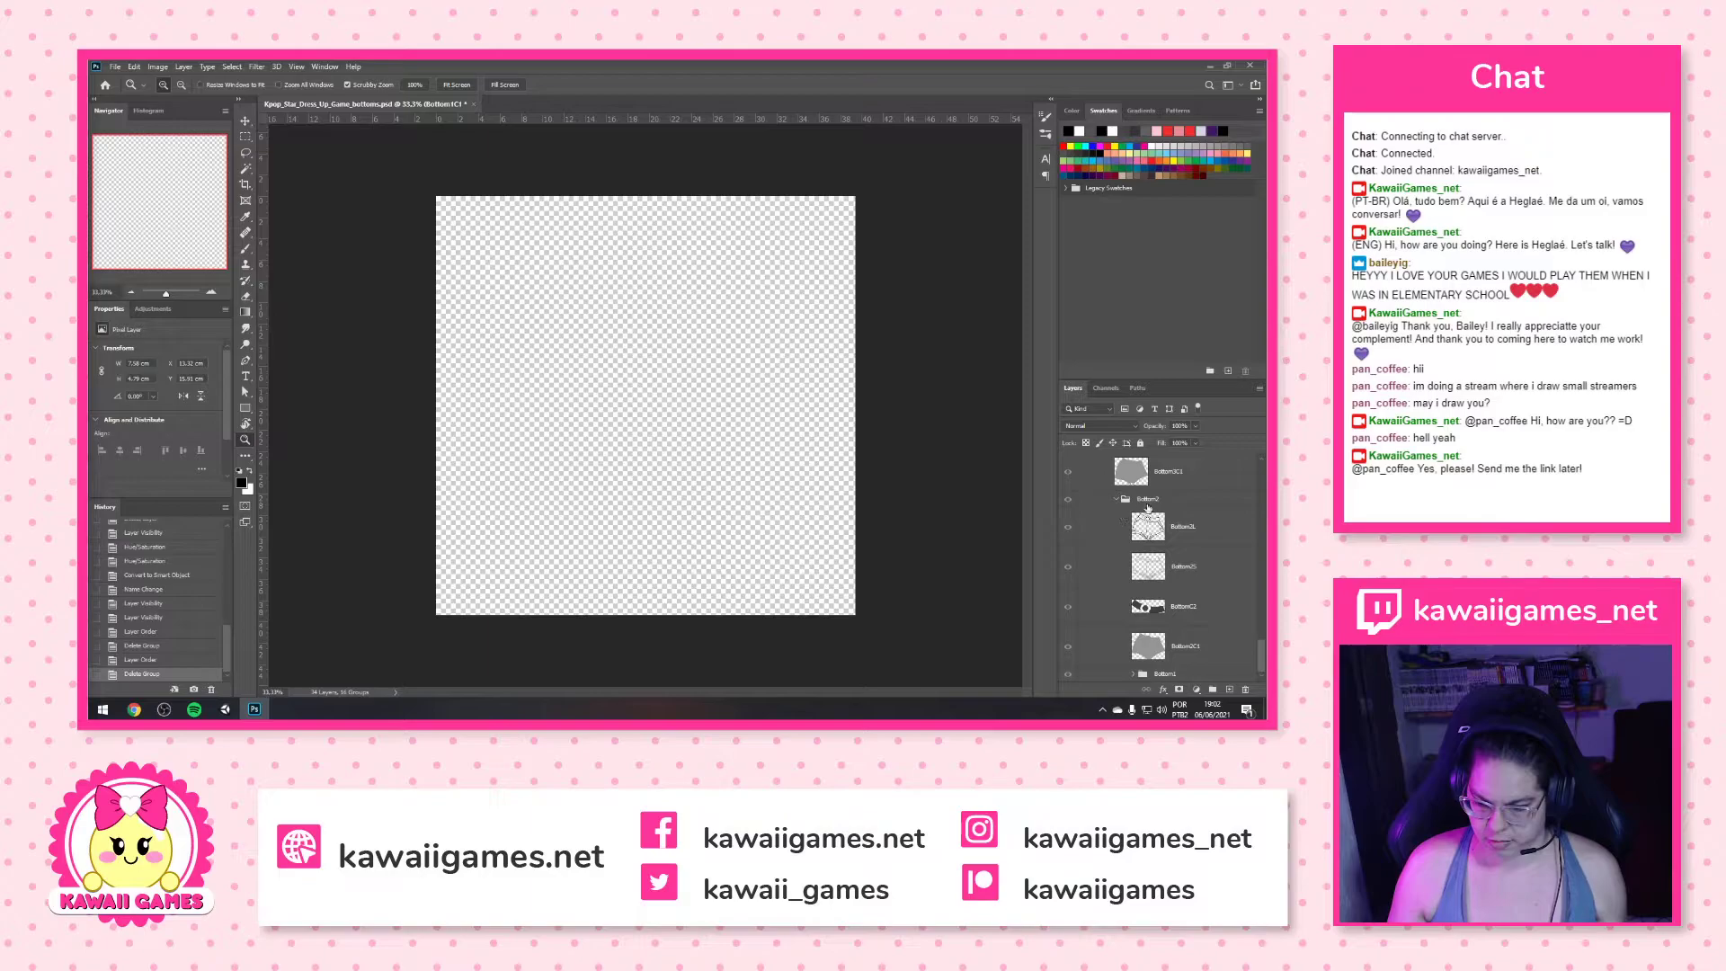
pyautogui.click(1146, 500)
pyautogui.click(1117, 499)
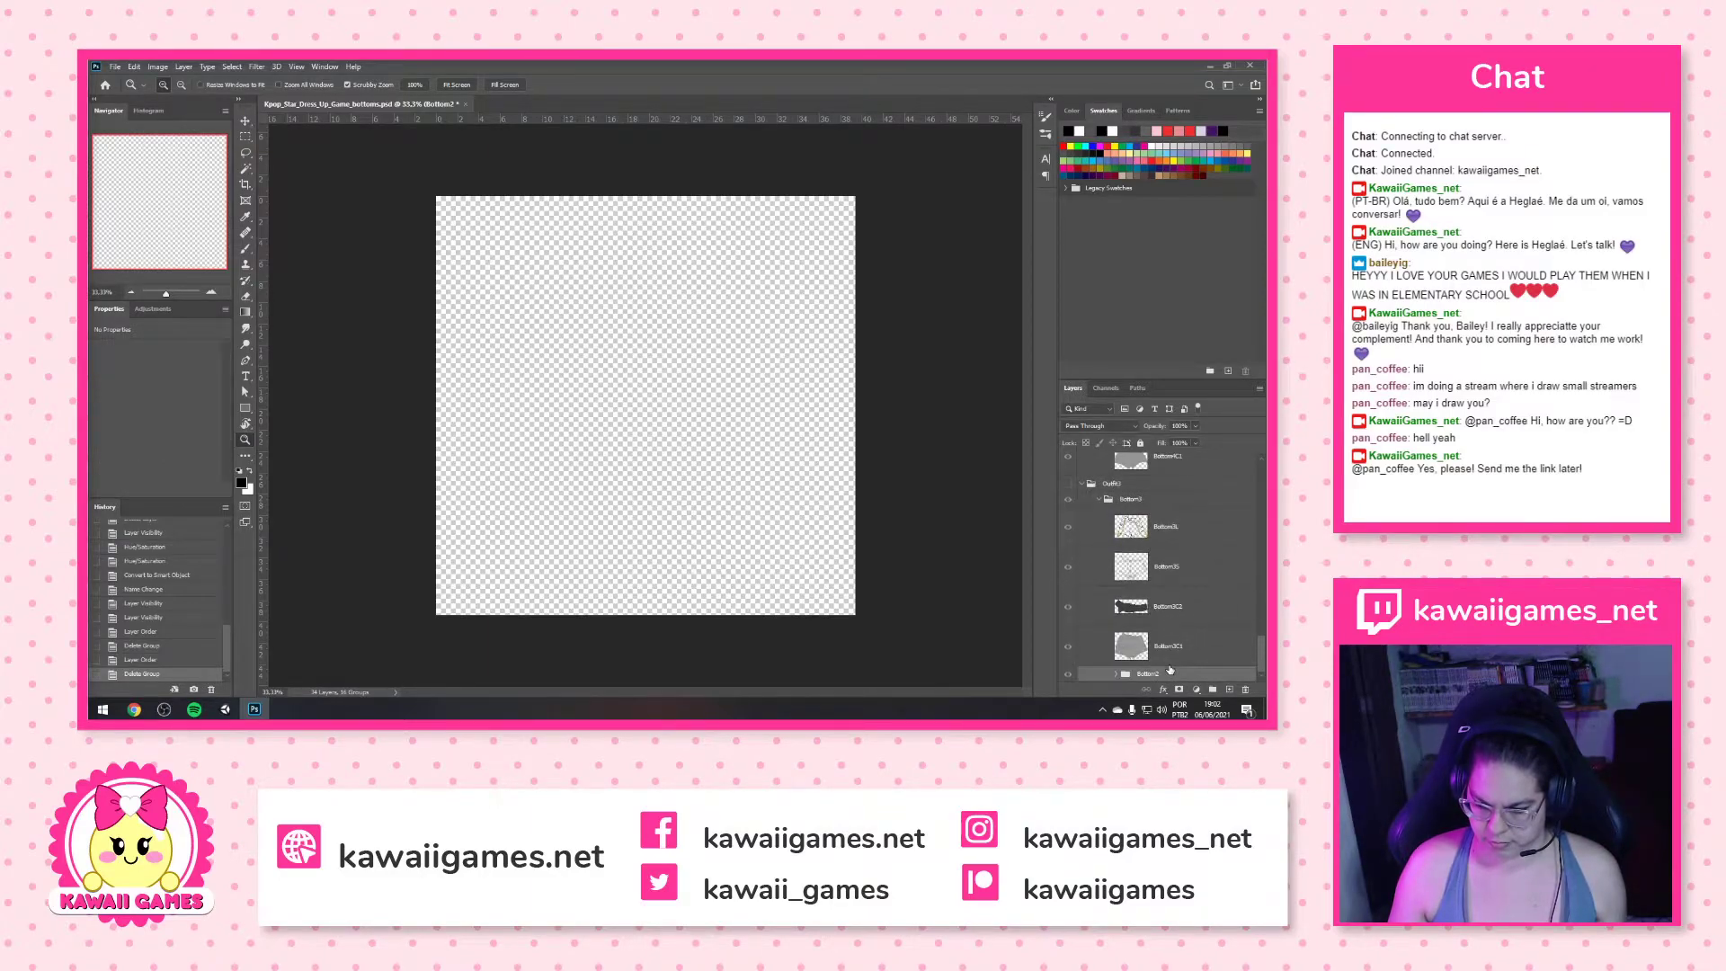
# Move the Bottom1 group out of Bottom2, collapse Bottom2, and reorder it above Bottom1
pyautogui.click(1116, 674)
pyautogui.scroll(-2, 1133, 664)
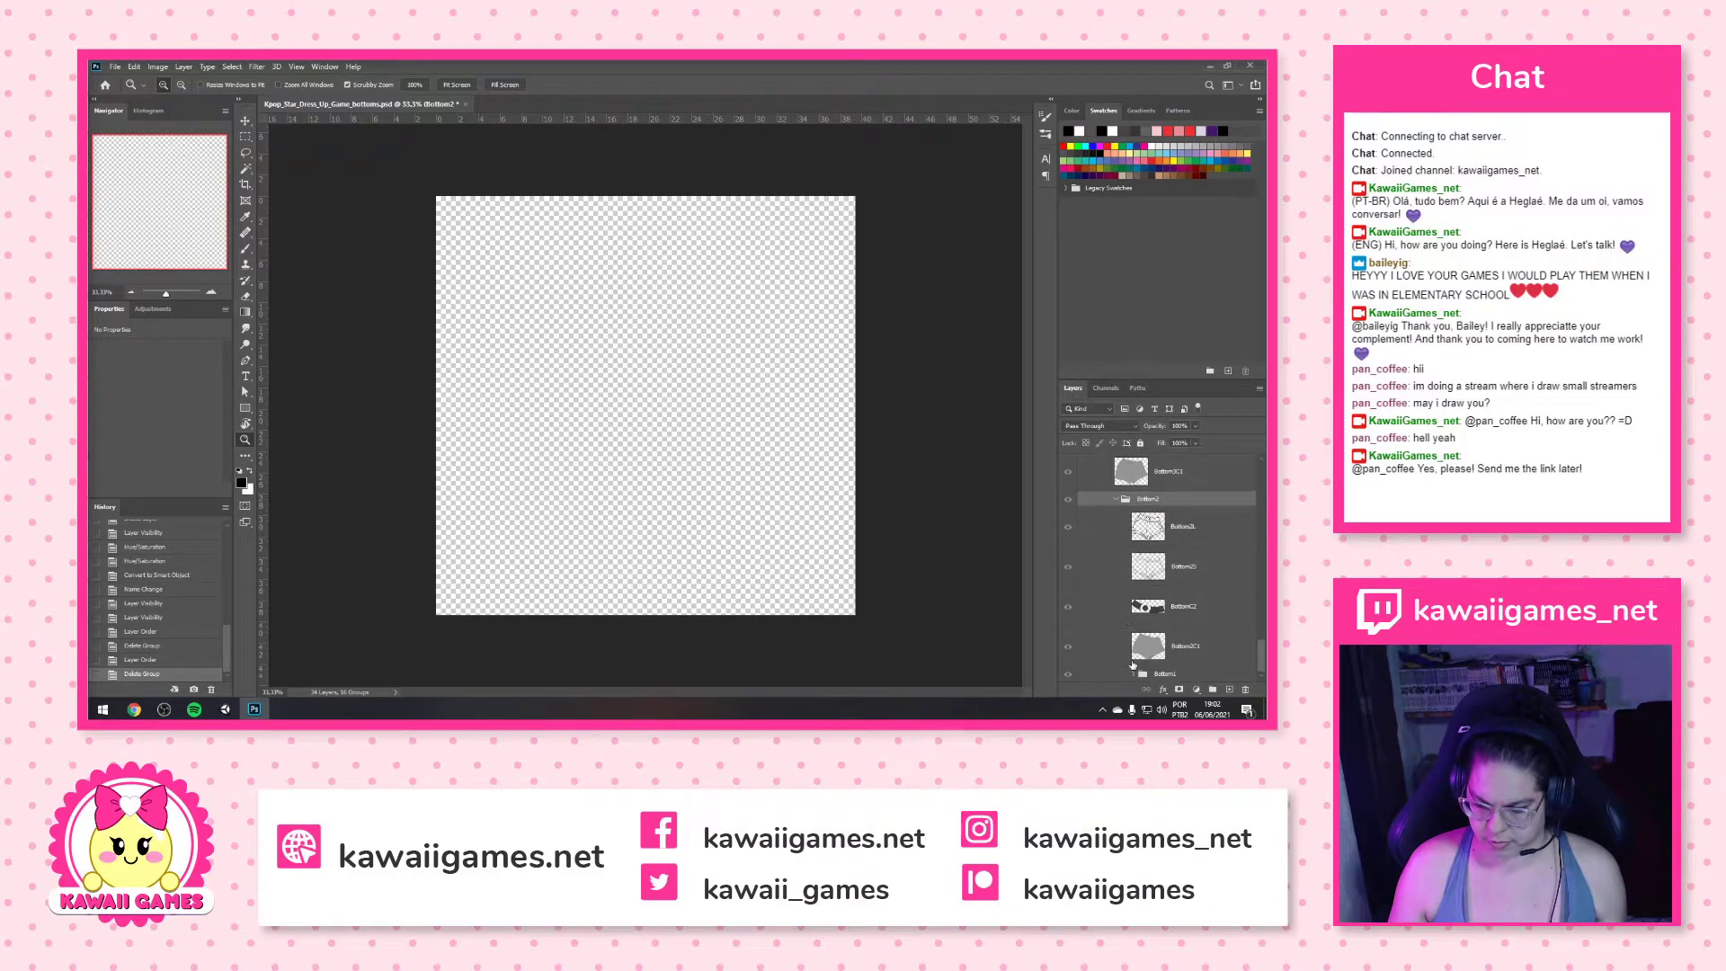
pyautogui.moveTo(1156, 671); pyautogui.dragTo(1156, 491)
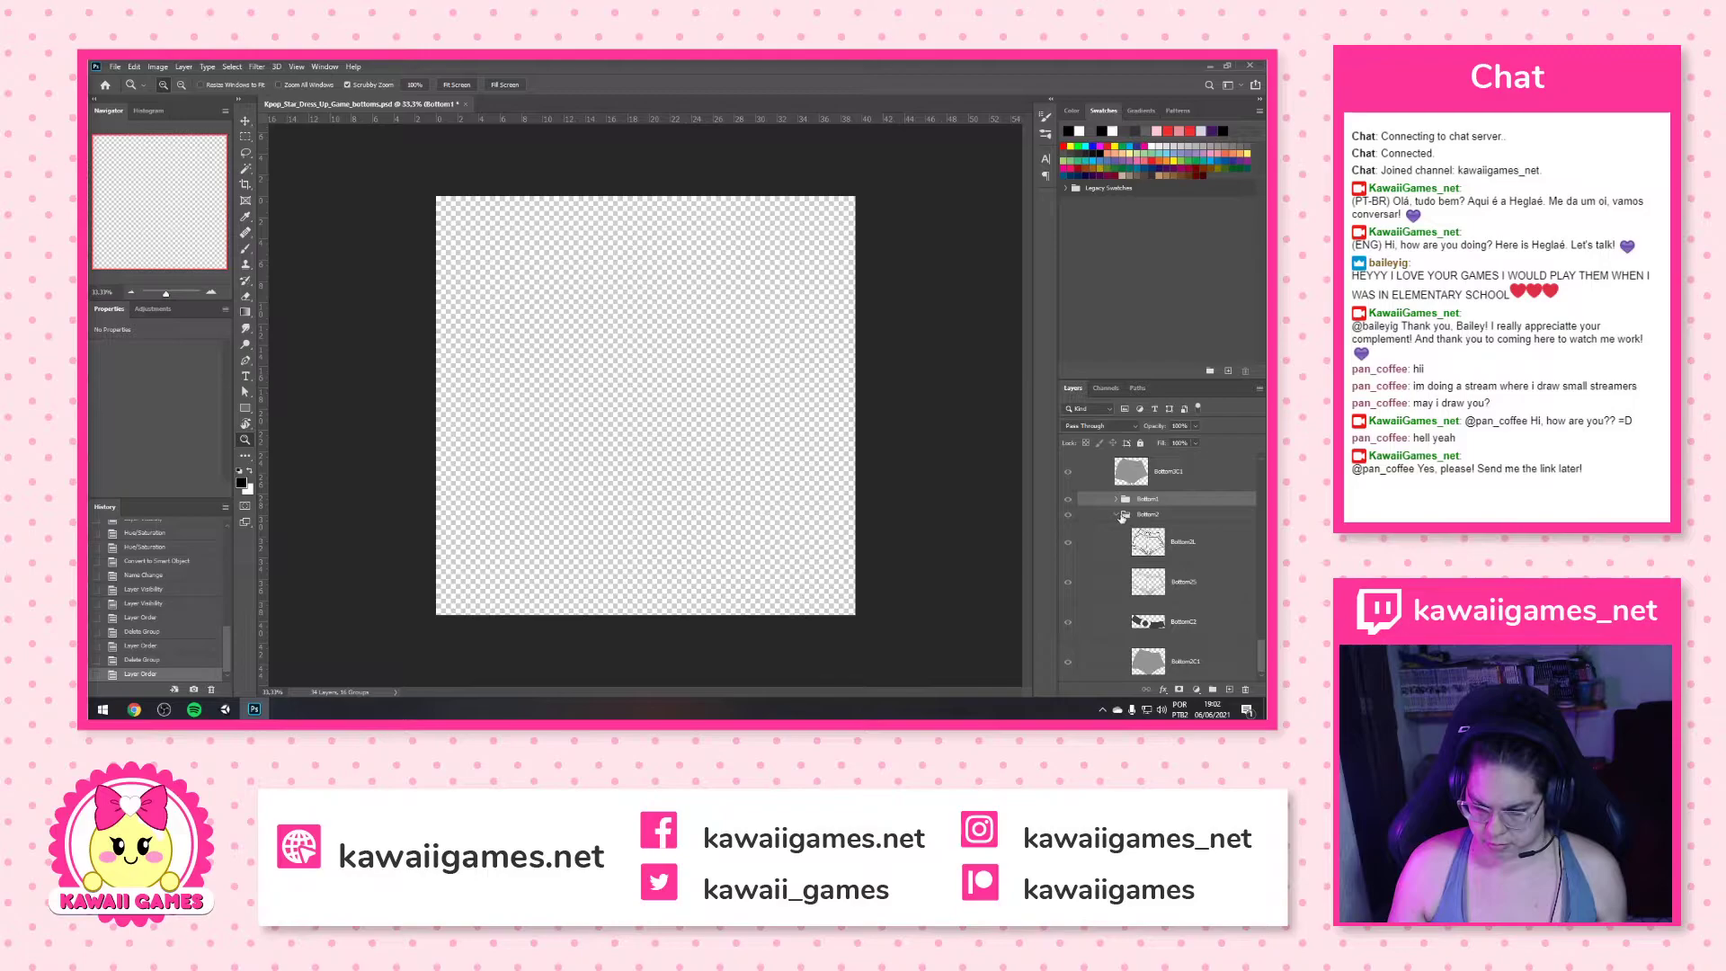
pyautogui.click(1116, 516)
pyautogui.moveTo(1169, 670); pyautogui.dragTo(1113, 679)
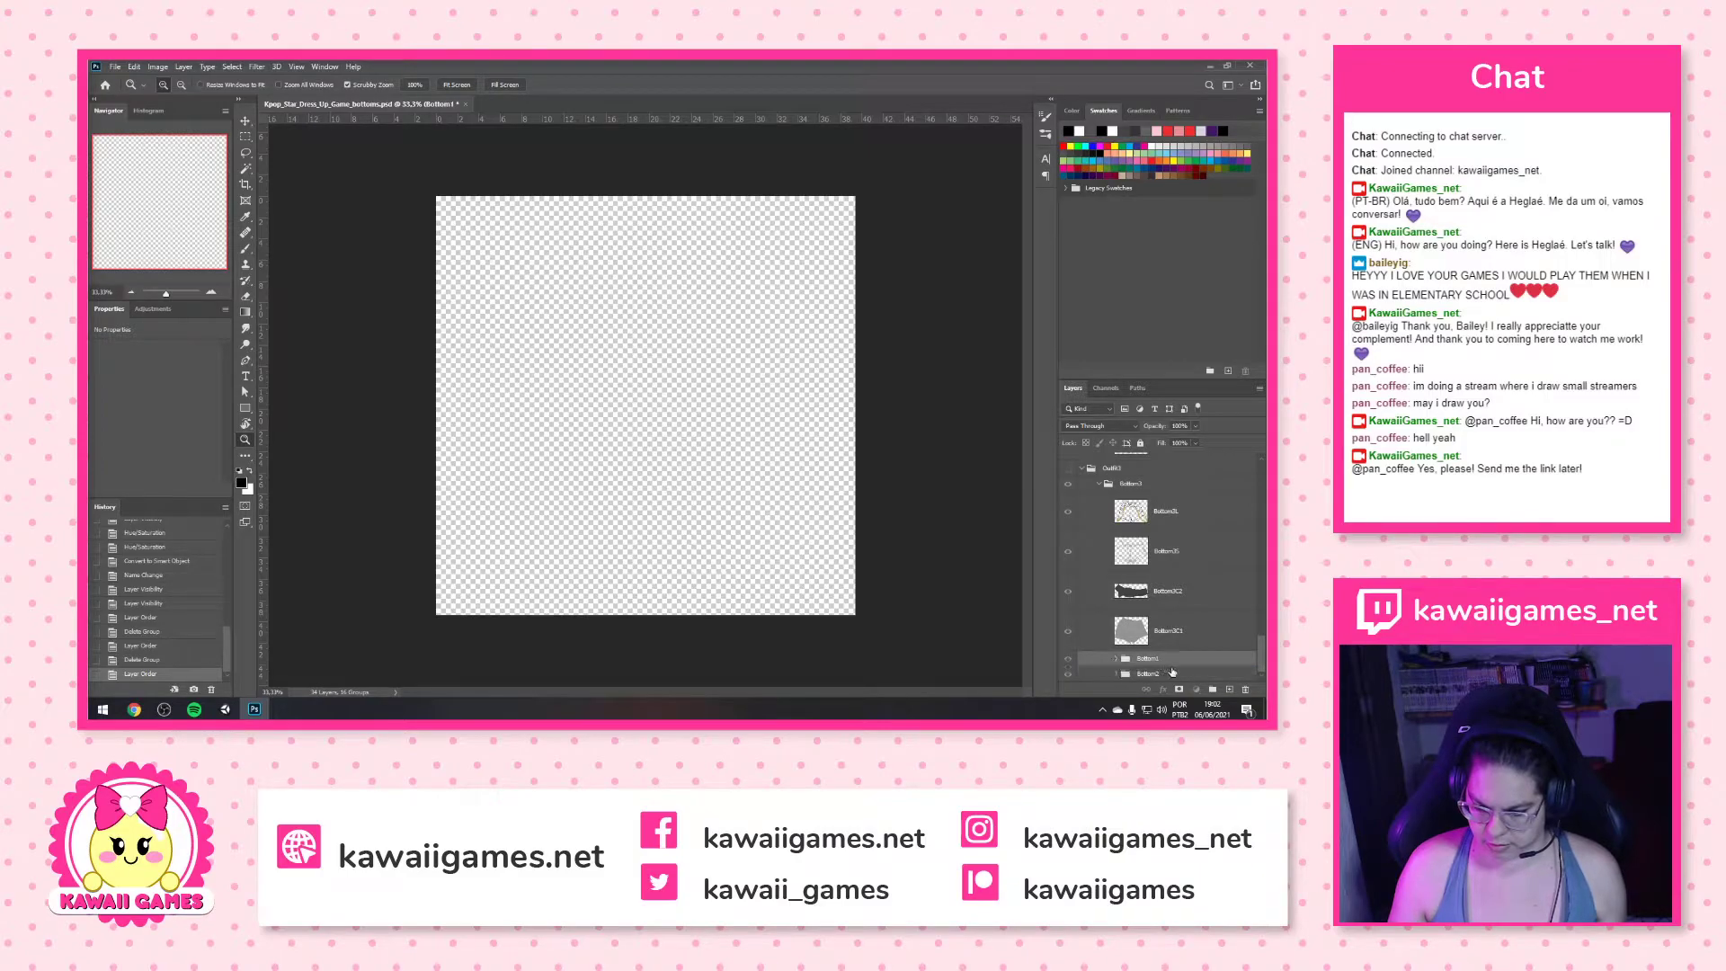
pyautogui.moveTo(1169, 674); pyautogui.dragTo(1177, 651)
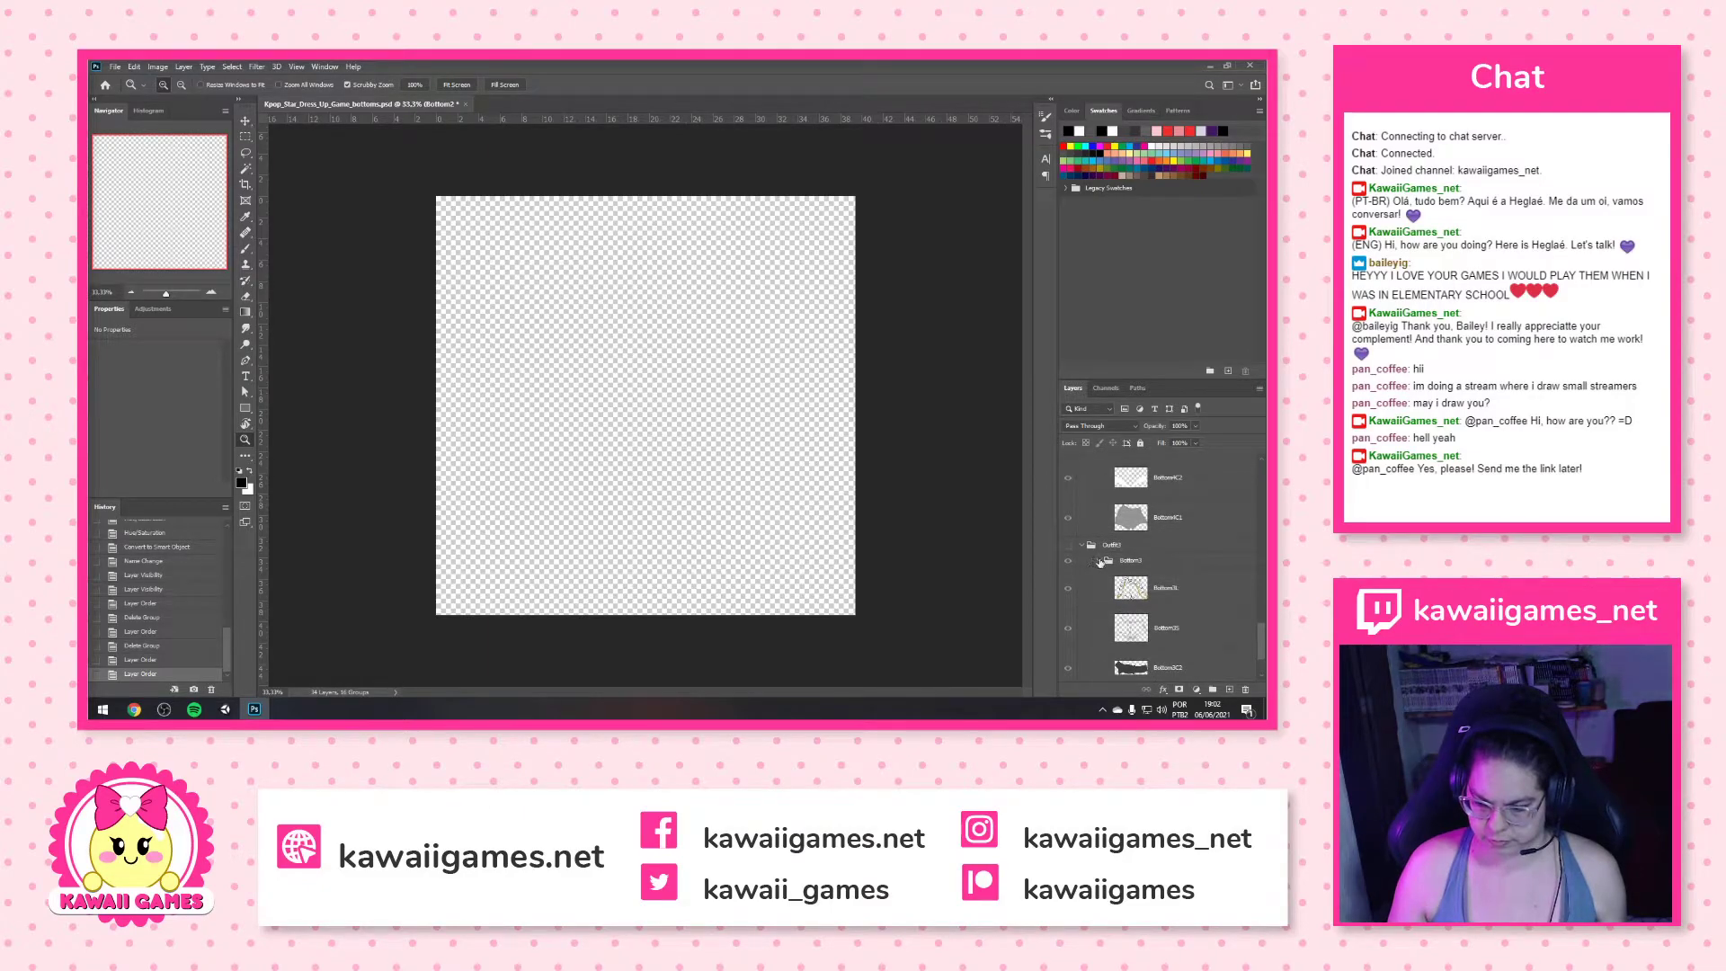
# Collapse the Bottom3 group and move it out of Outfit3 to just above it
pyautogui.scroll(3, 1099, 566)
pyautogui.click(1135, 665)
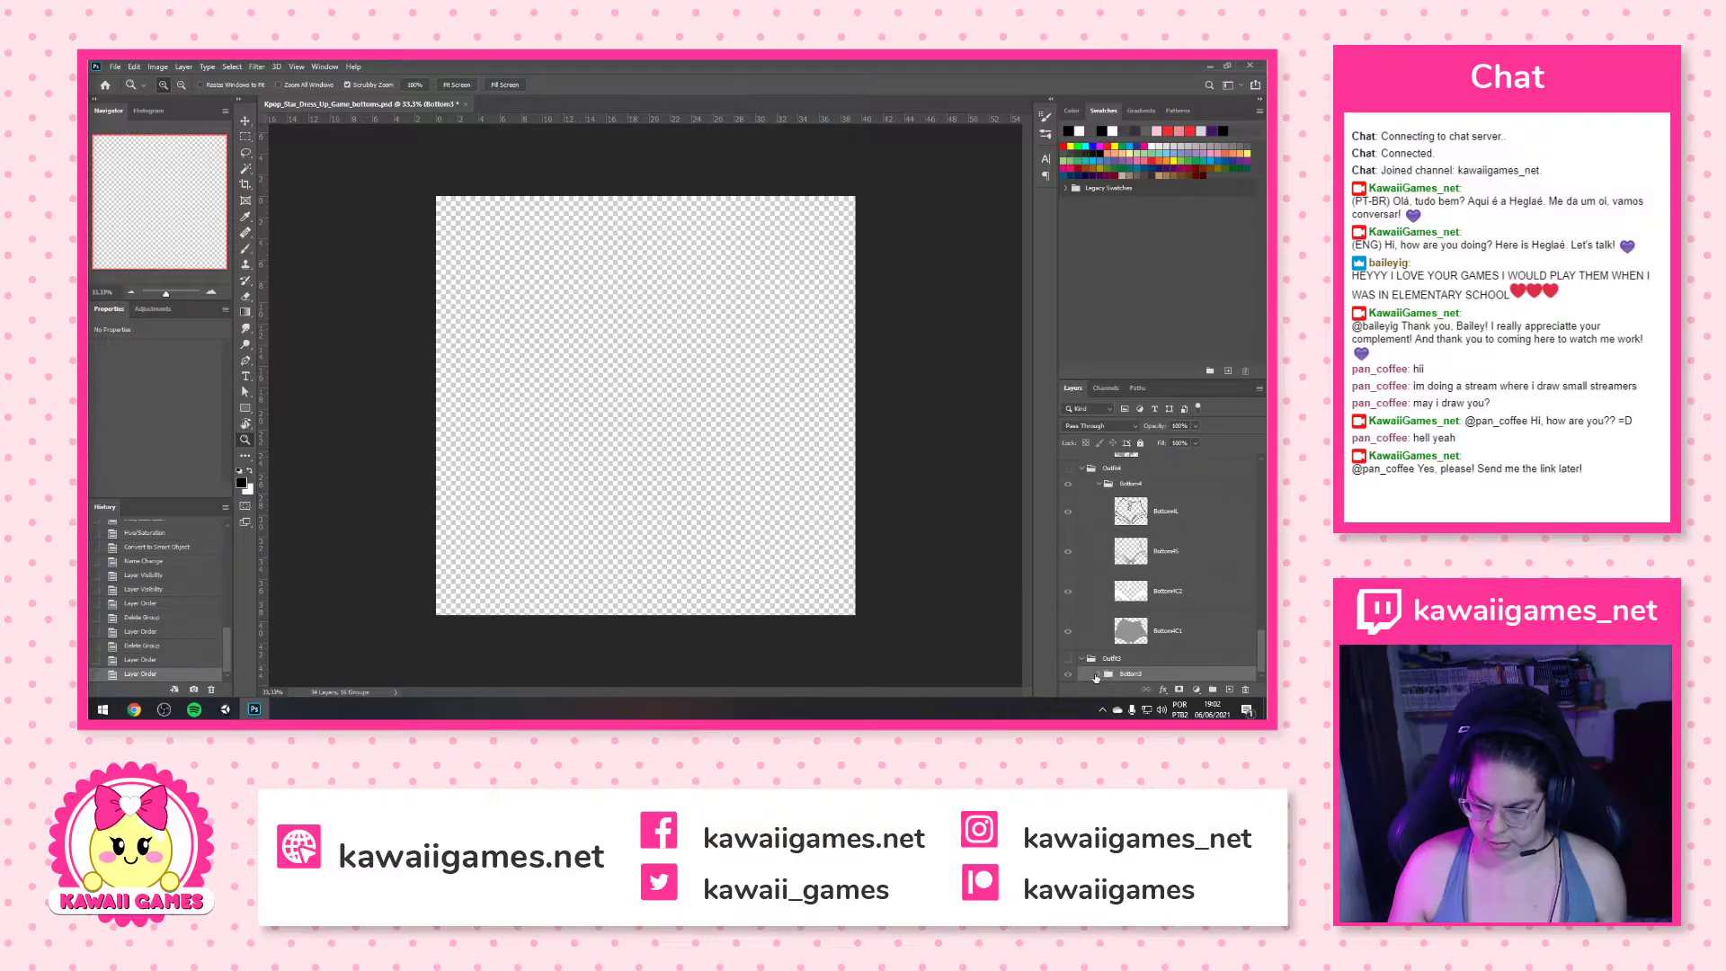
pyautogui.click(1098, 676)
pyautogui.moveTo(1098, 678); pyautogui.dragTo(1146, 658)
# Collapse the Bottom9 group, move it out of Outfit9, and delete the emptied Outfit9 group
pyautogui.scroll(3, 1133, 629)
pyautogui.moveTo(1260, 609); pyautogui.dragTo(1259, 444)
pyautogui.click(1106, 477)
pyautogui.click(1099, 476)
pyautogui.moveTo(1129, 480); pyautogui.dragTo(1135, 454)
pyautogui.click(1144, 476)
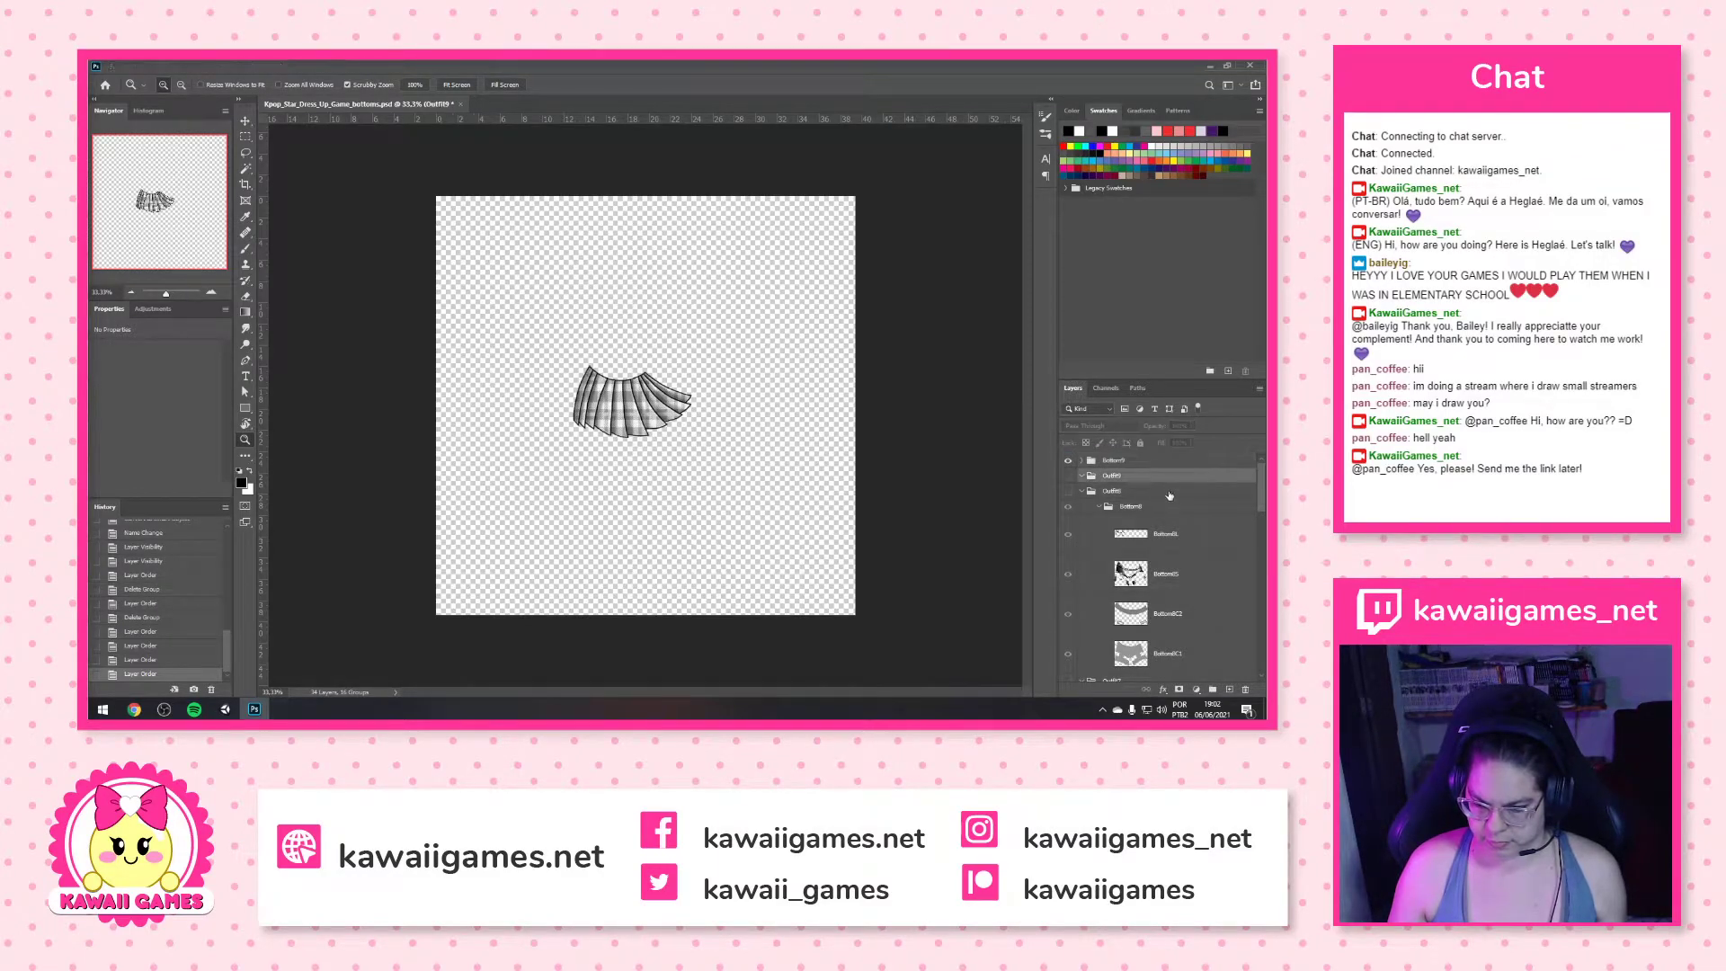
pyautogui.click(1247, 689)
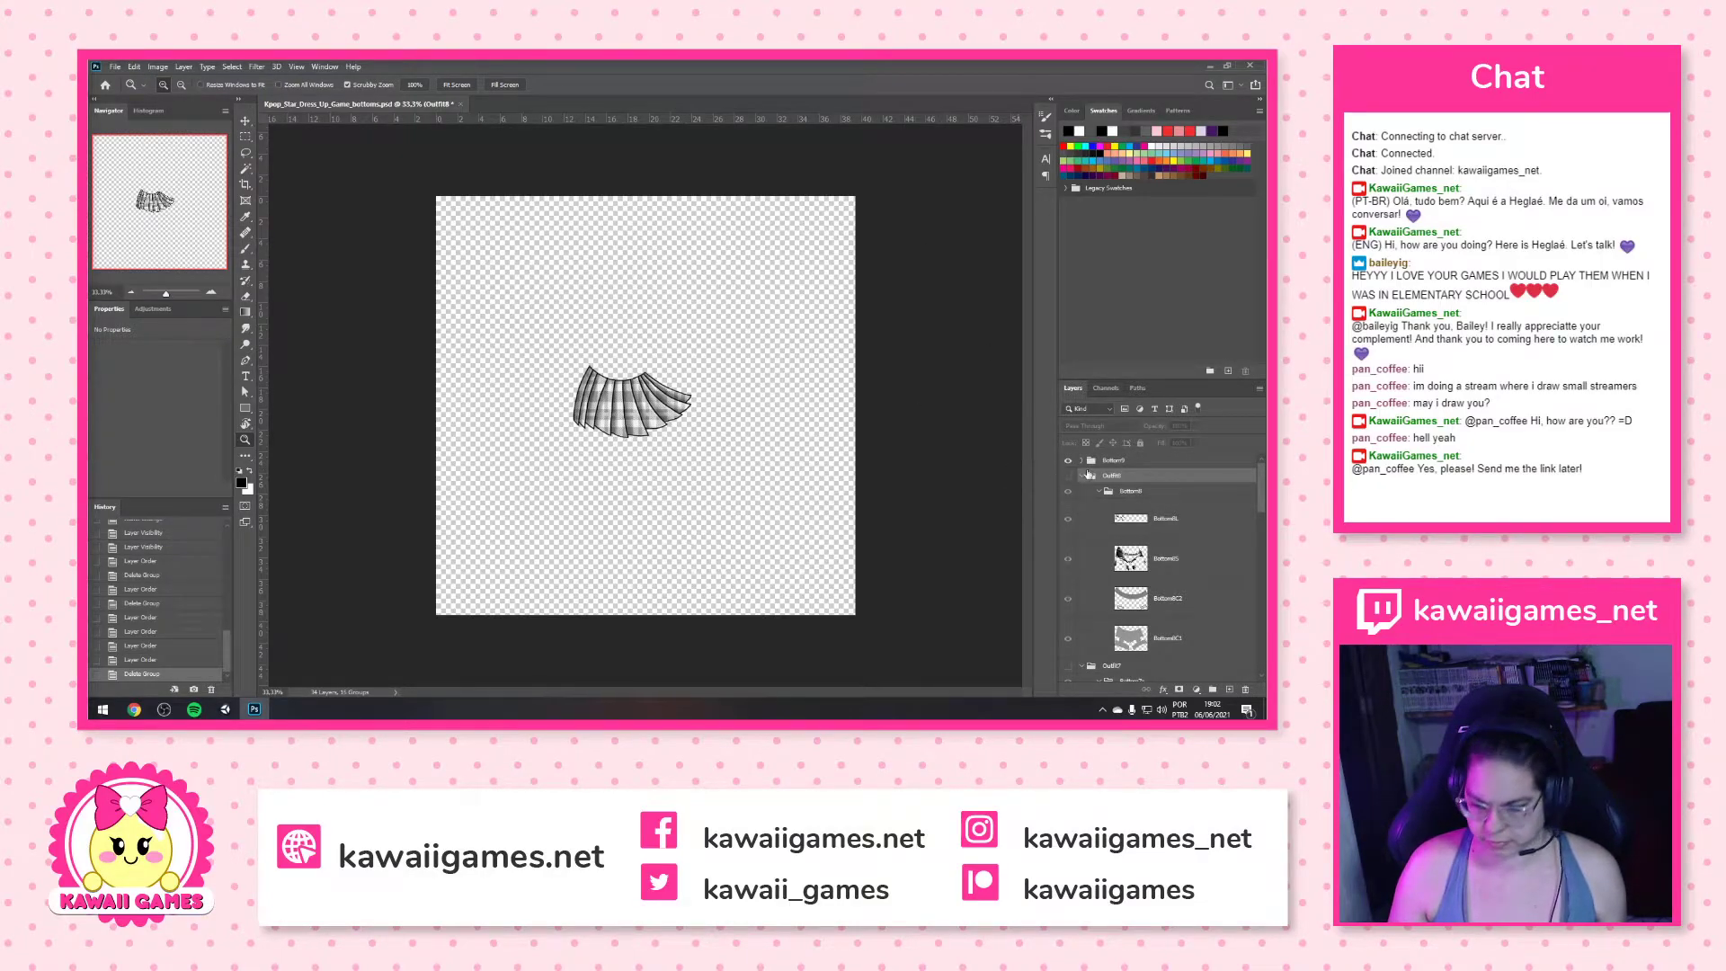
# Show Outfit8, move the Bottom8 group out of it beneath Bottom9, and delete the emptied Outfit8 group
pyautogui.click(1135, 491)
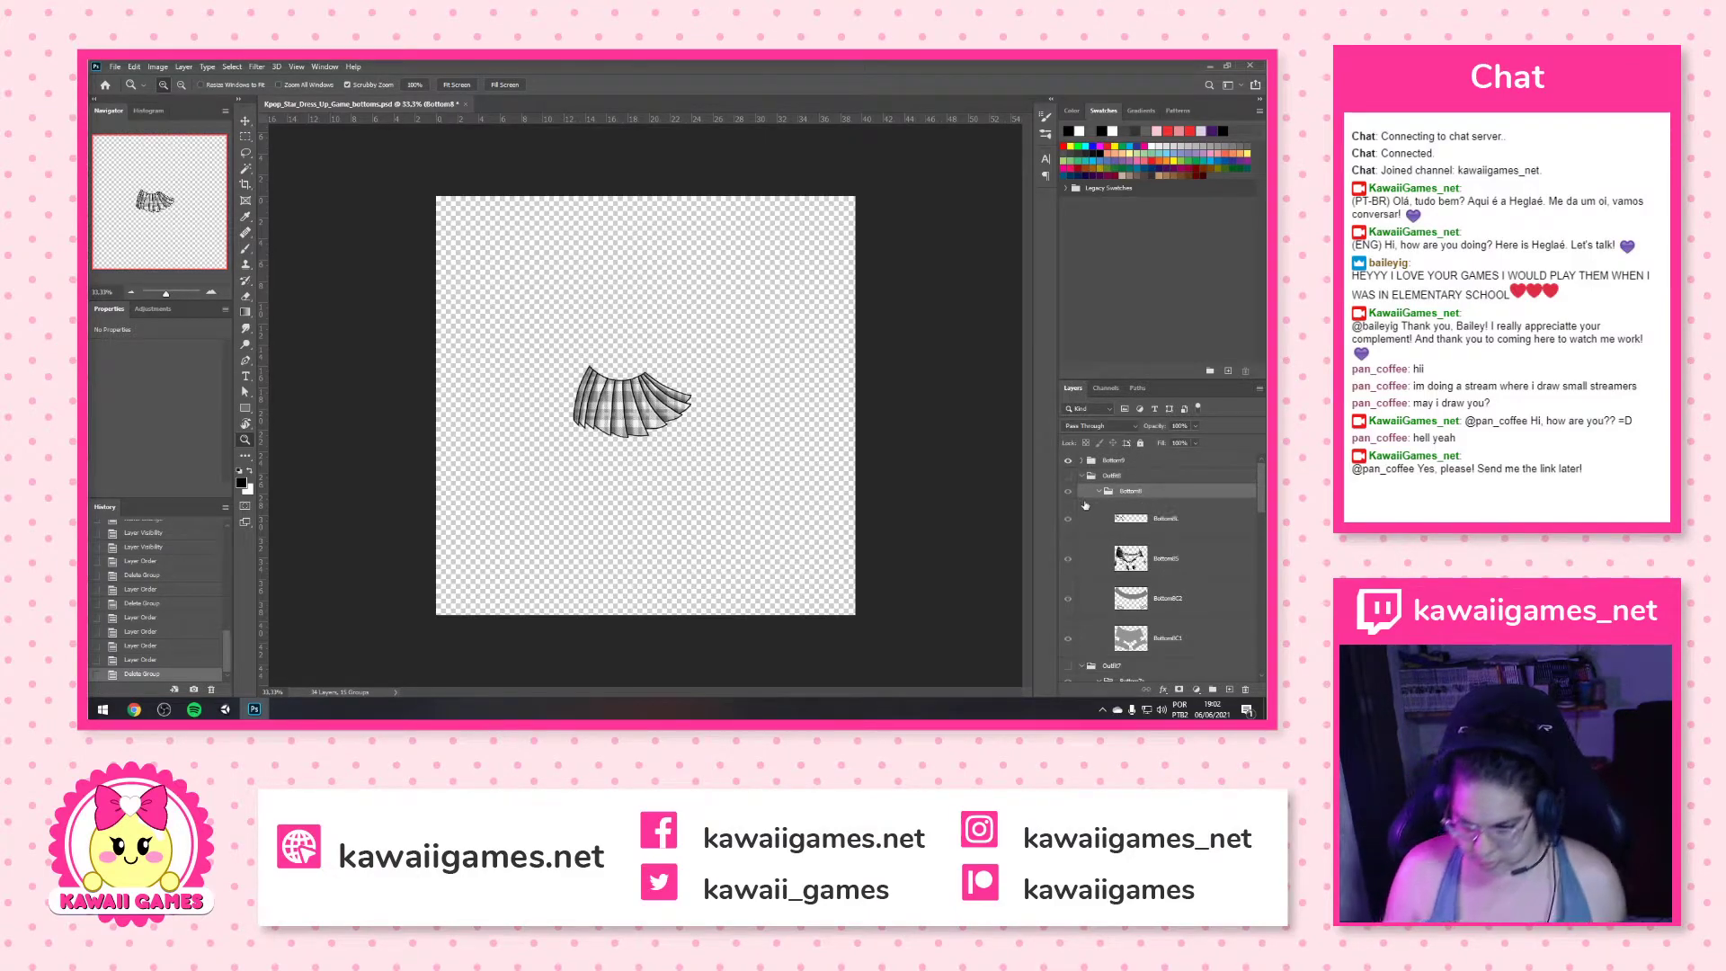
pyautogui.click(1068, 475)
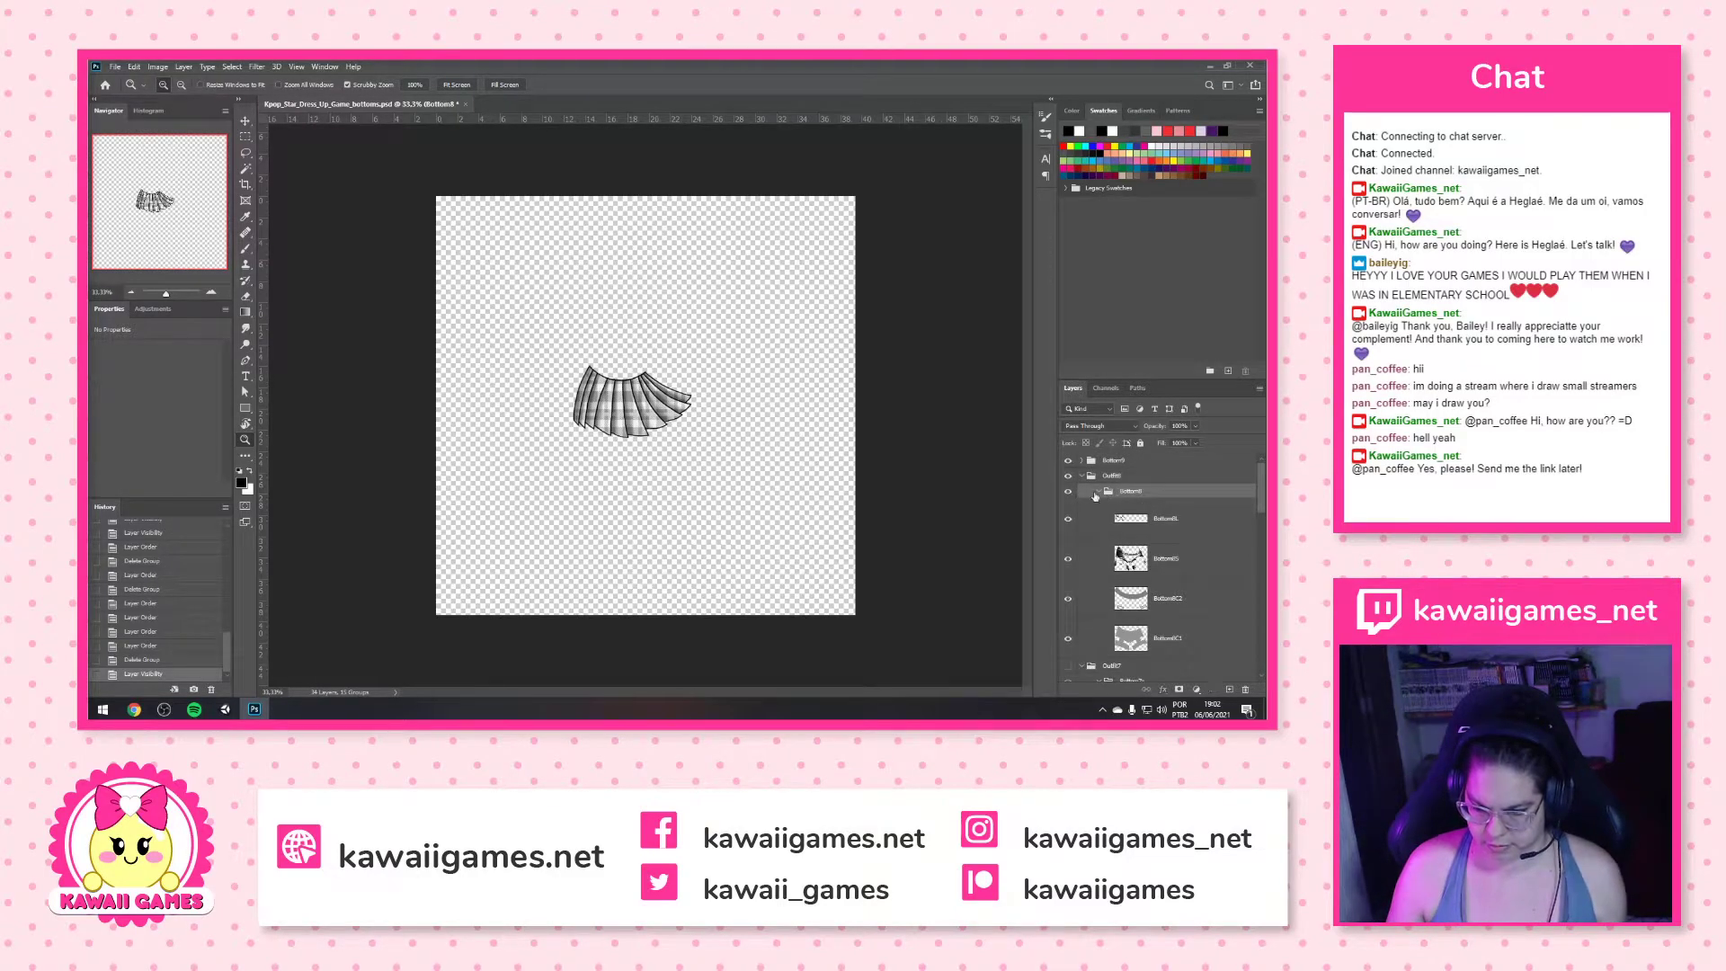
pyautogui.moveTo(1108, 493)
pyautogui.mouseDown()
pyautogui.moveTo(1133, 472)
pyautogui.moveTo(1115, 469)
pyautogui.mouseUp()
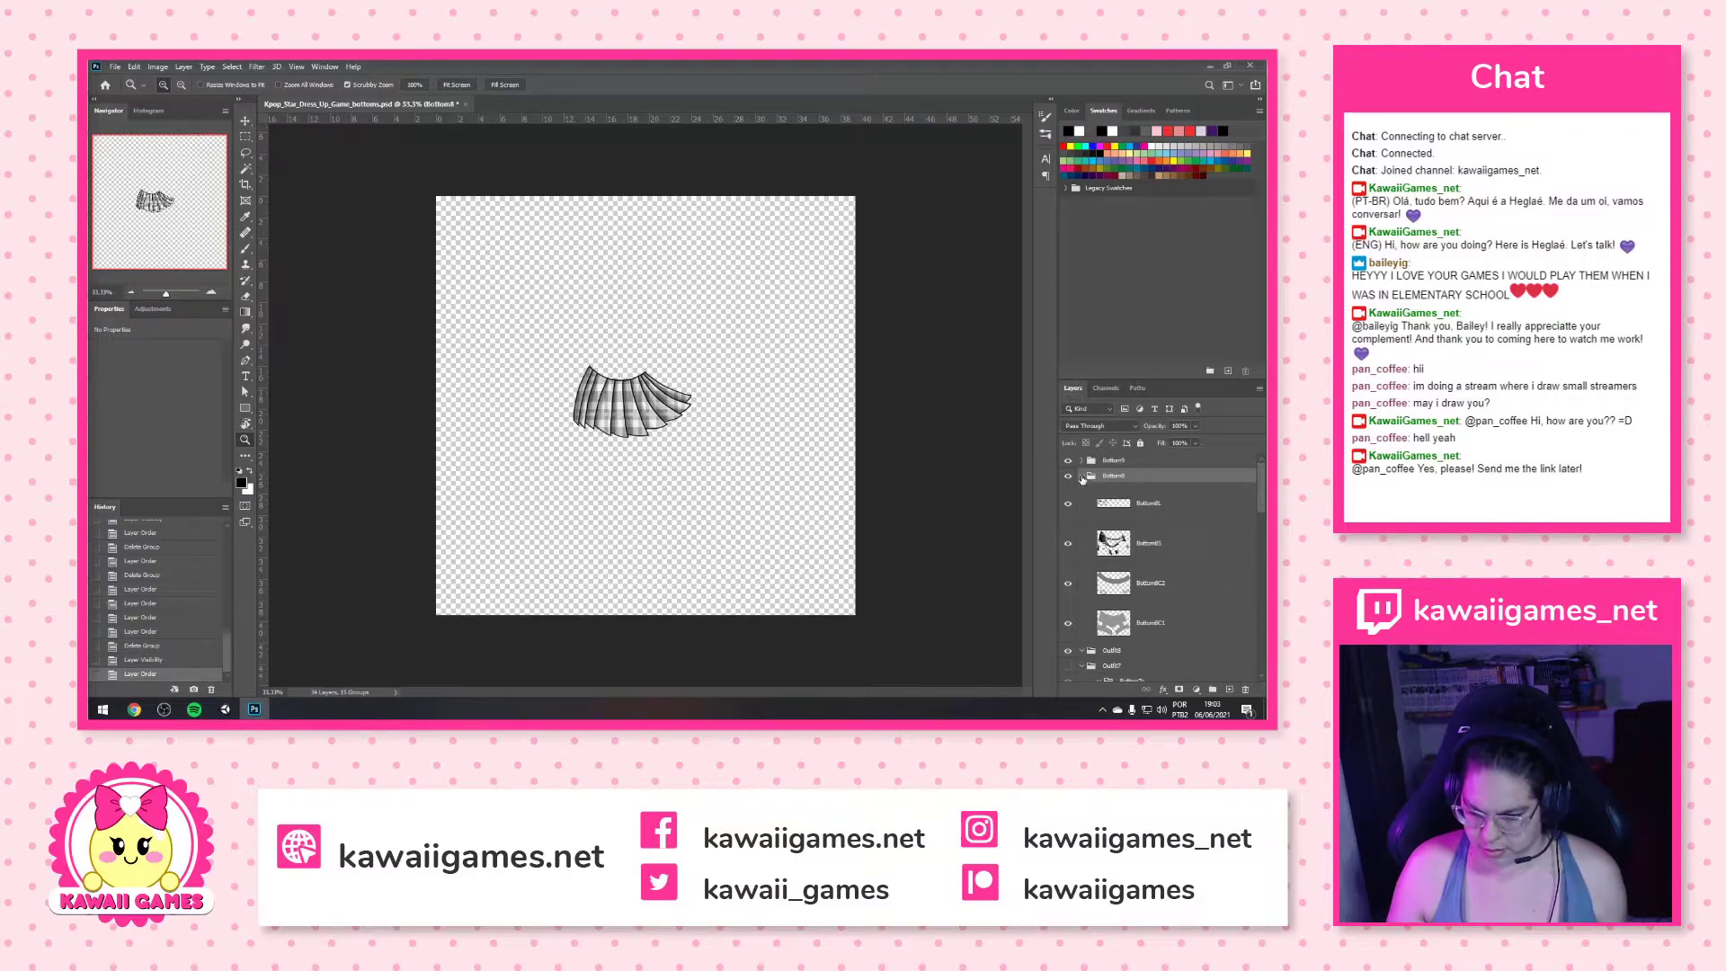
pyautogui.click(1082, 477)
pyautogui.click(1131, 494)
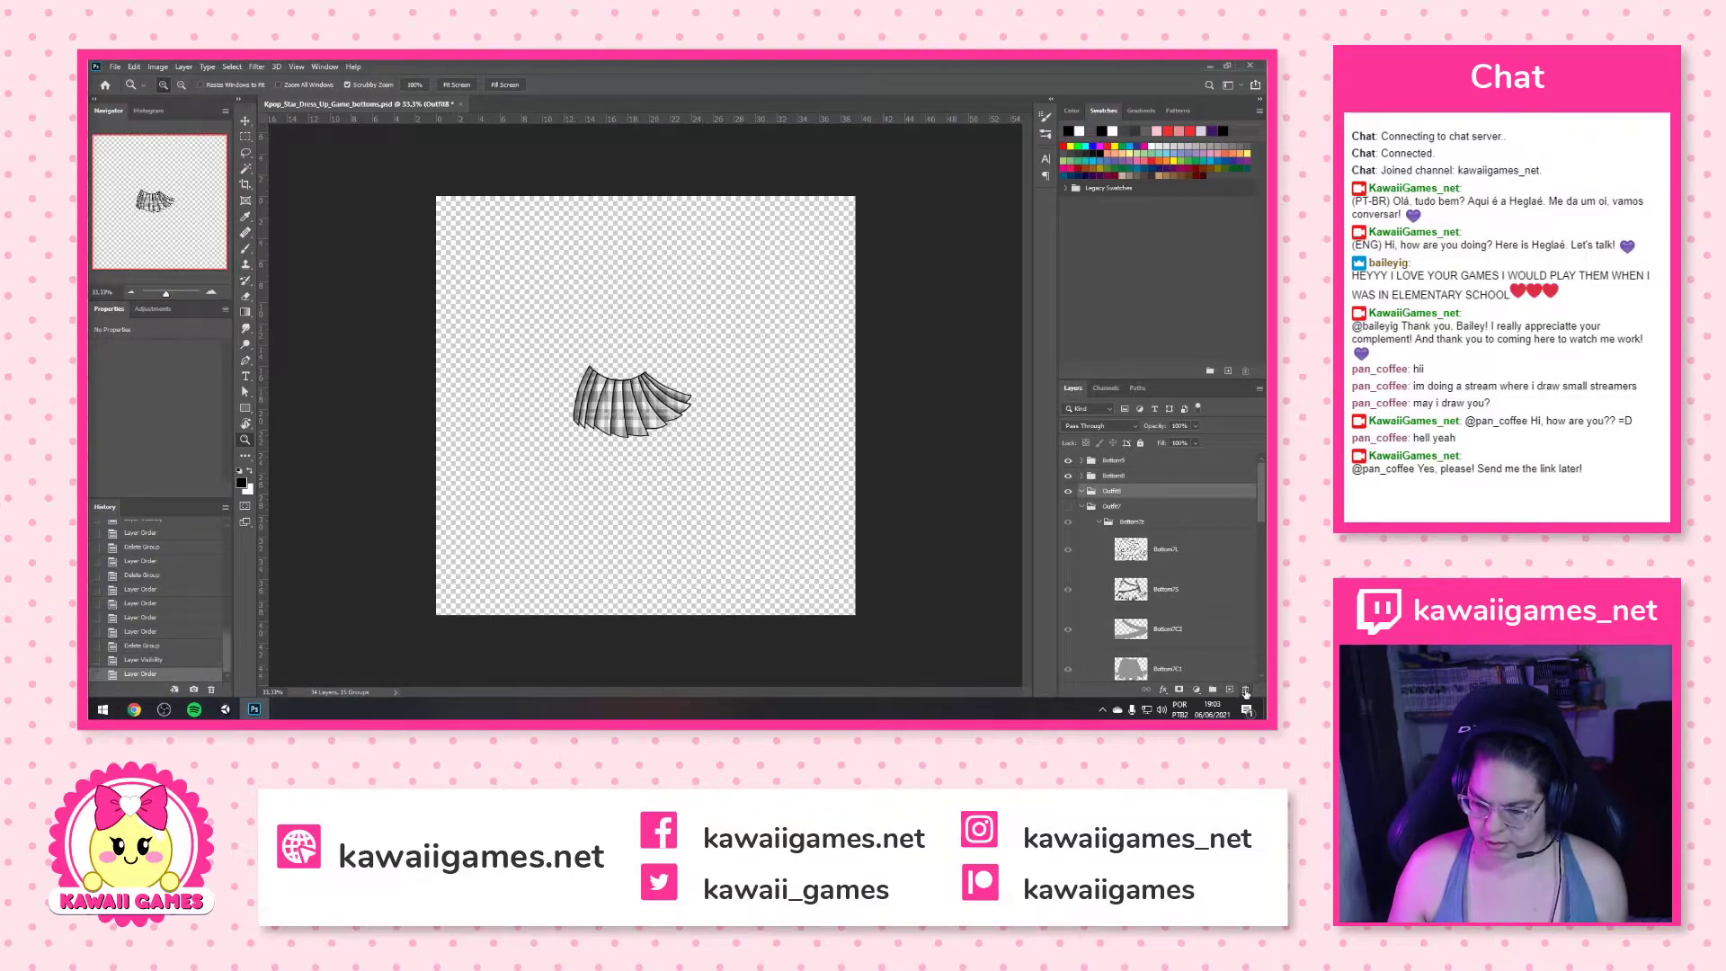
pyautogui.click(1245, 689)
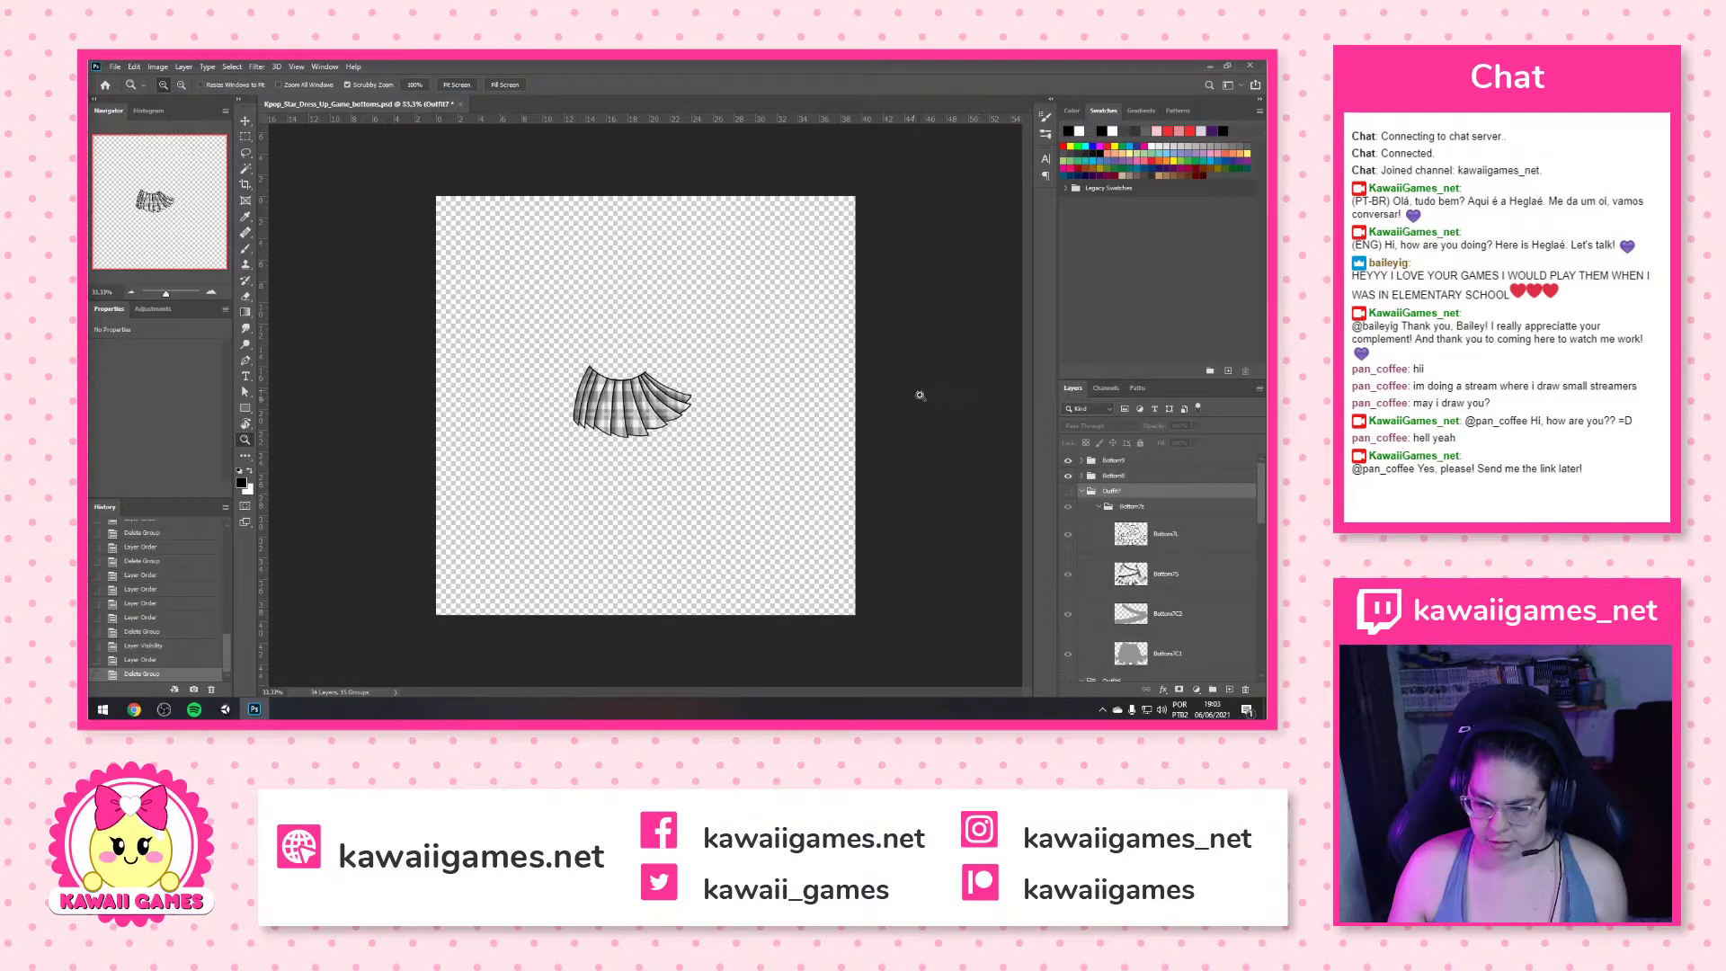
# Rename the group inside Outfit7 as Bottom7, move it out beneath Bottom8, and delete the emptied Outfit7 group
pyautogui.click(1095, 511)
pyautogui.click(1102, 510)
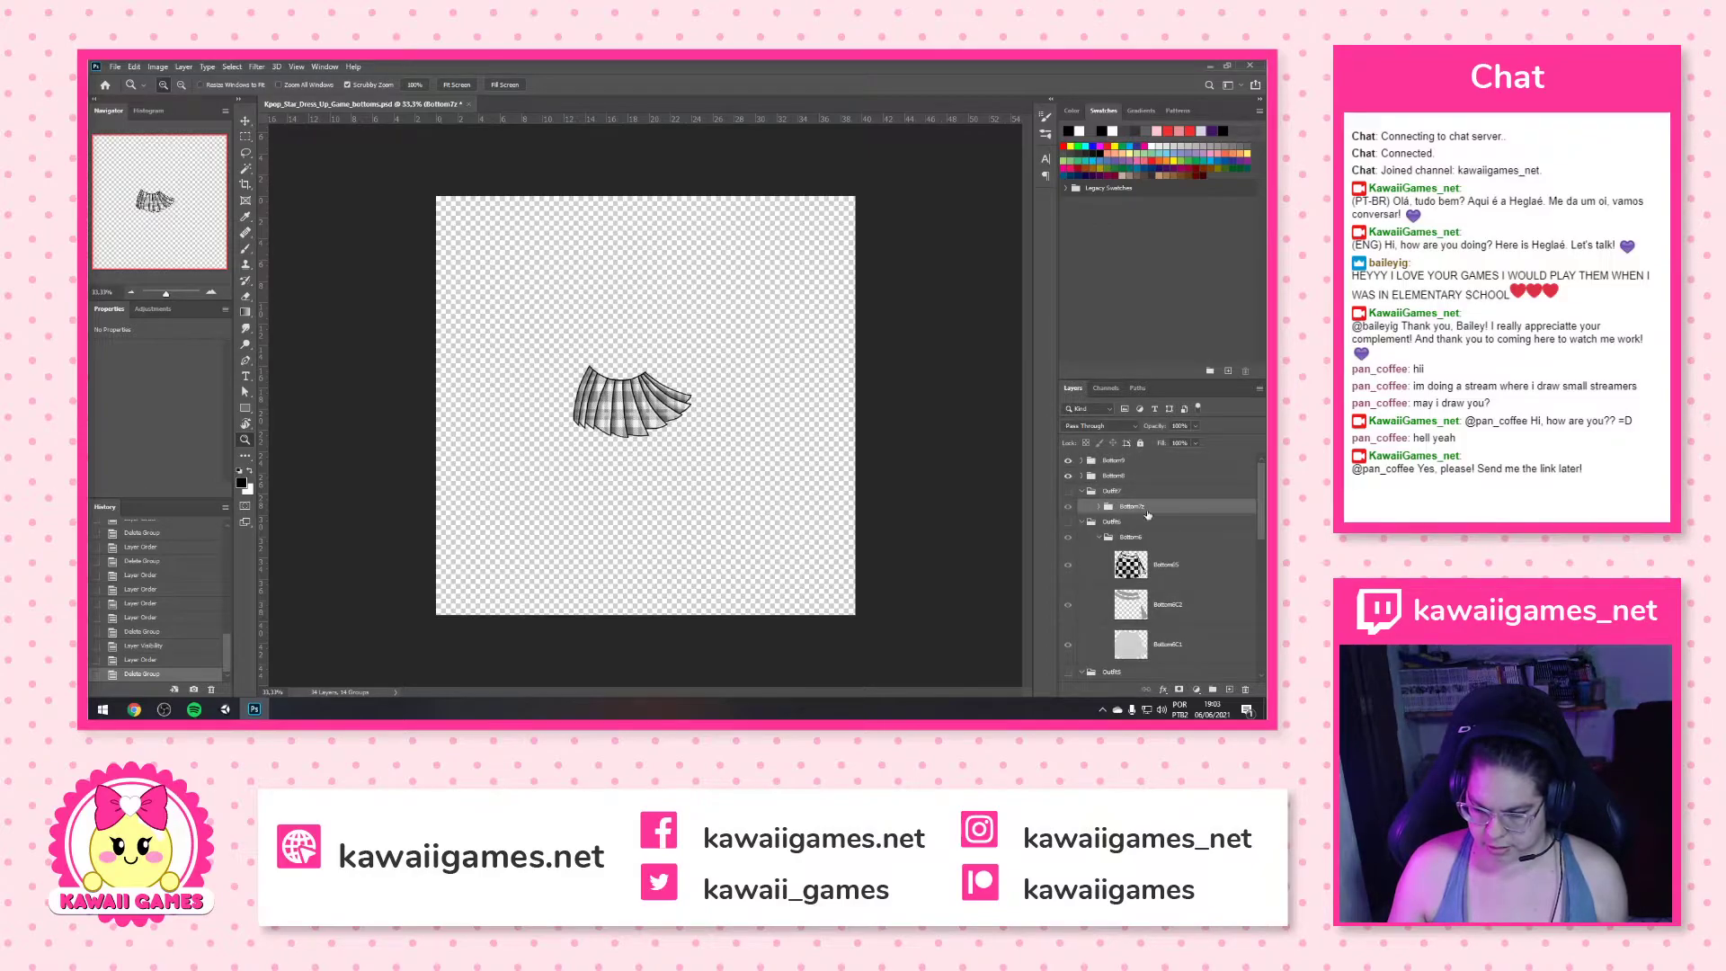
pyautogui.doubleClick(1147, 507)
pyautogui.write('Bottom7')
pyautogui.press('Return')
pyautogui.moveTo(1103, 512); pyautogui.dragTo(1129, 486)
pyautogui.click(1129, 508)
pyautogui.click(1245, 689)
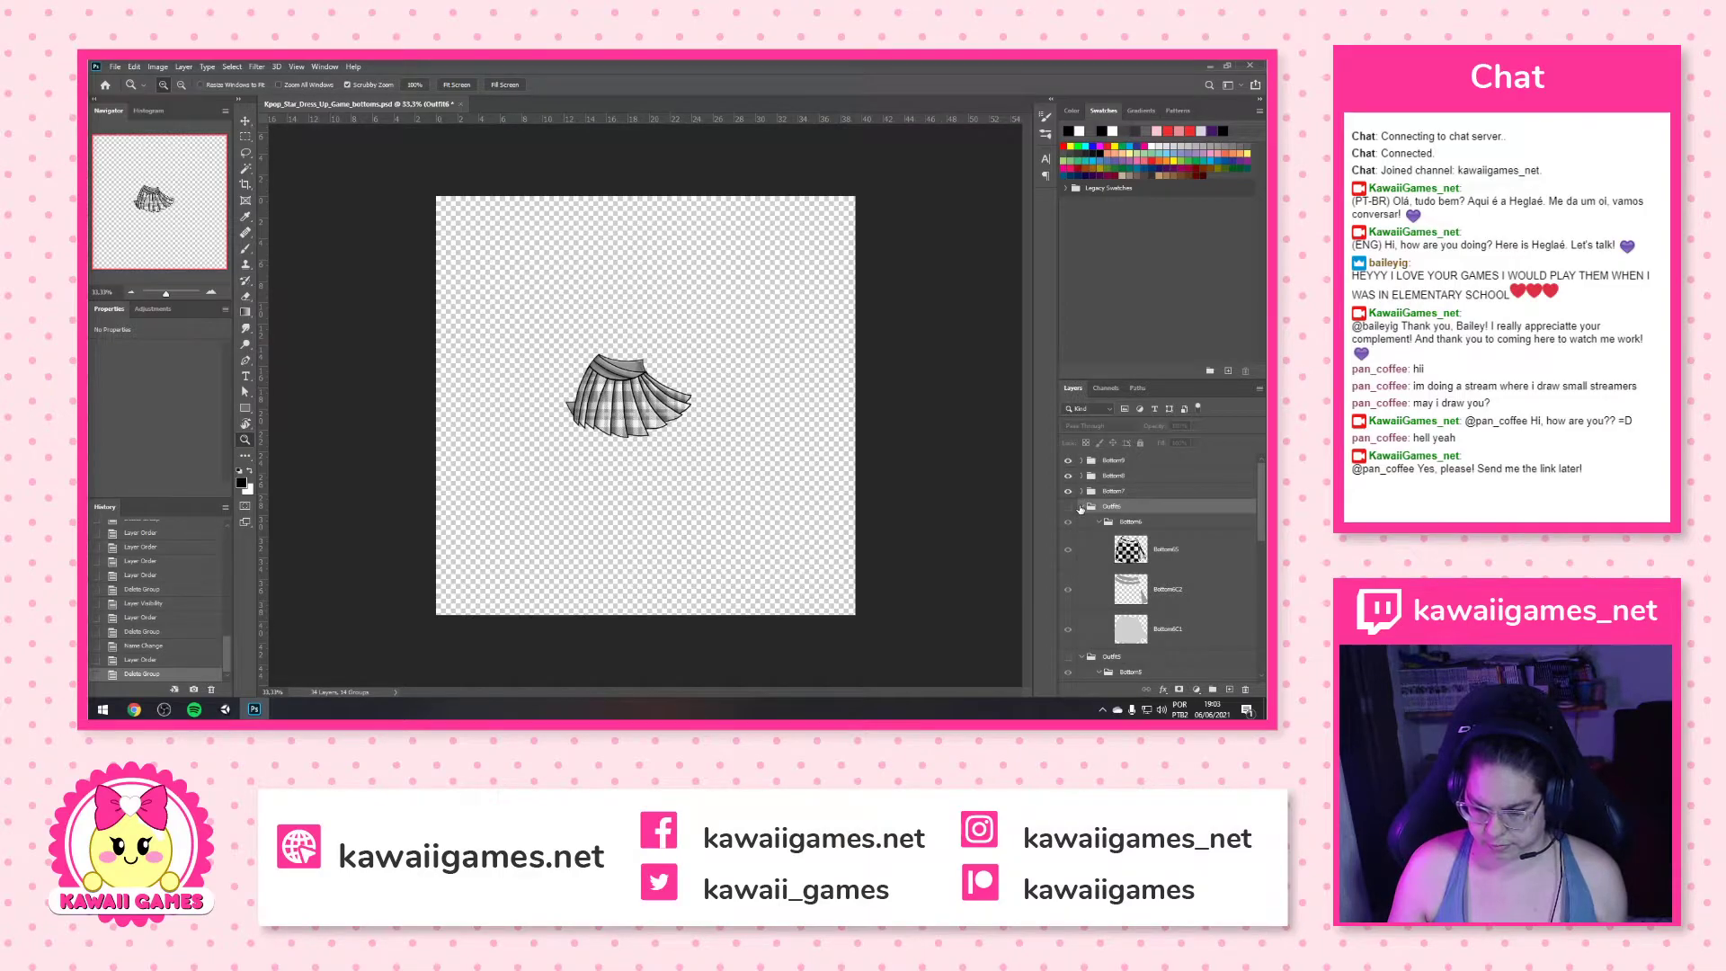
# Move the Bottom6 group out of Outfit6 beneath Bottom7 and delete the emptied Outfit6 group
pyautogui.click(1081, 508)
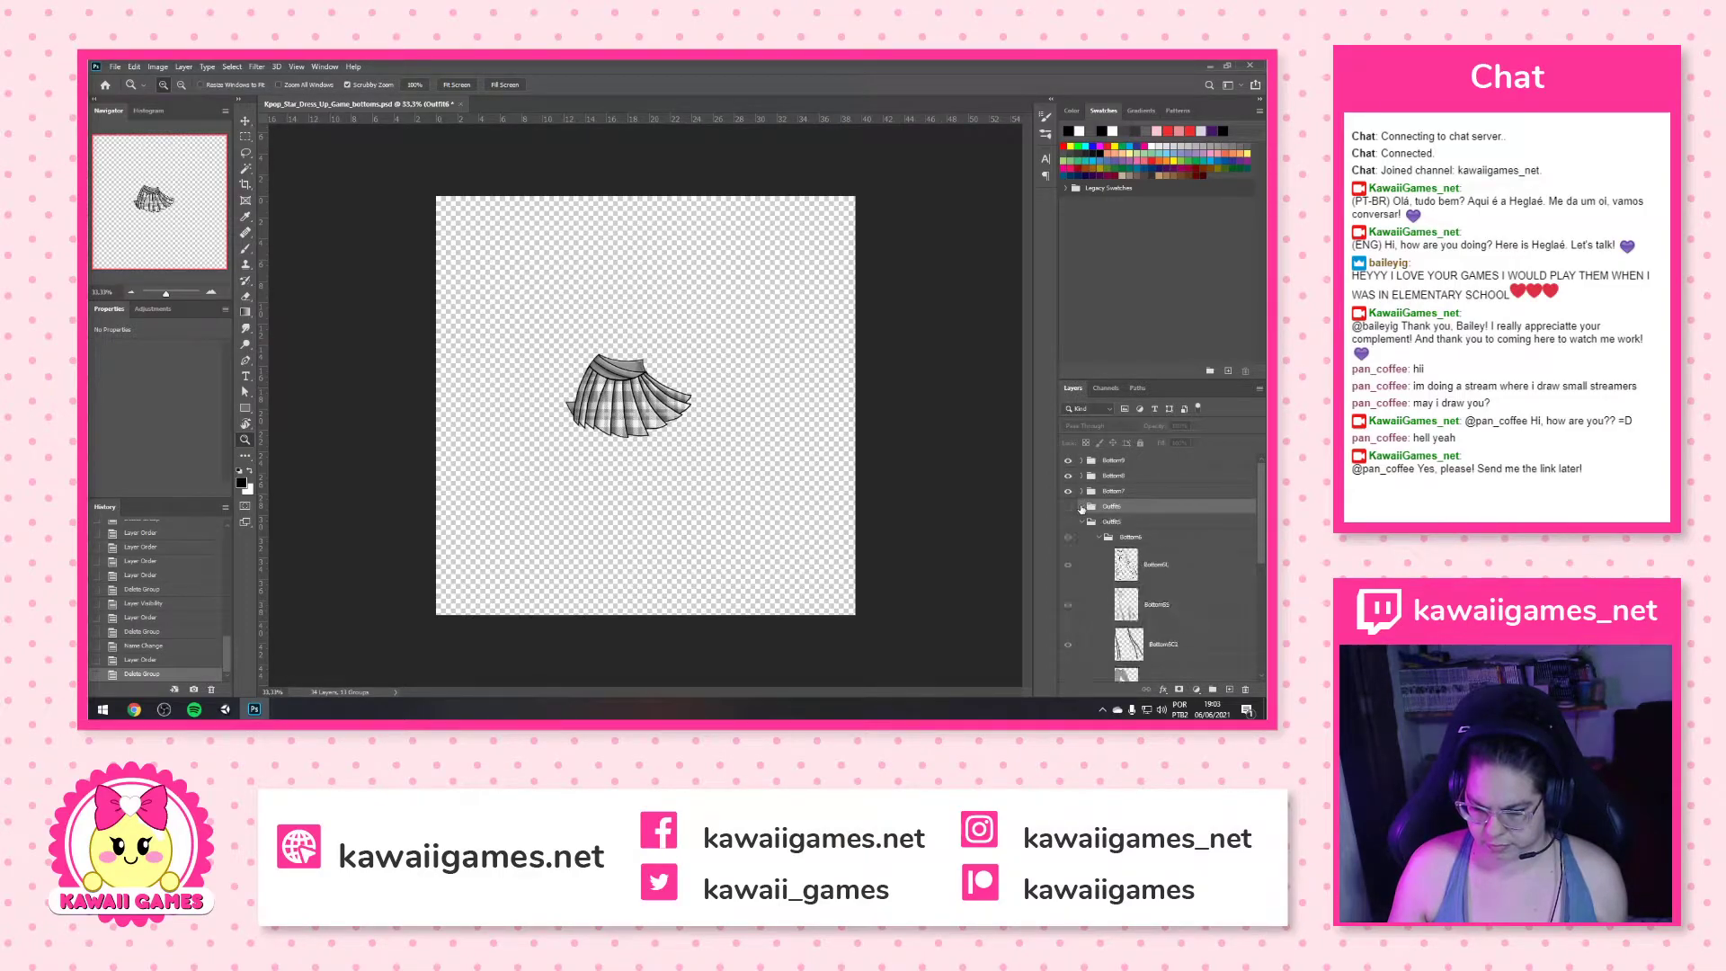
pyautogui.click(1082, 508)
pyautogui.moveTo(1102, 526)
pyautogui.mouseDown()
pyautogui.moveTo(1115, 503)
pyautogui.moveTo(1115, 521)
pyautogui.mouseUp()
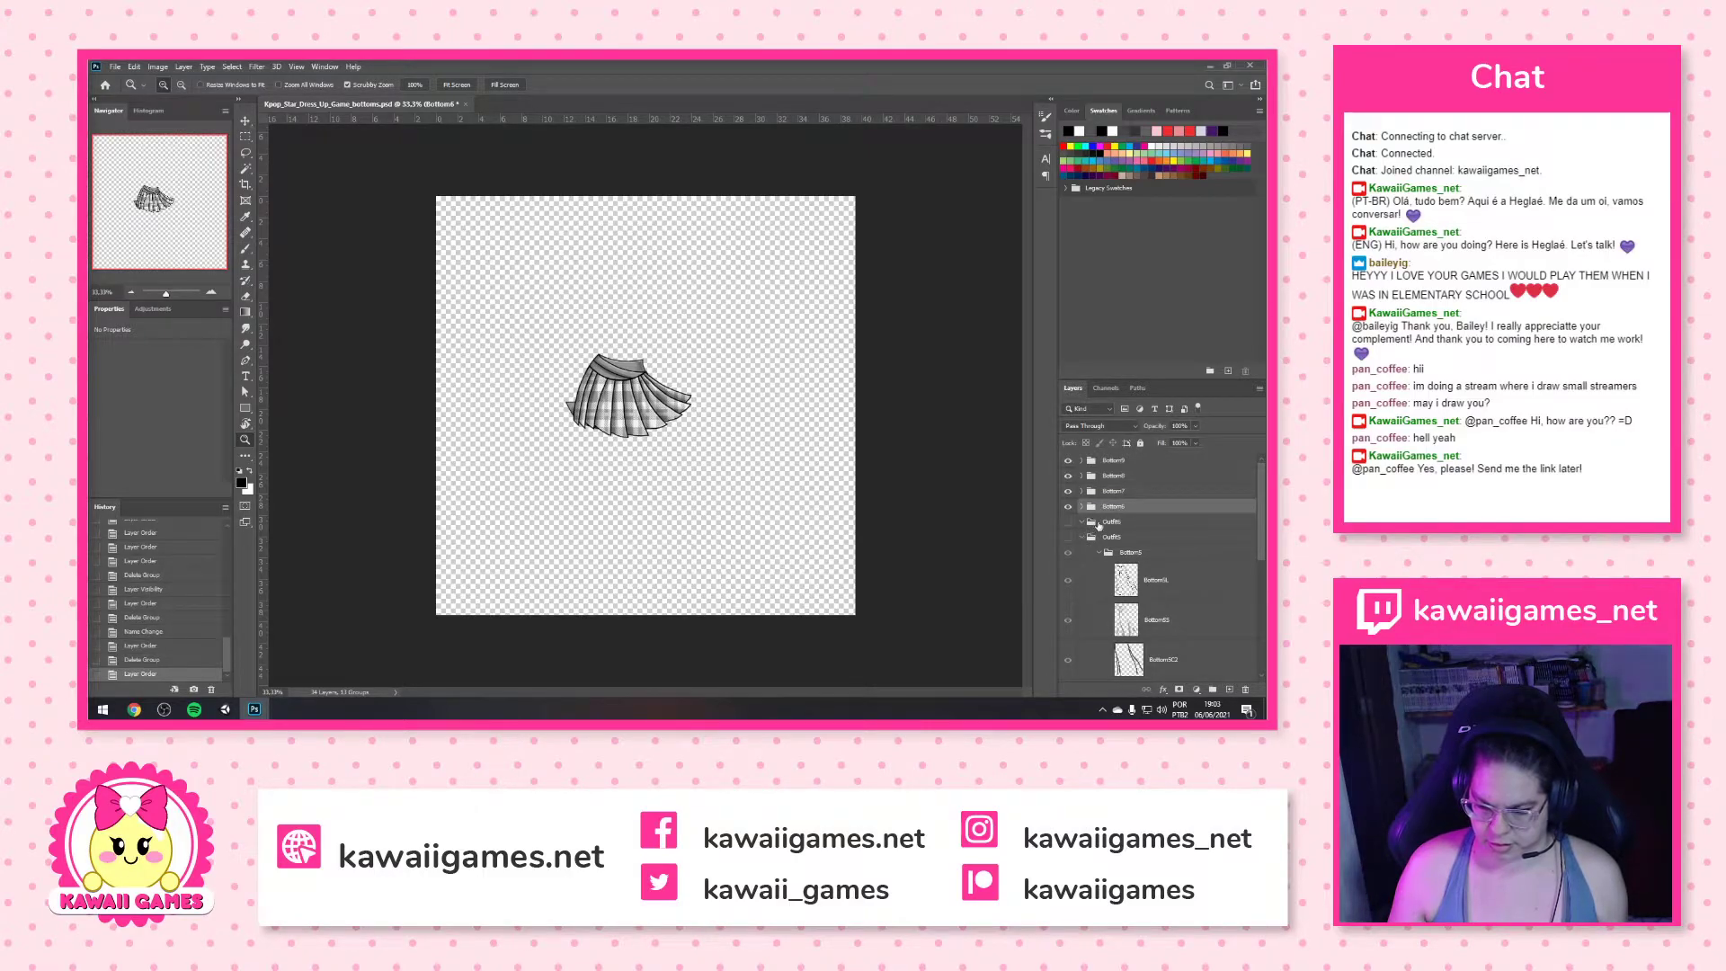
pyautogui.click(1092, 527)
pyautogui.click(1068, 523)
pyautogui.click(1247, 689)
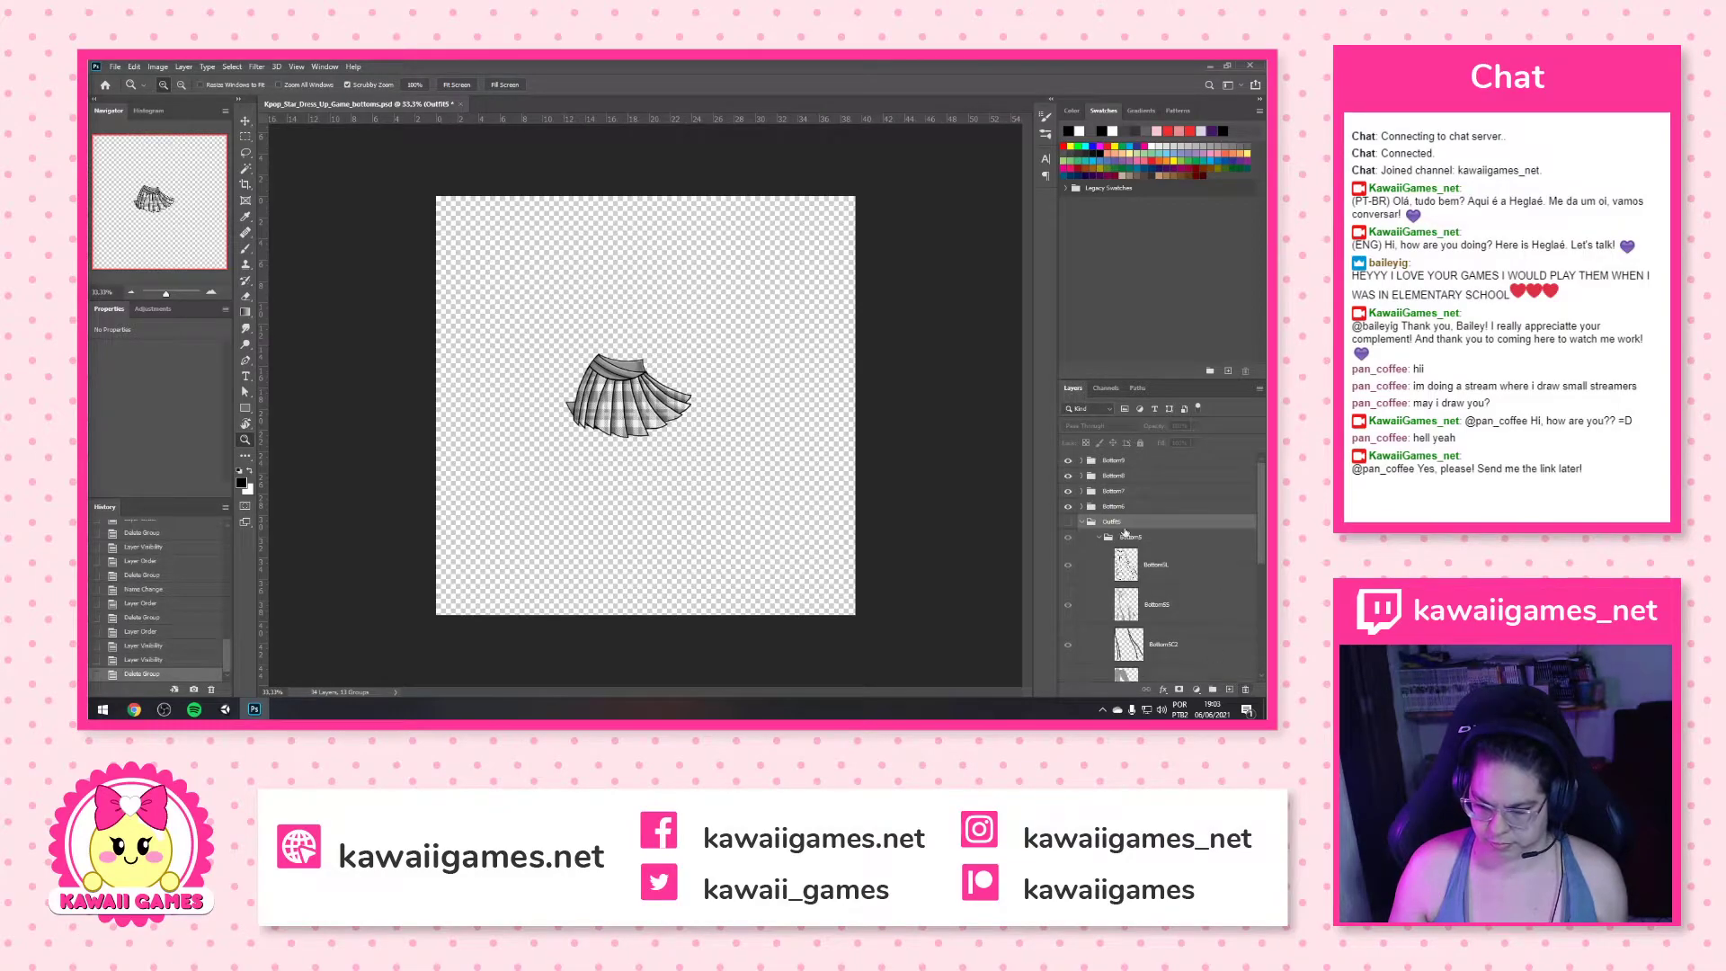
# Collapse the Bottom5 group and move it out of Outfit5 to beneath Bottom6
pyautogui.click(1069, 525)
pyautogui.click(1070, 525)
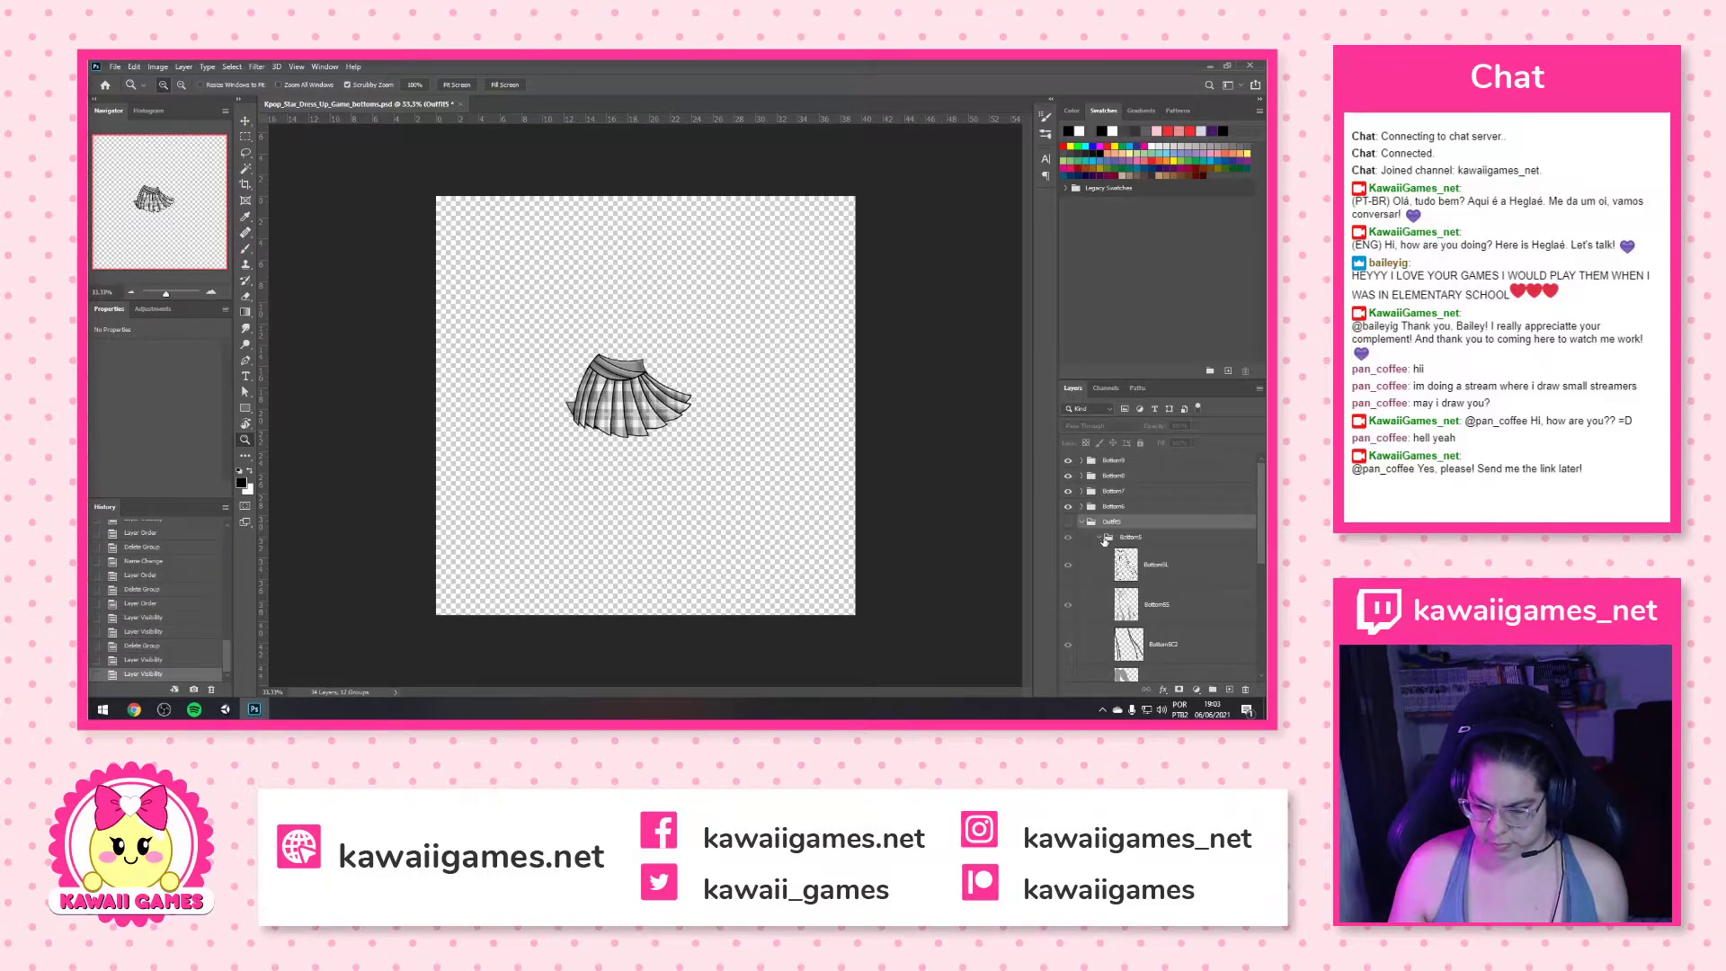
pyautogui.click(1098, 537)
pyautogui.moveTo(1113, 538); pyautogui.dragTo(1128, 518)
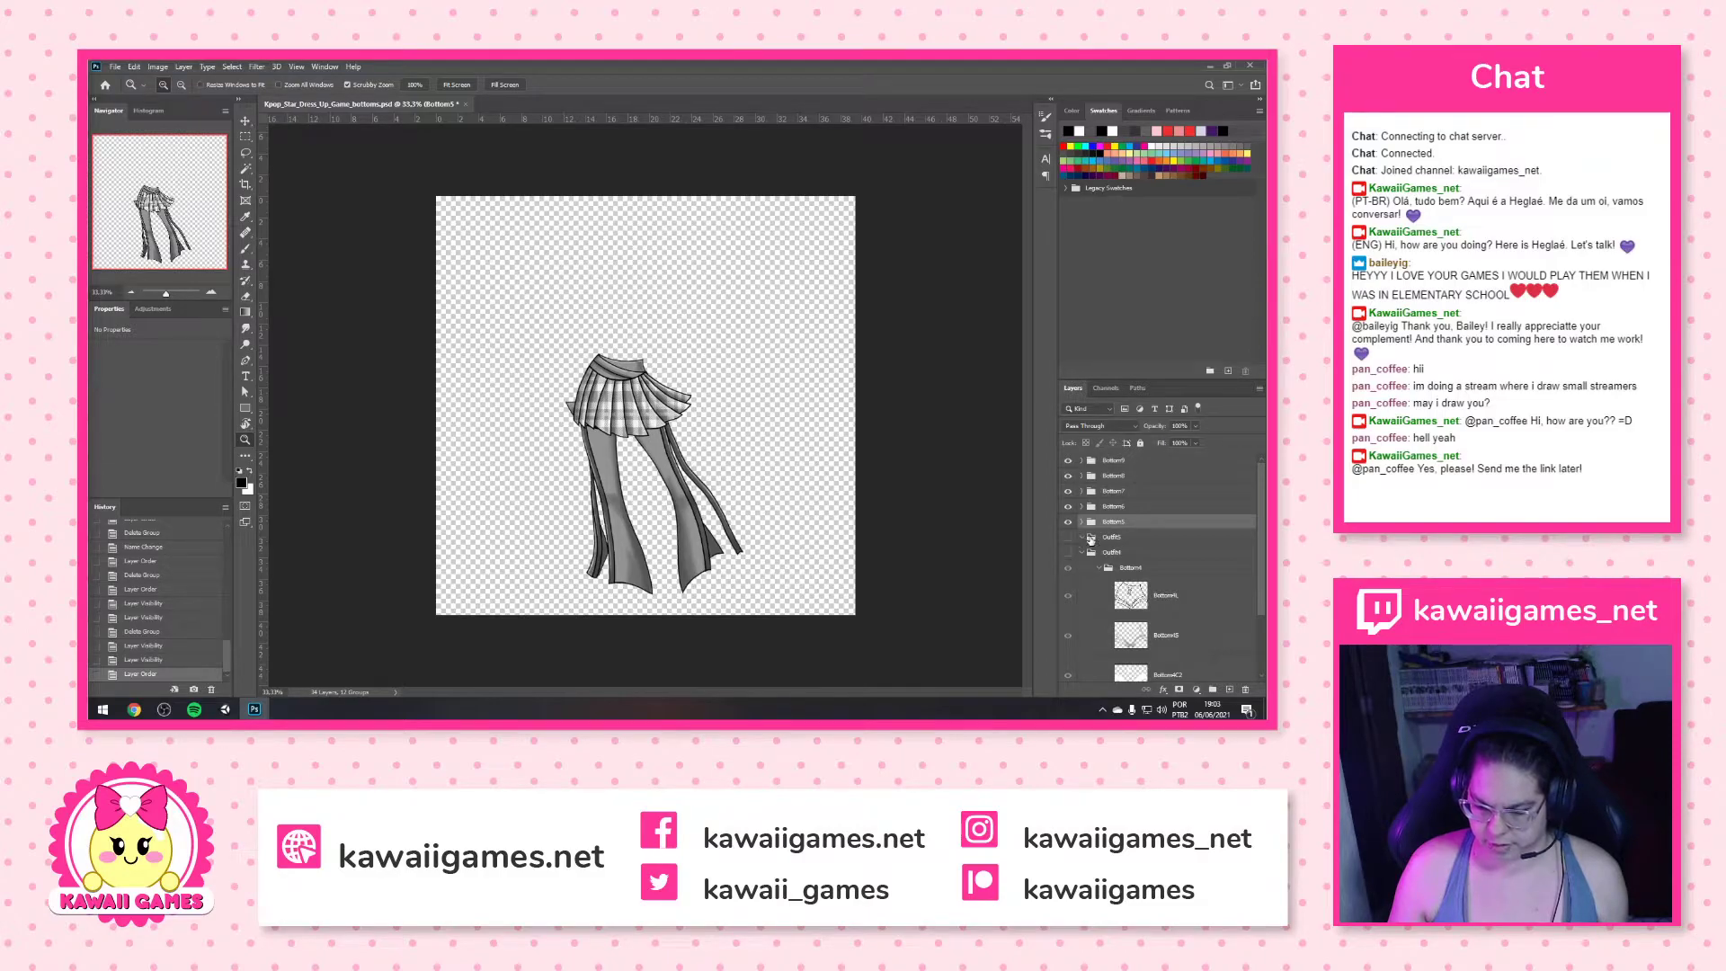
# Delete the emptied Outfit5 group and move the Bottom4 group out of Outfit4
pyautogui.click(1107, 538)
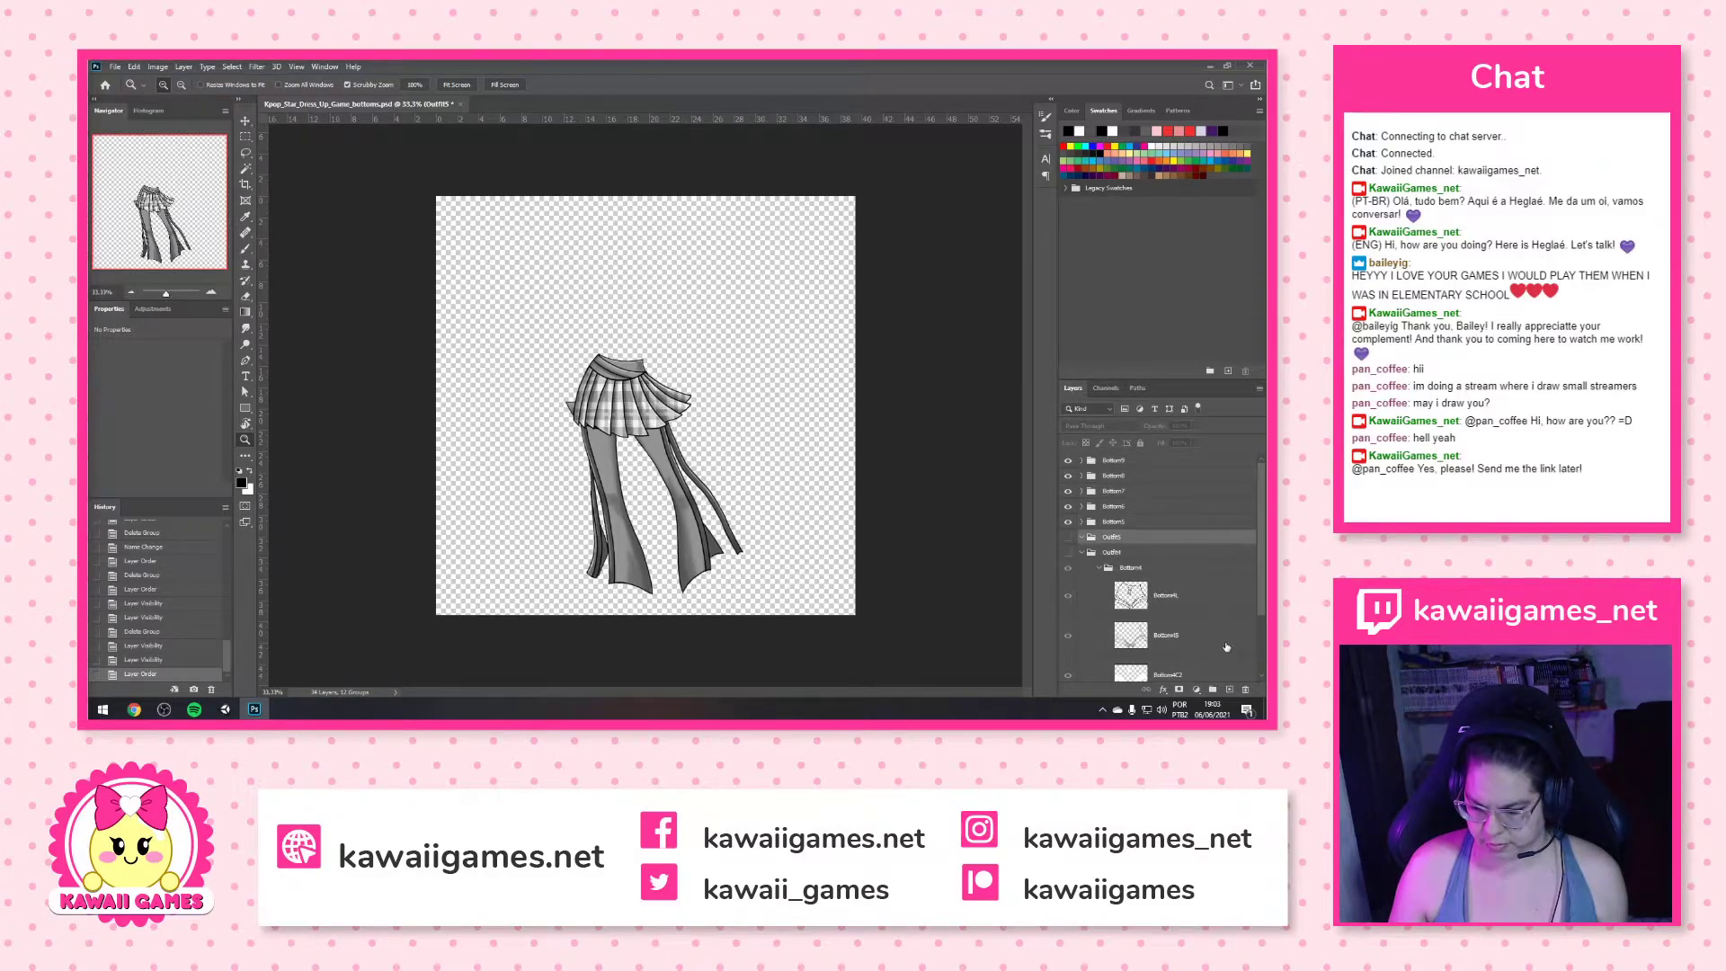
pyautogui.click(1247, 690)
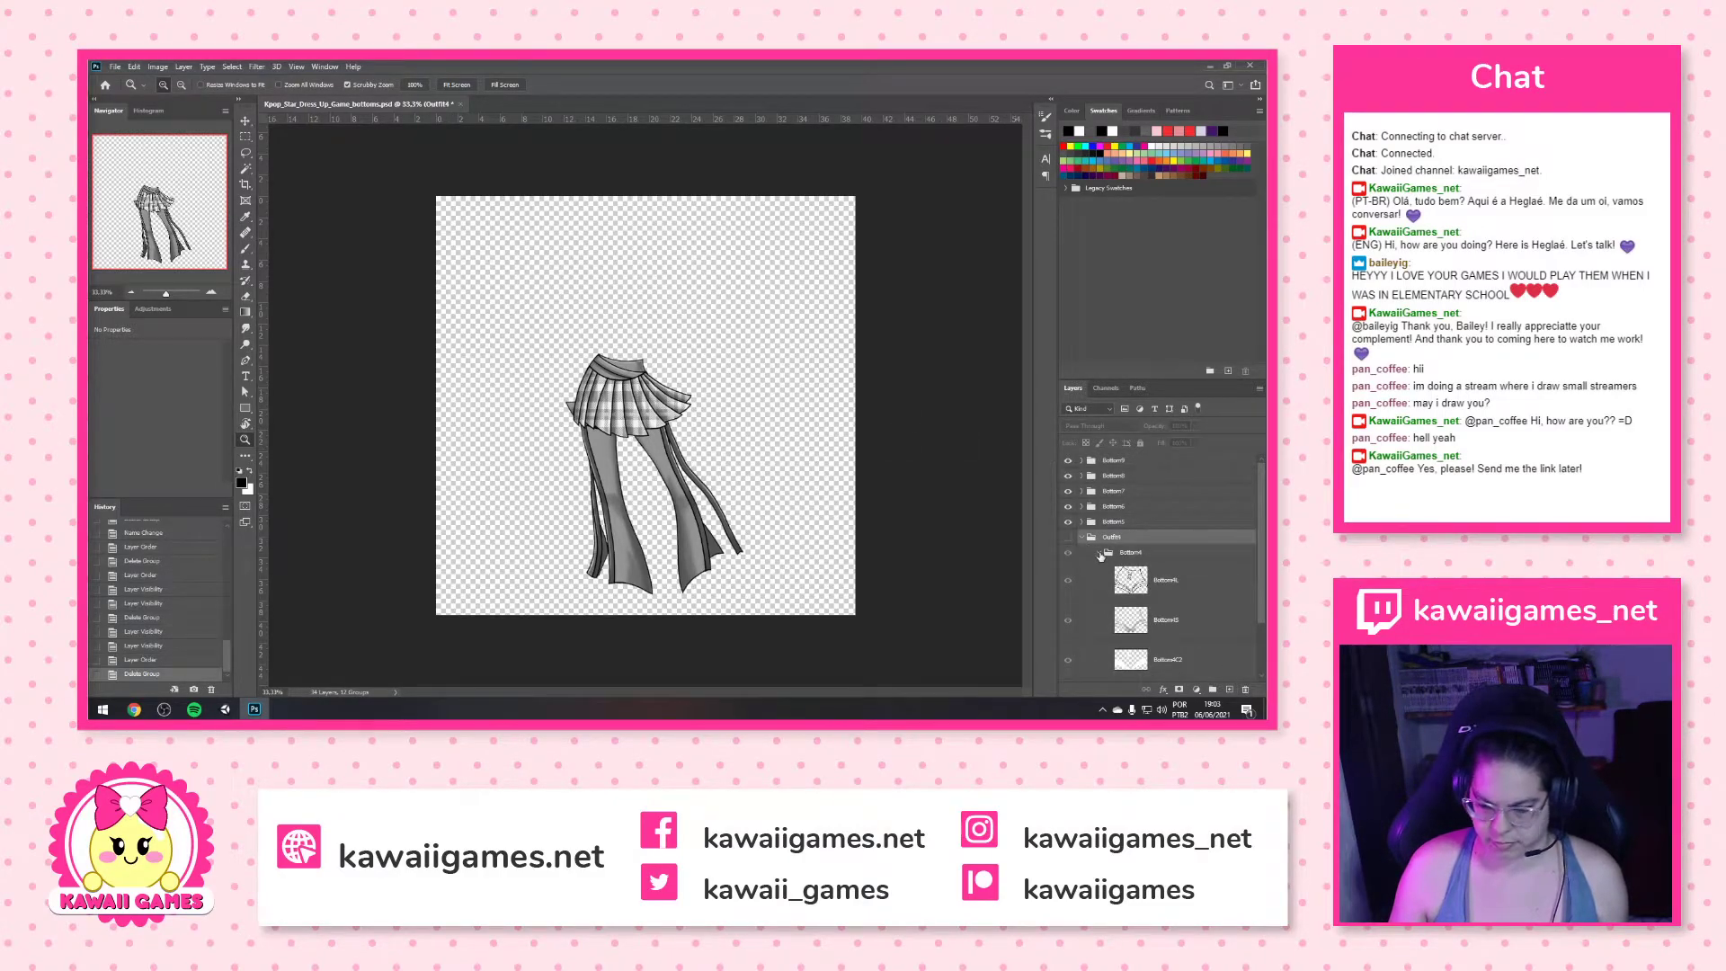
pyautogui.moveTo(1119, 556); pyautogui.dragTo(1149, 537)
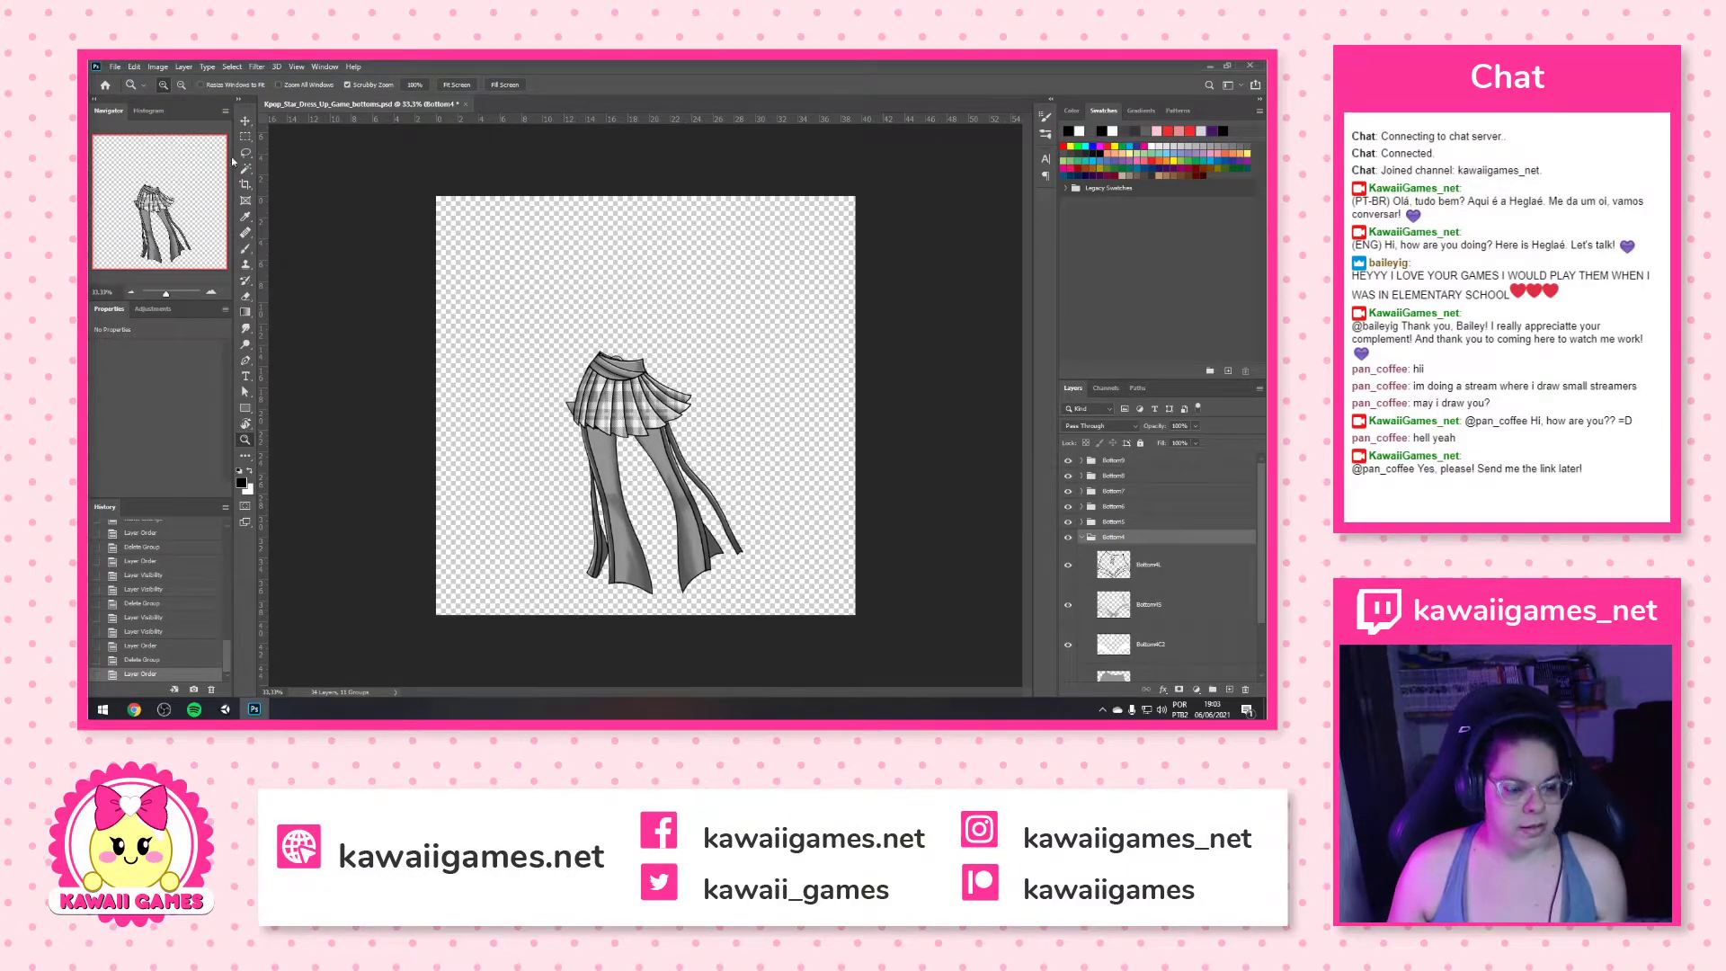
# Set the UI font size to Medium in the interface preferences, leaving UI scaling on Auto
pyautogui.click(160, 67)
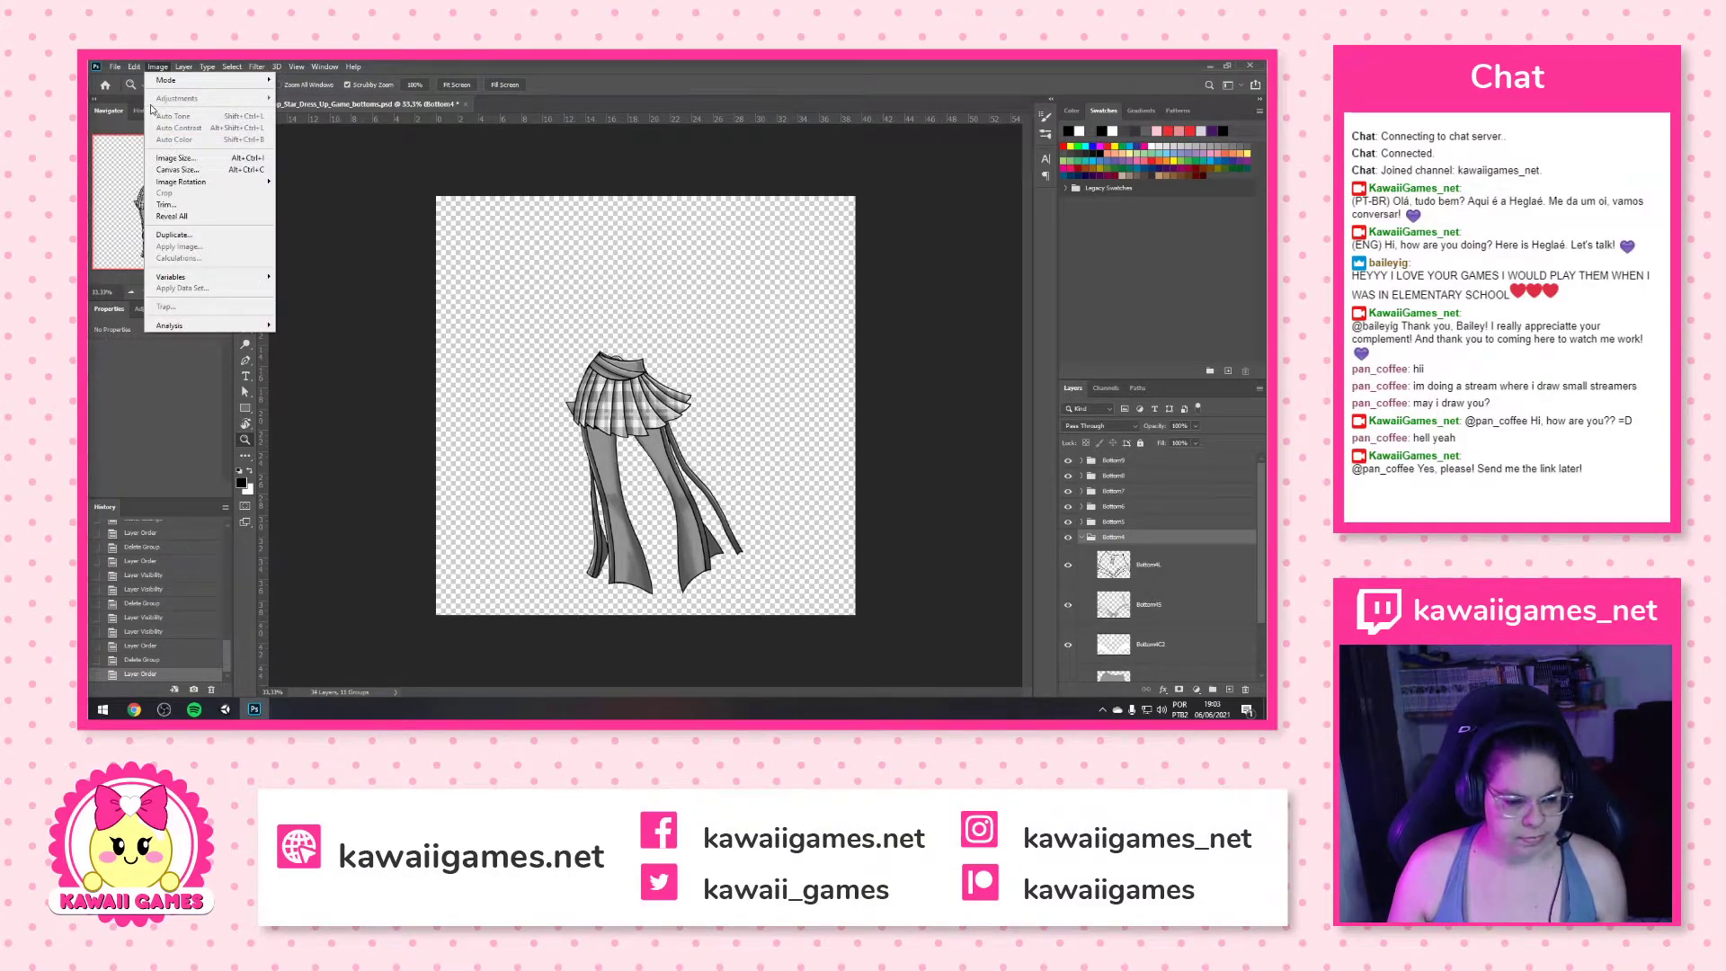
pyautogui.click(134, 67)
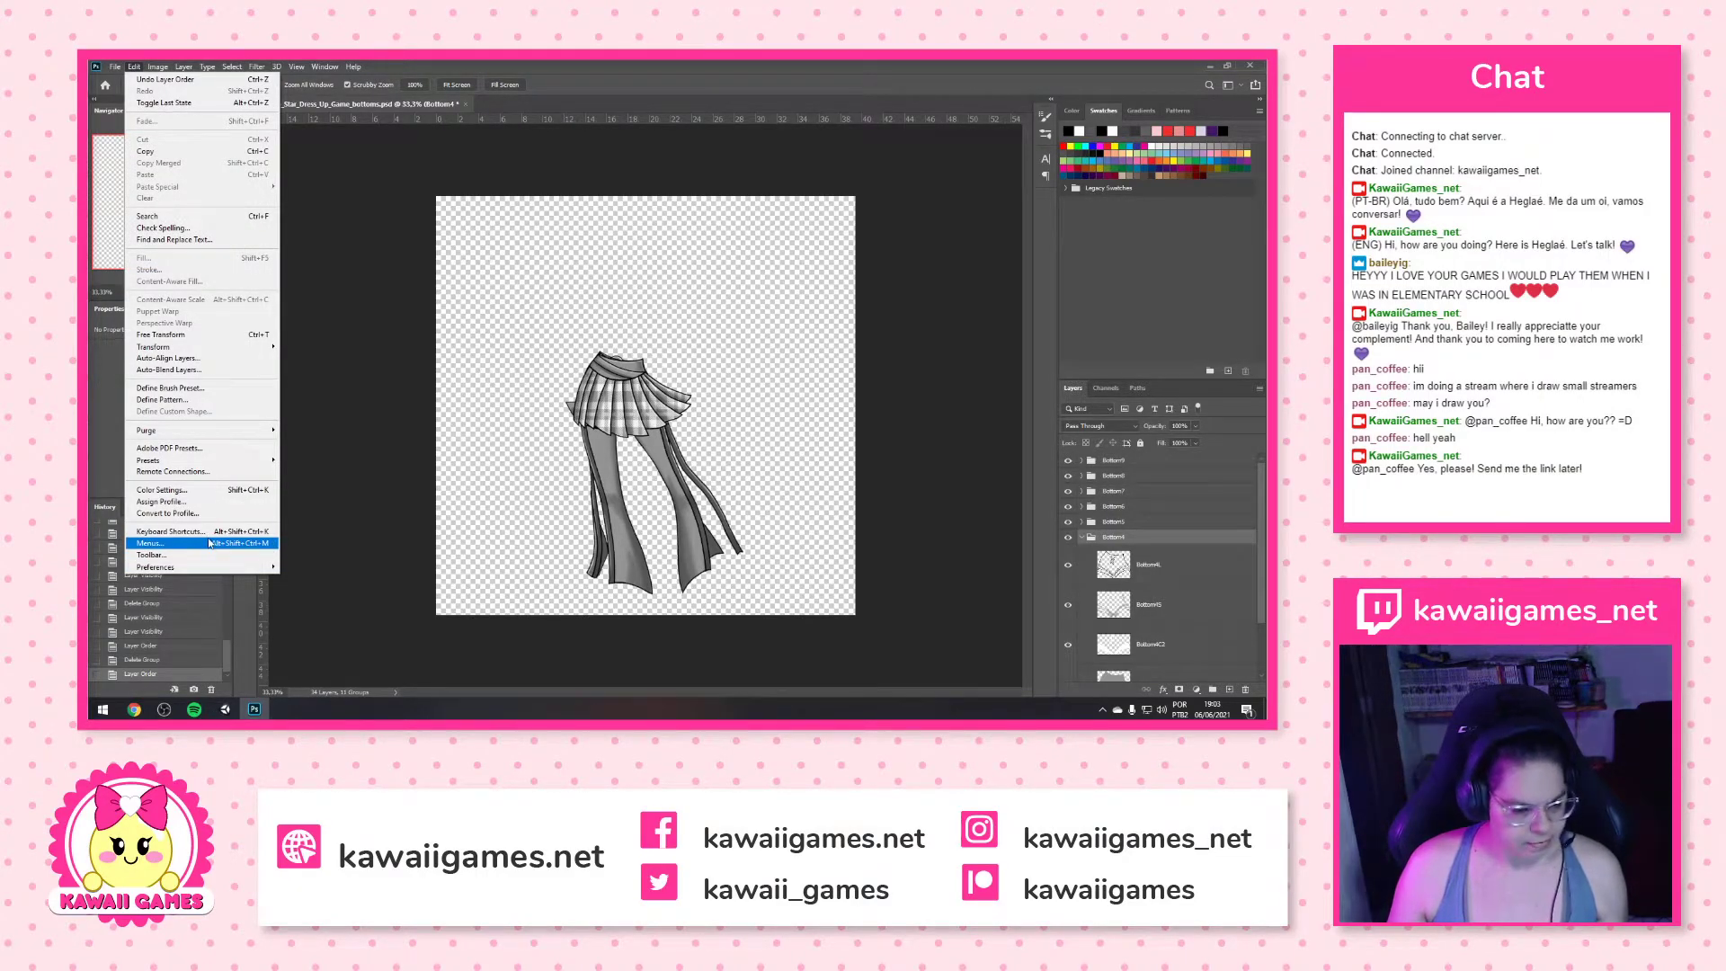
pyautogui.moveTo(212, 567)
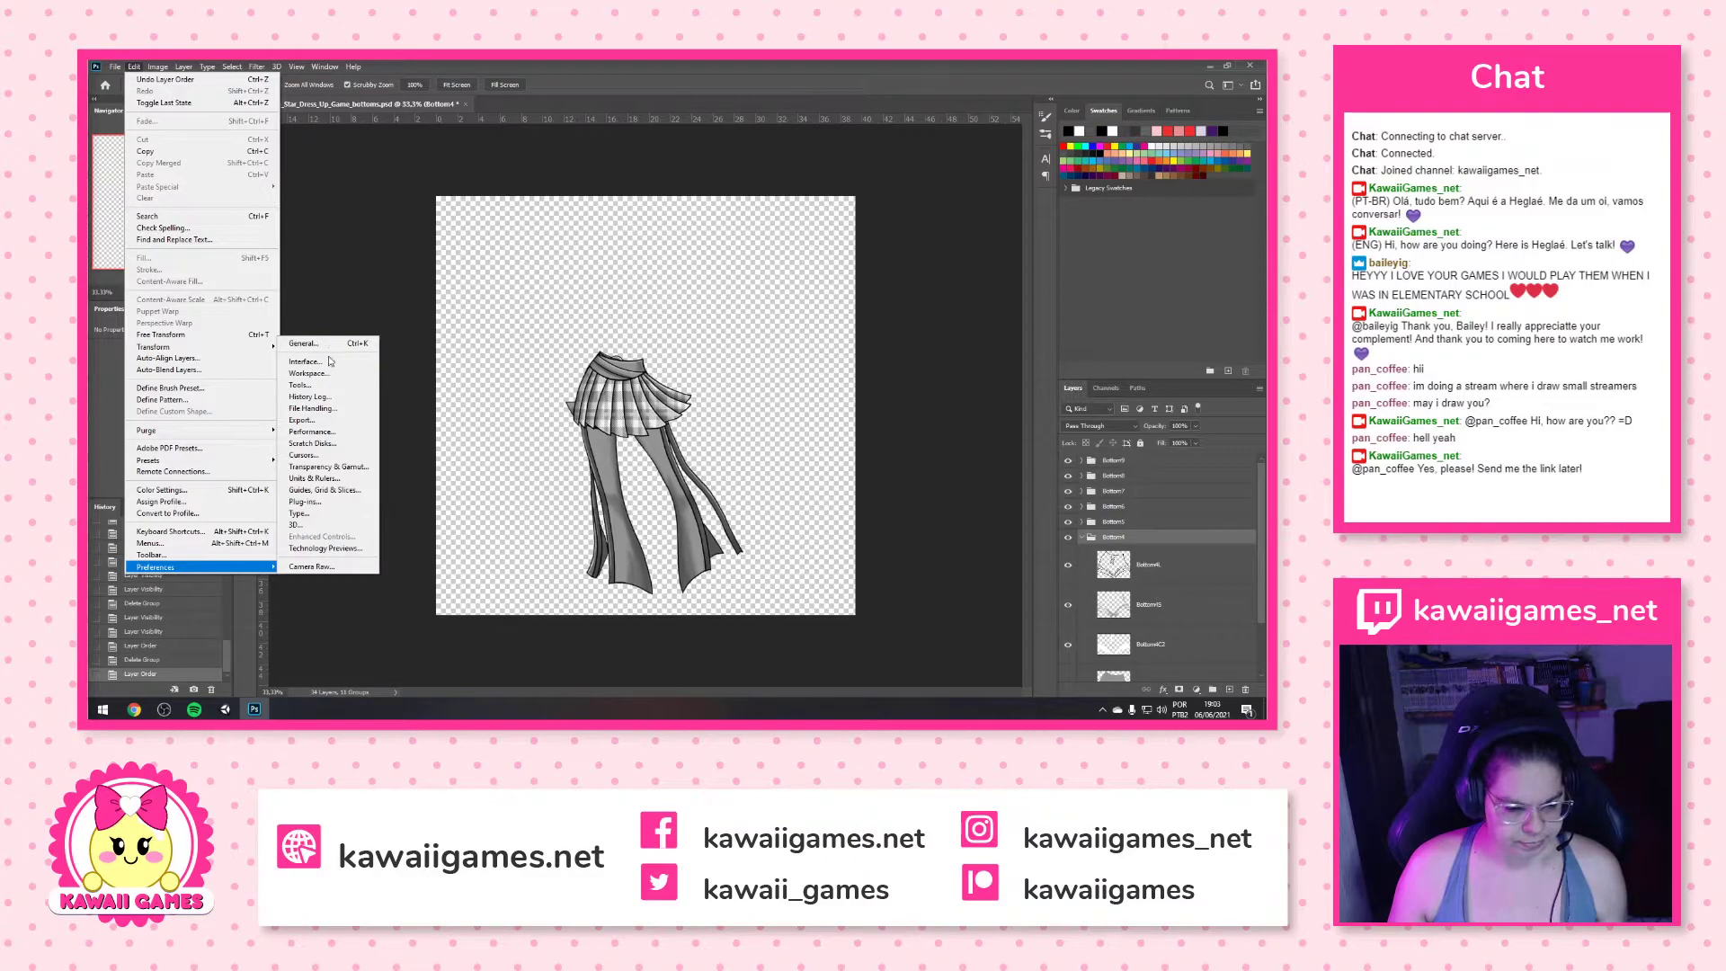
pyautogui.press('Escape')
pyautogui.press('Escape')
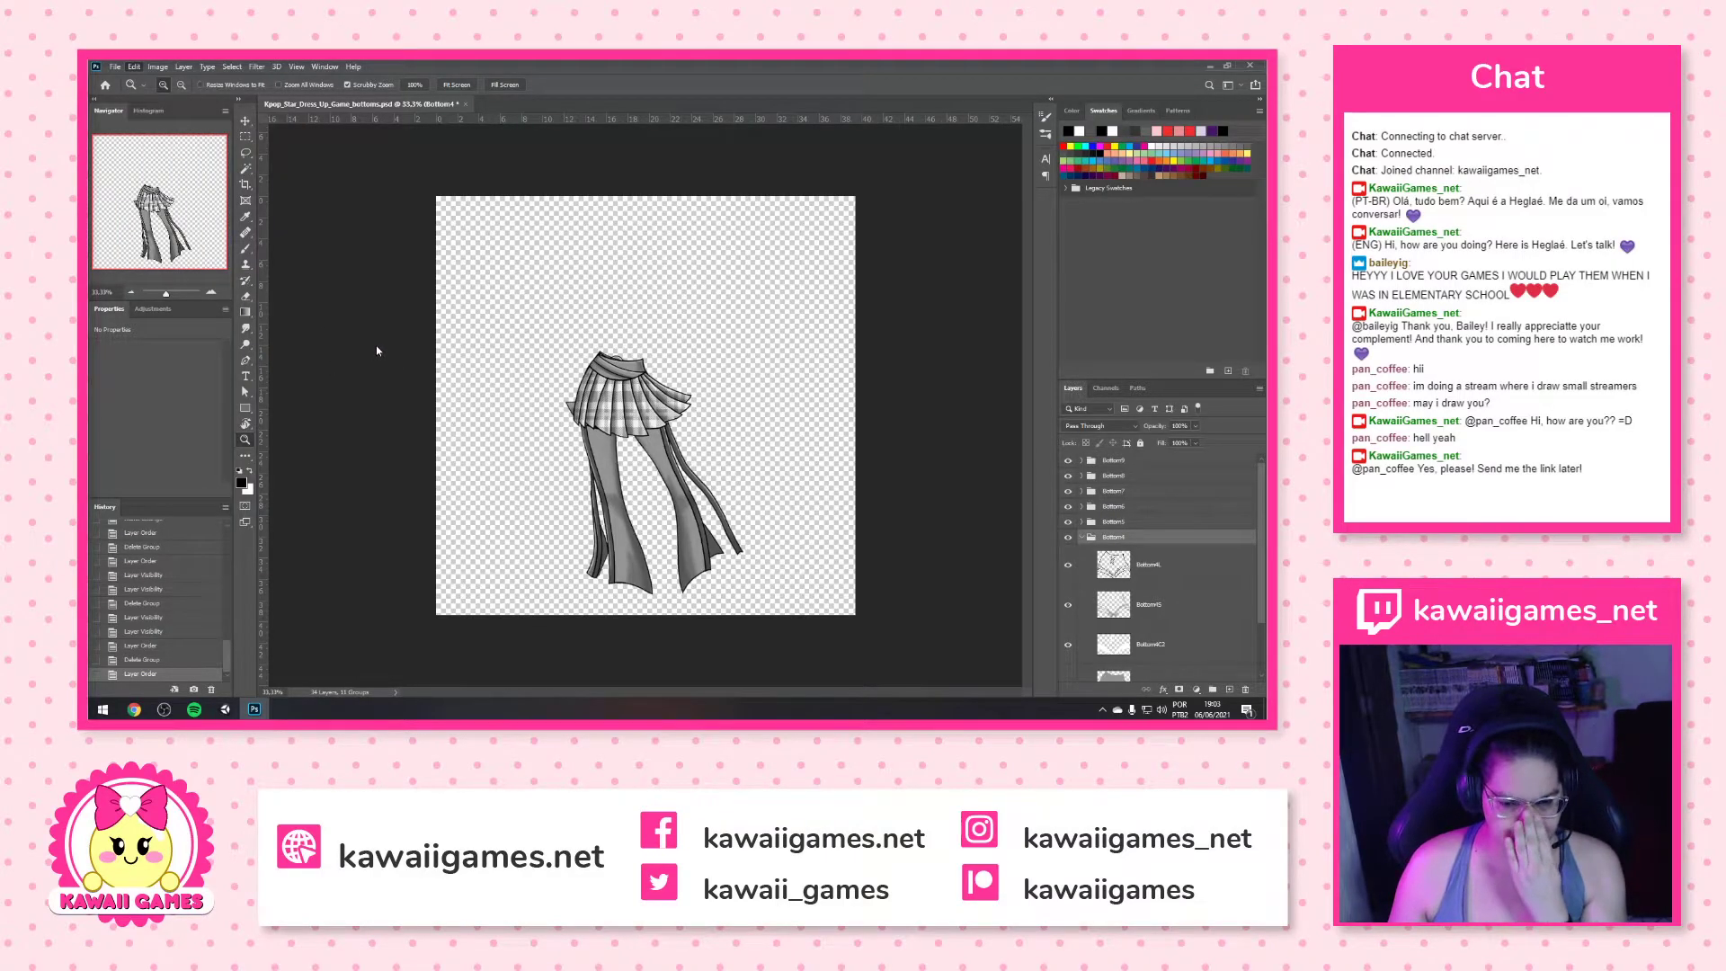
pyautogui.press('i')
pyautogui.hotkey('ctrl', 'k')
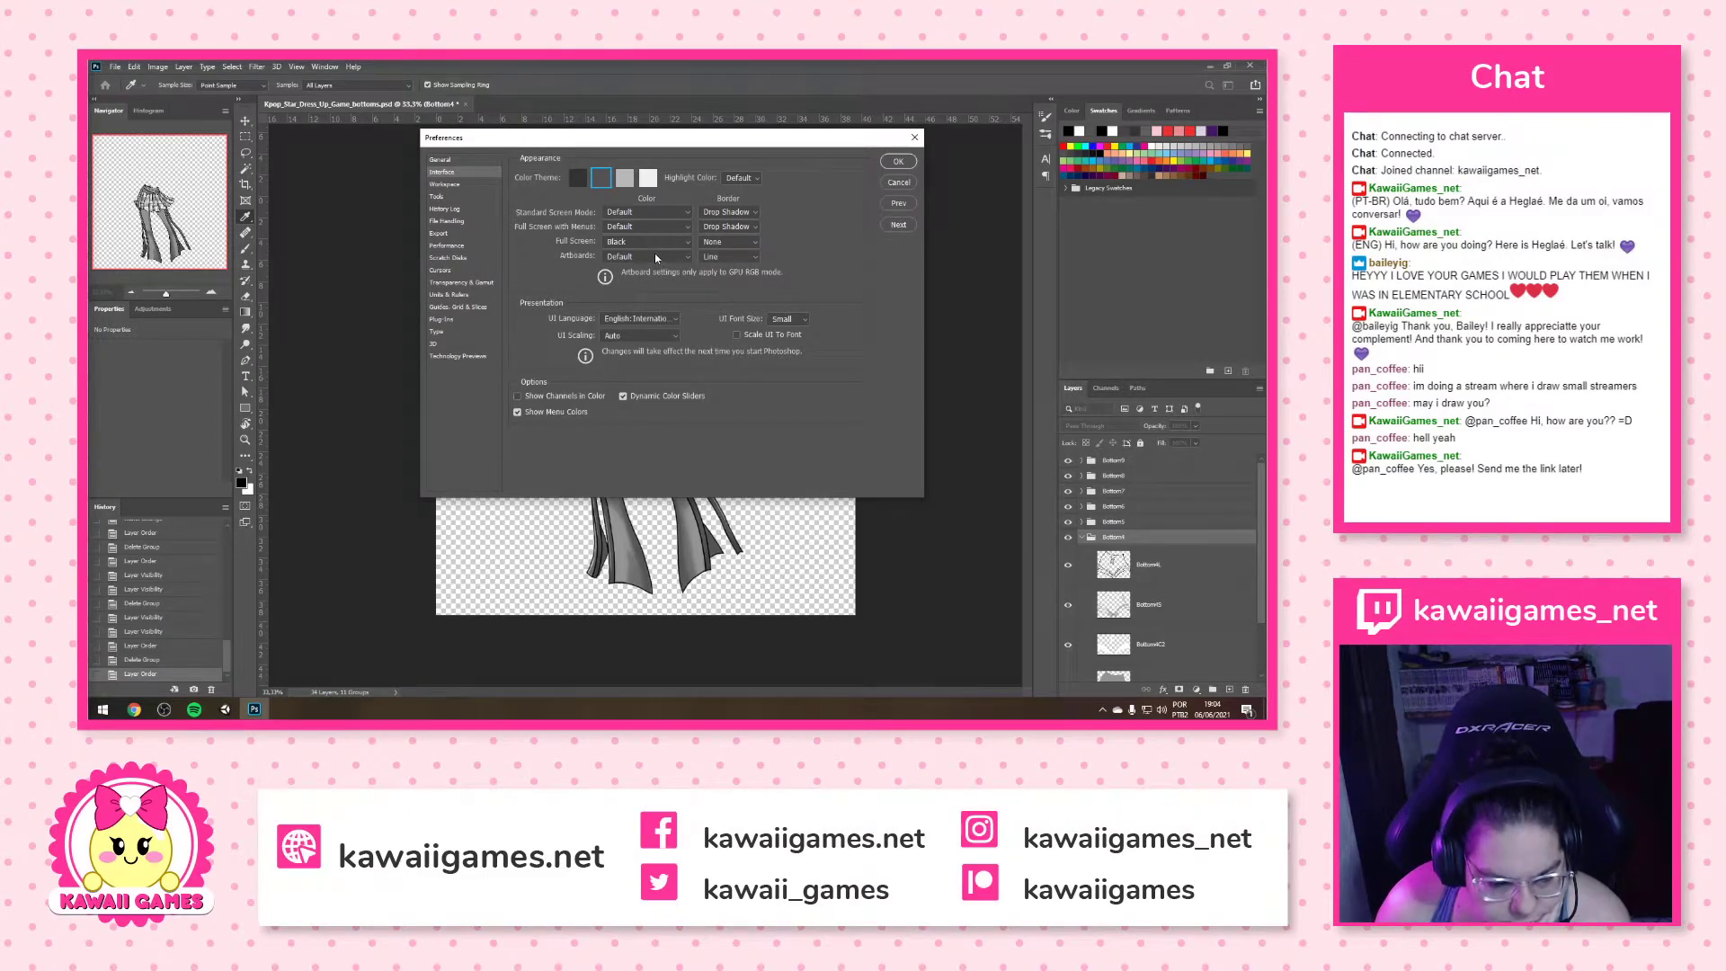
pyautogui.click(671, 335)
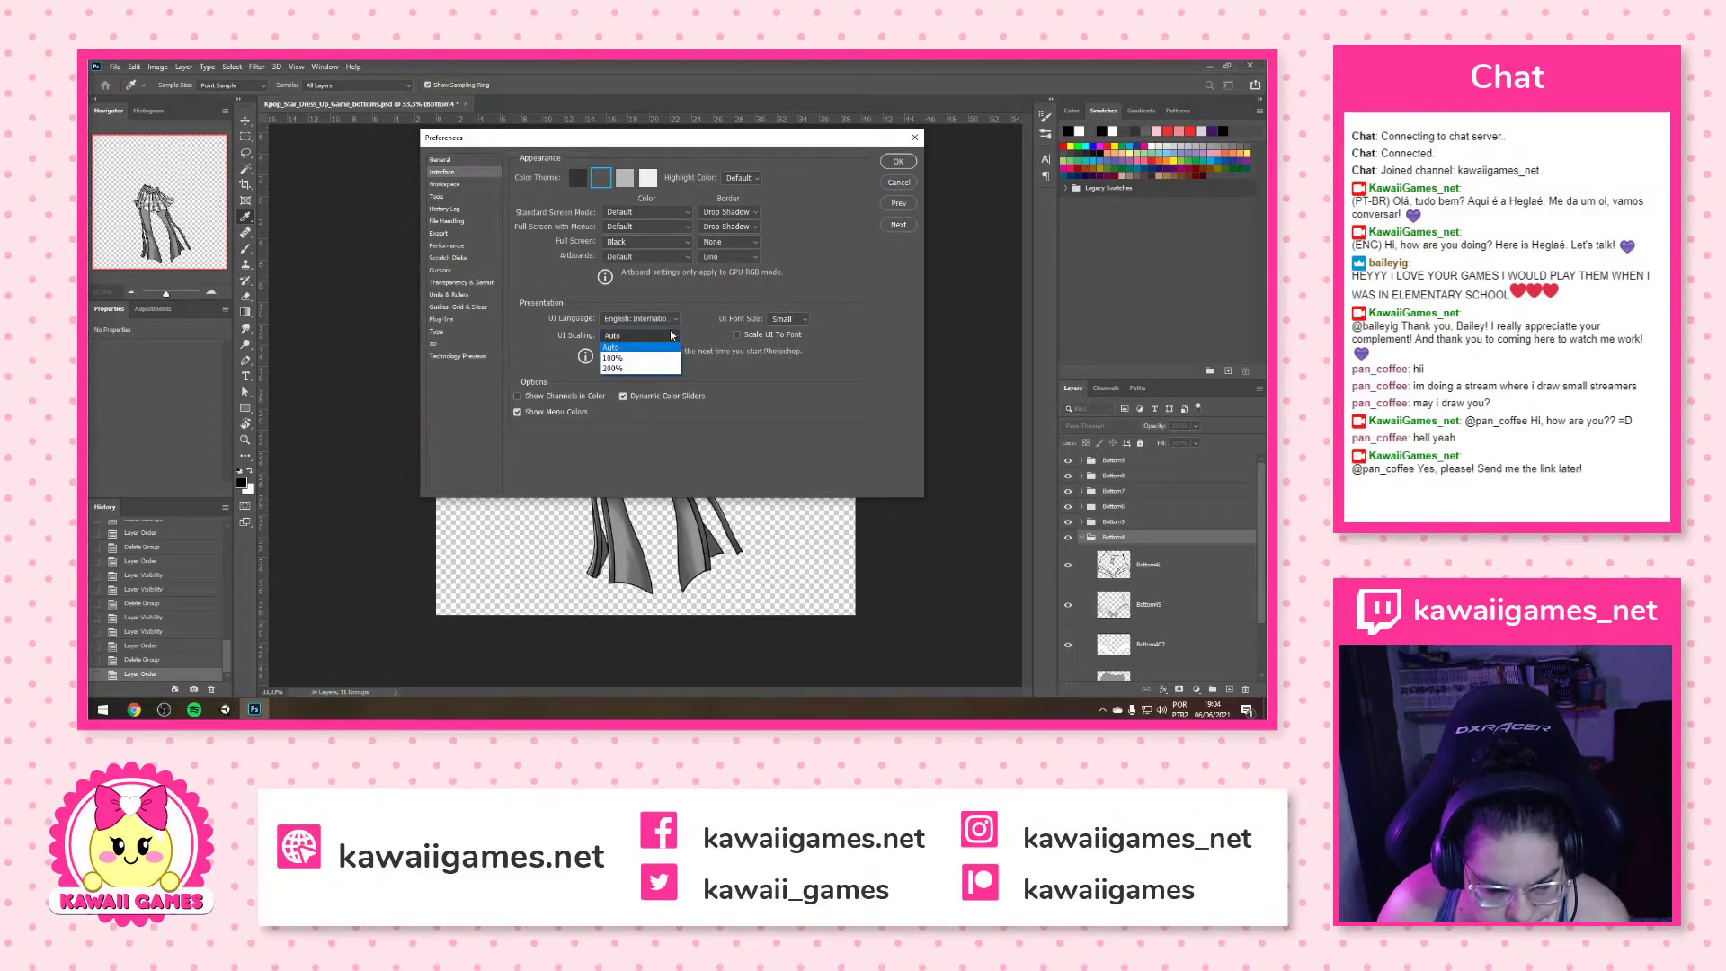
pyautogui.click(671, 335)
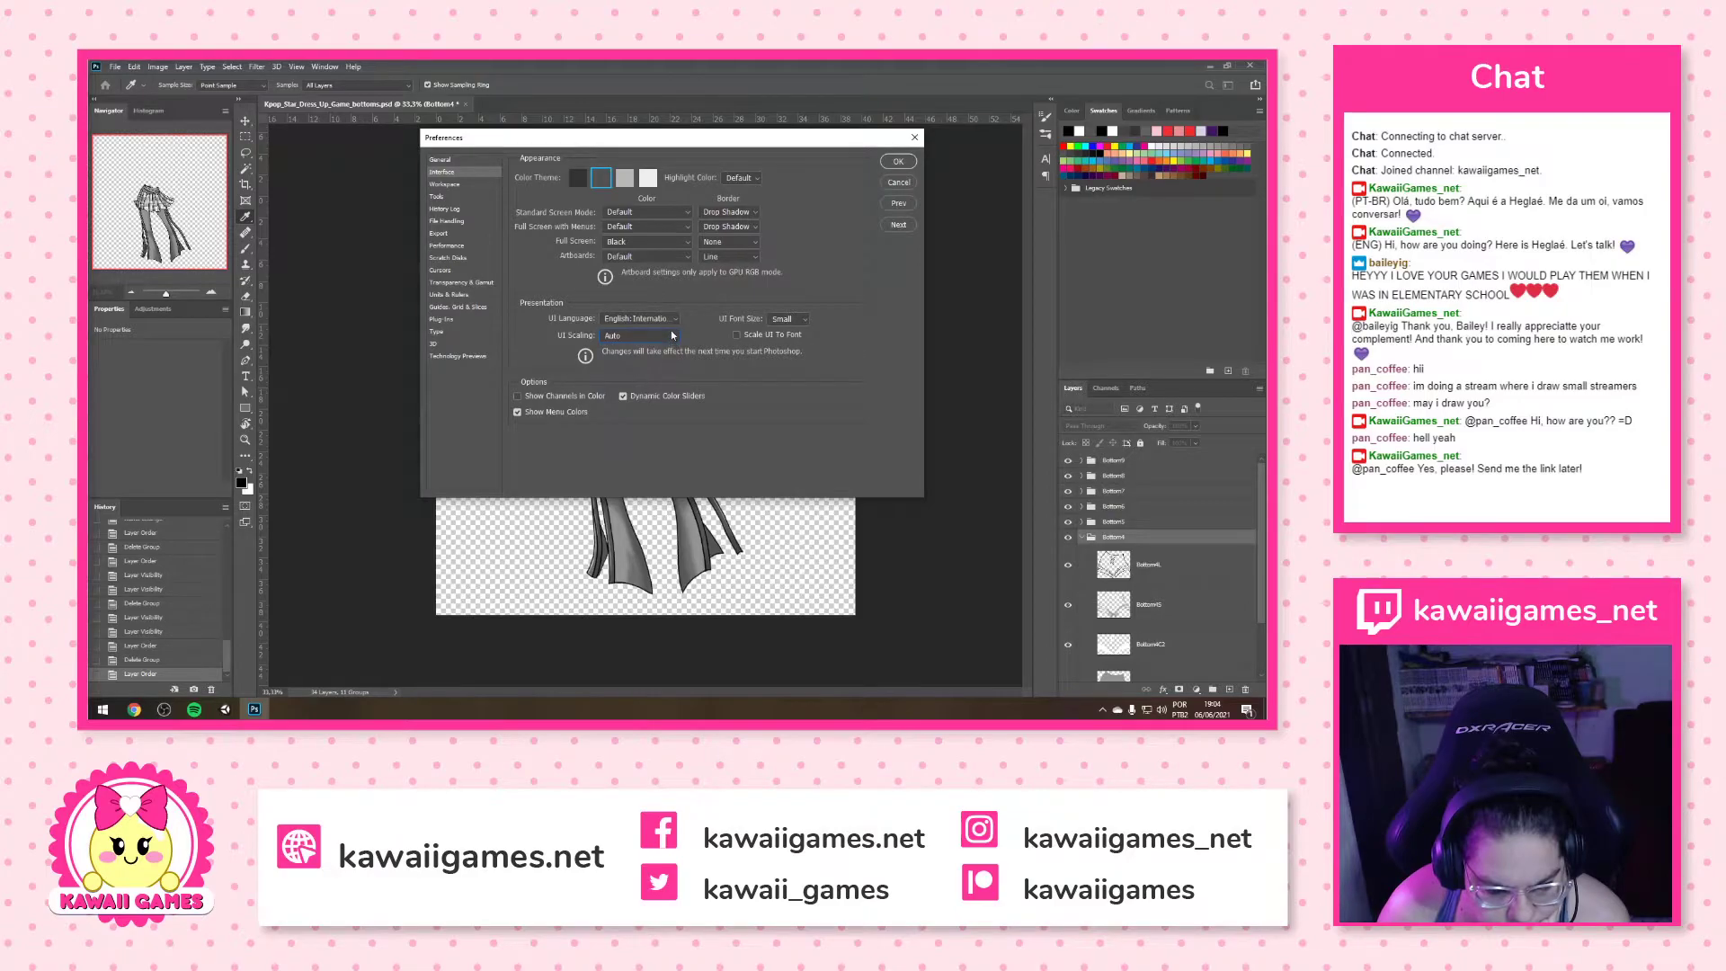
pyautogui.click(795, 320)
pyautogui.click(795, 354)
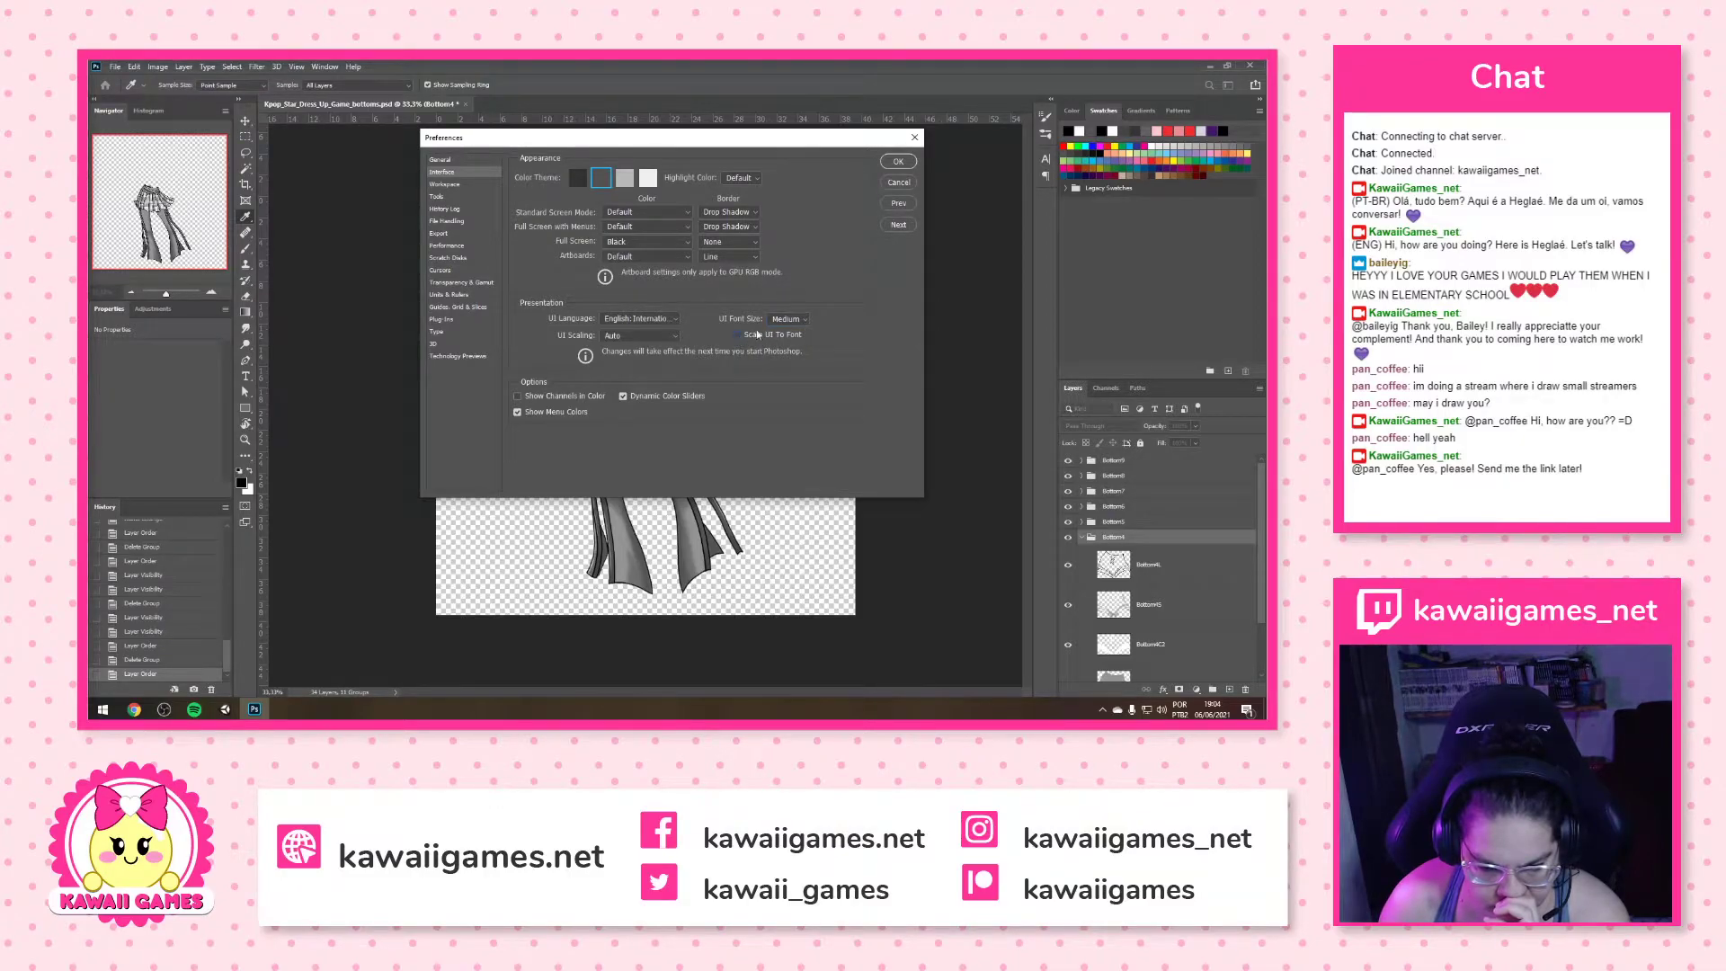
pyautogui.click(897, 162)
pyautogui.press('z')
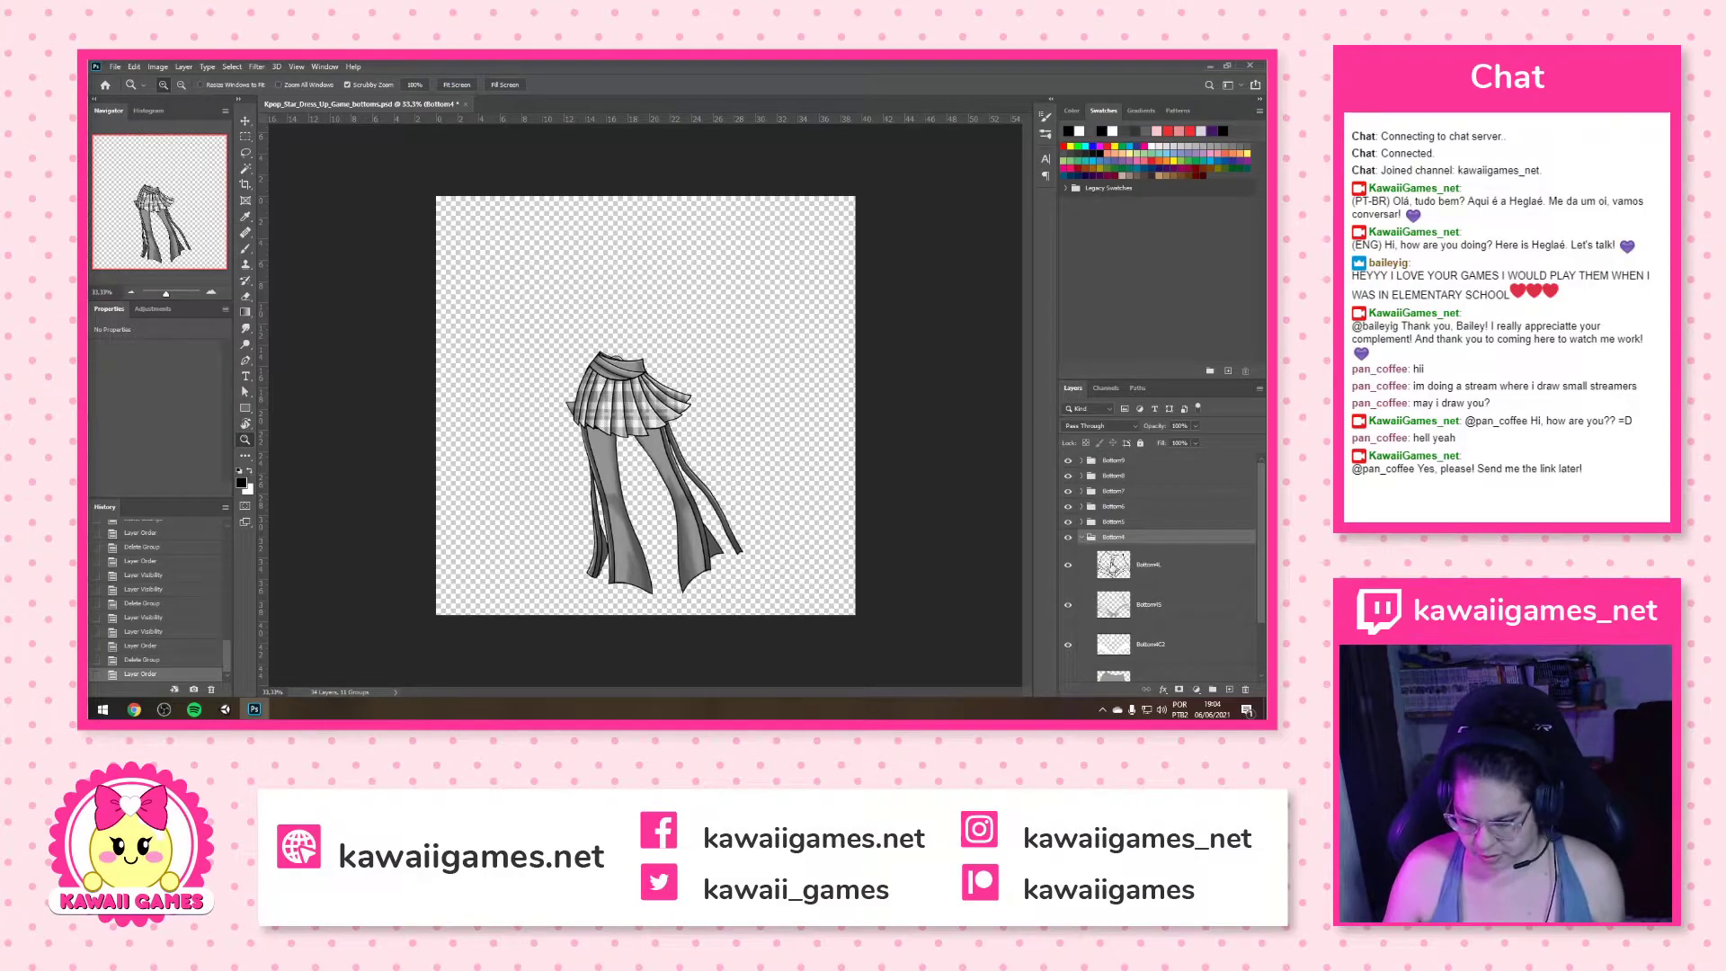
# Collapse the Bottom4 group and delete the emptied Outfit4 group
pyautogui.click(1081, 538)
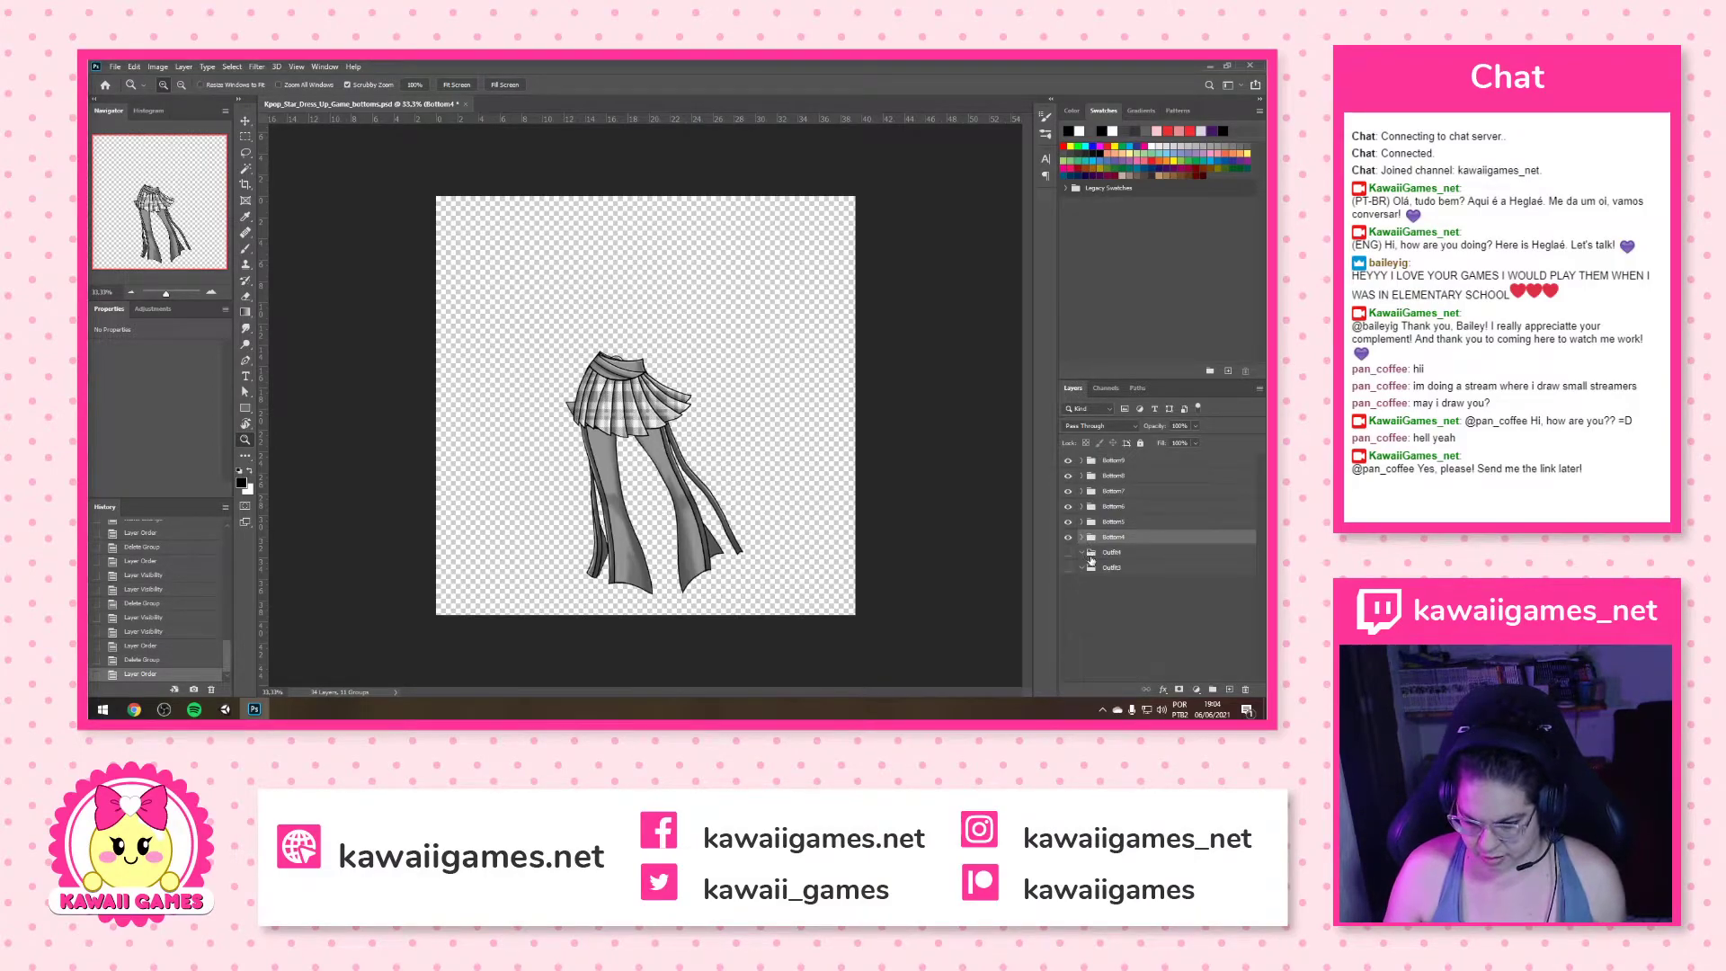
pyautogui.moveTo(1084, 555); pyautogui.dragTo(1247, 691)
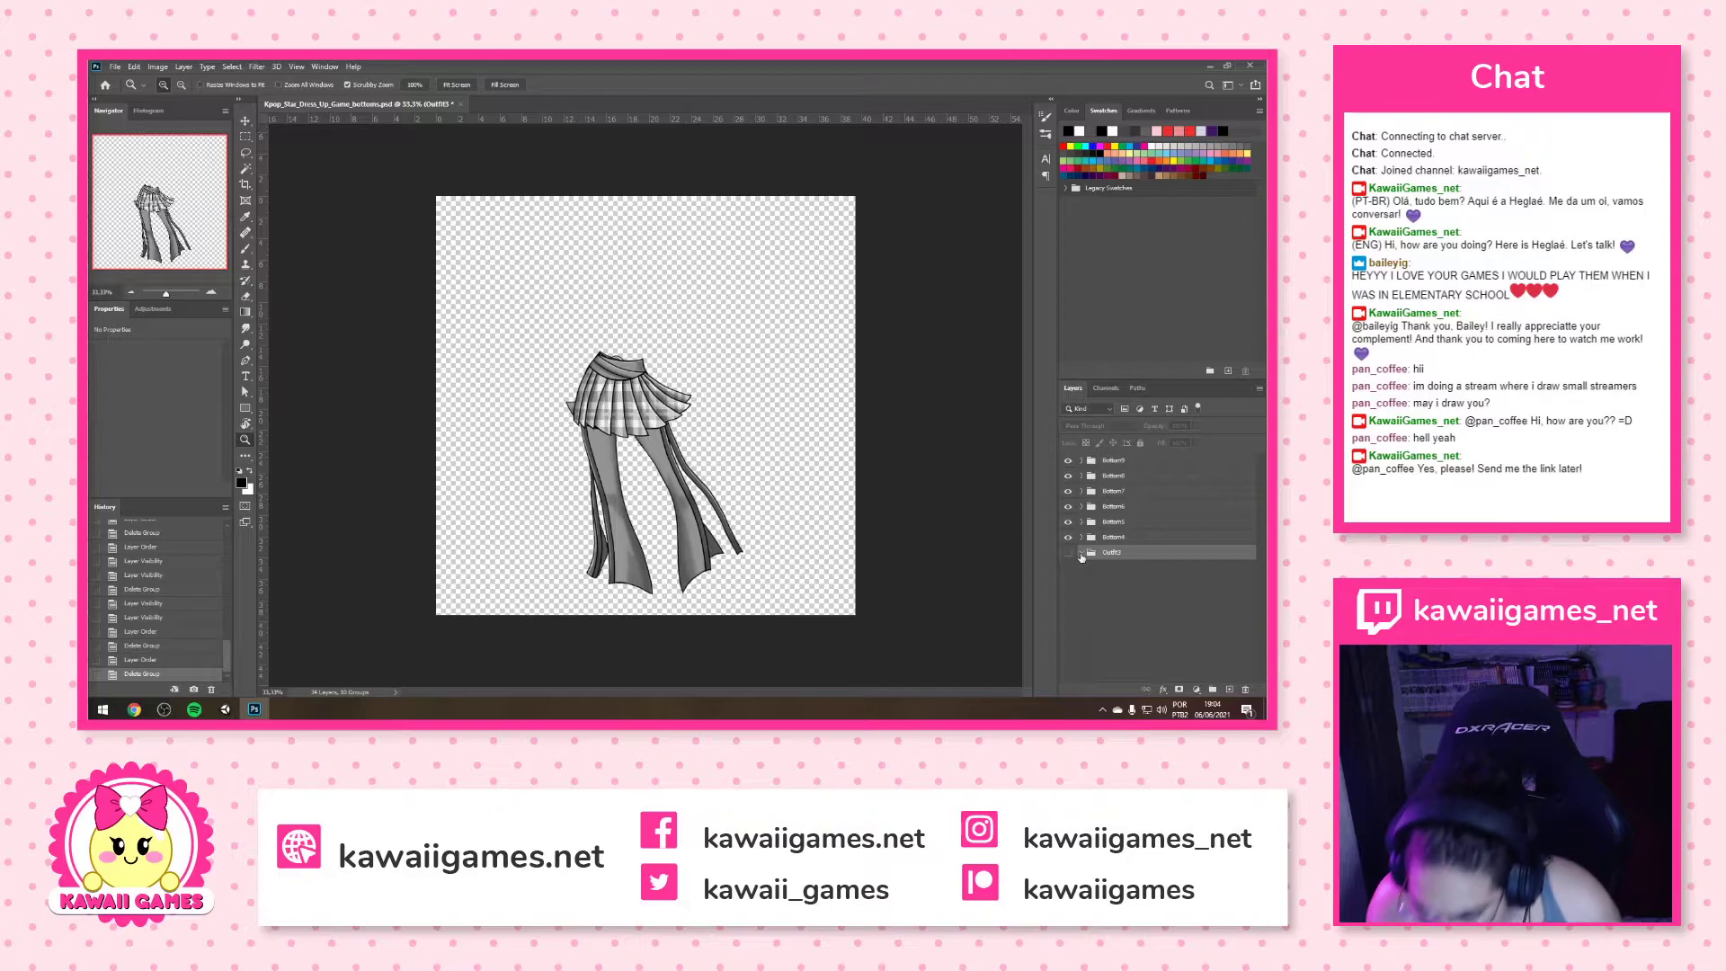
# Check the Bottom4 group's layers and roll the document history back to the Convert to Smart Object state preceding the group moves and deletions
pyautogui.click(1080, 537)
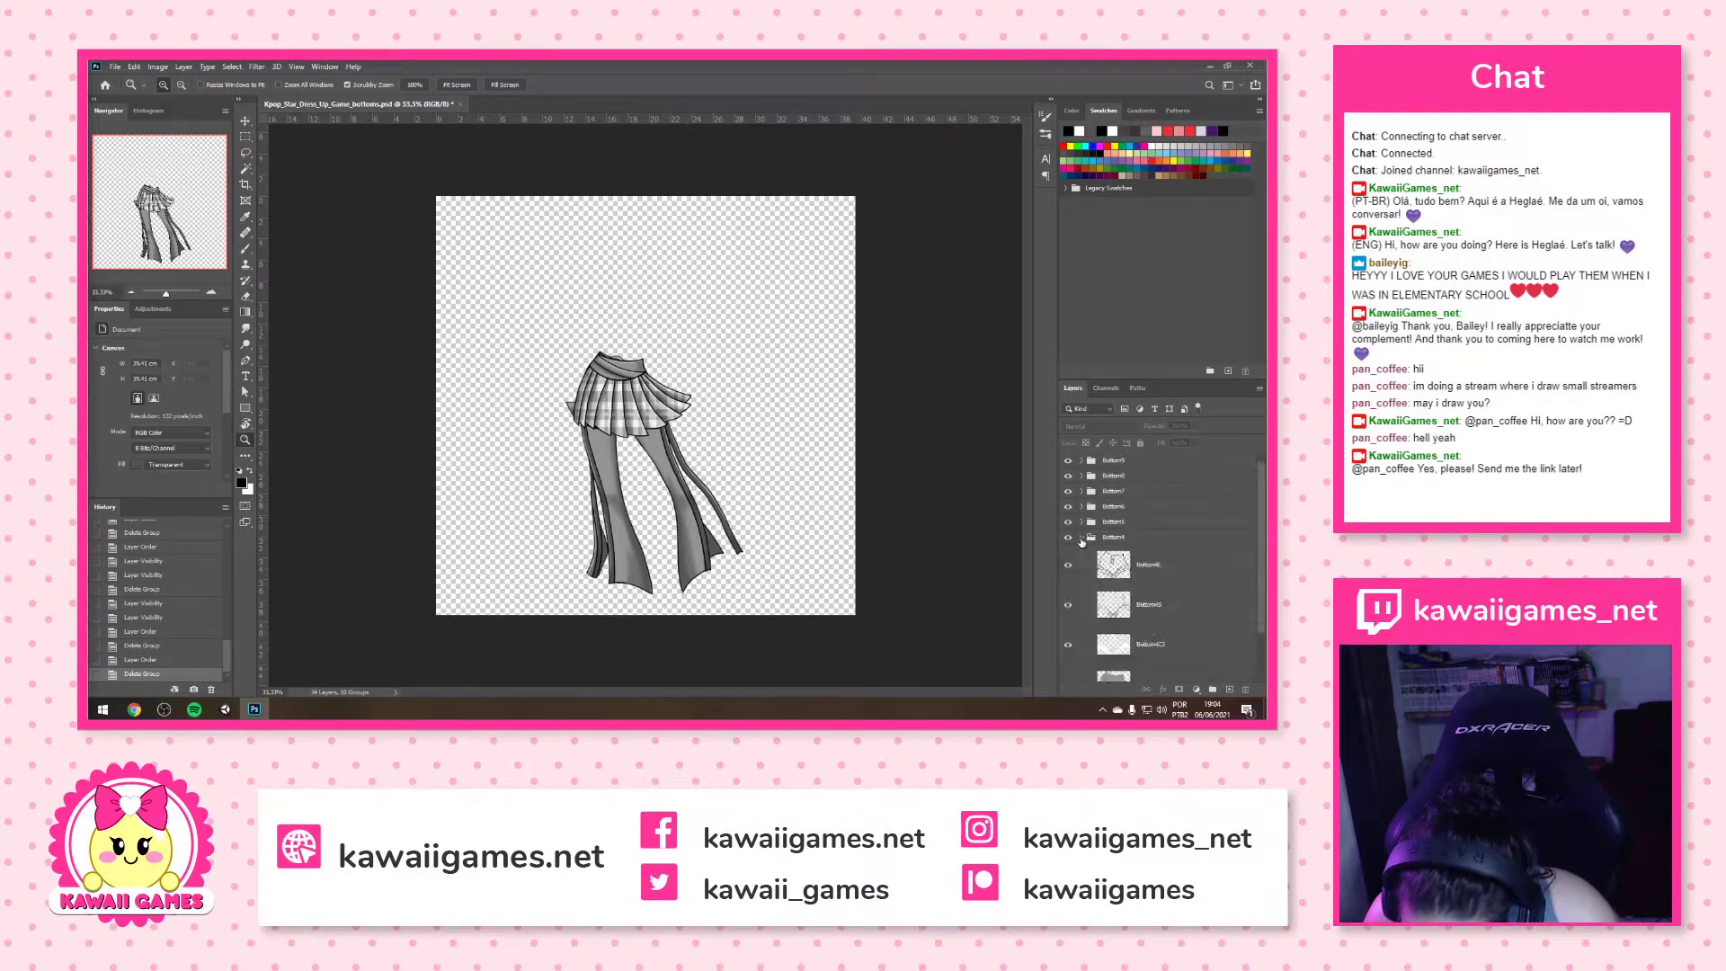
pyautogui.scroll(-1, 1129, 585)
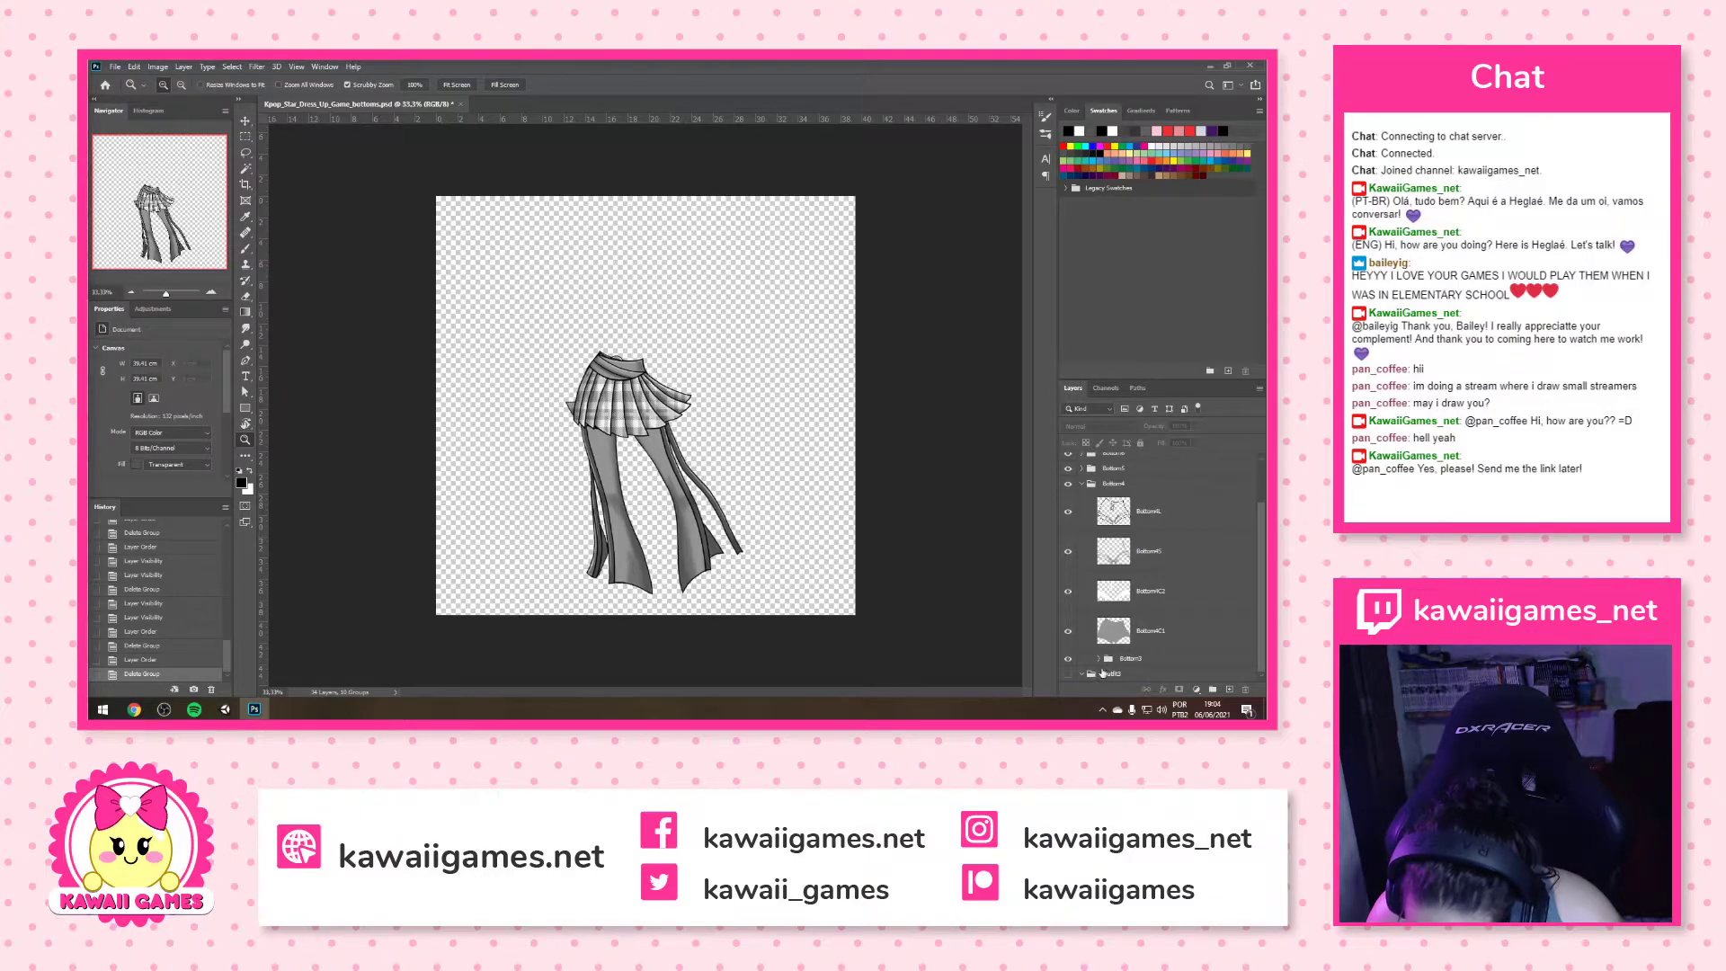
pyautogui.scroll(1, 1108, 670)
pyautogui.scroll(-1, 1112, 663)
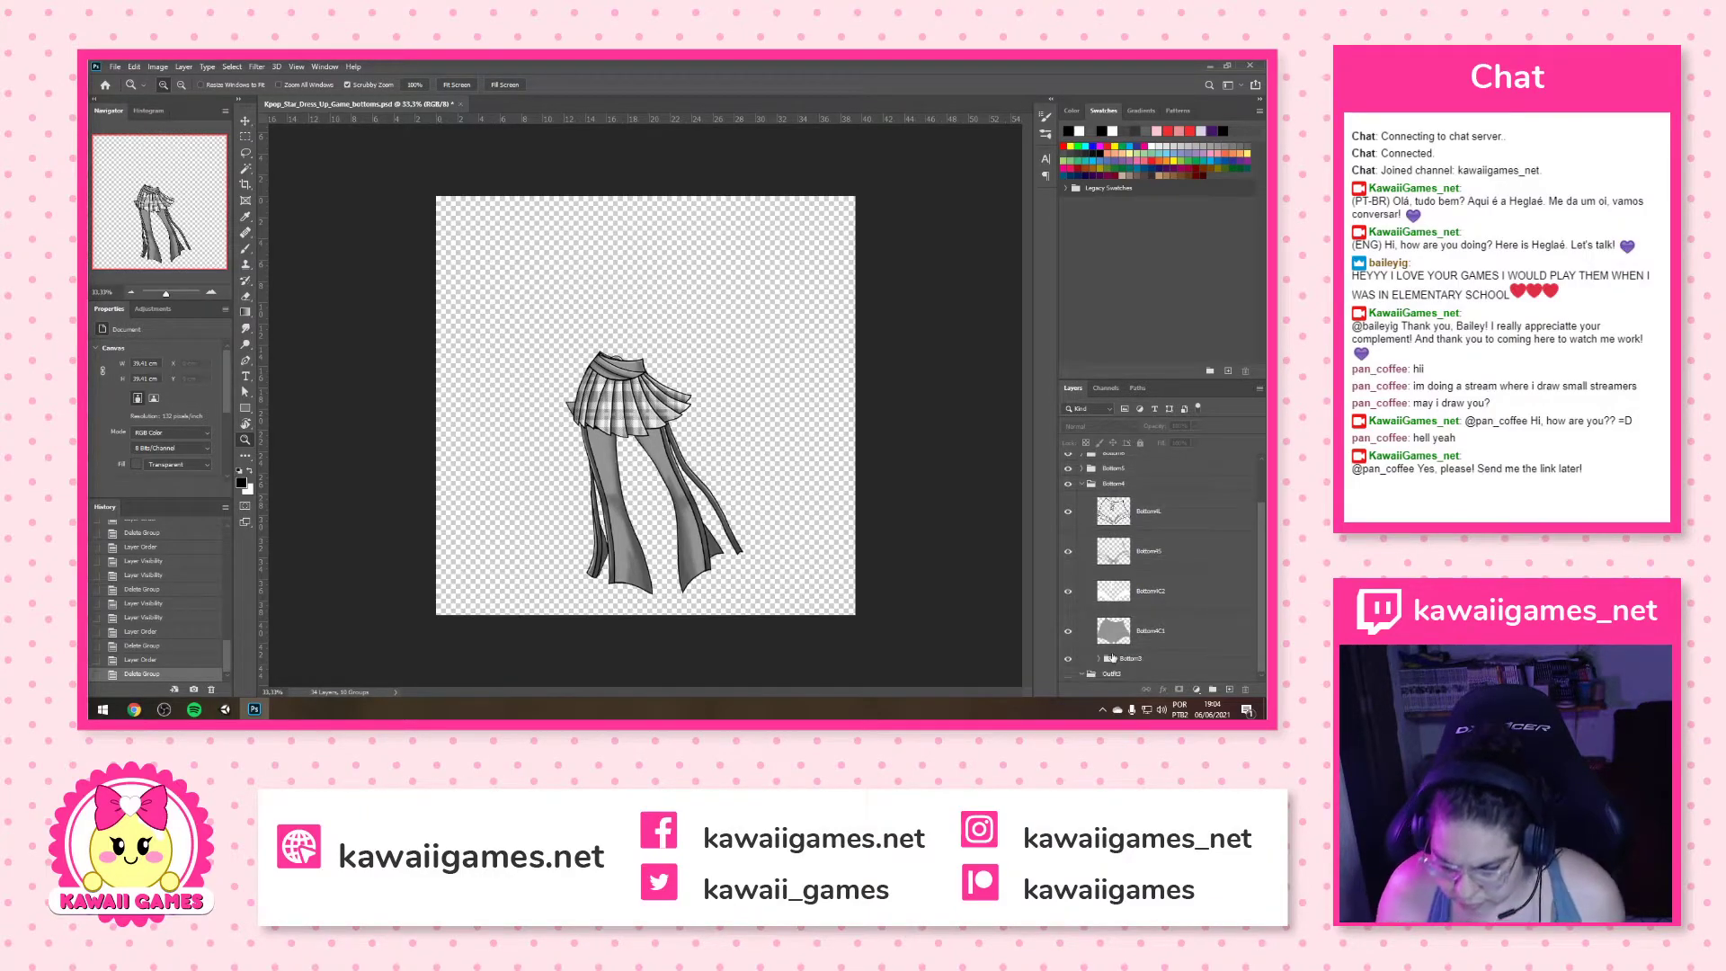
pyautogui.scroll(2, 165, 615)
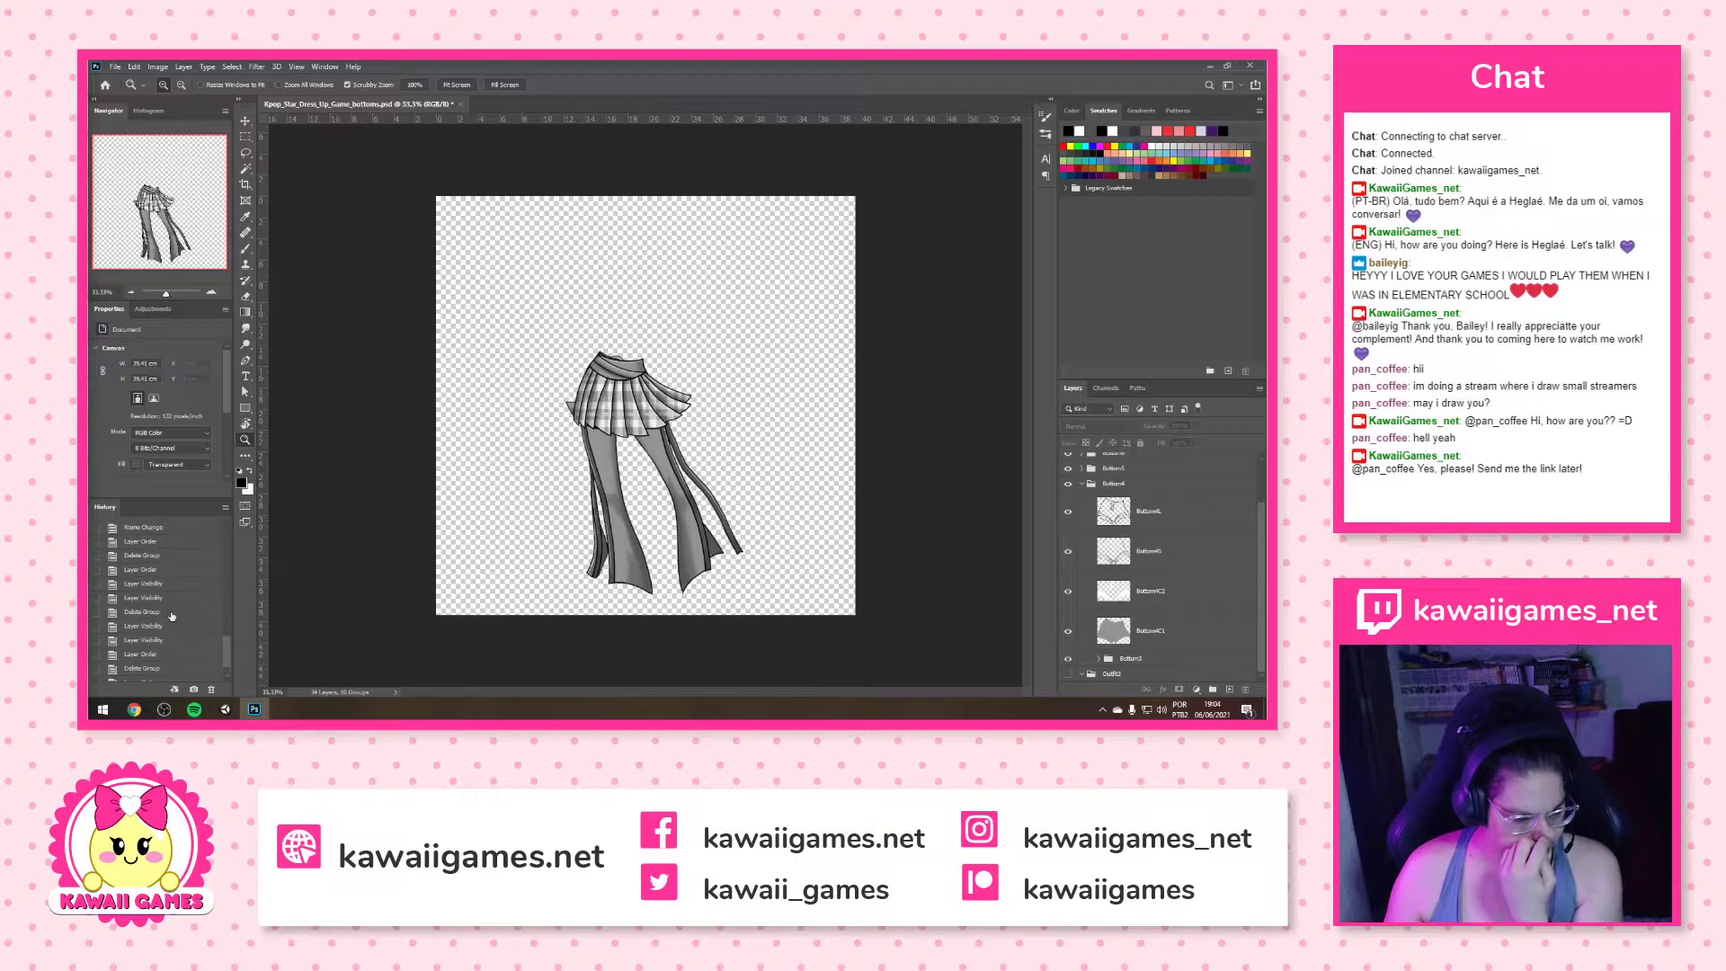
pyautogui.click(165, 607)
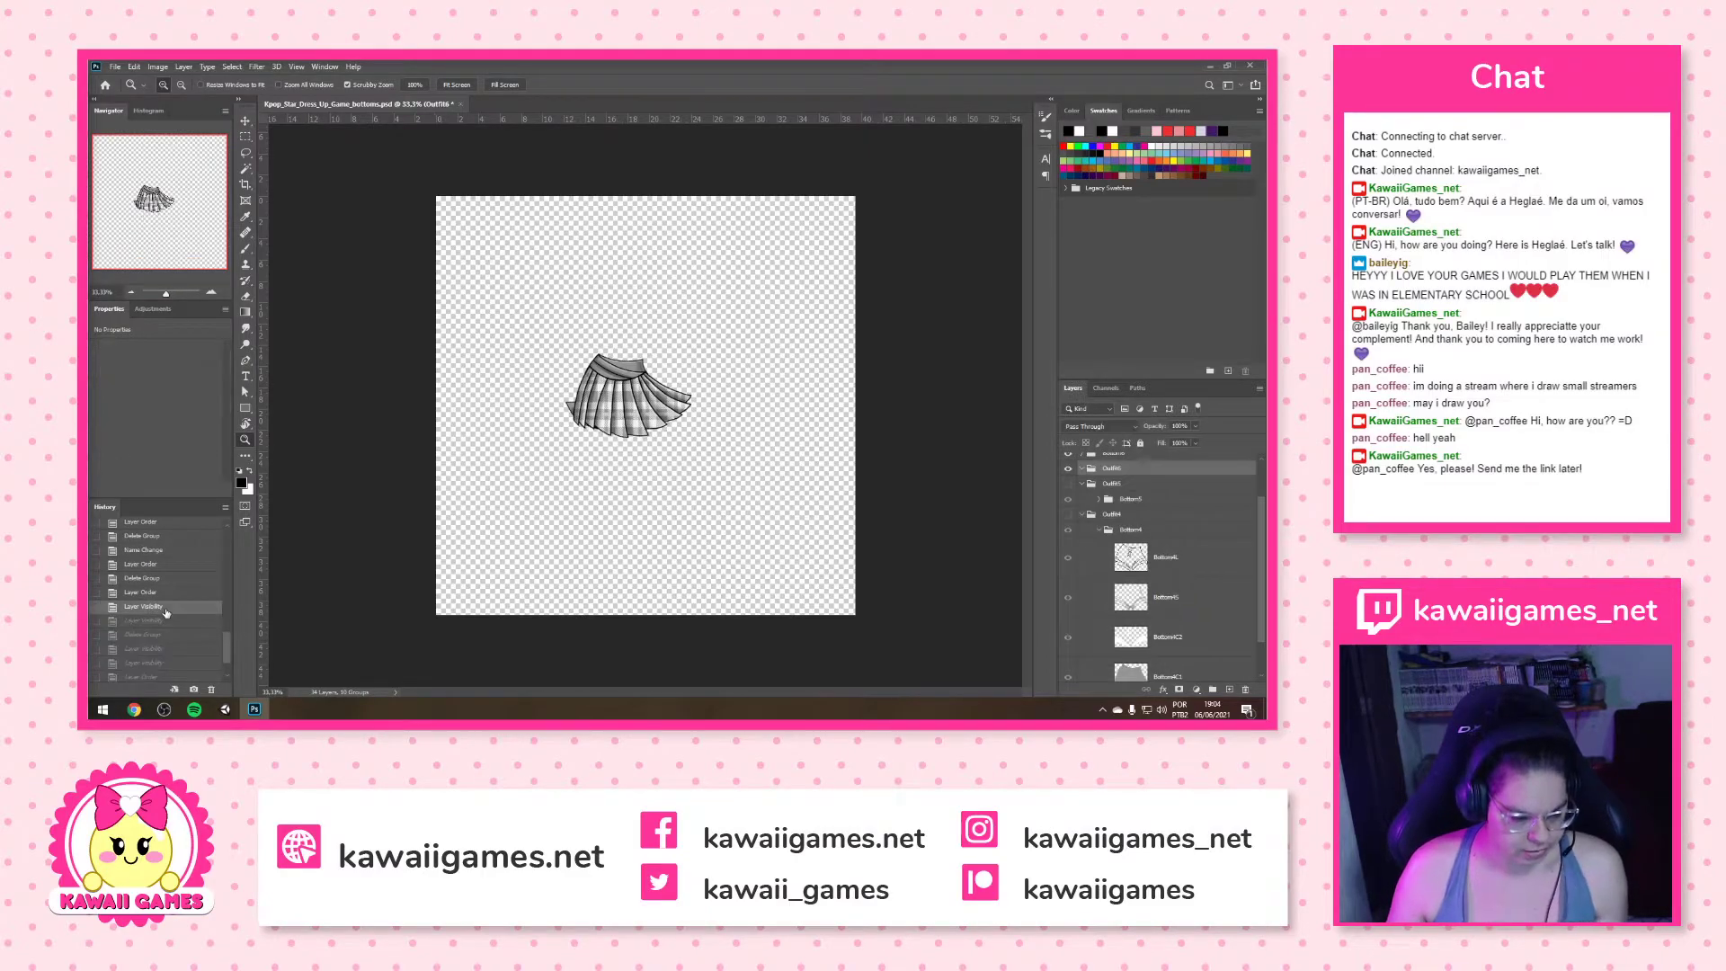
pyautogui.click(165, 578)
pyautogui.click(157, 537)
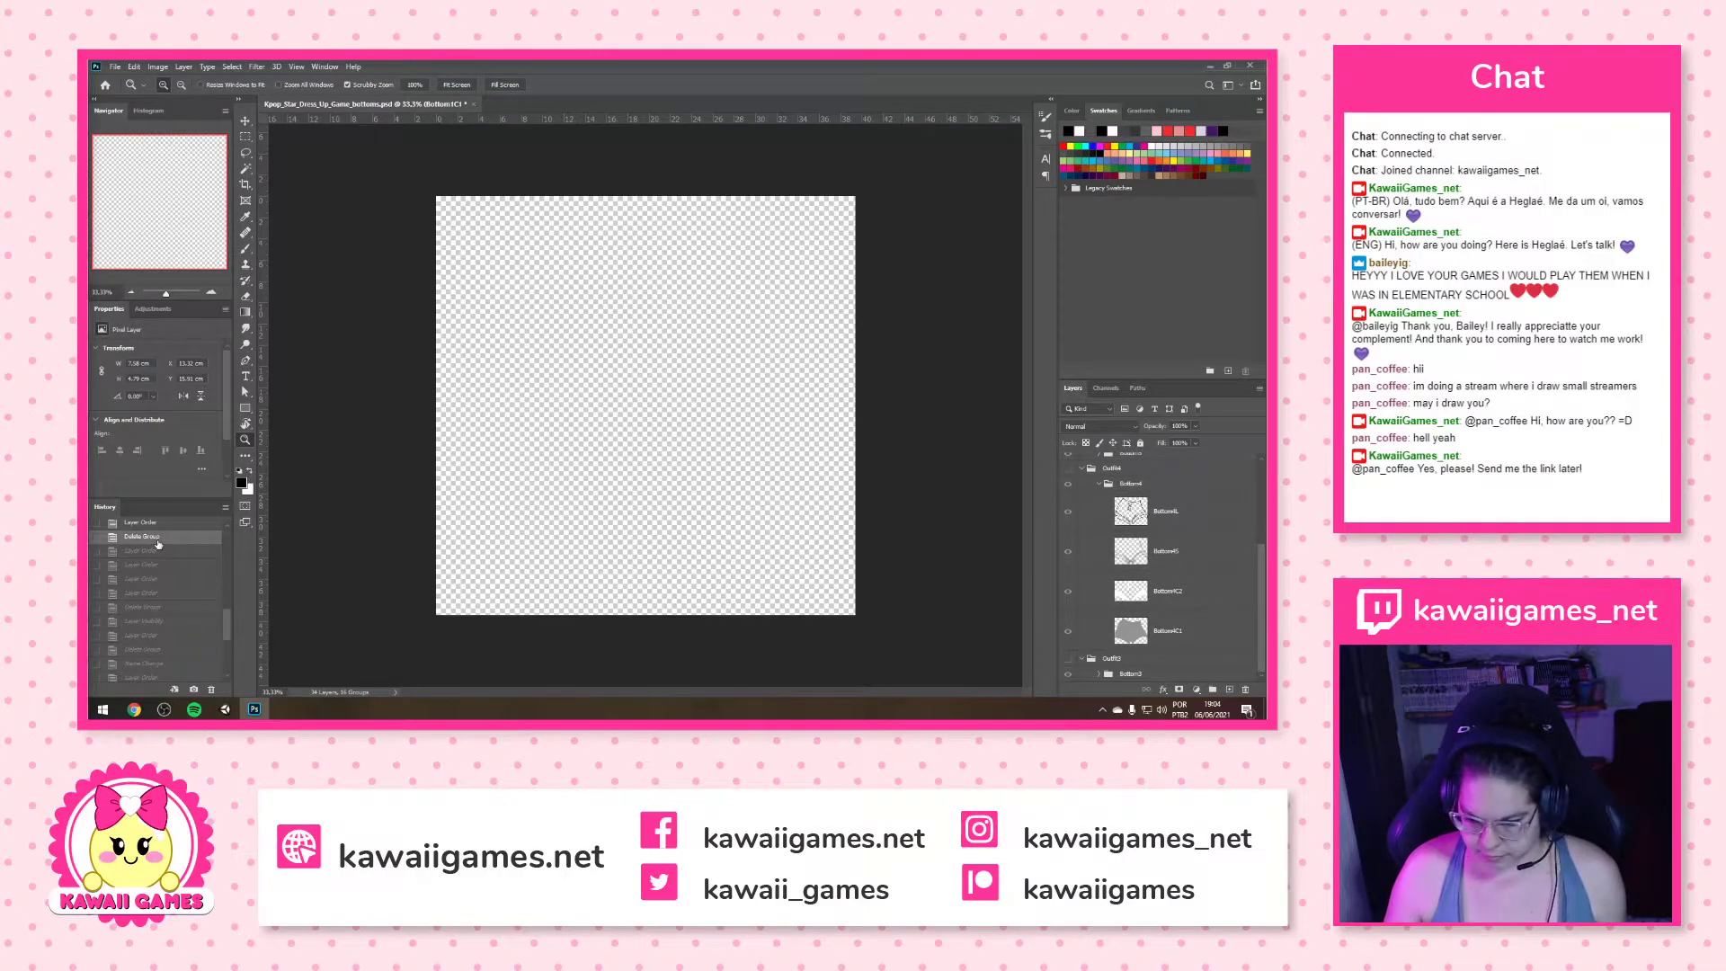
pyautogui.scroll(3, 162, 550)
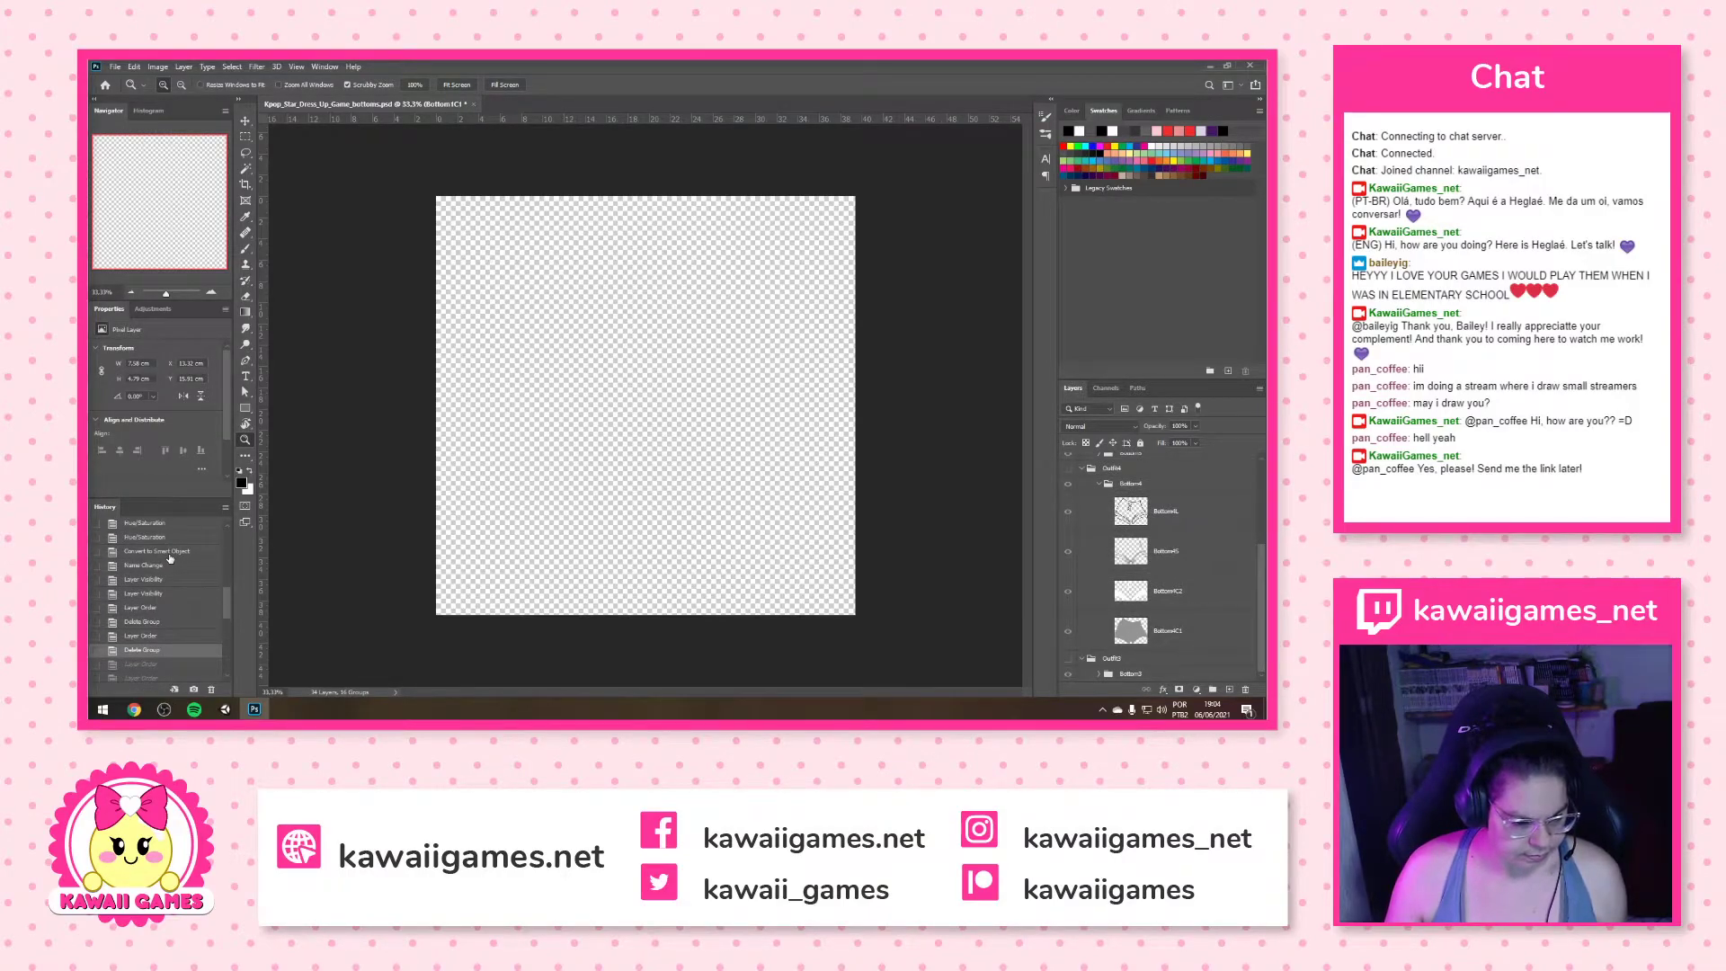
pyautogui.click(170, 553)
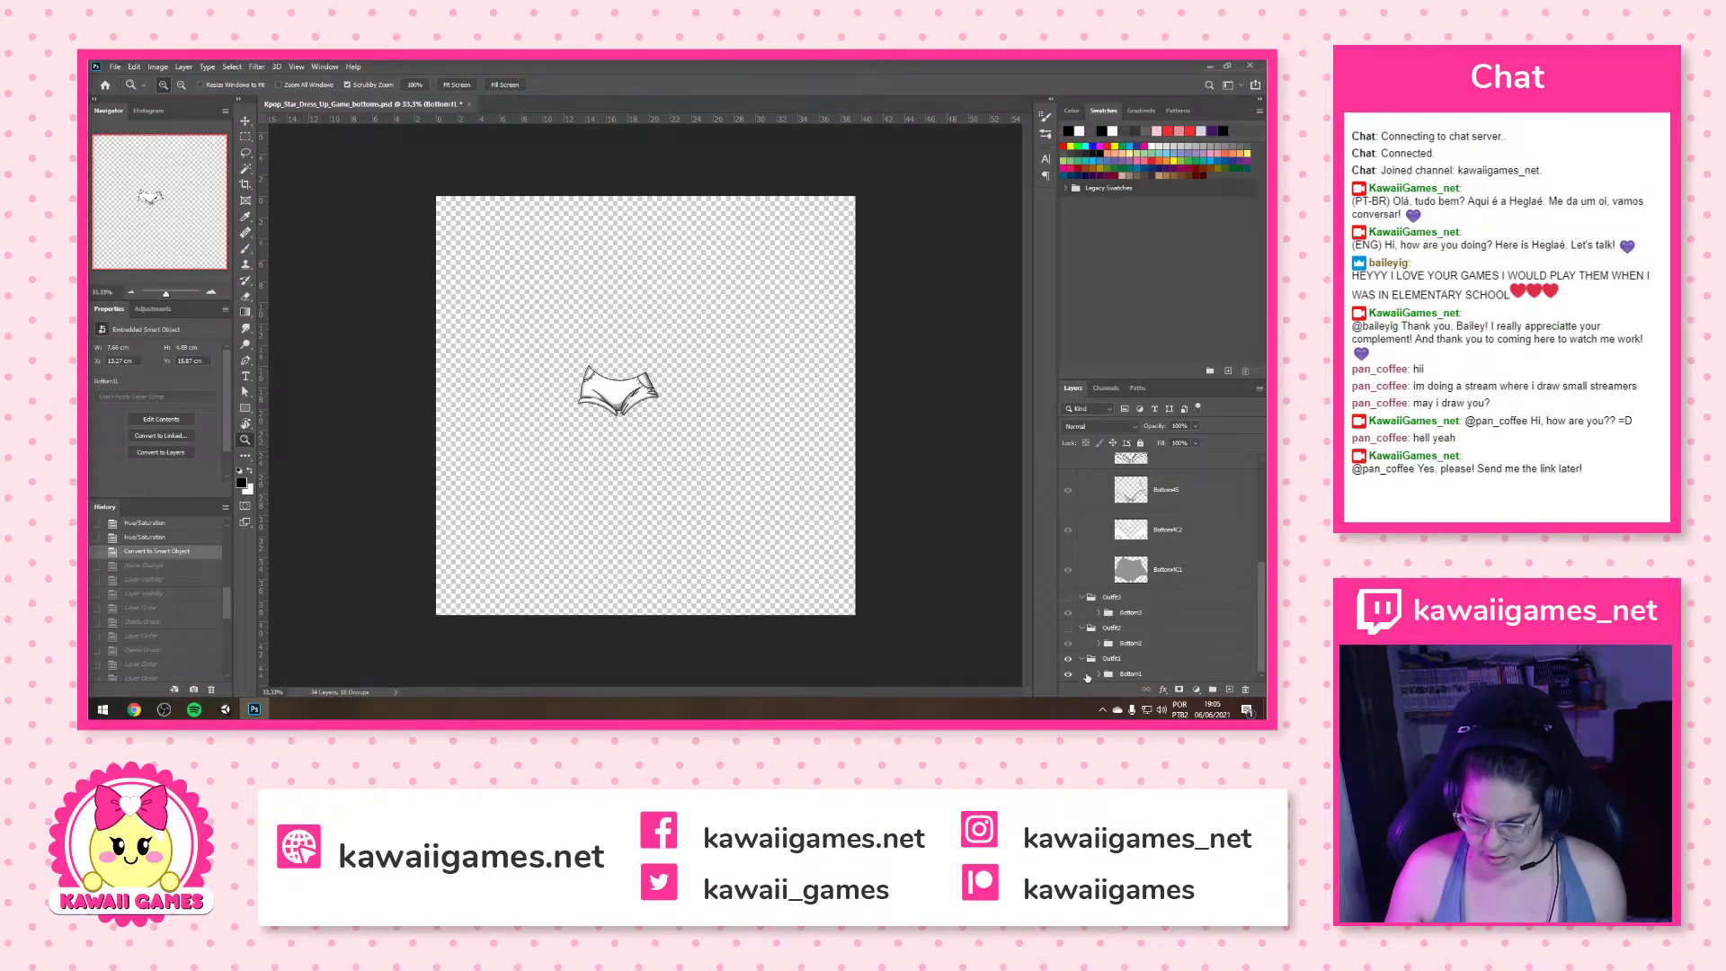
# Review the Bottom1 layers, collapse Outfit1, and expand the Bottom2 group and make it visible
pyautogui.click(1108, 644)
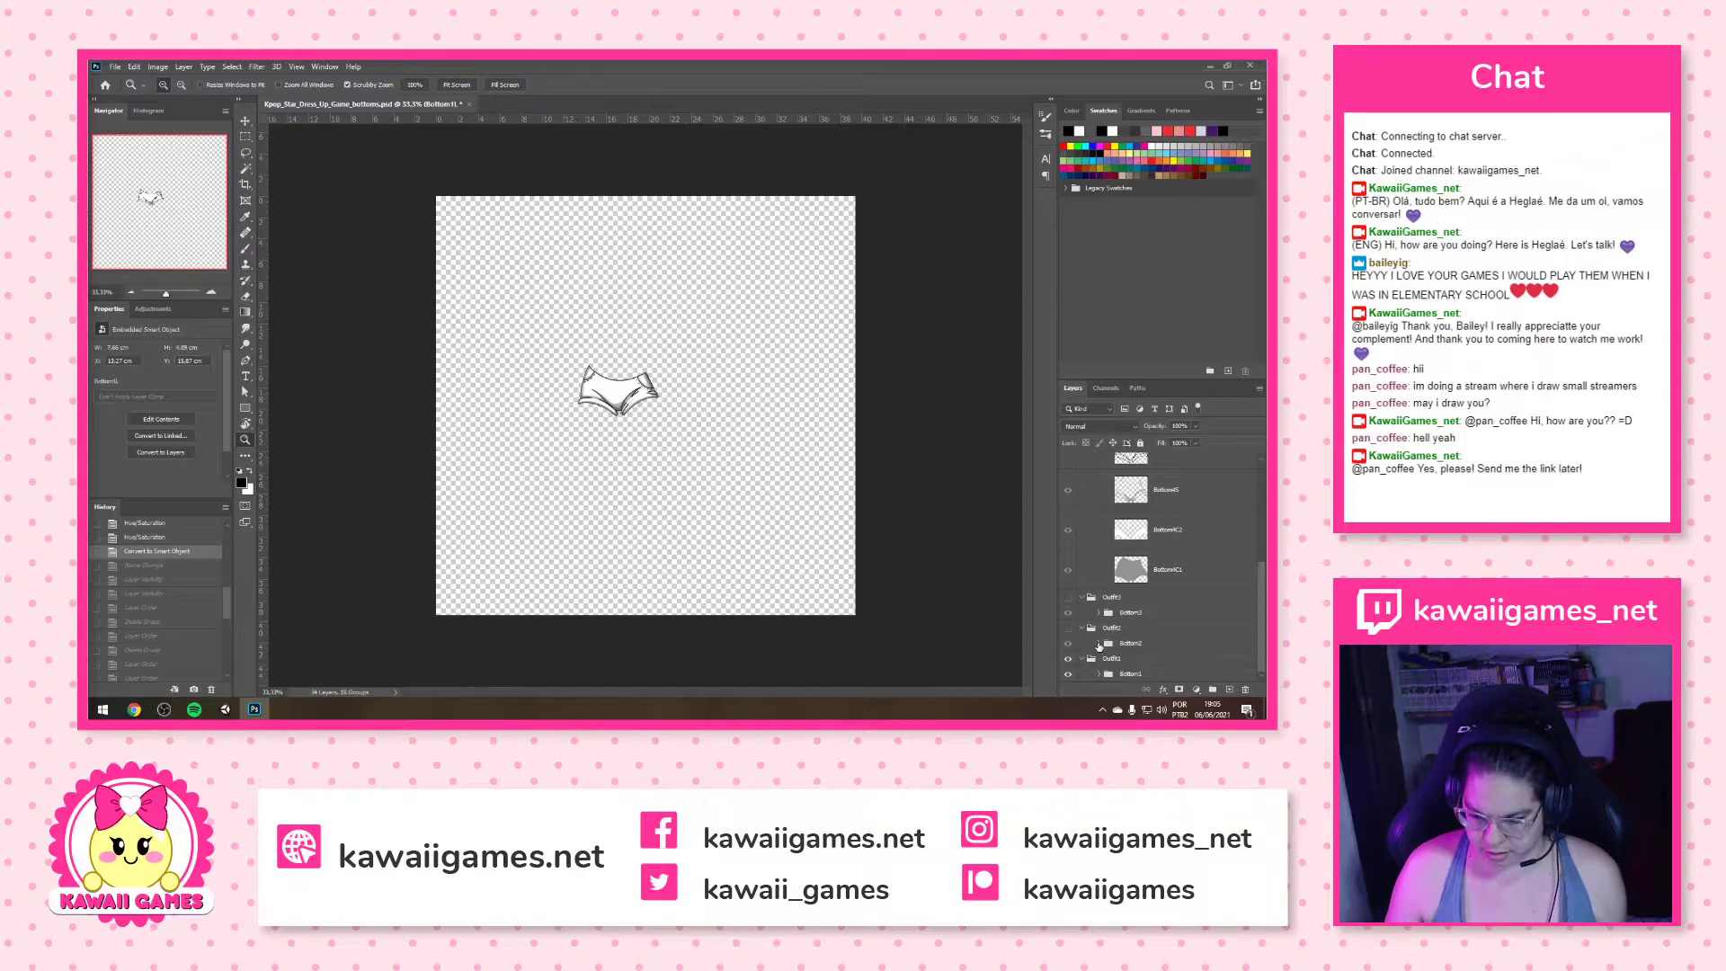
pyautogui.click(1099, 644)
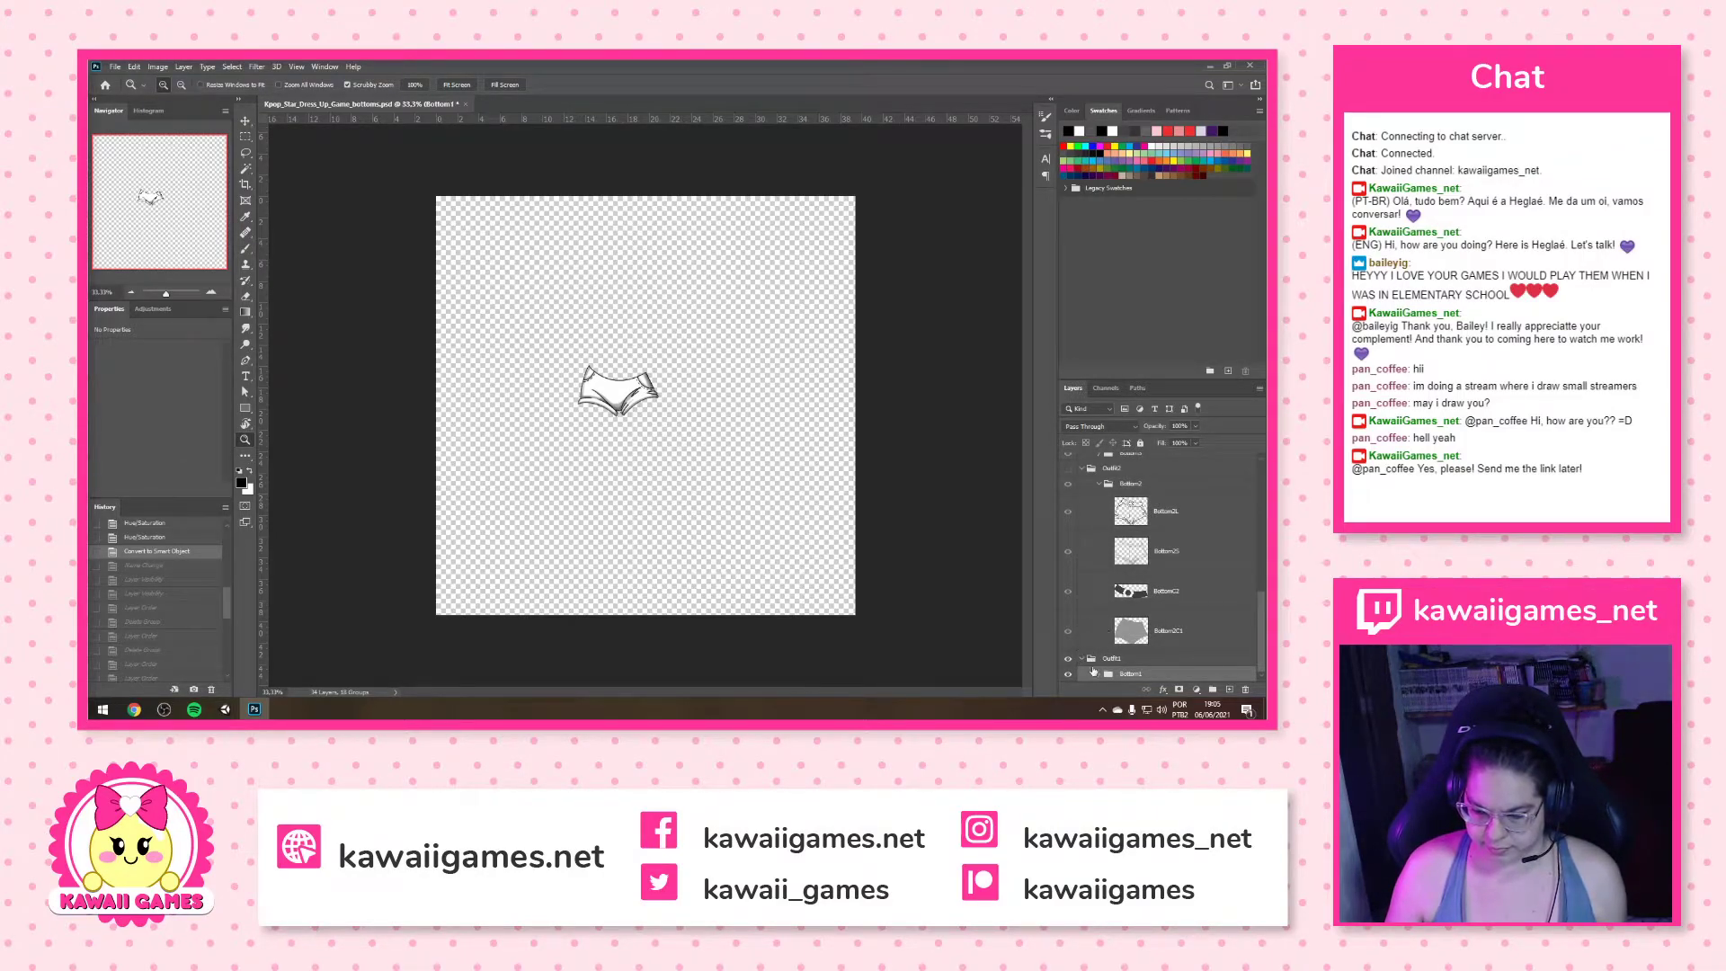
pyautogui.click(1098, 674)
pyautogui.scroll(-2, 1101, 665)
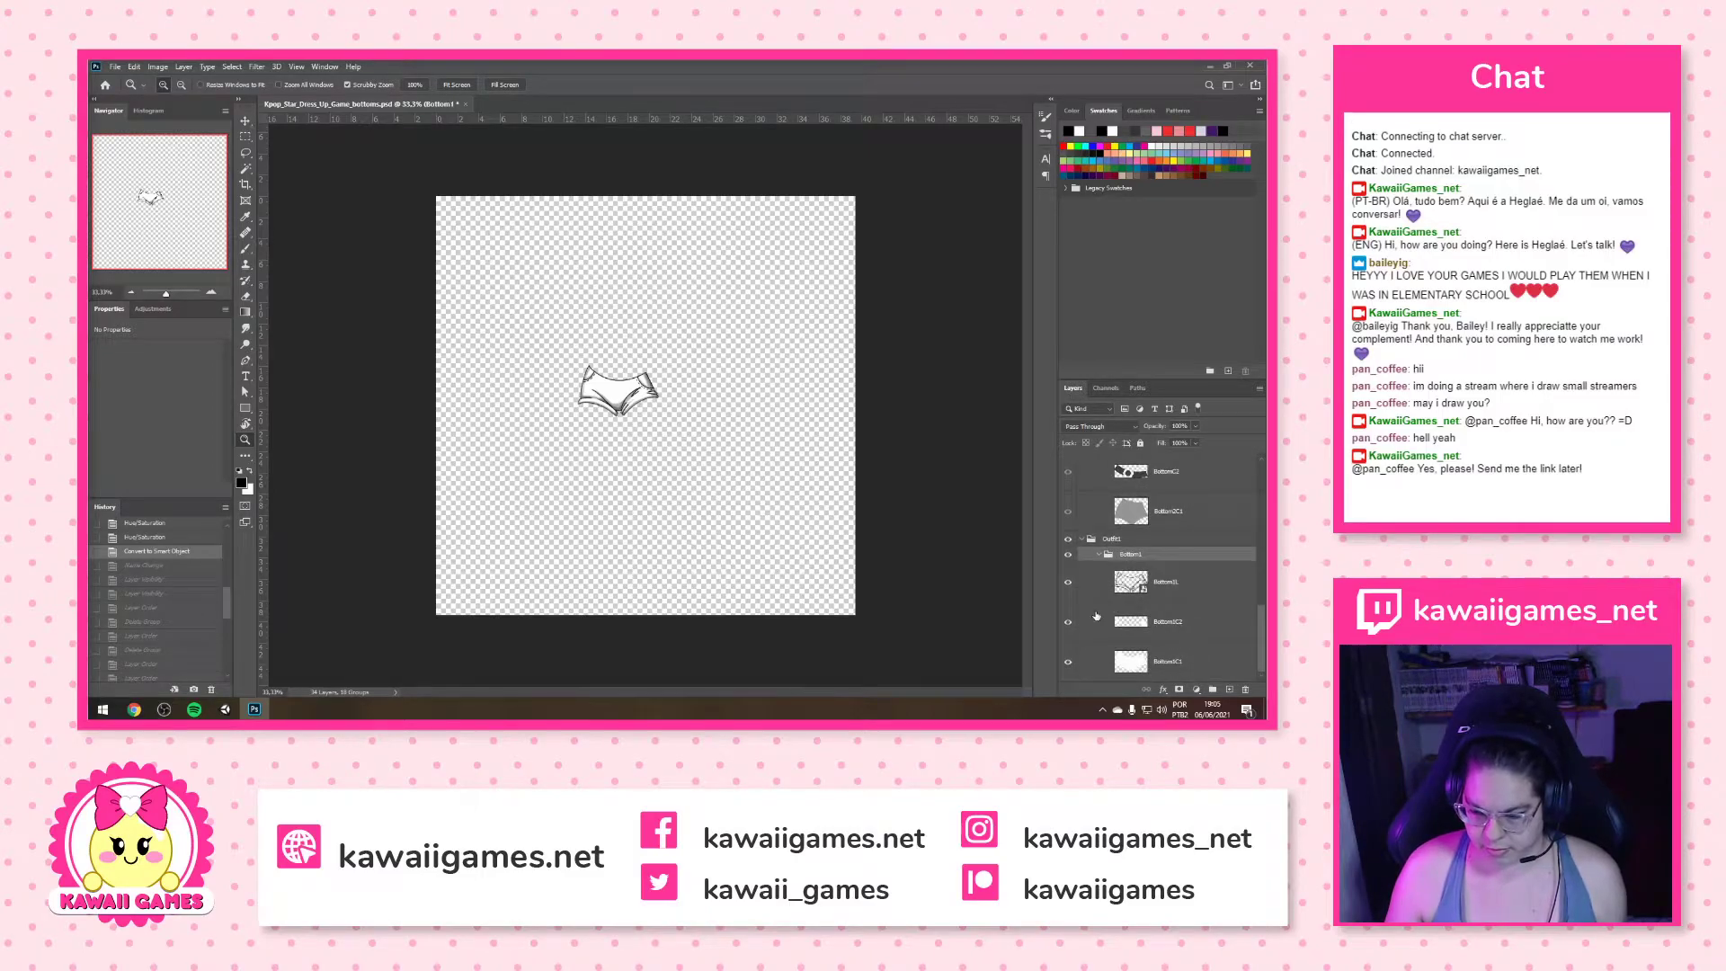
pyautogui.click(1082, 540)
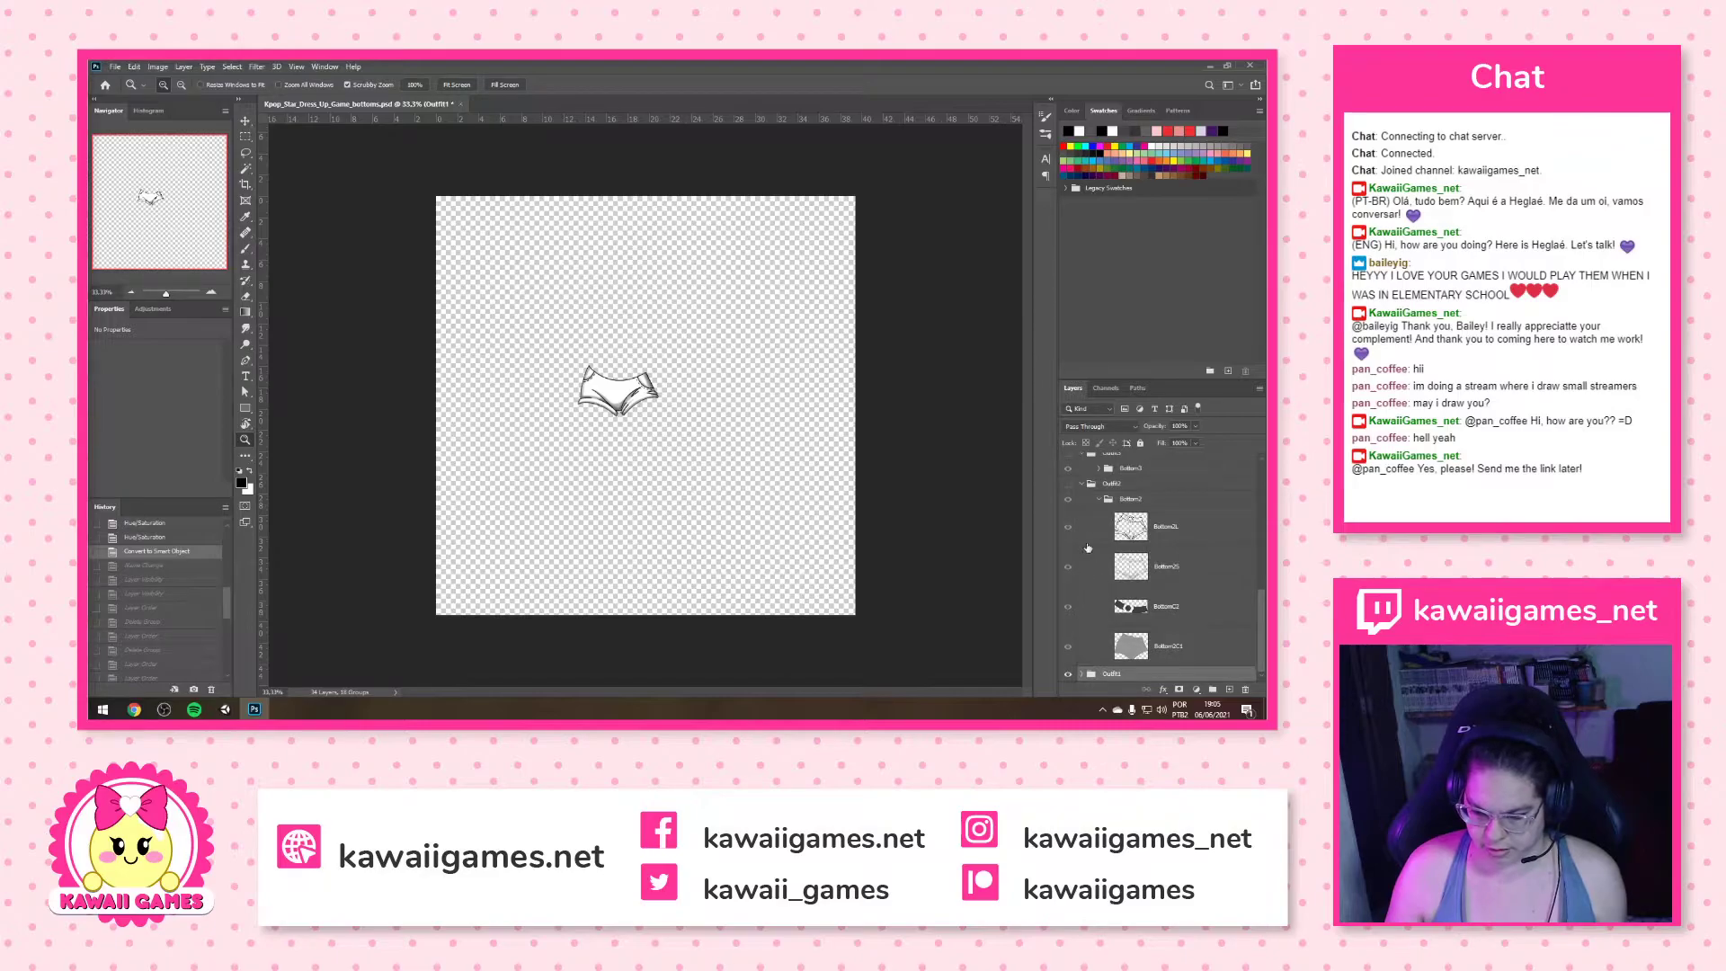
pyautogui.click(1069, 501)
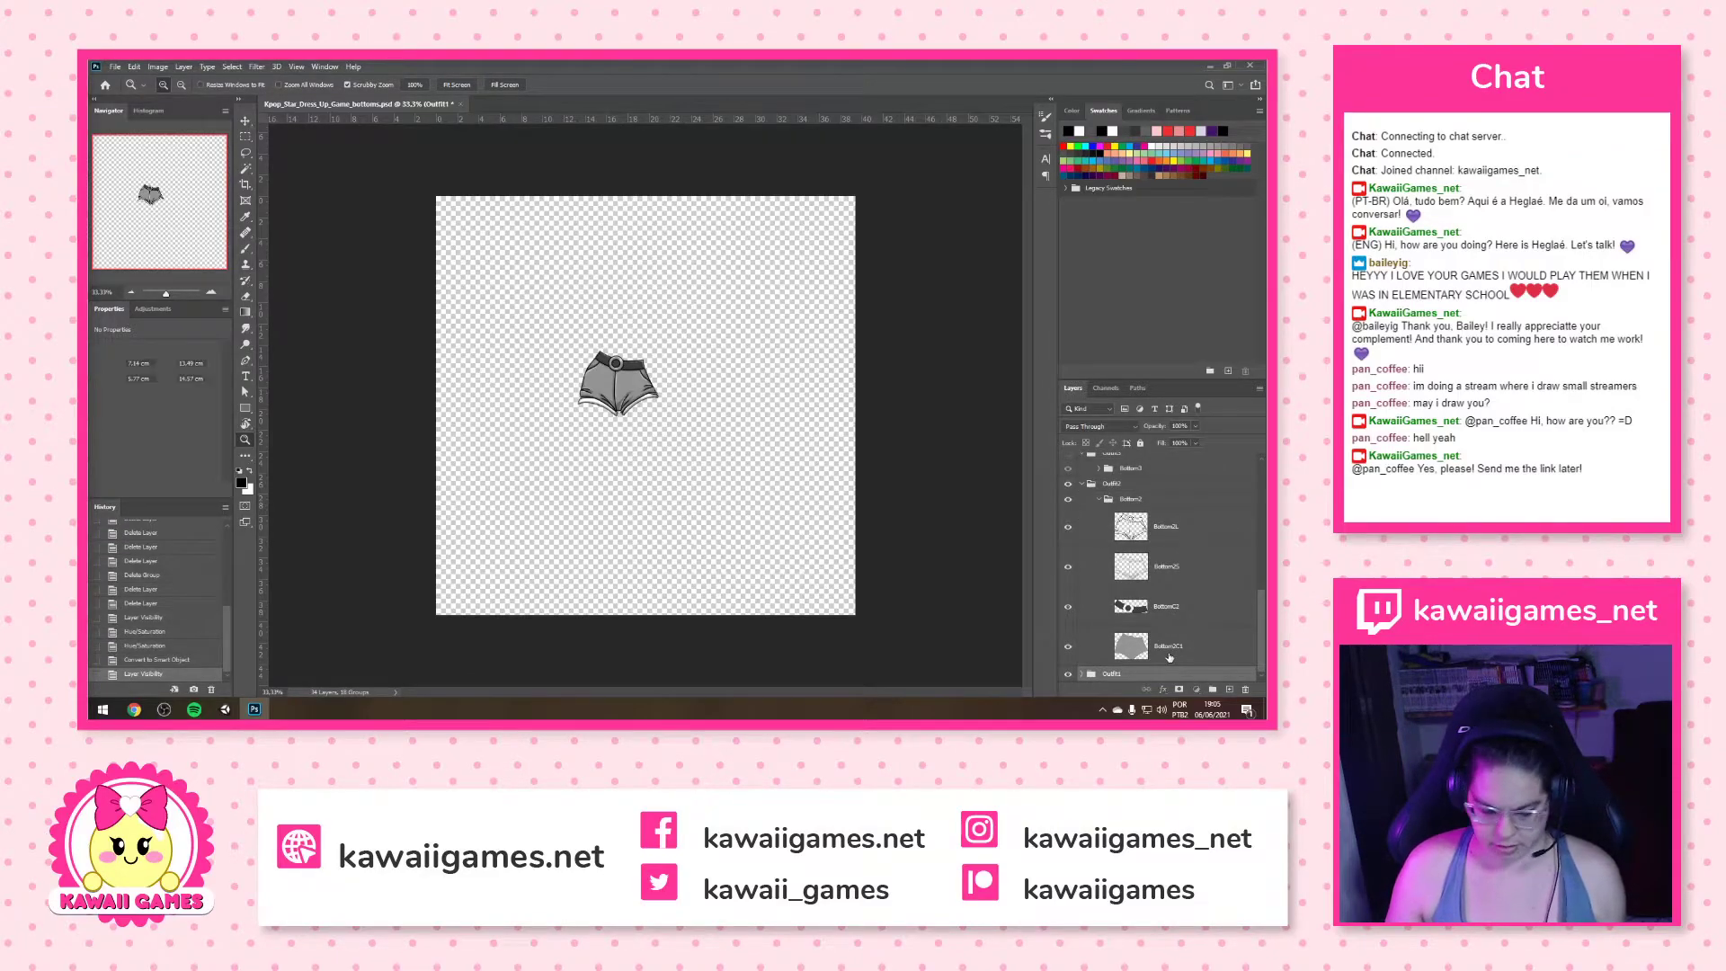
# Whiten the Bottom2C1 and Bottom2C2 color layers by raising their lightness with Hue/Saturation
pyautogui.click(1166, 654)
pyautogui.hotkey('ctrl', 'u')
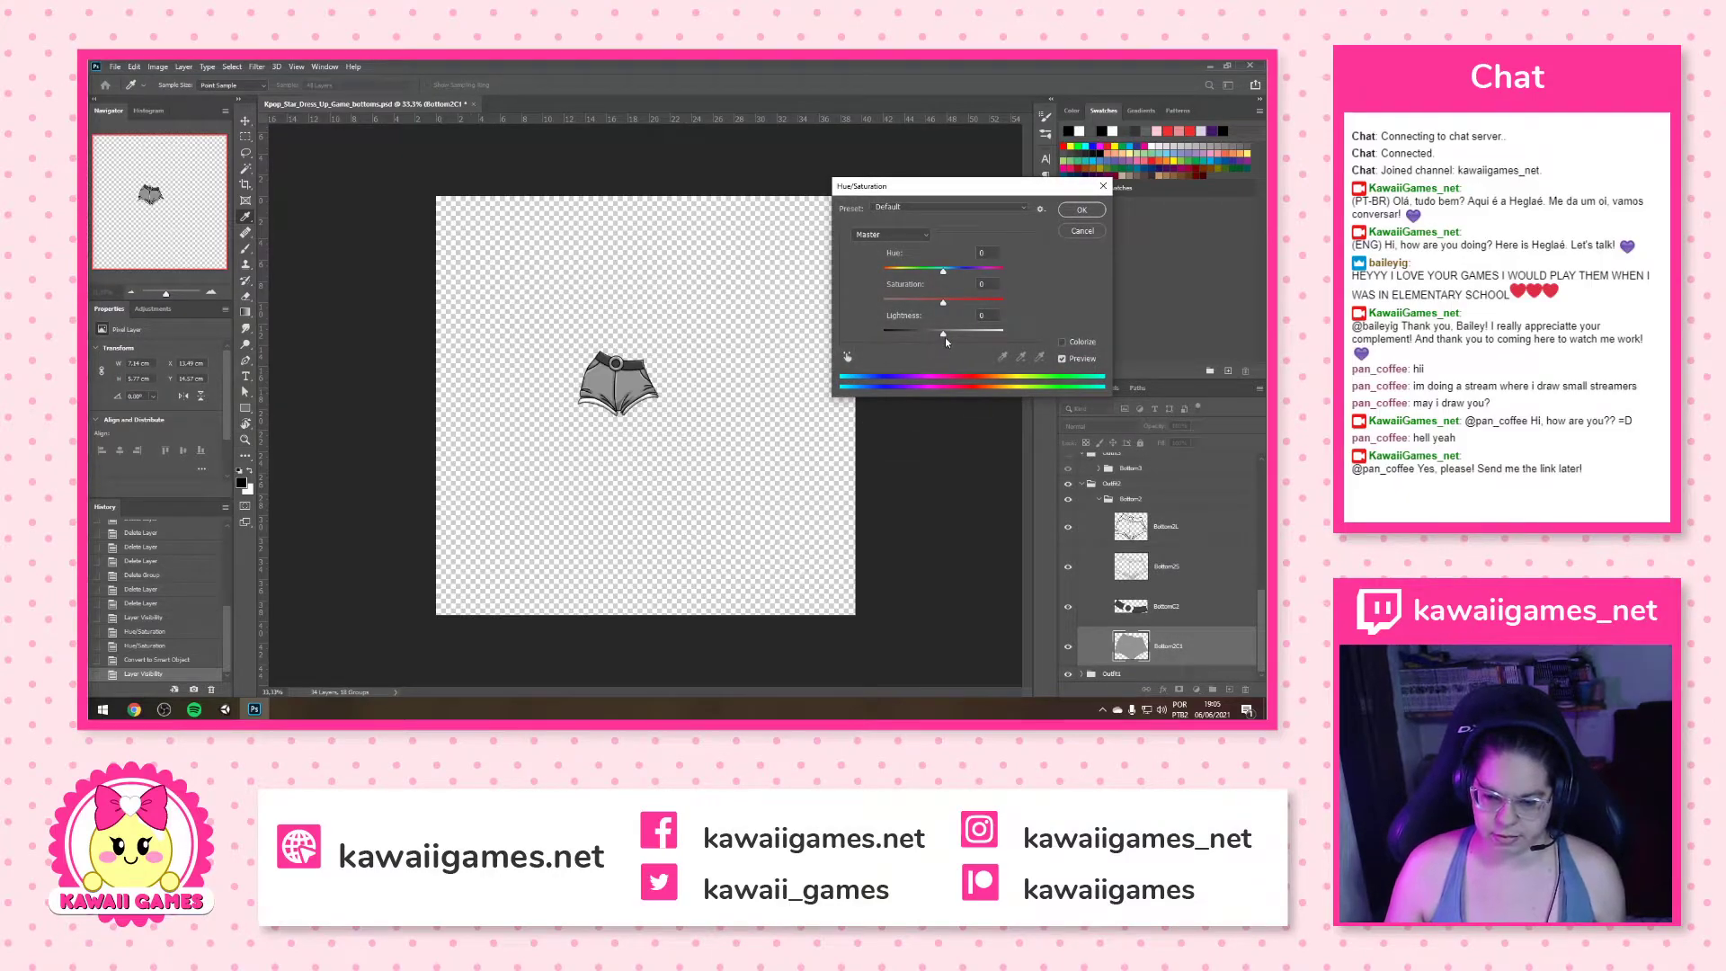
pyautogui.moveTo(945, 337); pyautogui.dragTo(989, 333)
pyautogui.click(1081, 209)
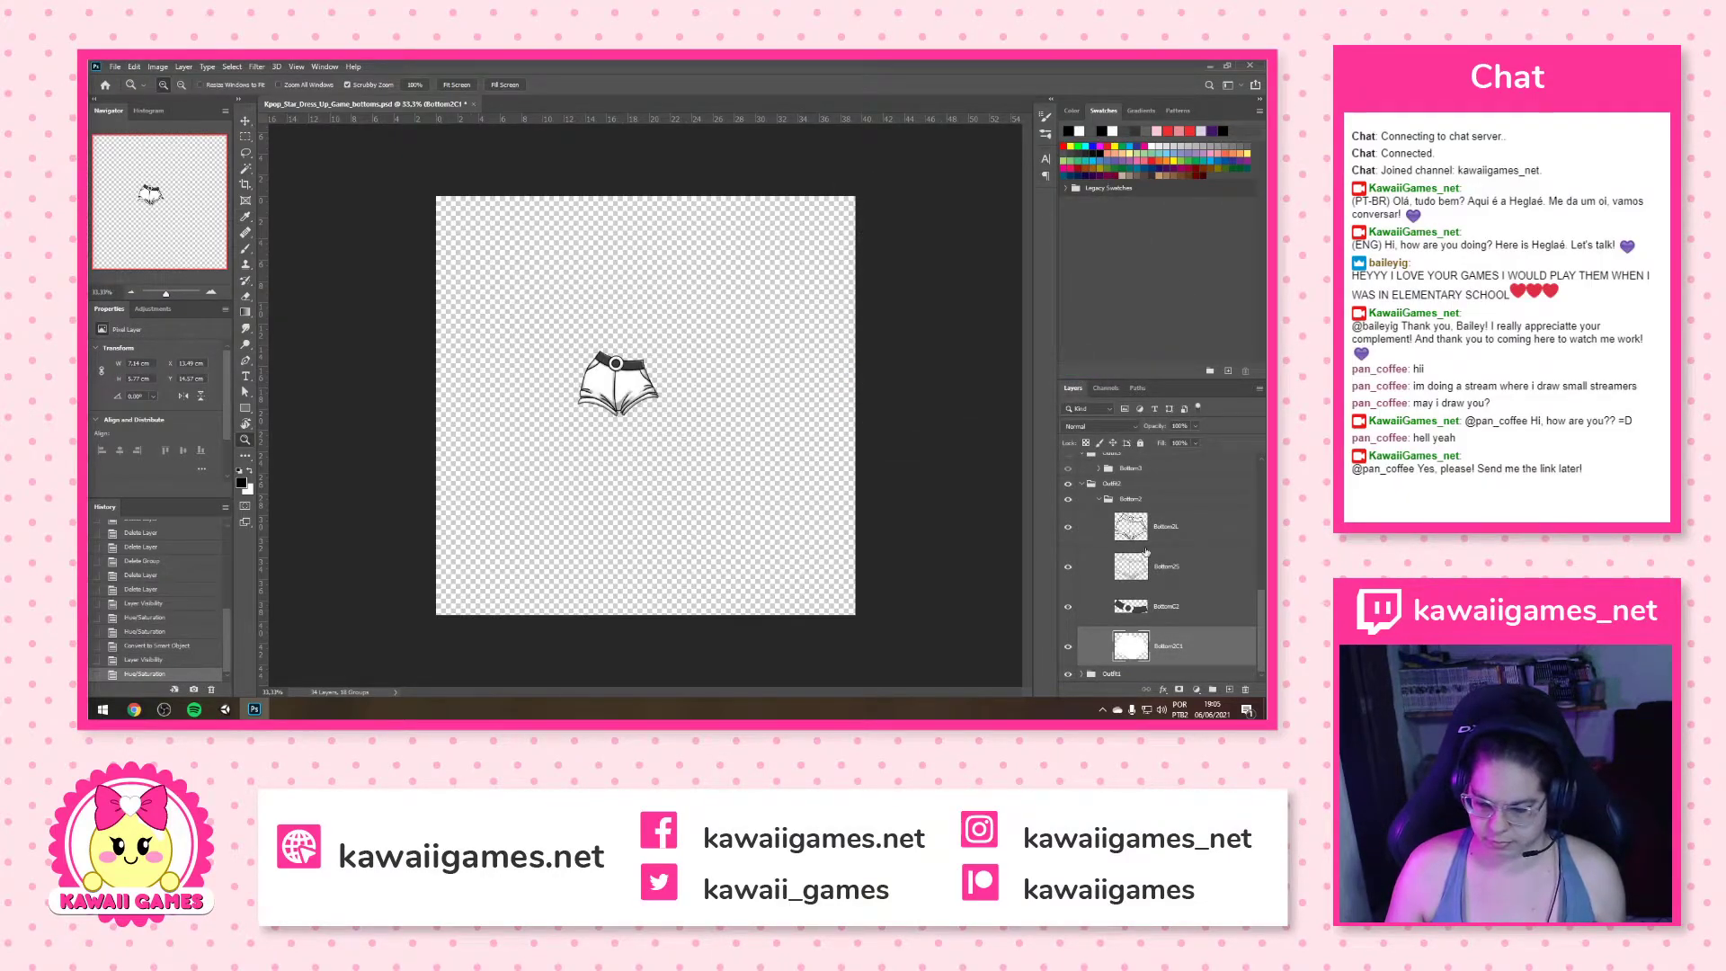
pyautogui.click(1189, 607)
pyautogui.hotkey('ctrl', 'u')
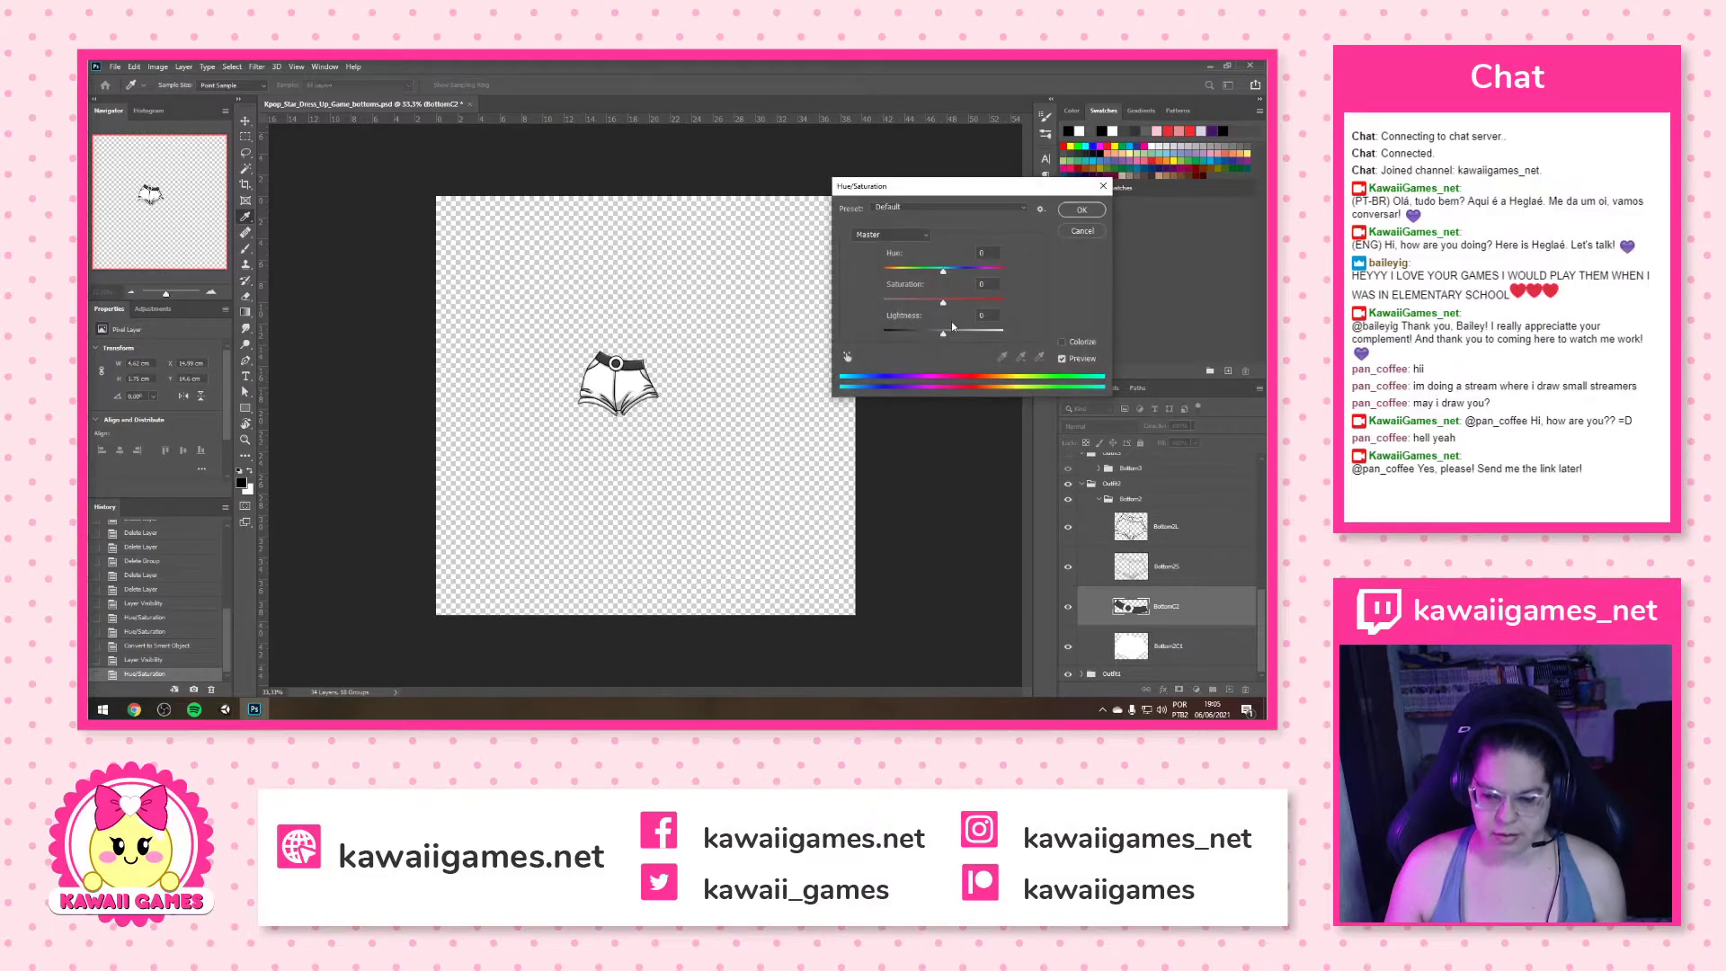
pyautogui.moveTo(943, 339); pyautogui.dragTo(1180, 310)
pyautogui.click(1090, 214)
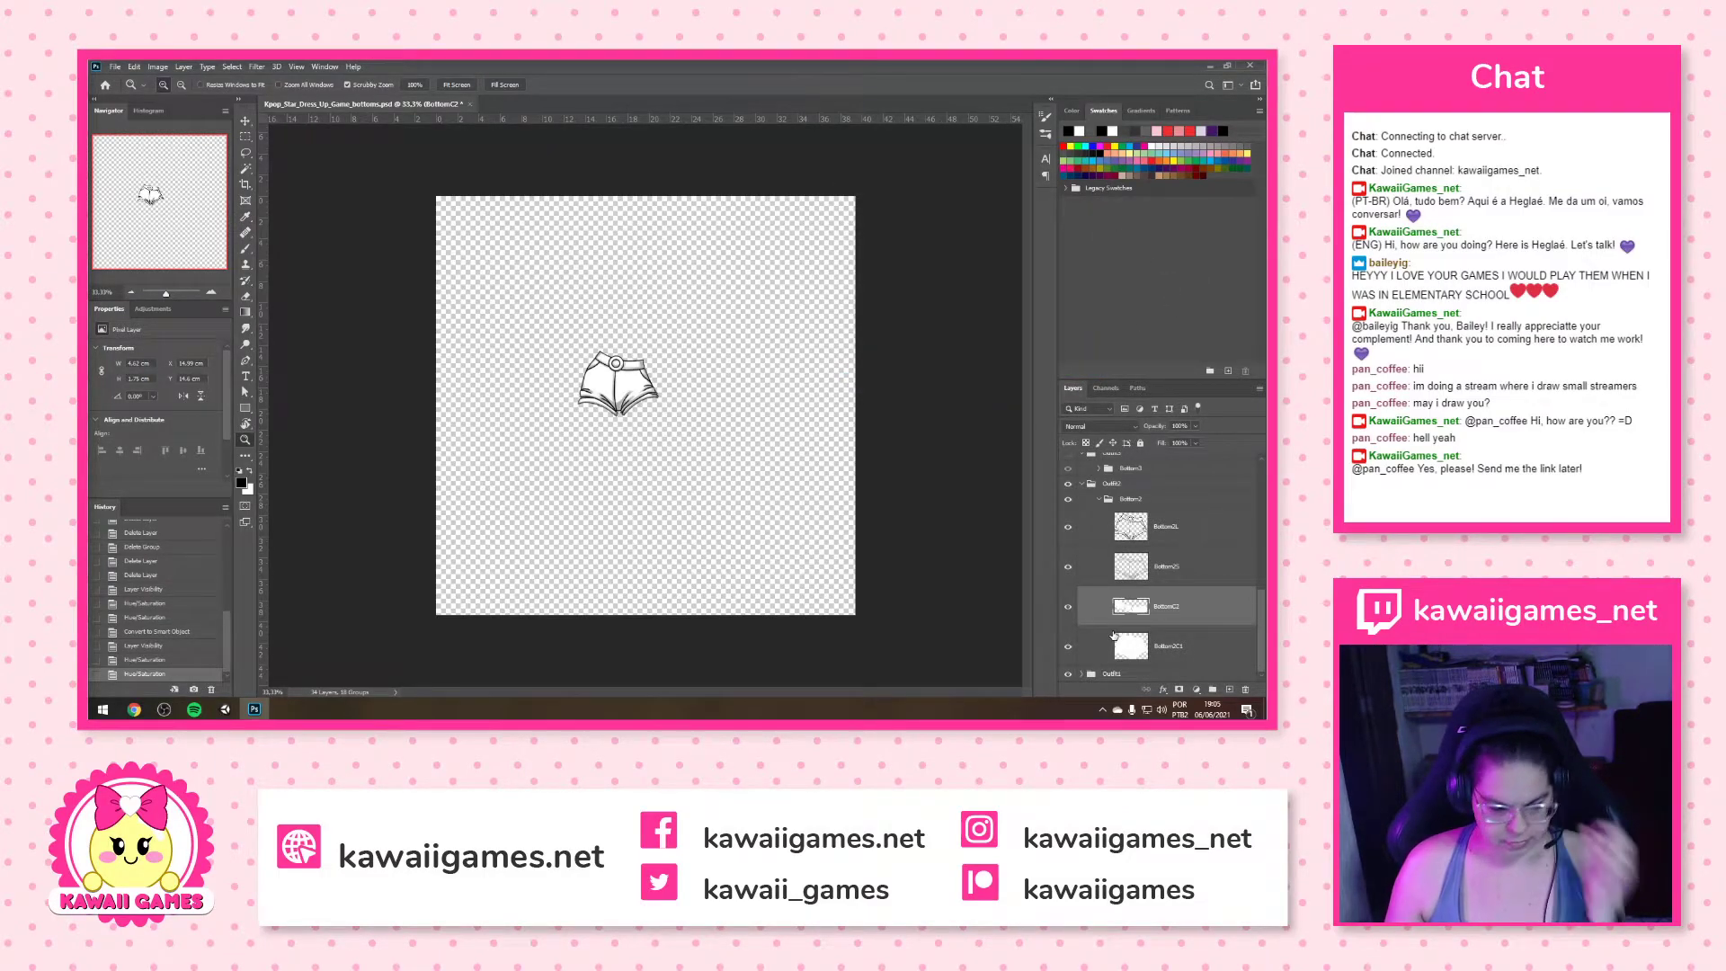
# Combine the Bottom2 line and shadow layers into one smart object and rename it Bottom2S
pyautogui.click(1166, 567)
pyautogui.keyDown('shift'); pyautogui.click(1192, 538); pyautogui.keyUp('shift')
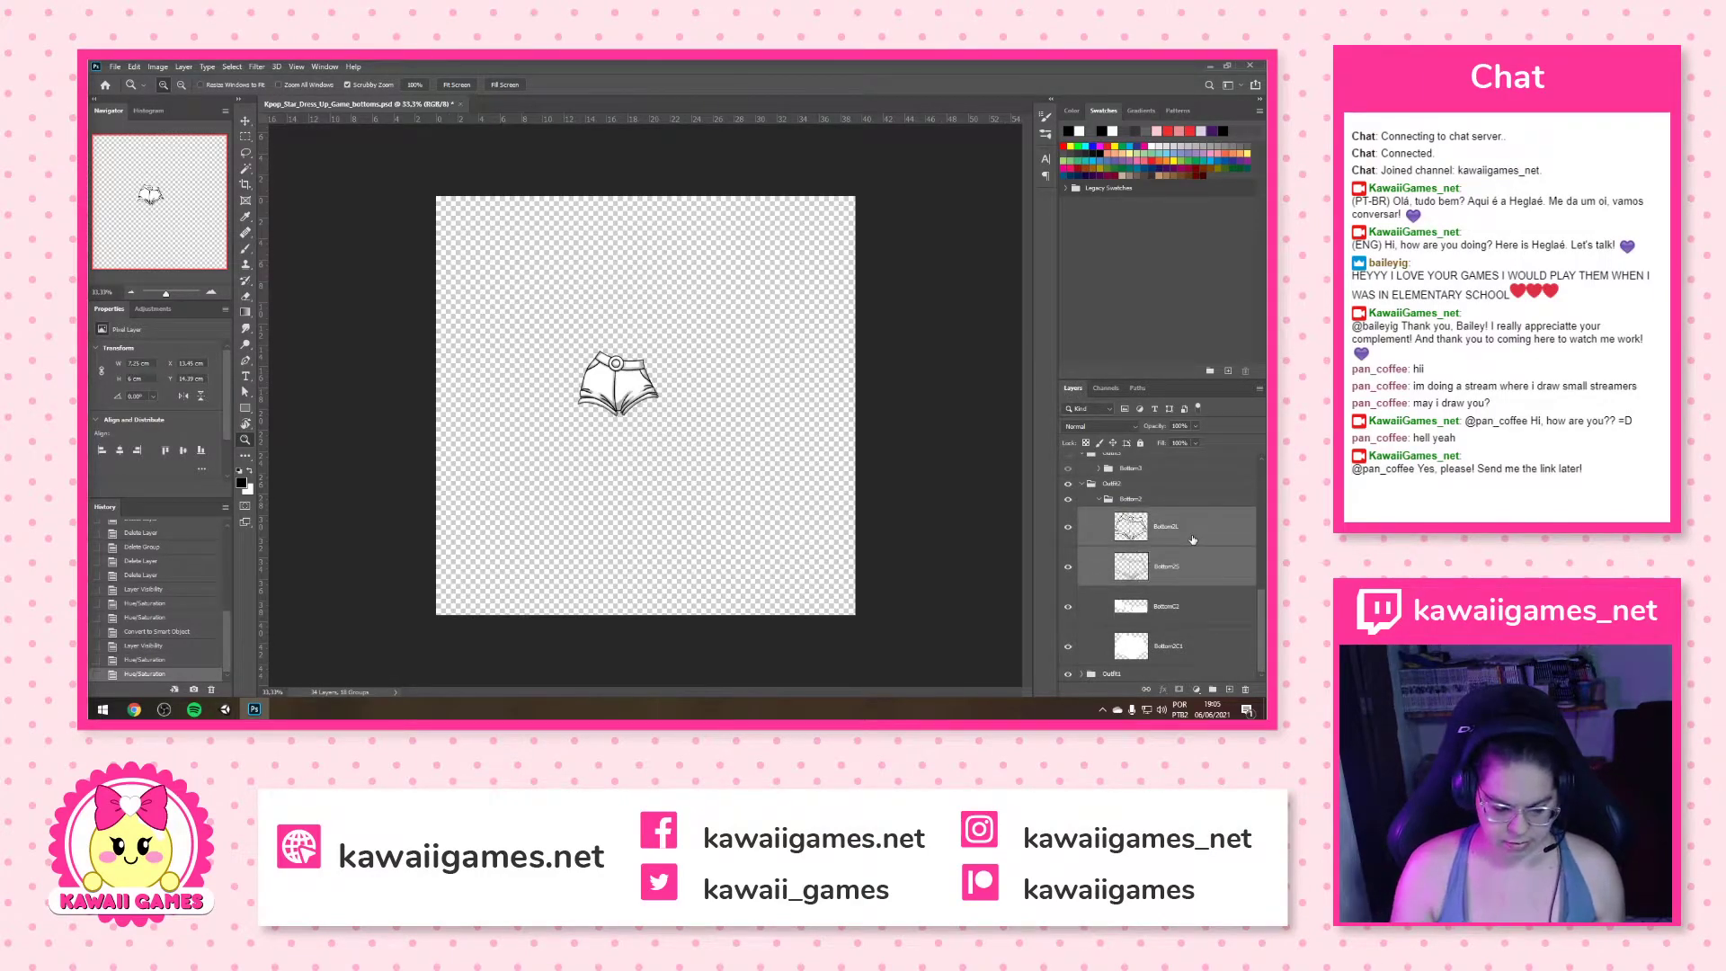
pyautogui.hotkey('ctrl', 'alt', 's')
pyautogui.doubleClick(1167, 567)
pyautogui.click(1158, 568)
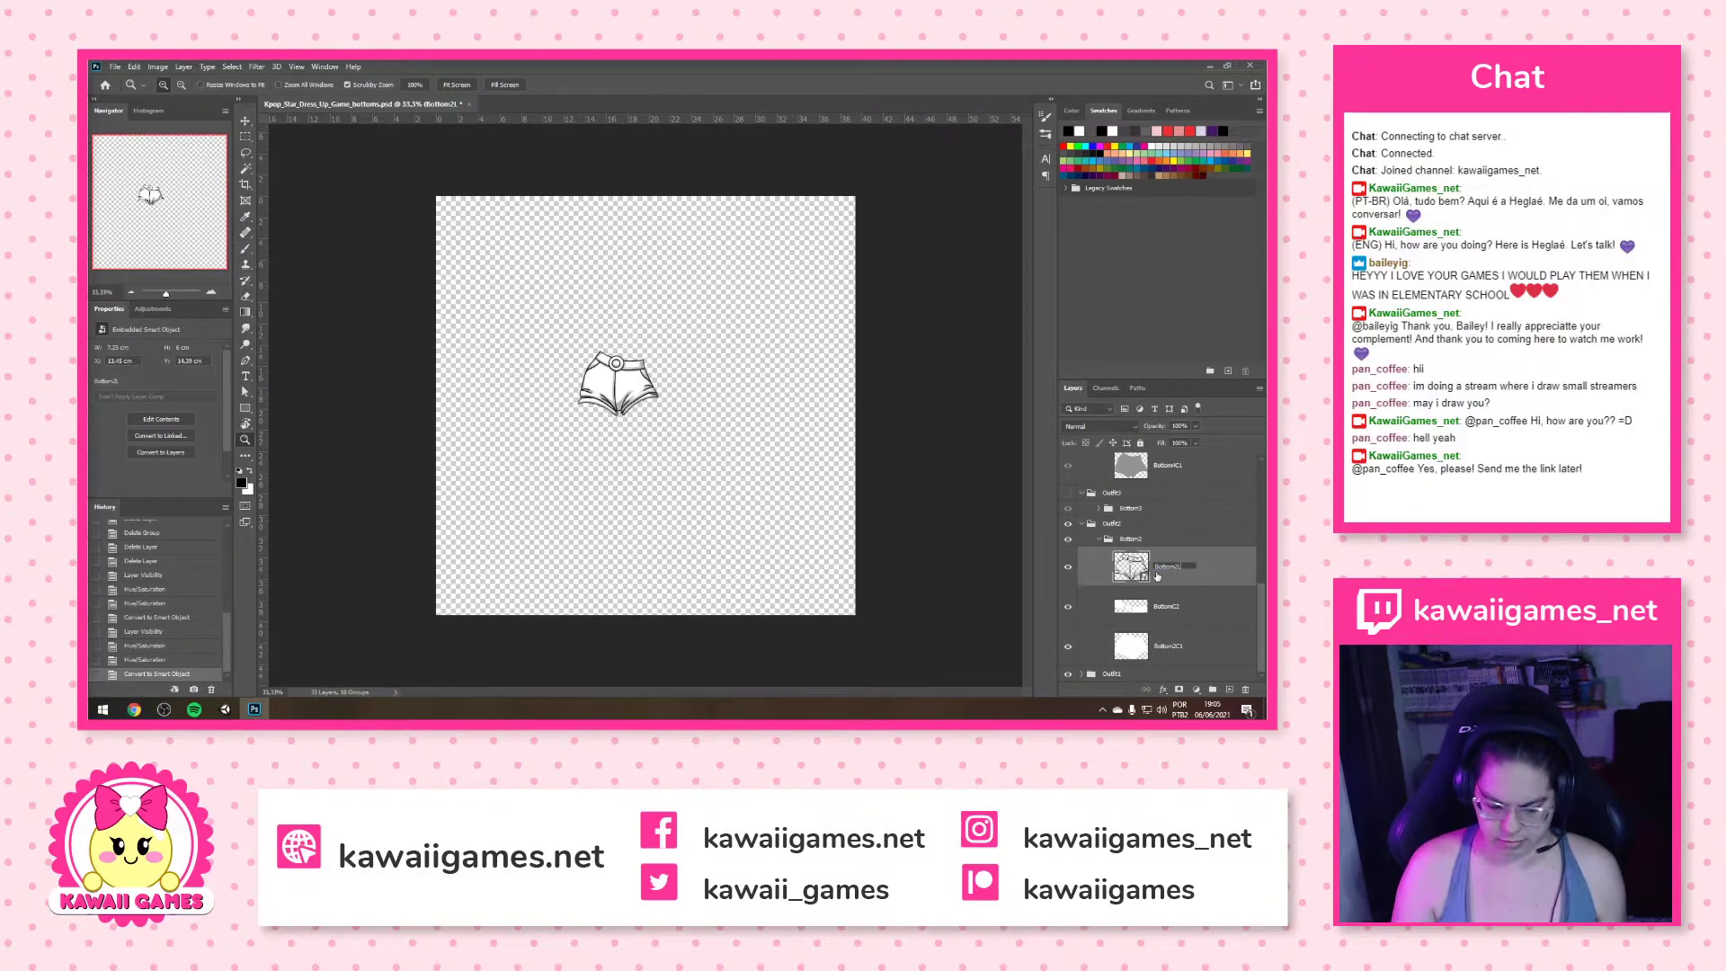
pyautogui.press('Return')
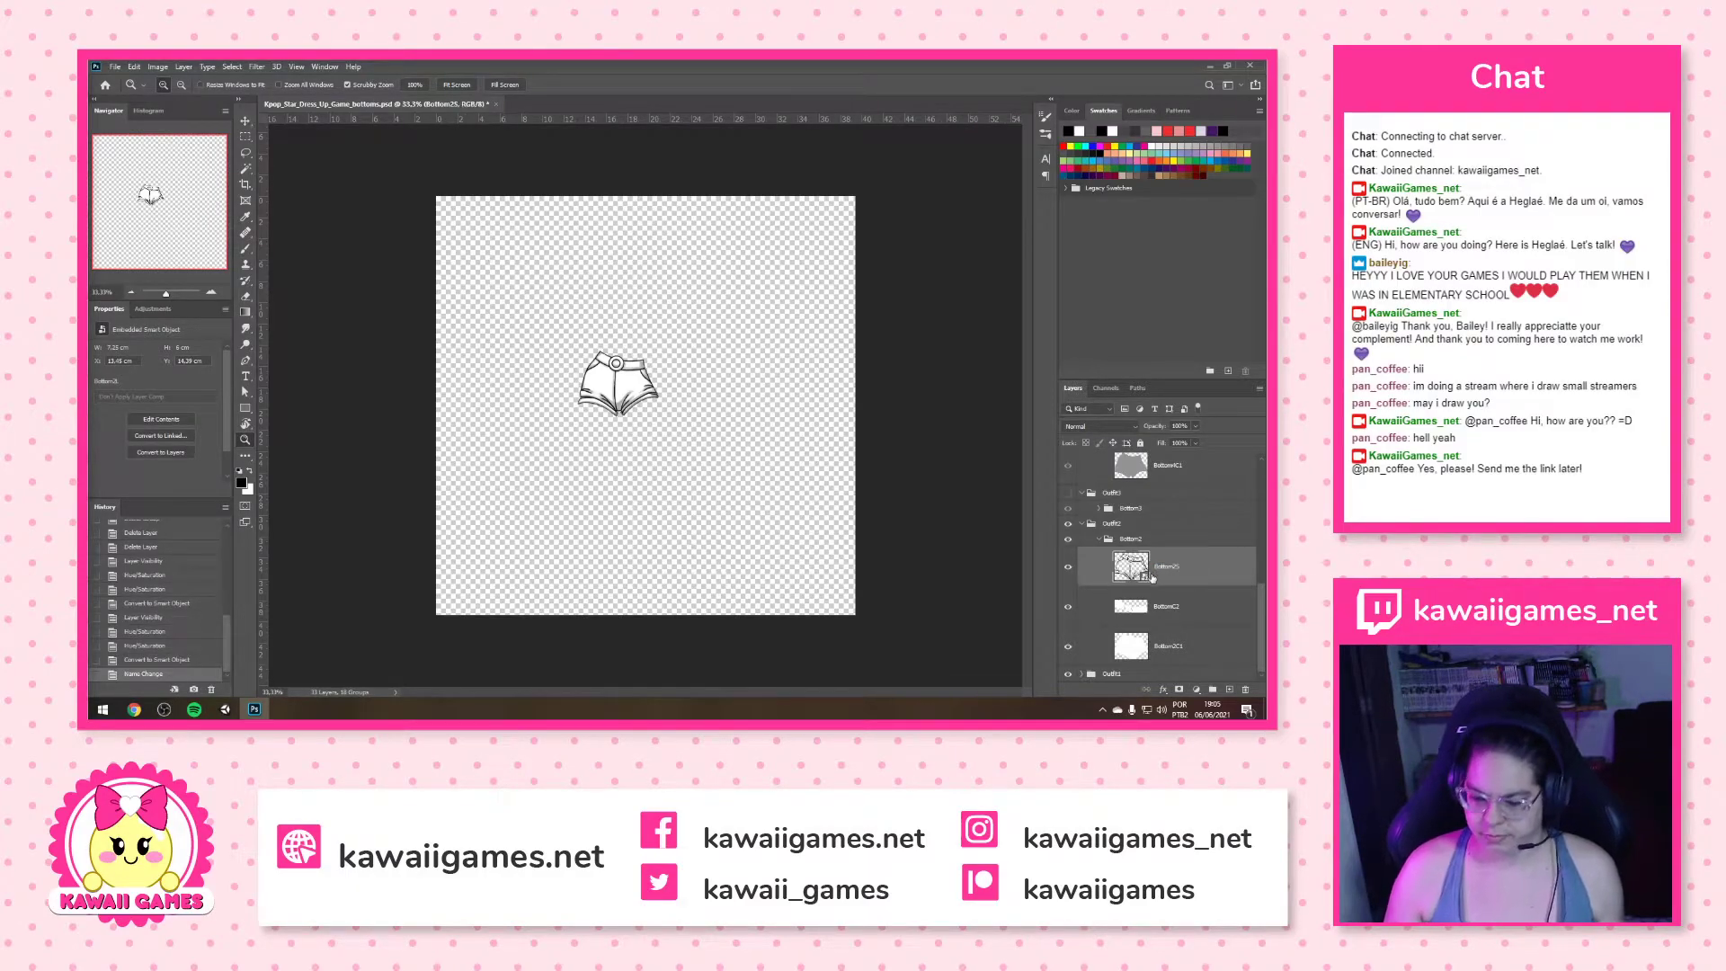
# Collapse Bottom2, expand Bottom3, and whiten the Bottom3C1 layer with Hue/Saturation at lightness +100
pyautogui.click(1099, 539)
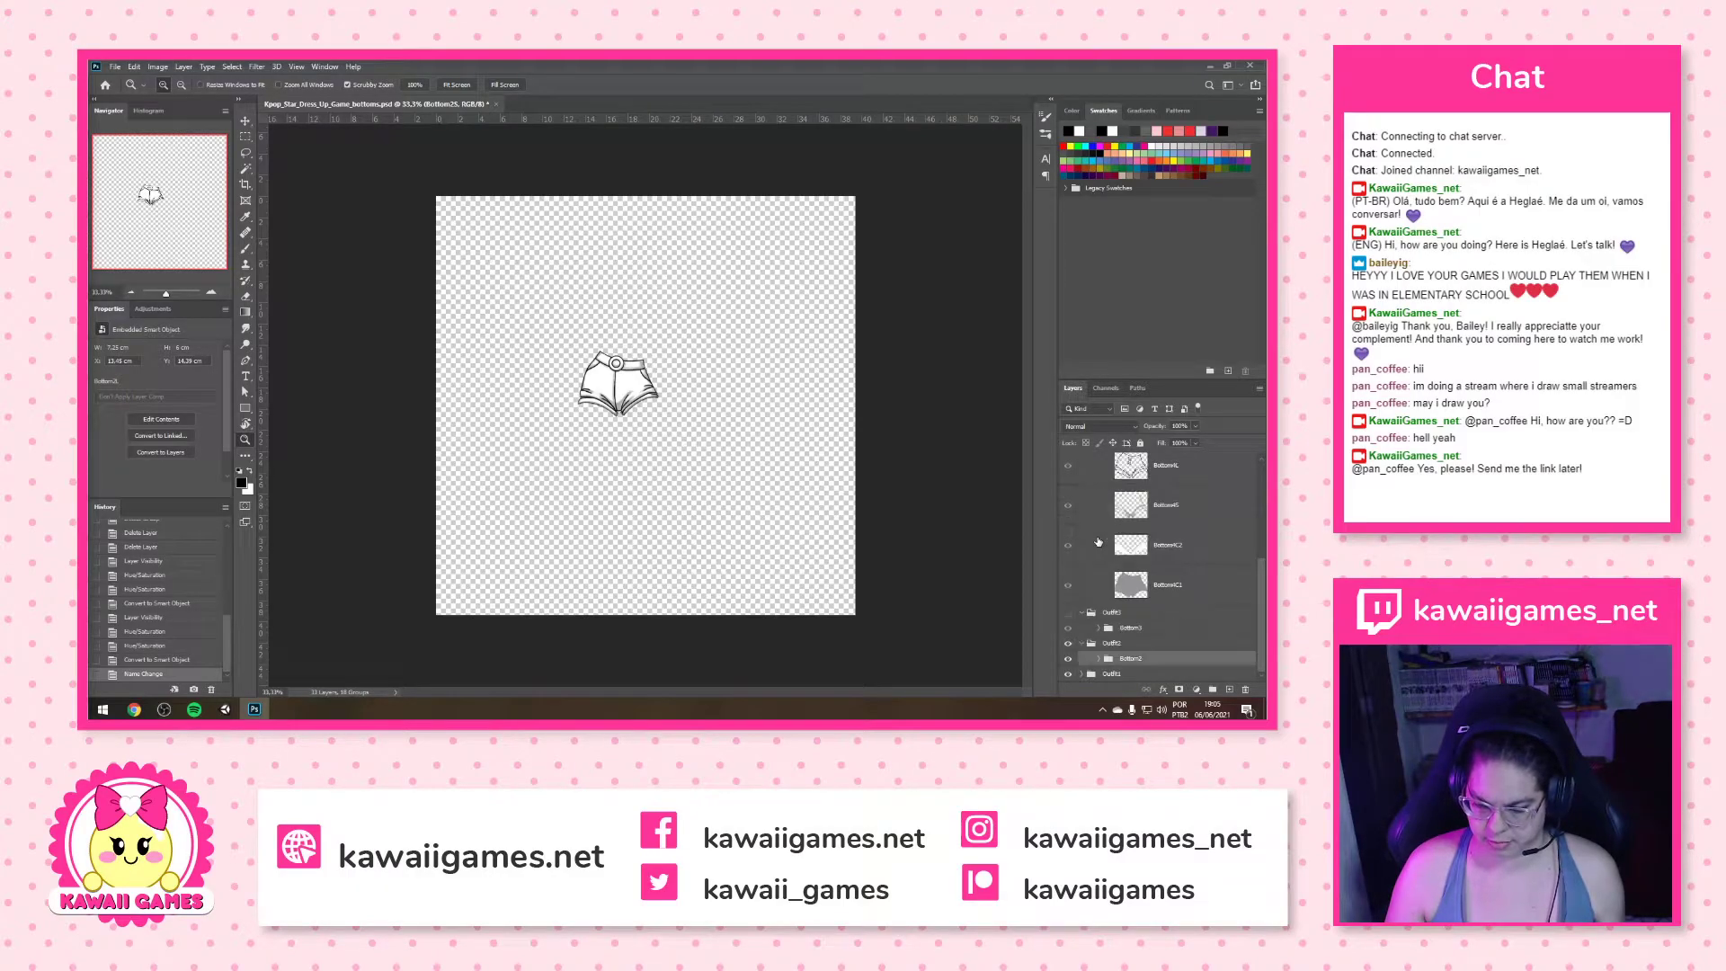
pyautogui.click(1099, 627)
pyautogui.scroll(-3, 1133, 584)
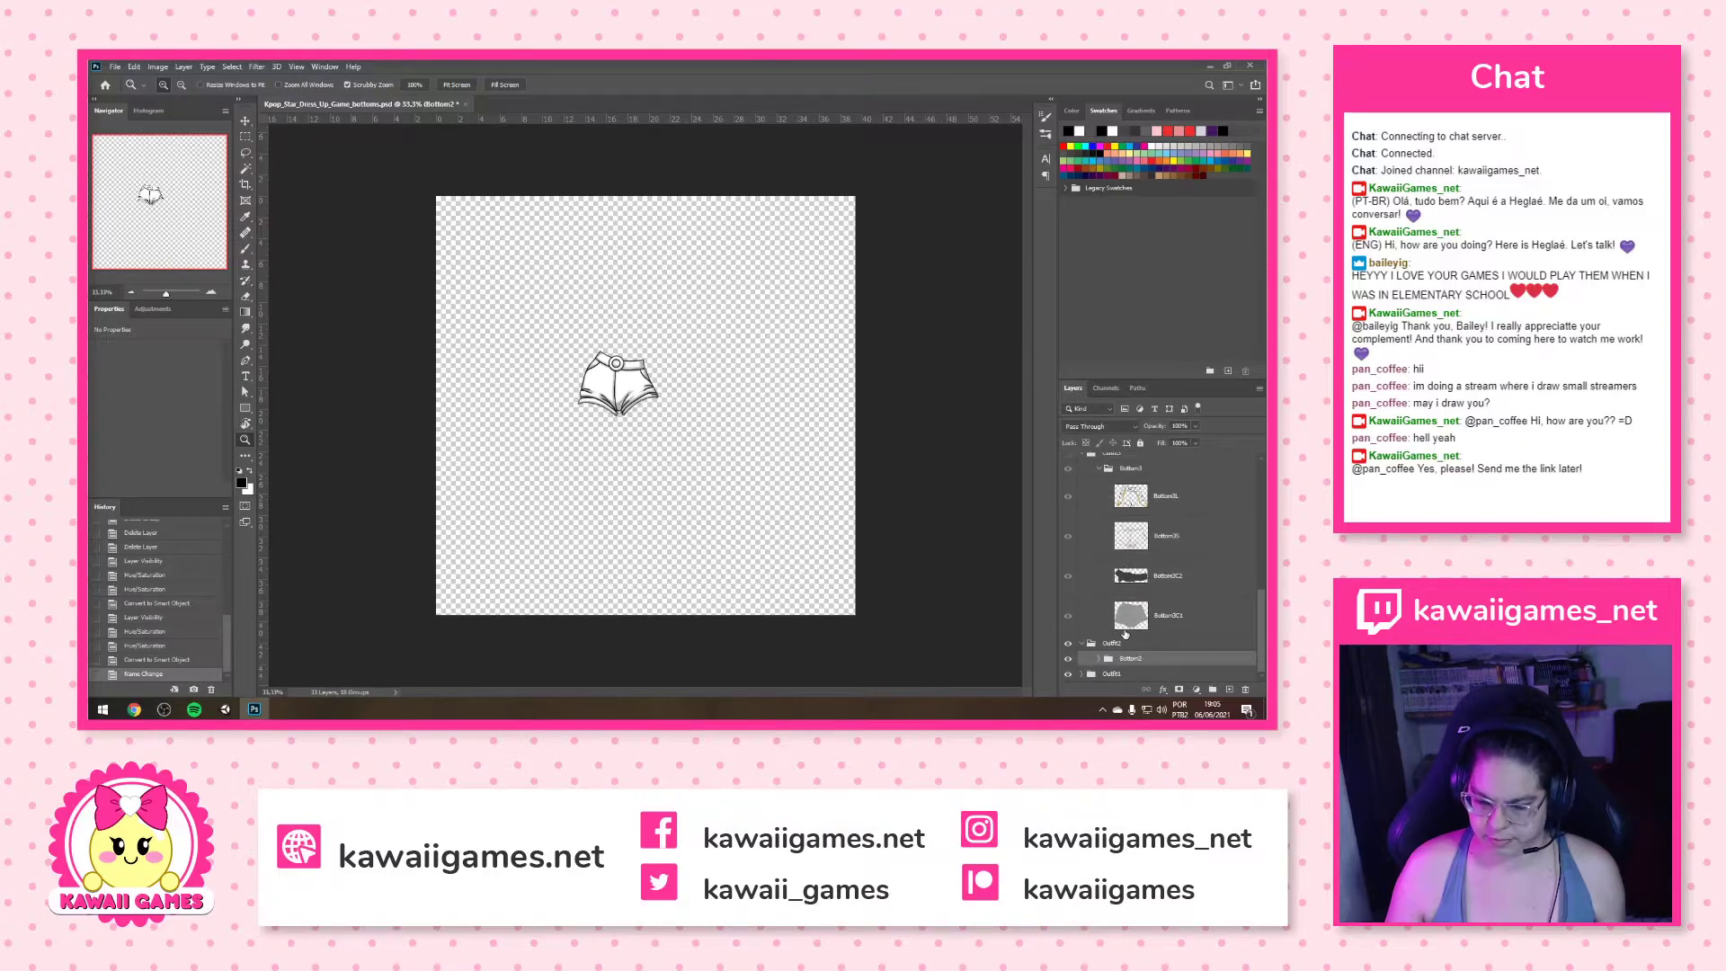
pyautogui.click(1152, 618)
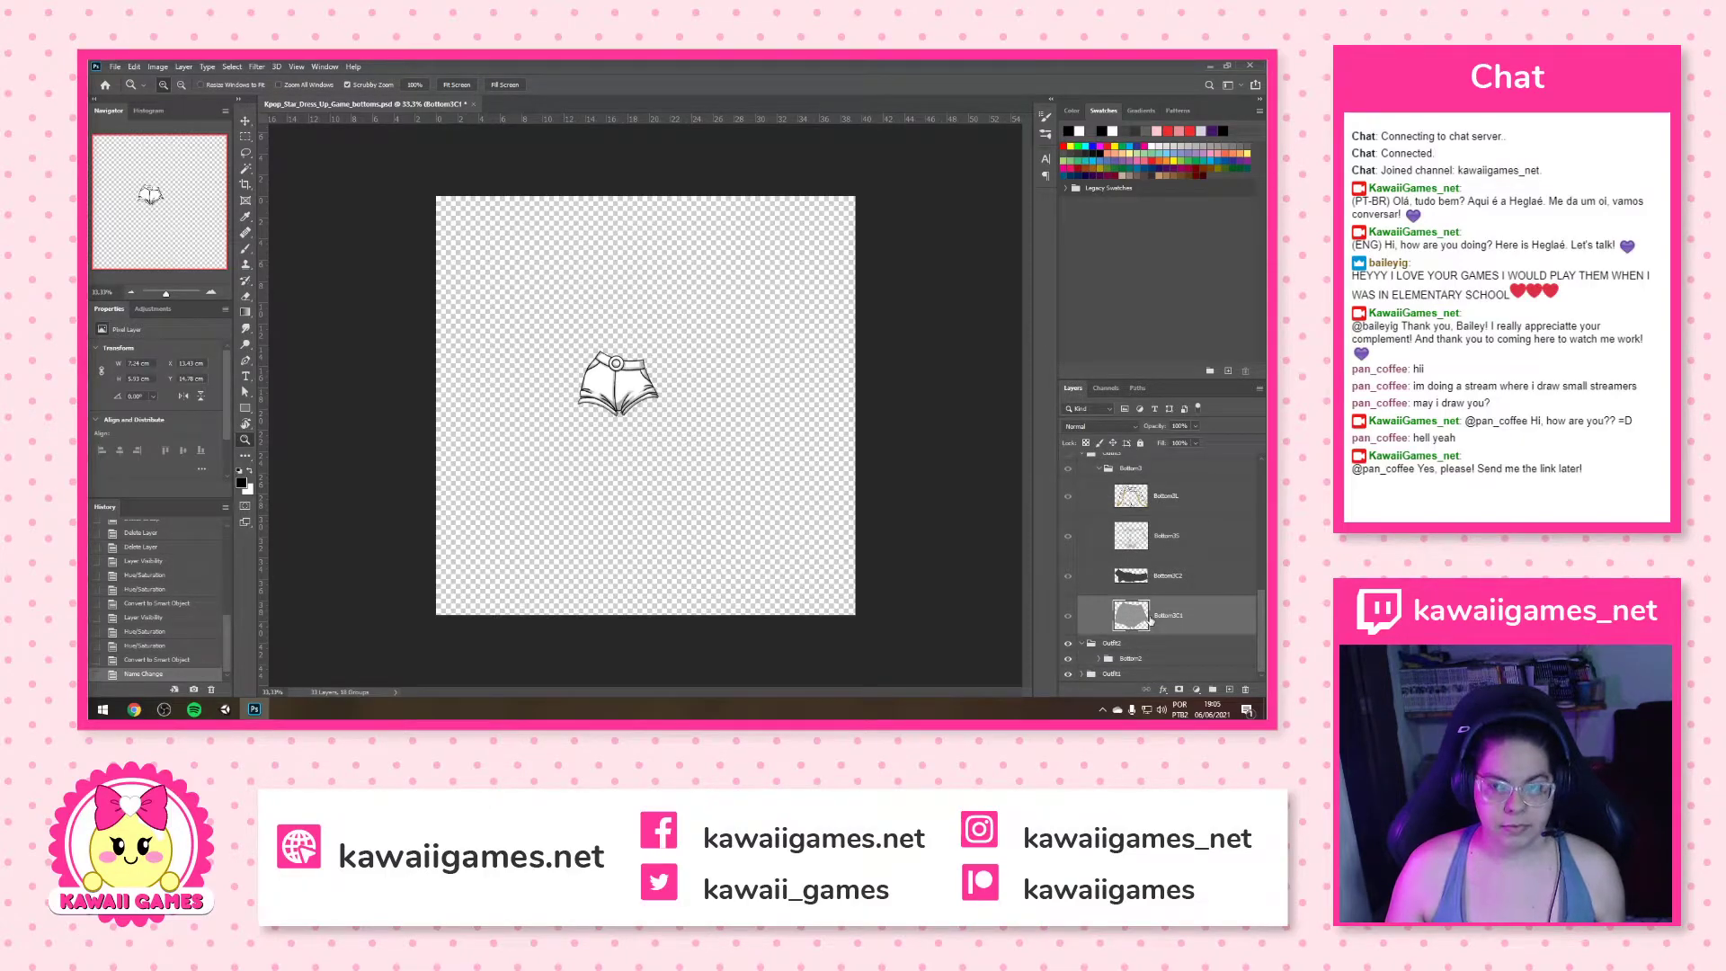
pyautogui.hotkey('ctrl', 'u')
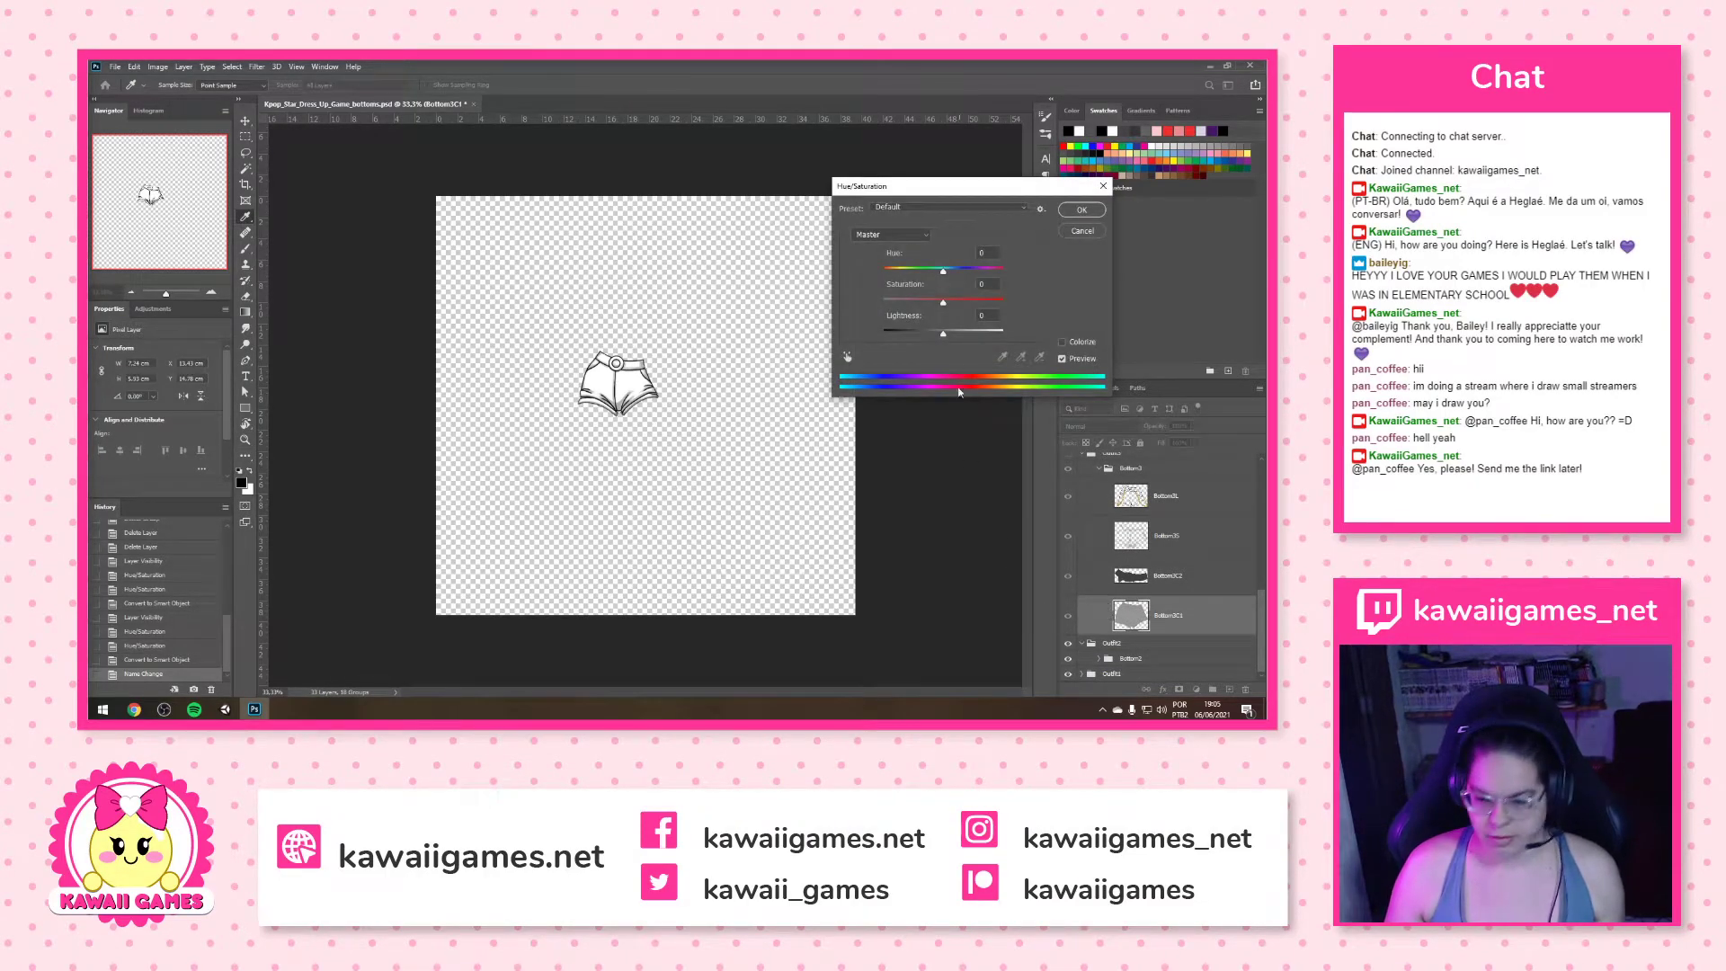
pyautogui.moveTo(949, 336); pyautogui.dragTo(1147, 321)
pyautogui.click(1082, 210)
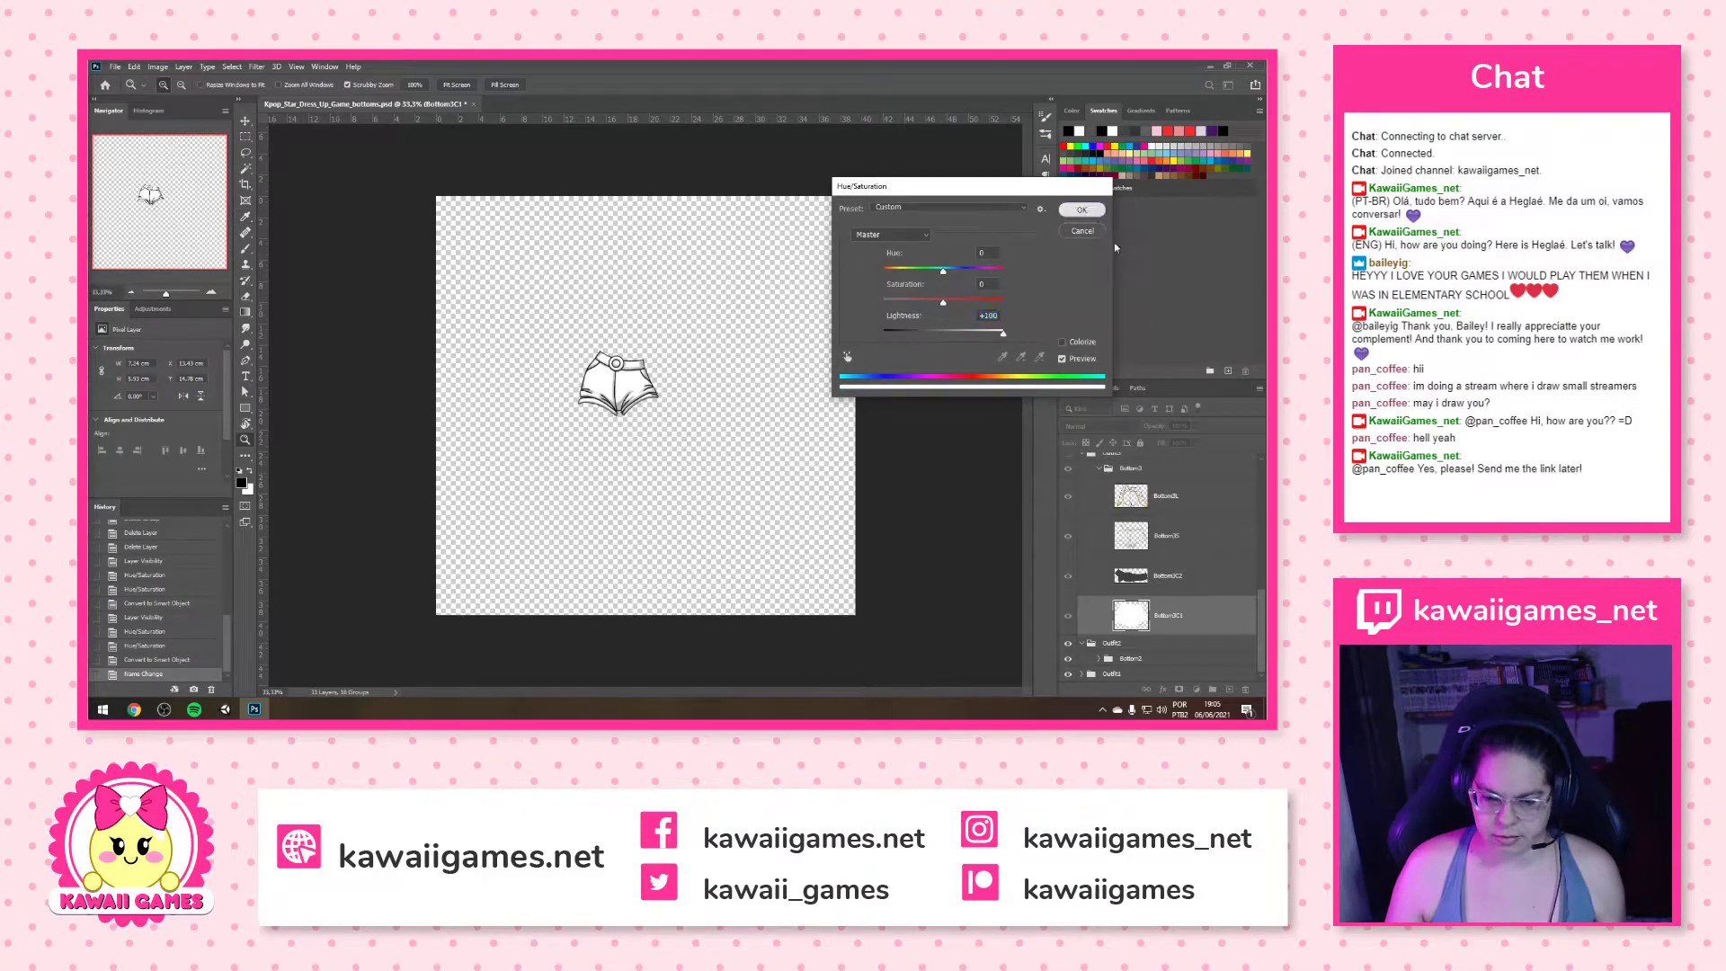
# Whiten the Bottom3C2 layer with Hue/Saturation at lightness +100
pyautogui.click(1164, 580)
pyautogui.hotkey('ctrl', 'u')
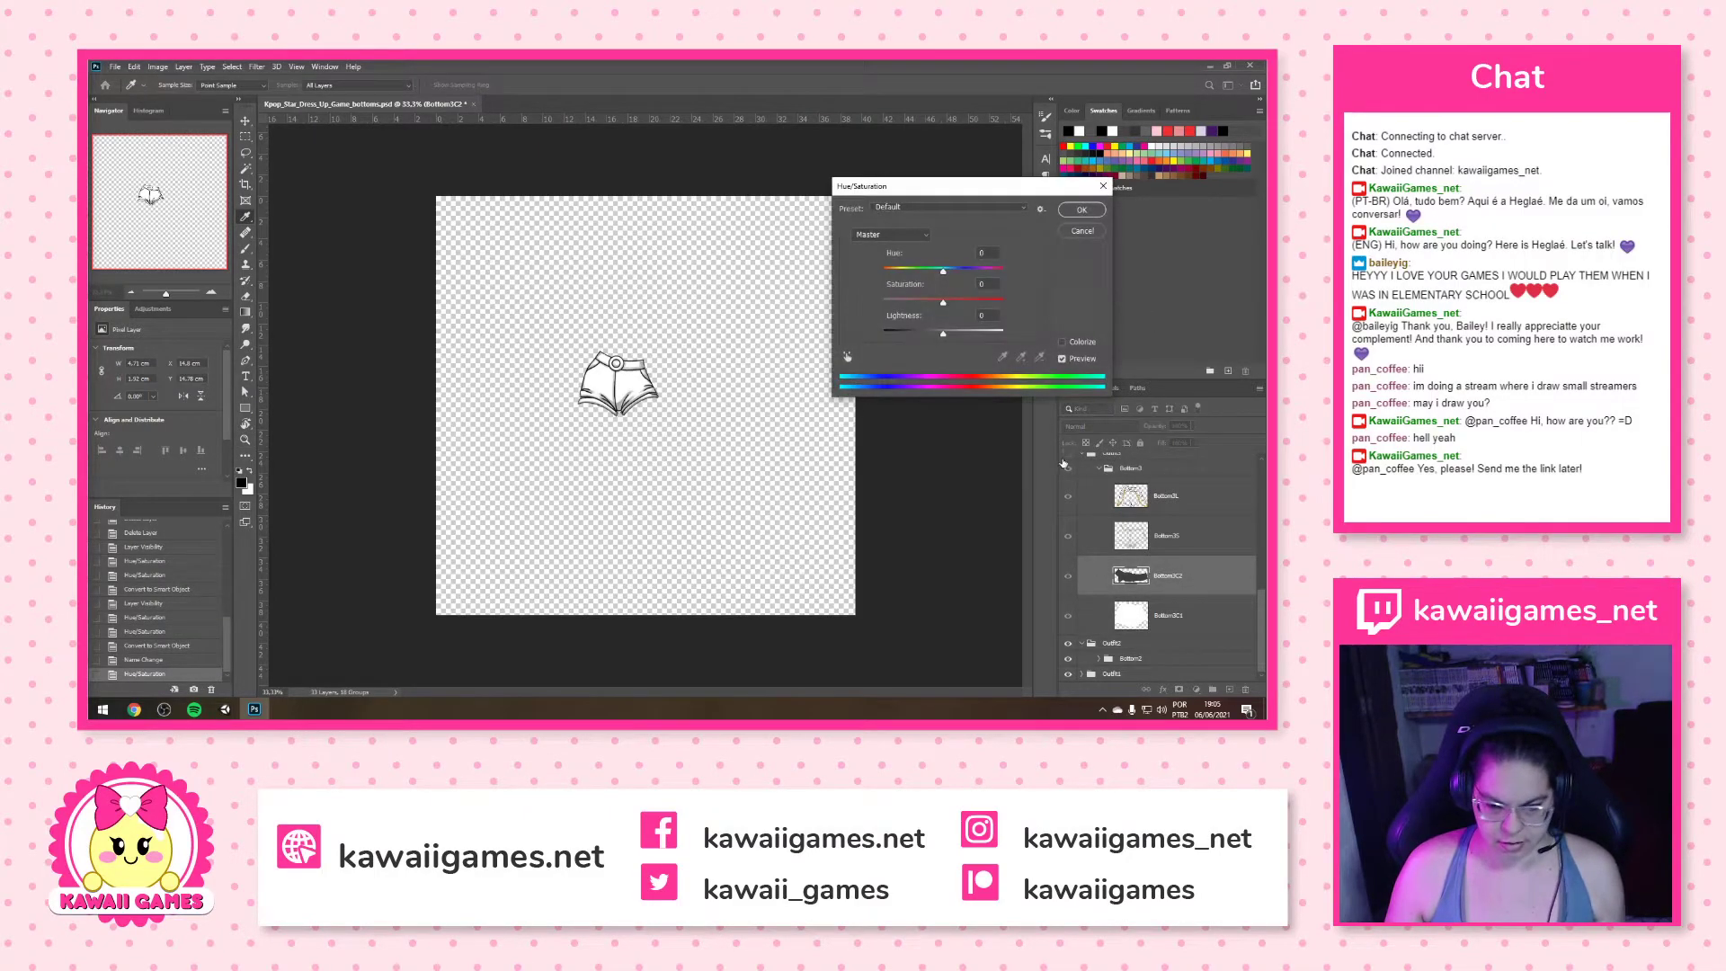
pyautogui.moveTo(942, 334); pyautogui.dragTo(1011, 335)
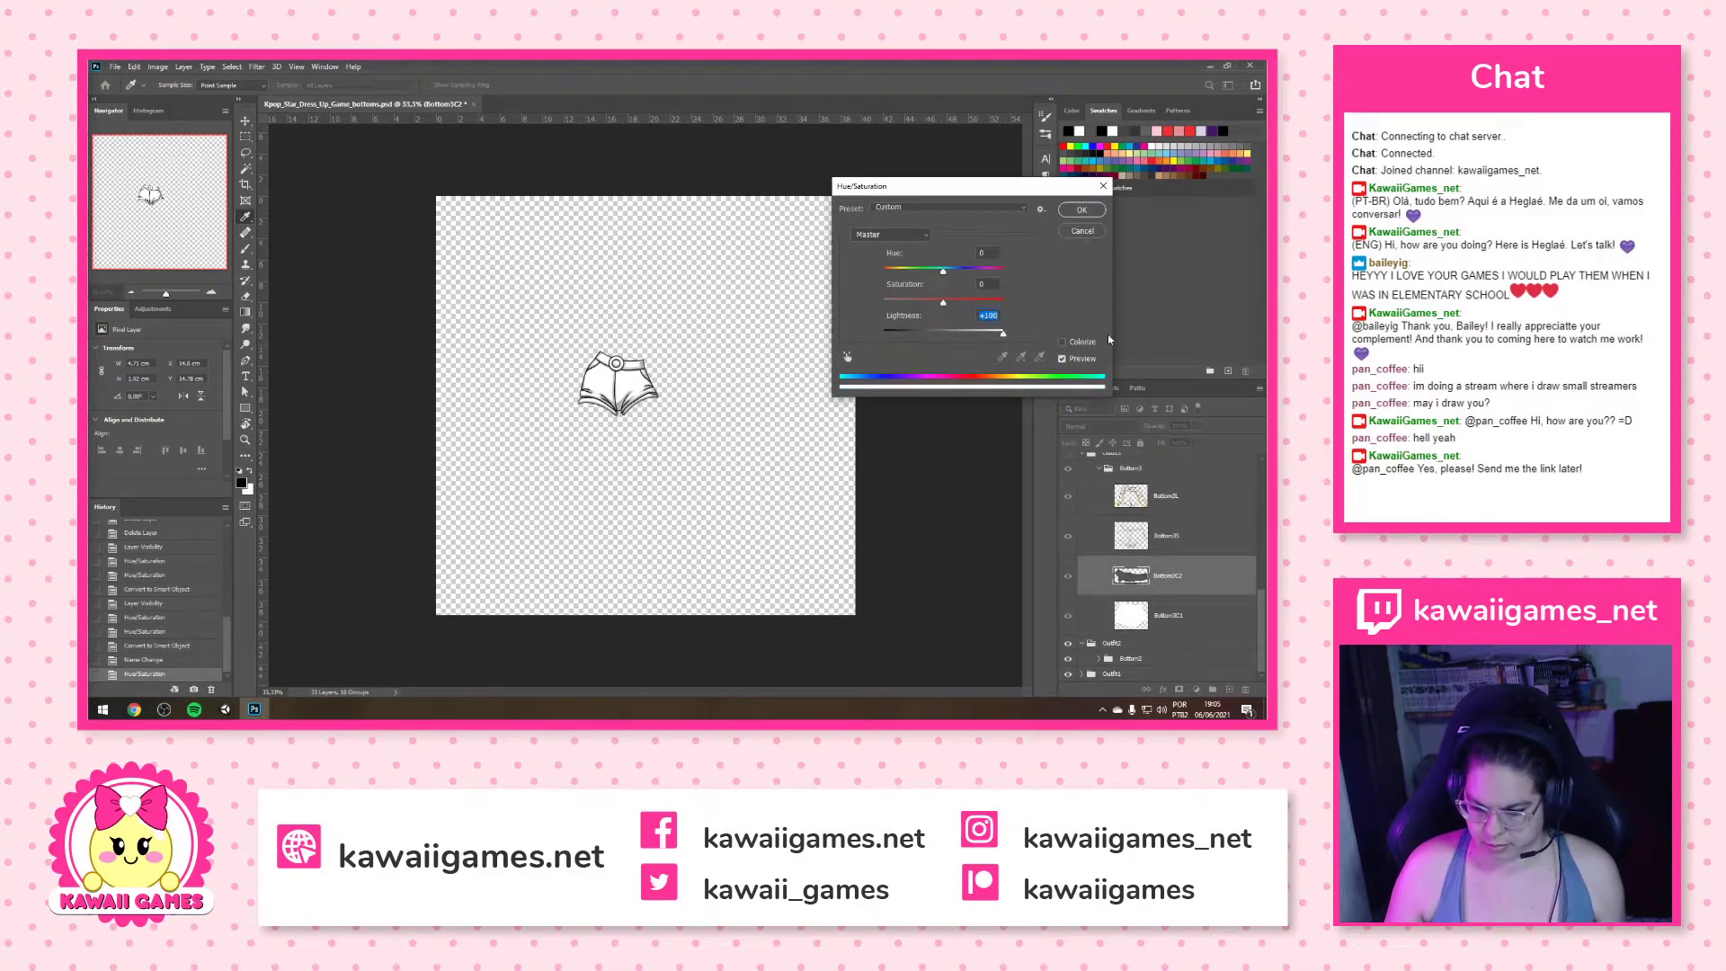
pyautogui.click(1080, 210)
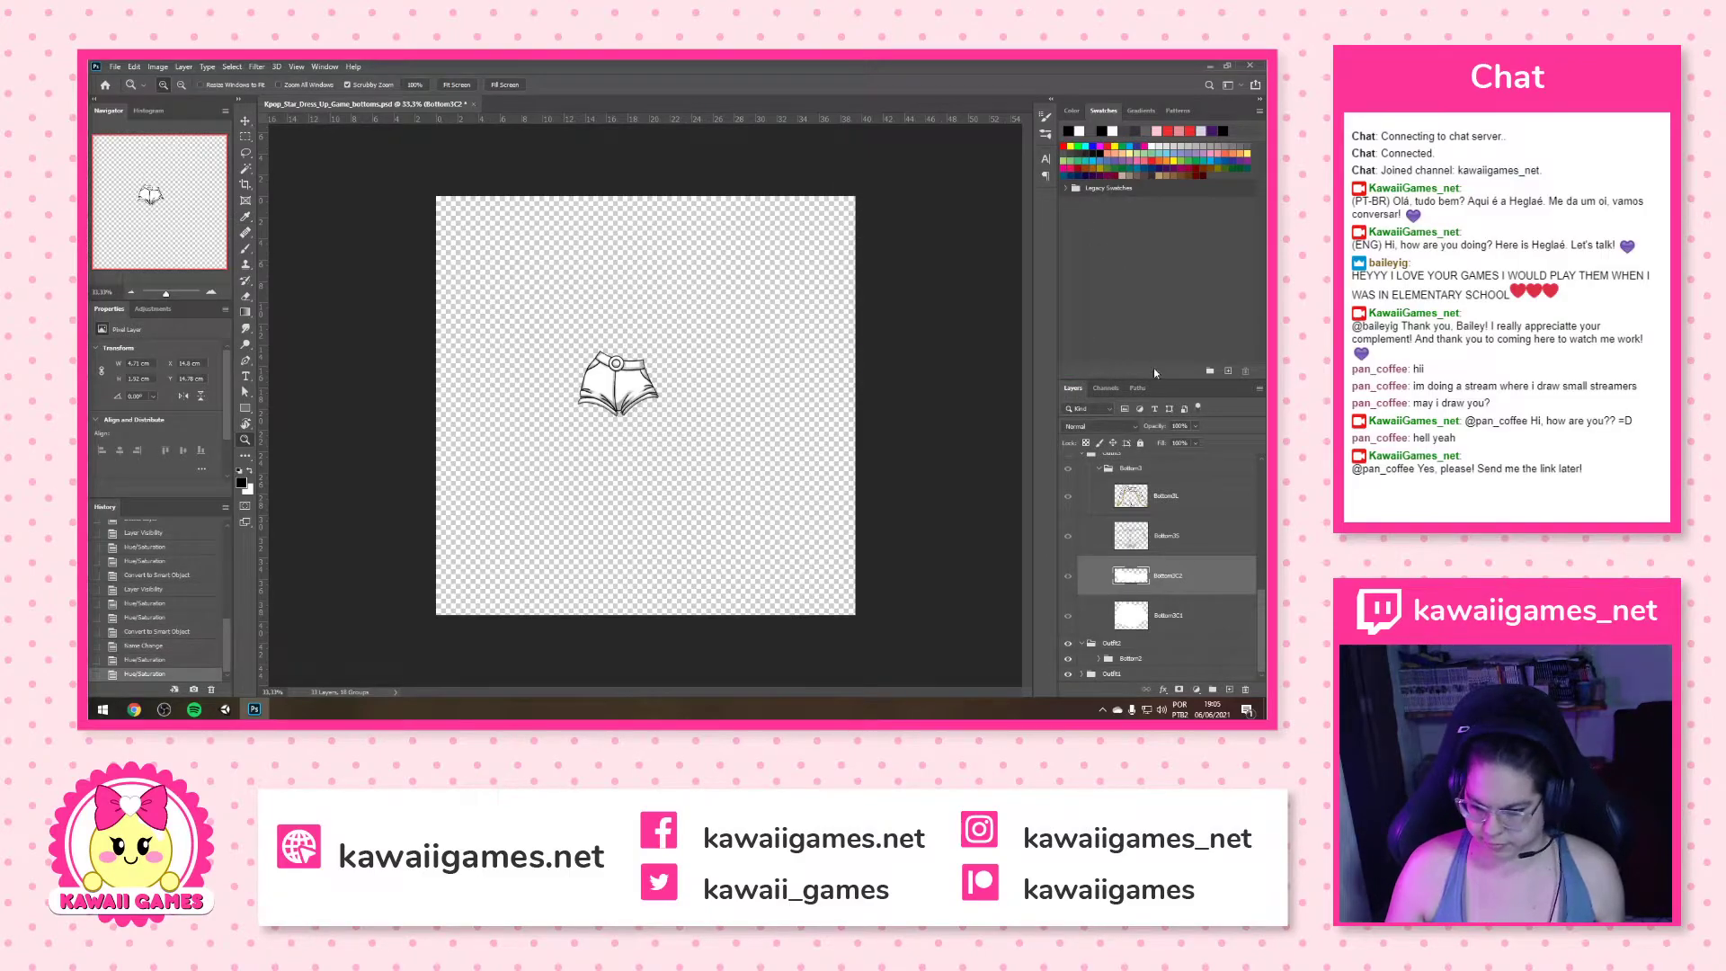
# Make the Bottom3 group visible, combine its line and shadow layers into a smart object, and rename it Bottom3S
pyautogui.click(1068, 469)
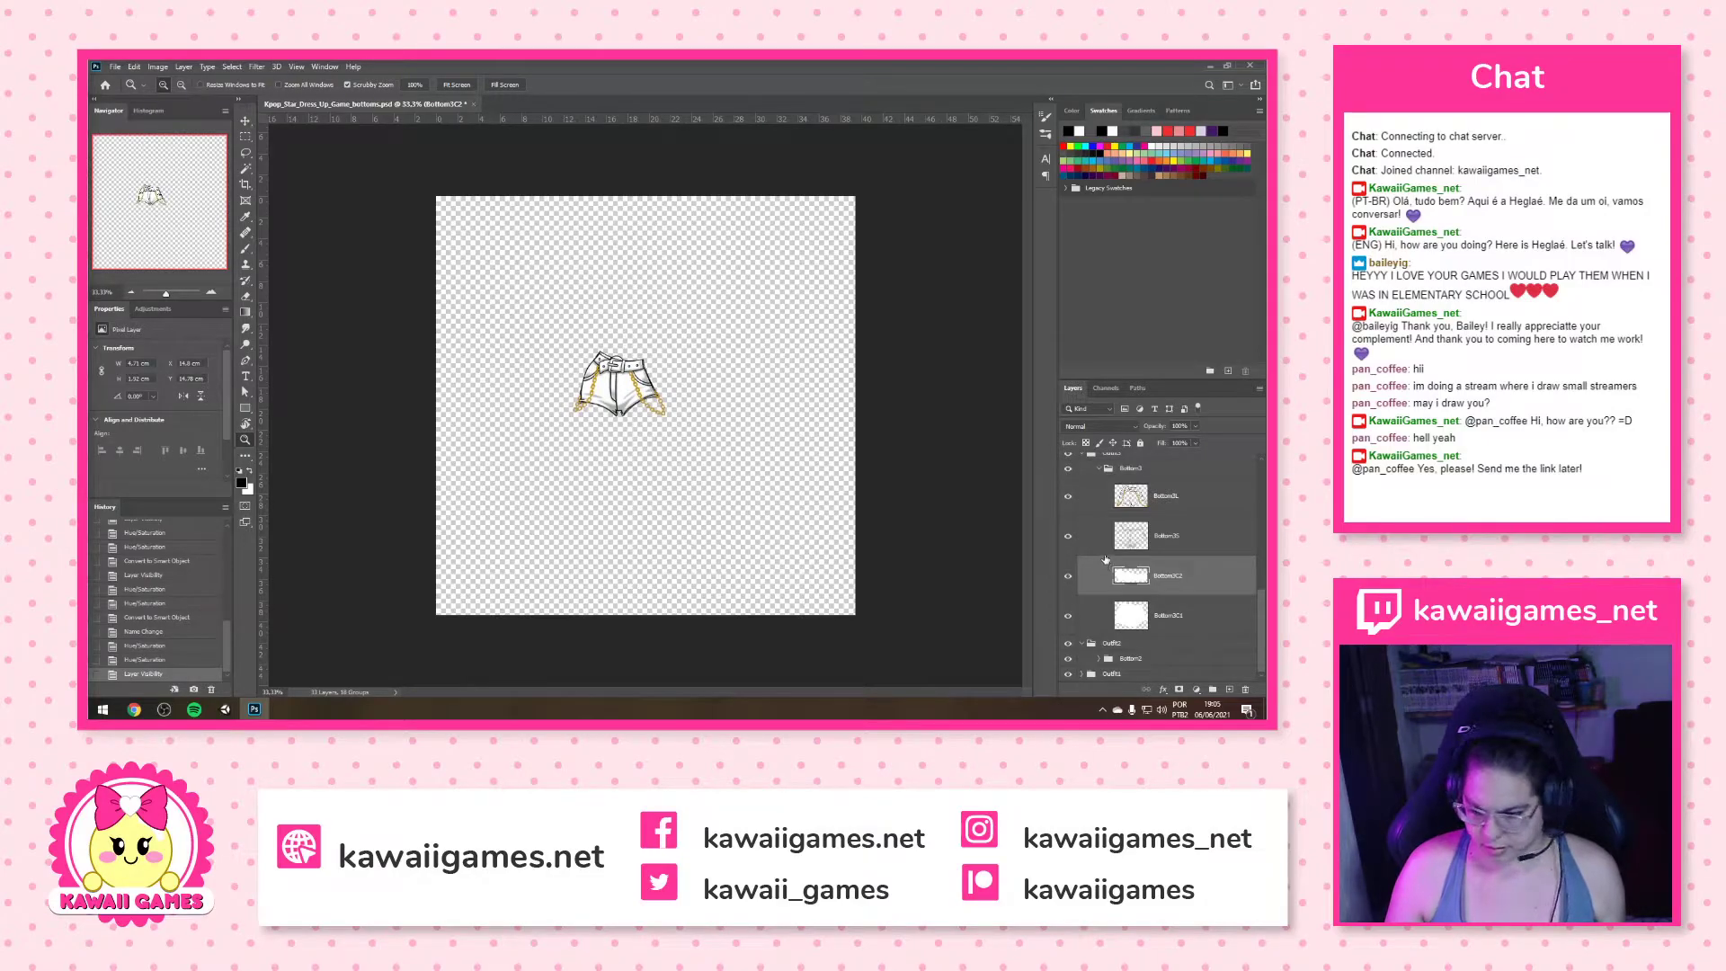
pyautogui.click(1155, 544)
pyautogui.keyDown('shift'); pyautogui.click(1175, 500); pyautogui.keyUp('shift')
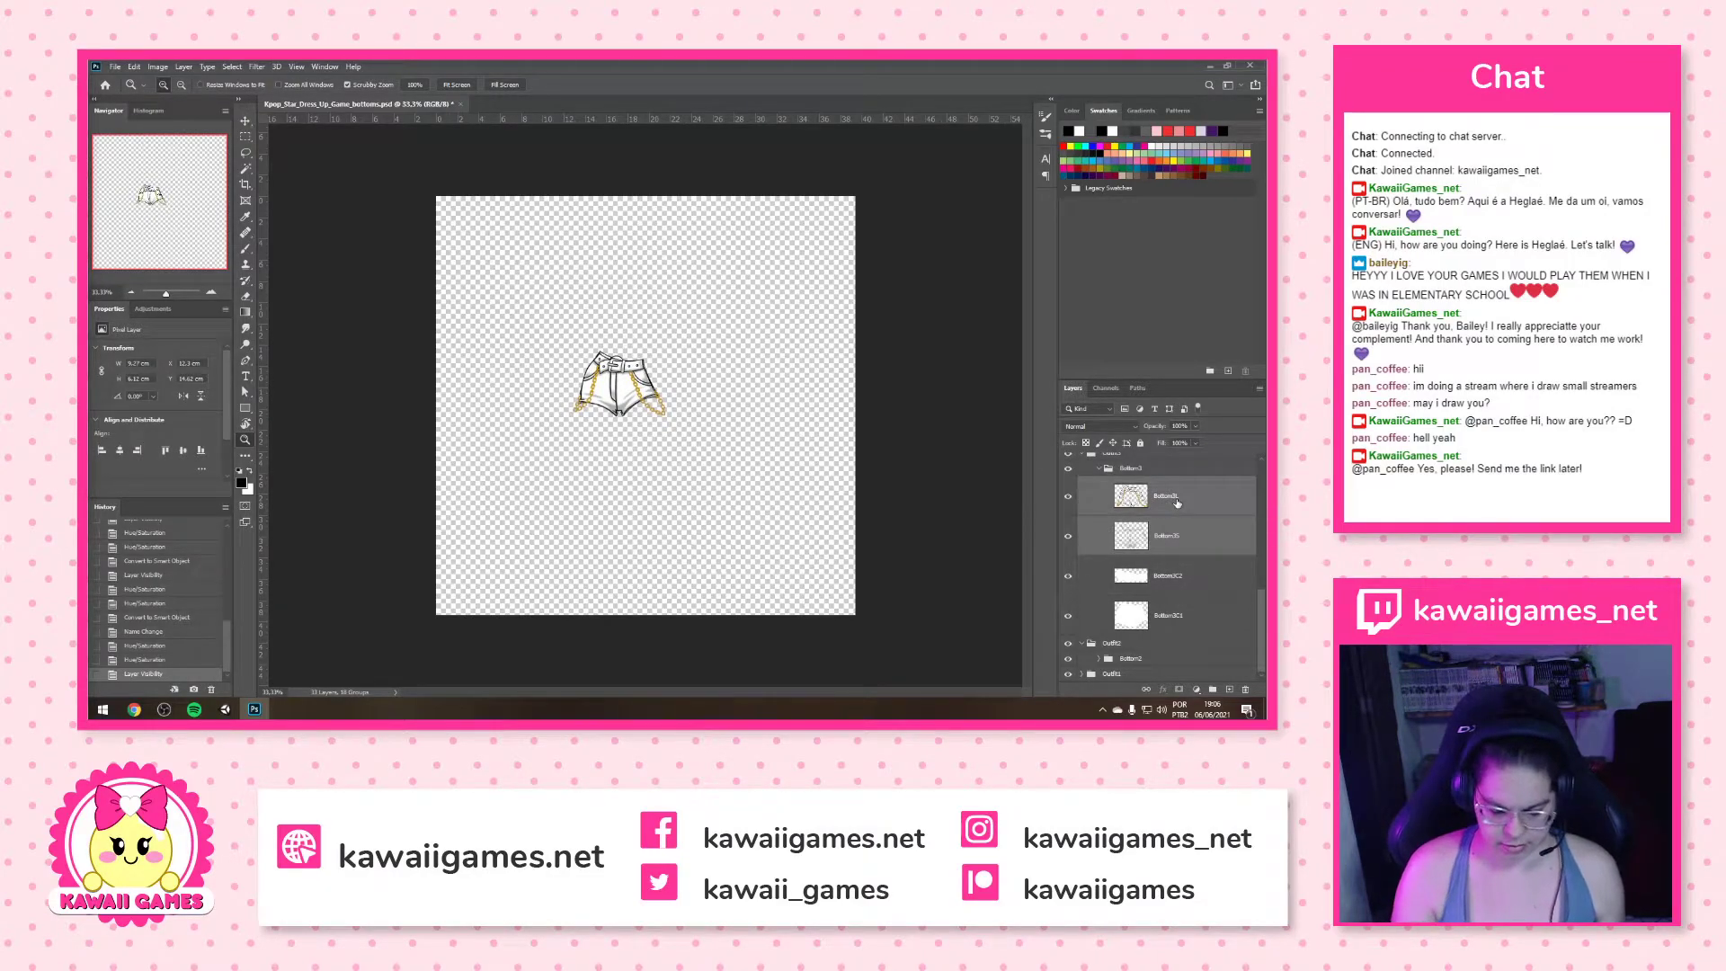
pyautogui.hotkey('ctrl', 'alt', 's')
pyautogui.doubleClick(1184, 536)
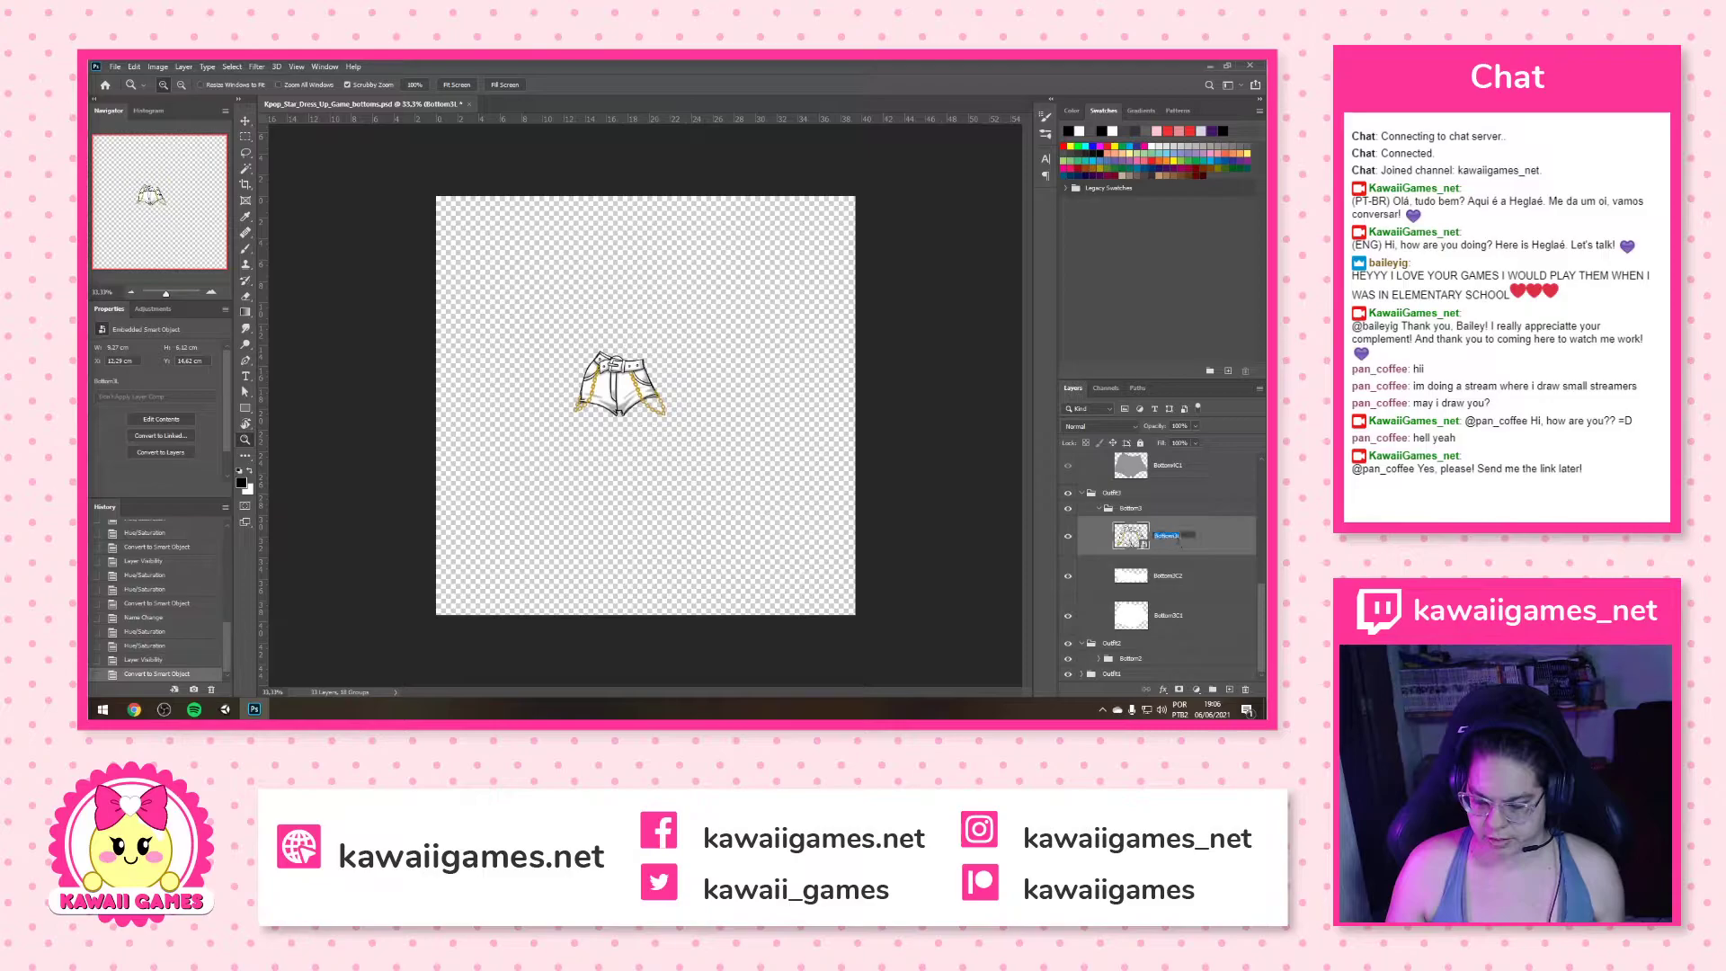
pyautogui.click(1183, 537)
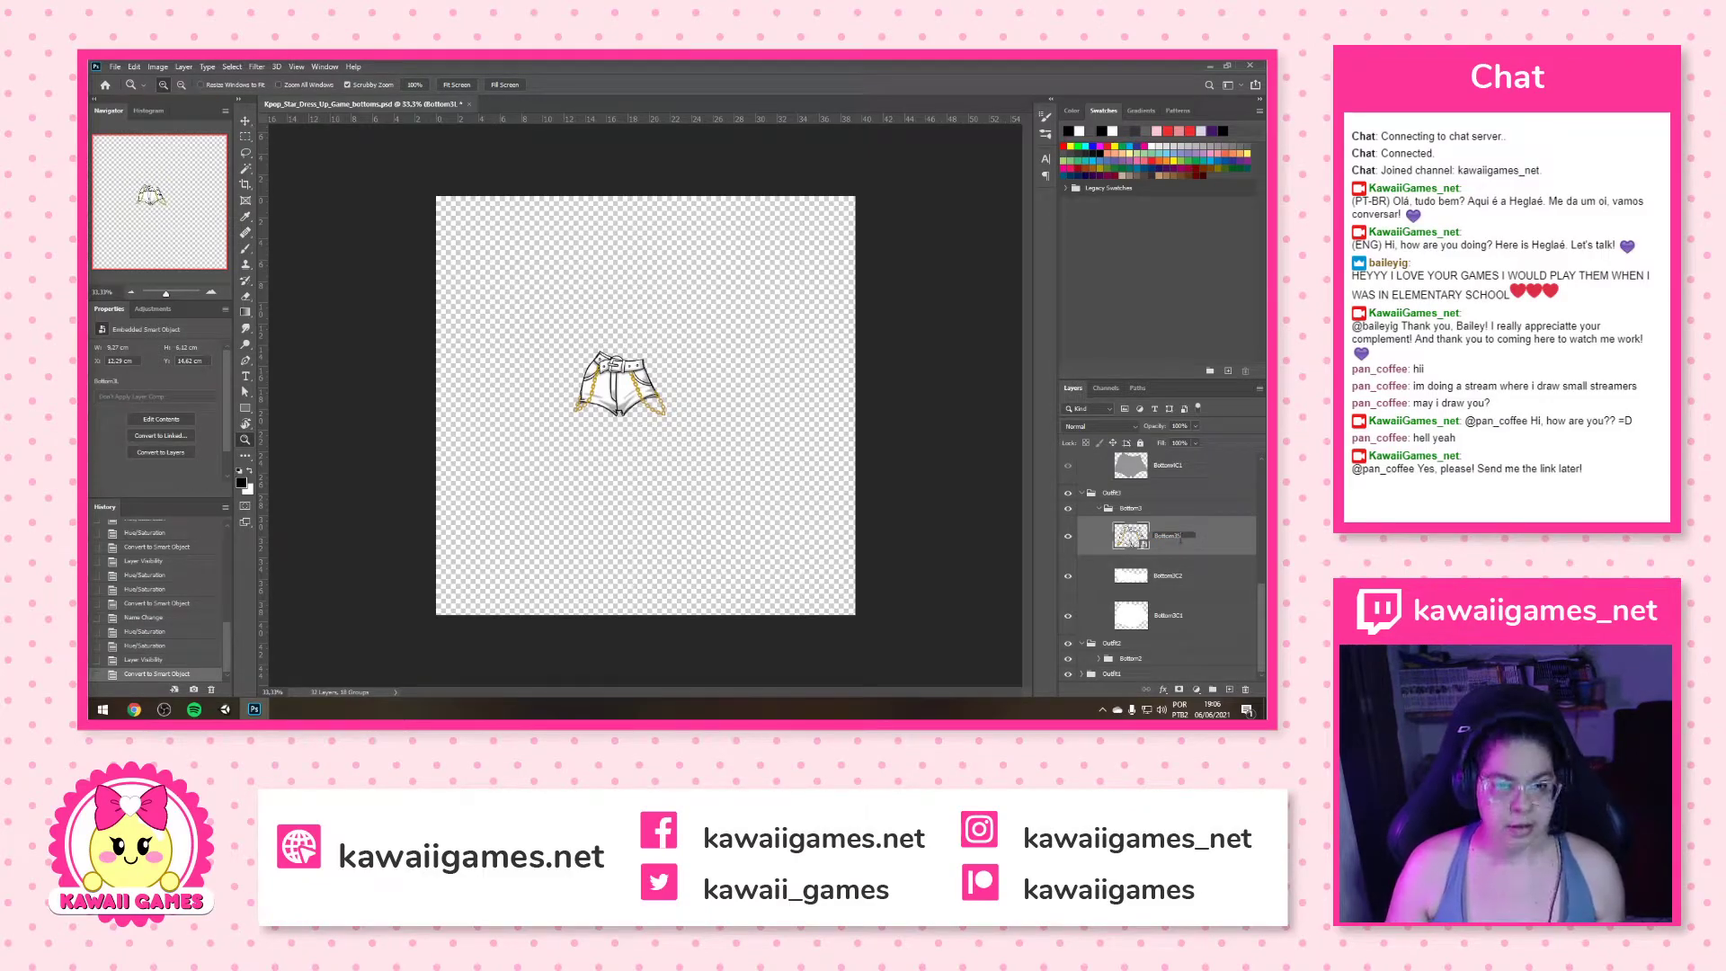
pyautogui.press('Return')
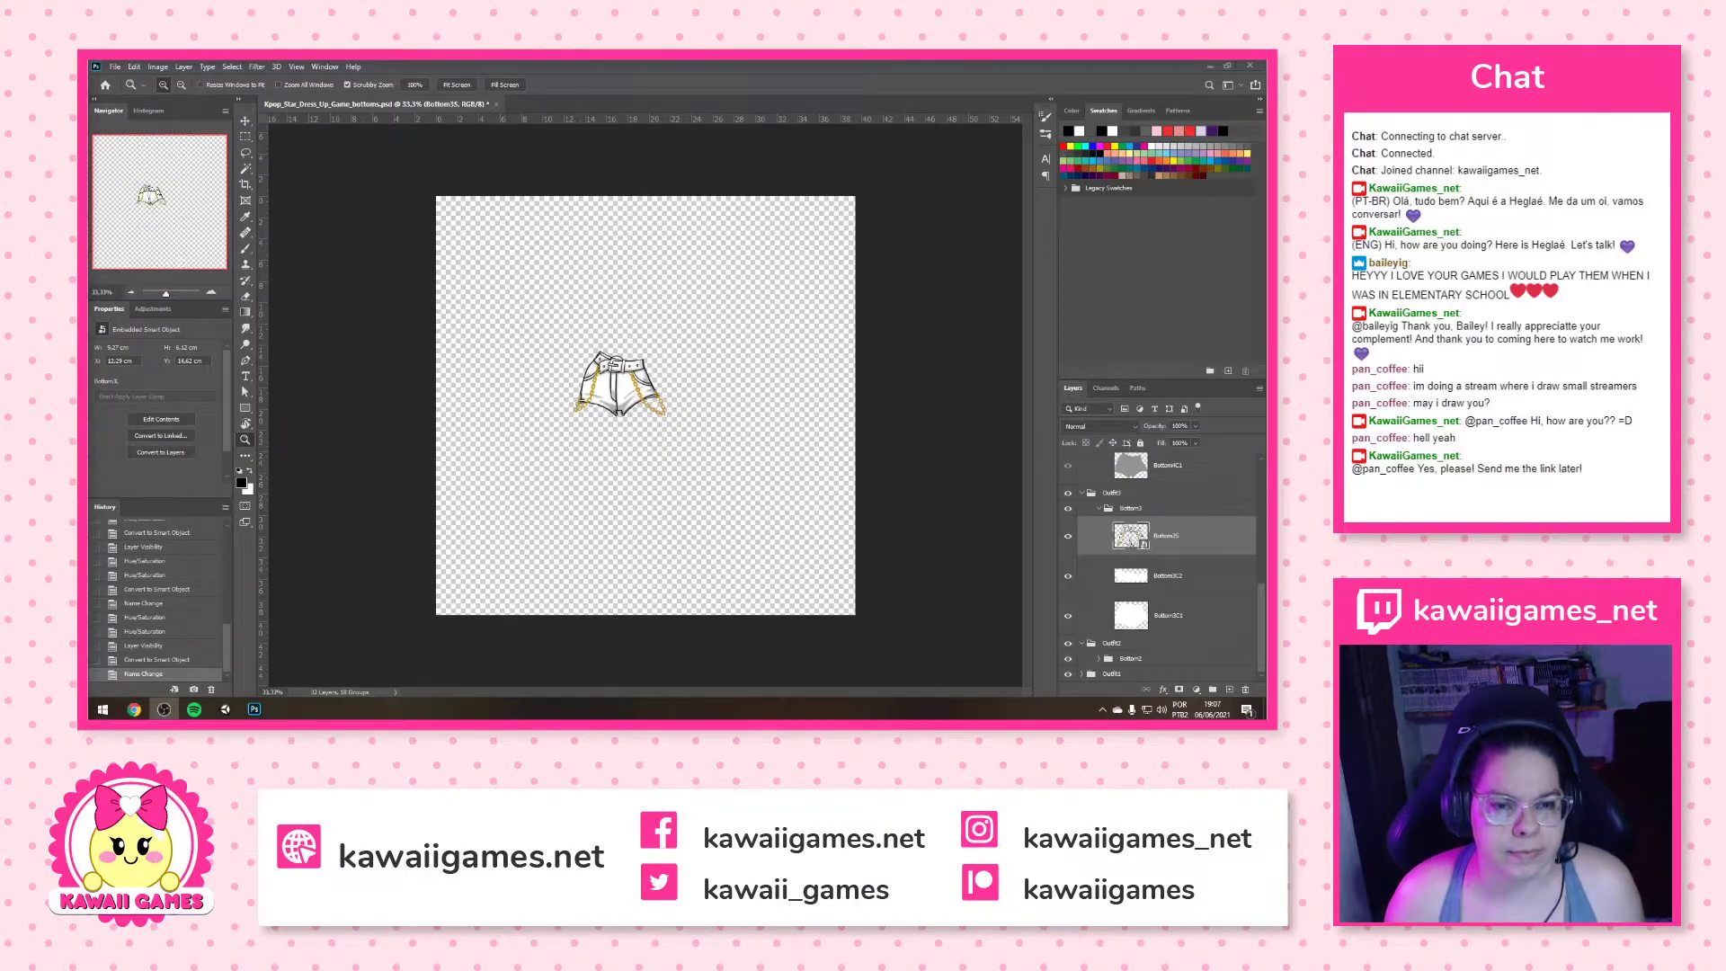
# Collapse Bottom3, make the Outfit4 group visible, and whiten the Bottom4C1 layer by raising its lightness with Hue/Saturation
pyautogui.click(1097, 510)
pyautogui.click(1139, 598)
pyautogui.scroll(-1, 1139, 595)
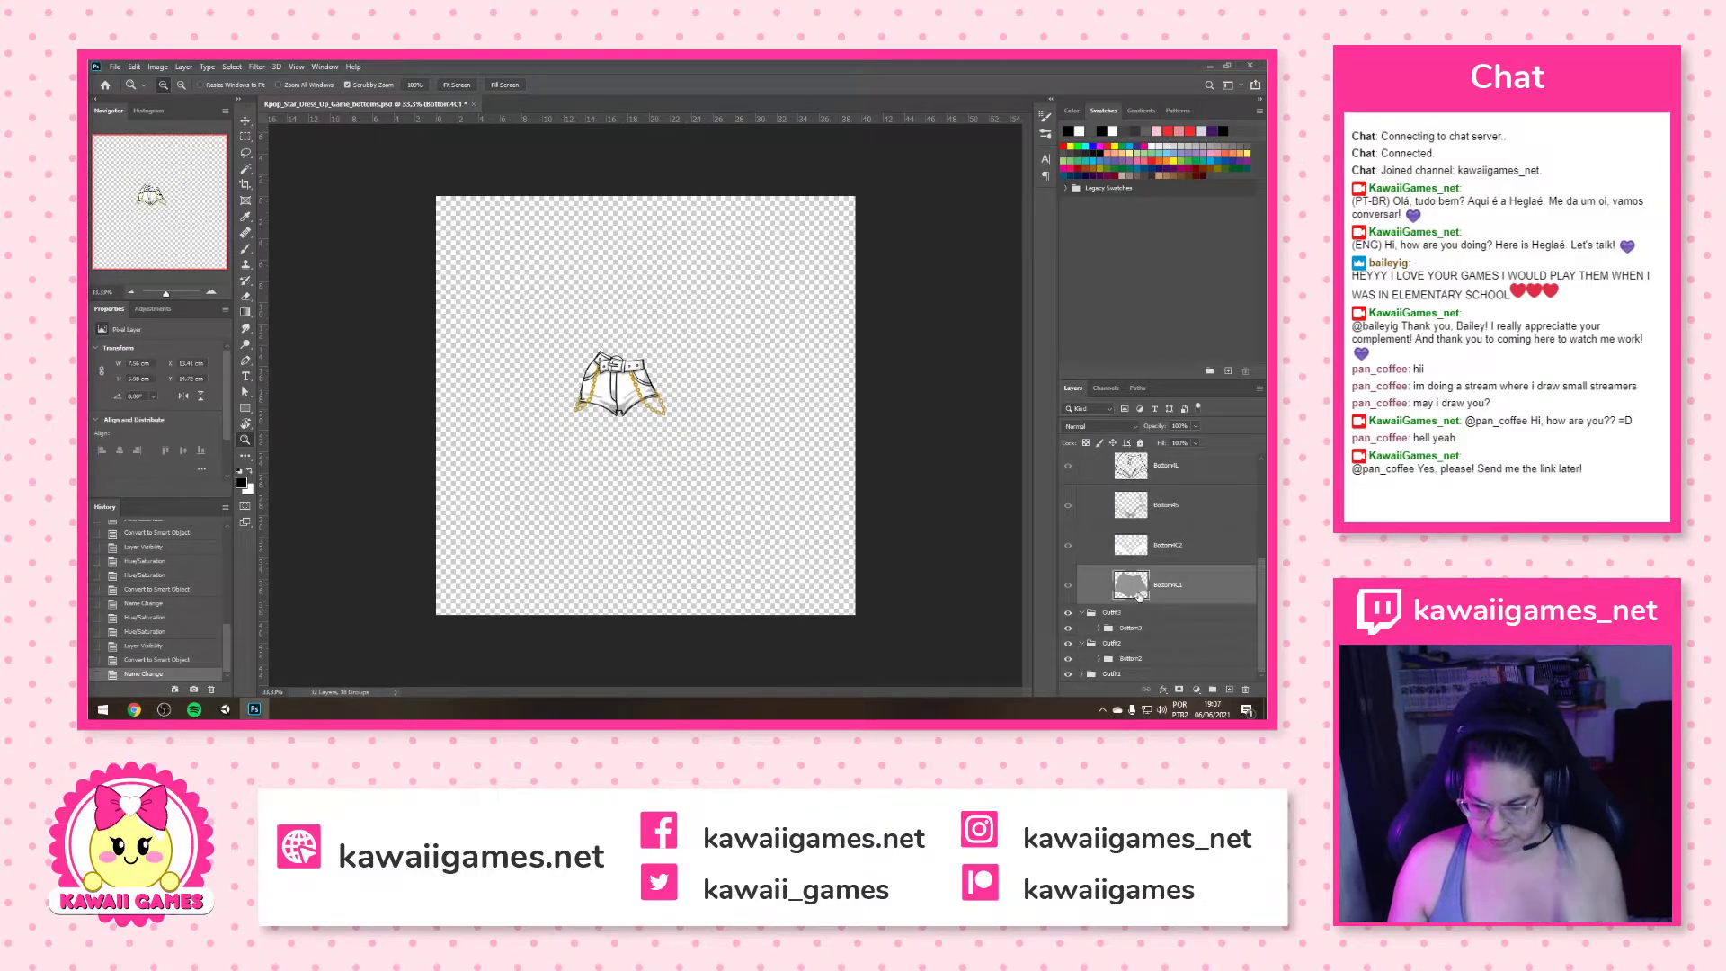
pyautogui.scroll(1, 1075, 485)
pyautogui.click(1069, 484)
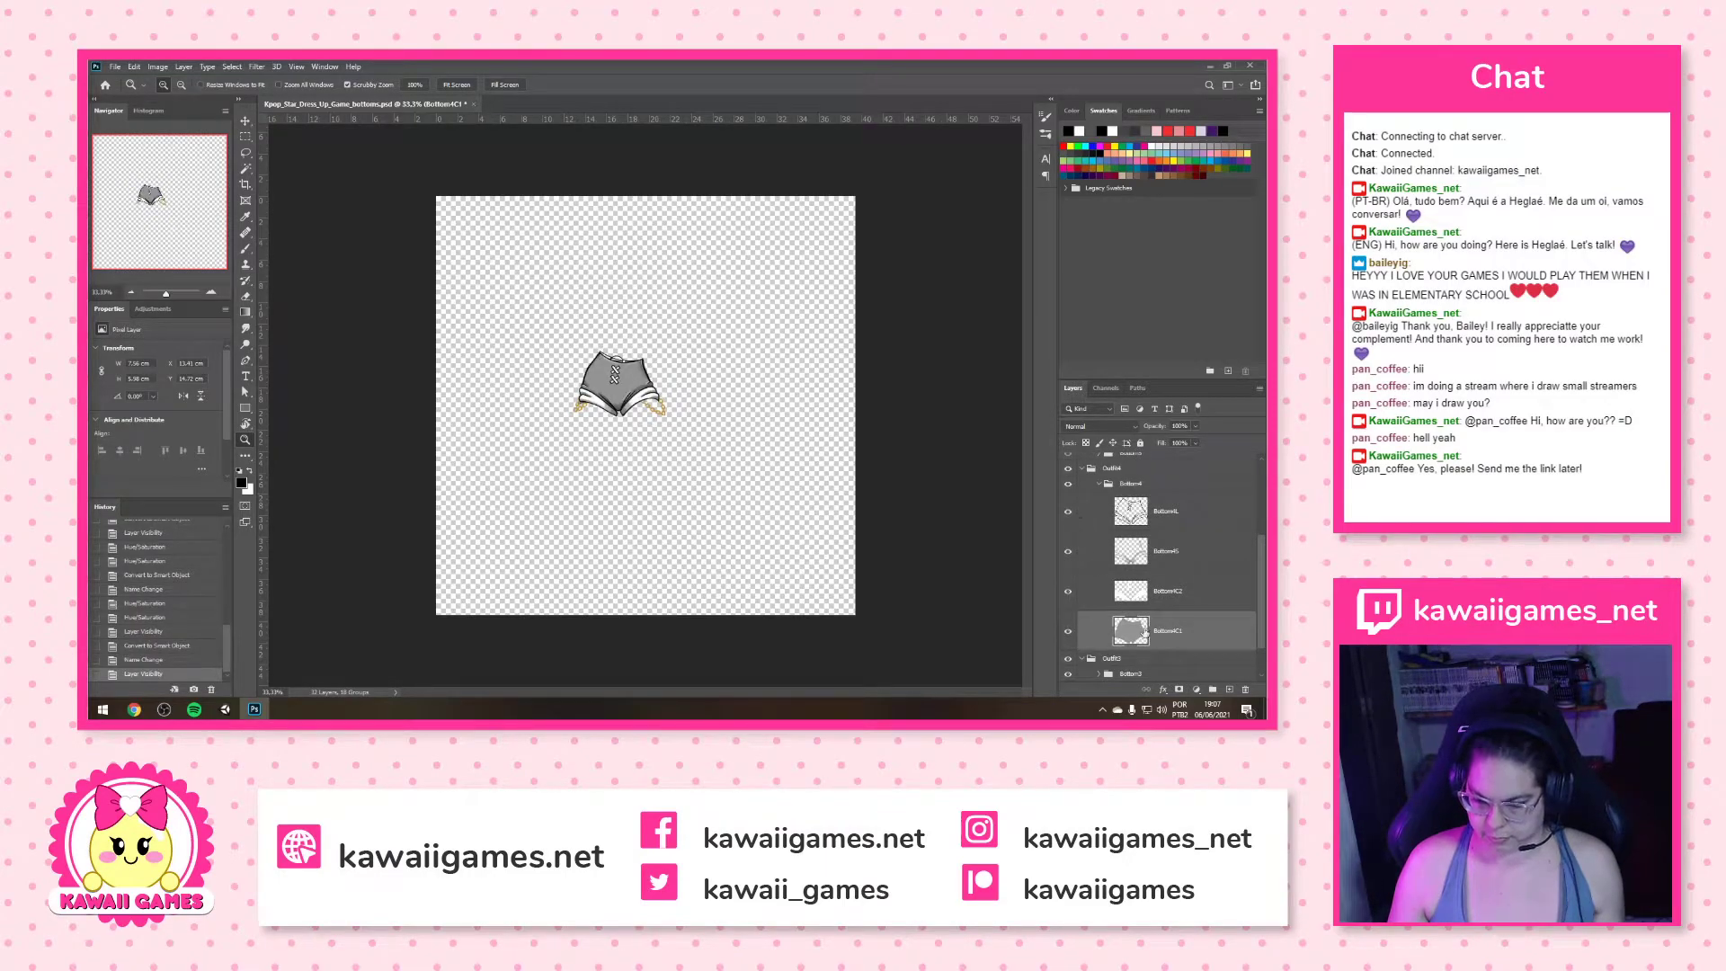
pyautogui.hotkey('ctrl', 'u')
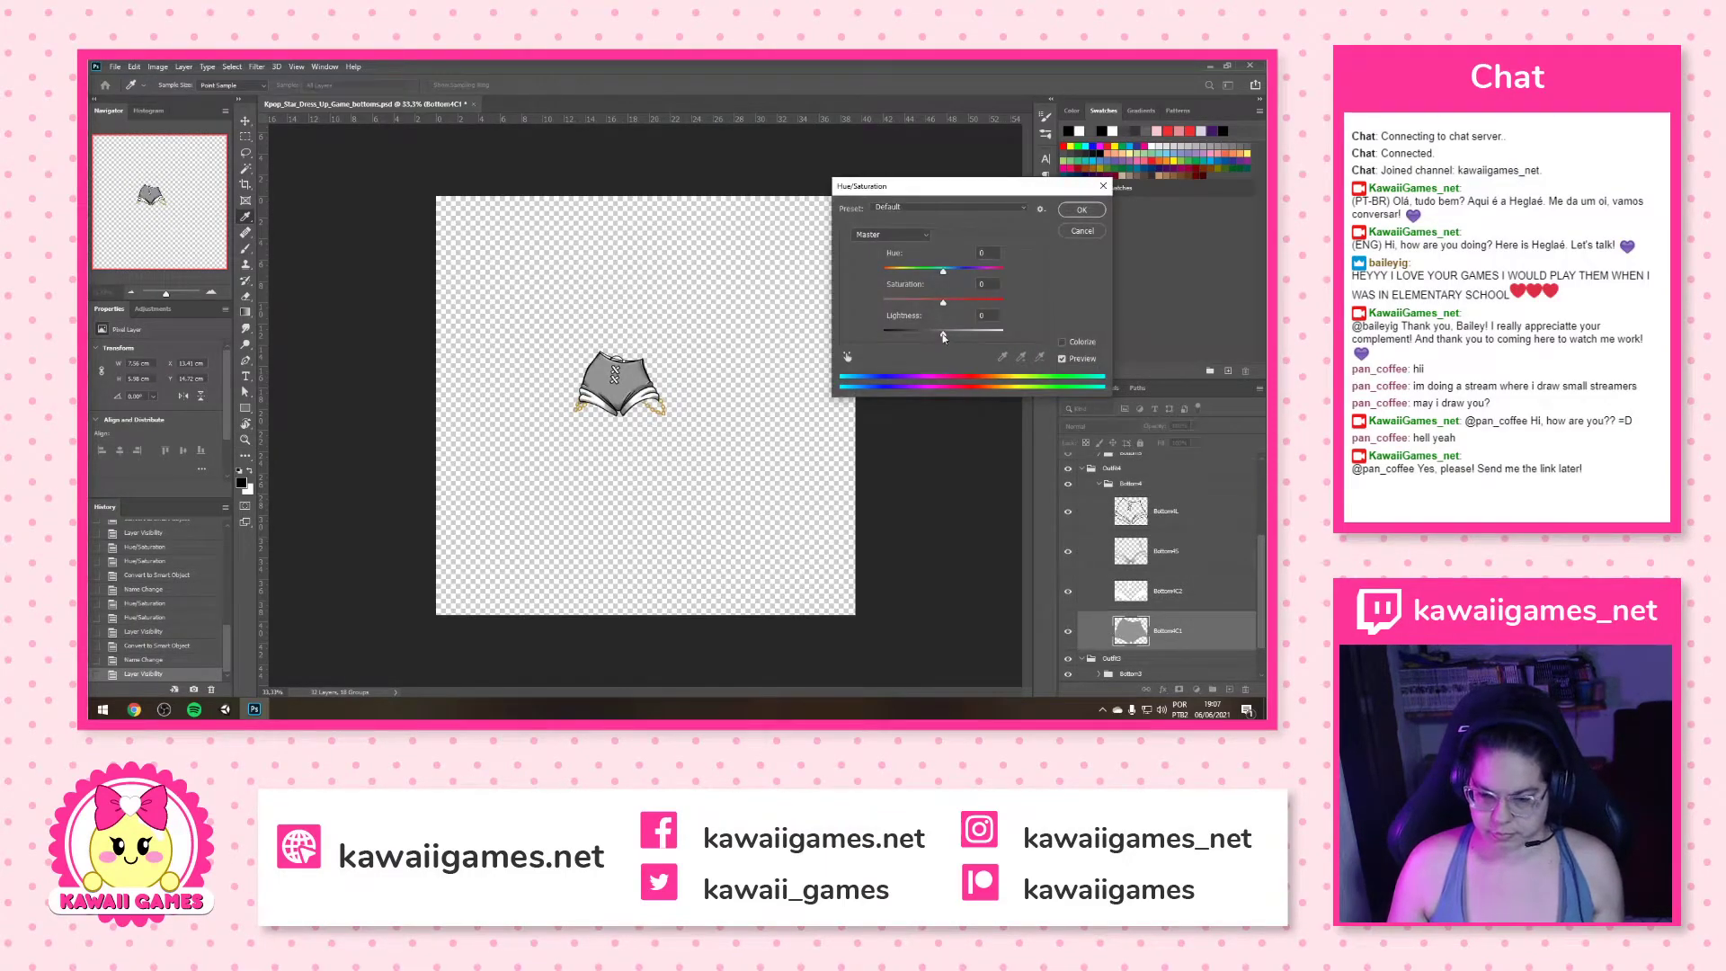
pyautogui.moveTo(943, 338); pyautogui.dragTo(989, 333)
pyautogui.click(1081, 210)
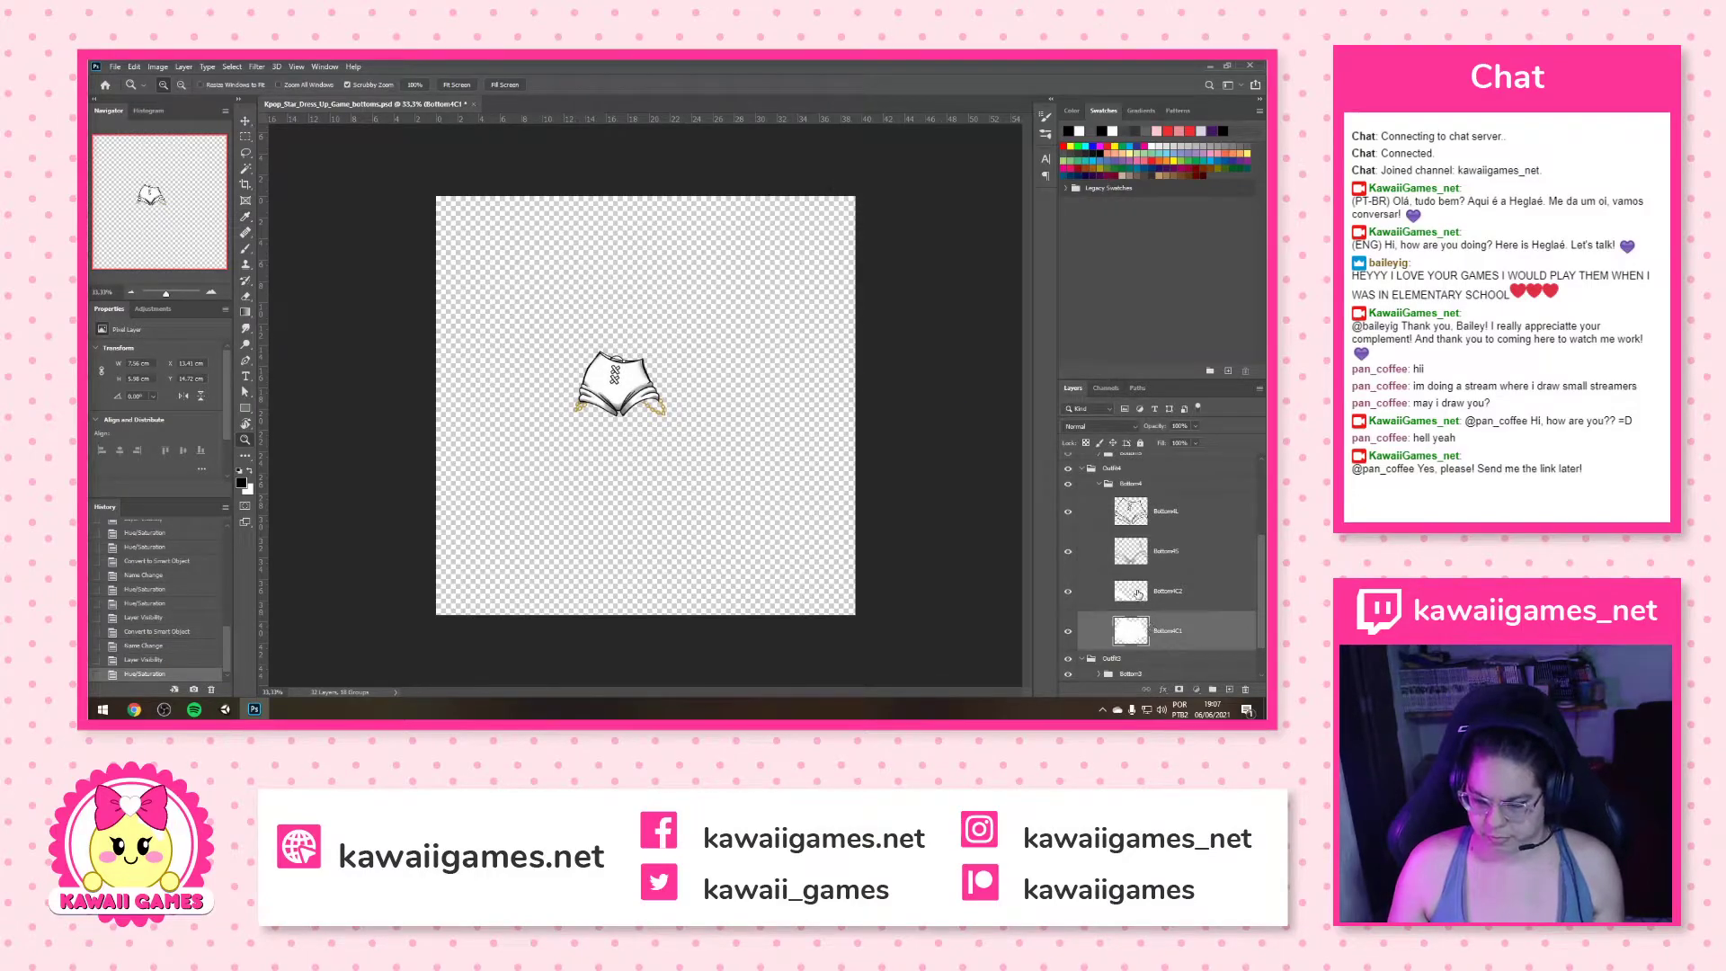
# Whiten the Bottom4C2 layer by raising its lightness with Hue/Saturation
pyautogui.click(1137, 593)
pyautogui.hotkey('ctrl', 'u')
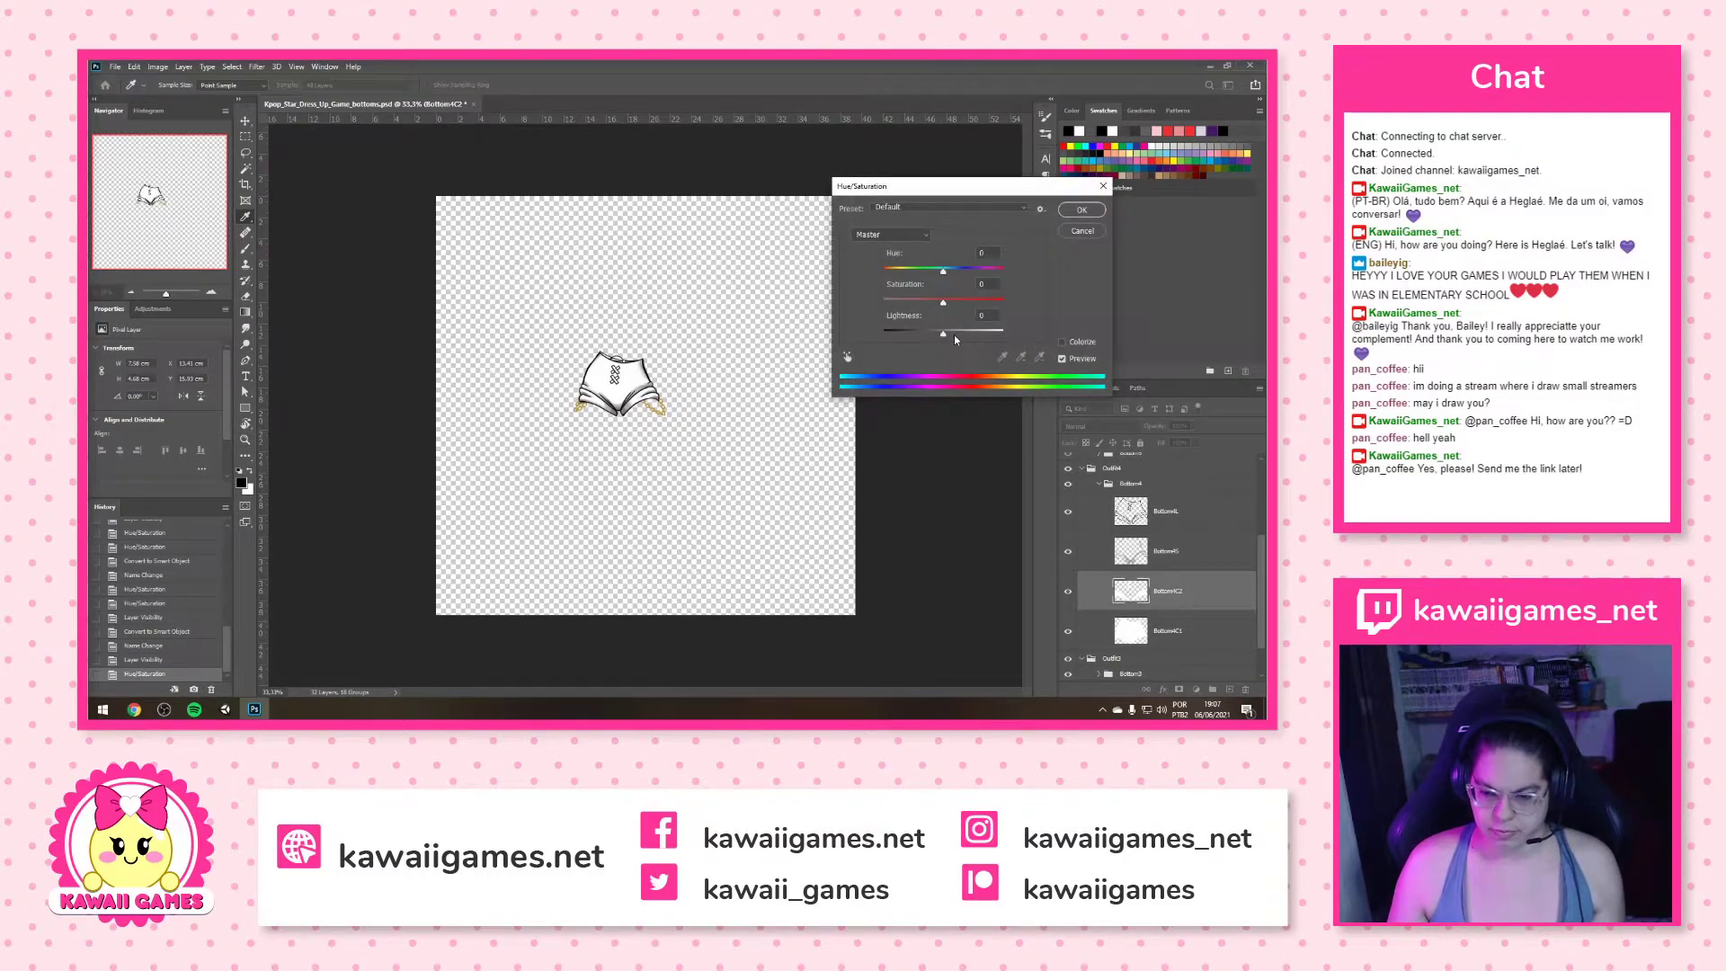
pyautogui.click(1086, 212)
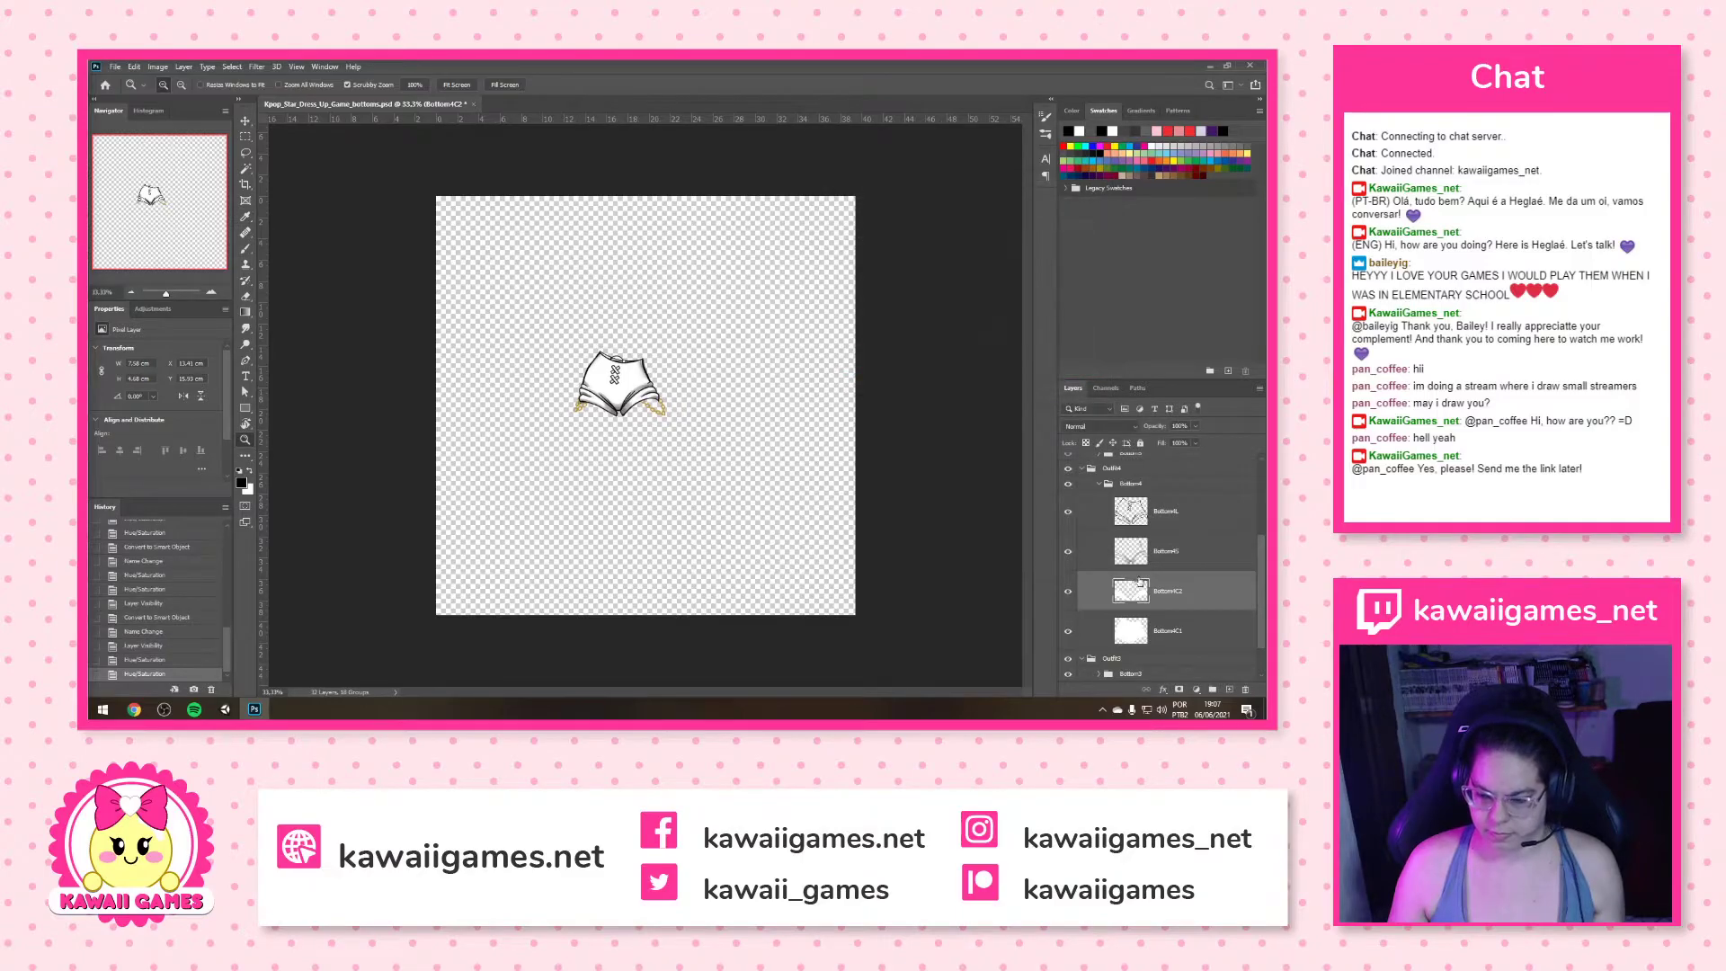
# Combine the Bottom4 line and shadow layers into one smart object and rename it Bottom4S
pyautogui.click(1174, 553)
pyautogui.keyDown('shift'); pyautogui.click(1196, 517); pyautogui.keyUp('shift')
pyautogui.hotkey('ctrl', 'alt', 's')
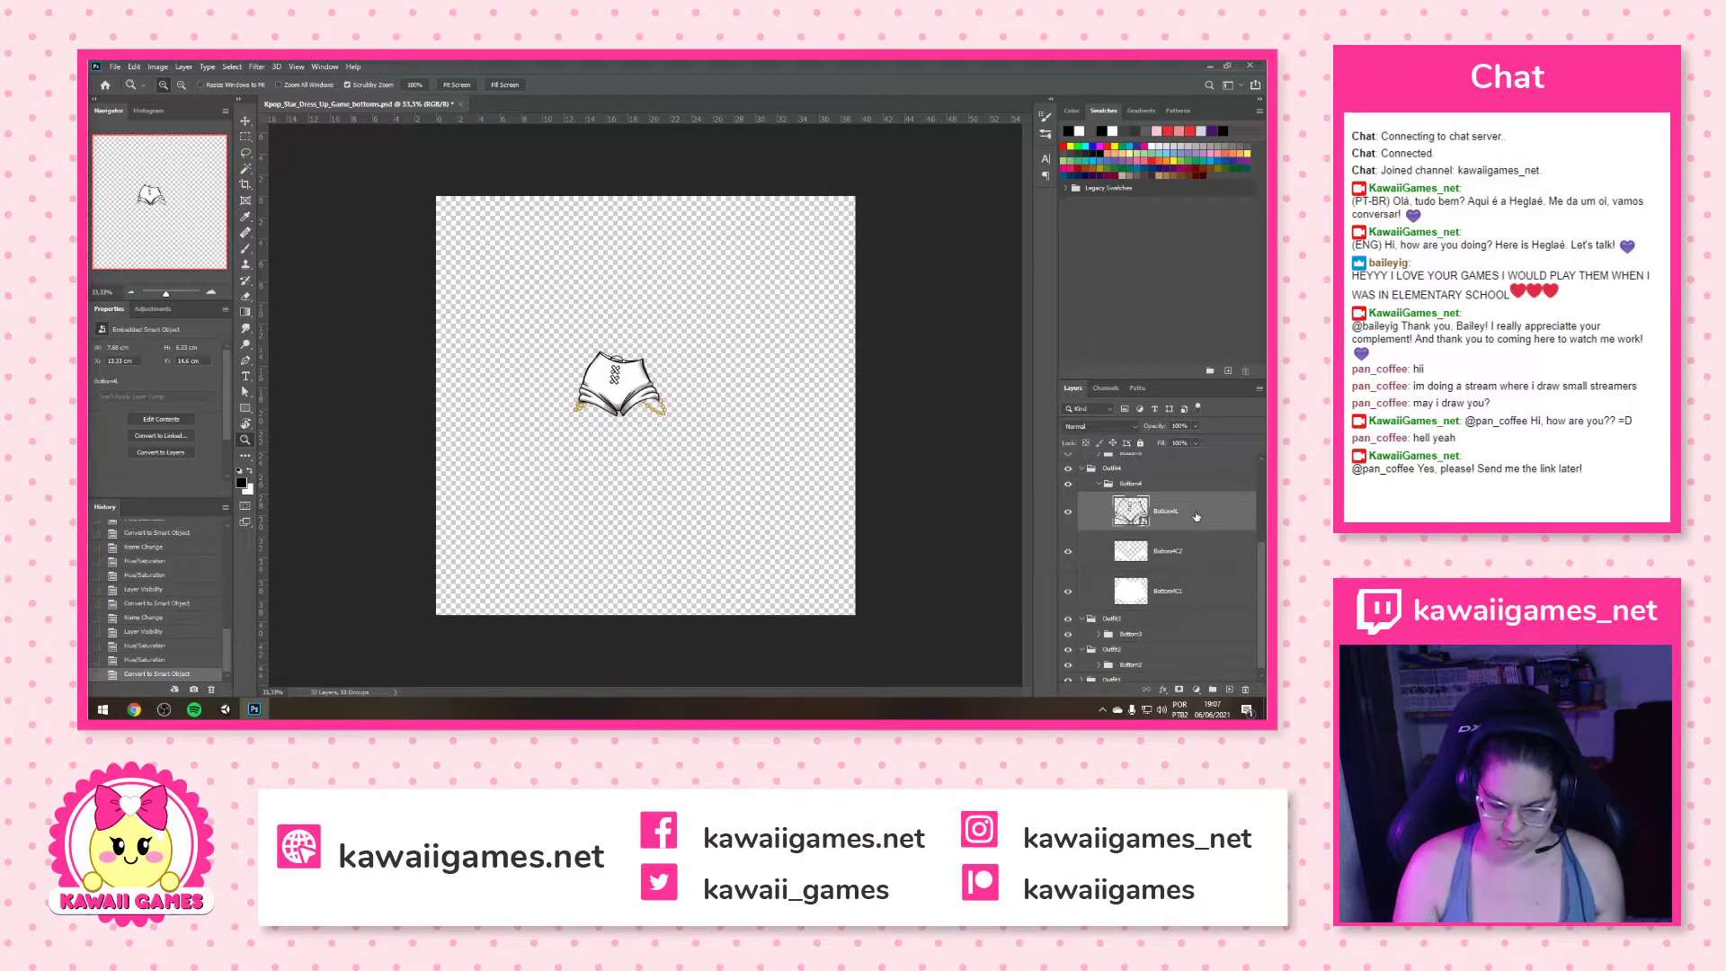
pyautogui.doubleClick(1185, 517)
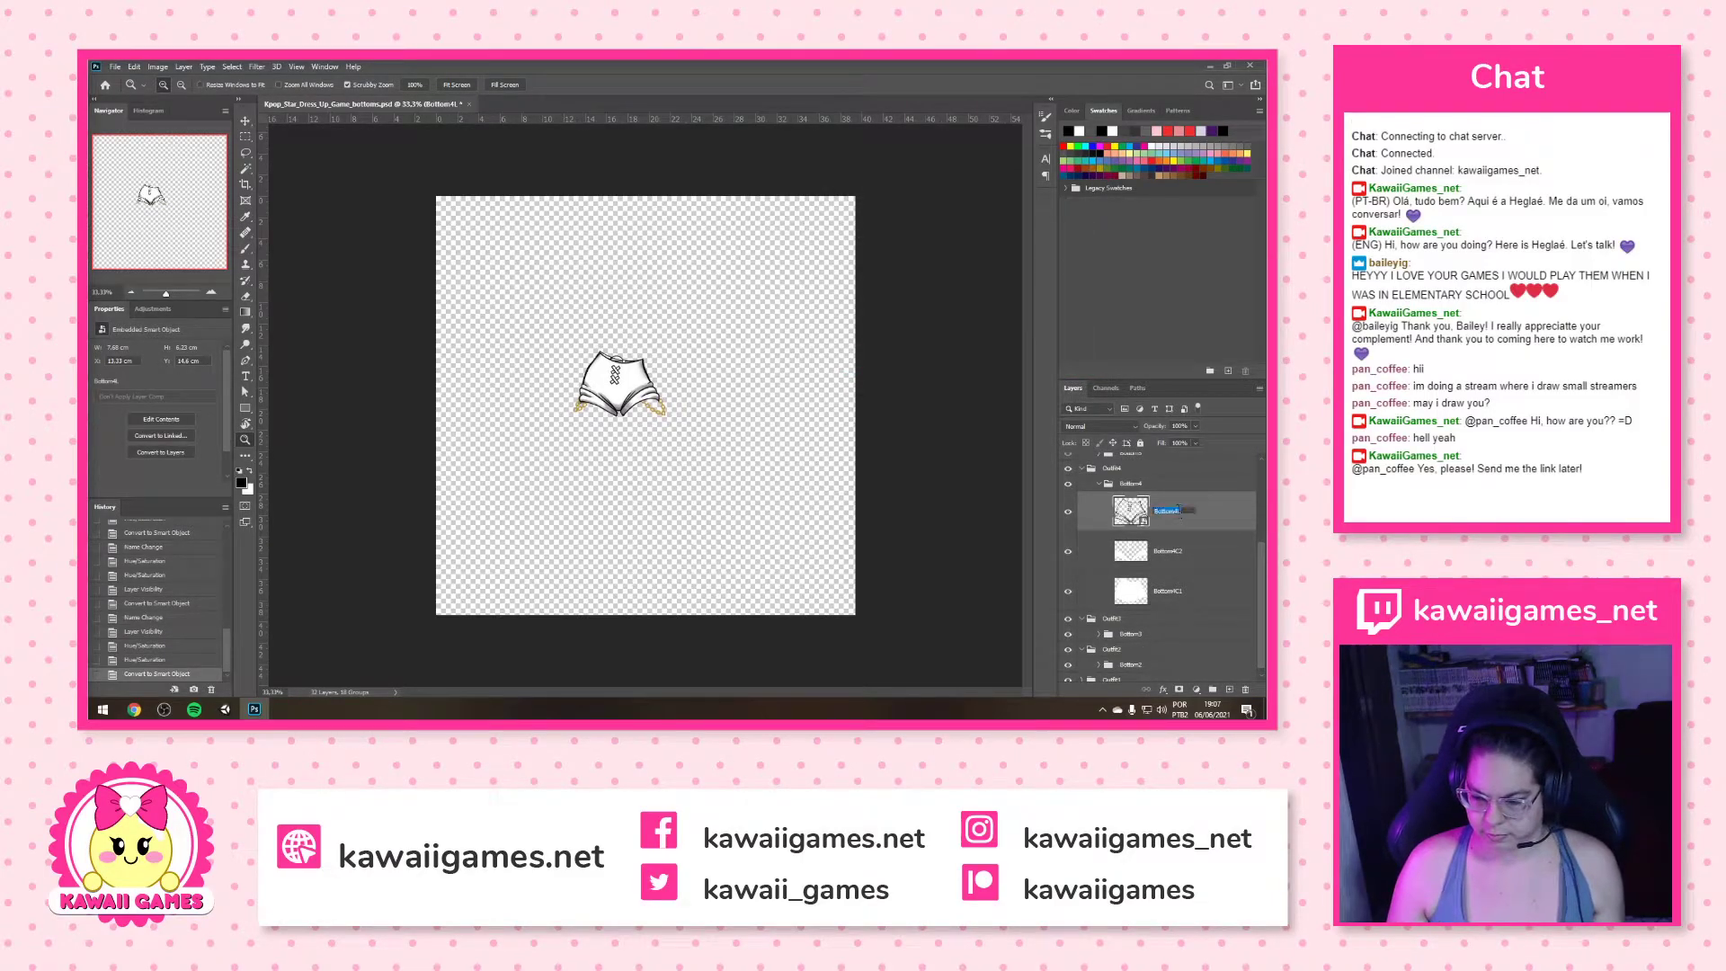
pyautogui.press('BackSpace')
pyautogui.write('S')
pyautogui.press('Return')
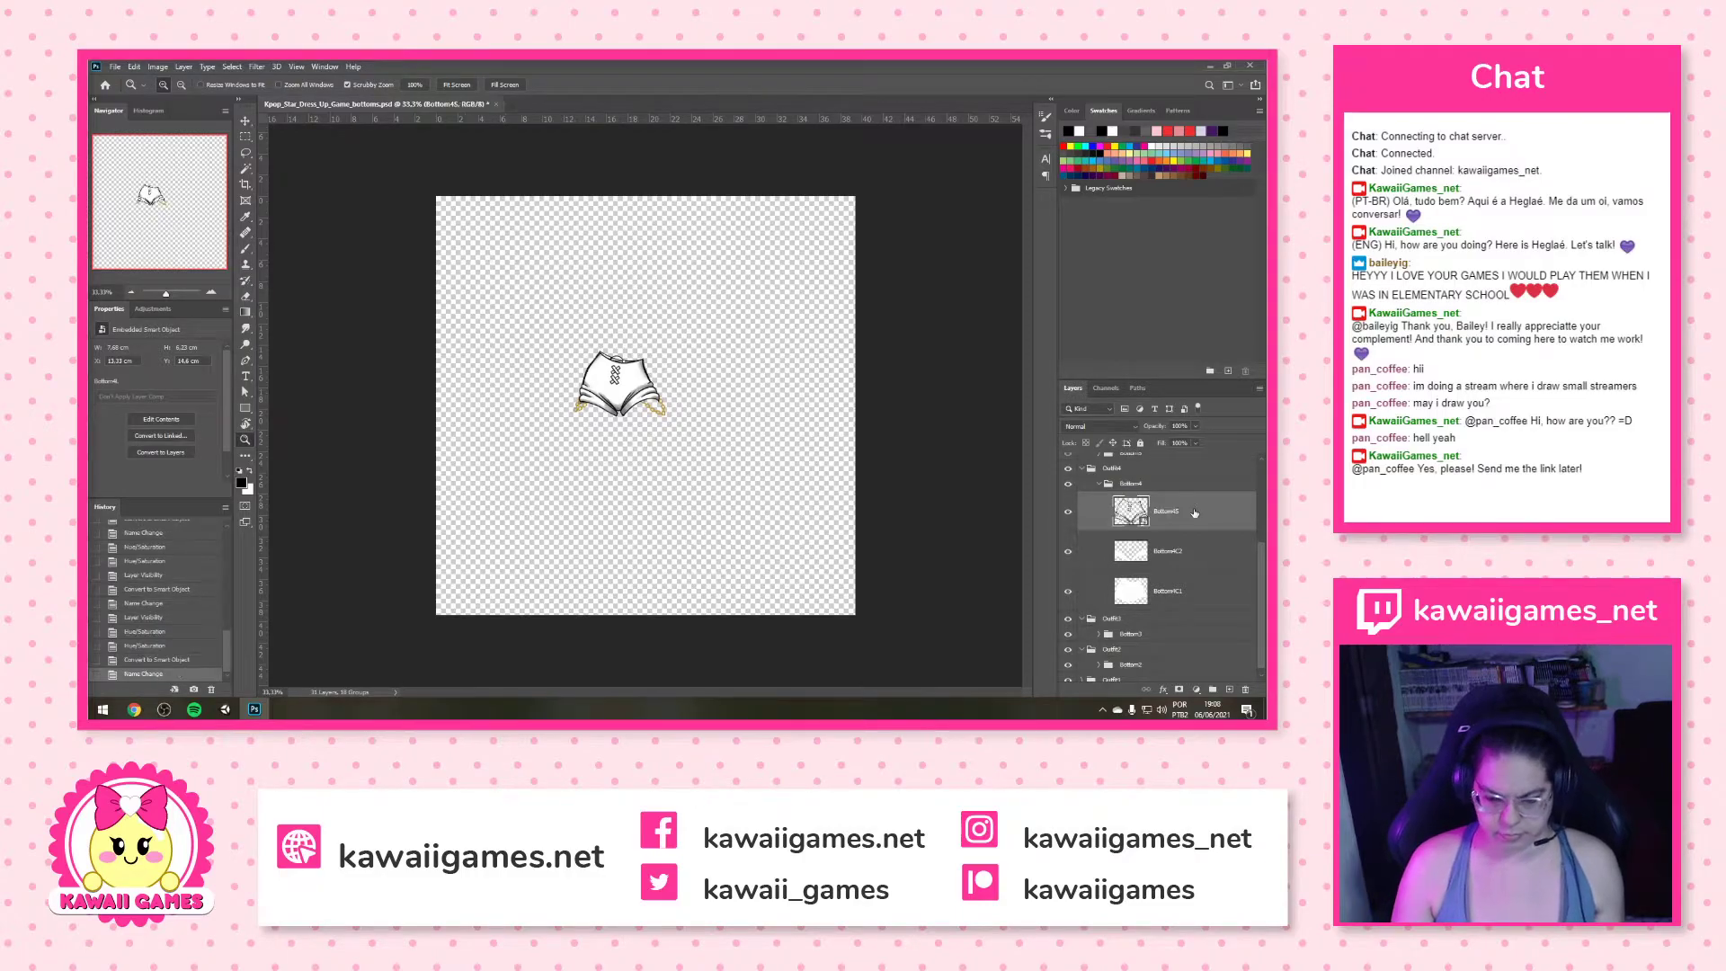
# Collapse the Bottom4 group, expand Bottom5, and make the flared trousers visible on the canvas
pyautogui.scroll(1, 1140, 539)
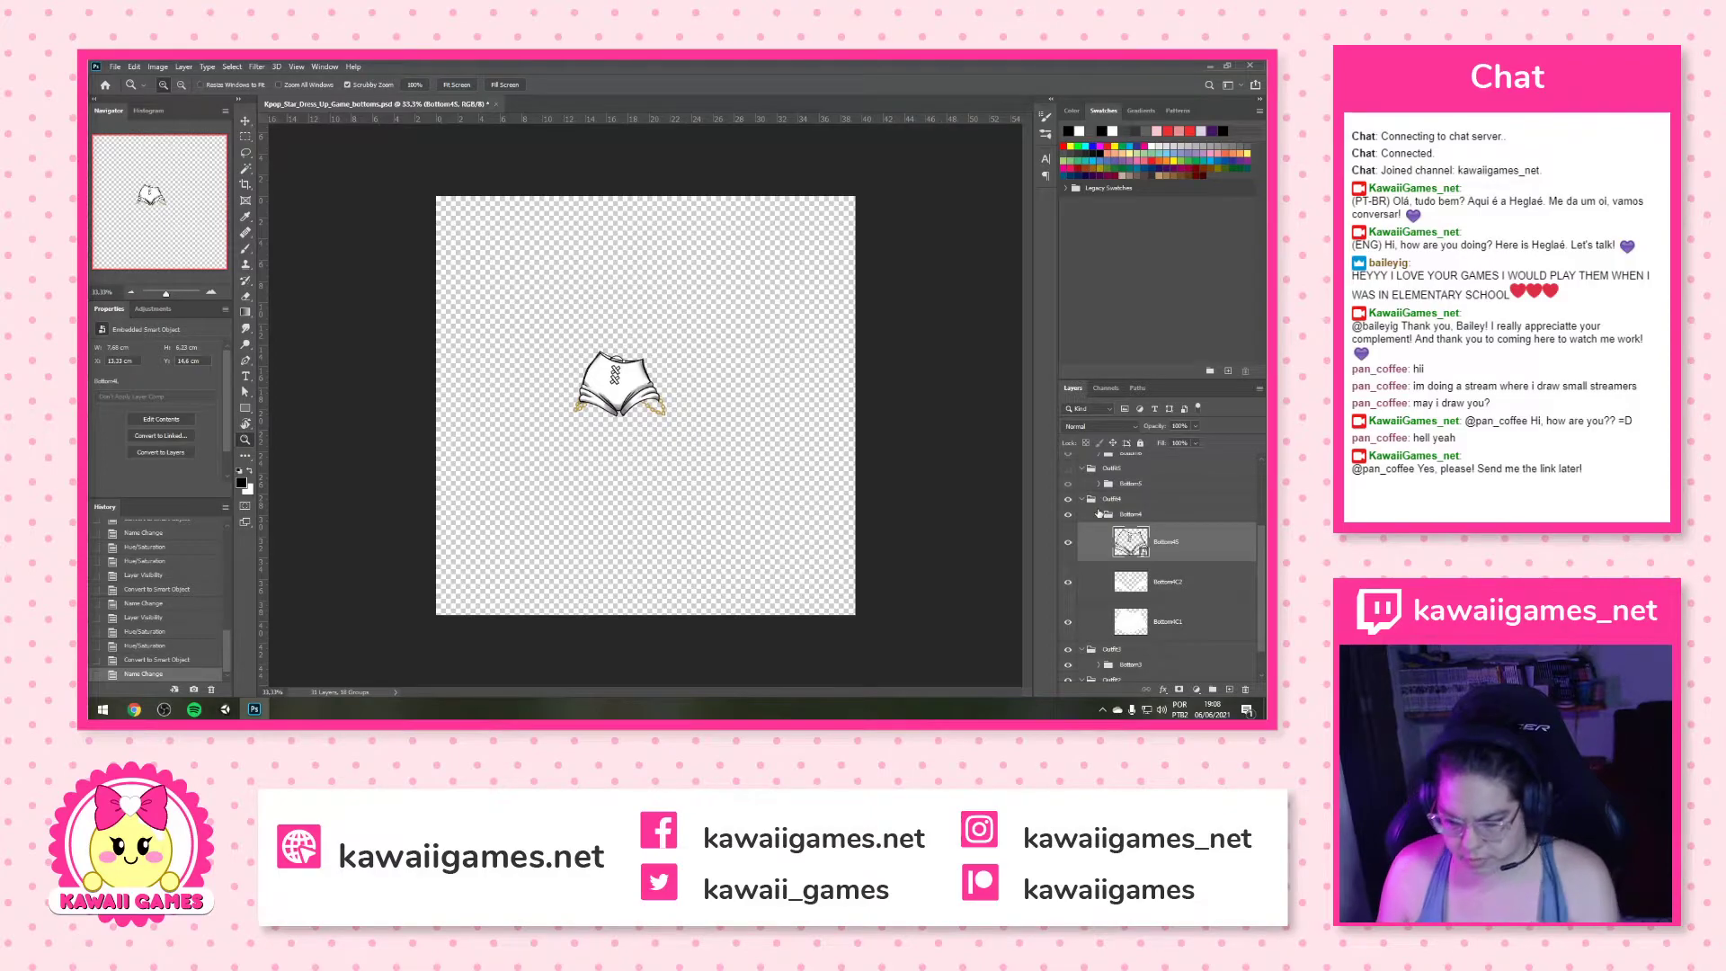
pyautogui.scroll(1, 1099, 514)
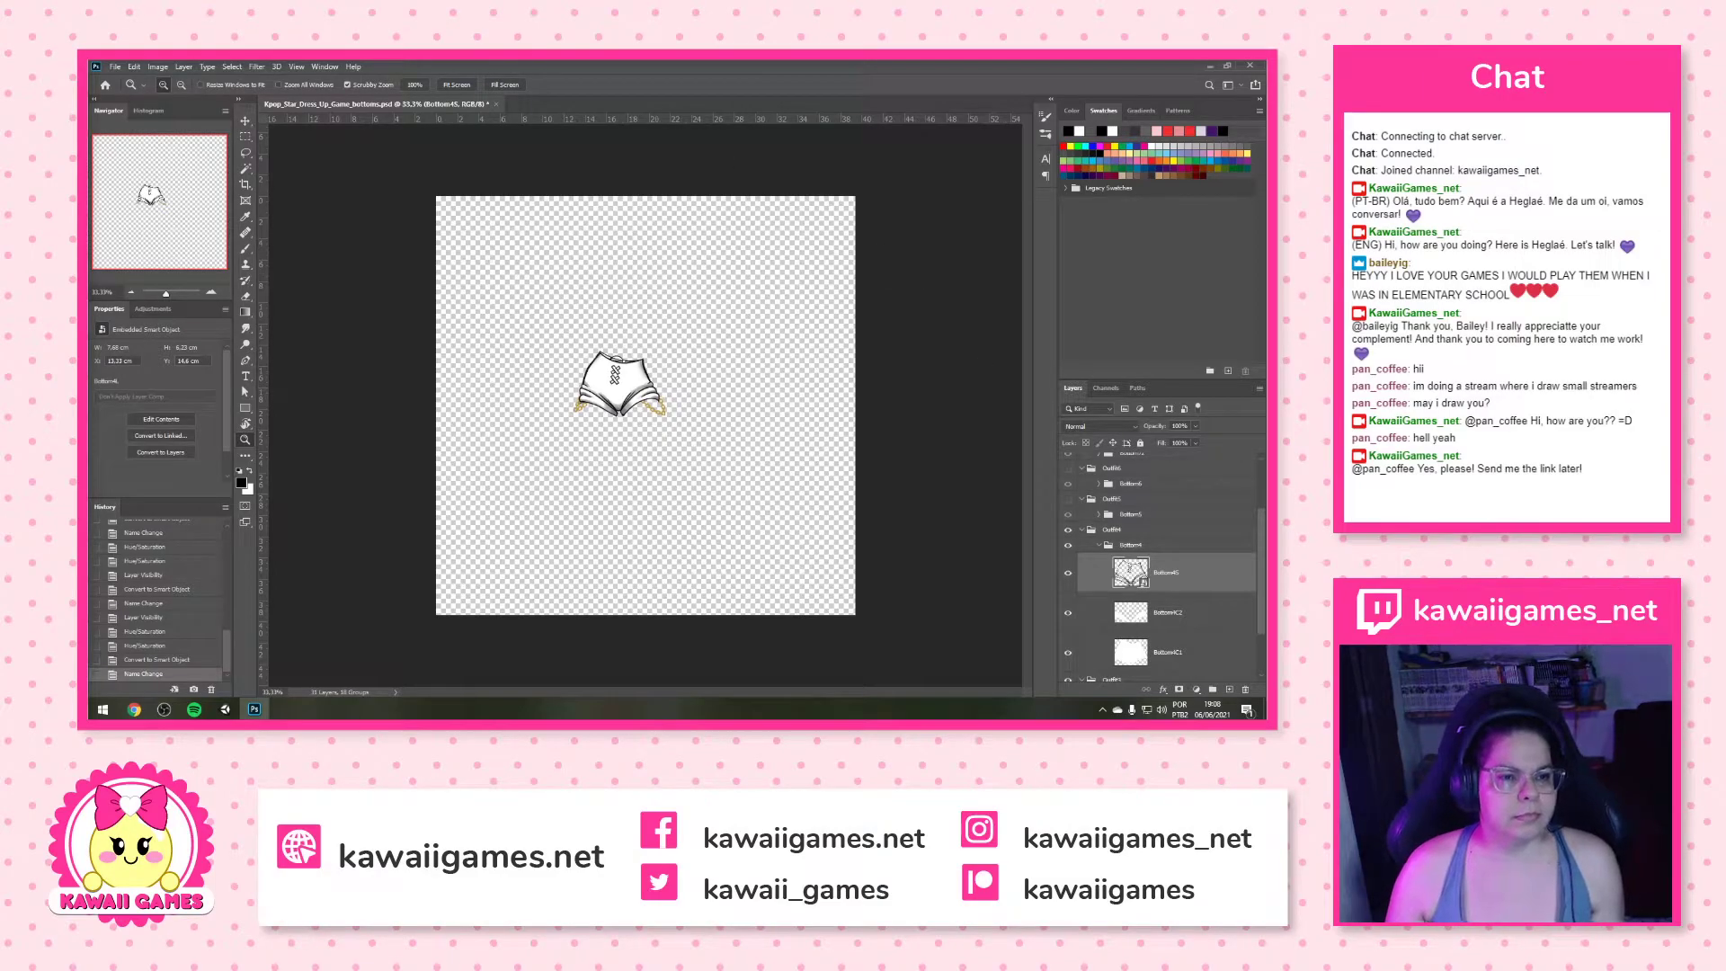
pyautogui.hotkey('alt', 'Tab')
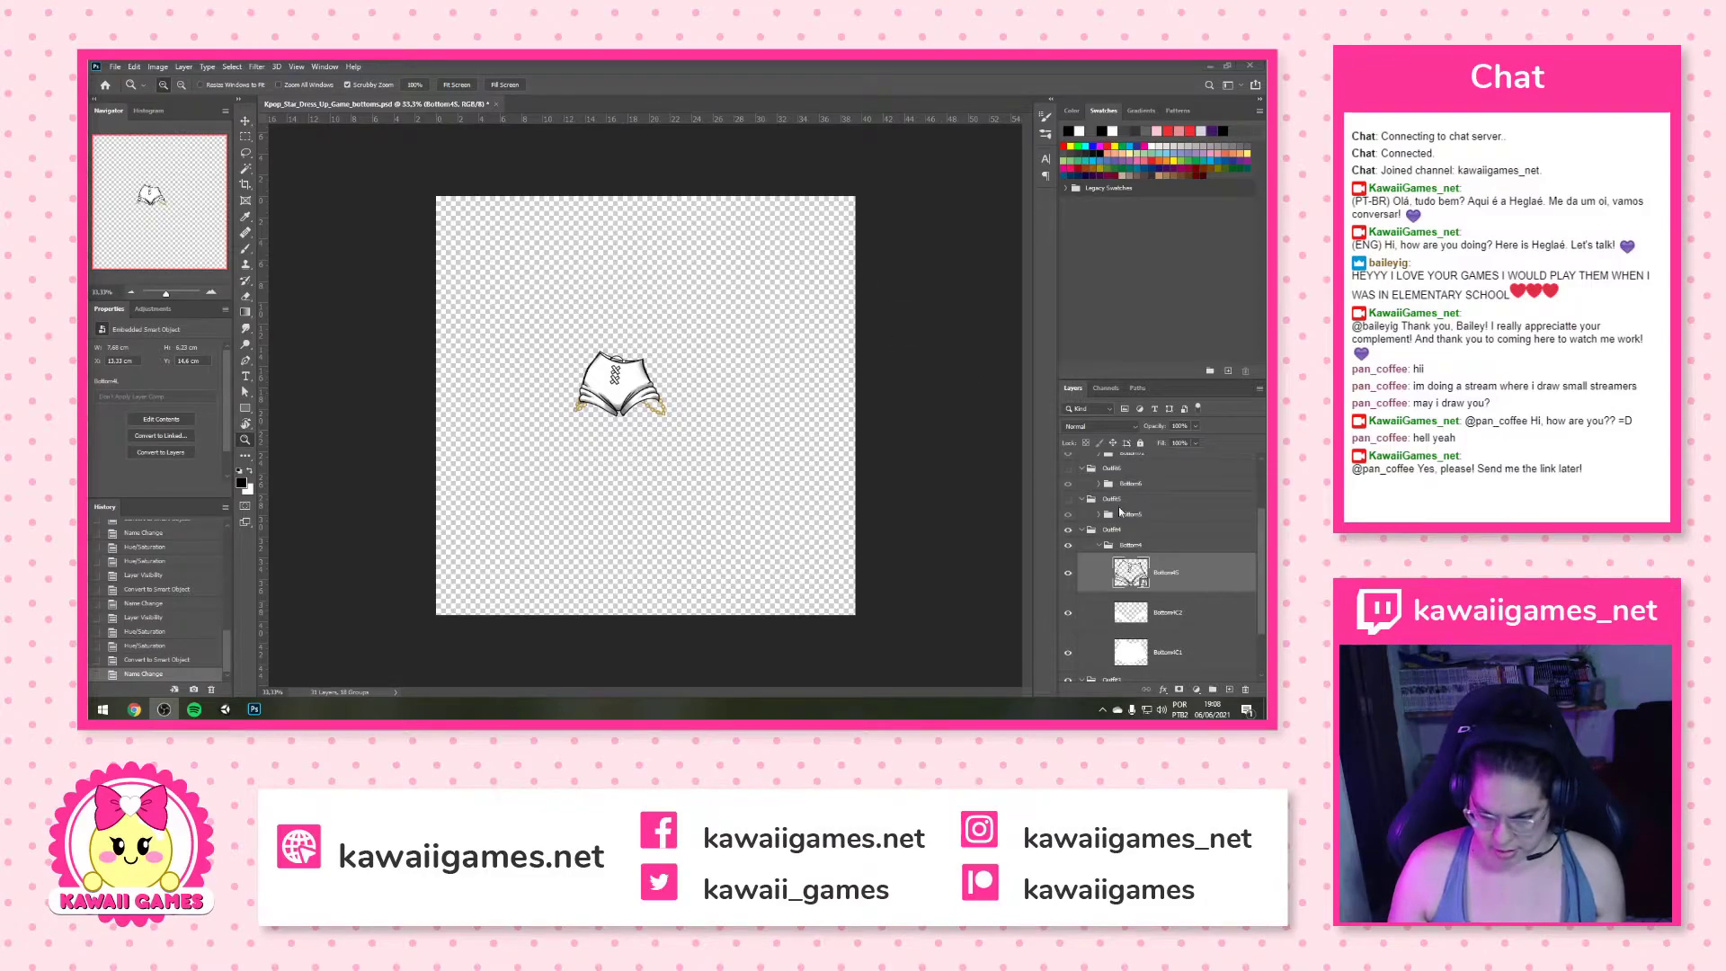
pyautogui.click(1098, 549)
pyautogui.click(1098, 549)
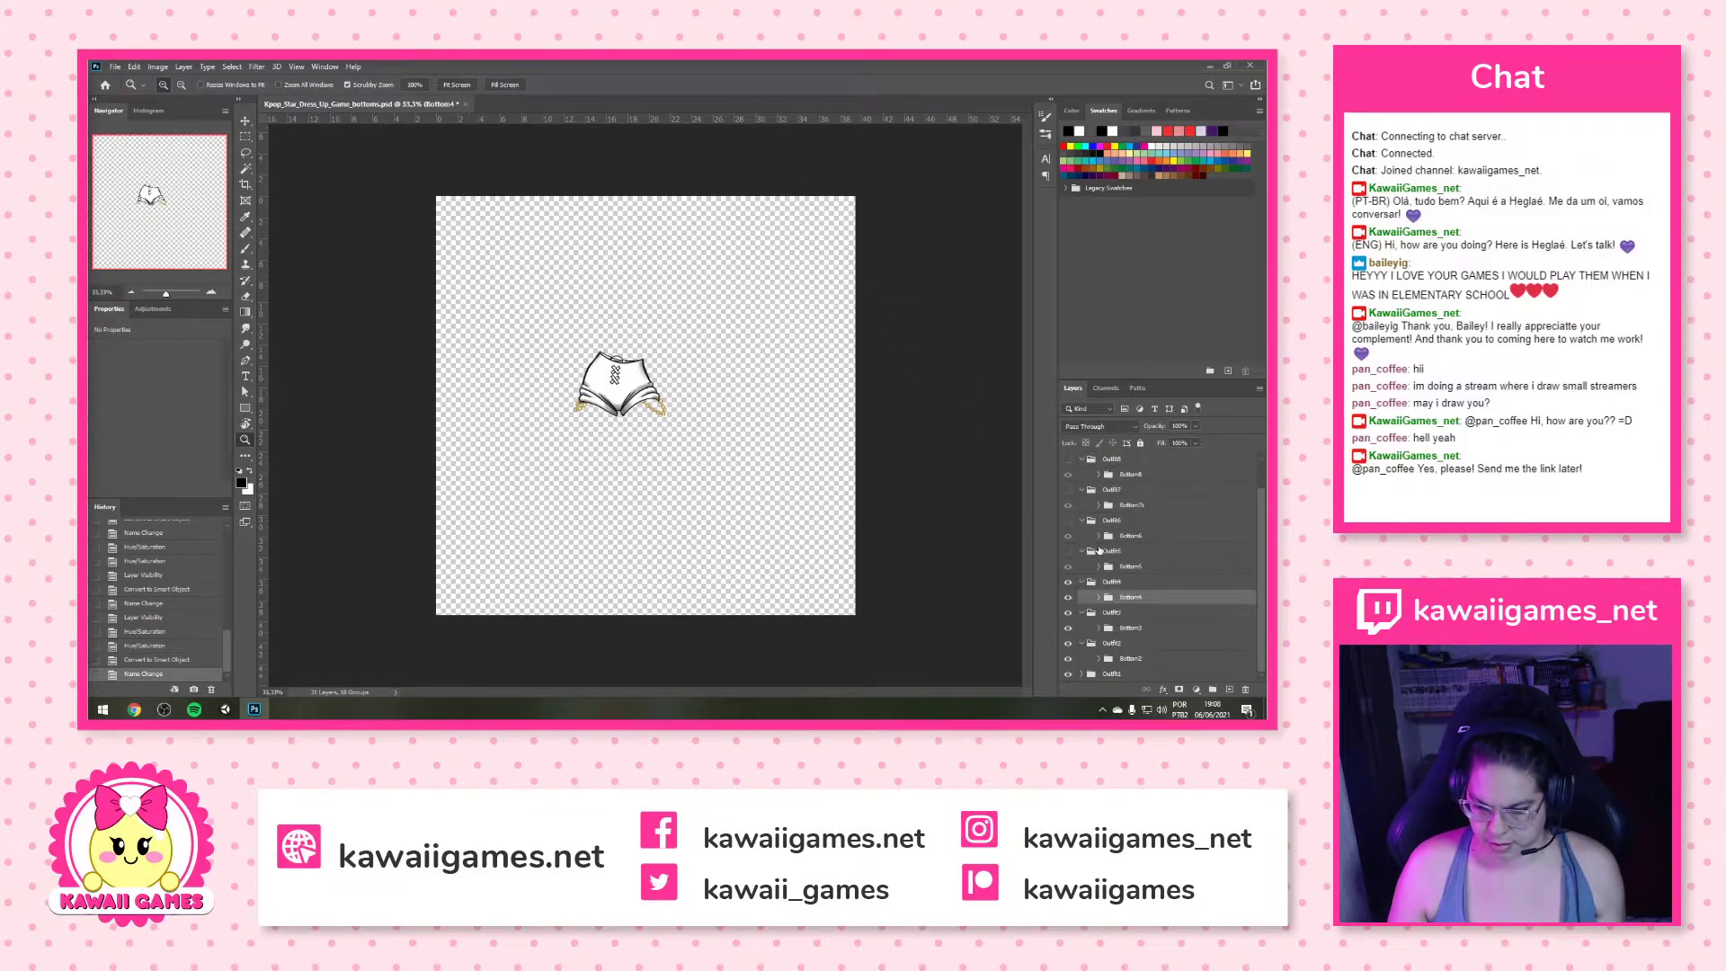
pyautogui.click(1098, 568)
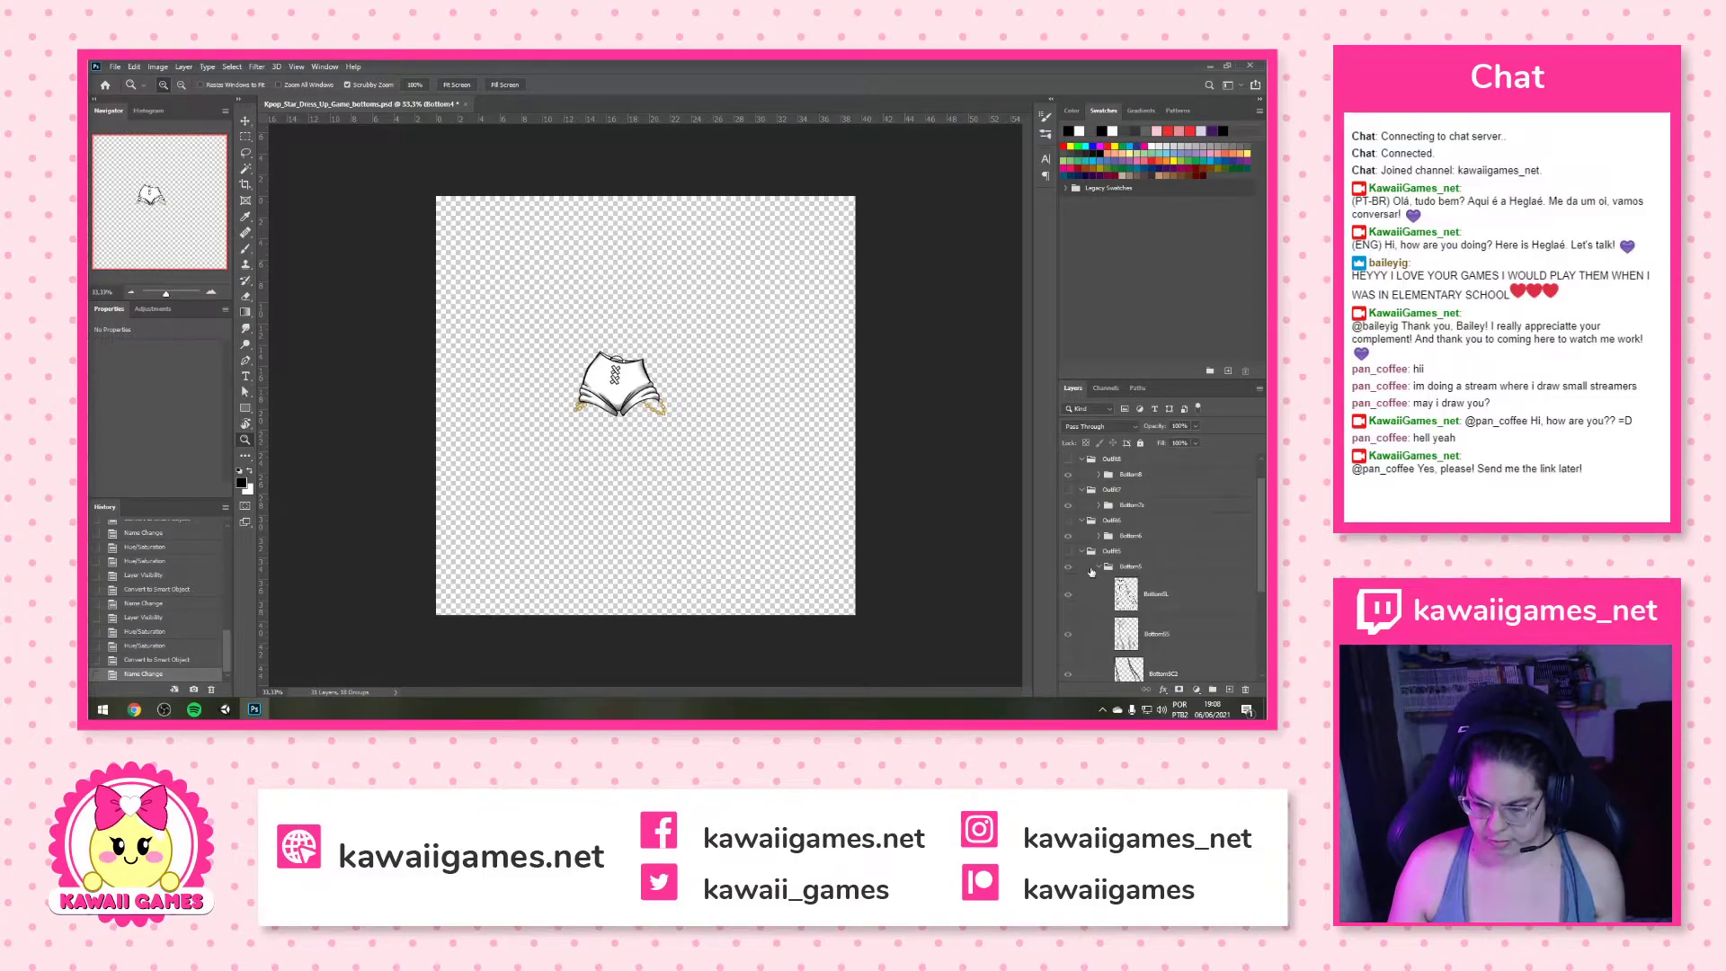
pyautogui.click(1069, 568)
# Whiten the Bottom5C1 layer by raising its lightness with Hue/Saturation
pyautogui.scroll(-3, 1106, 575)
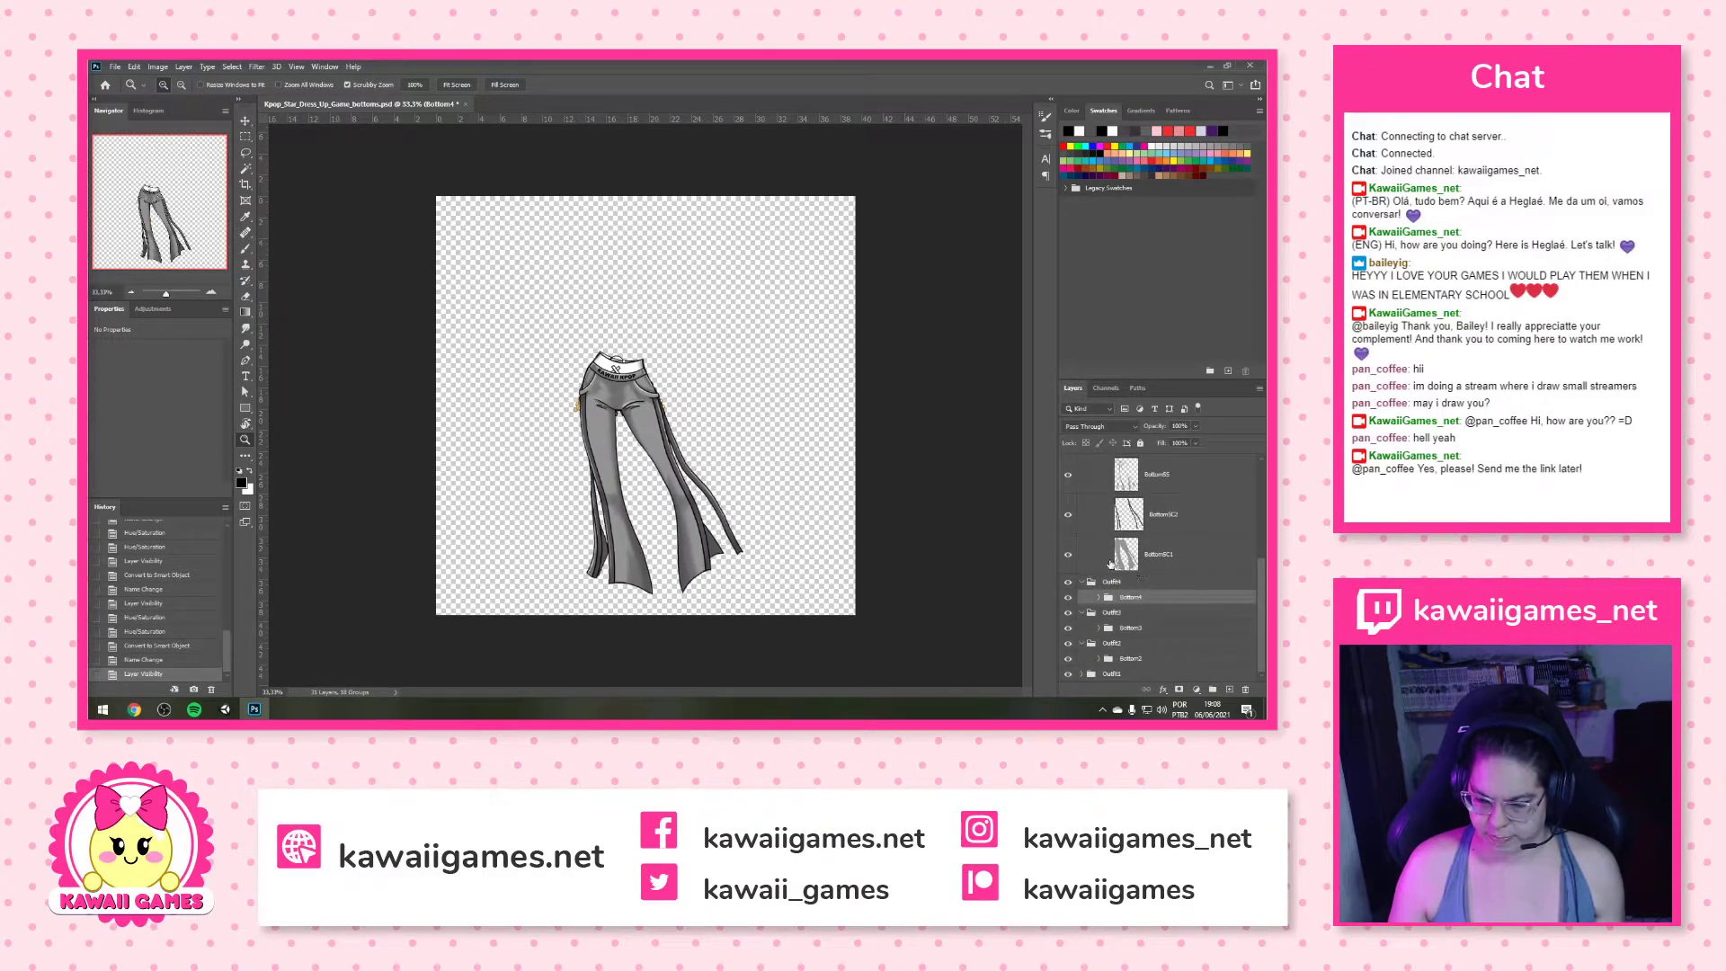
pyautogui.click(1111, 564)
pyautogui.hotkey('ctrl', 'u')
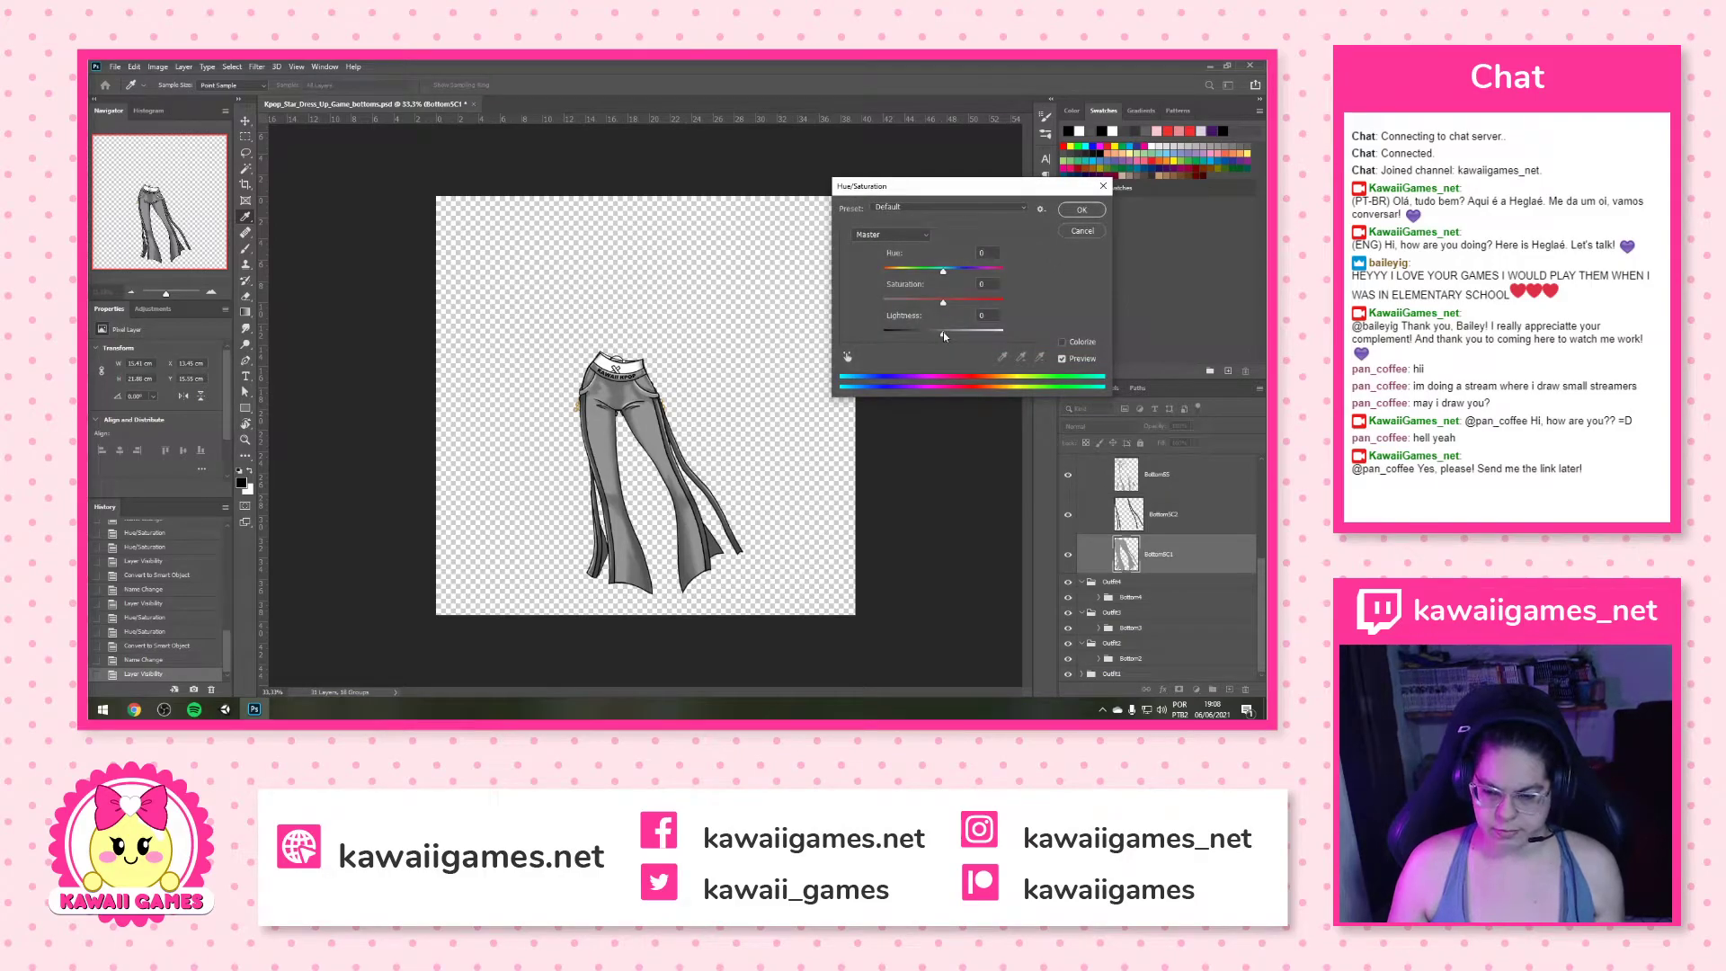
pyautogui.moveTo(942, 332); pyautogui.dragTo(971, 332)
pyautogui.click(1082, 209)
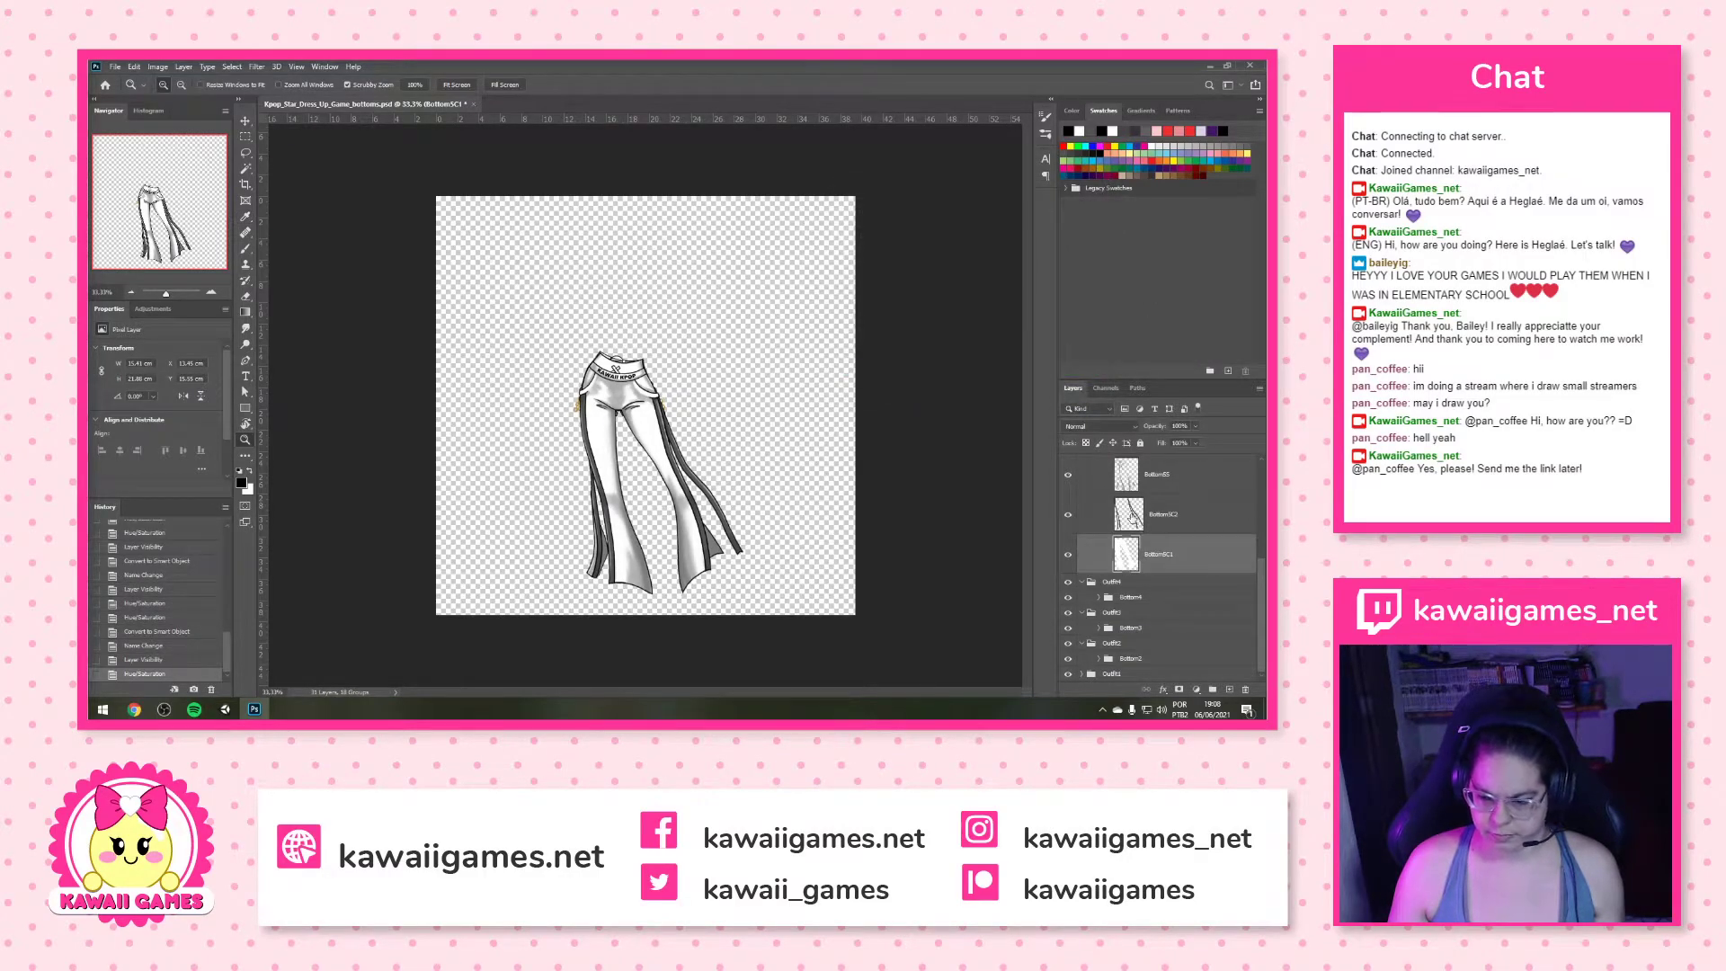
# Whiten the Bottom5C2 layer by raising its lightness with Hue/Saturation
pyautogui.click(1131, 515)
pyautogui.hotkey('ctrl', 'u')
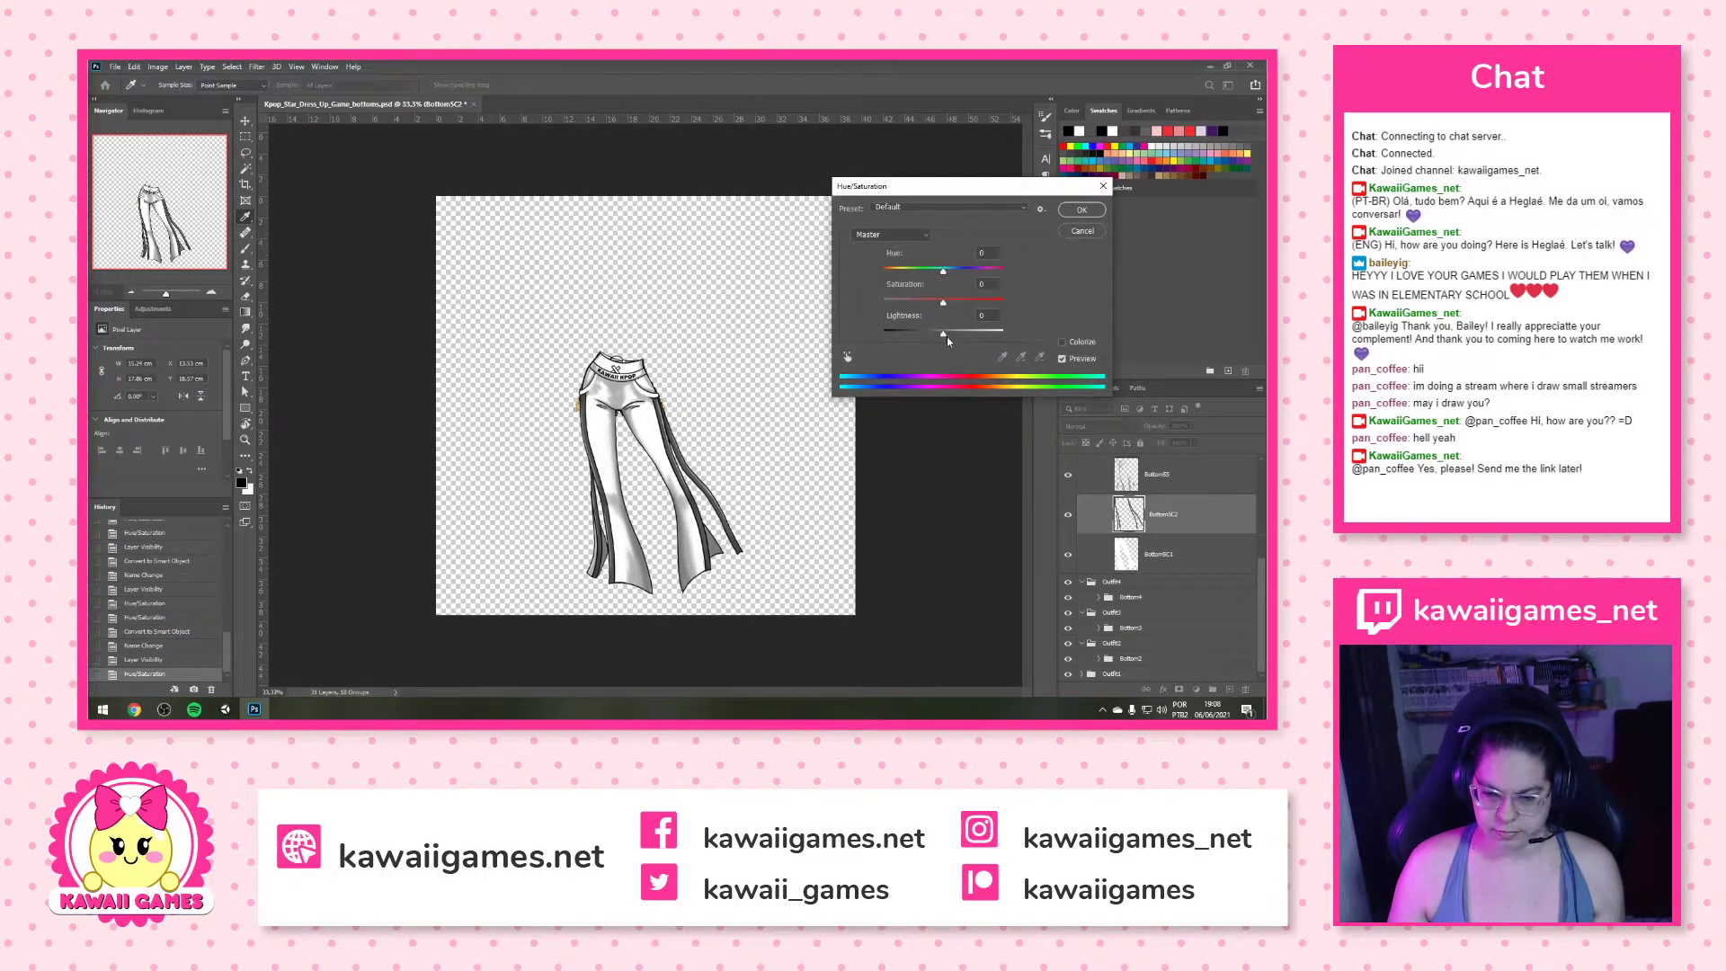
pyautogui.moveTo(947, 336); pyautogui.dragTo(1165, 324)
pyautogui.click(1082, 211)
# Combine the Bottom5 line and shadow layers into one smart object and rename it Bottom5S
pyautogui.scroll(1, 1169, 513)
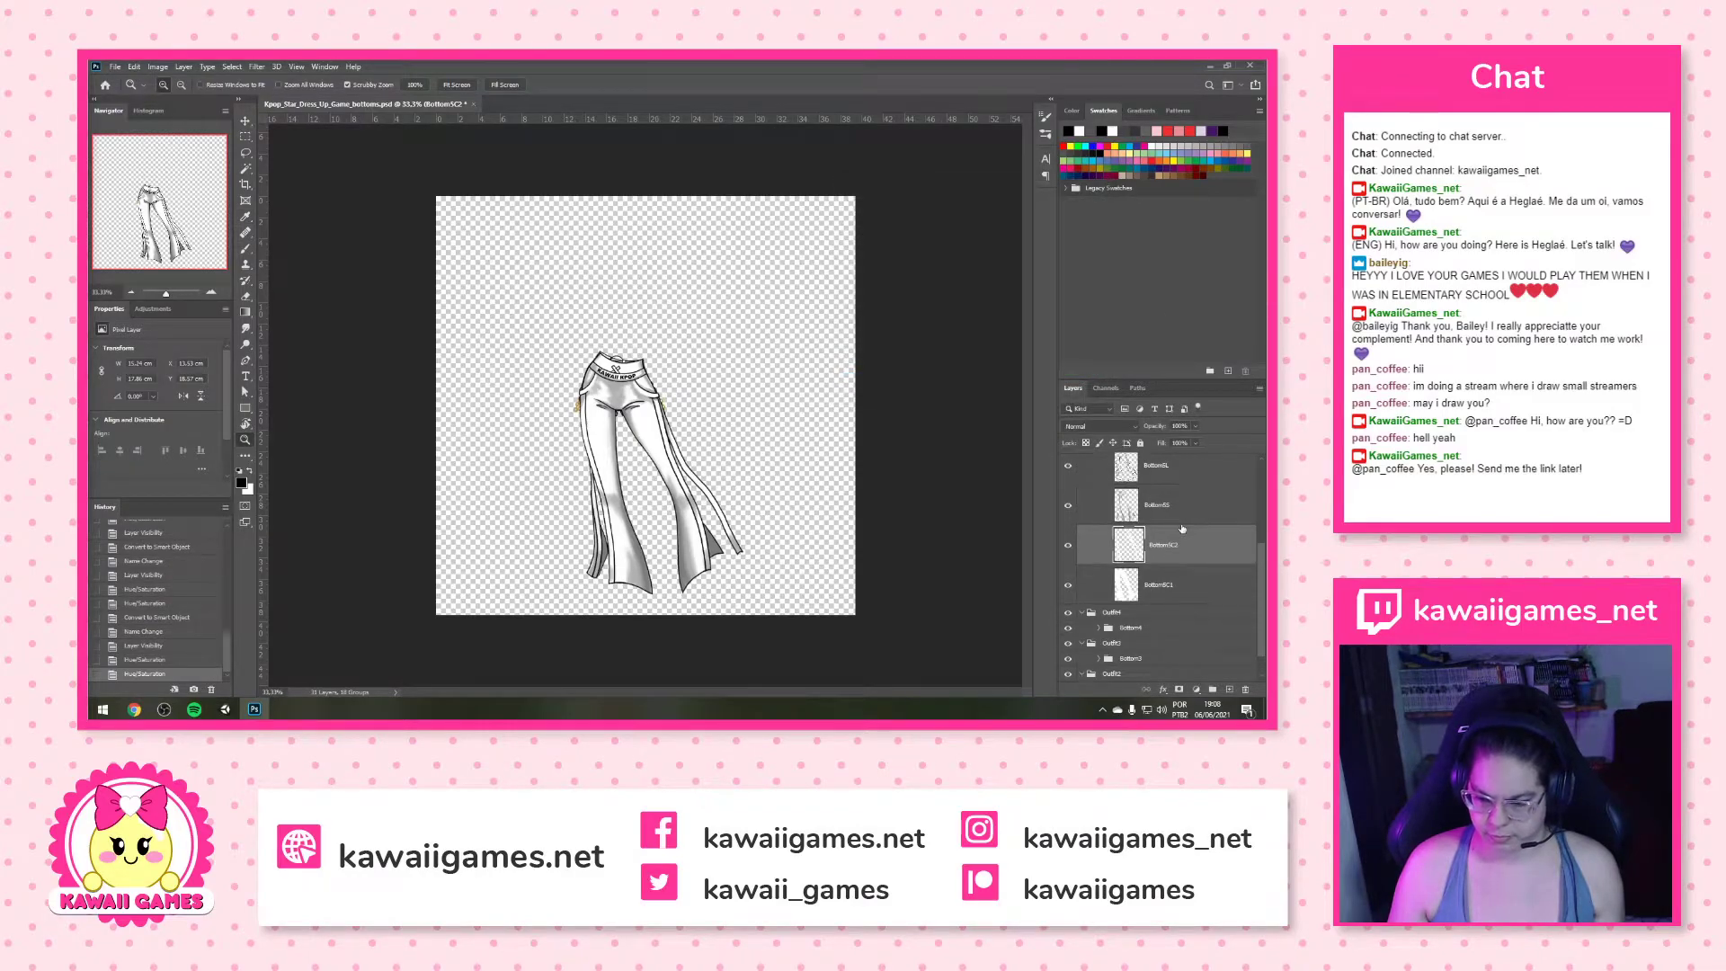
pyautogui.click(1181, 512)
pyautogui.keyDown('shift'); pyautogui.click(1181, 477); pyautogui.keyUp('shift')
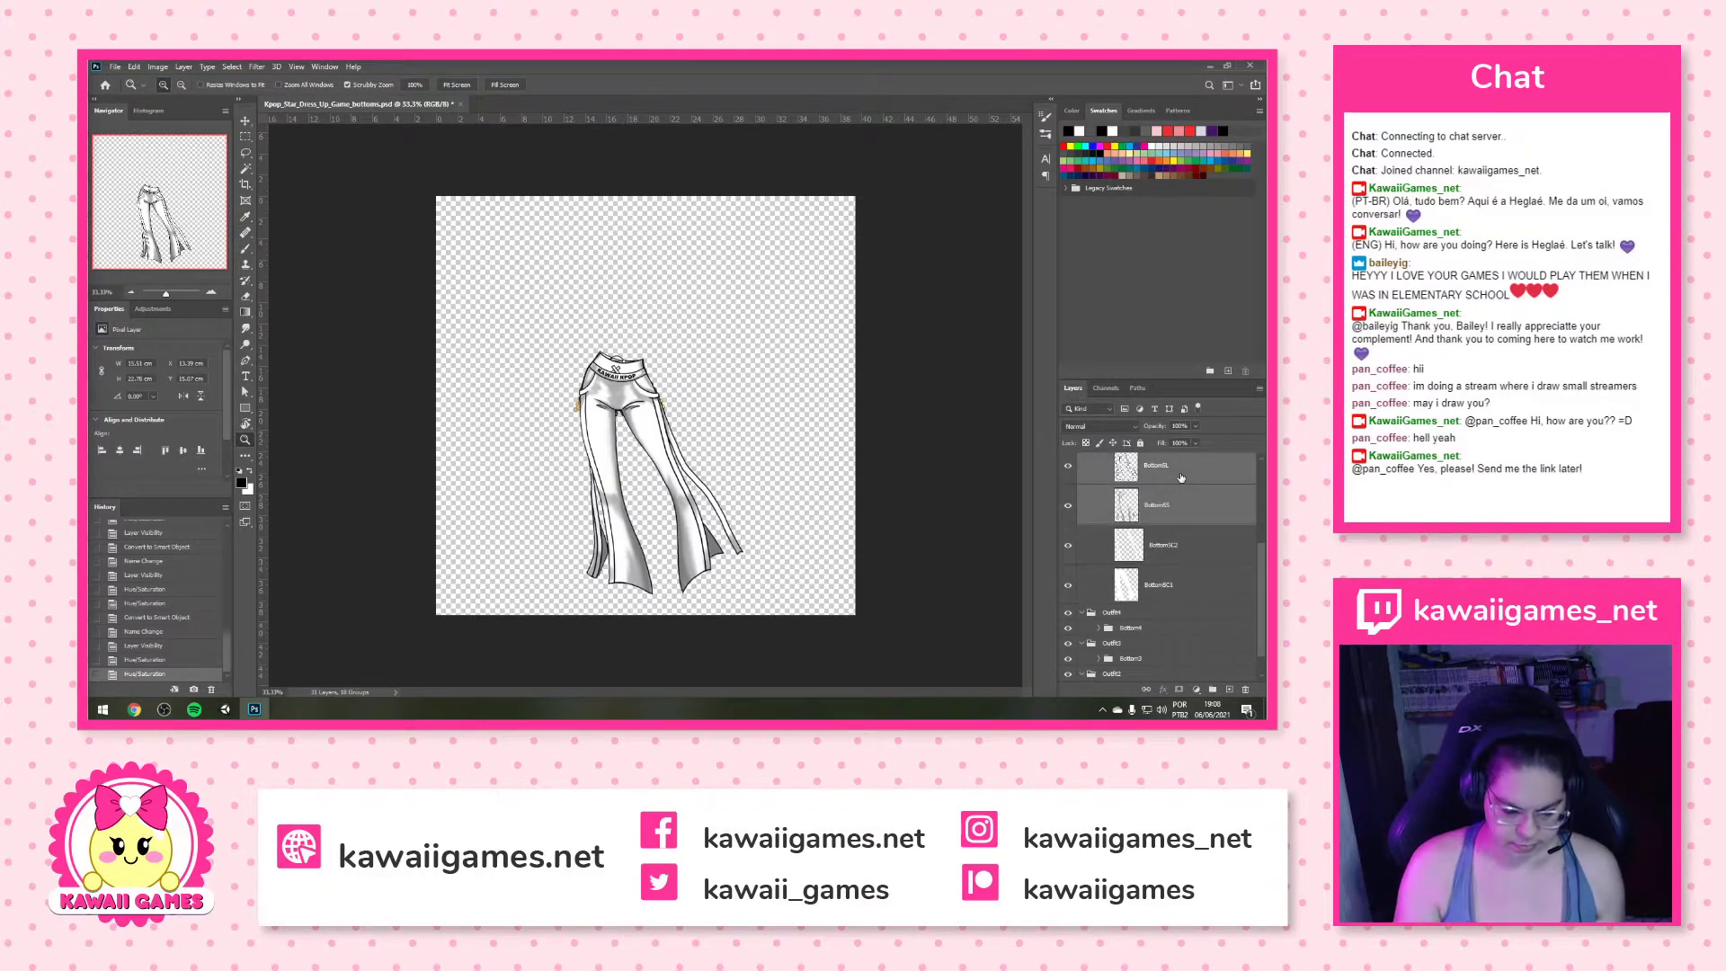
pyautogui.press('F2')
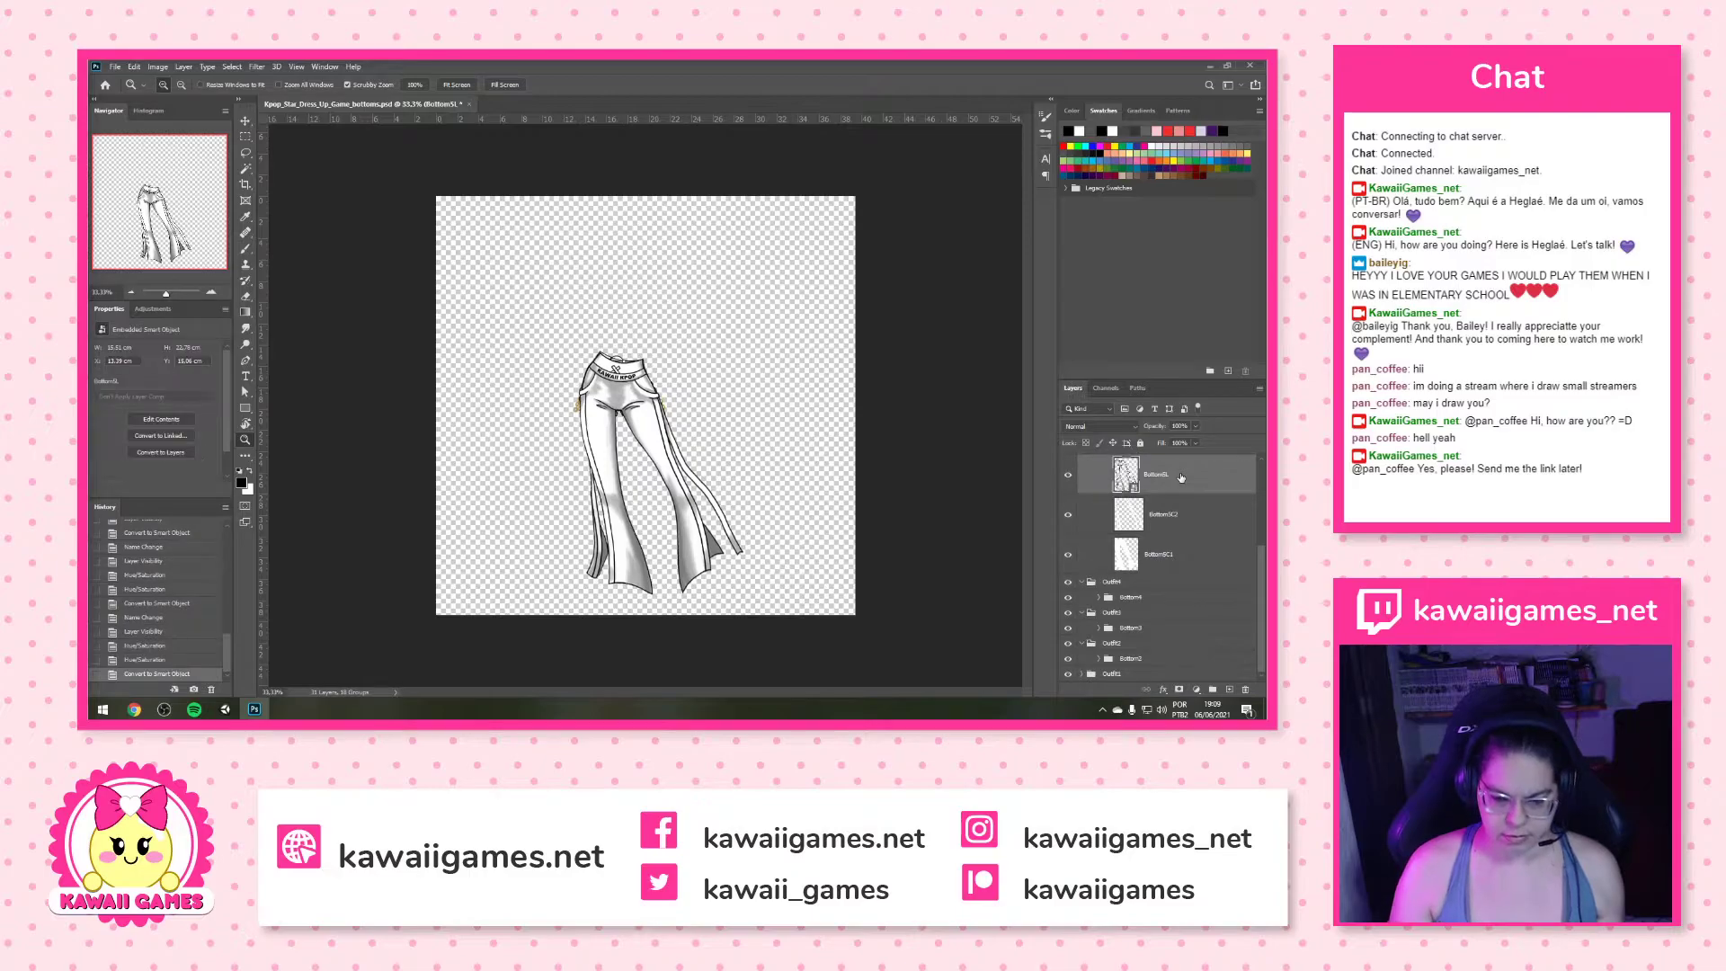
pyautogui.doubleClick(1160, 473)
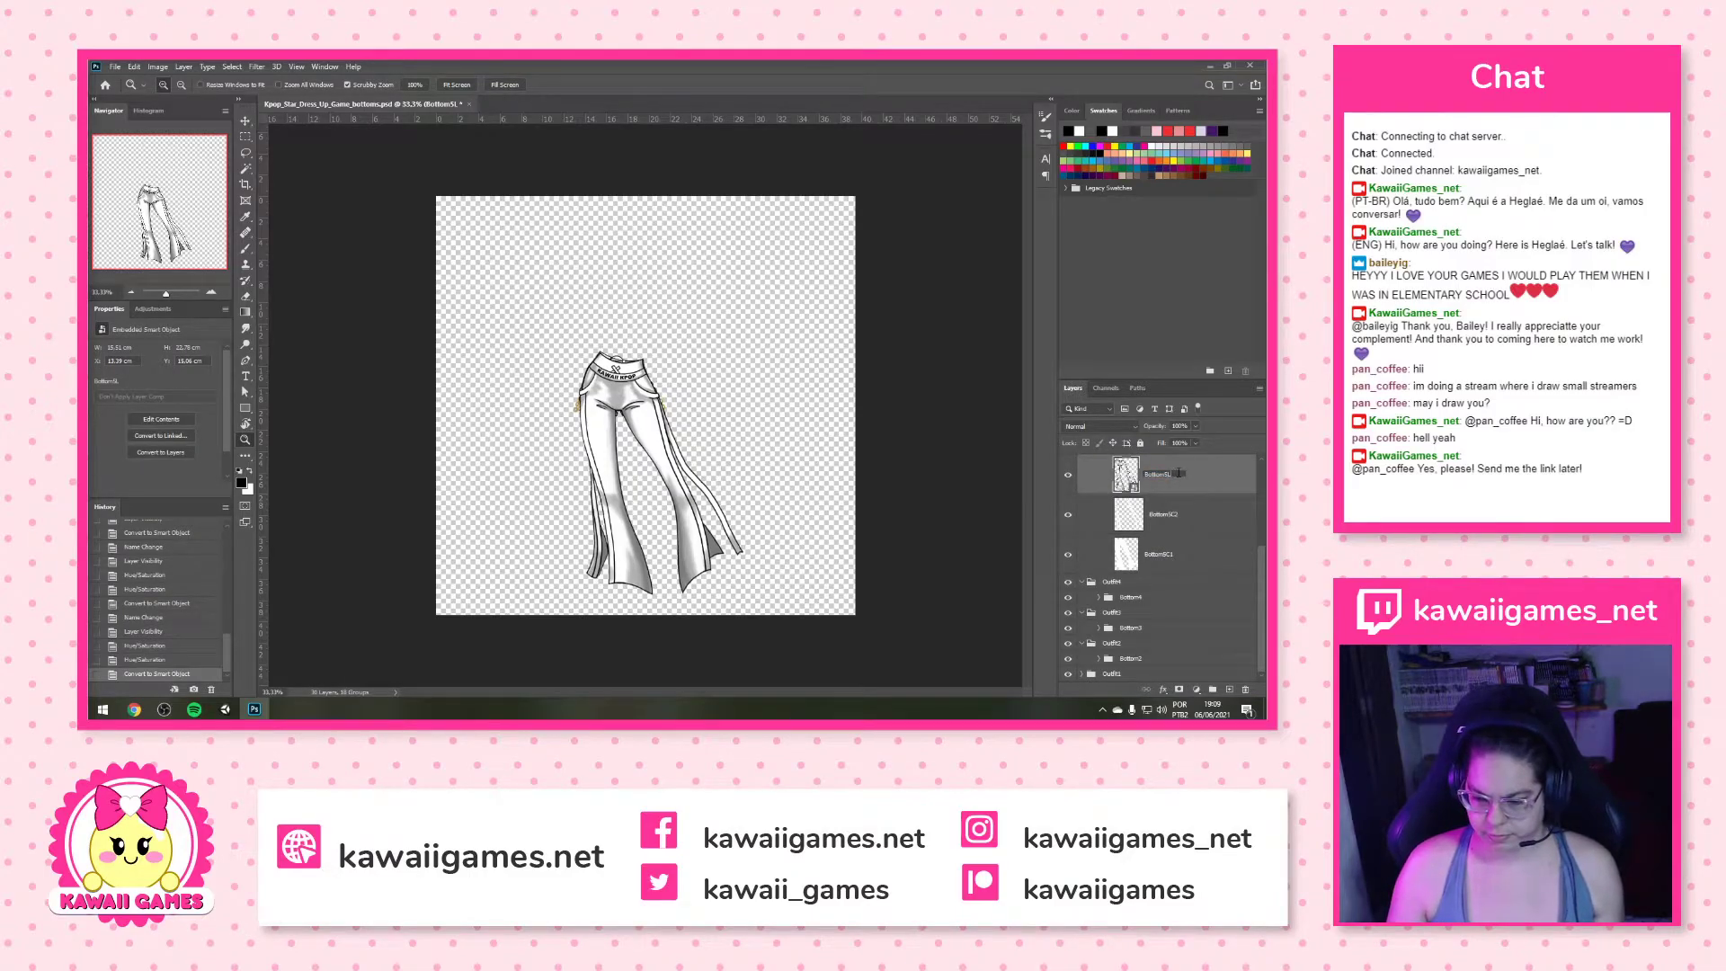
pyautogui.write('BottomS5')
pyautogui.press('Return')
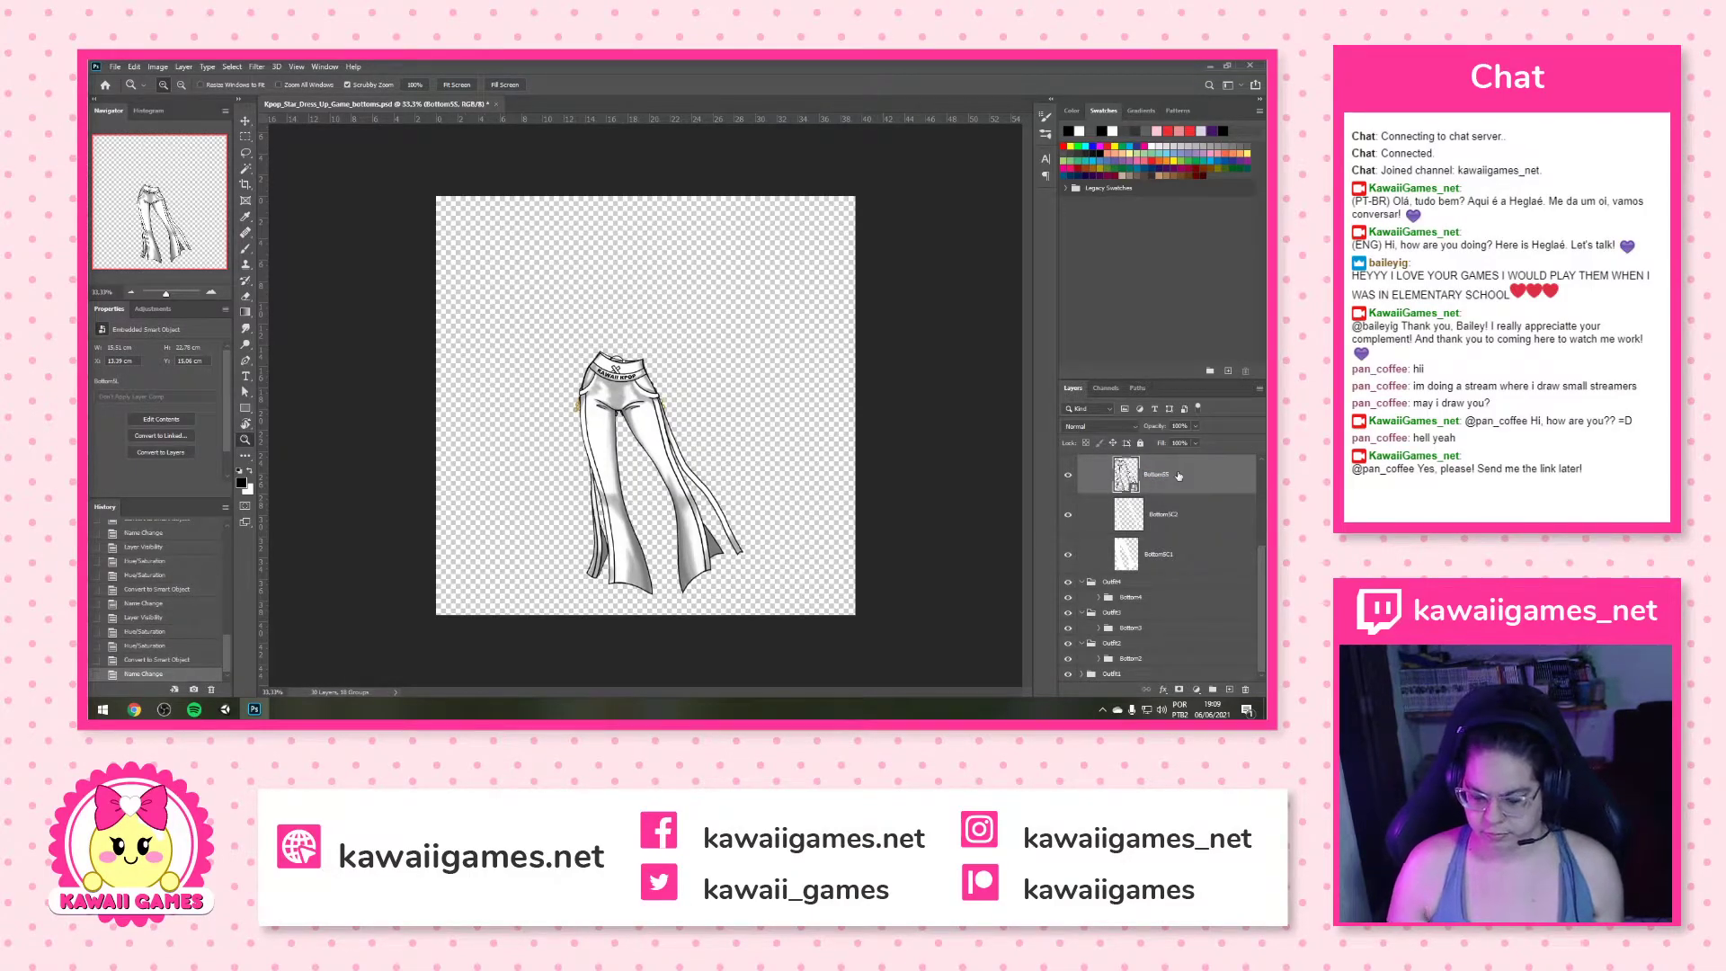
# Collapse Bottom5, show and expand Bottom6, and whiten the Bottom6C1 layer with Hue/Saturation at lightness +100
pyautogui.scroll(1, 1117, 517)
pyautogui.click(1099, 509)
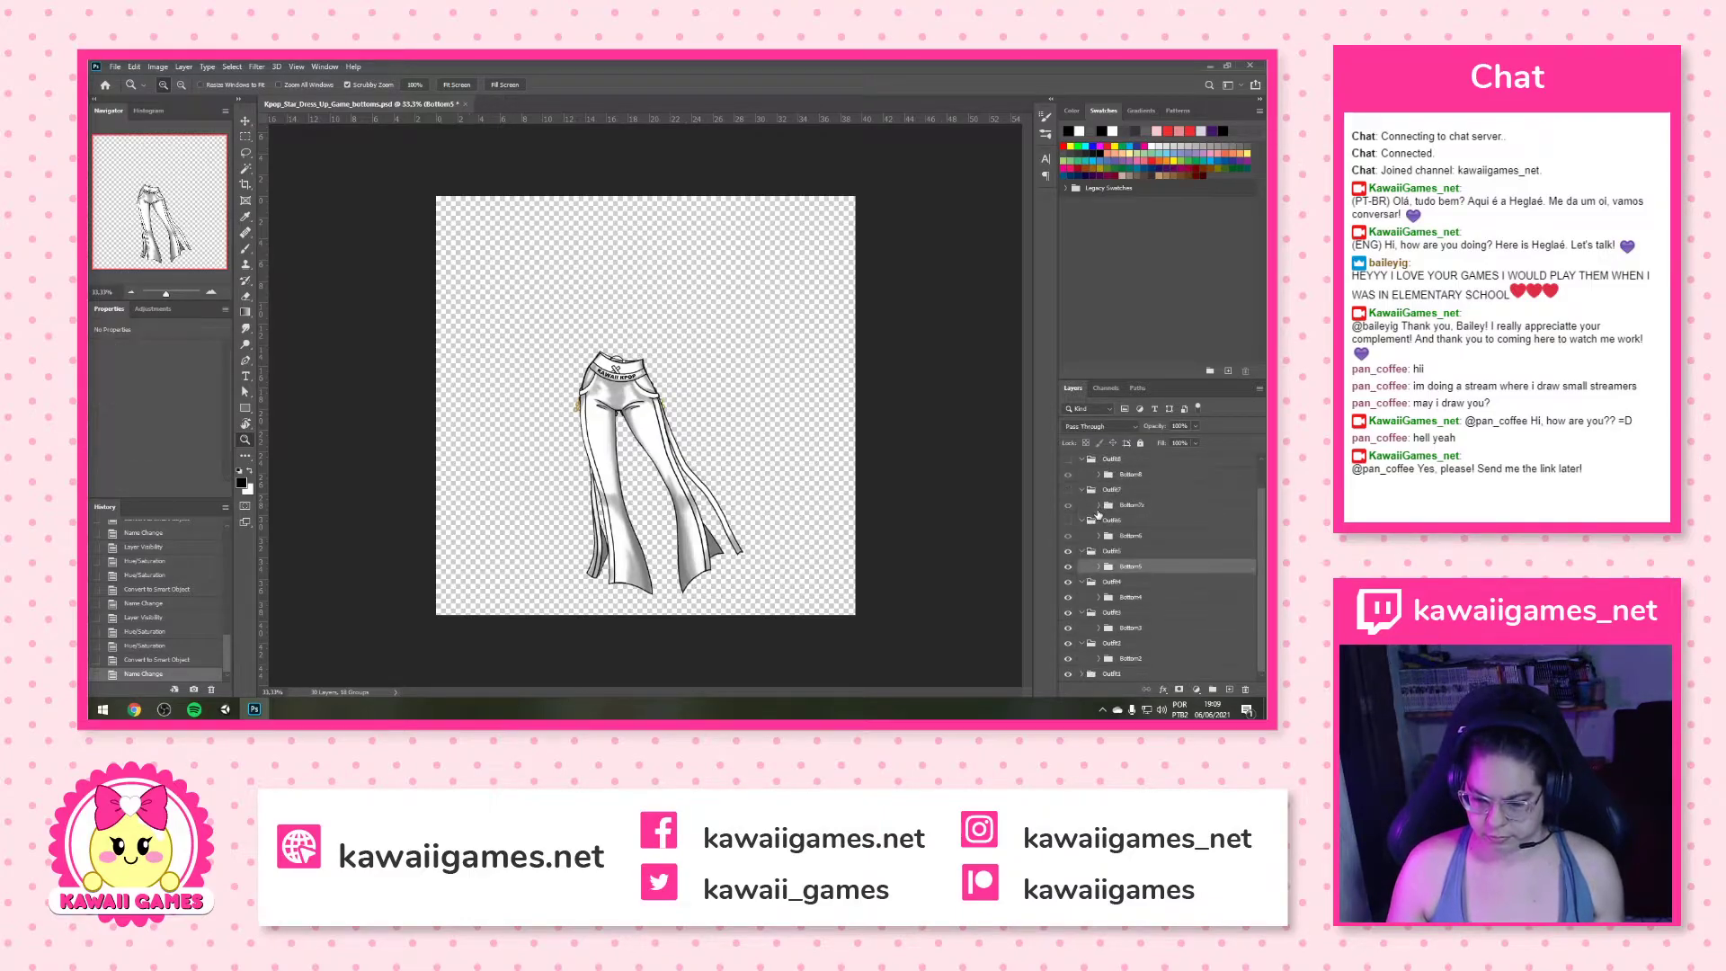
pyautogui.click(1070, 536)
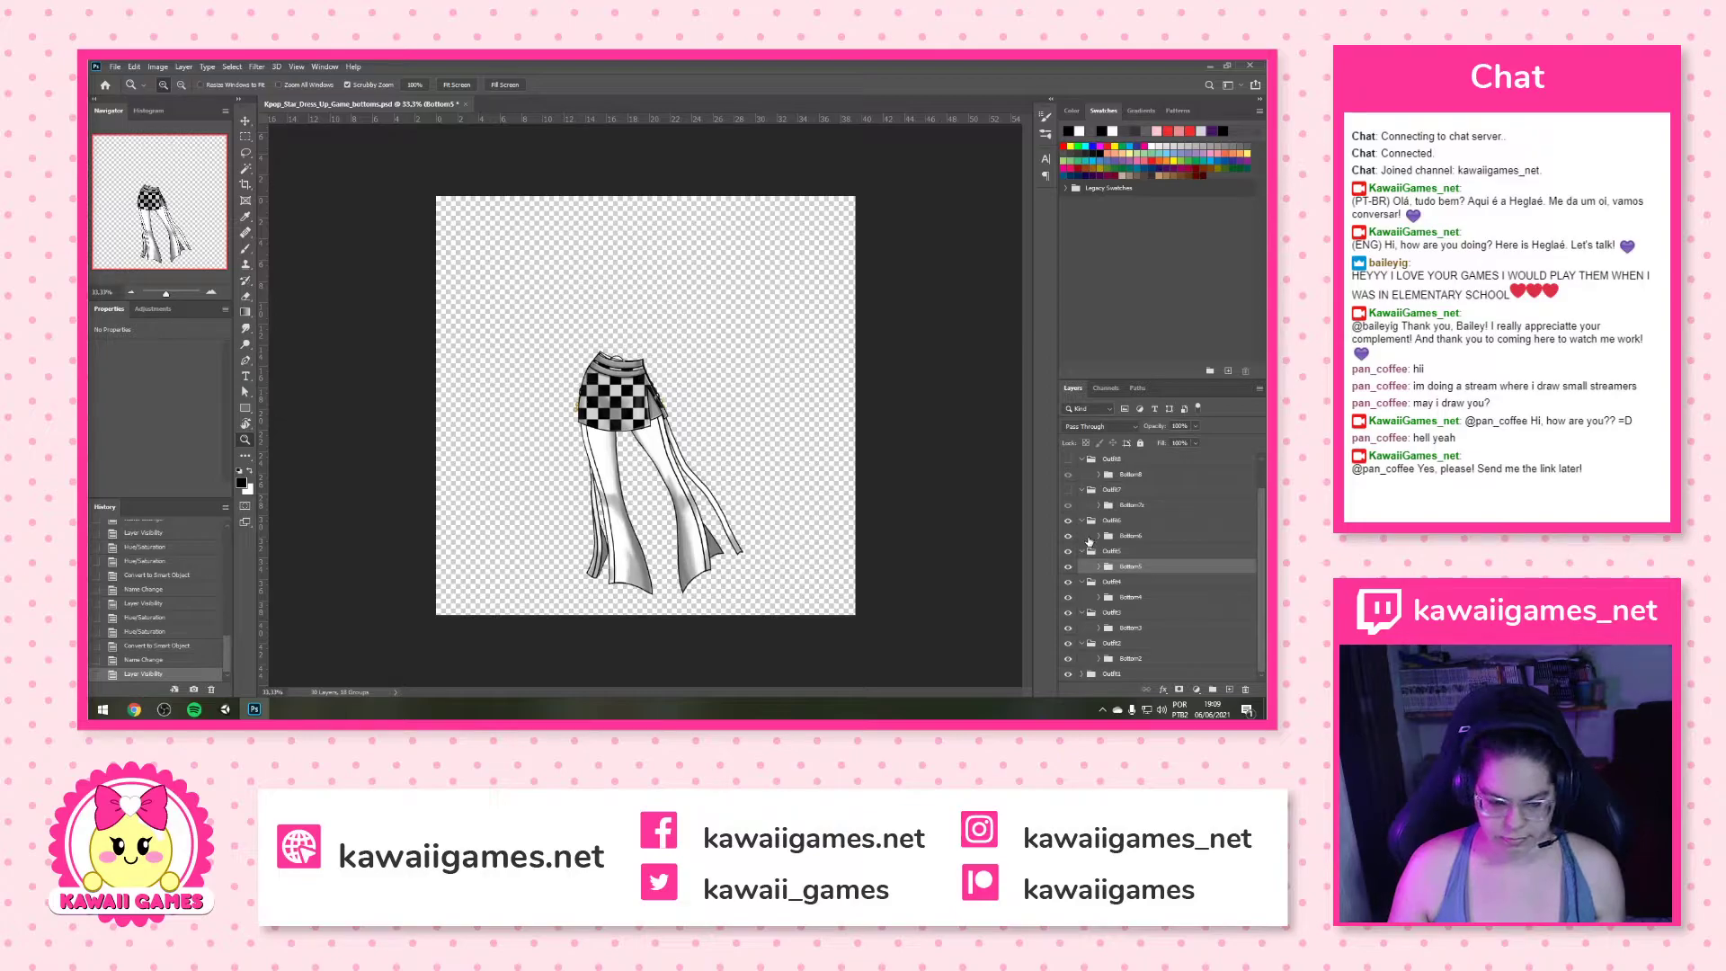
pyautogui.click(1098, 537)
pyautogui.click(1138, 613)
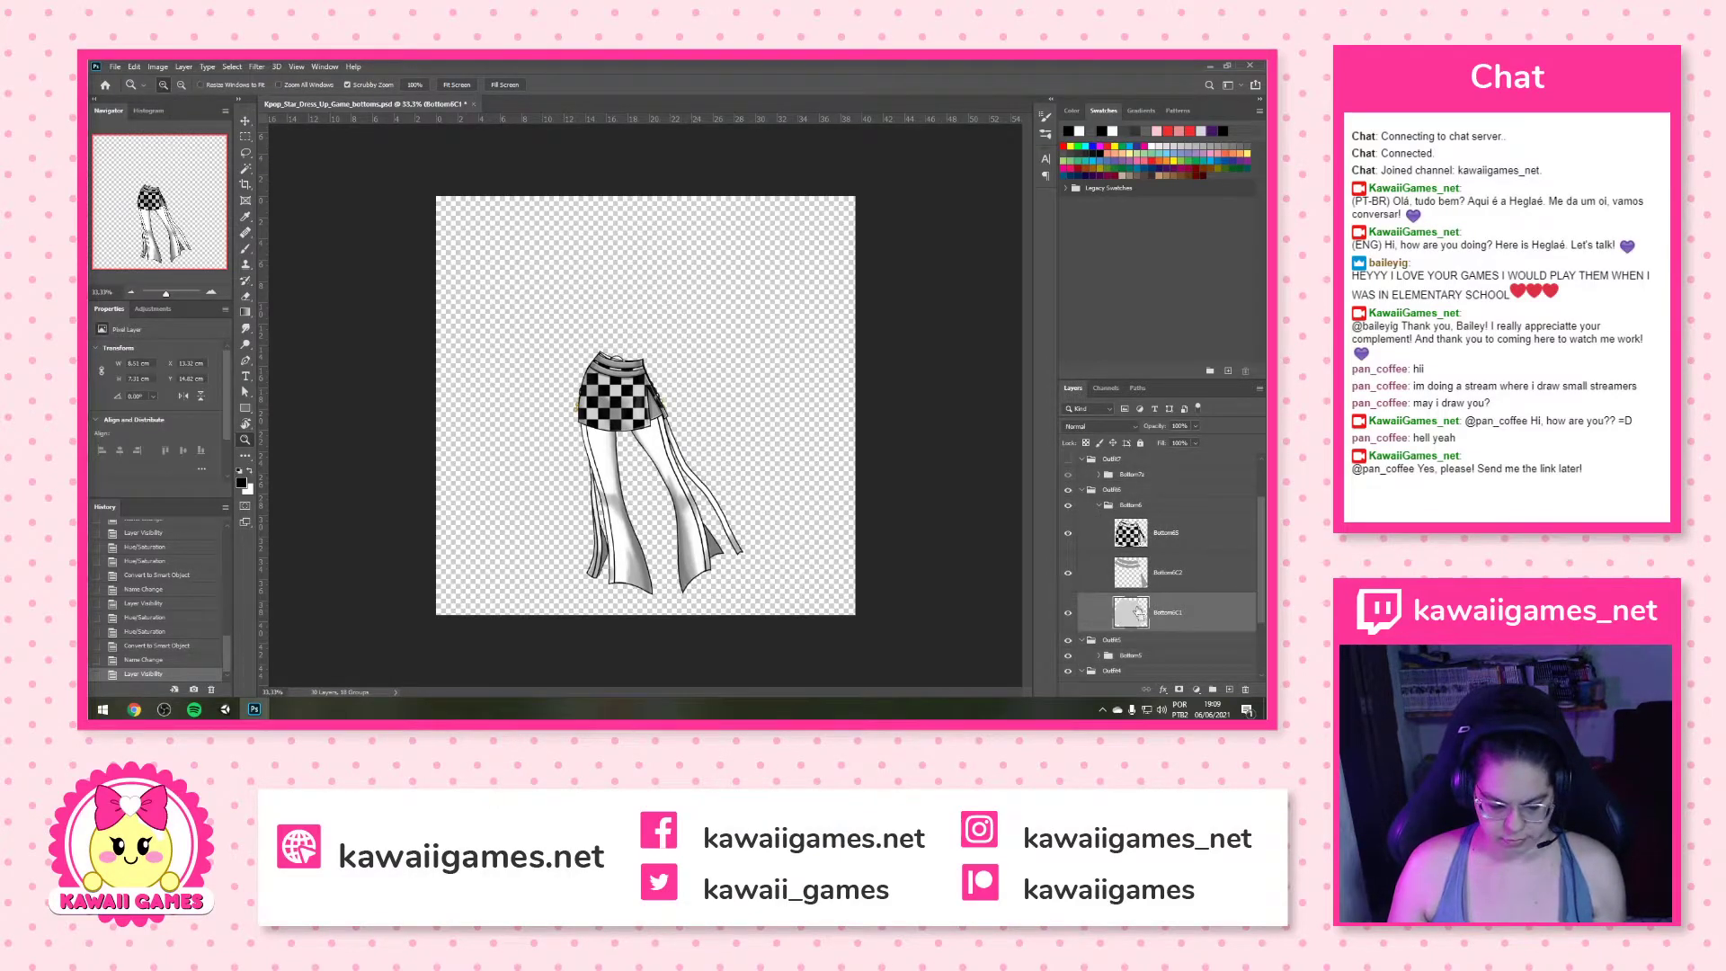
pyautogui.hotkey('ctrl', 'u')
pyautogui.moveTo(944, 333); pyautogui.dragTo(1119, 278)
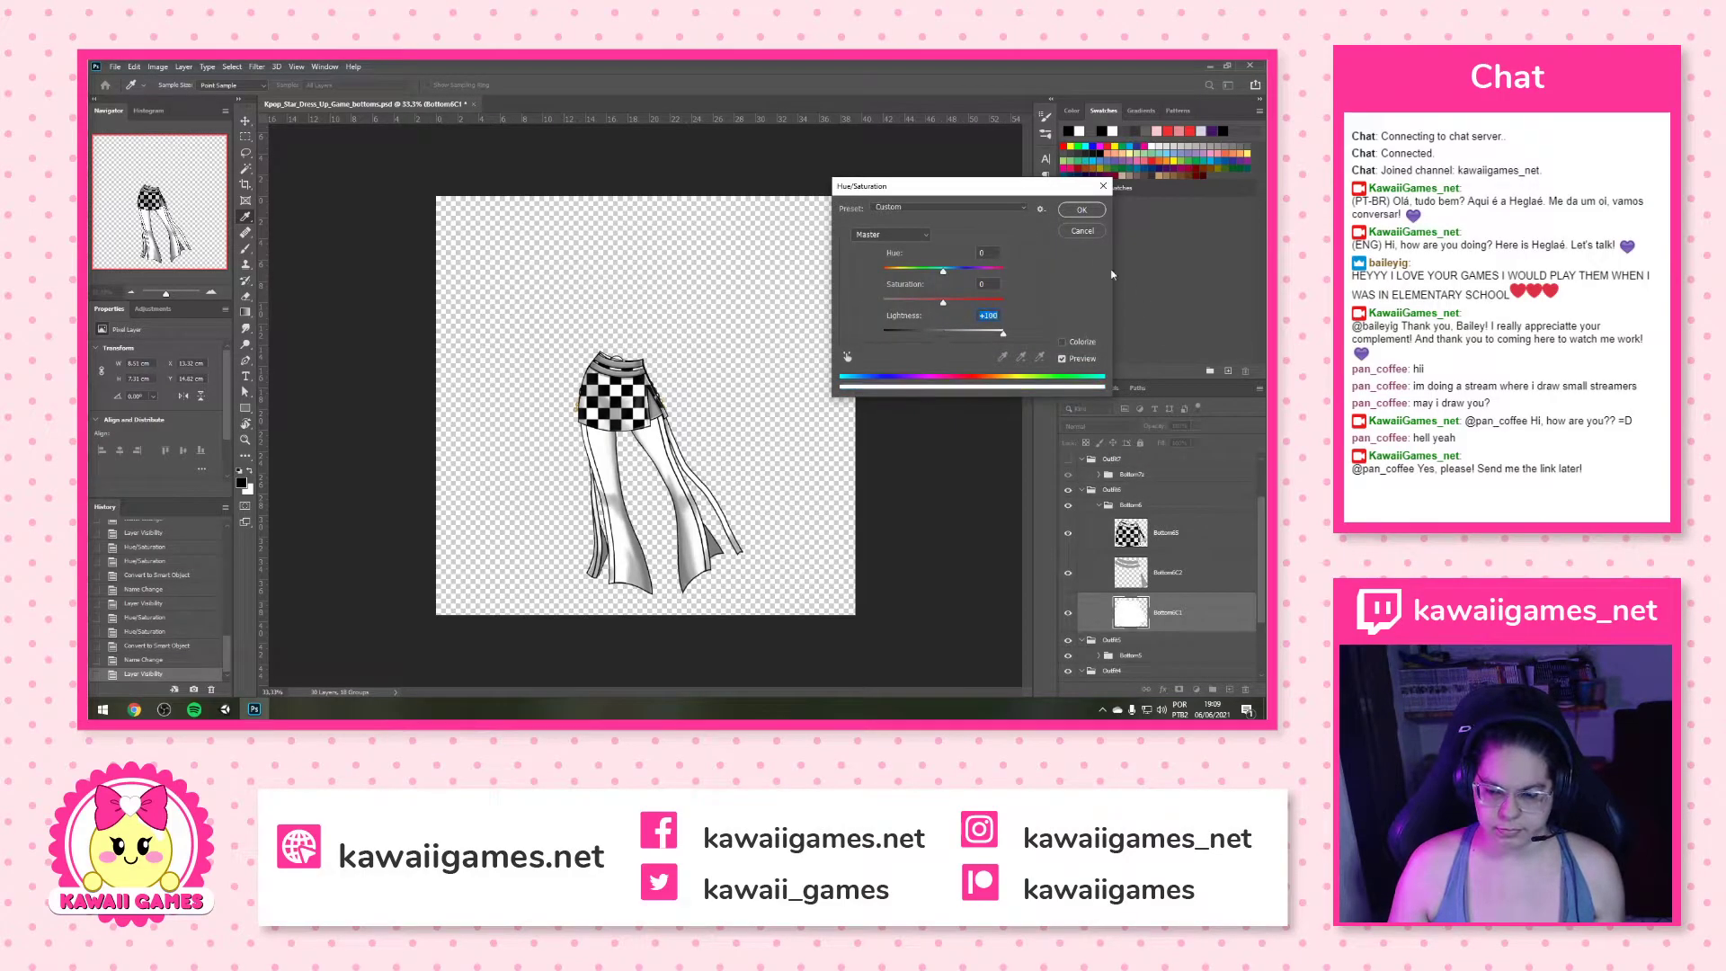
pyautogui.click(1081, 210)
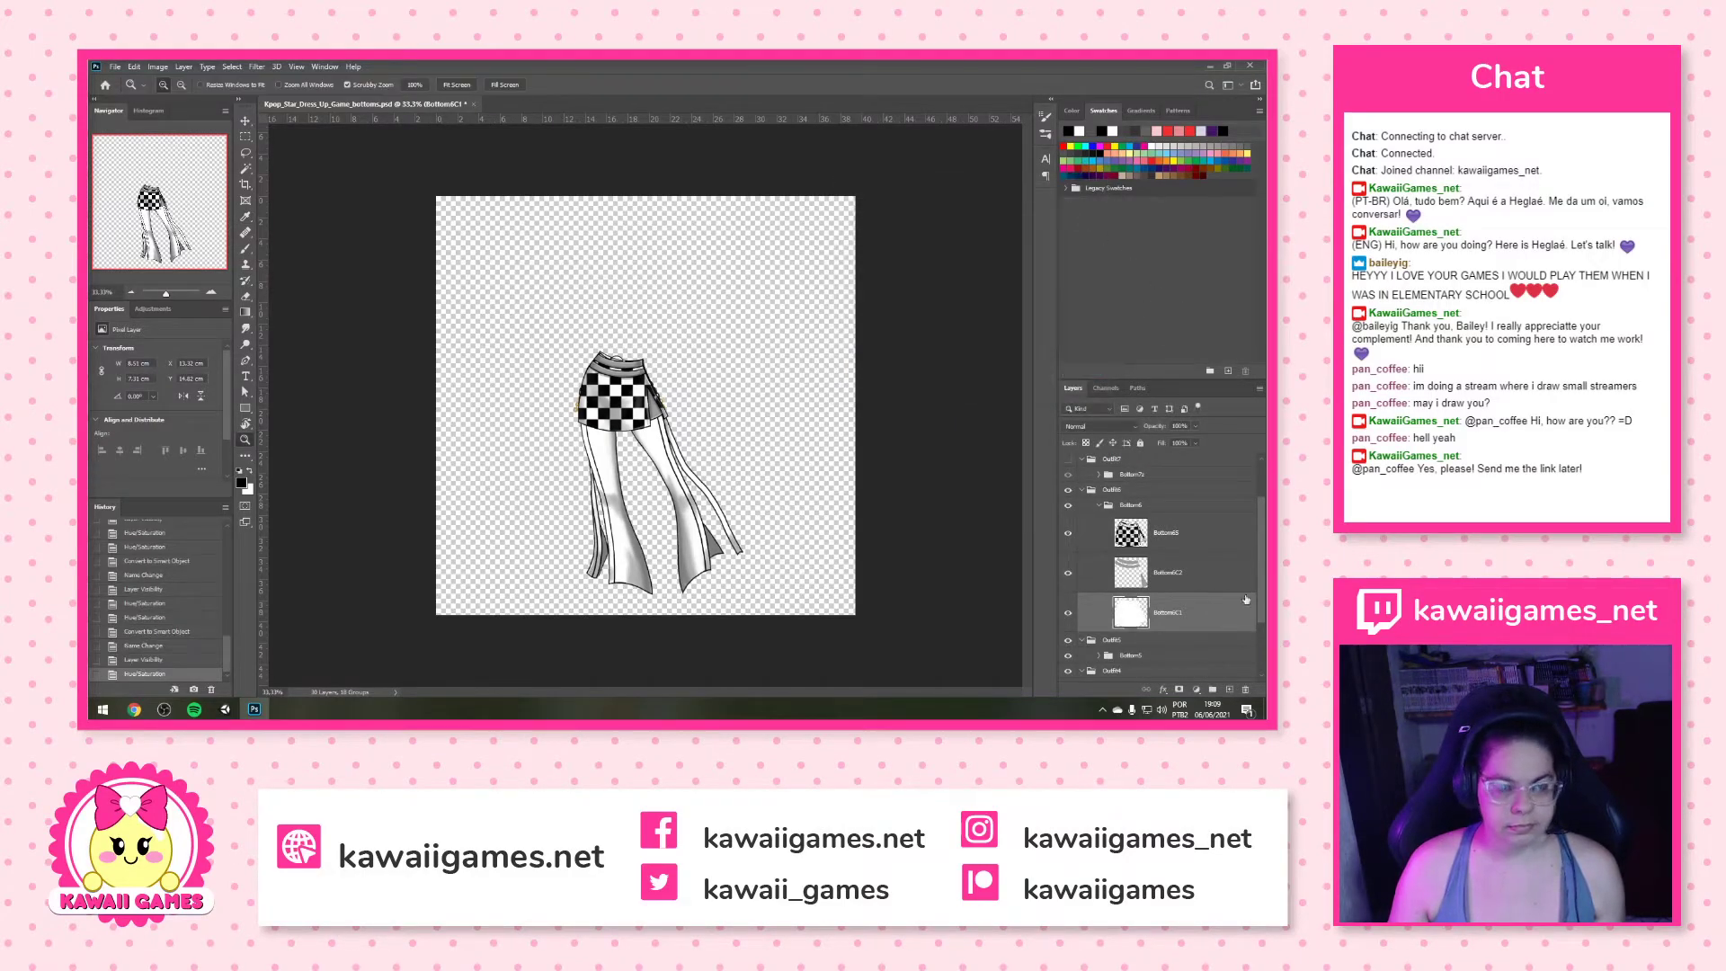
# Whiten the Bottom6C2 layer with Hue/Saturation at lightness +100
pyautogui.click(1147, 576)
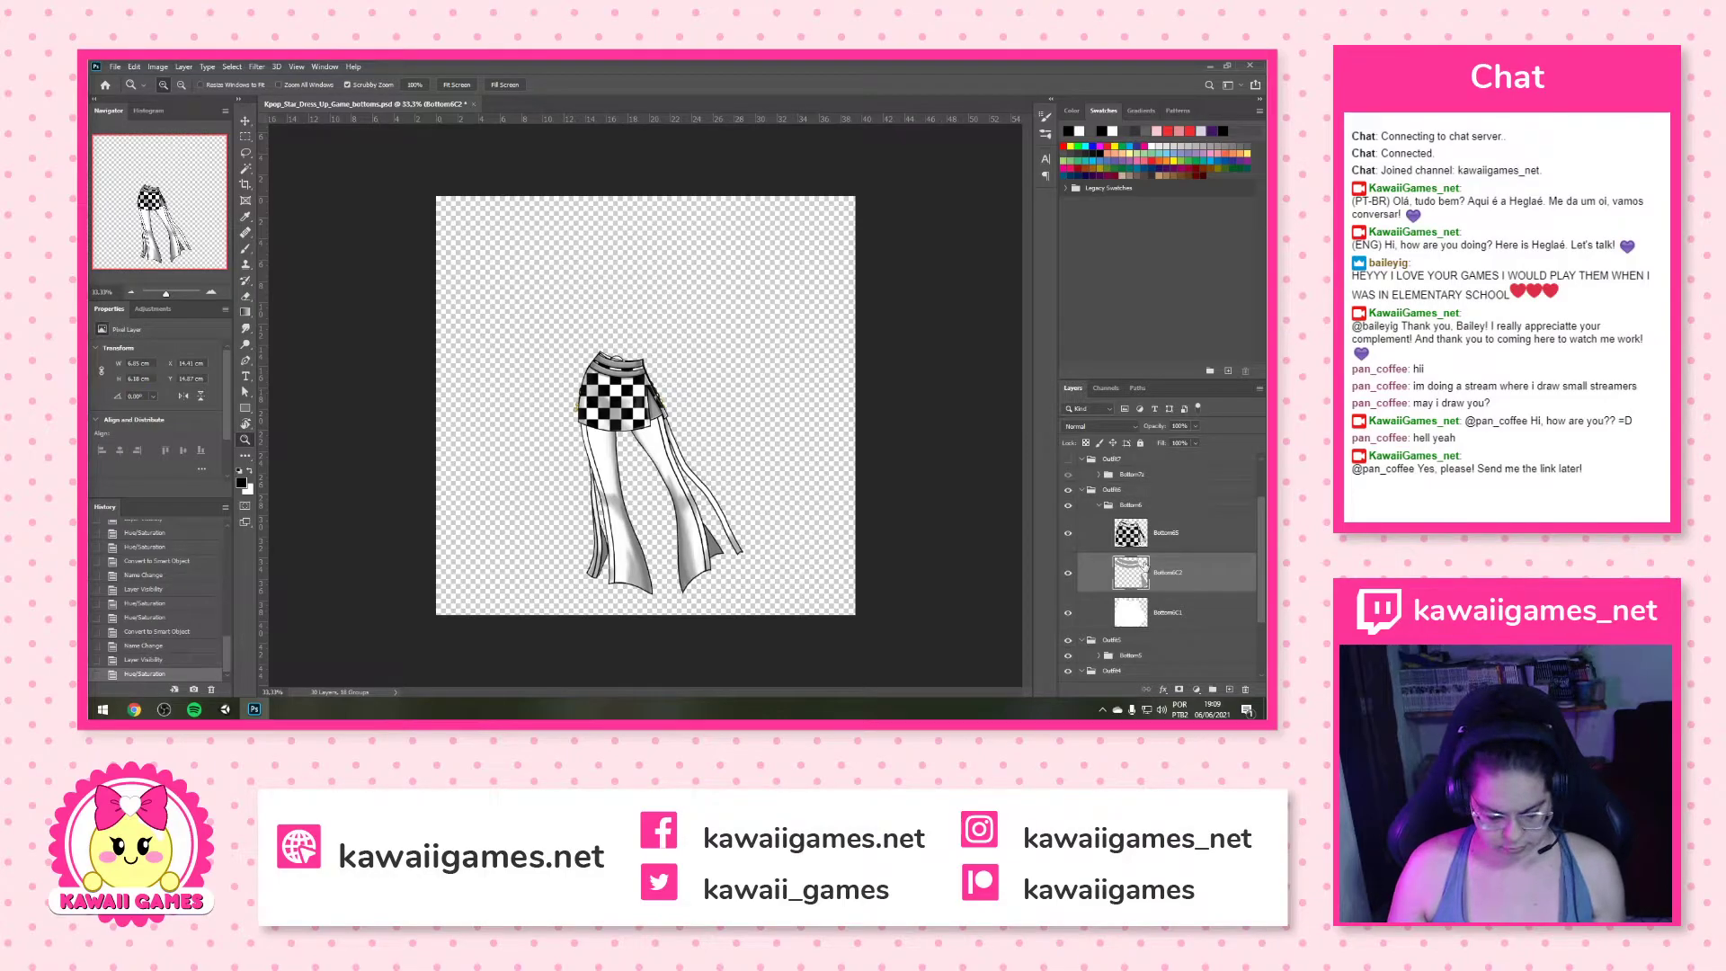
pyautogui.hotkey('ctrl', 'u')
pyautogui.moveTo(943, 333); pyautogui.dragTo(1070, 335)
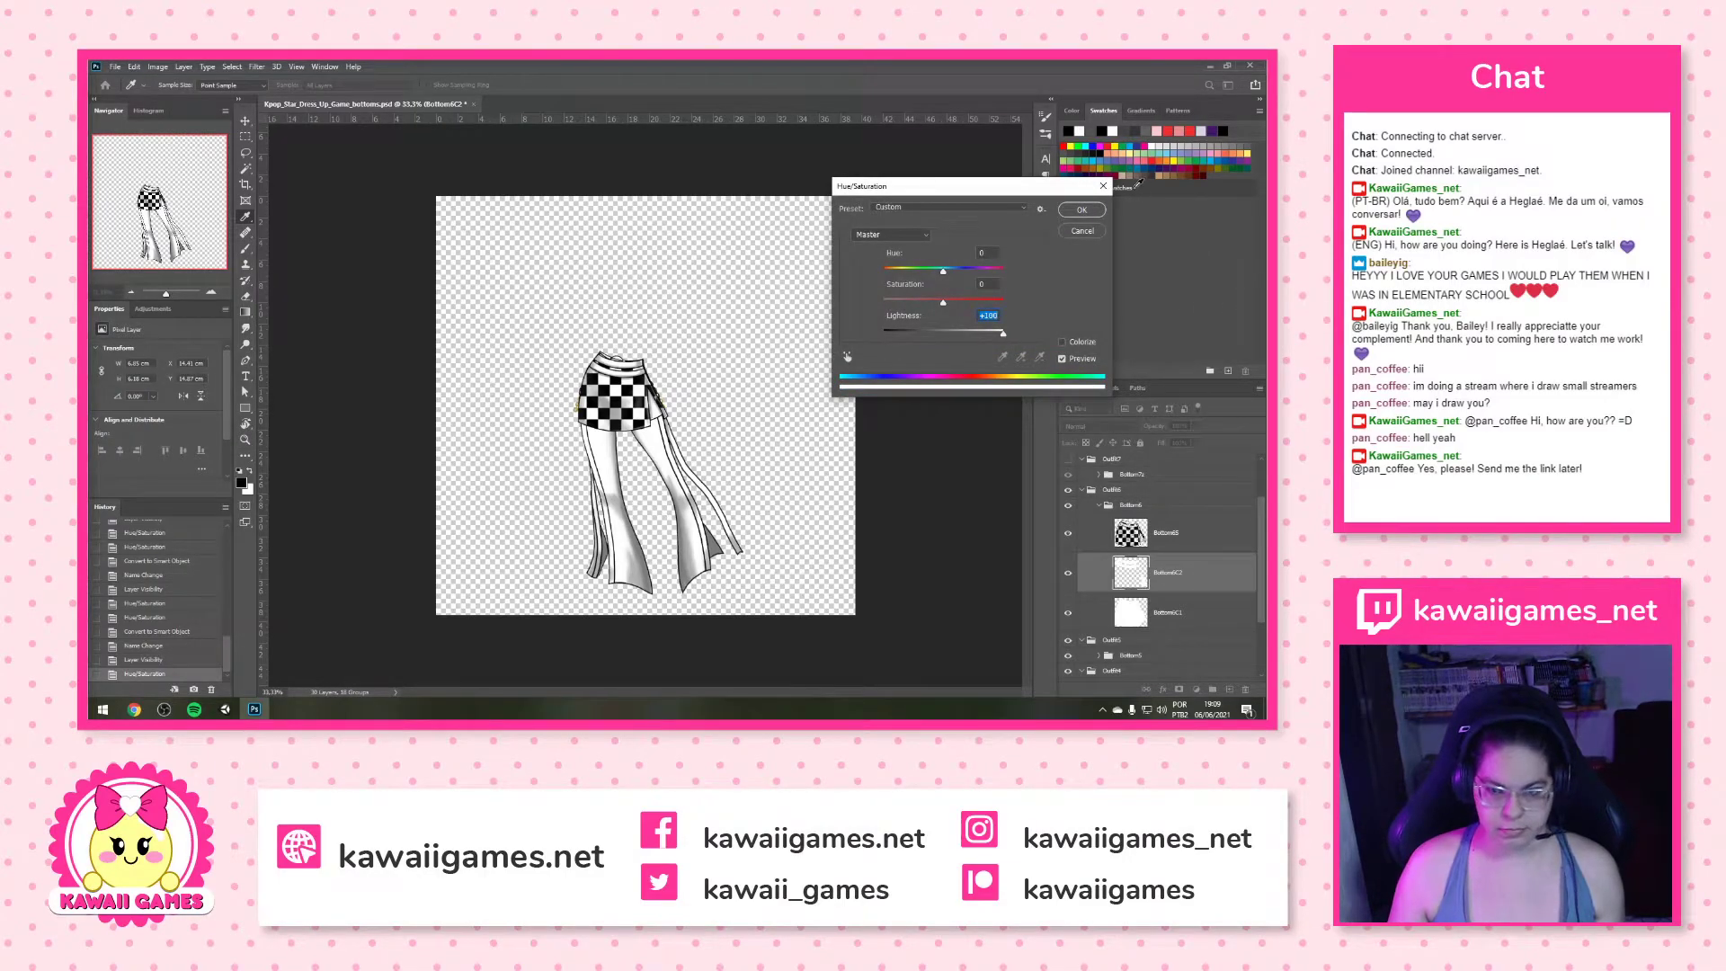
pyautogui.click(1082, 212)
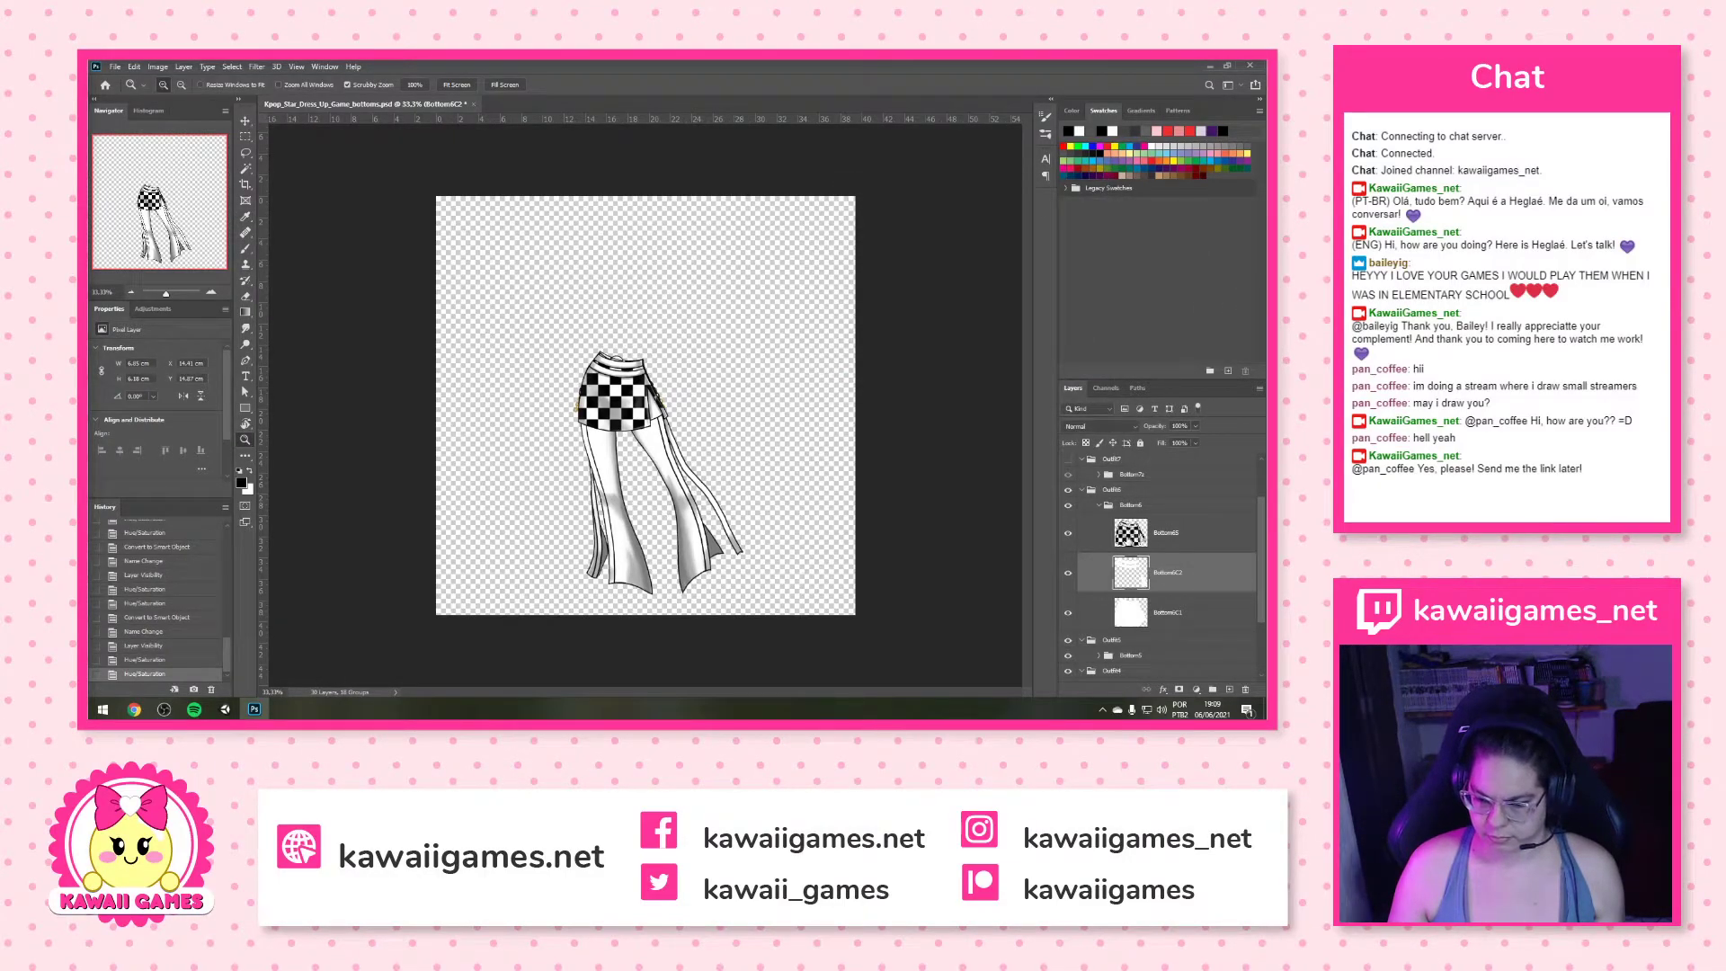
# Toggle the checkered Bottom6S layer off and on to inspect the color layers beneath it, and collapse the Bottom6 group
pyautogui.click(1070, 535)
pyautogui.click(1070, 535)
pyautogui.click(1070, 535)
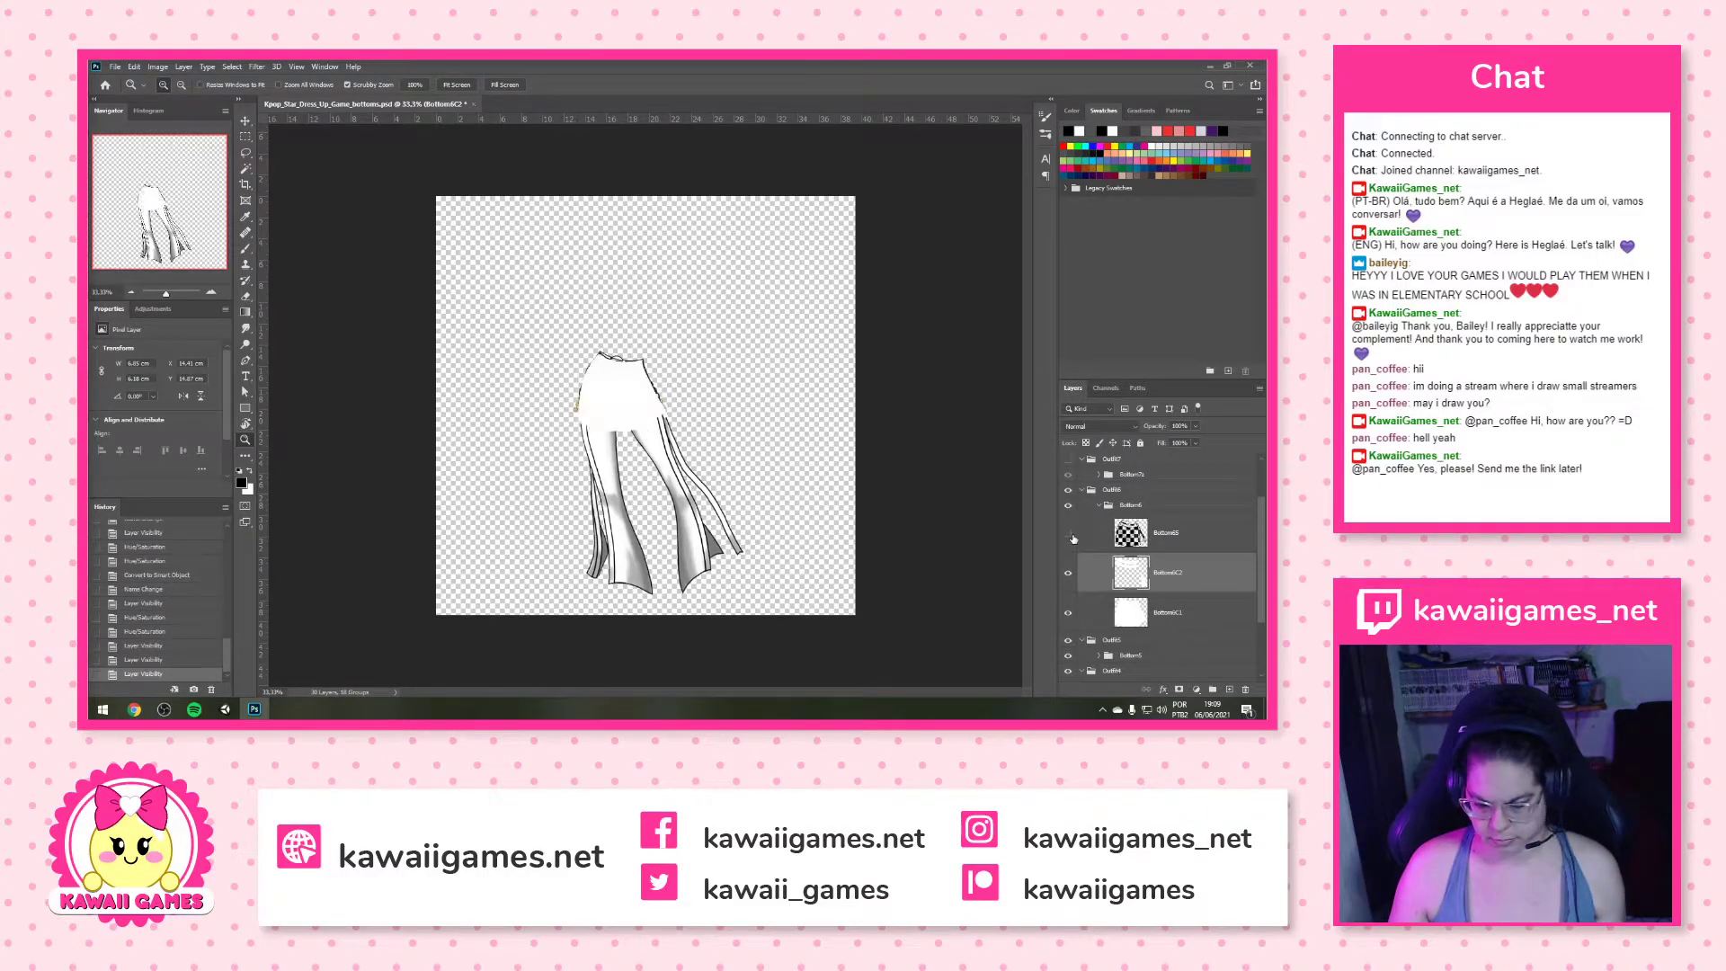
pyautogui.click(1070, 535)
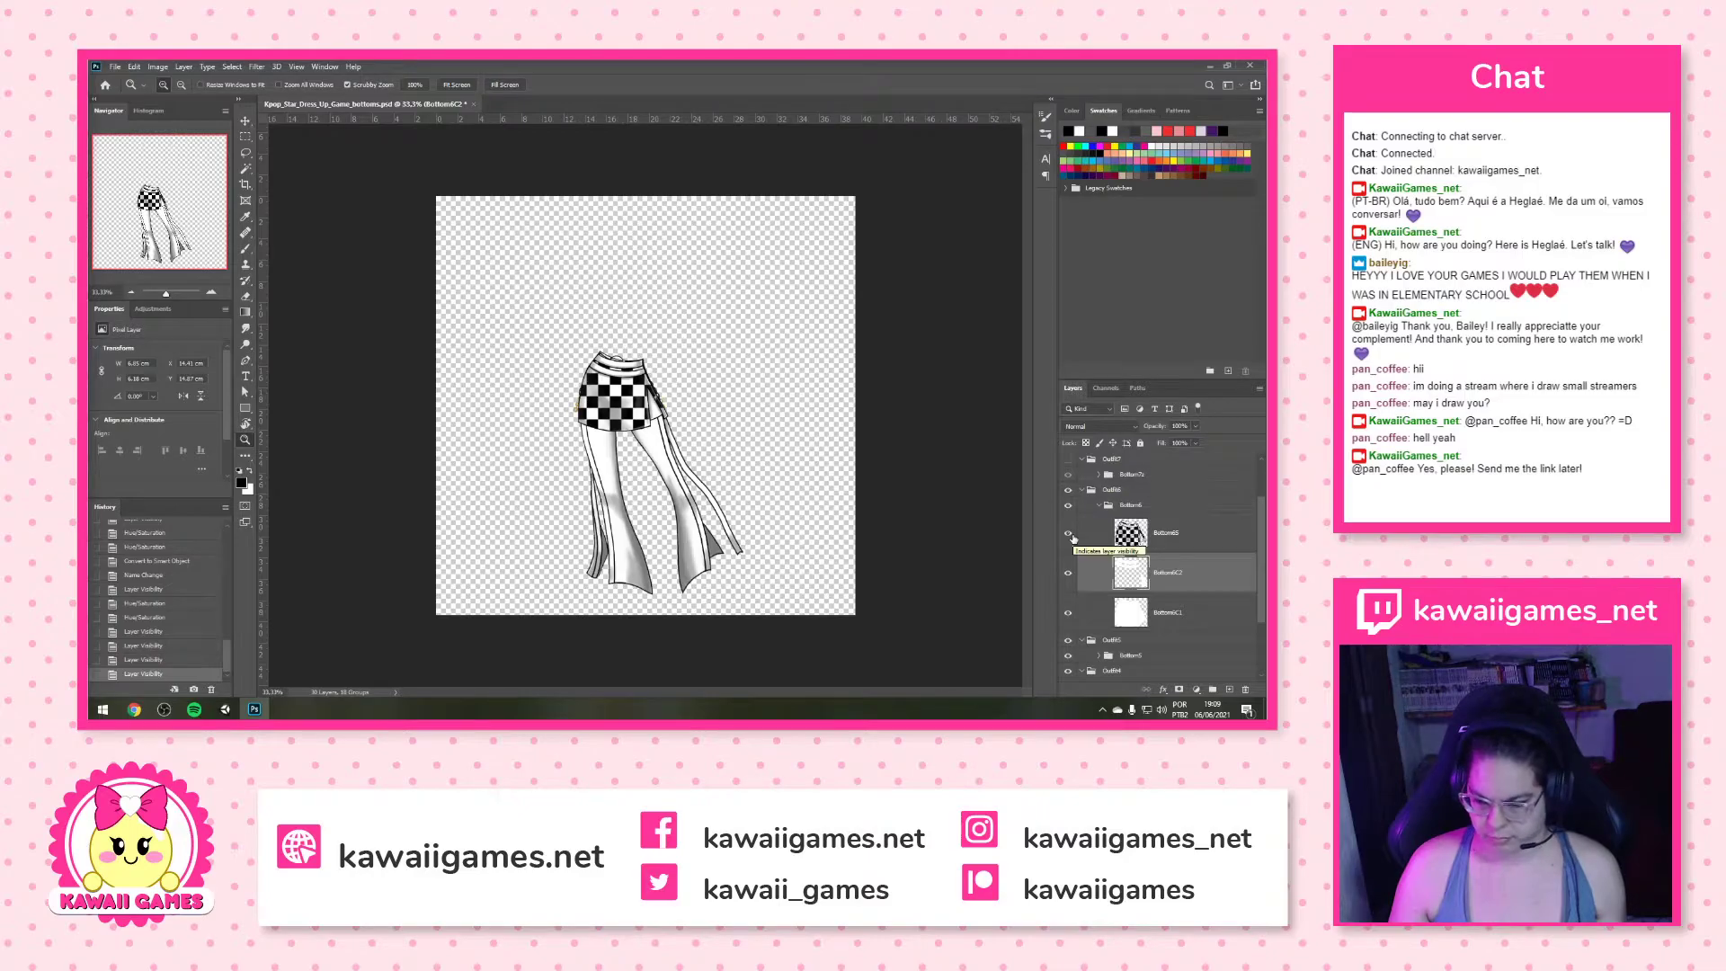
pyautogui.click(1070, 535)
pyautogui.click(1070, 535)
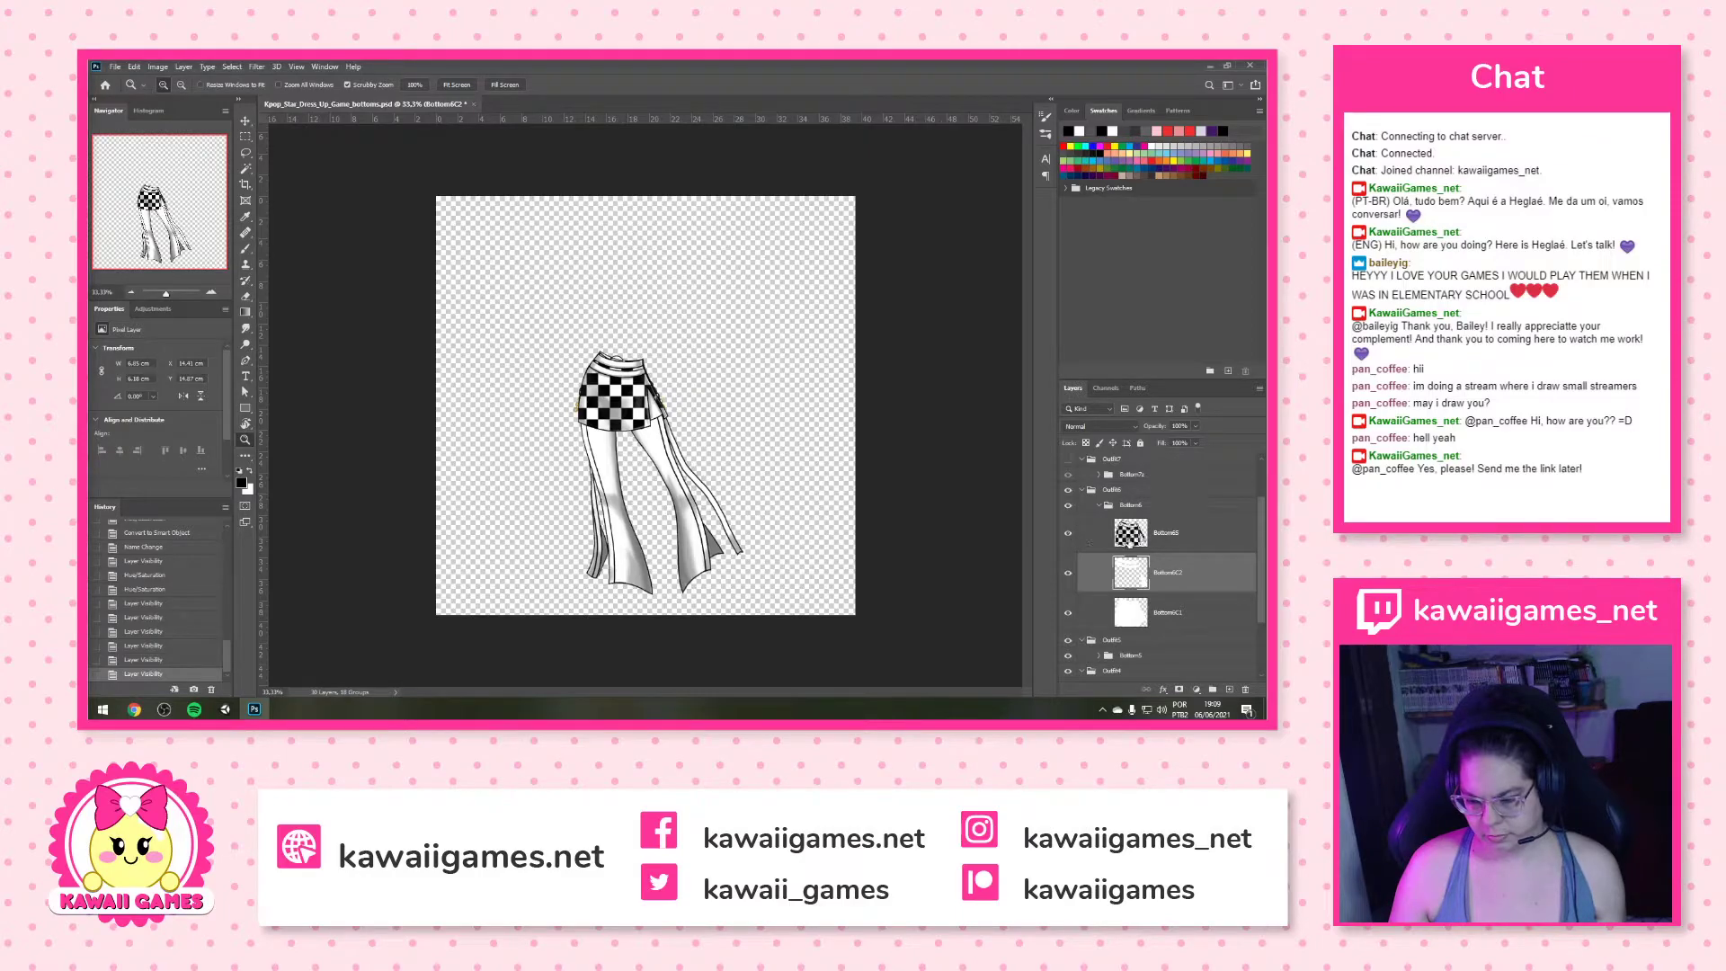
pyautogui.click(1098, 506)
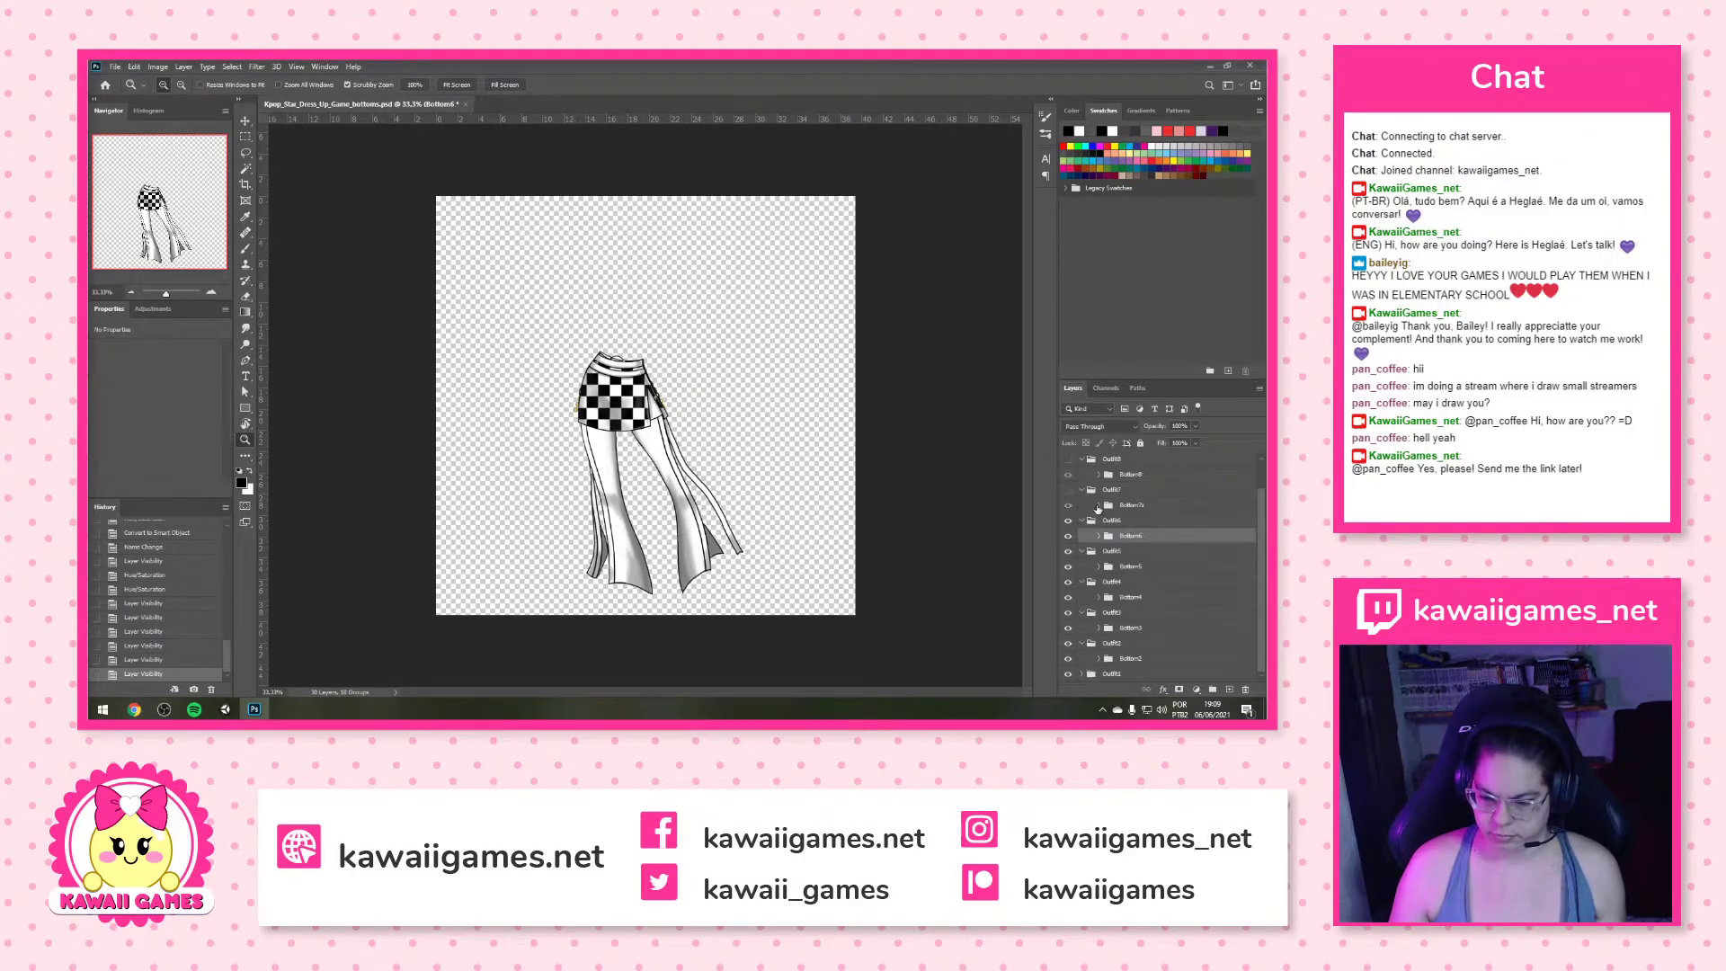
# Rename the bottom group inside Outfit7 as Bottom7, expand it and make it visible
pyautogui.click(1144, 505)
pyautogui.doubleClick(1146, 504)
pyautogui.press('BackSpace')
pyautogui.press('Return')
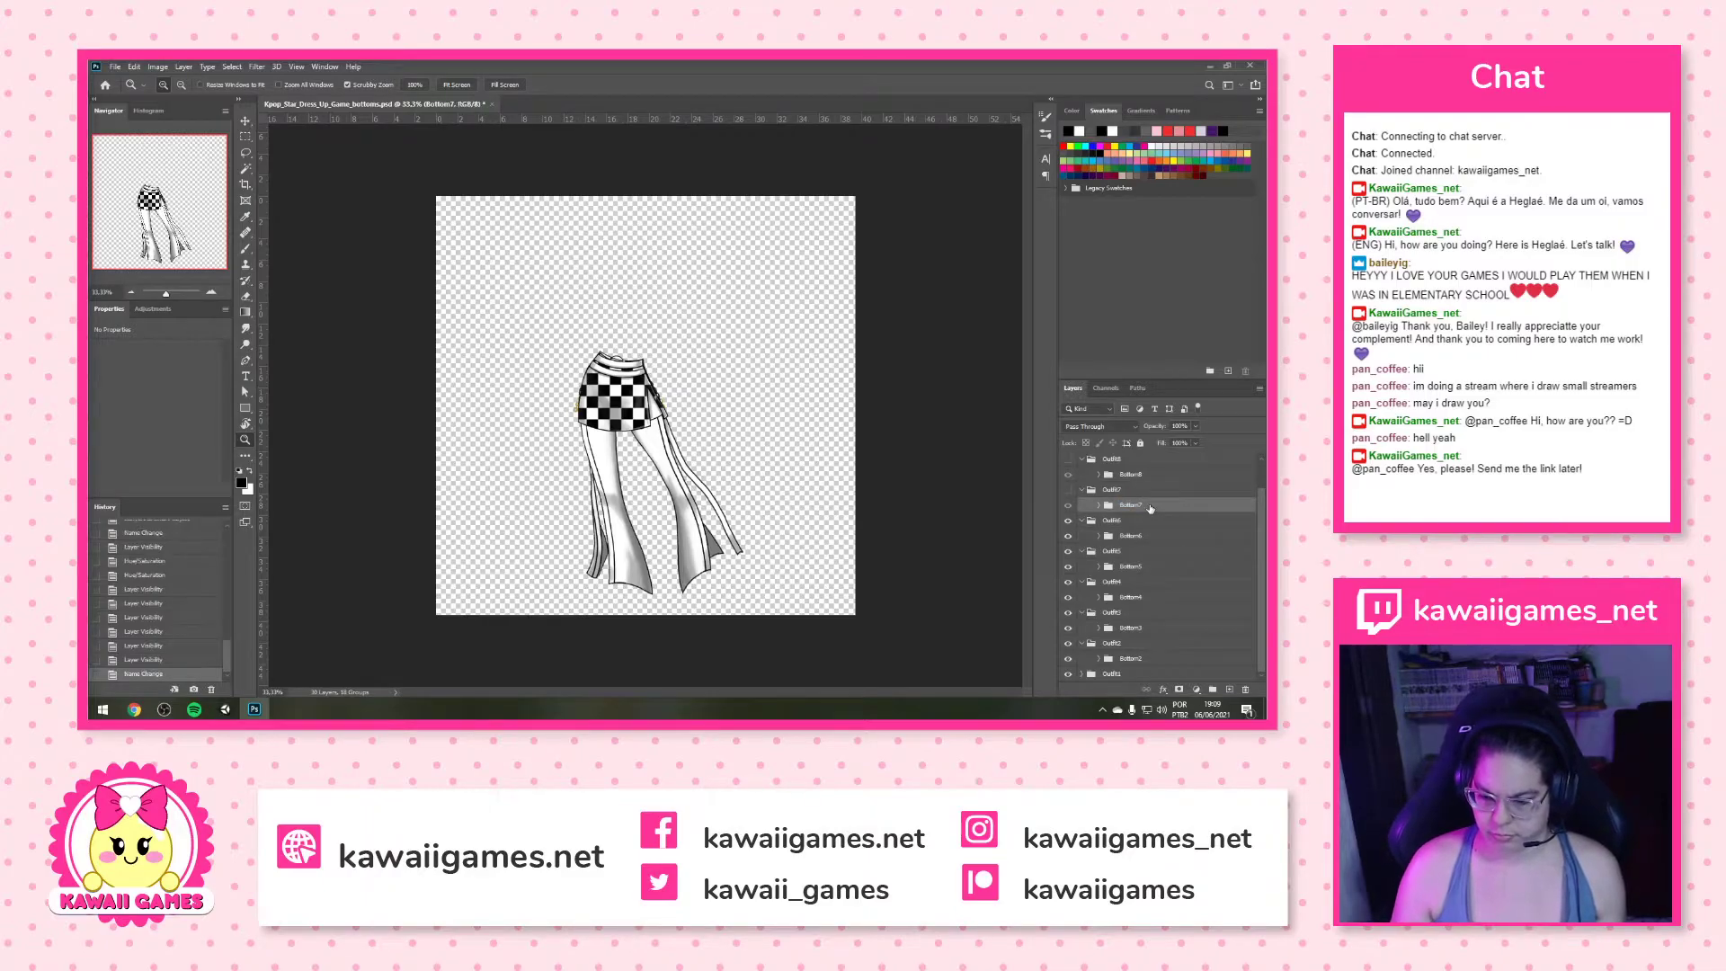
pyautogui.click(1098, 506)
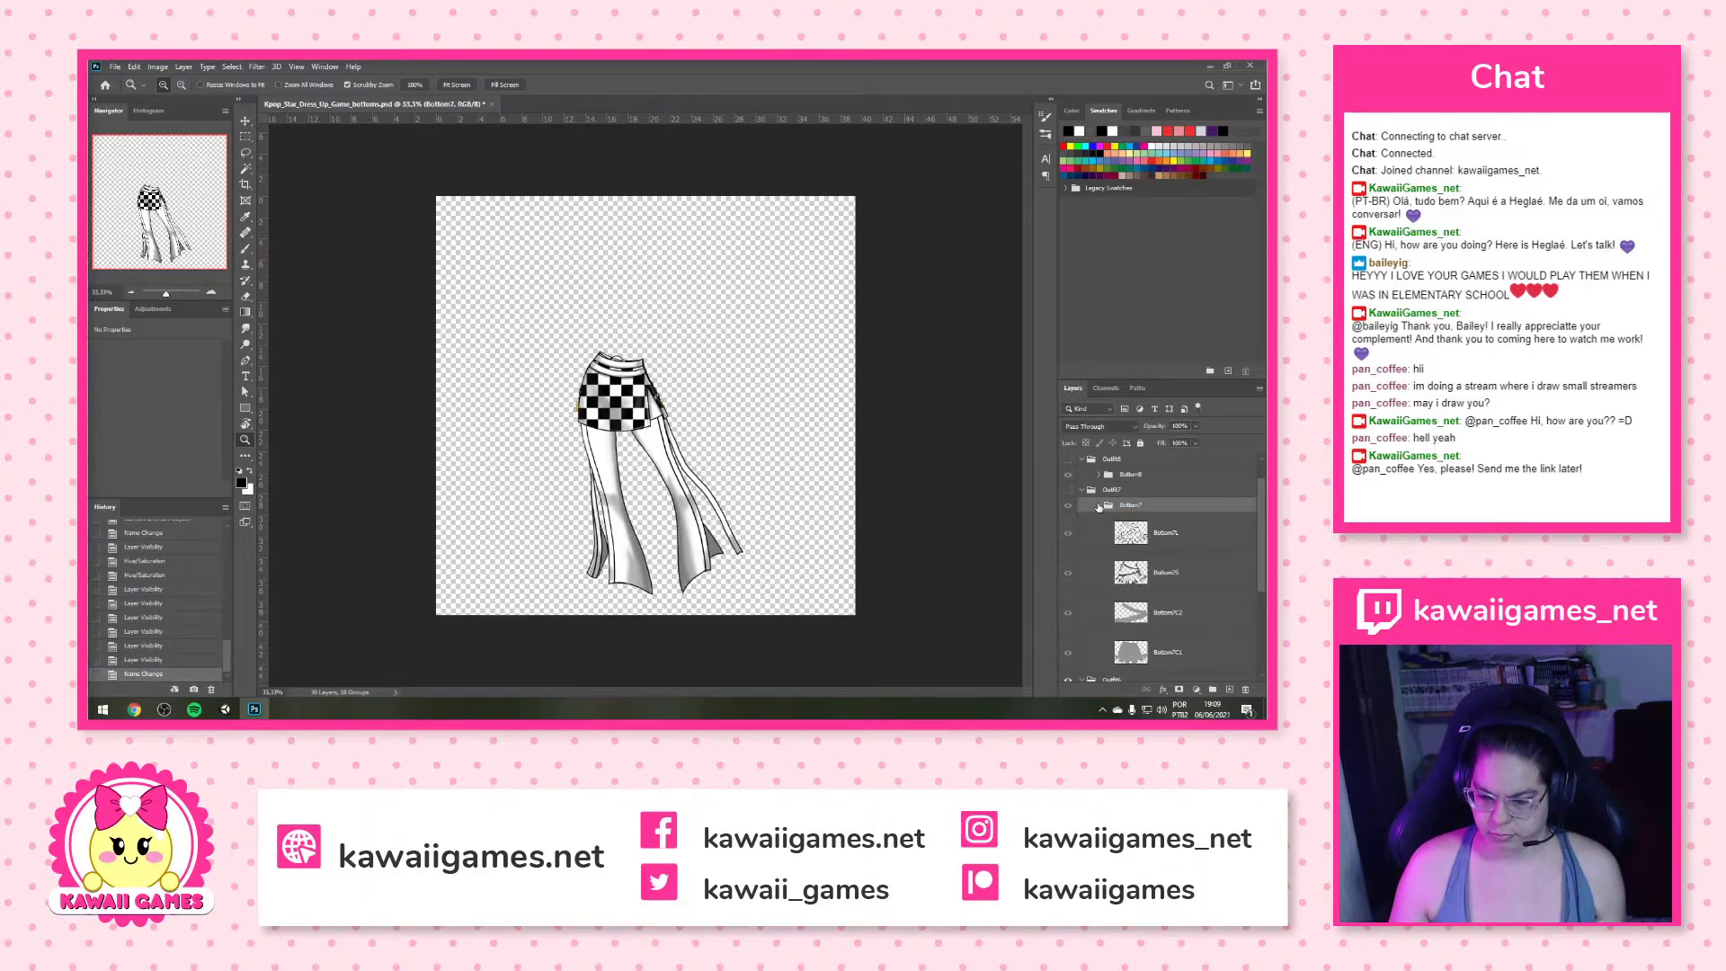
pyautogui.click(1069, 507)
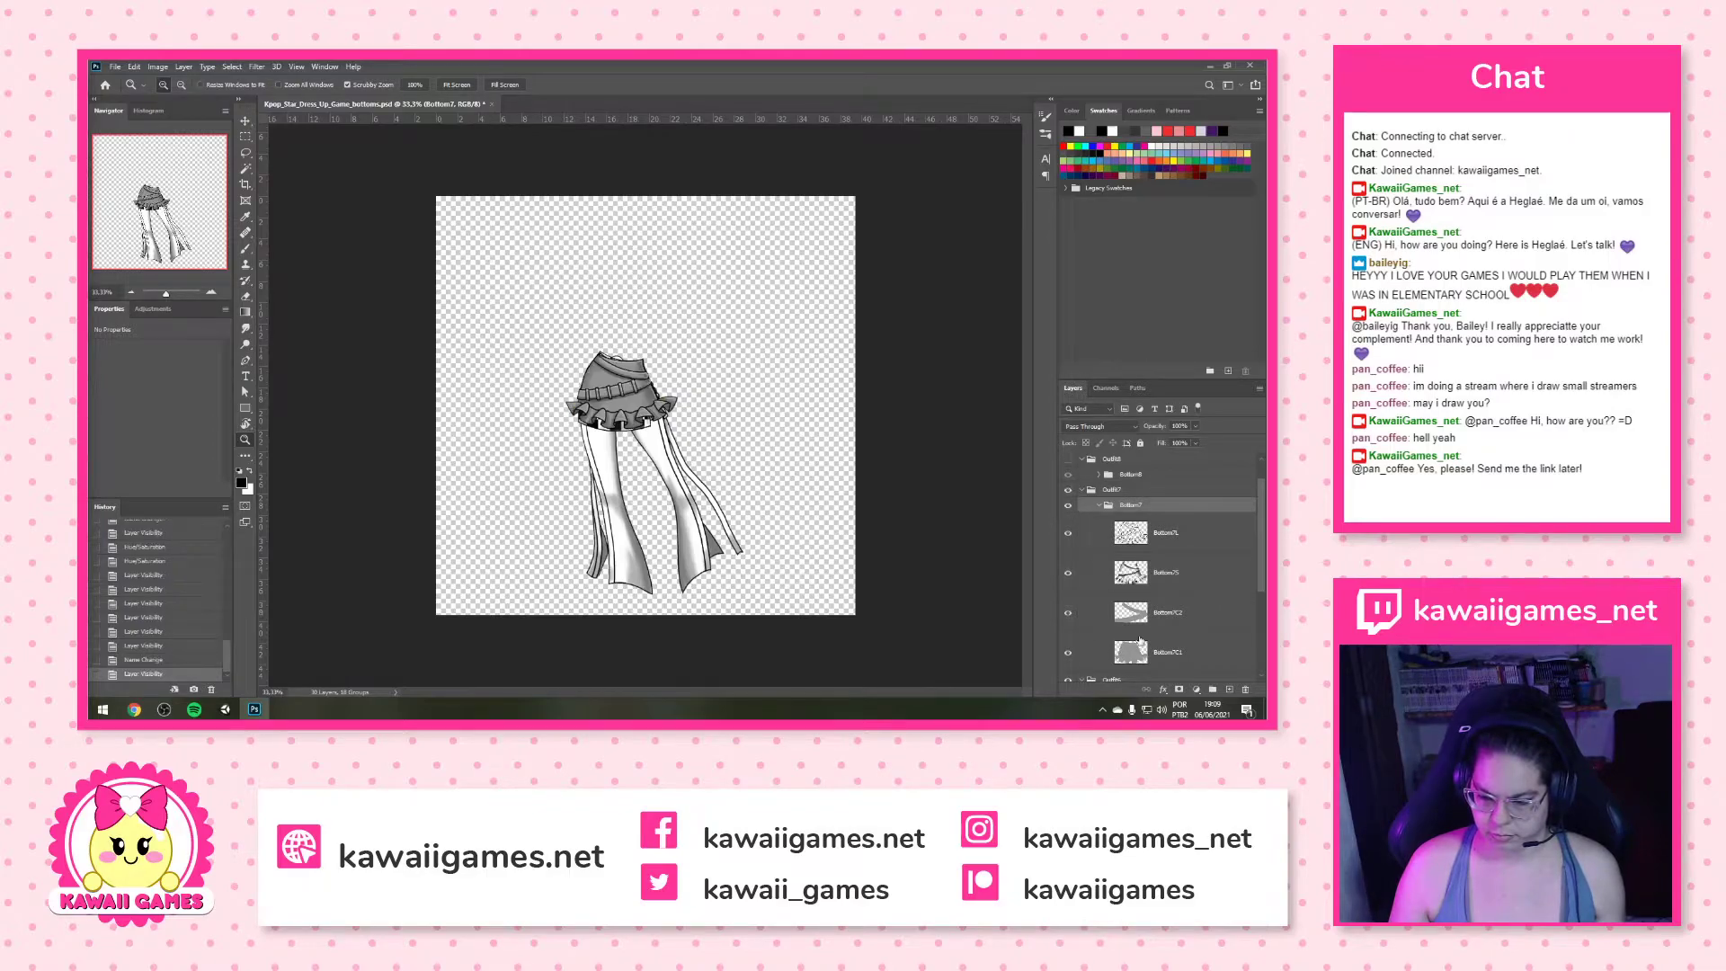
# Whiten the Bottom7C1 color layer by raising its lightness with Hue/Saturation
pyautogui.click(1155, 662)
pyautogui.hotkey('ctrl', 'u')
pyautogui.moveTo(943, 334); pyautogui.dragTo(1005, 334)
pyautogui.click(1083, 210)
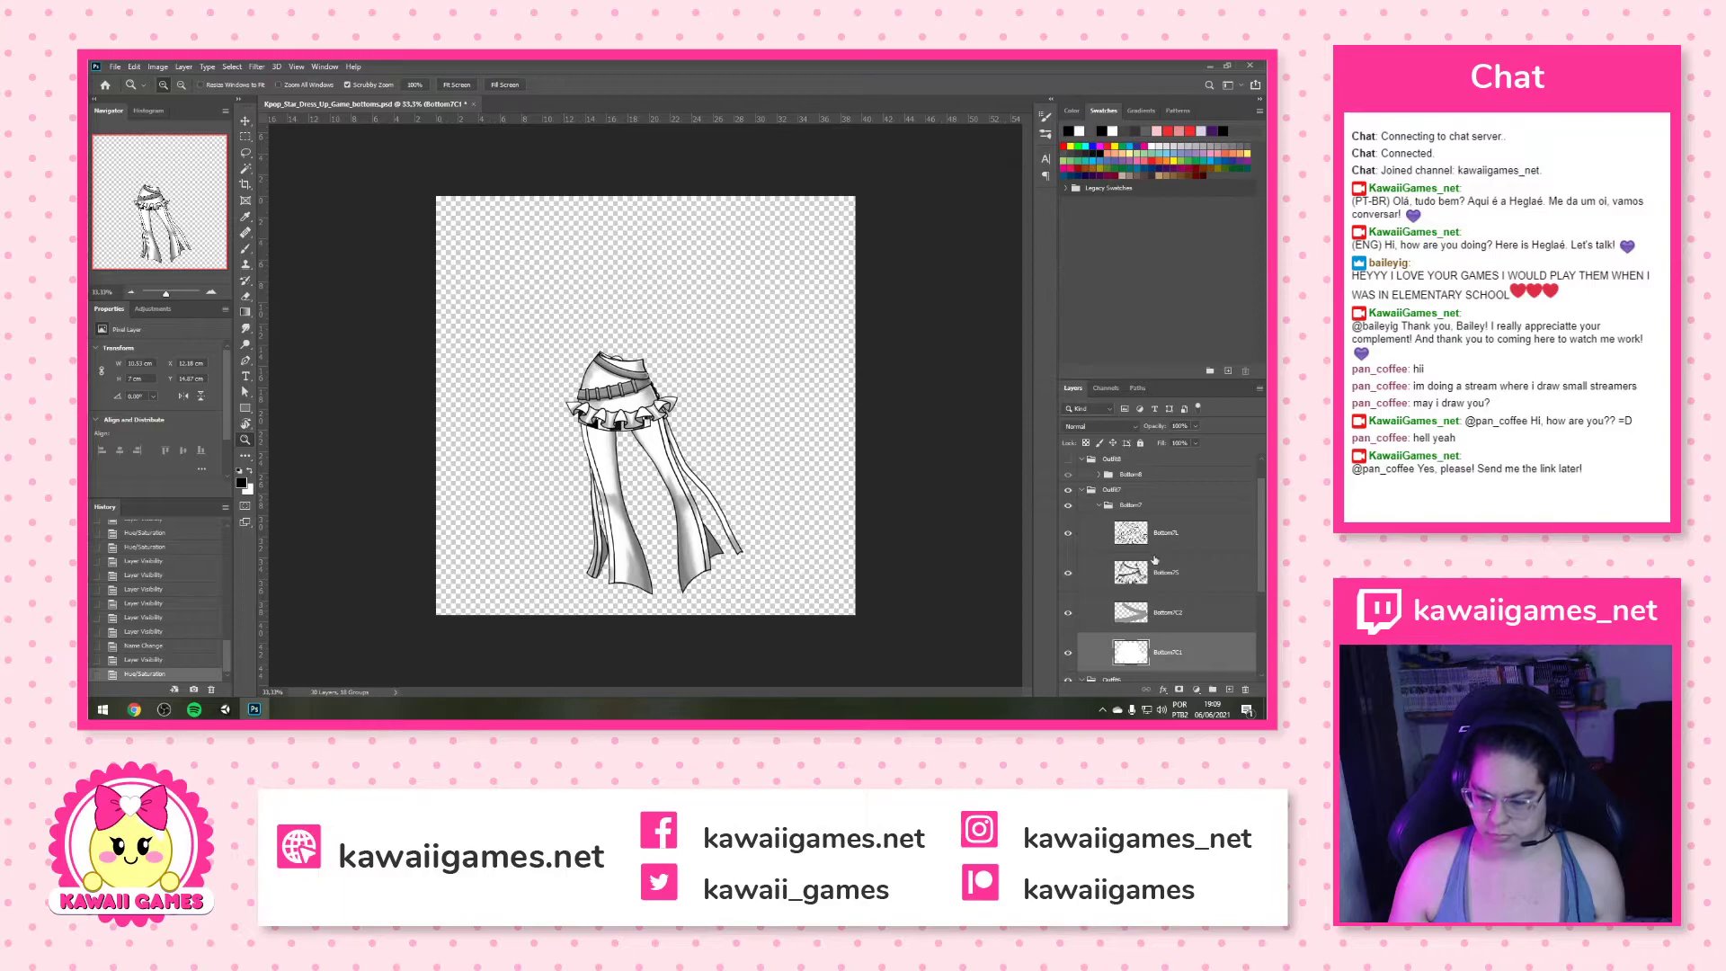
# Whiten the Bottom7C2 color layer by raising its lightness with Hue/Saturation
pyautogui.click(1167, 613)
pyautogui.hotkey('ctrl', 'u')
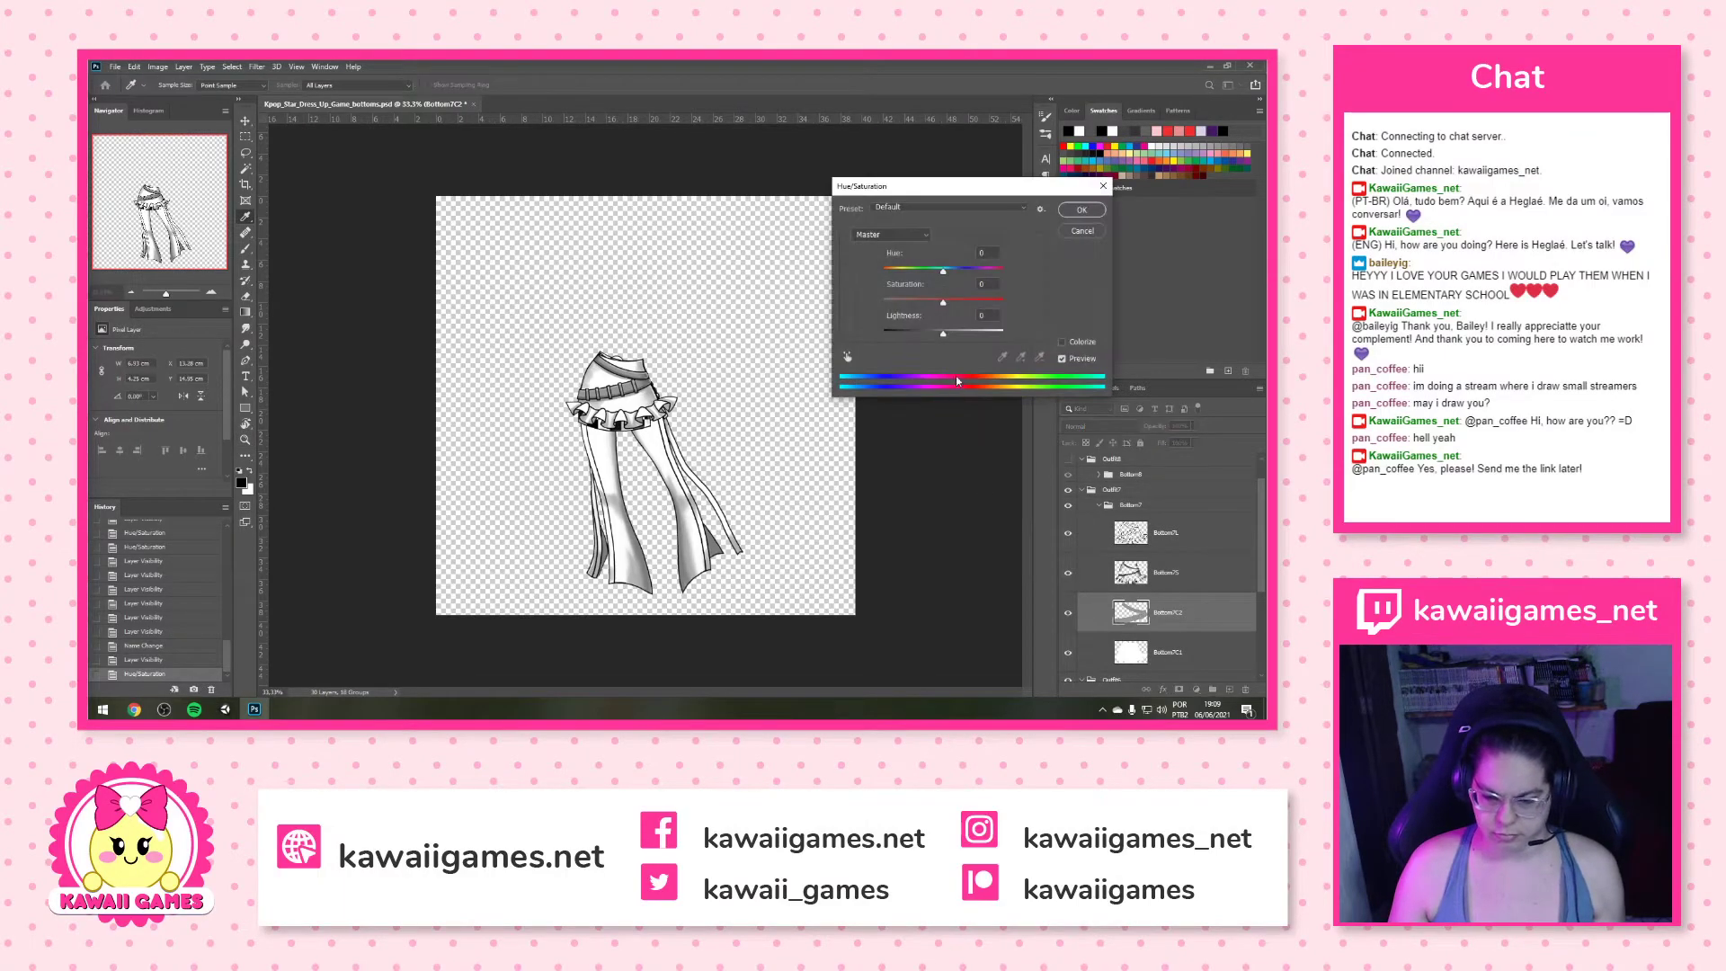
pyautogui.moveTo(956, 332); pyautogui.dragTo(1005, 333)
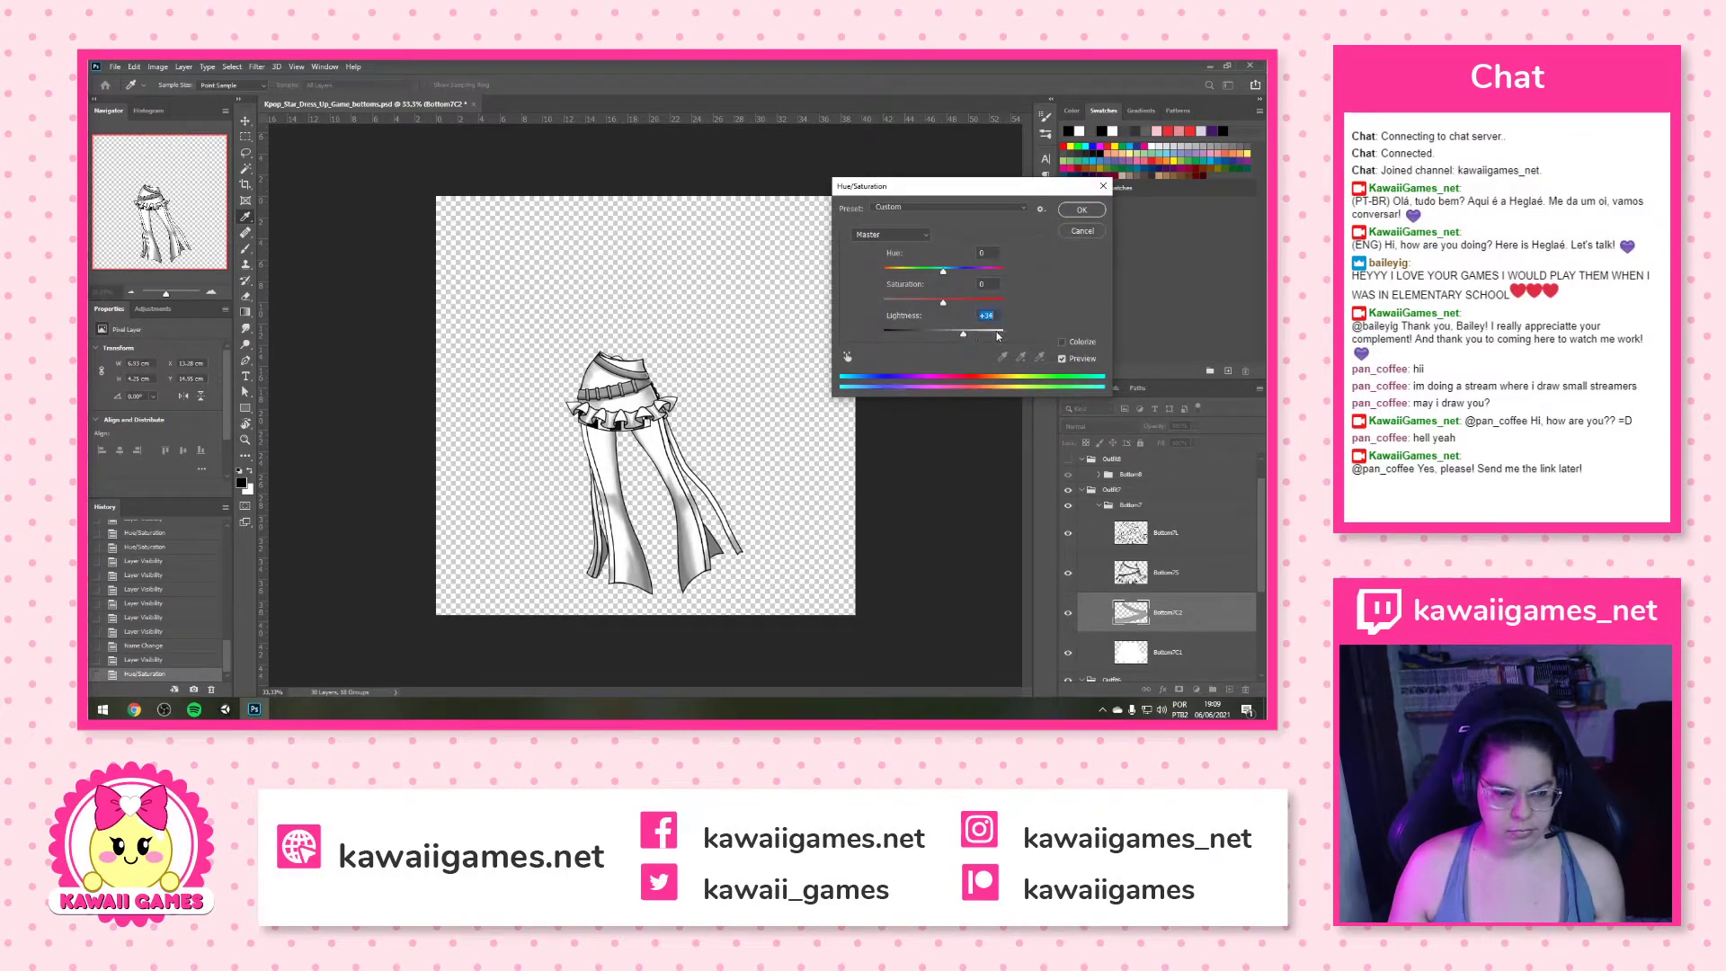
pyautogui.click(1083, 209)
# Combine the Bottom7 line and shadow layers into one smart object named Bottom7S, and collapse the Bottom7 group
pyautogui.click(1144, 567)
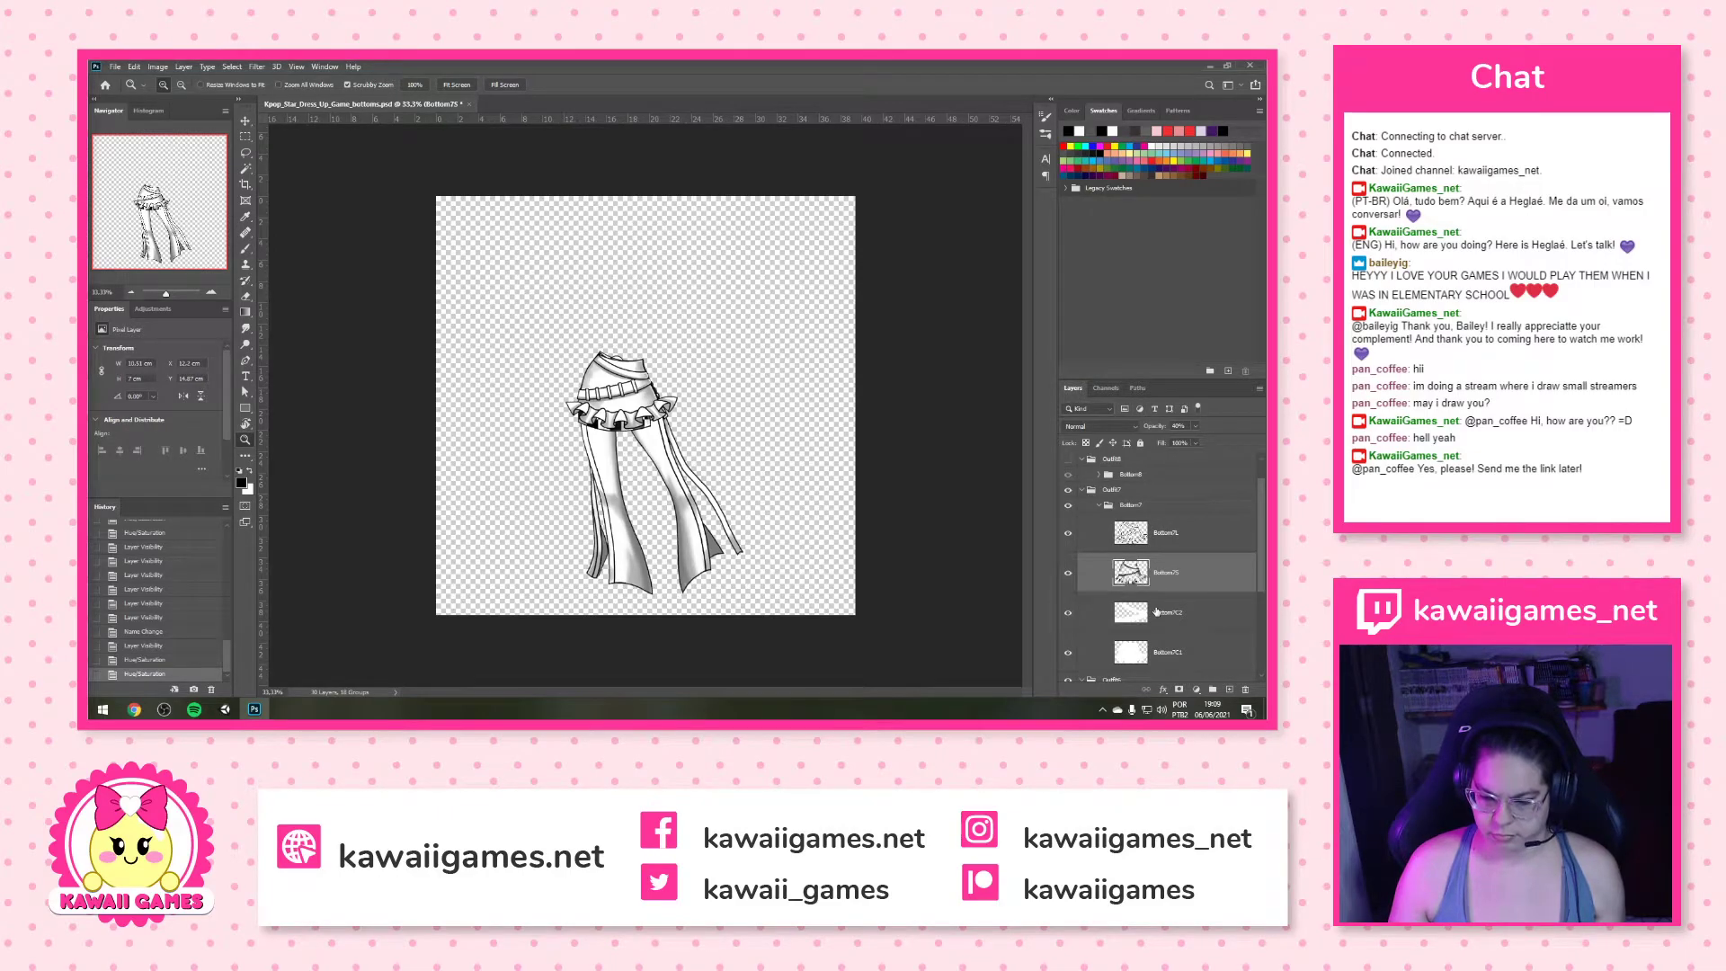
pyautogui.keyDown('shift'); pyautogui.click(1184, 538); pyautogui.keyUp('shift')
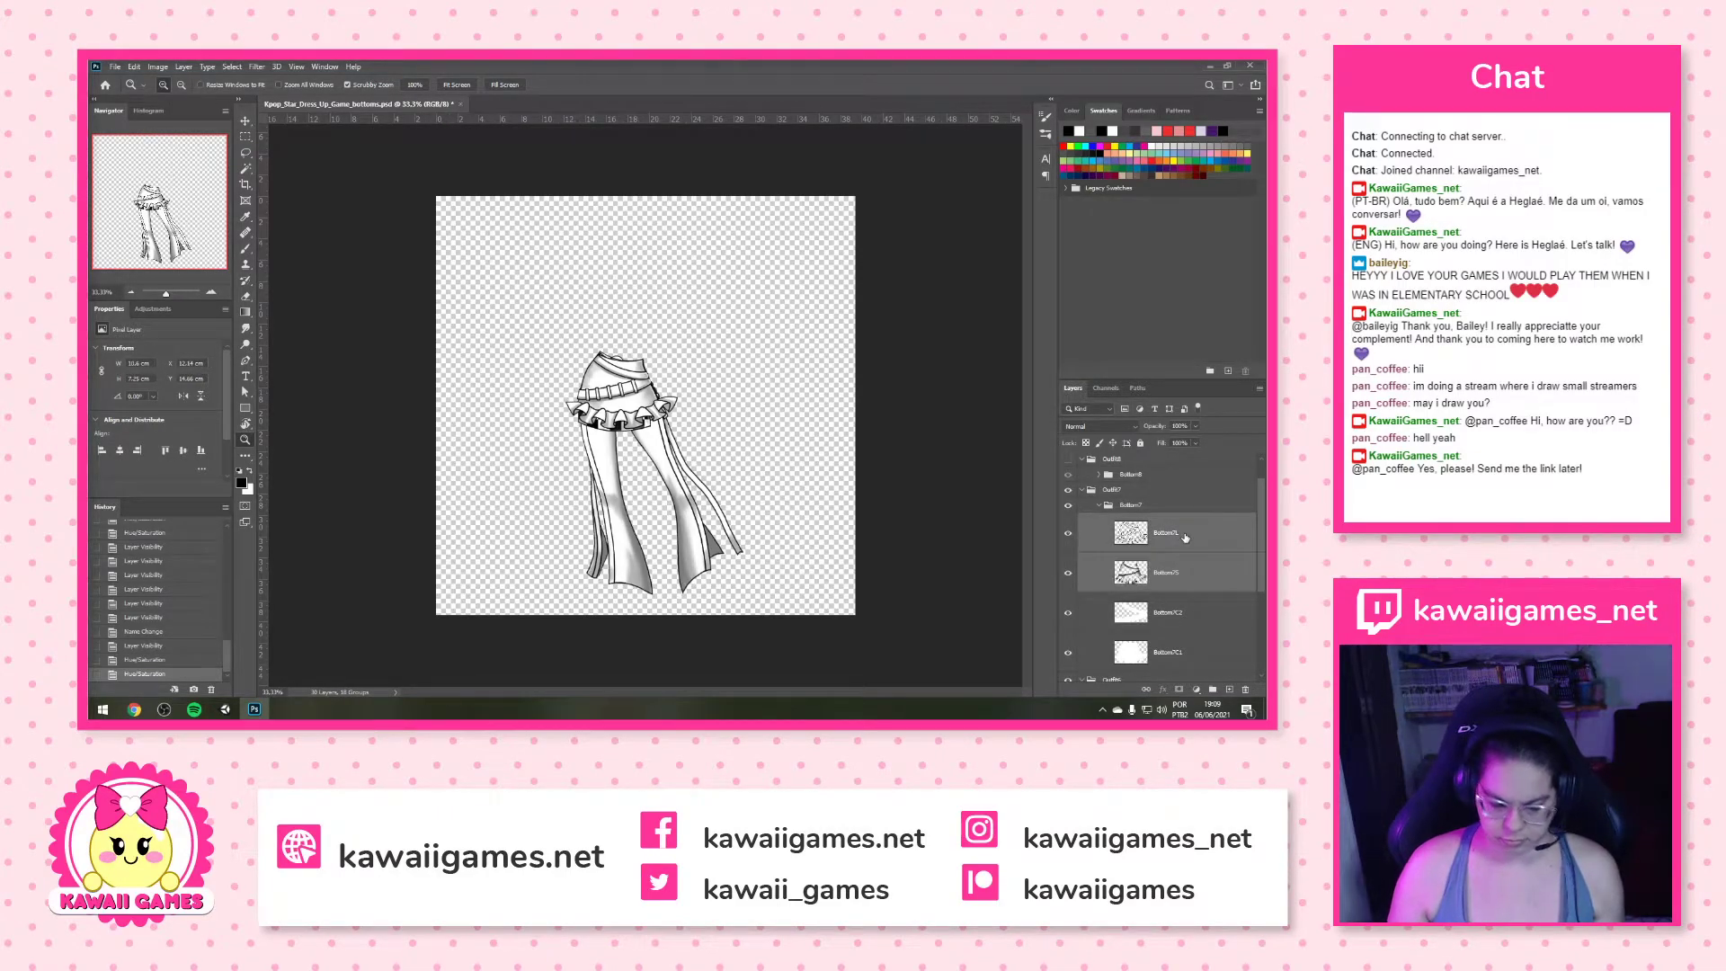
pyautogui.hotkey('ctrl', 'alt', 'shift', 's')
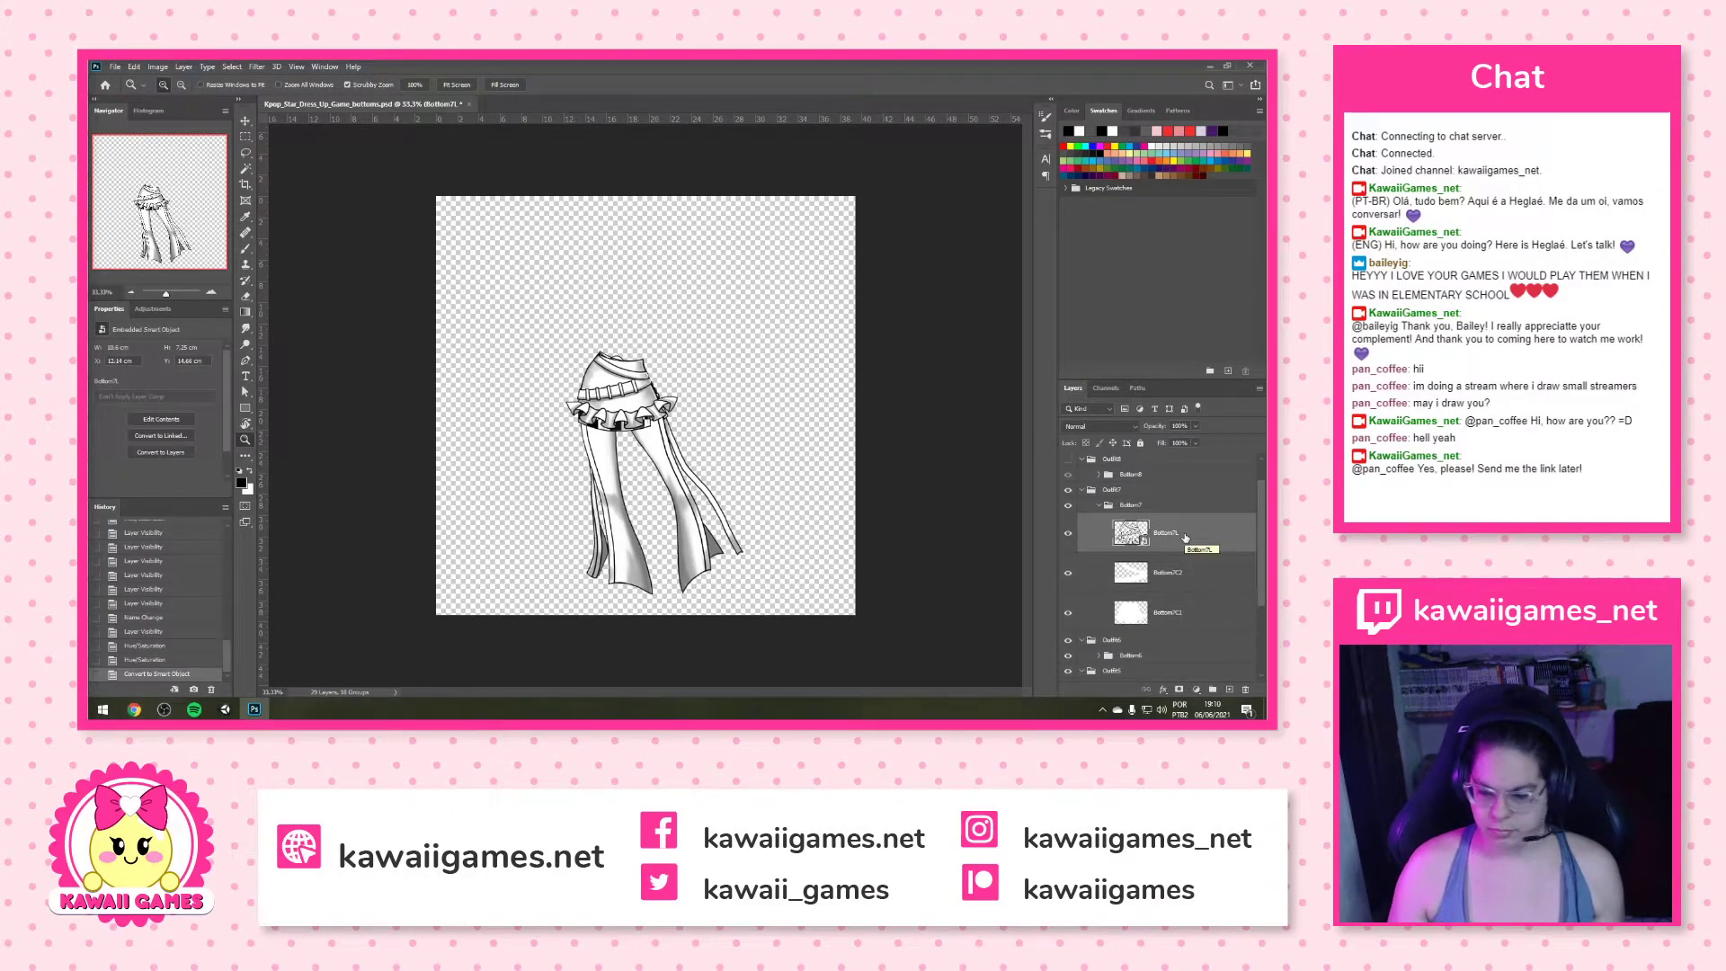
pyautogui.write('Bottom7S')
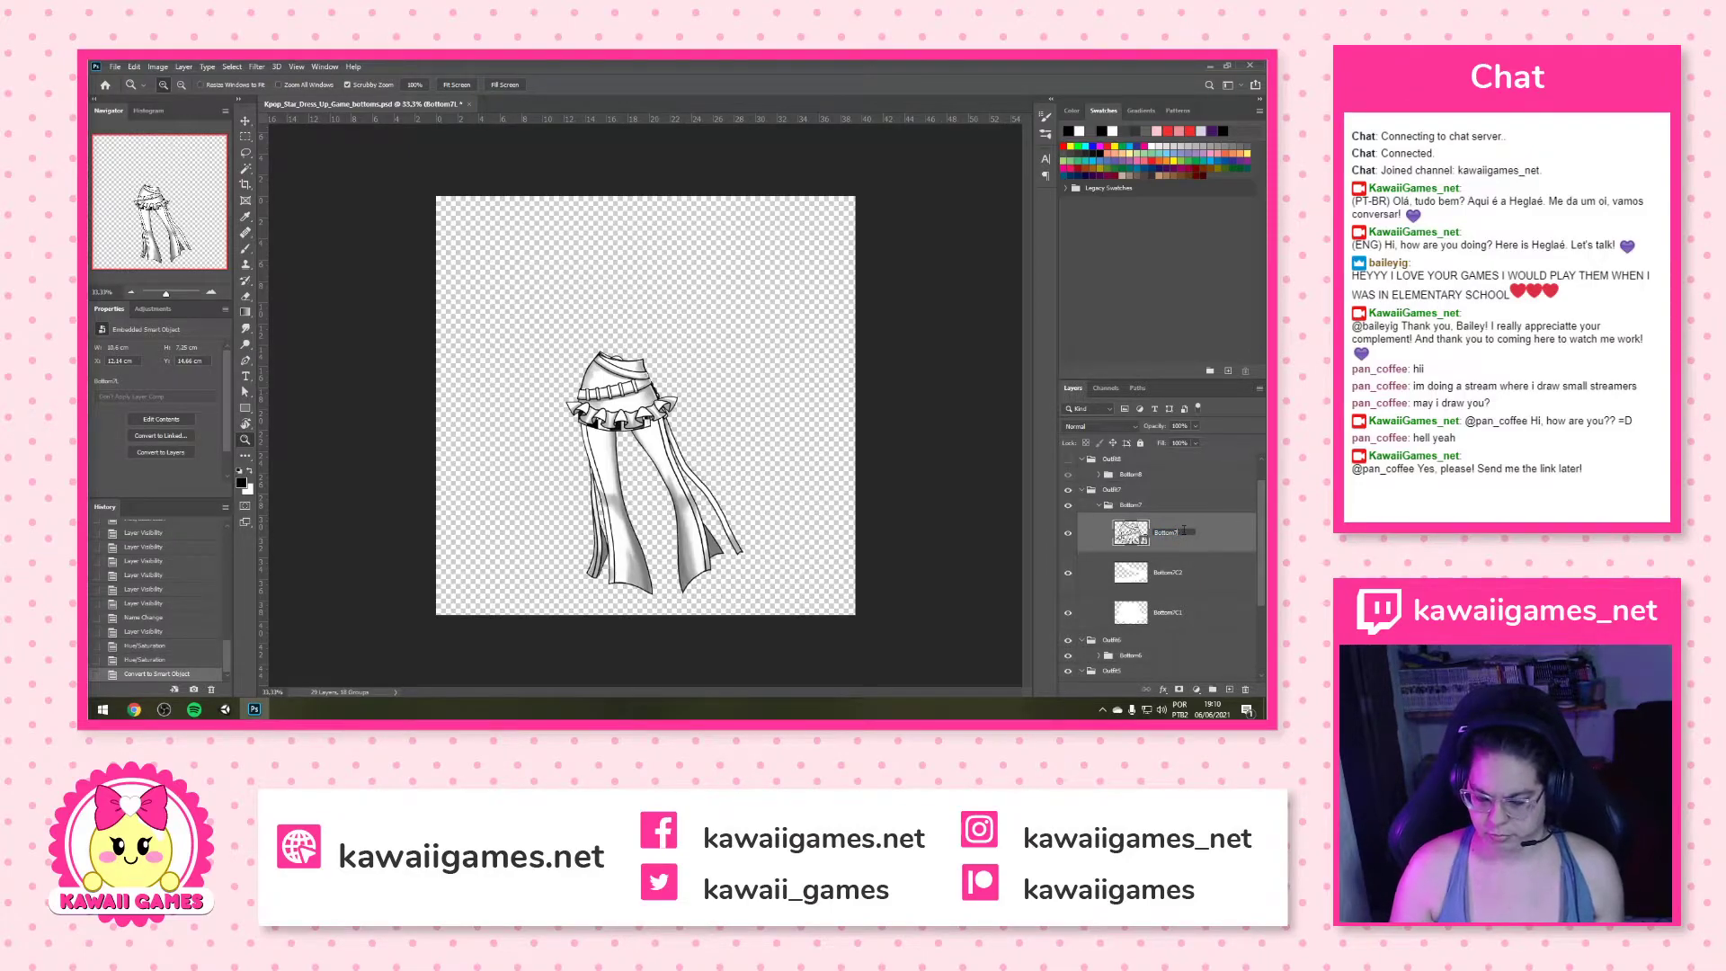
pyautogui.press('Return')
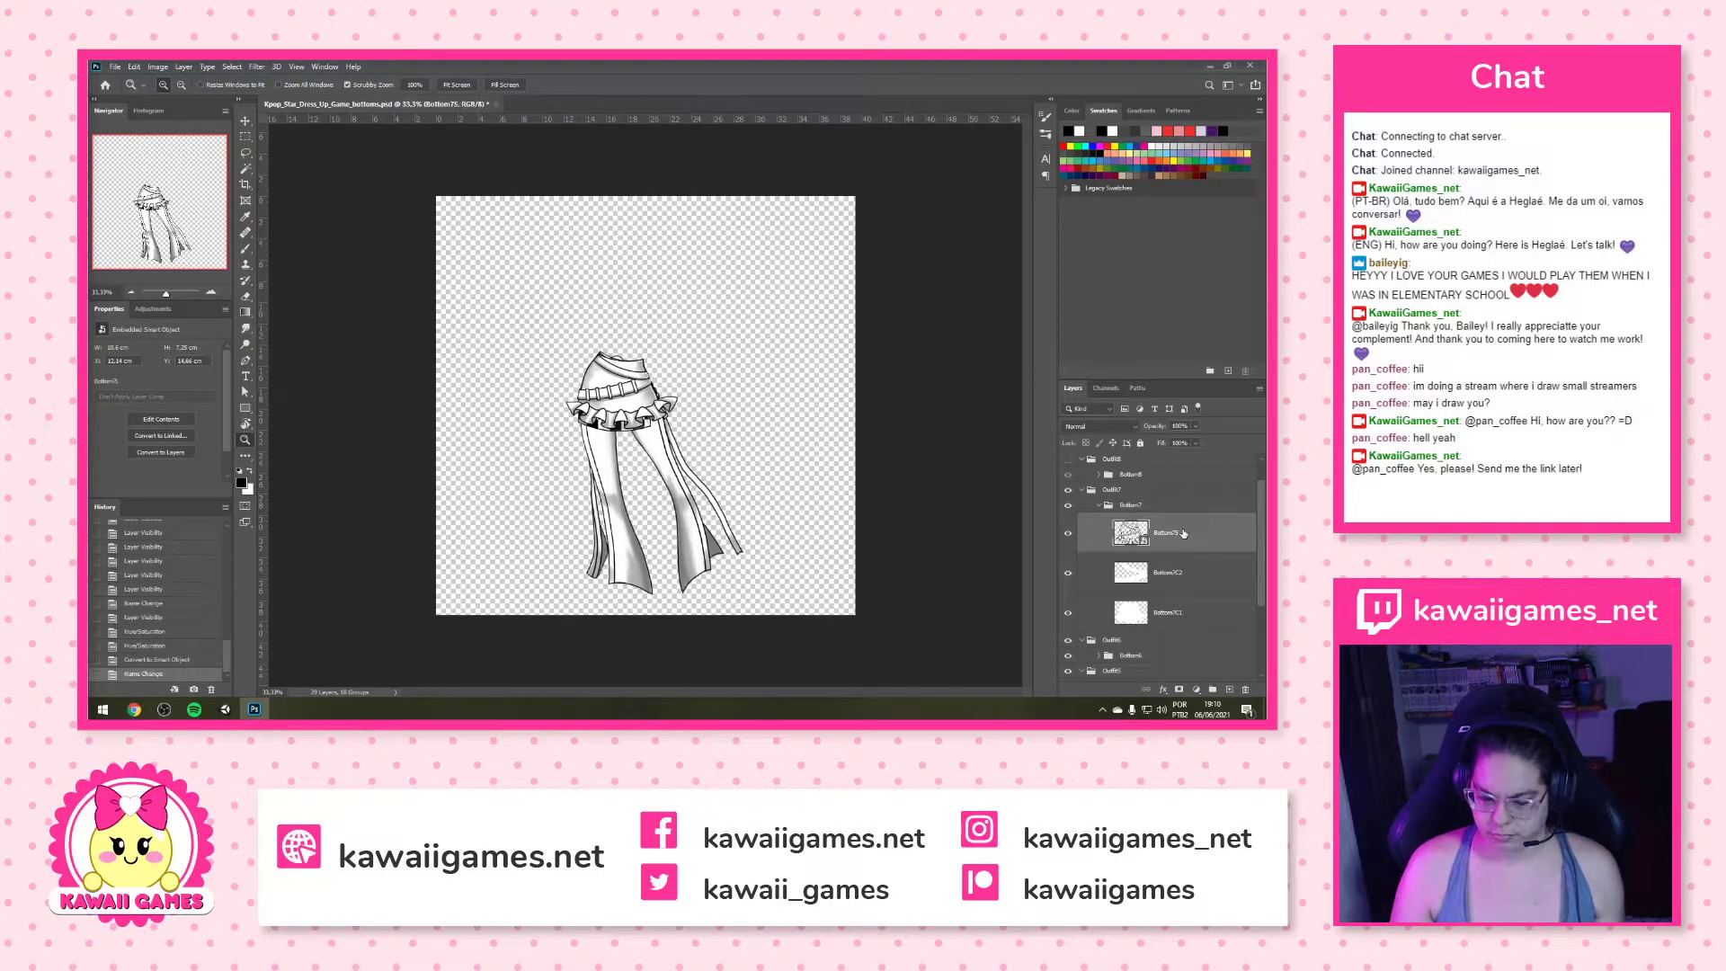
pyautogui.click(1104, 507)
pyautogui.click(1098, 505)
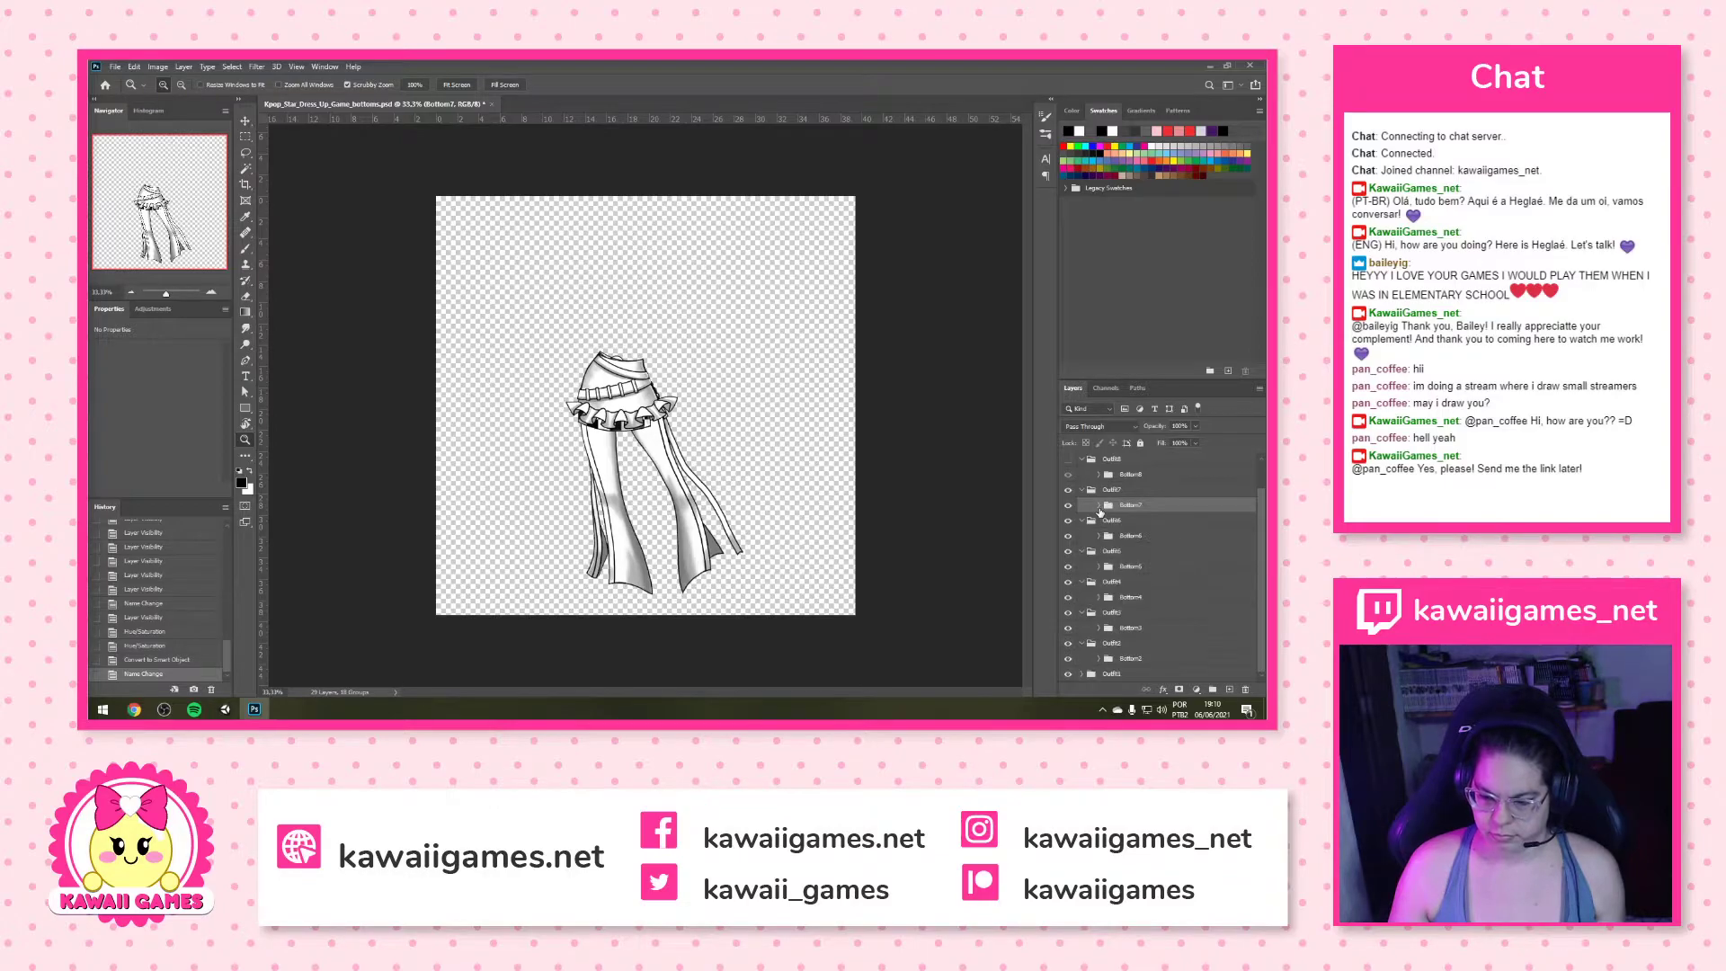
# Expand the Bottom8 group and whiten its Bottom8C1 layer with Hue/Saturation at lightness +100
pyautogui.click(1098, 474)
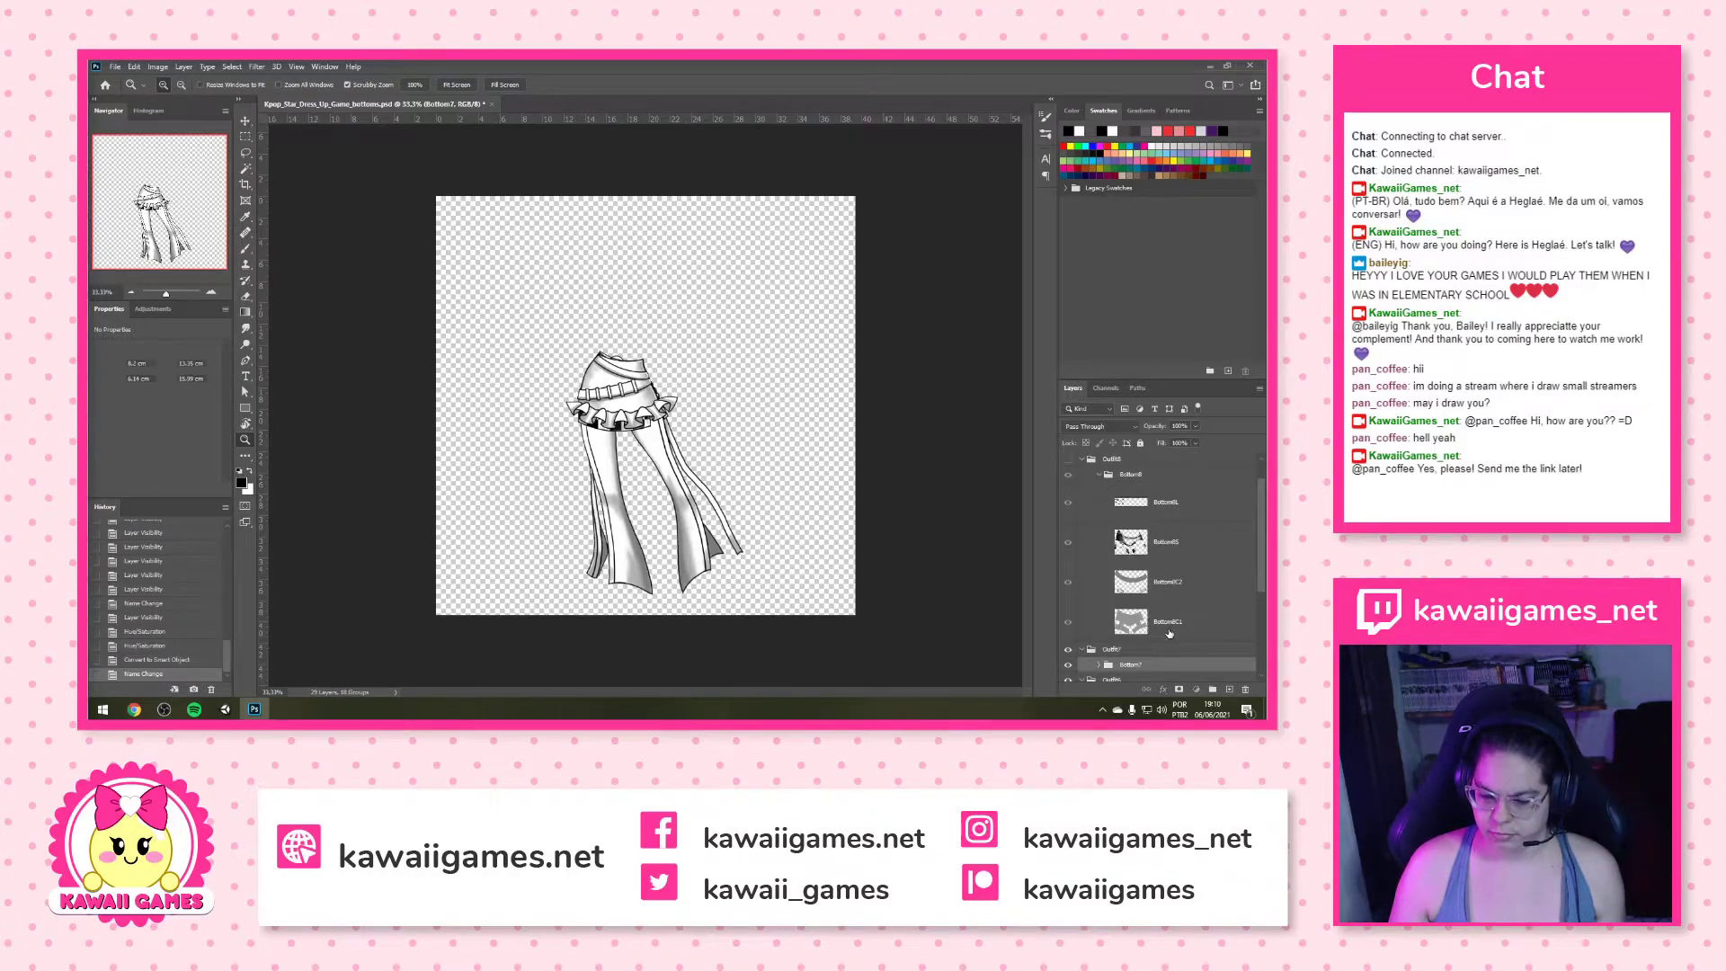
pyautogui.click(1169, 627)
pyautogui.hotkey('ctrl', 'u')
pyautogui.moveTo(944, 335); pyautogui.dragTo(1003, 333)
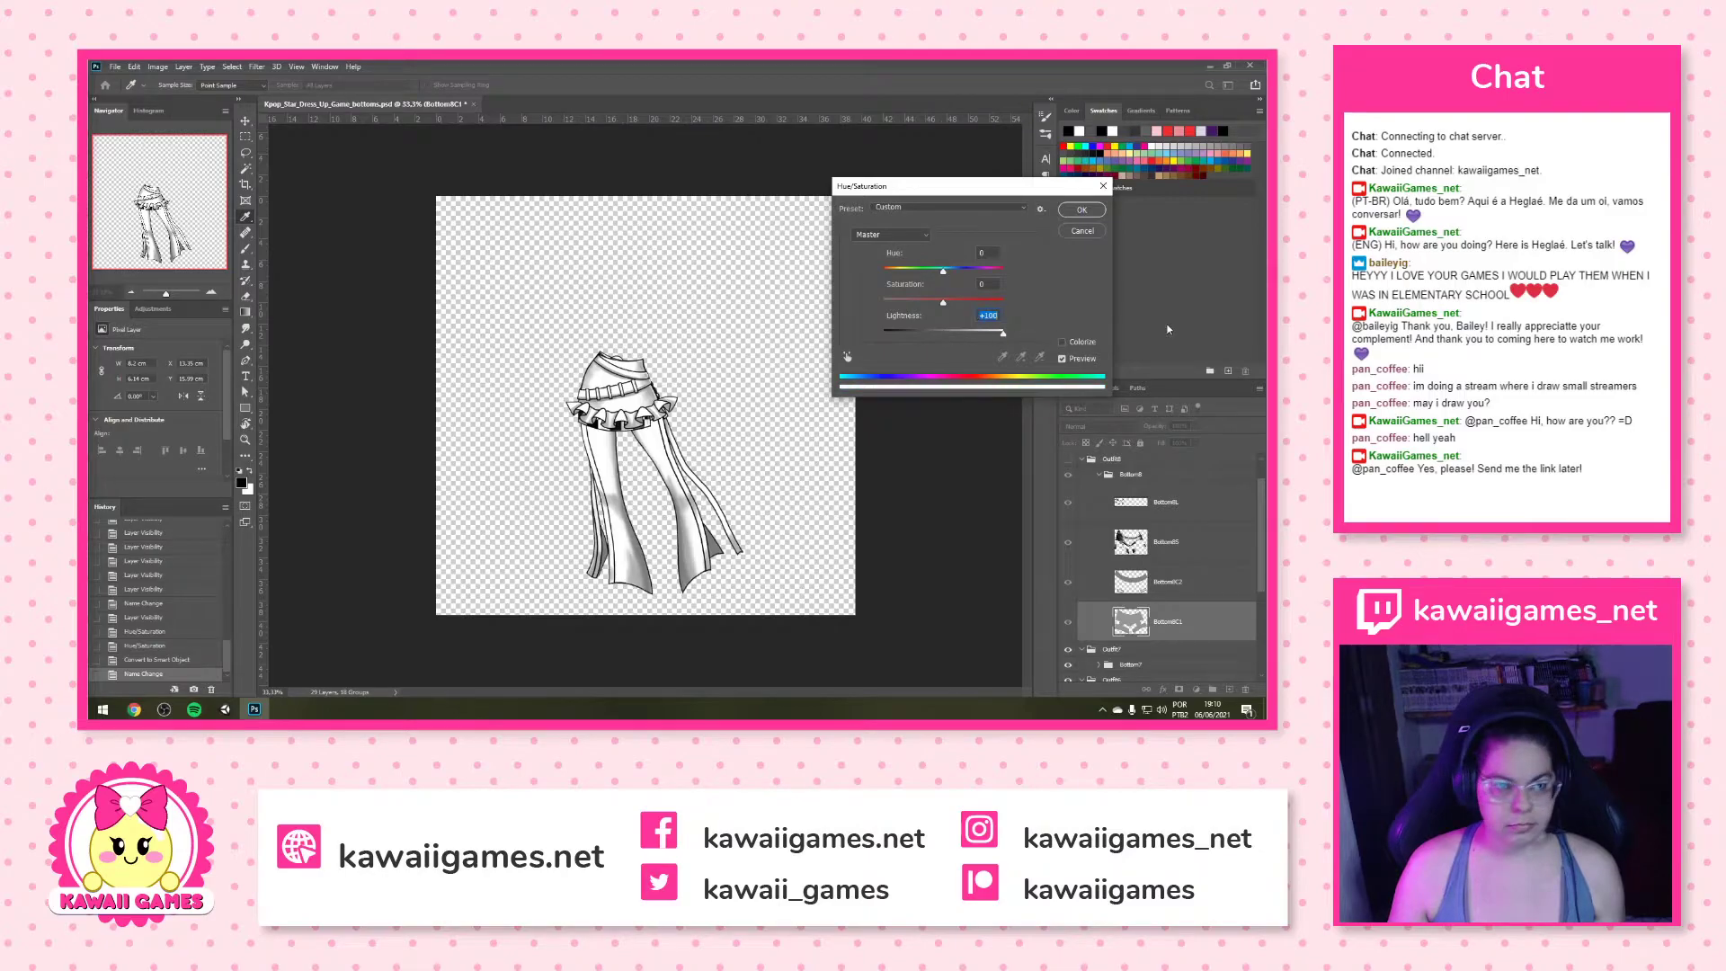
pyautogui.click(1083, 212)
# Whiten the Bottom8C2 layer with Hue/Saturation at lightness +100
pyautogui.click(1169, 582)
pyautogui.hotkey('ctrl', 'u')
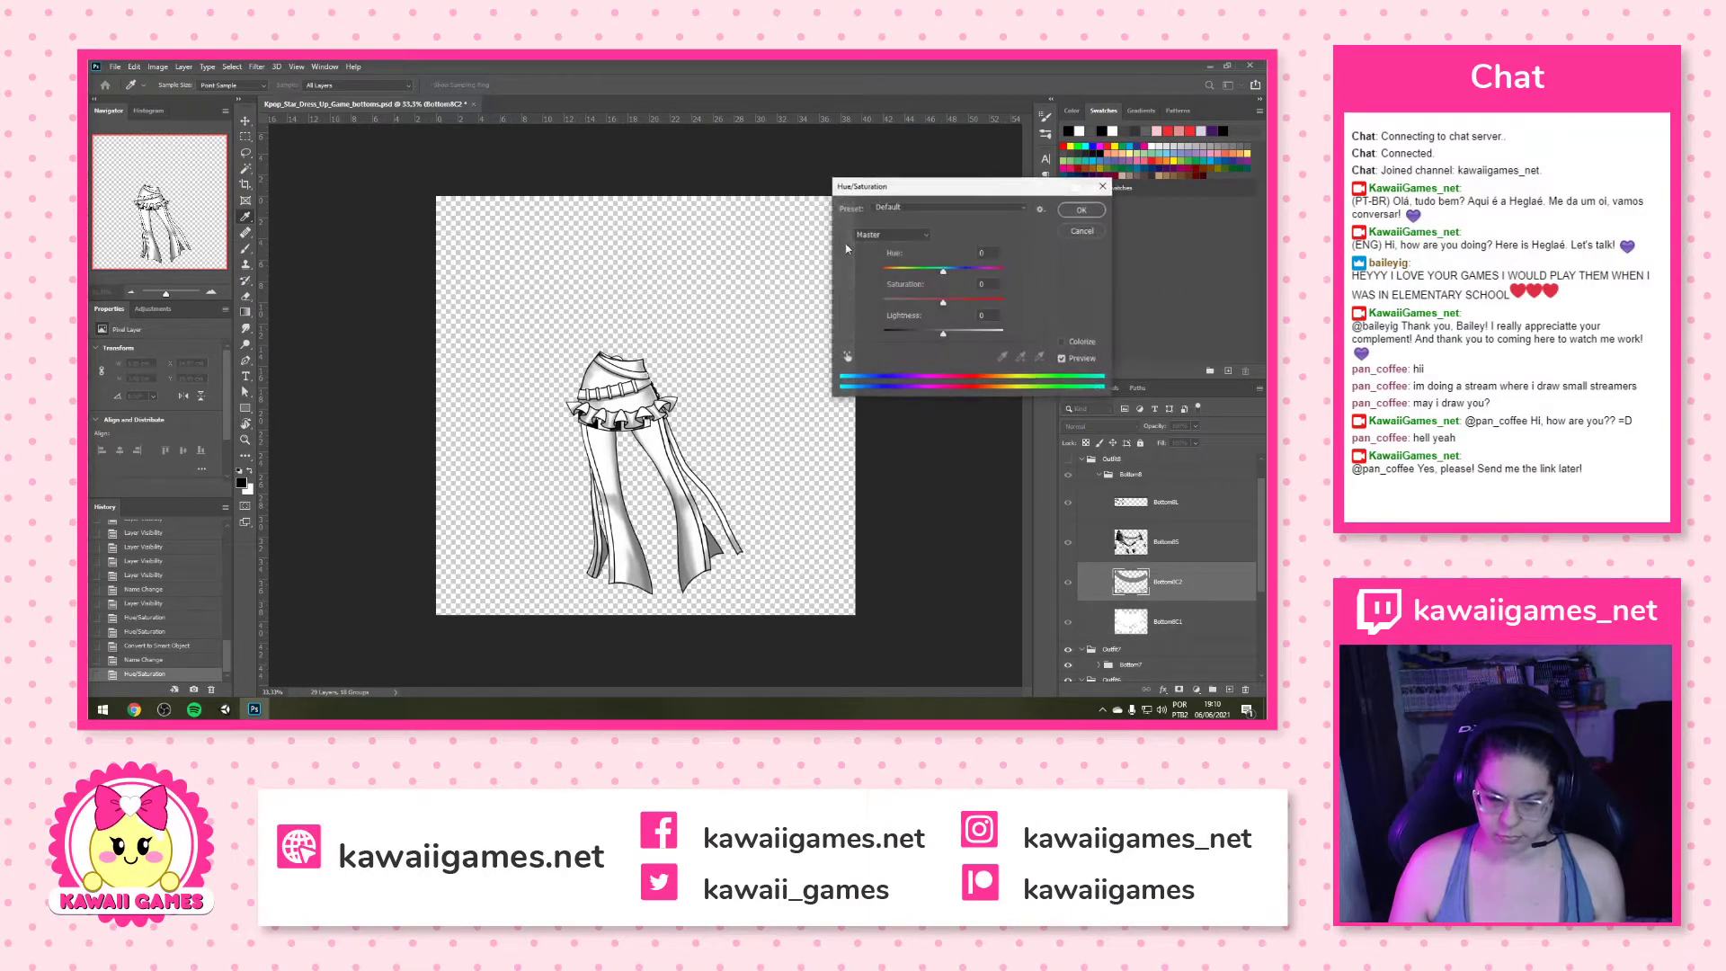
pyautogui.moveTo(943, 334); pyautogui.dragTo(1004, 333)
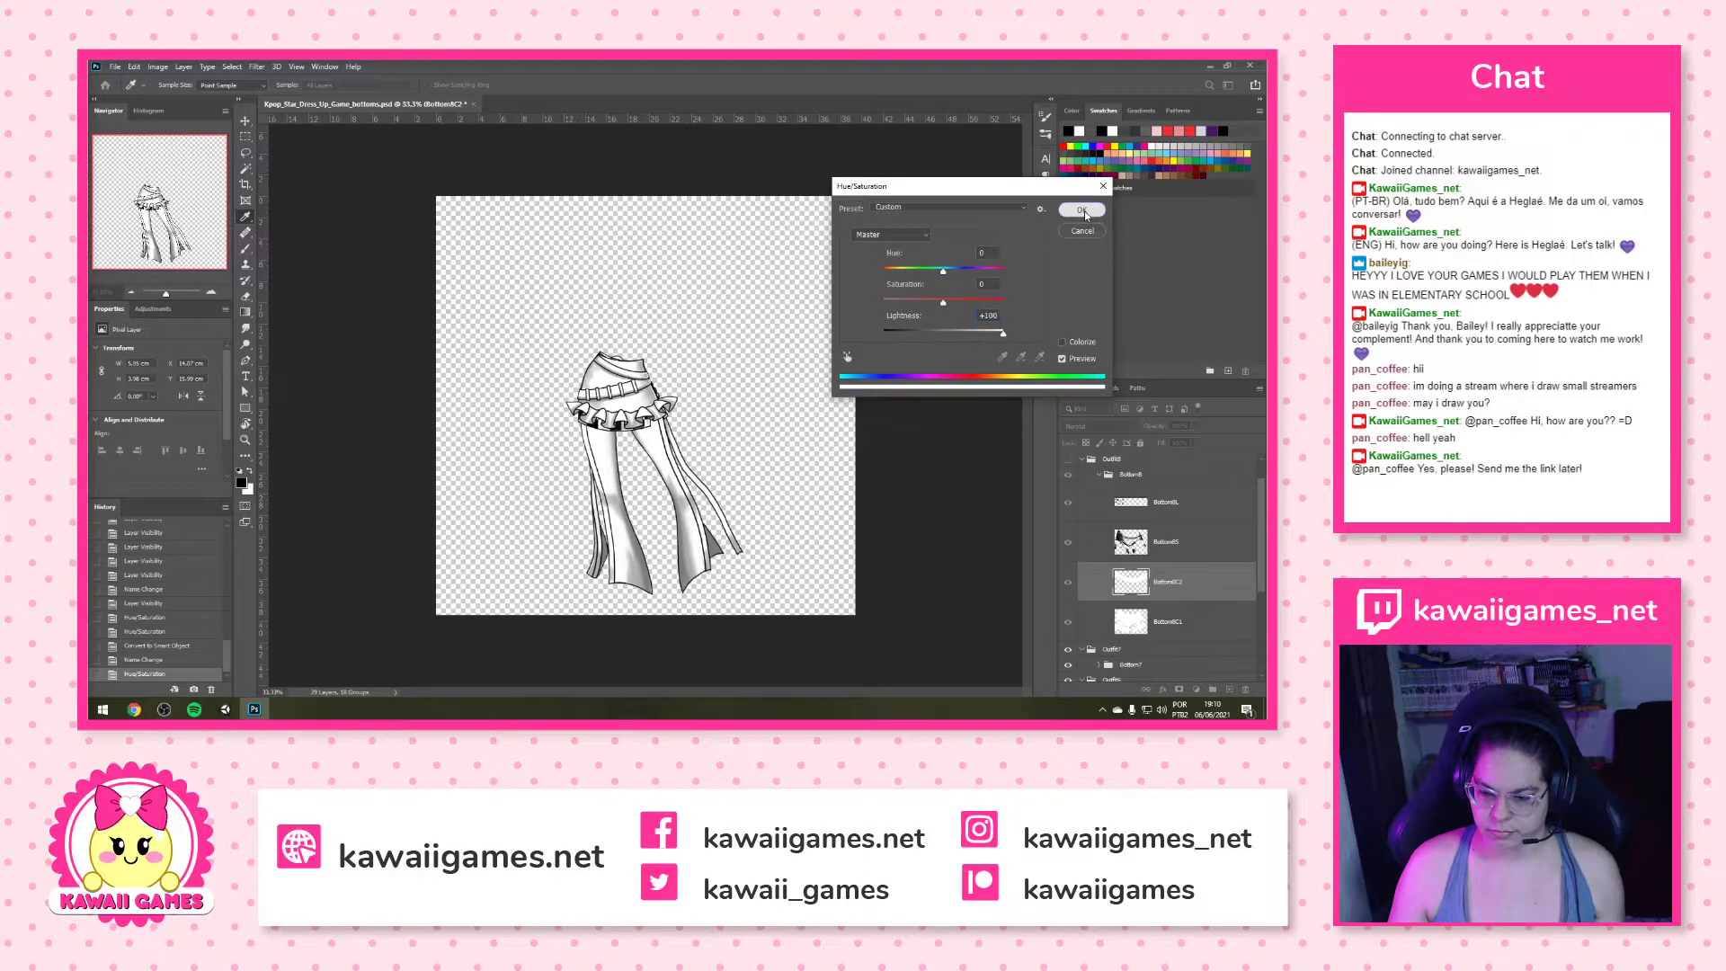
pyautogui.click(1083, 212)
# Show Bottom8, combine its line and shadow layers into one smart object named Bottom8S, and collapse the group
pyautogui.click(1169, 527)
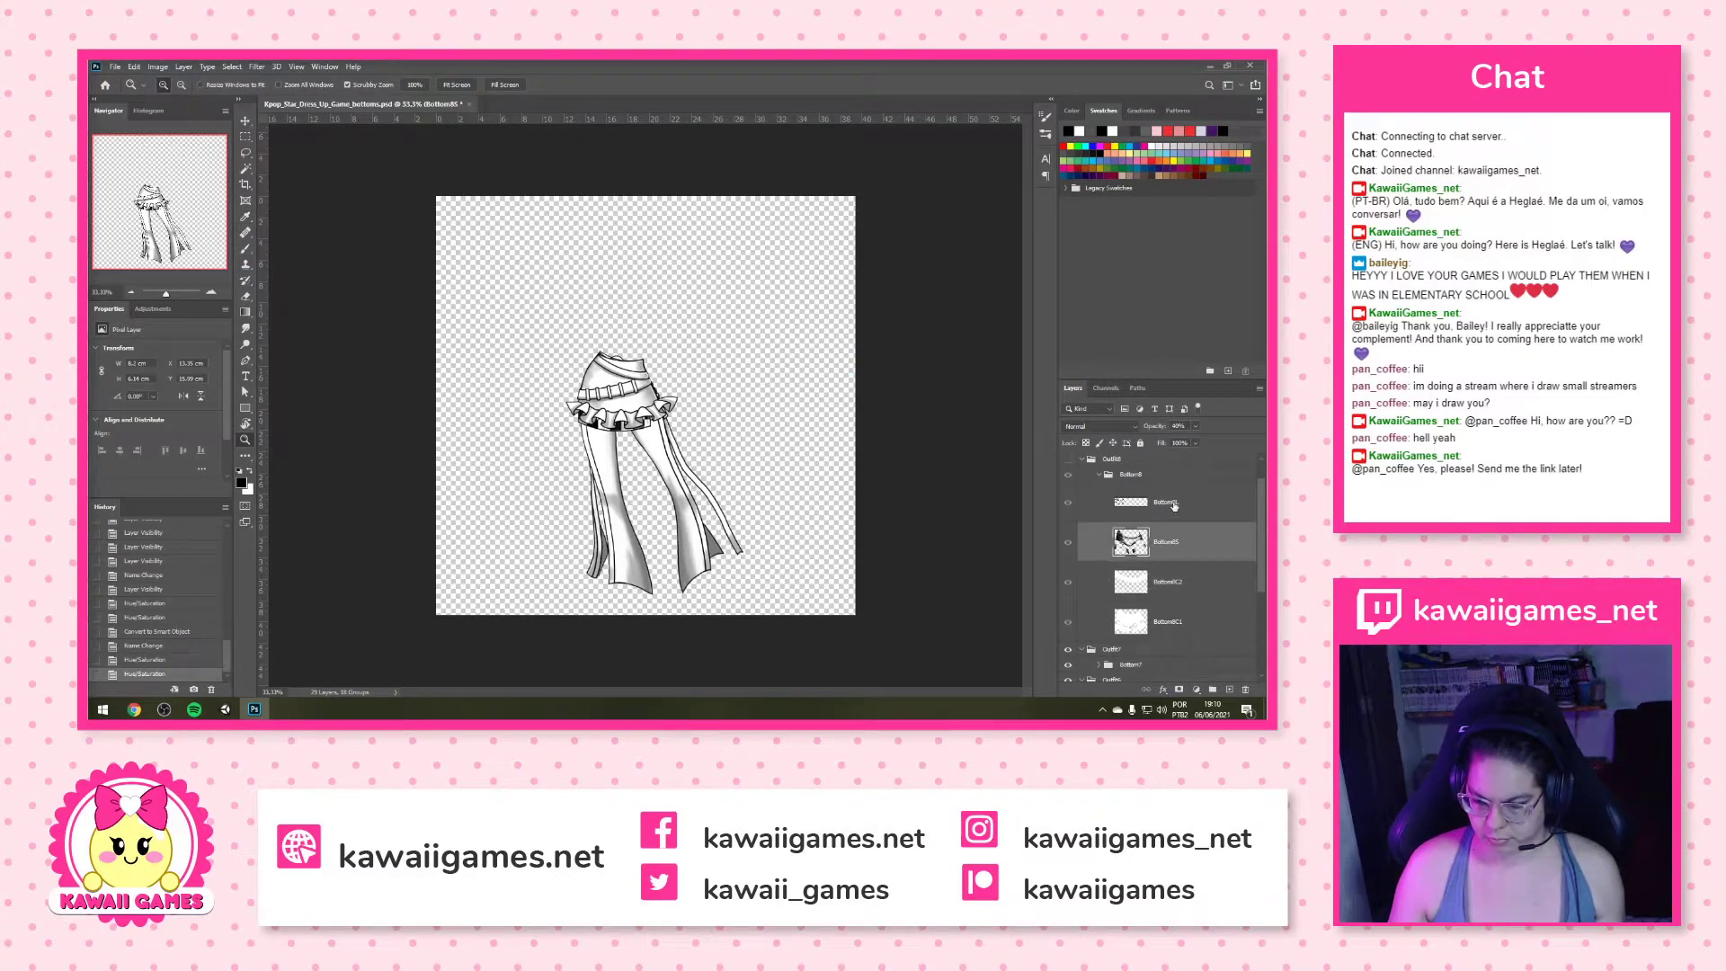
pyautogui.click(1068, 475)
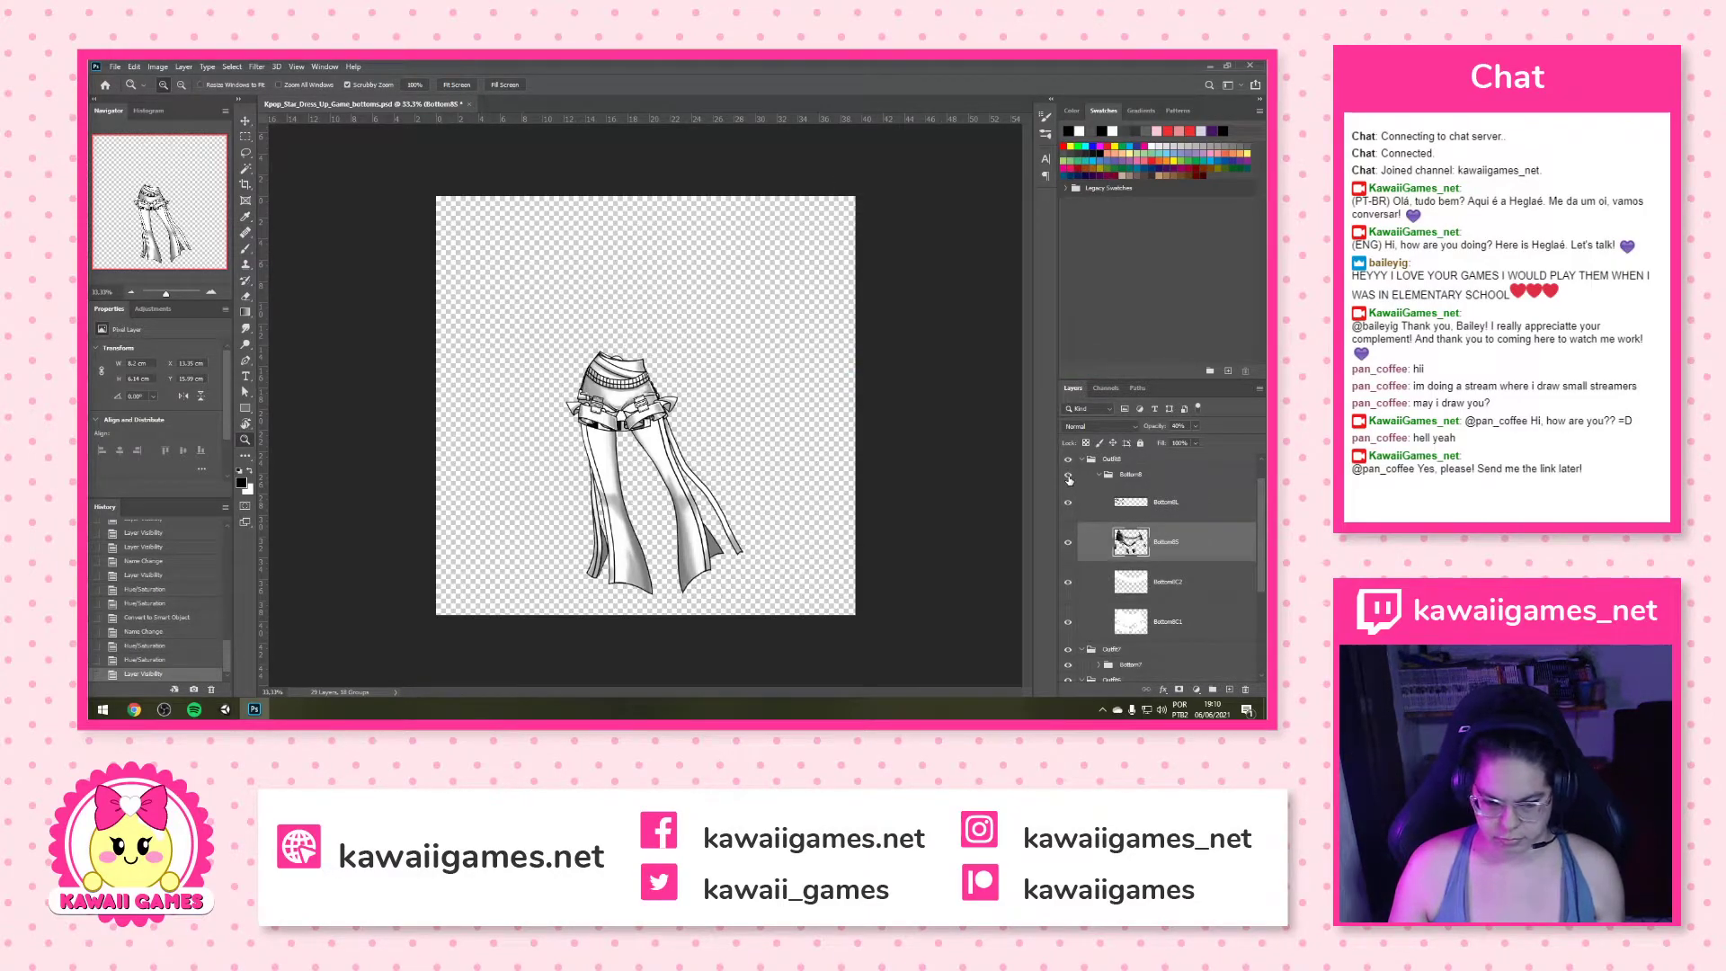
pyautogui.keyDown('ctrl'); pyautogui.click(1185, 503); pyautogui.keyUp('ctrl')
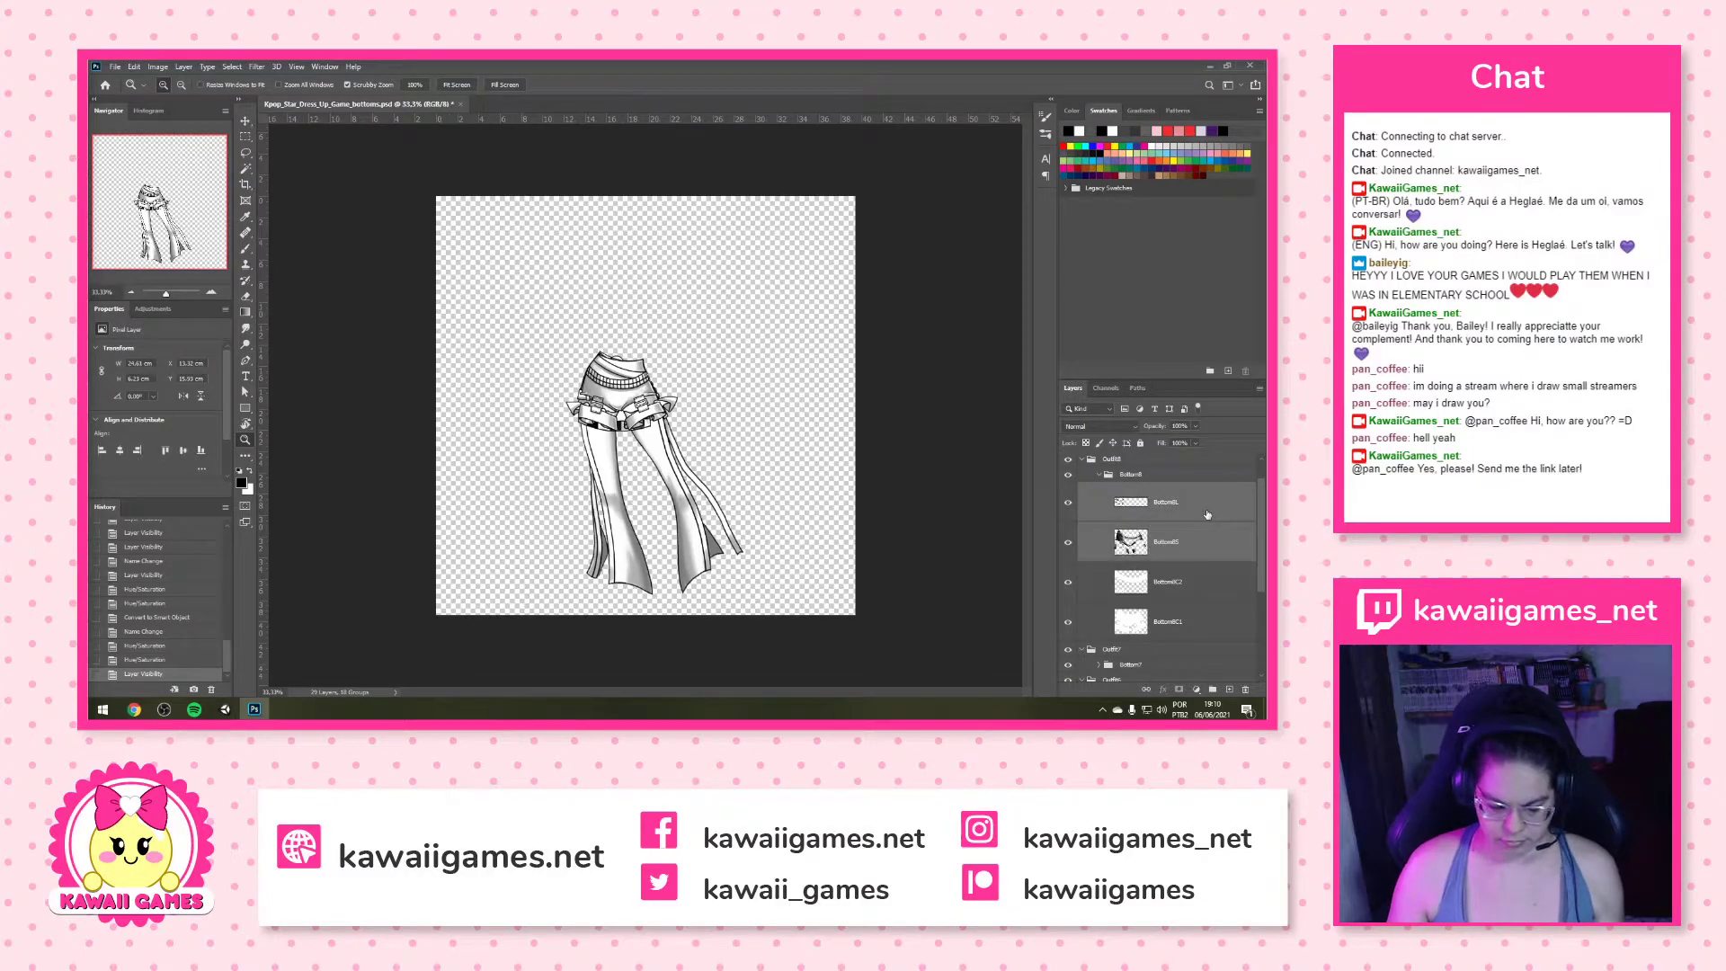
pyautogui.hotkey('ctrl', 'alt', 's')
pyautogui.doubleClick(1178, 502)
pyautogui.write('Bottom8S')
pyautogui.press('Return')
pyautogui.click(1100, 475)
# Show Outfit9, expand its Bottom9 group, and whiten the Bottom9C1 color layer with Hue/Saturation
pyautogui.scroll(2, 1105, 490)
pyautogui.click(1109, 508)
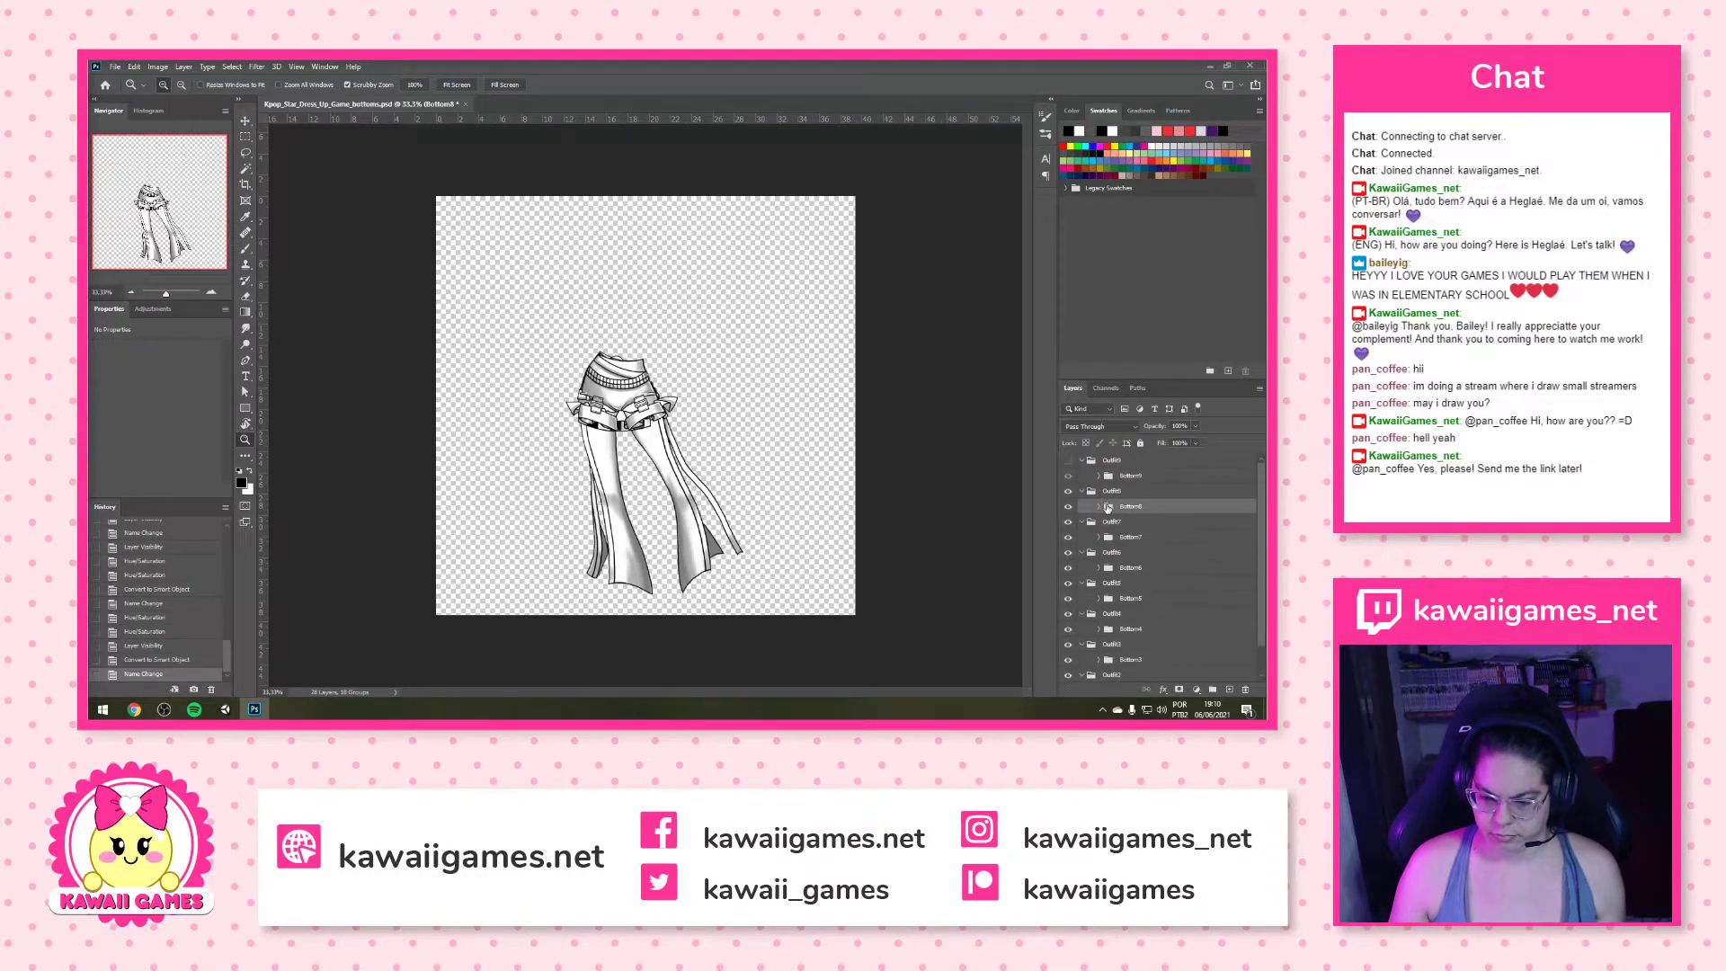
pyautogui.click(1069, 461)
pyautogui.click(1098, 476)
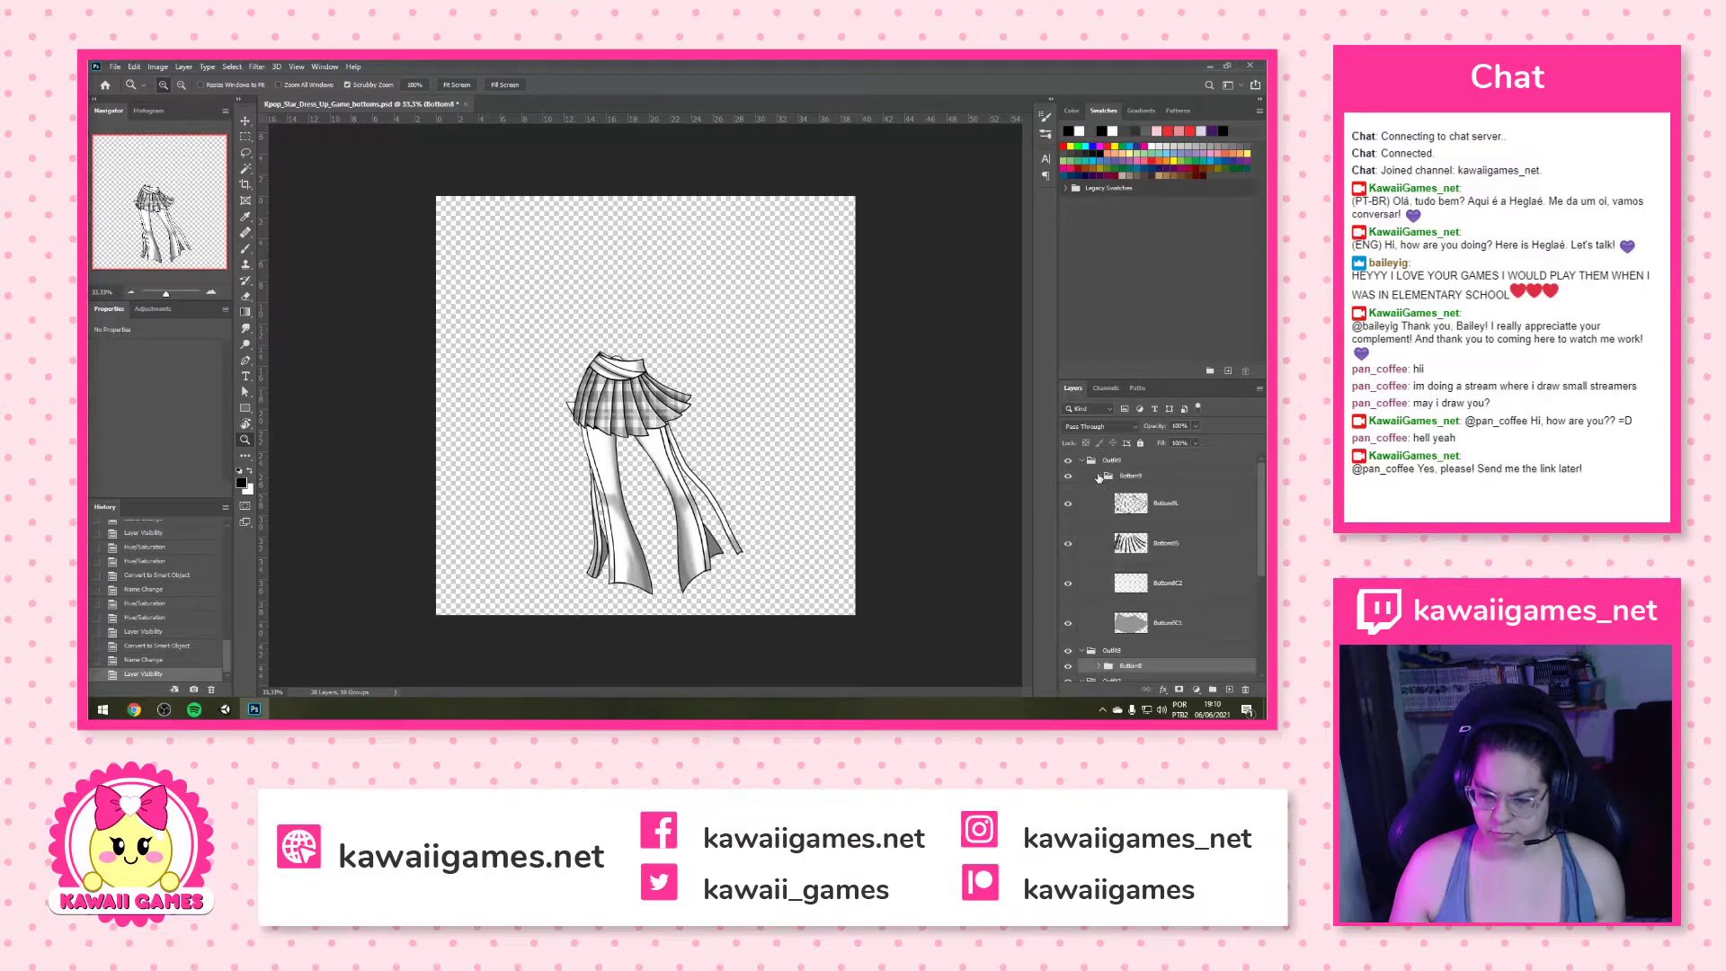
pyautogui.click(1127, 630)
pyautogui.hotkey('ctrl', 'u')
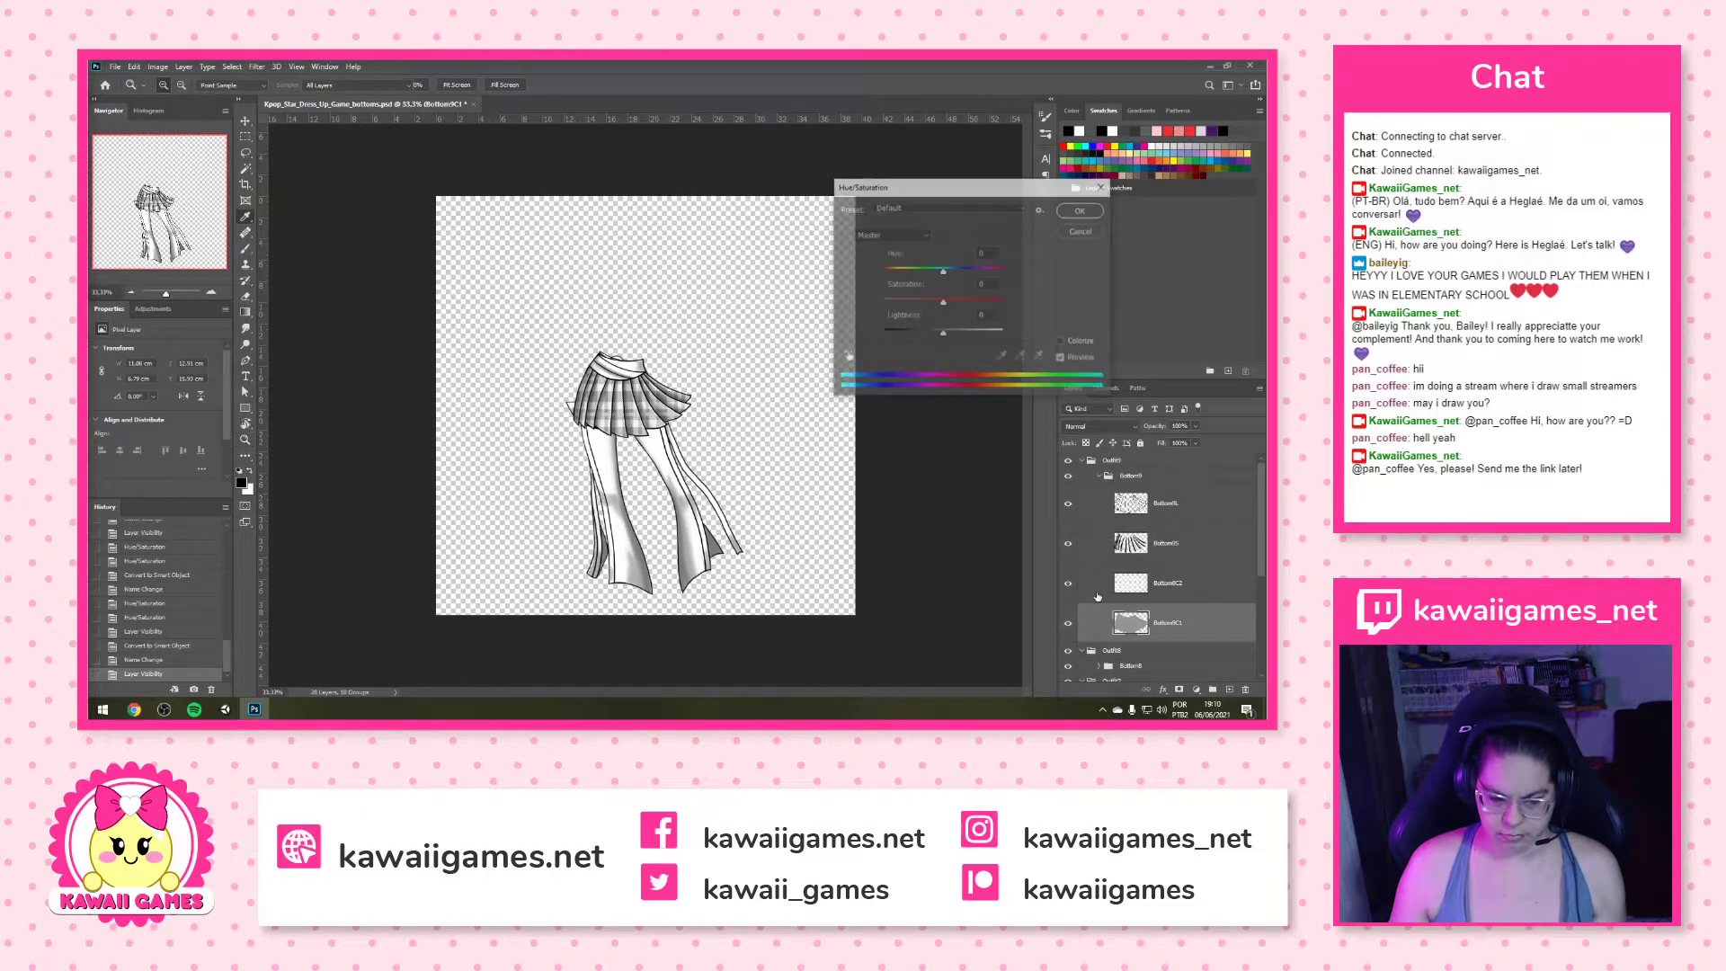
pyautogui.moveTo(946, 332); pyautogui.dragTo(1000, 332)
pyautogui.click(1082, 209)
# Whiten the Bottom9C2 color layer by raising its lightness with Hue/Saturation
pyautogui.click(1163, 575)
pyautogui.hotkey('ctrl', 'u')
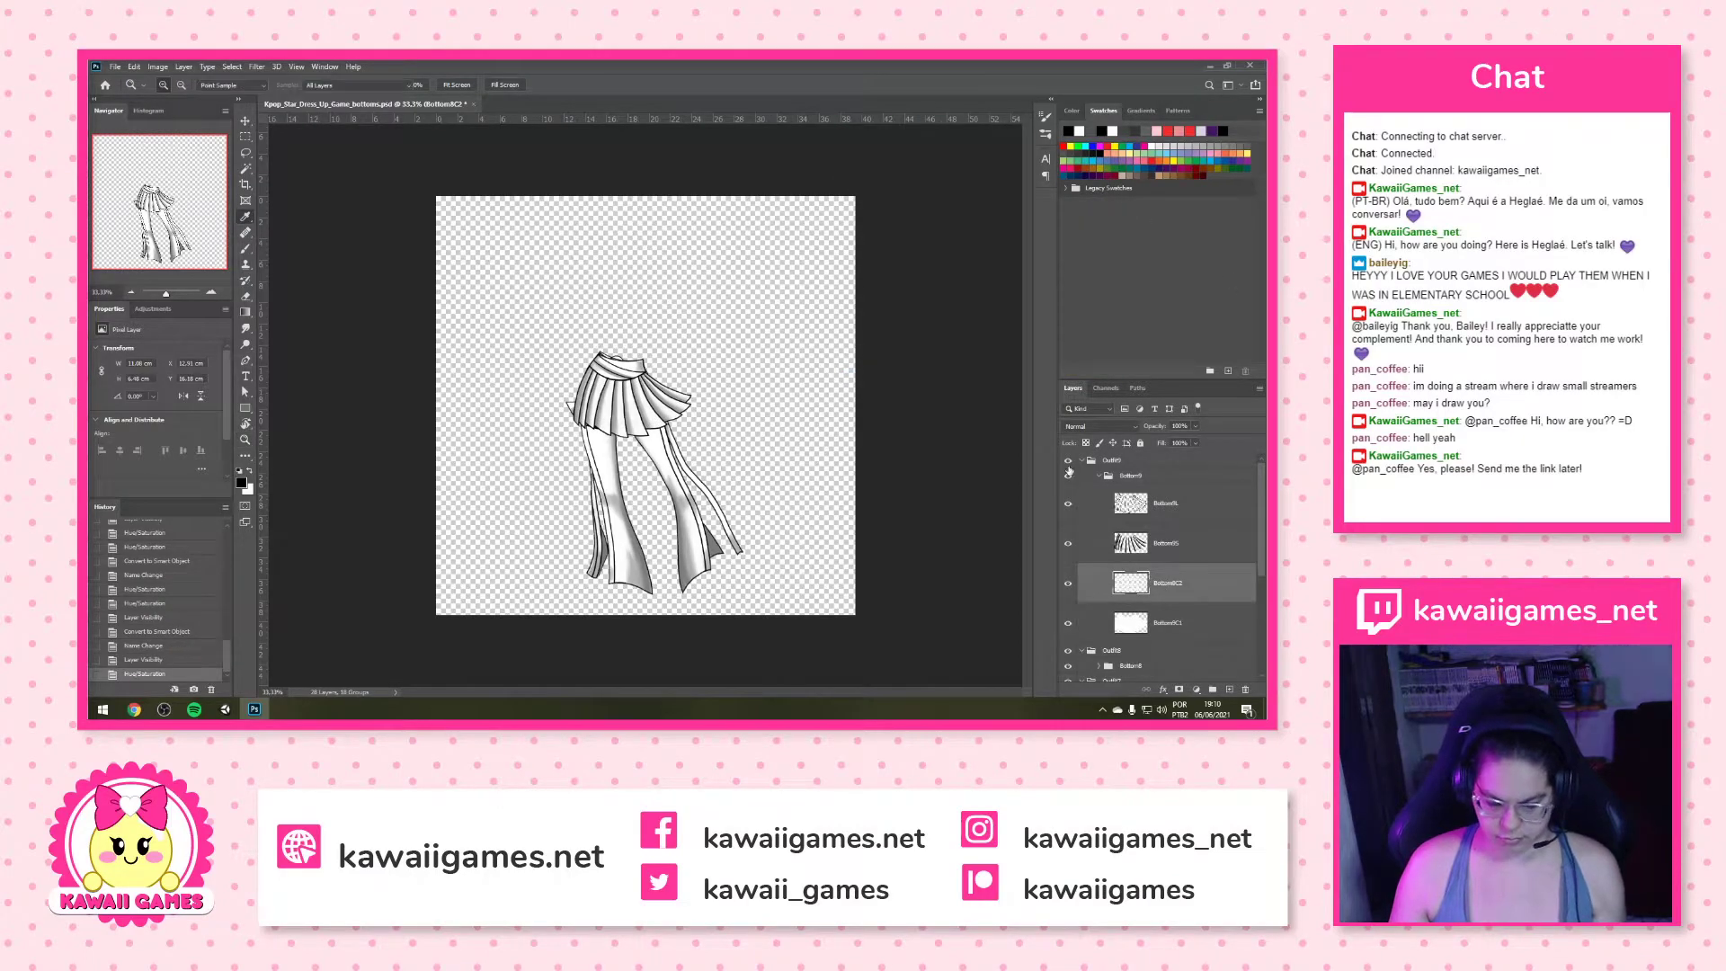
pyautogui.moveTo(944, 333); pyautogui.dragTo(974, 335)
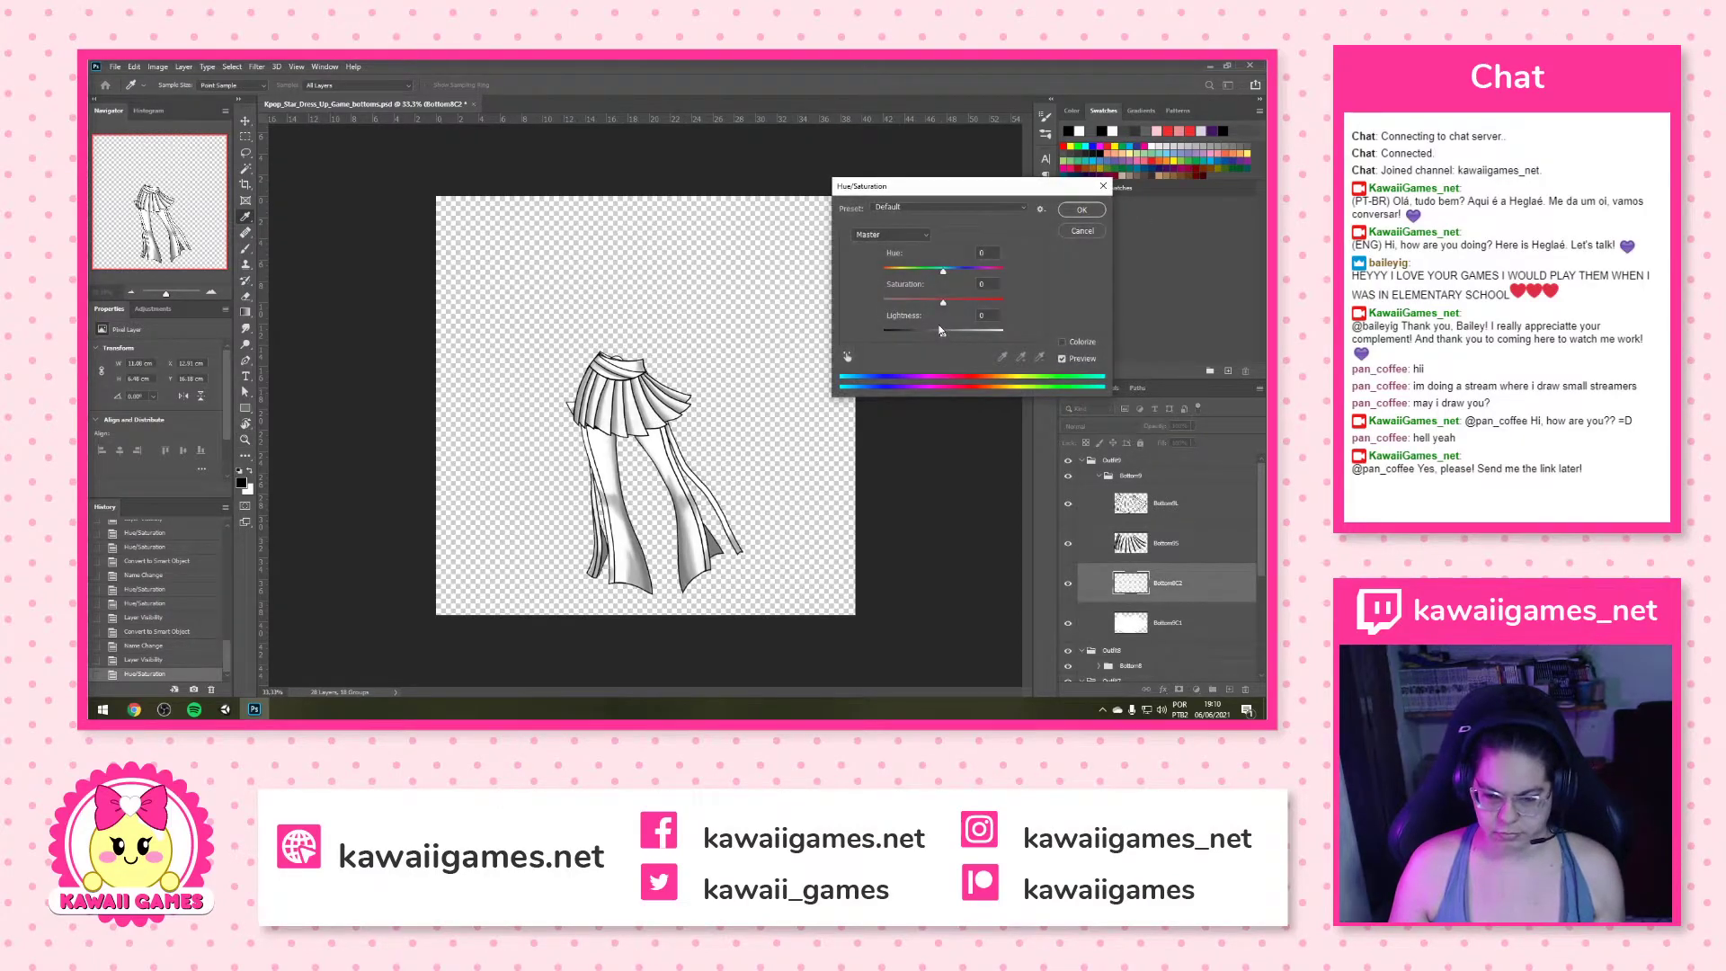
pyautogui.click(1081, 210)
pyautogui.press('z')
# Combine the Bottom9 line and shadow layers into one smart object, rename it Bottom9S, and collapse the Bottom9 group
pyautogui.click(1156, 542)
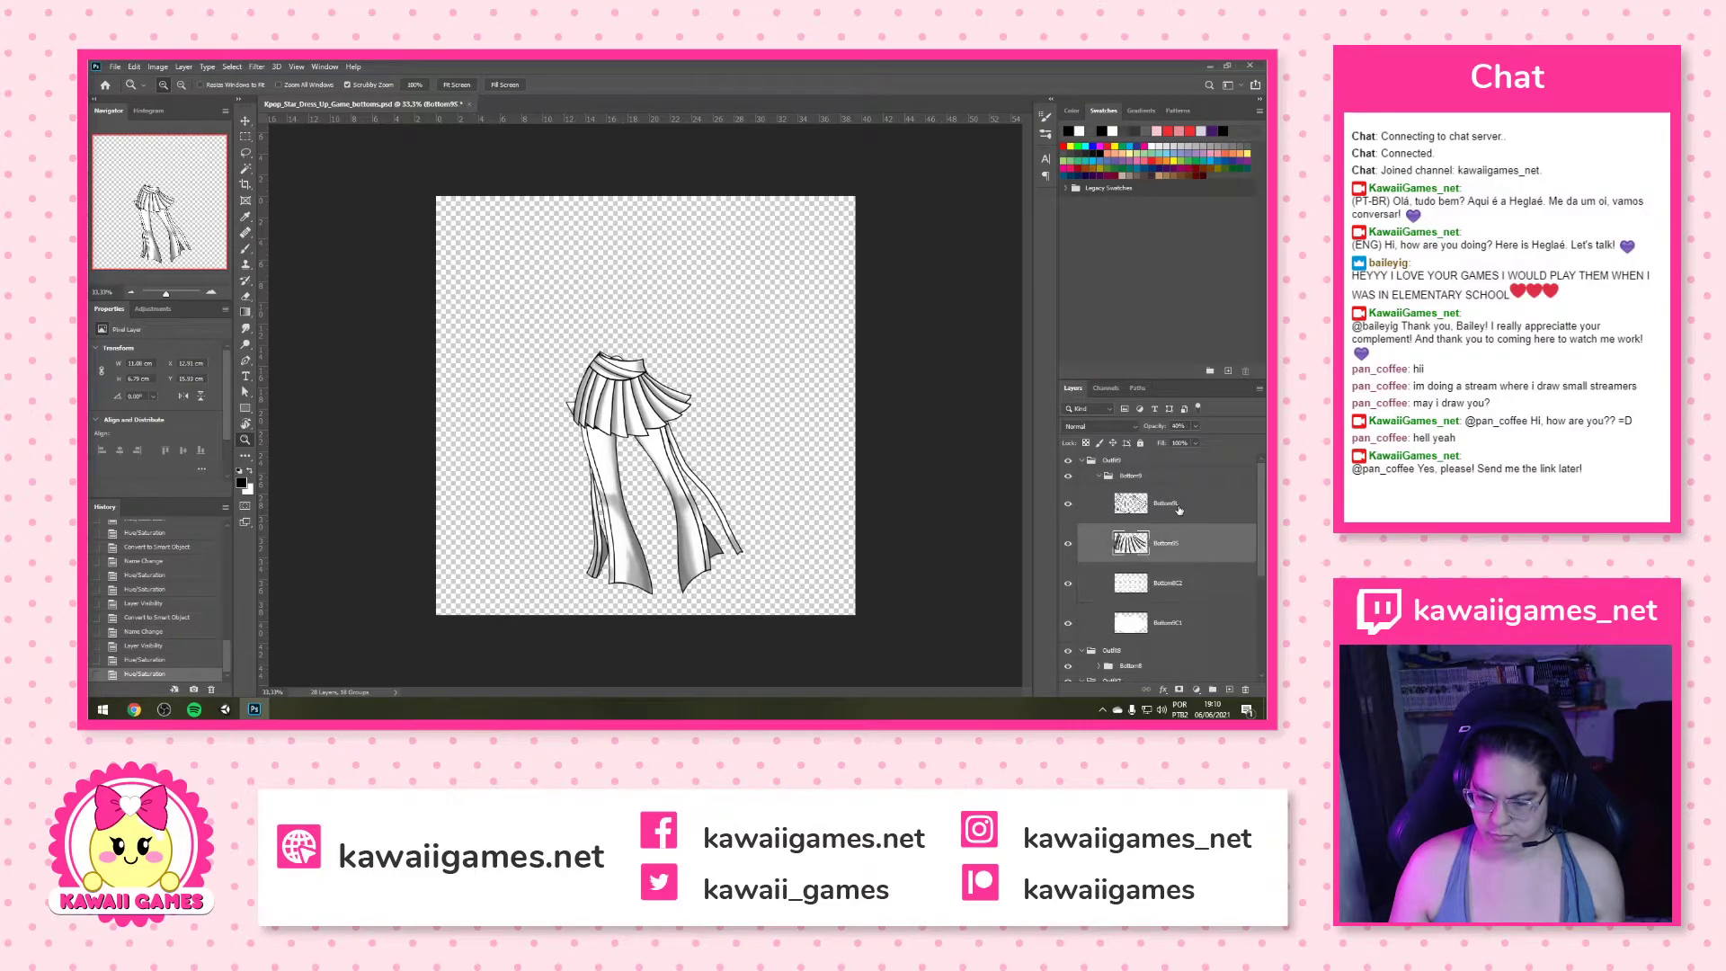
pyautogui.keyDown('shift'); pyautogui.click(1179, 508); pyautogui.keyUp('shift')
pyautogui.hotkey('ctrl', 'alt', 's')
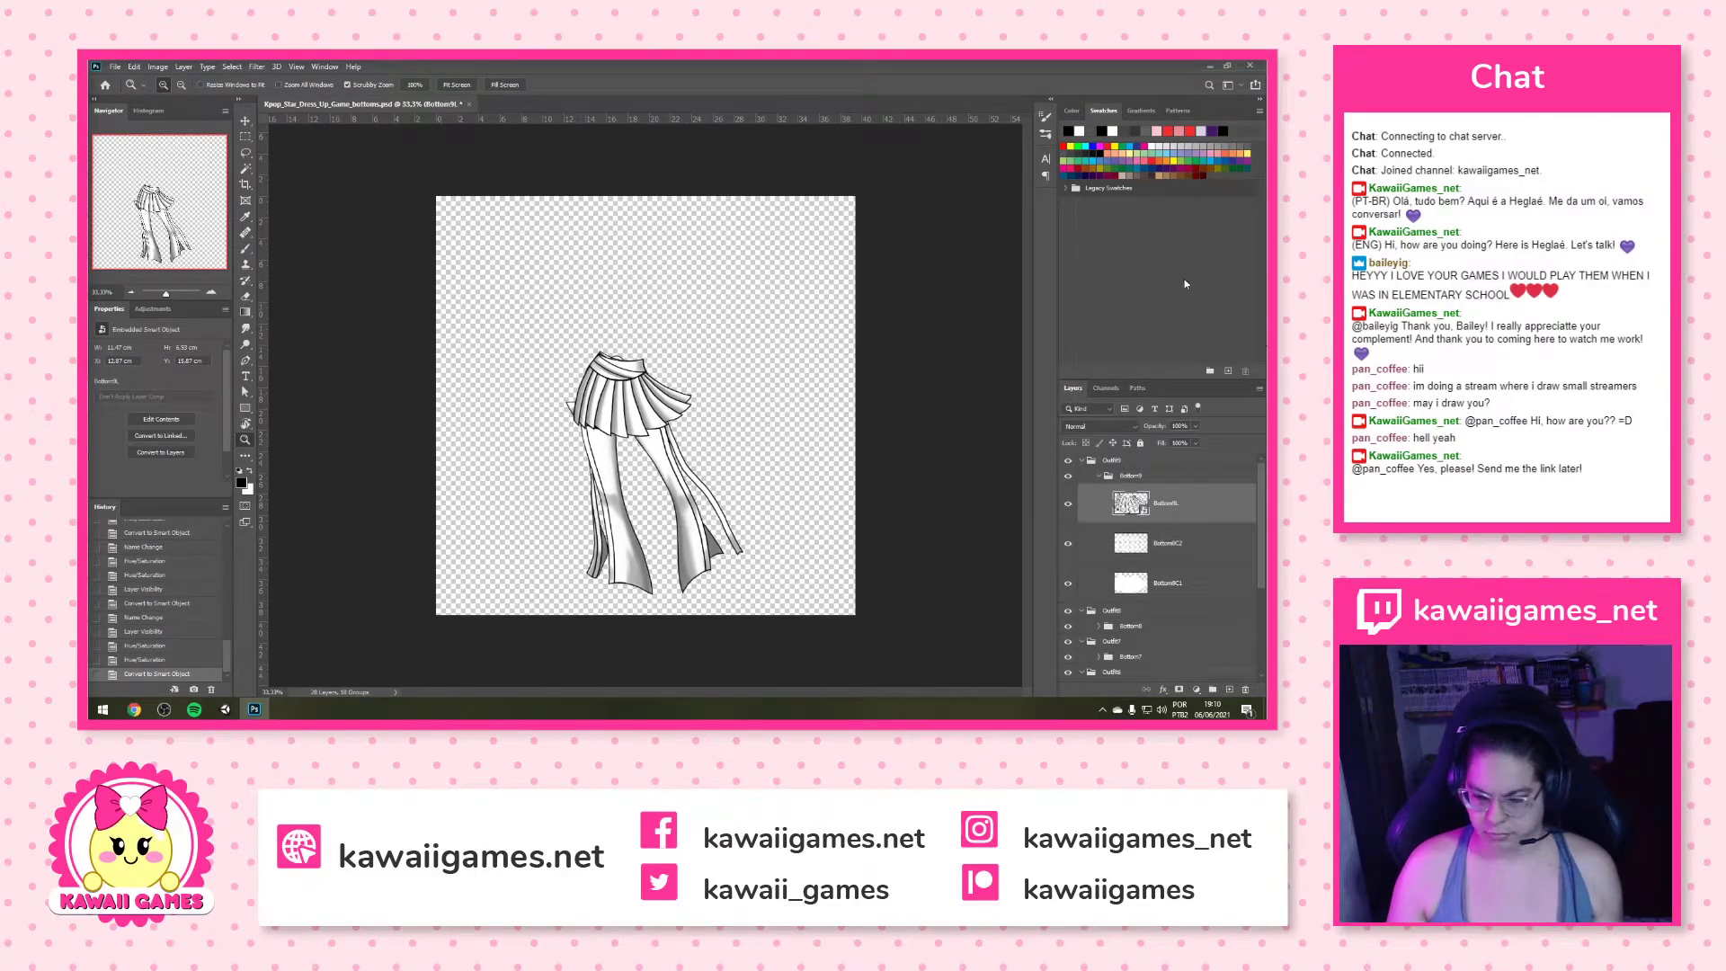
pyautogui.doubleClick(1166, 505)
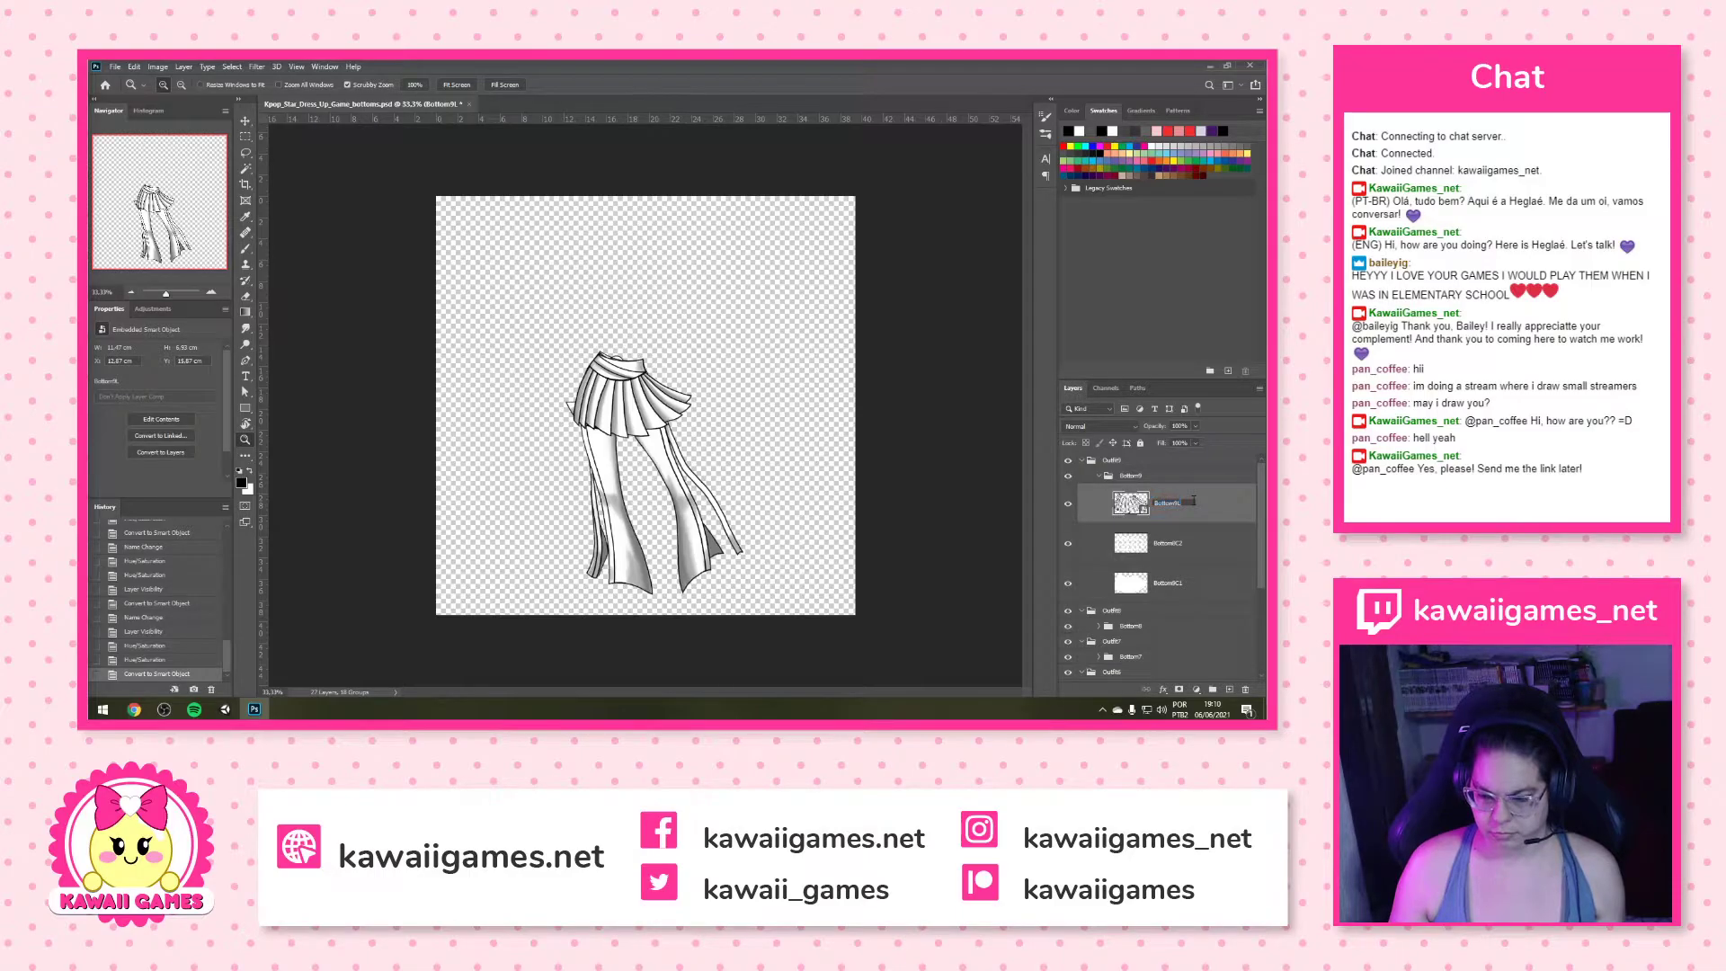
pyautogui.press('Return')
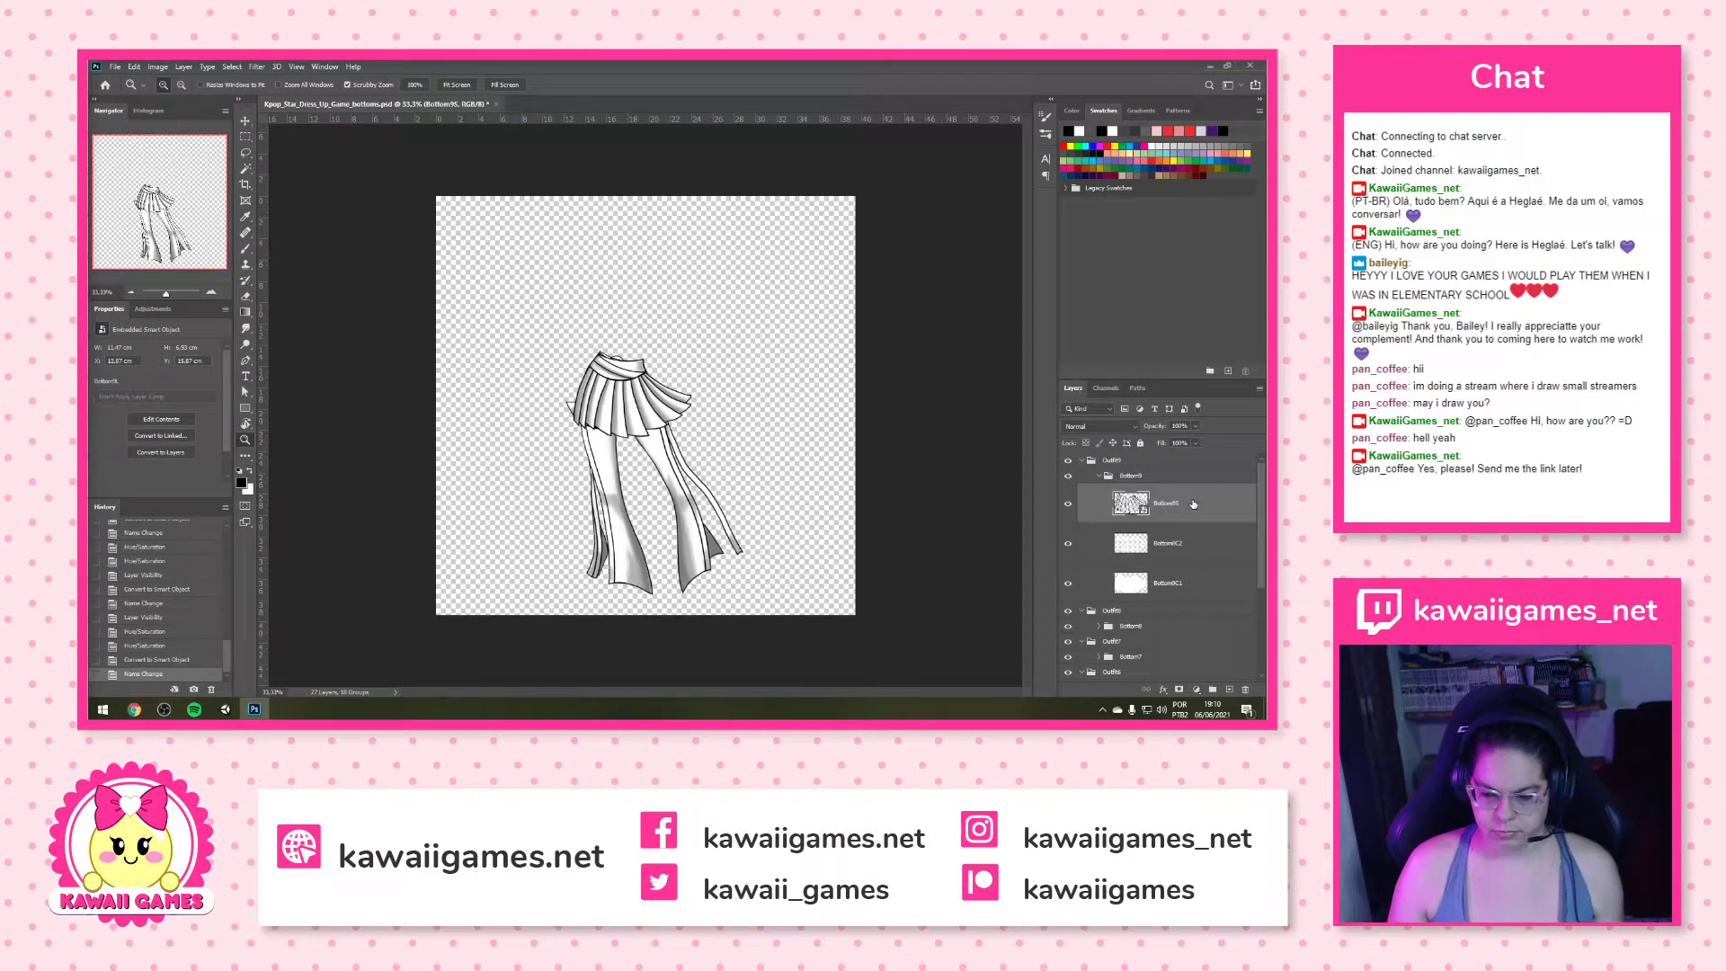
pyautogui.click(1096, 476)
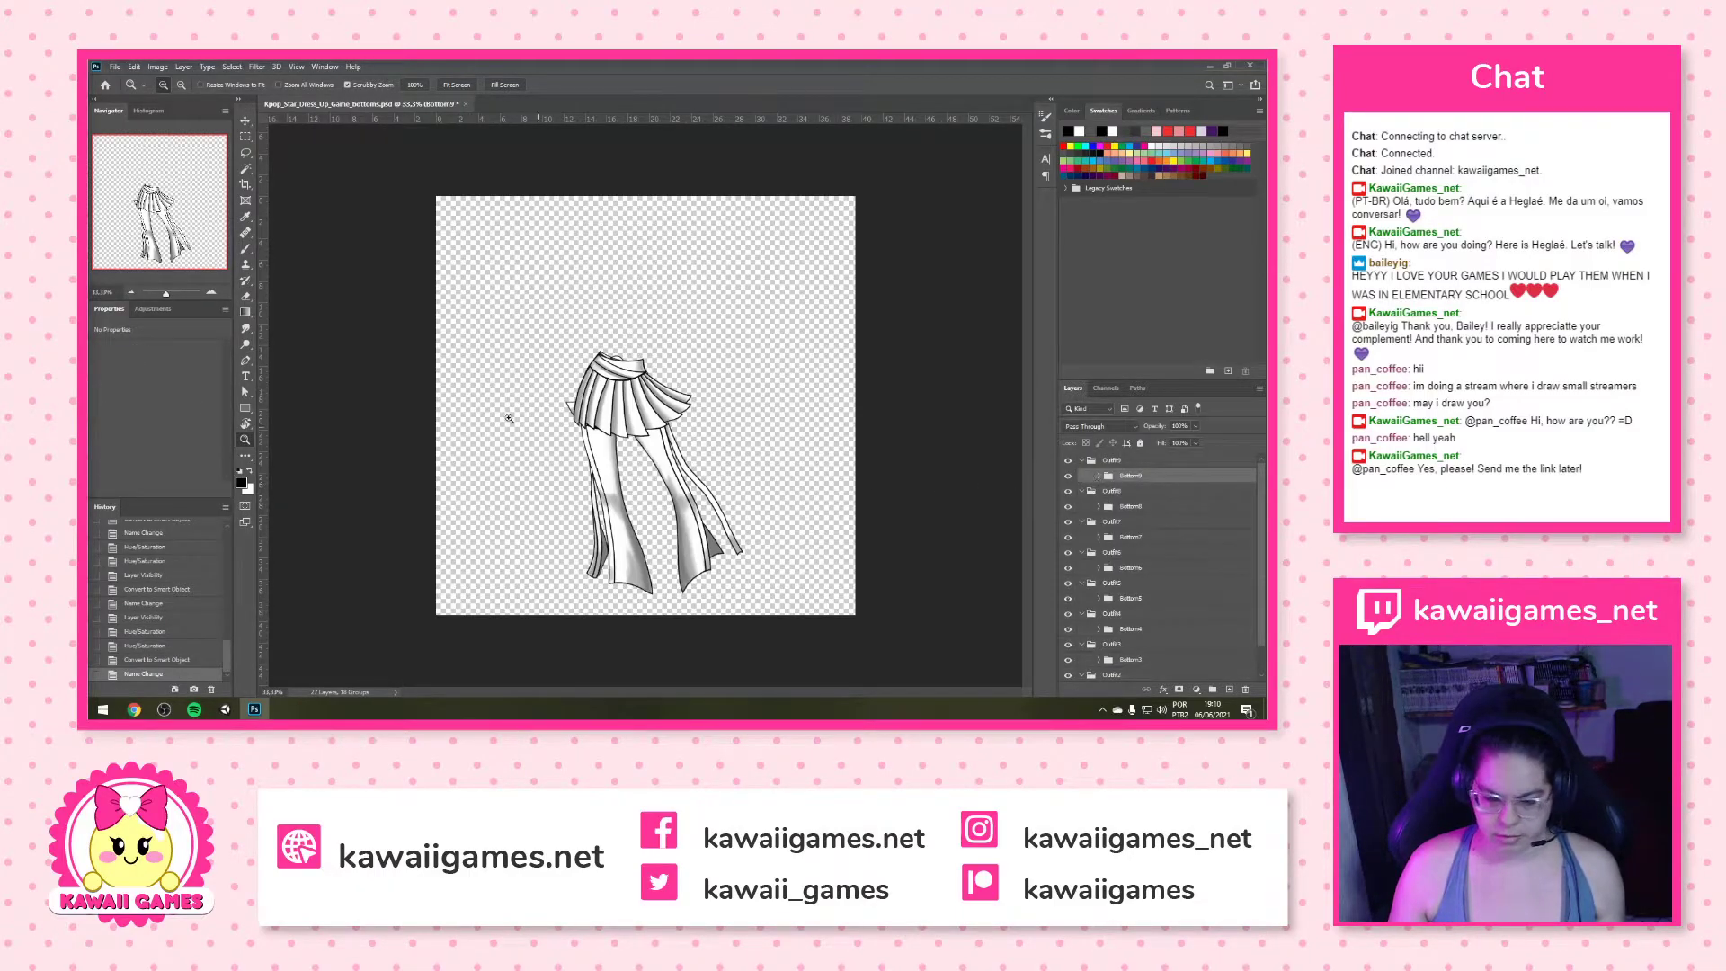
# Resize the whole image to 1024 × 1024 pixels
pyautogui.click(159, 67)
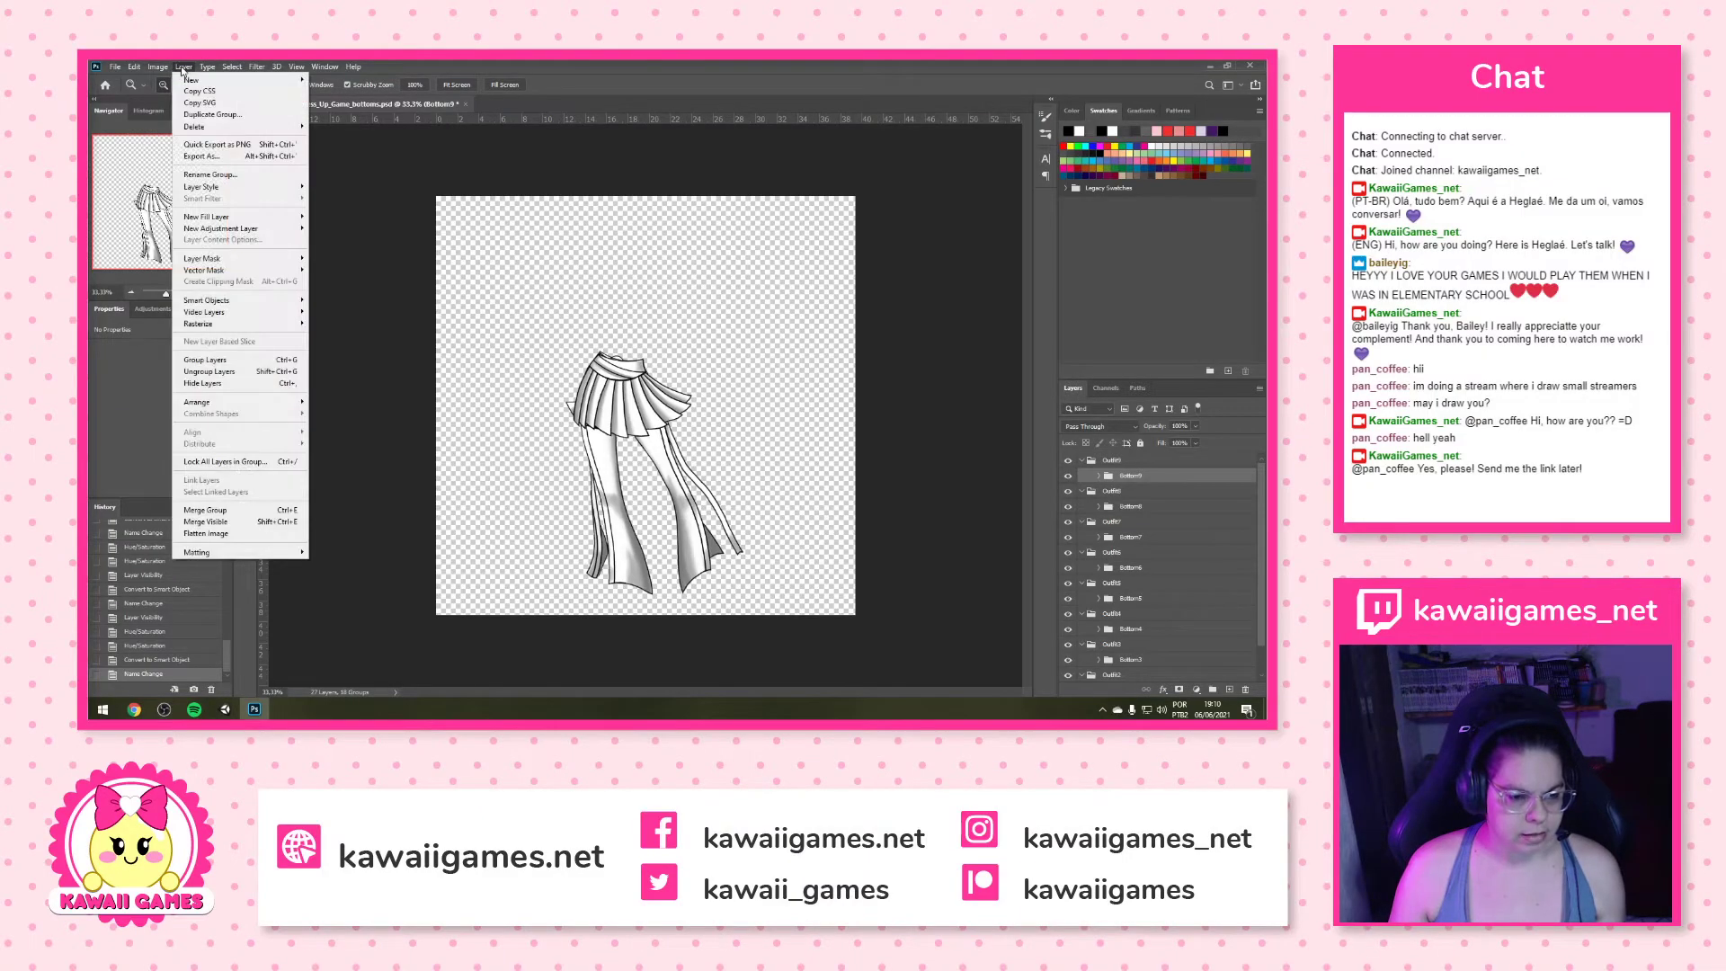
pyautogui.click(184, 66)
pyautogui.click(158, 66)
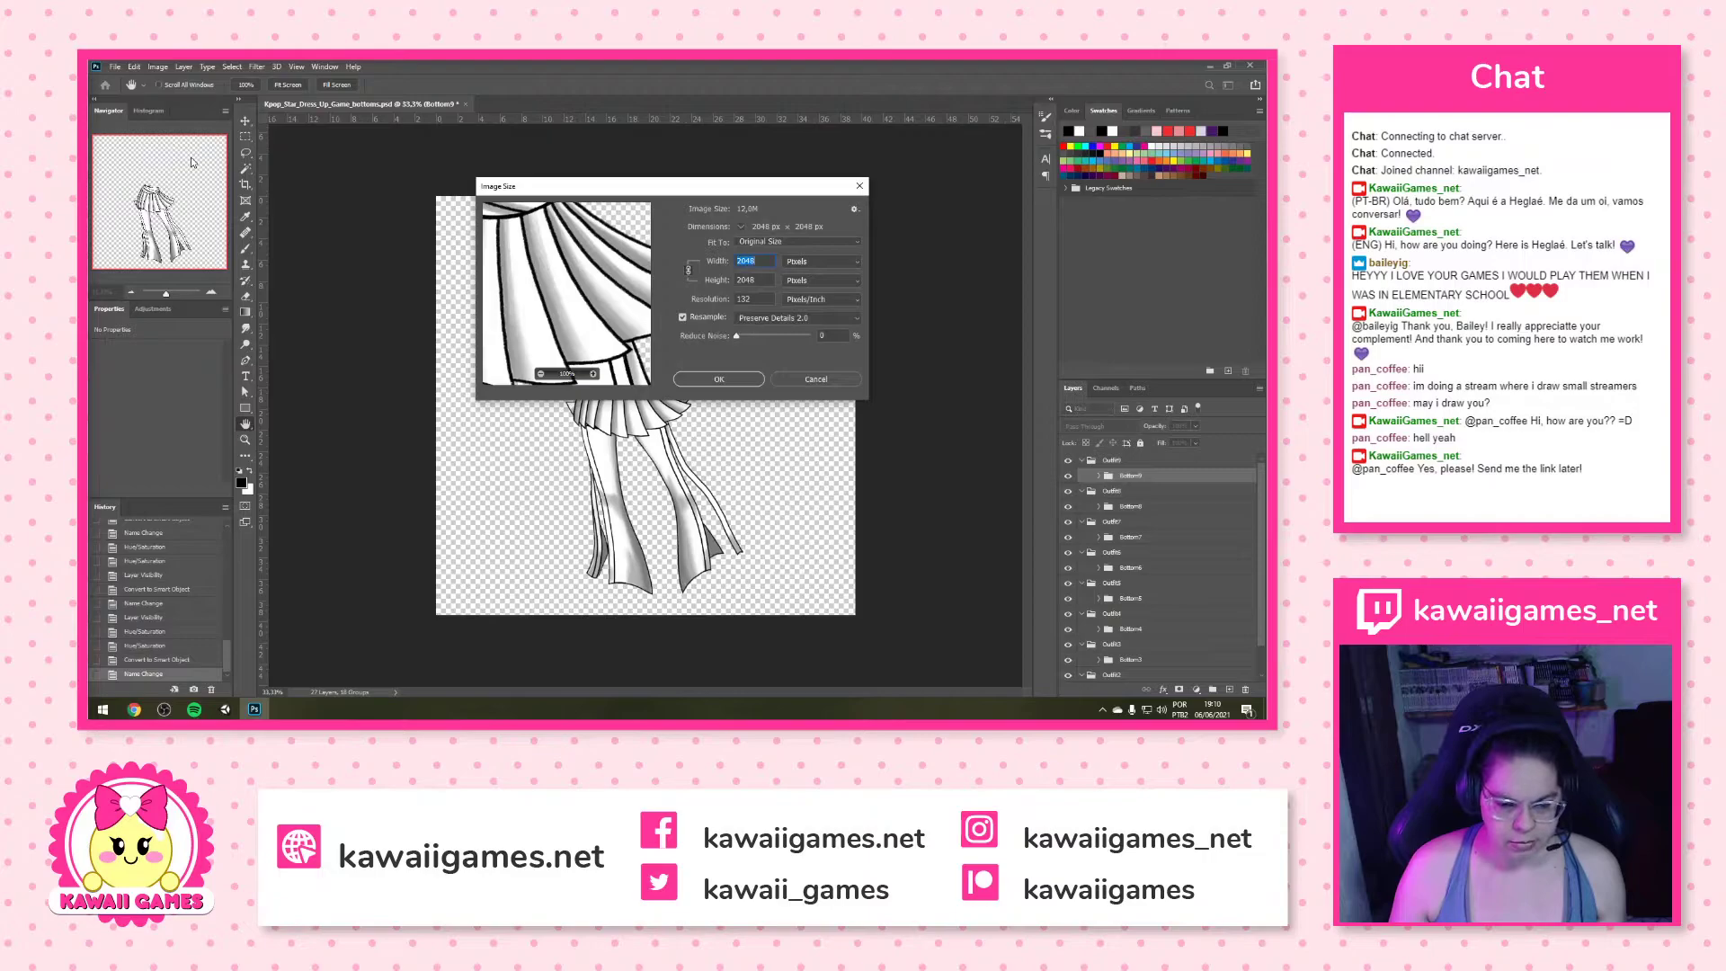
pyautogui.write('1024')
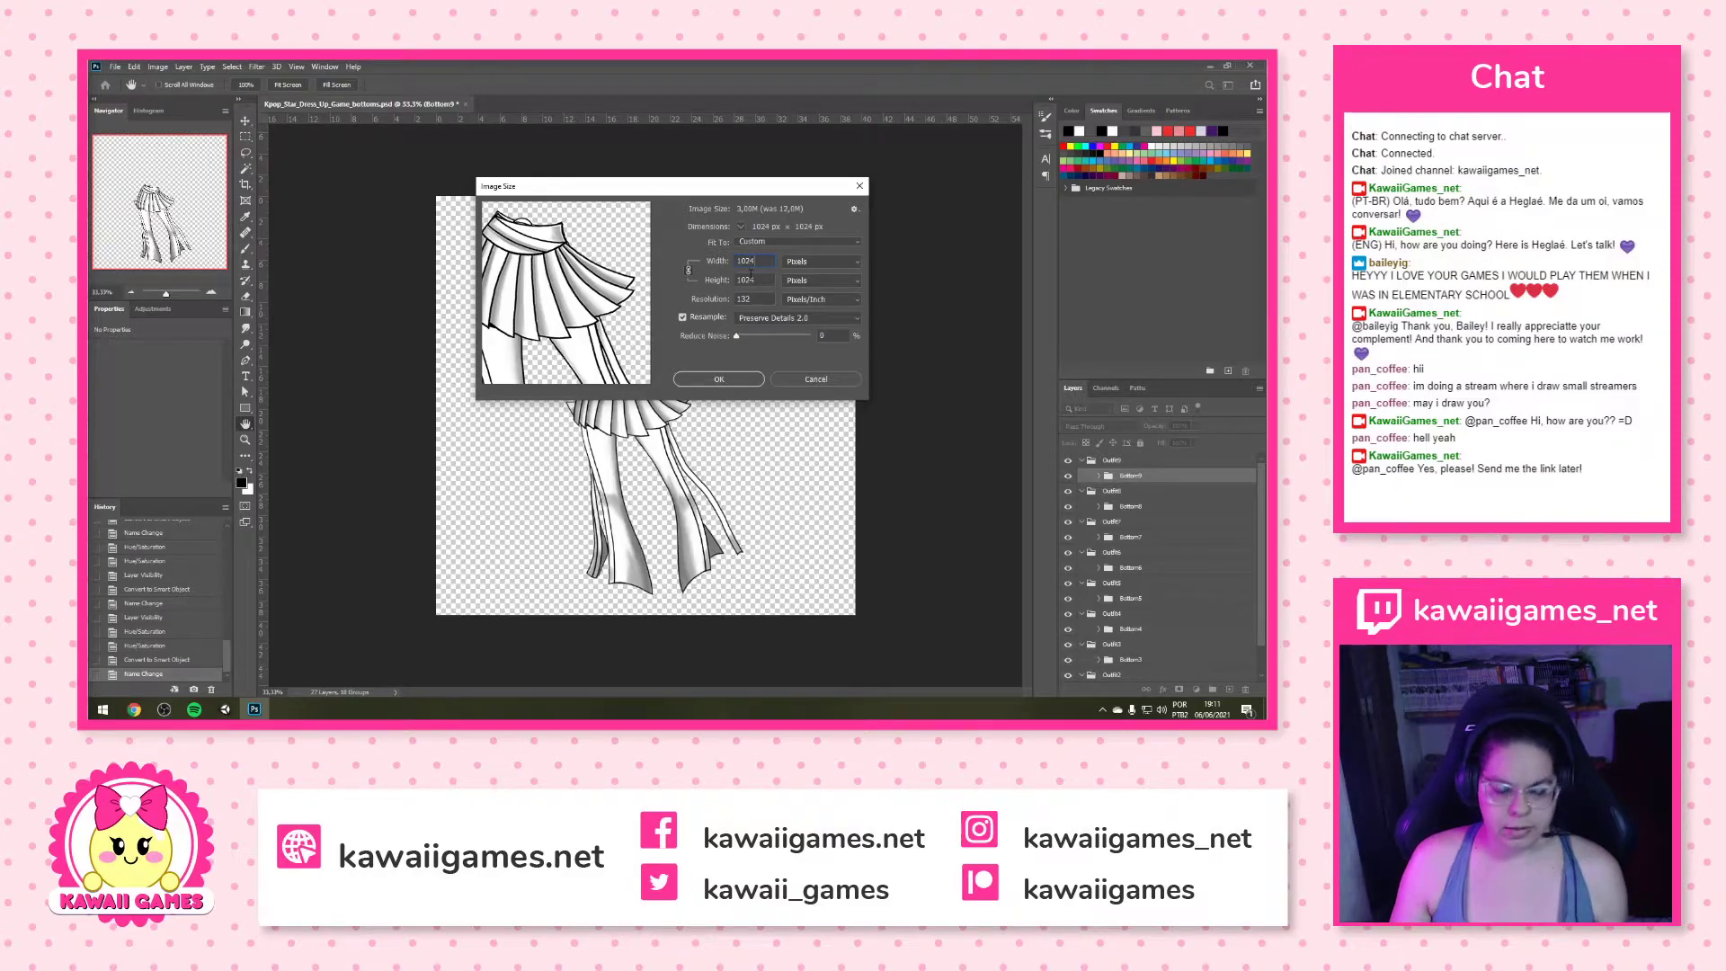
pyautogui.click(736, 379)
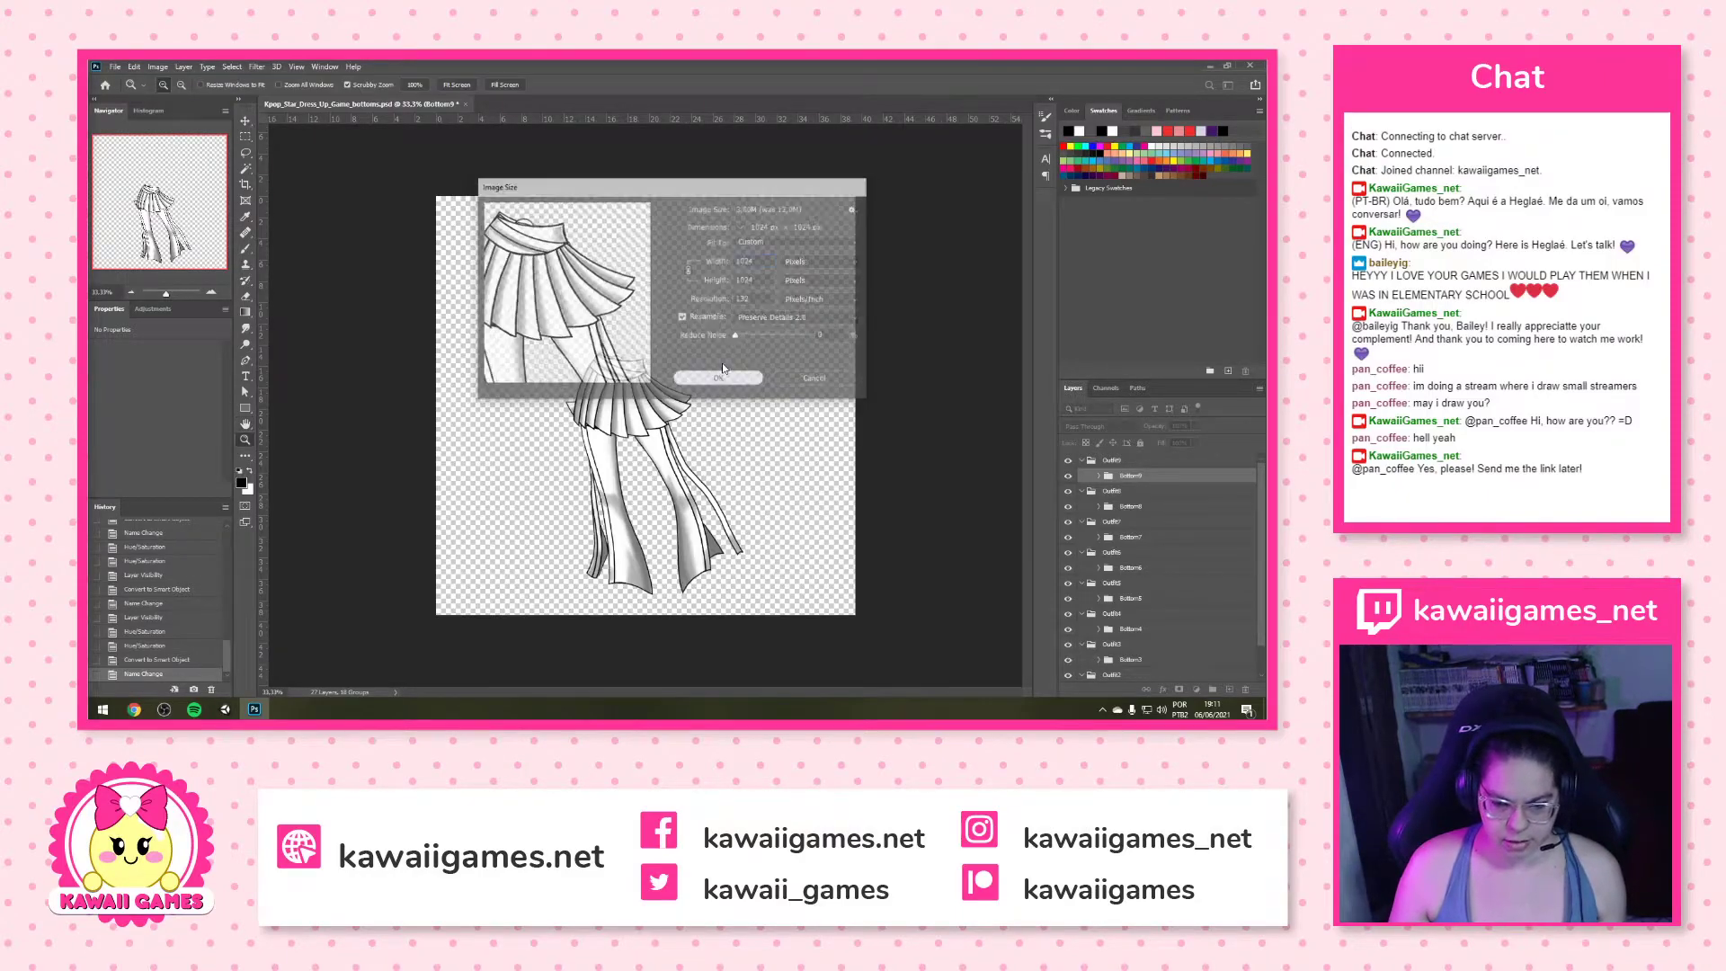
# Trim the empty transparent area around the bottoms from the canvas
pyautogui.click(159, 68)
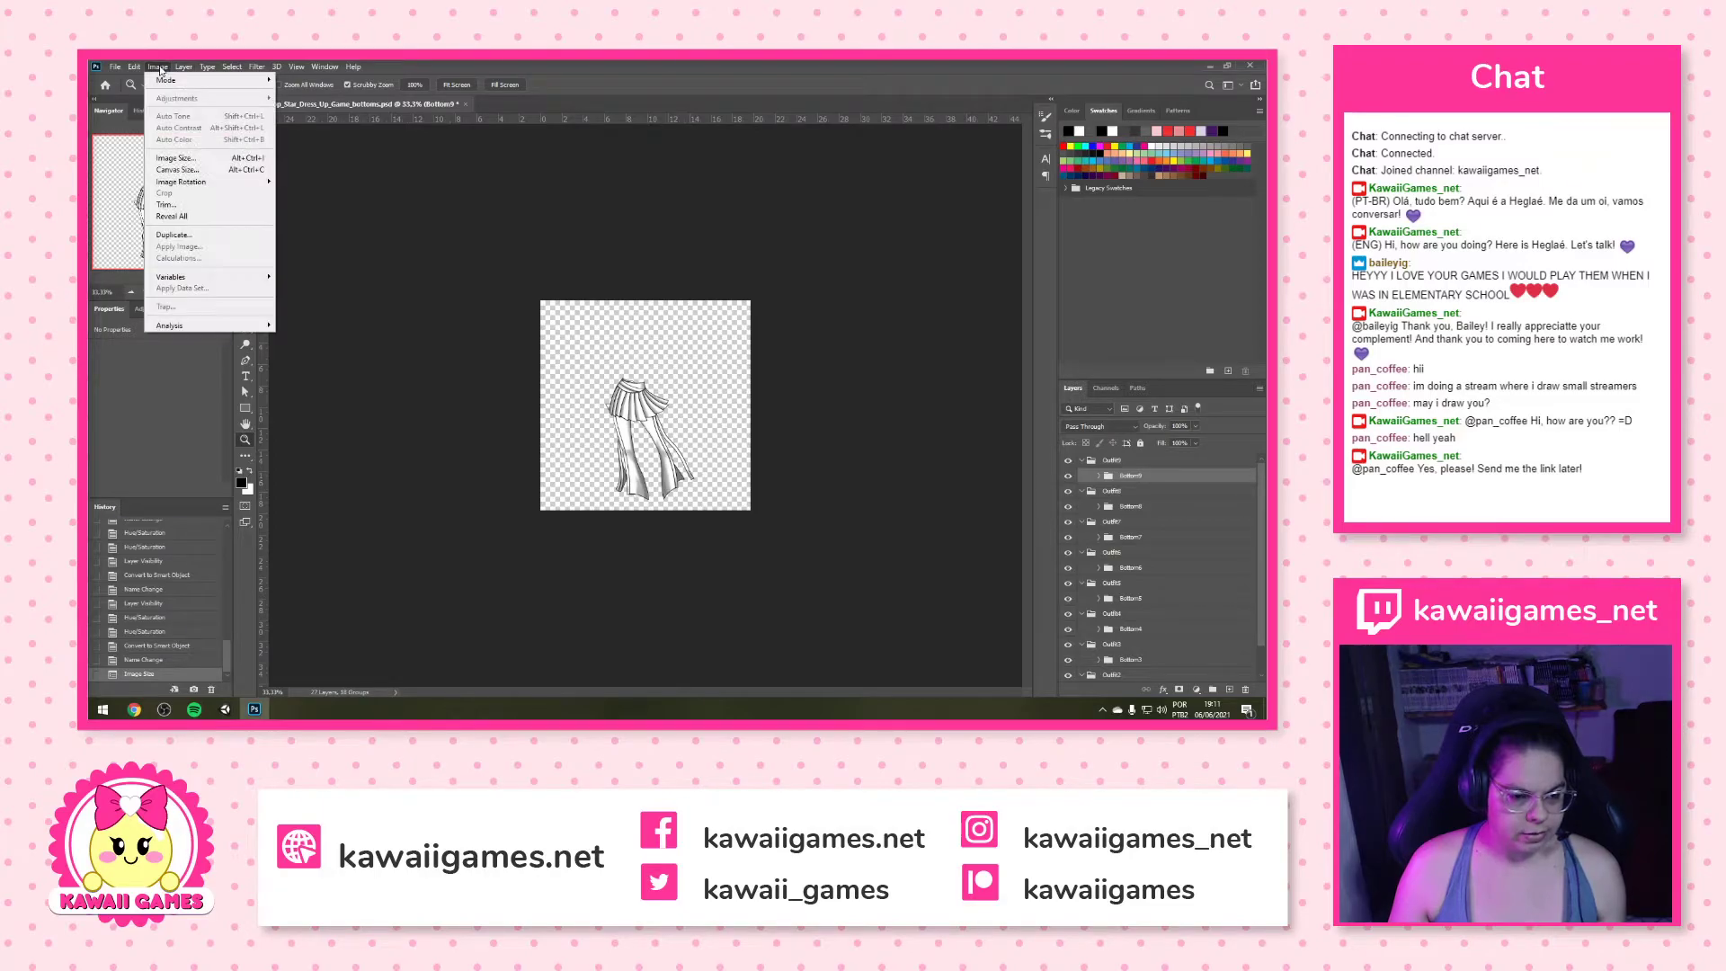
pyautogui.click(171, 204)
pyautogui.click(731, 239)
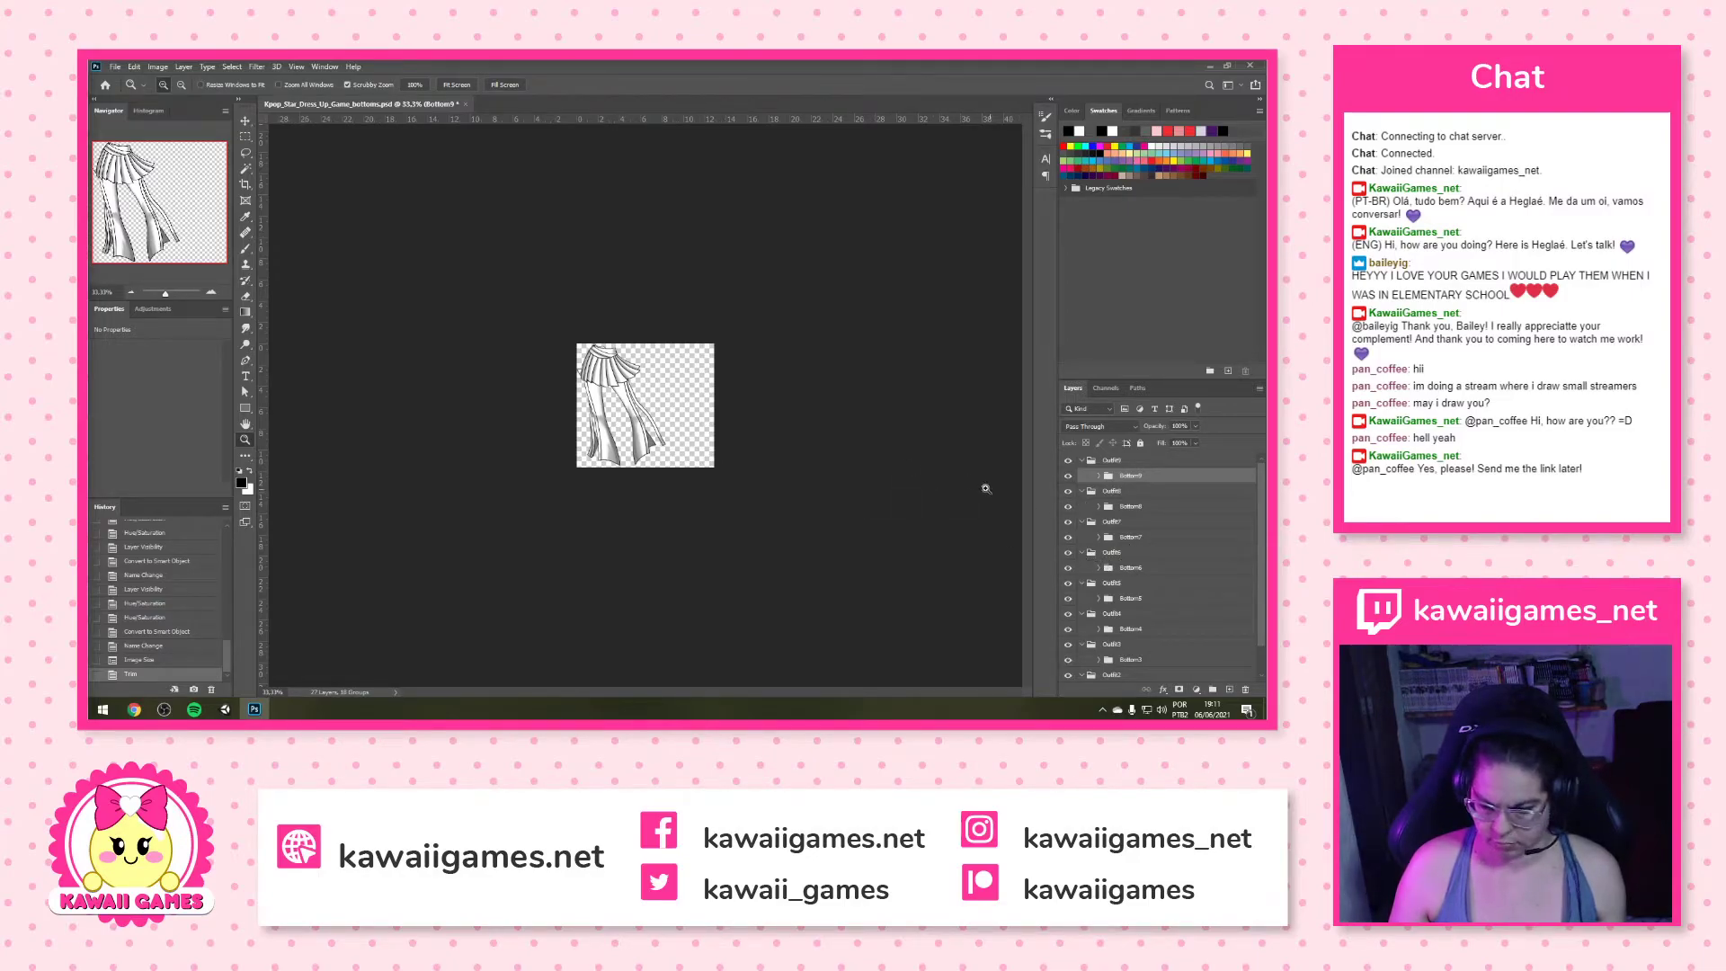
pyautogui.press('m')
pyautogui.moveTo(792, 340); pyautogui.dragTo(915, 457)
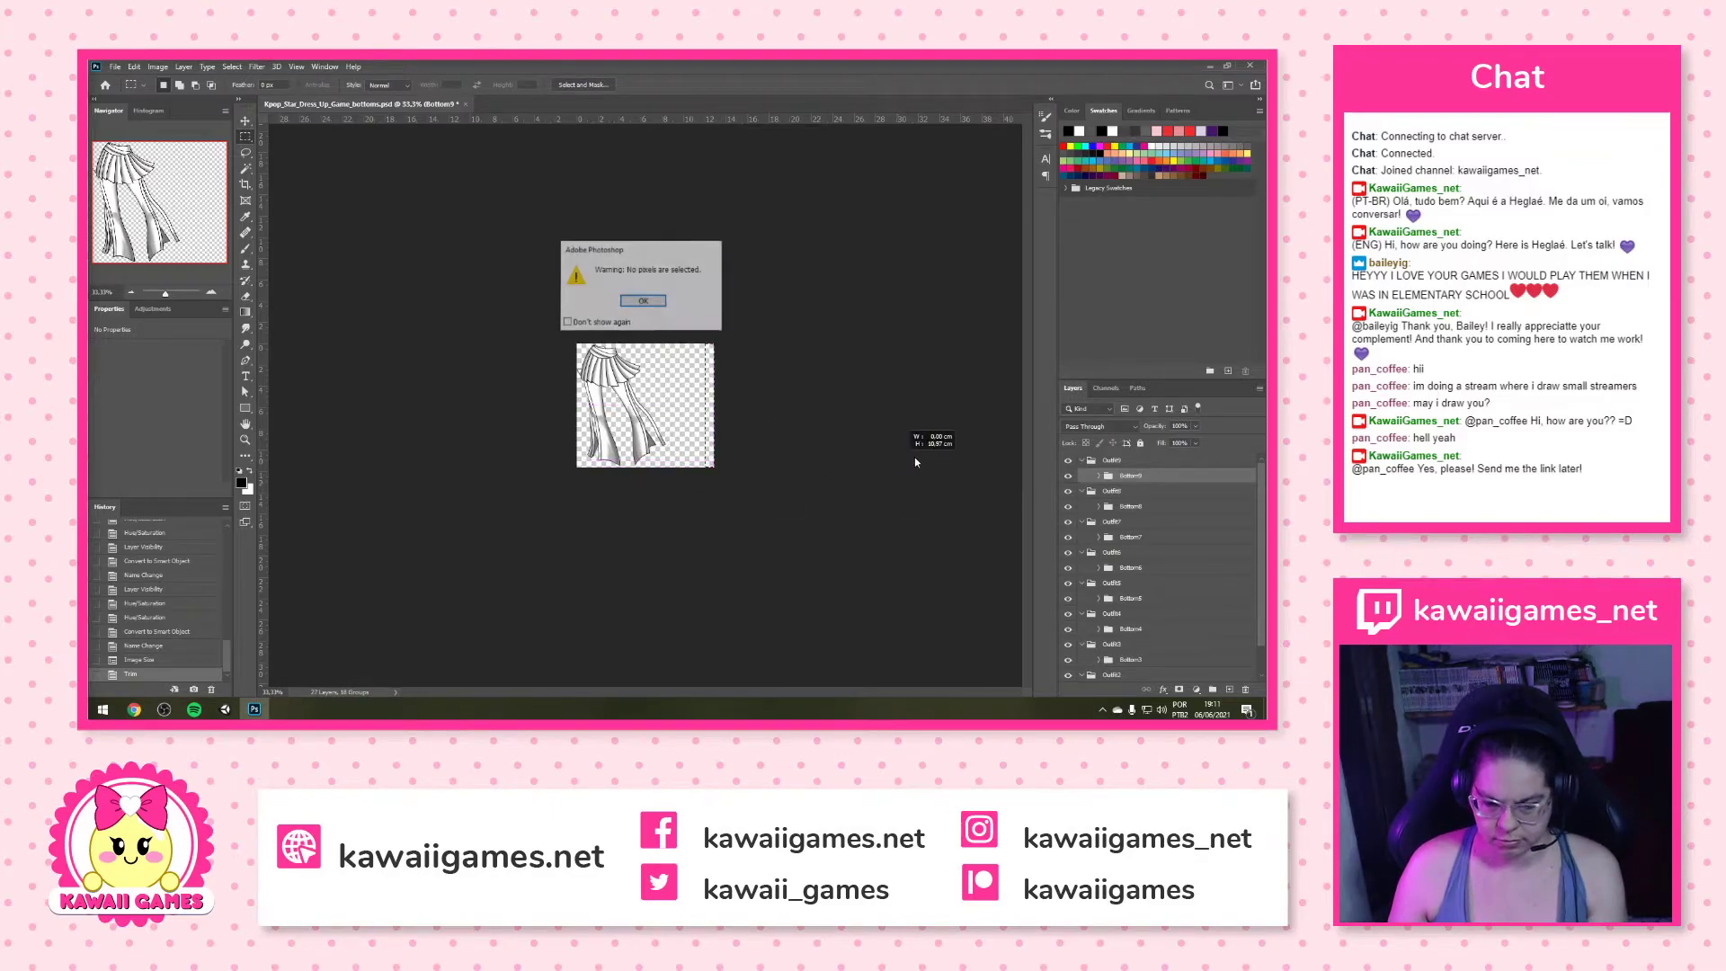
pyautogui.press('Return')
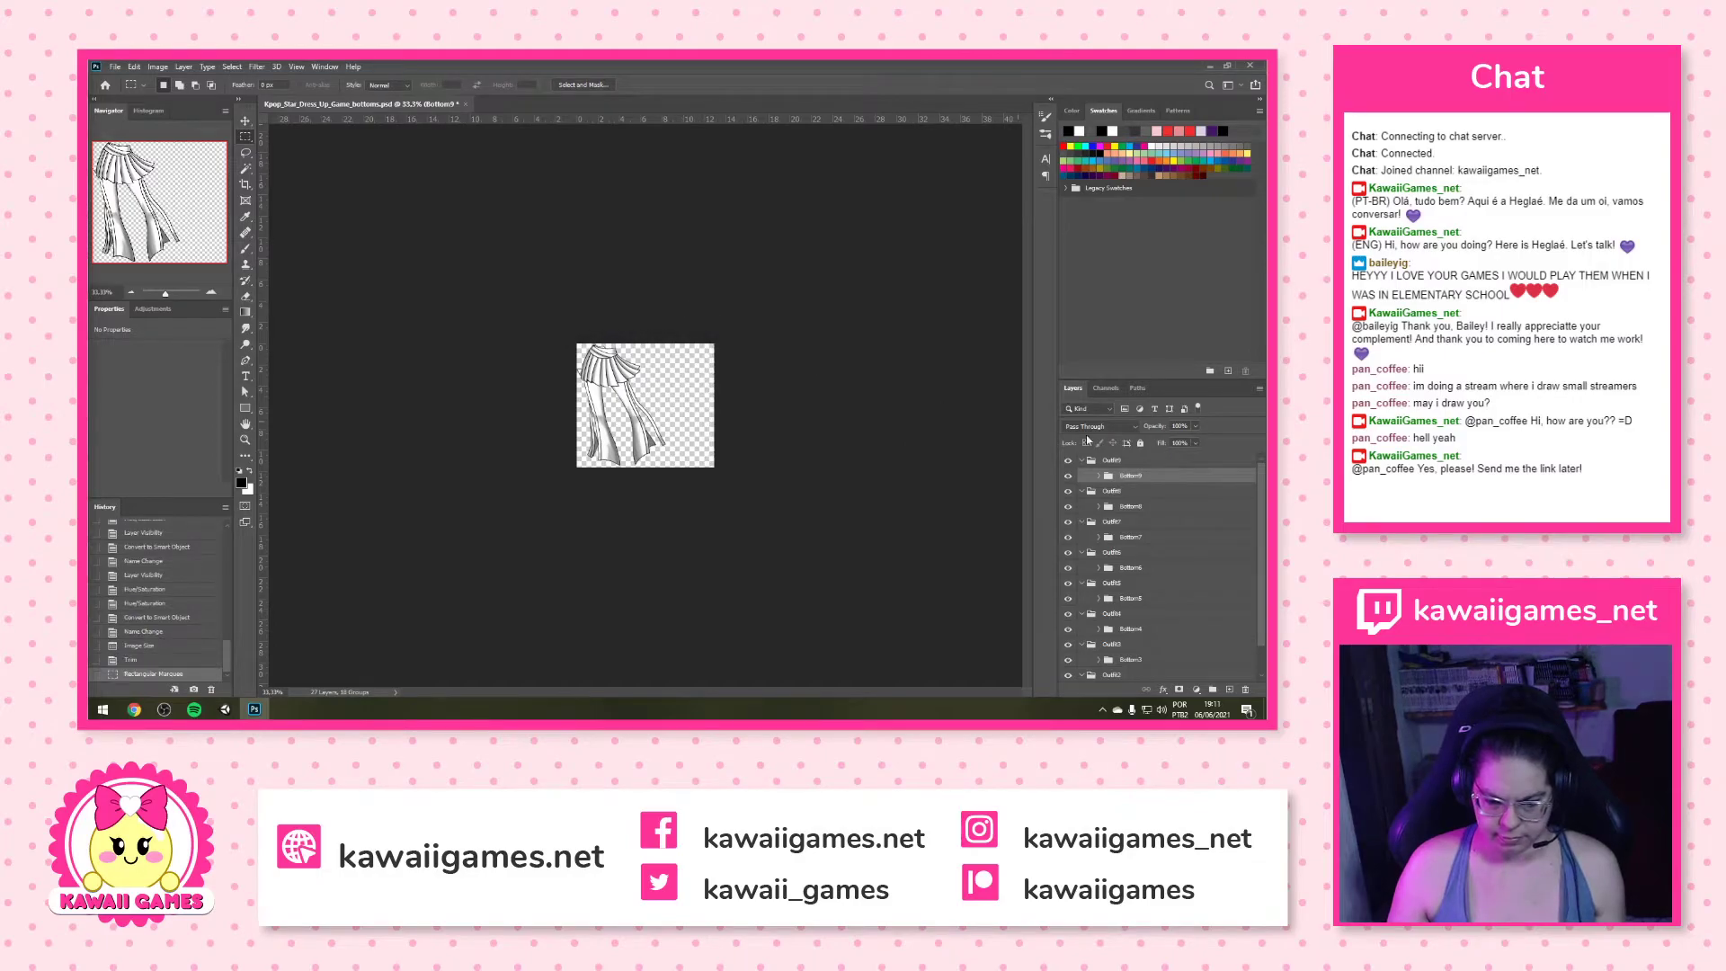
# Select all the outfit groups and trim the transparent pixels from all four sides of the canvas again
pyautogui.click(1146, 462)
pyautogui.scroll(-2, 1146, 462)
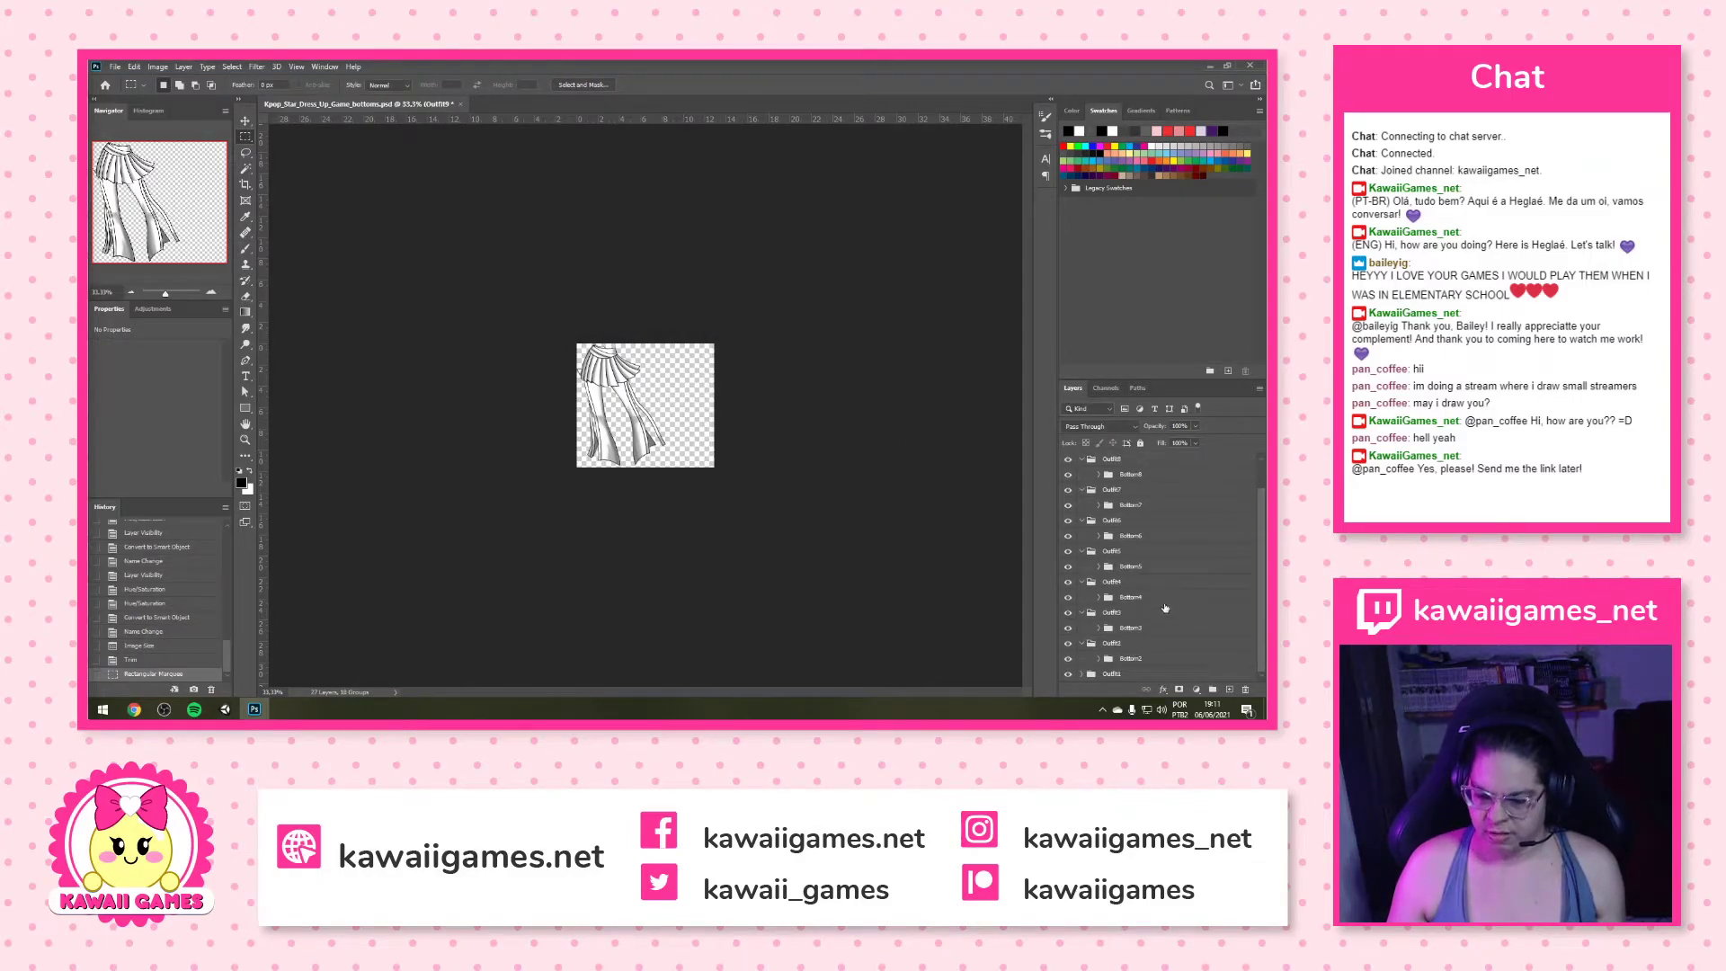
pyautogui.keyDown('shift'); pyautogui.click(1175, 676); pyautogui.keyUp('shift')
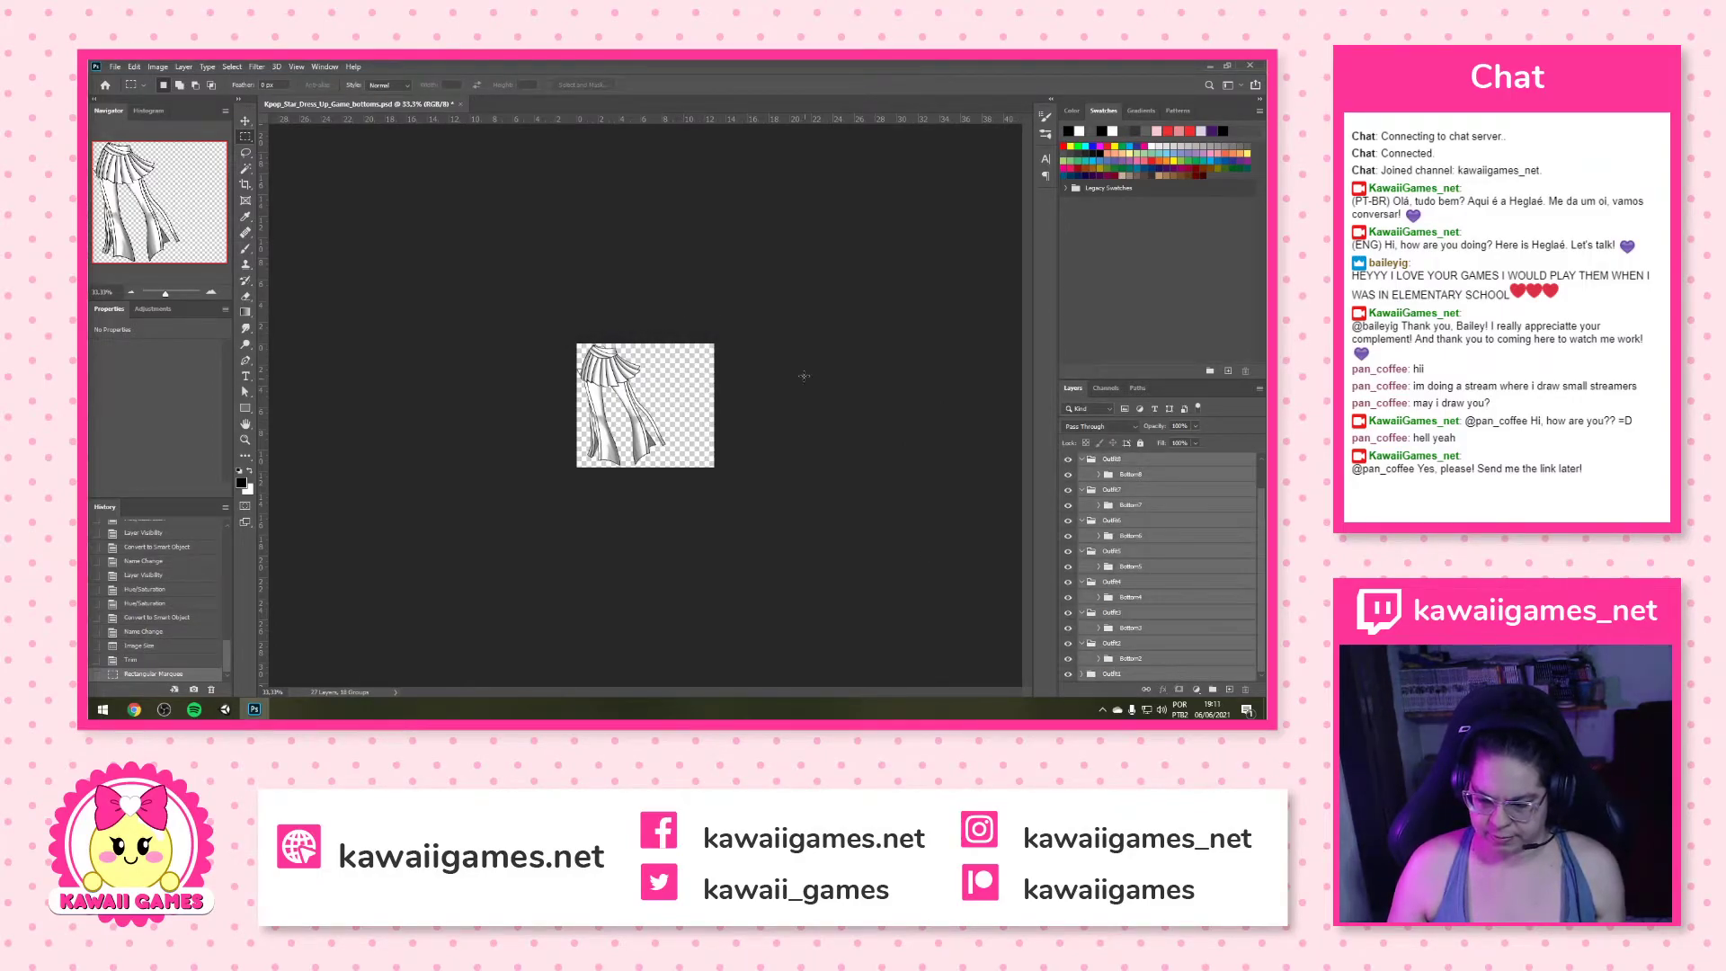
pyautogui.moveTo(756, 301); pyautogui.dragTo(670, 546)
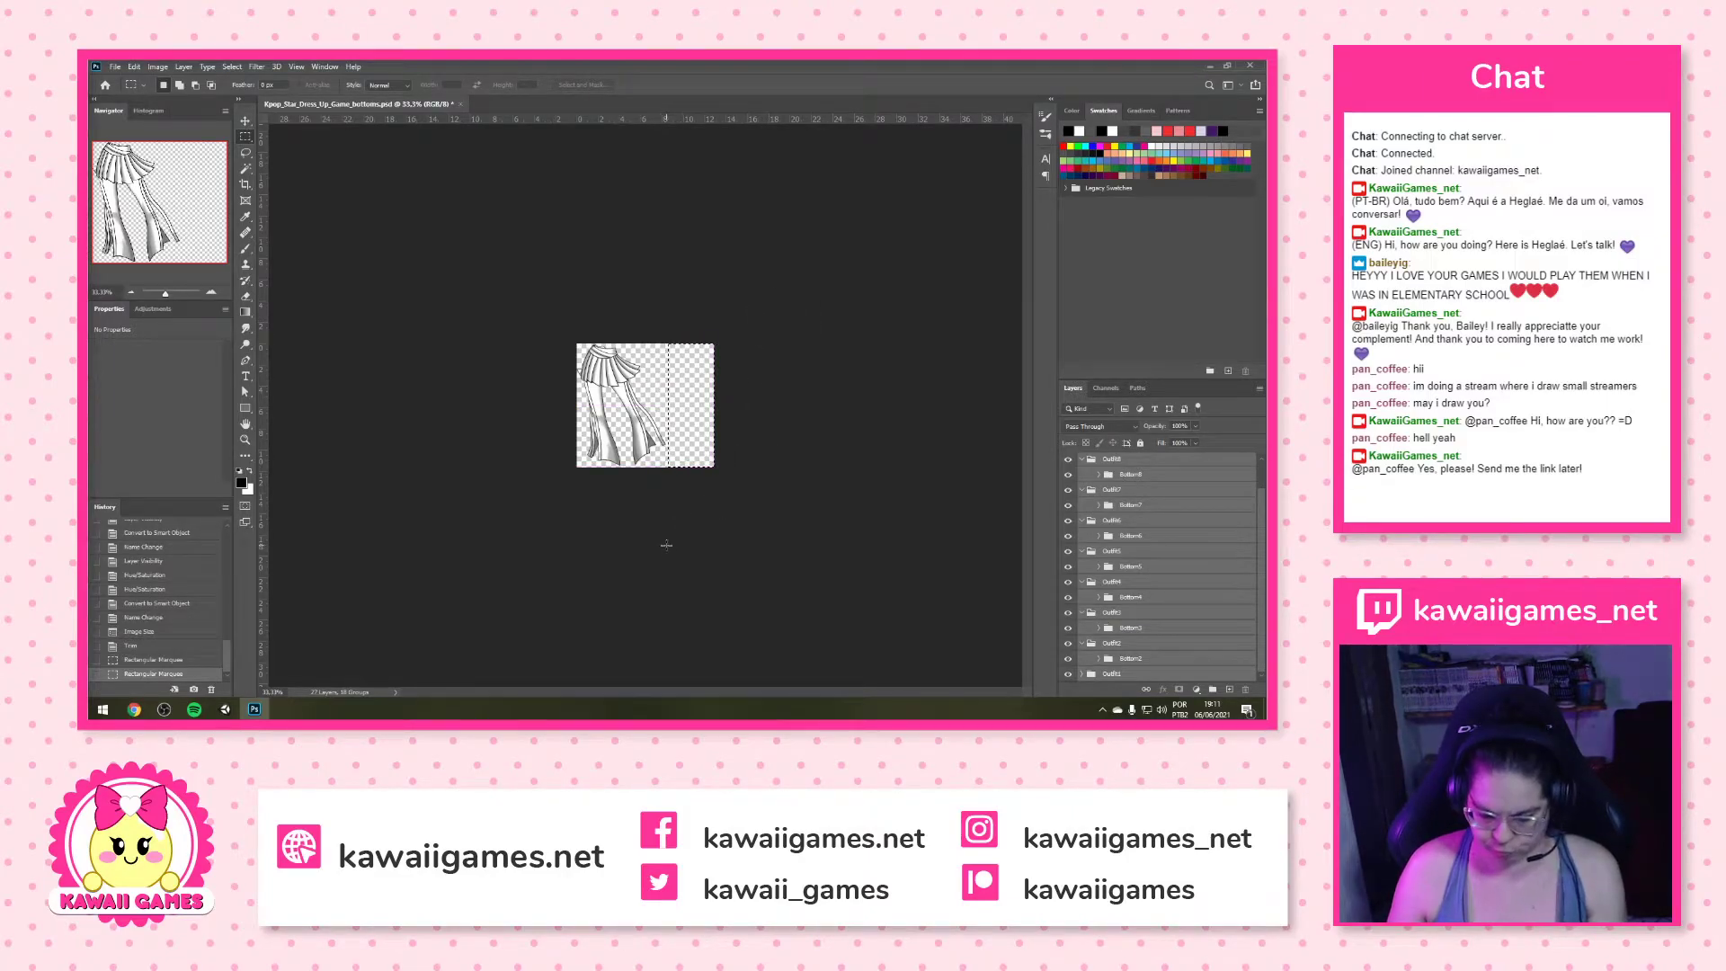
pyautogui.hotkey('ctrl', 'd')
pyautogui.click(165, 69)
pyautogui.click(167, 204)
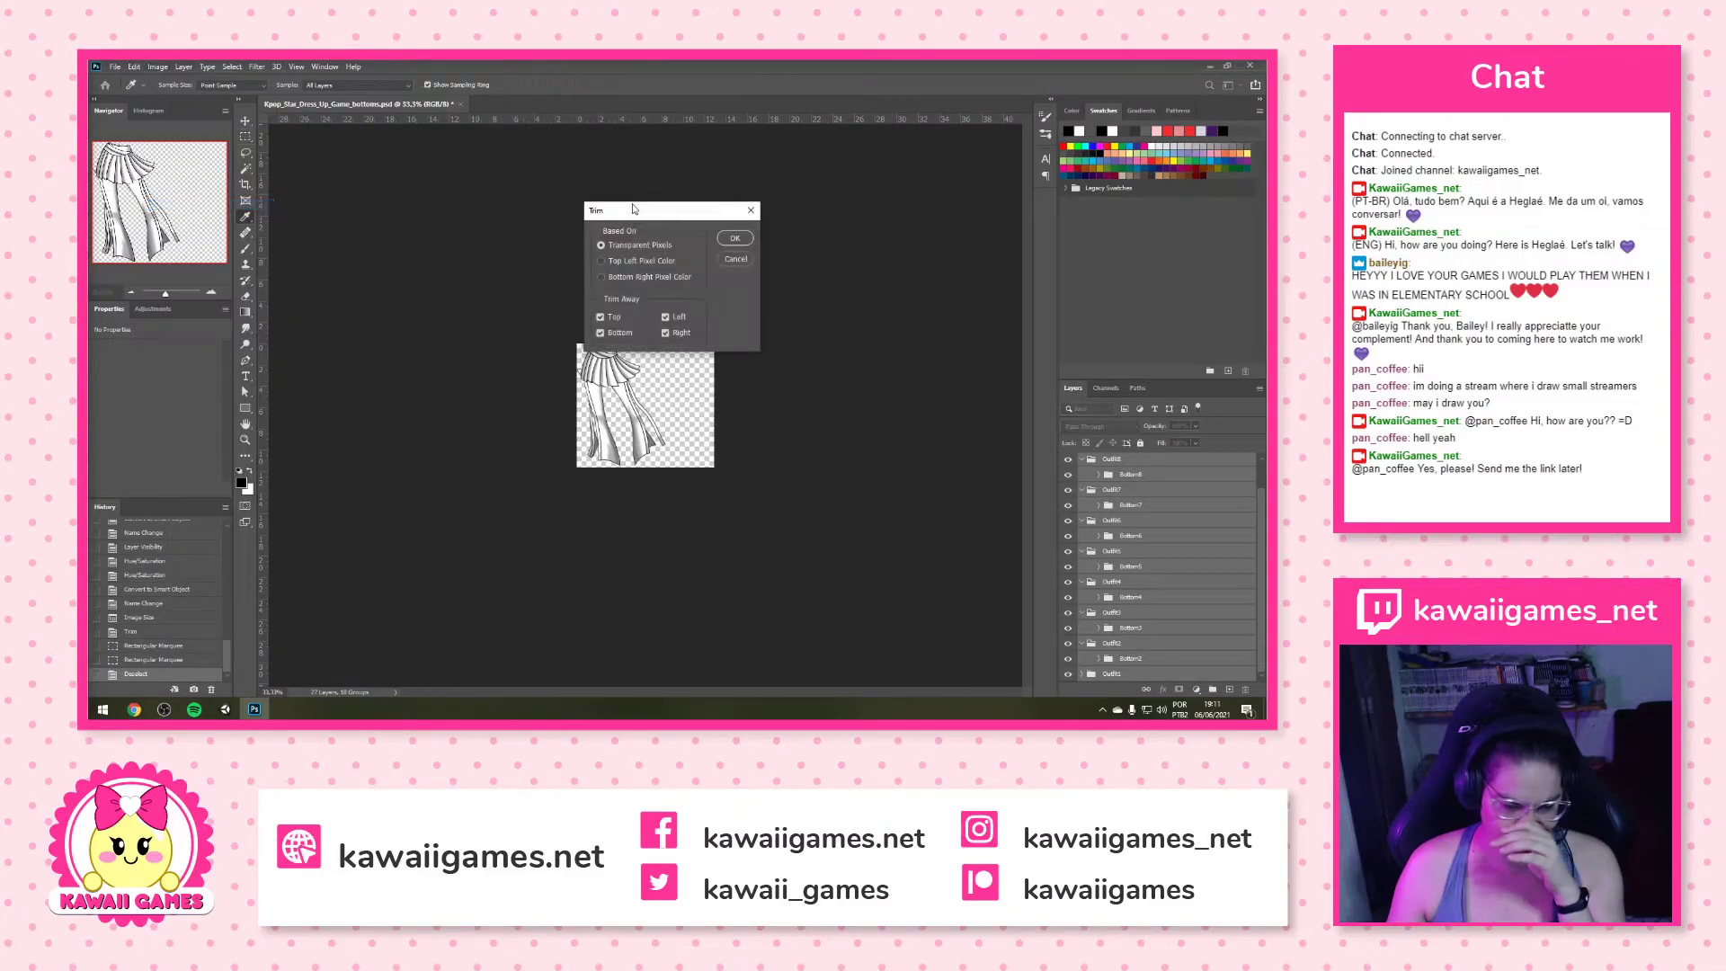
pyautogui.click(734, 239)
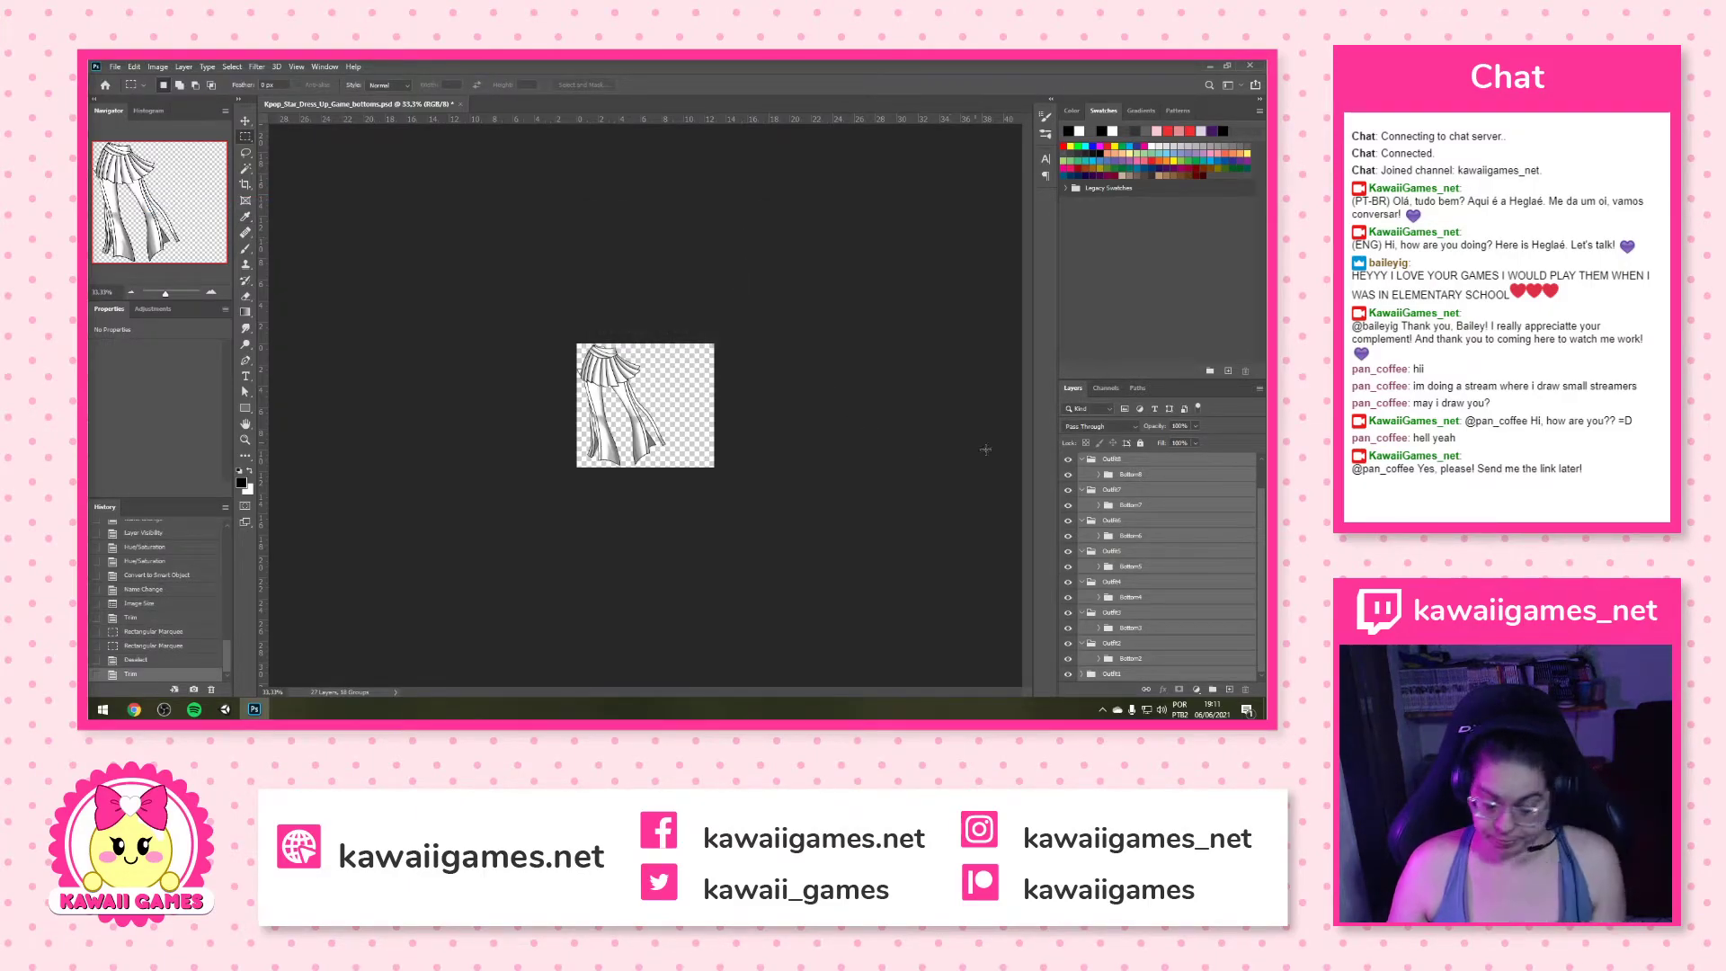
# Expand the Bottom8 and Bottom7 groups to show their shading and color layers
pyautogui.click(1099, 475)
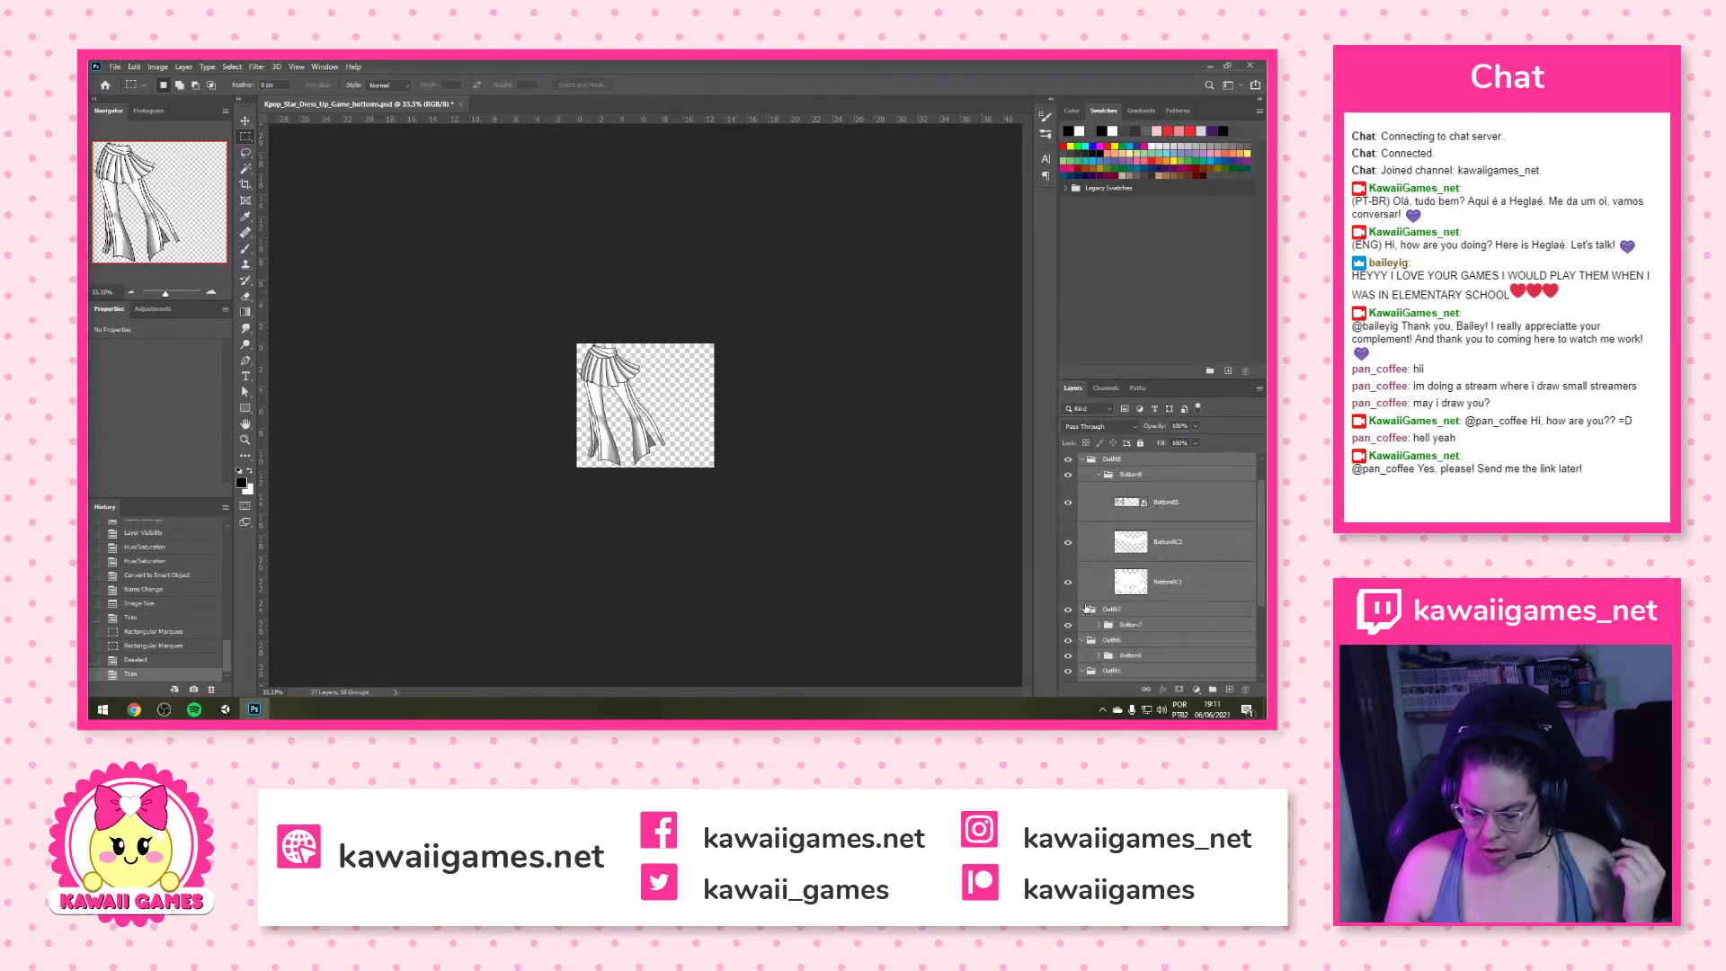
pyautogui.click(1088, 611)
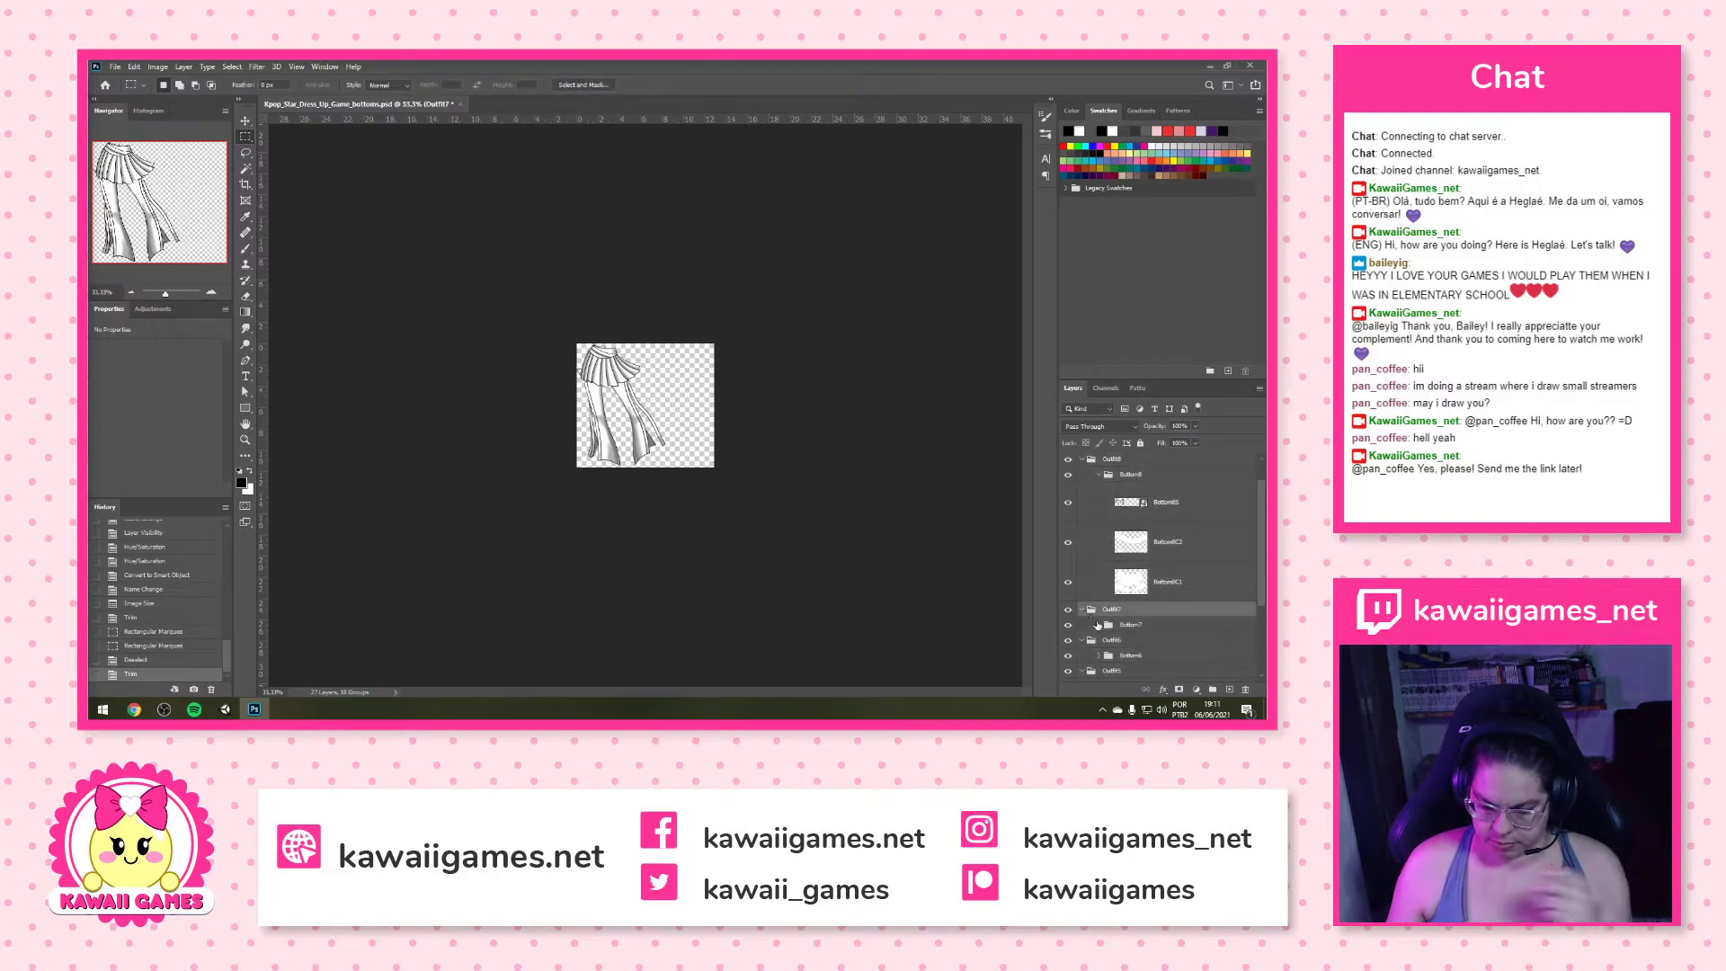
pyautogui.click(1099, 625)
pyautogui.scroll(-5, 1102, 624)
pyautogui.scroll(-1, 1089, 594)
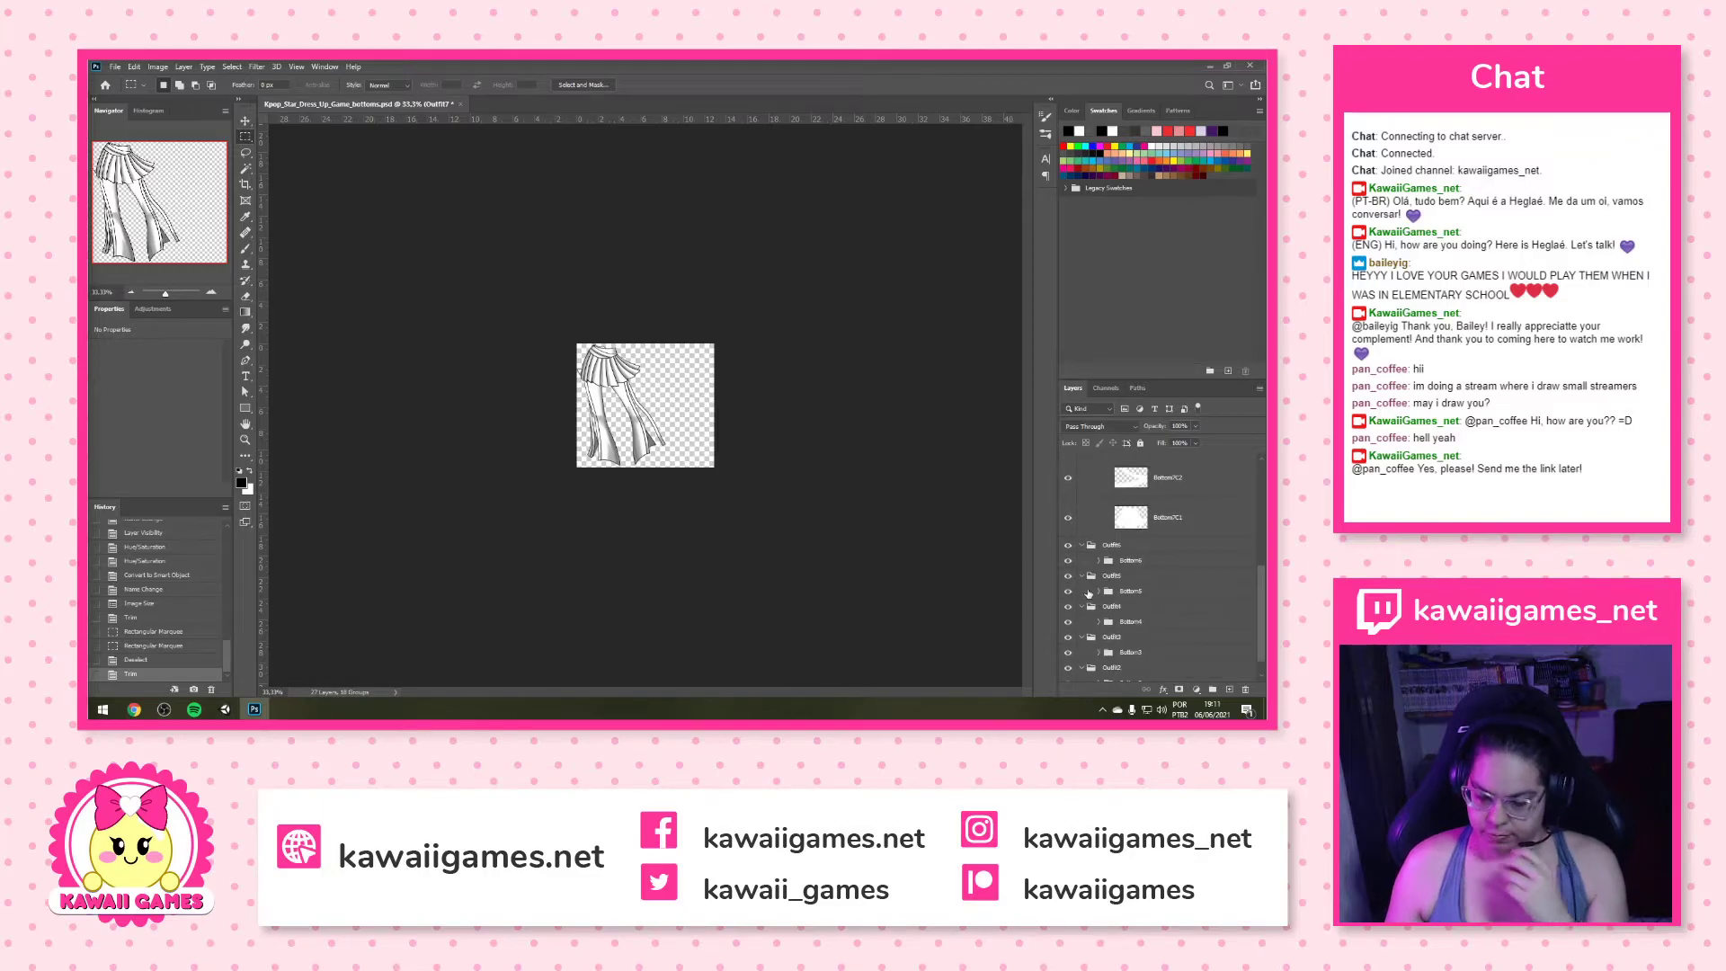
# Expand the Bottom6 and Bottom5 groups and inspect the bottoms artwork on the canvas up close
pyautogui.click(1102, 561)
pyautogui.scroll(-1, 1101, 563)
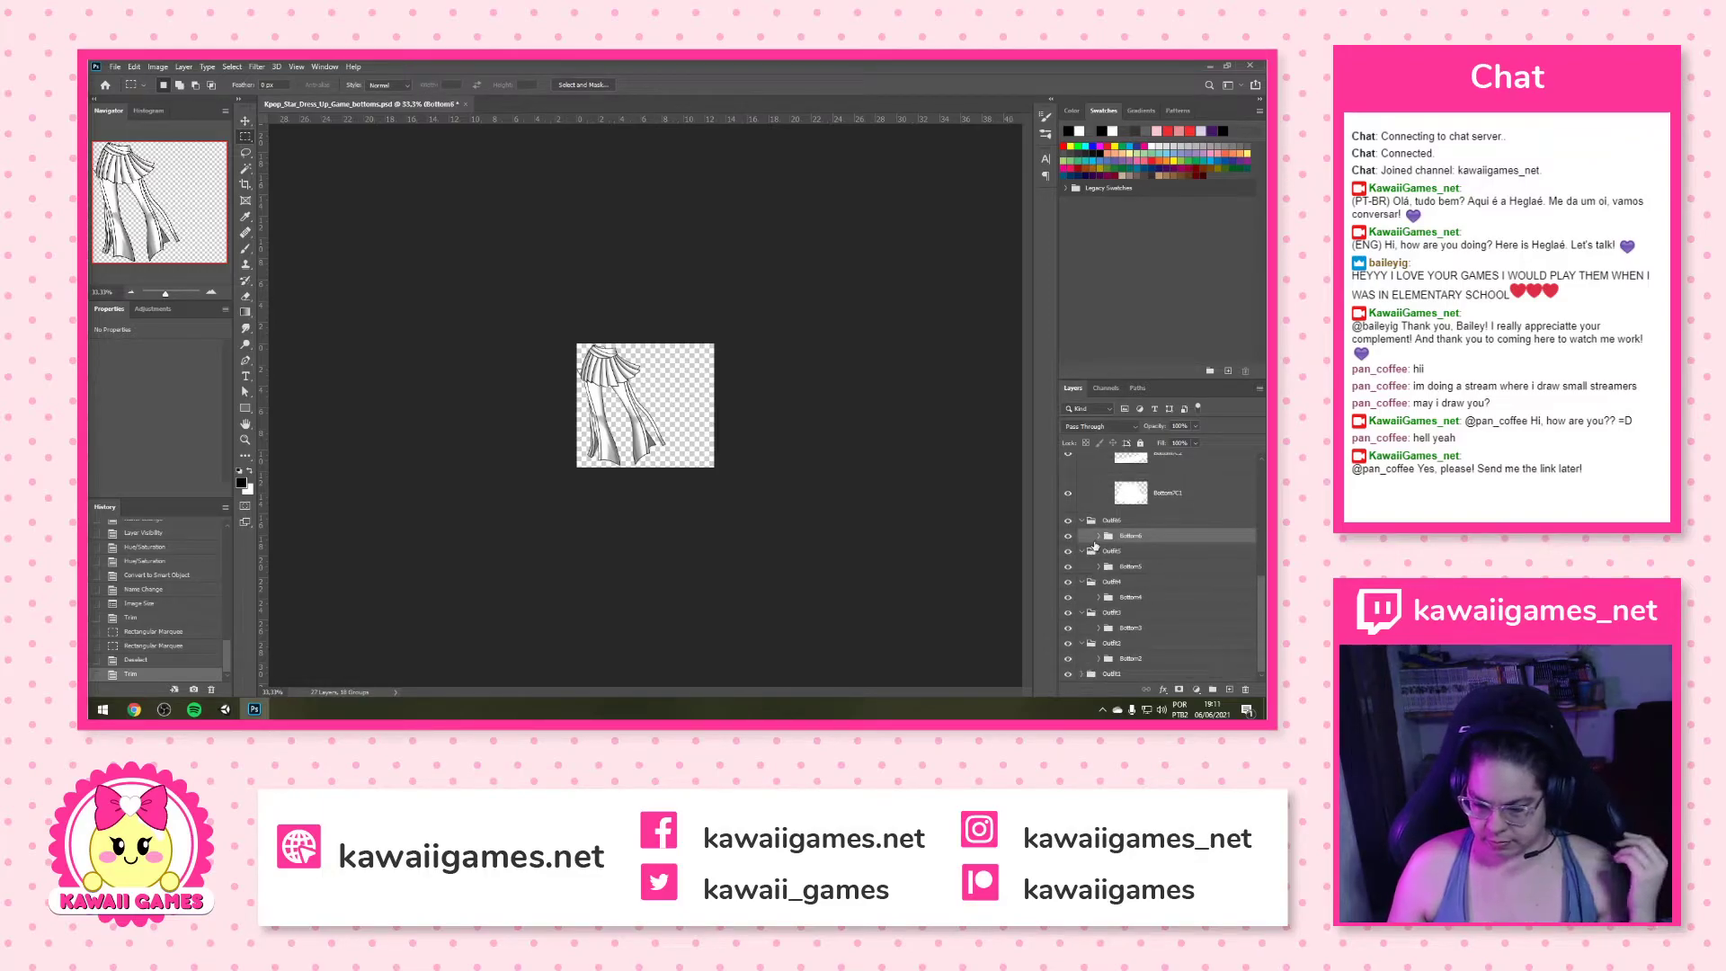
pyautogui.click(1097, 538)
pyautogui.press('z')
pyautogui.moveTo(782, 449); pyautogui.dragTo(443, 396)
pyautogui.moveTo(585, 413); pyautogui.dragTo(694, 469)
pyautogui.keyDown('alt'); pyautogui.click(677, 449); pyautogui.keyUp('alt')
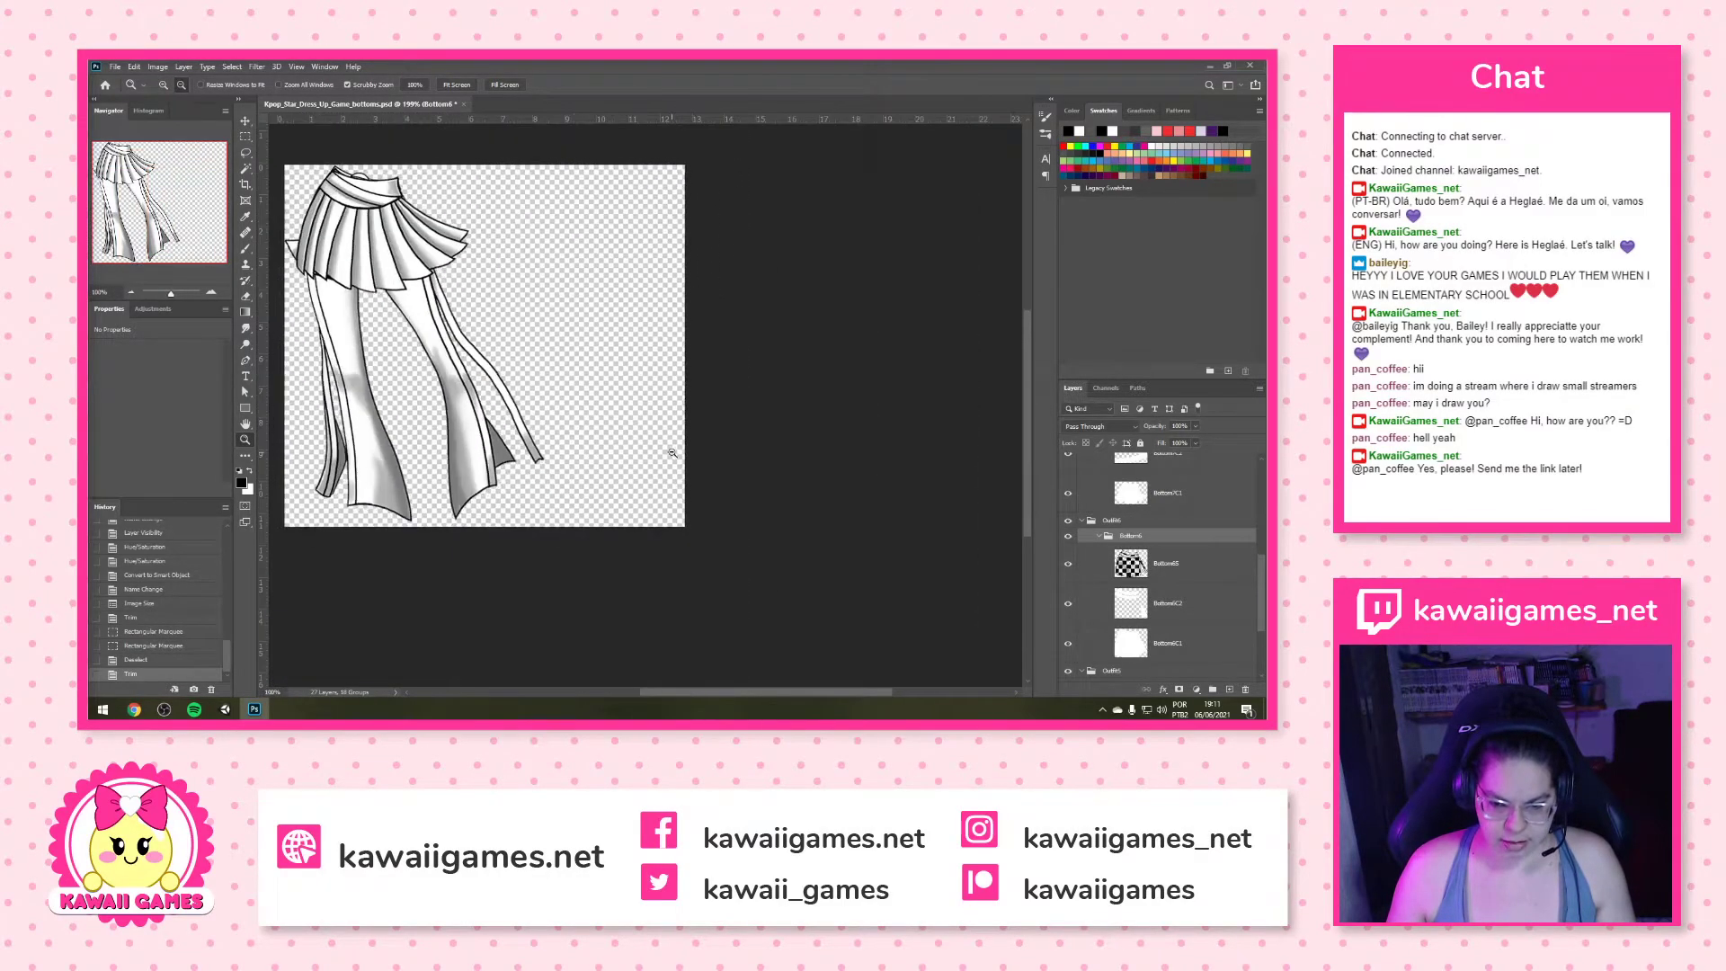
pyautogui.keyDown('alt'); pyautogui.click(660, 408); pyautogui.keyUp('alt')
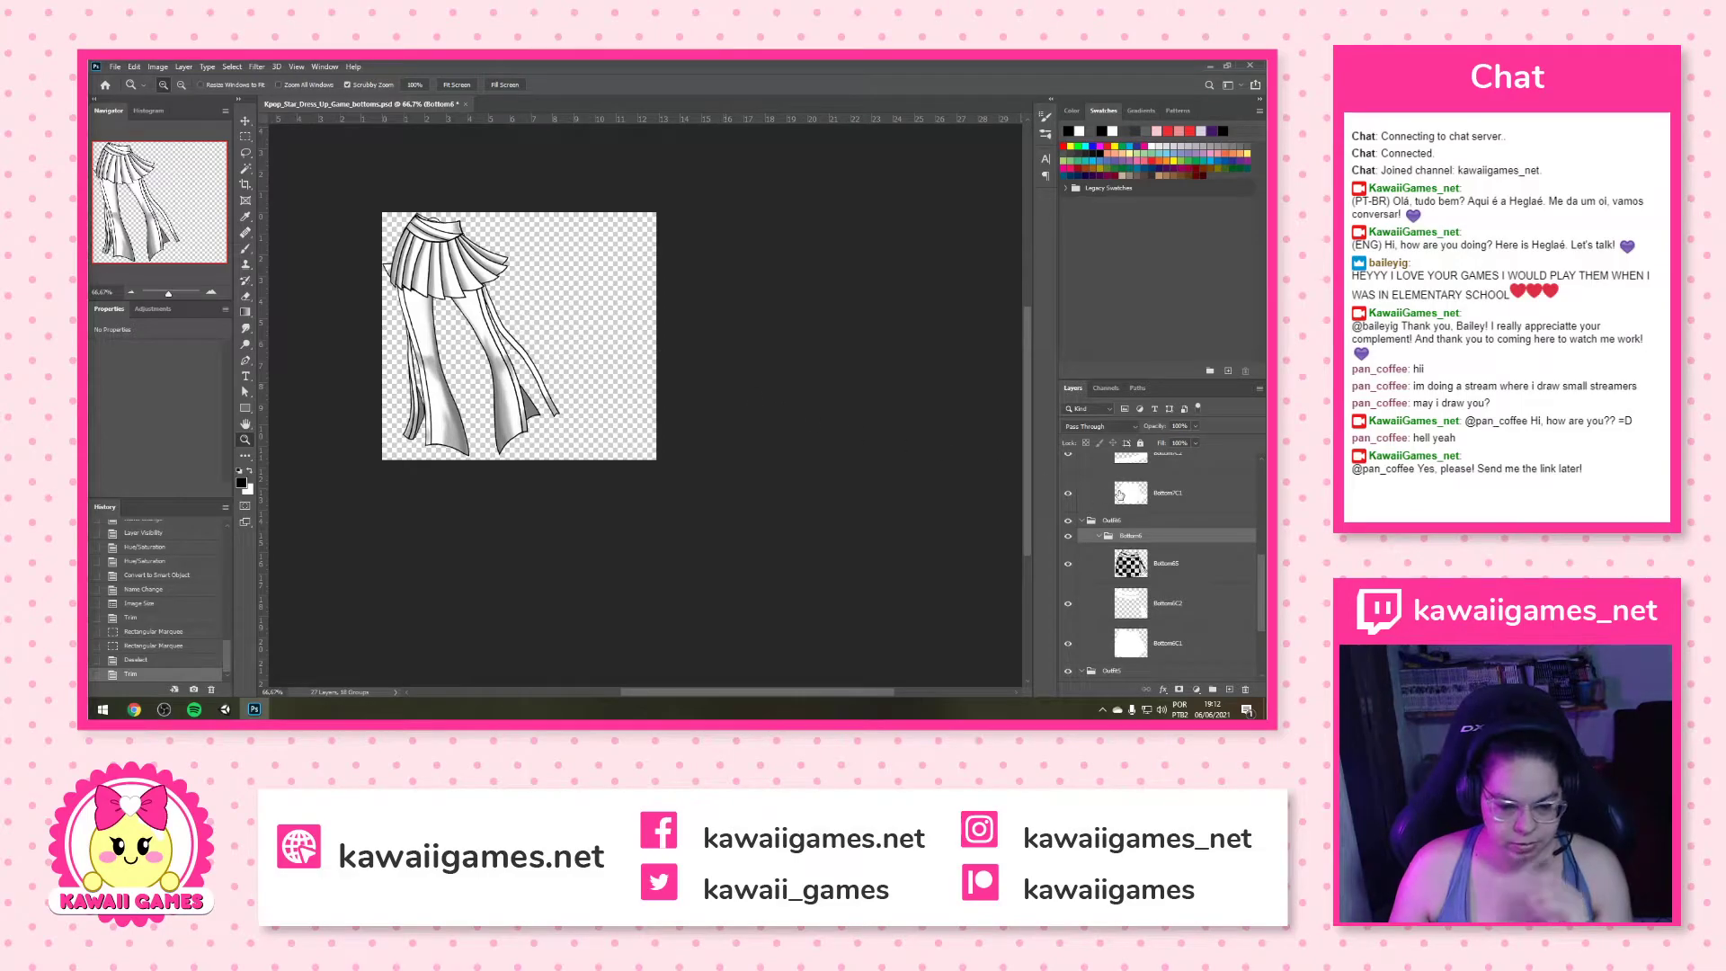
pyautogui.scroll(-3, 1147, 521)
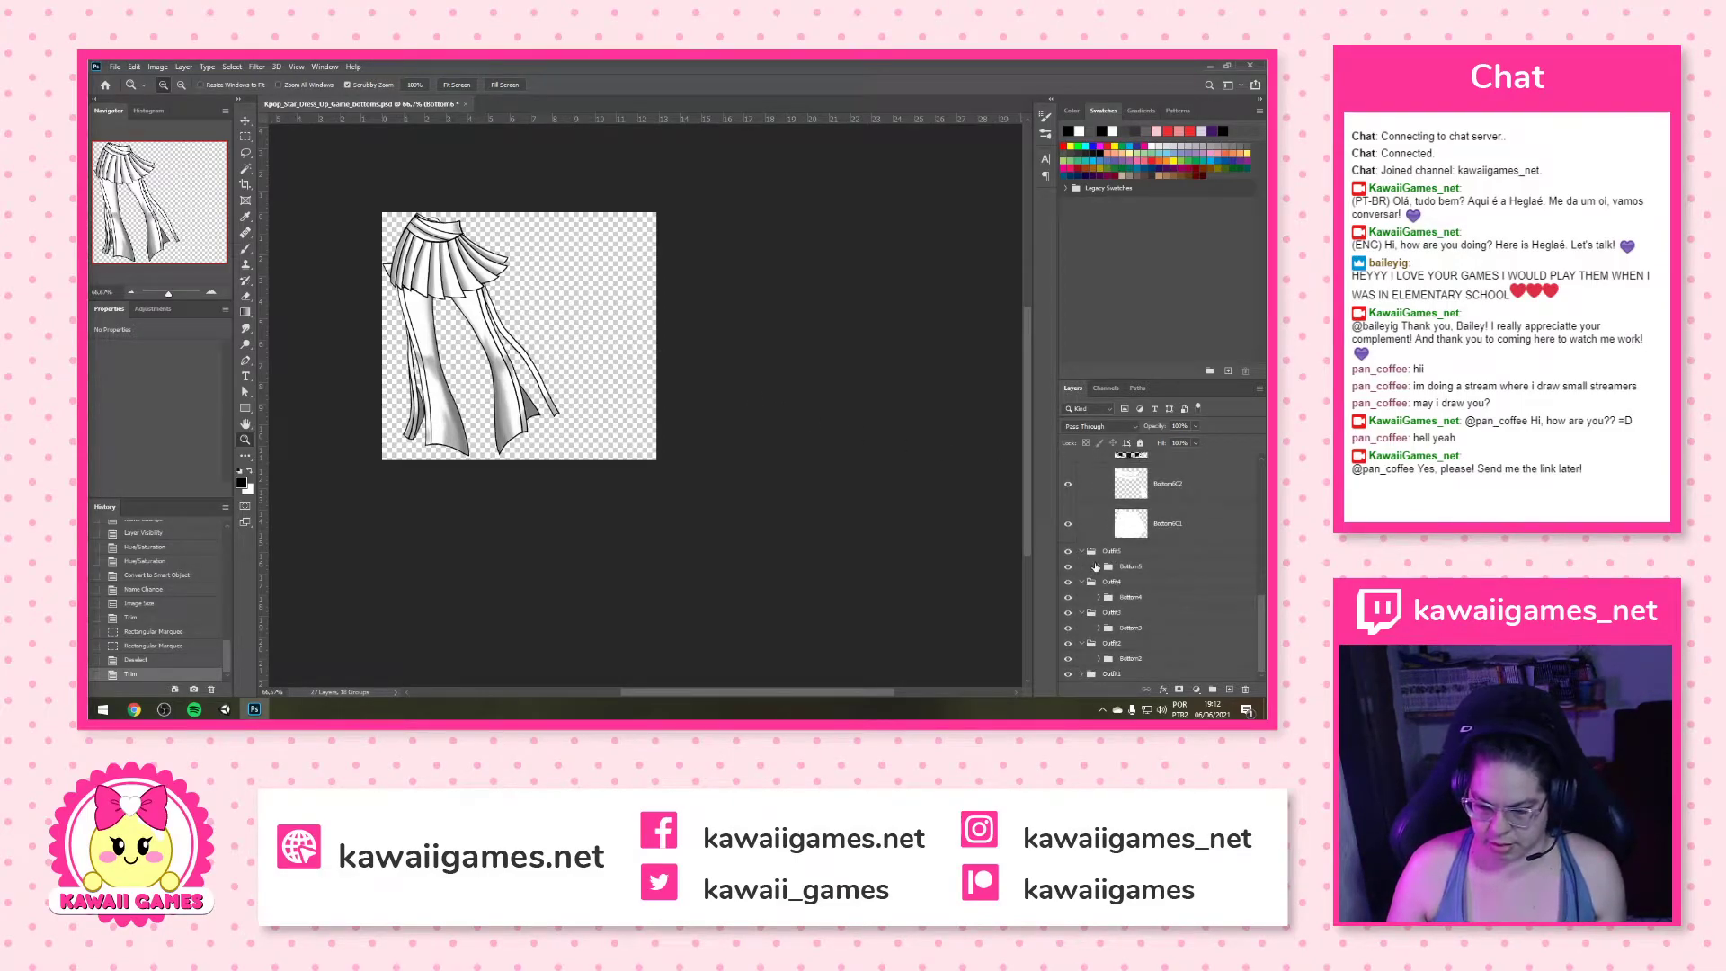
pyautogui.click(1099, 567)
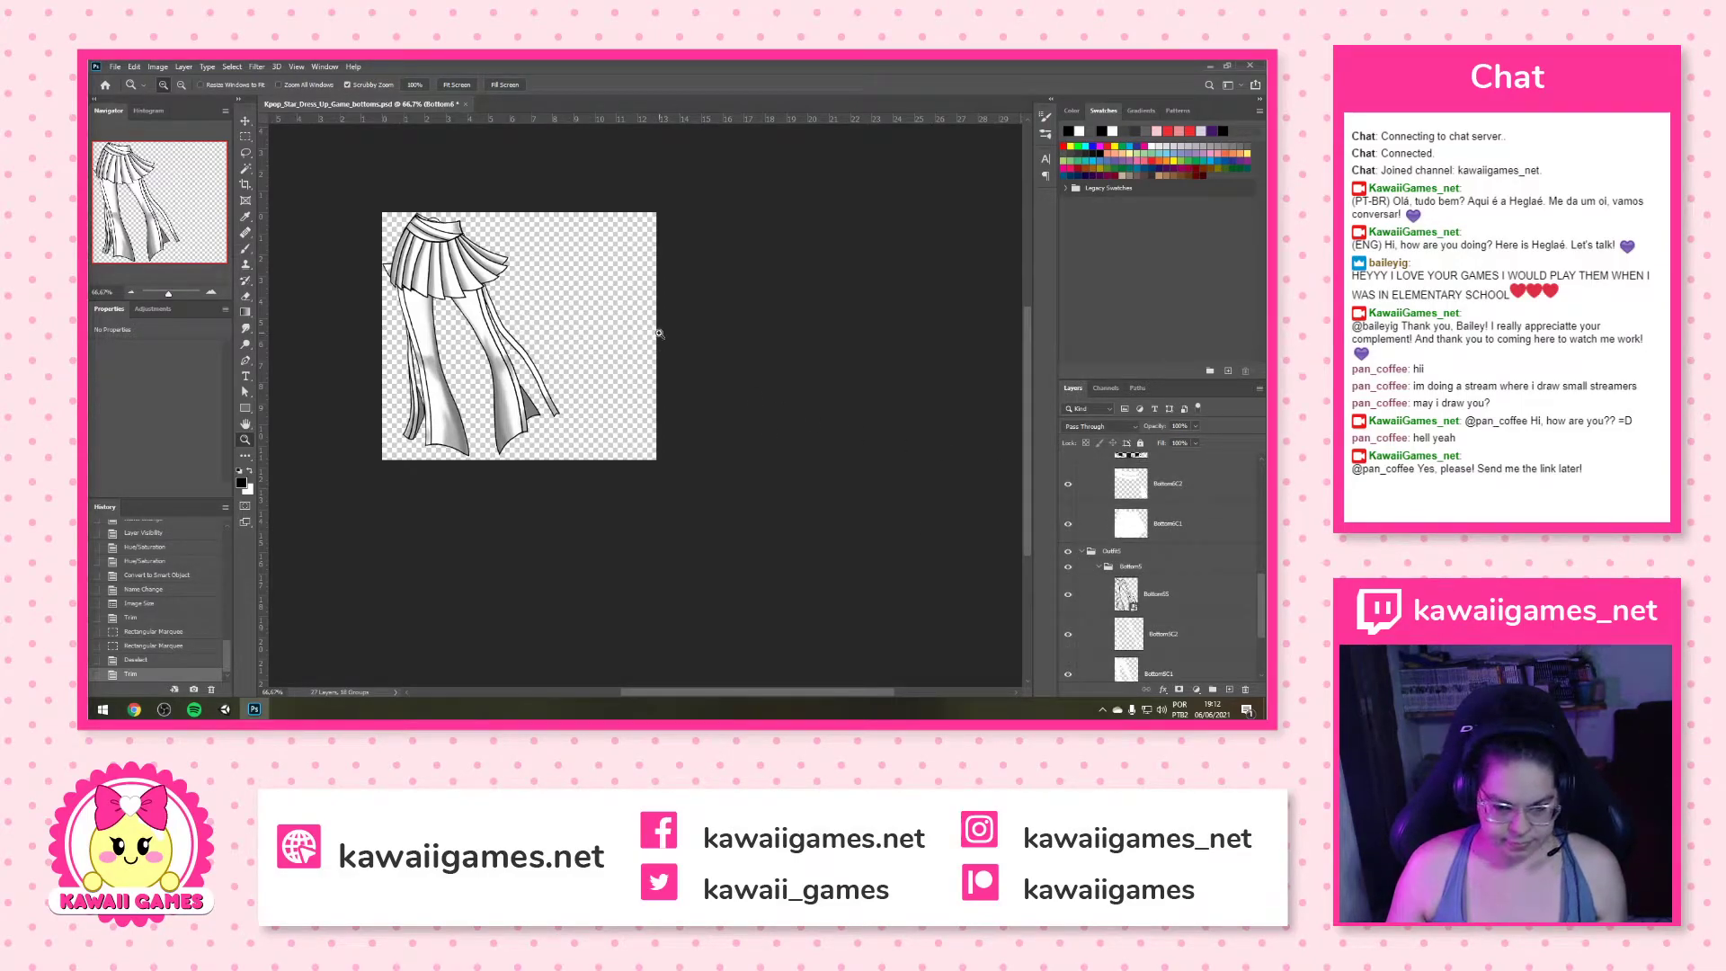
# Expand the Bottom4 and Bottom3 groups to reveal the layers inside them
pyautogui.press('m')
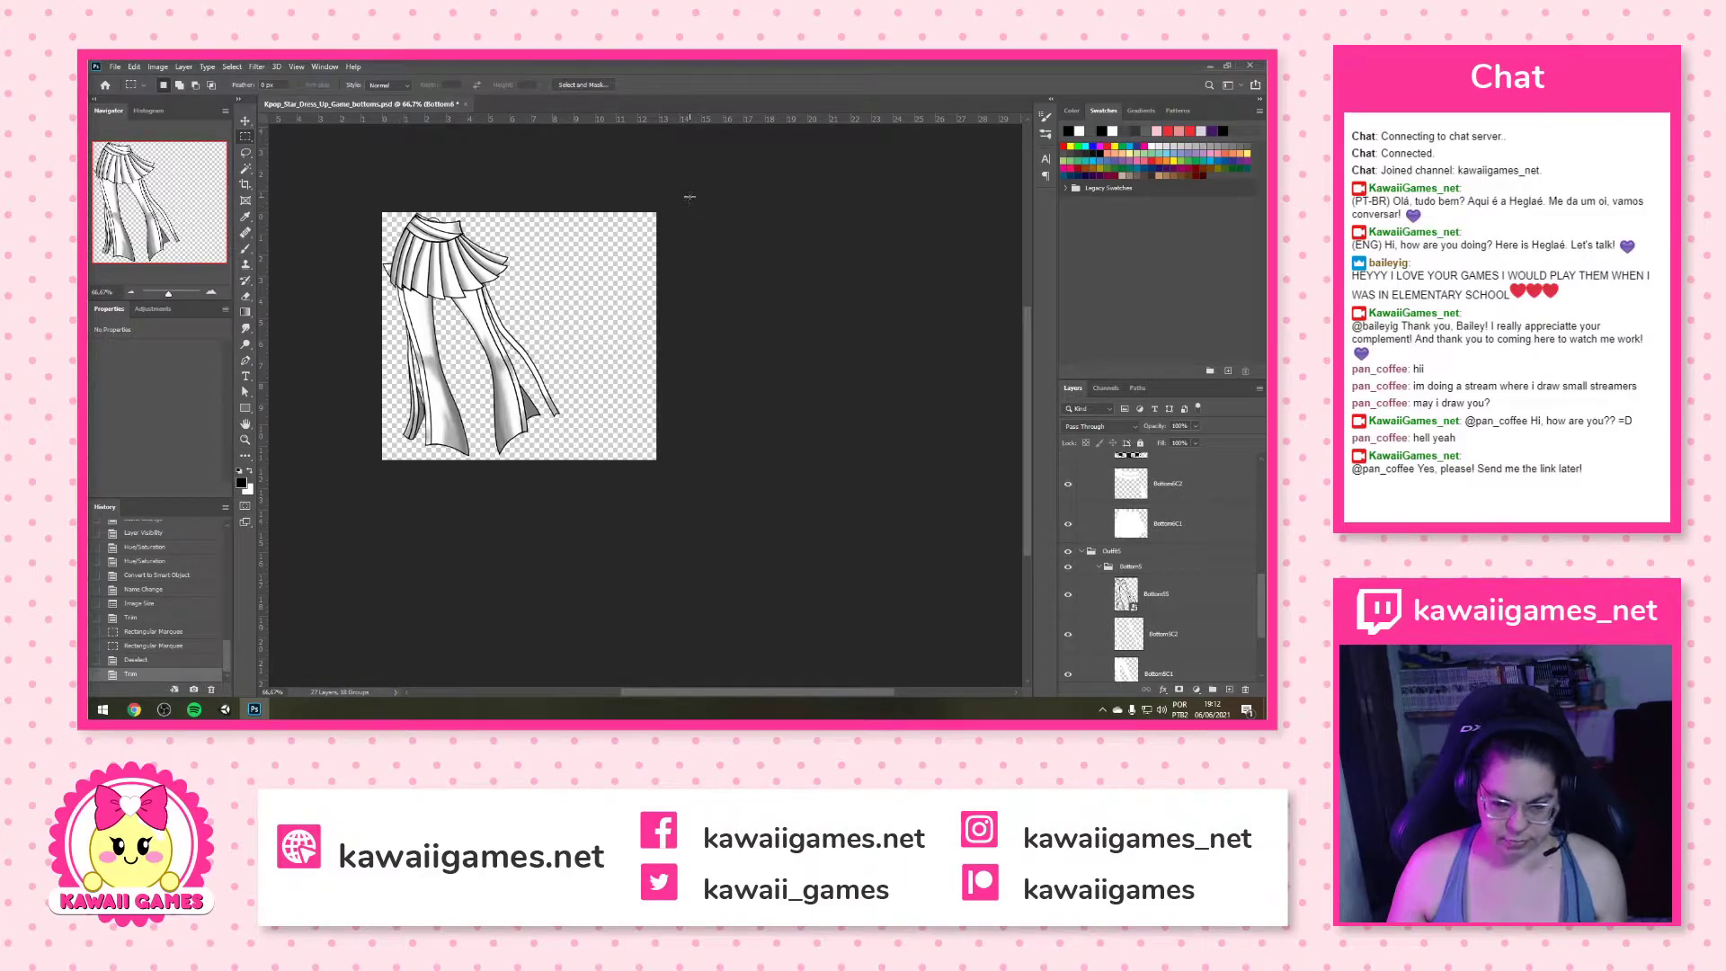
pyautogui.scroll(-3, 1086, 584)
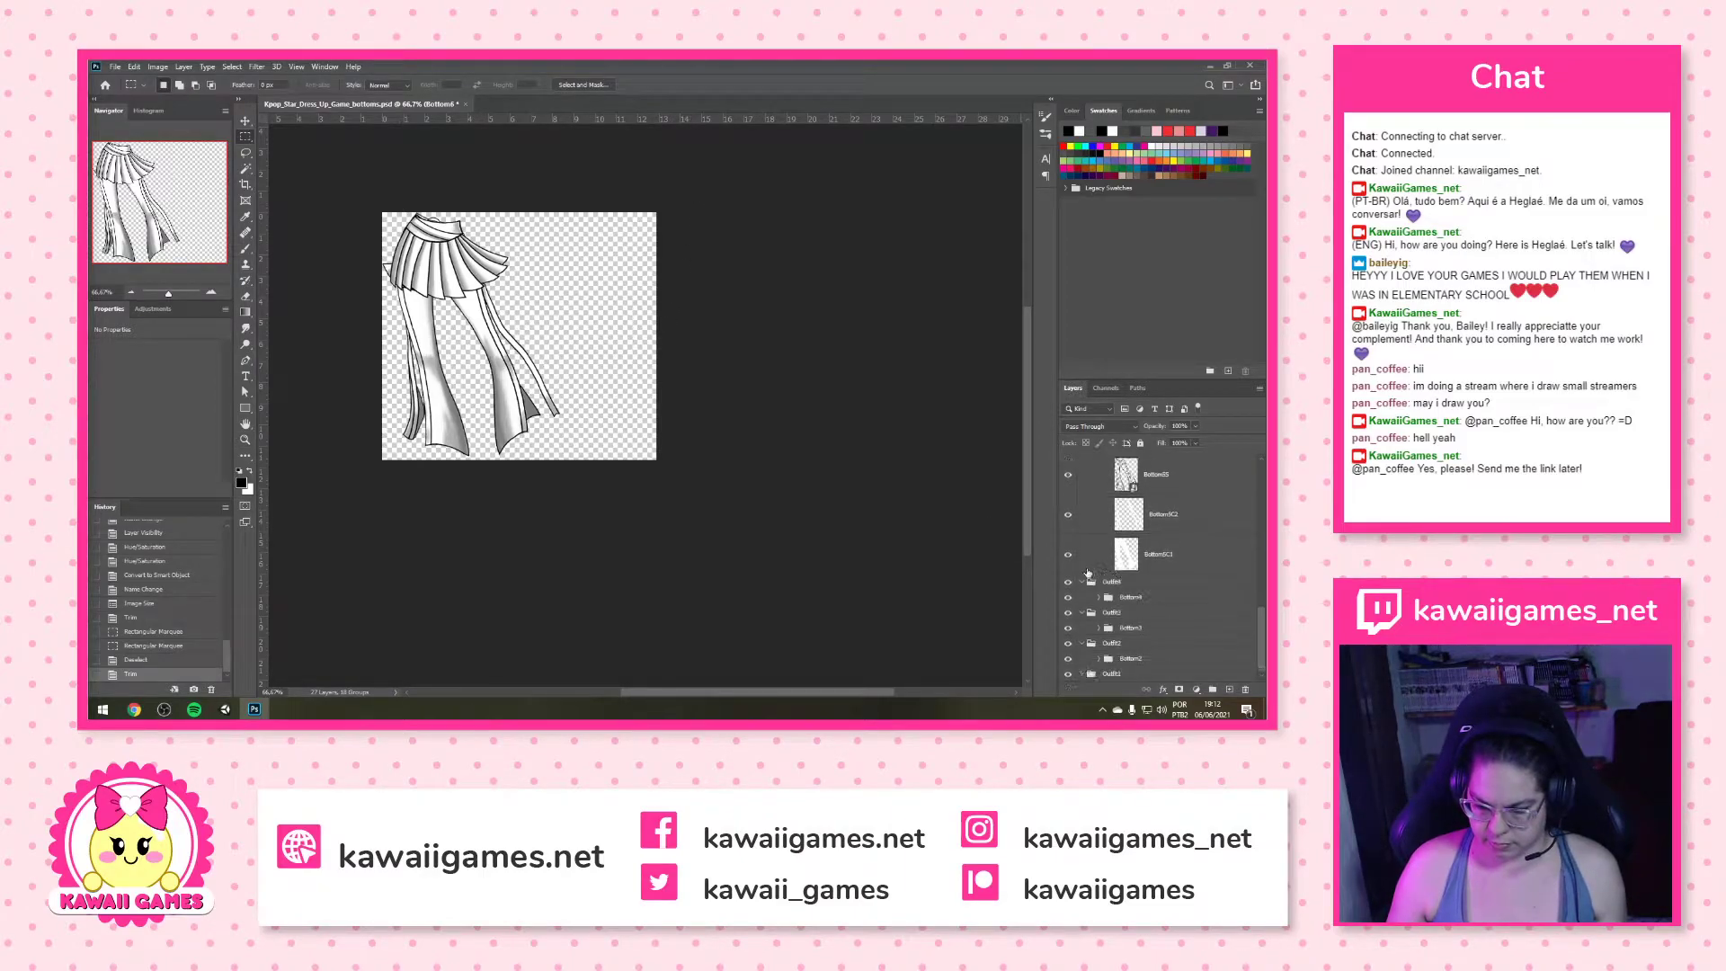
pyautogui.click(1098, 598)
pyautogui.scroll(-3, 1102, 616)
pyautogui.click(1100, 627)
pyautogui.scroll(-3, 1103, 629)
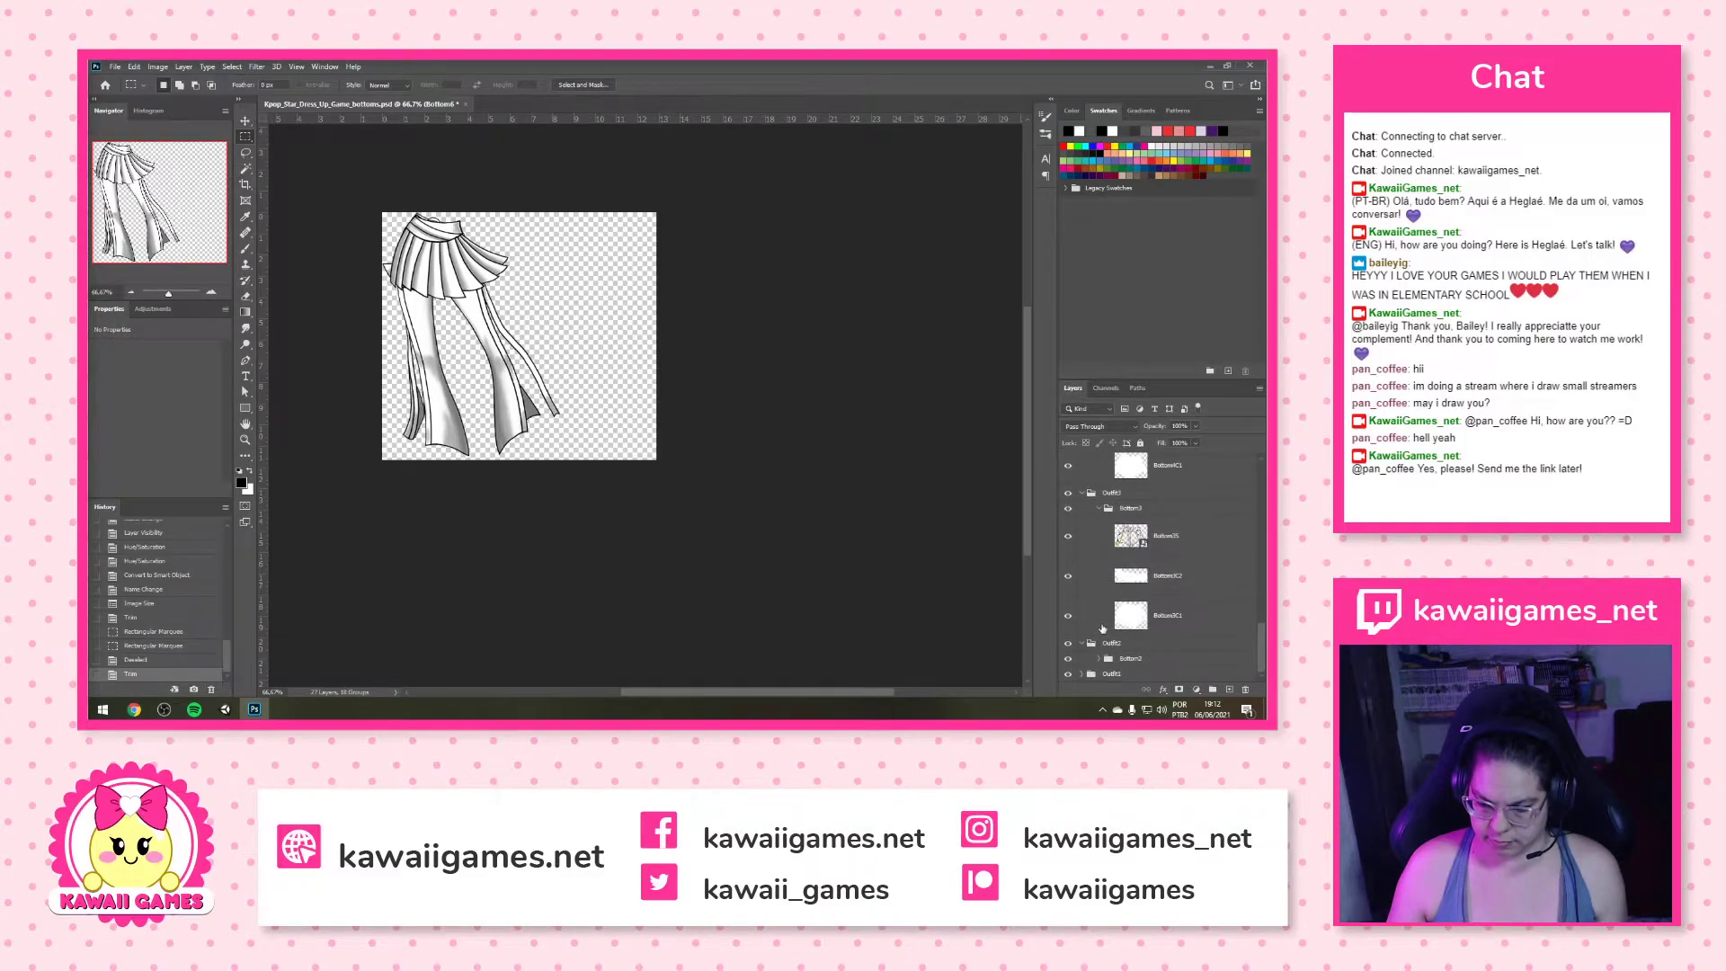
# Expand the Bottom2 group and the Outfit1 group to list their layers
pyautogui.click(1093, 660)
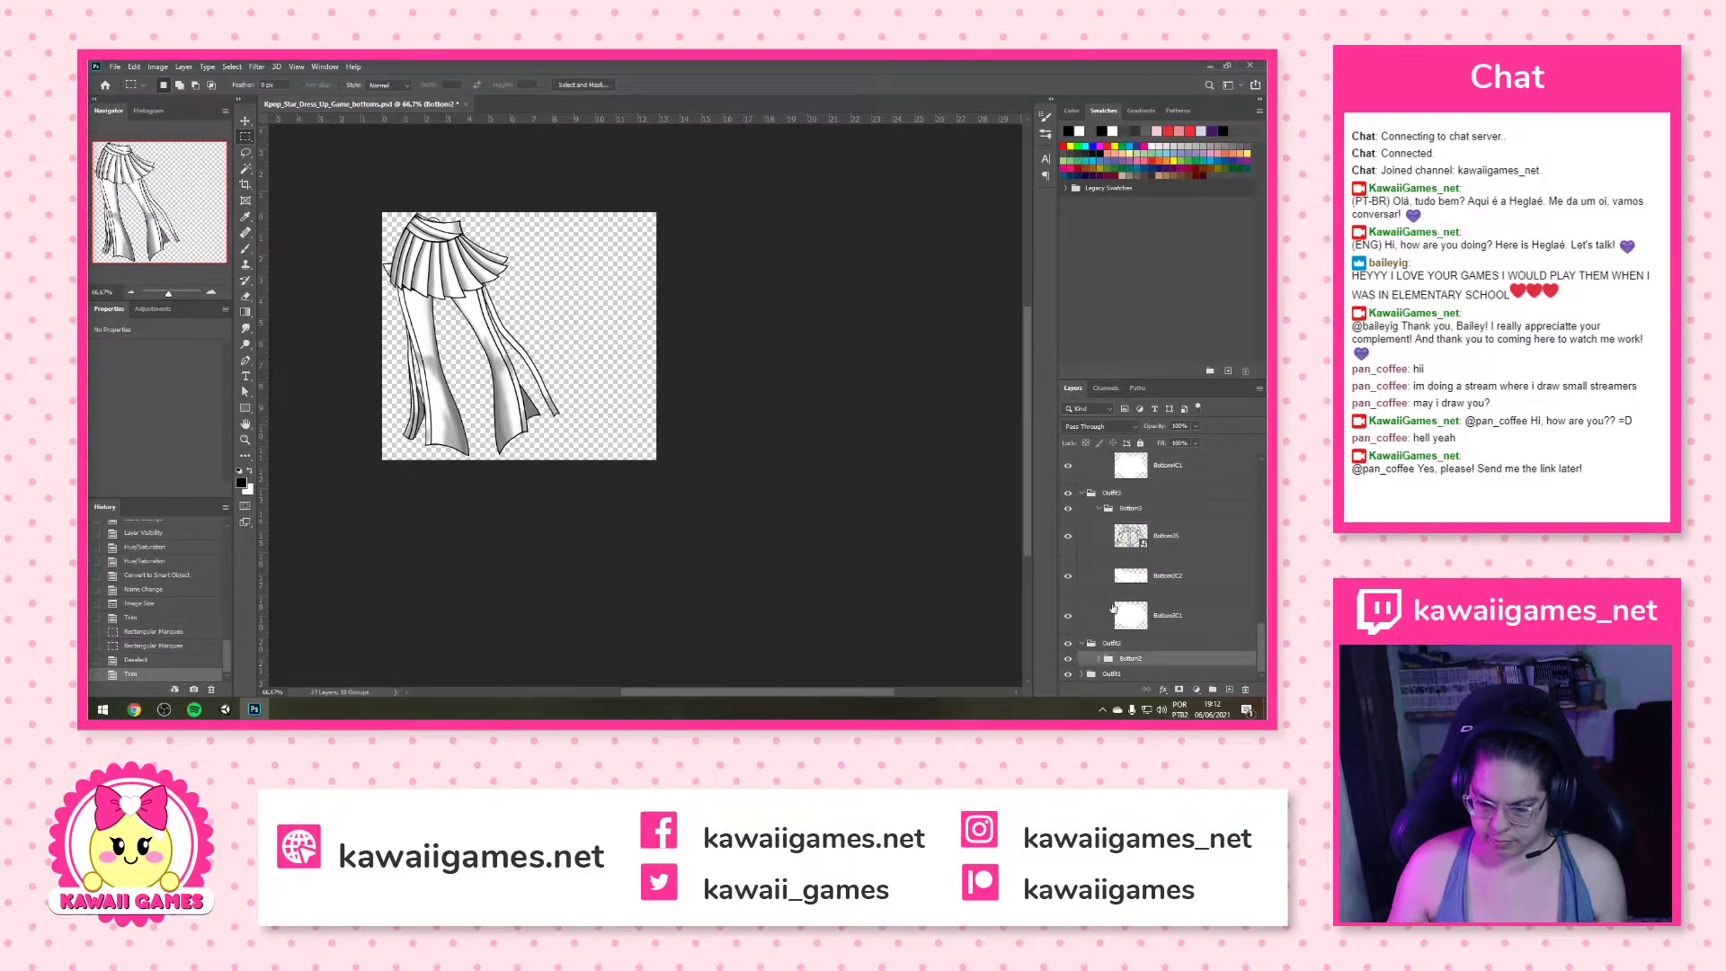
pyautogui.click(1098, 660)
pyautogui.scroll(-3, 1101, 660)
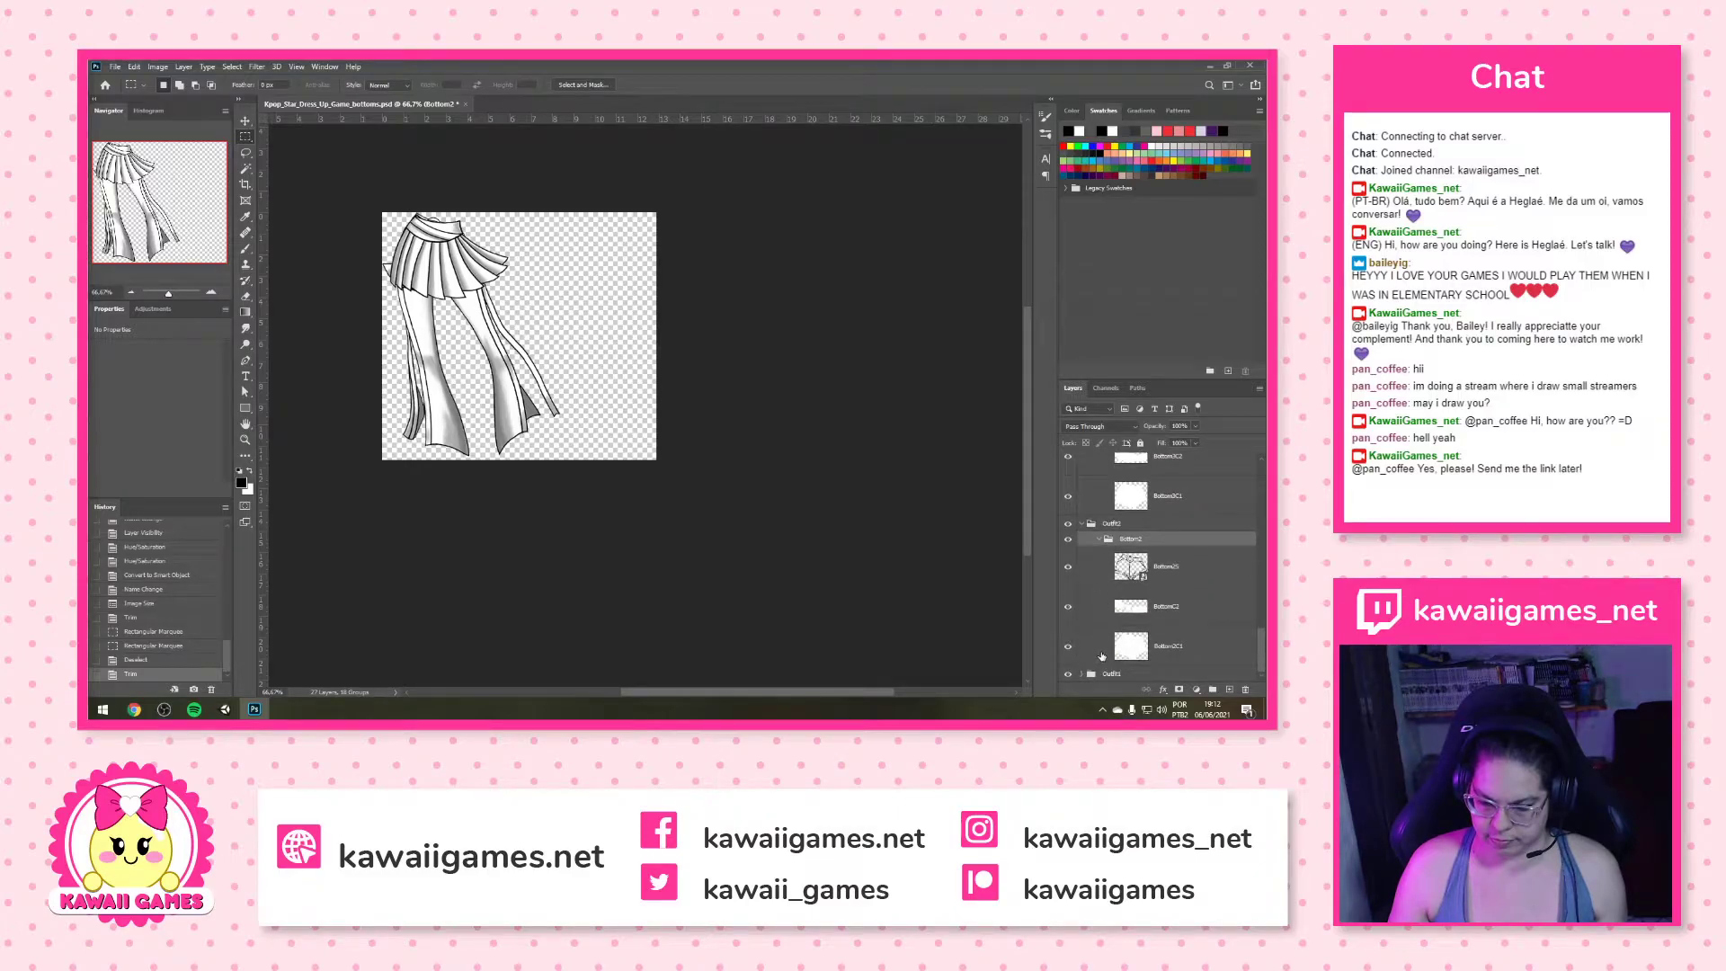
pyautogui.click(1082, 676)
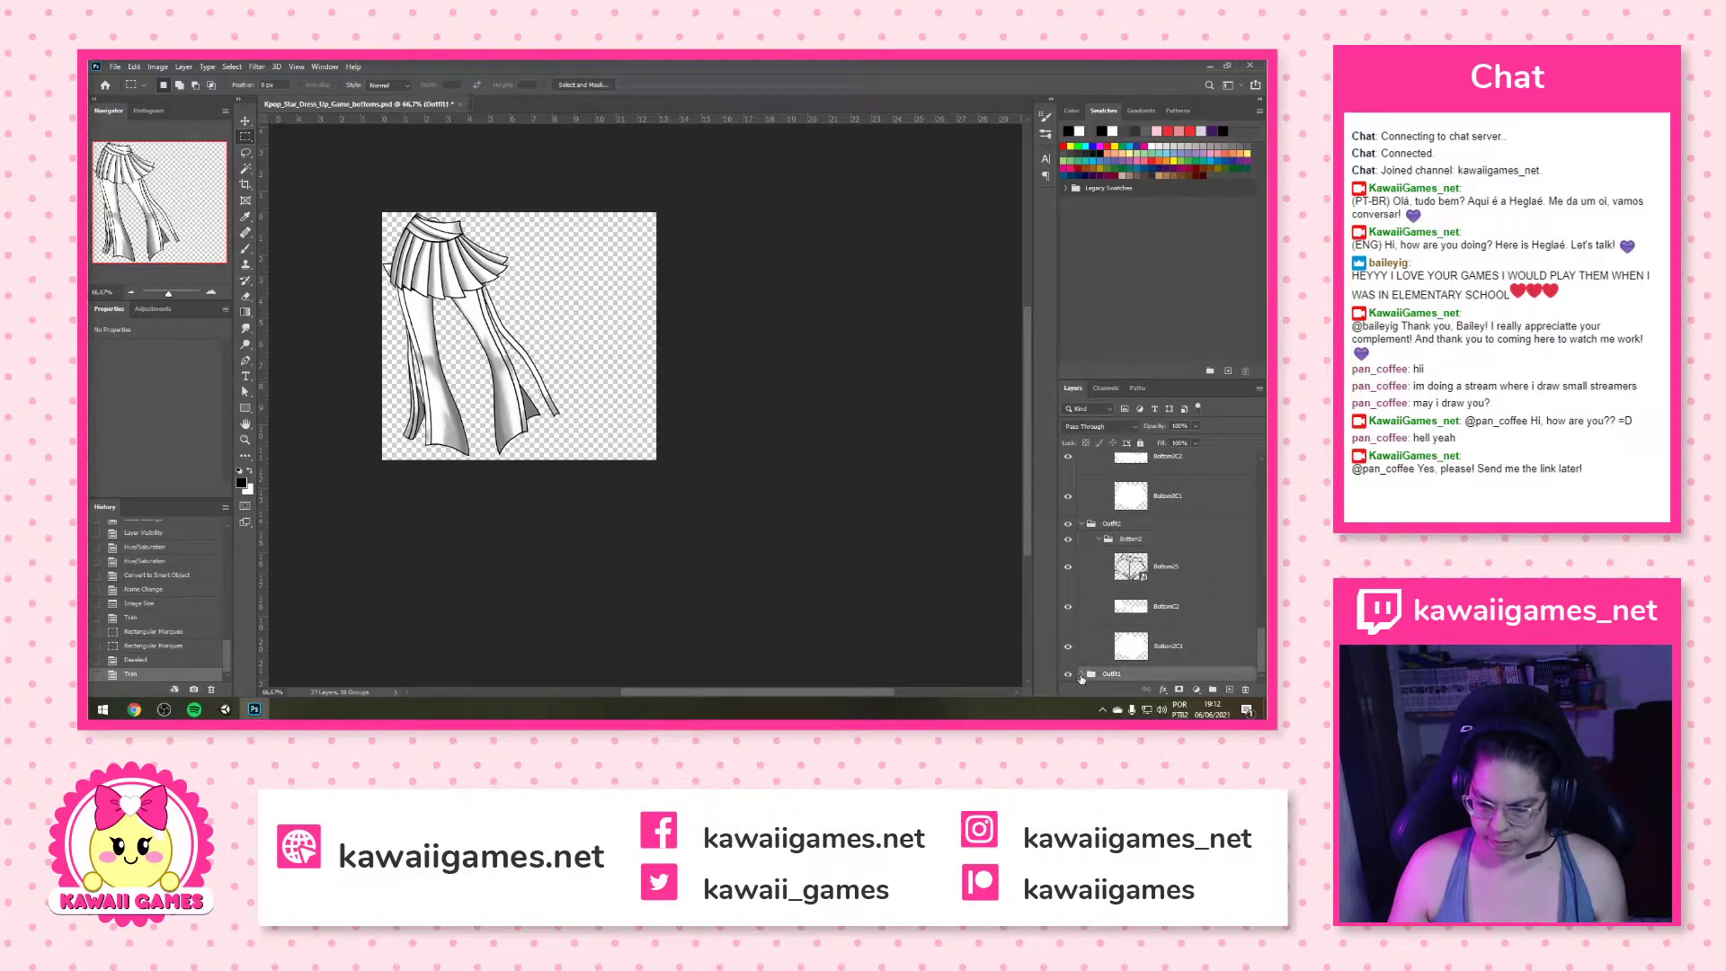
pyautogui.click(1082, 675)
pyautogui.scroll(-4, 1115, 647)
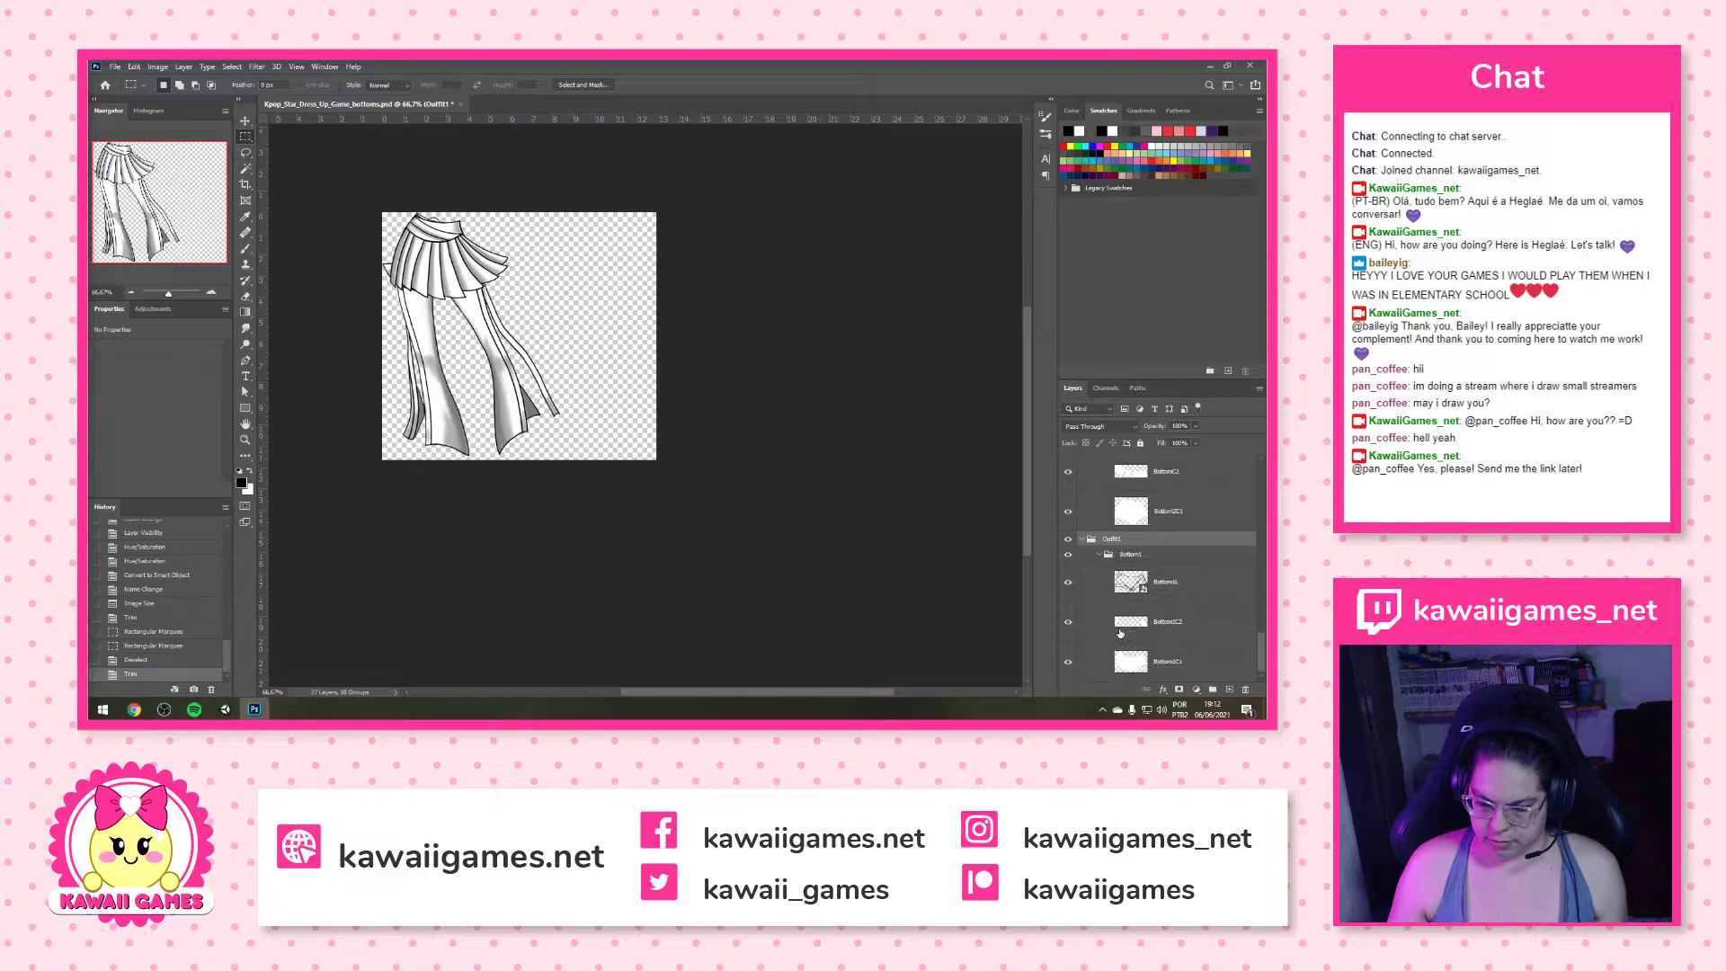
# With the Bottom1C2 layer active, load the pixels of Bottom1C1 and then those of Bottom1C2 as a selection
pyautogui.click(1175, 626)
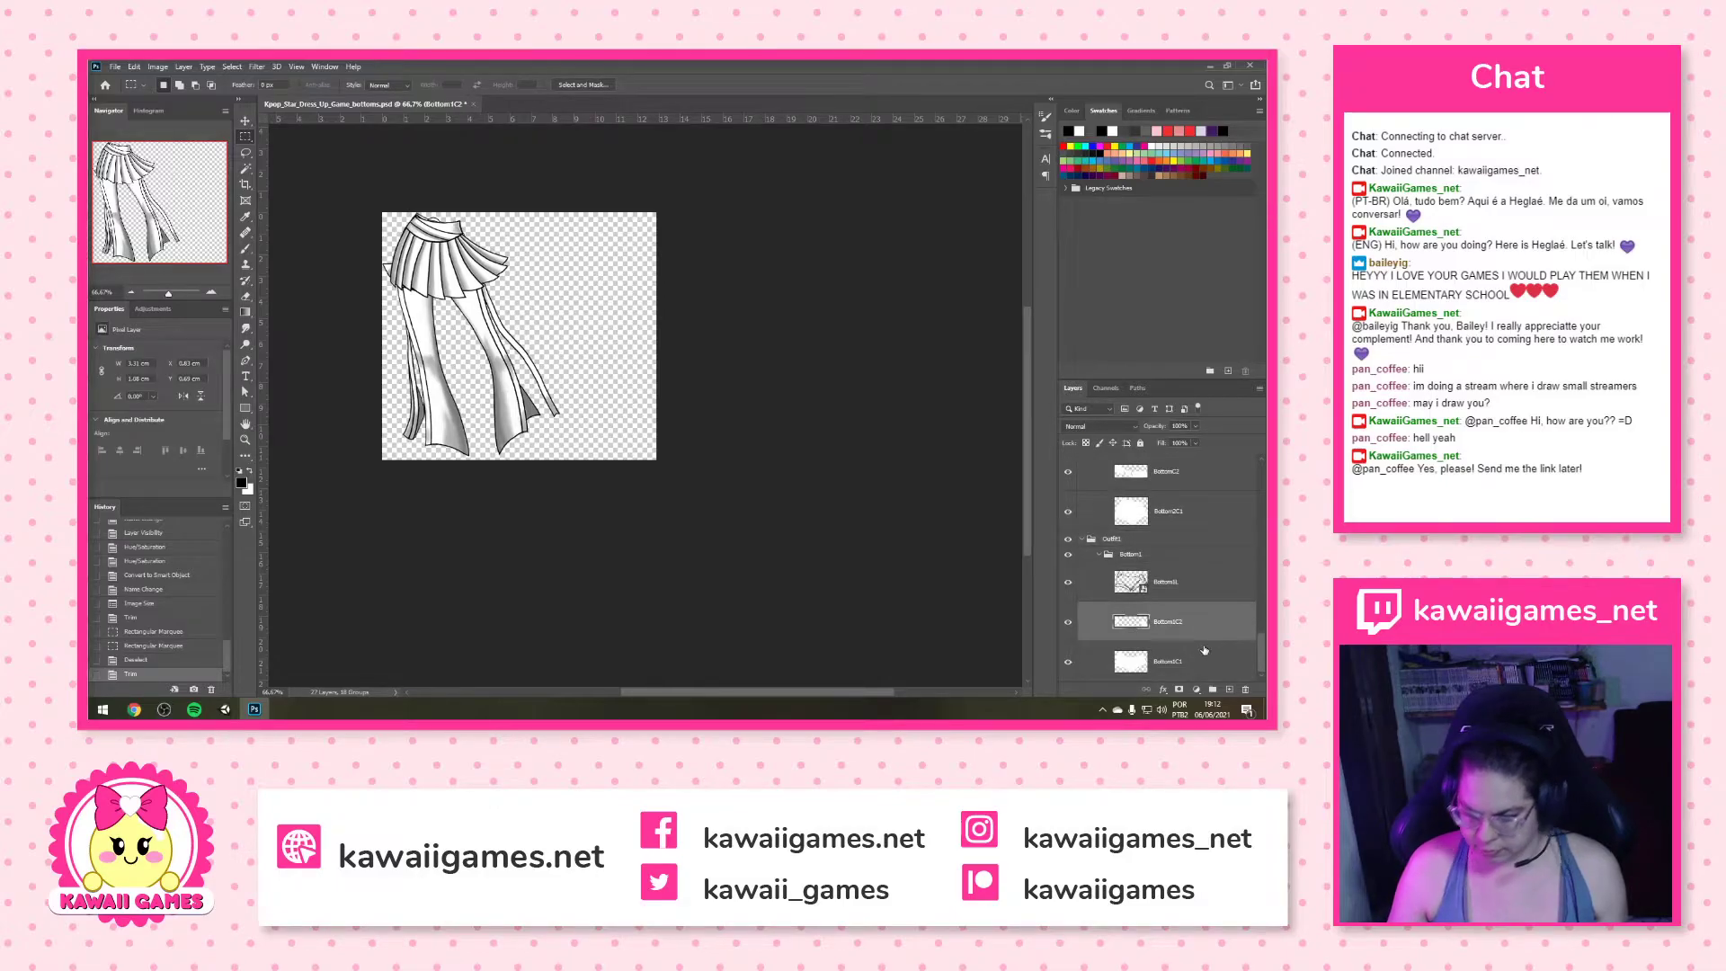
pyautogui.keyDown('ctrl'); pyautogui.click(1131, 659); pyautogui.keyUp('ctrl')
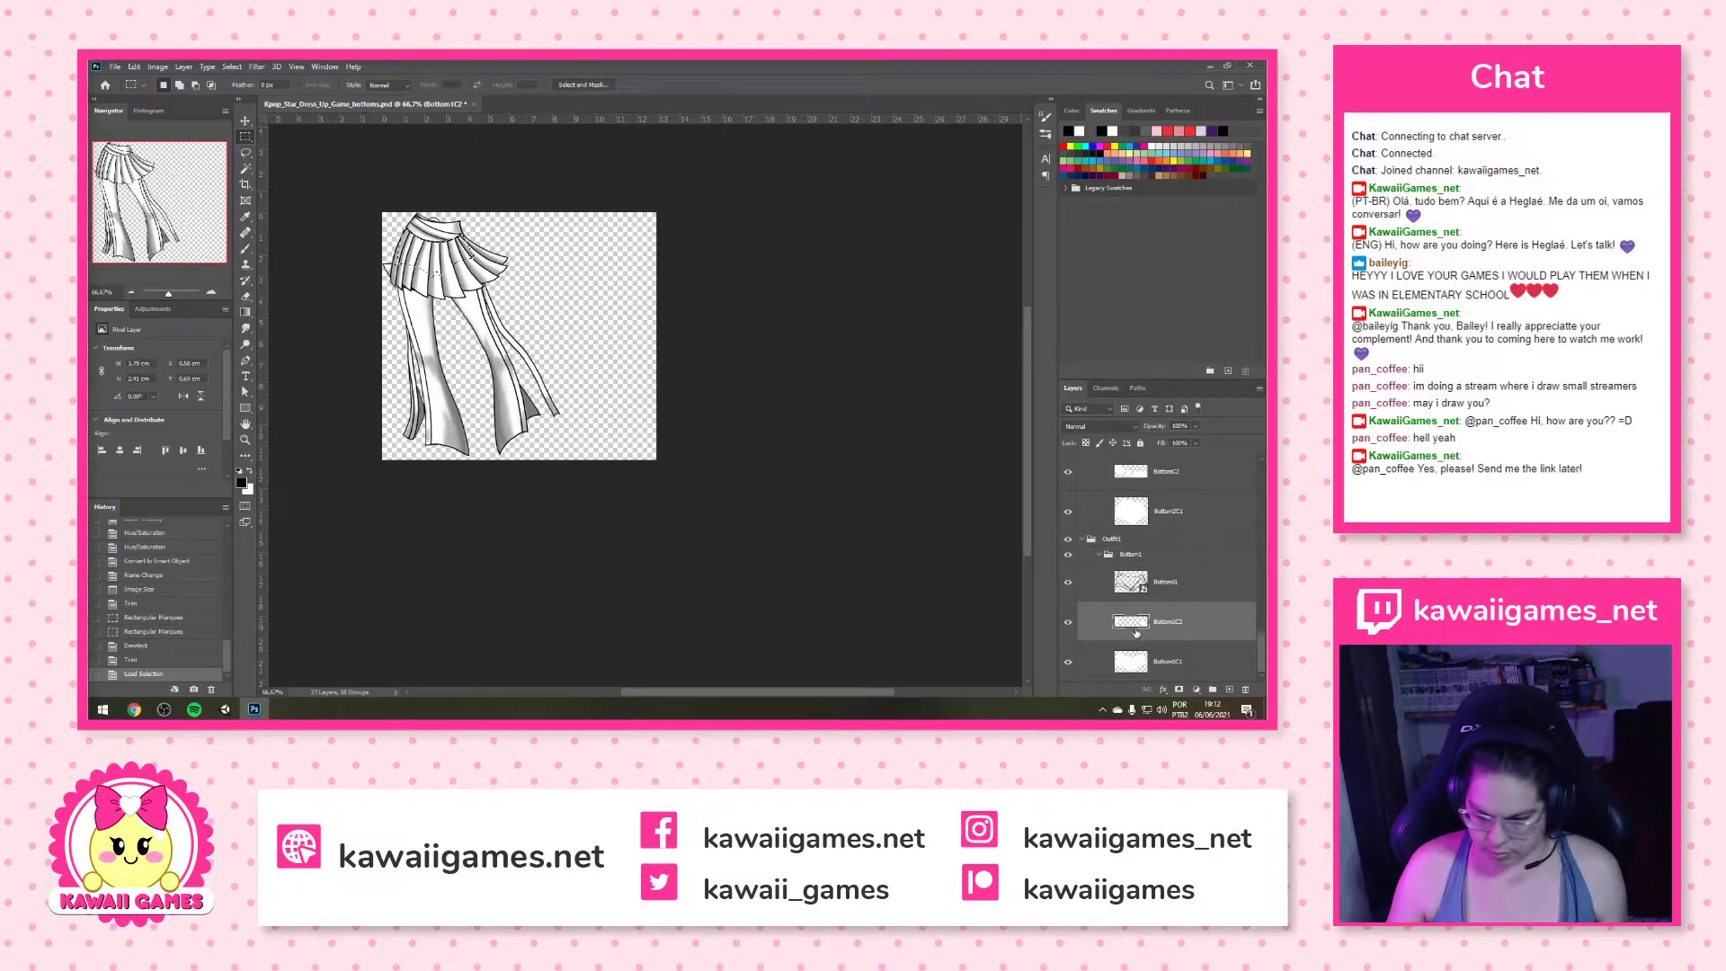
pyautogui.keyDown('ctrl'); pyautogui.click(1133, 627); pyautogui.keyUp('ctrl')
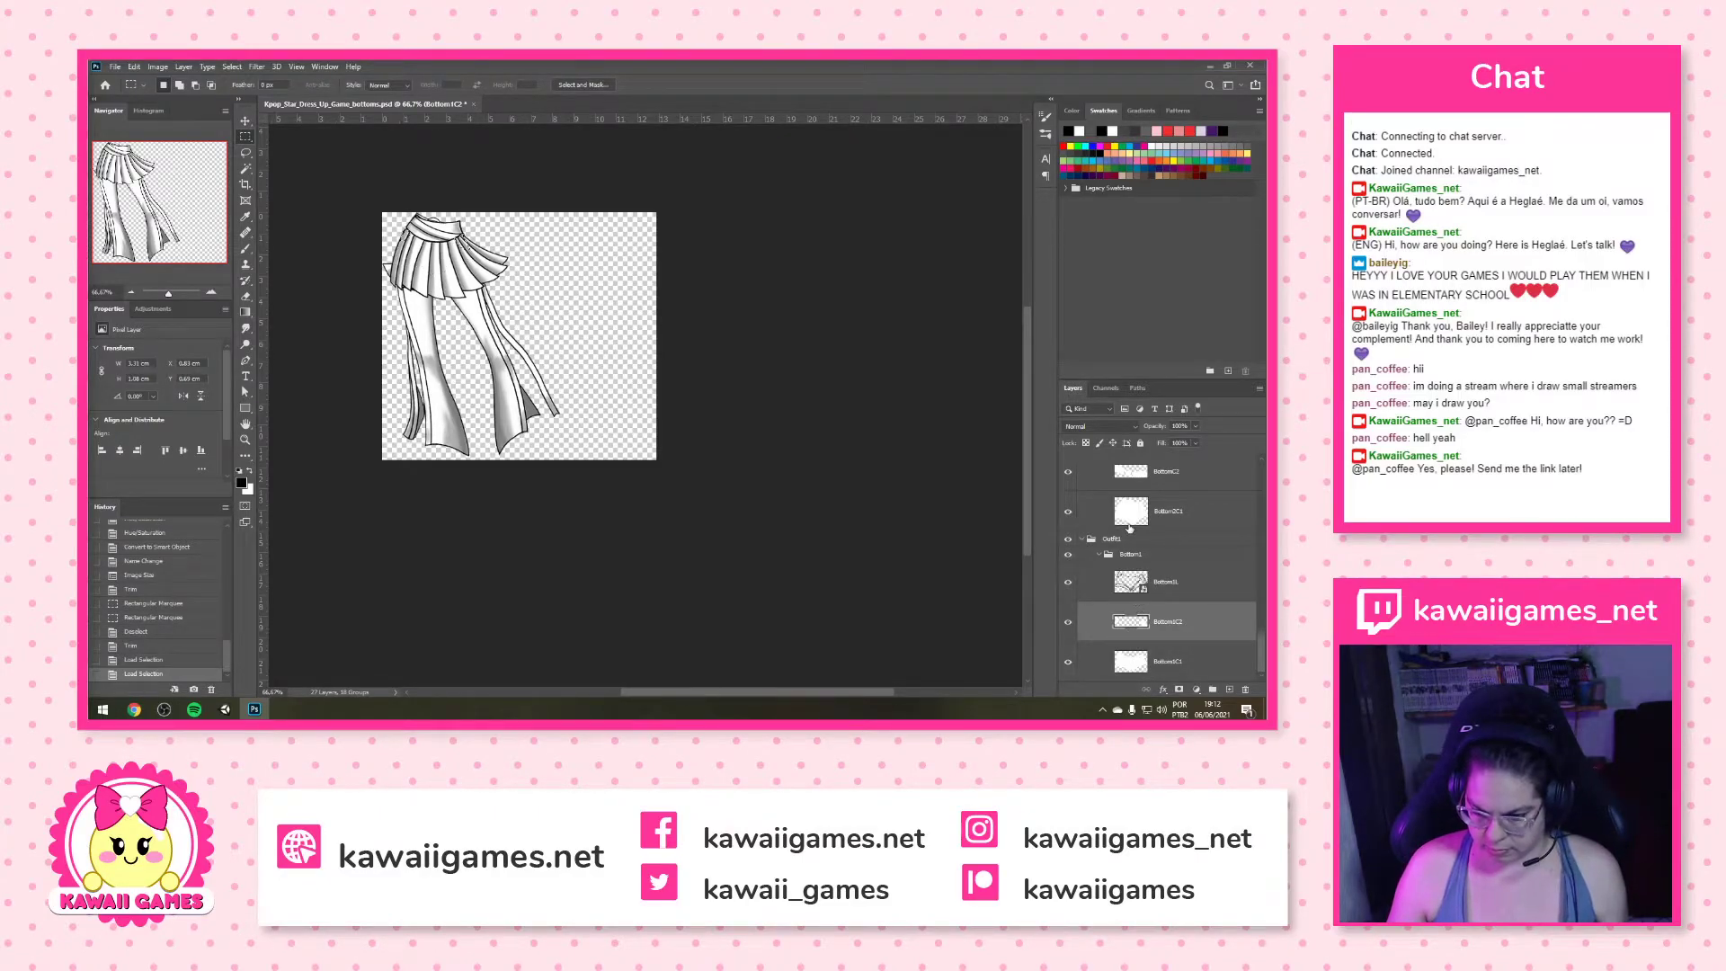
# Make Bottom2S the active layer and set the layer thumbnails to Large Thumbnails
pyautogui.scroll(1, 1160, 561)
pyautogui.scroll(1, 1161, 566)
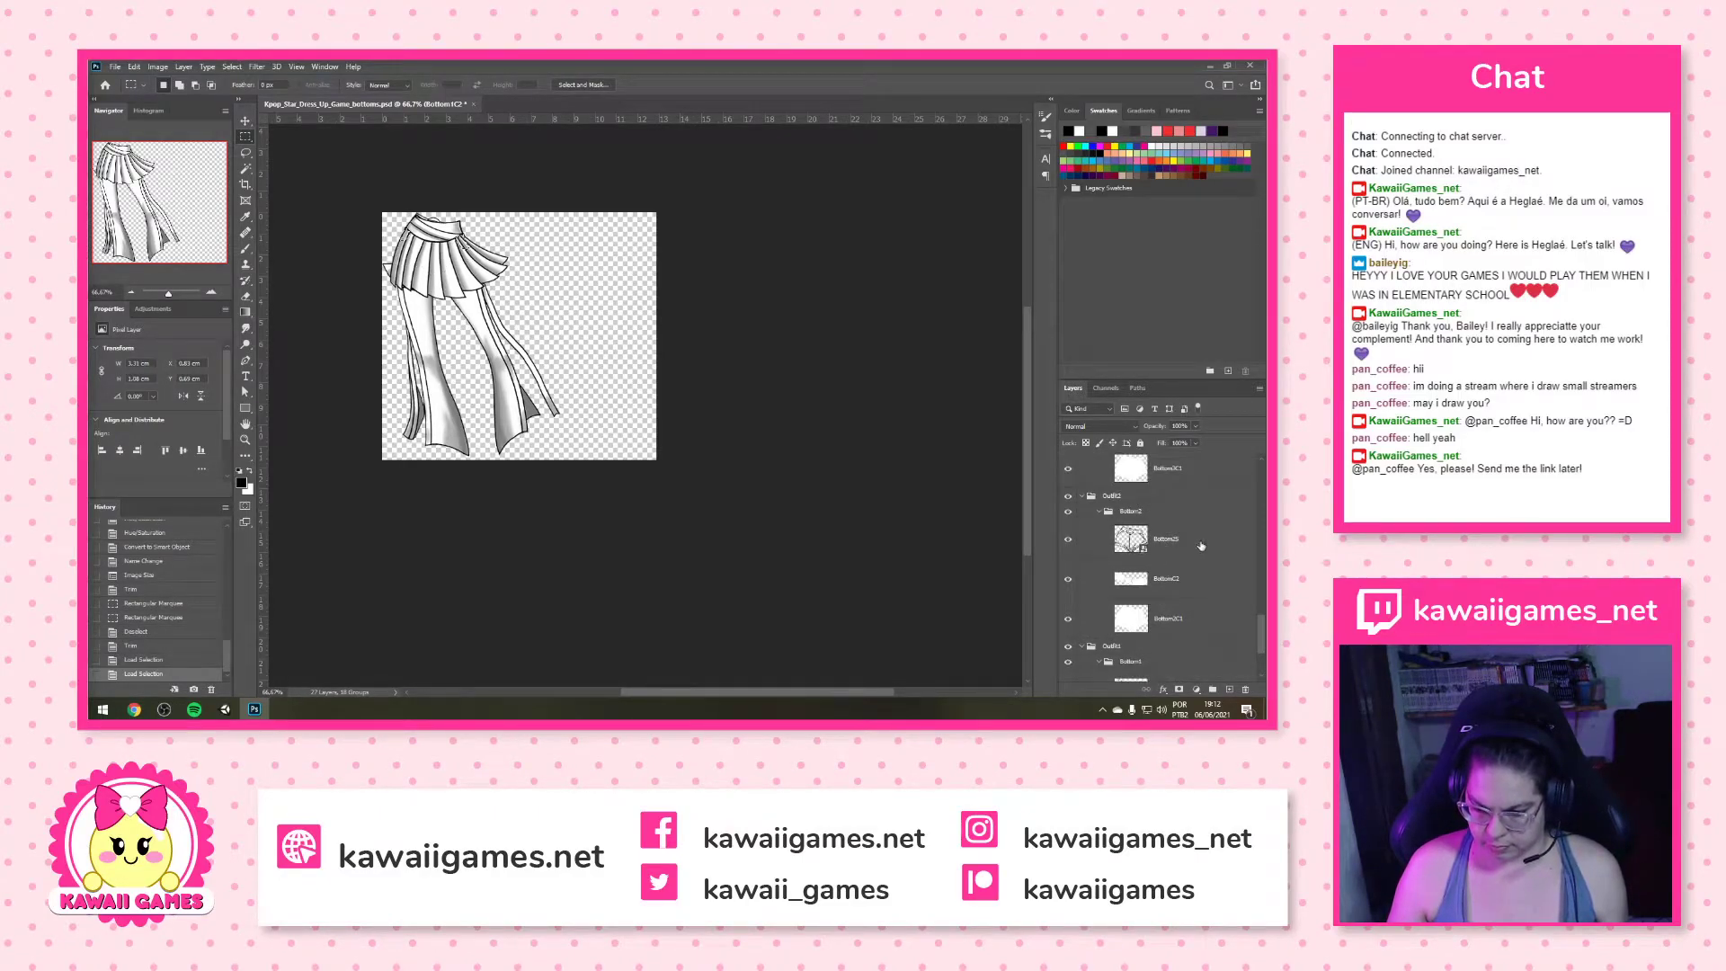
pyautogui.rightClick(1195, 546)
pyautogui.click(1216, 576)
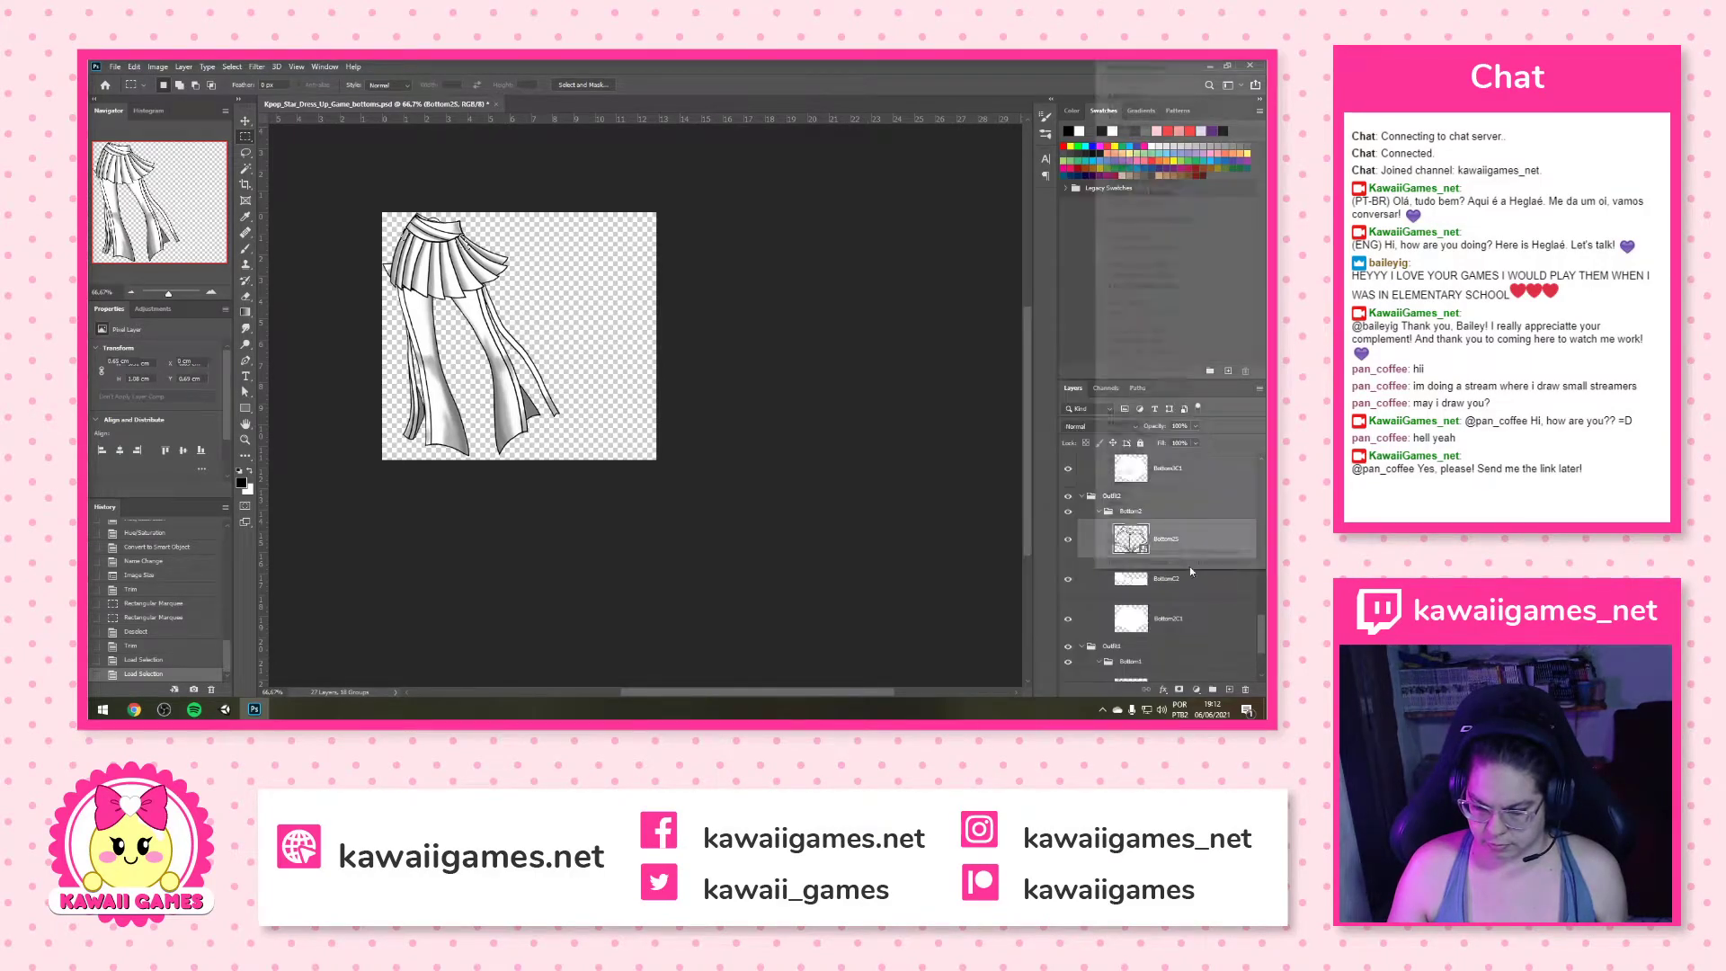
pyautogui.rightClick(1120, 545)
pyautogui.rightClick(1113, 537)
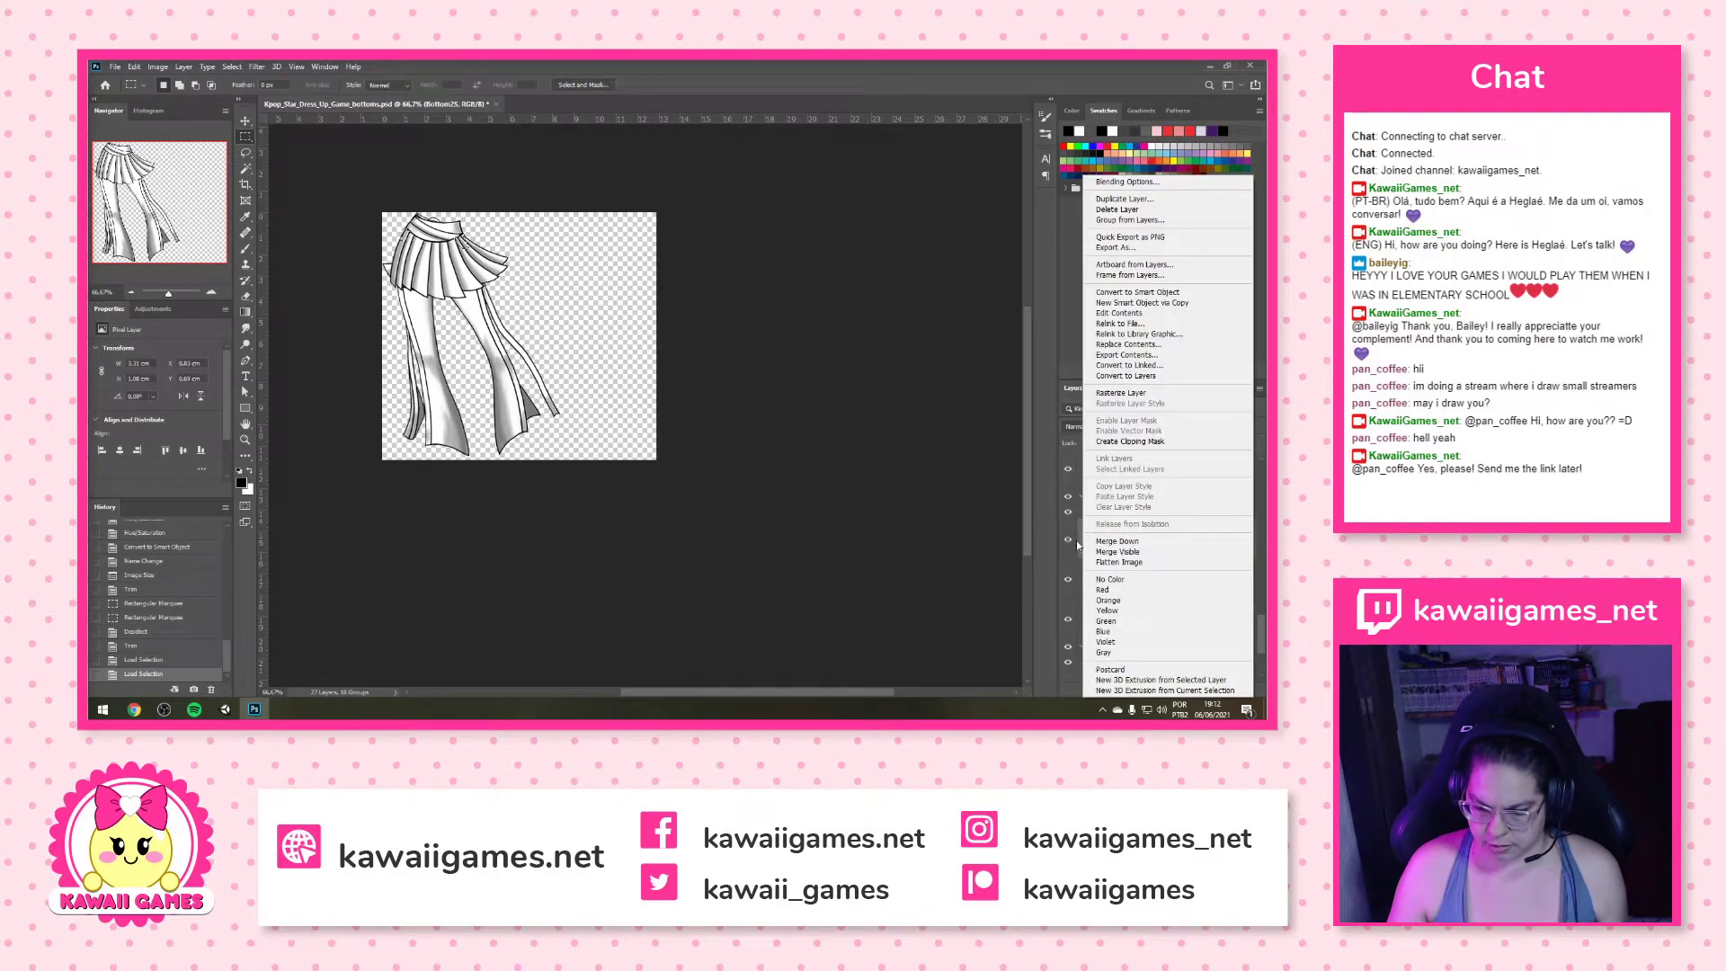
pyautogui.click(1078, 546)
pyautogui.rightClick(1135, 544)
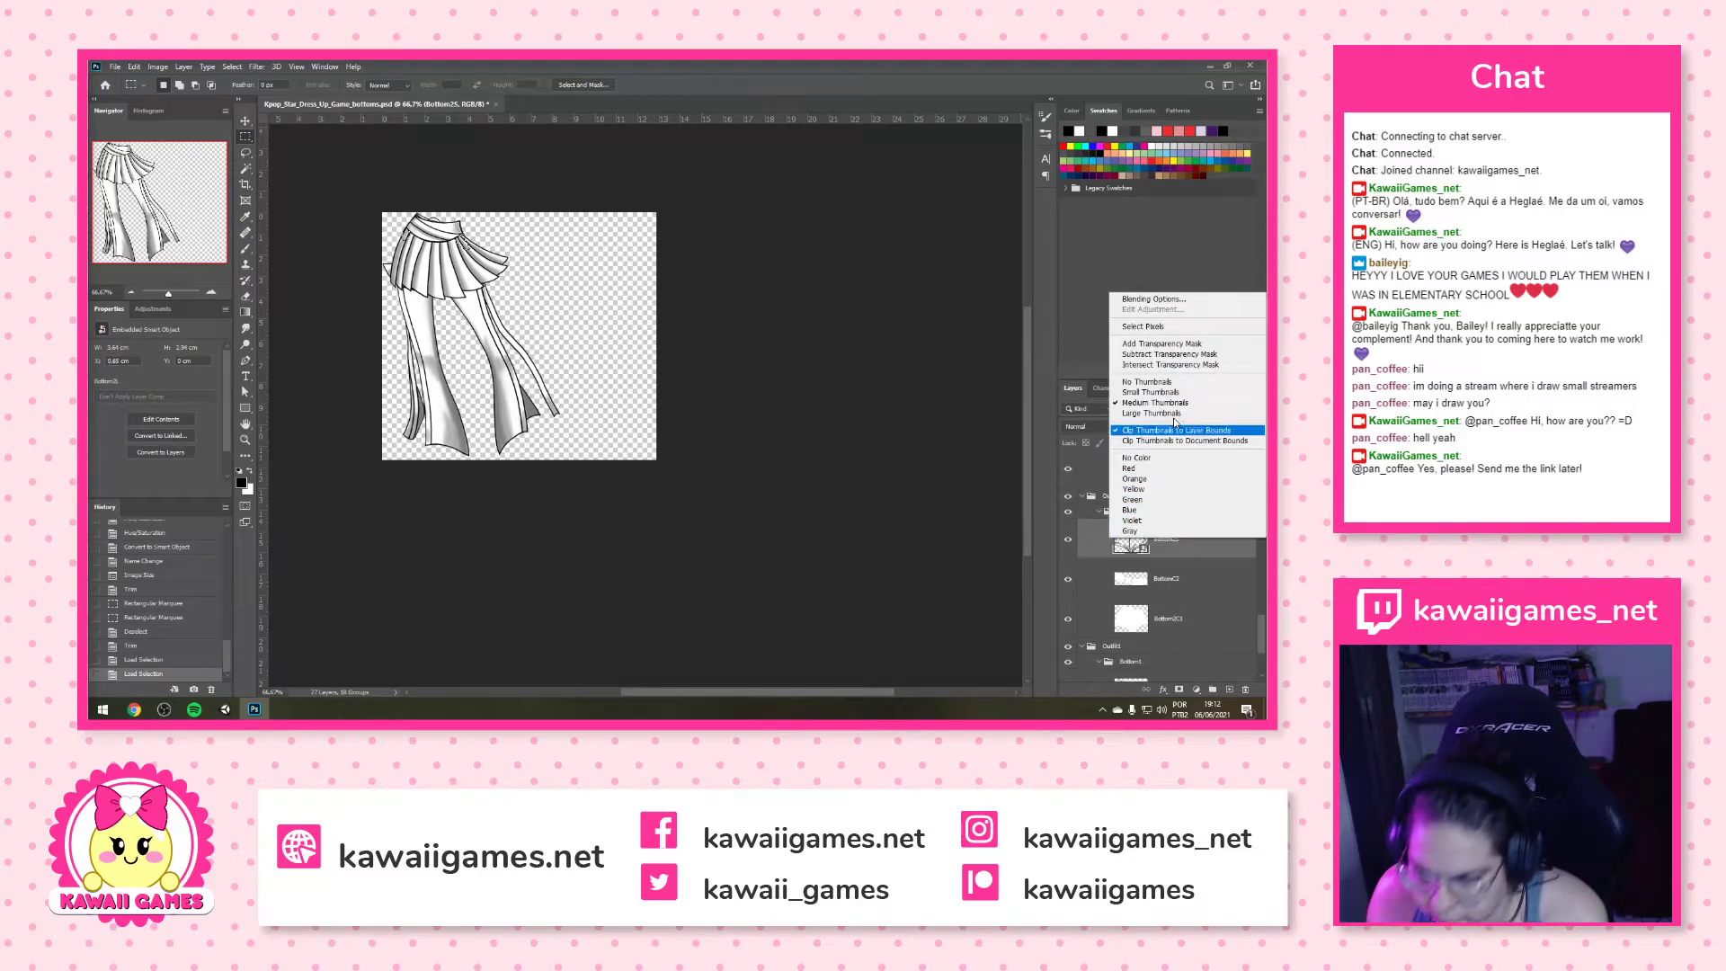
pyautogui.click(1169, 414)
# Examine the enlarged thumbnails of the layers in each bottoms group, from Outfit2 up to Outfit9
pyautogui.scroll(-5, 1159, 572)
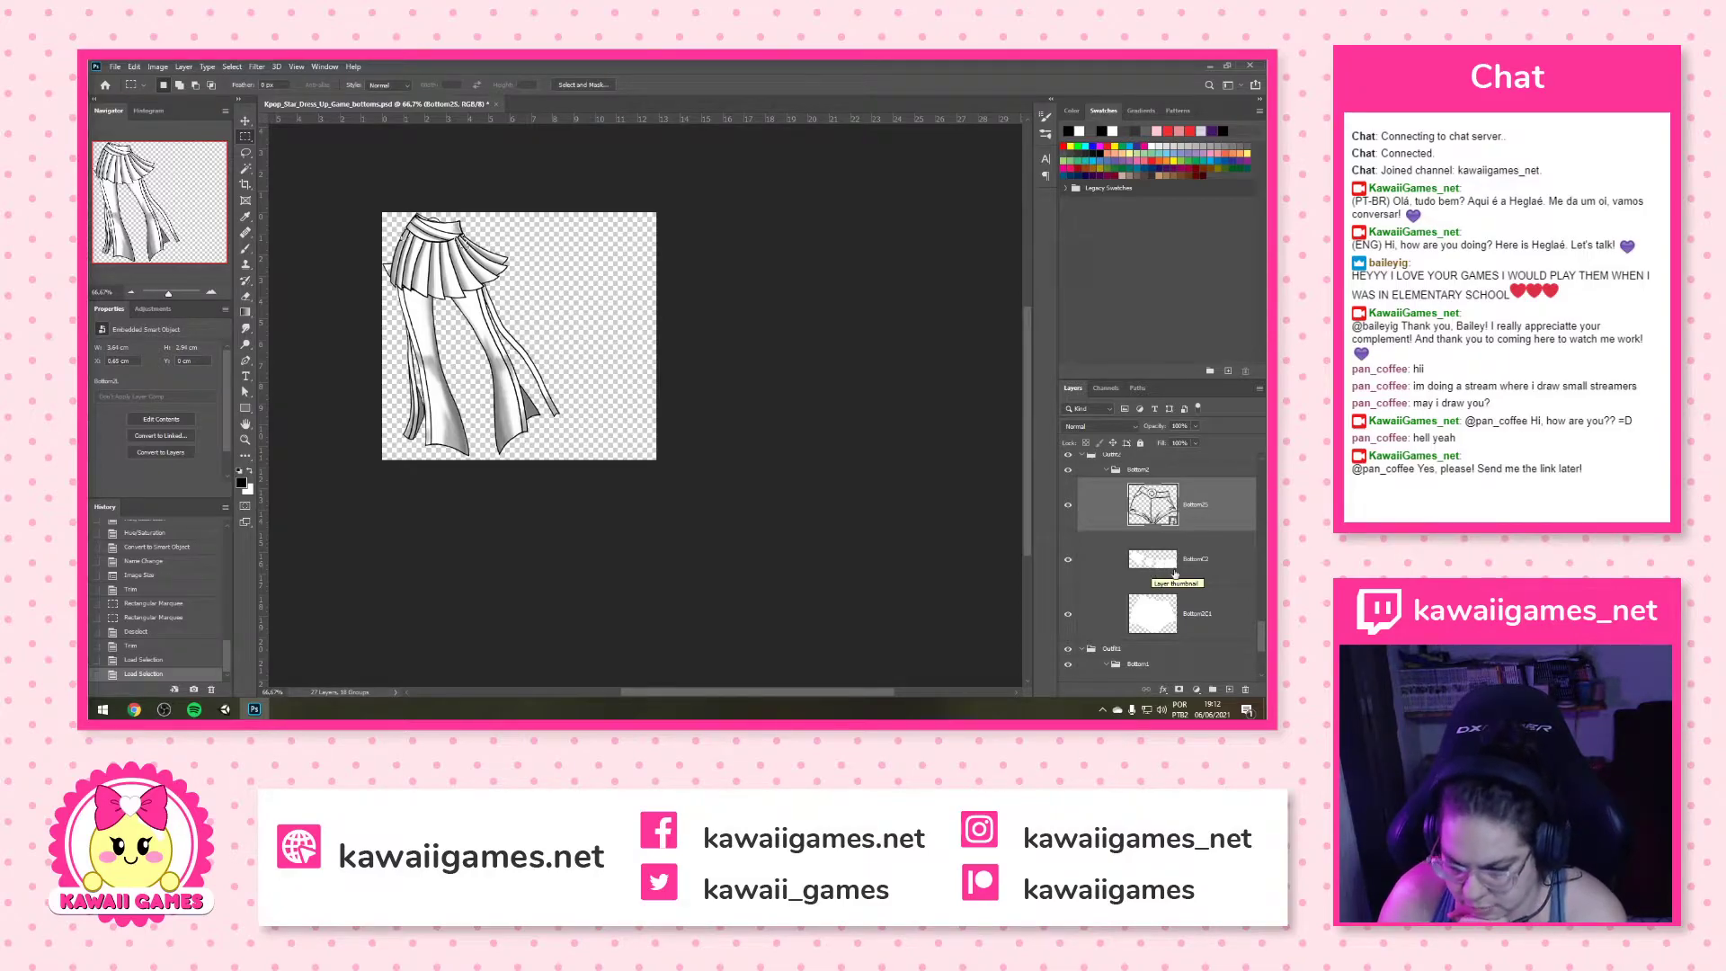
pyautogui.scroll(2, 1174, 576)
pyautogui.scroll(6, 1175, 575)
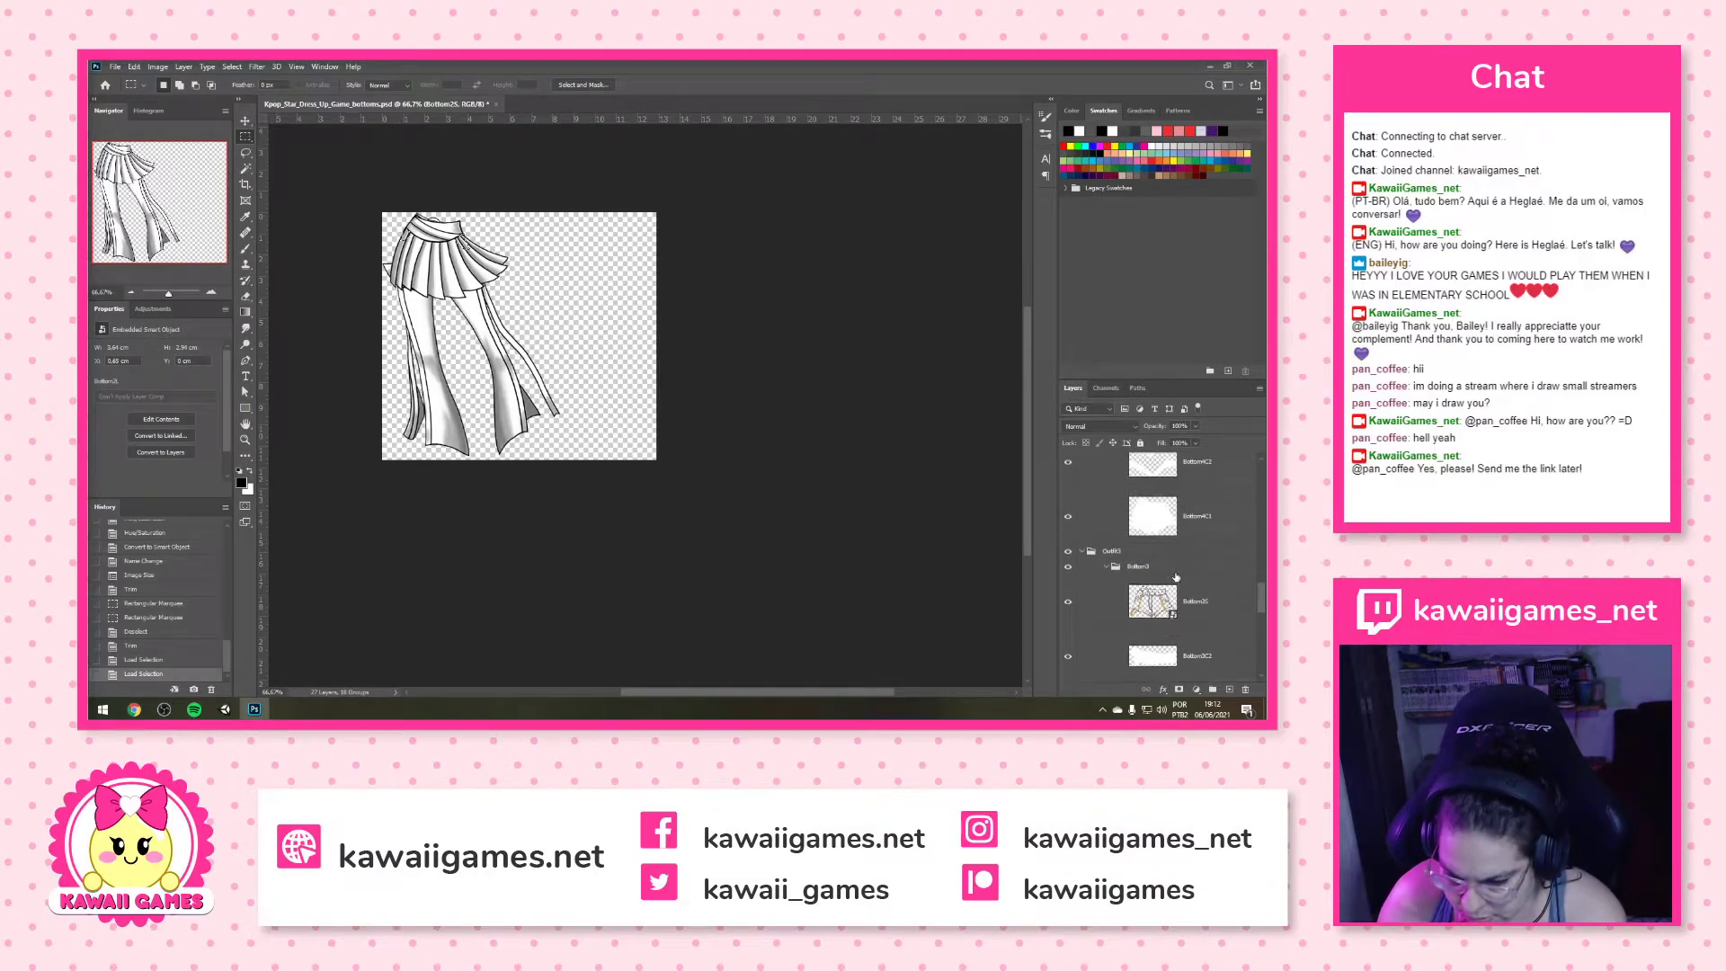
pyautogui.scroll(4, 1175, 576)
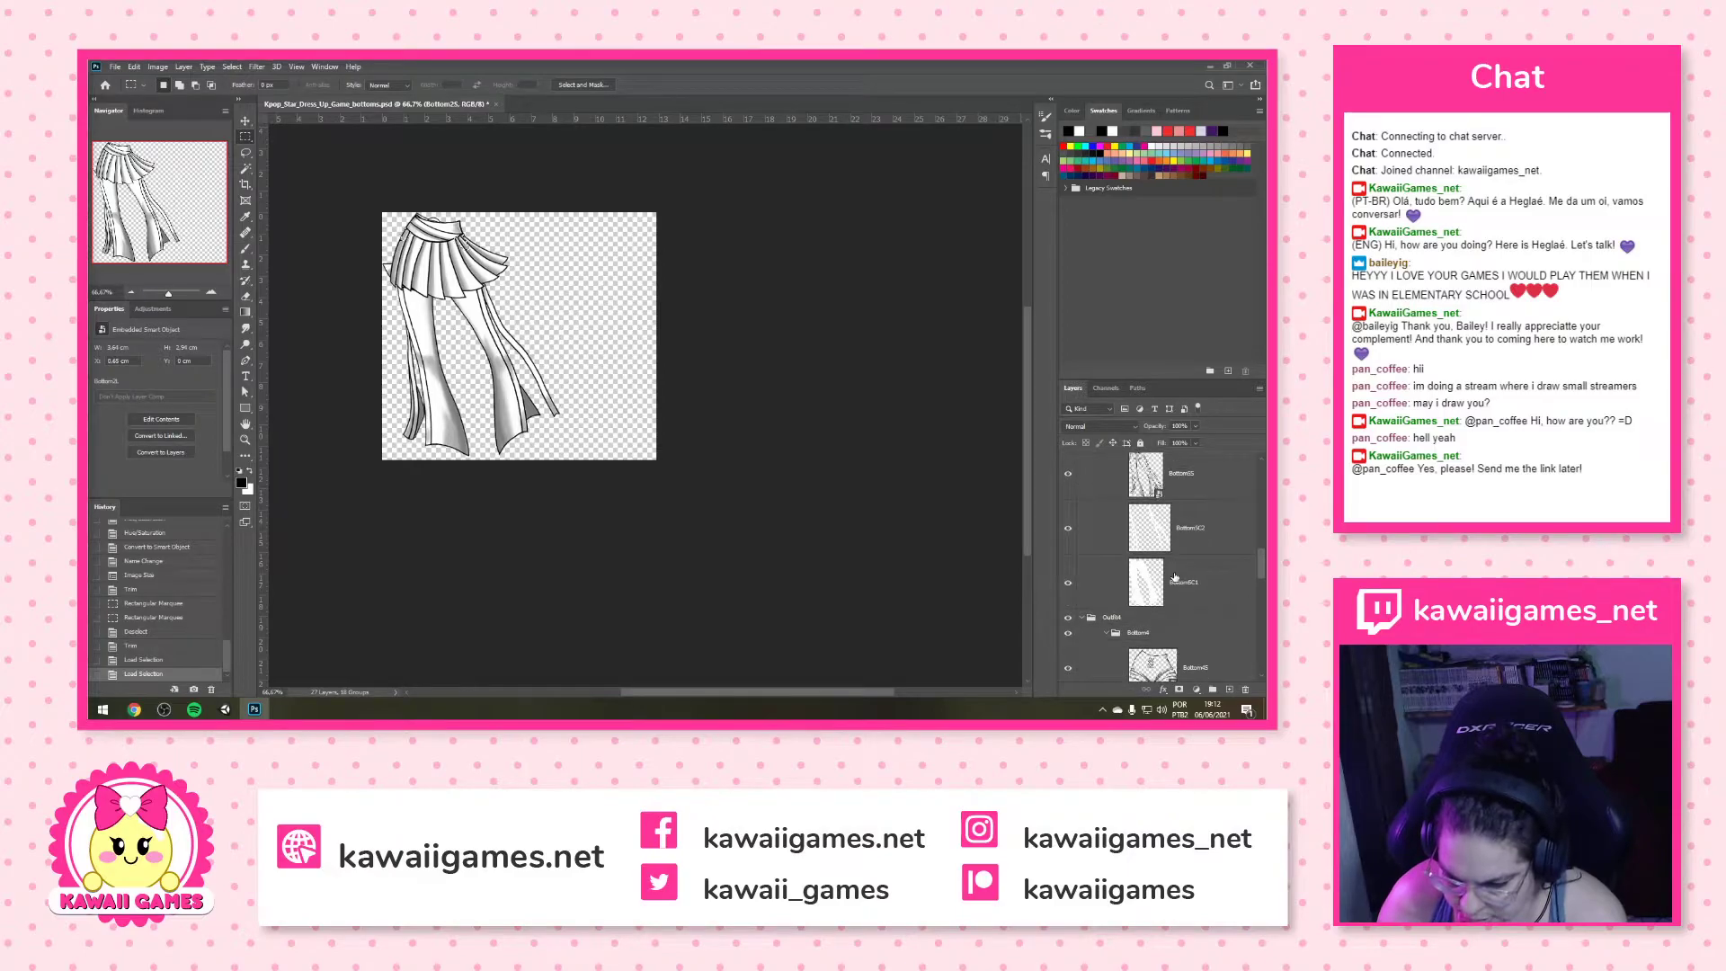
pyautogui.scroll(3, 1174, 577)
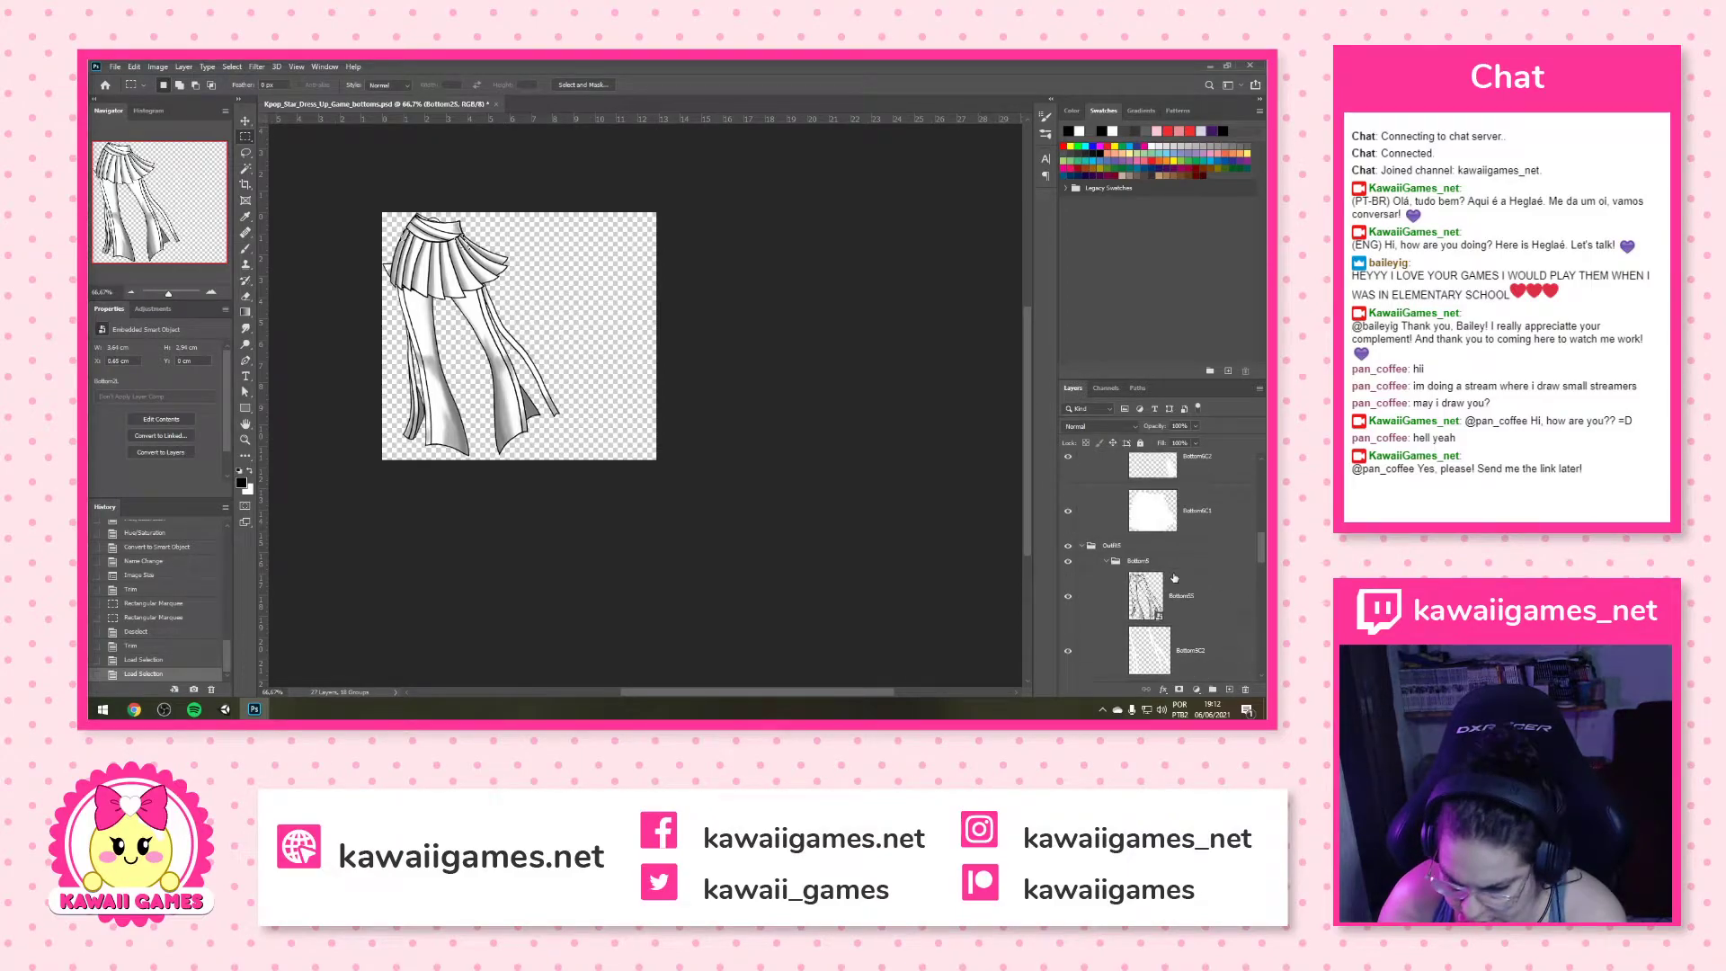
pyautogui.scroll(4, 1173, 576)
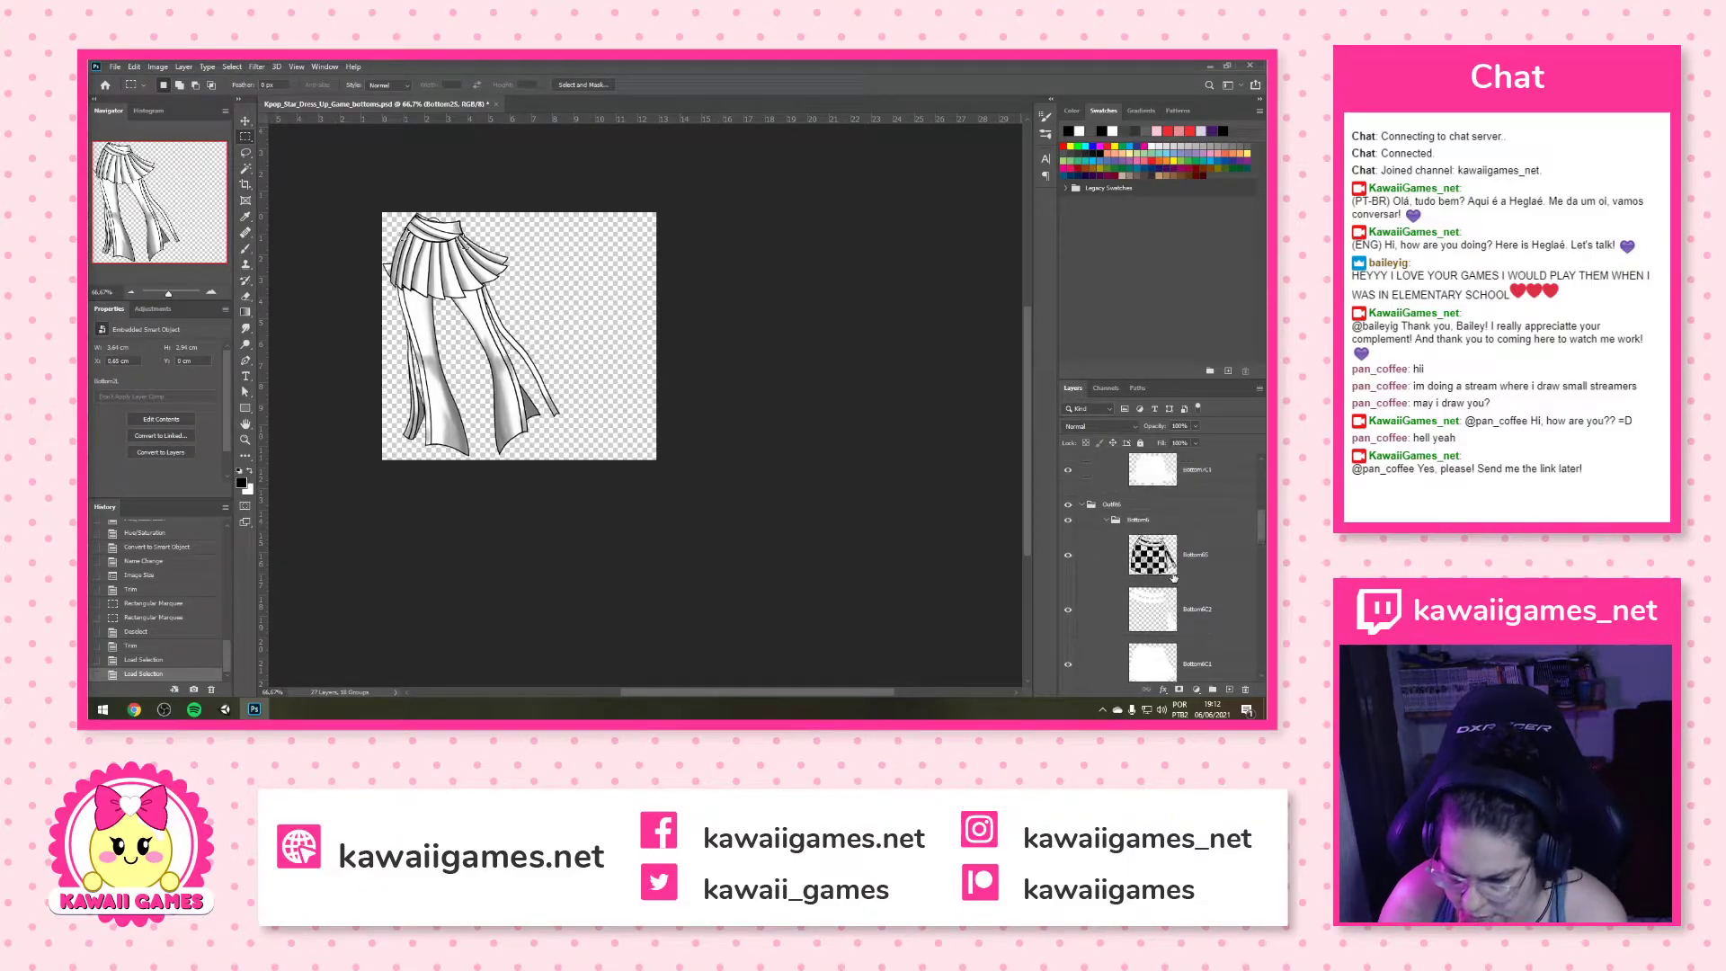
pyautogui.scroll(4, 1173, 577)
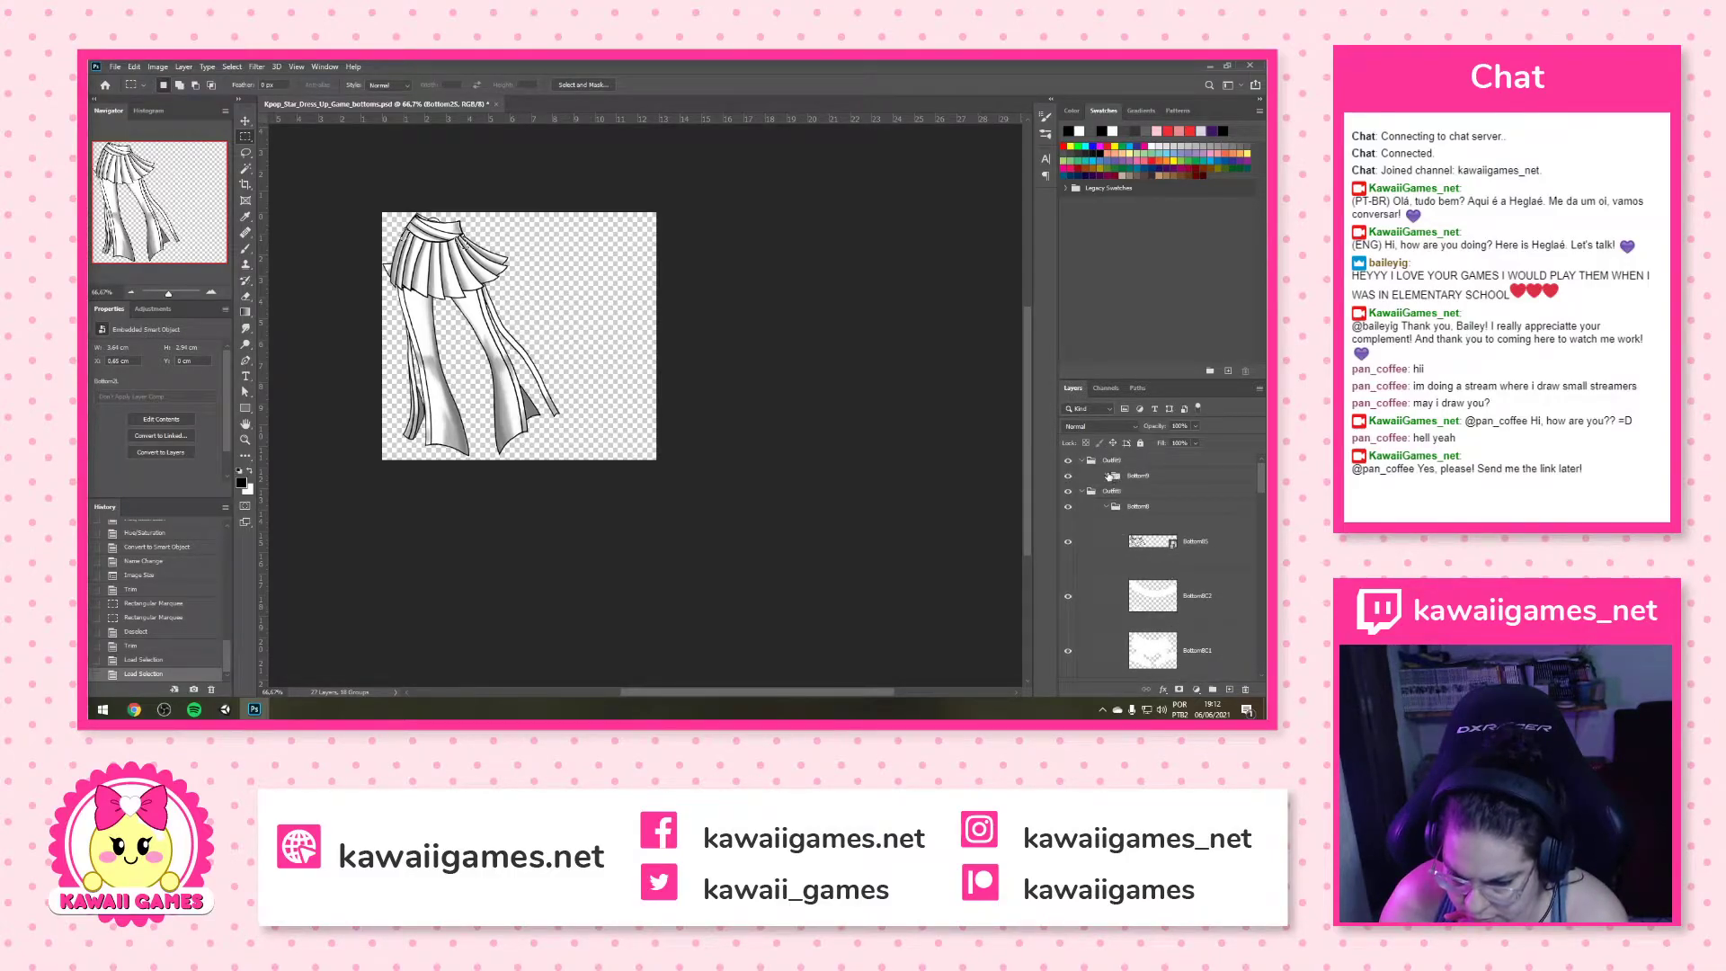
# Expand the Bottom9 group, make Bottom9C2 the active layer, and toggle its visibility off and on
pyautogui.click(1106, 475)
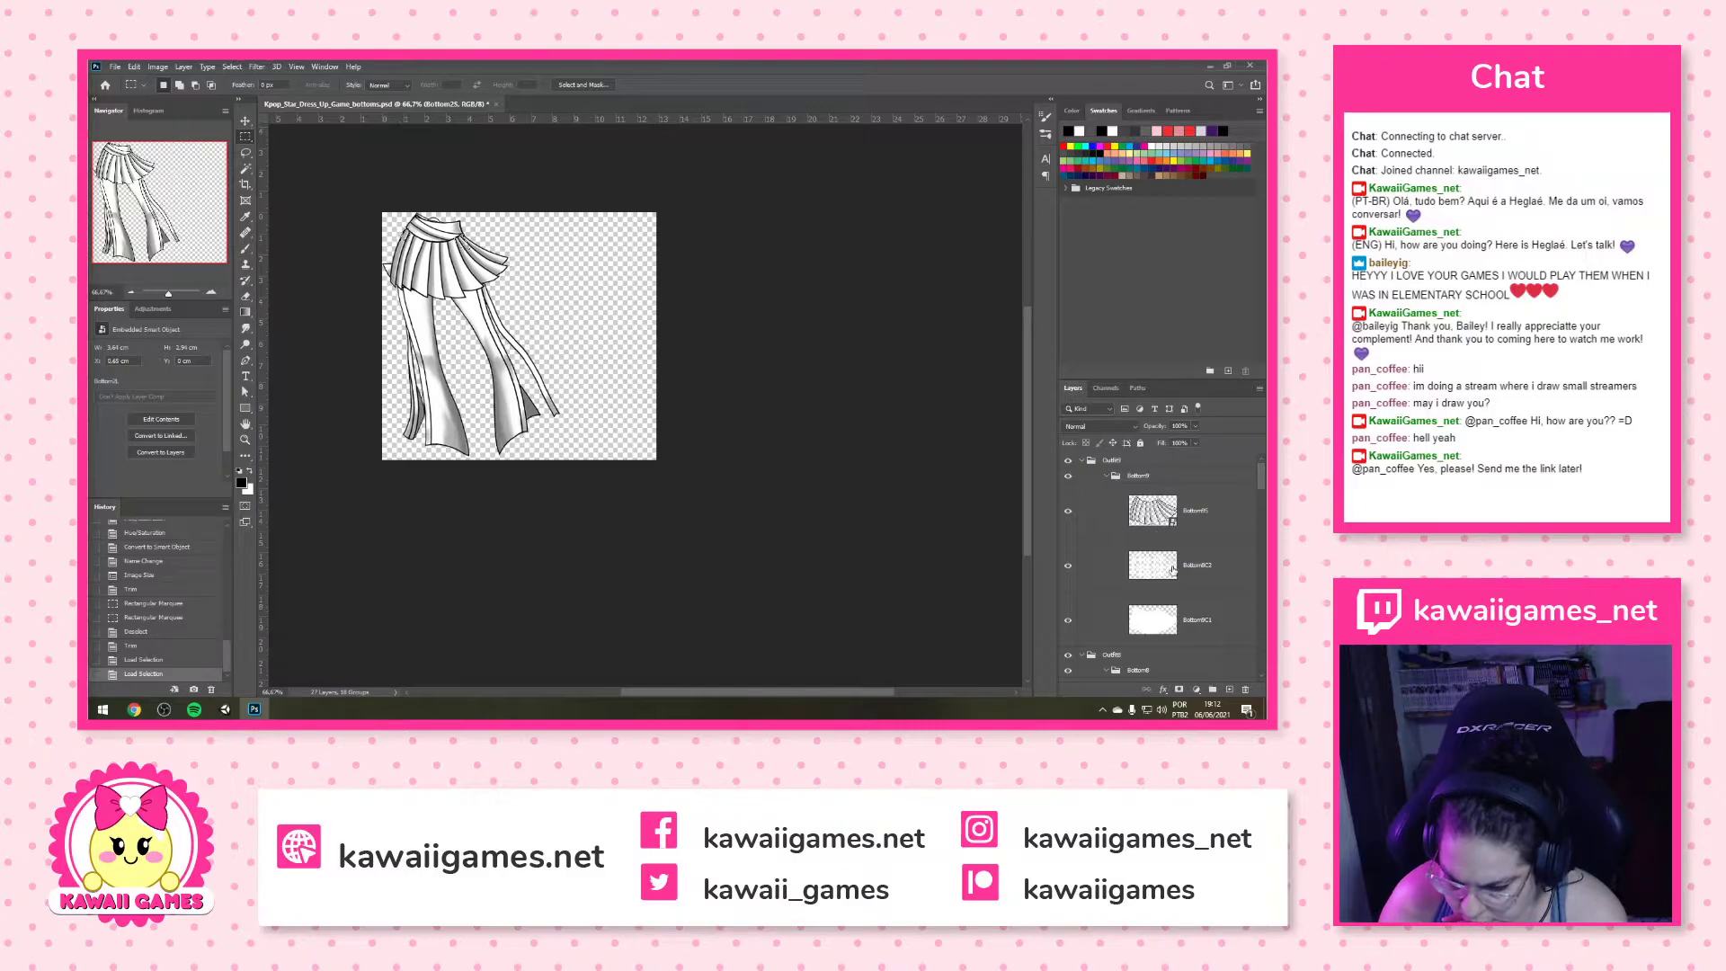
pyautogui.click(1173, 569)
pyautogui.click(1070, 568)
pyautogui.click(1070, 569)
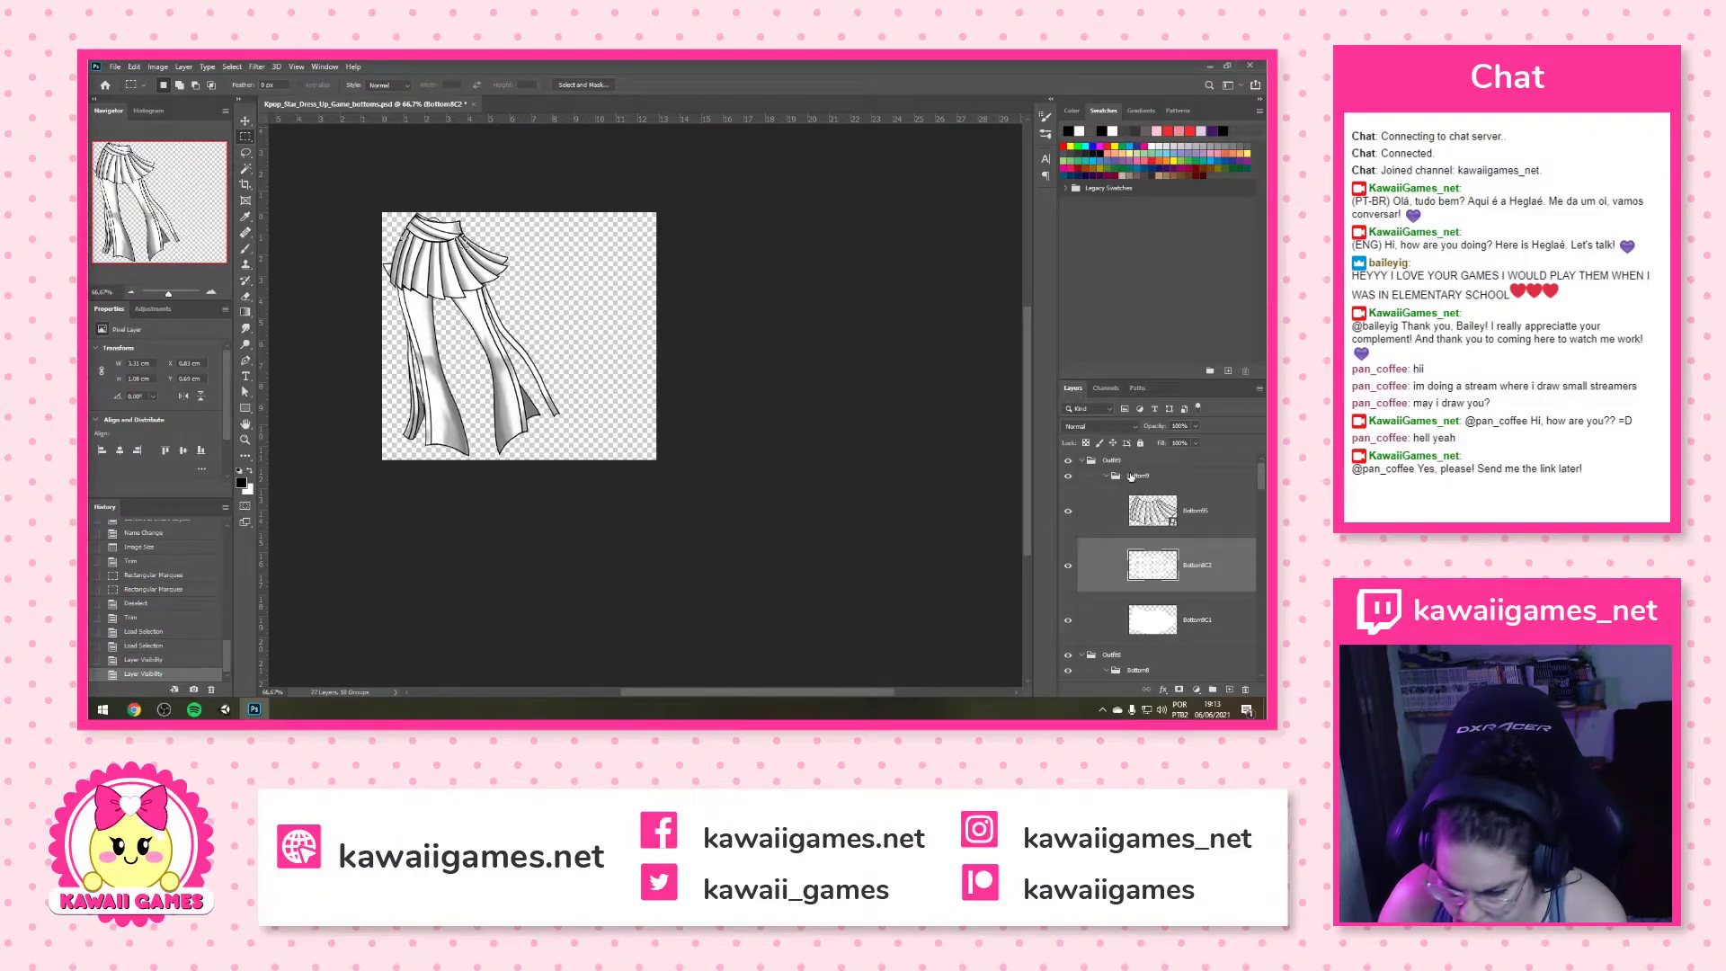
# Make Bottom8S the active layer and try to open its smart object contents for editing
pyautogui.scroll(-3, 1161, 519)
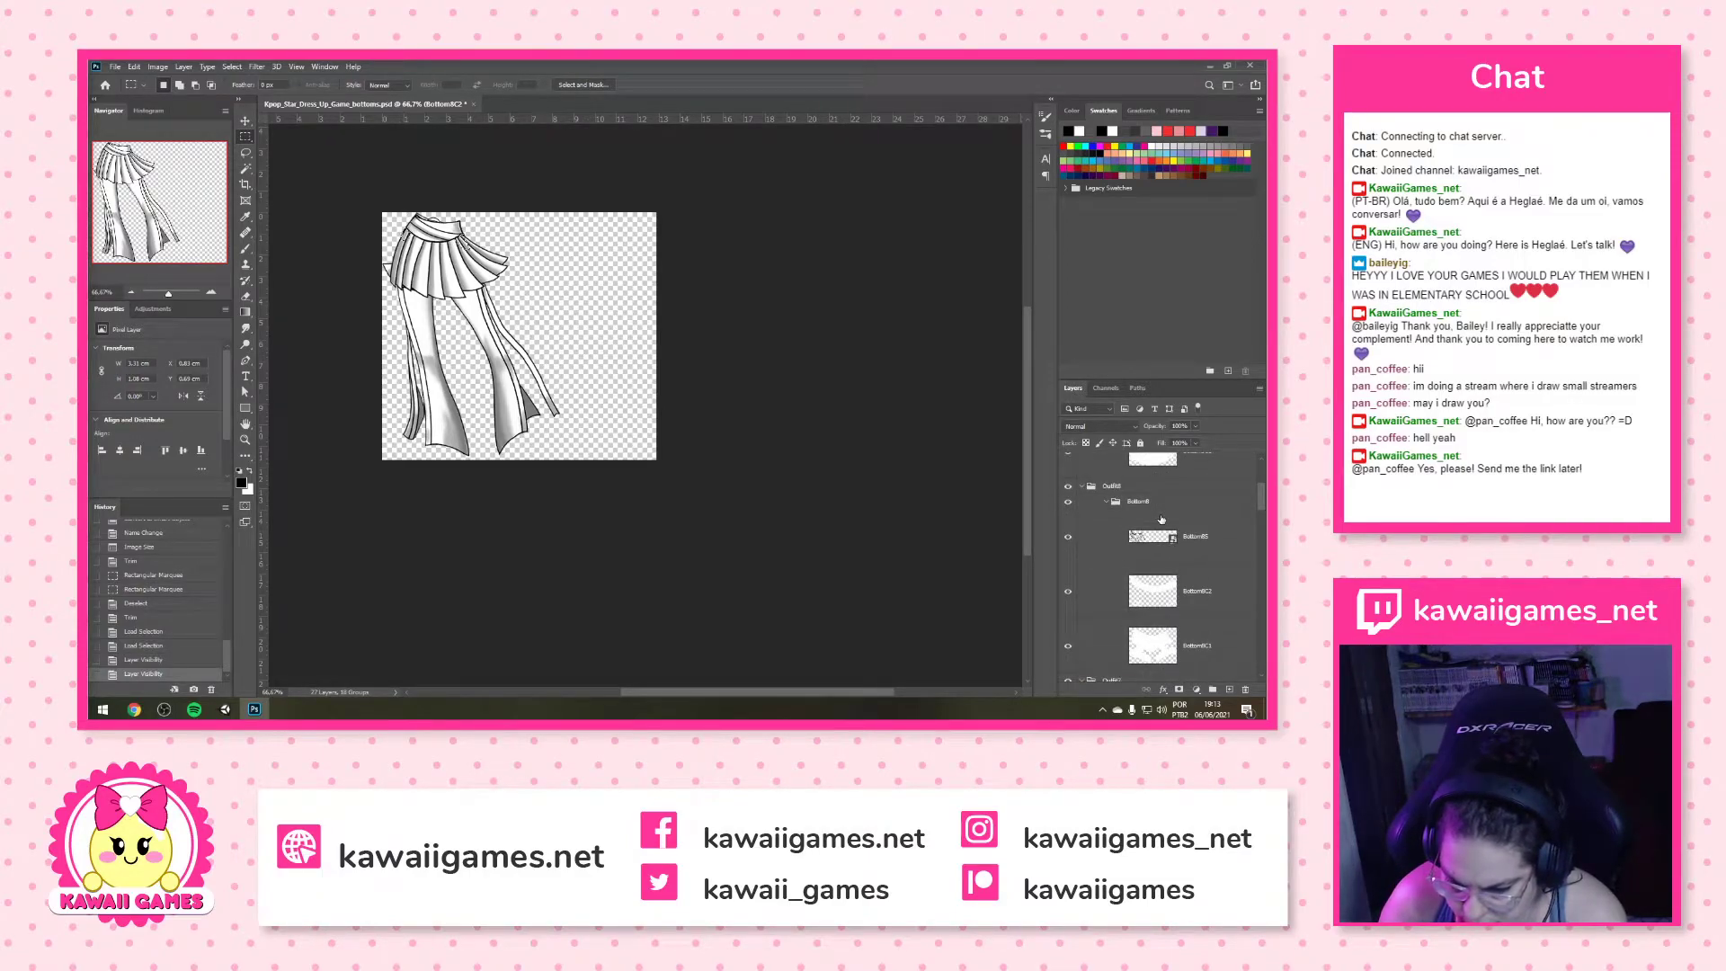
pyautogui.click(1199, 543)
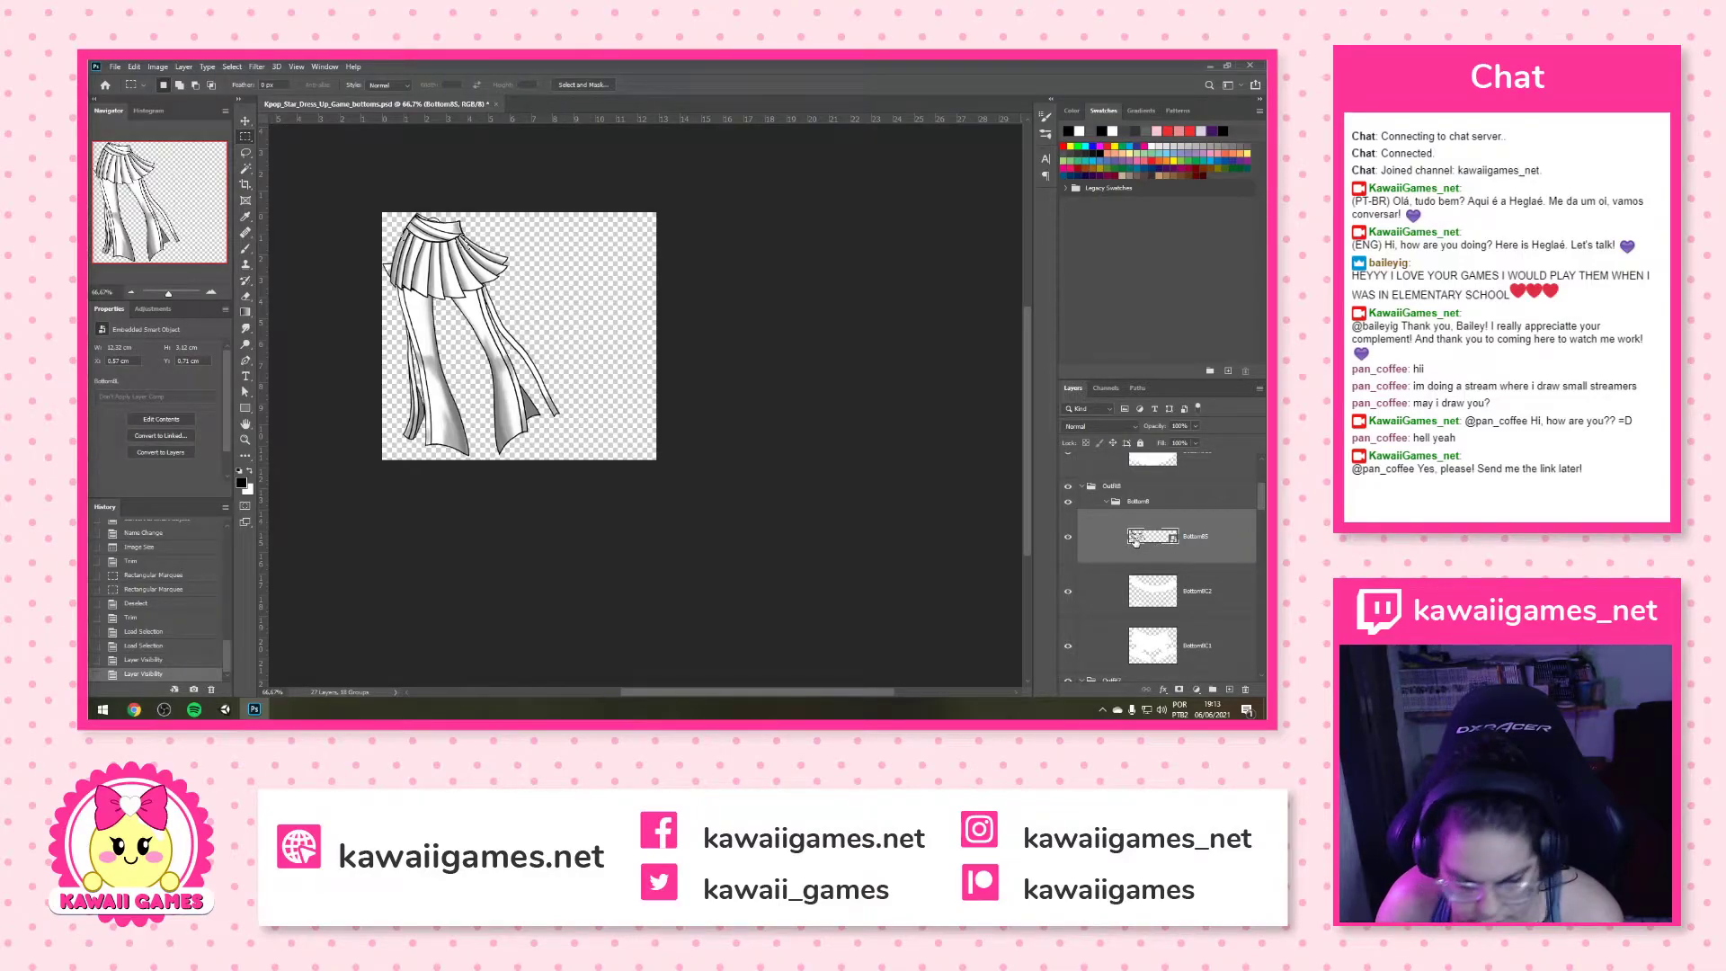
pyautogui.doubleClick(1134, 538)
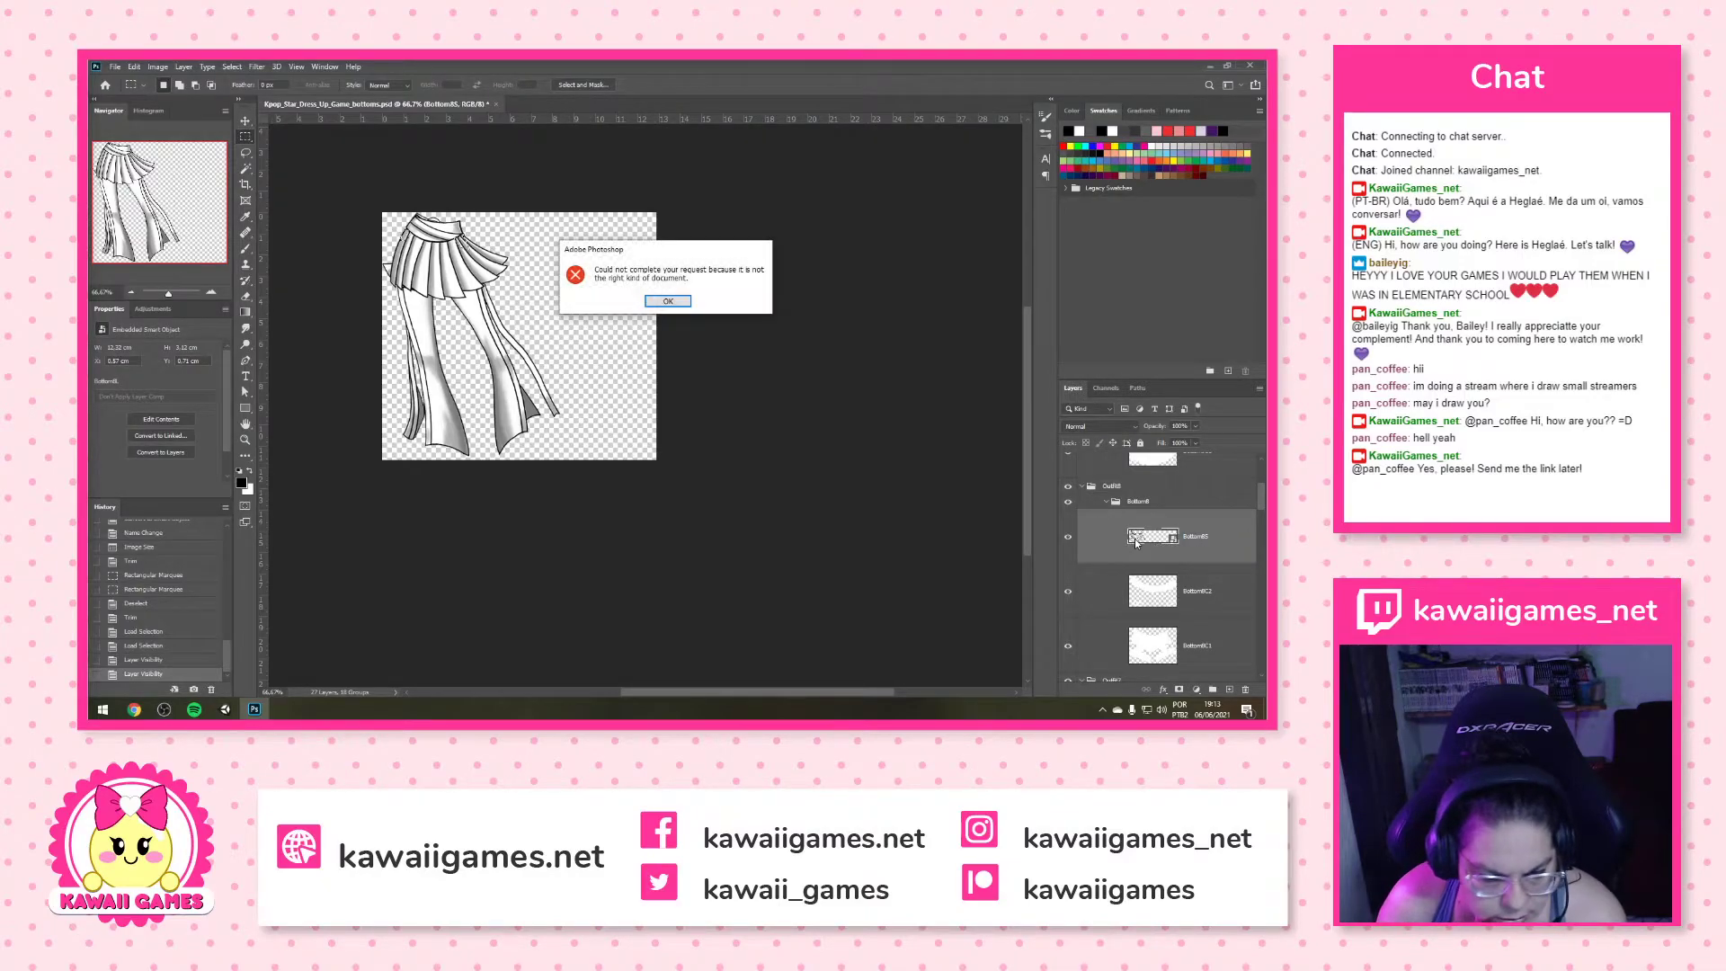
pyautogui.click(668, 302)
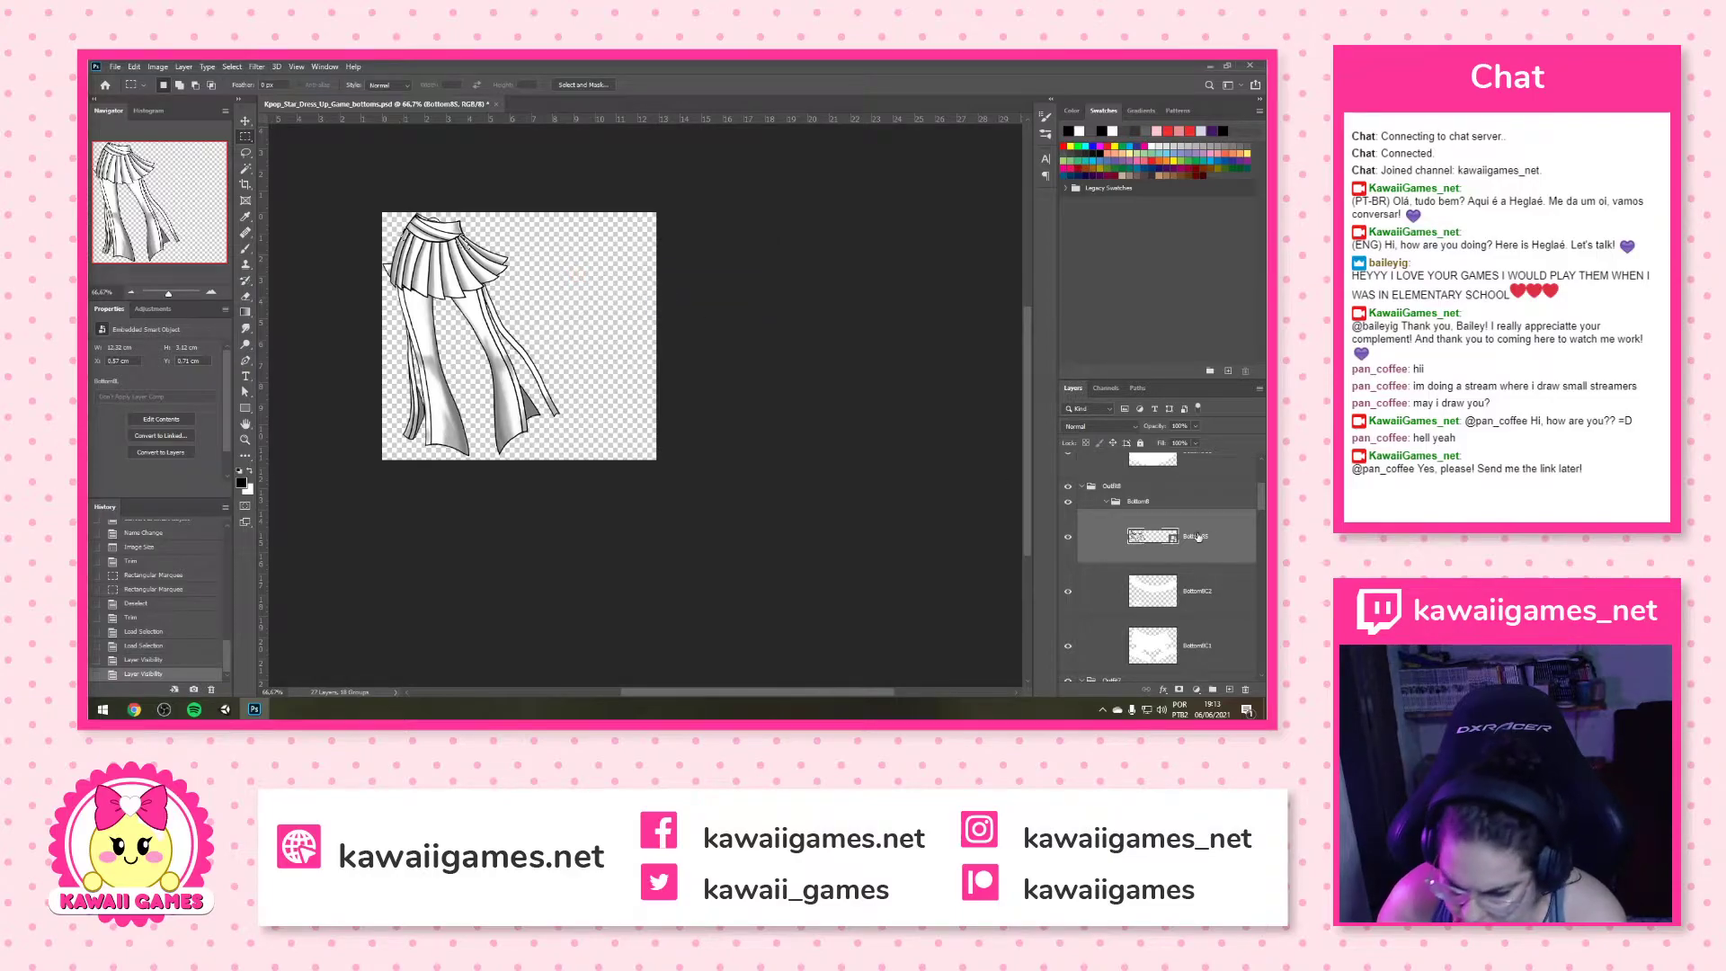
pyautogui.press('v')
pyautogui.doubleClick(1164, 537)
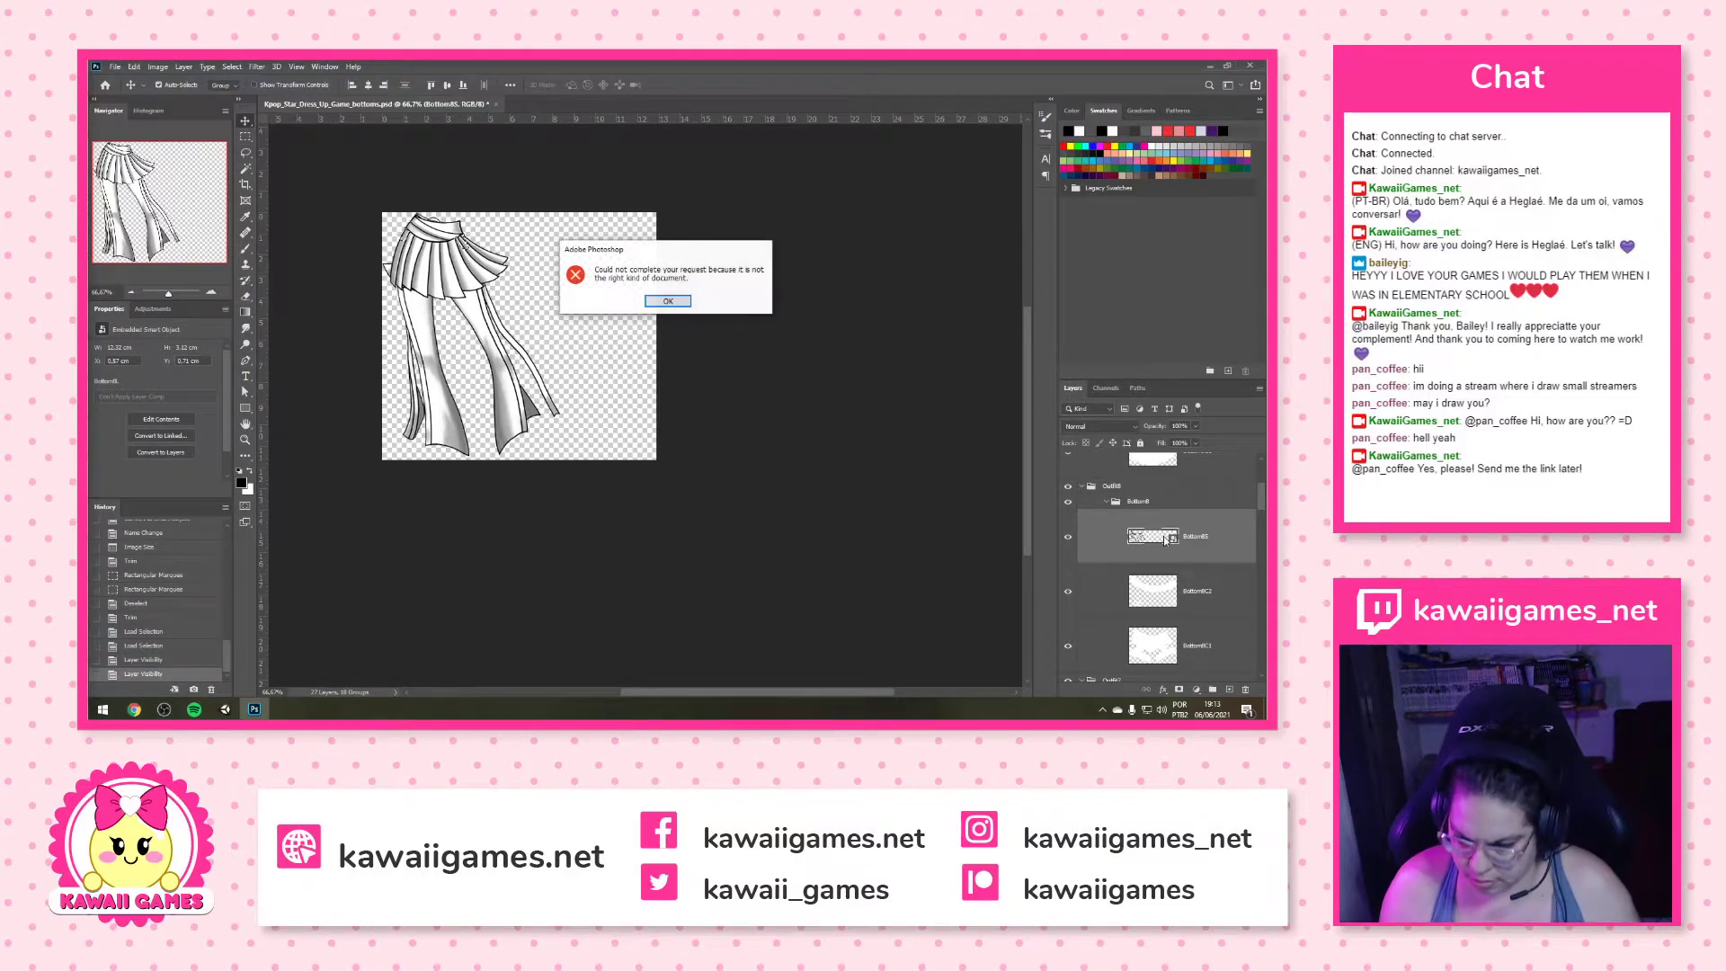
pyautogui.click(674, 304)
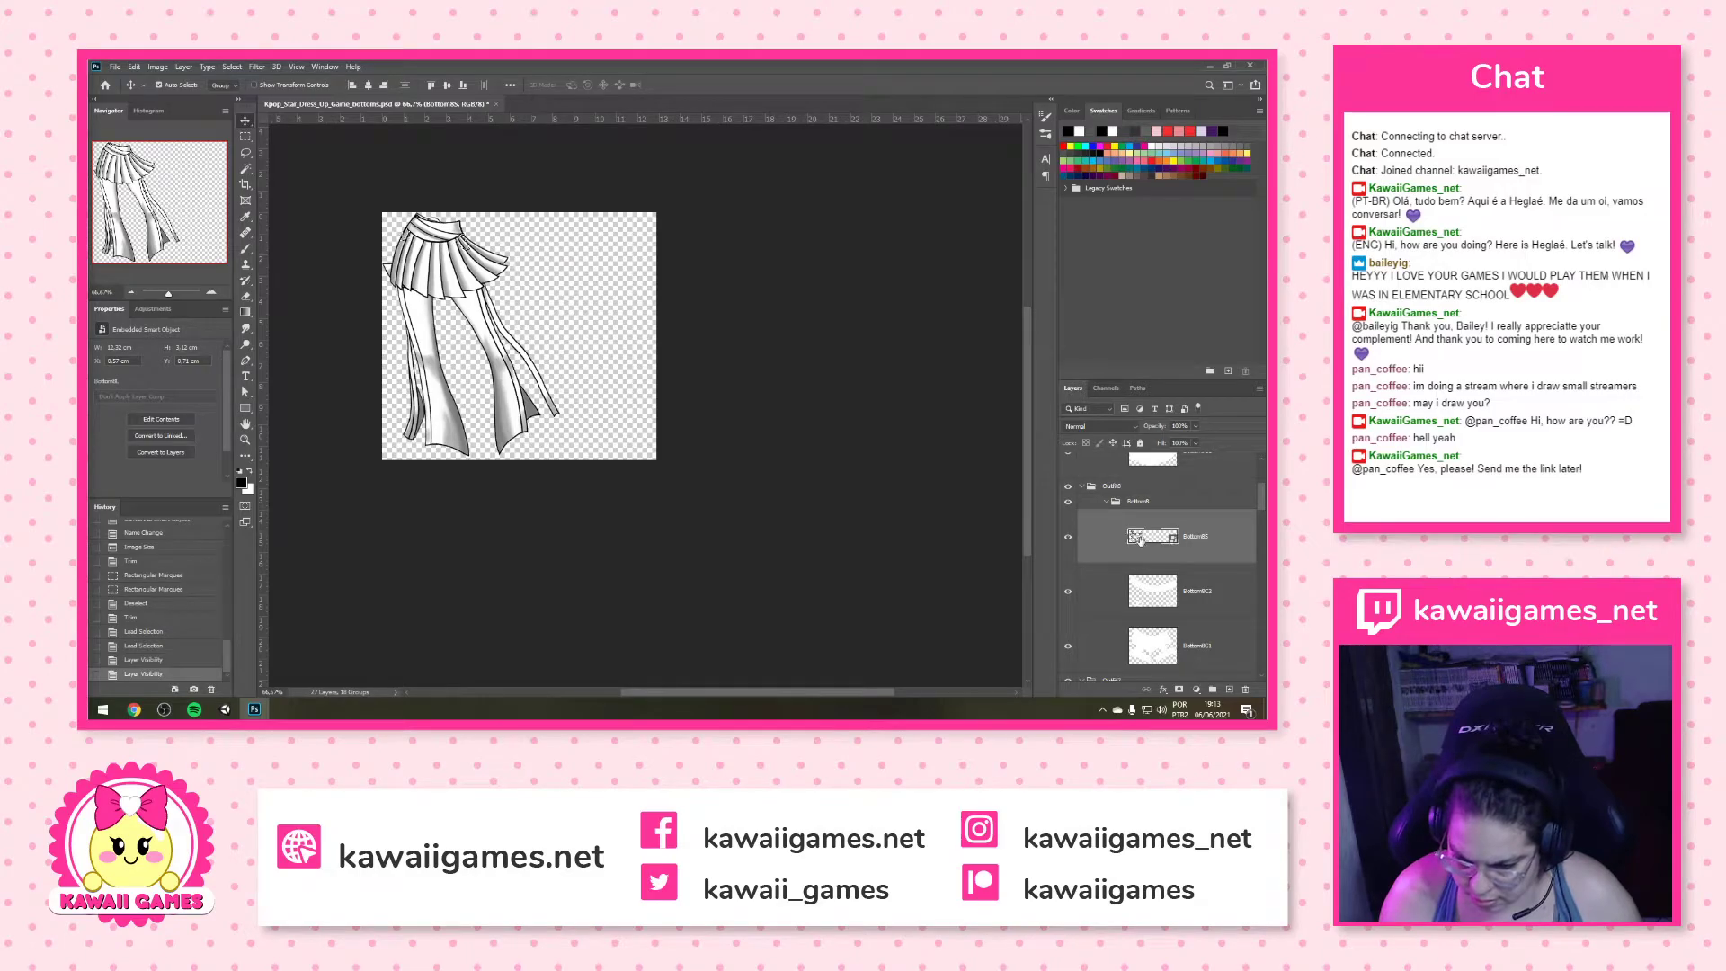
pyautogui.doubleClick(1135, 538)
pyautogui.click(656, 300)
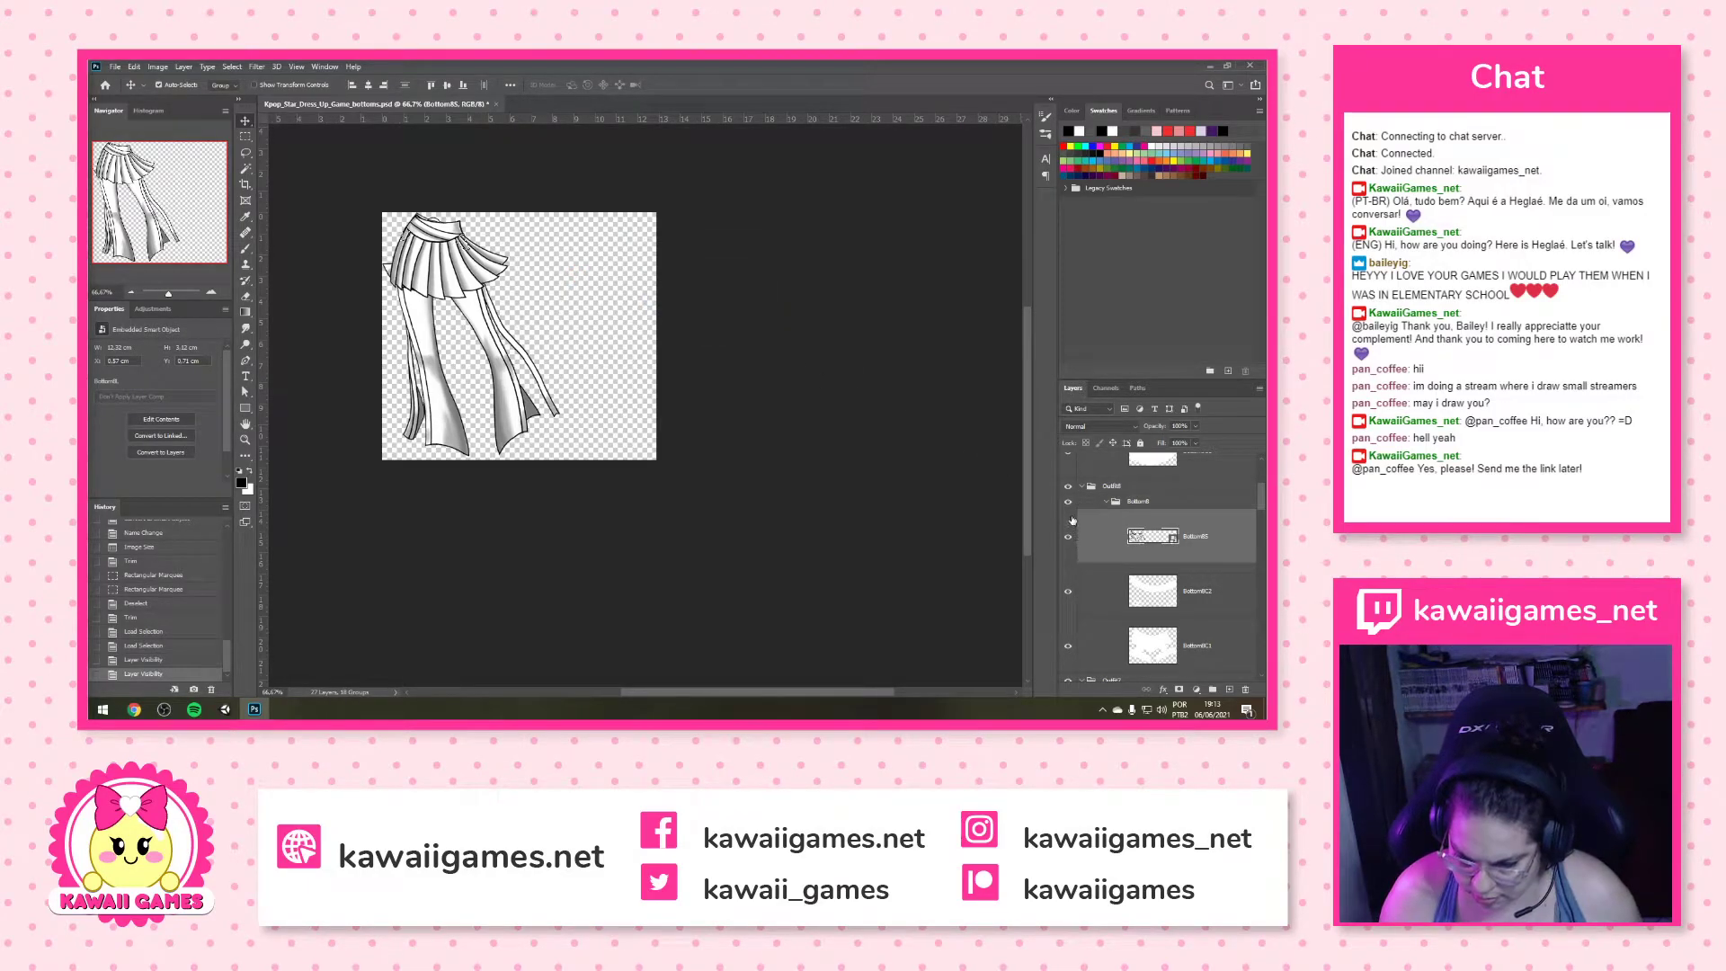
# Hide every layer except Bottom8S and clear the selection before retrying to open its contents
pyautogui.keyDown('alt'); pyautogui.click(1069, 539); pyautogui.keyUp('alt')
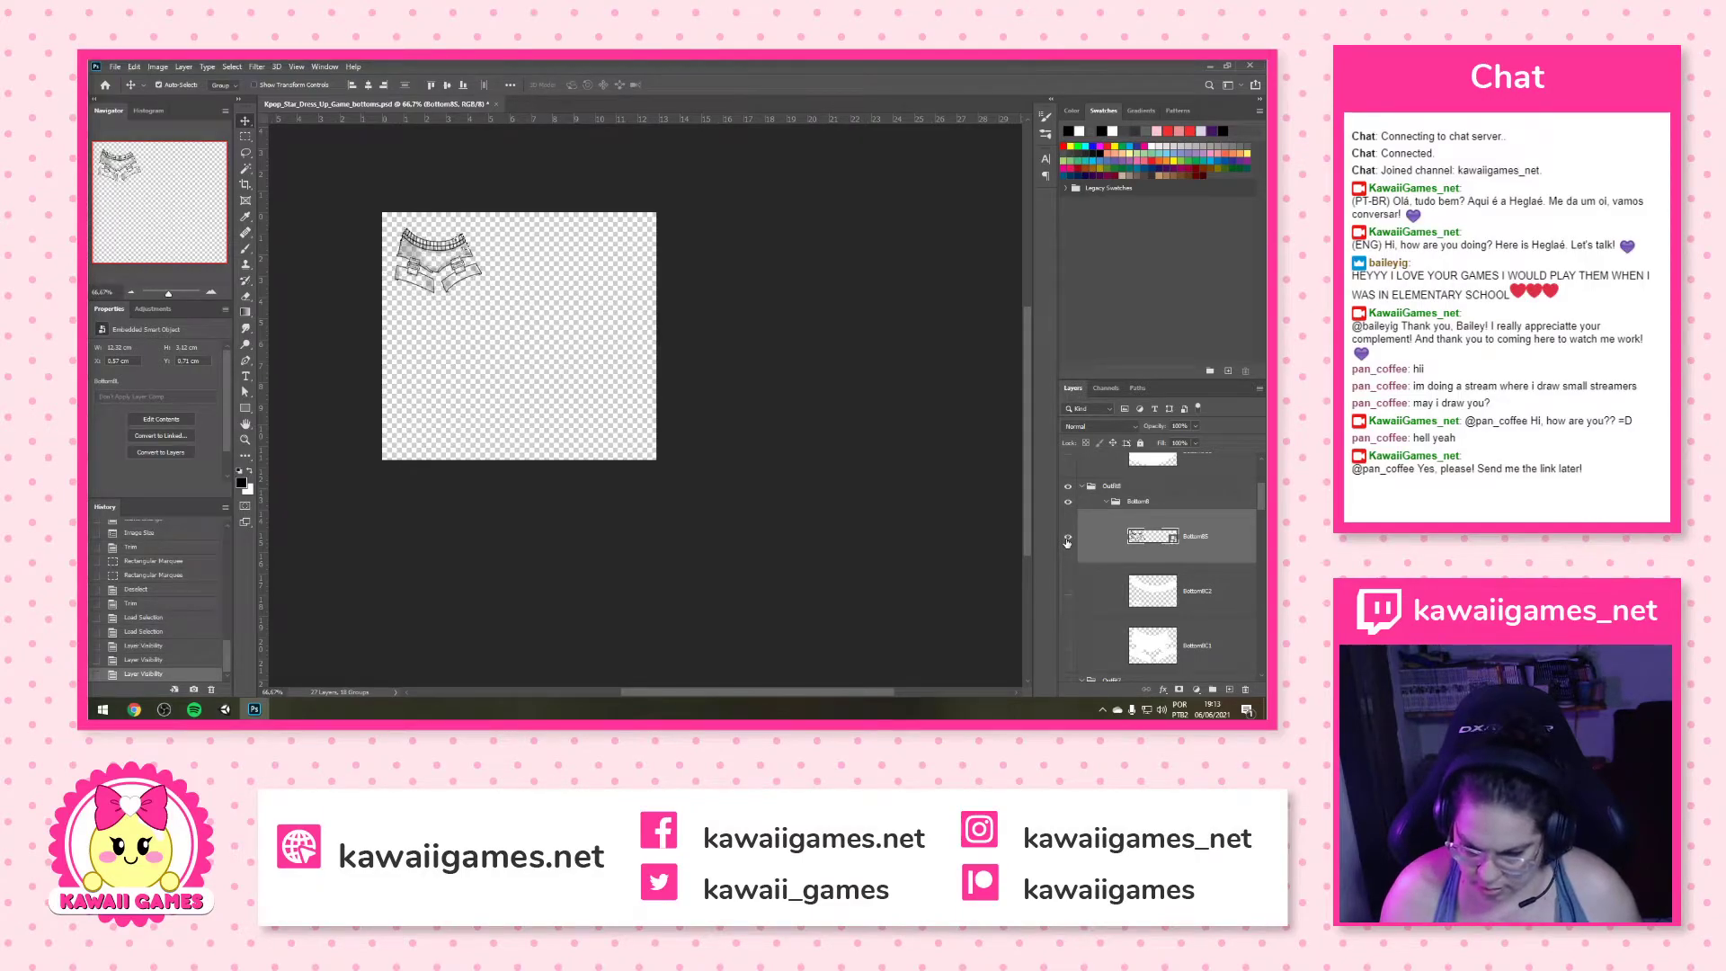
pyautogui.hotkey('ctrl', 'd')
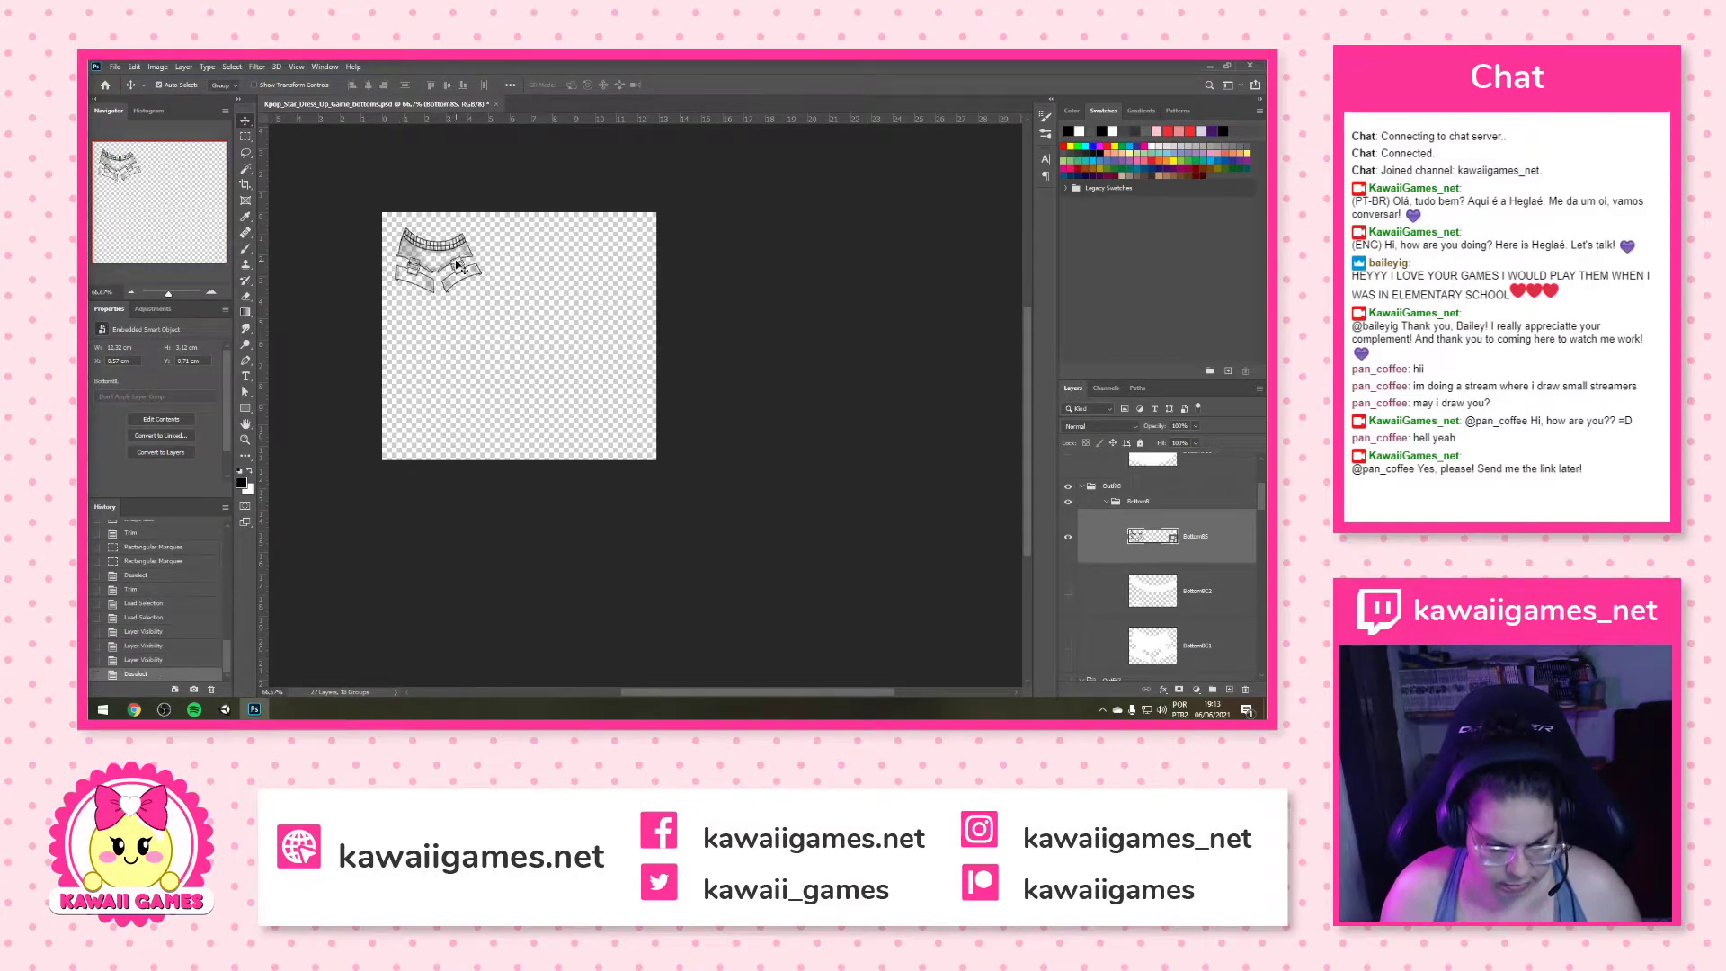
pyautogui.doubleClick(1140, 537)
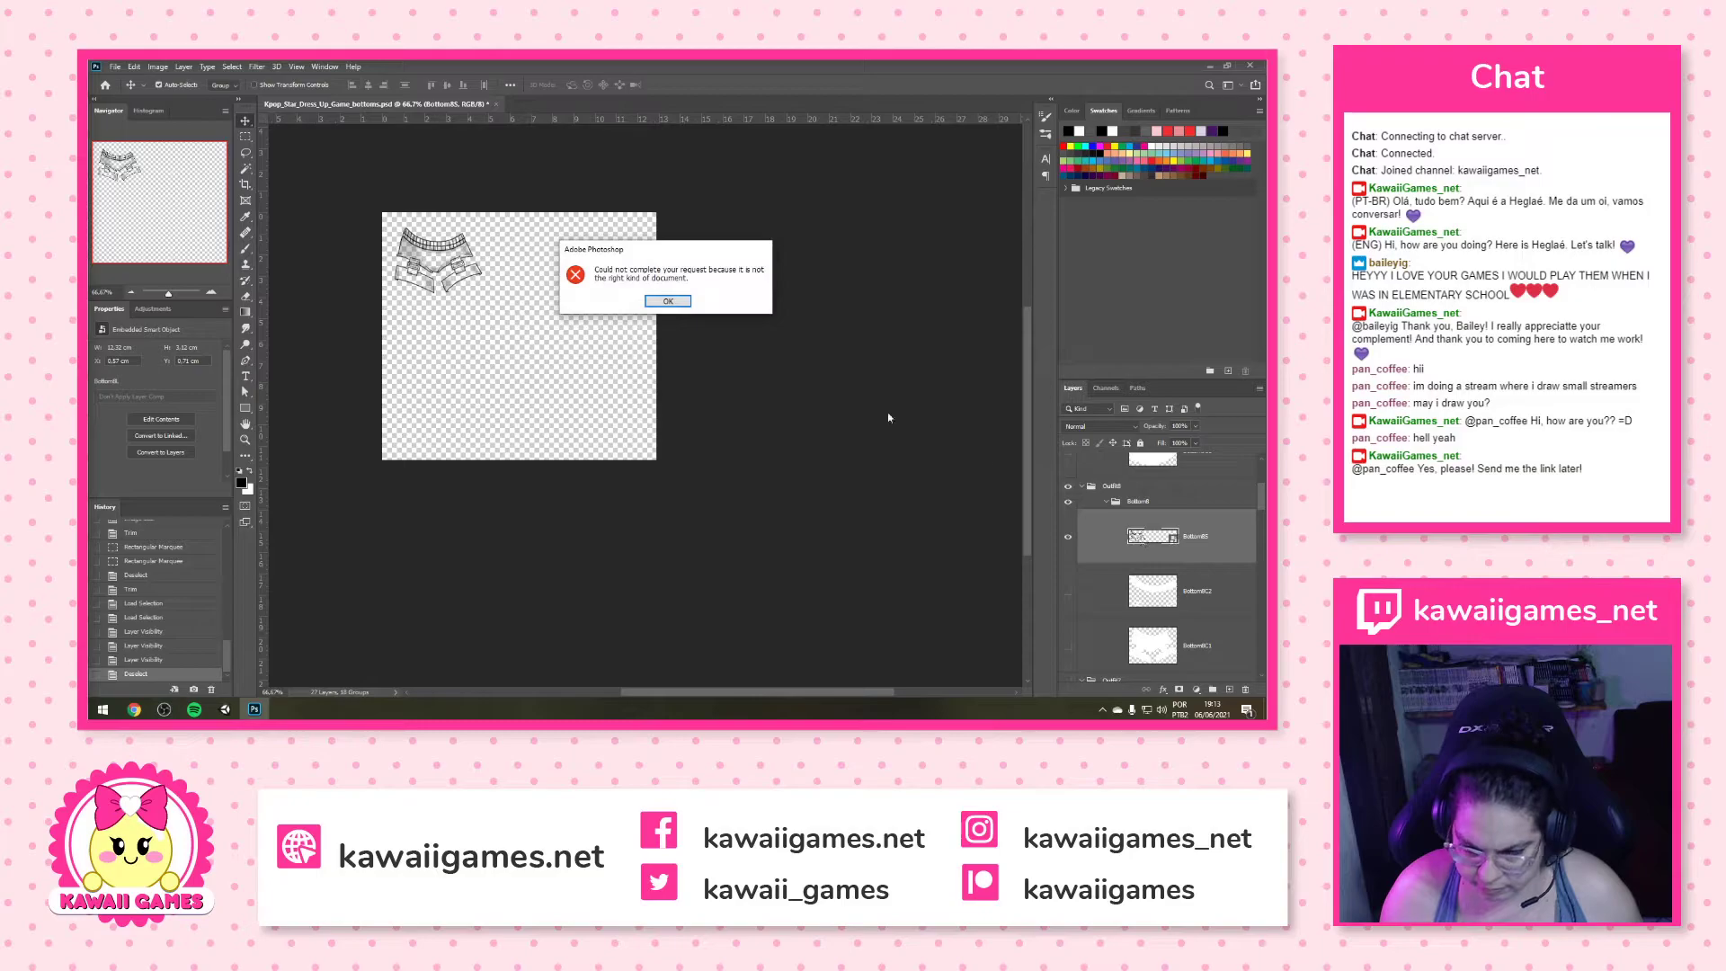
pyautogui.click(667, 302)
# Try once more to open the Bottom8S smart object for editing from its layer thumbnail
pyautogui.press('z')
pyautogui.moveTo(445, 288)
pyautogui.mouseDown()
pyautogui.moveTo(504, 288)
pyautogui.moveTo(440, 288)
pyautogui.mouseUp()
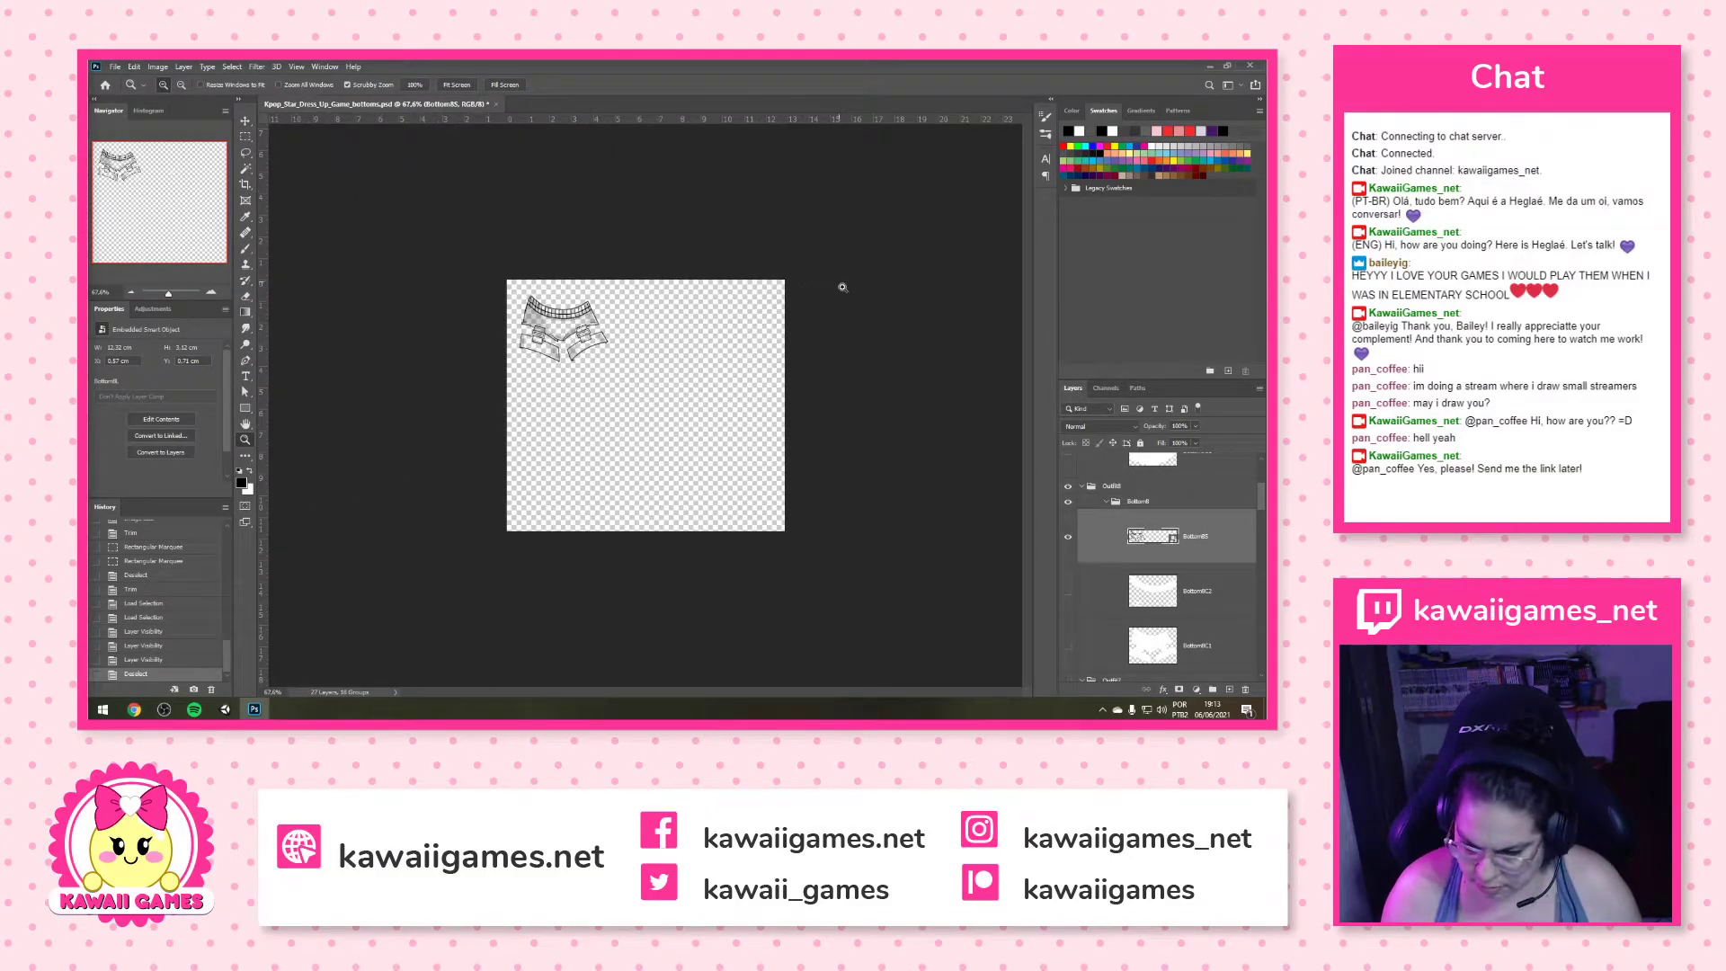
pyautogui.rightClick(1138, 538)
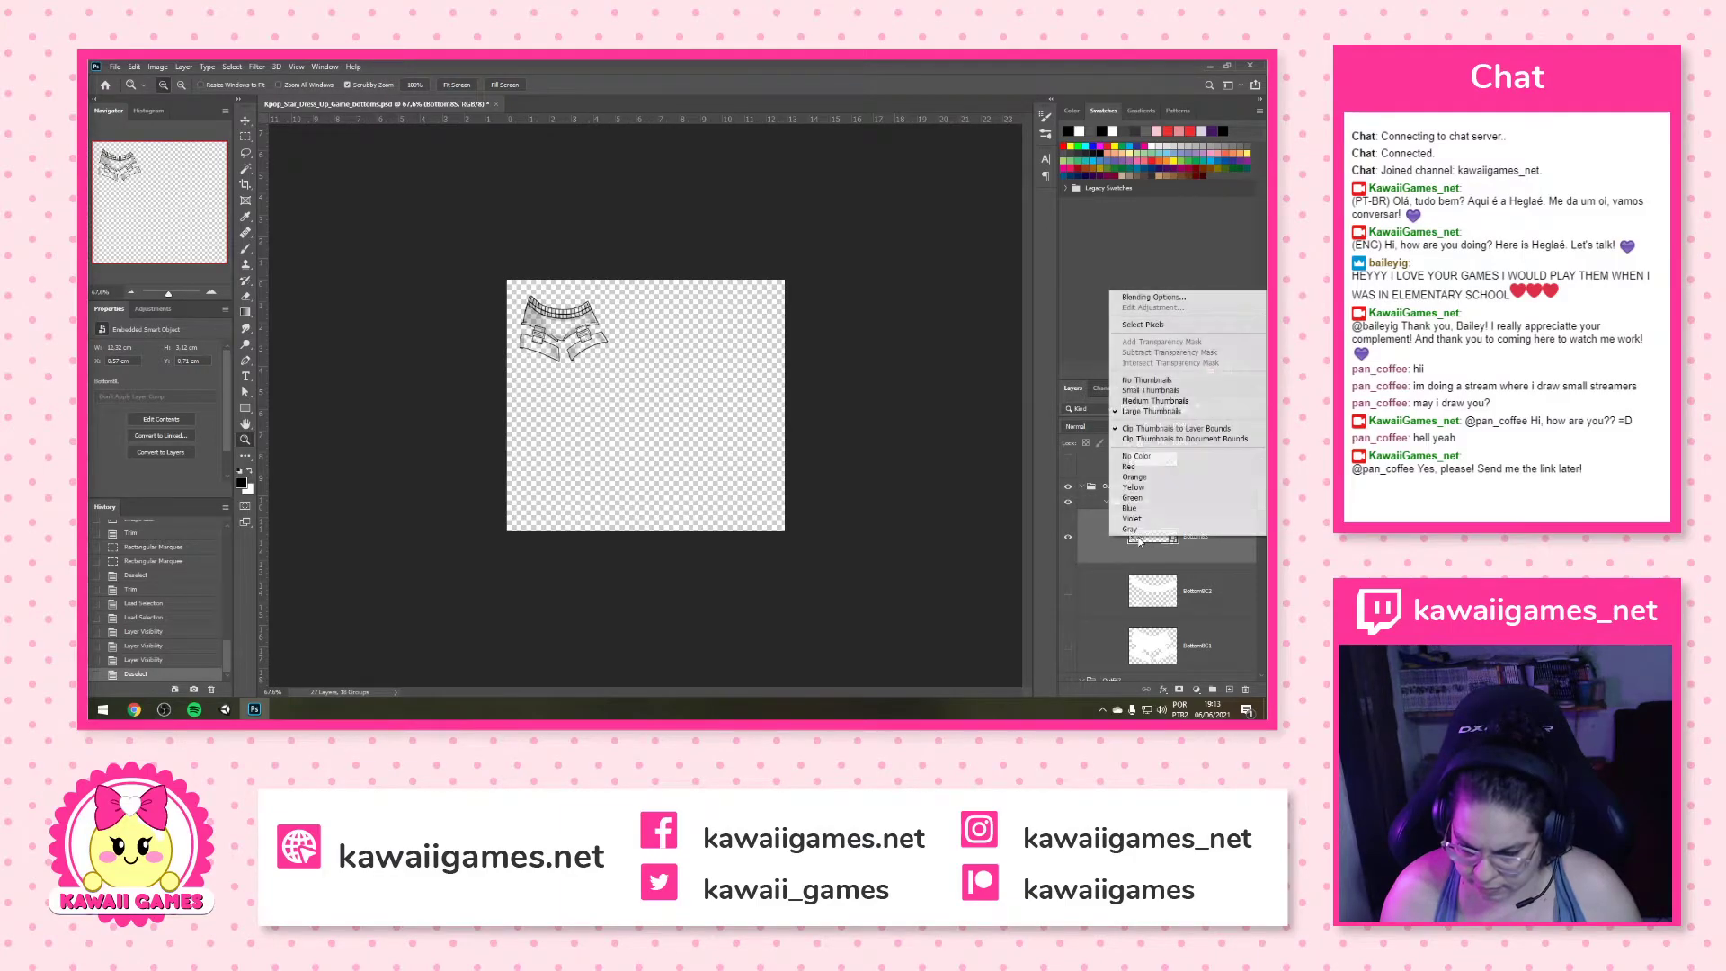
pyautogui.press('Escape')
pyautogui.doubleClick(1194, 536)
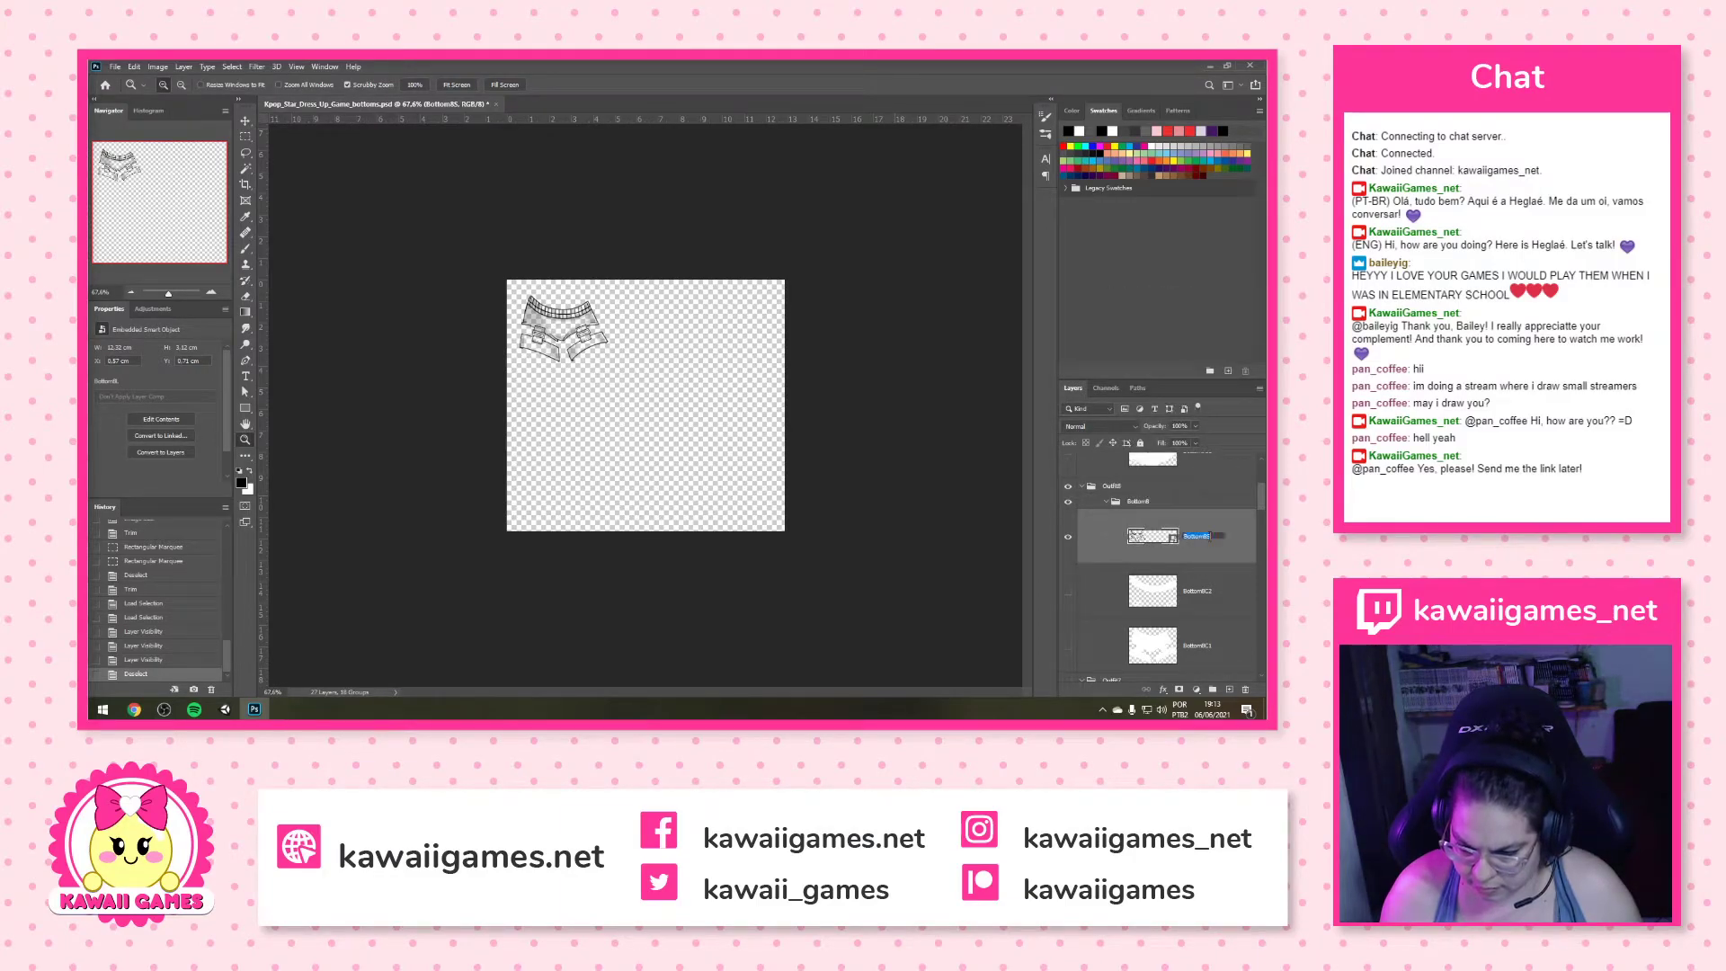
pyautogui.press('Escape')
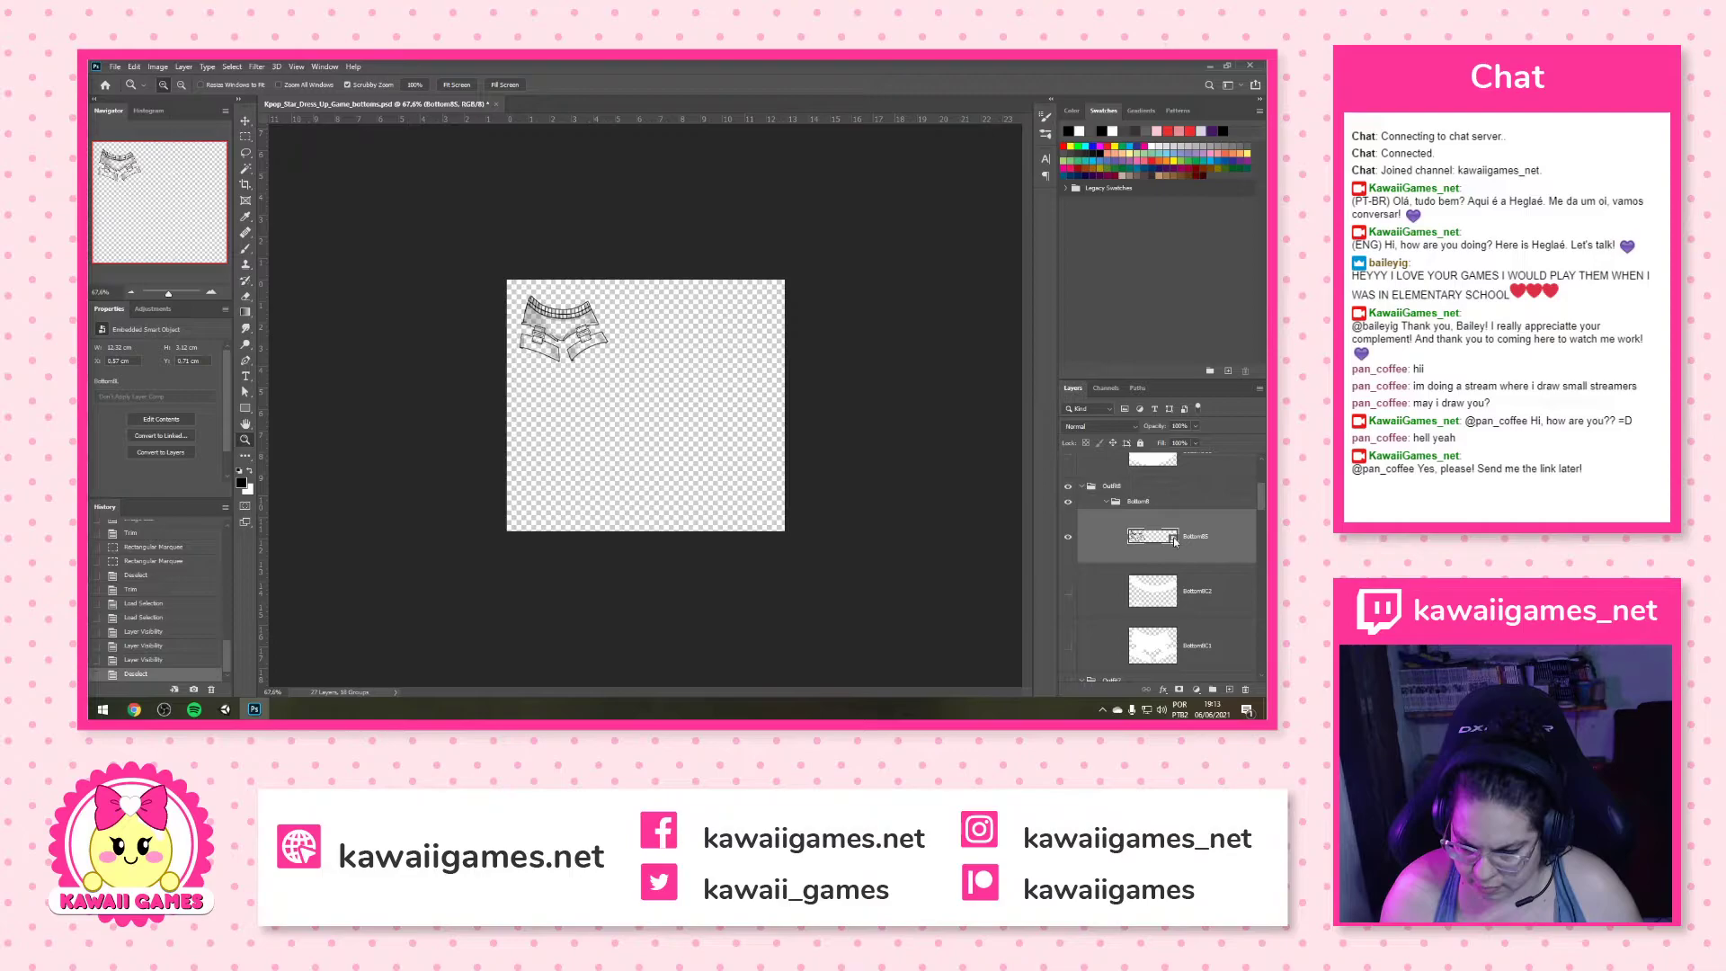
pyautogui.doubleClick(1173, 538)
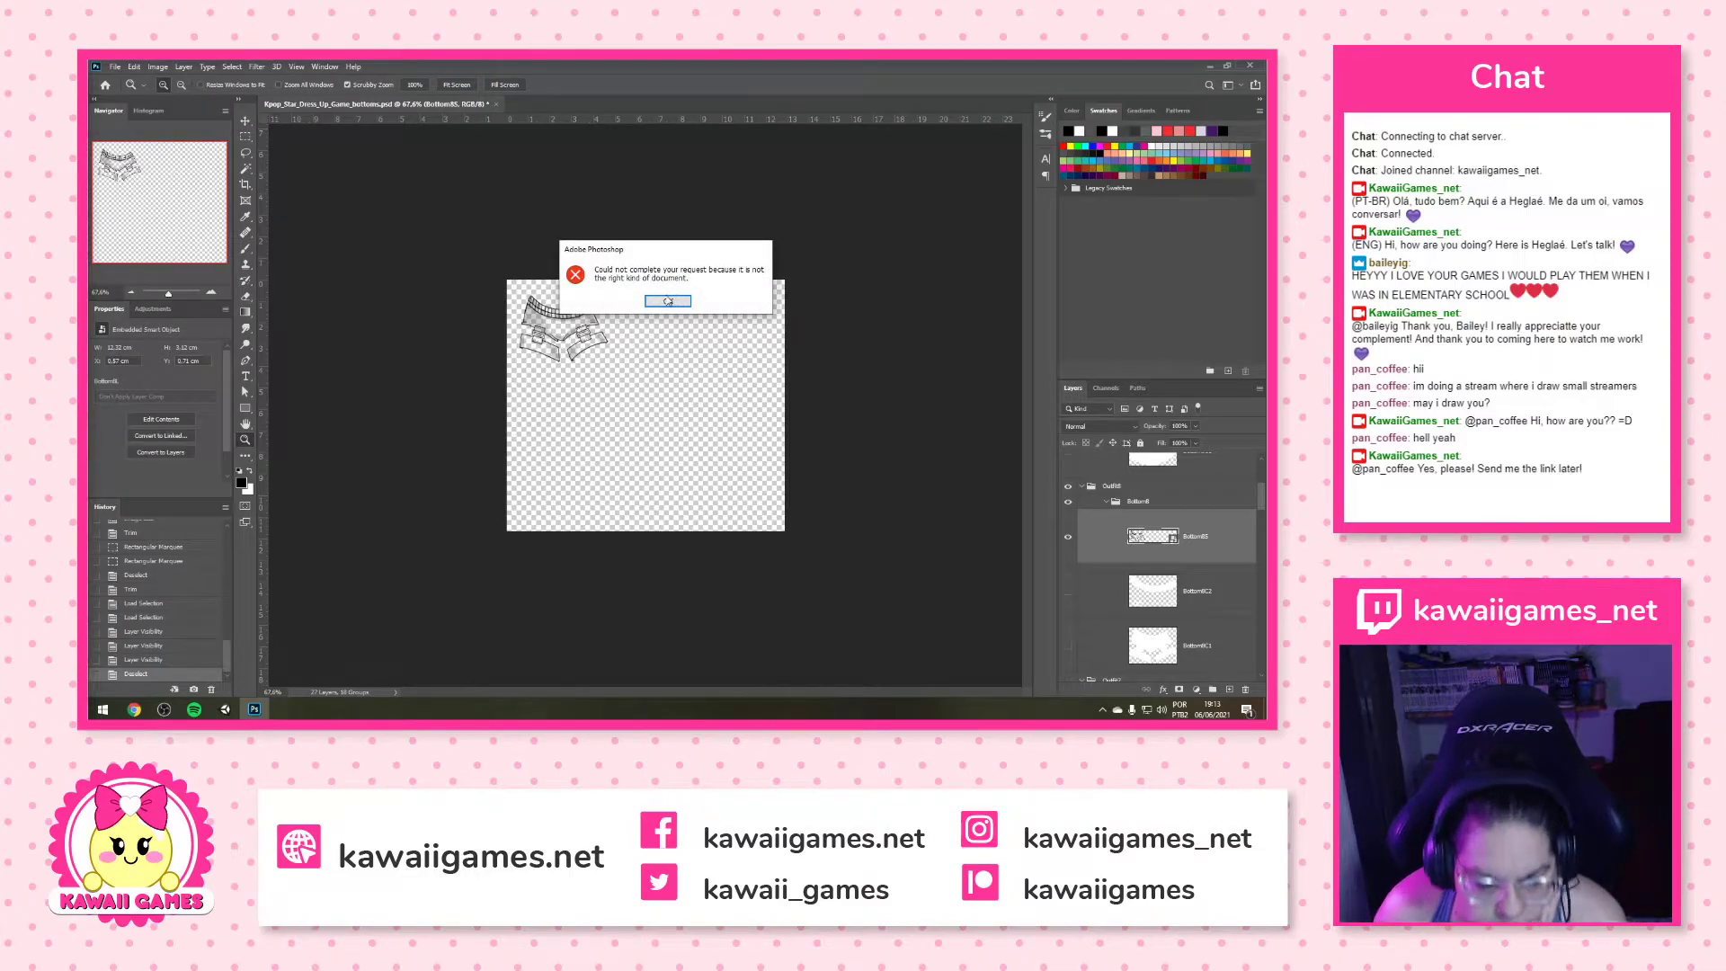
pyautogui.click(675, 303)
# Try to convert the Bottom8S smart object back to layers
pyautogui.rightClick(1160, 539)
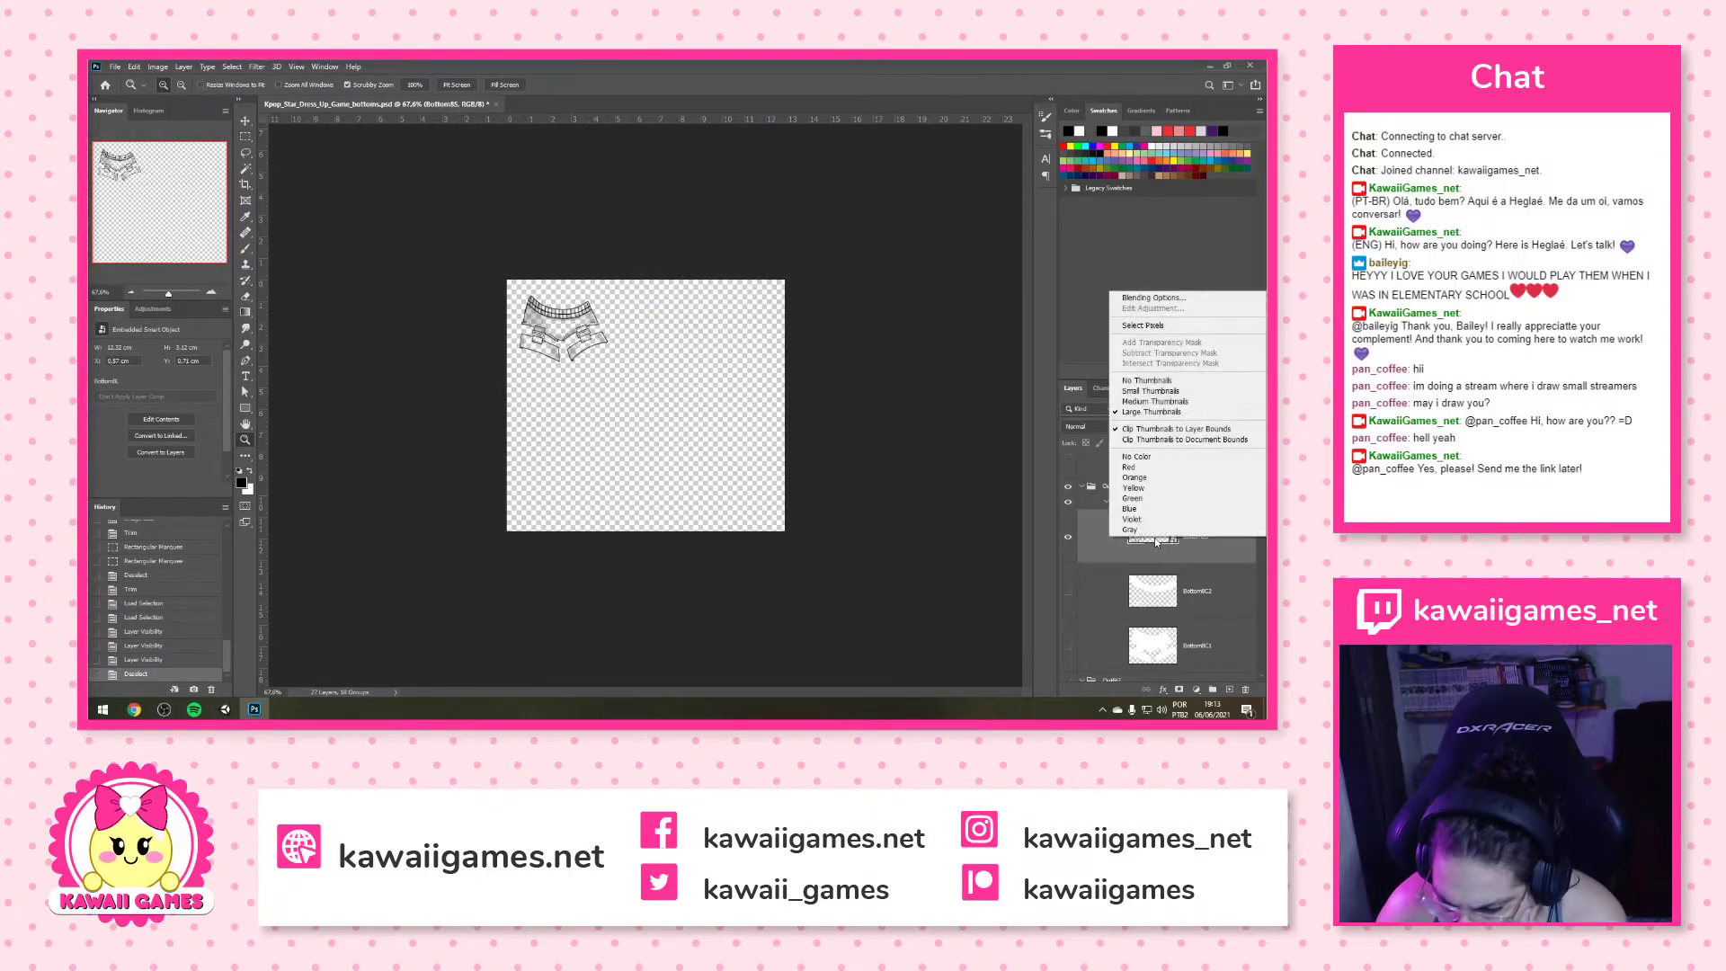
pyautogui.rightClick(1232, 543)
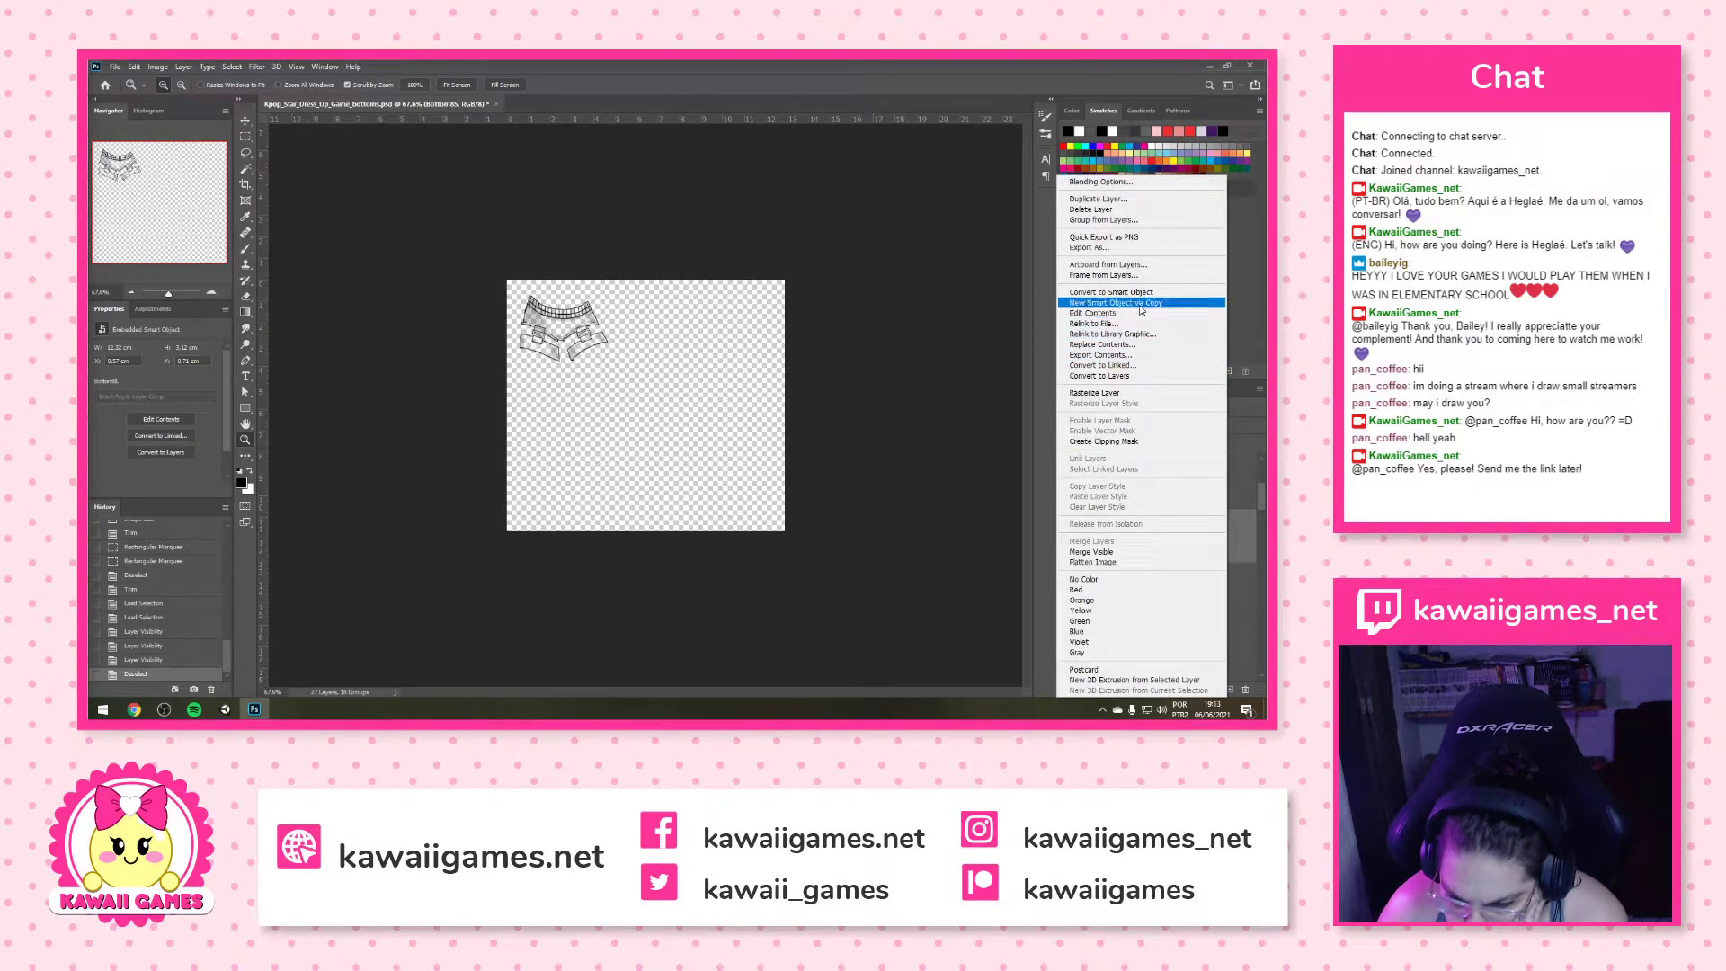
pyautogui.click(1135, 376)
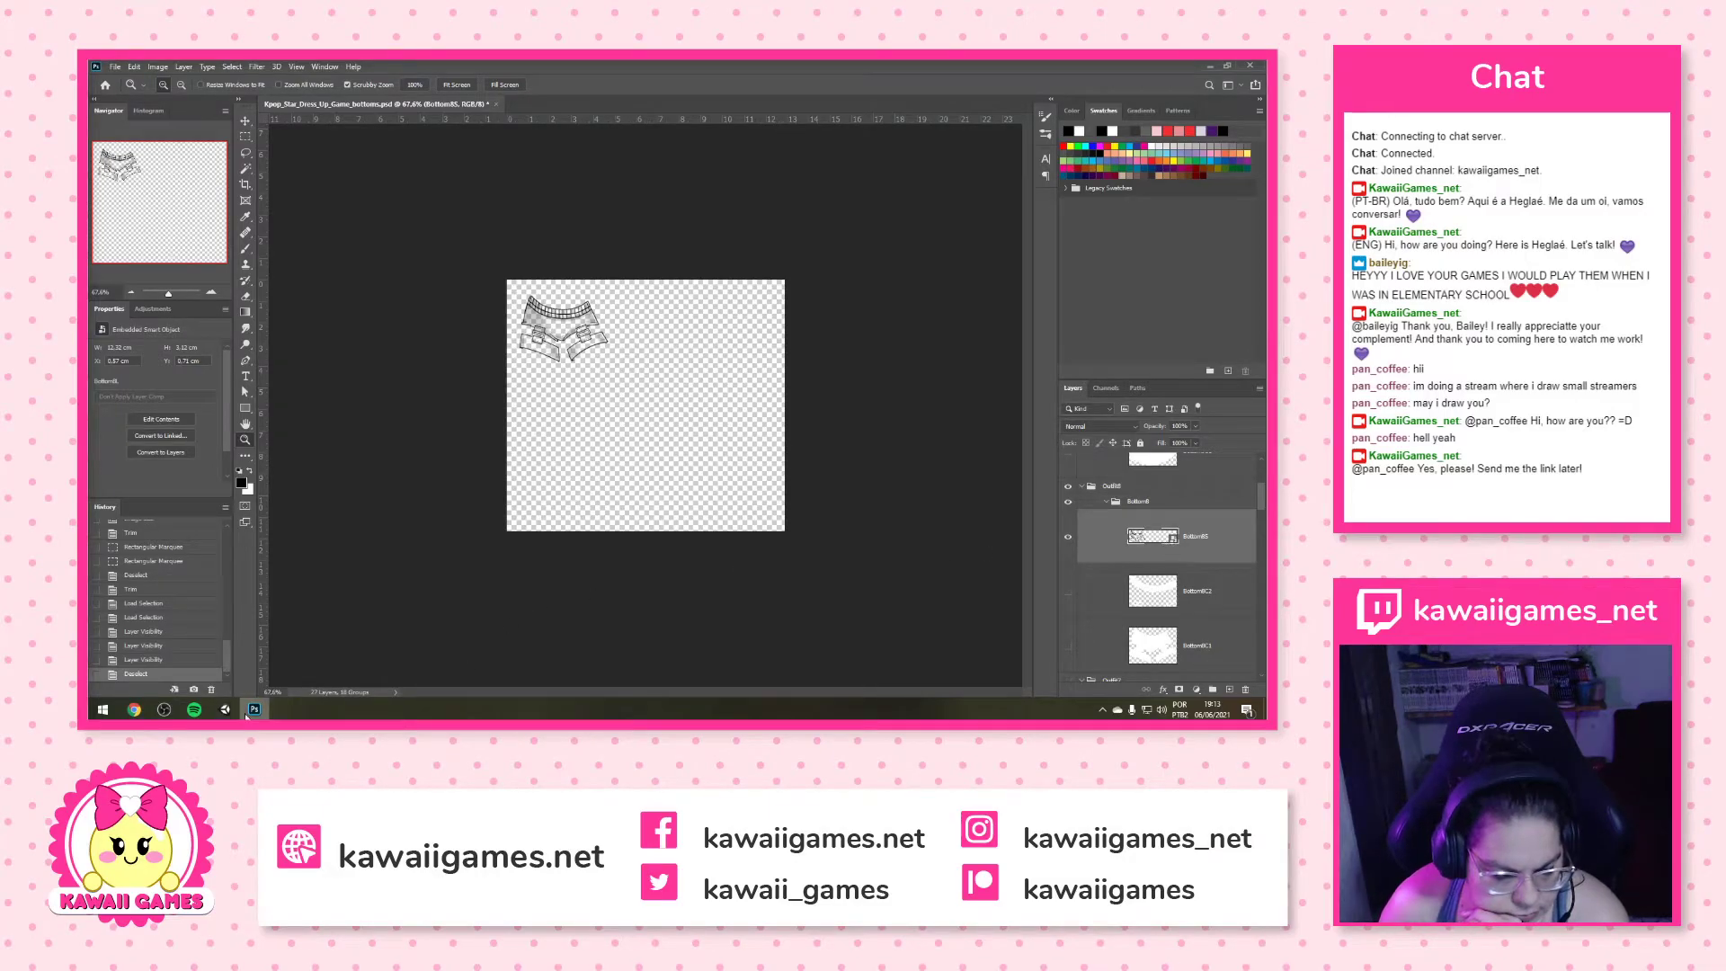
pyautogui.moveTo(247, 715)
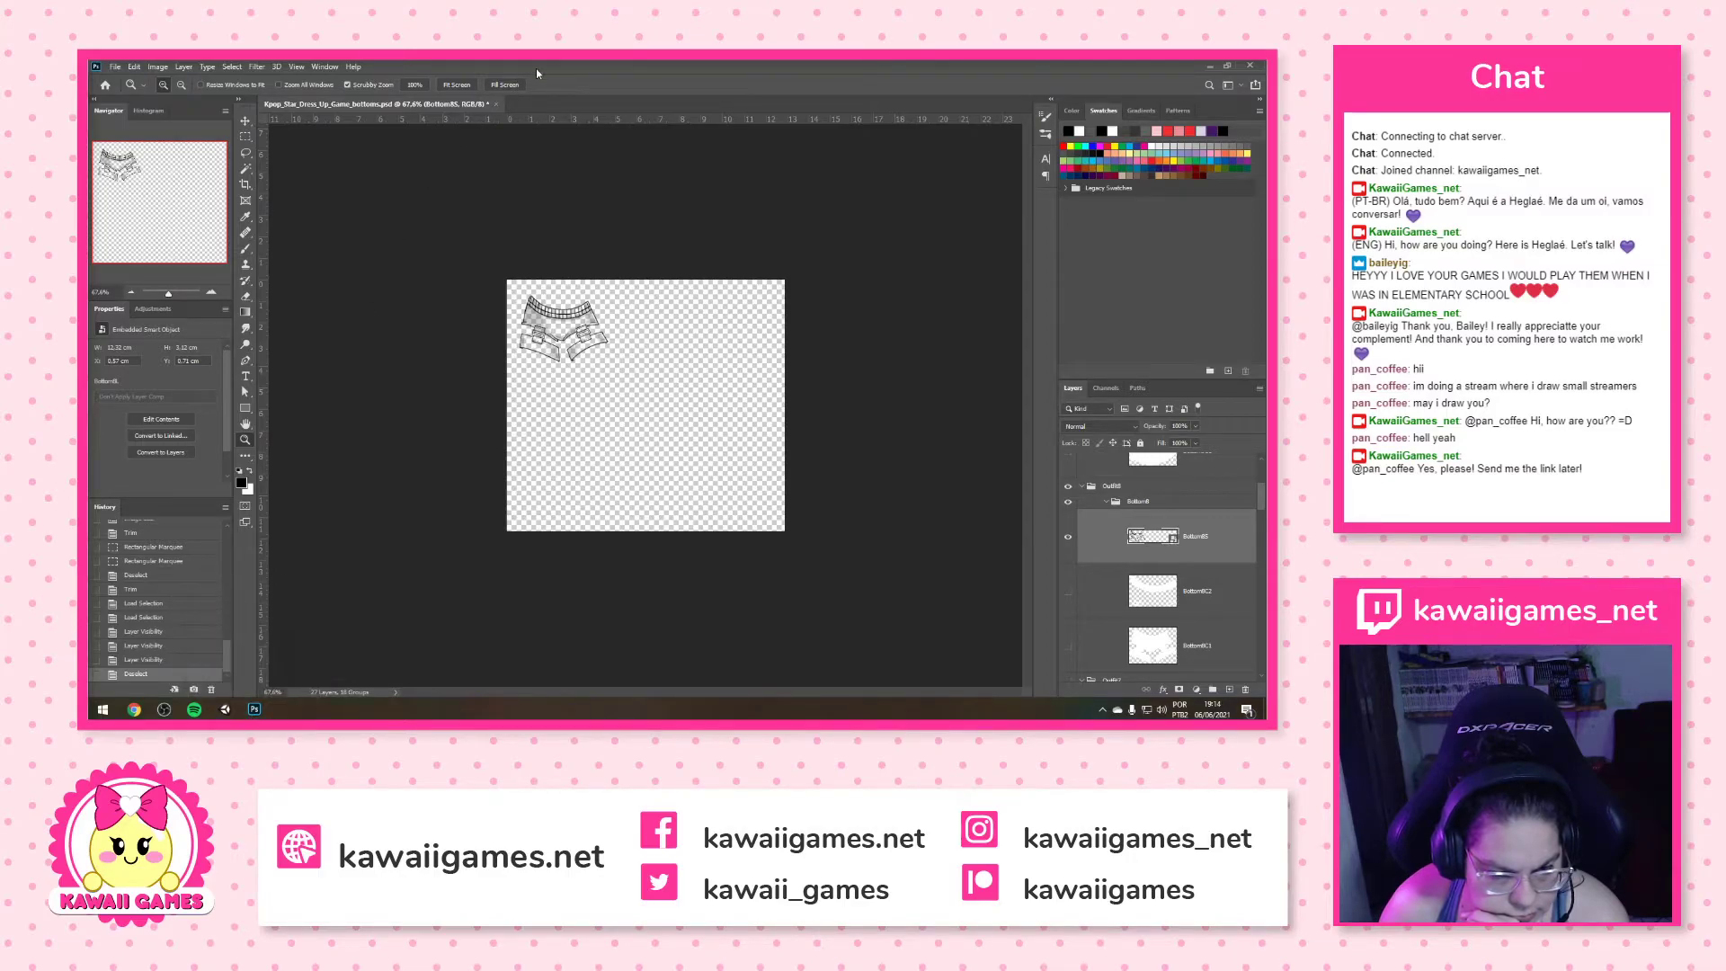
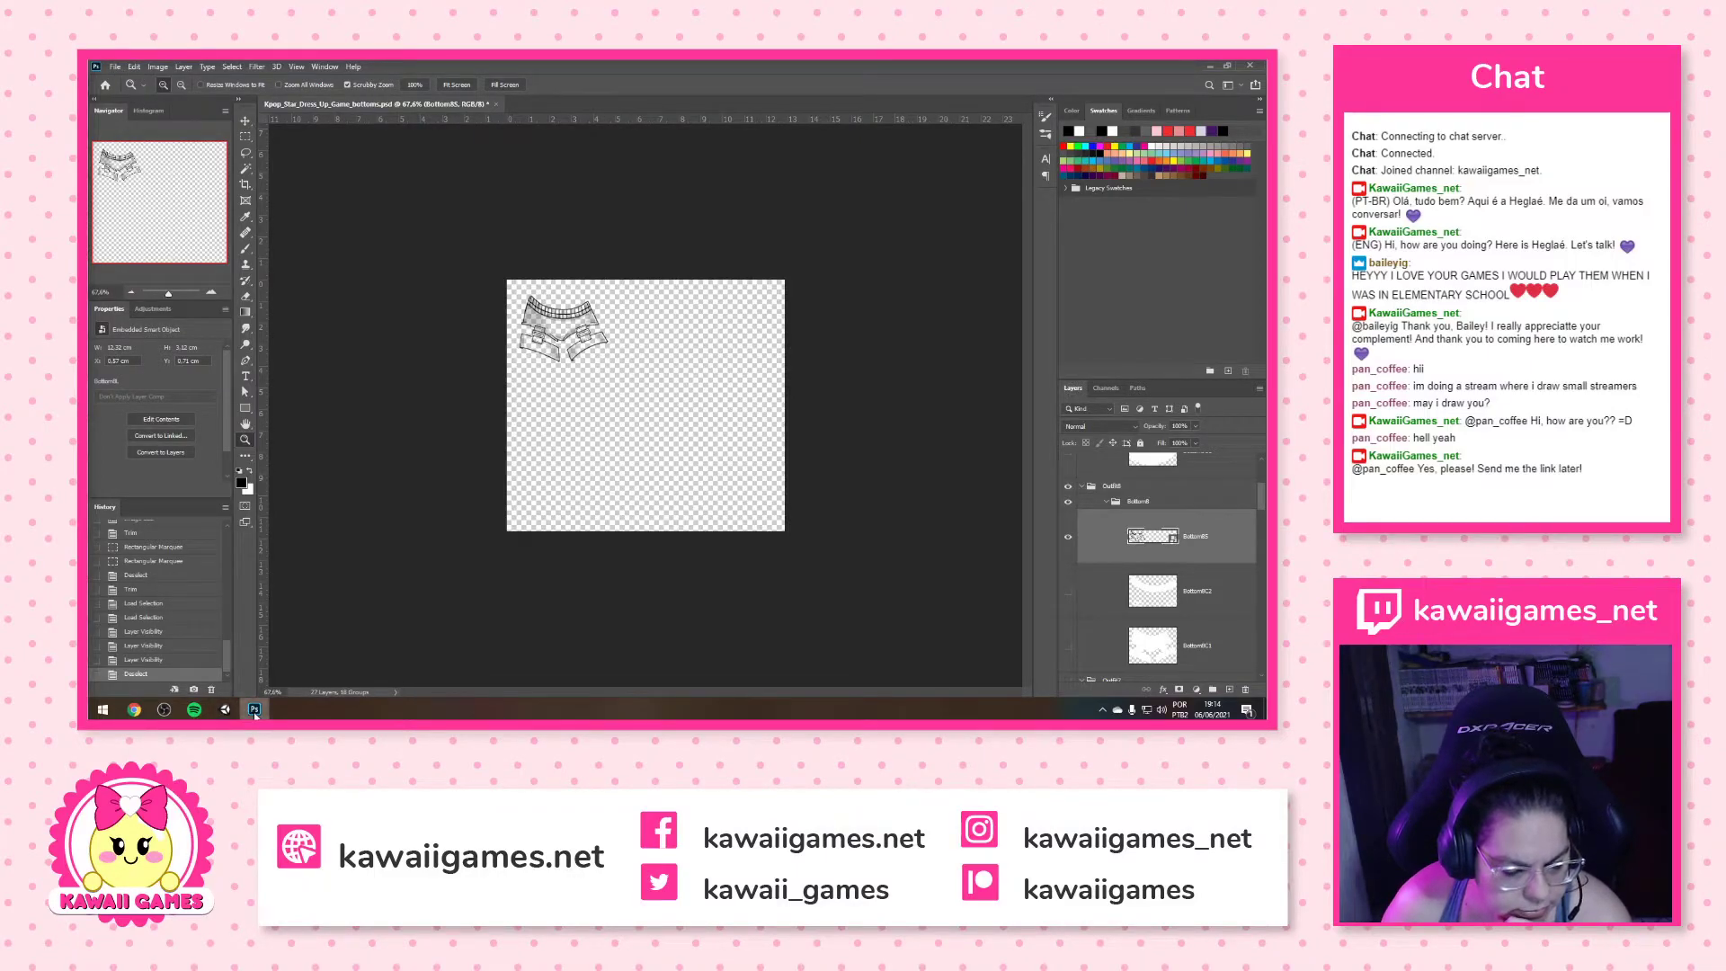
# Close the Unity project and the Chrome window showing the Popsy Princess Delicious Fashion game page
pyautogui.rightClick(255, 715)
pyautogui.click(255, 712)
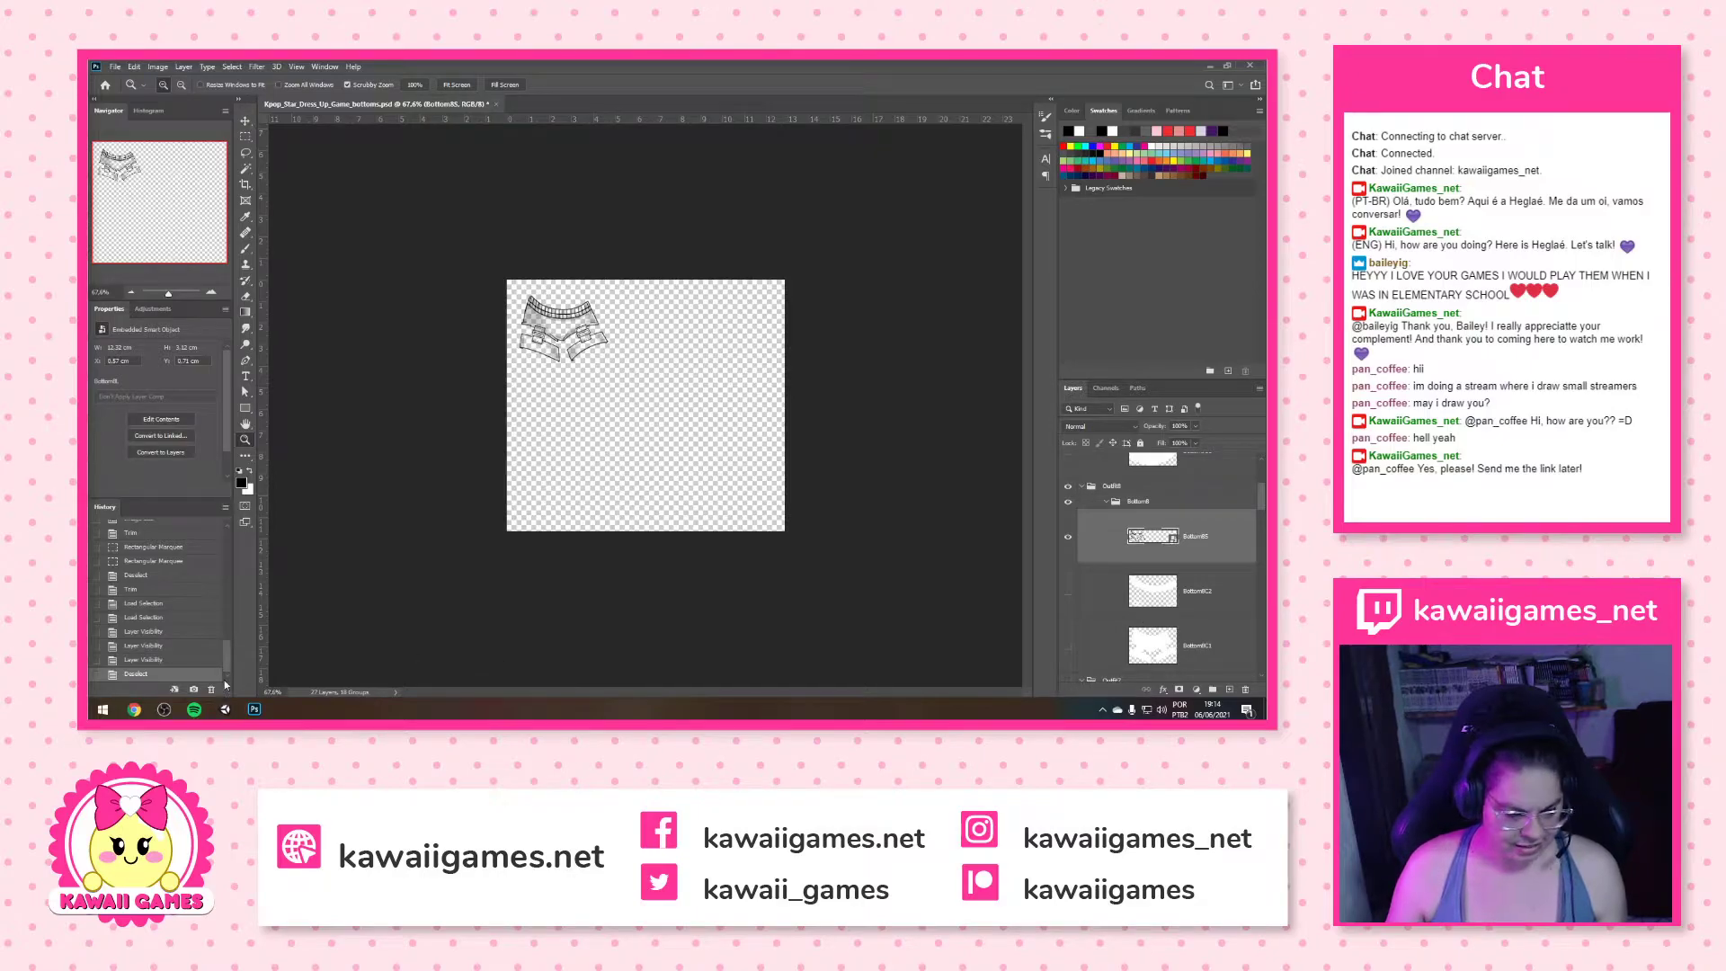
pyautogui.moveTo(224, 712)
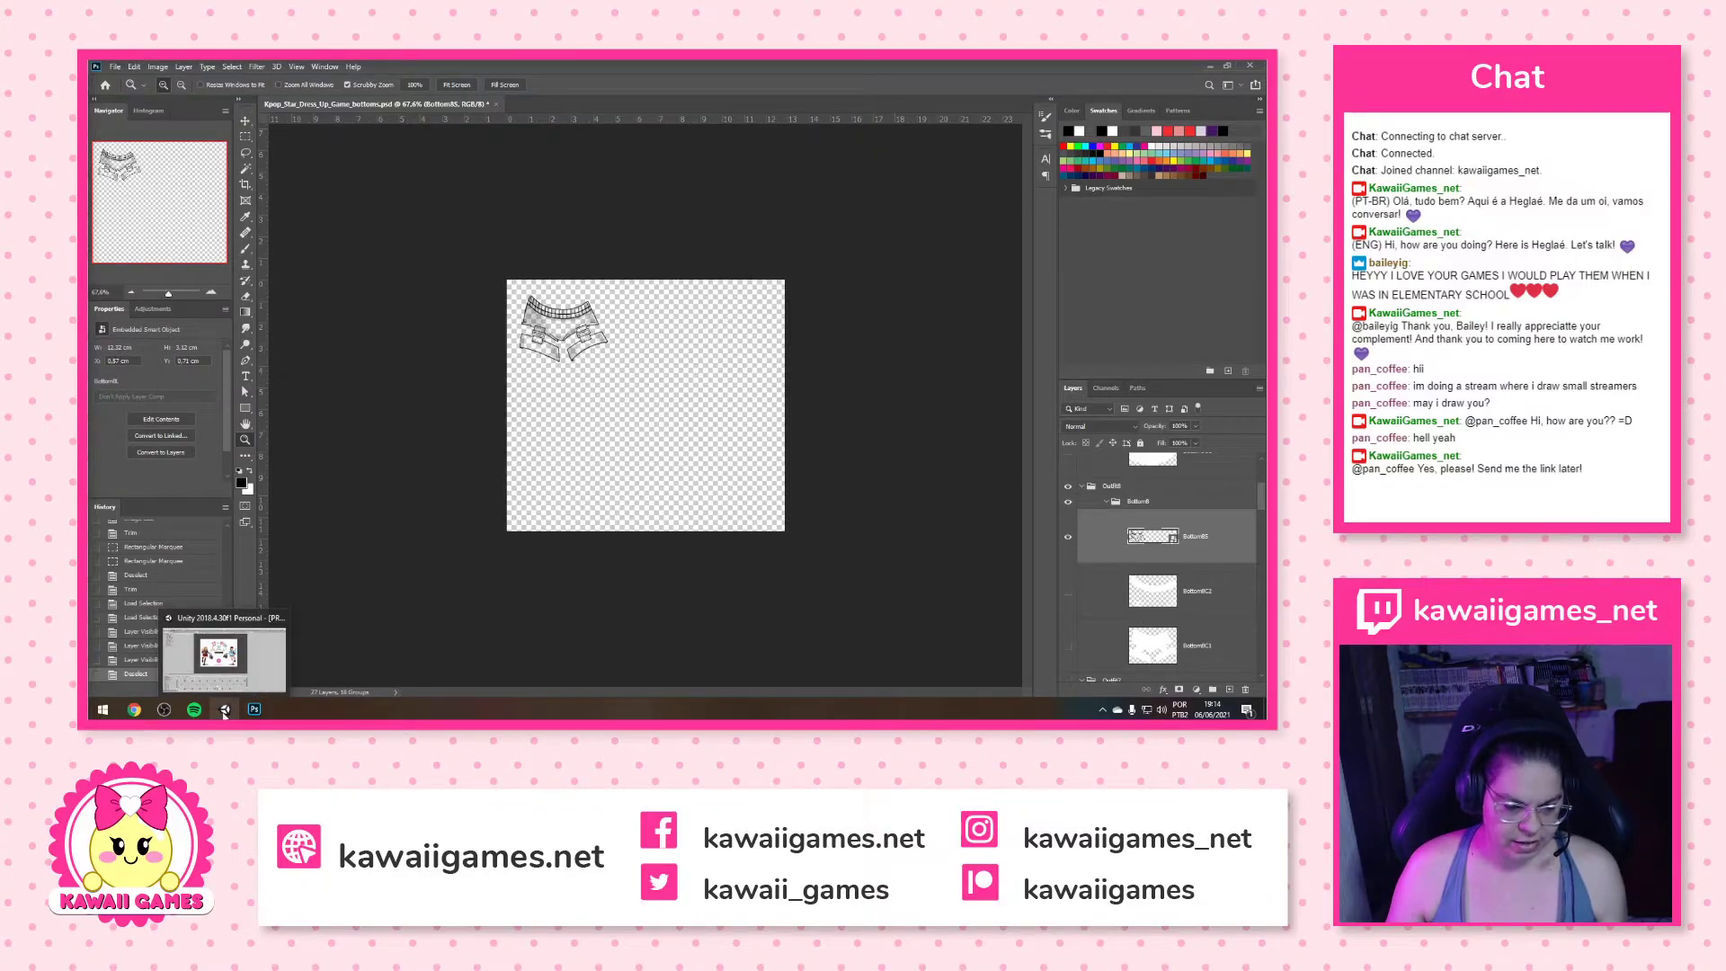
pyautogui.click(225, 711)
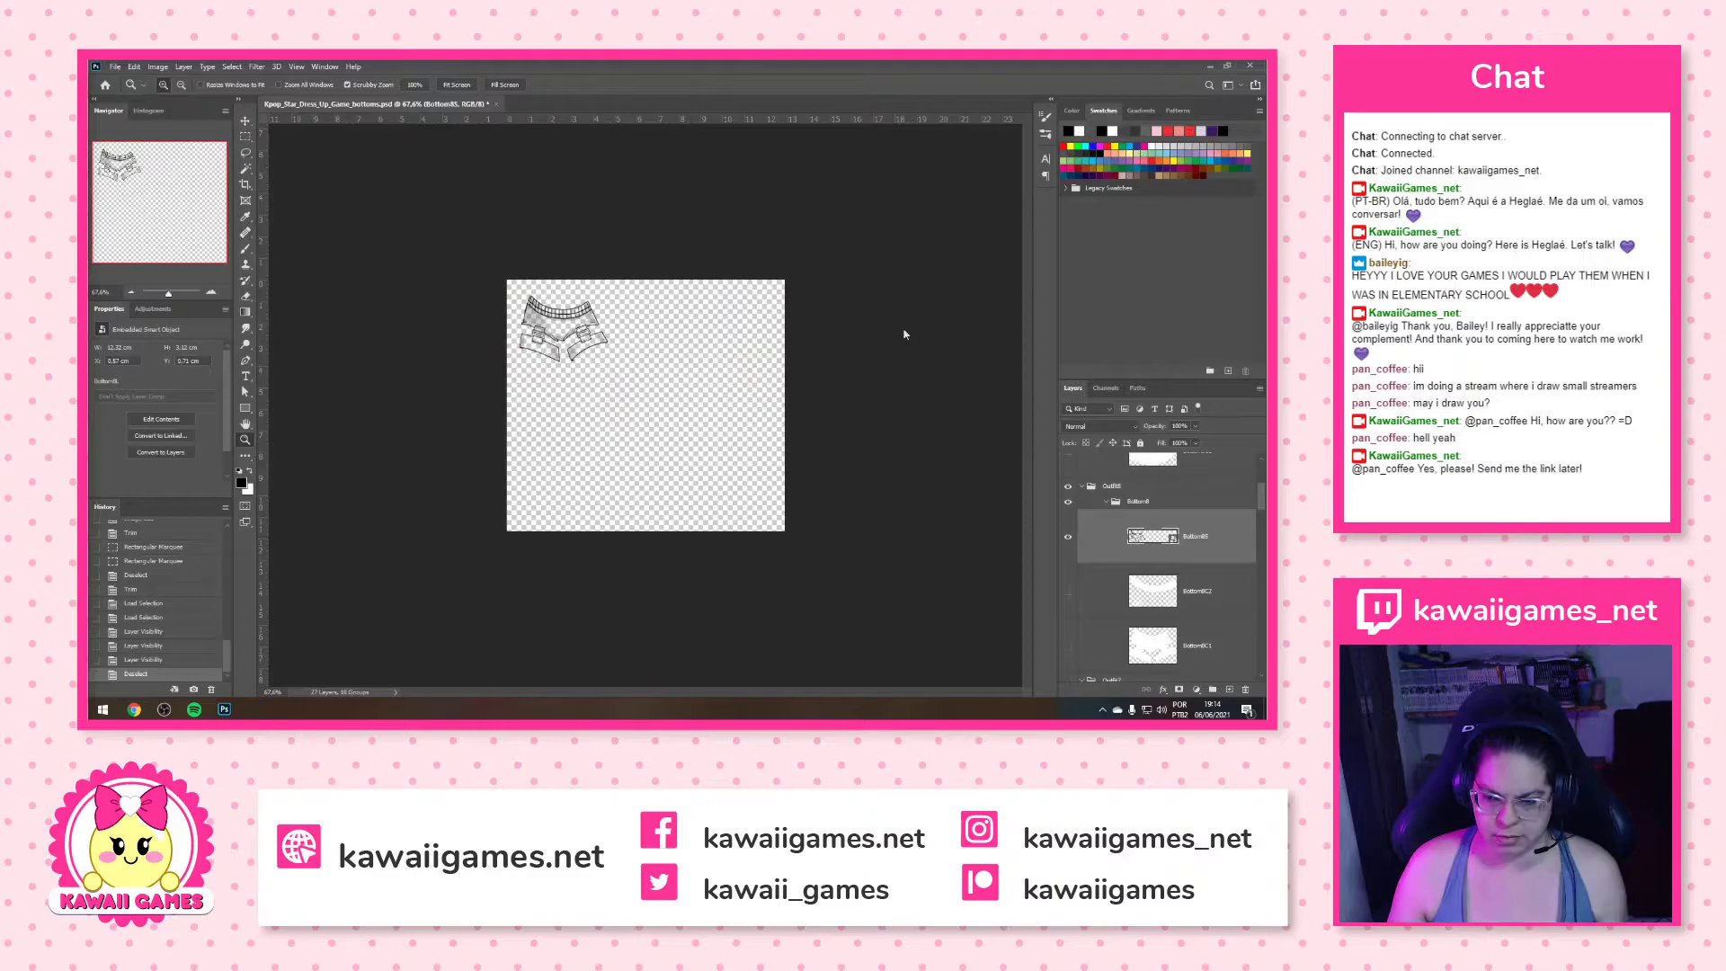
pyautogui.moveTo(137, 711)
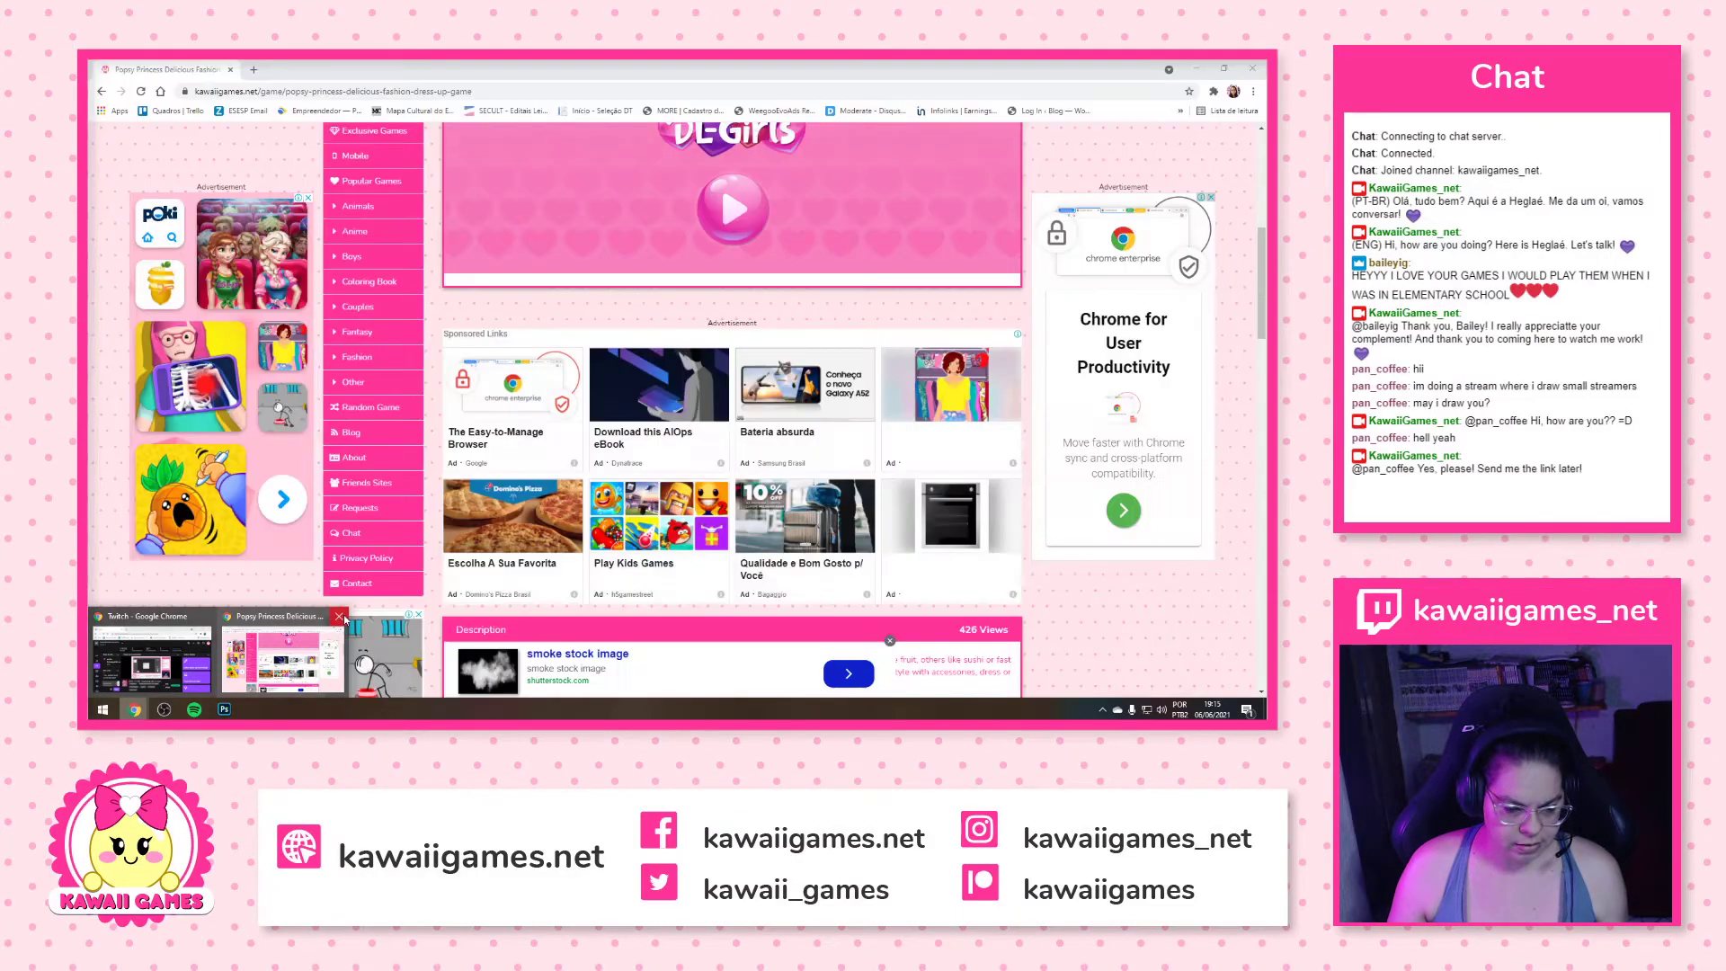
pyautogui.click(341, 618)
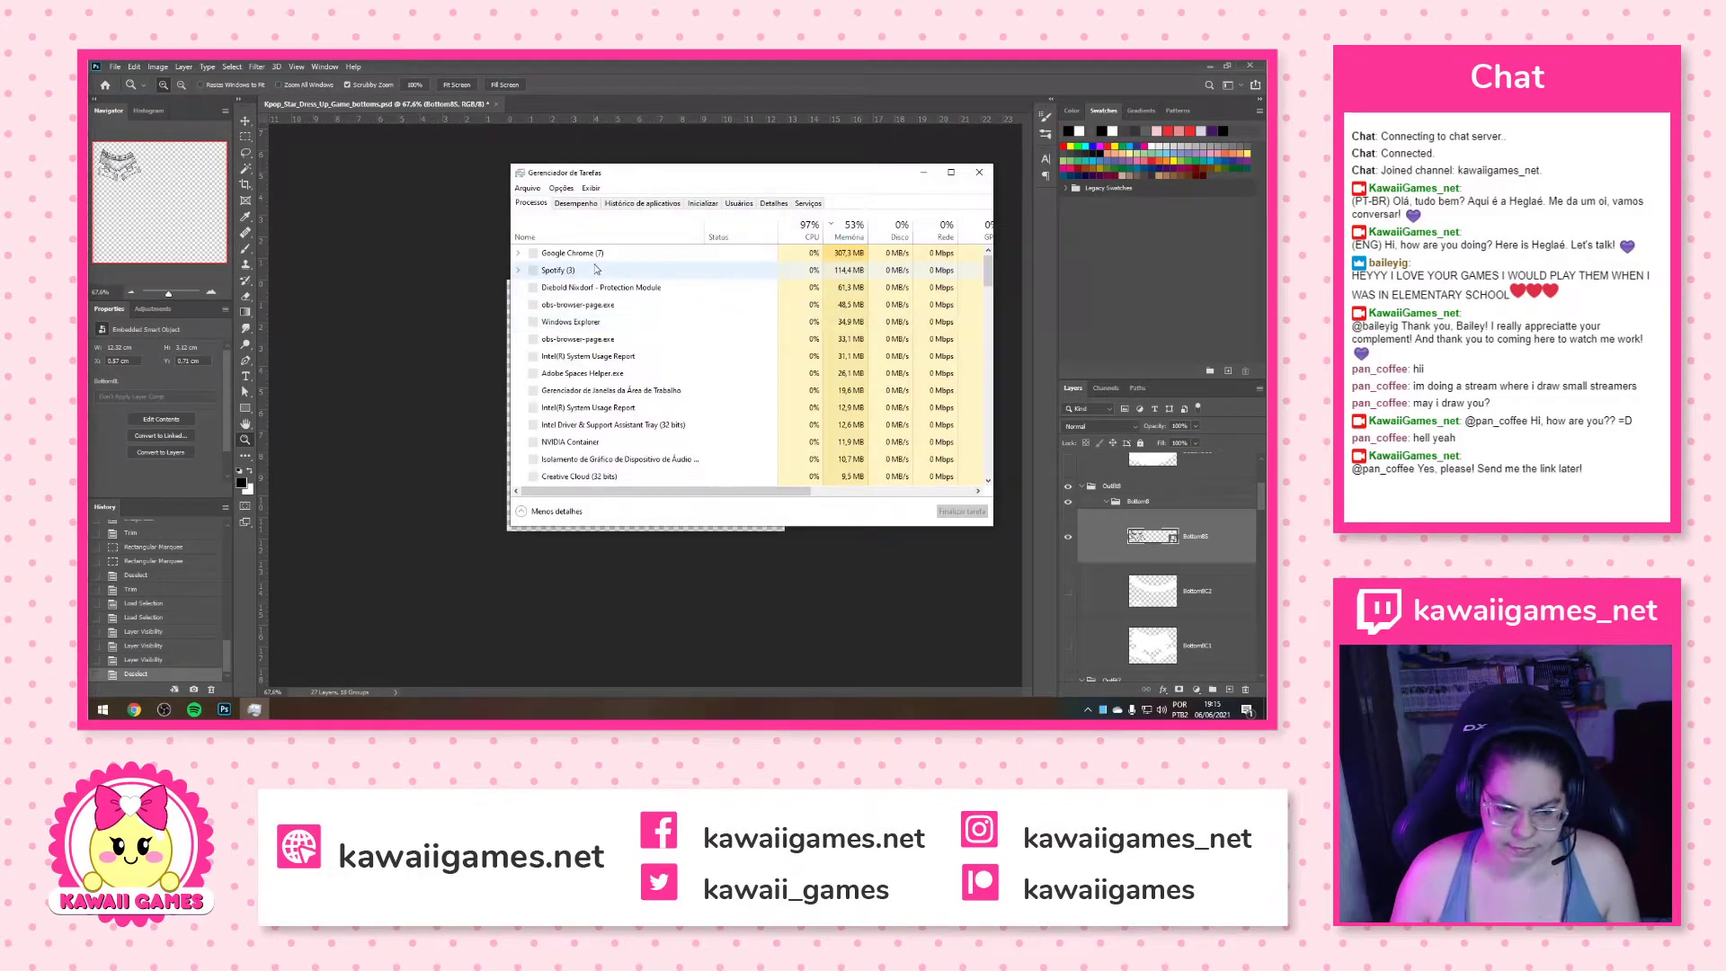
# Examine the processes, CPU performance, startup apps, users, services and process details in Task Manager
pyautogui.click(589, 205)
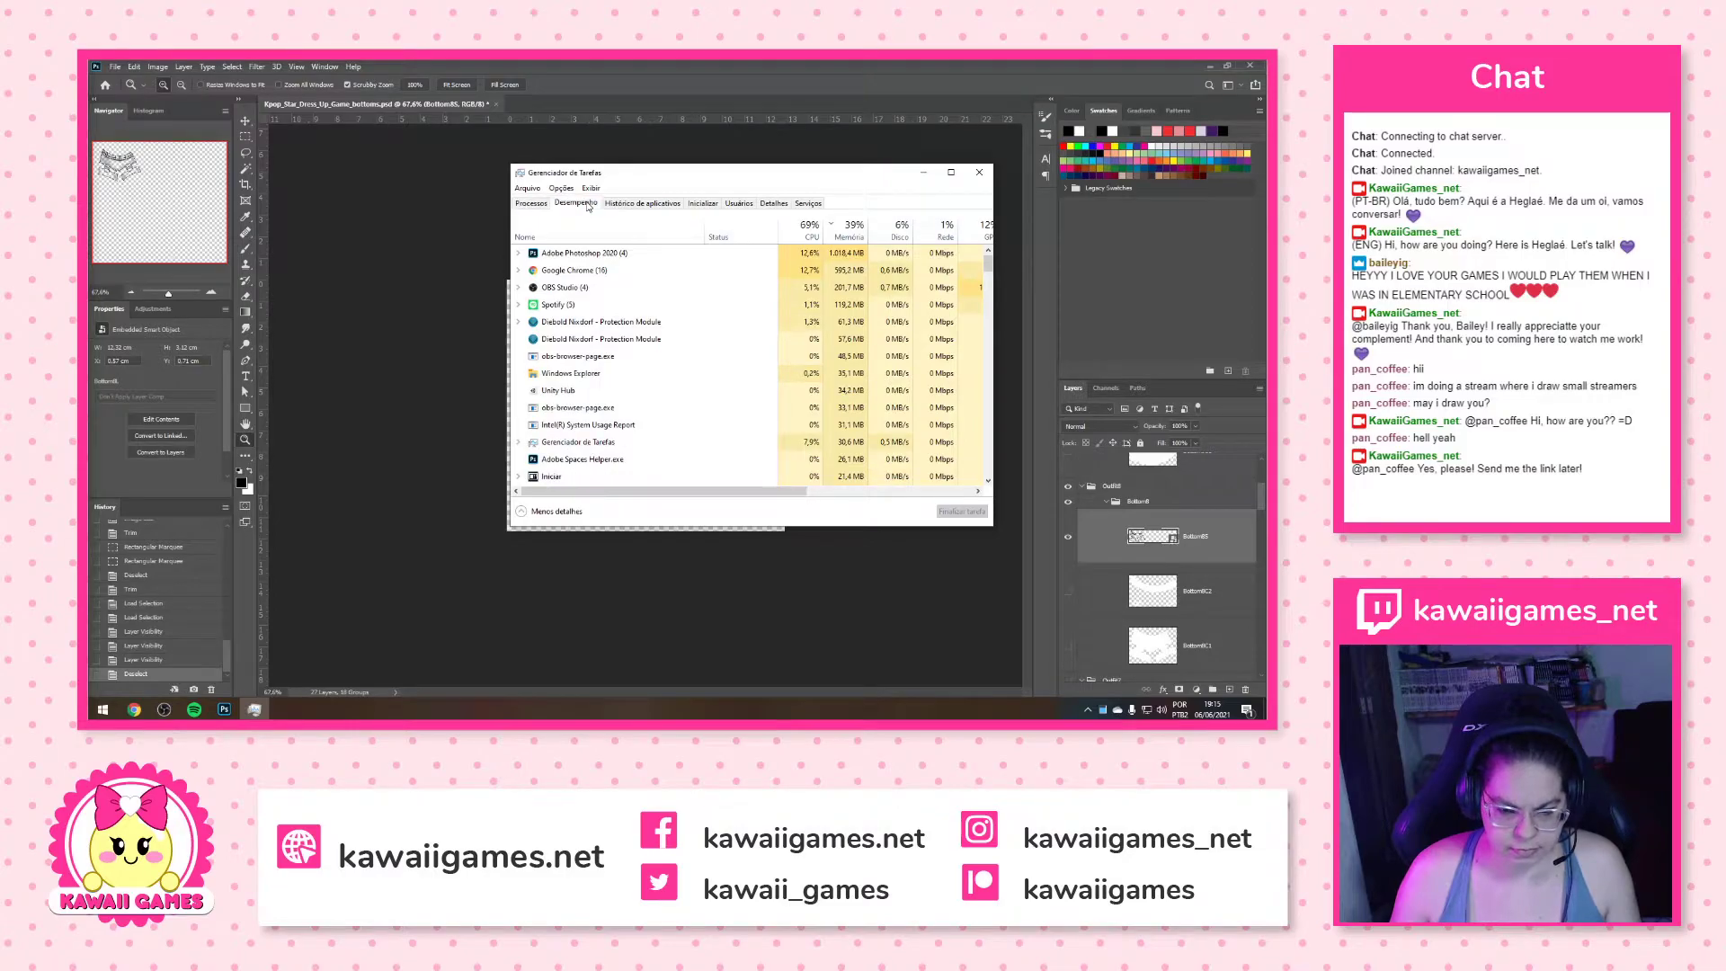
pyautogui.click(544, 202)
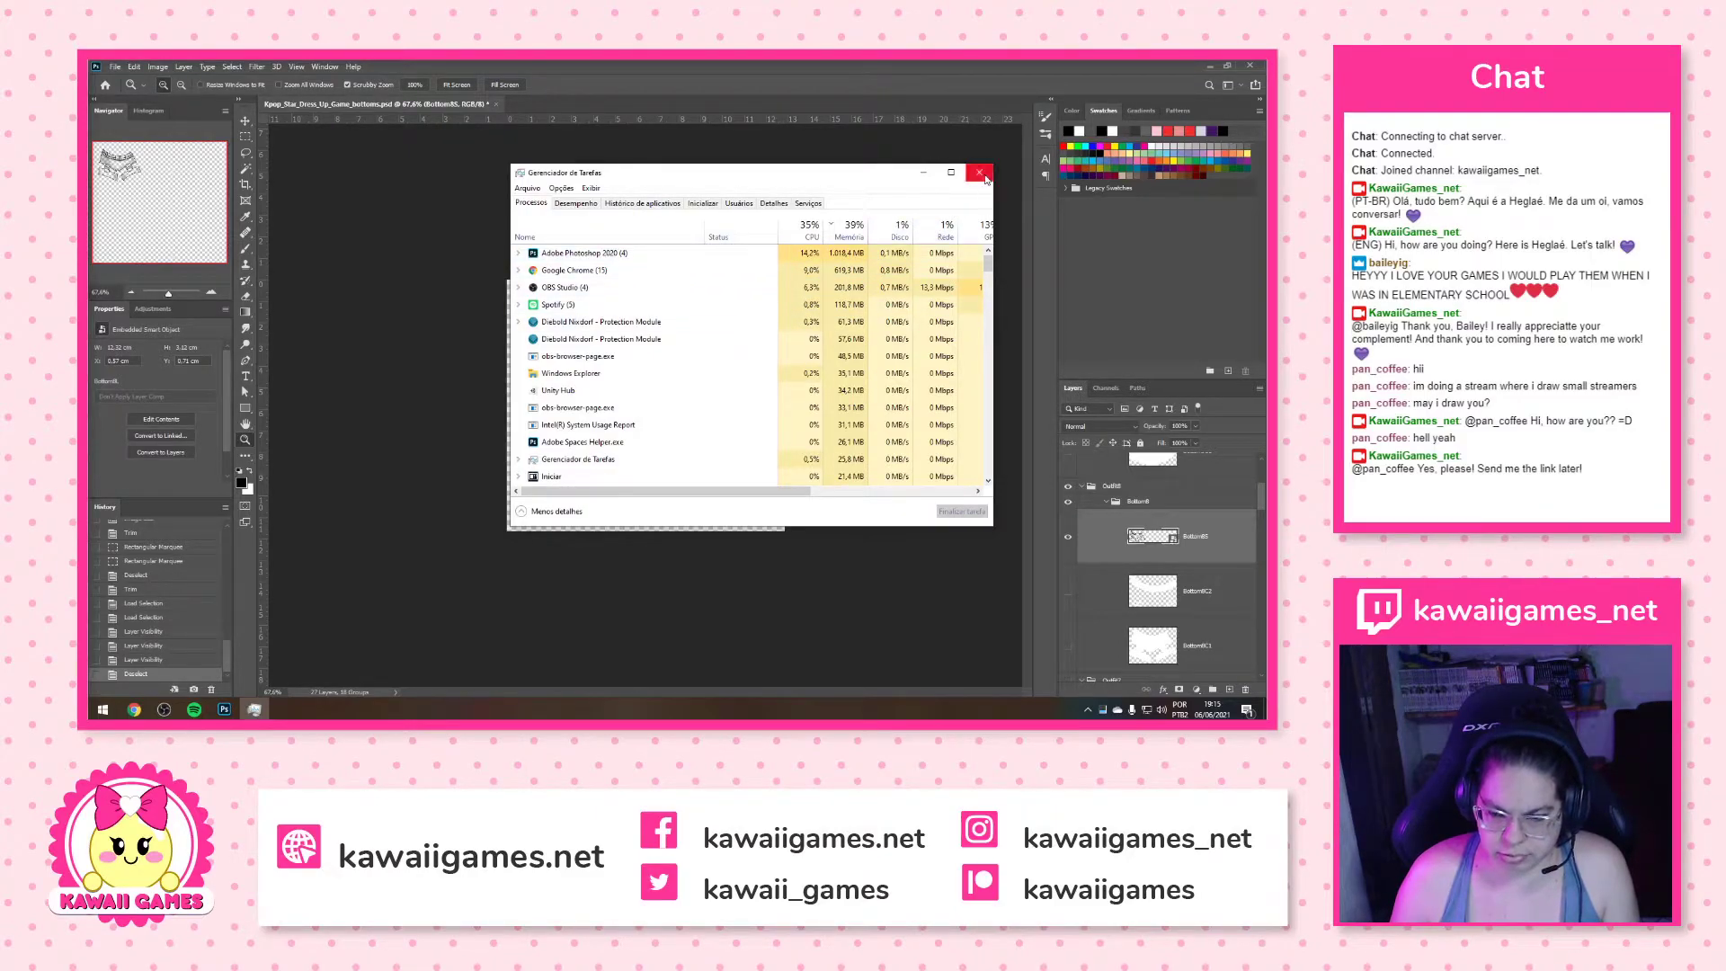
pyautogui.click(576, 205)
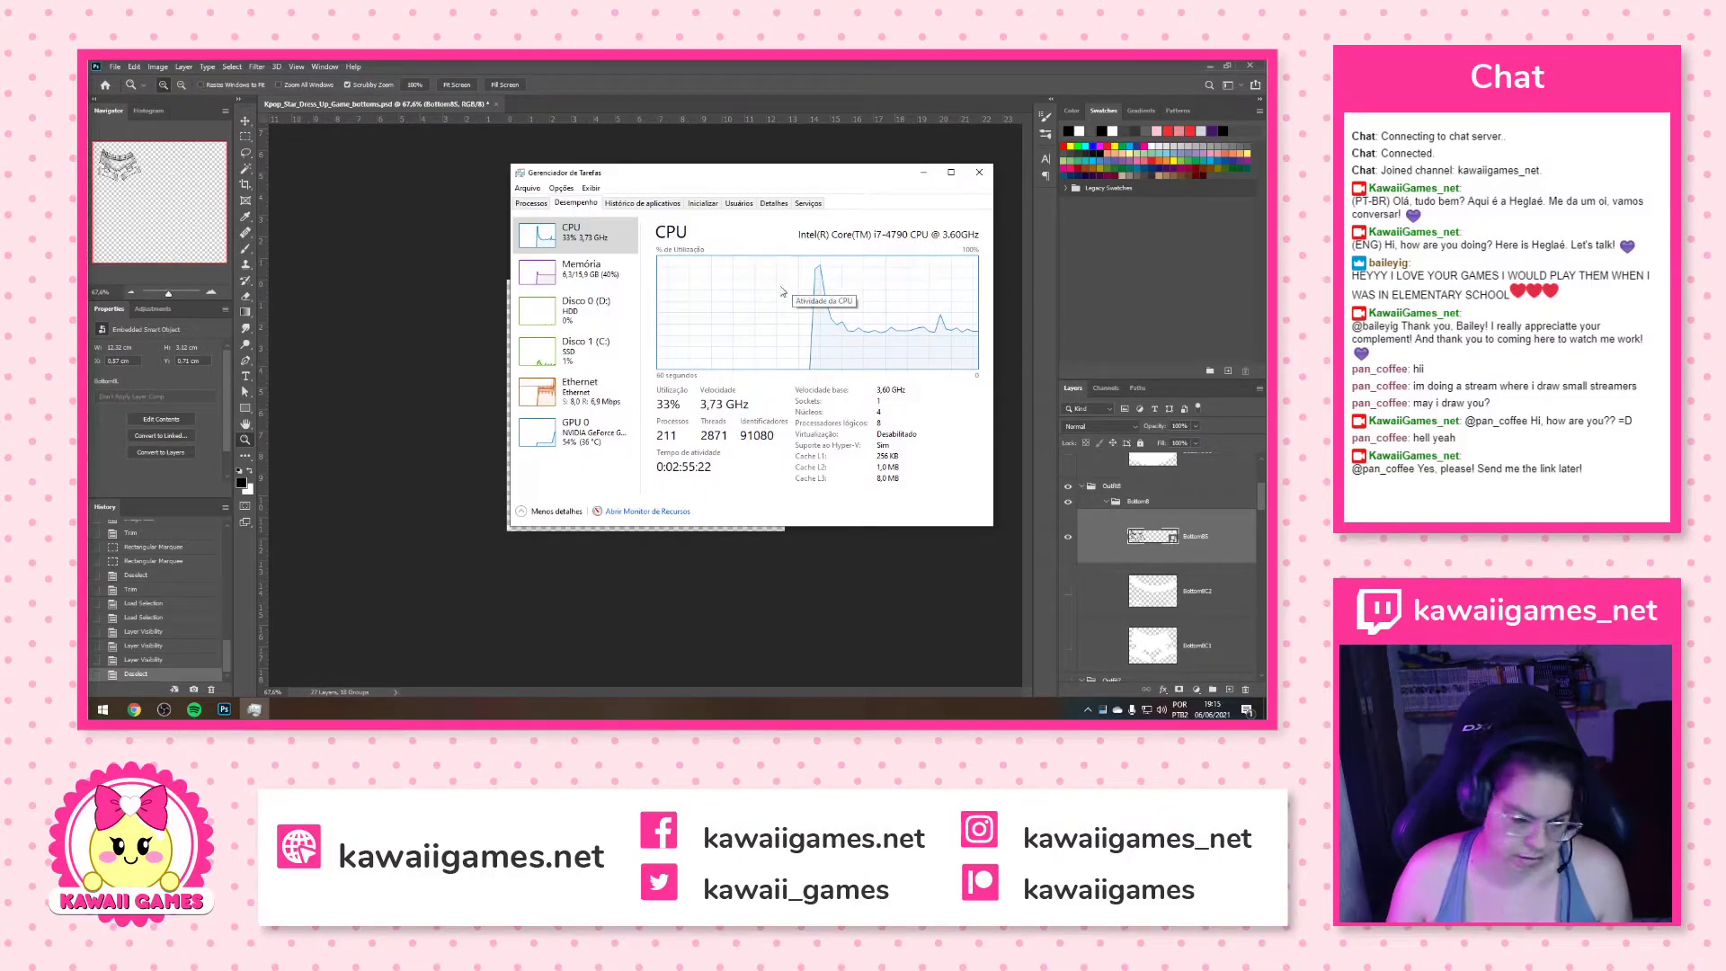
pyautogui.click(703, 203)
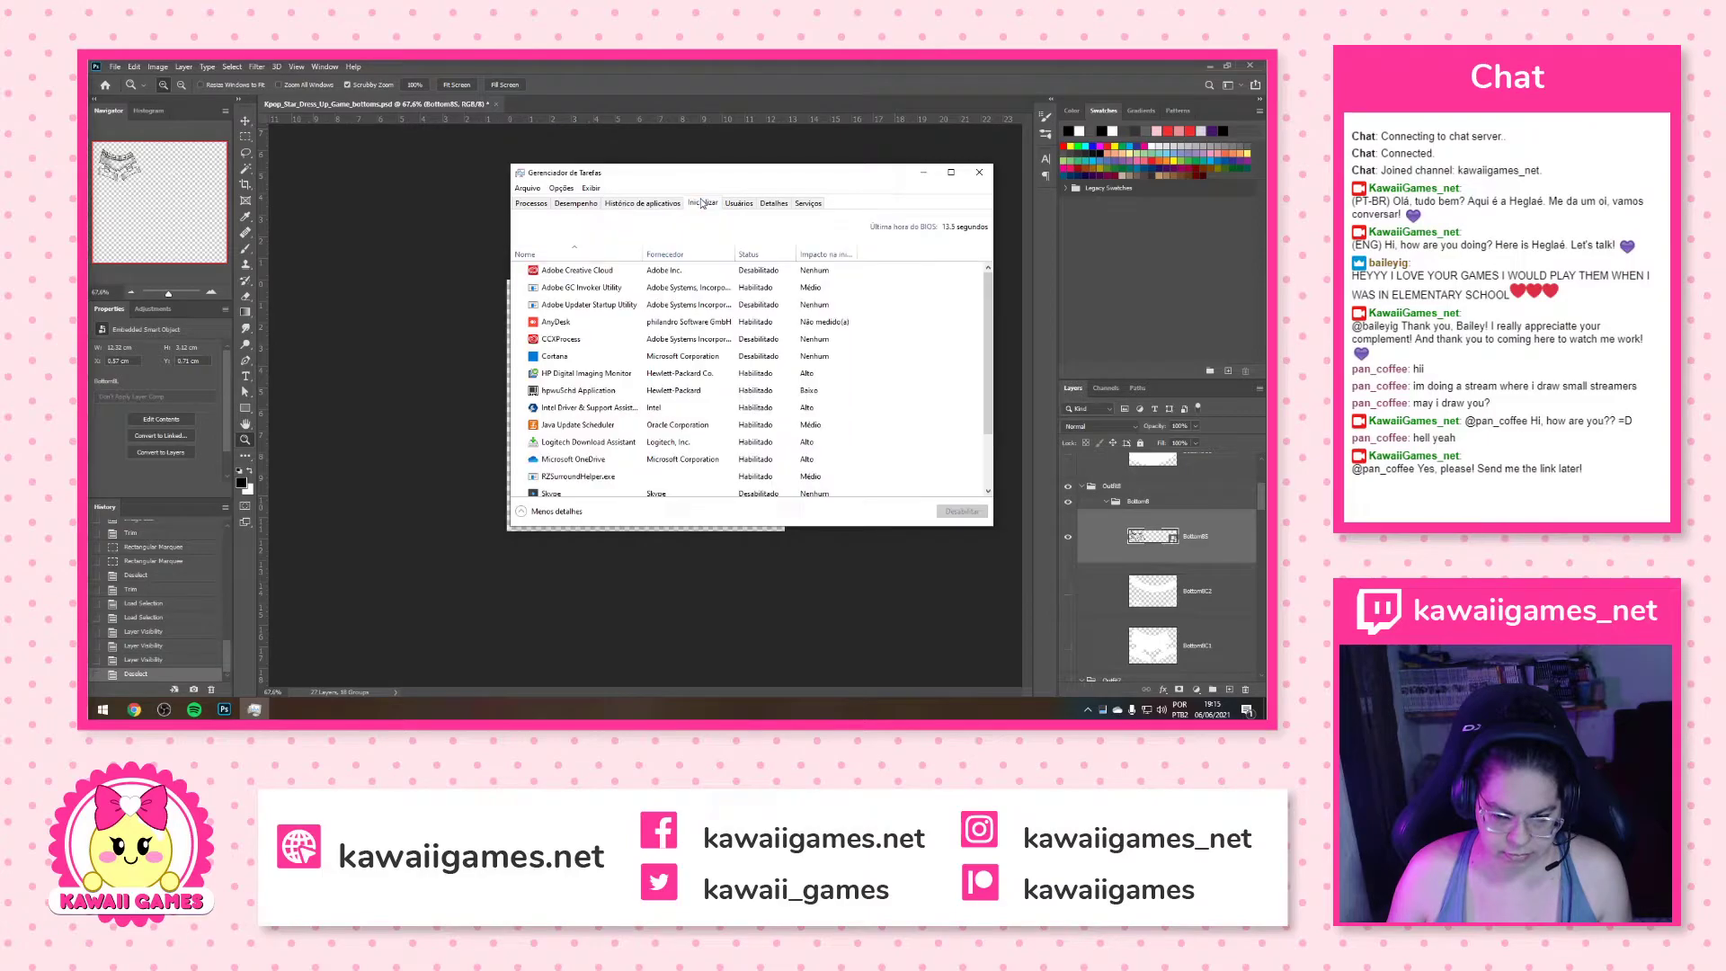
pyautogui.click(739, 203)
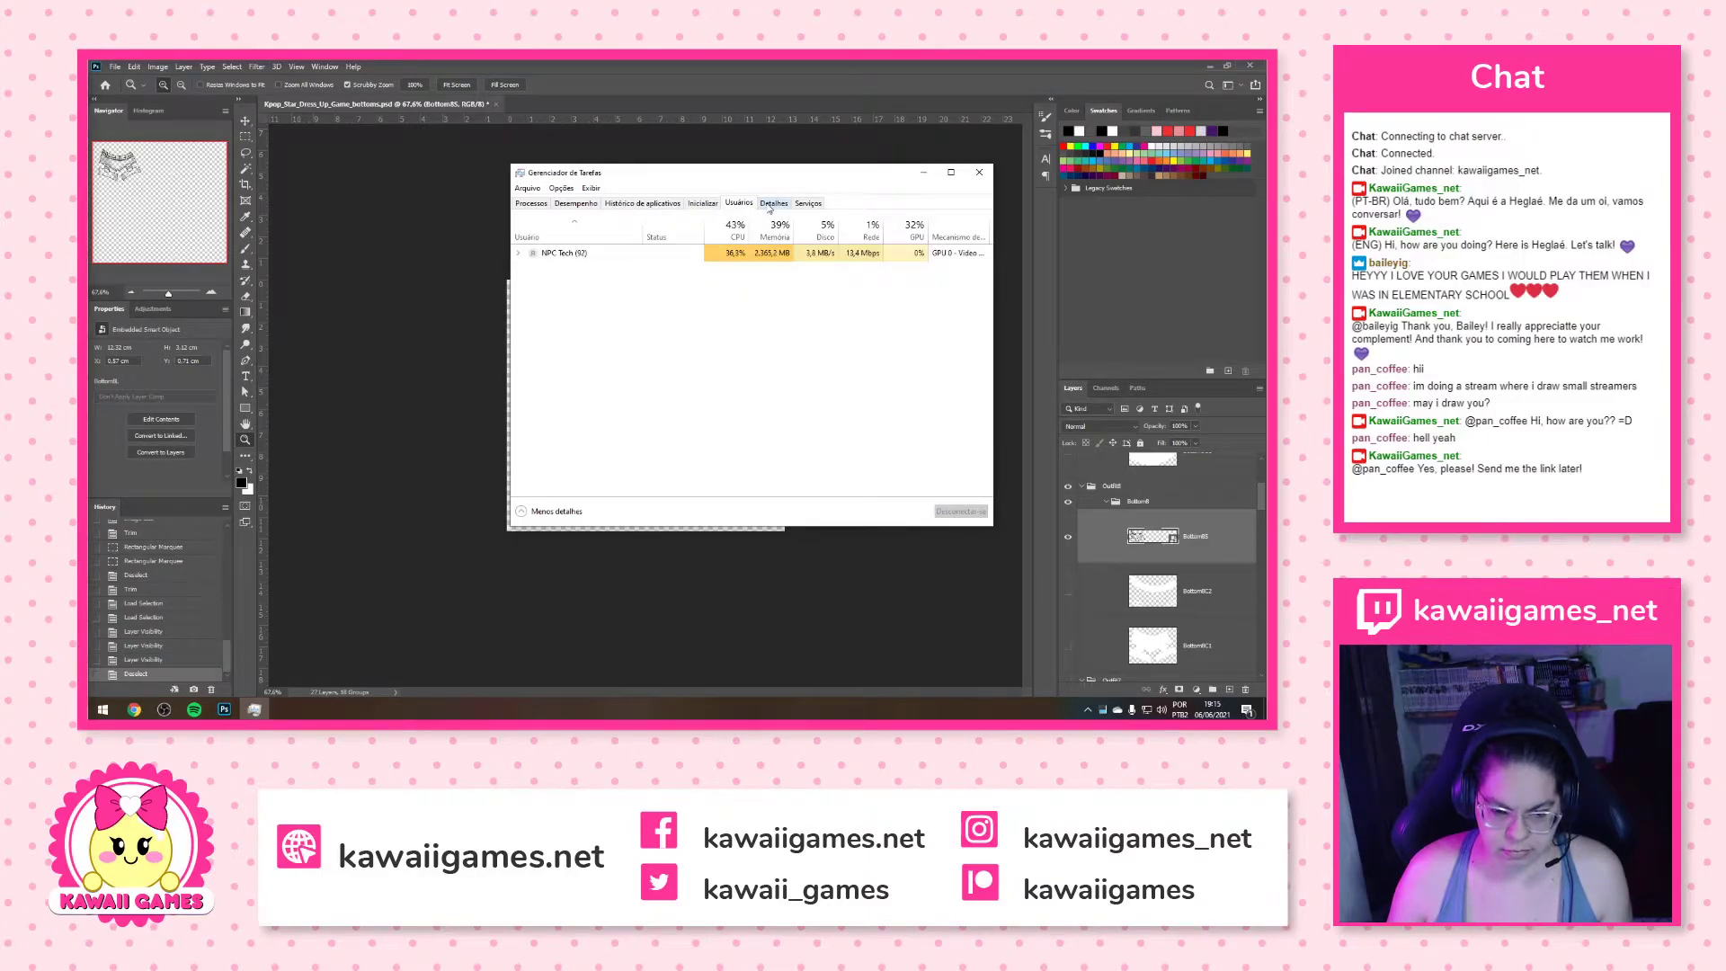
pyautogui.click(773, 204)
pyautogui.click(808, 205)
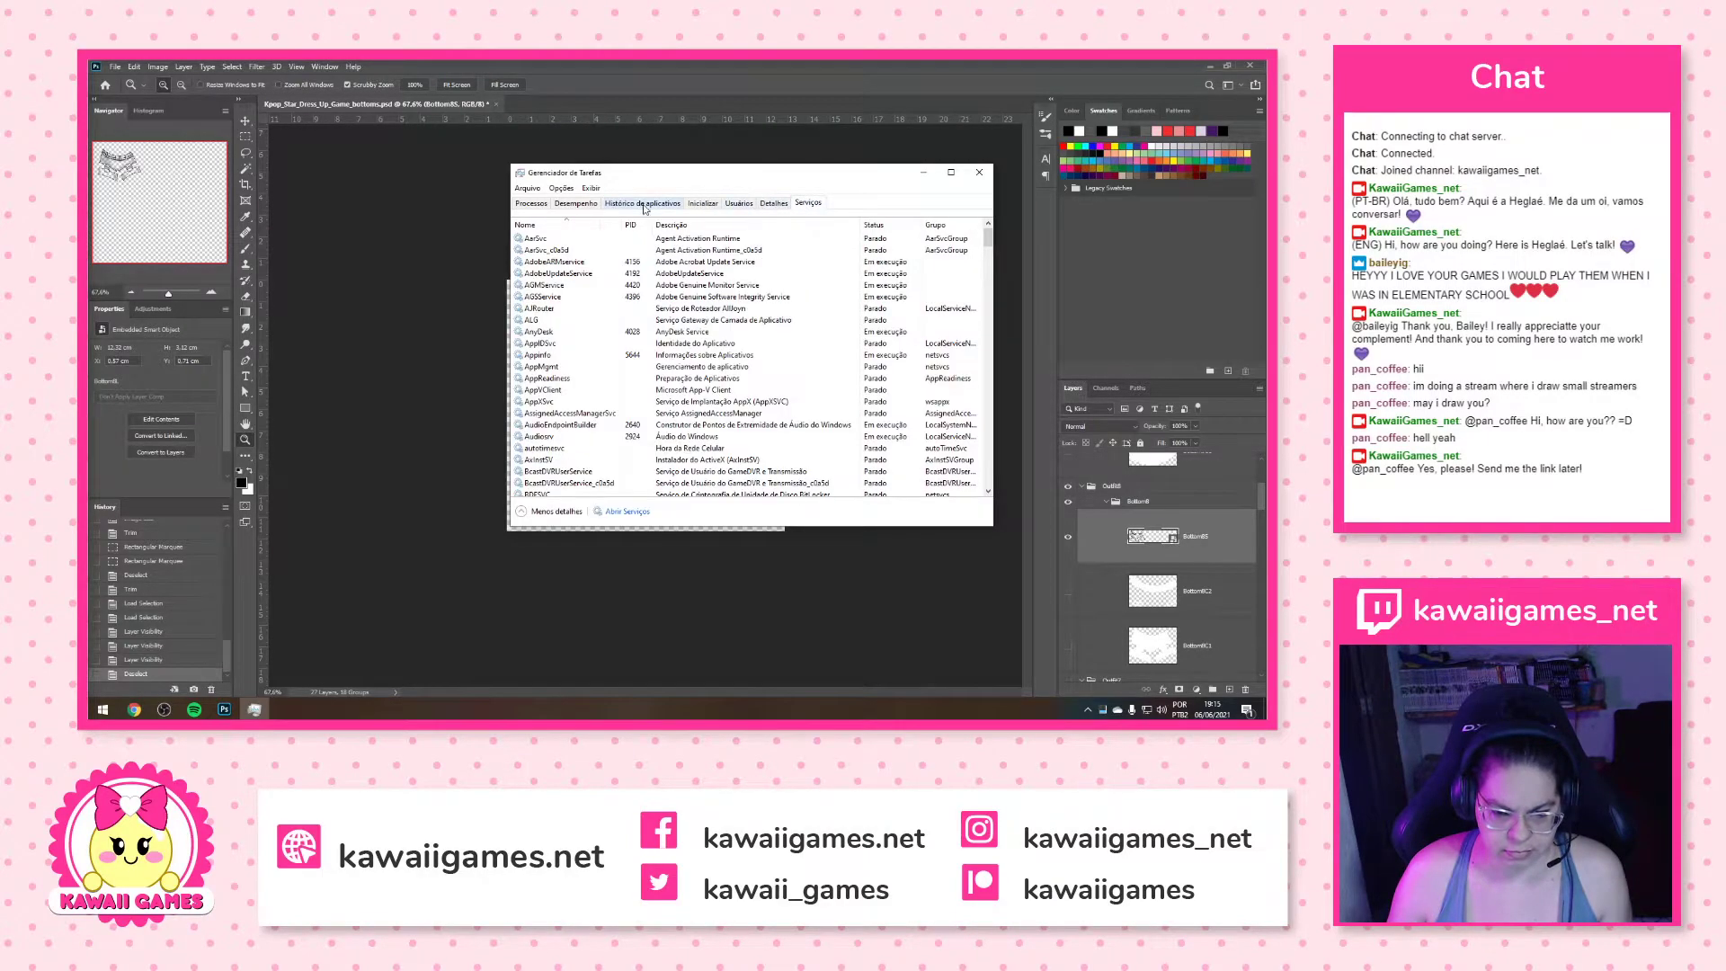
pyautogui.click(531, 205)
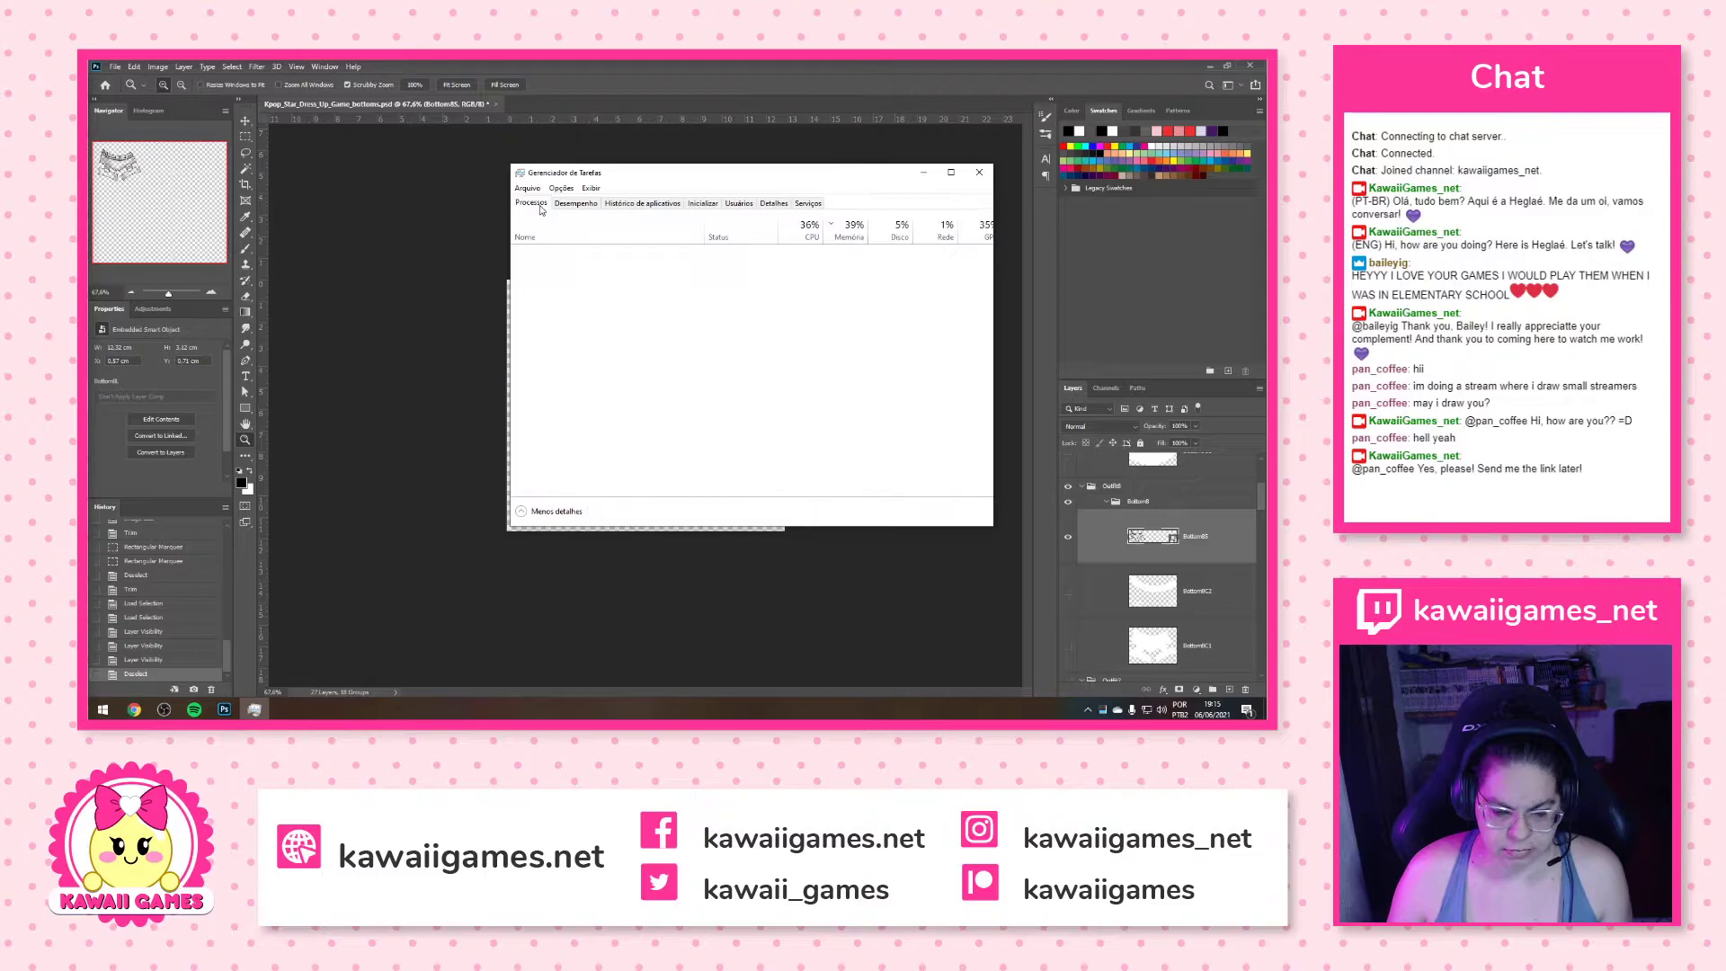
pyautogui.click(813, 204)
pyautogui.click(774, 204)
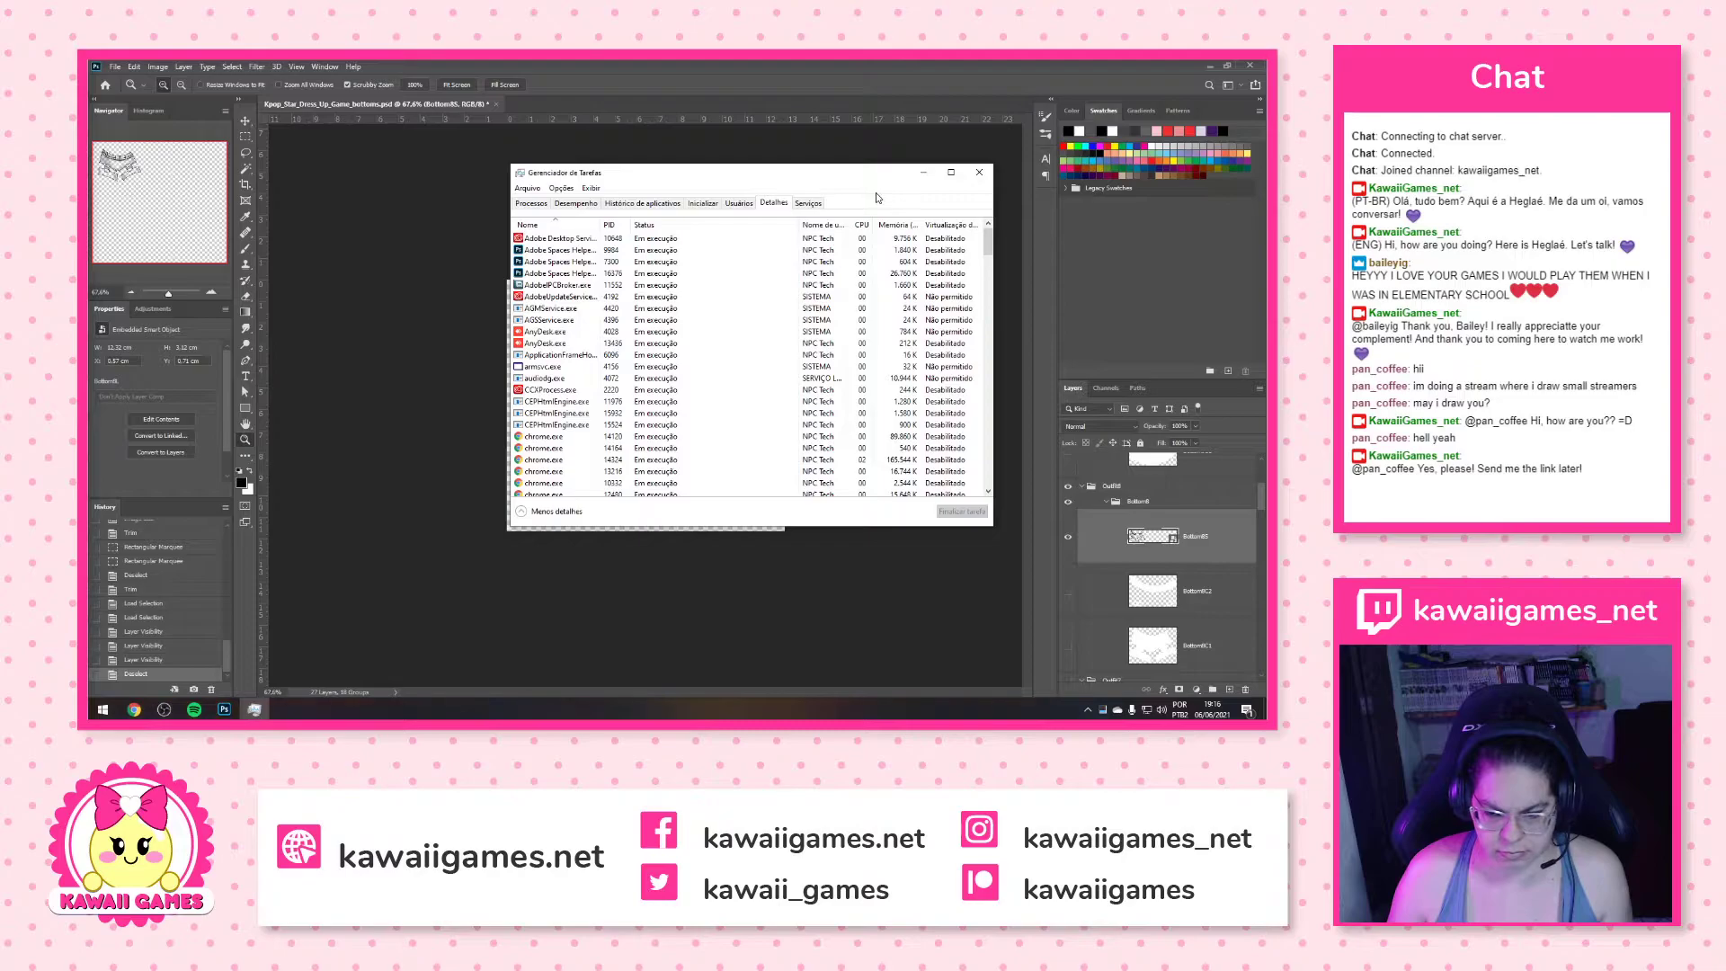
pyautogui.click(871, 274)
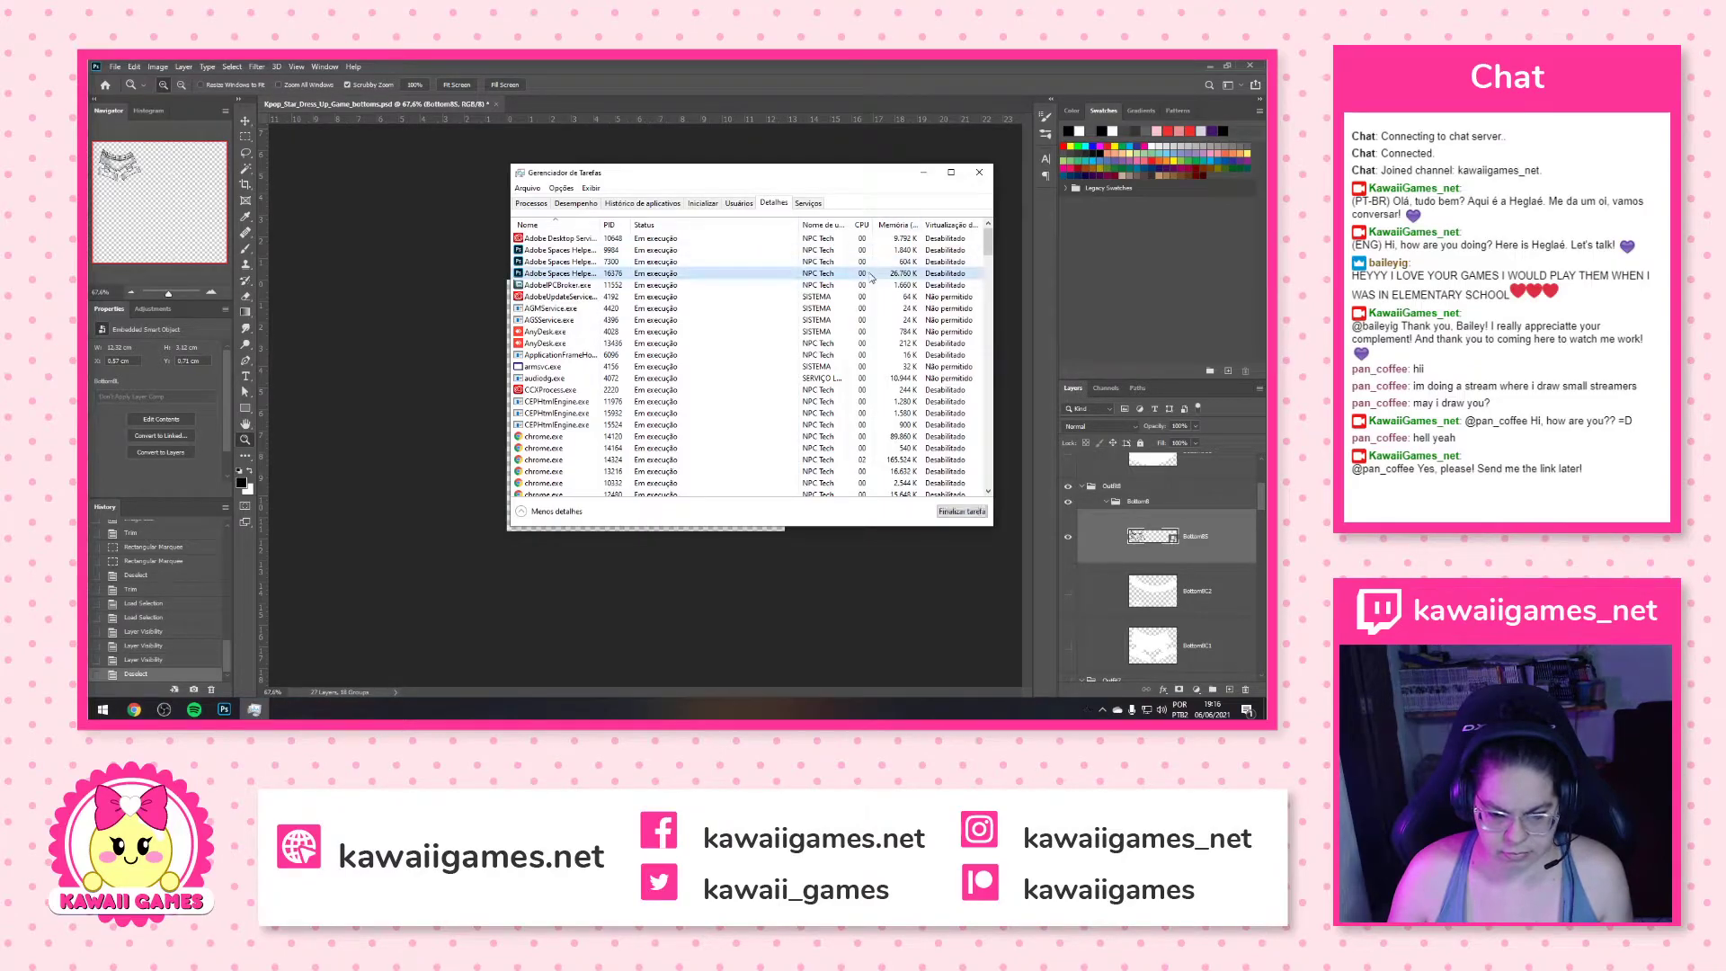
pyautogui.moveTo(601, 223); pyautogui.dragTo(625, 224)
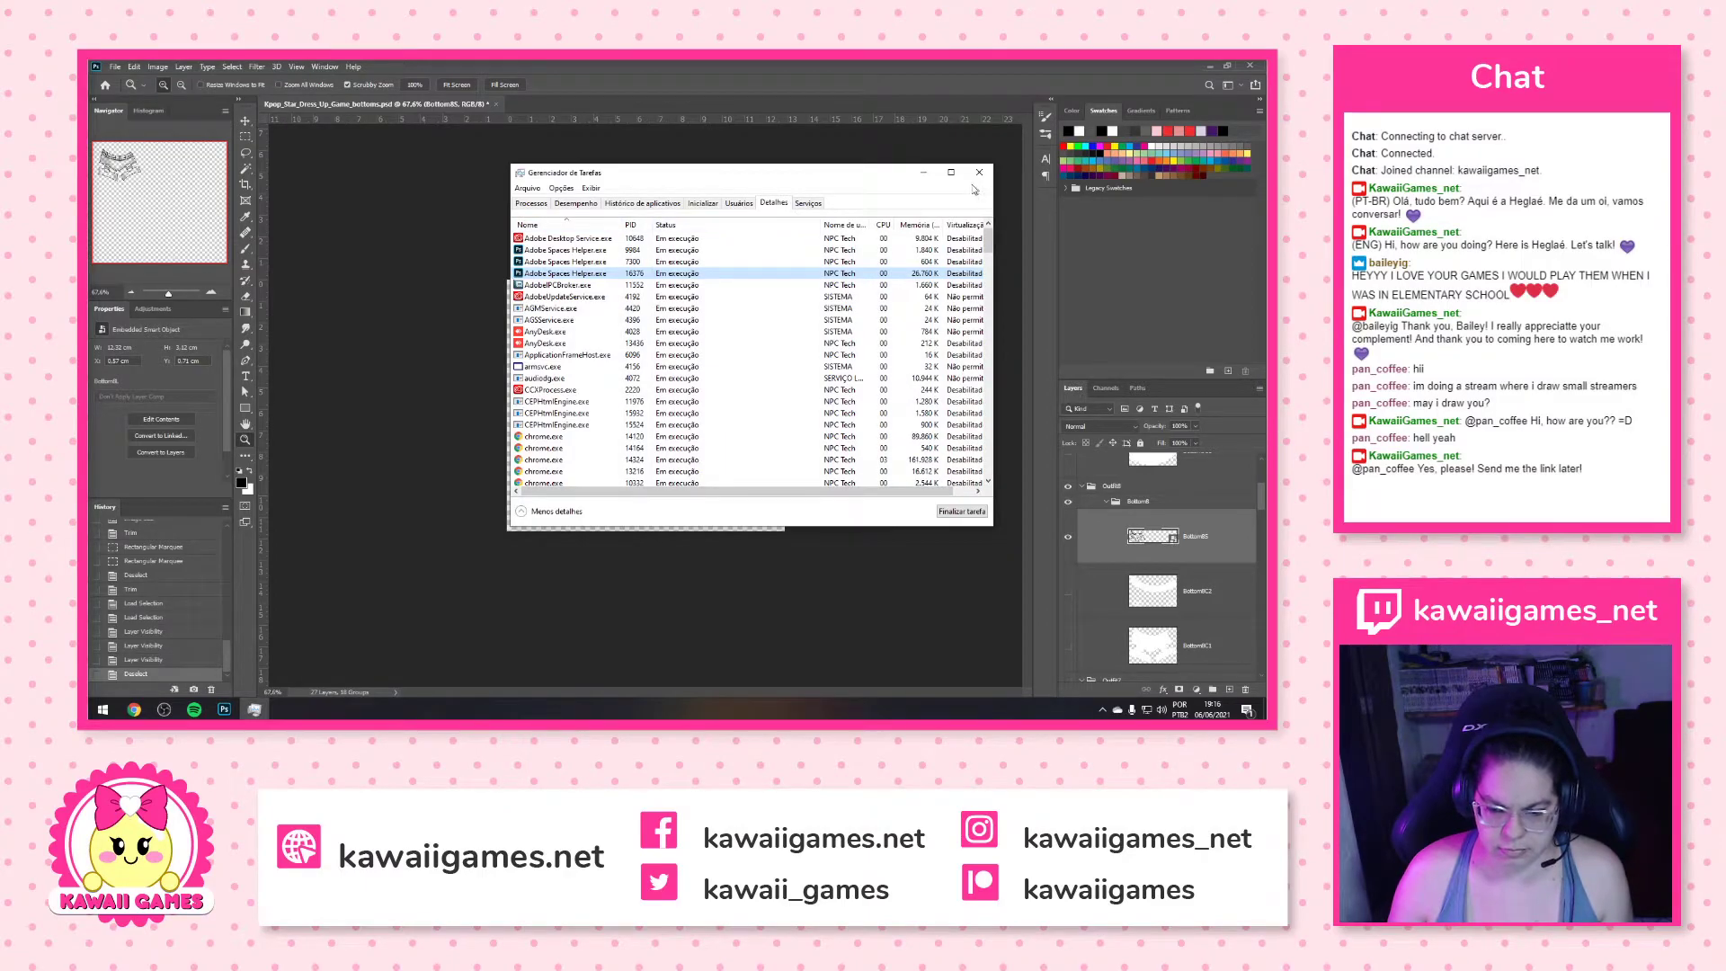
# End the unresponsive Kpop_Star_Dress_Up_Game_bottoms.psd task under Adobe Photoshop 2020 and close Task Manager
pyautogui.click(539, 204)
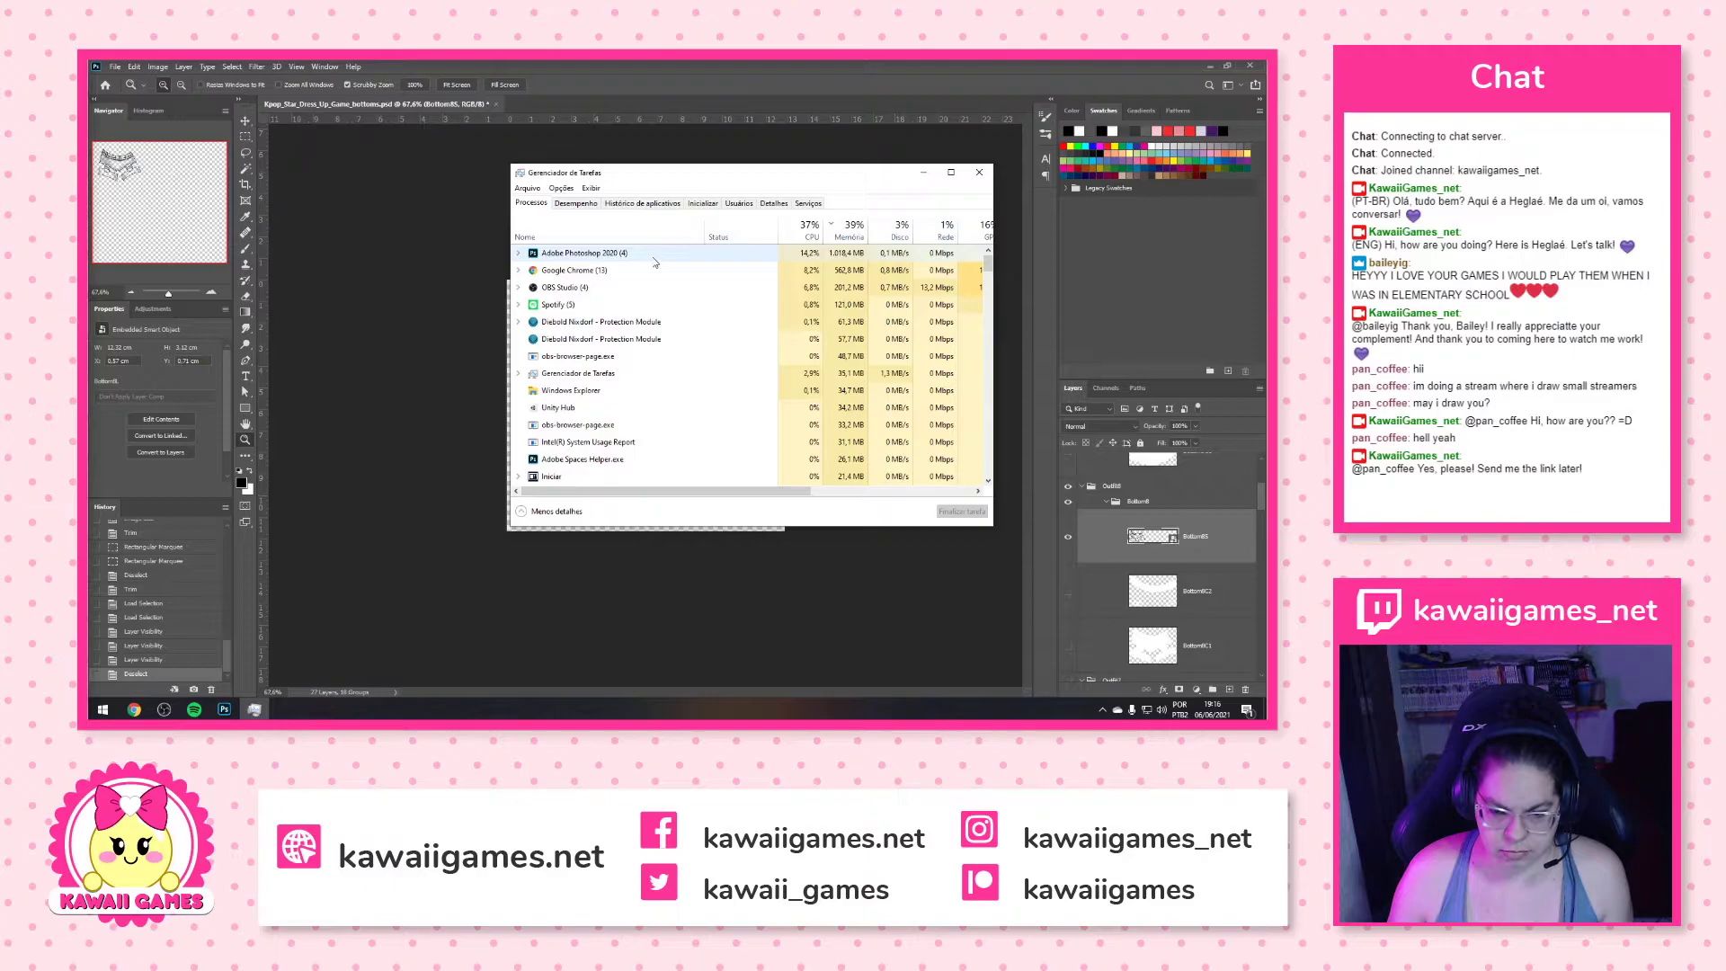
pyautogui.click(519, 255)
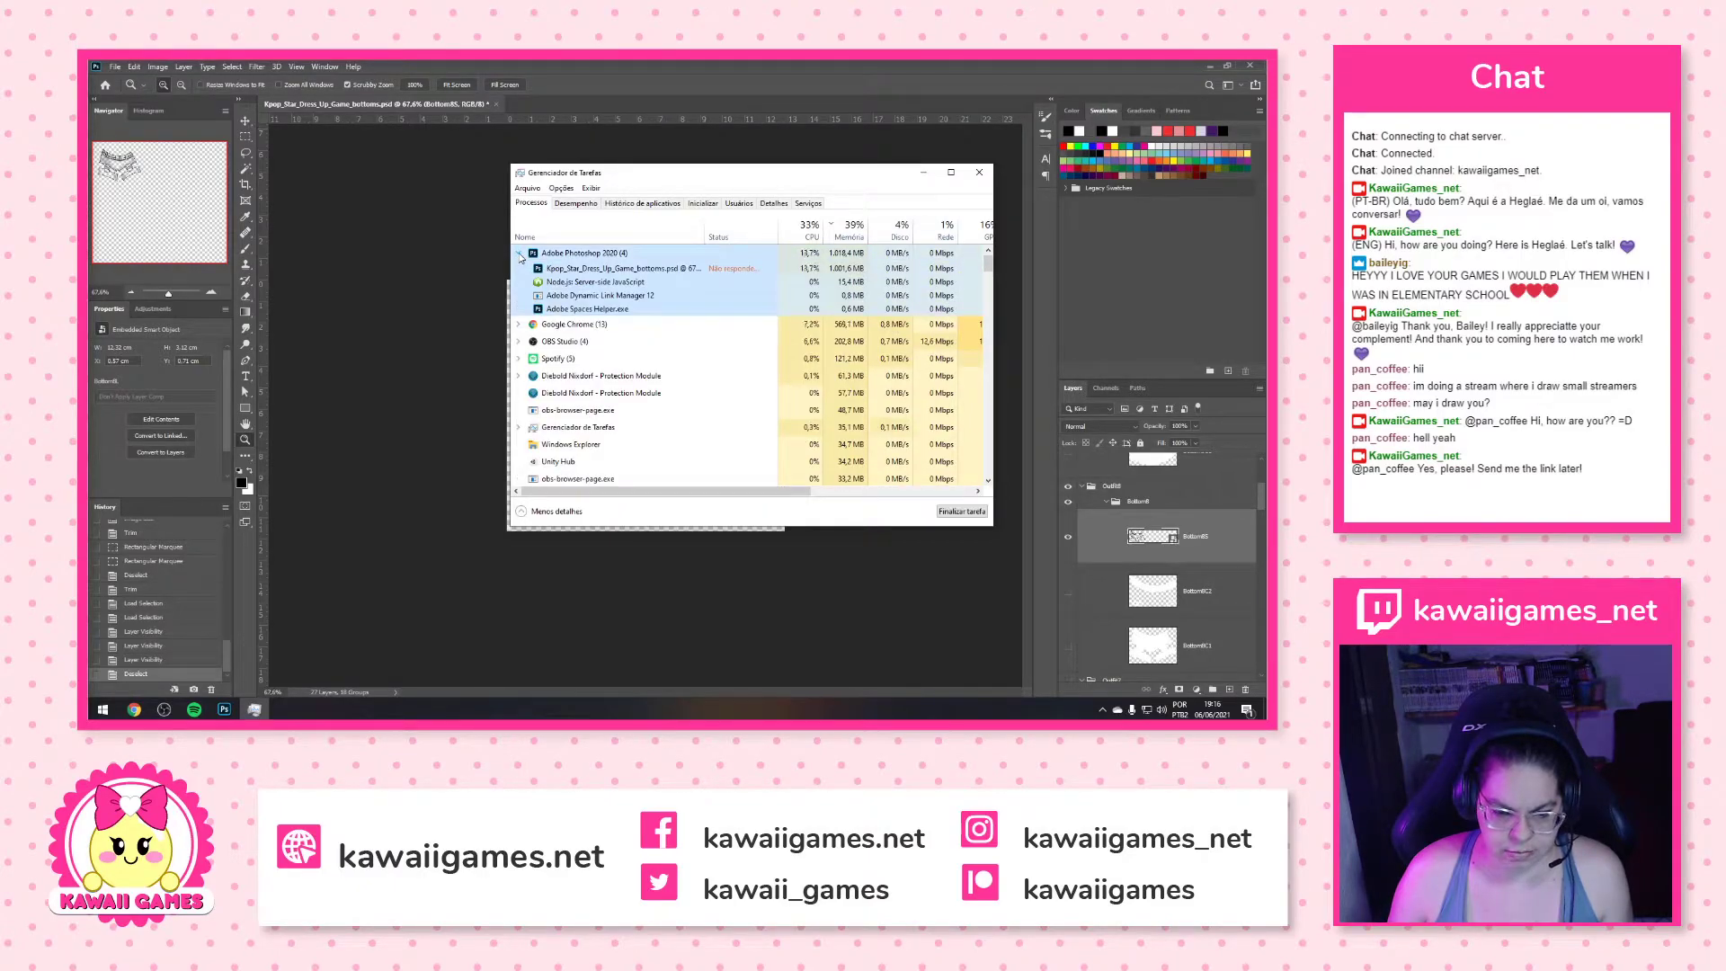
pyautogui.click(598, 269)
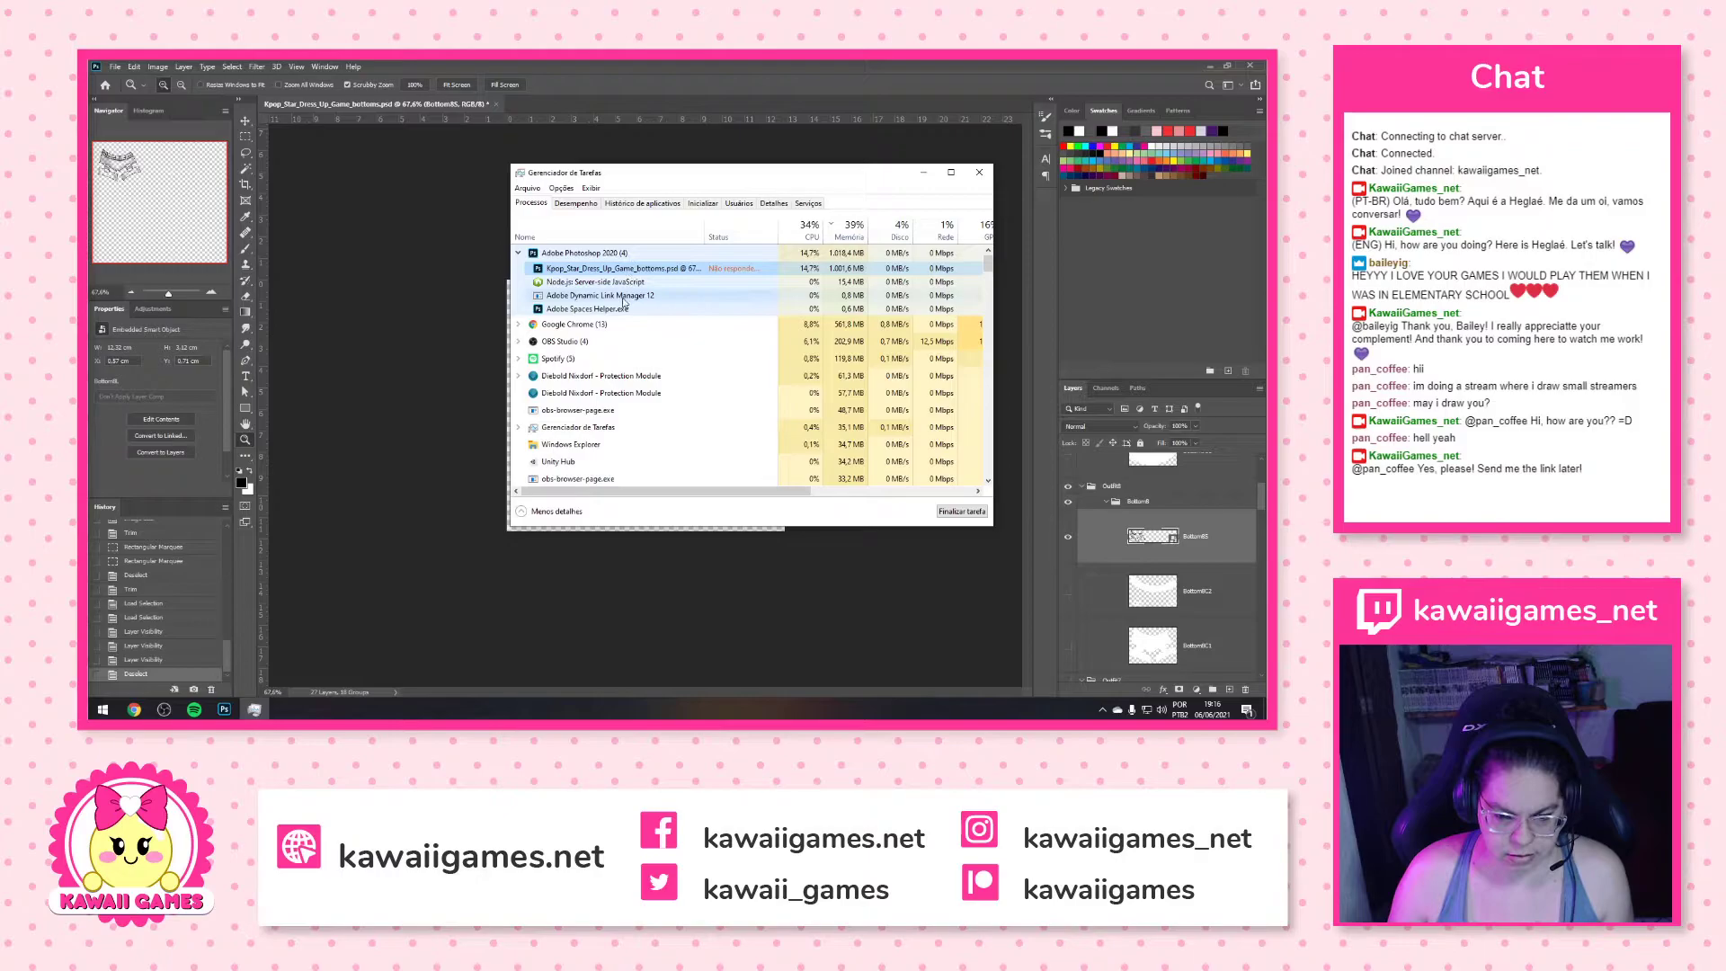
pyautogui.rightClick(733, 269)
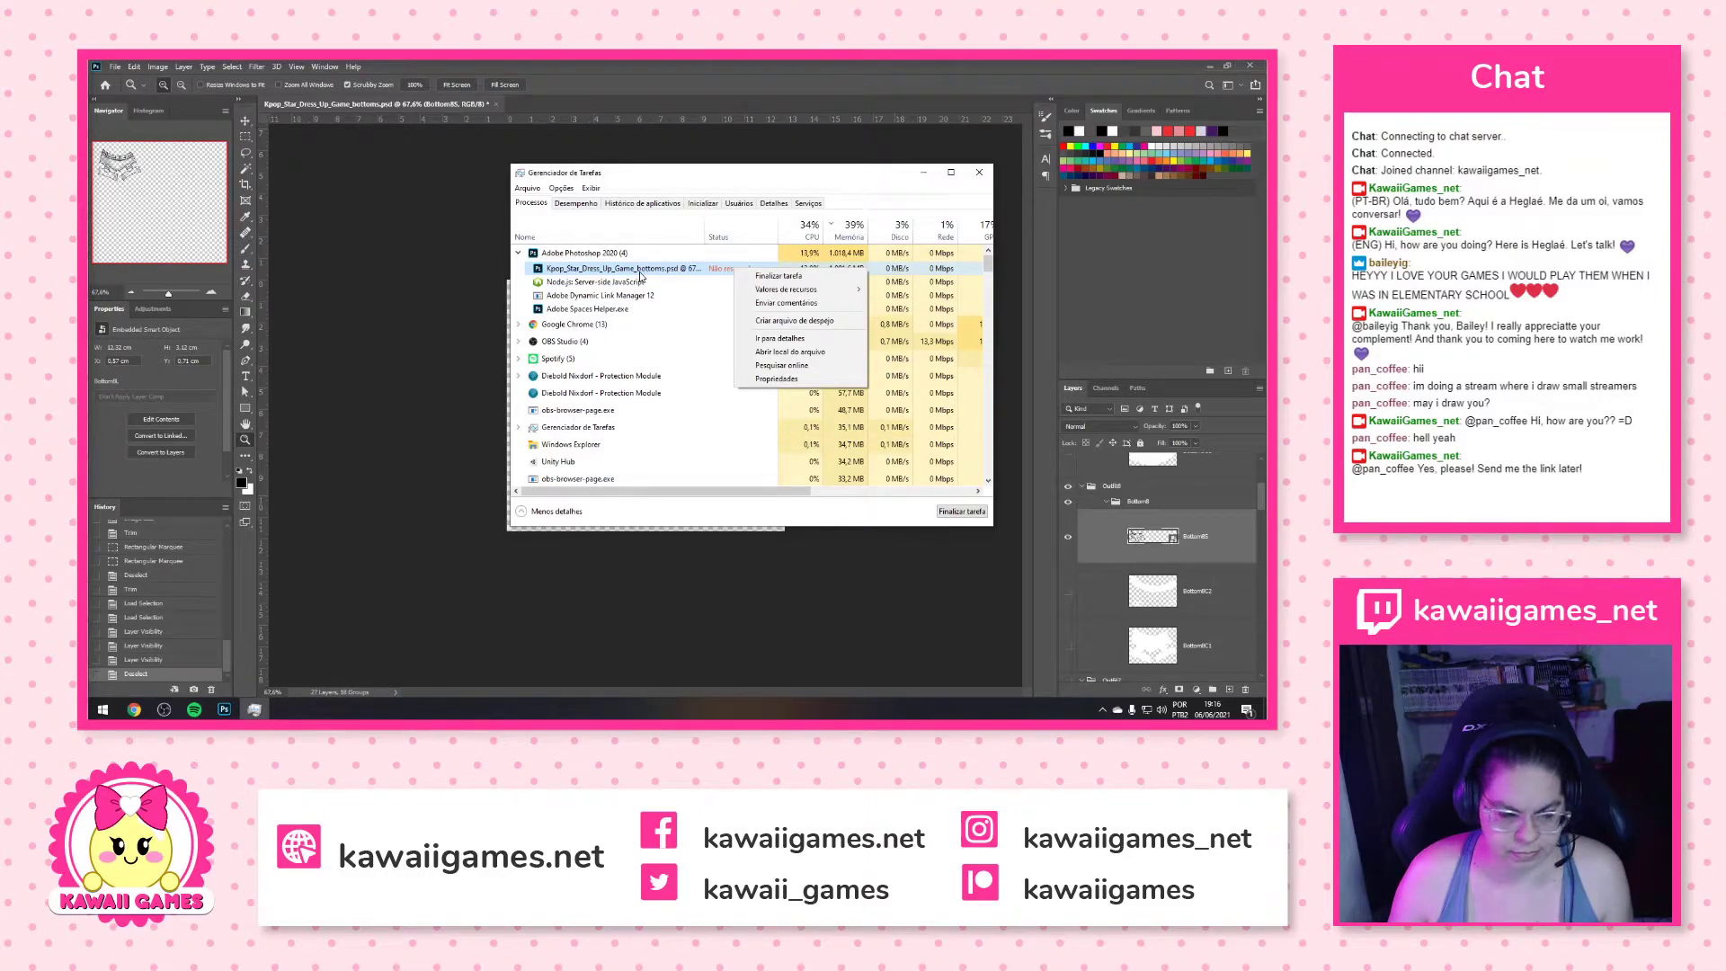
pyautogui.click(803, 277)
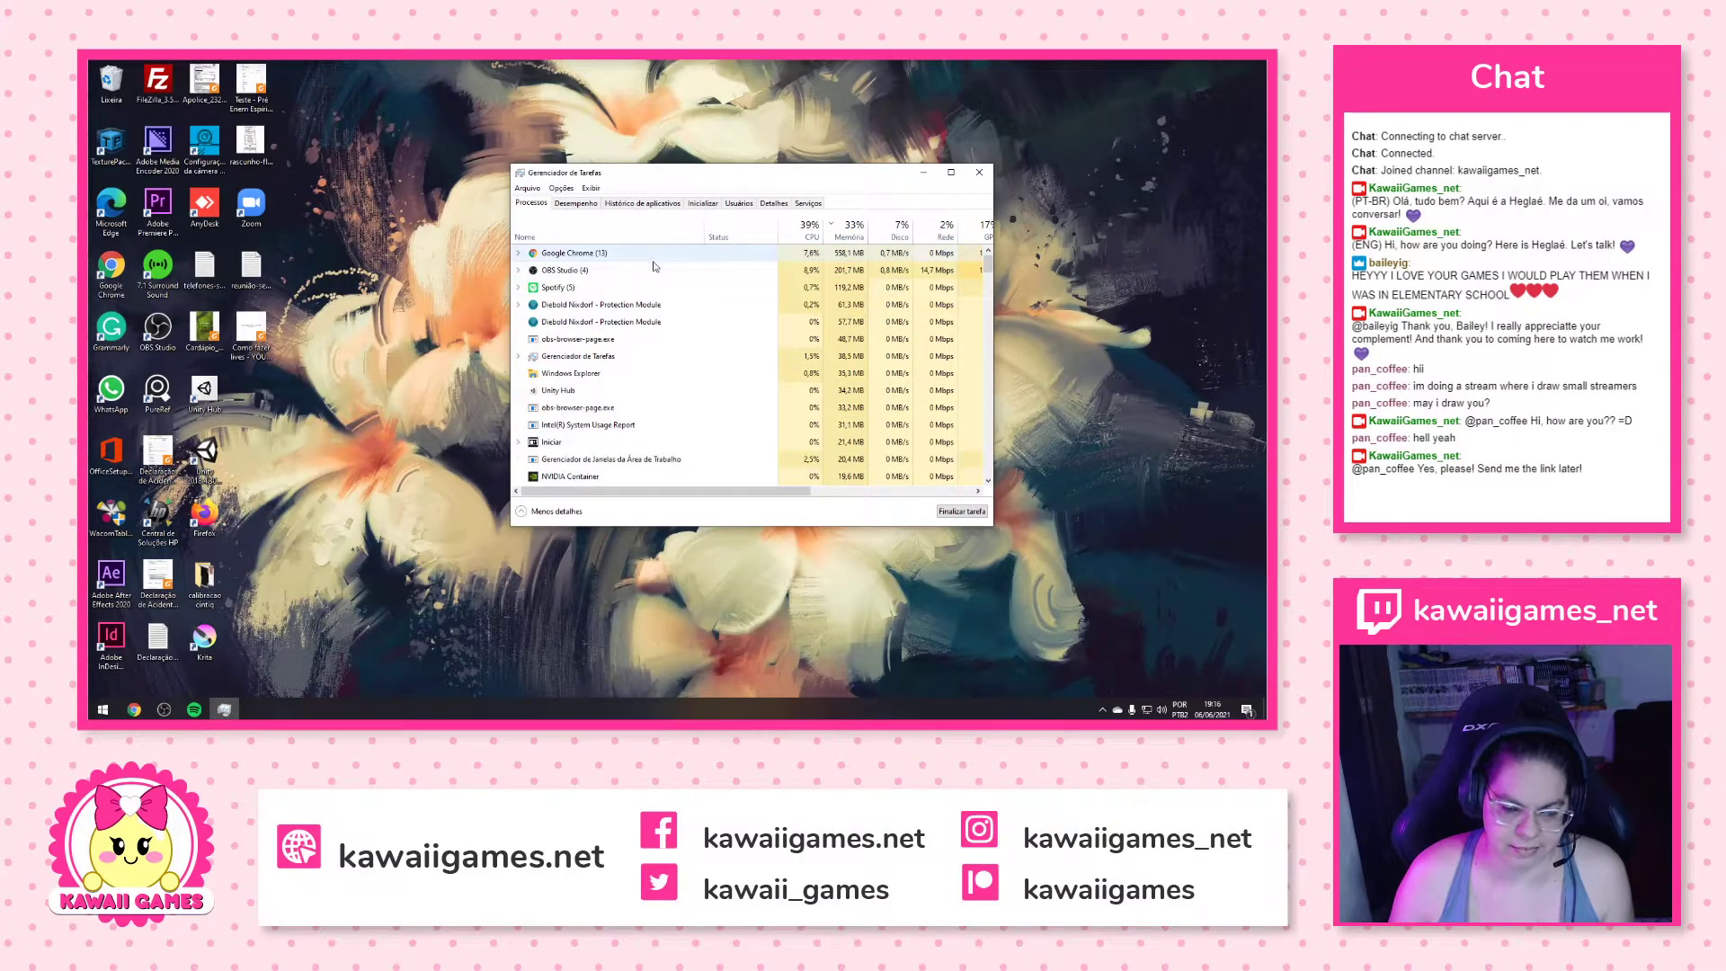
pyautogui.click(979, 172)
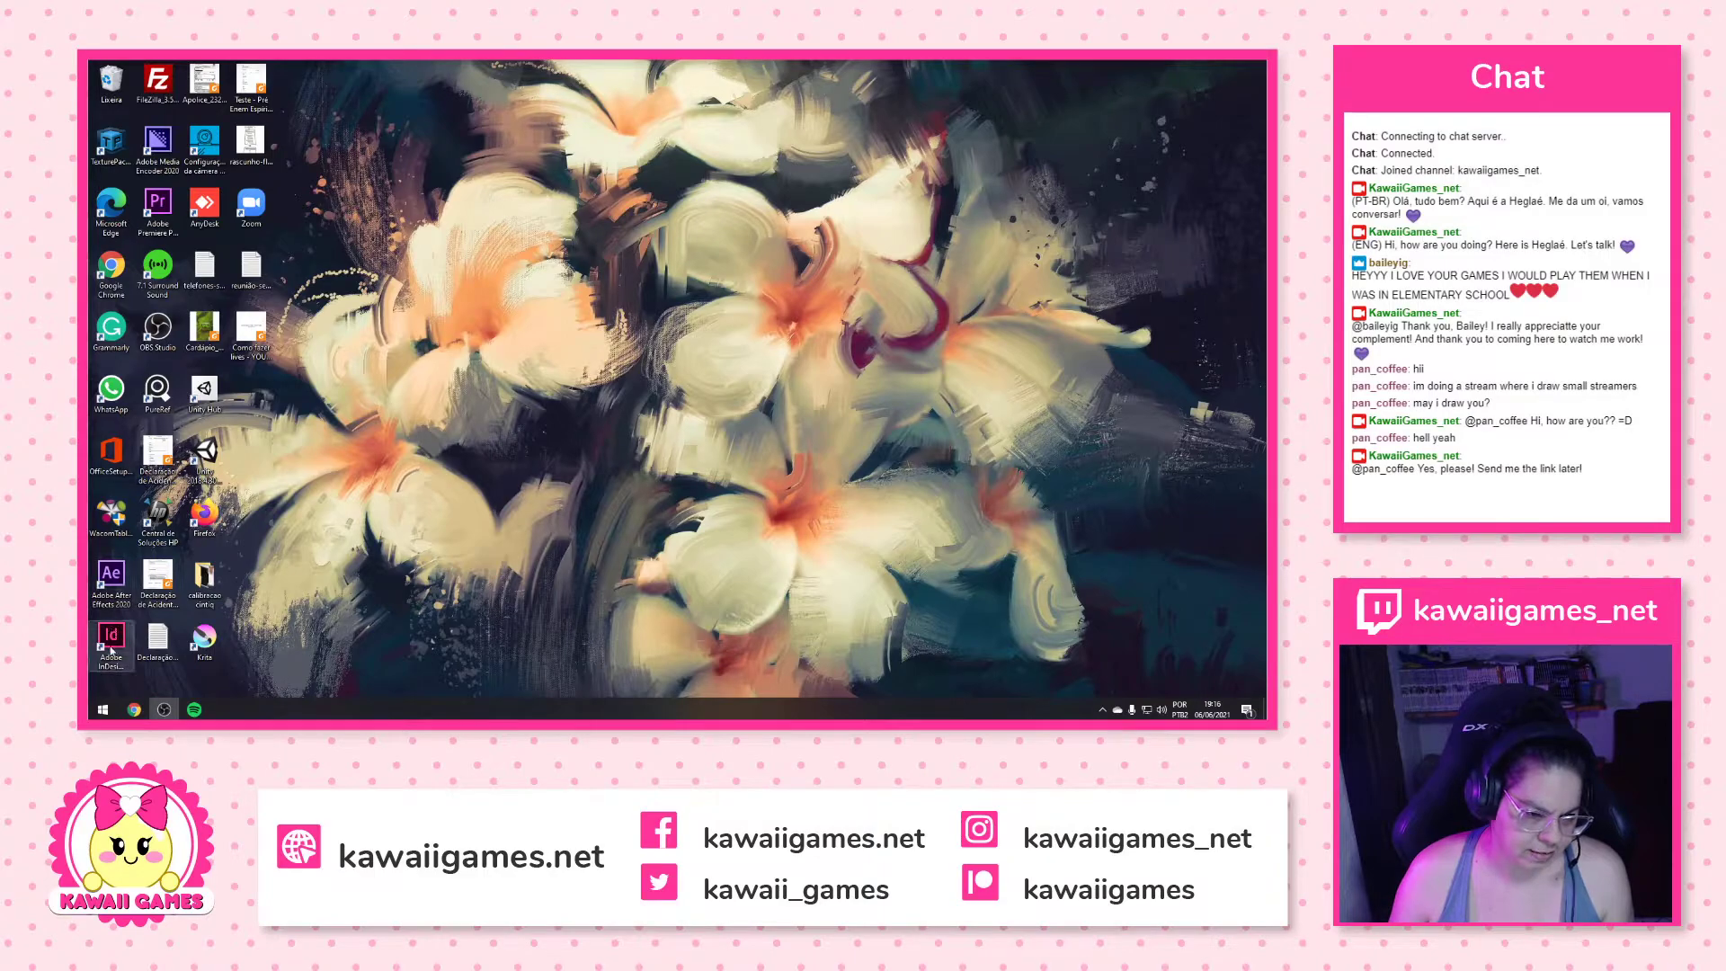
# Relaunch Photoshop by opening the recent file Kpop_Star_Dress_Up_Game_bottoms.psd
pyautogui.click(103, 709)
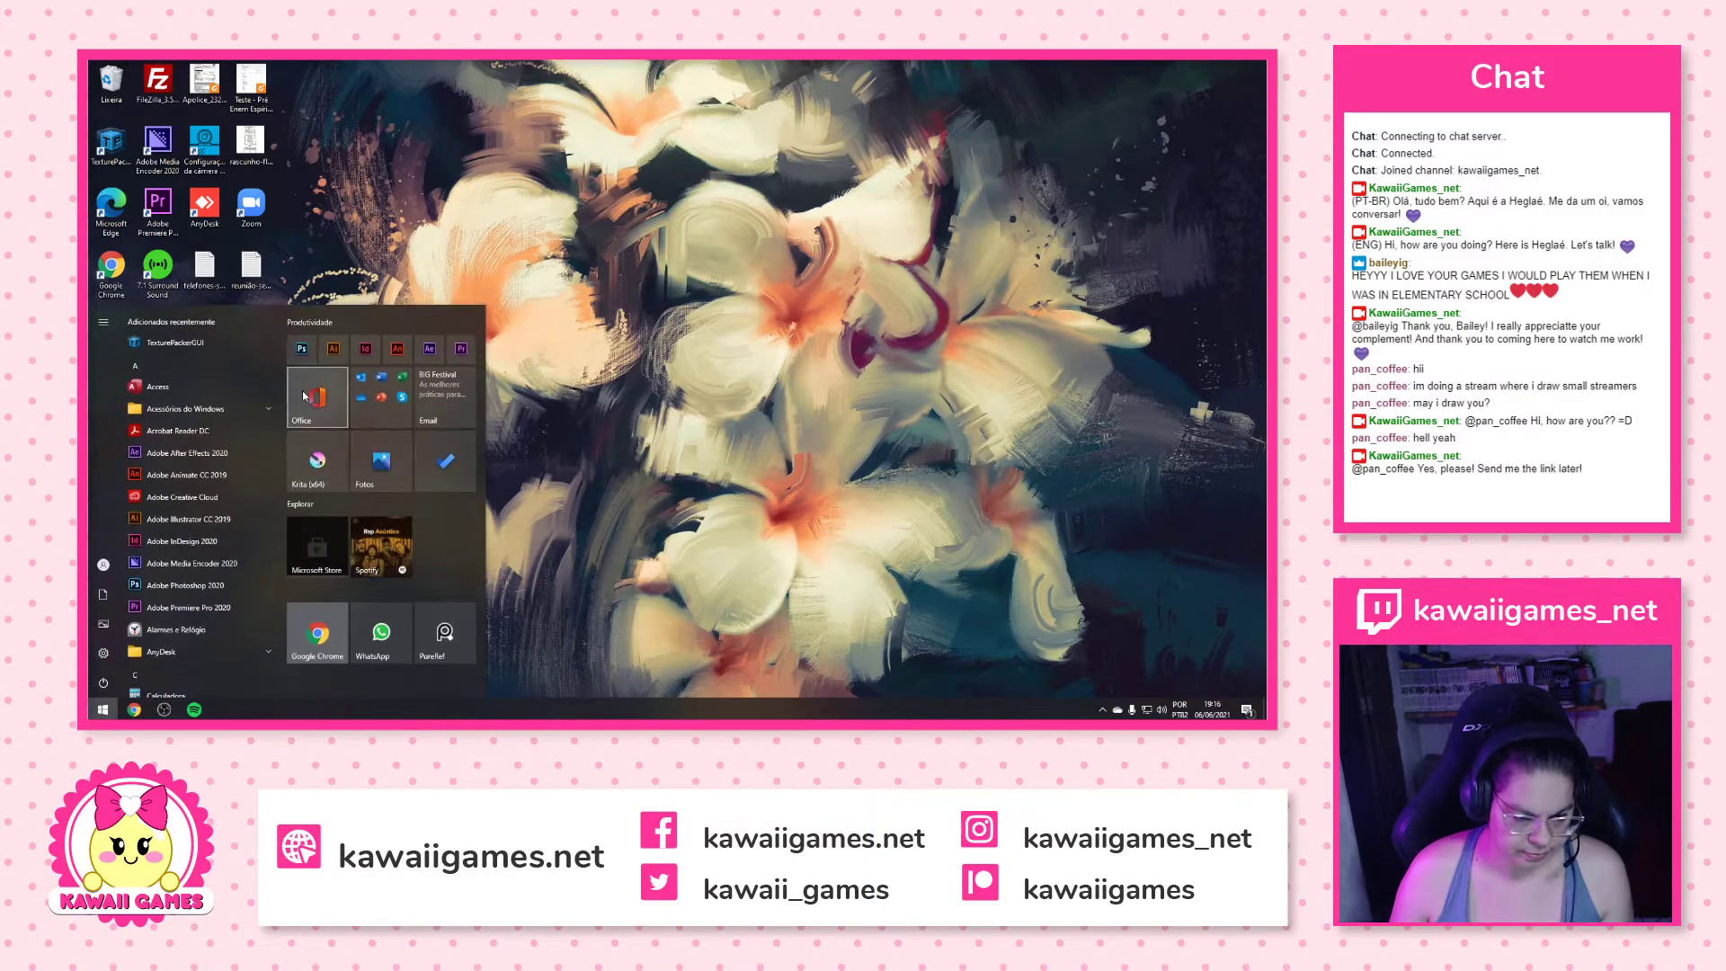
pyautogui.rightClick(306, 359)
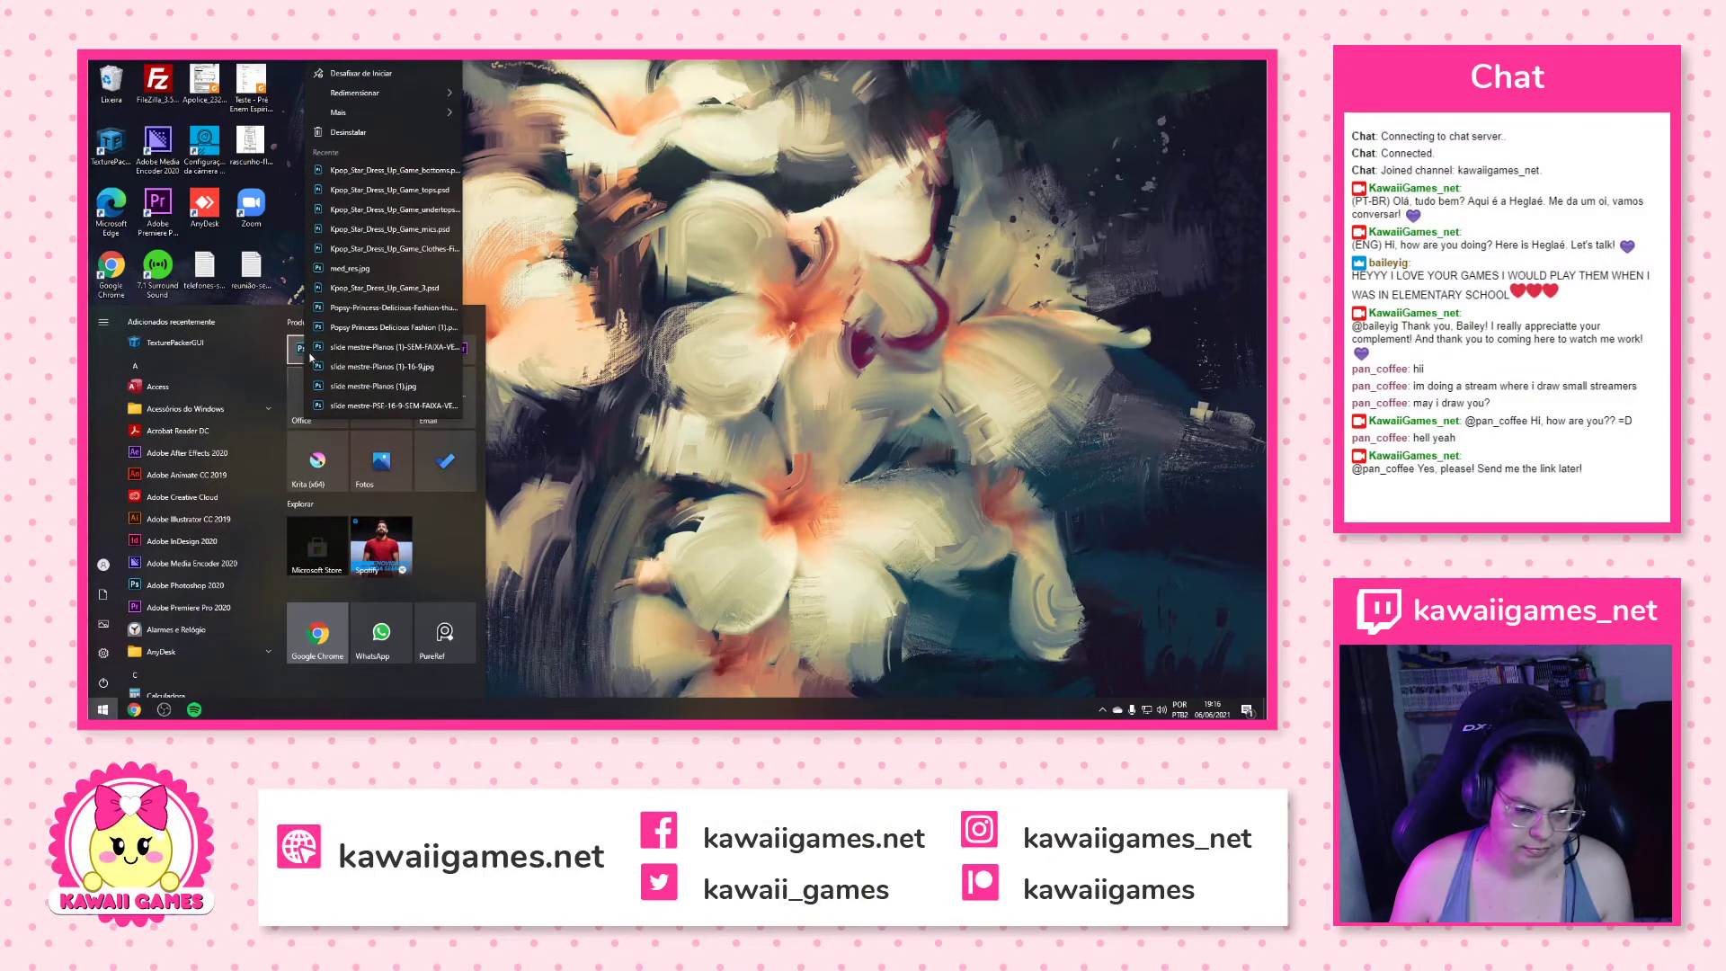
pyautogui.click(415, 171)
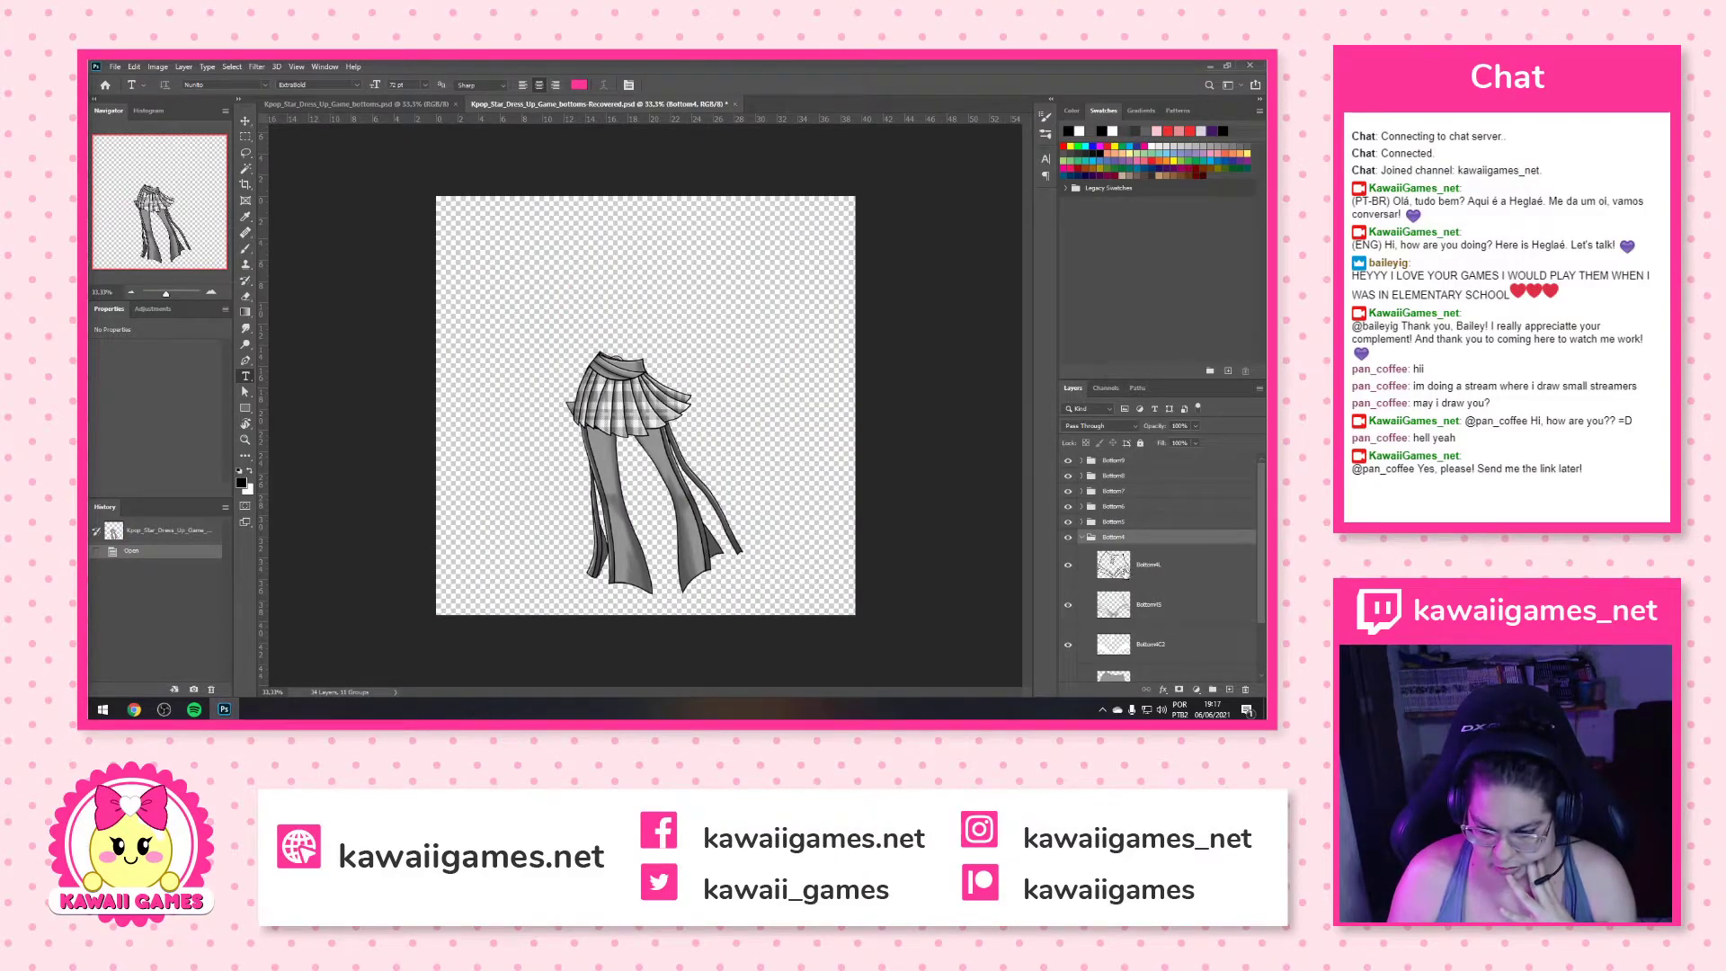
# Expand the Bottom8 group in the recovered document, select its uppermost layer and hide all the other groups
pyautogui.scroll(-2, 1130, 577)
pyautogui.scroll(2, 1130, 578)
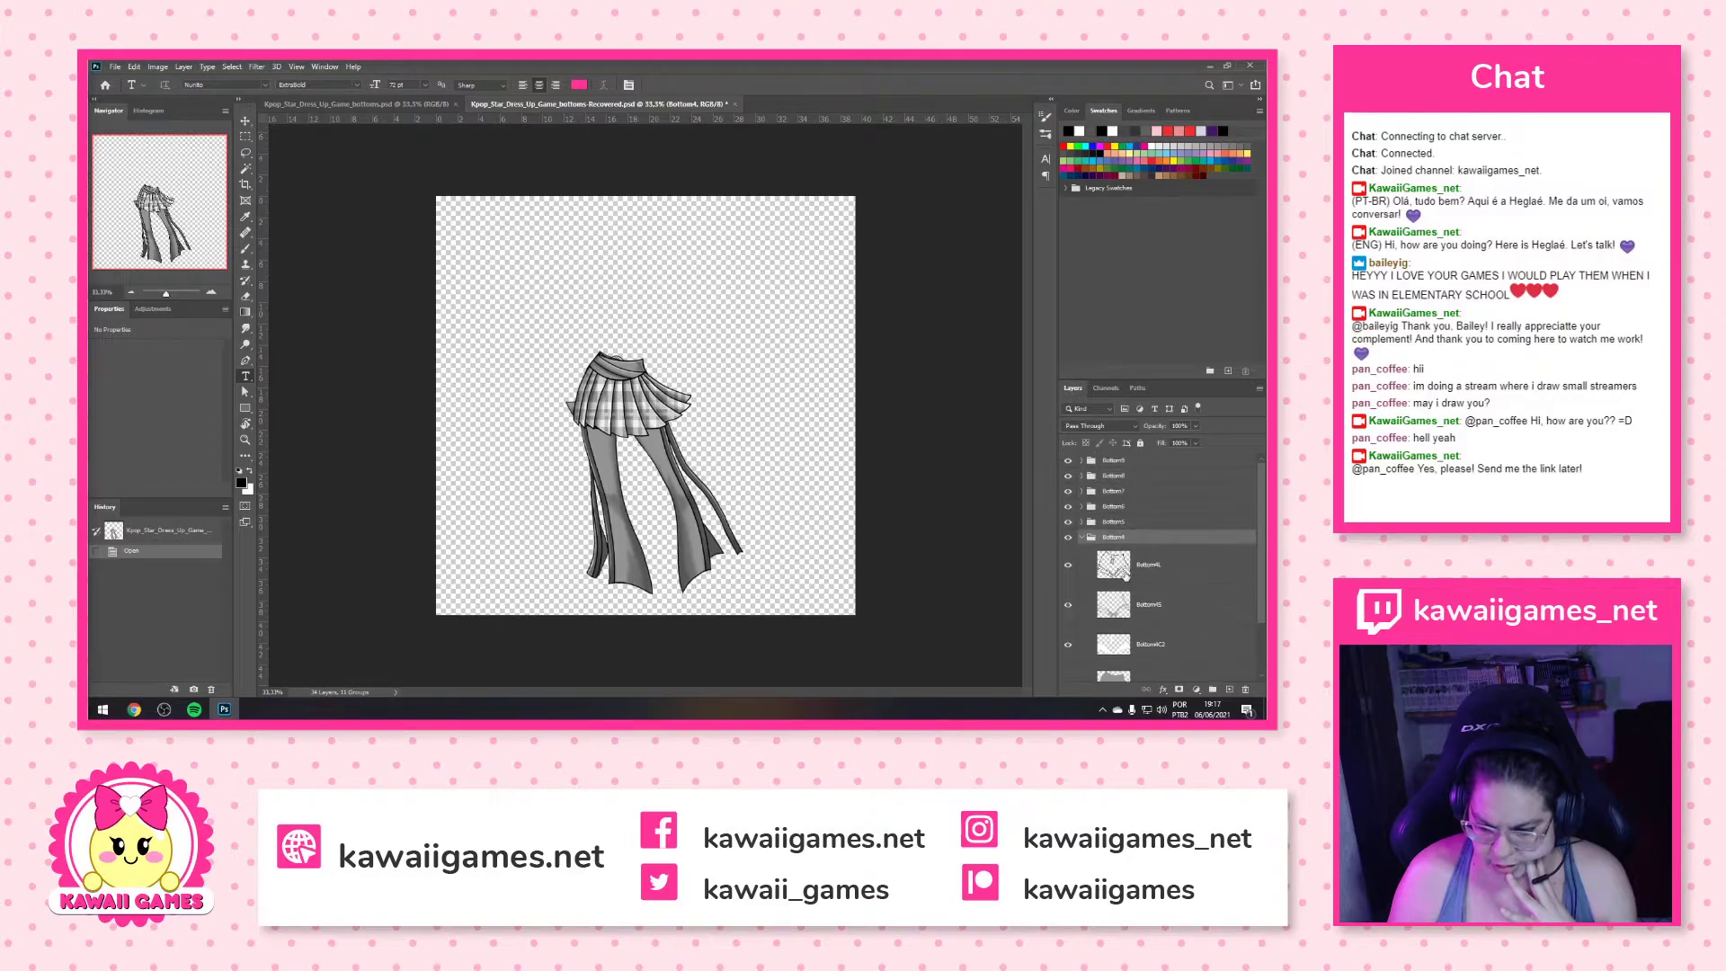
pyautogui.click(1086, 477)
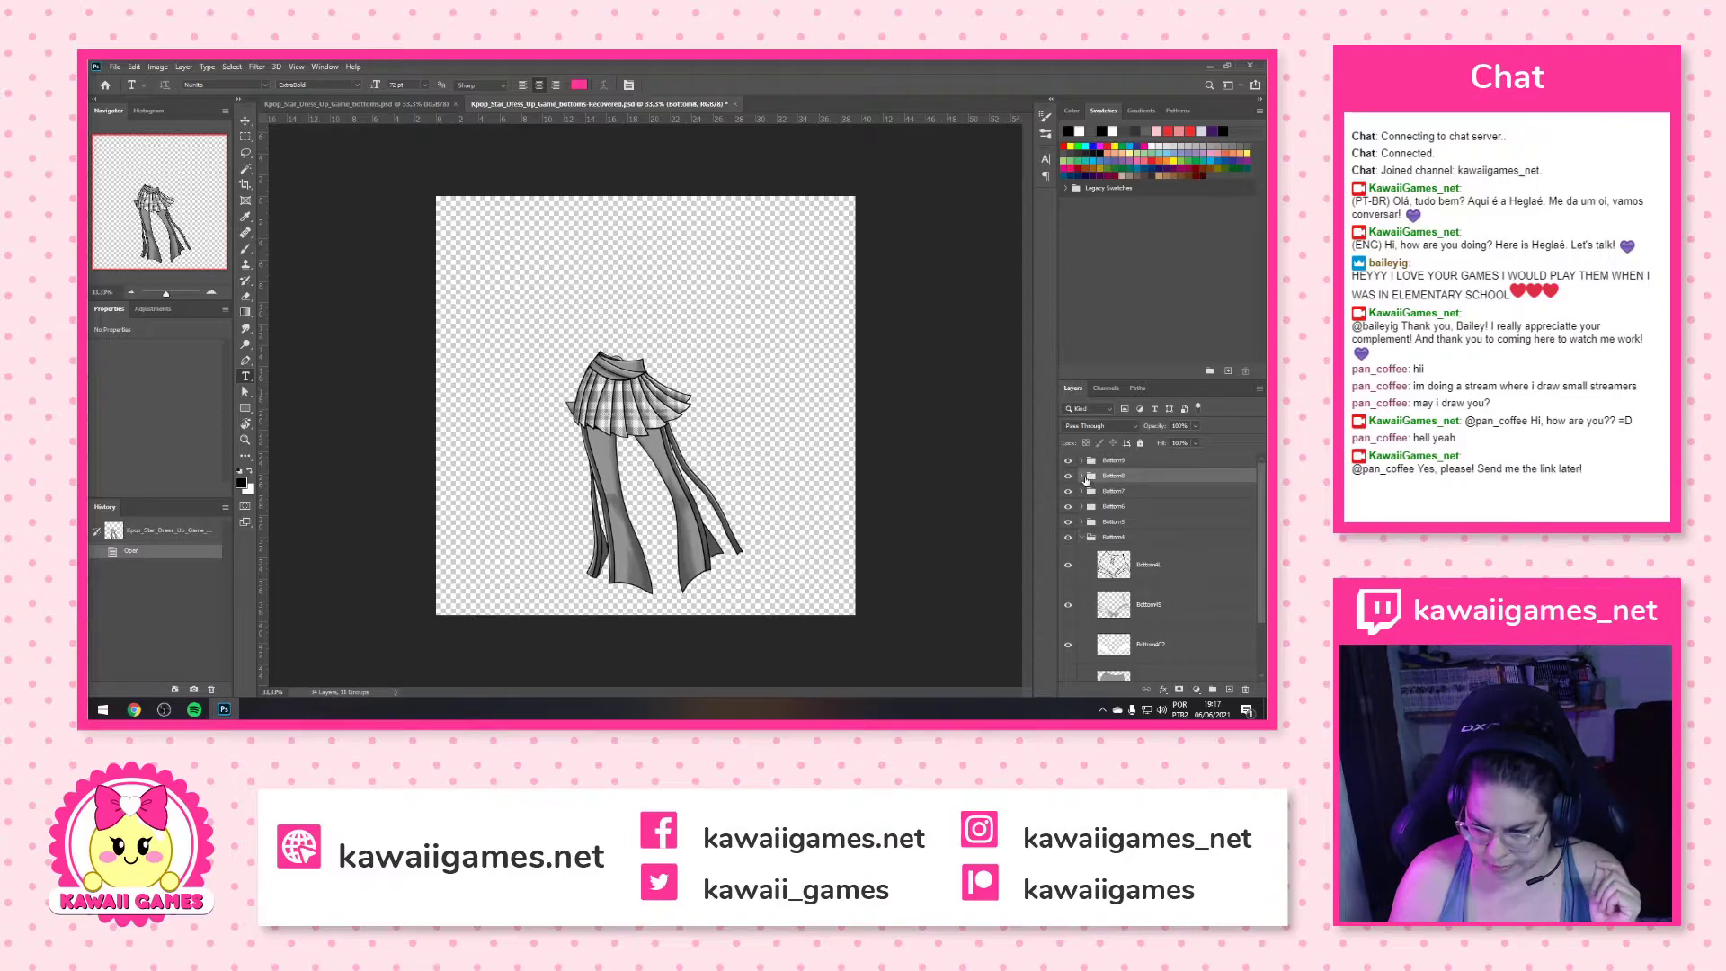
pyautogui.click(1081, 476)
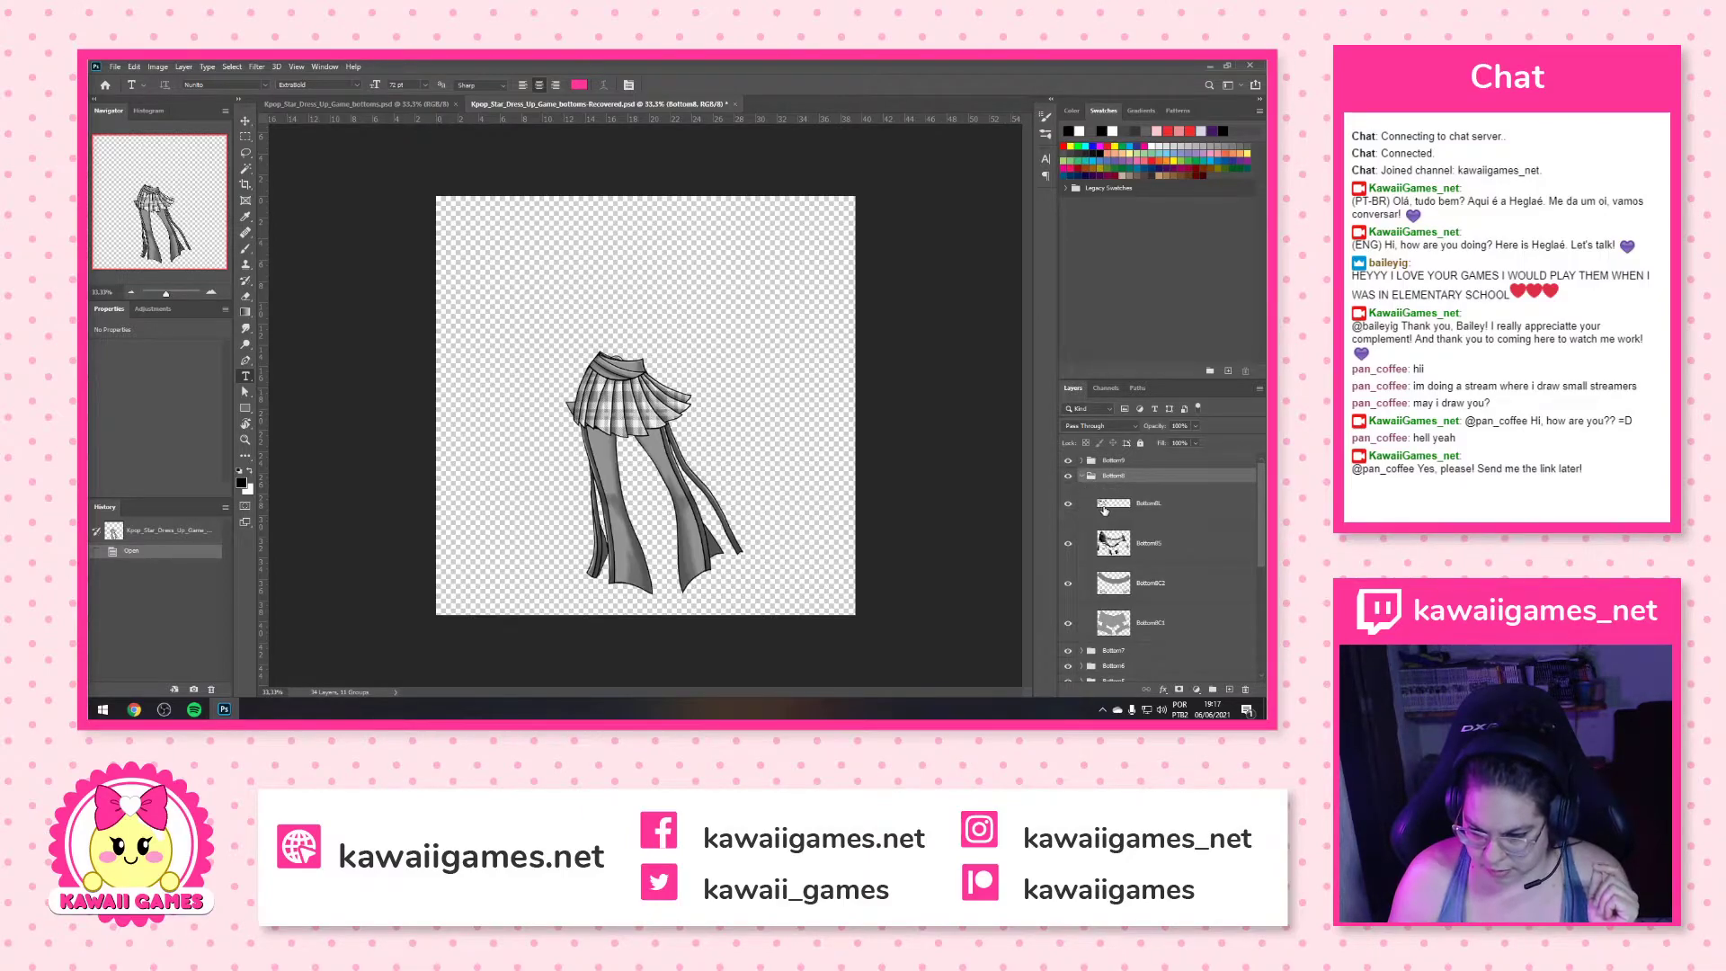
pyautogui.click(1112, 506)
pyautogui.keyDown('alt'); pyautogui.click(1069, 477); pyautogui.keyUp('alt')
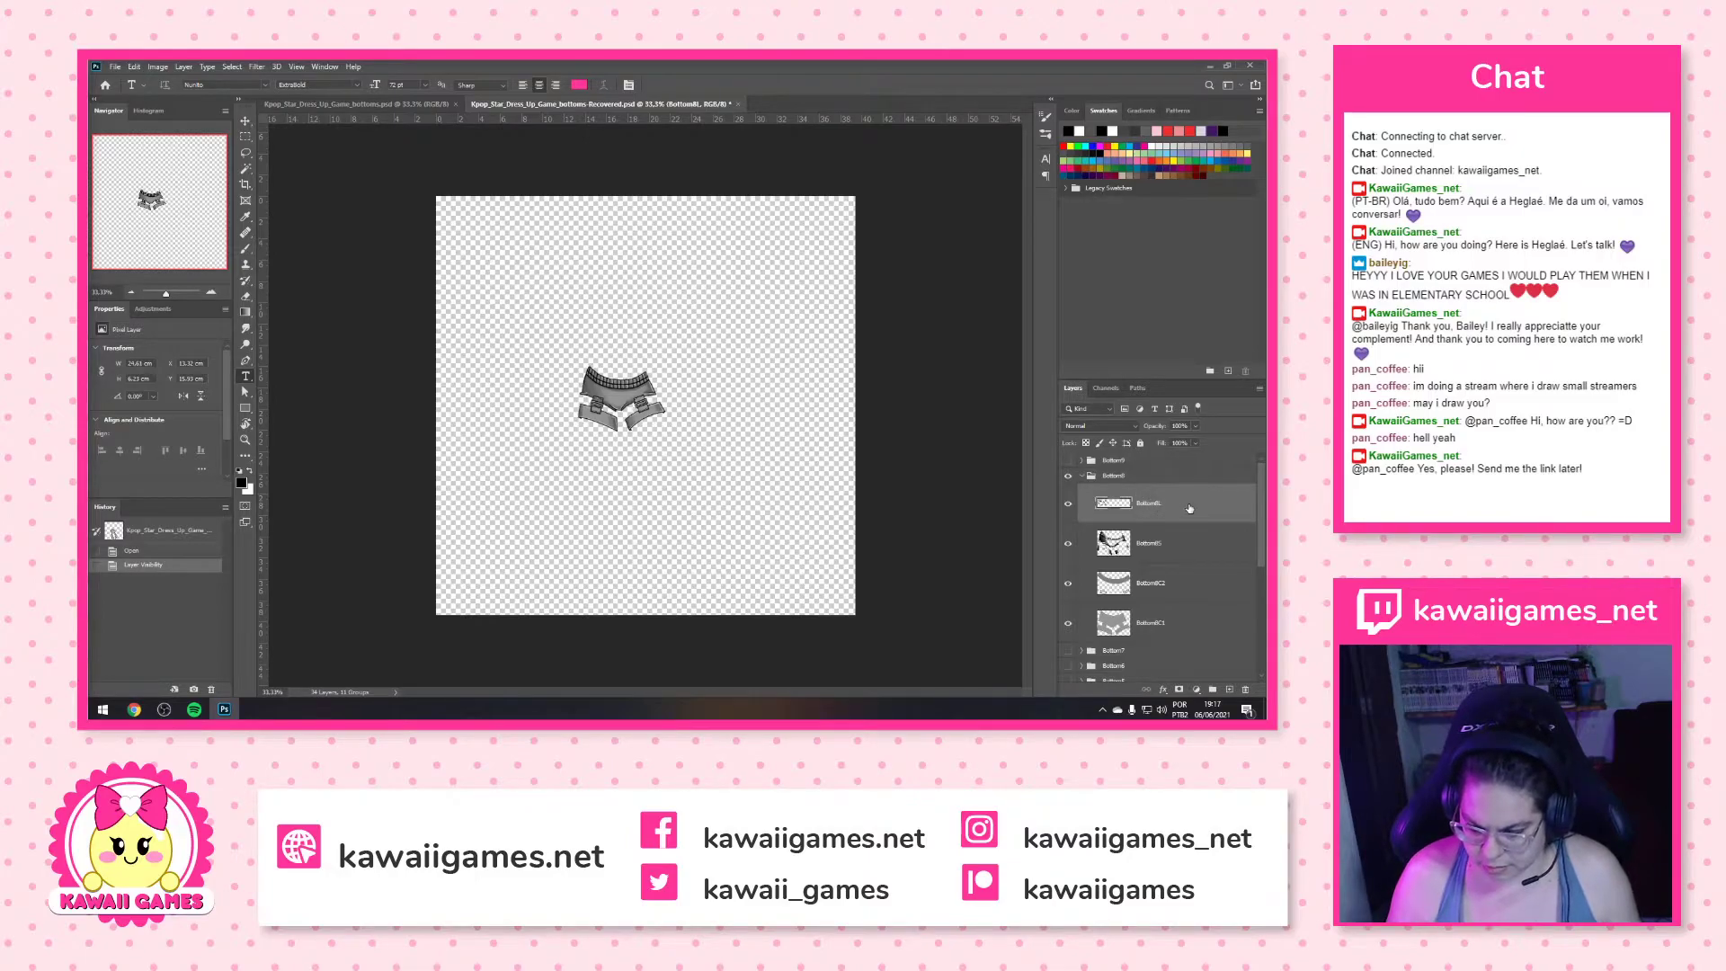
# Clear the areas beside and above the shorts on the selected layer using rectangular marquee selections, deselecting after each
pyautogui.press('m')
pyautogui.moveTo(903, 194); pyautogui.dragTo(667, 668)
pyautogui.press('Delete')
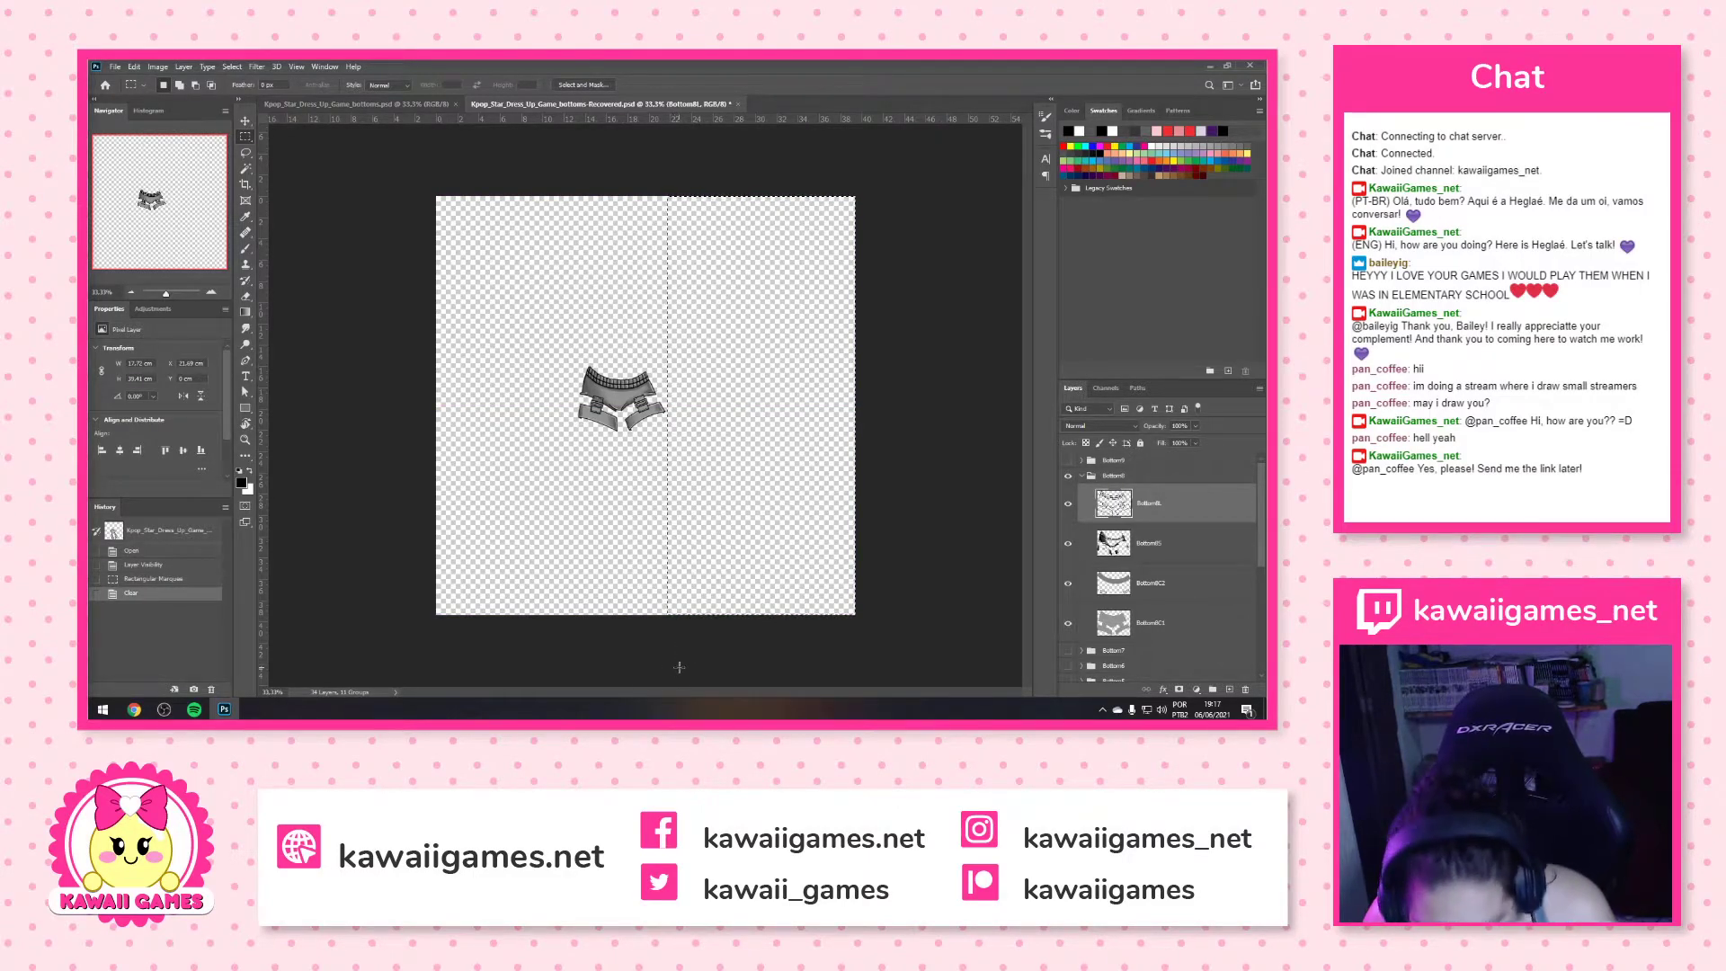
pyautogui.hotkey('ctrl', 'd')
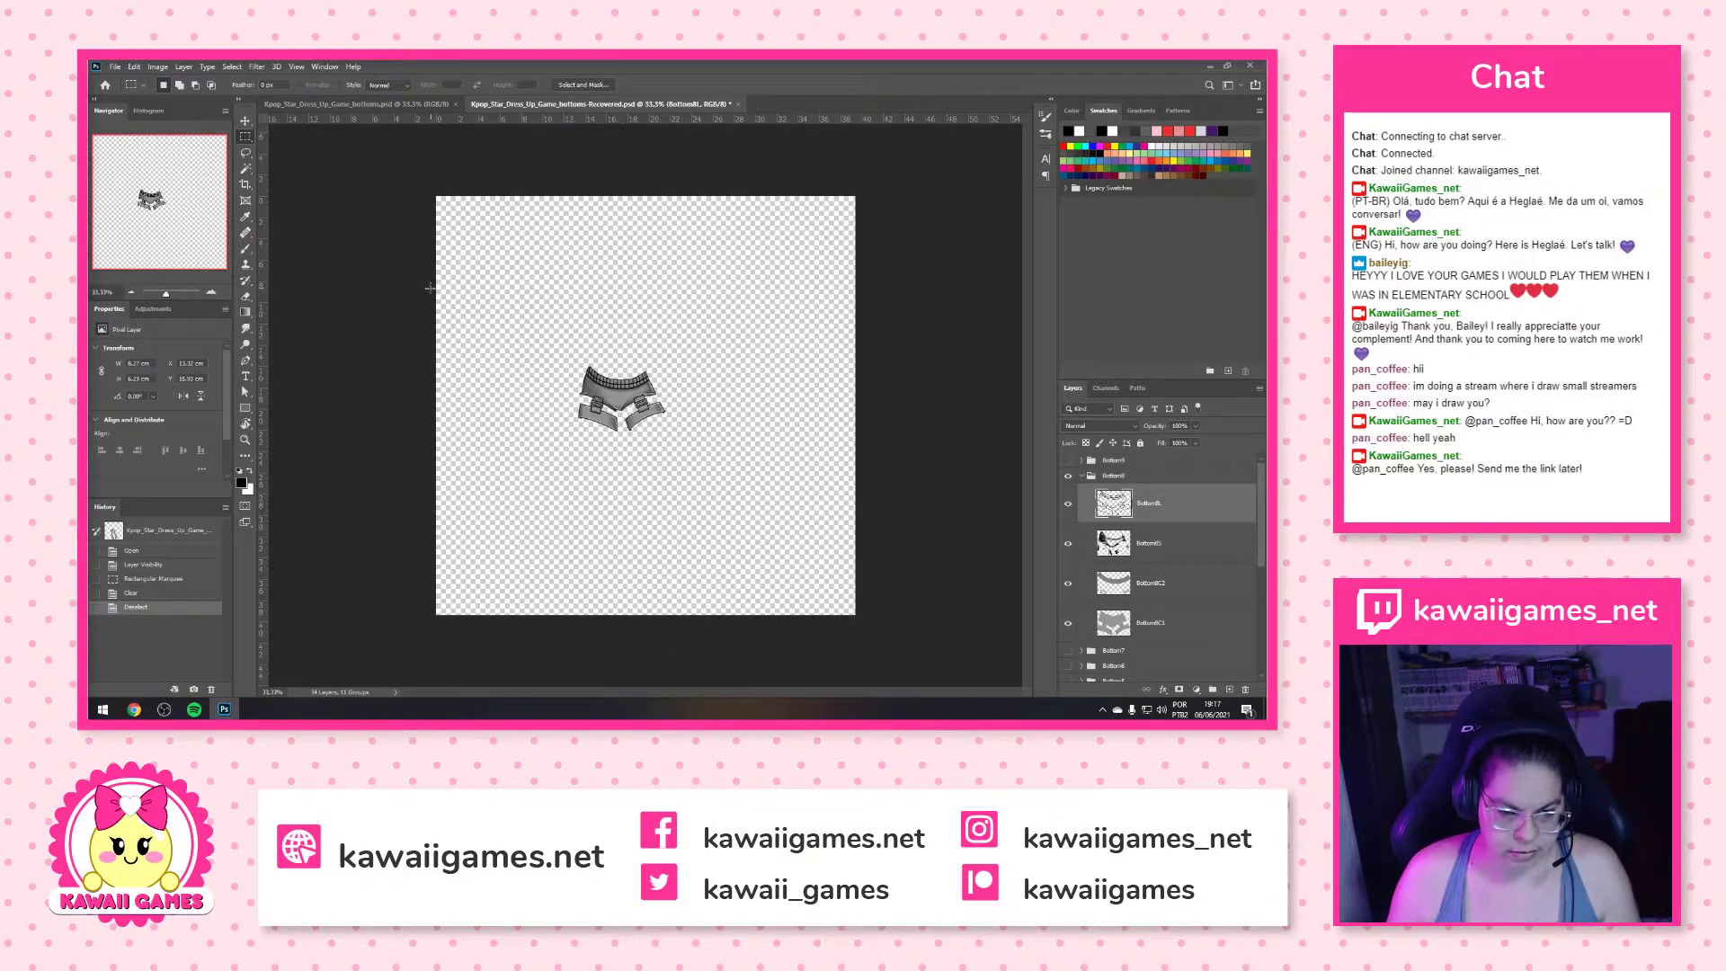
pyautogui.moveTo(419, 184); pyautogui.dragTo(1025, 360)
pyautogui.press('Delete')
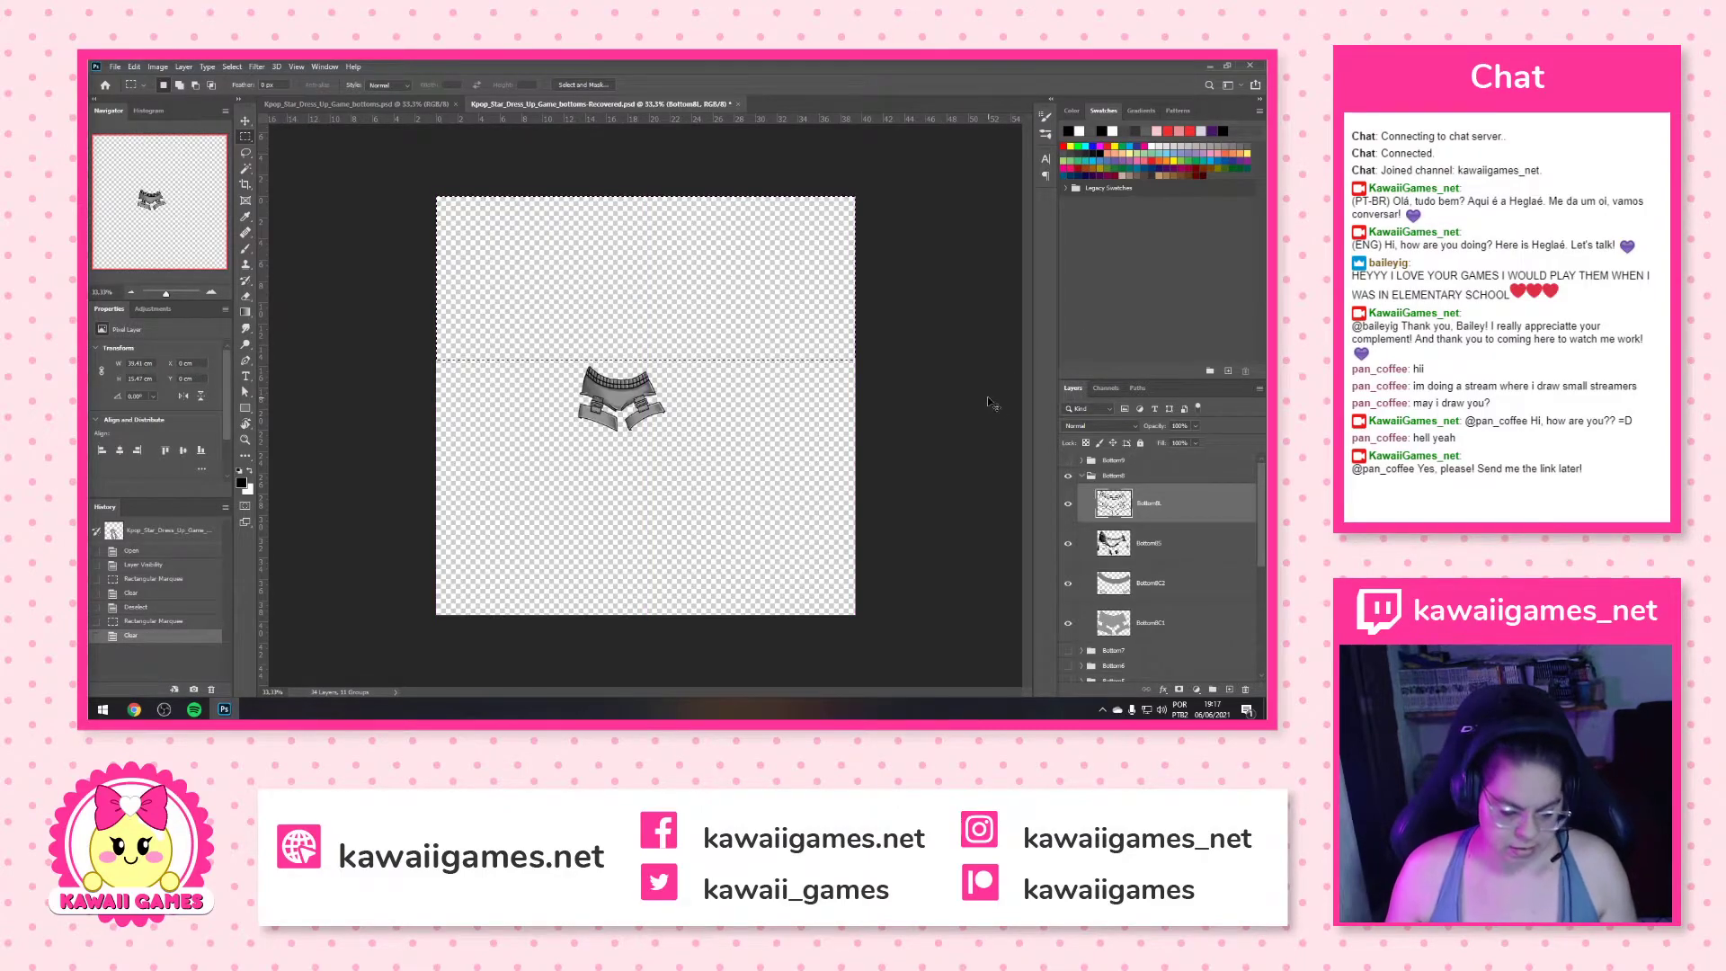
pyautogui.hotkey('ctrl', 'd')
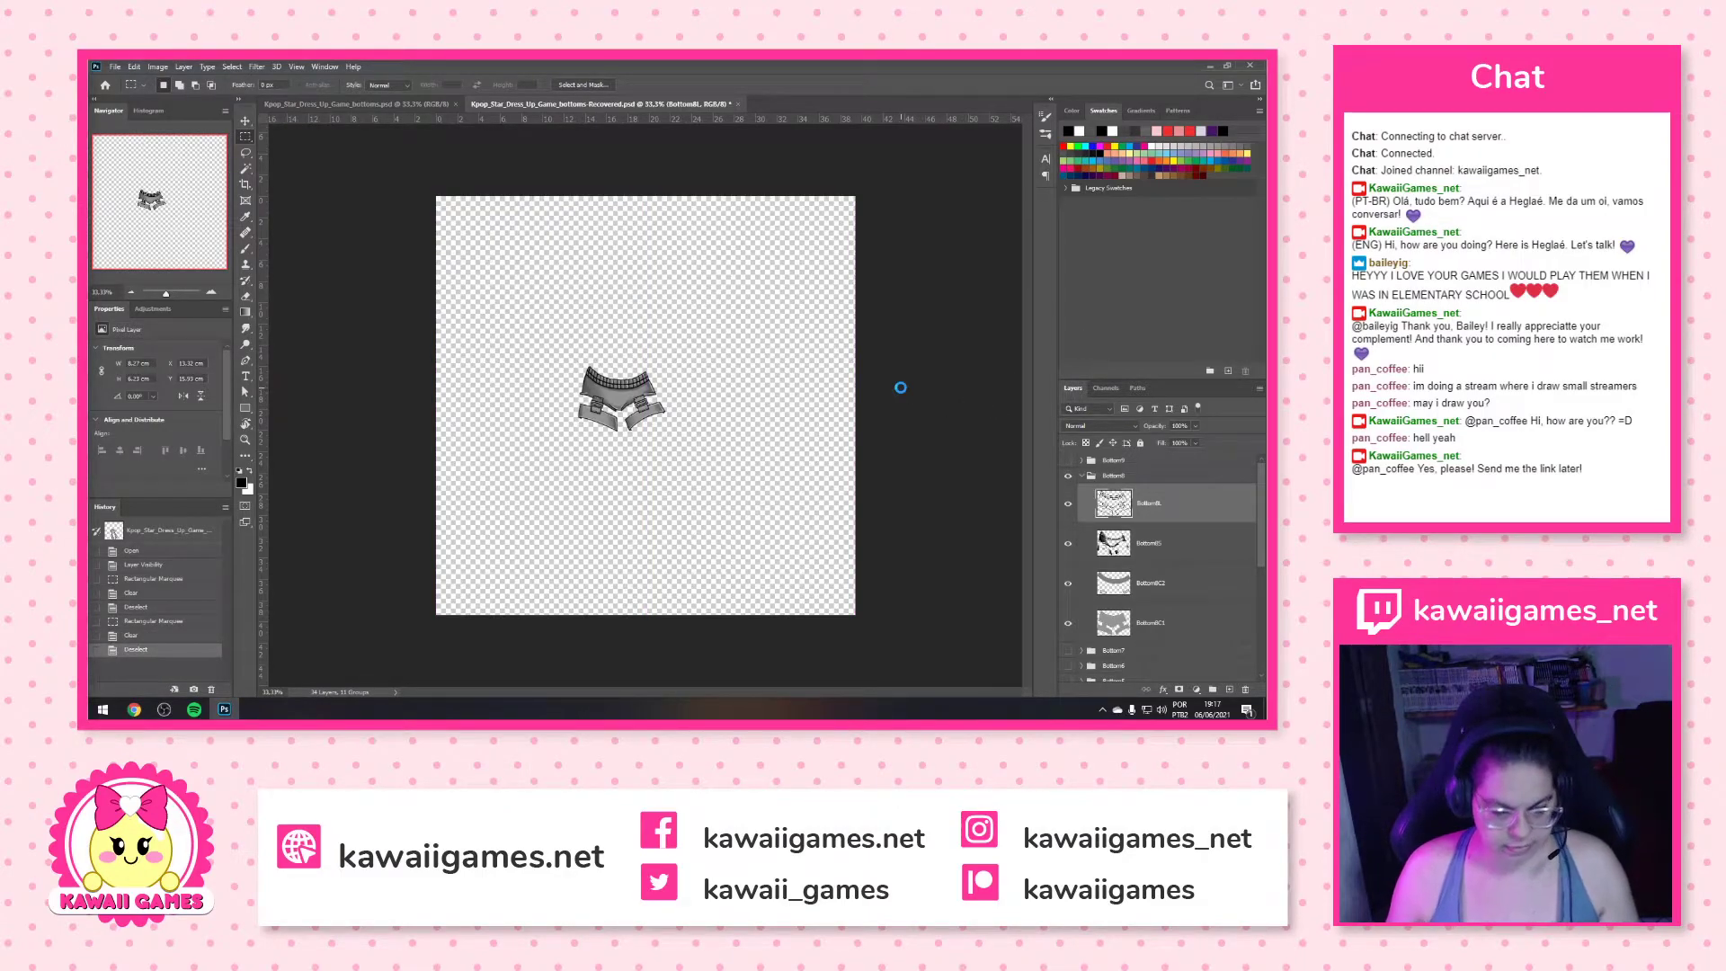
pyautogui.hotkey('ctrl', 's')
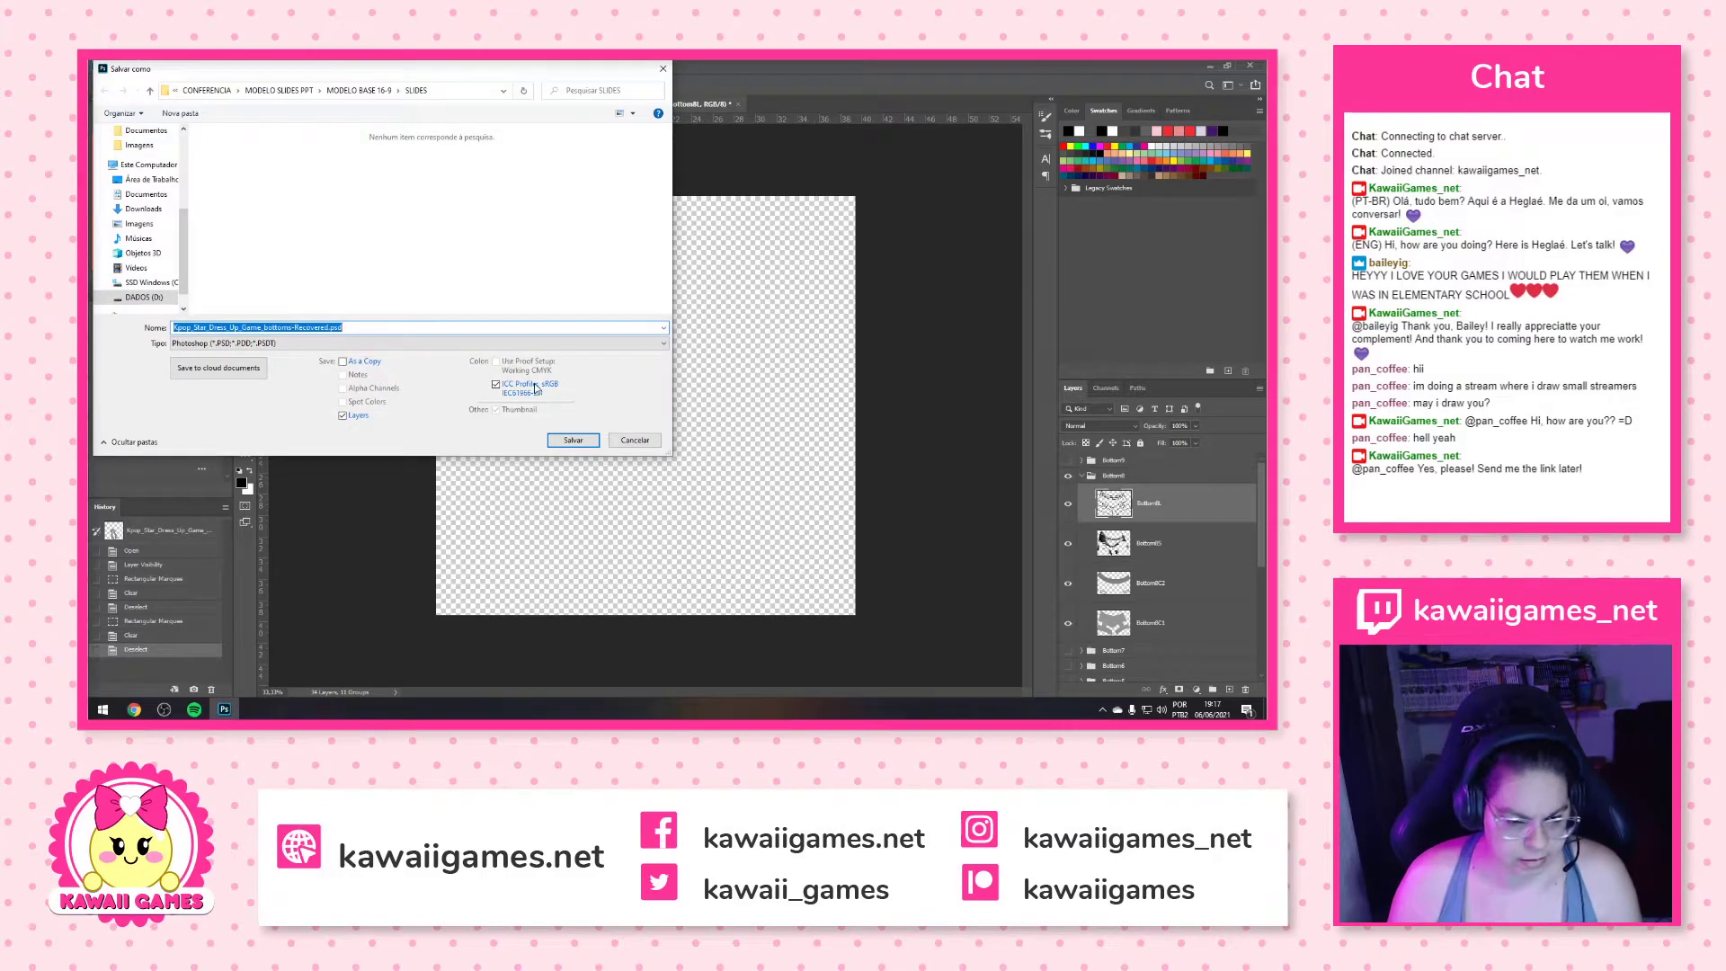
pyautogui.click(634, 440)
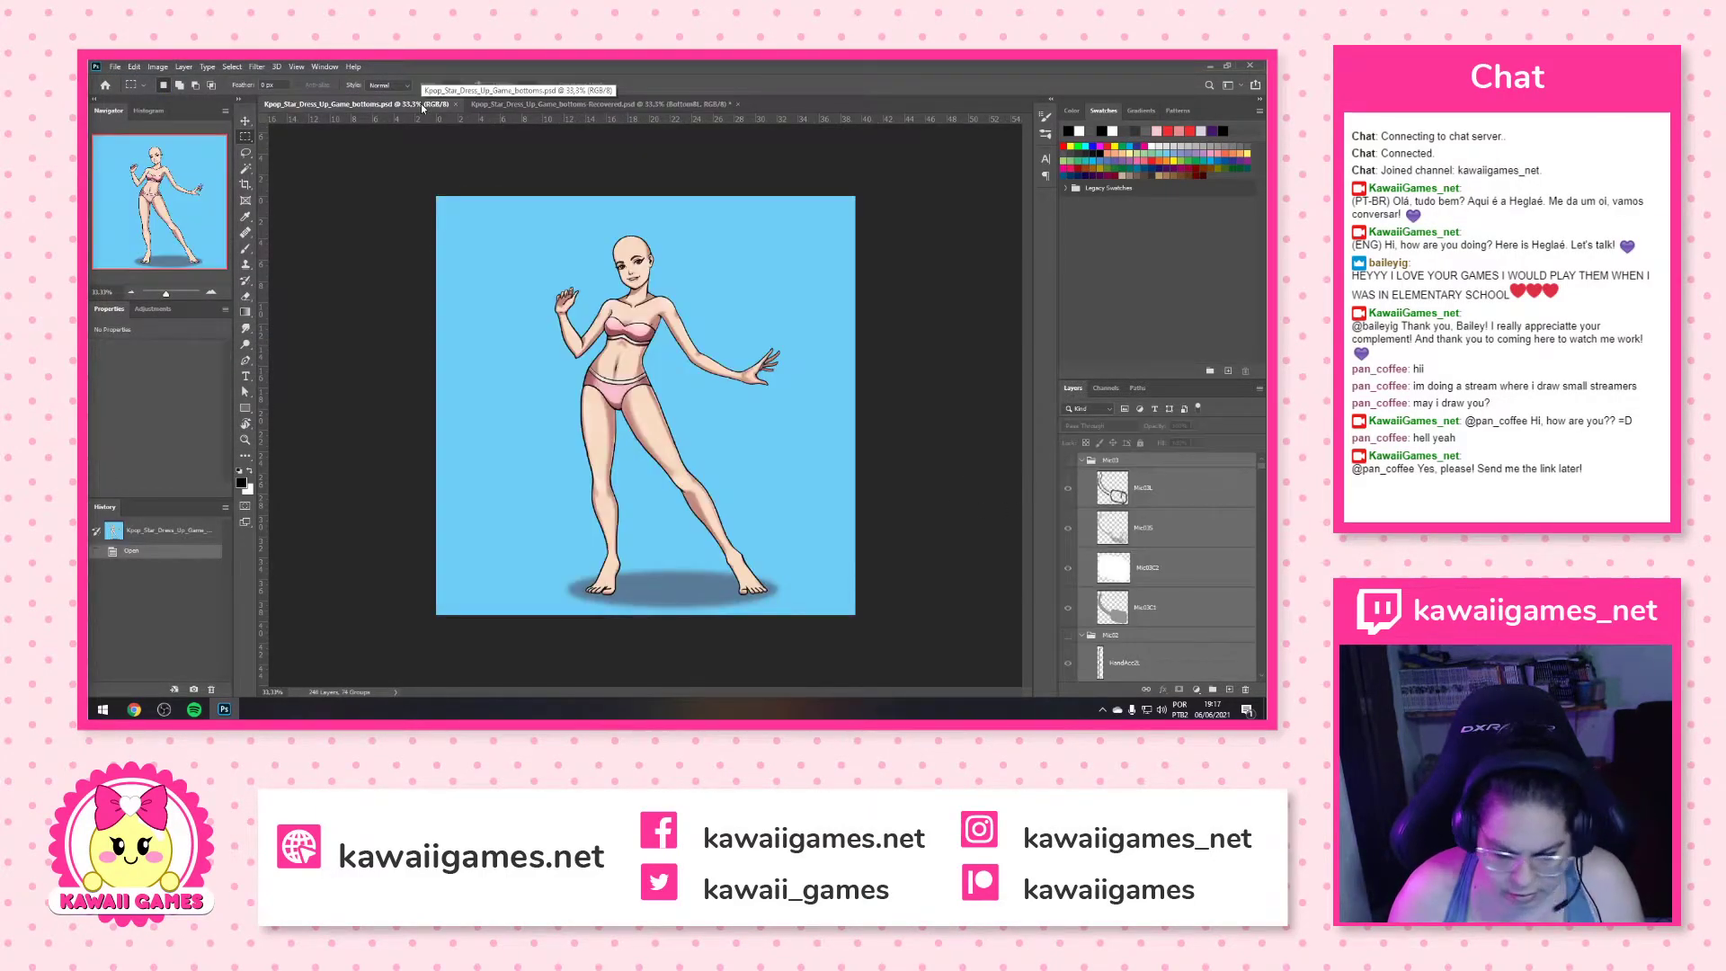
pyautogui.click(553, 104)
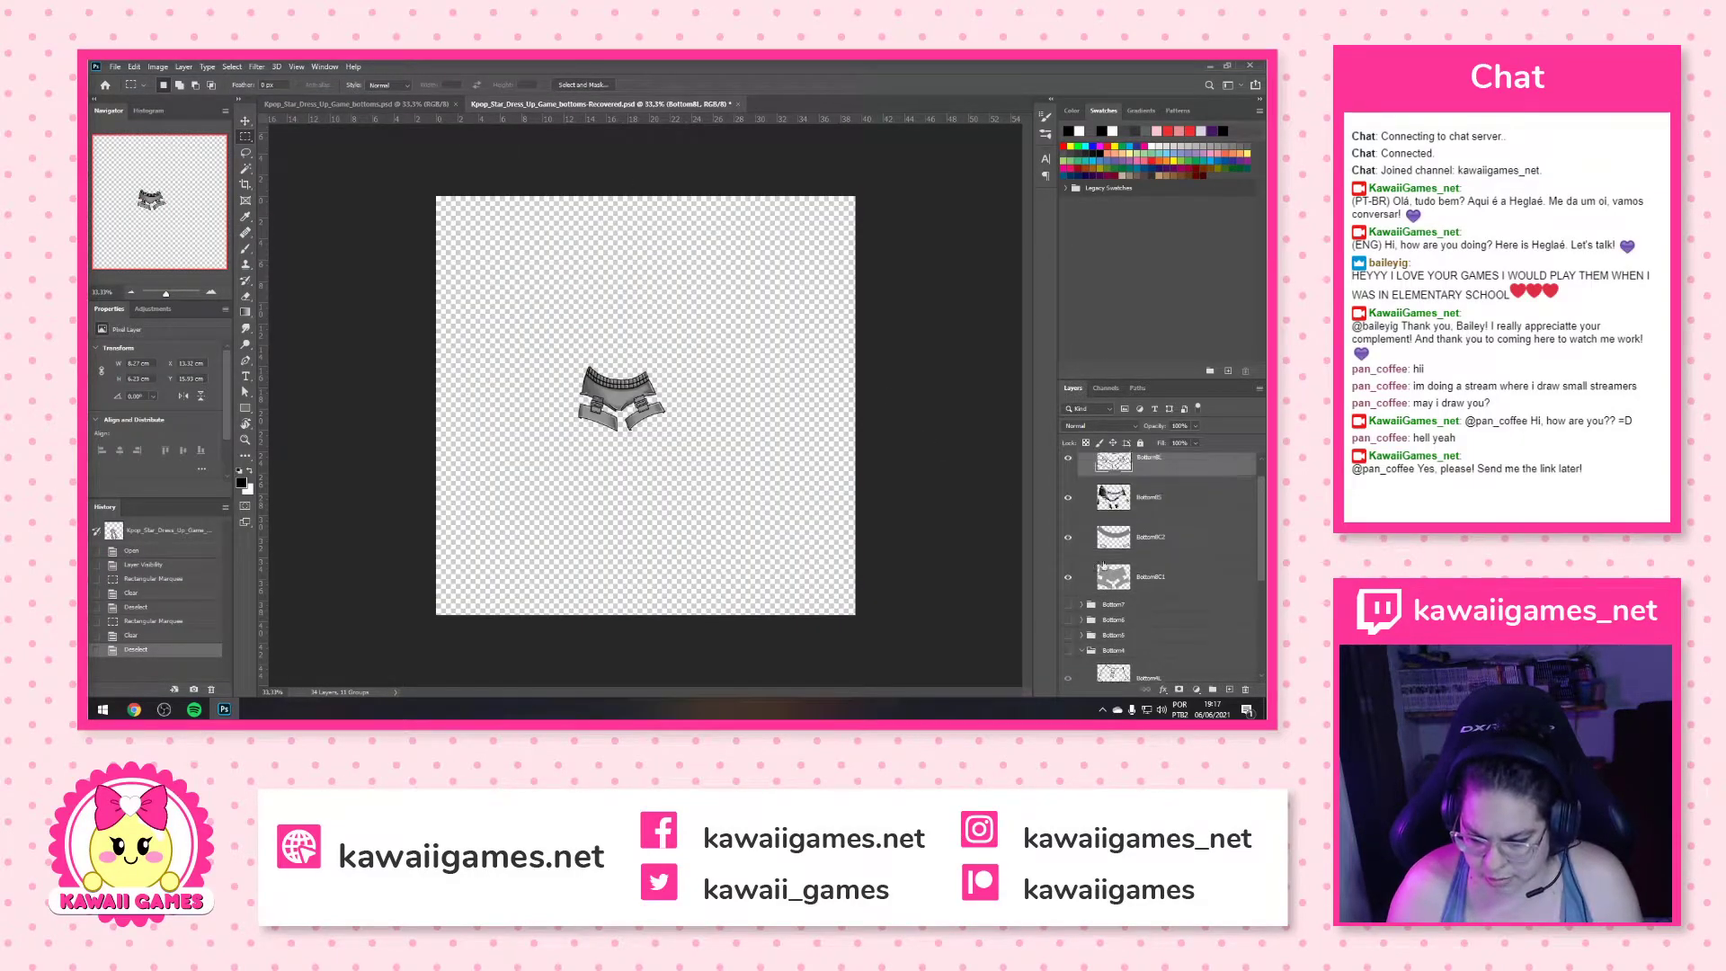
# Close the original bottoms document and start saving the recovered document as a file on the DADOS (D:) drive
pyautogui.click(455, 105)
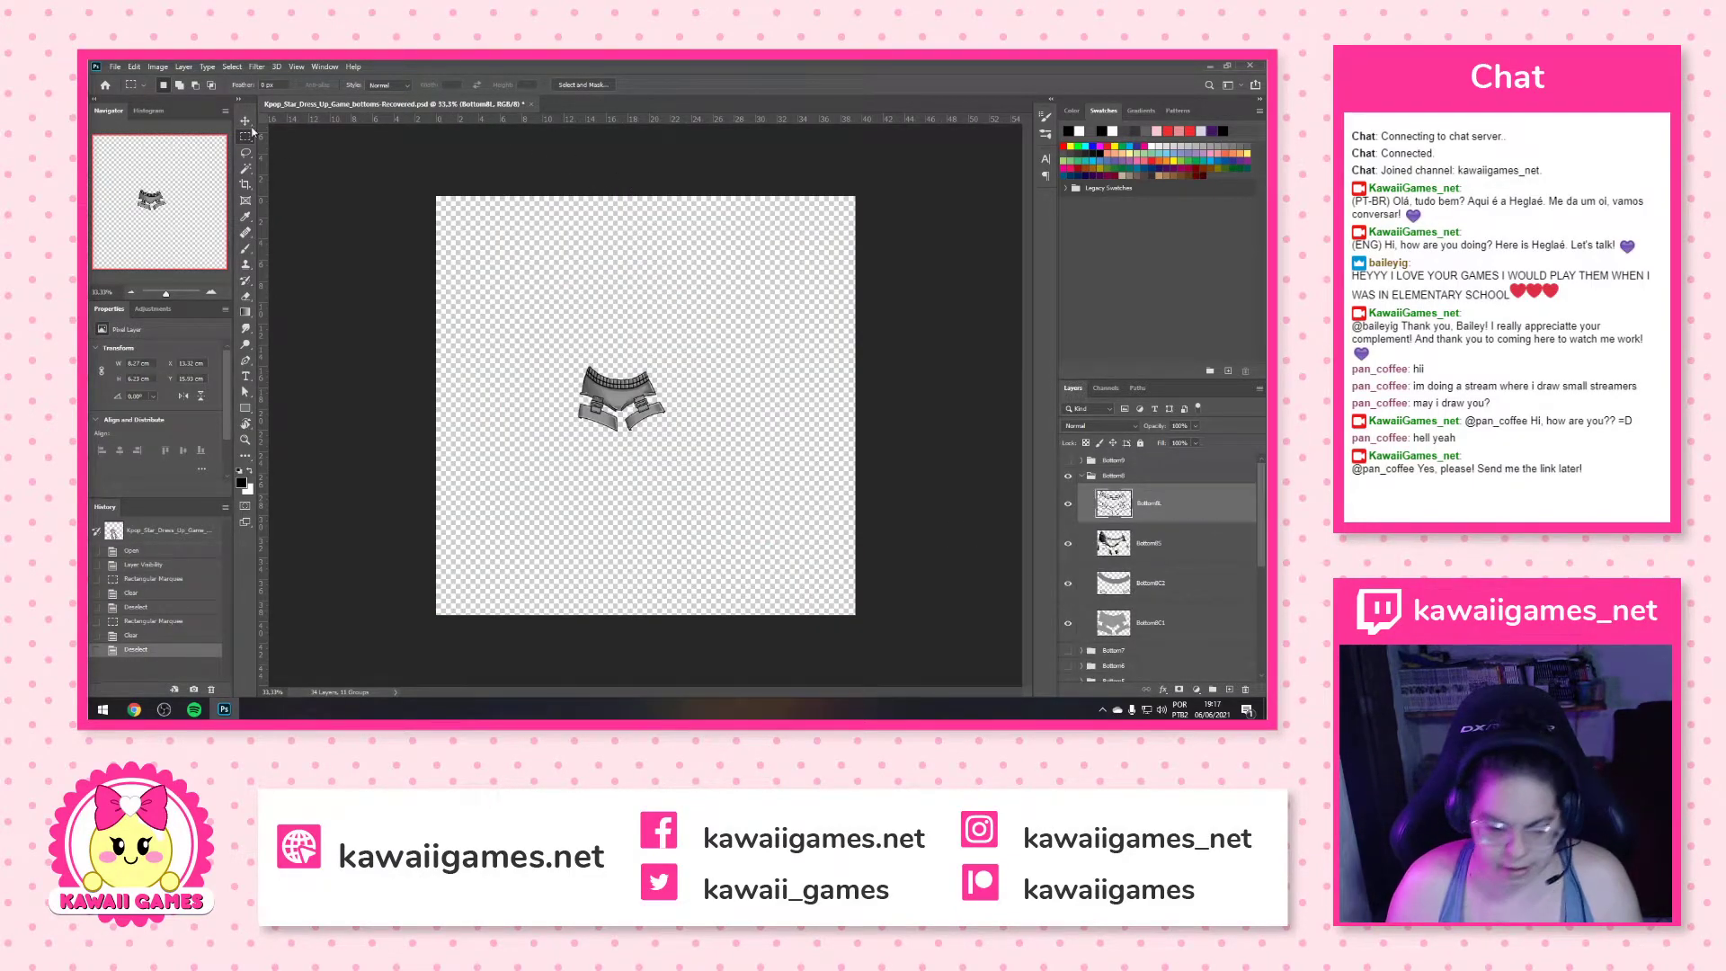
pyautogui.click(117, 69)
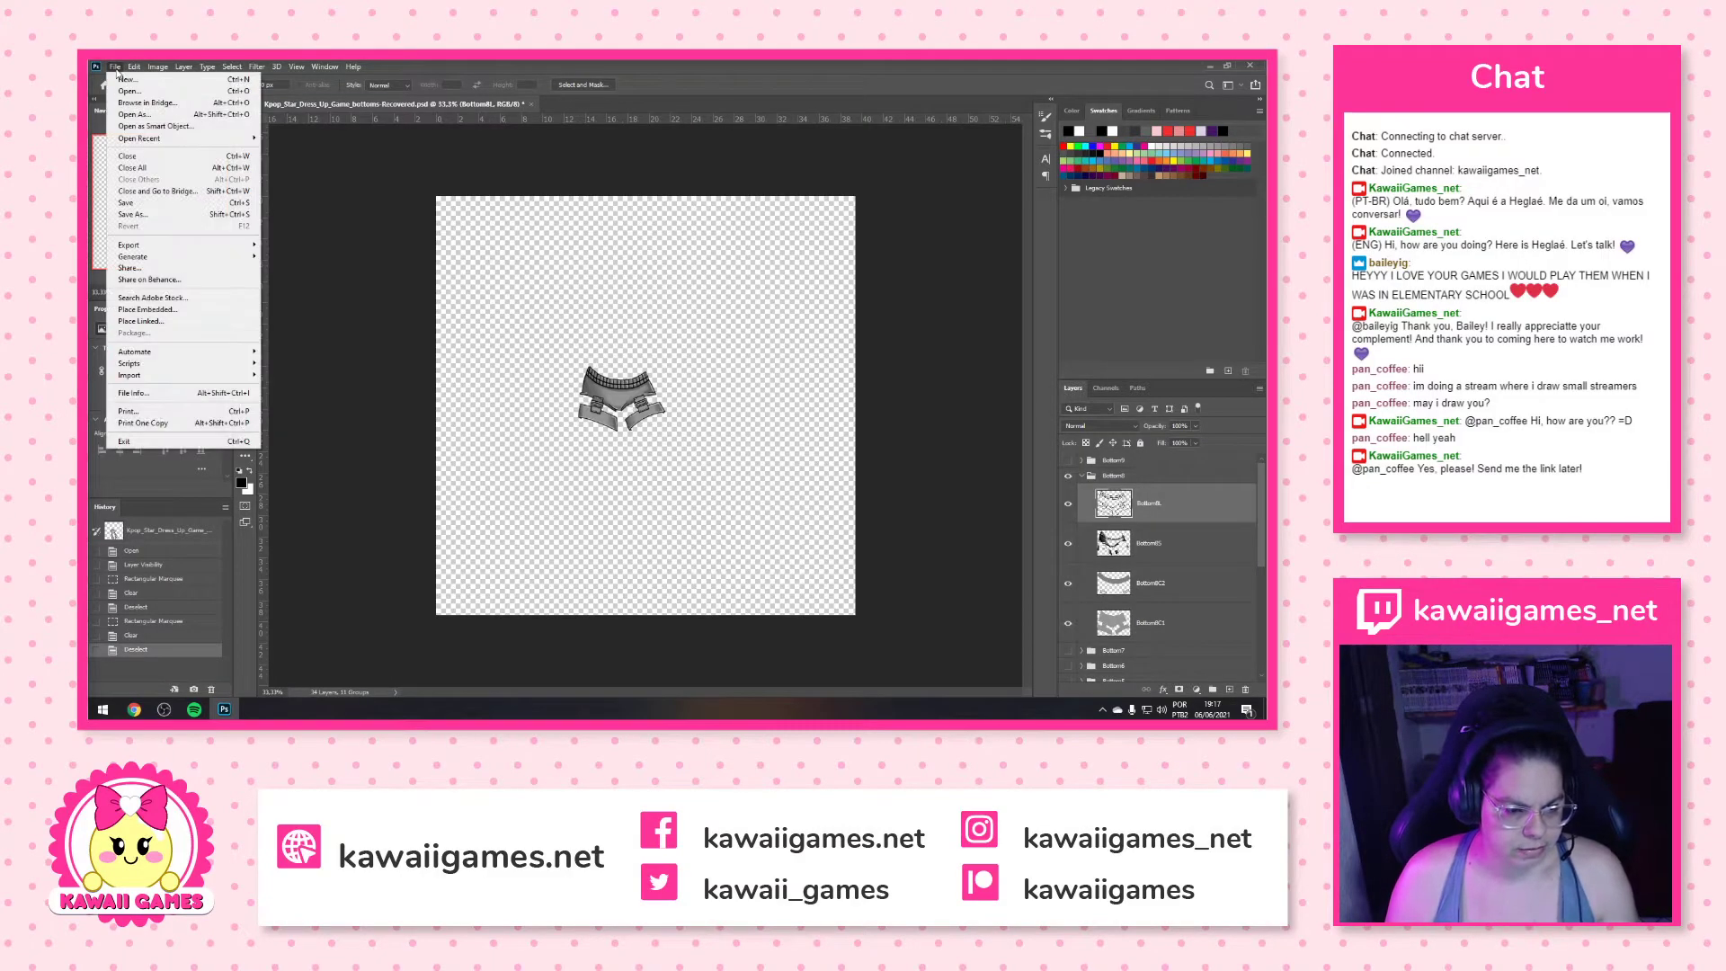
pyautogui.click(171, 208)
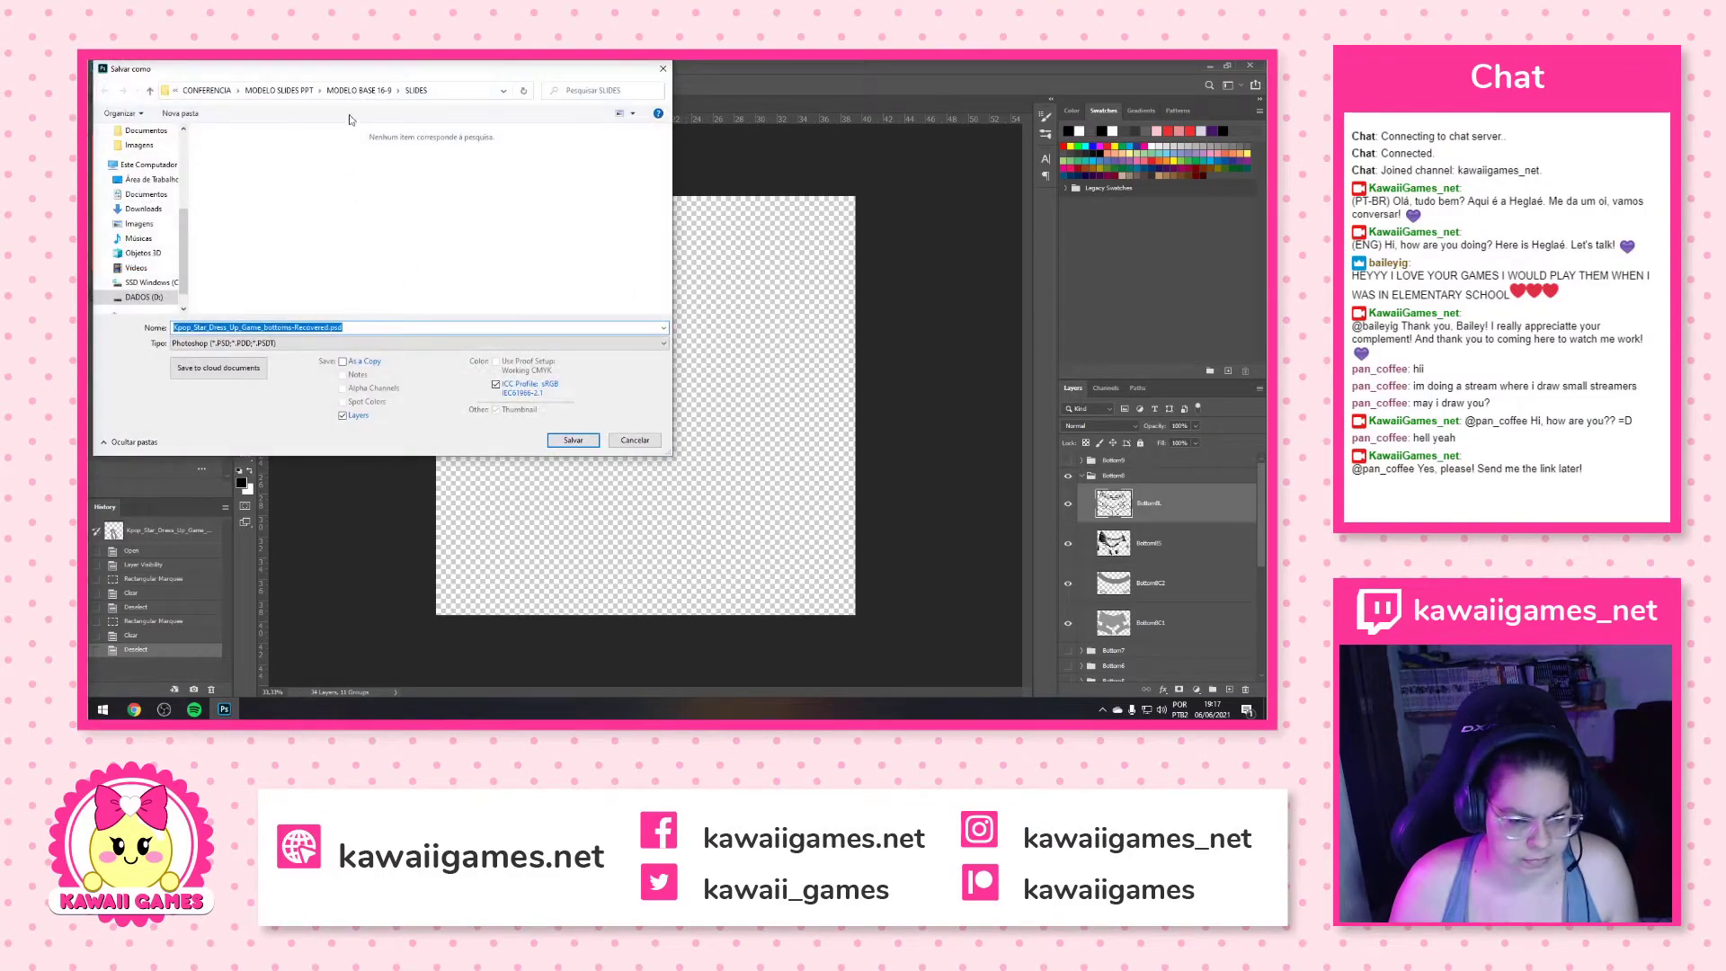
pyautogui.moveTo(540, 75); pyautogui.dragTo(713, 83)
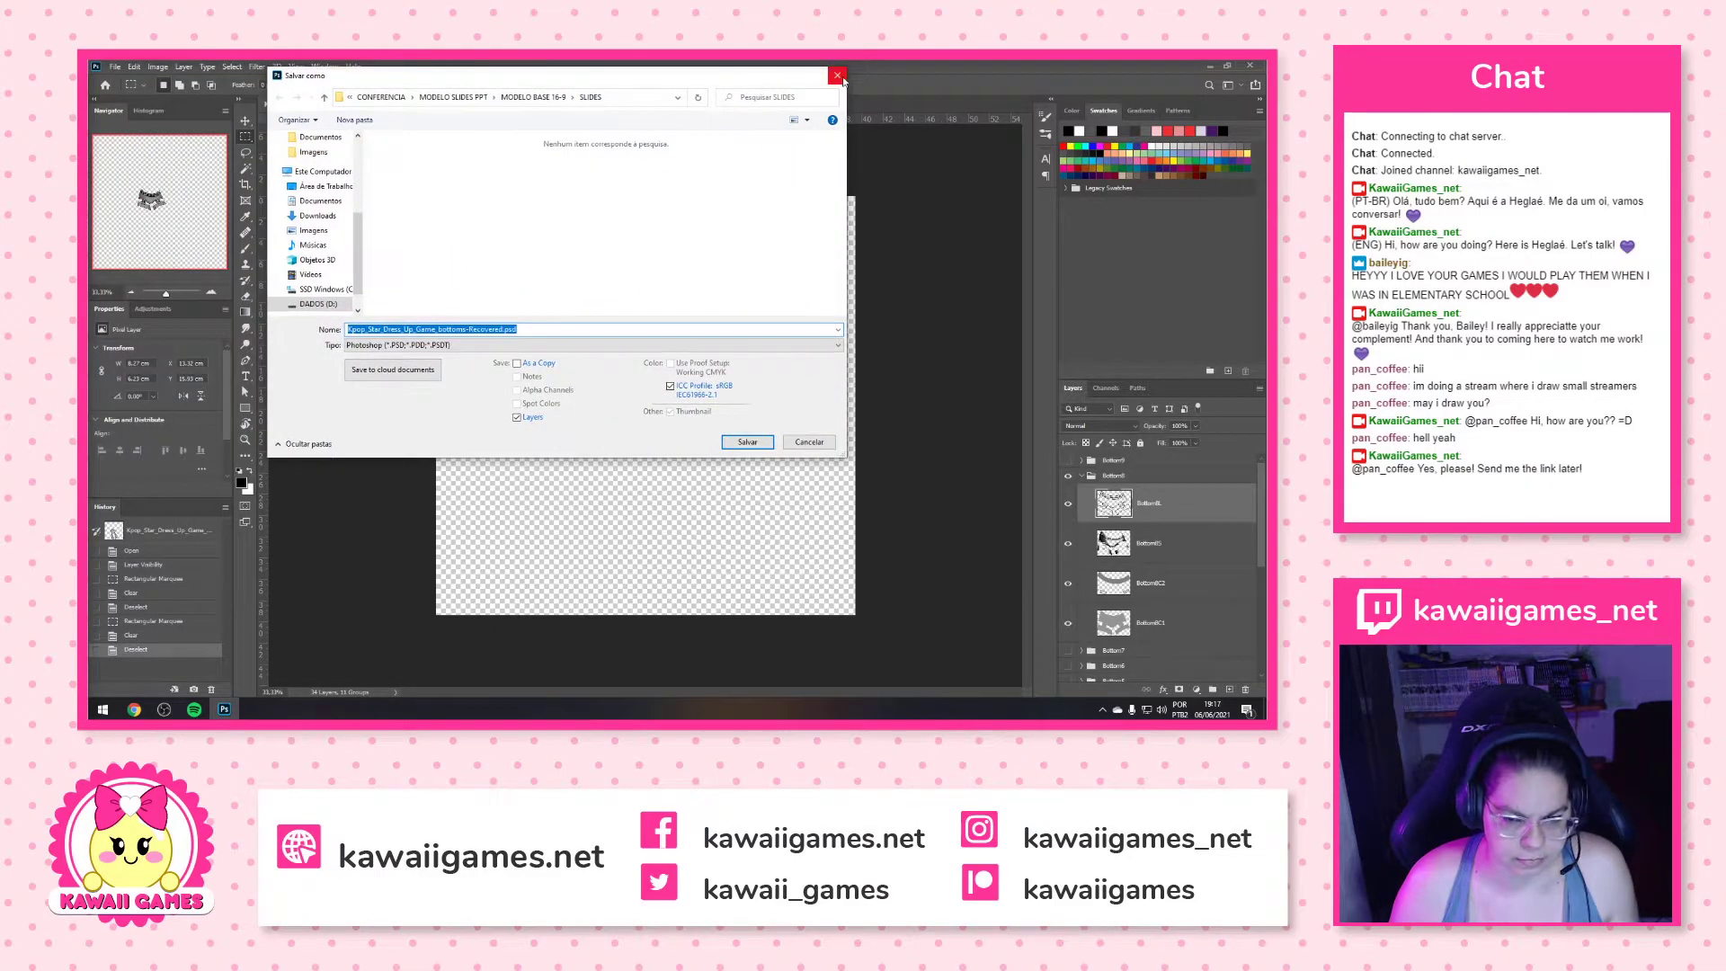
pyautogui.click(381, 97)
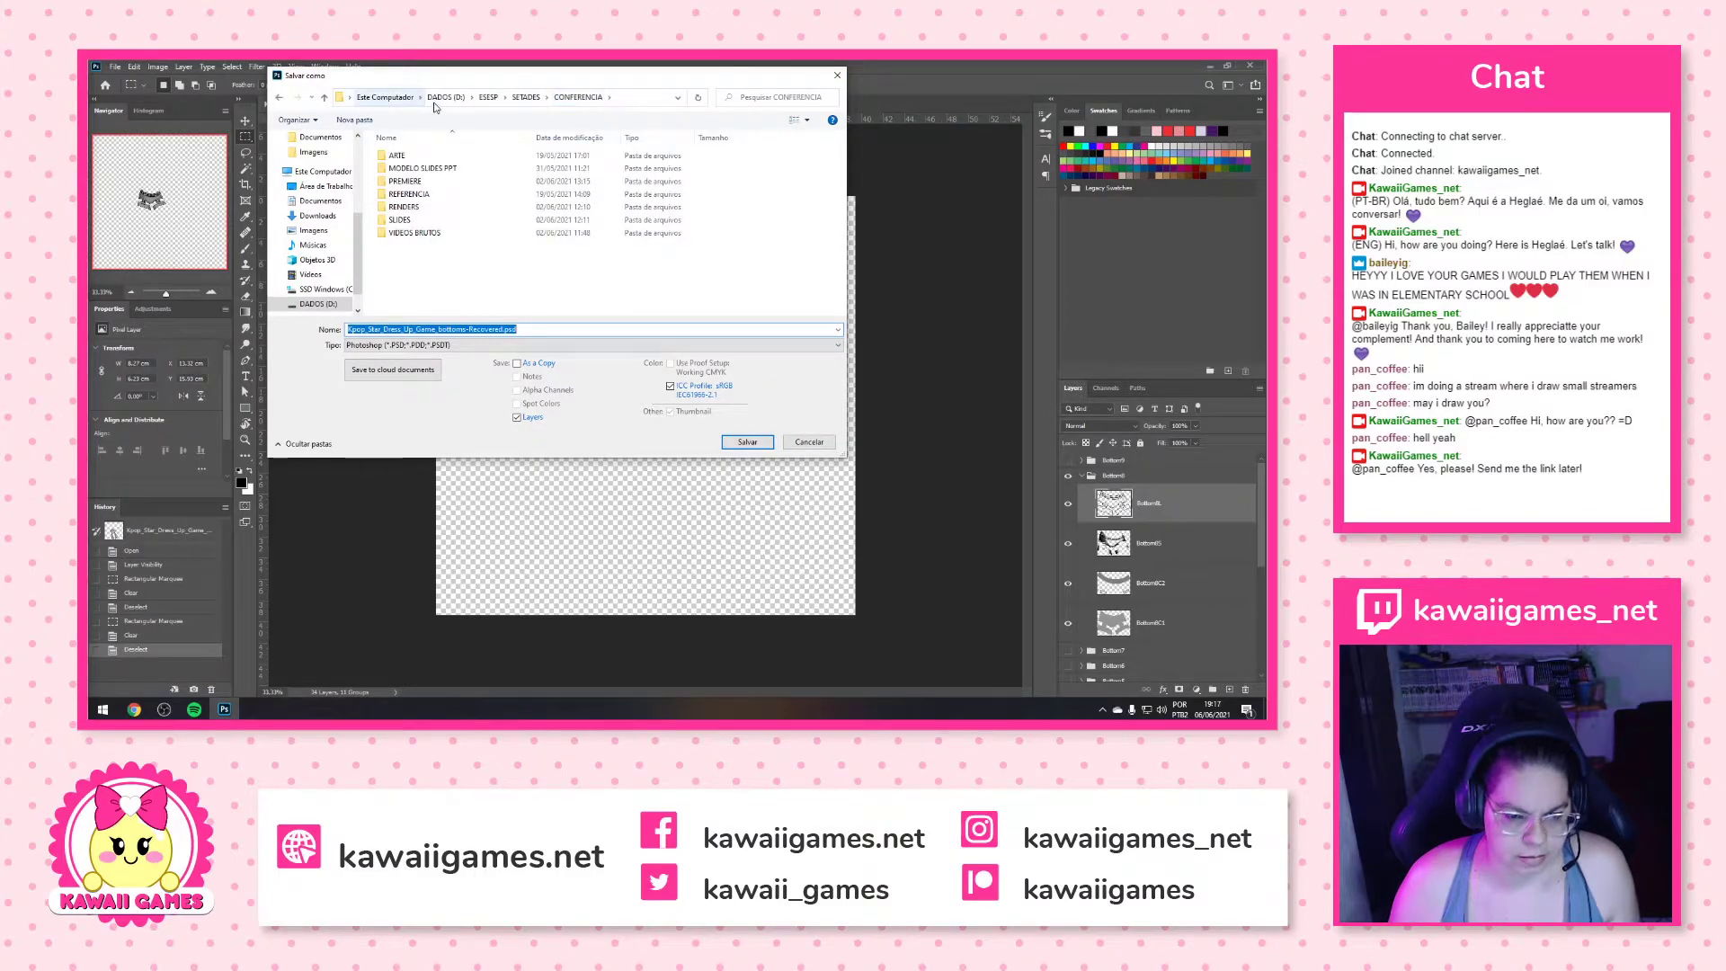
pyautogui.click(452, 98)
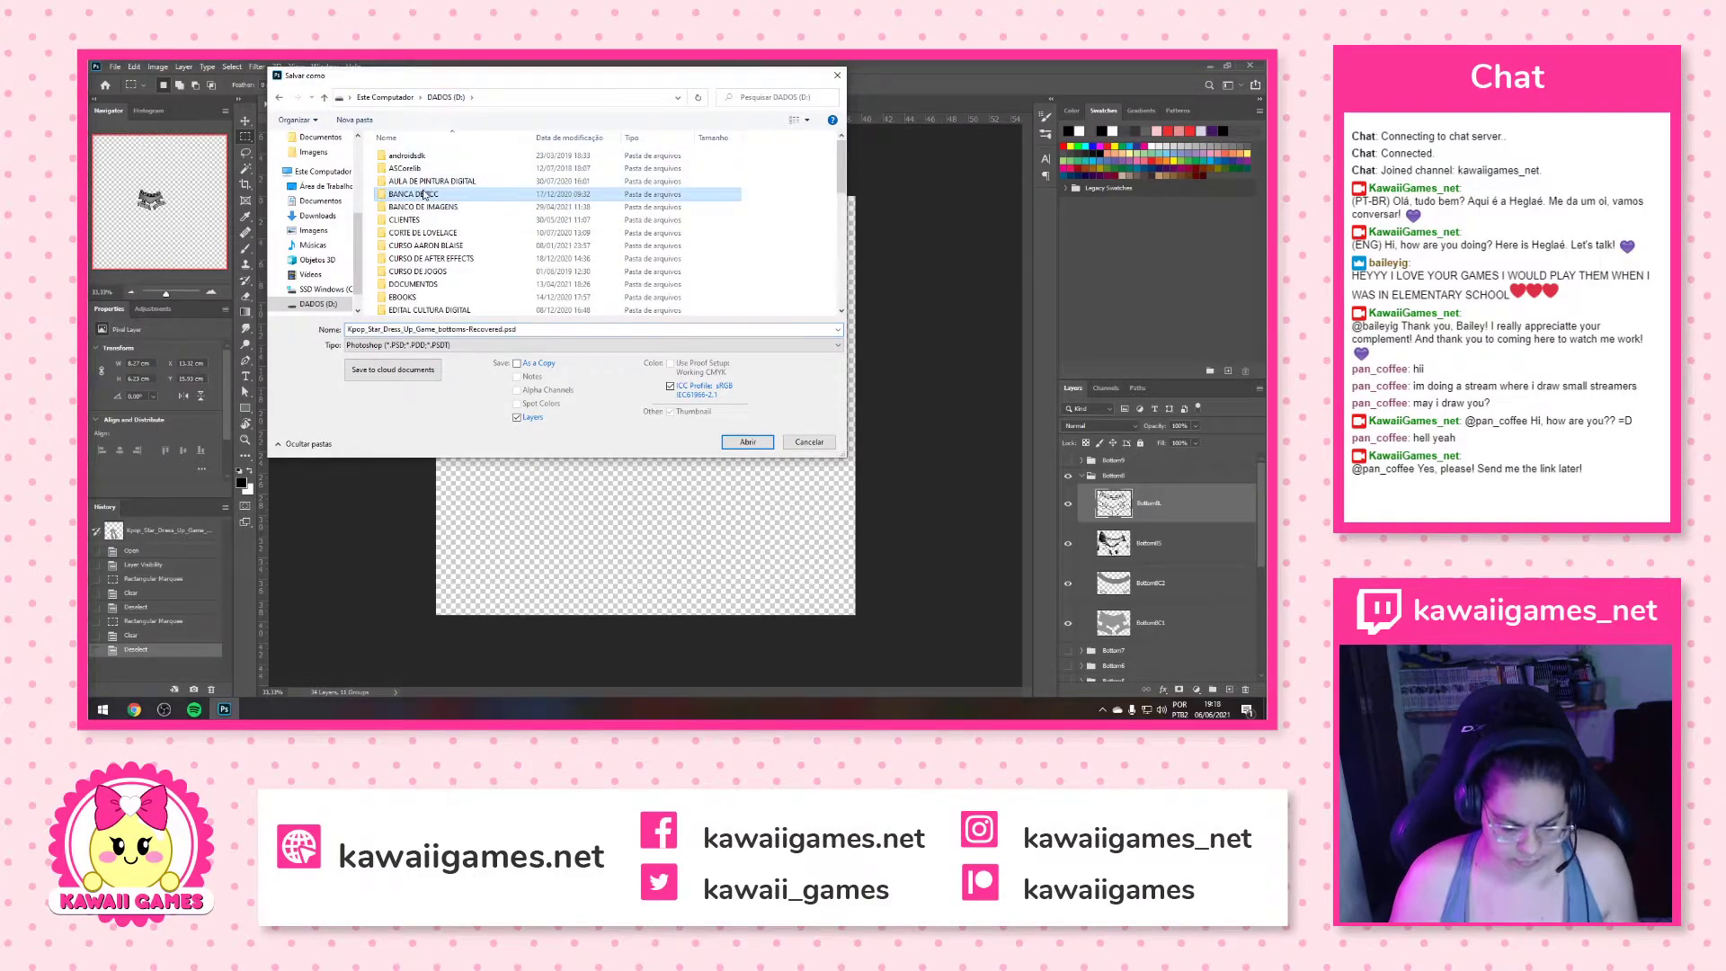
# Browse to the save location KAWAIIGAMES > JOGOS > 25. KPop Stars Avatar Maker > PHOTOSHOP
pyautogui.scroll(-3, 426, 195)
pyautogui.doubleClick(421, 155)
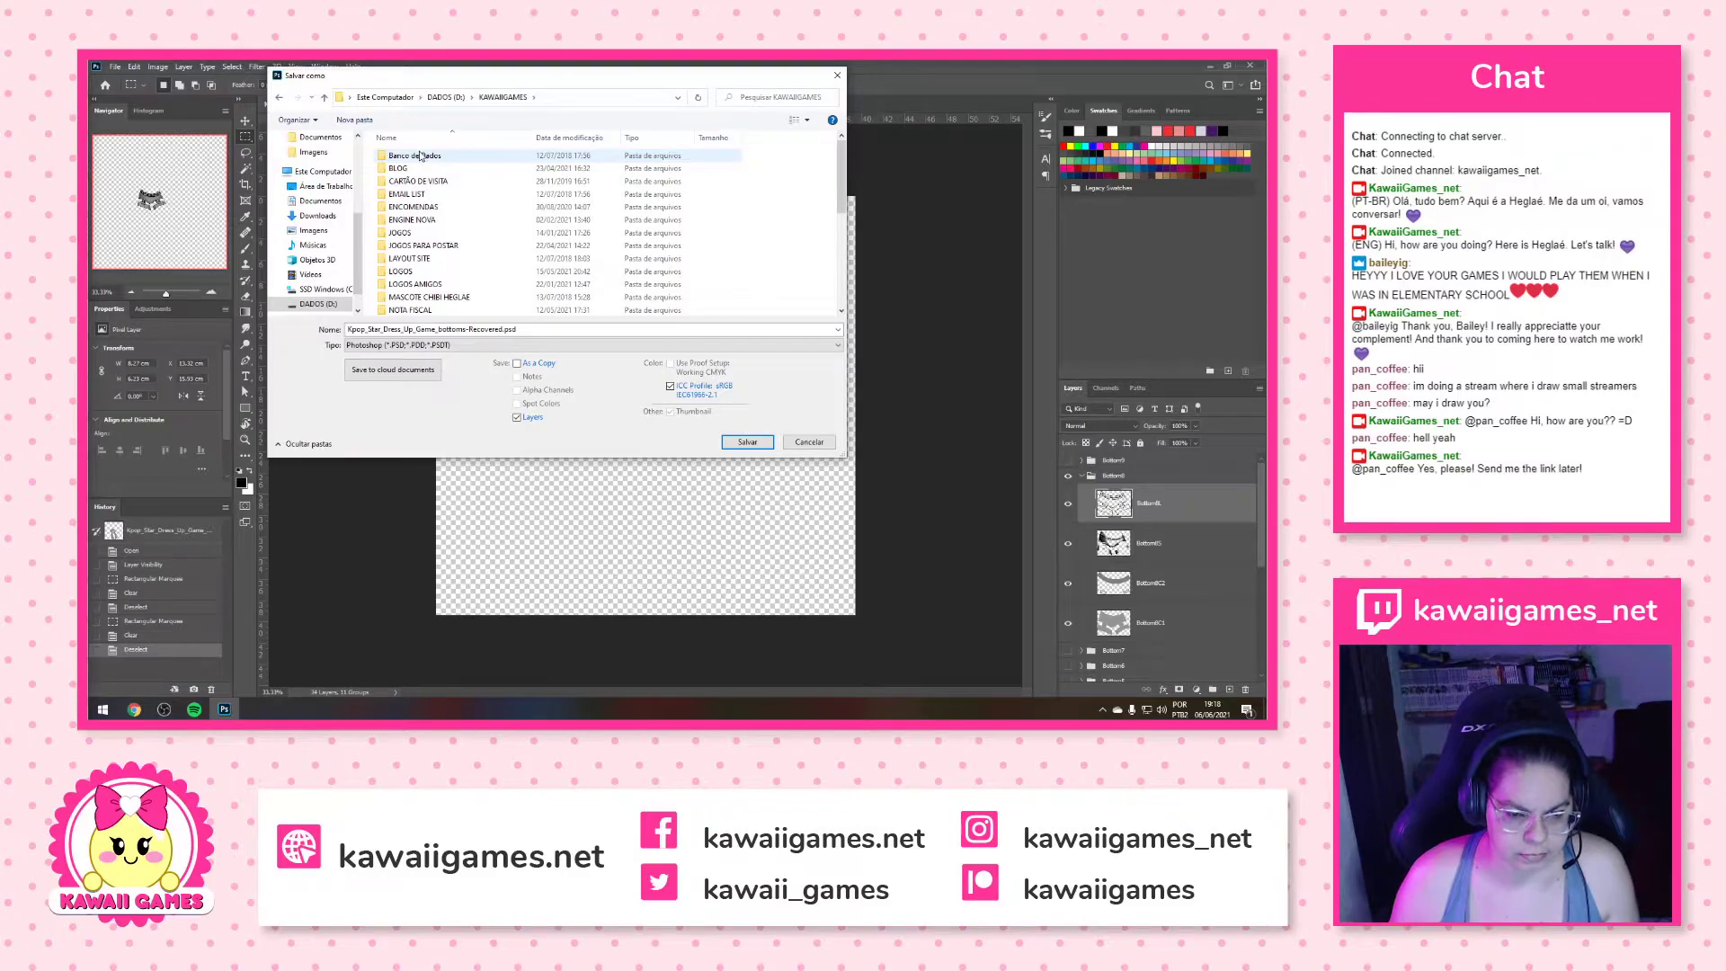
pyautogui.click(402, 233)
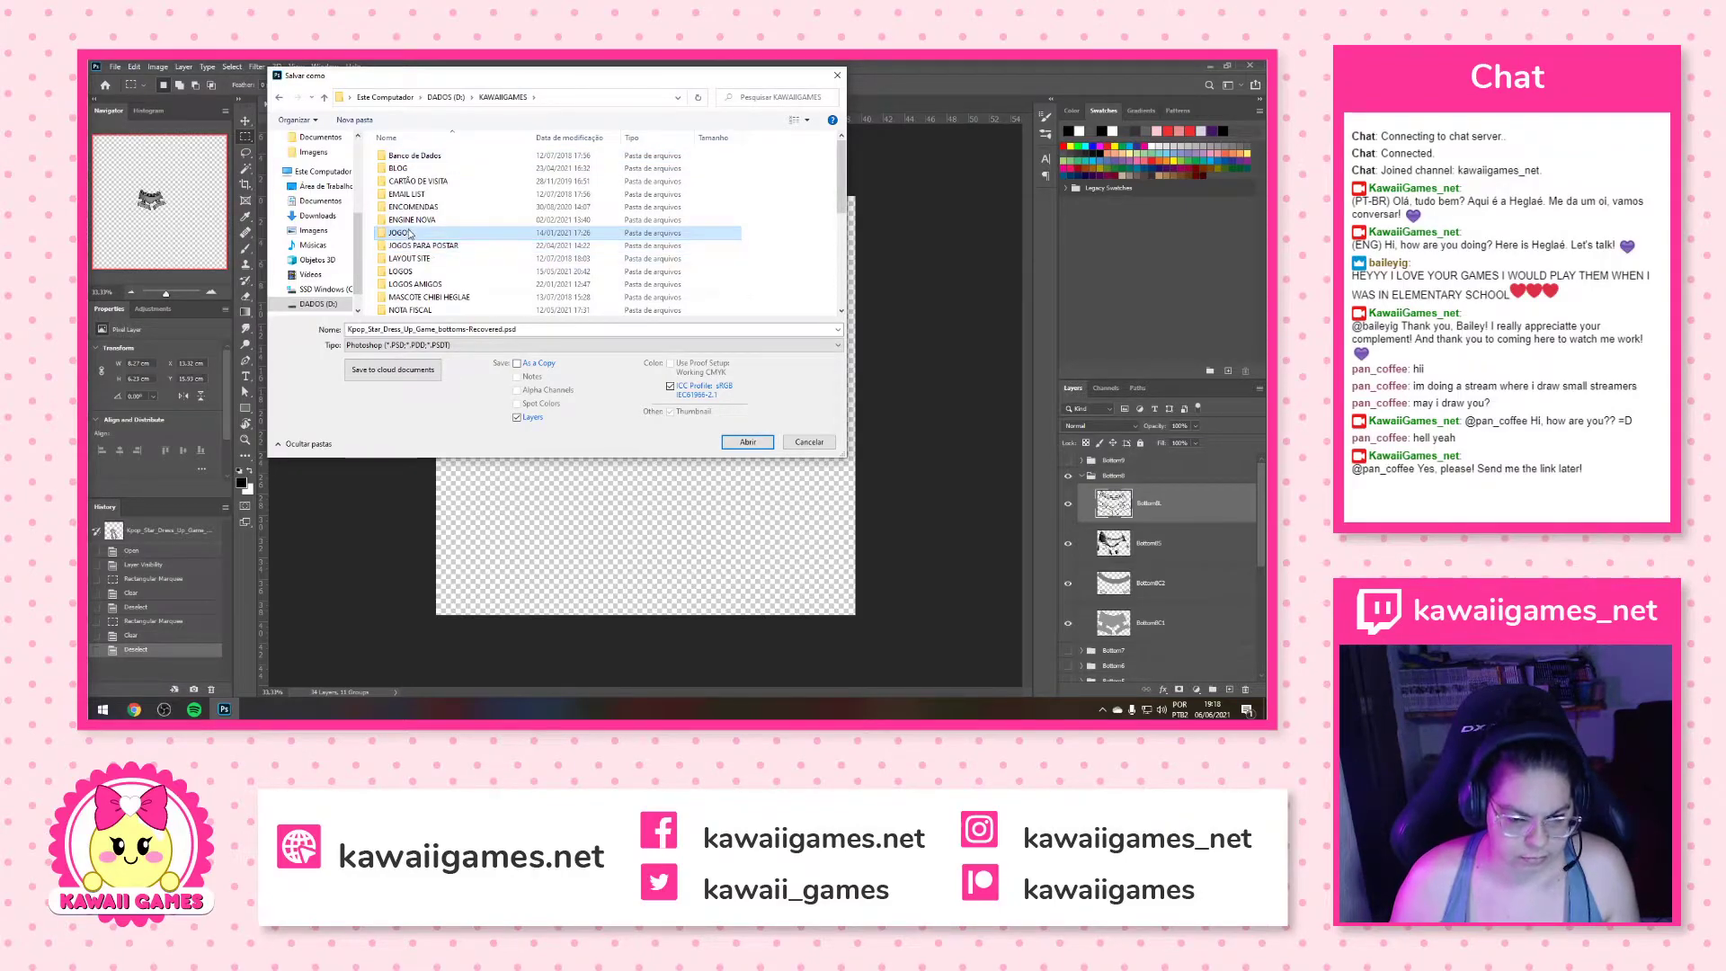
pyautogui.doubleClick(403, 233)
pyautogui.scroll(-5, 431, 243)
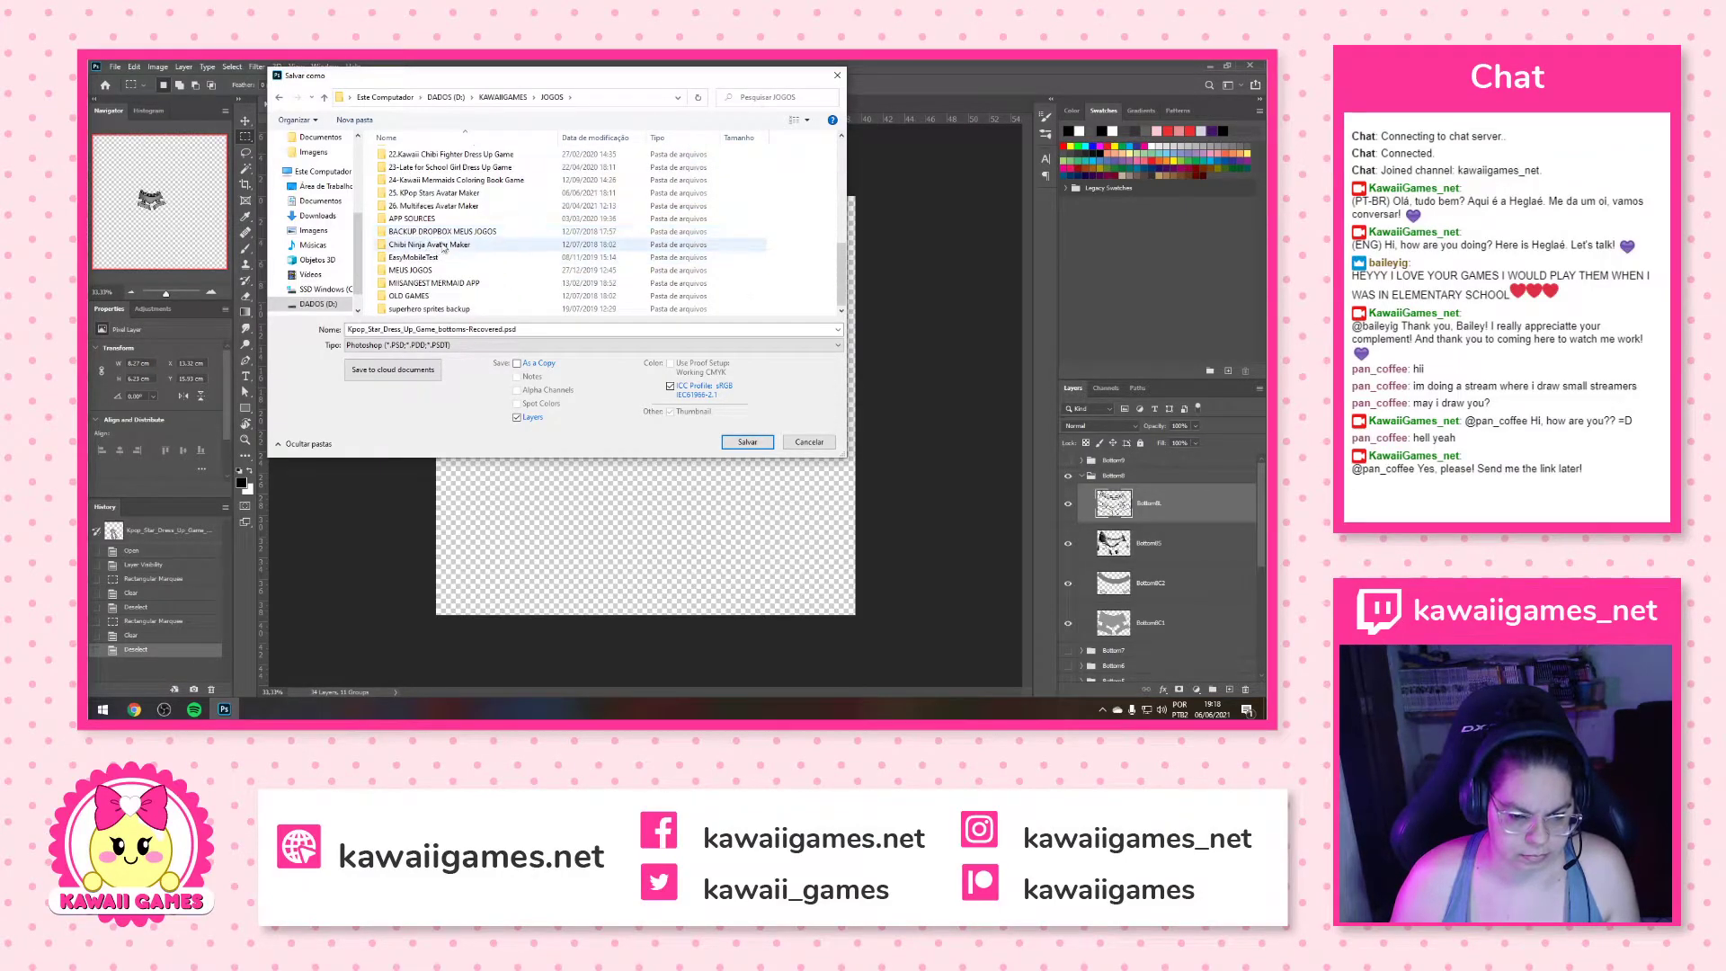
pyautogui.doubleClick(429, 193)
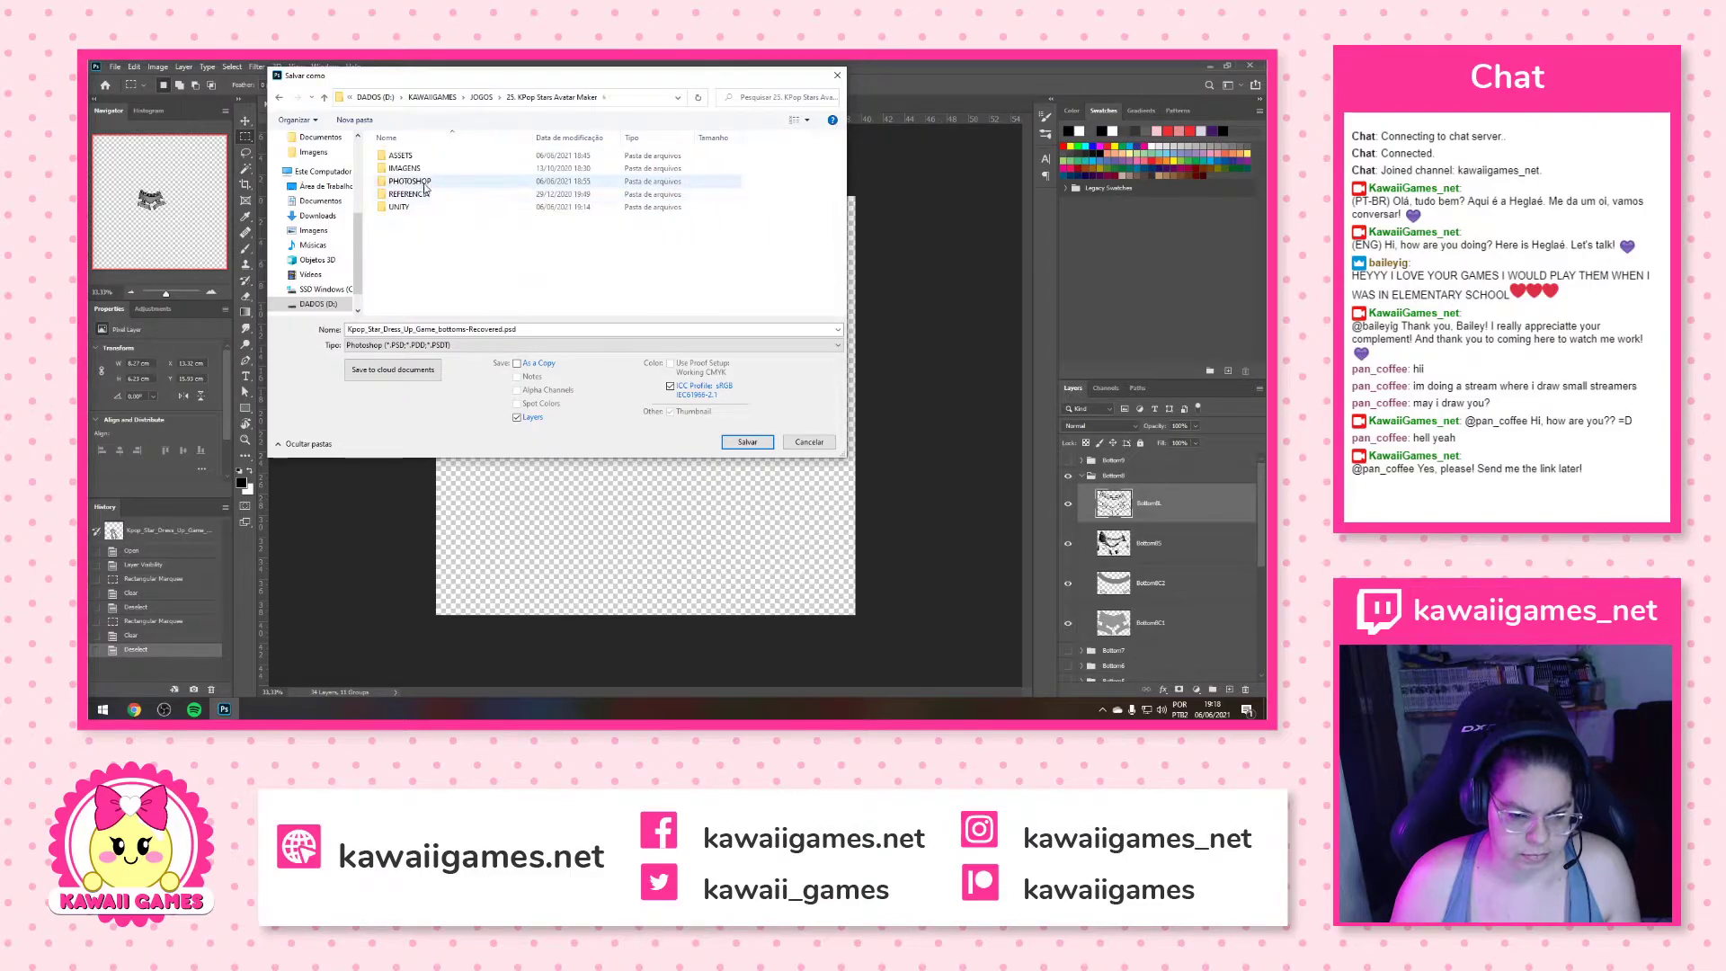
pyautogui.doubleClick(415, 181)
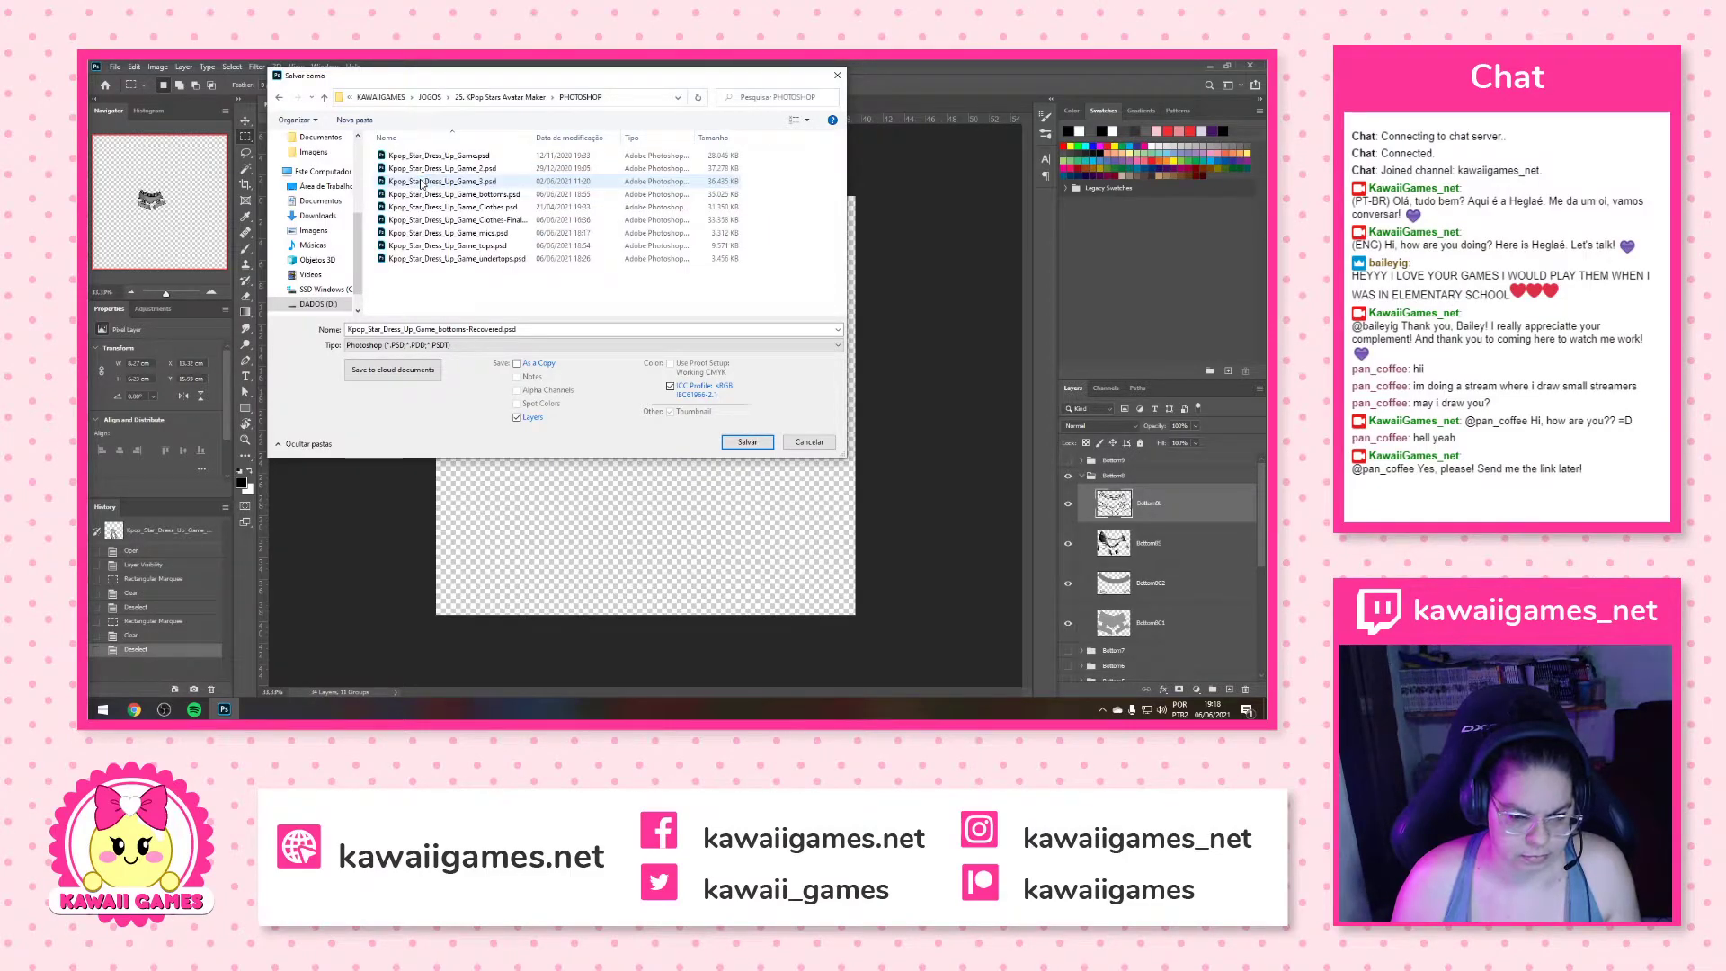
# Save the recovered document over Kpop_Star_Dress_Up_Game_bottoms.psd, replacing the existing file and keeping Maximize Compatibility enabled
pyautogui.click(440, 194)
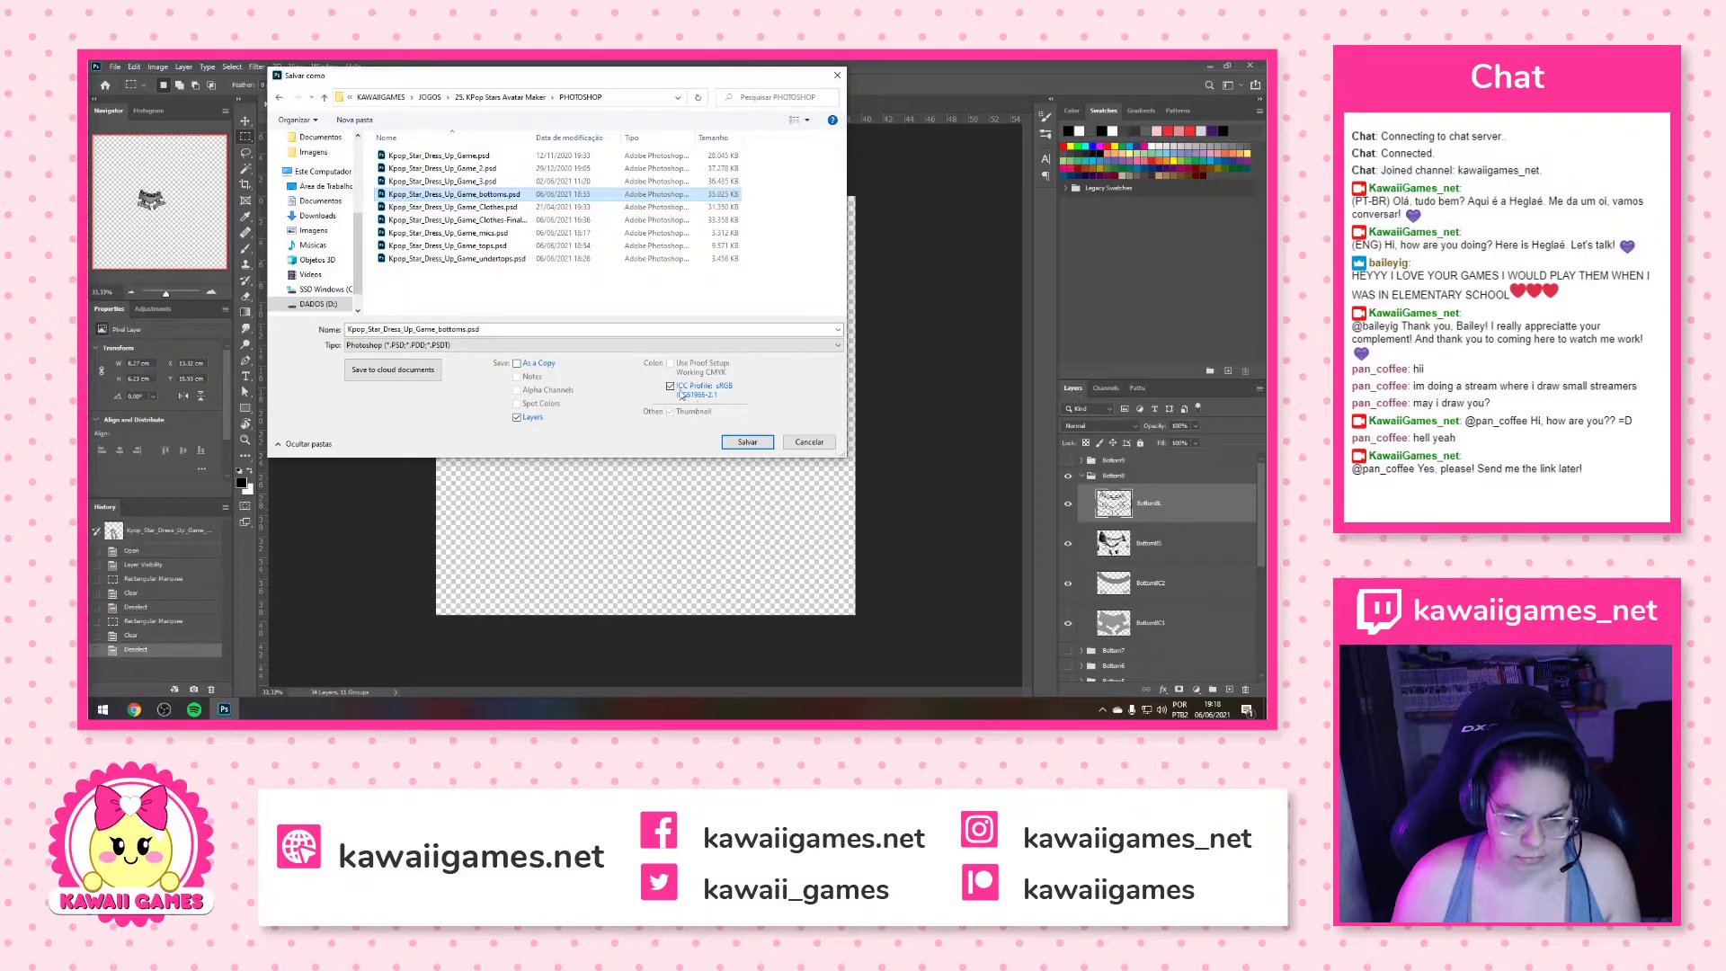
pyautogui.click(748, 440)
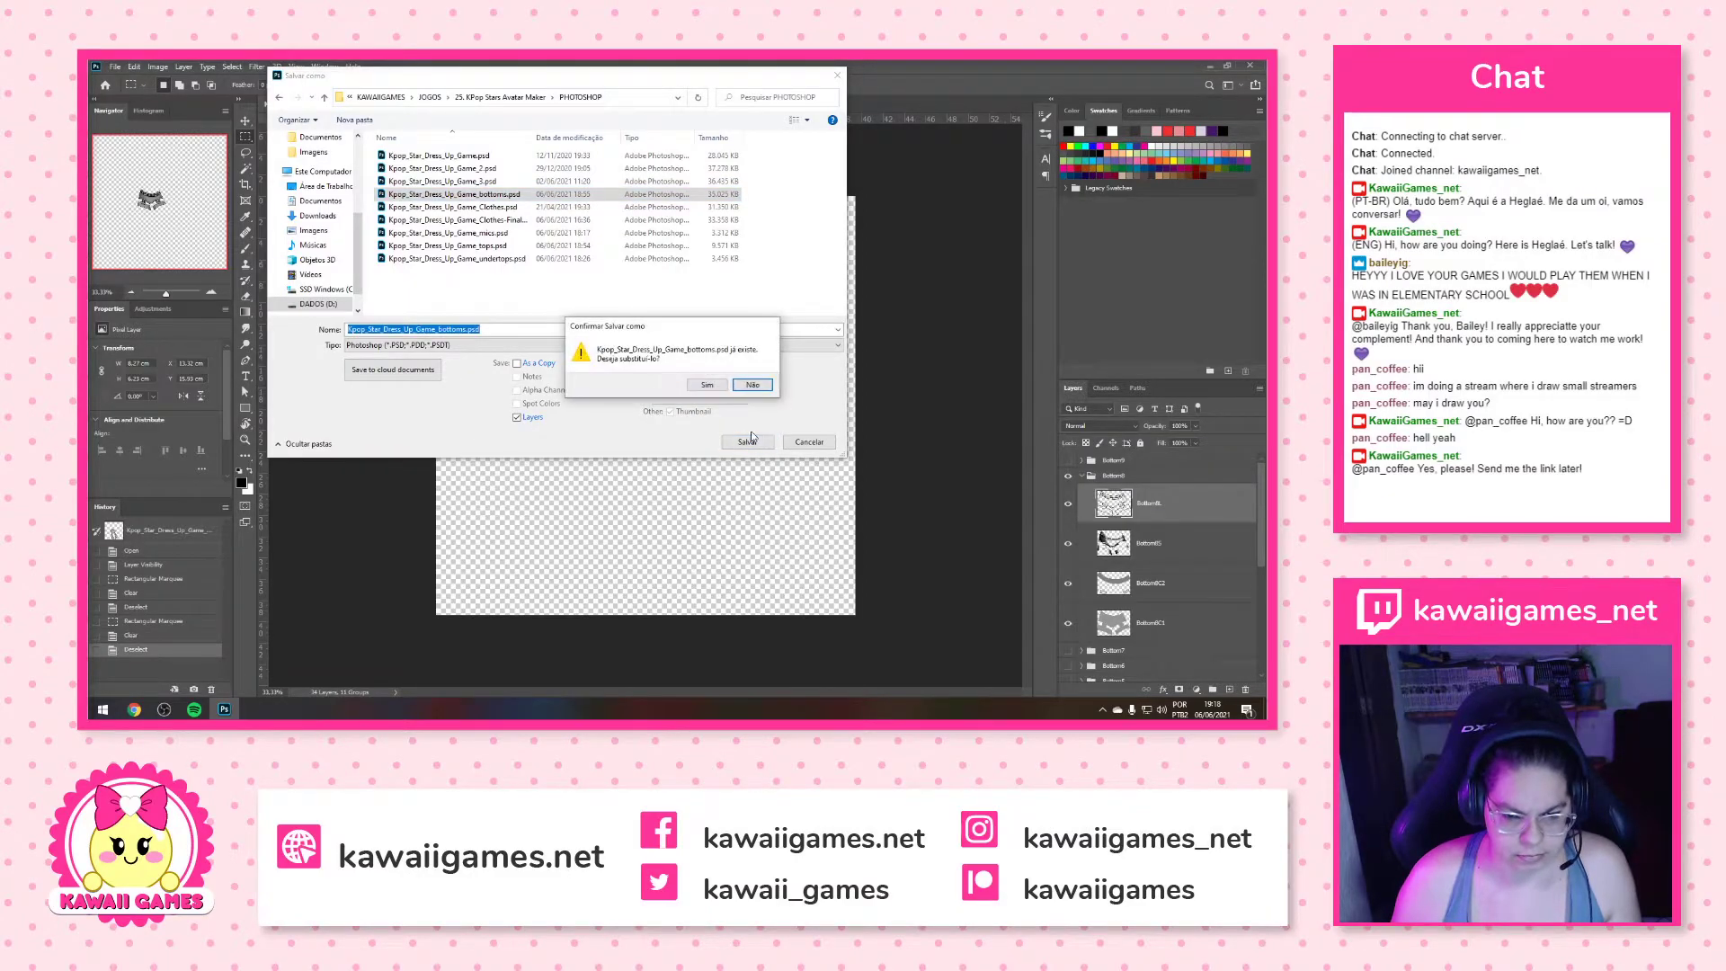
pyautogui.click(708, 385)
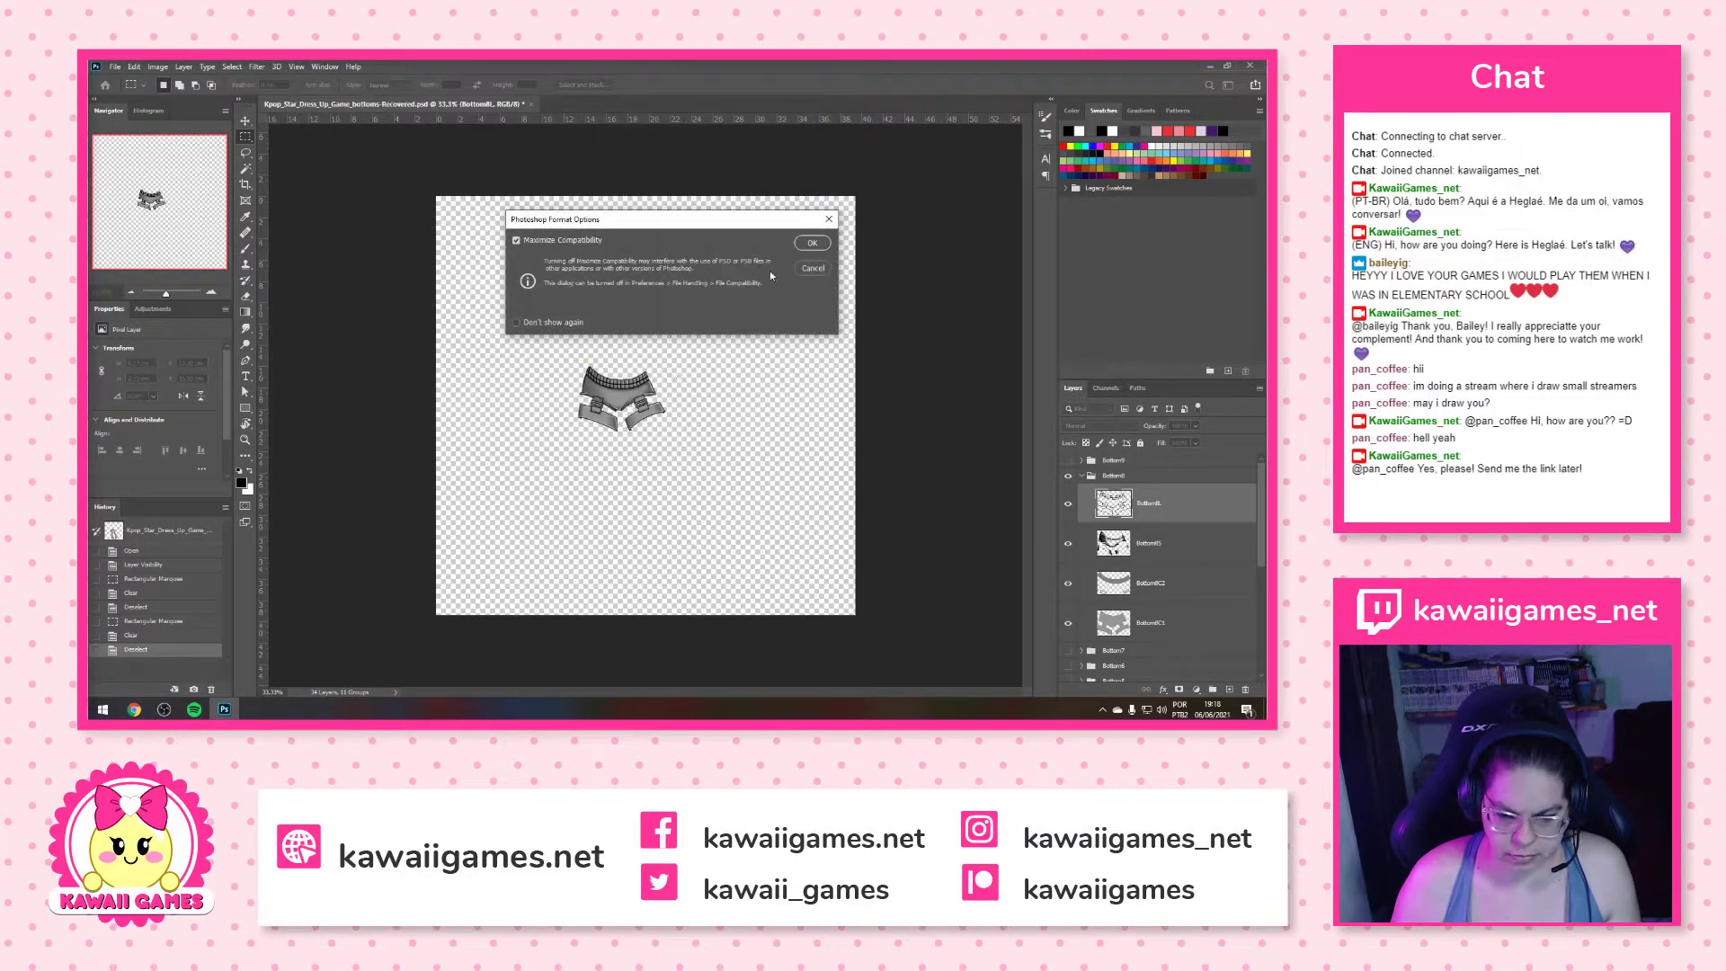
pyautogui.click(812, 243)
# Expand the group nested inside Bottom4 and review the layer stack down to the two outfit groups at its end
pyautogui.scroll(-3, 1165, 591)
pyautogui.scroll(-3, 1165, 591)
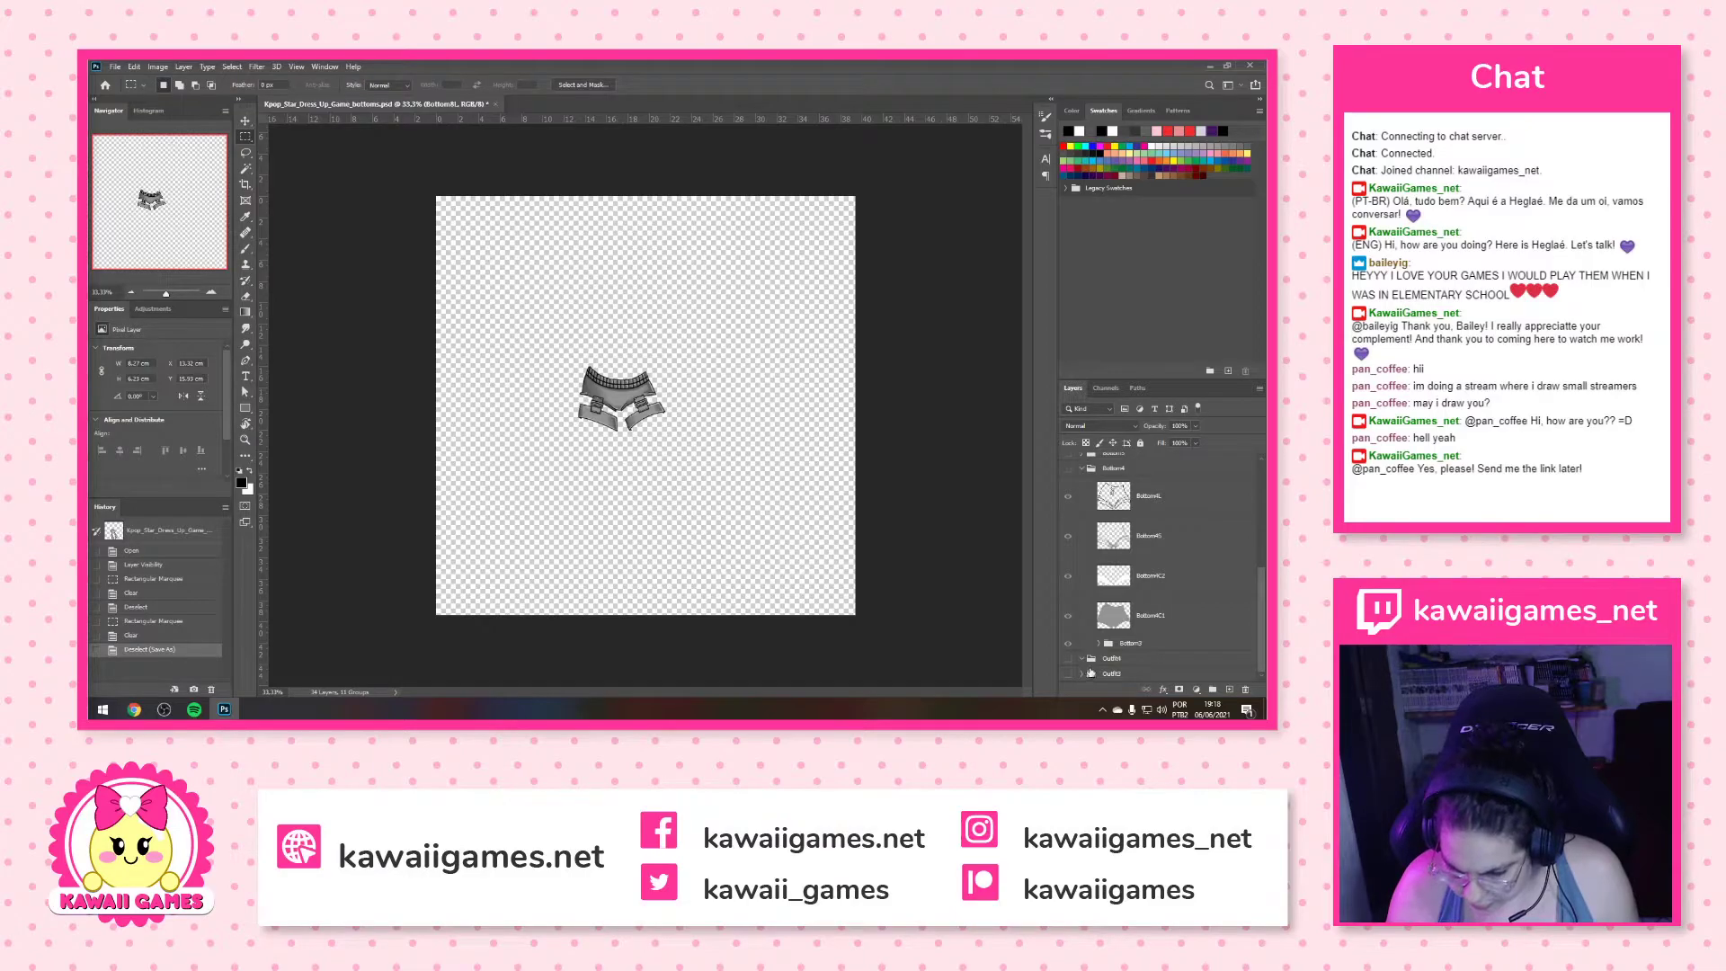
pyautogui.click(1095, 677)
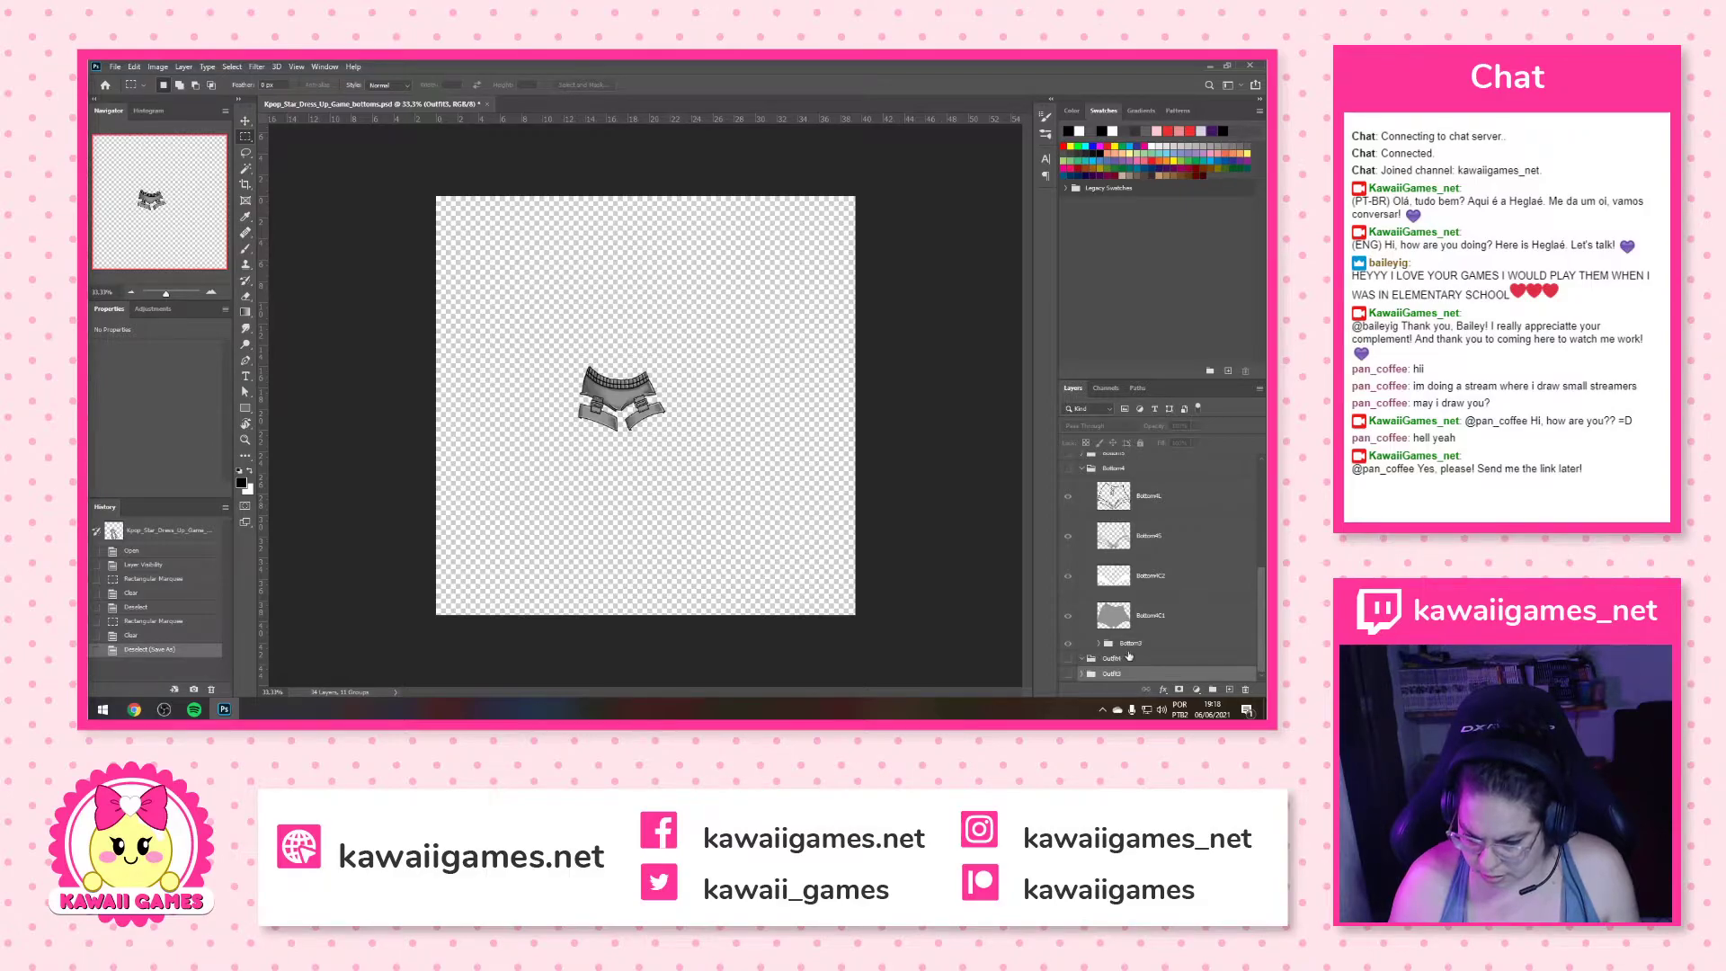
pyautogui.scroll(4, 1106, 630)
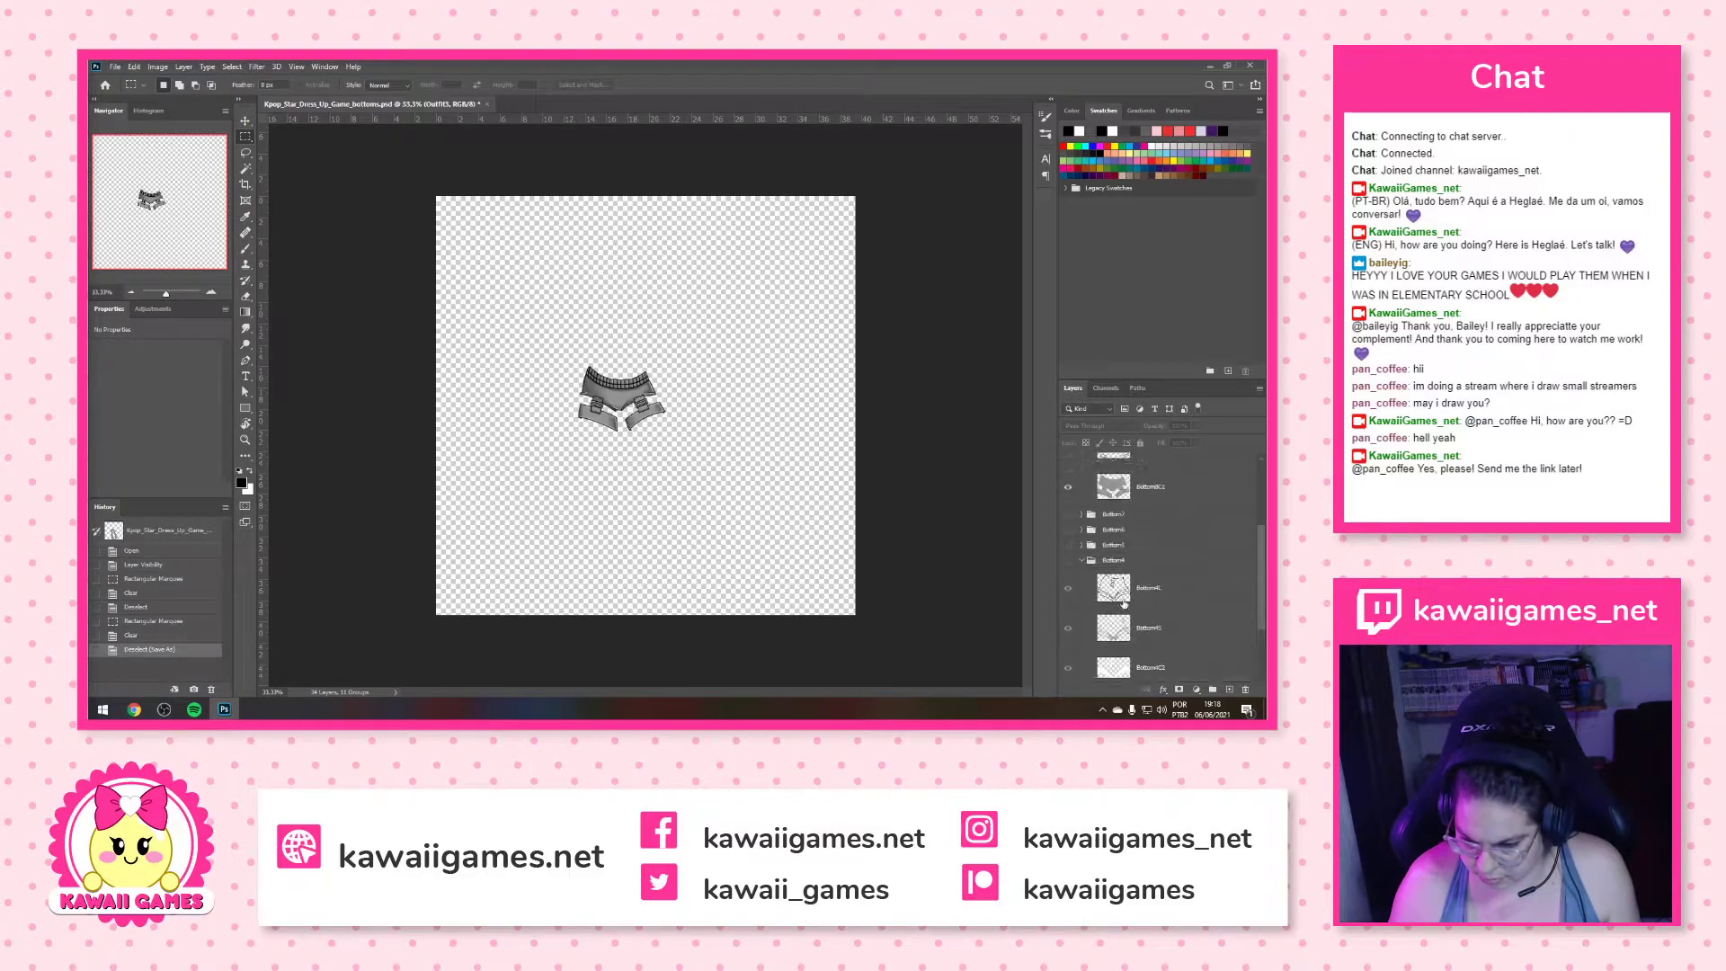
pyautogui.scroll(-4, 1126, 601)
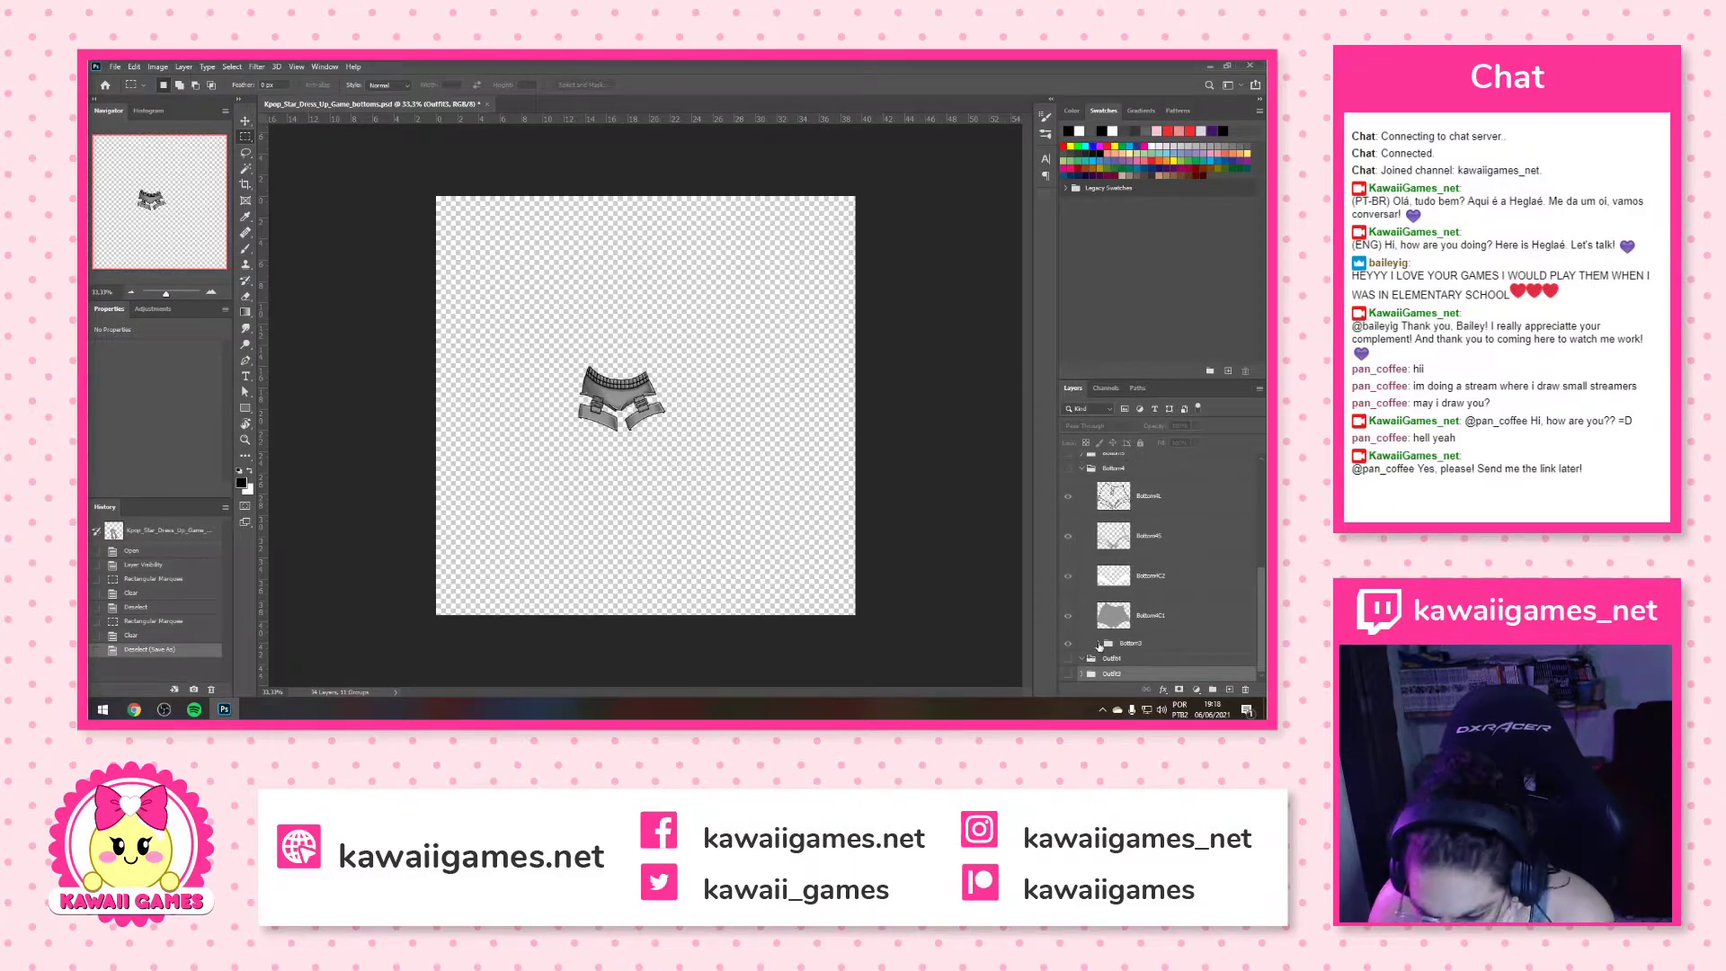
pyautogui.click(1098, 643)
pyautogui.scroll(-4, 1101, 645)
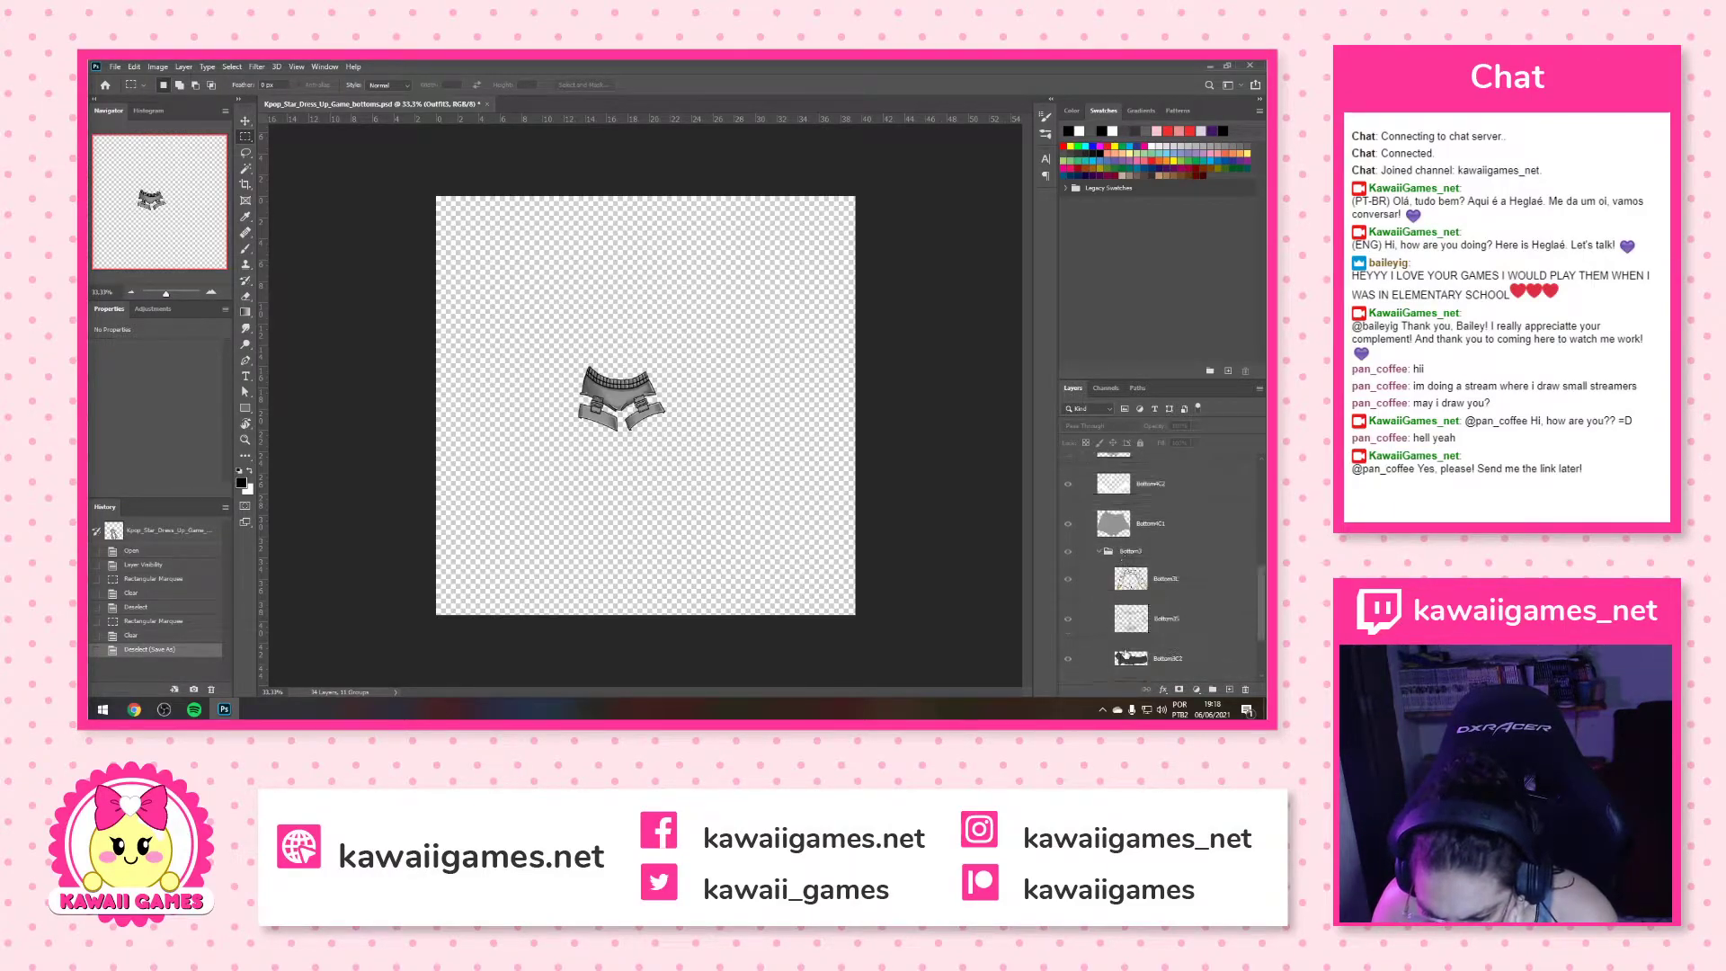
pyautogui.scroll(-1, 1139, 647)
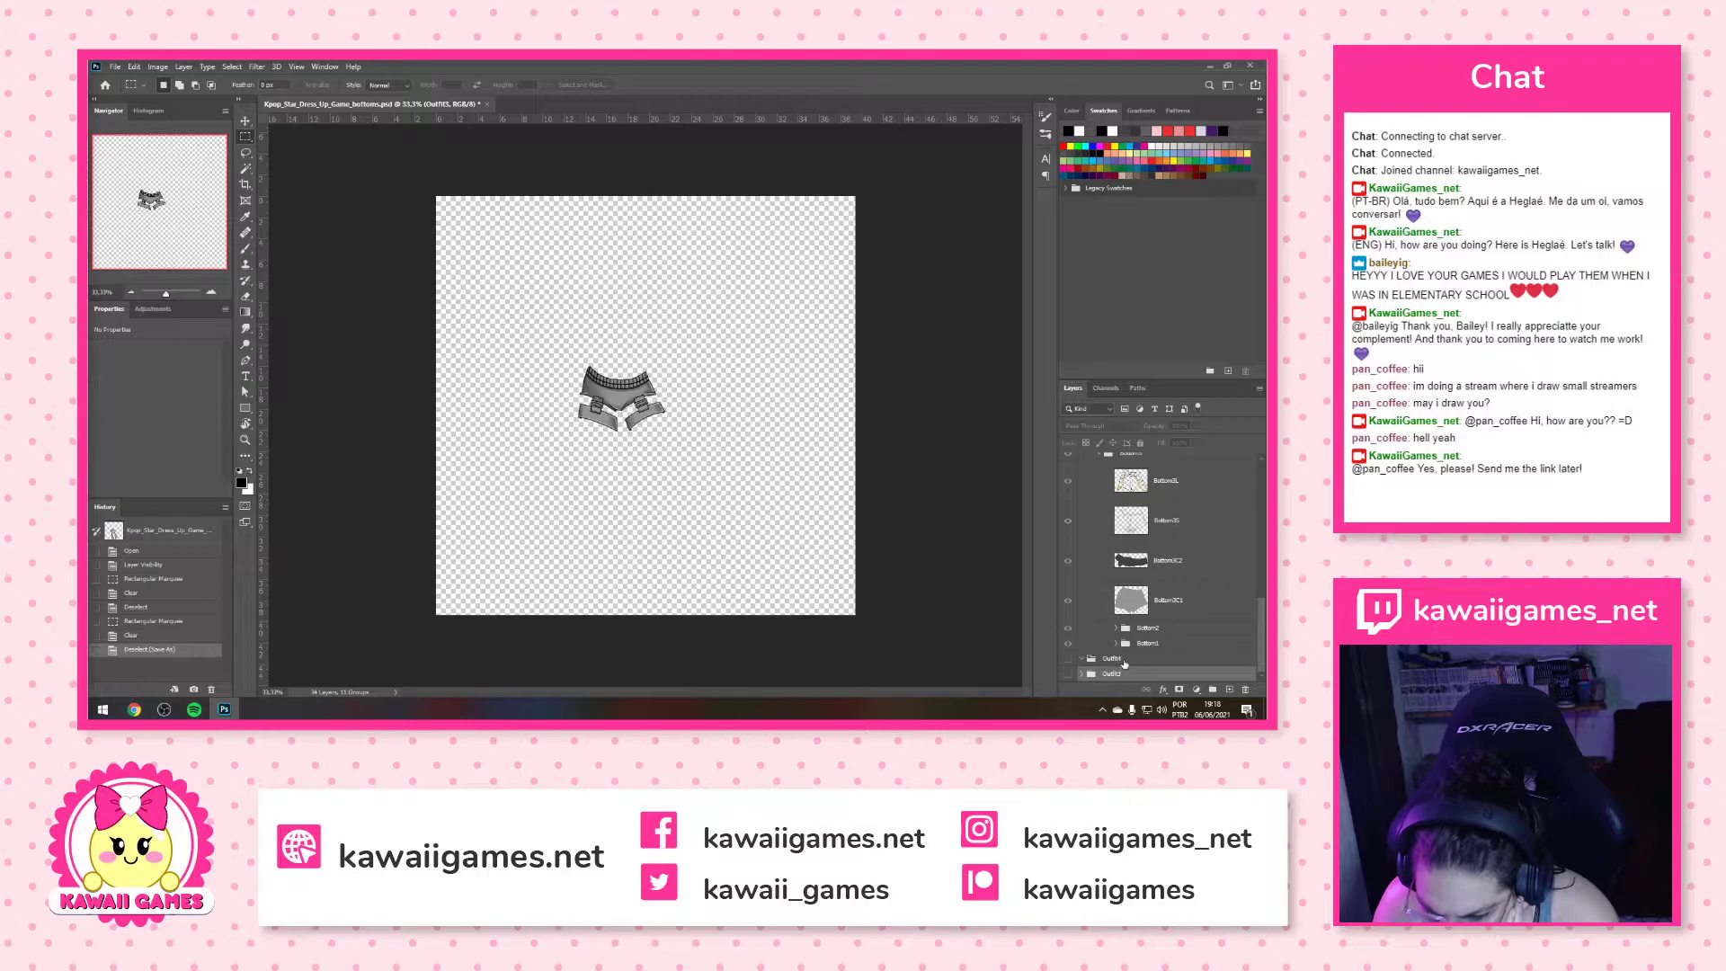
pyautogui.scroll(5, 1140, 661)
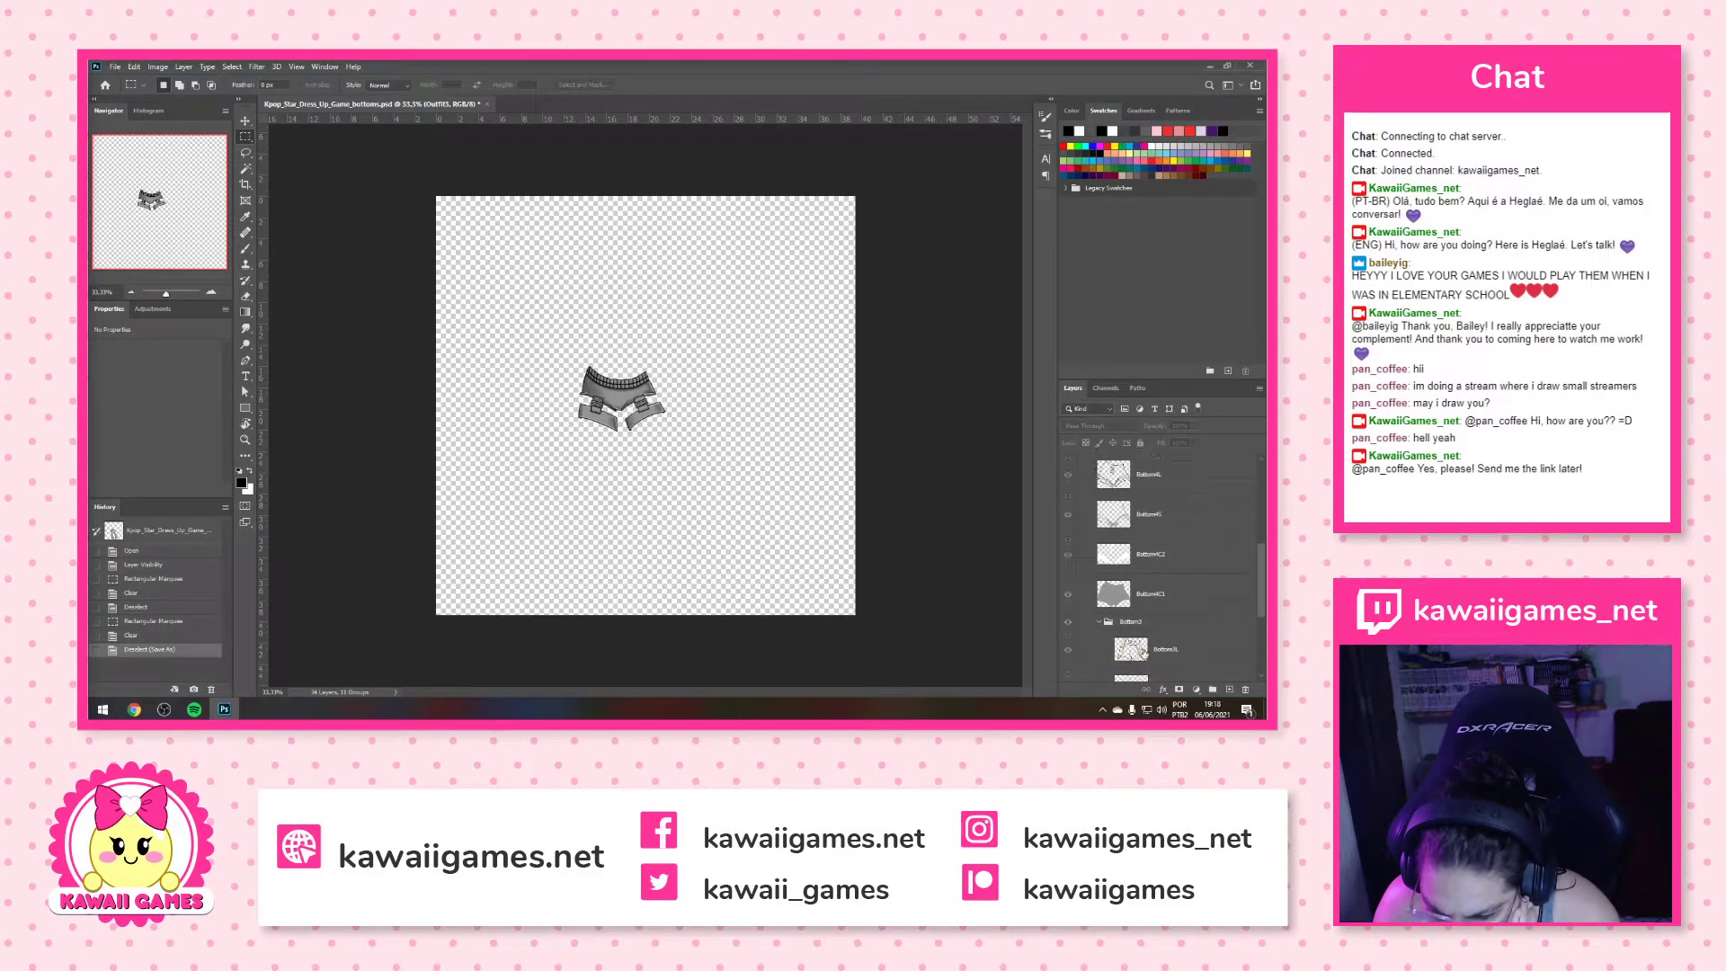
pyautogui.scroll(-5, 1143, 651)
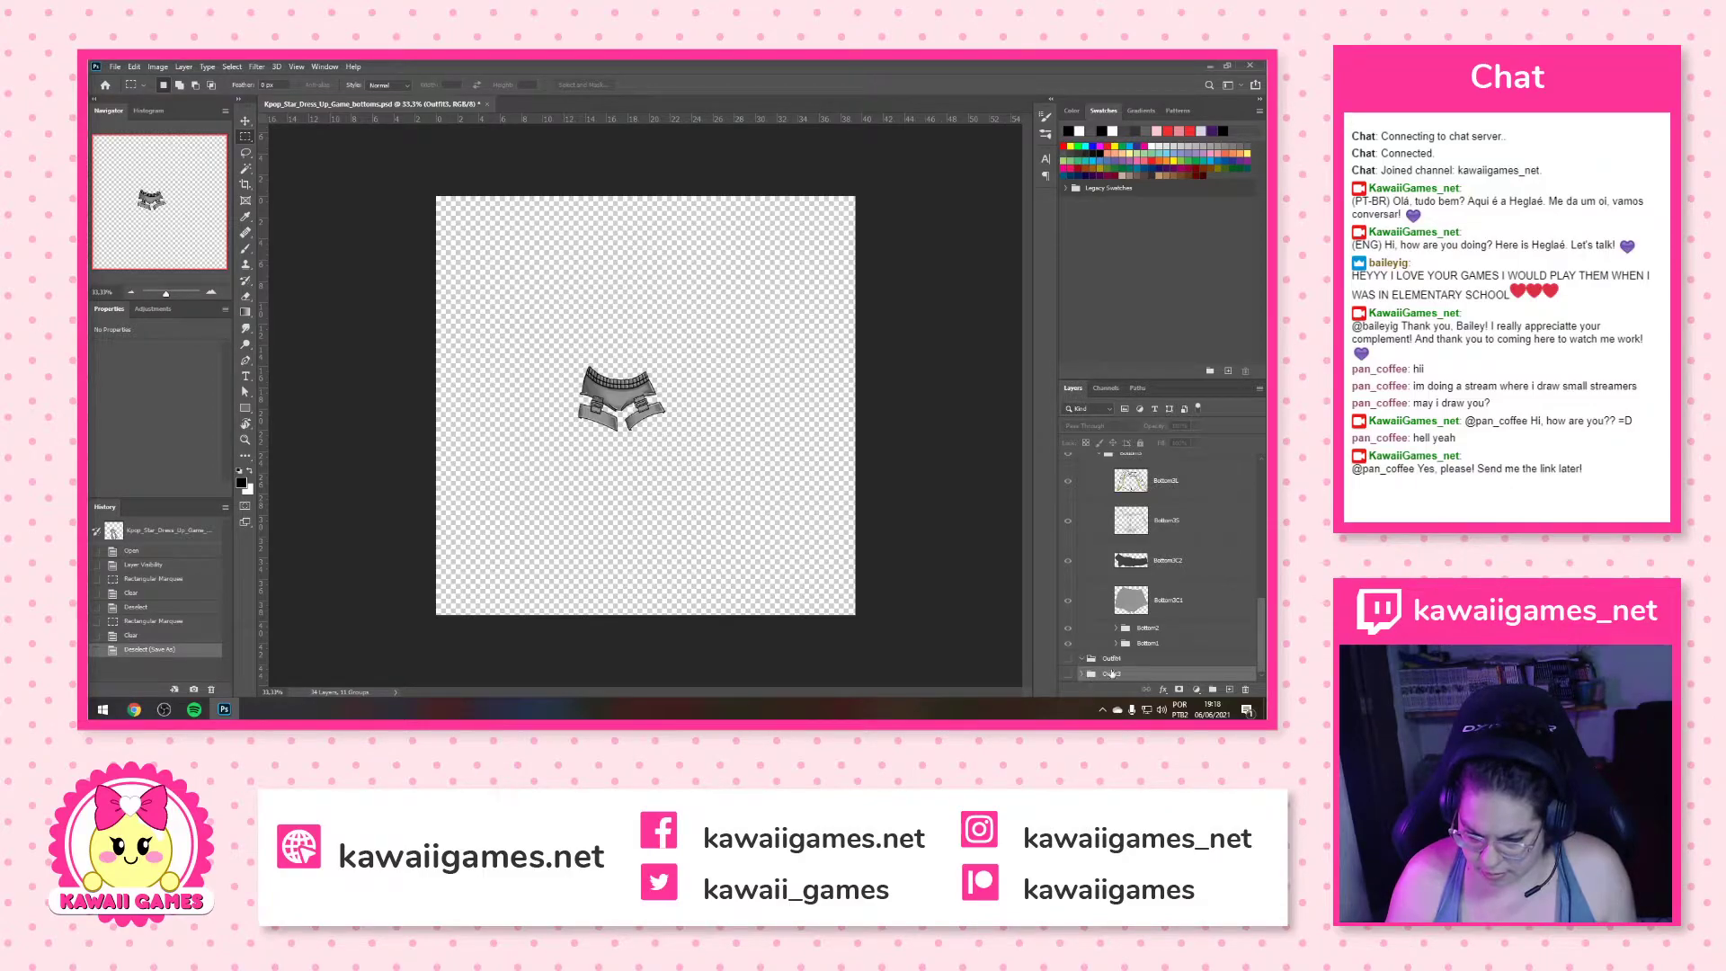
# Delete the two outfit groups at the end of the layer stack
pyautogui.click(1130, 659)
pyautogui.keyDown('shift'); pyautogui.click(1130, 674); pyautogui.keyUp('shift')
pyautogui.click(1247, 692)
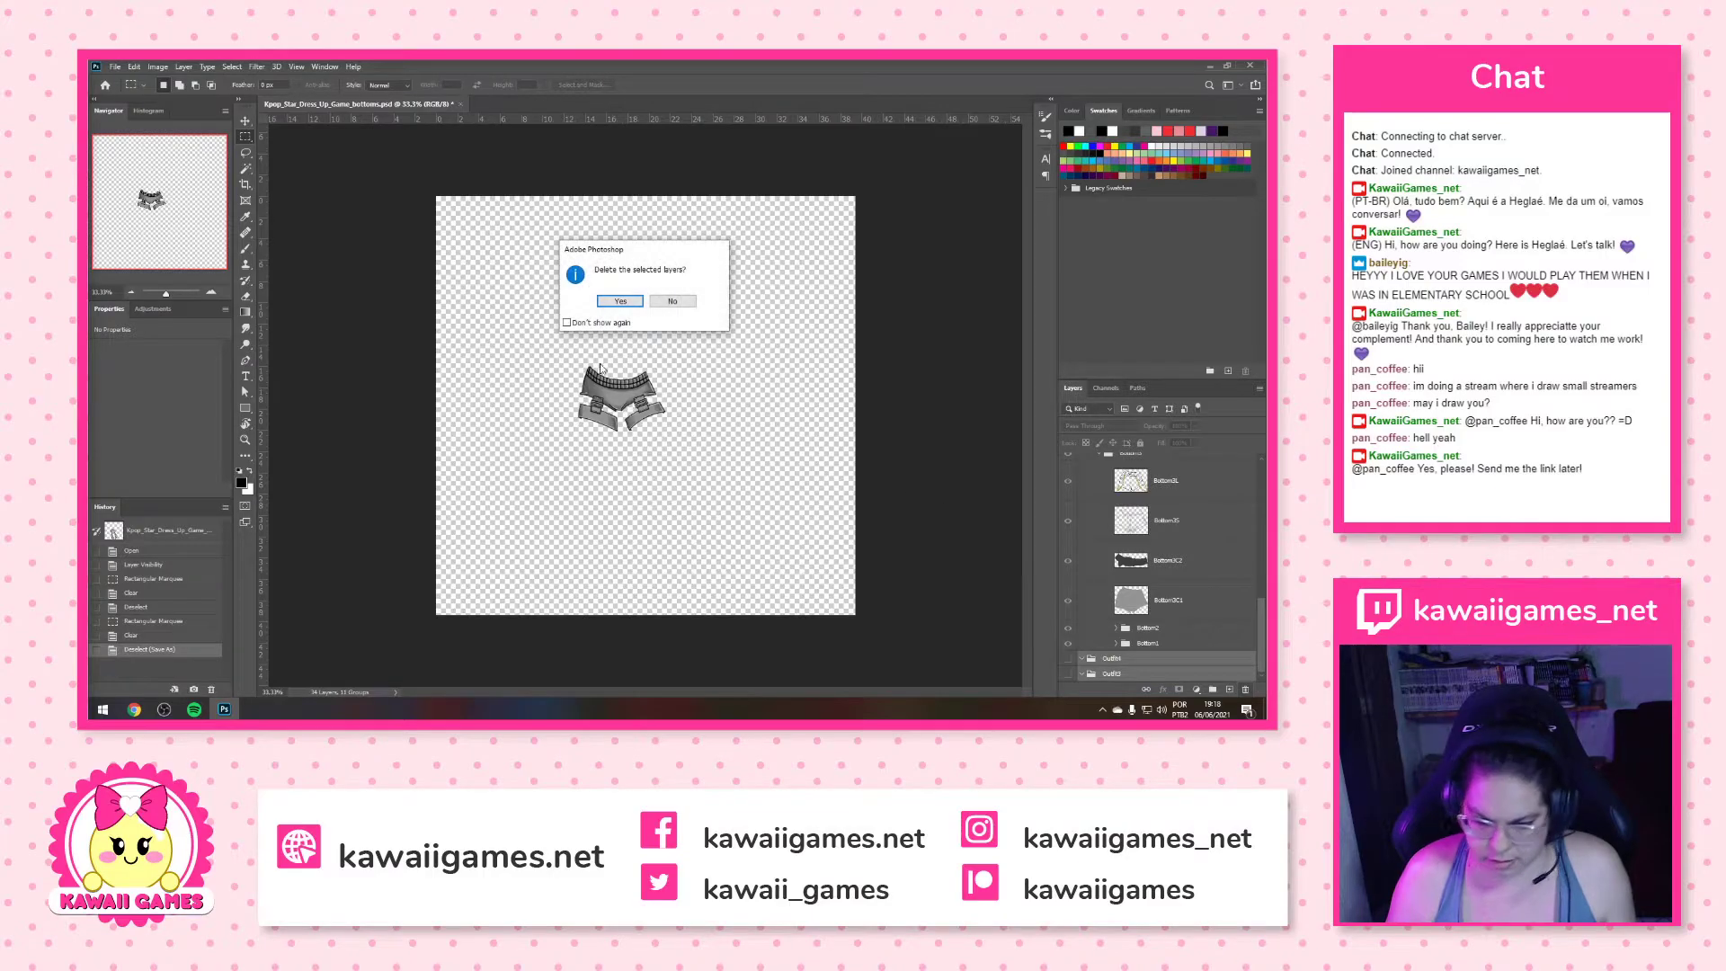
pyautogui.click(619, 312)
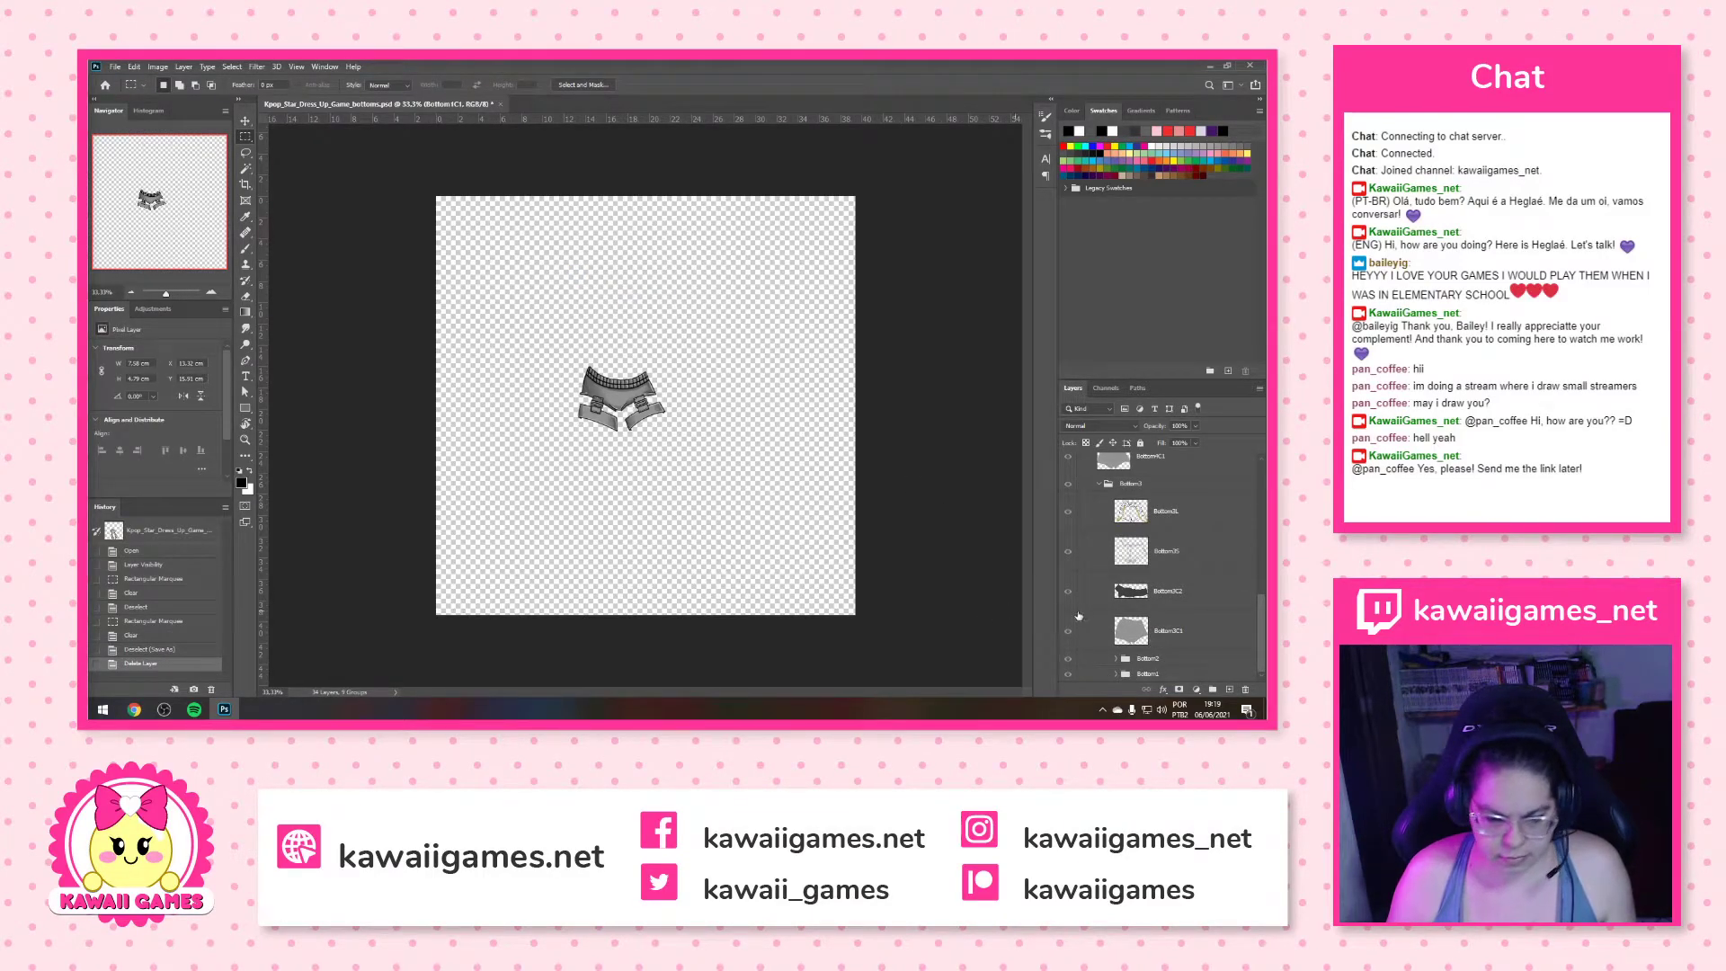
# Show the Bottom9 group and make all the other layers and groups visible as well
pyautogui.scroll(3, 1165, 620)
pyautogui.scroll(5, 1063, 494)
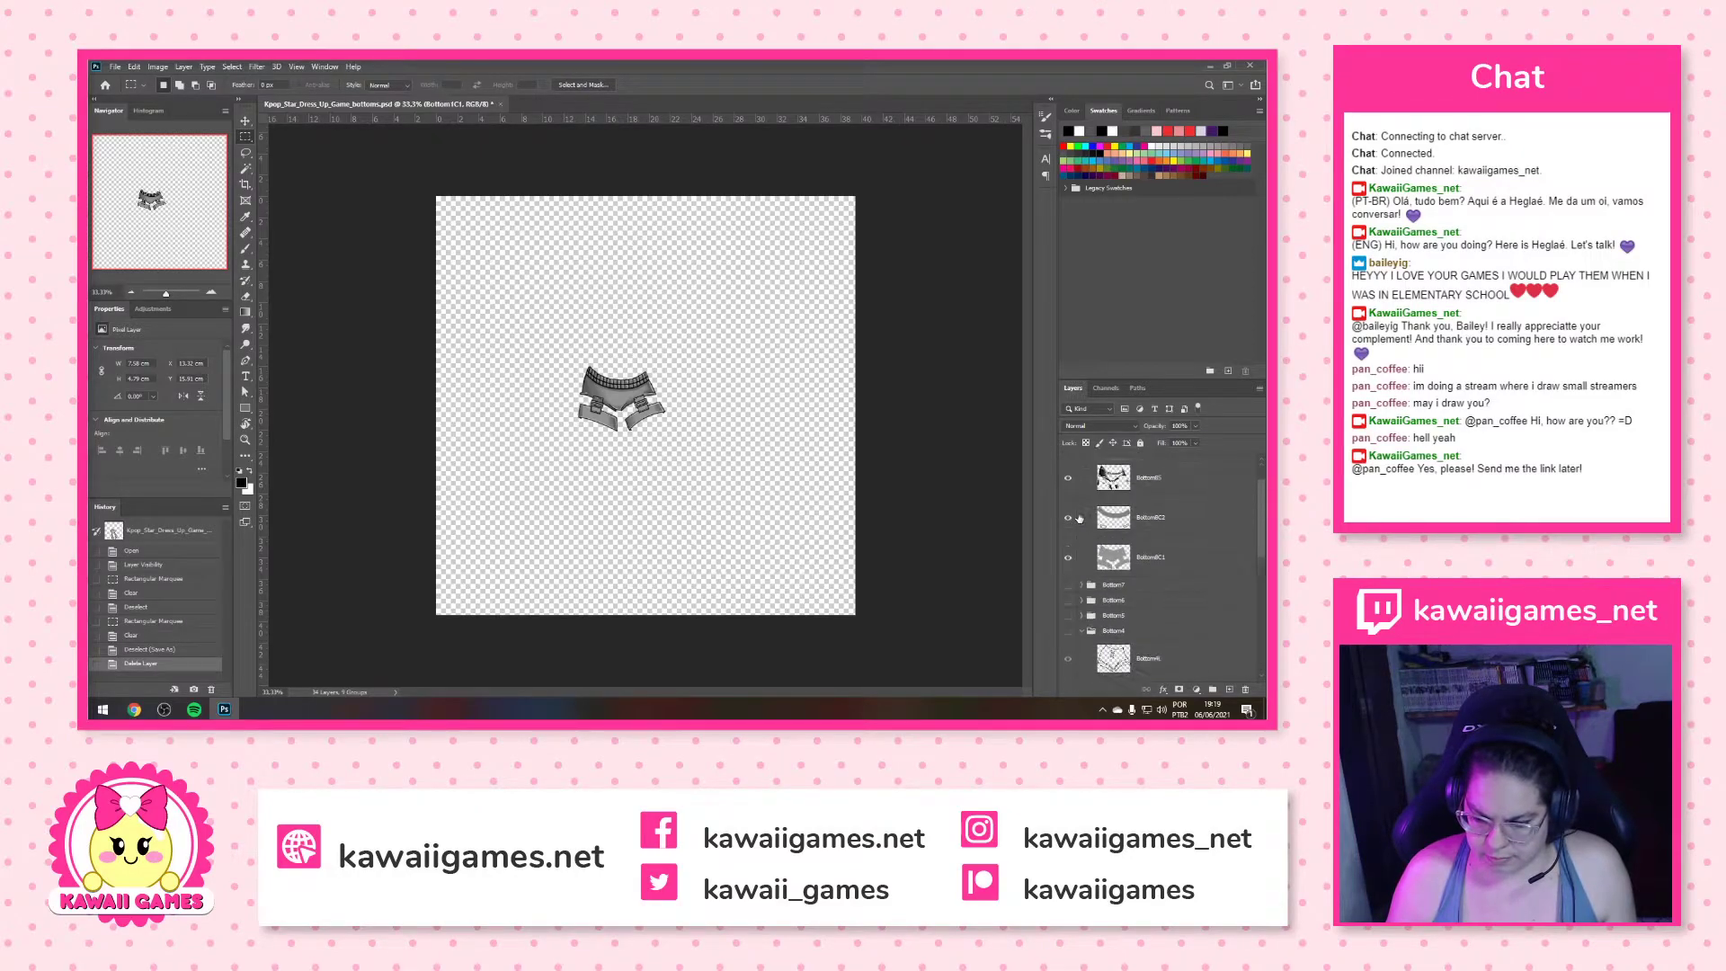
pyautogui.click(1069, 462)
pyautogui.rightClick(1070, 466)
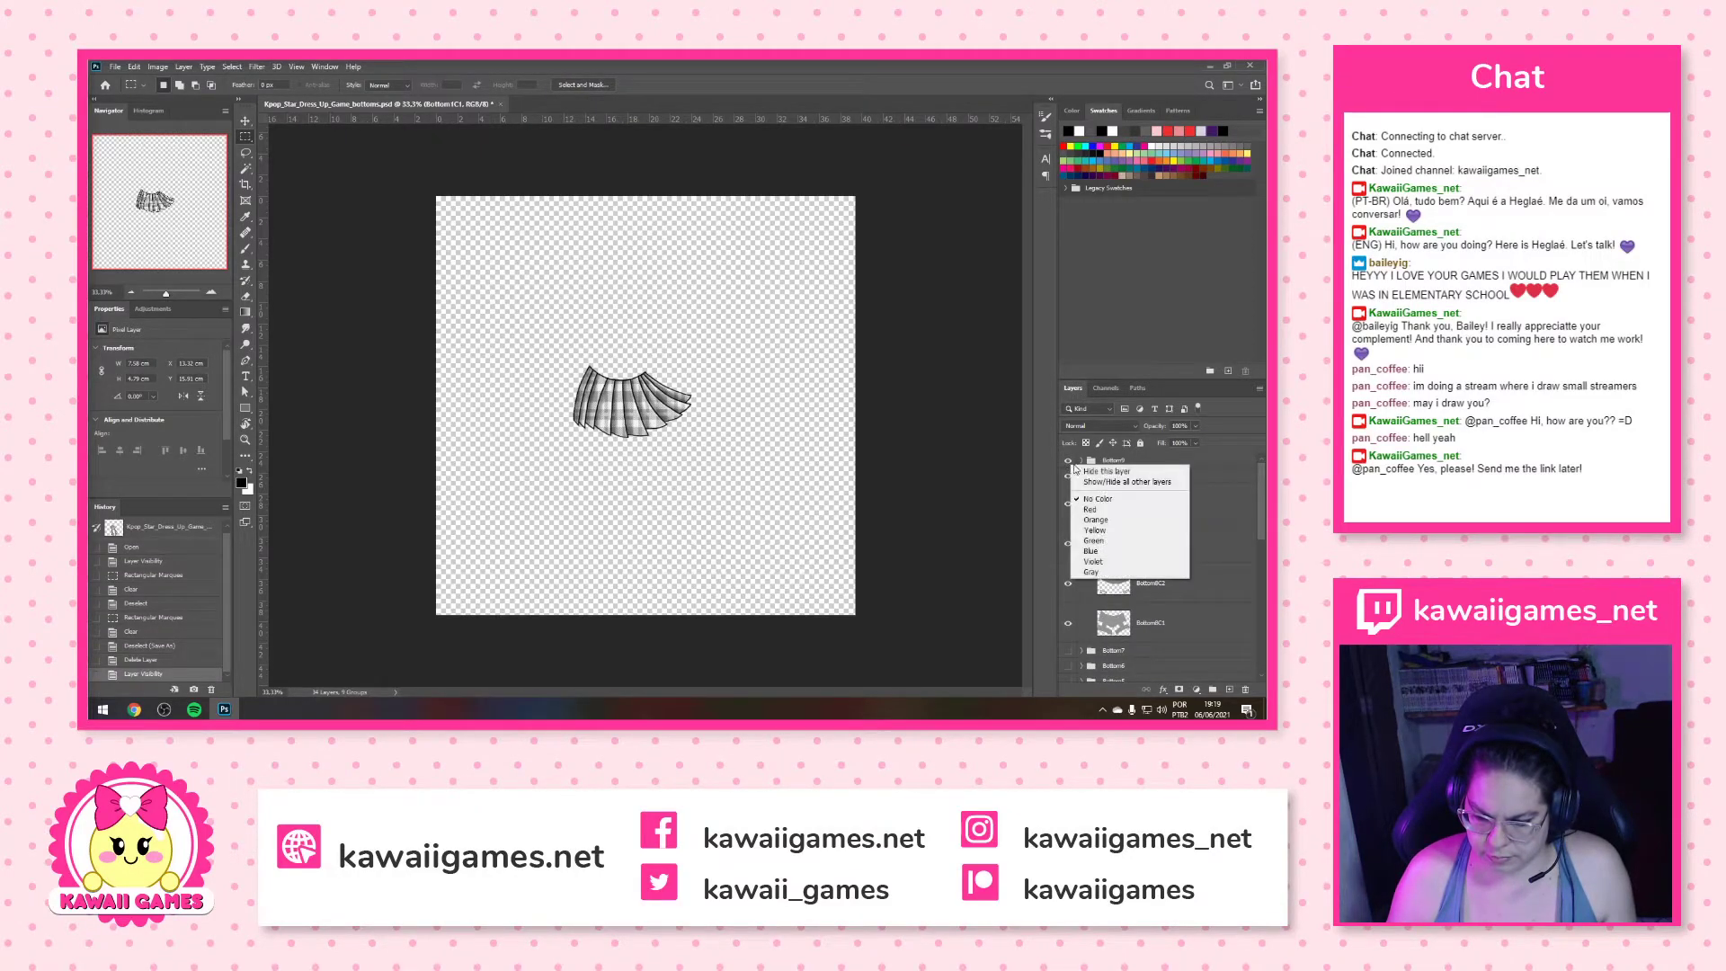
pyautogui.click(1110, 487)
pyautogui.rightClick(1076, 463)
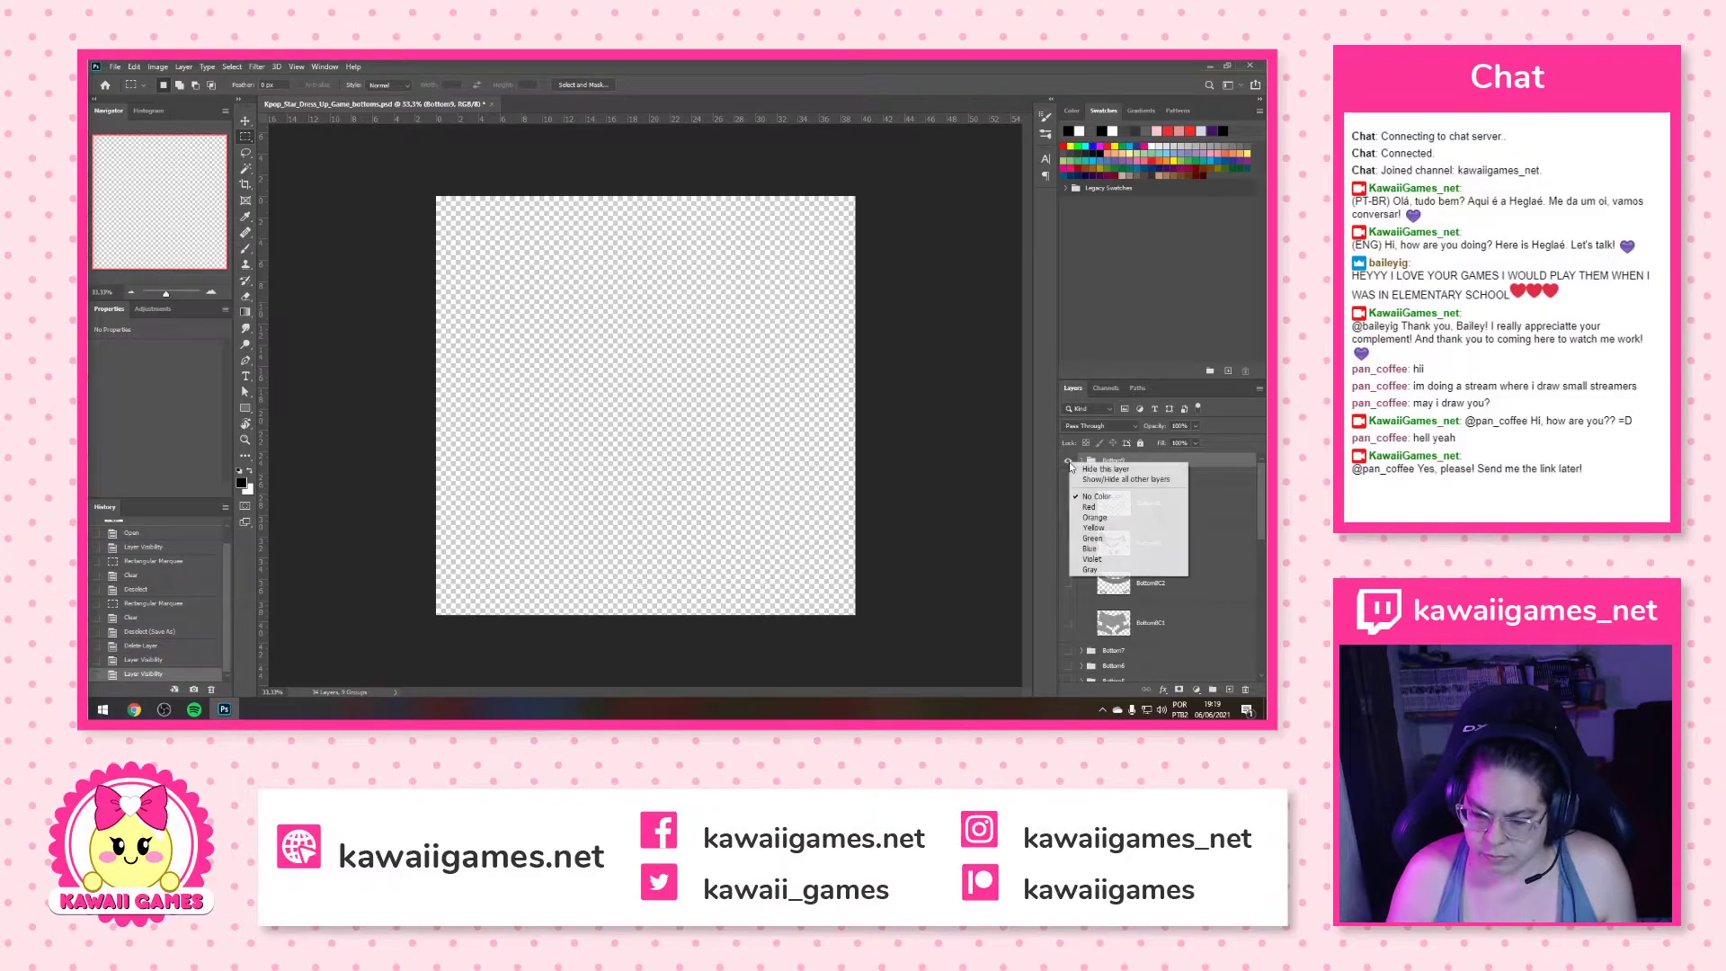
pyautogui.click(1115, 487)
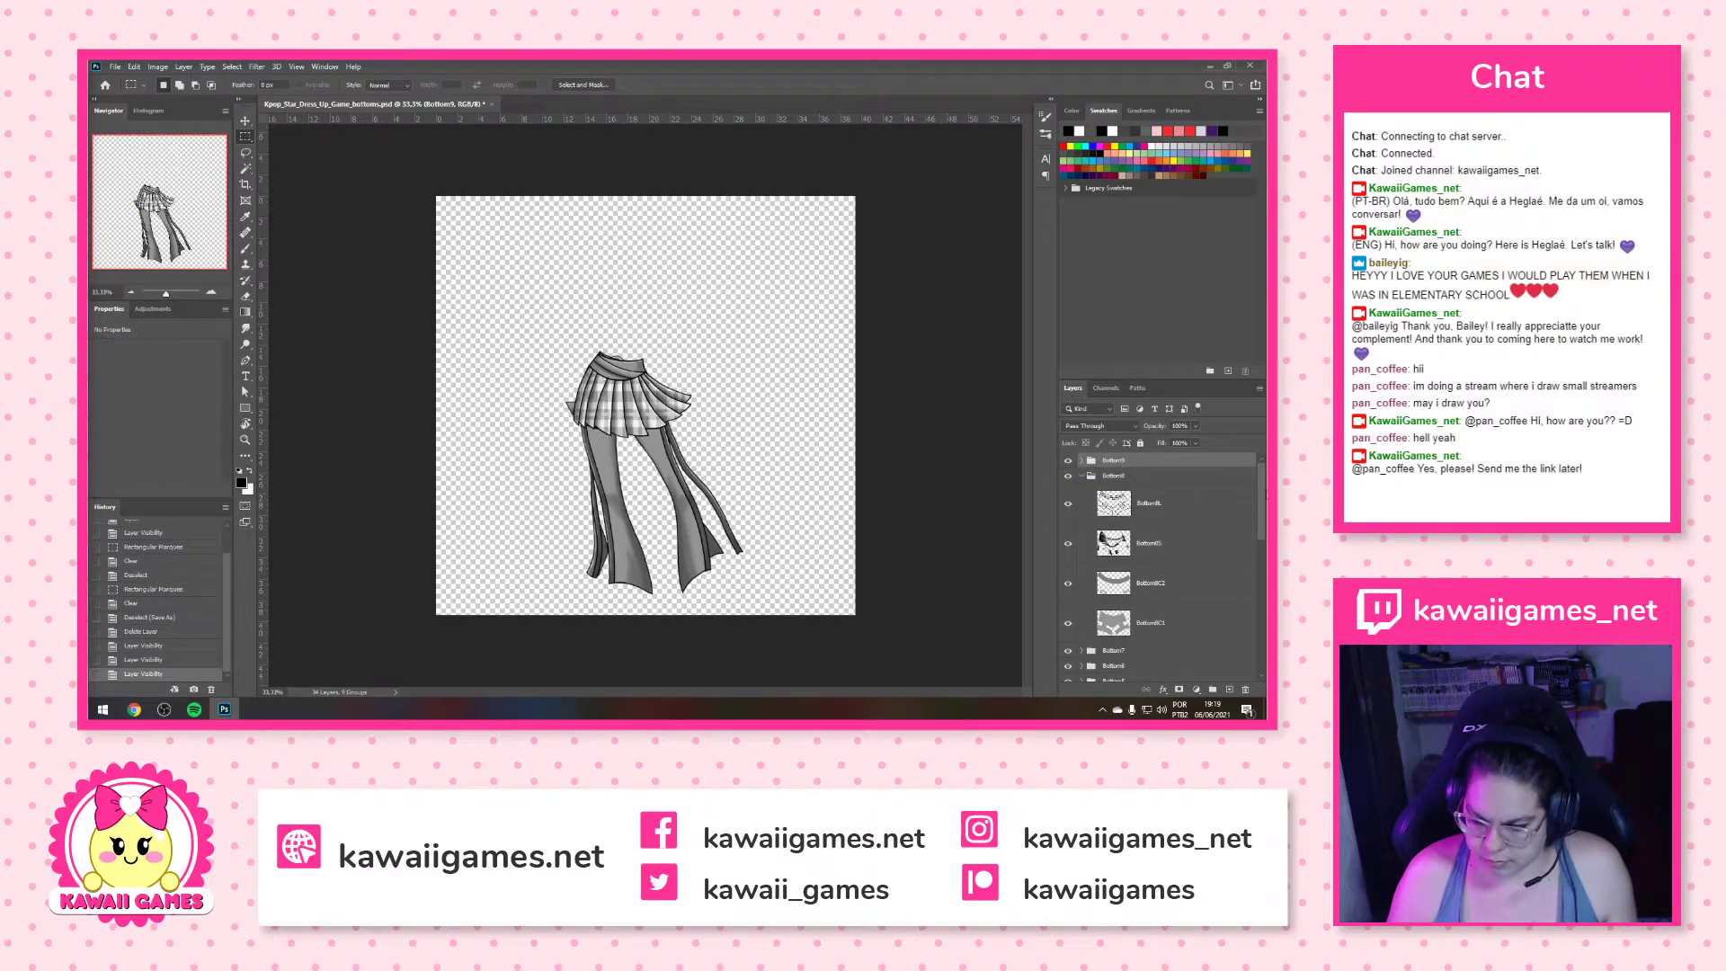
# Collapse the Bottom8 and Bottom4 groups to tidy the layer stack
pyautogui.scroll(-10, 1160, 566)
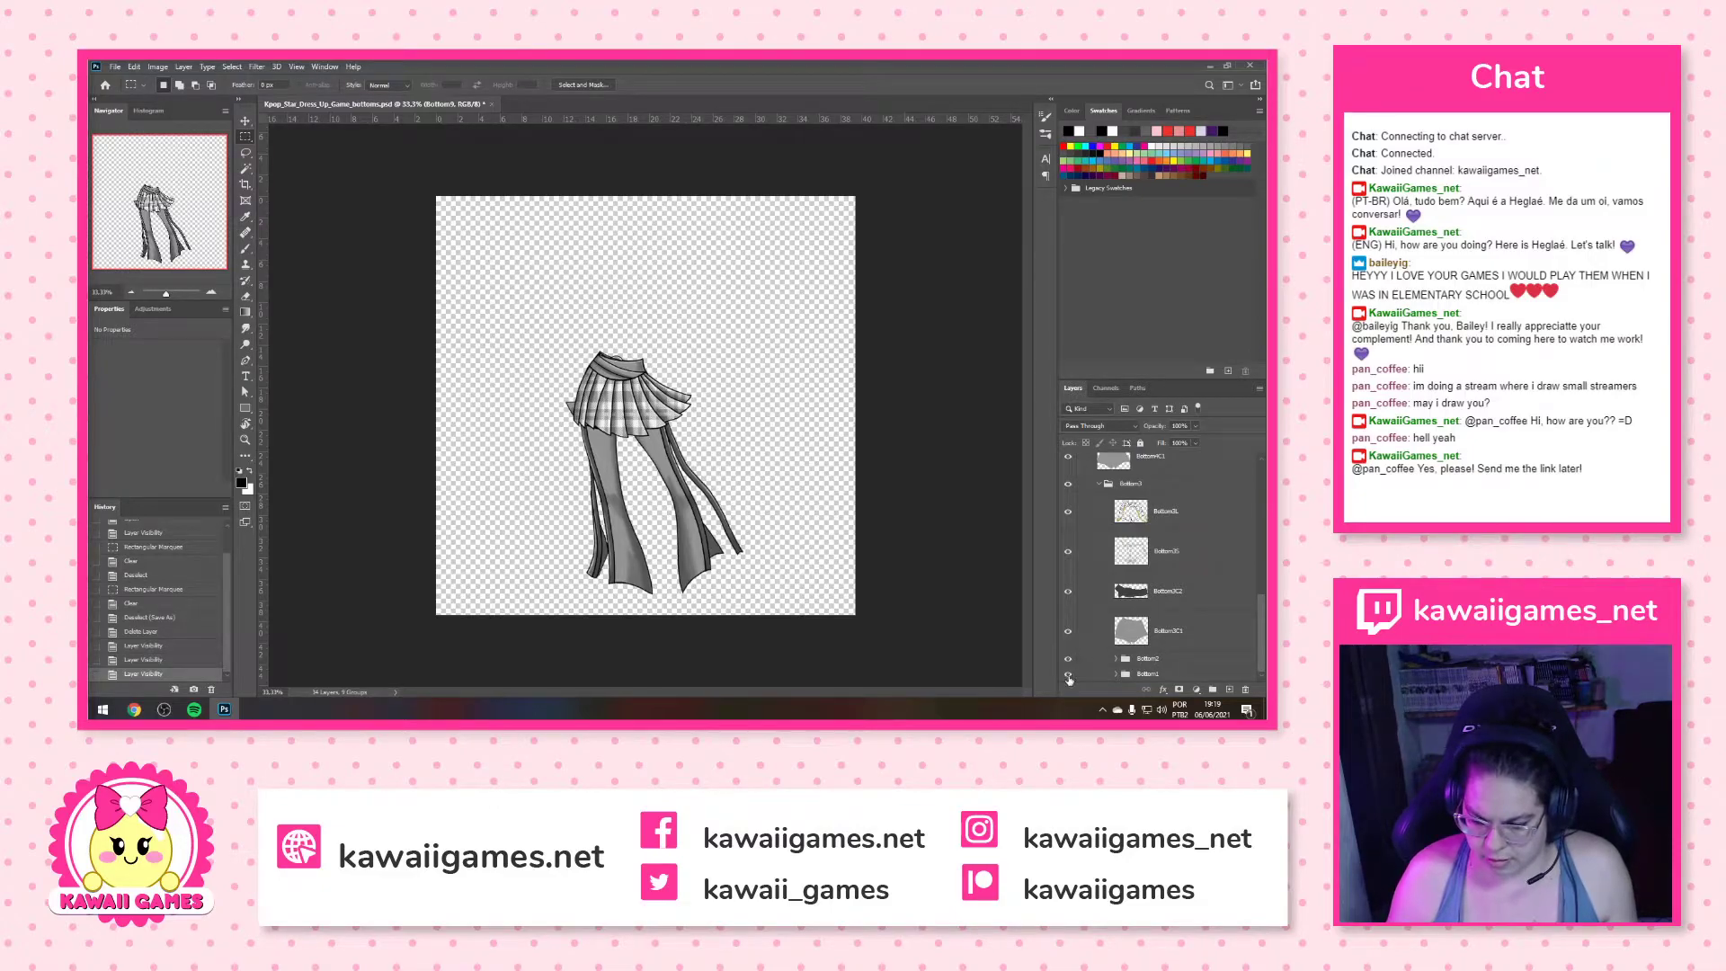
pyautogui.scroll(10, 1127, 645)
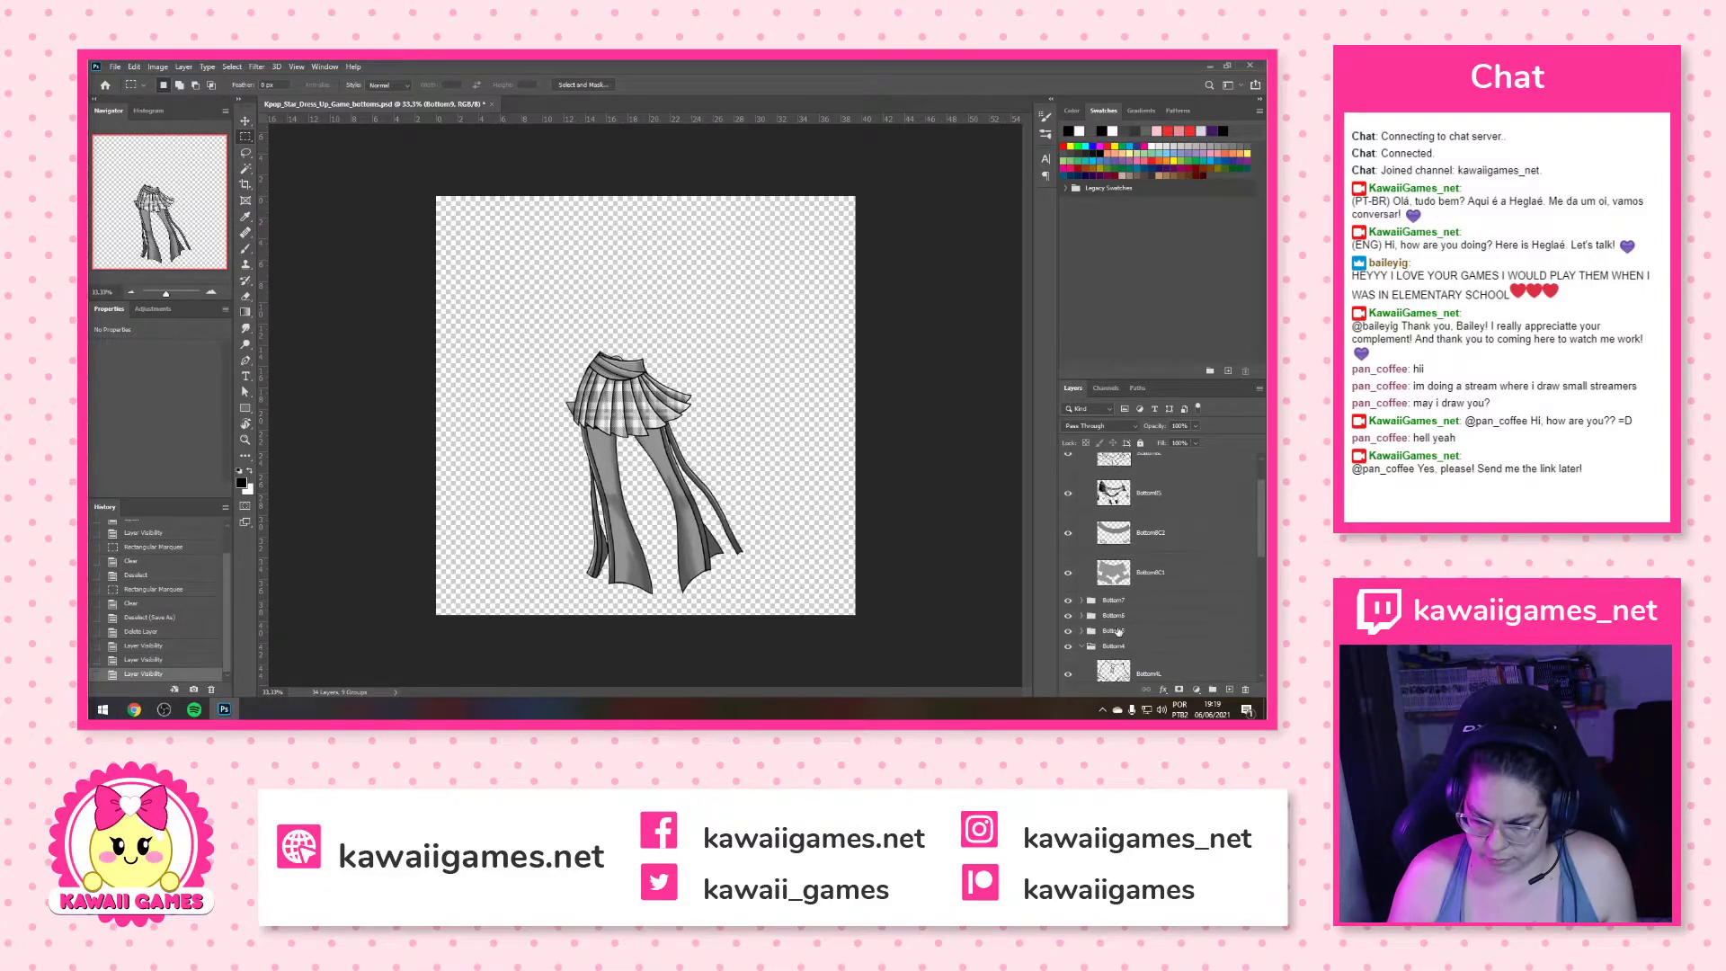
pyautogui.click(1080, 476)
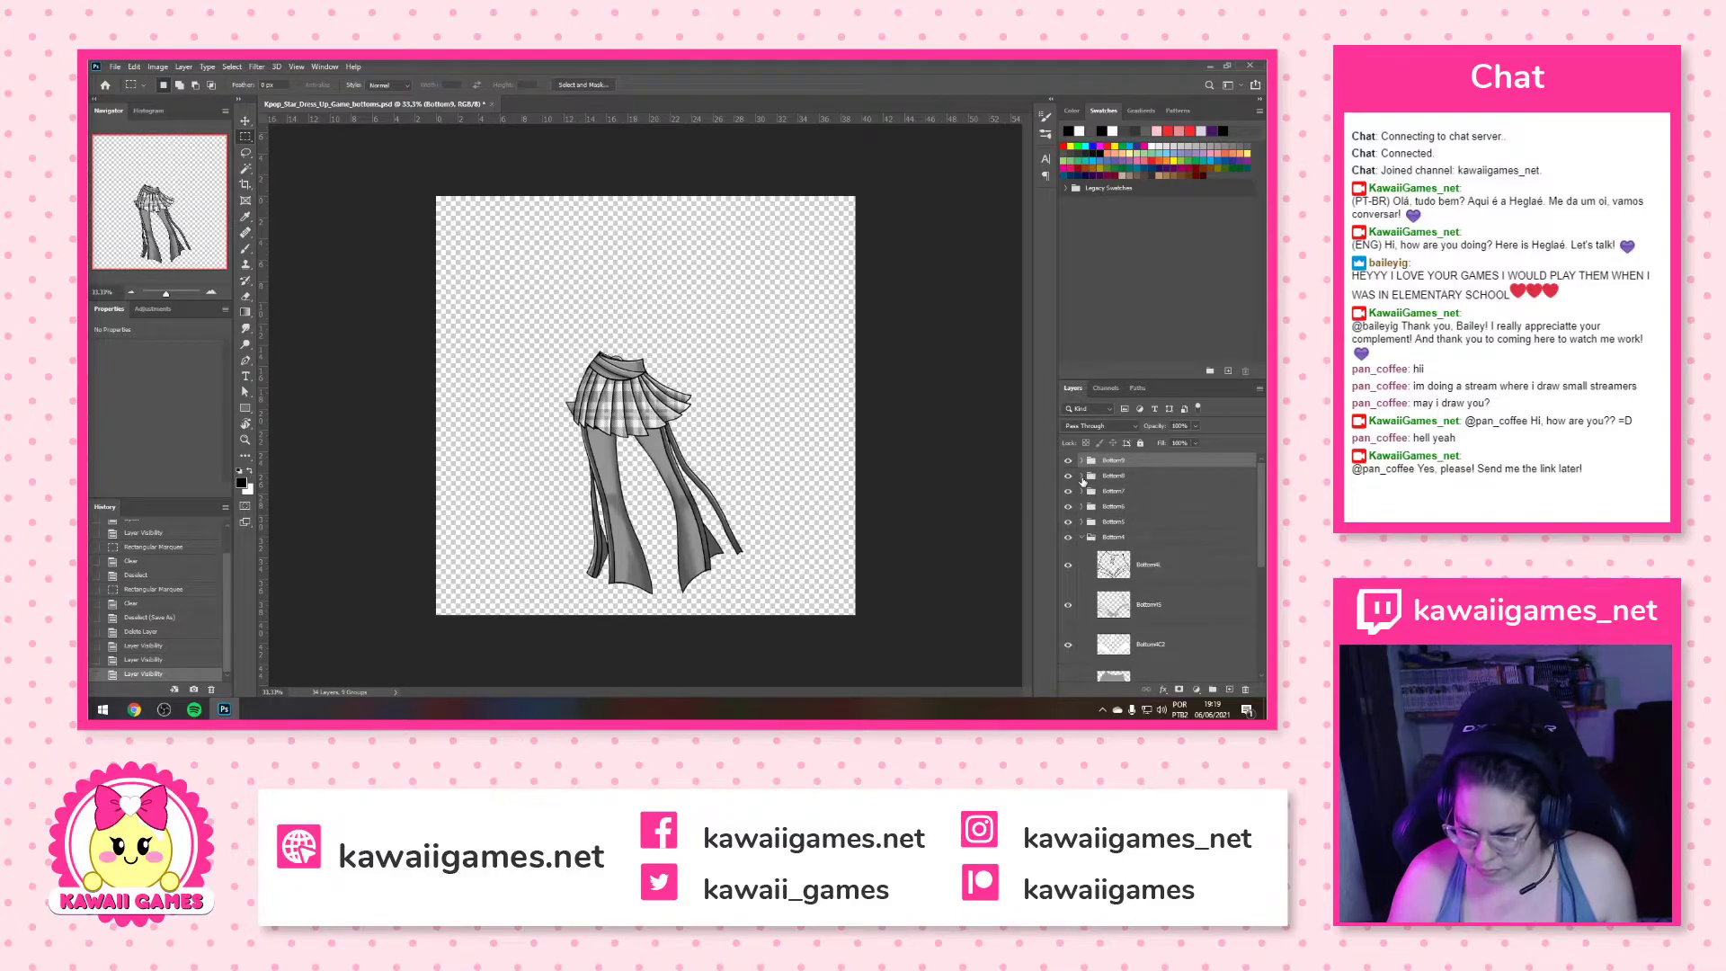
pyautogui.click(1082, 538)
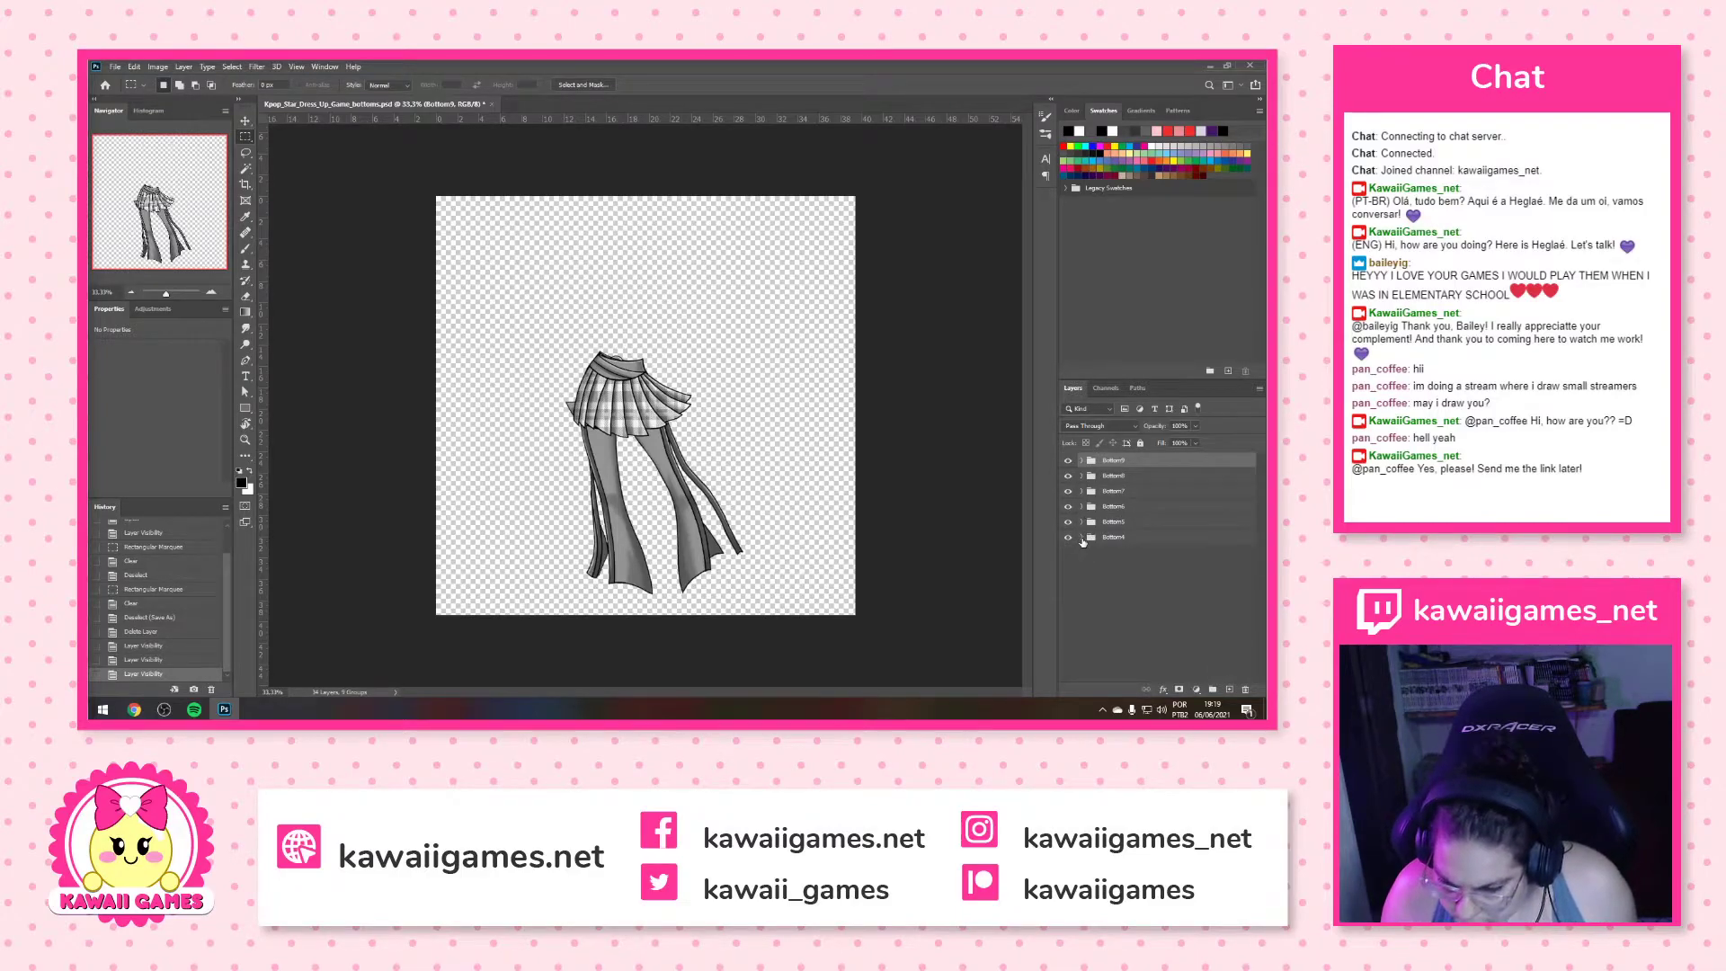
# Expand Bottom4, move the nested Bottom3 group out of it to directly above Bottom4, and collapse Bottom3
pyautogui.click(1081, 538)
pyautogui.scroll(-2, 1088, 558)
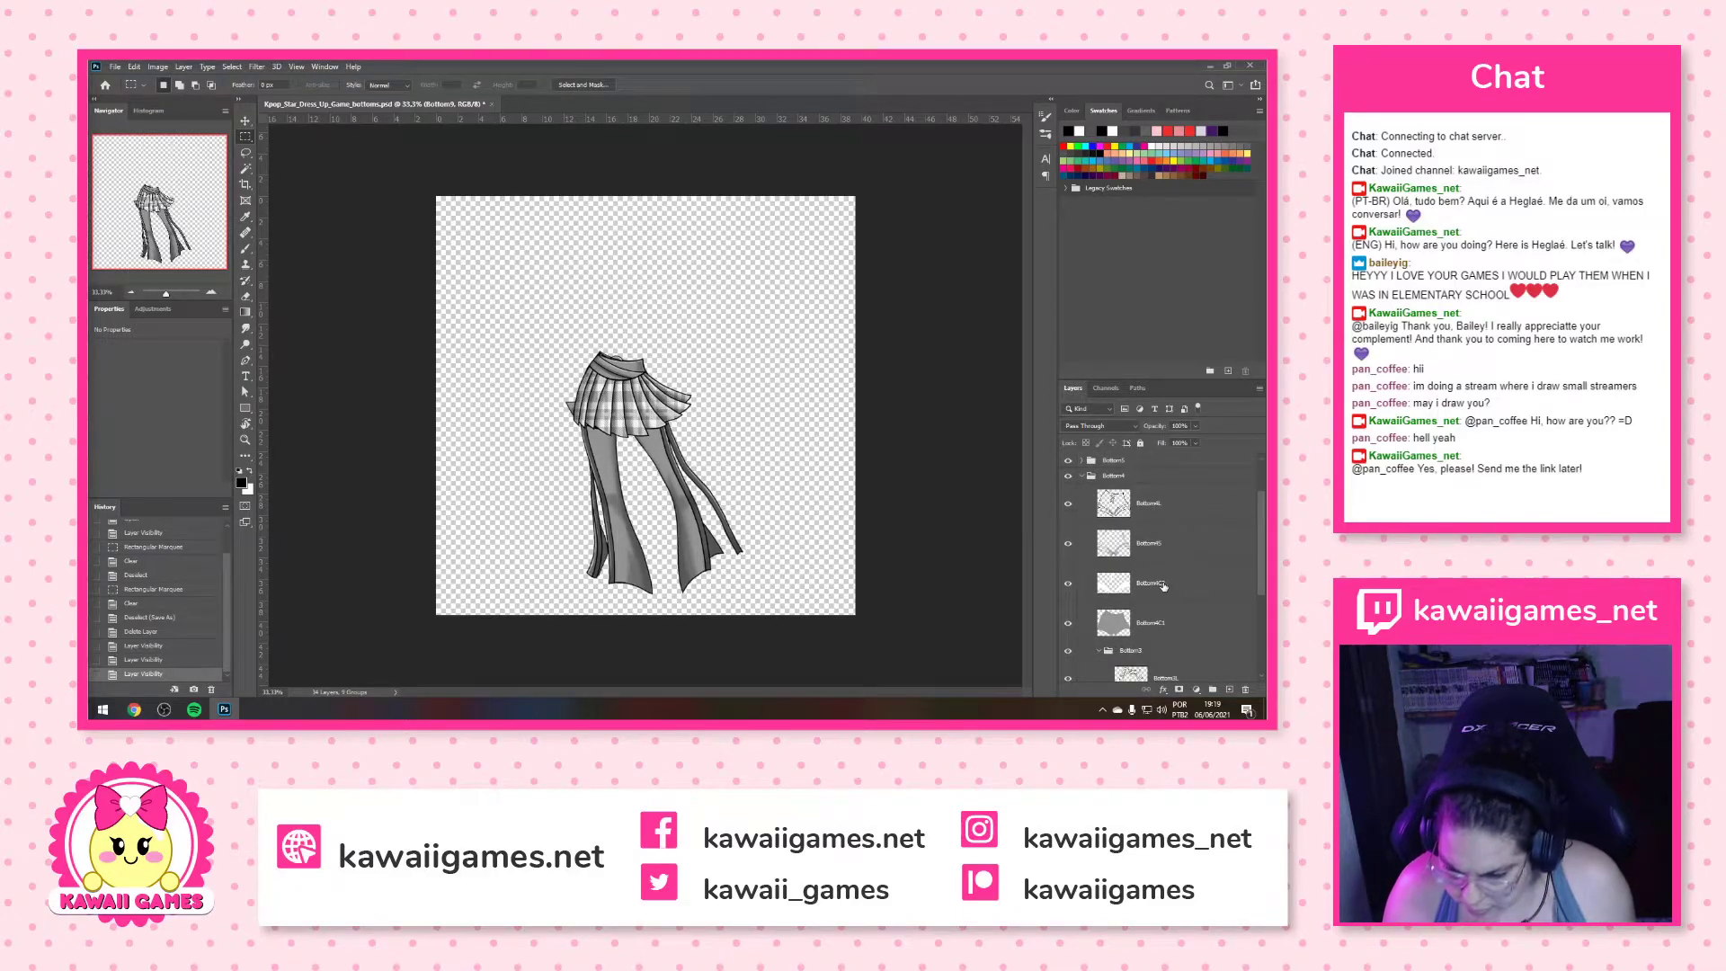
pyautogui.moveTo(1157, 655); pyautogui.dragTo(1162, 472)
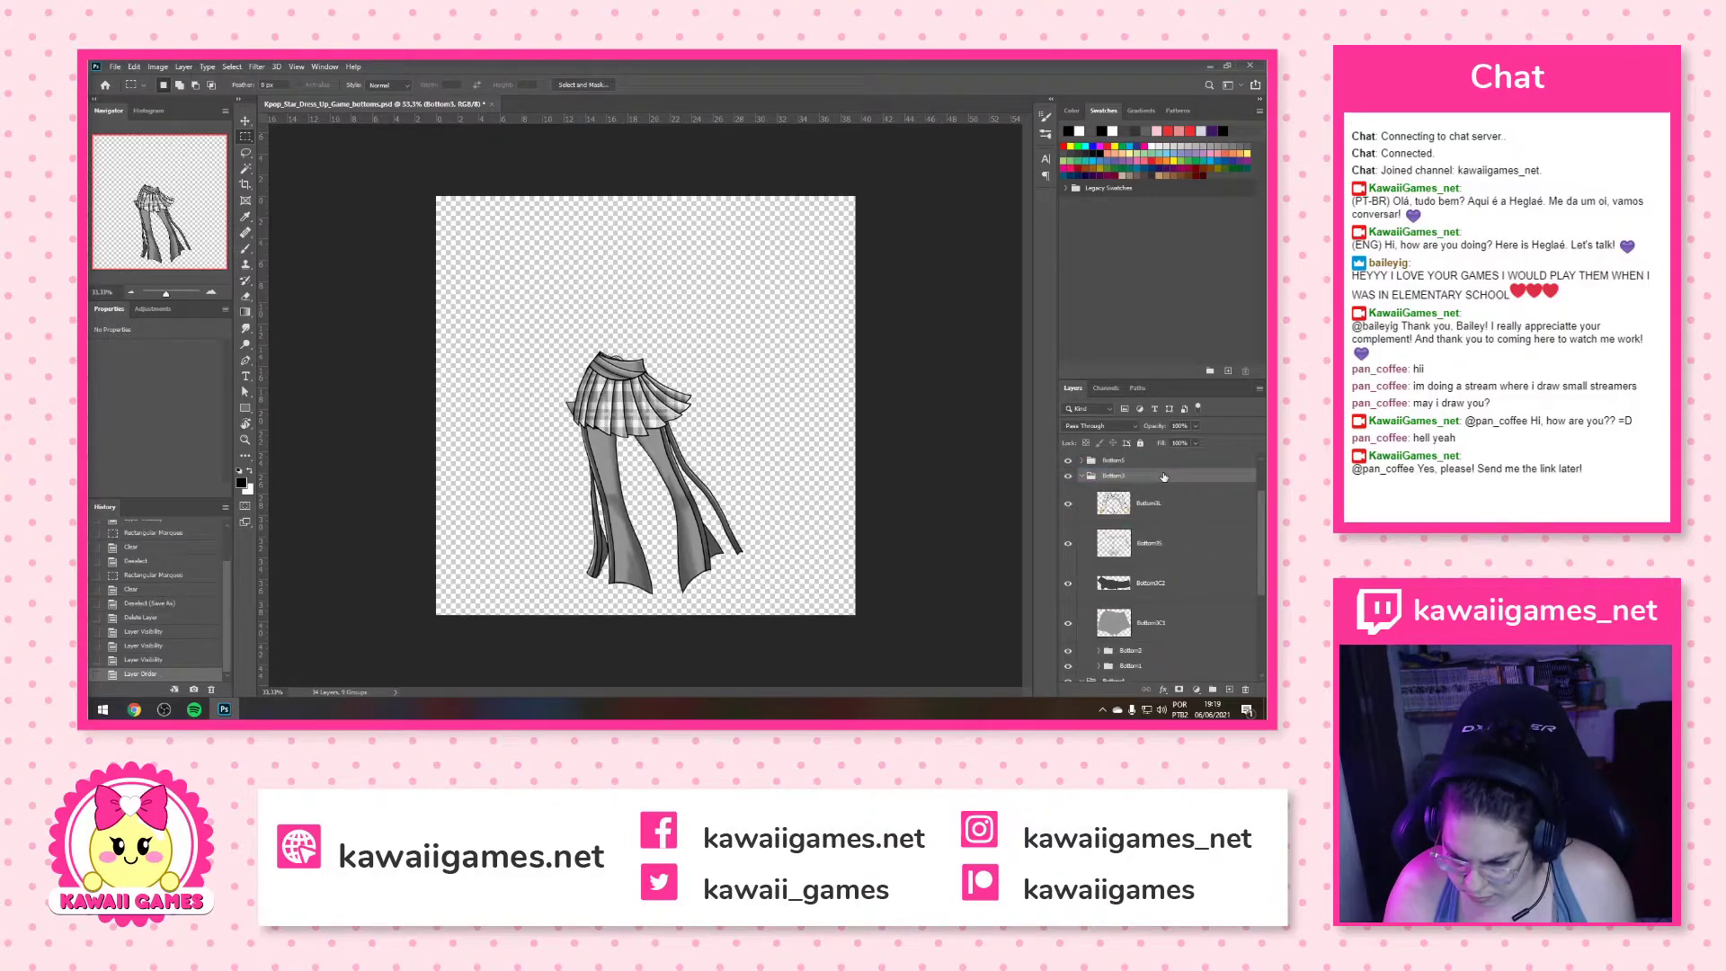
pyautogui.click(1082, 477)
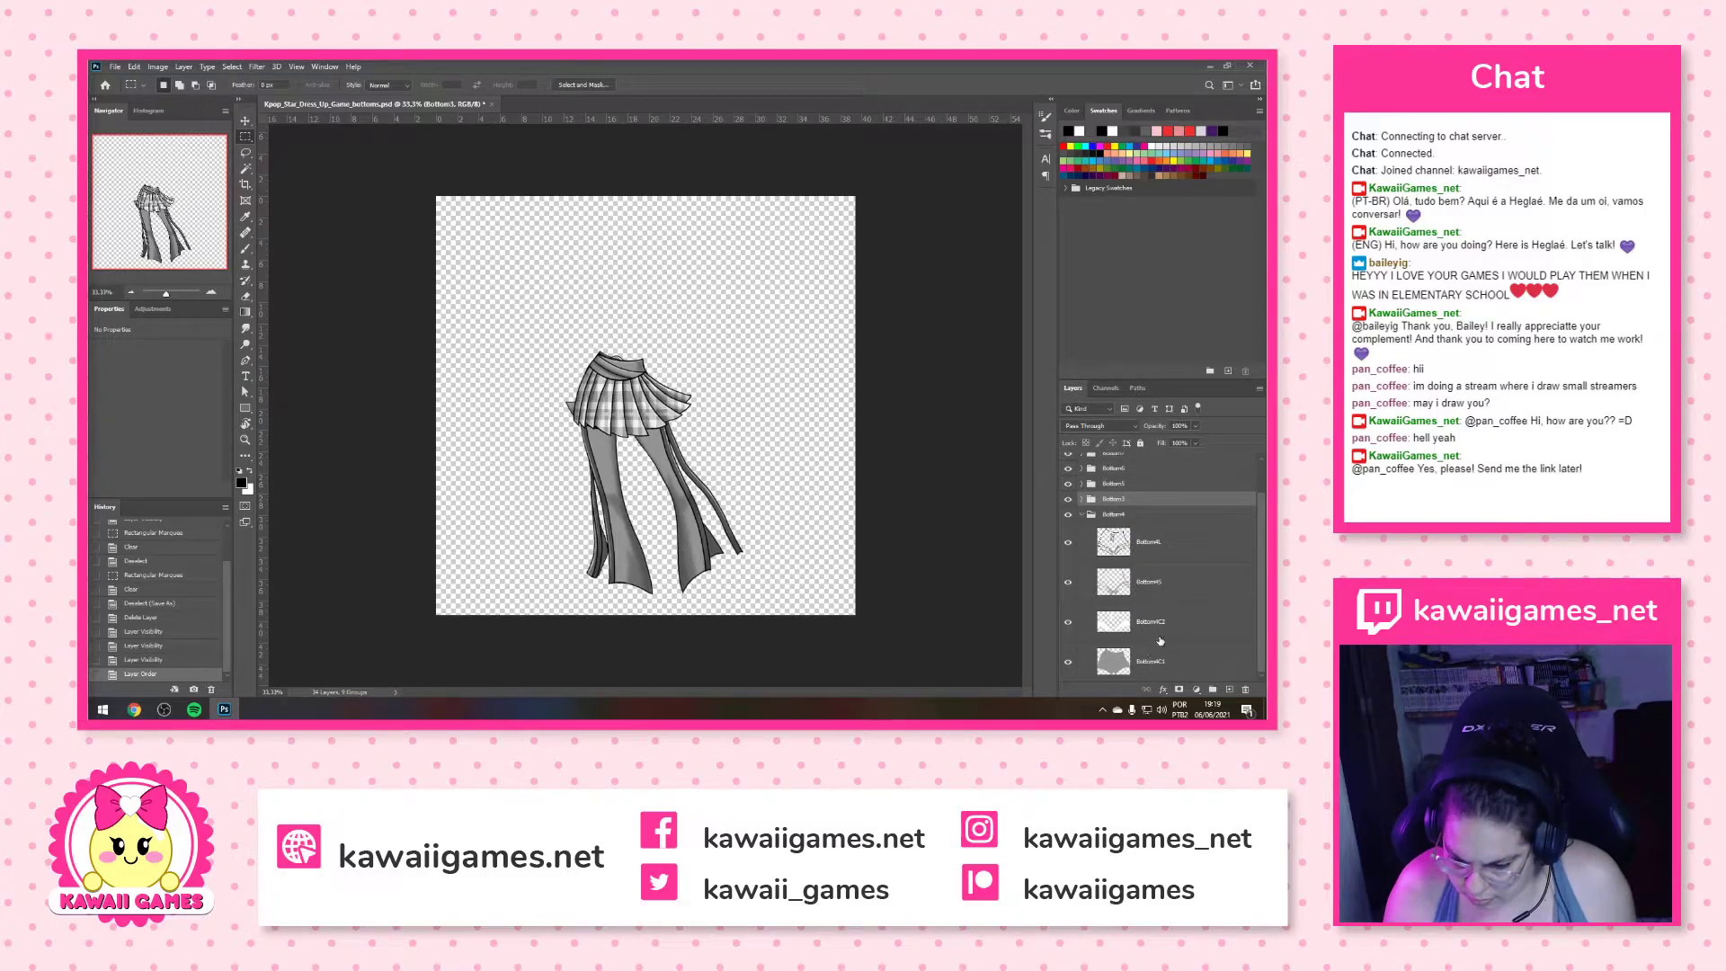
# Move the nested Bottom2 and Bottom1 groups out of Bottom3, collapse Bottom3, and place them last in the layer stack with Bottom1 at the end
pyautogui.scroll(2, 1085, 515)
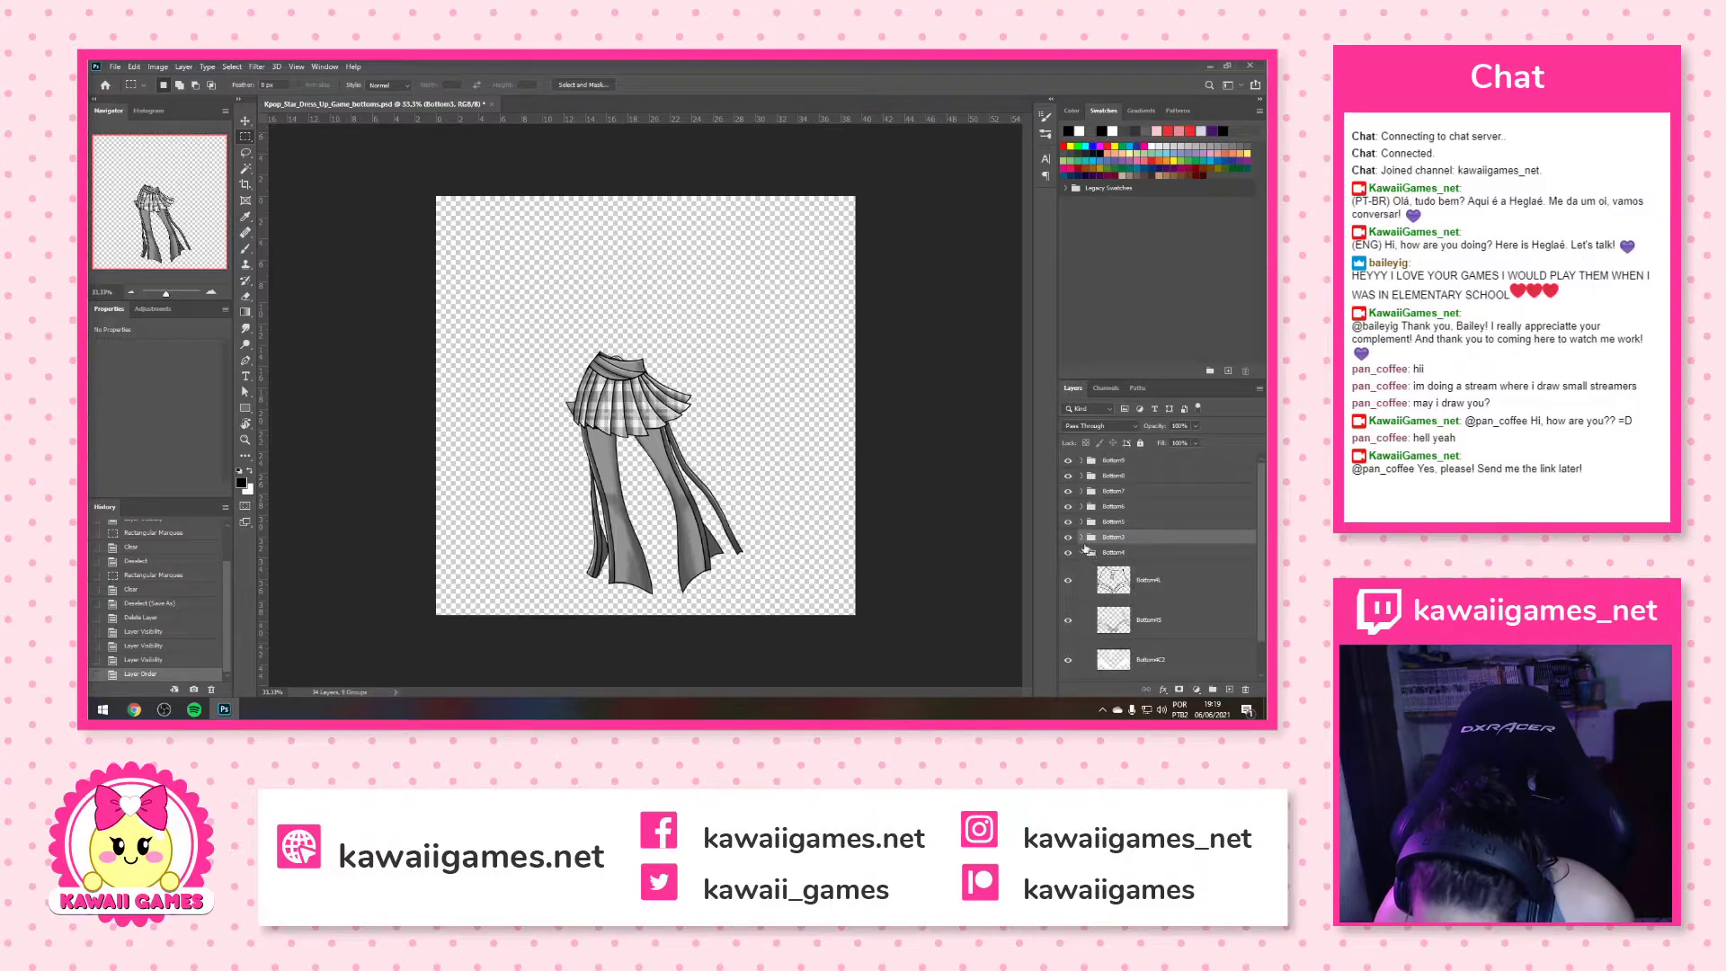
pyautogui.click(1082, 538)
pyautogui.scroll(-2, 1133, 576)
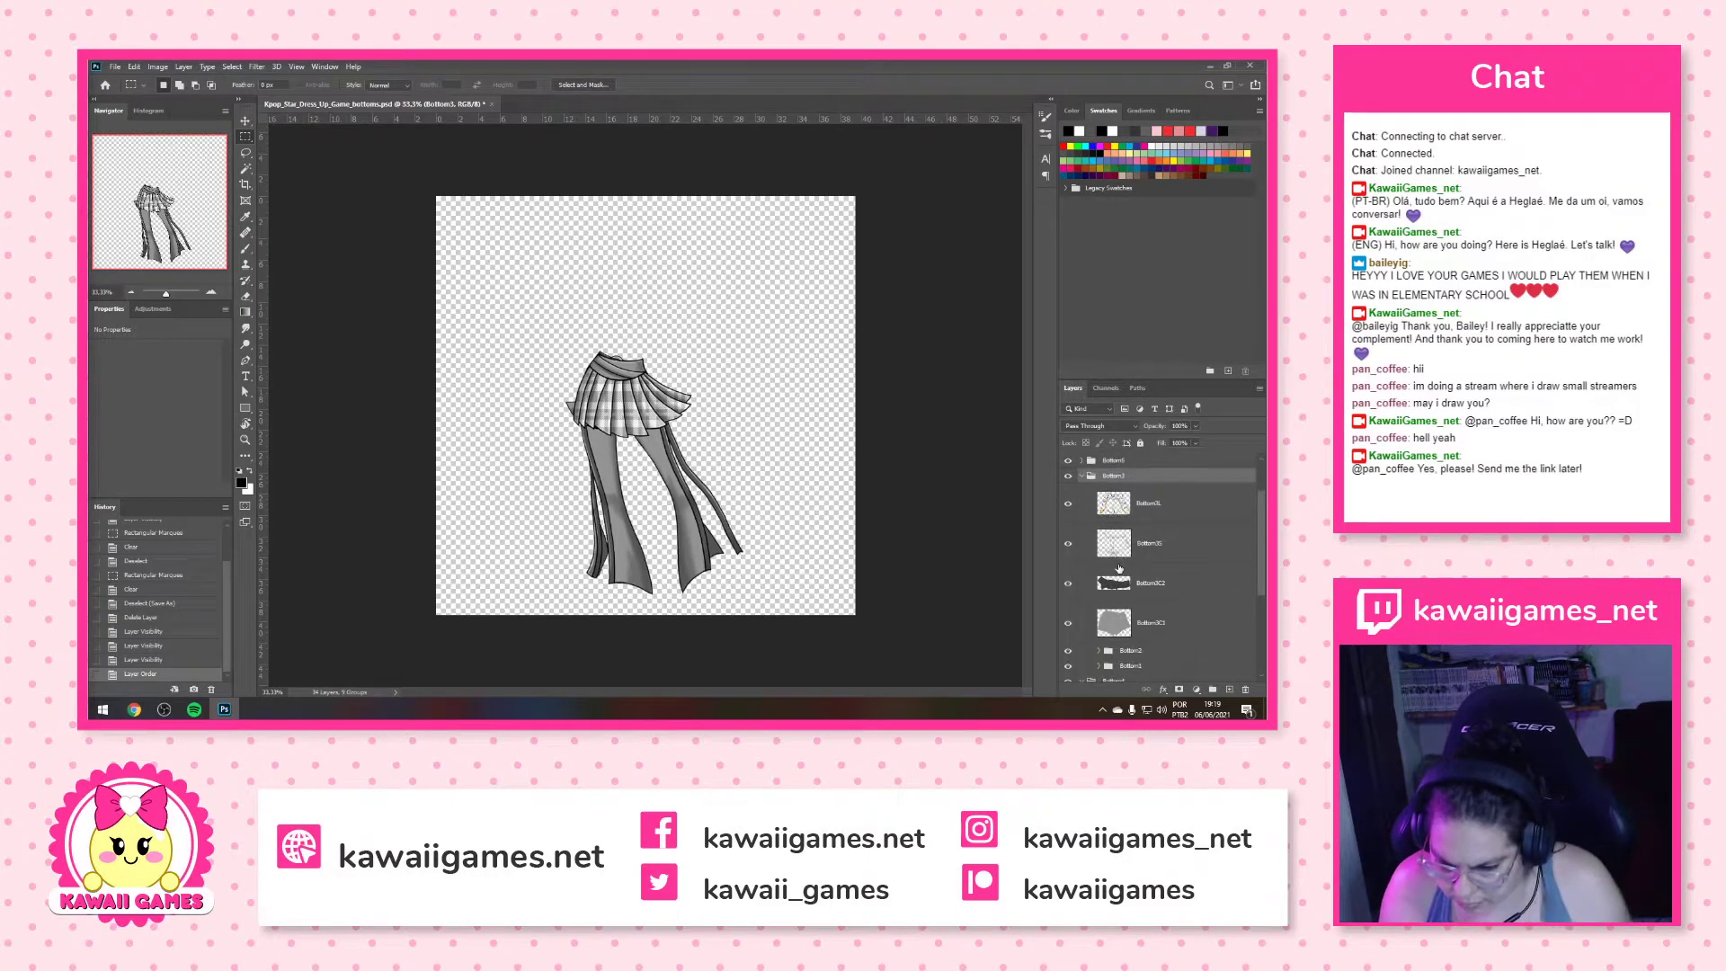
pyautogui.moveTo(1160, 657); pyautogui.dragTo(1153, 479)
pyautogui.moveTo(1113, 672); pyautogui.dragTo(1133, 501)
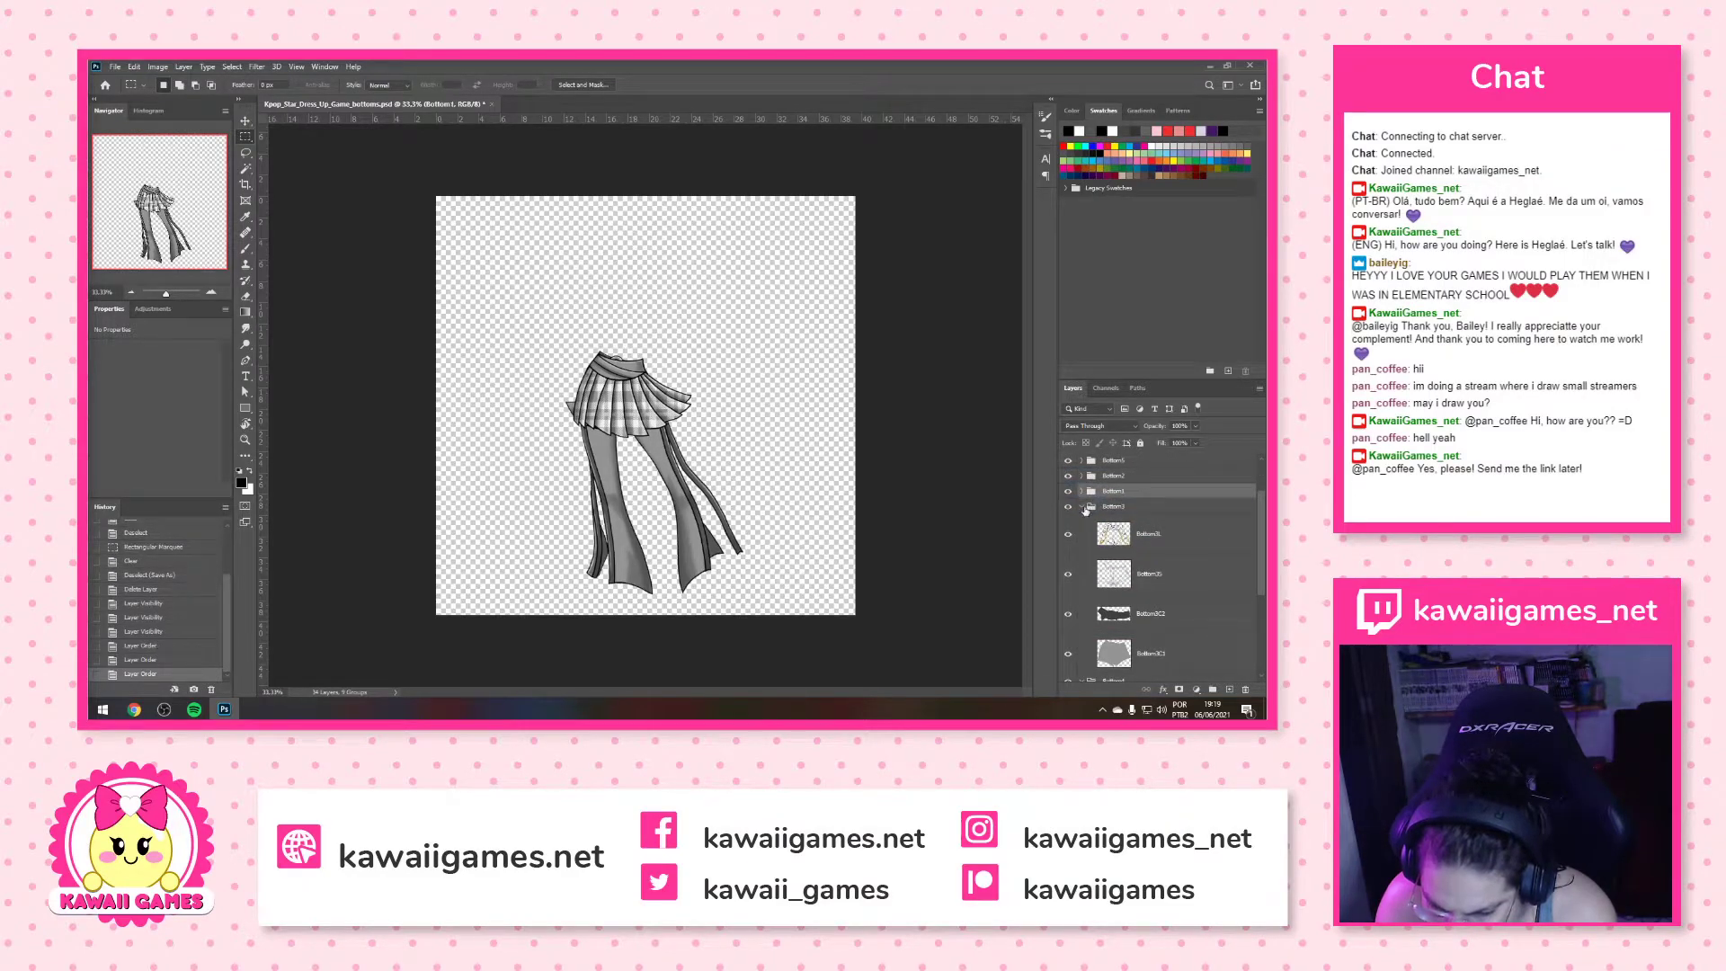
pyautogui.click(1082, 507)
pyautogui.click(1082, 524)
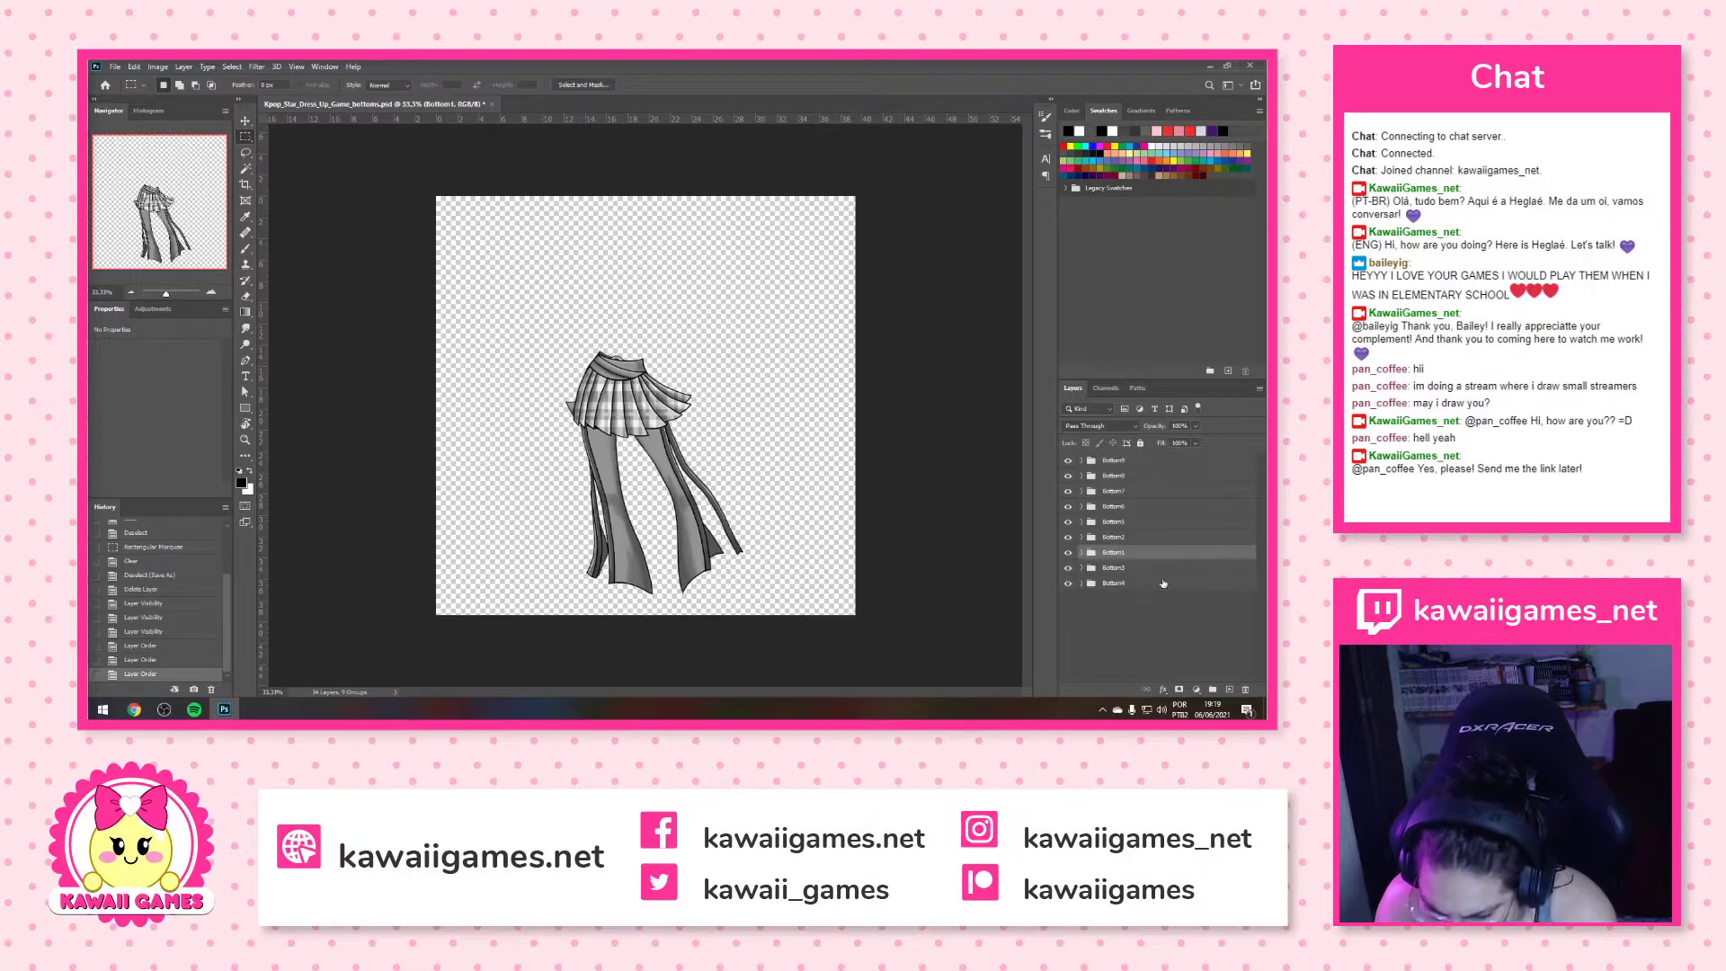
pyautogui.moveTo(1138, 554)
pyautogui.mouseDown()
pyautogui.moveTo(1140, 595)
pyautogui.moveTo(1145, 580)
pyautogui.mouseUp()
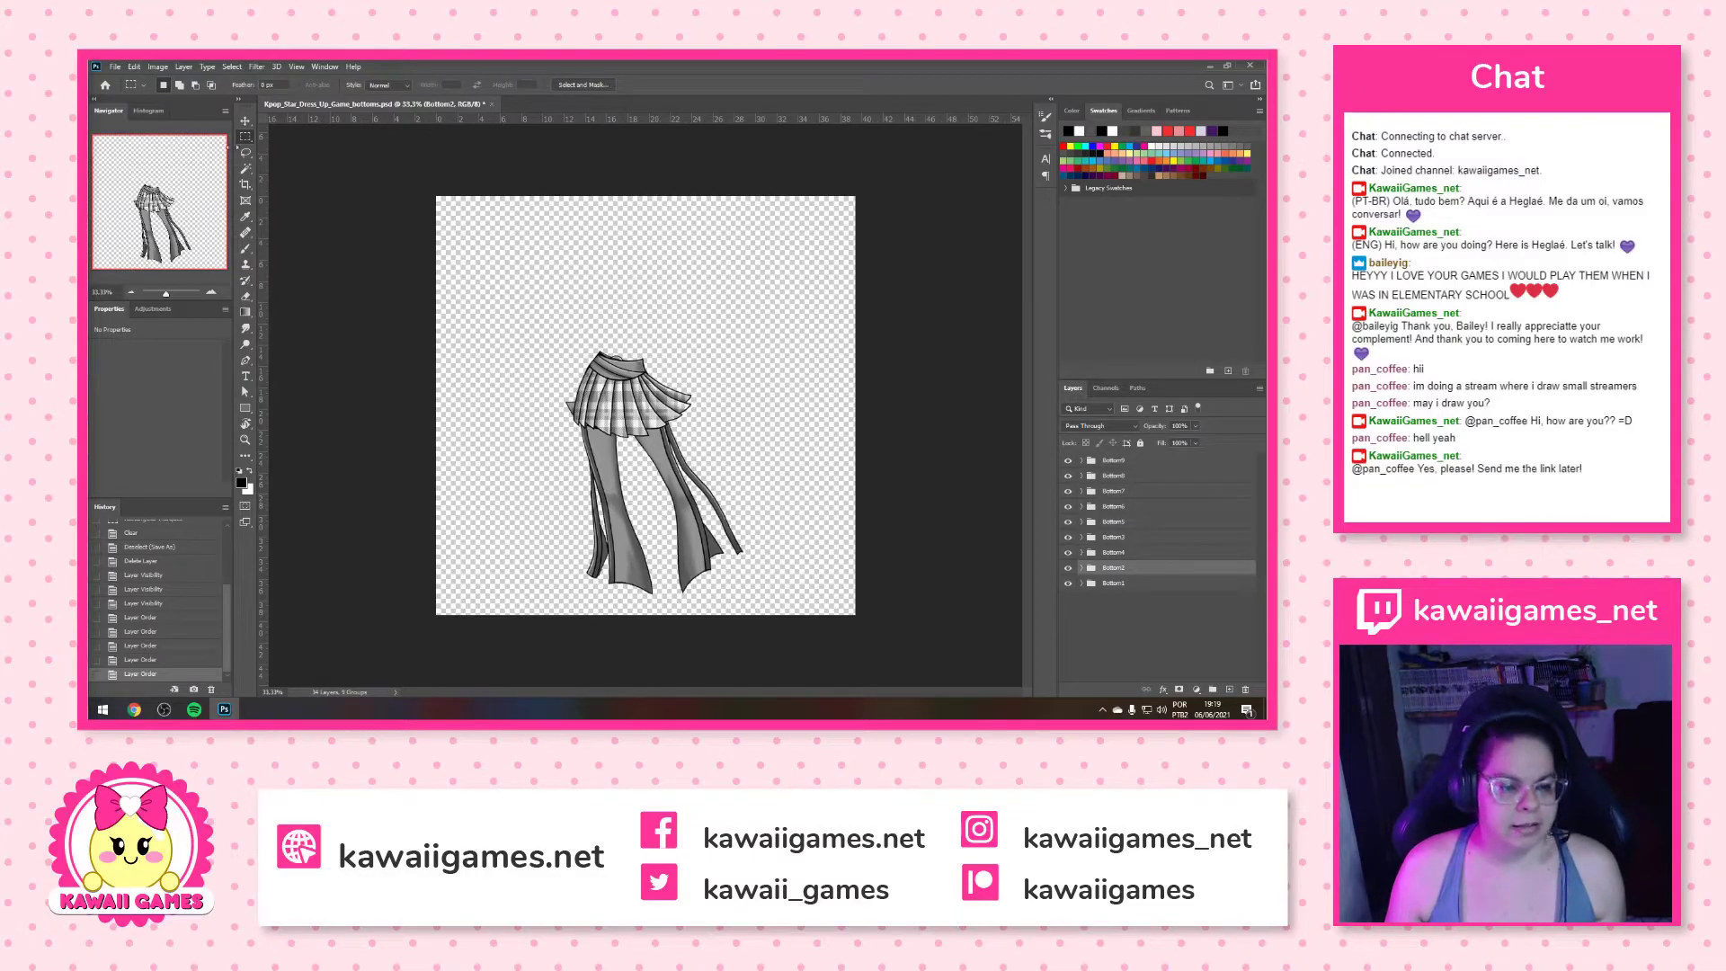
# Resize the whole image to 1024 × 1024 pixels
pyautogui.click(158, 67)
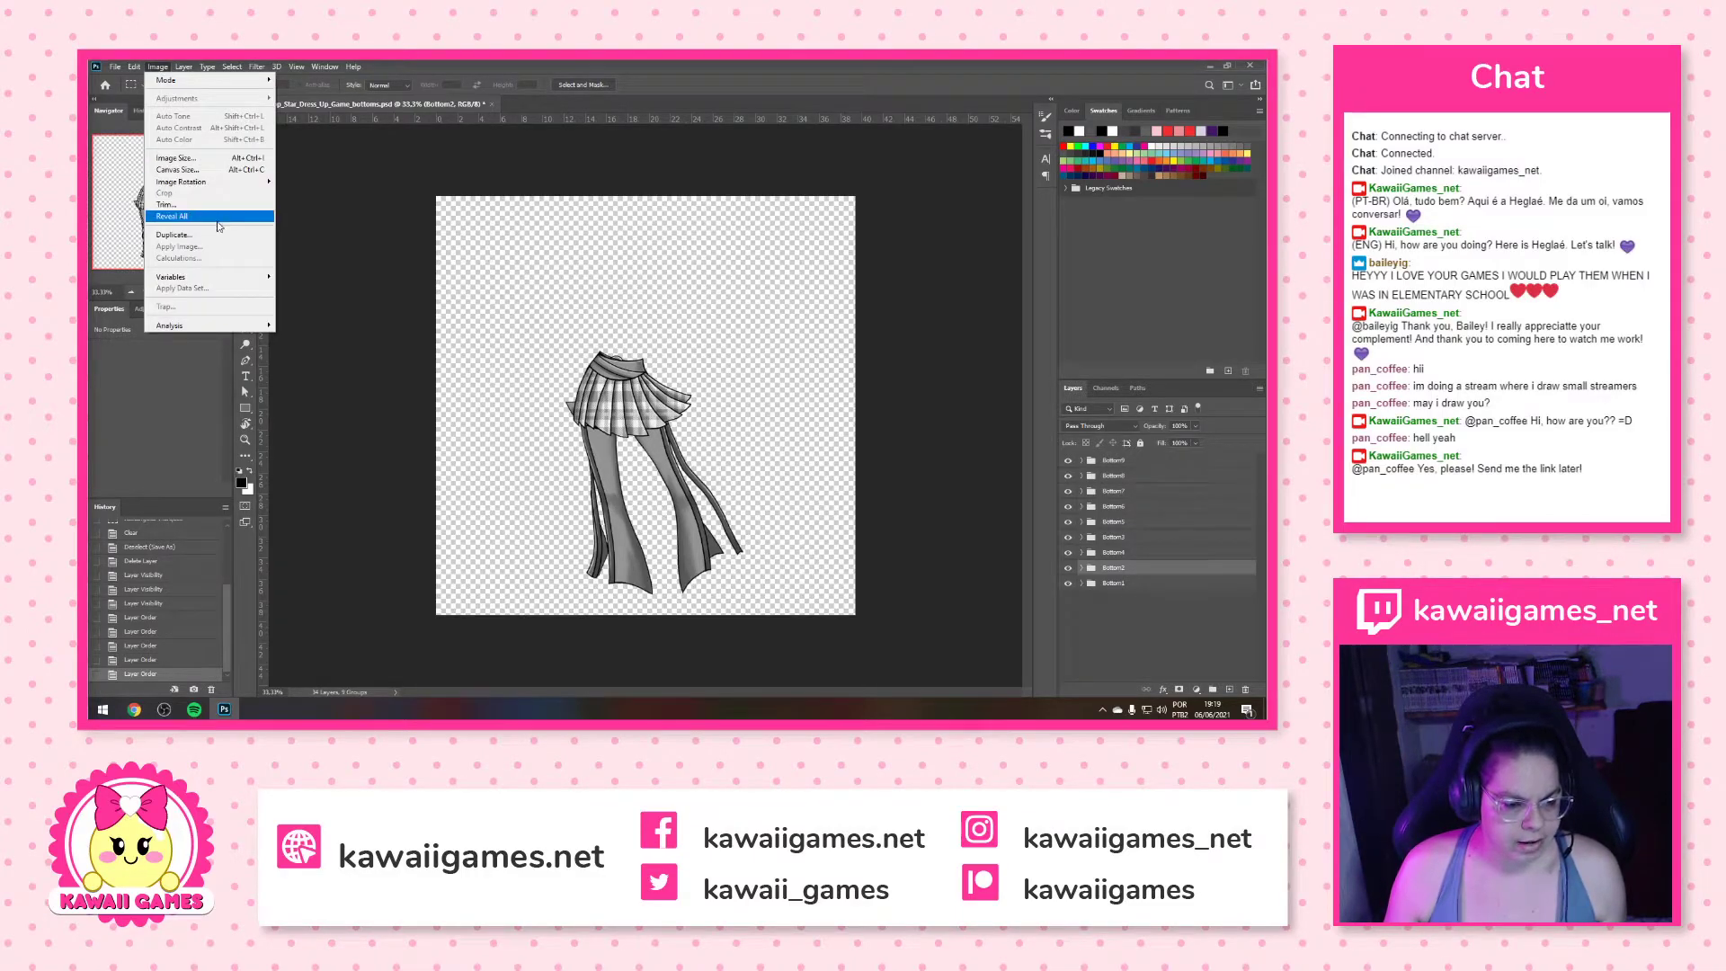
pyautogui.click(176, 157)
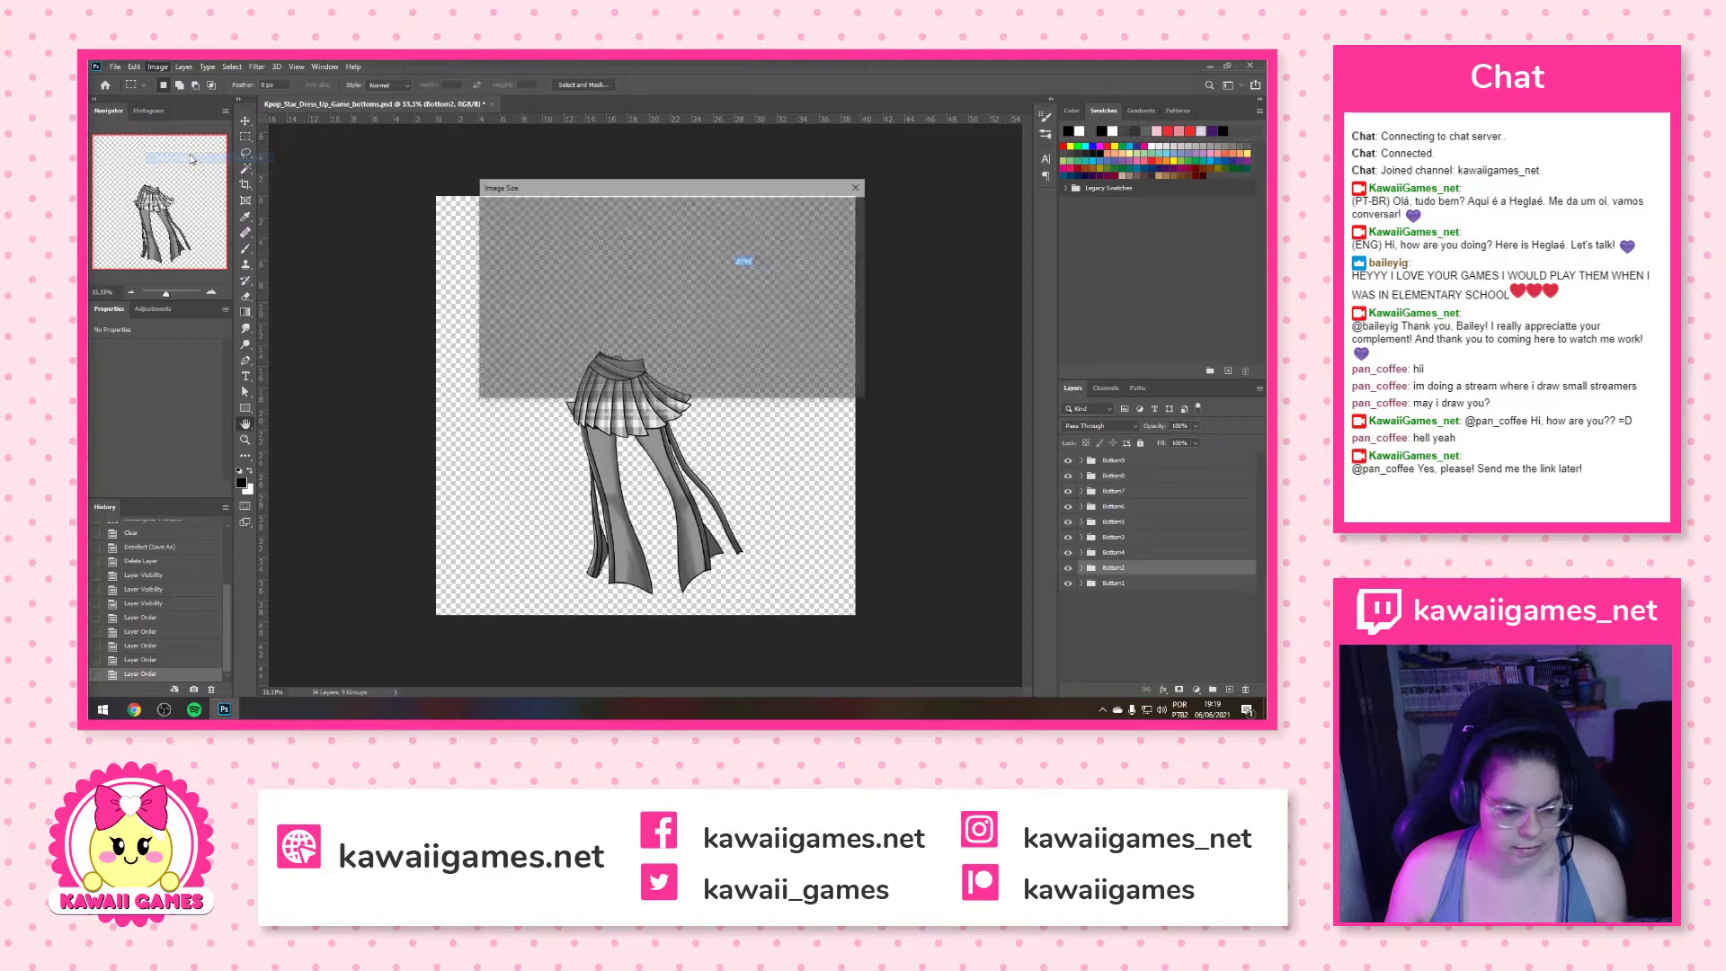
pyautogui.write('1024')
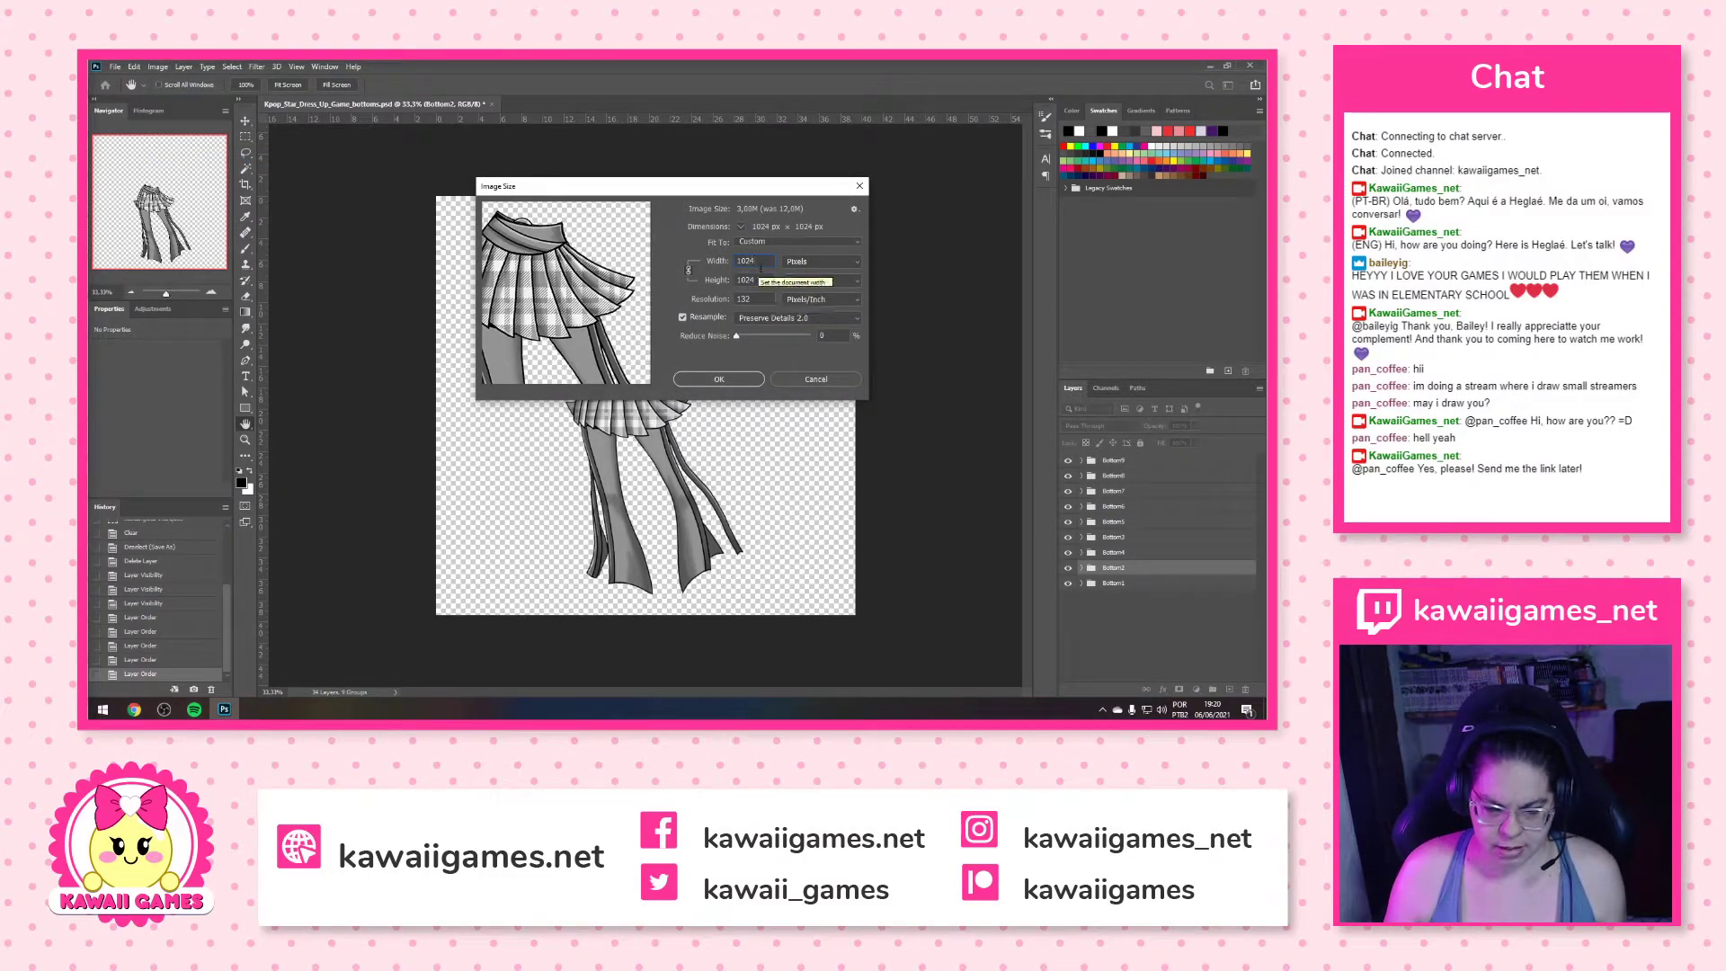
pyautogui.click(719, 379)
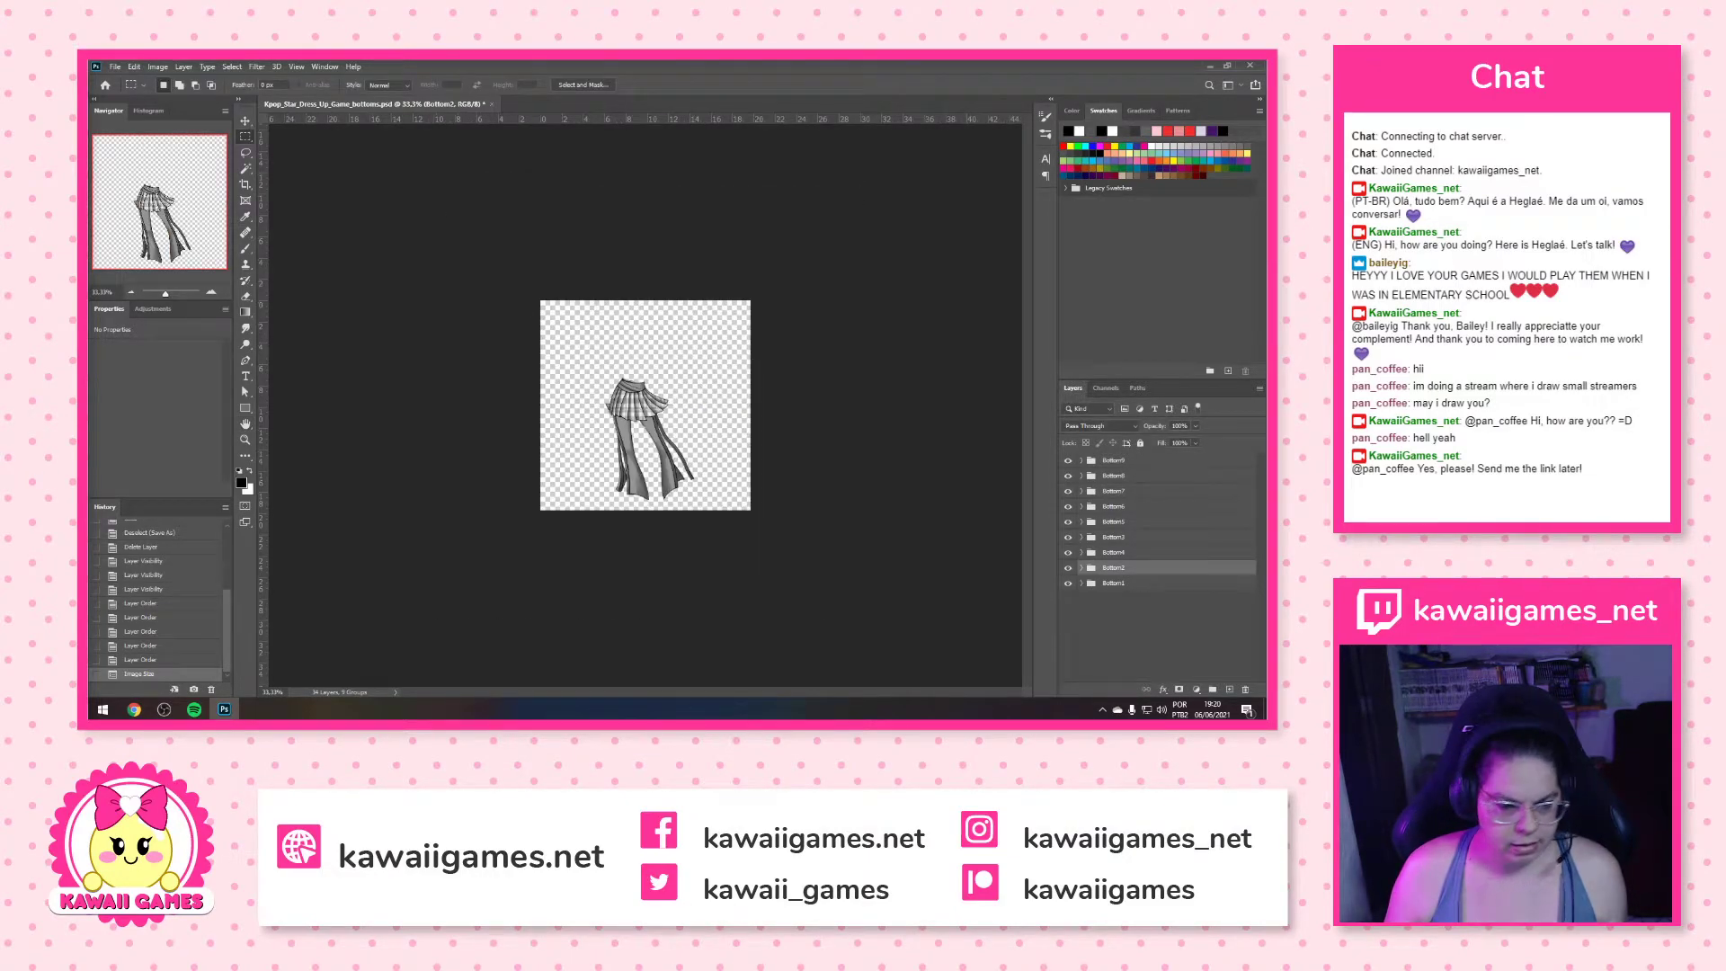
# Trim the canvas on all four sides based on transparent pixels
pyautogui.click(158, 67)
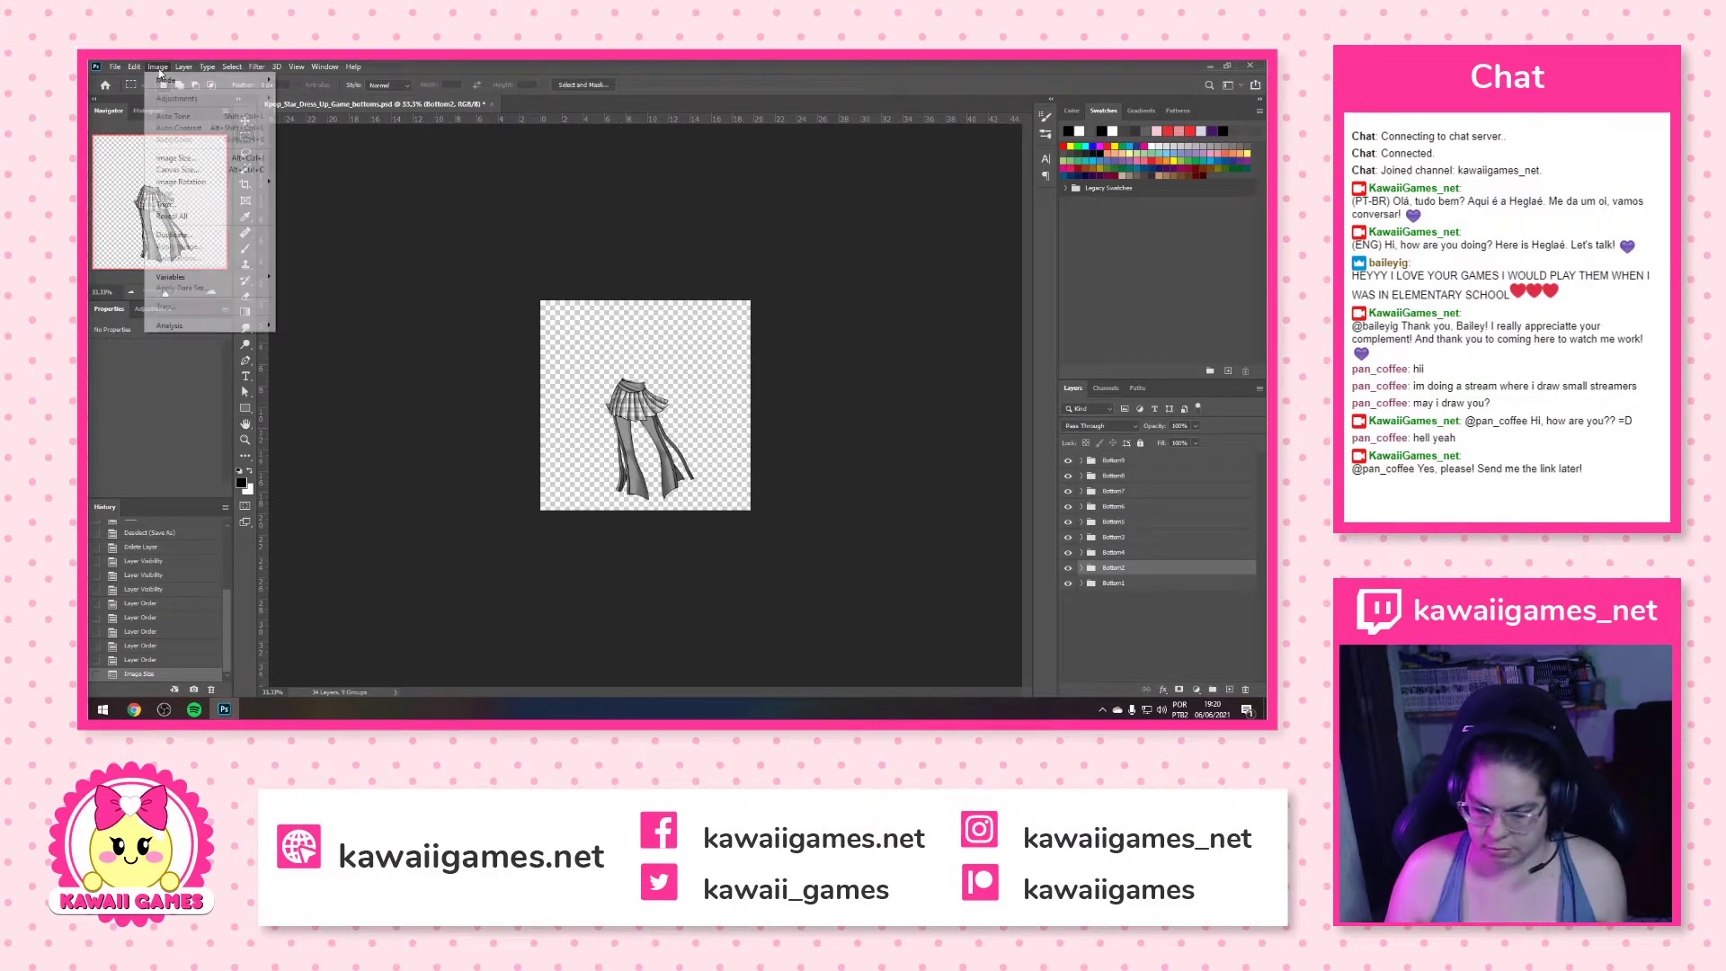
pyautogui.click(168, 205)
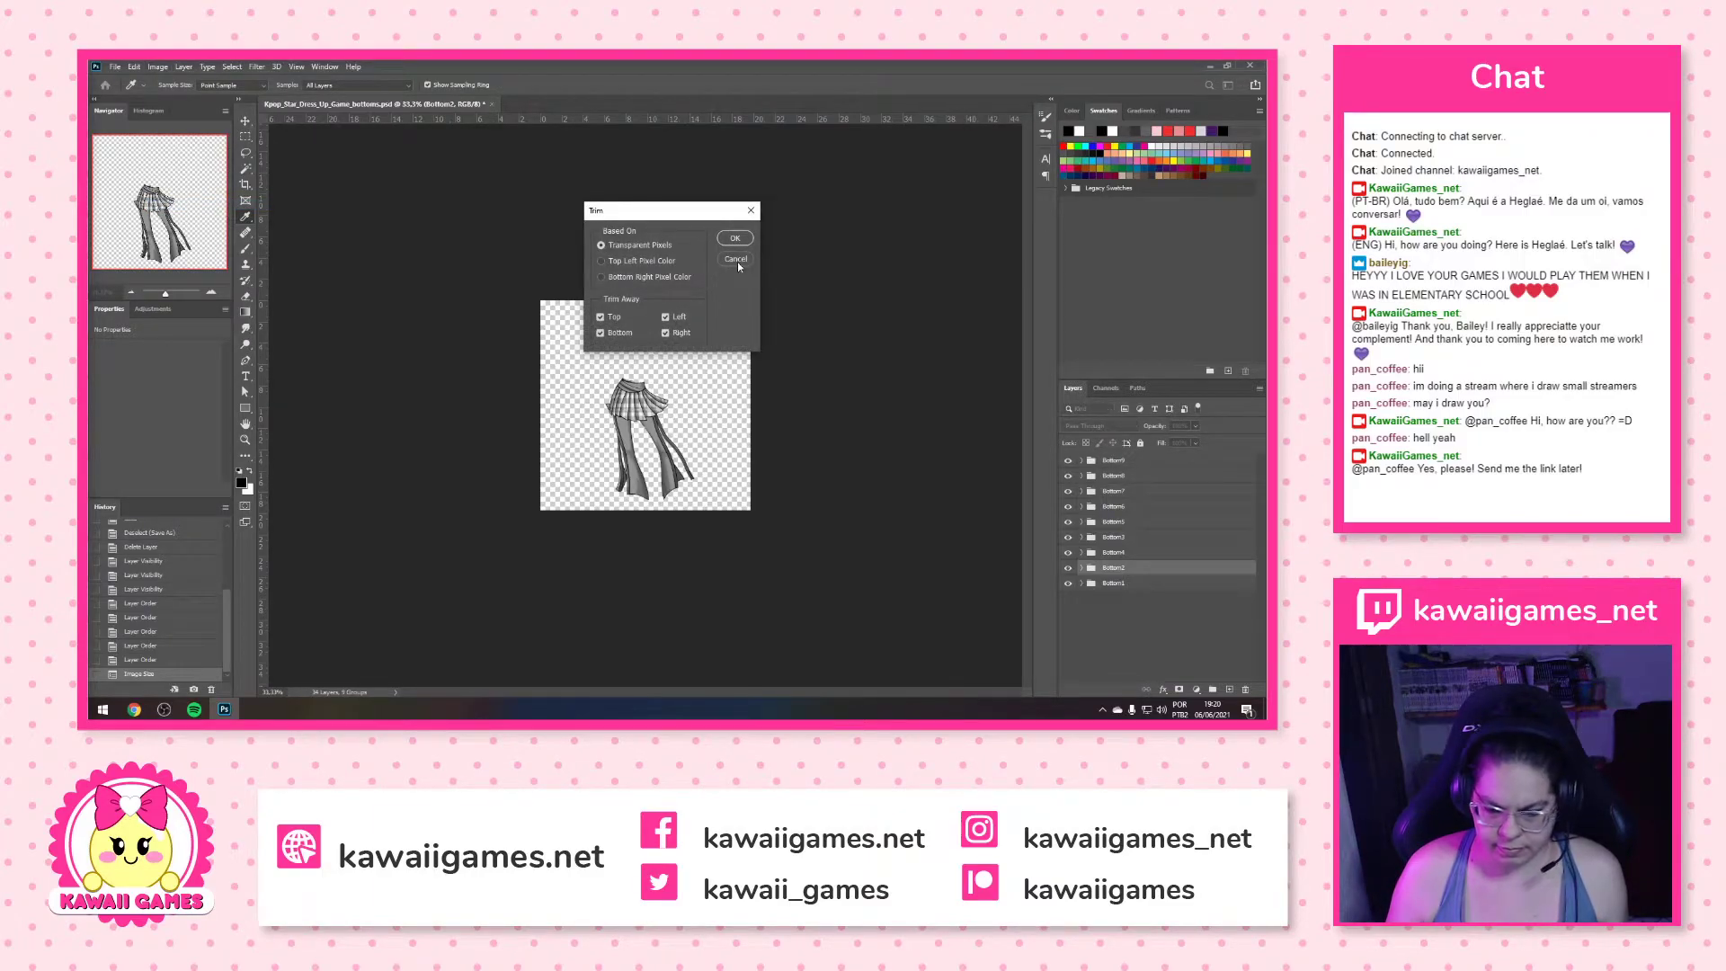
pyautogui.click(736, 239)
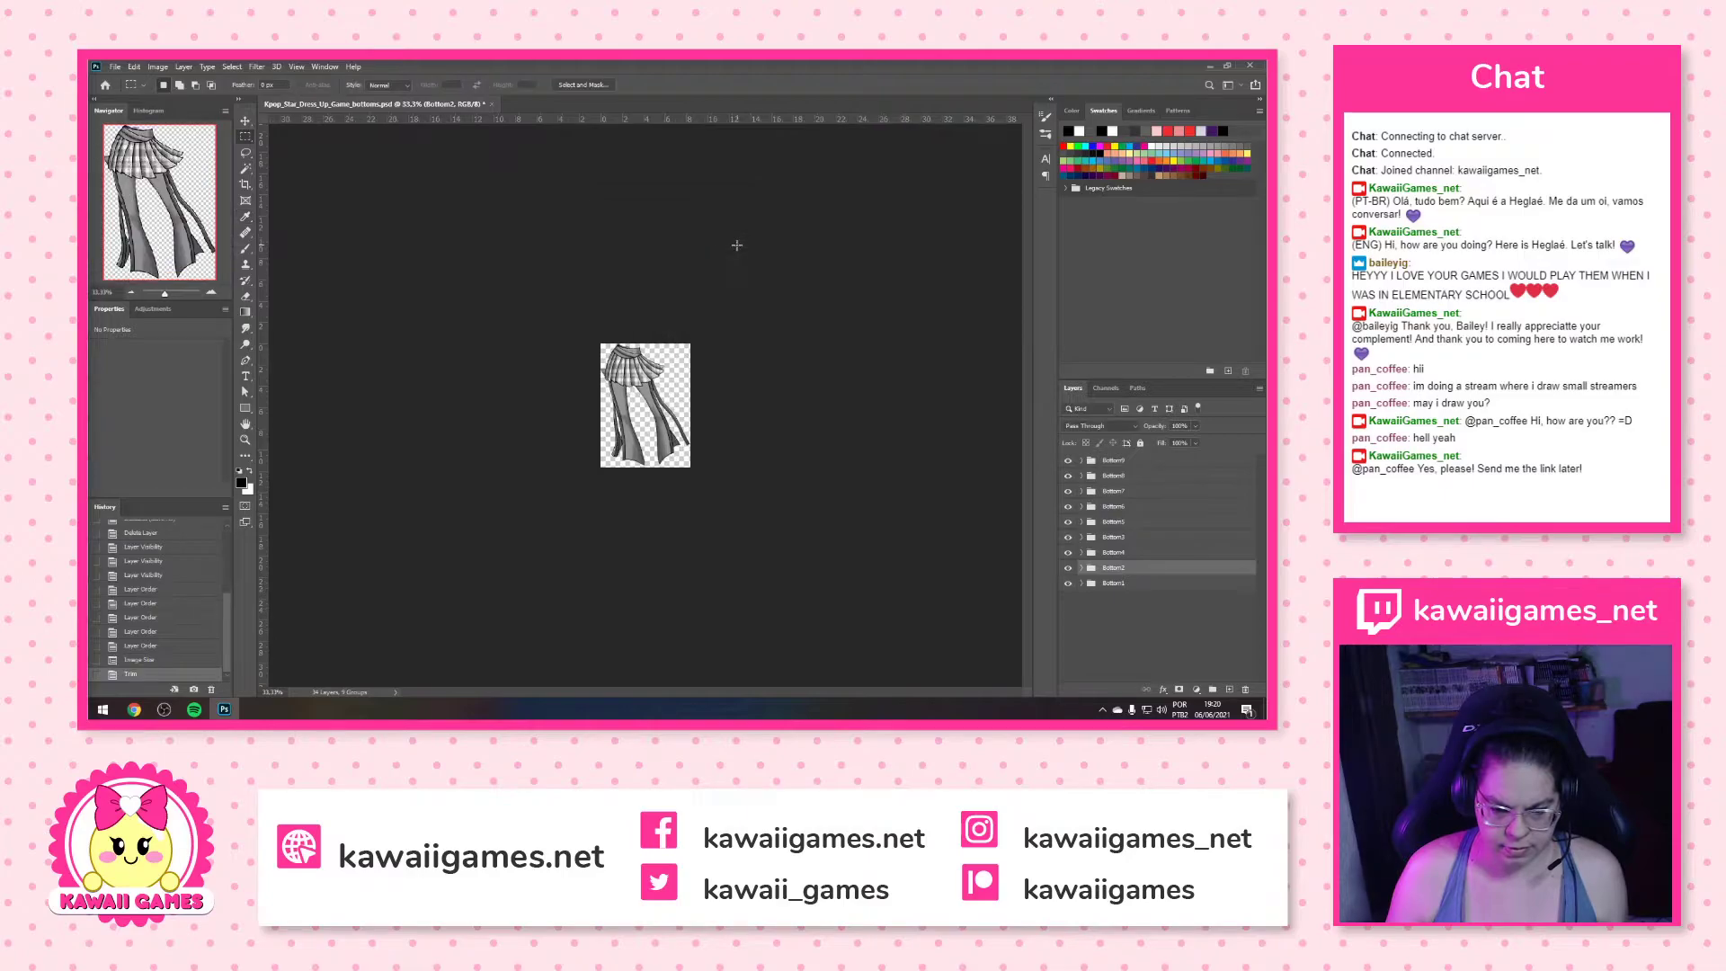
# View the artwork at 100% and examine the layers inside the Bottom1 group, leaving the group collapsed
pyautogui.click(1082, 584)
pyautogui.scroll(-1, 1090, 598)
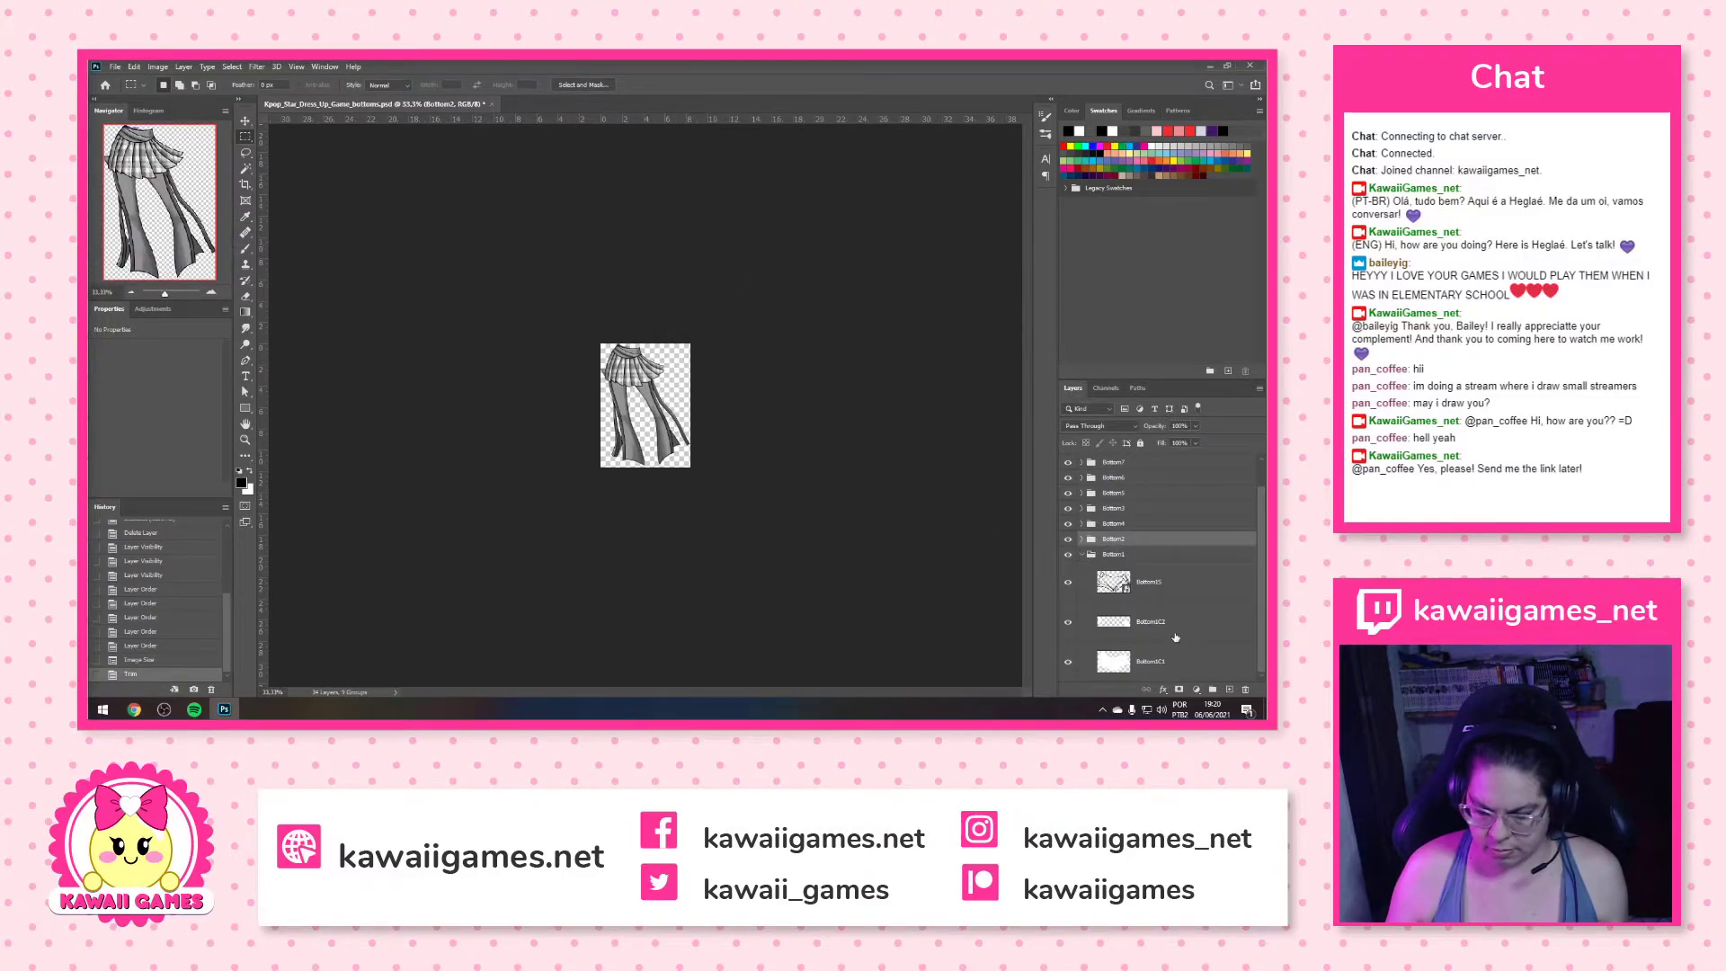
pyautogui.press('z')
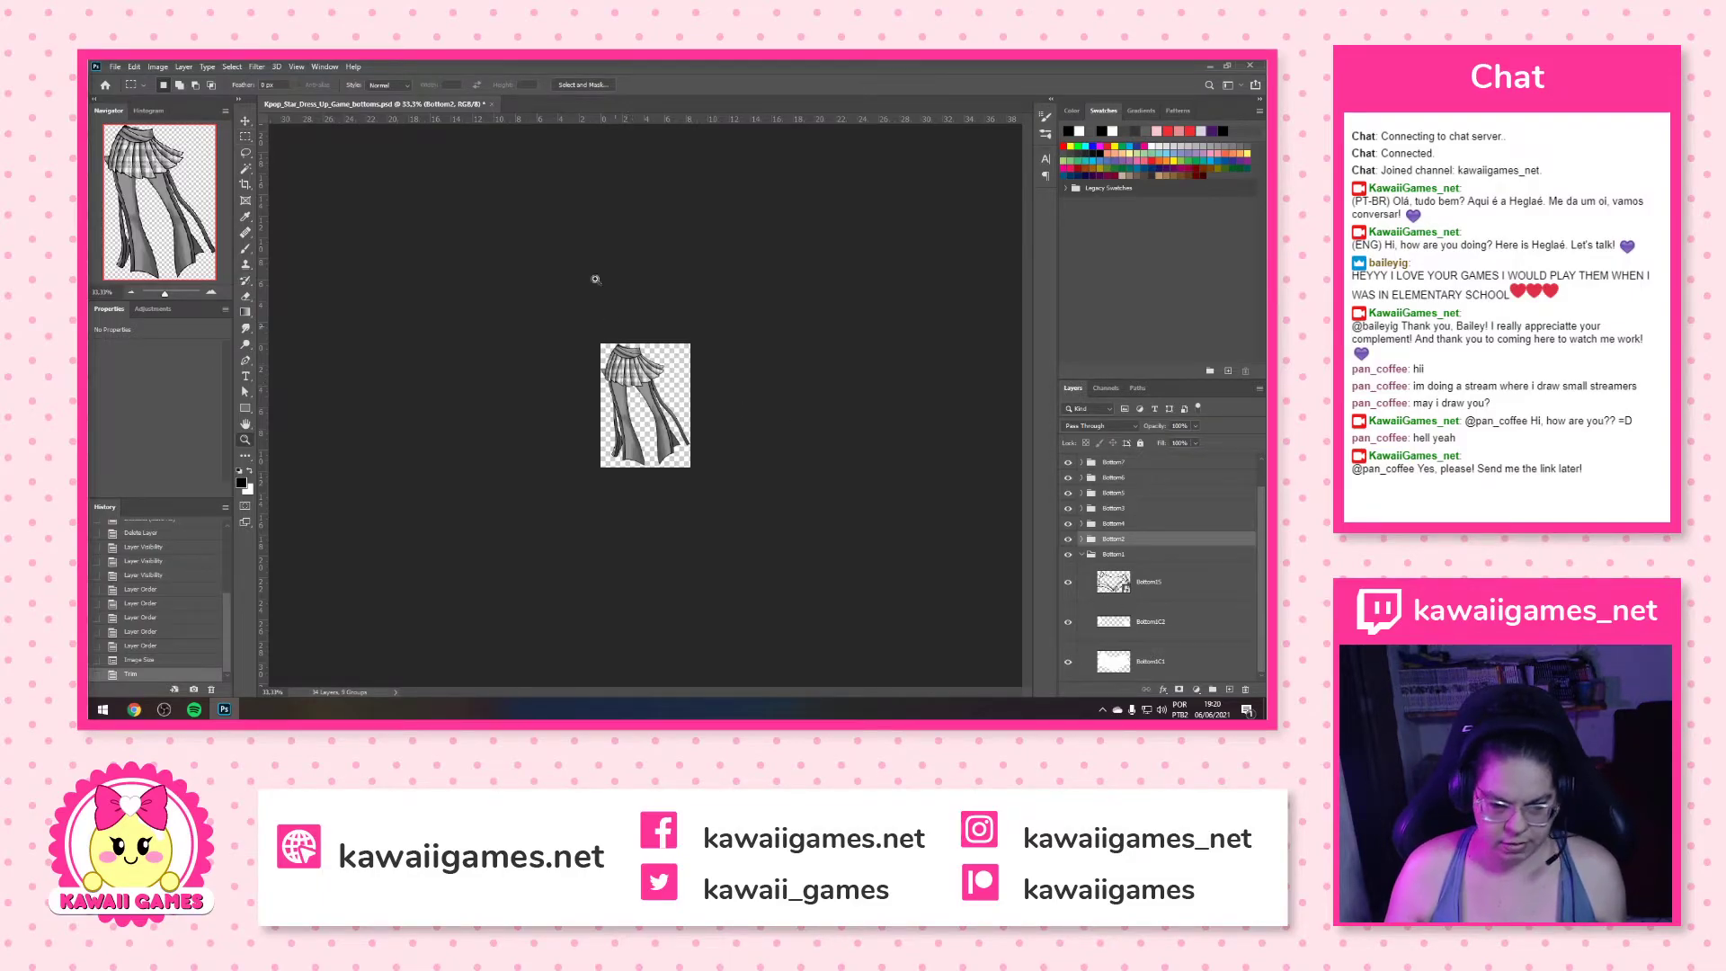
pyautogui.click(415, 85)
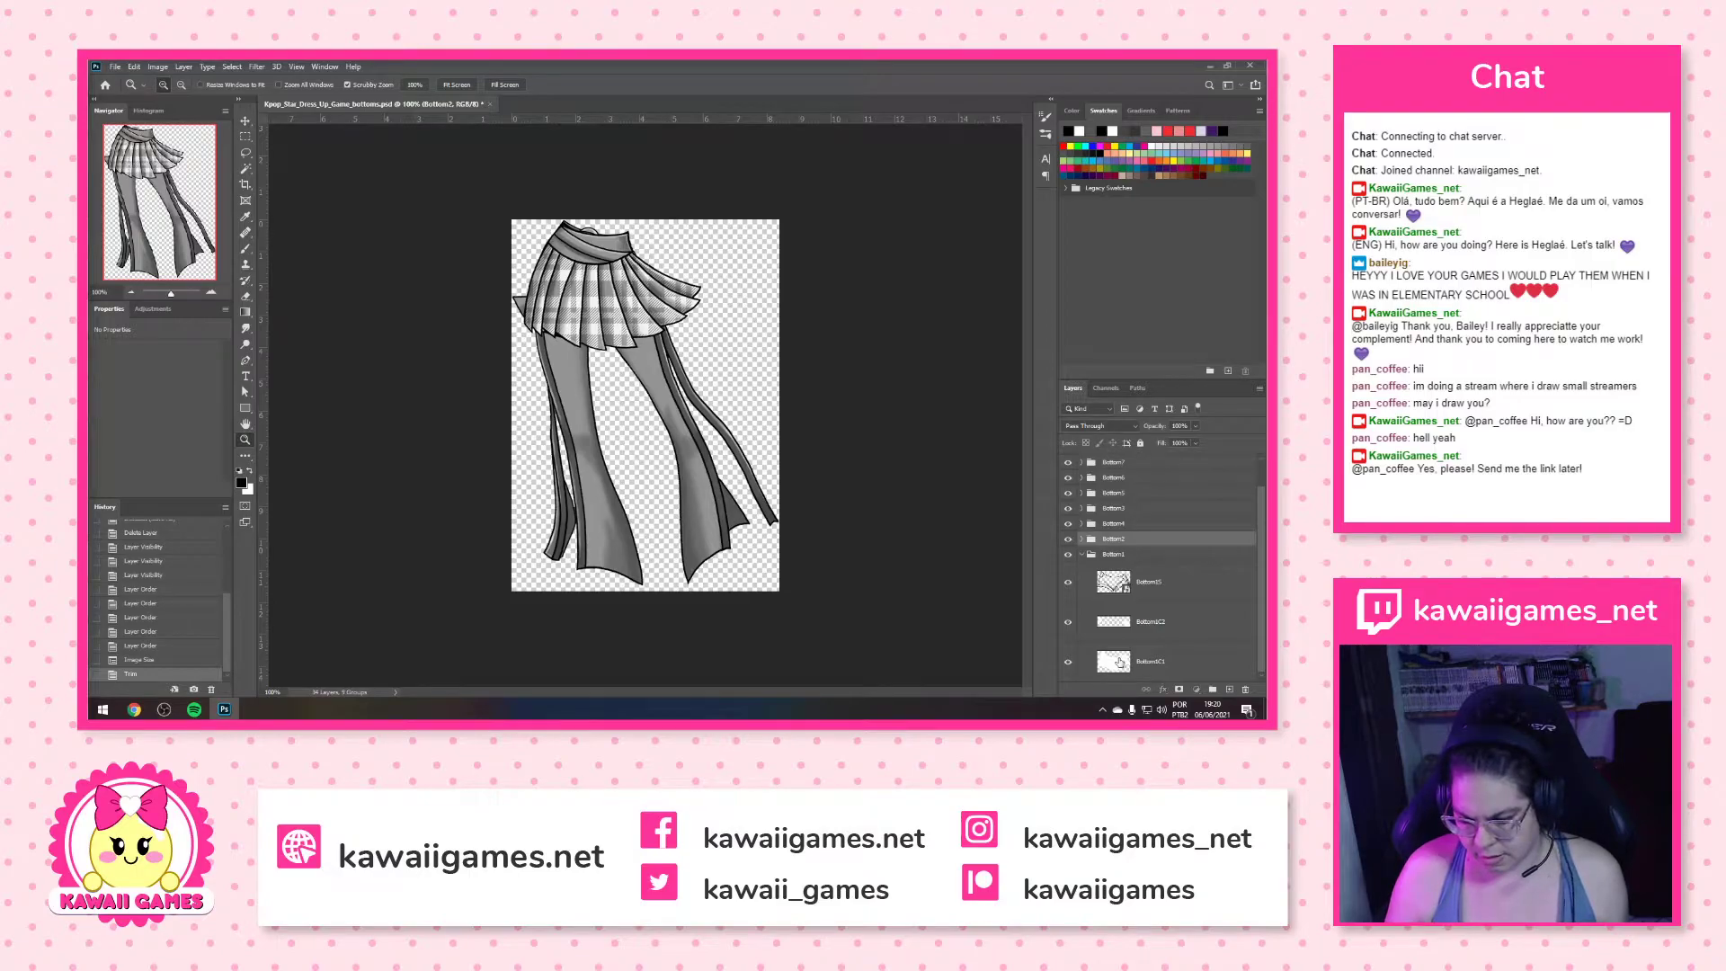
pyautogui.click(1119, 663)
pyautogui.click(1083, 557)
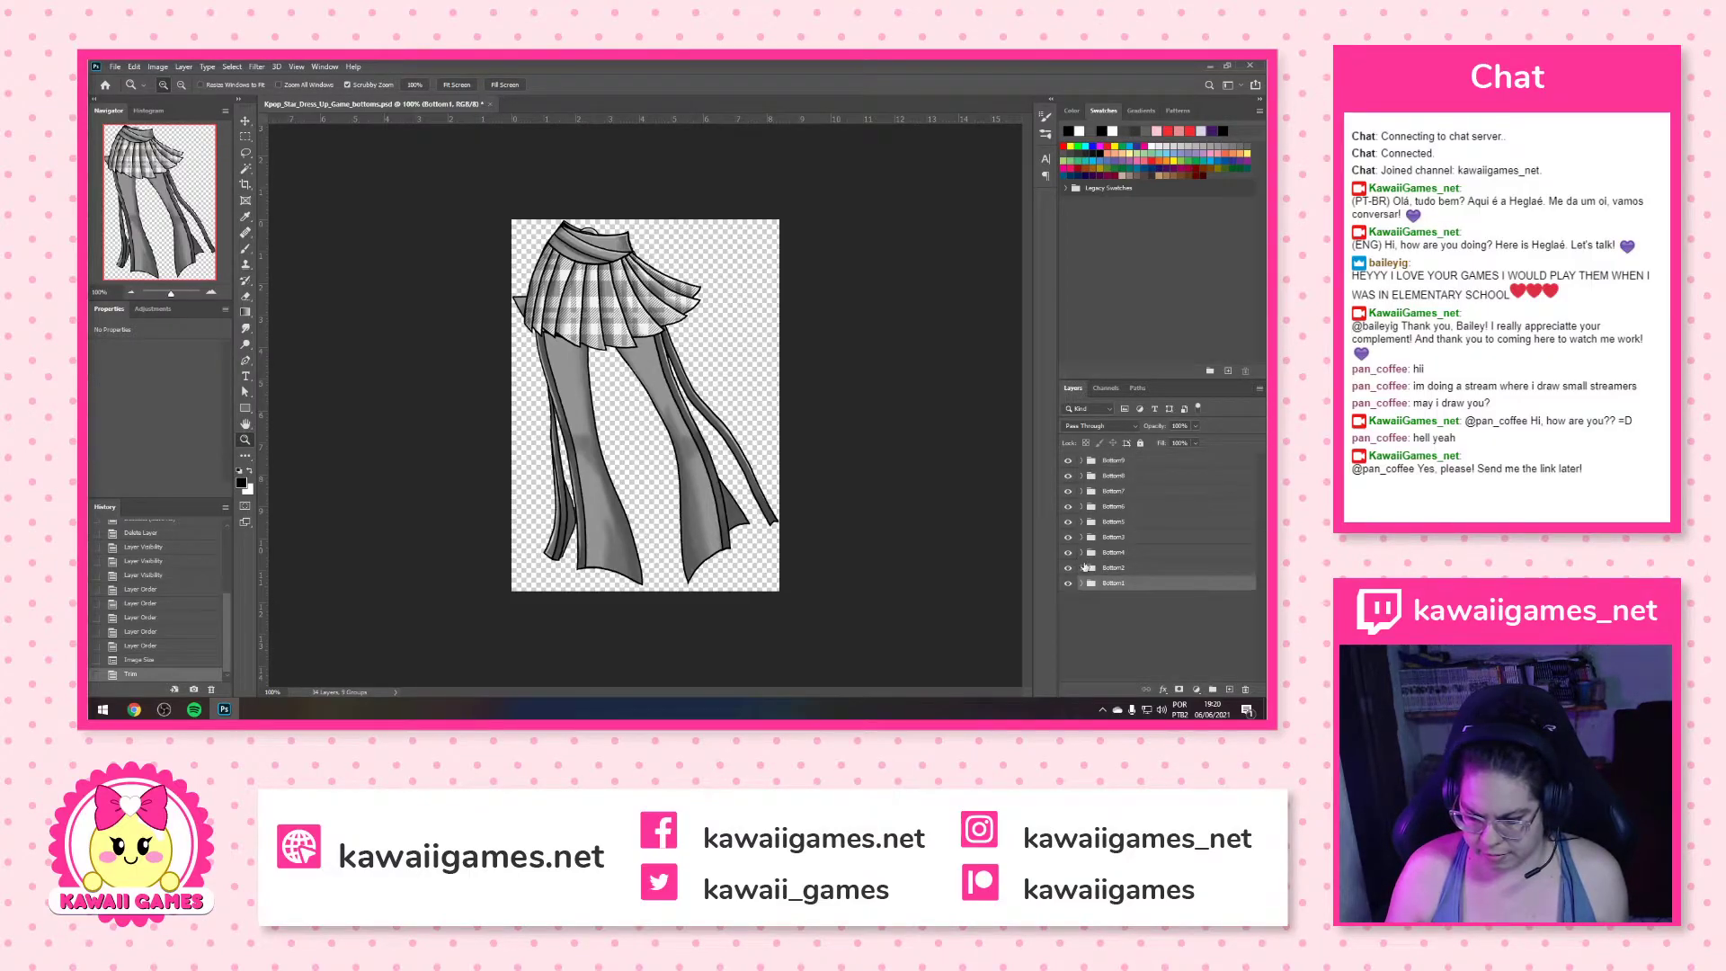
pyautogui.click(1082, 584)
pyautogui.click(1083, 584)
# Lighten the Bottom2C1 layer in the Bottom2 group to white with Hue/Saturation, select Bottom2C2 and save the file
pyautogui.click(1082, 568)
pyautogui.scroll(-1, 1159, 621)
pyautogui.click(1175, 641)
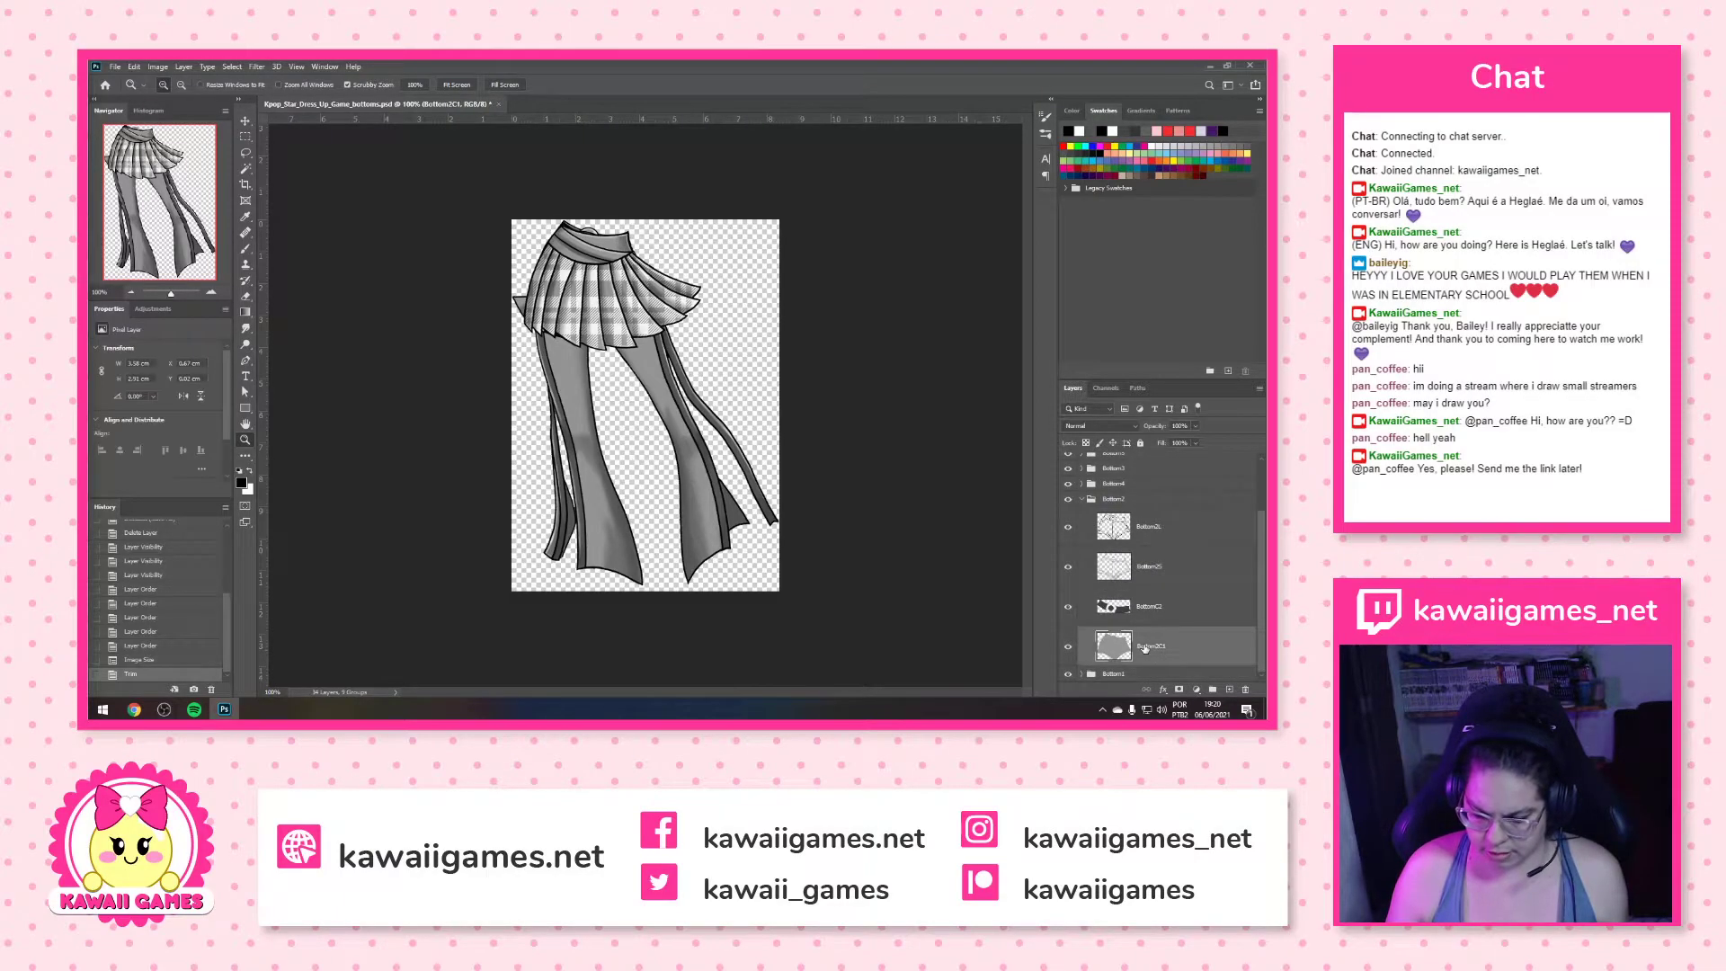
pyautogui.hotkey('ctrl', 'u')
pyautogui.moveTo(946, 332); pyautogui.dragTo(994, 332)
pyautogui.click(1079, 211)
pyautogui.press('z')
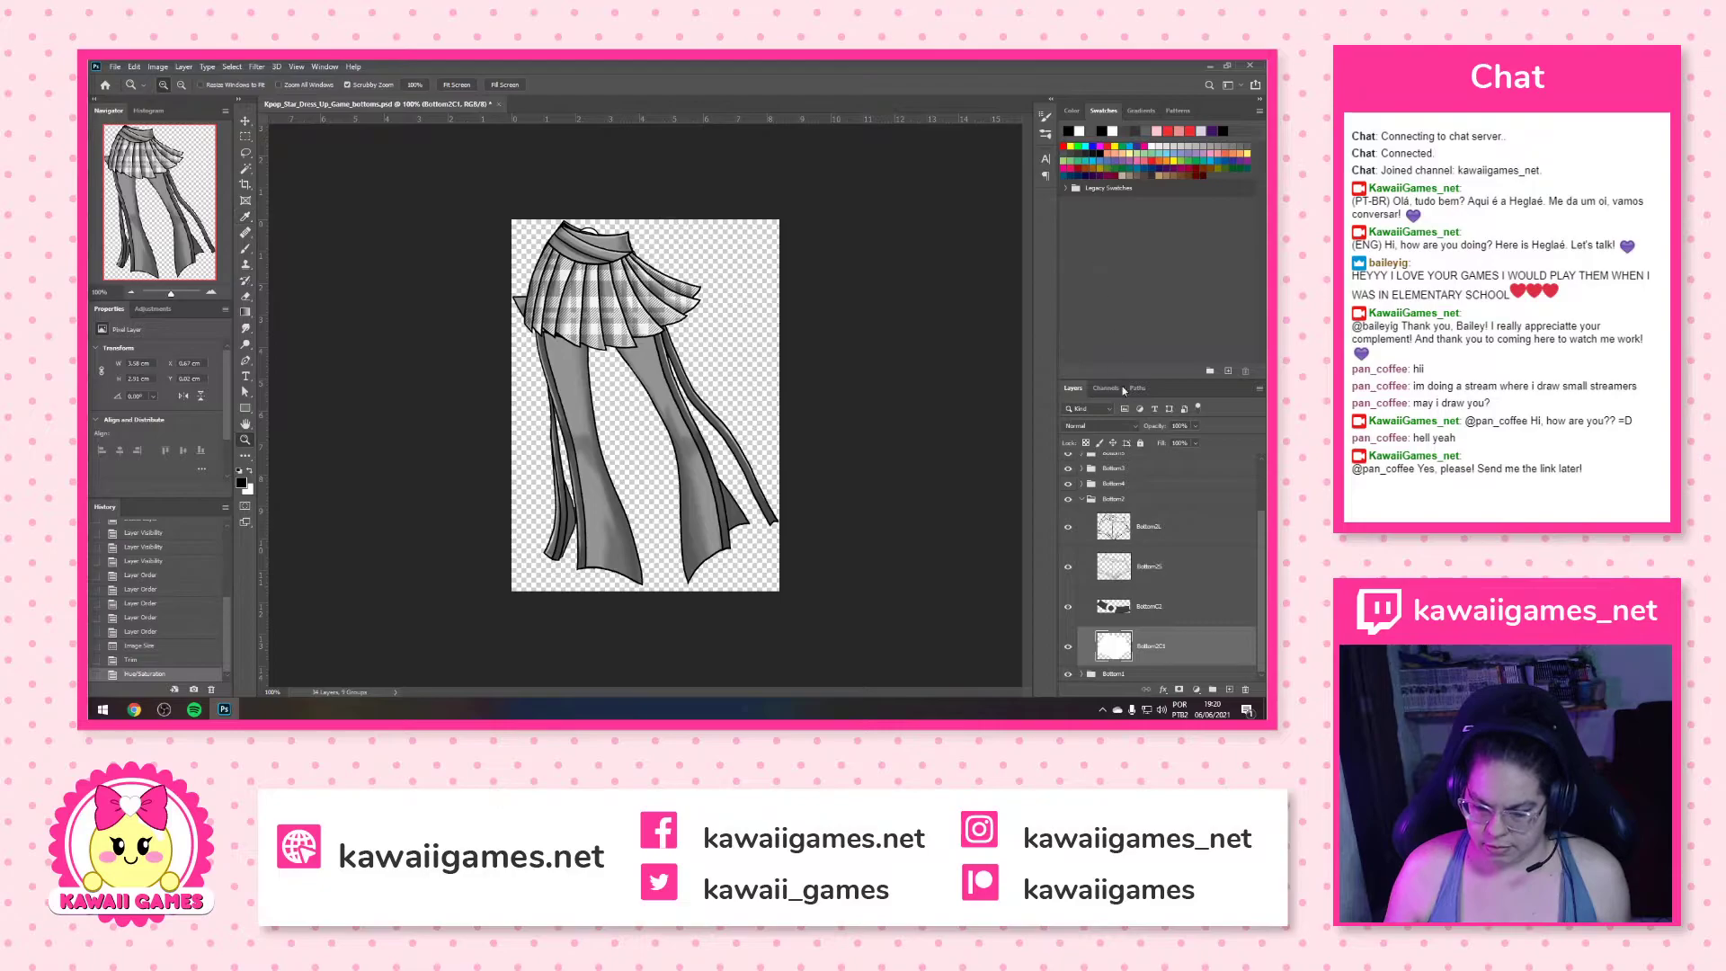
pyautogui.click(1127, 613)
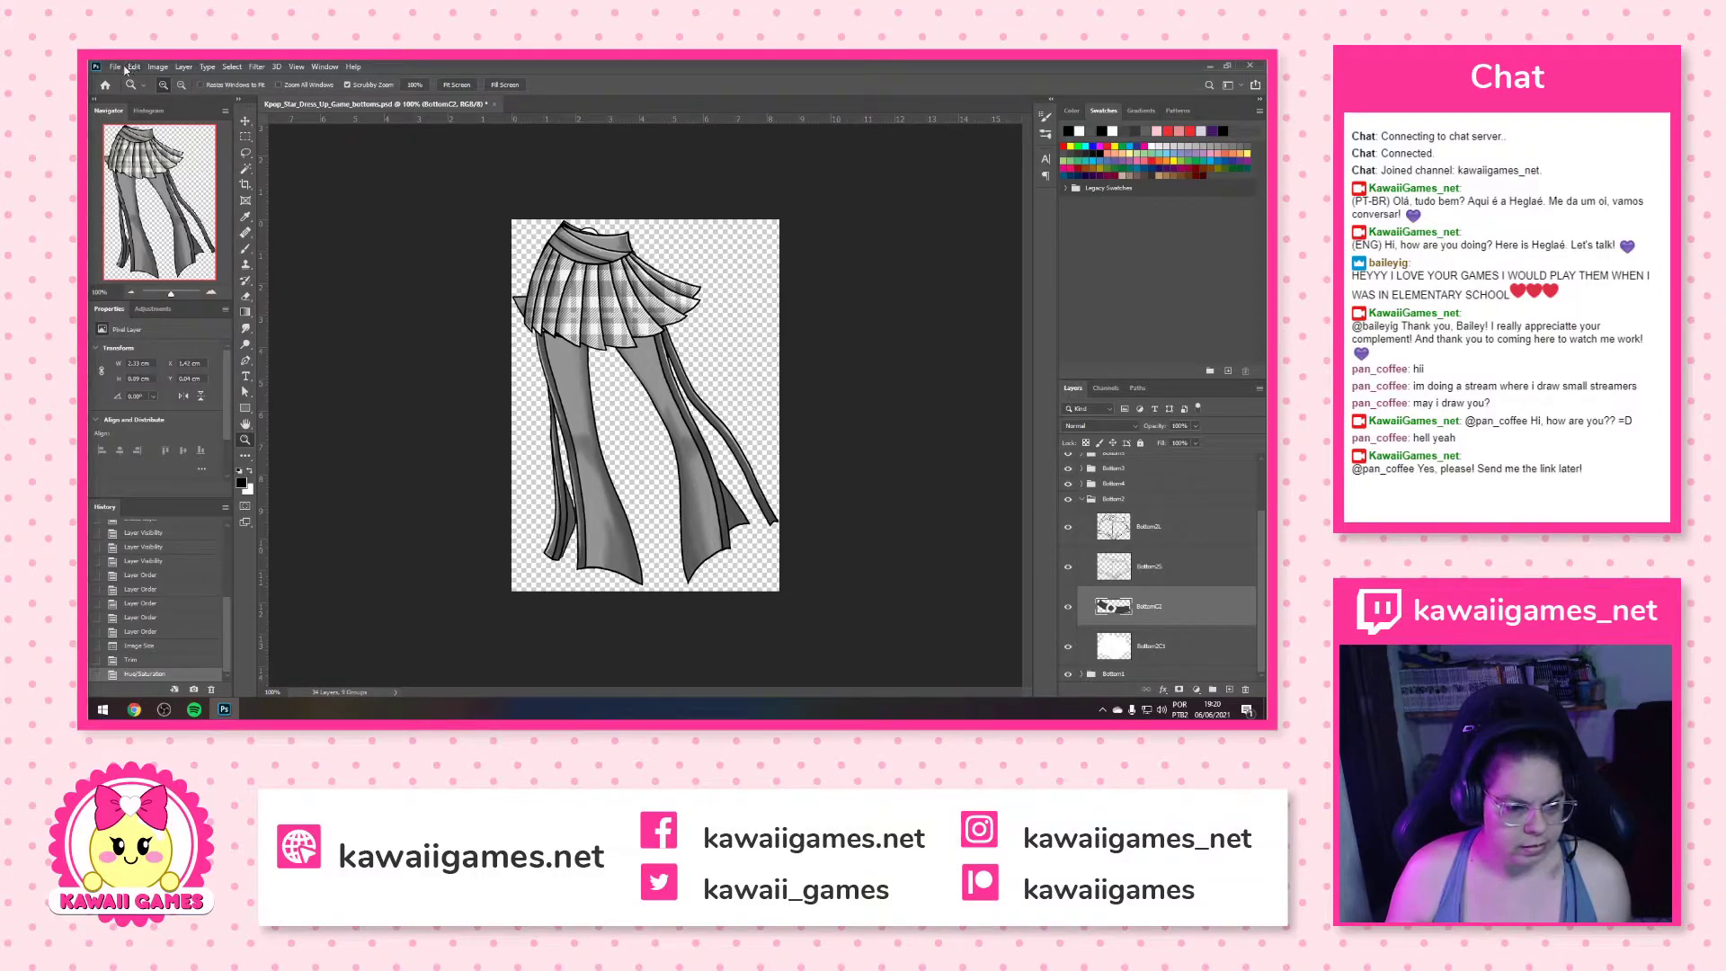
pyautogui.hotkey('ctrl', 's')
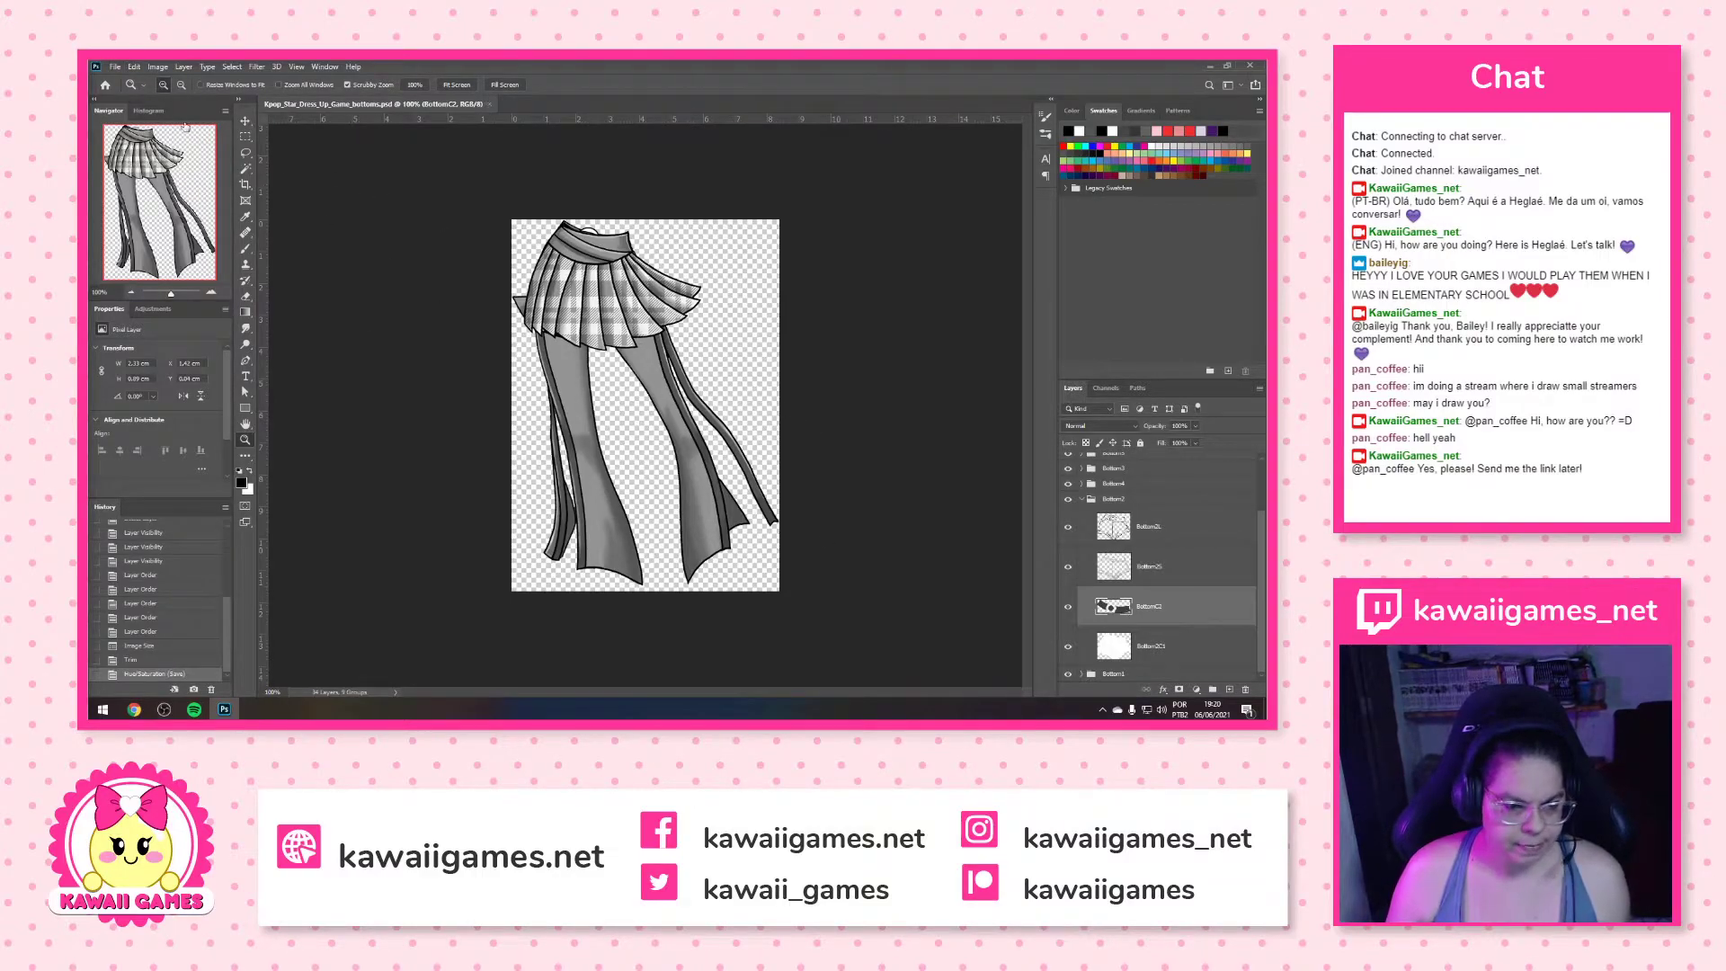
# Set the UI font size to Medium in the Interface preferences
pyautogui.click(134, 67)
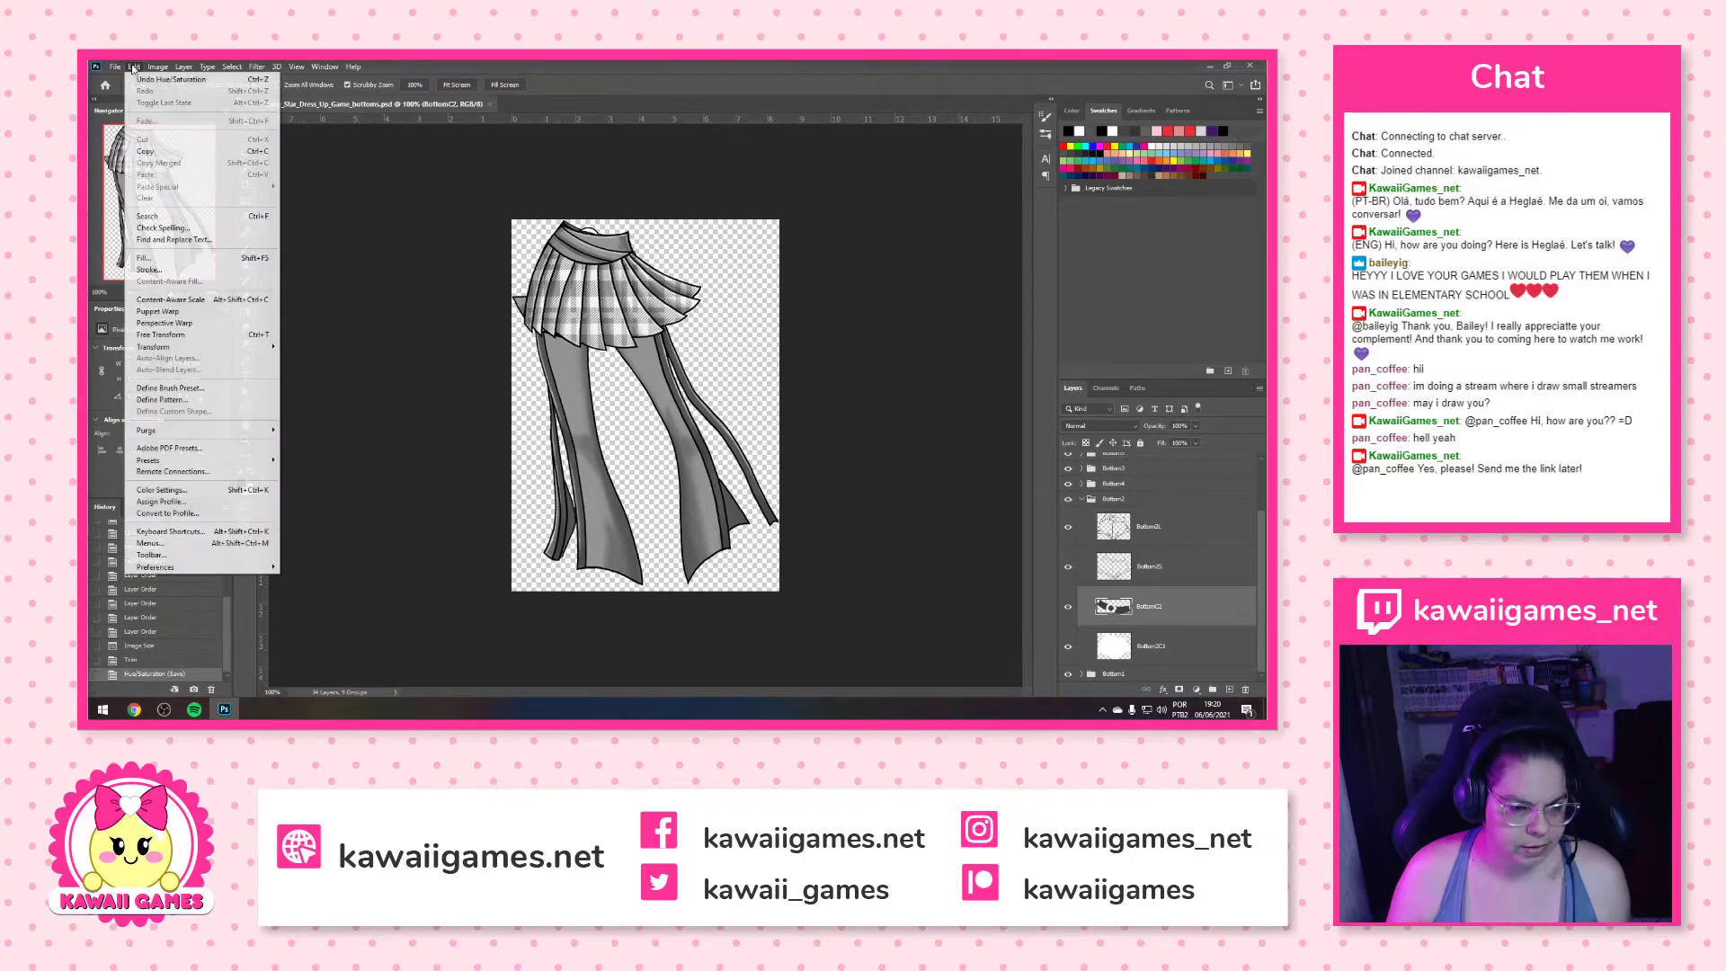
pyautogui.moveTo(225, 566)
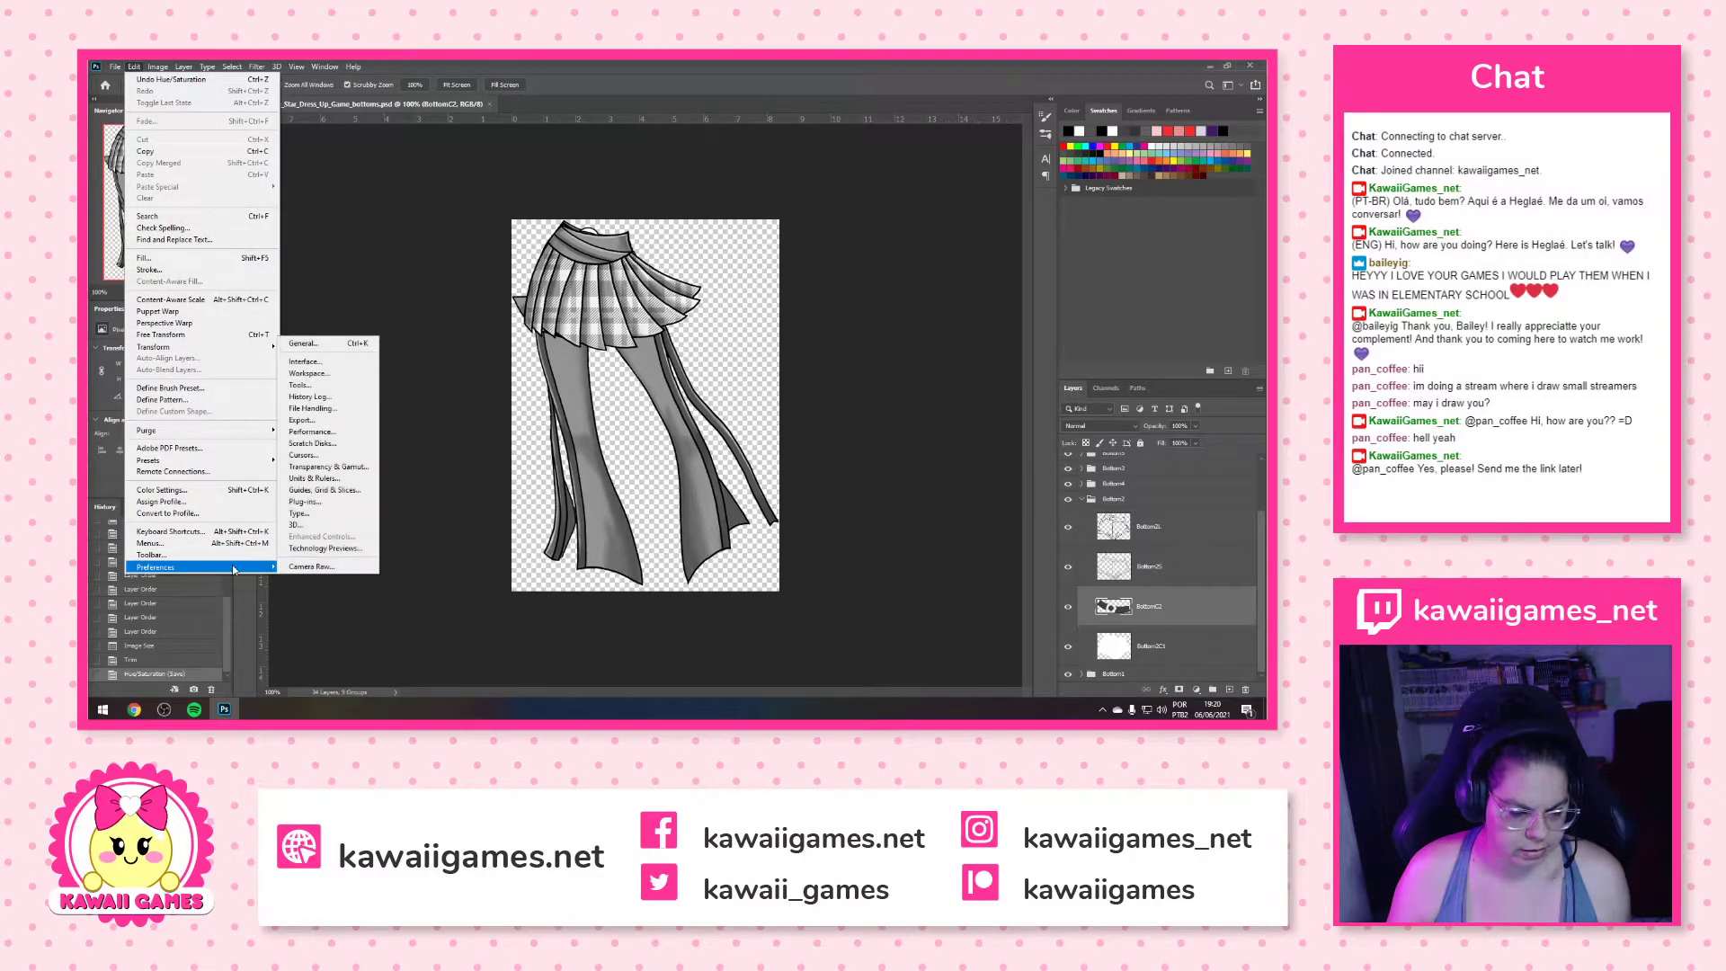
pyautogui.click(341, 363)
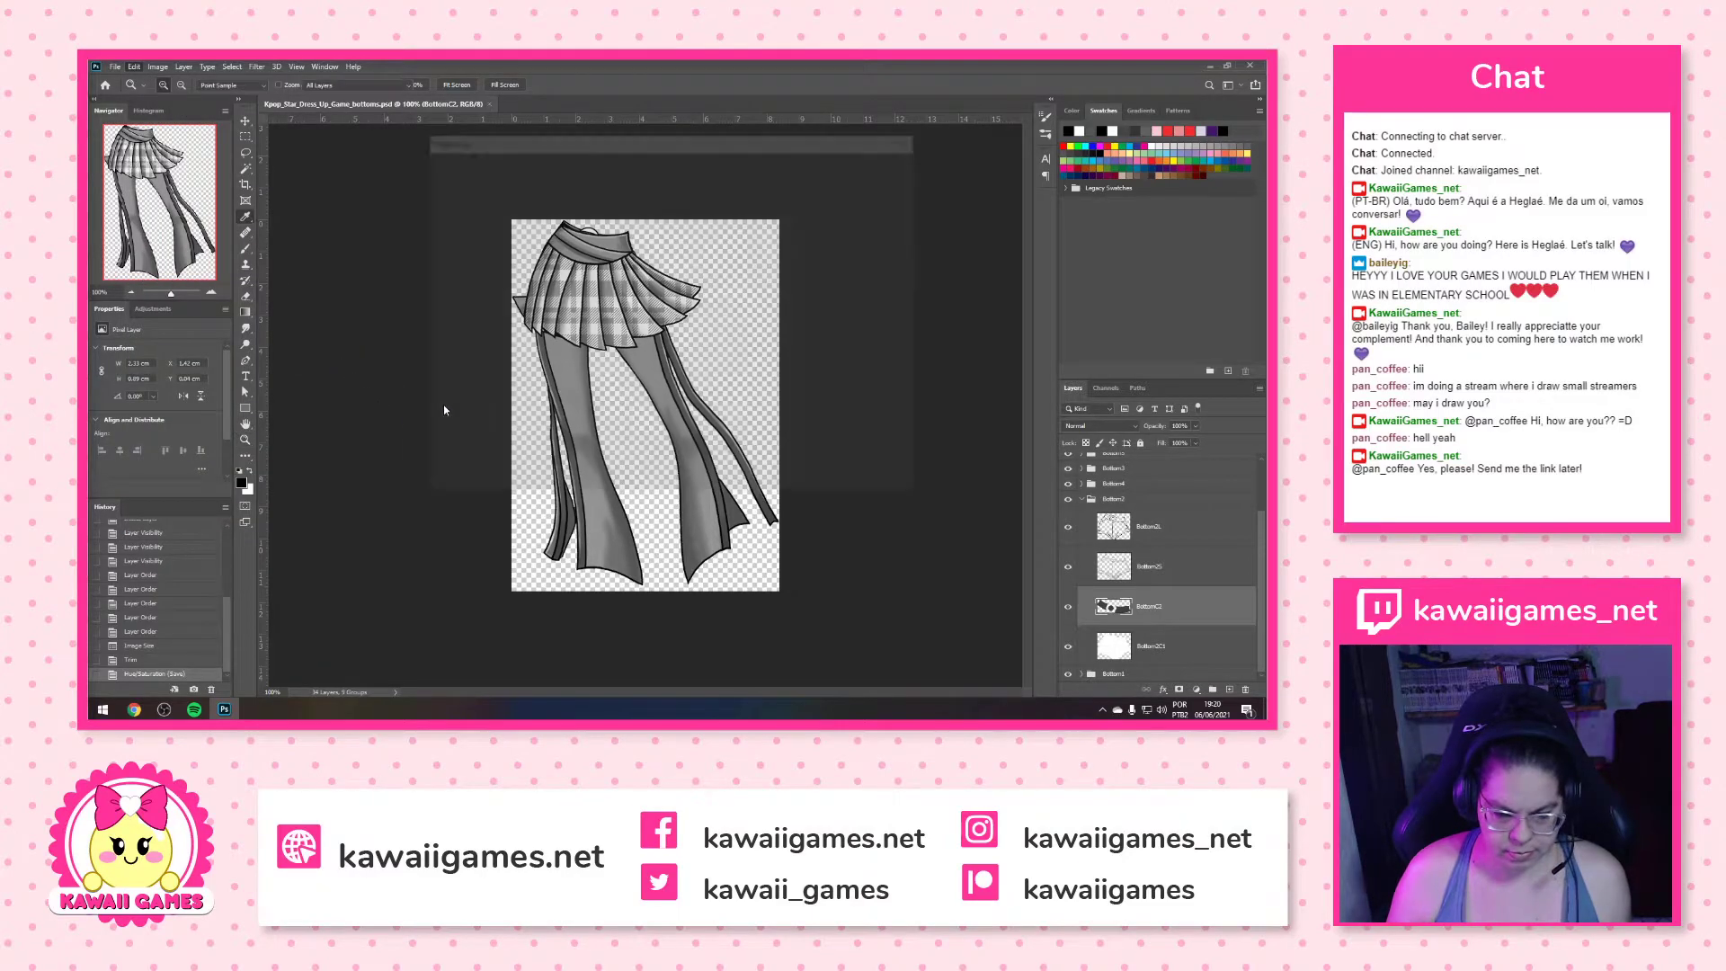
pyautogui.click(790, 319)
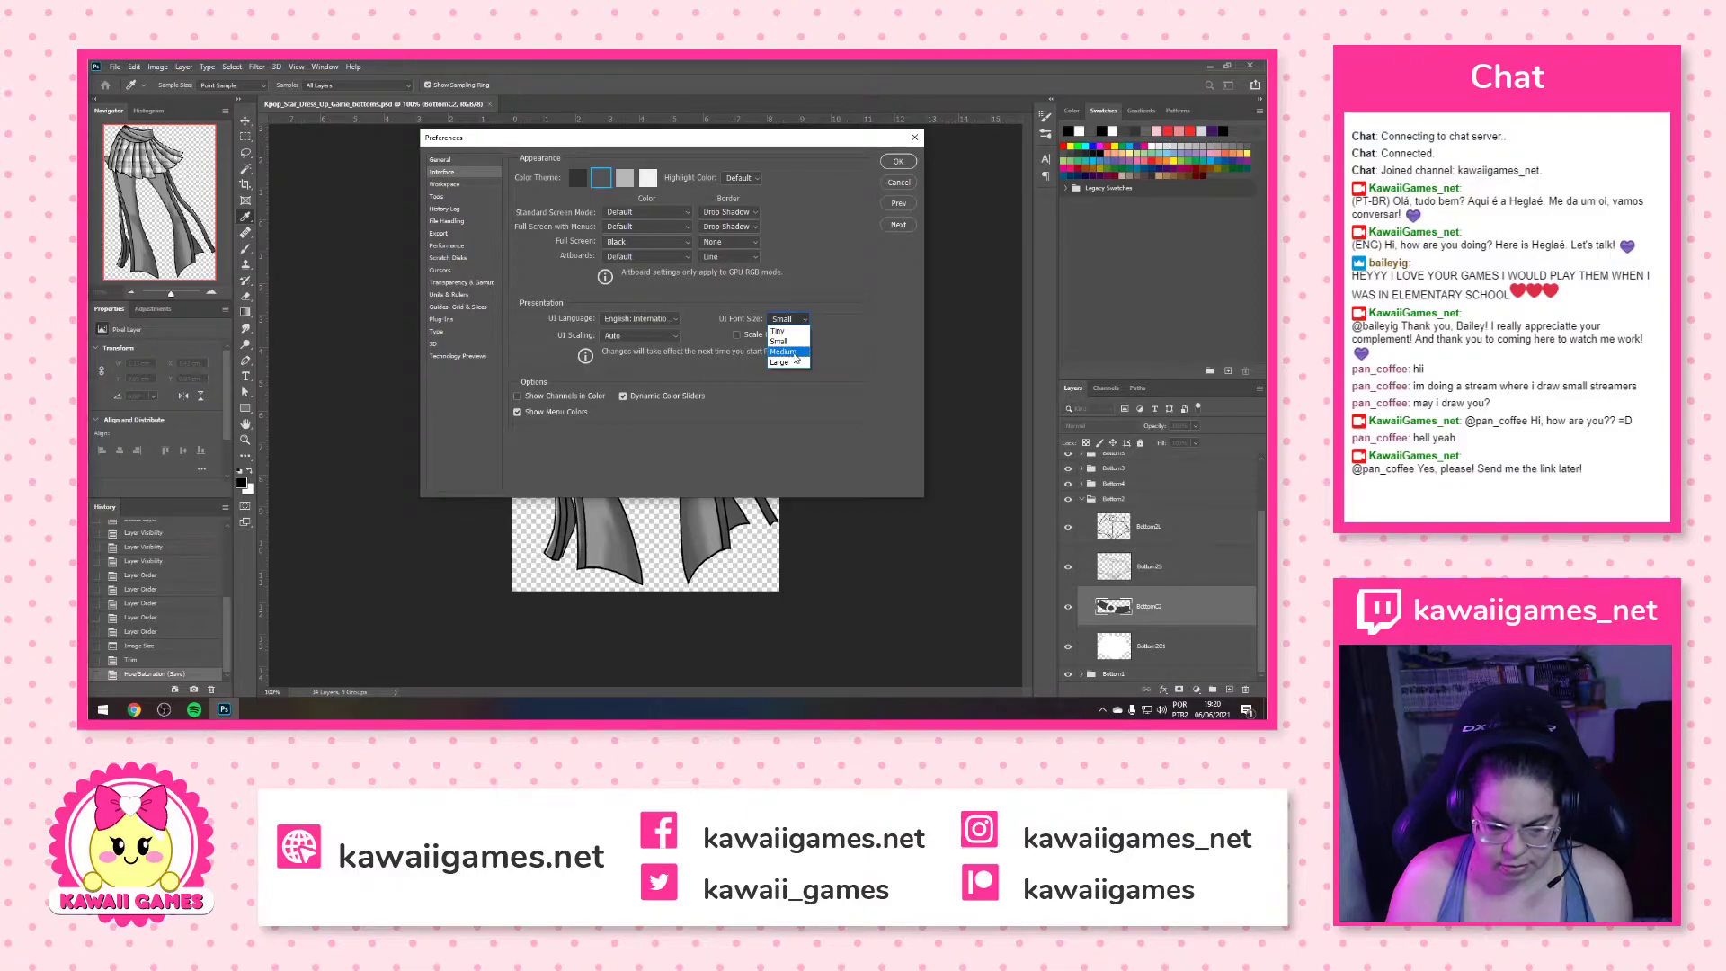
pyautogui.click(784, 351)
pyautogui.click(900, 162)
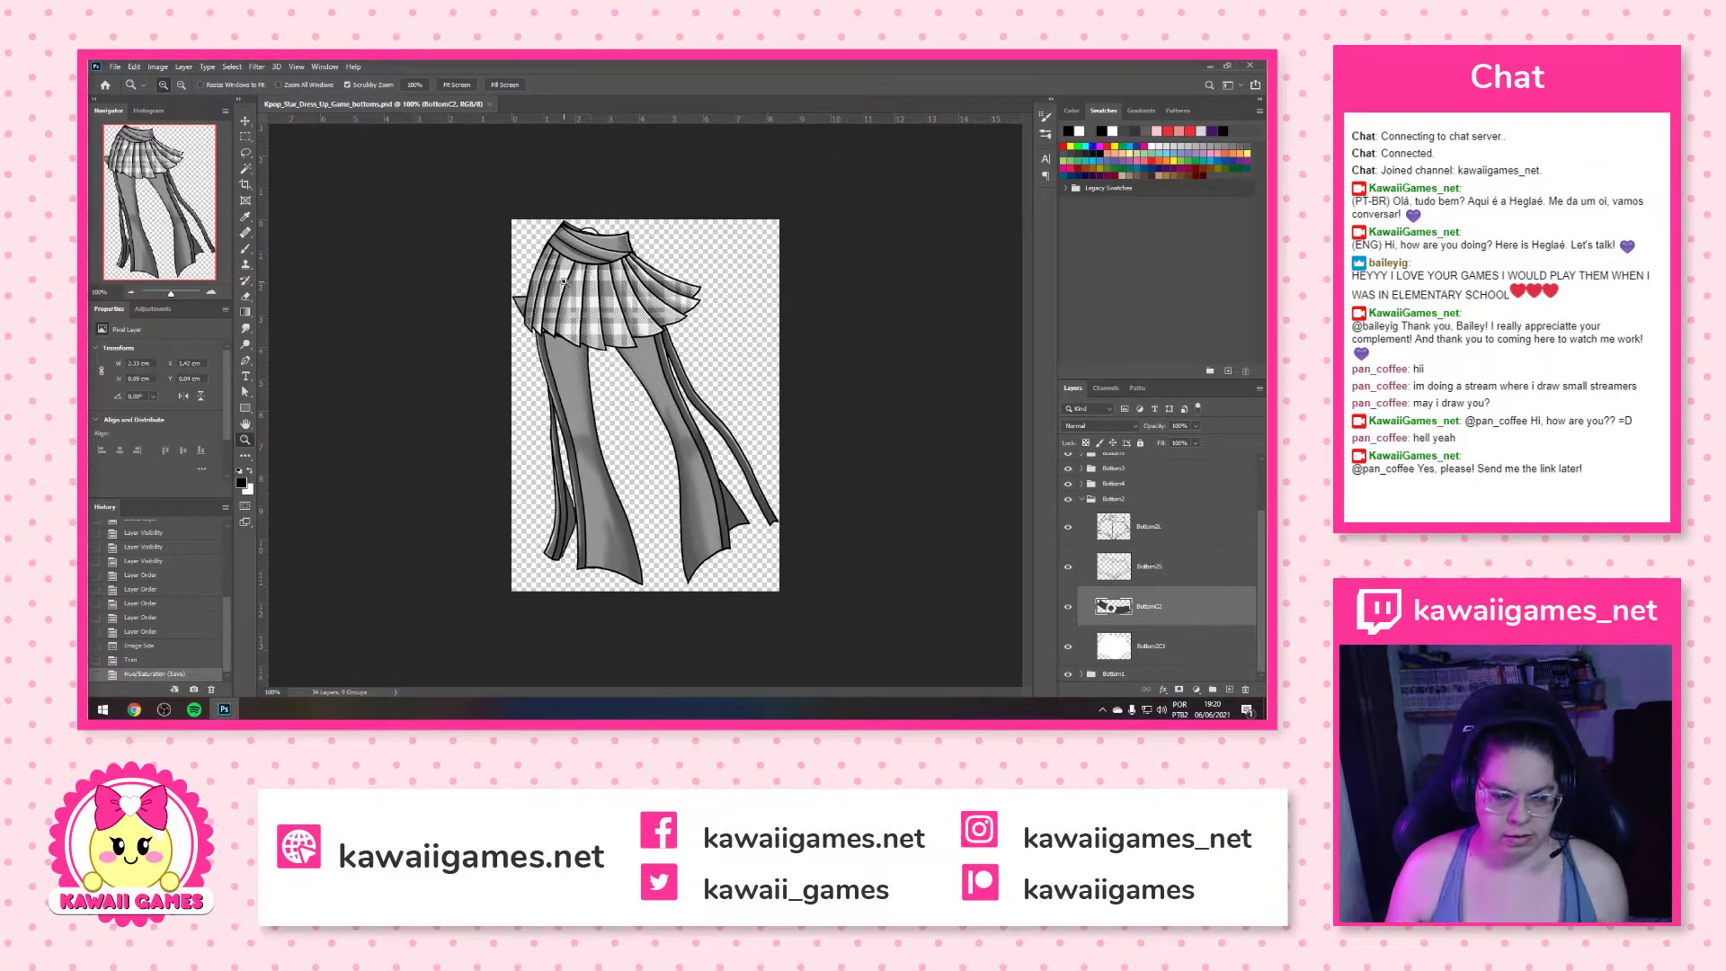
# Quit and relaunch Photoshop, closing the slide image opened at launch
pyautogui.click(1253, 68)
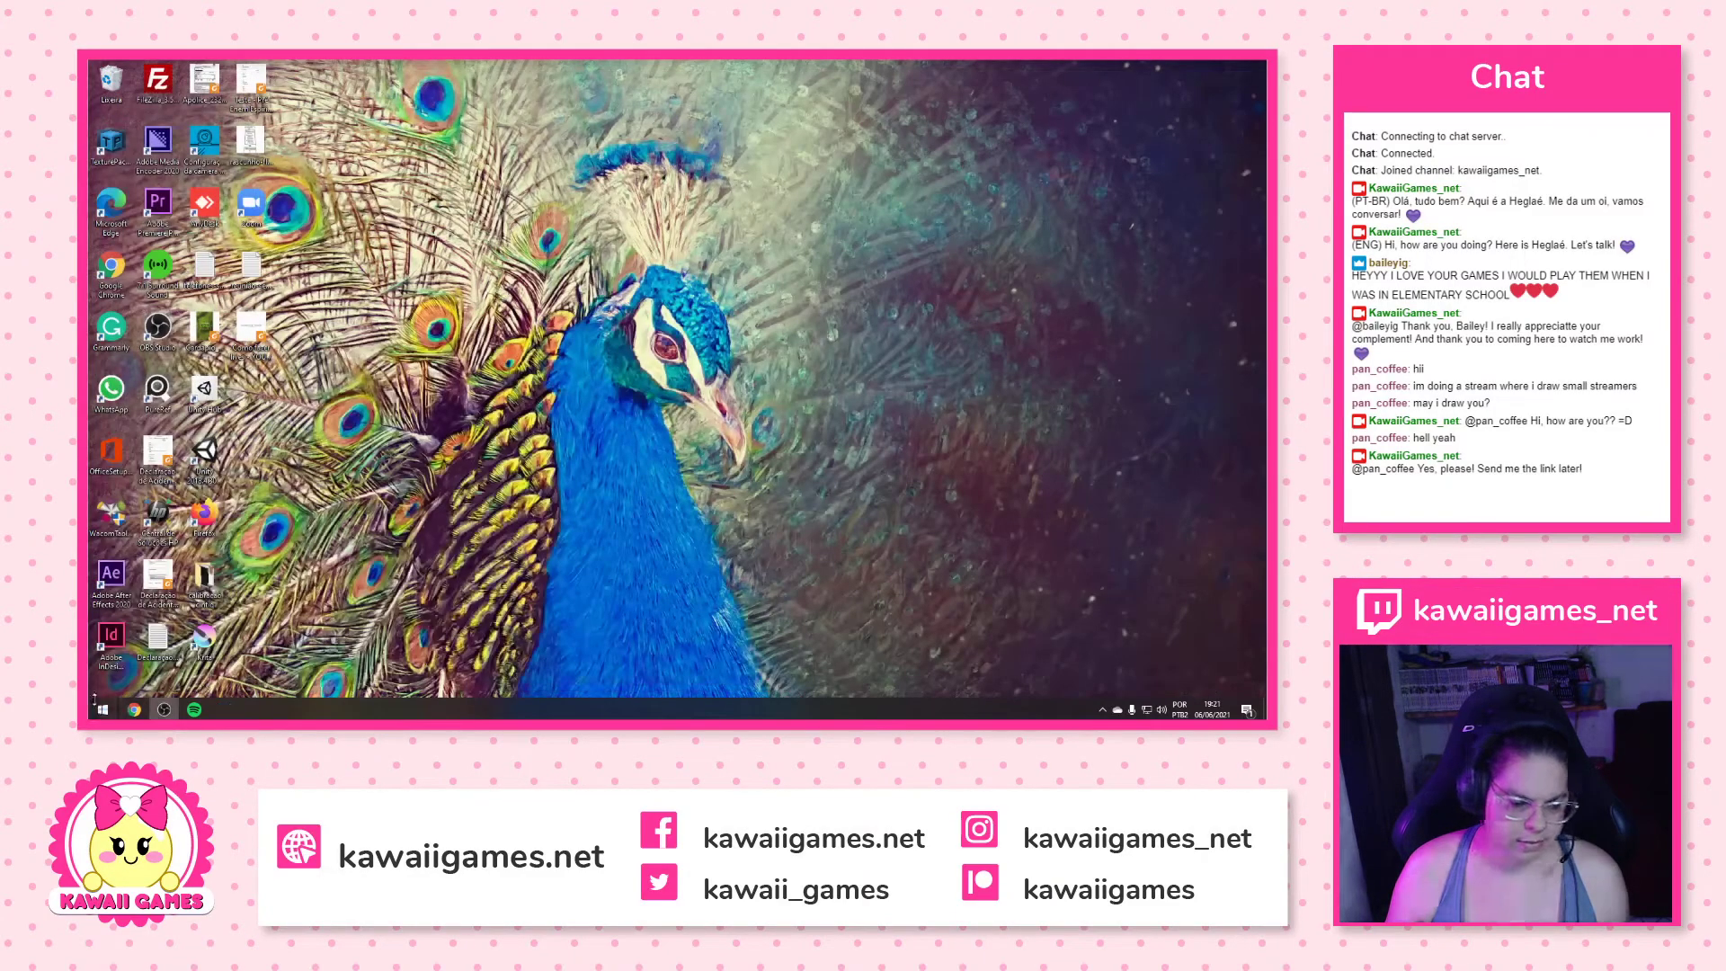
pyautogui.click(101, 709)
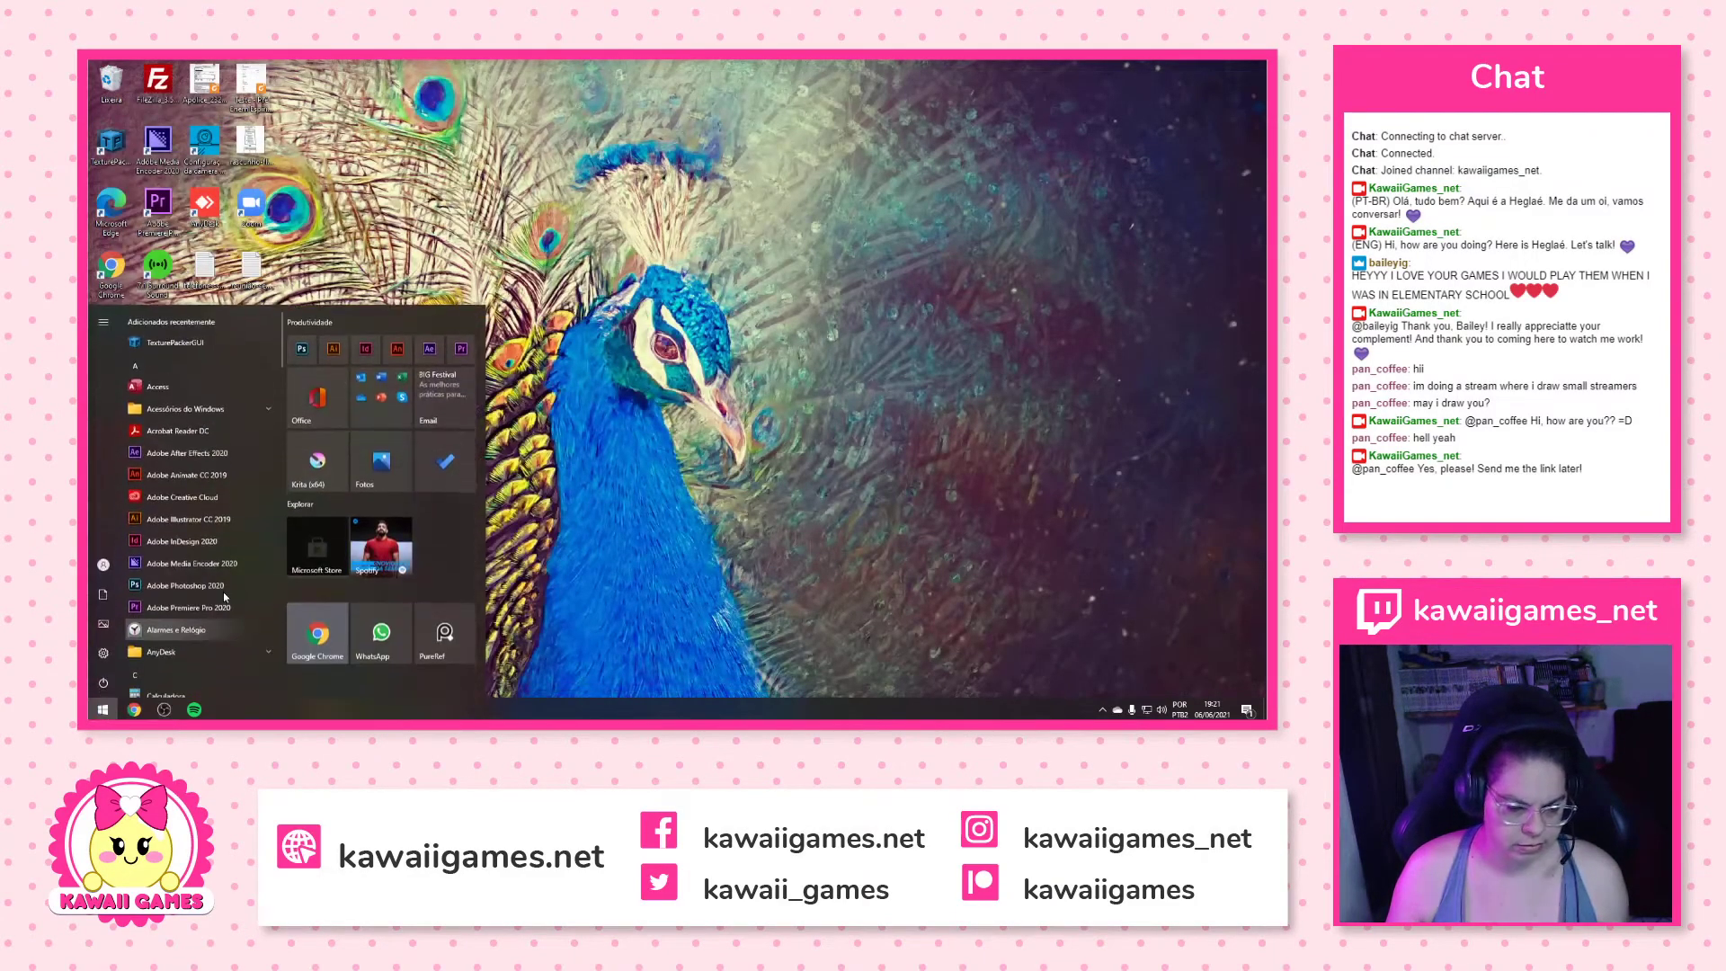
pyautogui.rightClick(304, 355)
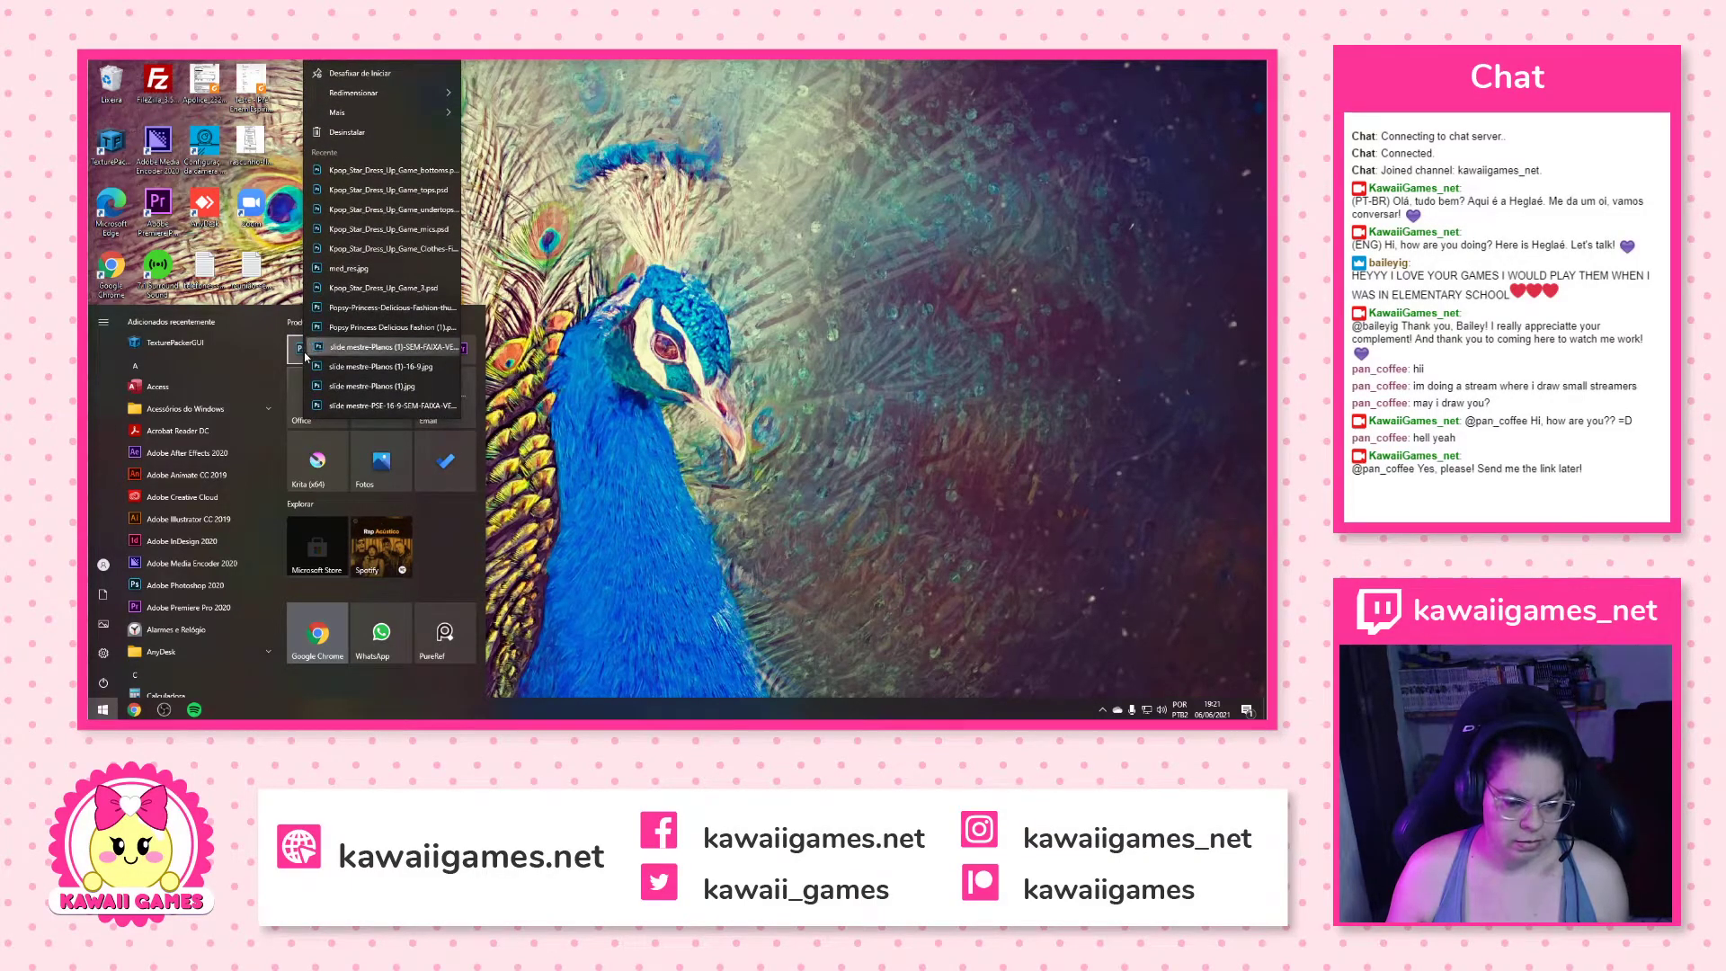
pyautogui.click(305, 353)
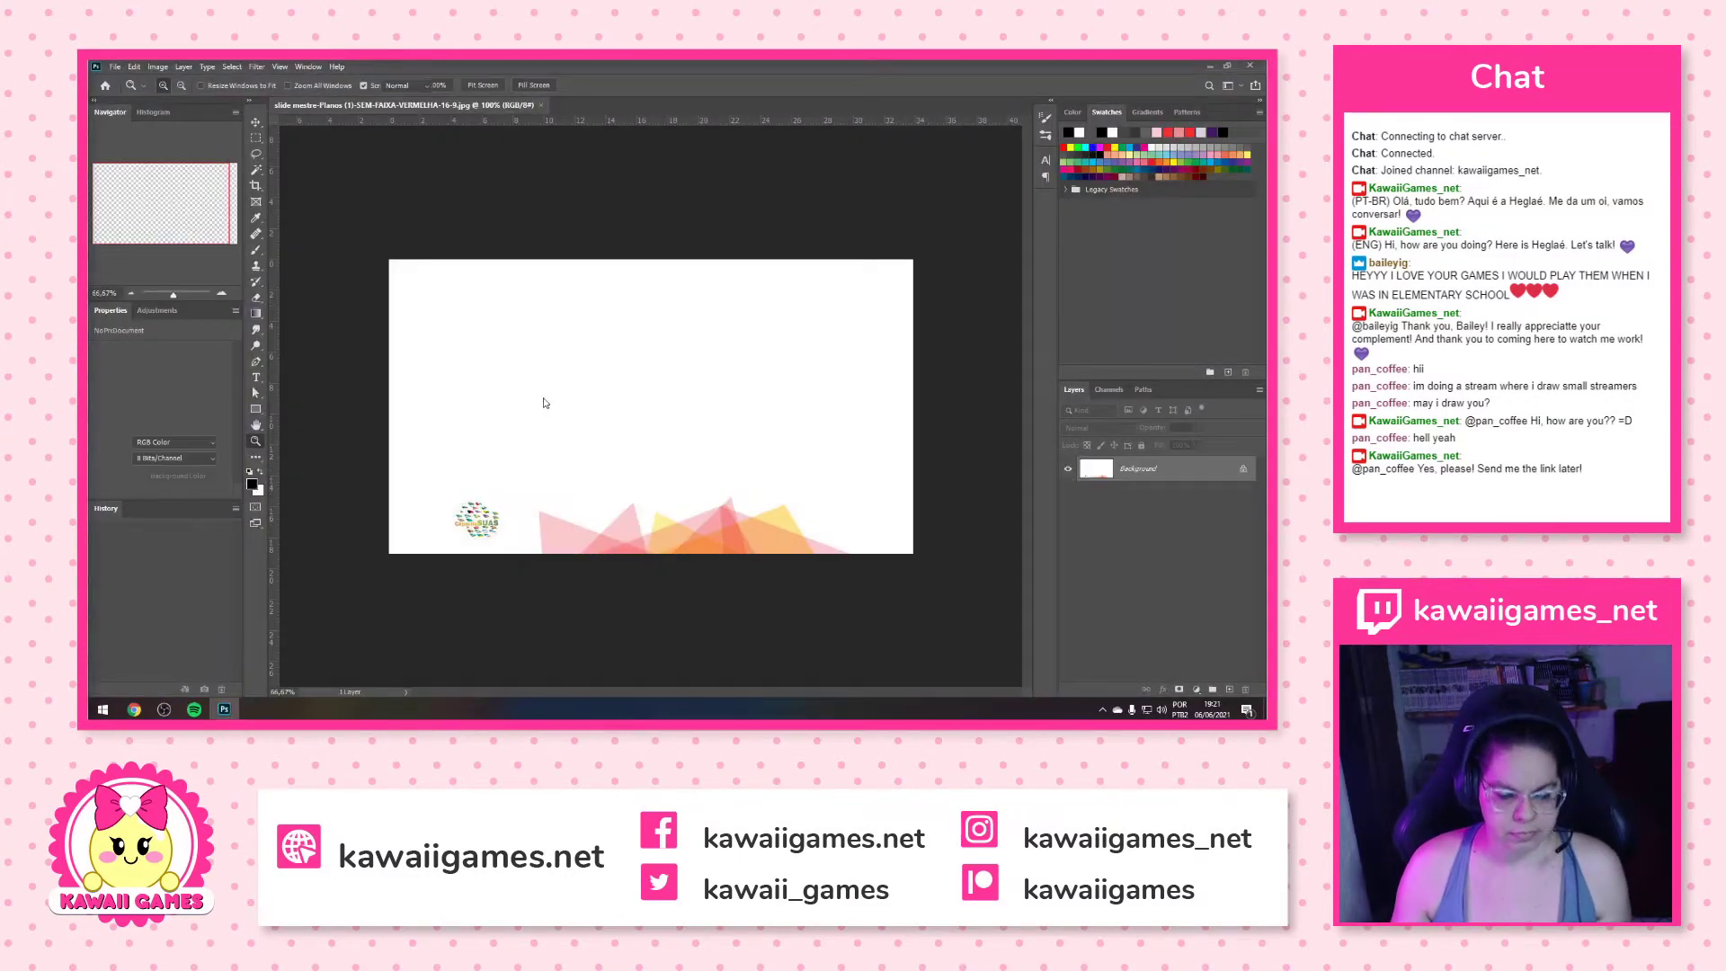
pyautogui.click(545, 107)
# Reopen Kpop_Star_Dress_Up_Game_bottoms.psd from the recent files
pyautogui.click(115, 67)
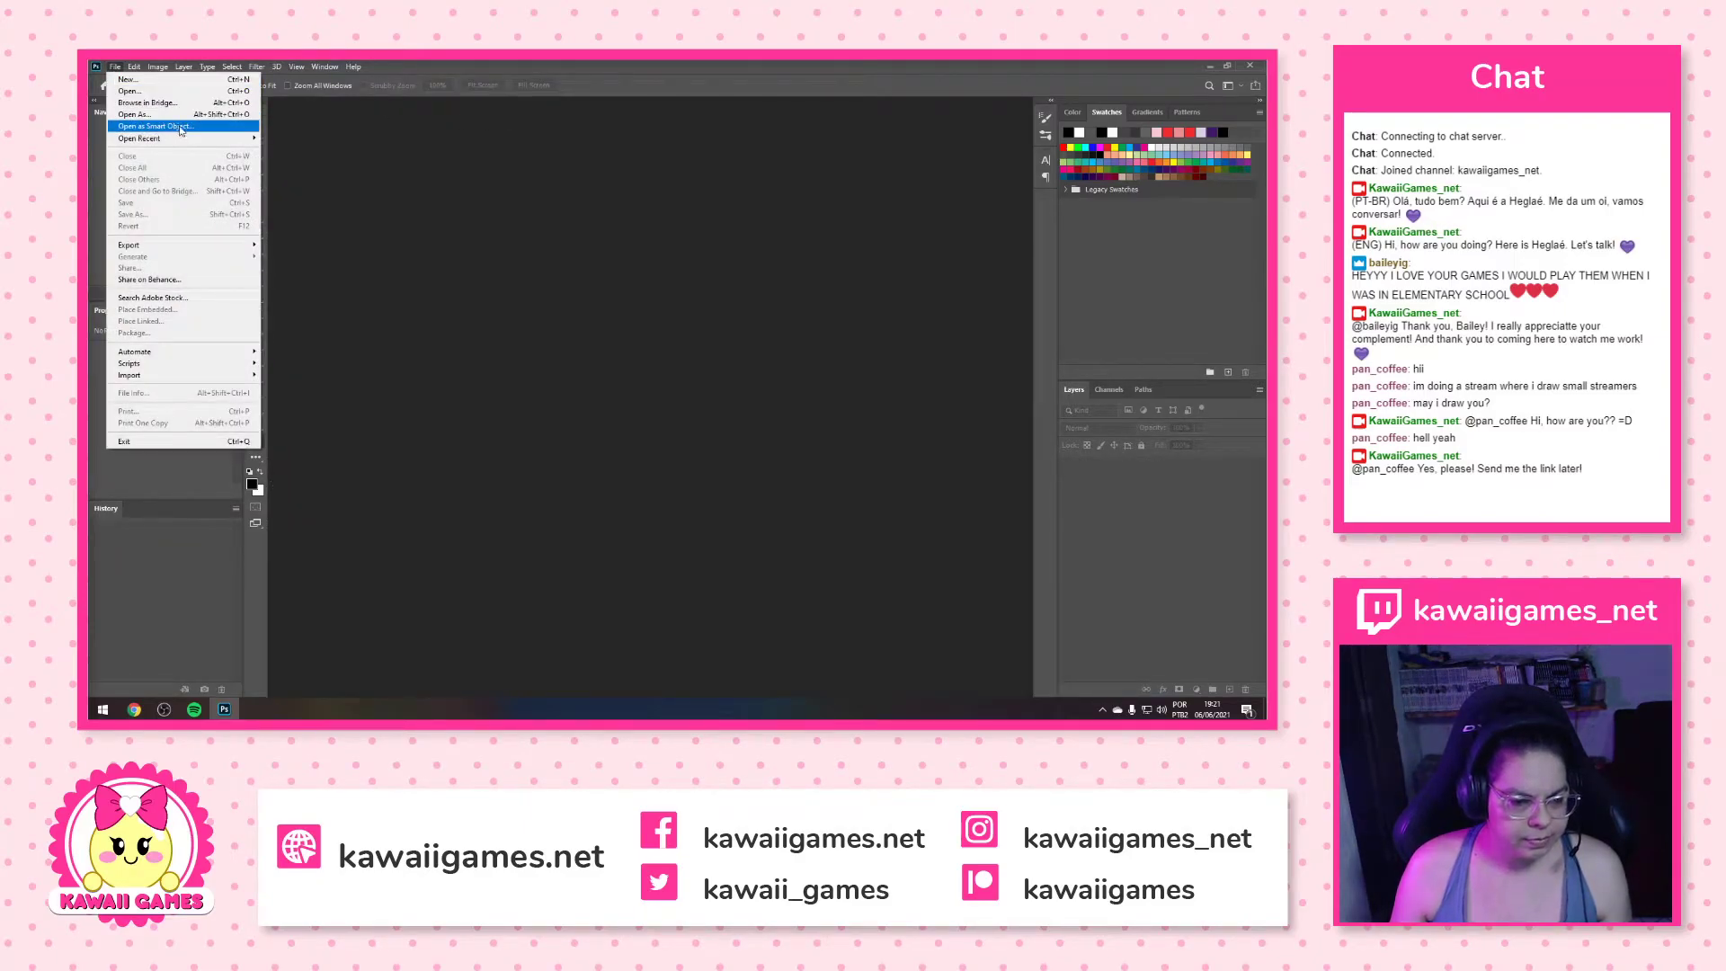
pyautogui.moveTo(206, 139)
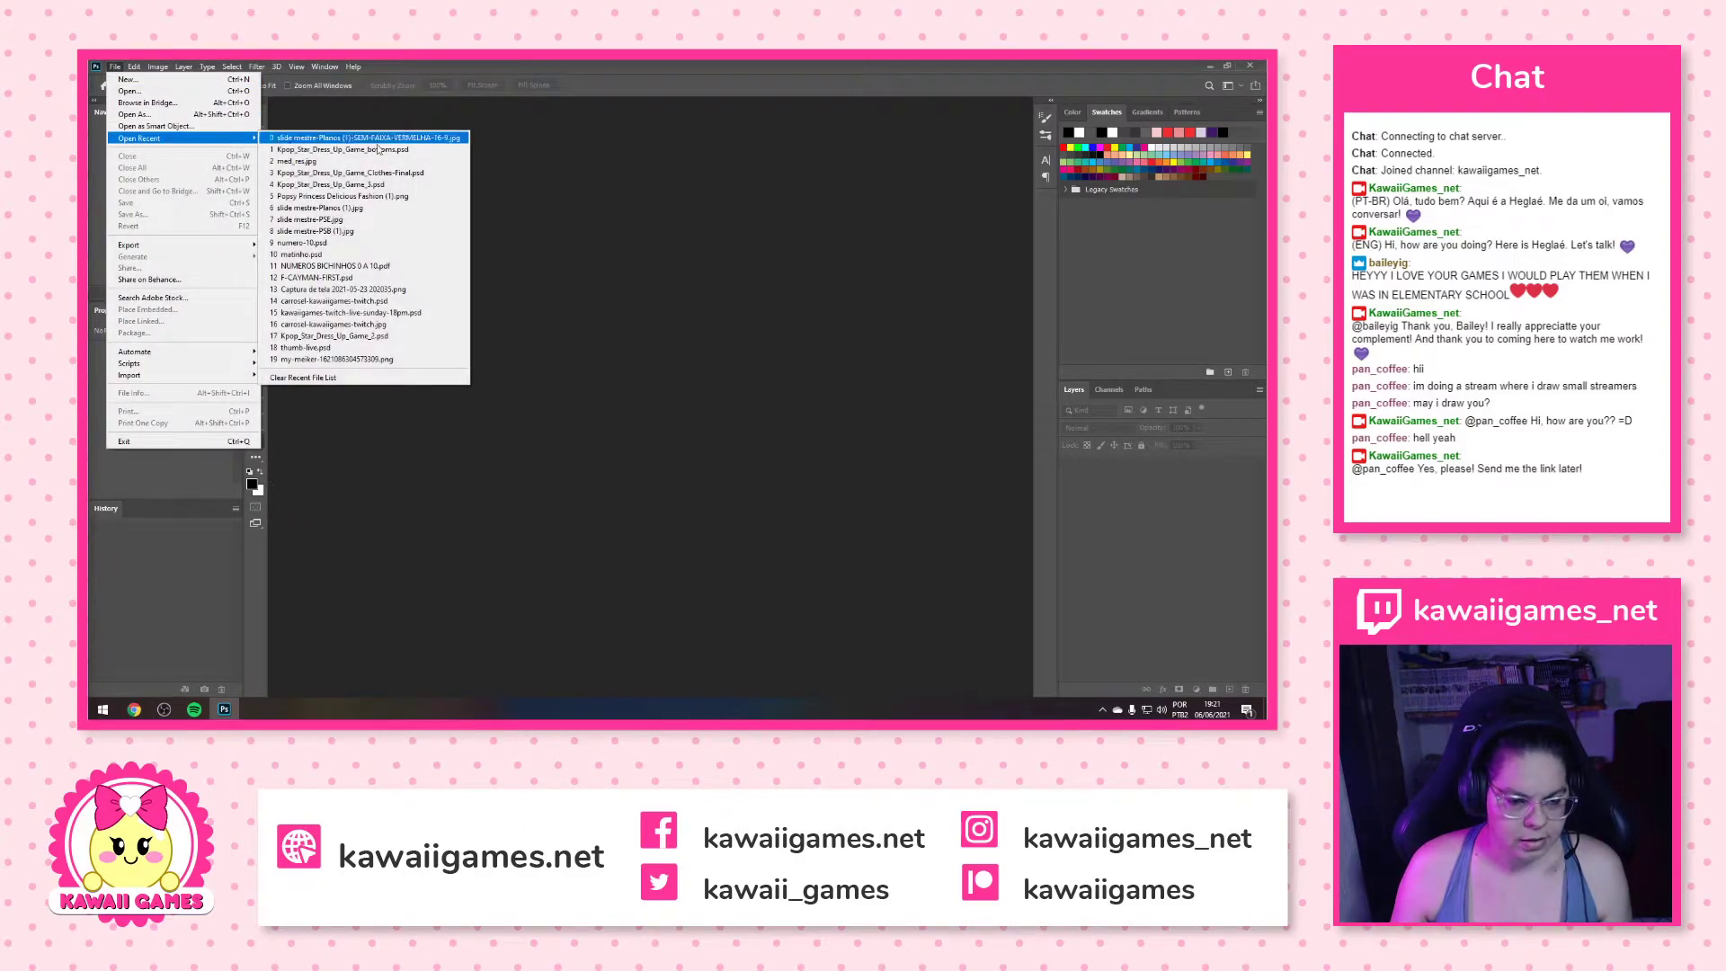
pyautogui.click(419, 150)
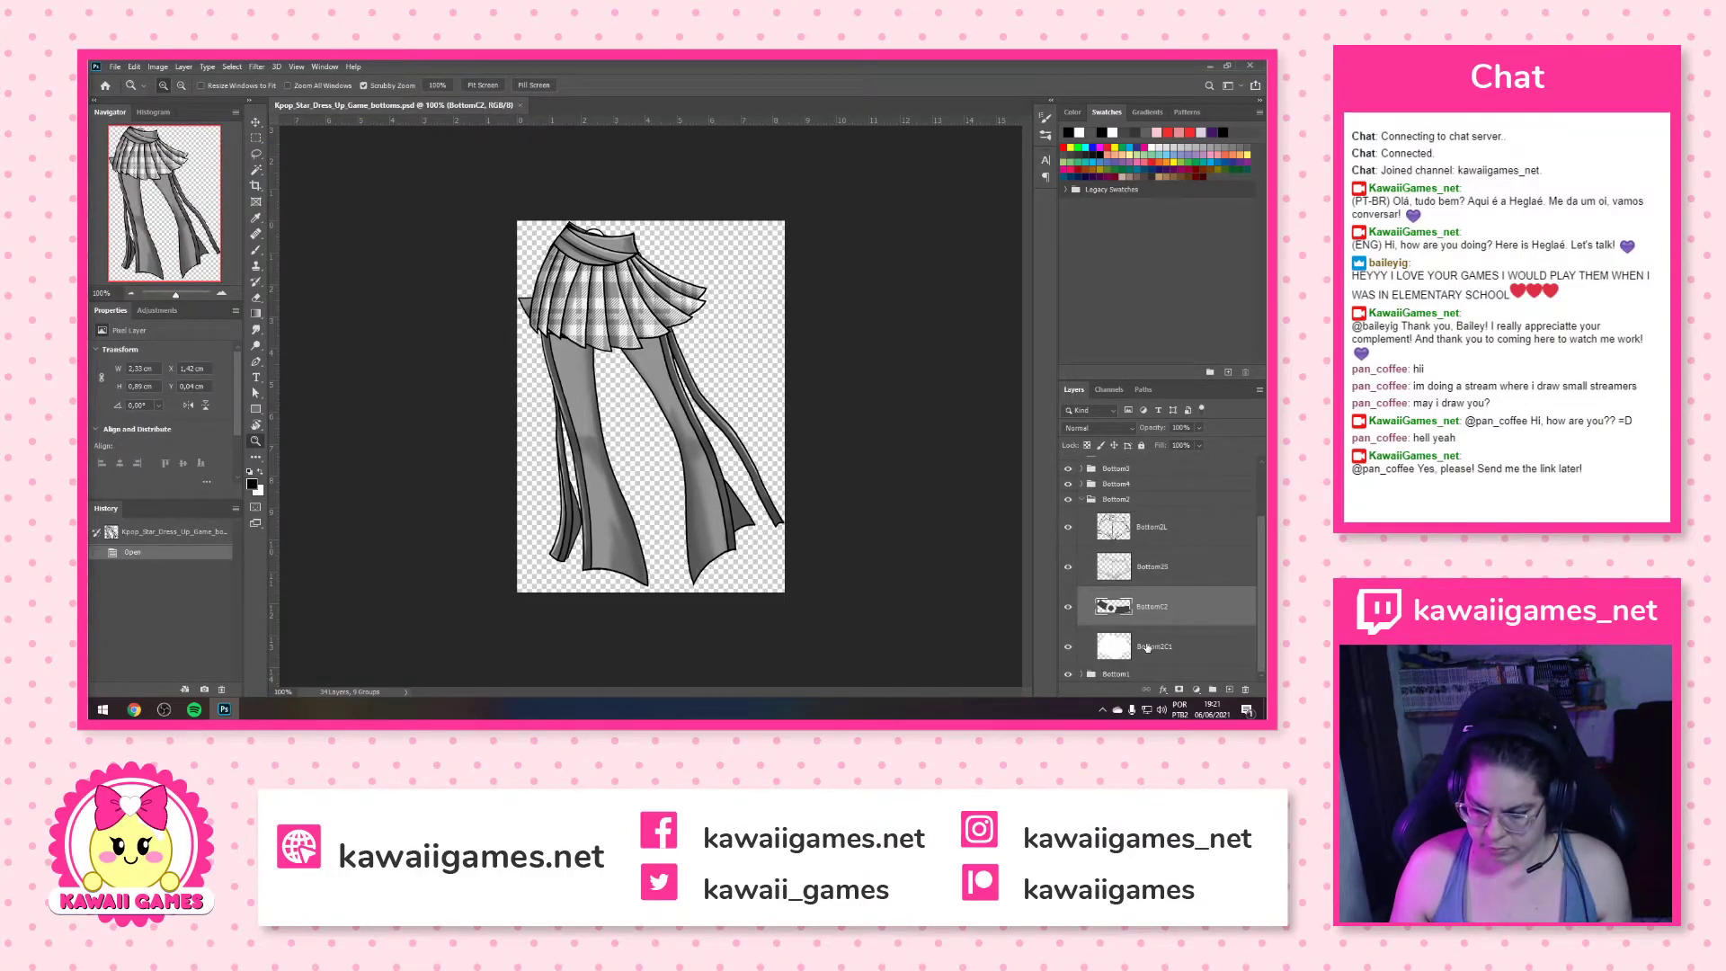
pyautogui.rightClick(1166, 534)
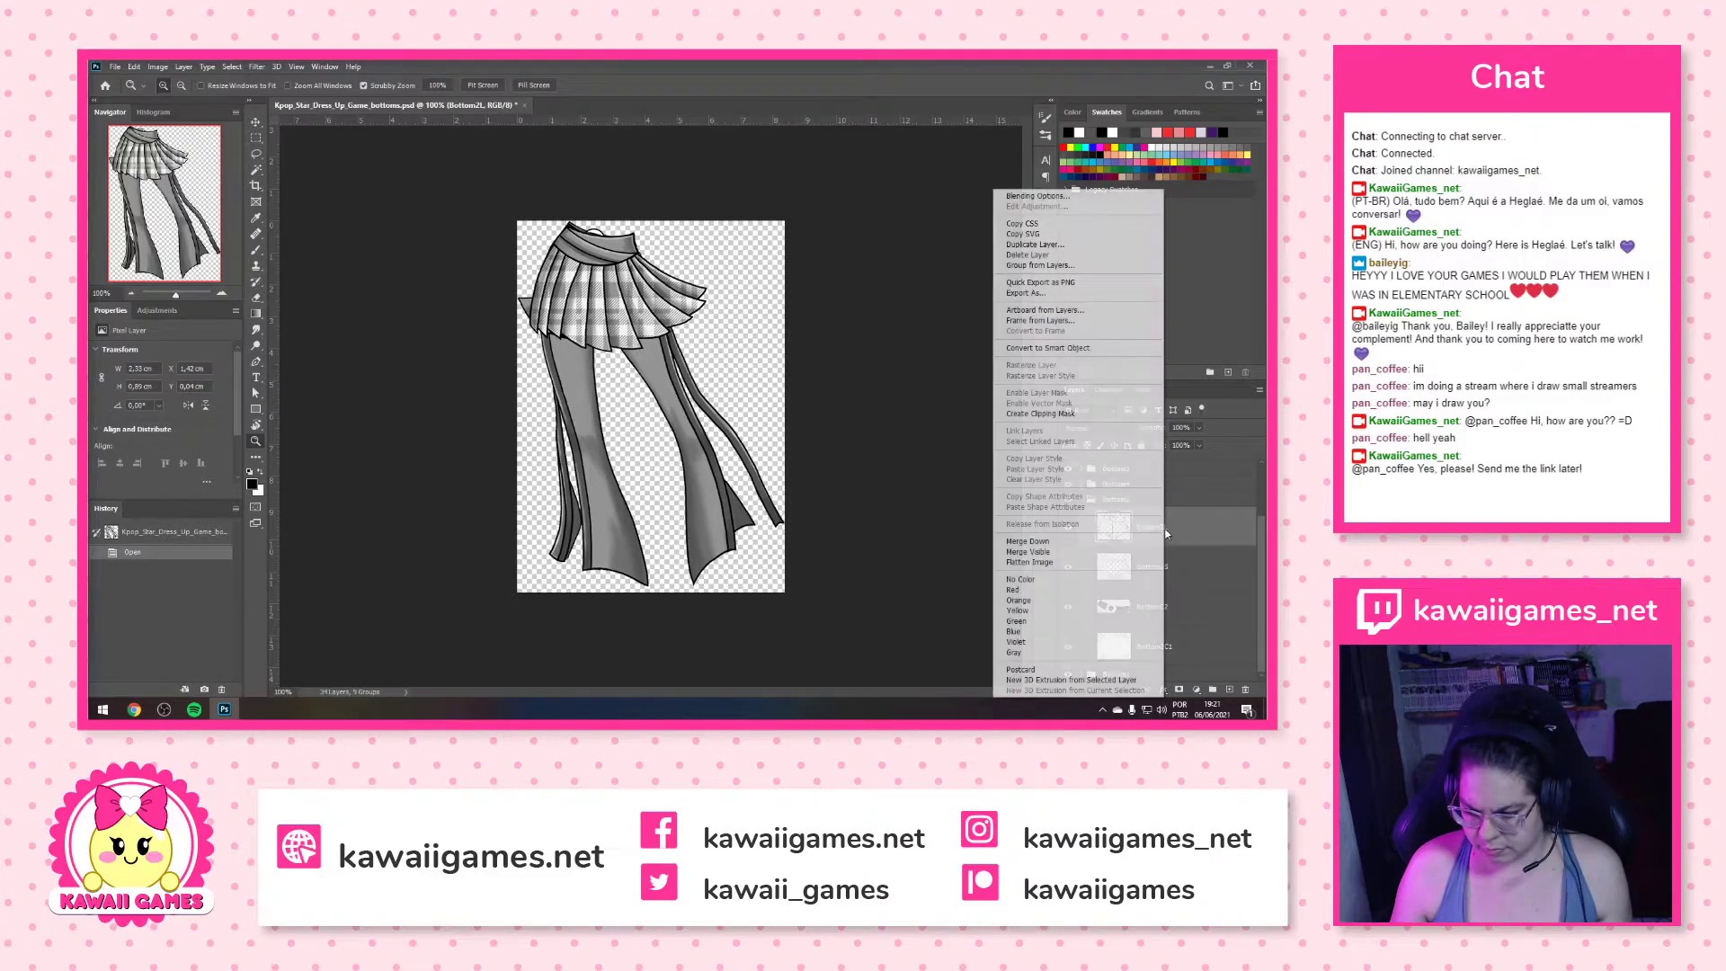
pyautogui.click(1190, 531)
pyautogui.rightClick(1190, 531)
pyautogui.press('Escape')
pyautogui.rightClick(1109, 536)
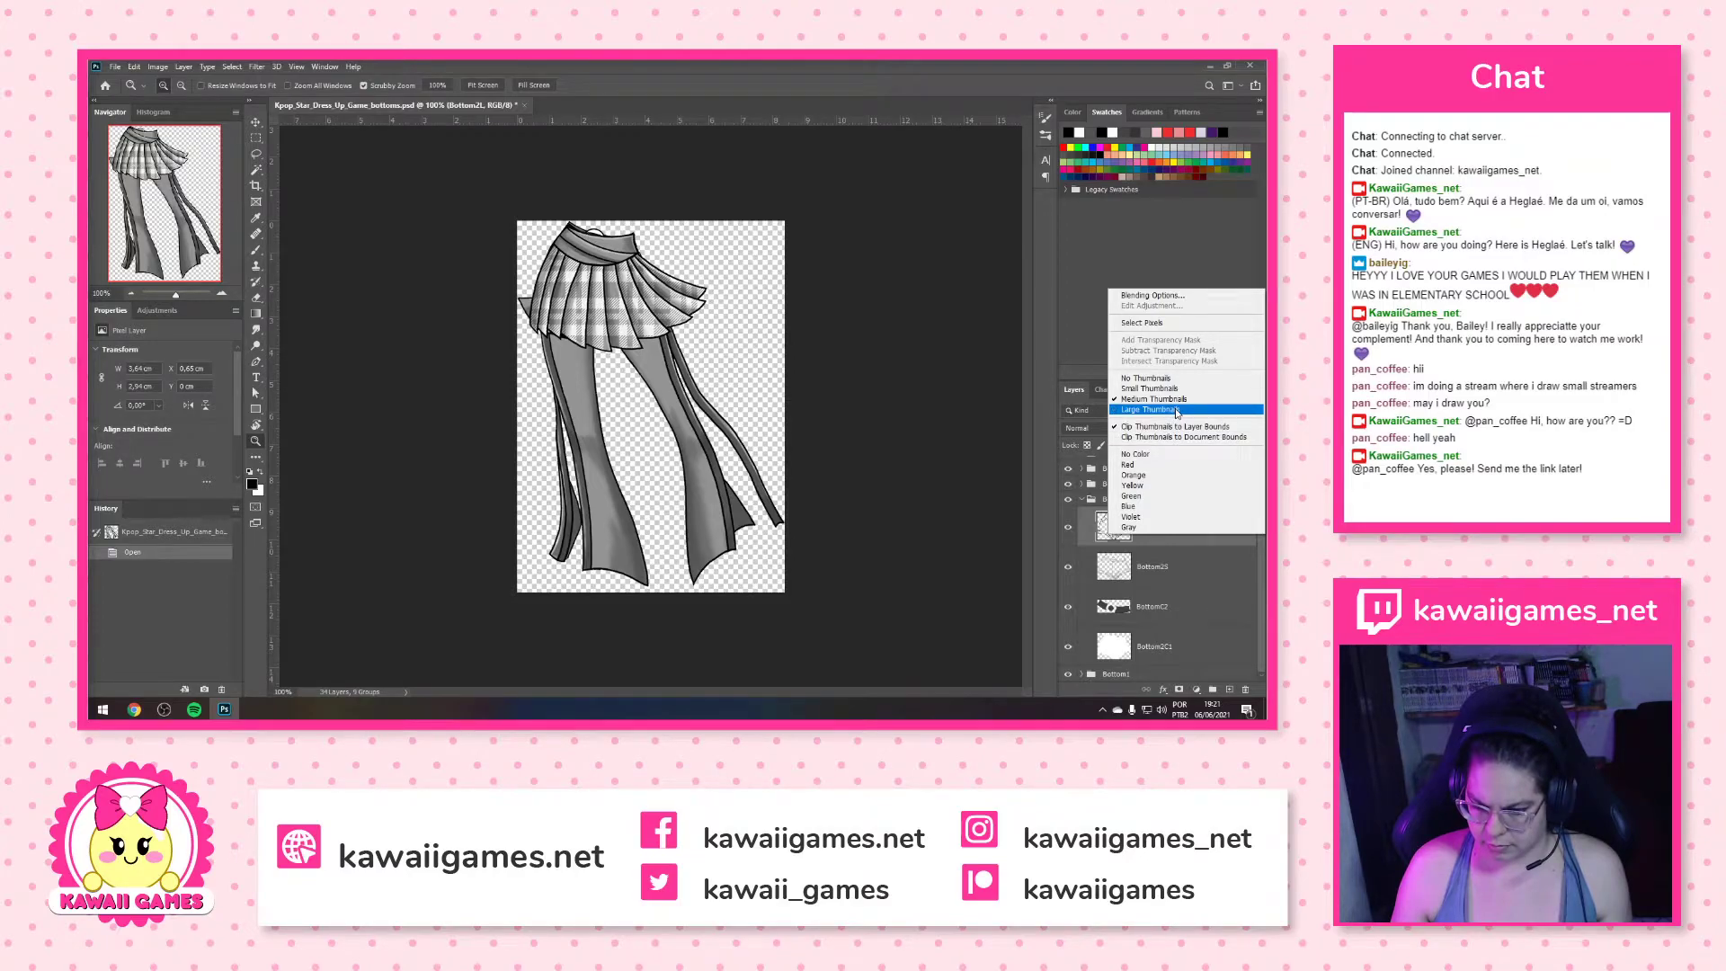
pyautogui.click(1205, 565)
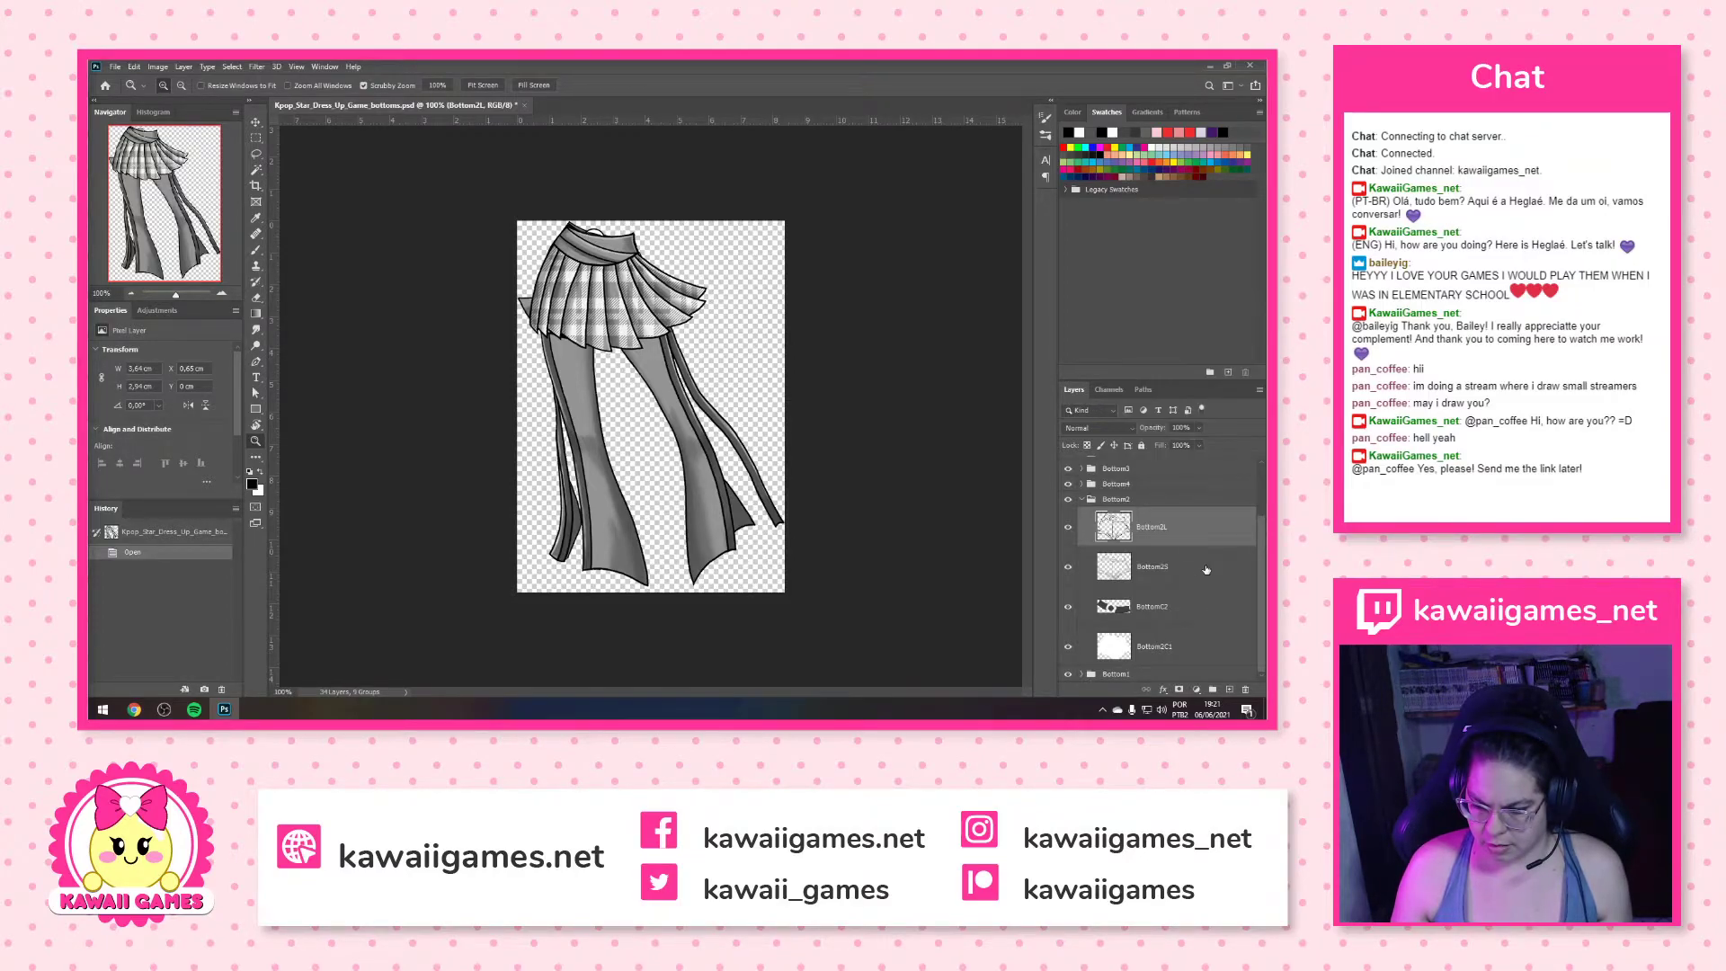
# Review the UI scaling, UI font size, language and workspace options in the preferences, keeping UI scaling at Auto and font size at Medium
pyautogui.click(158, 66)
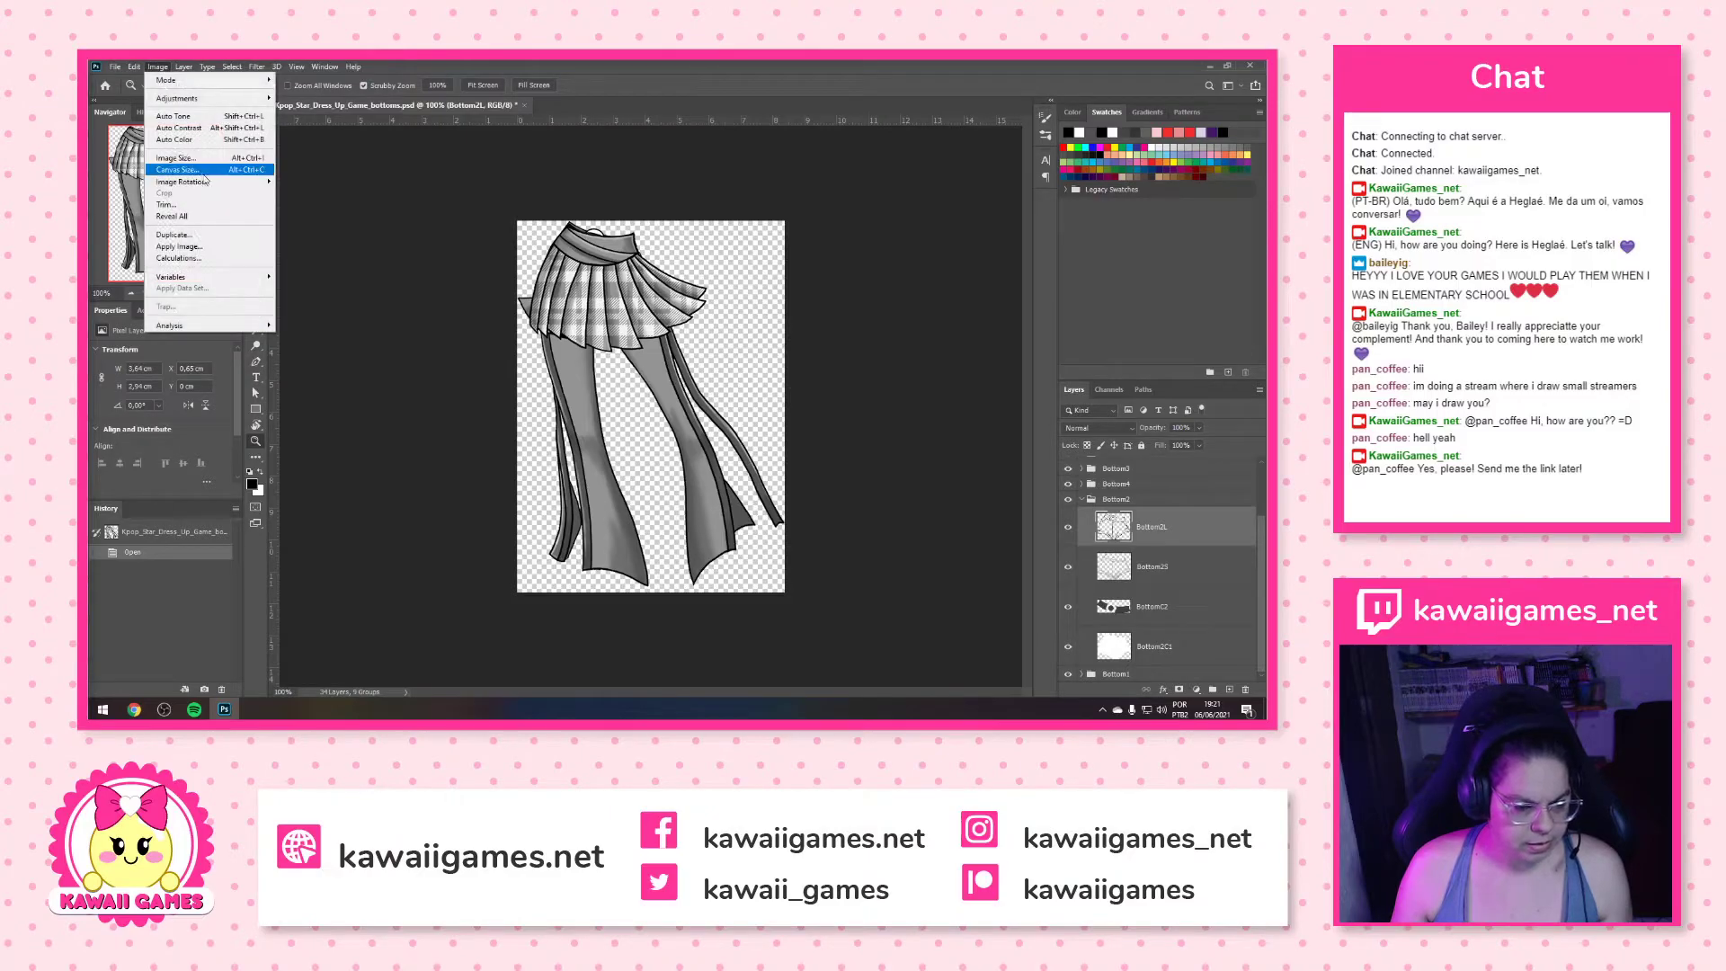
pyautogui.moveTo(134, 67)
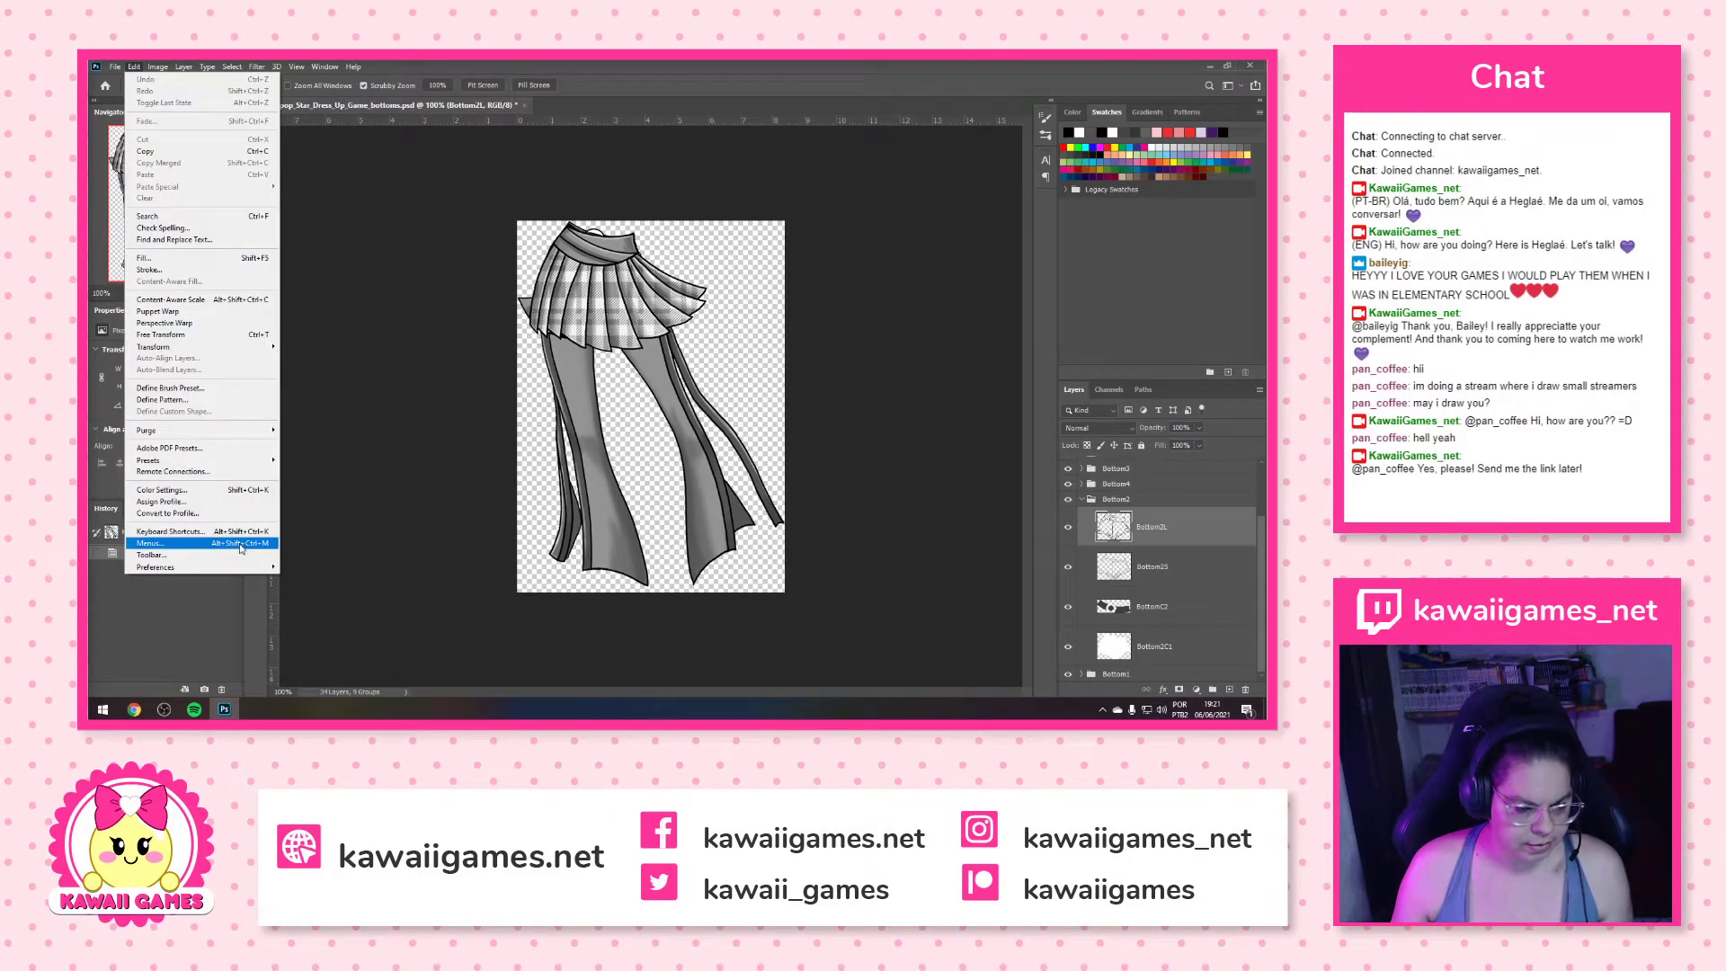
pyautogui.moveTo(237, 569)
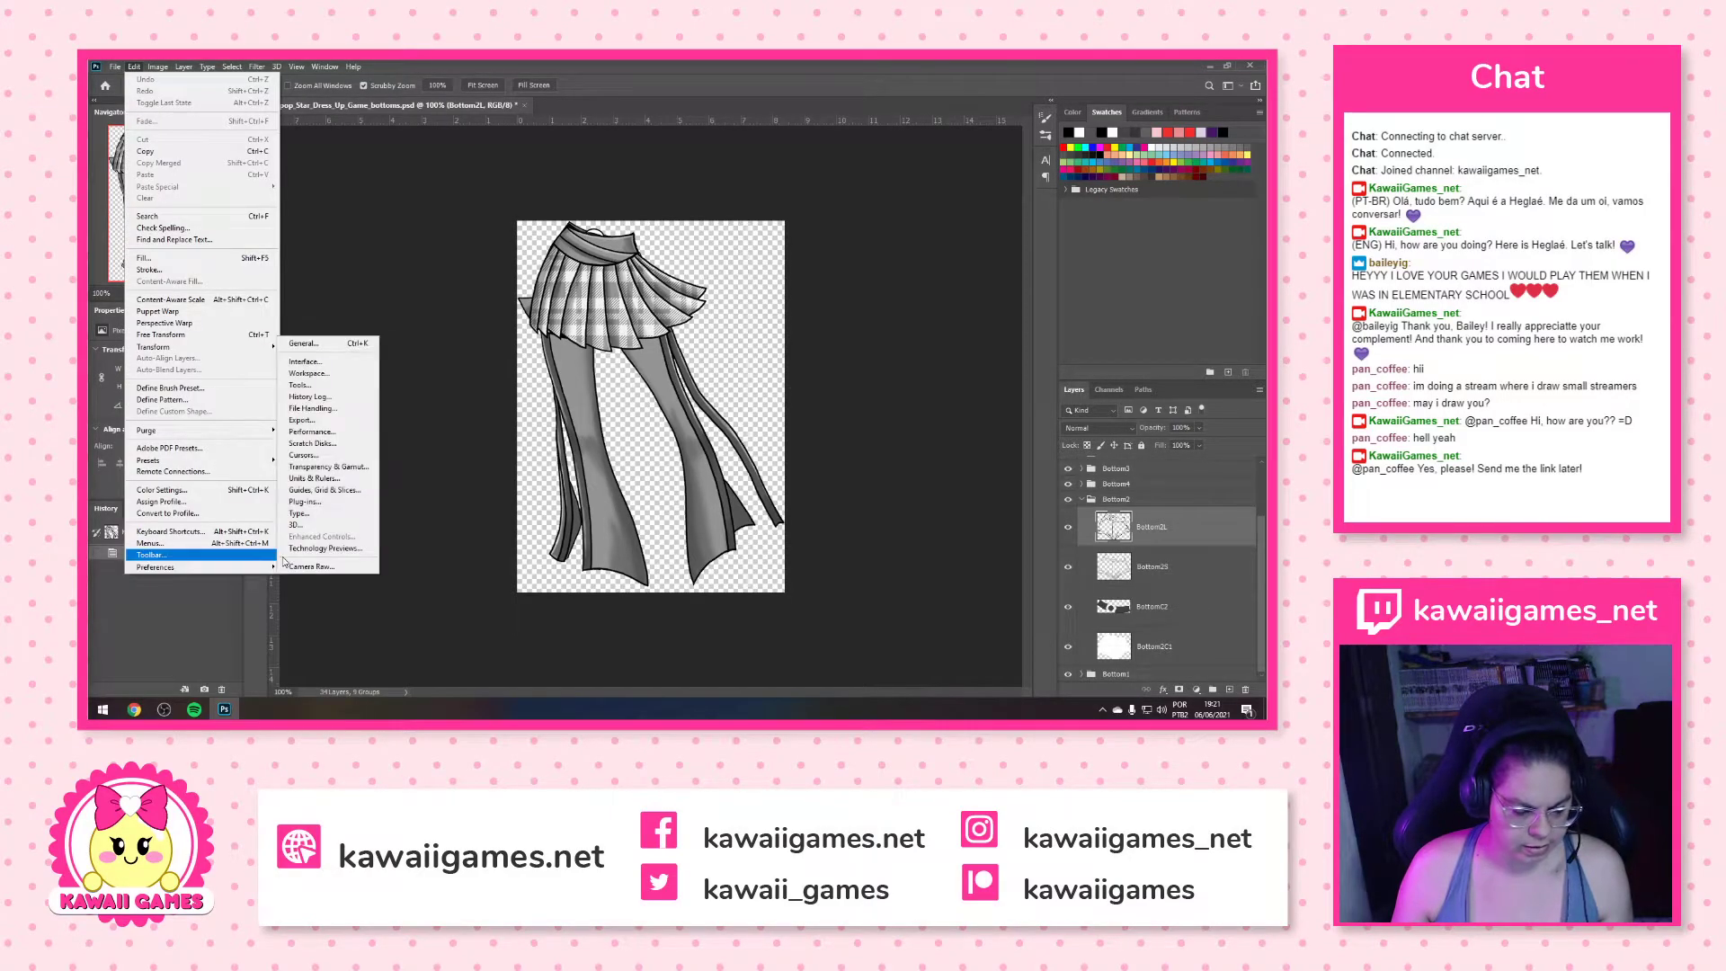
pyautogui.click(330, 364)
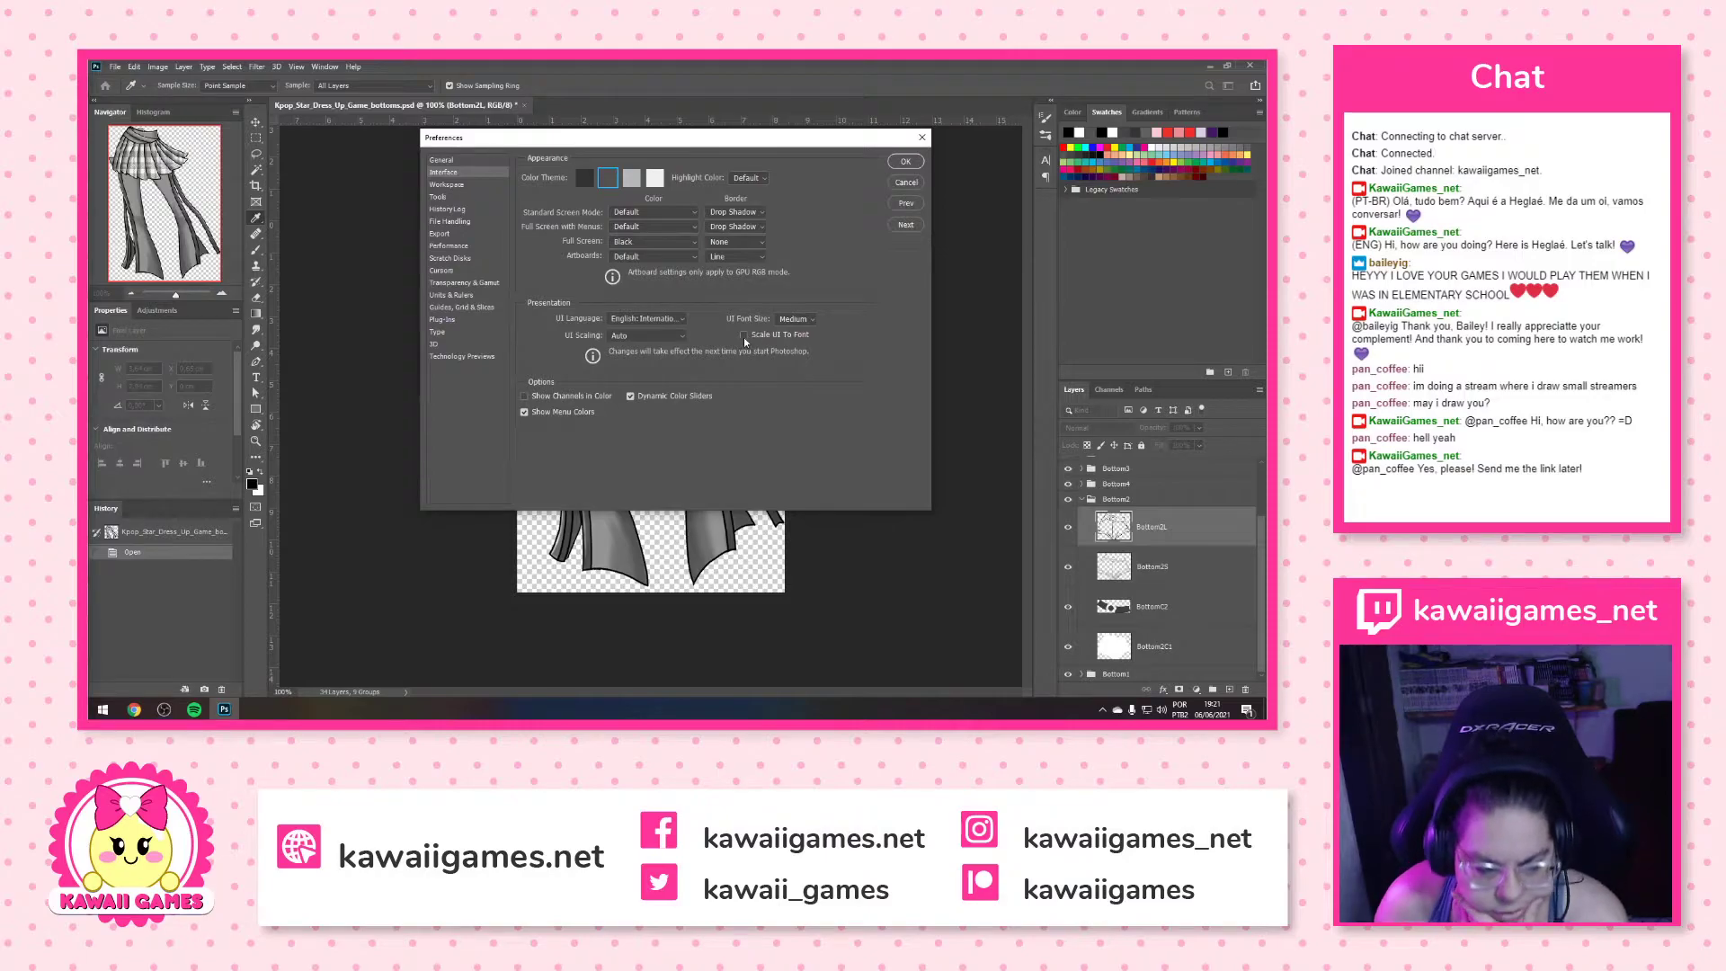
pyautogui.click(667, 335)
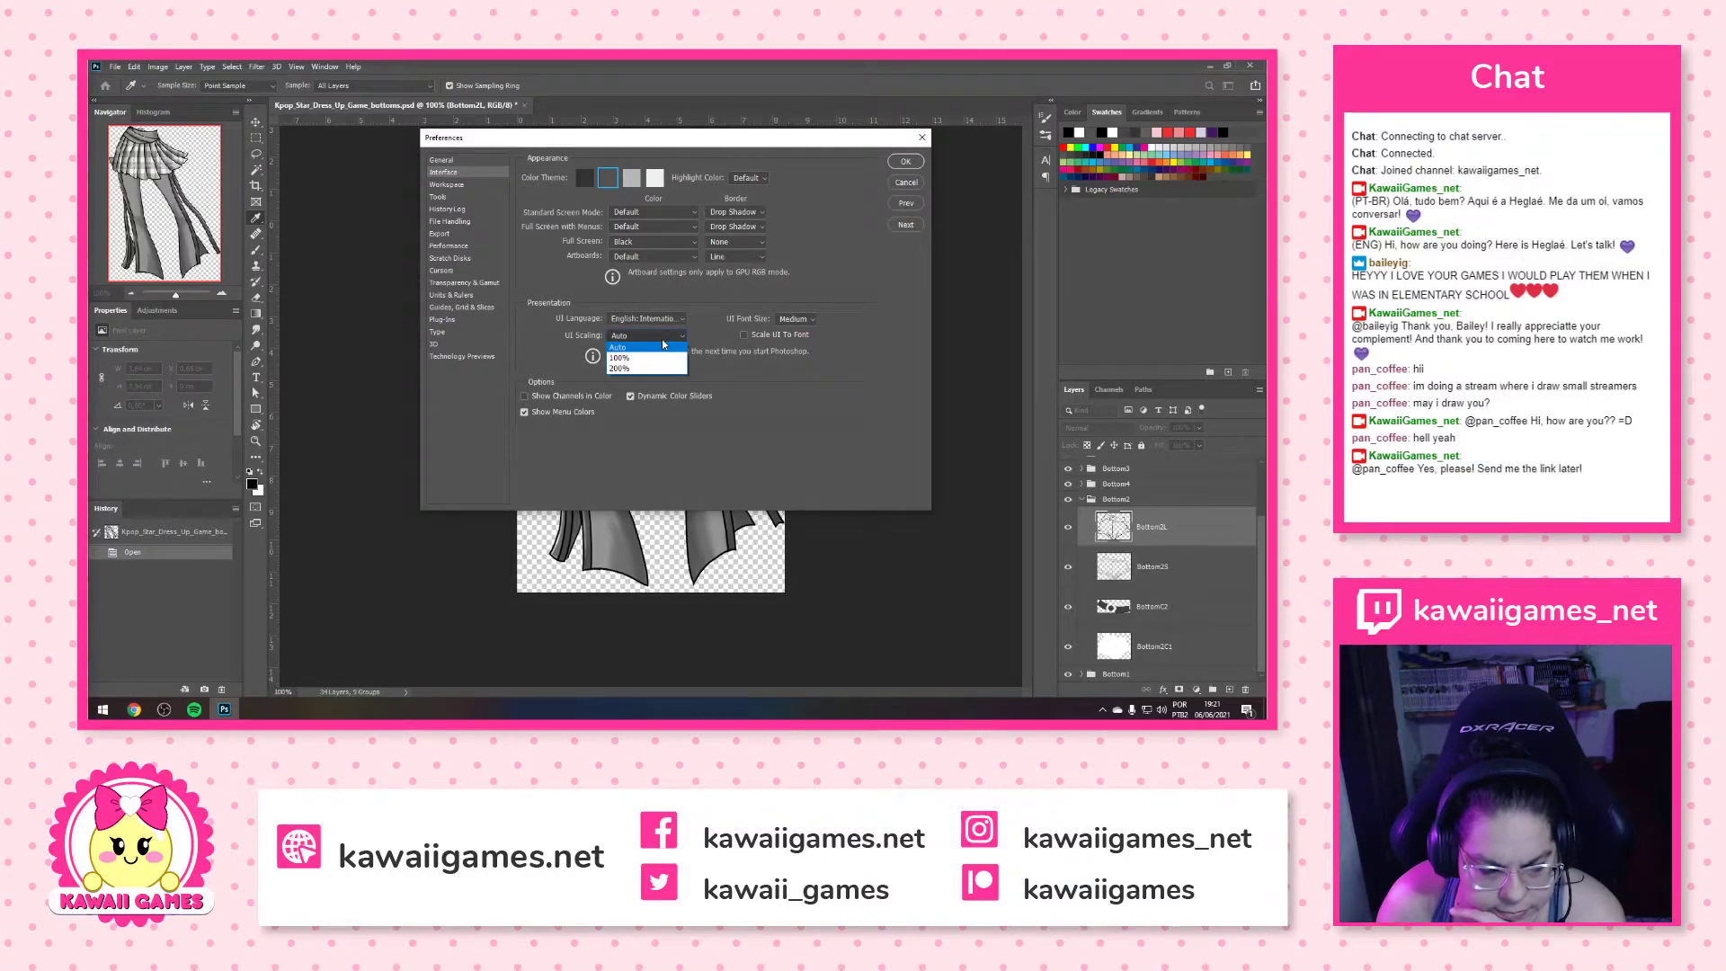
pyautogui.click(662, 358)
pyautogui.click(659, 338)
pyautogui.click(654, 347)
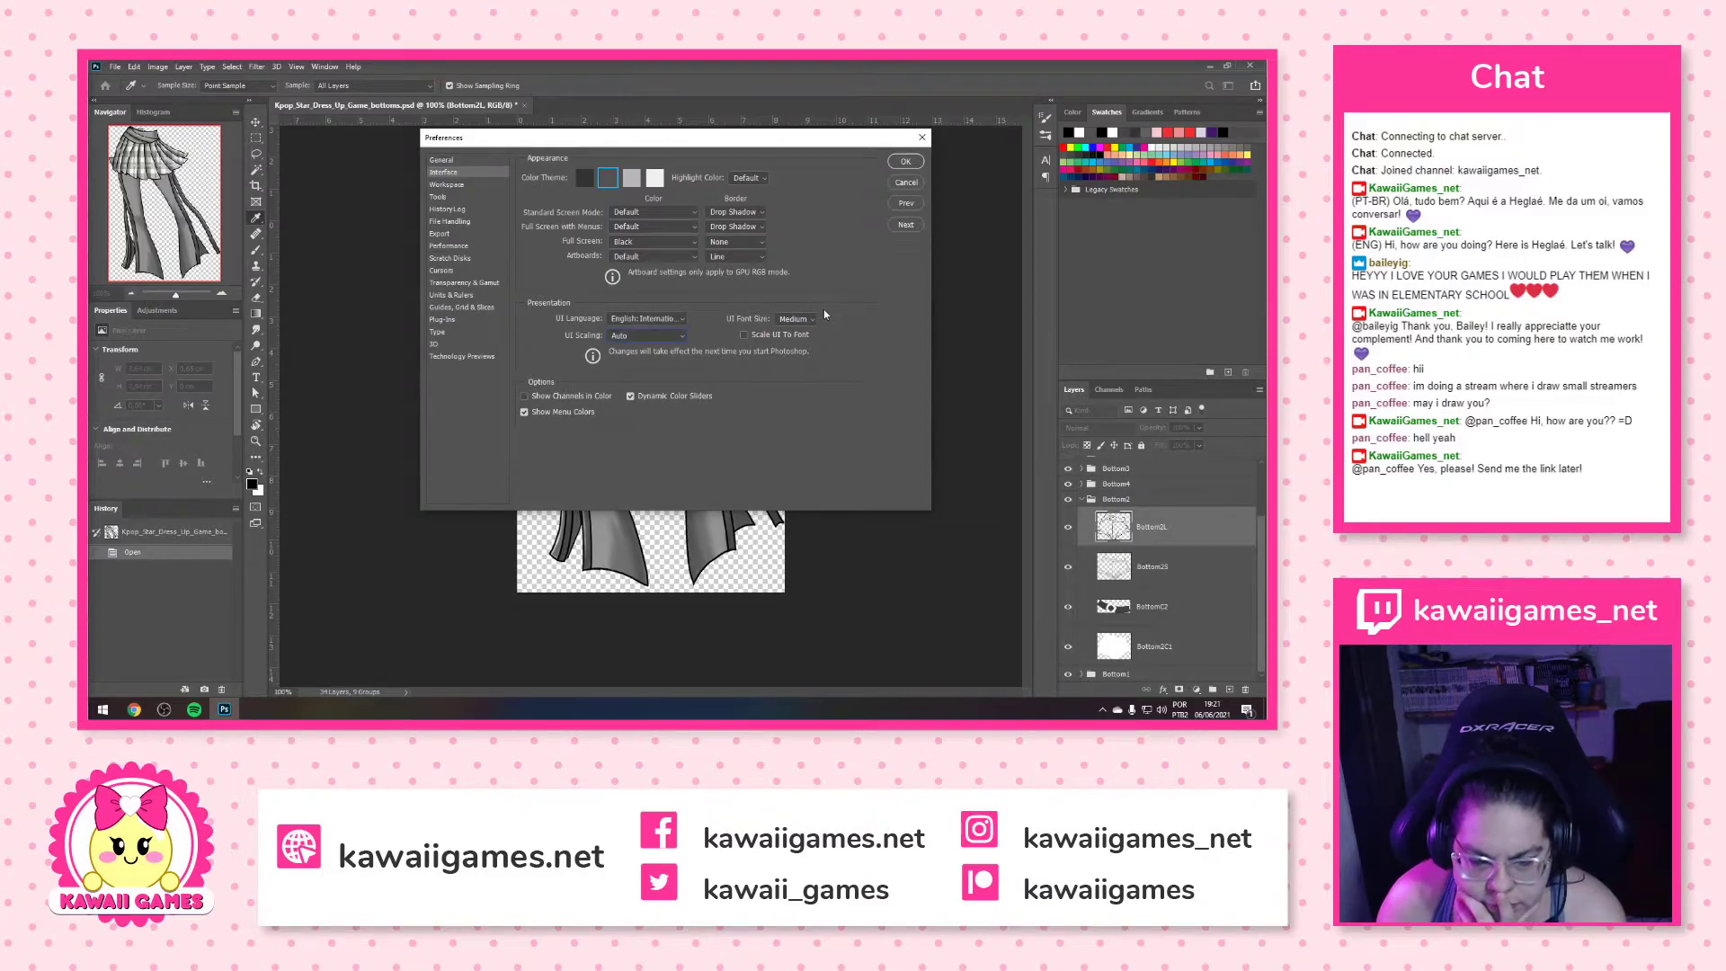
pyautogui.click(804, 321)
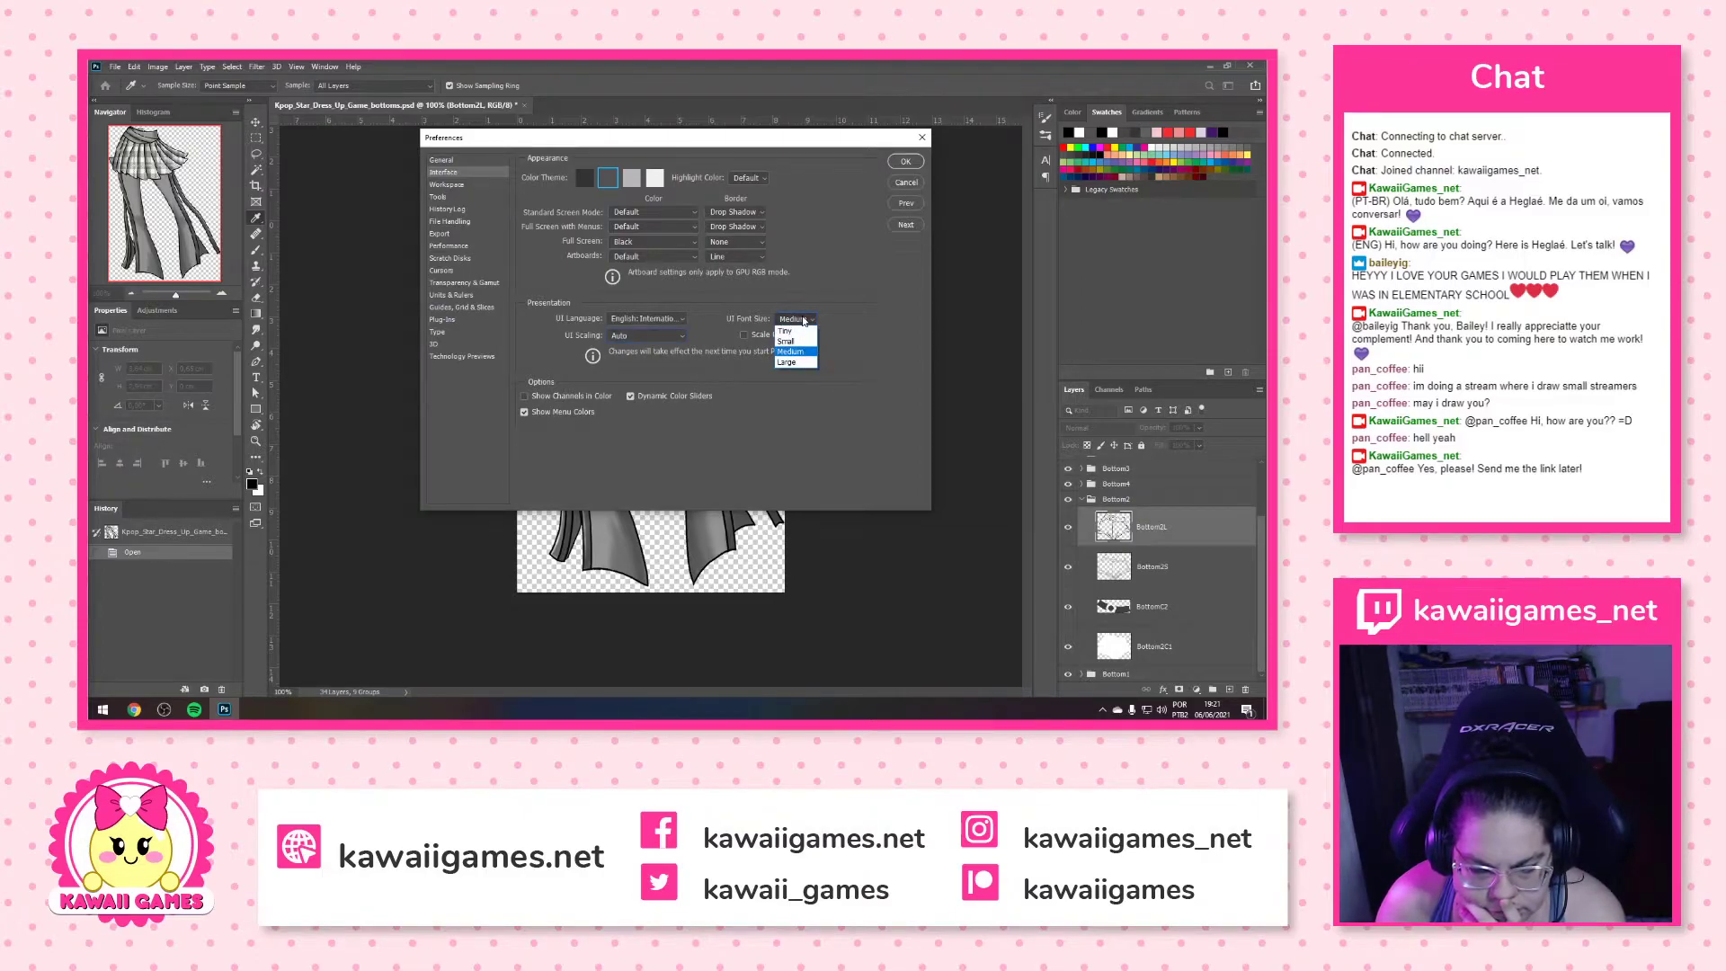
pyautogui.click(803, 321)
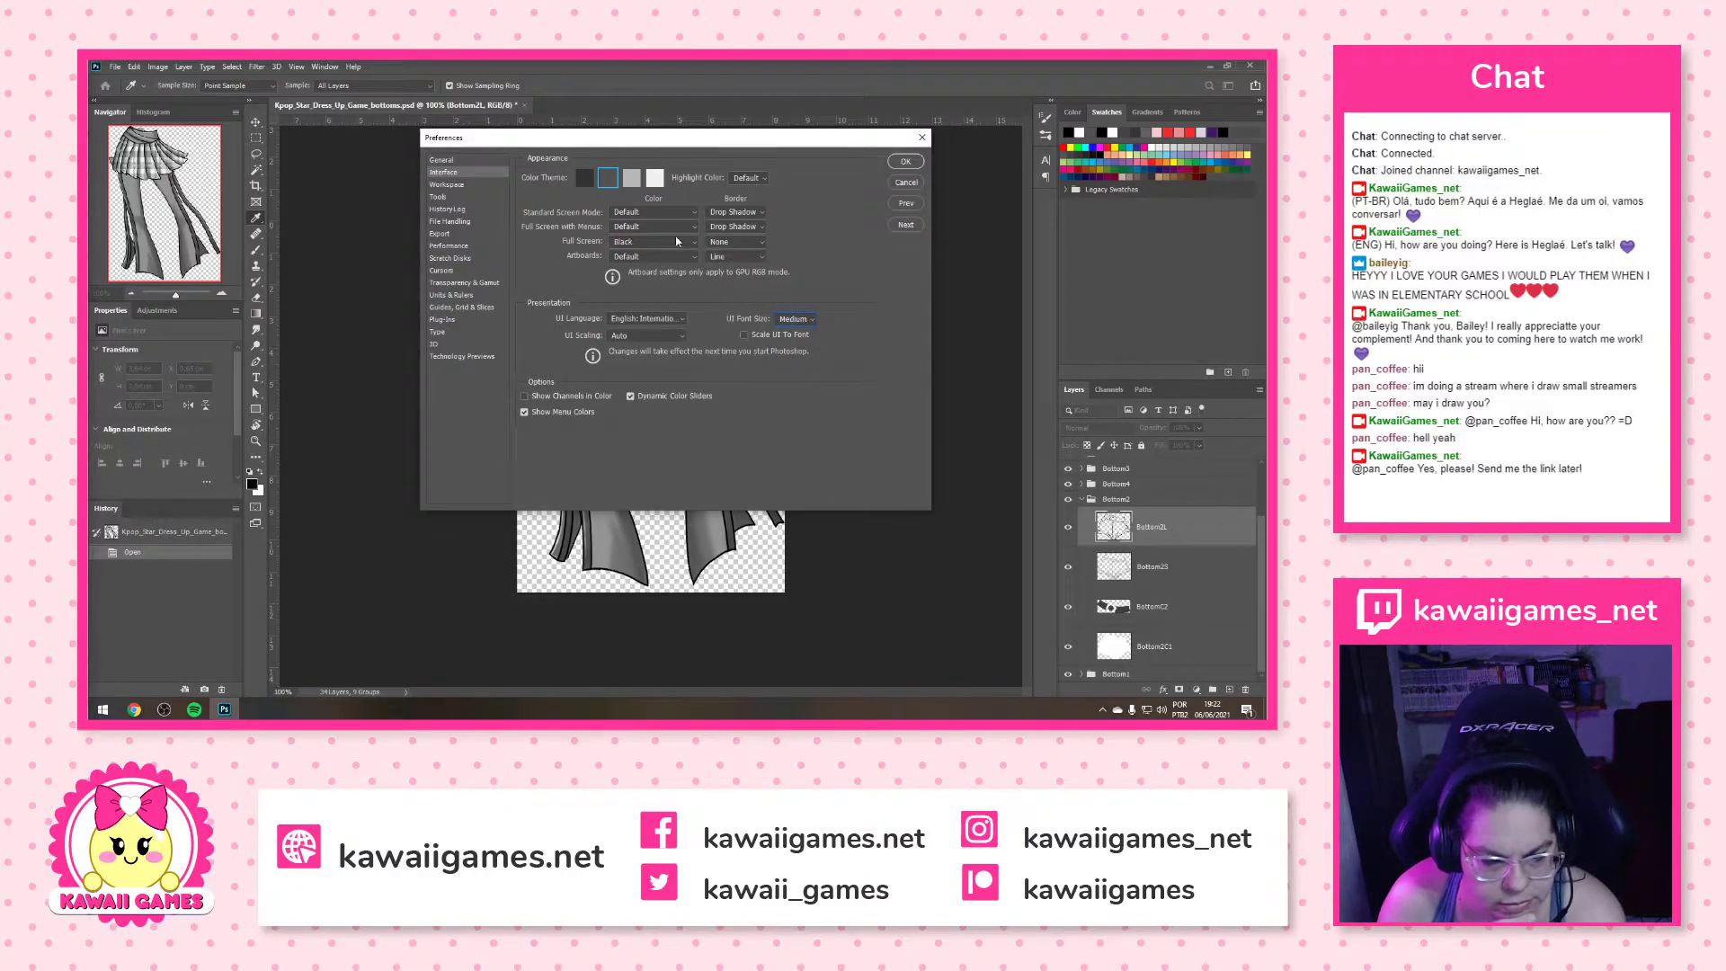
pyautogui.click(464, 188)
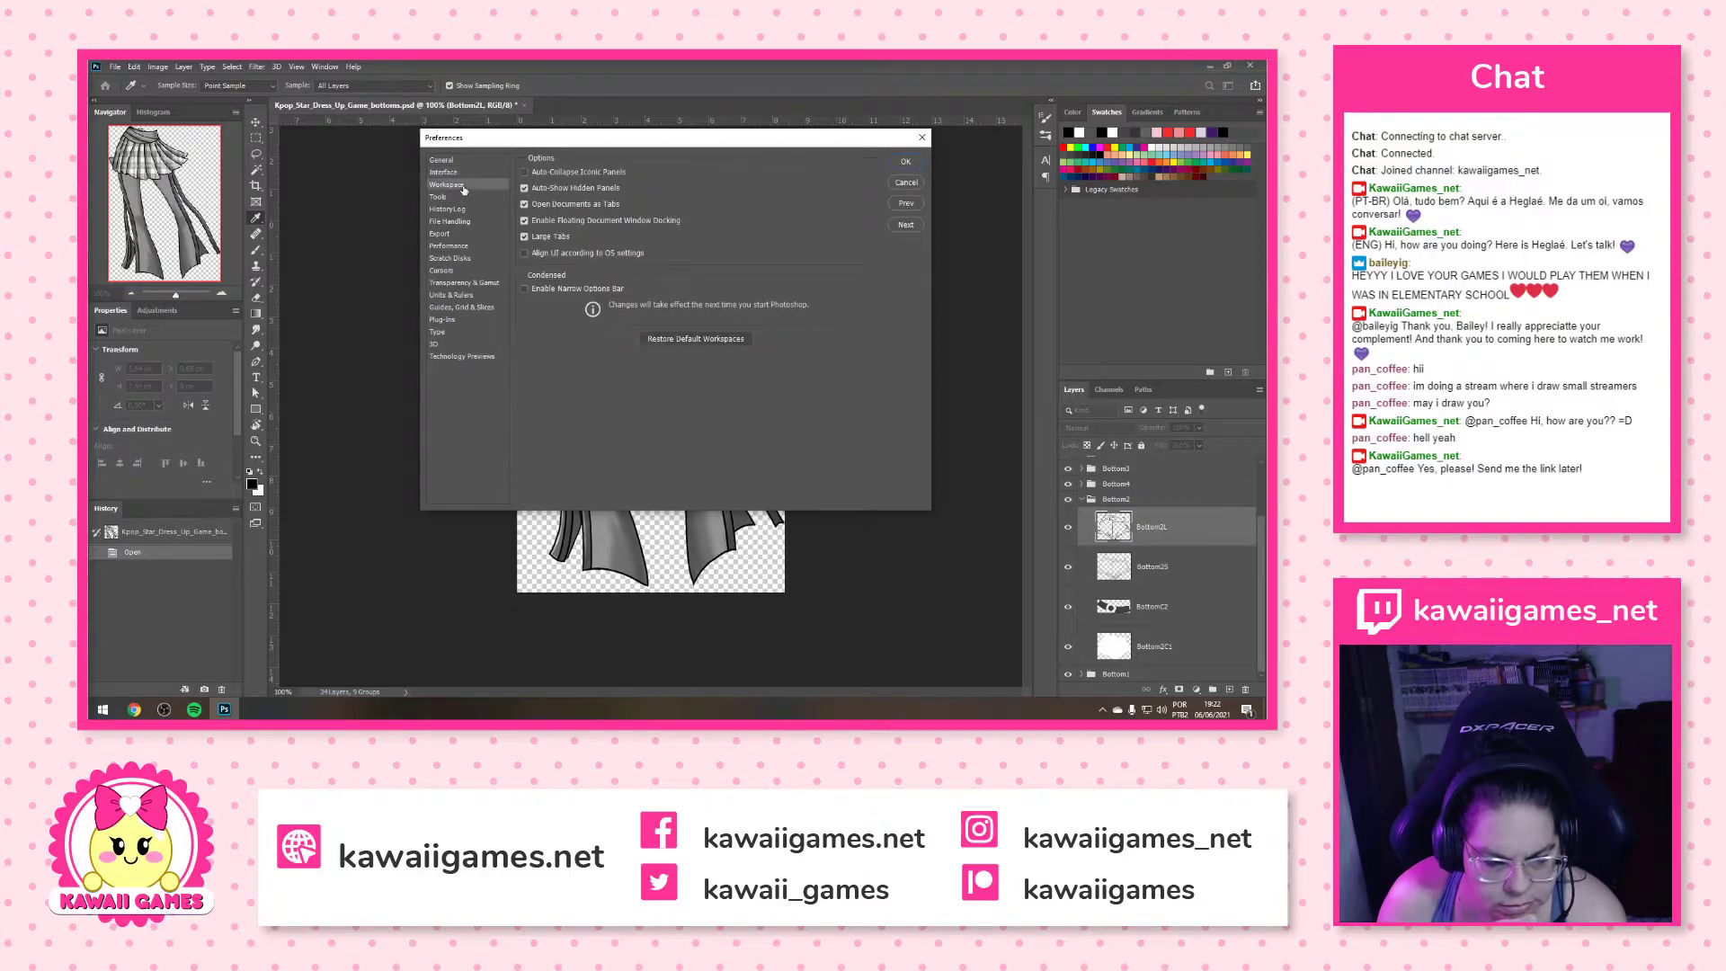
pyautogui.click(463, 174)
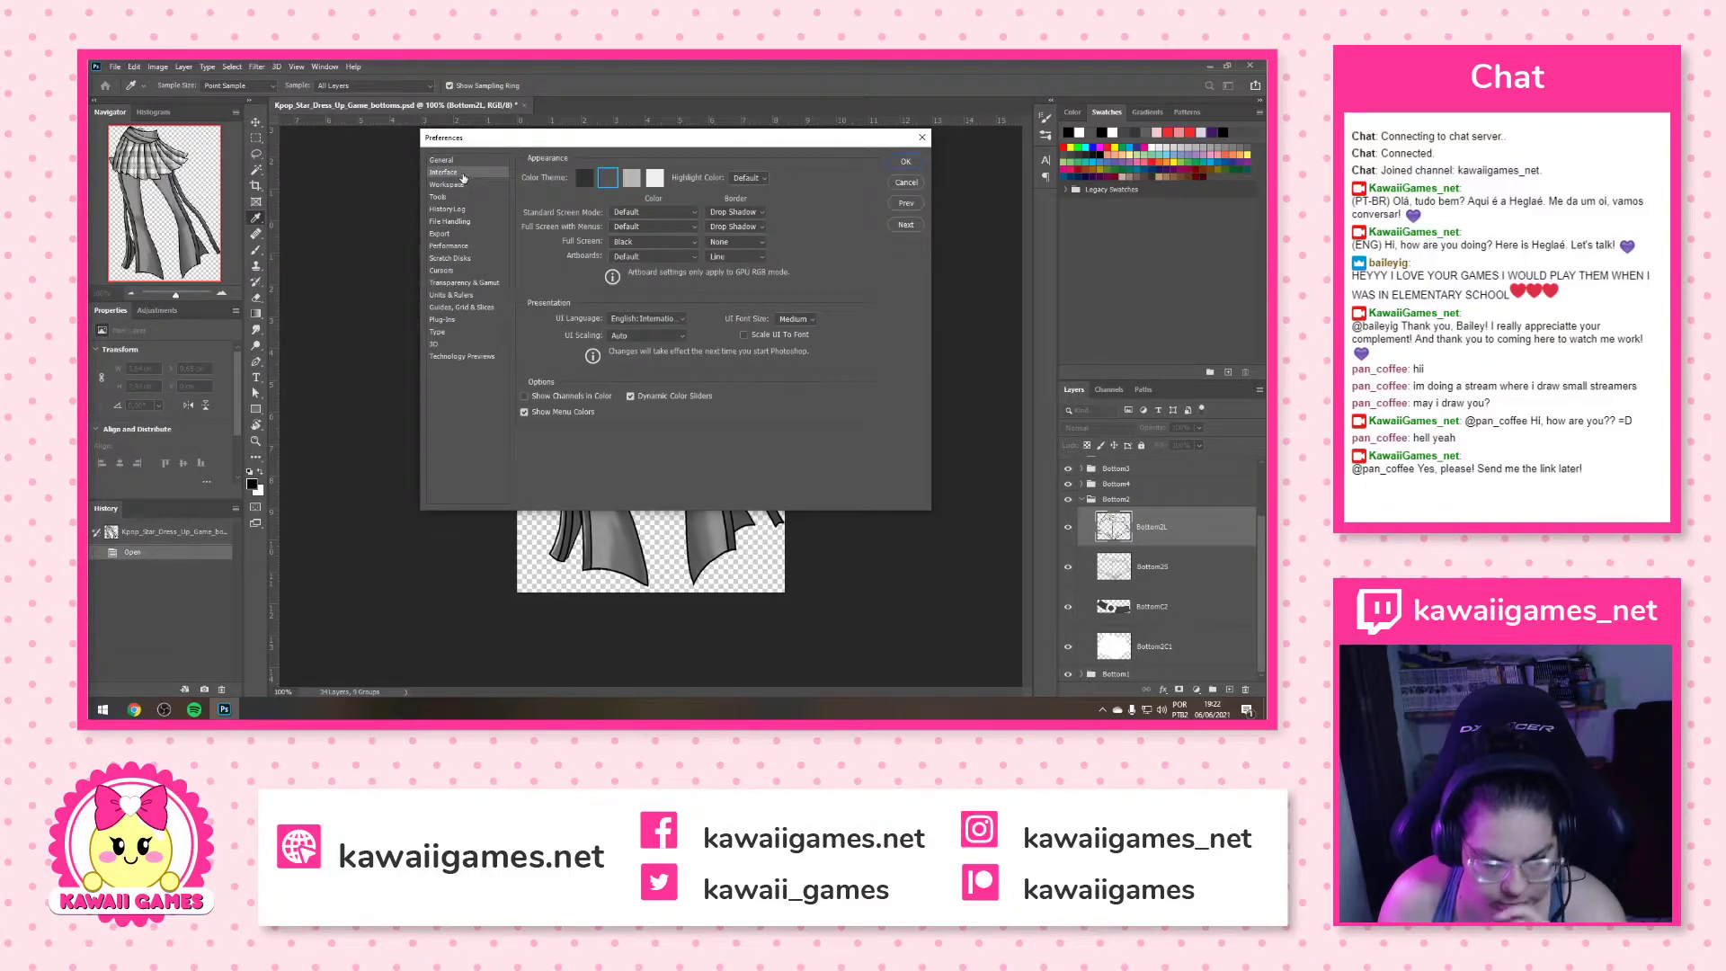
pyautogui.click(640, 319)
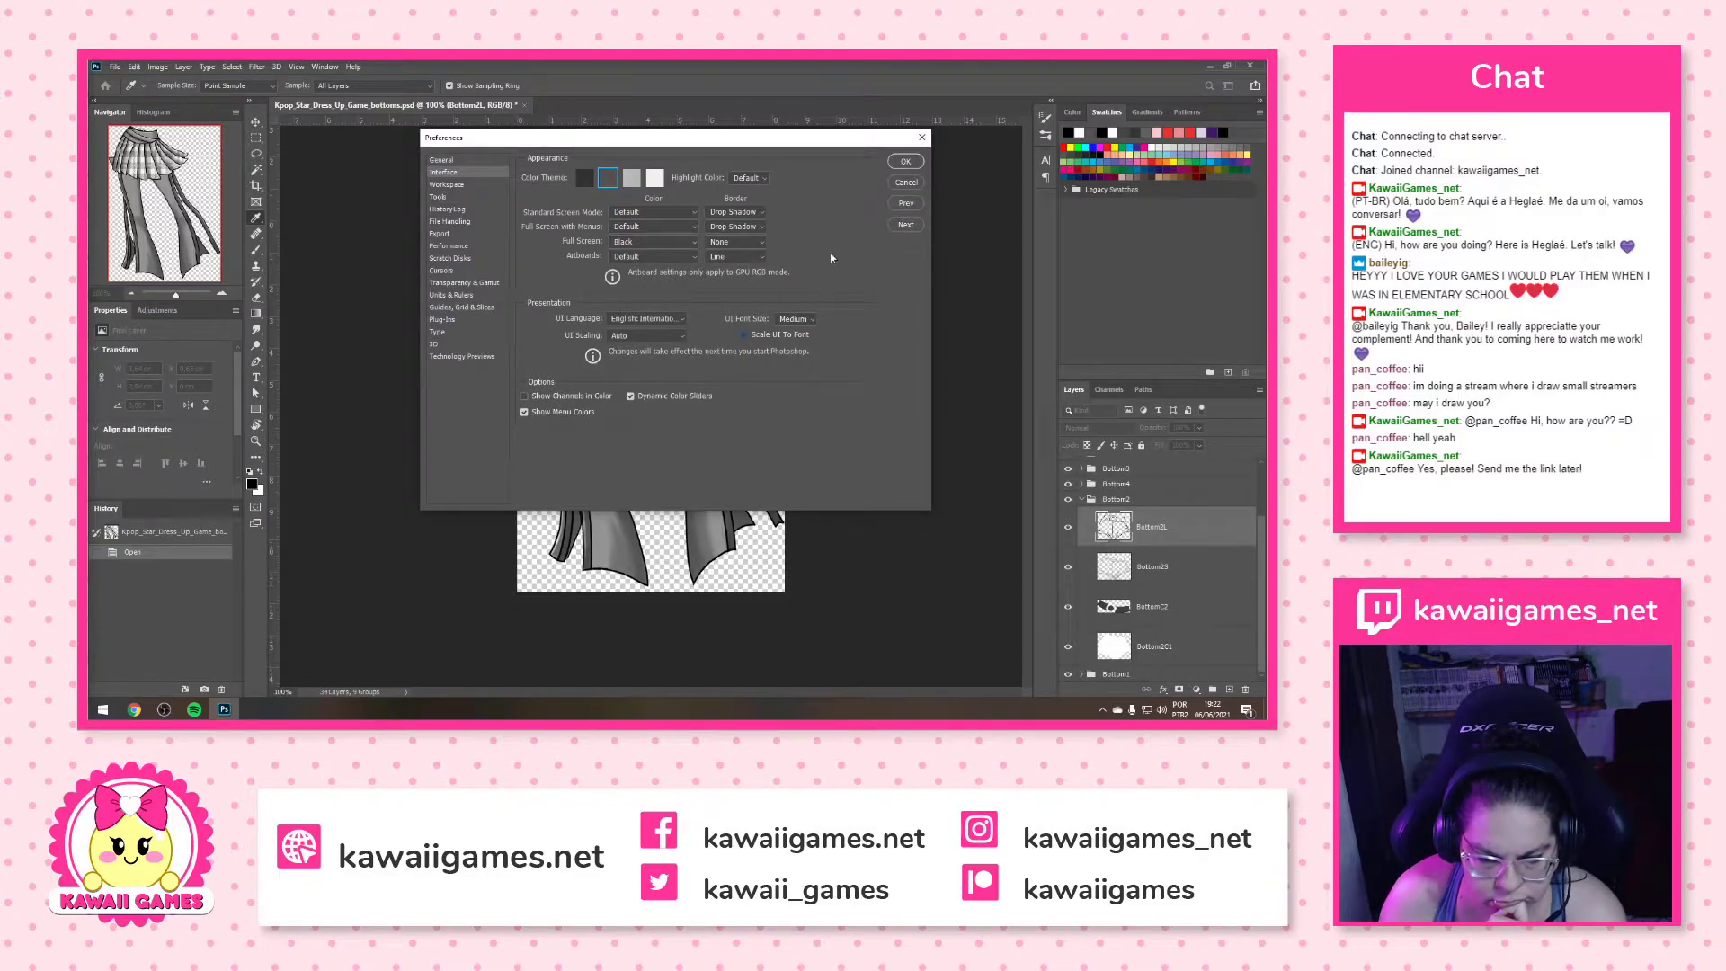
pyautogui.click(905, 163)
pyautogui.press('z')
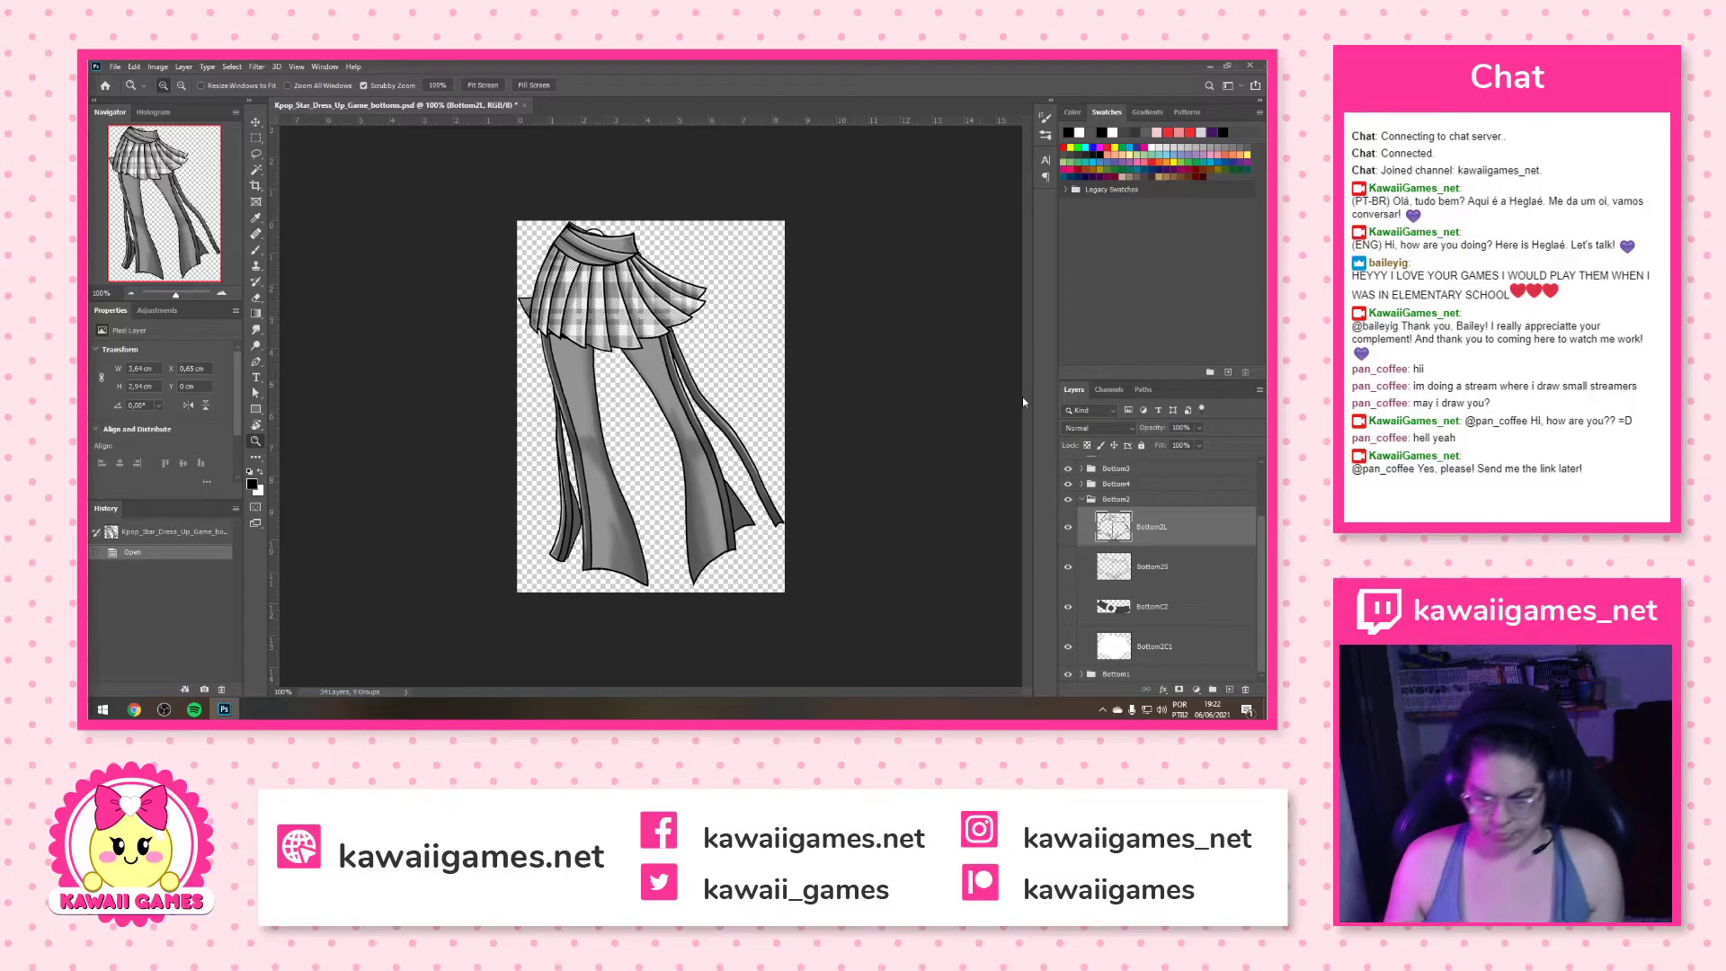
# Lighten the Bottom2C2 layer to white using Hue/Saturation with Lightness at +100
pyautogui.click(1113, 610)
pyautogui.hotkey('ctrl', 'u')
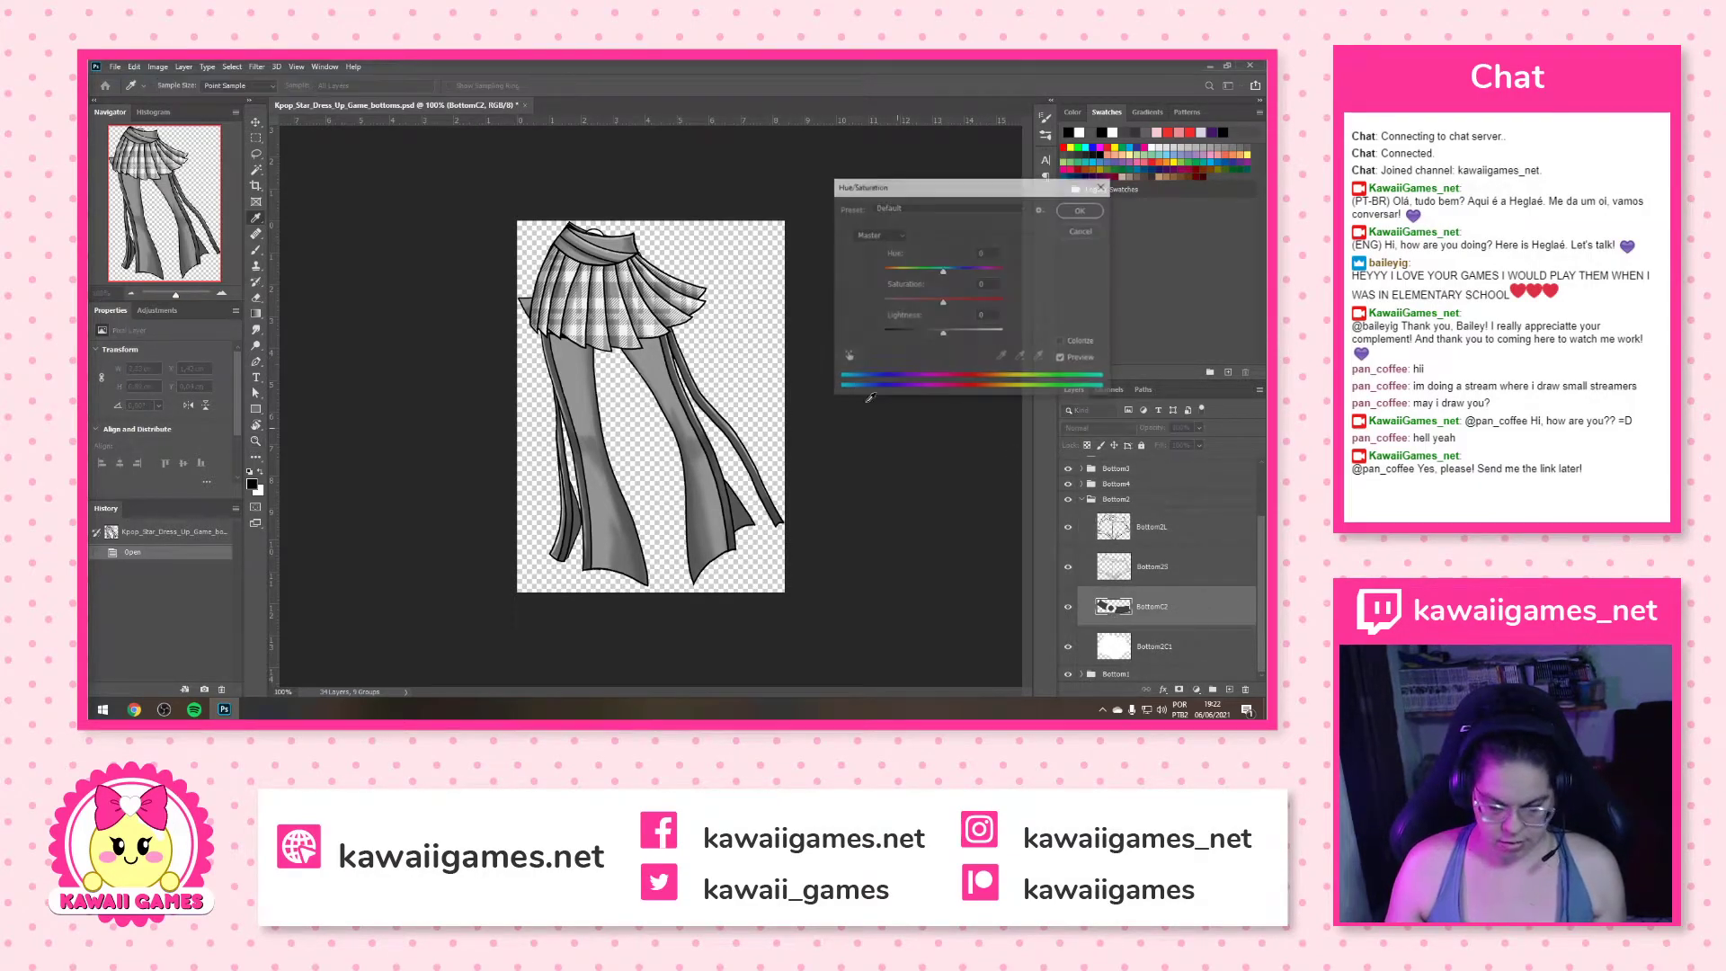
pyautogui.moveTo(946, 335); pyautogui.dragTo(998, 333)
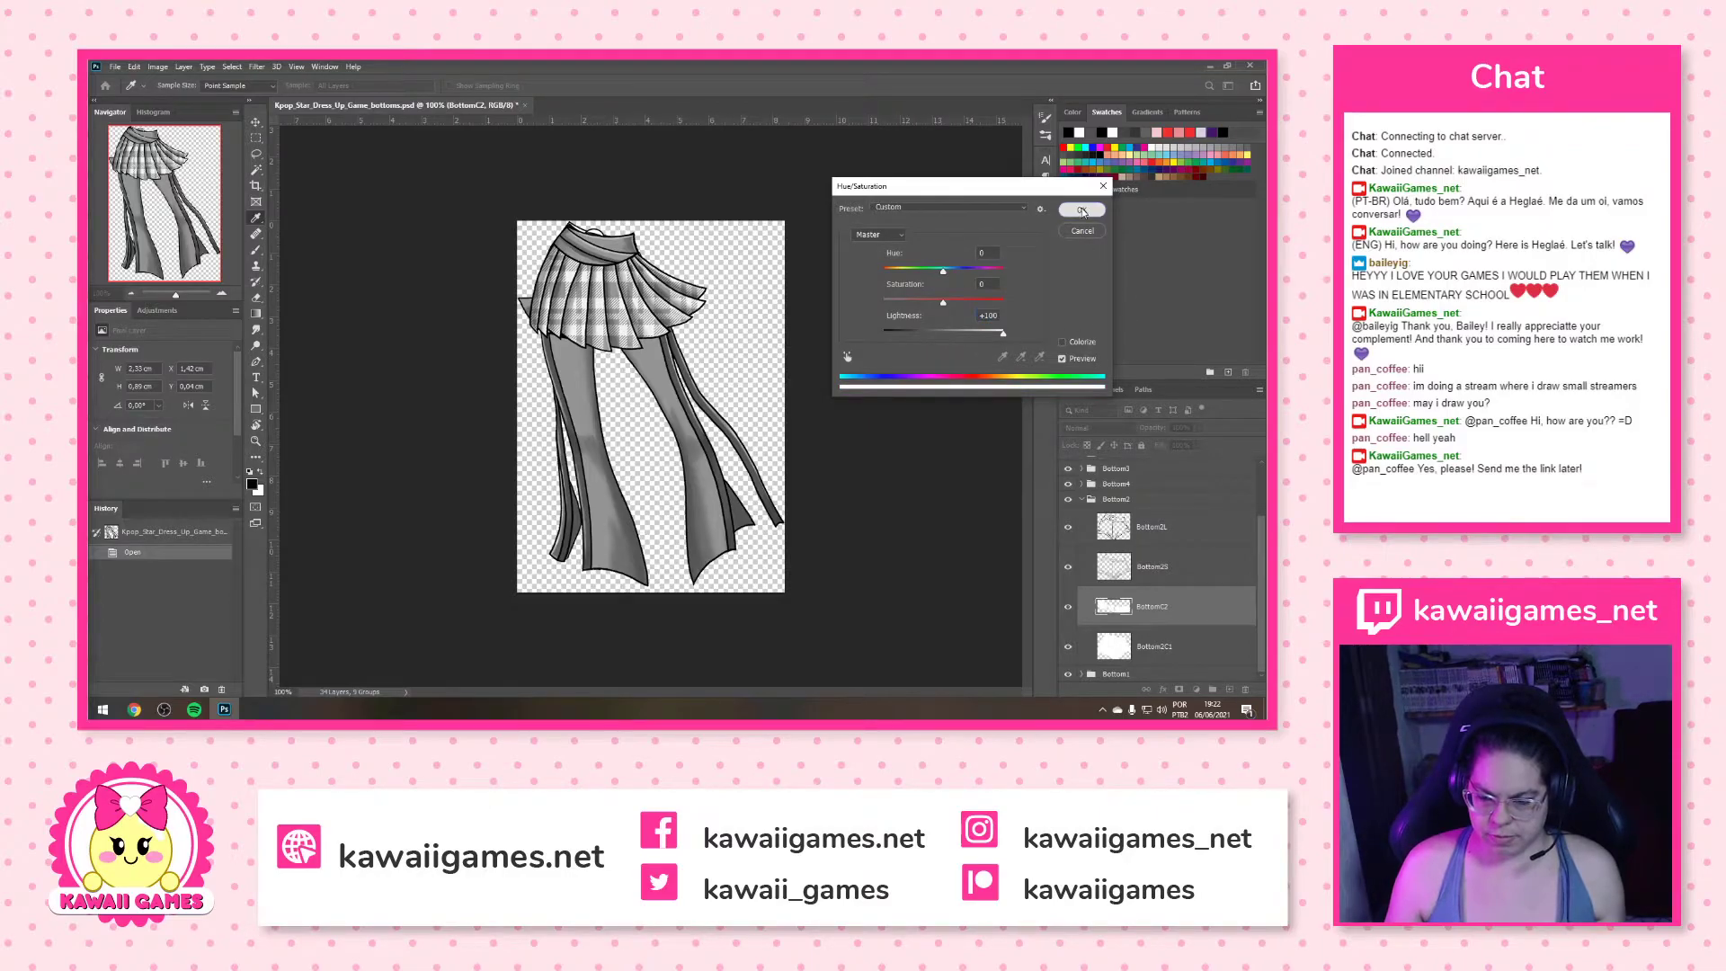
pyautogui.click(1081, 210)
# Combine the Bottom2L and Bottom2S layers into one smart object and rename it Bottom2S
pyautogui.click(1201, 567)
pyautogui.keyDown('shift'); pyautogui.click(1195, 526); pyautogui.keyUp('shift')
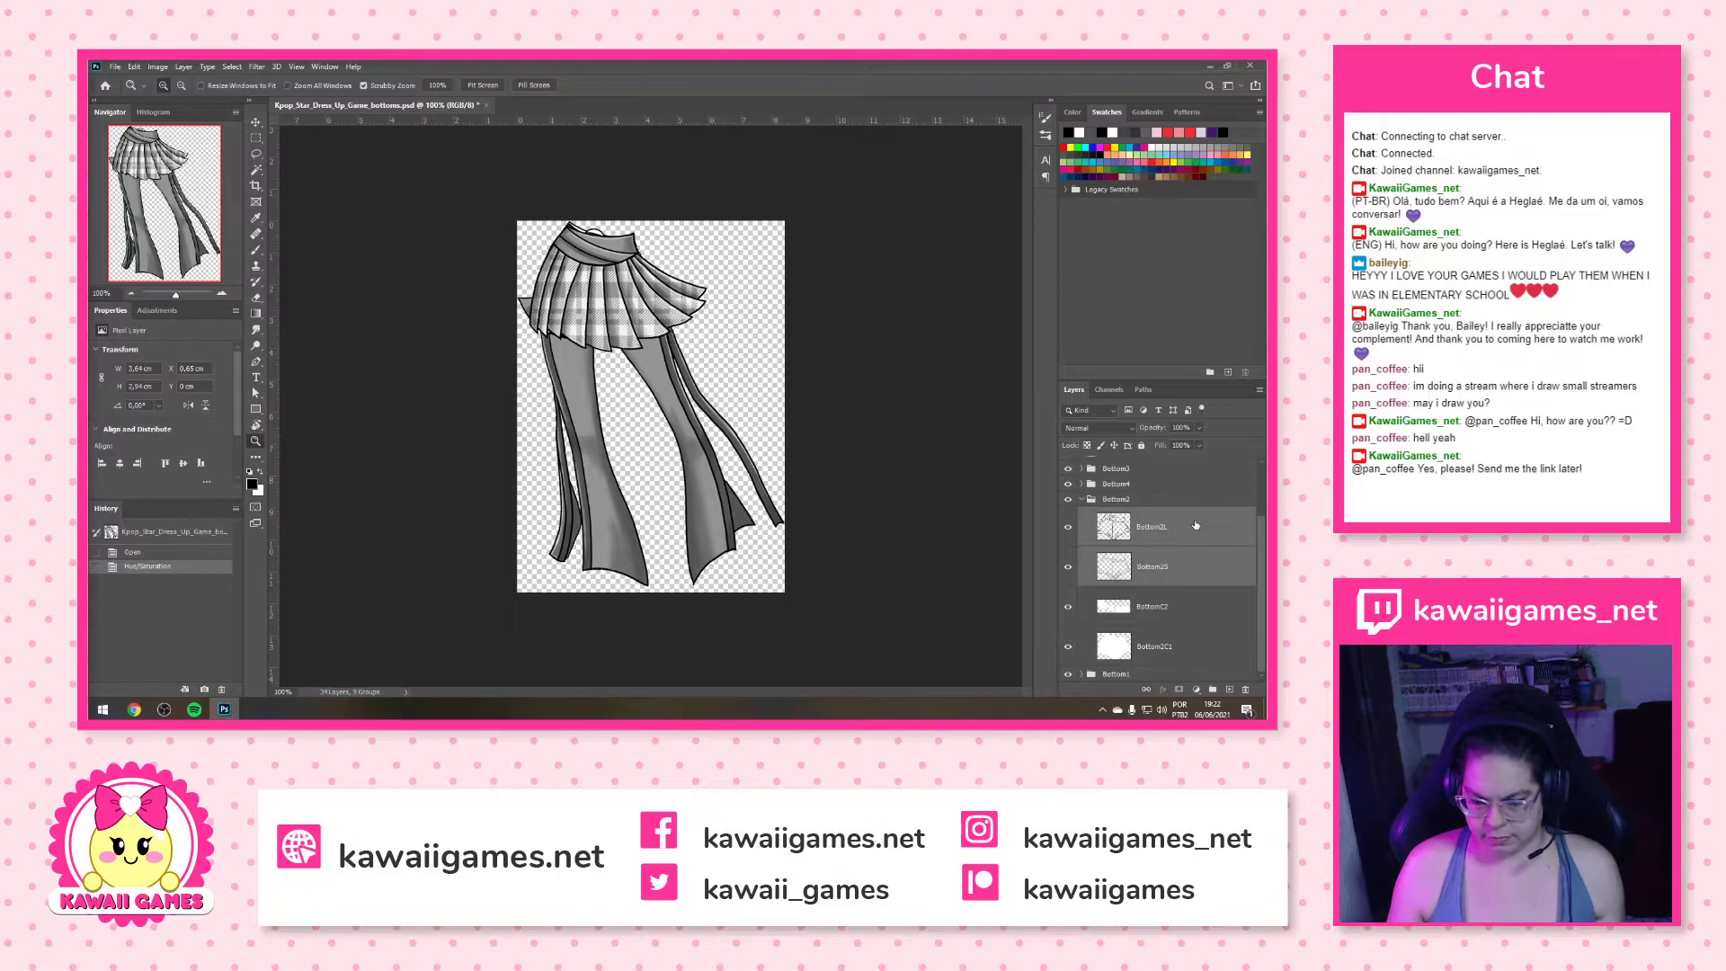
pyautogui.hotkey('ctrl', 'alt', 's')
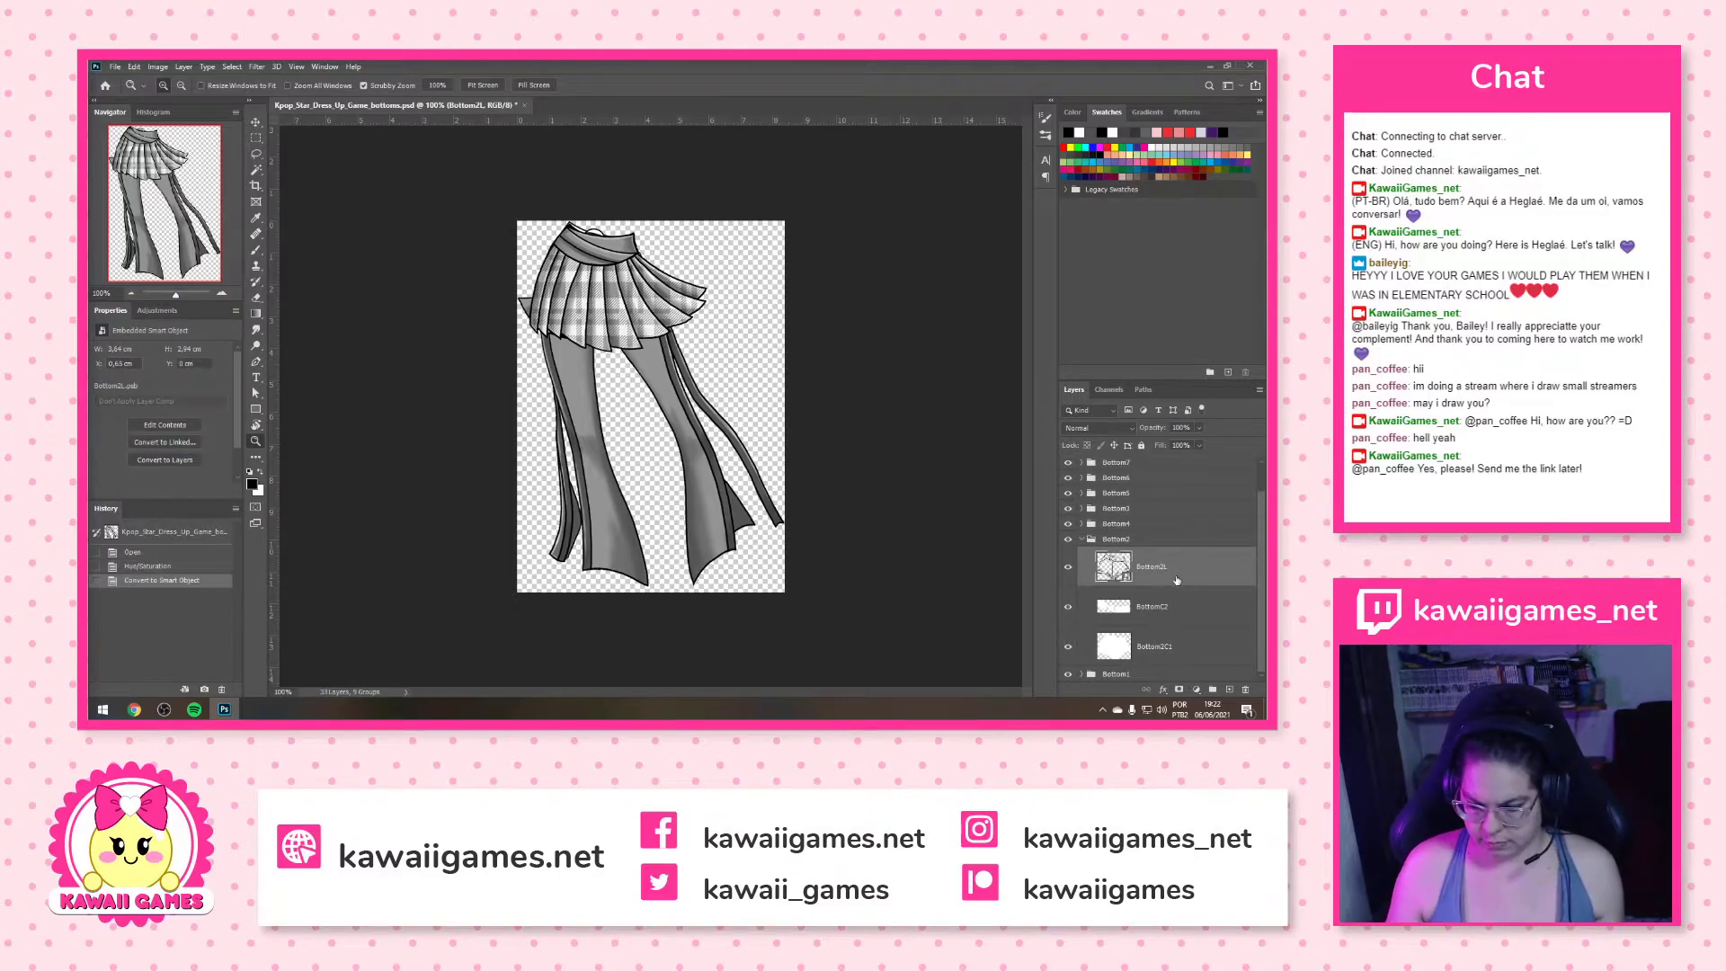
pyautogui.doubleClick(1152, 567)
pyautogui.write('Bottom2S')
pyautogui.press('Return')
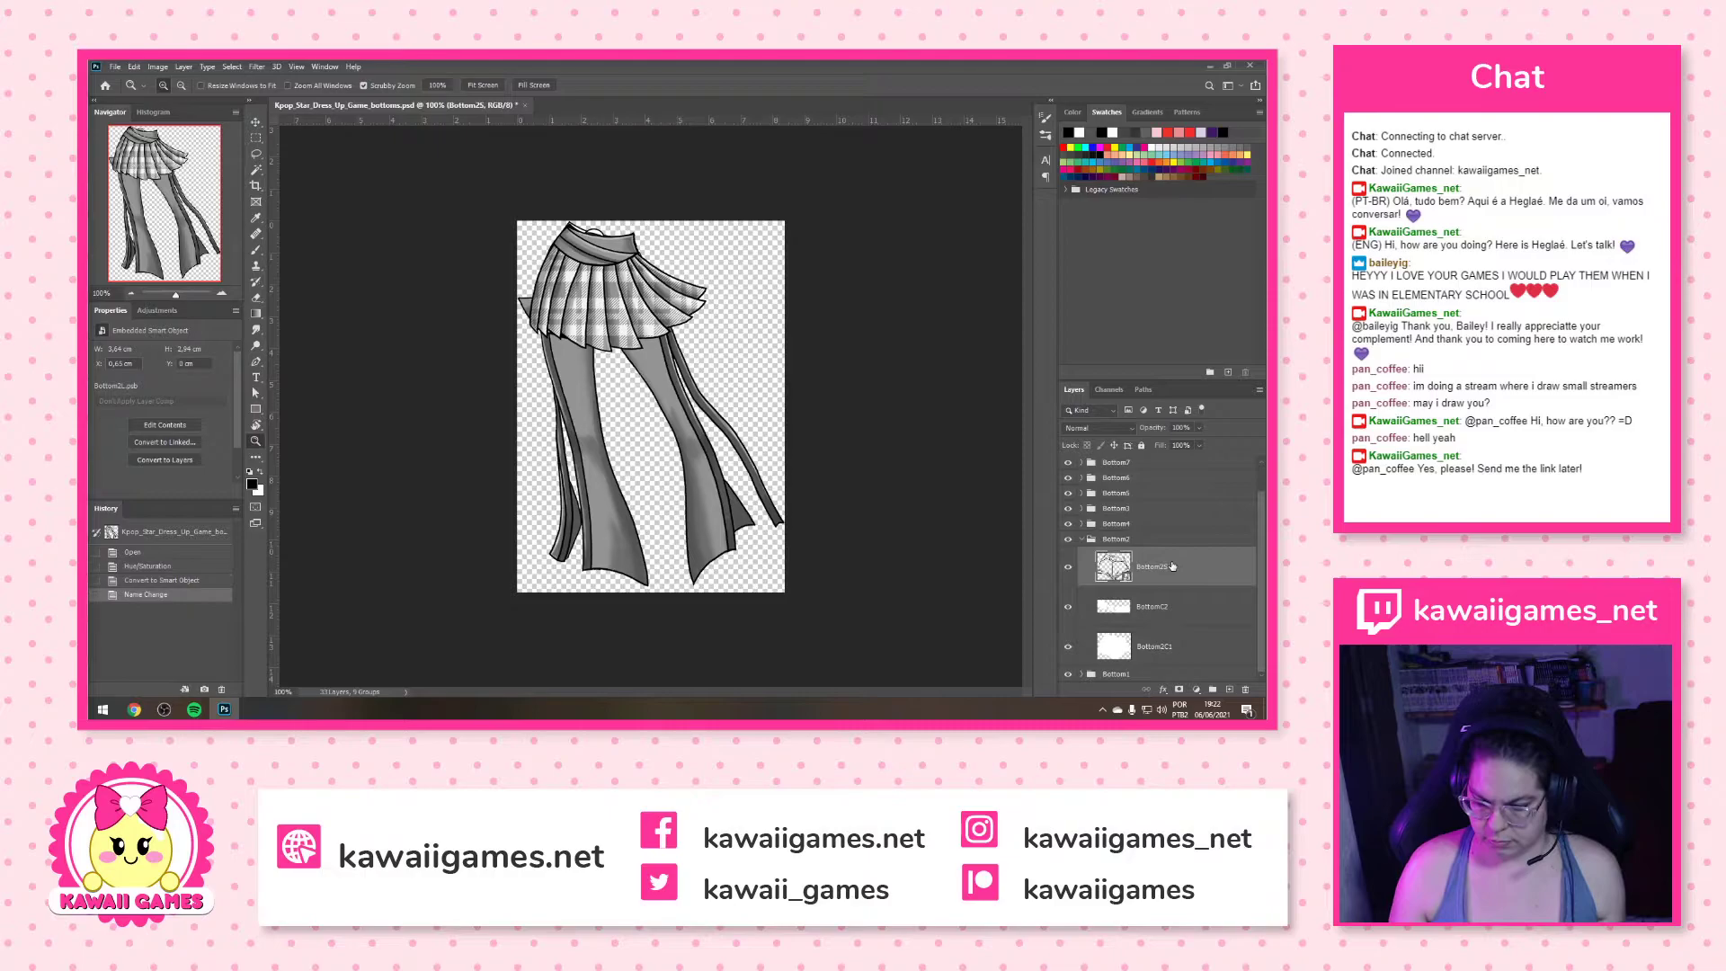
# Collapse the Bottom2 group and move the Bottom3 group between Bottom4 and Bottom2 in the layer order
pyautogui.click(1083, 540)
pyautogui.click(1082, 556)
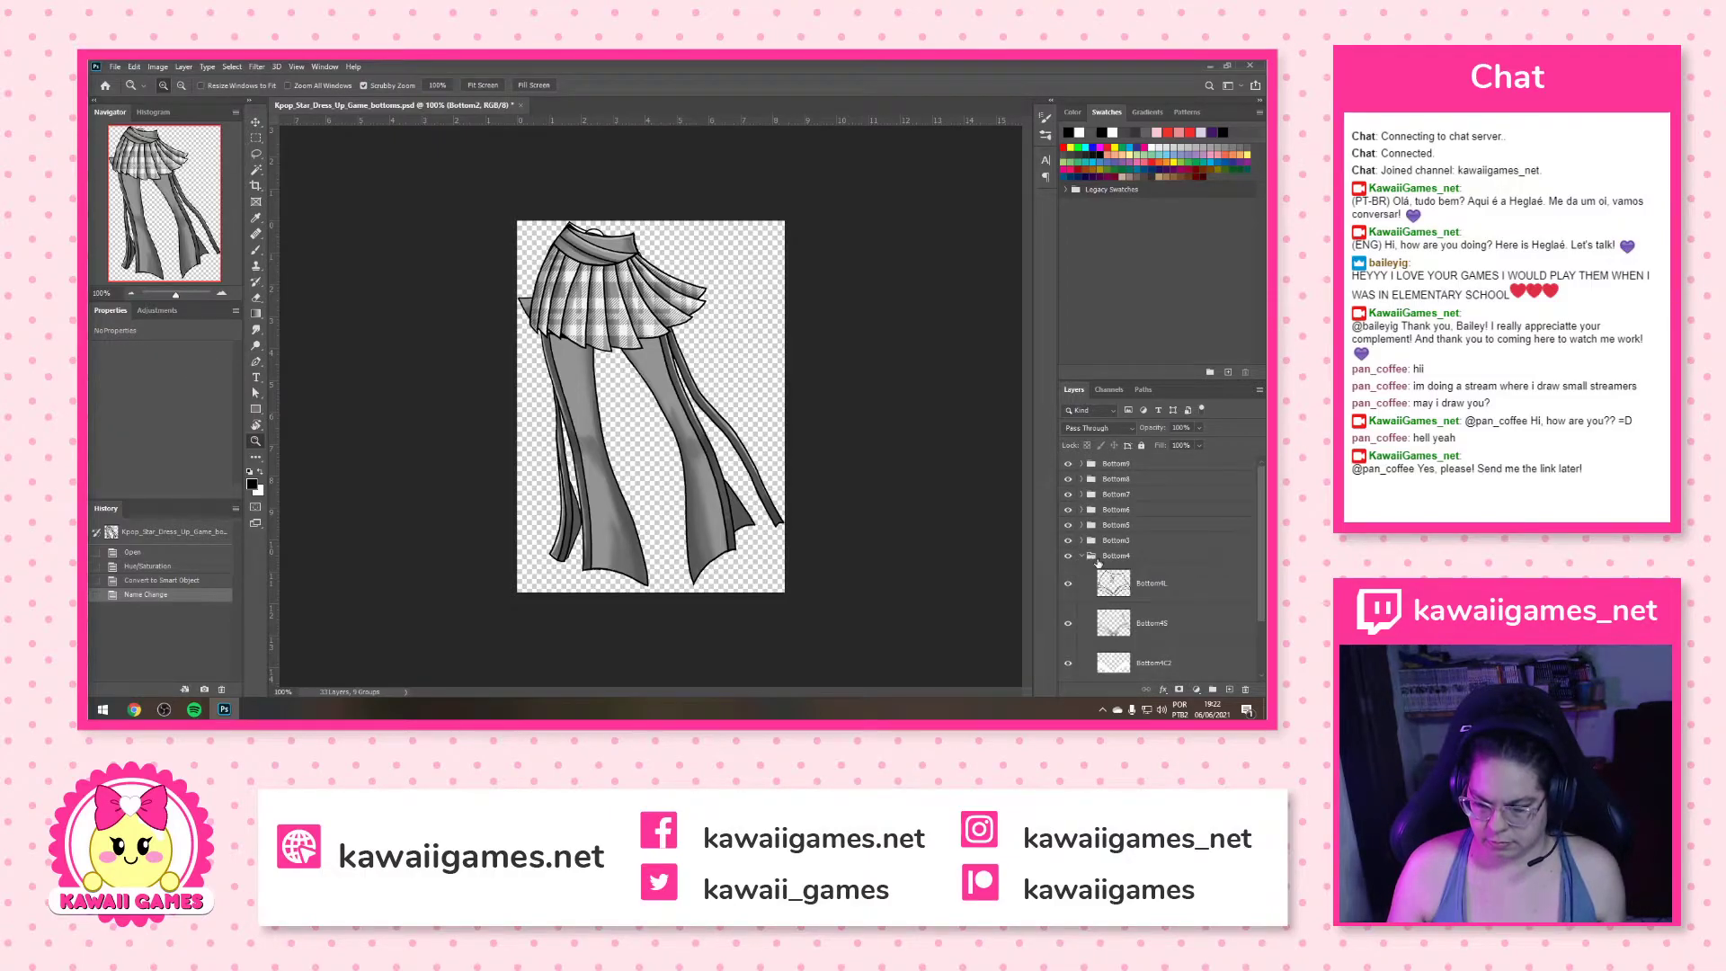
pyautogui.scroll(-2, 1098, 564)
pyautogui.scroll(1, 1098, 563)
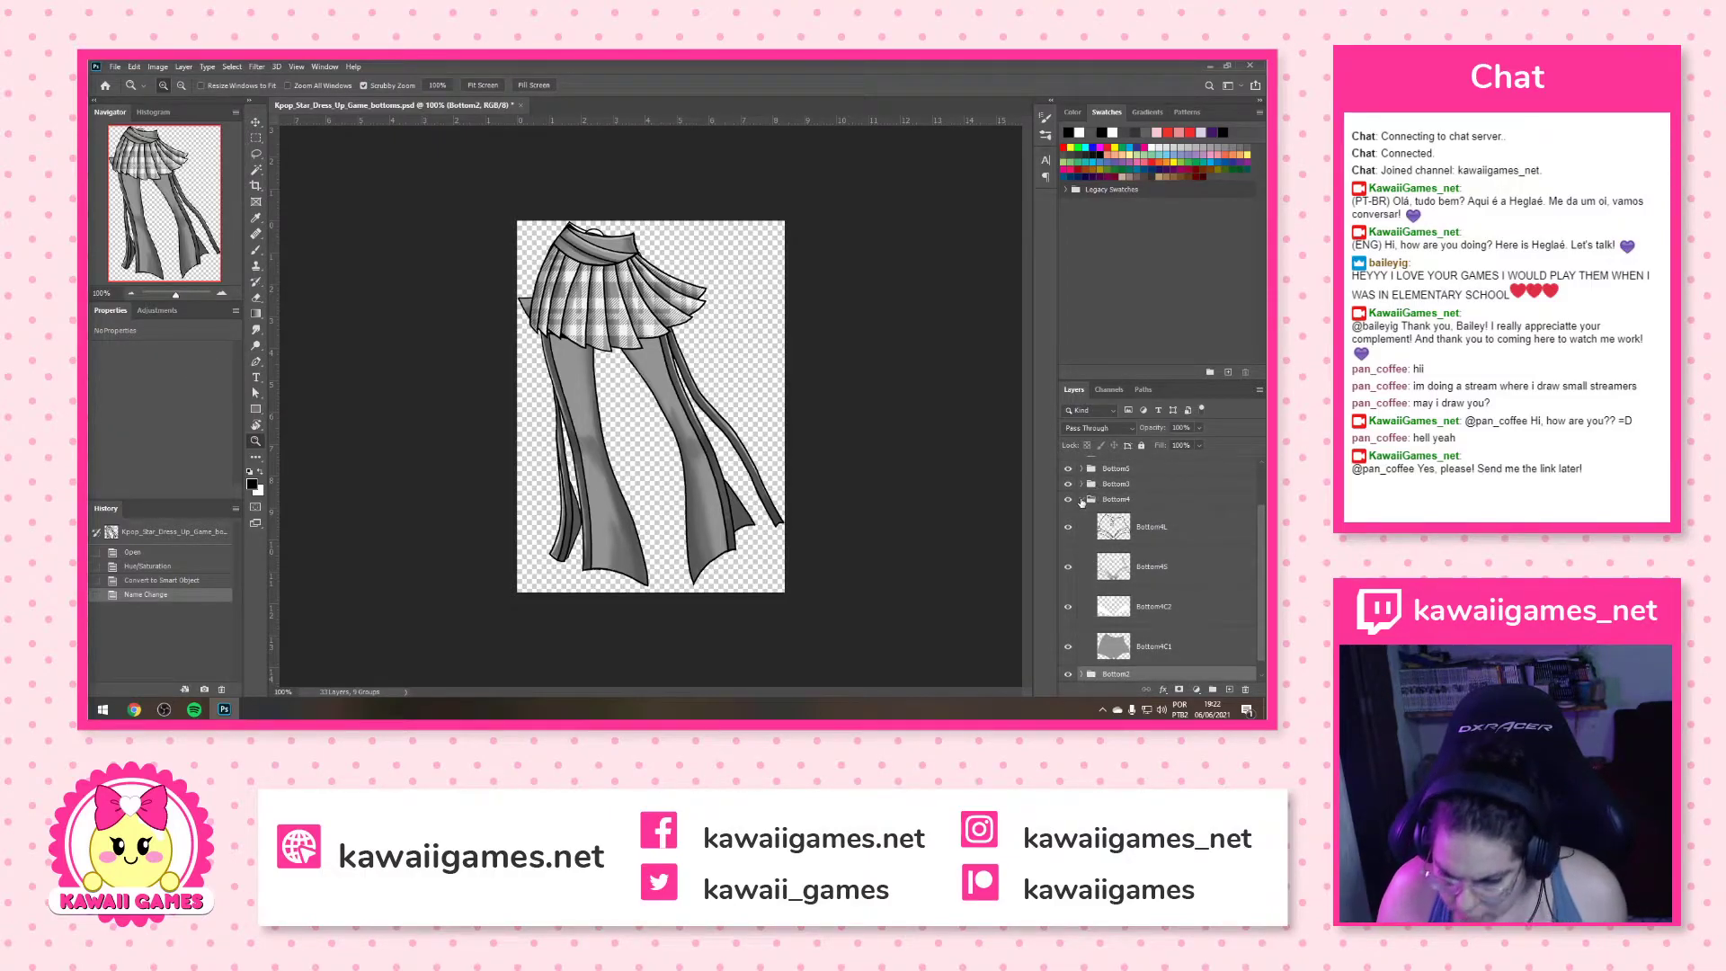
pyautogui.click(1082, 503)
pyautogui.moveTo(1151, 550); pyautogui.dragTo(1151, 561)
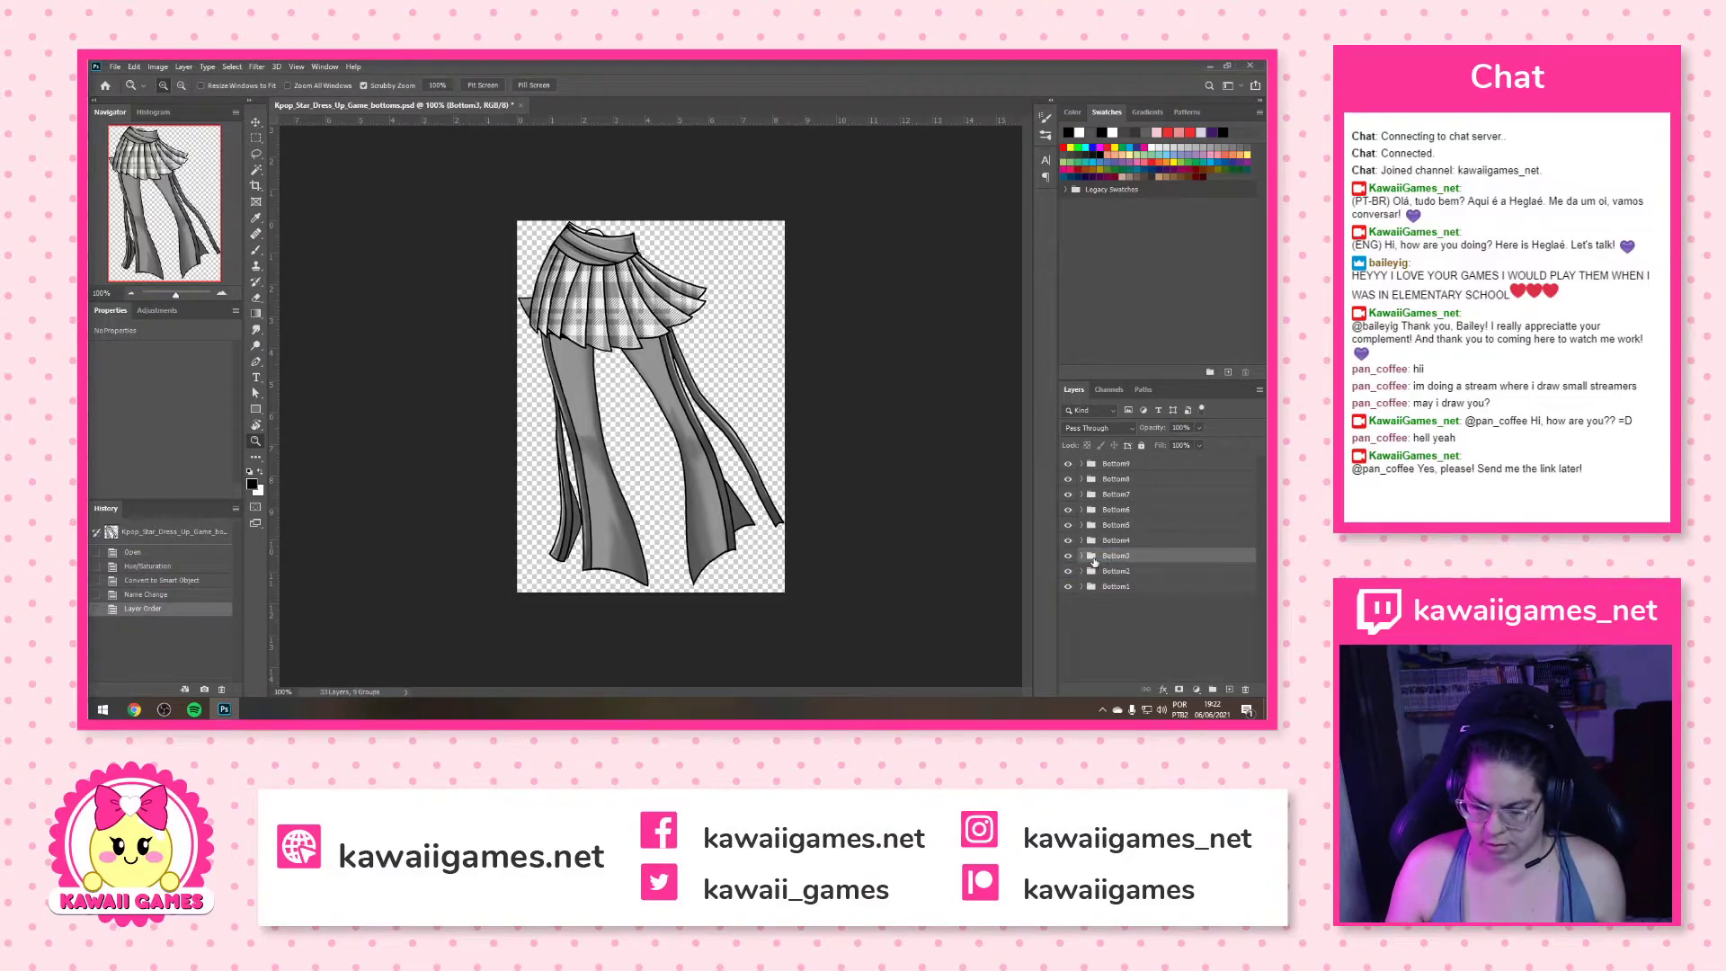
# Lighten the Bottom3C1 and Bottom3C2 layers in the Bottom3 group to white with Hue/Saturation
pyautogui.click(1083, 556)
pyautogui.scroll(-2, 1114, 593)
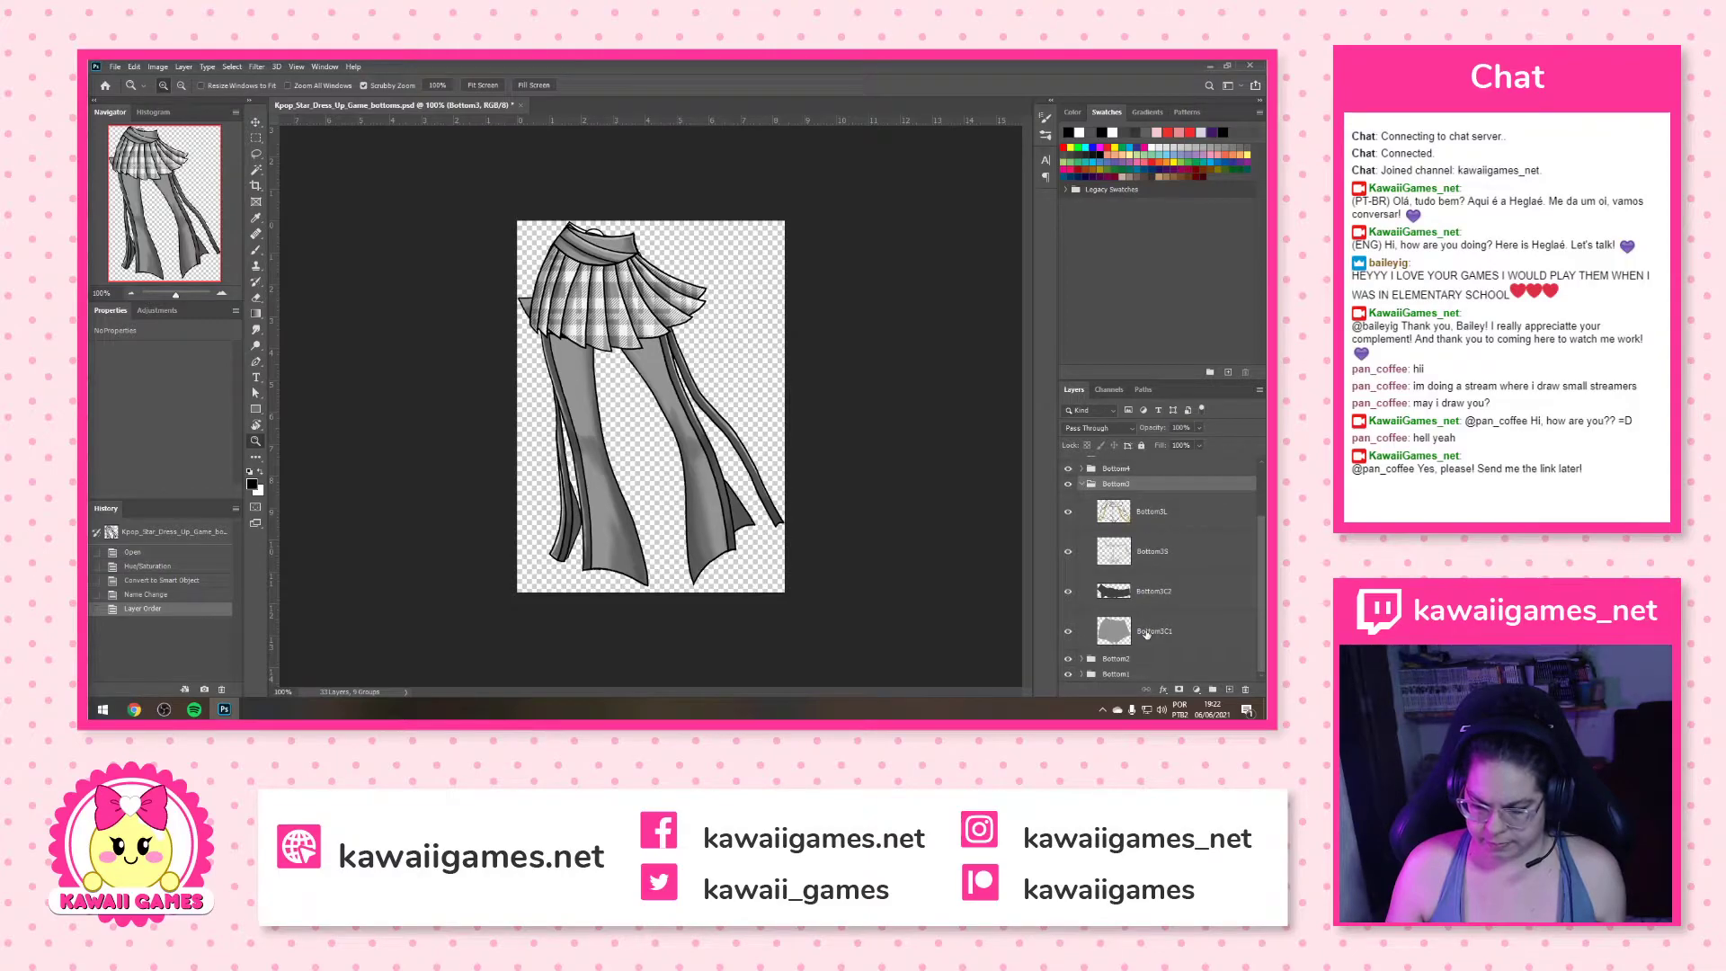
pyautogui.click(1144, 632)
pyautogui.hotkey('ctrl', 'u')
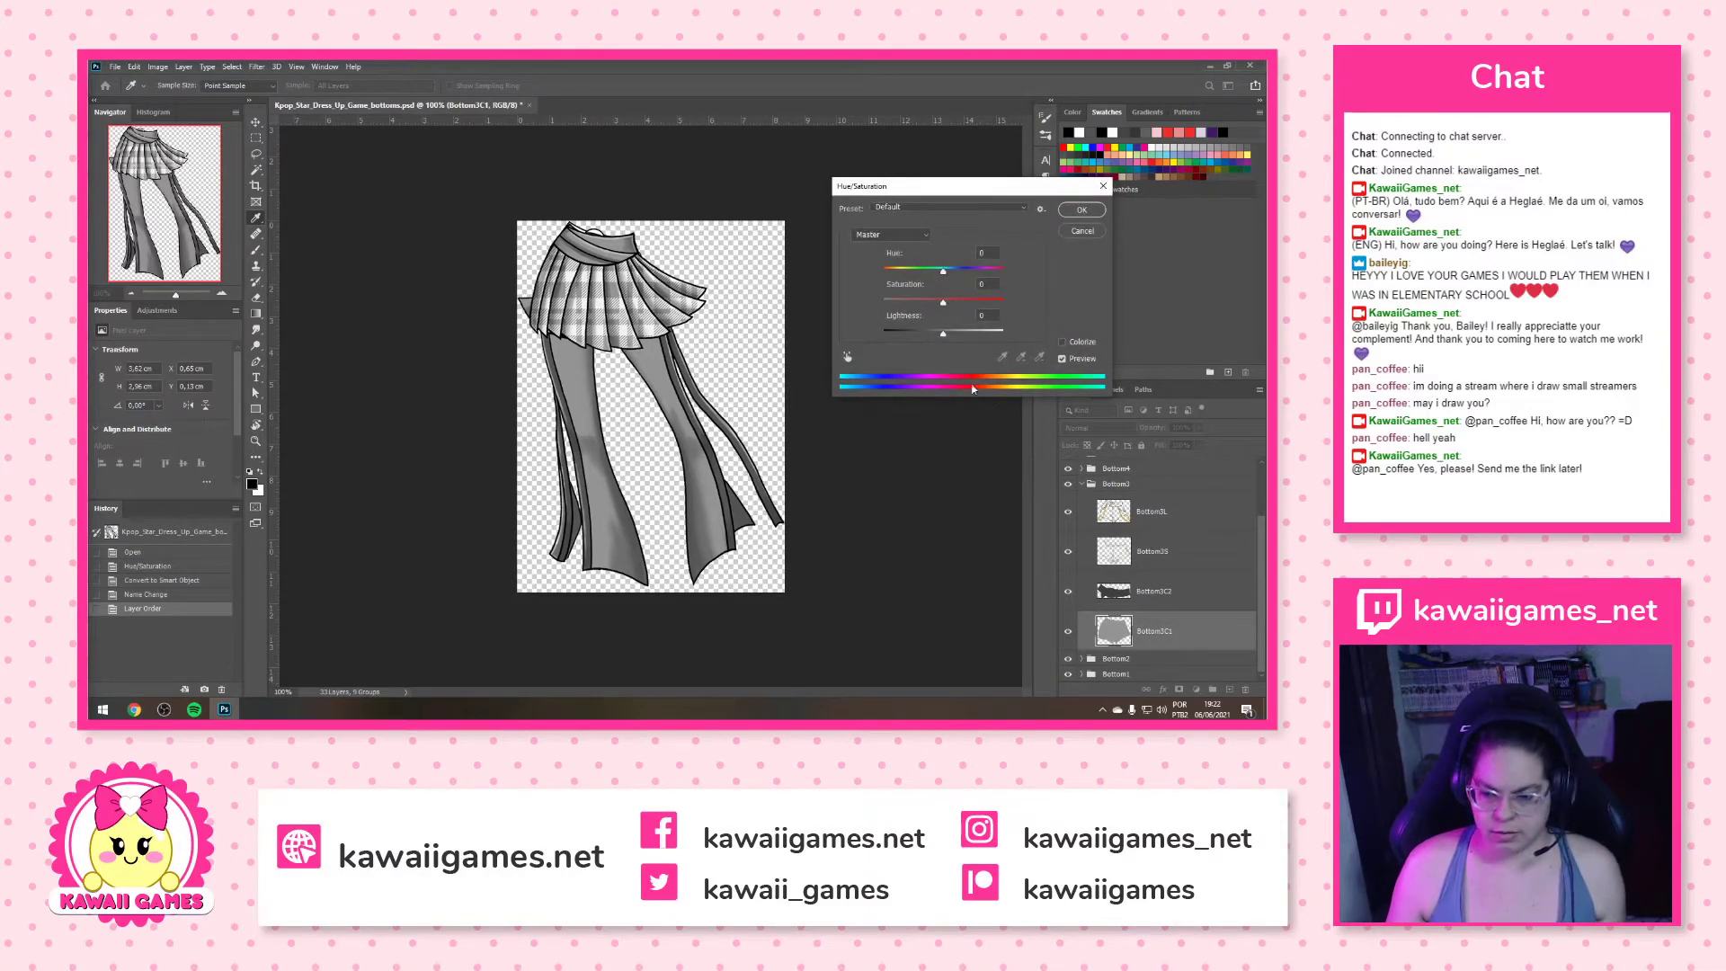
pyautogui.moveTo(941, 332); pyautogui.dragTo(1260, 302)
pyautogui.click(1080, 212)
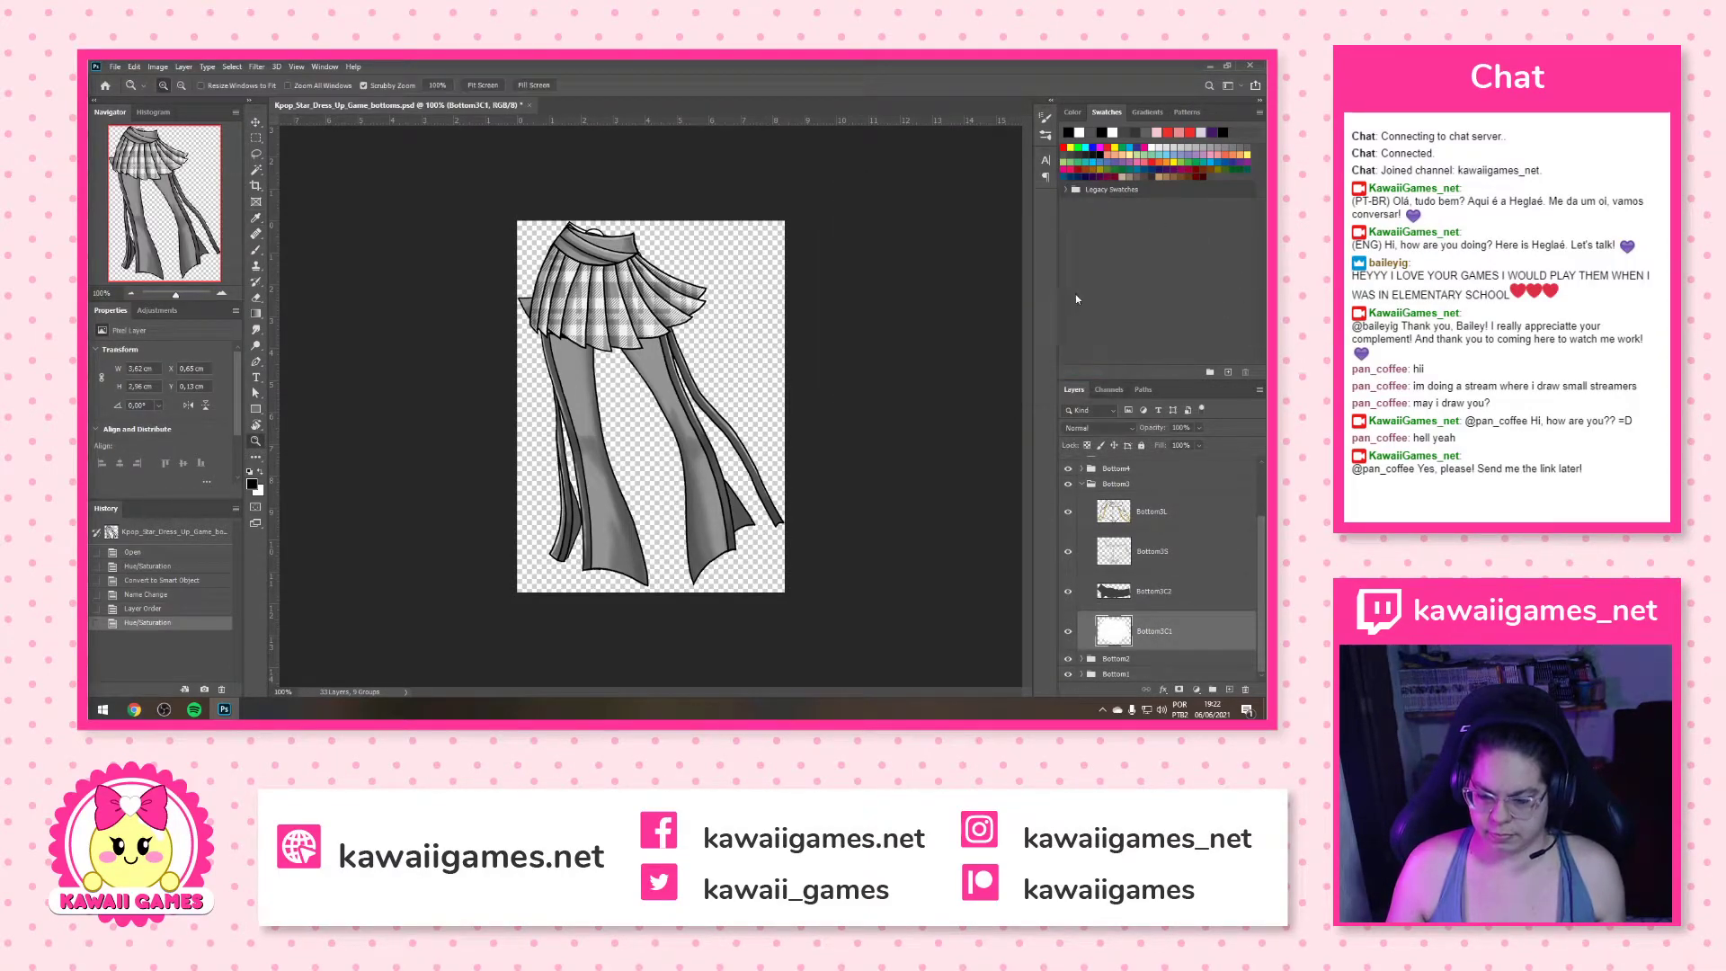
pyautogui.click(1135, 593)
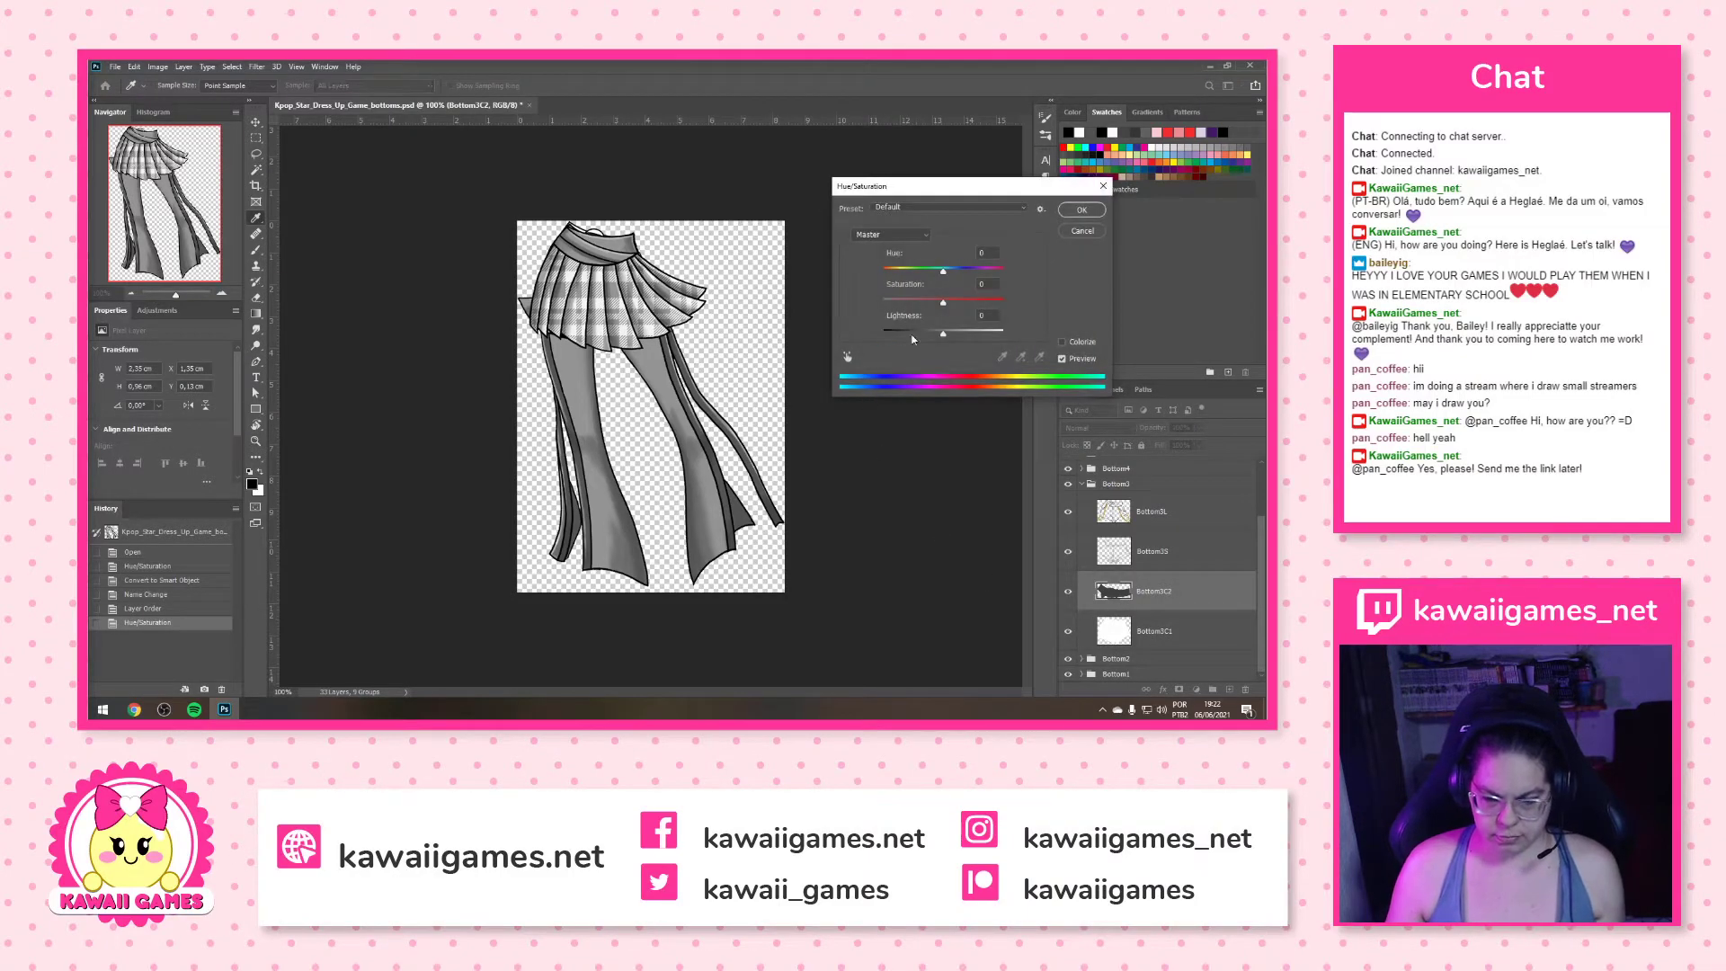
pyautogui.moveTo(944, 336); pyautogui.dragTo(1011, 335)
pyautogui.click(1082, 210)
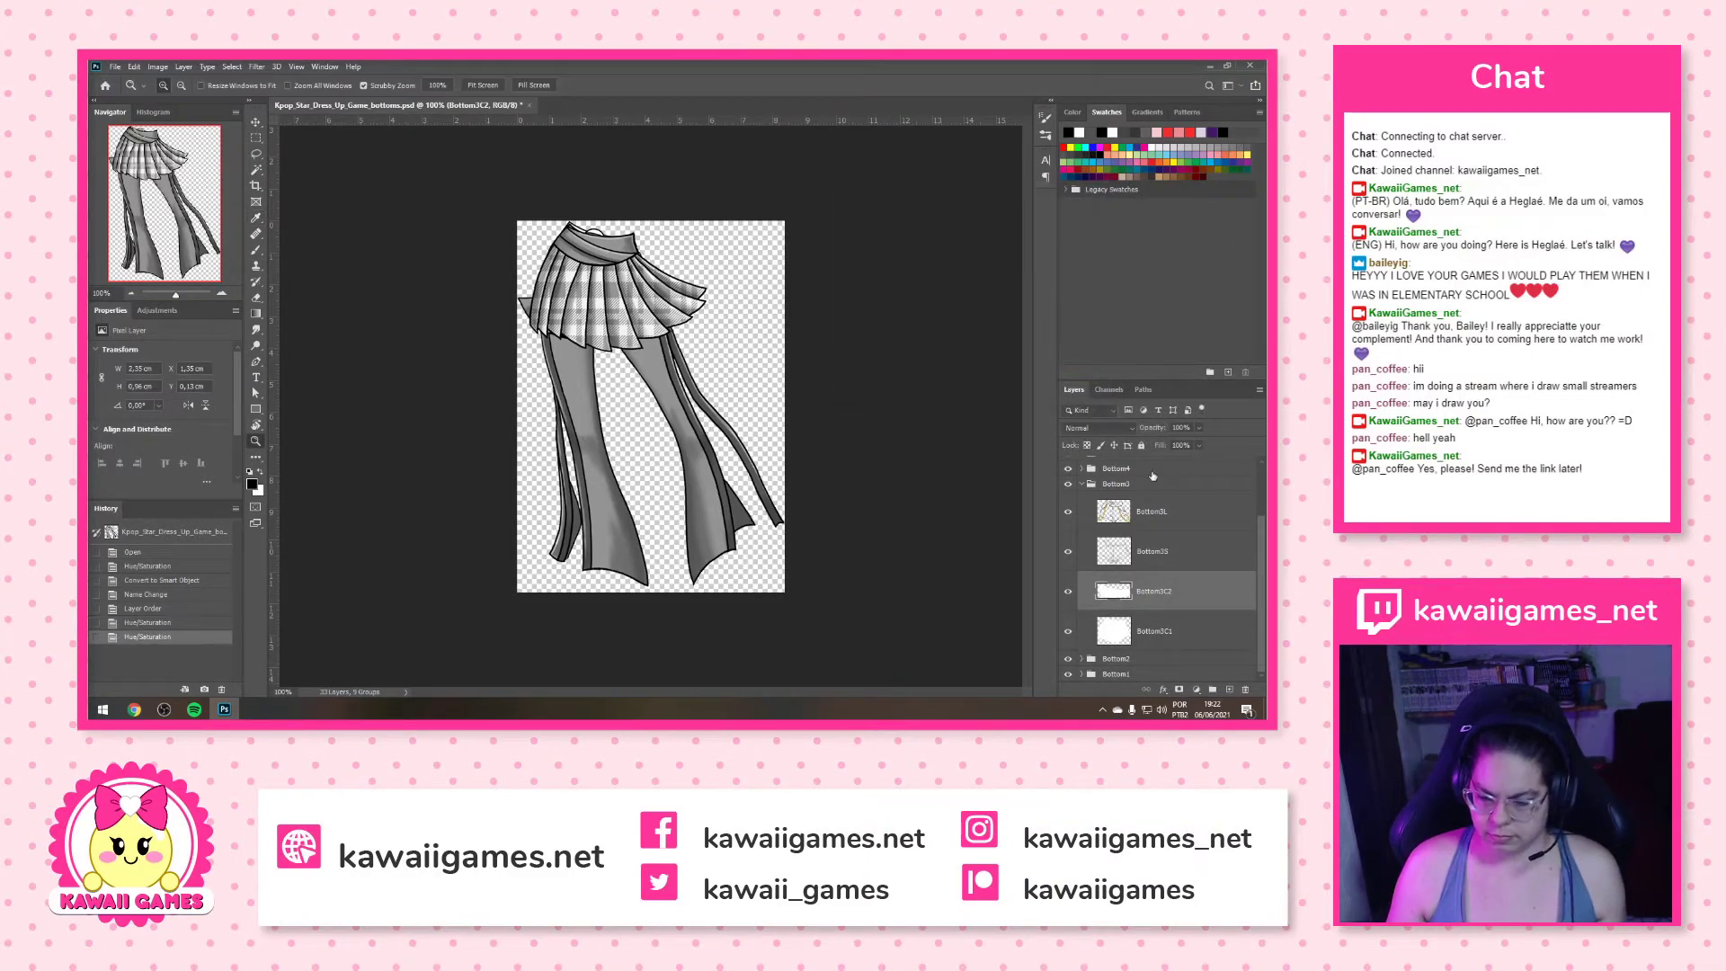
# Combine Bottom3L and Bottom3S into one smart object, rename it Bottom3S and collapse the Bottom3 group
pyautogui.click(1192, 554)
pyautogui.keyDown('shift'); pyautogui.click(1190, 523); pyautogui.keyUp('shift')
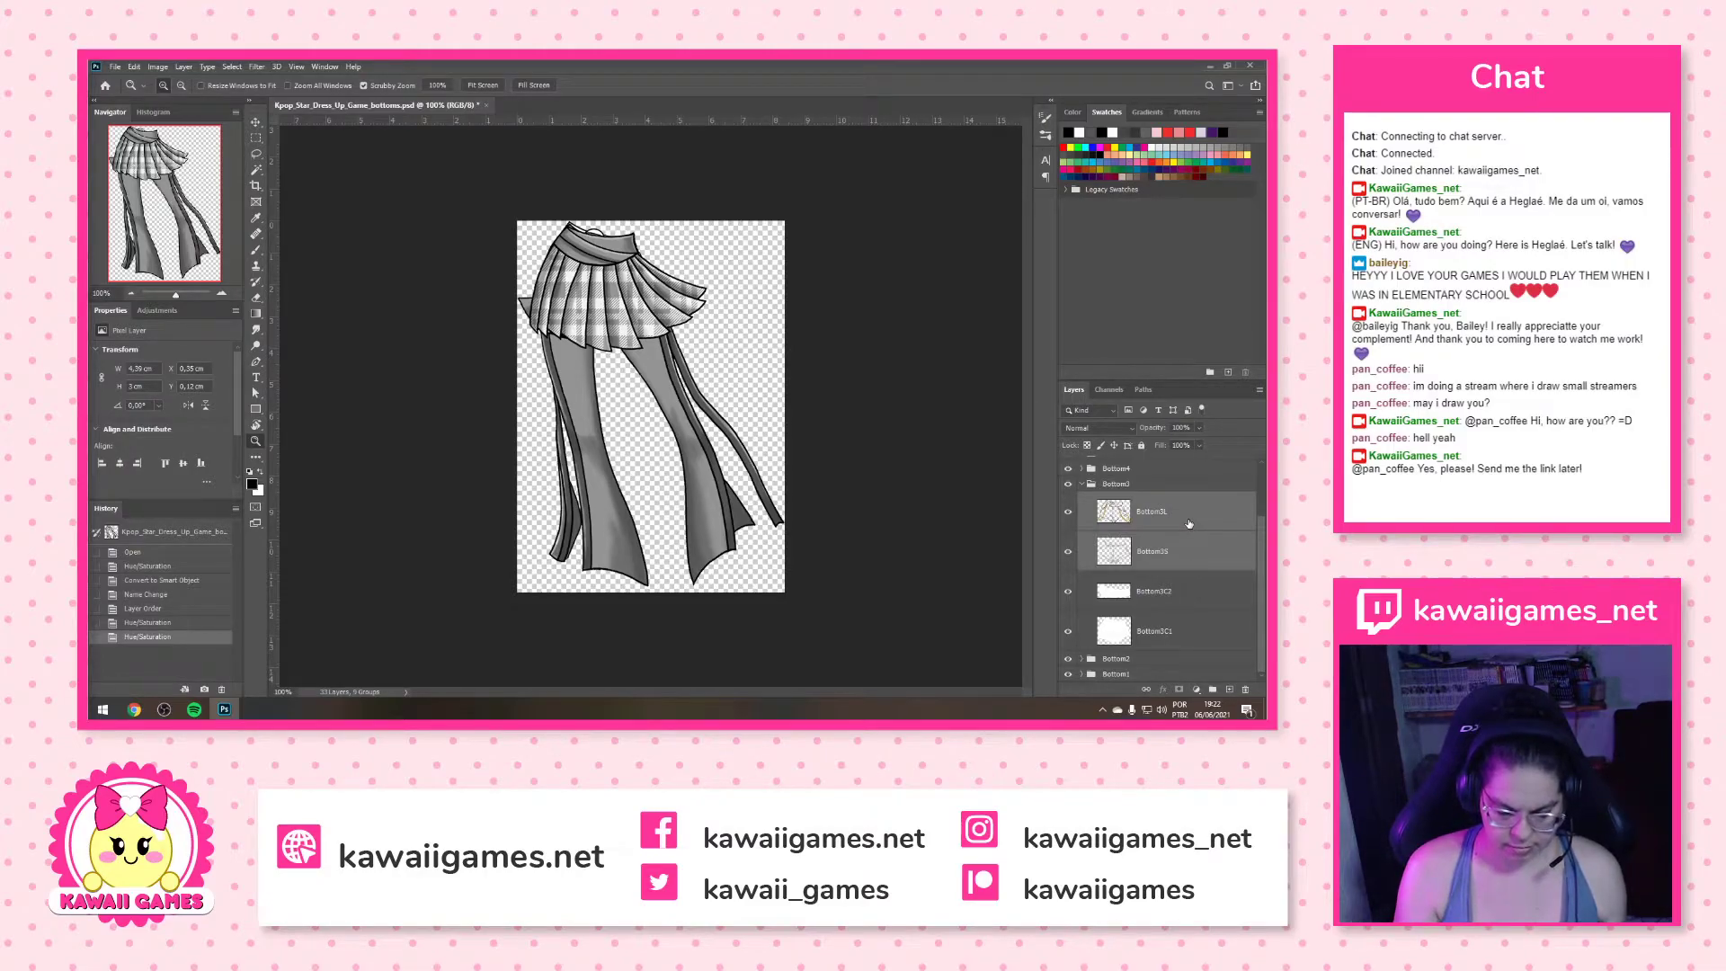
pyautogui.hotkey('ctrl', 'alt', 'shift', 's')
pyautogui.doubleClick(1168, 550)
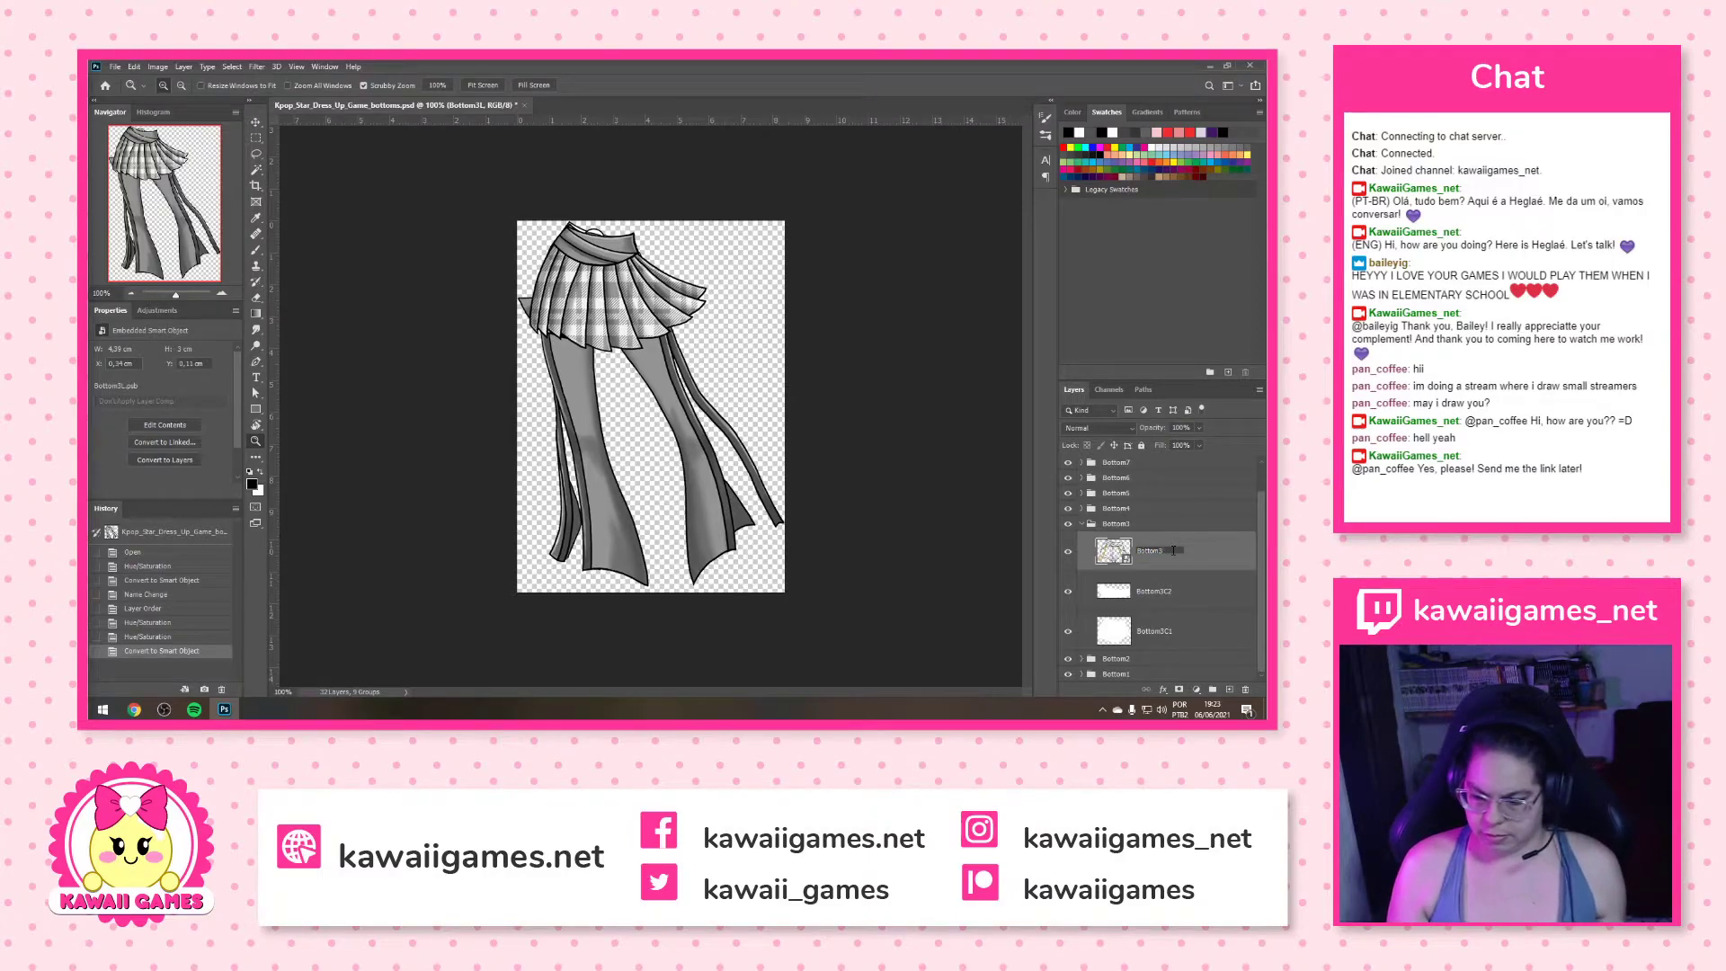
pyautogui.press('Return')
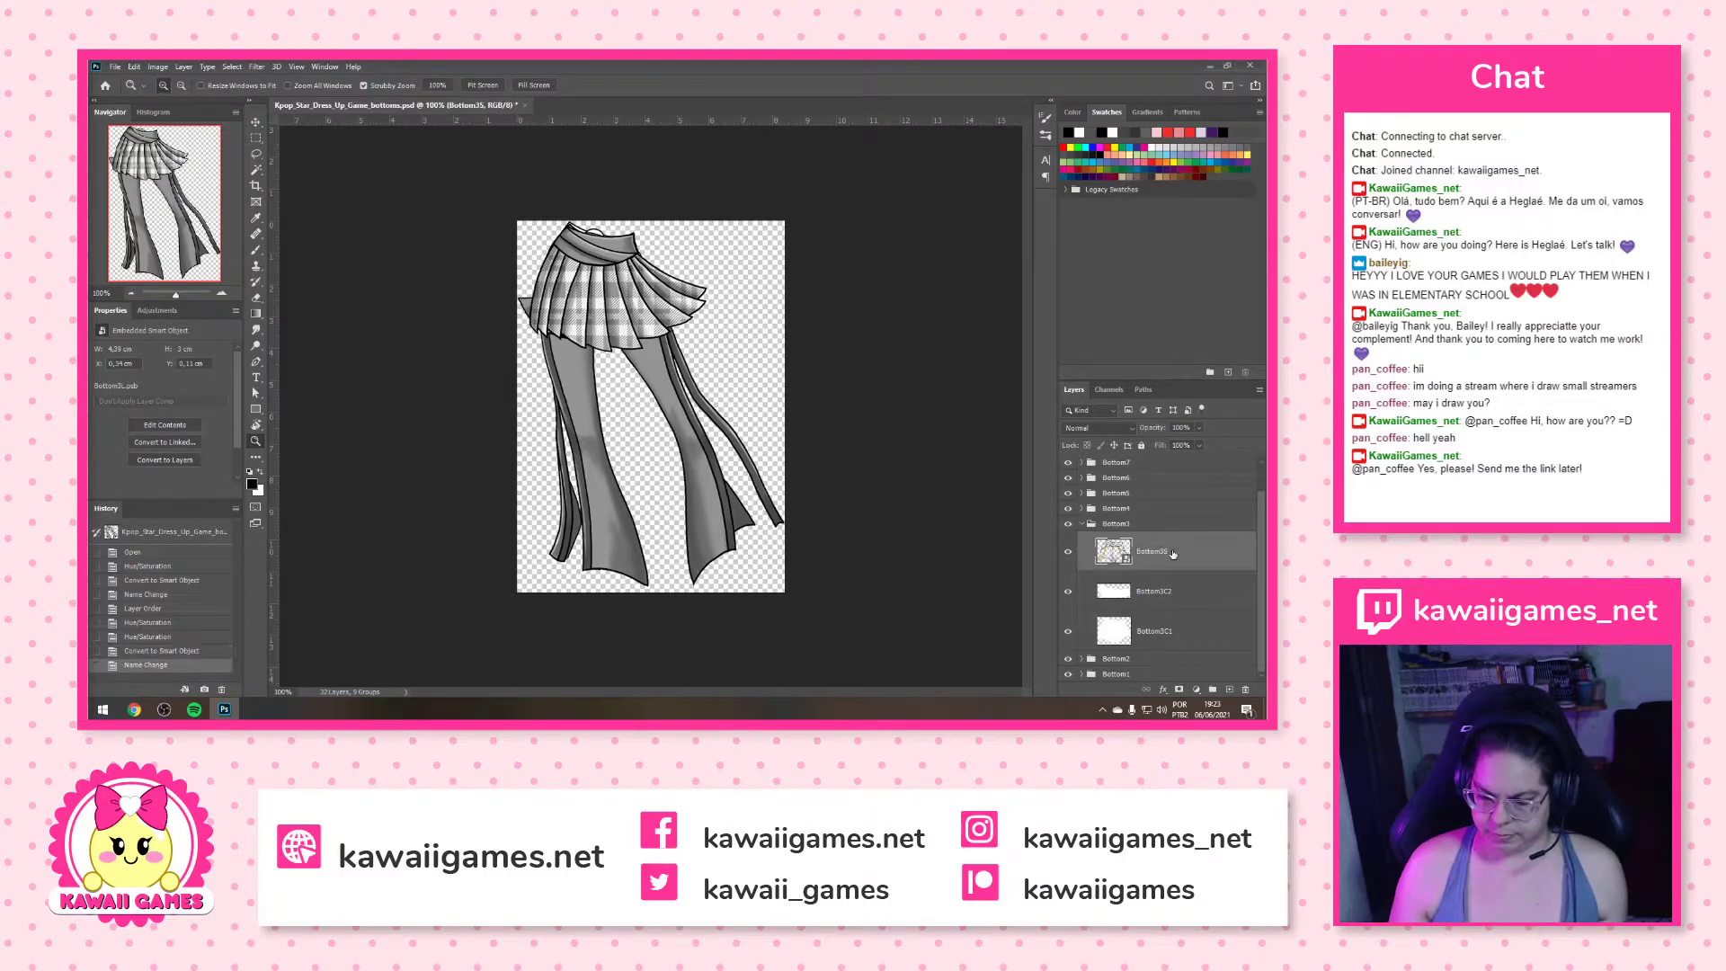
pyautogui.click(1081, 523)
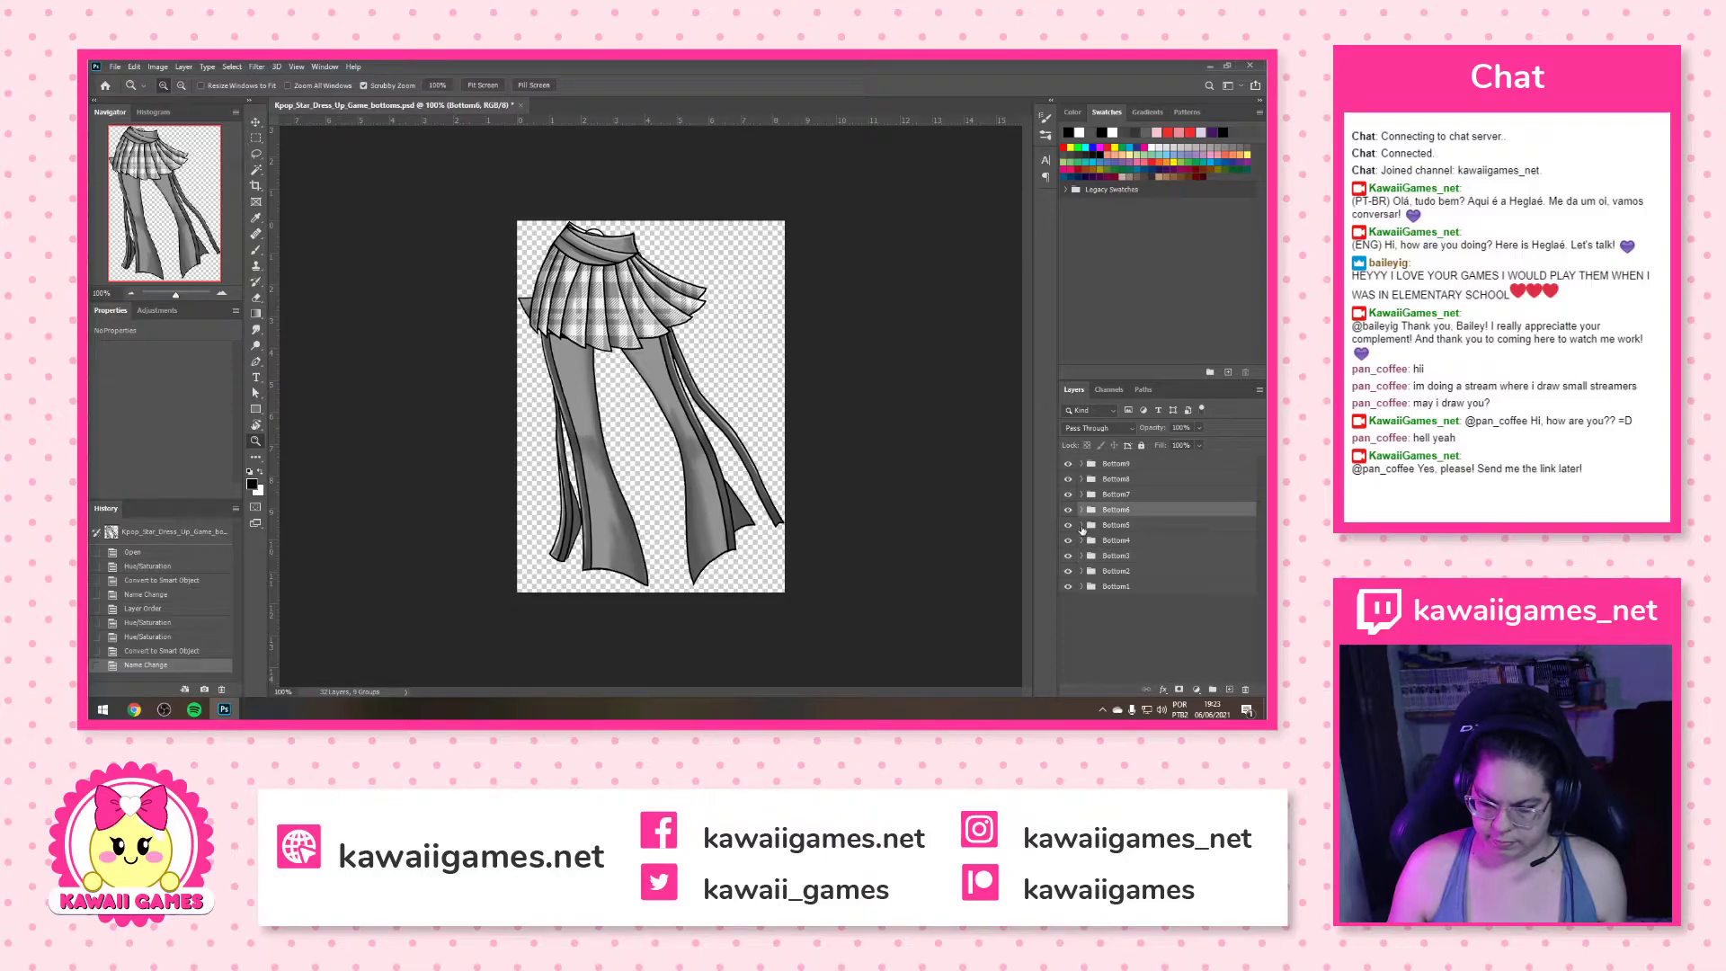
# Lighten the Bottom4C1 and Bottom4C2 layers in the Bottom4 group to white with Hue/Saturation, using Lightness +100 for Bottom4C1
pyautogui.click(1082, 526)
pyautogui.click(1081, 526)
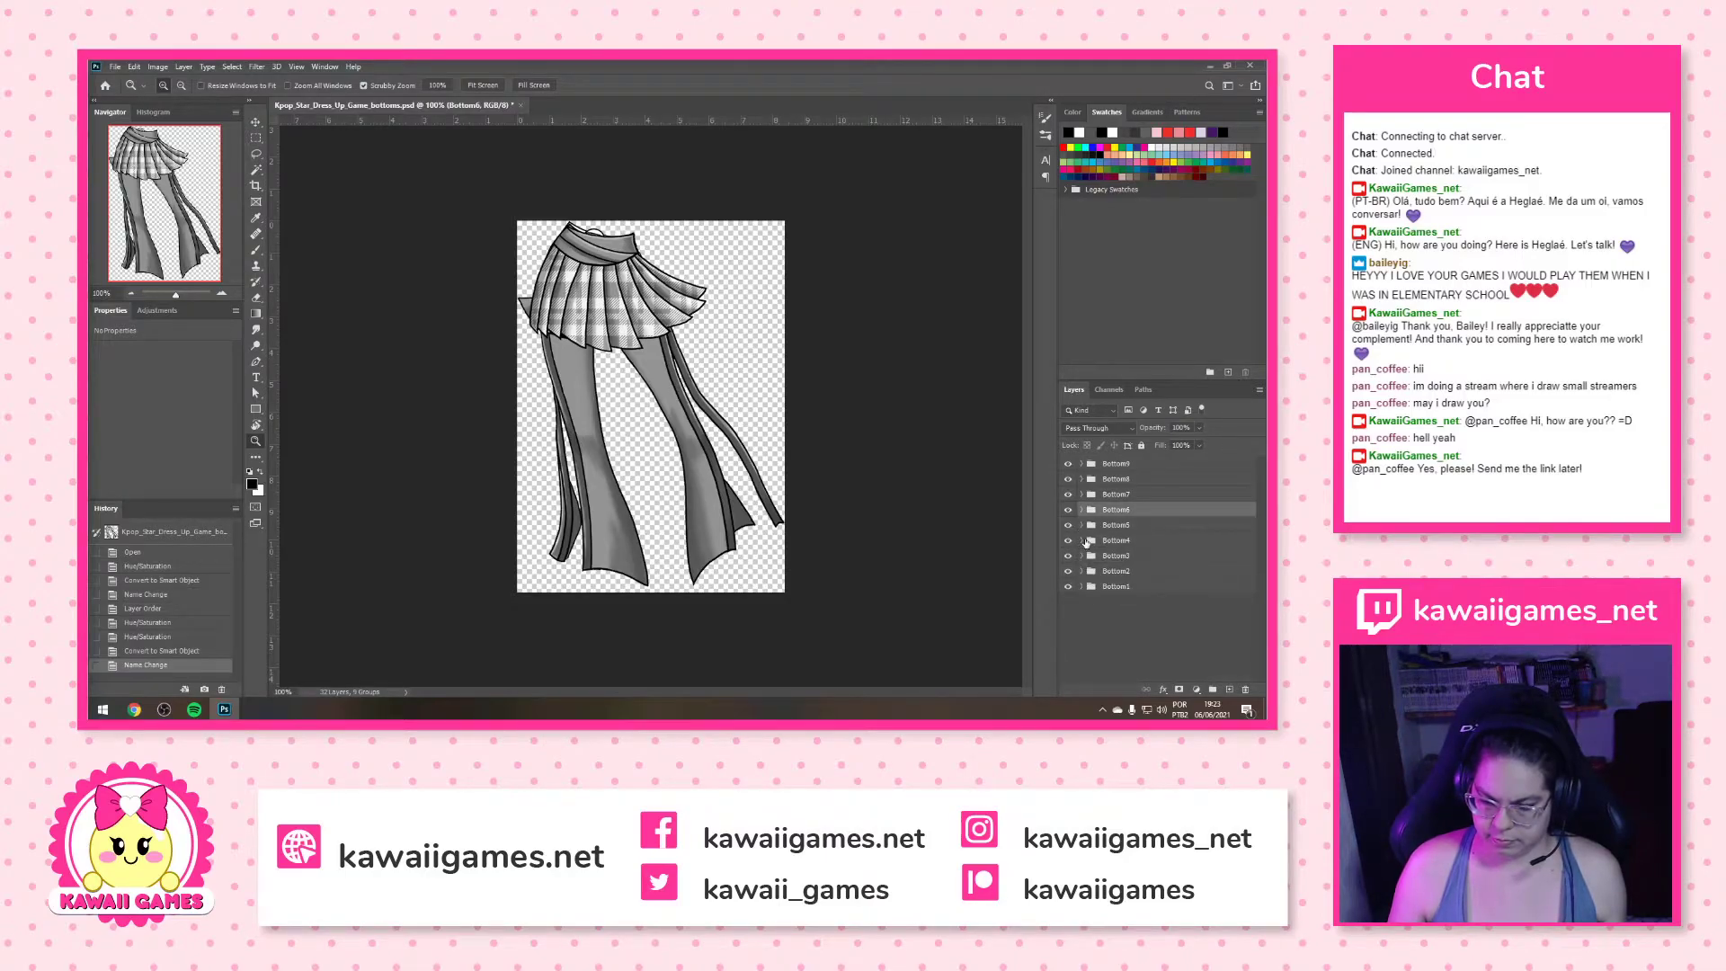
pyautogui.click(1092, 540)
pyautogui.click(1081, 540)
pyautogui.scroll(-2, 1112, 561)
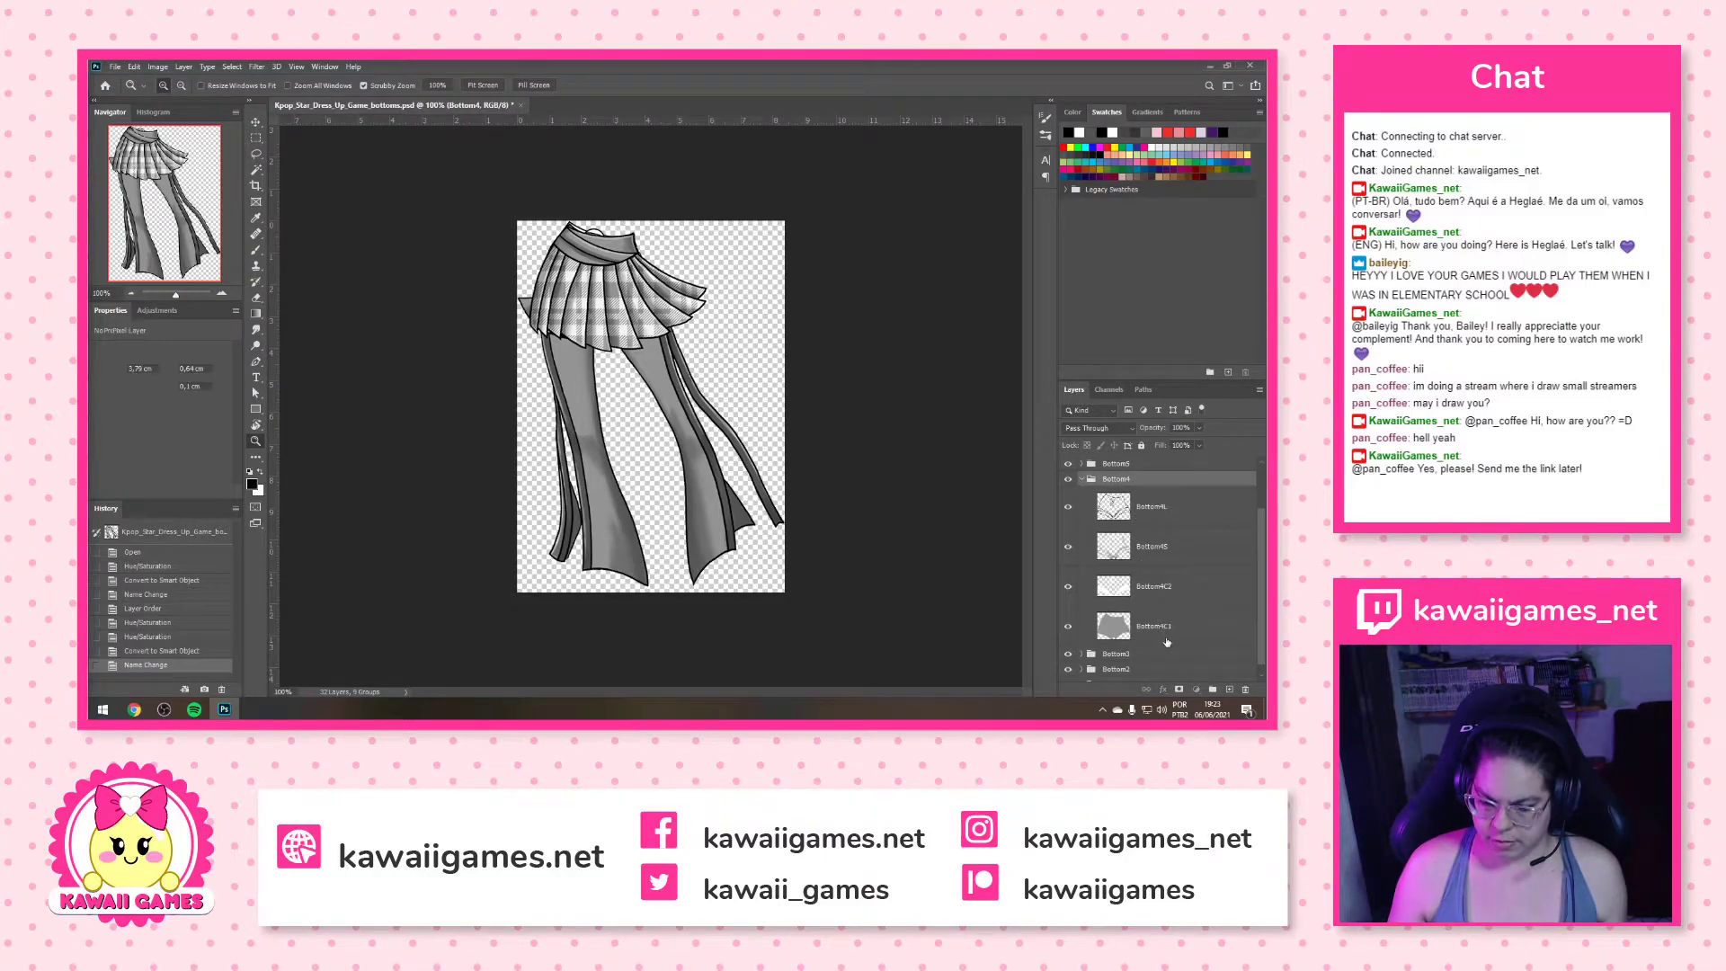
pyautogui.click(1167, 629)
pyautogui.hotkey('ctrl', 'u')
pyautogui.moveTo(953, 333); pyautogui.dragTo(1141, 326)
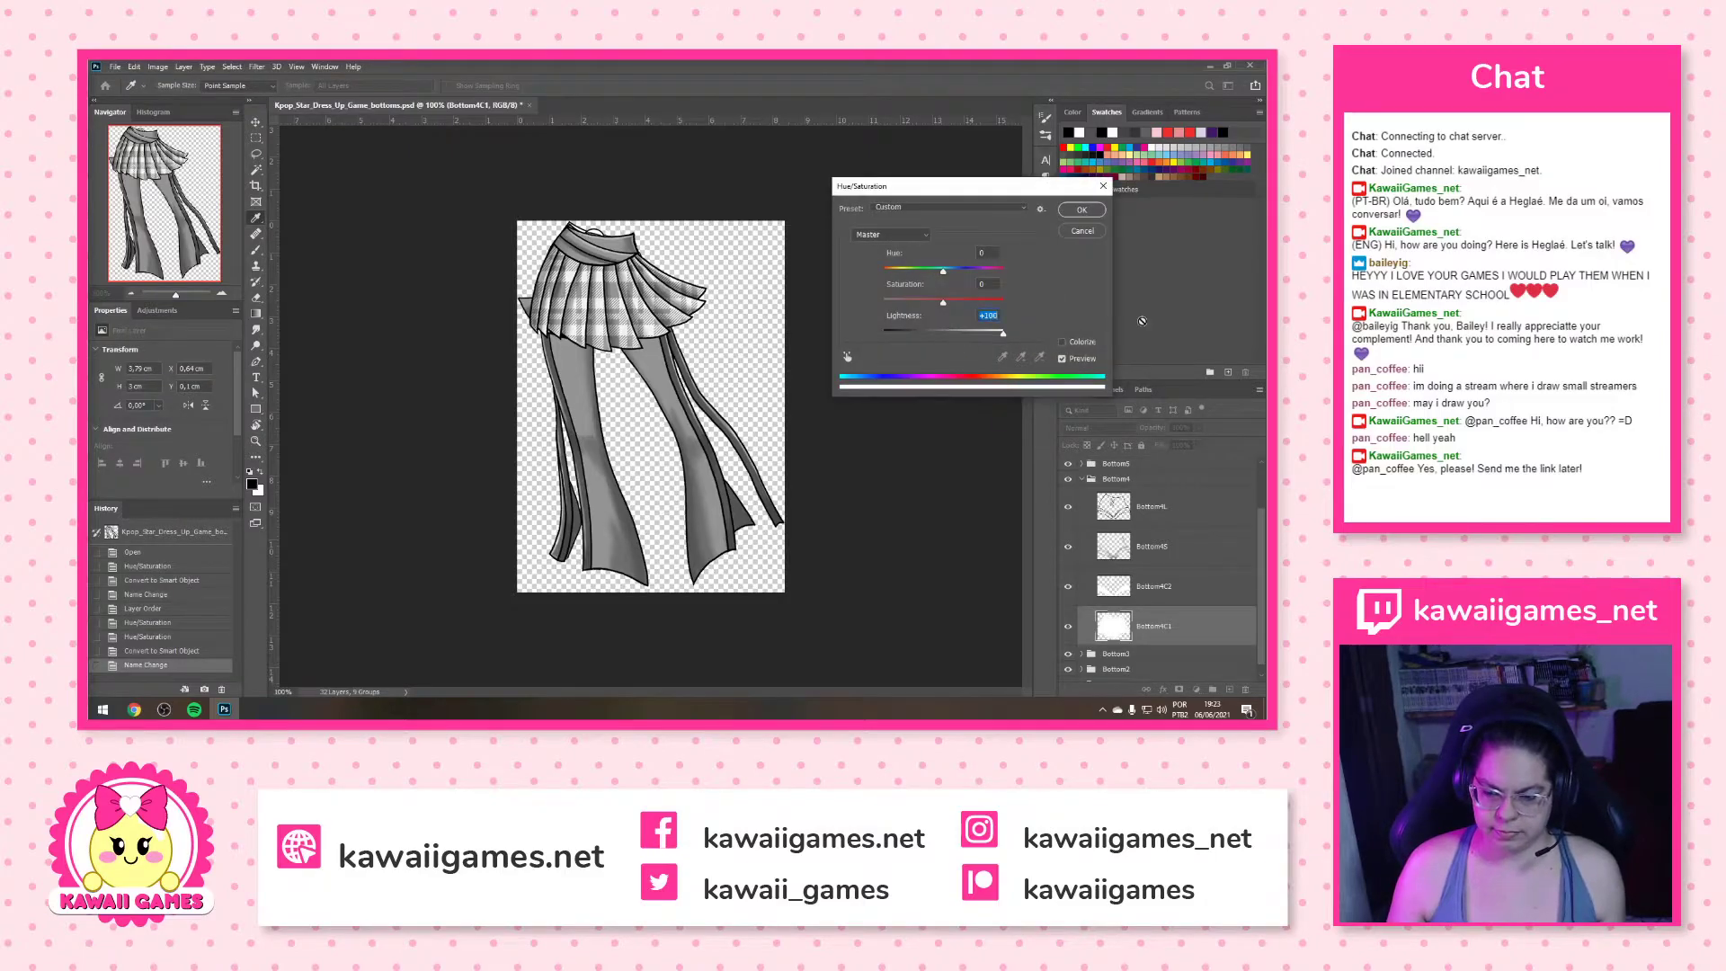
pyautogui.click(1085, 212)
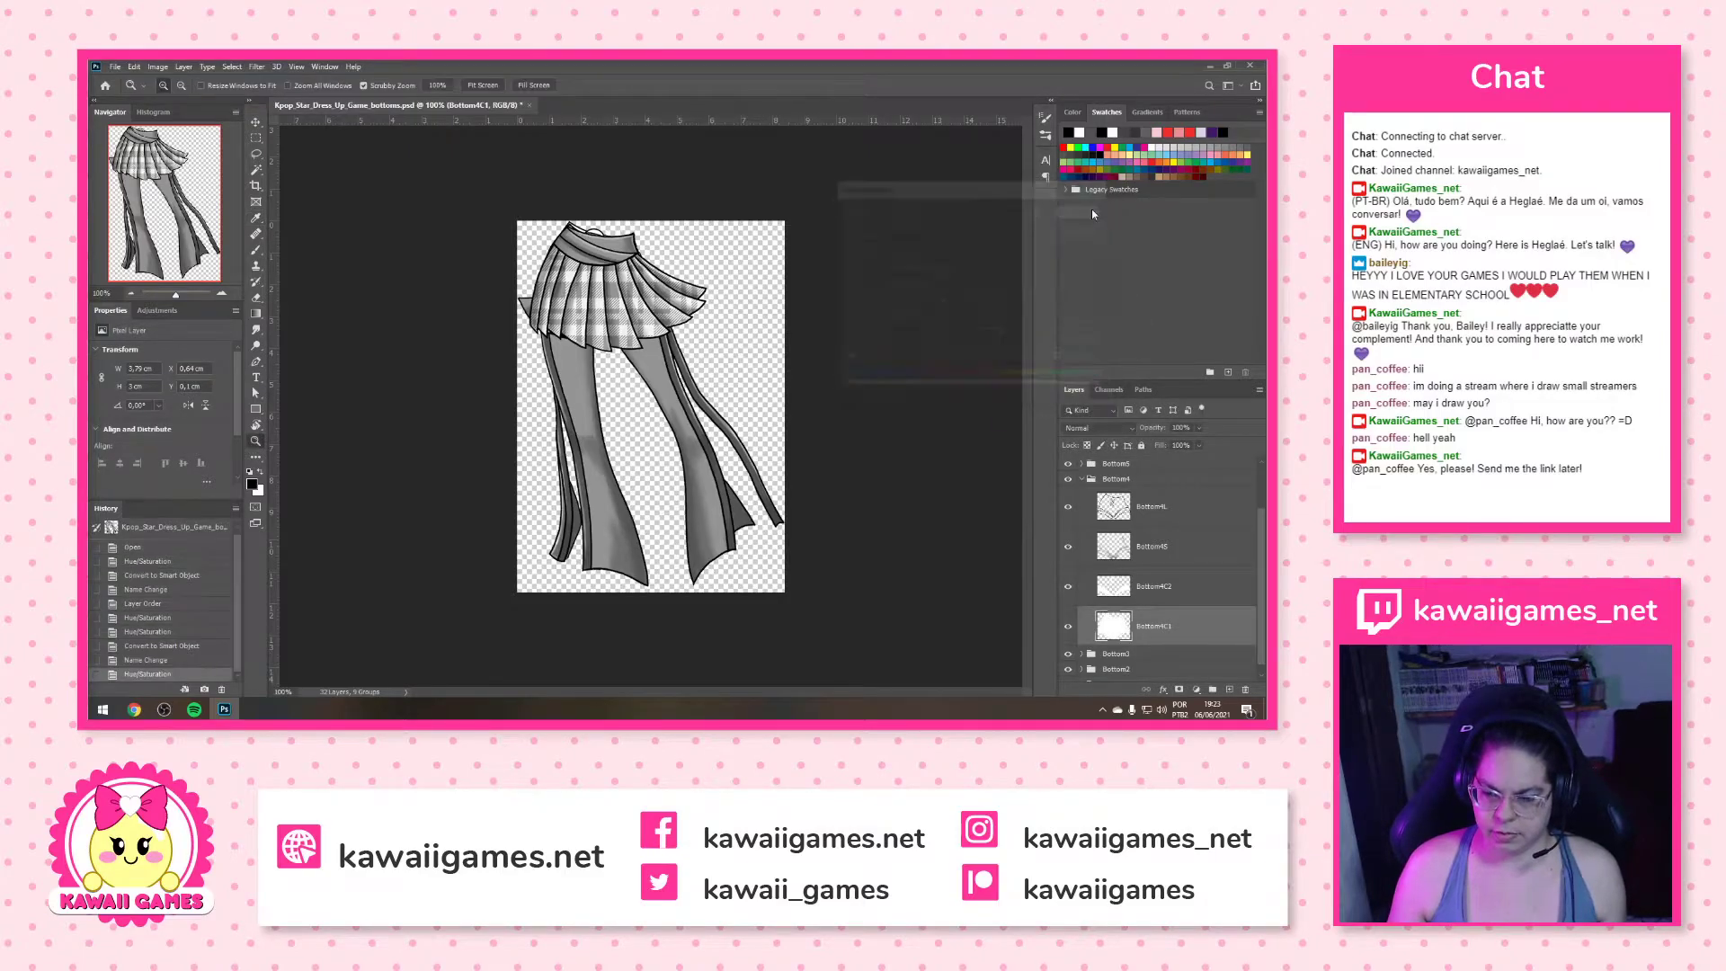
pyautogui.click(1177, 592)
pyautogui.hotkey('ctrl', 'u')
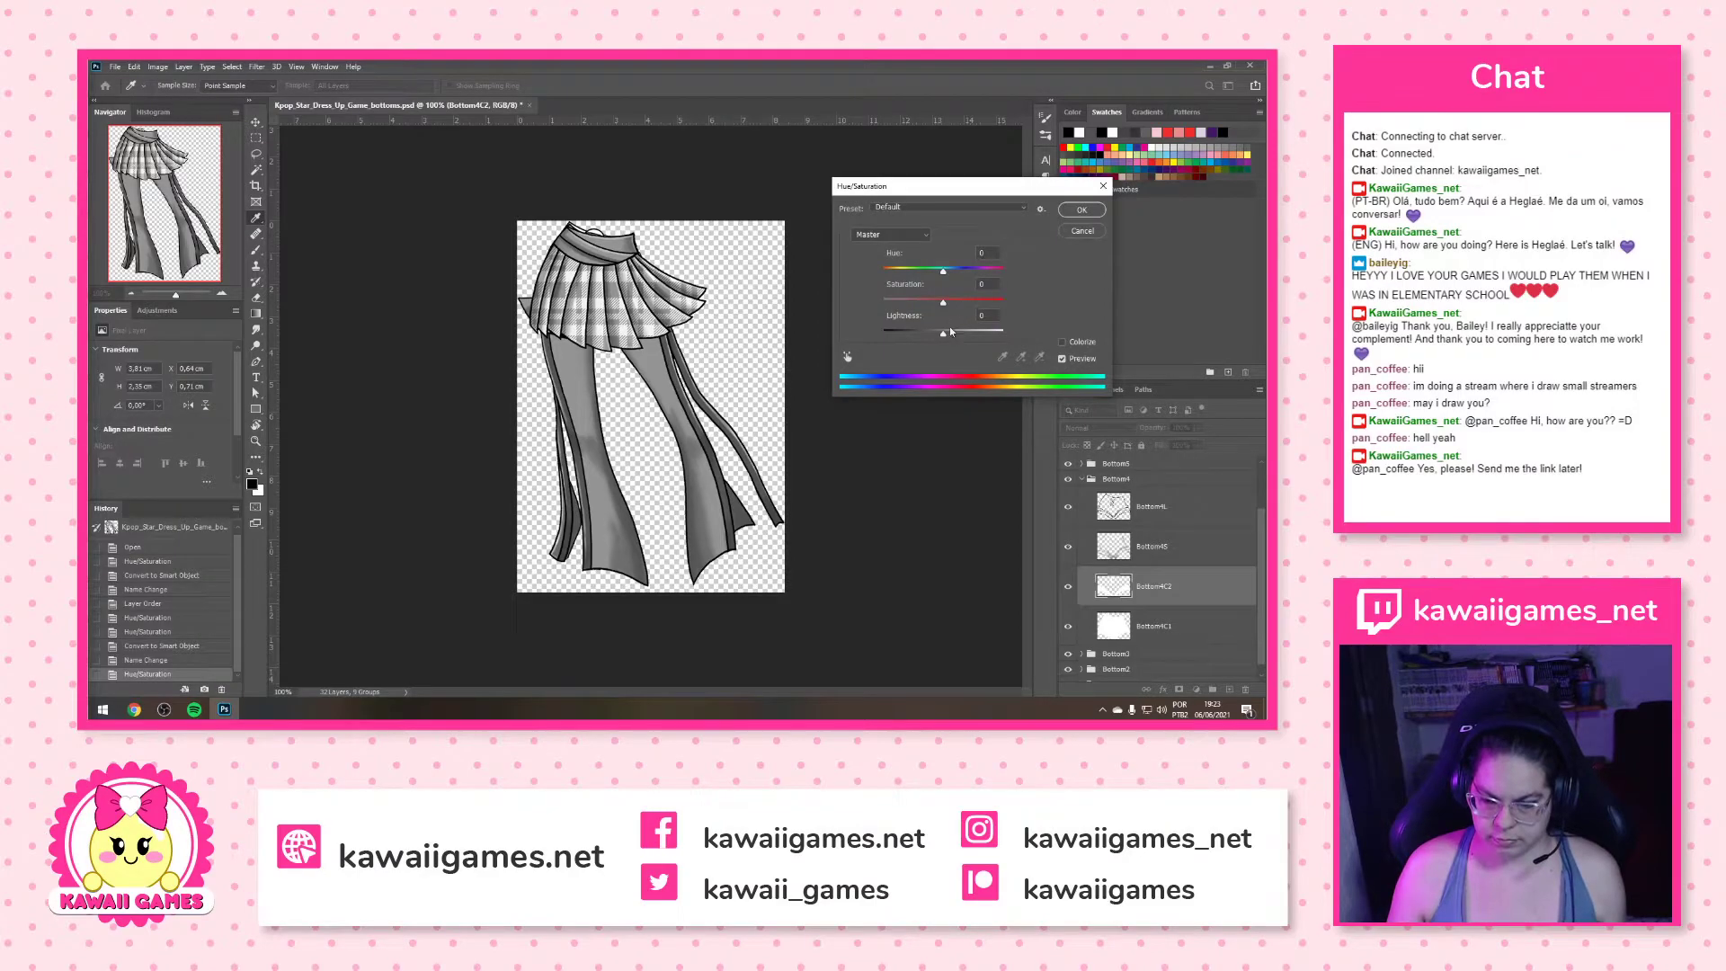
pyautogui.press('Return')
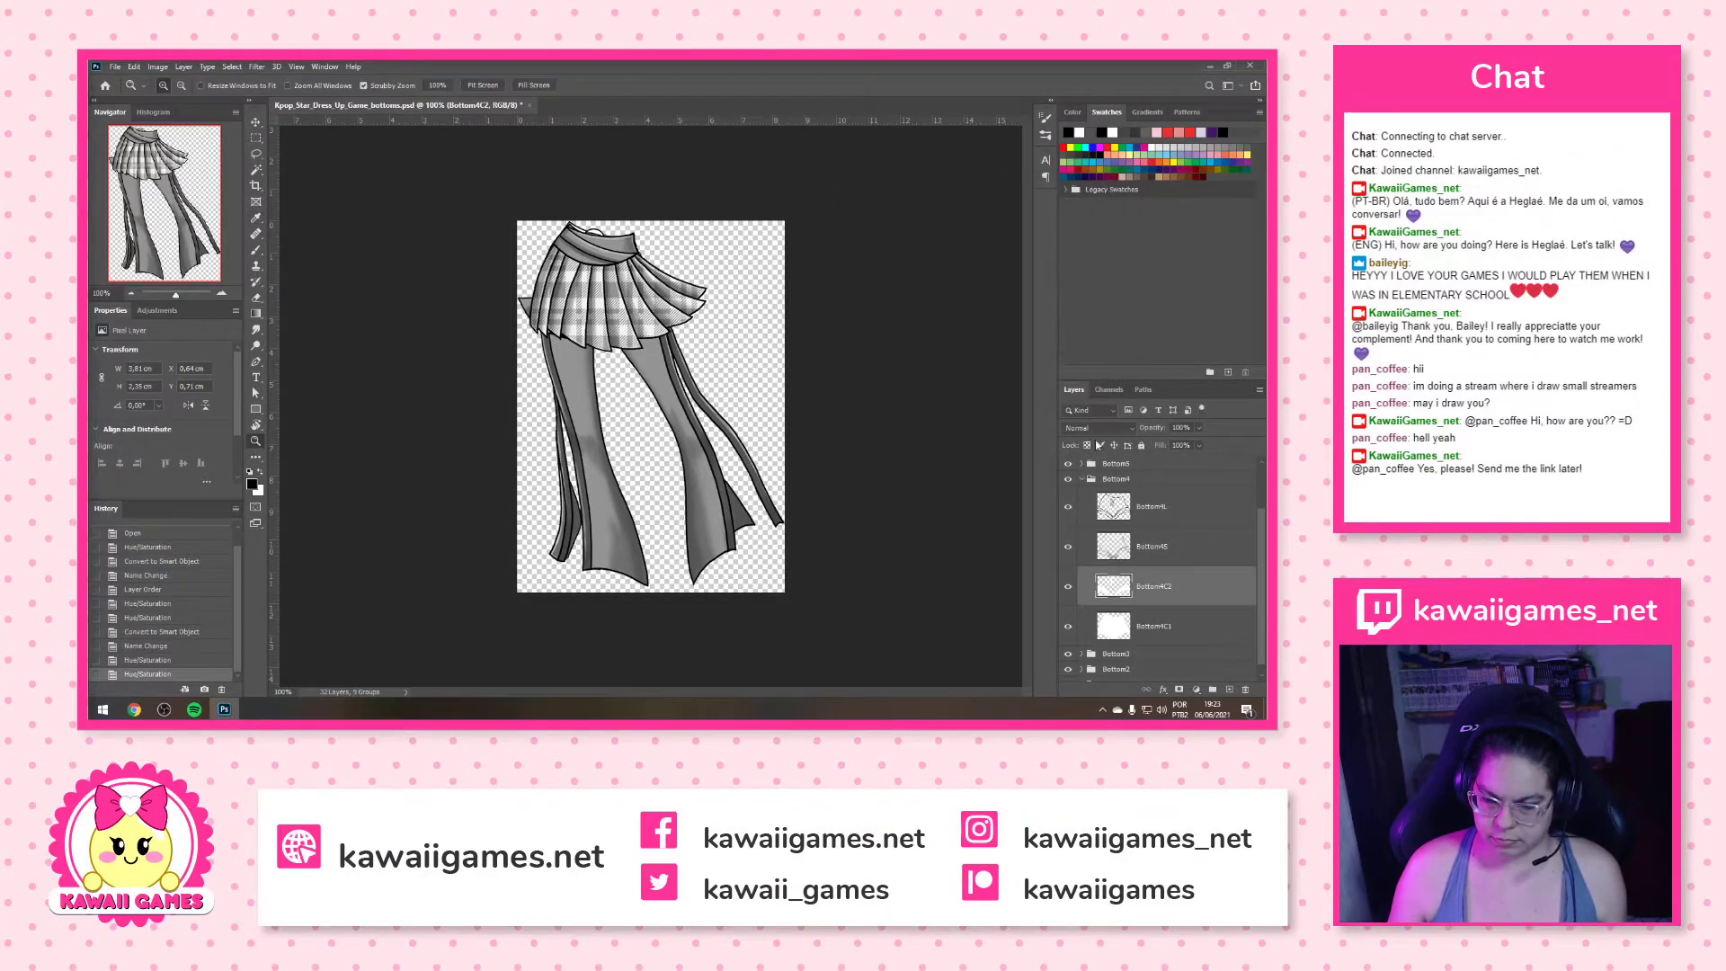
# Combine Bottom4L and Bottom4S into one smart object, rename it Bottom4S and collapse the Bottom4 group
pyautogui.click(1147, 546)
pyautogui.keyDown('shift'); pyautogui.click(1180, 515); pyautogui.keyUp('shift')
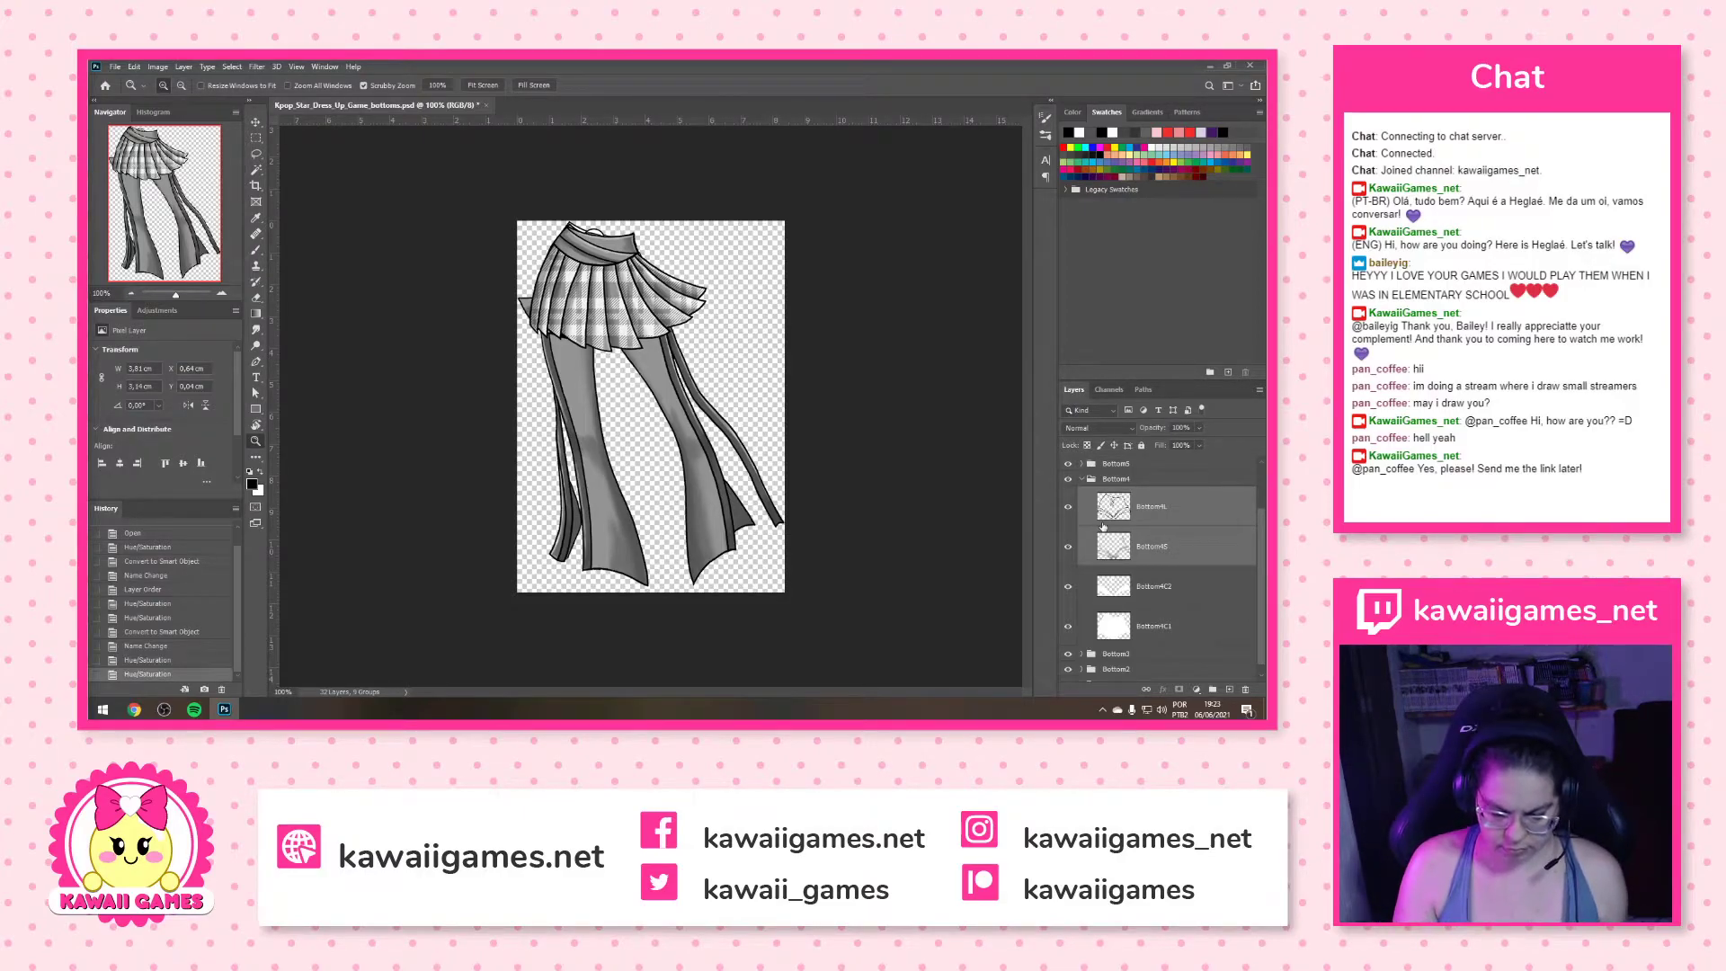
pyautogui.press('F2')
pyautogui.doubleClick(1155, 537)
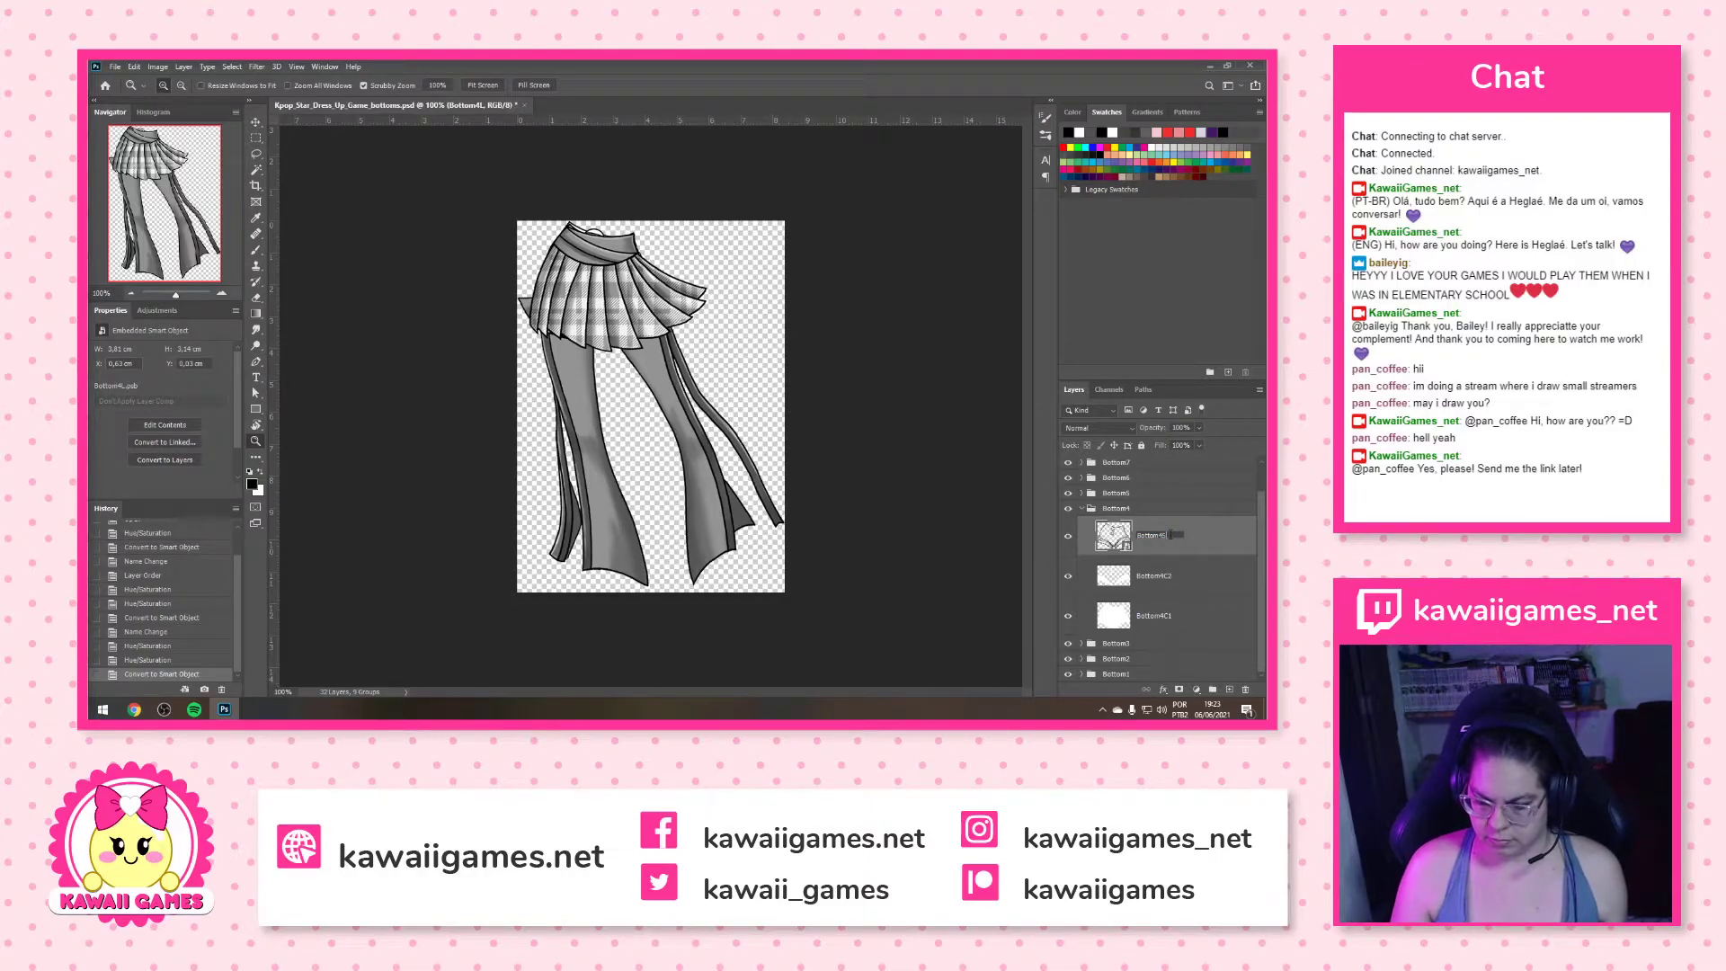
pyautogui.write('Bottom4S')
pyautogui.press('Return')
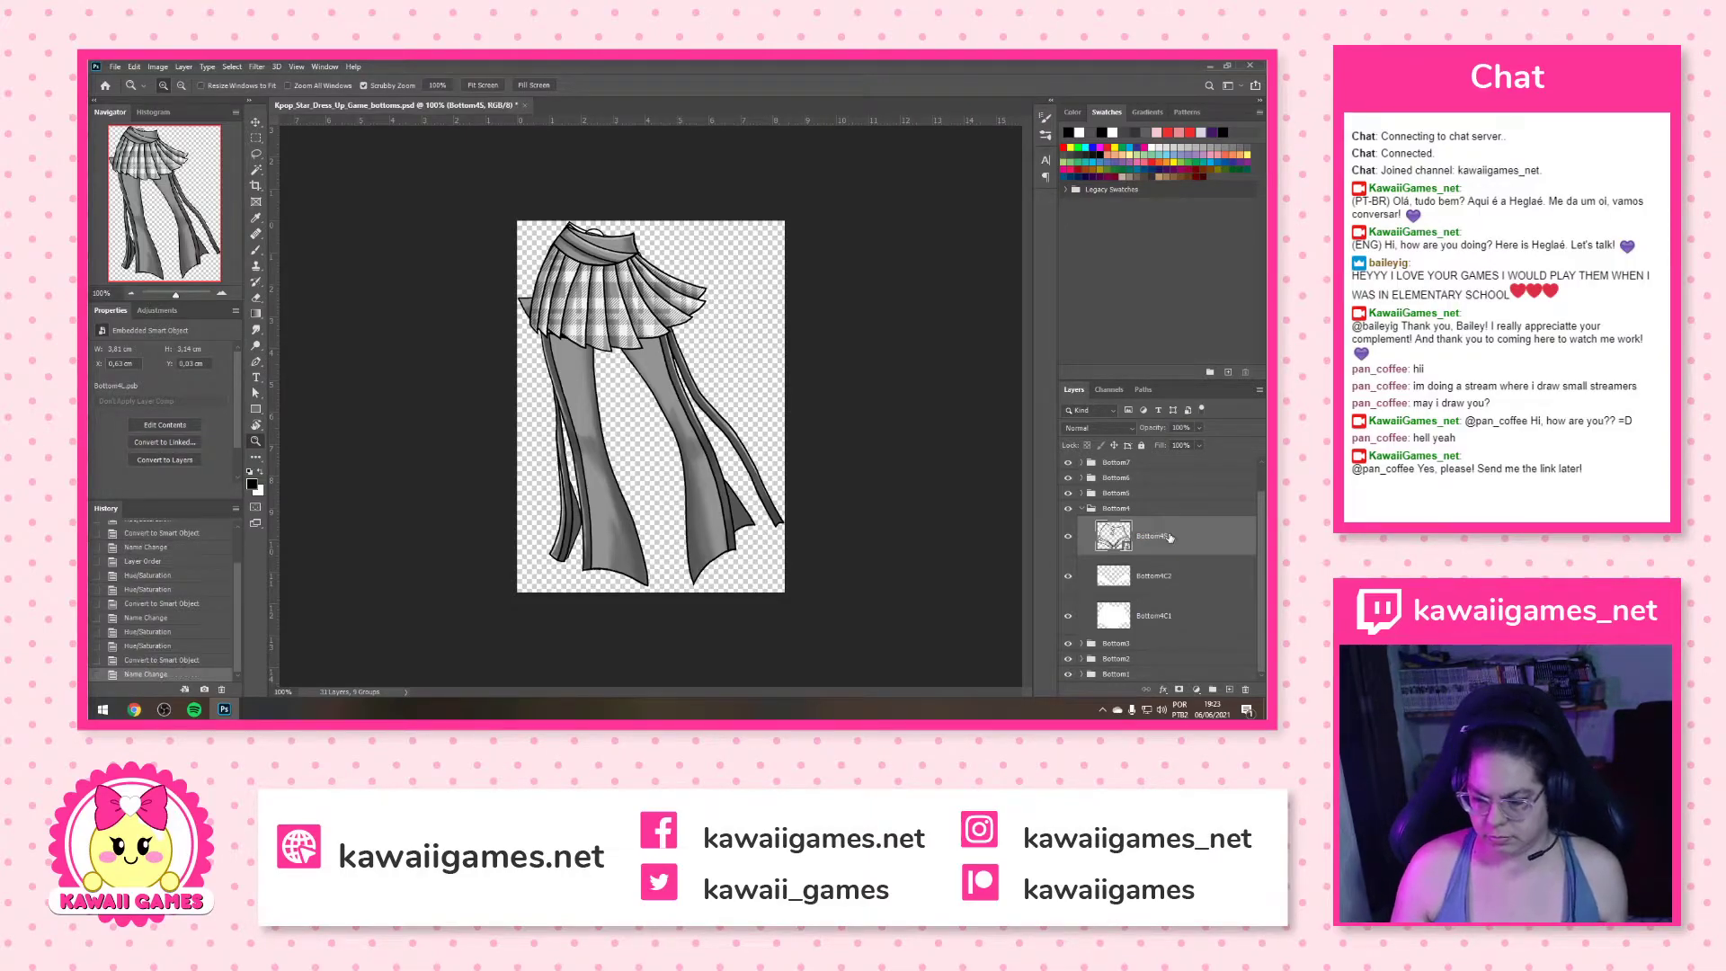
pyautogui.click(1082, 510)
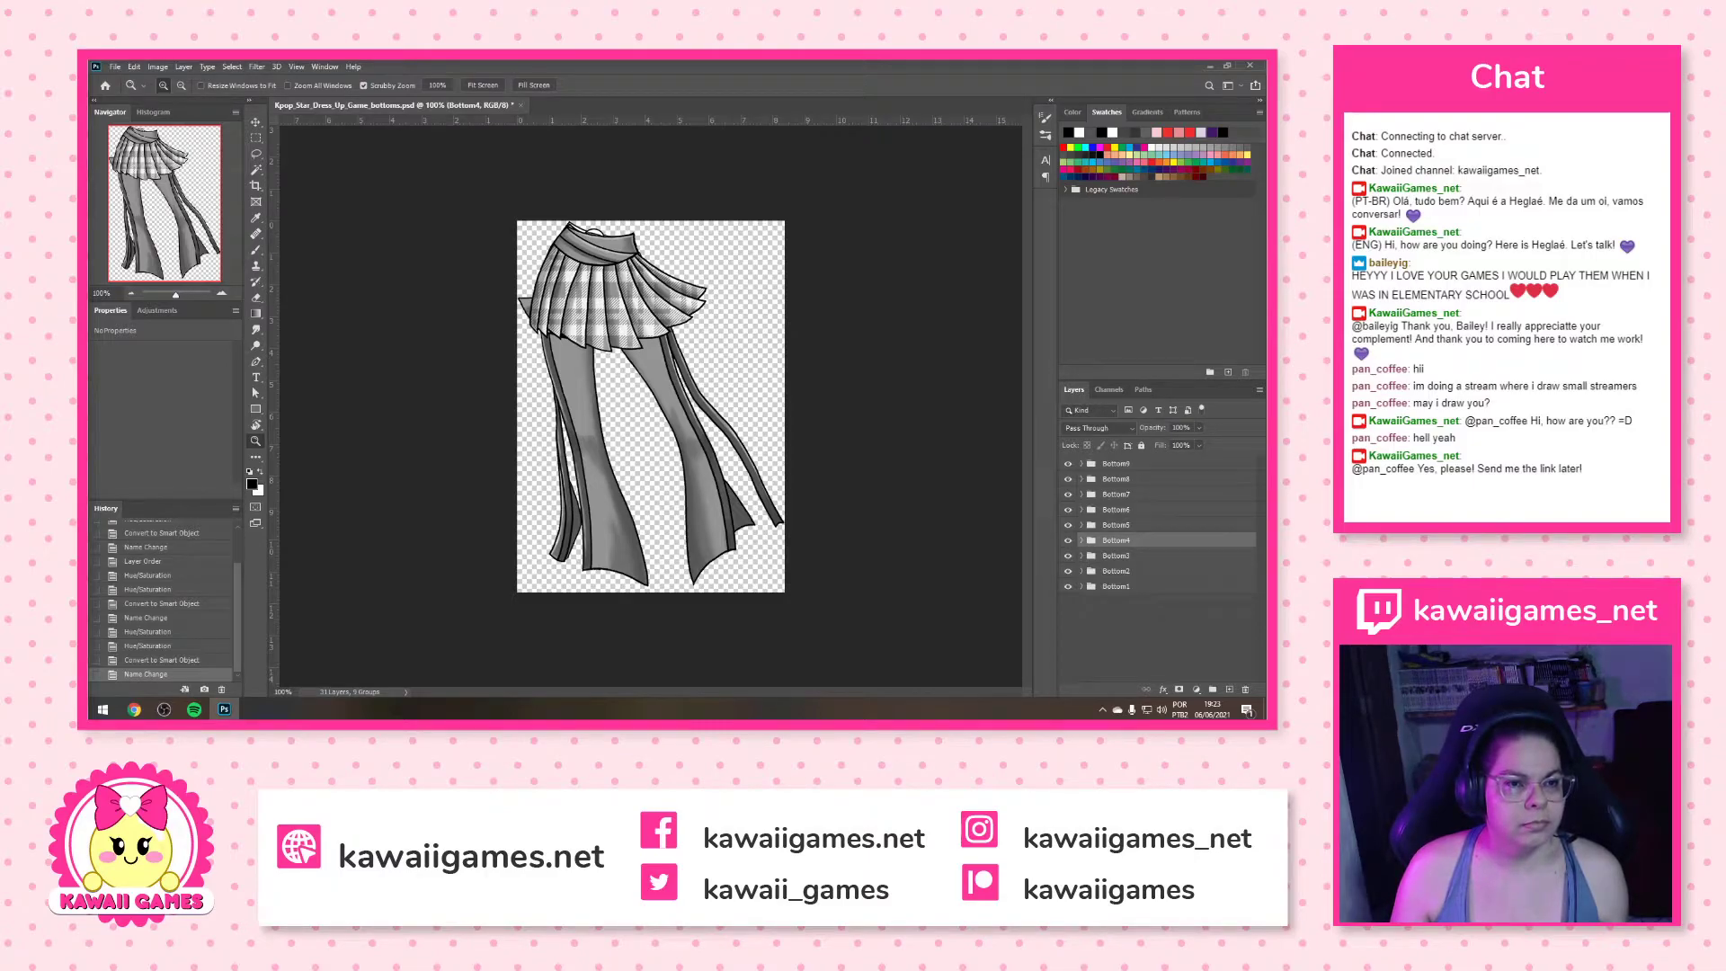
# Lighten the Bottom5C1 and Bottom5C2 layers in the Bottom5 group to white with Hue/Saturation at Lightness +100
pyautogui.click(1081, 526)
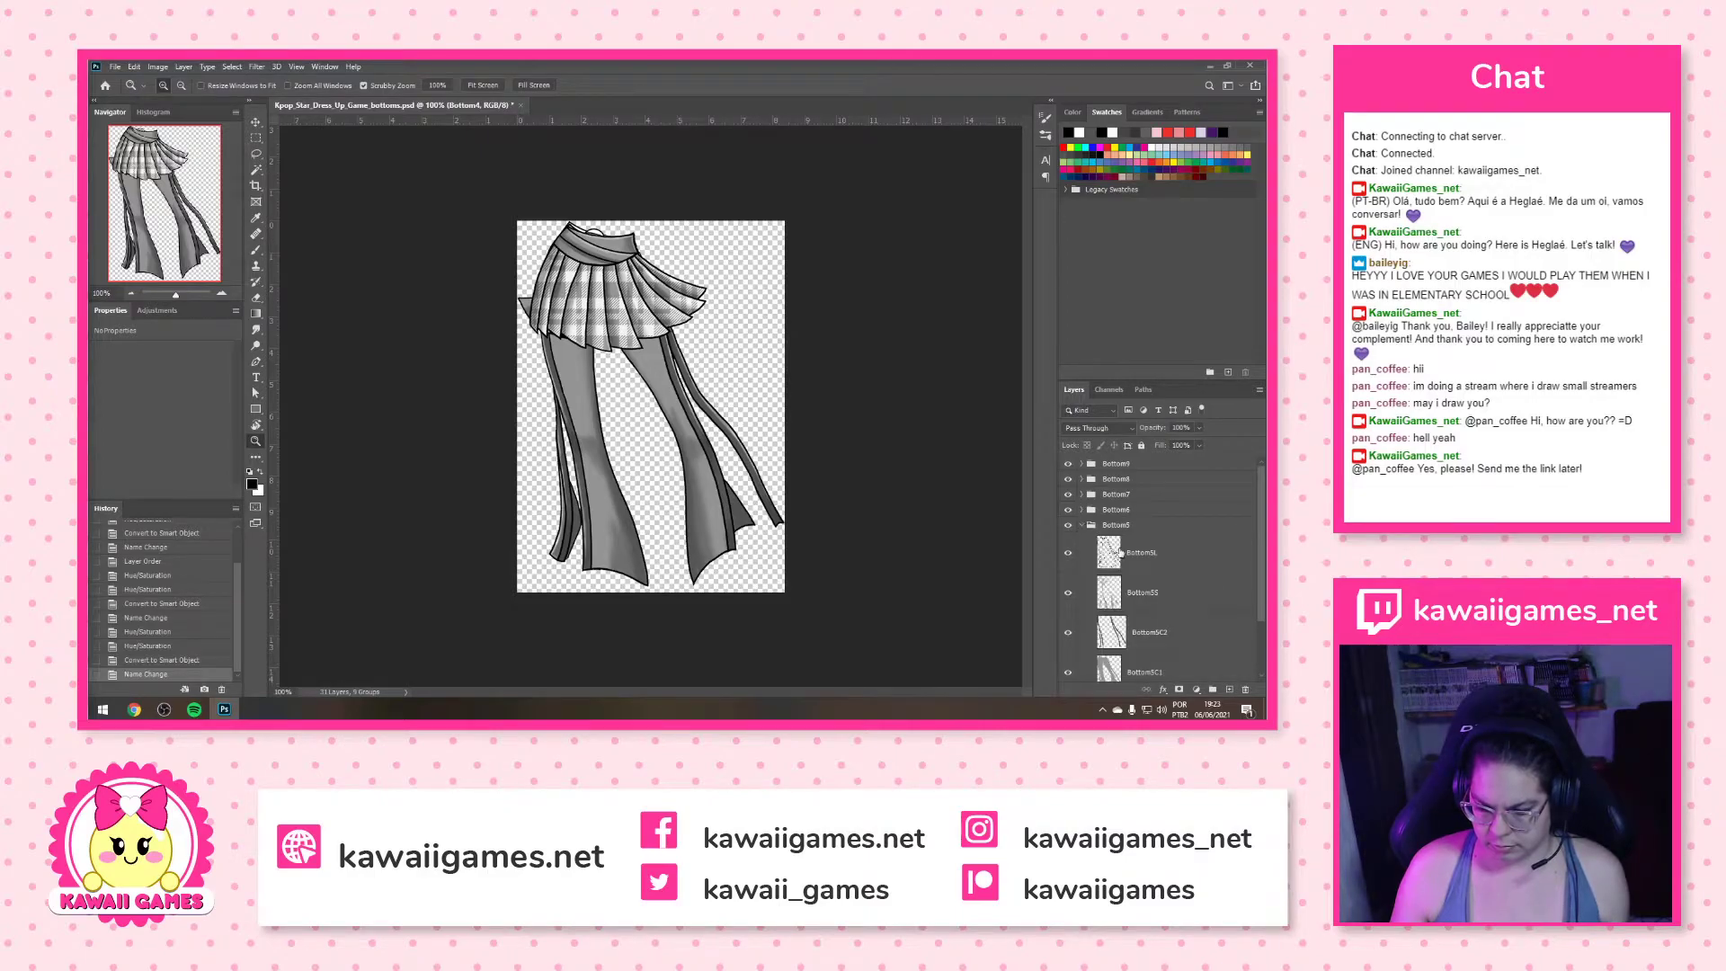
pyautogui.scroll(-2, 1120, 553)
pyautogui.click(1154, 610)
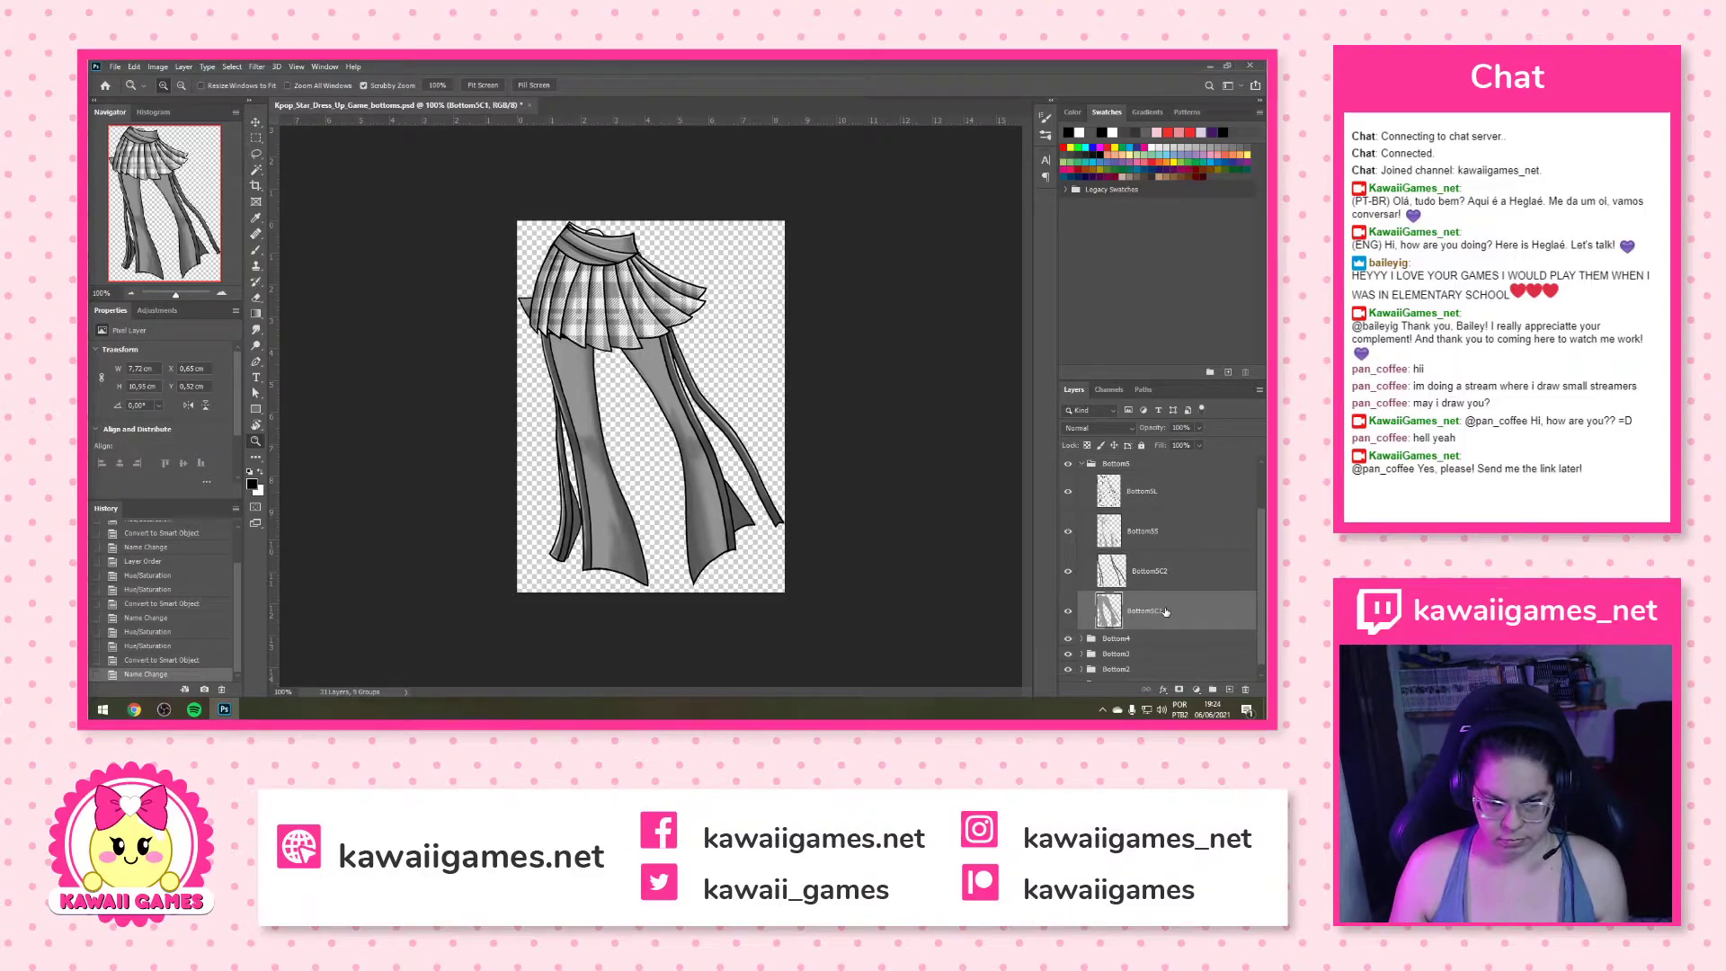
pyautogui.hotkey('ctrl', 'u')
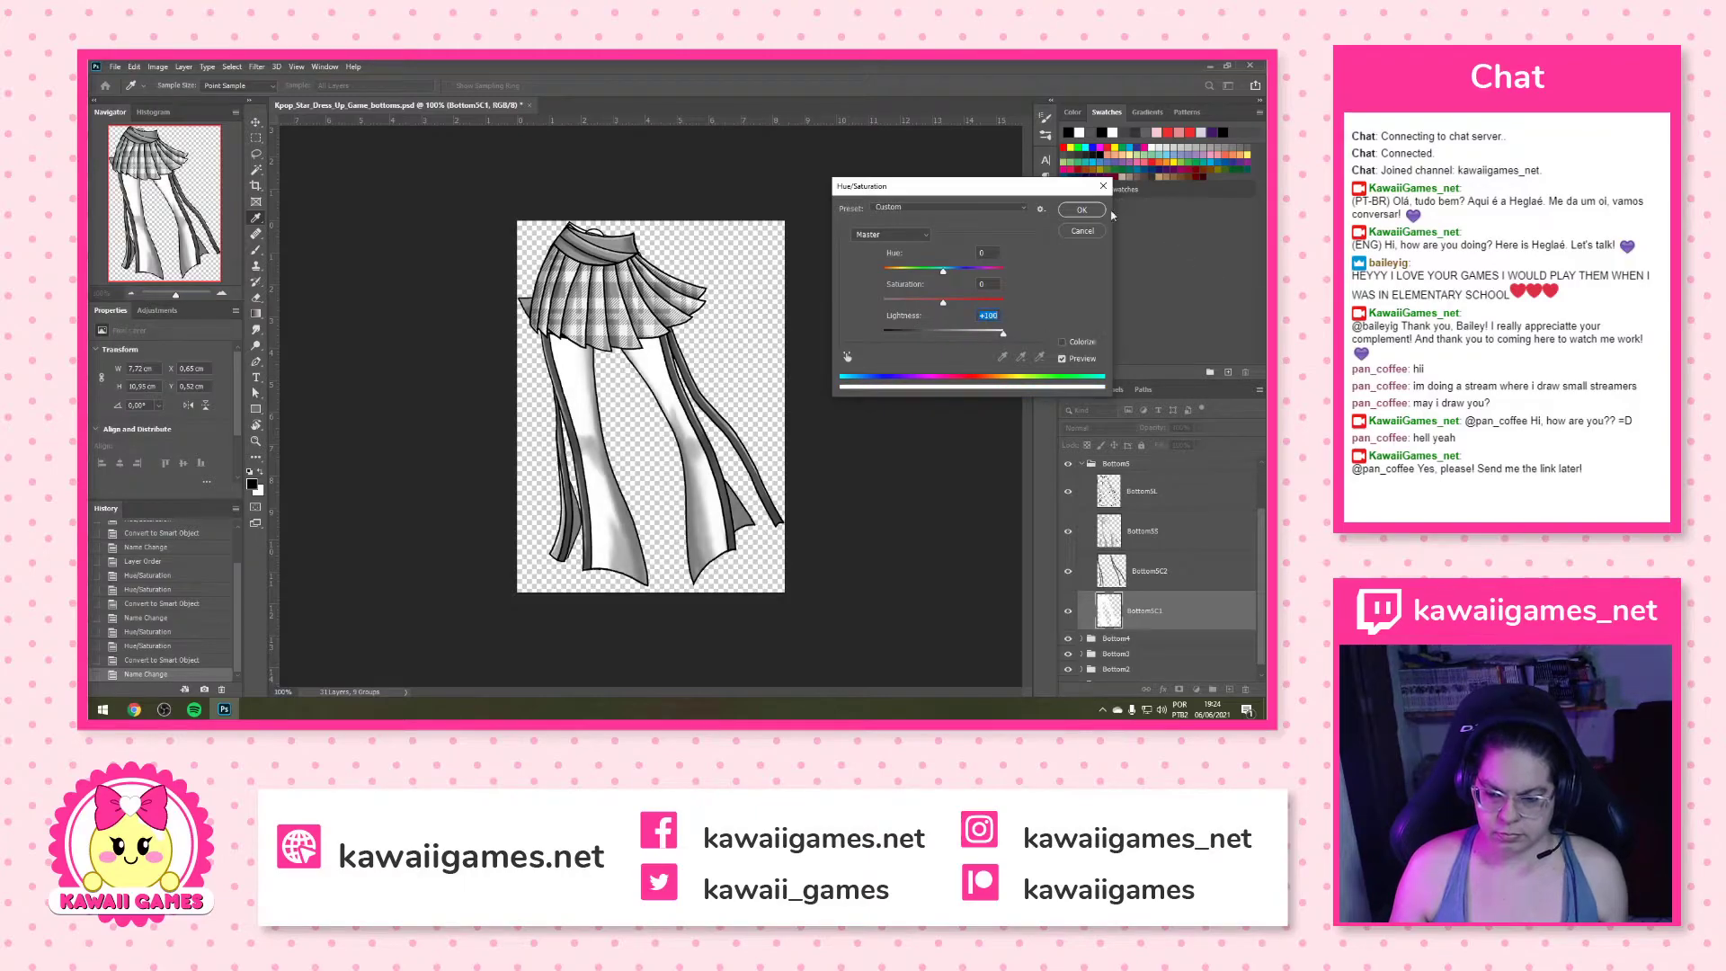
pyautogui.click(1081, 210)
pyautogui.click(1152, 560)
pyautogui.hotkey('ctrl', 'u')
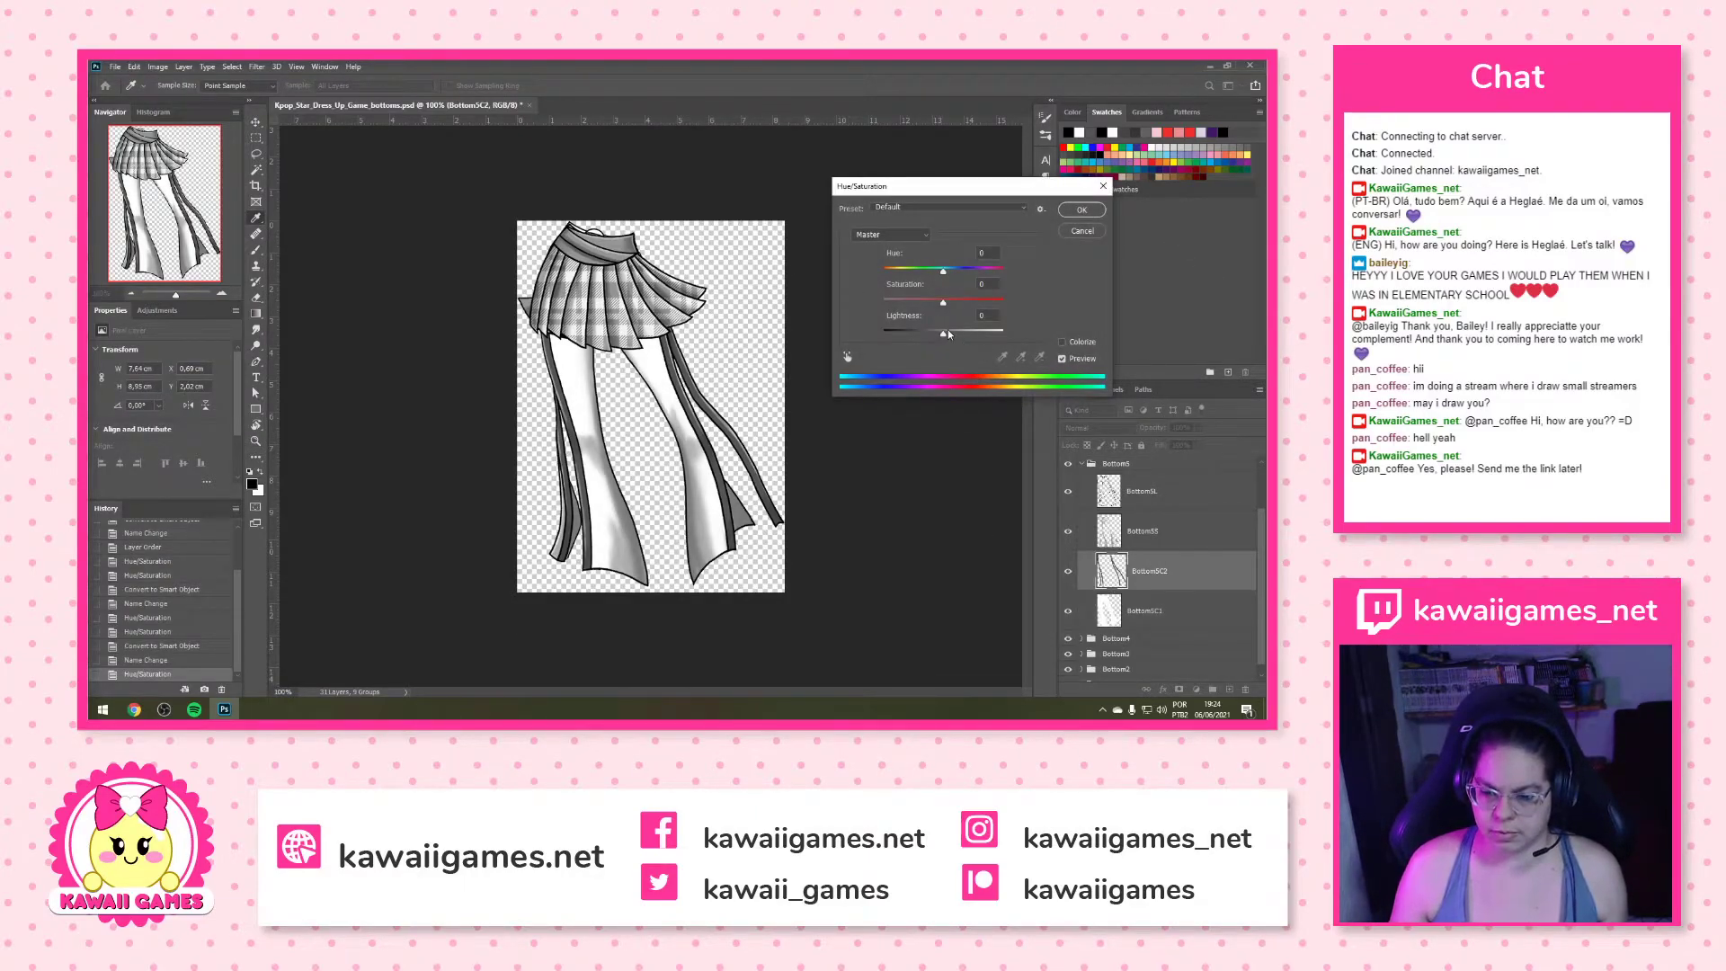
pyautogui.moveTo(943, 333); pyautogui.dragTo(1003, 333)
pyautogui.click(1098, 217)
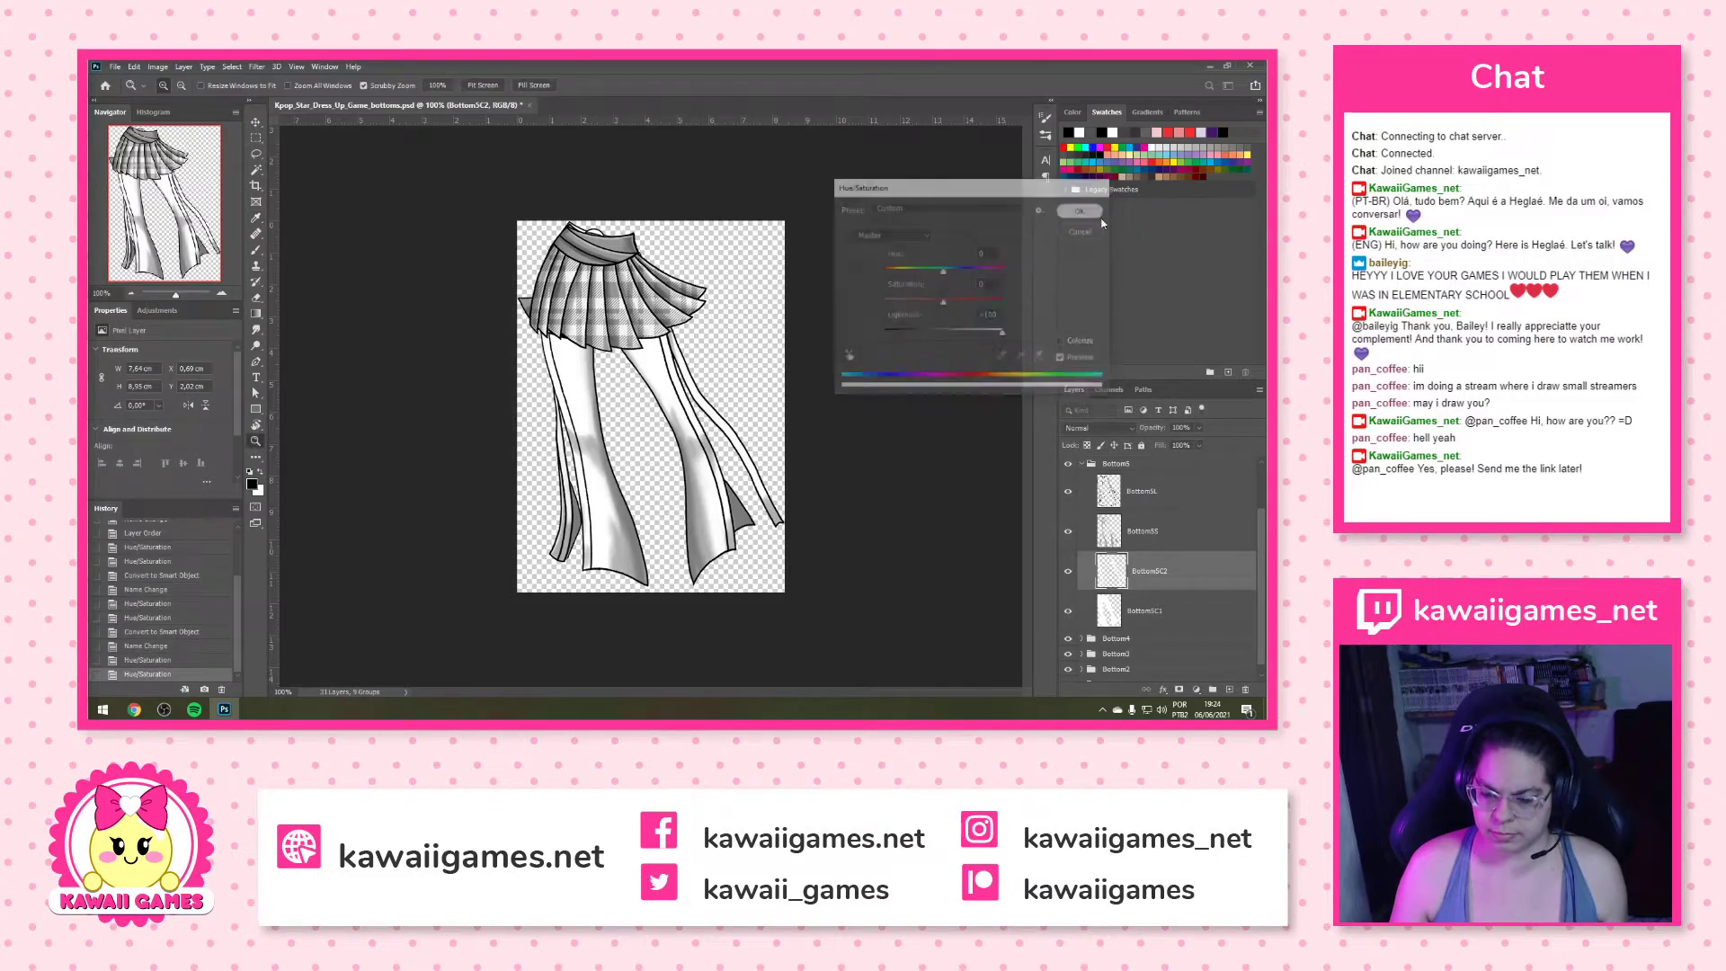
# Combine Bottom5L and Bottom5S into one smart object, rename it and collapse the Bottom5 group
pyautogui.click(1161, 528)
pyautogui.keyDown('shift'); pyautogui.click(1171, 487); pyautogui.keyUp('shift')
pyautogui.hotkey('ctrl', 'alt', 's')
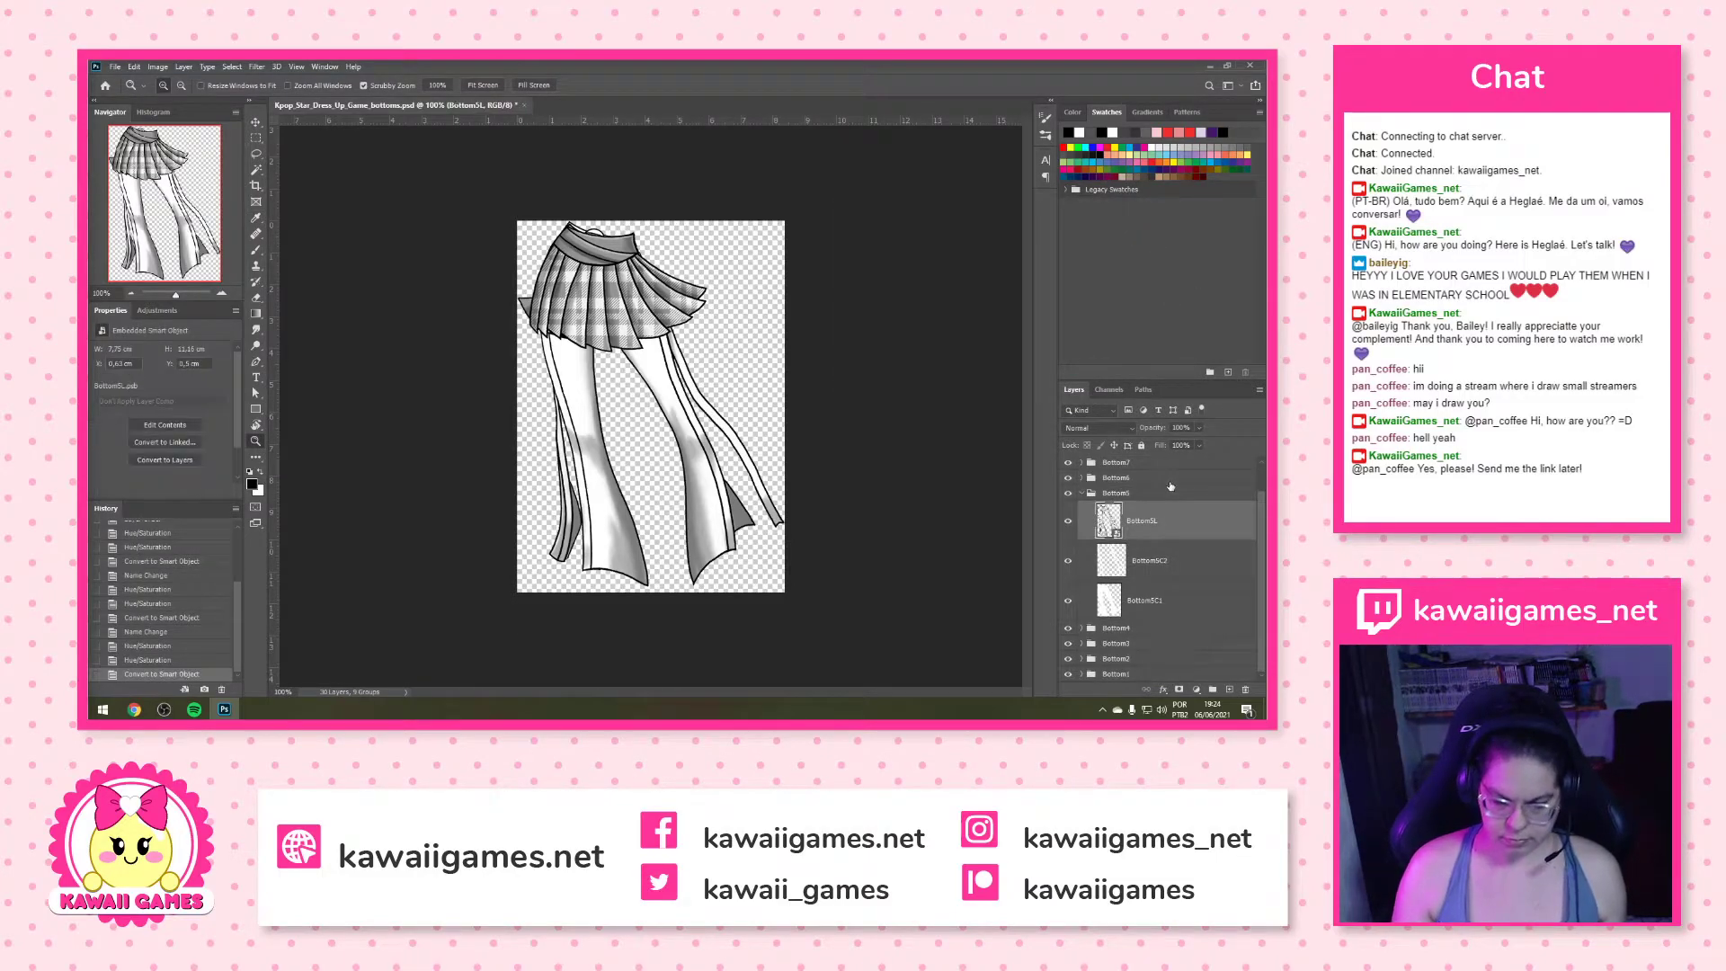
pyautogui.doubleClick(1164, 519)
pyautogui.click(1167, 519)
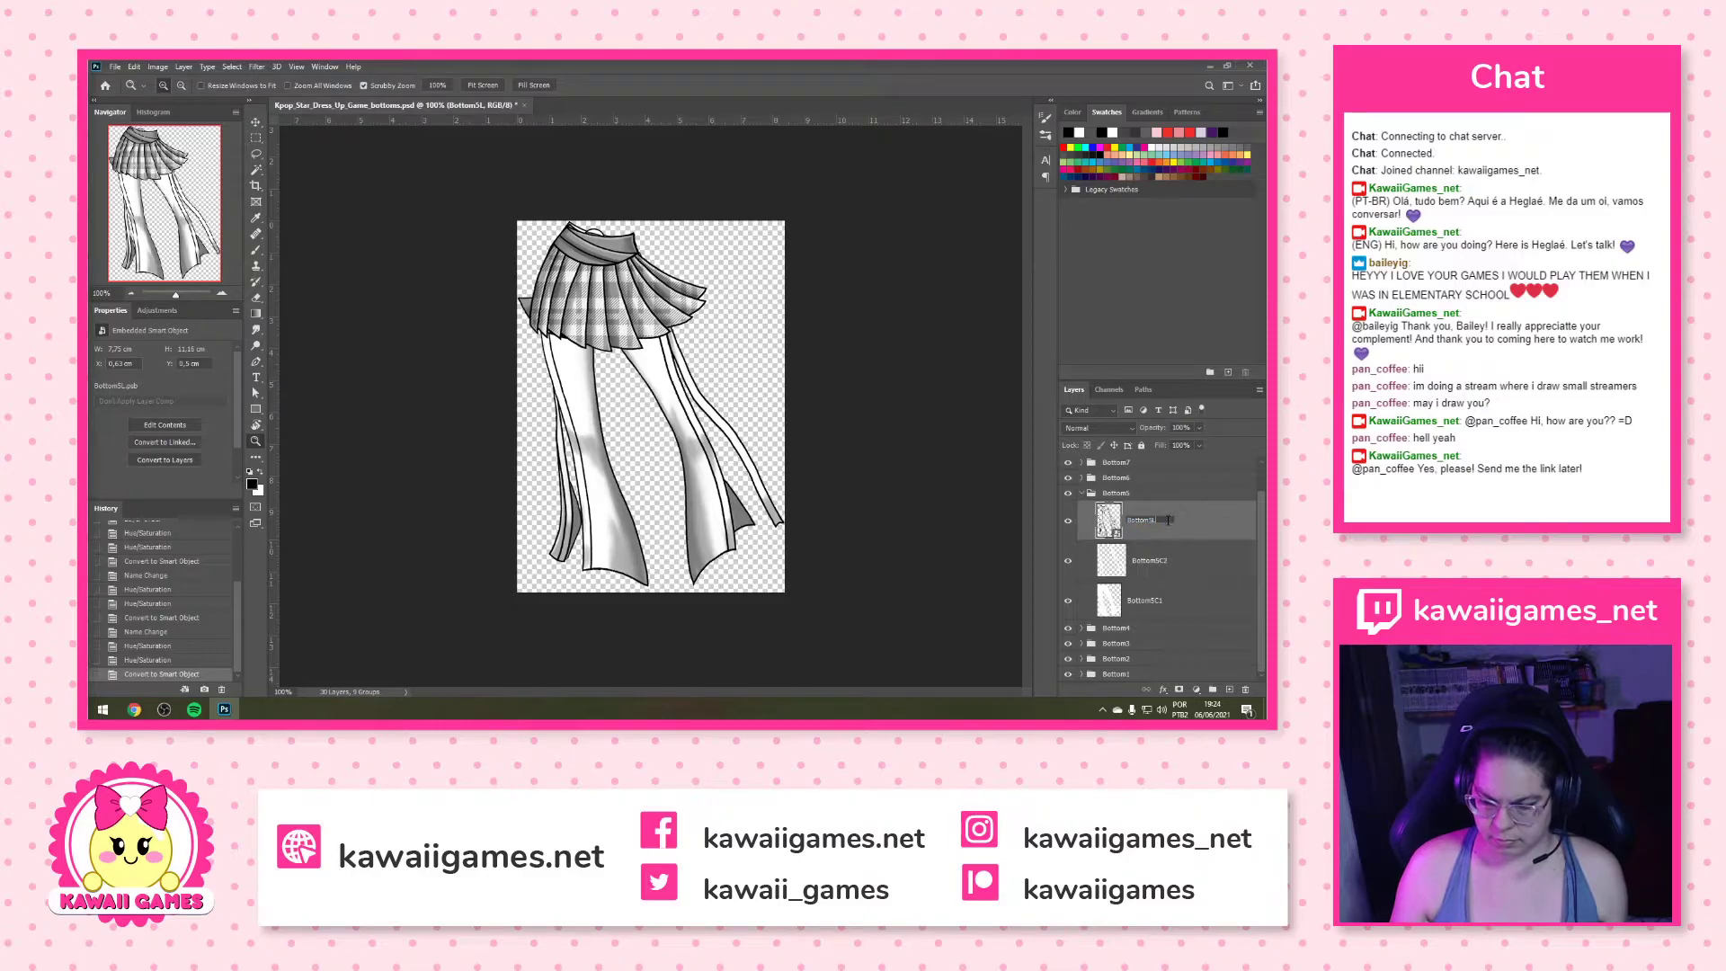
pyautogui.press('Return')
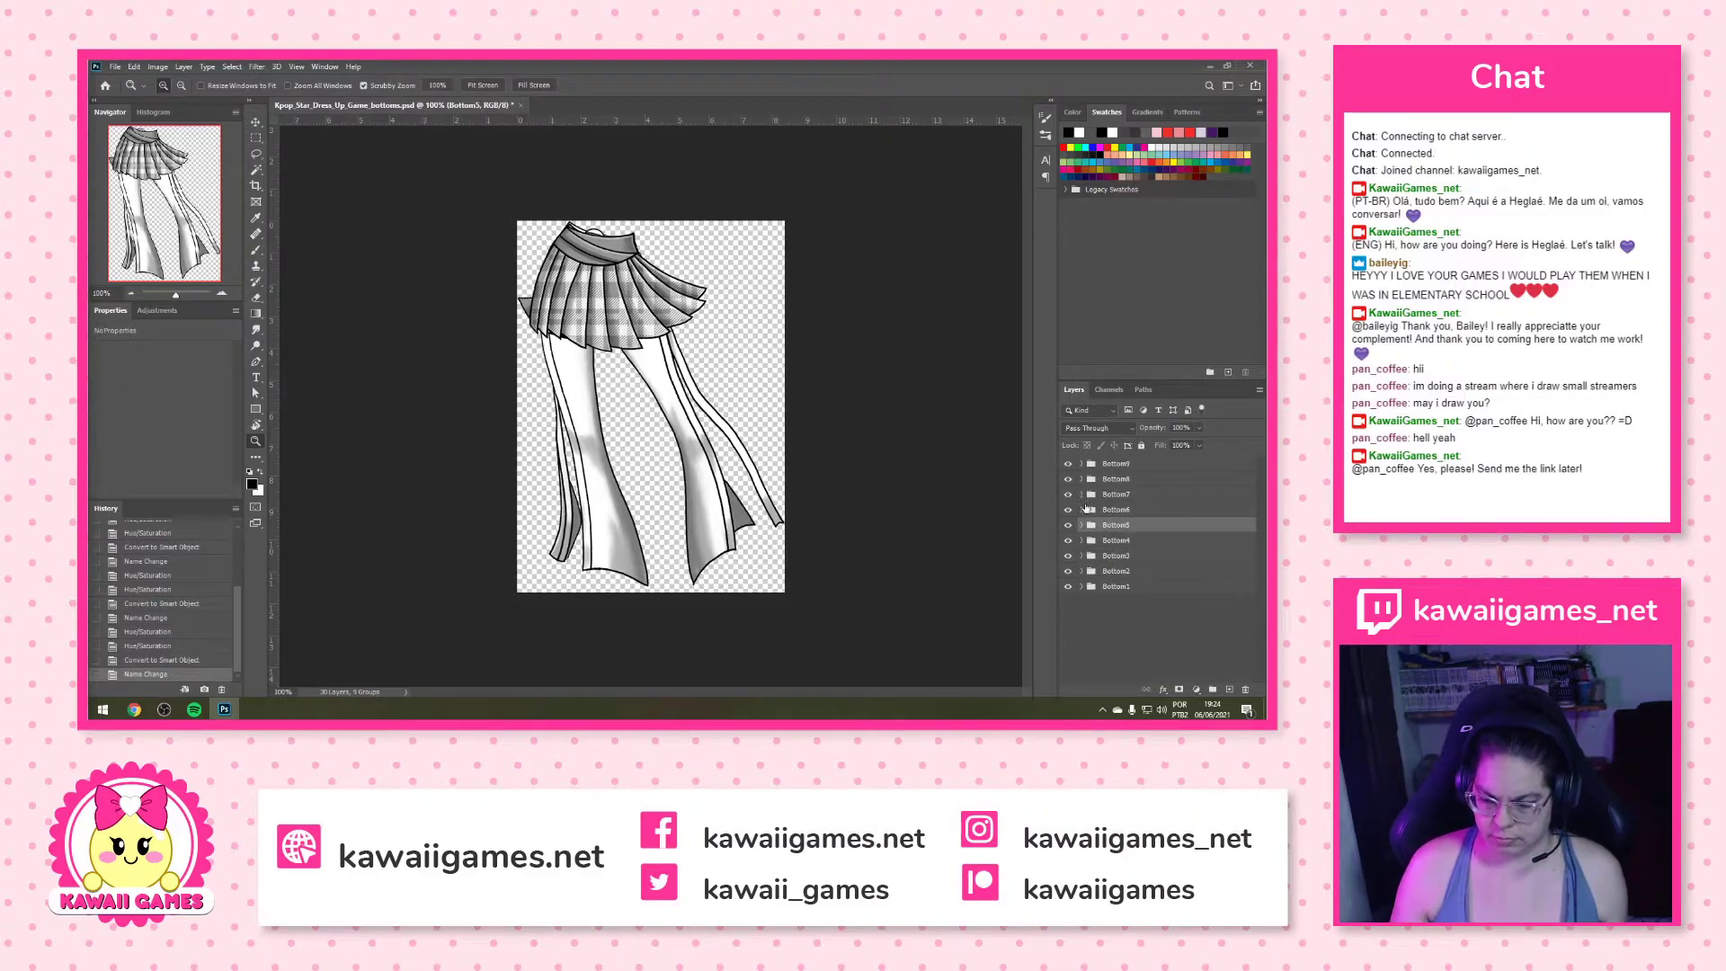
# Lighten the Bottom6C1 and Bottom6C2 layers to white with Hue/Saturation and collapse the Bottom6 group
pyautogui.click(1081, 509)
pyautogui.click(1174, 618)
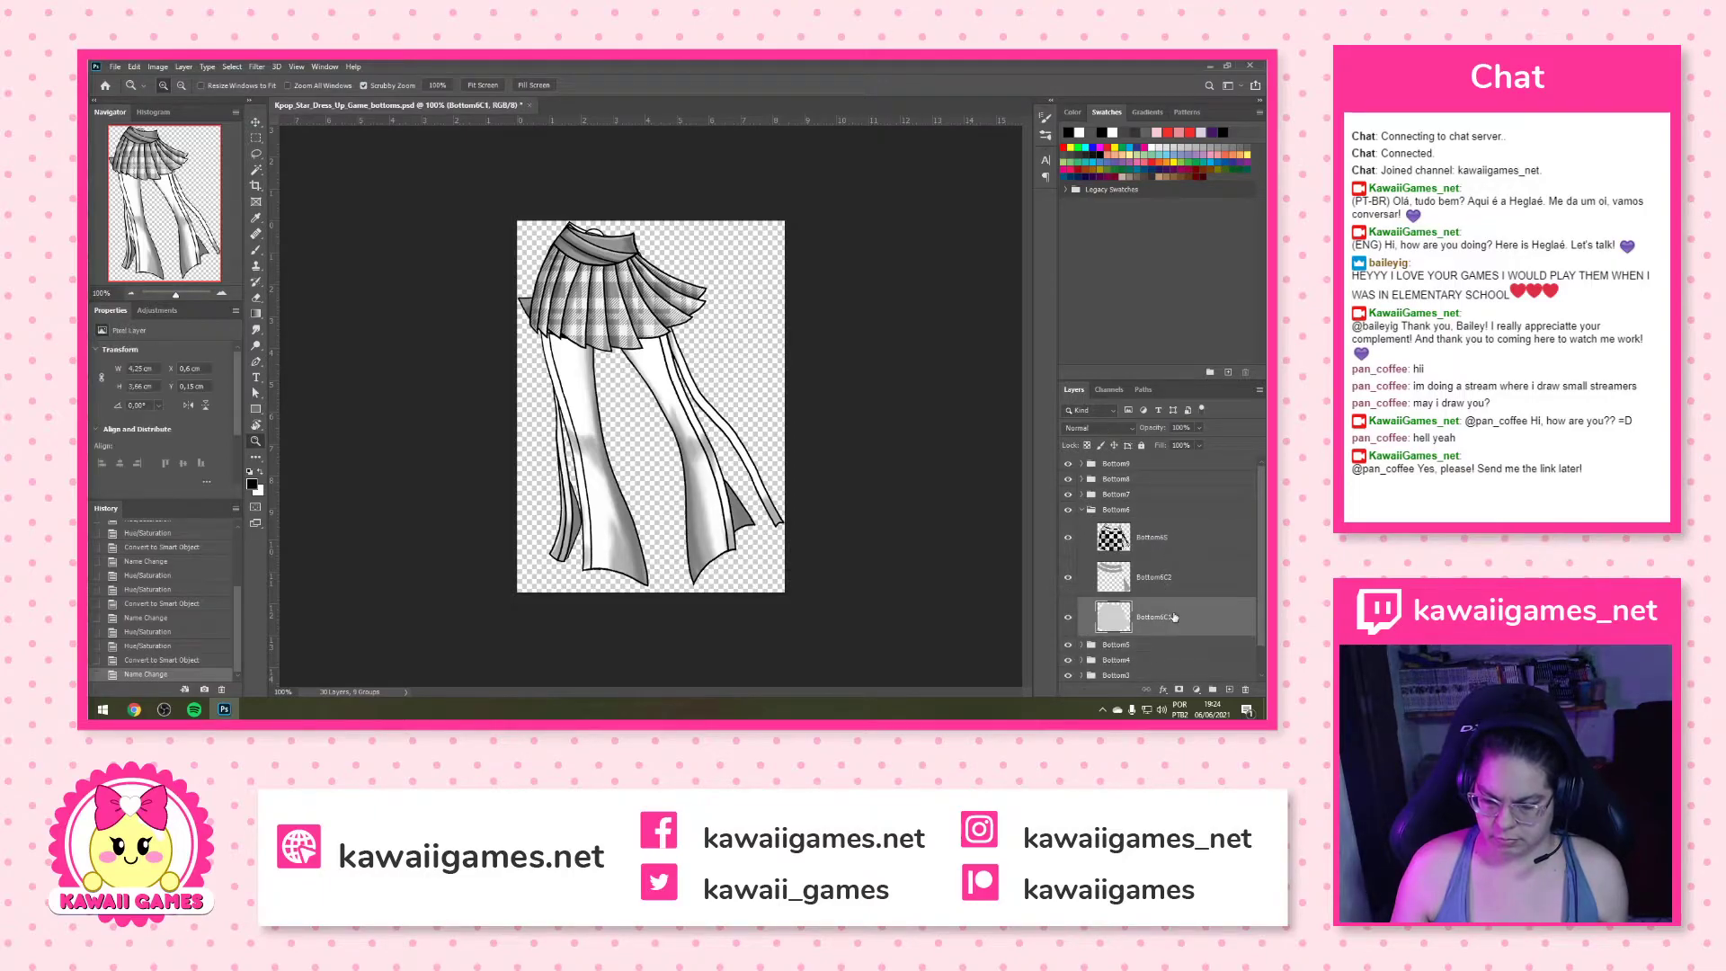
pyautogui.hotkey('ctrl', 'u')
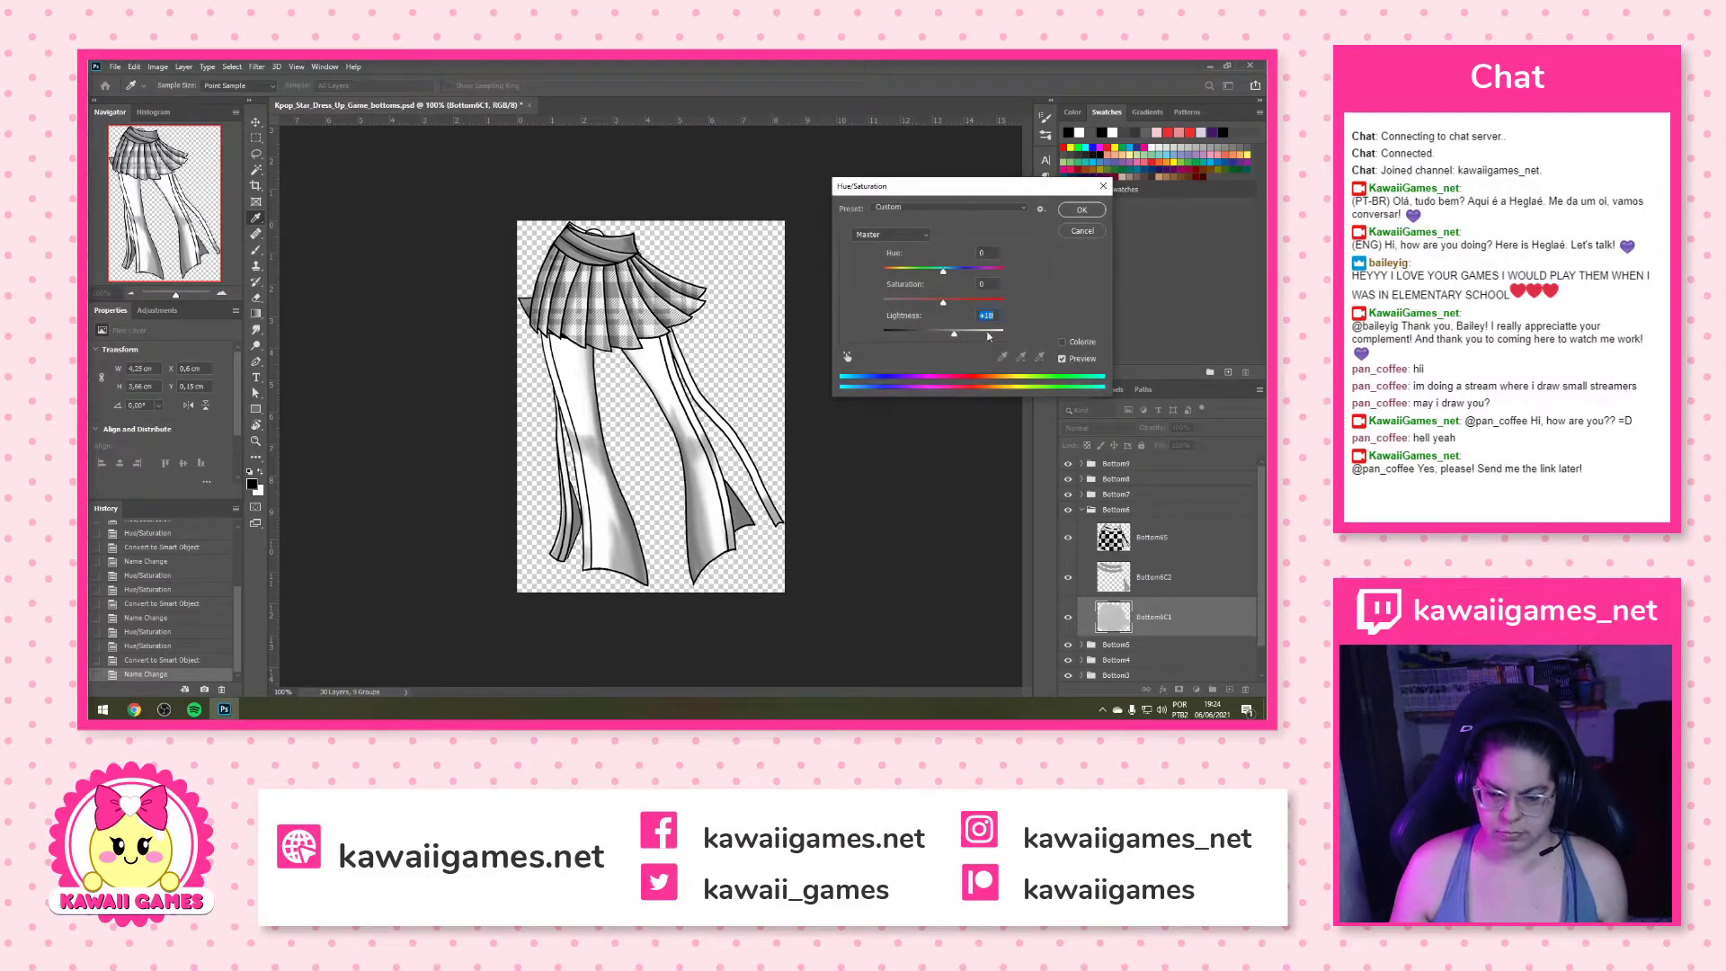
pyautogui.click(1082, 209)
pyautogui.press('z')
pyautogui.click(1165, 588)
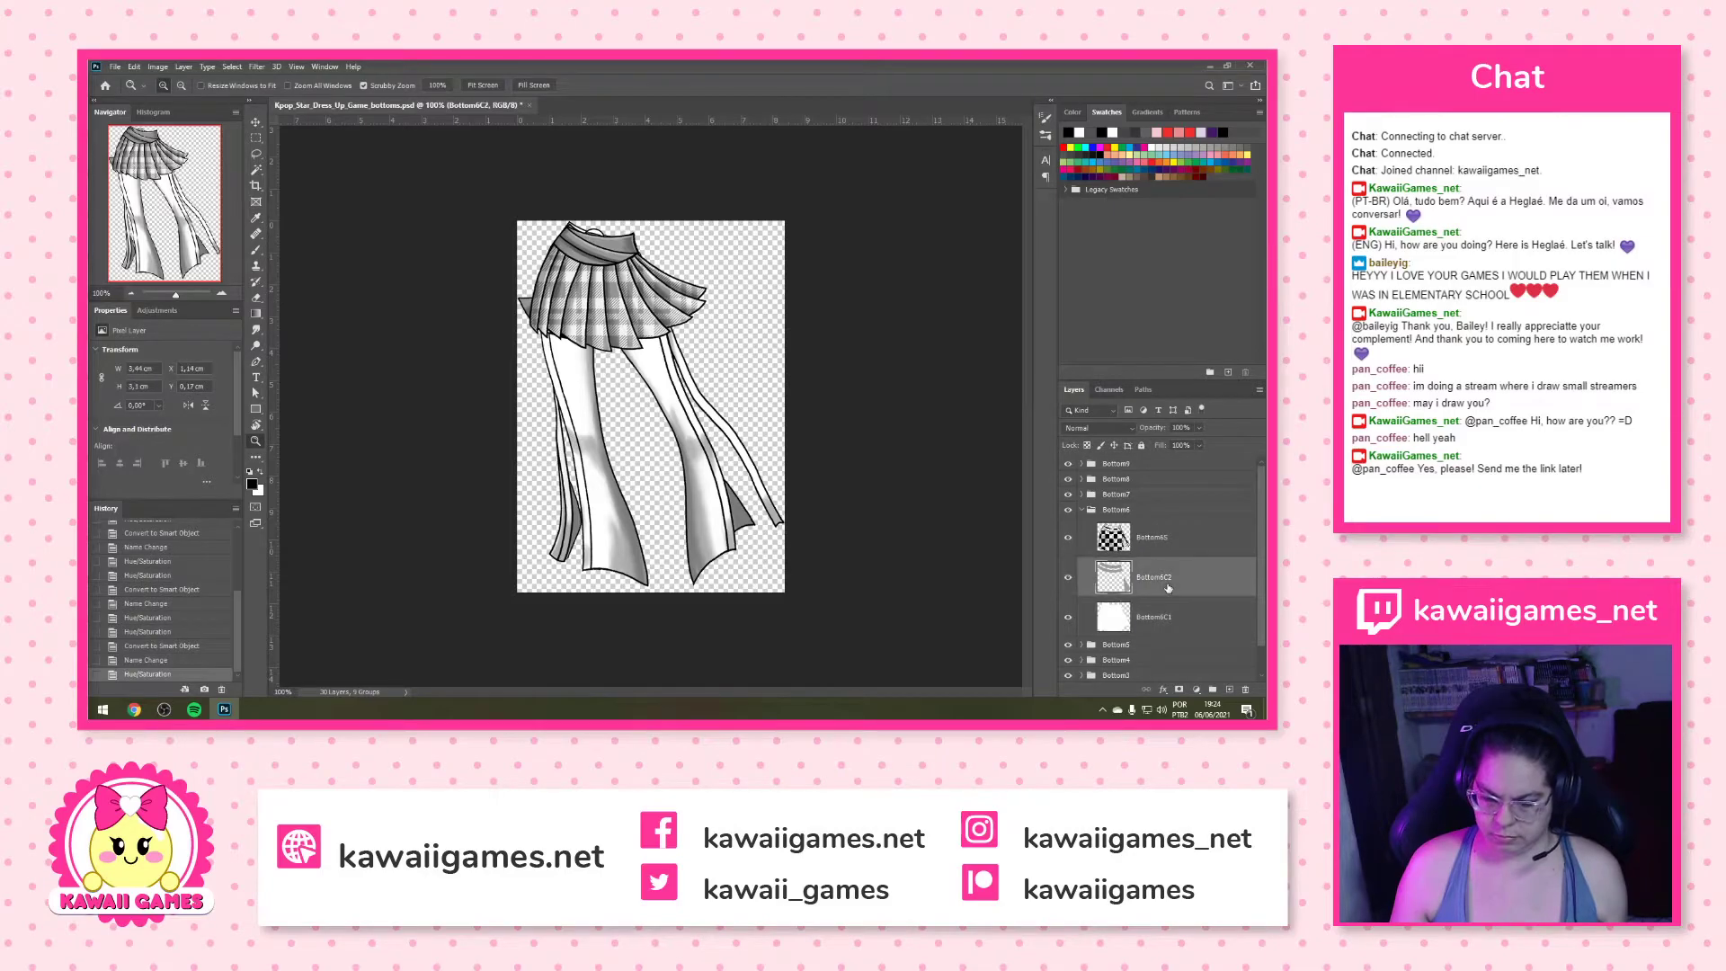
pyautogui.hotkey('ctrl', 'u')
pyautogui.moveTo(943, 333); pyautogui.dragTo(1003, 334)
pyautogui.click(1066, 210)
pyautogui.press('z')
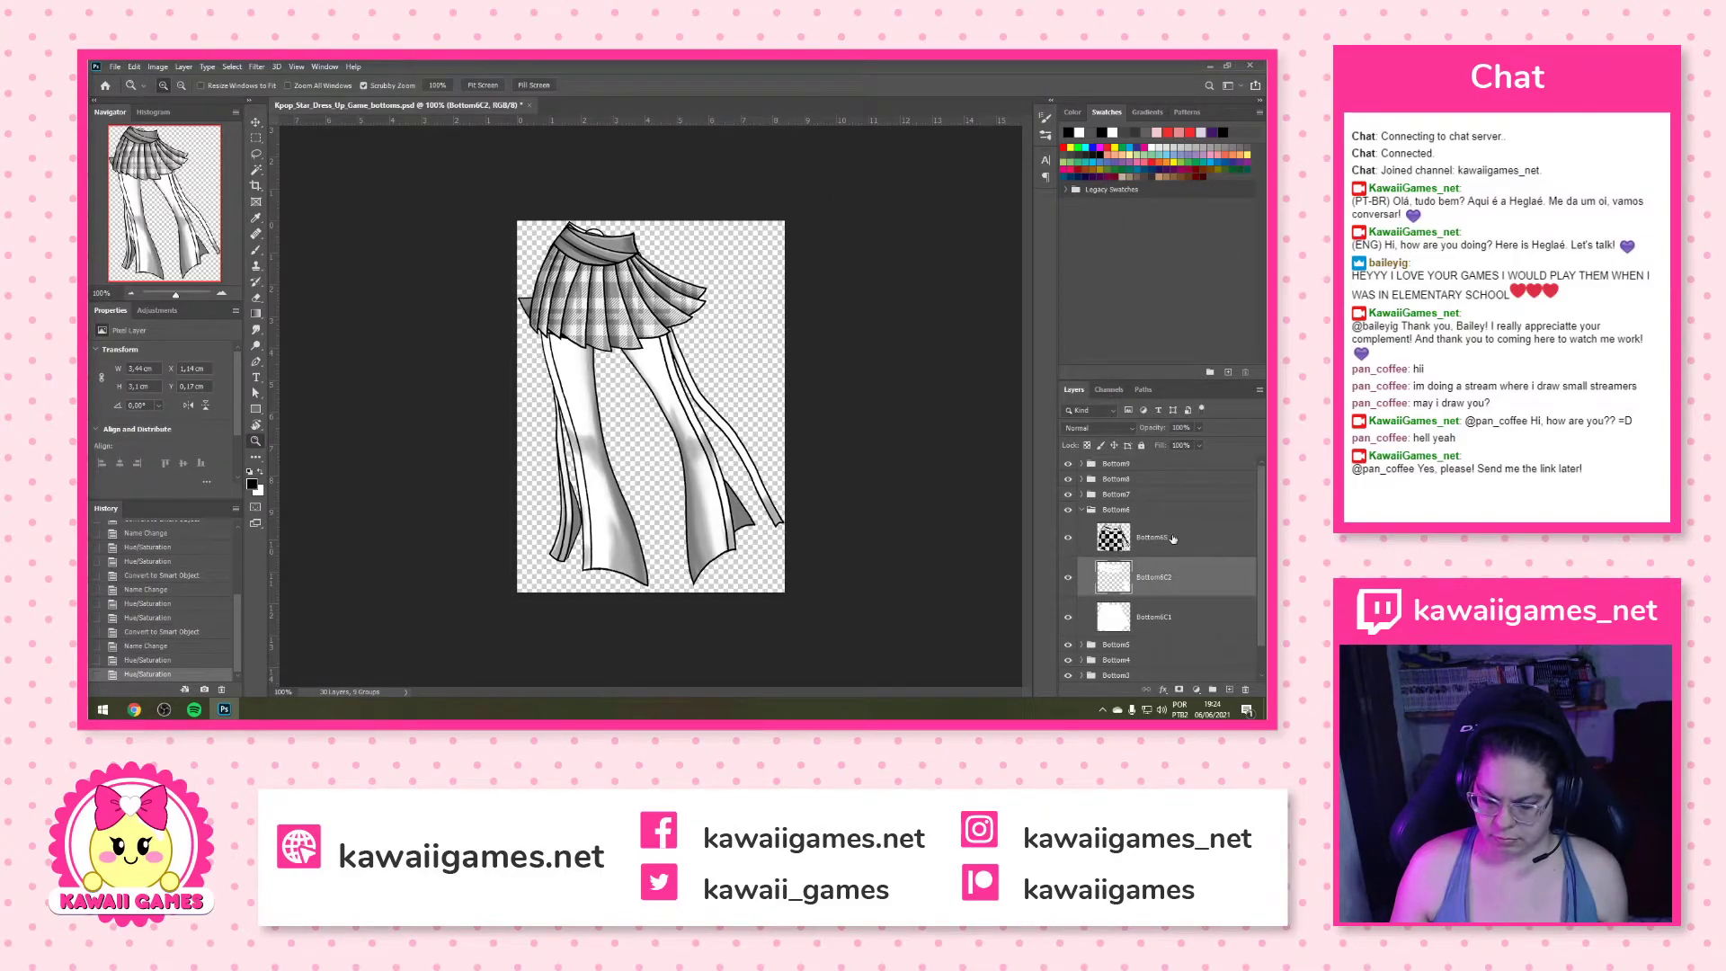
pyautogui.click(1160, 536)
pyautogui.click(1082, 509)
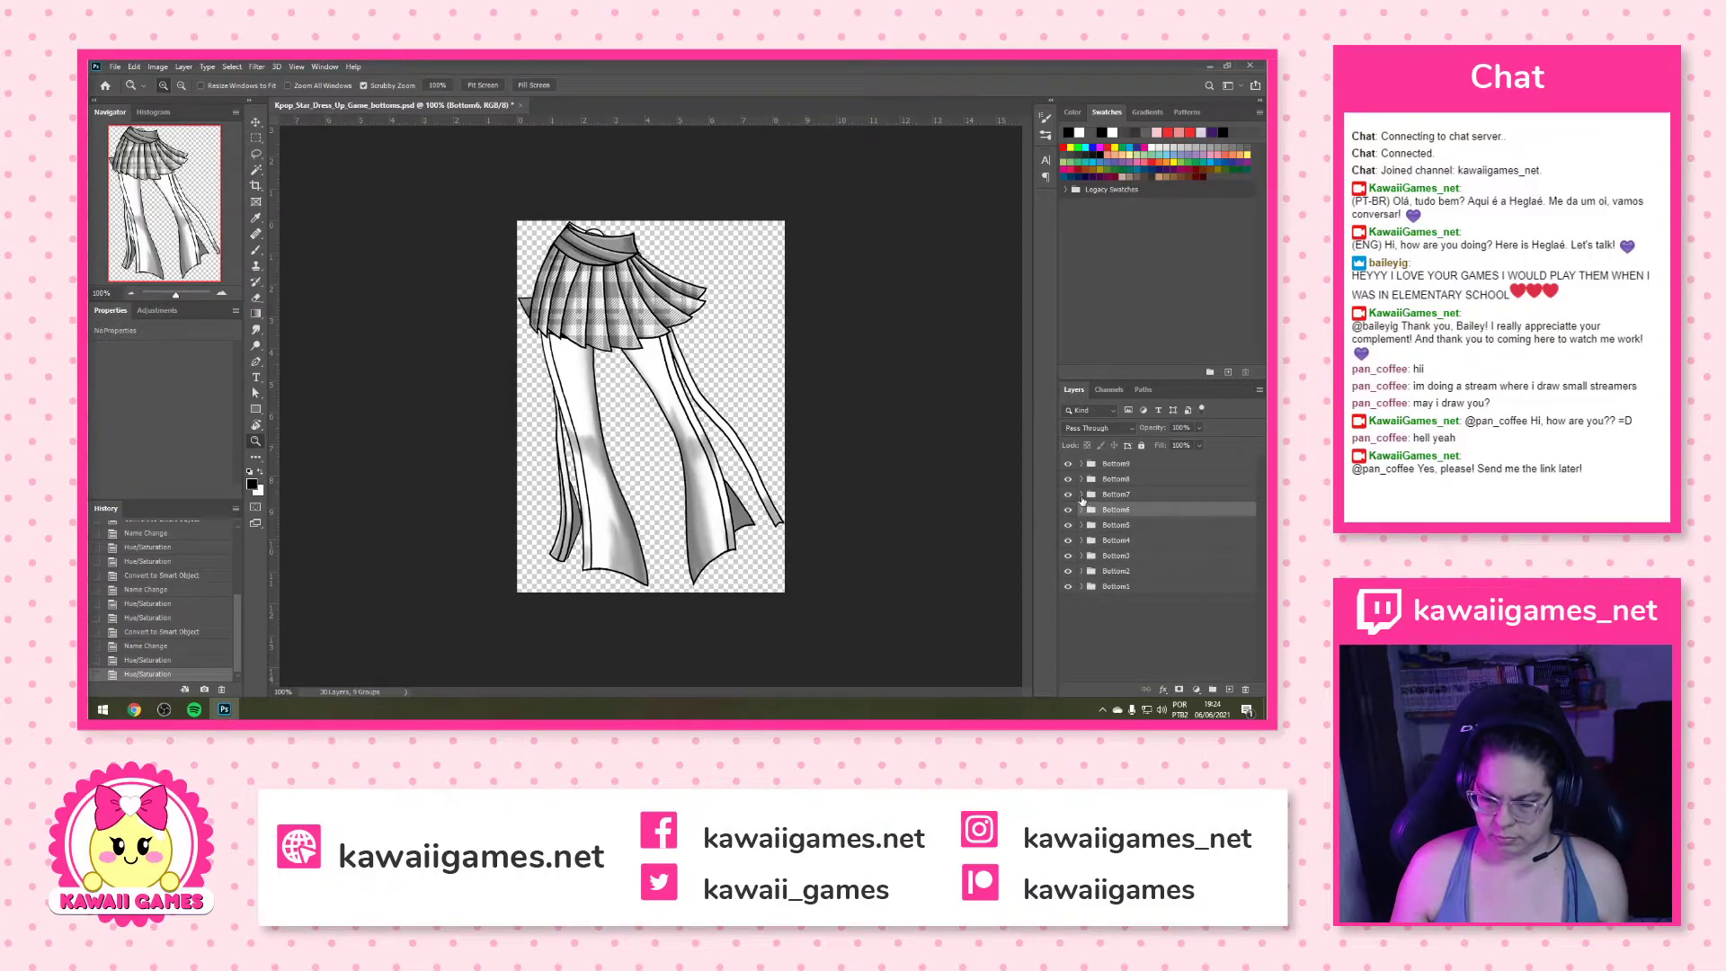
# Lighten the Bottom7C1 and Bottom7C2 layers in the Bottom7 group to white with Hue/Saturation
pyautogui.click(1082, 495)
pyautogui.click(1146, 630)
pyautogui.hotkey('ctrl', 'u')
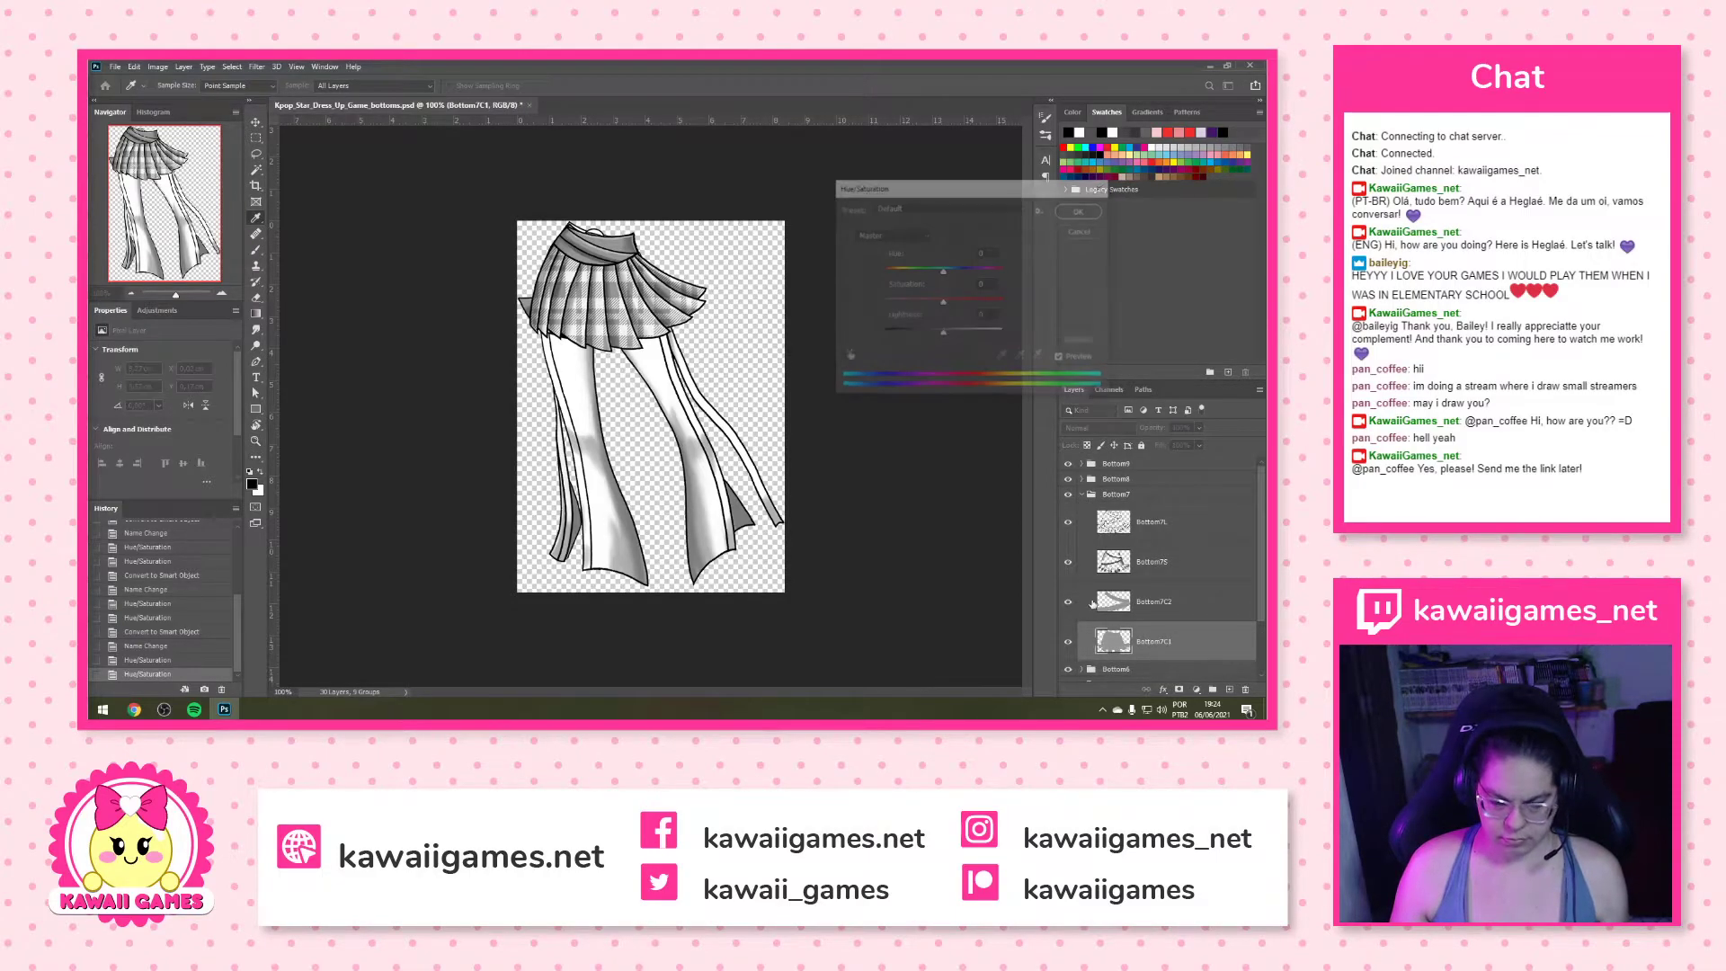
pyautogui.click(1081, 209)
pyautogui.click(1168, 602)
pyautogui.hotkey('ctrl', 'u')
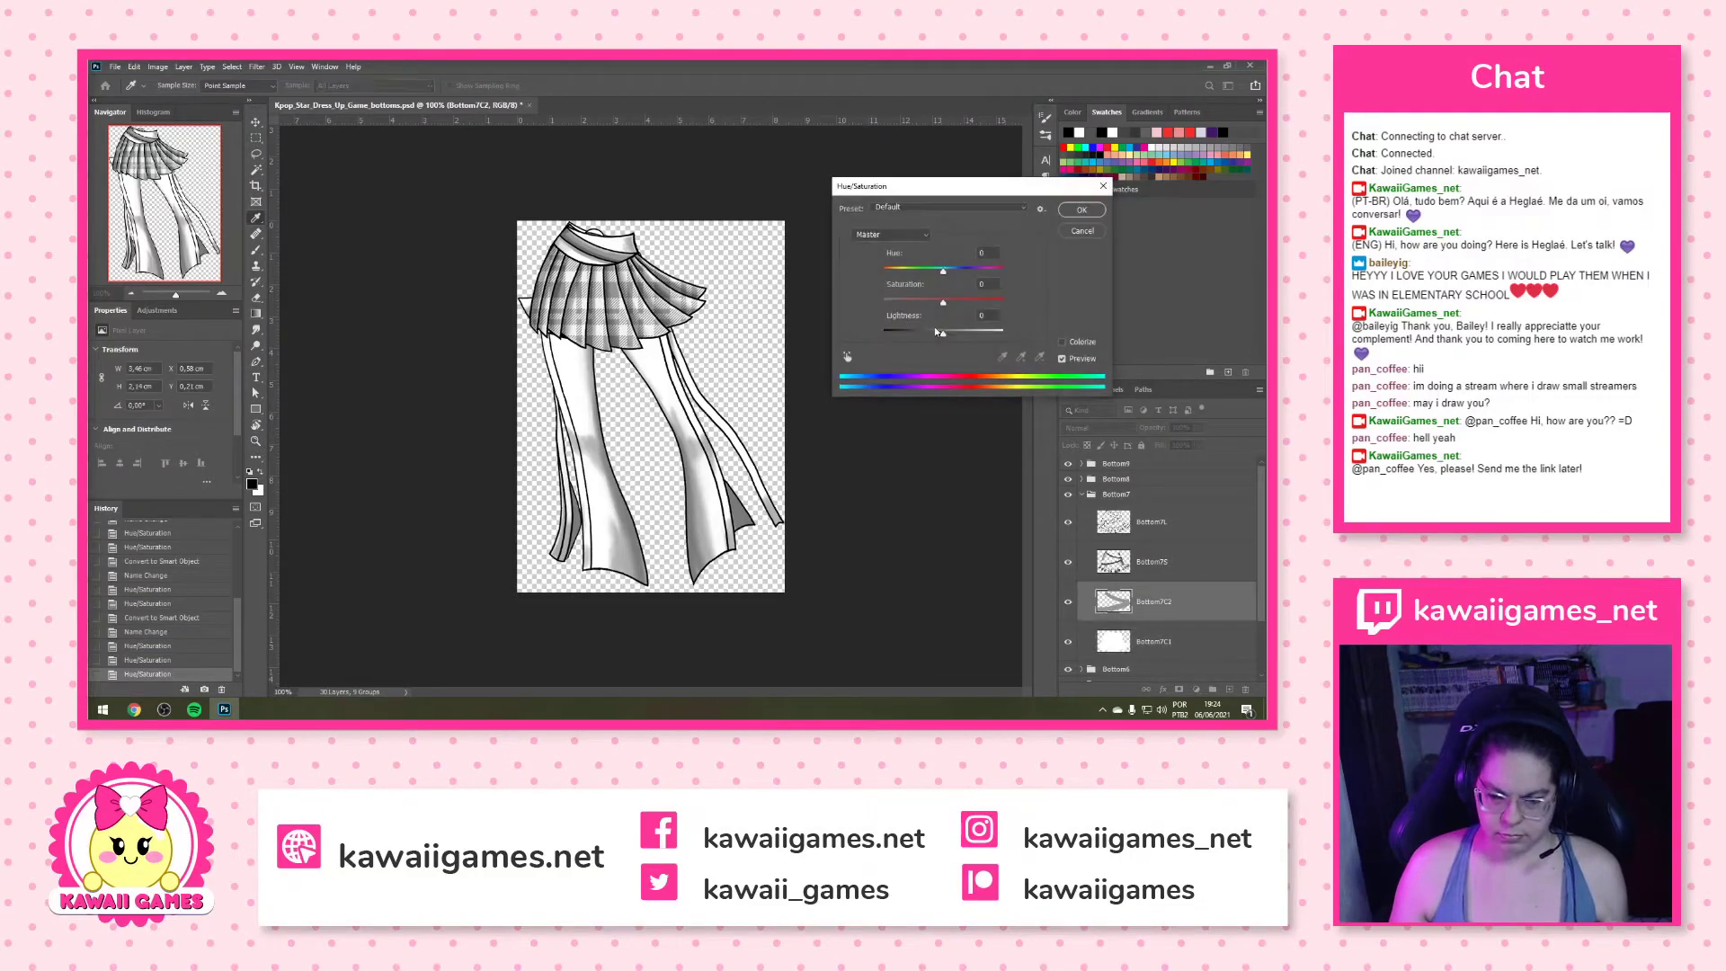
pyautogui.moveTo(941, 334); pyautogui.dragTo(1004, 333)
pyautogui.click(1080, 211)
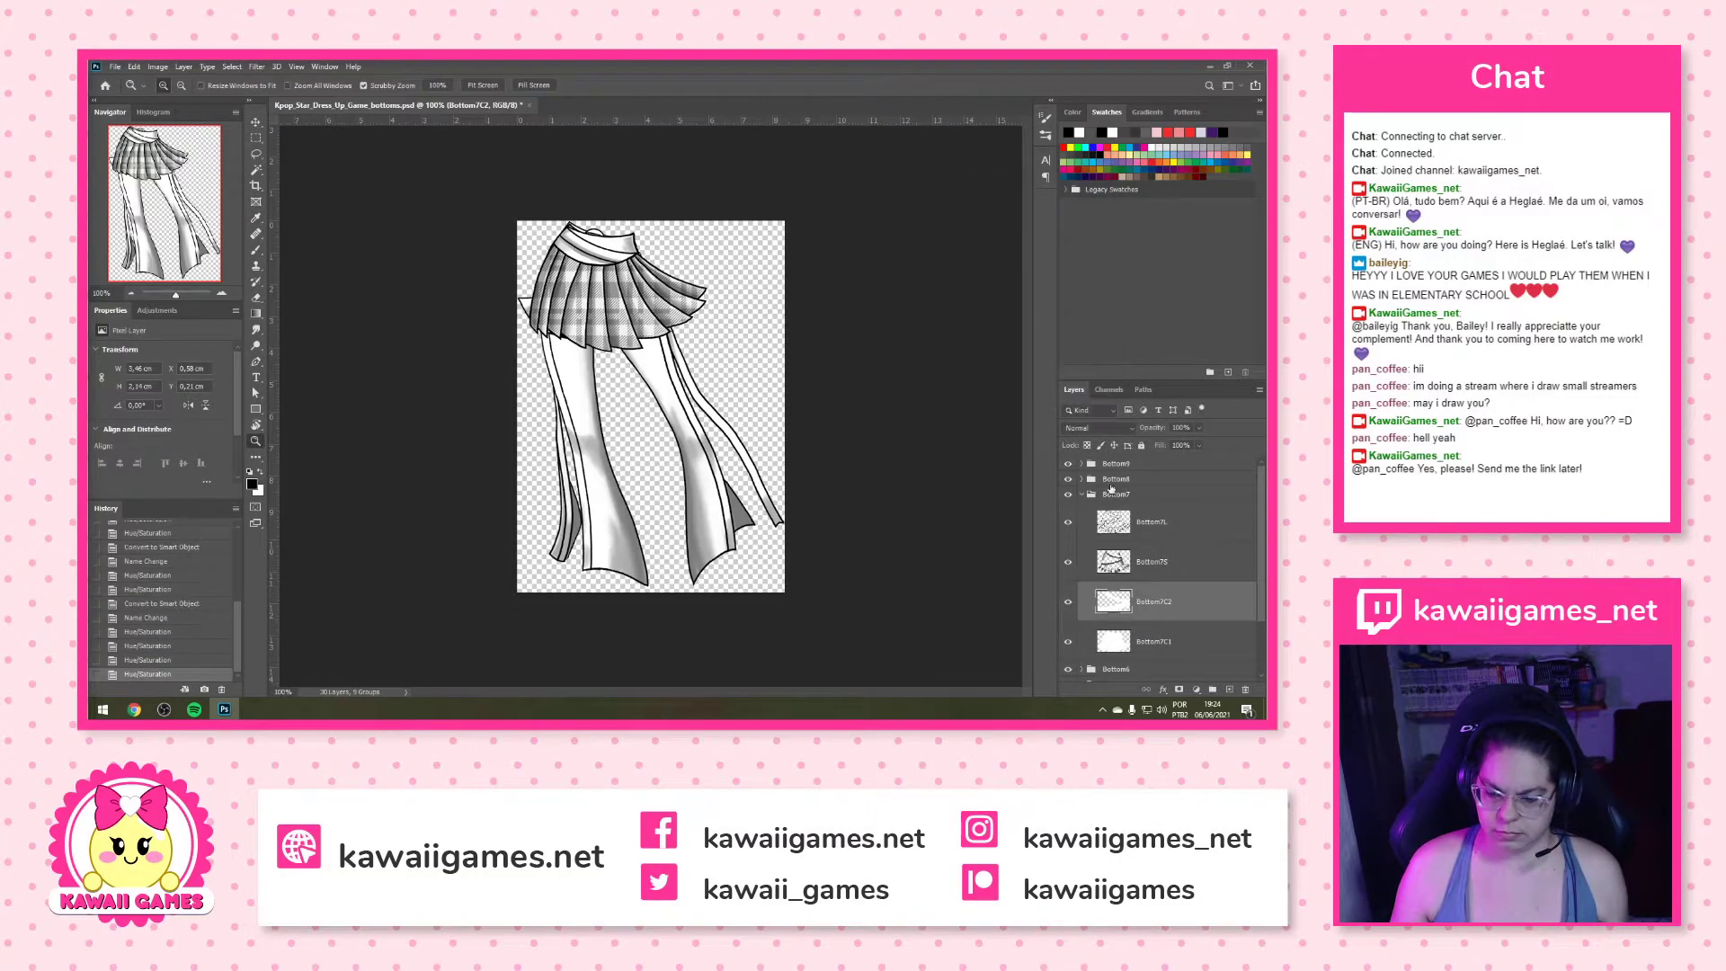
# Combine Bottom7L and Bottom7S into one smart object, rename it Bottom7S and collapse the Bottom7 group
pyautogui.click(1154, 565)
pyautogui.keyDown('shift'); pyautogui.click(1179, 522); pyautogui.keyUp('shift')
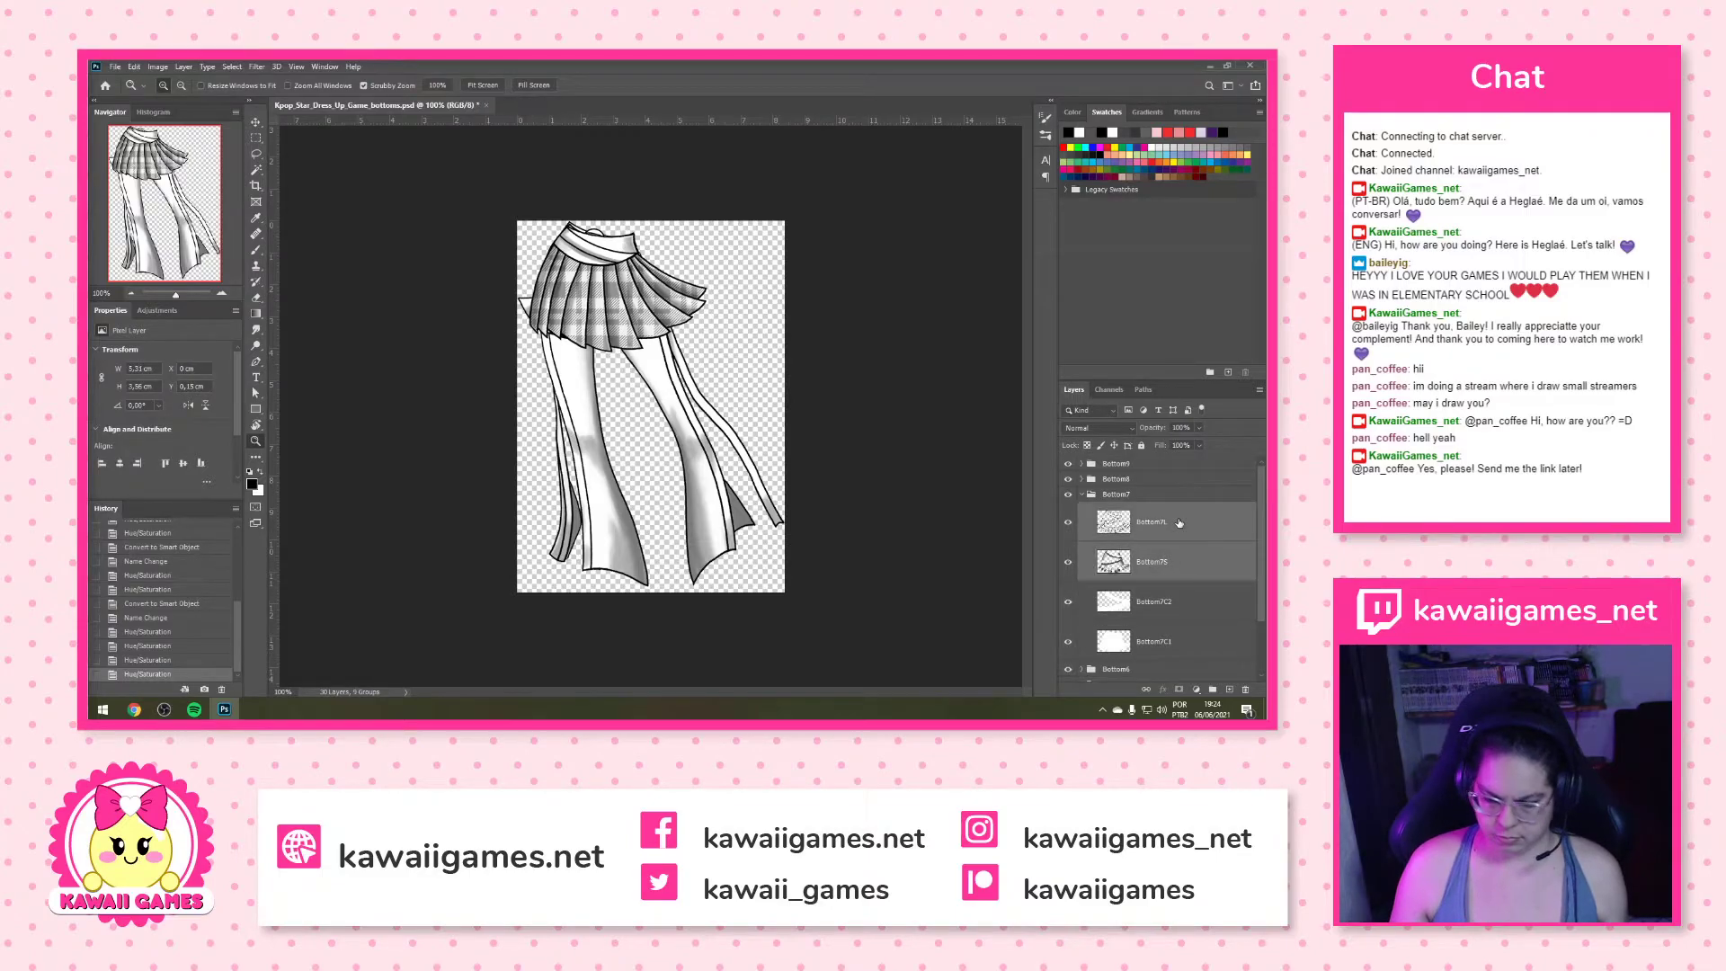
pyautogui.hotkey('ctrl', 'alt', 's')
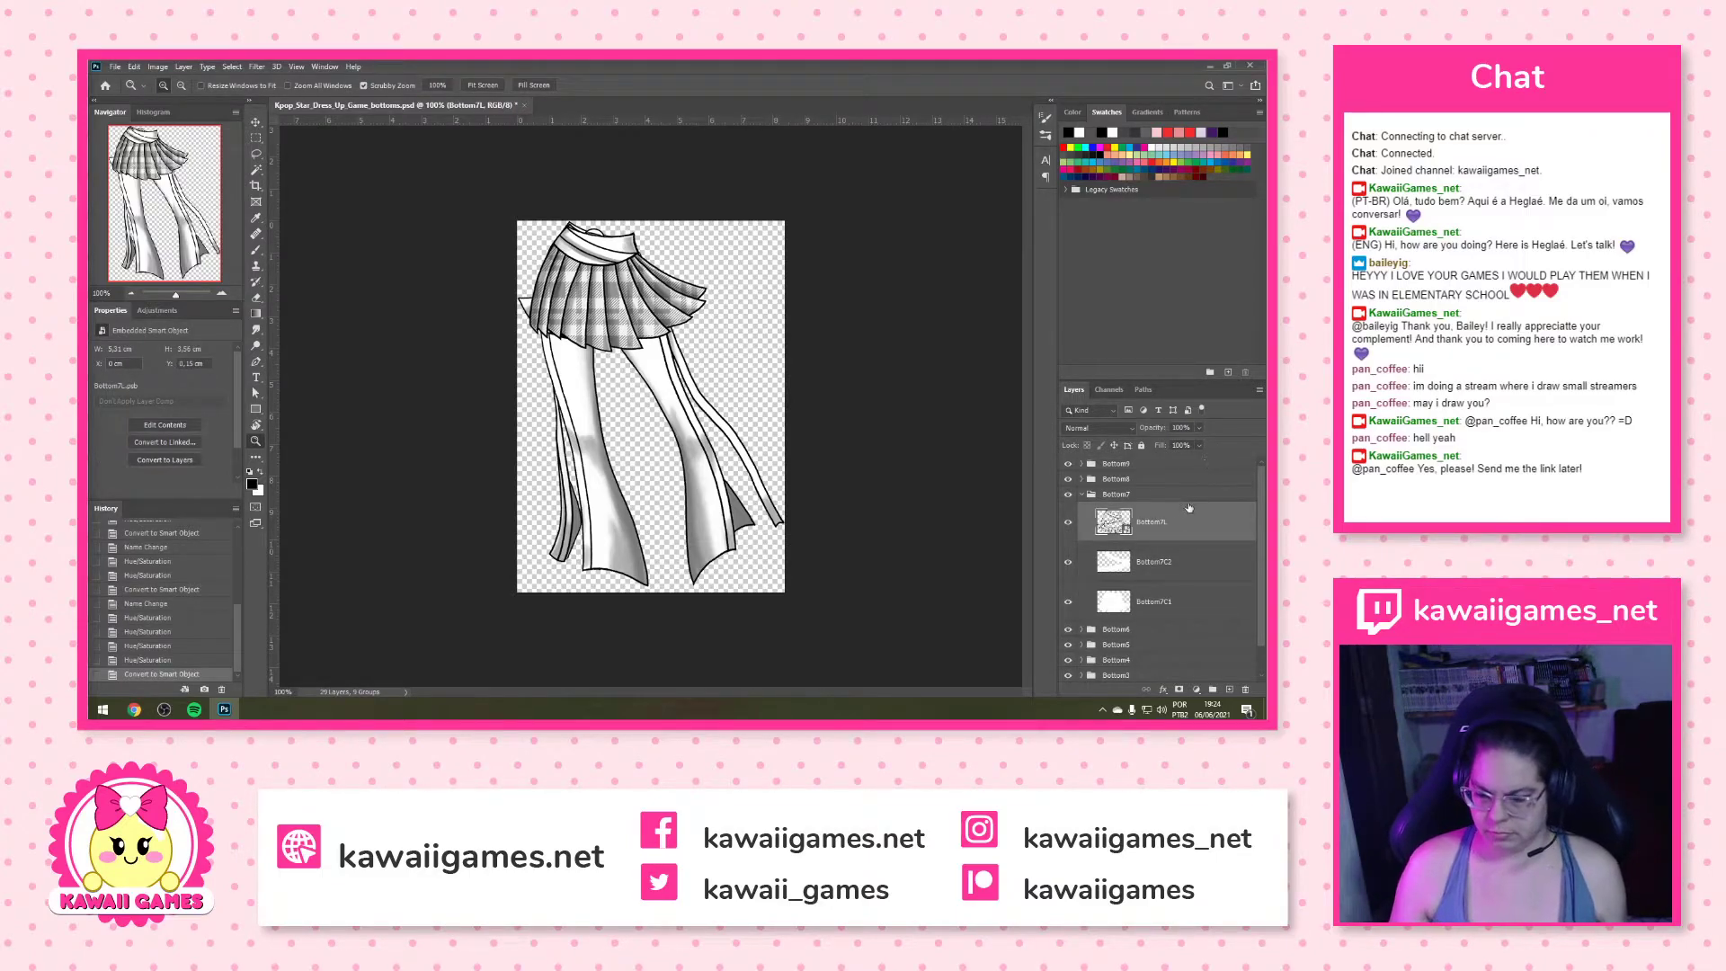
pyautogui.doubleClick(1169, 522)
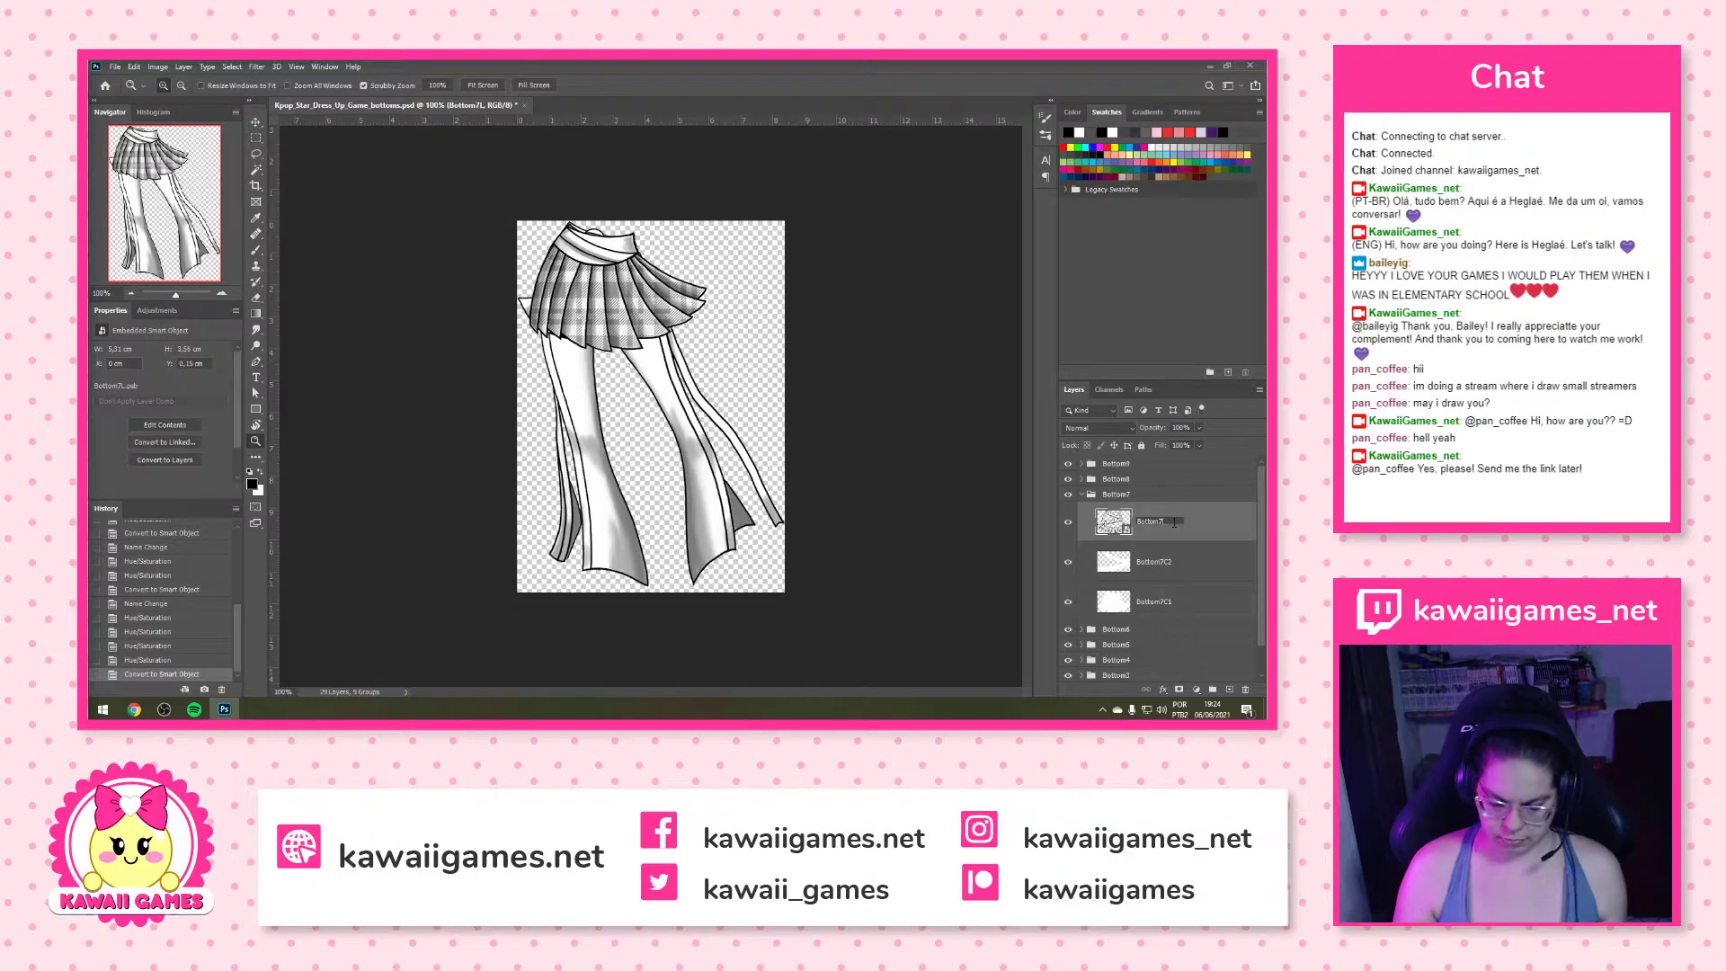
pyautogui.write('Bottom7S')
pyautogui.press('Return')
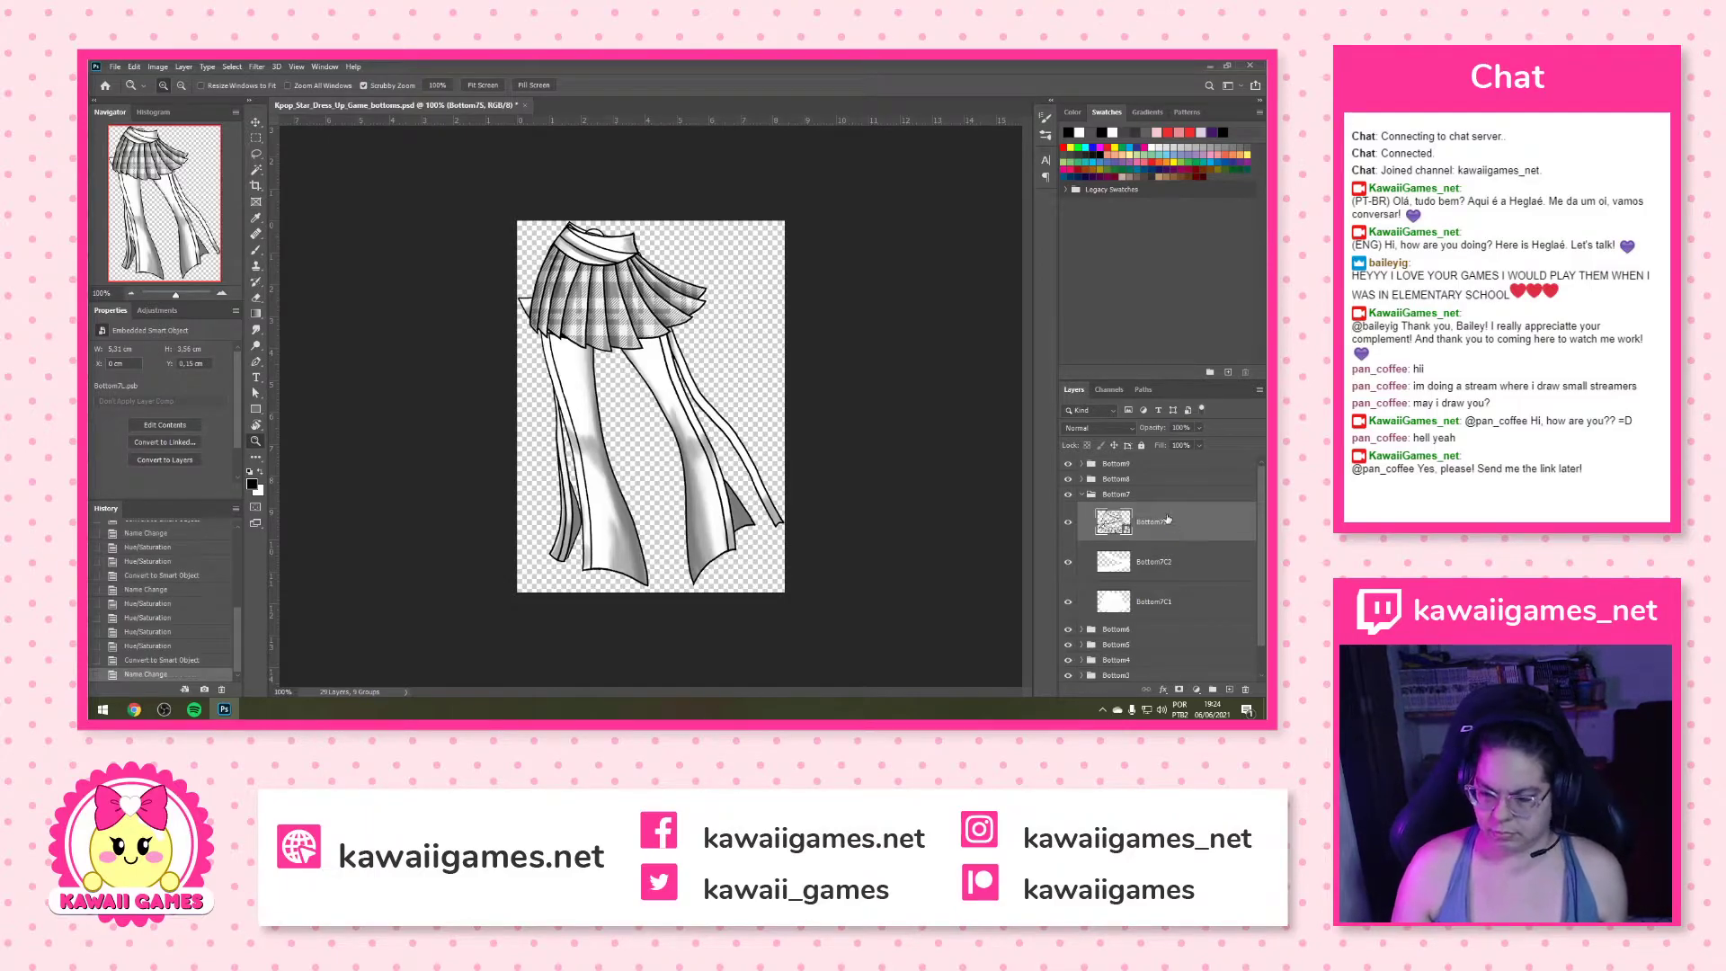
pyautogui.click(1082, 497)
# Lighten the Bottom8C1 and Bottom8C2 layers in the Bottom8 group to white with Hue/Saturation, using Lightness +100 for Bottom8C1
pyautogui.click(1080, 479)
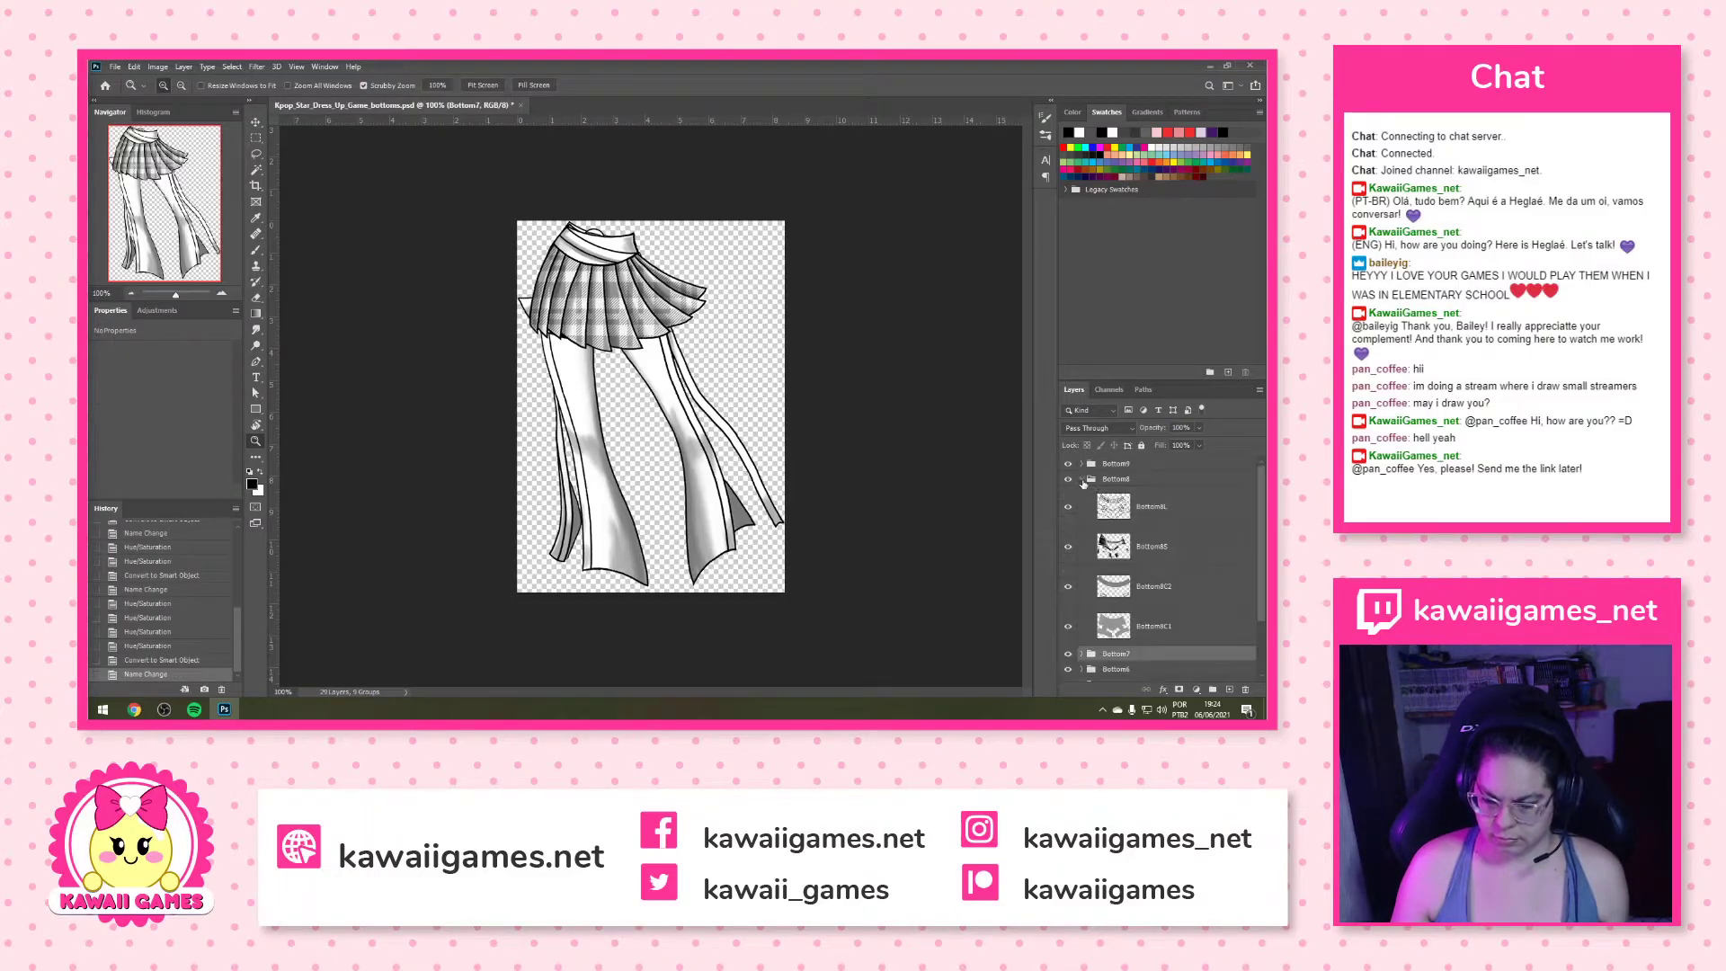
pyautogui.click(1131, 629)
pyautogui.press('i')
pyautogui.hotkey('ctrl', 'alt', 'u')
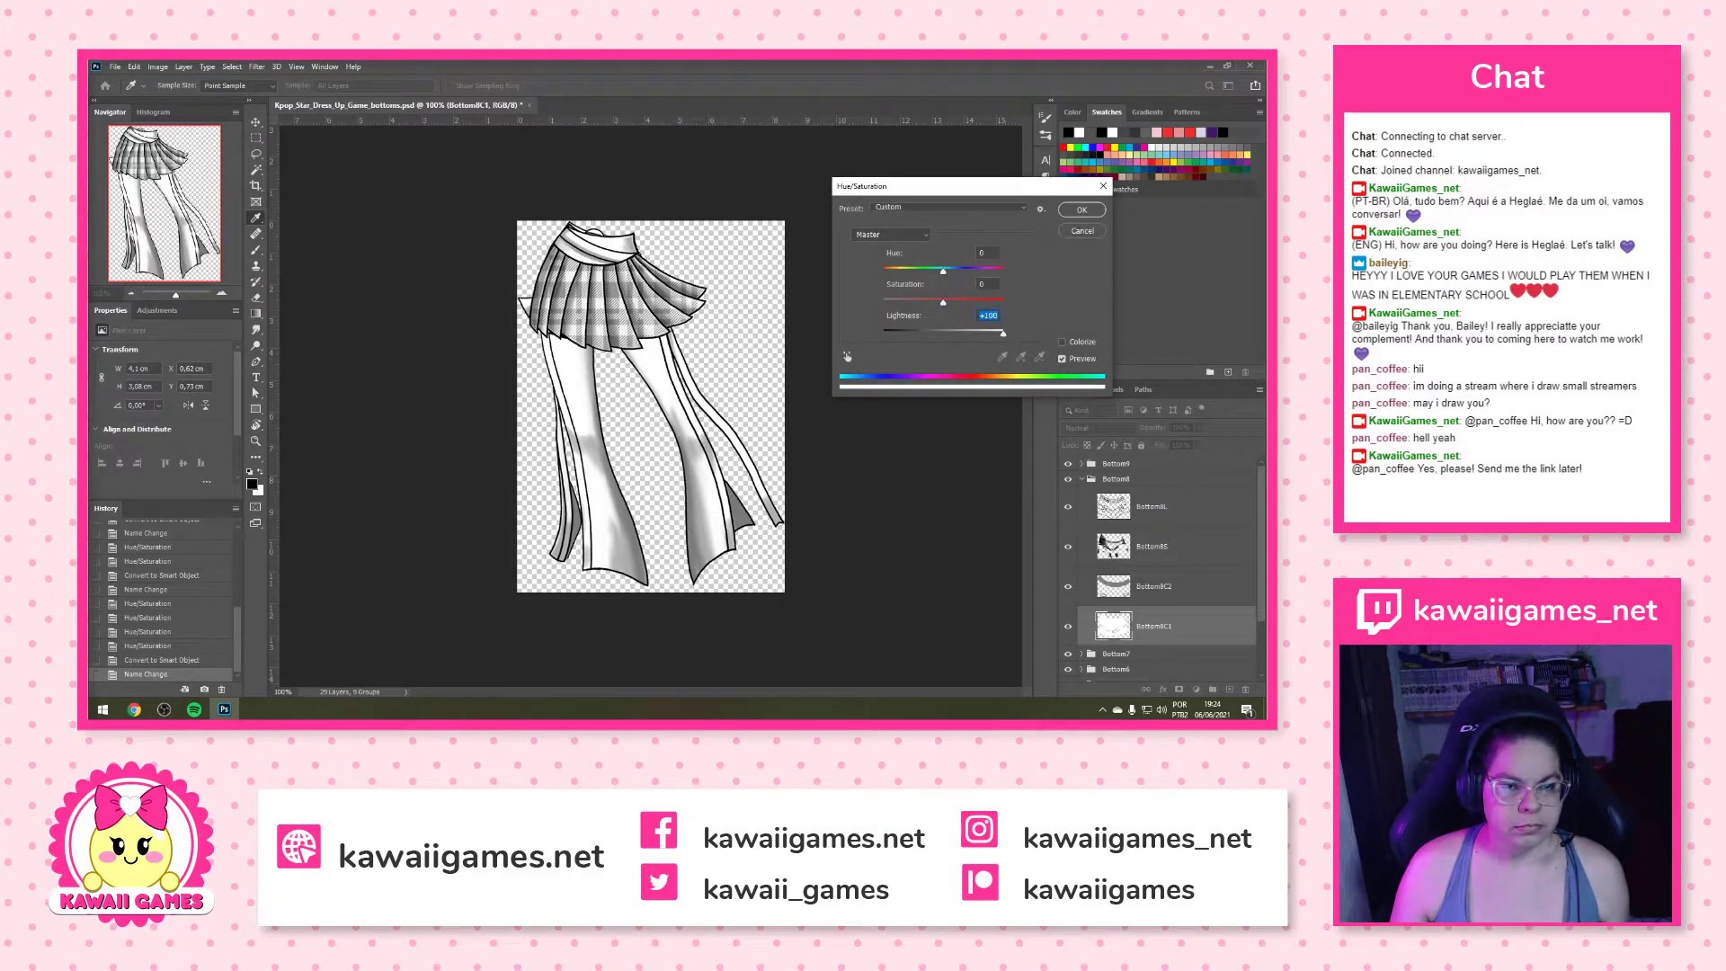
pyautogui.hotkey('alt', 'Tab')
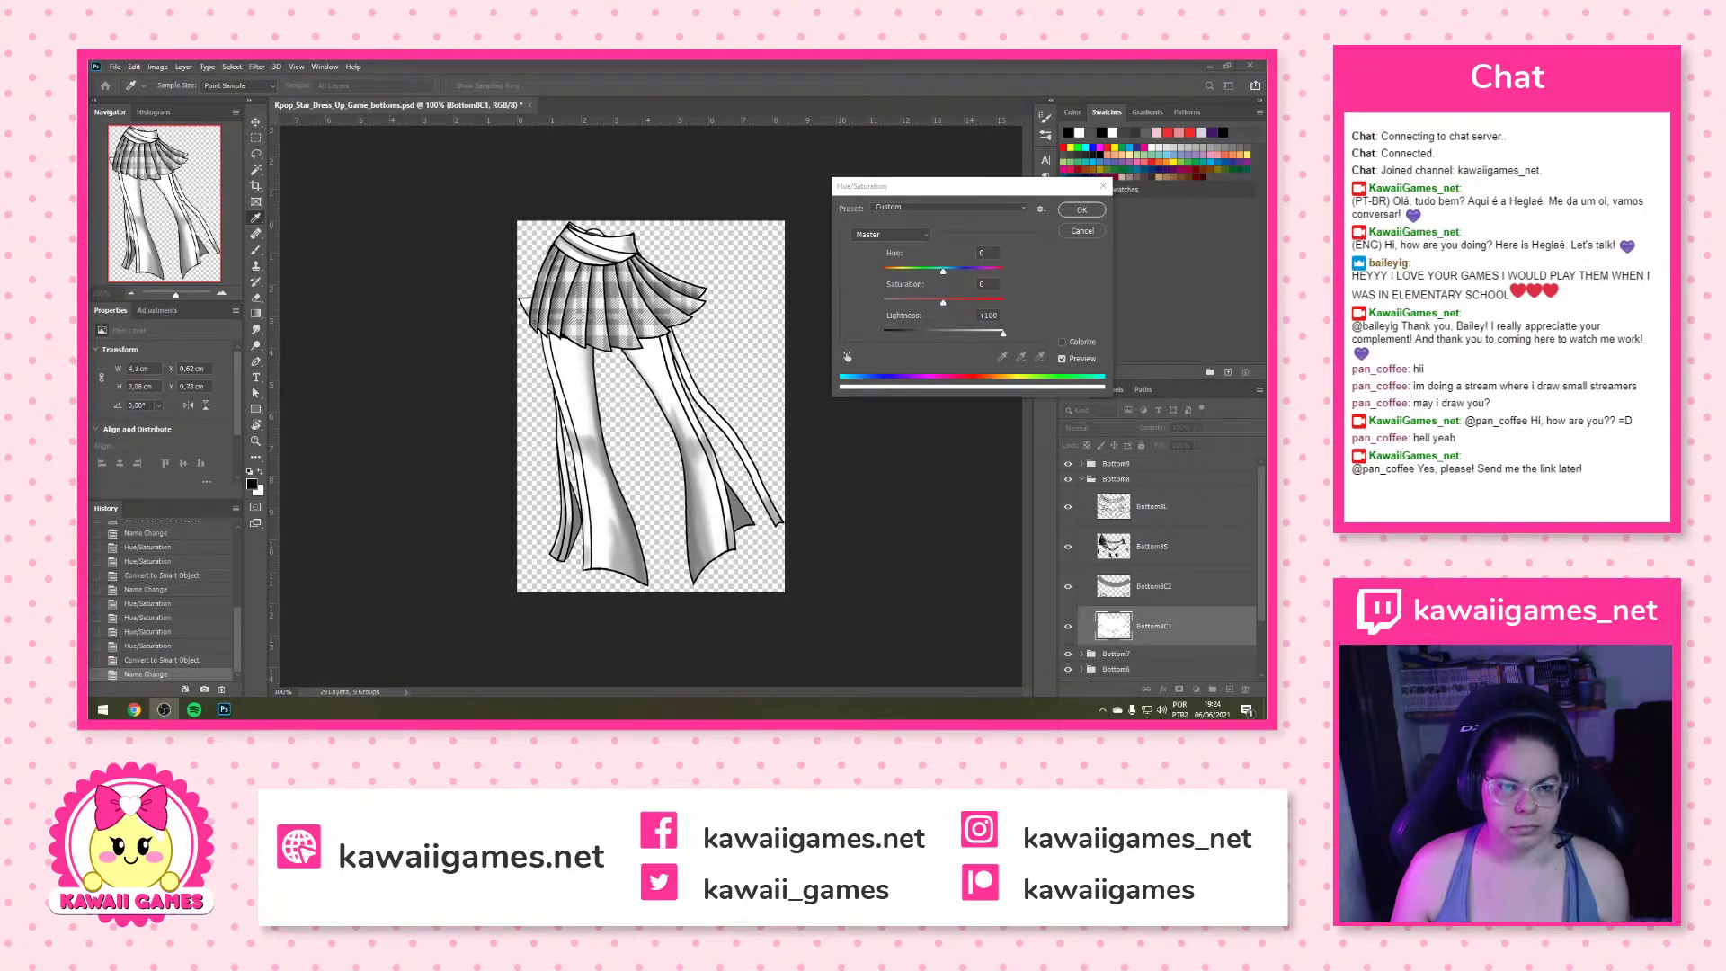
pyautogui.hotkey('alt', 'Tab')
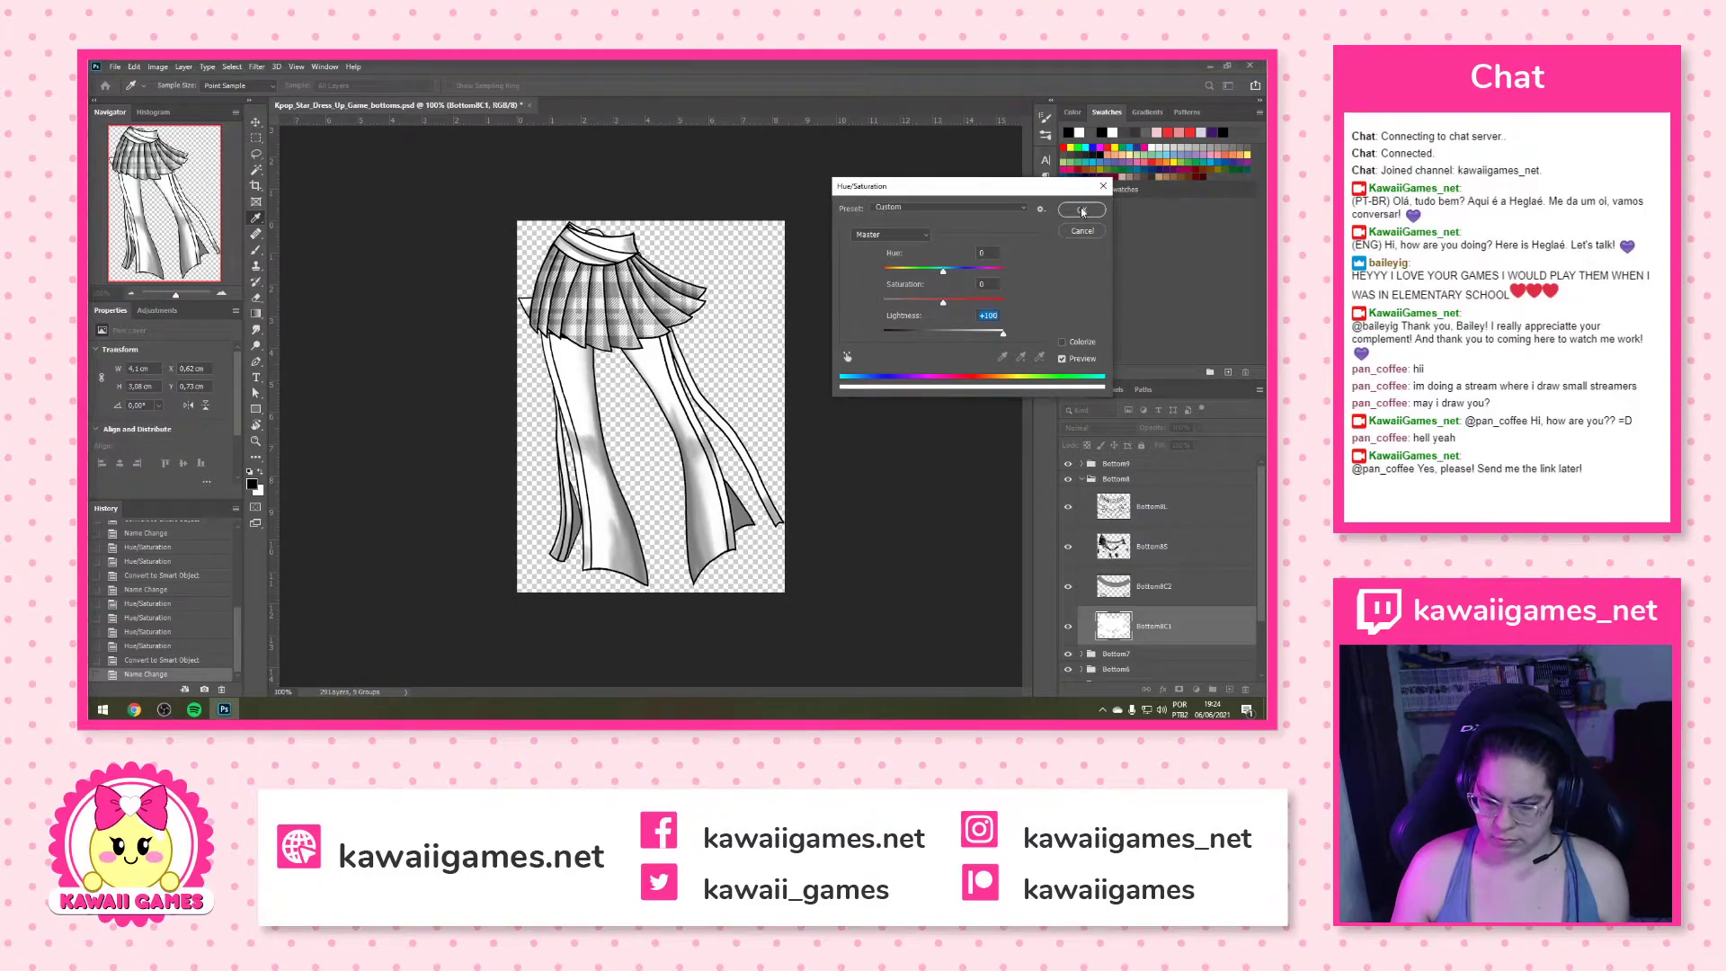
pyautogui.click(1079, 208)
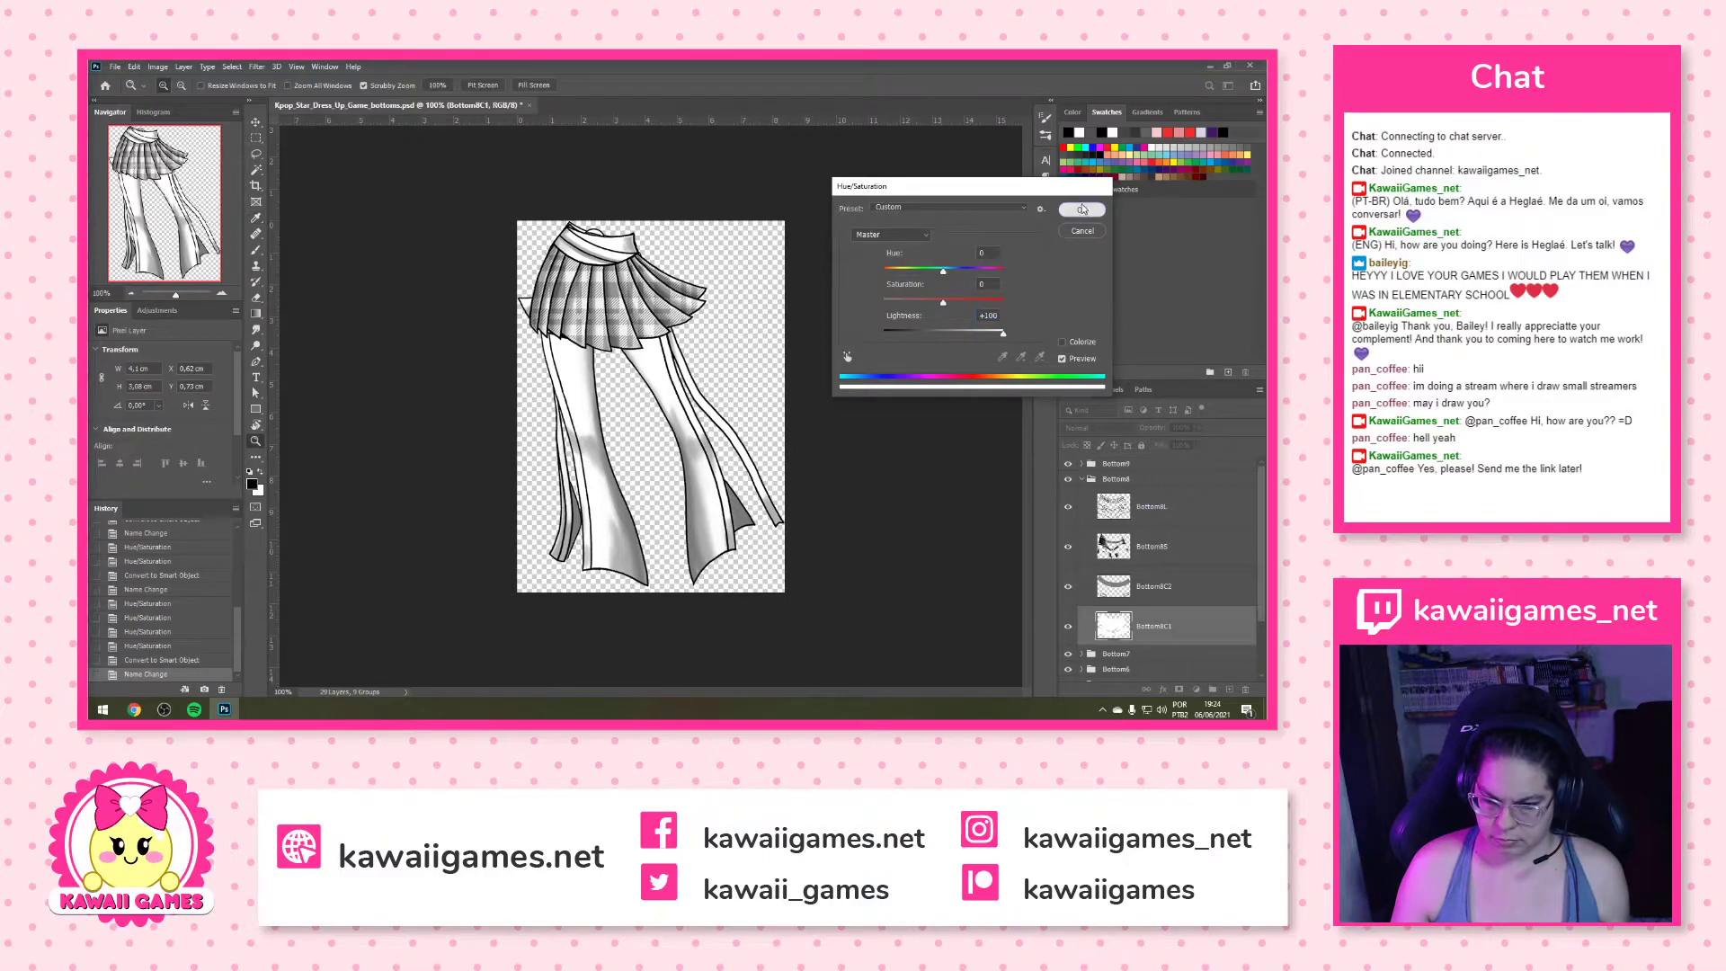
pyautogui.hotkey('alt', ']')
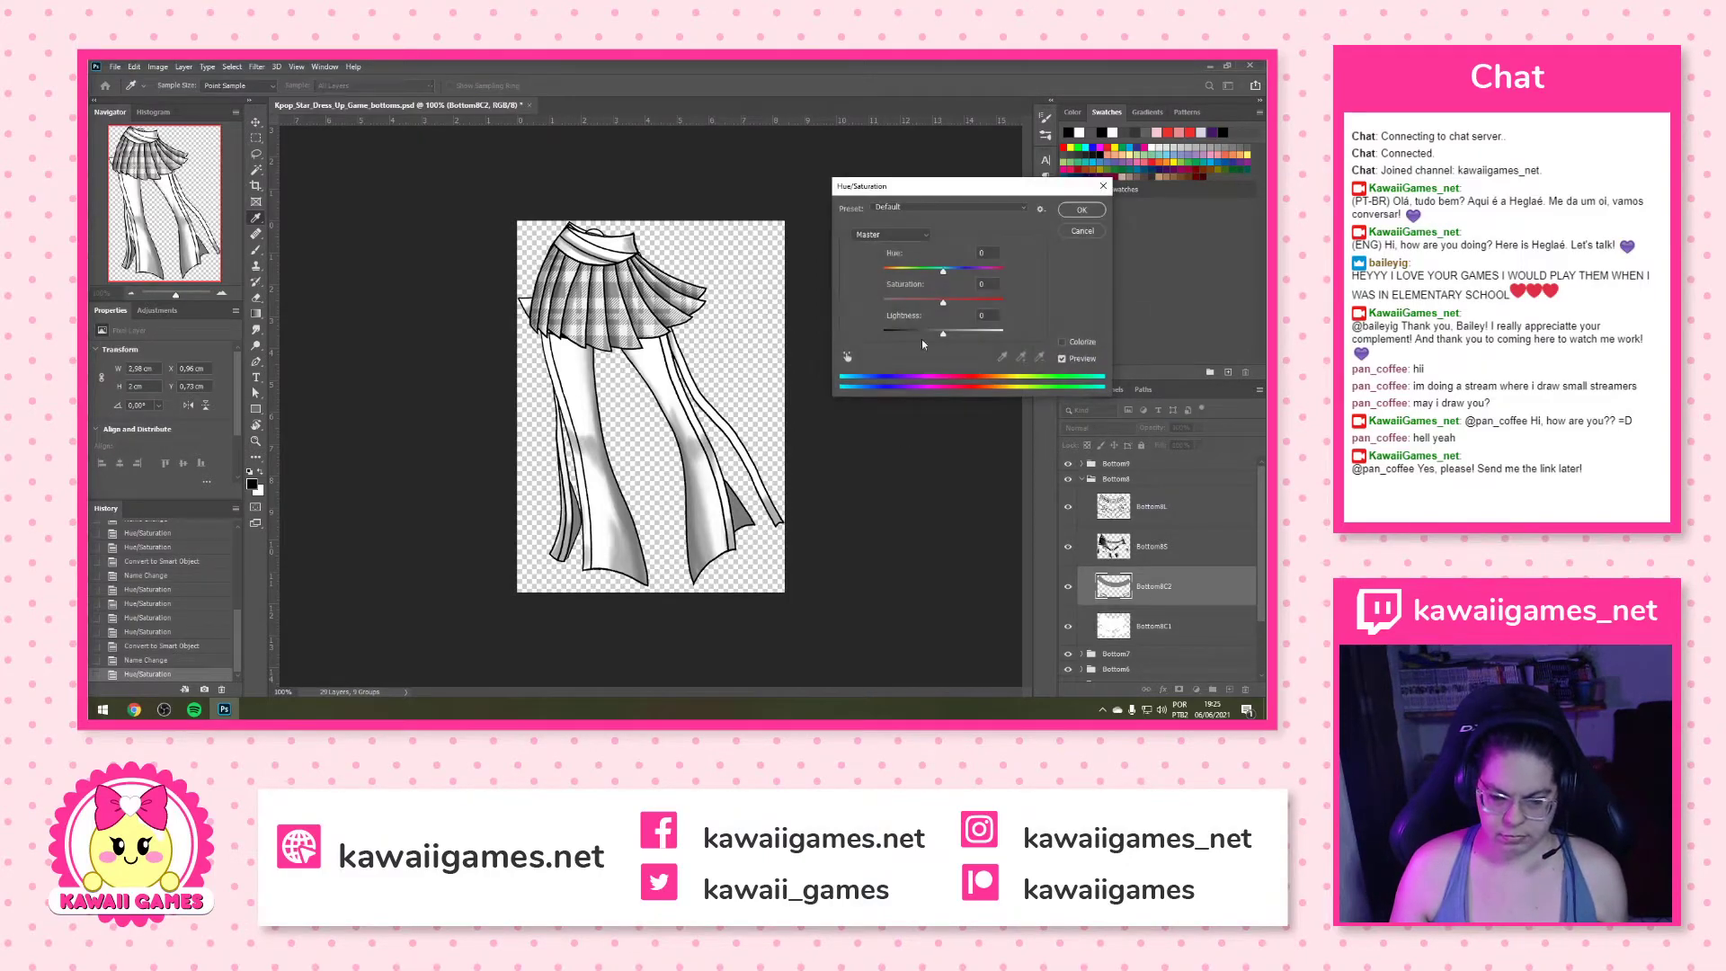
pyautogui.moveTo(943, 335); pyautogui.dragTo(1004, 333)
pyautogui.click(1082, 210)
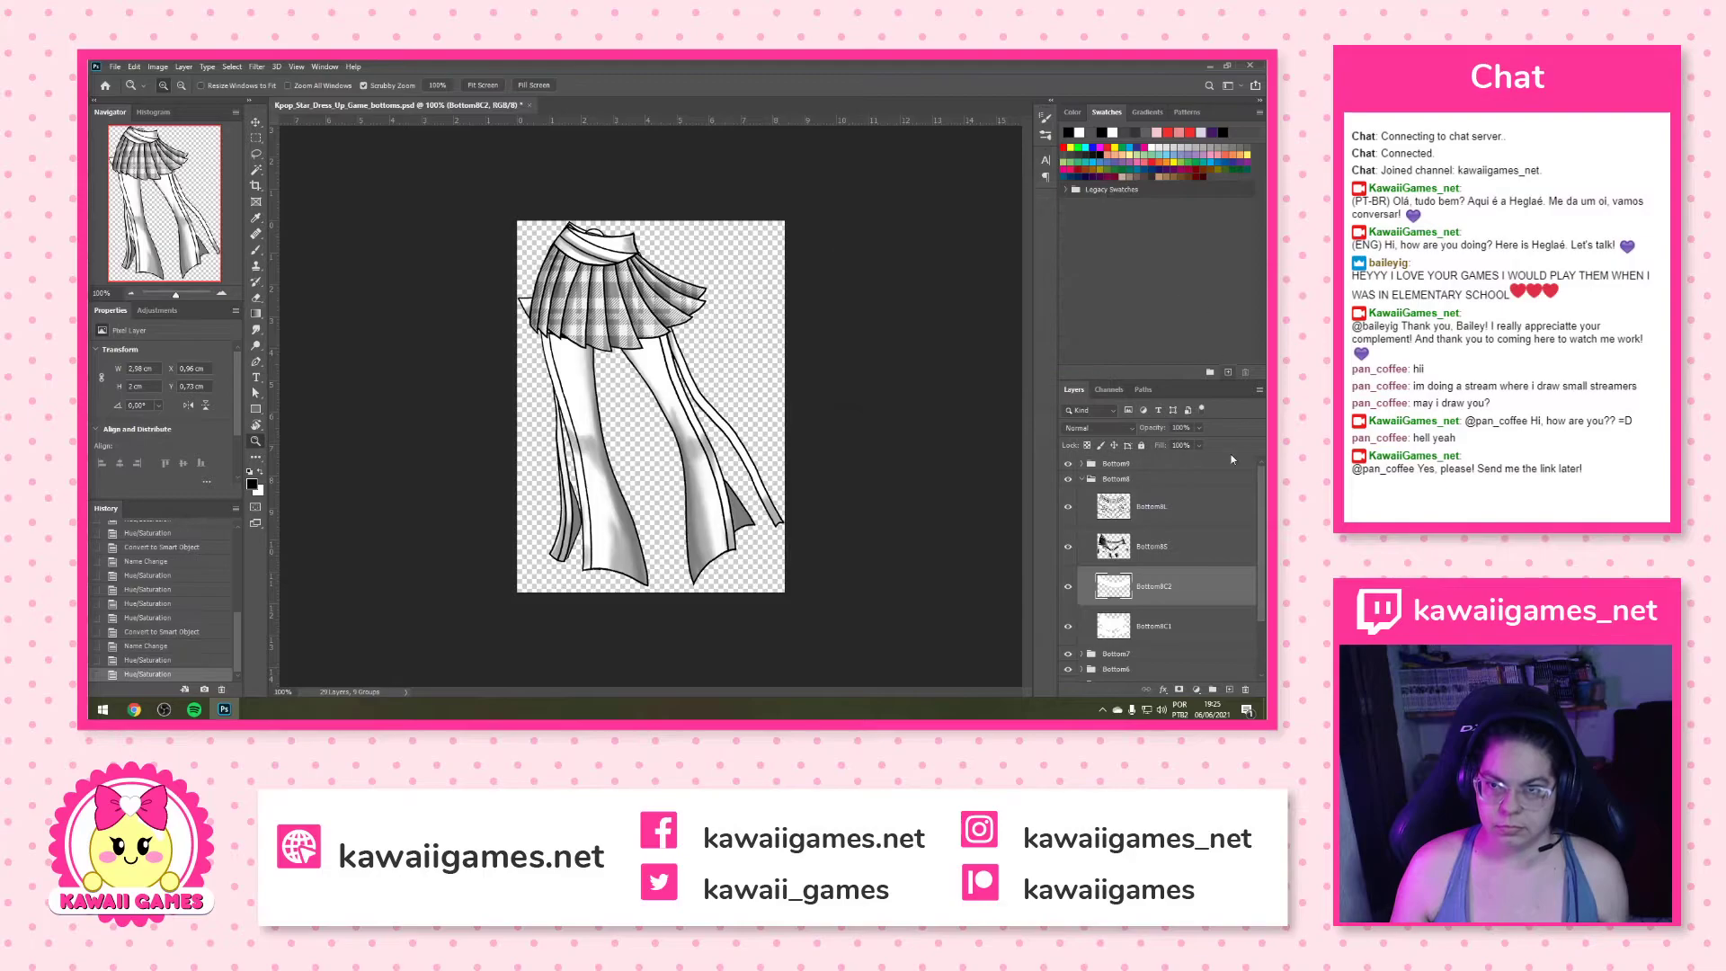
# Combine Bottom8L and Bottom8S into one renamed smart object, collapse the Bottom8 group and select the Bottom9 group
pyautogui.click(1165, 550)
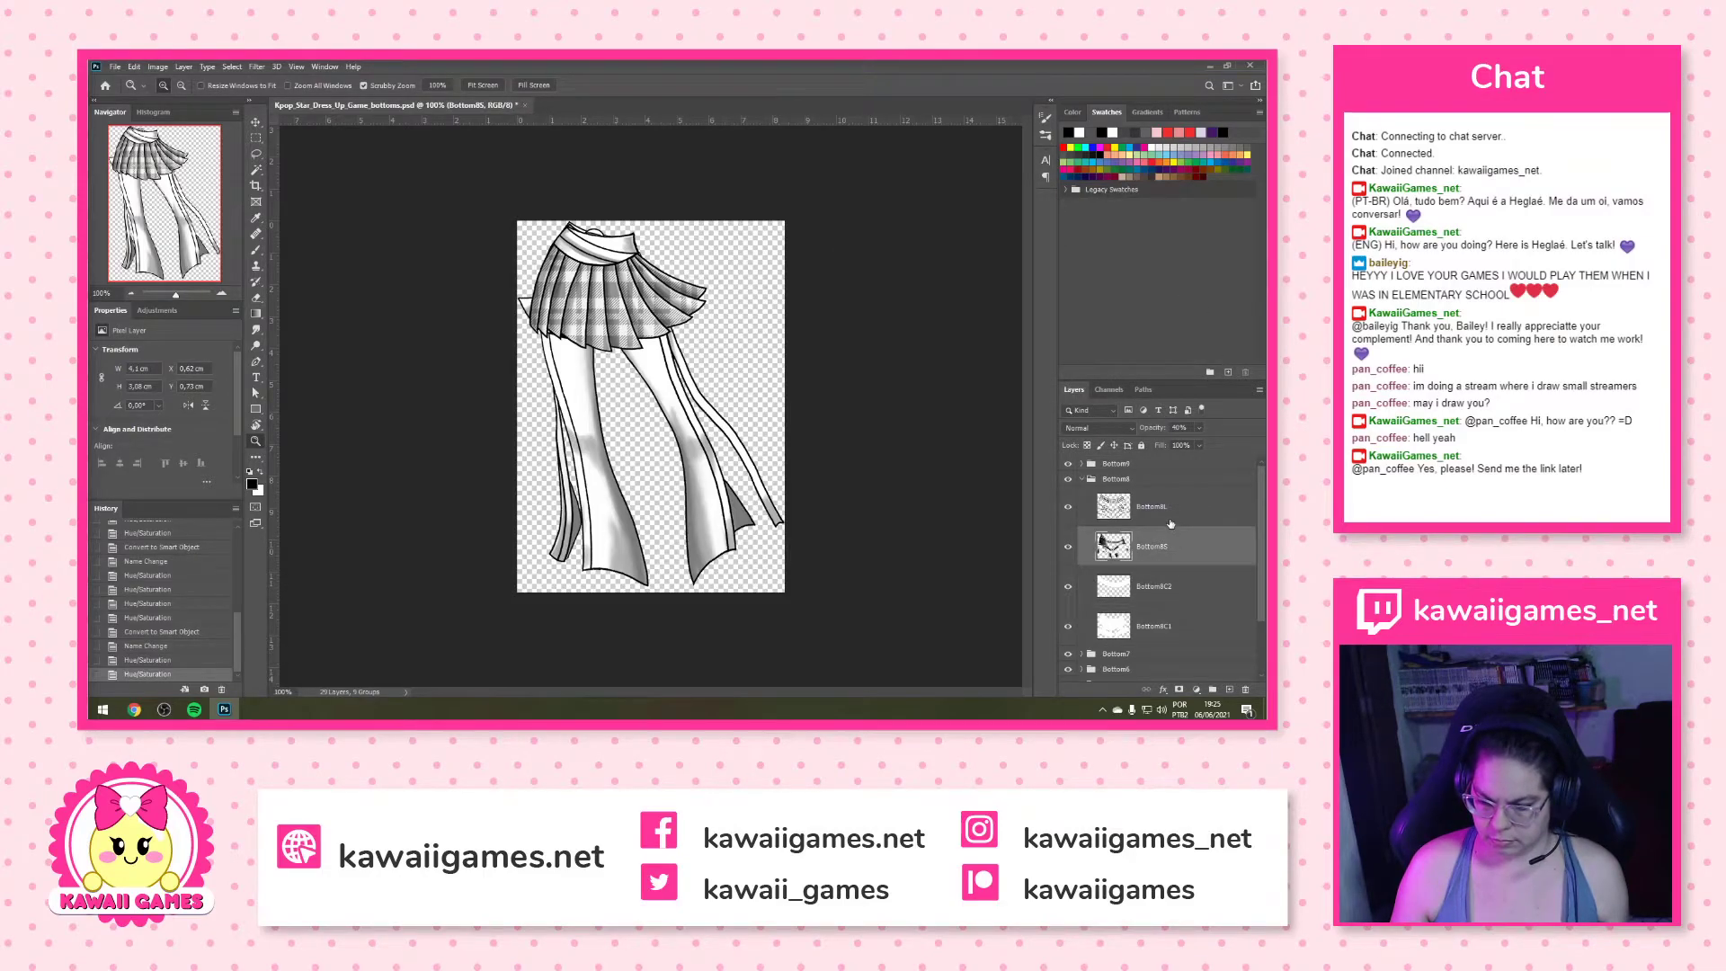
pyautogui.keyDown('shift'); pyautogui.click(1170, 521); pyautogui.keyUp('shift')
pyautogui.hotkey('ctrl', 'alt', 's')
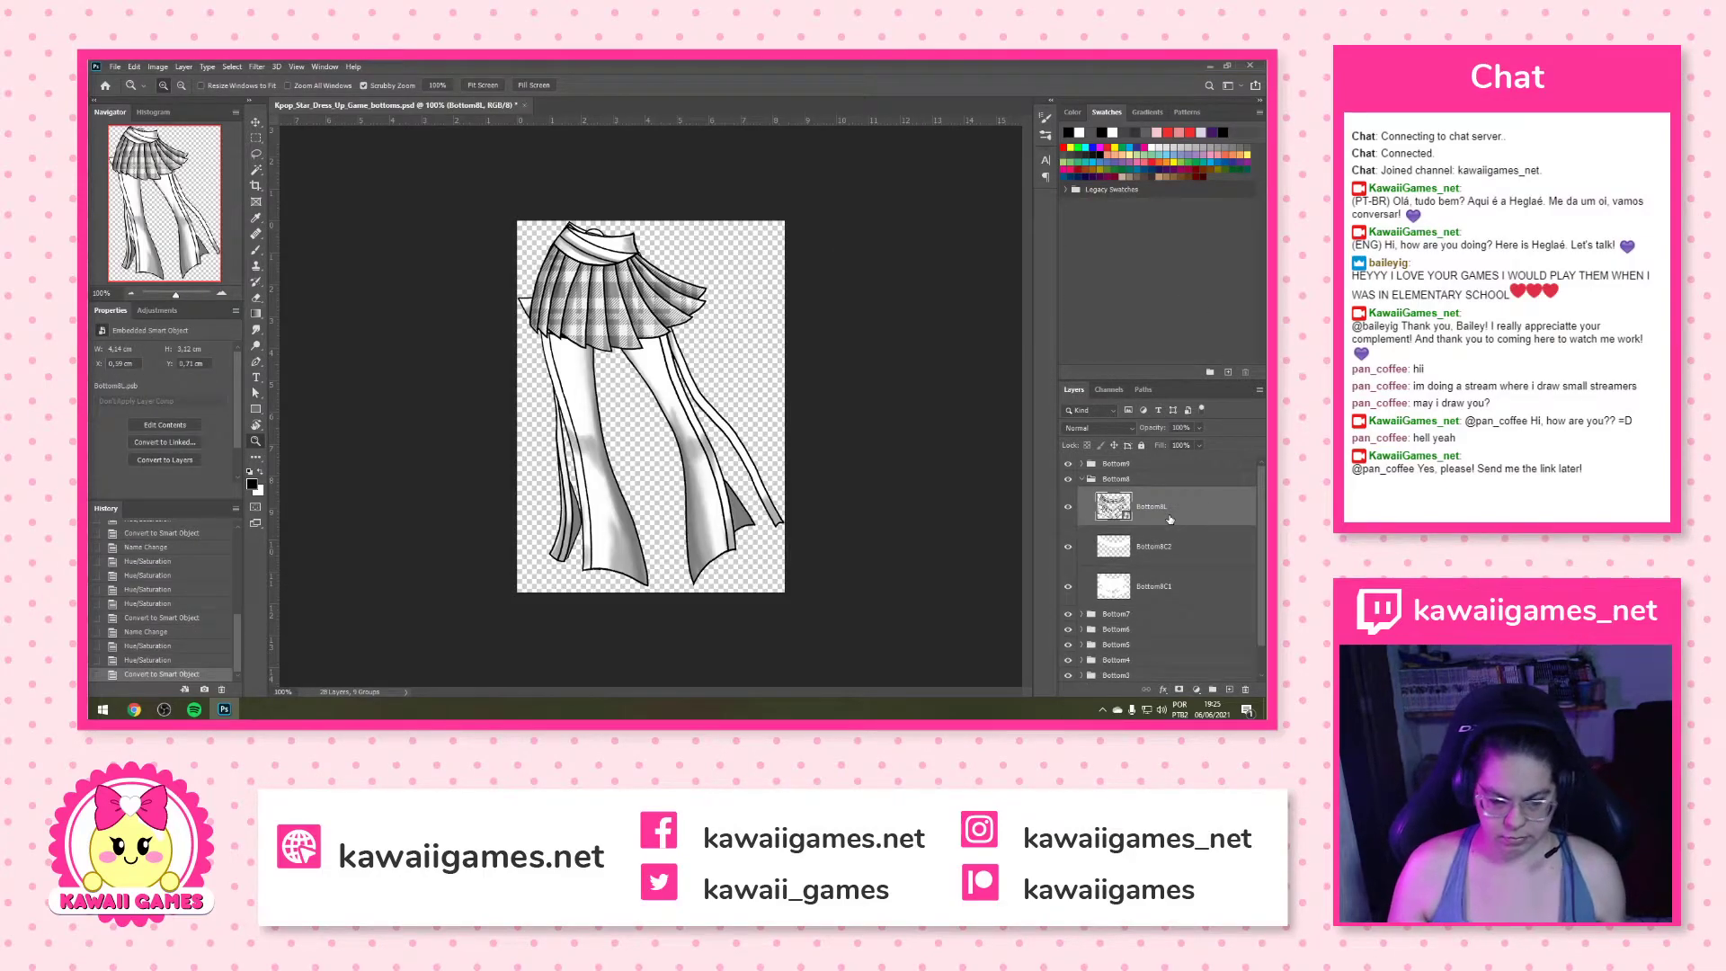
pyautogui.doubleClick(1170, 509)
pyautogui.press('Return')
pyautogui.click(1083, 479)
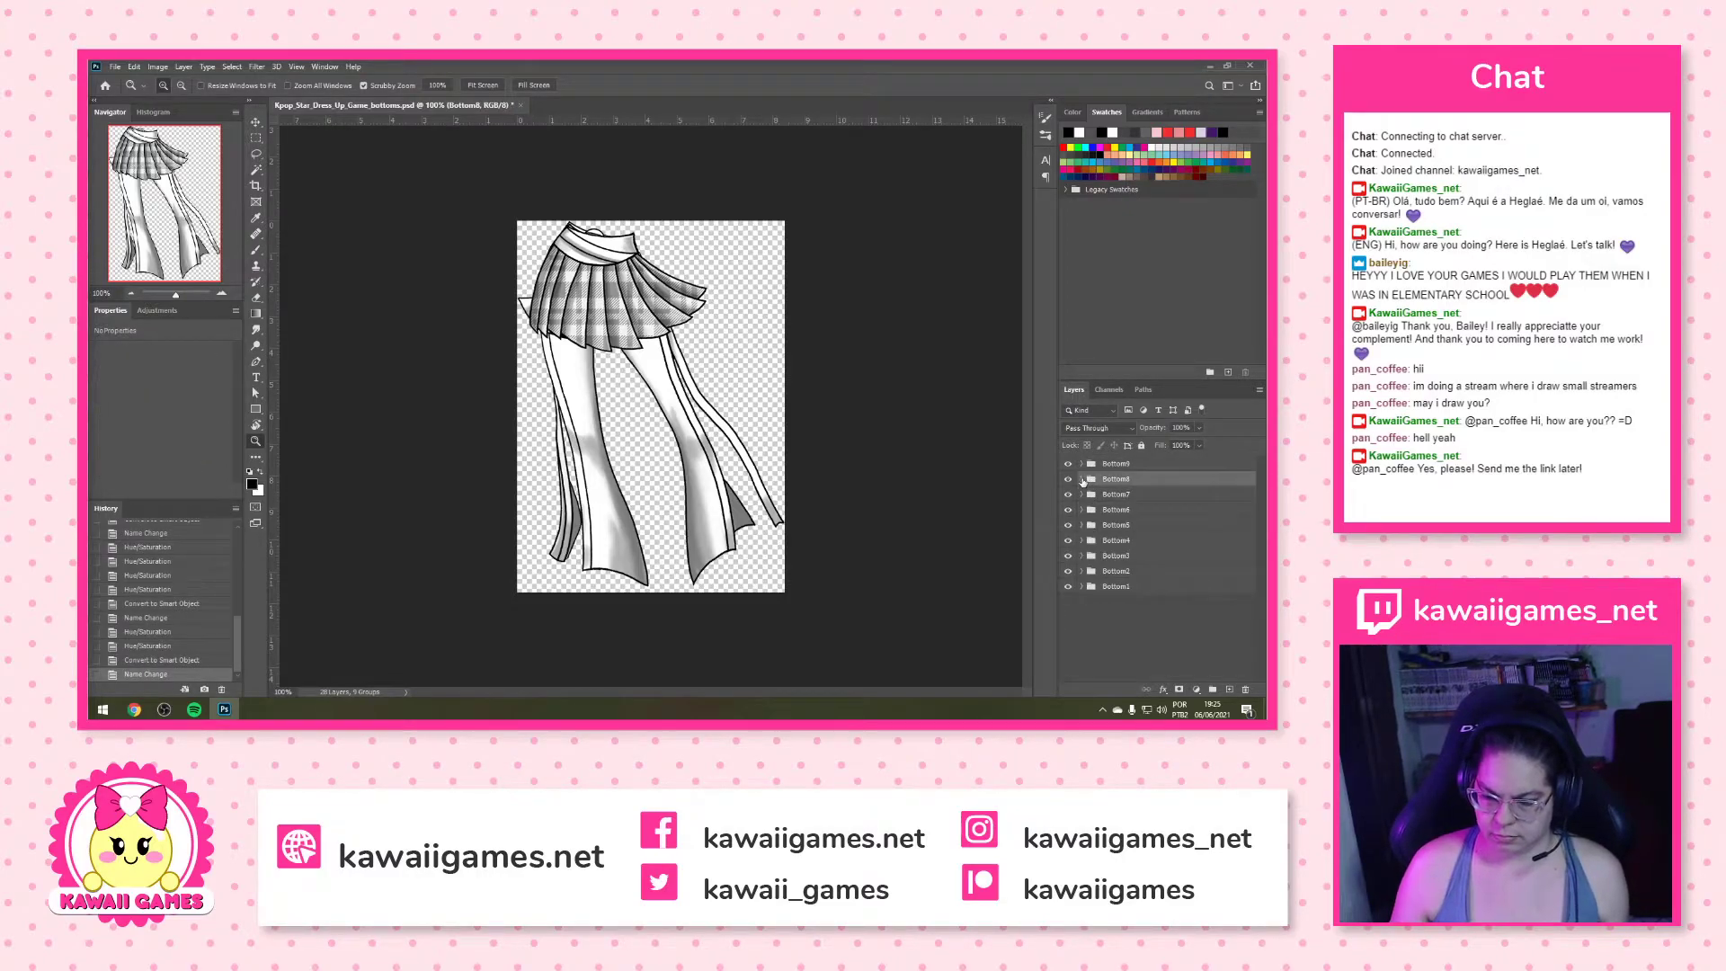
pyautogui.click(1118, 467)
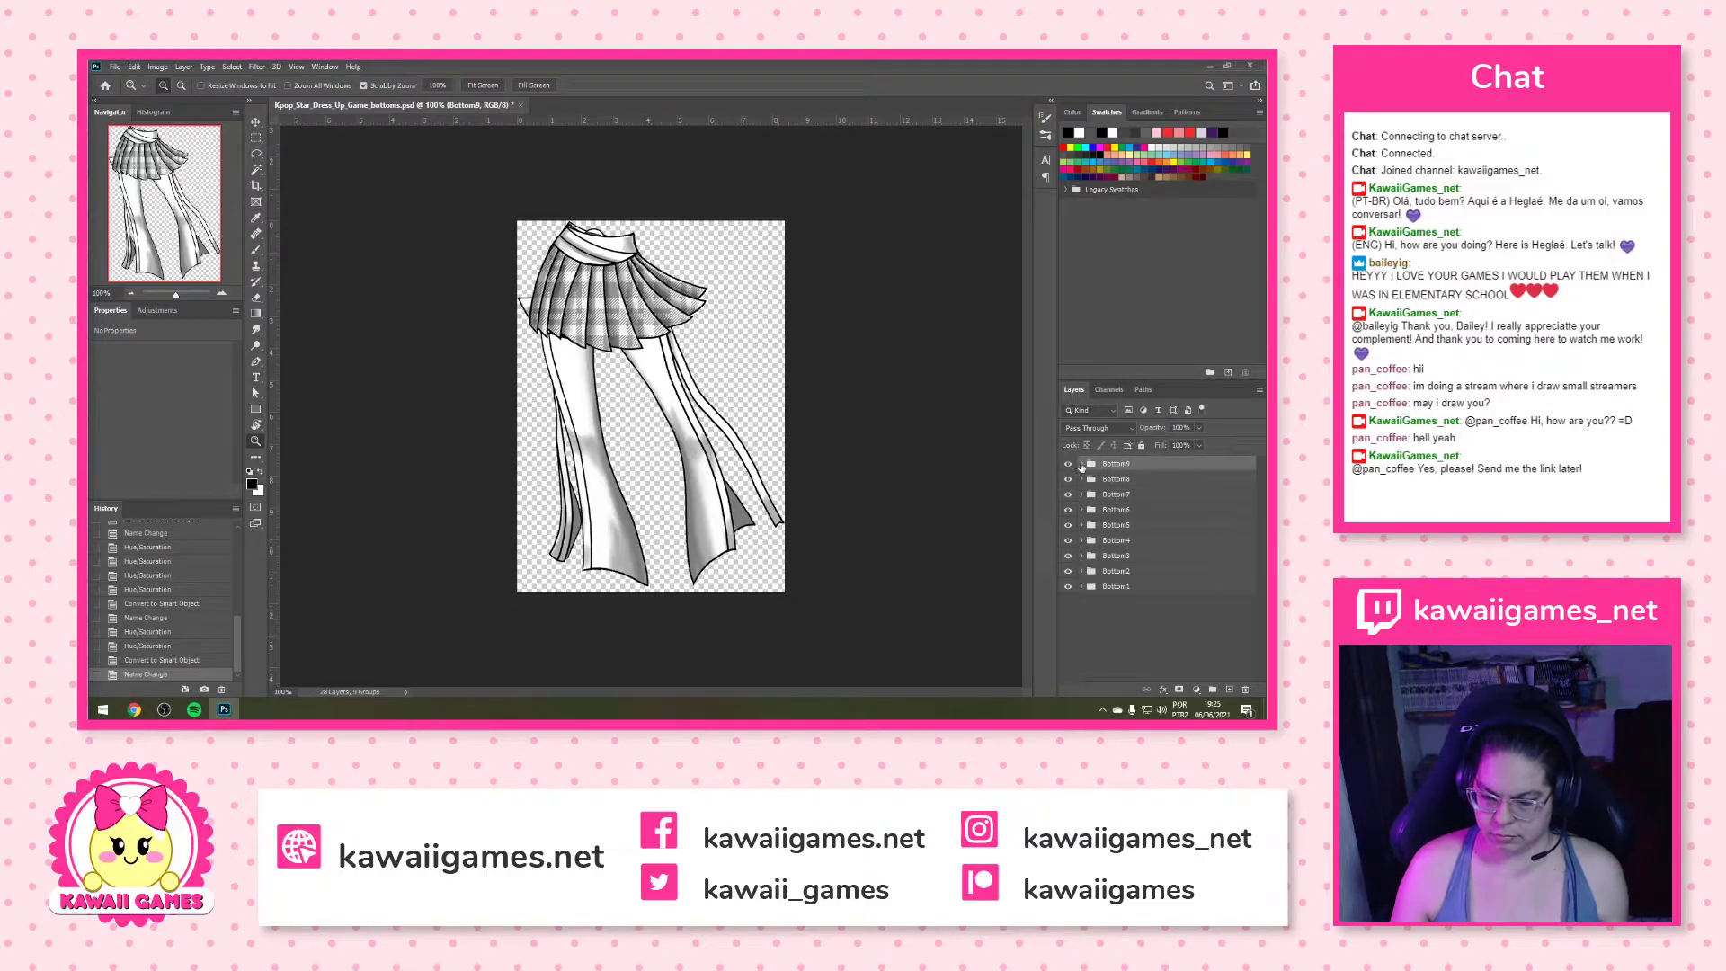
# Lighten the two color layers in the Bottom9 group to white with Hue/Saturation, using Lightness +100 for the bottommost one
pyautogui.click(1082, 464)
pyautogui.click(1167, 615)
pyautogui.hotkey('ctrl', 'u')
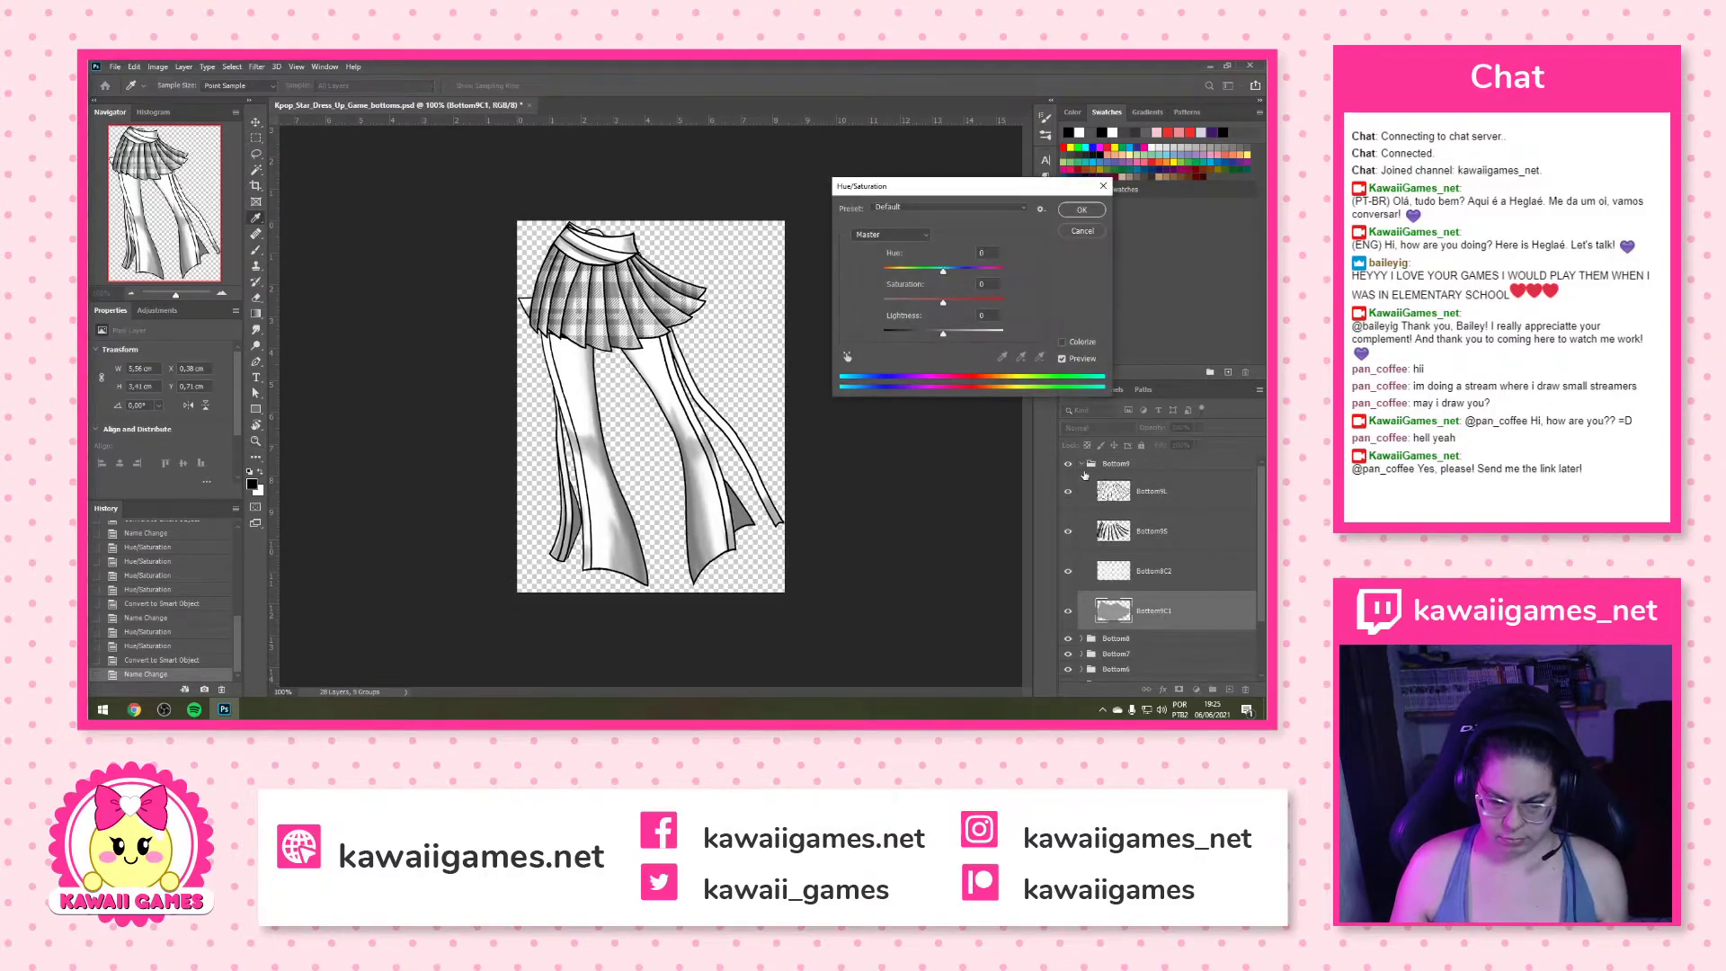
pyautogui.press('Return')
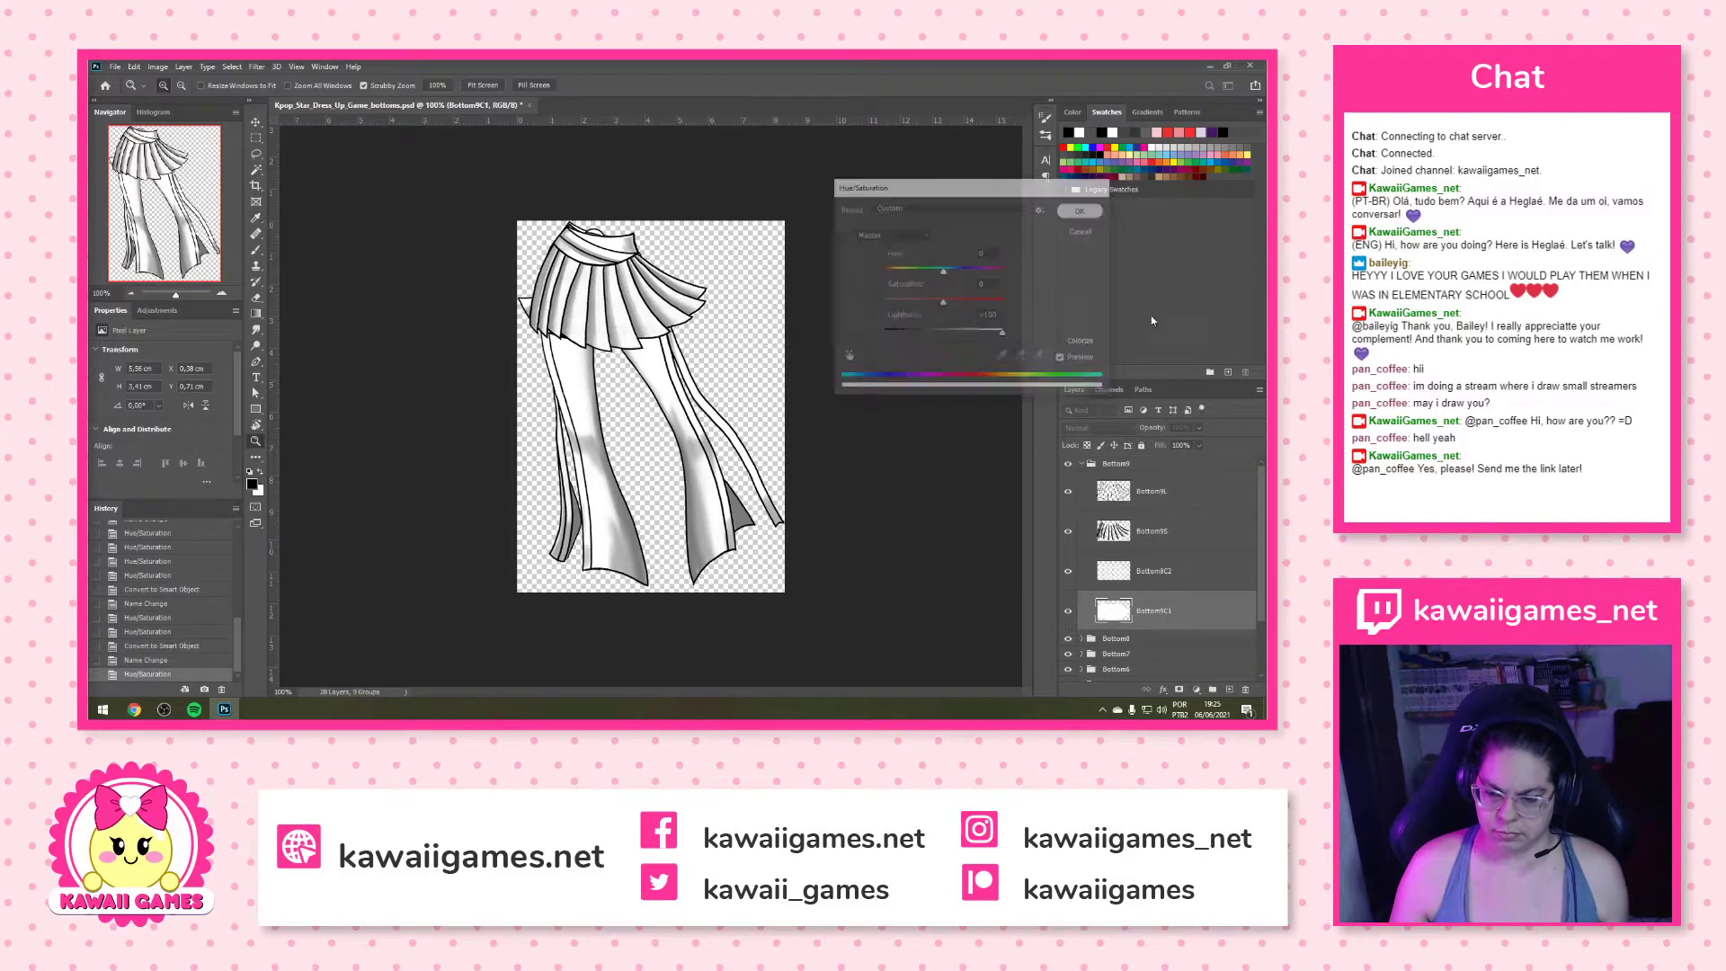
pyautogui.click(1196, 568)
pyautogui.hotkey('ctrl', 'u')
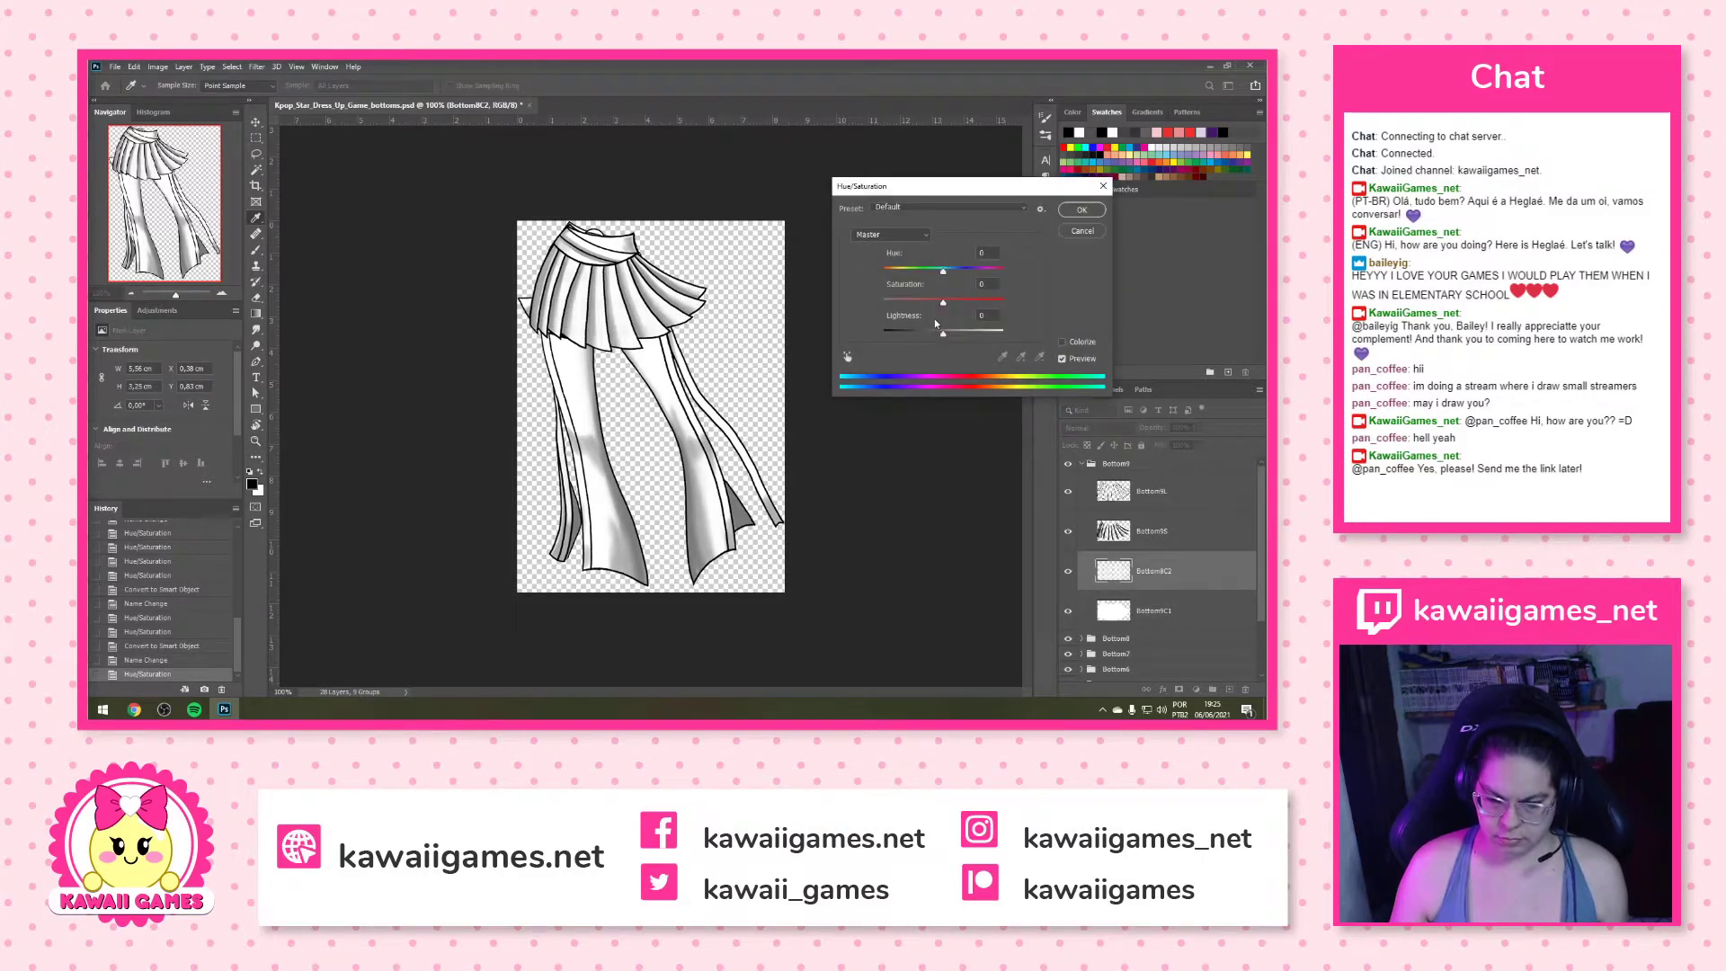
pyautogui.moveTo(942, 342); pyautogui.dragTo(1005, 335)
pyautogui.click(1077, 212)
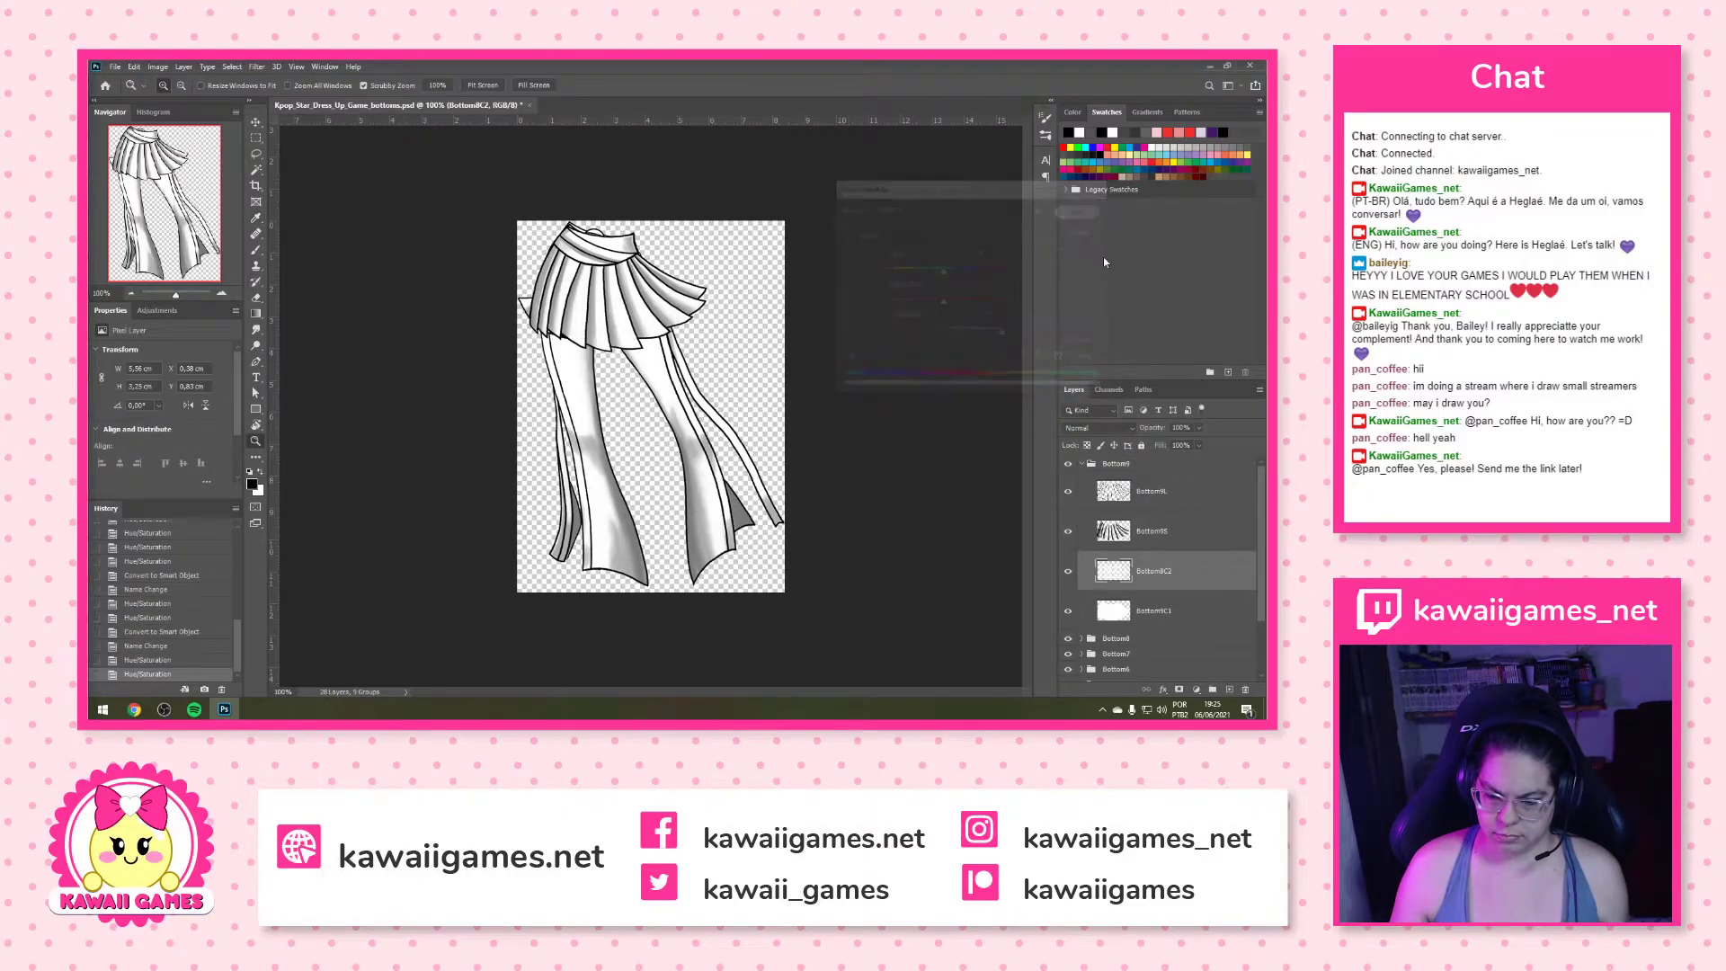
# Combine Bottom9L and Bottom9S into one smart object named Bottom9S, collapse the Bottom9 group and save the file
pyautogui.click(1156, 531)
pyautogui.keyDown('shift'); pyautogui.click(1173, 492); pyautogui.keyUp('shift')
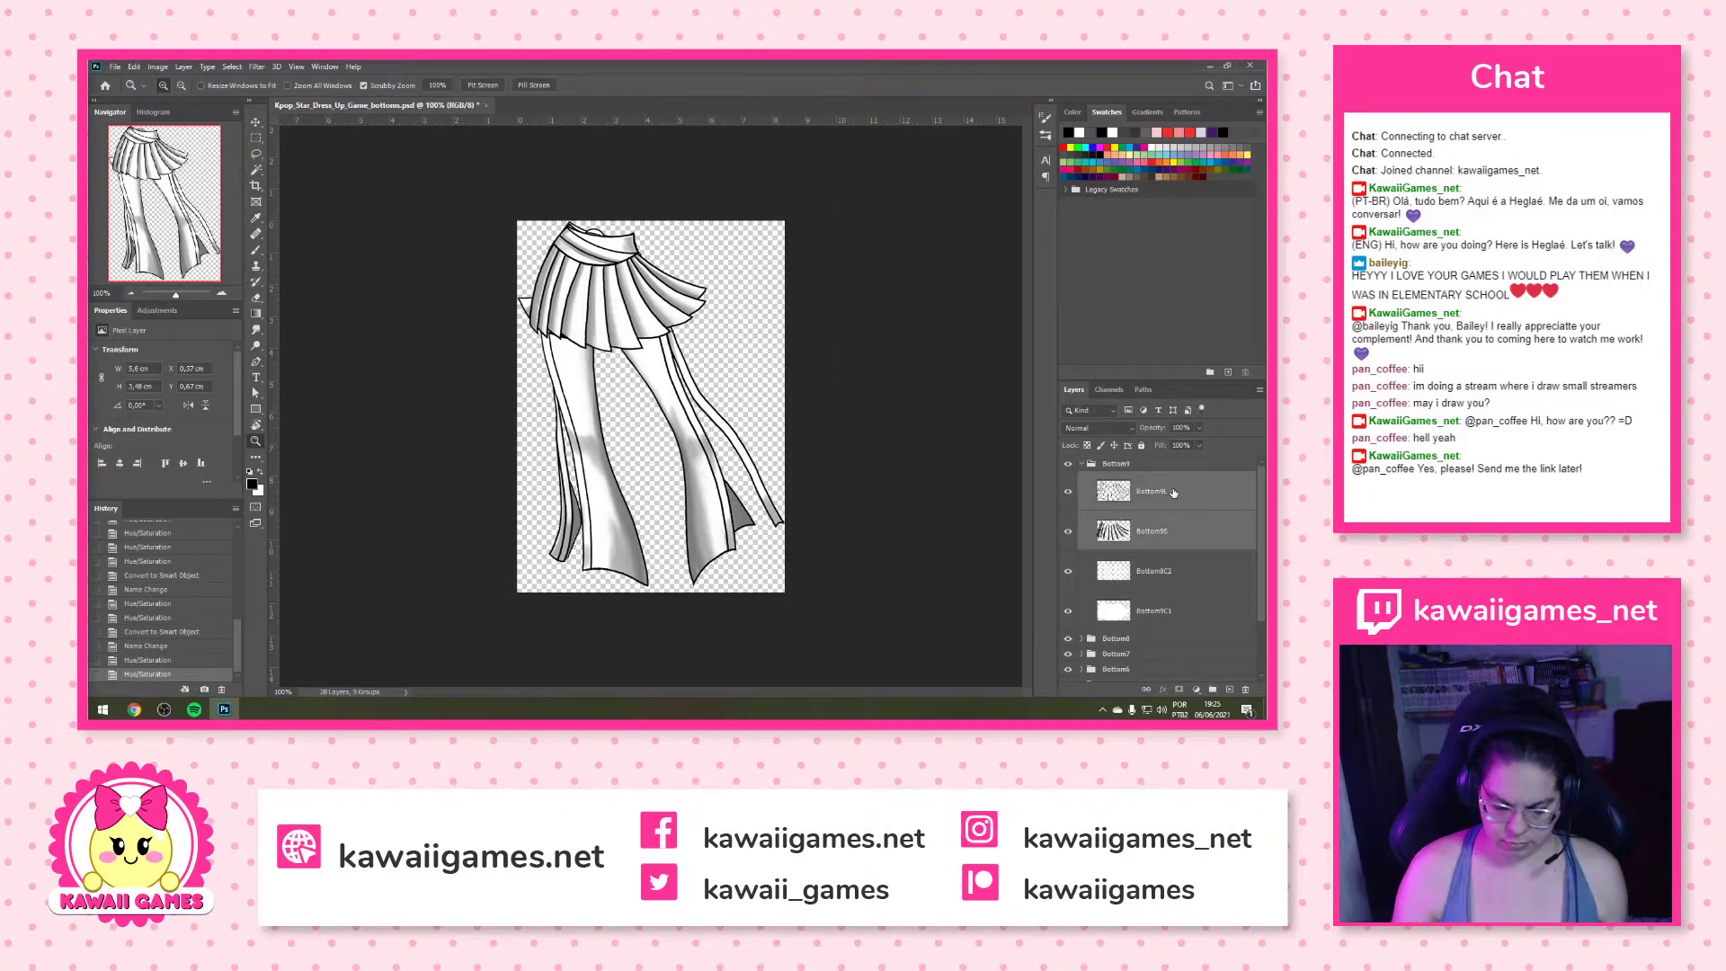
pyautogui.hotkey('ctrl', 'alt', 'shift', 's')
pyautogui.doubleClick(1151, 491)
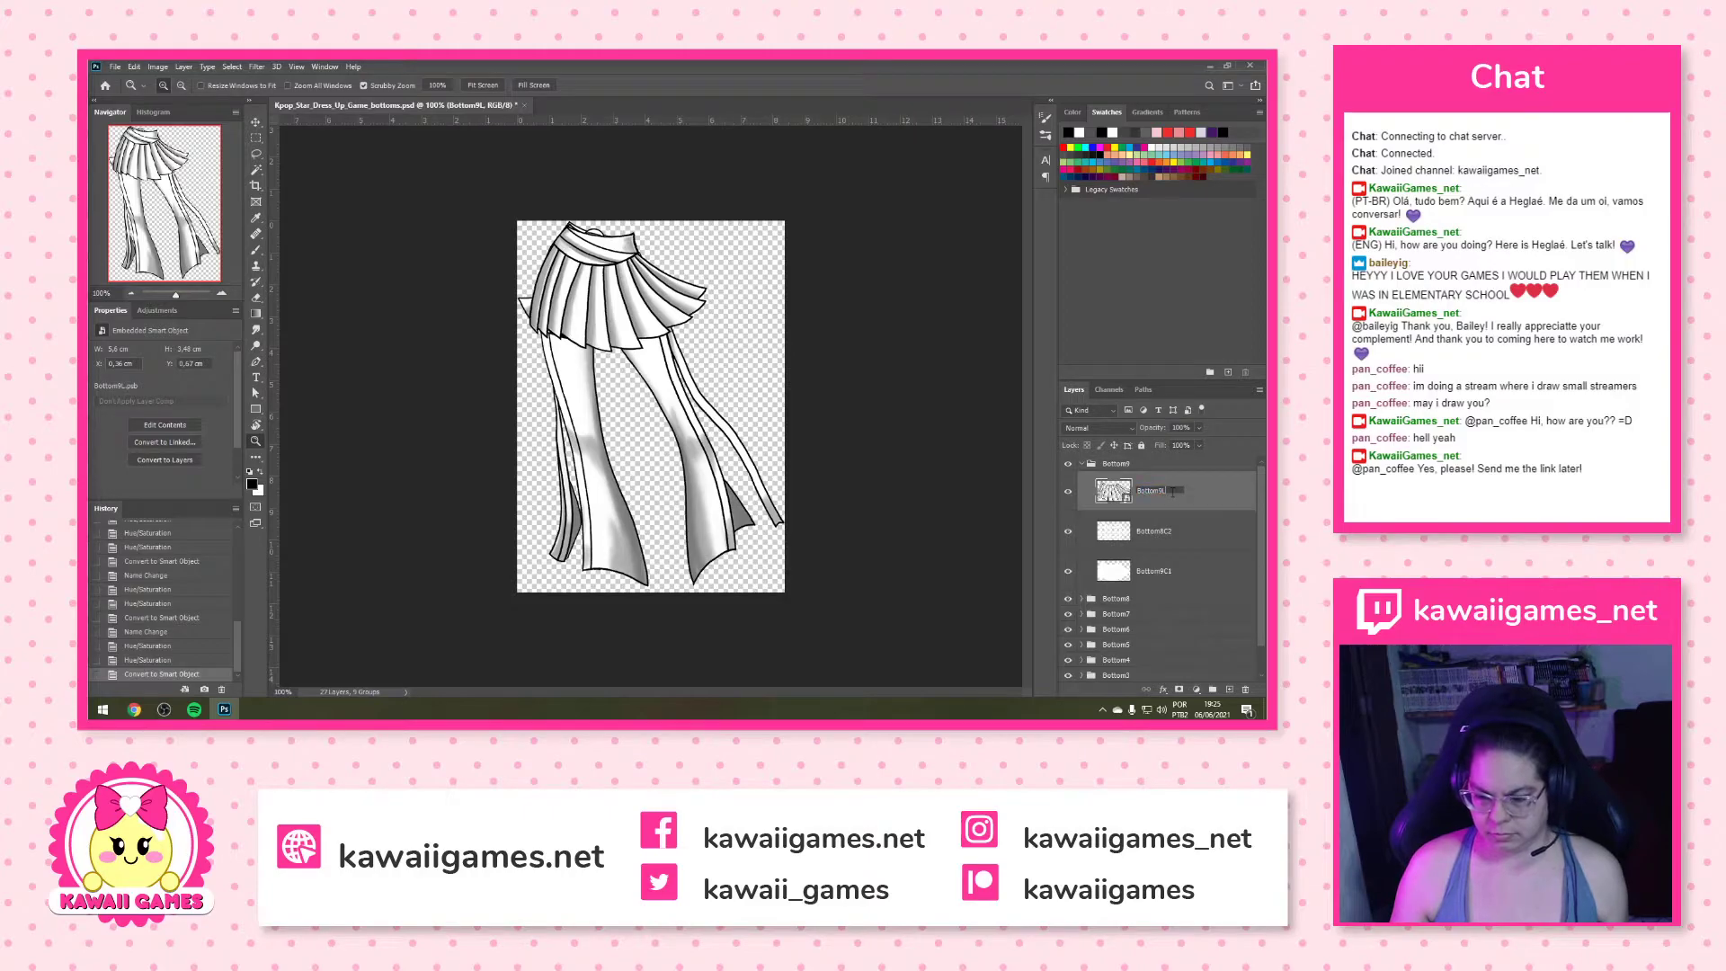
pyautogui.write('Bottom9S')
pyautogui.press('Return')
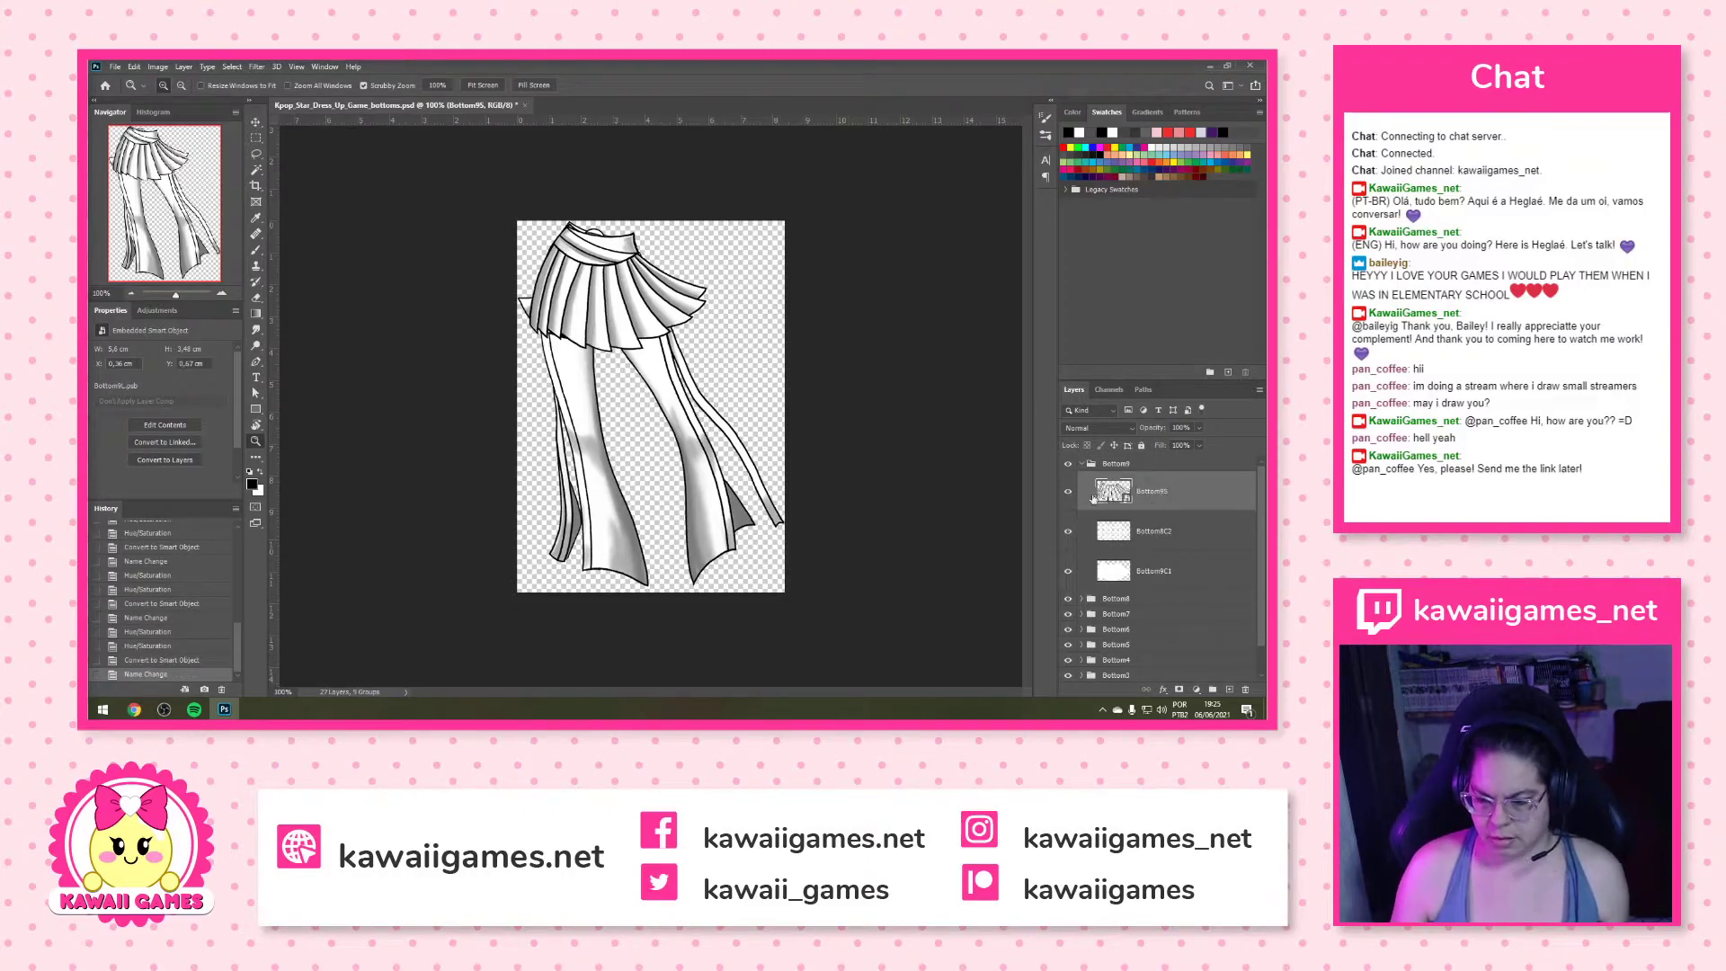
pyautogui.click(1083, 465)
pyautogui.hotkey('ctrl', 's')
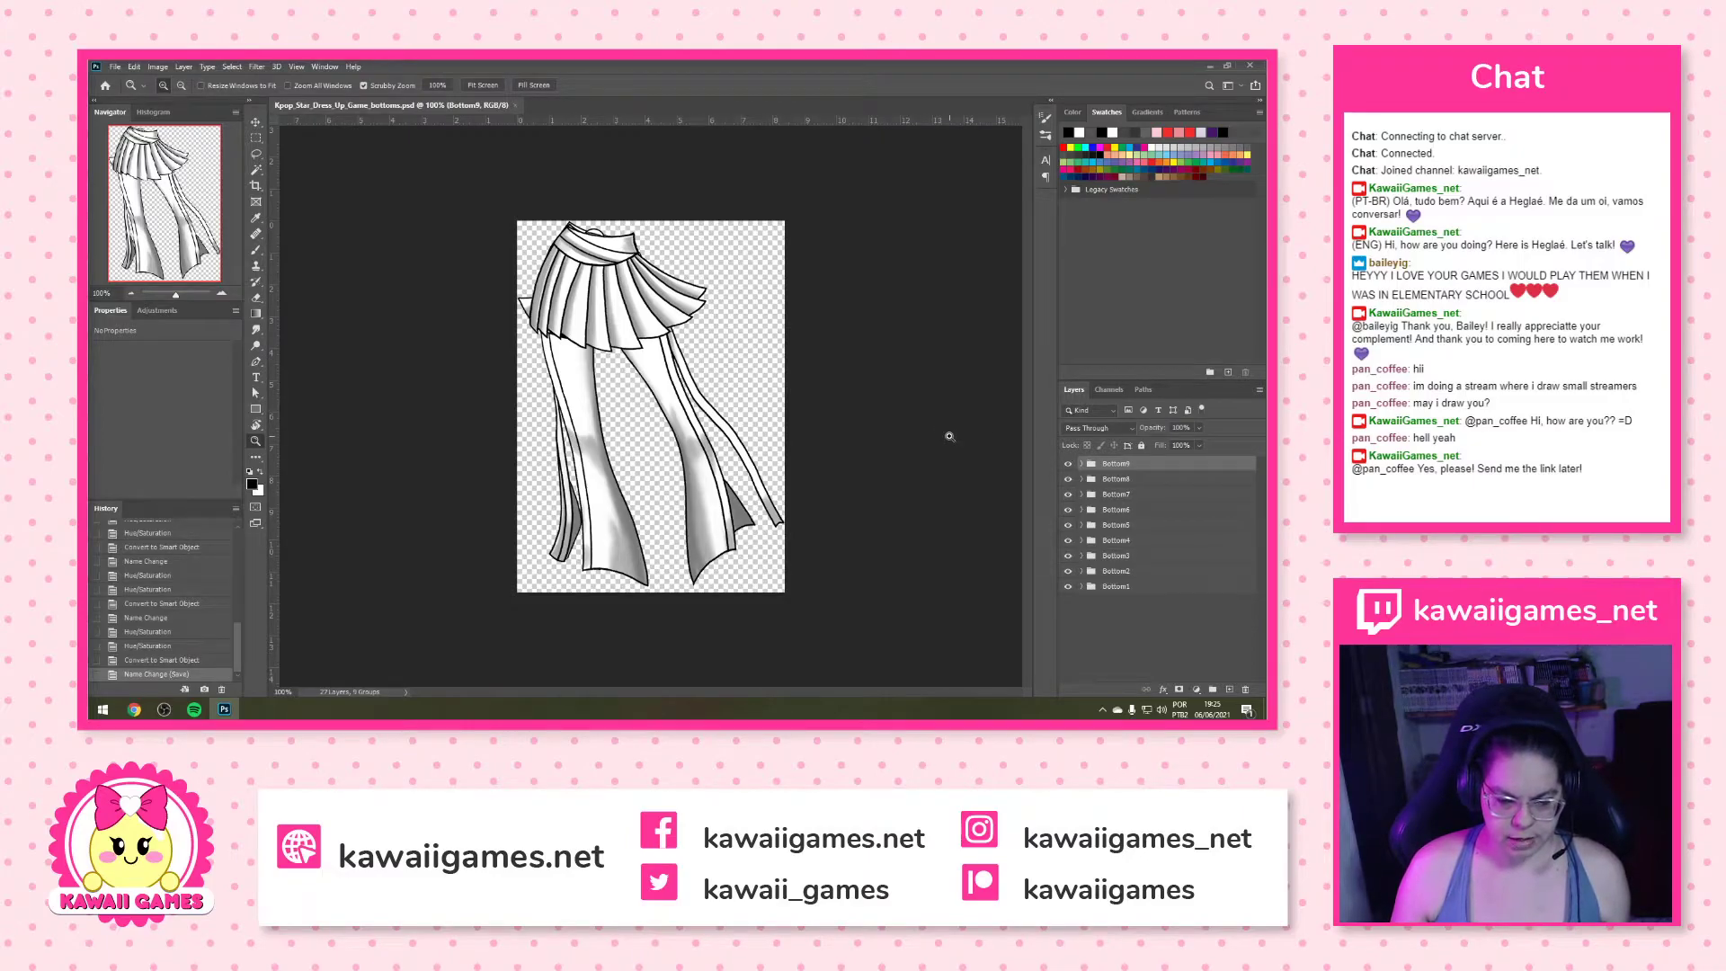
# Start exporting the layers to files and clear the file name prefix
pyautogui.click(117, 67)
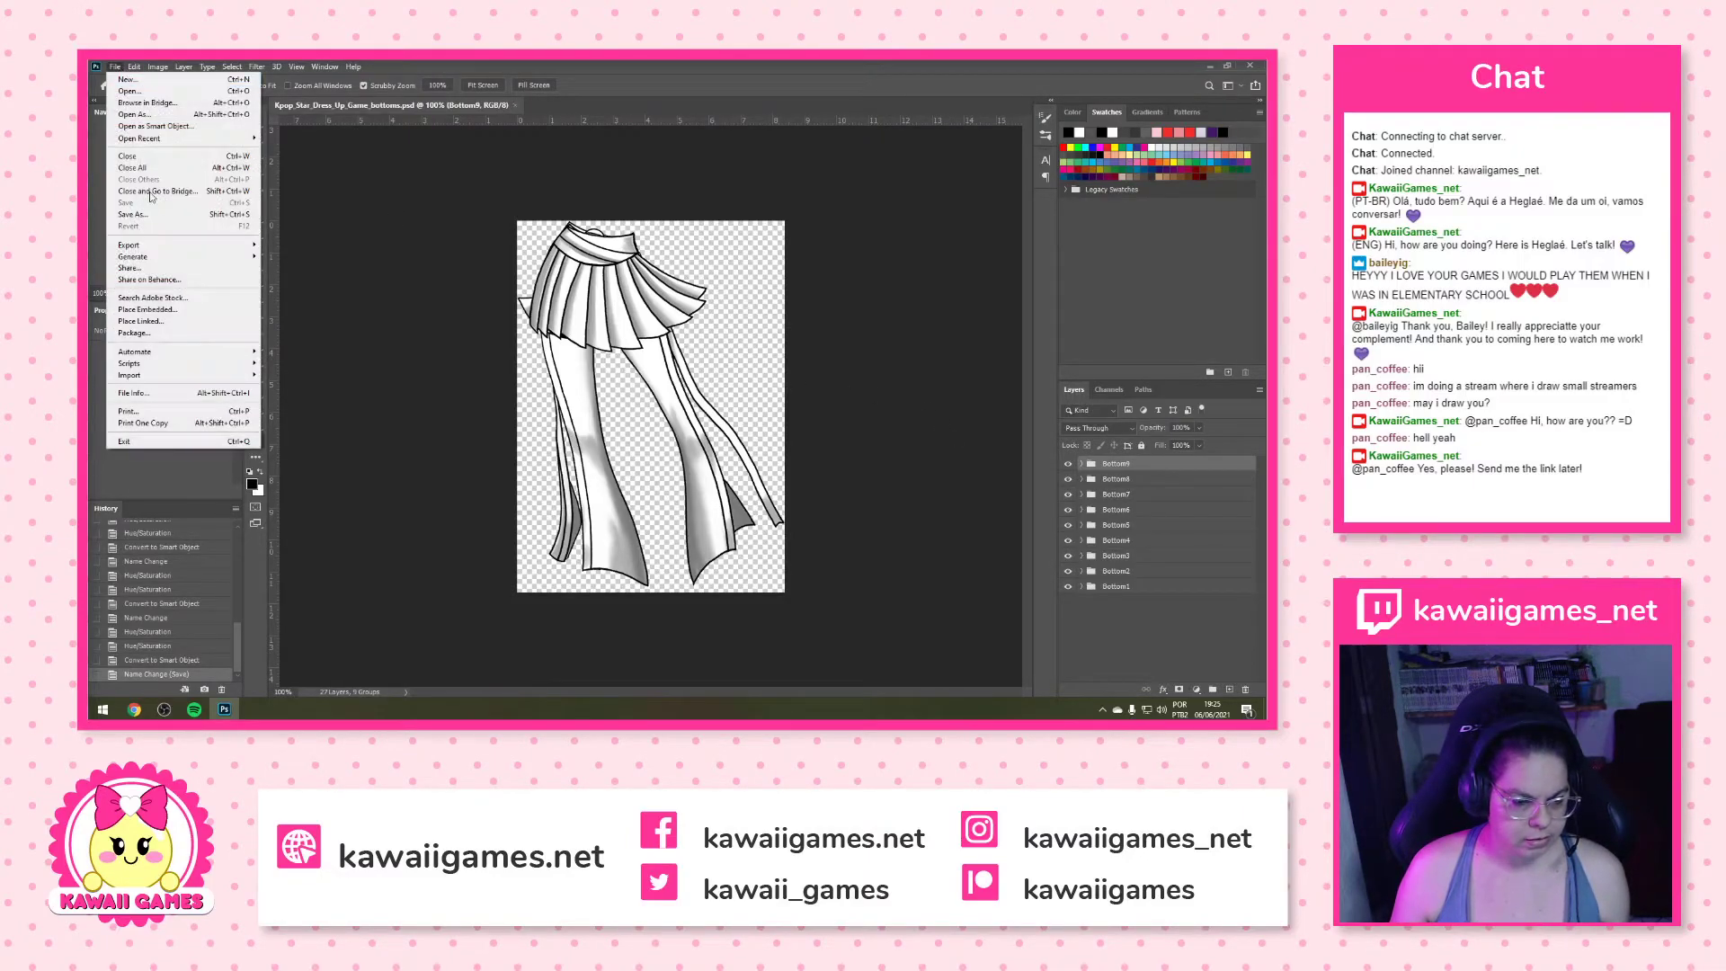
pyautogui.moveTo(224, 245)
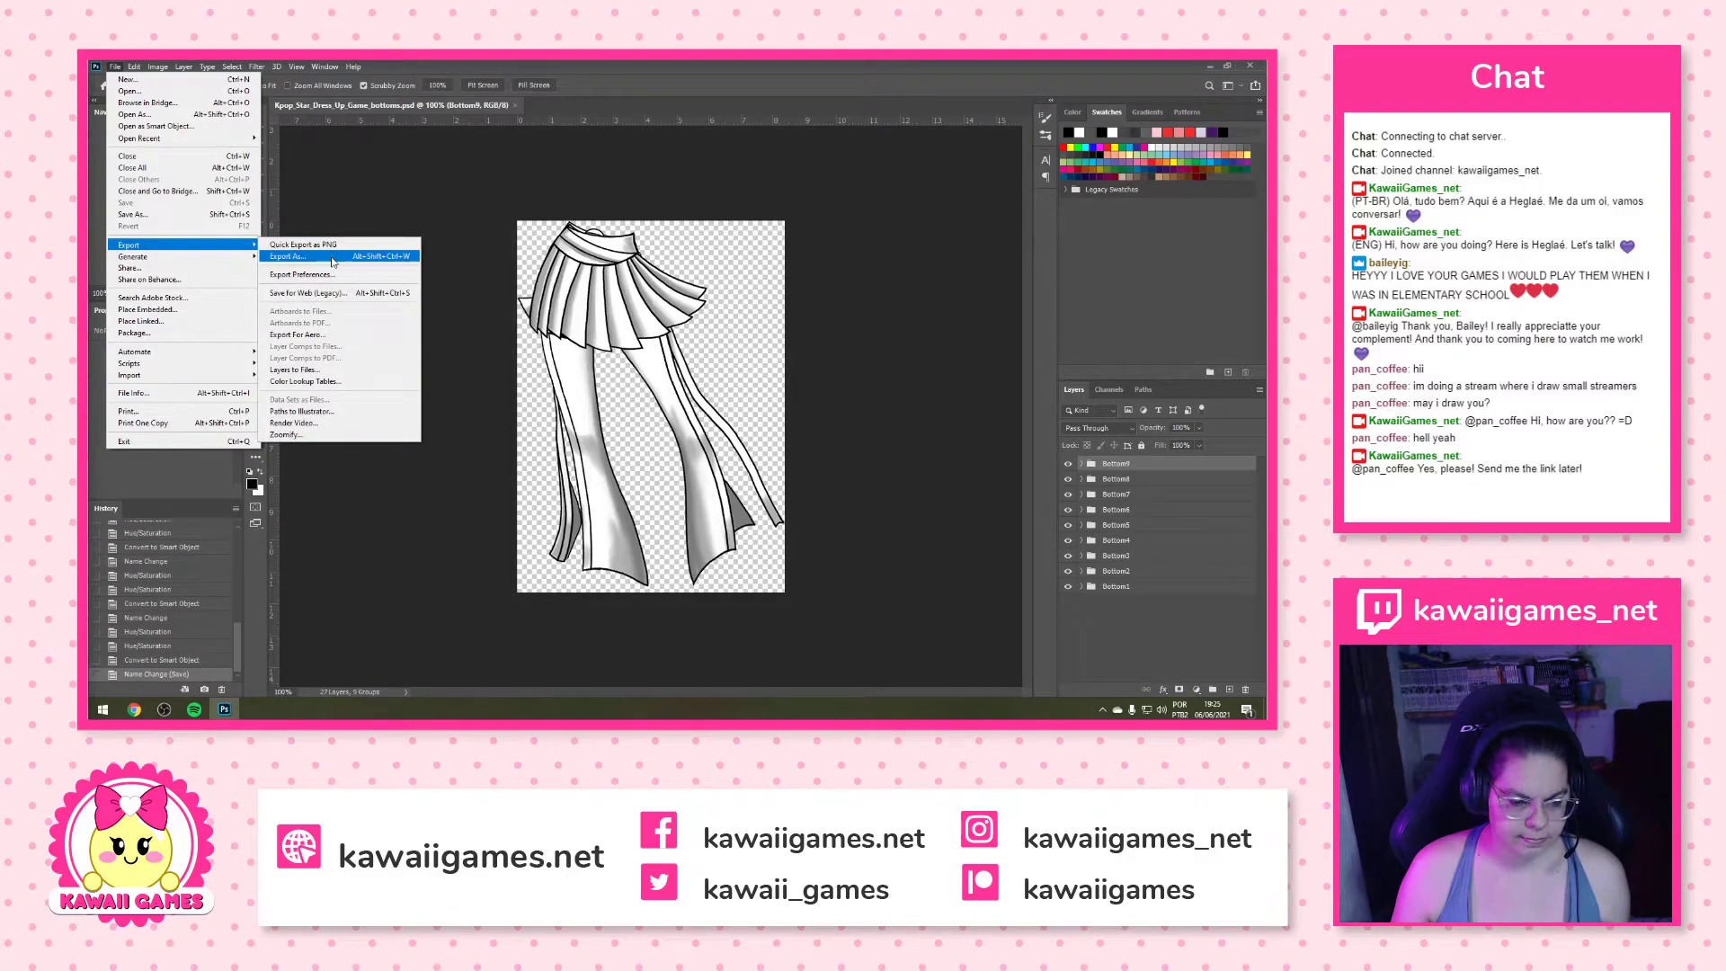
pyautogui.click(326, 371)
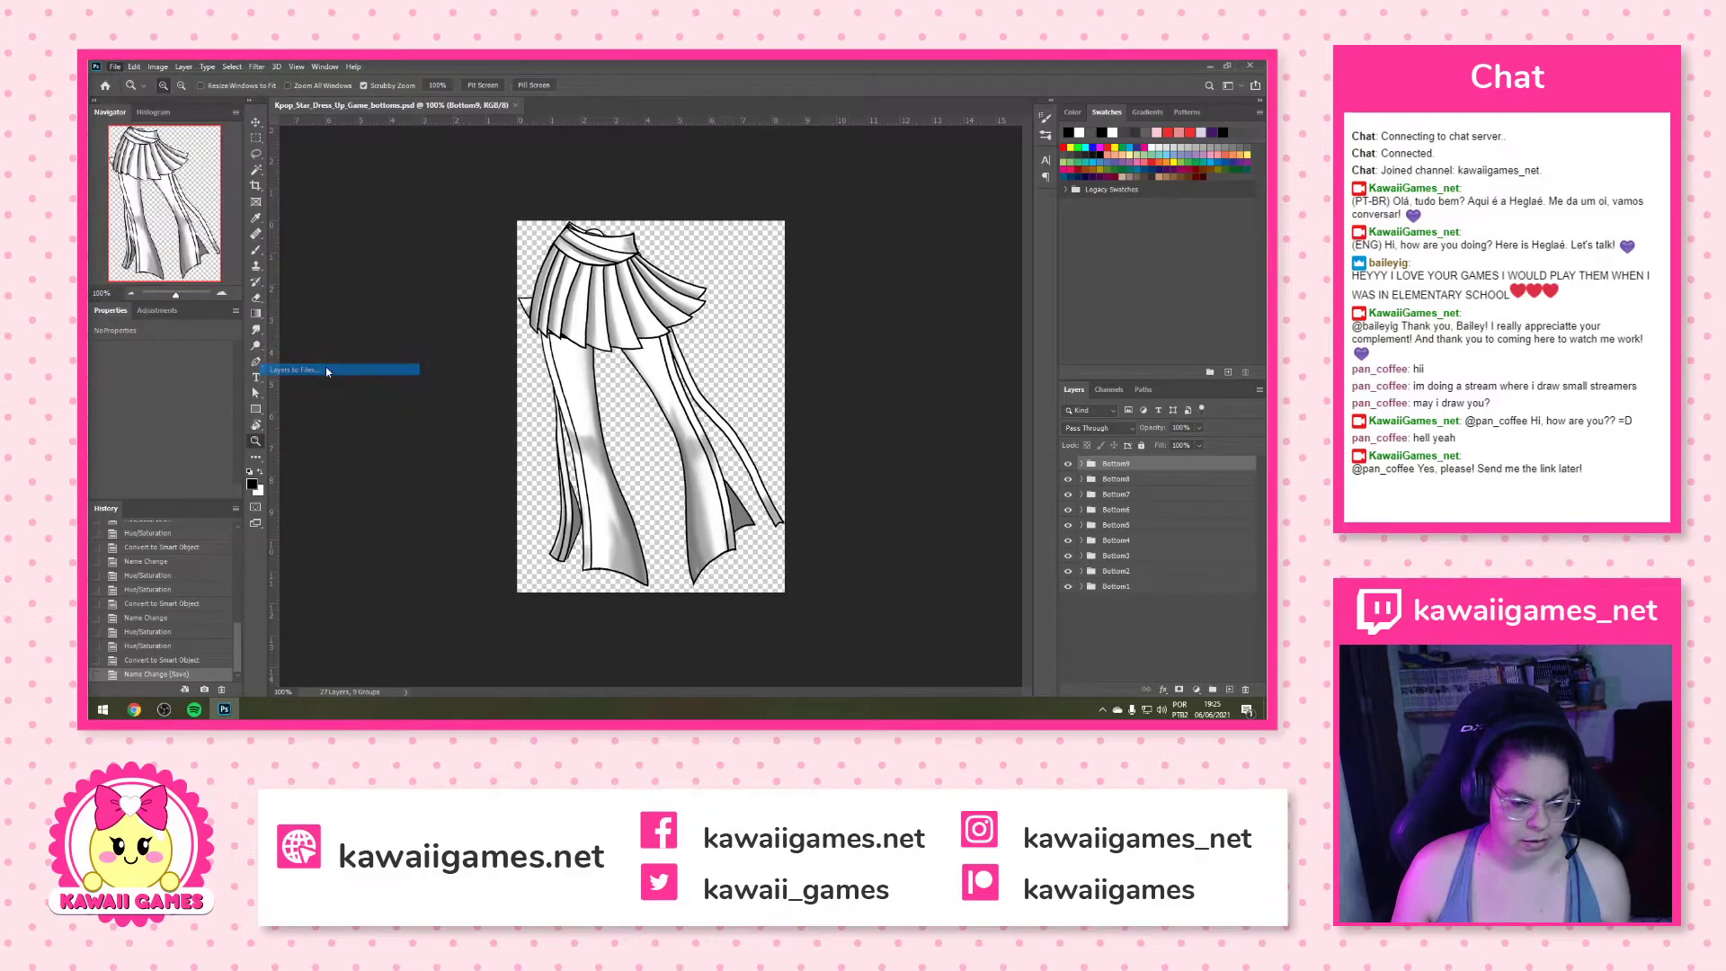
pyautogui.doubleClick(676, 306)
pyautogui.press('BackSpace')
# Create a BOTTOMS folder inside the game's ASSETS folder and choose it as the export destination
pyautogui.click(674, 269)
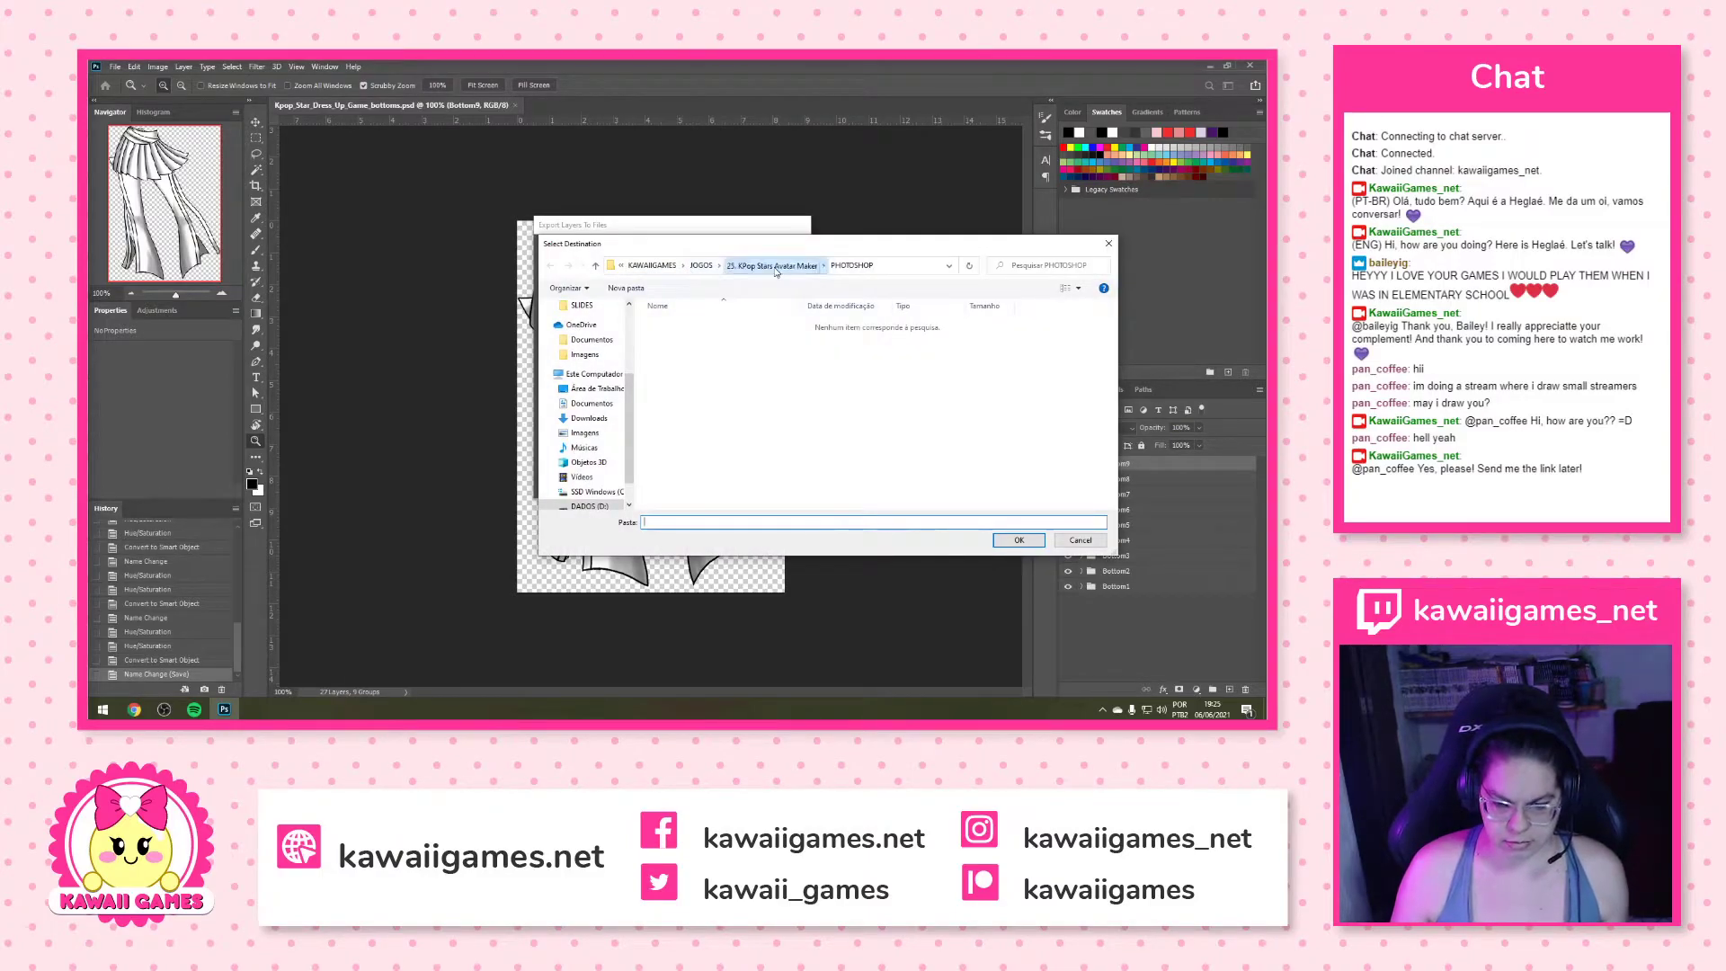
pyautogui.click(735, 268)
pyautogui.click(666, 325)
pyautogui.doubleClick(666, 326)
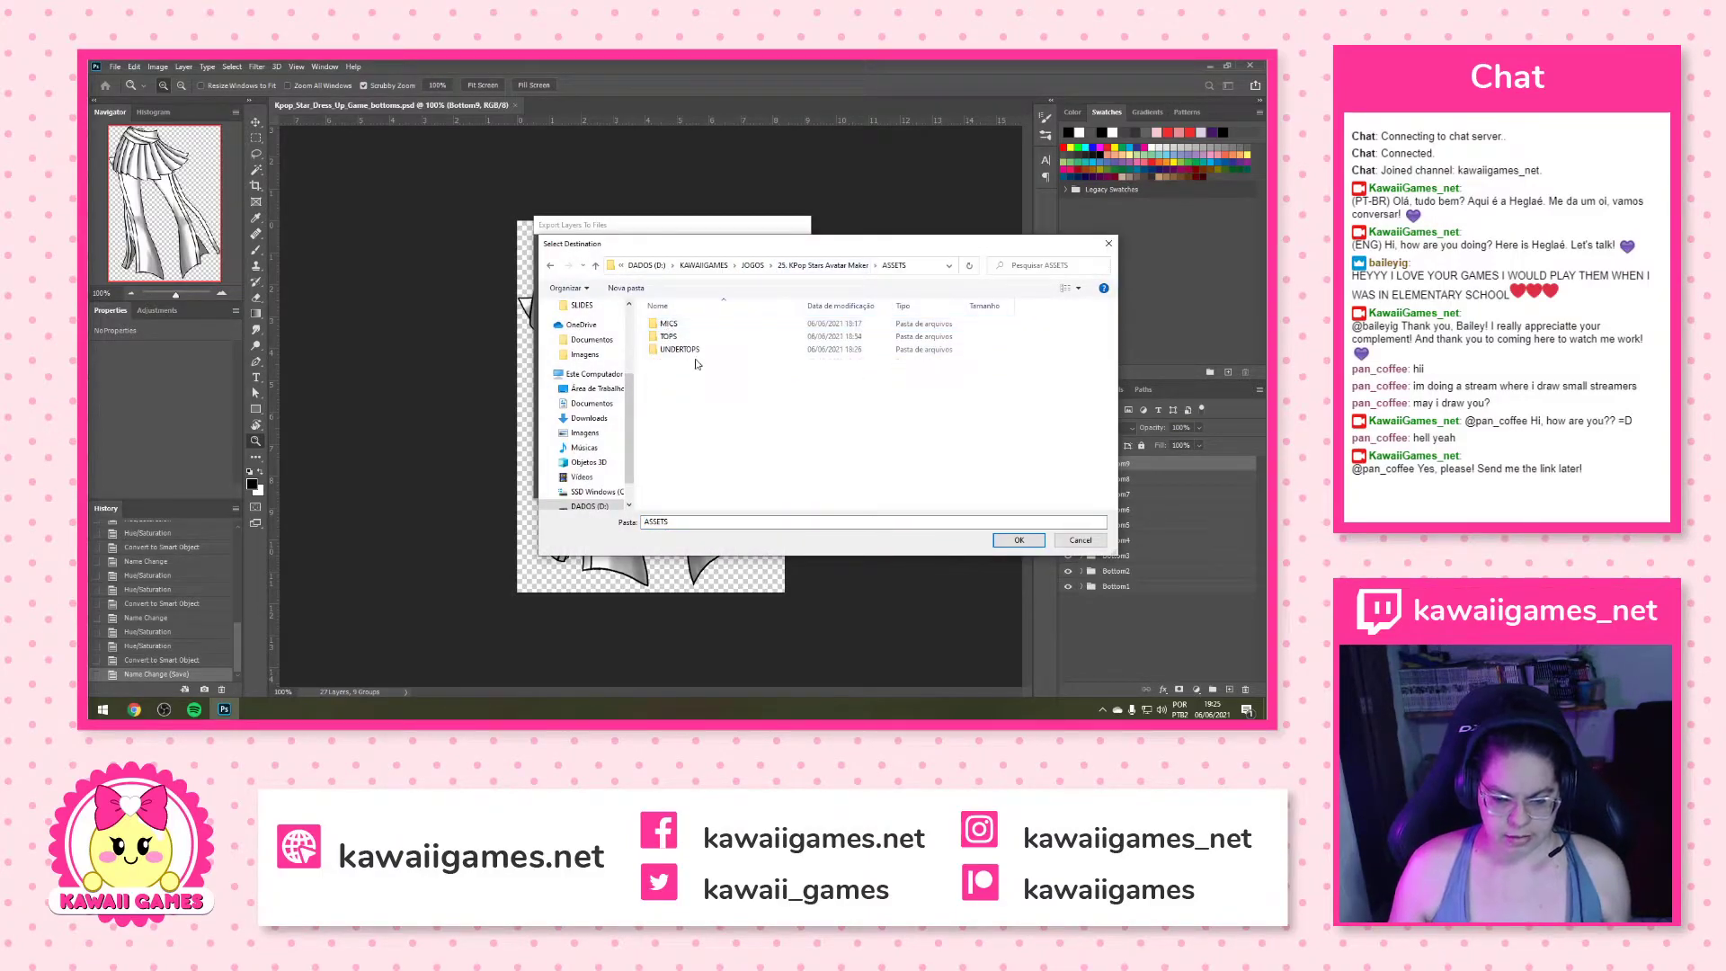
pyautogui.rightClick(682, 387)
pyautogui.moveTo(661, 544)
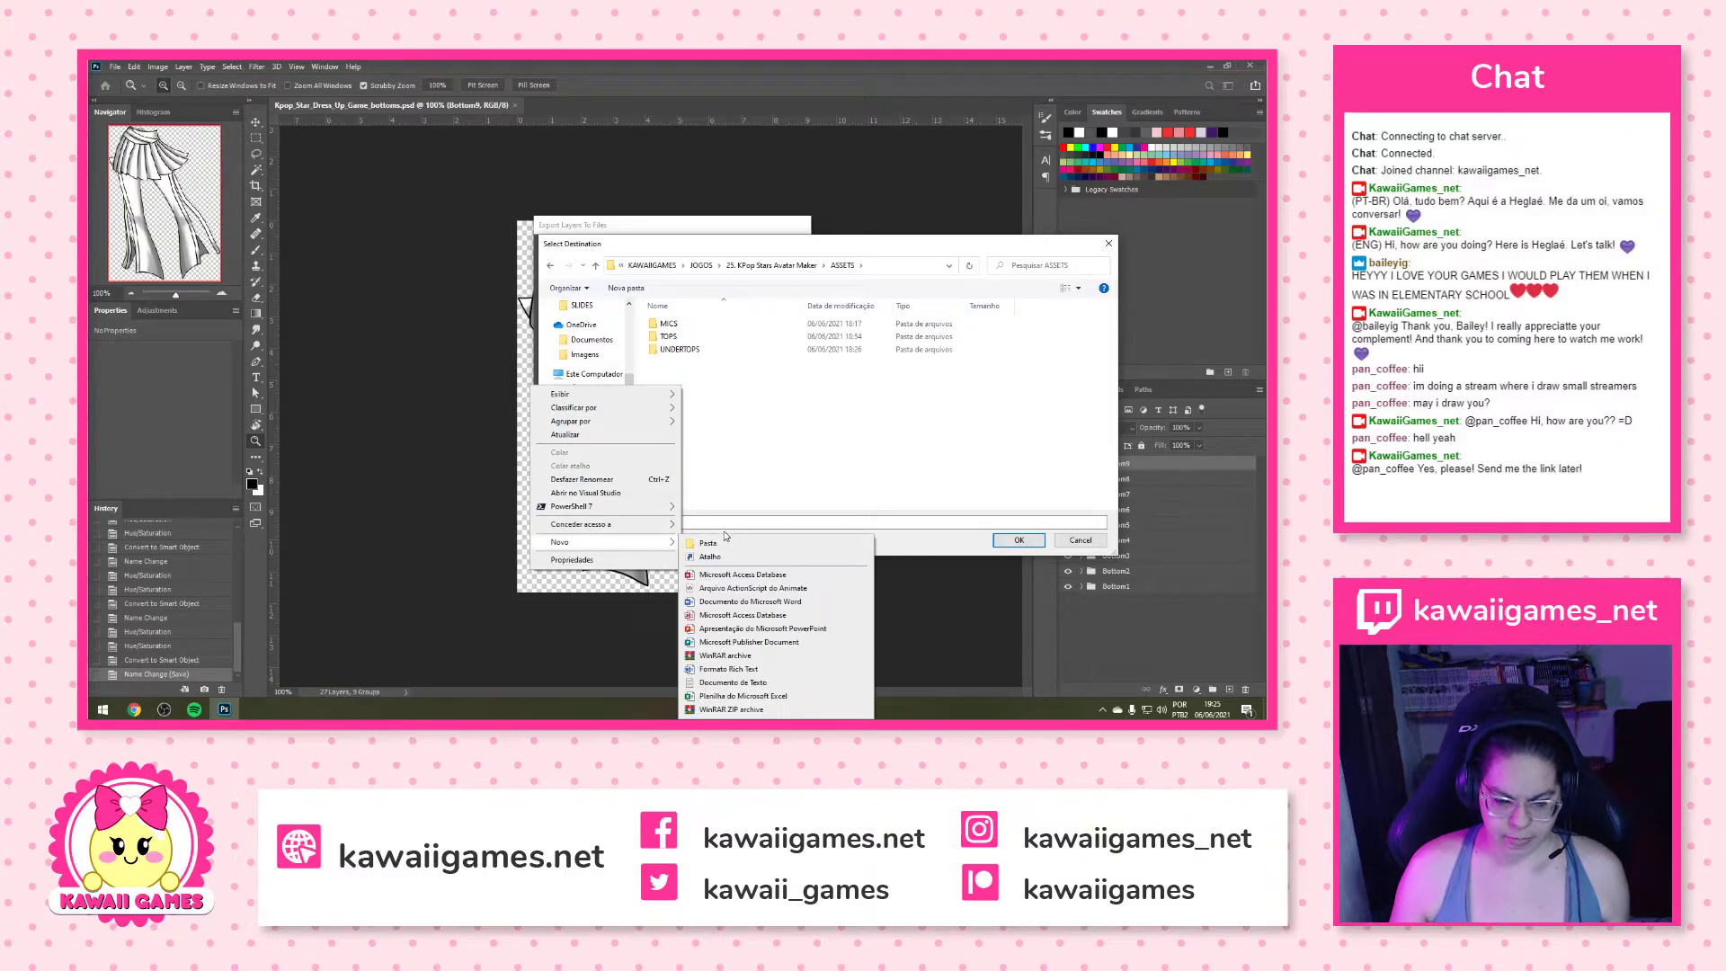
pyautogui.click(746, 539)
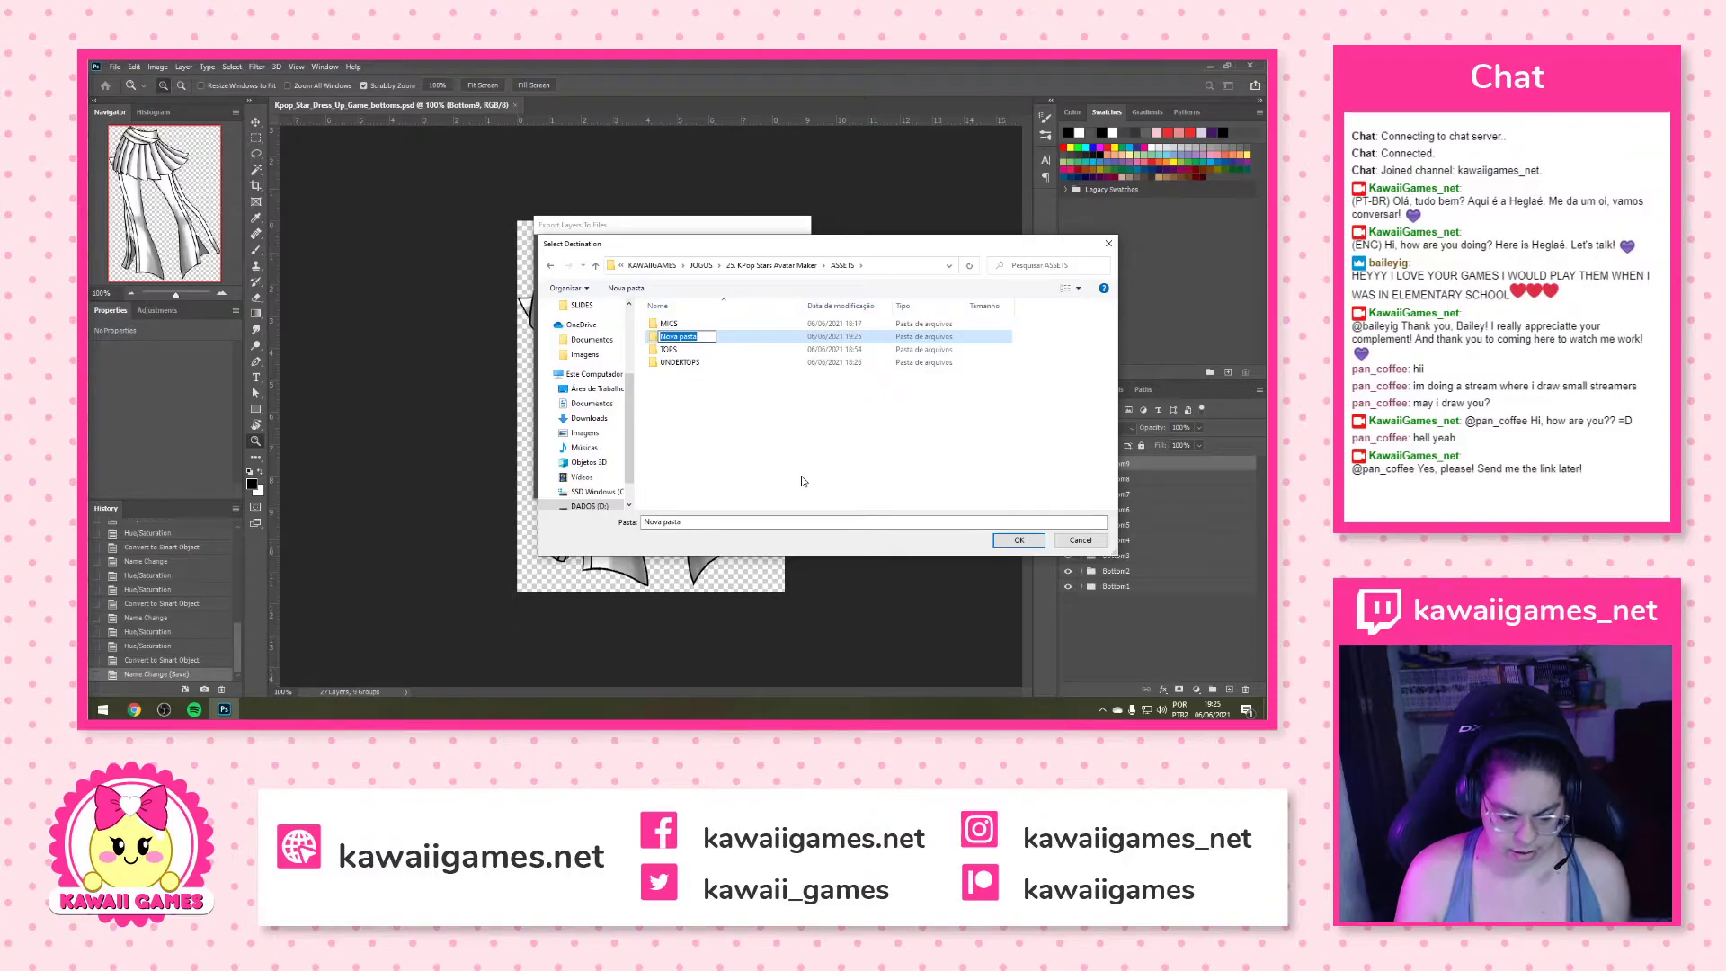
pyautogui.write('BOTTOMS')
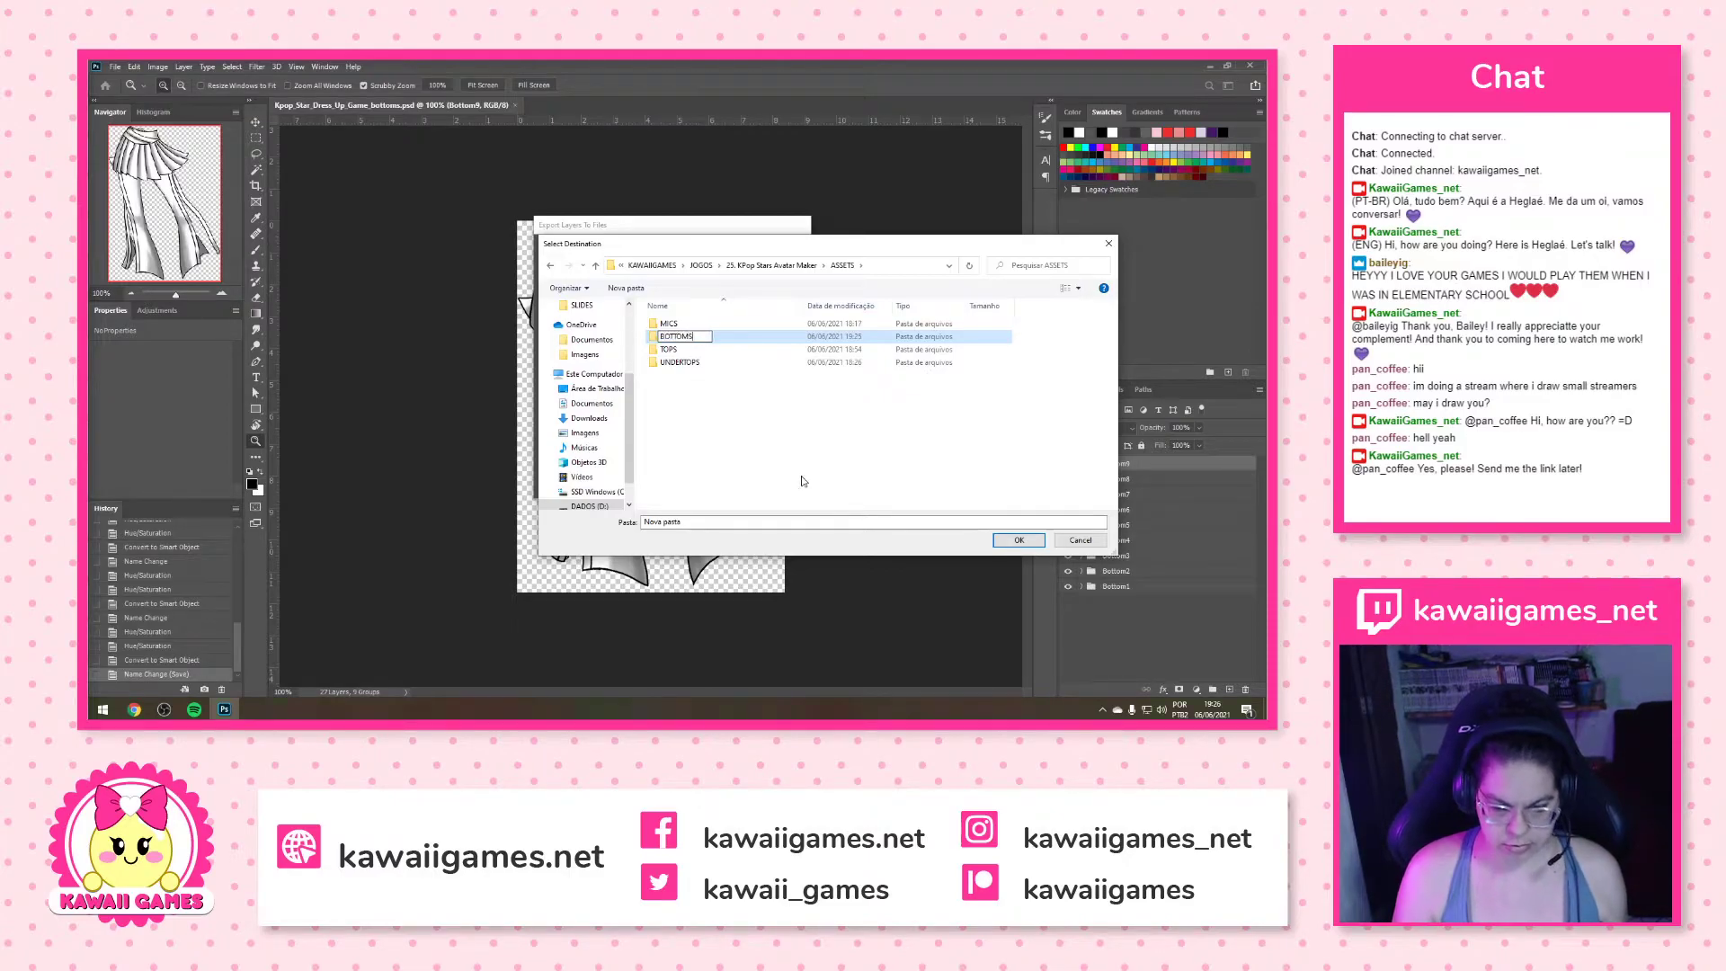
pyautogui.press('Return')
pyautogui.press('Return')
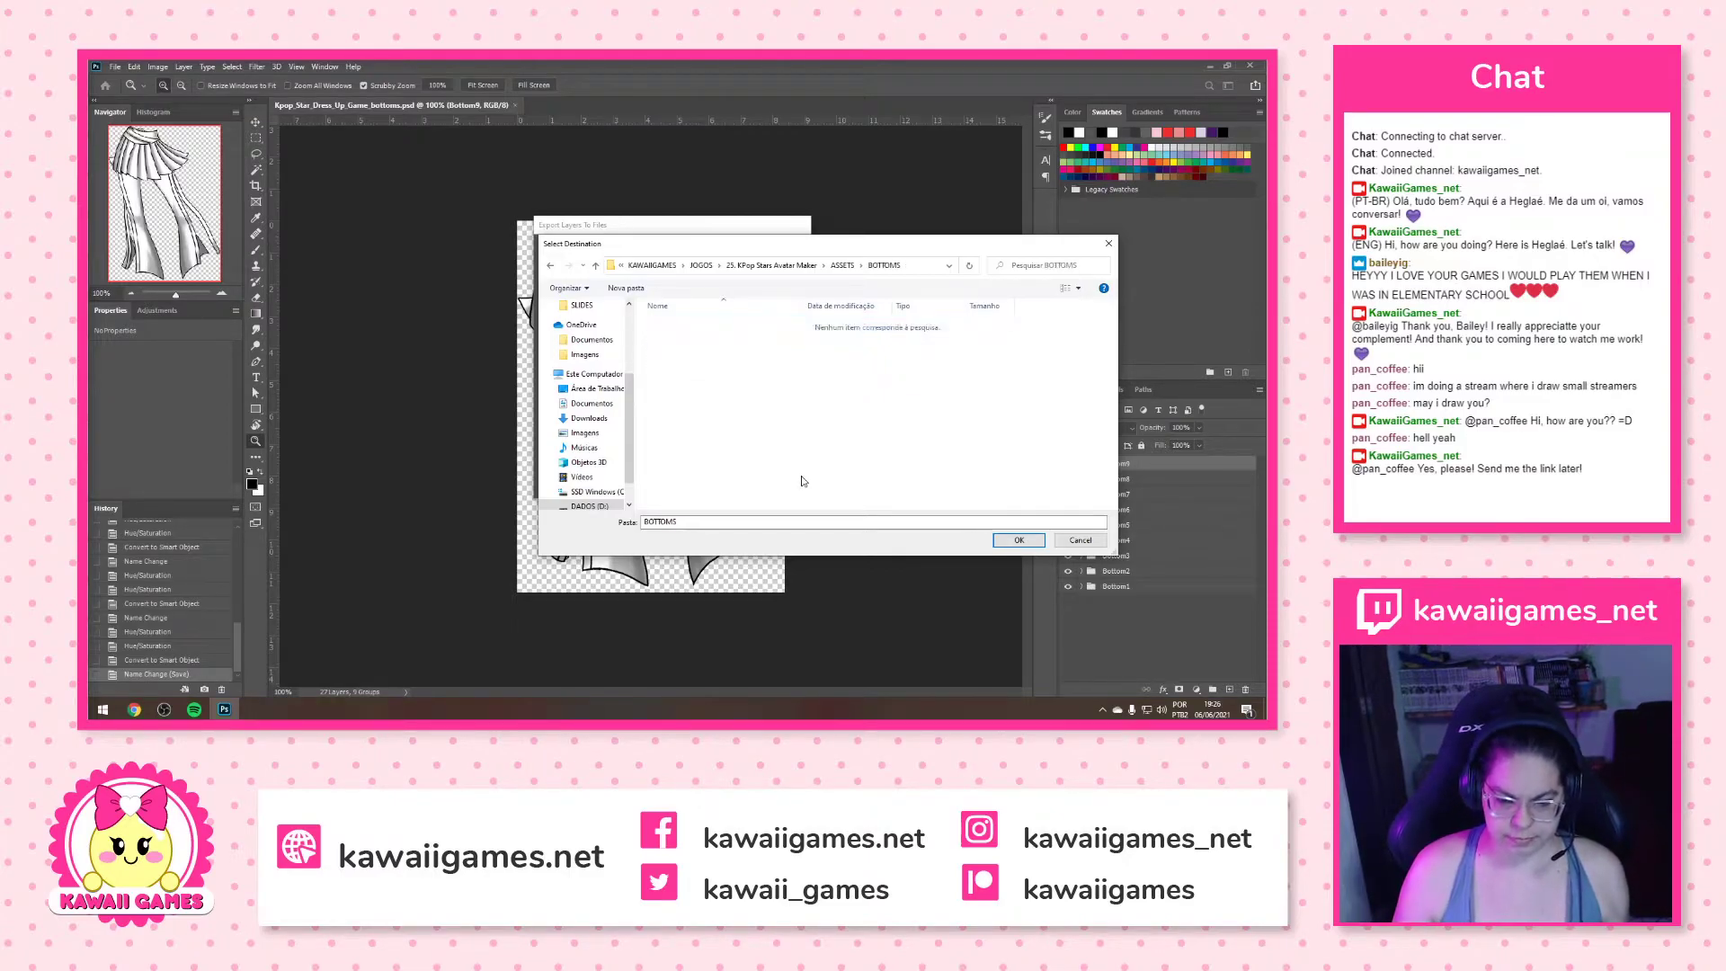
pyautogui.click(1013, 539)
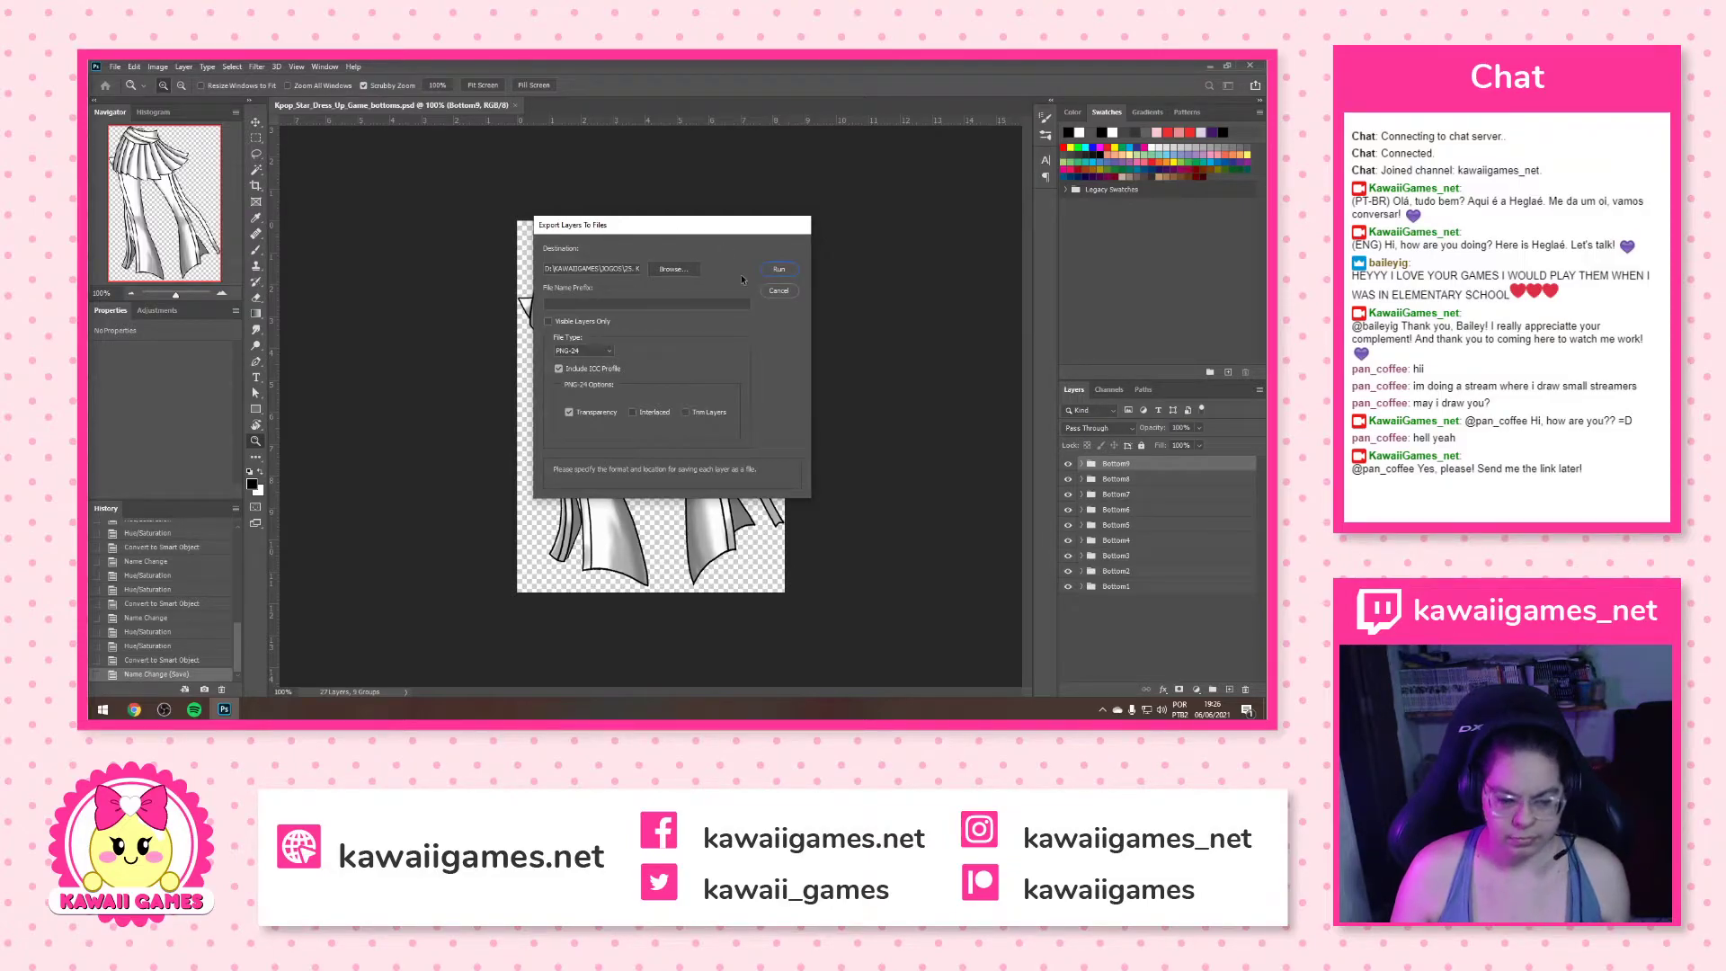
# Reselect the BOTTOMS folder as destination, run the PNG-24 layer export and dismiss the completion notice
pyautogui.click(674, 269)
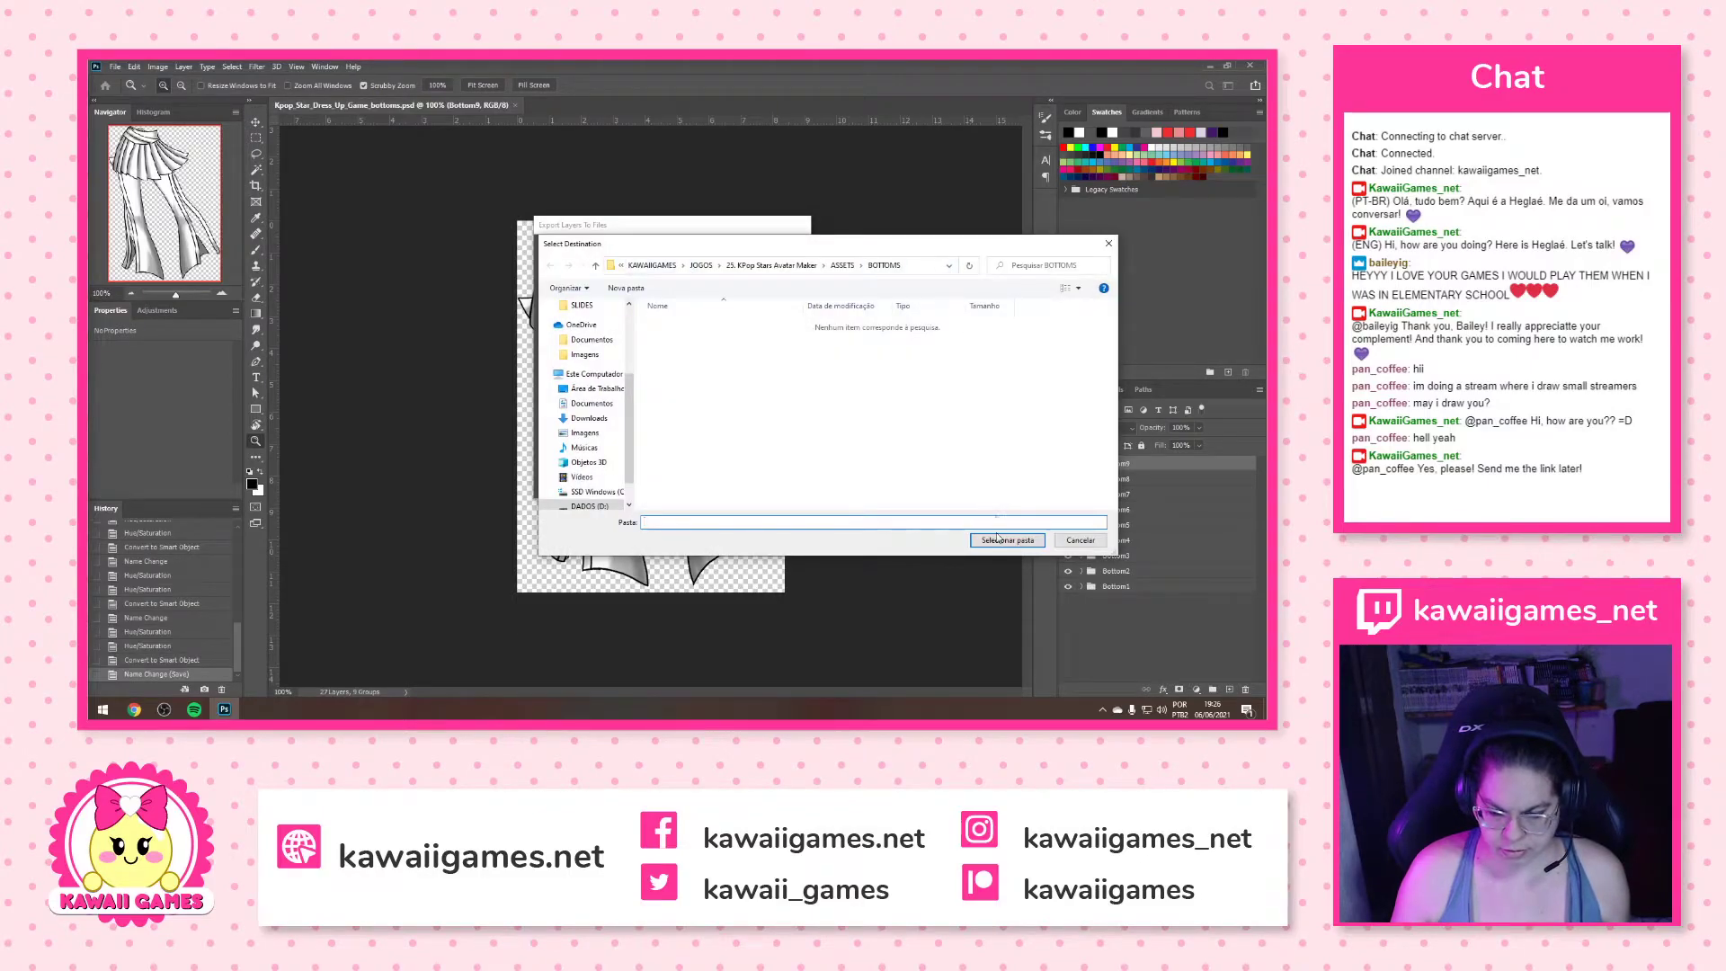
pyautogui.click(1000, 540)
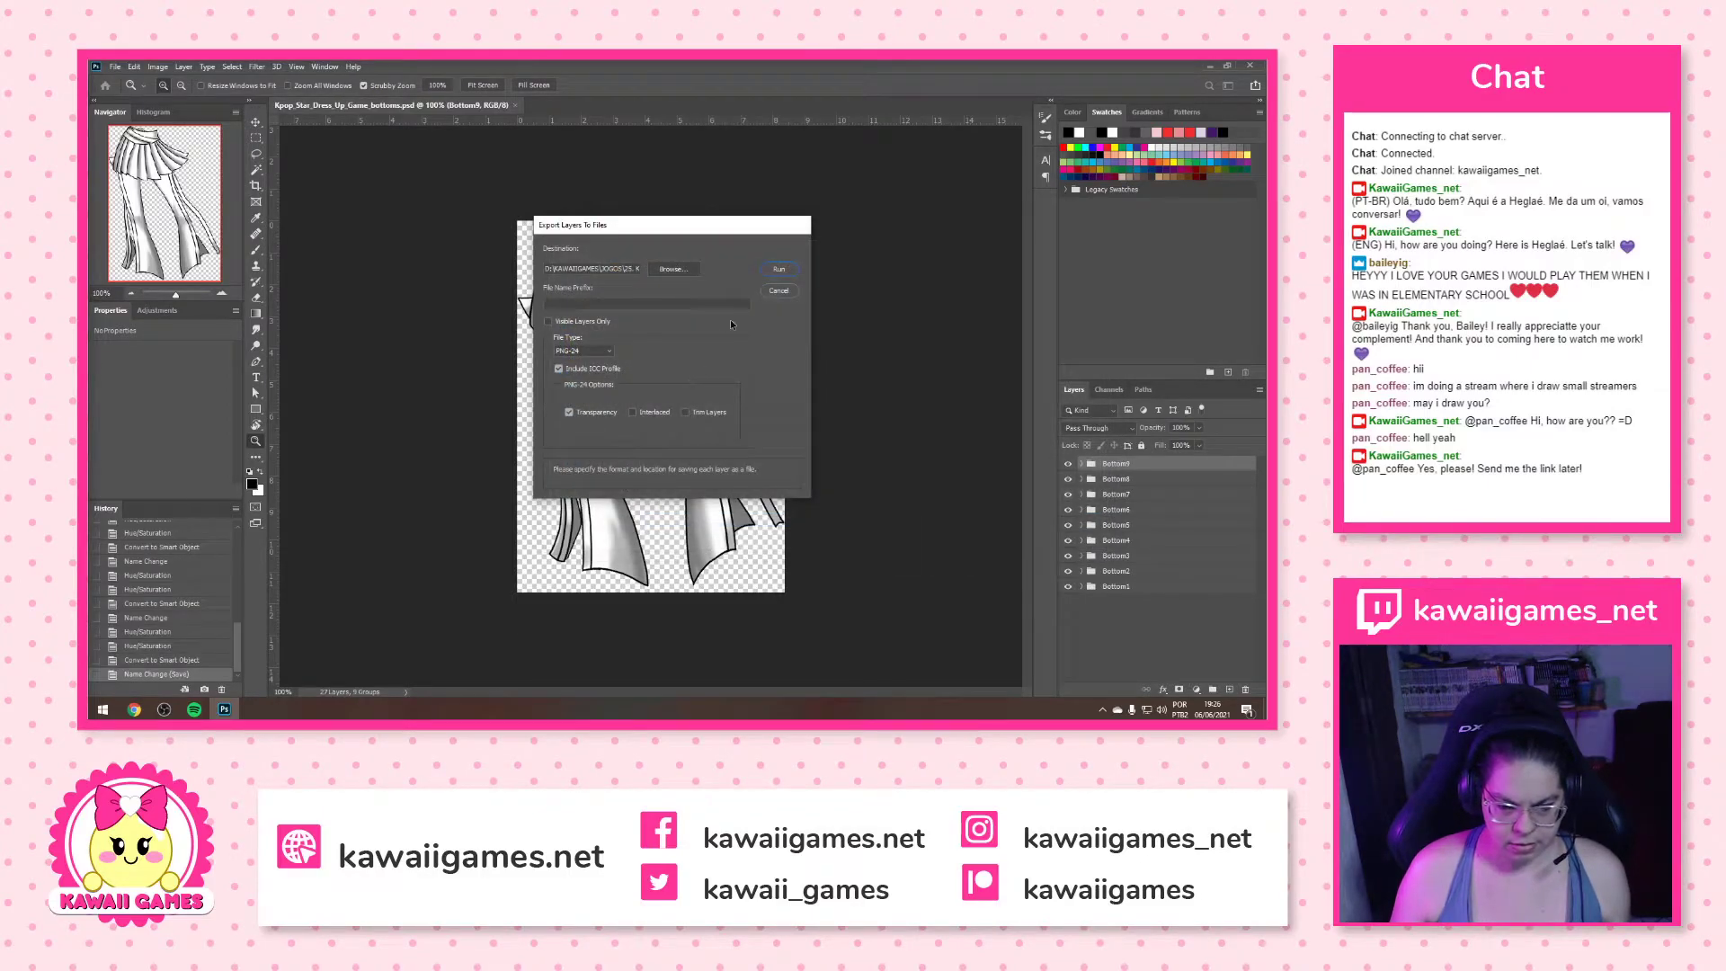
pyautogui.click(779, 269)
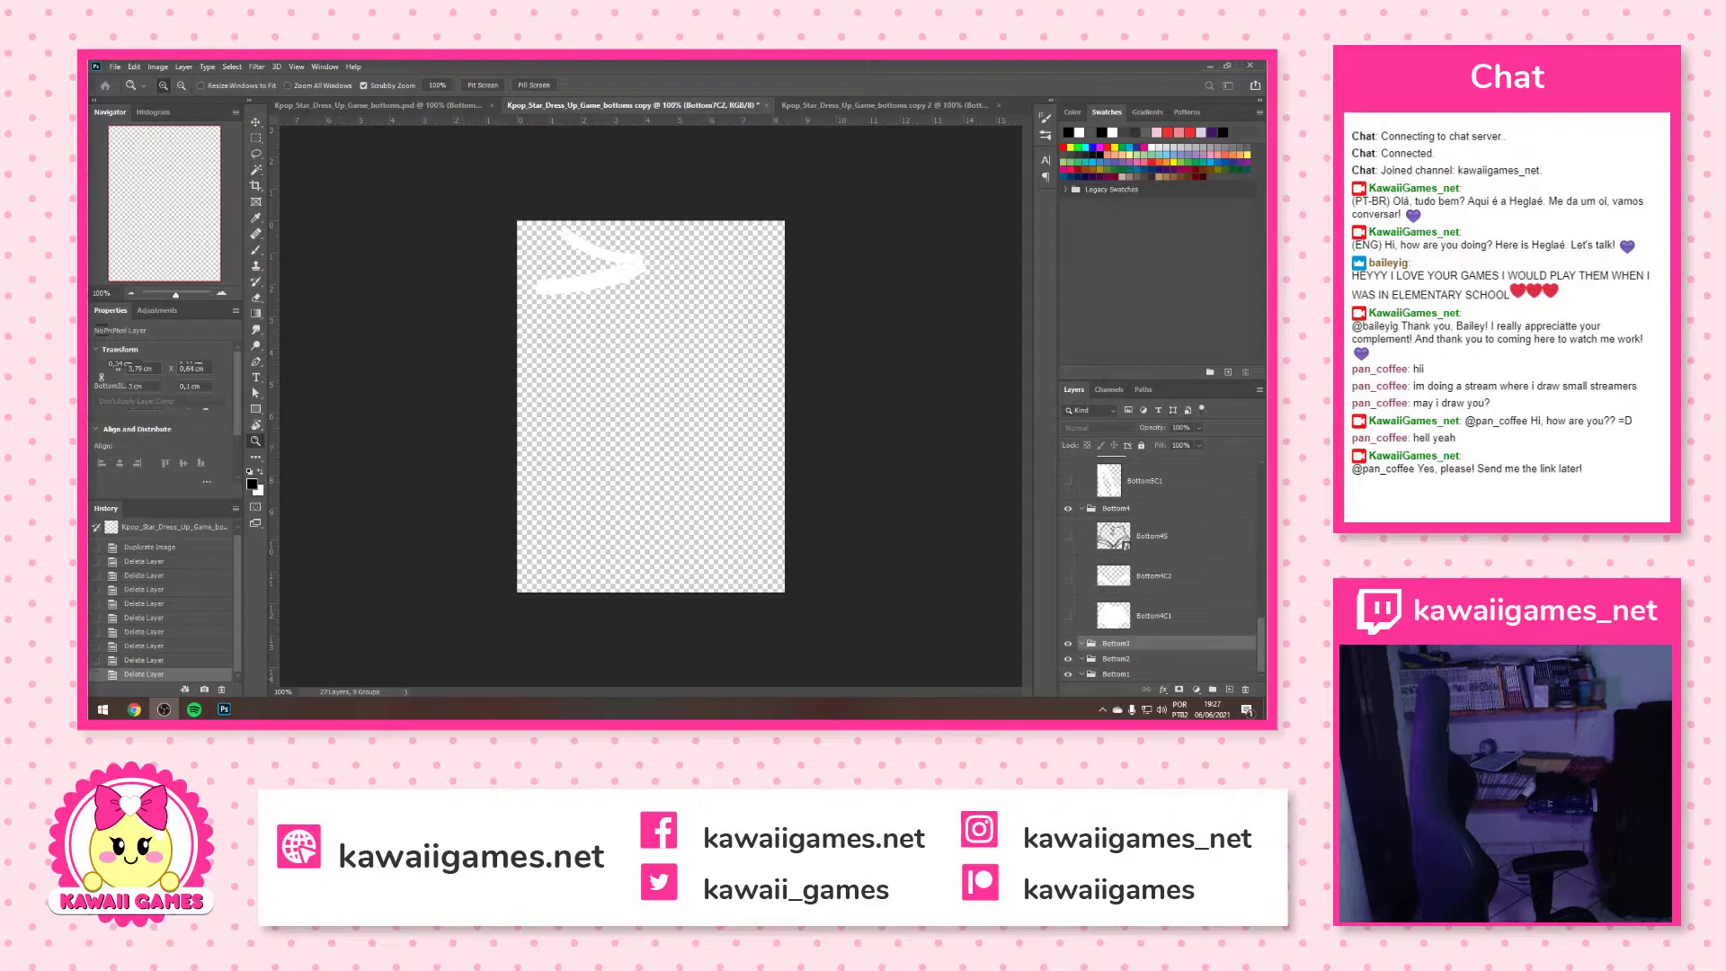
pyautogui.click(1153, 515)
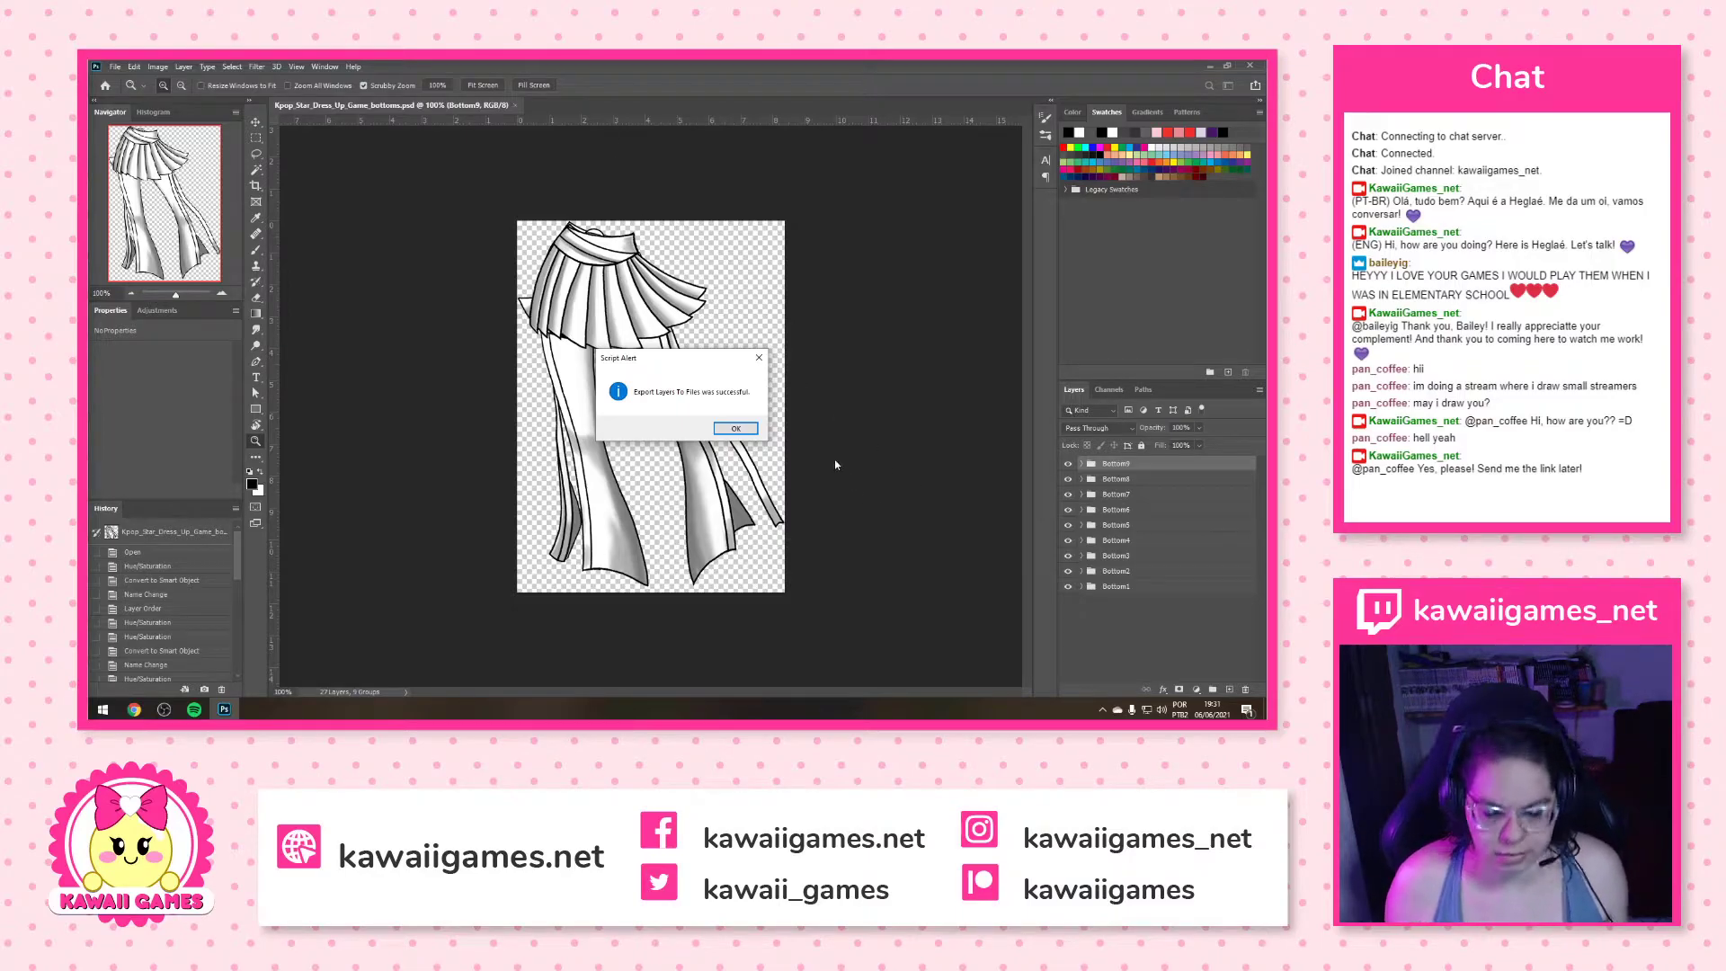
pyautogui.click(737, 428)
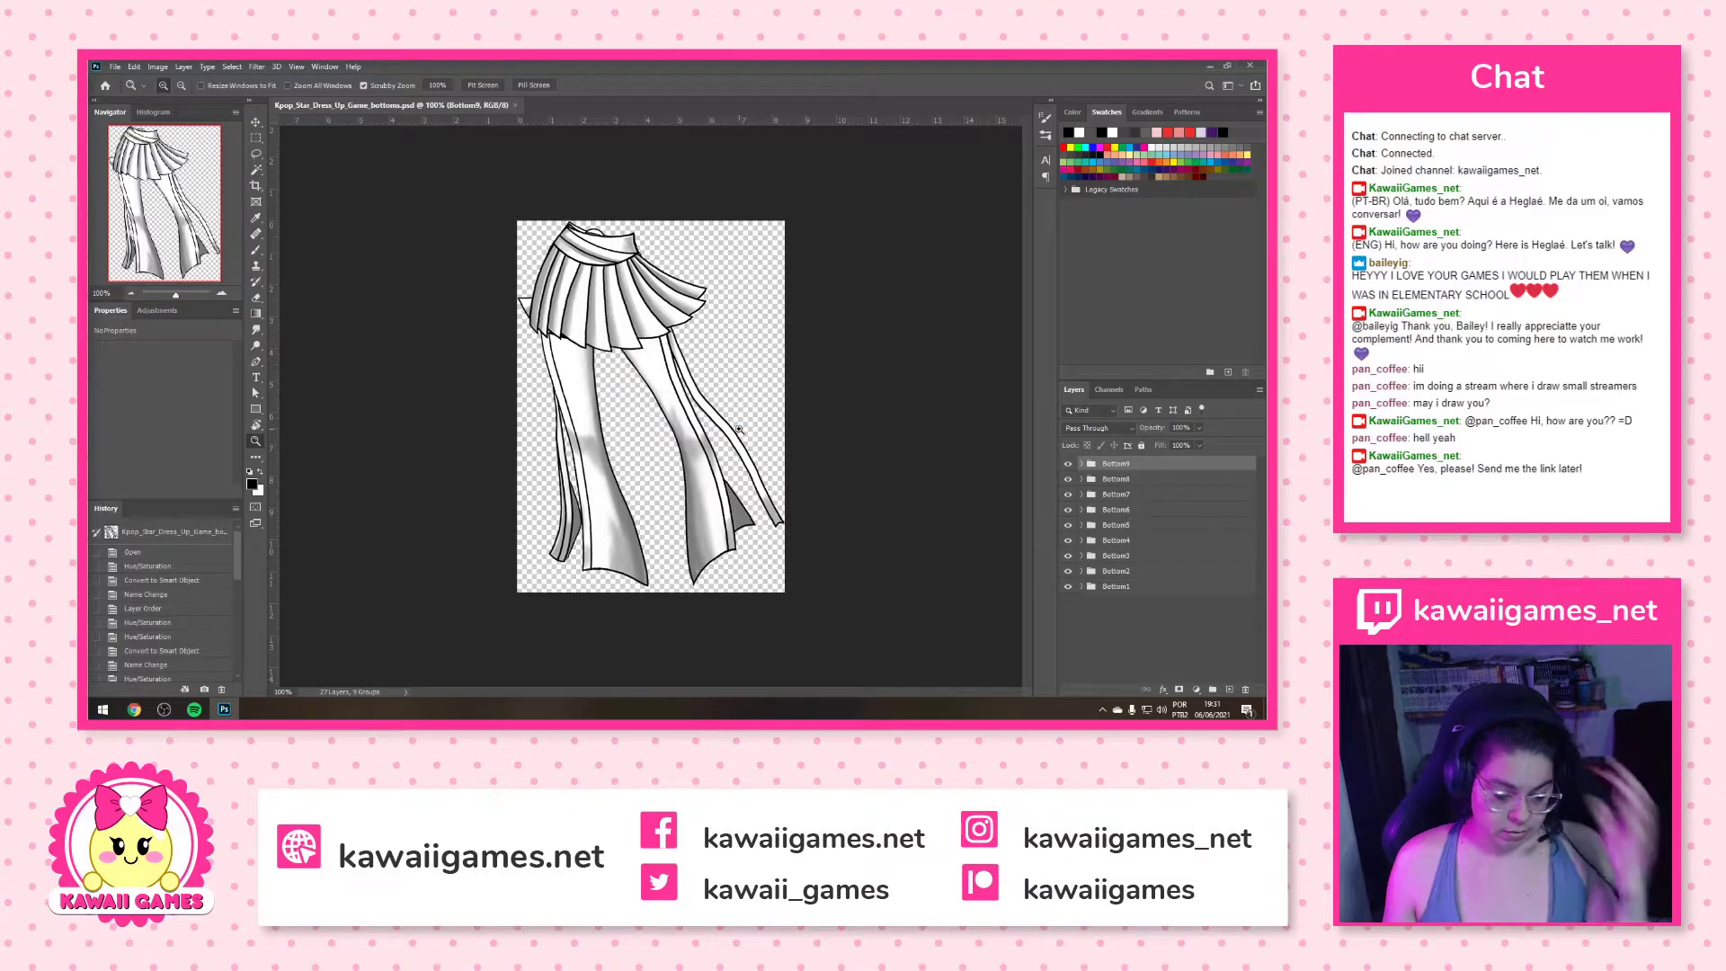
# Switch to File Explorer and open the BOTTOMS folder in ASSETS, starting from the location of Kpop_Star_Dress_Up_Game_bottoms.psd
pyautogui.click(102, 709)
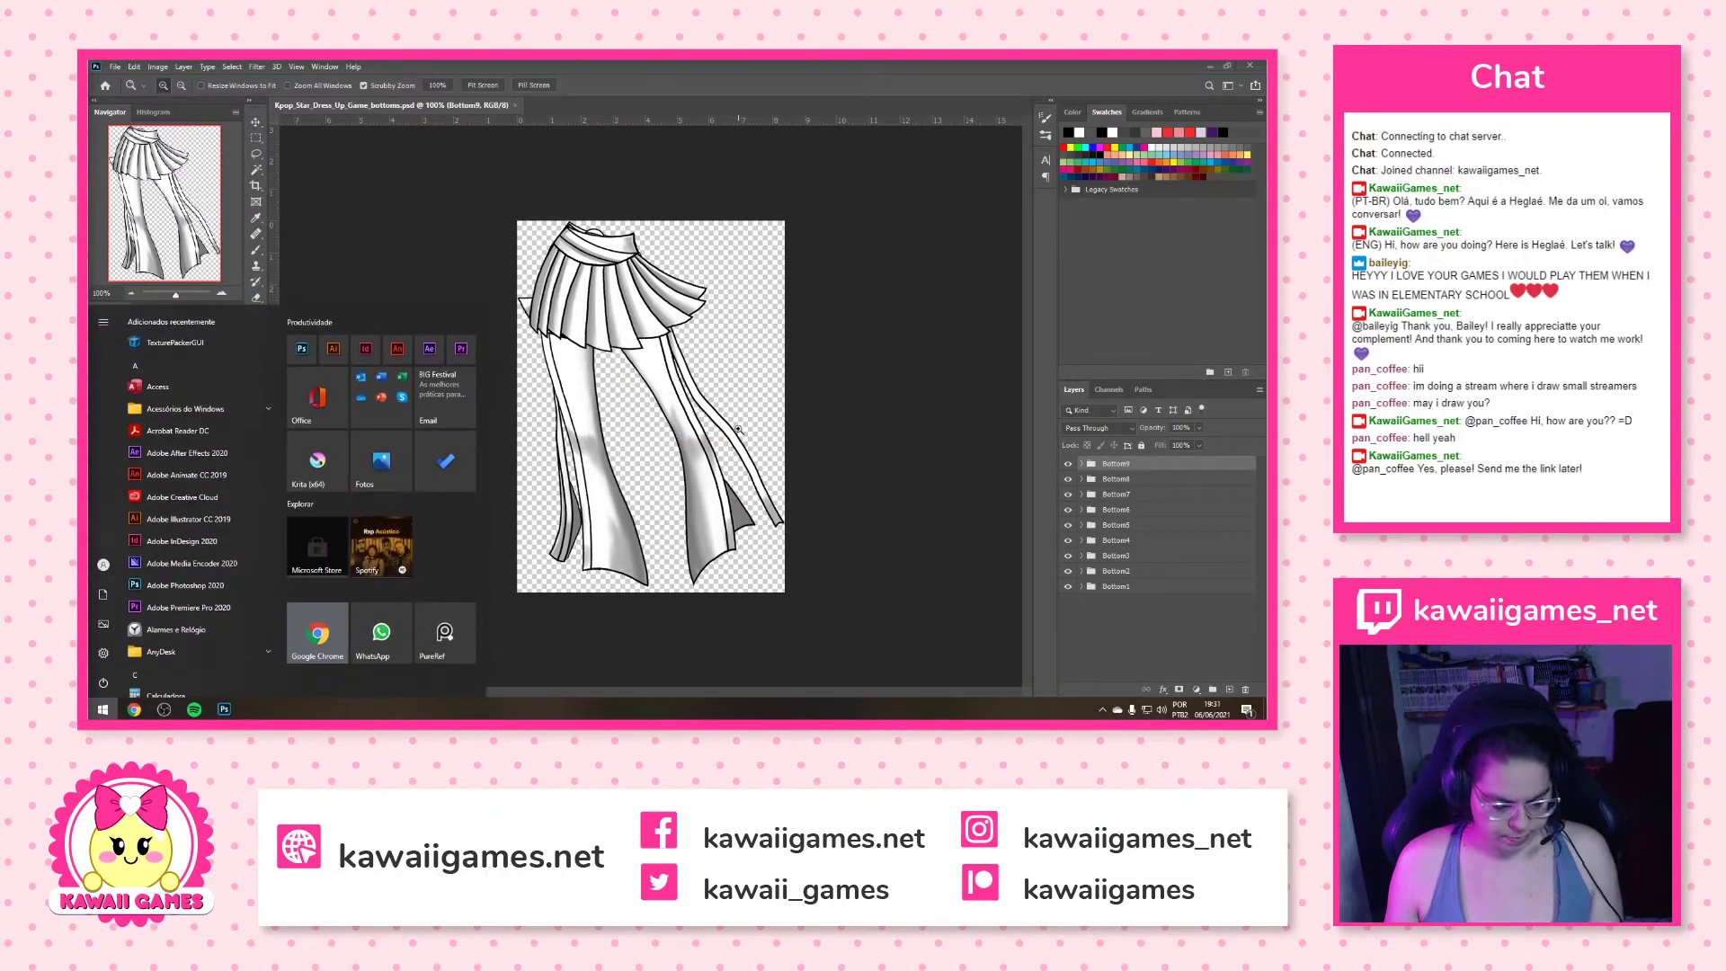
pyautogui.click(133, 638)
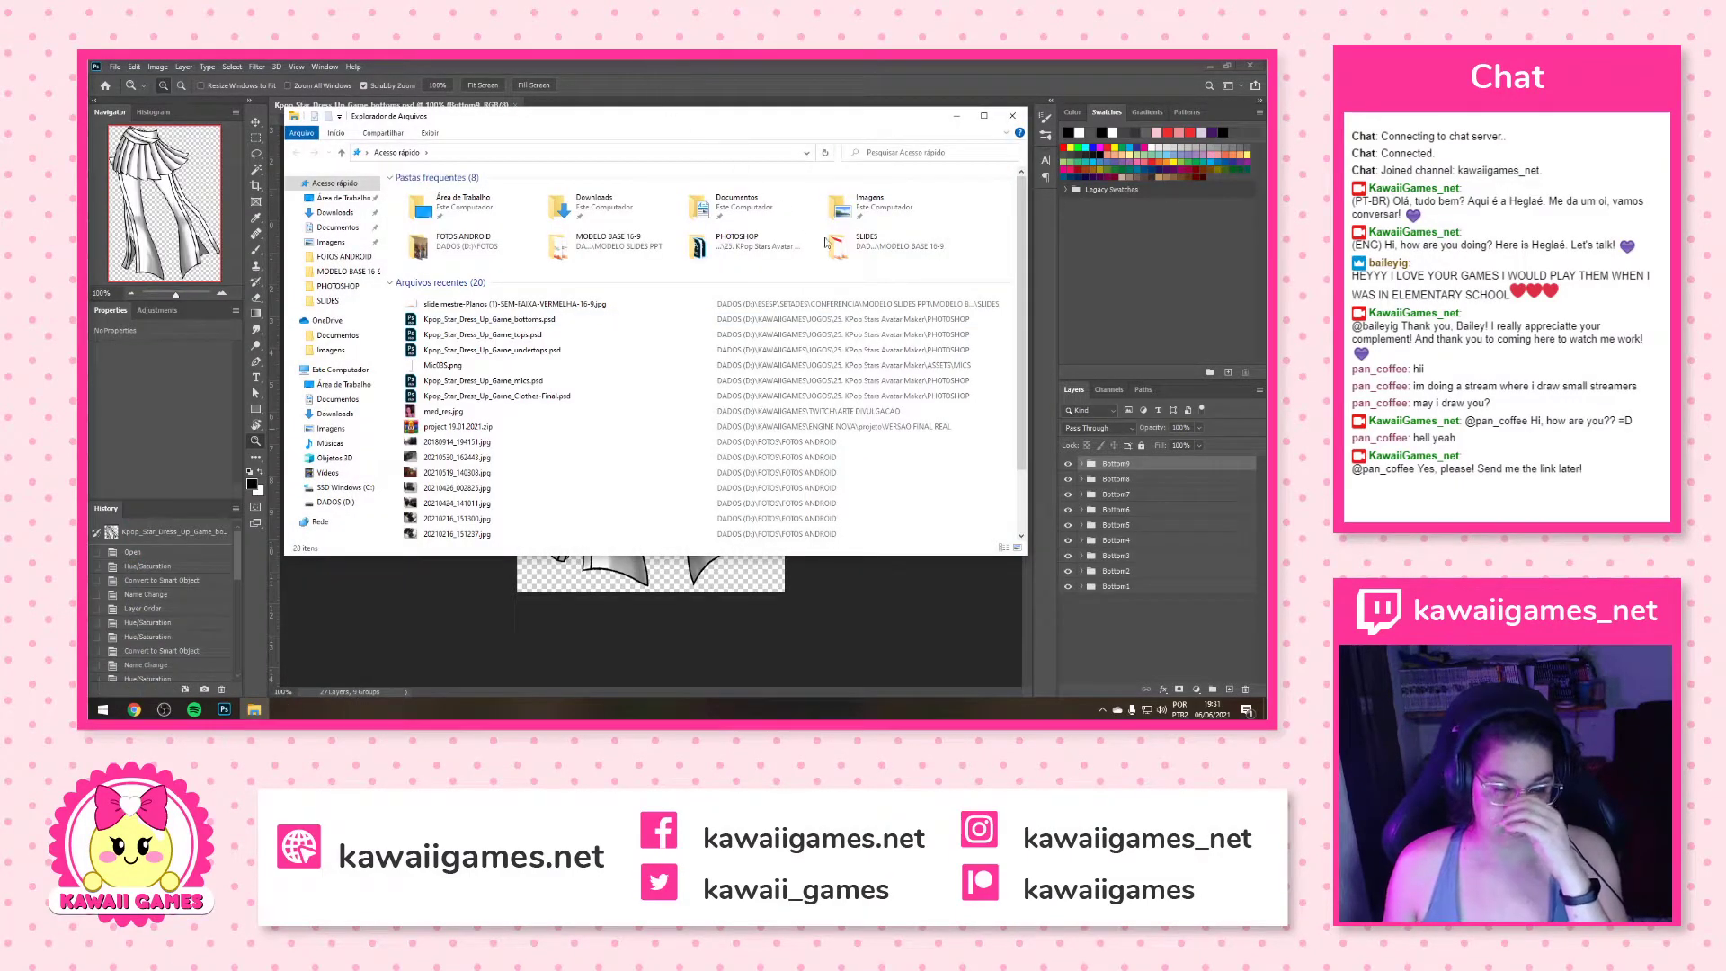
pyautogui.rightClick(494, 319)
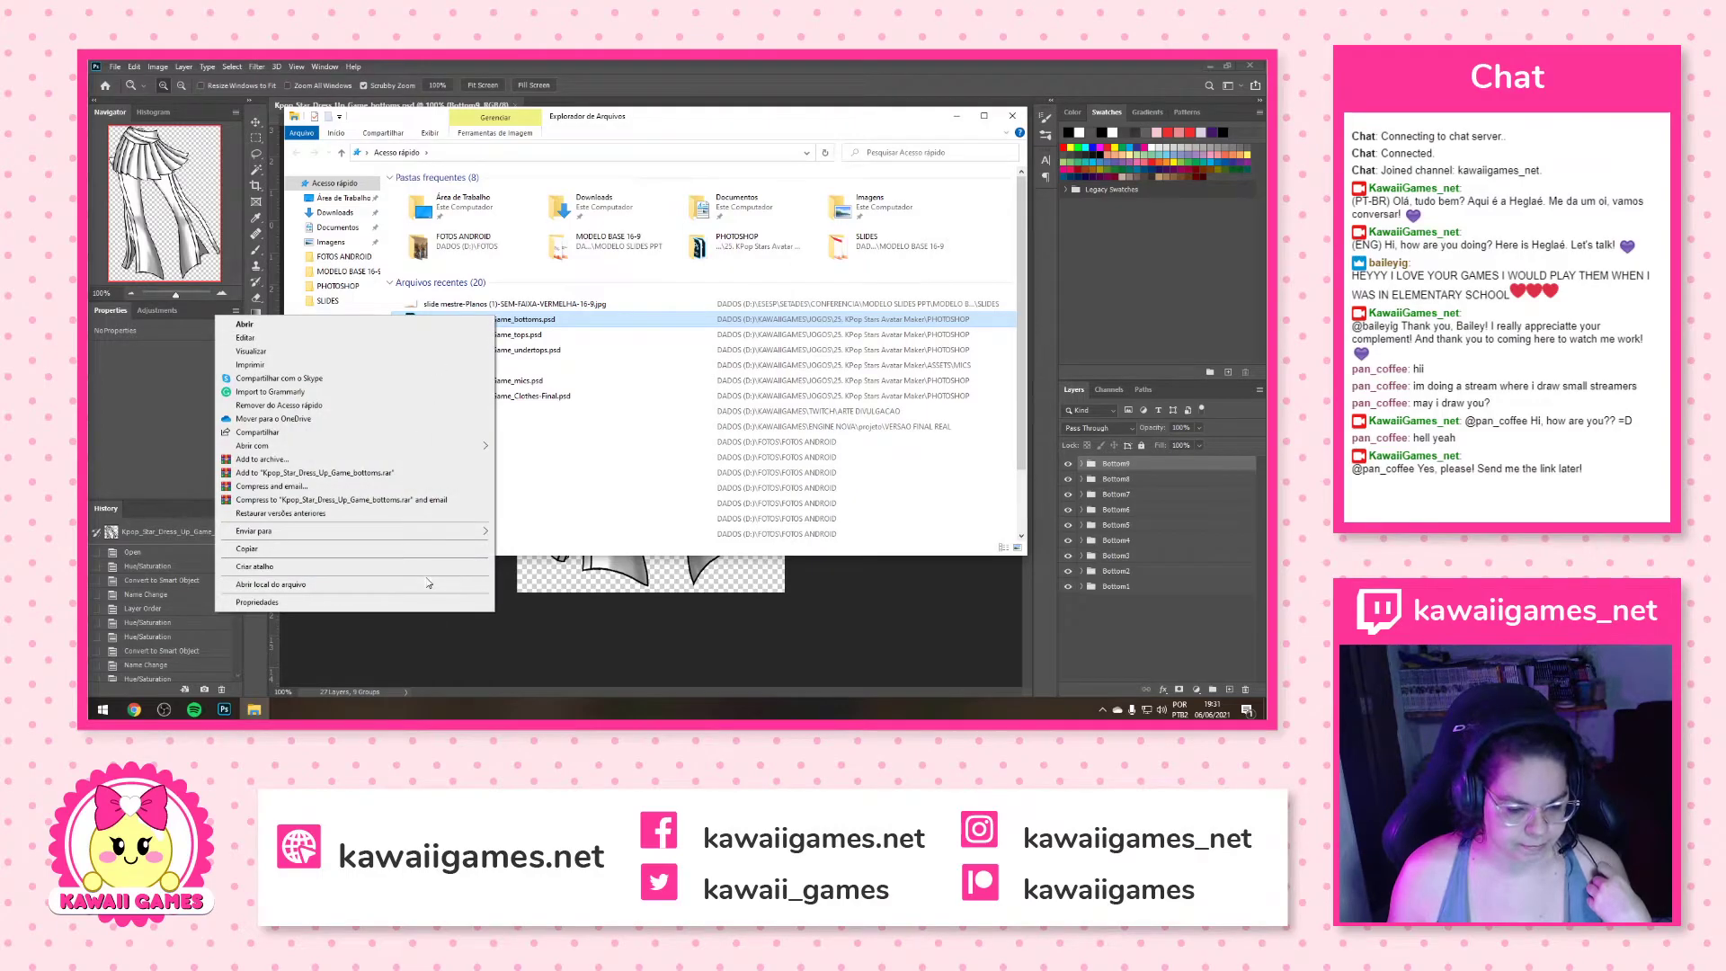
pyautogui.click(428, 583)
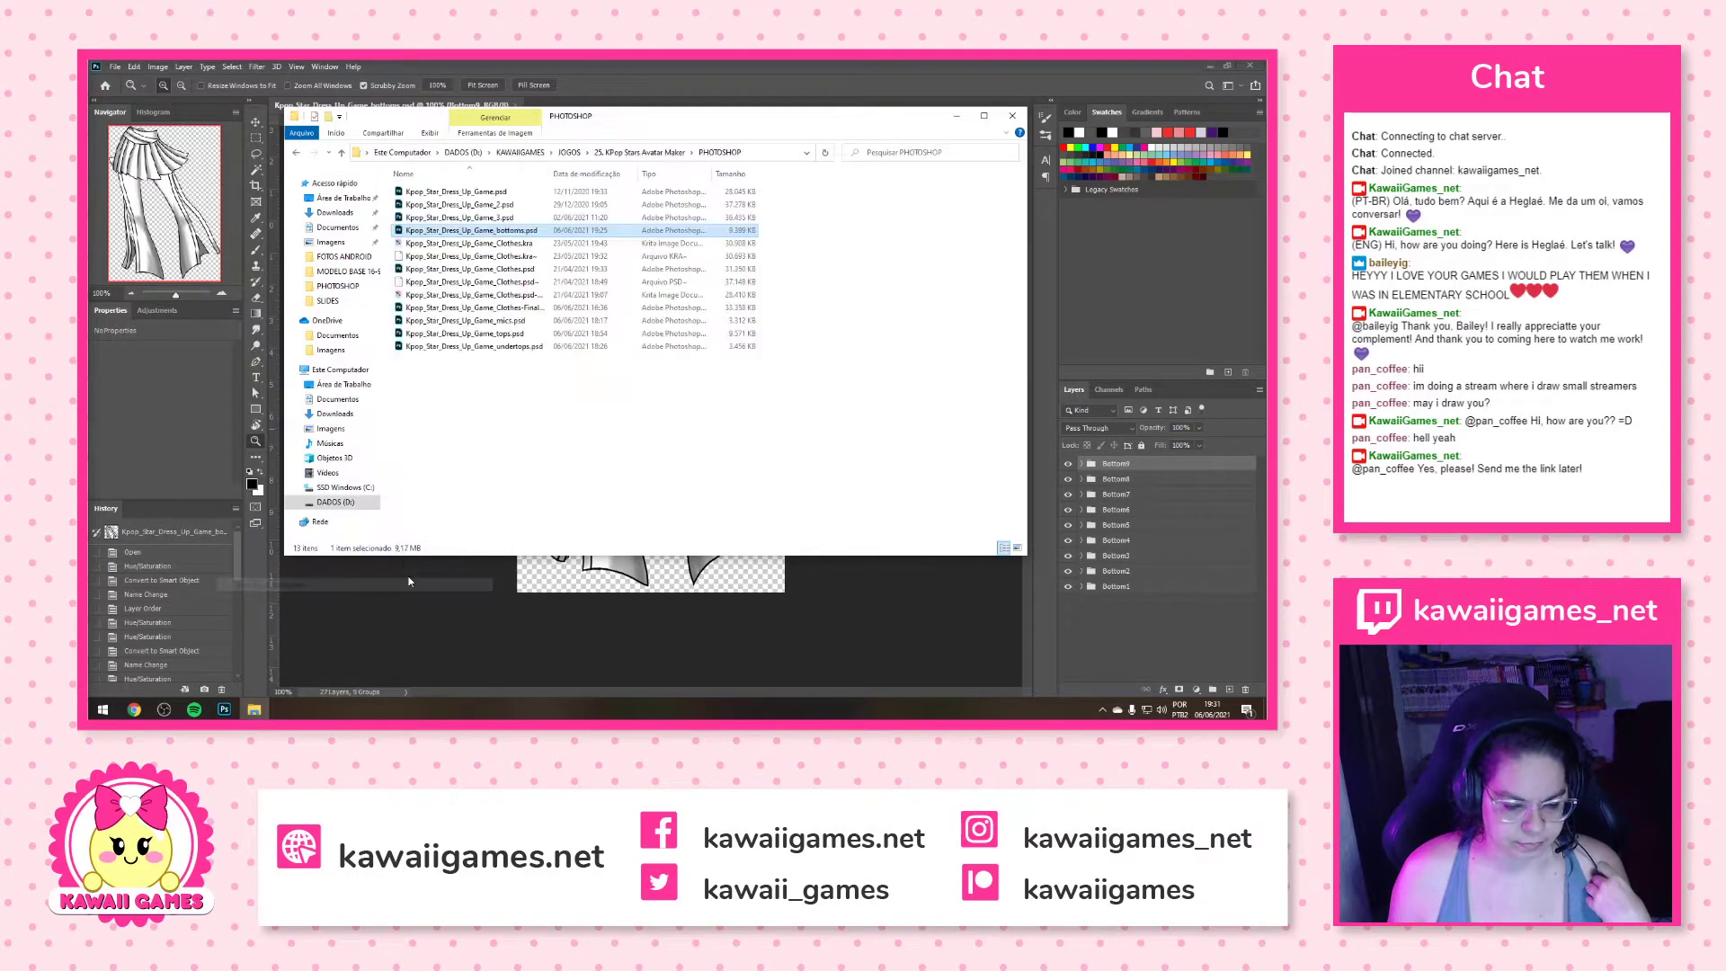
pyautogui.click(620, 153)
pyautogui.doubleClick(432, 192)
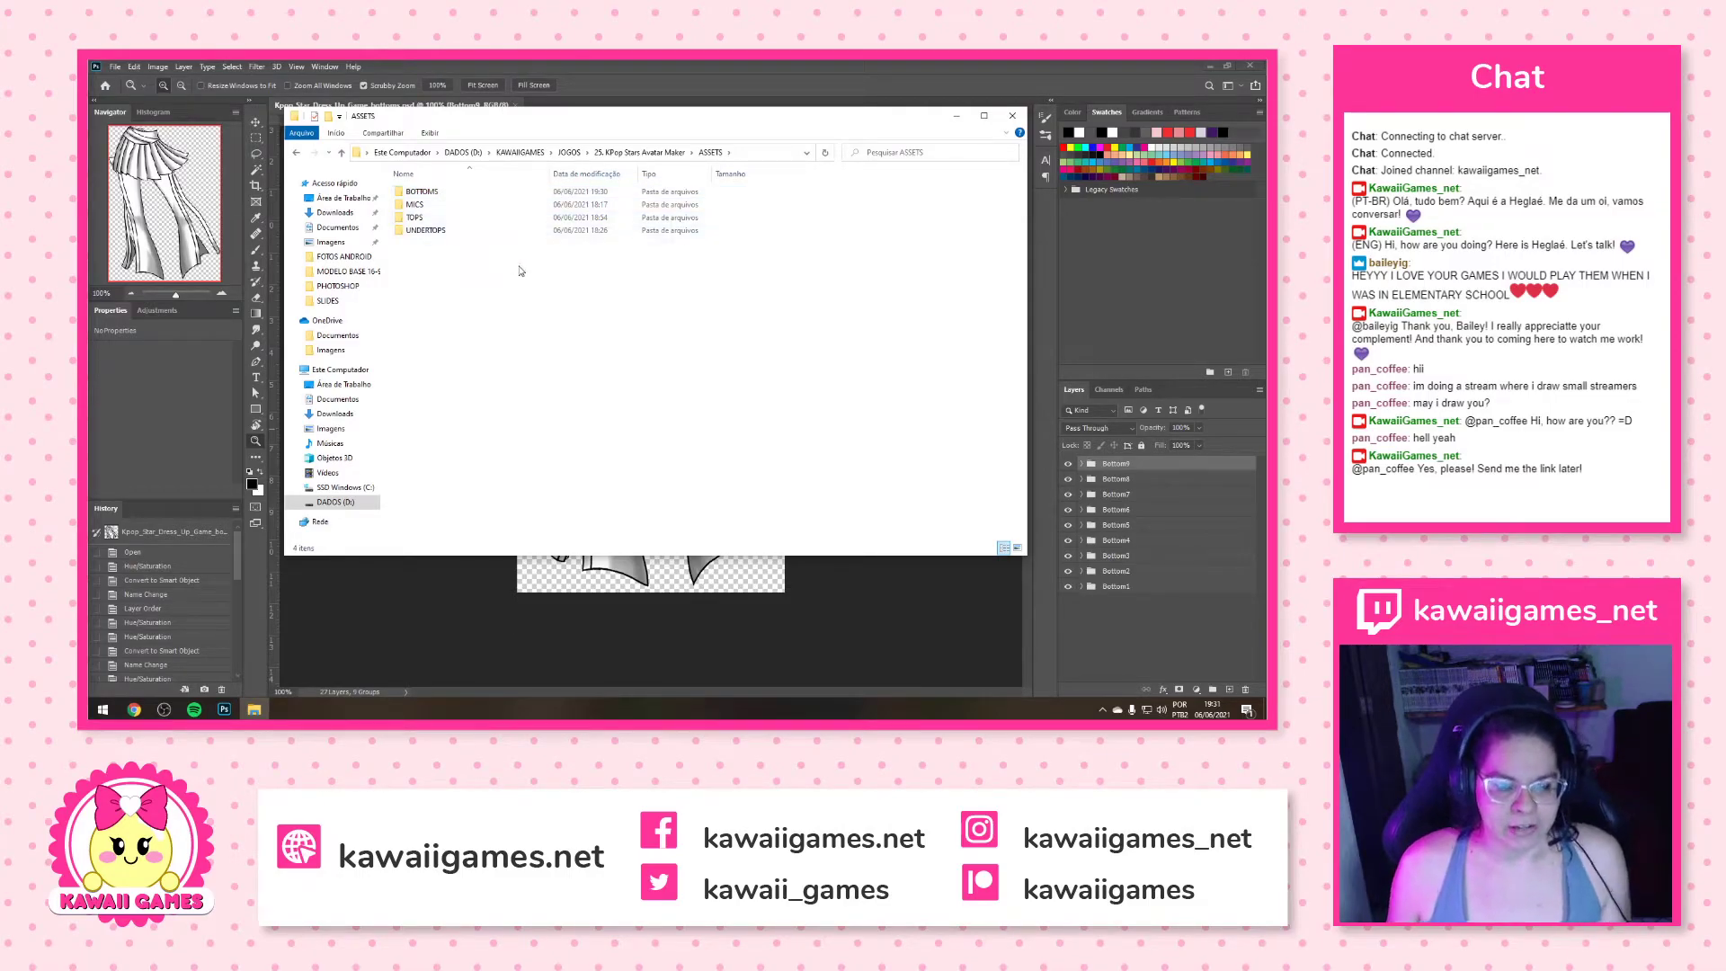
pyautogui.doubleClick(436, 192)
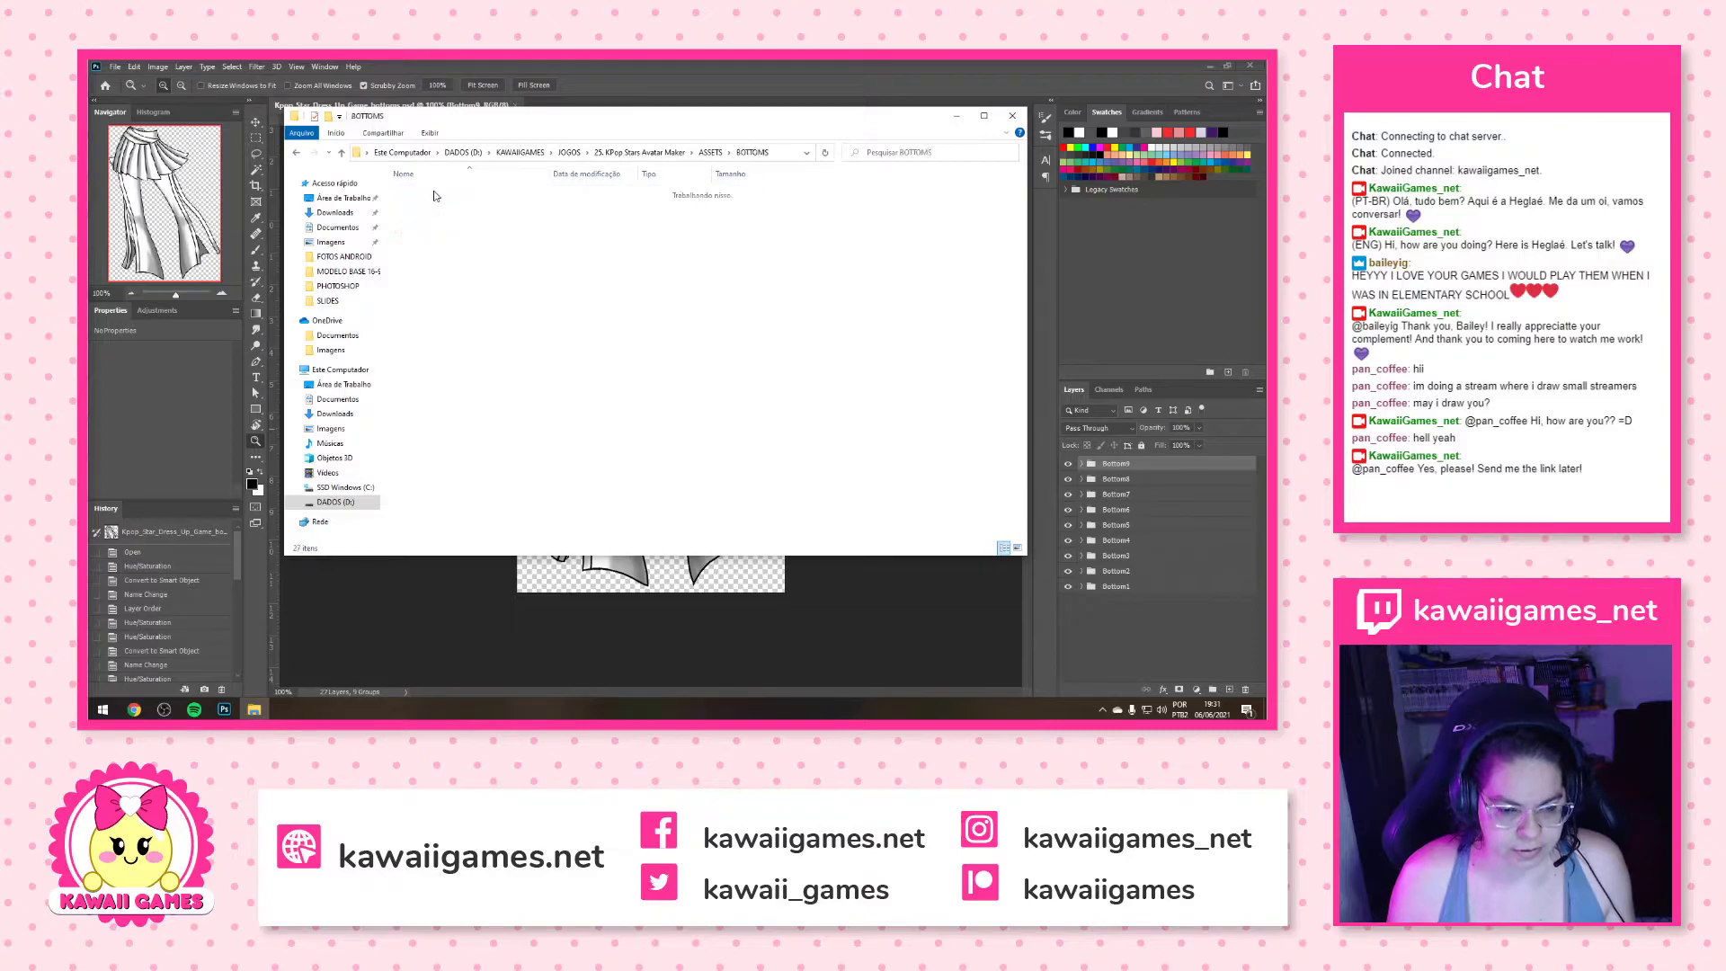
# Remove the numbering prefix from the first two exported images, leaving the names Bottom9S.png and Bottom8C2.png
pyautogui.click(440, 218)
pyautogui.click(426, 236)
pyautogui.write('Bottom95')
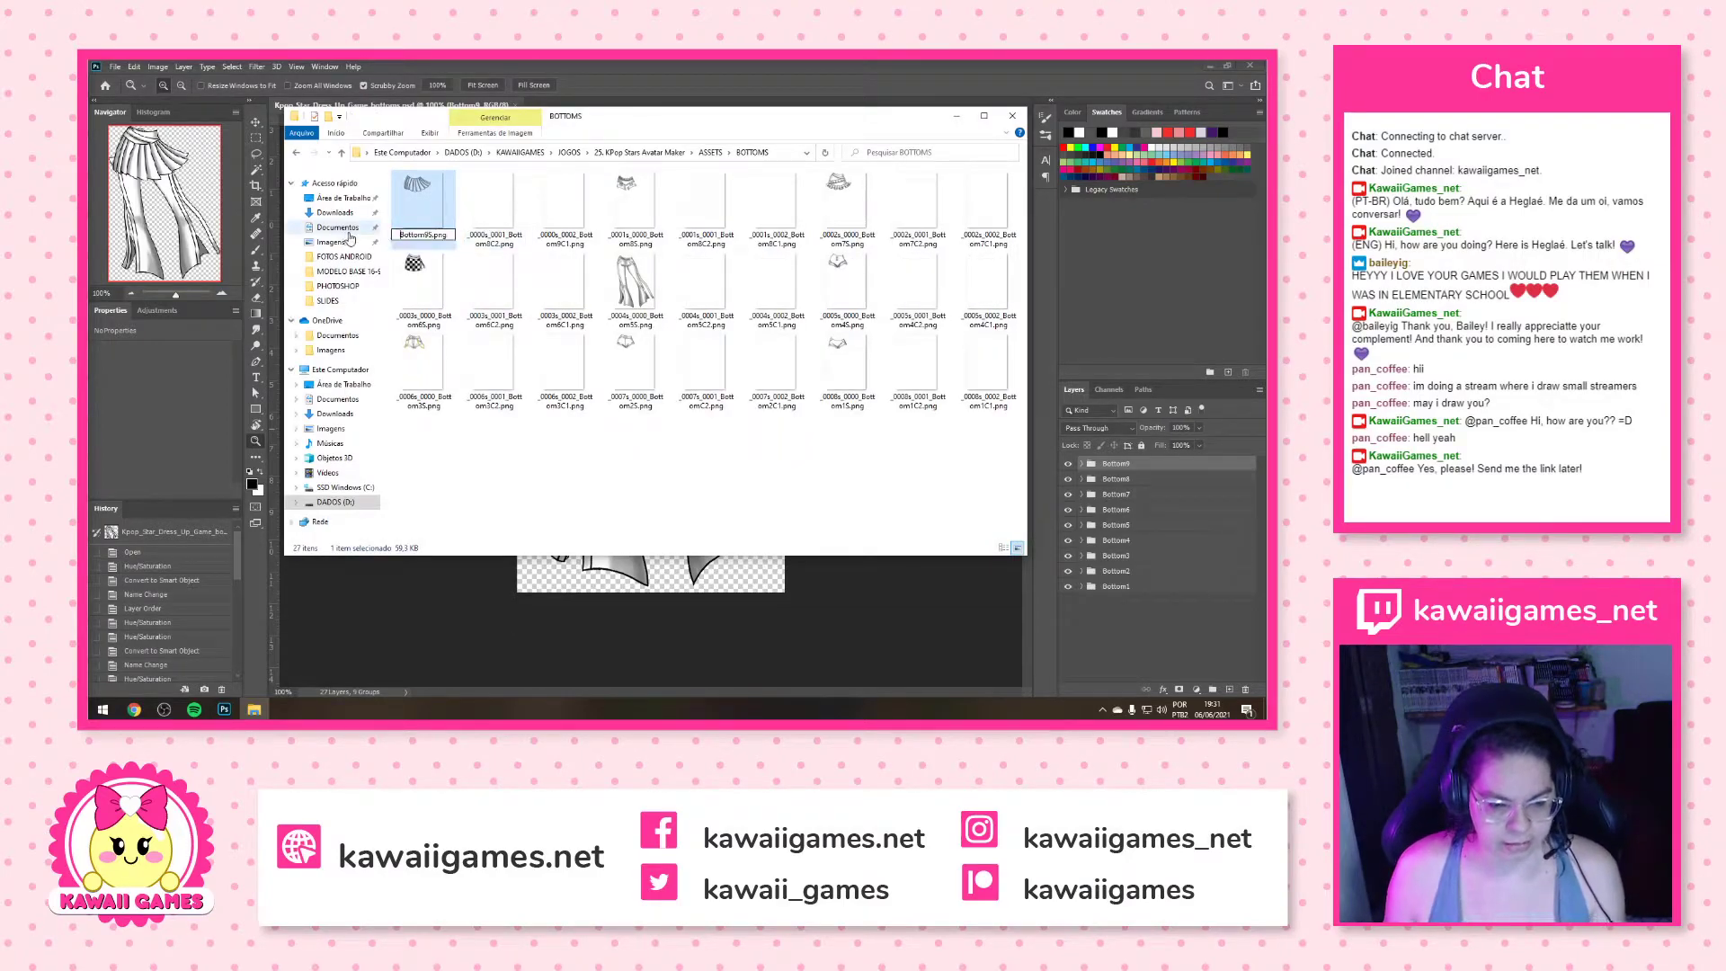
pyautogui.press('Return')
pyautogui.click(403, 239)
pyautogui.press('F2')
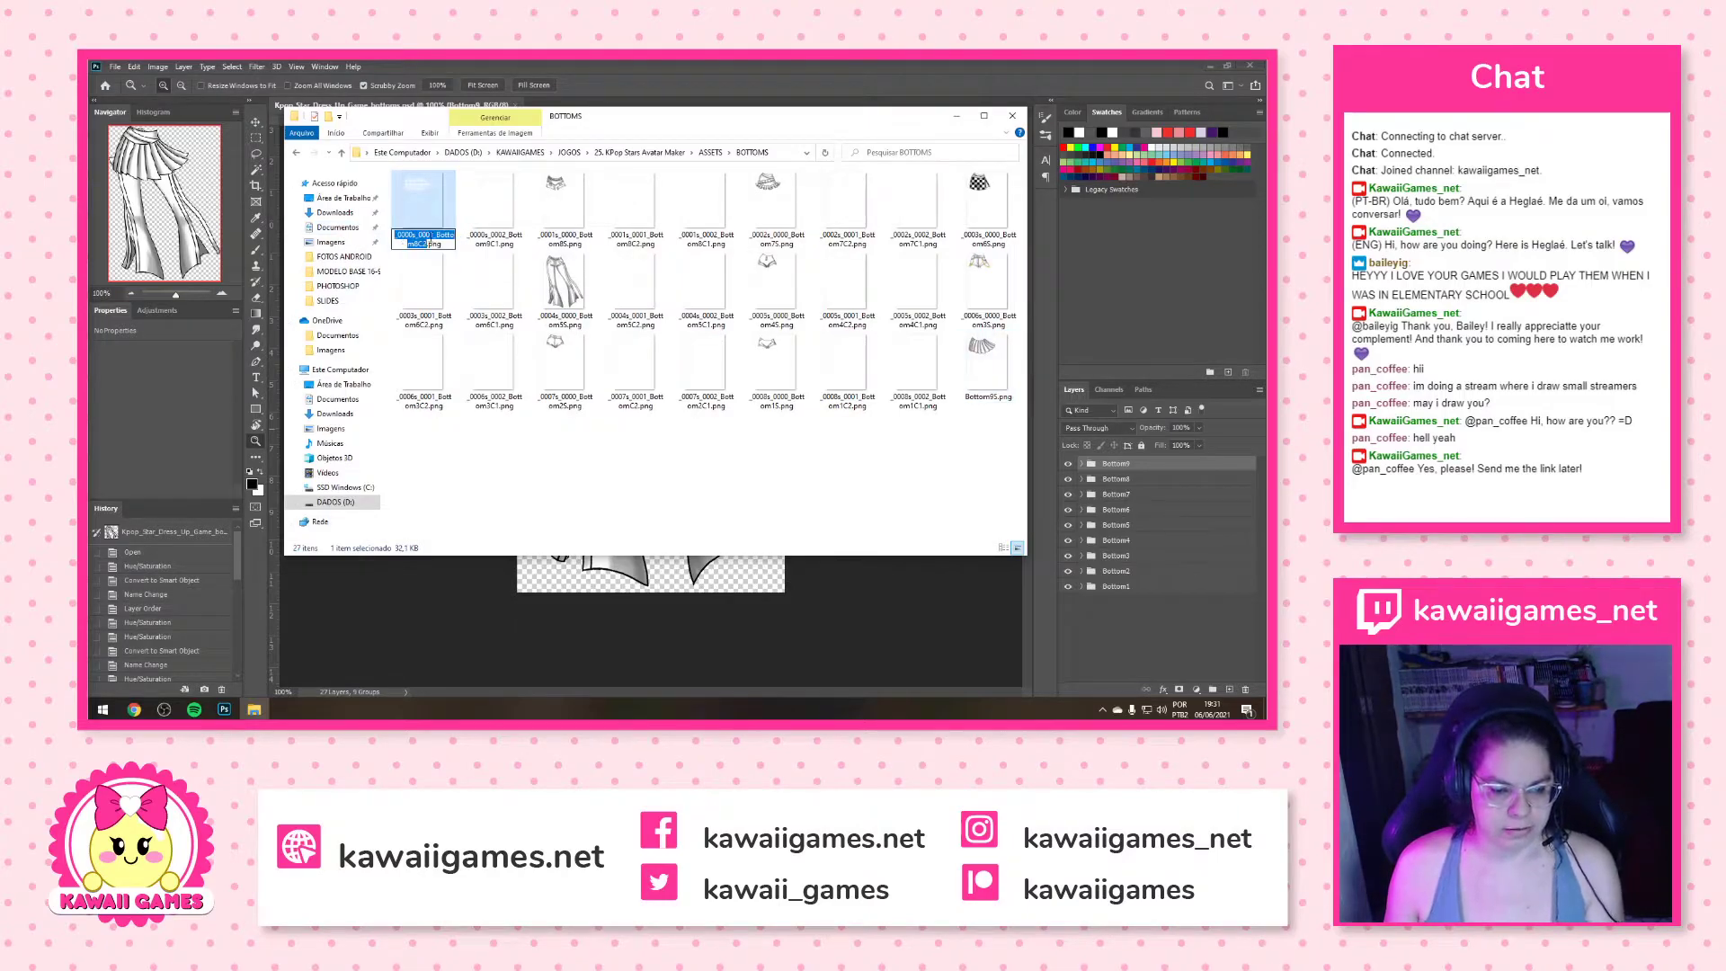
pyautogui.hotkey('shift', 'Home')
pyautogui.press('BackSpace')
pyautogui.press('Return')
# Remove the numbering prefix from the next two images, leaving the names Bottom9C1.png and Bottom8S.png
pyautogui.click(423, 230)
pyautogui.press('F2')
pyautogui.hotkey('shift', 'Home')
pyautogui.press('BackSpace')
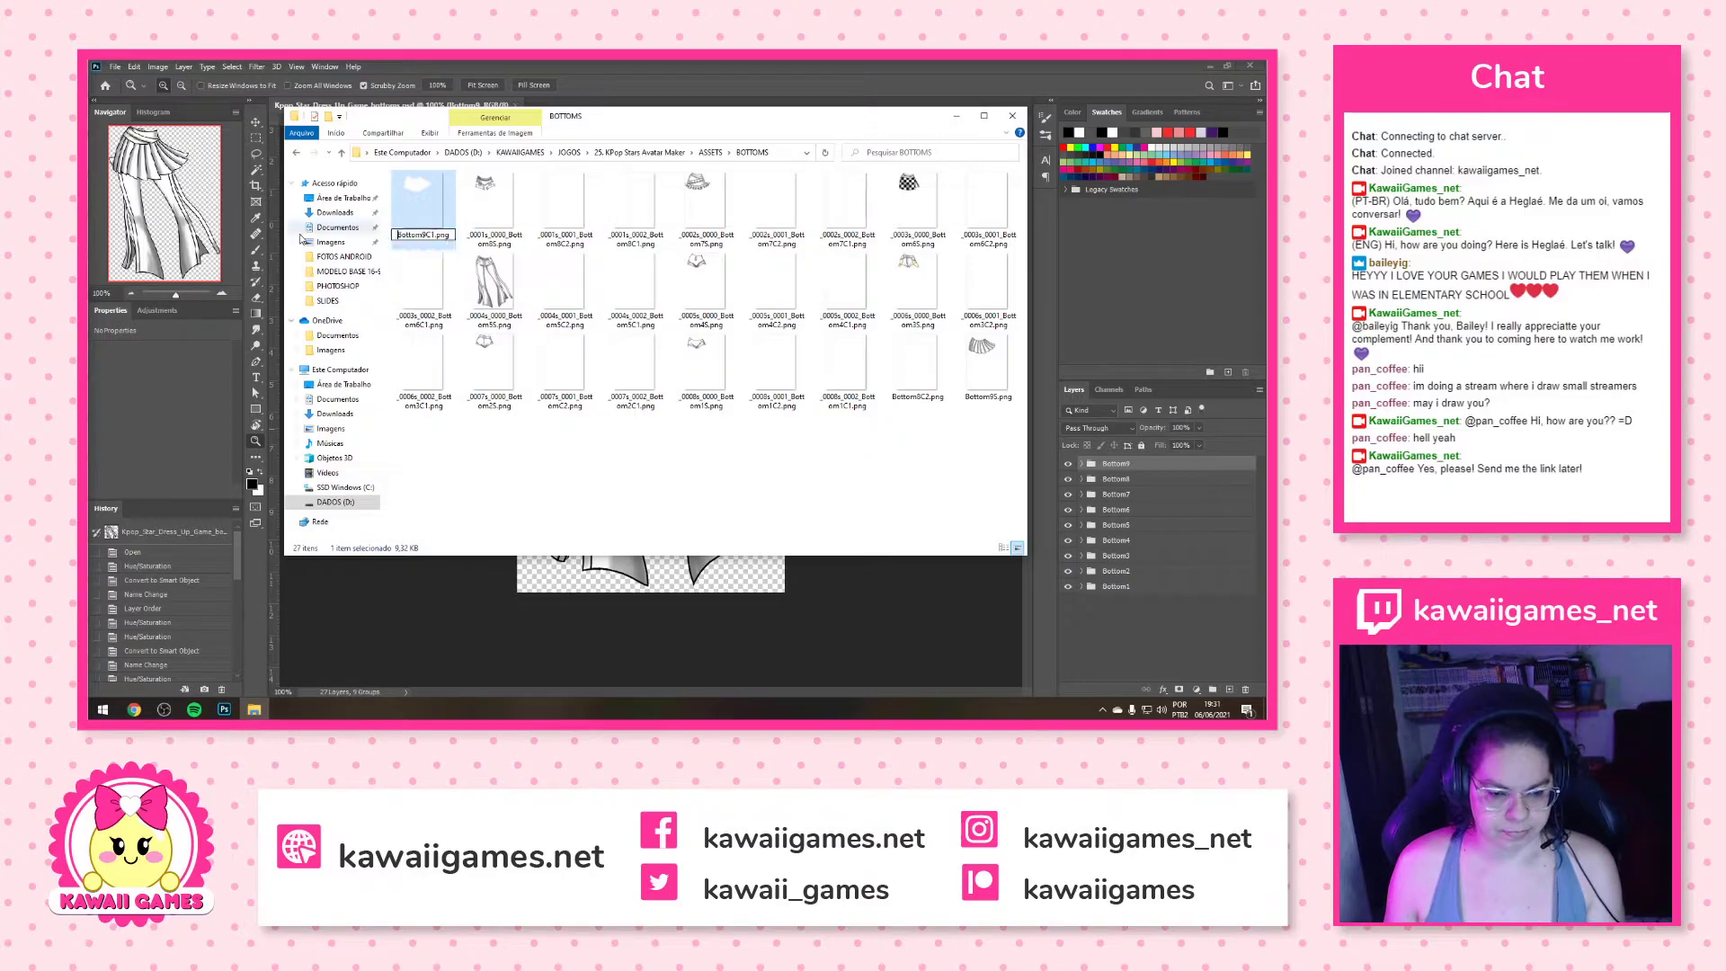
pyautogui.press('Return')
pyautogui.click(421, 235)
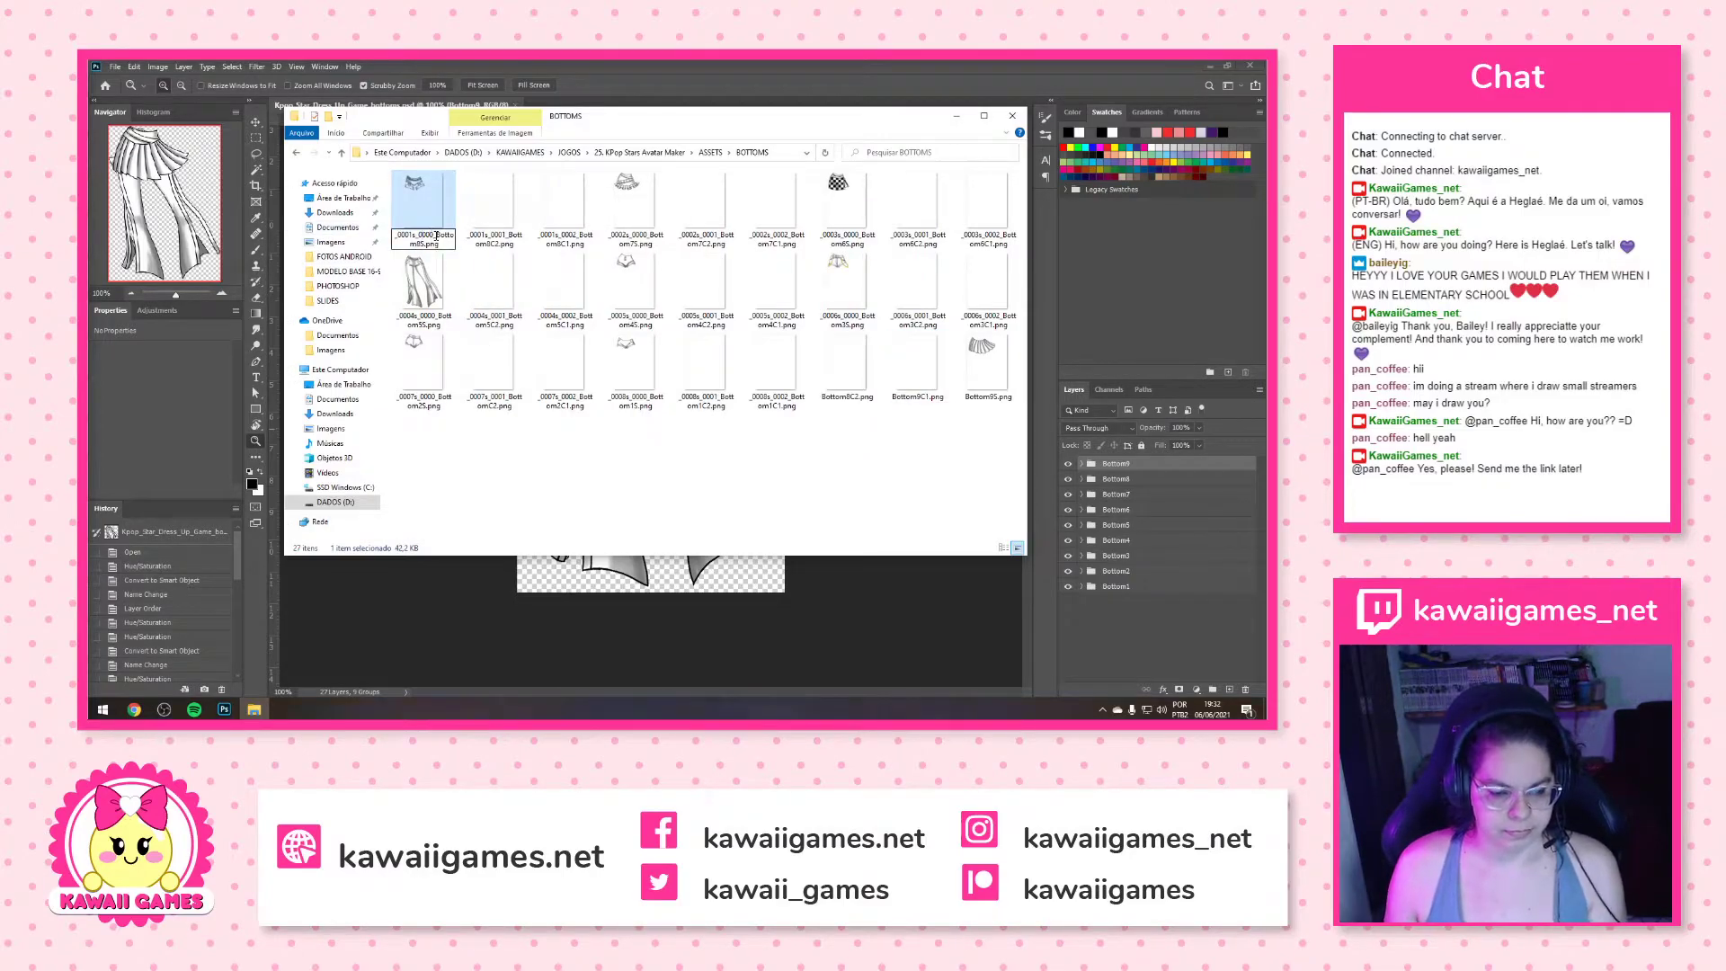
pyautogui.press('BackSpace')
pyautogui.press('Return')
pyautogui.click(416, 233)
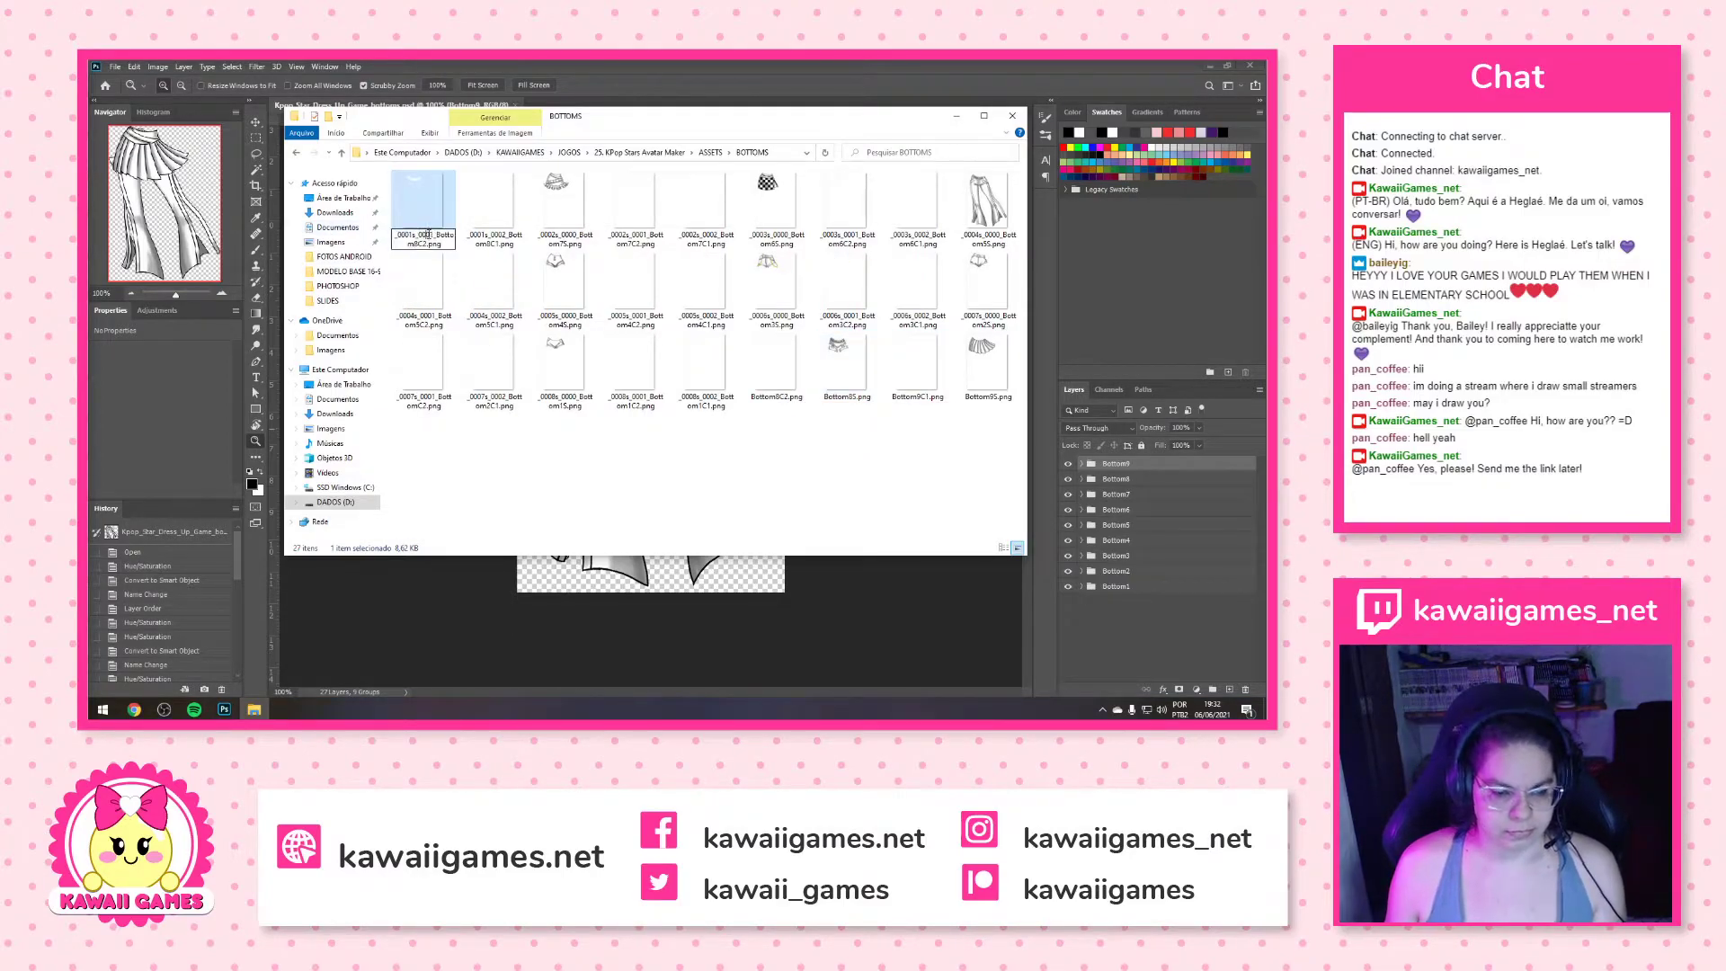
pyautogui.press('BackSpace')
pyautogui.press('Return')
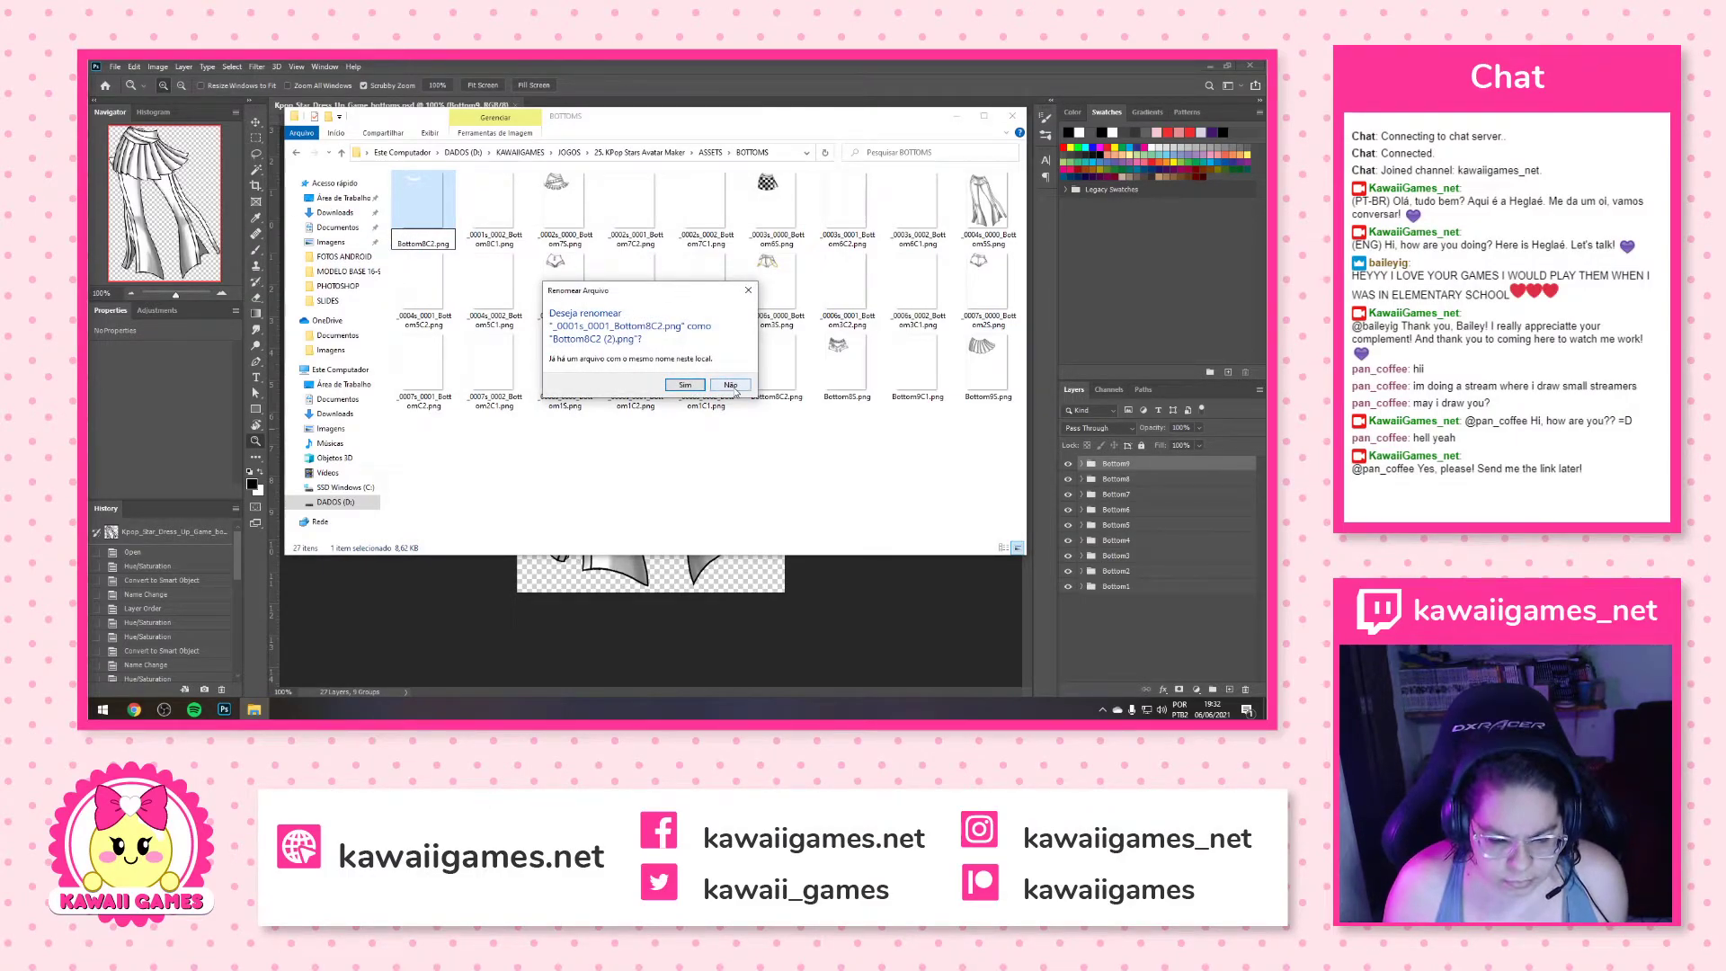
pyautogui.click(698, 385)
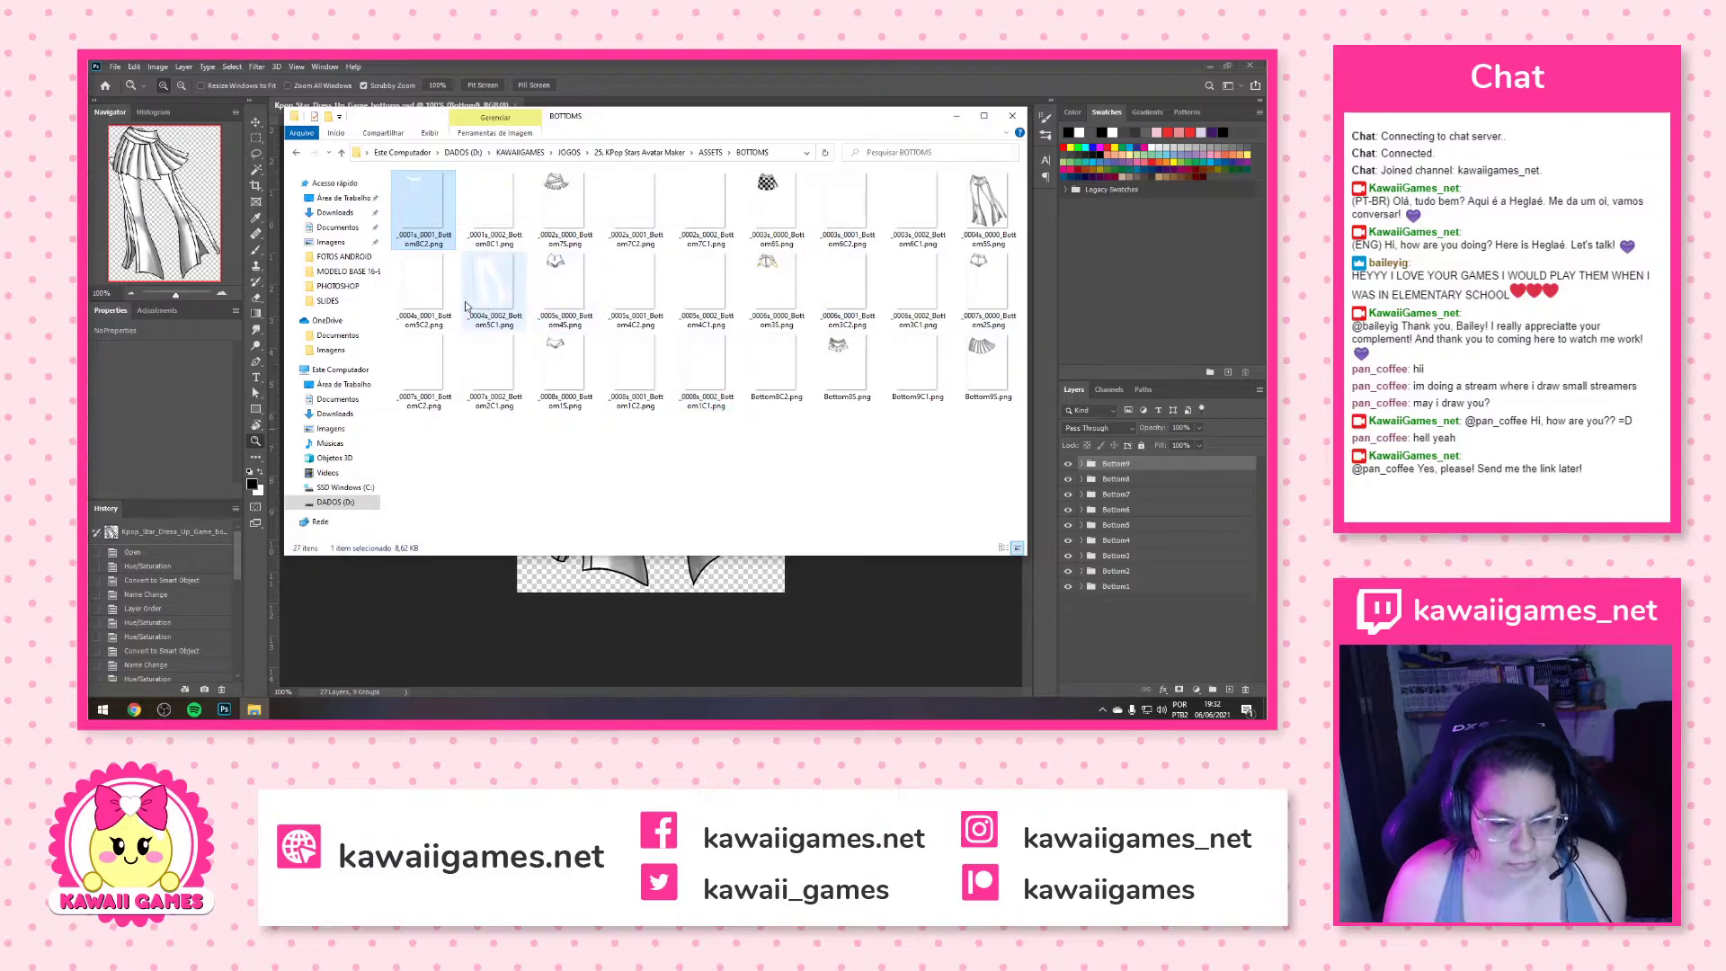
# Remove the numbering prefix from _0001s_0001_Bottom8C2.png, accepting Bottom8C2 (2).png as the name for the duplicate
pyautogui.click(430, 242)
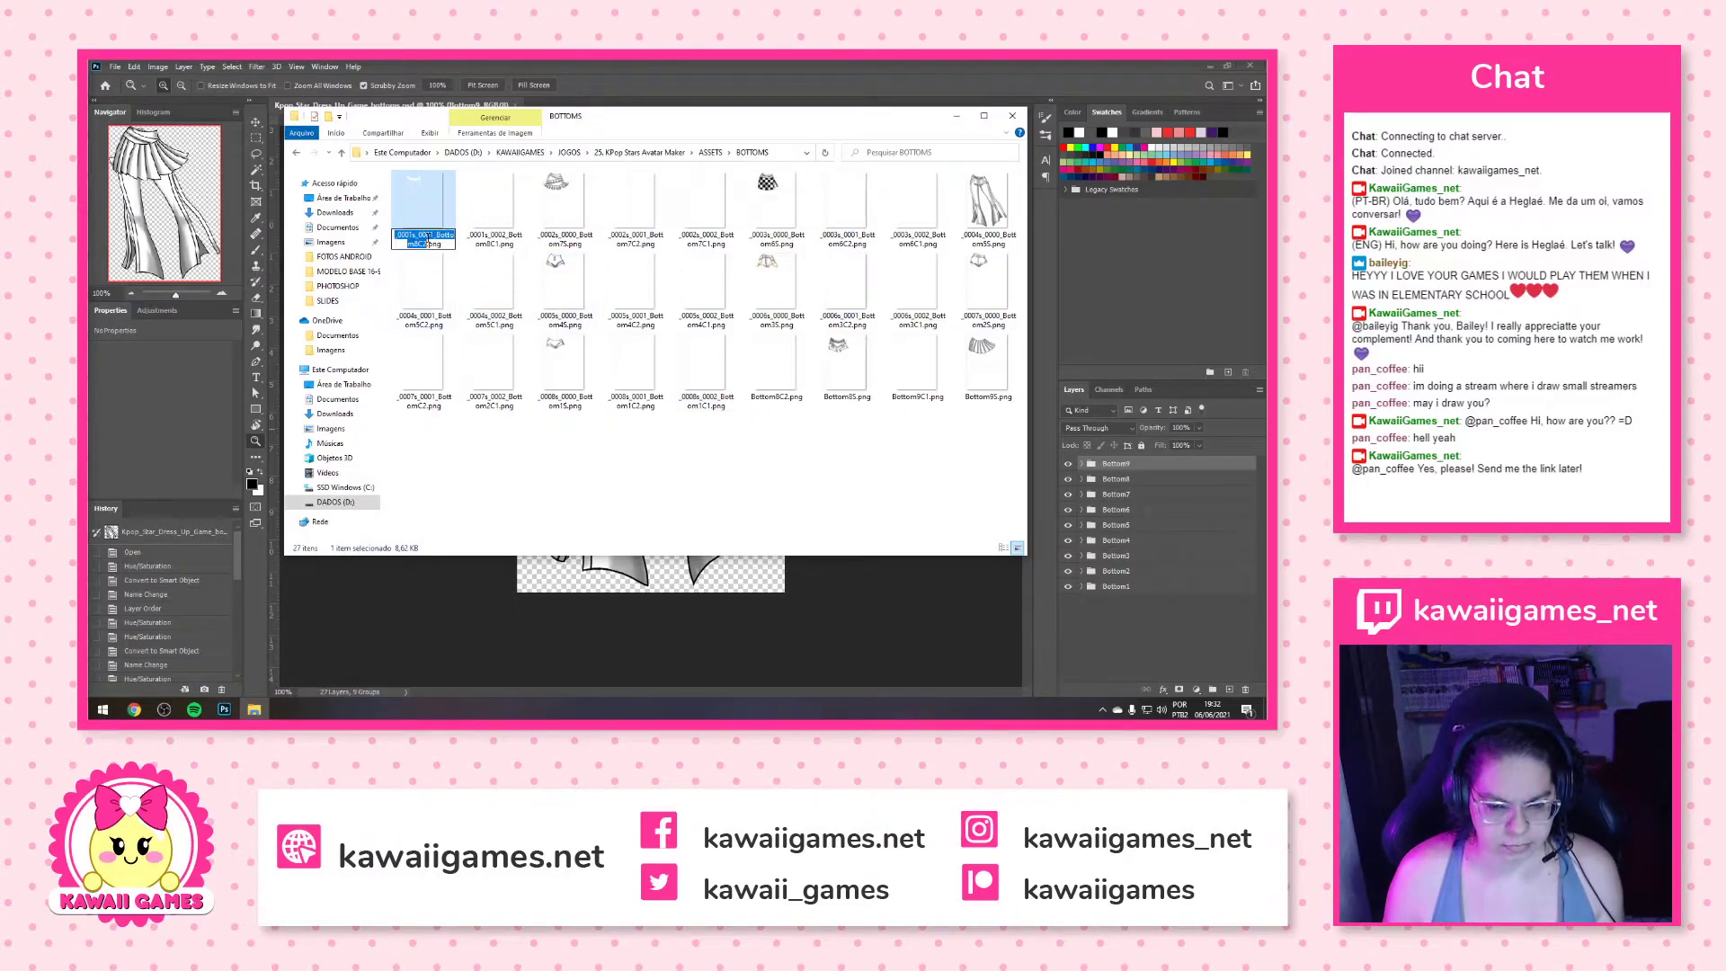
pyautogui.write('Bottom8C2')
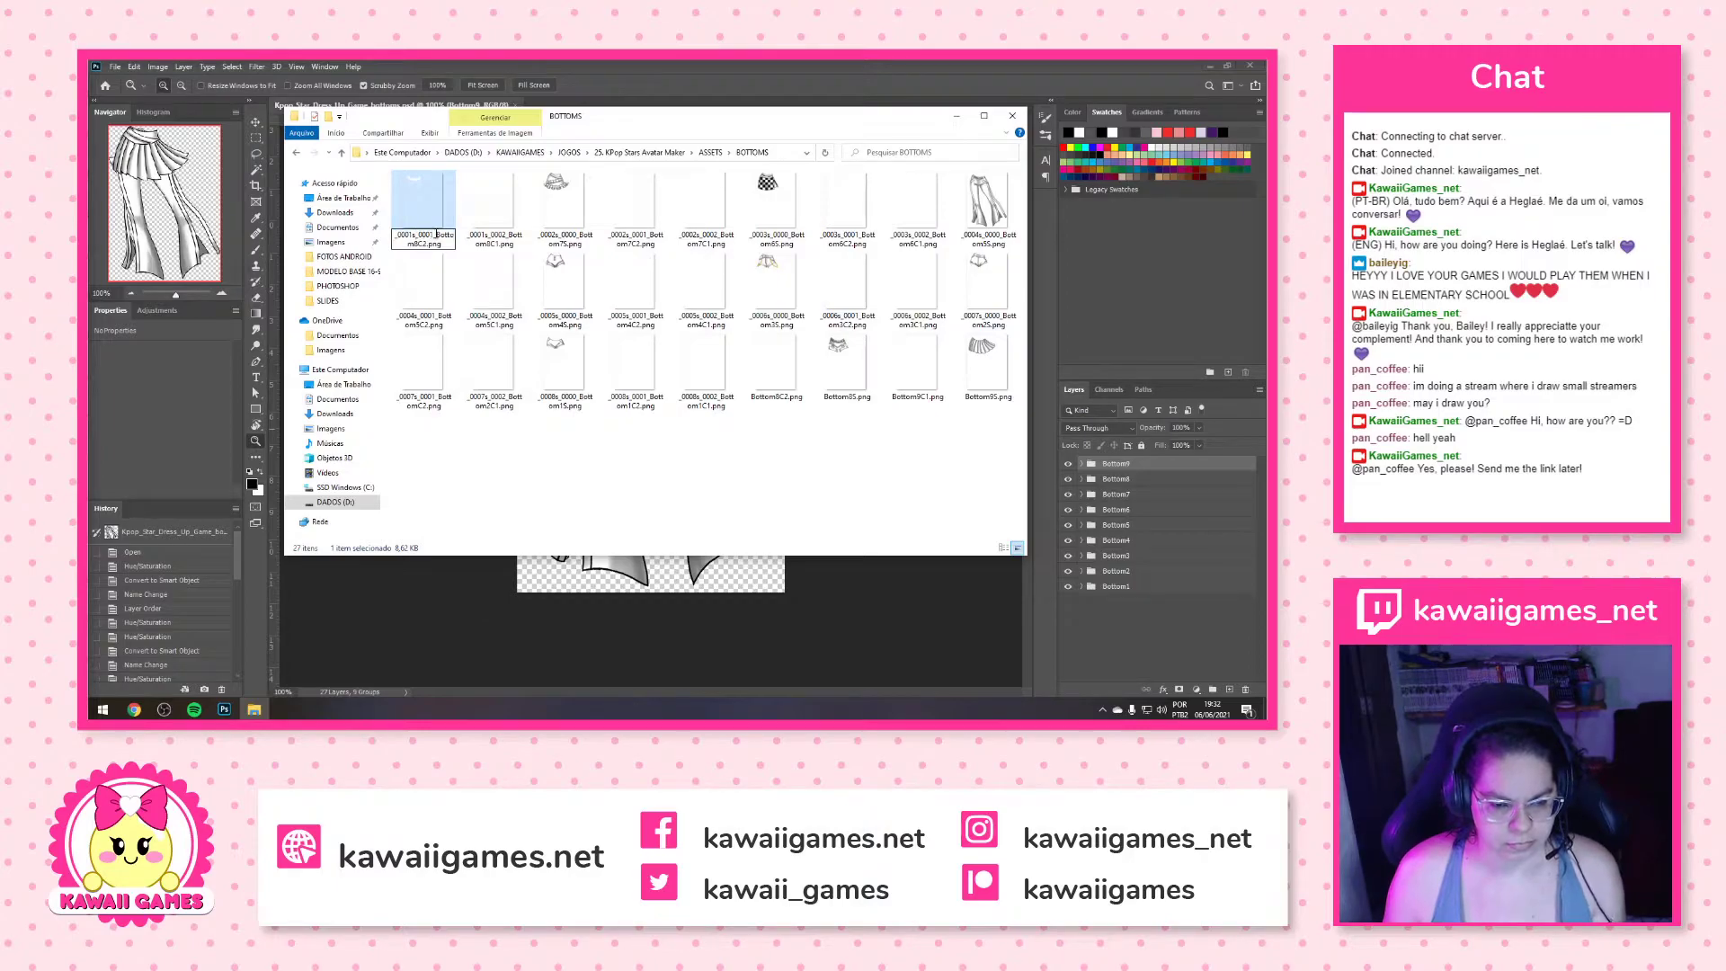
pyautogui.press('Return')
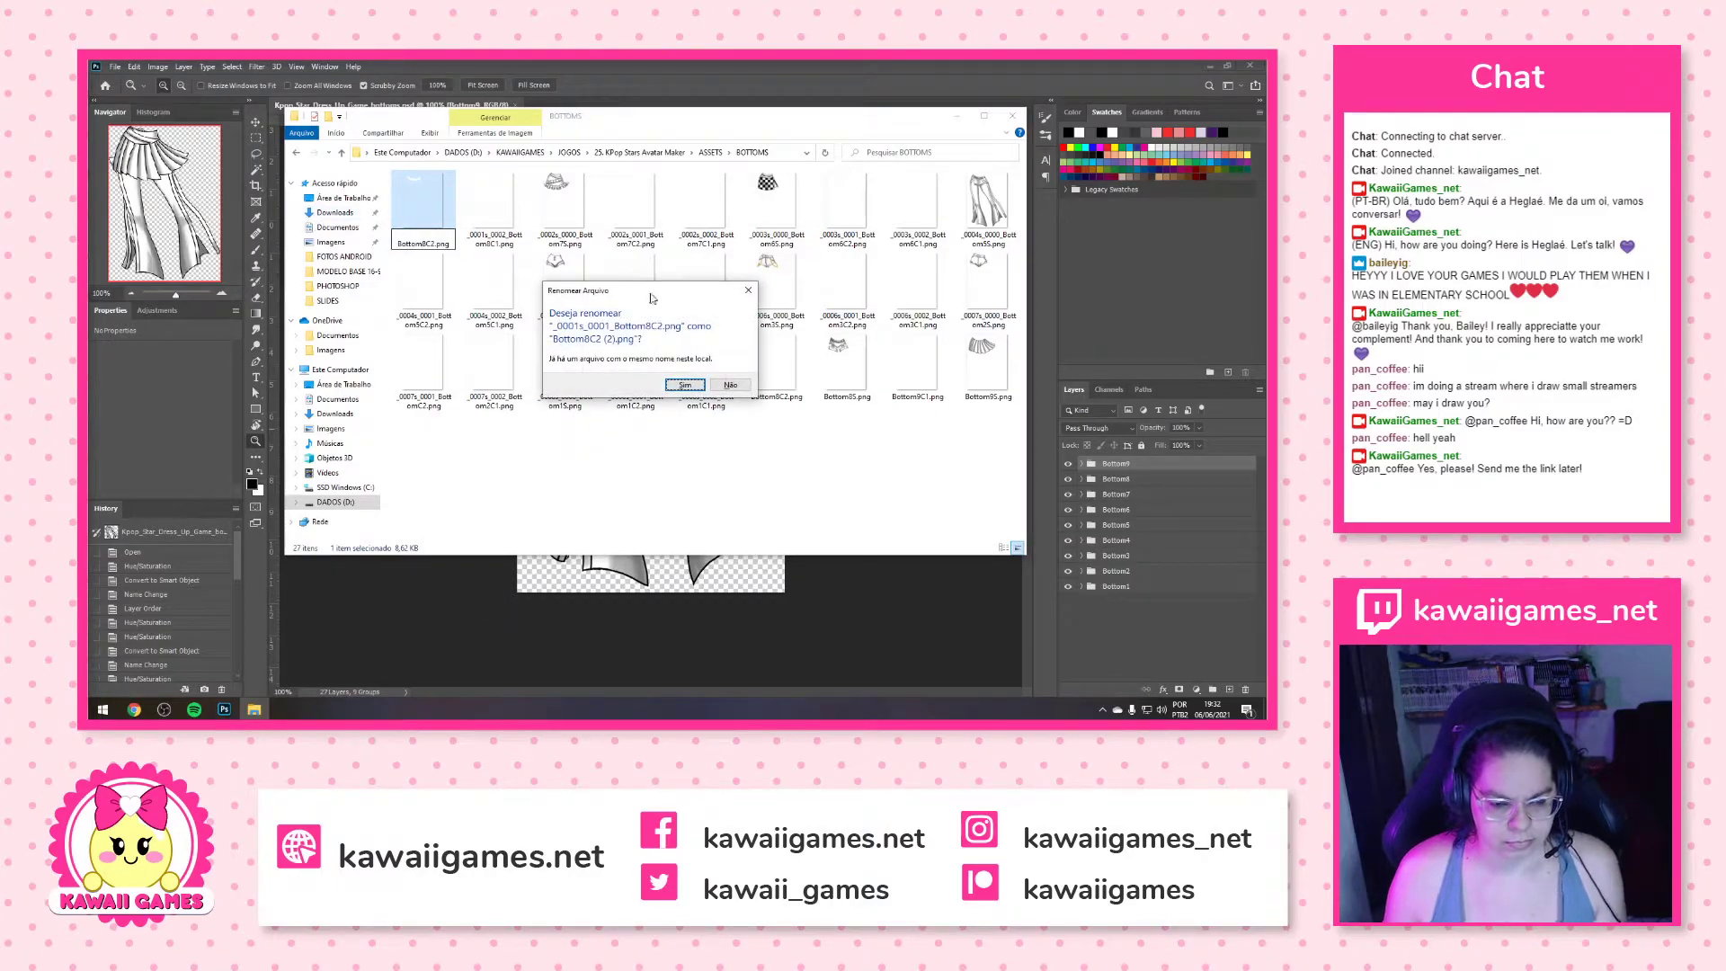
pyautogui.click(685, 386)
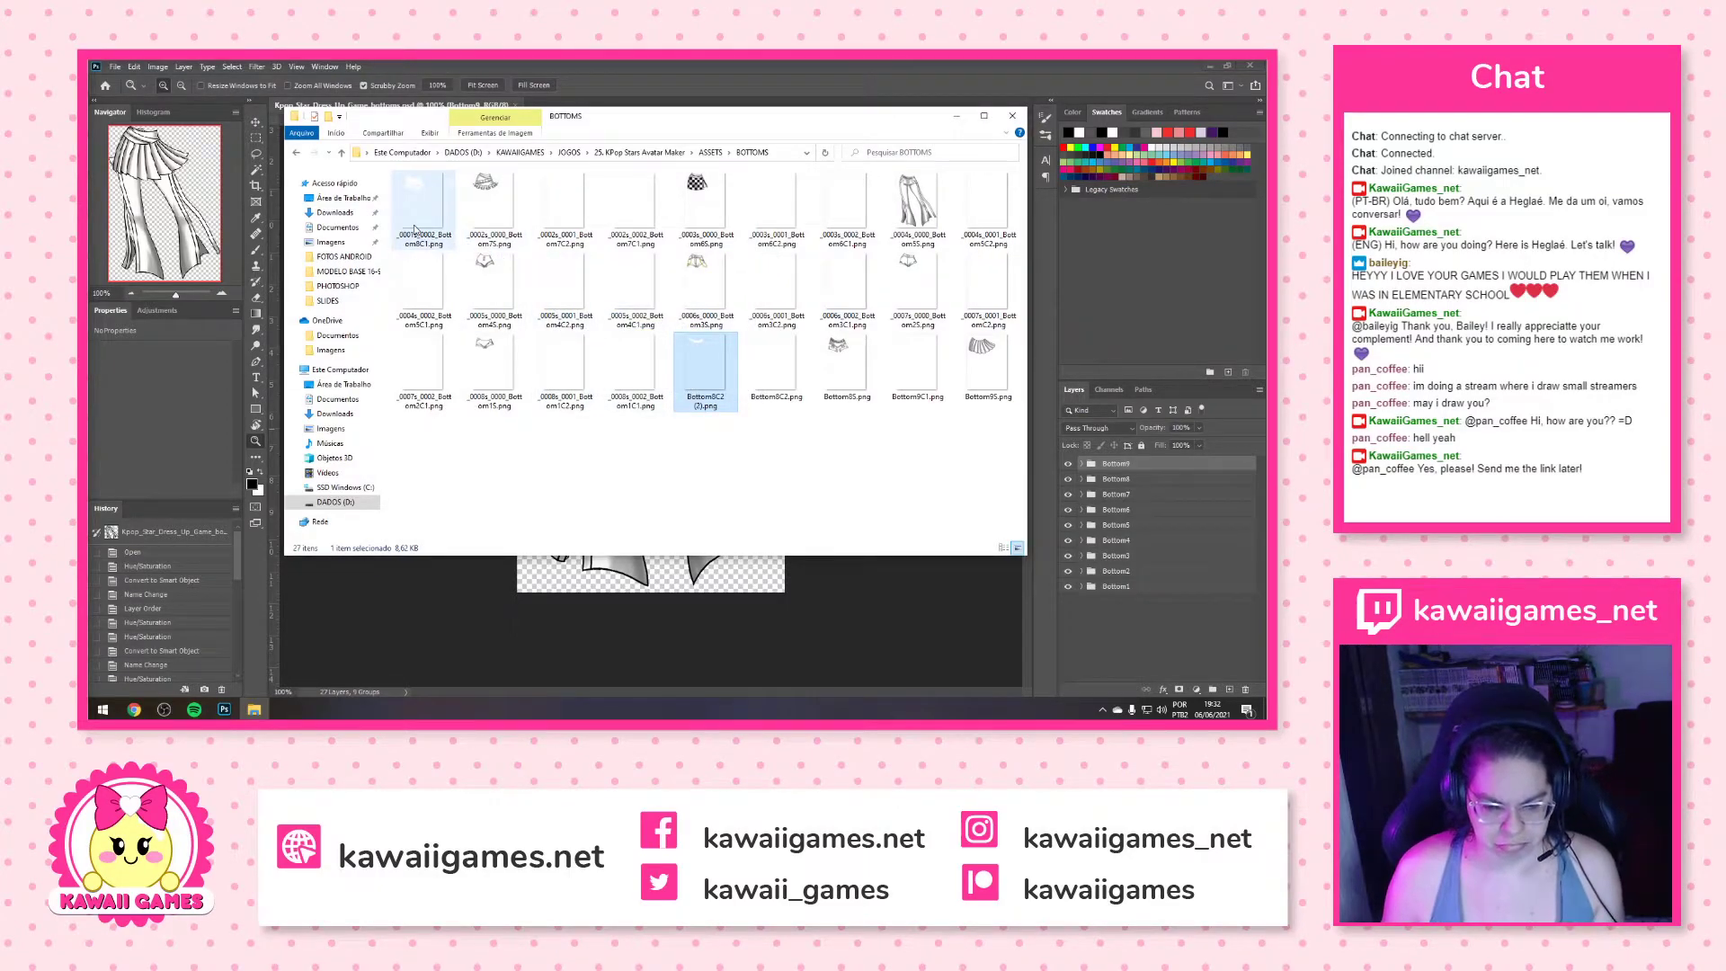
# Strip the numbering prefix from the next two exported images, leaving the names Bottom8C1.png and Bottom7S.png
pyautogui.click(416, 232)
pyautogui.click(418, 241)
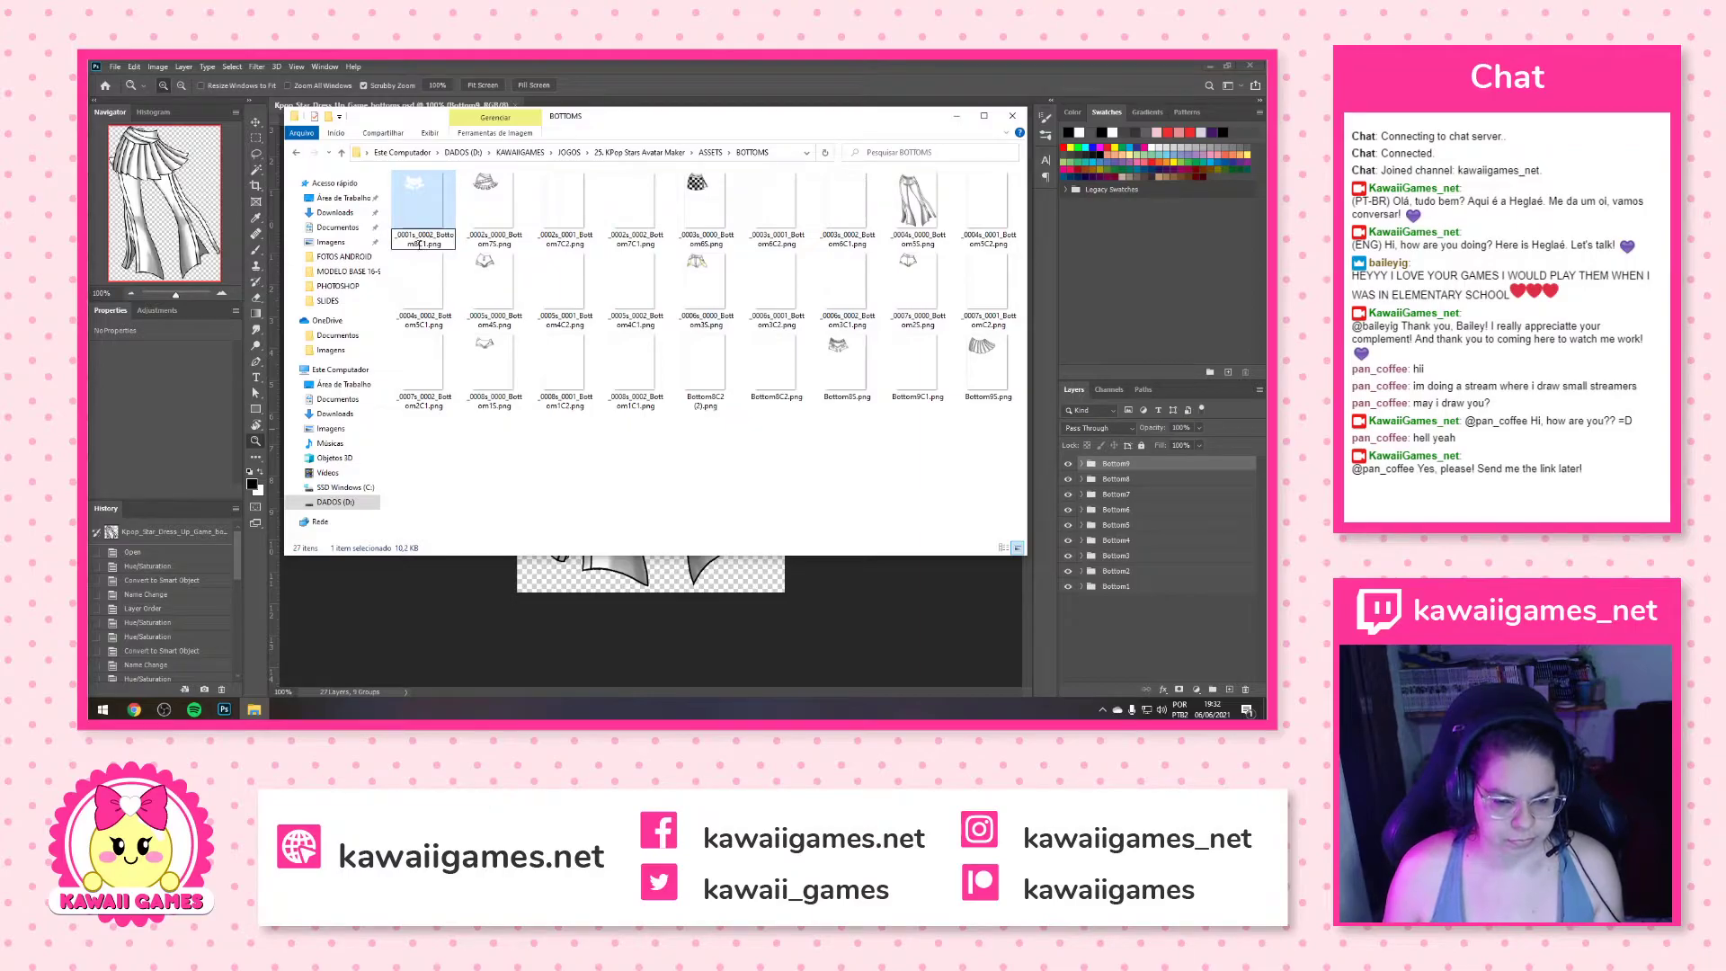
pyautogui.hotkey('shift', 'Home')
pyautogui.press('BackSpace')
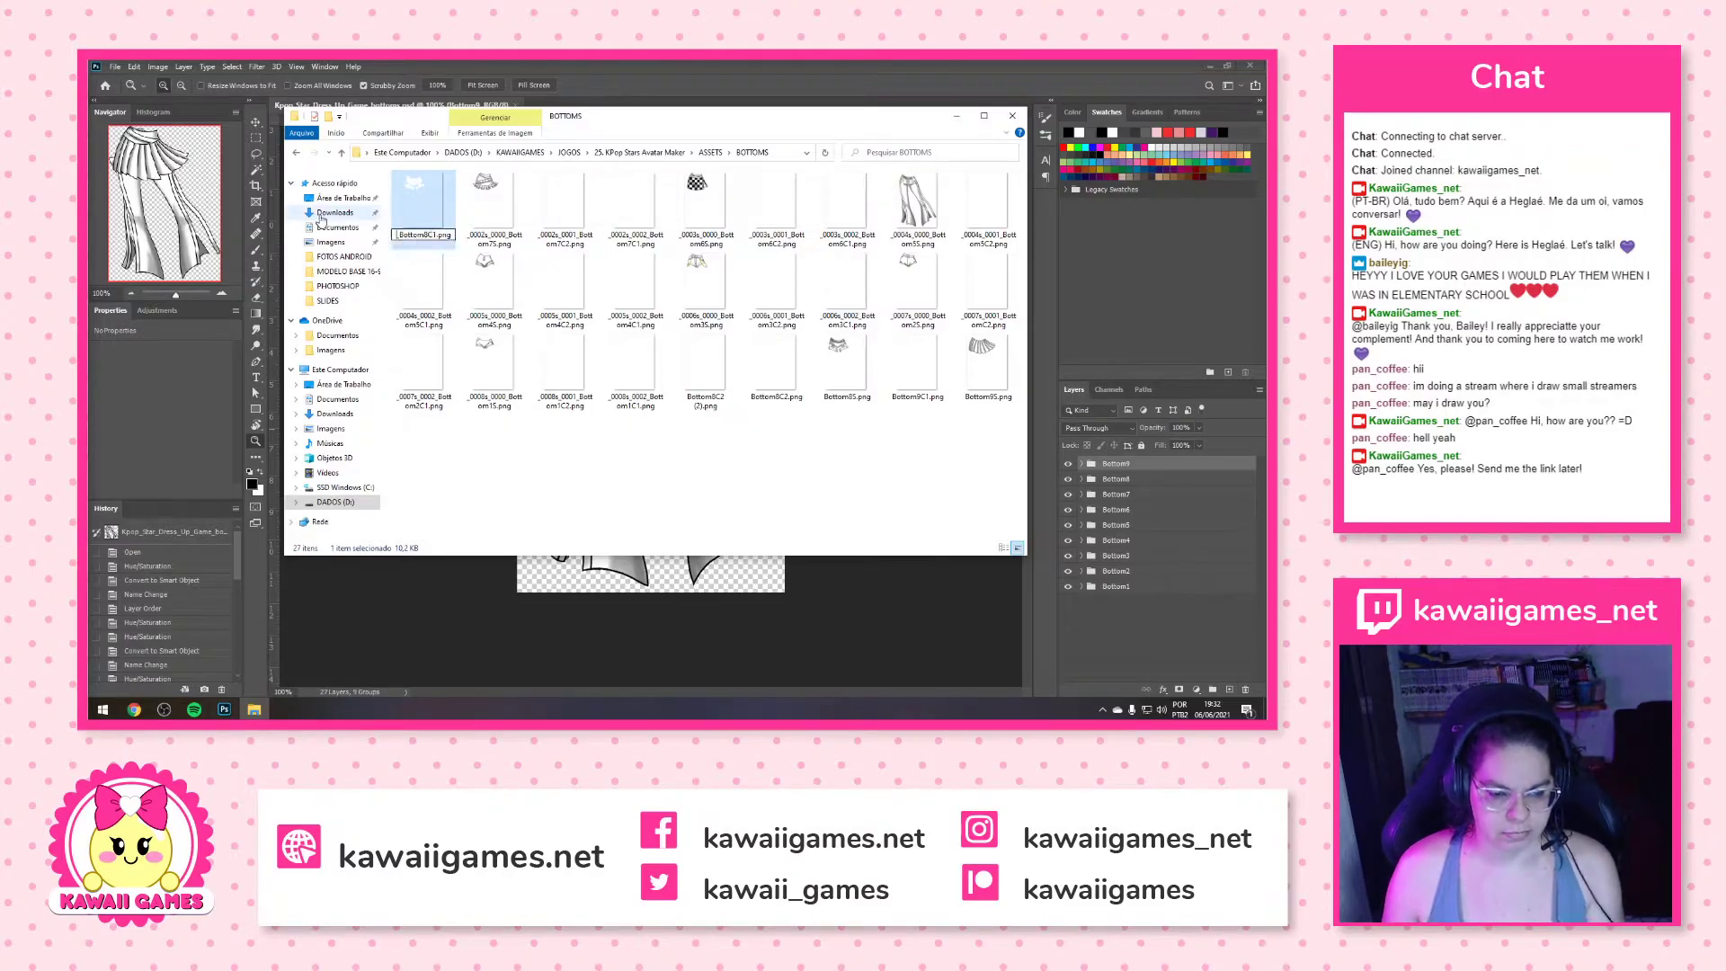
pyautogui.press('Return')
pyautogui.click(438, 235)
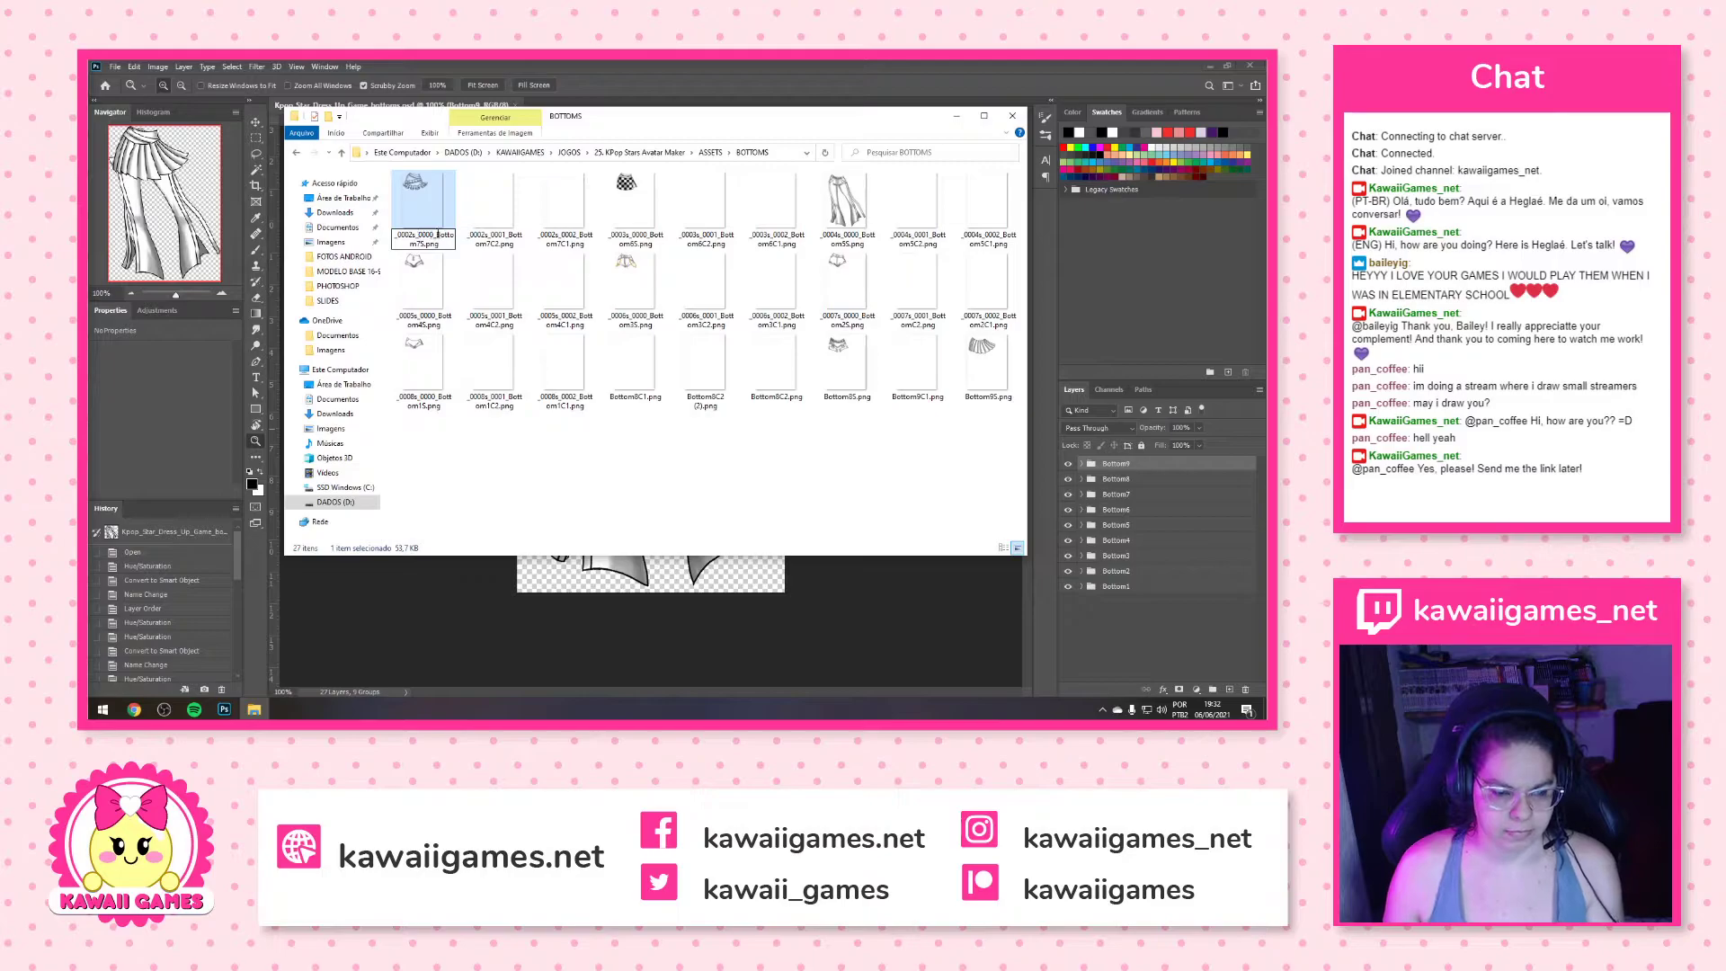
pyautogui.hotkey('shift', 'Home')
pyautogui.press('BackSpace')
pyautogui.press('Return')
# Rename _0002s_0001_Bottom7C2.png as Bottom7C2.png by removing its numbering prefix
pyautogui.click(425, 236)
pyautogui.click(424, 235)
pyautogui.click(438, 237)
pyautogui.hotkey('shift', 'Home')
pyautogui.press('BackSpace')
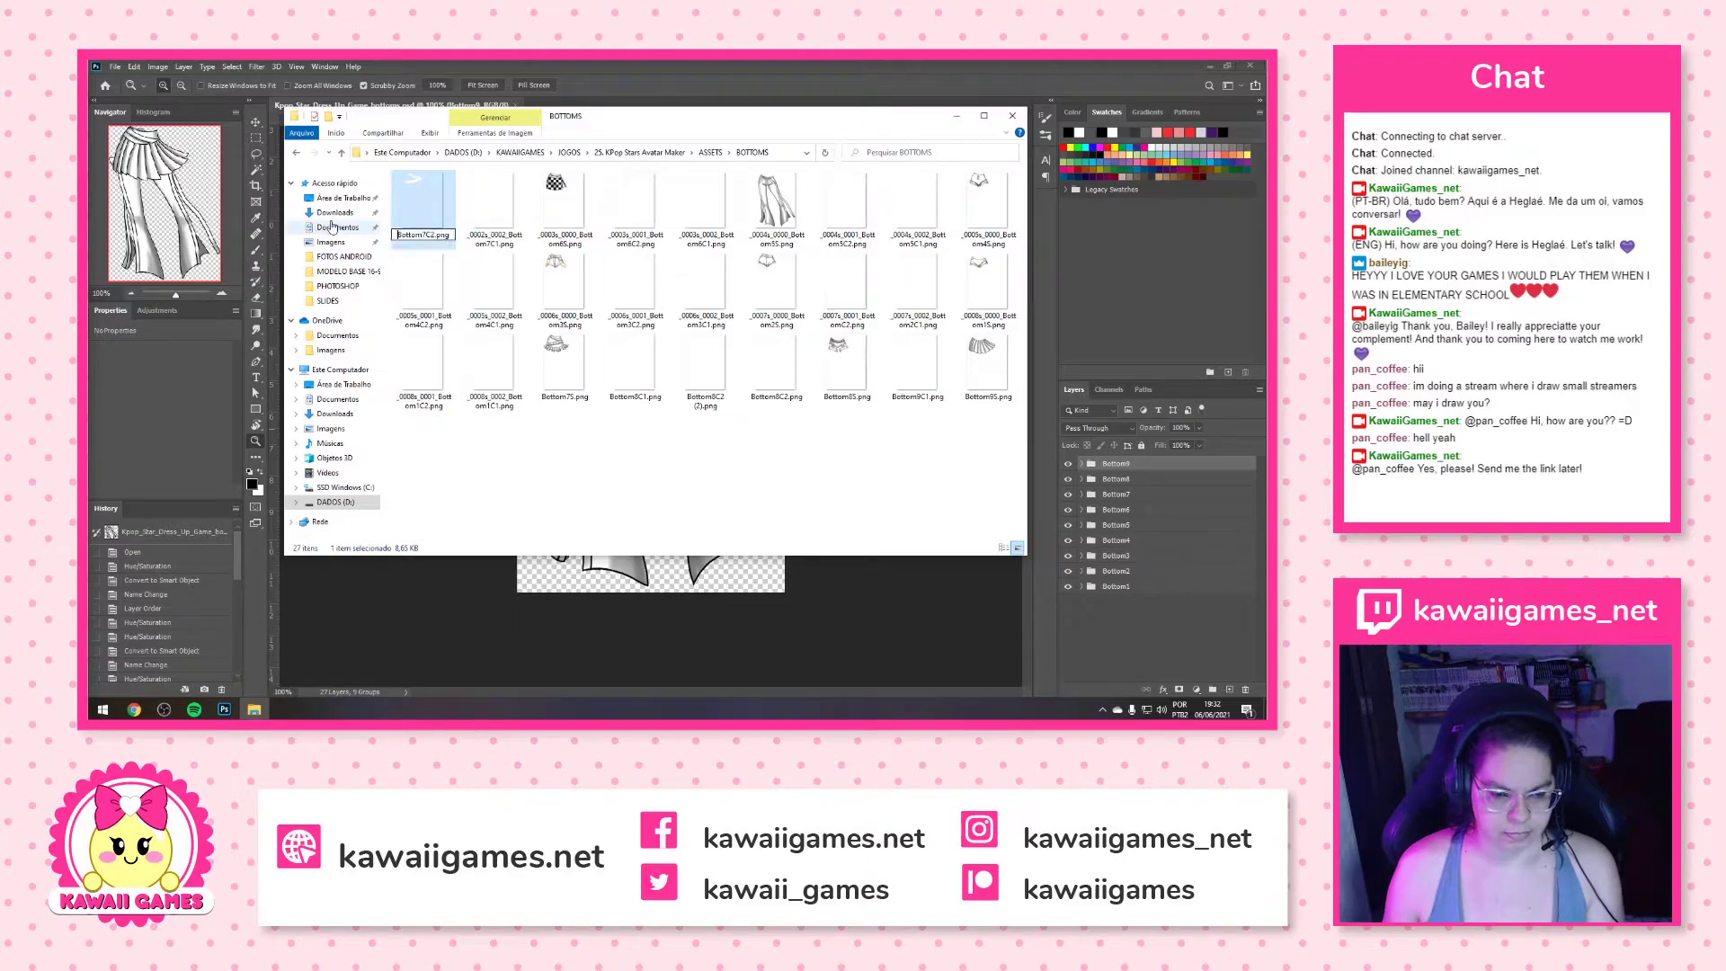
pyautogui.press('Return')
# Rename _0002s_0002_Bottom7C1.png as Bottom7C1.png, closing the photo viewer if the image gets opened
pyautogui.click(416, 231)
pyautogui.click(415, 231)
pyautogui.press('Escape')
pyautogui.doubleClick(439, 236)
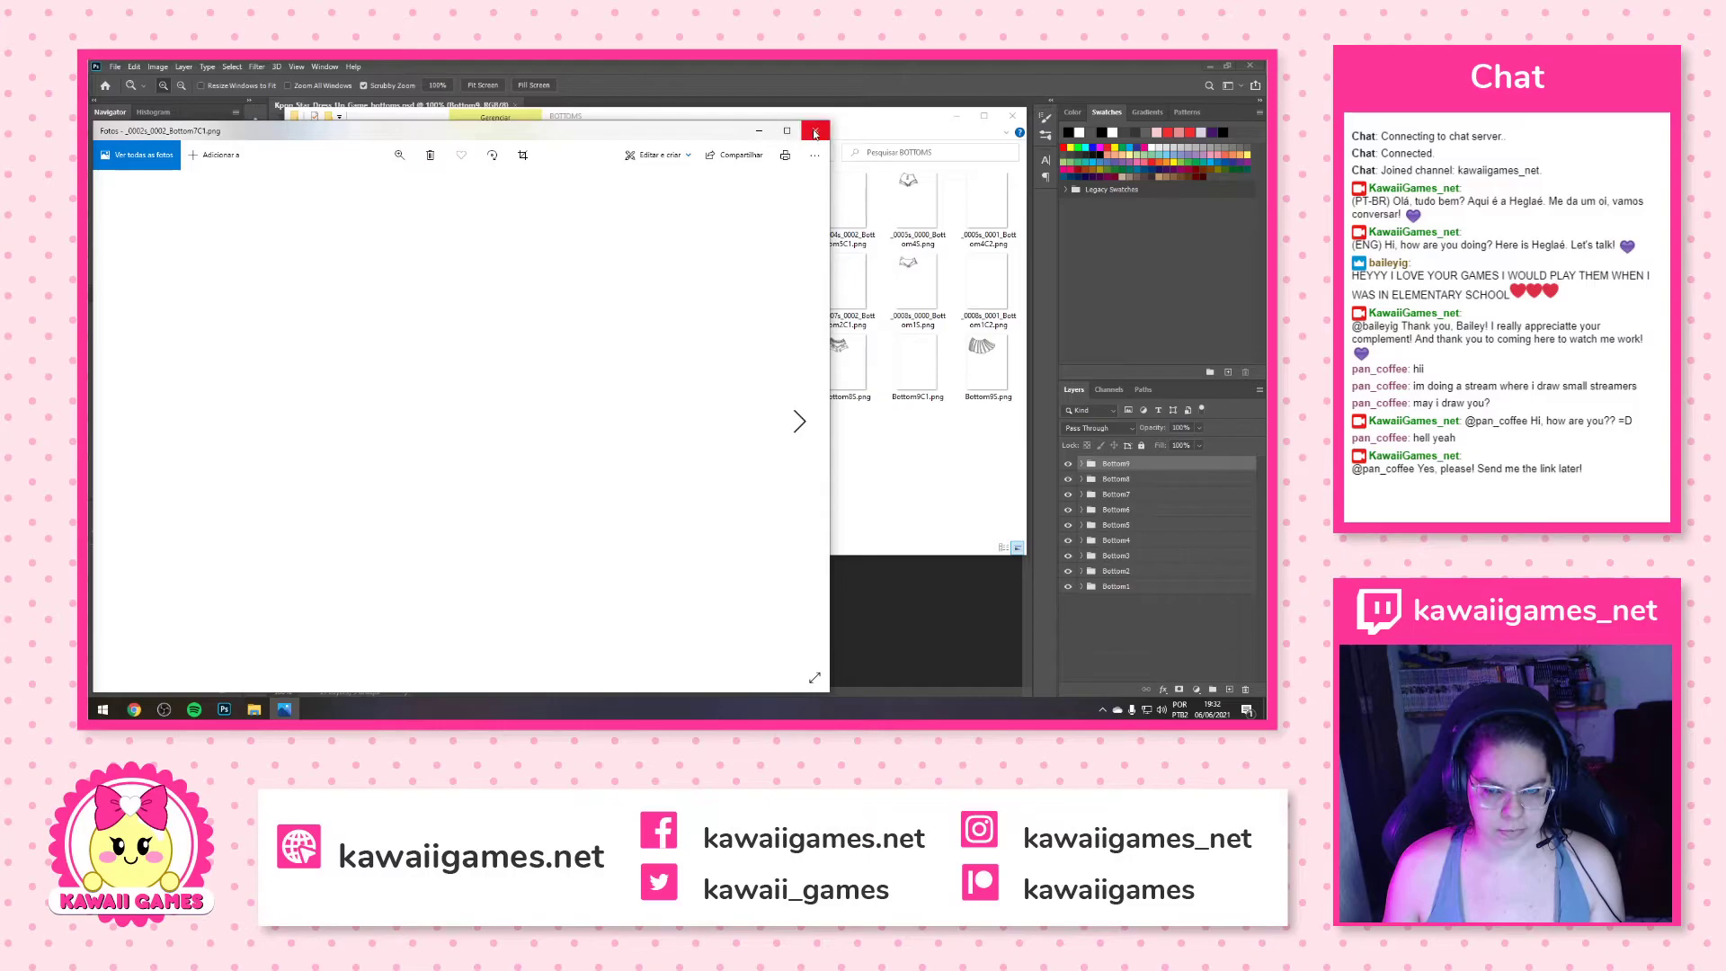
pyautogui.click(814, 130)
pyautogui.click(423, 236)
pyautogui.click(433, 236)
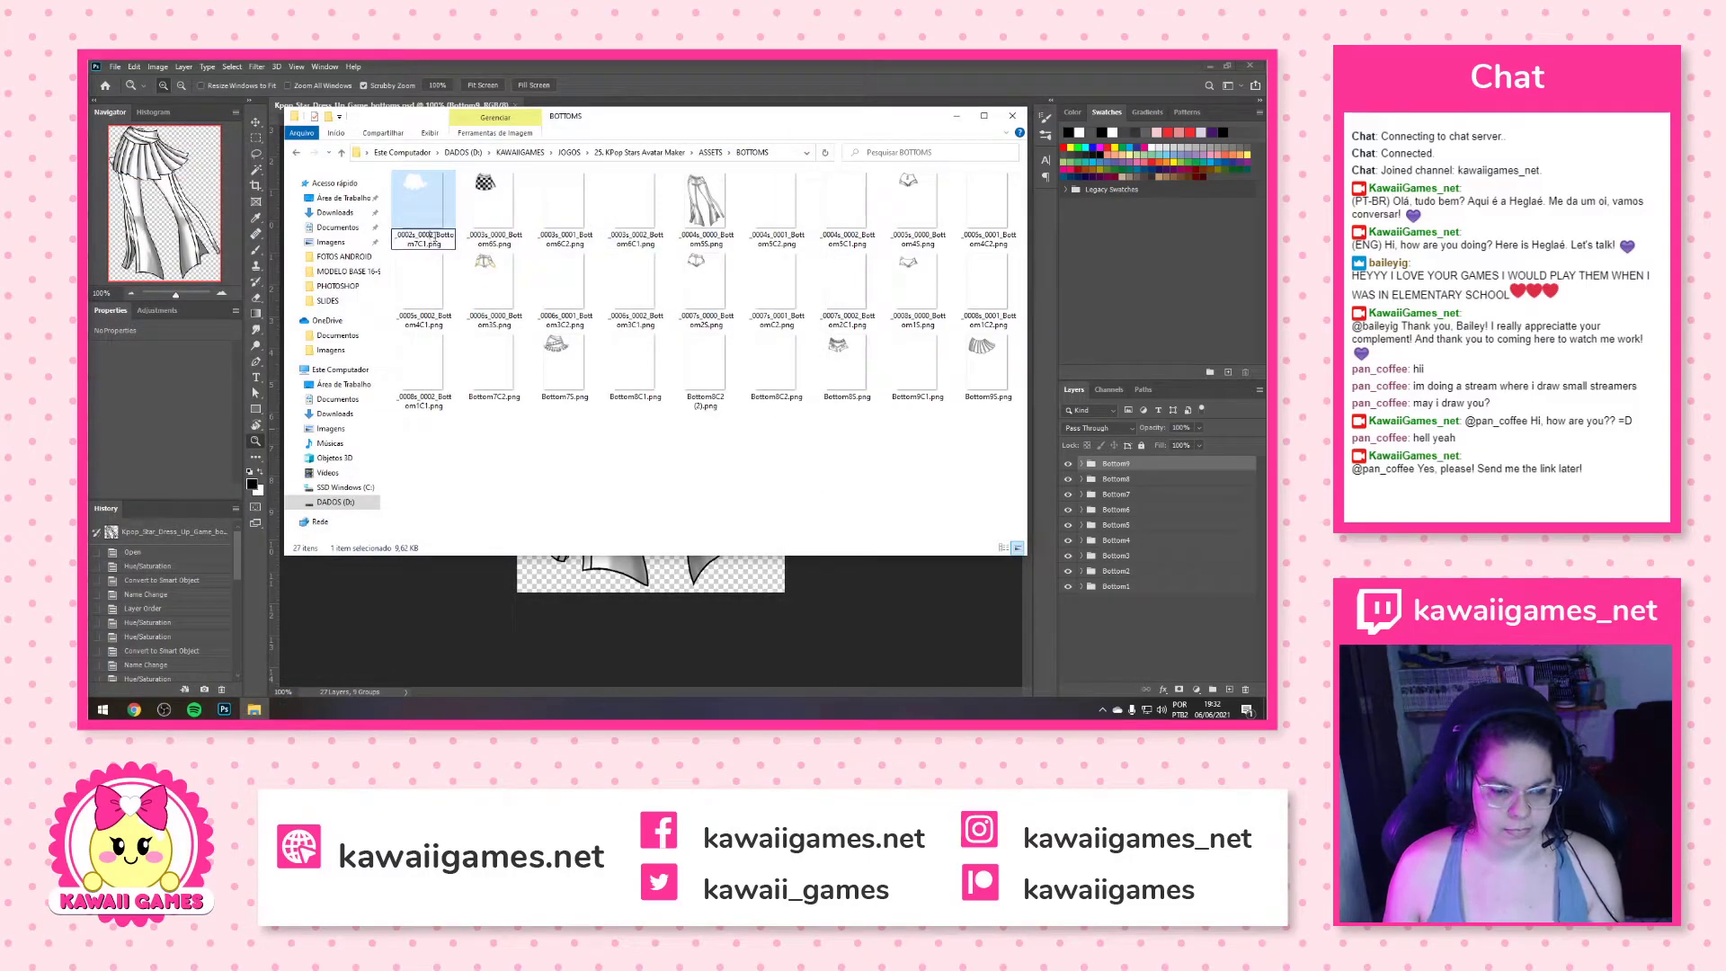
pyautogui.hotkey('shift', 'Home')
pyautogui.press('BackSpace')
pyautogui.press('Return')
# Remove the numbering prefix from the first two Bottom6 images, leaving the names Bottom6S.png and Bottom6C2.png
pyautogui.press('Home')
pyautogui.press('F2')
pyautogui.click(438, 236)
pyautogui.hotkey('shift', 'Home')
pyautogui.press('BackSpace')
pyautogui.press('Return')
pyautogui.press('Home')
pyautogui.press('F2')
pyautogui.click(432, 243)
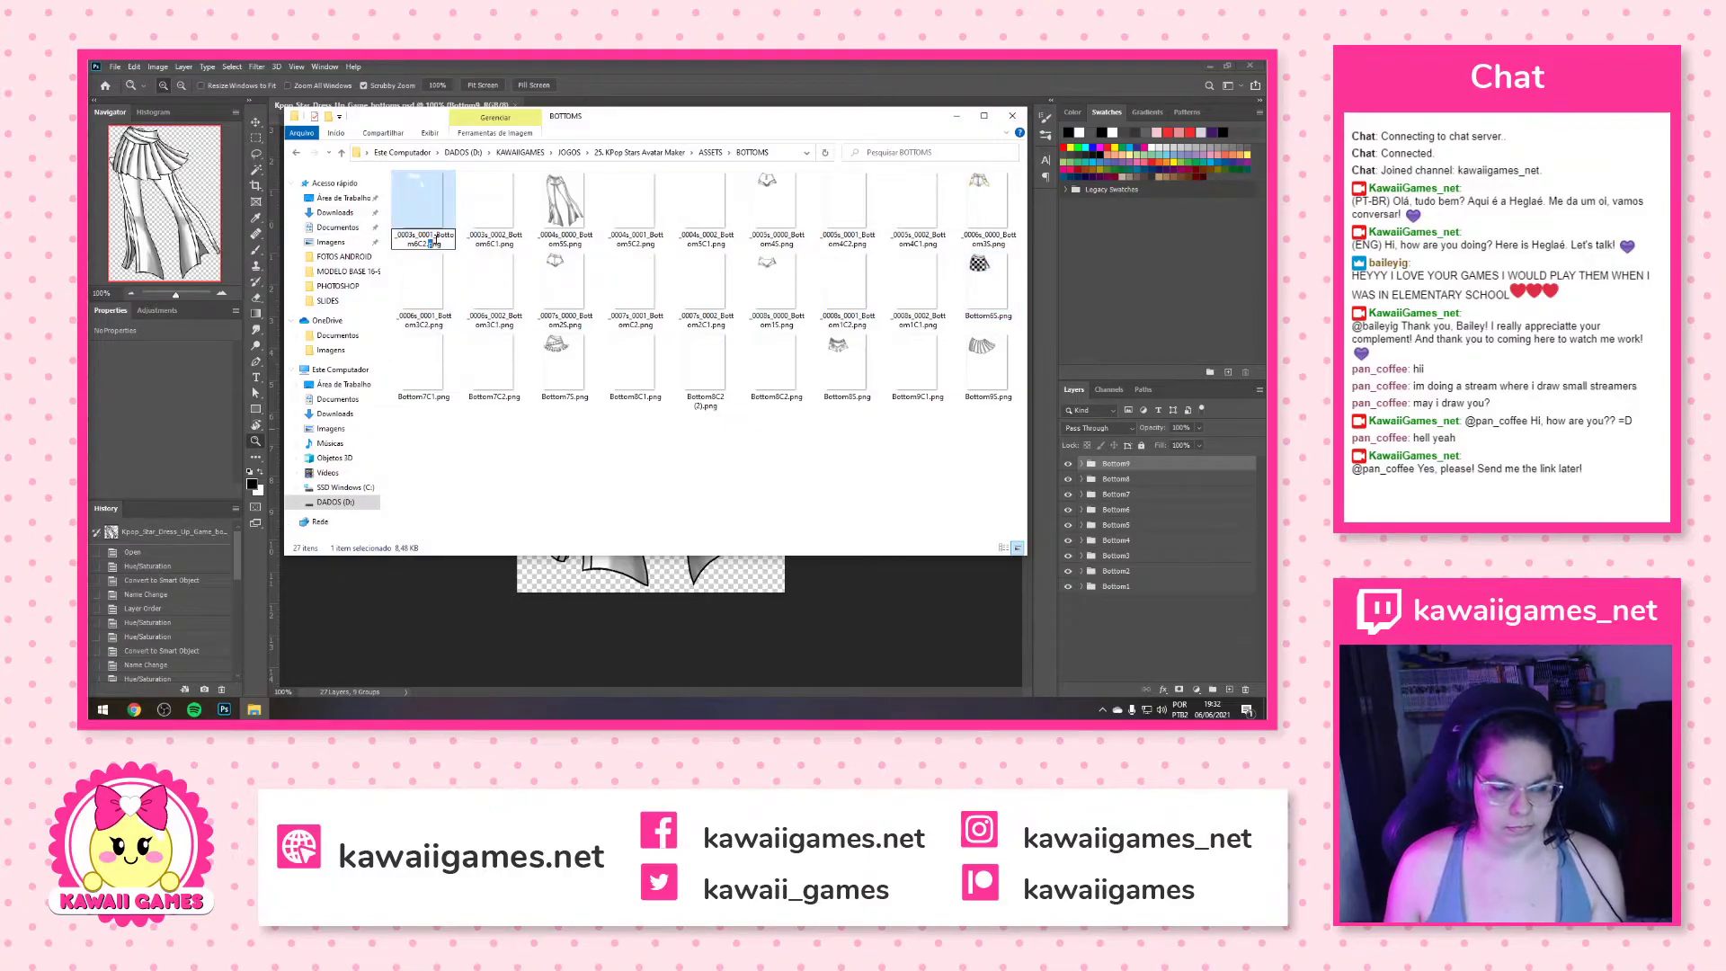
pyautogui.hotkey('shift', 'Home')
pyautogui.press('BackSpace')
pyautogui.press('Return')
# Remove the numbering prefix from the last Bottom6 image and the first Bottom5 image, leaving Bottom6C1.png and Bottom5S.png
pyautogui.press('Home')
pyautogui.press('F2')
pyautogui.click(437, 239)
pyautogui.hotkey('shift', 'Home')
pyautogui.press('BackSpace')
pyautogui.press('Return')
pyautogui.press('Home')
pyautogui.press('F2')
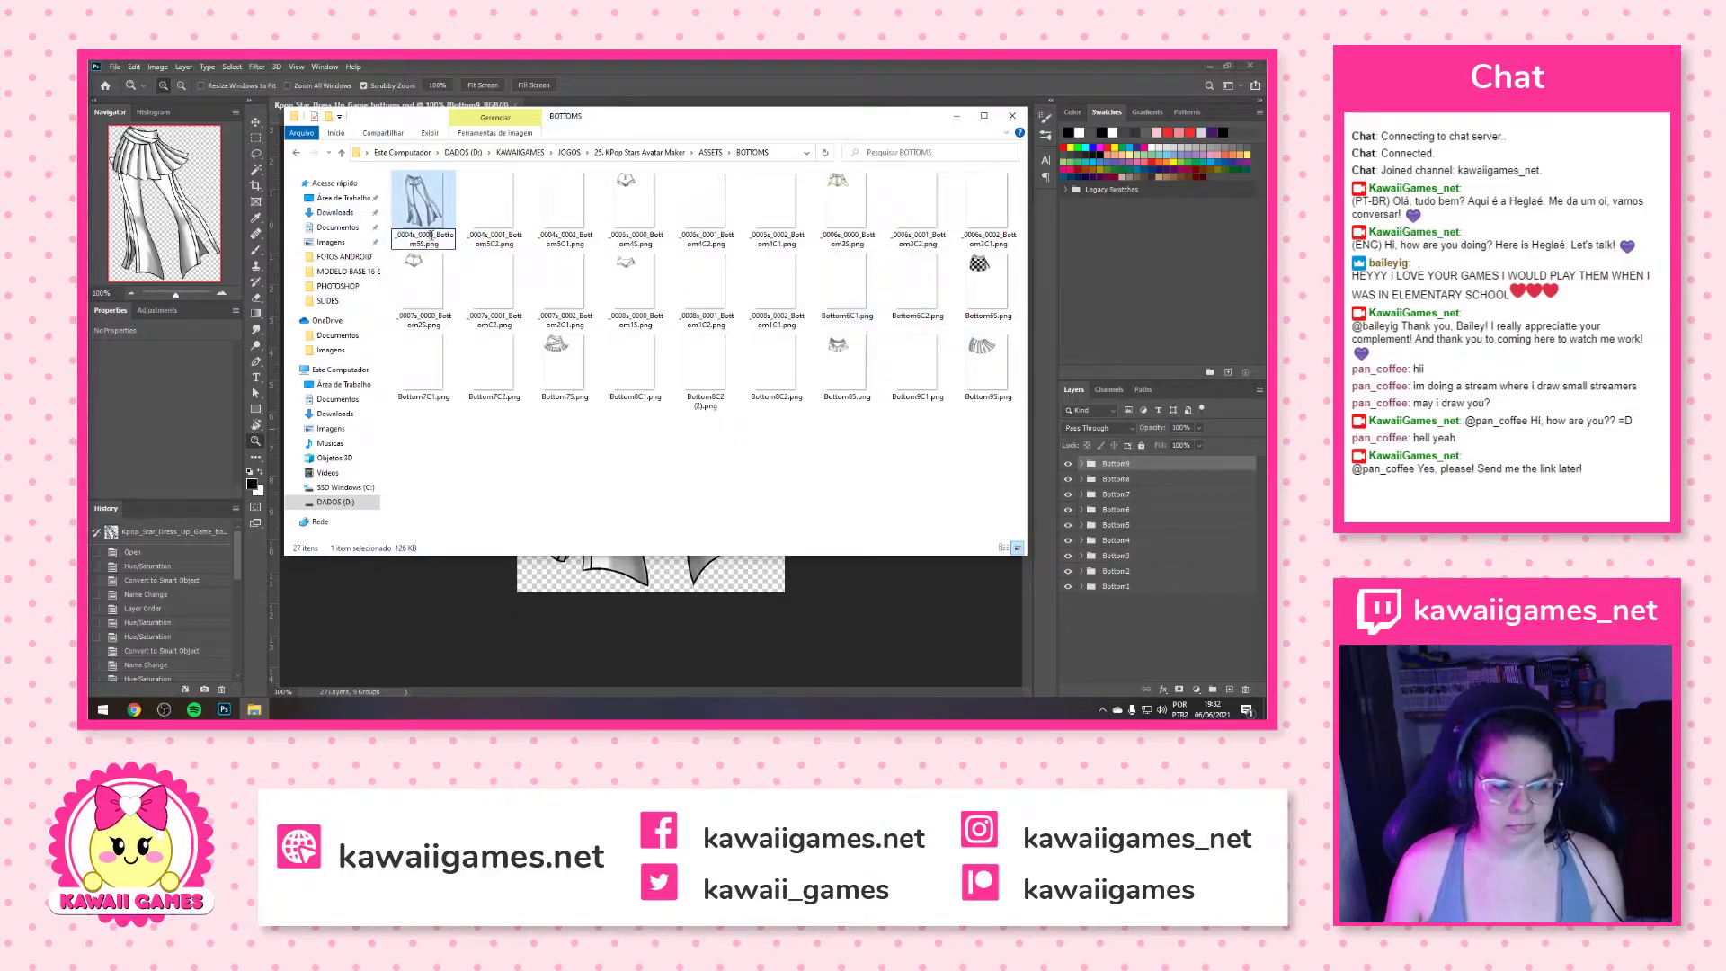
pyautogui.hotkey('shift', 'Home')
pyautogui.press('BackSpace')
pyautogui.press('Return')
# Remove the numbering prefix from the remaining two Bottom5 images, leaving the names Bottom5C2.png and Bottom5C1.png
pyautogui.press('Home')
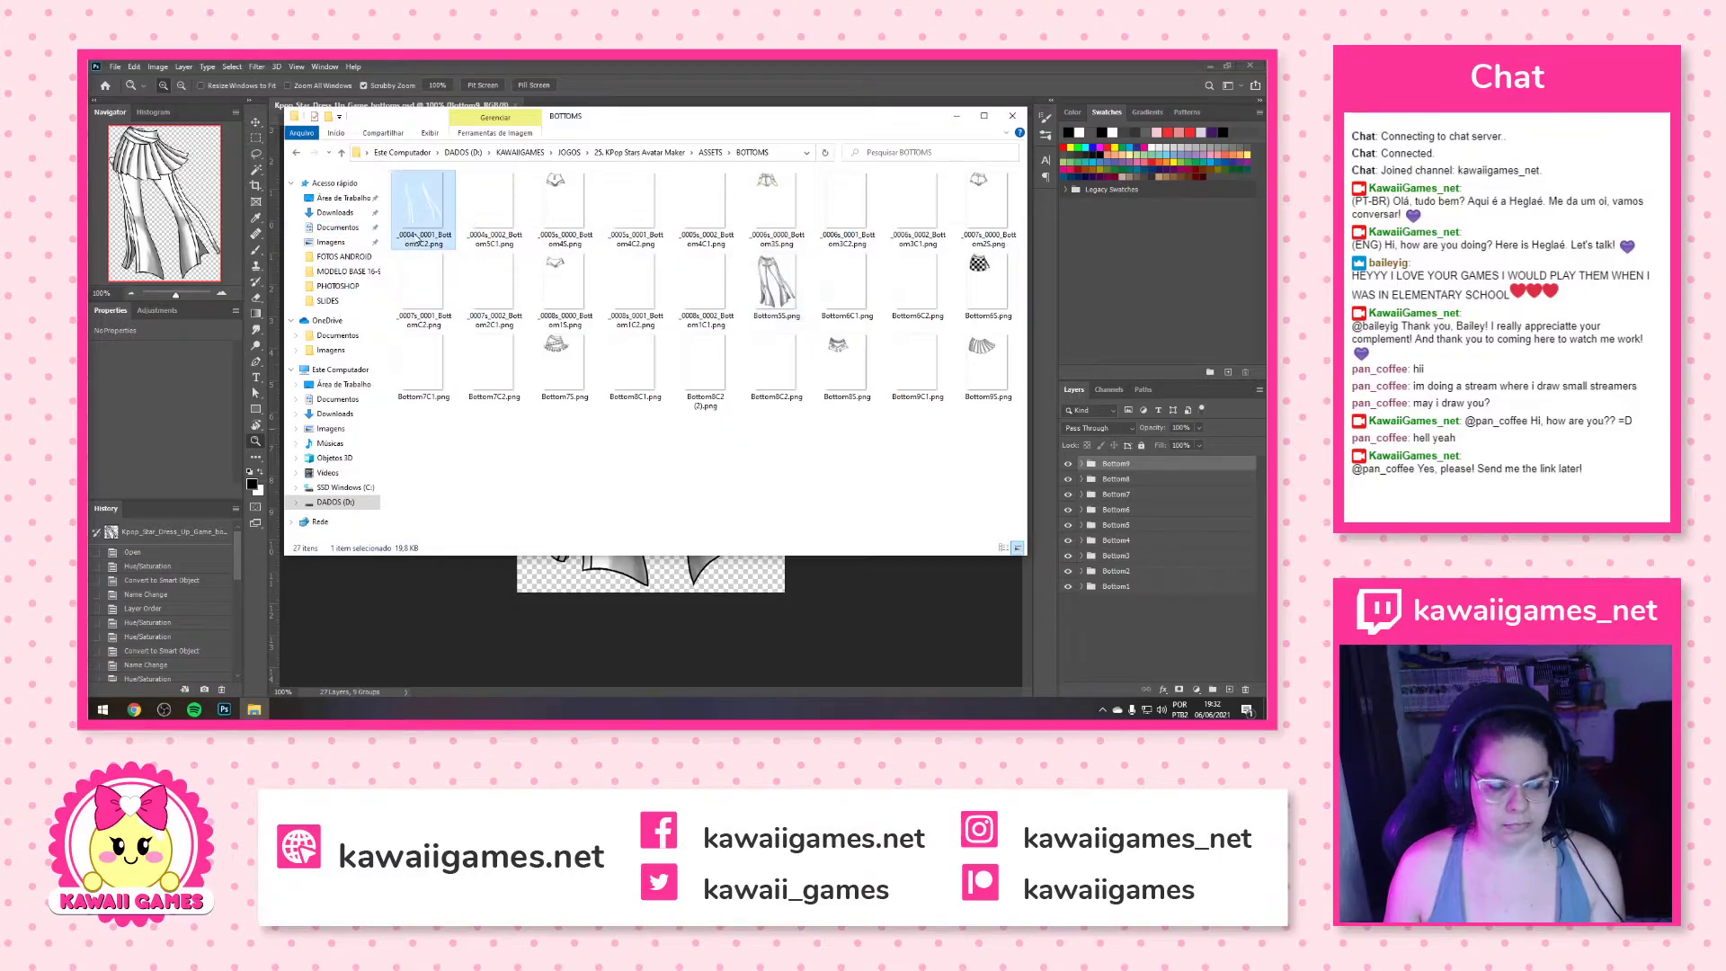
pyautogui.press('BackSpace')
pyautogui.press('Return')
pyautogui.press('Home')
pyautogui.press('F2')
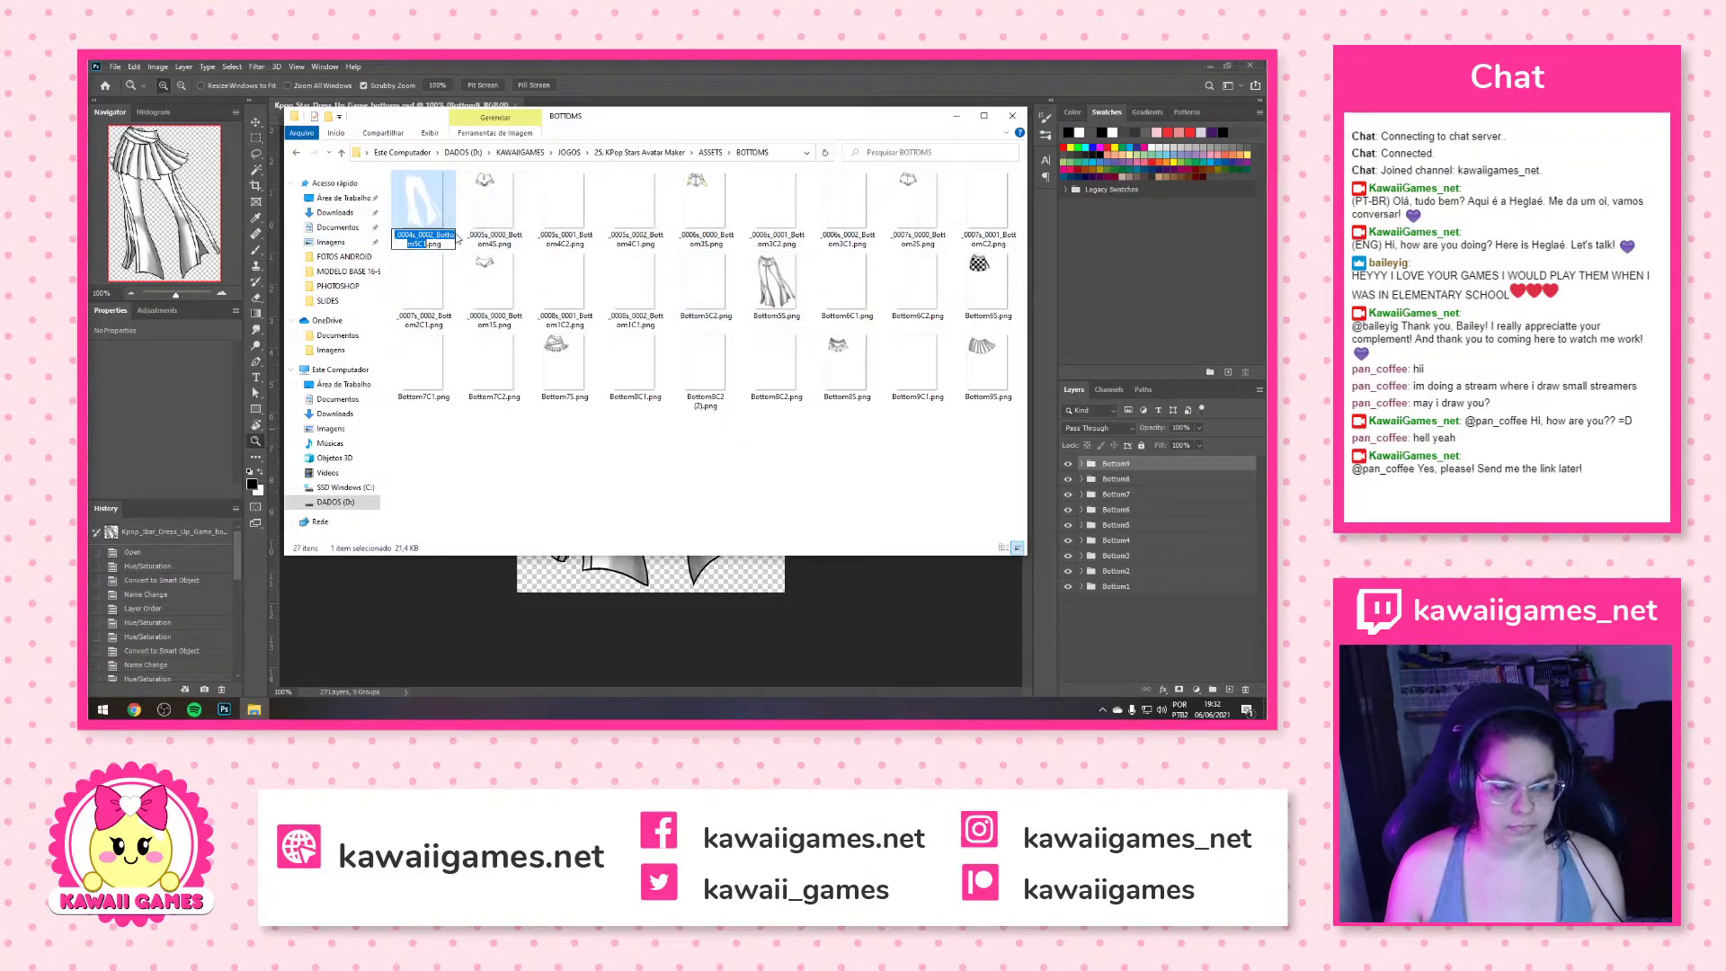
pyautogui.press('BackSpace')
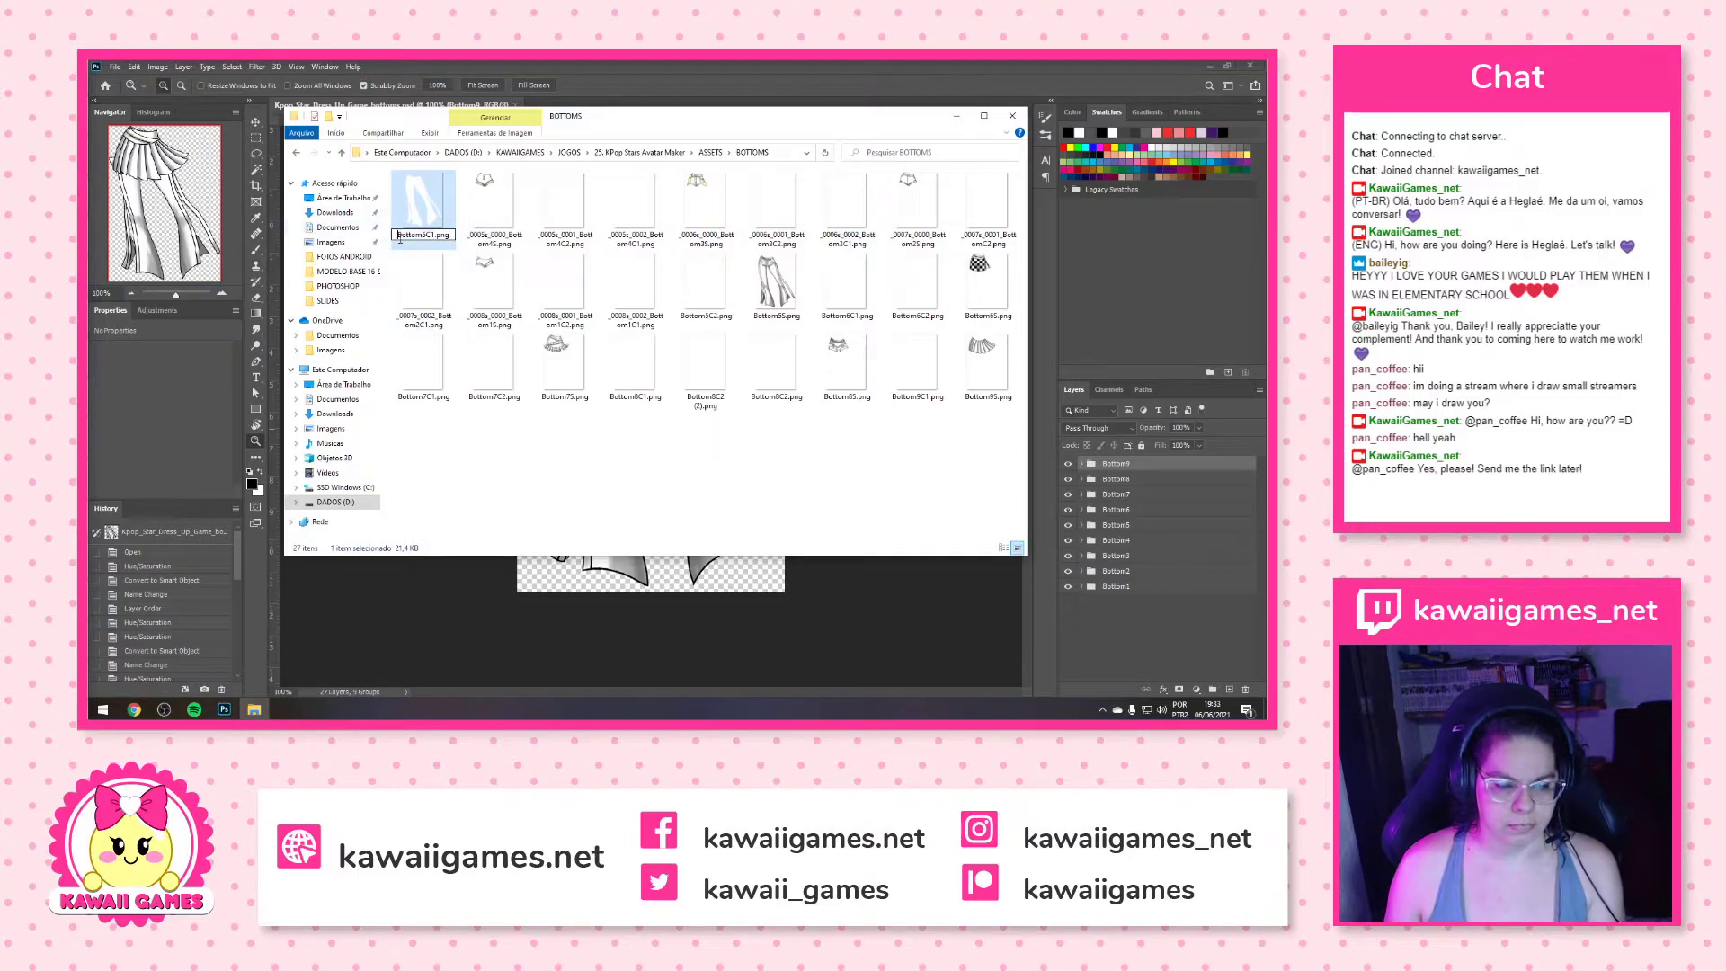
pyautogui.press('Return')
# Remove the numbering prefix from the first two Bottom4 images, leaving the names Bottom4S.png and Bottom4C2.png
pyautogui.press('Home')
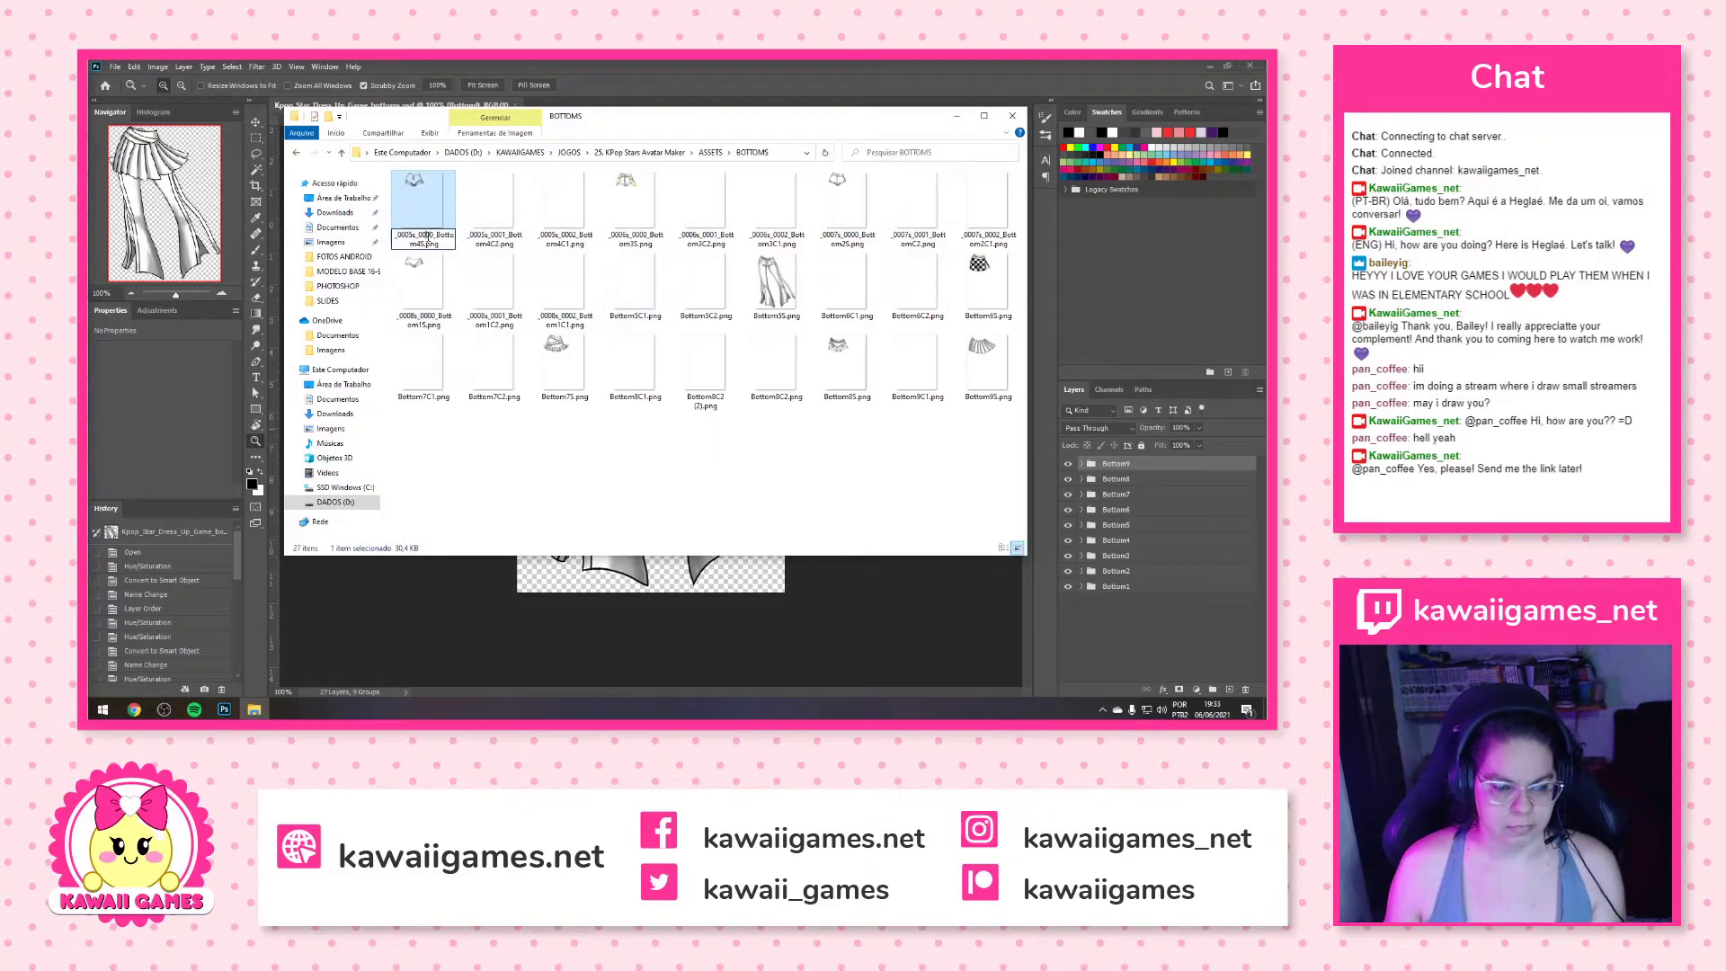
pyautogui.press('BackSpace')
pyautogui.press('Return')
pyautogui.press('Home')
pyautogui.press('F2')
pyautogui.press('BackSpace')
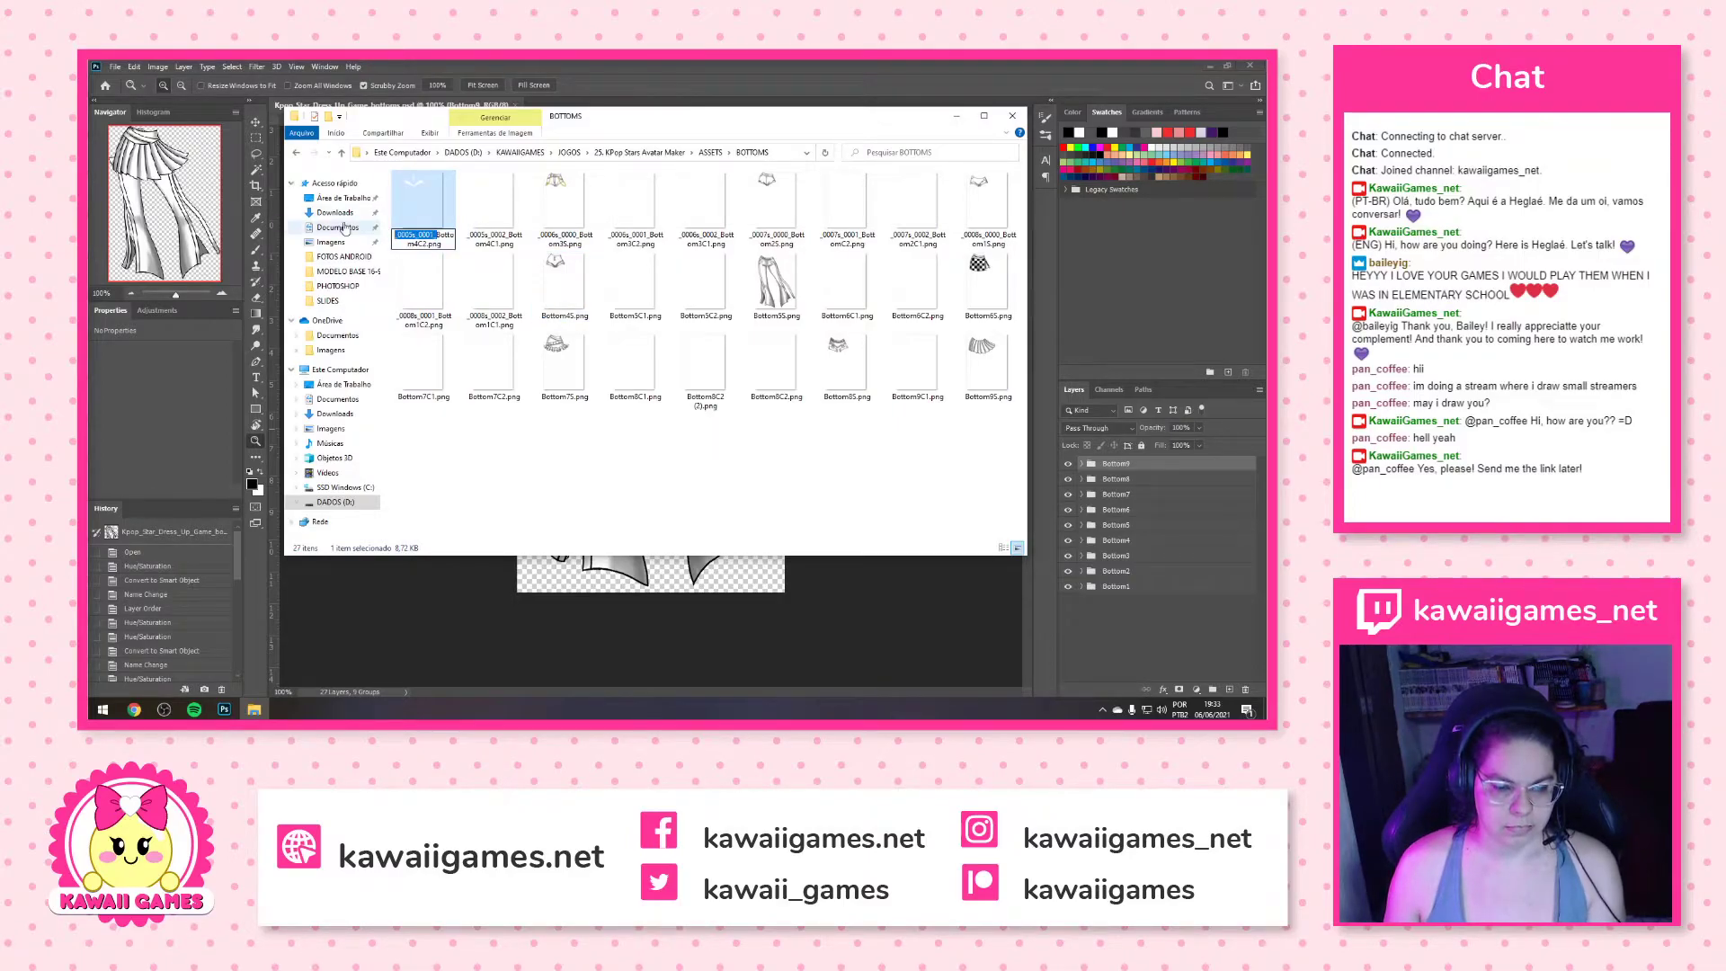
pyautogui.press('Return')
# Remove the numbering prefix from the last Bottom4 image and the first Bottom3 image, leaving Bottom4C1.png and Bottom3S.png
pyautogui.press('Home')
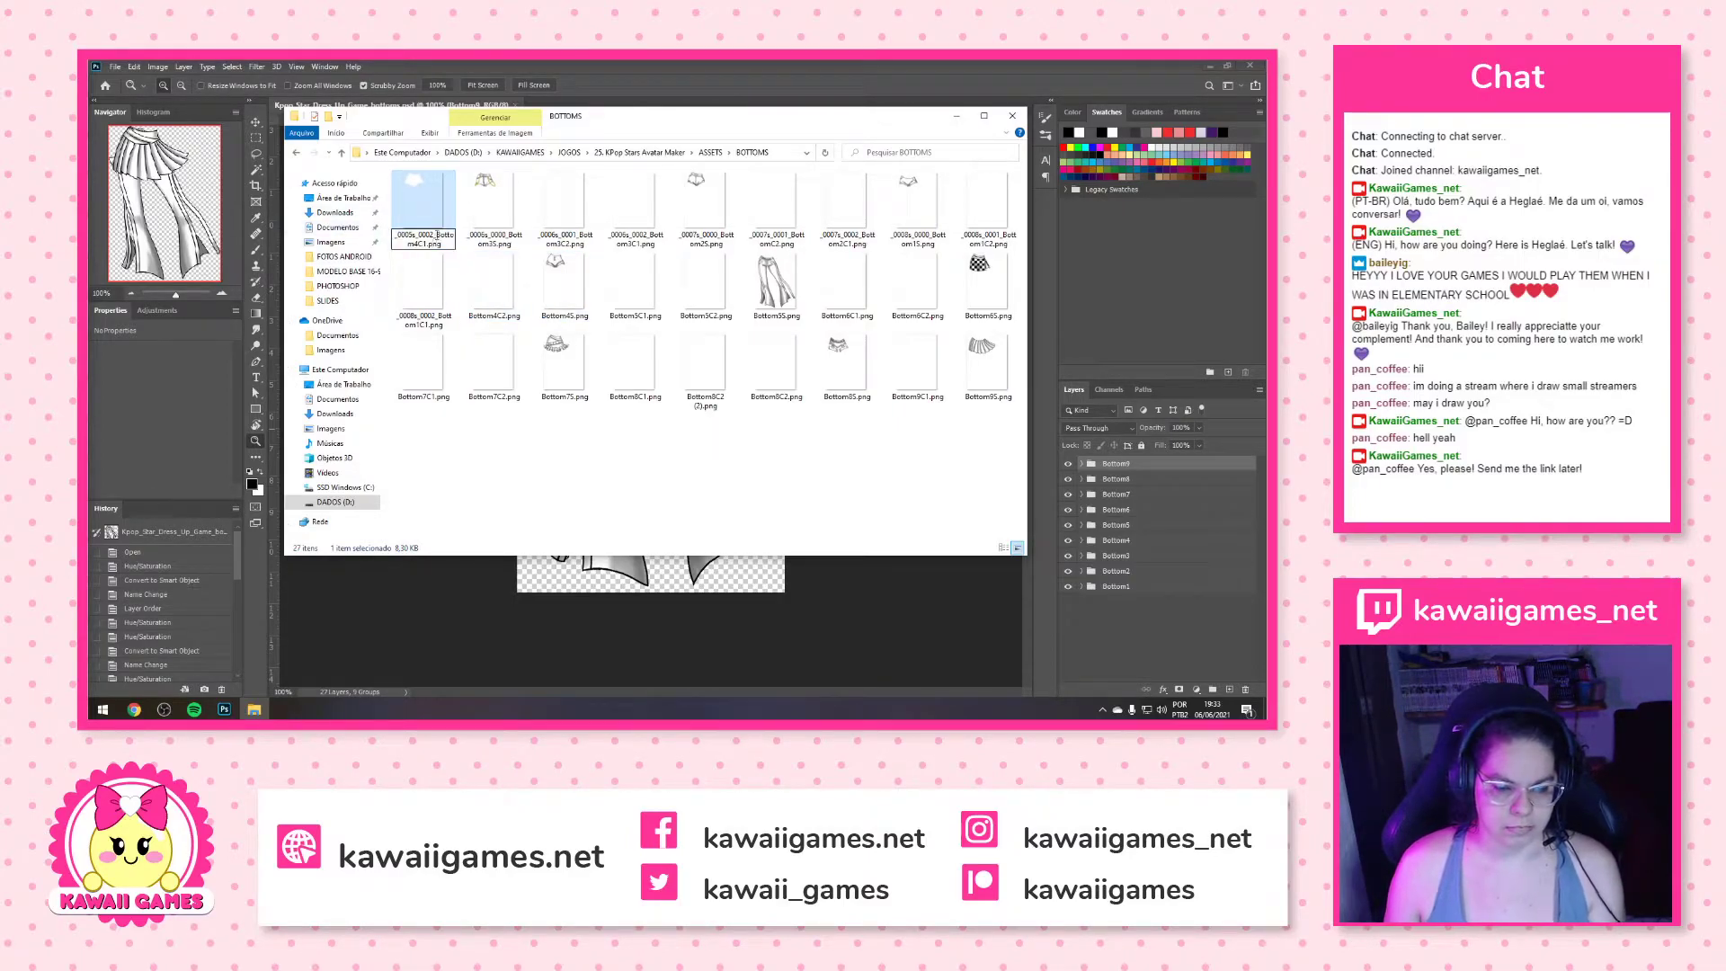
pyautogui.press('BackSpace')
pyautogui.press('Return')
pyautogui.press('Home')
pyautogui.press('F2')
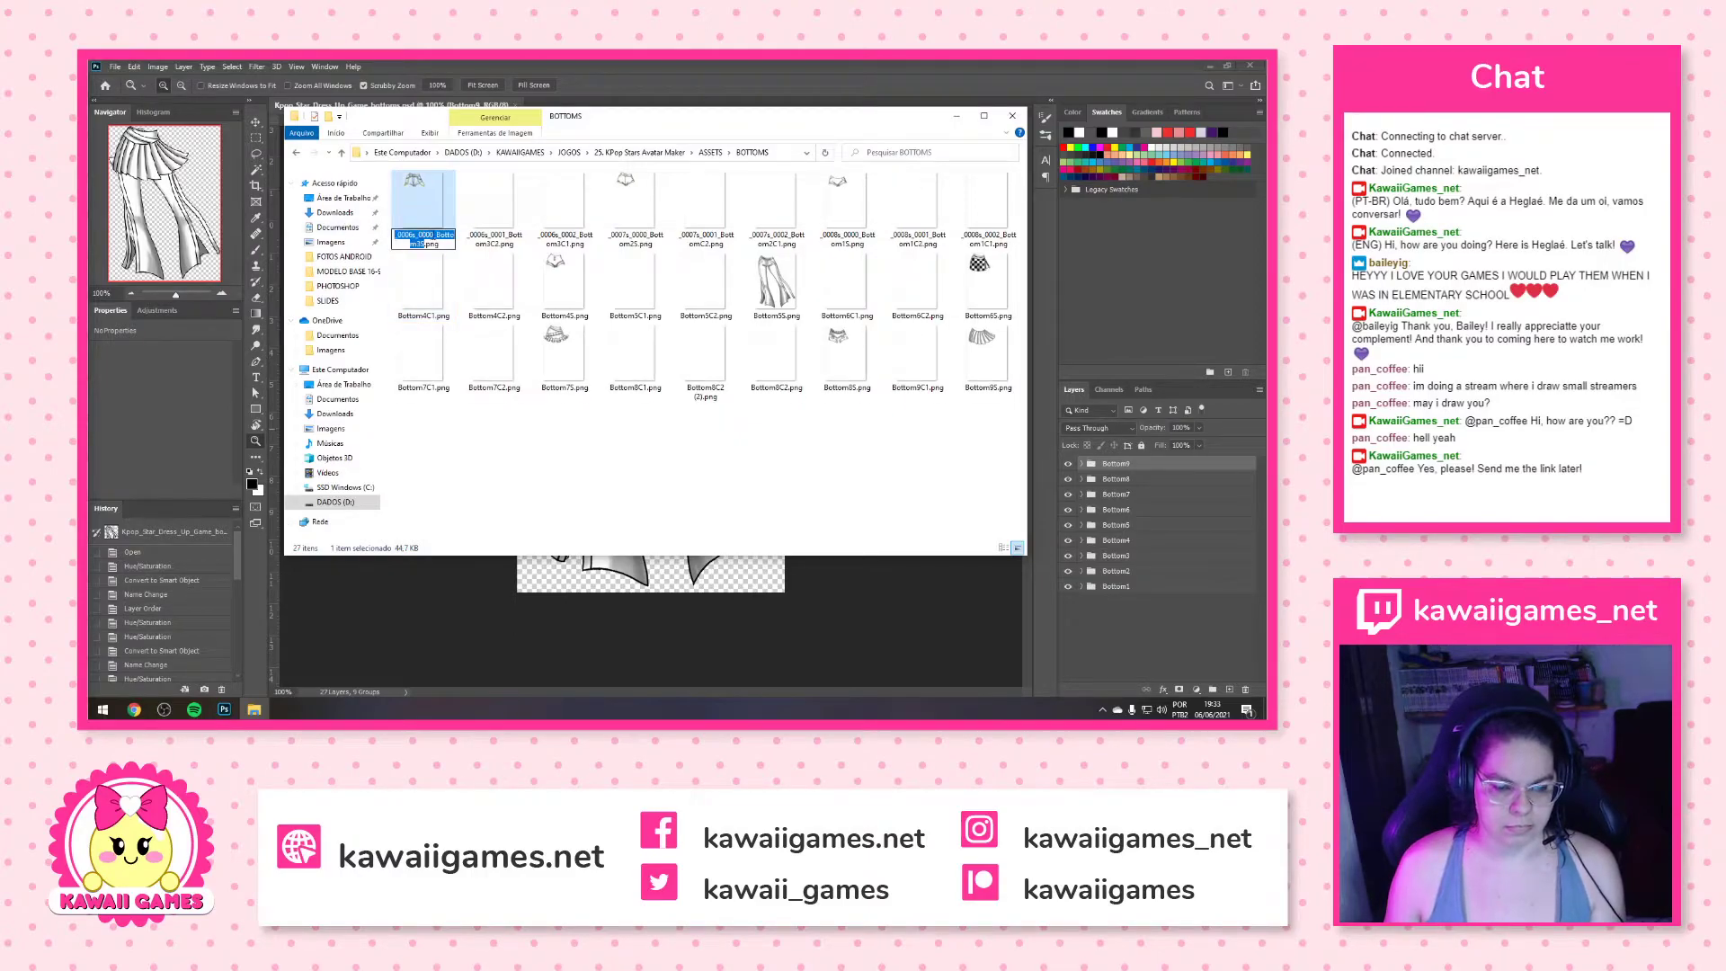
pyautogui.press('BackSpace')
pyautogui.press('Return')
# Remove the numbering prefix from the remaining two Bottom3 images, leaving the names Bottom3C2.png and Bottom3C1.png
pyautogui.press('Home')
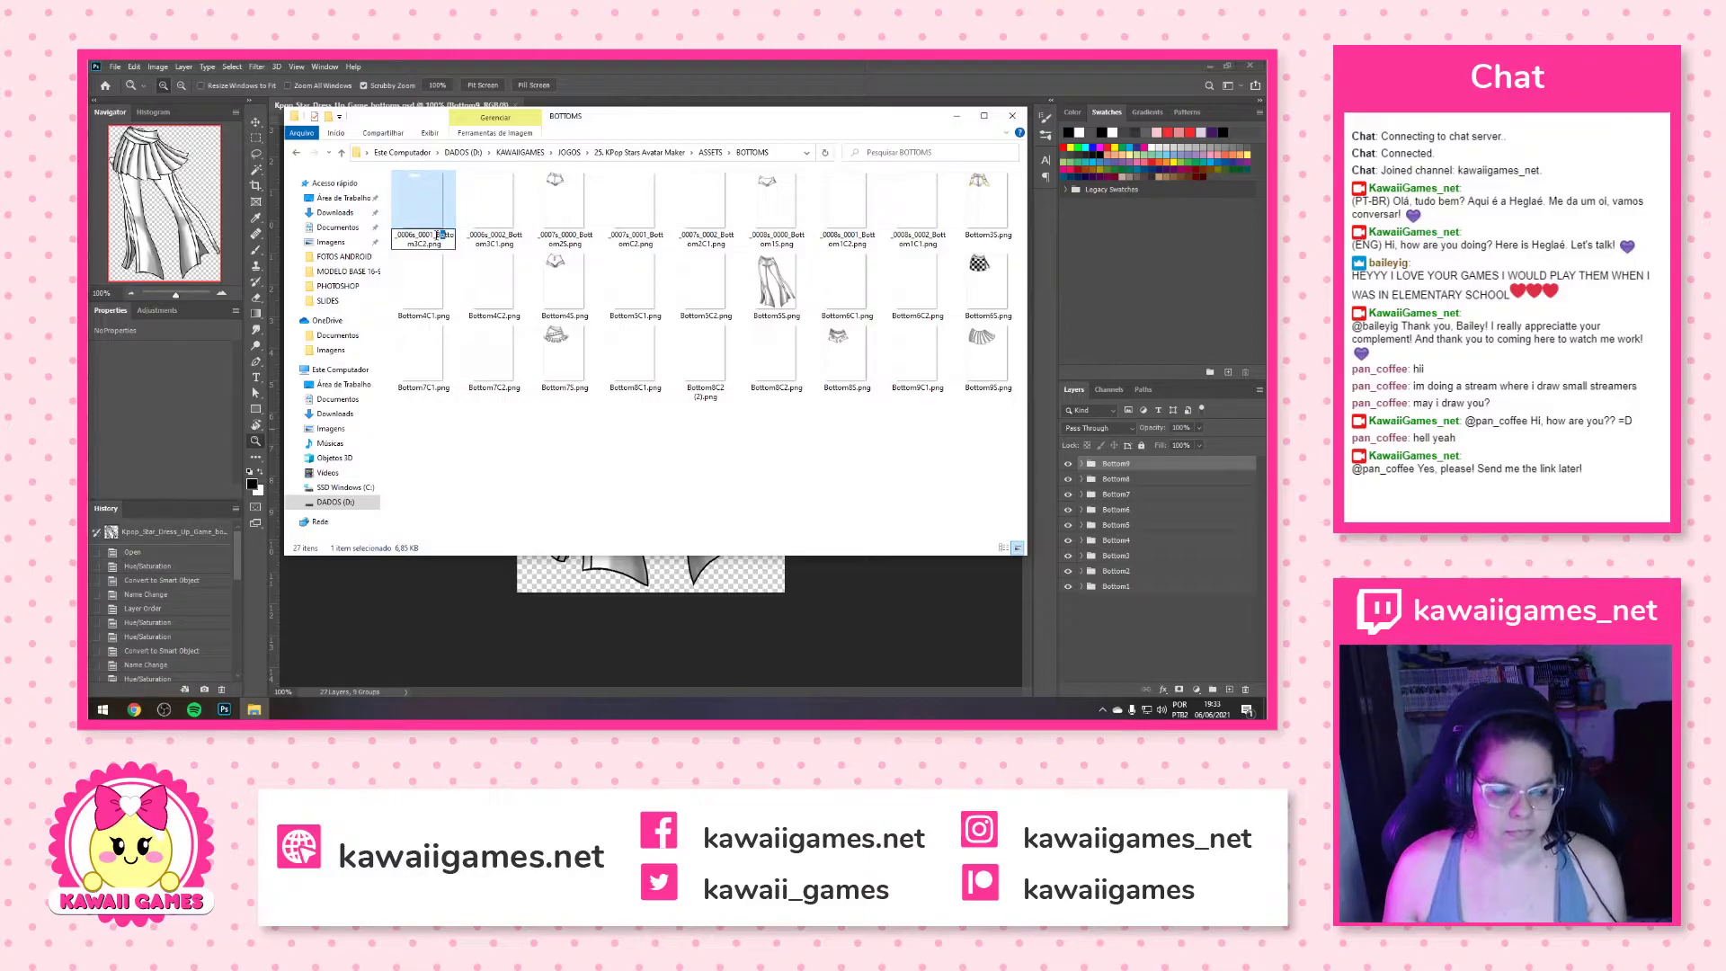
pyautogui.press('Return')
pyautogui.press('Home')
pyautogui.press('F2')
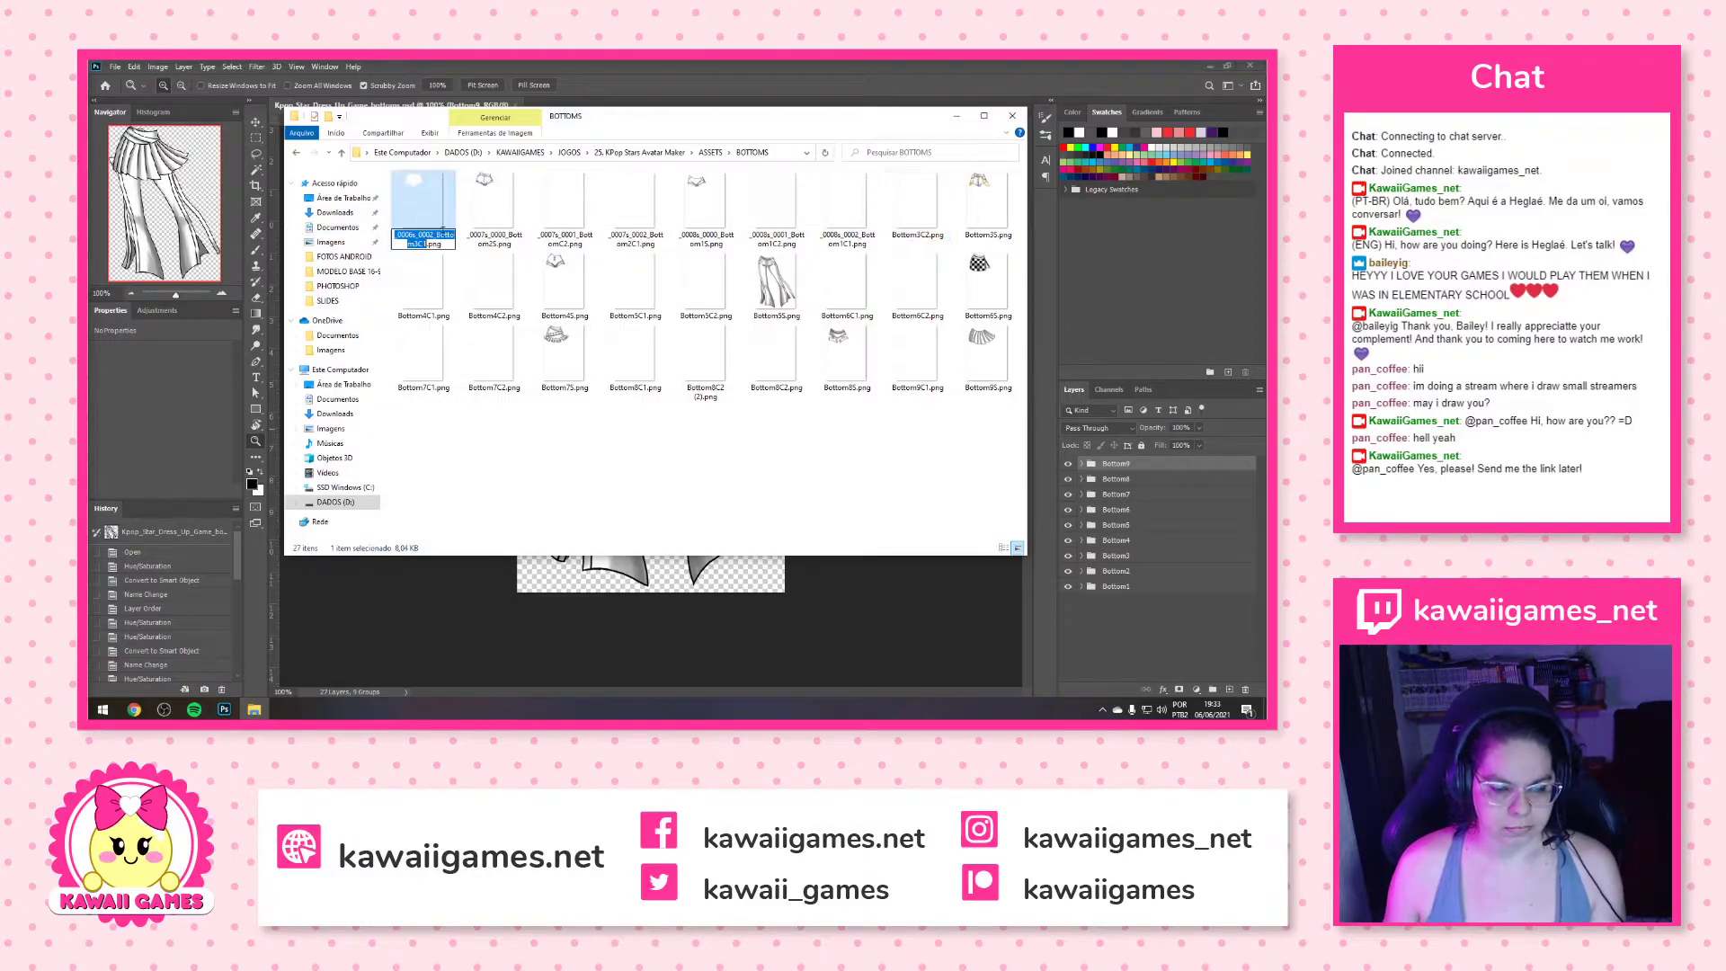
pyautogui.press('BackSpace')
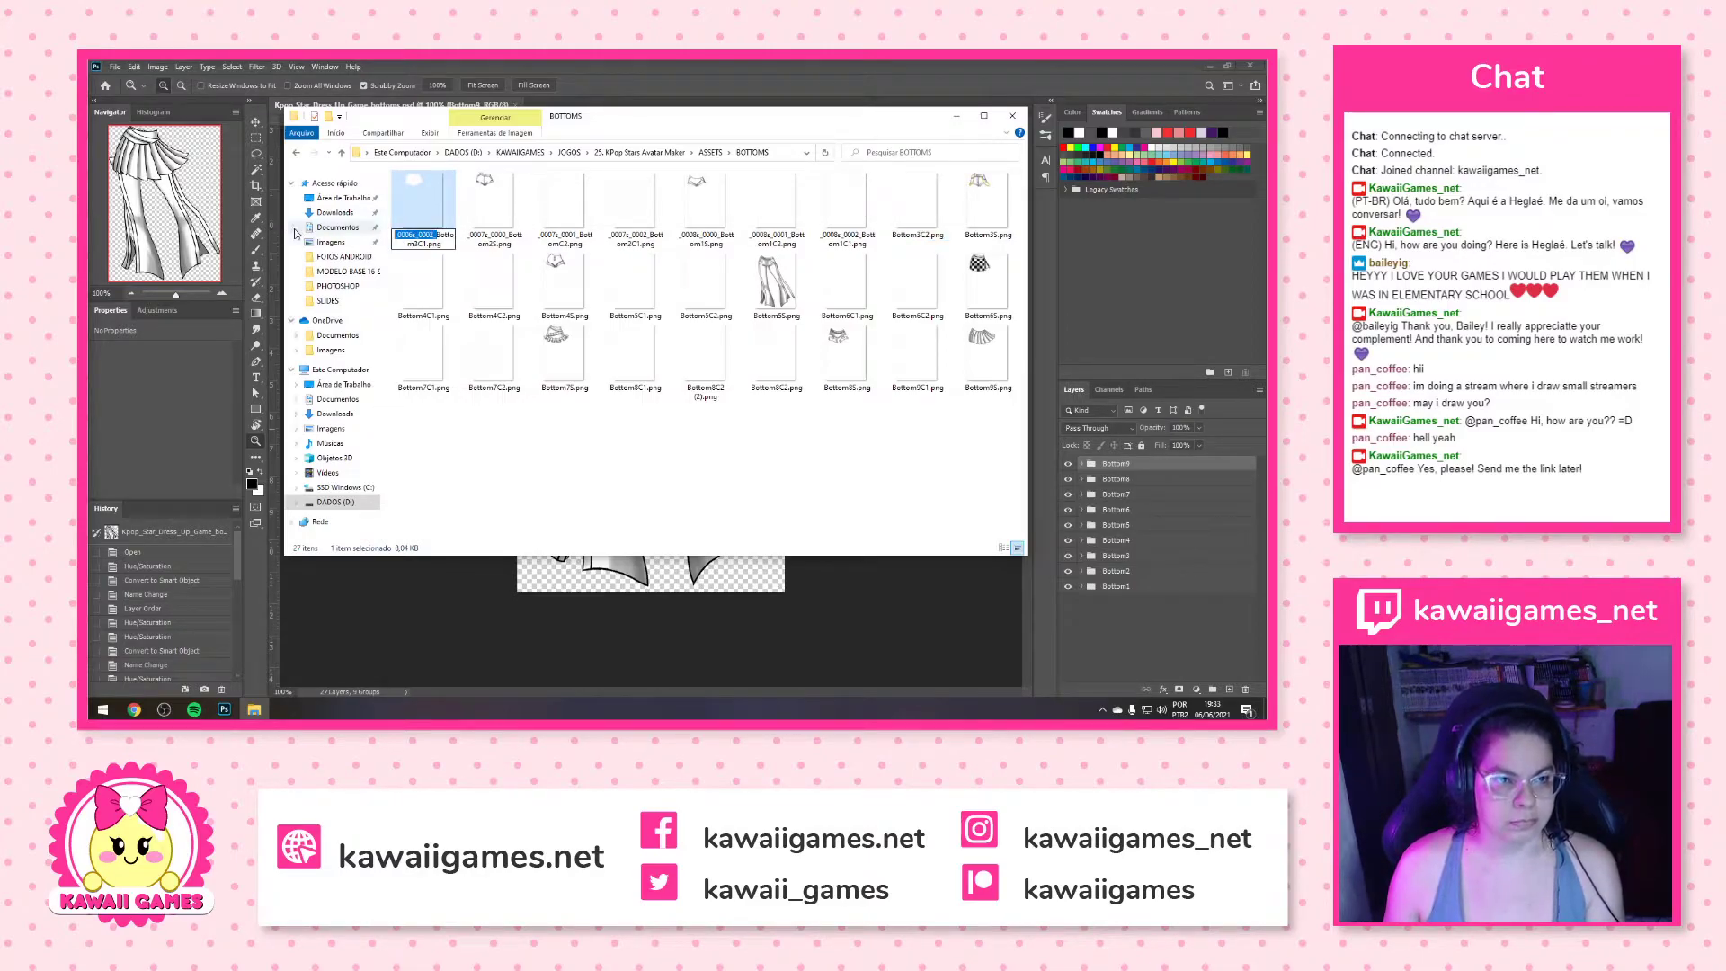
pyautogui.press('Return')
# Remove the numbering prefix from the first two images of the 0007s group, leaving Bottom2S.png and BottomC2.png
pyautogui.press('Home')
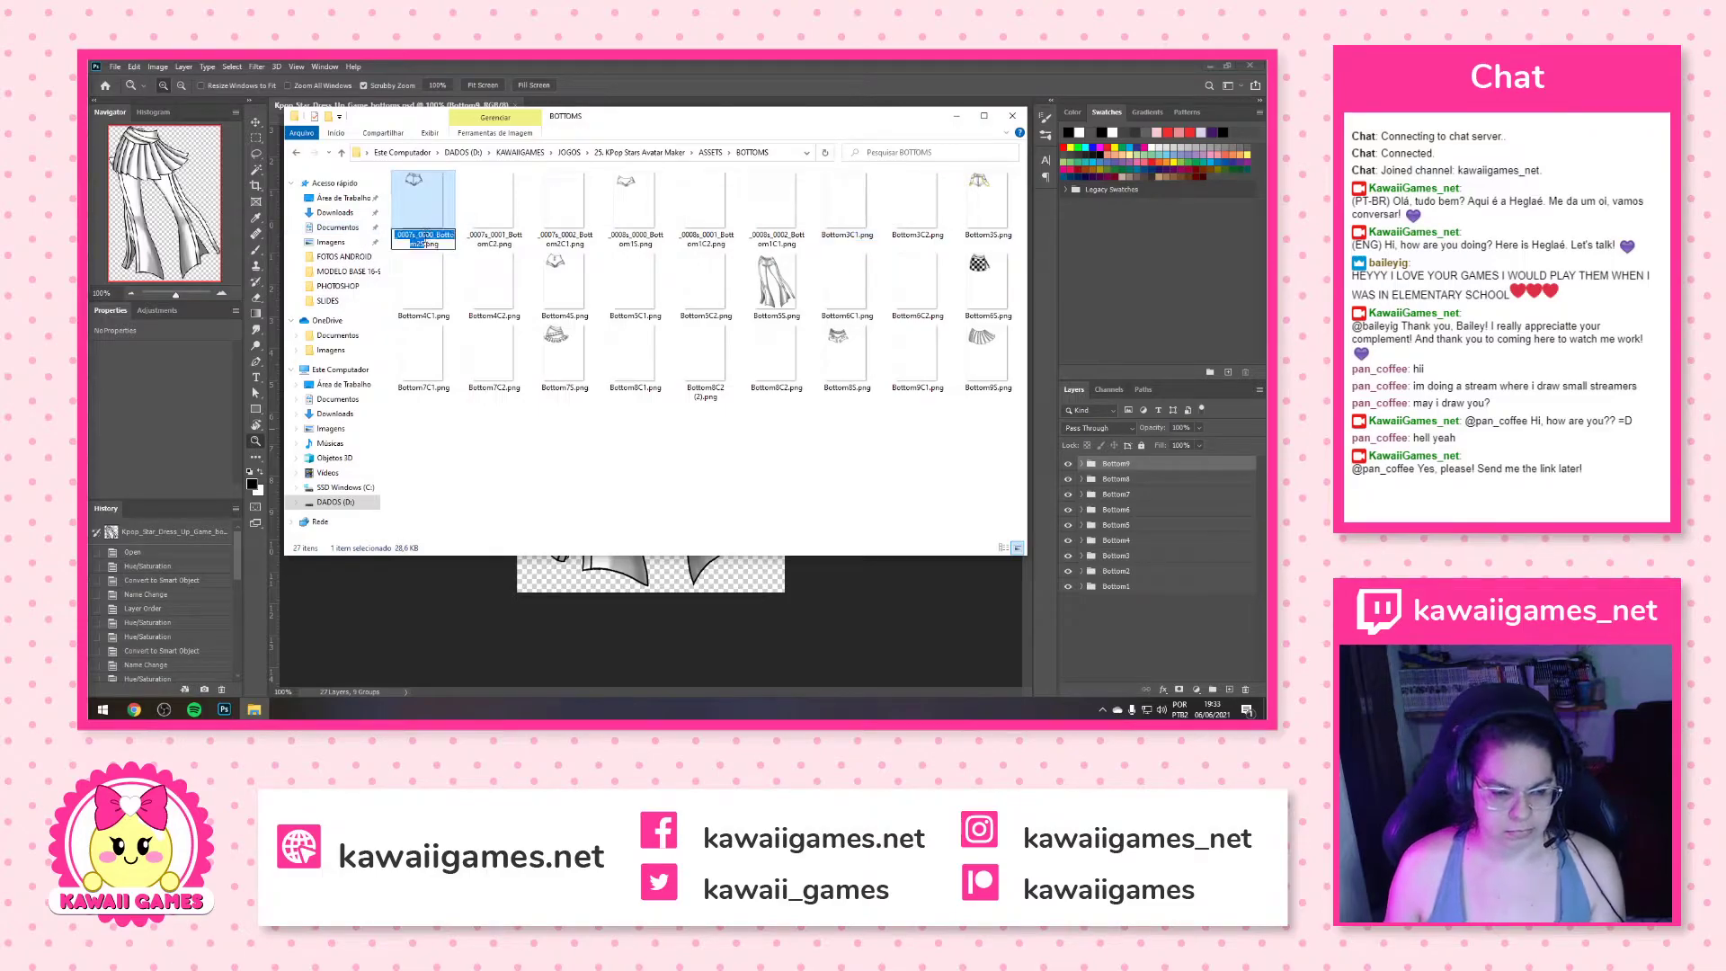
pyautogui.press('BackSpace')
pyautogui.press('Return')
pyautogui.press('Home')
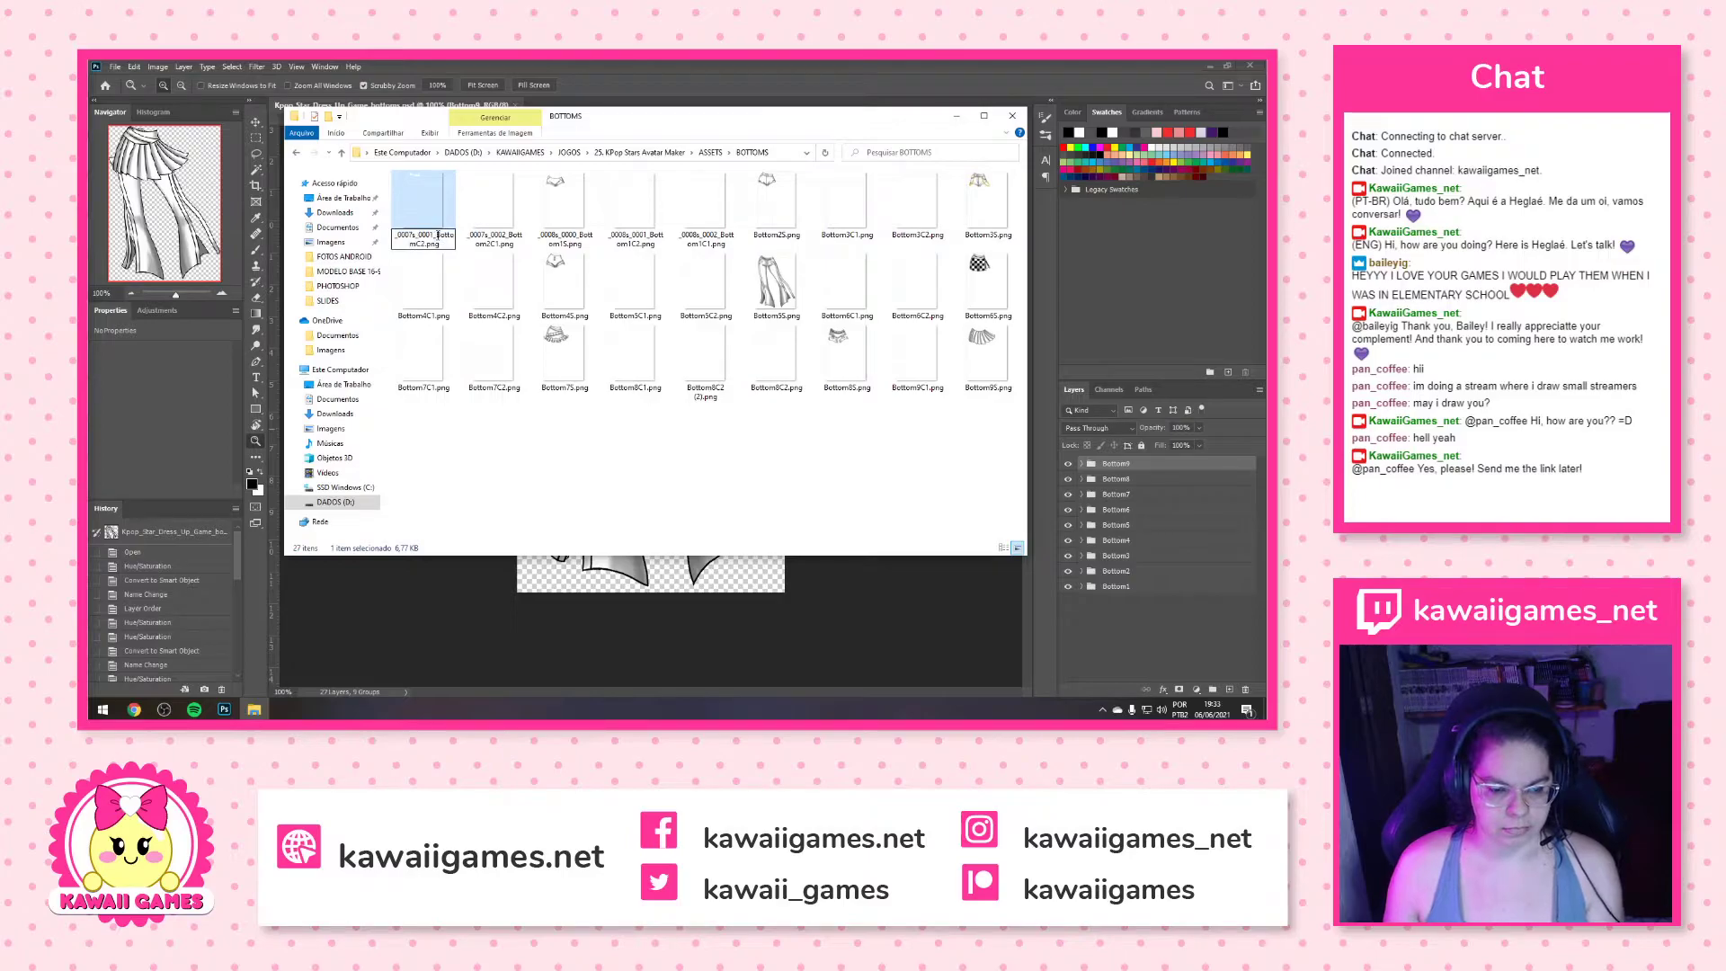
pyautogui.press('Return')
# Remove the numbering prefix from the next two images, leaving the names Bottom2C1.png and Bottom1S.png
pyautogui.press('Home')
pyautogui.press('F2')
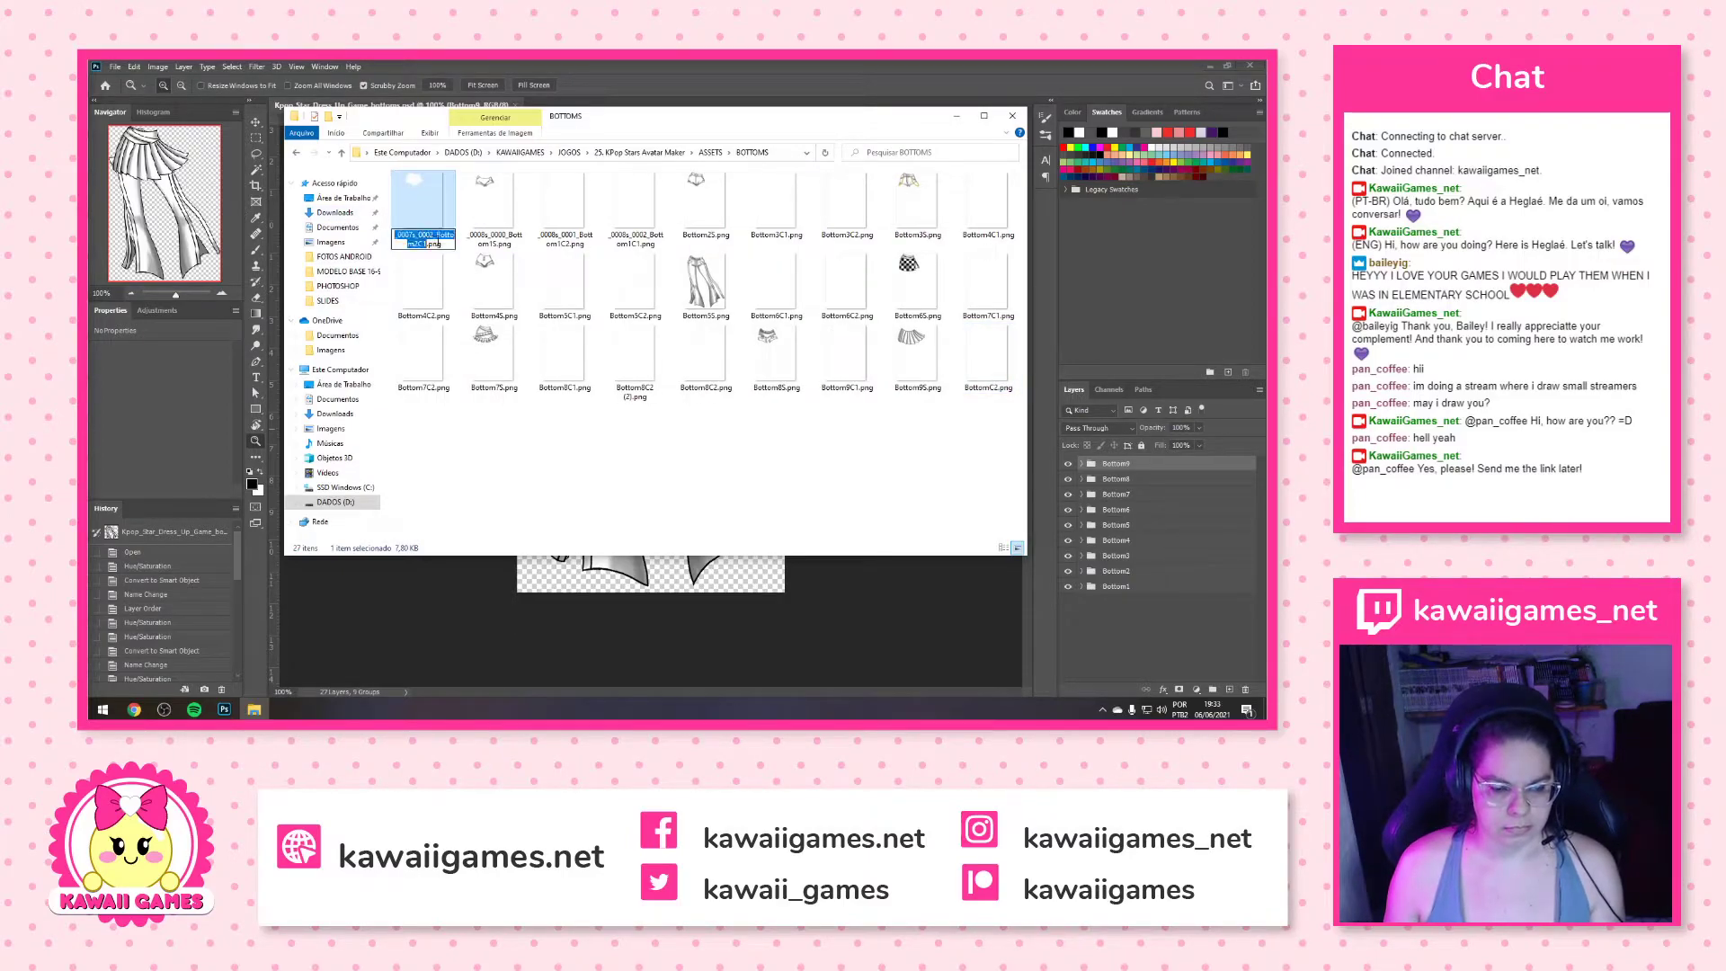
pyautogui.hotkey('shift', 'Home')
pyautogui.press('BackSpace')
pyautogui.press('Return')
pyautogui.press('Home')
pyautogui.hotkey('shift', 'Home')
pyautogui.press('BackSpace')
pyautogui.press('Return')
# Remove the numbering prefix from the last two prefixed images, leaving the names Bottom1C2.png and Bottom1C1.png
pyautogui.press('Home')
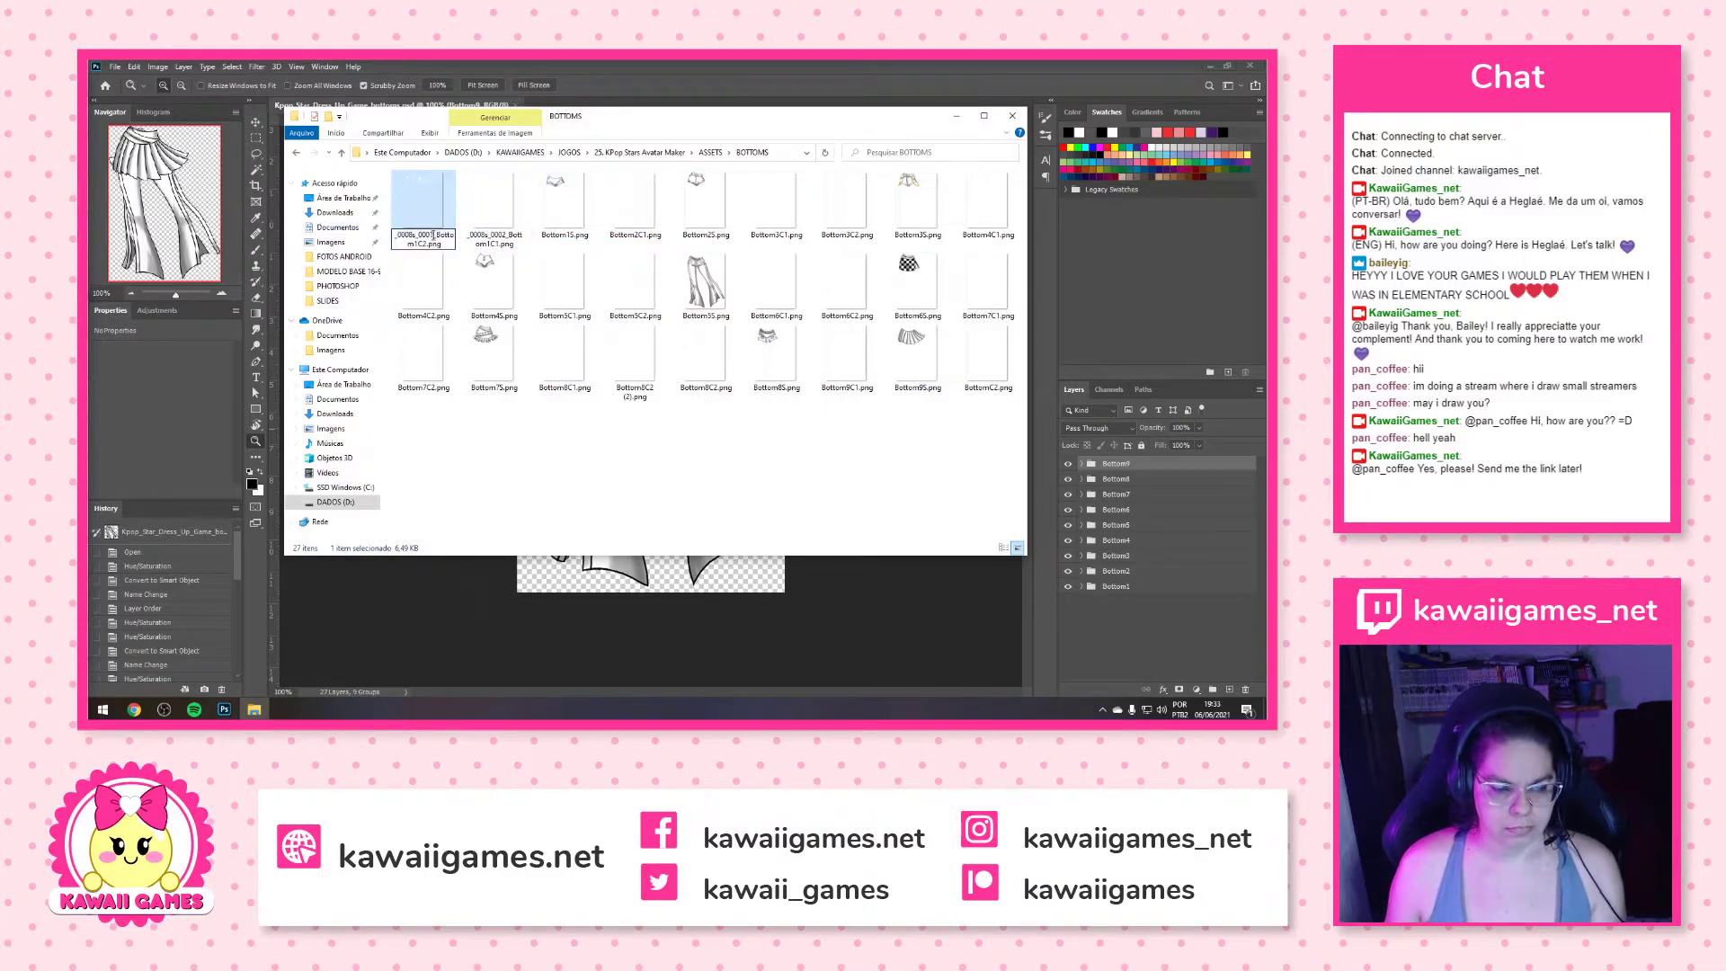
pyautogui.press('BackSpace')
pyautogui.press('Return')
pyautogui.press('Home')
pyautogui.press('F2')
pyautogui.click(425, 235)
pyautogui.hotkey('shift', 'Home')
pyautogui.press('BackSpace')
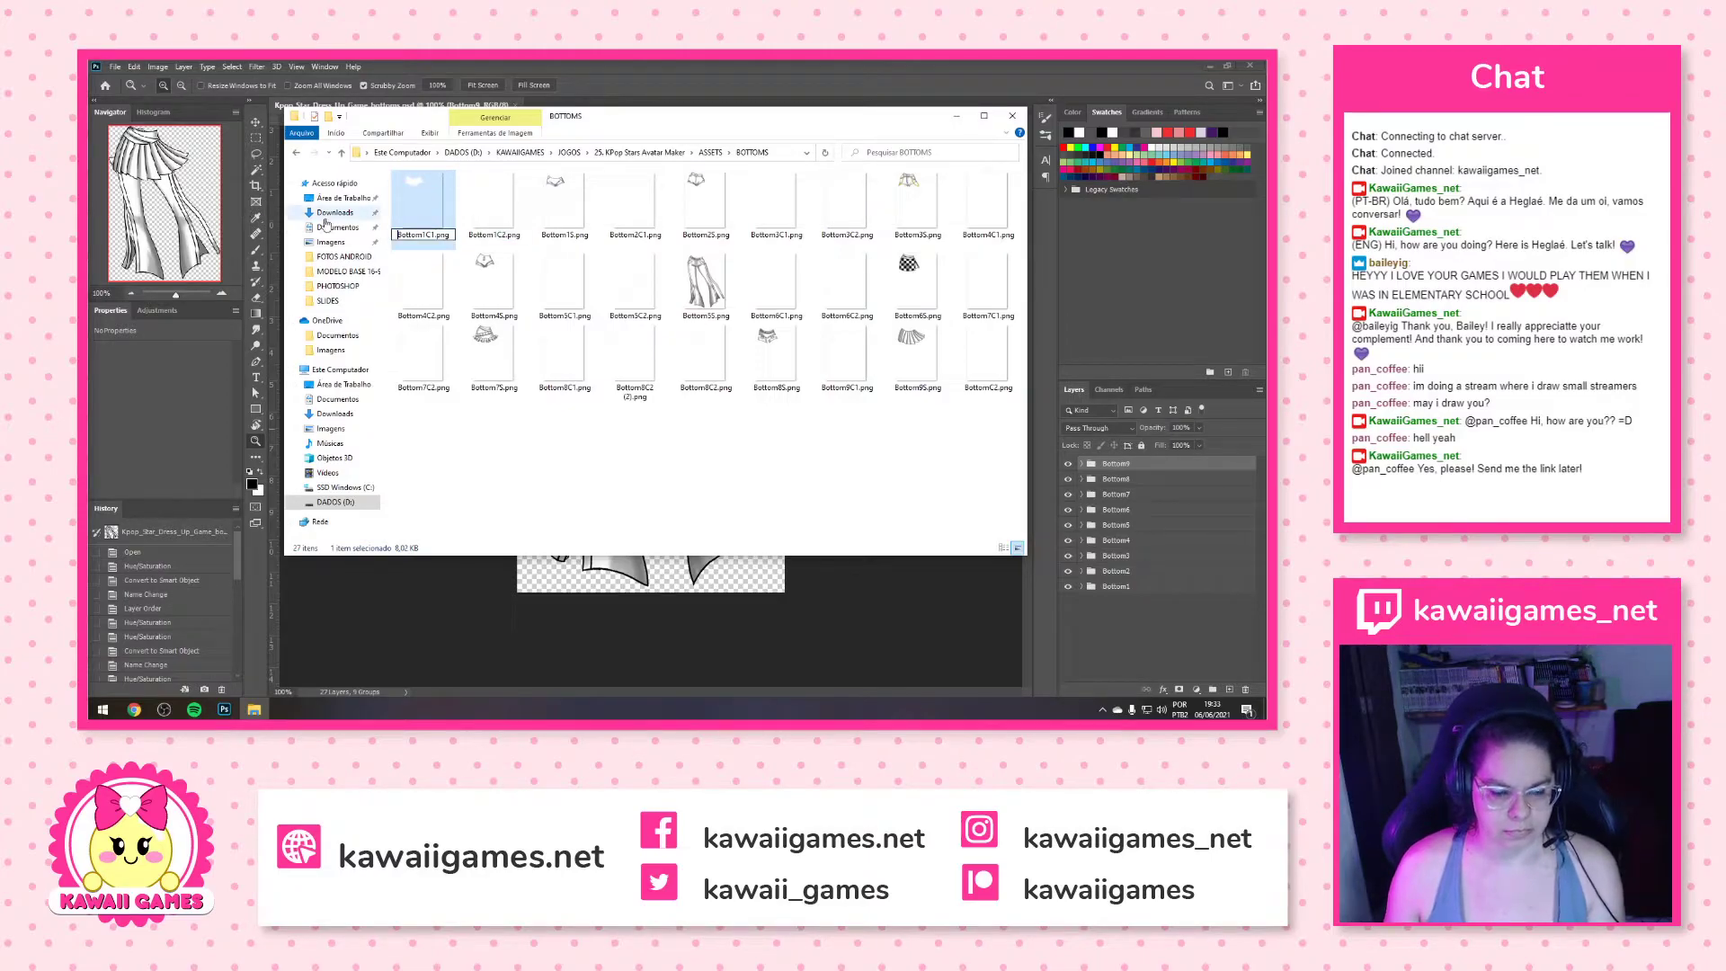
pyautogui.press('Return')
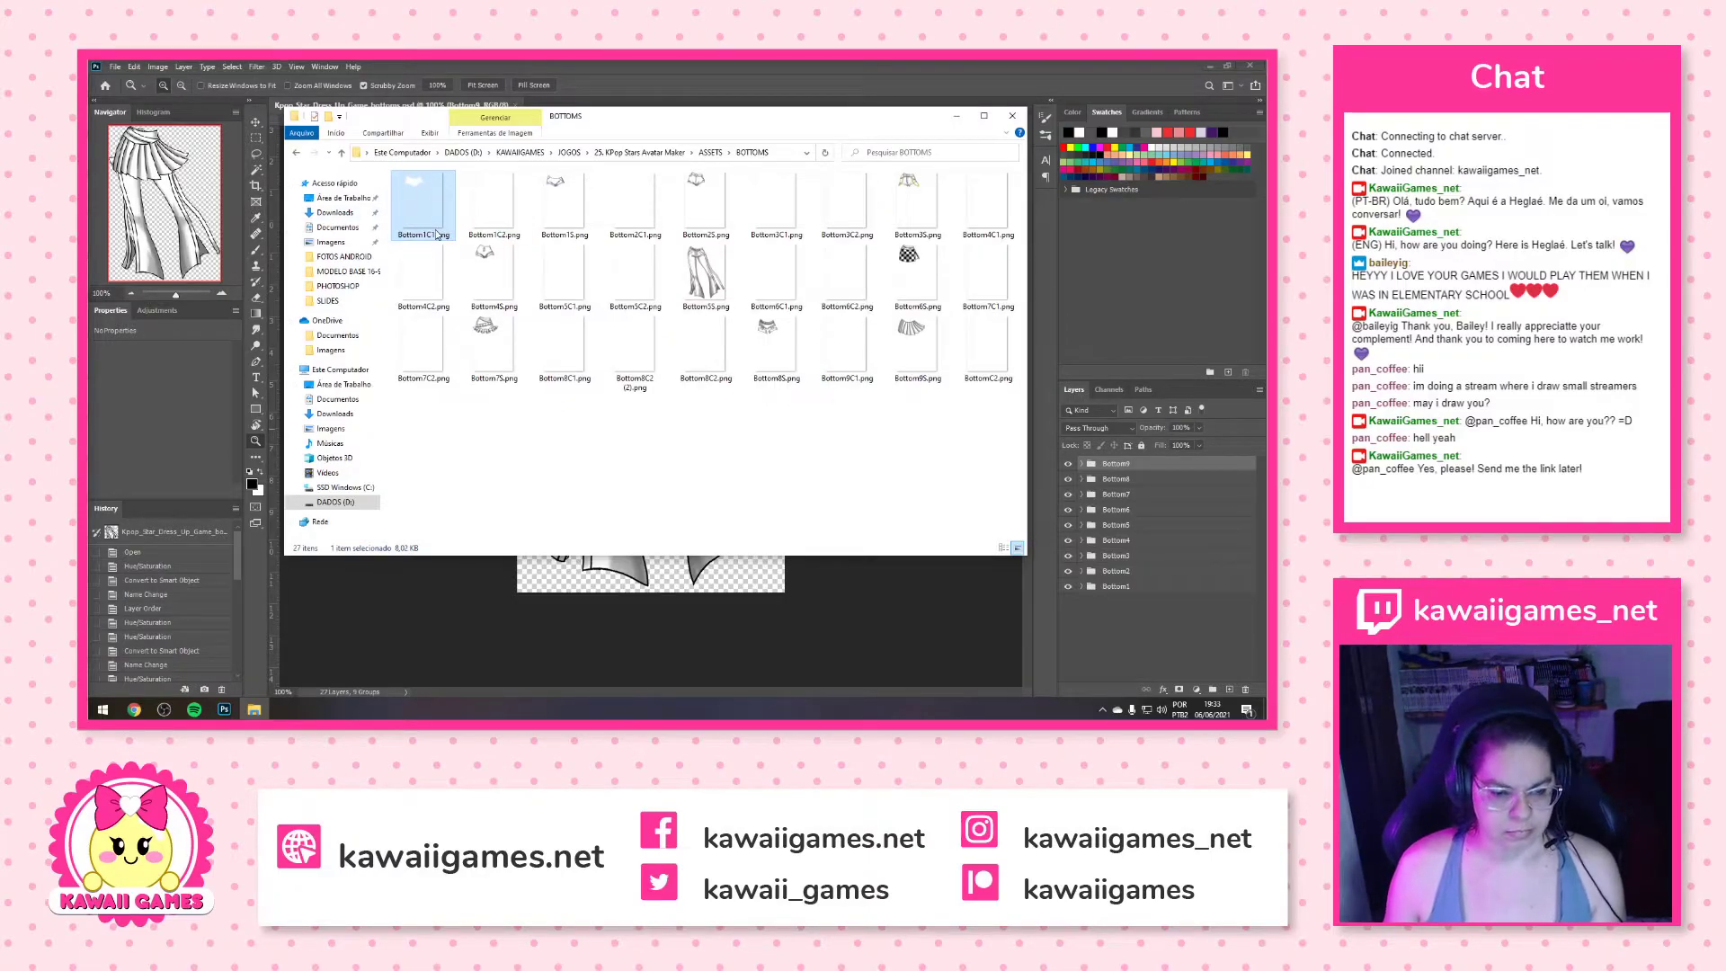
# Compare Bottom8C2.png, Bottom8C1.png and the unnumbered BottomC2.png to work out which bottoms their images belong to
pyautogui.click(703, 381)
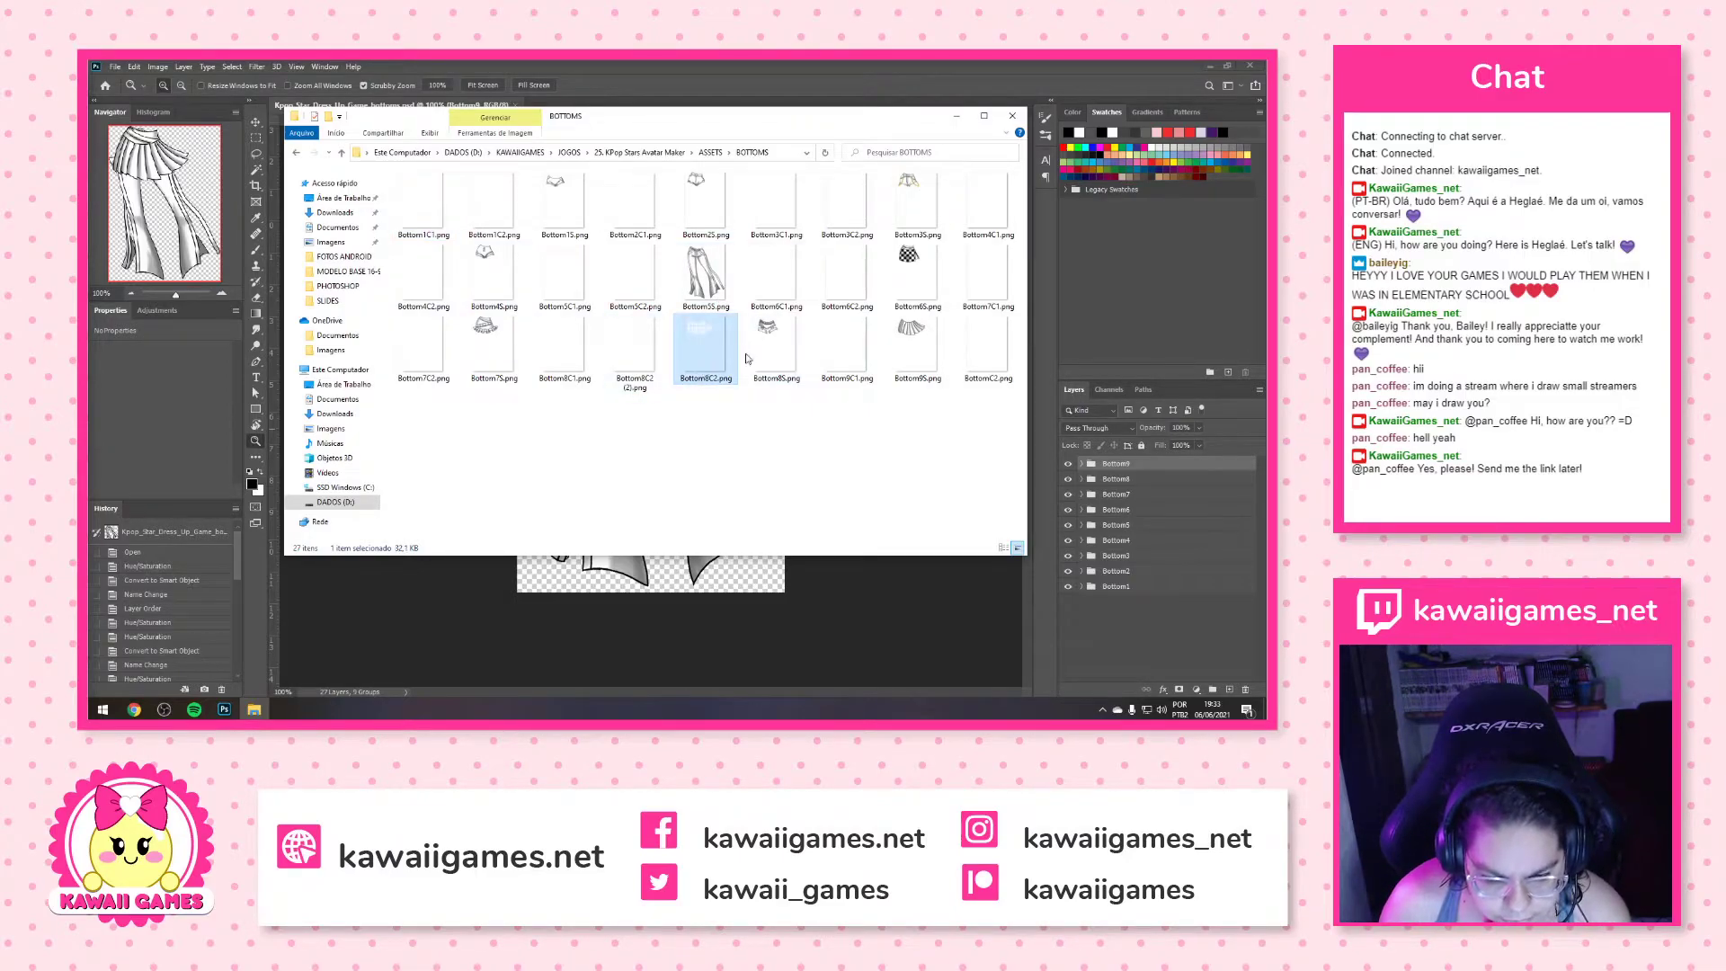
pyautogui.press('Right')
pyautogui.click(581, 352)
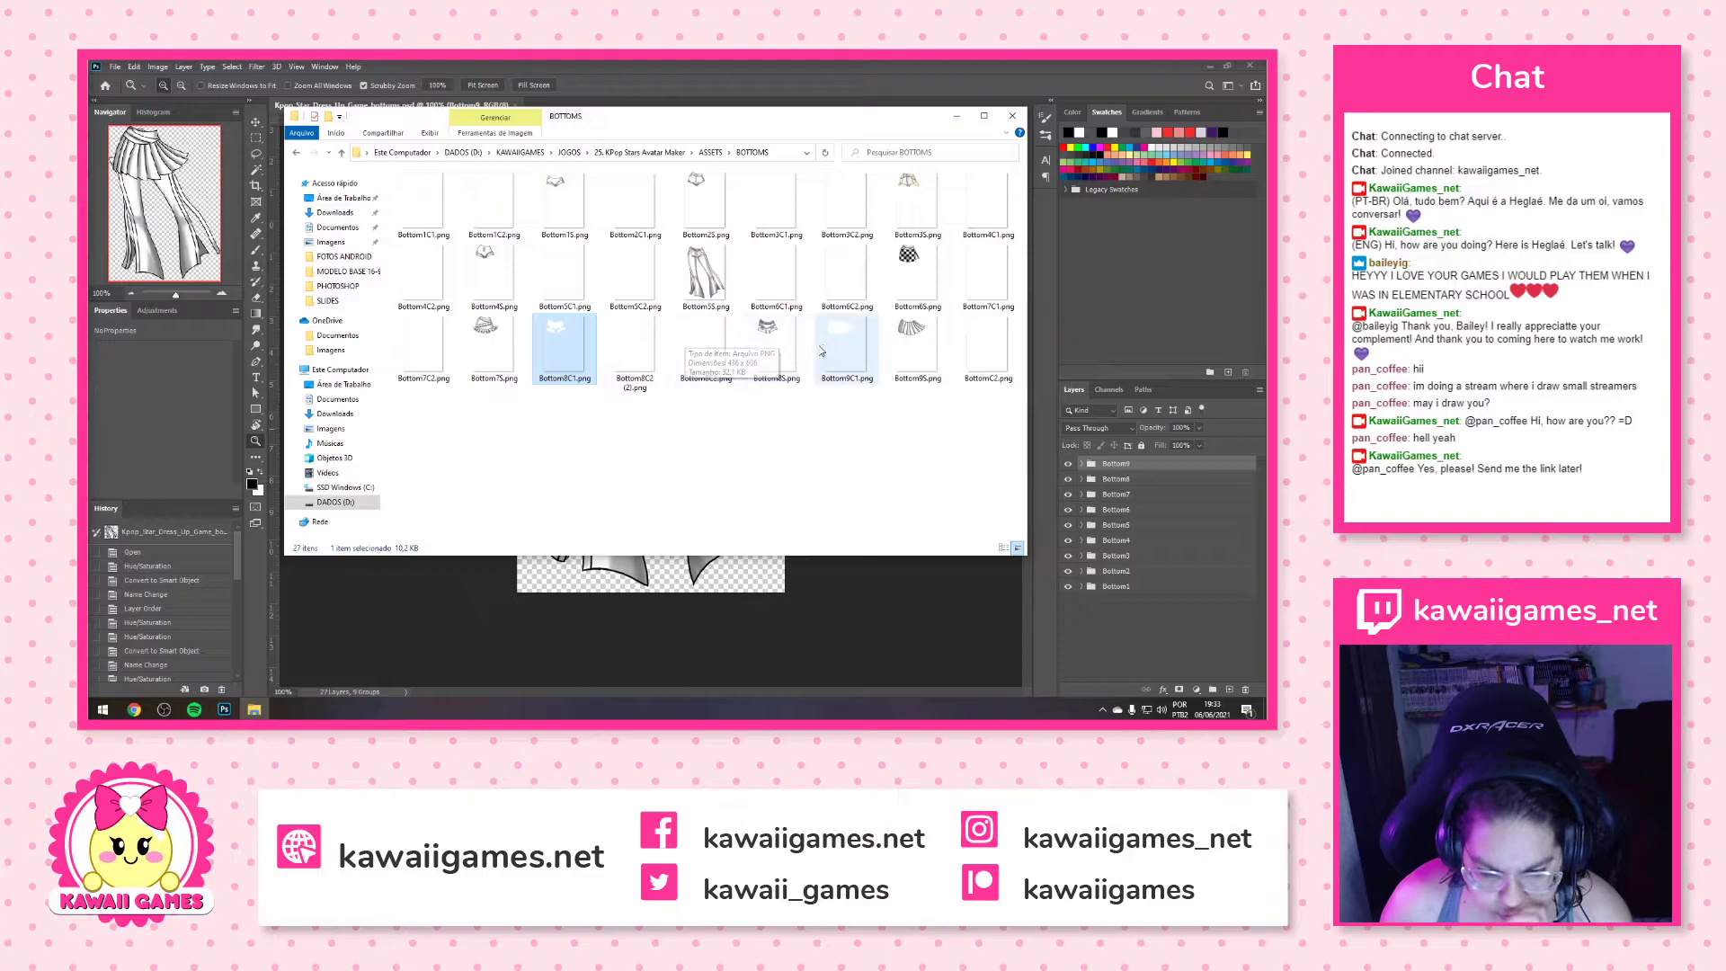
pyautogui.click(990, 343)
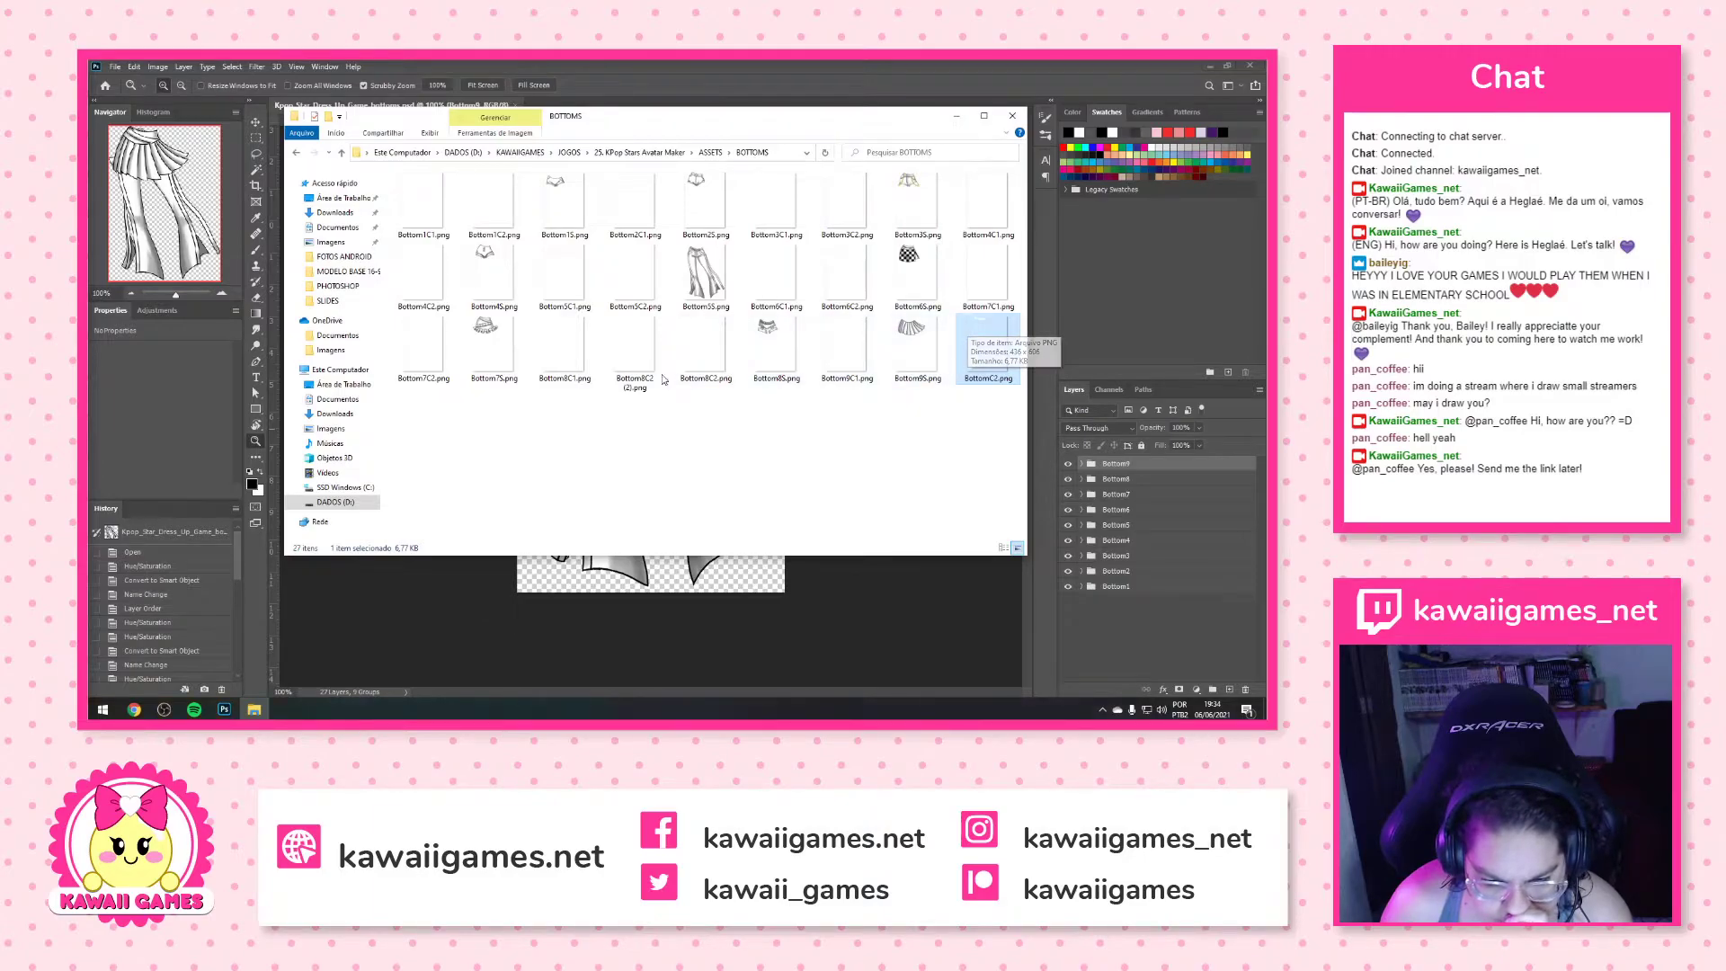
pyautogui.click(564, 349)
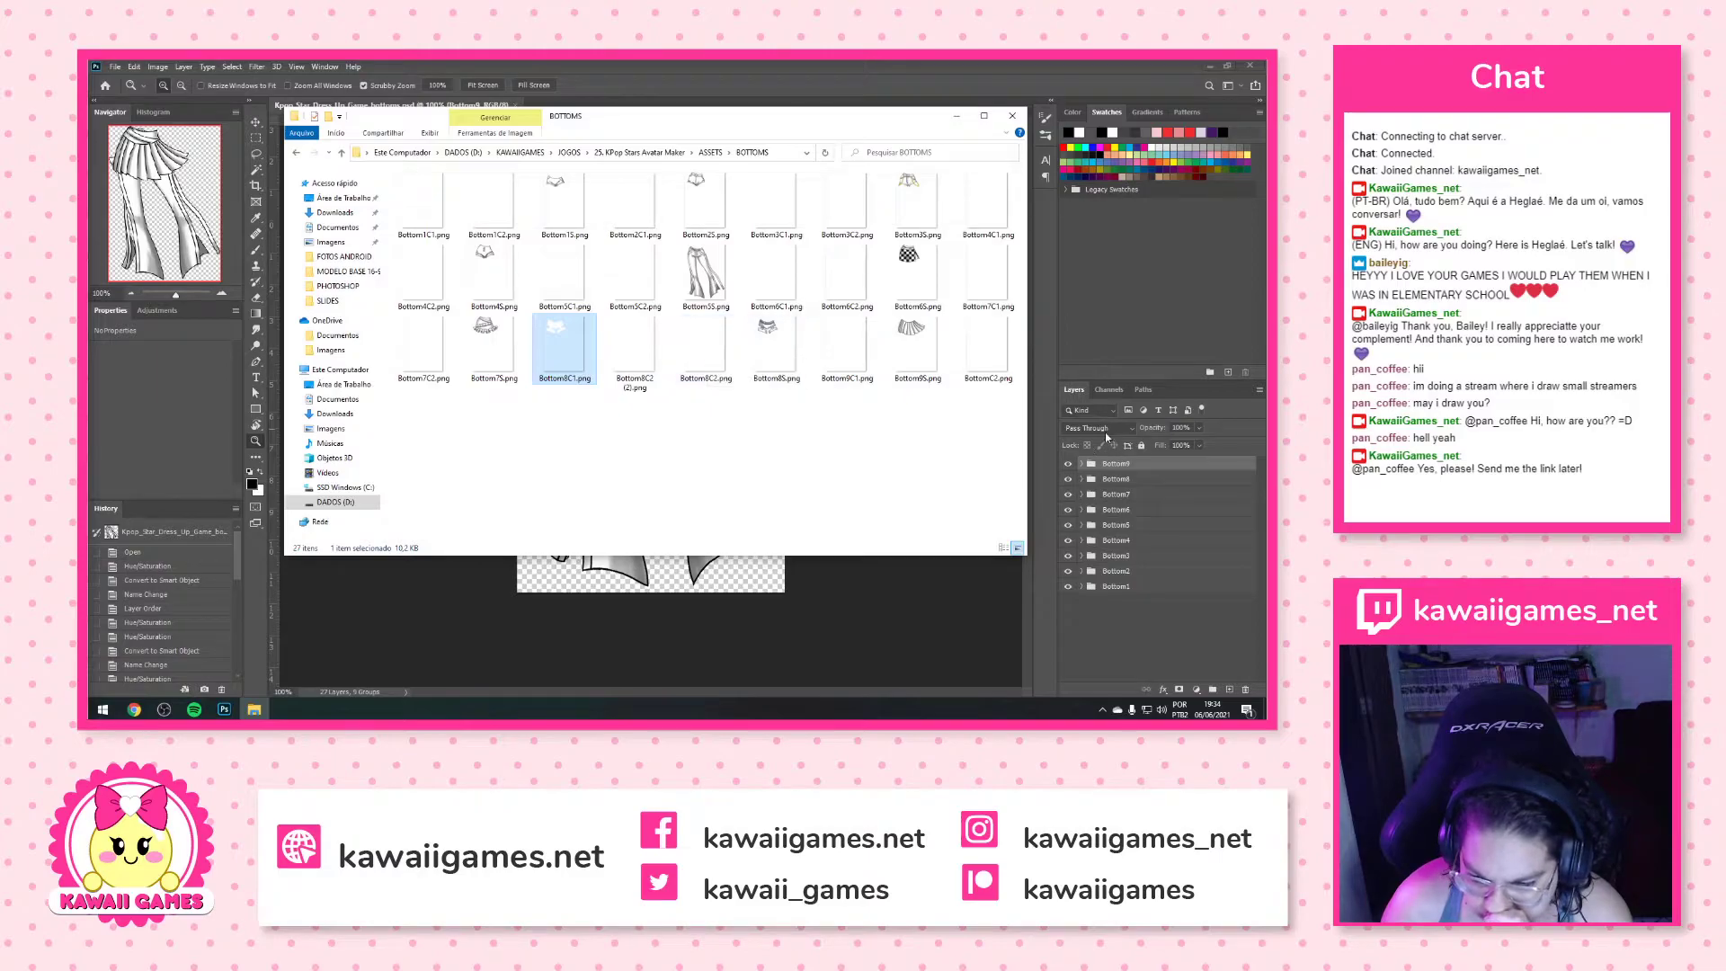
# Check the layers of the Bottom9 group, preview the matching image Bottom8C2.png and rename it to Bottom9C2.png
pyautogui.click(1106, 463)
pyautogui.click(1080, 464)
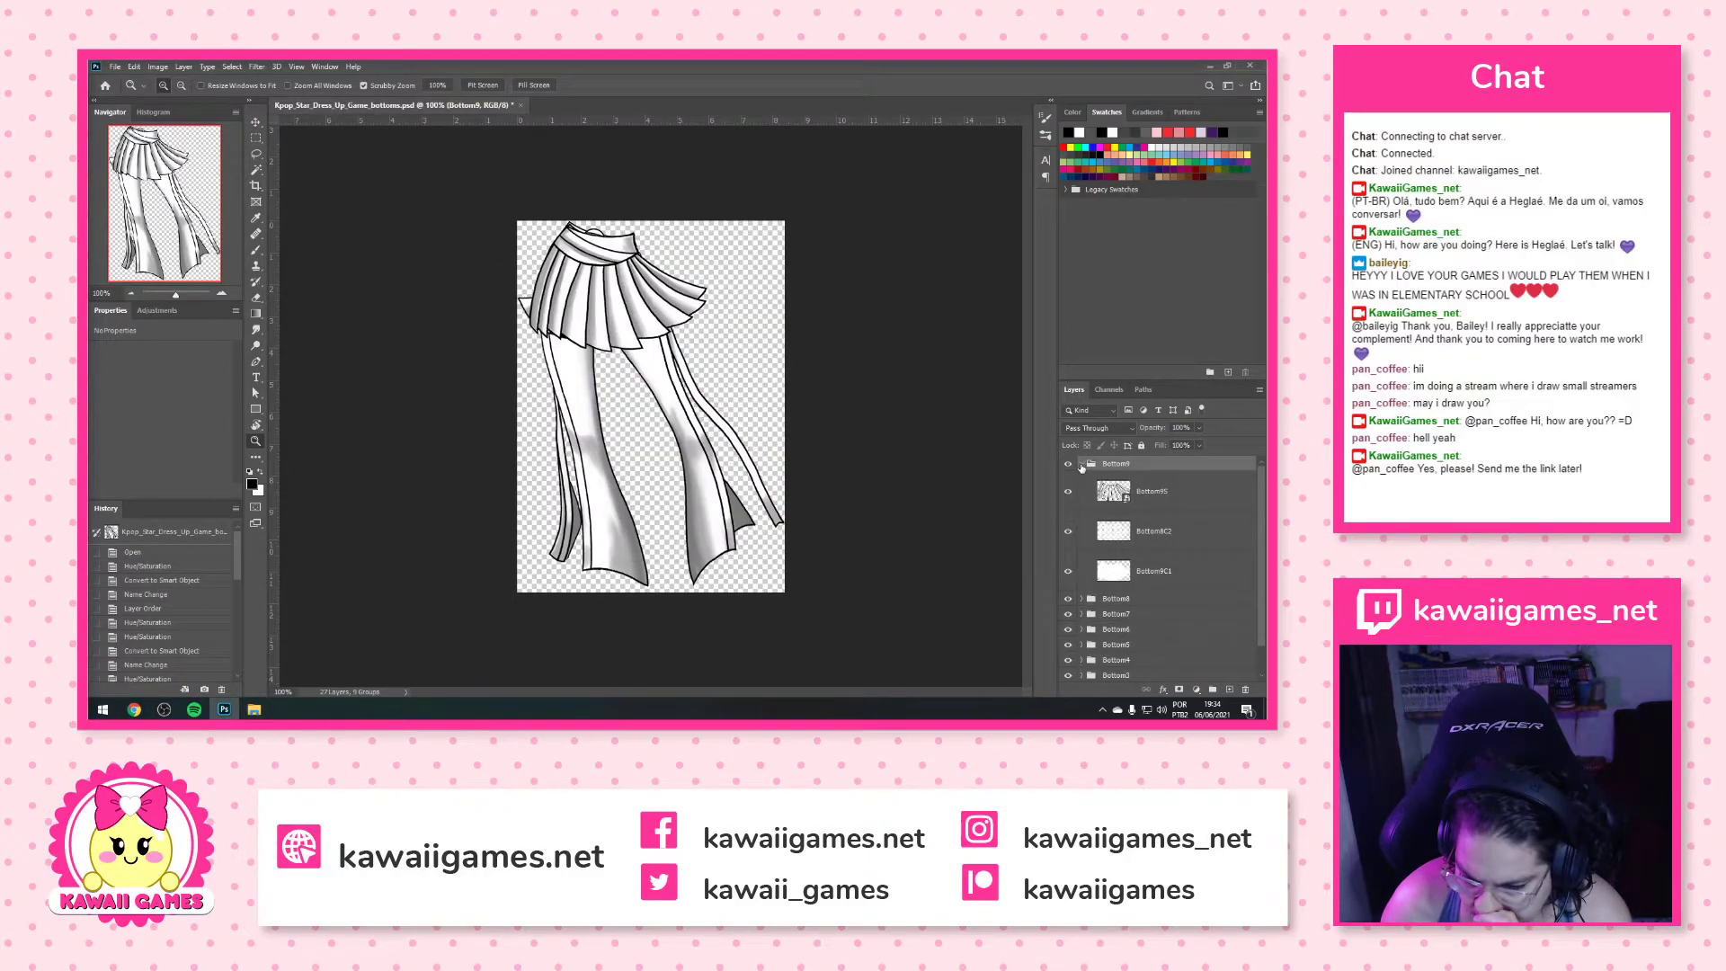
pyautogui.click(1101, 518)
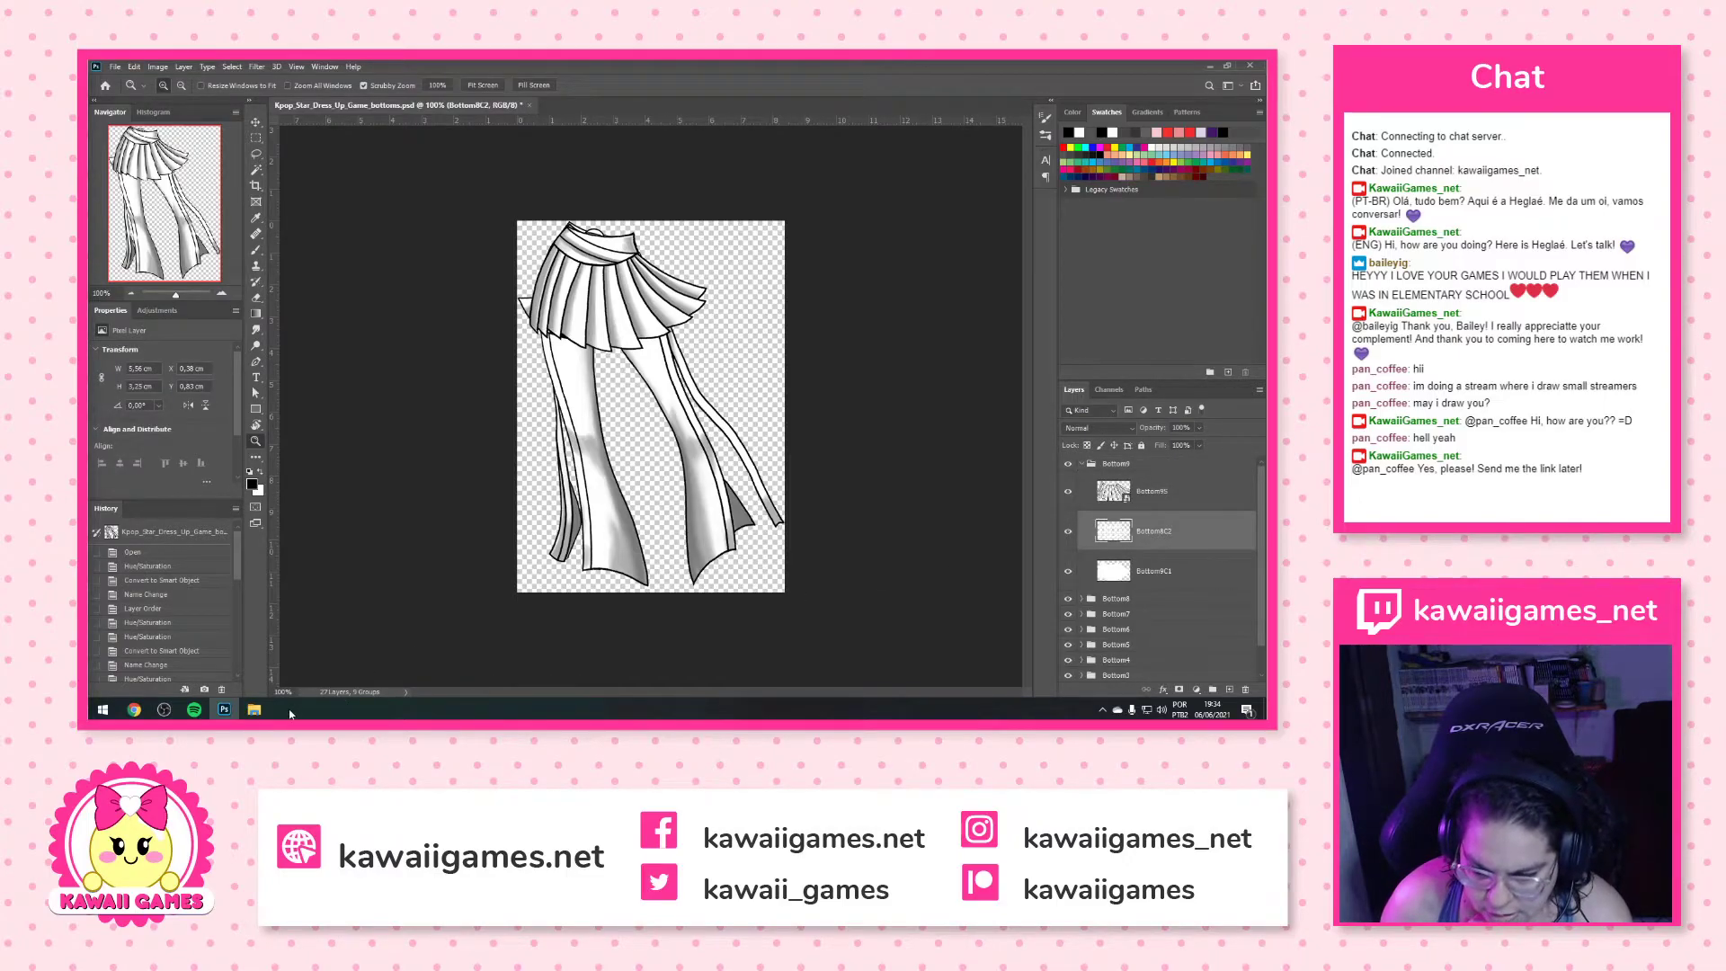
pyautogui.click(254, 710)
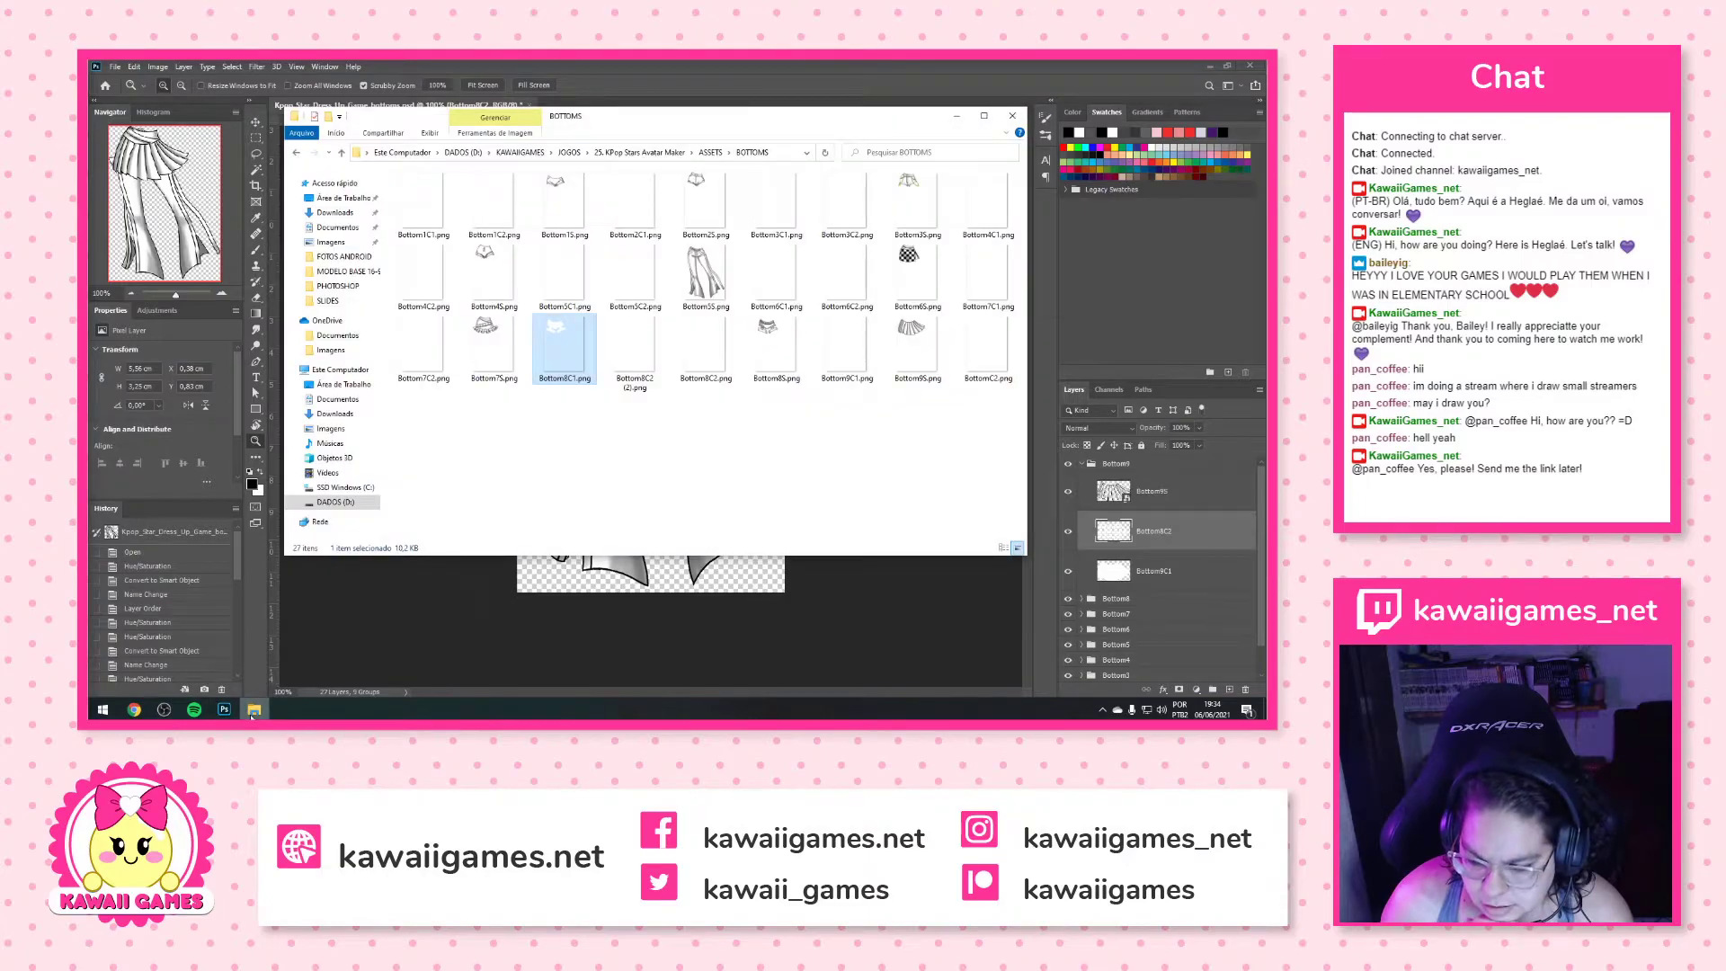
pyautogui.click(827, 350)
pyautogui.click(899, 358)
pyautogui.press('Right')
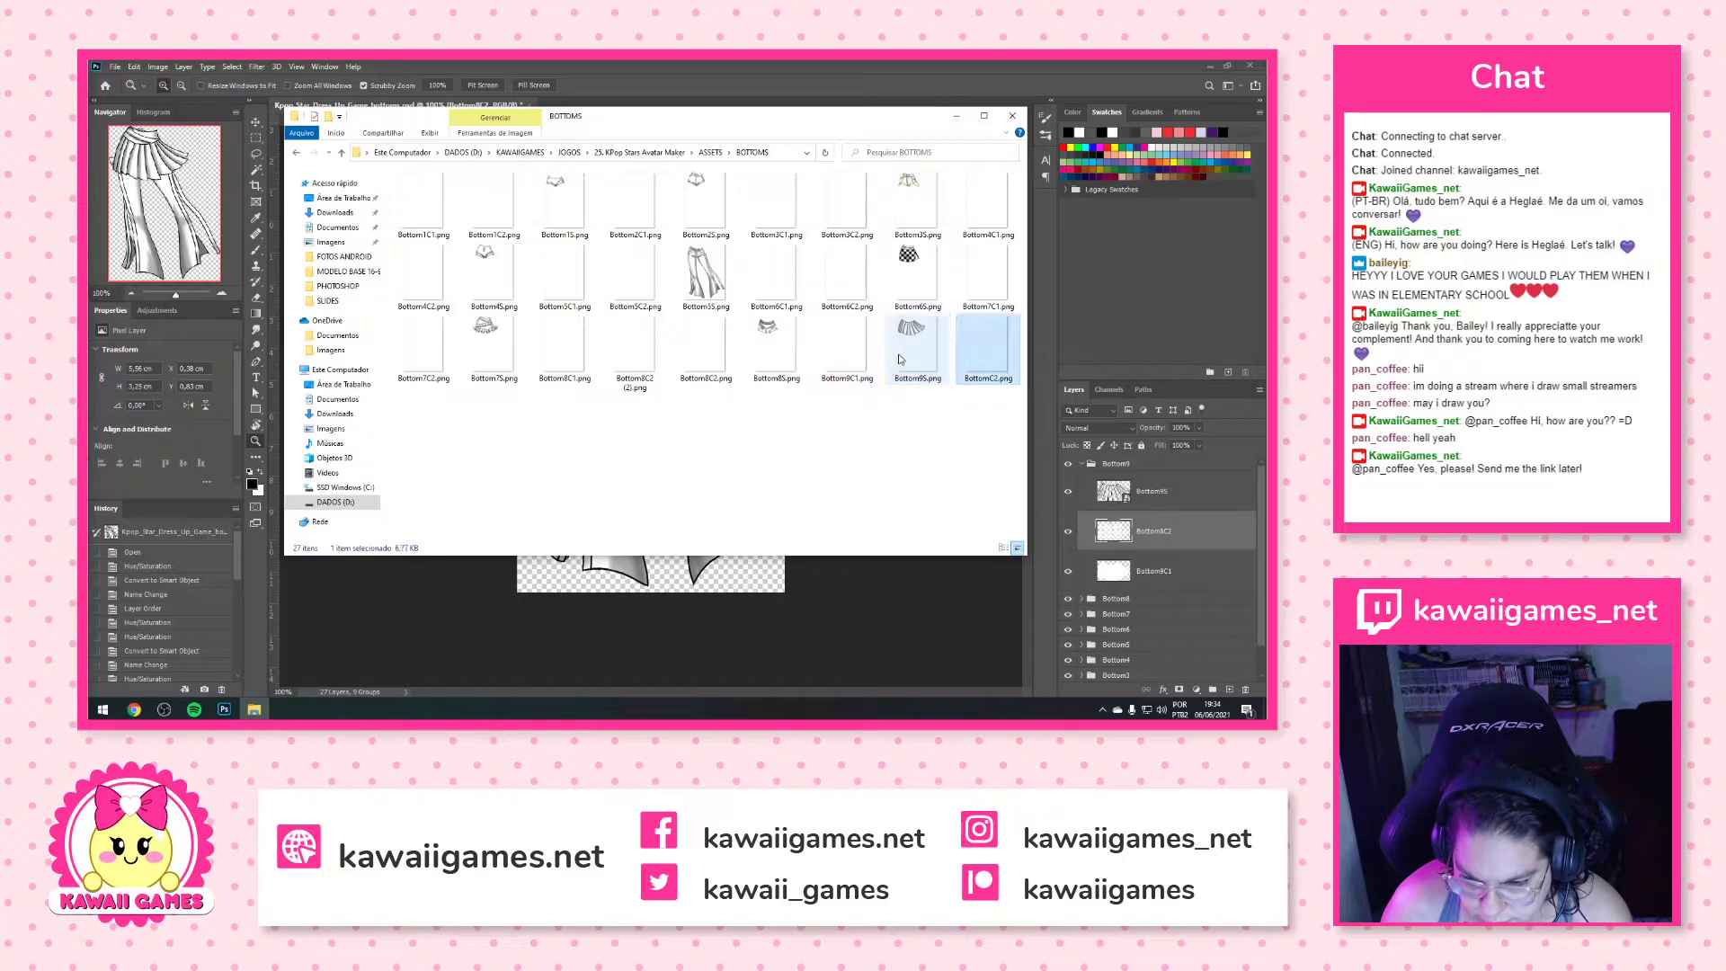
pyautogui.click(712, 357)
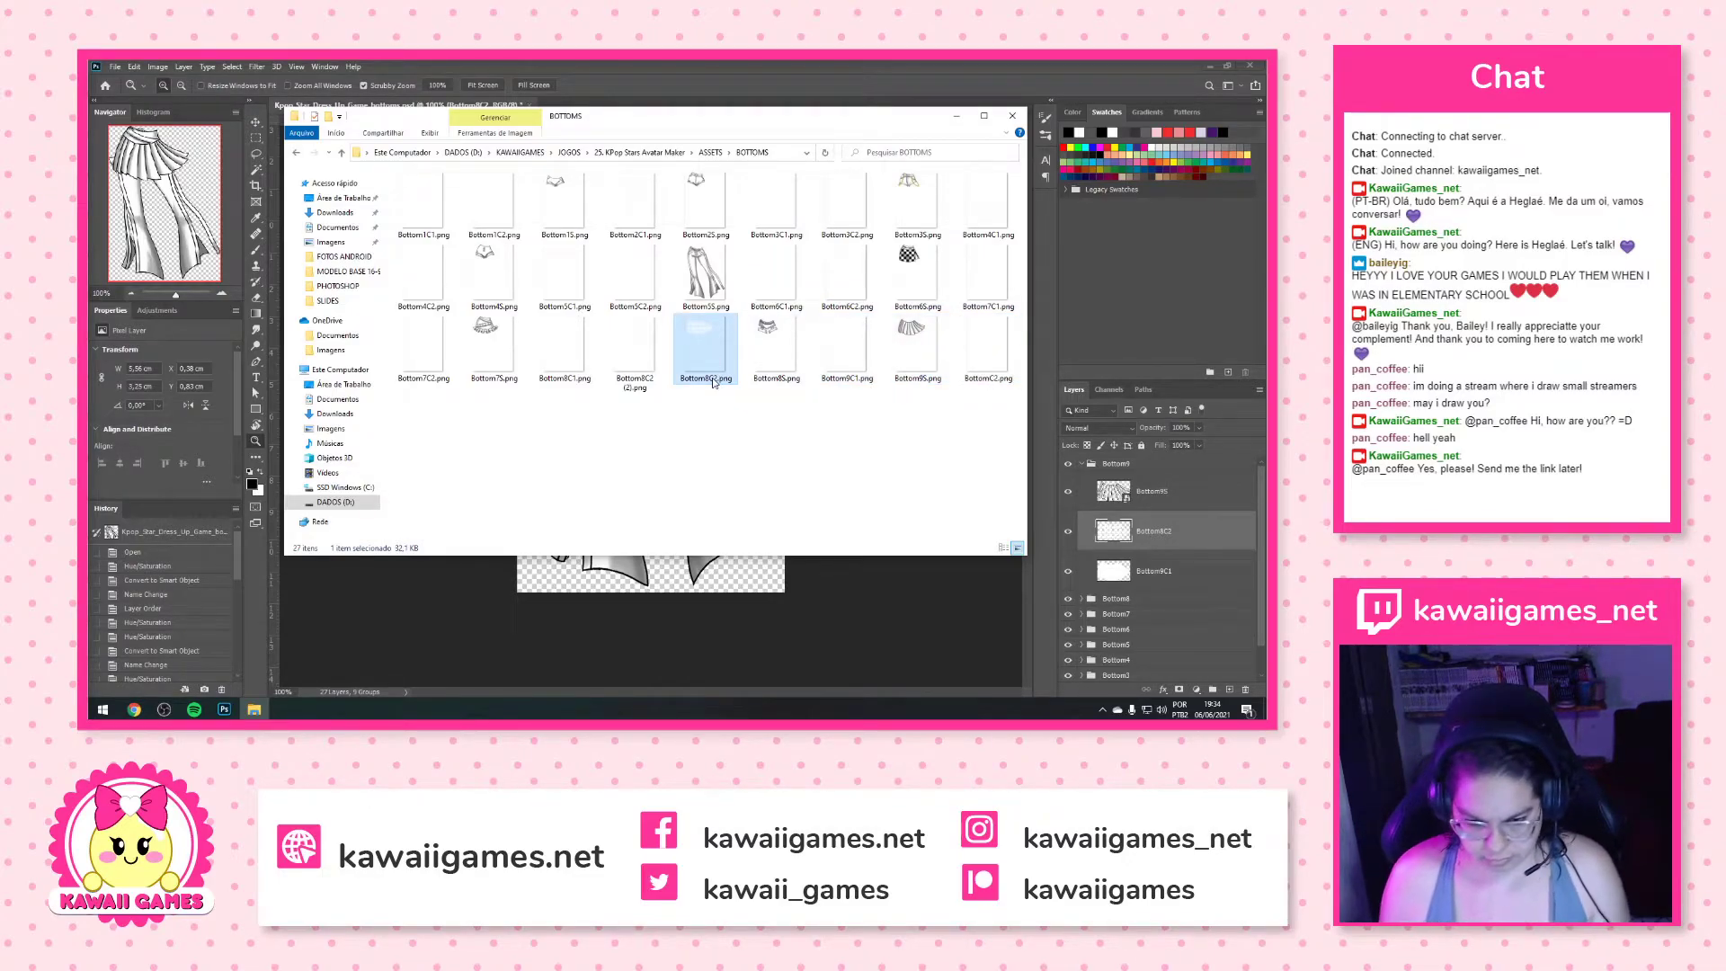
pyautogui.doubleClick(705, 385)
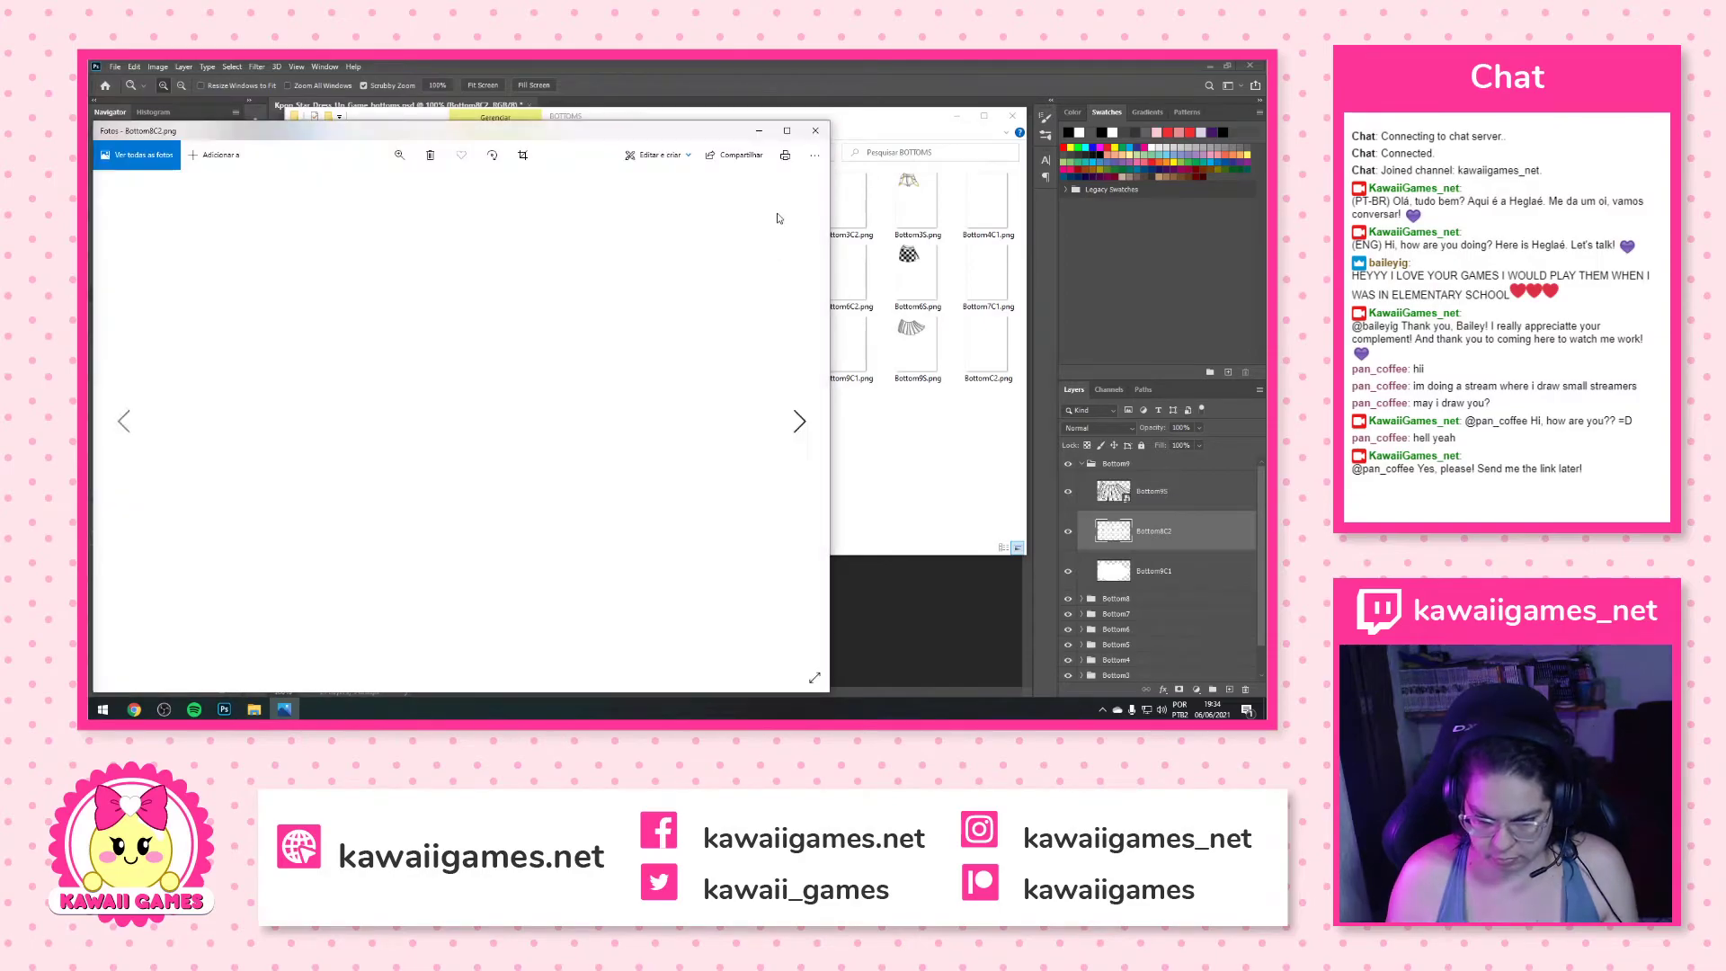
pyautogui.click(817, 135)
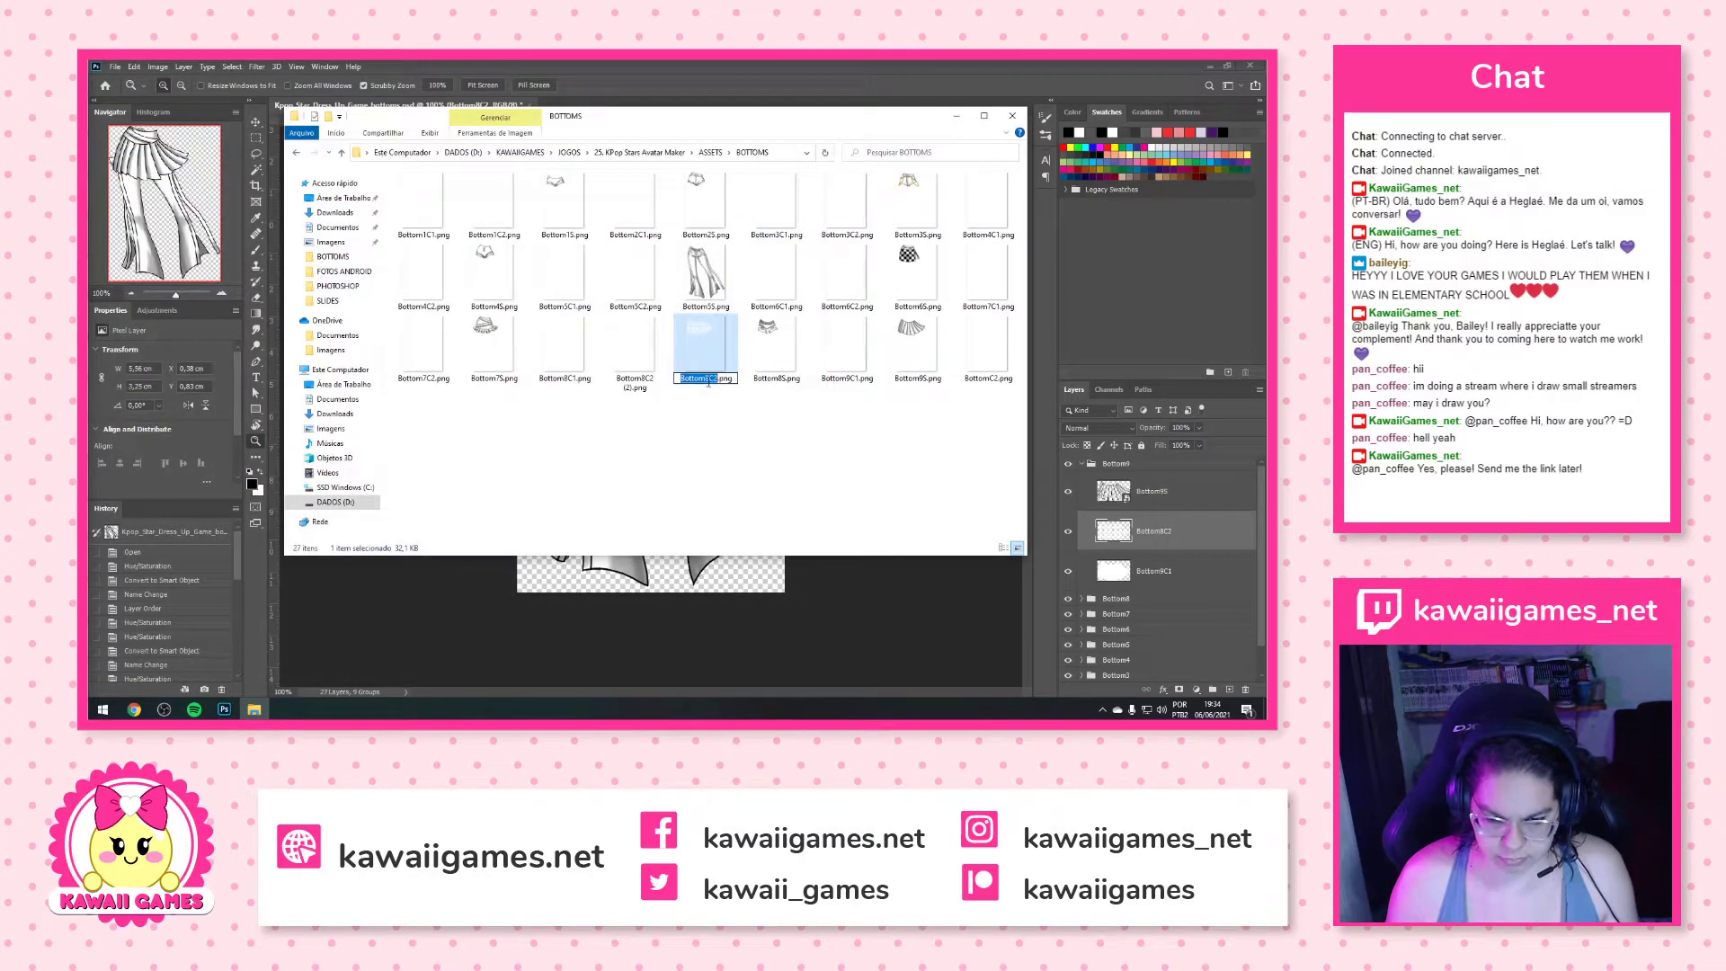
pyautogui.write('Bottom9C2')
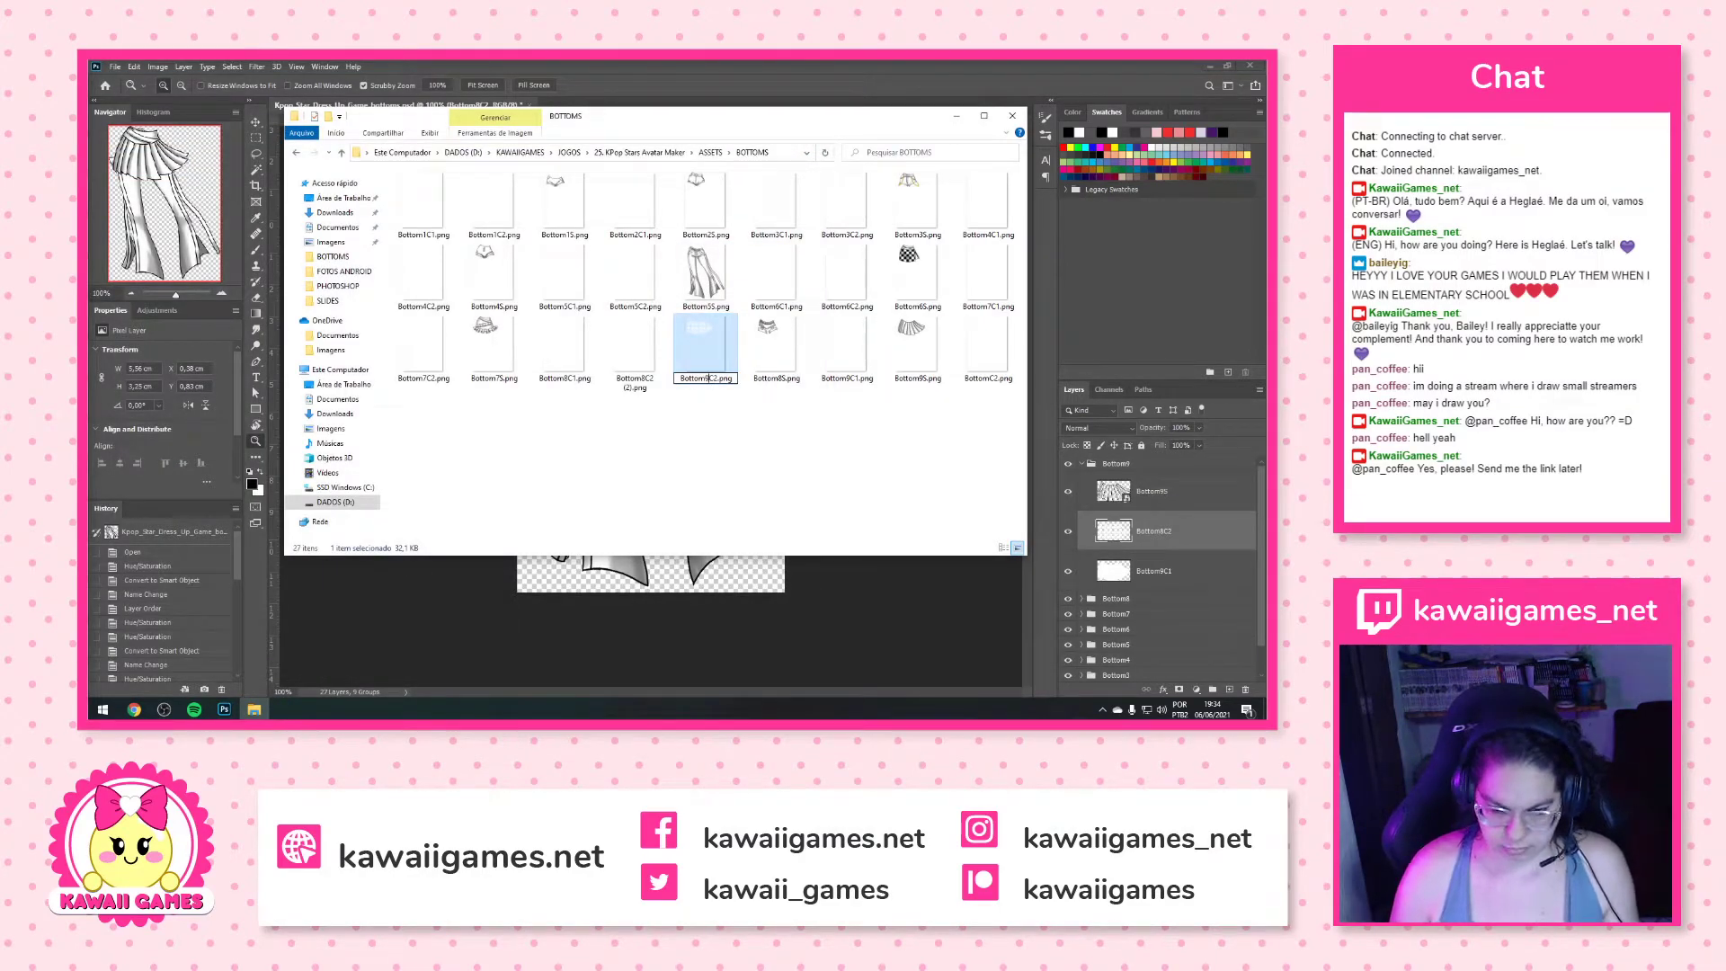
pyautogui.press('Return')
# Remove the duplicate suffix from Bottom8C2 (2).png so the file is named Bottom8C2.png
pyautogui.click(655, 363)
pyautogui.click(647, 381)
pyautogui.press('Right')
pyautogui.press('BackSpace')
pyautogui.press('BackSpace')
pyautogui.press('BackSpace')
pyautogui.press('BackSpace')
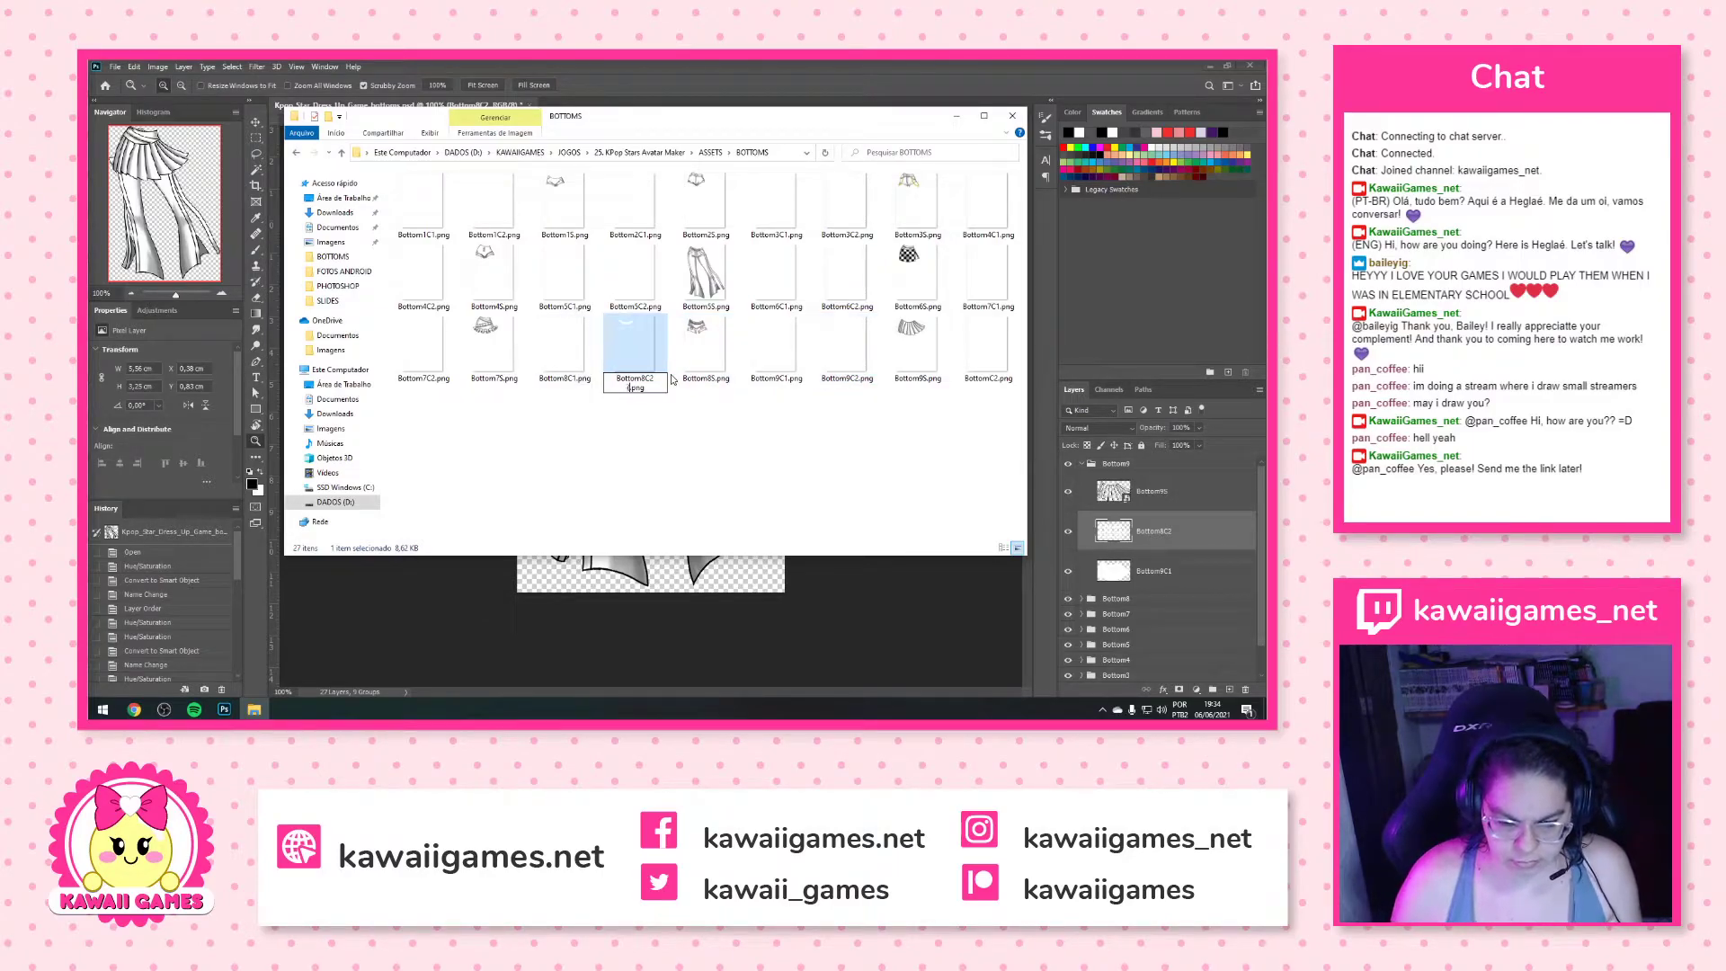
pyautogui.press('Return')
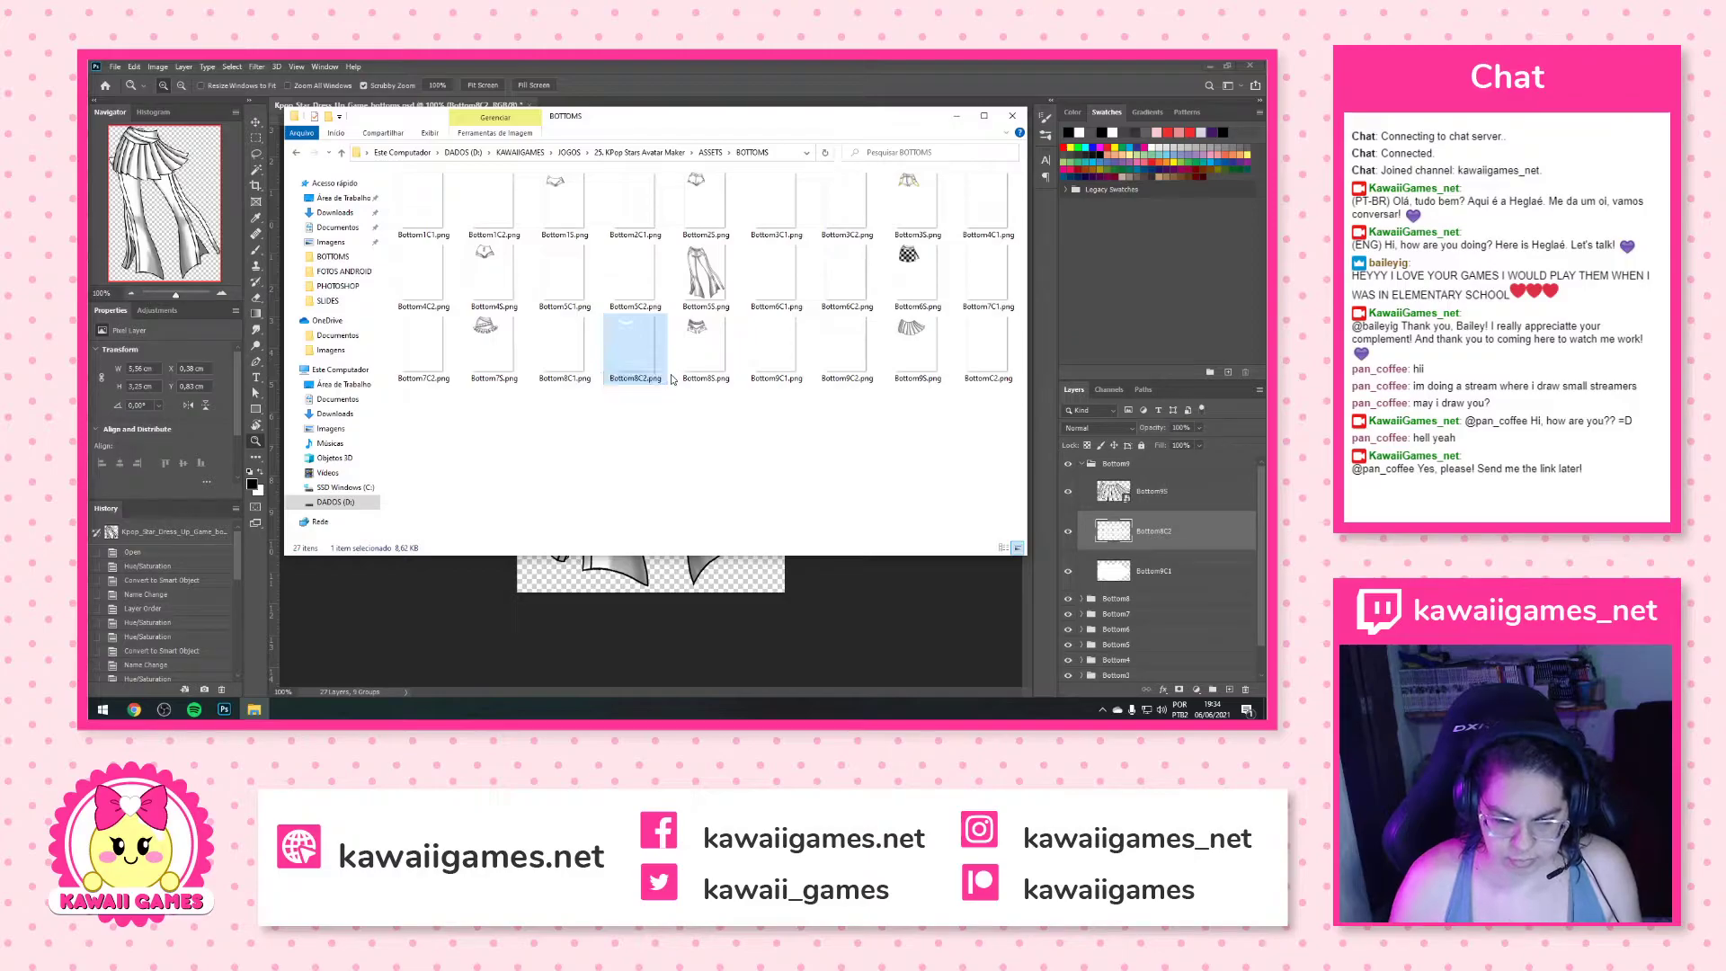
# Expand the layer groups from Bottom8 down to Bottom2 and examine their layer names for the source of BottomC2.png
pyautogui.click(983, 356)
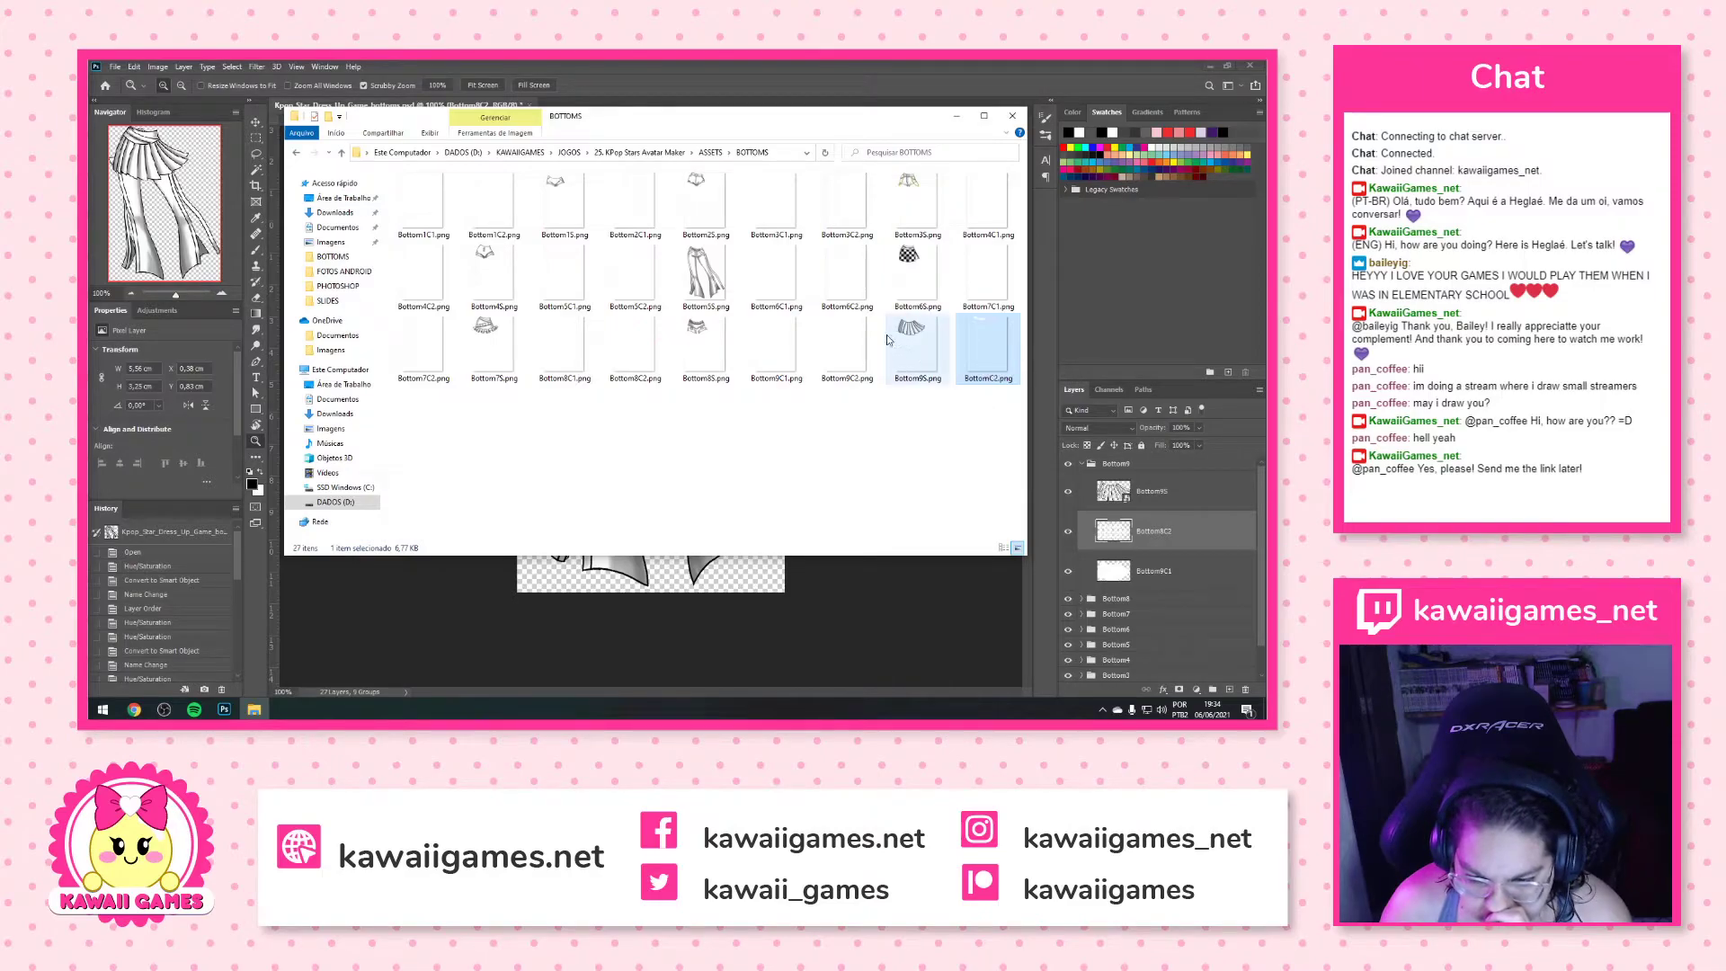
pyautogui.scroll(-1, 1109, 532)
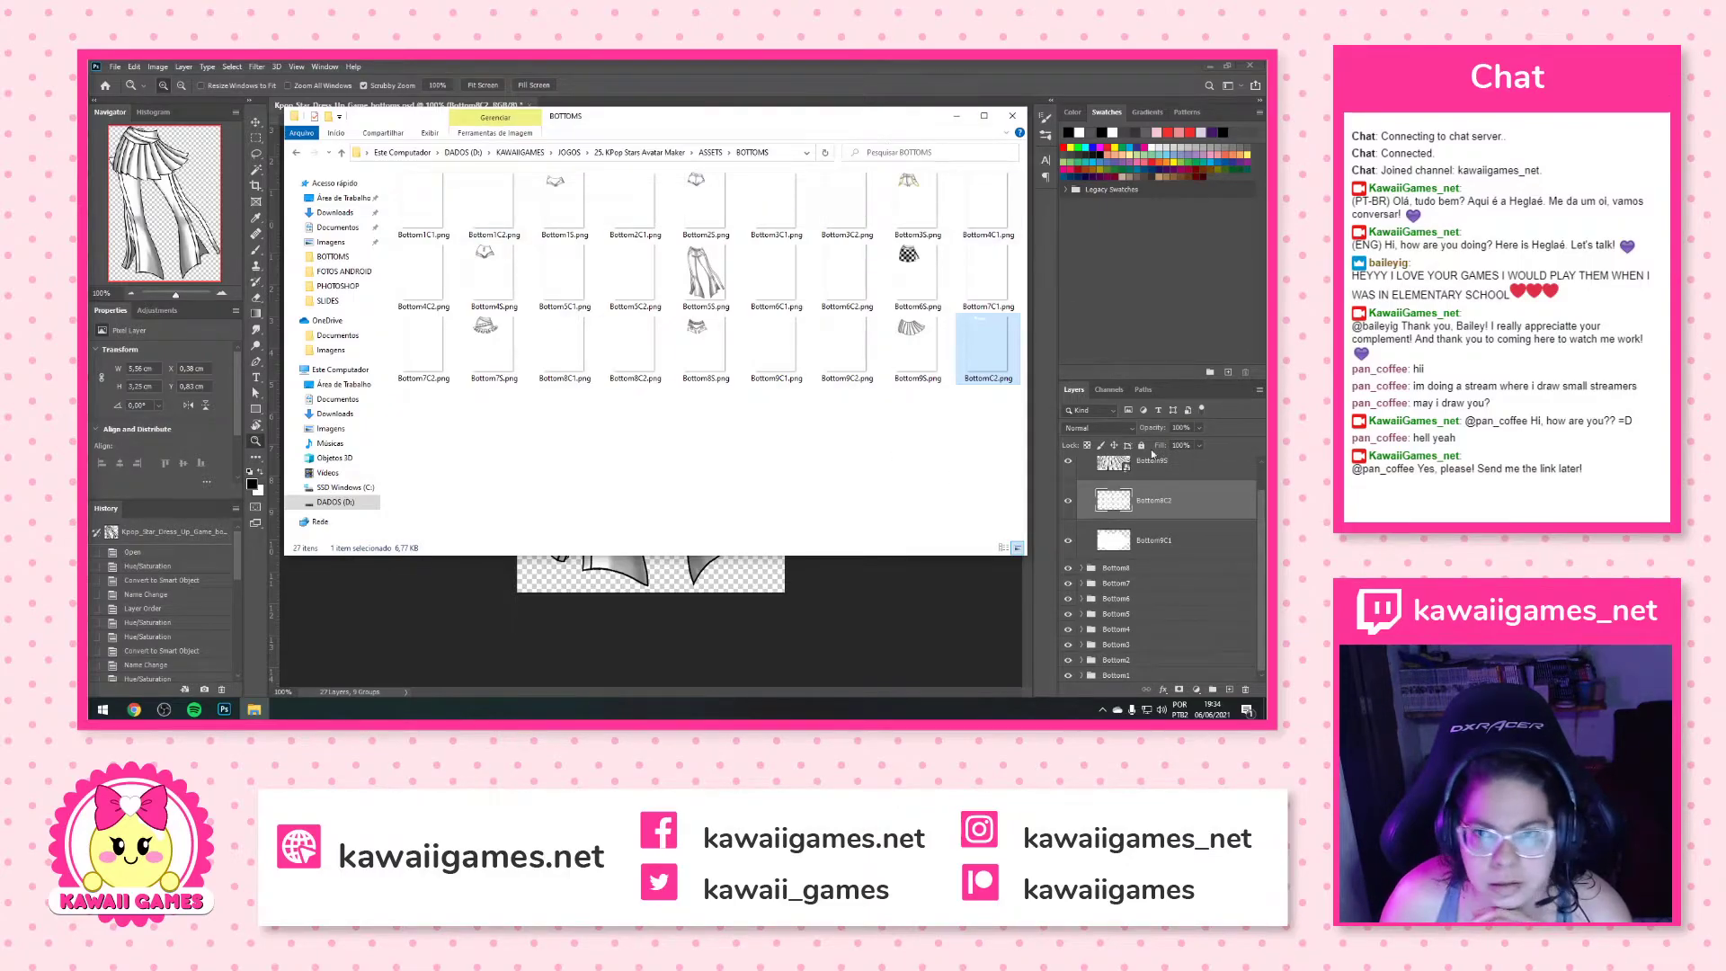
pyautogui.click(1084, 570)
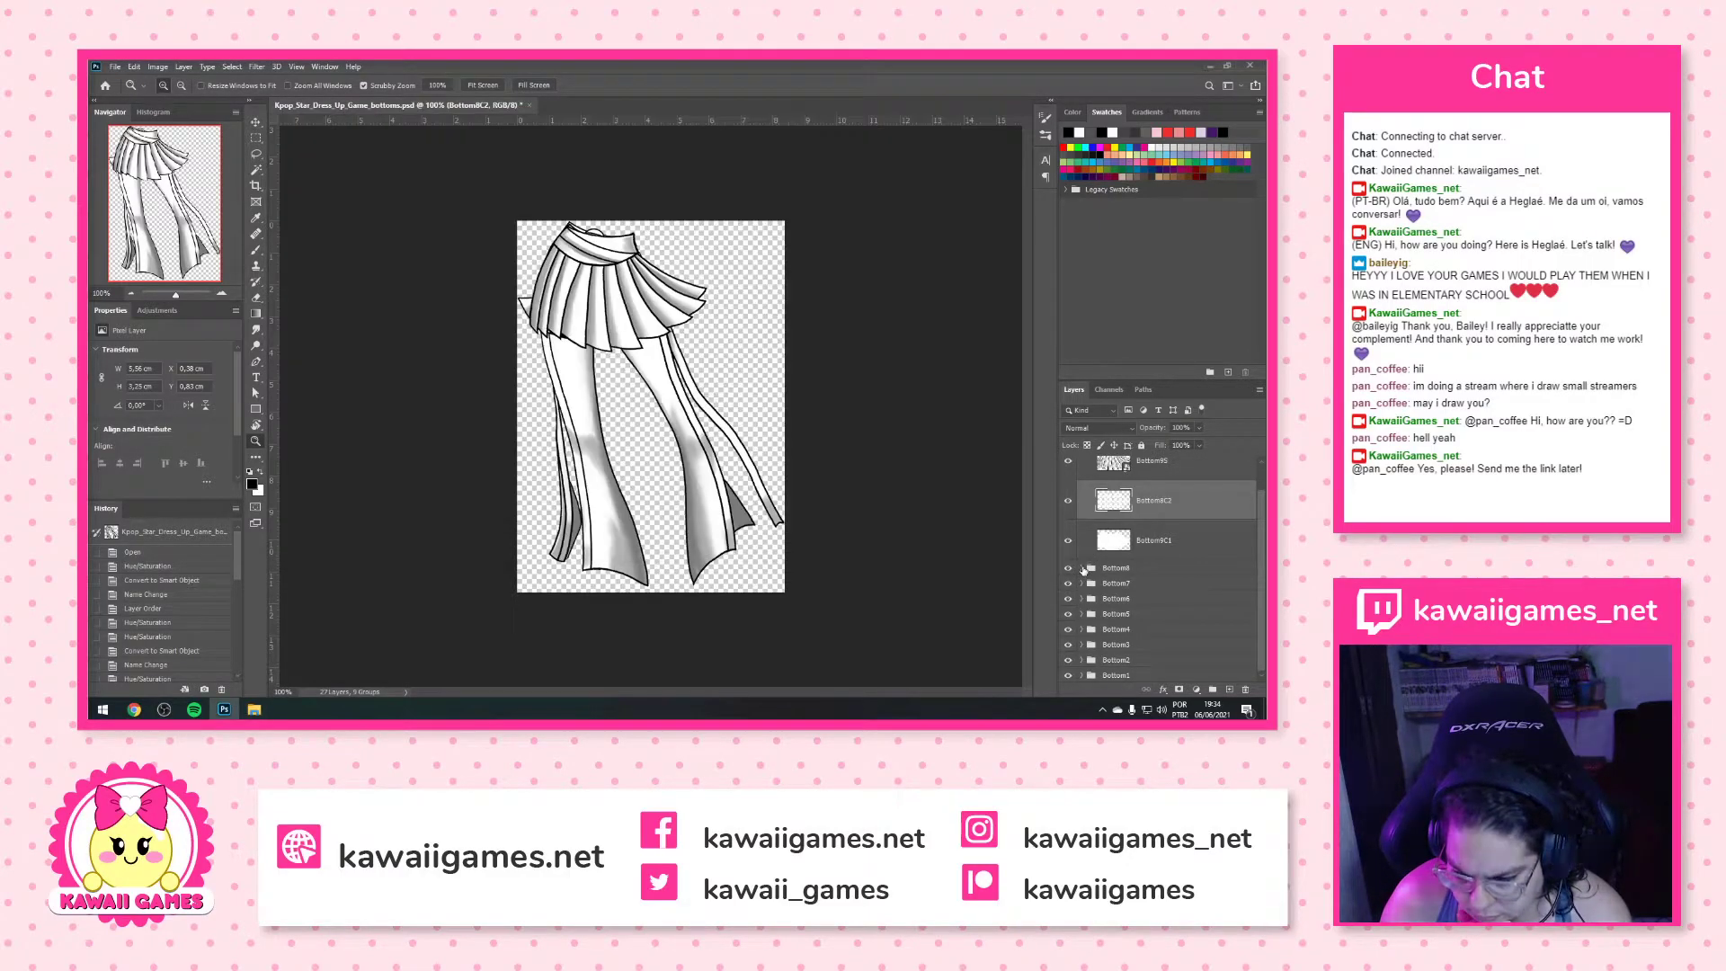
pyautogui.click(1082, 569)
pyautogui.scroll(-2, 1085, 580)
pyautogui.scroll(-3, 1085, 580)
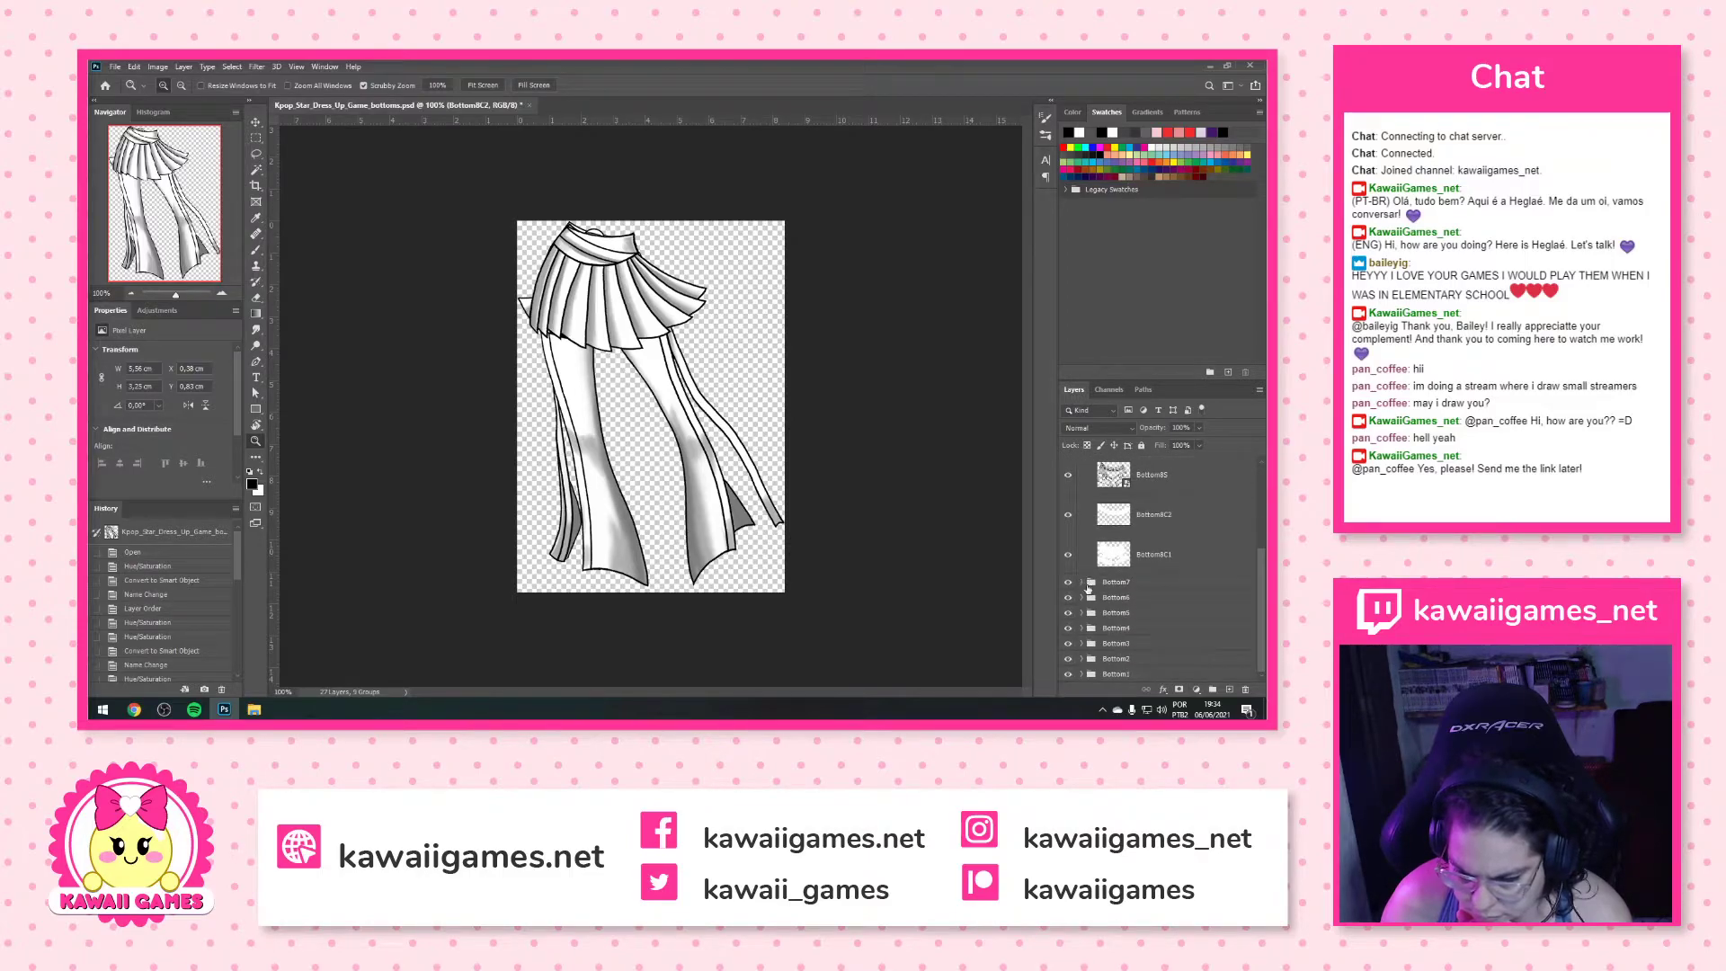
pyautogui.click(1081, 585)
pyautogui.click(1083, 582)
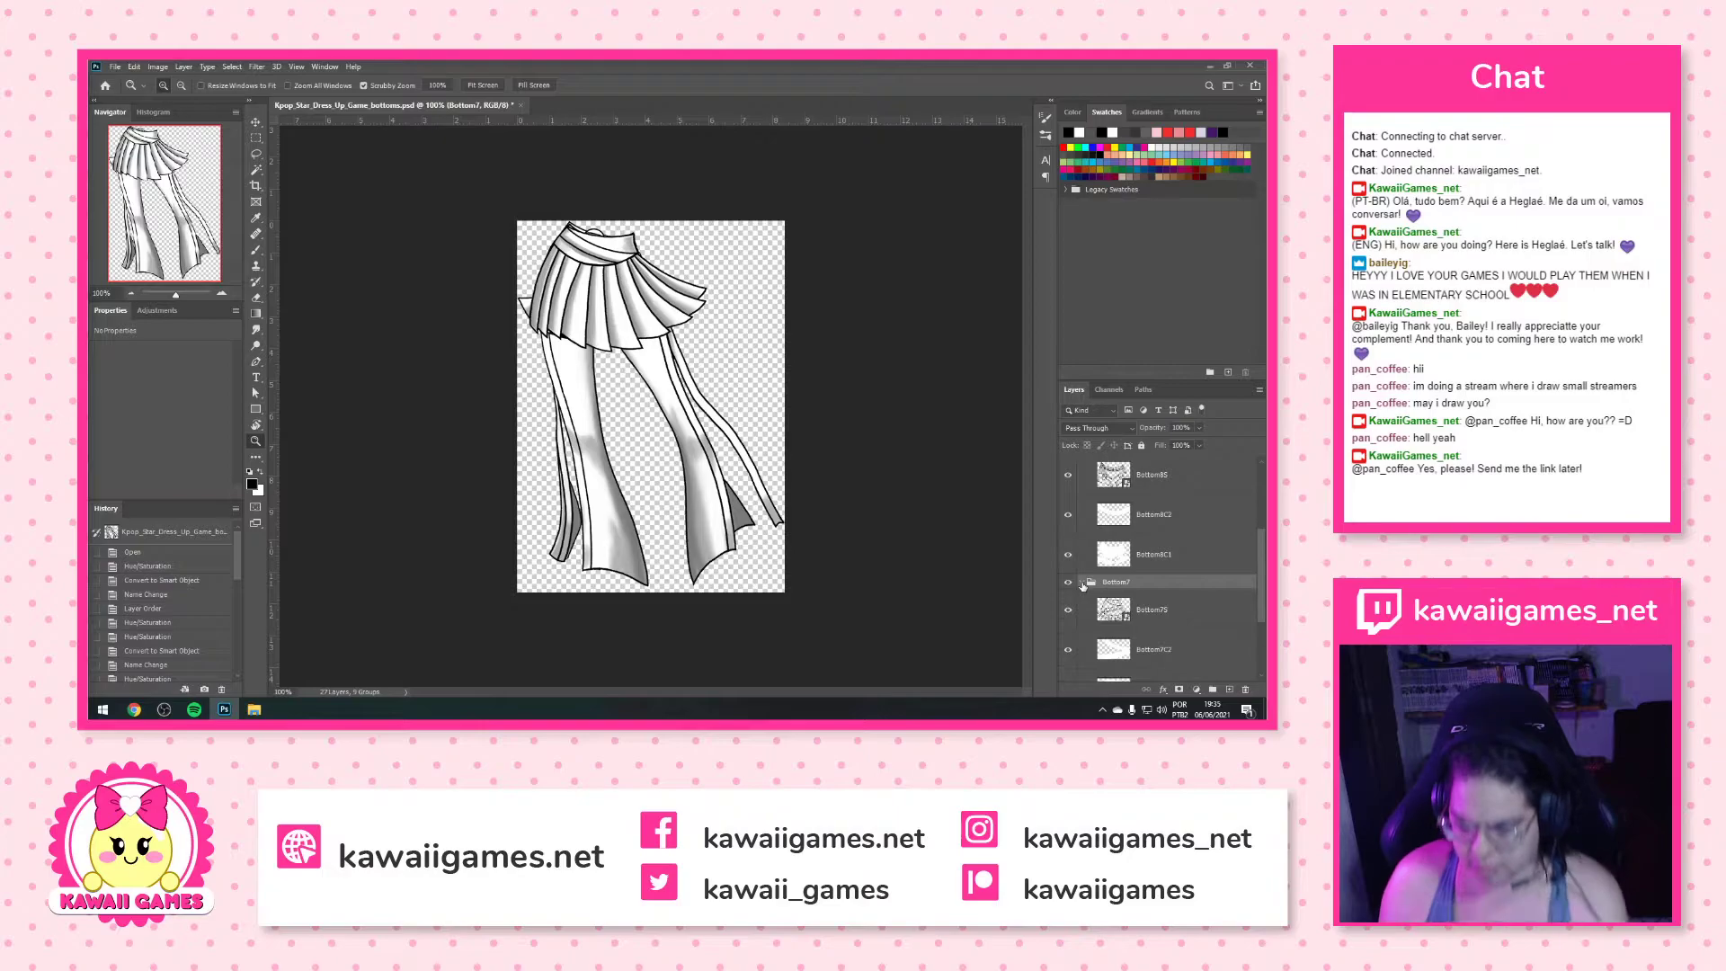
pyautogui.scroll(-2, 1086, 586)
pyautogui.scroll(-1, 1086, 586)
pyautogui.click(1083, 606)
pyautogui.scroll(-2, 1083, 605)
pyautogui.scroll(-1, 1084, 605)
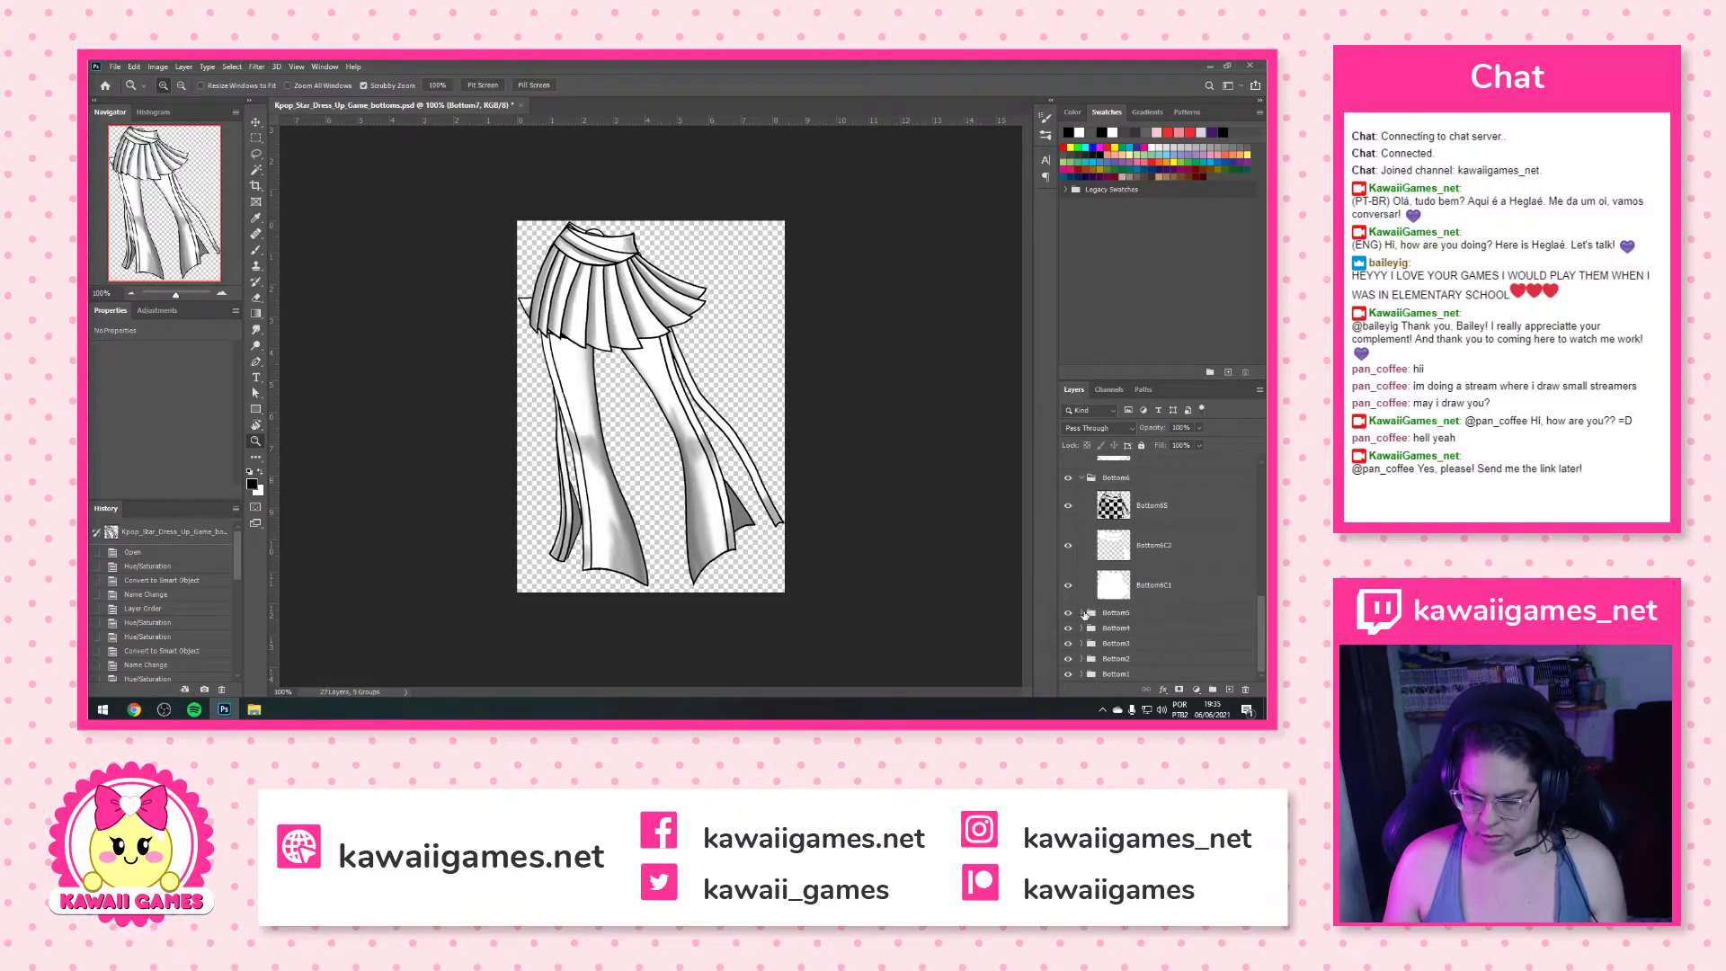
pyautogui.click(1083, 612)
pyautogui.scroll(-3, 1084, 613)
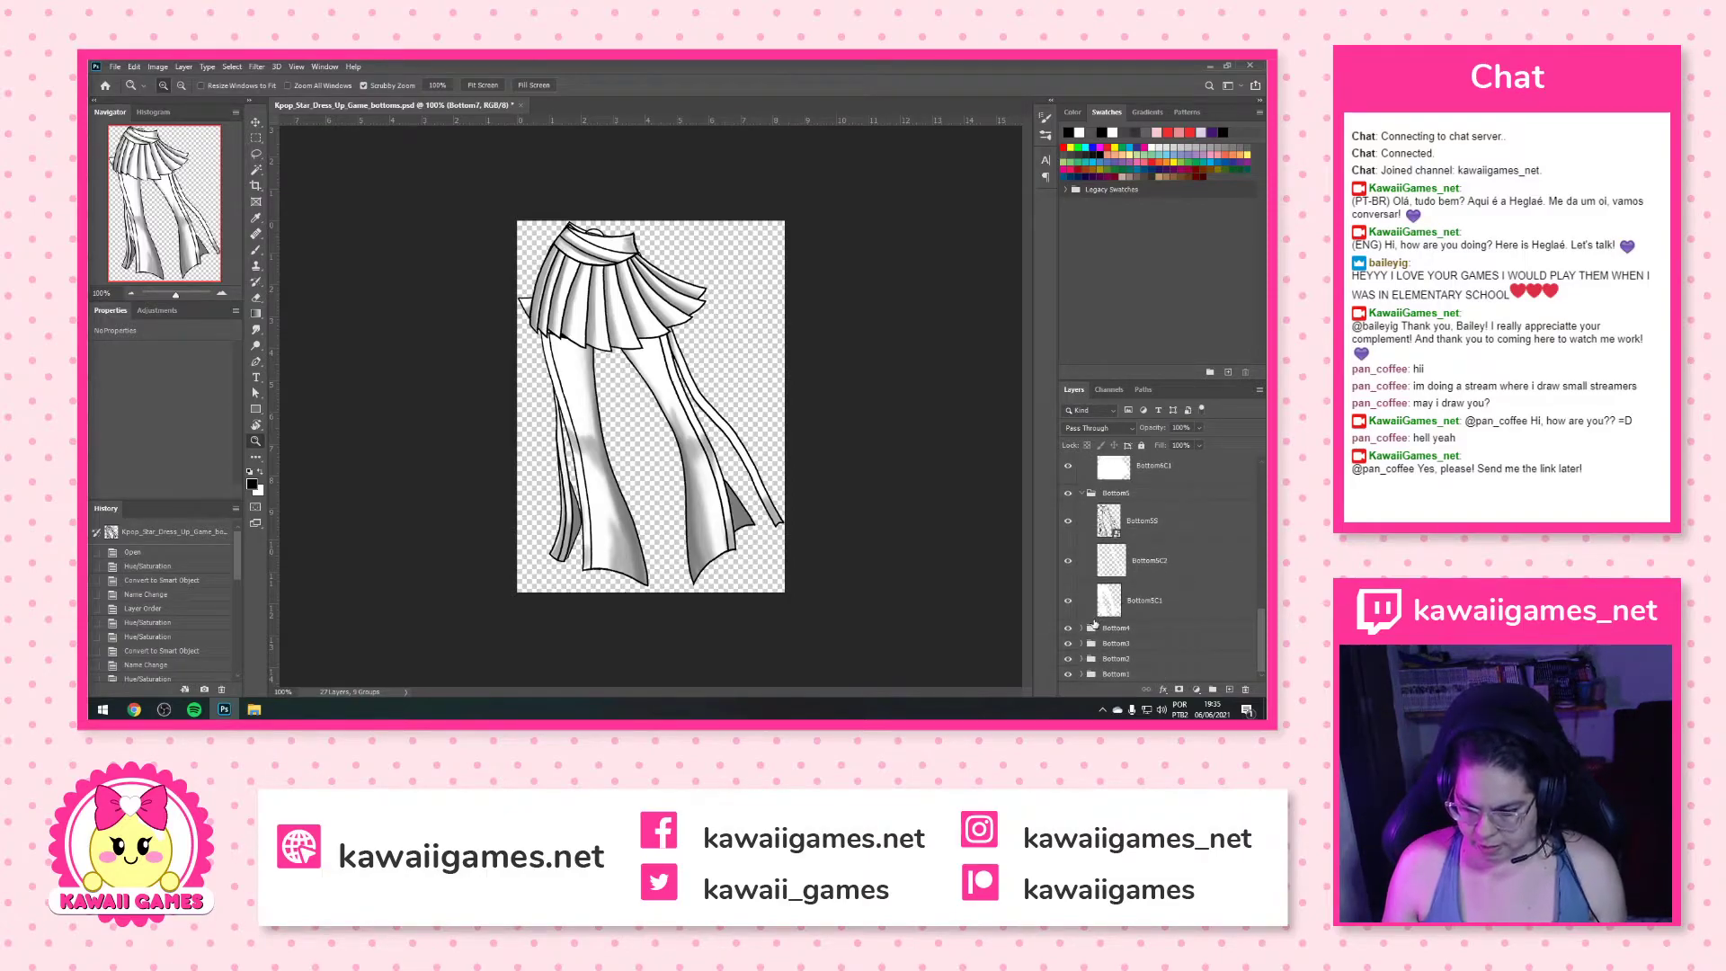
pyautogui.click(1082, 630)
pyautogui.scroll(-4, 1115, 611)
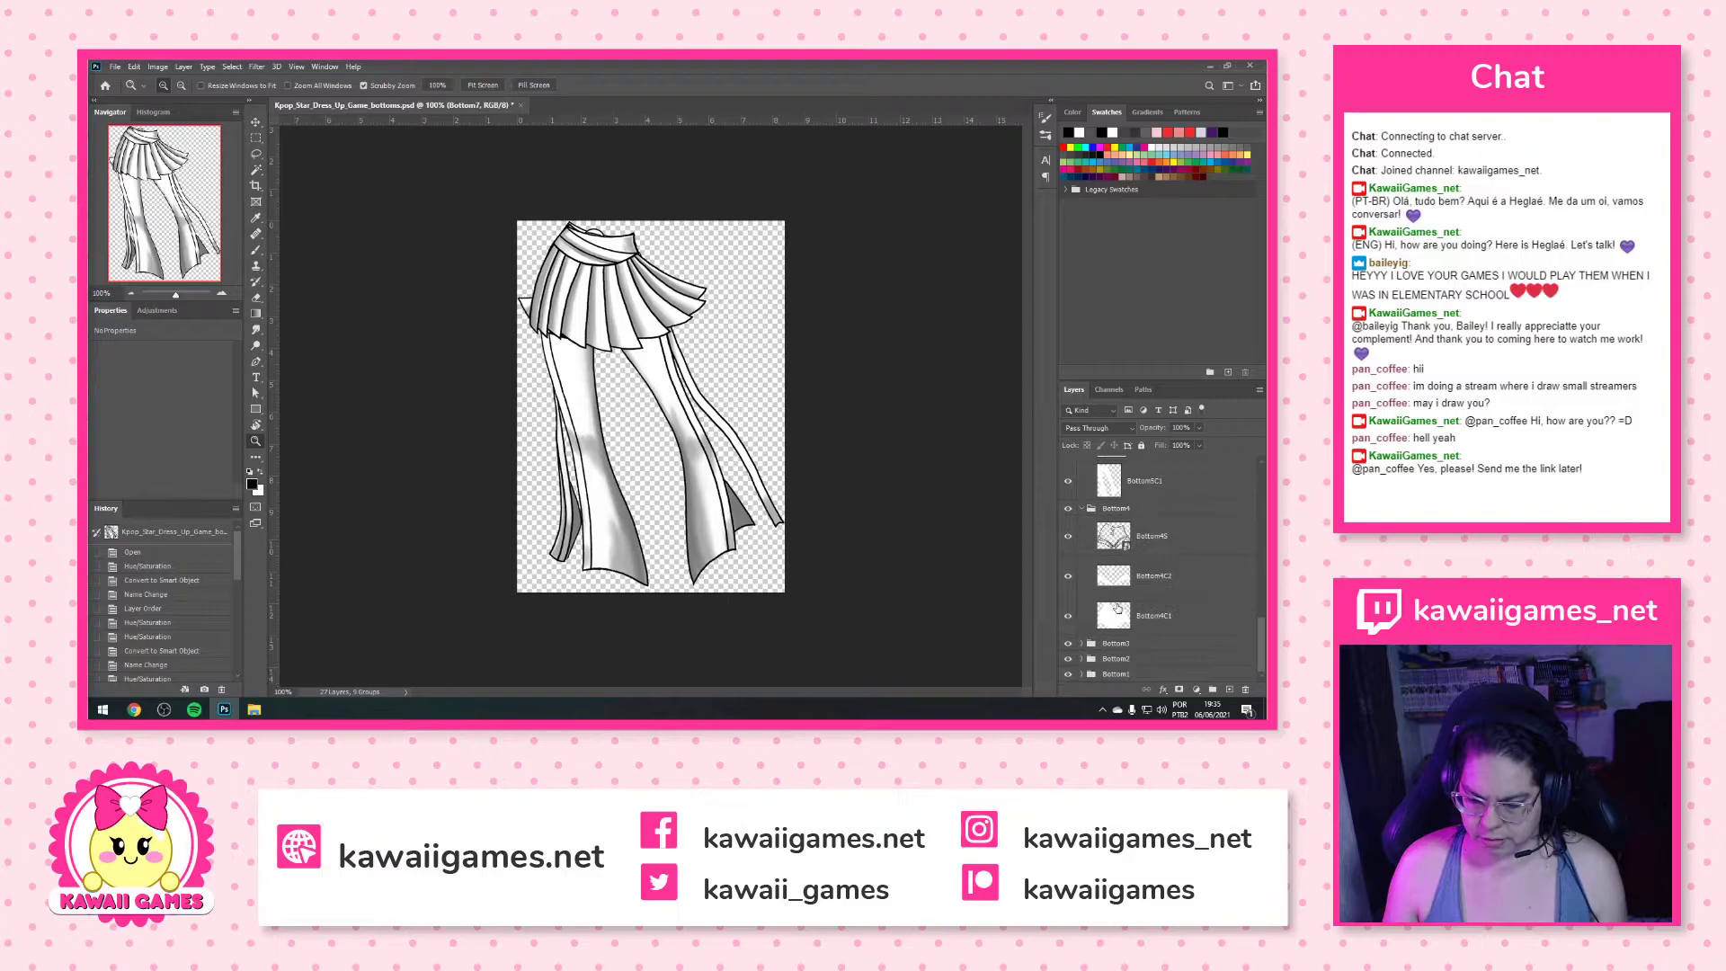
pyautogui.click(1081, 644)
pyautogui.scroll(-4, 1159, 594)
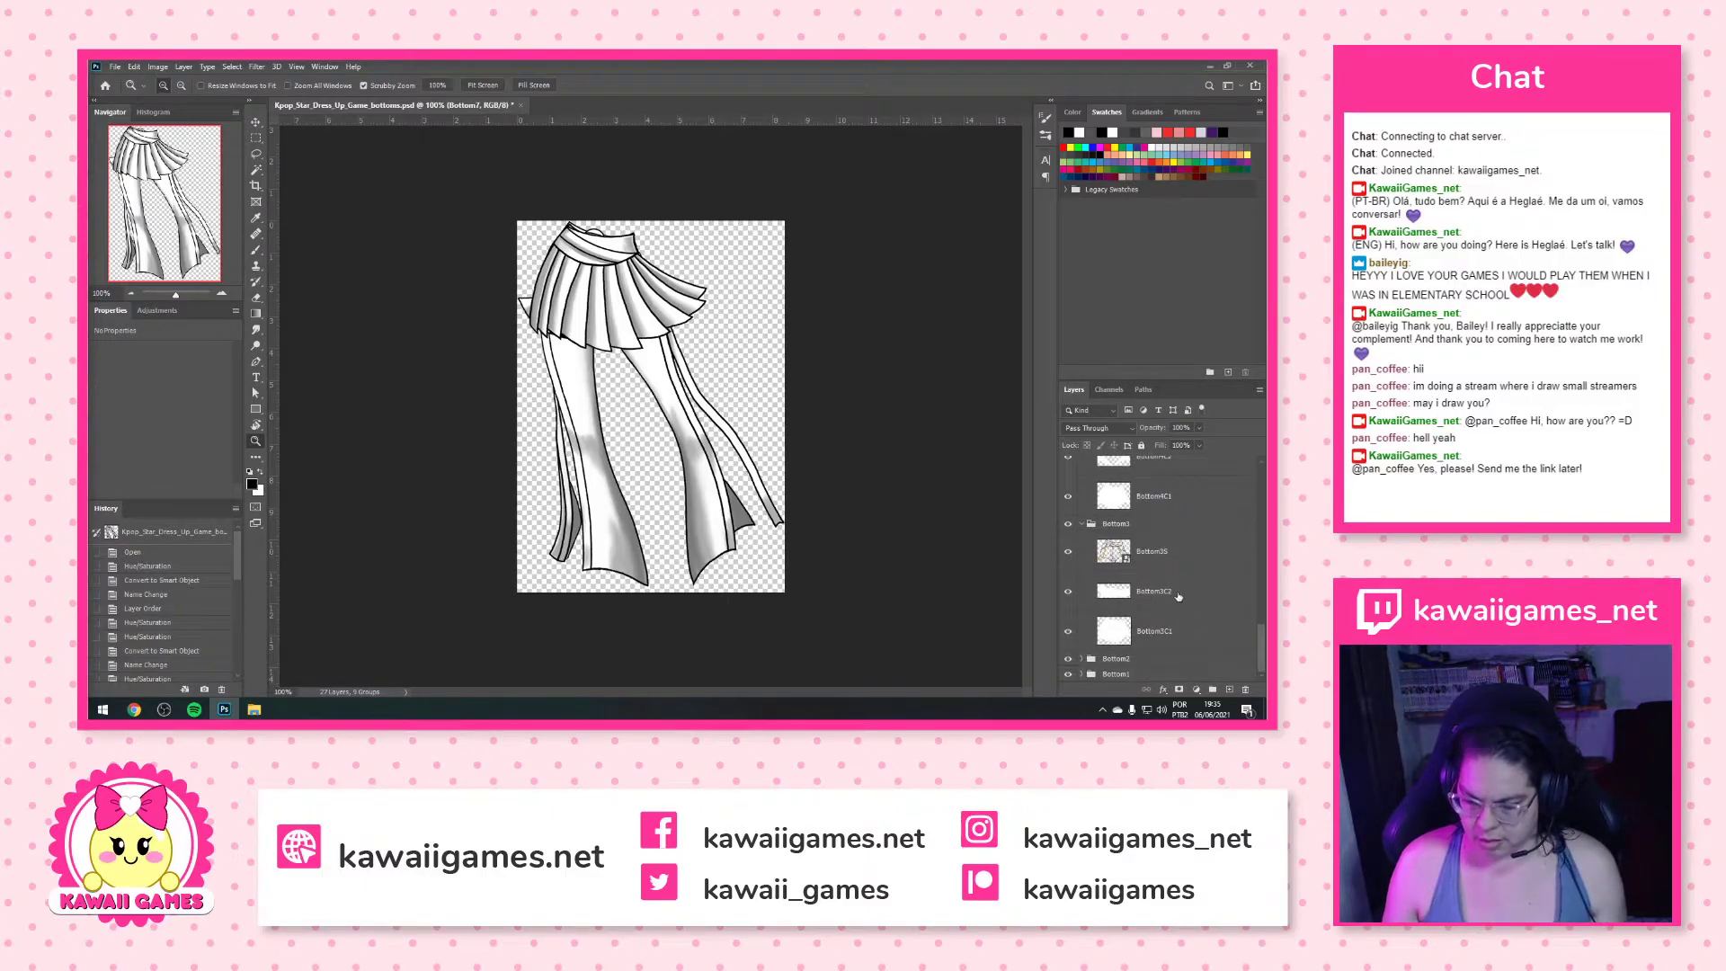
pyautogui.click(1081, 659)
pyautogui.scroll(-4, 1148, 591)
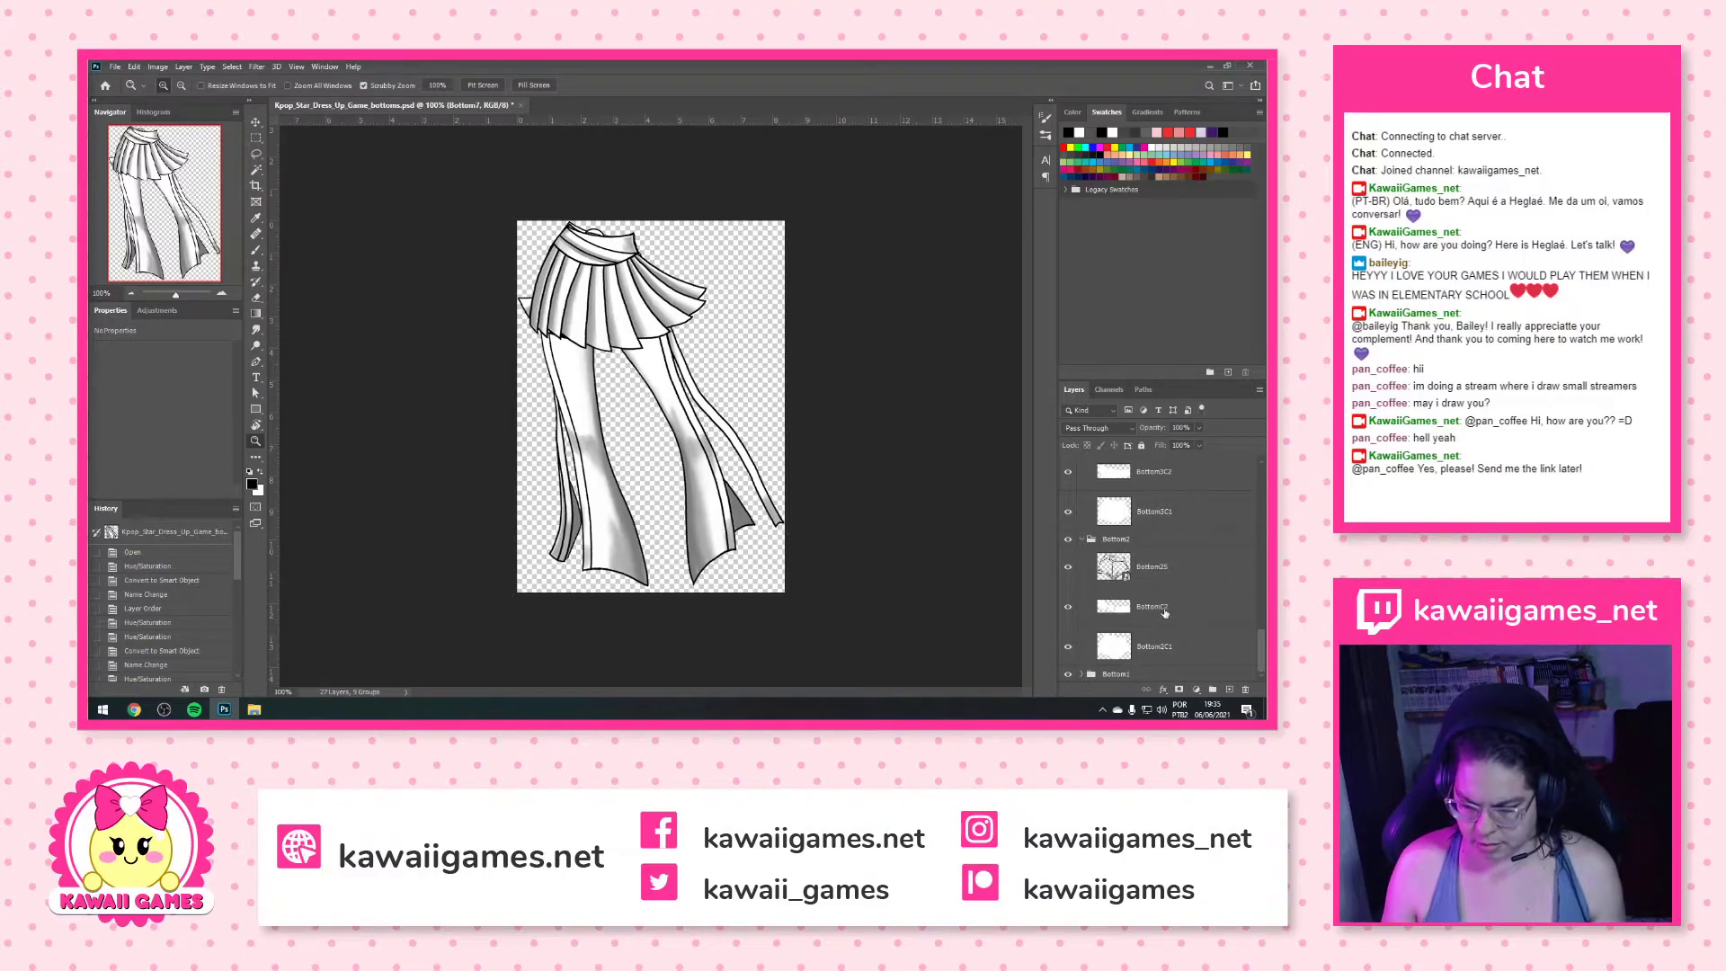
# Switch to the BOTTOMS folder, preview the unnumbered image BottomC2.png and rename it to Bottom2C2.png
pyautogui.click(255, 711)
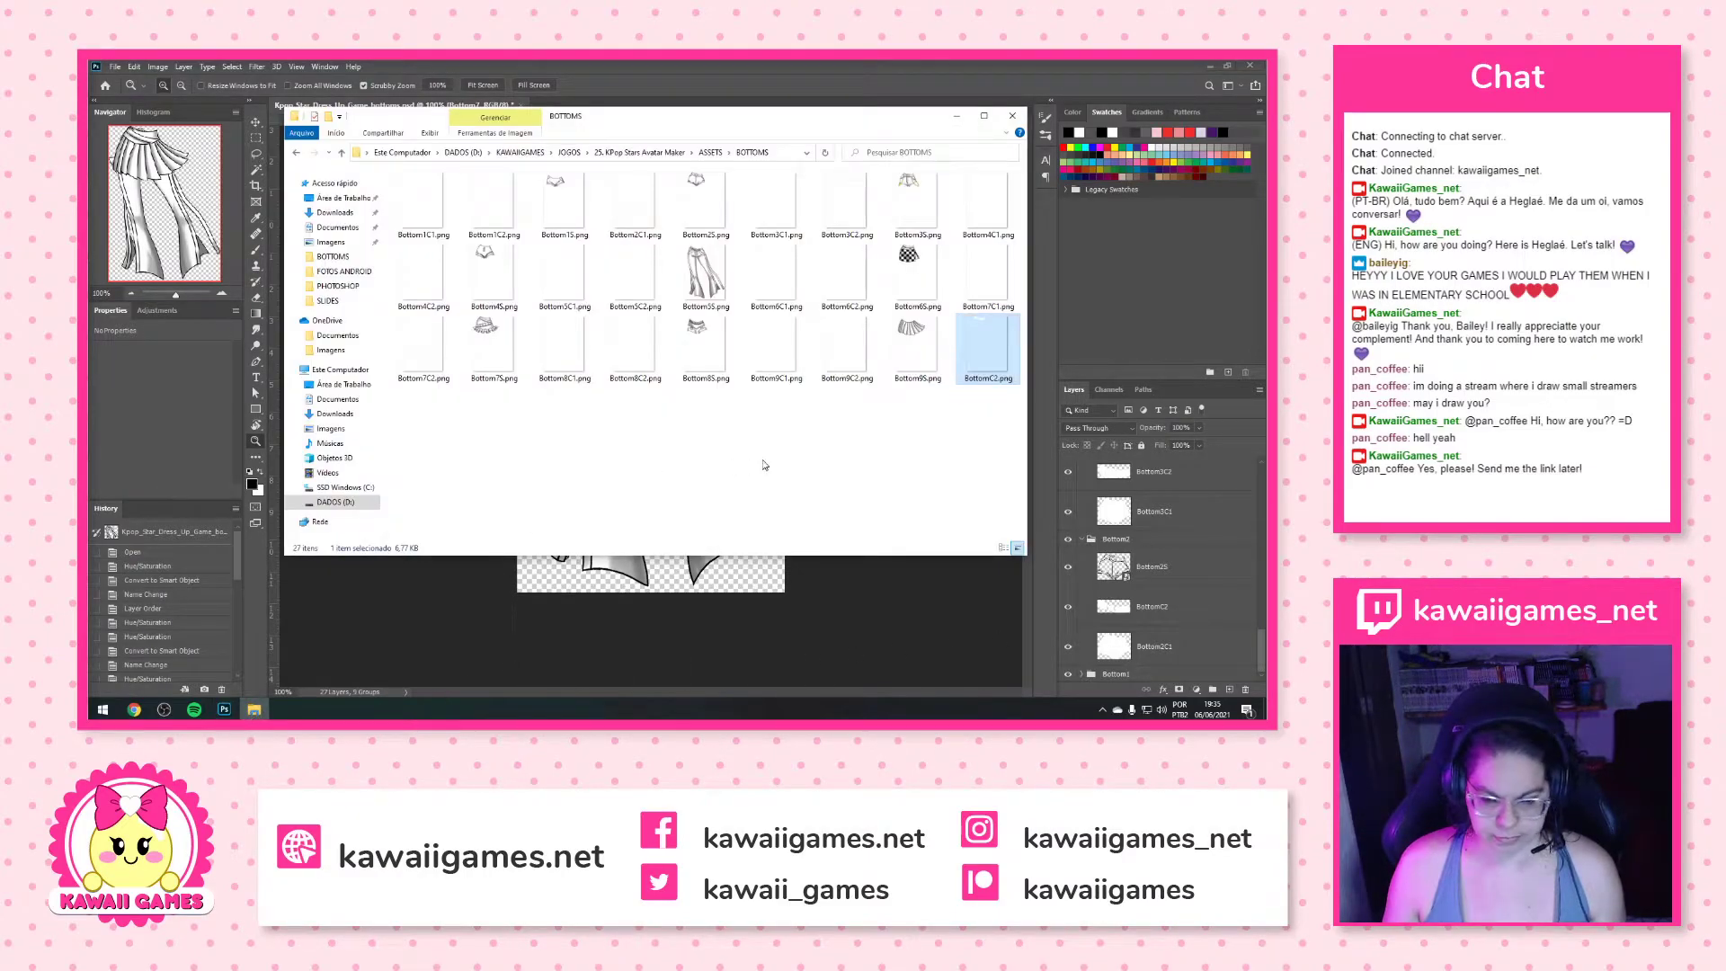
pyautogui.doubleClick(989, 355)
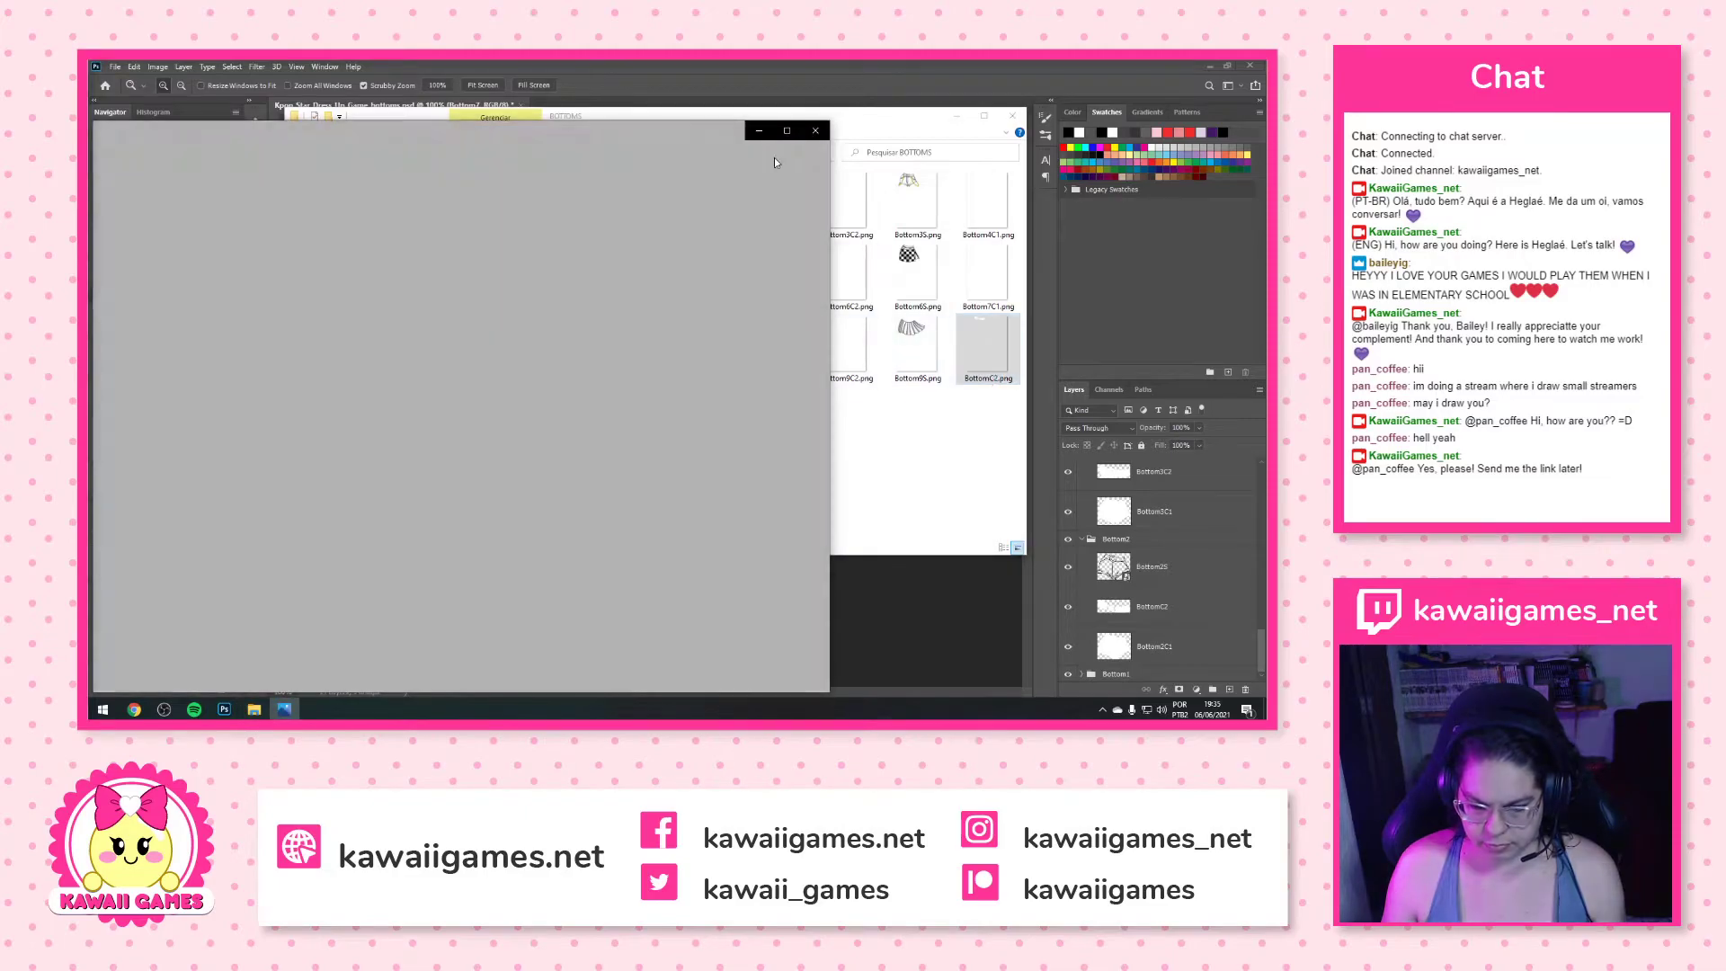
pyautogui.click(993, 377)
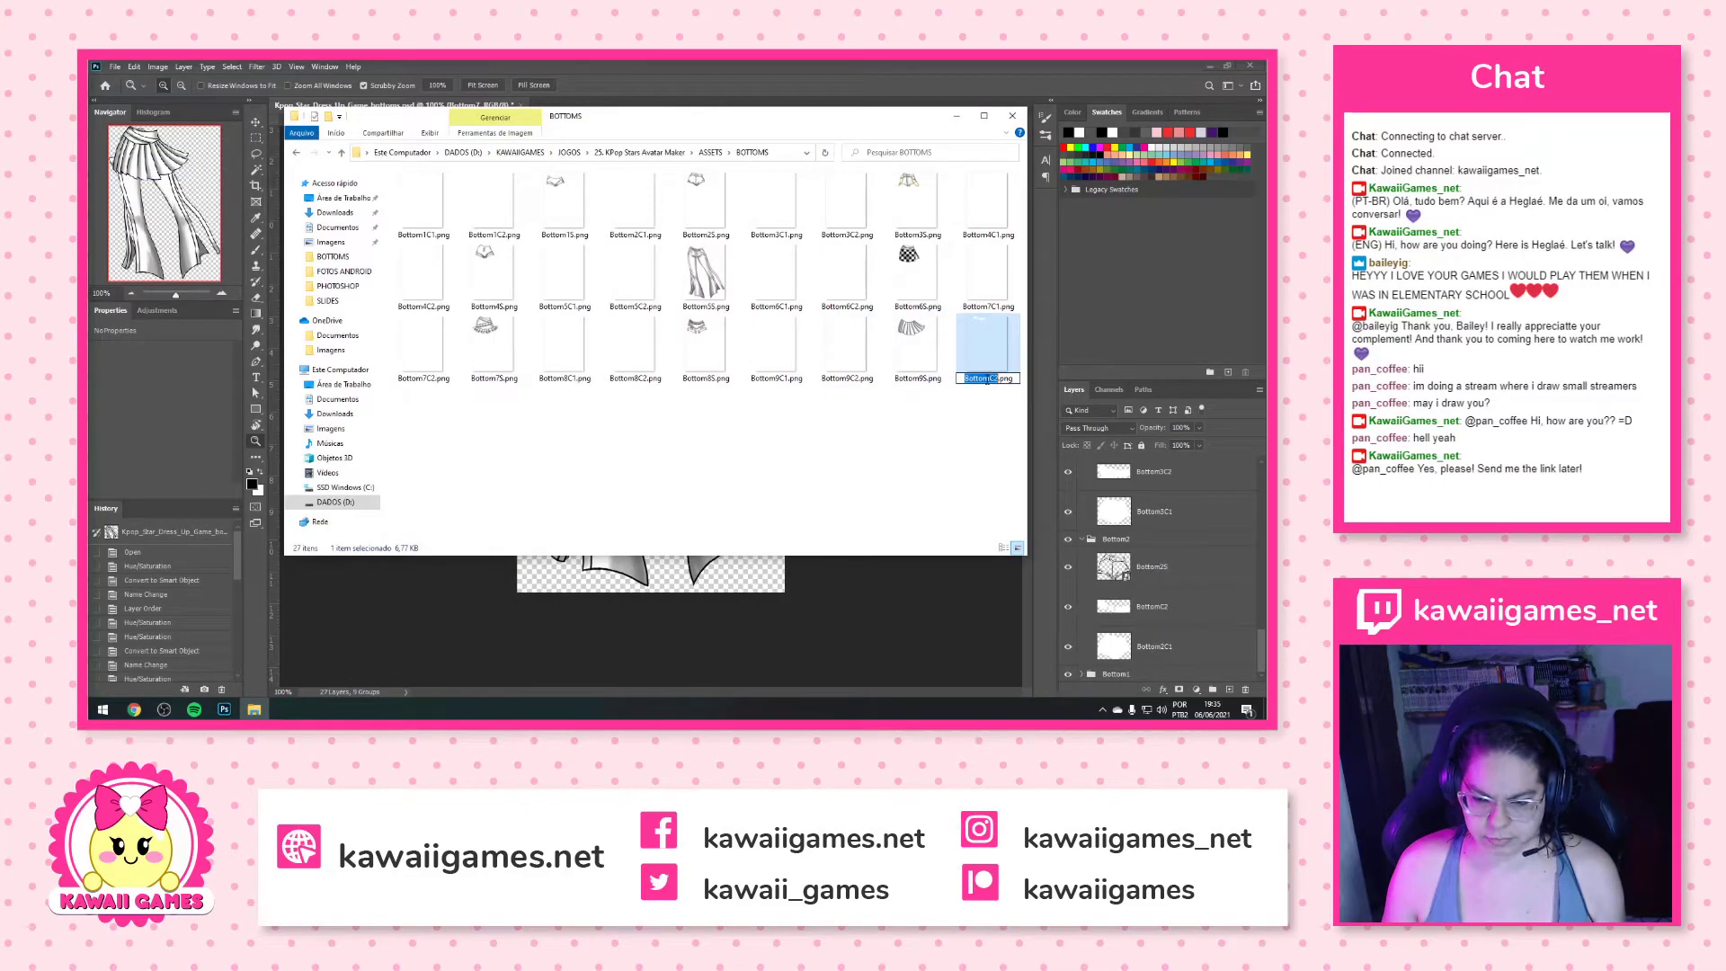
pyautogui.write('2')
pyautogui.press('Return')
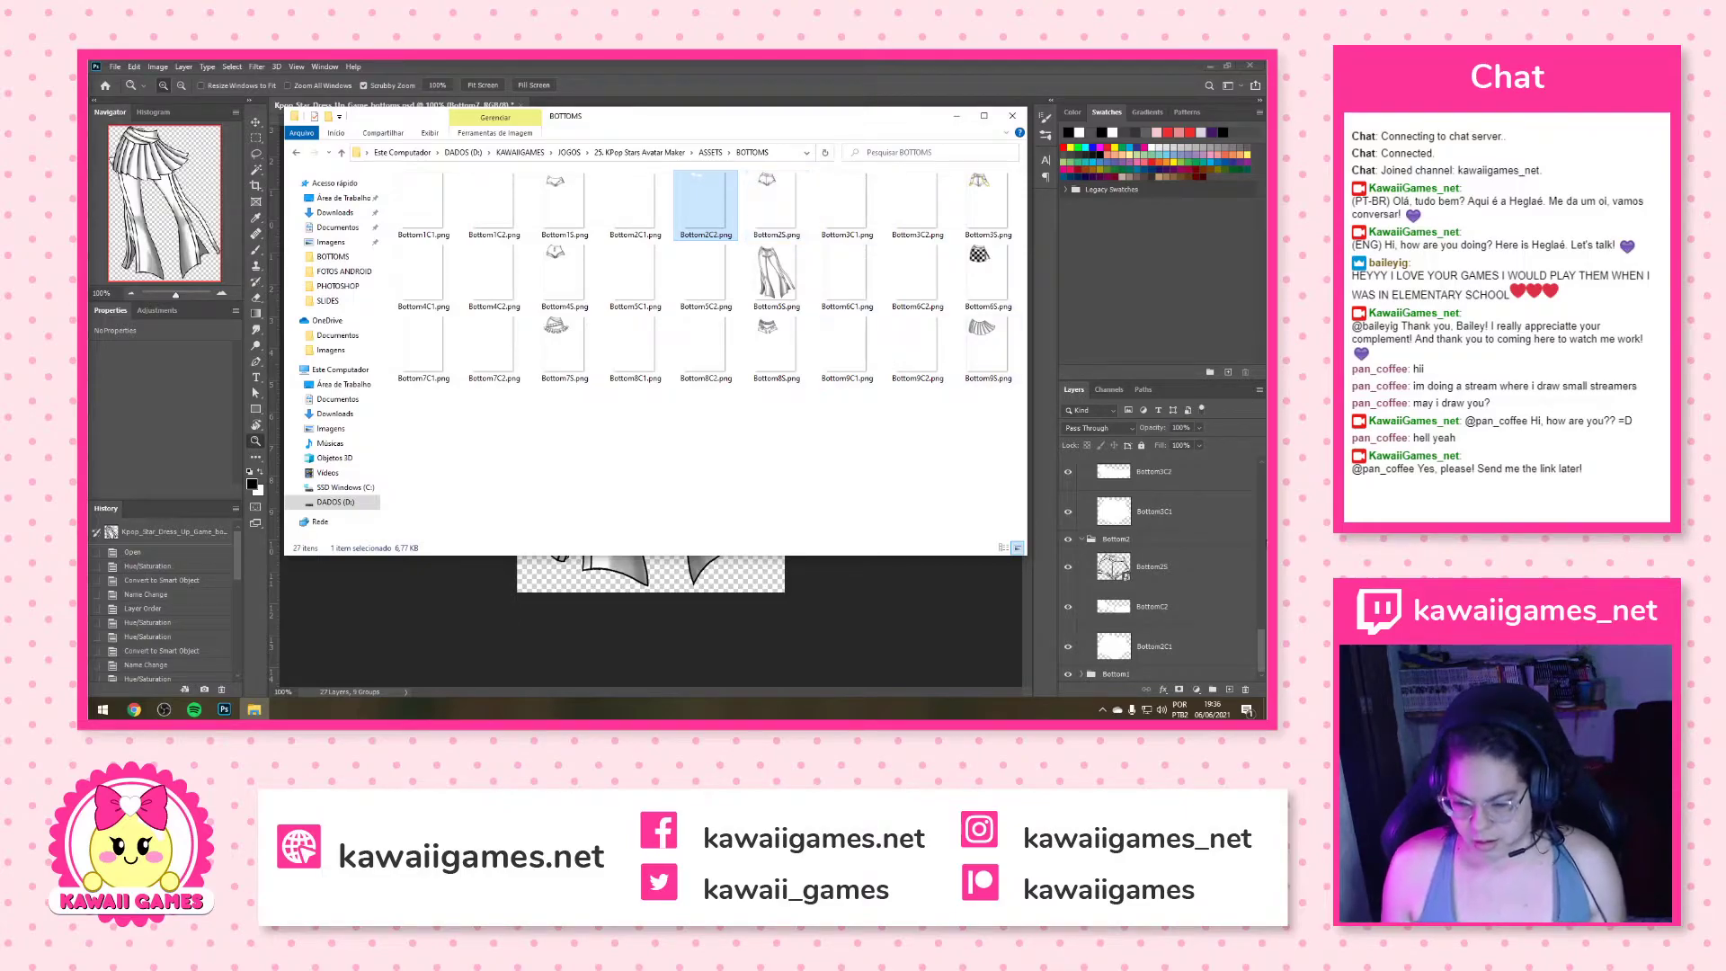
# Go up to the 25. KPop Stars Avatar Maker folder and minimise the file window to return to Photoshop
pyautogui.click(710, 152)
pyautogui.click(639, 153)
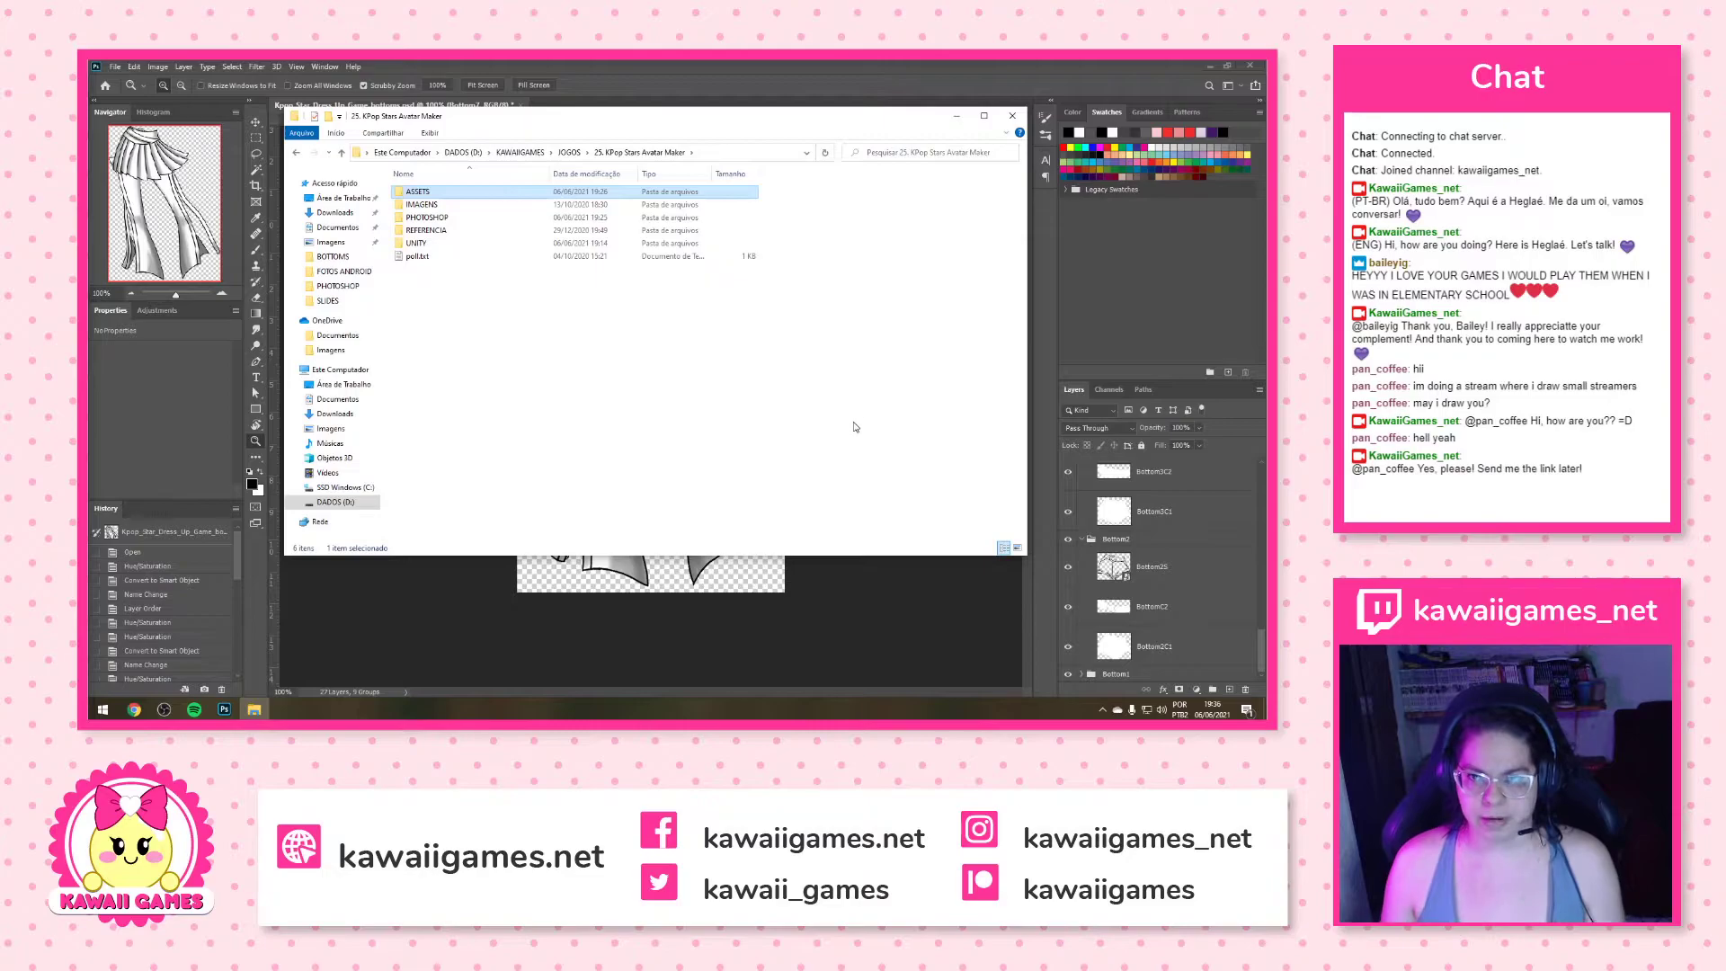
pyautogui.click(882, 441)
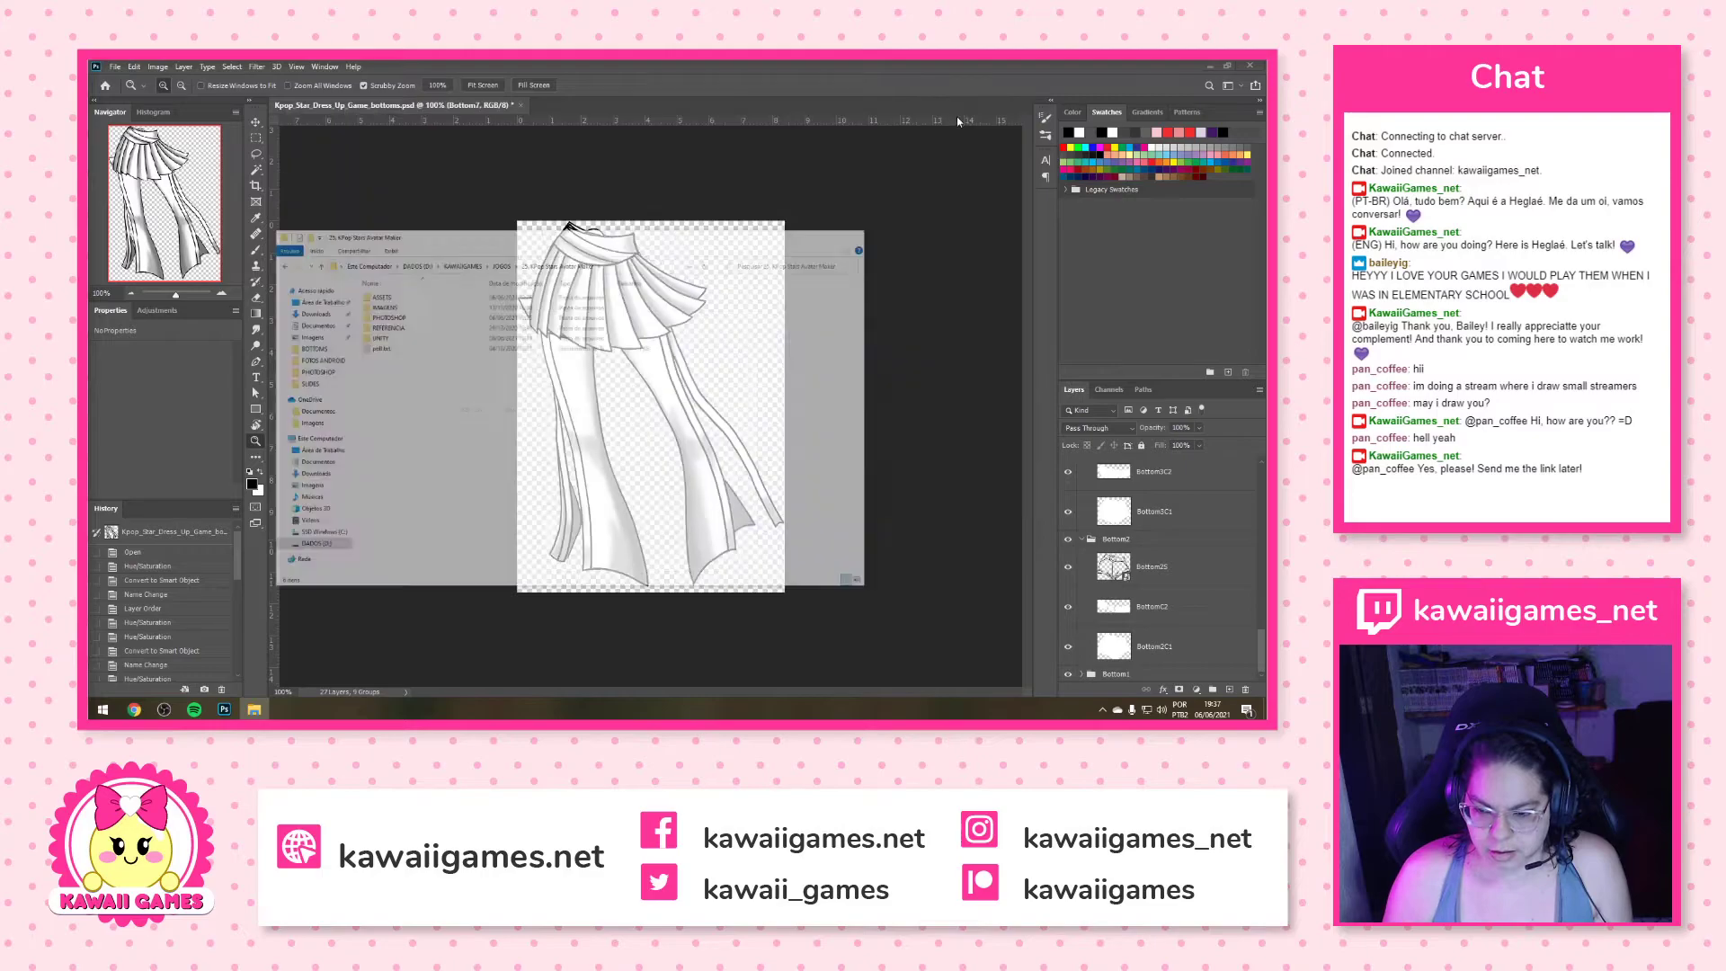
pyautogui.click(957, 115)
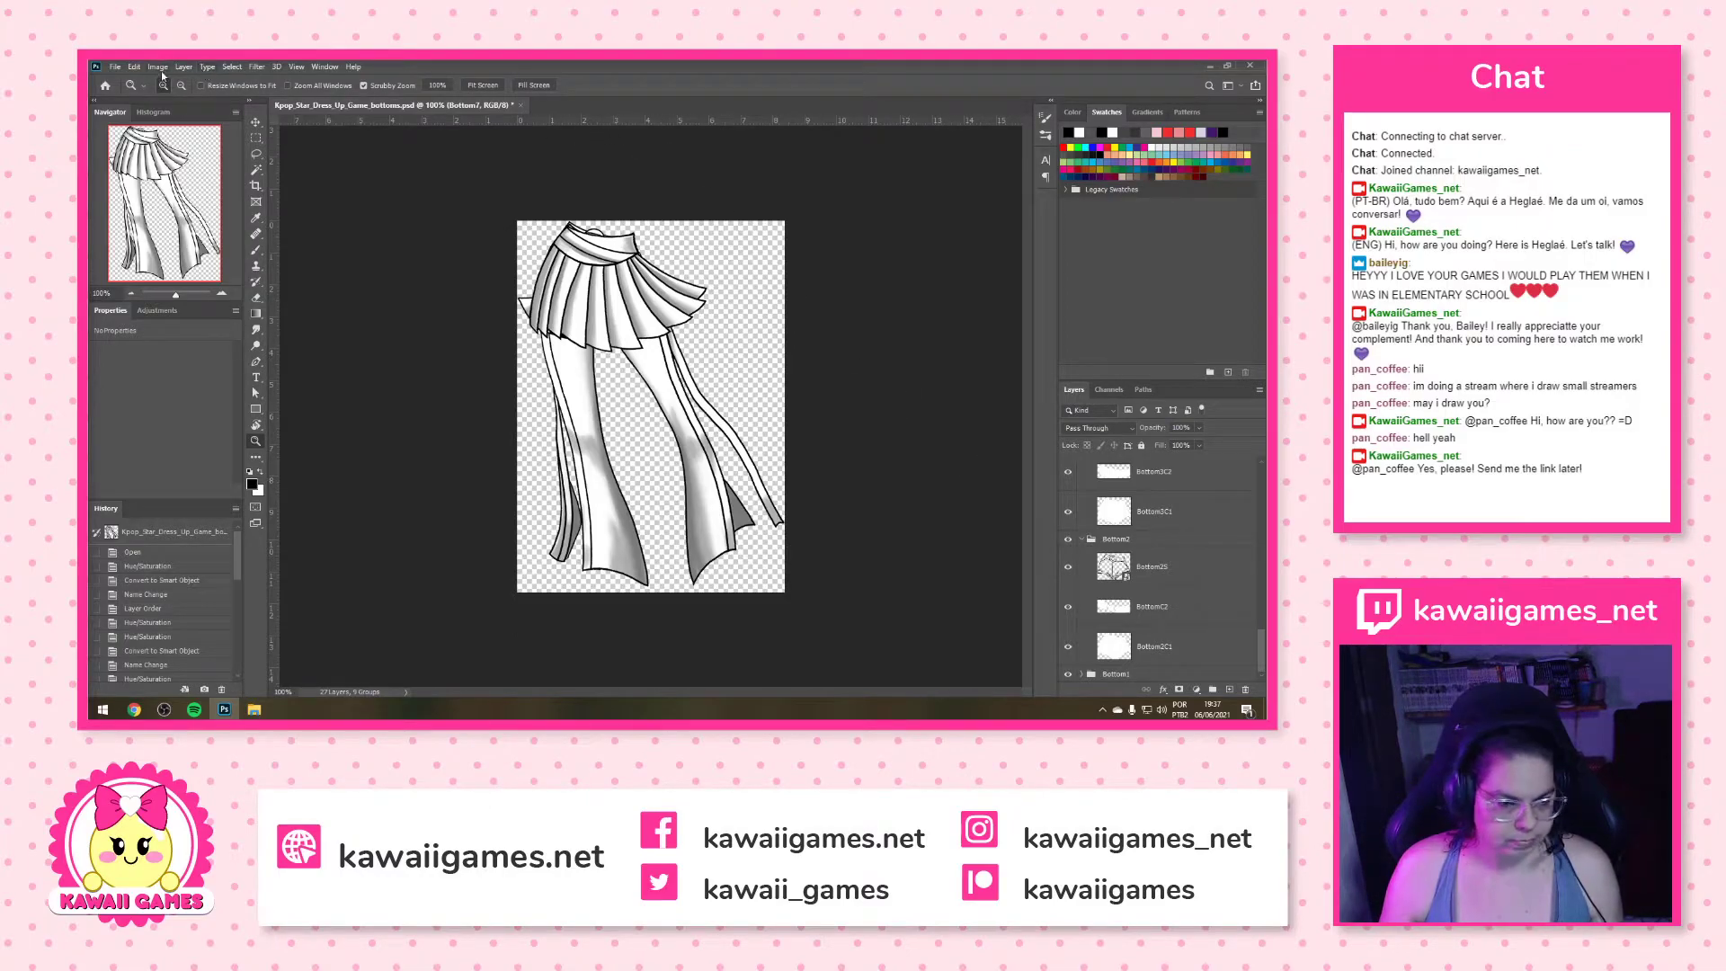
# Save and close the Kpop_Star_Dress_Up_Game_bottoms.psd document
pyautogui.click(133, 67)
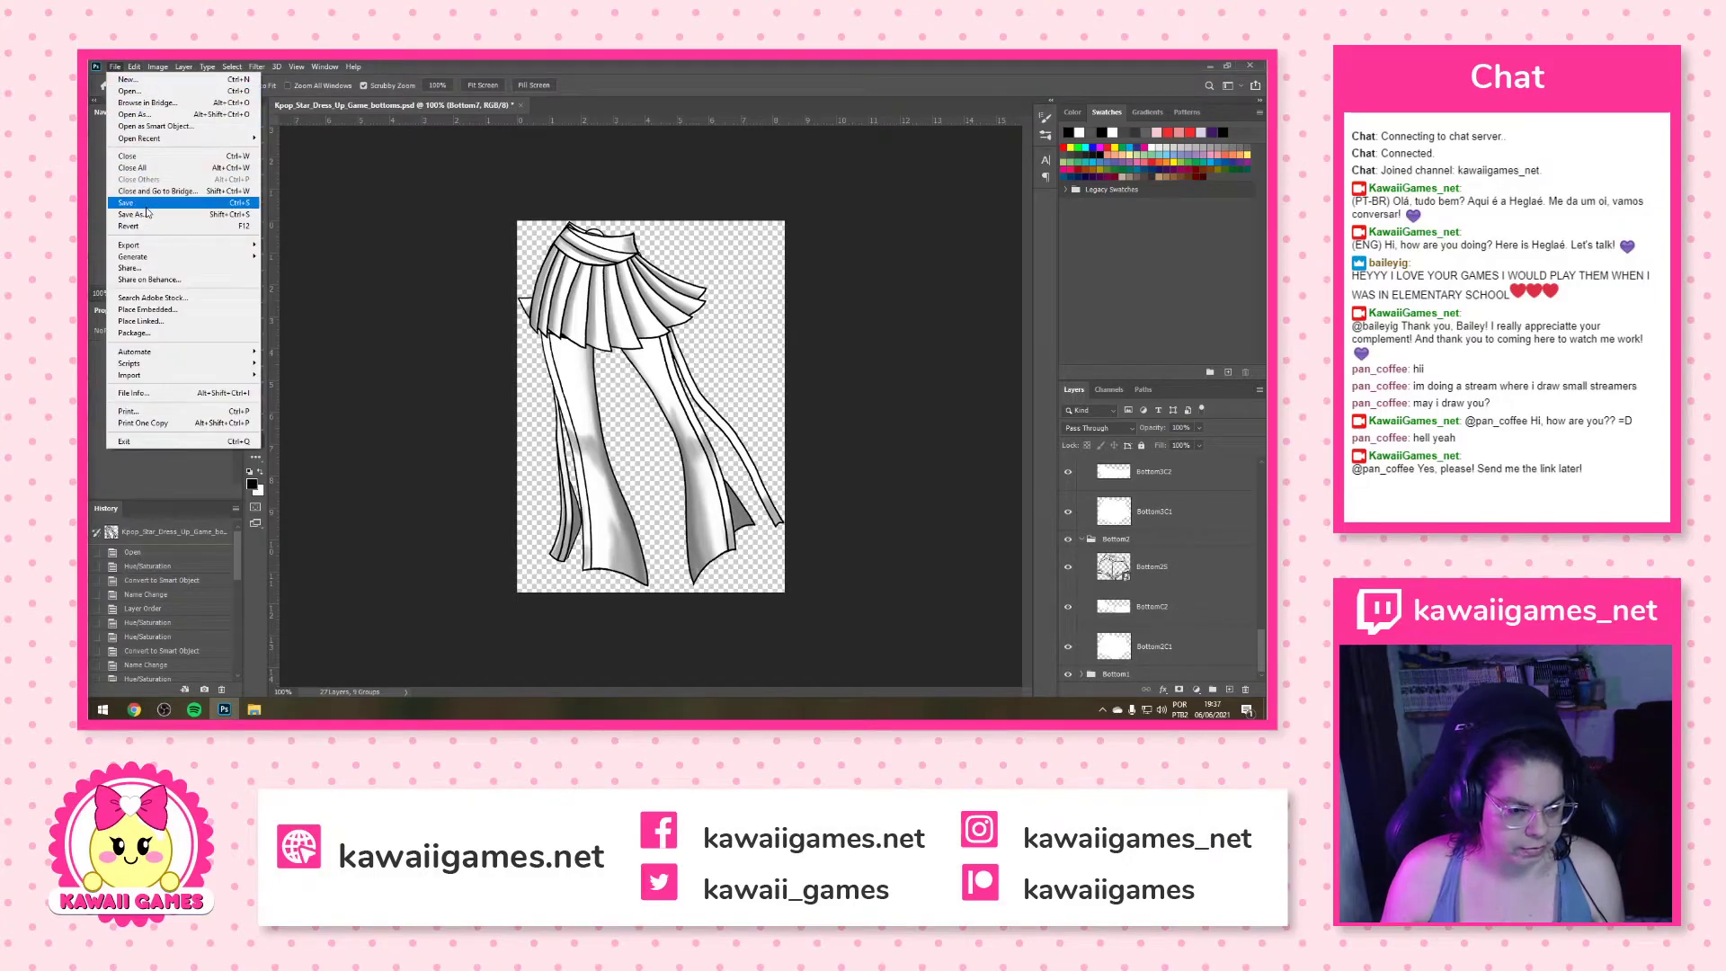
pyautogui.click(332, 165)
pyautogui.click(516, 106)
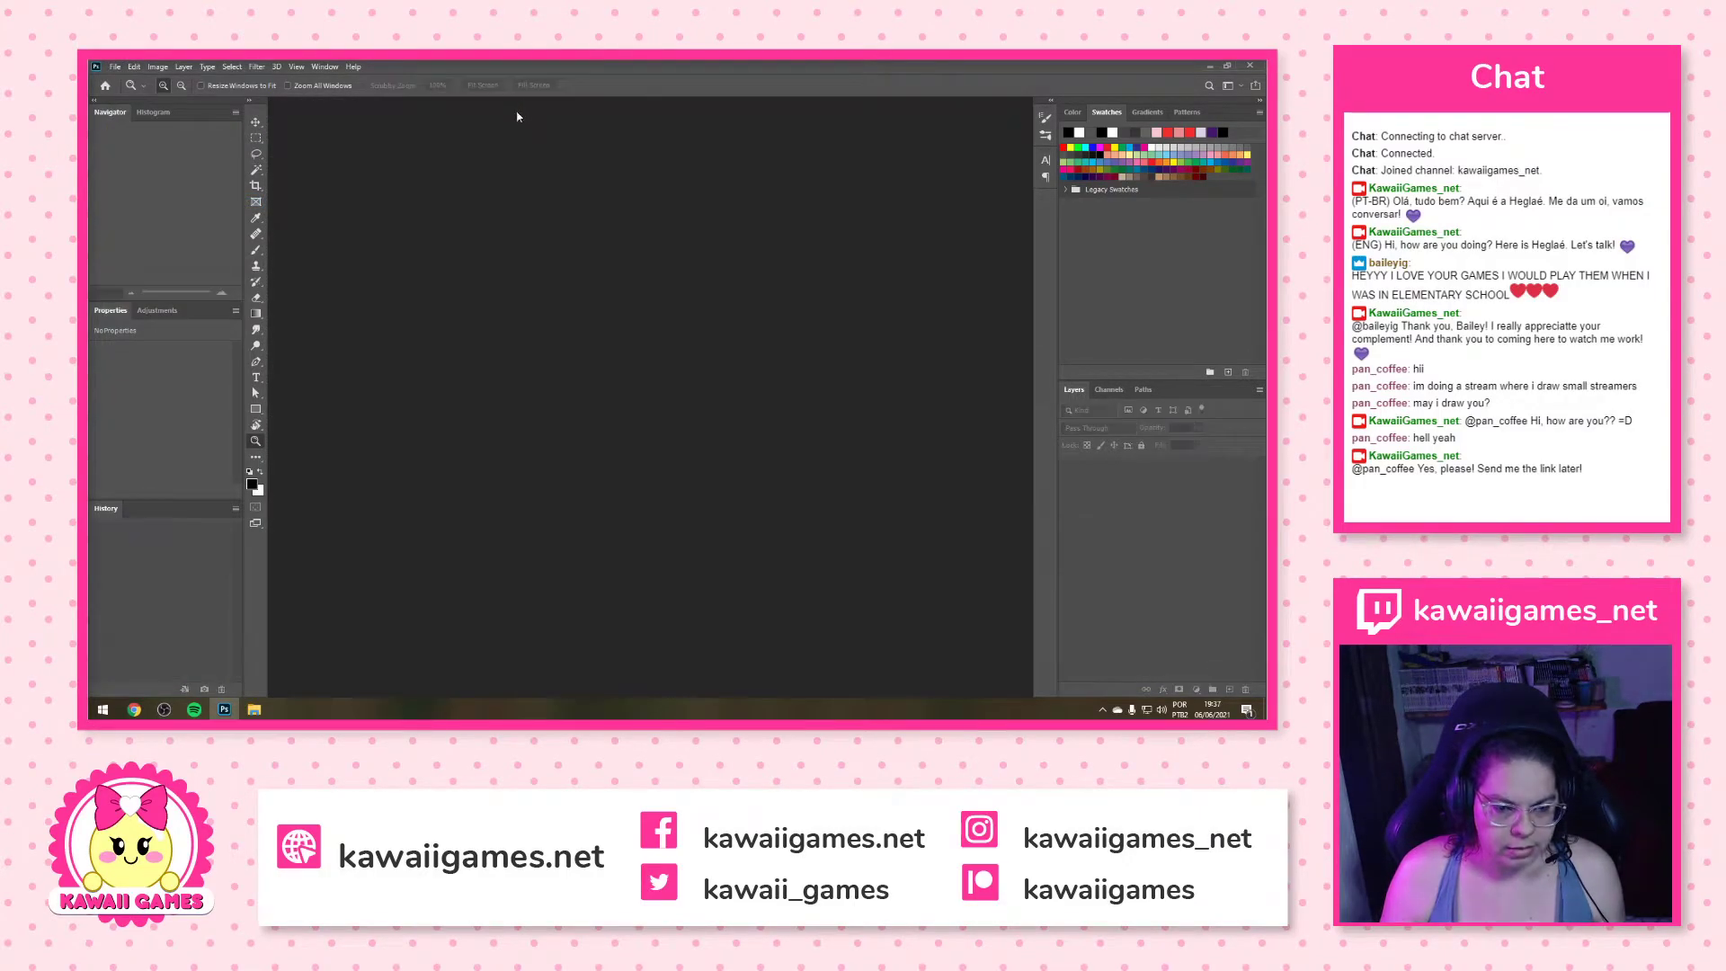
# Open the recent file Kpop_Star_Dress_Up_Game_Clothes-Final.psd
pyautogui.click(116, 68)
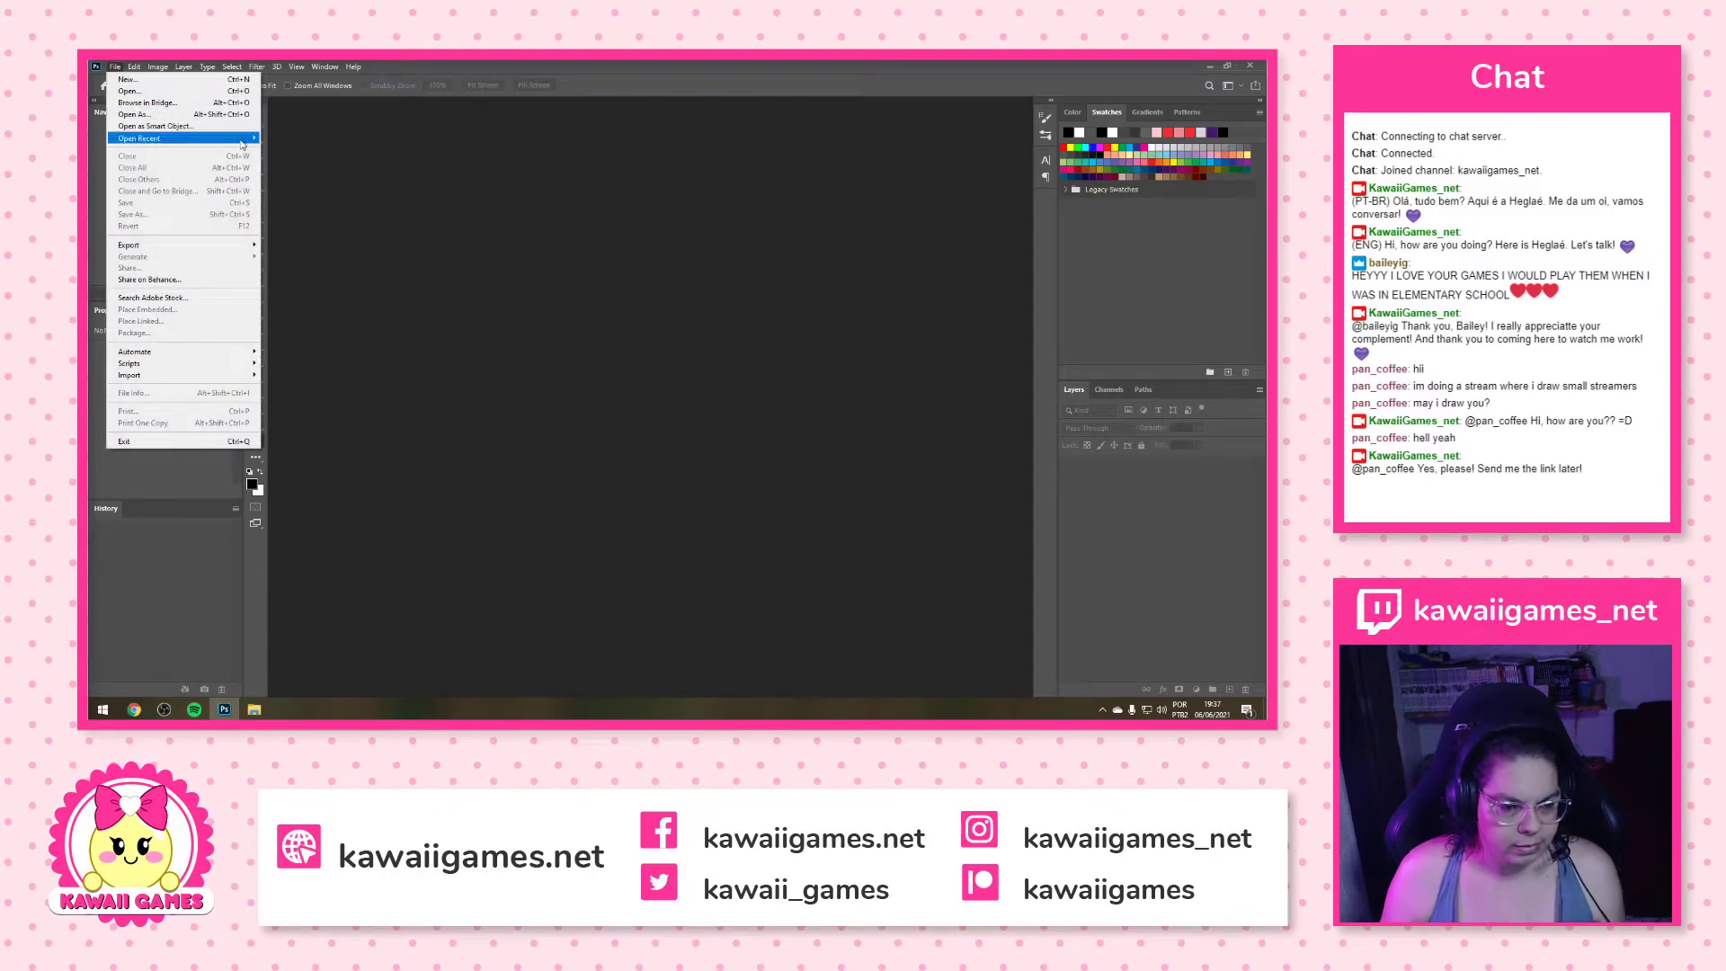
pyautogui.moveTo(224, 138)
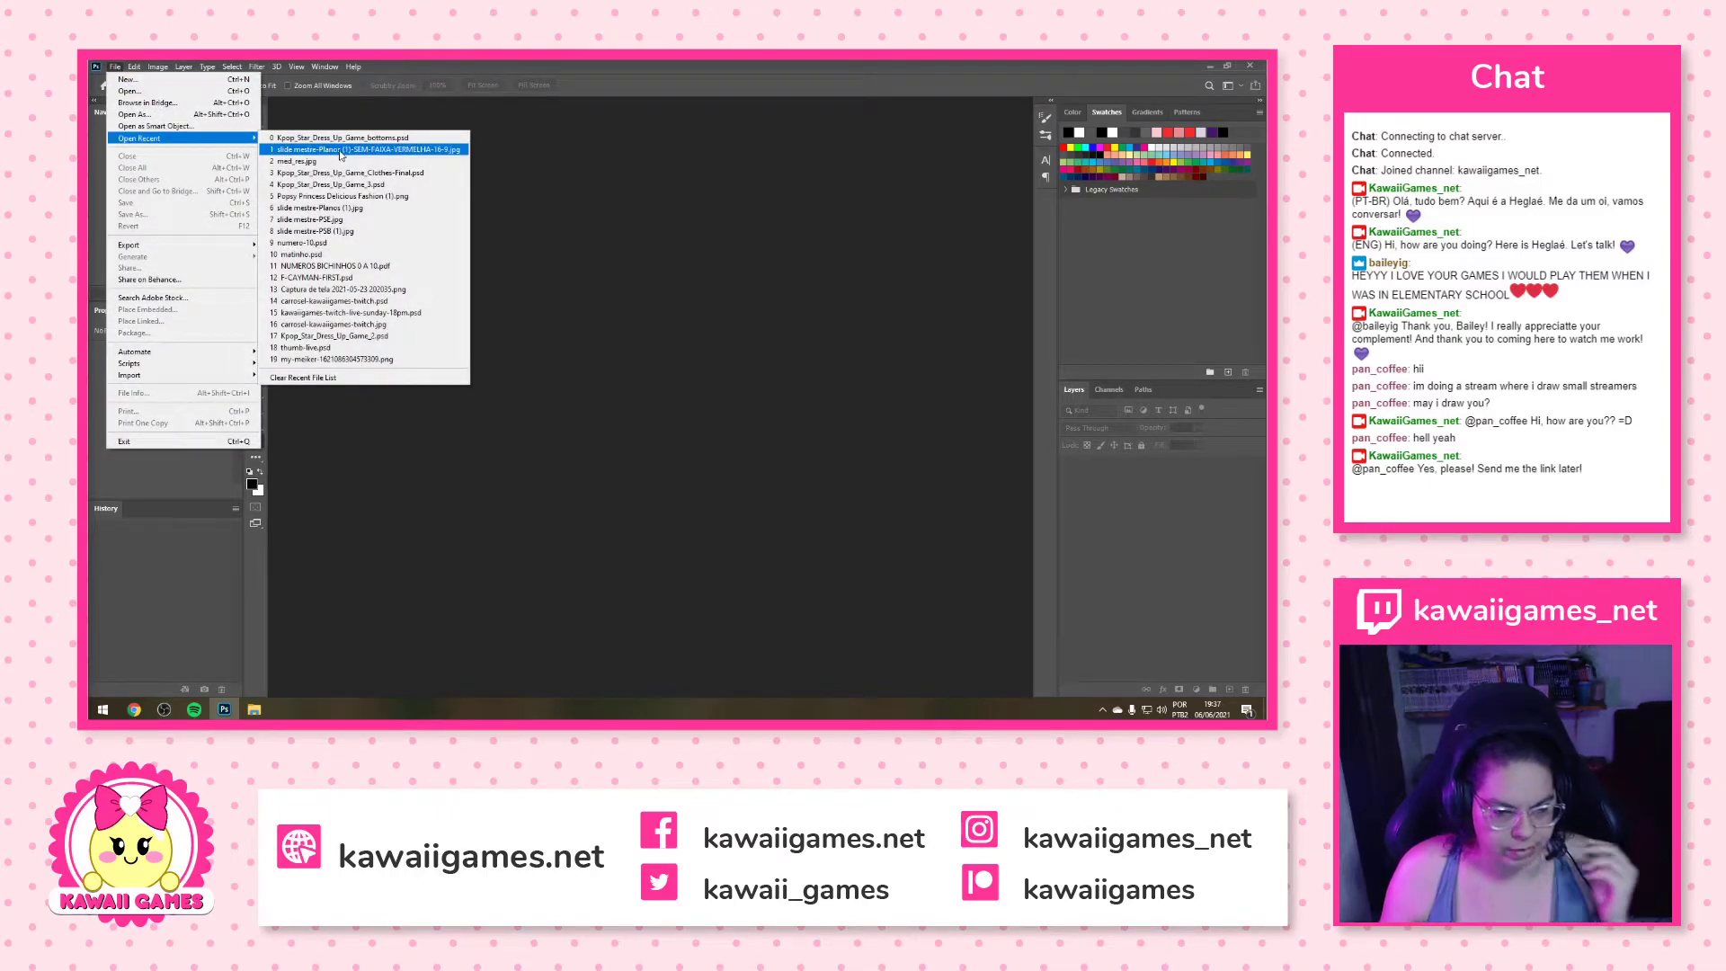
pyautogui.click(461, 183)
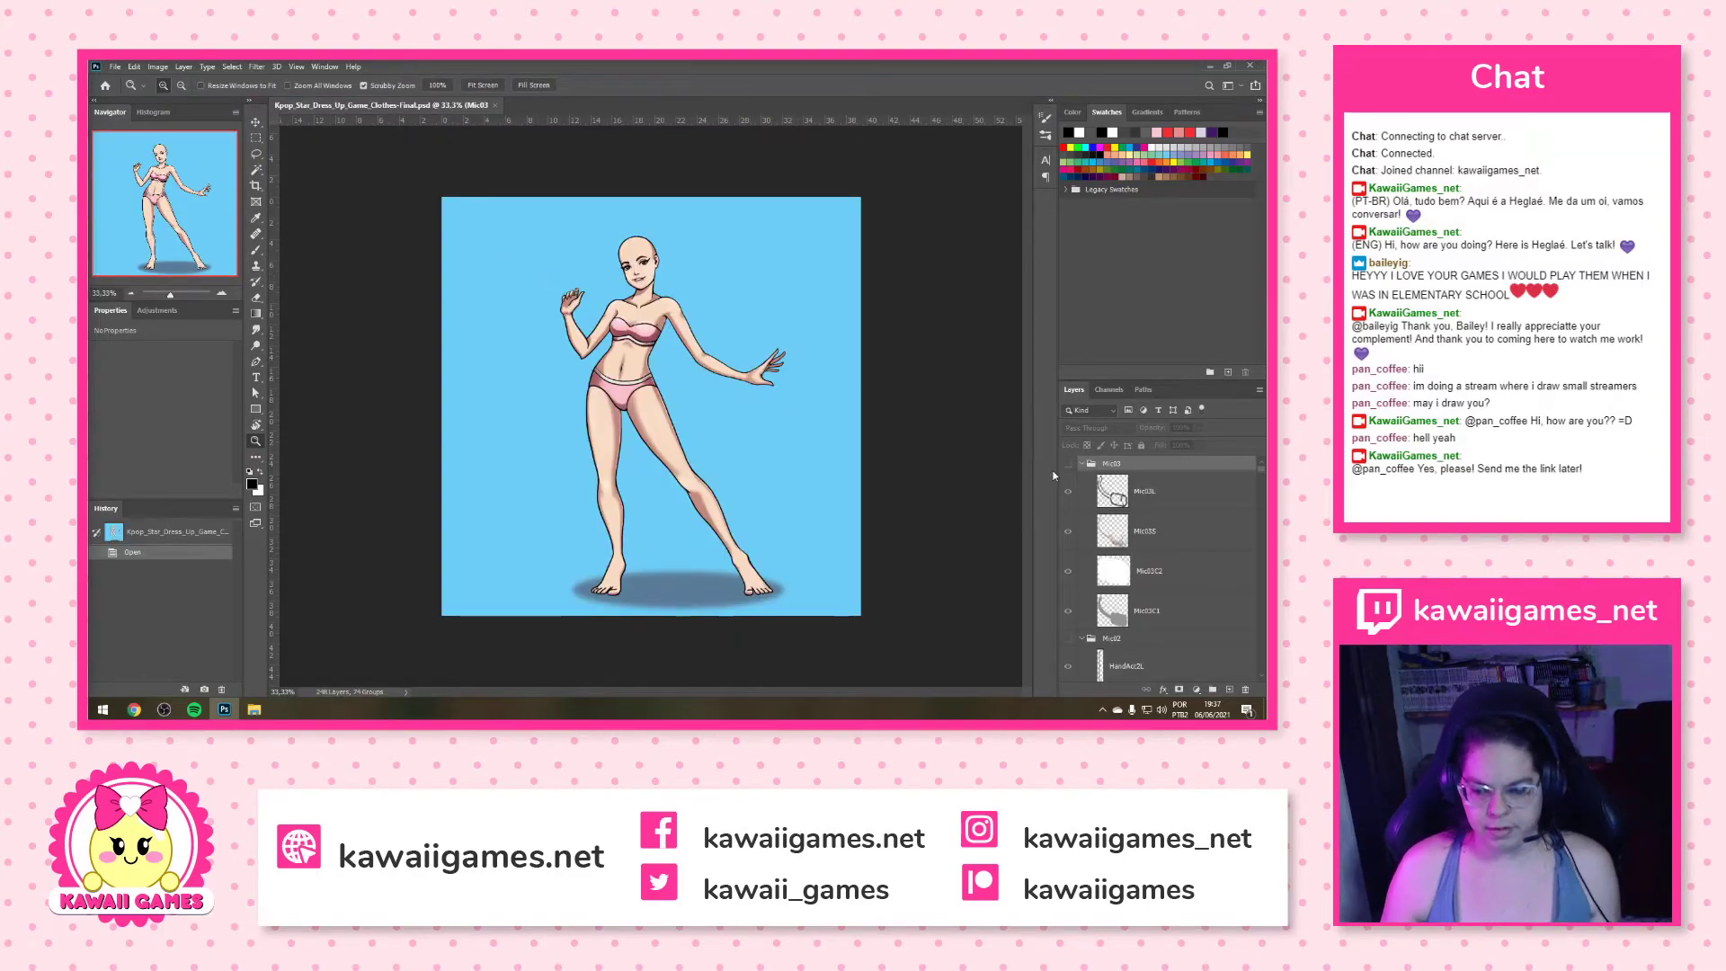
# Save a copy of the document as Kpop_Star_Dress_Up_Game_shoes.psd in the PHOTOSHOP folder with Maximize Compatibility on
pyautogui.click(116, 66)
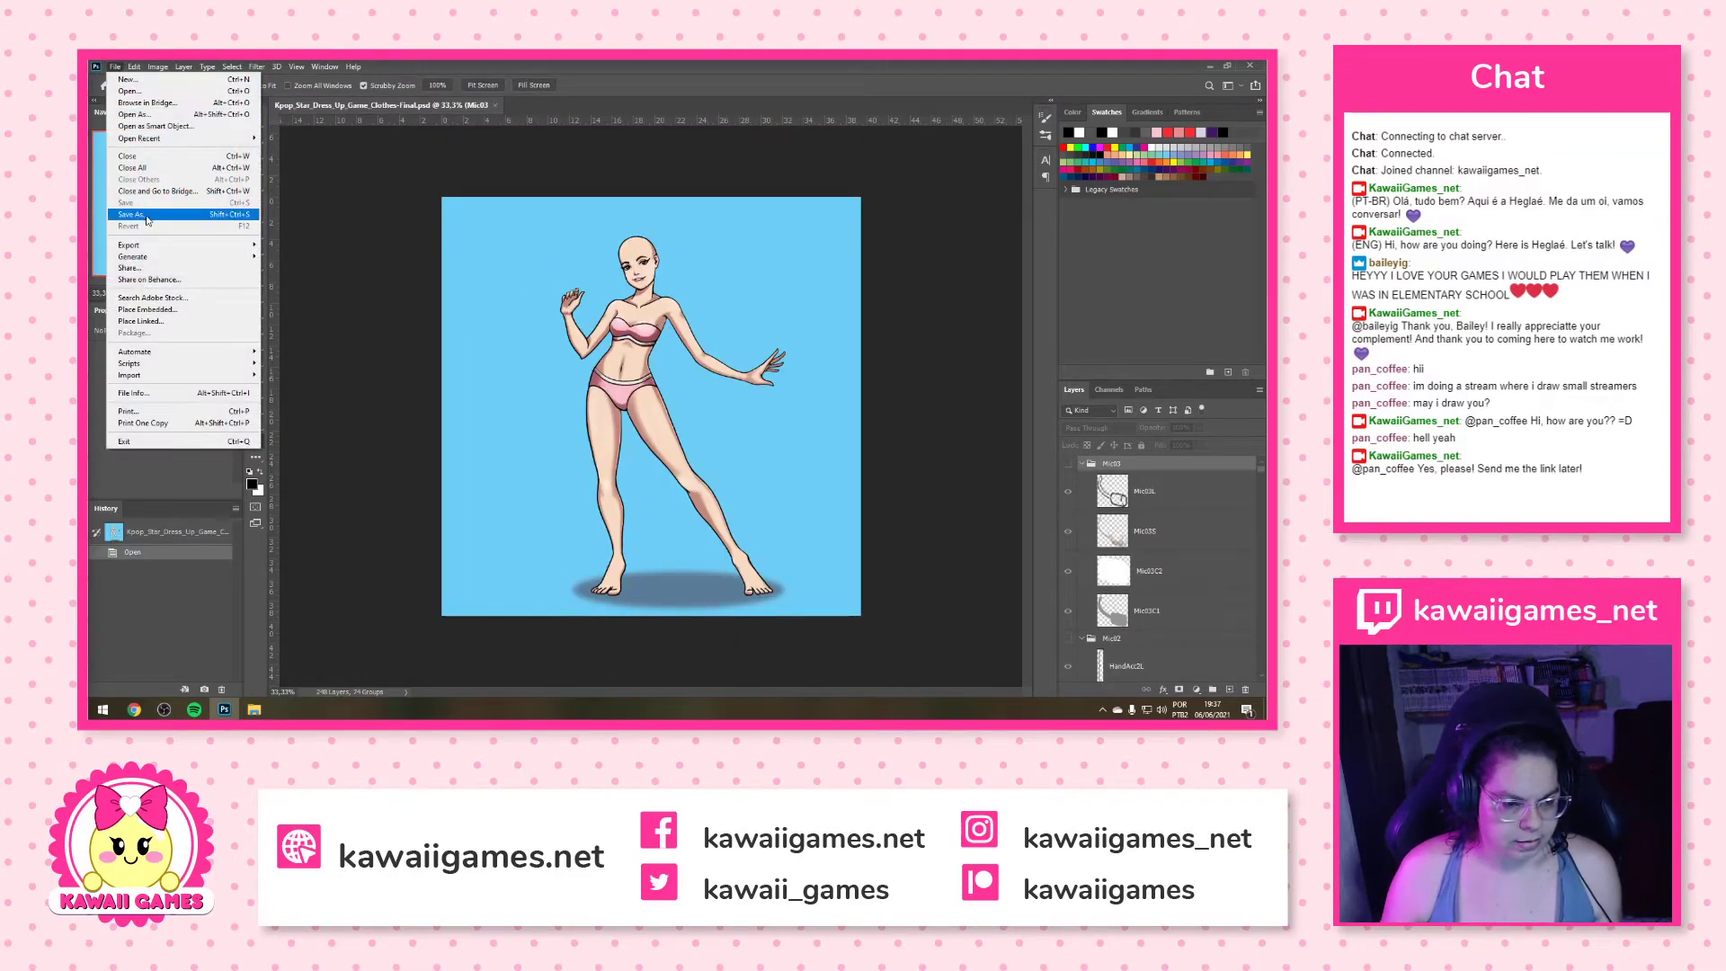
pyautogui.click(154, 217)
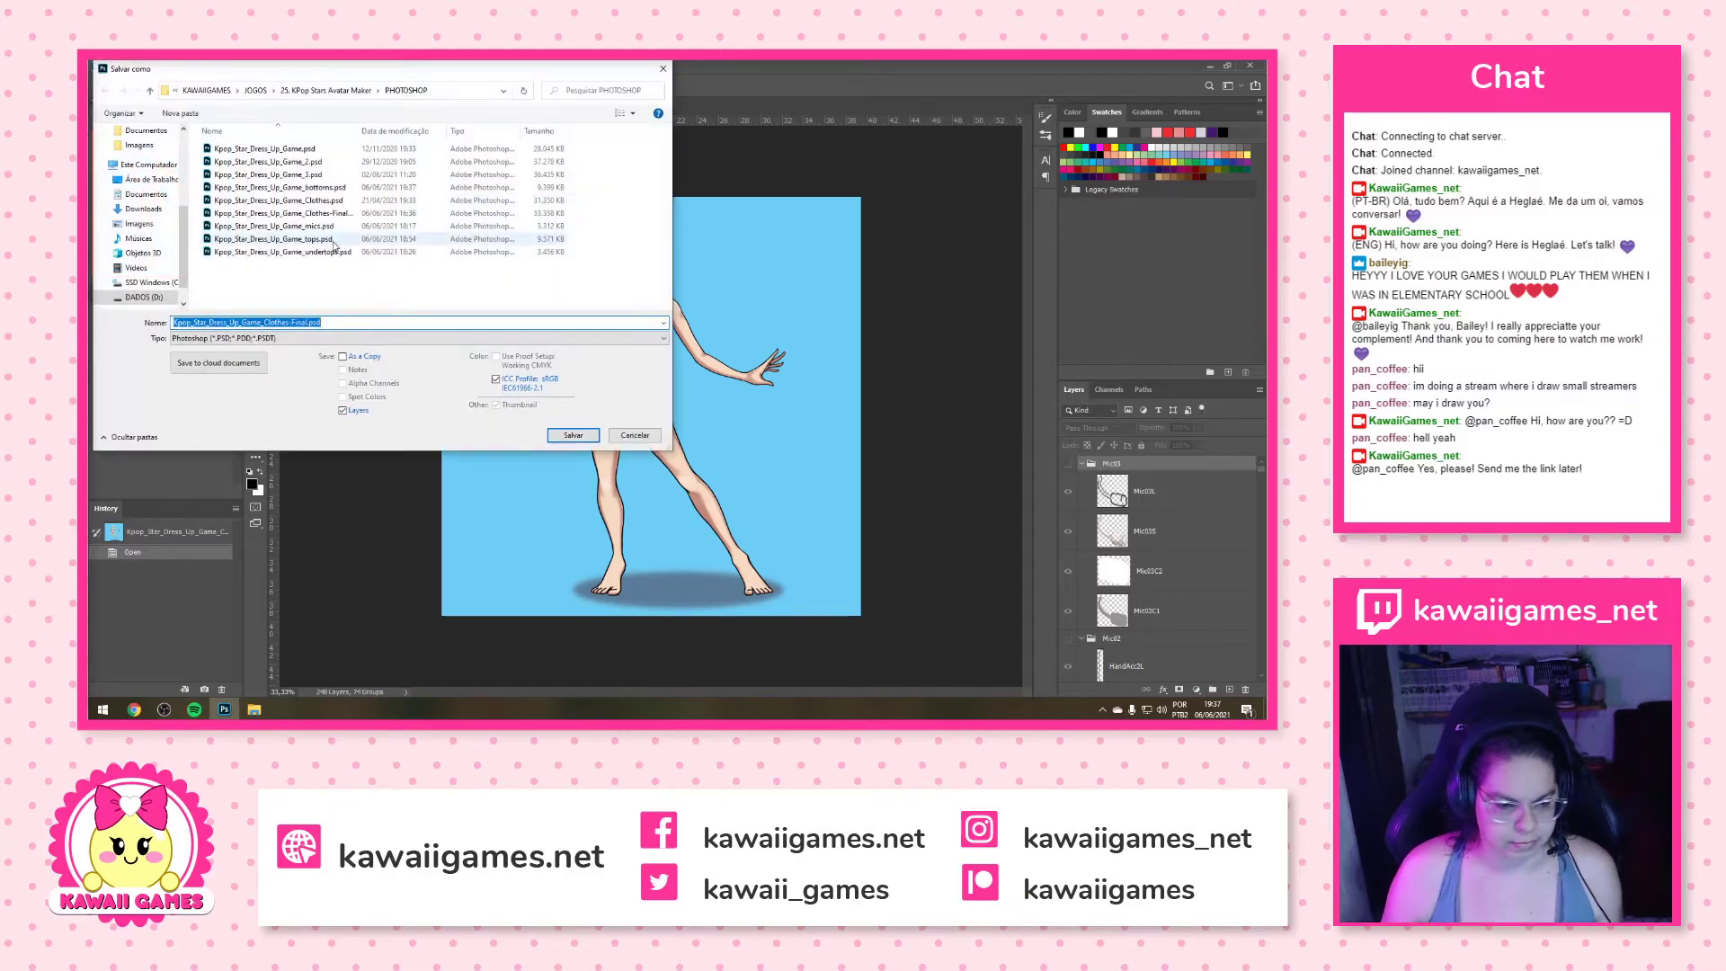
pyautogui.click(327, 227)
pyautogui.doubleClick(267, 323)
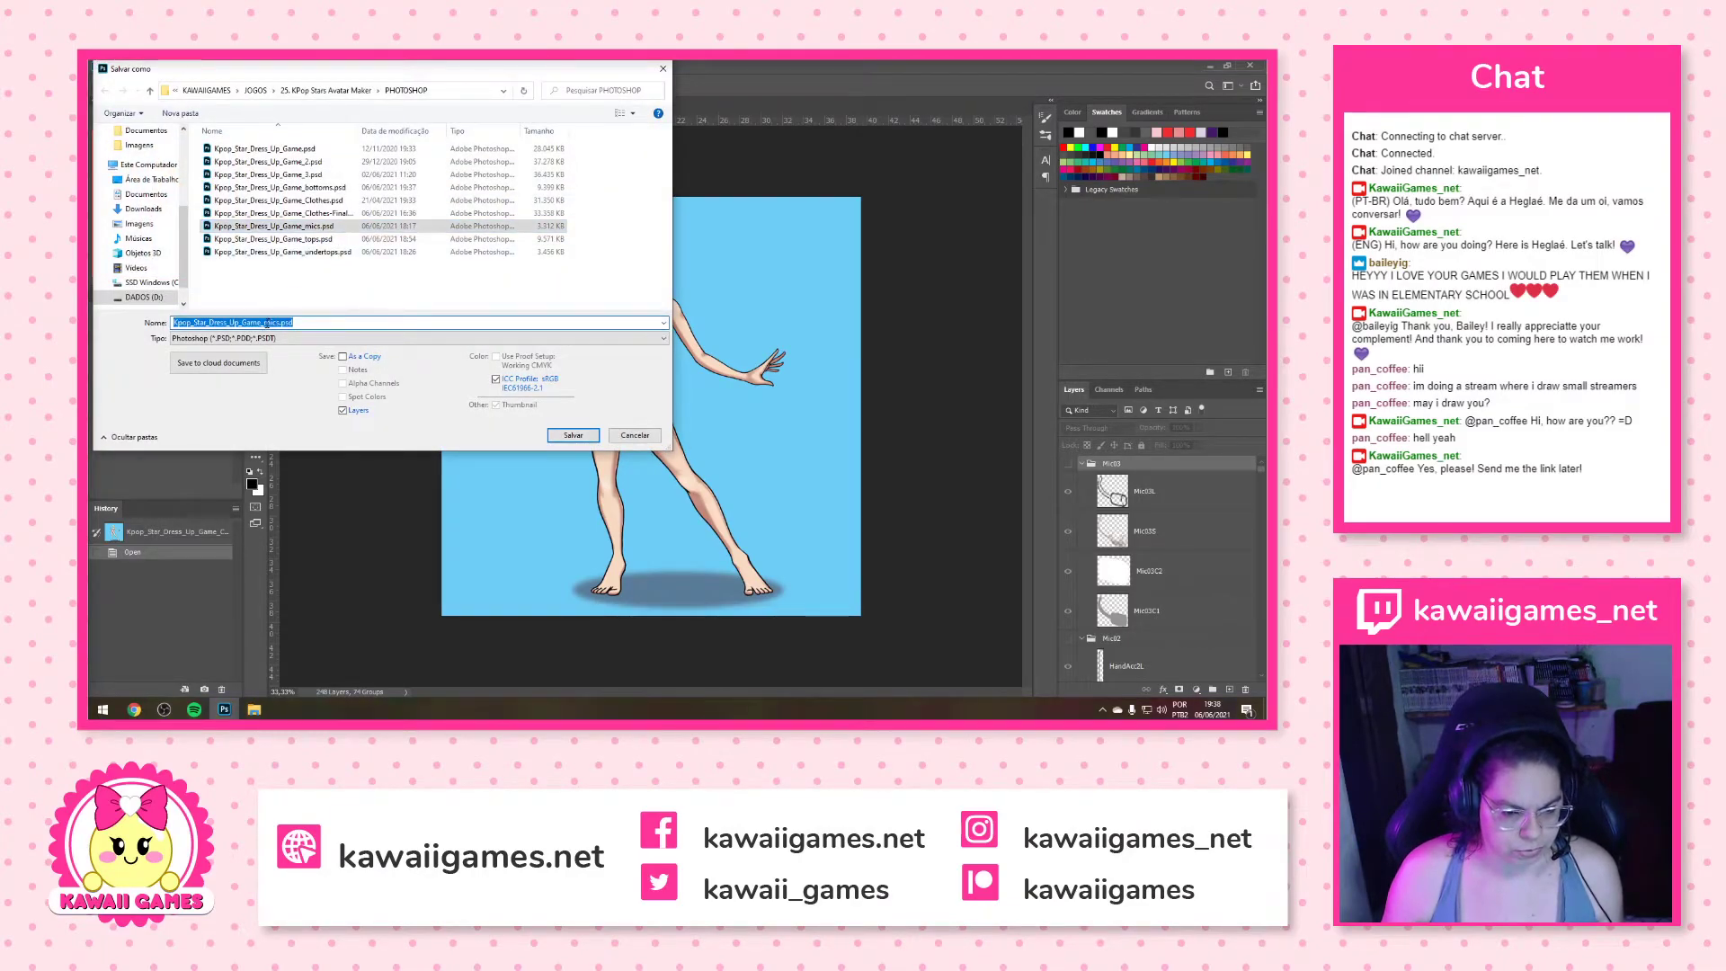
pyautogui.click(269, 323)
pyautogui.press('BackSpace')
pyautogui.press('Delete')
pyautogui.write('SHOES')
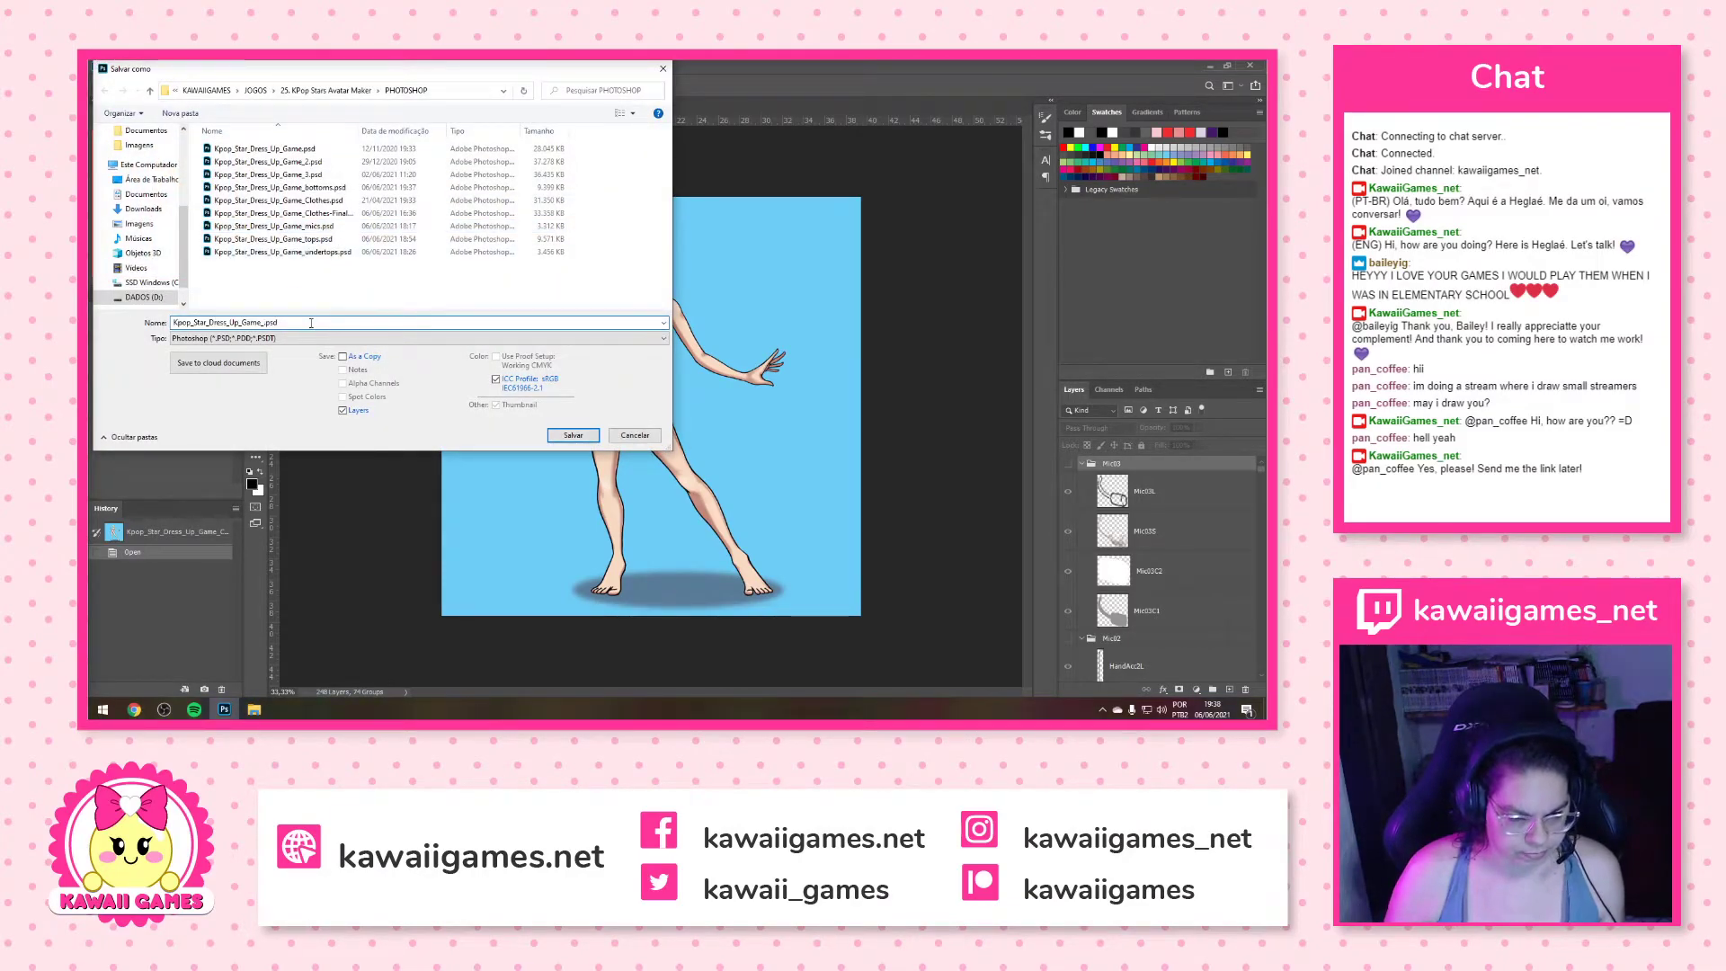
pyautogui.press('BackSpace')
pyautogui.press('BackSpace')
pyautogui.press('BackSpace')
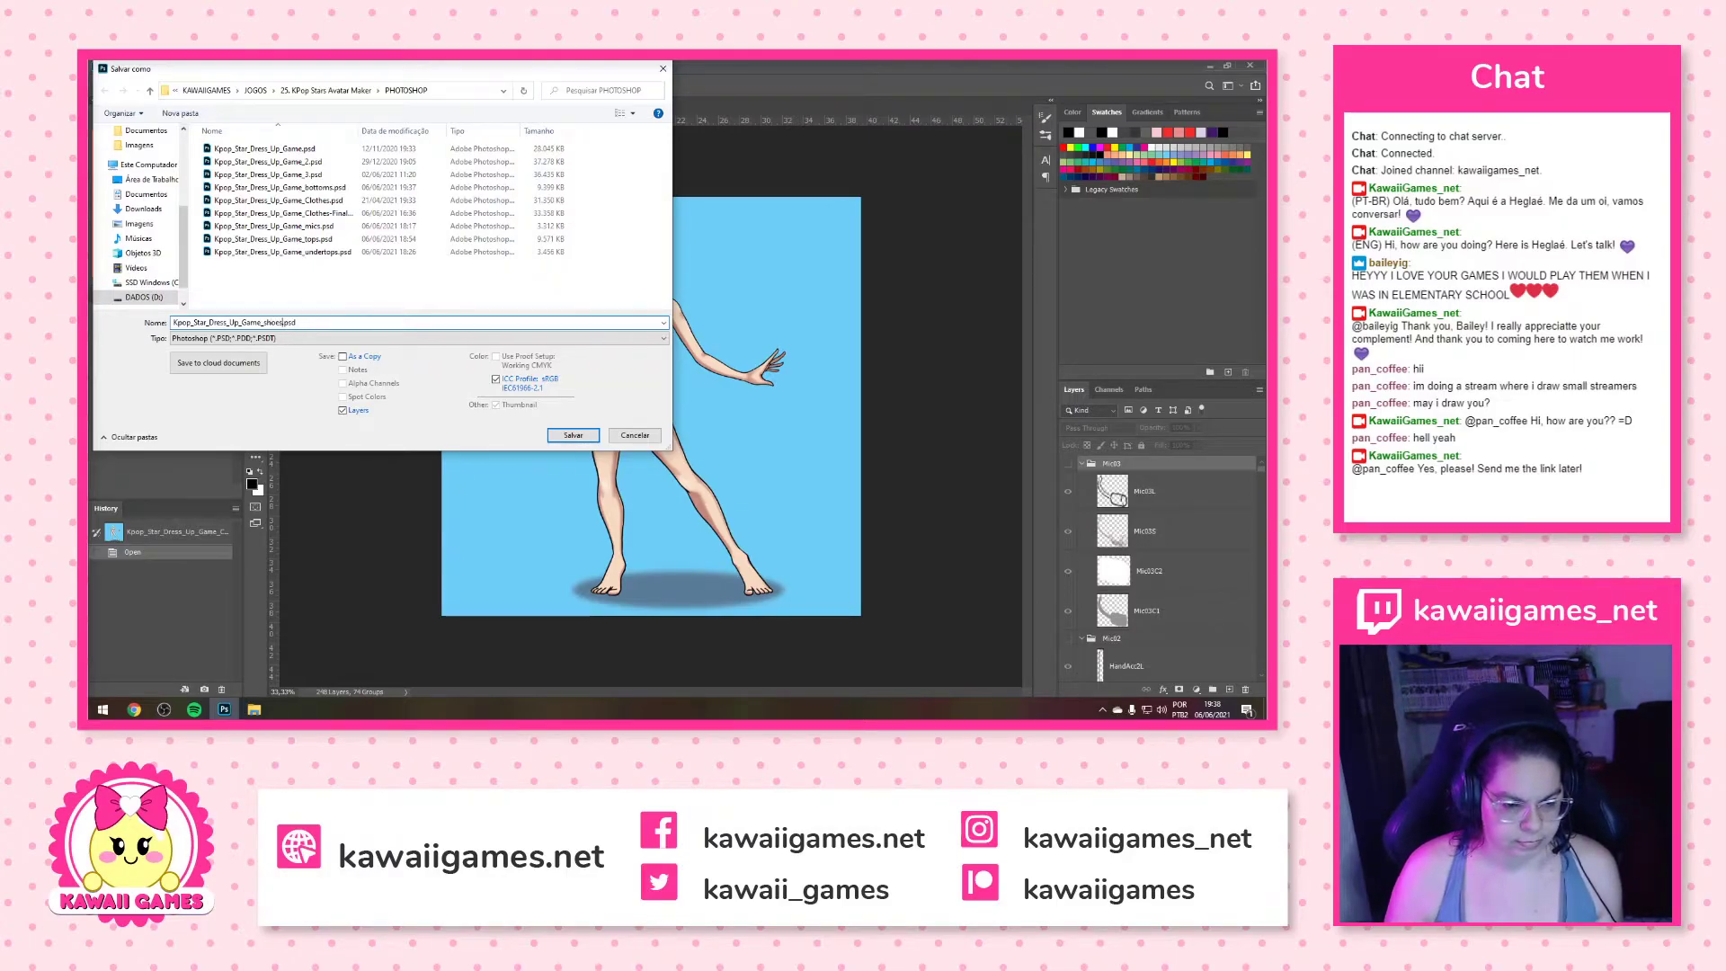
pyautogui.press('Return')
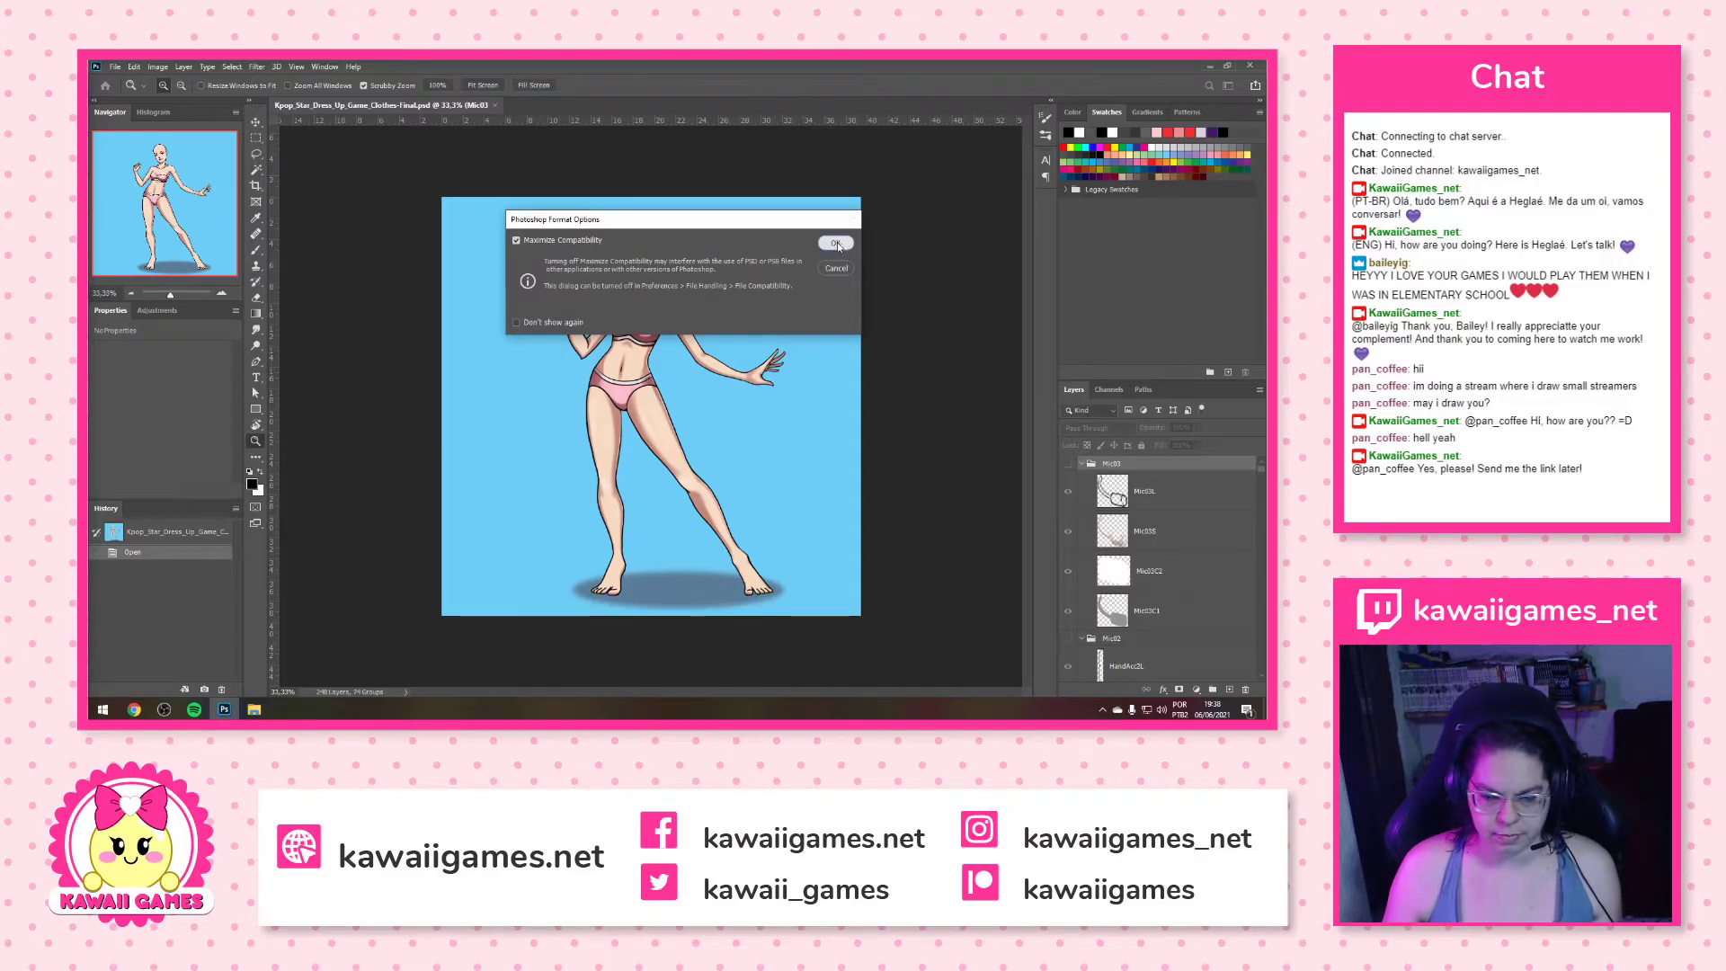
pyautogui.click(835, 244)
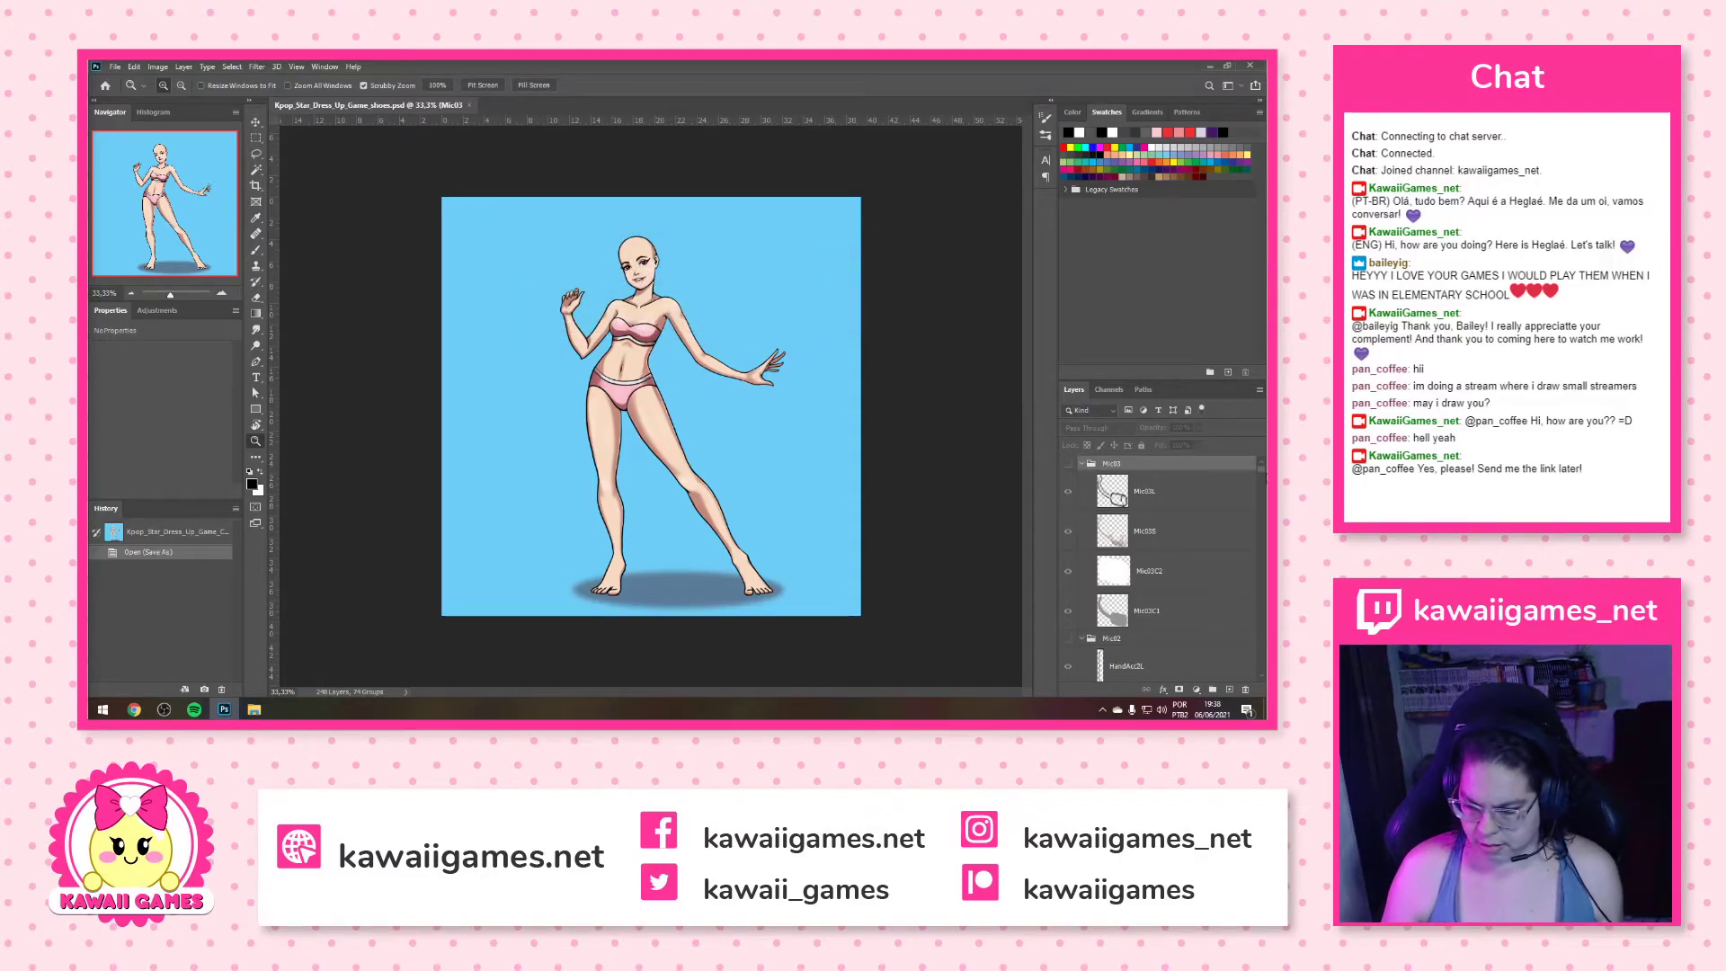
# Delete all layers and groups from the topmost group down to underTop1C1, just above the first outfit group
pyautogui.scroll(-10, 1155, 542)
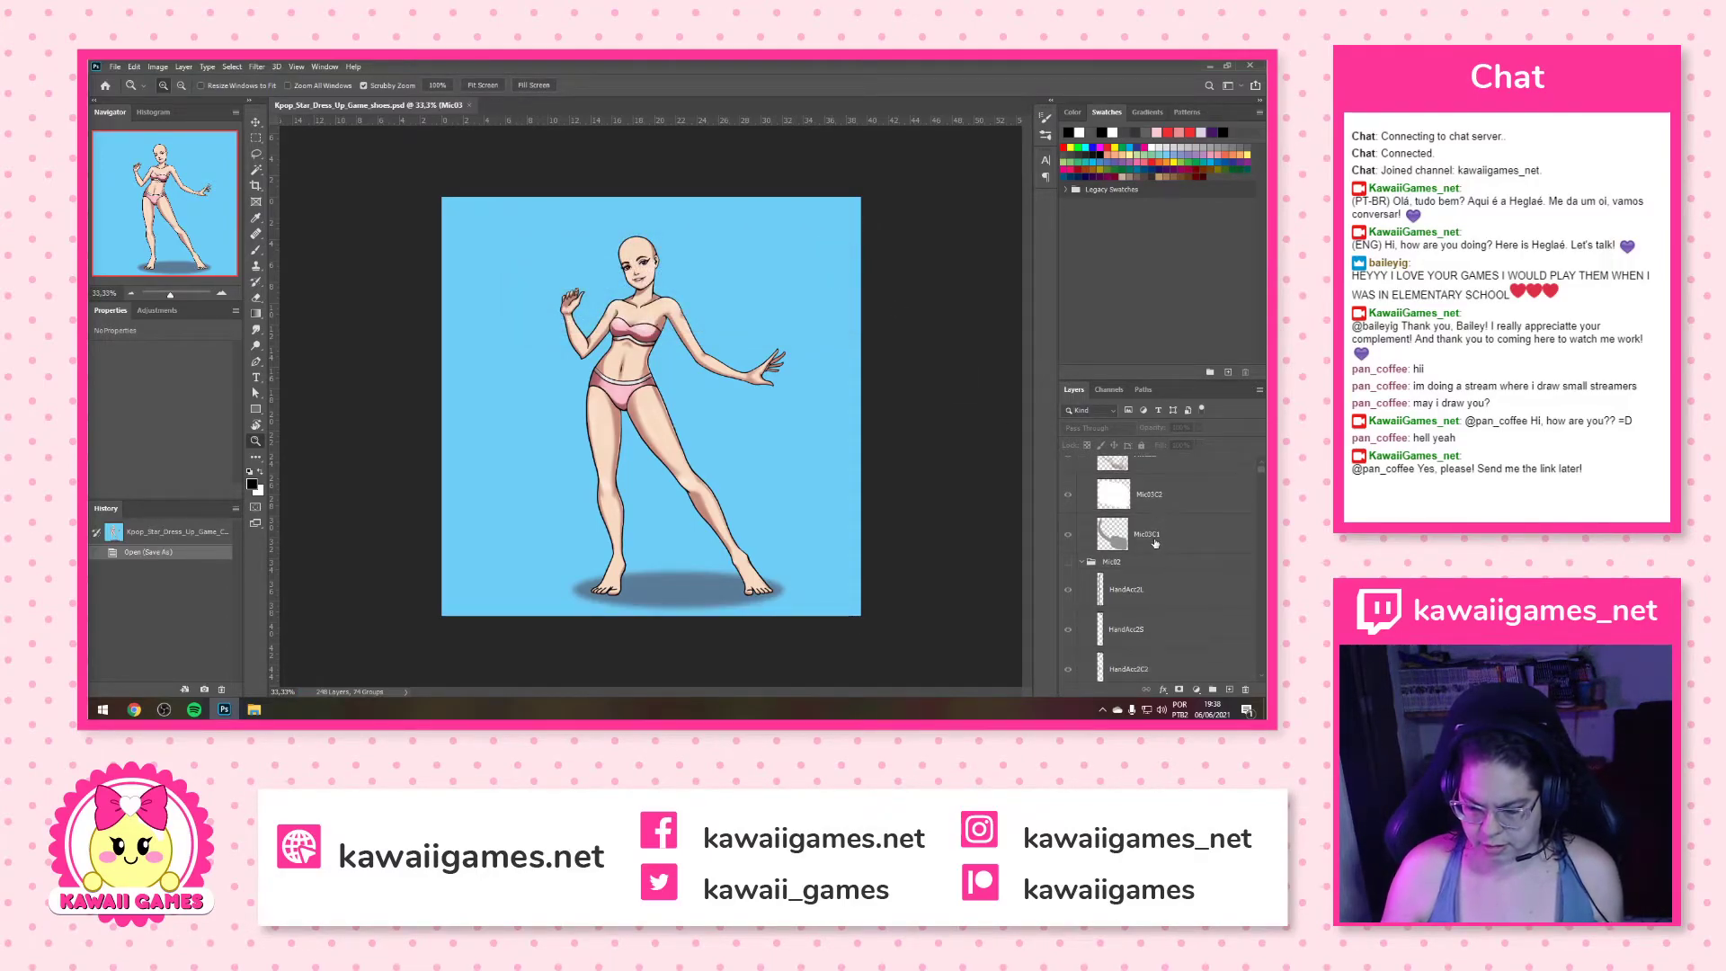
pyautogui.scroll(-10, 1156, 550)
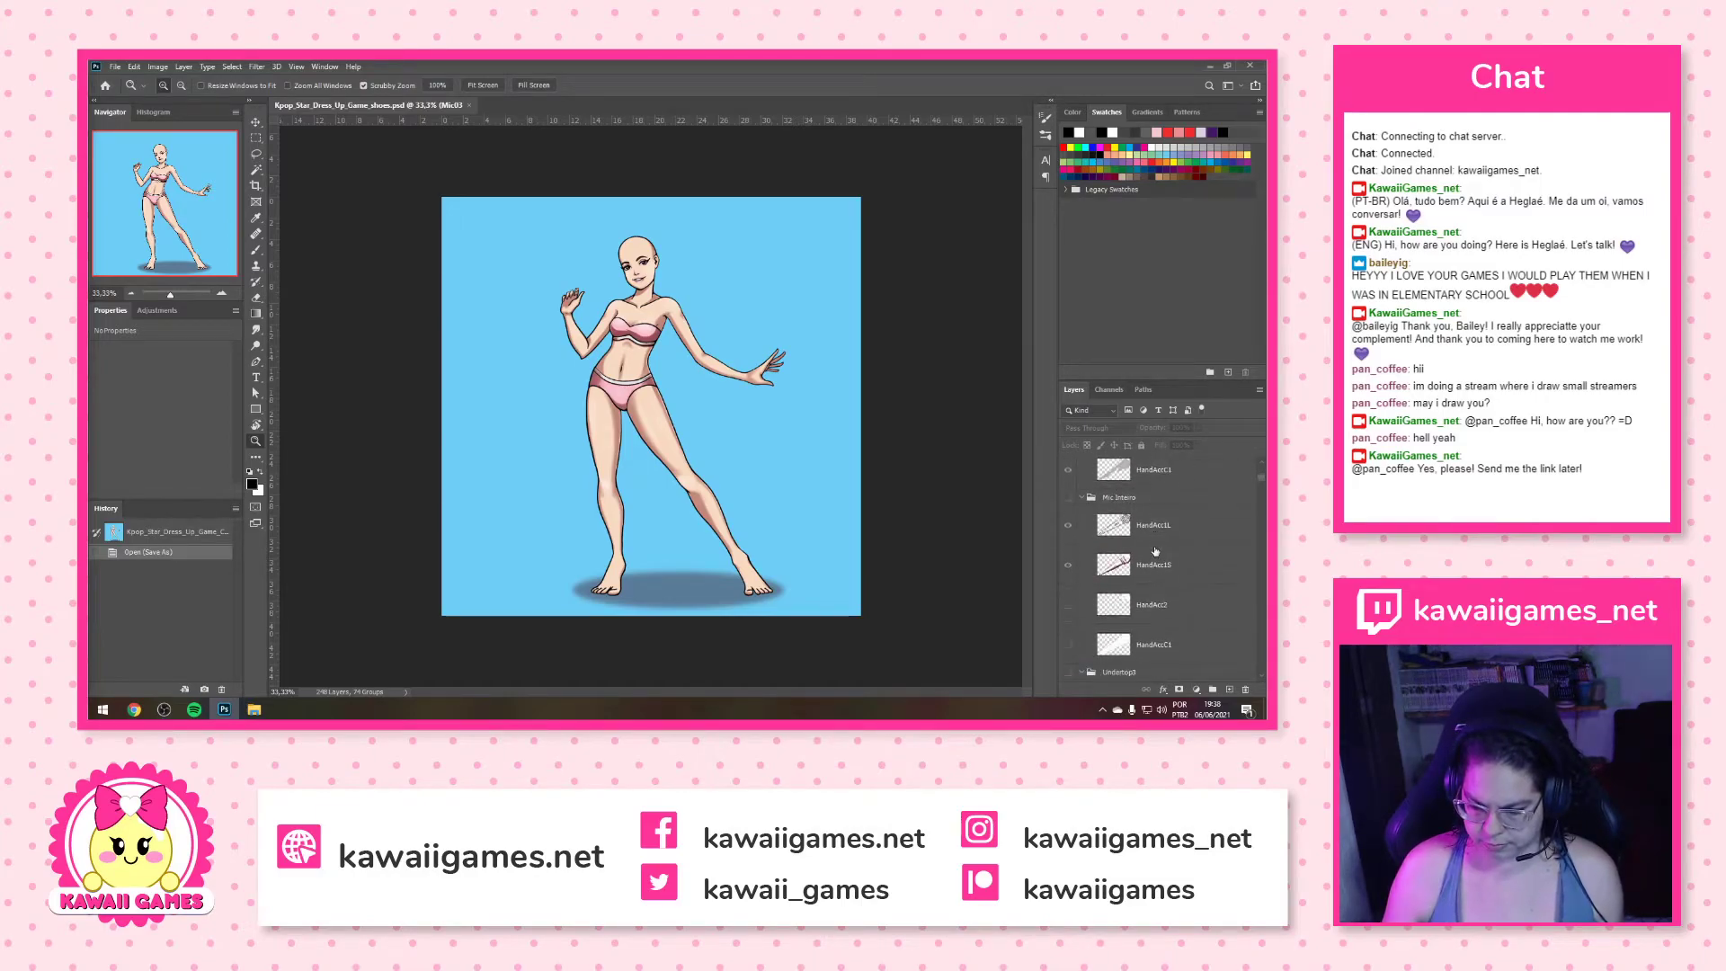
pyautogui.scroll(-5, 1149, 553)
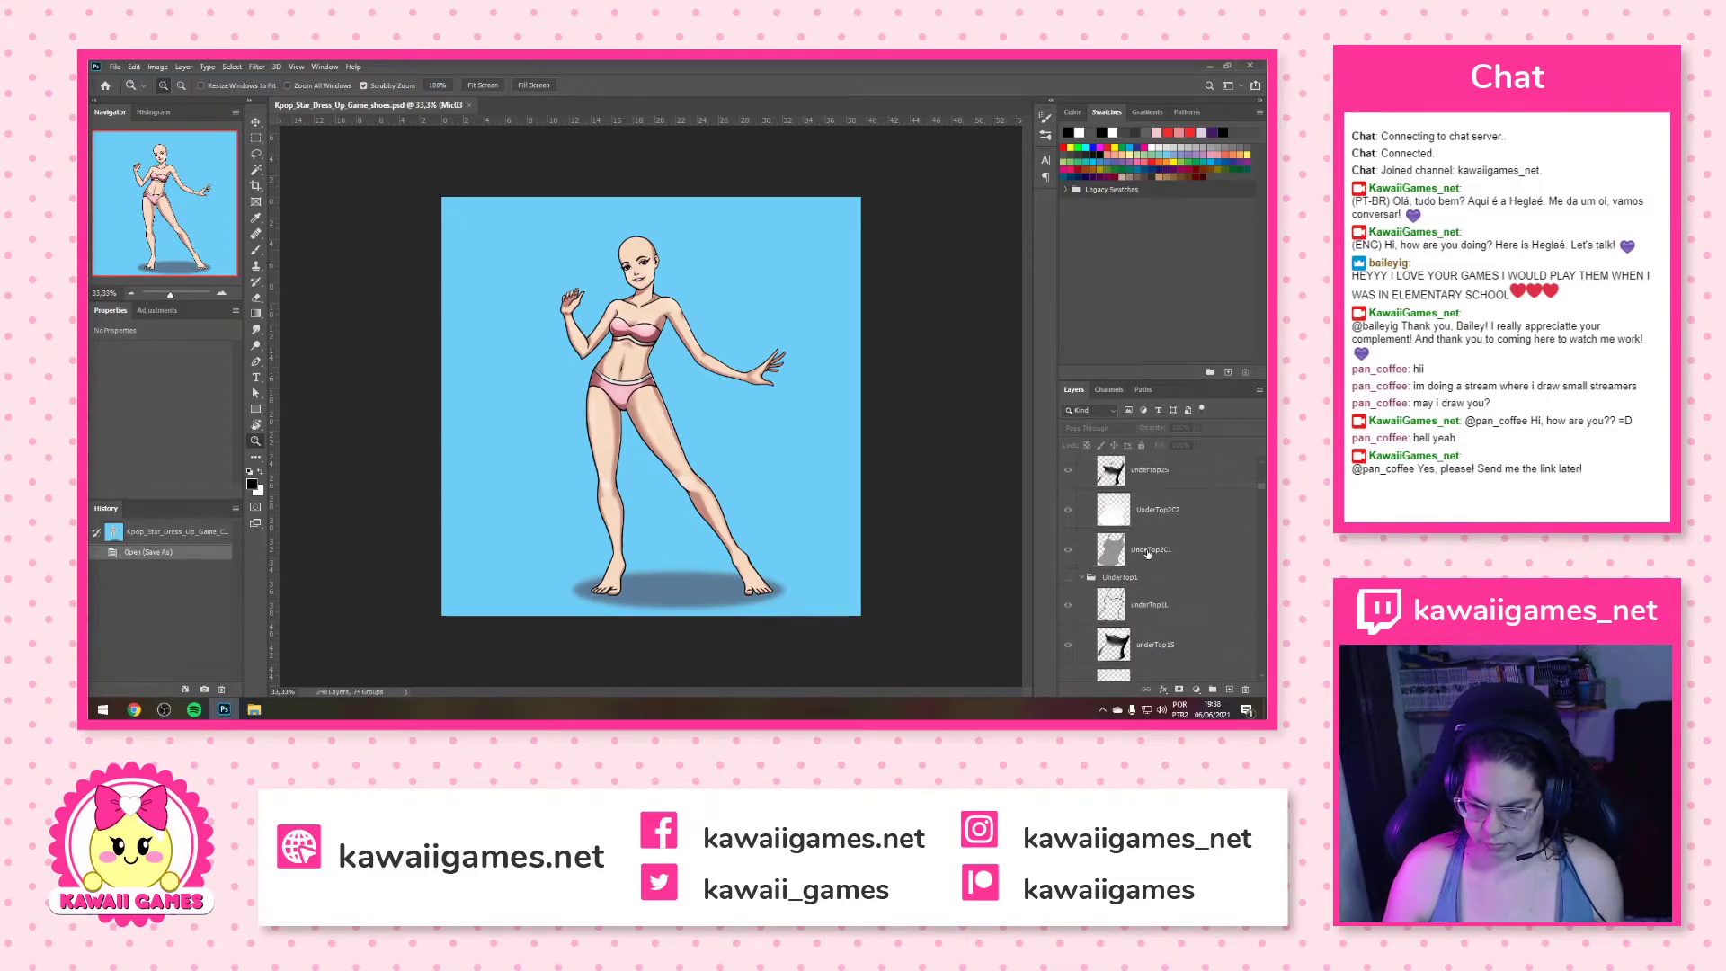
pyautogui.keyDown('shift'); pyautogui.click(1164, 525); pyautogui.keyUp('shift')
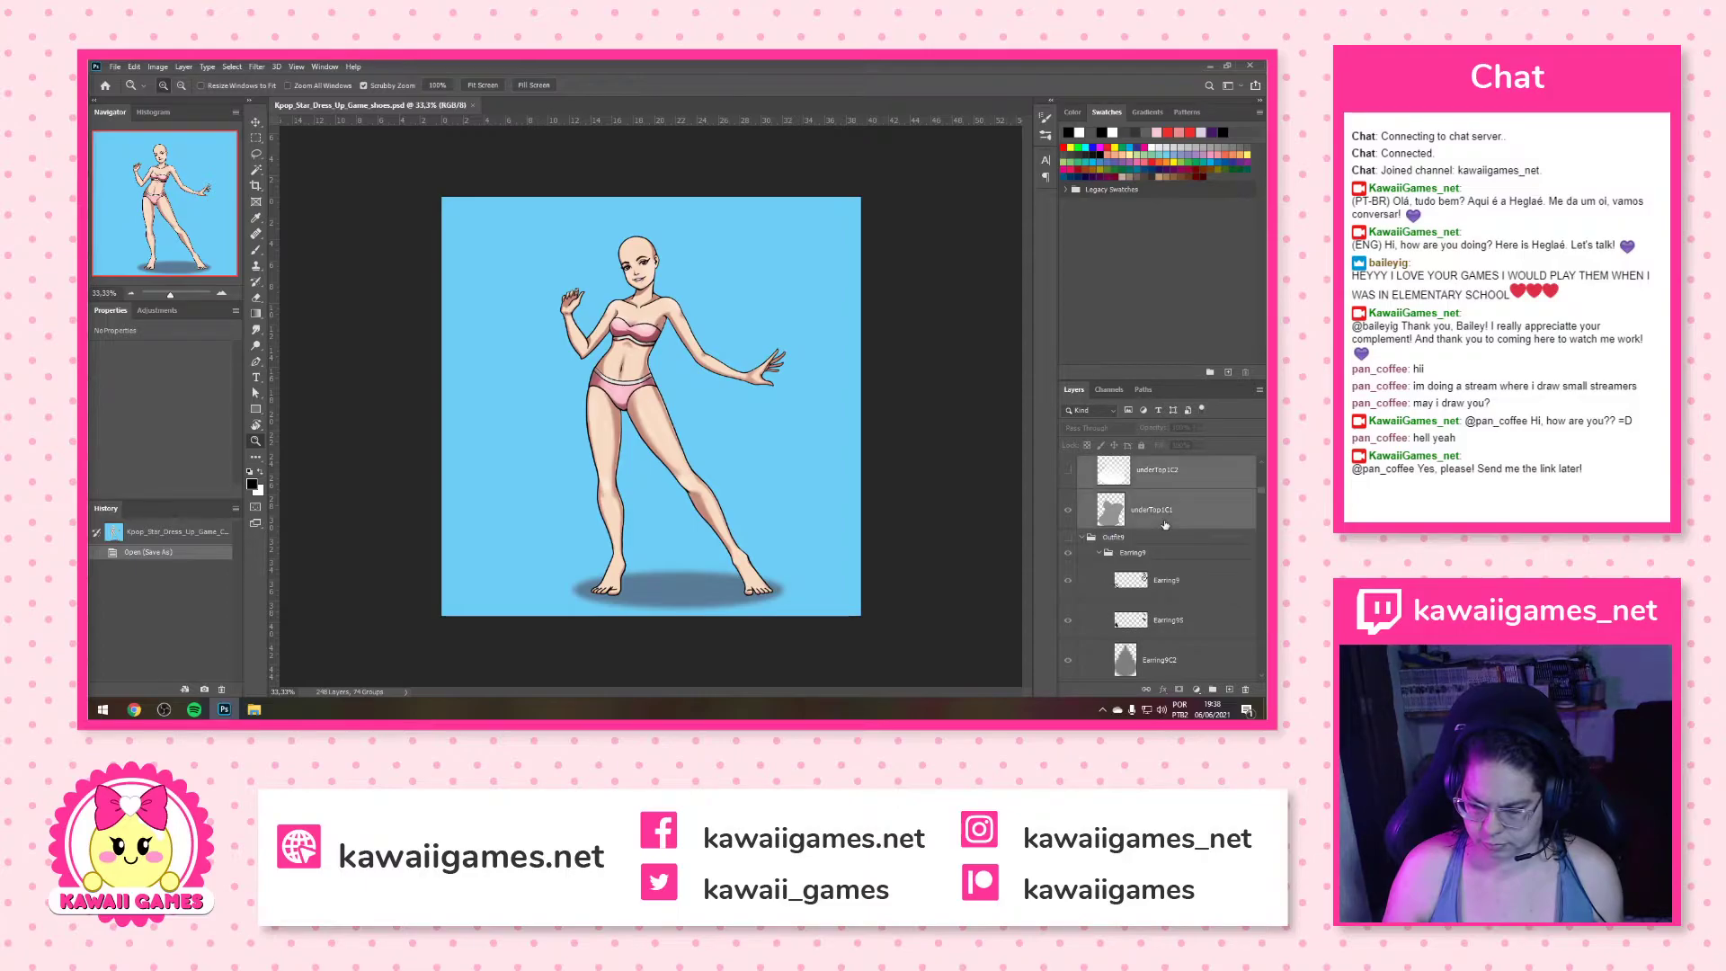
pyautogui.click(1245, 690)
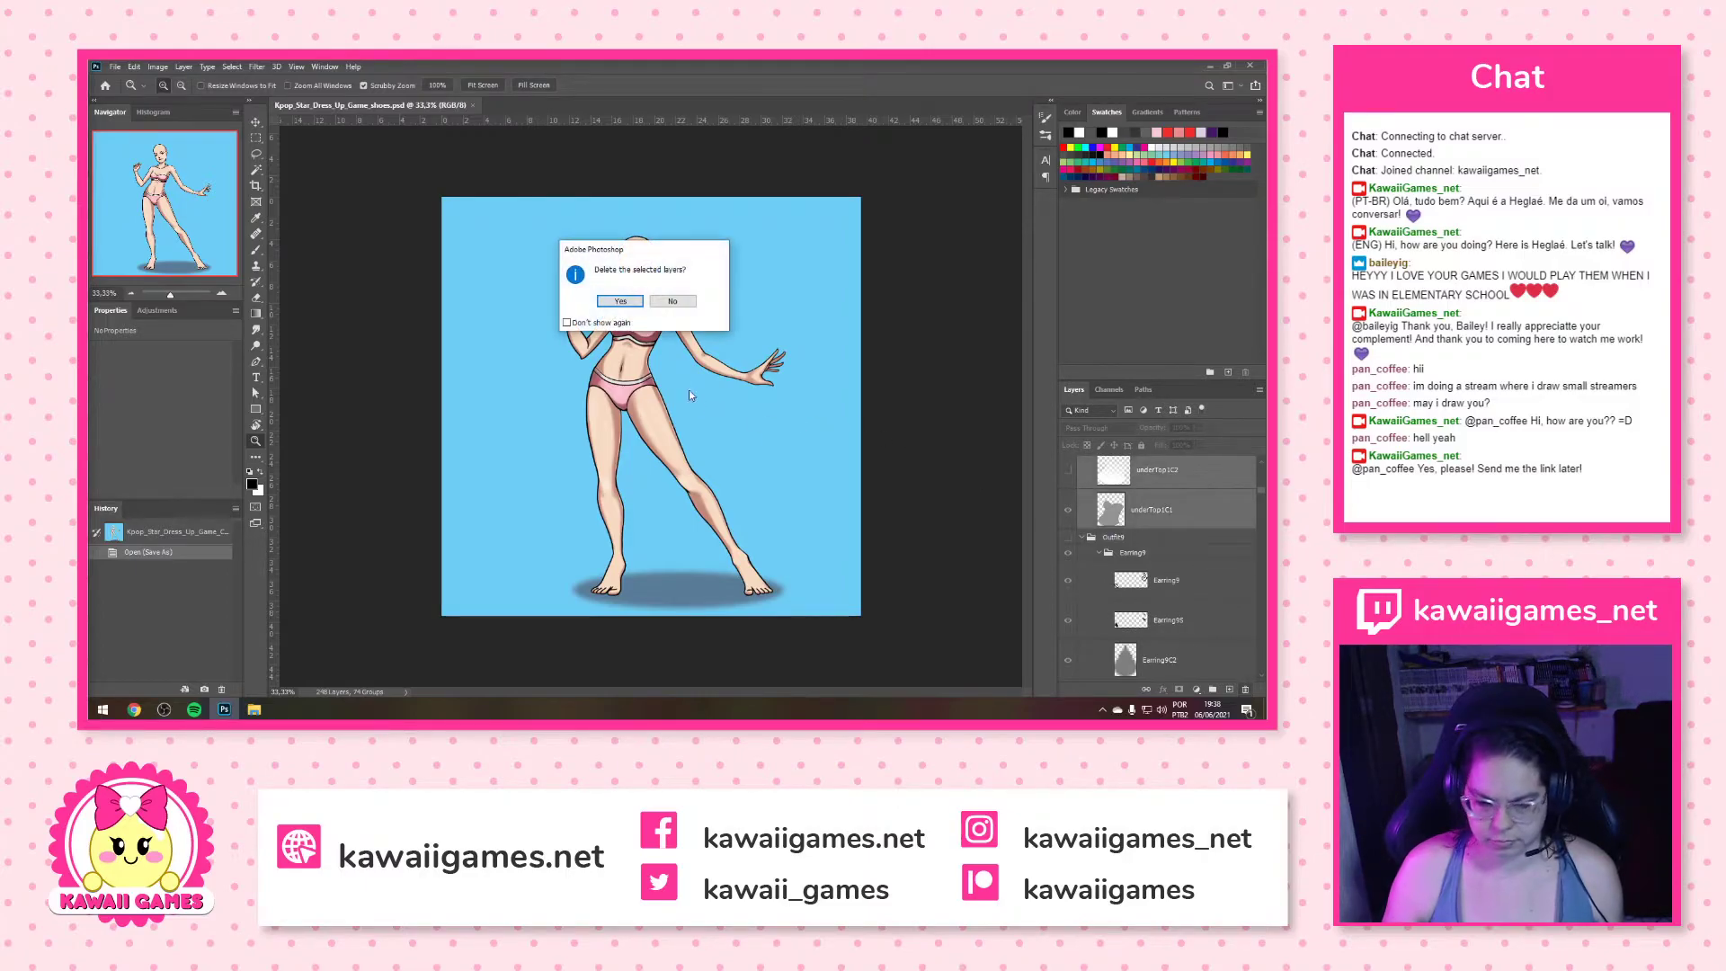
pyautogui.click(632, 302)
# Select the first outfit's layers from the Earring9 group through its last bottoms layer, leaving out its shoes group
pyautogui.click(1149, 490)
pyautogui.scroll(-10, 1169, 540)
pyautogui.scroll(-5, 1169, 553)
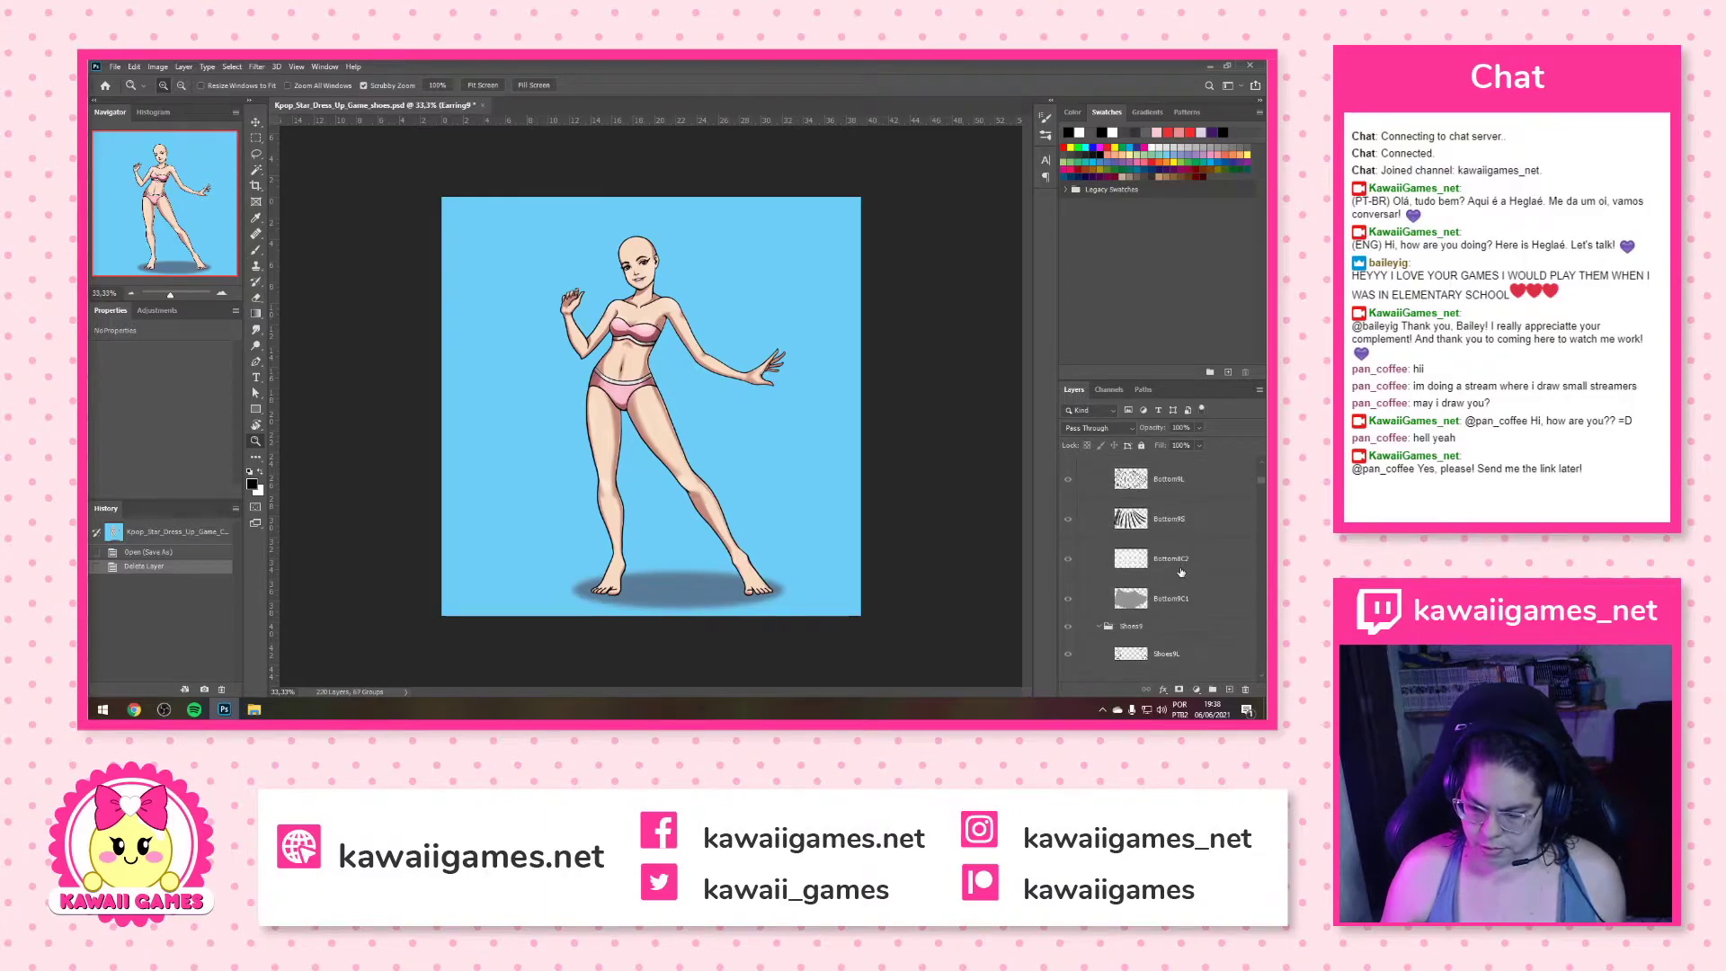
pyautogui.keyDown('shift'); pyautogui.click(1161, 533); pyautogui.keyUp('shift')
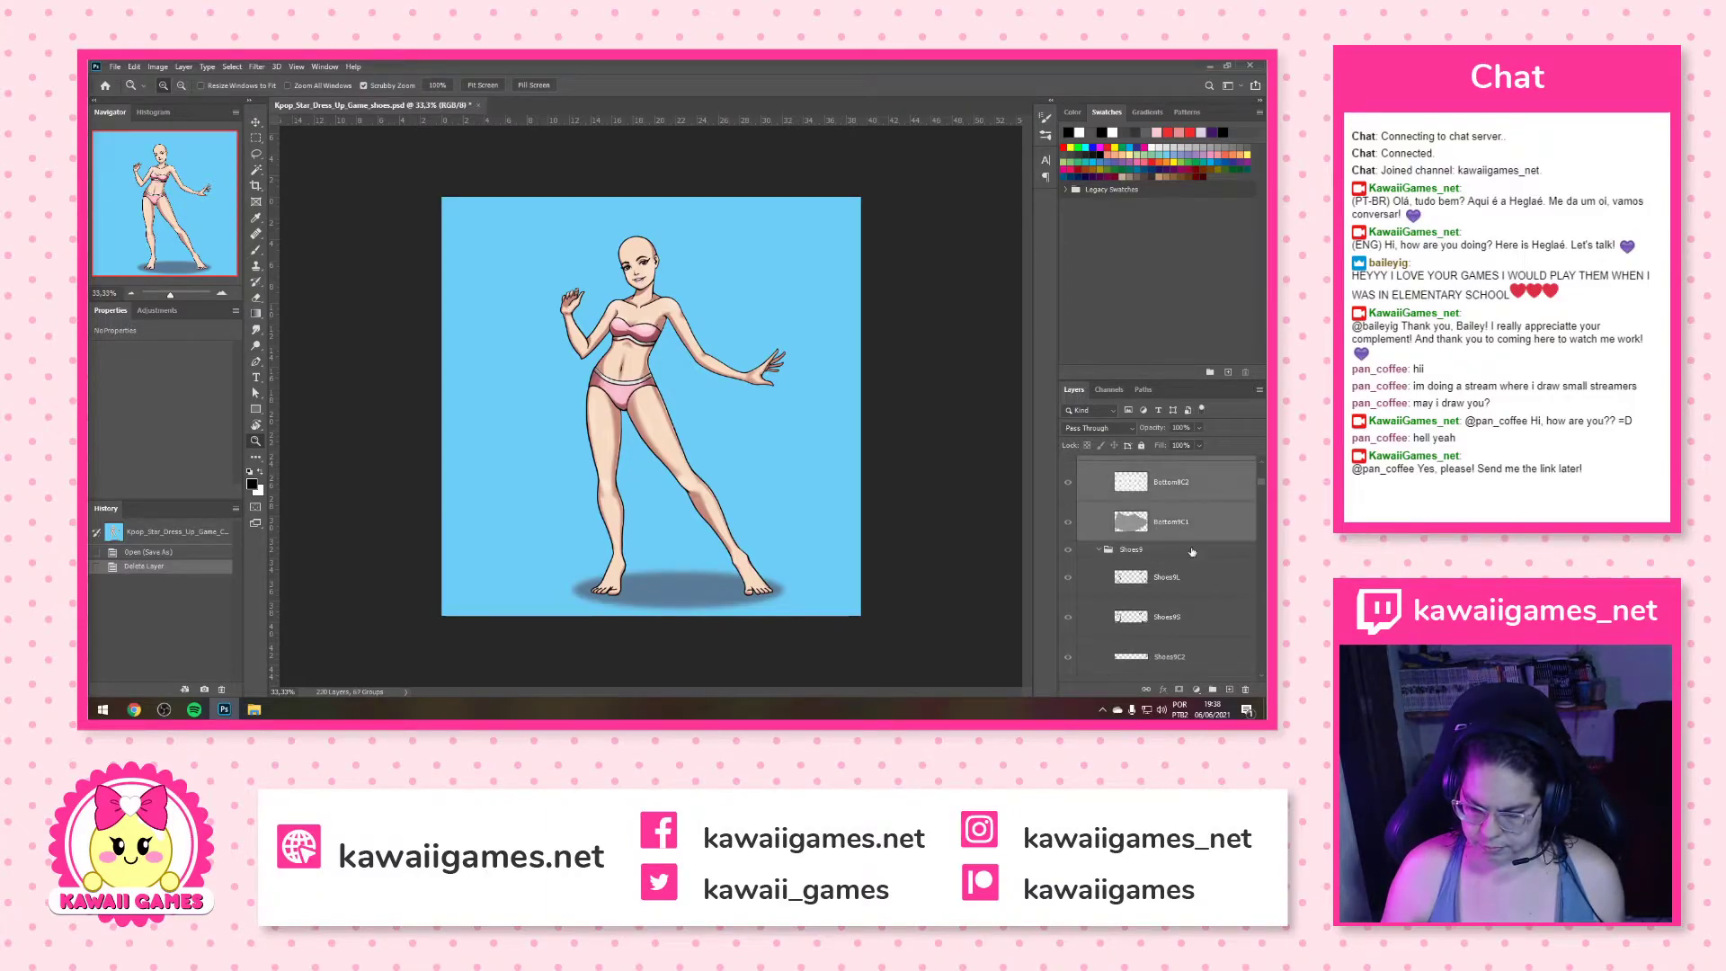
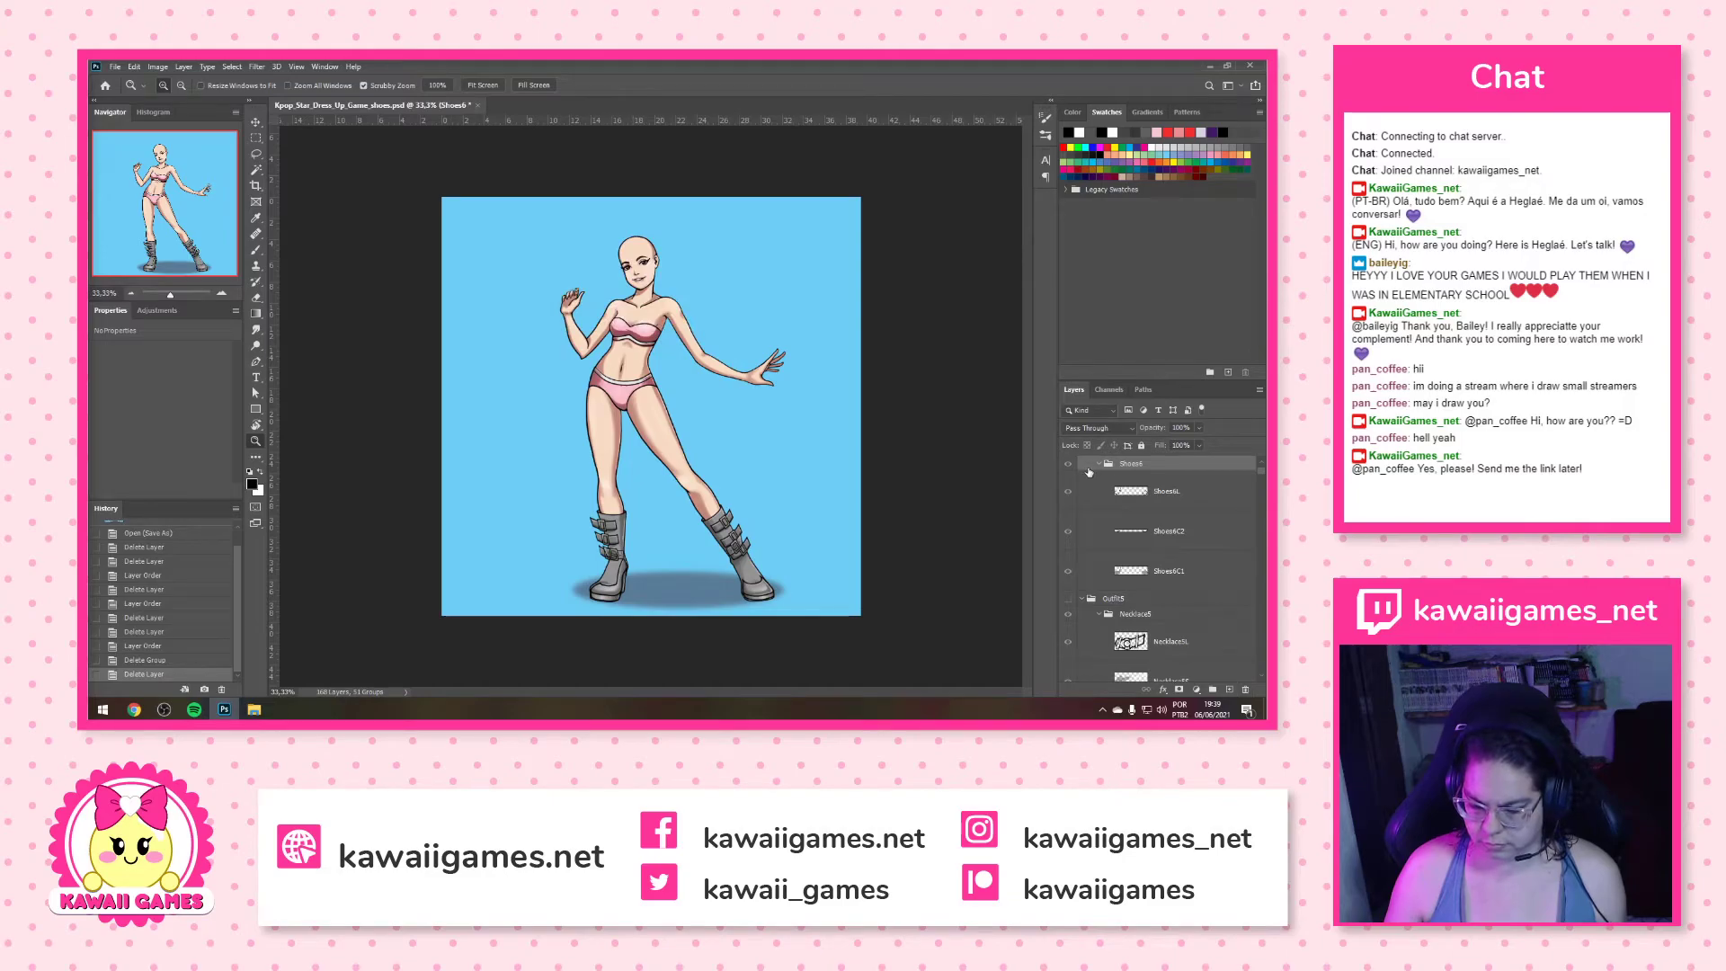
# Move the collapsed Shoes6 group out of Outfit6 and delete the emptied Outfit6 group
pyautogui.click(1069, 511)
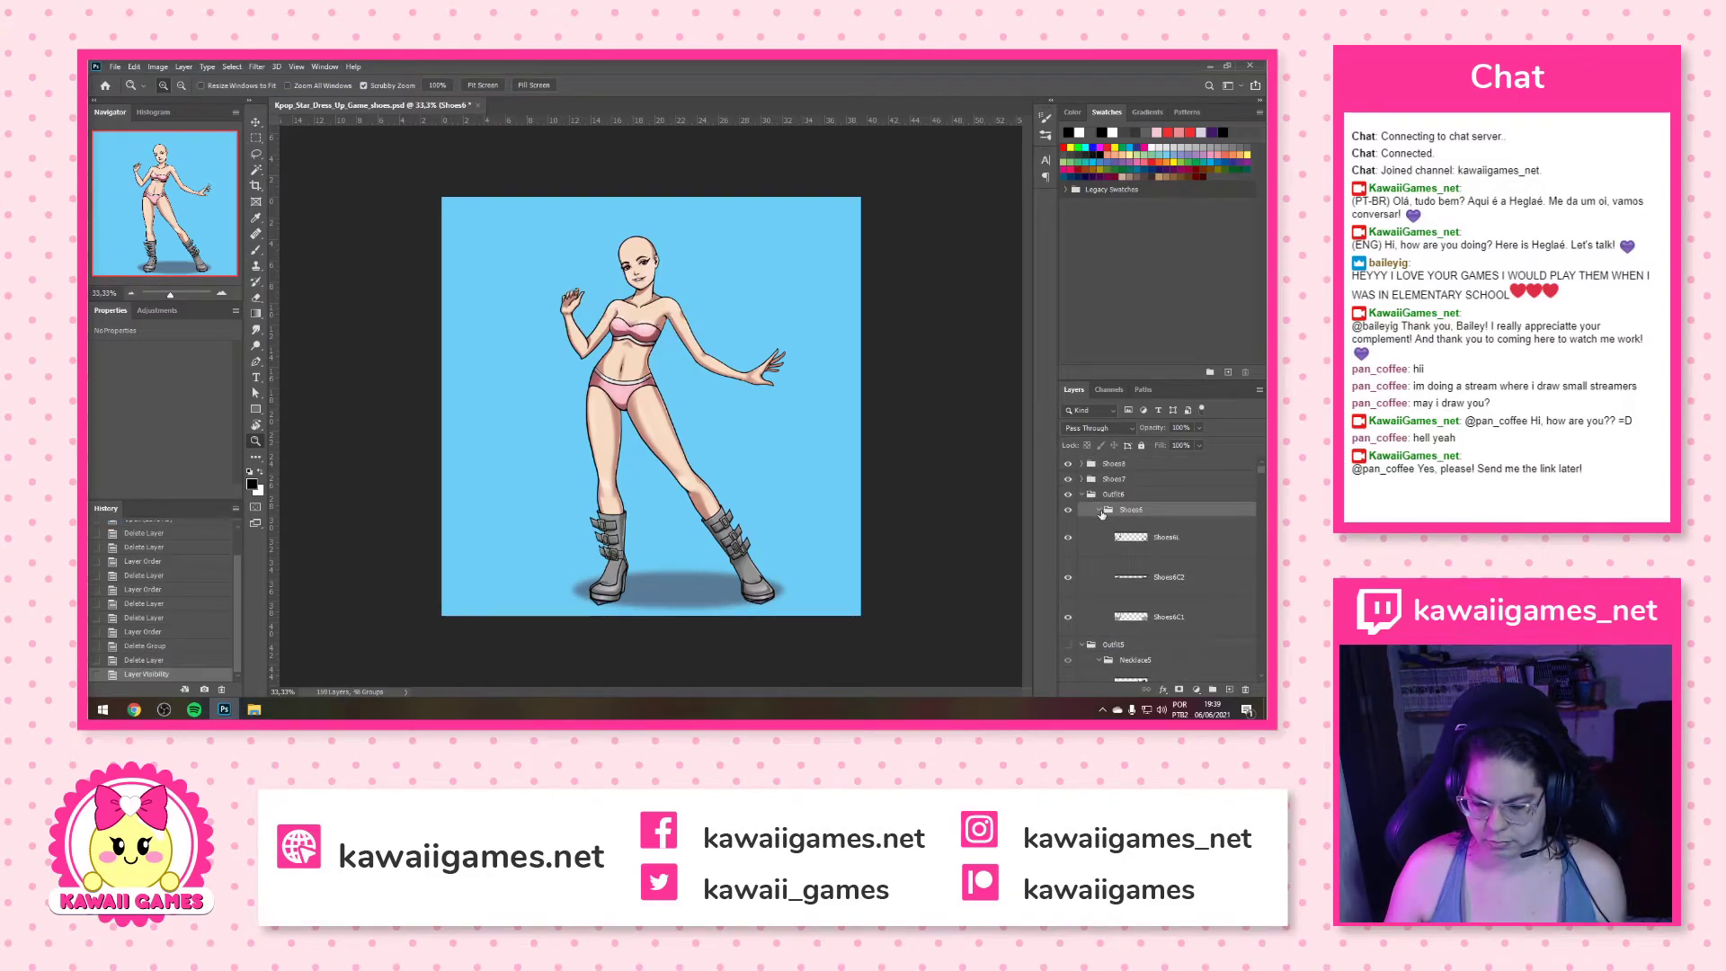
pyautogui.click(1102, 511)
pyautogui.moveTo(1125, 511); pyautogui.dragTo(1131, 490)
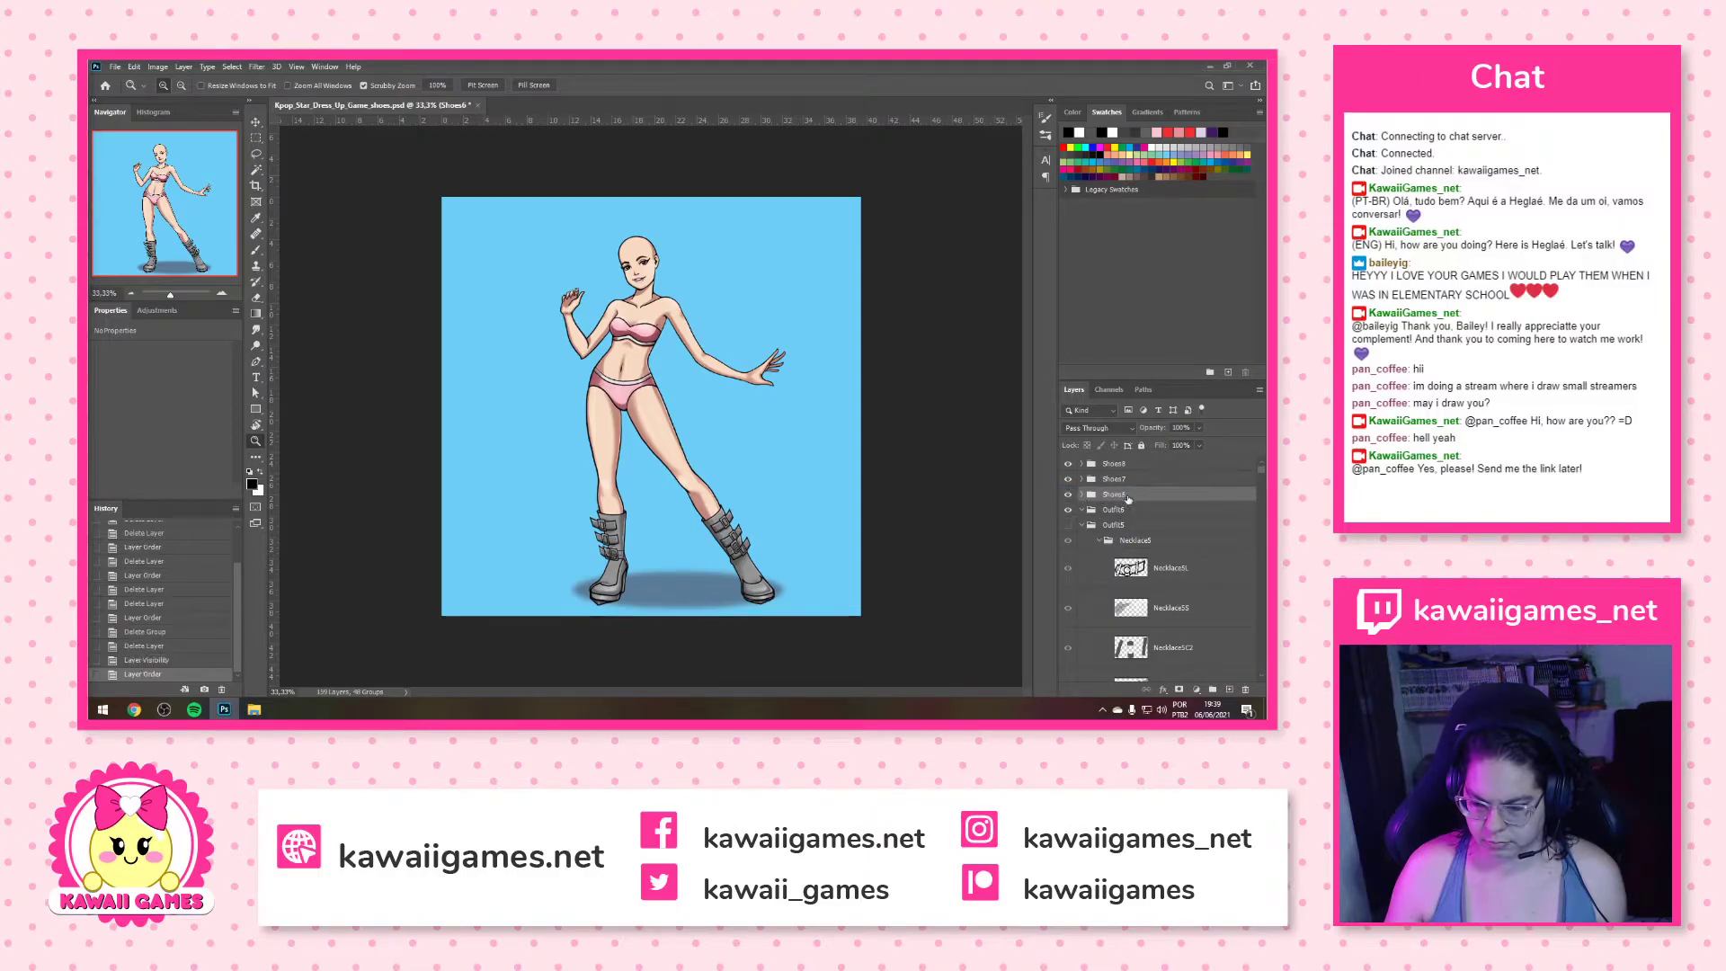
pyautogui.click(1252, 692)
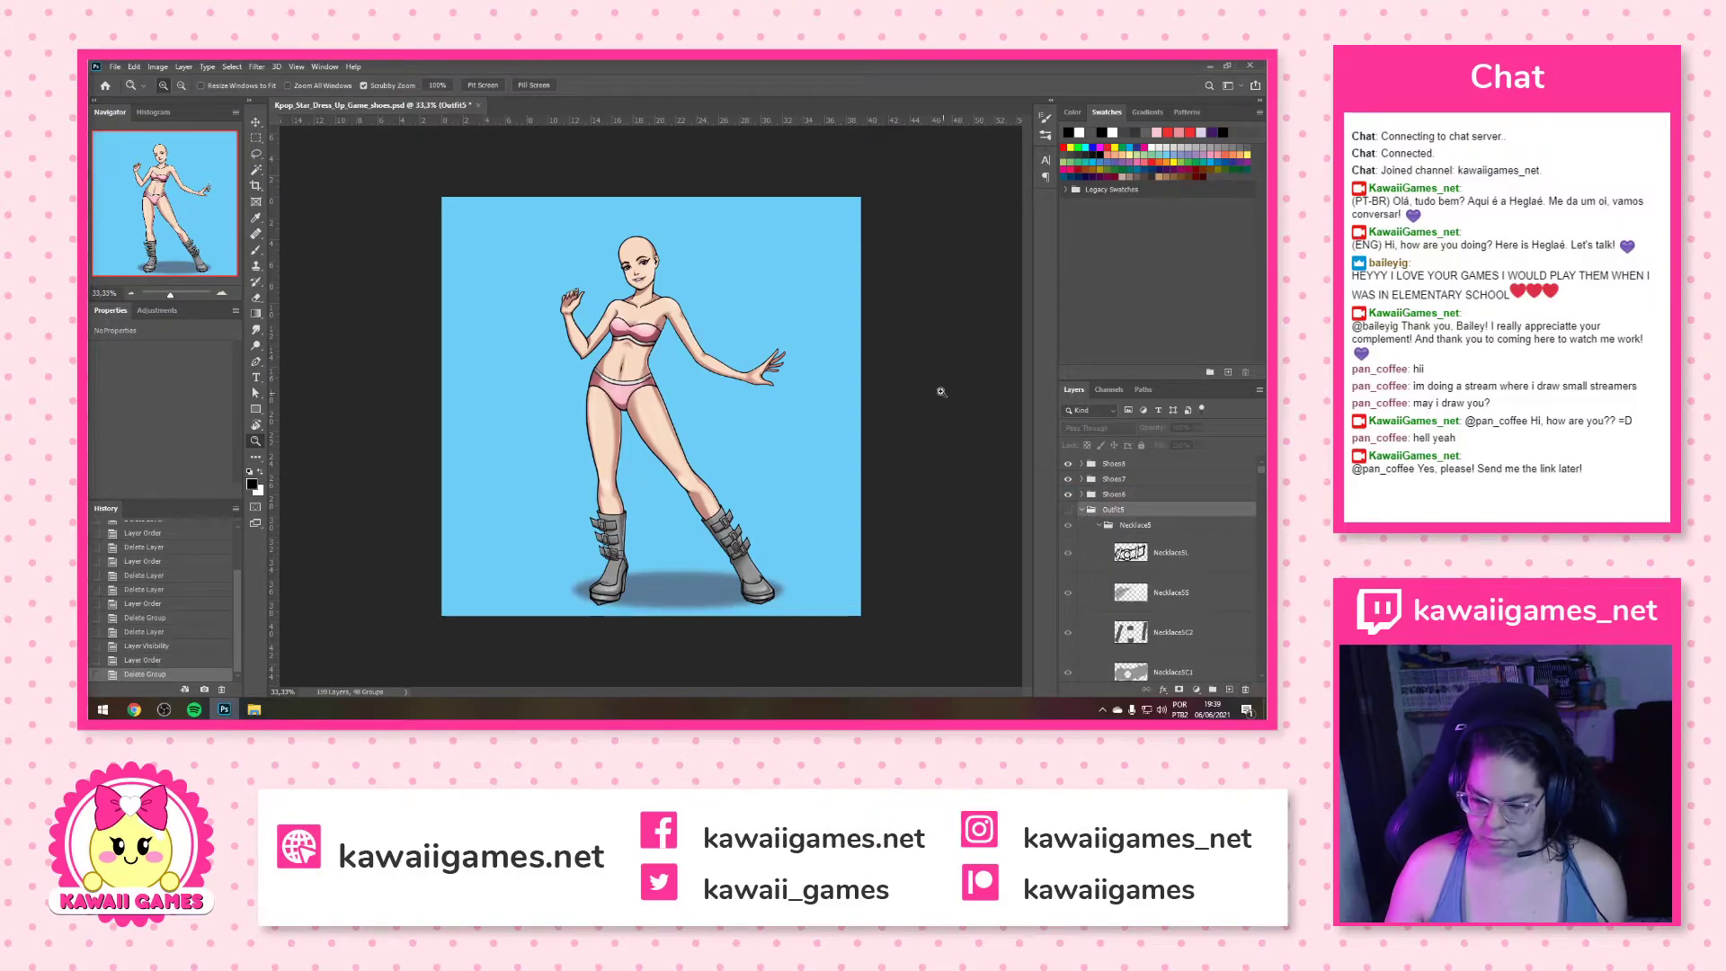
# Delete Outfit5's layers from the Necklace5 group down to Bottom5C1, keeping the Shoes5 group
pyautogui.click(1122, 529)
pyautogui.scroll(-5, 1155, 567)
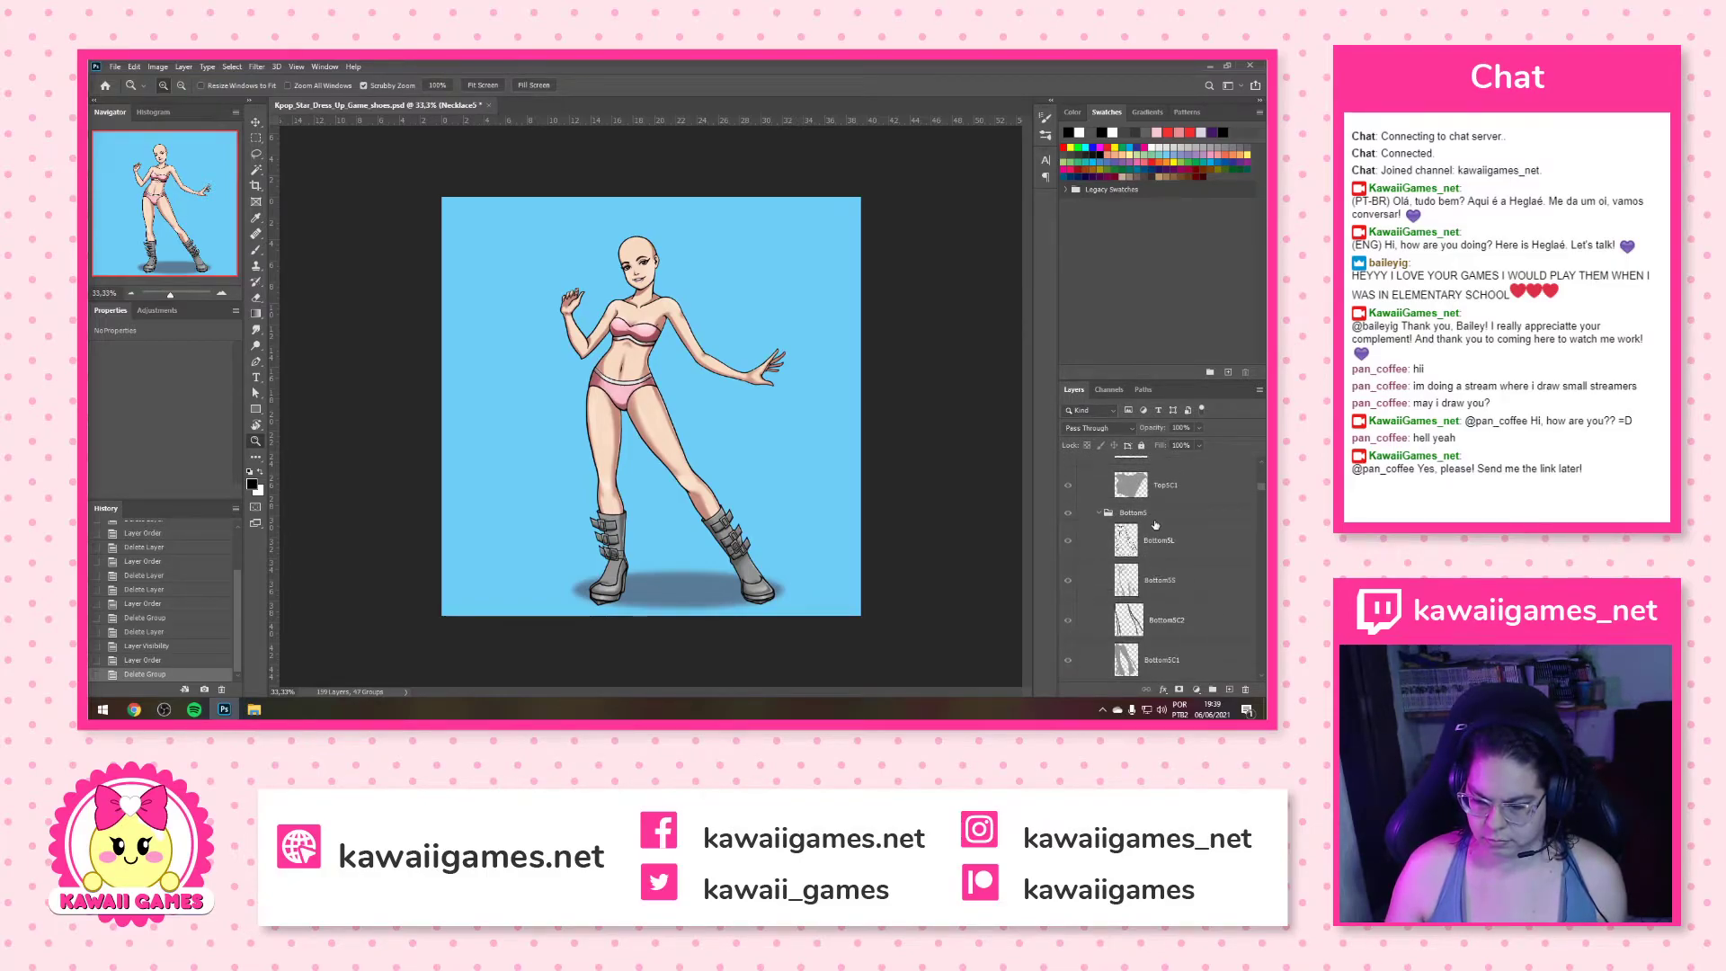
pyautogui.scroll(-2, 1160, 549)
pyautogui.keyDown('shift'); pyautogui.click(1169, 552); pyautogui.keyUp('shift')
pyautogui.click(1245, 689)
pyautogui.click(621, 301)
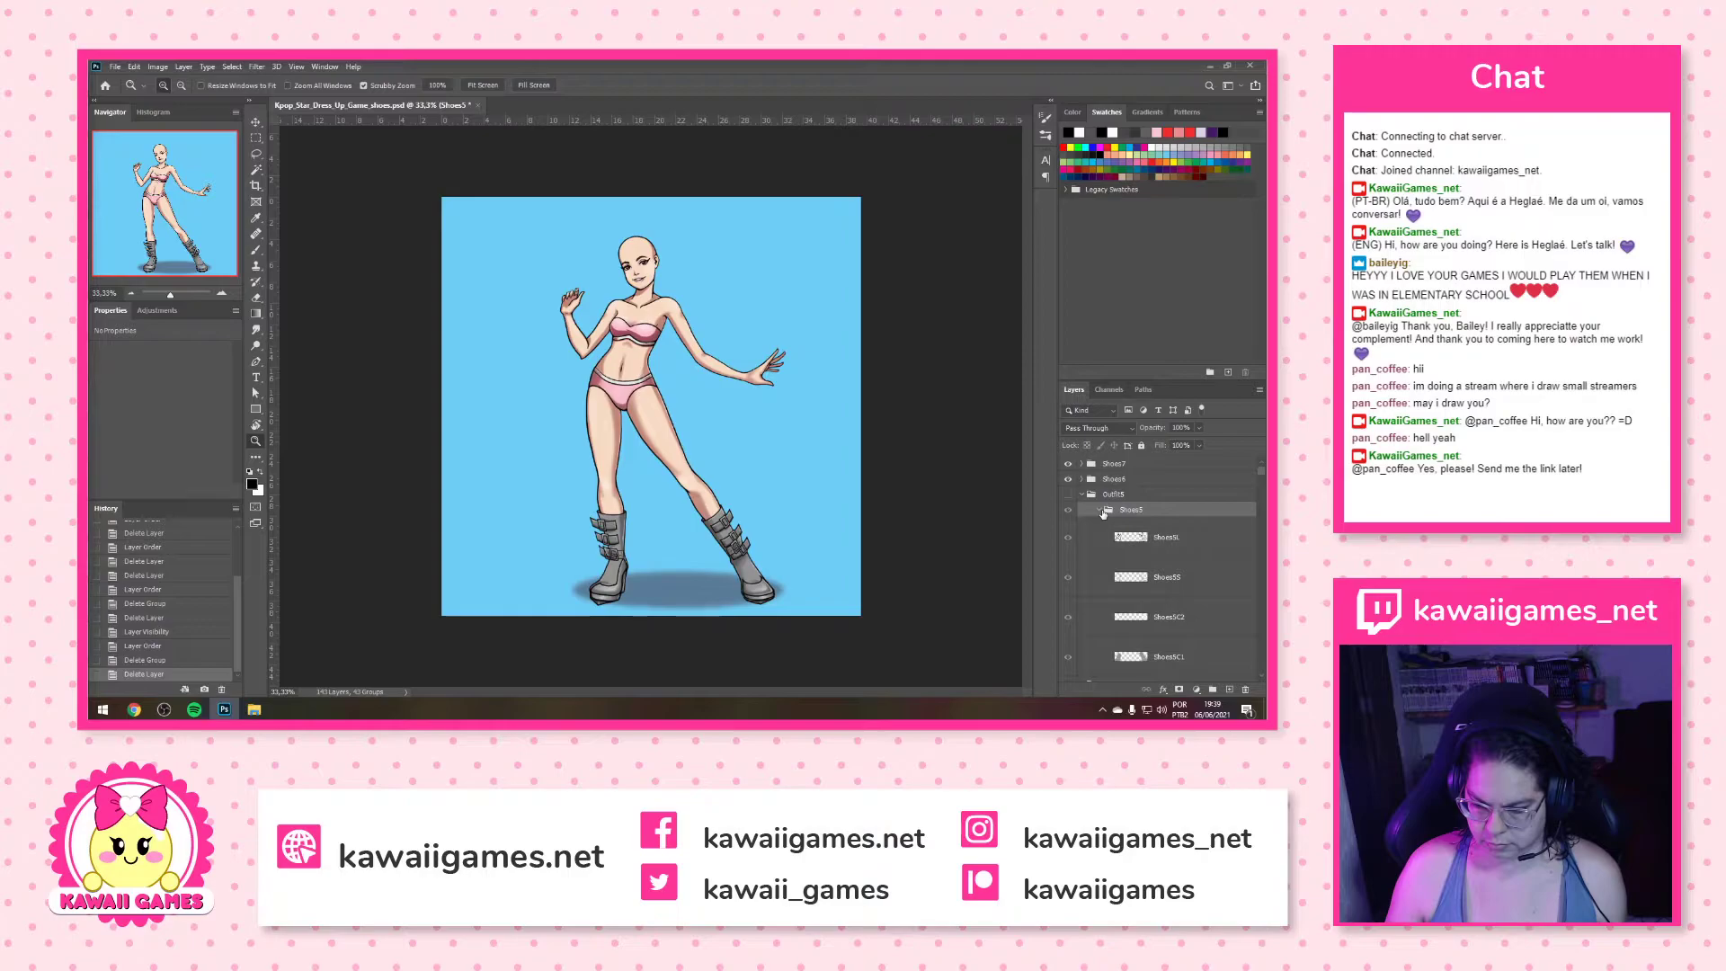
# Move the collapsed Shoes5 group out of Outfit5 and delete the emptied Outfit5 group
pyautogui.click(1100, 511)
pyautogui.moveTo(1134, 513); pyautogui.dragTo(1129, 491)
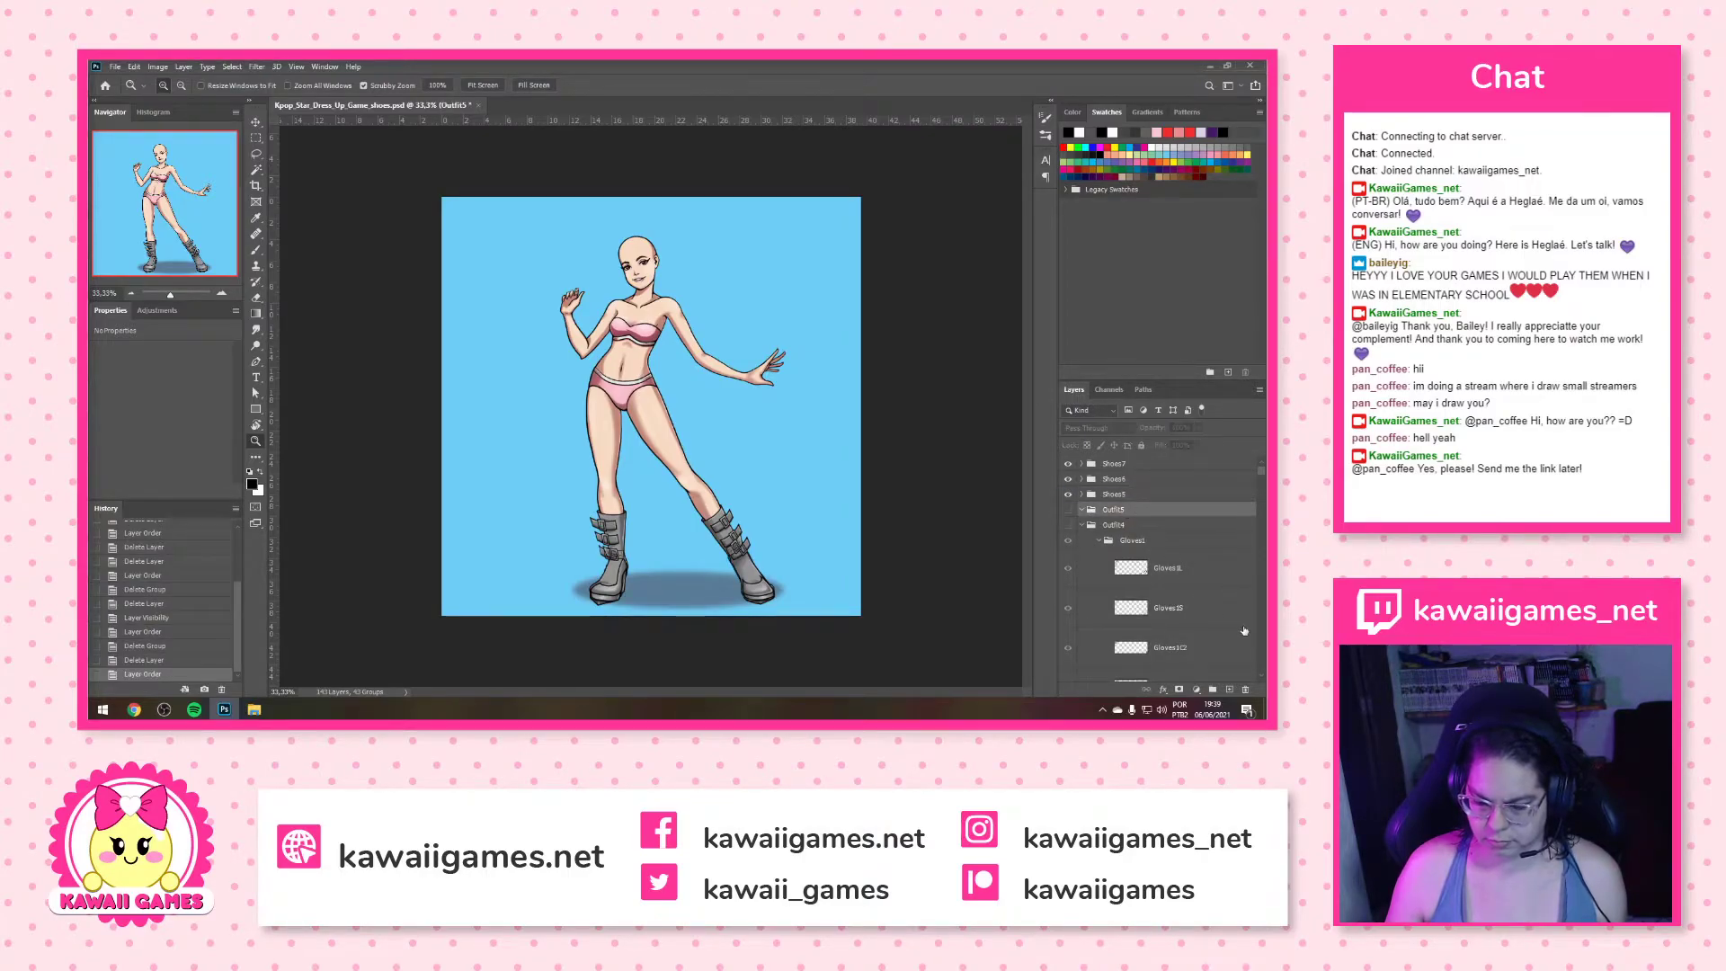
pyautogui.click(1245, 690)
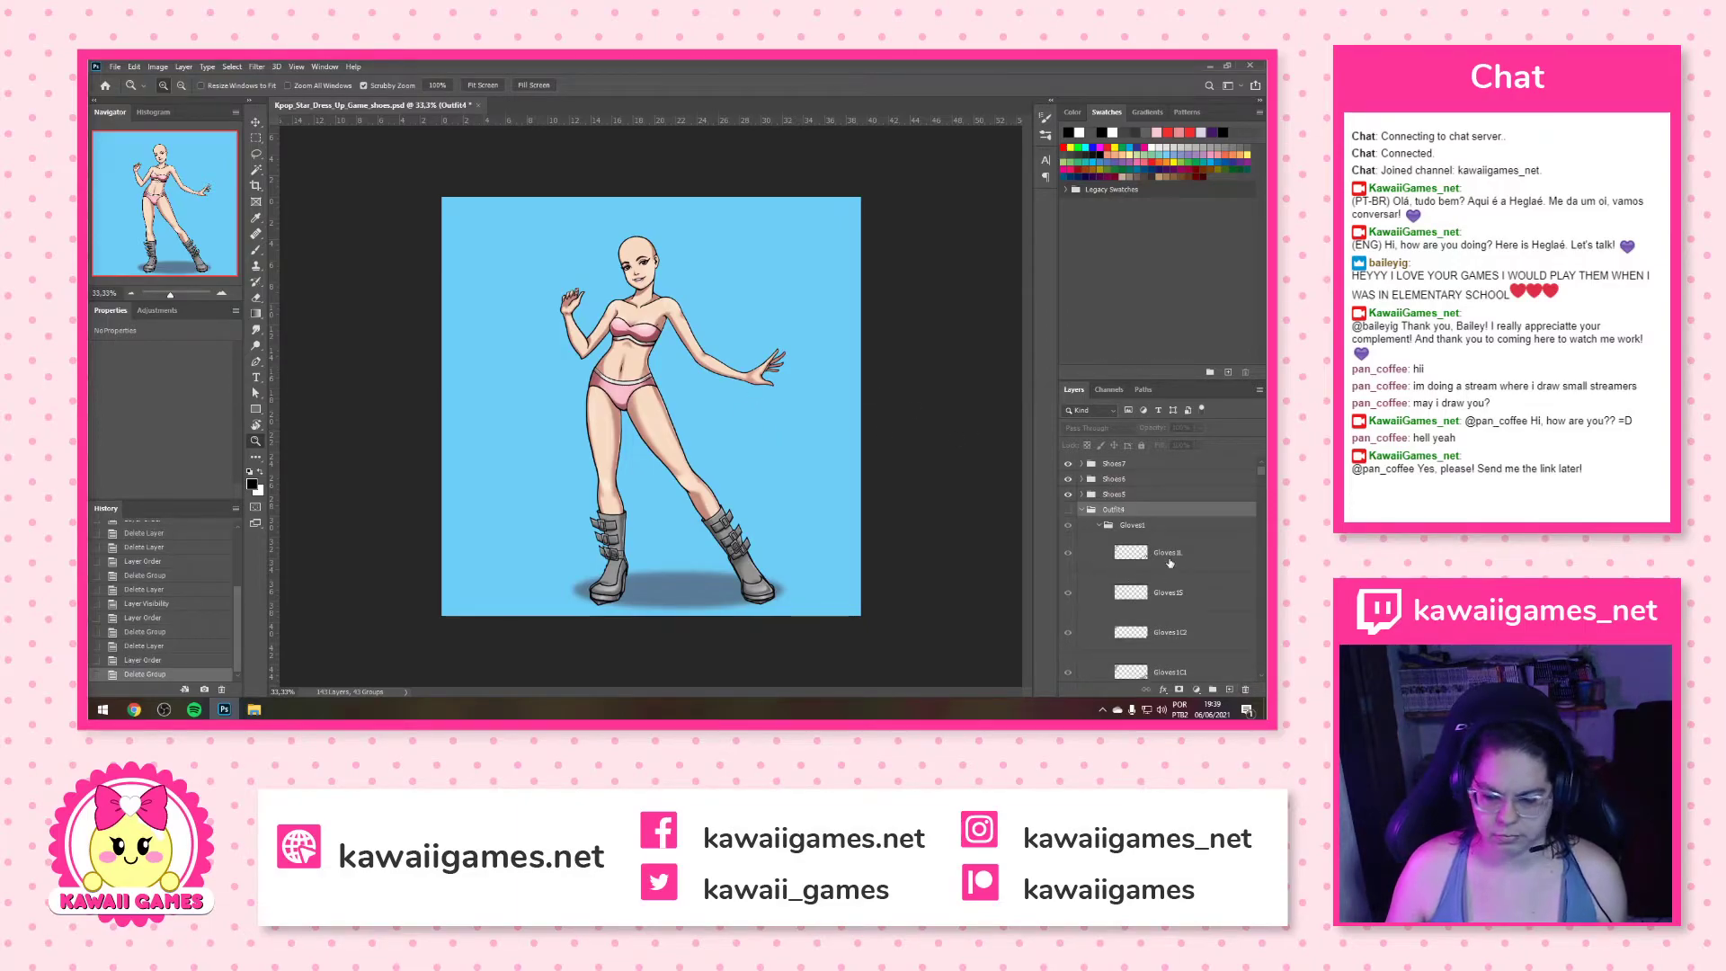
# Delete Outfit4's layers from the gloves group down to Bottom4C1, keeping the Shoes4 group
pyautogui.click(1135, 525)
pyautogui.scroll(-3, 1166, 580)
pyautogui.scroll(-10, 1166, 580)
pyautogui.scroll(1, 1161, 580)
pyautogui.click(1244, 689)
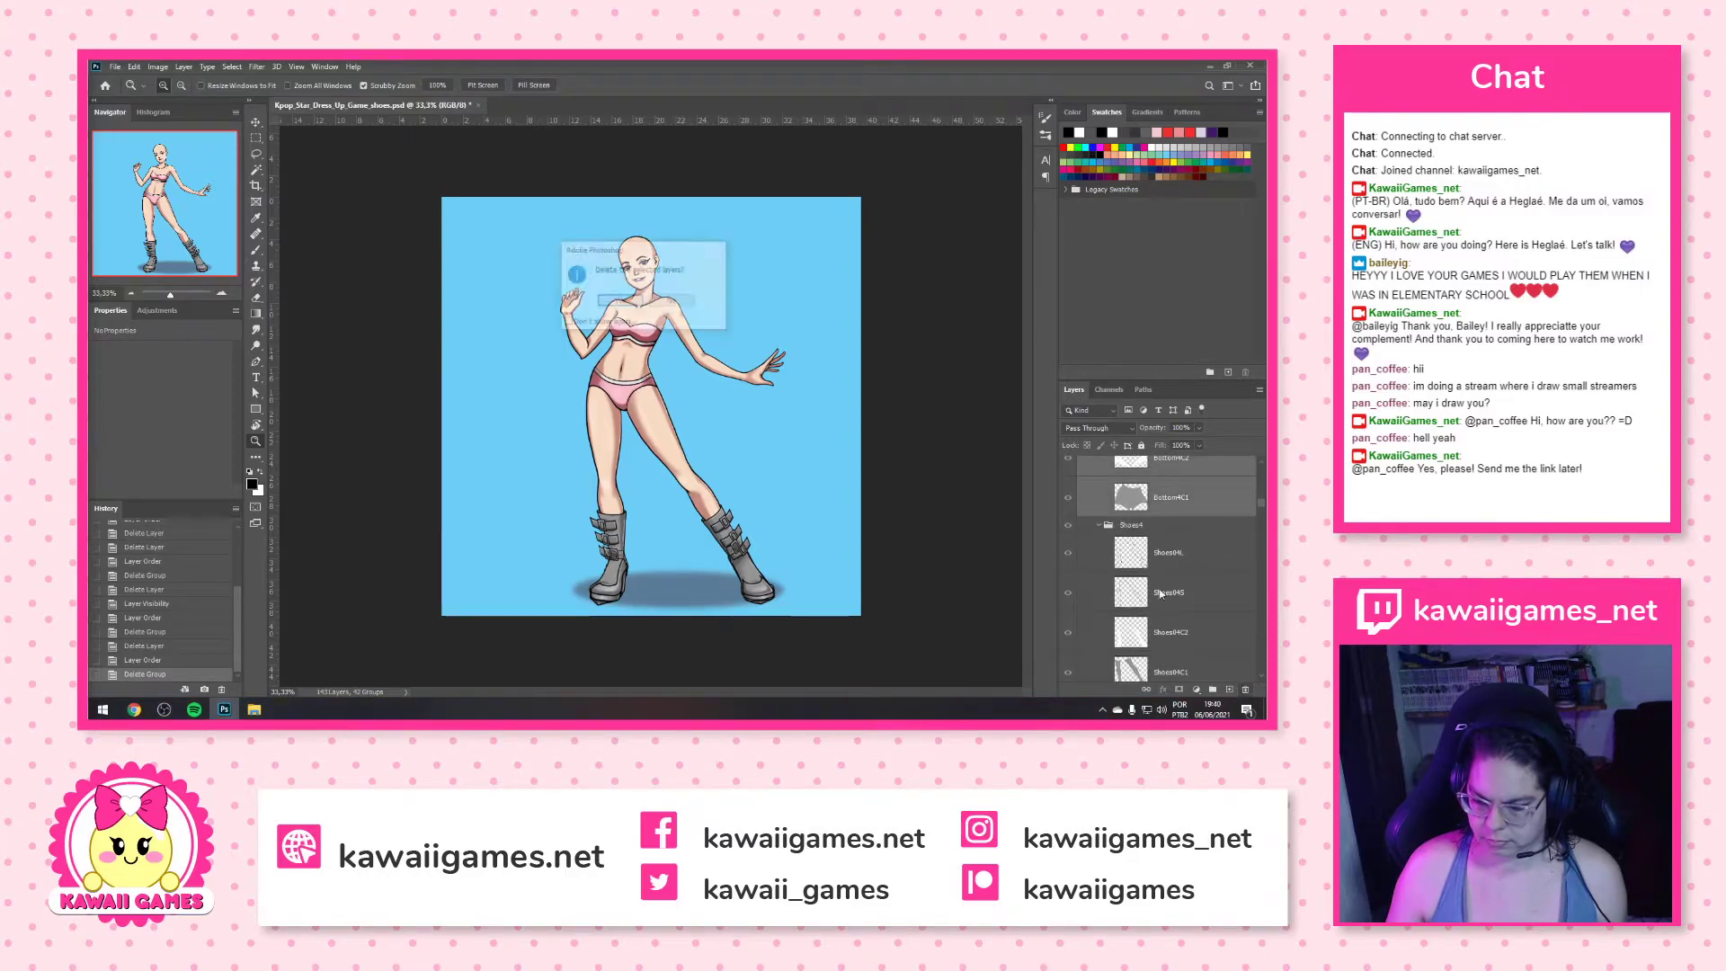
pyautogui.click(626, 304)
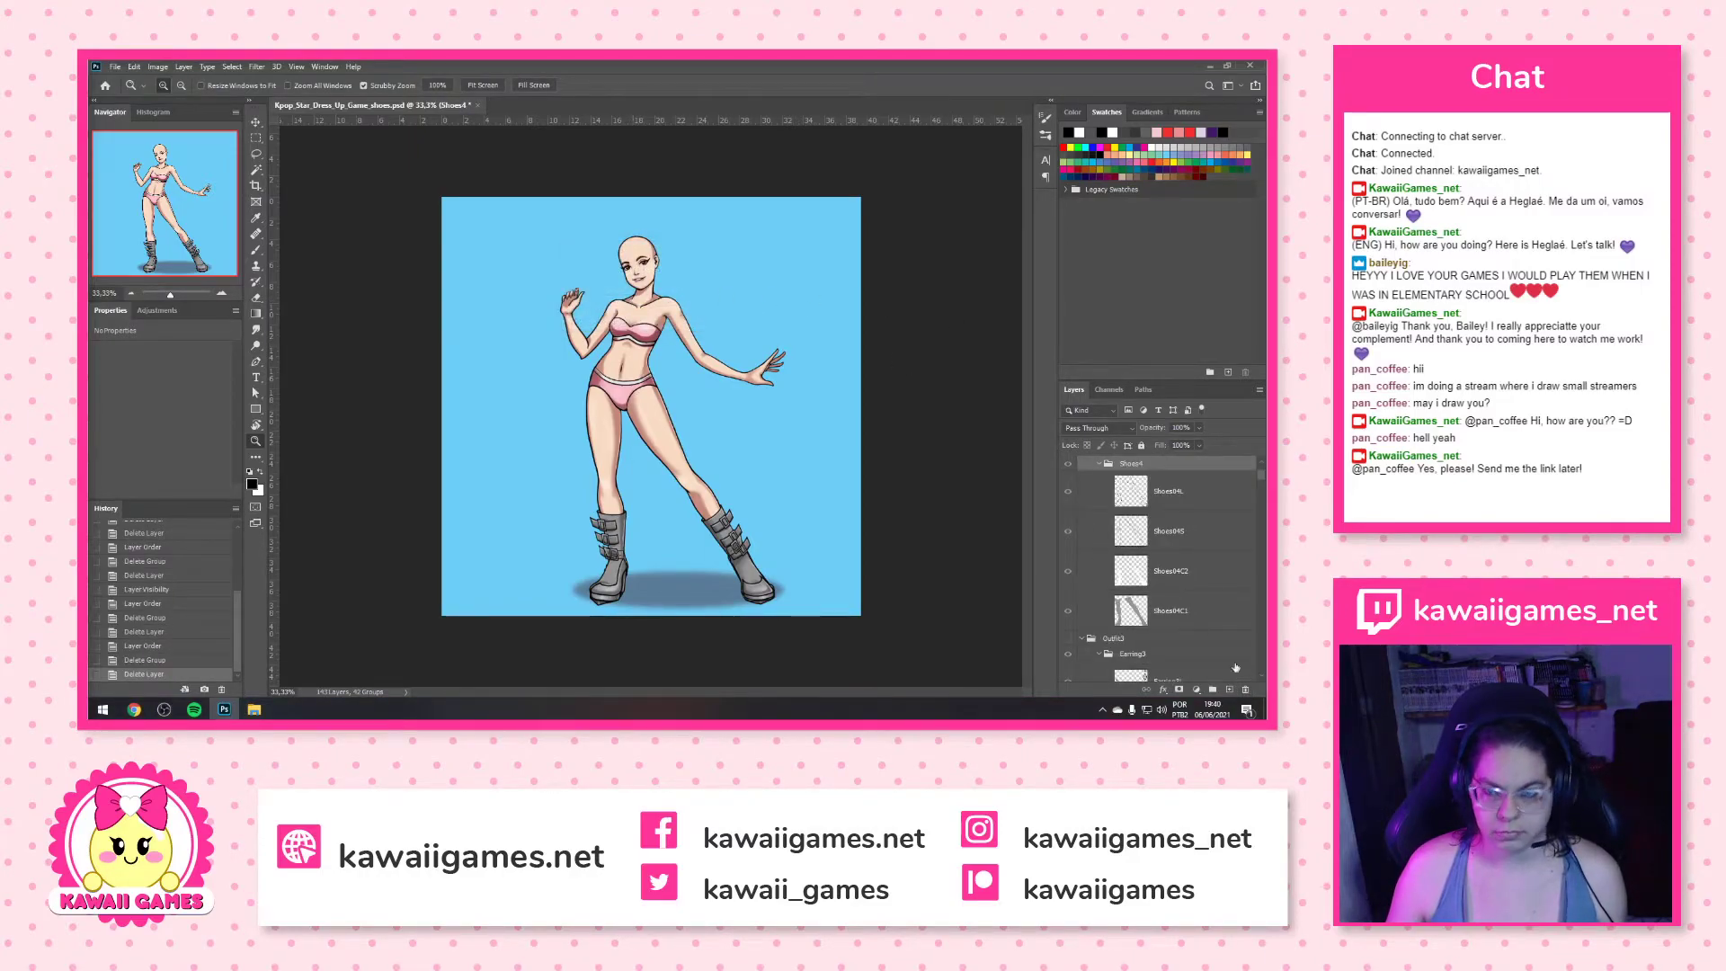
# Move the collapsed Shoes4 group out of Outfit4 and delete the emptied Outfit4 group
pyautogui.scroll(1, 1107, 507)
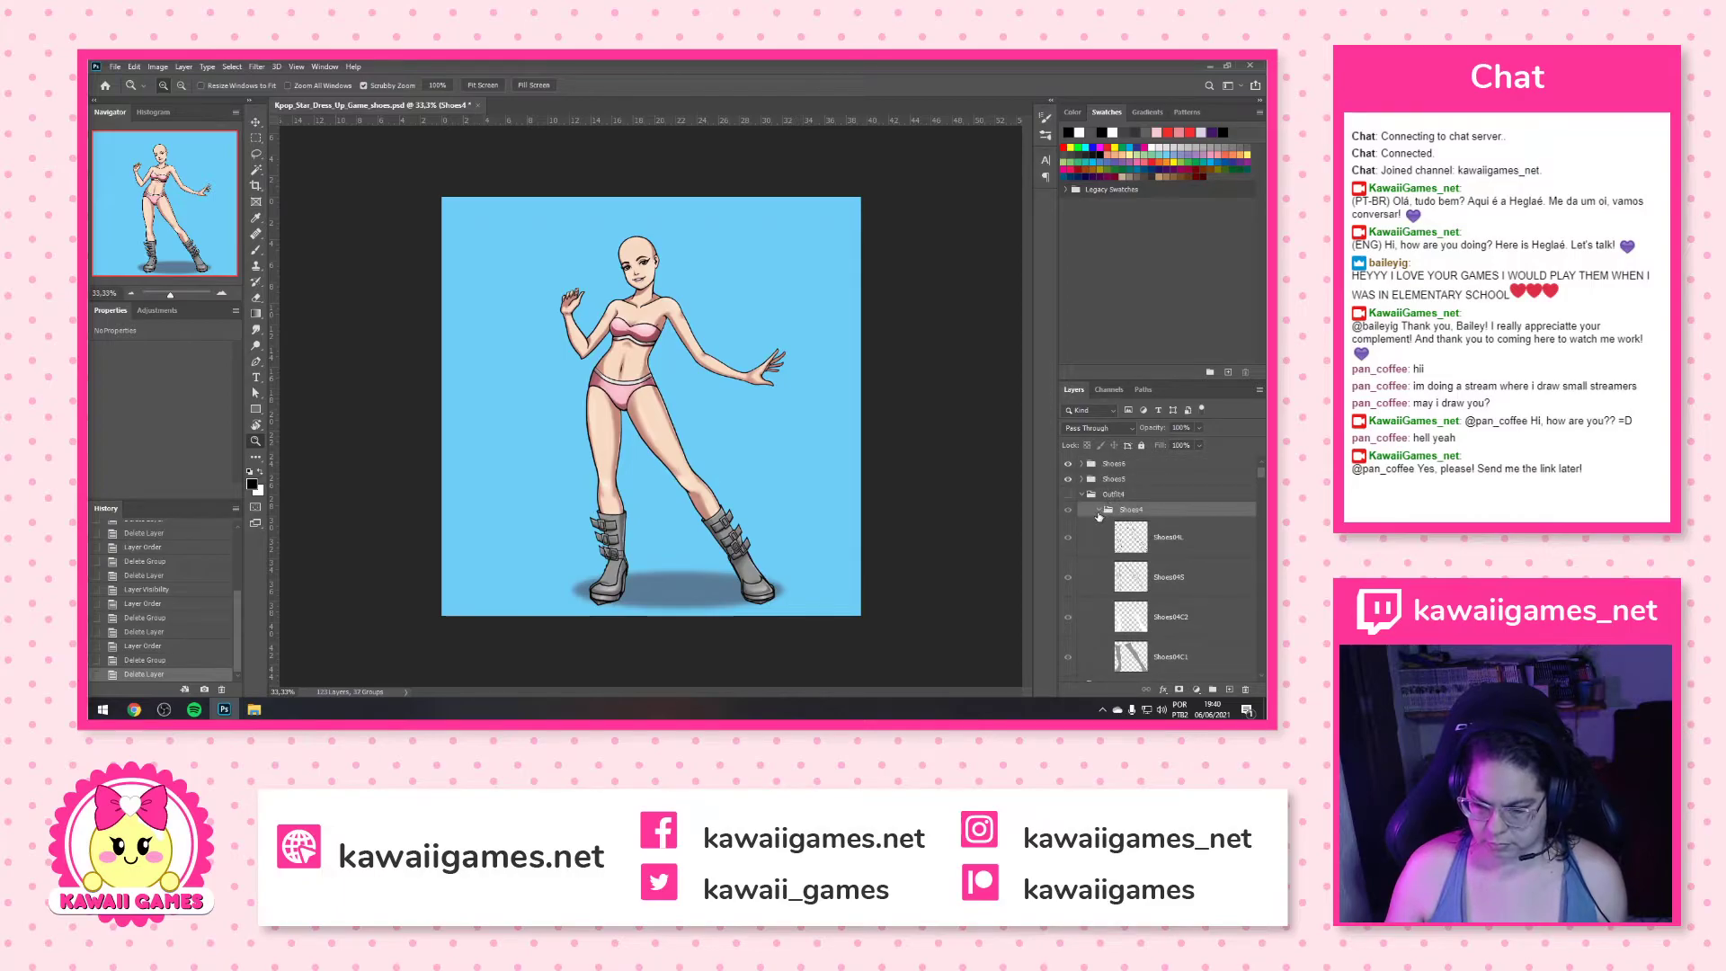
pyautogui.click(1099, 510)
pyautogui.moveTo(1154, 515); pyautogui.dragTo(1110, 490)
pyautogui.click(1118, 510)
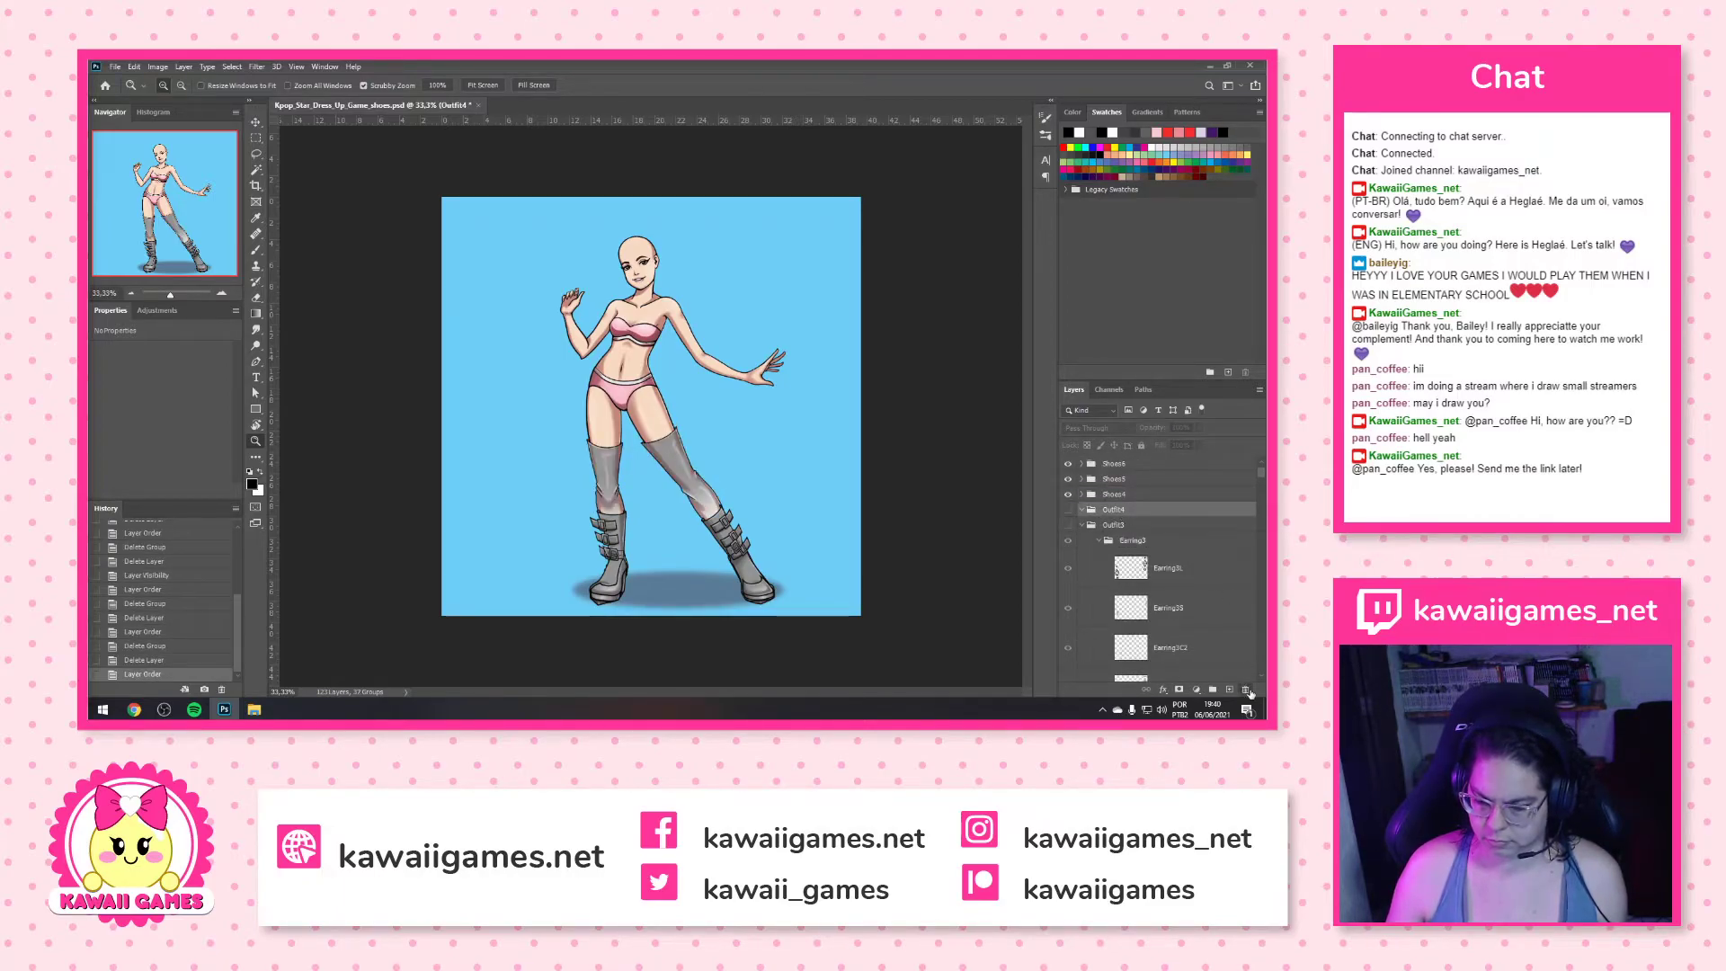
pyautogui.press('Delete')
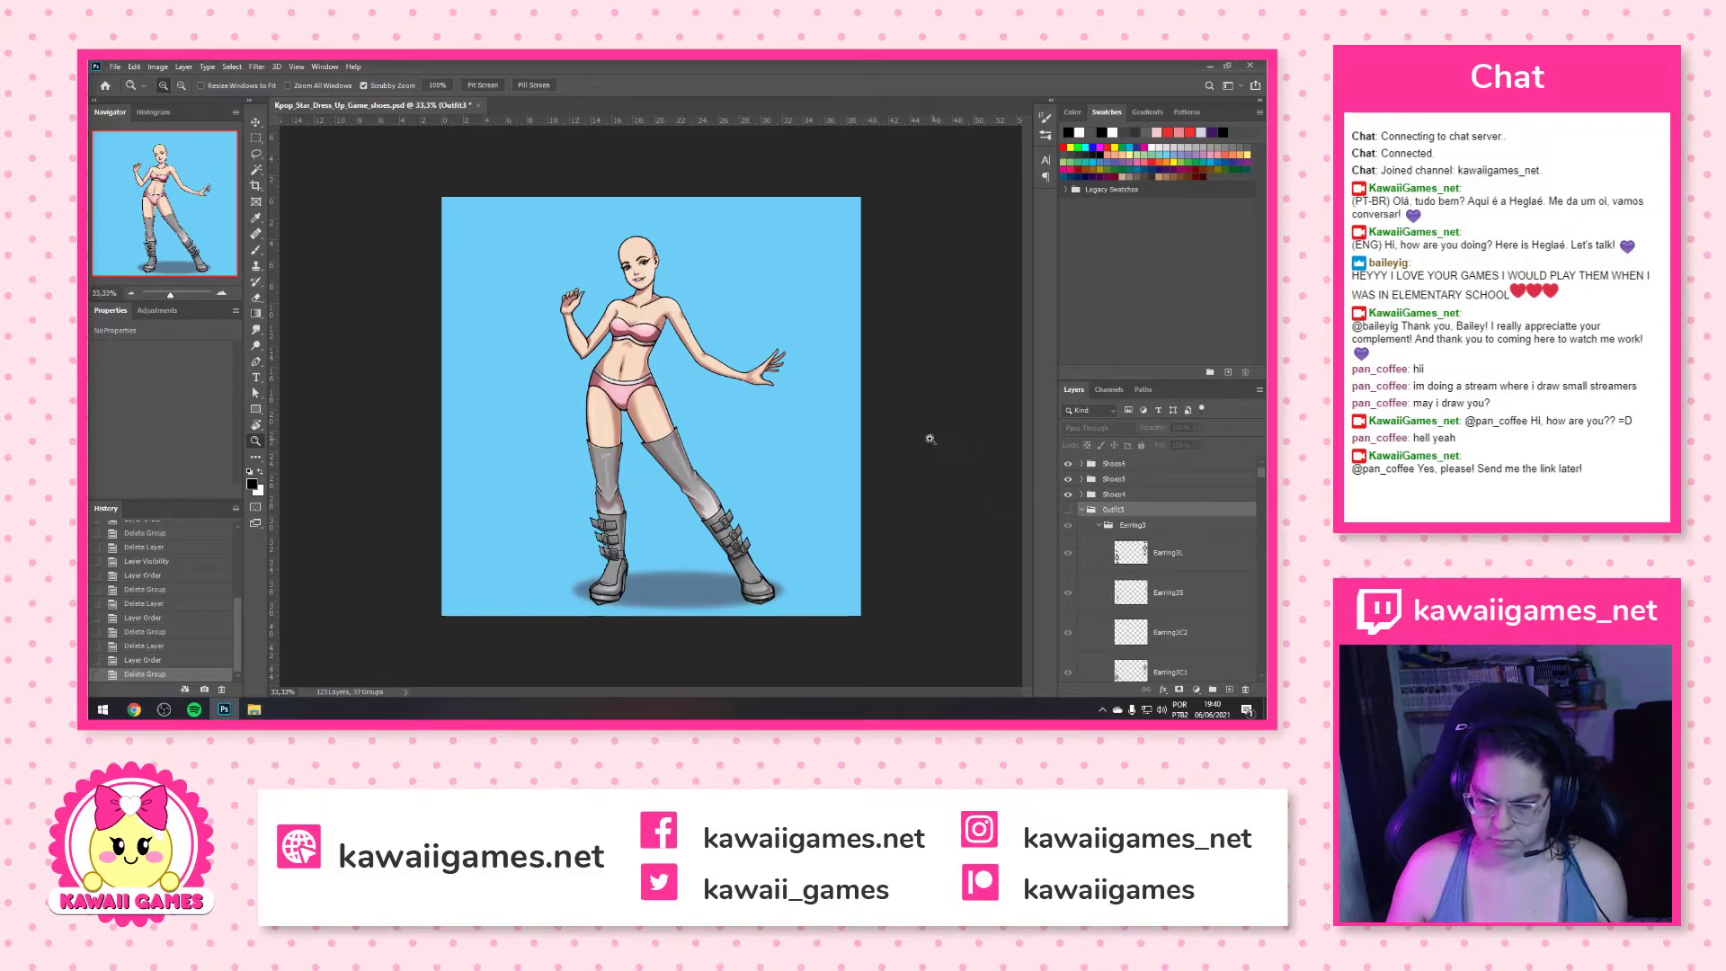
# Delete Outfit3's layers from the Earring3 group down to Bottom3C1, keeping the Shoes3 group
pyautogui.click(1155, 528)
pyautogui.scroll(-5, 1158, 544)
pyautogui.scroll(-8, 1160, 554)
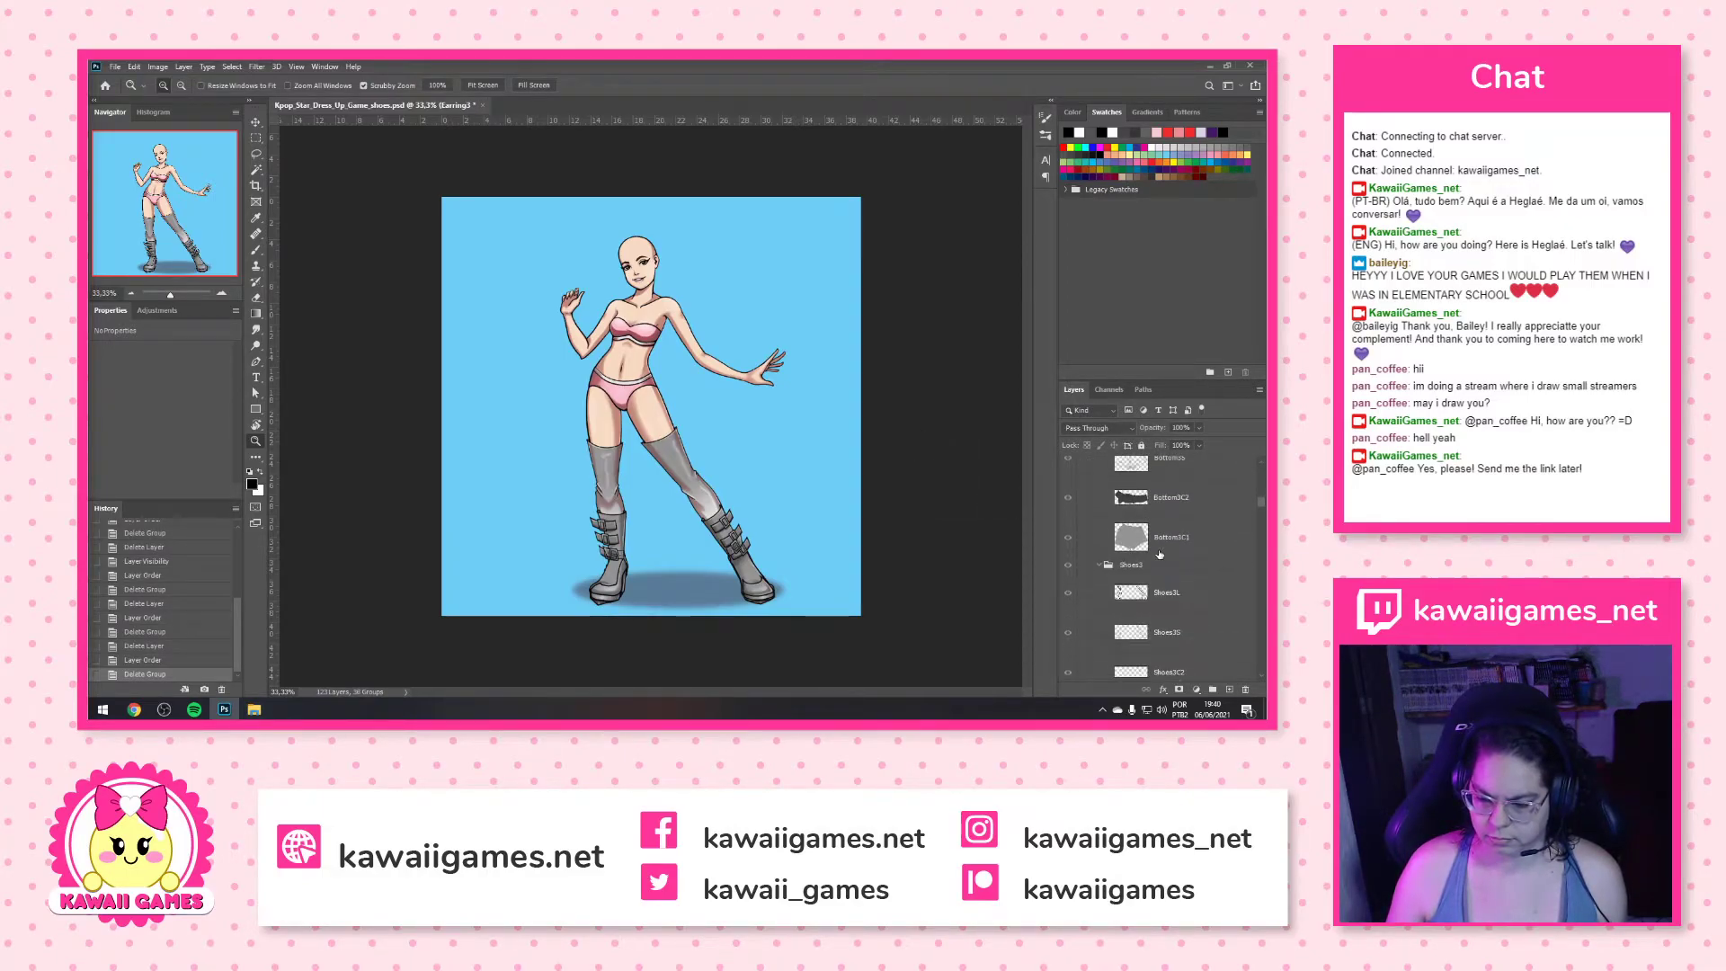
pyautogui.scroll(-8, 1159, 565)
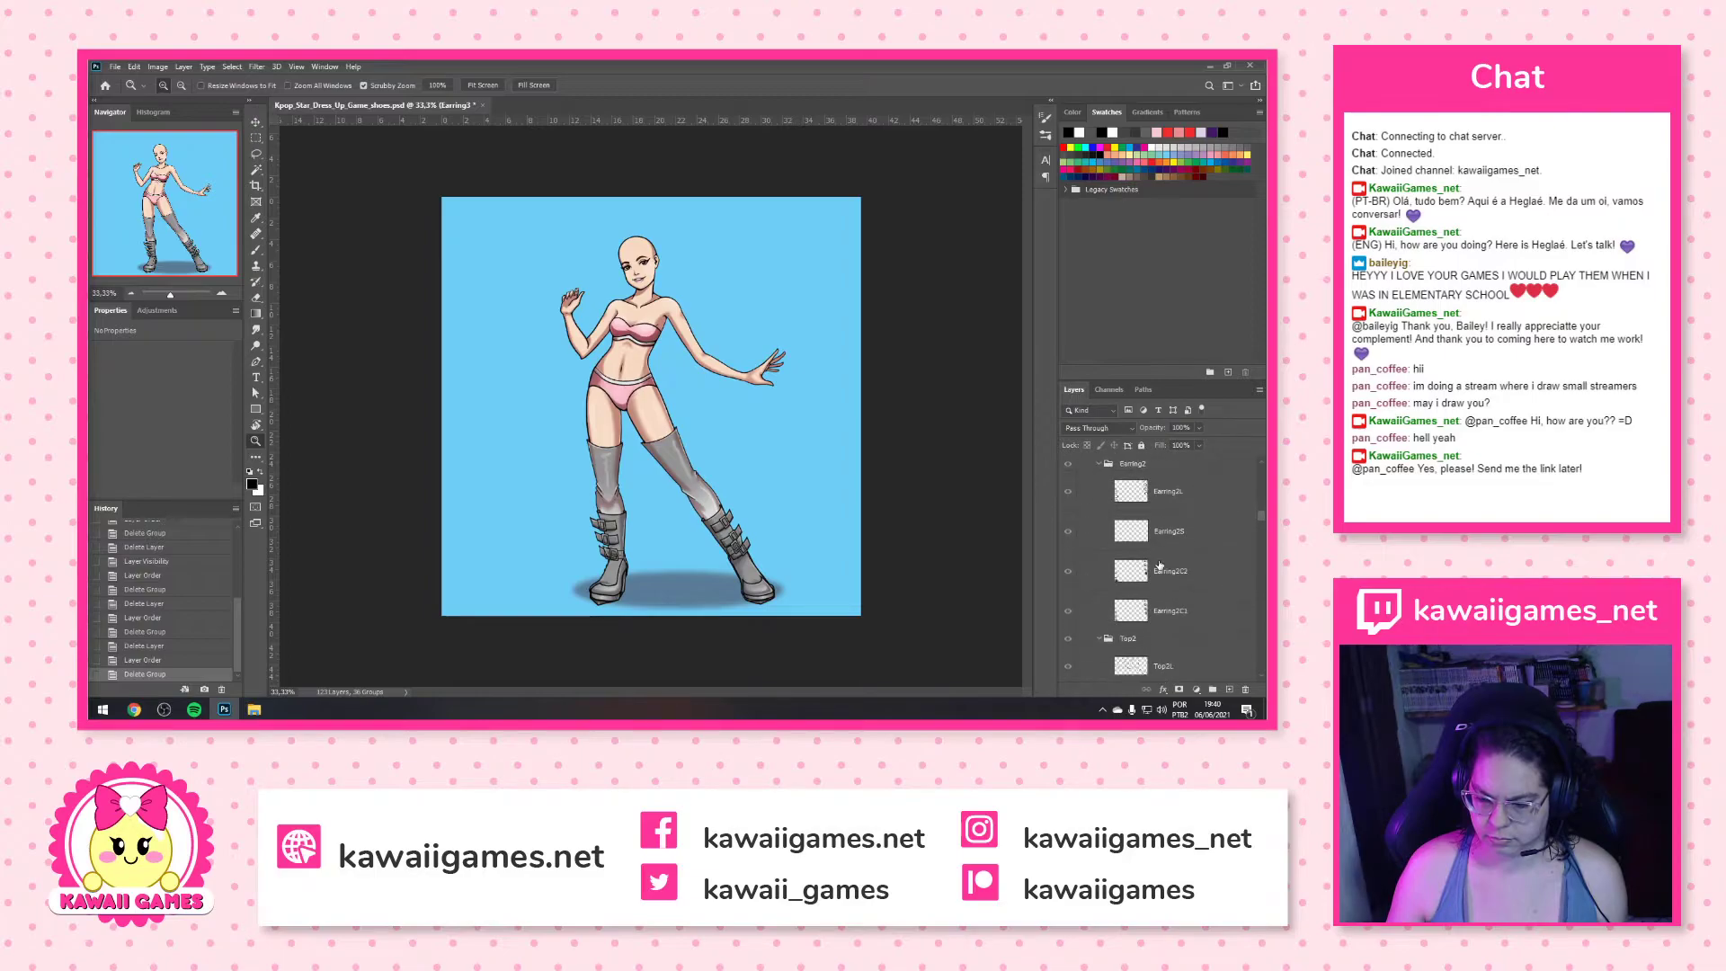
pyautogui.scroll(8, 1159, 565)
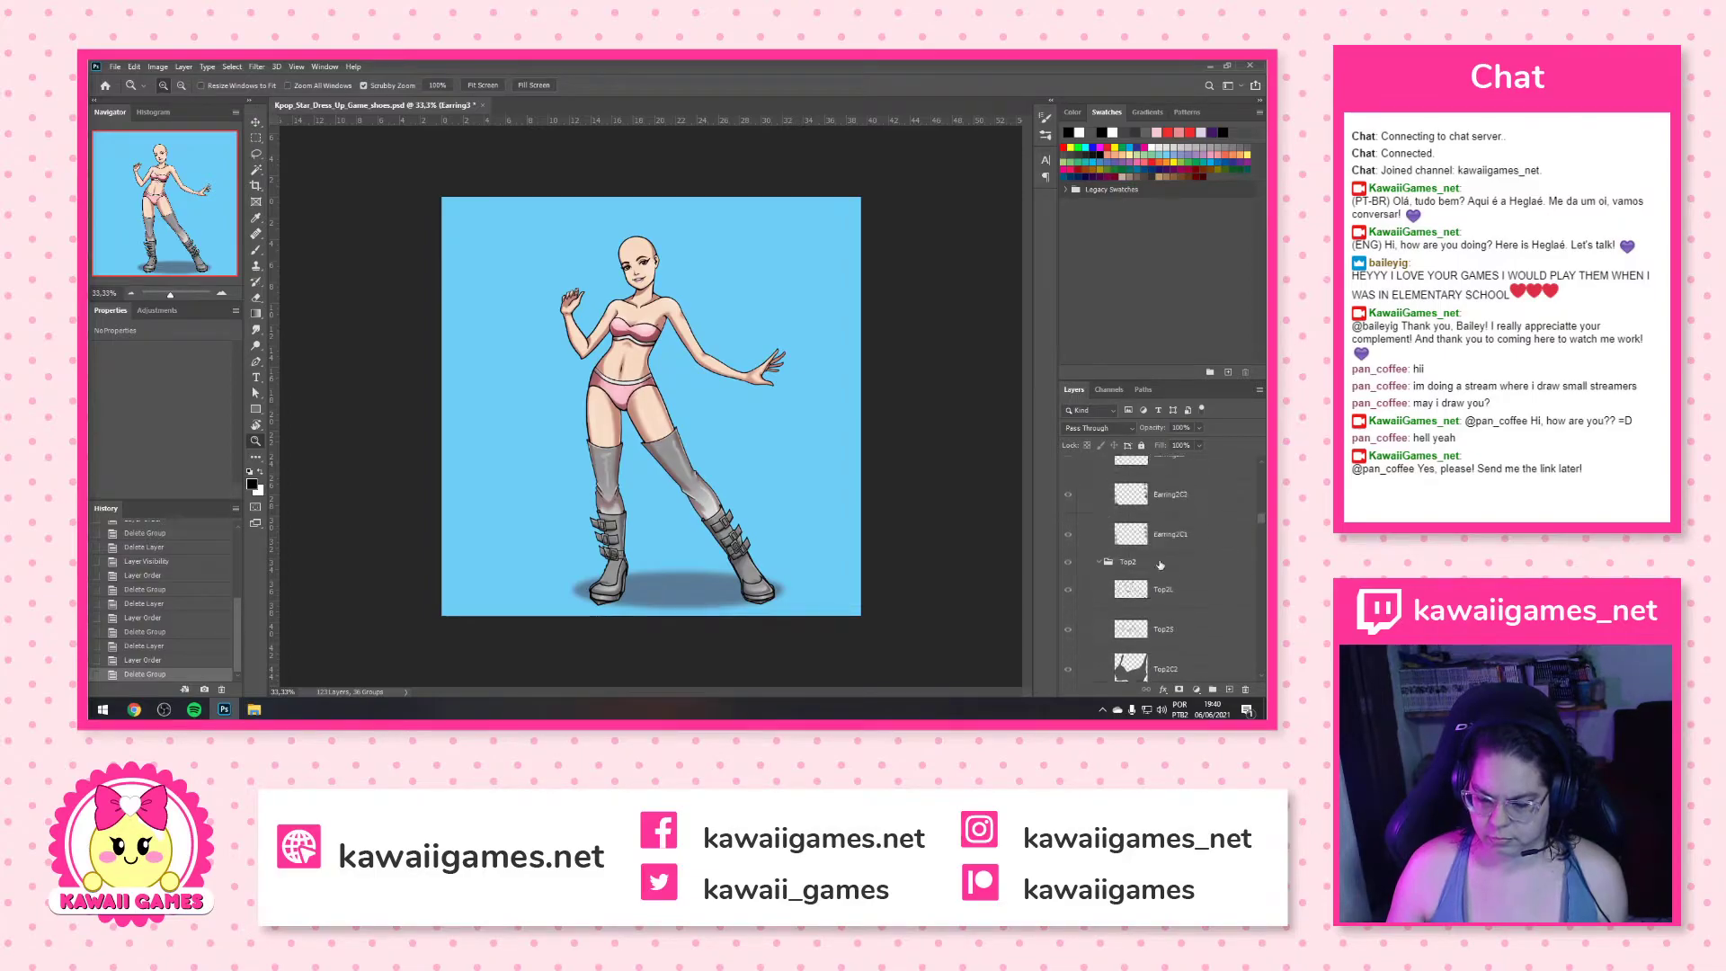
pyautogui.scroll(4, 1159, 565)
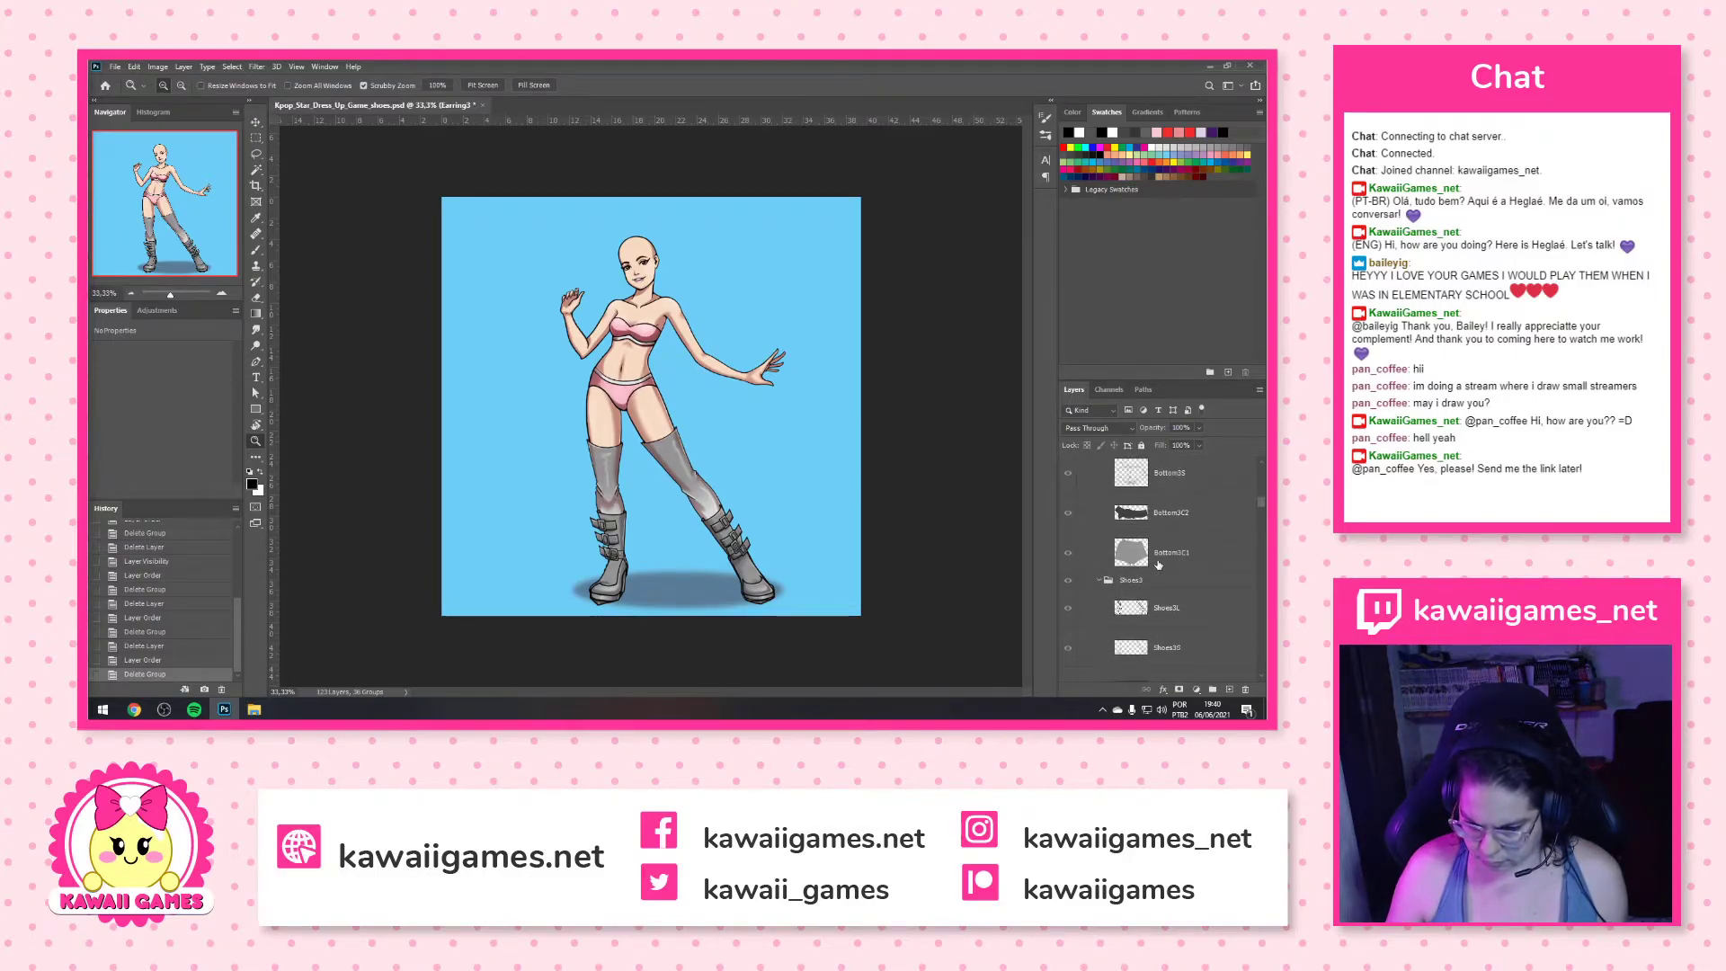
pyautogui.scroll(8, 1158, 564)
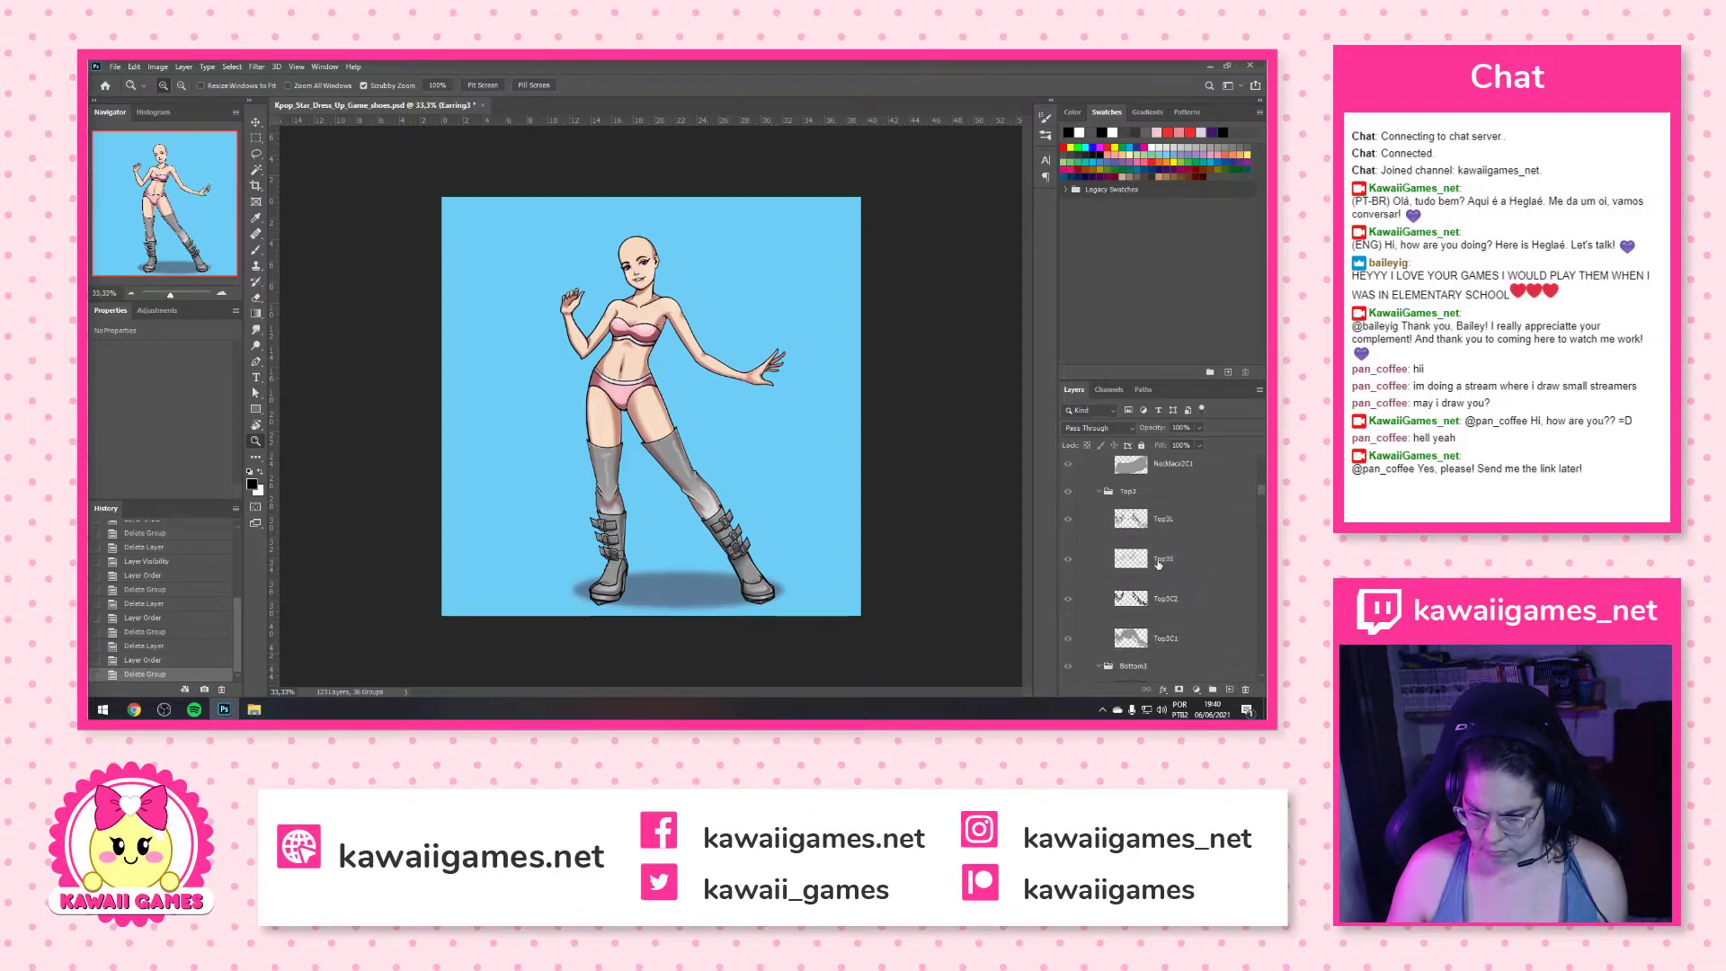
pyautogui.scroll(-6, 1157, 564)
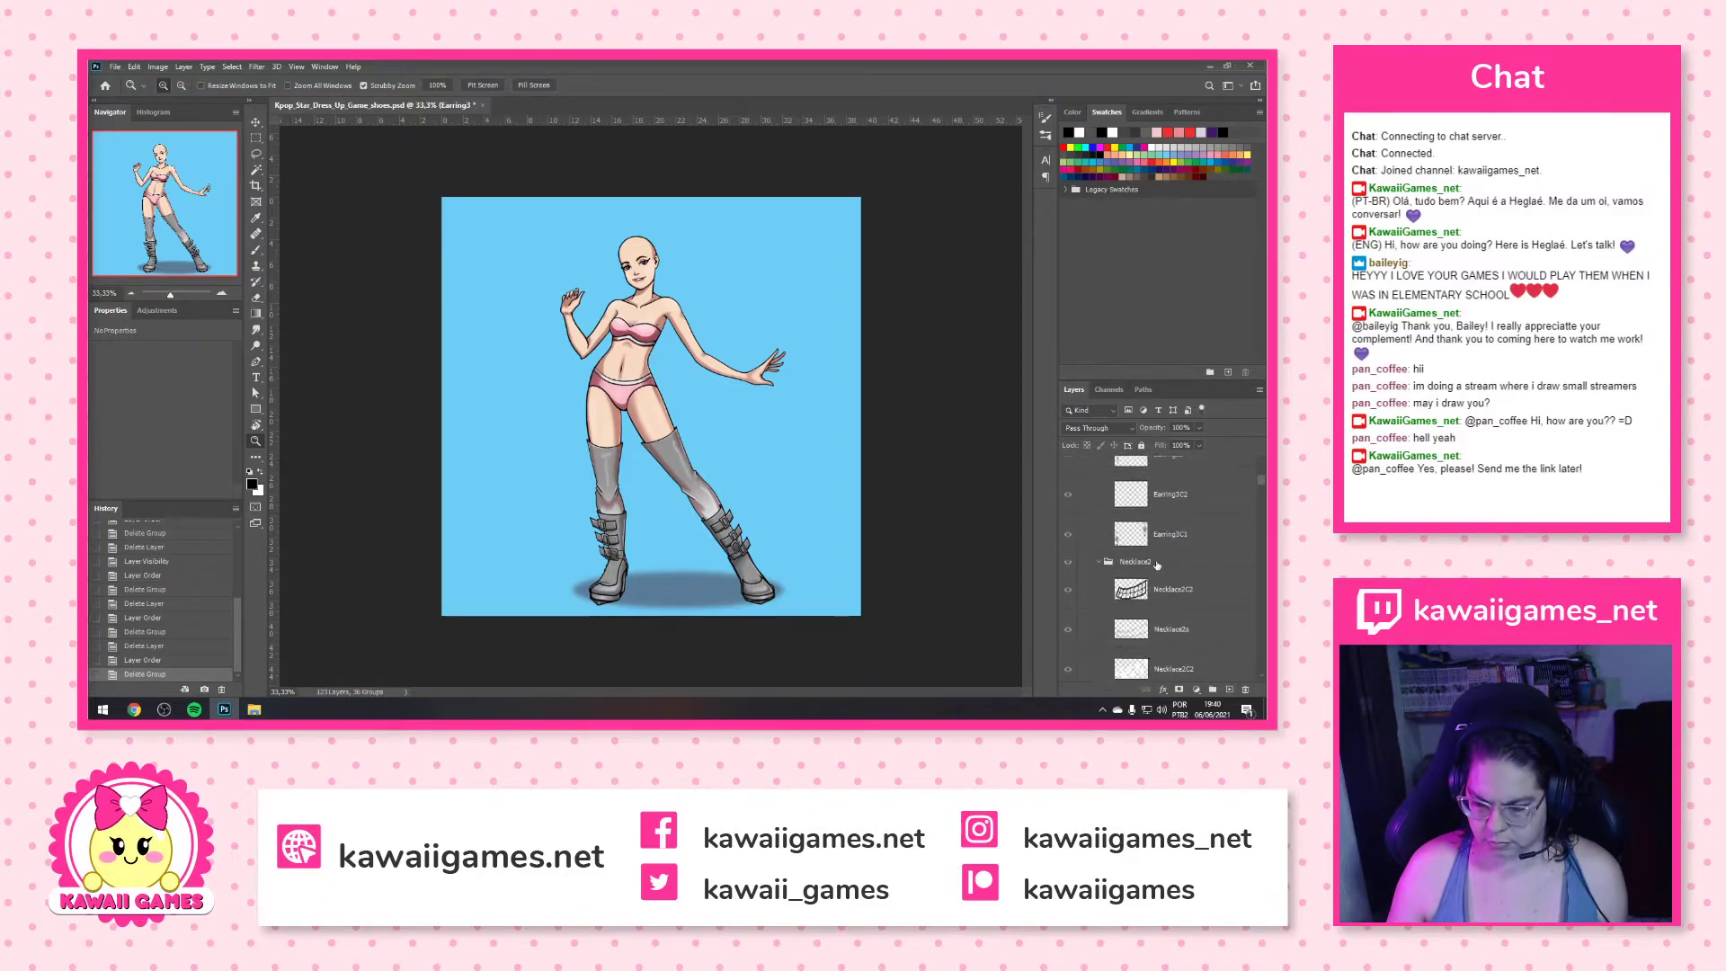
pyautogui.scroll(-5, 1157, 568)
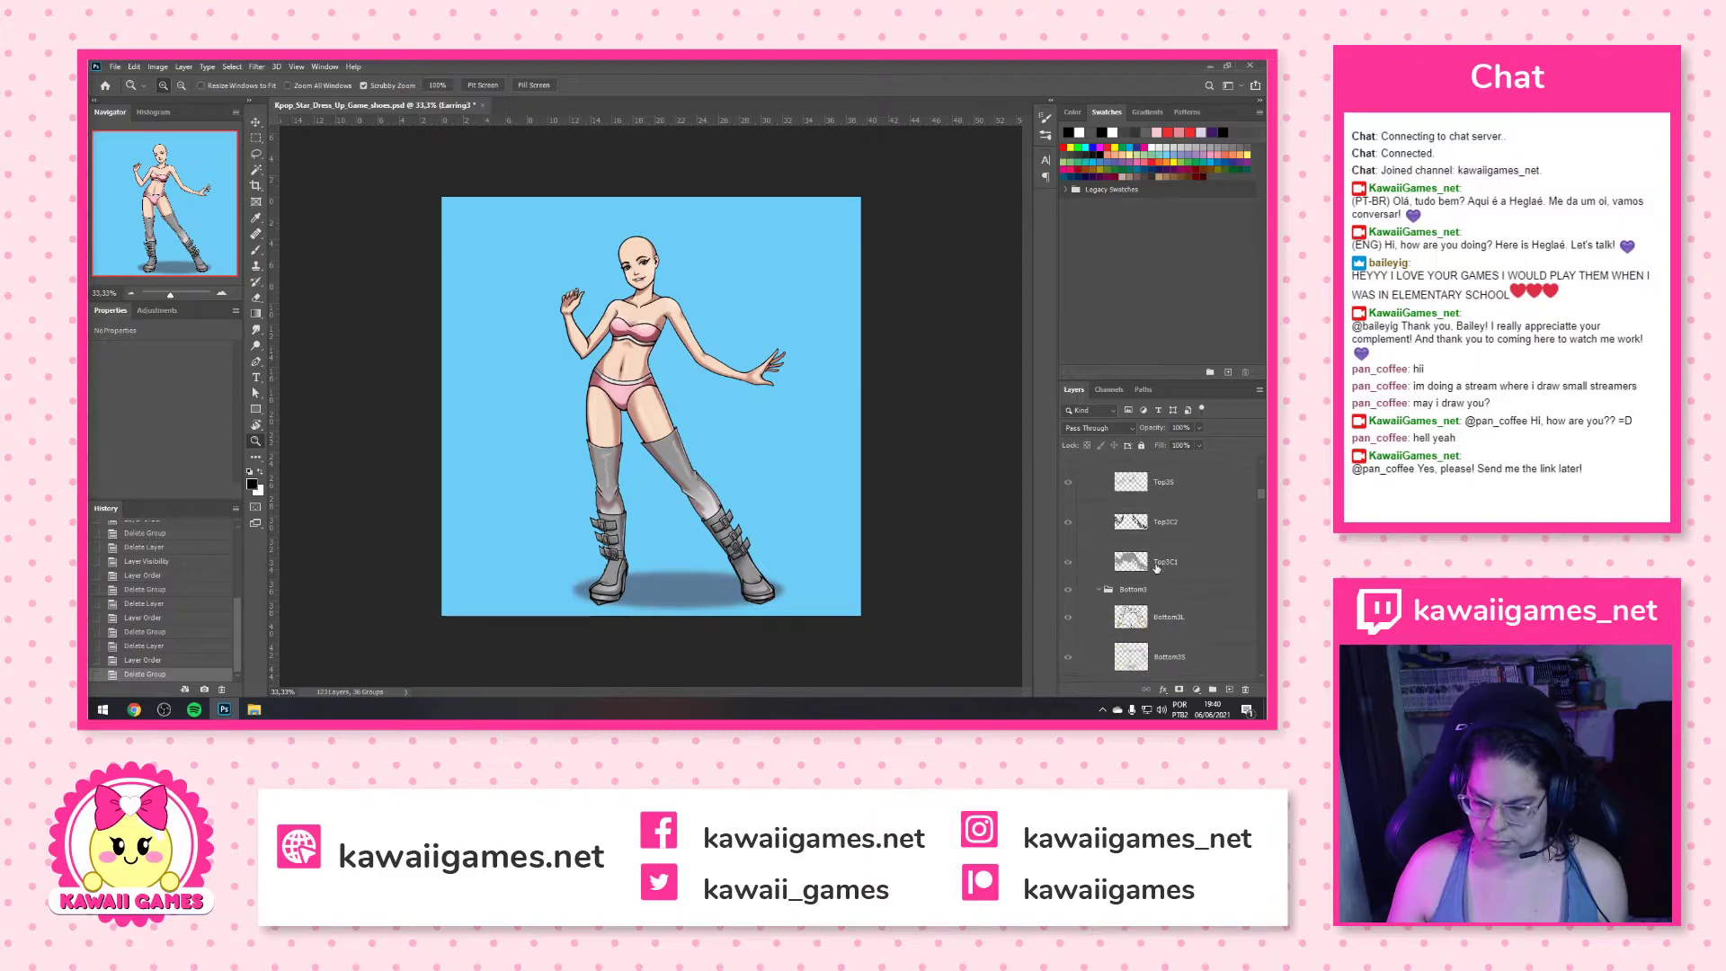
pyautogui.keyDown('shift'); pyautogui.click(1165, 557); pyautogui.keyUp('shift')
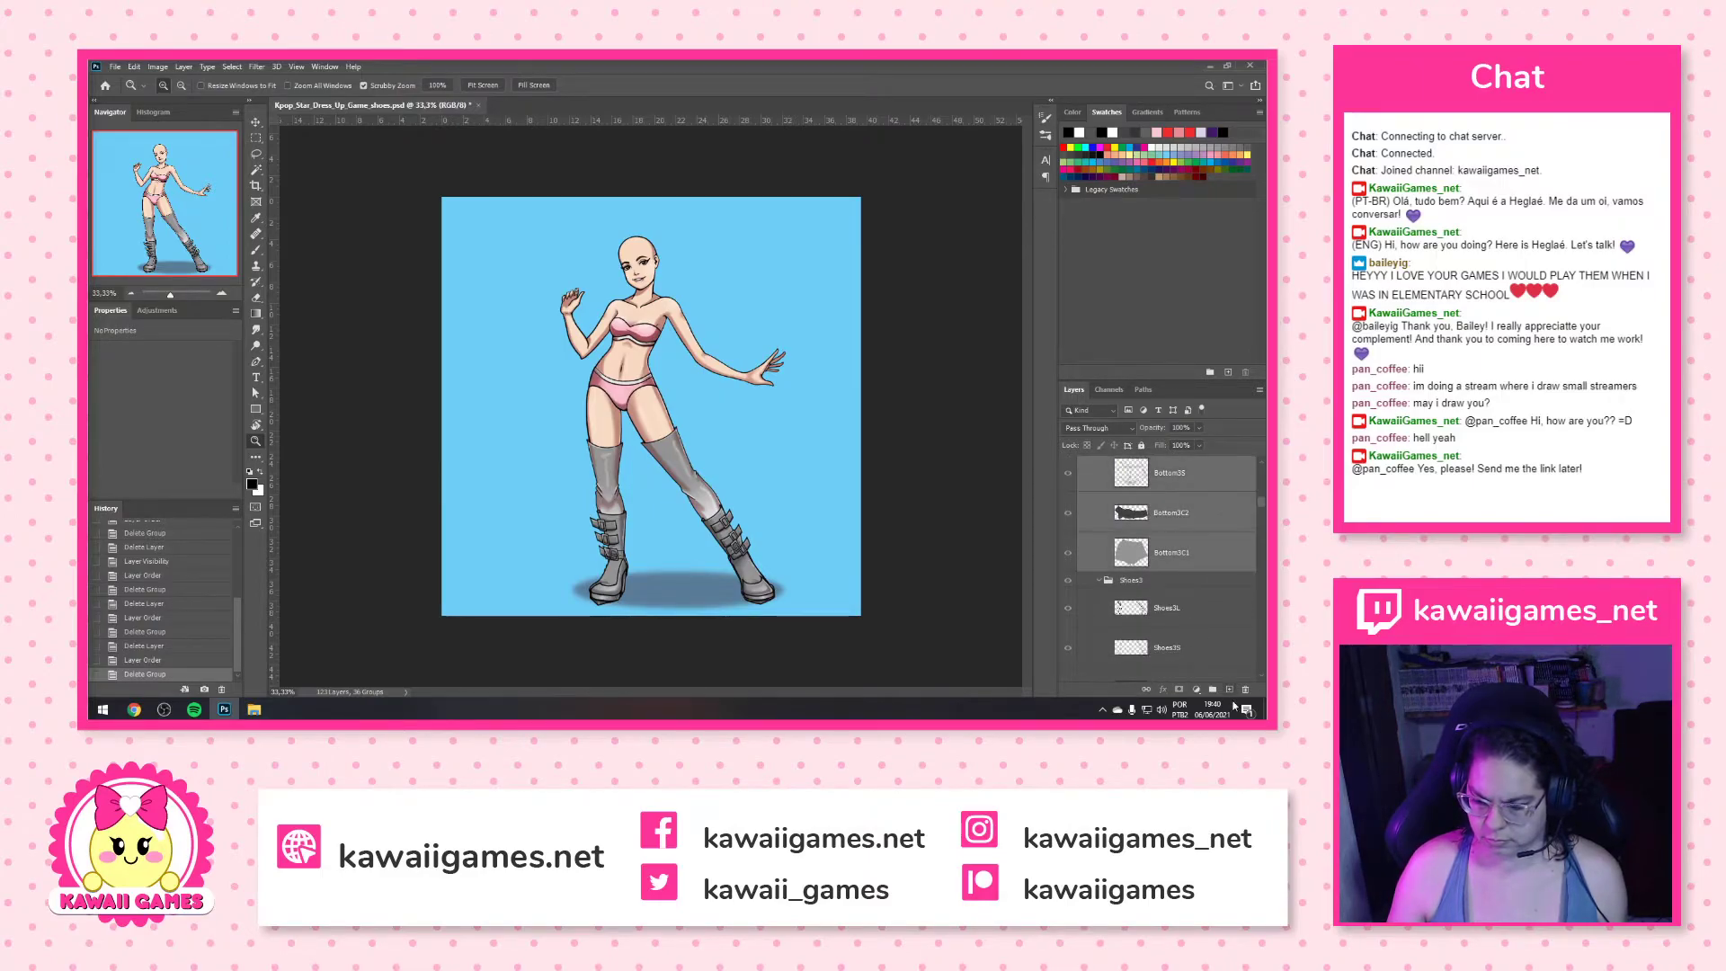
pyautogui.click(1245, 689)
pyautogui.click(619, 302)
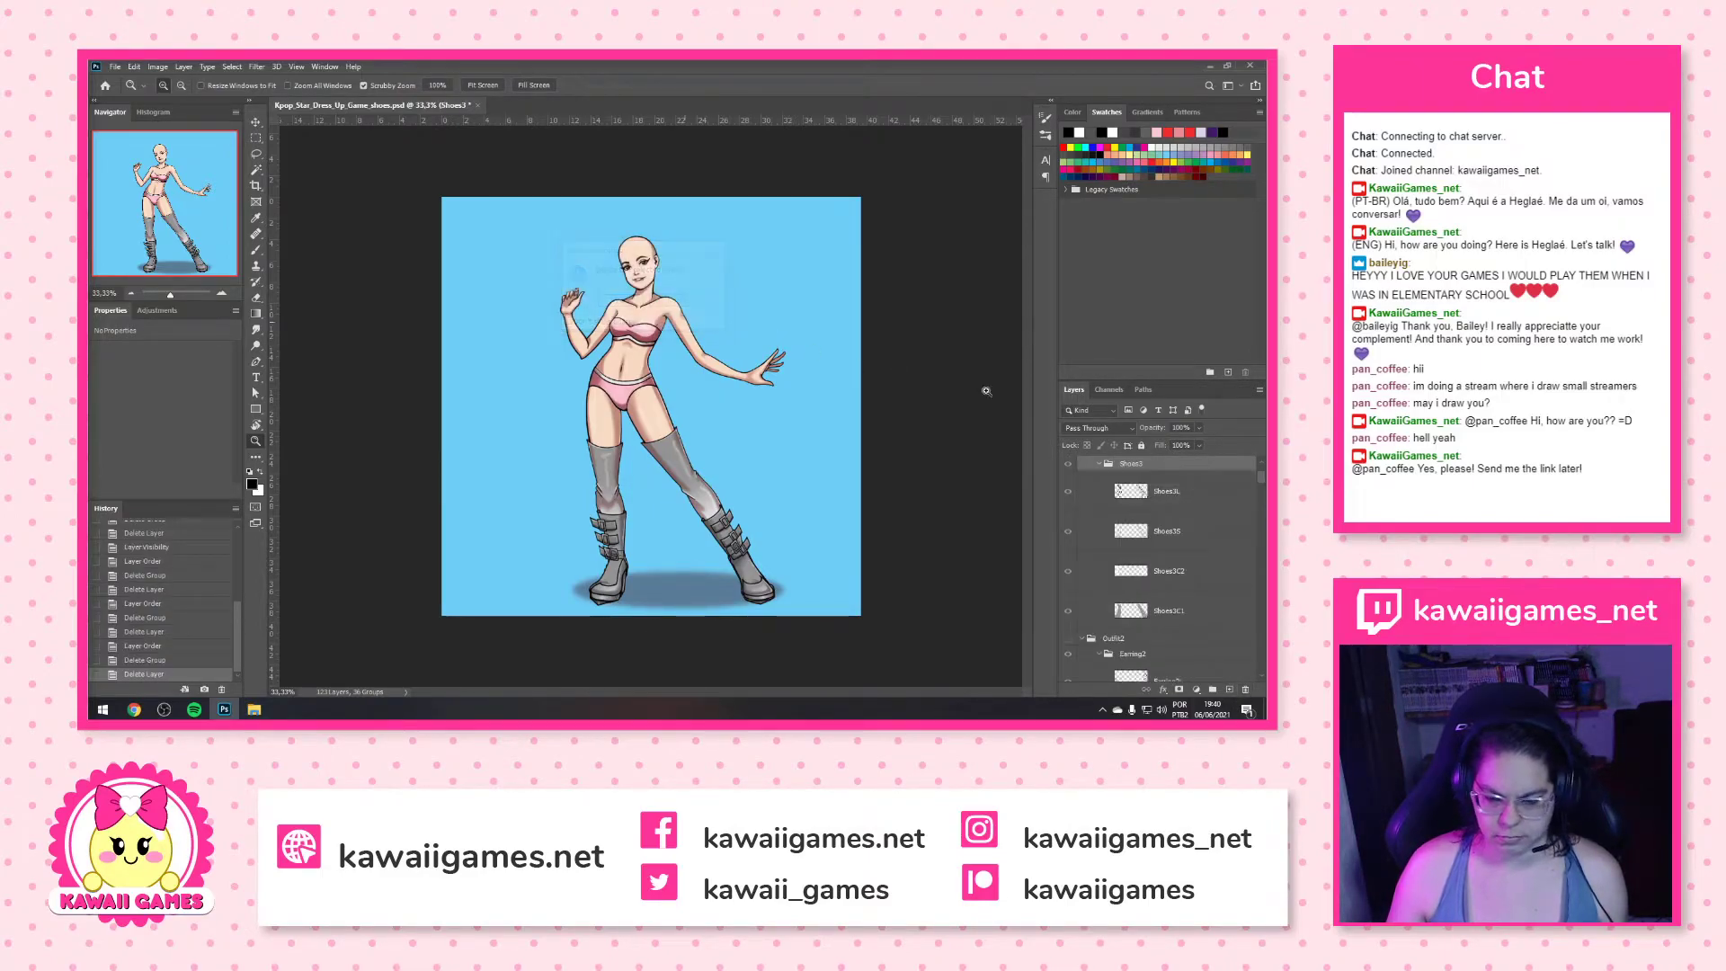
# Move the collapsed Shoes3 group out of Outfit3 and delete the emptied Outfit3 group
pyautogui.click(1098, 464)
pyautogui.scroll(3, 1149, 523)
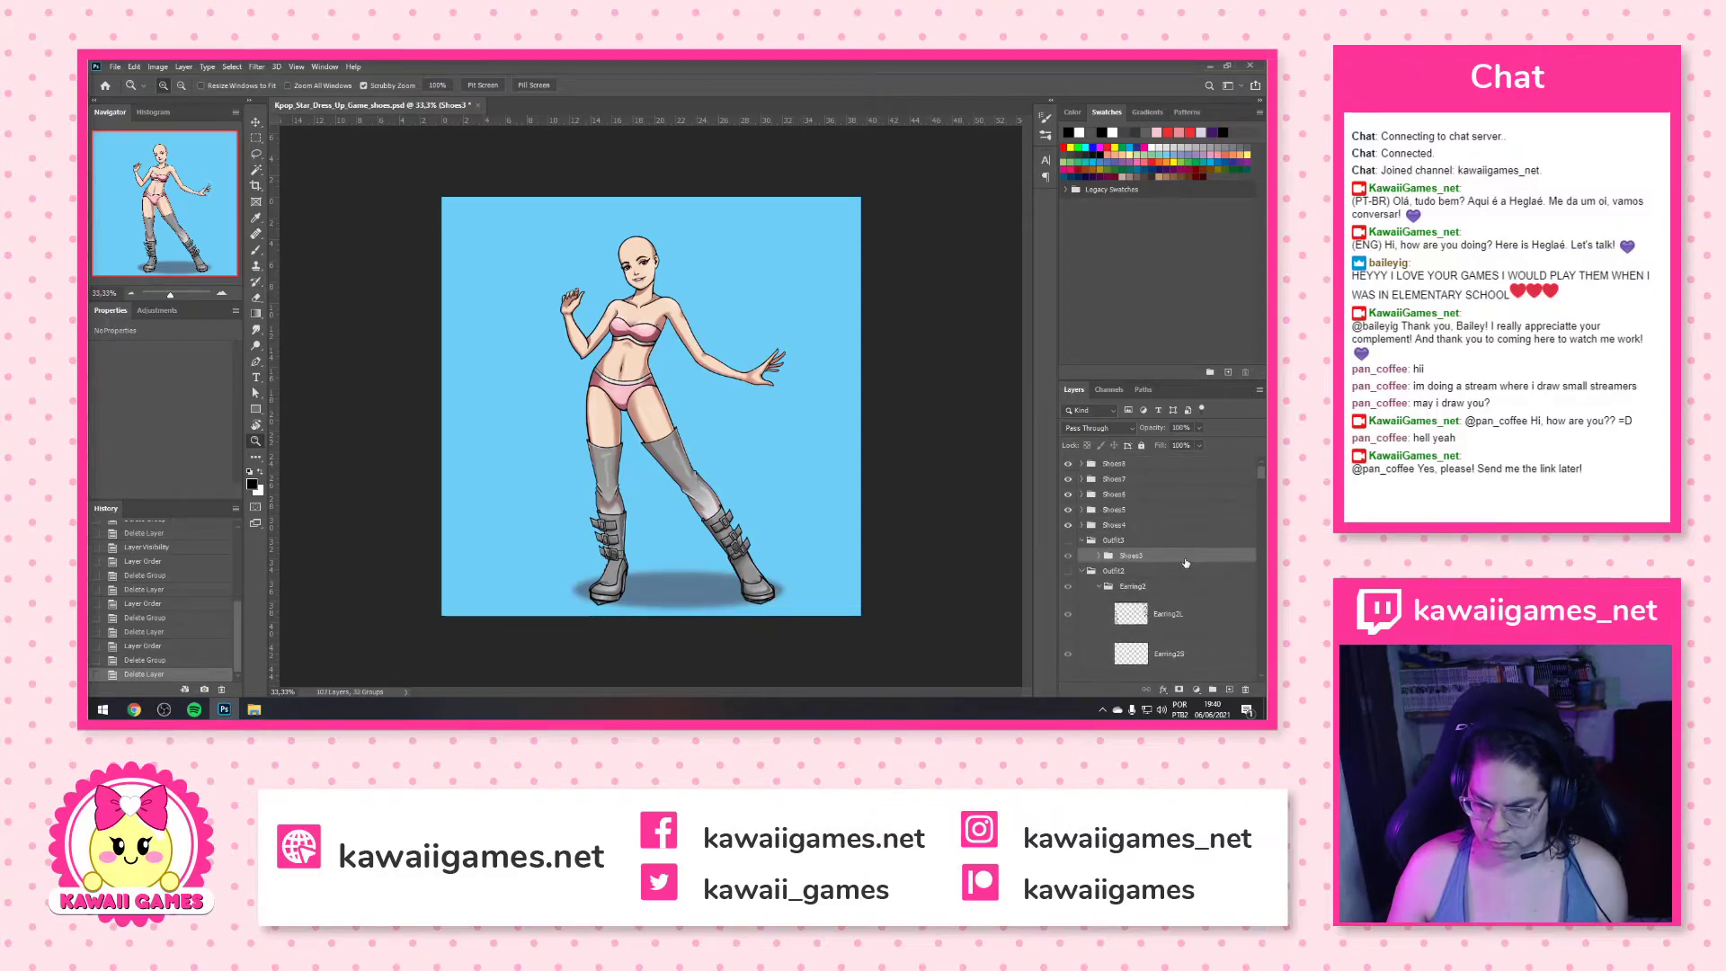
pyautogui.moveTo(1134, 555); pyautogui.dragTo(1139, 533)
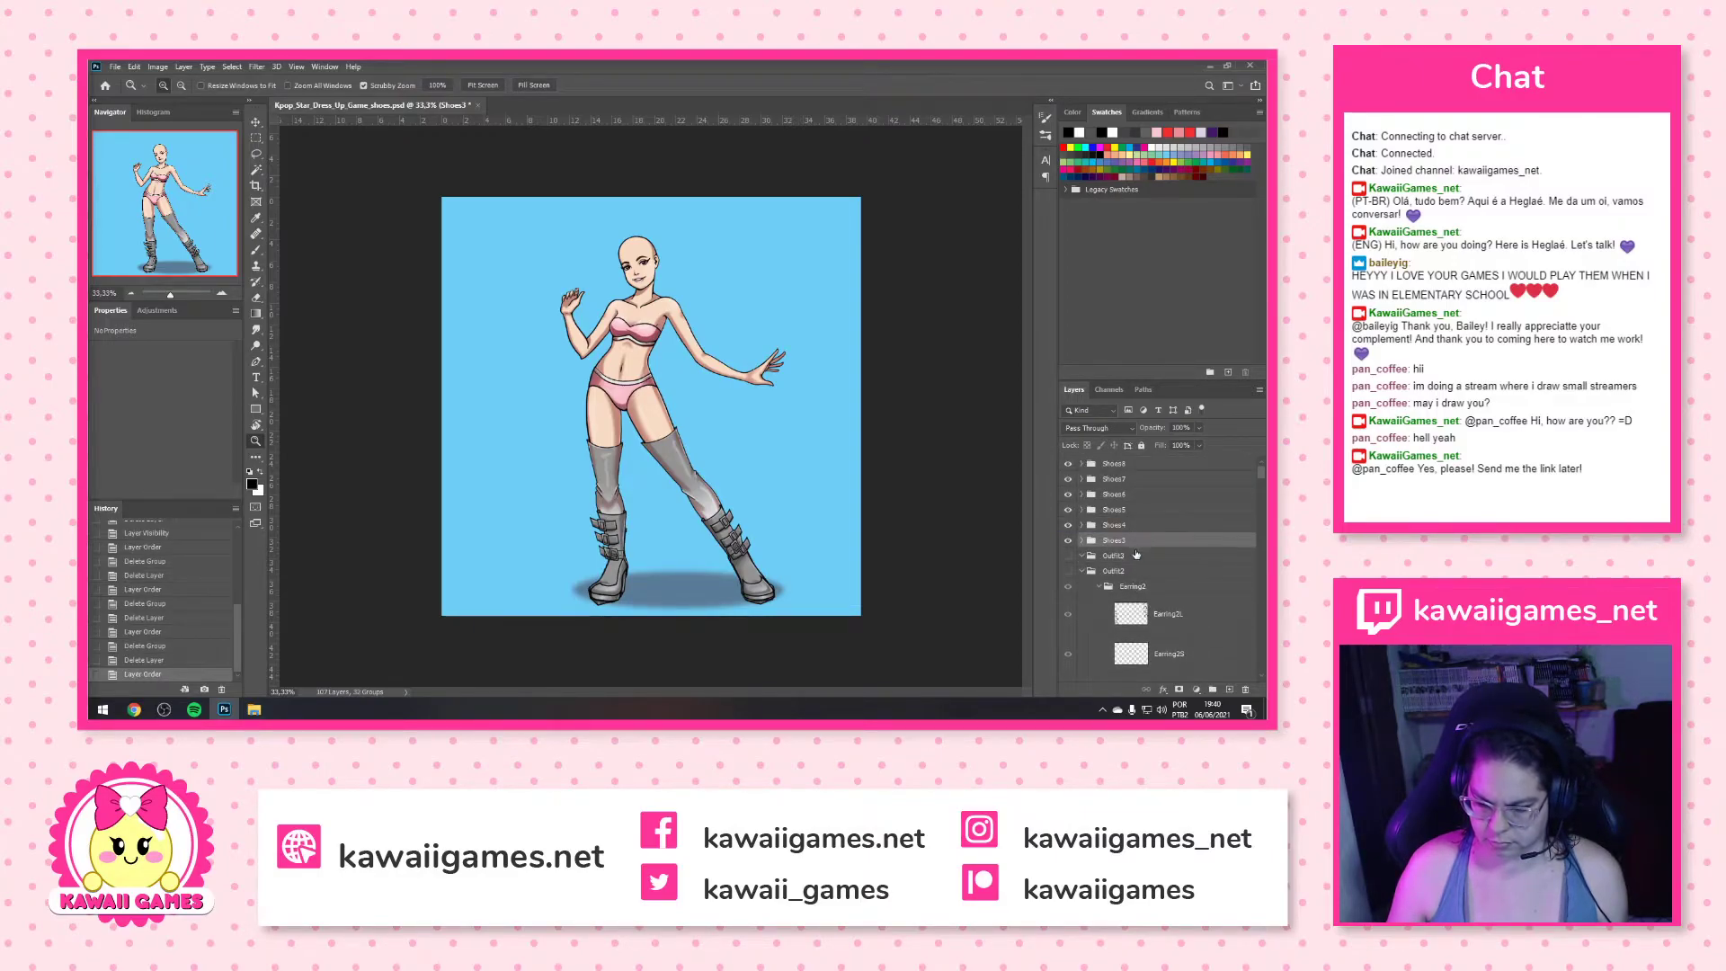
pyautogui.click(1119, 556)
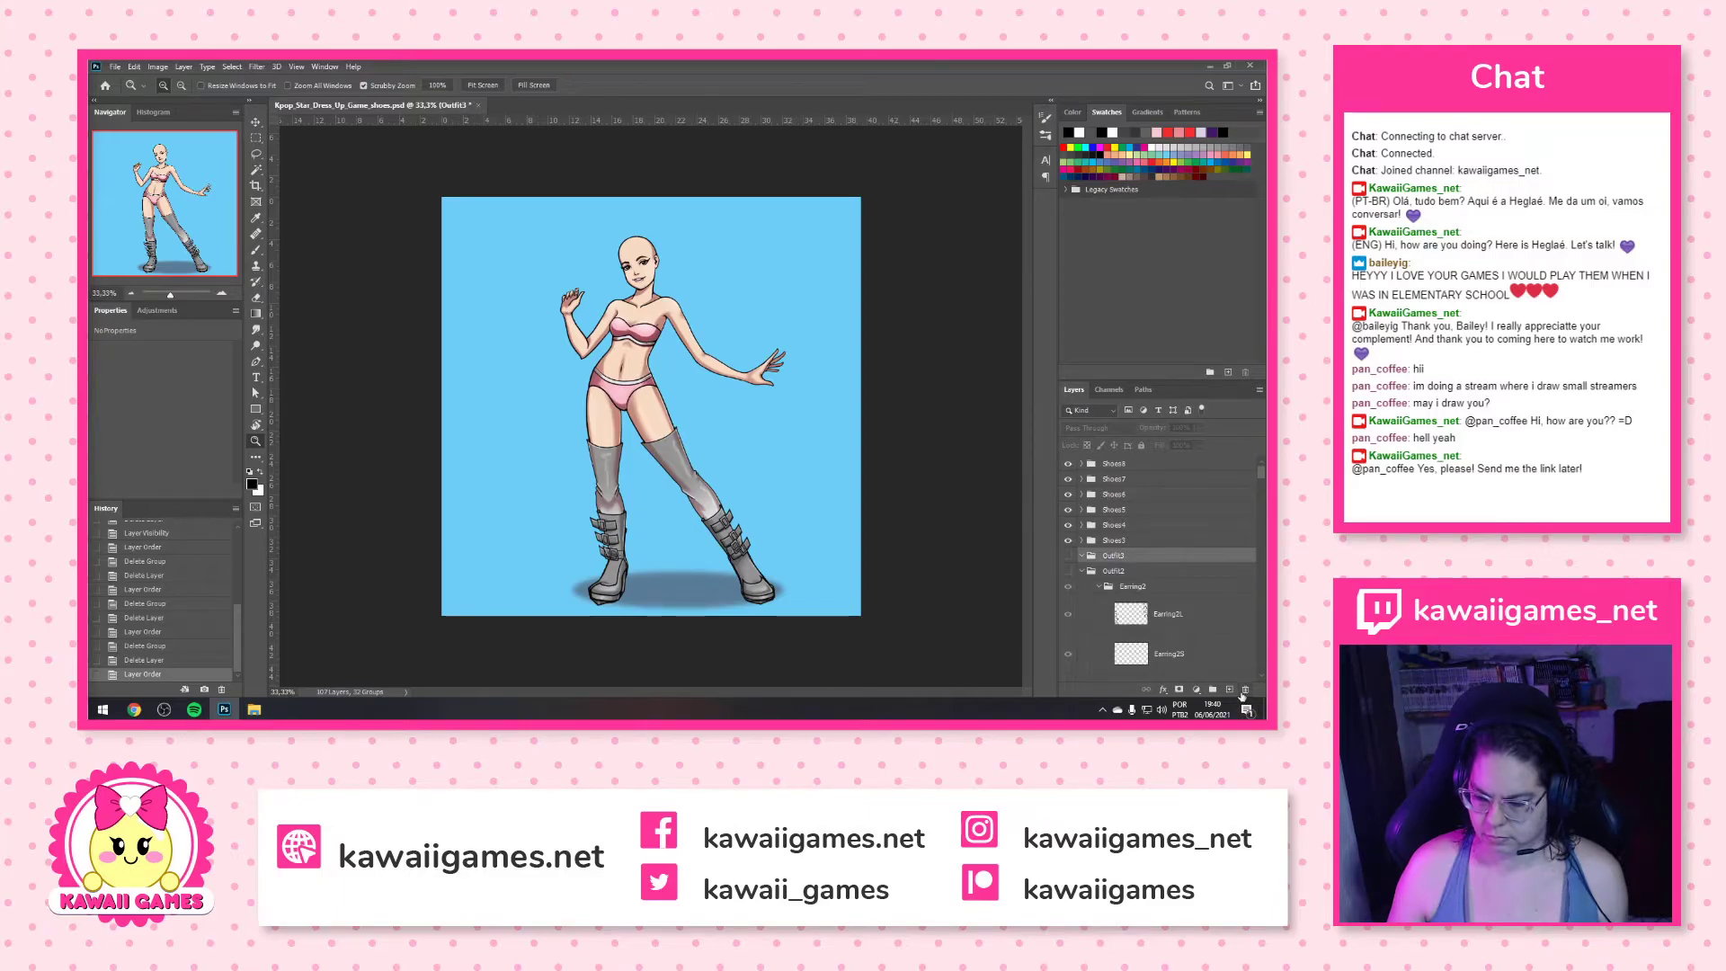
pyautogui.click(1244, 692)
# Delete Outfit2's layers from the Earring2 group down to Bottom2C1, keeping the Shoes2 group
pyautogui.click(1131, 572)
pyautogui.scroll(-5, 1131, 575)
pyautogui.scroll(1, 1131, 575)
pyautogui.keyDown('shift'); pyautogui.click(1162, 514); pyautogui.keyUp('shift')
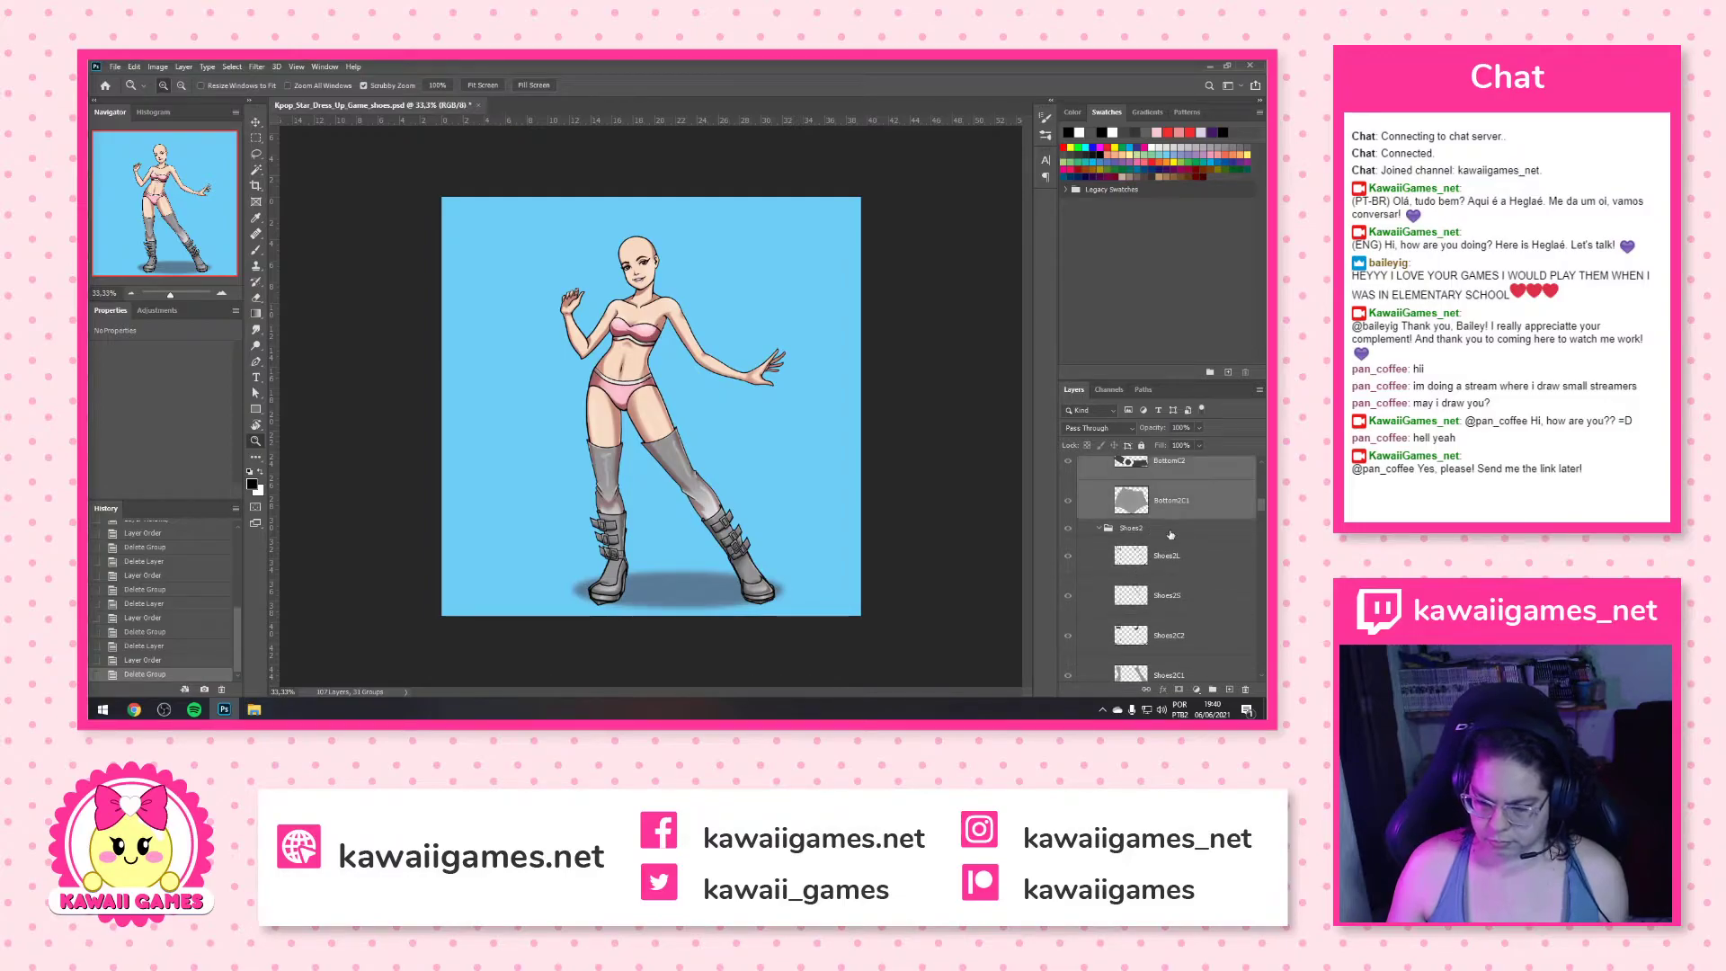
pyautogui.click(1246, 690)
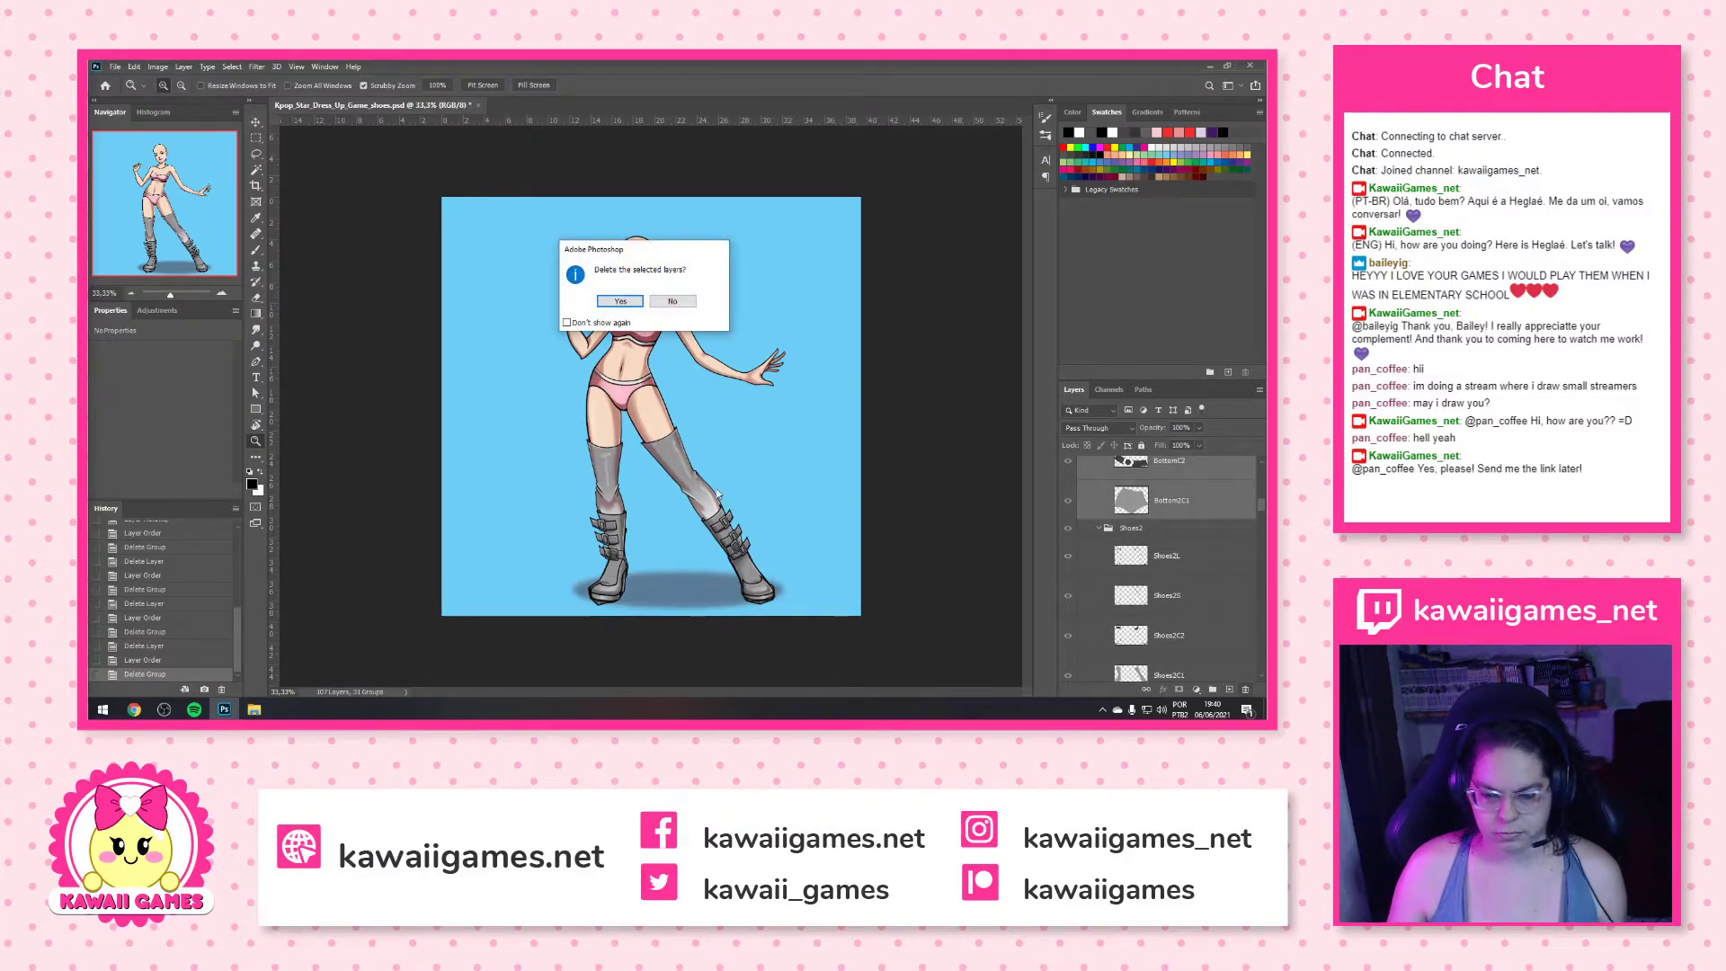
pyautogui.click(620, 301)
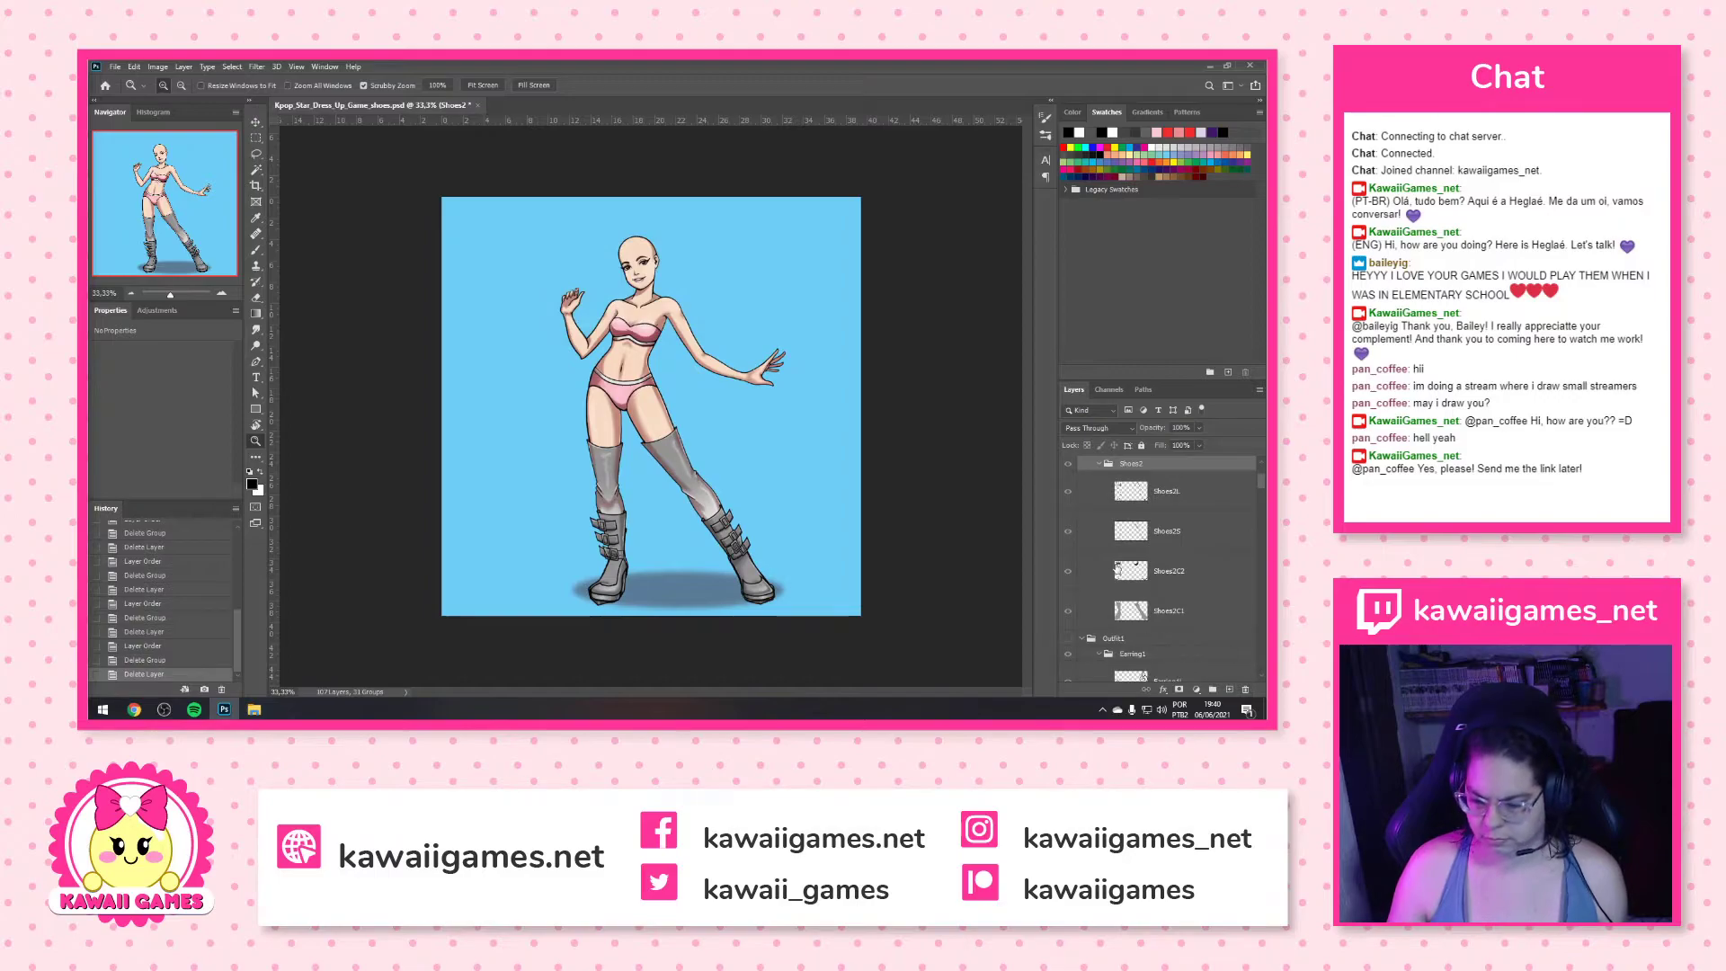
# Move the collapsed Shoes2 group out of Outfit2 and delete the emptied Outfit2 group
pyautogui.click(1099, 465)
pyautogui.scroll(2, 1124, 521)
pyautogui.moveTo(1143, 509); pyautogui.dragTo(1131, 488)
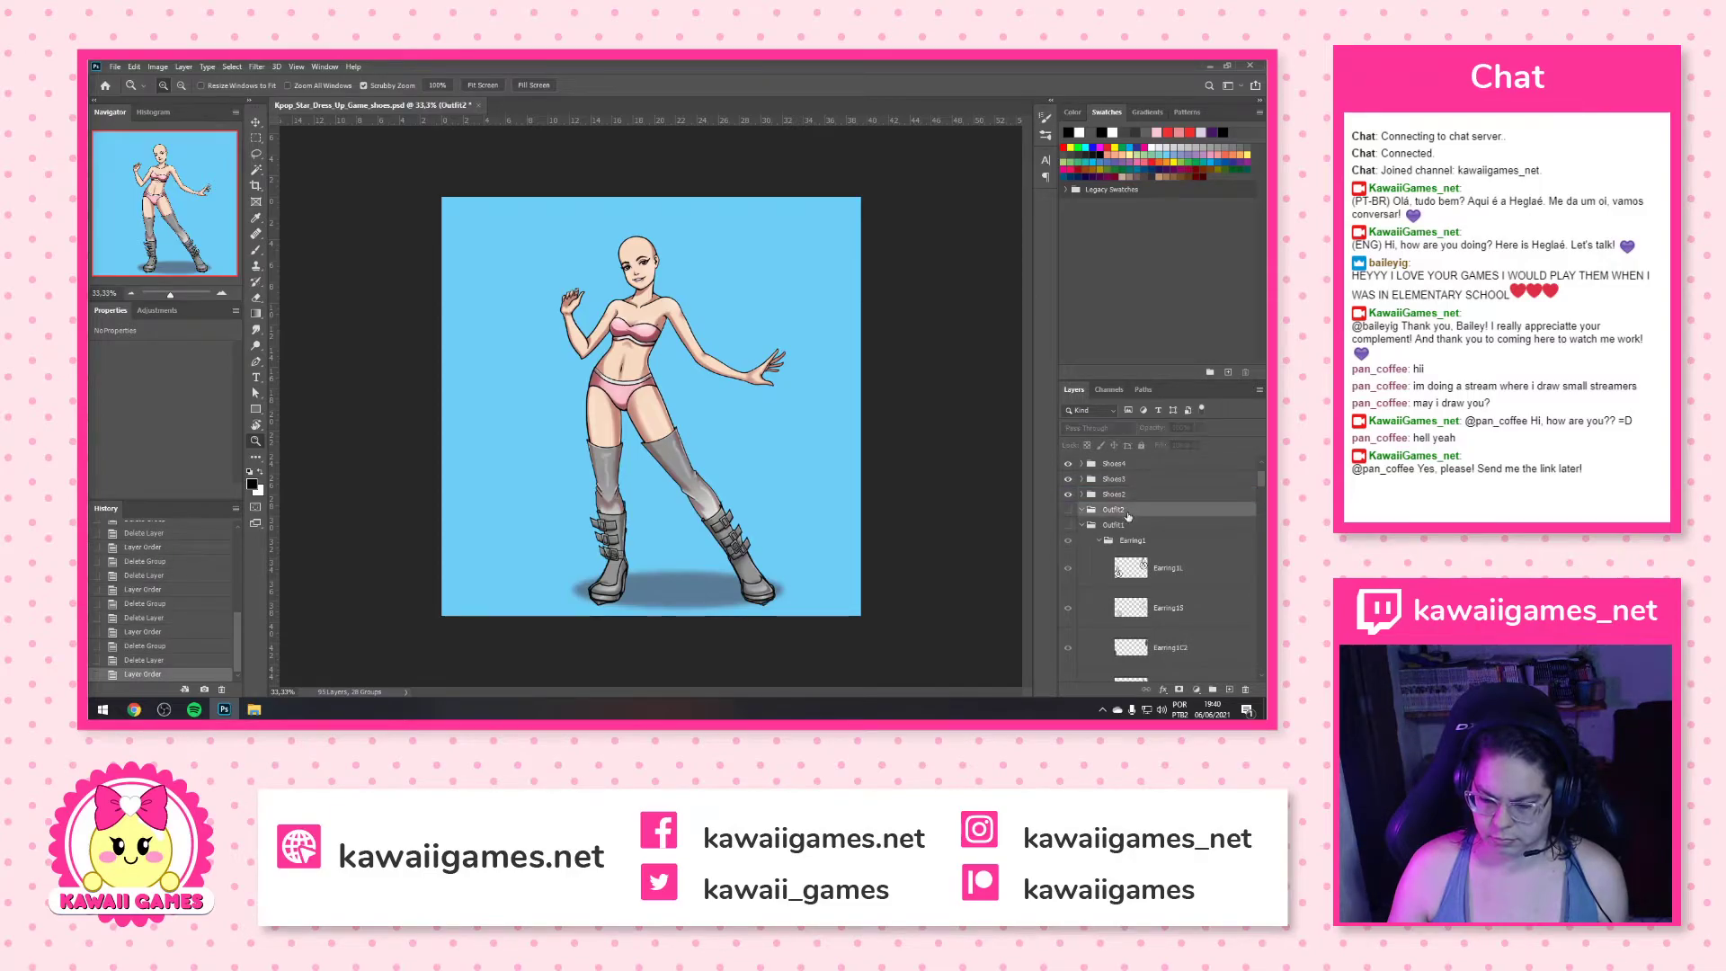
pyautogui.click(1245, 688)
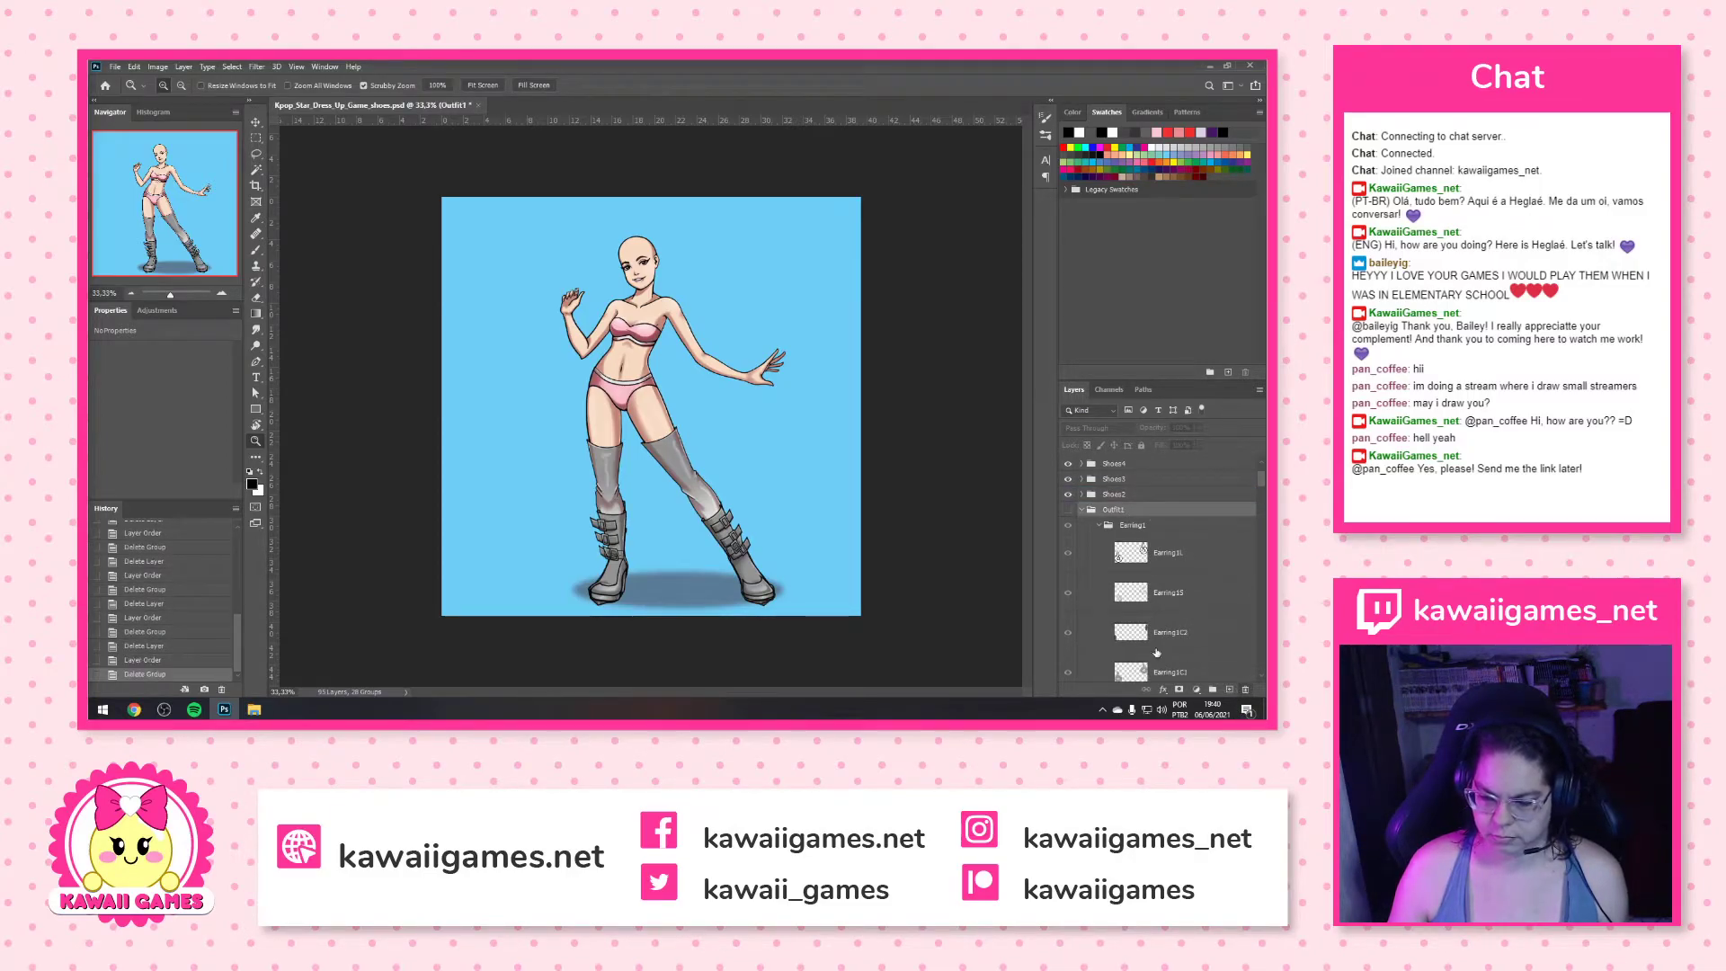
# Delete Outfit1's layers from the Earring1 group down to Bottom1C1, keeping the Shoes1 group
pyautogui.click(1129, 526)
pyautogui.scroll(-1, 1157, 585)
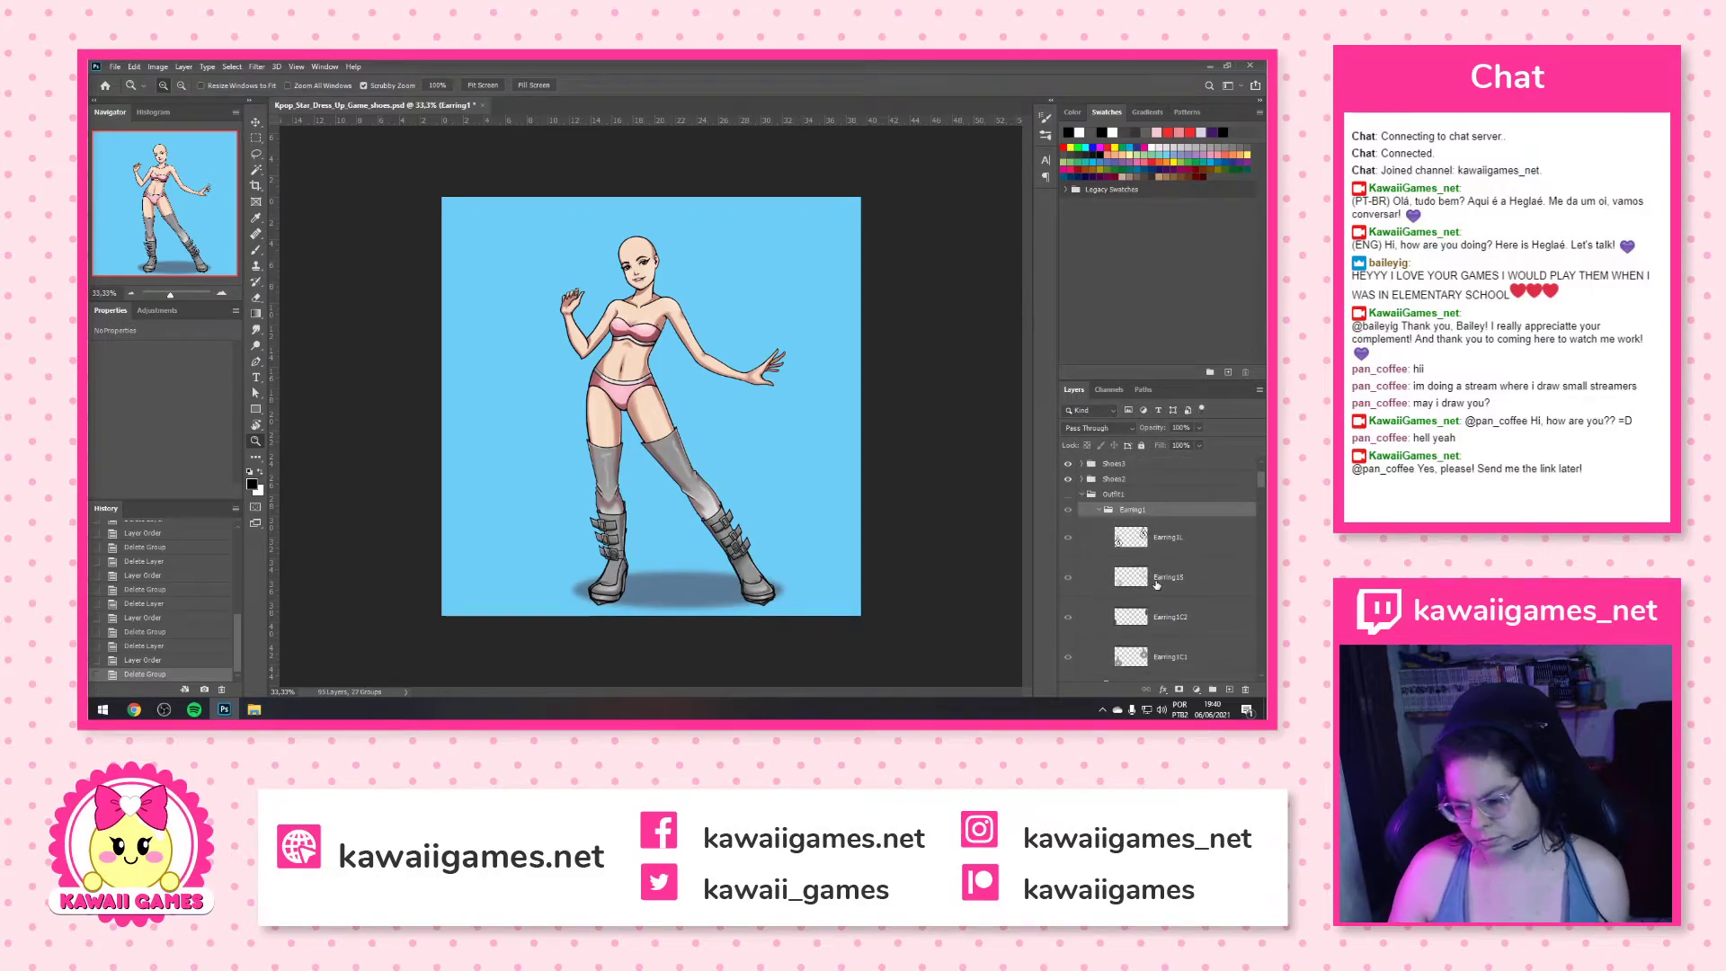
pyautogui.scroll(-5, 1157, 585)
pyautogui.scroll(5, 1155, 585)
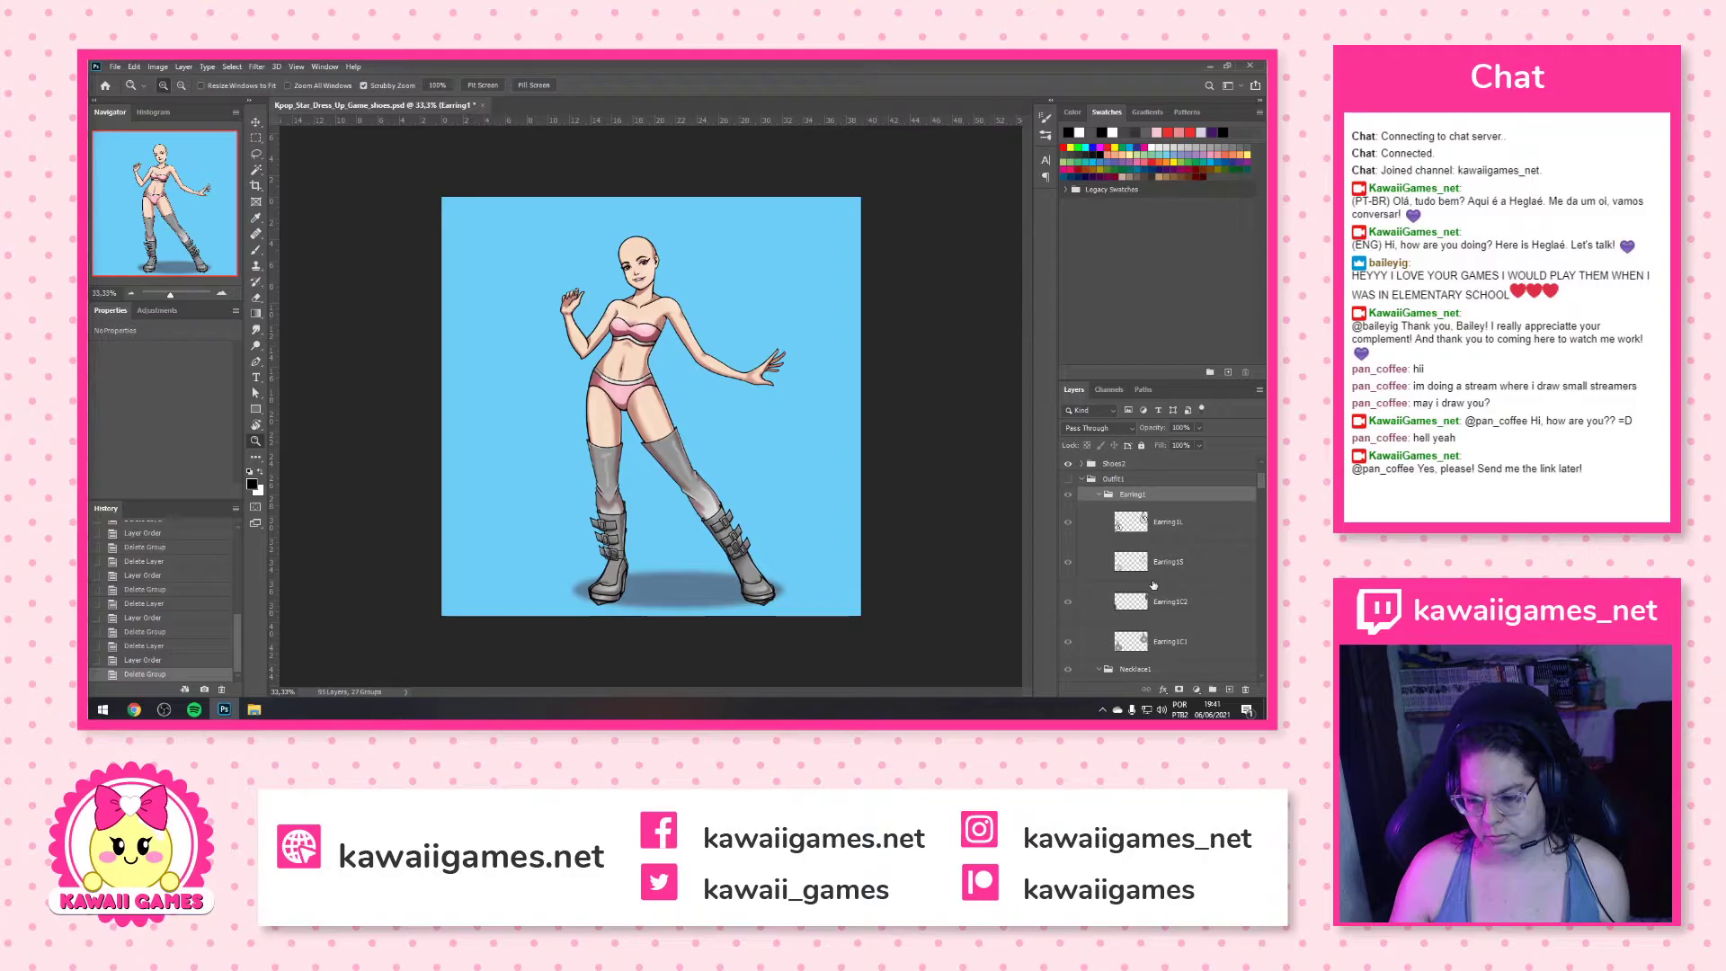
pyautogui.scroll(-5, 1154, 585)
pyautogui.scroll(-2, 1152, 585)
pyautogui.scroll(-2, 1151, 585)
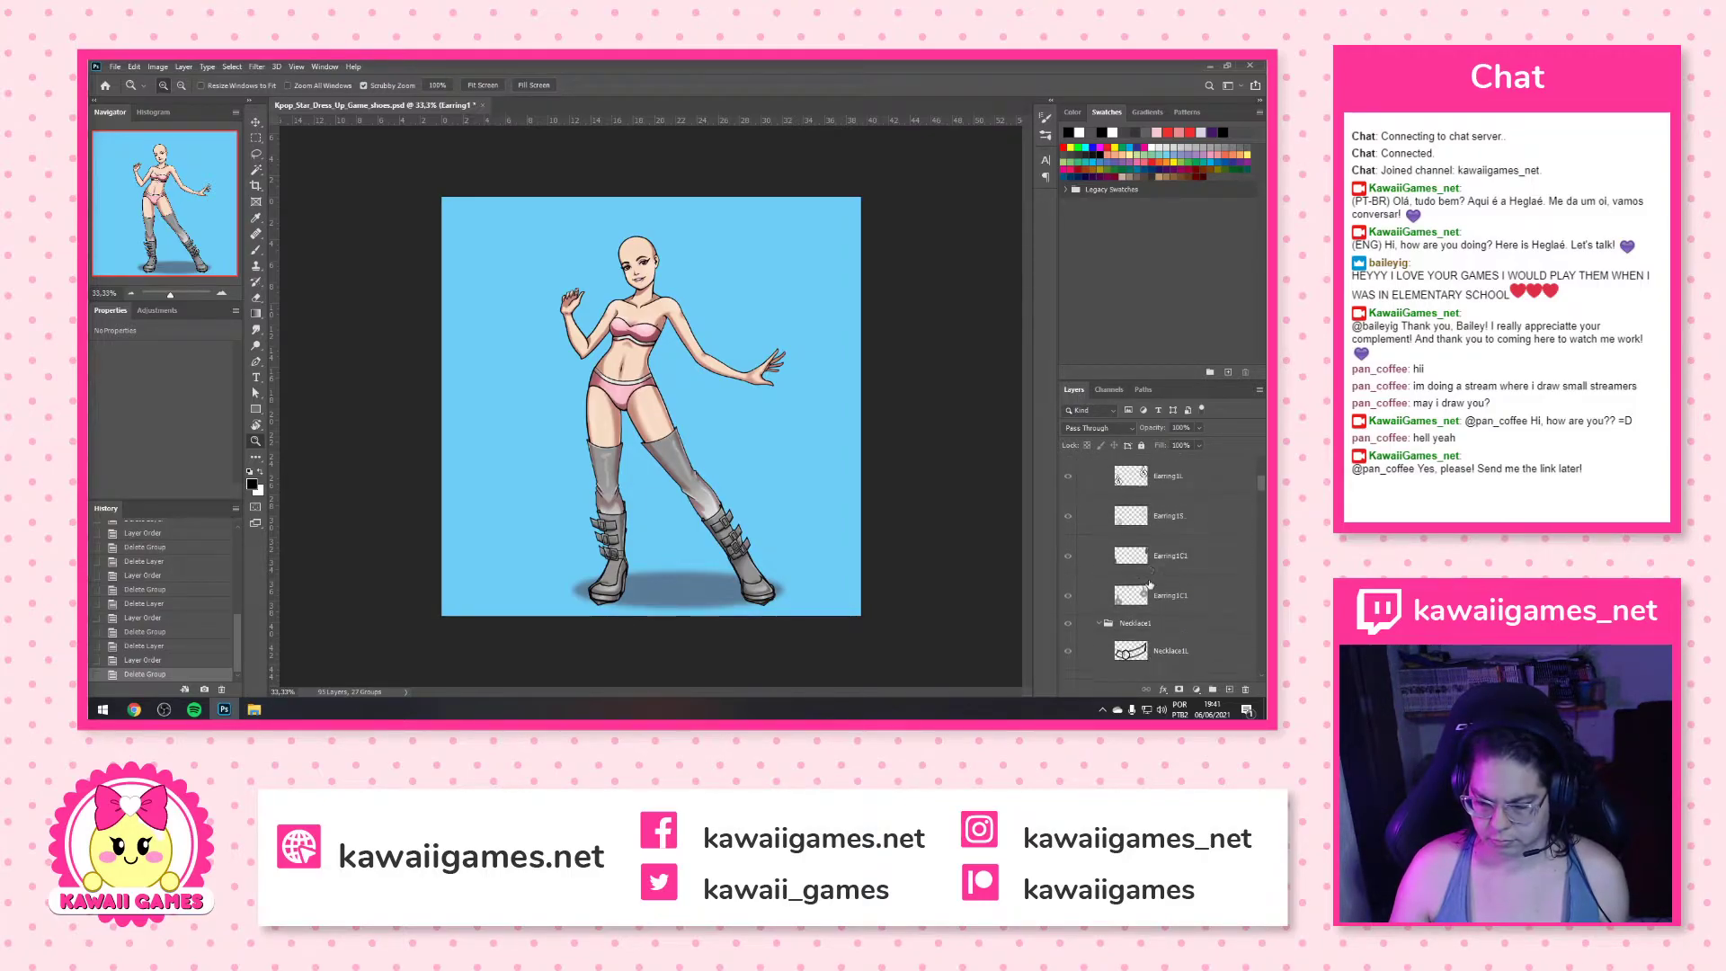
pyautogui.scroll(-5, 1148, 585)
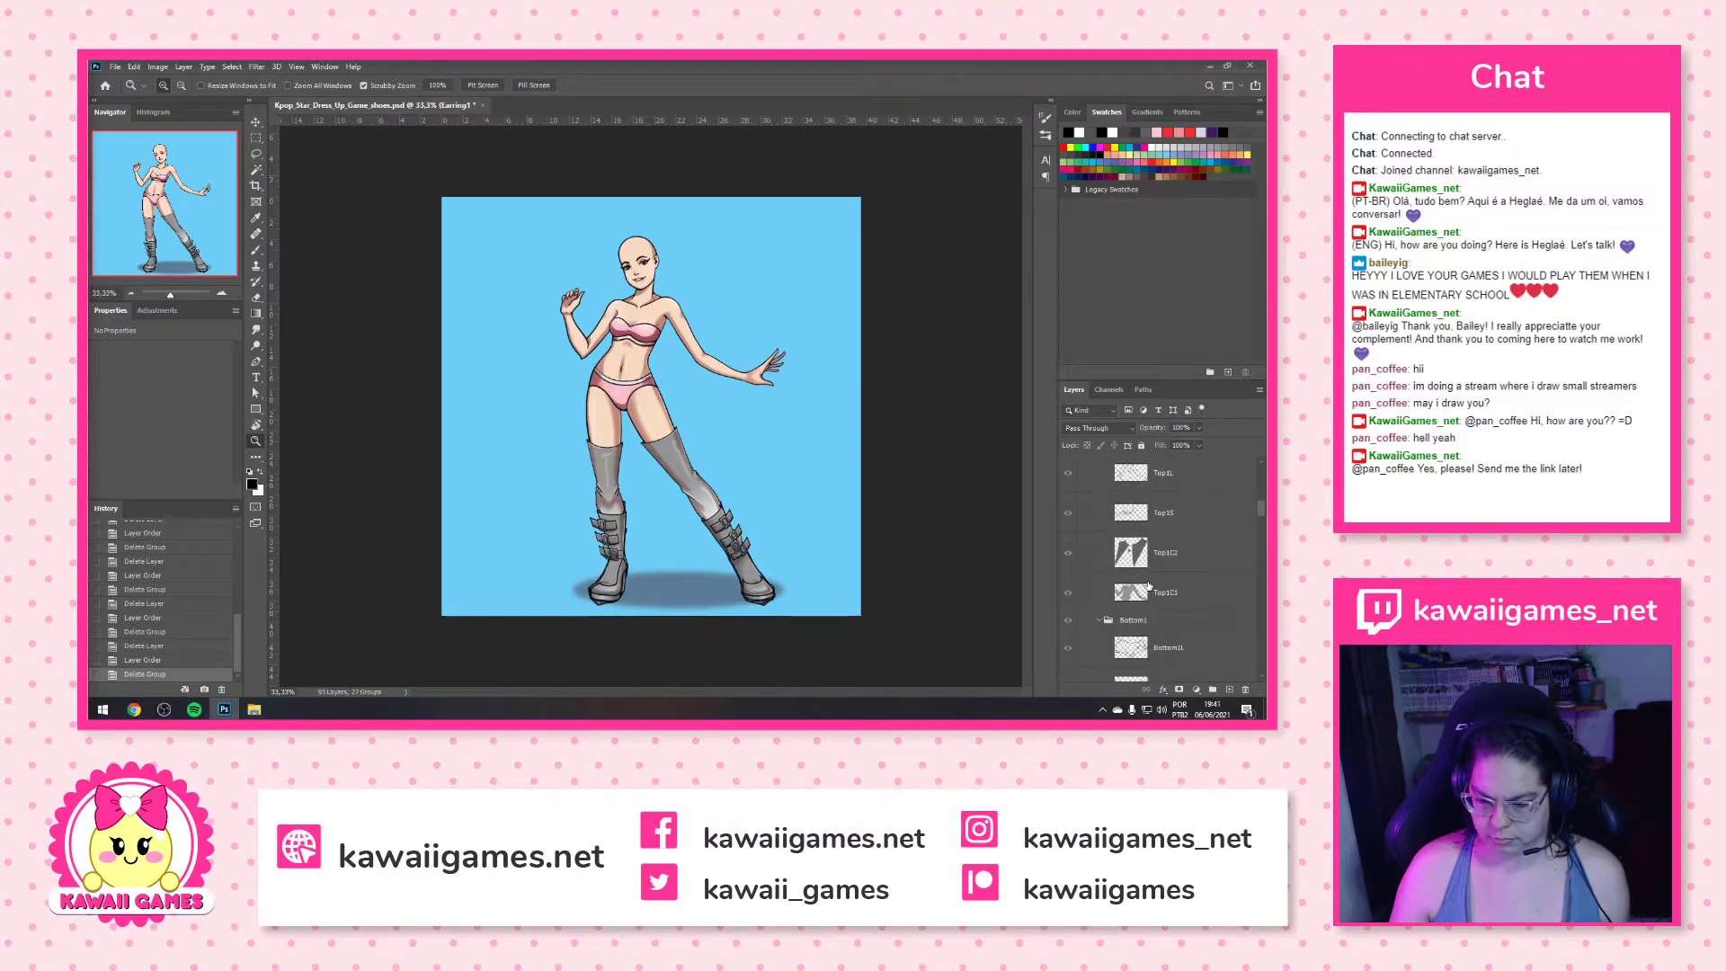
pyautogui.keyDown('shift'); pyautogui.click(1153, 566); pyautogui.keyUp('shift')
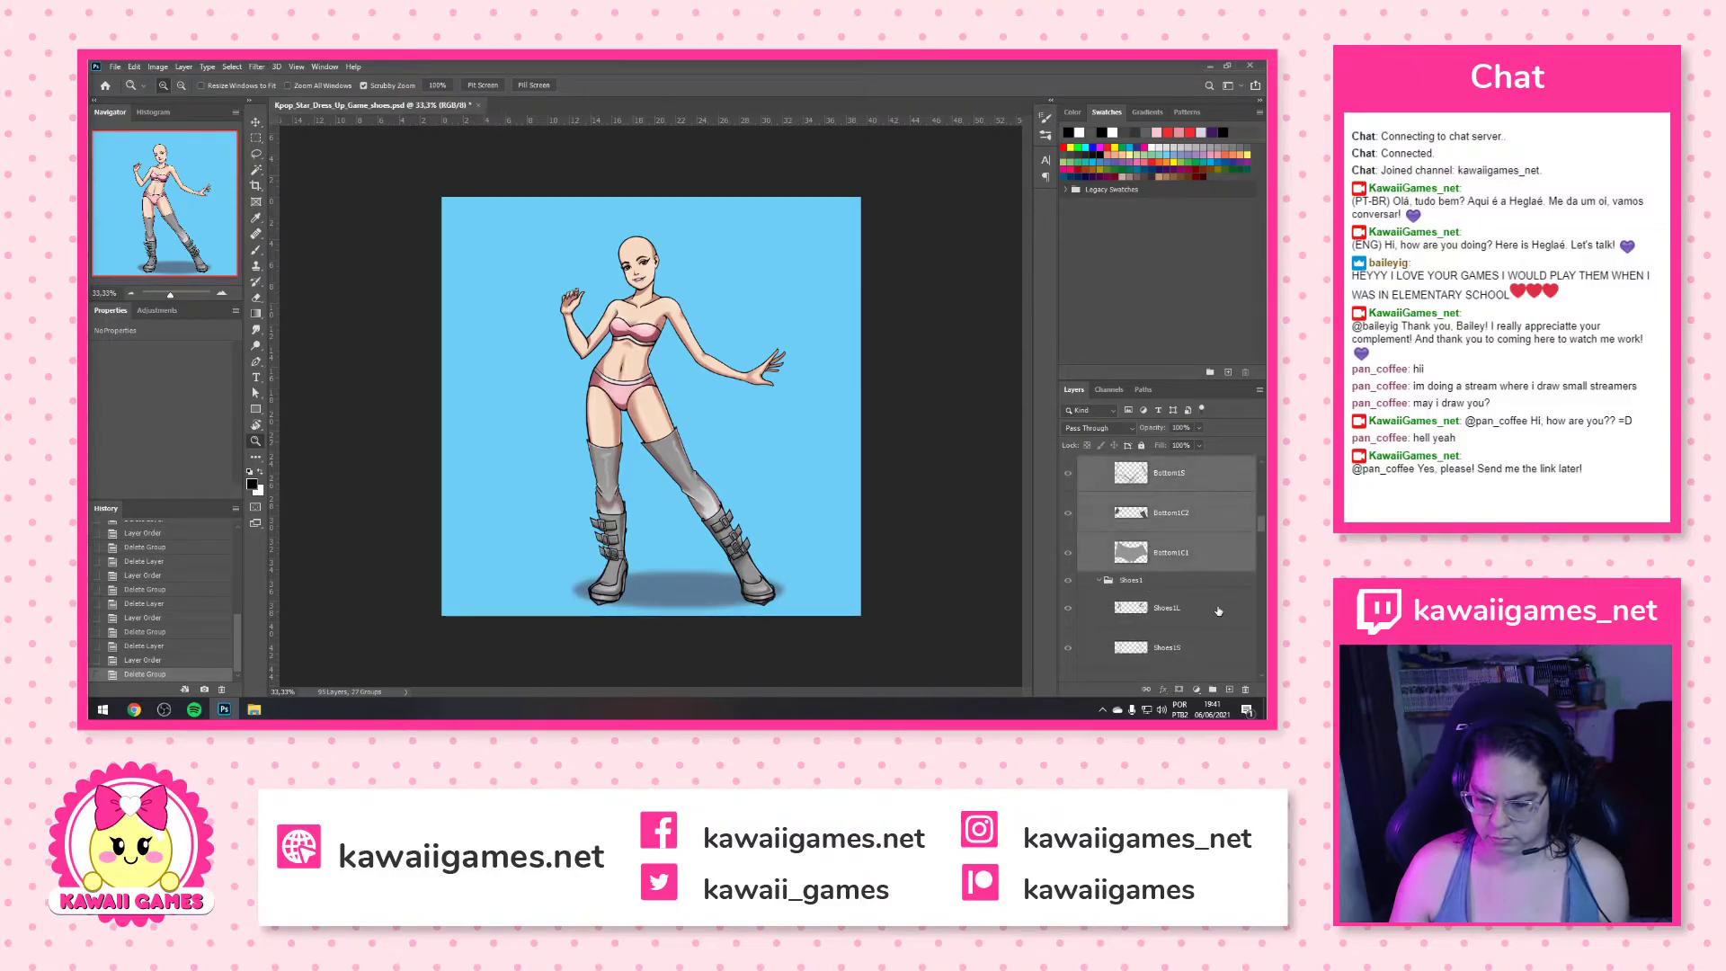
pyautogui.click(1245, 689)
pyautogui.click(640, 302)
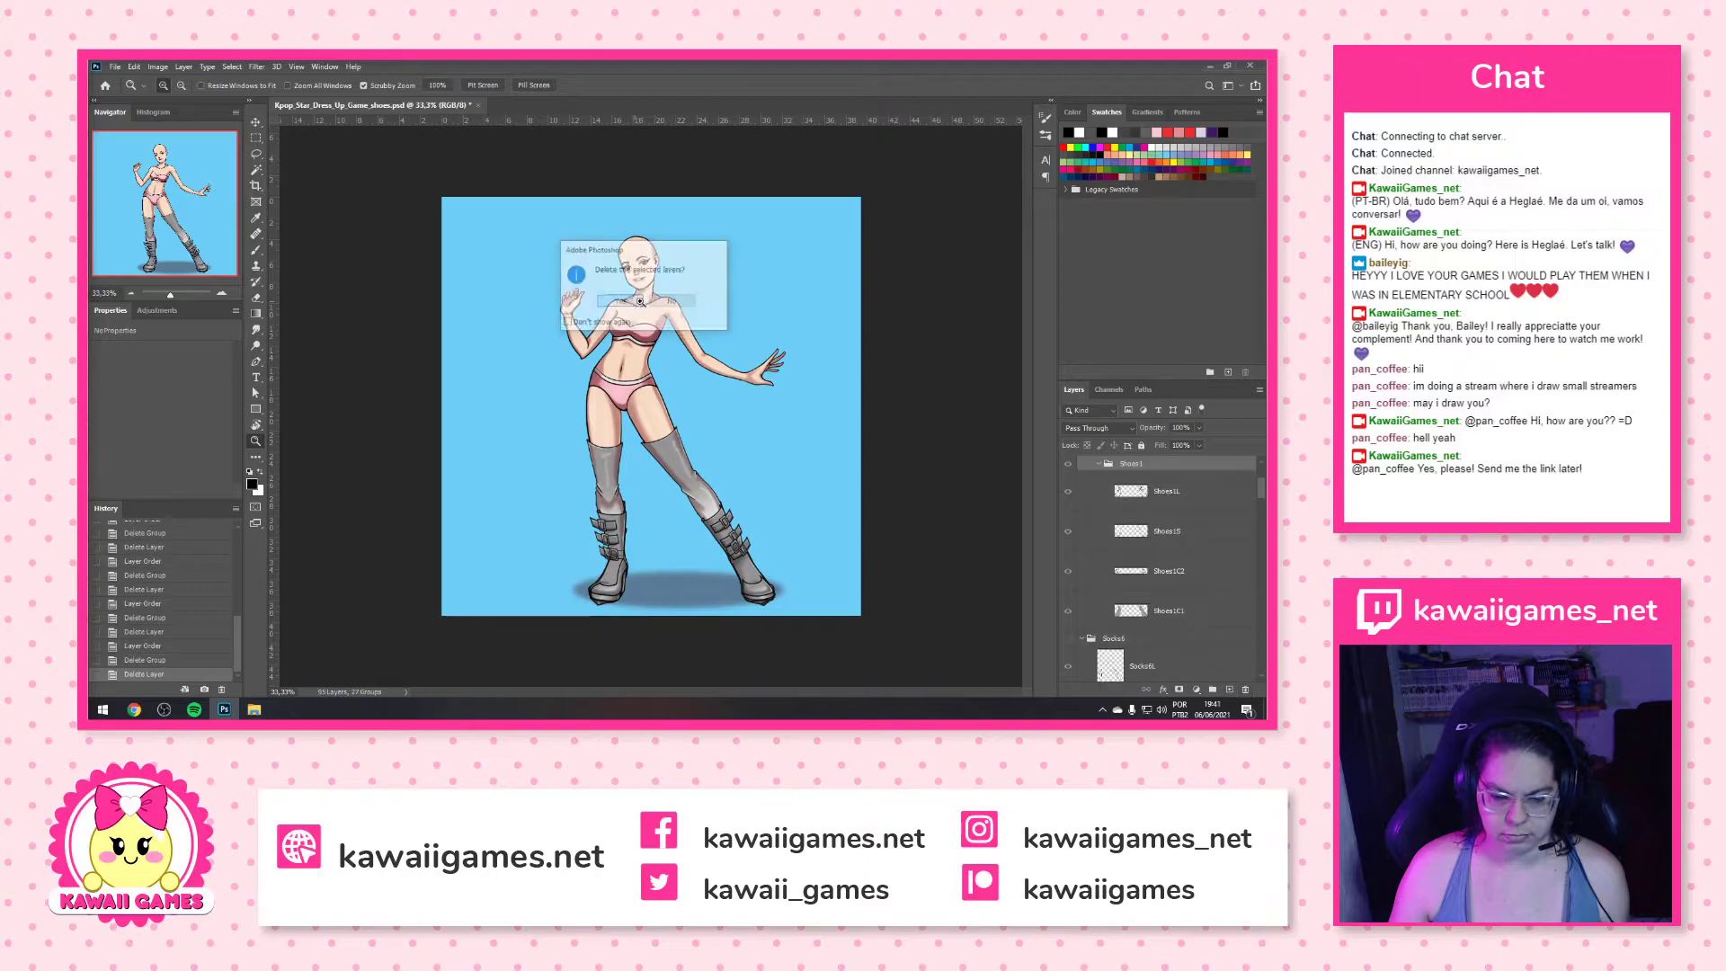
# Delete everything below Outfit1, from the uppermost Socks group through the body layers down to the blue Fundo layer
pyautogui.scroll(-1, 1173, 613)
pyautogui.keyDown('shift'); pyautogui.click(1166, 565); pyautogui.keyUp('shift')
pyautogui.press('Delete')
pyautogui.scroll(-10, 1169, 570)
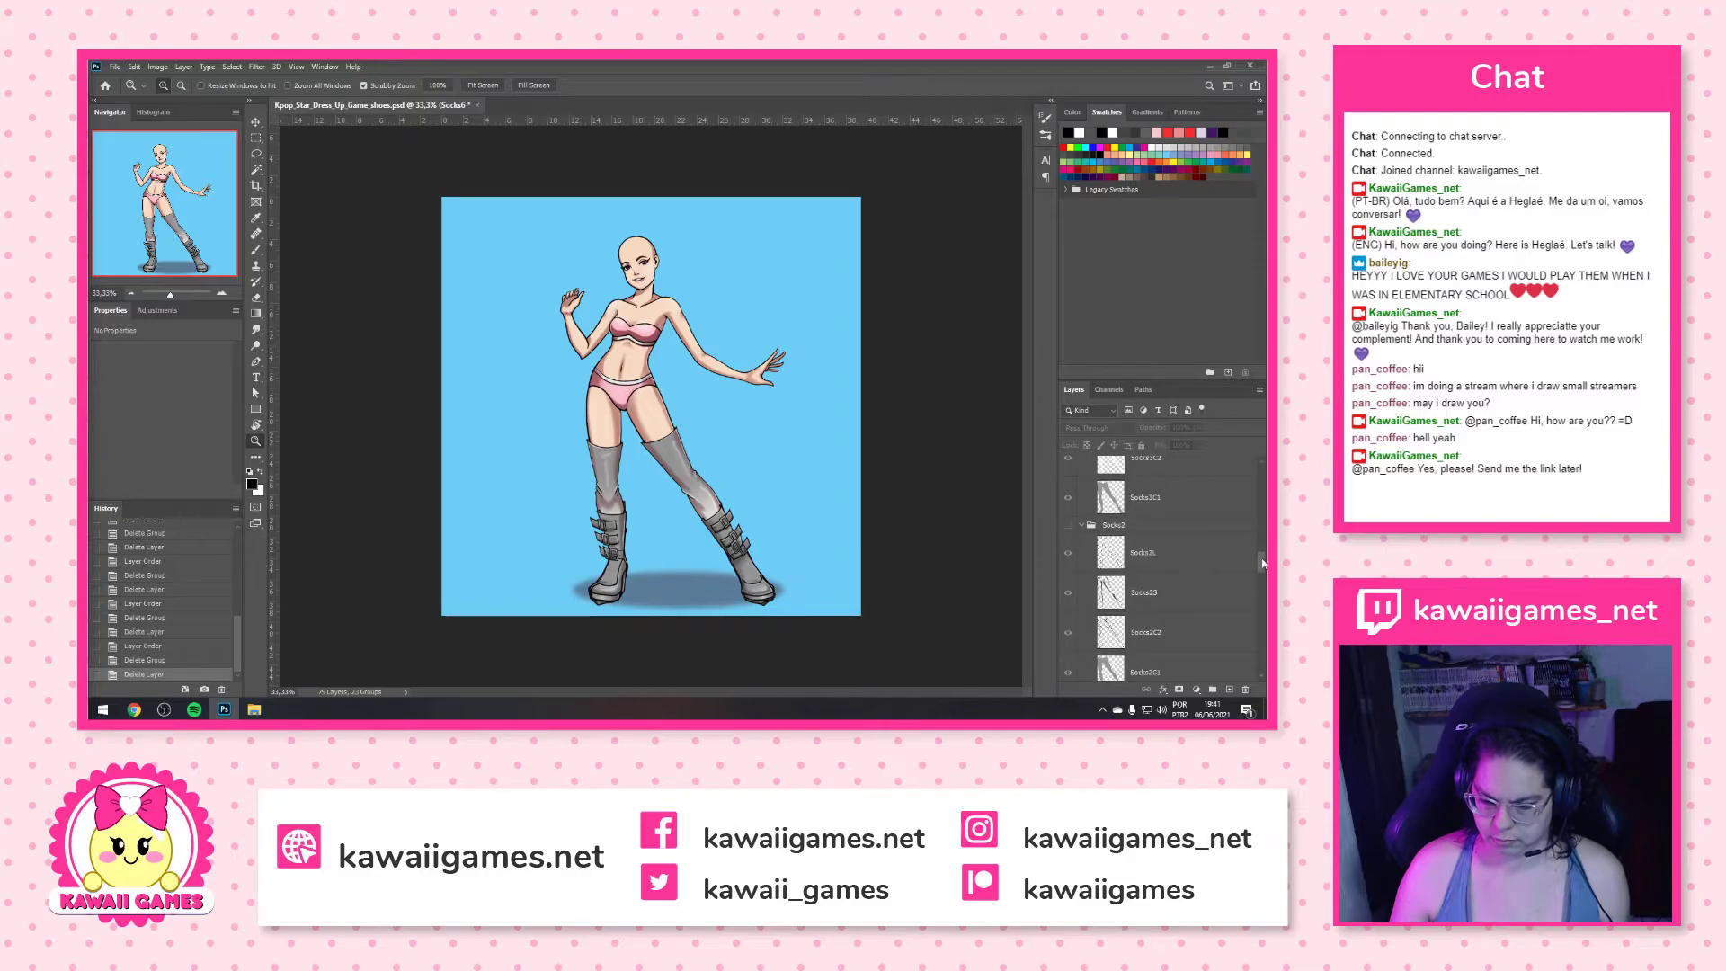
pyautogui.moveTo(1262, 564); pyautogui.dragTo(1263, 670)
pyautogui.keyDown('shift'); pyautogui.click(1183, 676); pyautogui.keyUp('shift')
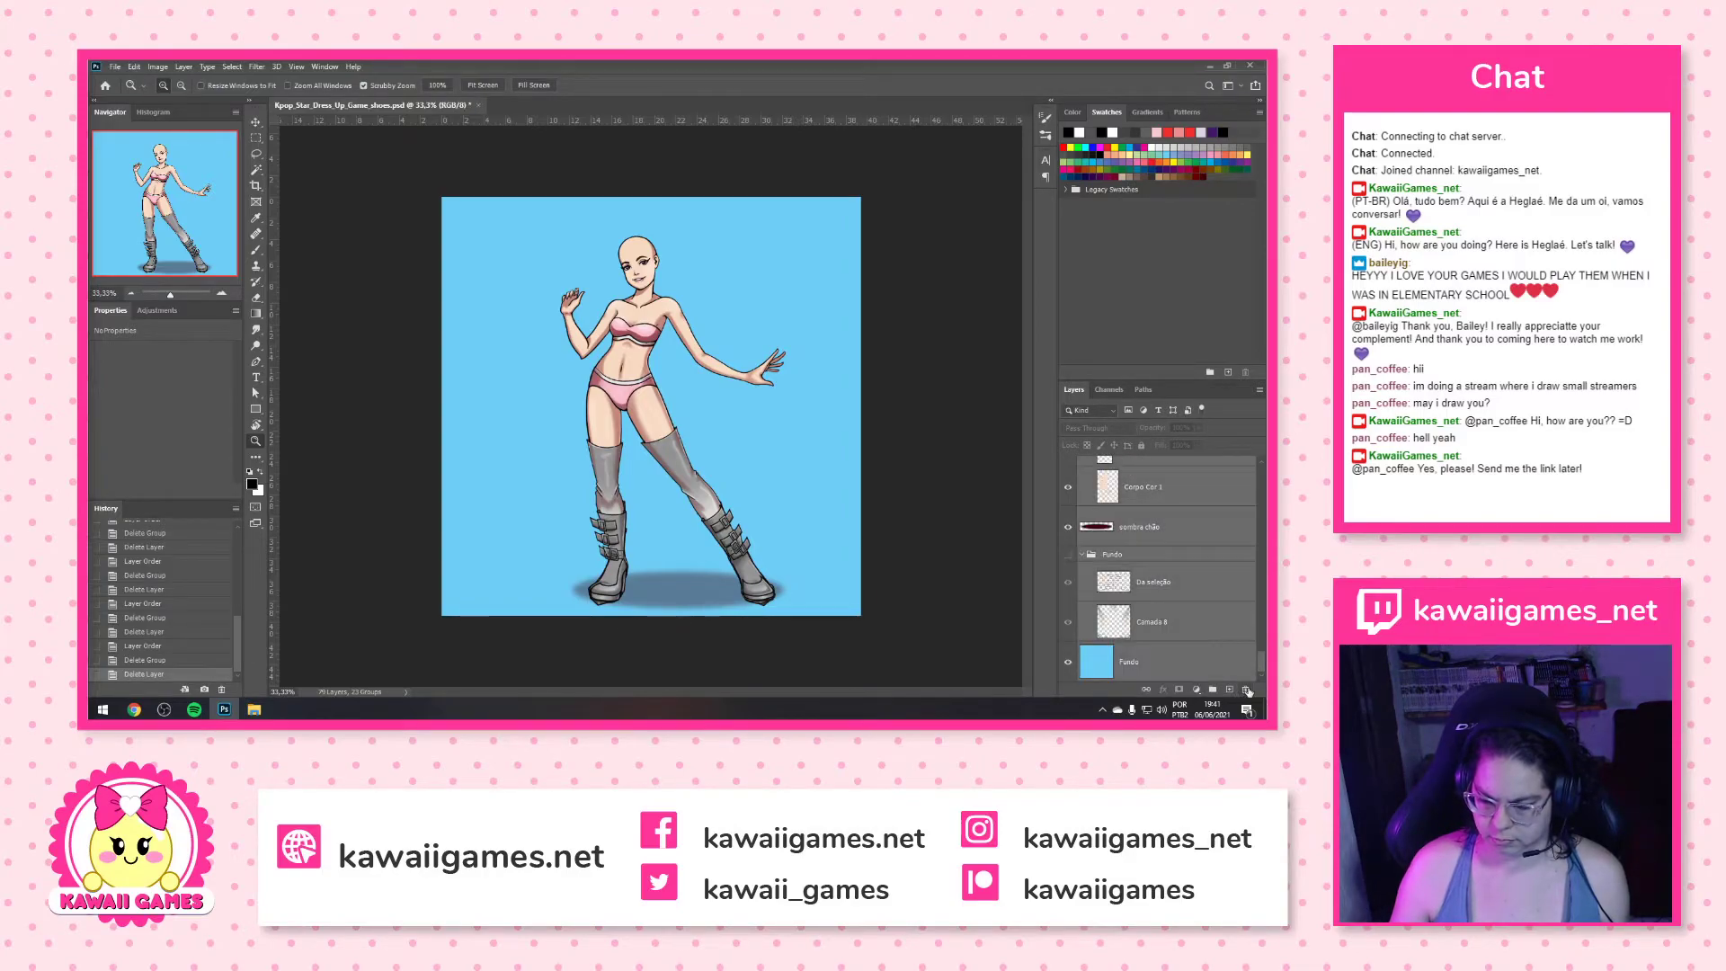
pyautogui.click(1246, 690)
pyautogui.click(631, 304)
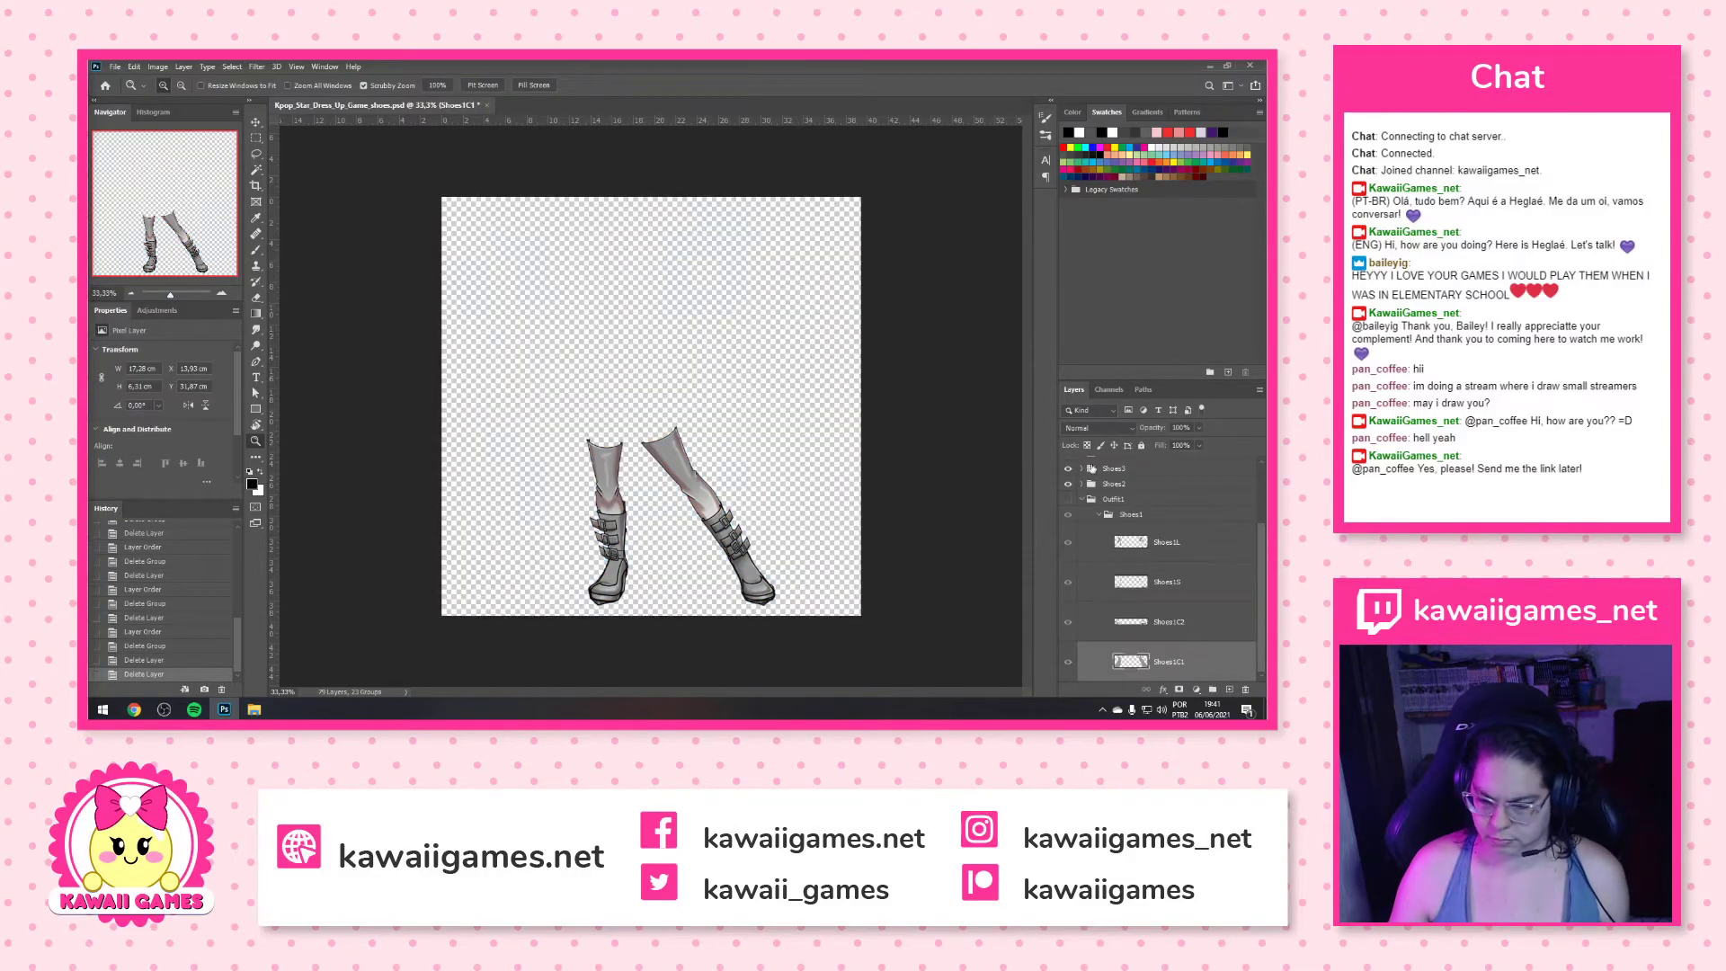
# Move the collapsed Shoes1 group out of Outfit1 and delete the emptied Outfit1 group
pyautogui.click(1102, 517)
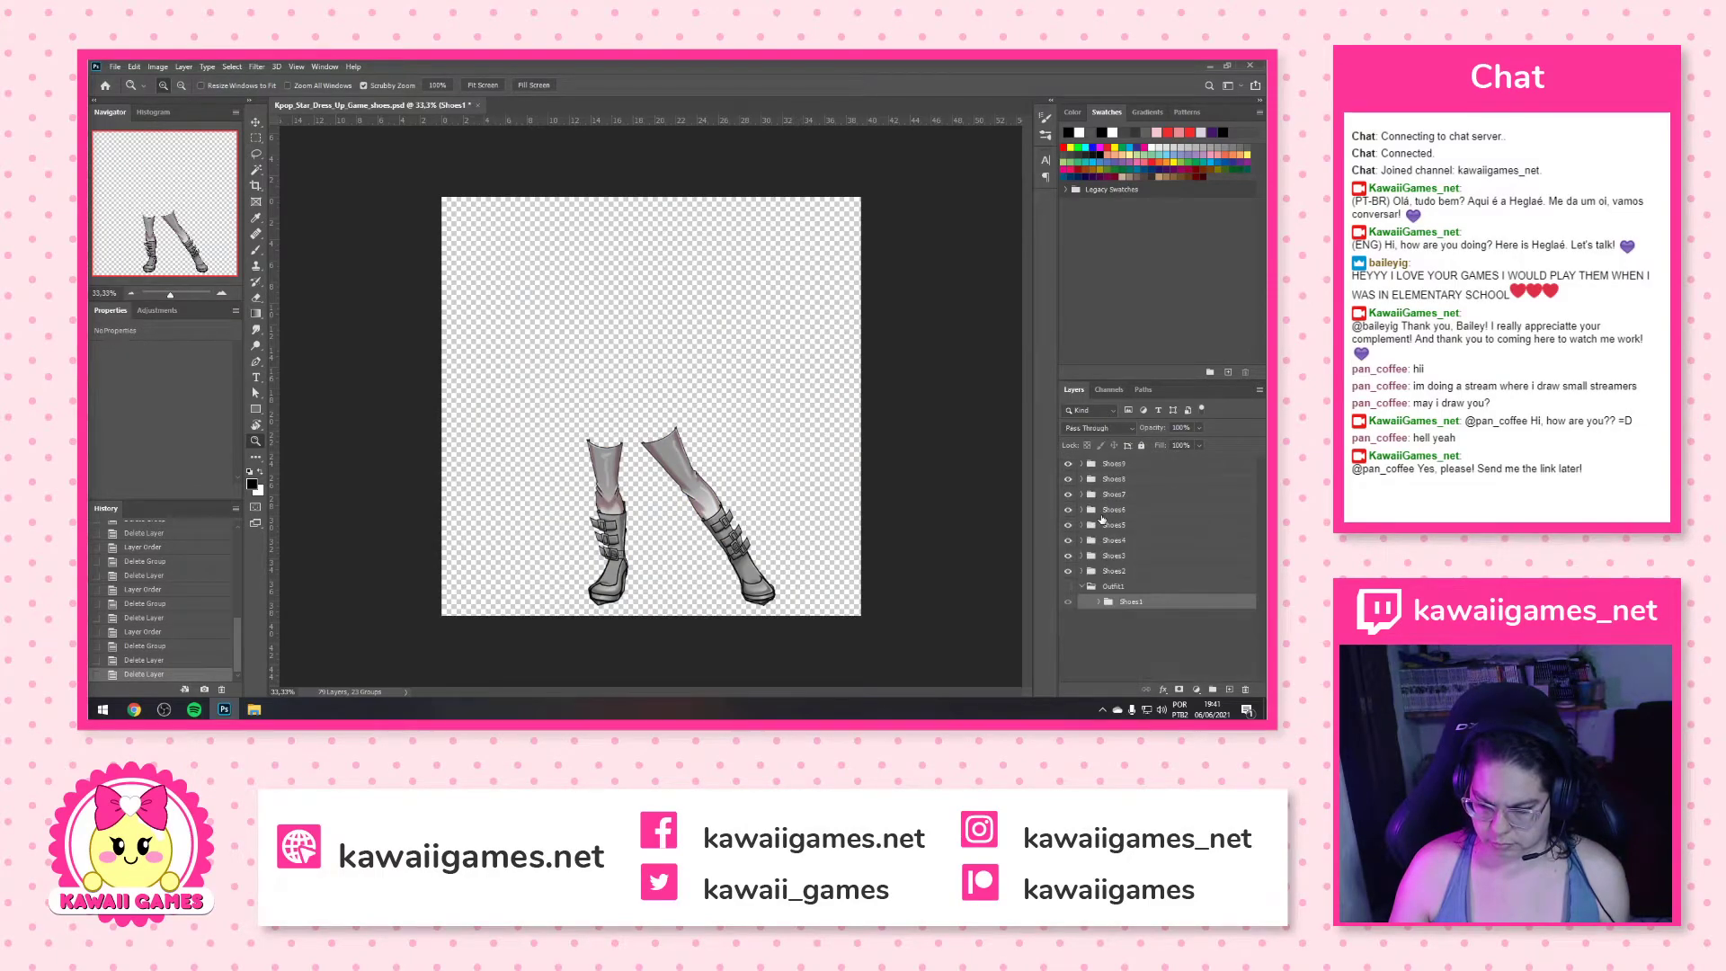
pyautogui.moveTo(1134, 604); pyautogui.dragTo(1128, 580)
pyautogui.click(1168, 603)
pyautogui.click(1247, 690)
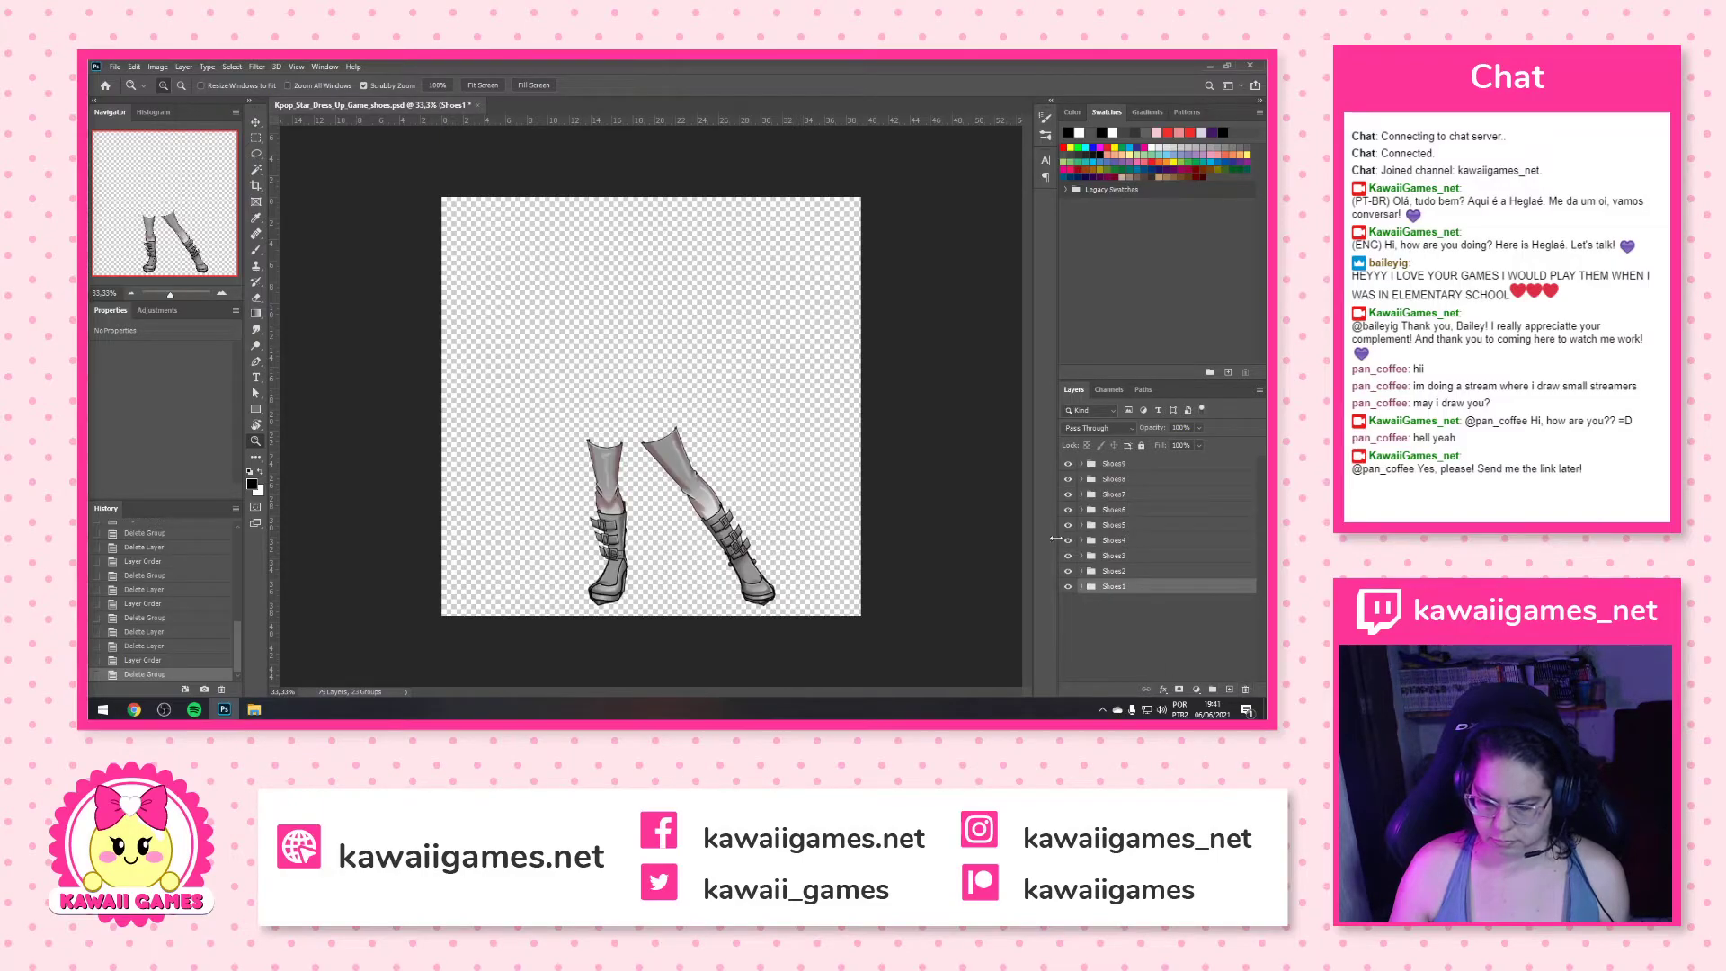
# Hide all layers other than the Shoes9 group, hide Shoes9 as well, and leave it collapsed
pyautogui.click(1081, 464)
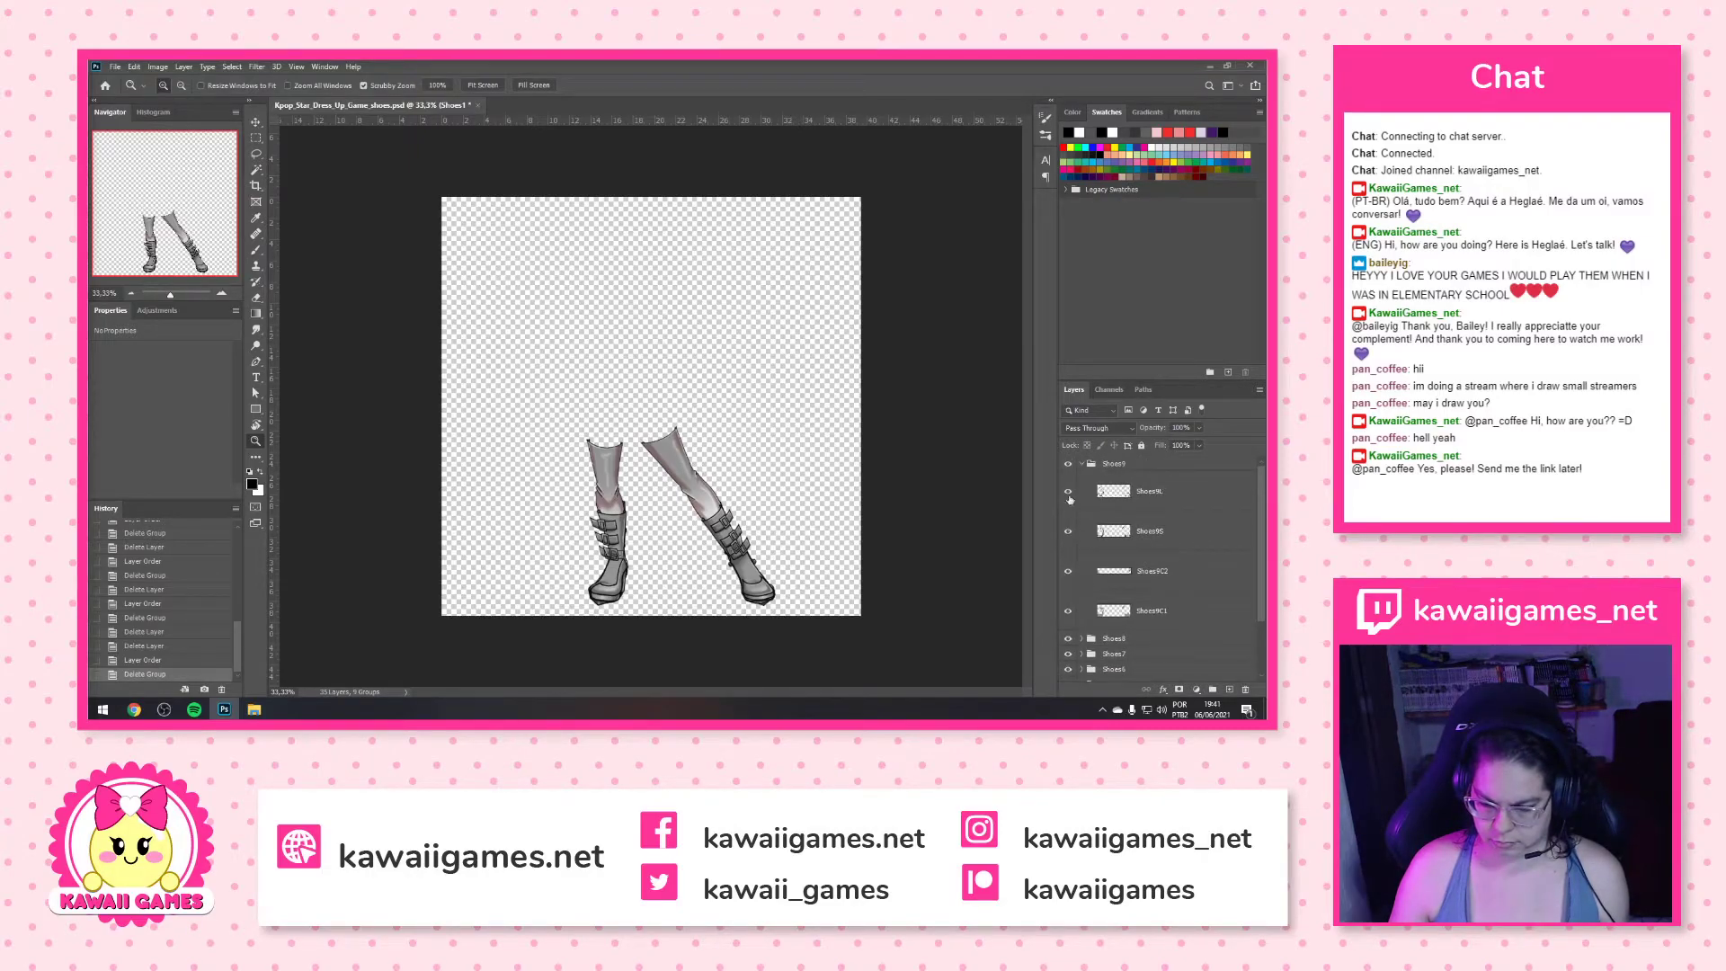
pyautogui.rightClick(1070, 464)
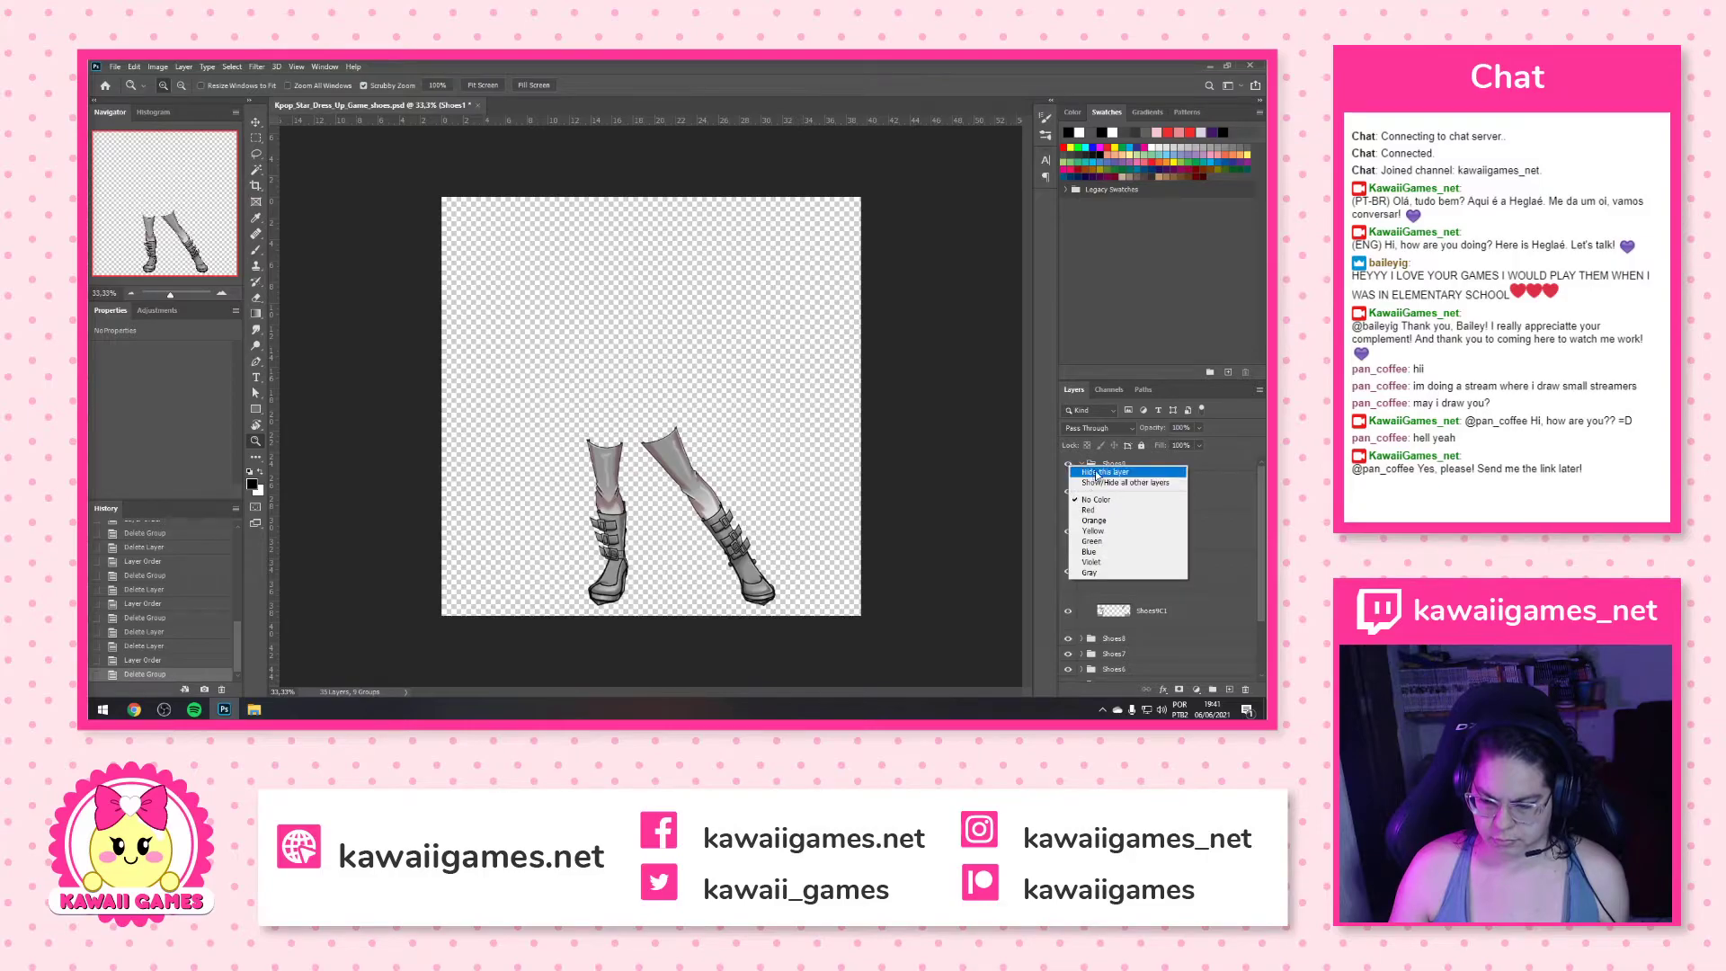
pyautogui.click(1105, 483)
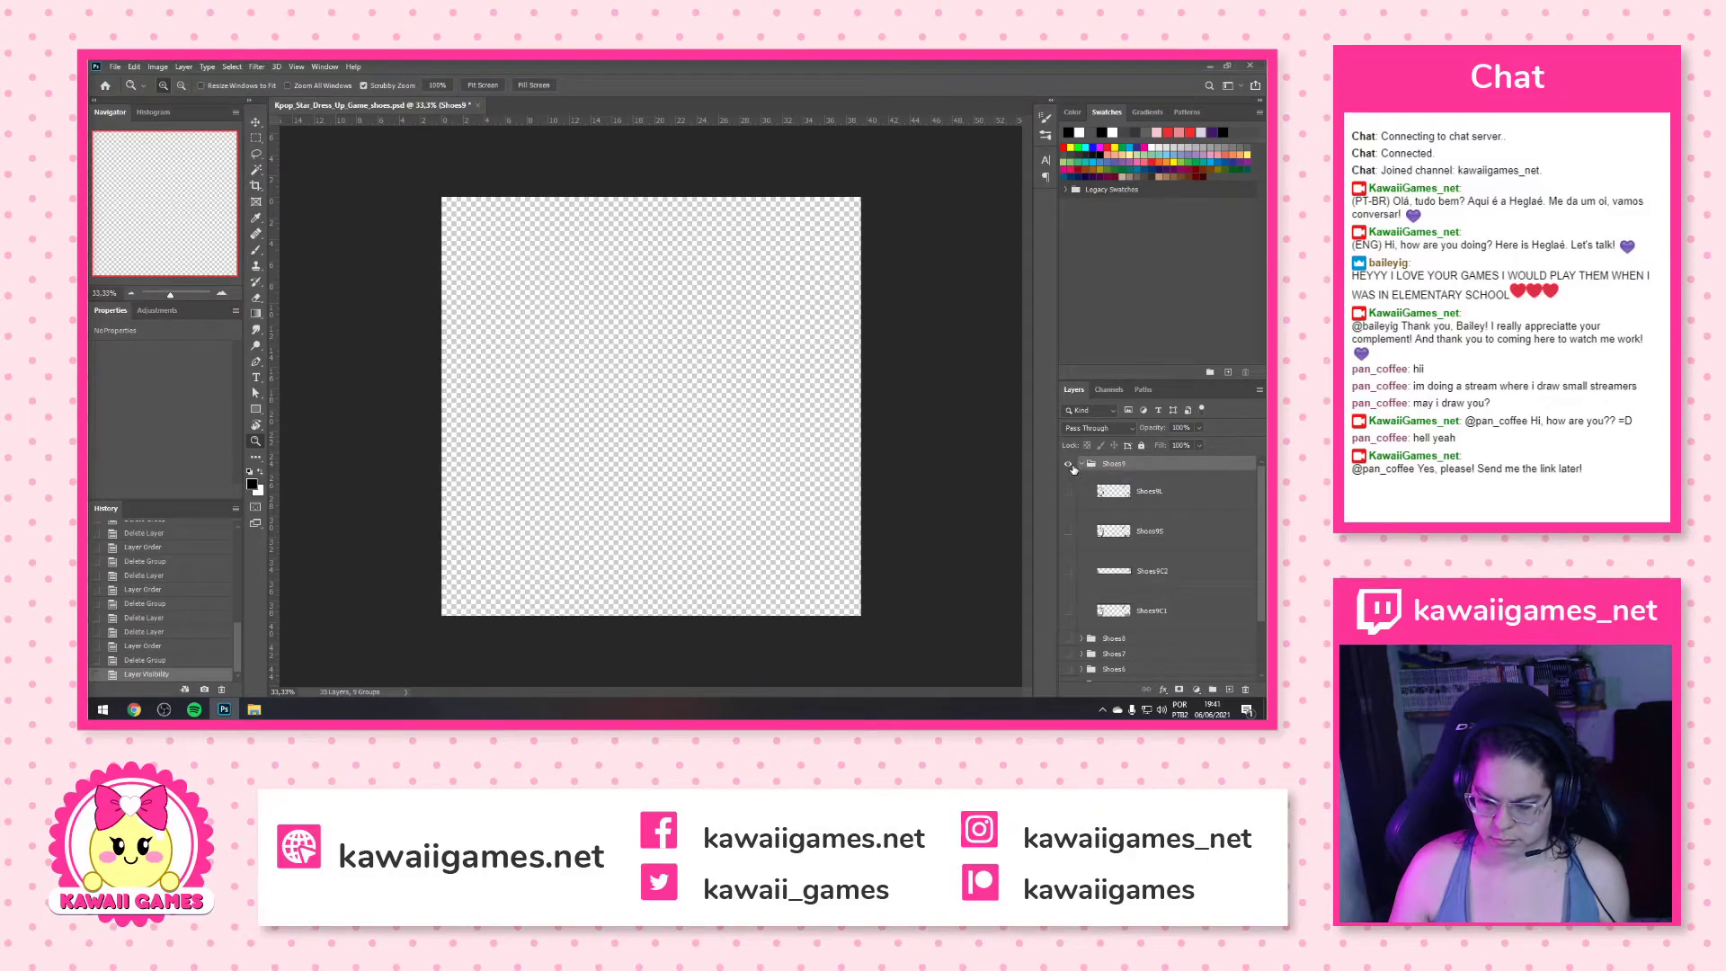
pyautogui.click(1070, 465)
pyautogui.click(1082, 464)
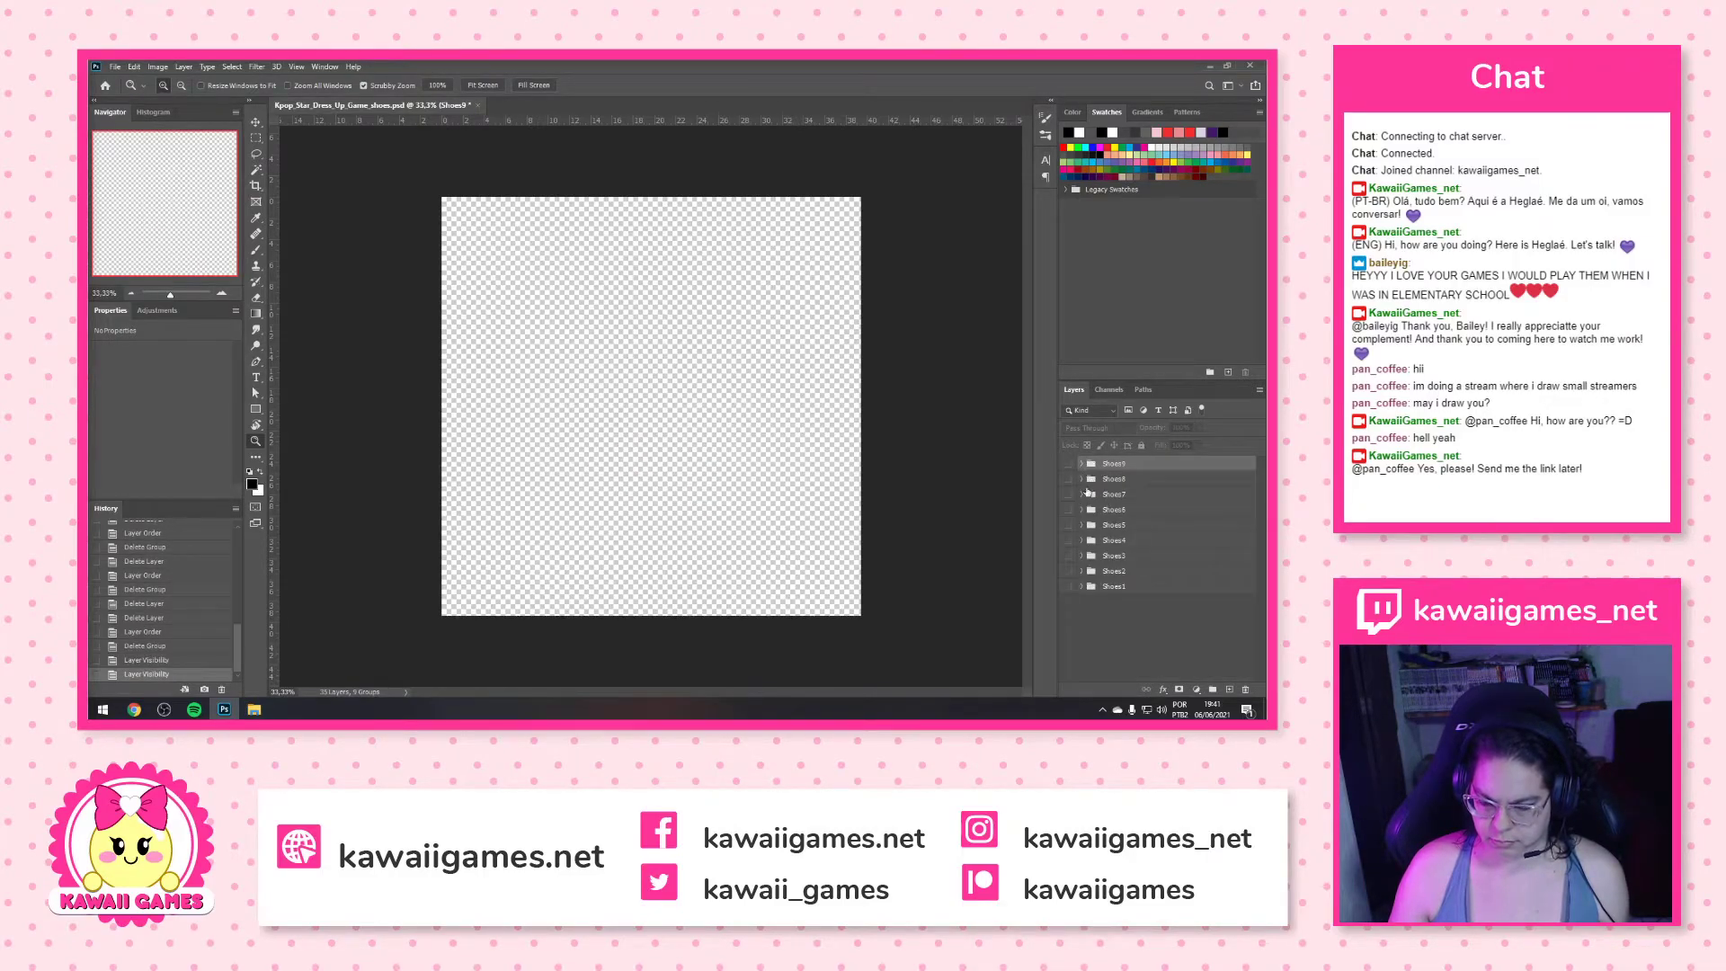
# Expand the Shoes1 group and show it with all its layers, keeping every other shoe group hidden
pyautogui.click(1068, 587)
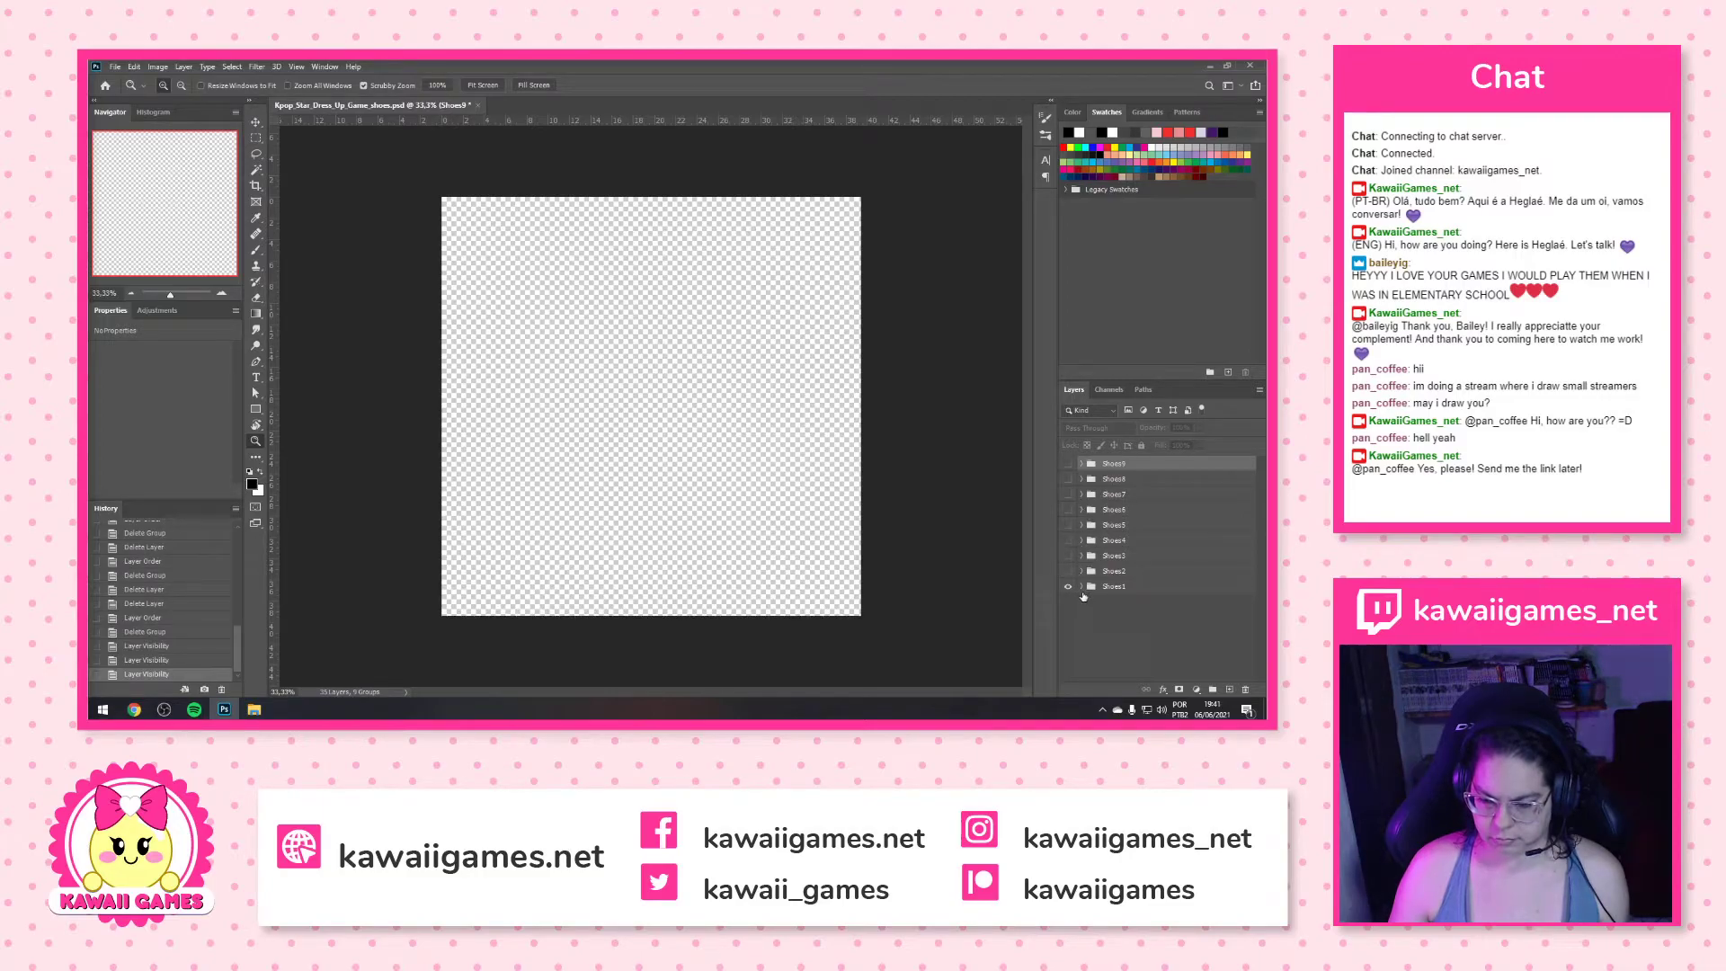
pyautogui.click(1081, 586)
pyautogui.scroll(-1, 1084, 584)
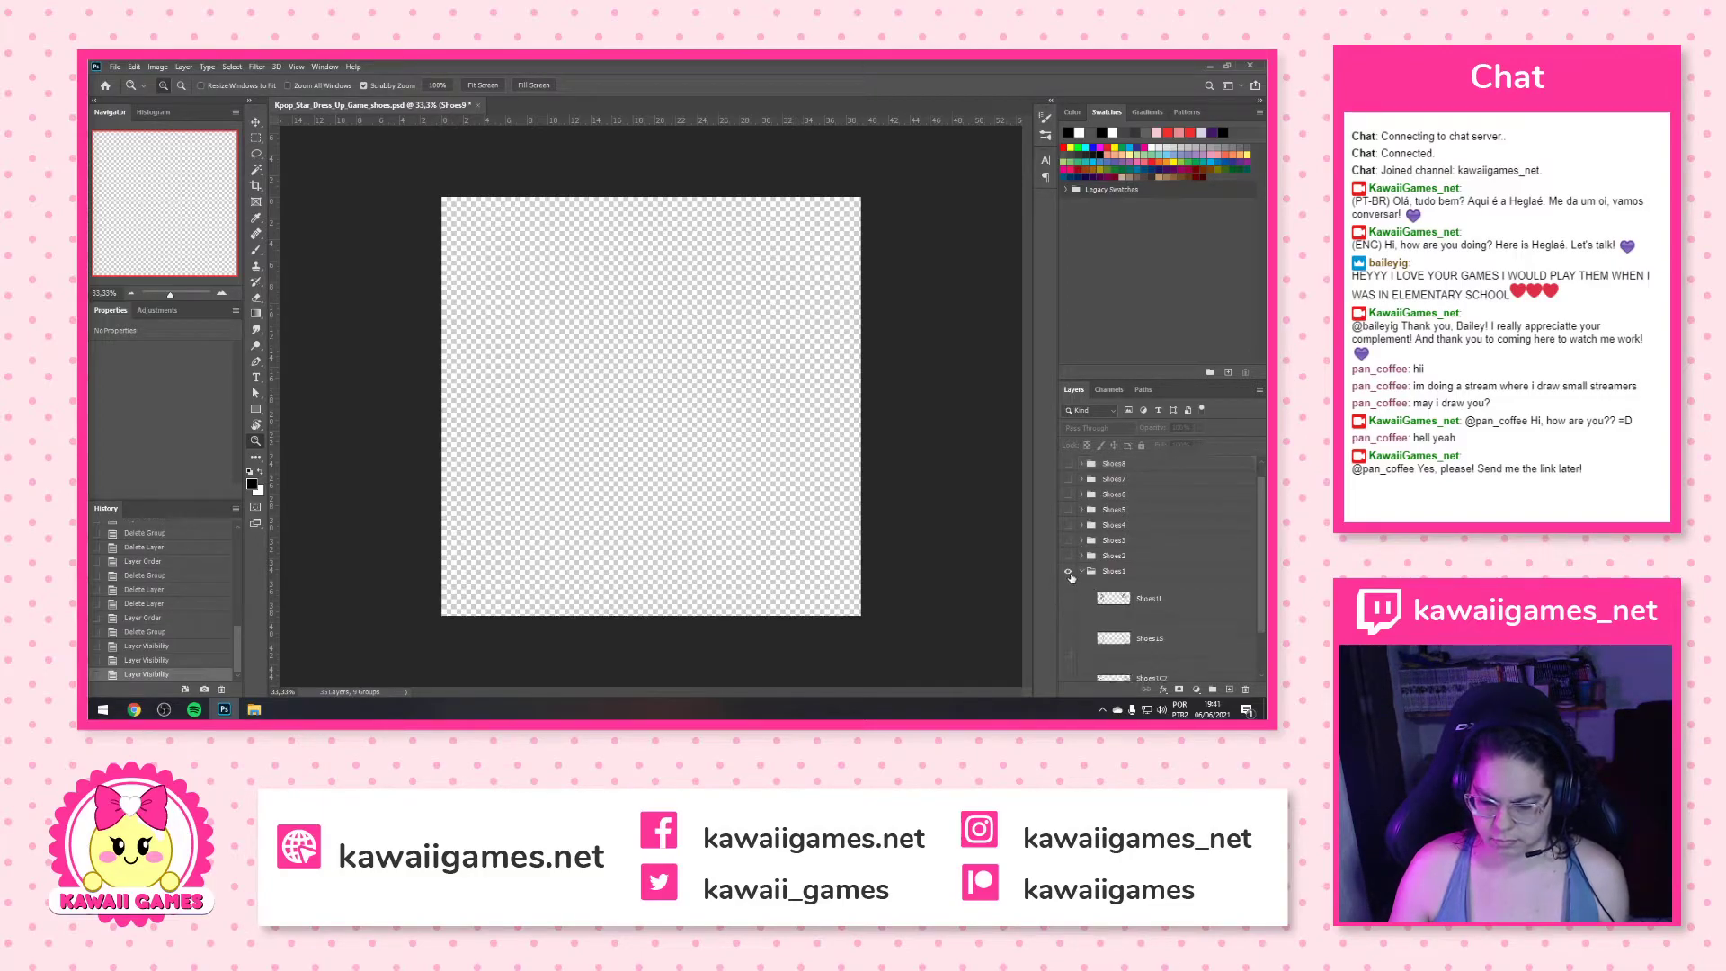
pyautogui.click(1069, 594)
pyautogui.click(1069, 573)
pyautogui.rightClick(1069, 573)
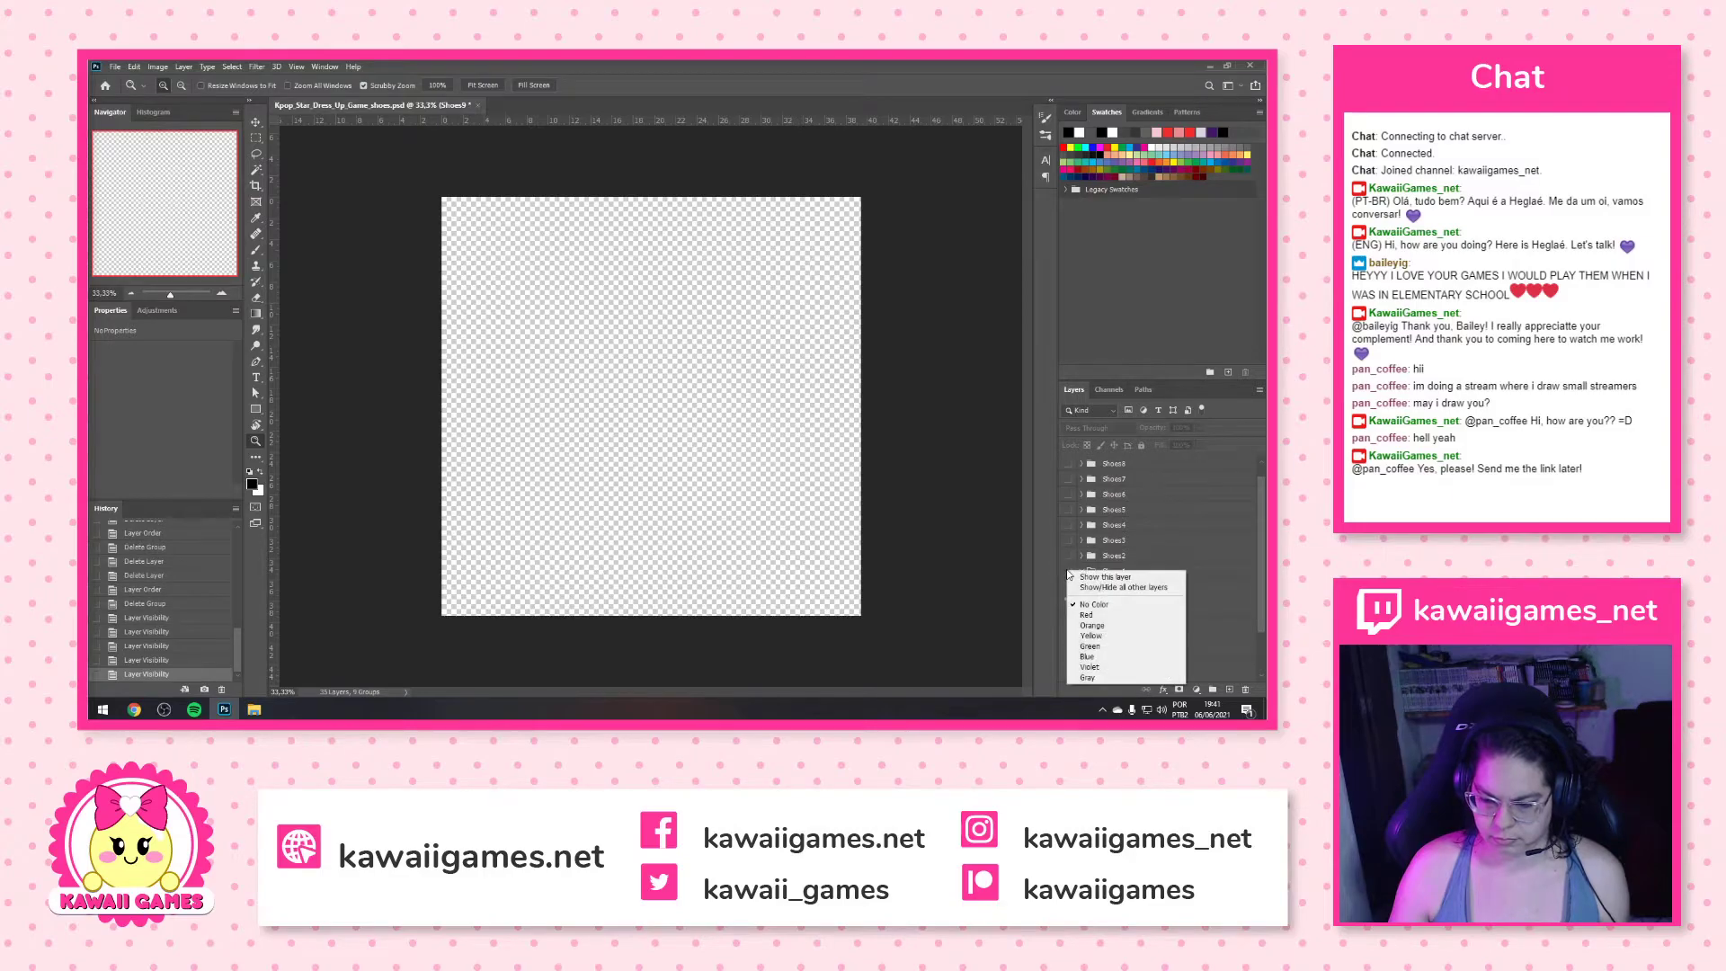
pyautogui.click(1102, 587)
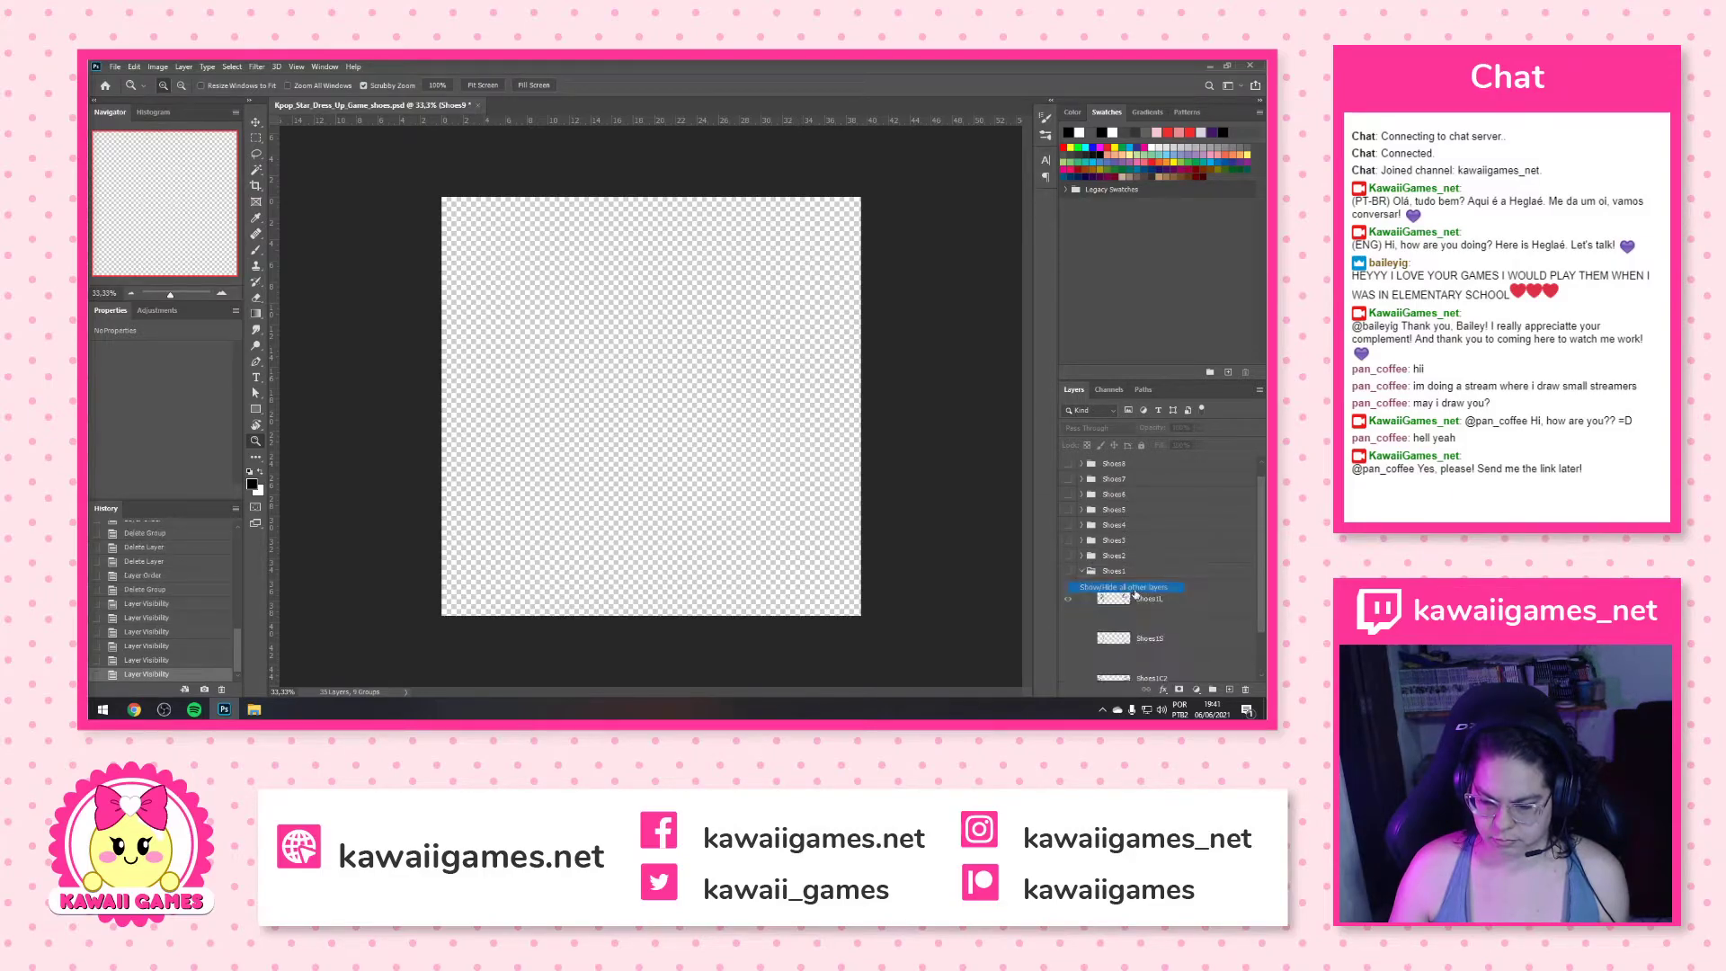
pyautogui.click(1070, 573)
pyautogui.scroll(-1, 1084, 586)
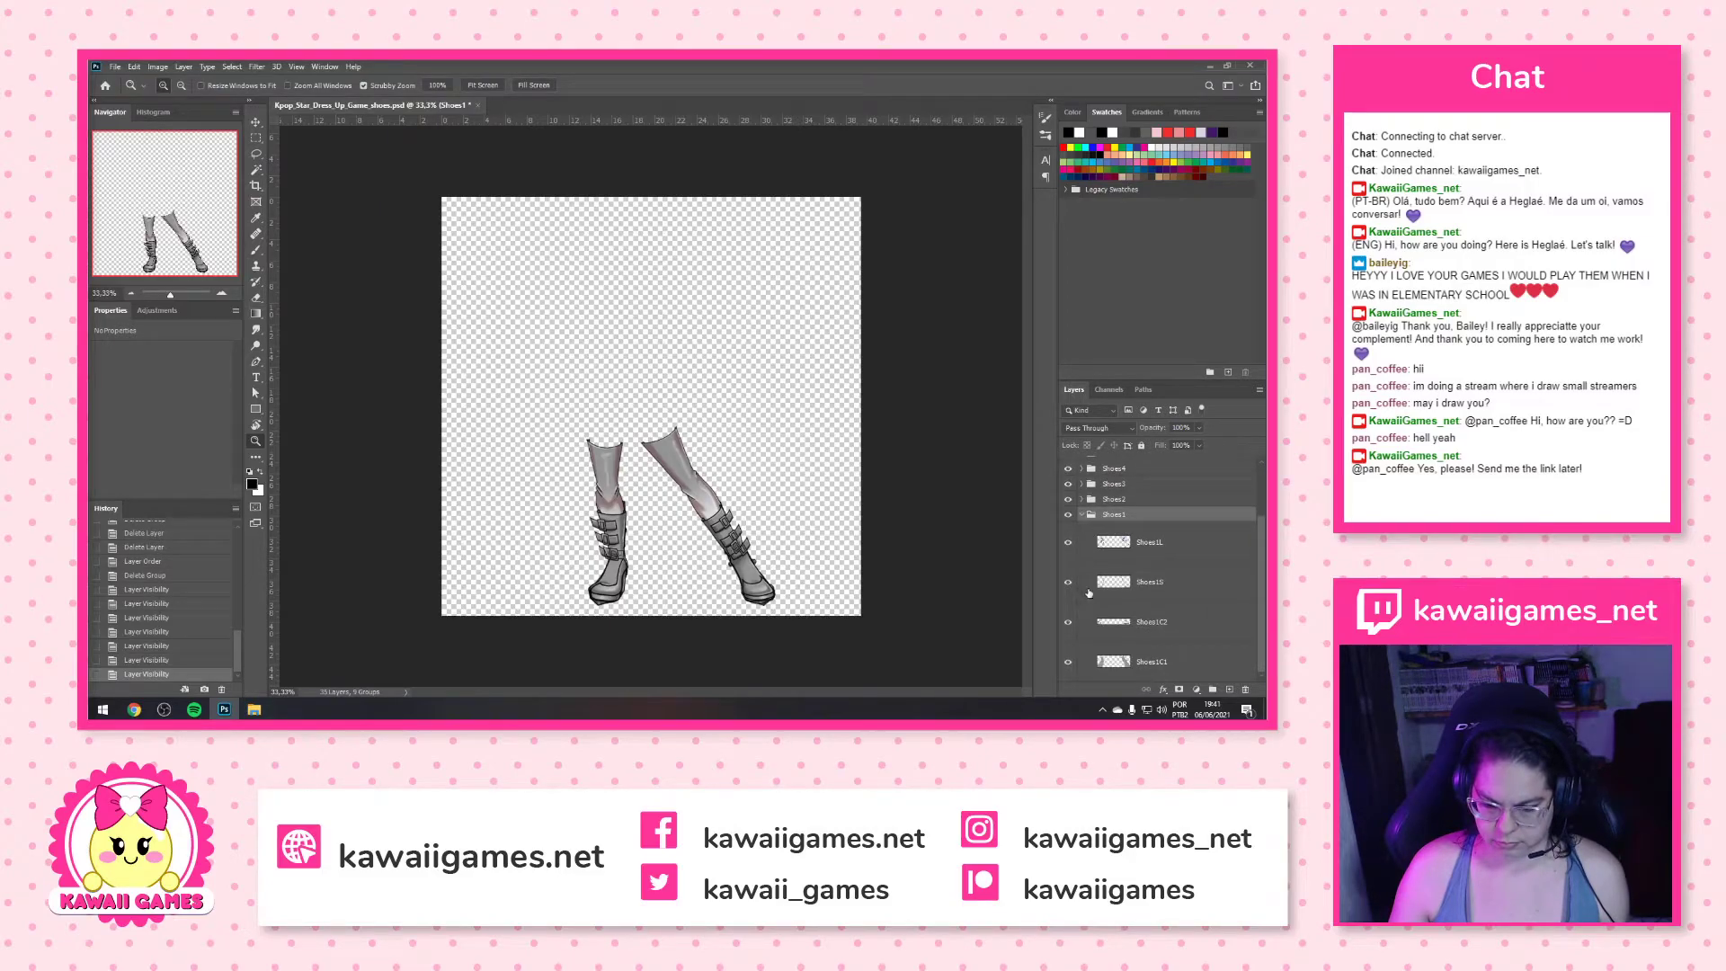
pyautogui.keyDown('alt'); pyautogui.click(1068, 516); pyautogui.keyUp('alt')
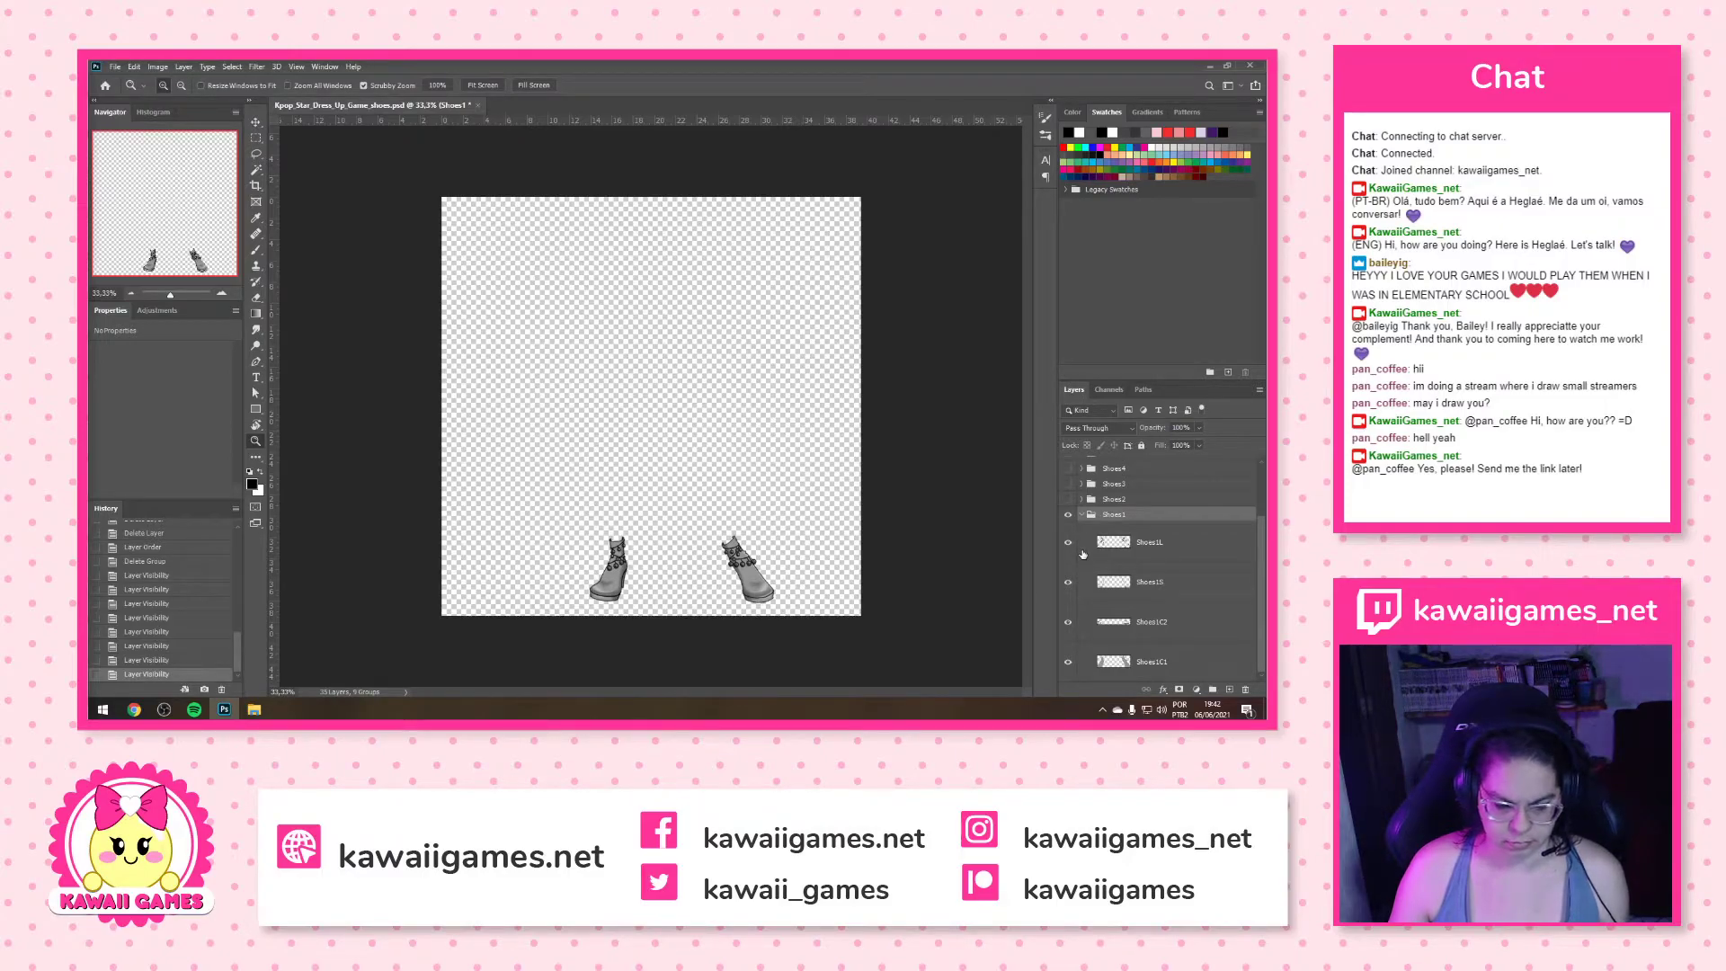
# Turn the Shoes1C1 and Shoes1C2 layers white using Hue/Saturation with Lightness at +100 on each
pyautogui.click(1199, 668)
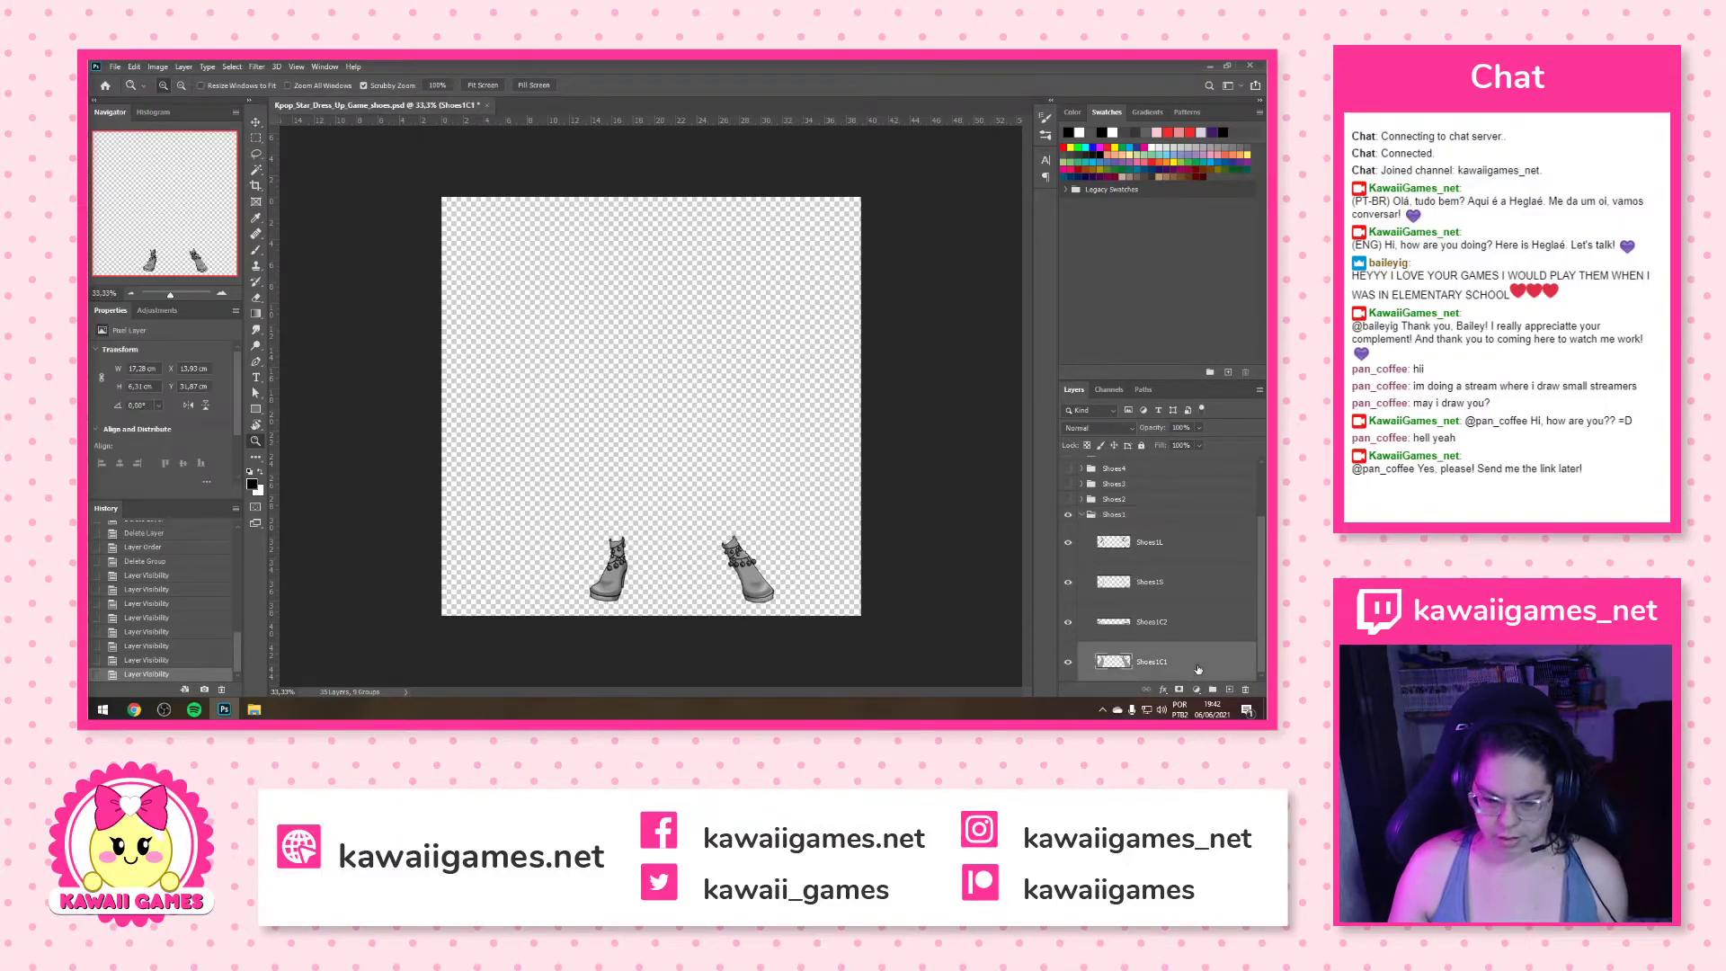
pyautogui.hotkey('ctrl', 'u')
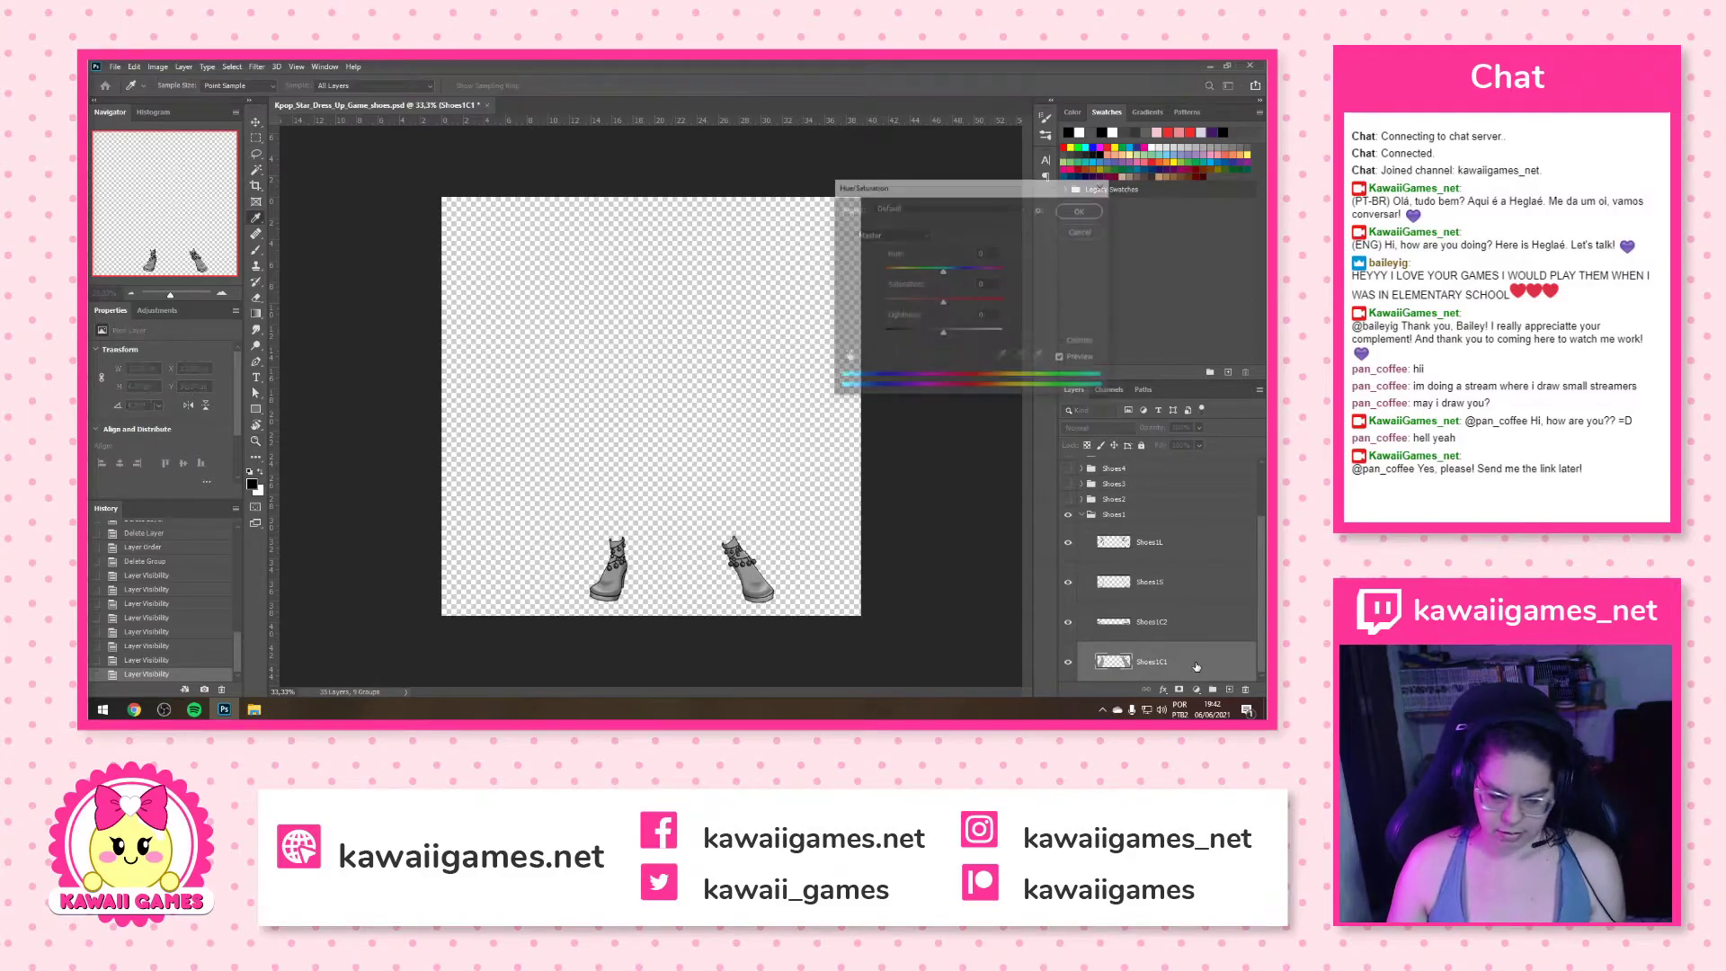
pyautogui.moveTo(948, 336); pyautogui.dragTo(1007, 334)
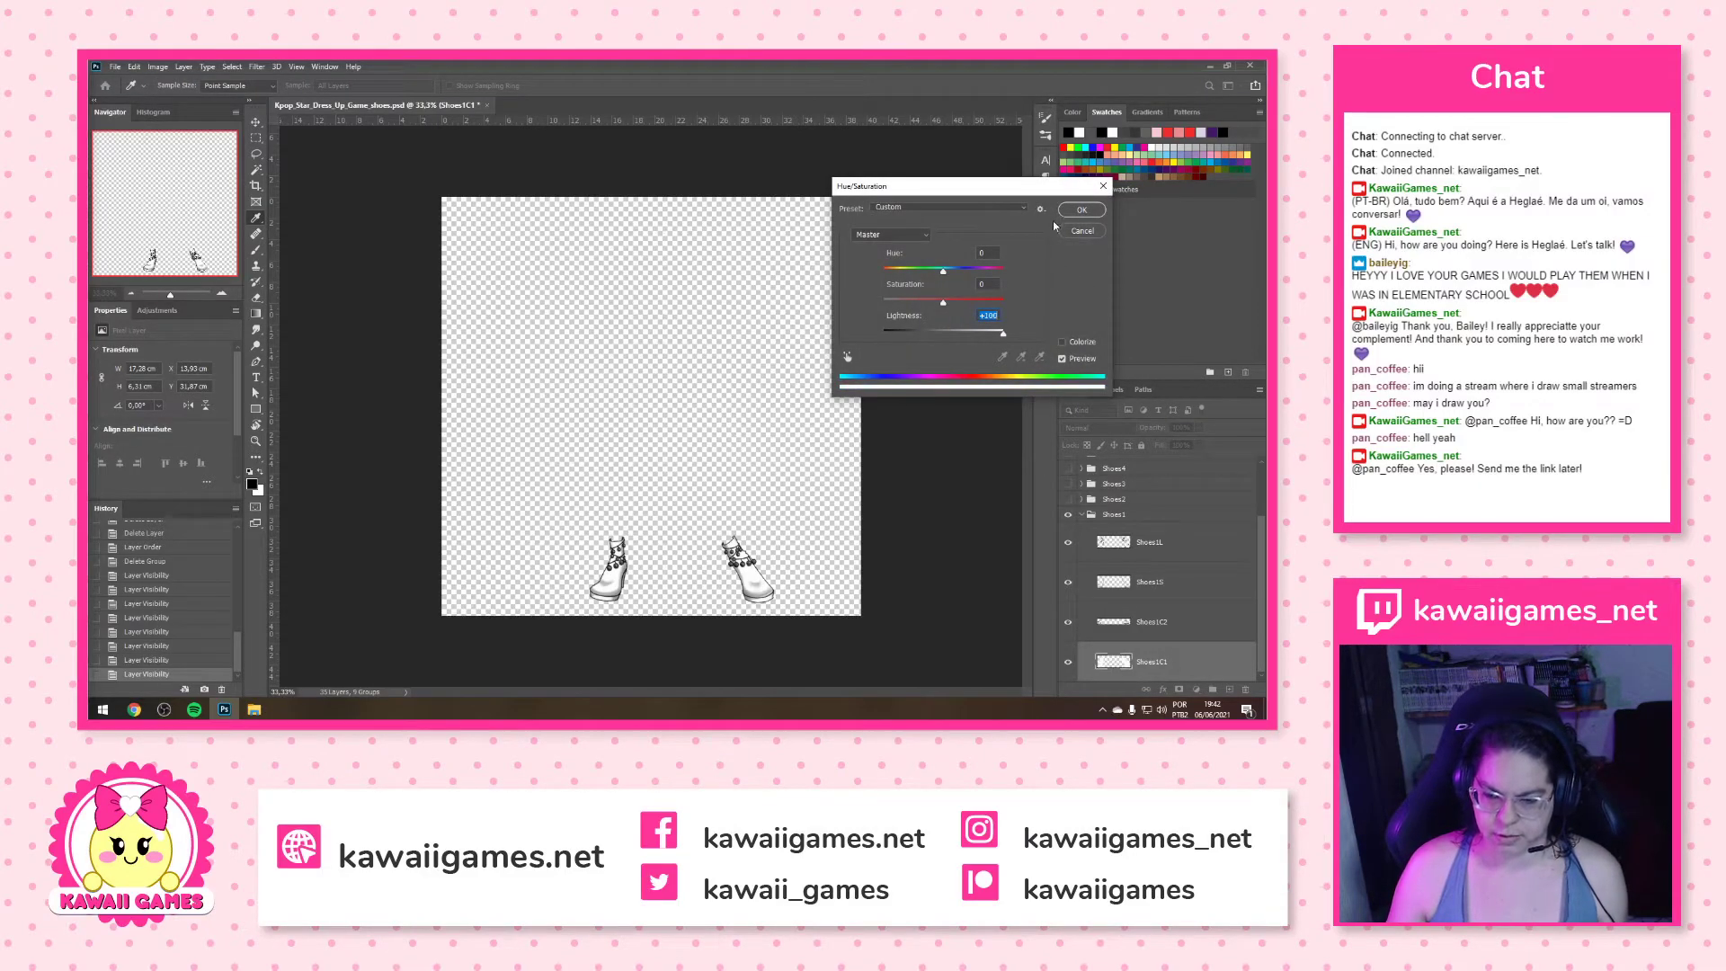
pyautogui.click(1081, 213)
pyautogui.click(1172, 633)
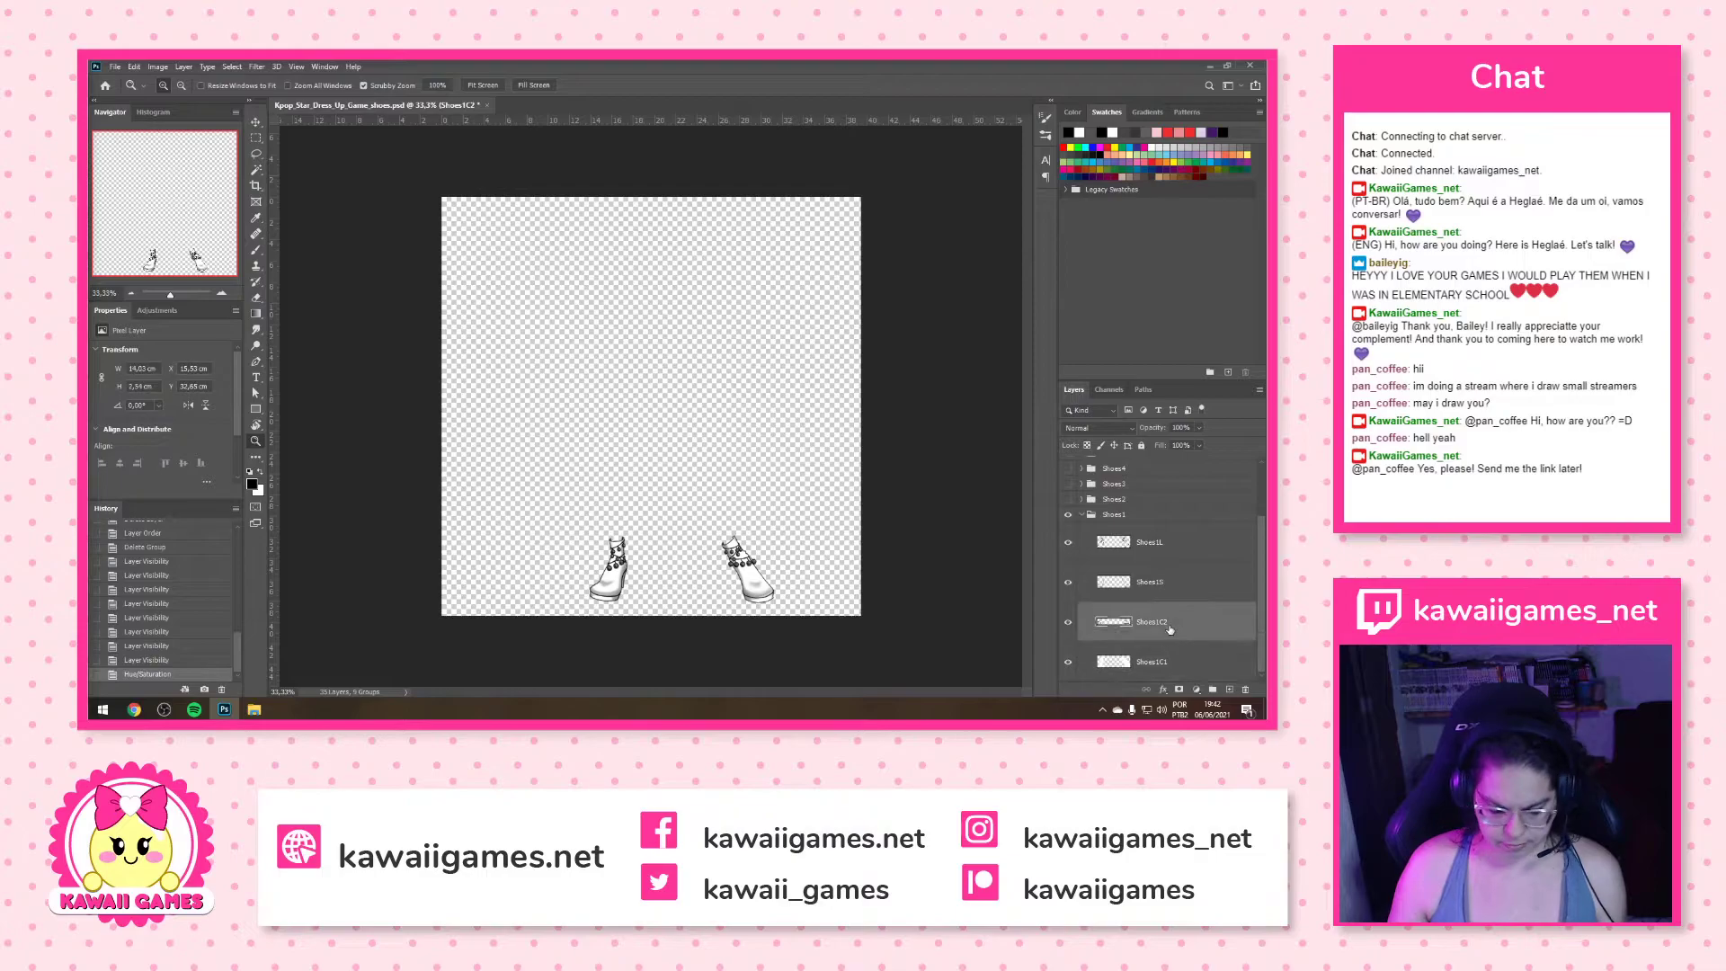
pyautogui.hotkey('ctrl', 'u')
pyautogui.moveTo(946, 334); pyautogui.dragTo(1004, 333)
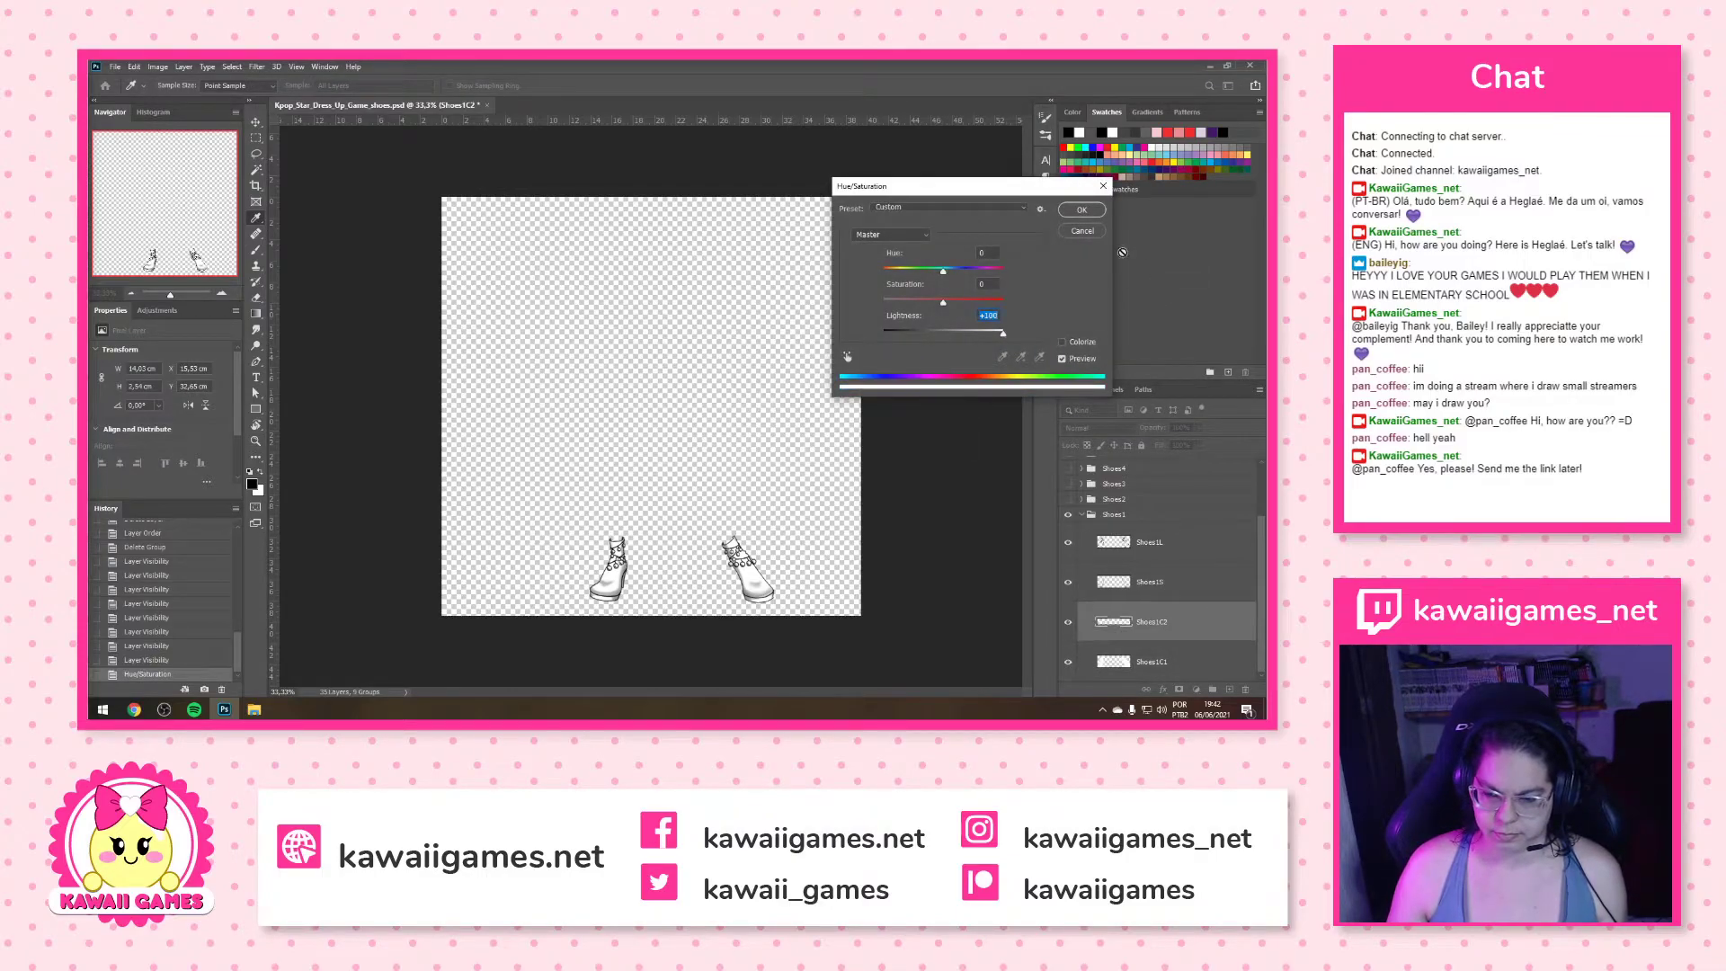
pyautogui.click(1081, 209)
pyautogui.press('z')
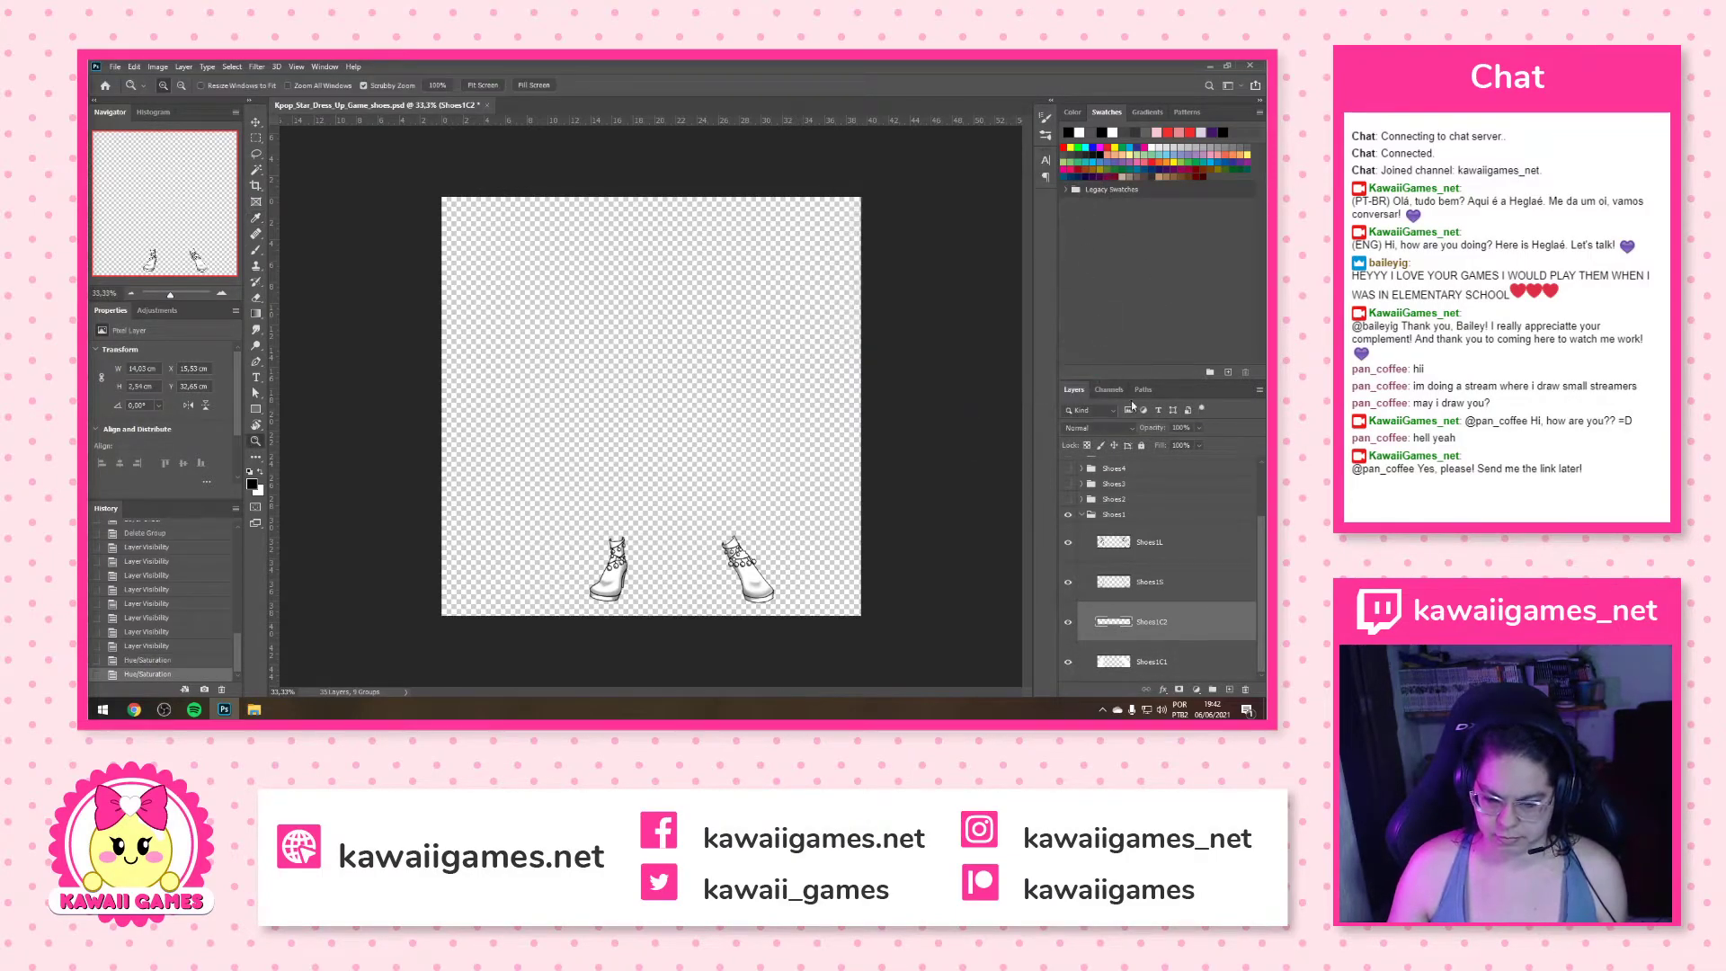
# Convert the Shoes1L and Shoes1S layers together into one smart object and rename it Shoes1S
pyautogui.click(1183, 567)
pyautogui.keyDown('shift'); pyautogui.click(1199, 537); pyautogui.keyUp('shift')
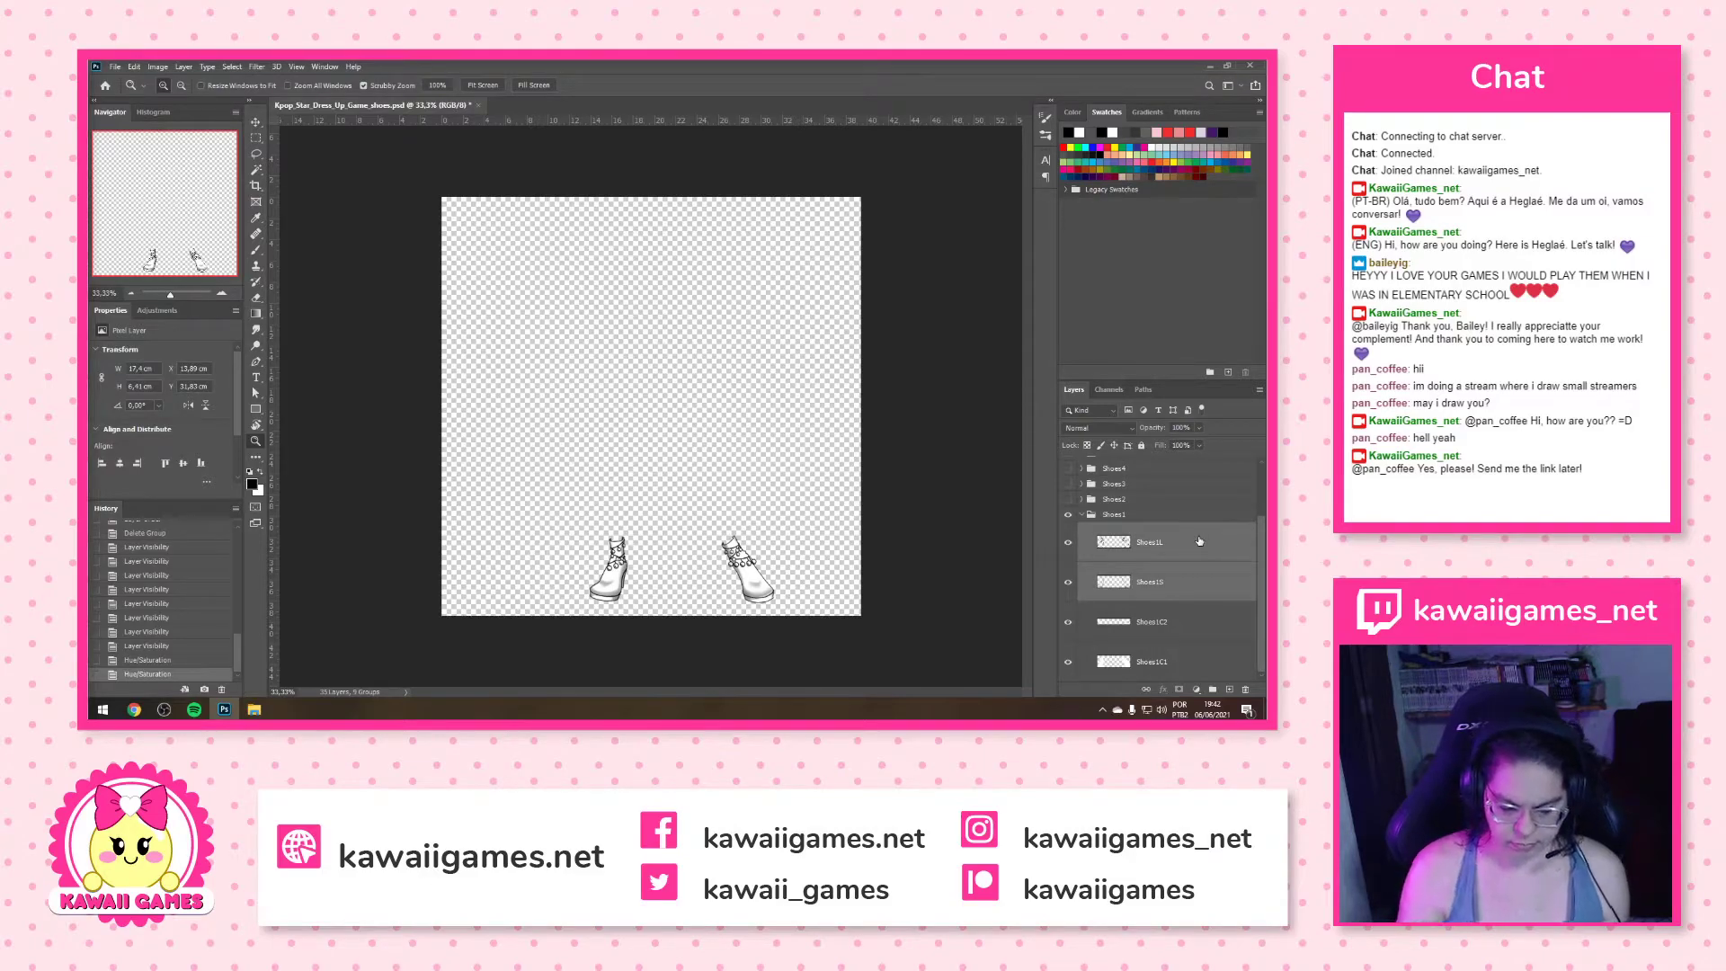
pyautogui.rightClick(1199, 541)
pyautogui.click(1149, 596)
pyautogui.doubleClick(1151, 583)
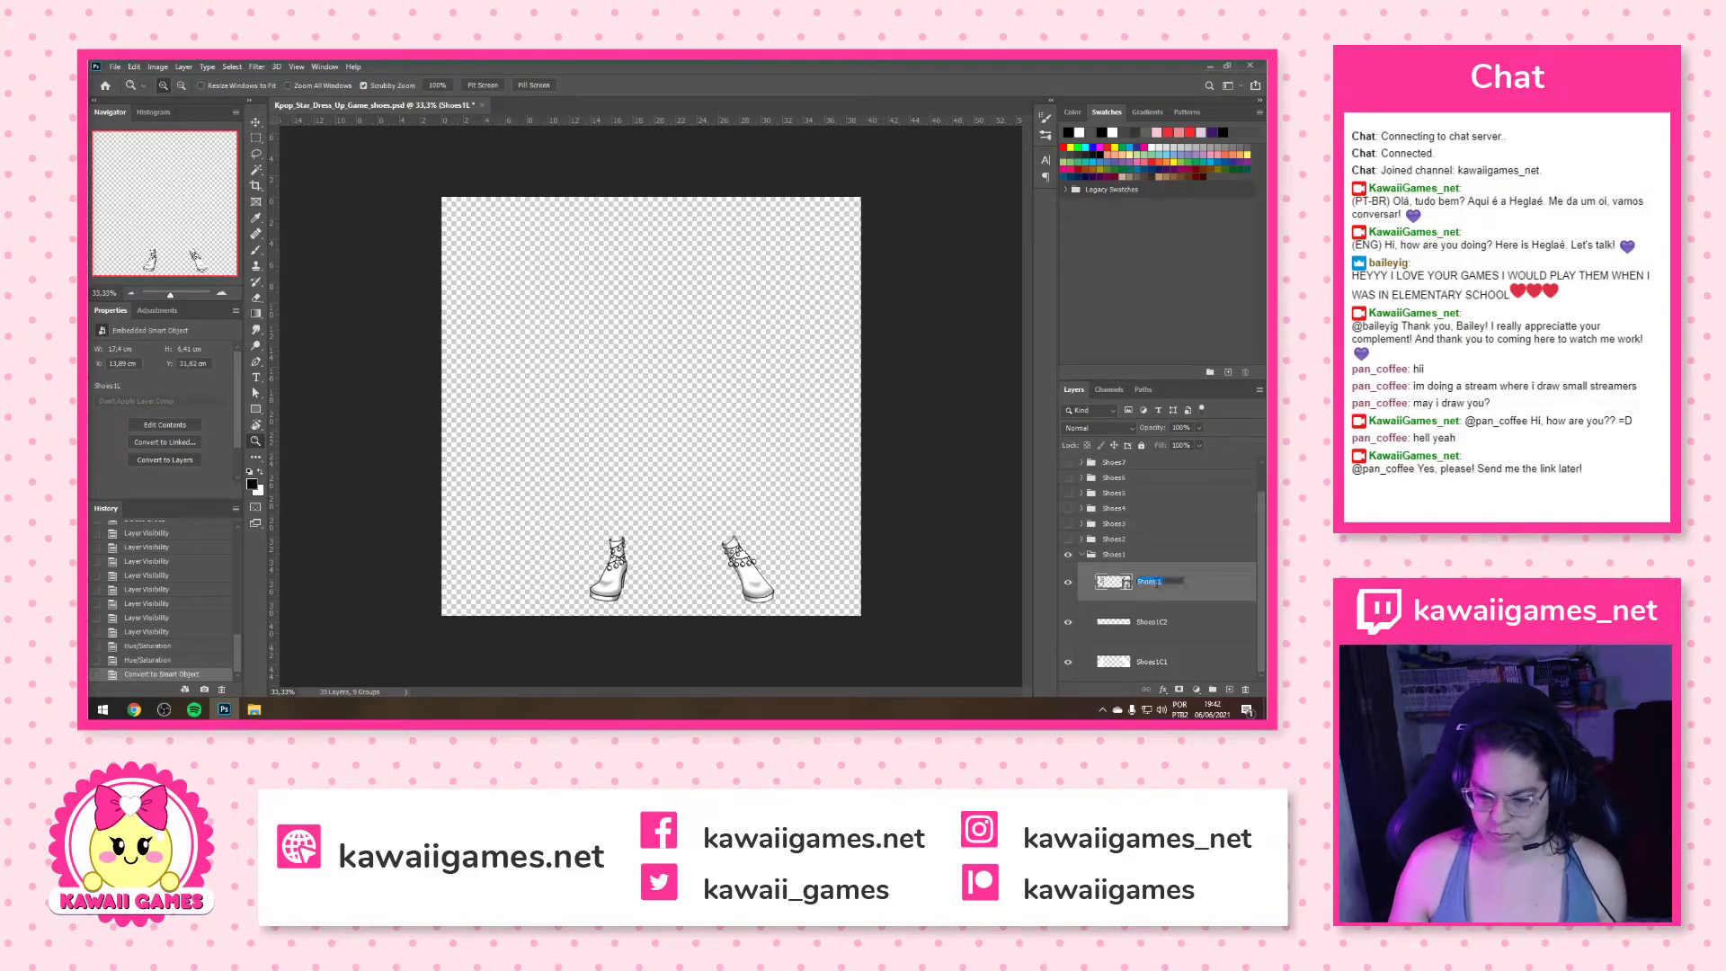
pyautogui.write('Shoes1S')
pyautogui.press('Return')
# Collapse and hide the Shoes1 group, and show and expand the Shoes2 group
pyautogui.click(1082, 554)
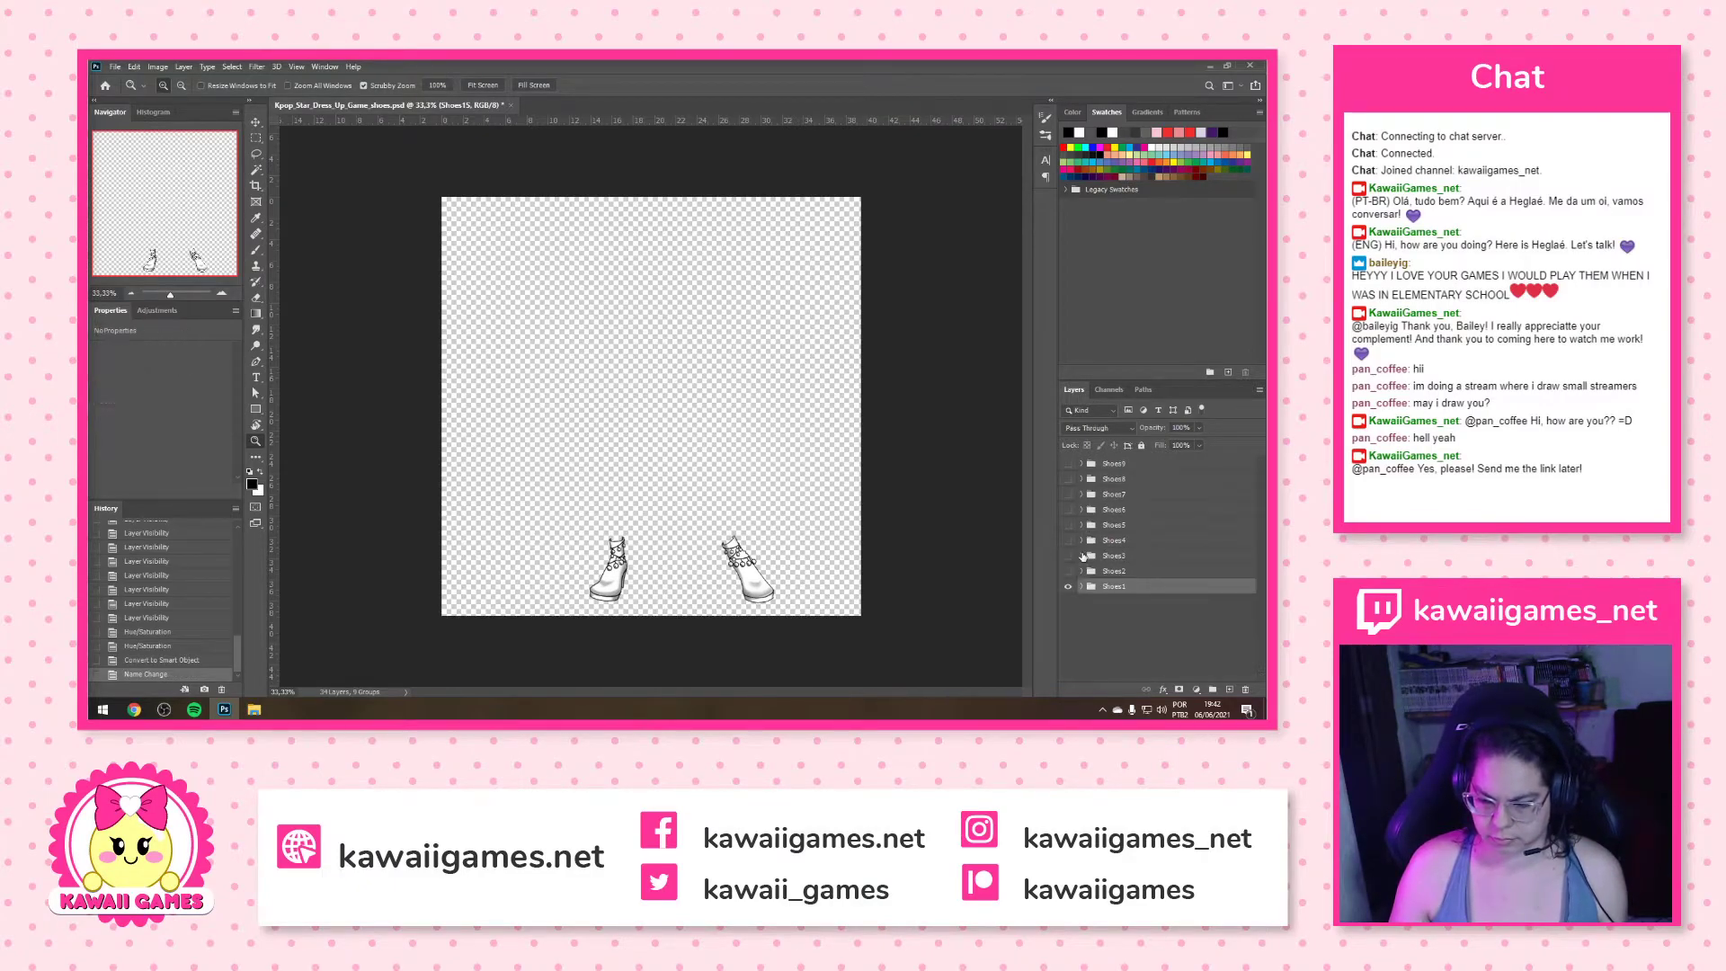
pyautogui.click(1070, 587)
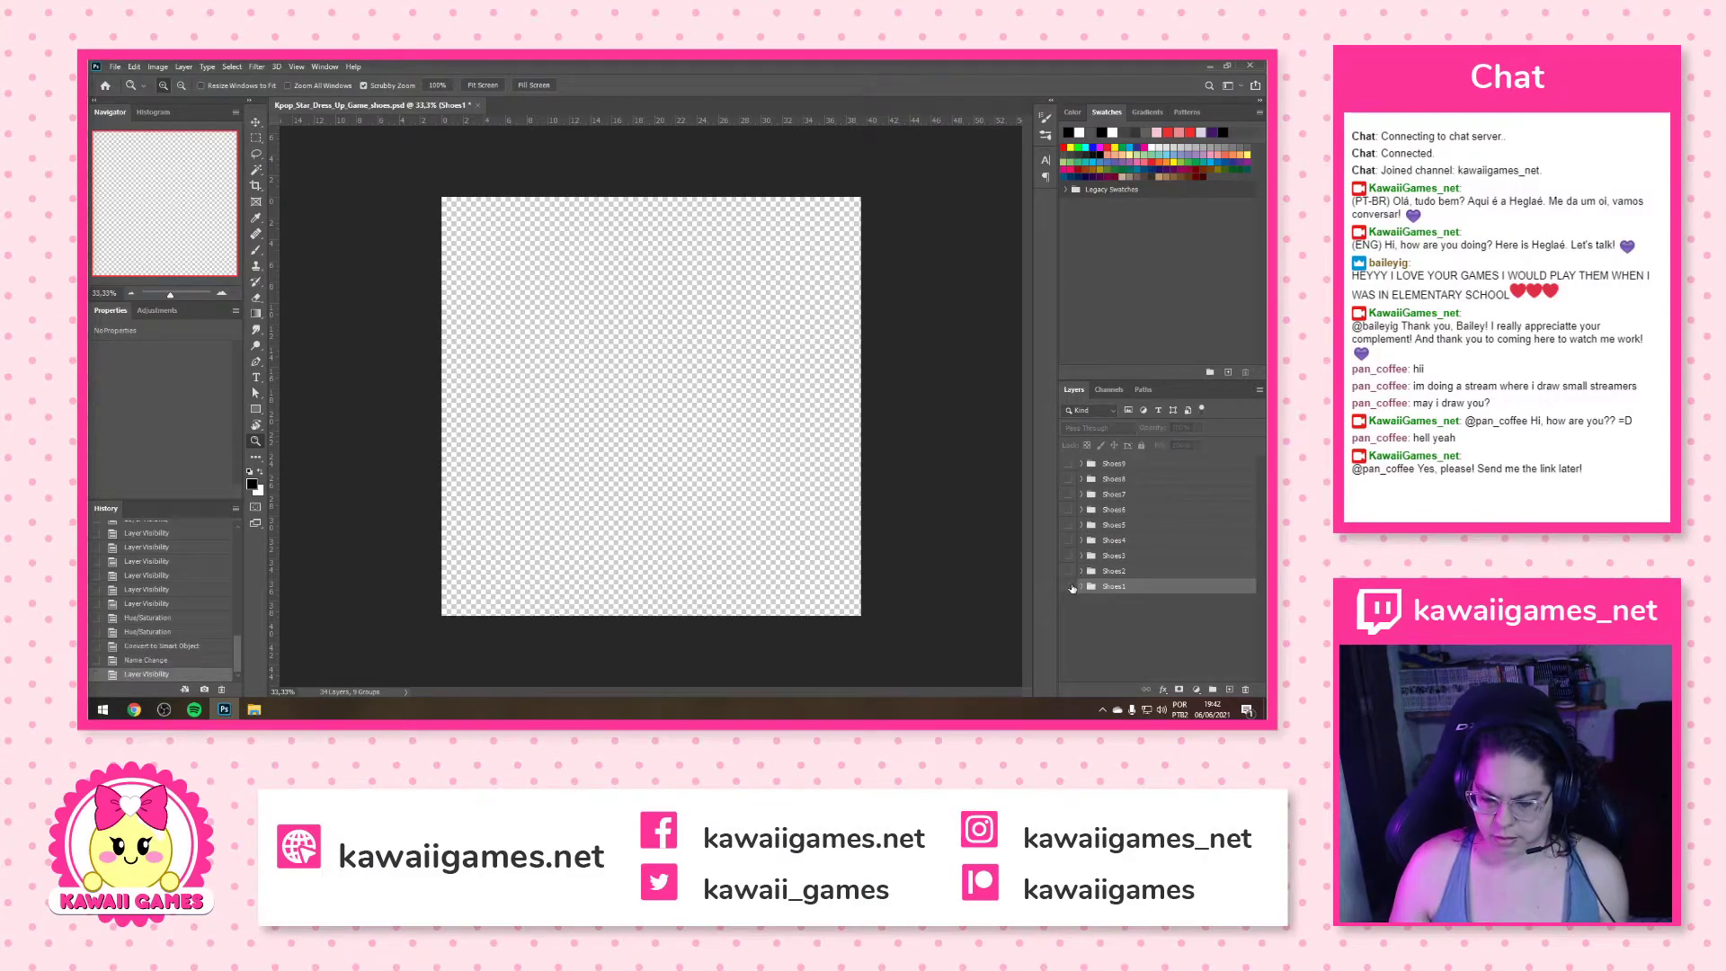
pyautogui.click(1070, 587)
pyautogui.click(1070, 586)
pyautogui.click(1069, 571)
pyautogui.click(1081, 570)
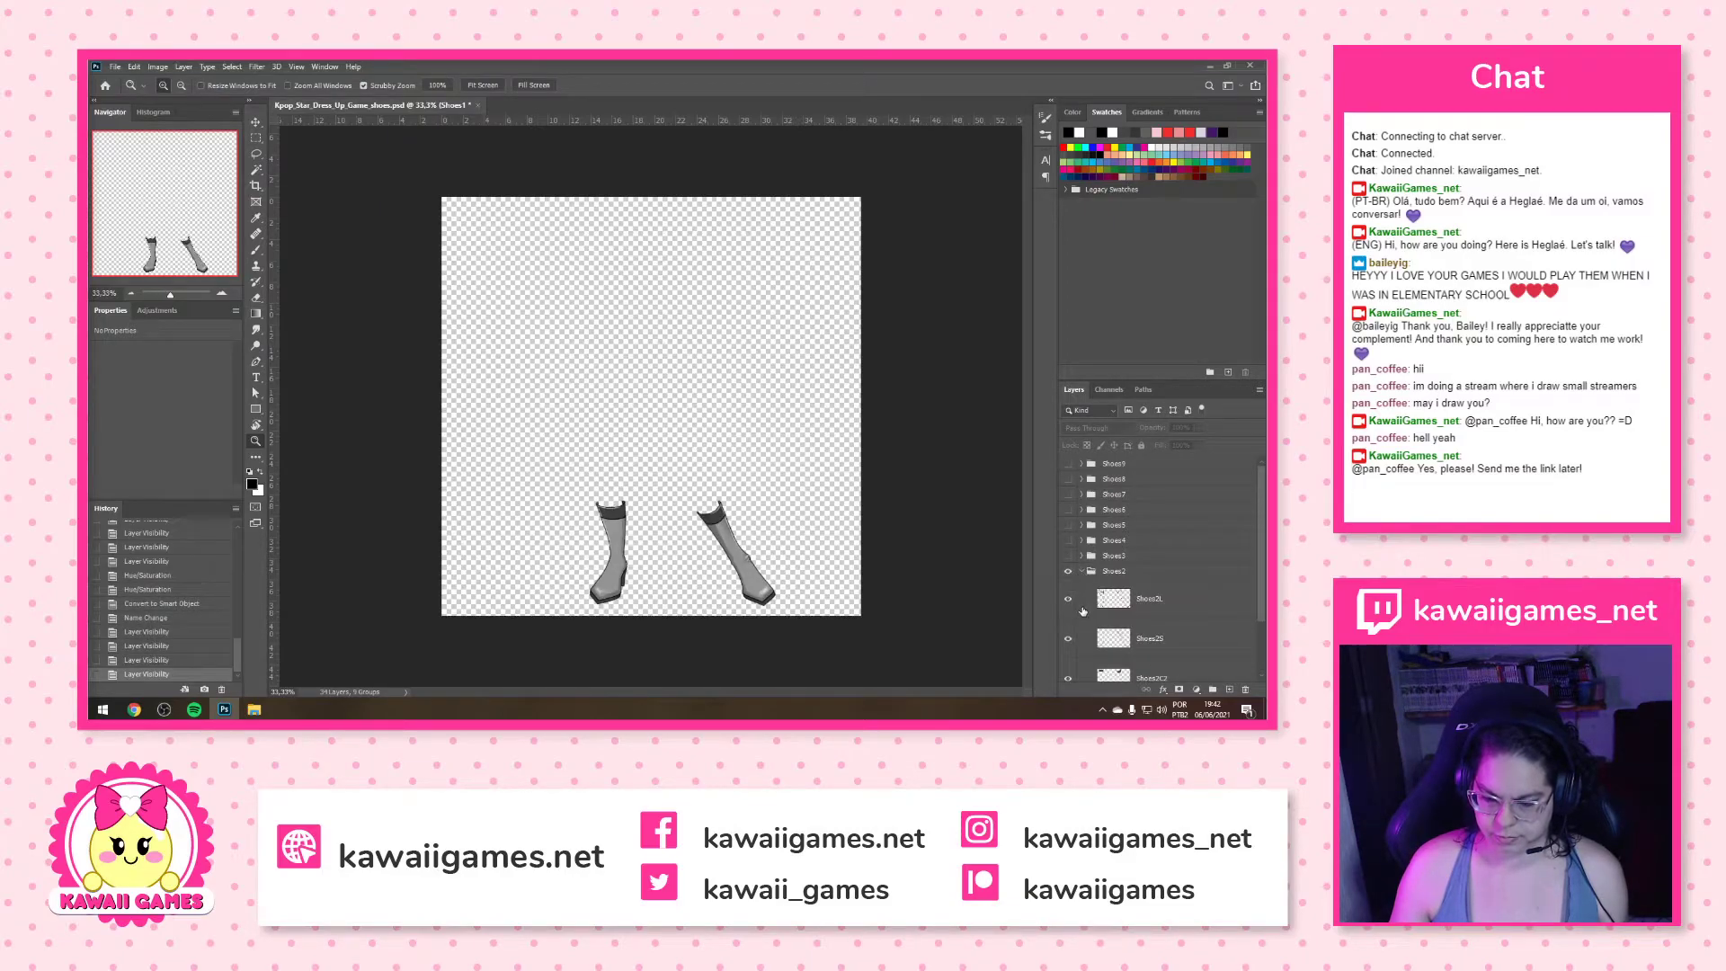
pyautogui.scroll(-3, 1083, 611)
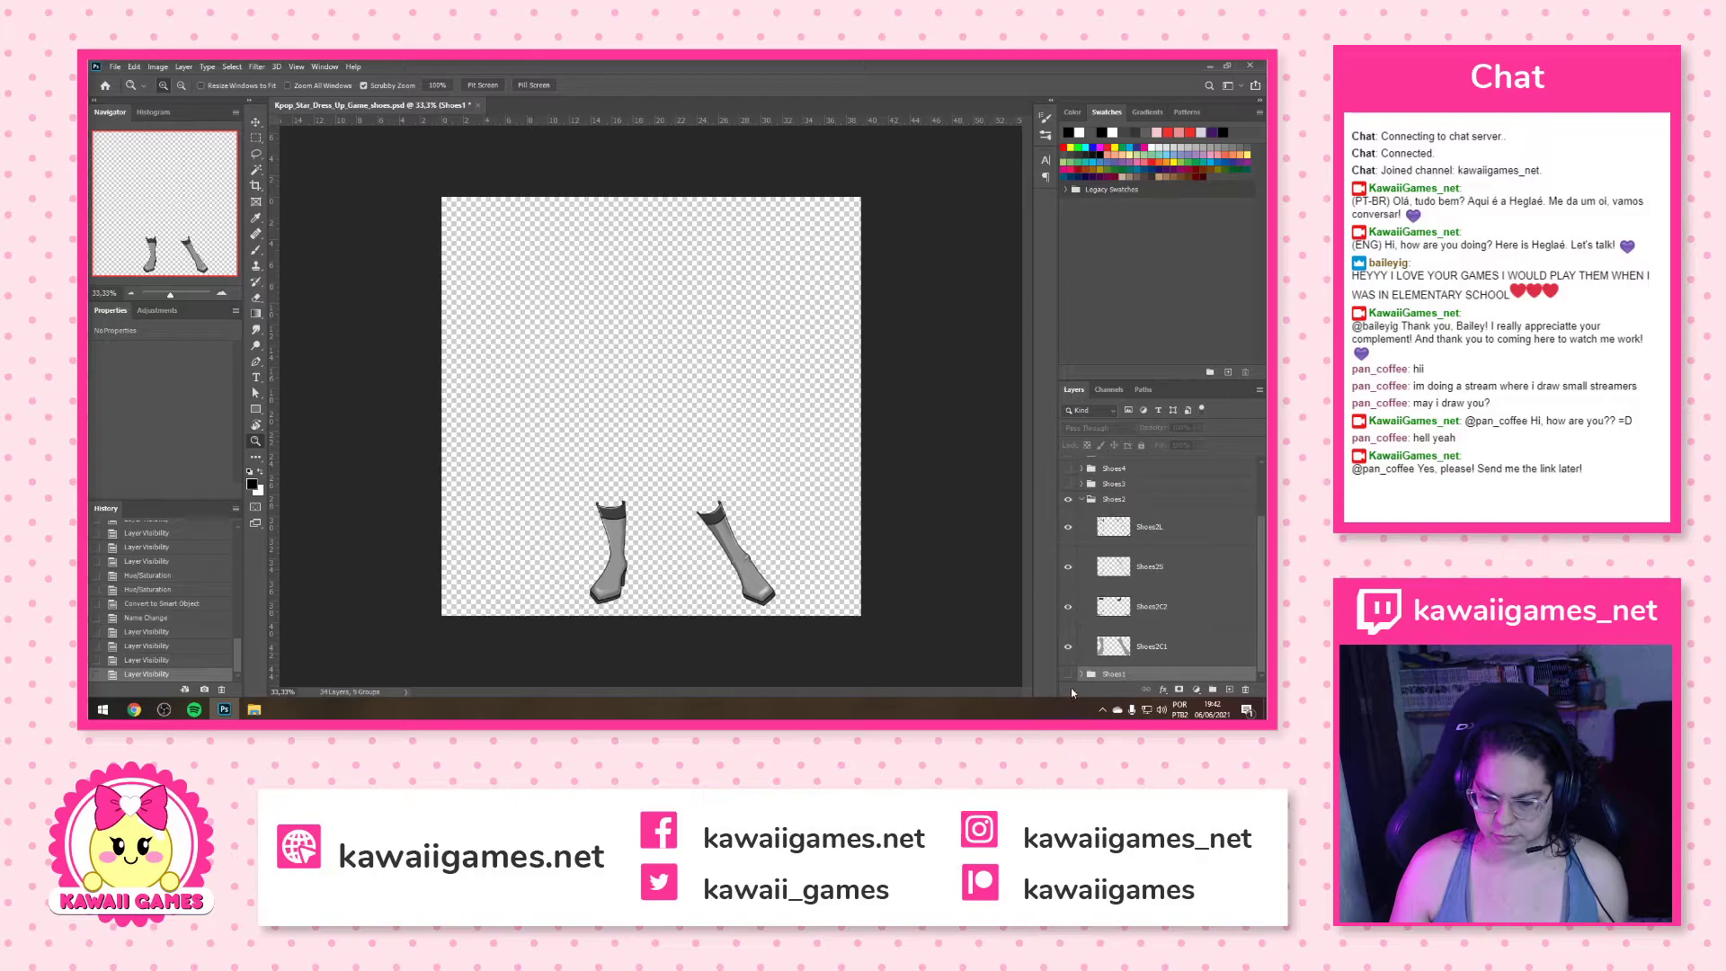
pyautogui.click(1070, 675)
pyautogui.click(1070, 675)
# Turn the Shoes2C1 and Shoes2C2 layers white using Hue/Saturation with Lightness at +100 on each
pyautogui.click(1138, 646)
pyautogui.hotkey('ctrl', 'u')
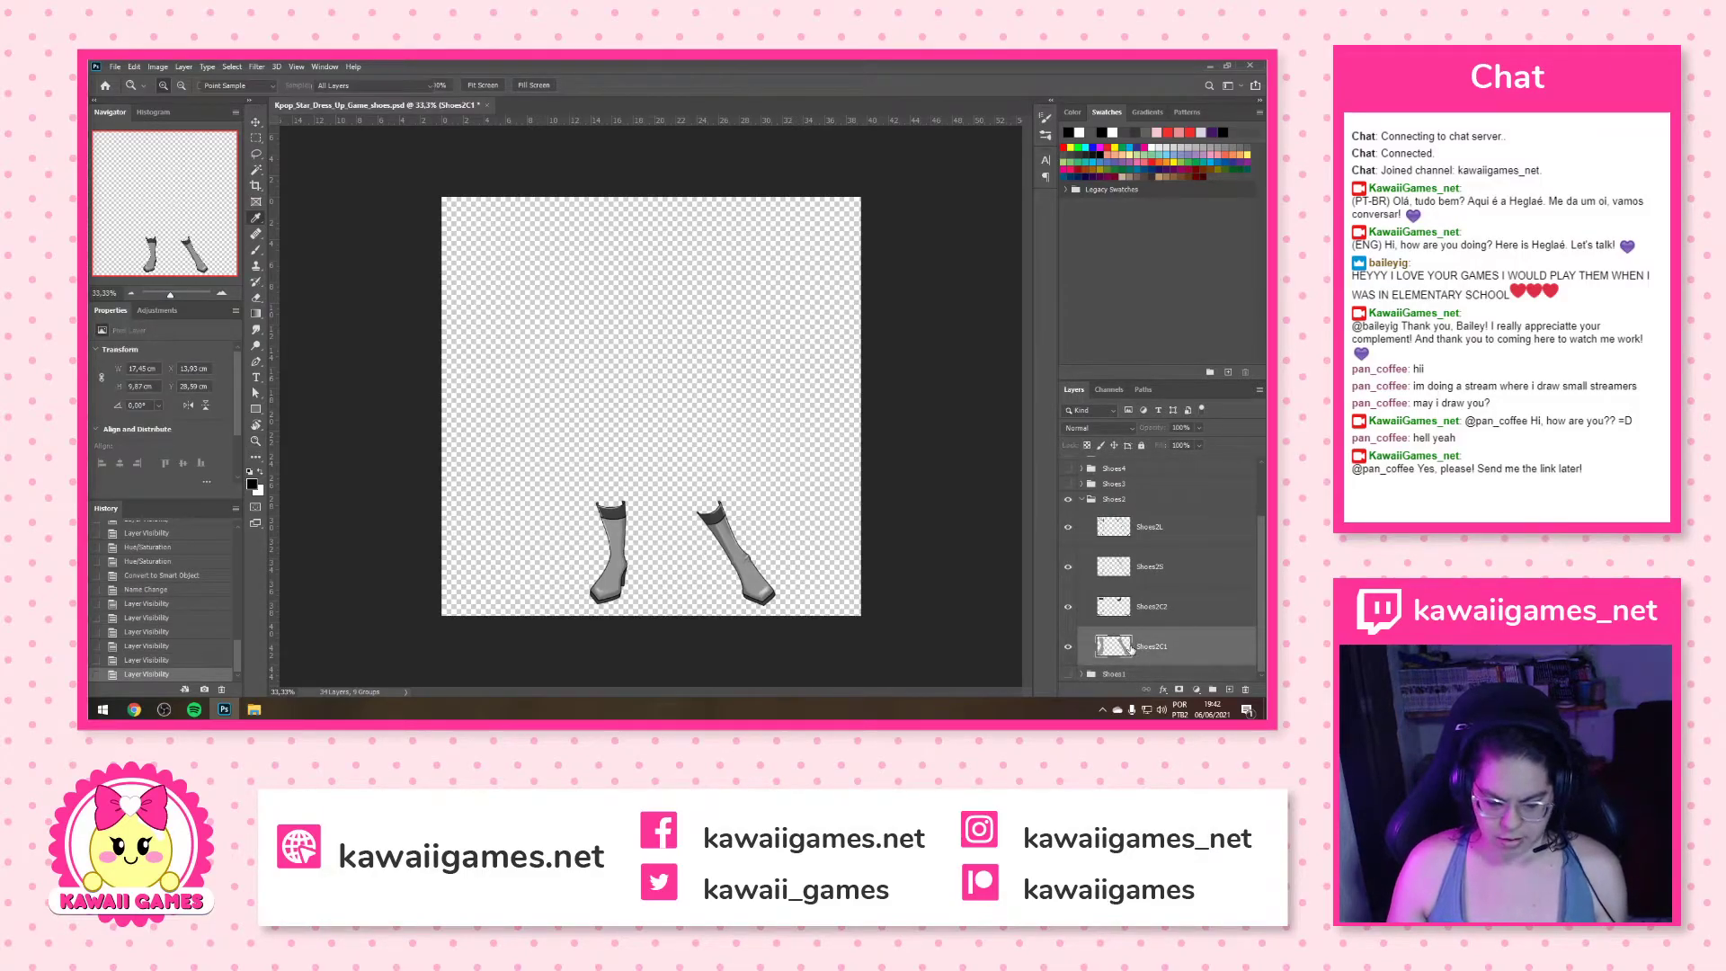
pyautogui.moveTo(941, 335); pyautogui.dragTo(1003, 332)
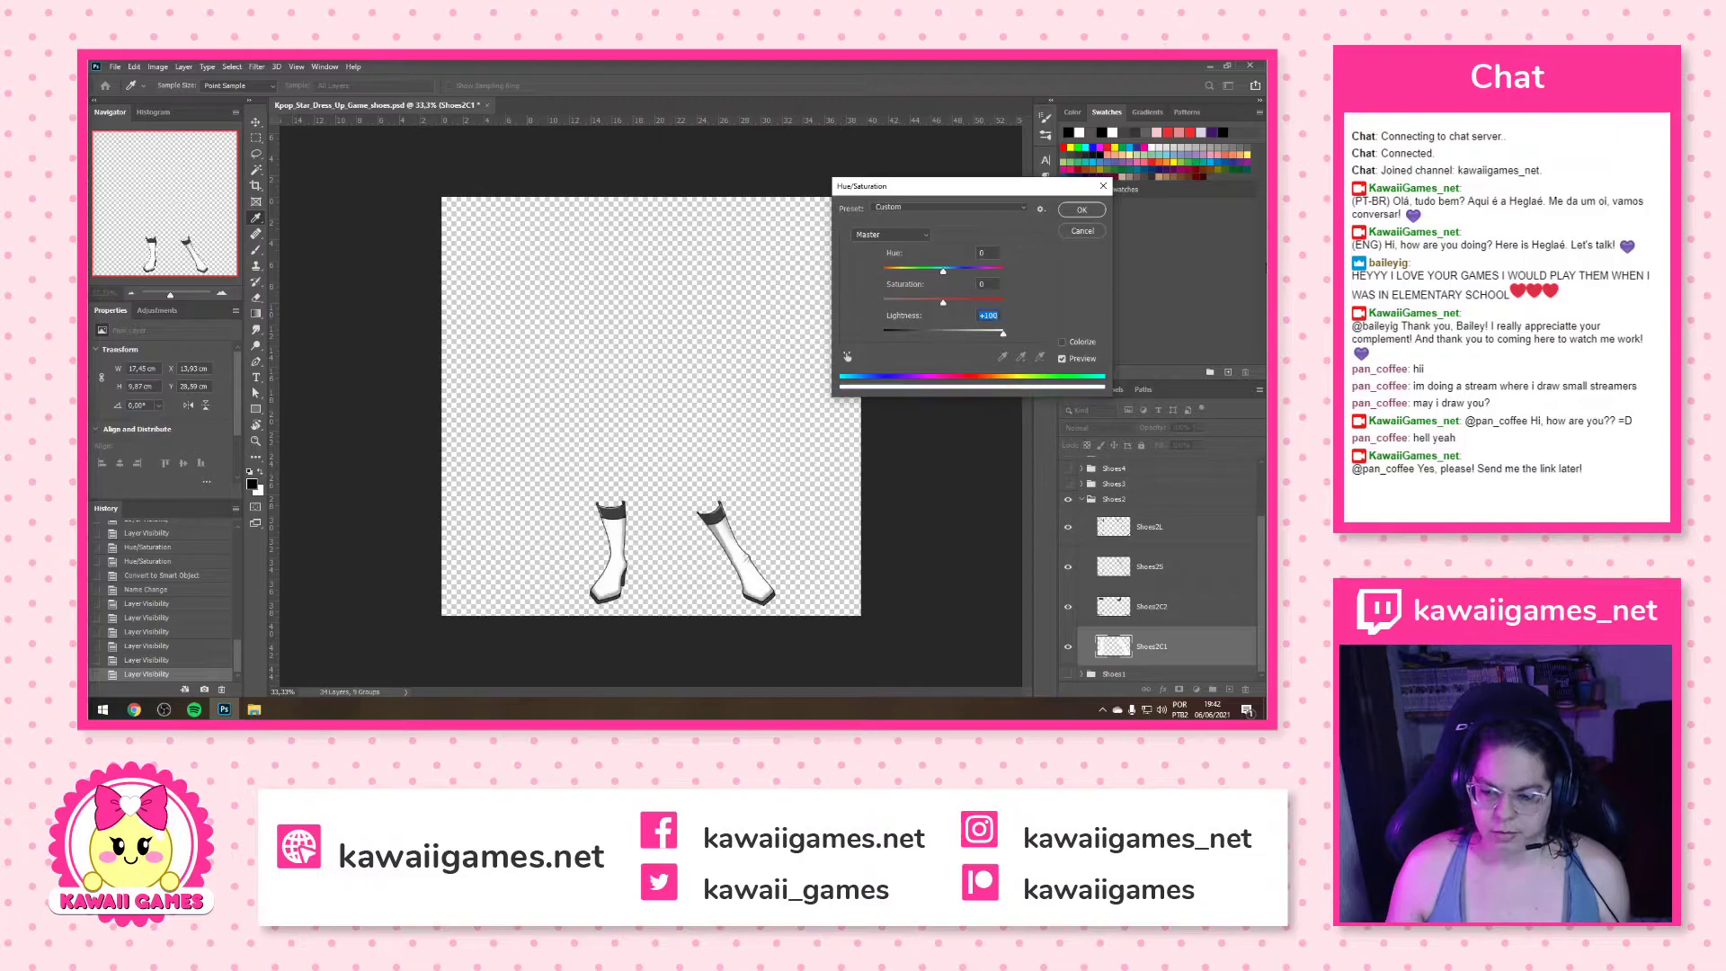
pyautogui.click(1082, 210)
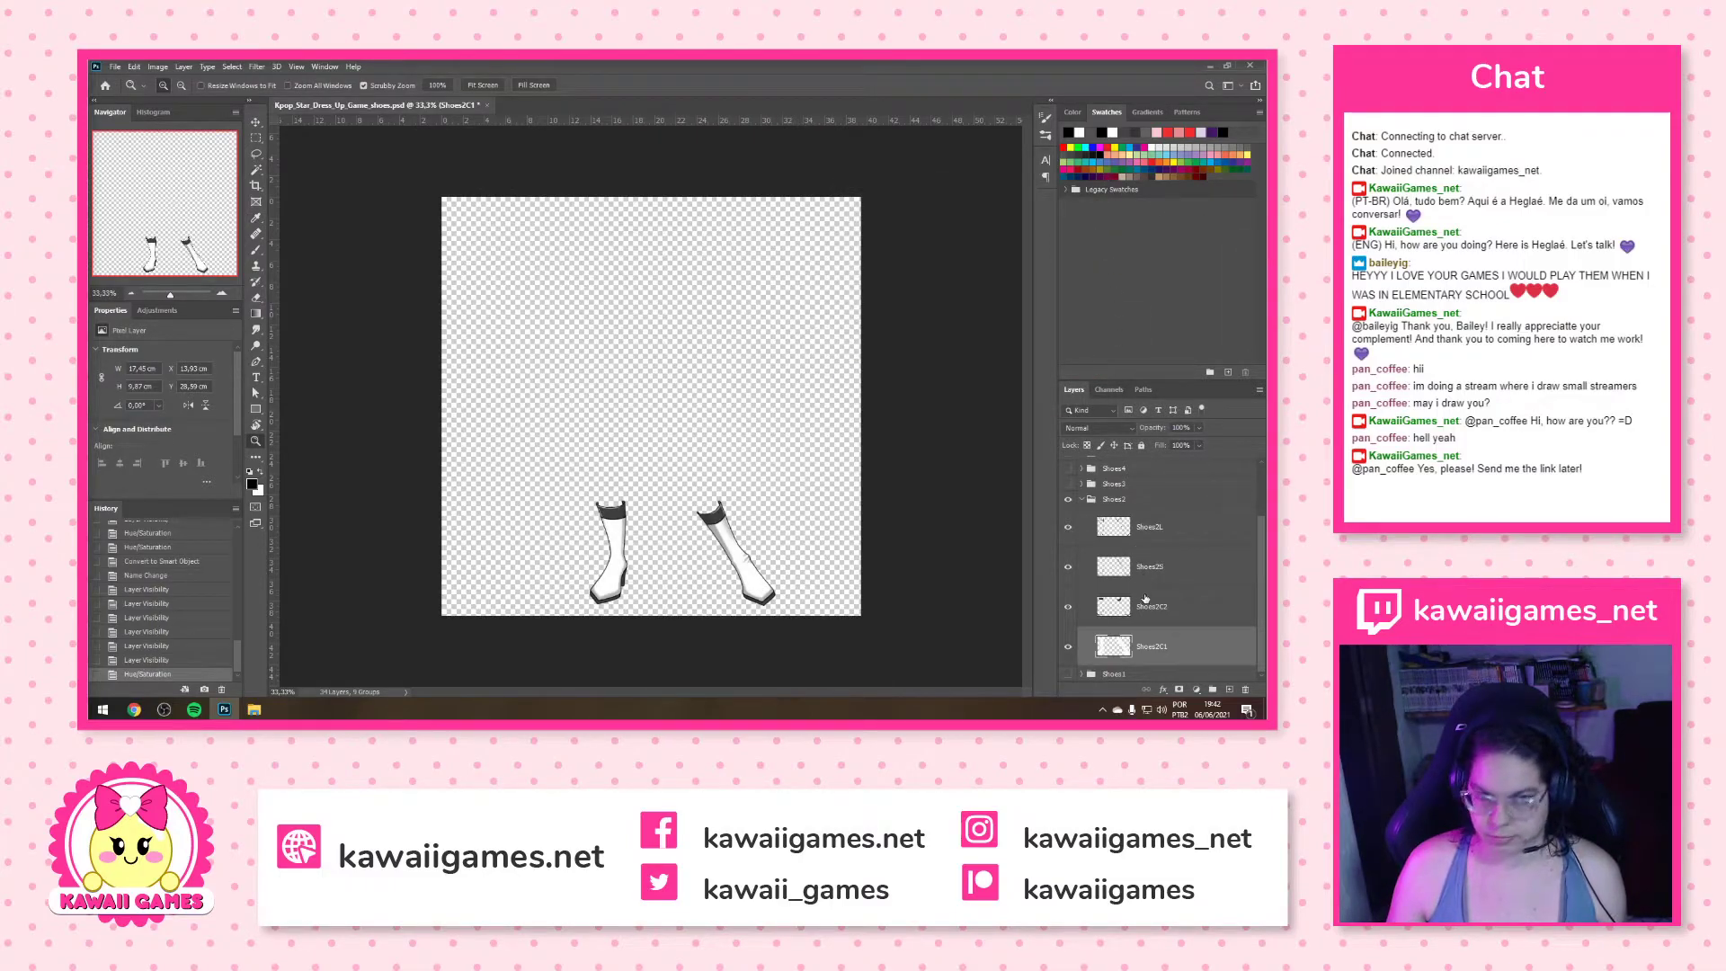
pyautogui.click(1148, 599)
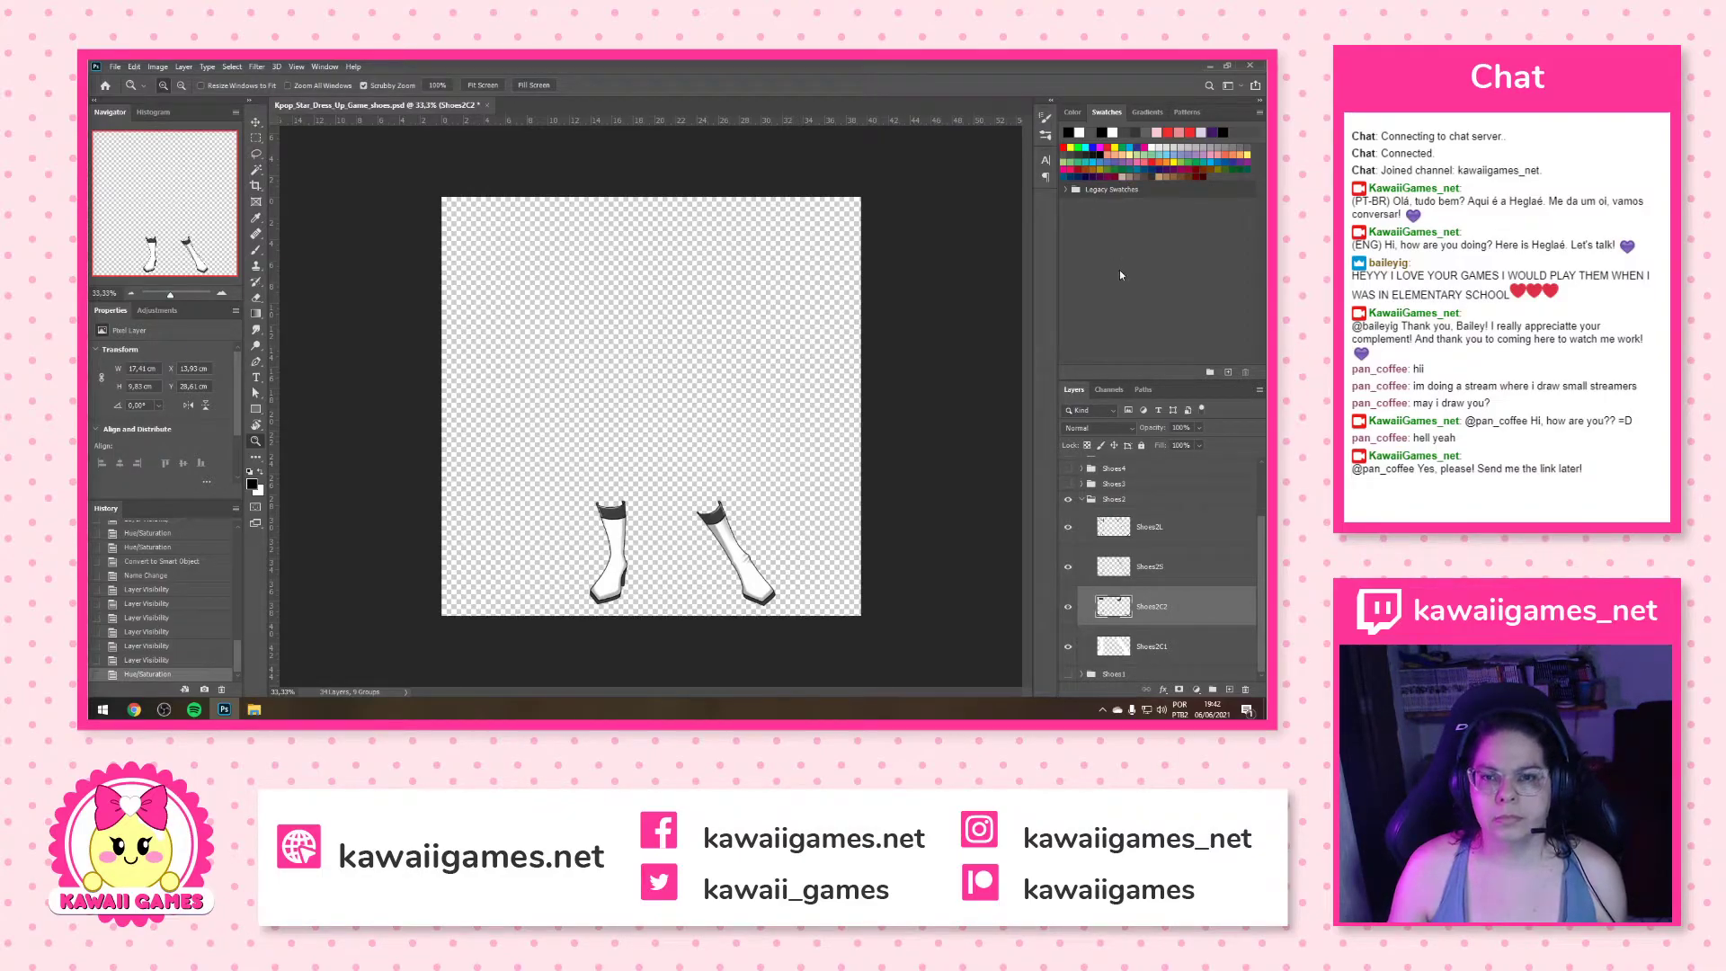
pyautogui.hotkey('ctrl', 'u')
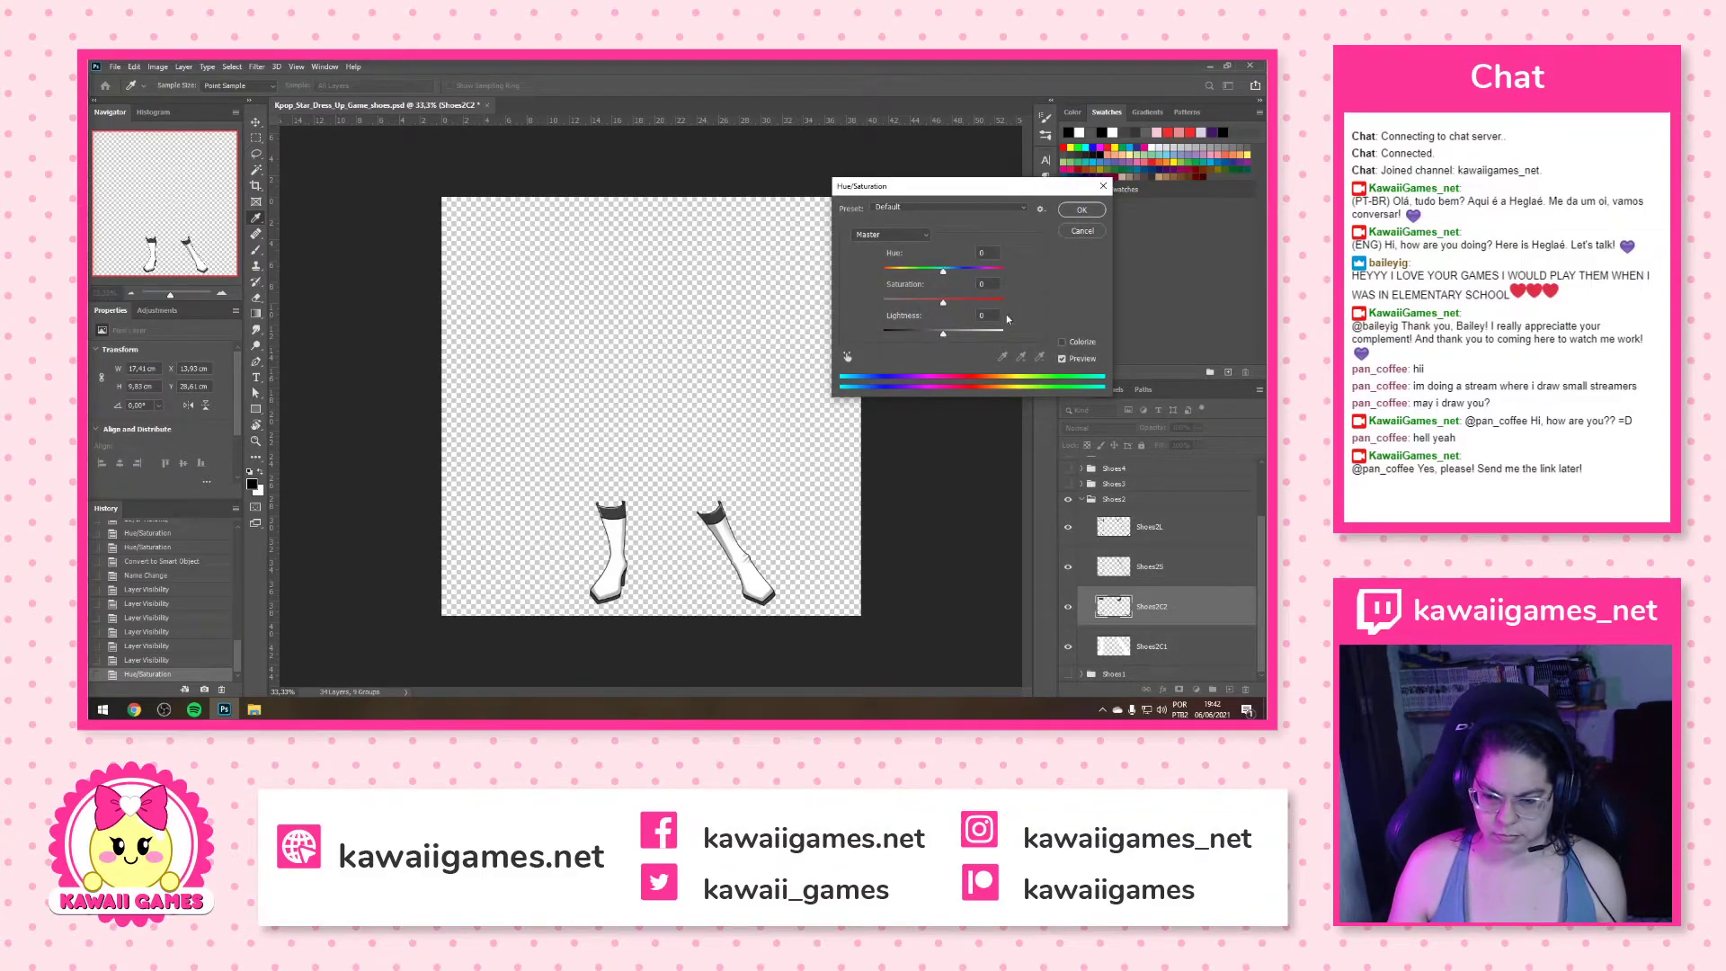
pyautogui.moveTo(948, 334); pyautogui.dragTo(1001, 332)
pyautogui.click(1082, 210)
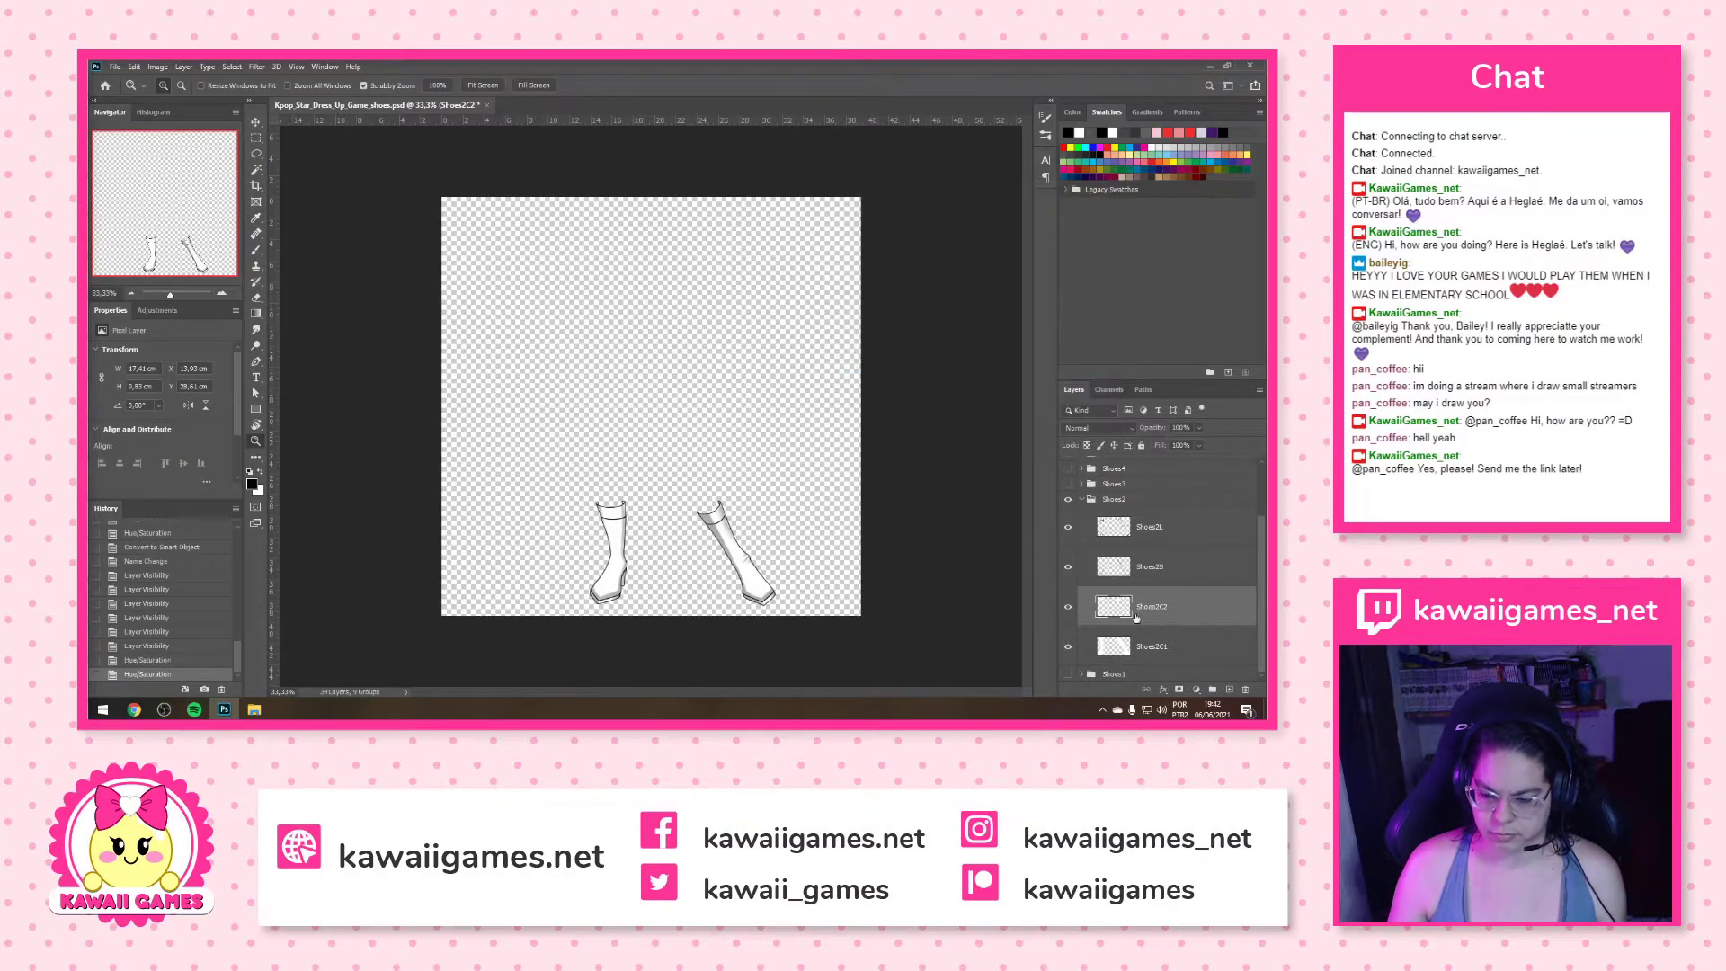
# Convert the Shoes2L and Shoes2S layers together into one smart object and rename it Shoes2S
pyautogui.click(1178, 564)
pyautogui.keyDown('shift'); pyautogui.click(1185, 536); pyautogui.keyUp('shift')
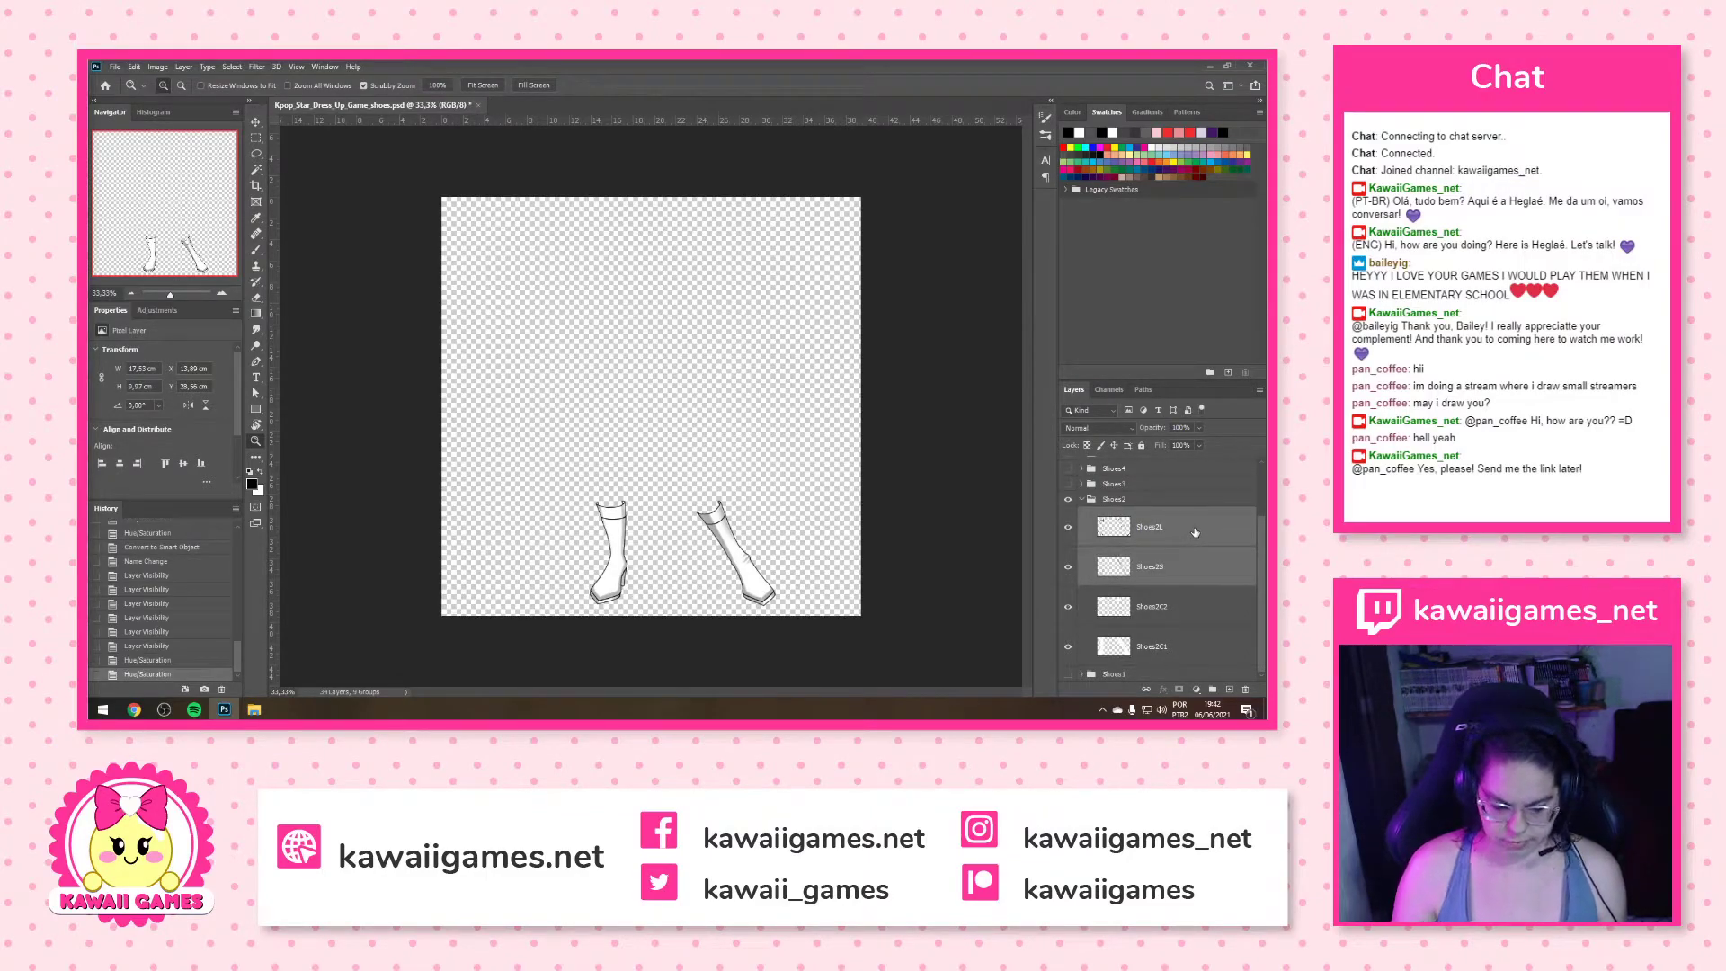
pyautogui.hotkey('ctrl', 'alt', 'shift', 's')
pyautogui.doubleClick(1151, 565)
pyautogui.click(1174, 566)
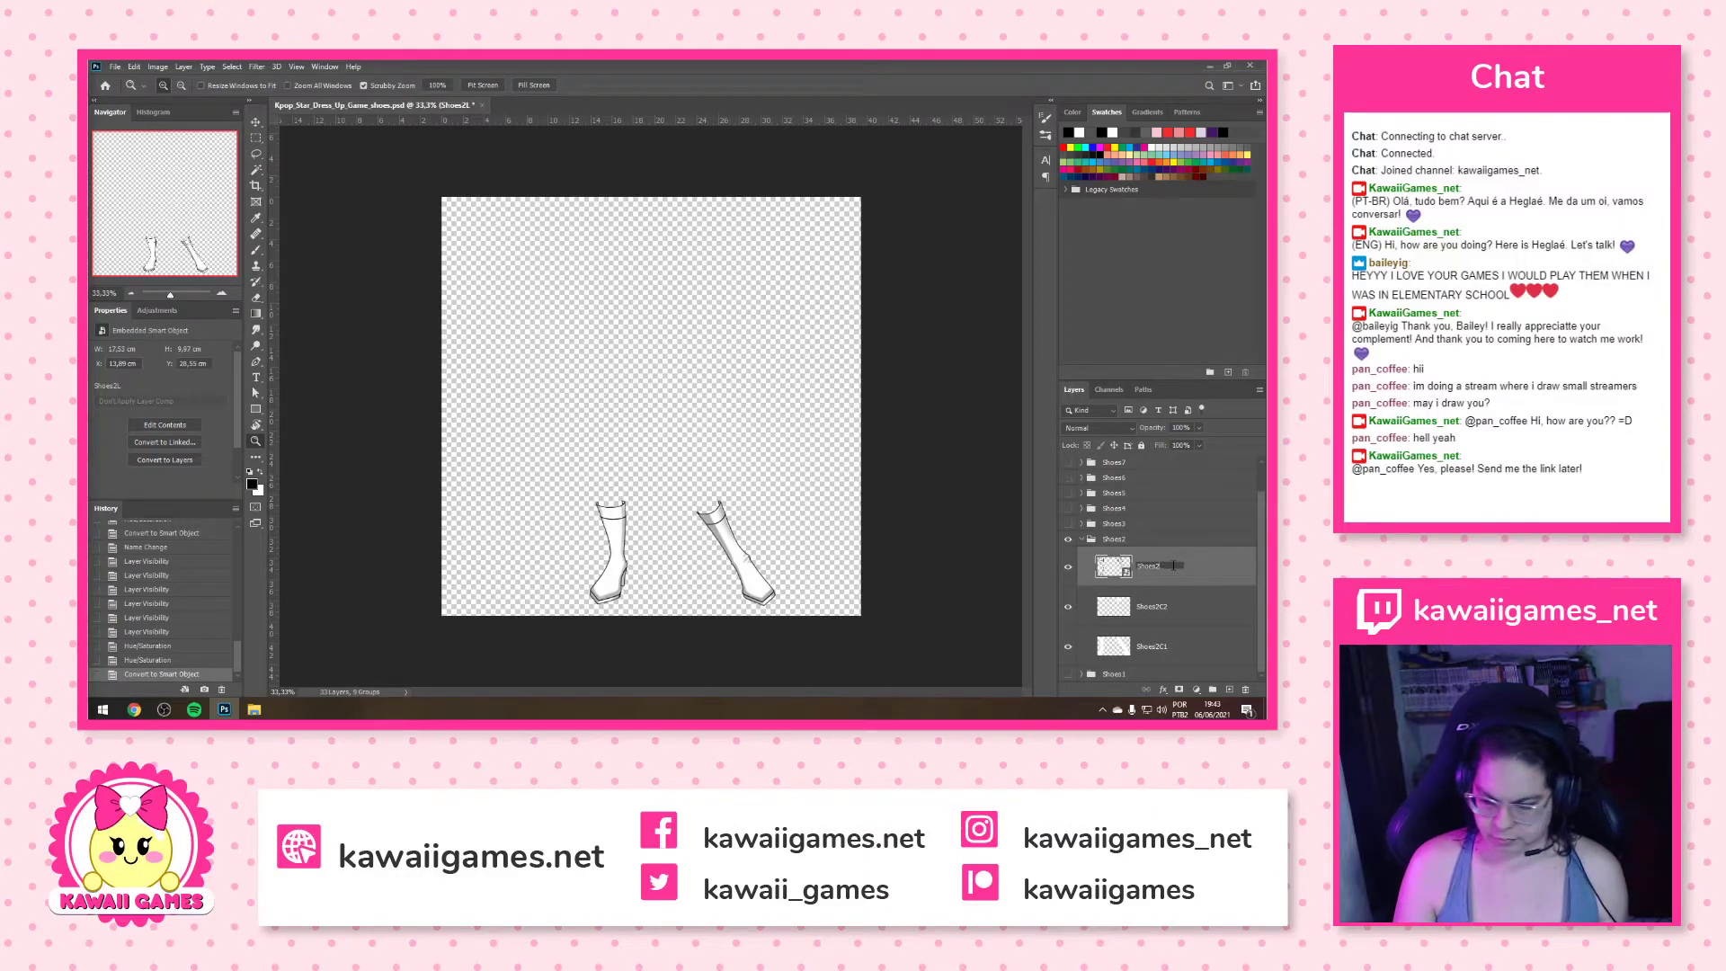
pyautogui.write('S')
pyautogui.press('Return')
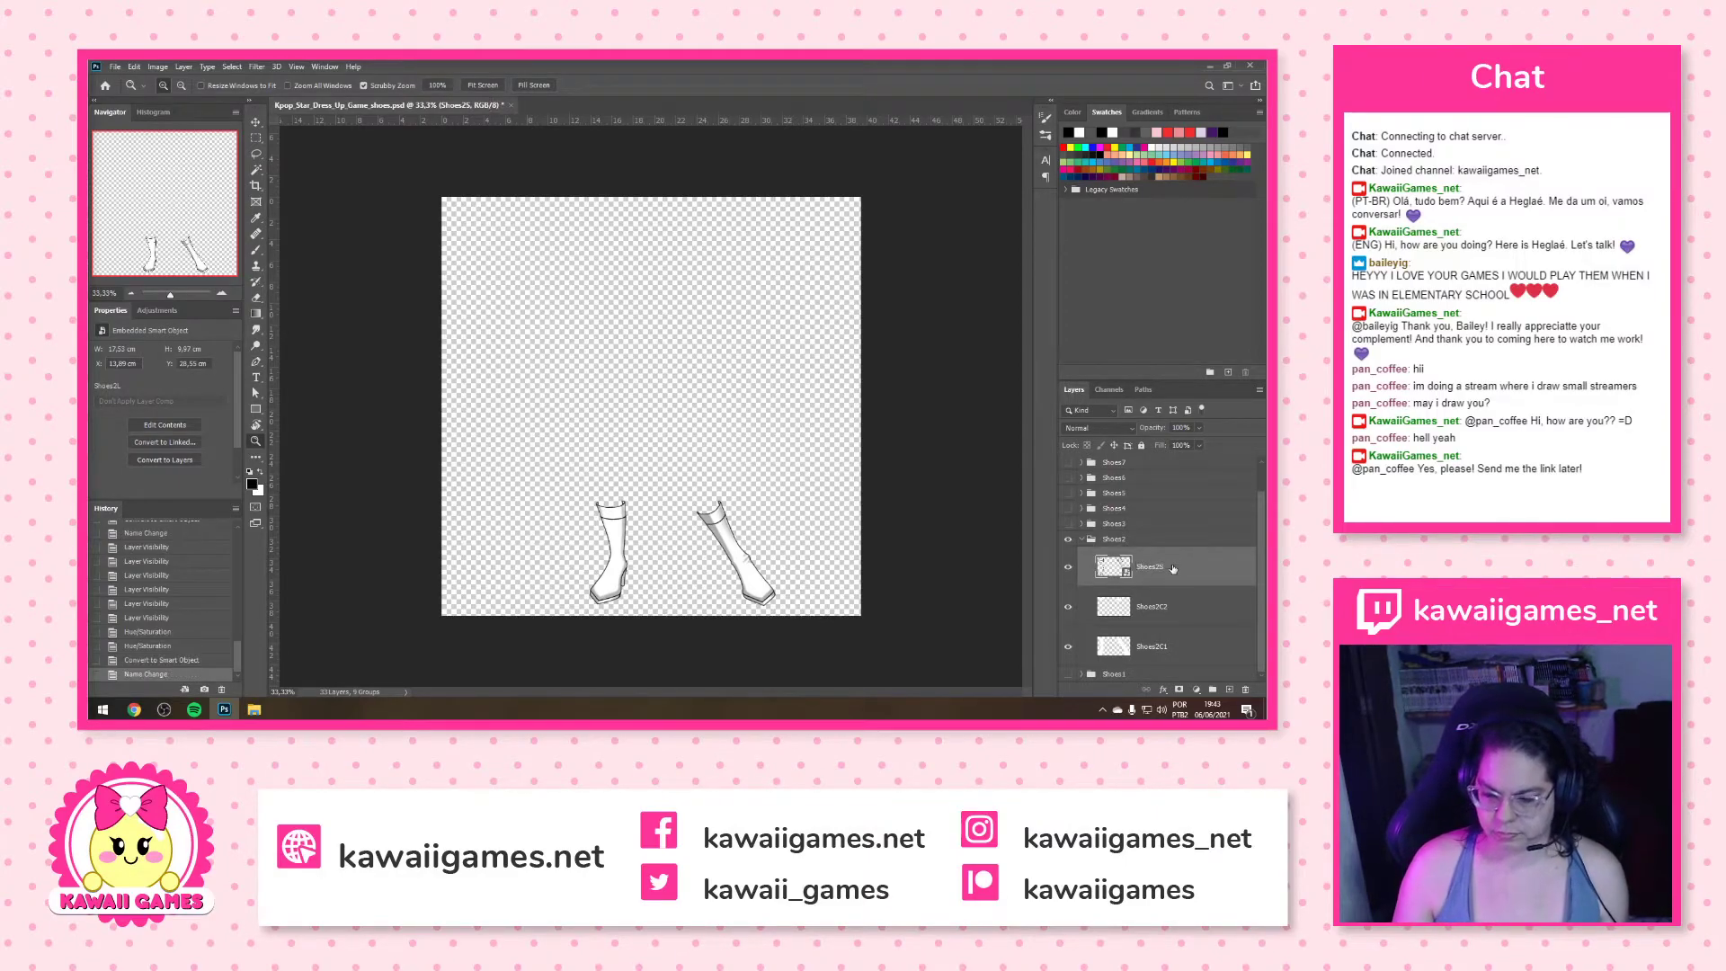
# Collapse and hide the Shoes2 group, and show and expand the Shoes3 group
pyautogui.click(1082, 539)
pyautogui.click(1070, 571)
pyautogui.click(1069, 555)
pyautogui.click(1082, 556)
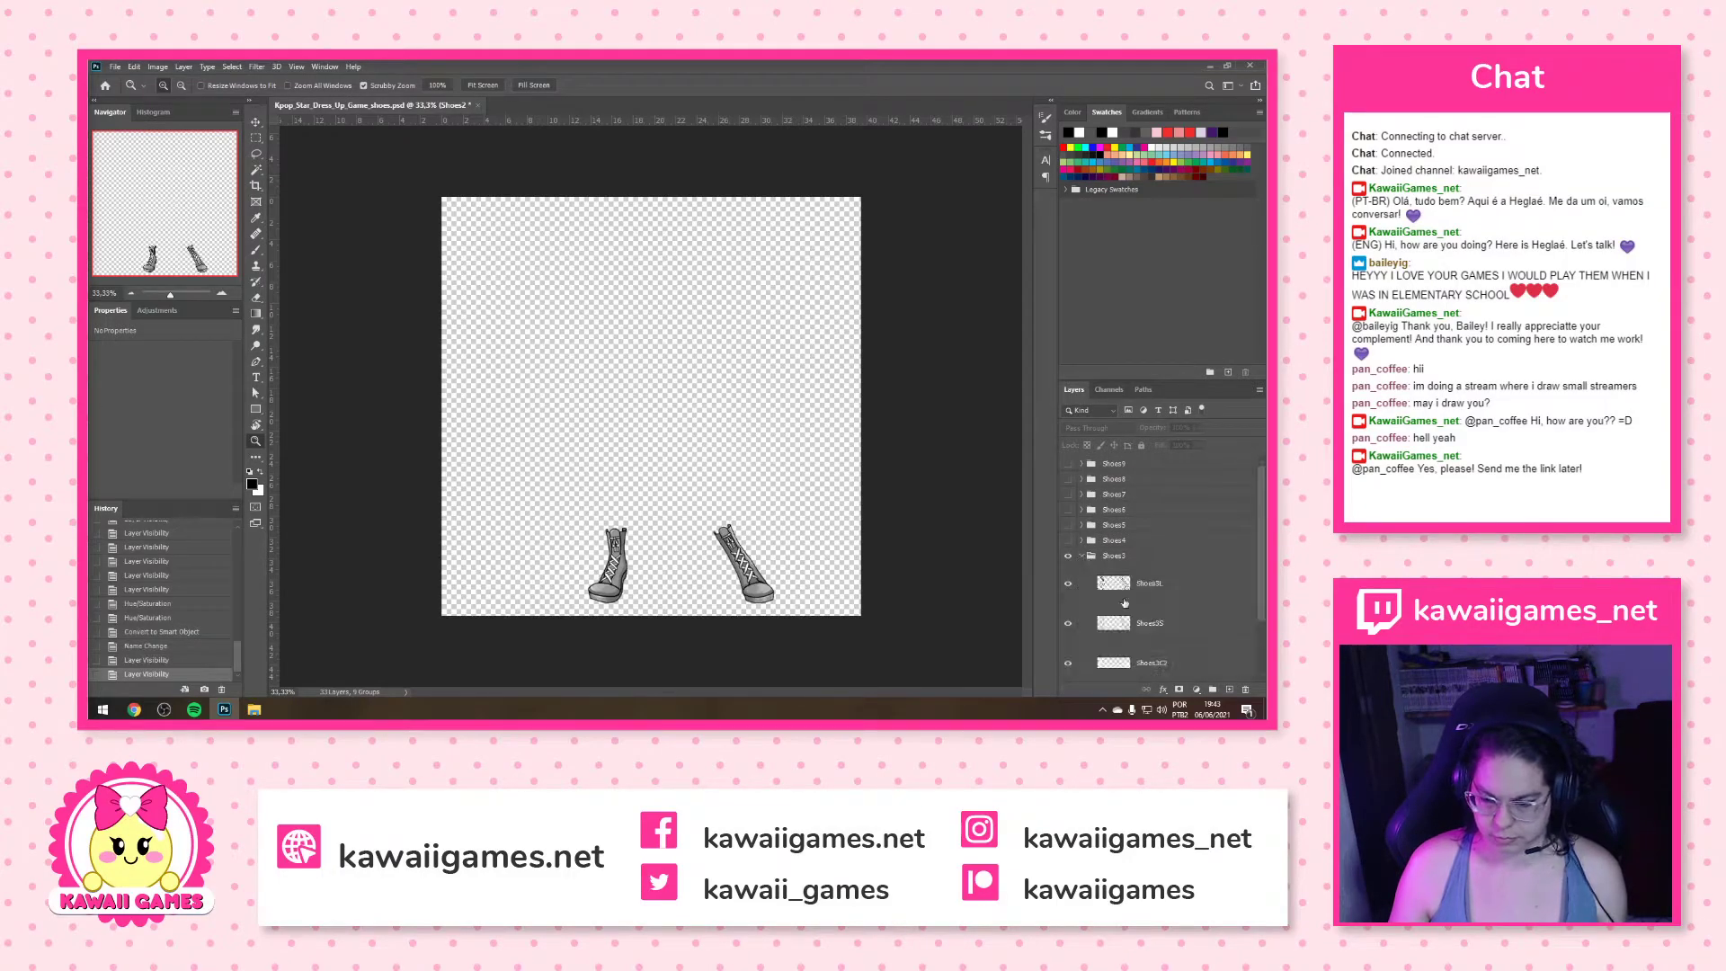
# Whiten the Shoes3C1 layer by setting its Hue/Saturation lightness to +100
pyautogui.click(1151, 635)
pyautogui.hotkey('ctrl', 'u')
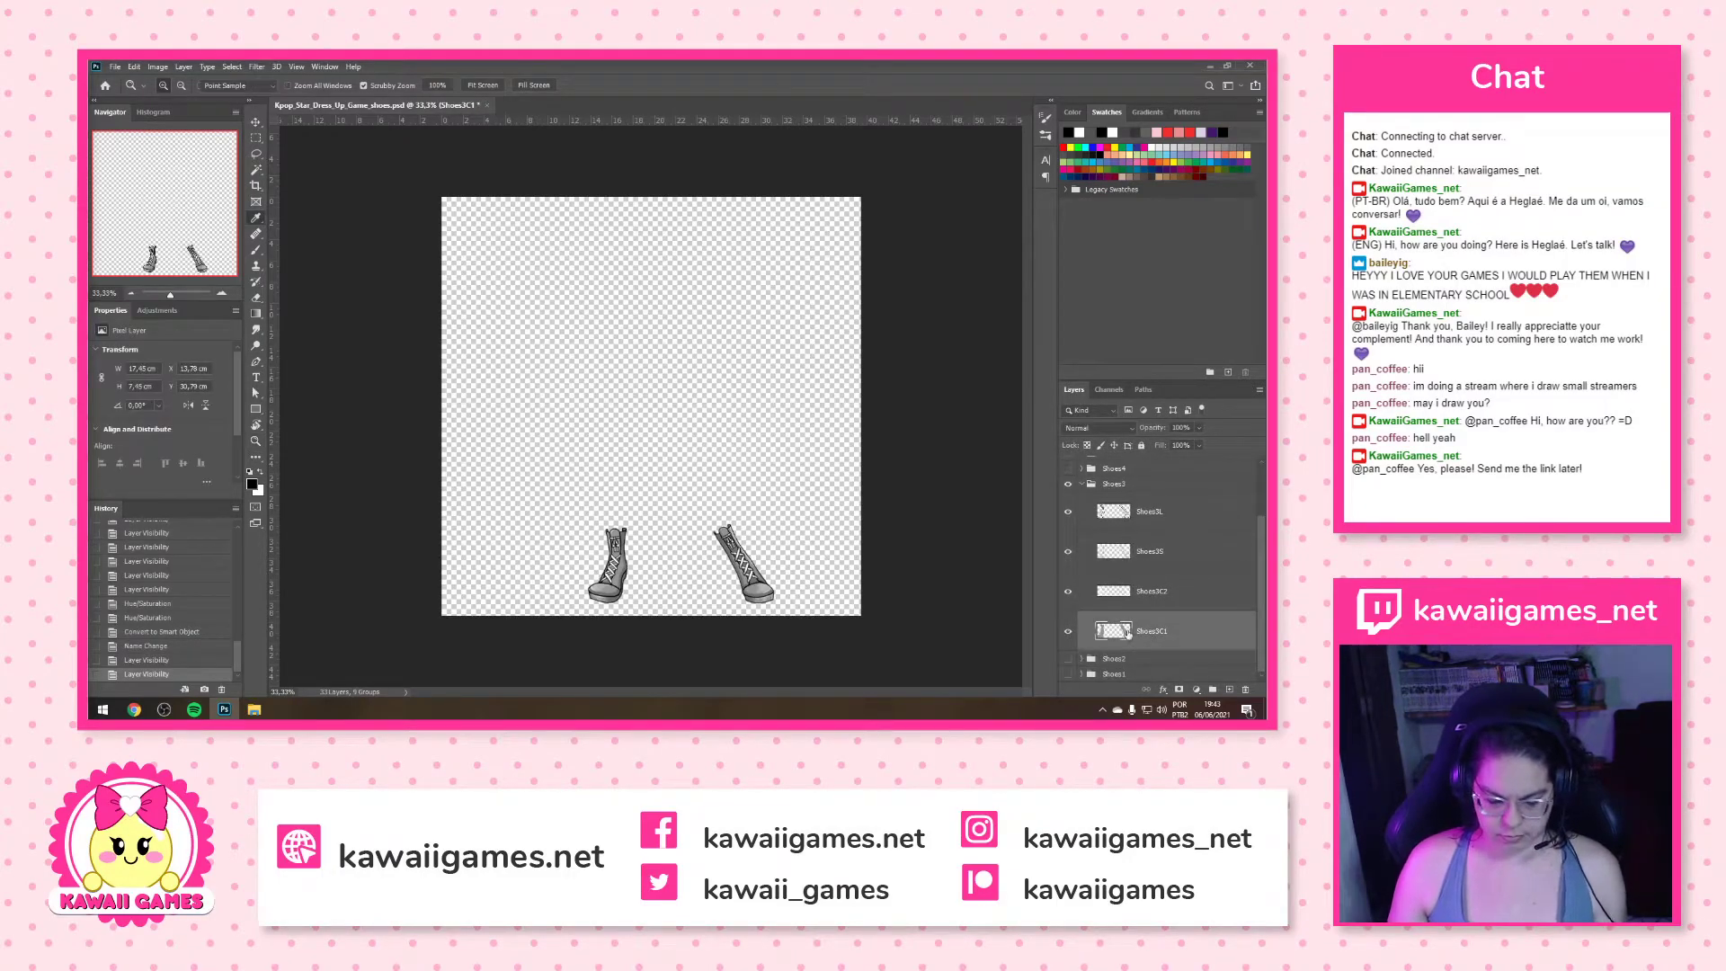
pyautogui.moveTo(943, 337); pyautogui.dragTo(988, 333)
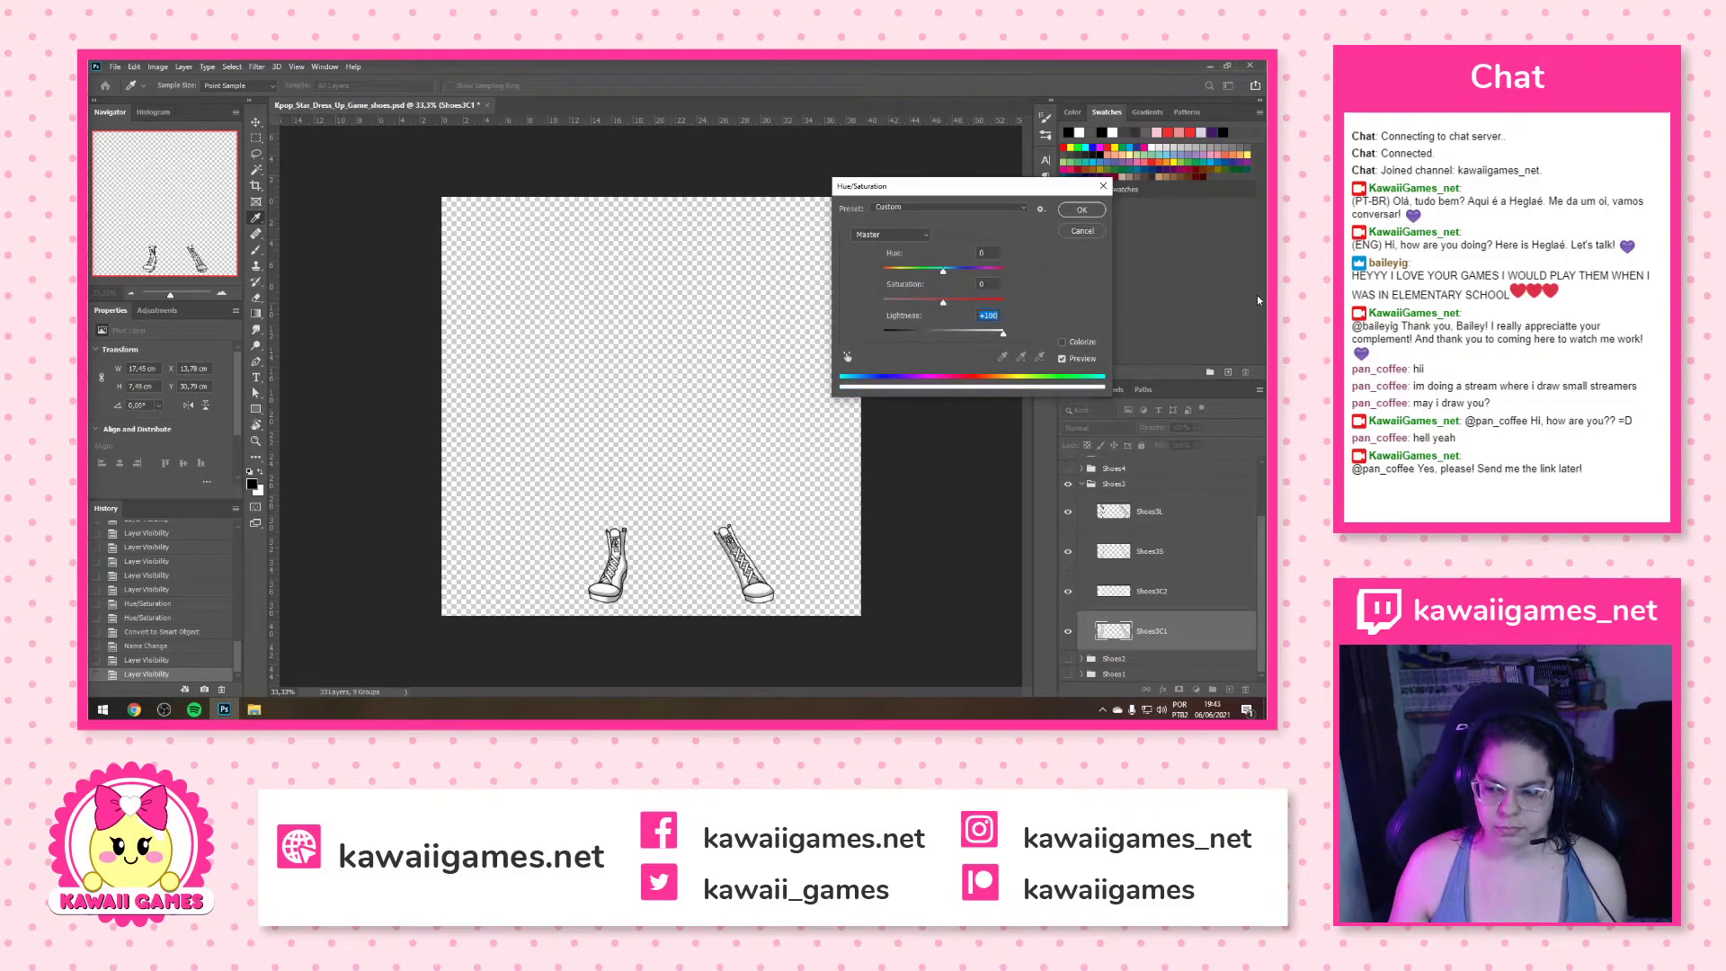
pyautogui.click(1083, 210)
# Set the Hue/Saturation lightness of the Shoes3C2 layer to +100
pyautogui.click(1185, 605)
pyautogui.hotkey('ctrl', 'u')
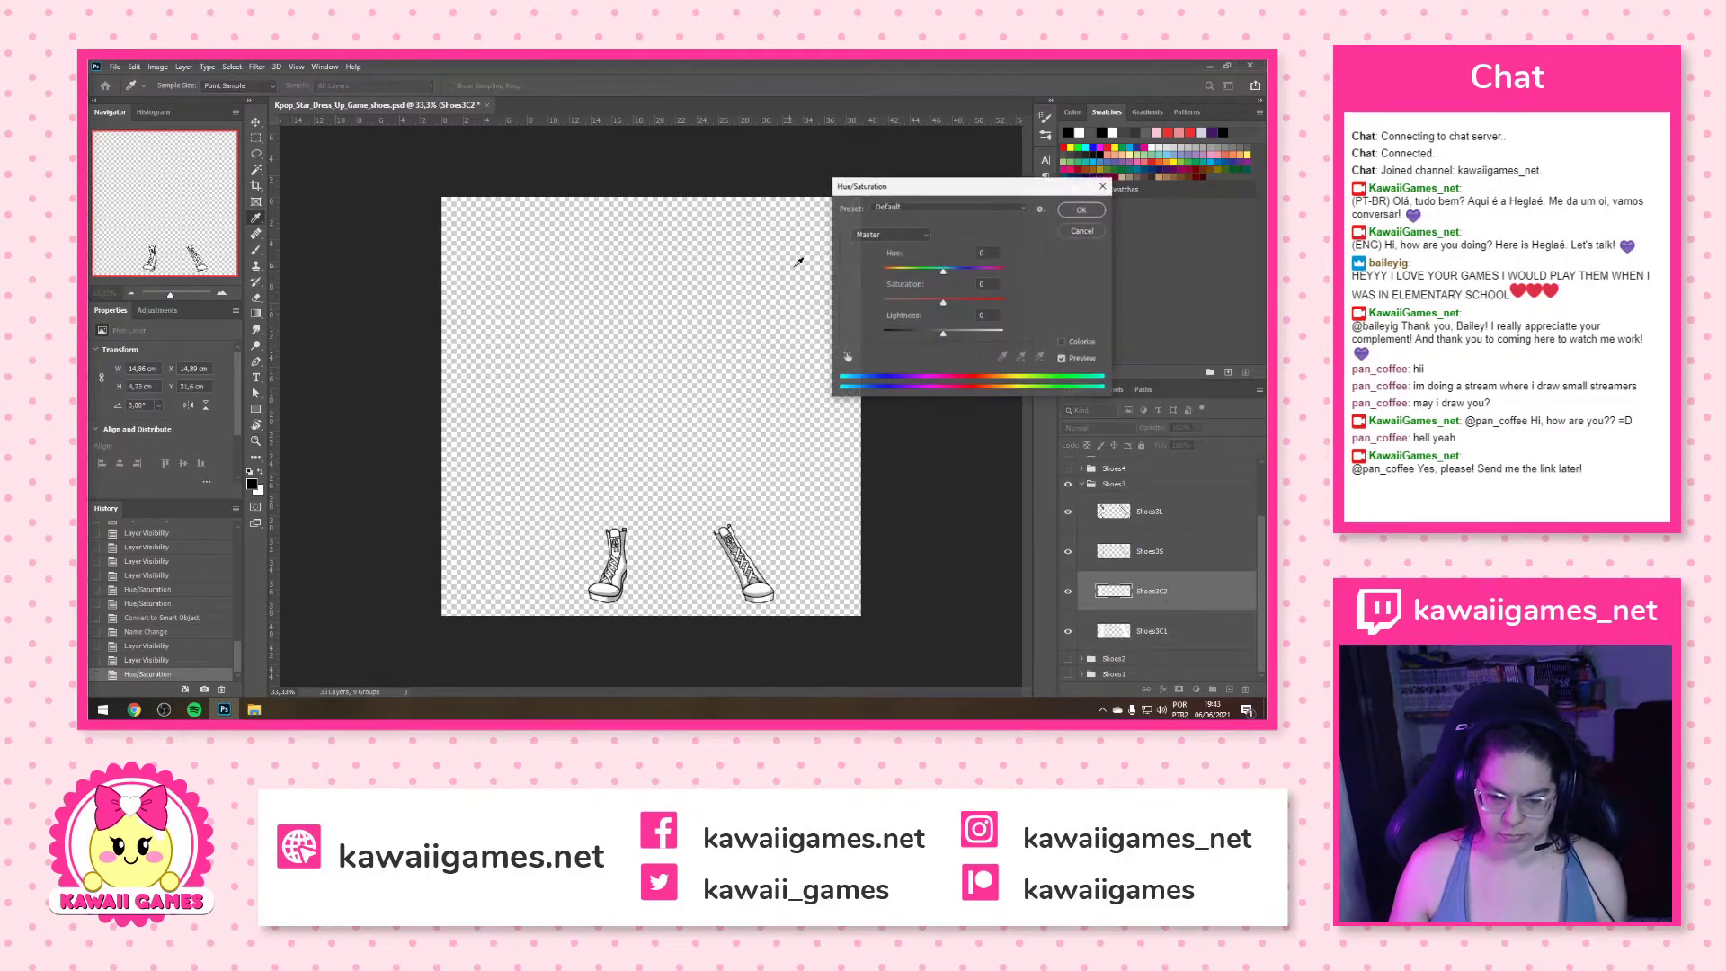
pyautogui.click(980, 335)
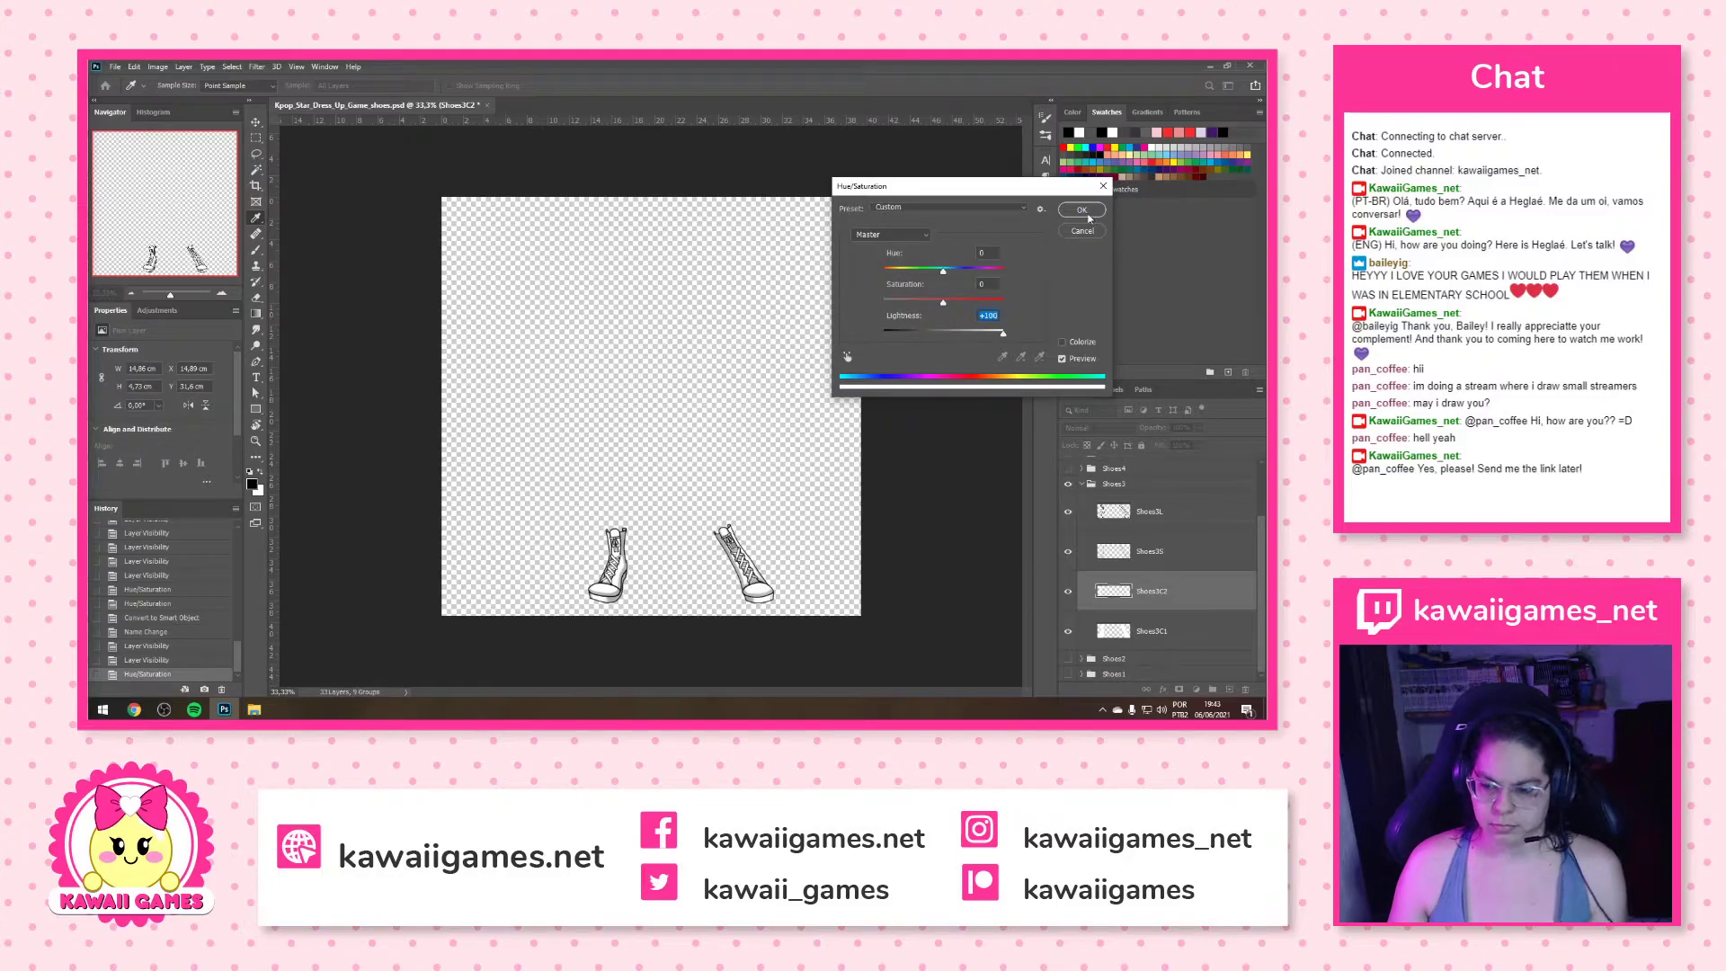
pyautogui.click(1089, 214)
# Convert the Shoes3S shading and Shoes3L line layers into one smart object and rename it Shoes3S
pyautogui.click(1203, 553)
pyautogui.keyDown('shift'); pyautogui.click(1198, 509); pyautogui.keyUp('shift')
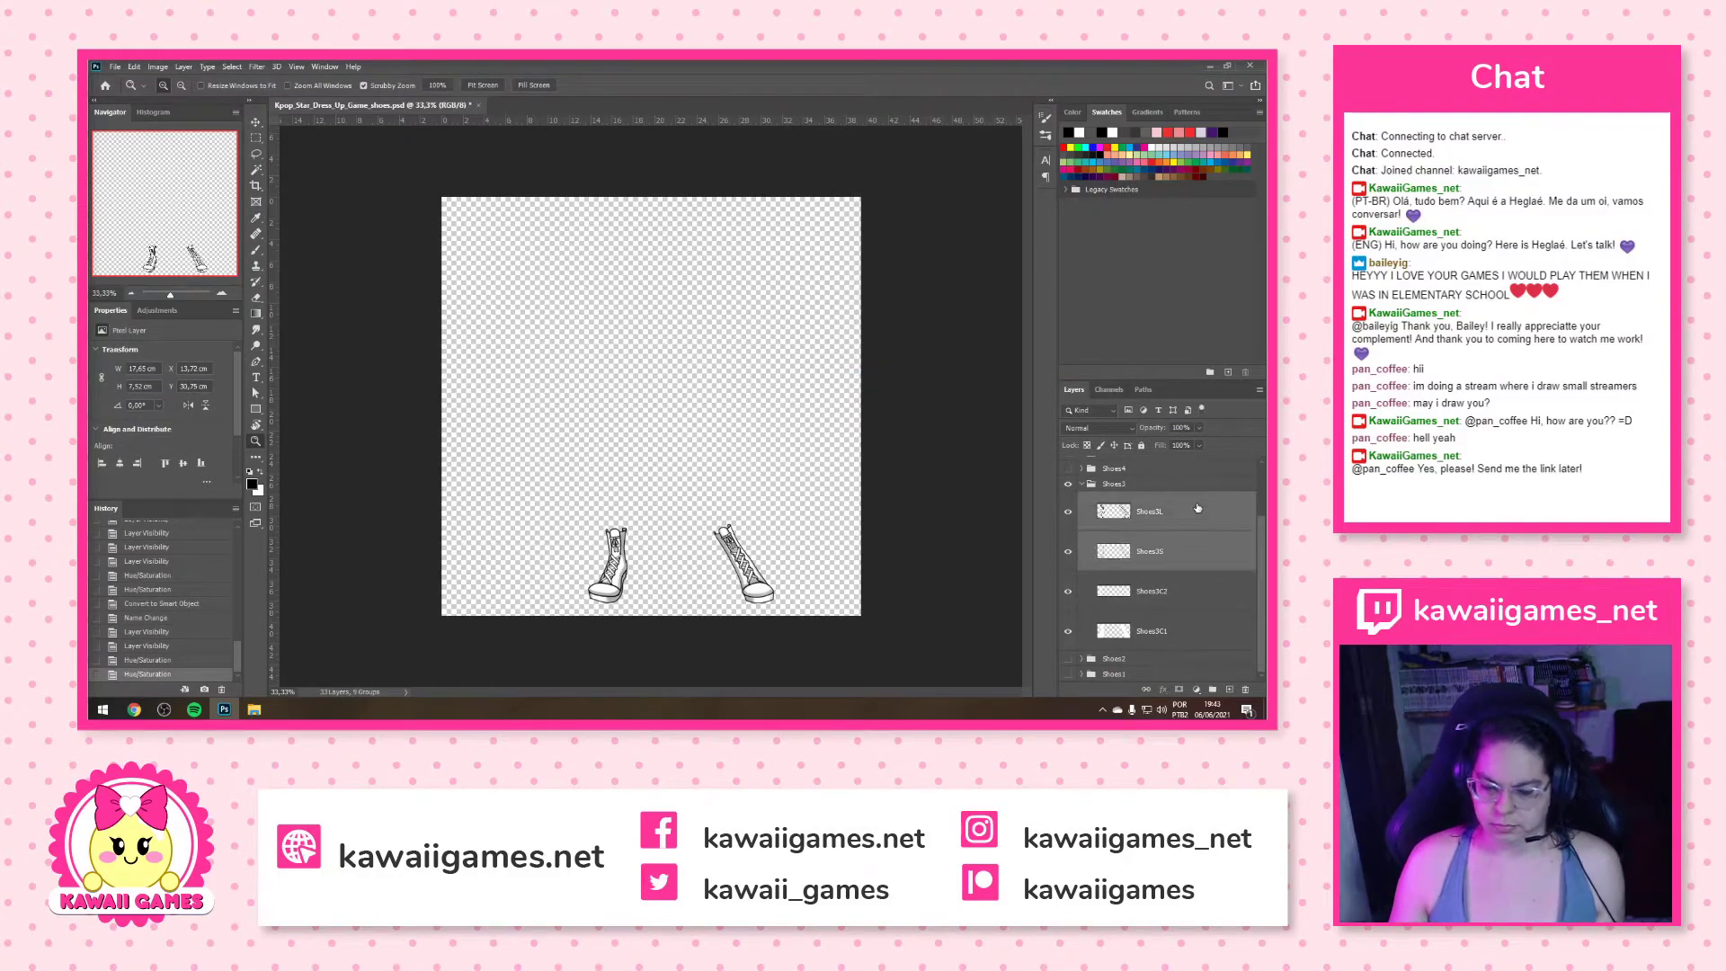
pyautogui.hotkey('ctrl', 'alt', 's')
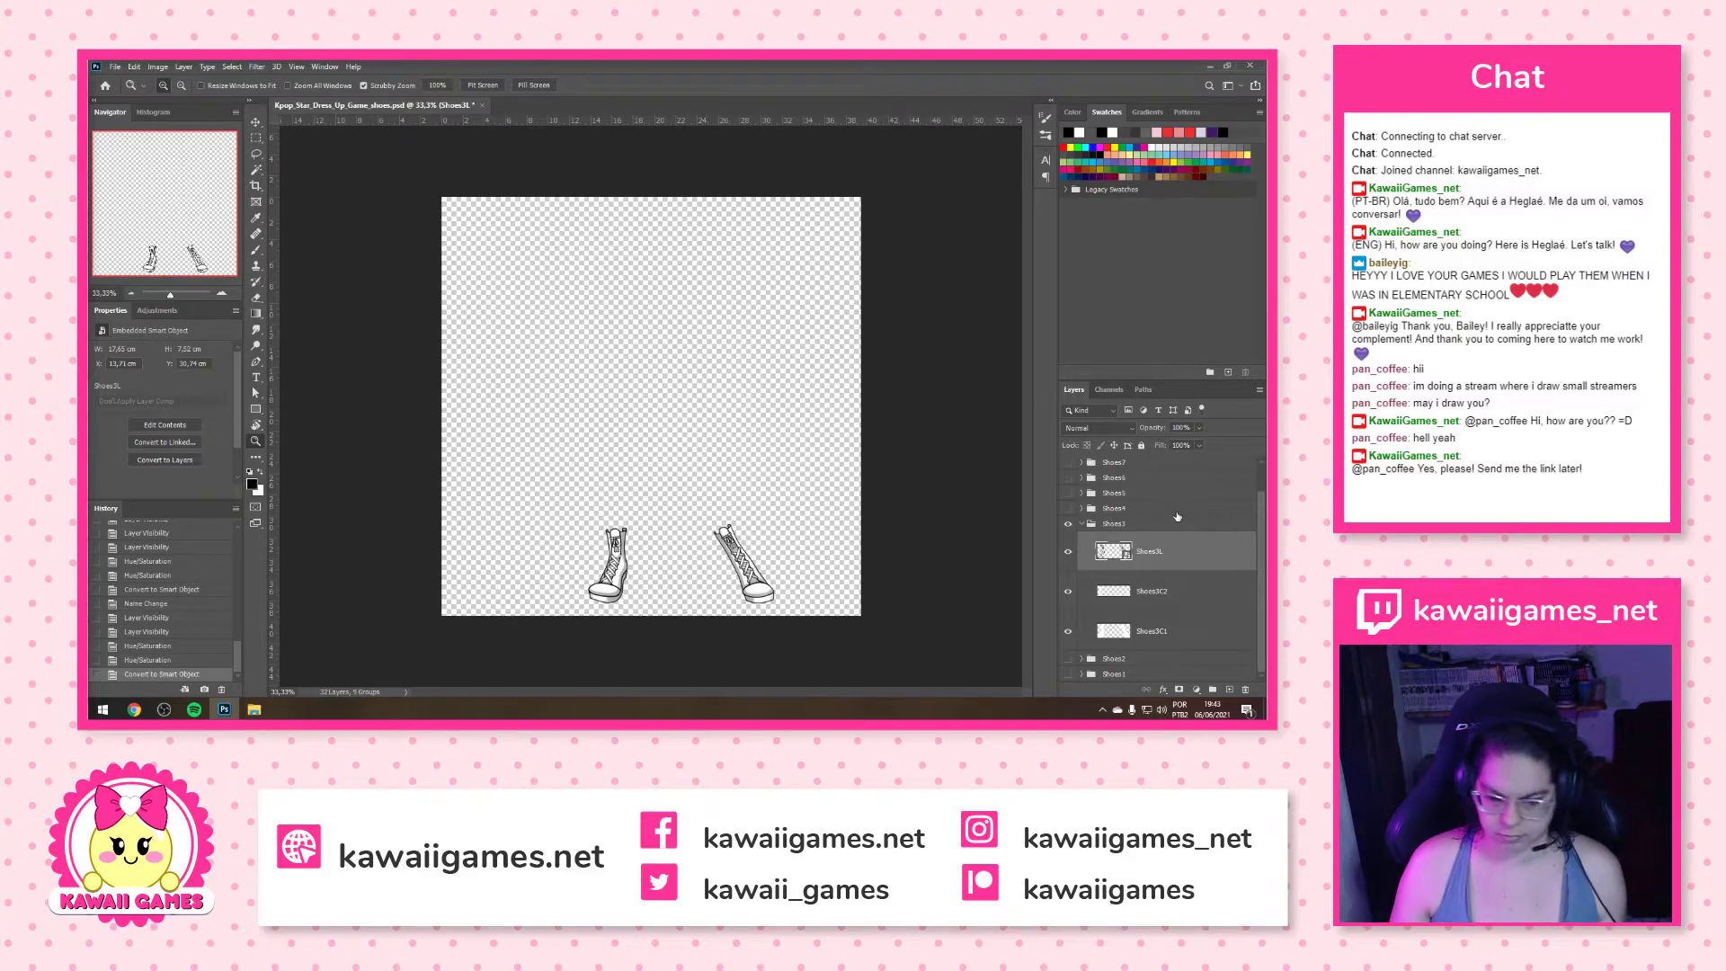
pyautogui.doubleClick(1164, 551)
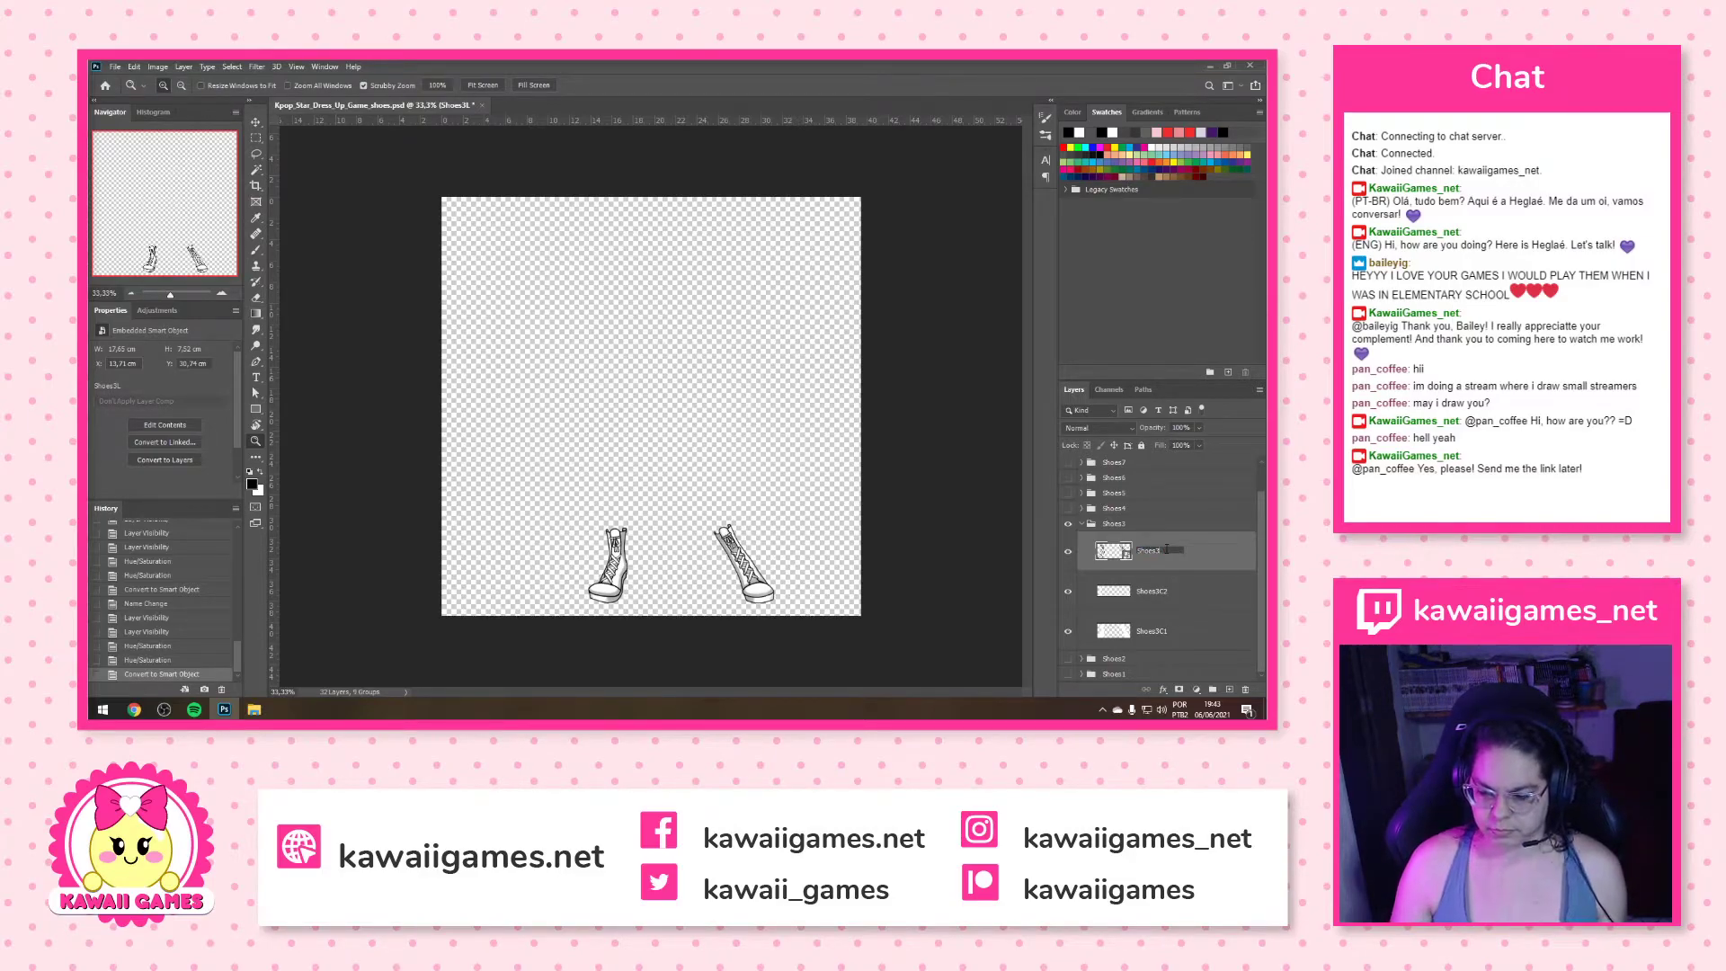
pyautogui.press('Return')
# Collapse and hide the Shoes3 group, and show and expand the Shoes4 group
pyautogui.click(1080, 525)
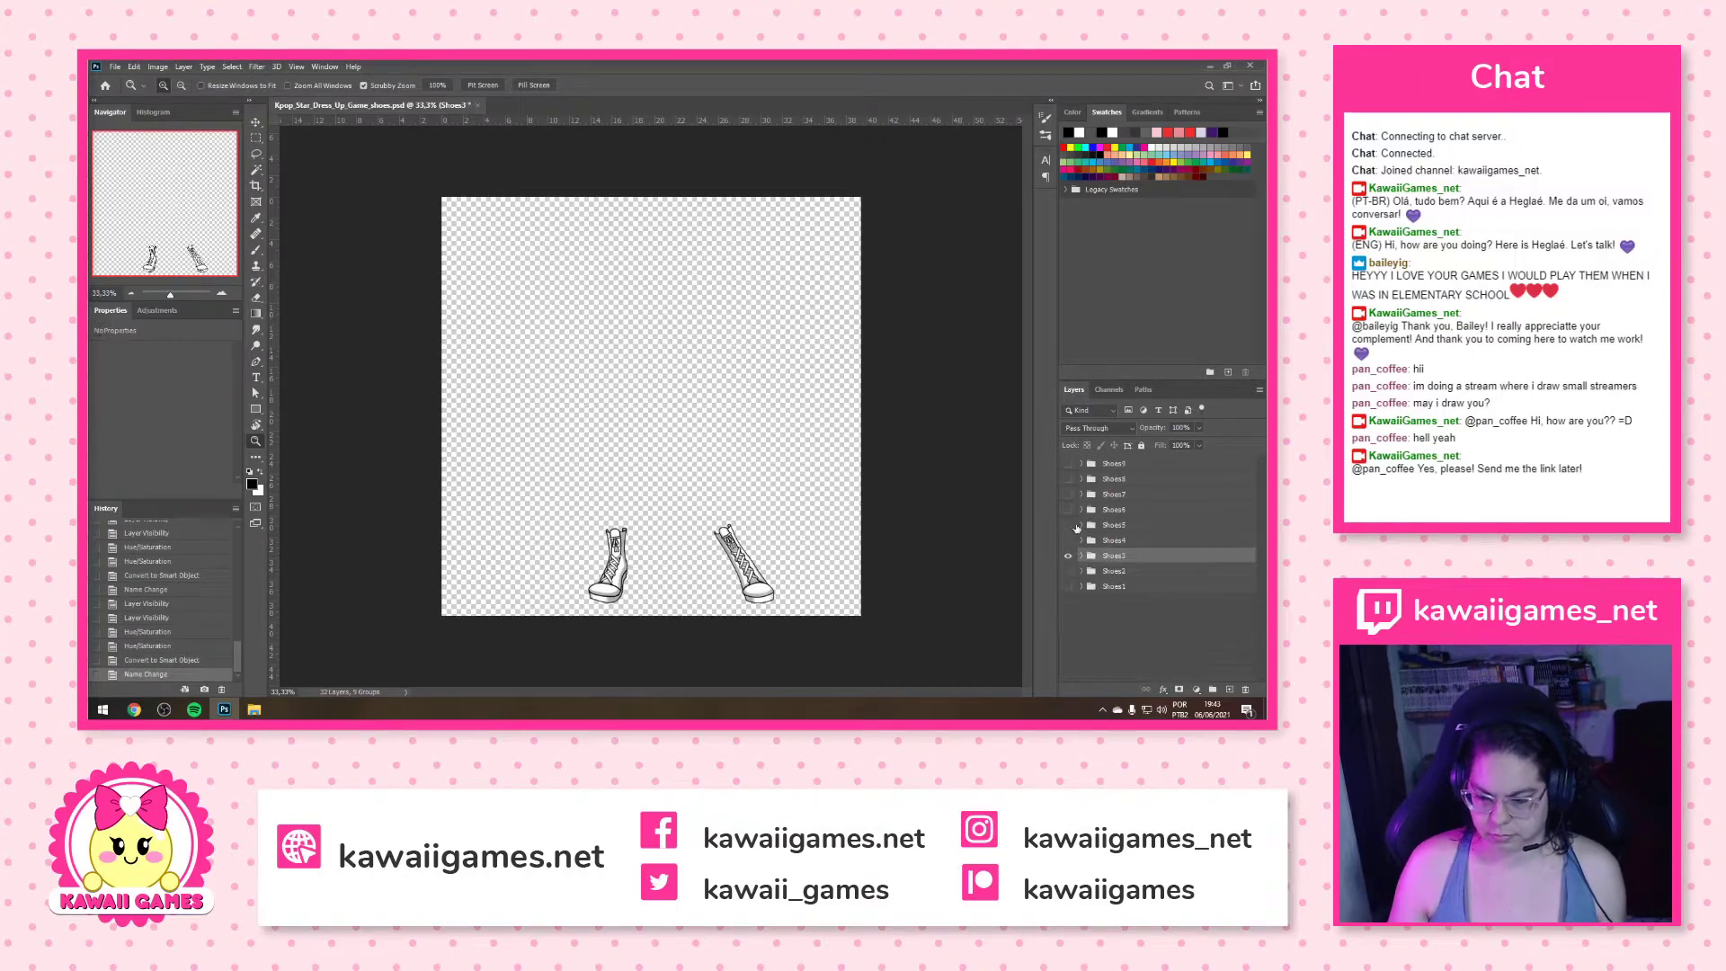
pyautogui.click(1070, 555)
pyautogui.click(1069, 540)
pyautogui.click(1082, 540)
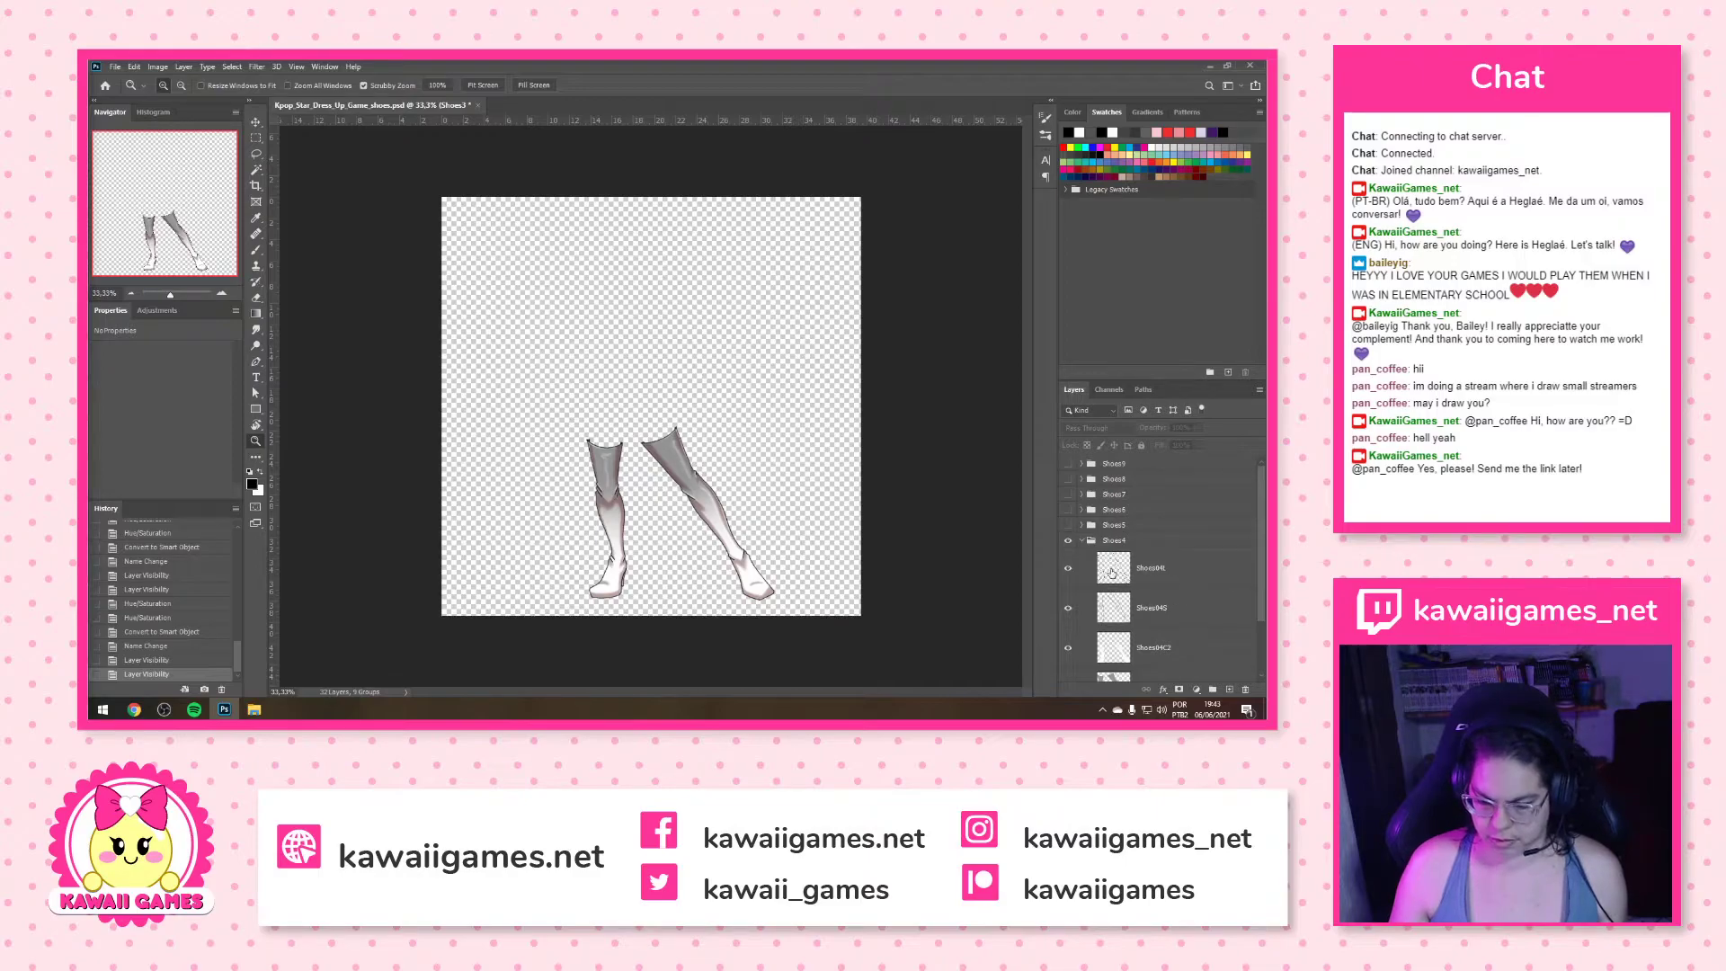
# Check the line and shading layers in Shoes4, and set the Shoes04S shading layer's saturation to -100 with Hue/Saturation
pyautogui.click(1068, 573)
pyautogui.click(1068, 573)
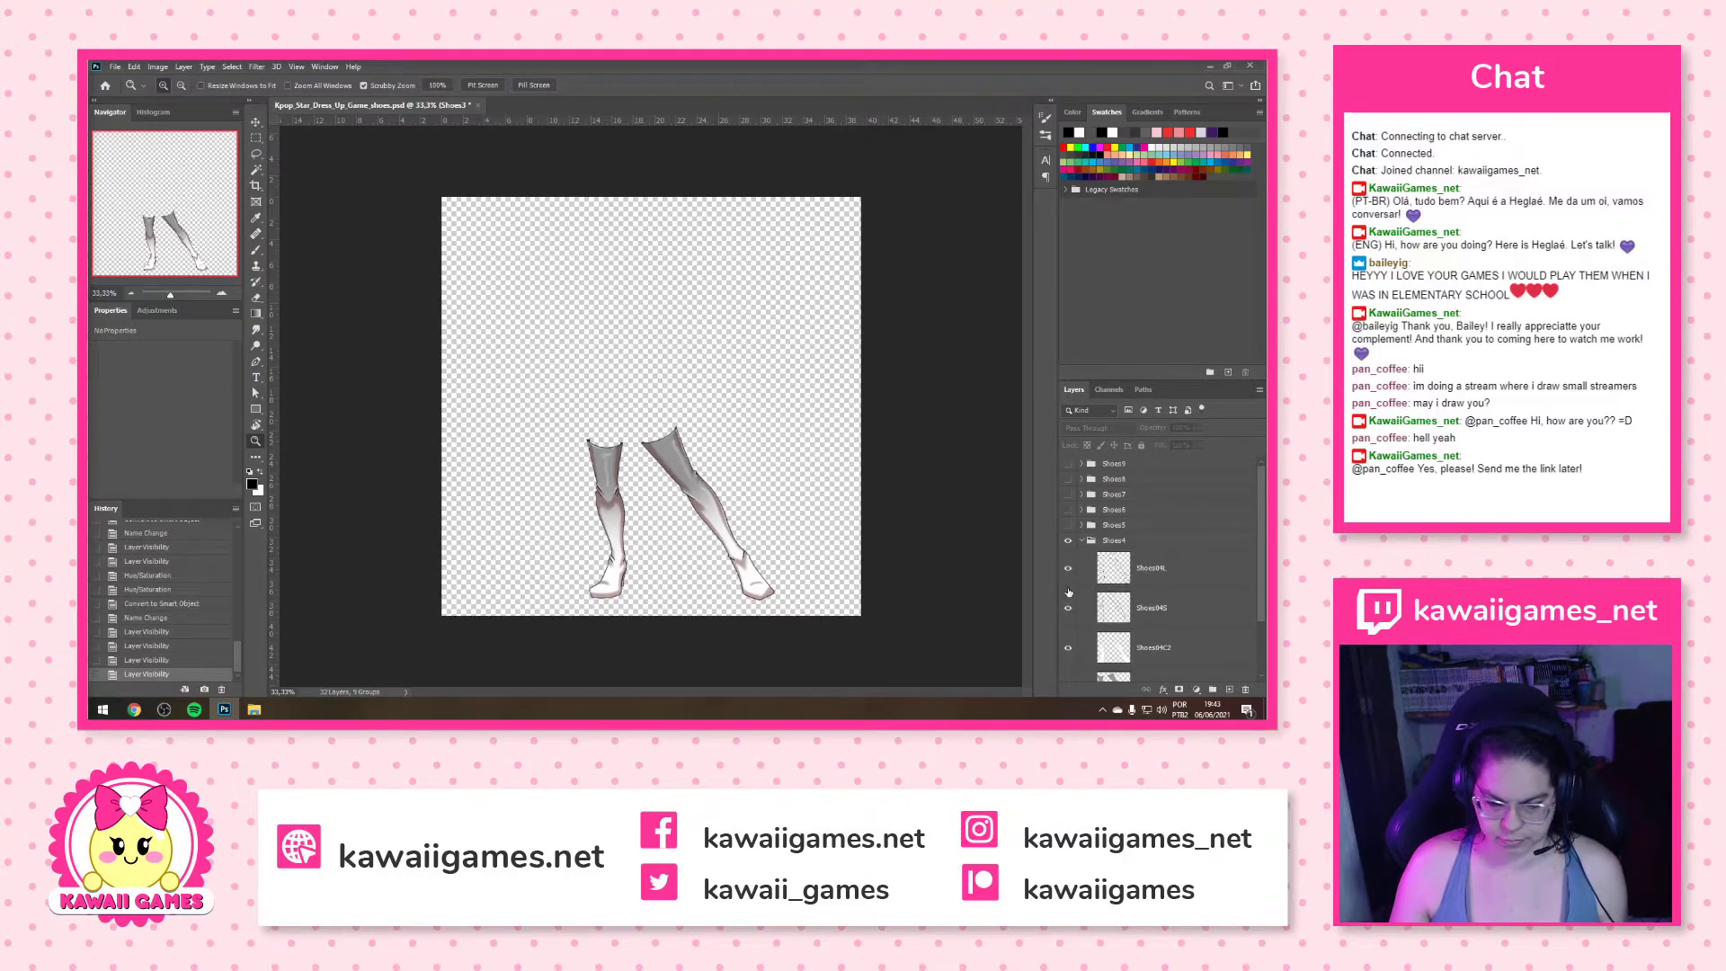
pyautogui.click(1069, 609)
pyautogui.click(1068, 609)
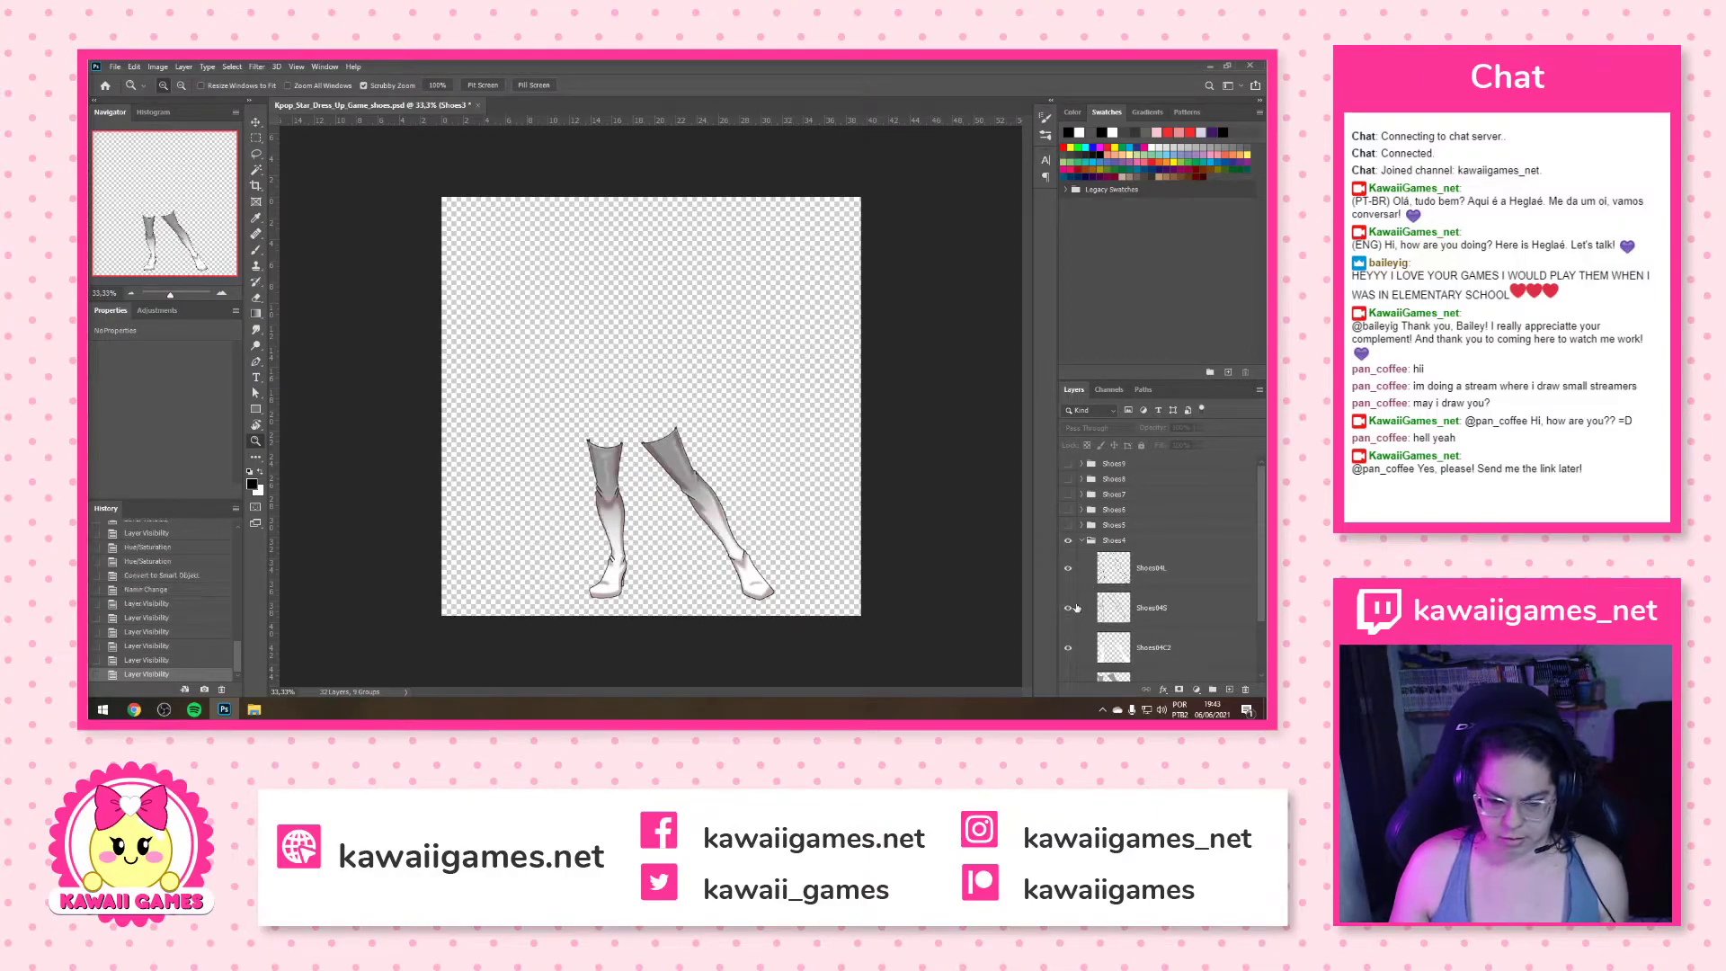
pyautogui.click(1210, 616)
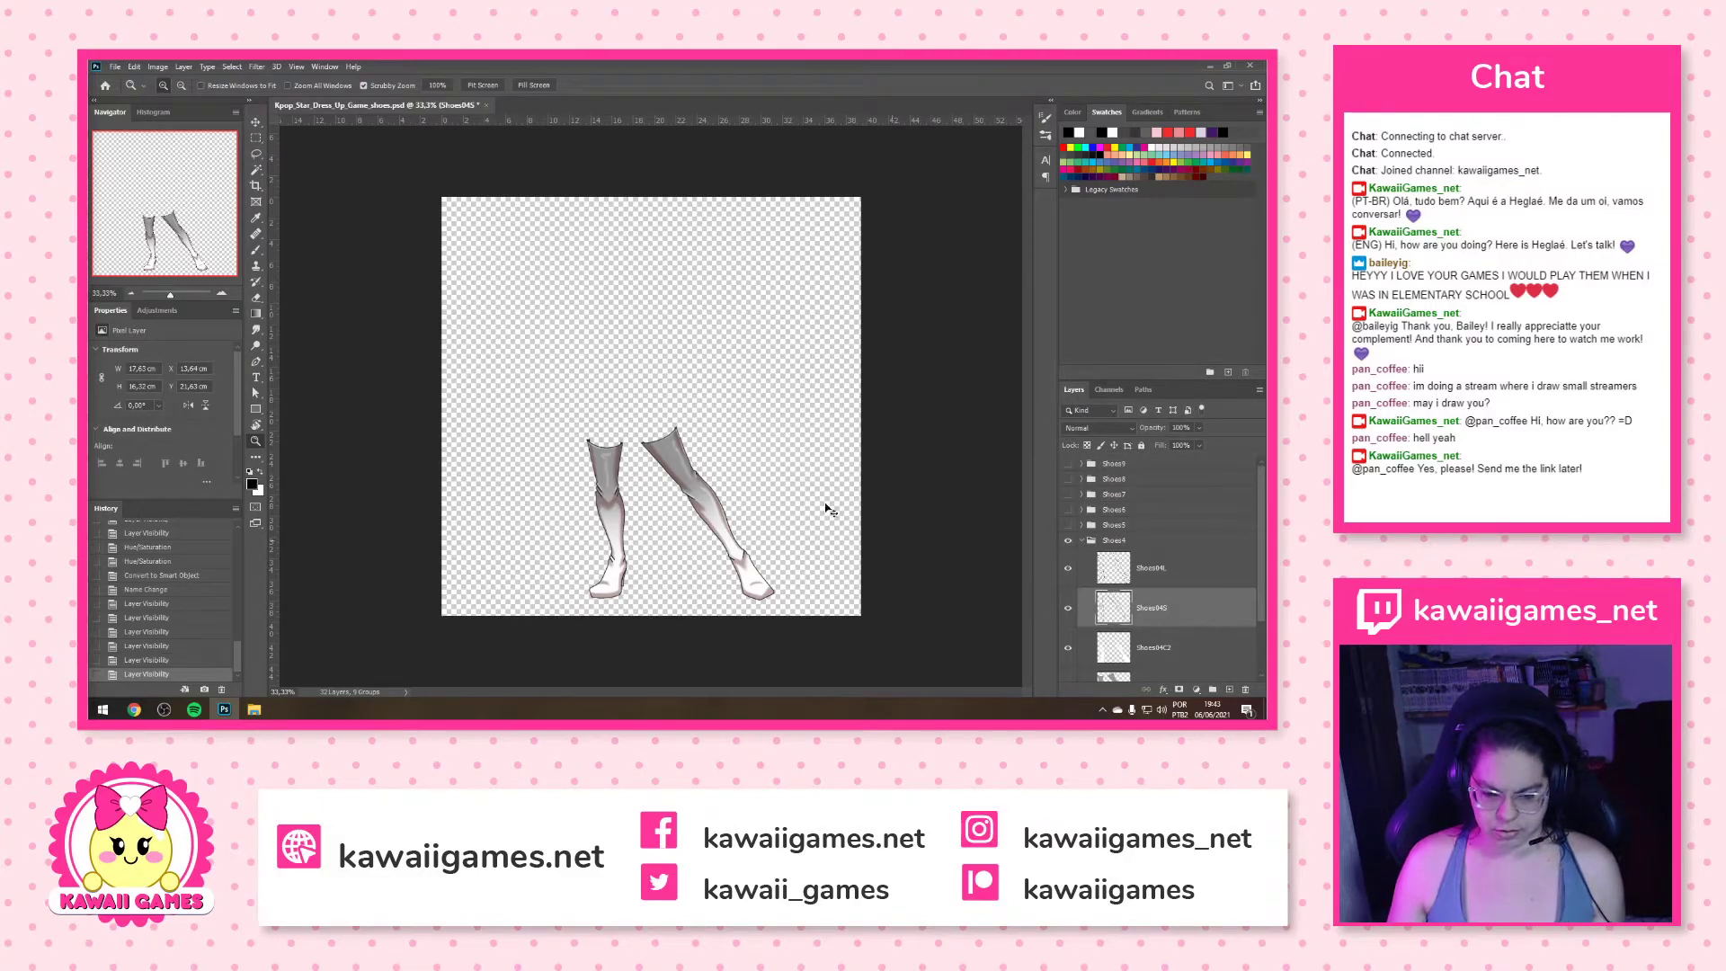
pyautogui.moveTo(698, 525); pyautogui.dragTo(692, 441)
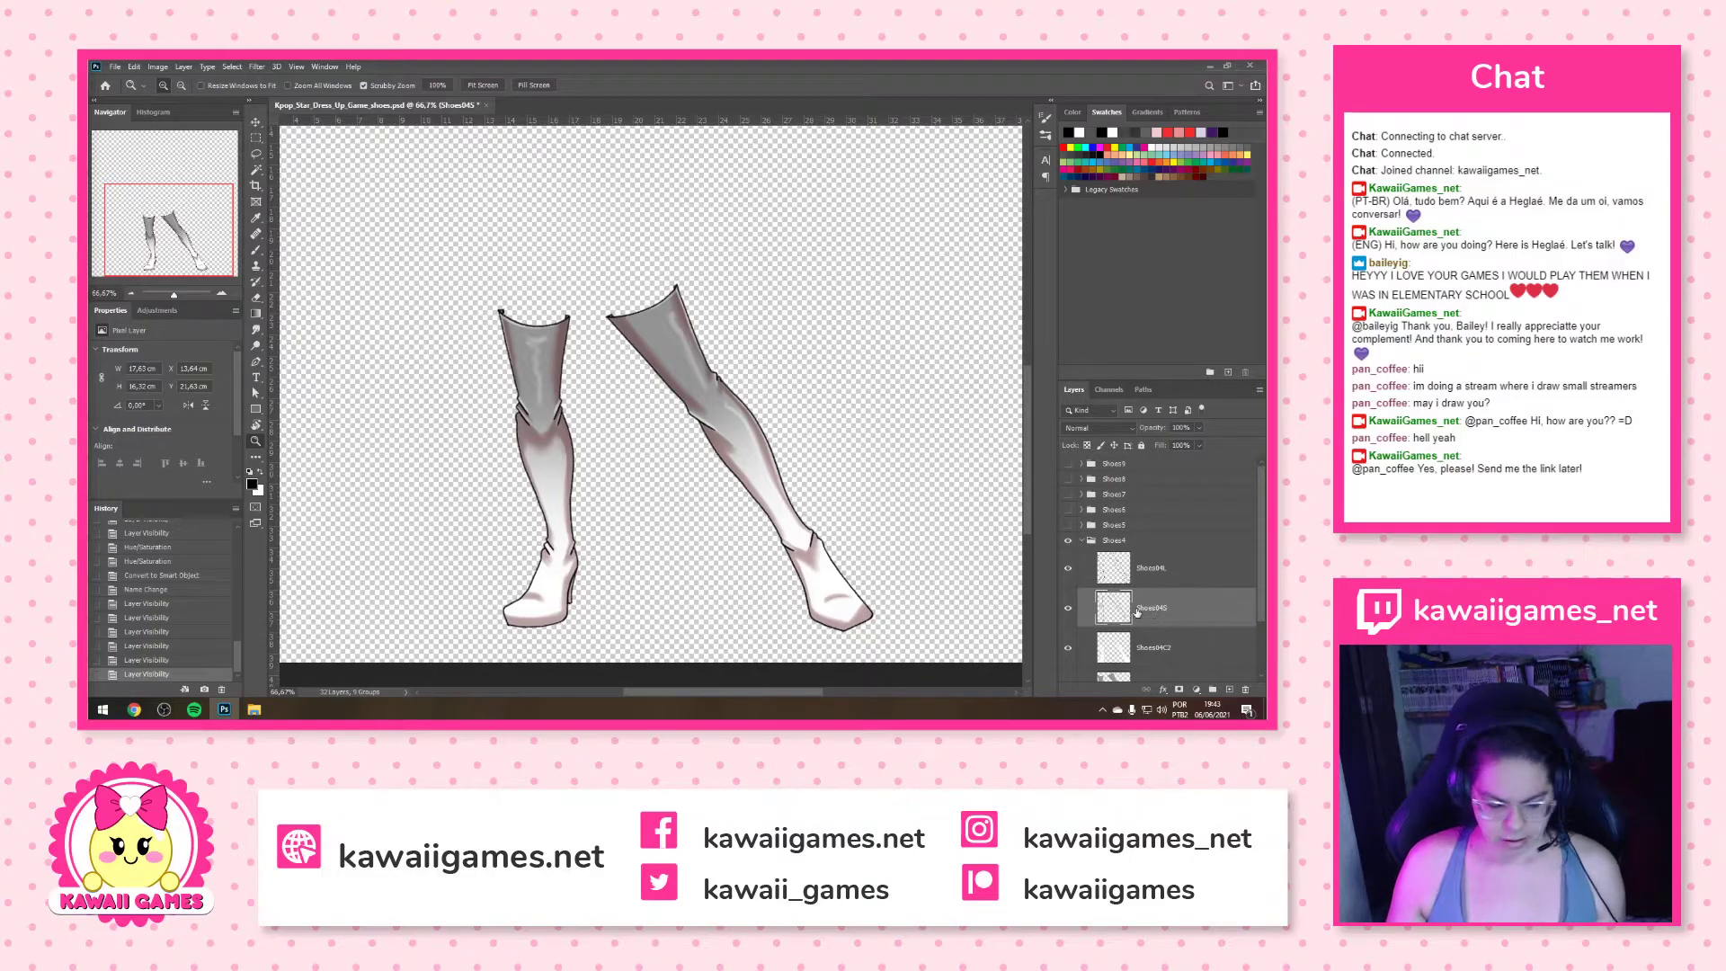
pyautogui.hotkey('ctrl', 'u')
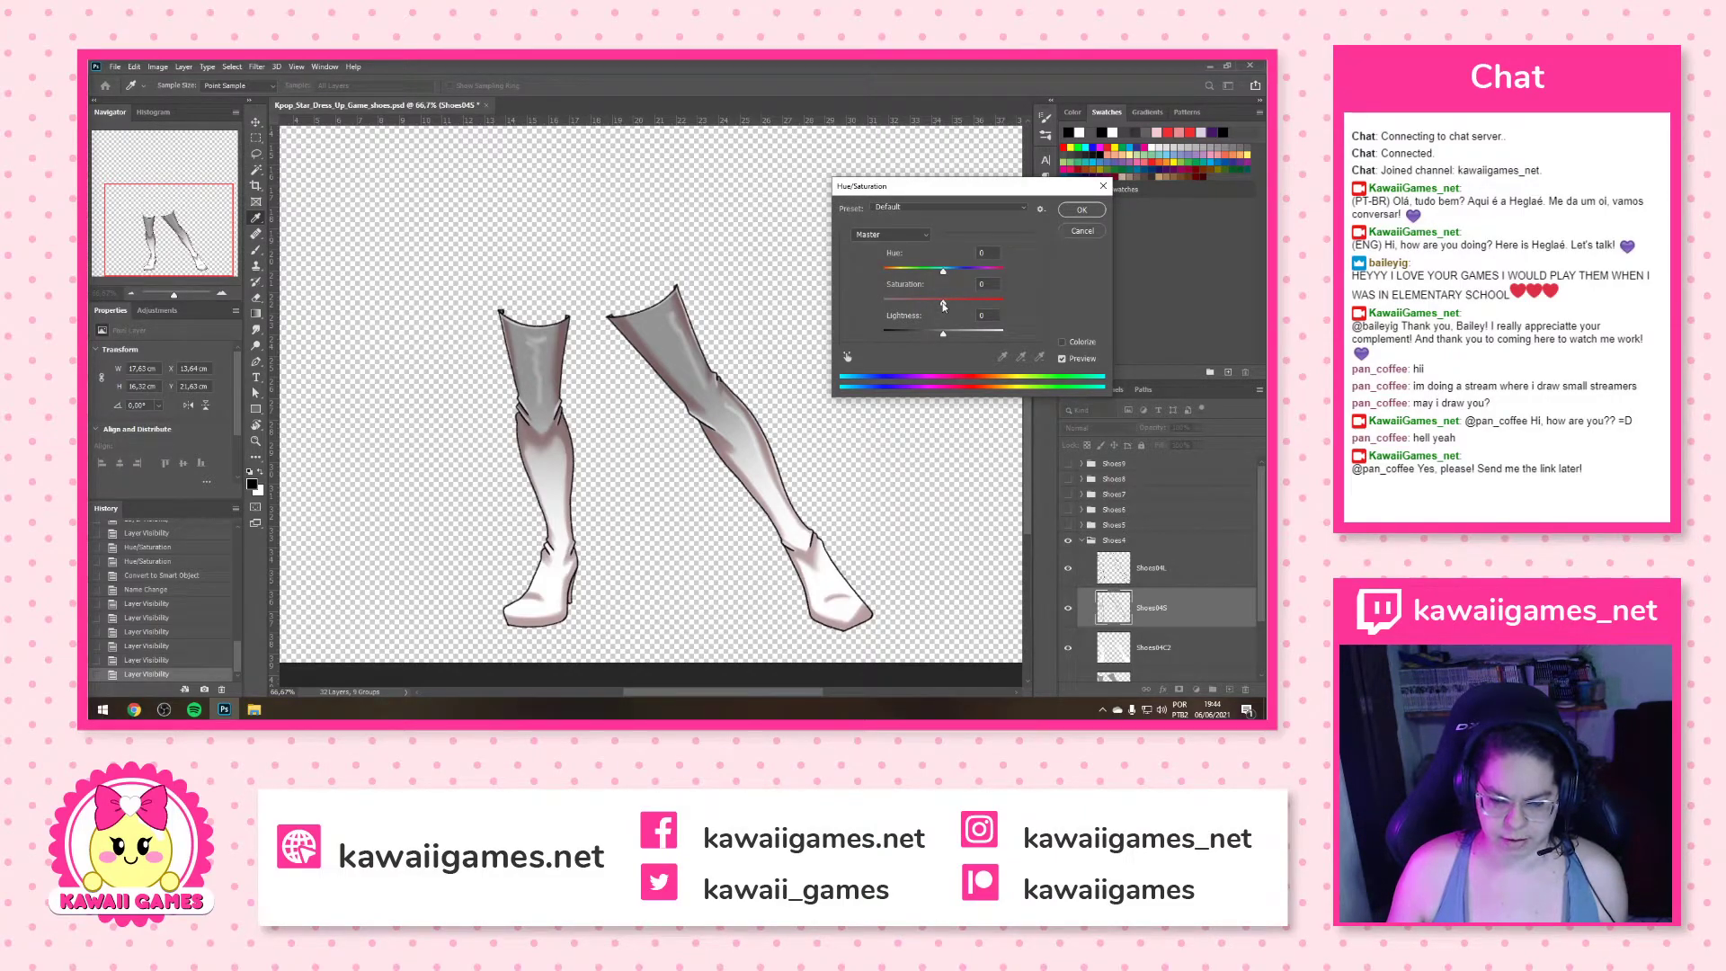
pyautogui.moveTo(943, 306); pyautogui.dragTo(883, 302)
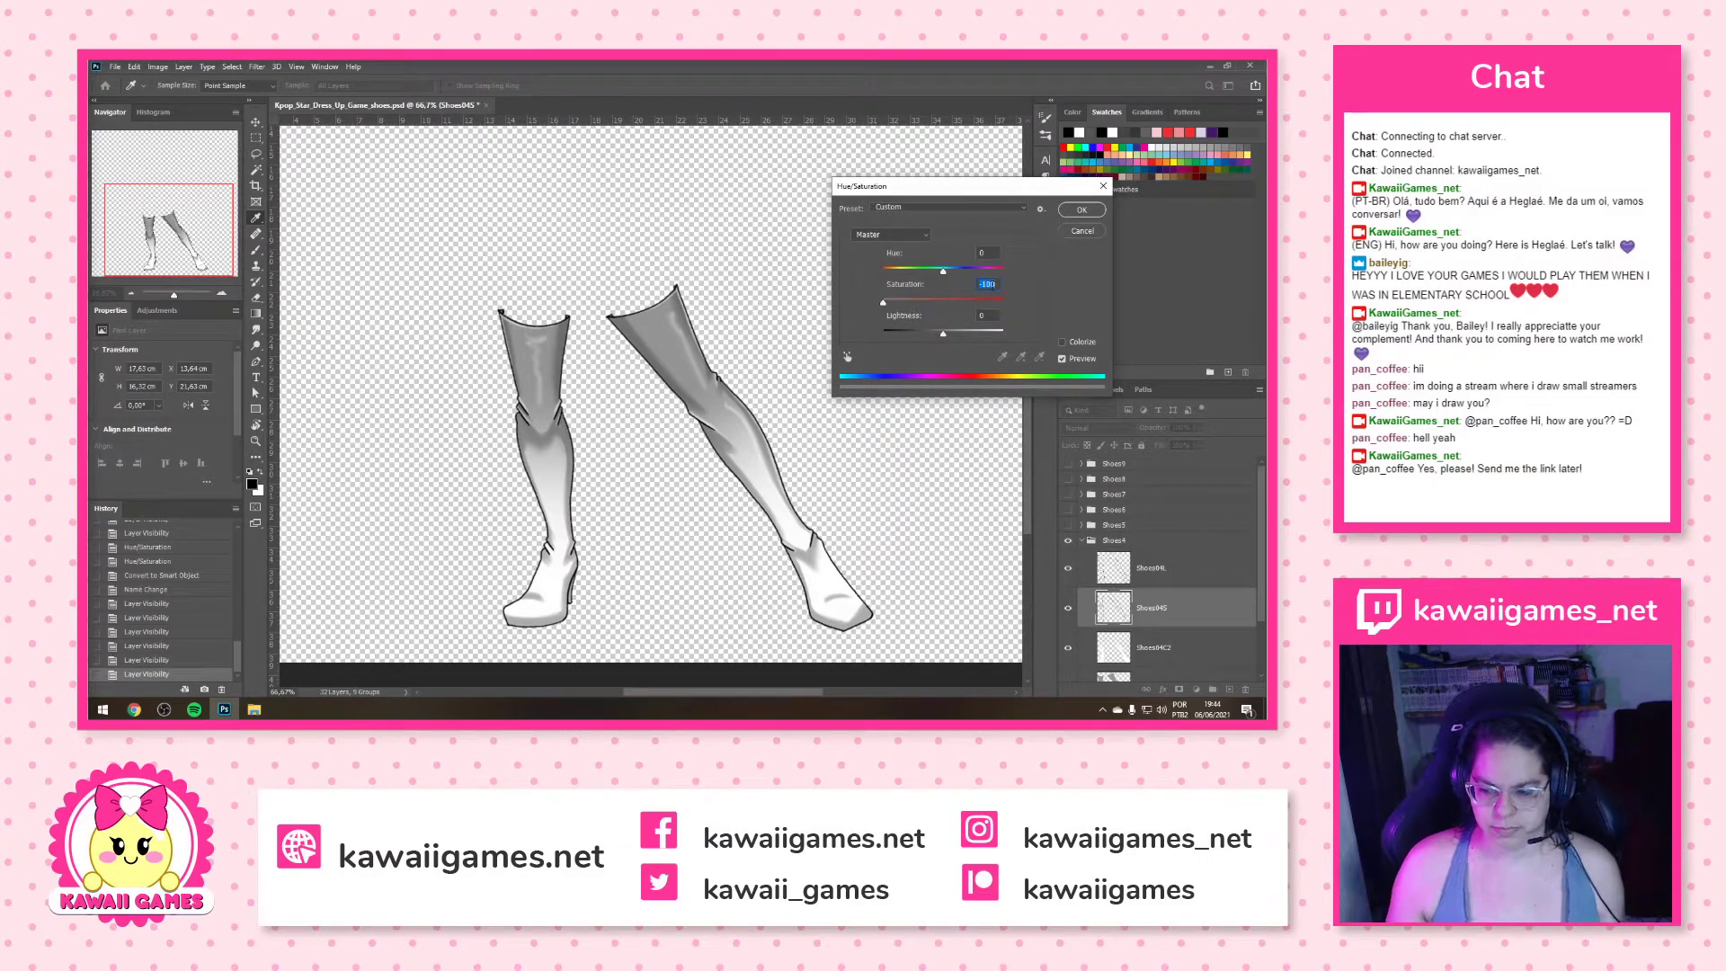
pyautogui.click(1079, 211)
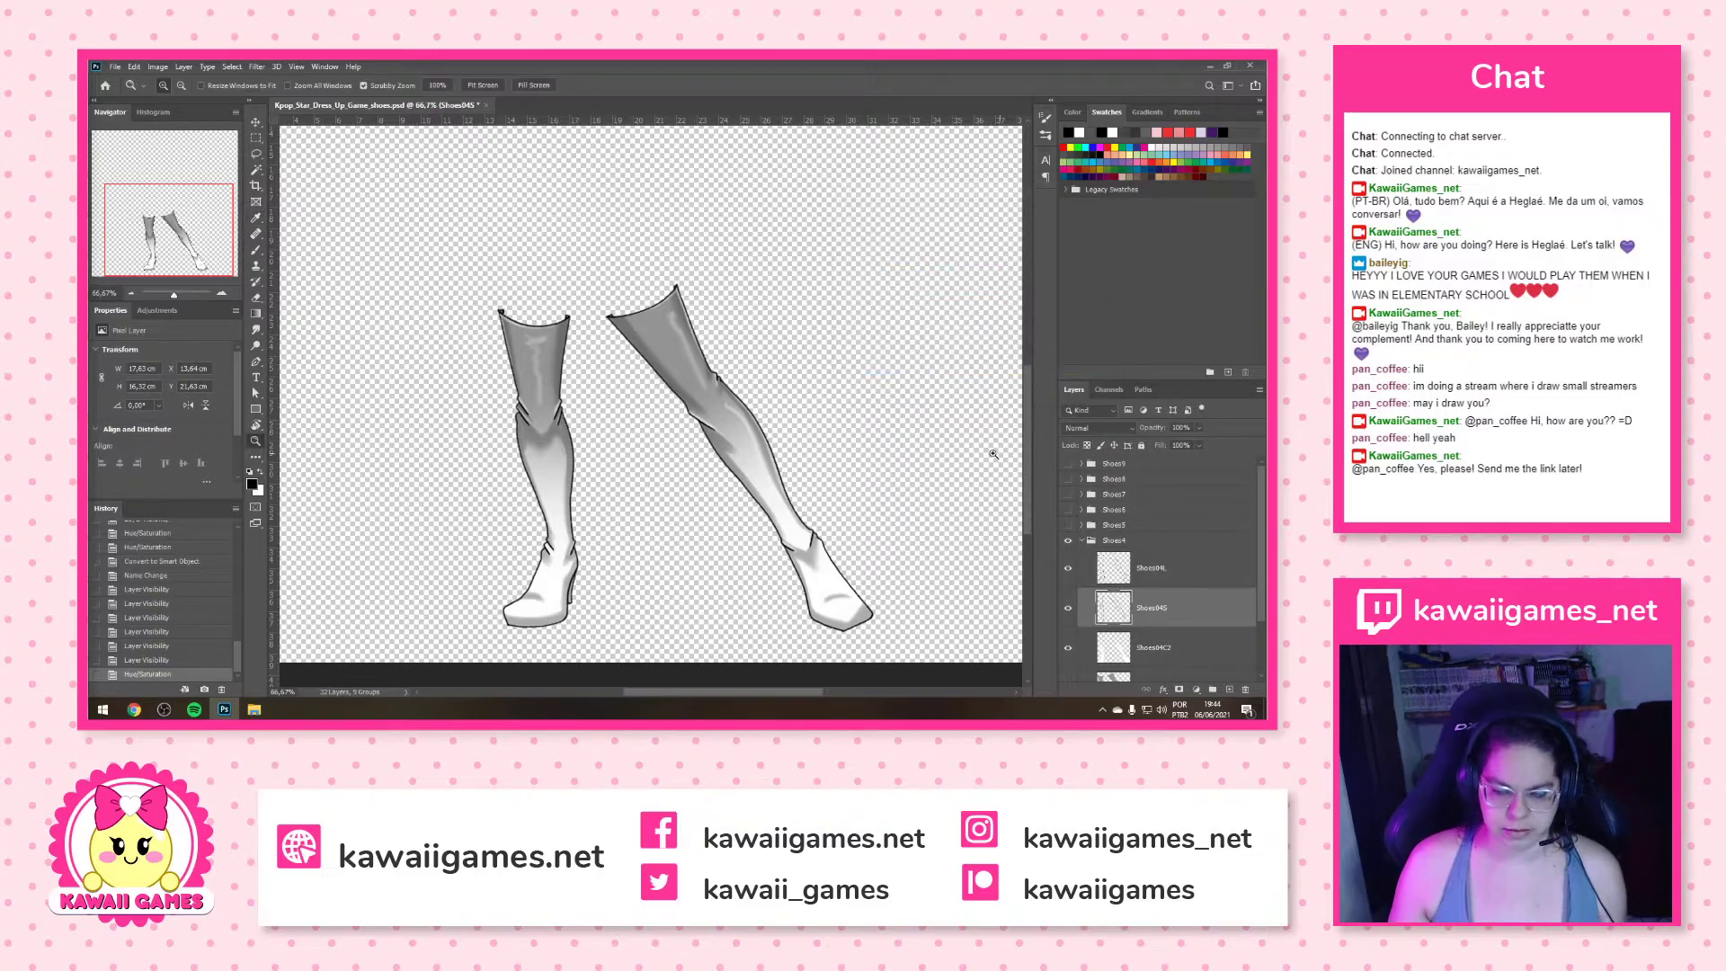
# Whiten the Shoes04C1 layer by raising its Hue/Saturation lightness to the maximum
pyautogui.scroll(-1, 1155, 600)
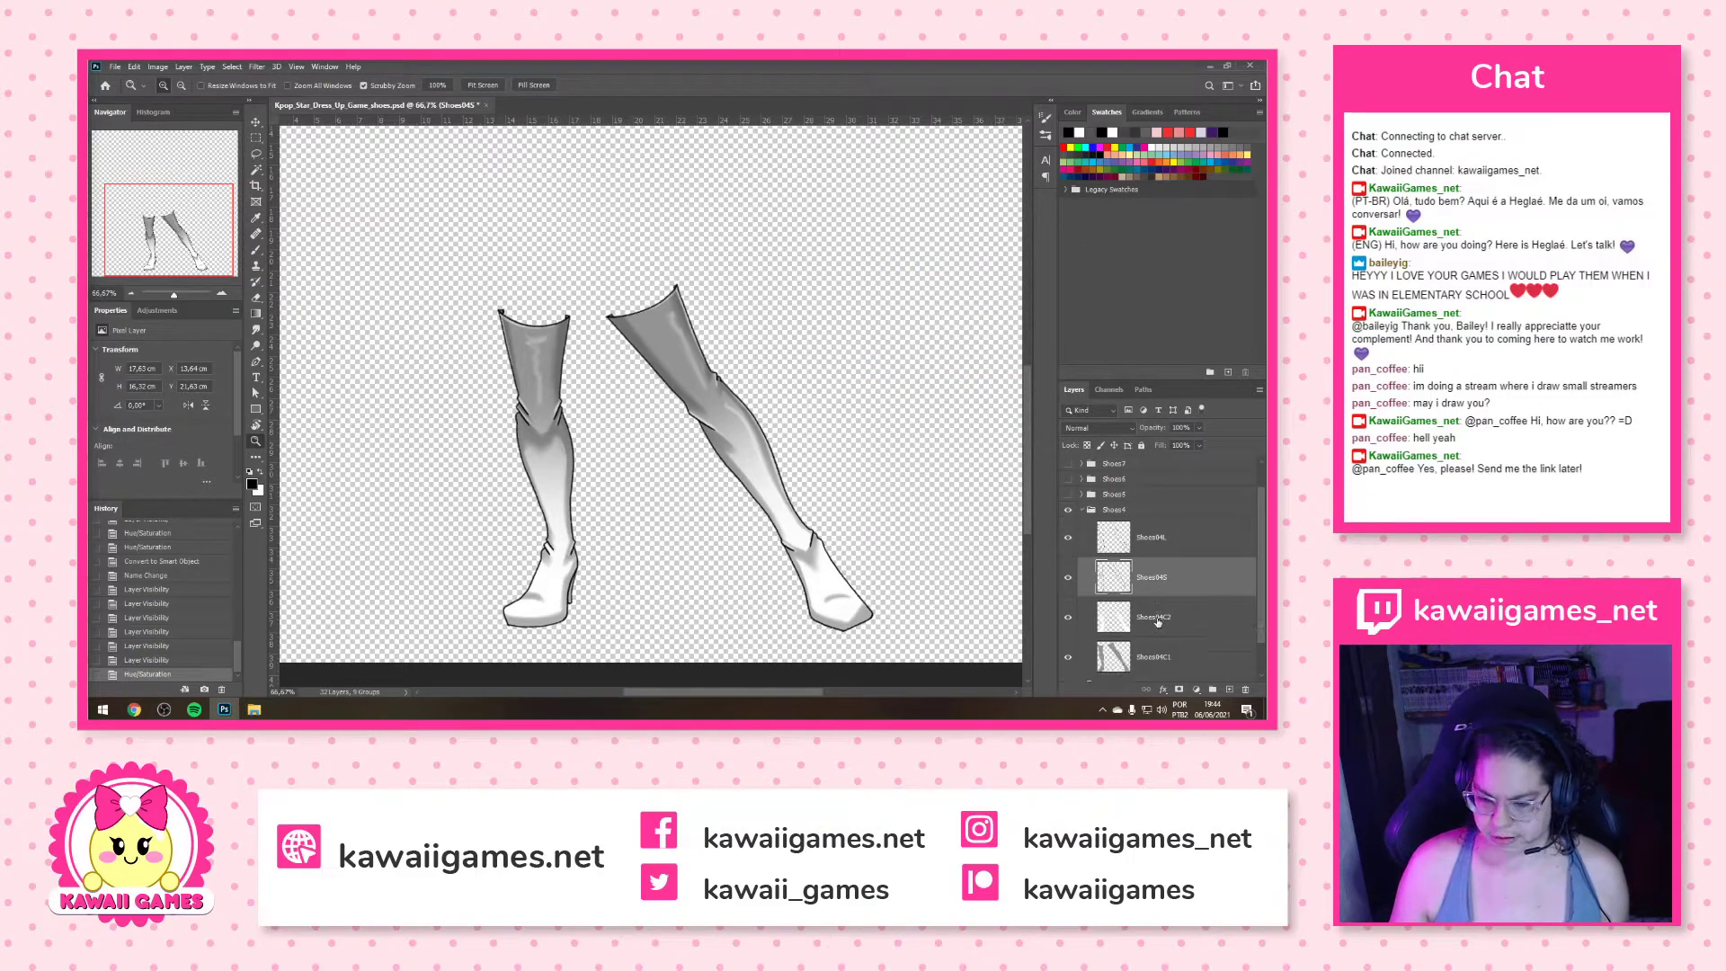
pyautogui.click(1165, 620)
pyautogui.click(1166, 659)
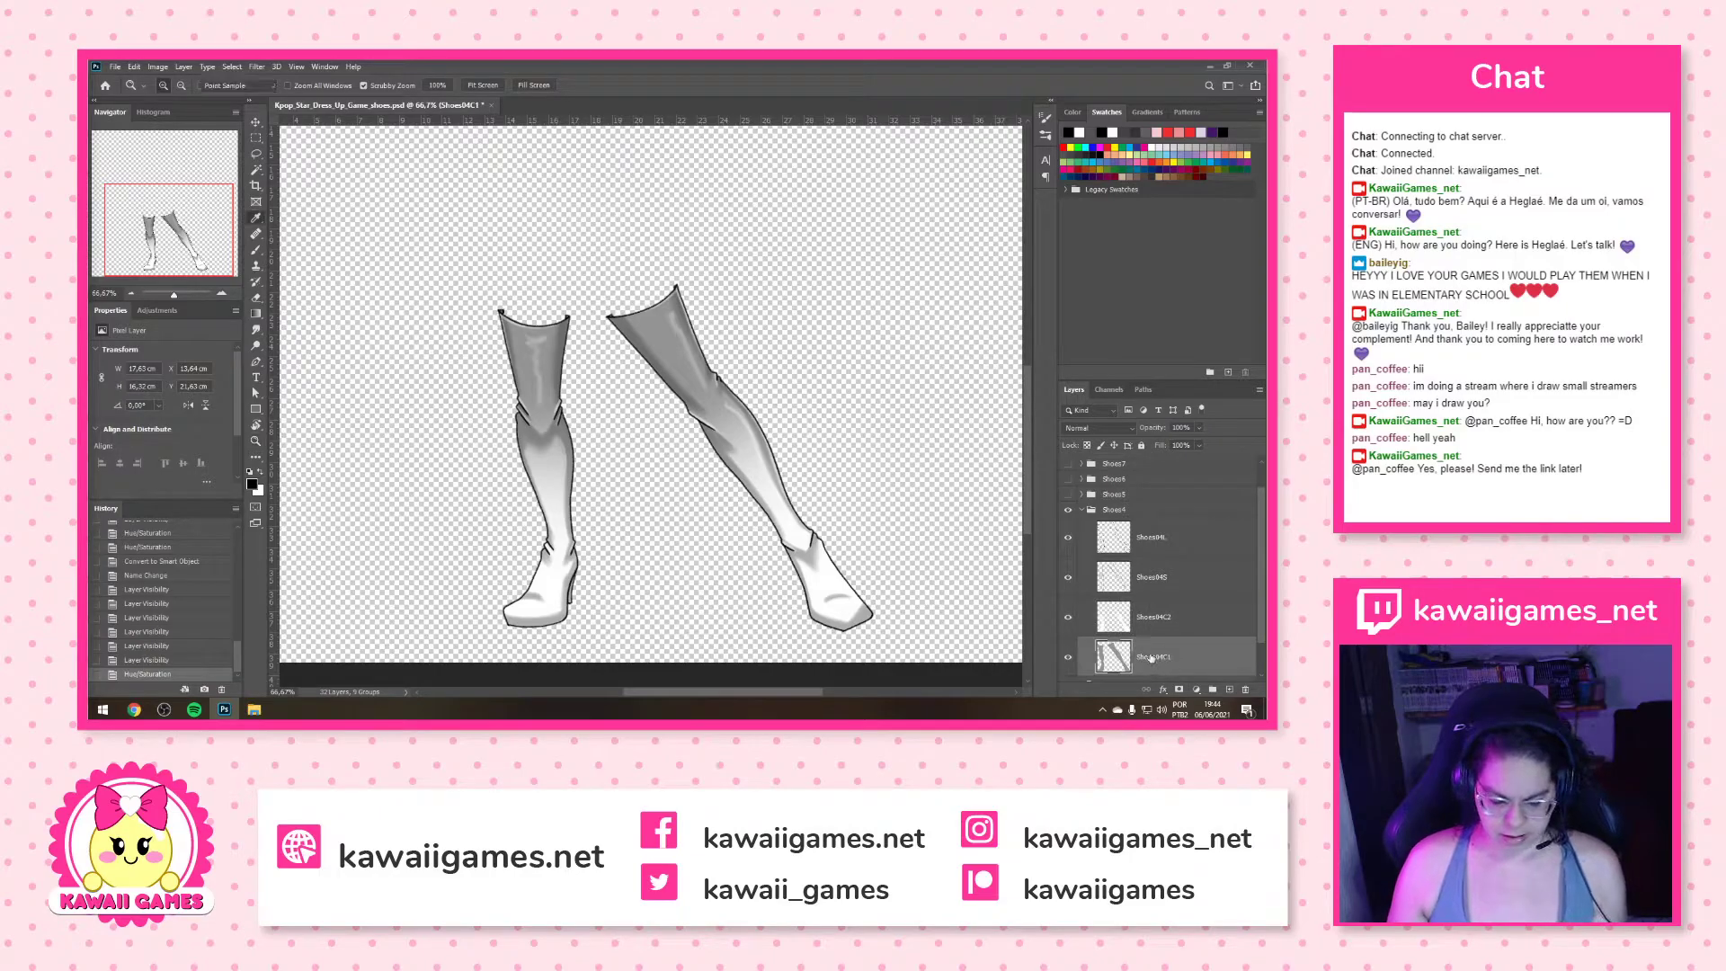
pyautogui.hotkey('ctrl', 'u')
pyautogui.moveTo(946, 337); pyautogui.dragTo(1205, 321)
pyautogui.click(1081, 210)
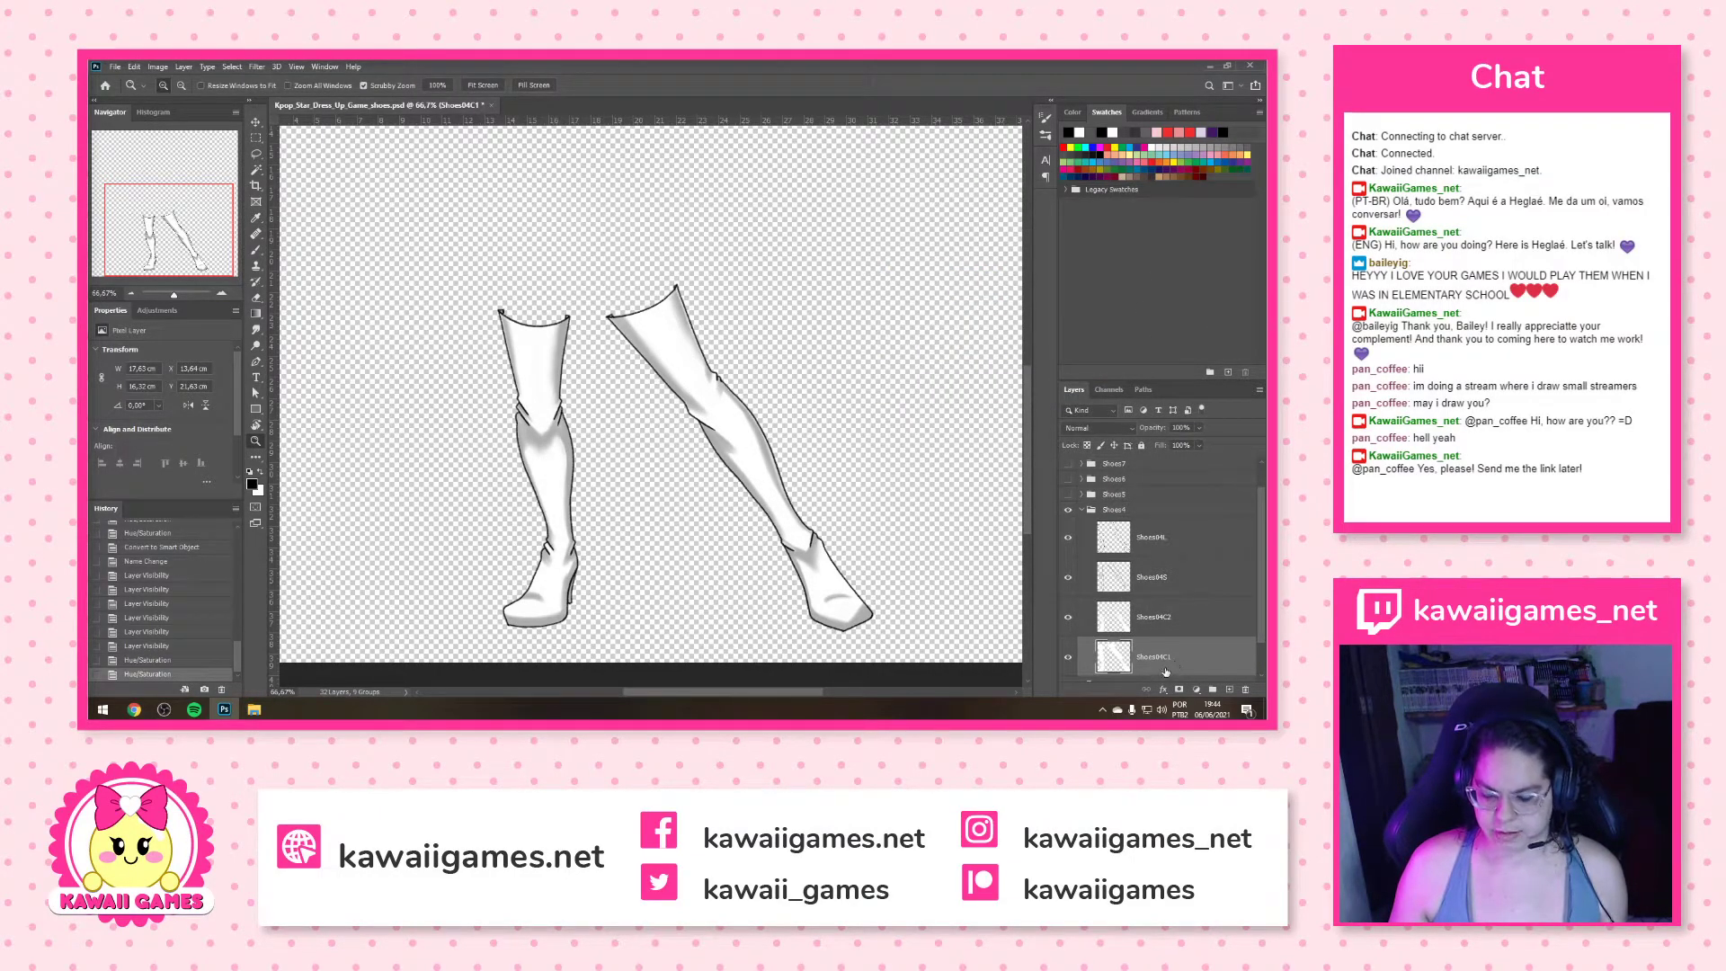
# Apply a Hue/Saturation adjustment to the Shoes04C2 colour layer
pyautogui.click(1163, 624)
pyautogui.hotkey('ctrl', 'u')
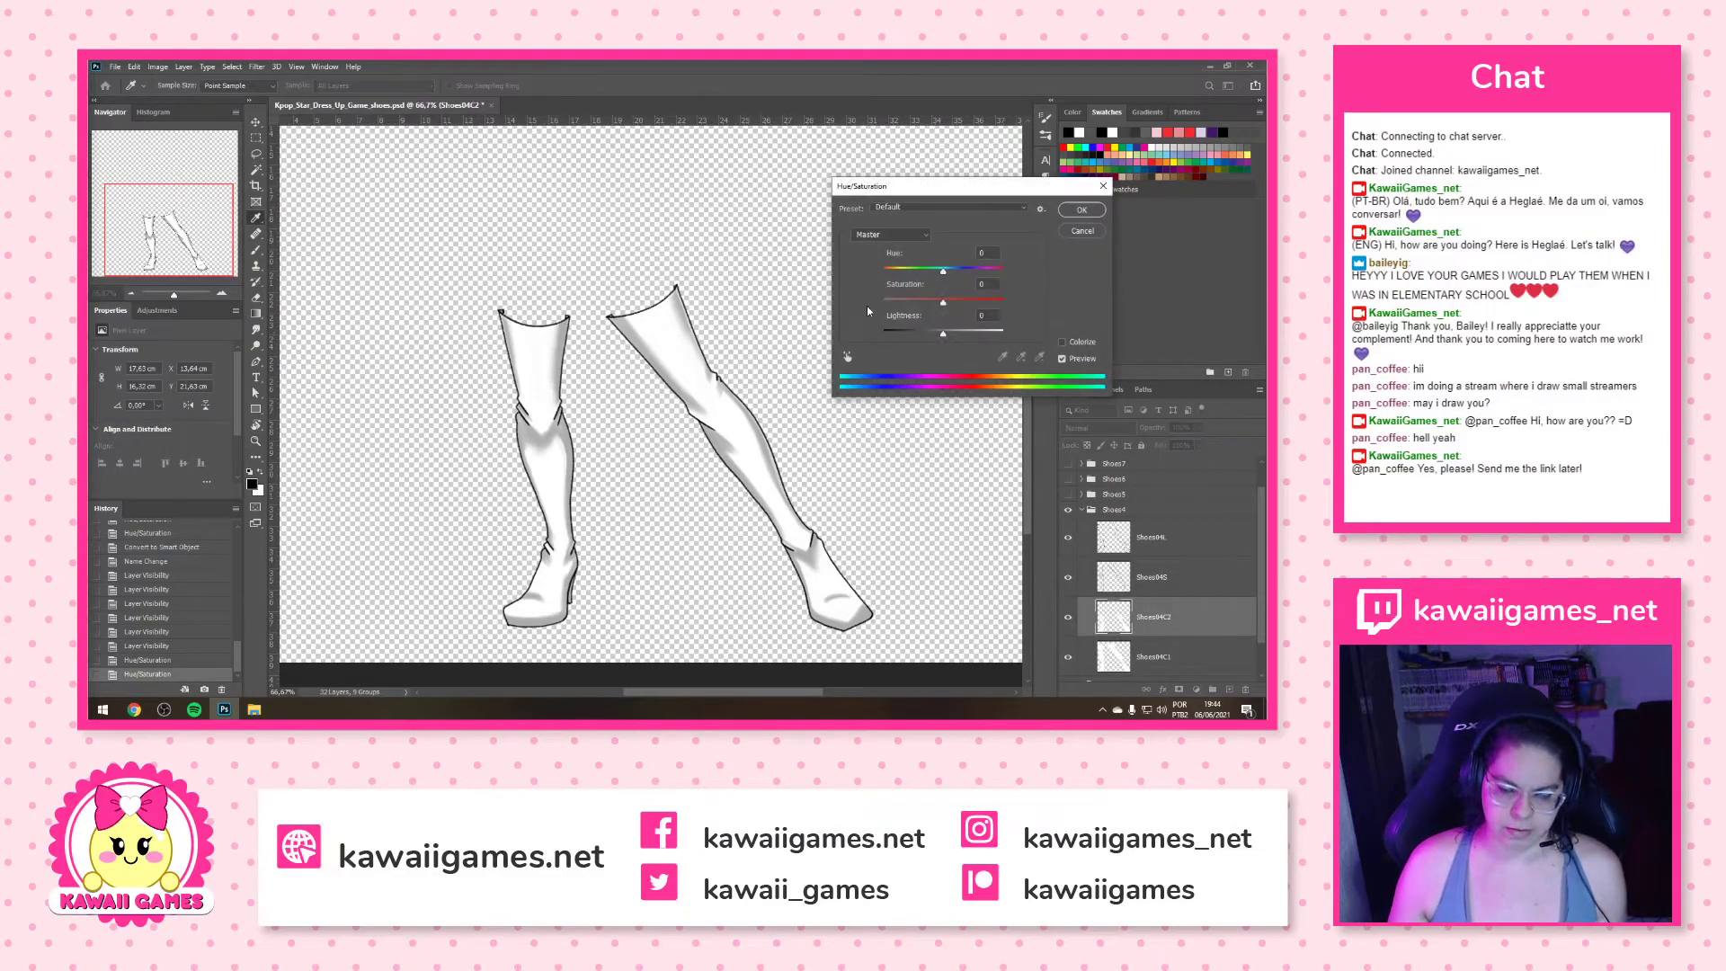
pyautogui.click(1082, 210)
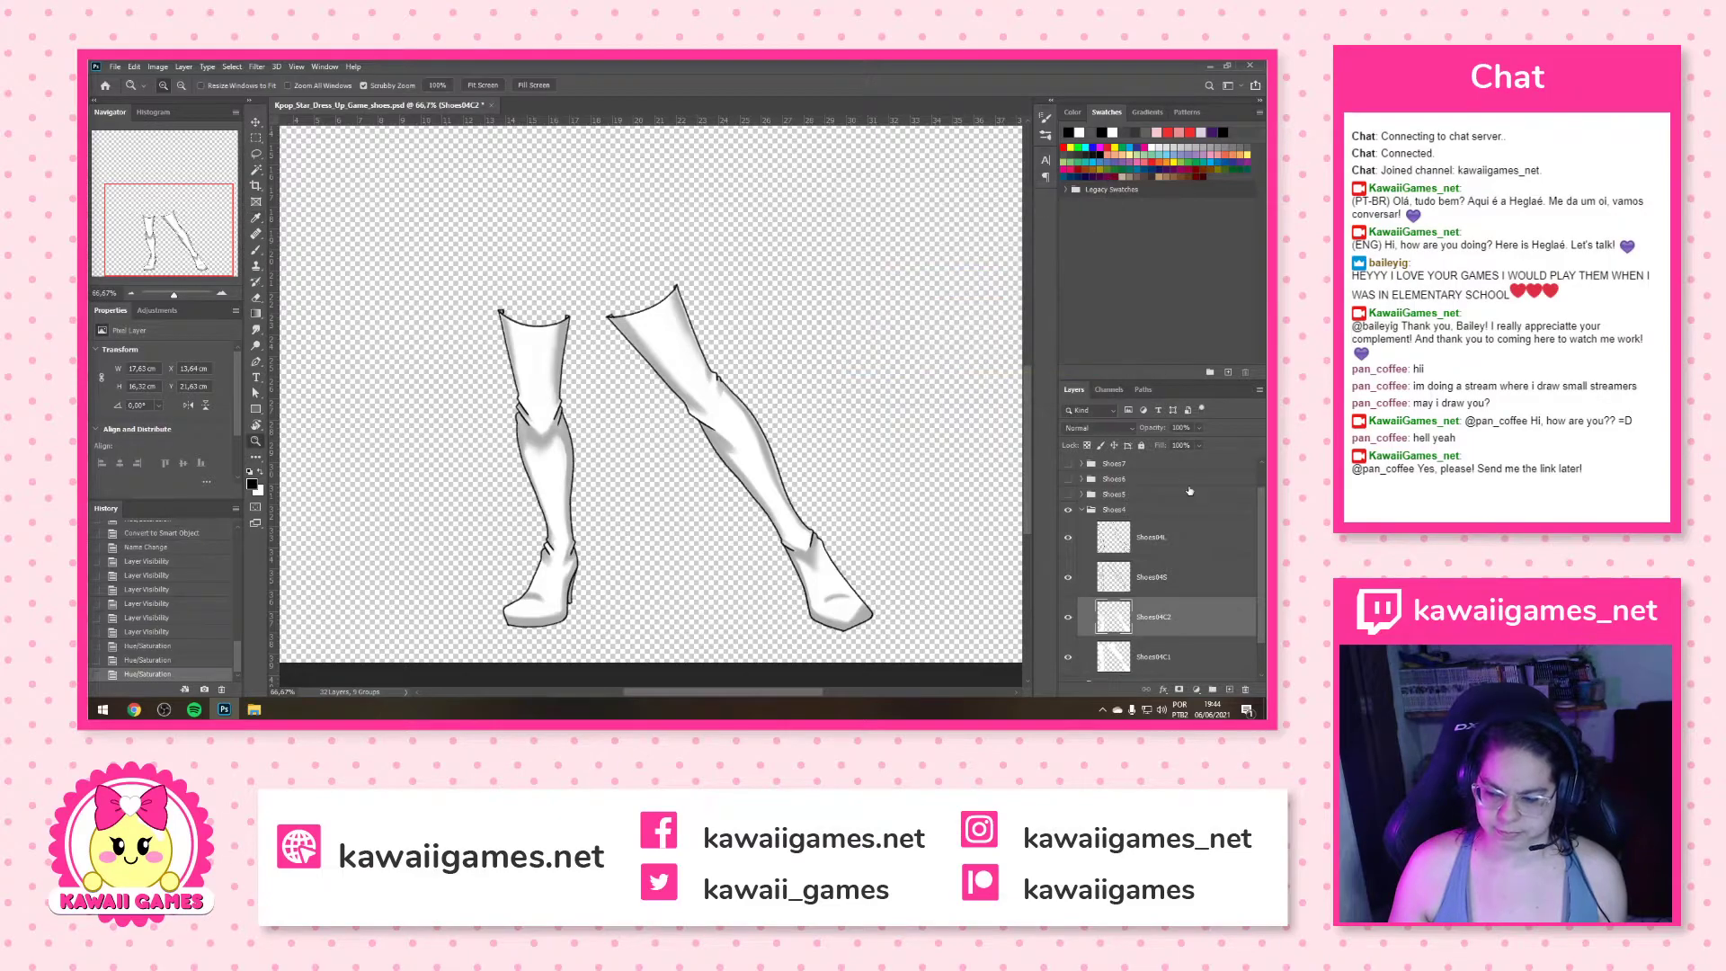
# Convert the Shoes04L line and Shoes04S shading layers into one smart object and rename it Shoes04S
pyautogui.click(1208, 565)
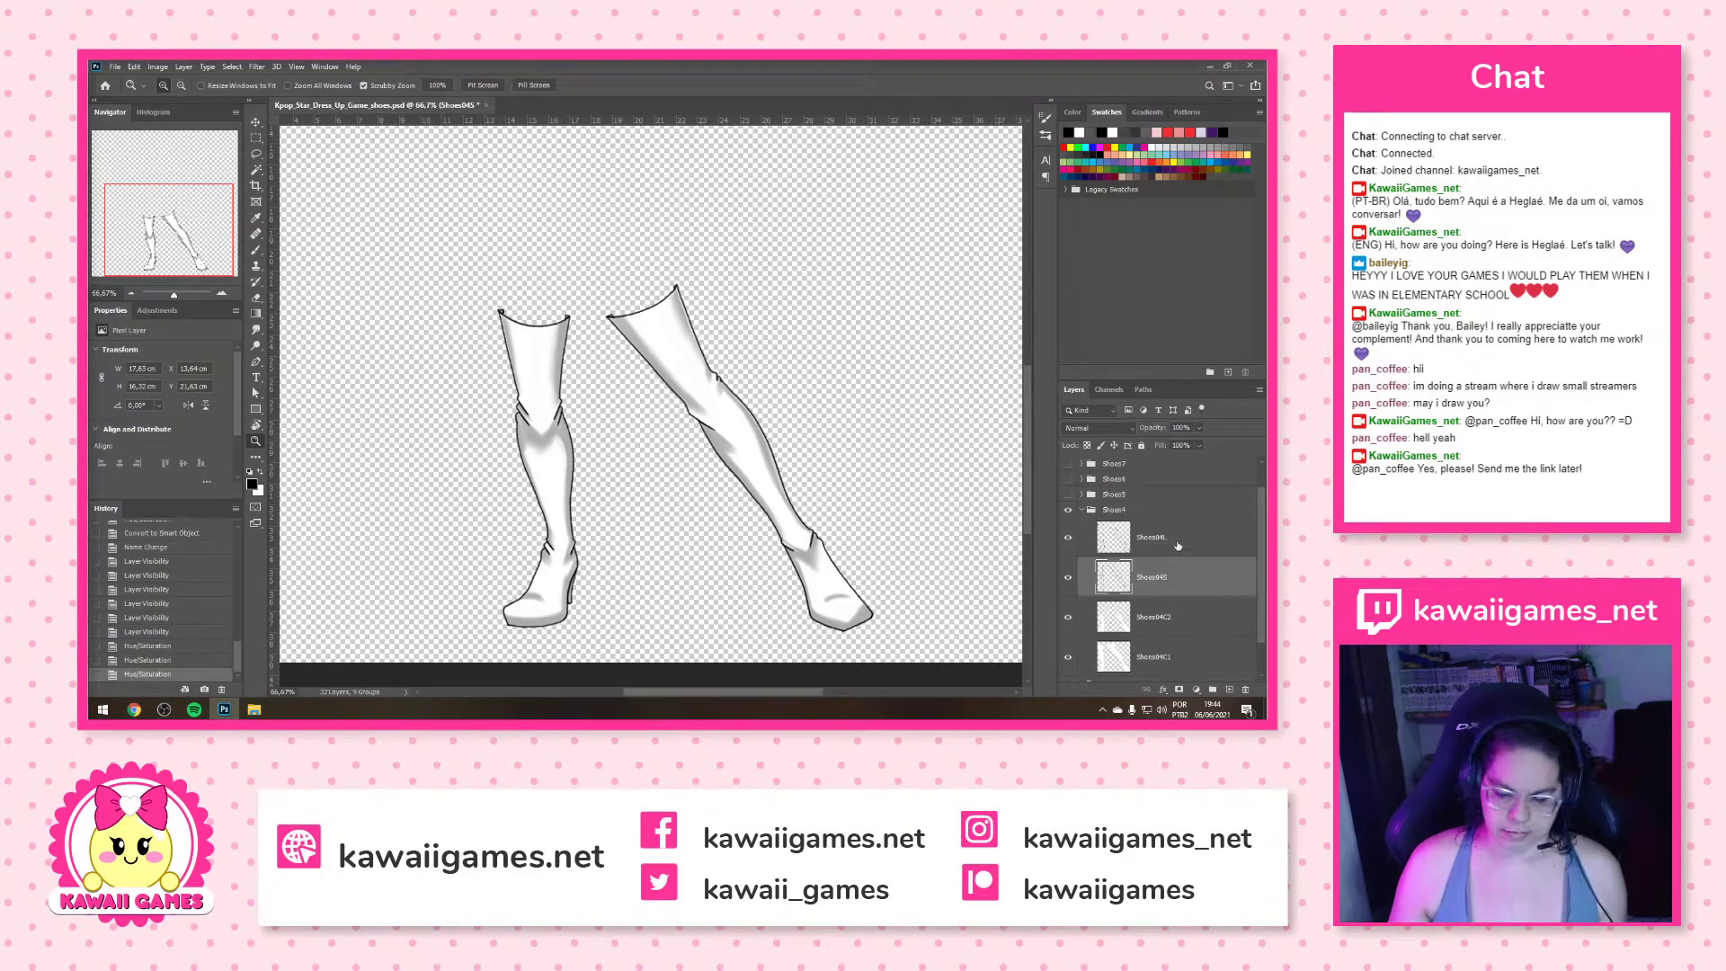
pyautogui.click(1178, 545)
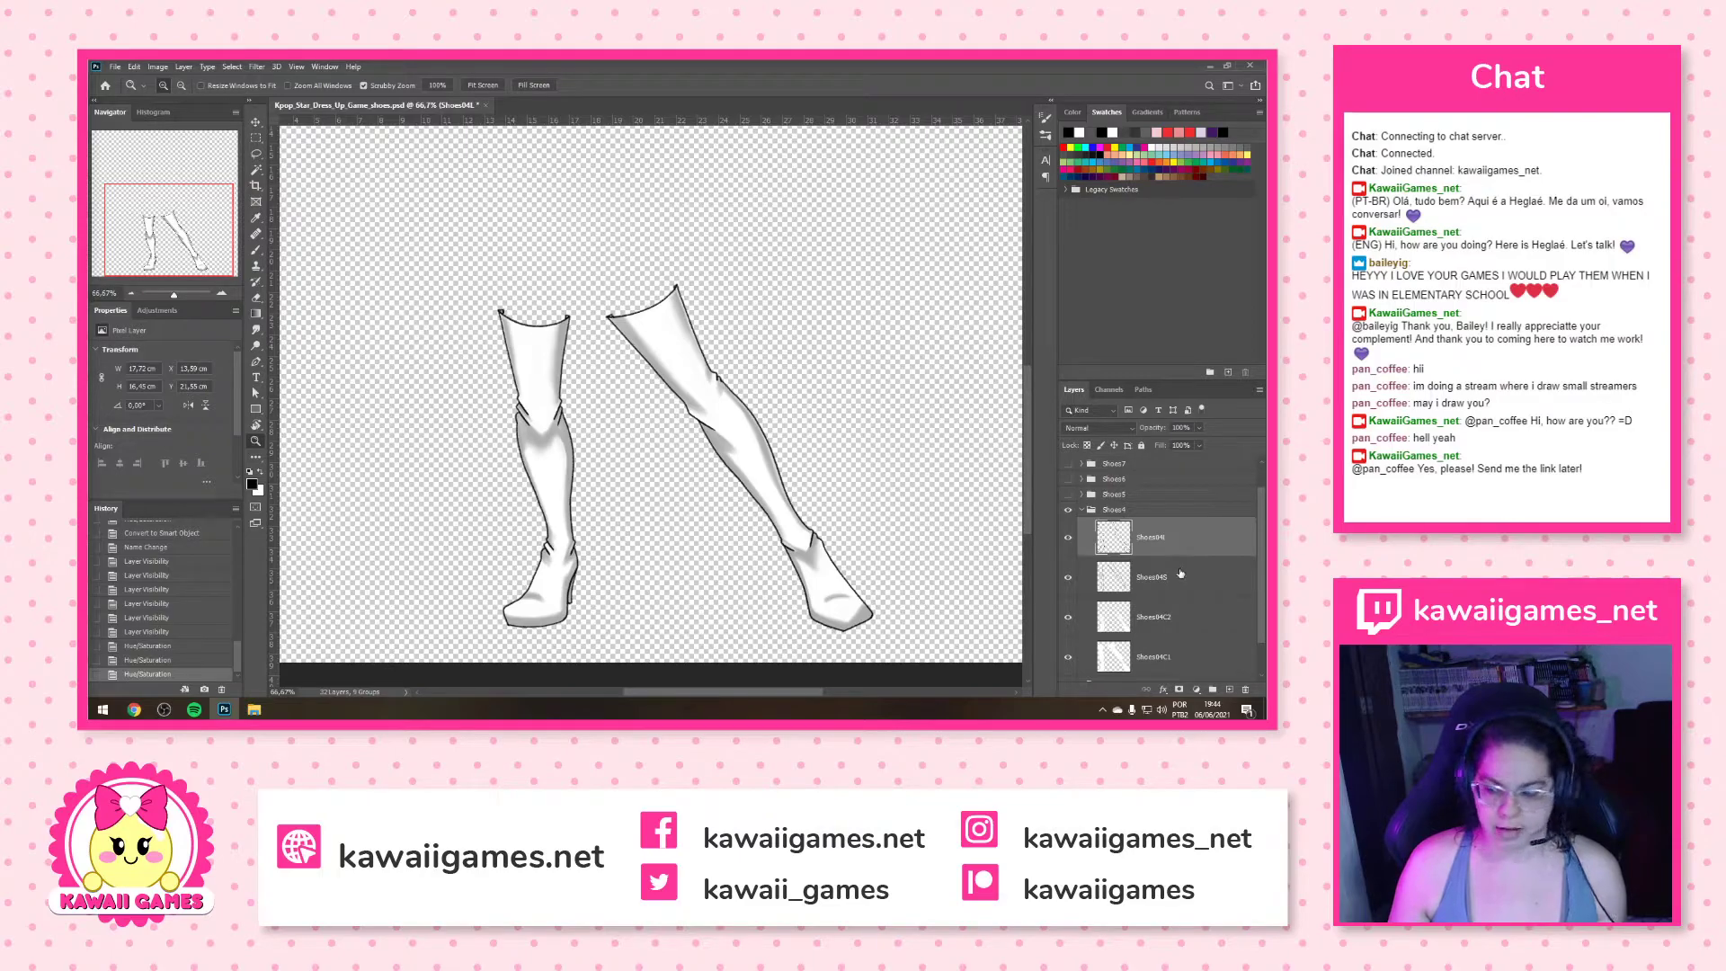
pyautogui.keyDown('shift'); pyautogui.click(1182, 575); pyautogui.keyUp('shift')
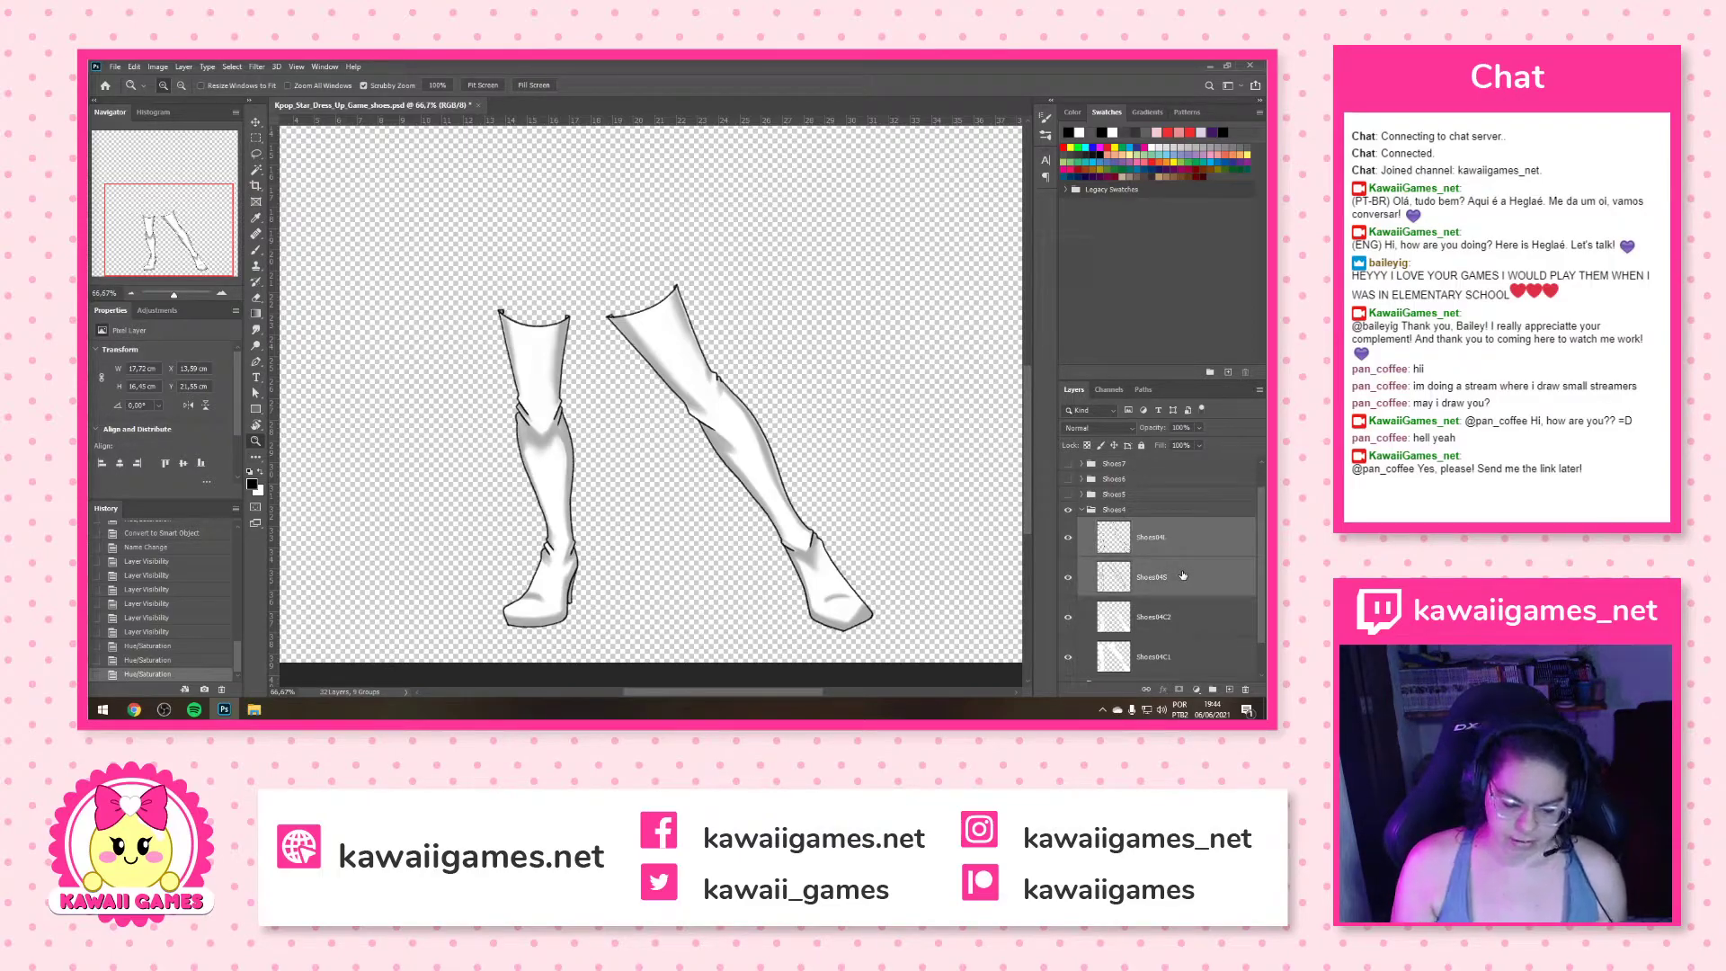
pyautogui.hotkey('ctrl', 'alt', 'shift', 's')
pyautogui.doubleClick(1157, 538)
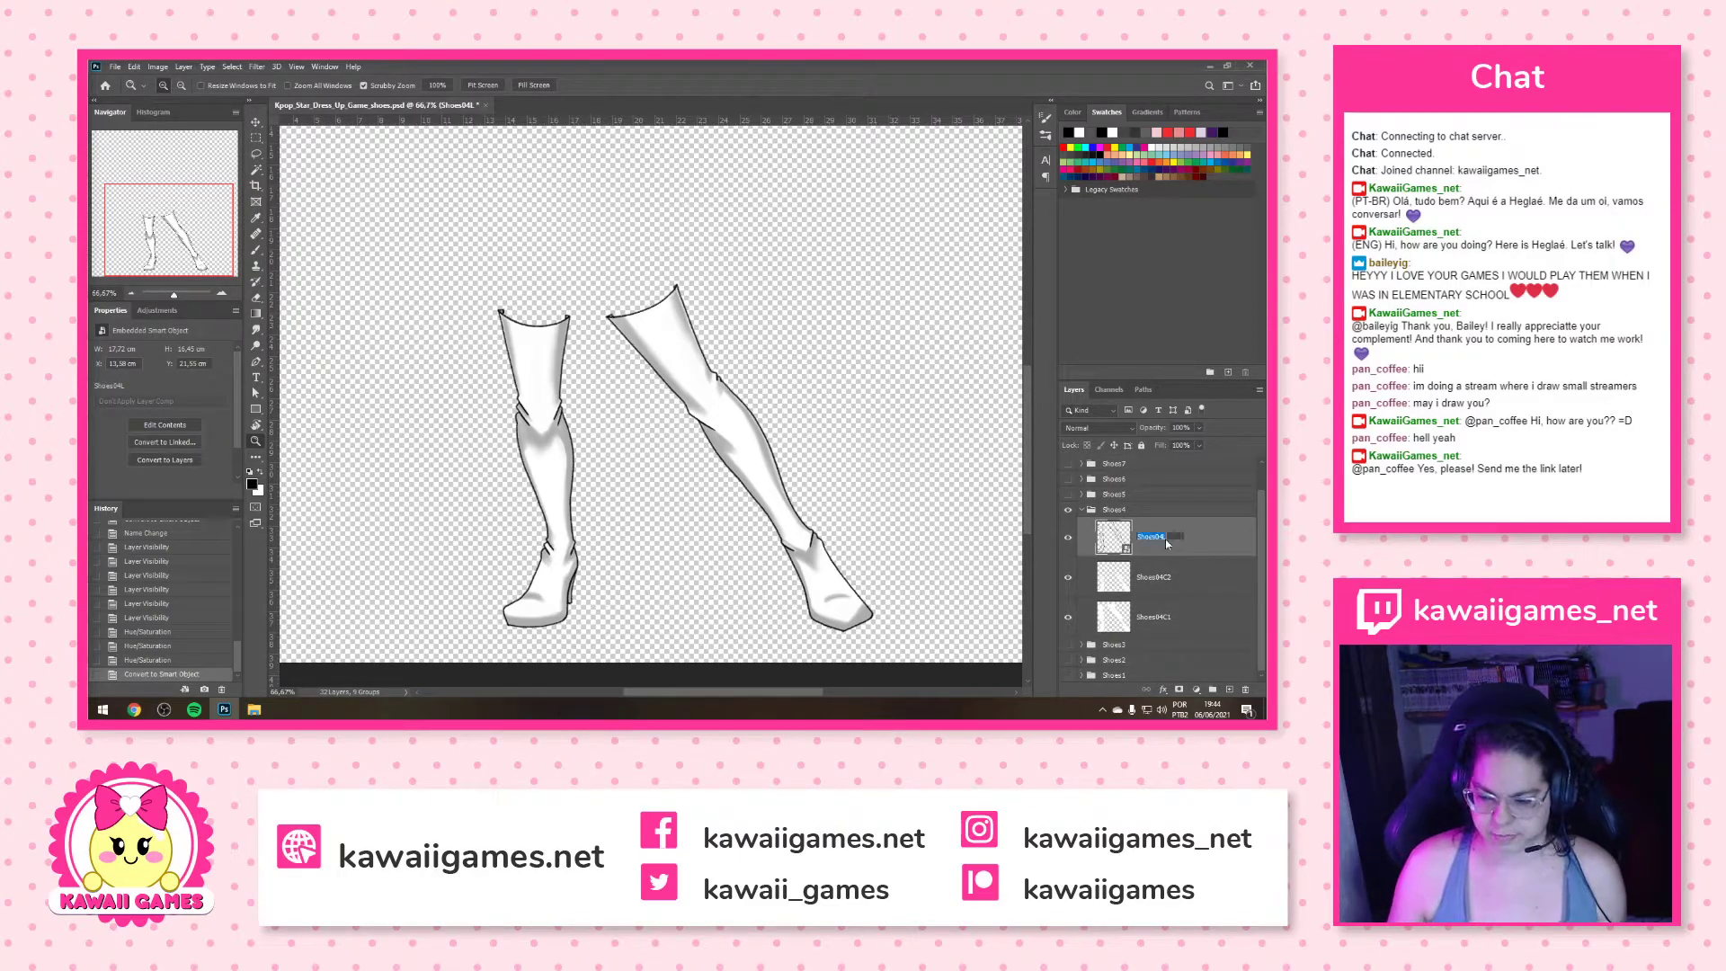
pyautogui.click(1174, 538)
pyautogui.press('Return')
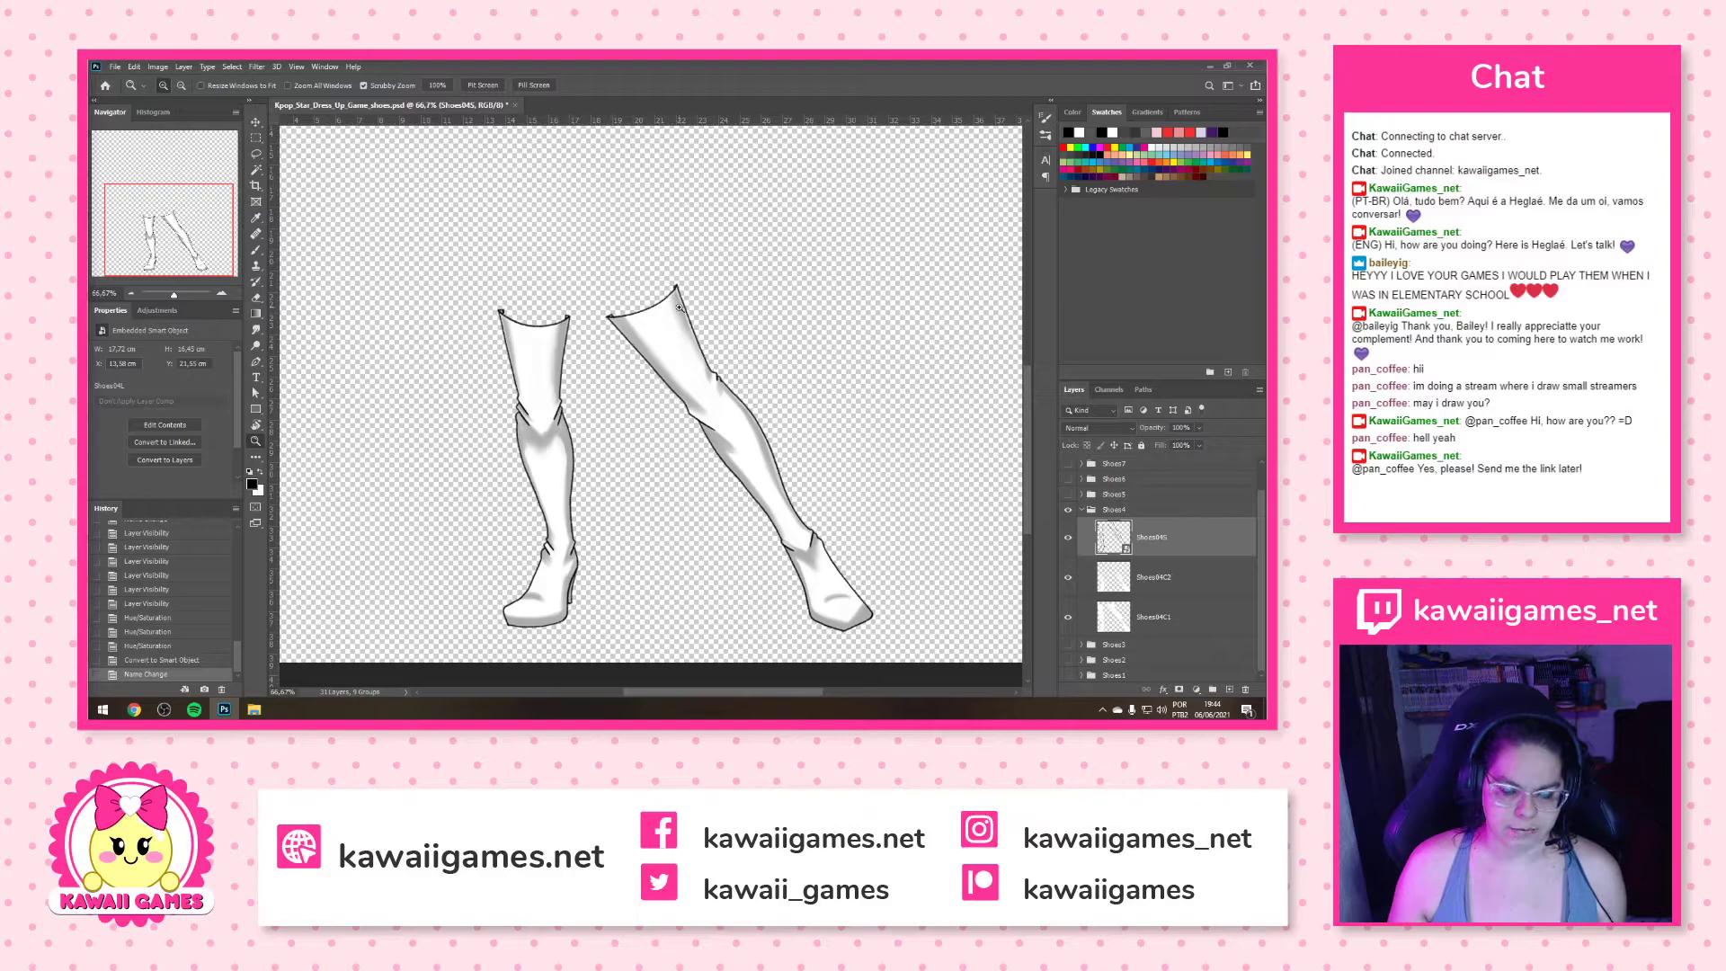
# Collapse and hide the Shoes4 group, and show and expand the Shoes5 group
pyautogui.click(1069, 510)
pyautogui.click(1081, 509)
pyautogui.click(1069, 511)
pyautogui.click(1070, 511)
pyautogui.click(1069, 525)
pyautogui.click(1082, 525)
# Whiten the Shoes5C1 layer by setting its Hue/Saturation lightness to +100
pyautogui.scroll(-3, 1142, 575)
pyautogui.click(1150, 600)
pyautogui.hotkey('ctrl', 'u')
pyautogui.moveTo(943, 333); pyautogui.dragTo(1003, 332)
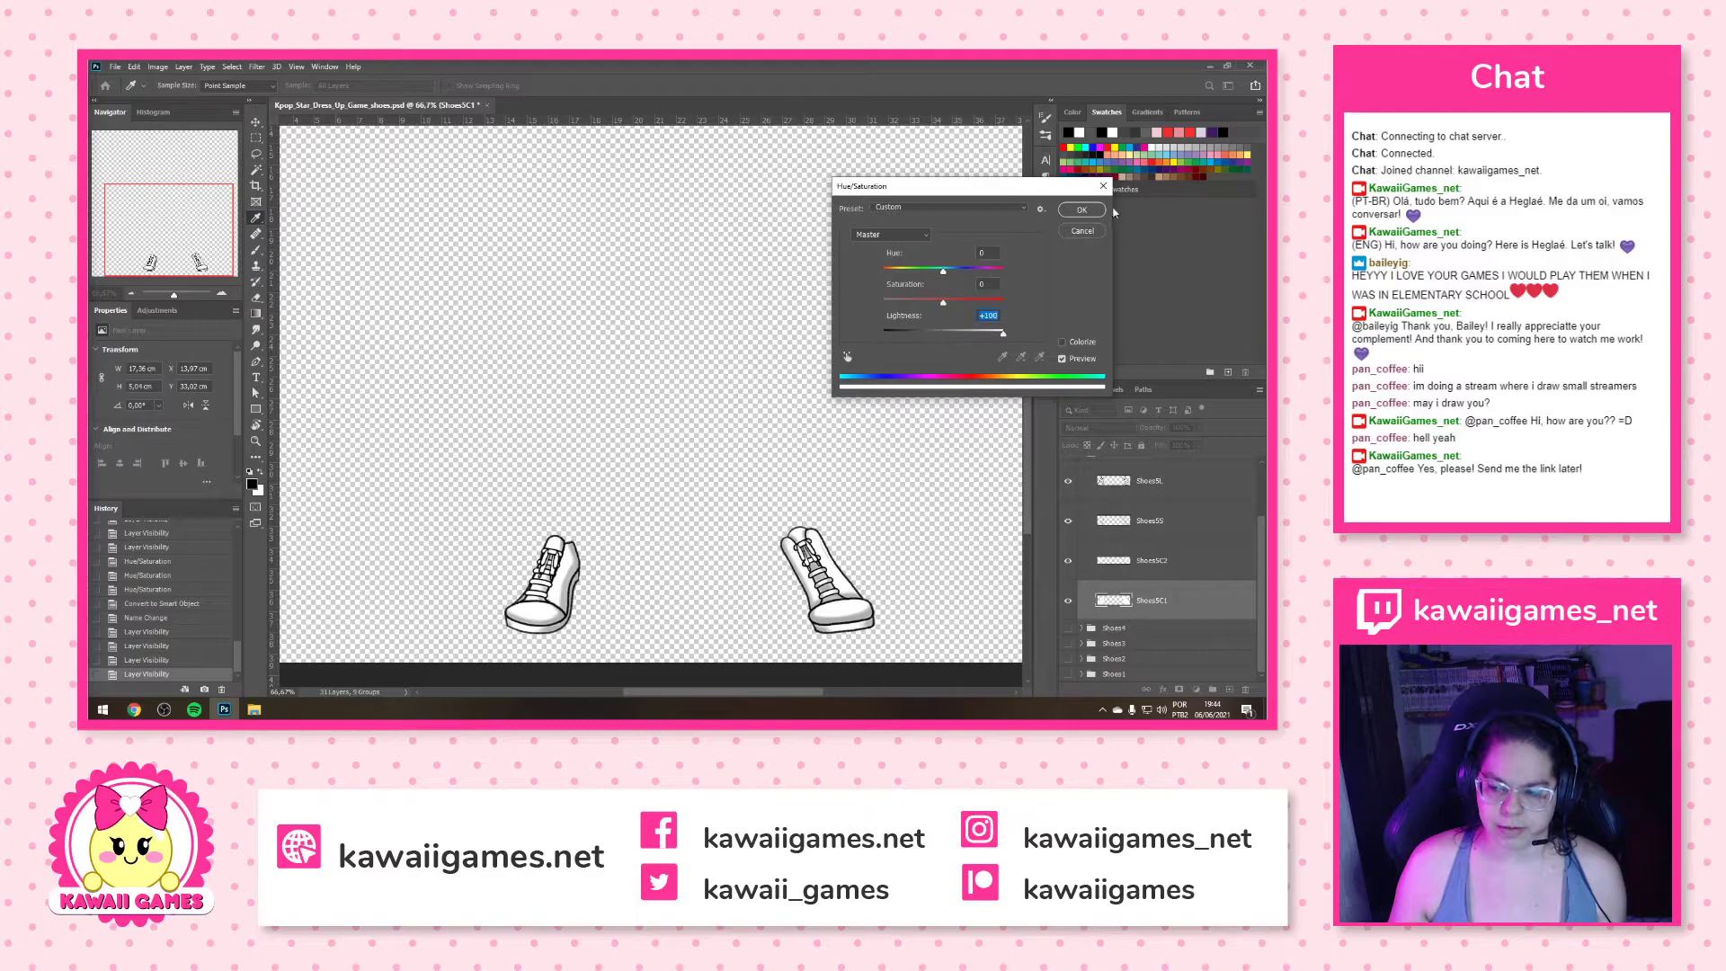
pyautogui.click(1082, 209)
# Set the Hue/Saturation lightness of the Shoes5C2 layer to +100
pyautogui.click(1165, 560)
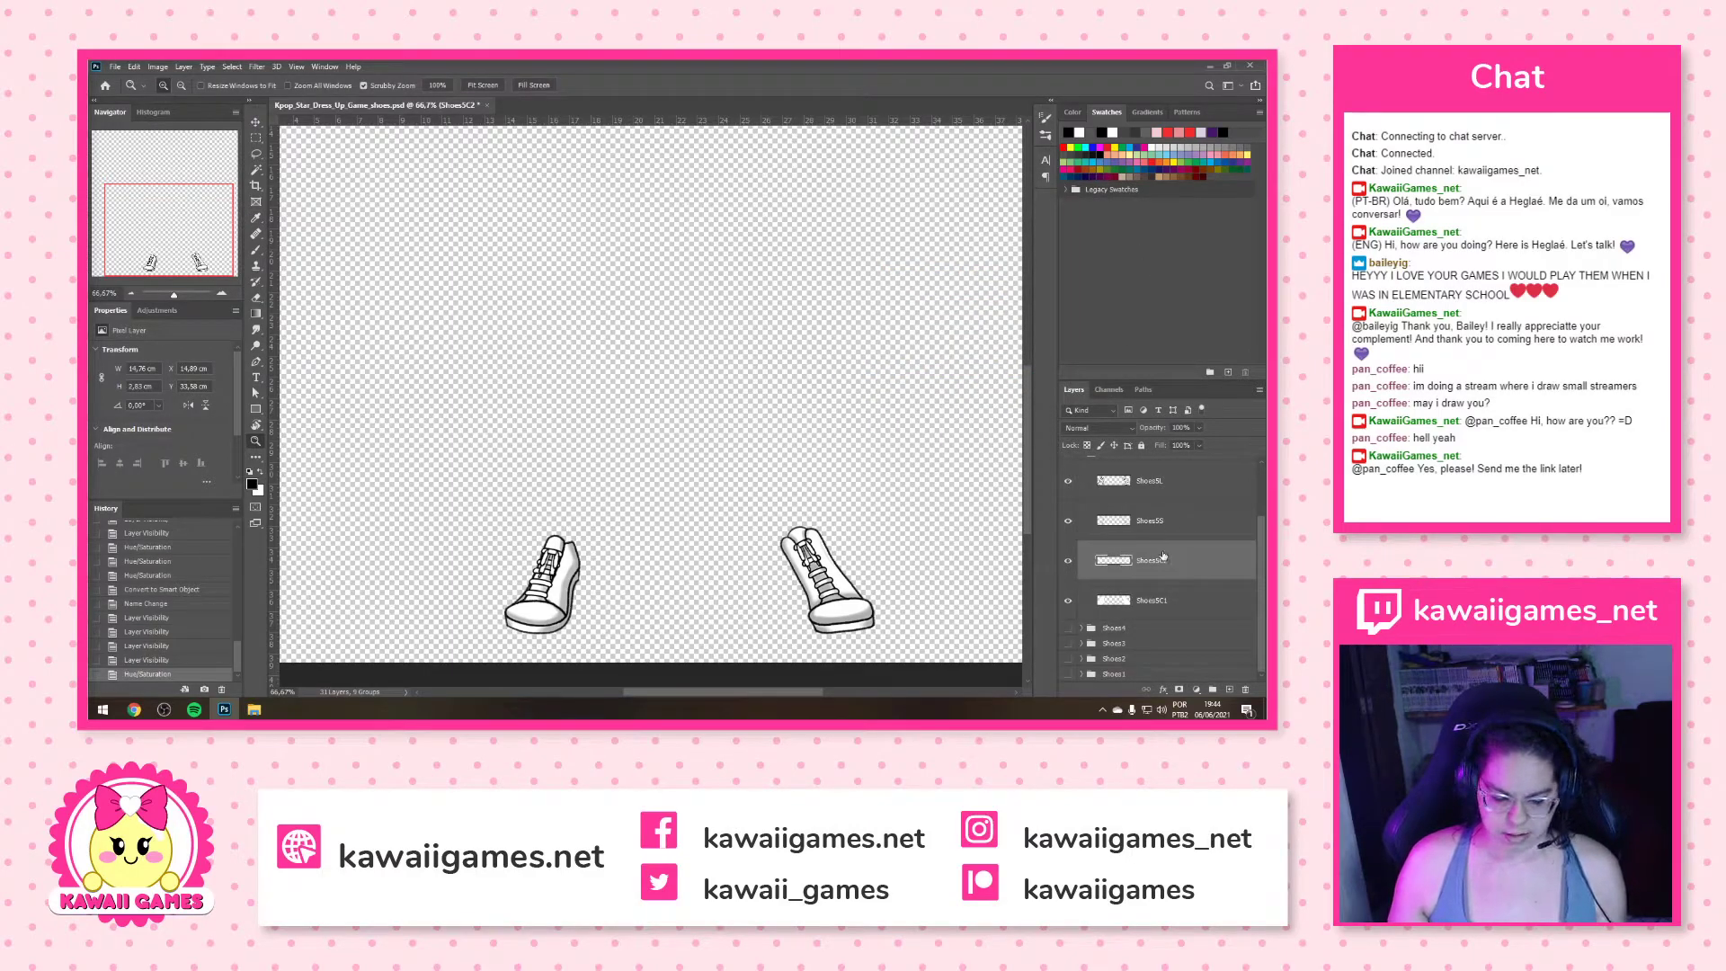
pyautogui.hotkey('ctrl', 'u')
pyautogui.moveTo(942, 336); pyautogui.dragTo(1003, 332)
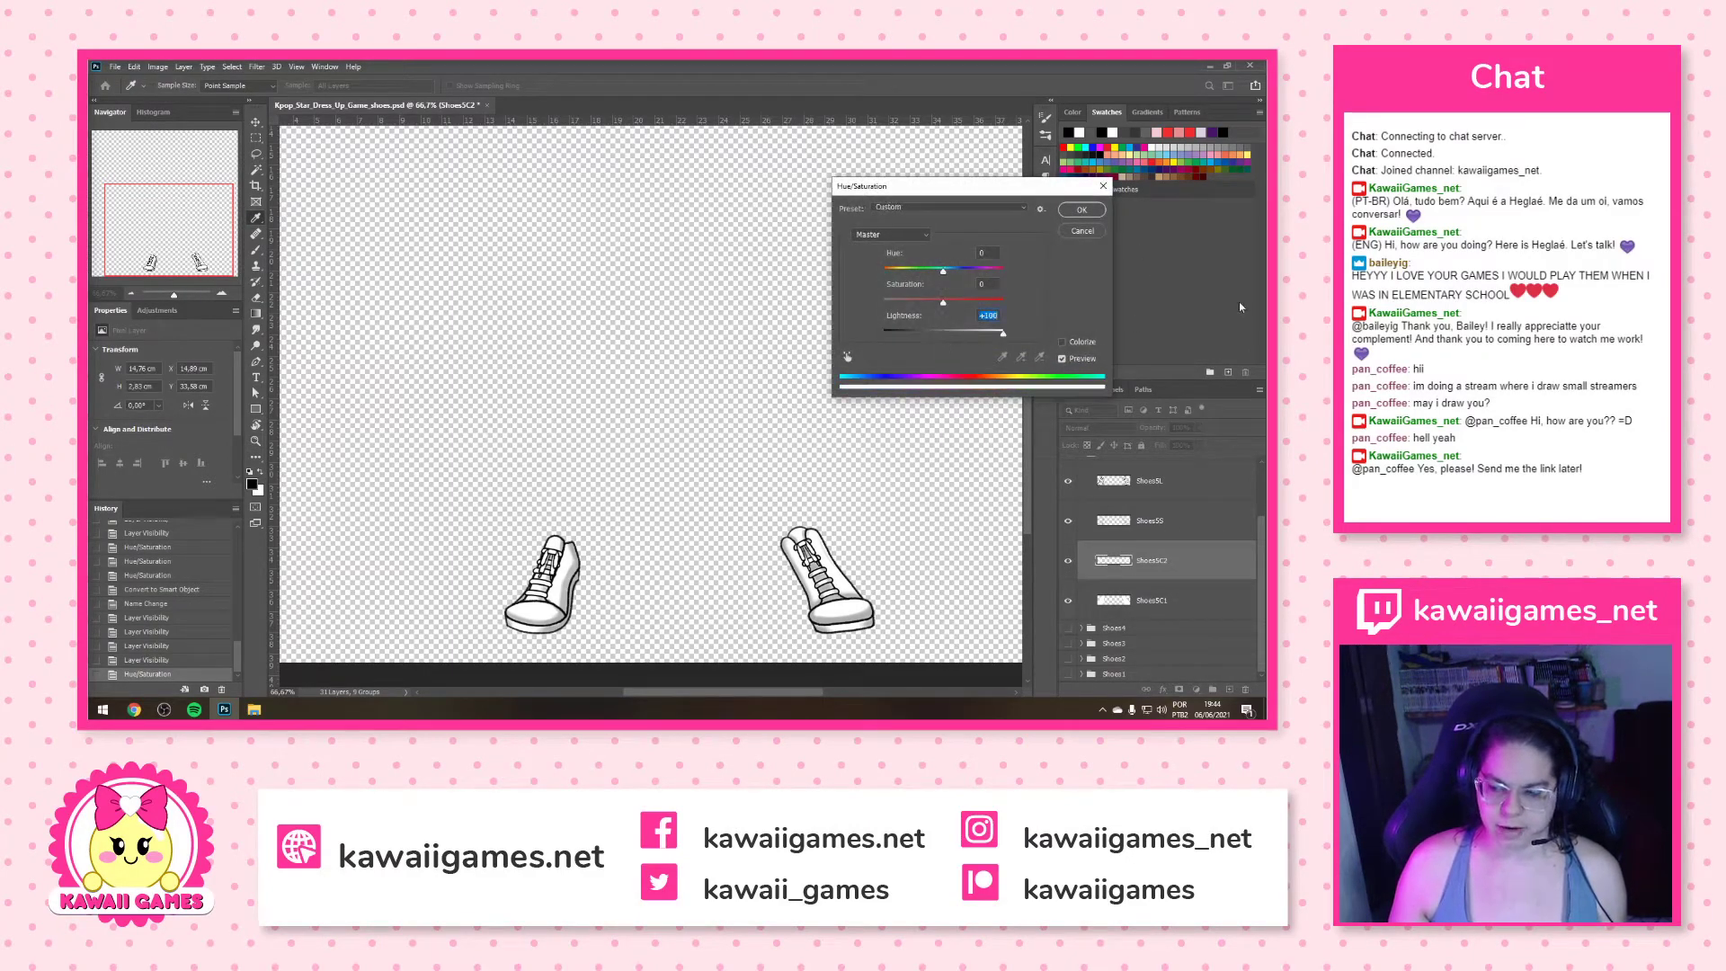
pyautogui.click(1082, 210)
# Convert the Shoes5S shading and Shoes5L line layers into one smart object and rename it Shoes5S
pyautogui.click(1216, 505)
pyautogui.keyDown('shift'); pyautogui.click(1209, 490); pyautogui.keyUp('shift')
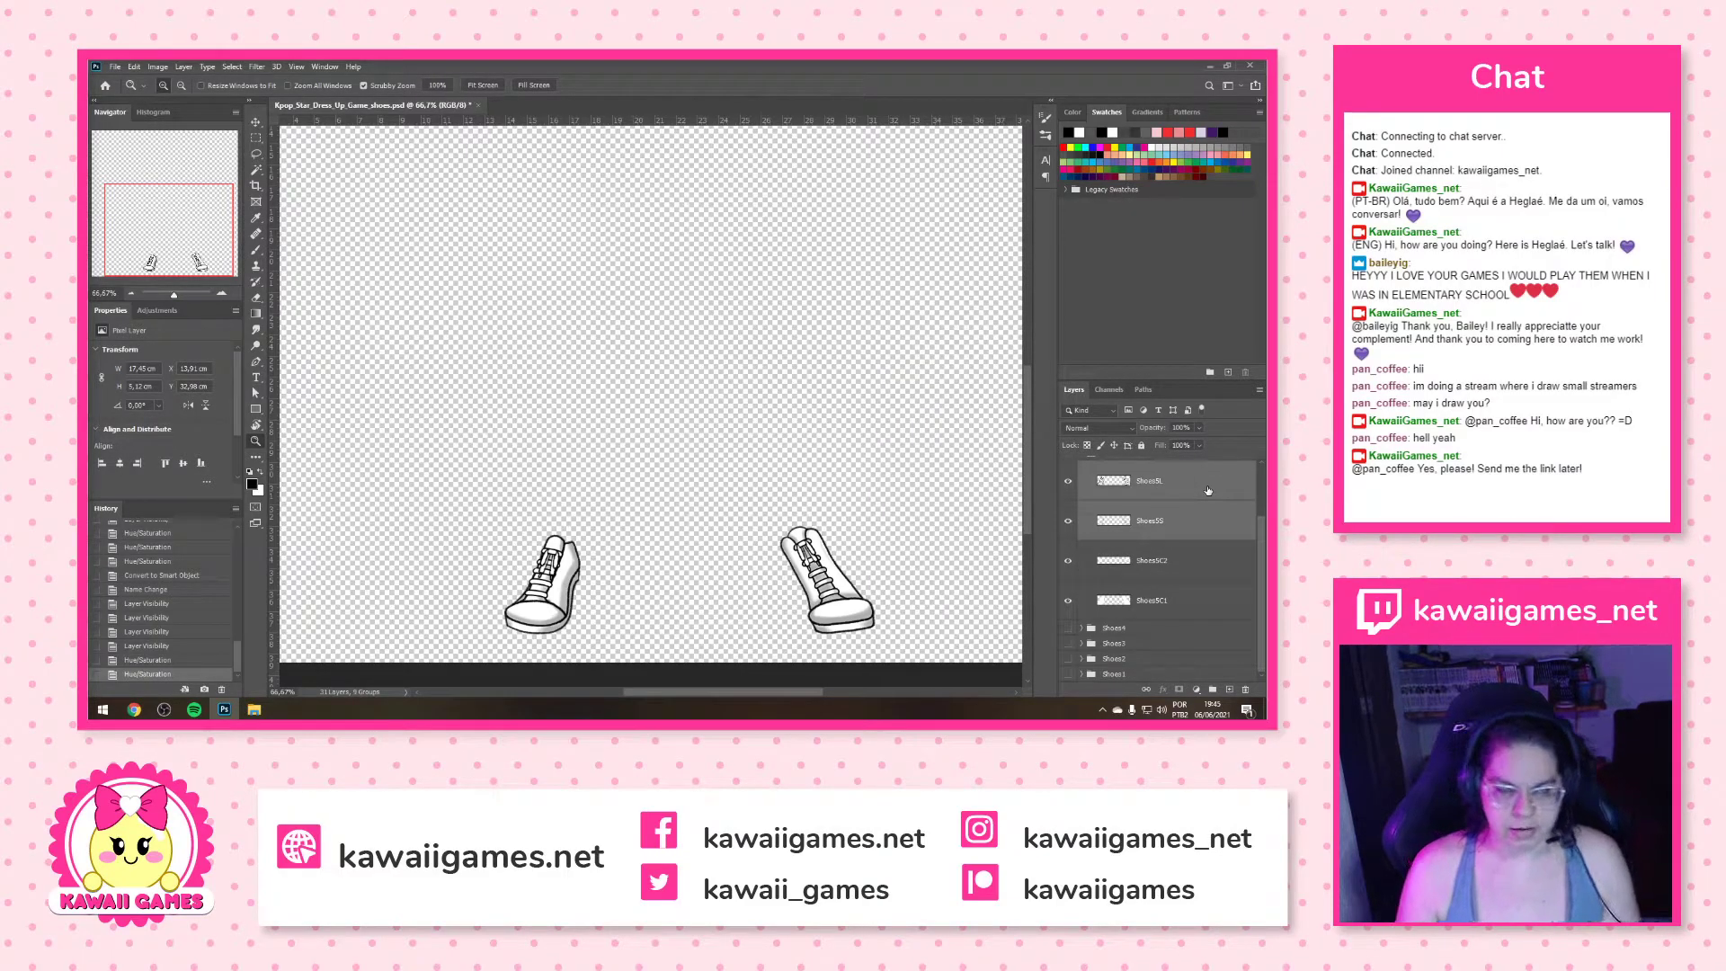
pyautogui.hotkey('ctrl', 'alt', 's')
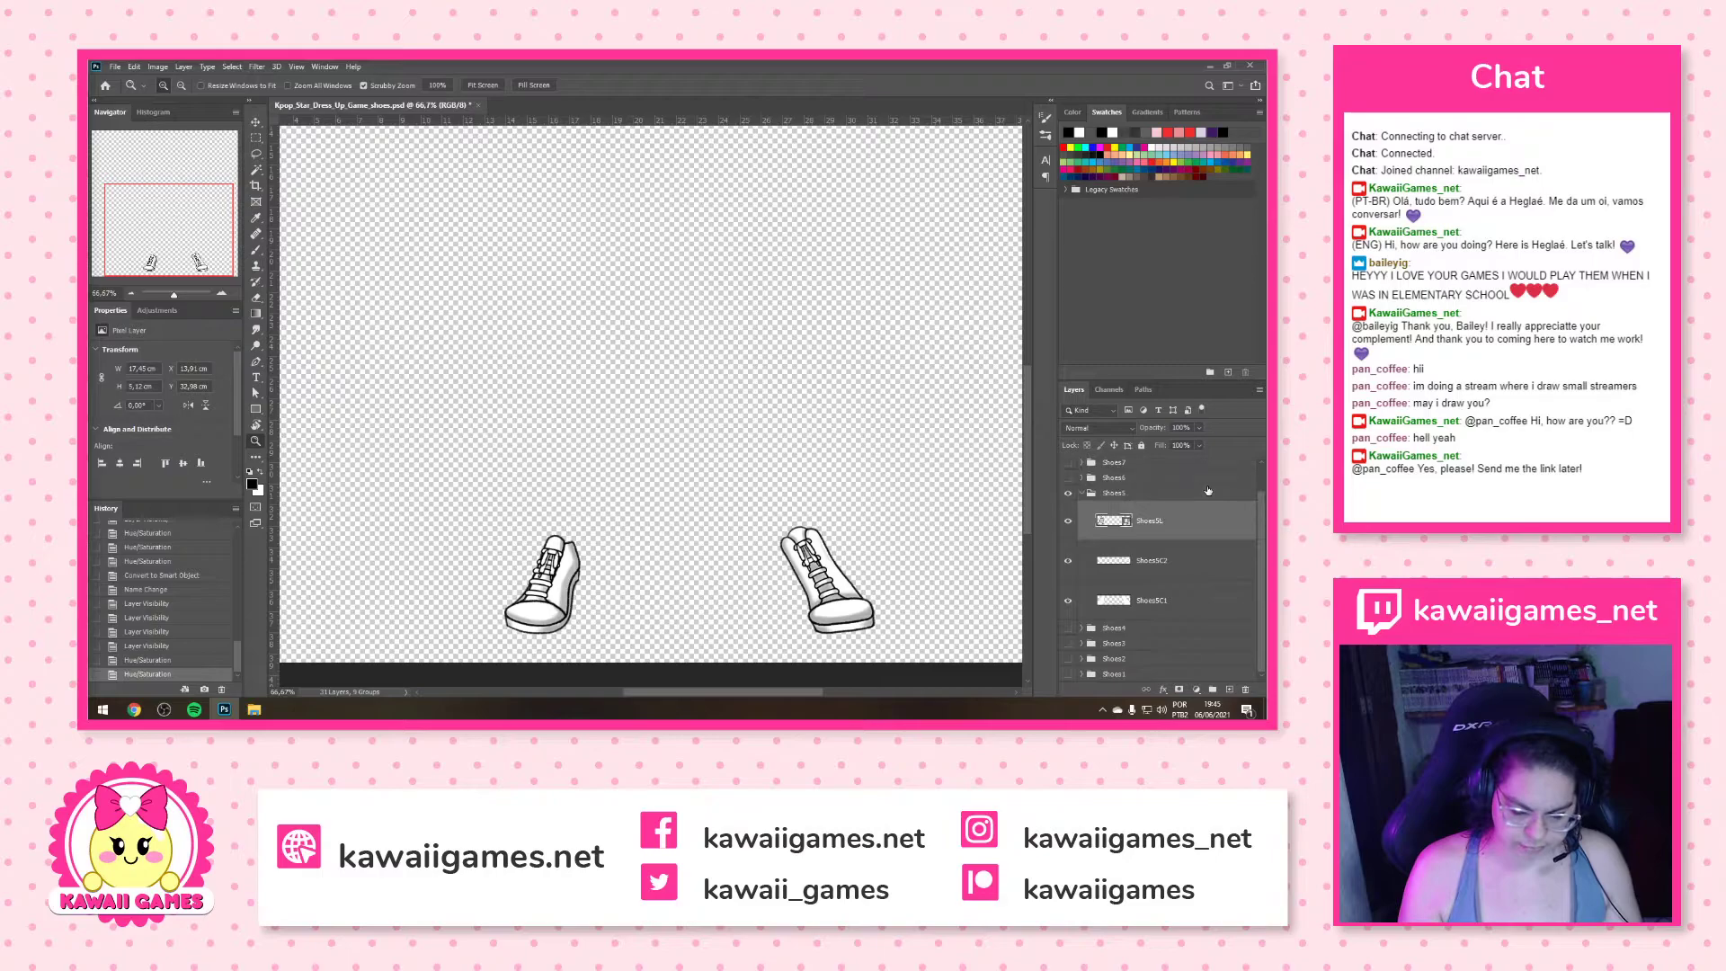
pyautogui.doubleClick(1164, 522)
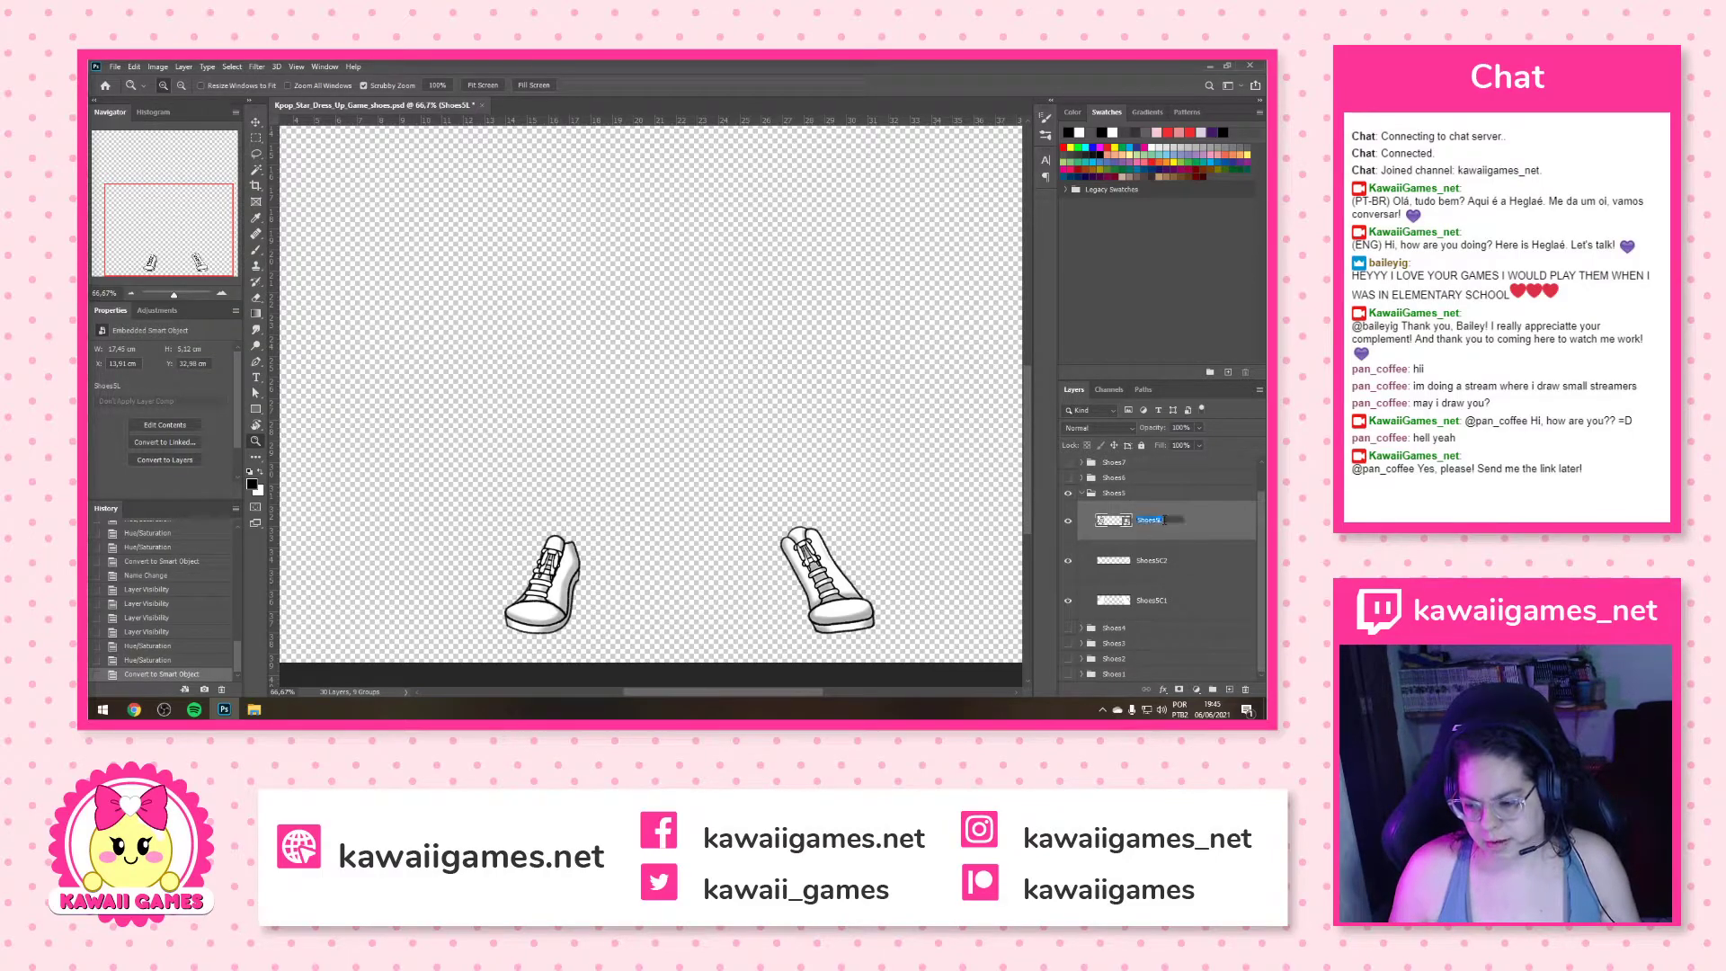
pyautogui.write('ShoesSS')
pyautogui.press('Return')
# Collapse and hide the Shoes5 group, and show and expand the Shoes6 group
pyautogui.click(1081, 493)
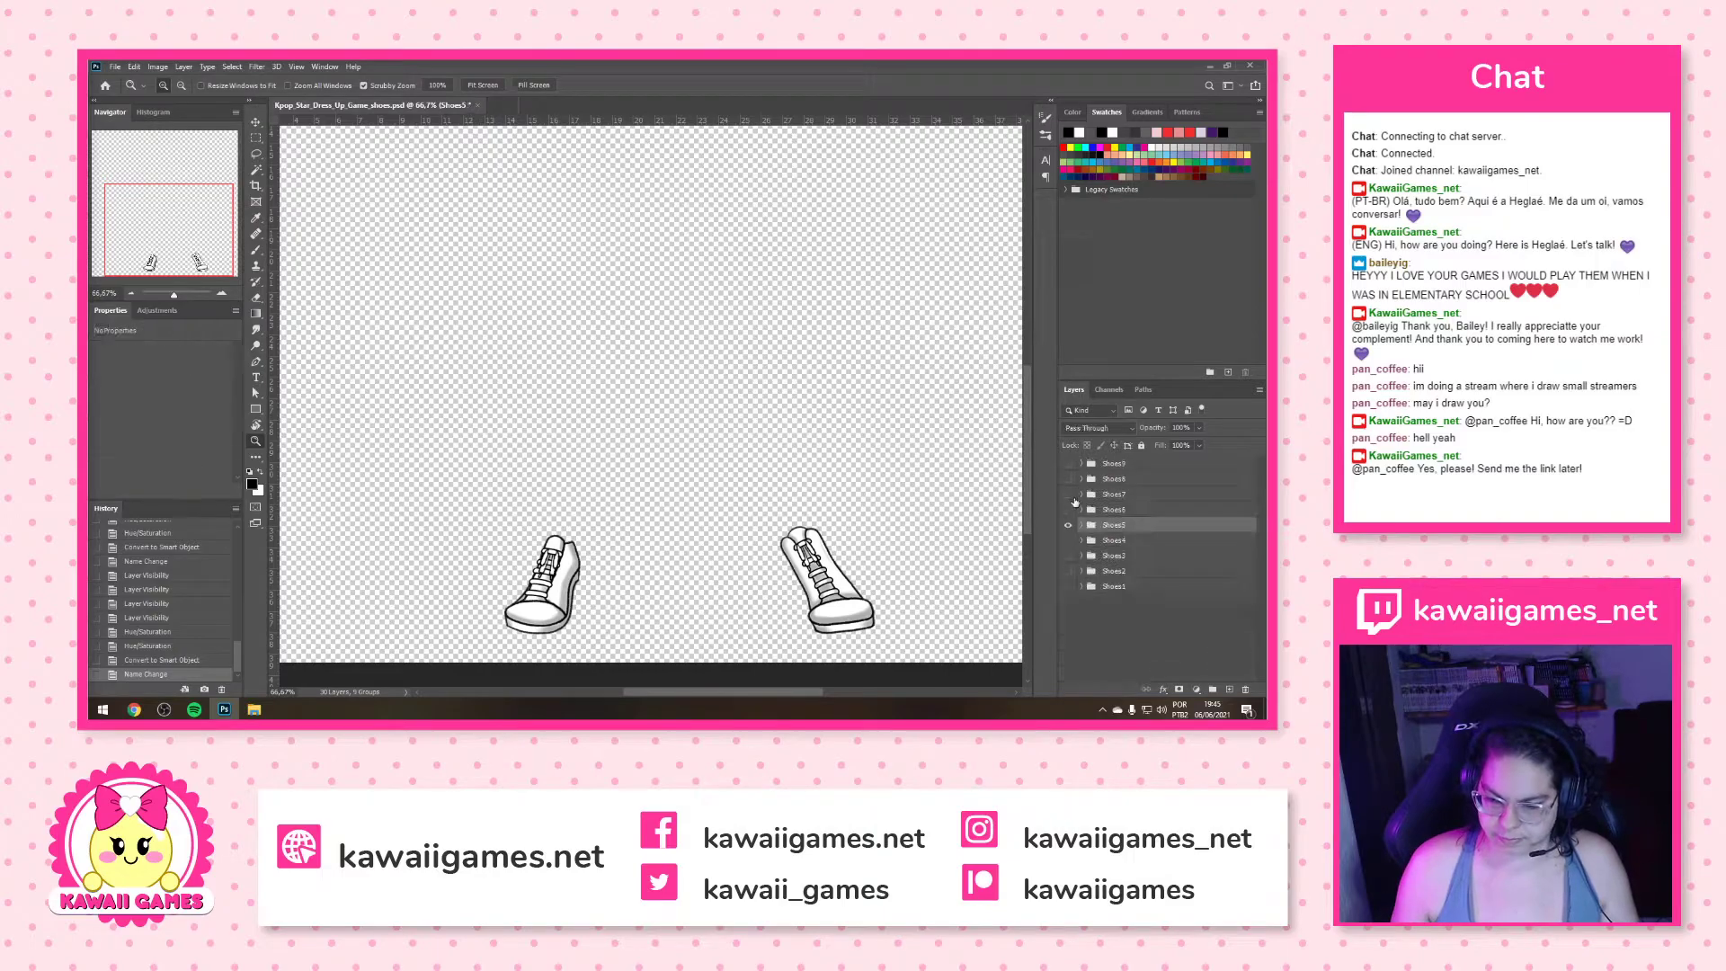
pyautogui.click(1068, 524)
pyautogui.click(1068, 509)
pyautogui.click(1081, 509)
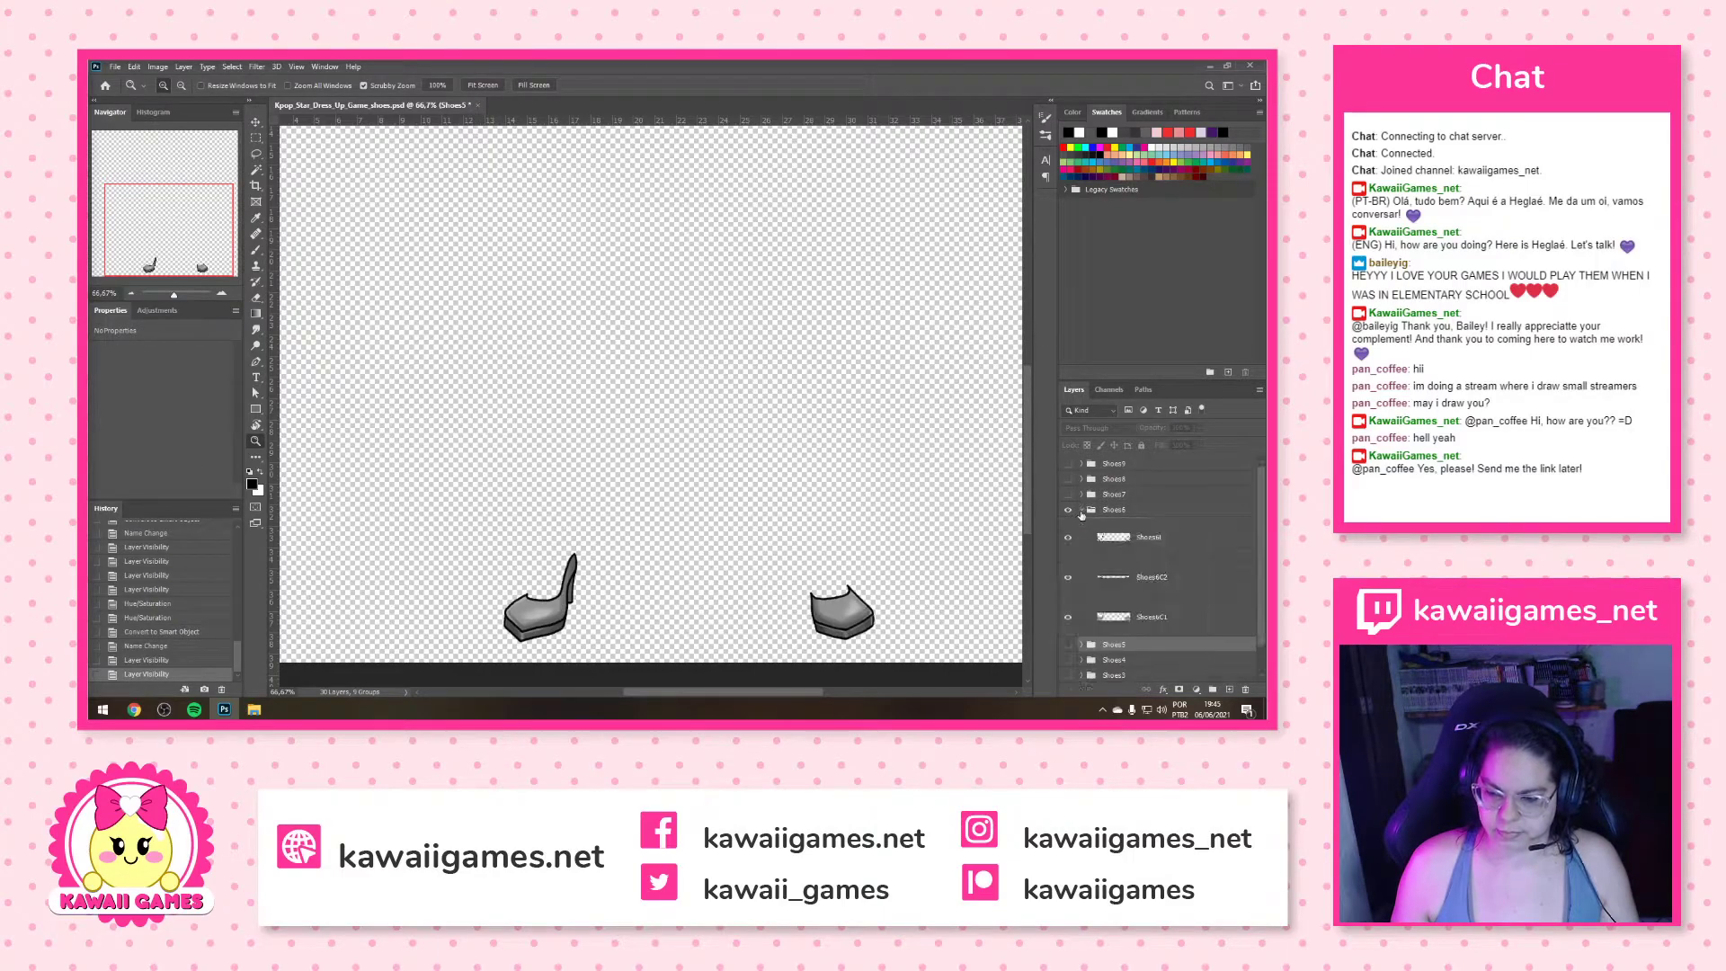
# Whiten the Shoes6C1 layer by setting its Hue/Saturation lightness to +100
pyautogui.click(1167, 635)
pyautogui.hotkey('ctrl', 'u')
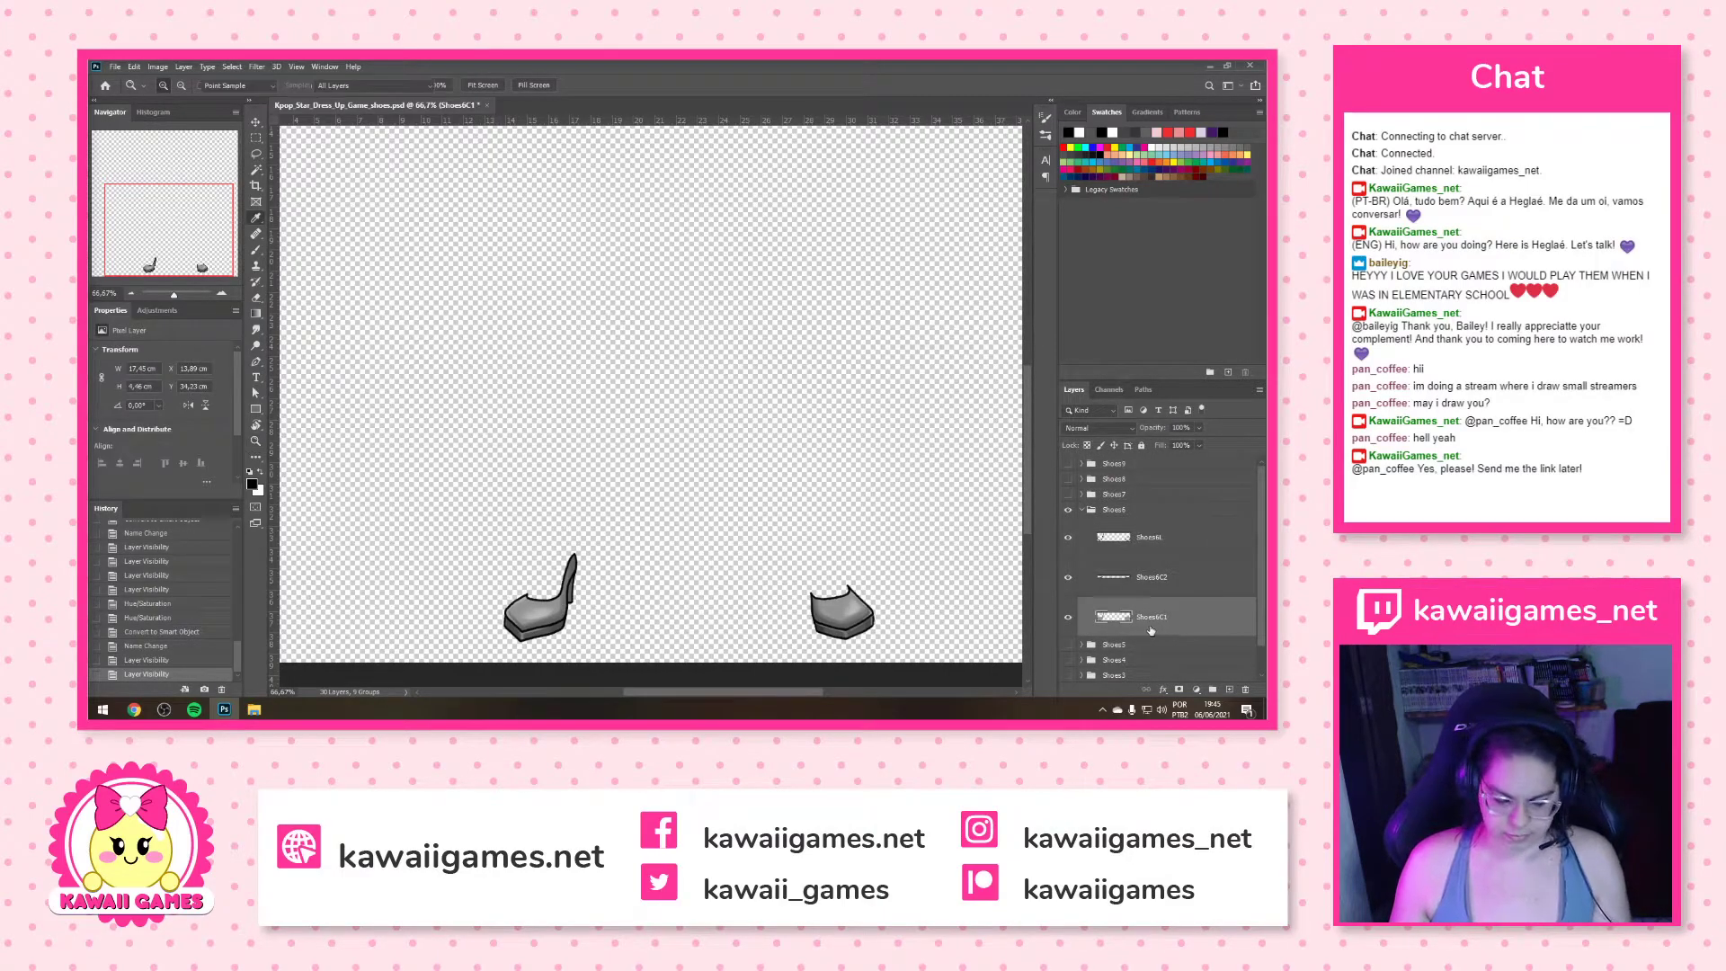
pyautogui.moveTo(958, 340); pyautogui.dragTo(1009, 191)
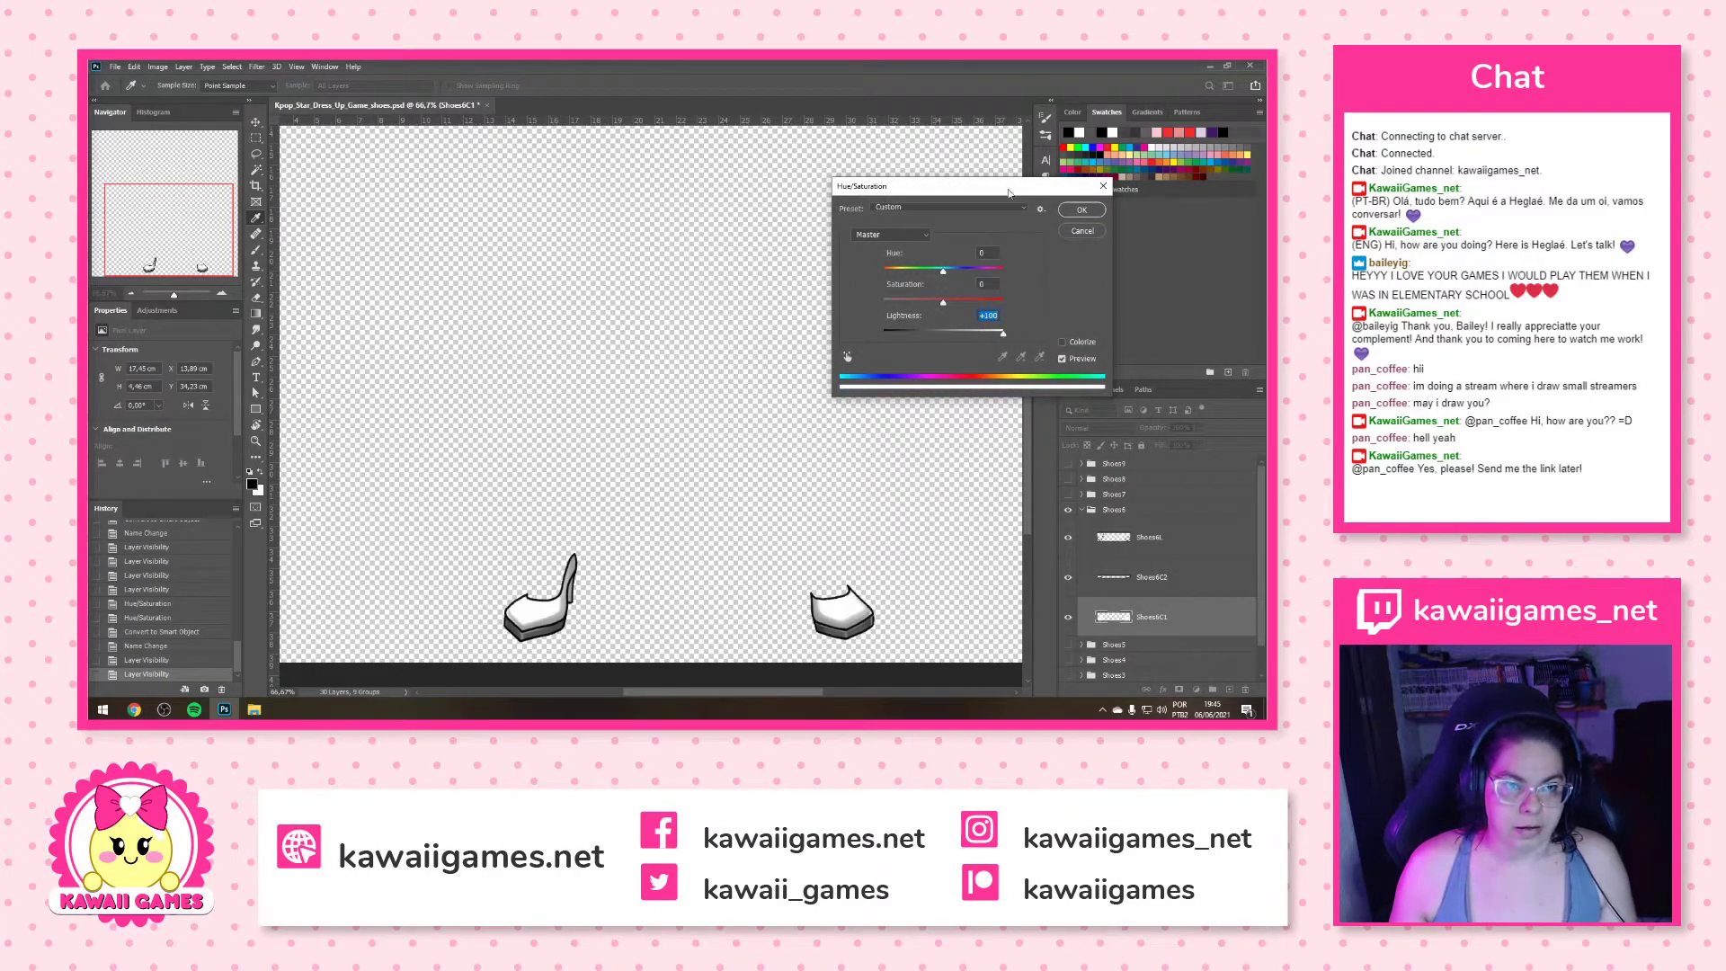
pyautogui.click(1081, 208)
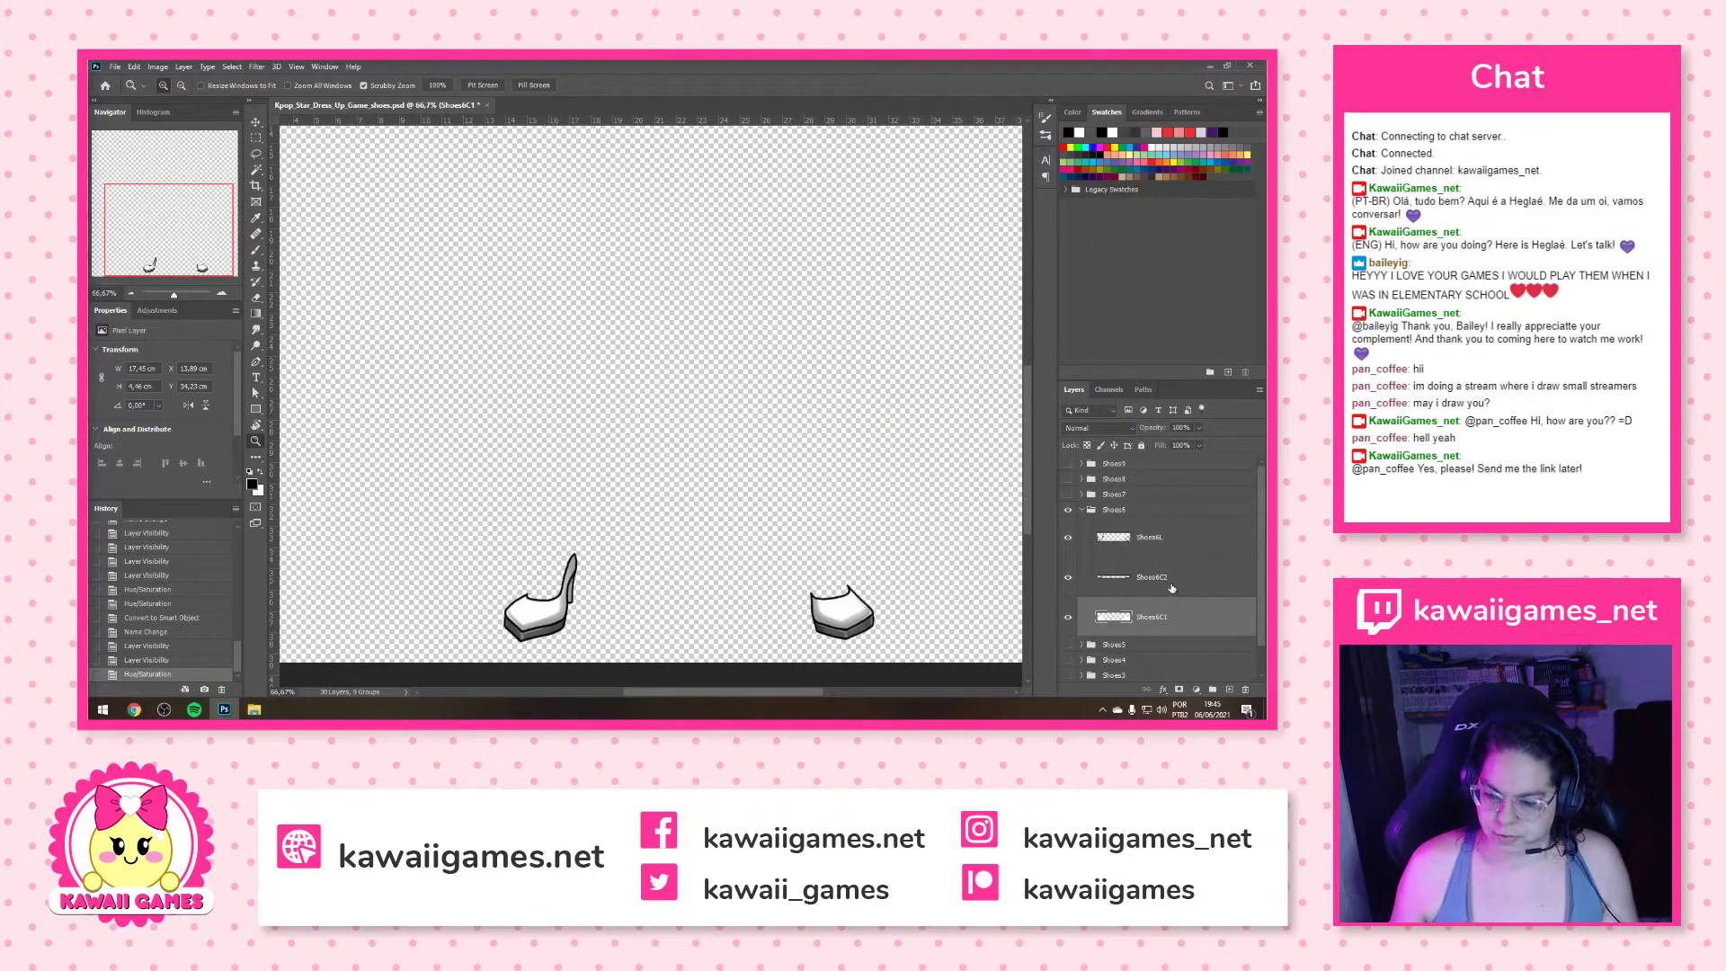
# Raise the Hue/Saturation lightness of the Shoes6C2 layer until its color turns fully white
pyautogui.click(1134, 583)
pyautogui.hotkey('ctrl', 'u')
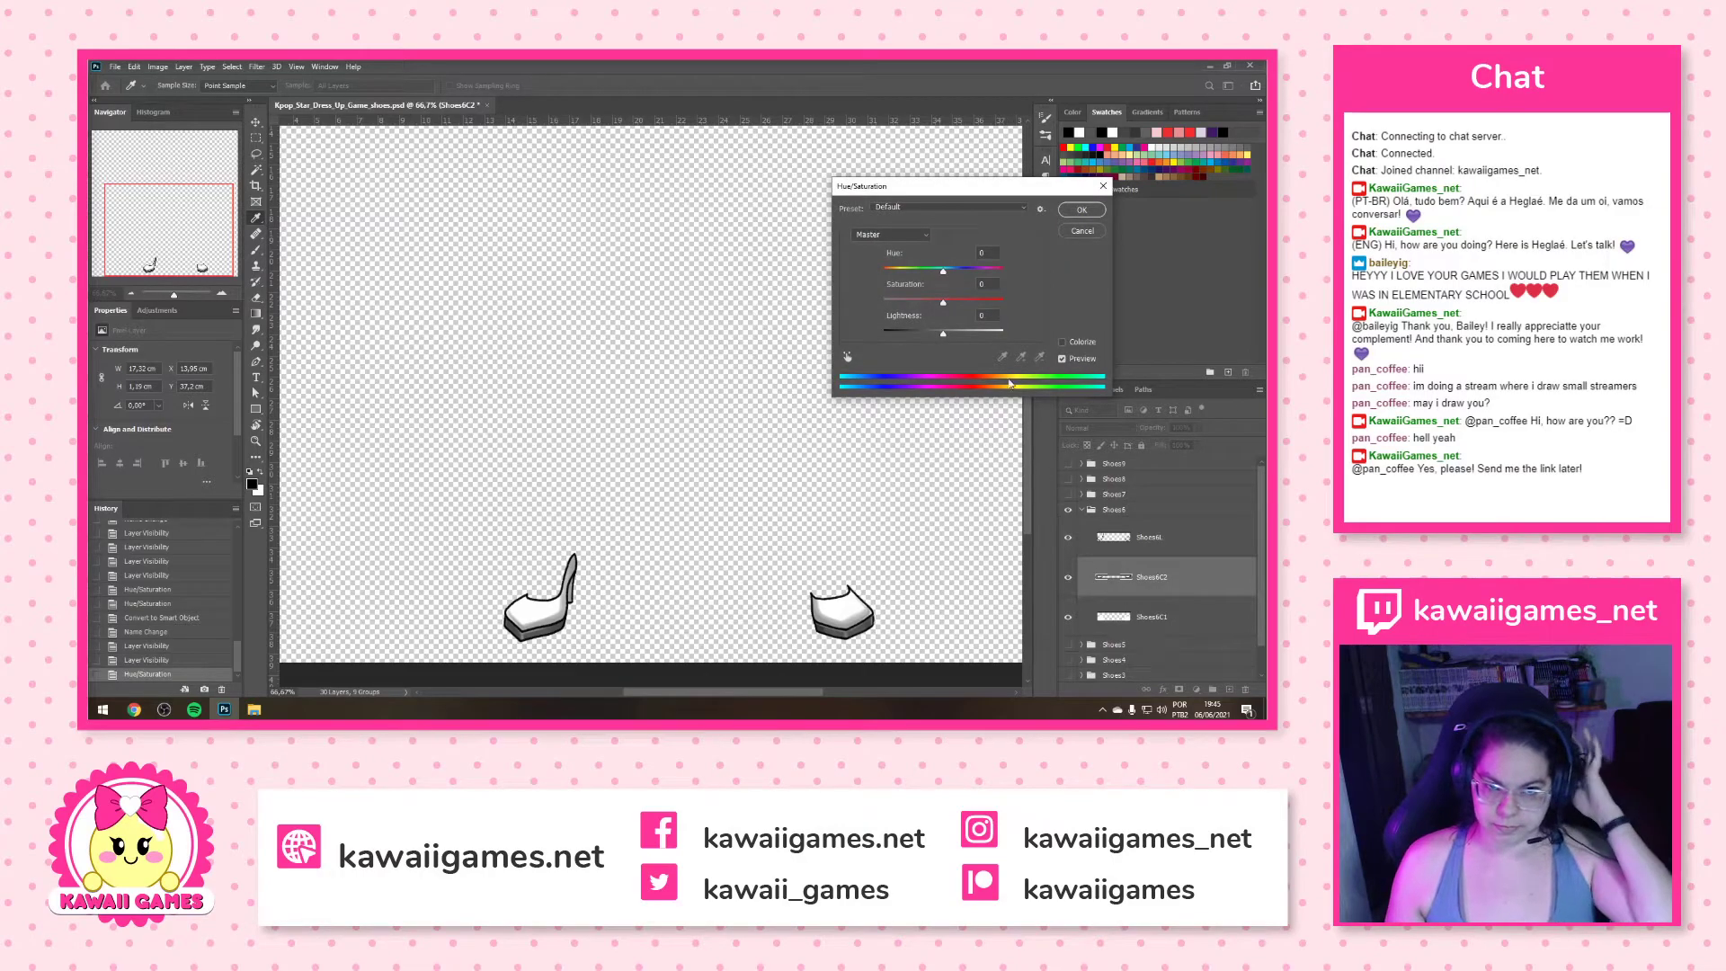
pyautogui.moveTo(947, 336); pyautogui.dragTo(1006, 334)
pyautogui.click(1081, 210)
# Rename the uppermost layer of the Shoes6 group, Shoes6L, as Shoes6S
pyautogui.click(1156, 539)
pyautogui.doubleClick(1153, 537)
pyautogui.write('S')
pyautogui.press('Return')
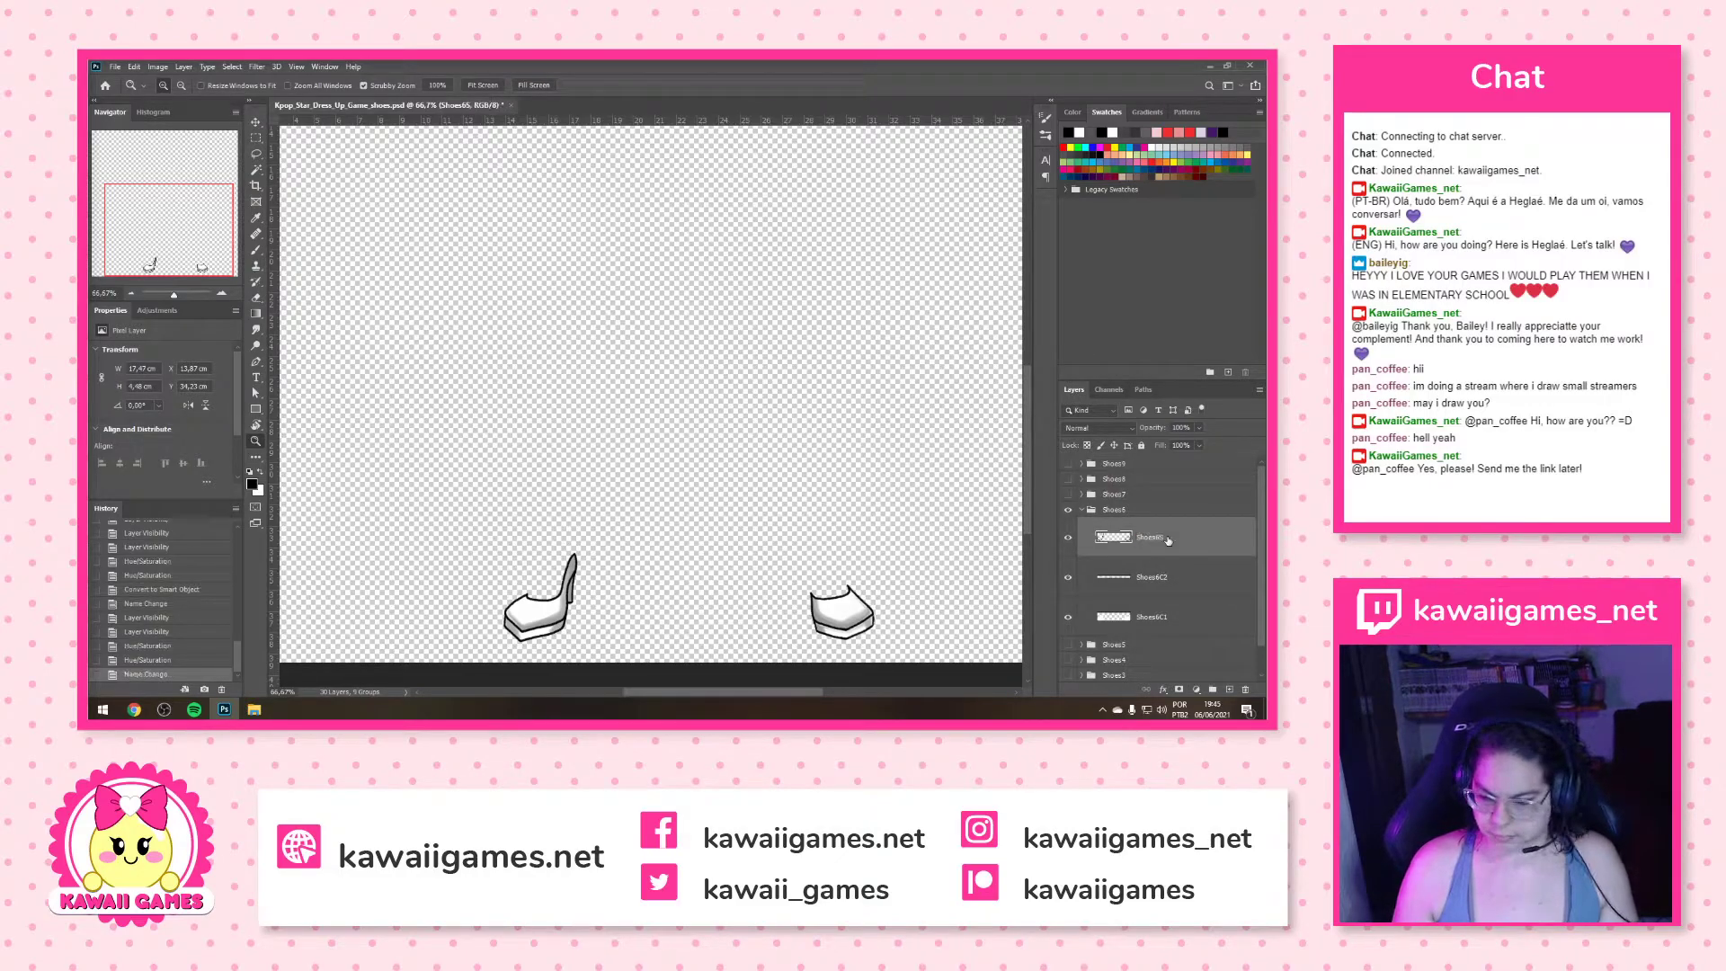
# Collapse and hide the Shoes6 group, and show and expand the Shoes7 group
pyautogui.click(1082, 509)
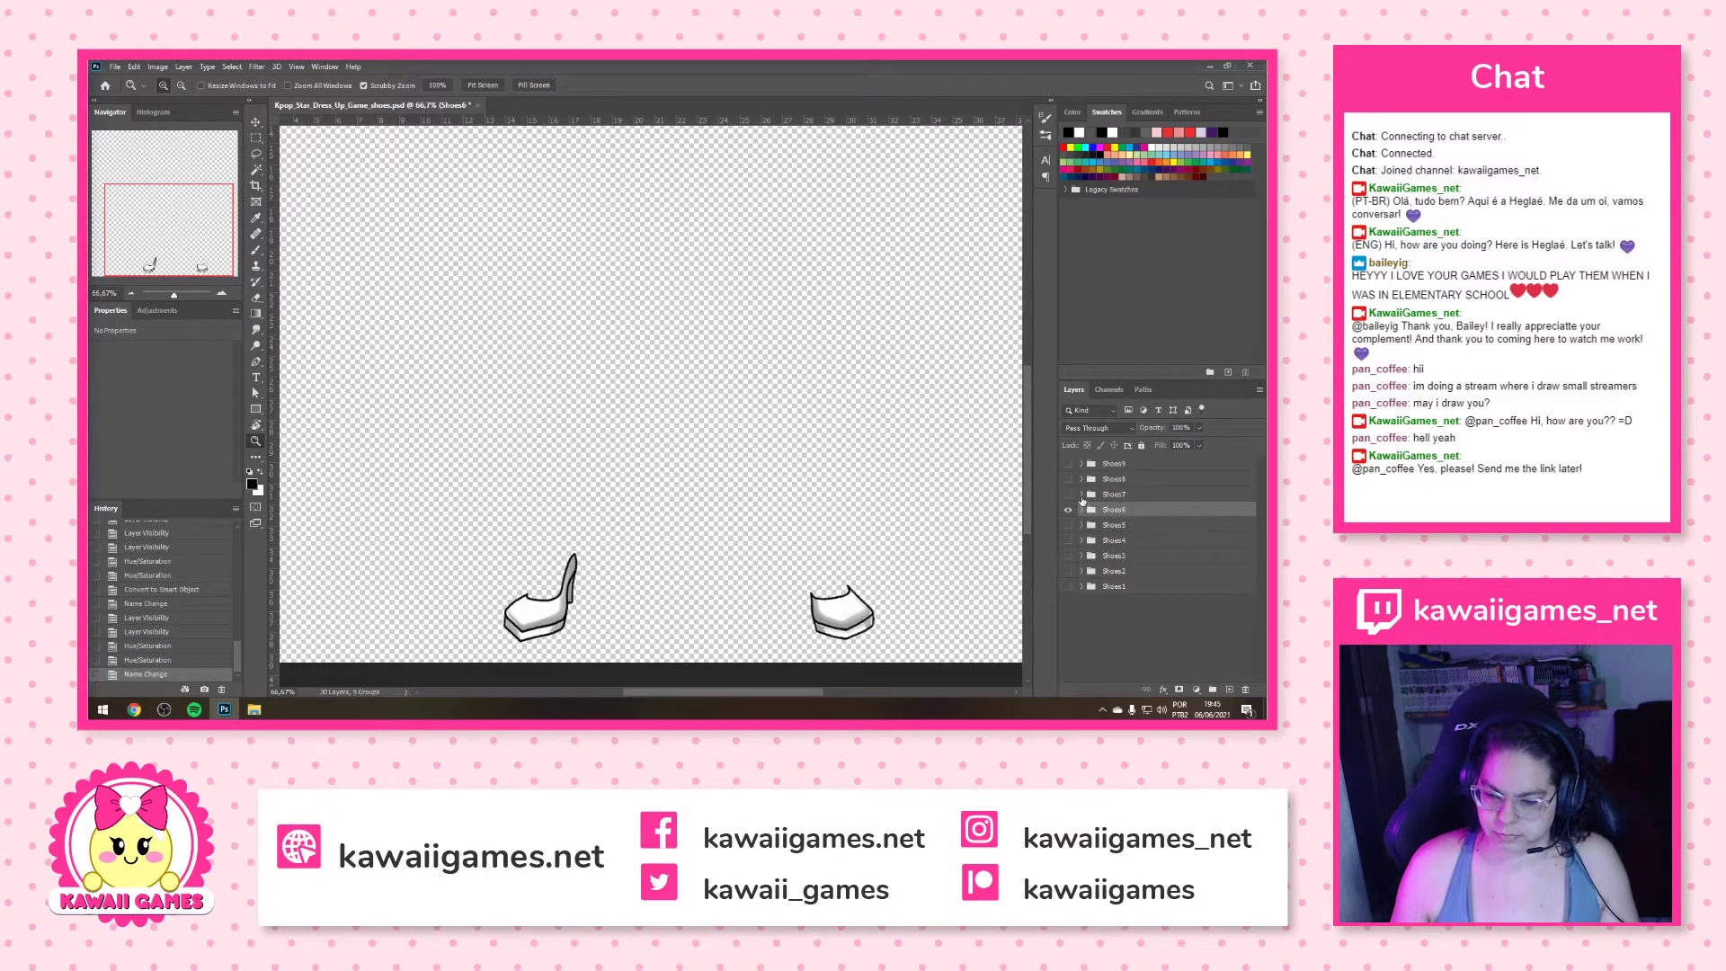
pyautogui.click(1070, 509)
pyautogui.click(1068, 494)
pyautogui.click(1082, 493)
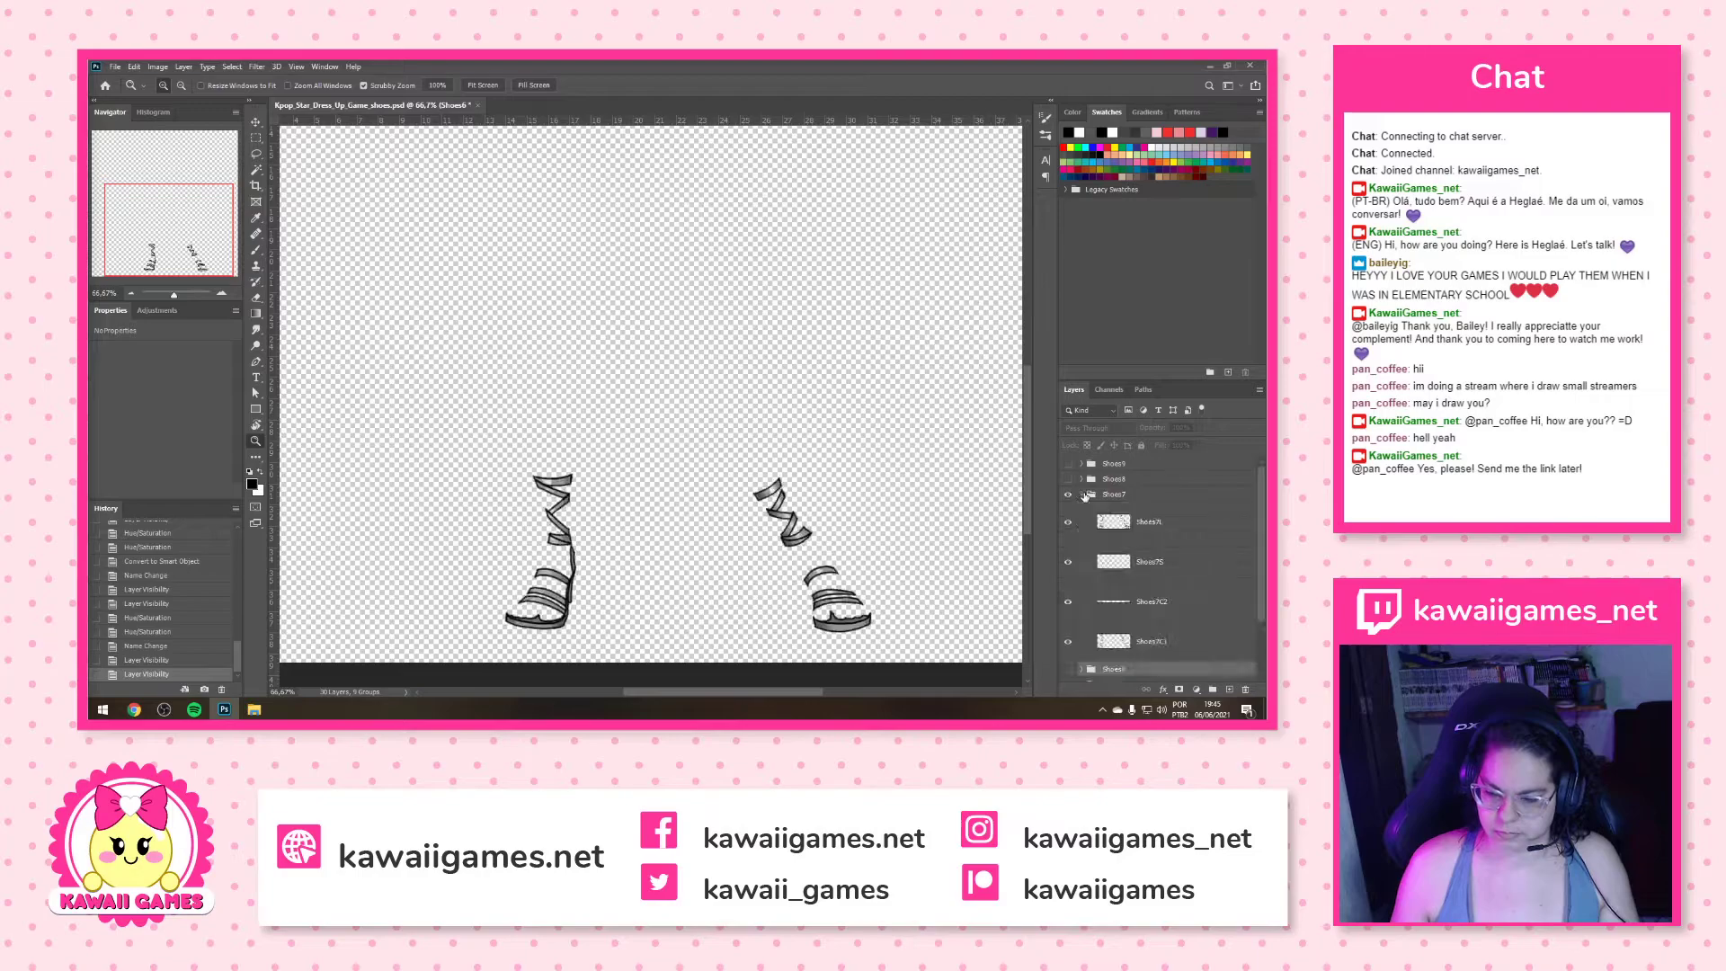
# Raise the Hue/Saturation lightness of the Shoes7C1 layer until its color turns fully white
pyautogui.click(1152, 642)
pyautogui.hotkey('ctrl', 'u')
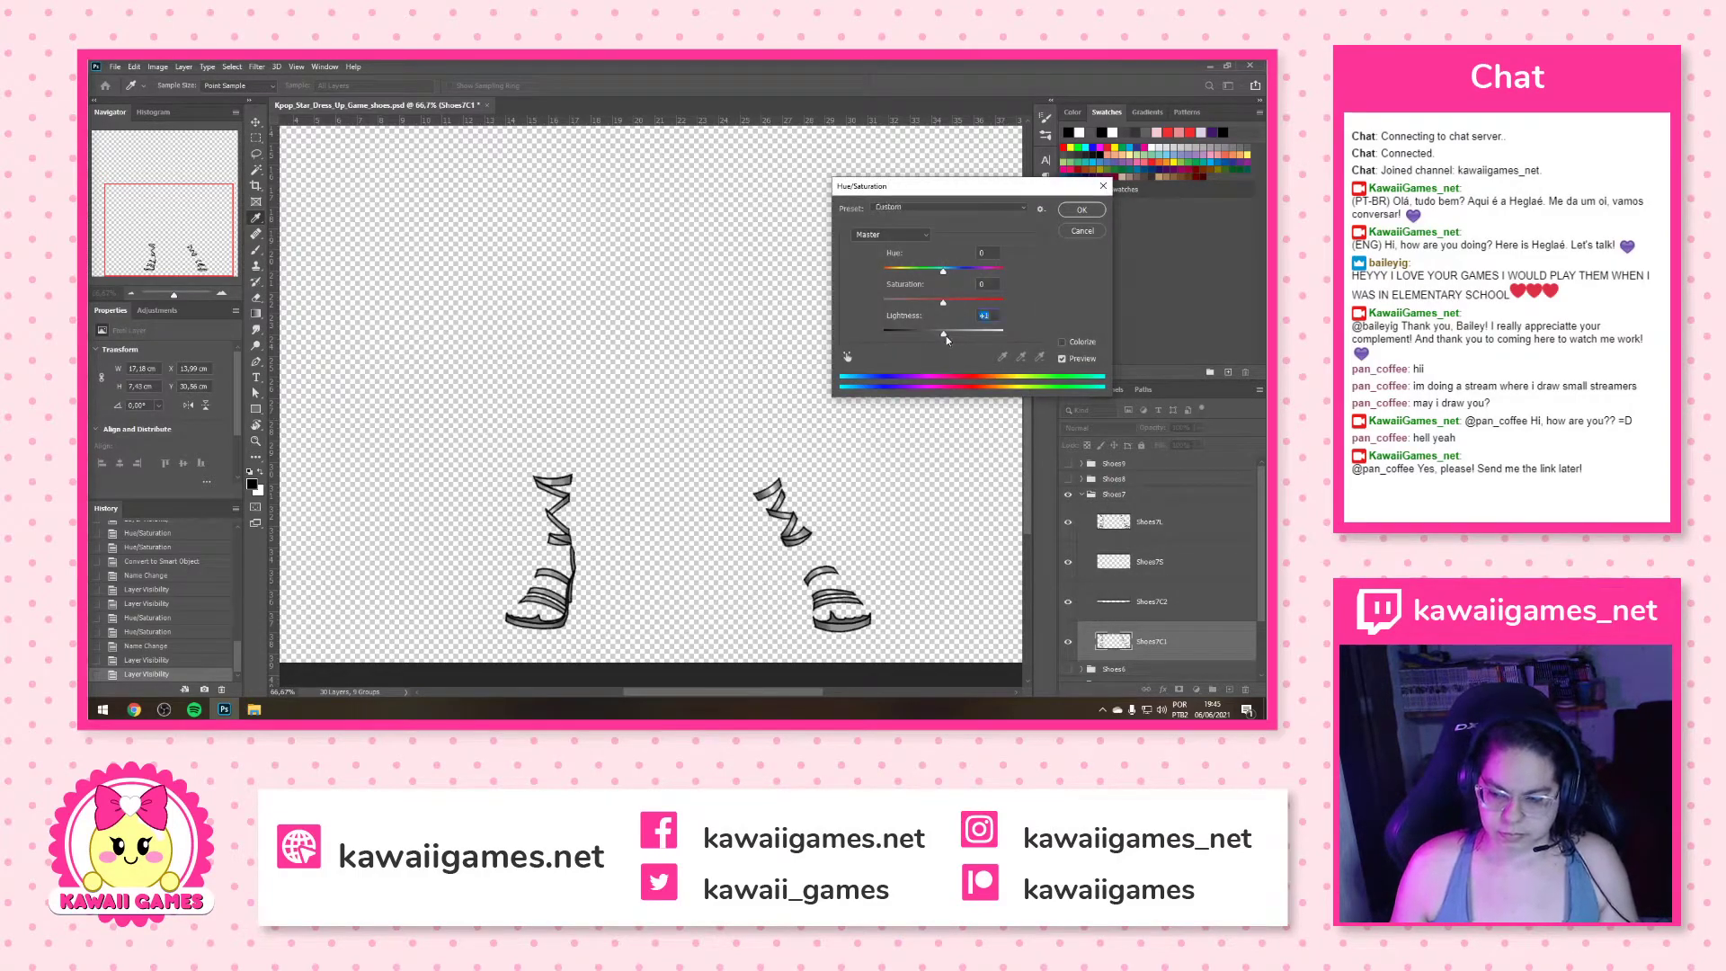
pyautogui.click(1080, 210)
# Set the Hue/Saturation lightness of the Shoes7C2 layer to +100
pyautogui.click(1164, 607)
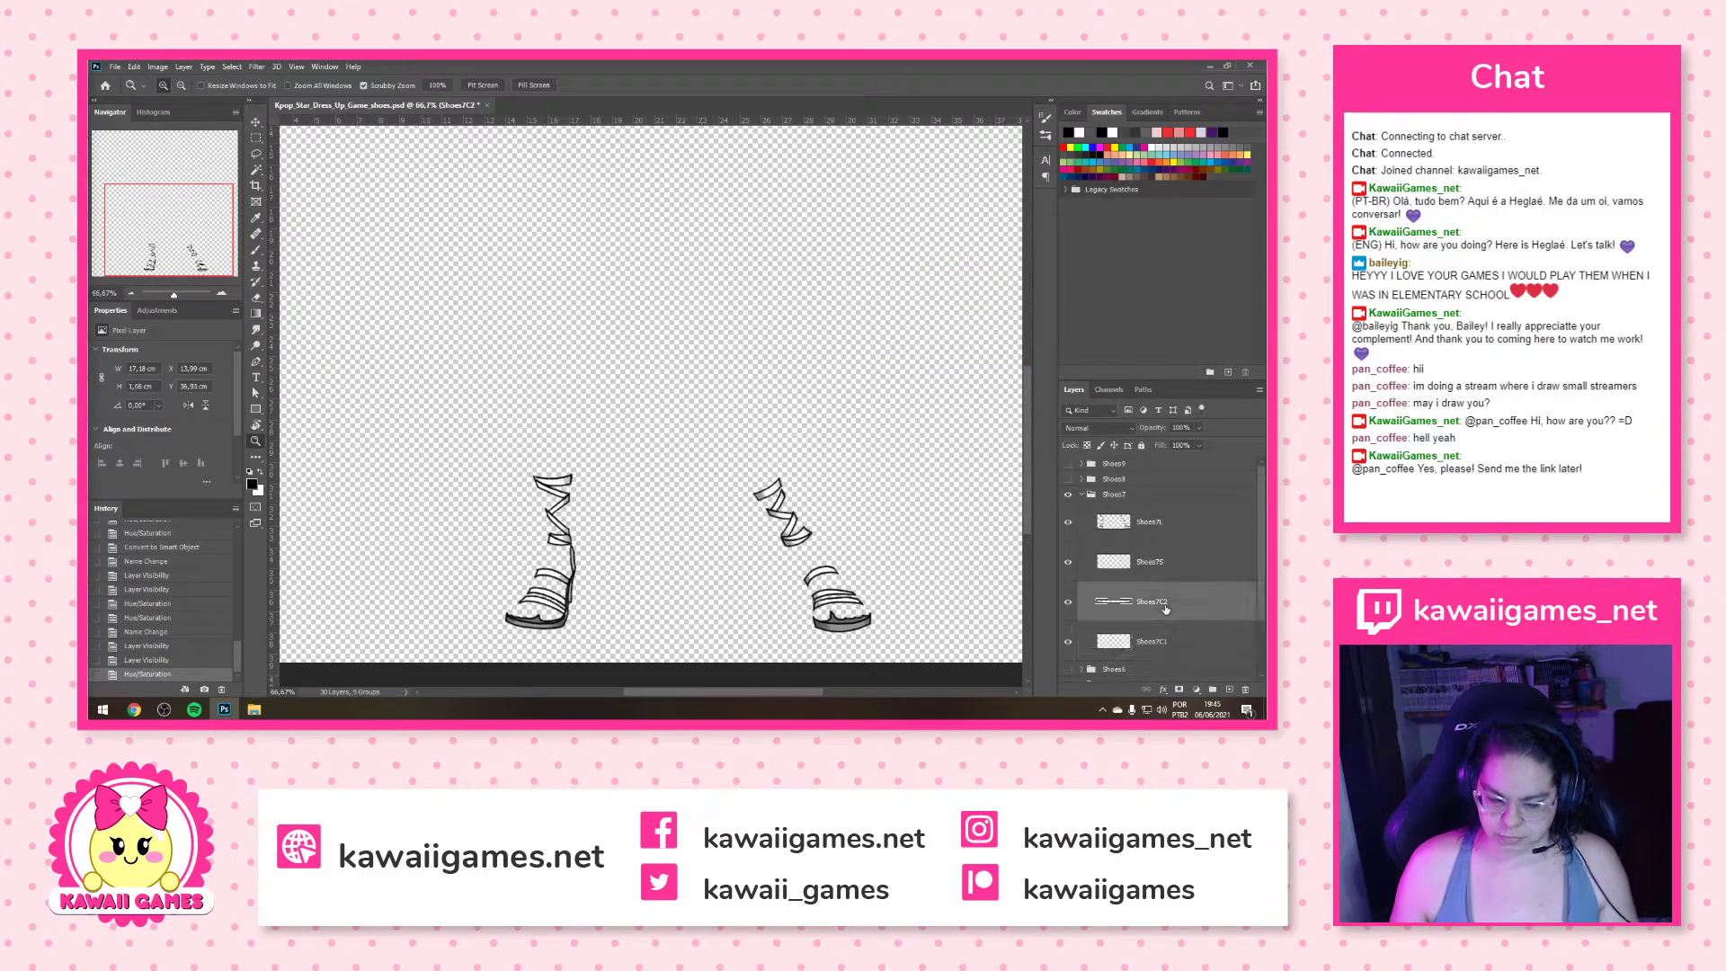
pyautogui.hotkey('ctrl', 'u')
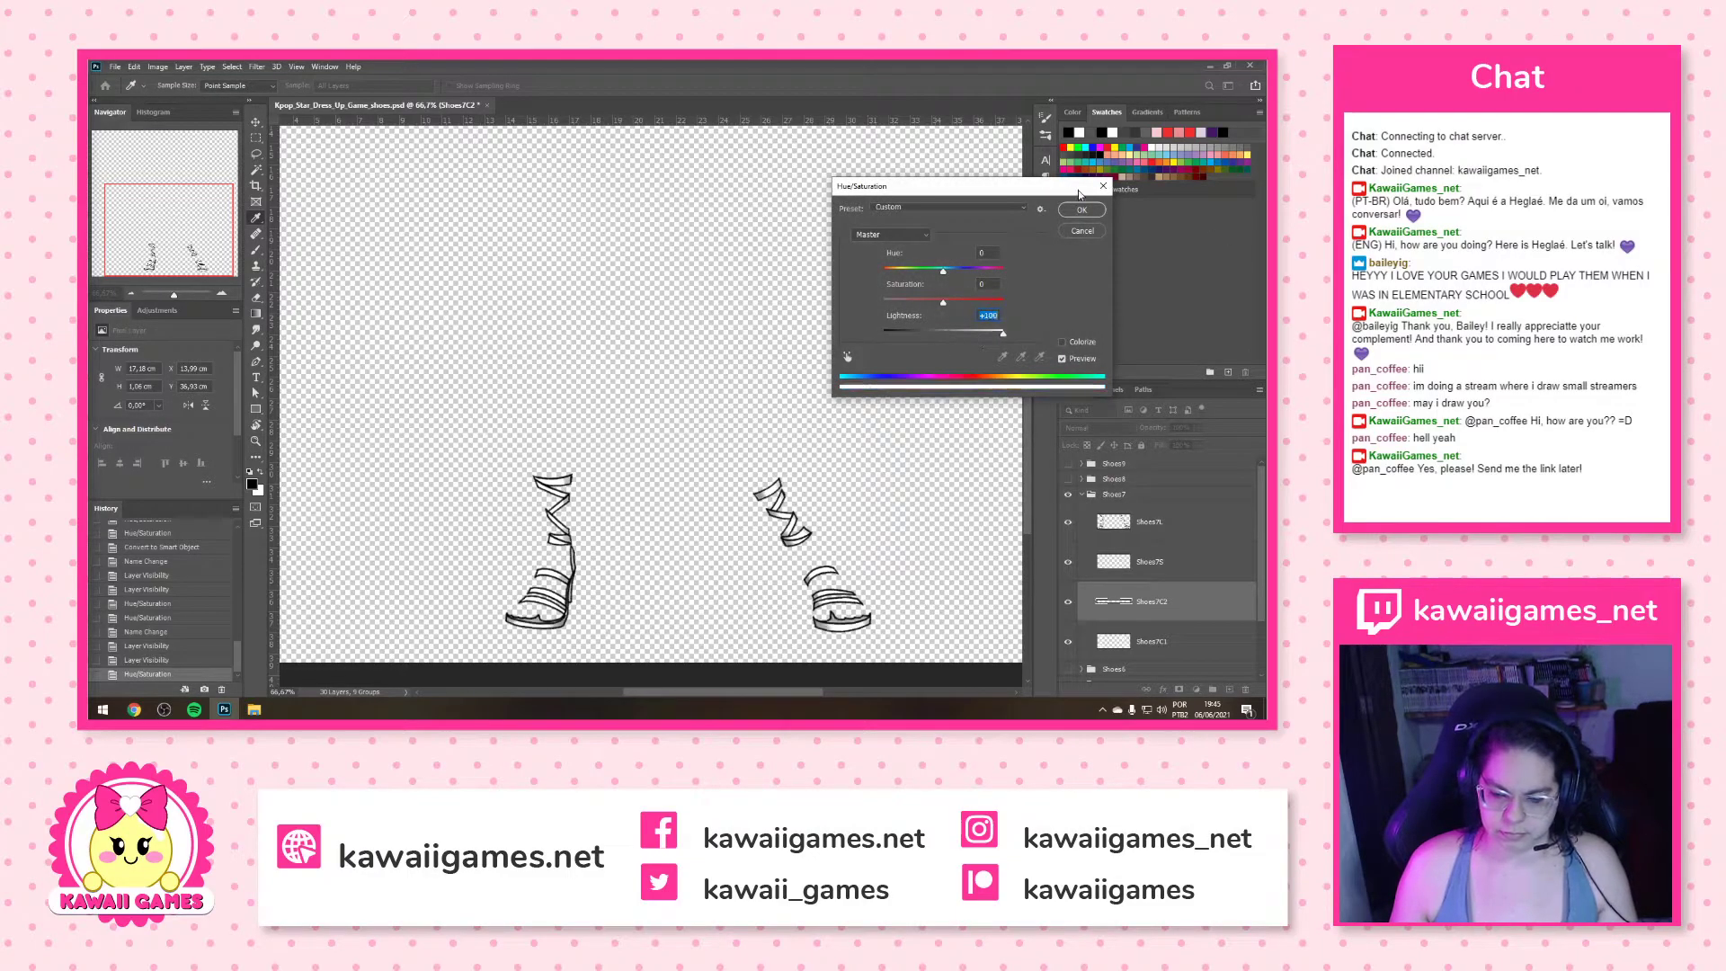
pyautogui.click(1080, 211)
# Convert the Shoes7S shading and Shoes7L line layers into one smart object and rename it Shoes7S
pyautogui.click(1173, 567)
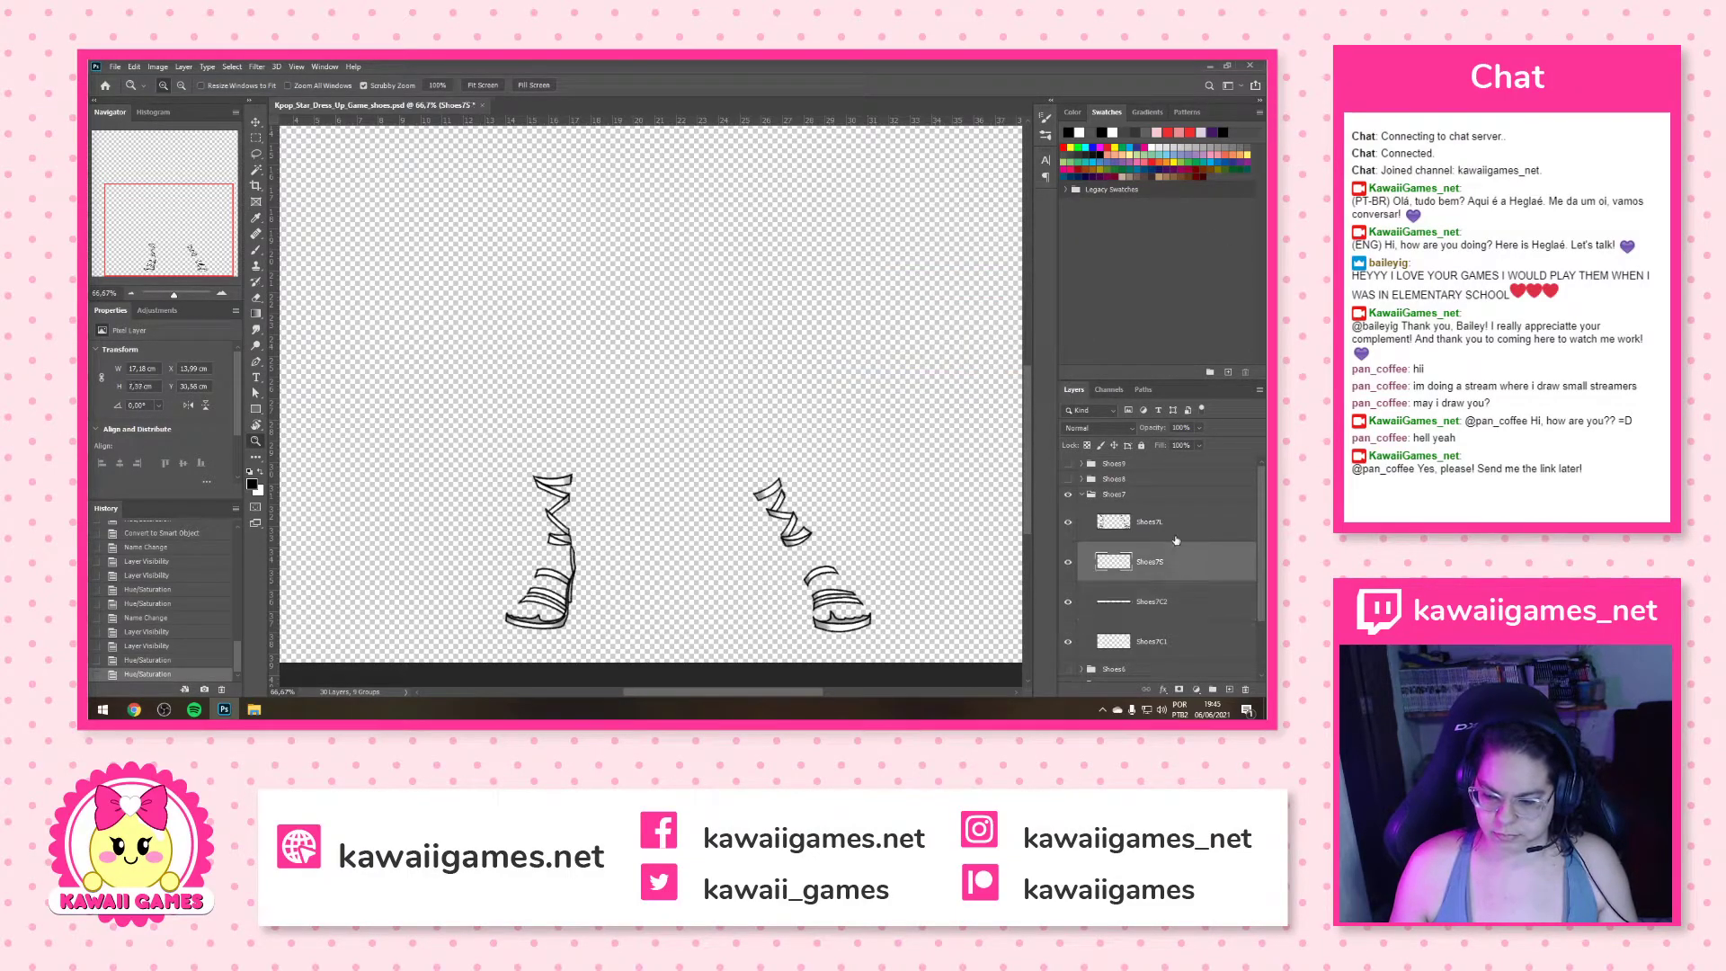
pyautogui.keyDown('shift'); pyautogui.click(1178, 531); pyautogui.keyUp('shift')
pyautogui.press('F2')
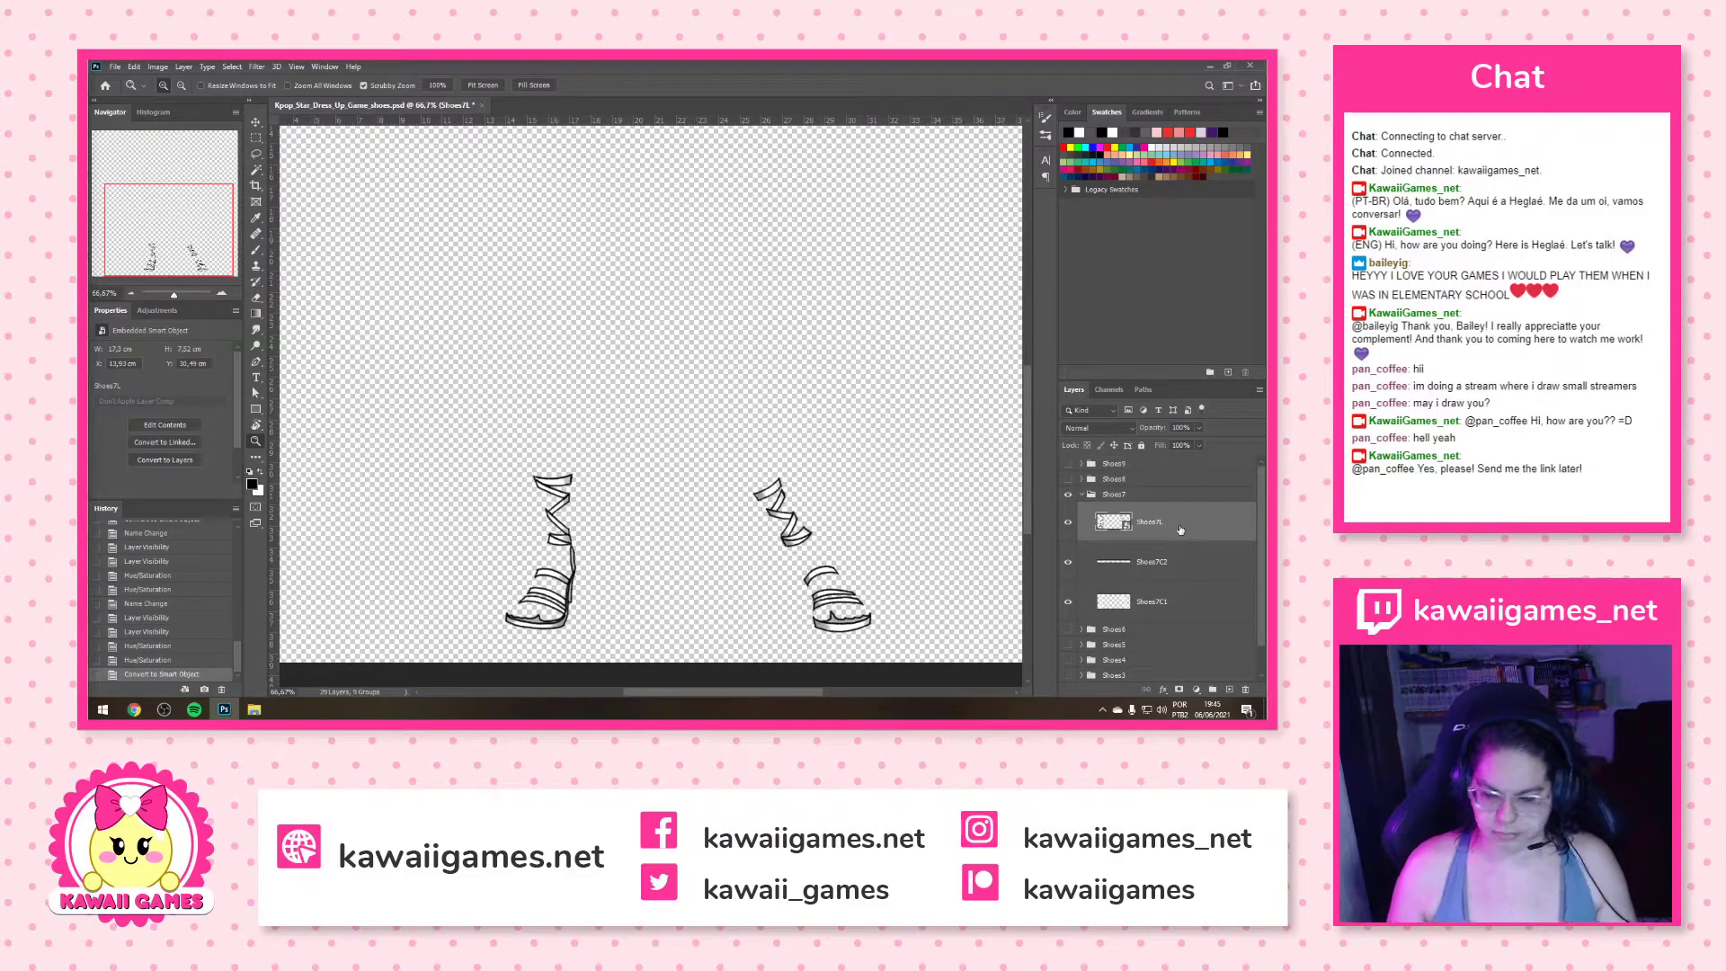
pyautogui.doubleClick(1180, 531)
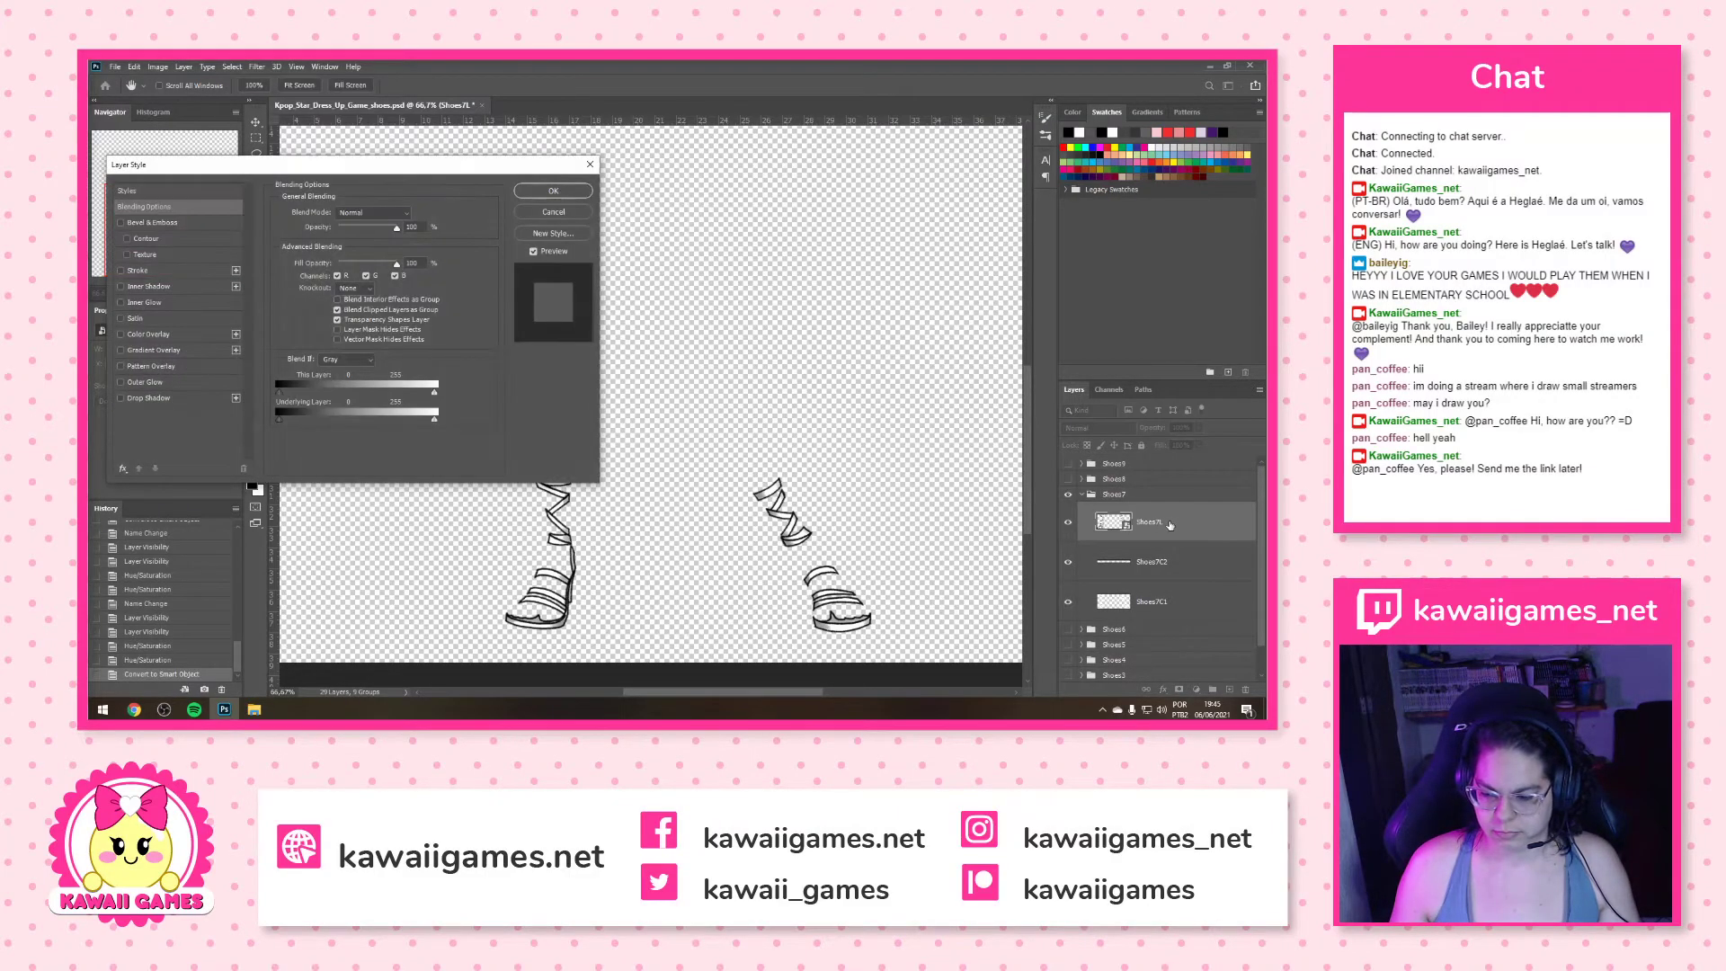
pyautogui.press('Return')
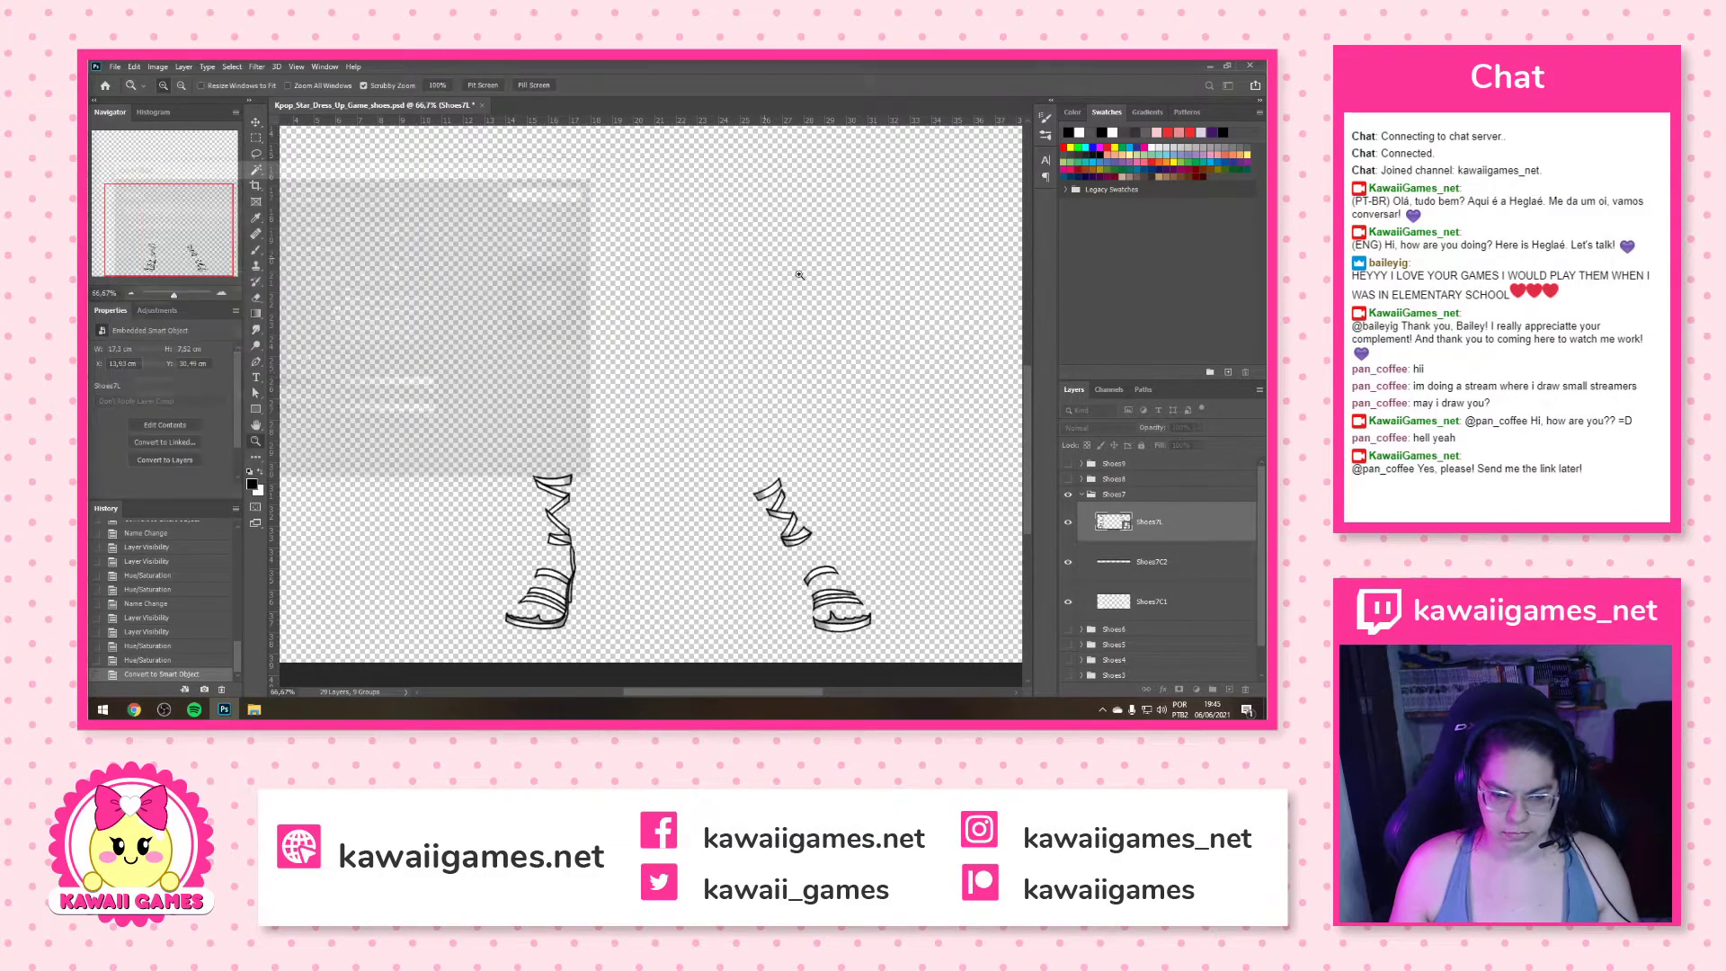
pyautogui.doubleClick(1151, 522)
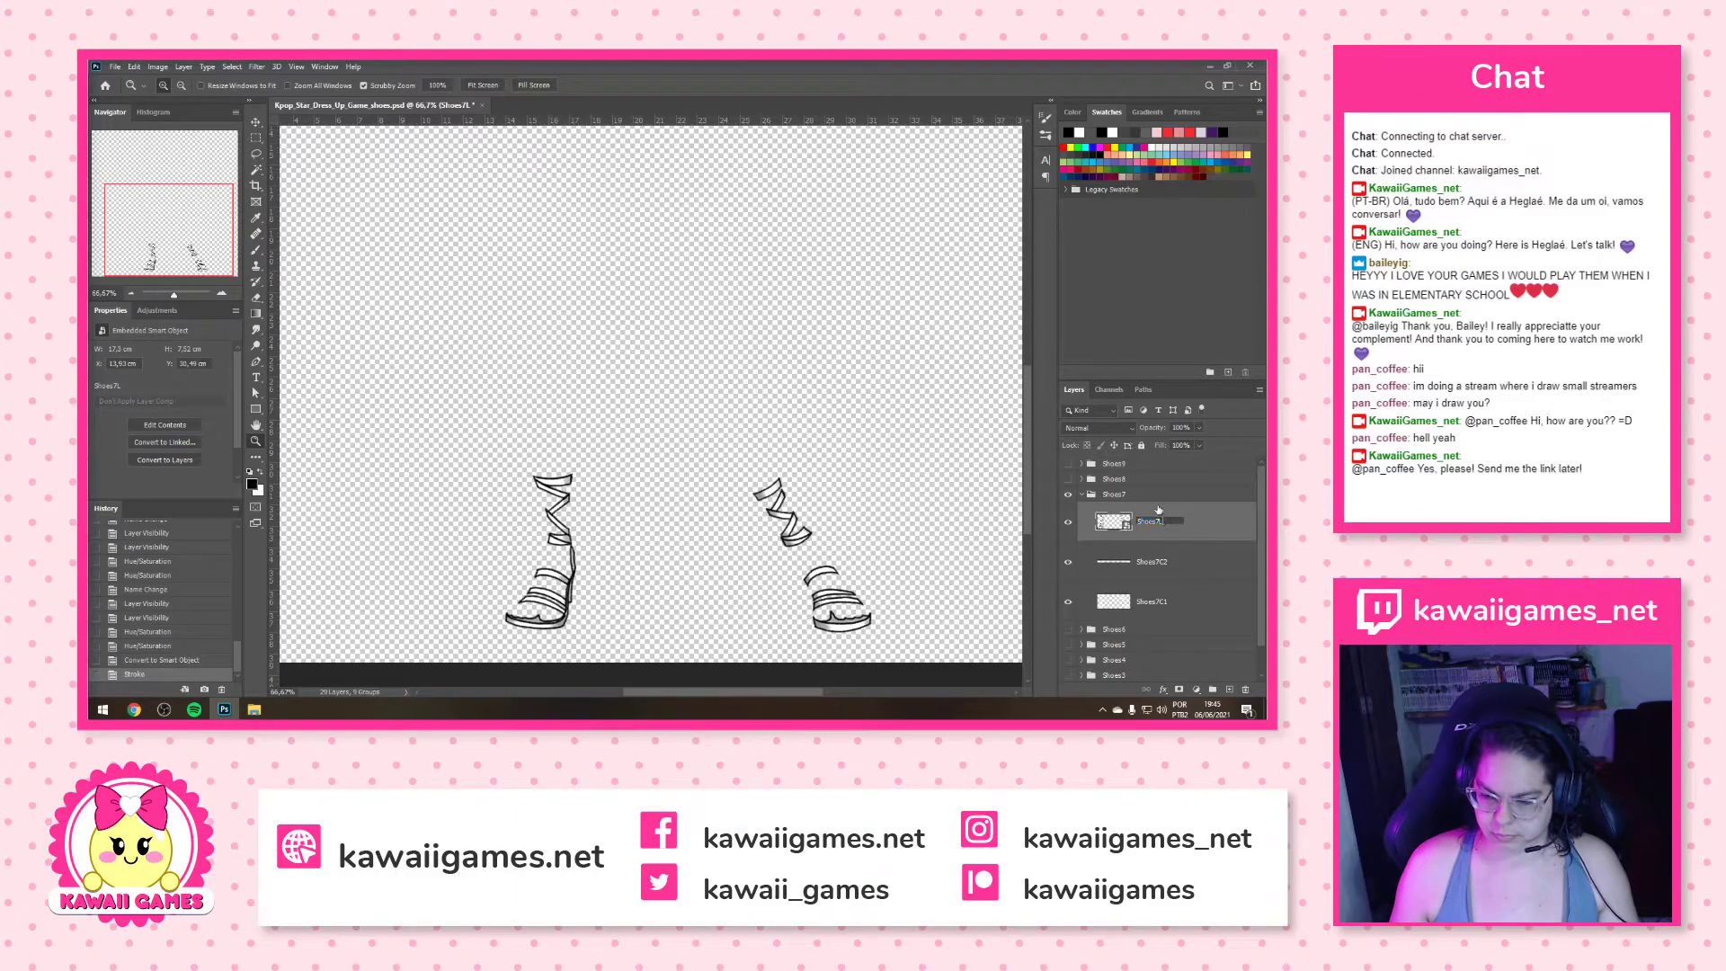
pyautogui.press('BackSpace')
pyautogui.write('S')
pyautogui.press('Return')
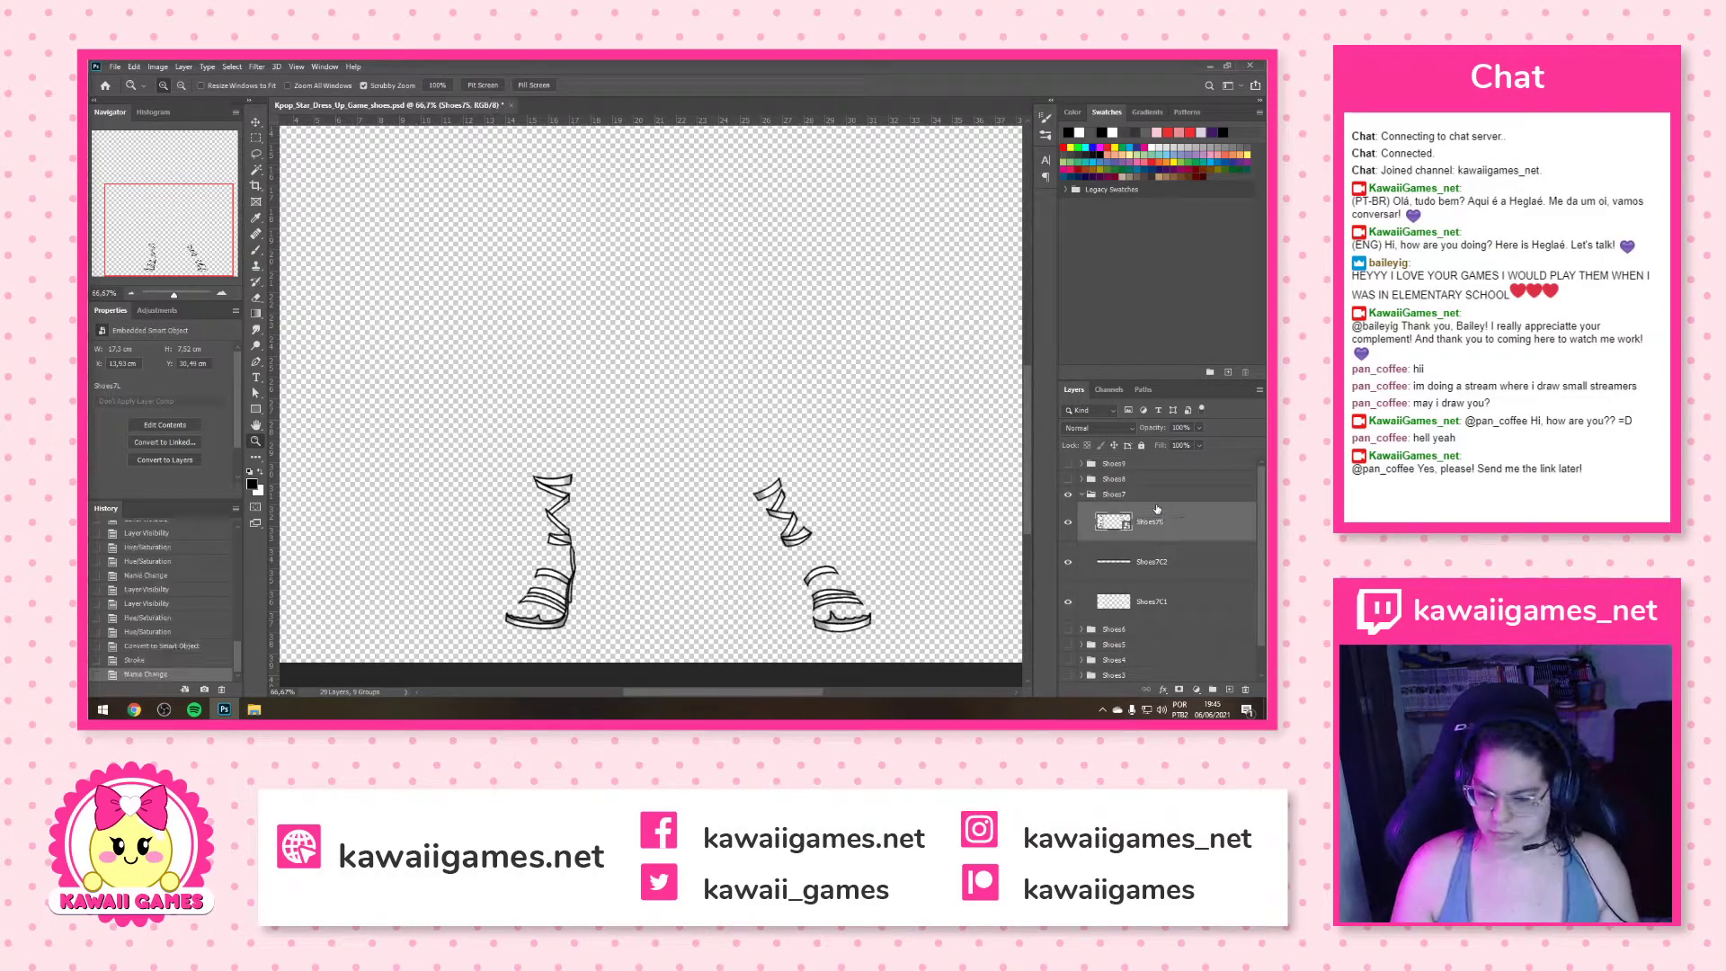
# Collapse and hide the Shoes7 group, and show and expand the Shoes8 group
pyautogui.click(1080, 495)
pyautogui.click(1068, 494)
pyautogui.click(1068, 479)
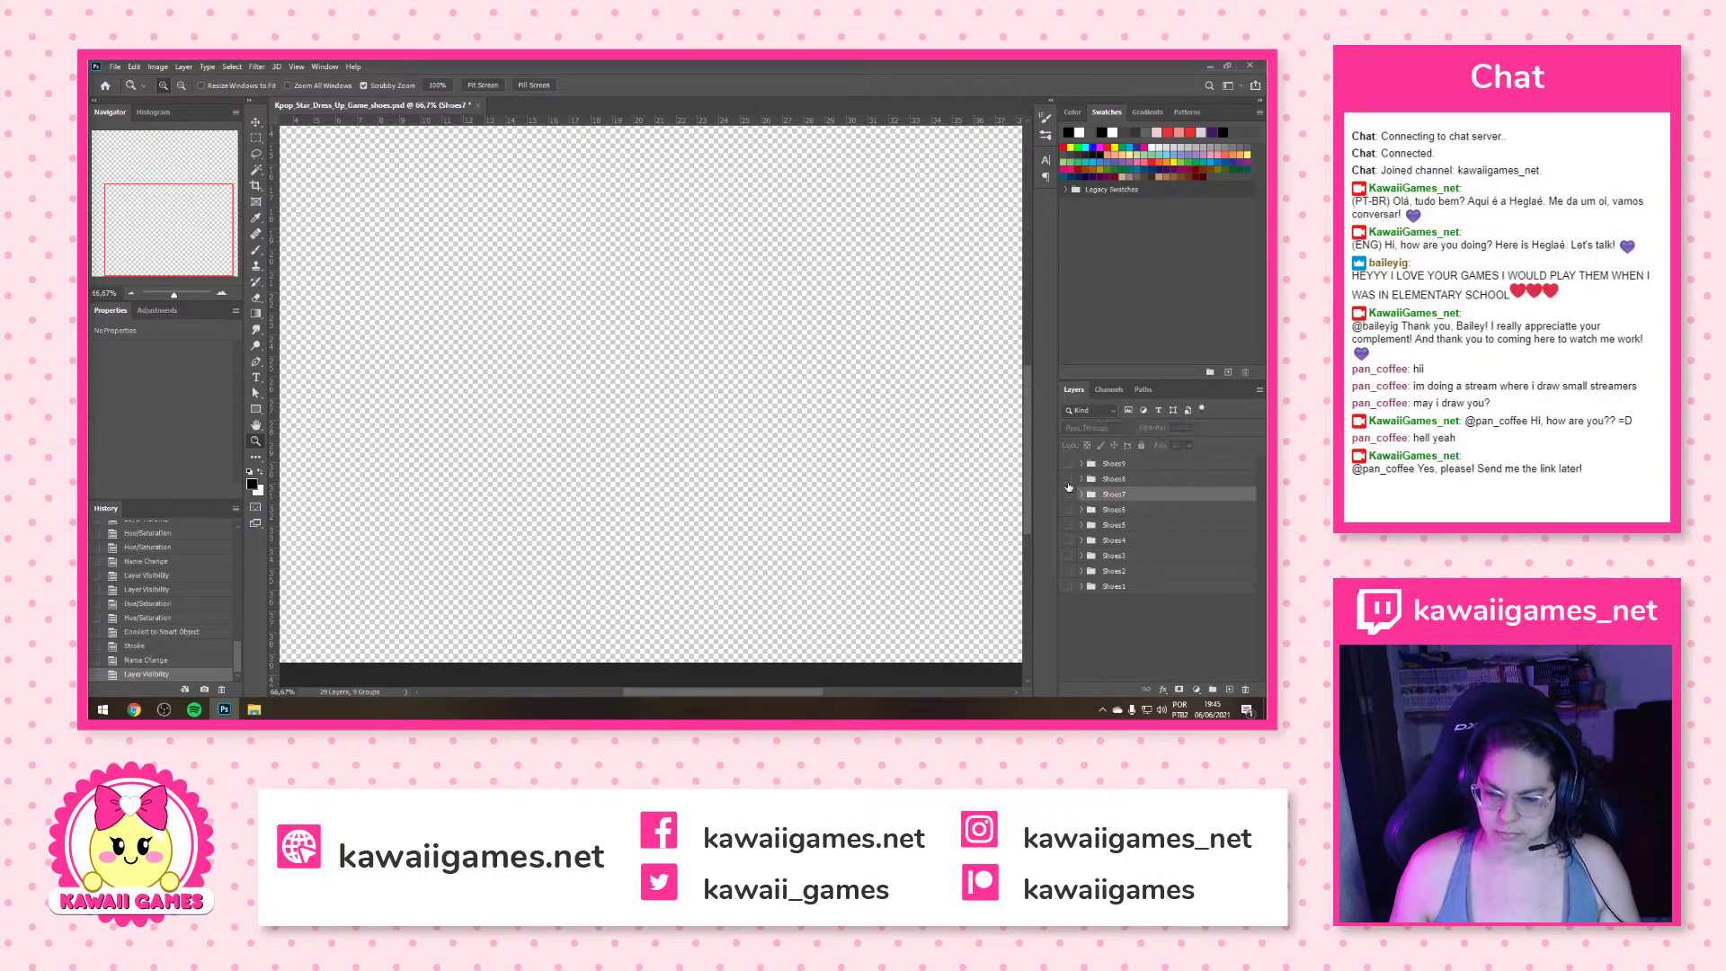
pyautogui.click(1080, 479)
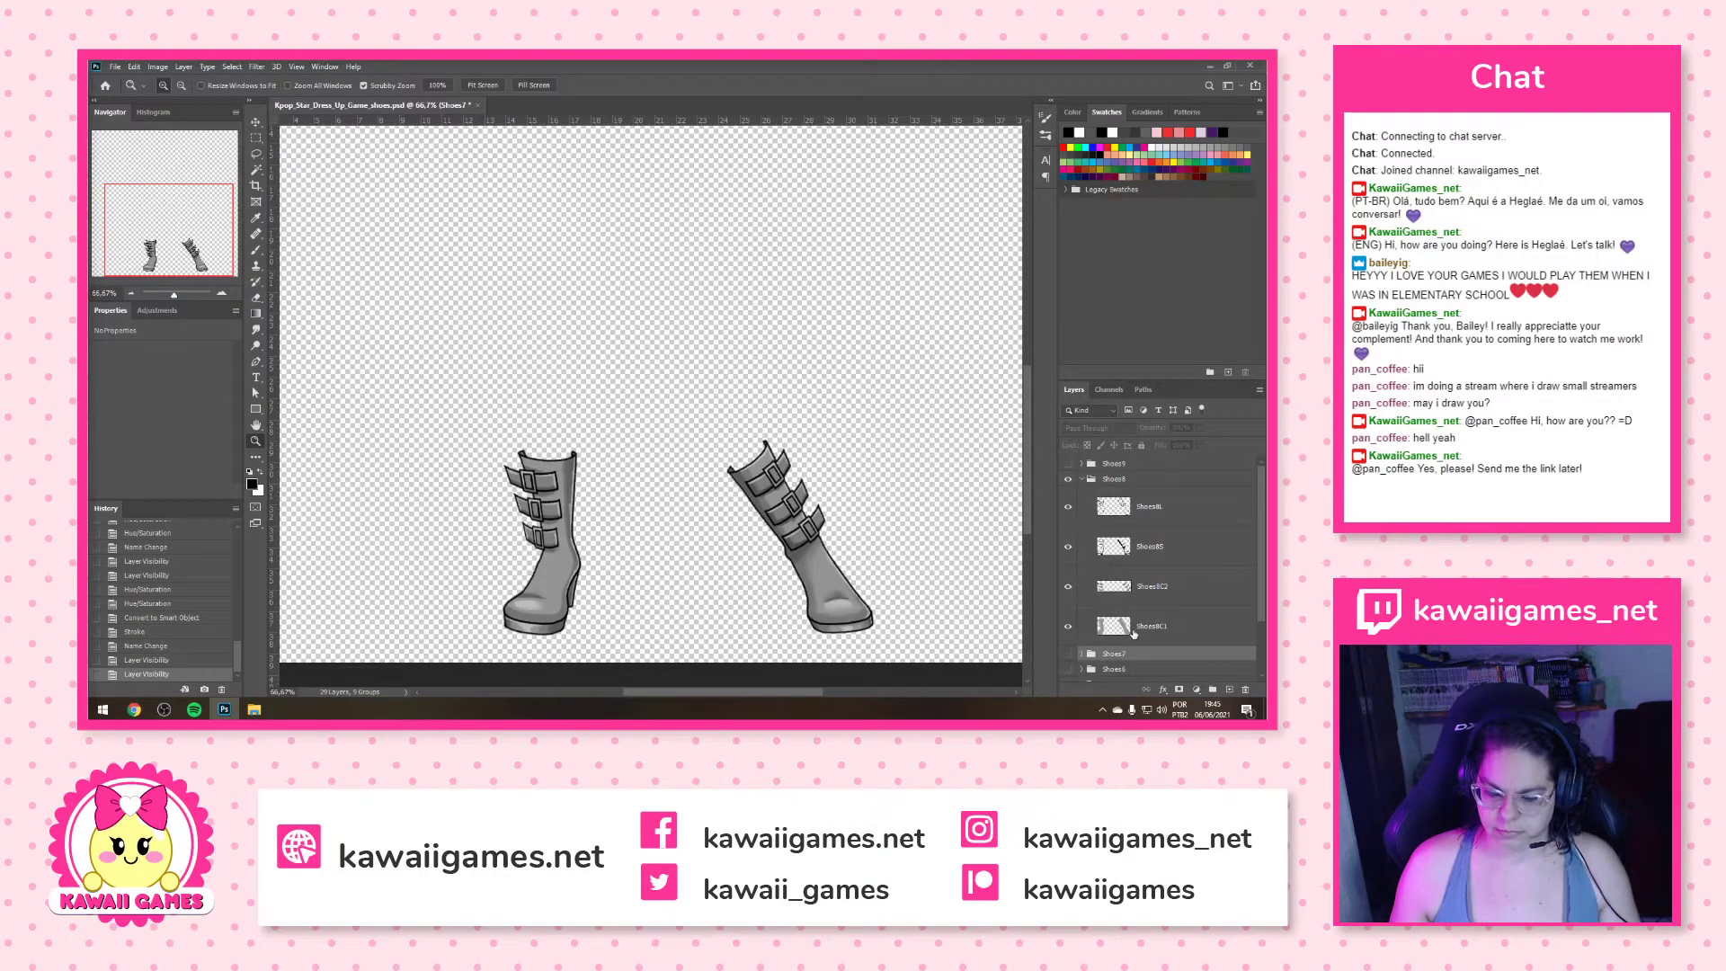
# Whiten the Shoes8C1 layer by setting its Hue/Saturation lightness to +100
pyautogui.click(1130, 629)
pyautogui.hotkey('ctrl', 'u')
pyautogui.moveTo(941, 335); pyautogui.dragTo(978, 334)
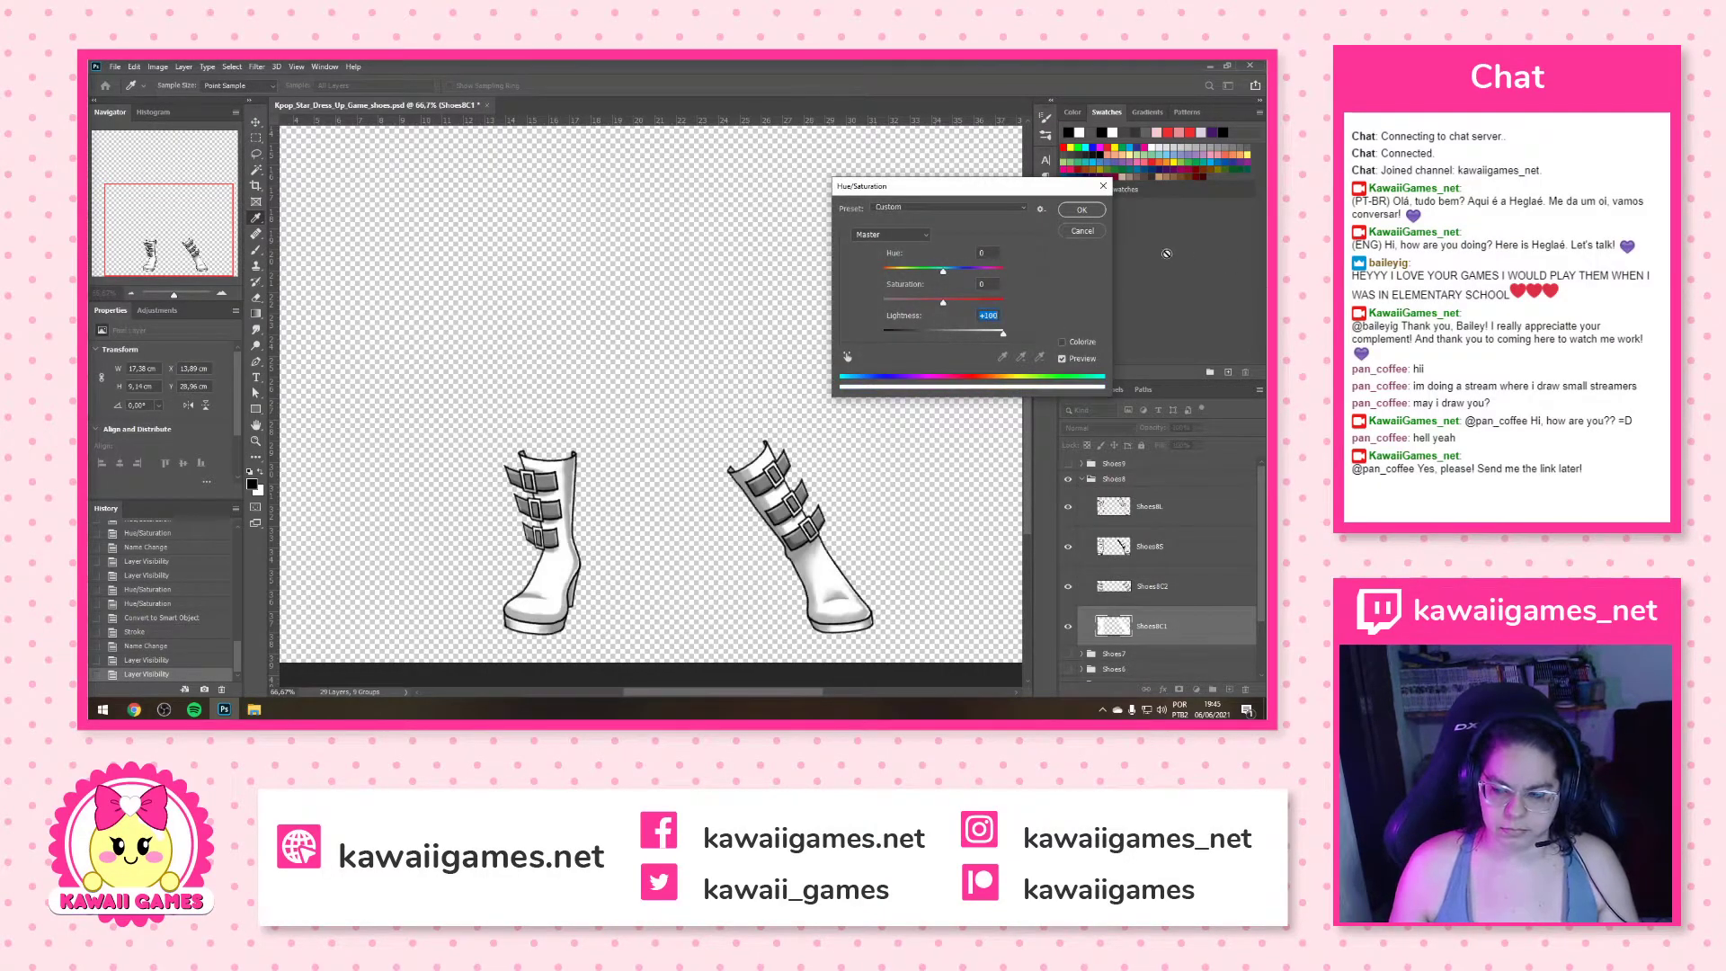
pyautogui.click(1082, 209)
# Set the Hue/Saturation lightness of the Shoes8C2 layer to +100
pyautogui.click(1158, 586)
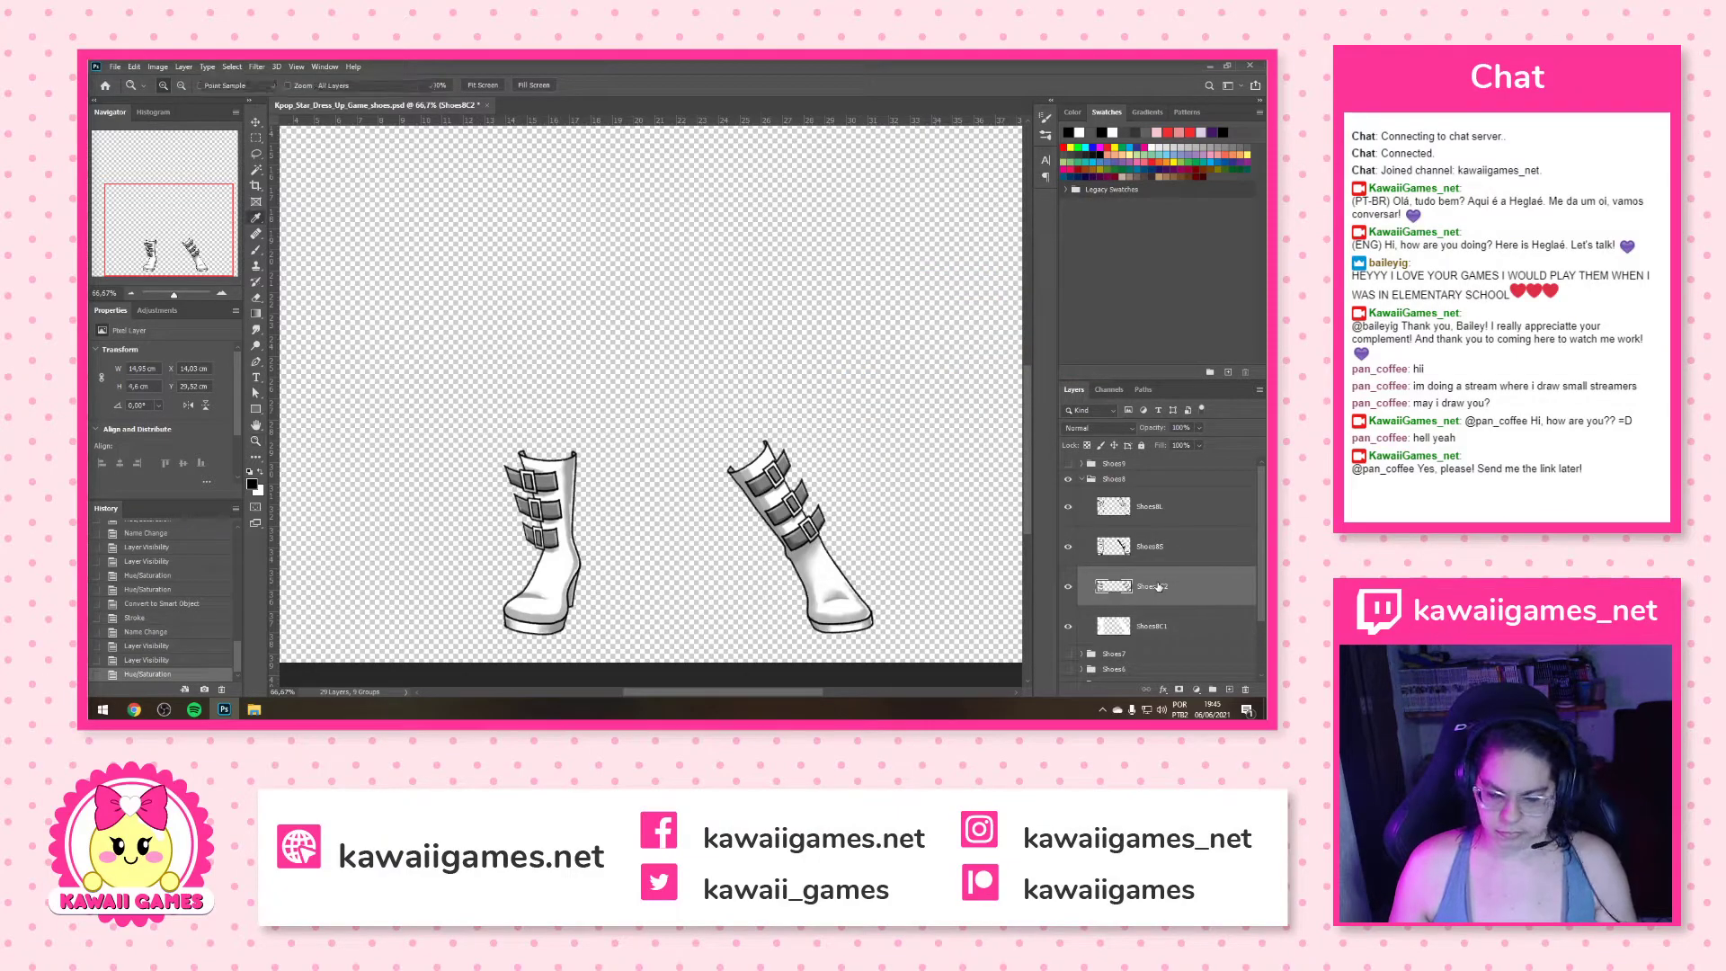
pyautogui.hotkey('ctrl', 'u')
pyautogui.moveTo(951, 337); pyautogui.dragTo(978, 335)
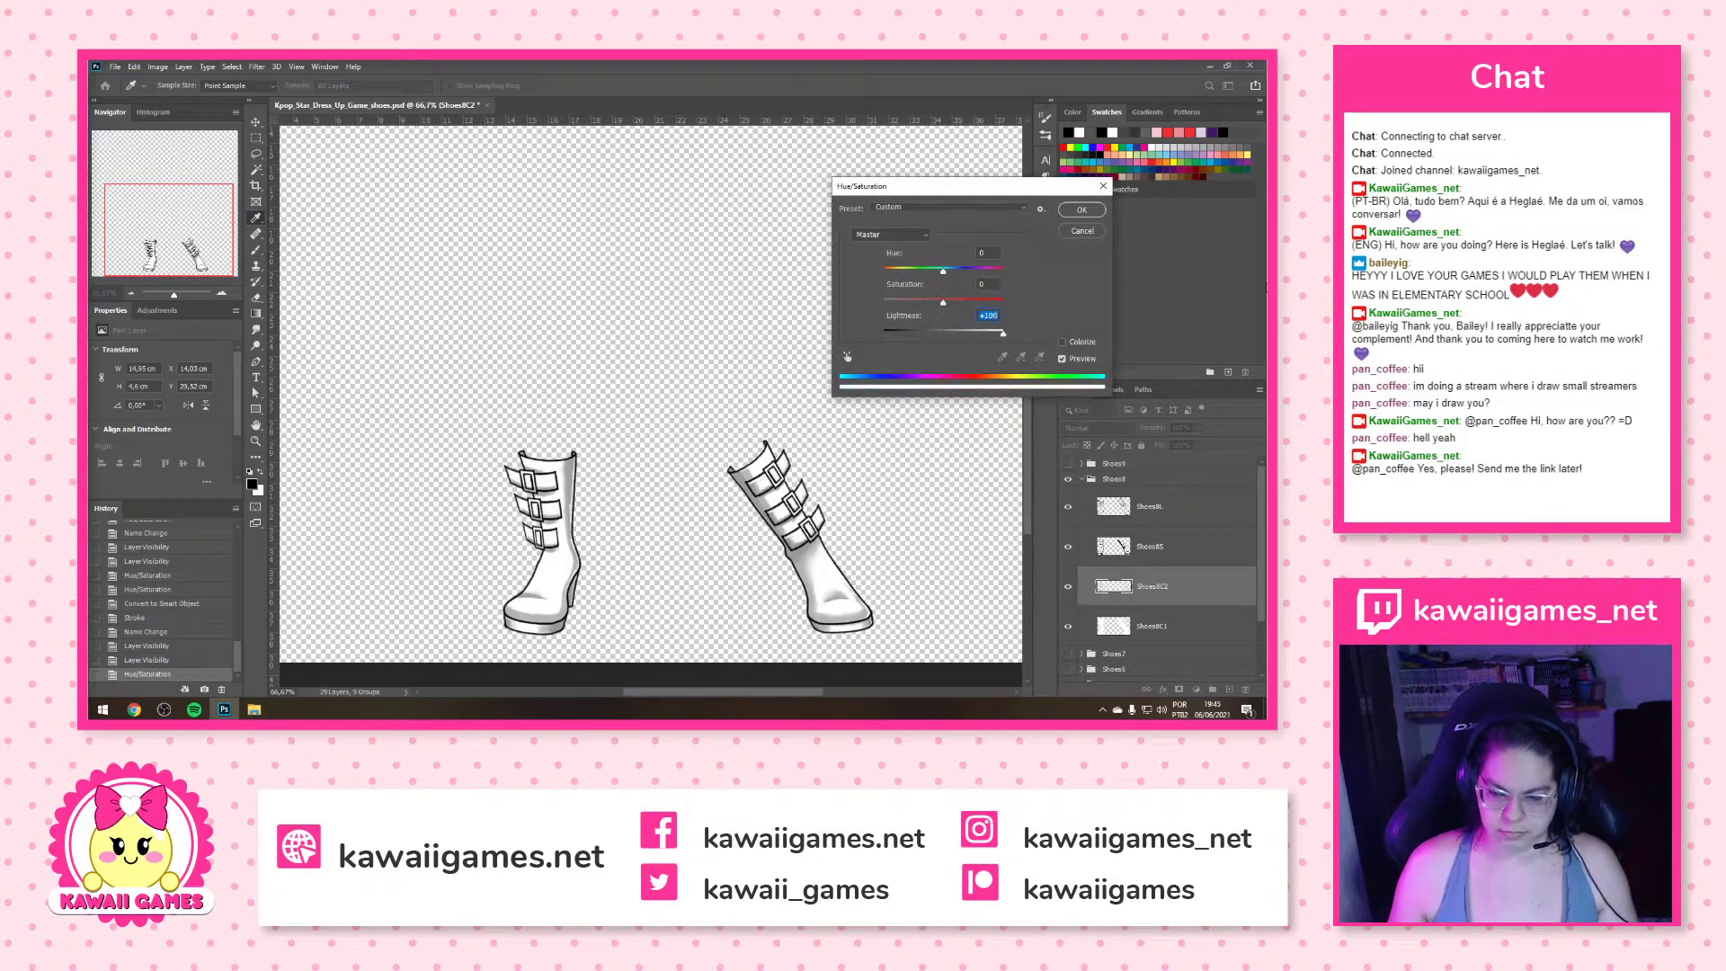
pyautogui.click(1083, 210)
# Convert the Shoes8S shading and Shoes8L line layers into one smart object and rename it Shoes8S
pyautogui.click(1164, 543)
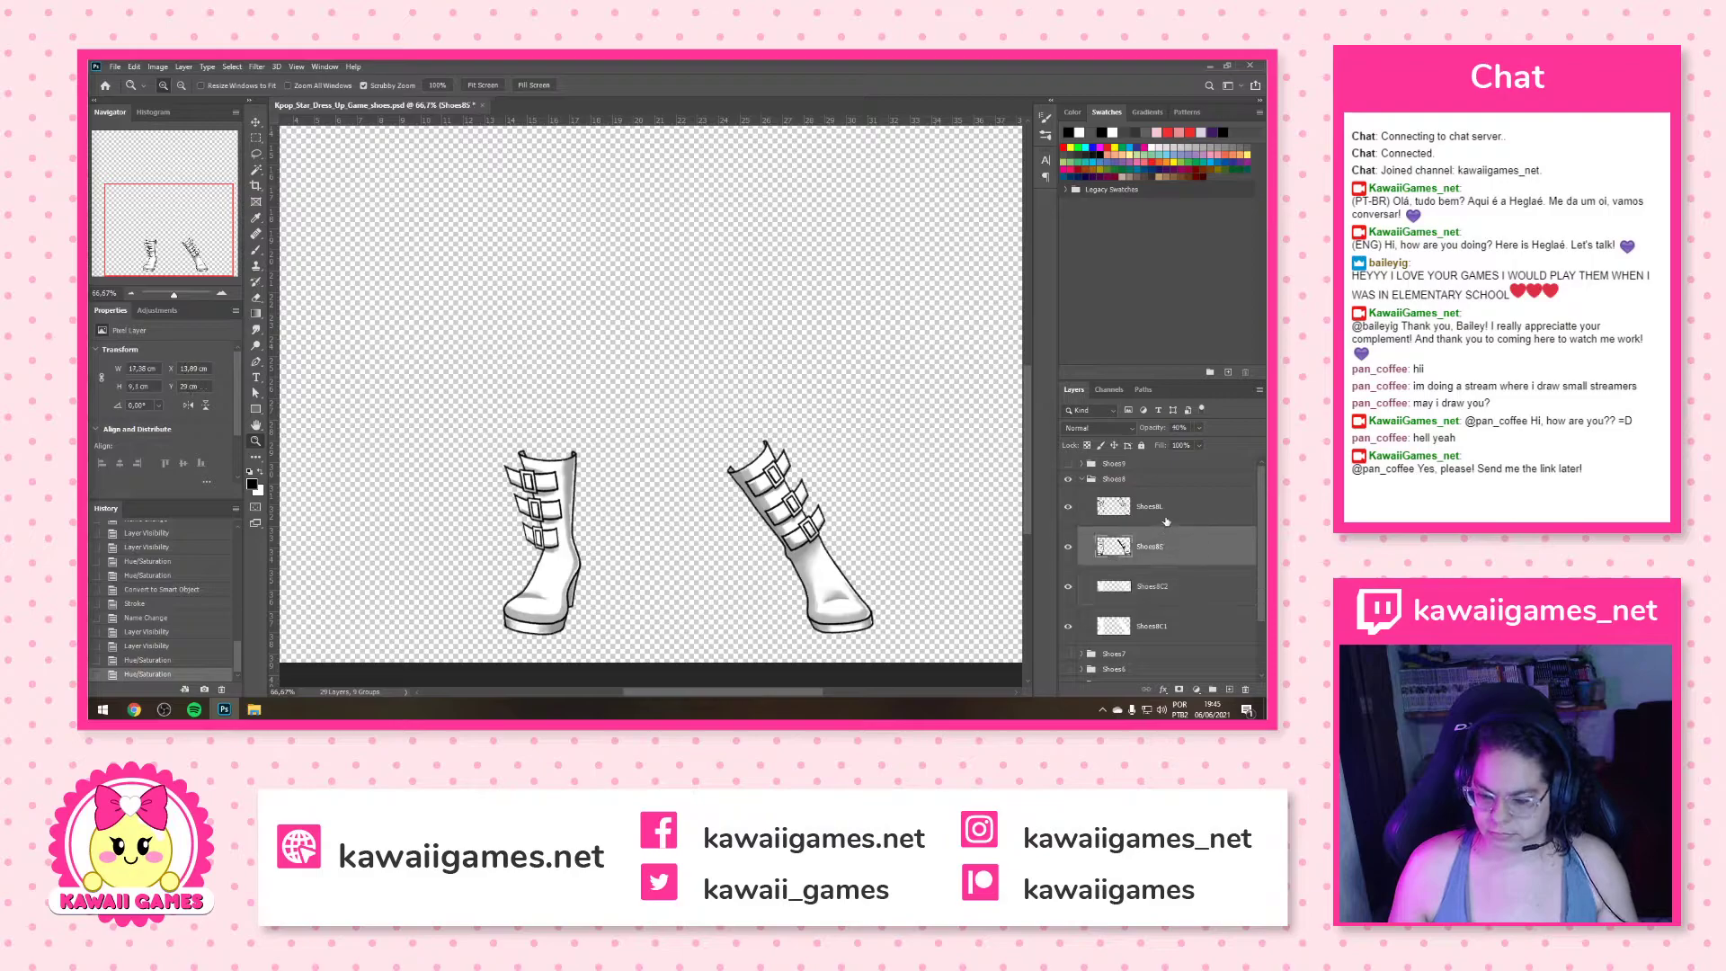
pyautogui.keyDown('shift'); pyautogui.click(1167, 510); pyautogui.keyUp('shift')
pyautogui.hotkey('ctrl', 'alt', 'shift', 's')
pyautogui.doubleClick(1151, 506)
pyautogui.write('Shoes8S')
pyautogui.press('Return')
# Collapse and hide the Shoes8 group, and show and expand the Shoes9 group
pyautogui.click(1081, 479)
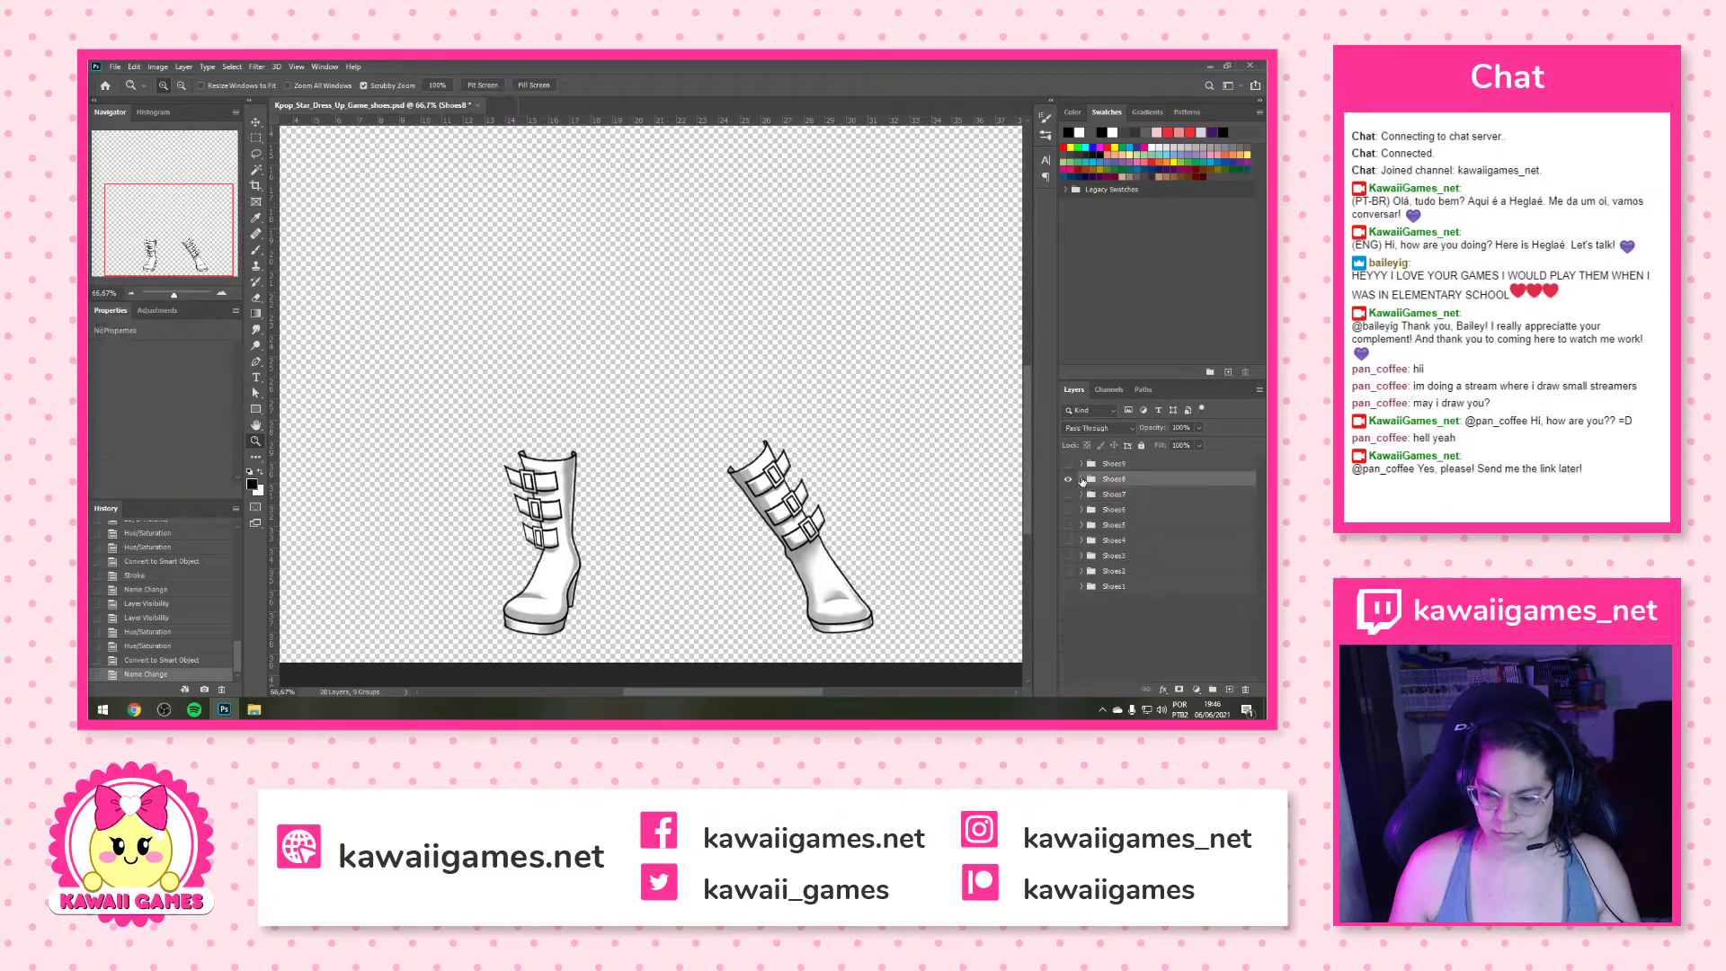
pyautogui.click(1069, 479)
pyautogui.click(1069, 464)
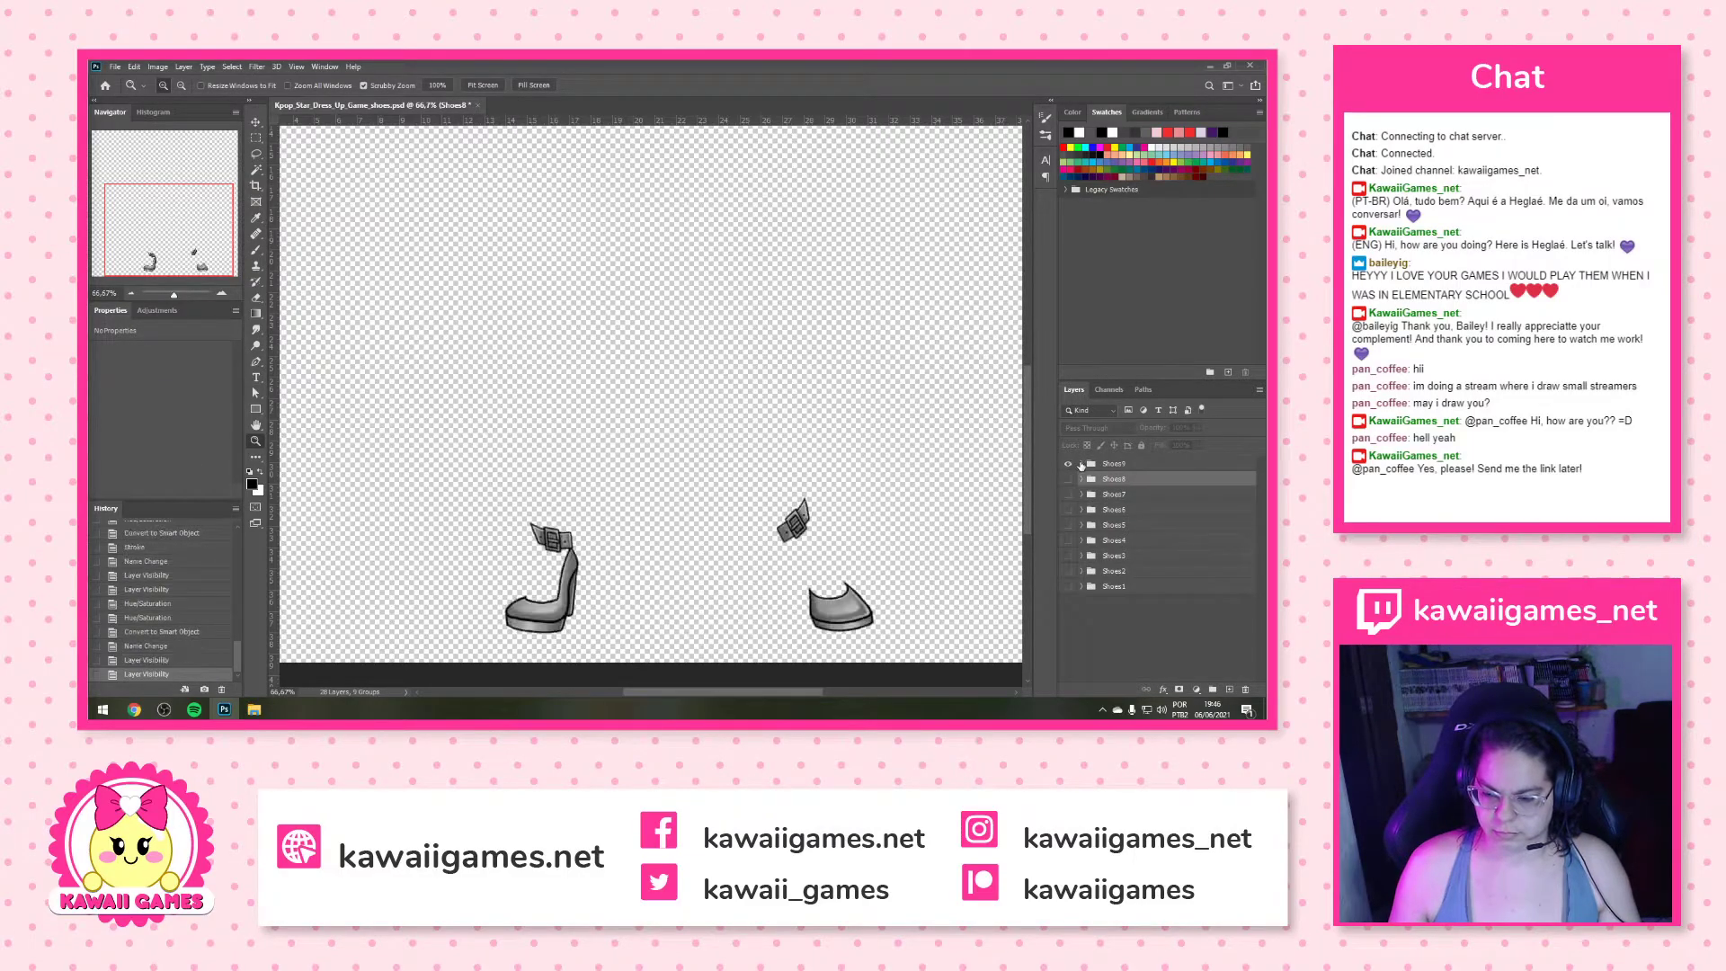
pyautogui.click(1081, 464)
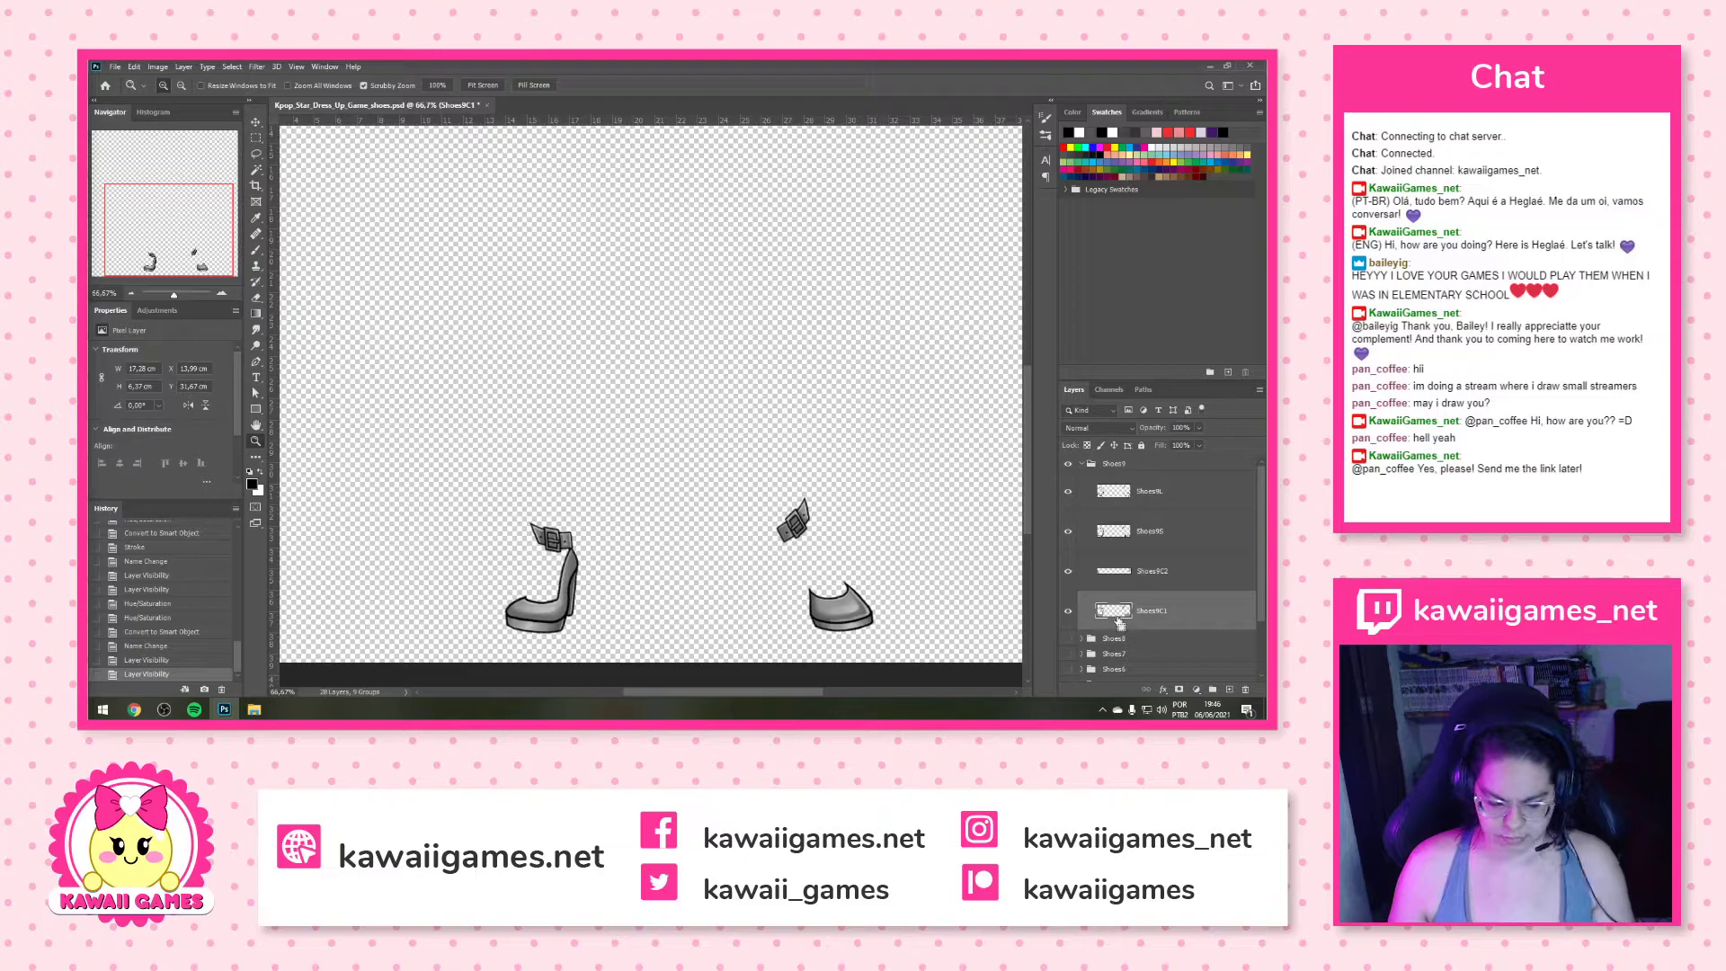
# Whiten the Shoes9C1 layer by setting its Hue/Saturation lightness to +100
pyautogui.hotkey('ctrl', 'u')
pyautogui.press('Tab')
pyautogui.press('Tab')
pyautogui.write('100')
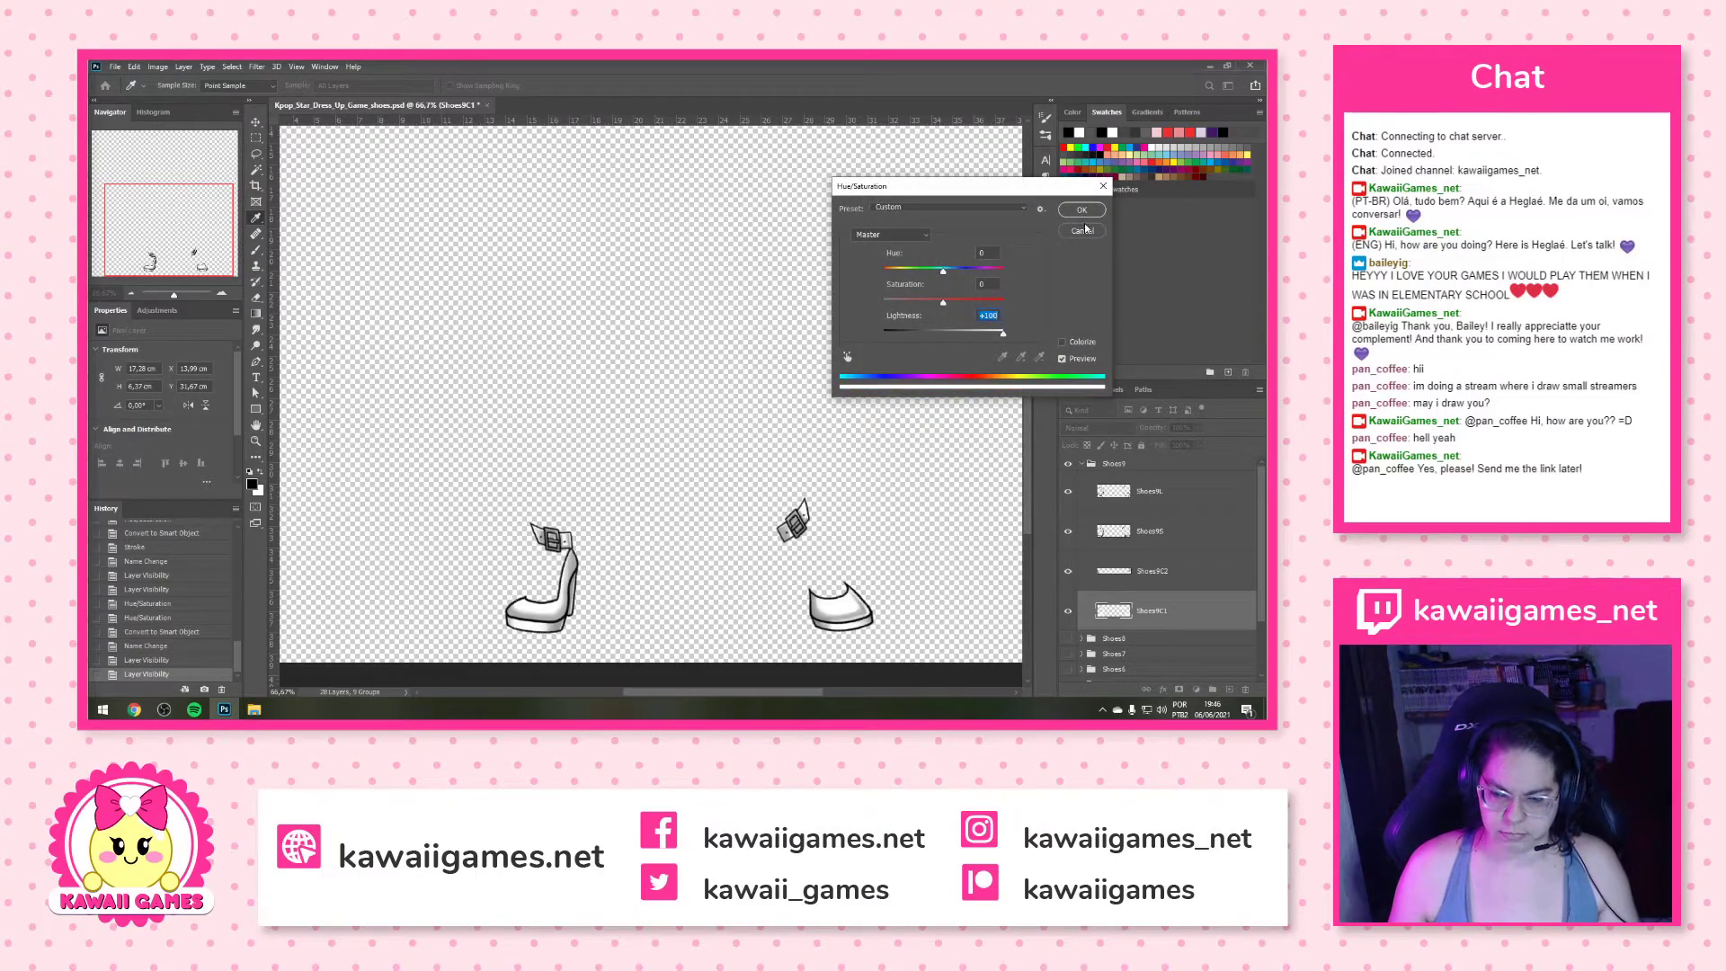
pyautogui.click(1082, 213)
# Set the Hue/Saturation lightness of the Shoes9C2 layer to +100
pyautogui.click(1120, 578)
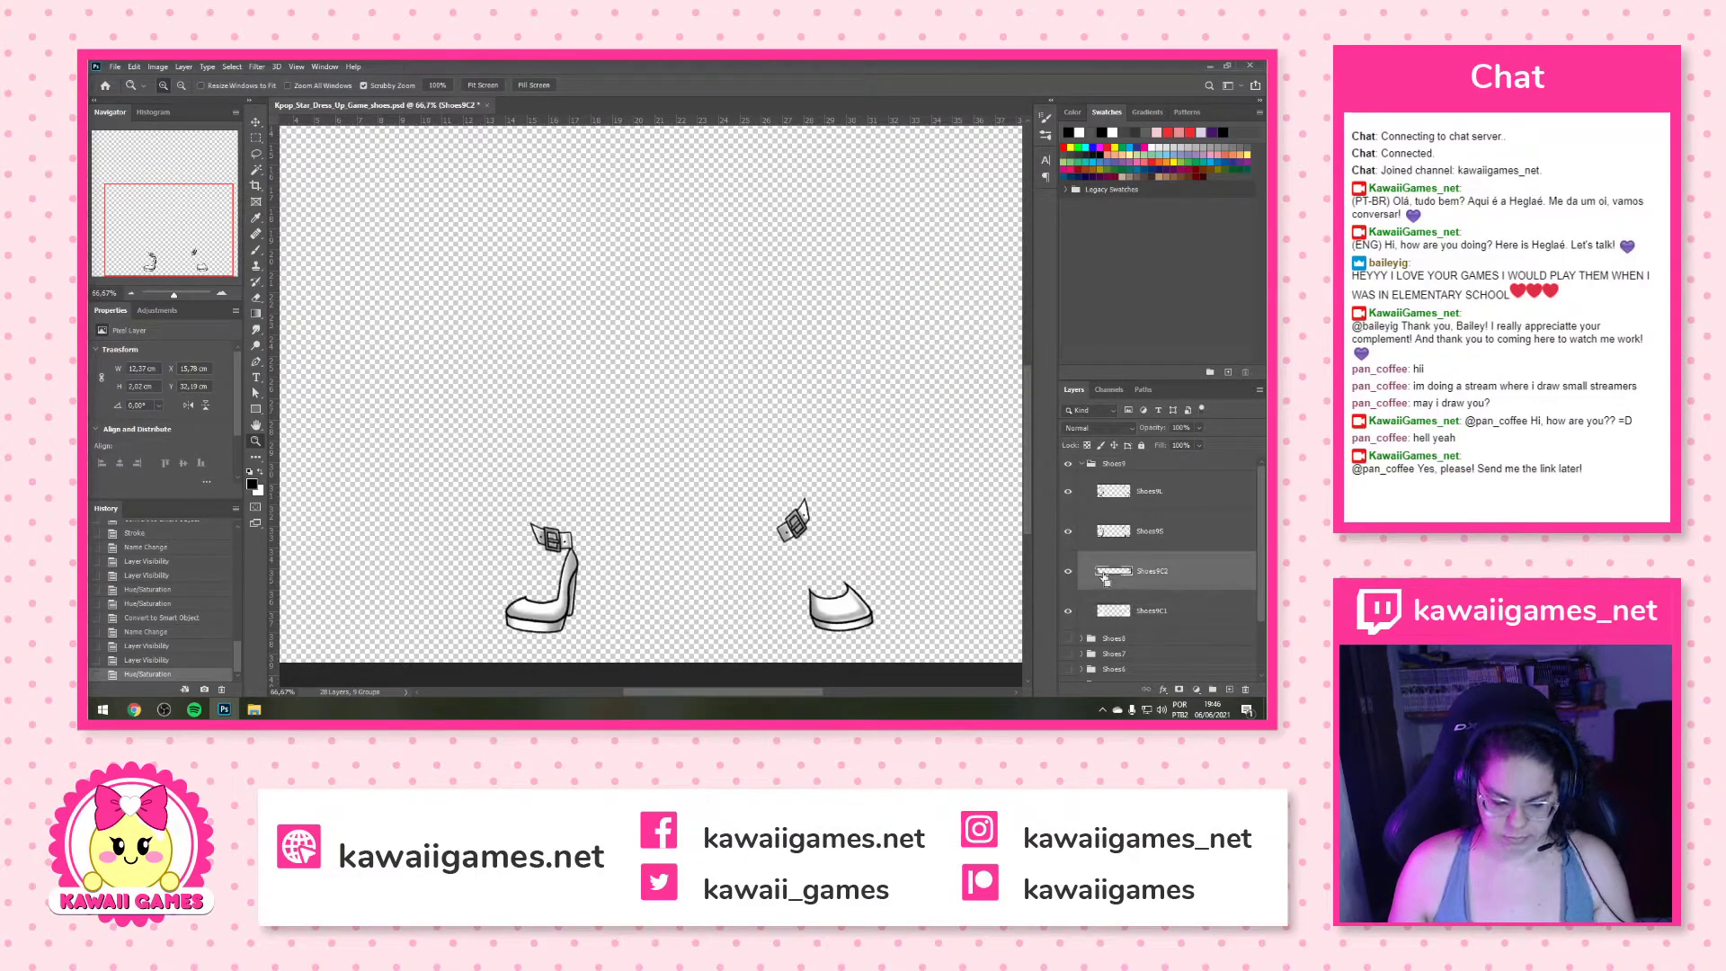
pyautogui.hotkey('ctrl', 'u')
pyautogui.moveTo(943, 335); pyautogui.dragTo(1135, 278)
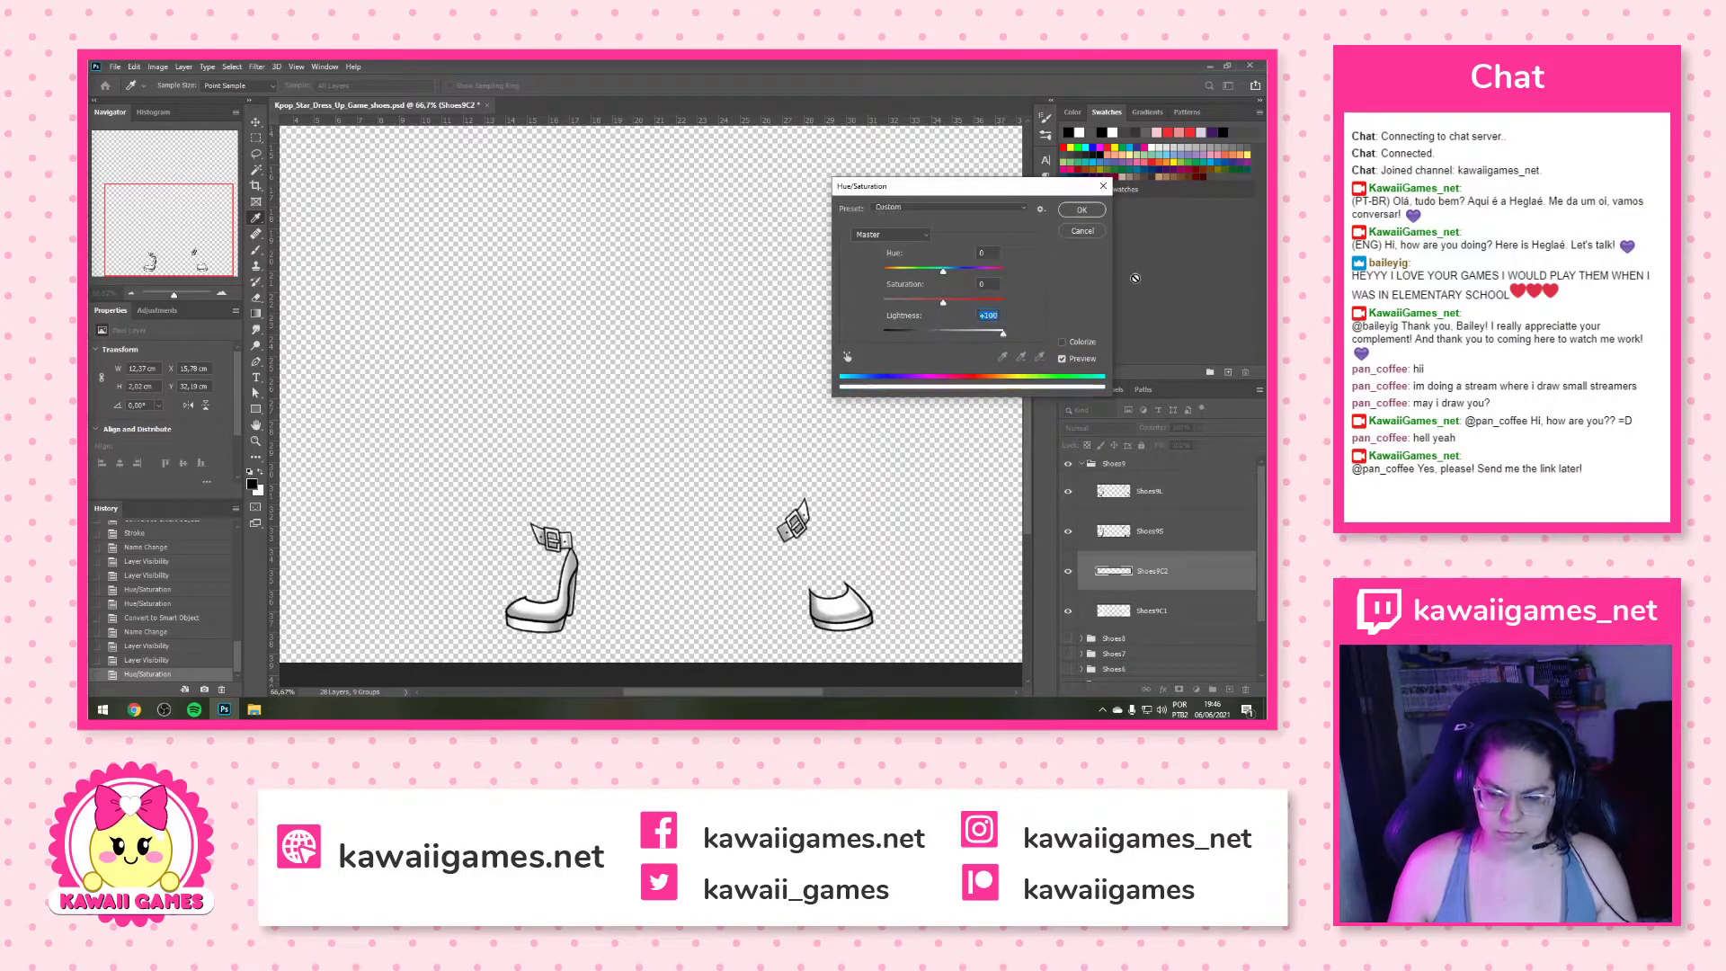
pyautogui.click(1076, 213)
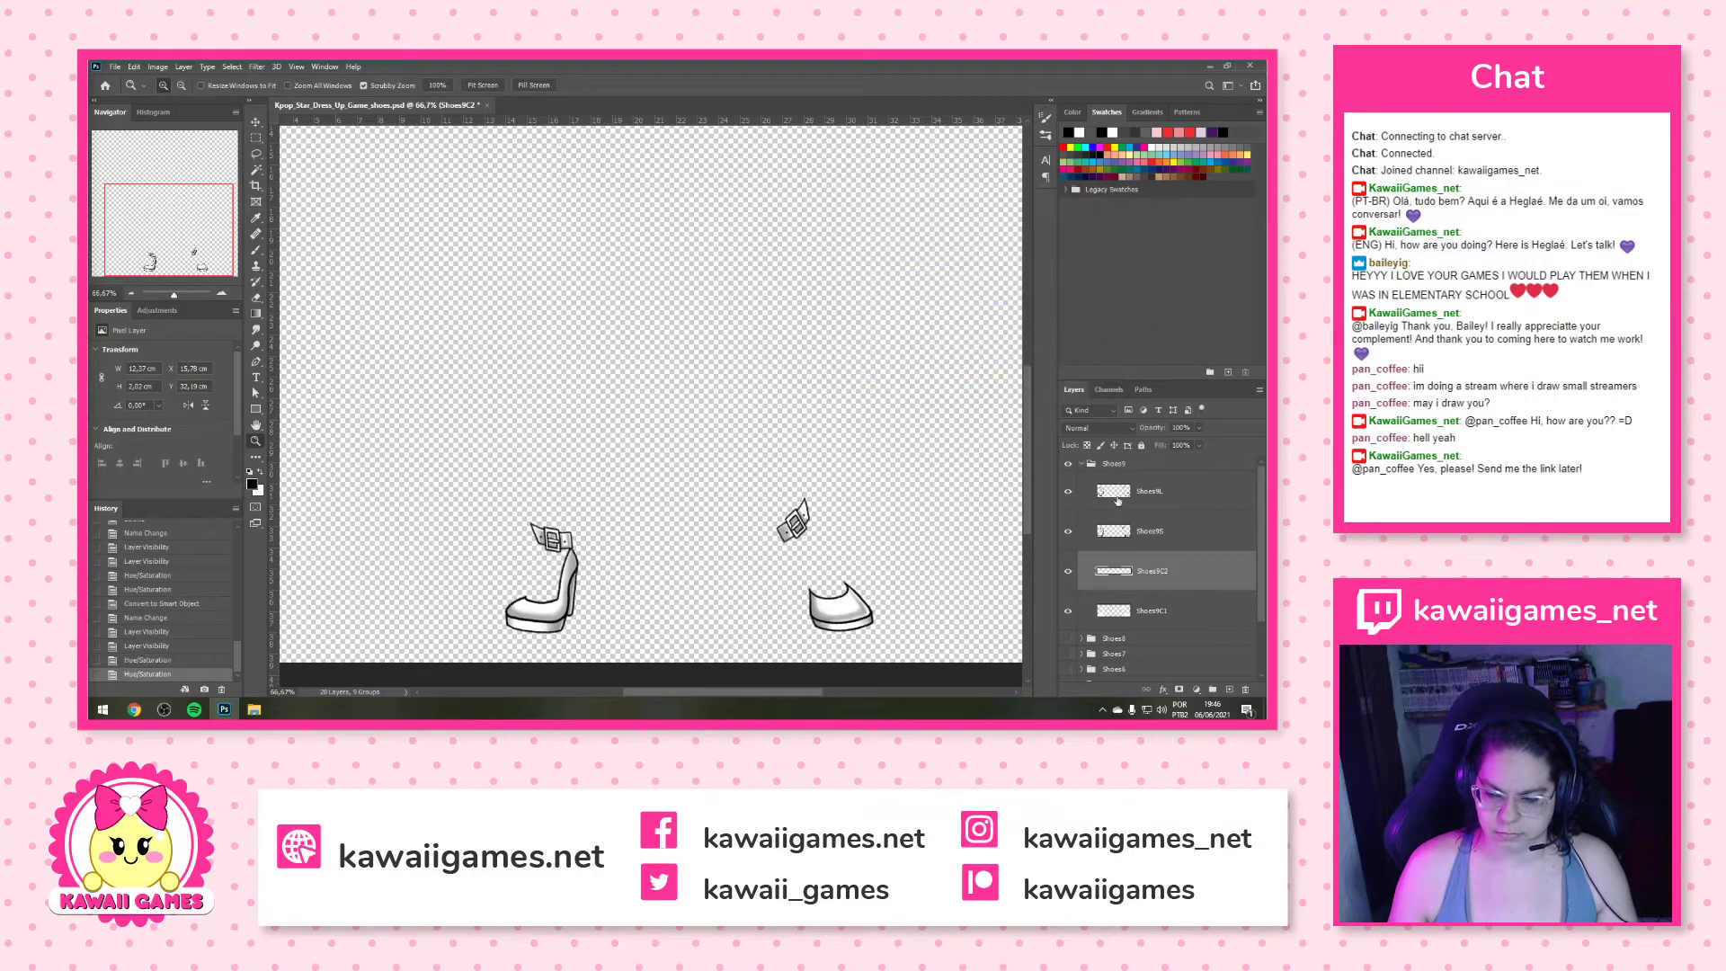
# Convert the Shoes9S shading and Shoes9L line layers into one smart object and rename it Shoes9S
pyautogui.click(1151, 537)
pyautogui.keyDown('shift'); pyautogui.click(1189, 493); pyautogui.keyUp('shift')
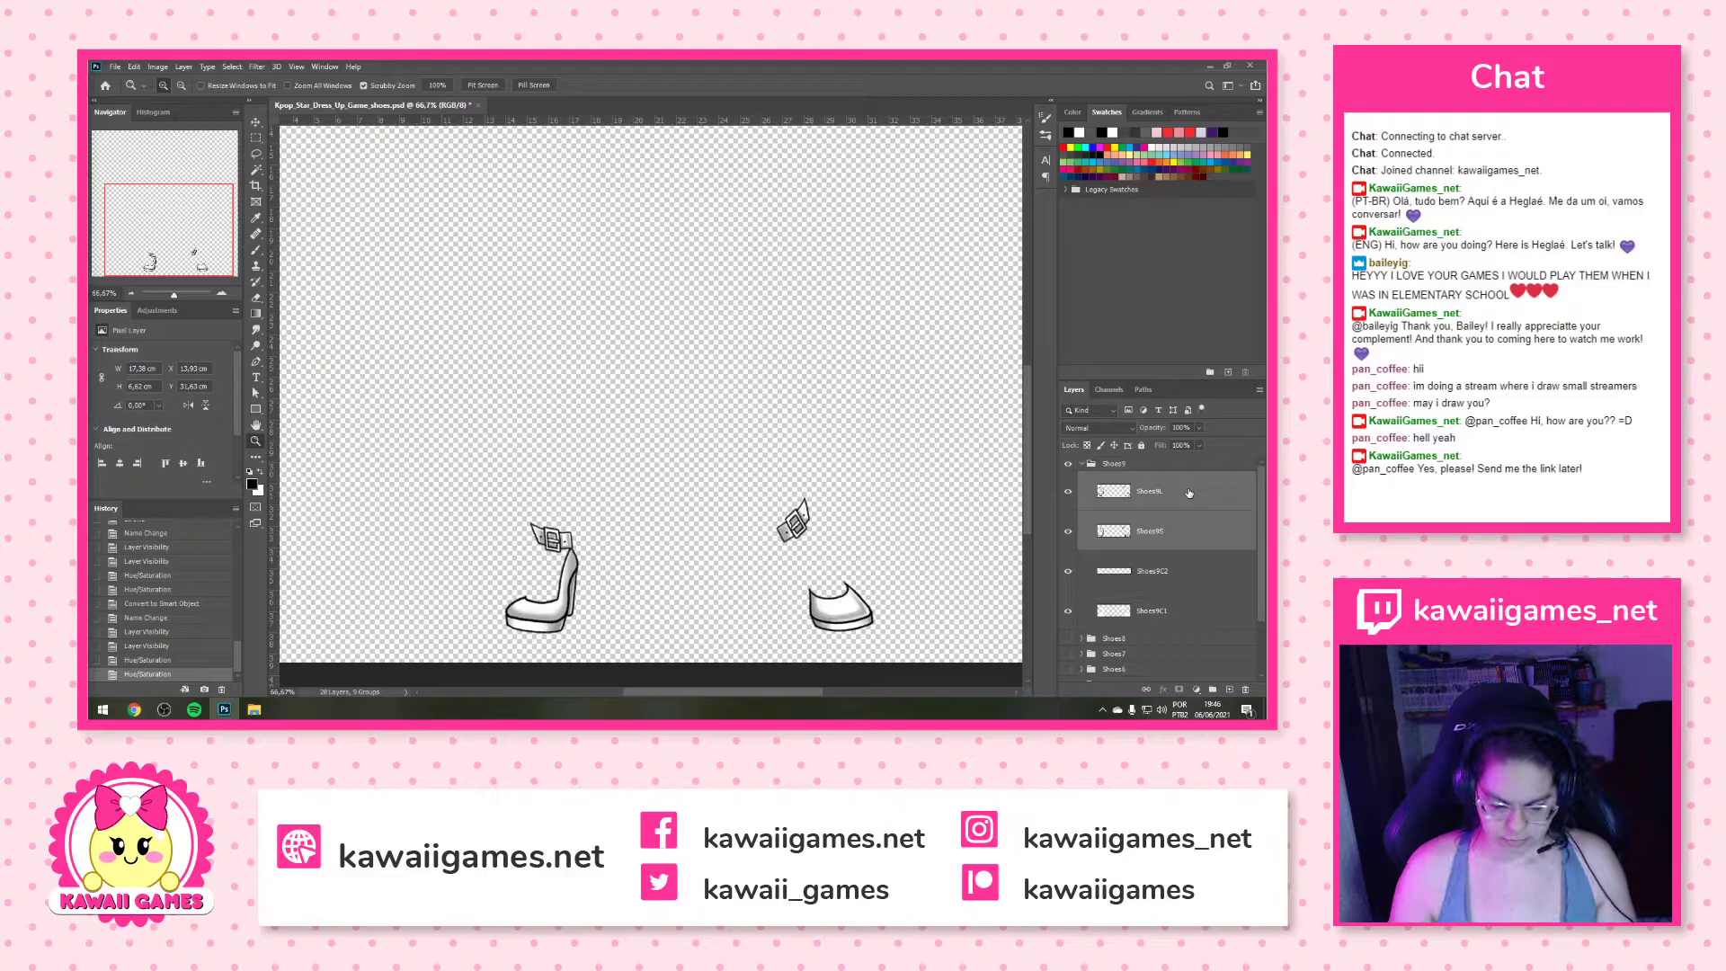
pyautogui.hotkey('ctrl', 'alt', 's')
pyautogui.doubleClick(1162, 492)
pyautogui.write('Shoes9S')
pyautogui.press('Return')
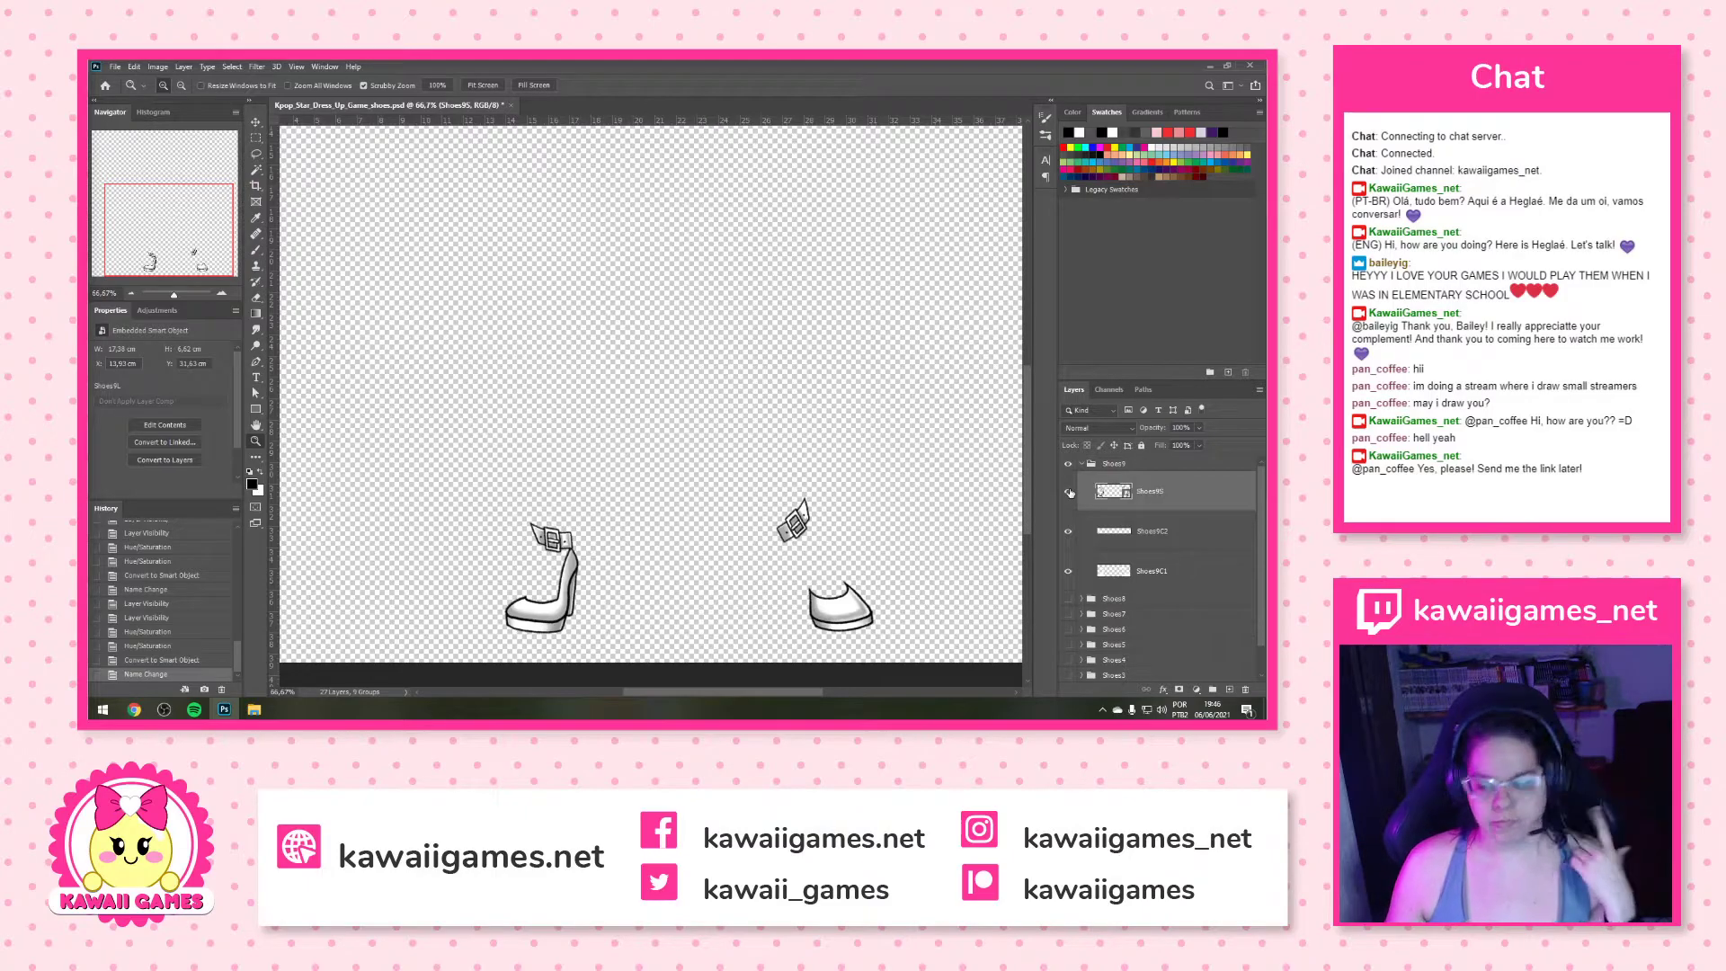
# Collapse the Shoes9 group and make all the other shoe groups, Shoes8 down to Shoes1, visible
pyautogui.click(1083, 464)
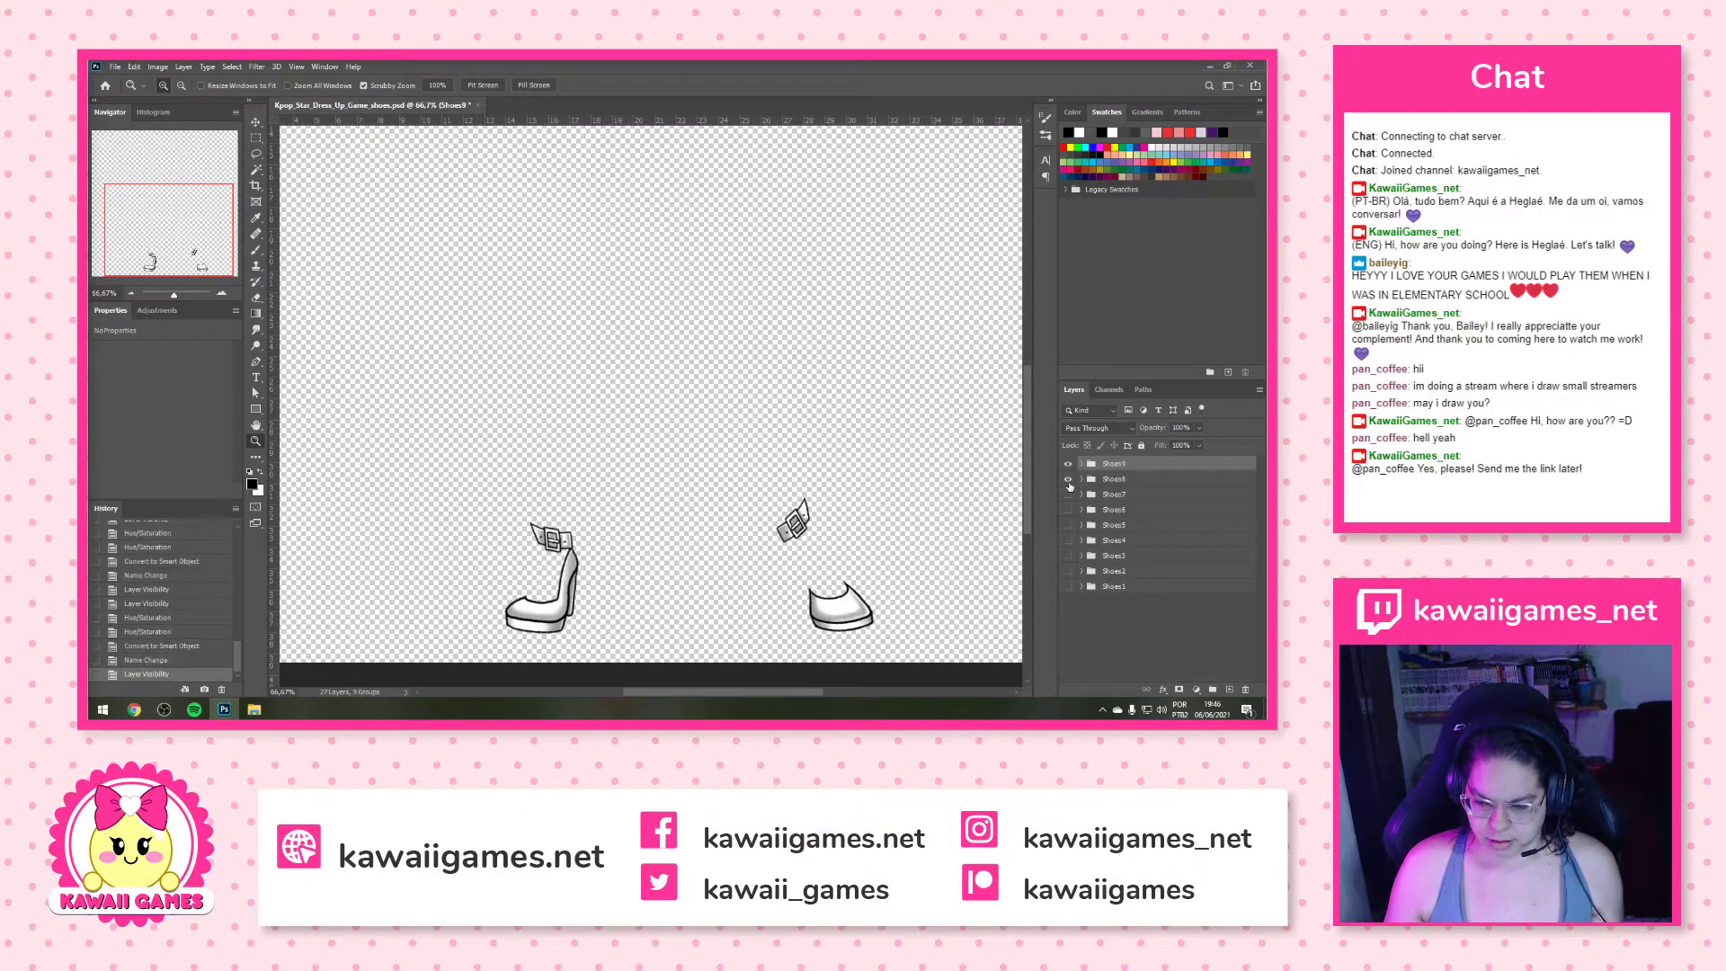
pyautogui.click(1069, 480)
pyautogui.click(1069, 494)
pyautogui.click(1069, 509)
pyautogui.click(1069, 525)
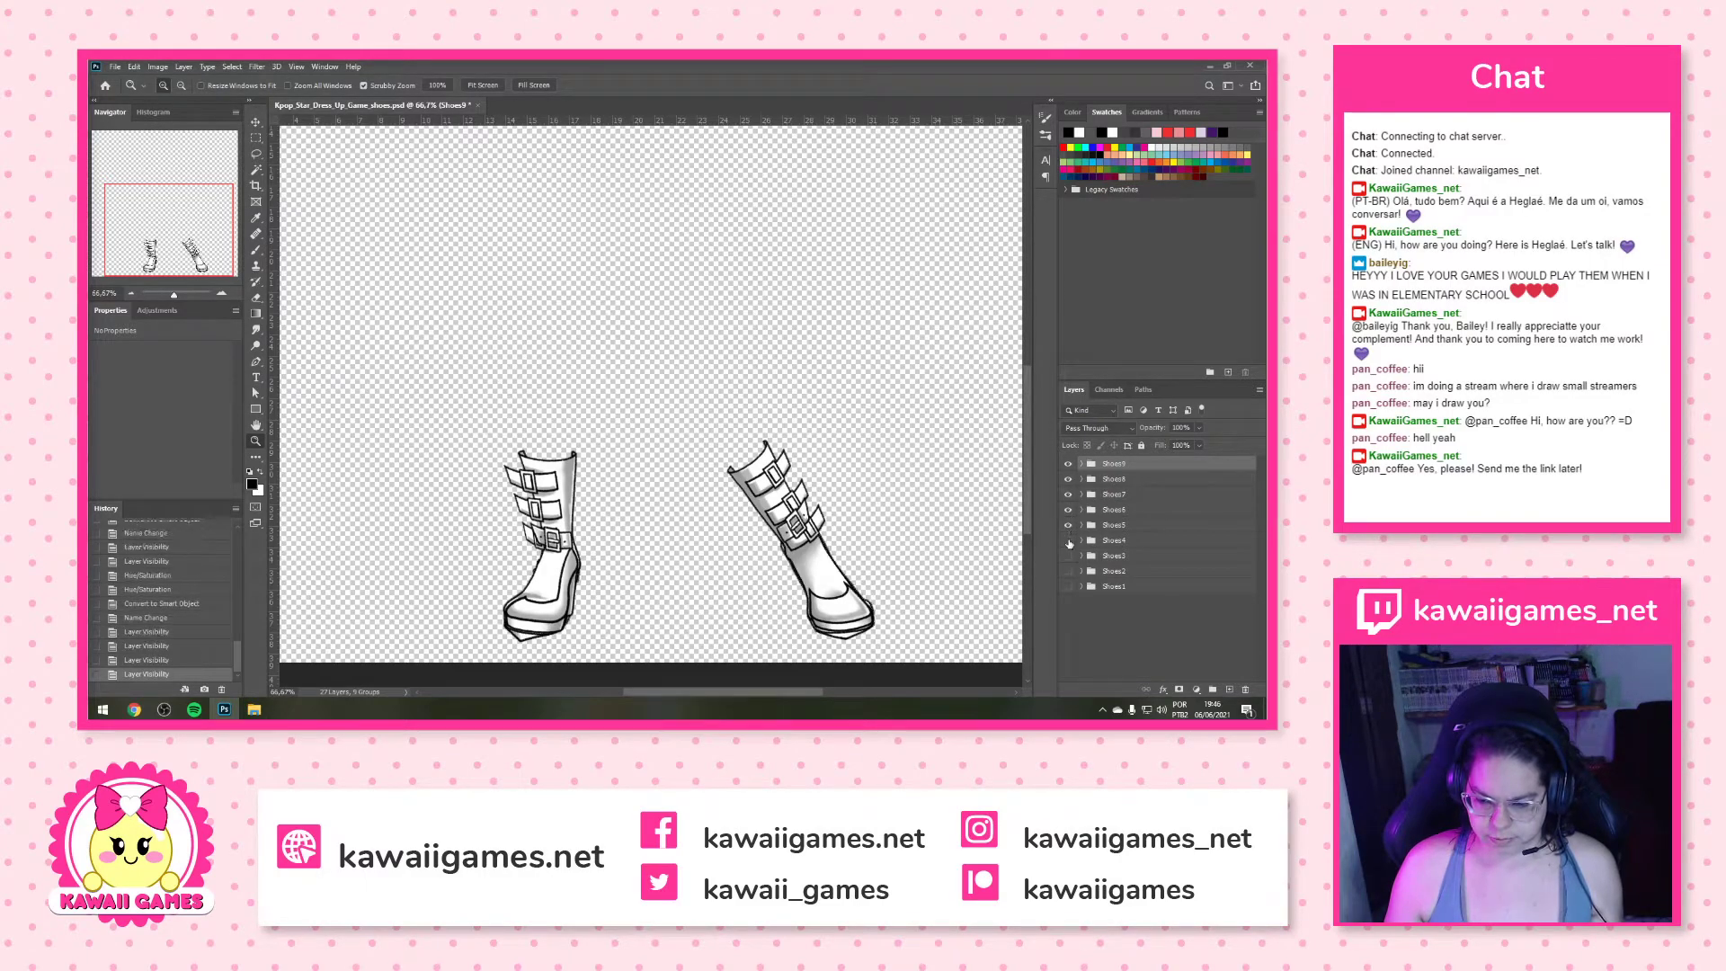
pyautogui.click(1069, 540)
pyautogui.click(1069, 556)
pyautogui.click(1069, 571)
pyautogui.click(1069, 586)
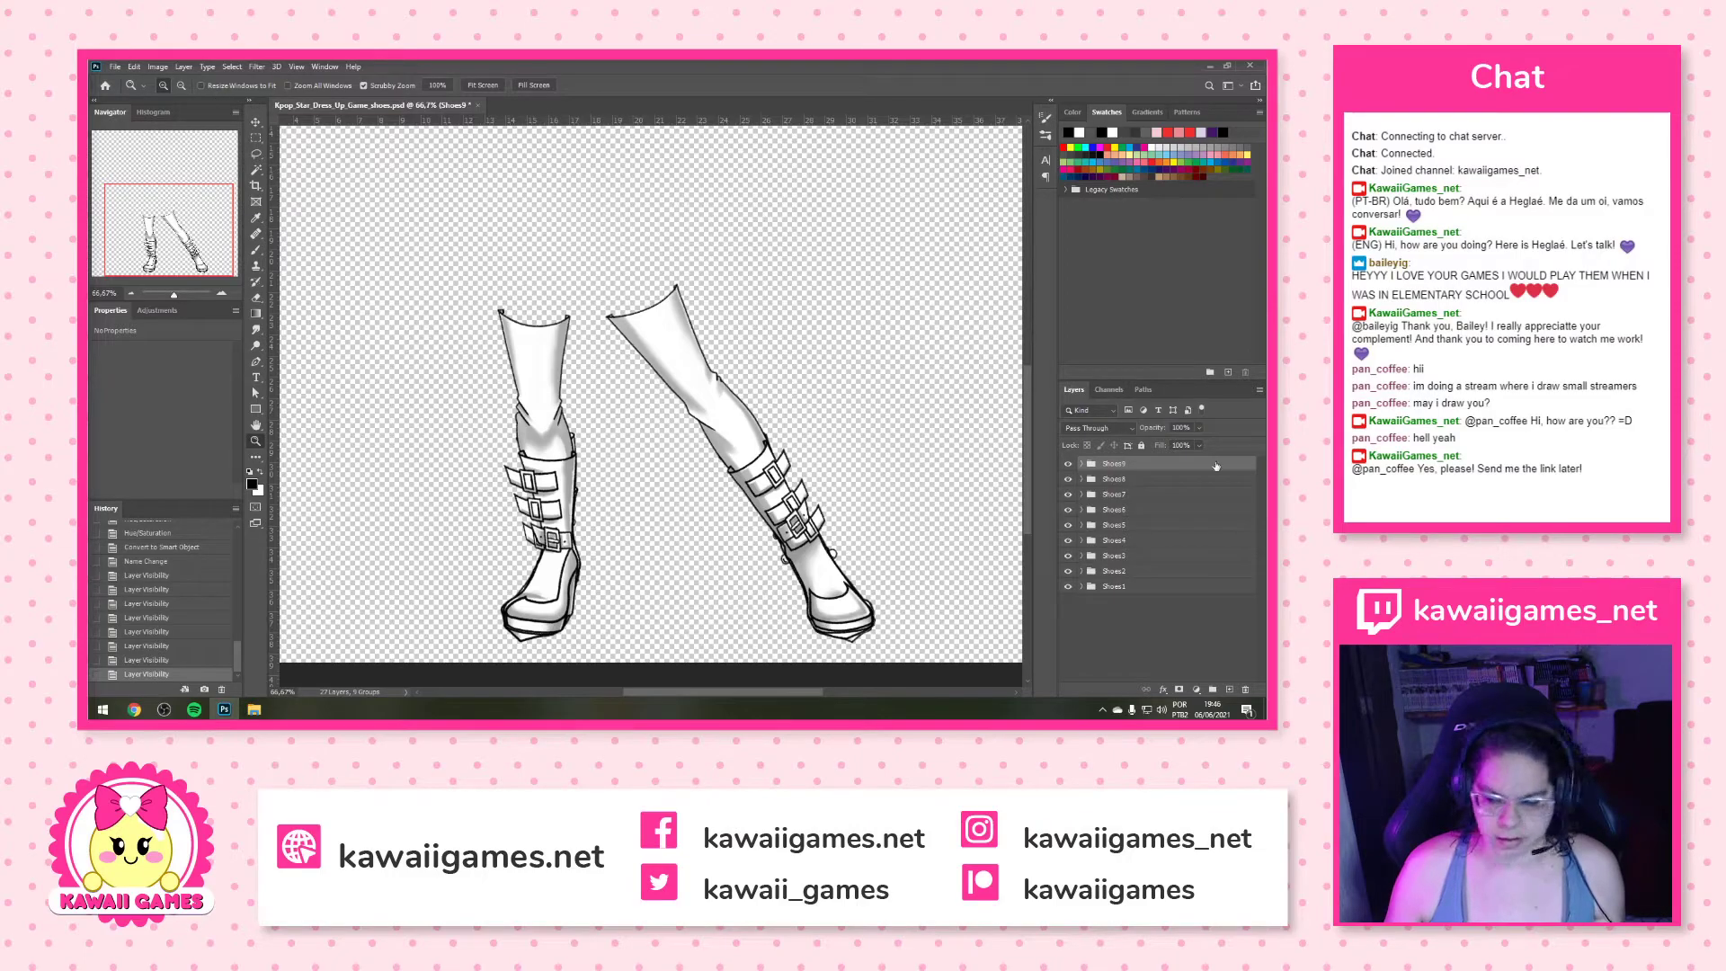
# Trim the canvas based on transparent pixels at the top, bottom, left and right
pyautogui.click(163, 69)
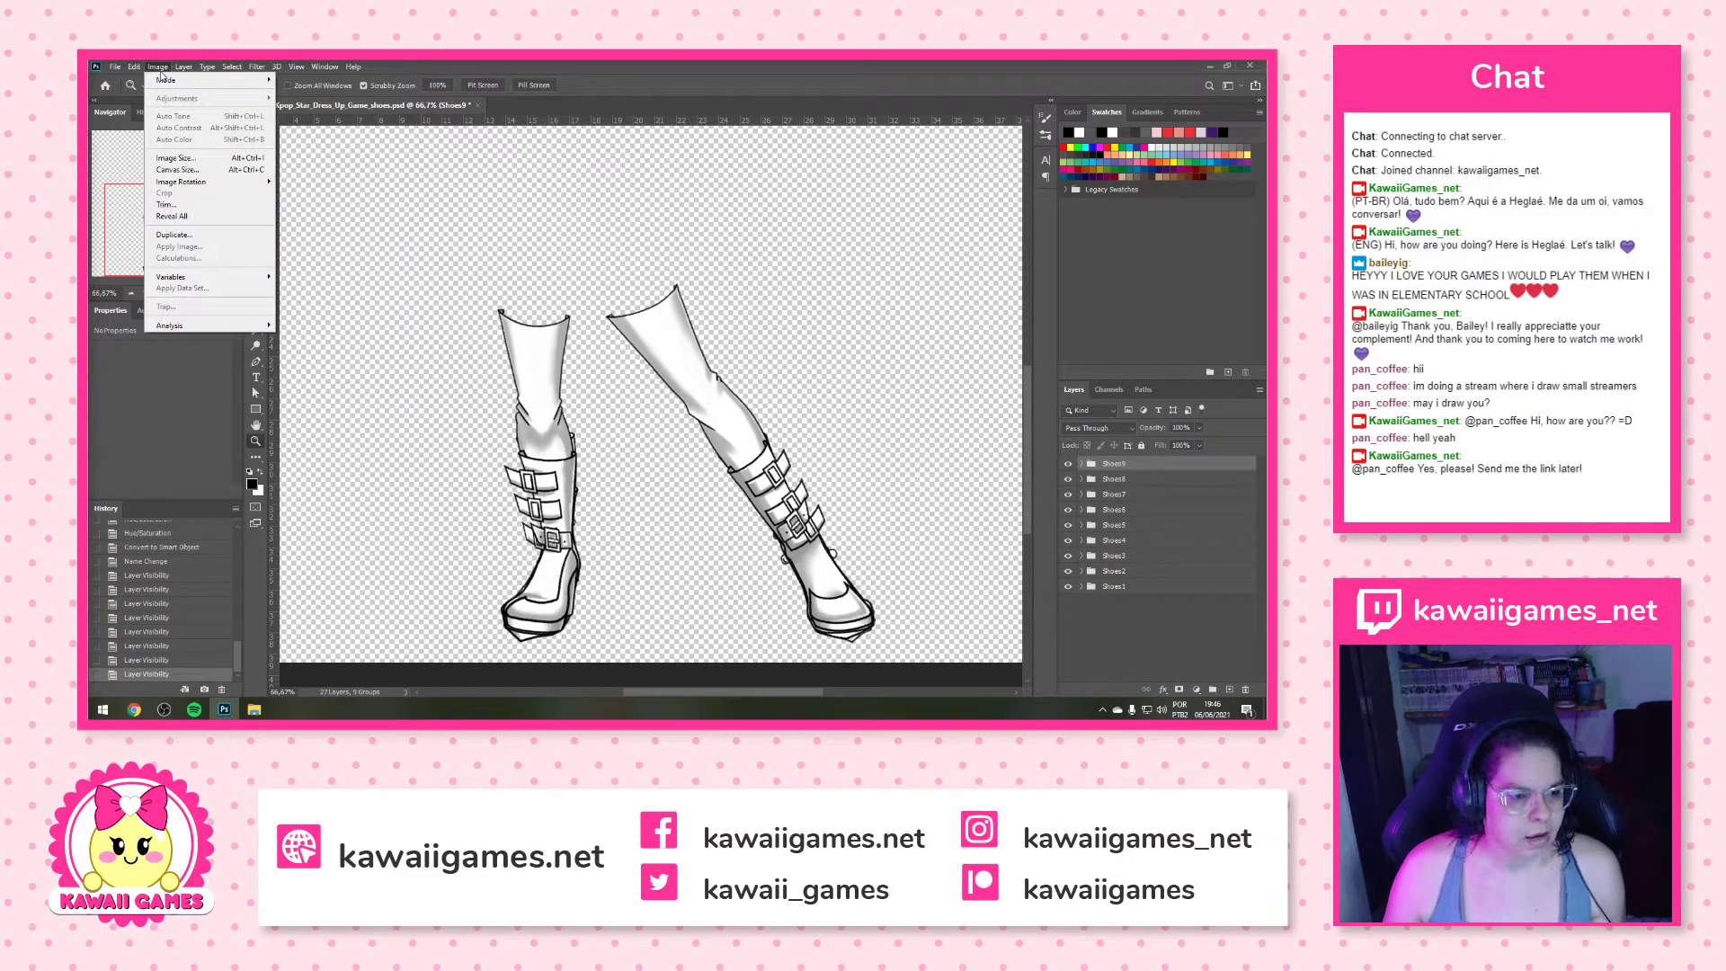
pyautogui.click(214, 206)
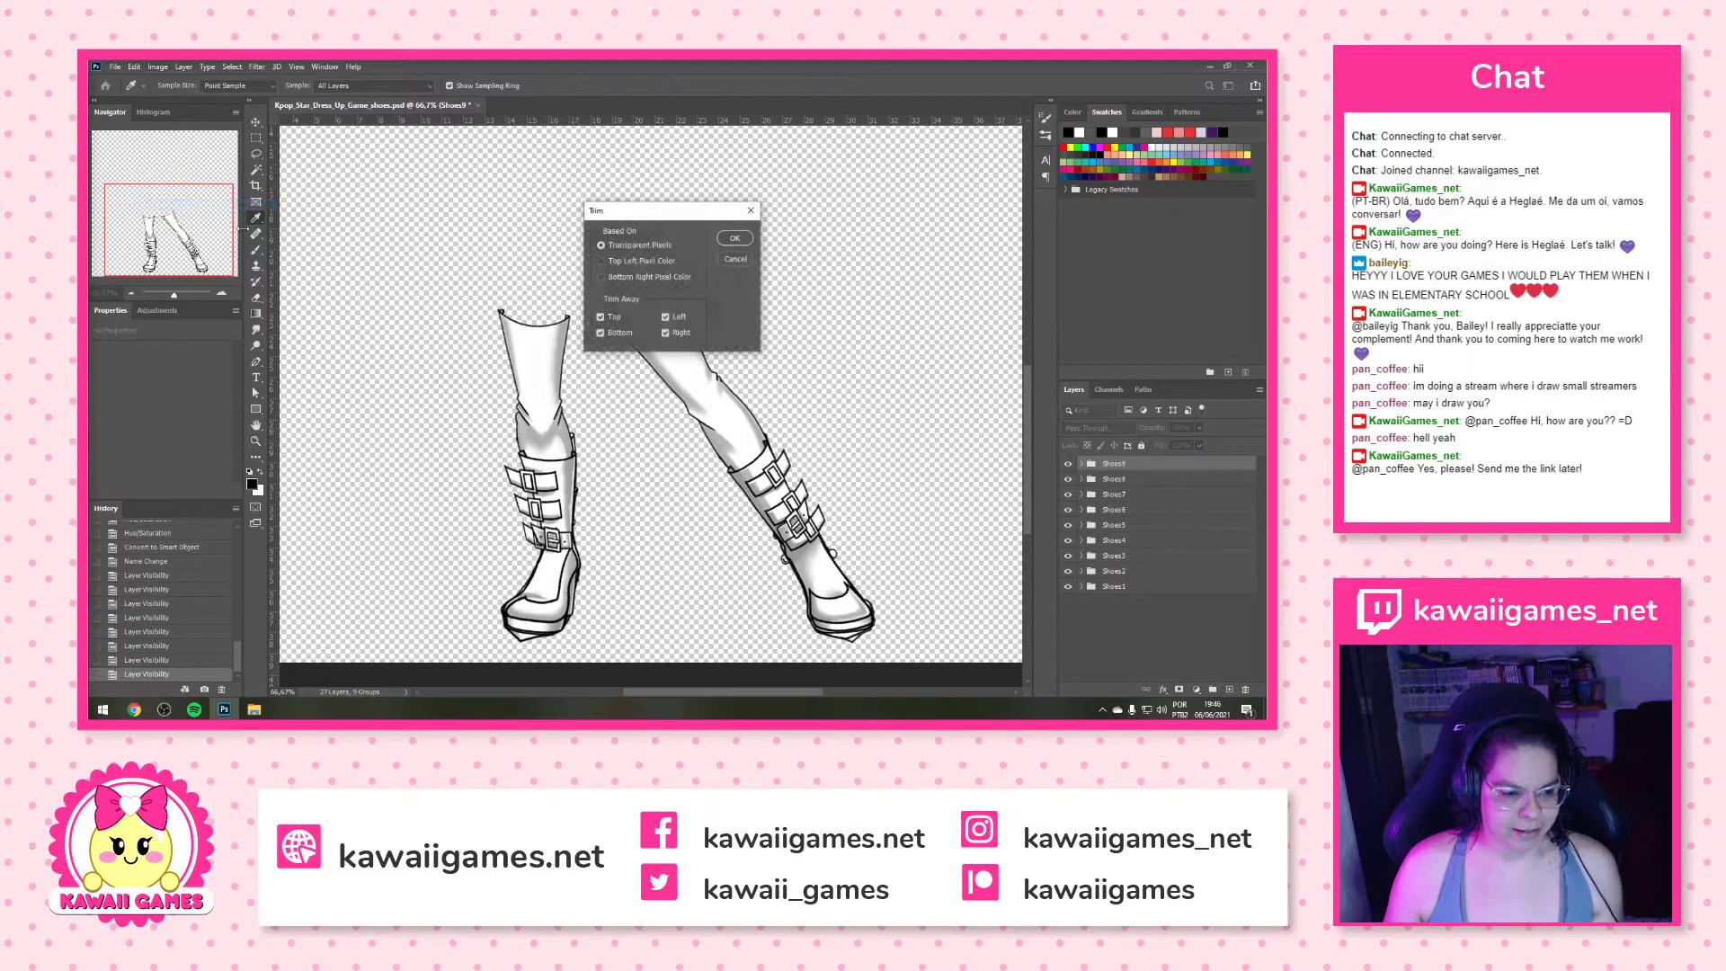
pyautogui.click(734, 238)
pyautogui.press('z')
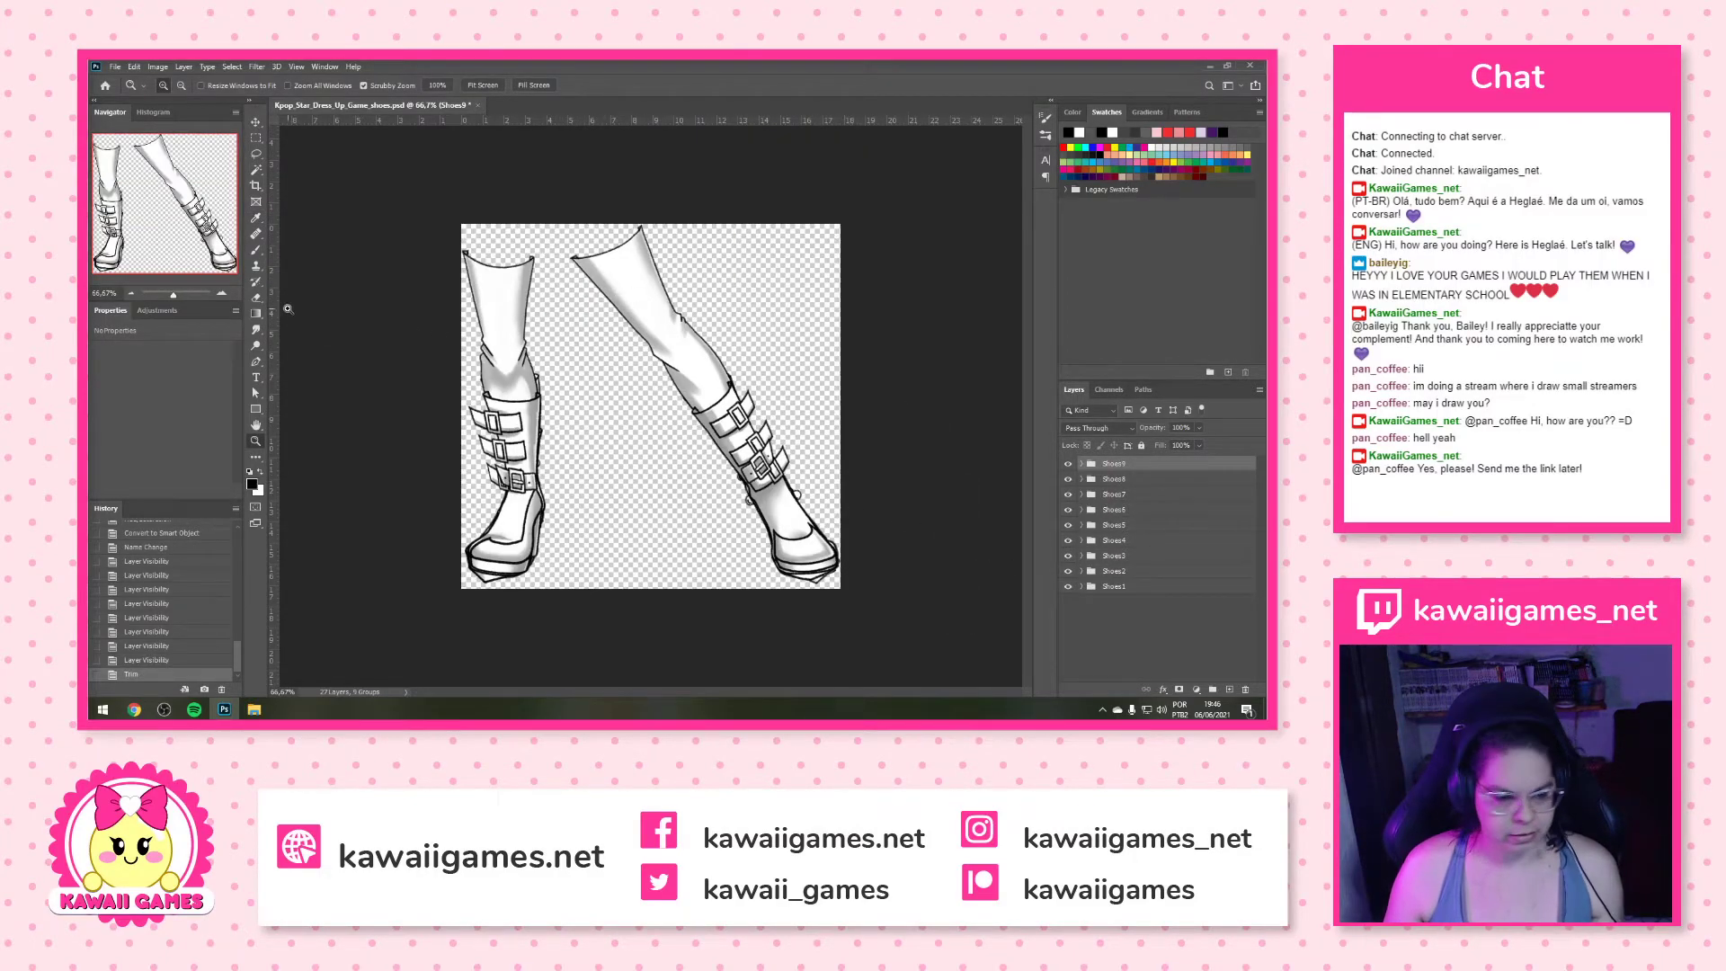
# Check the trimmed document's pixel dimensions without changing them
pyautogui.click(115, 68)
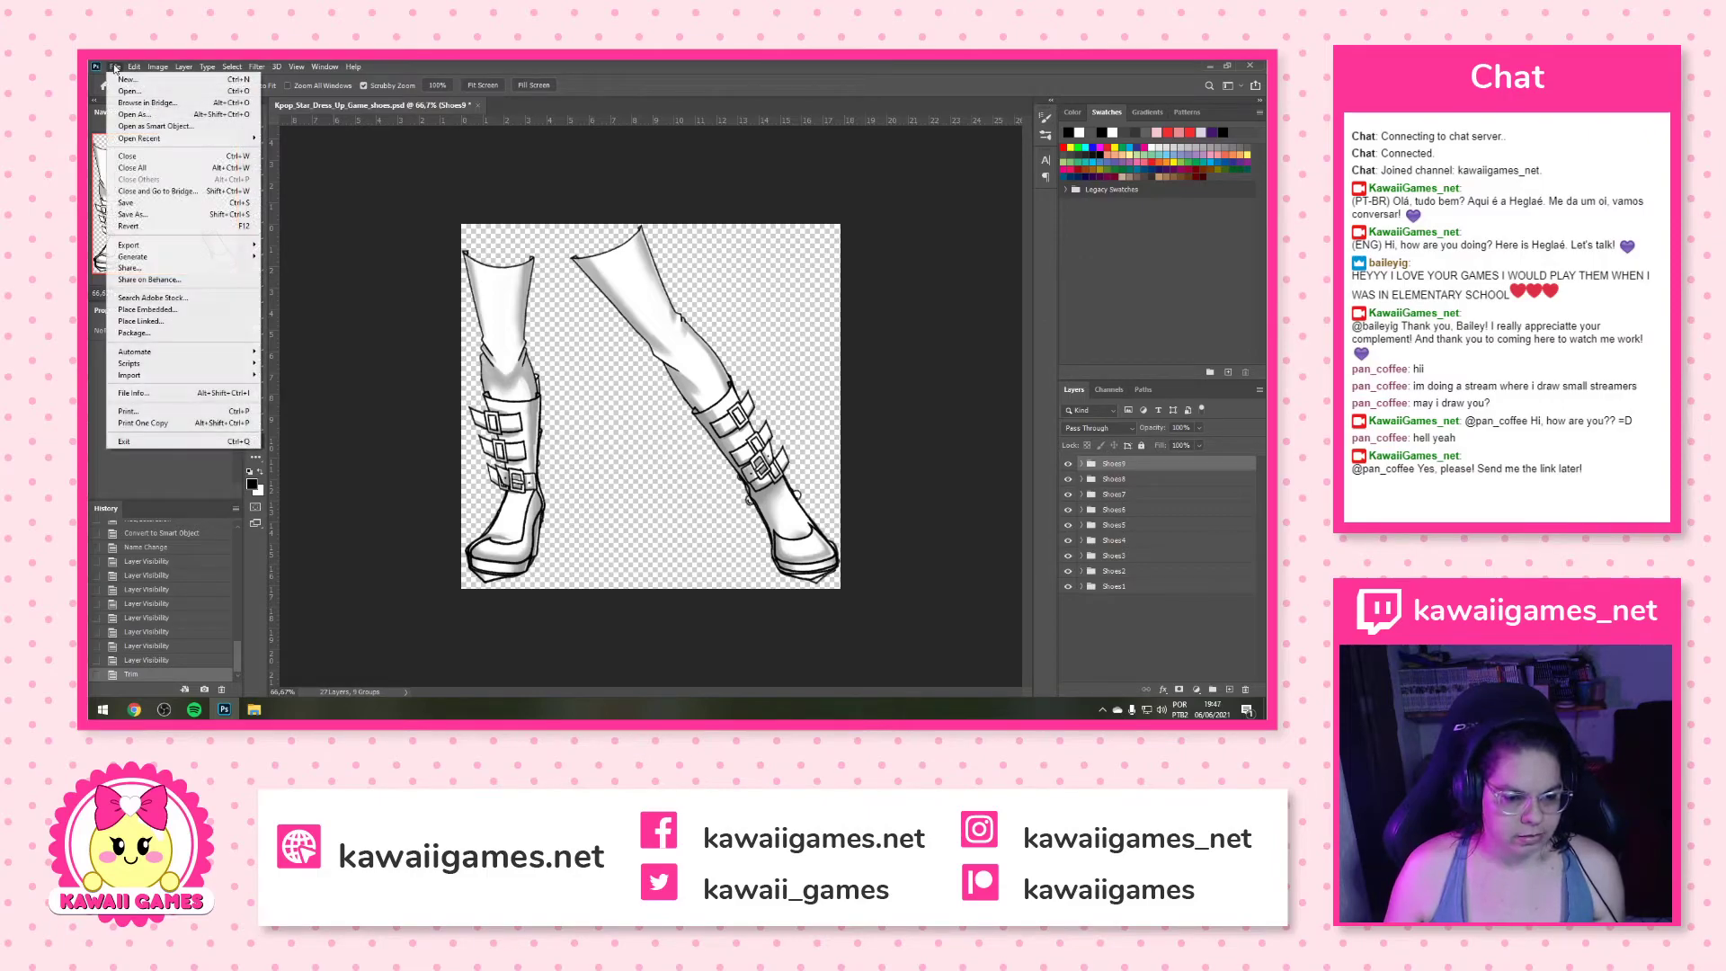
pyautogui.moveTo(165, 70)
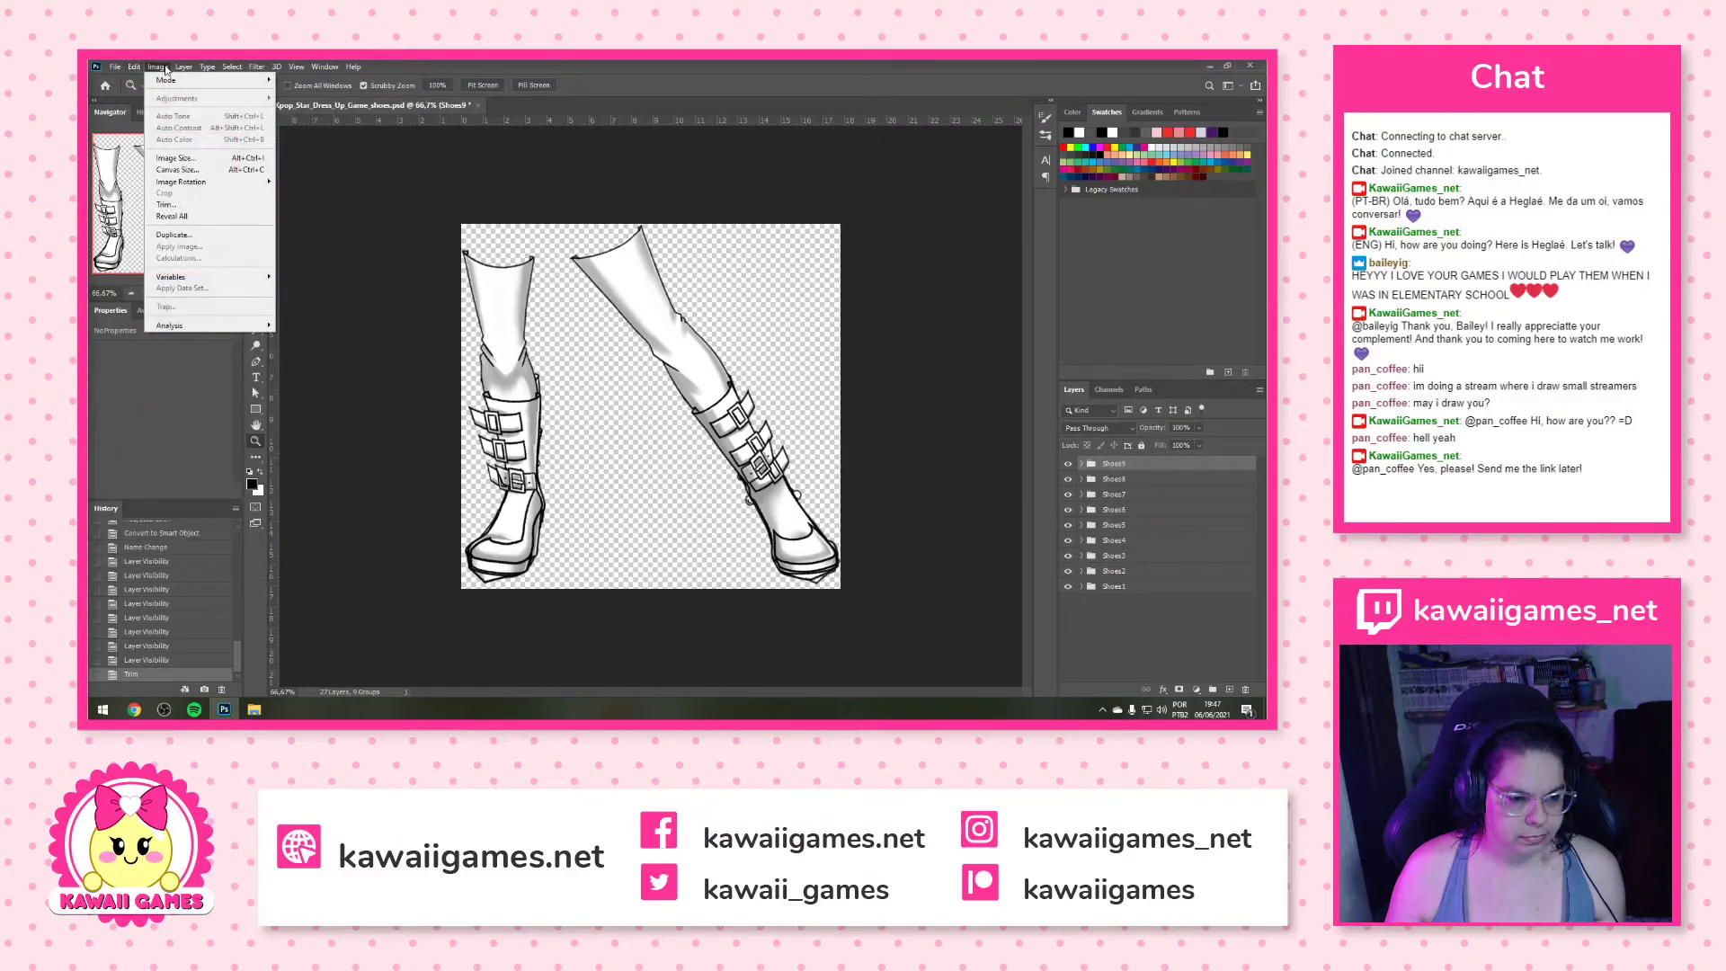
pyautogui.click(180, 159)
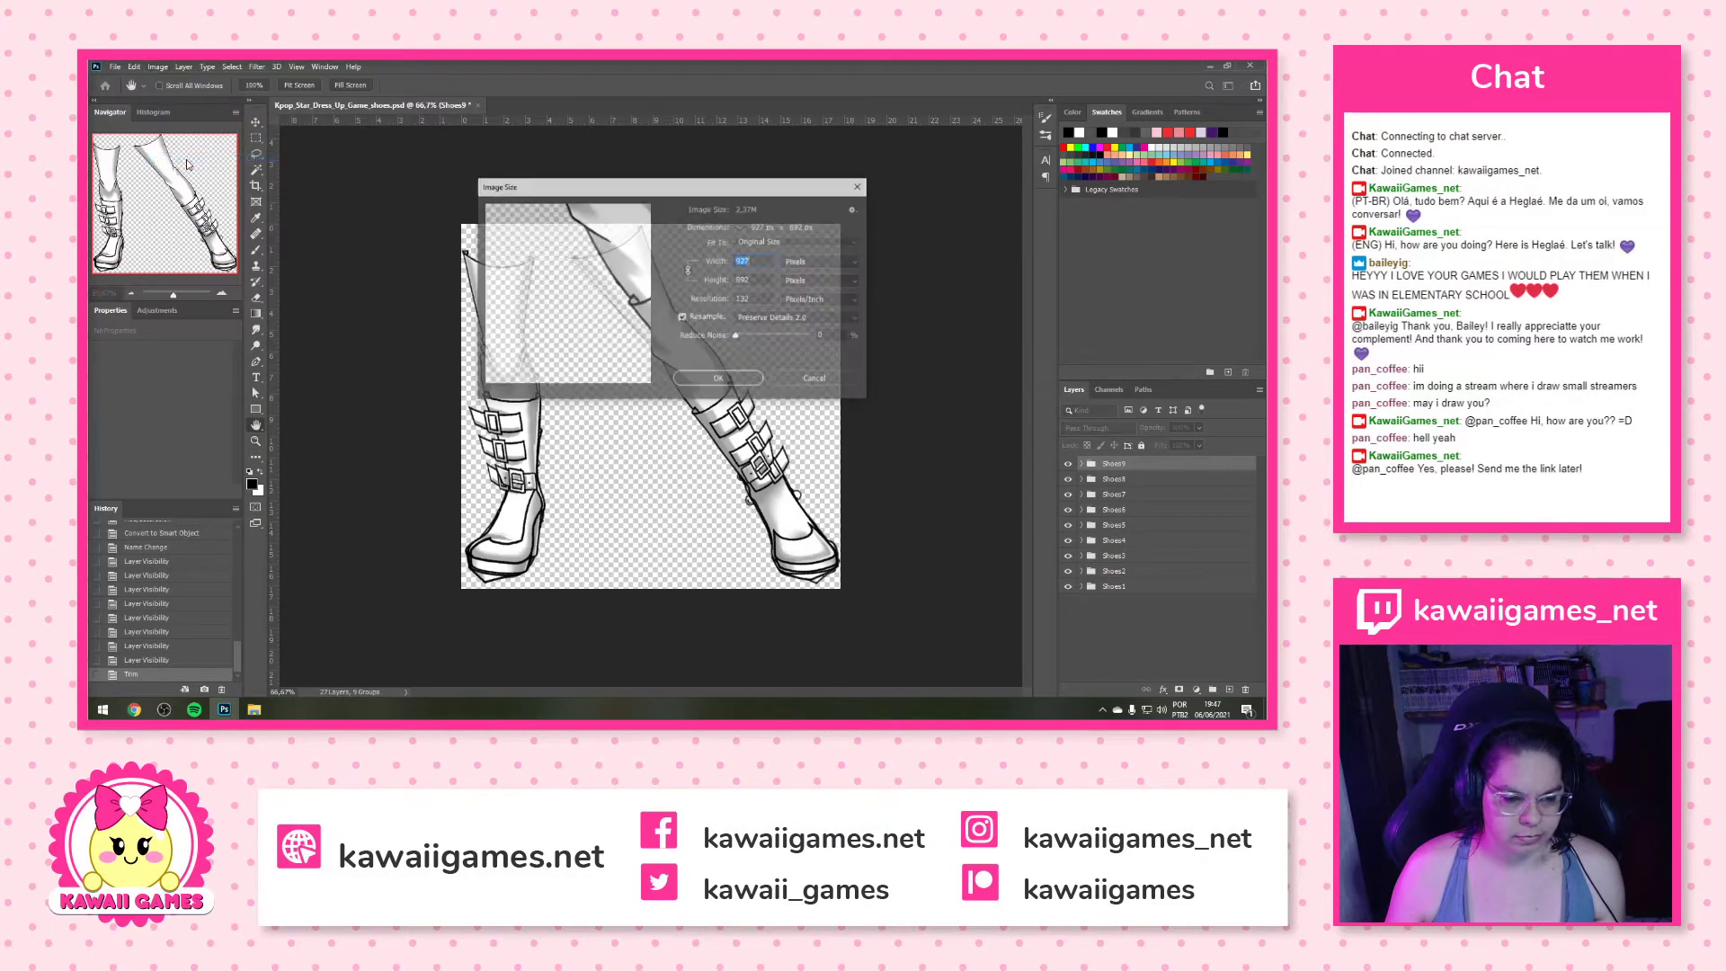
pyautogui.click(824, 382)
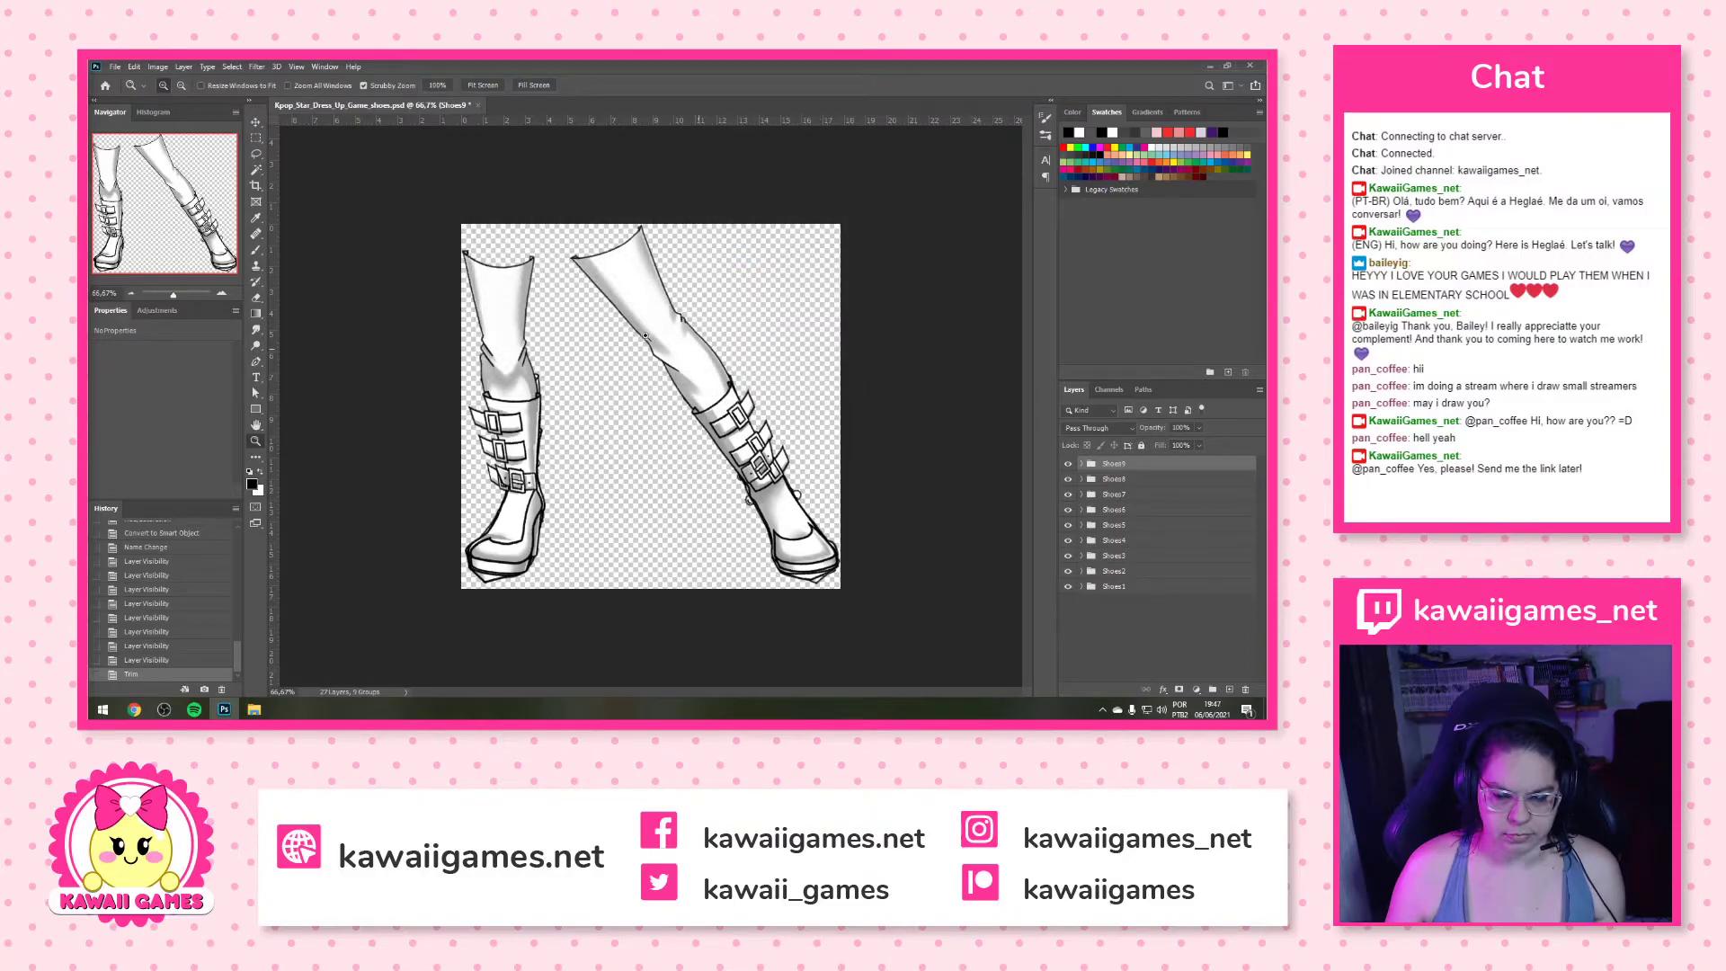
# Undo the canvas trim
pyautogui.click(120, 68)
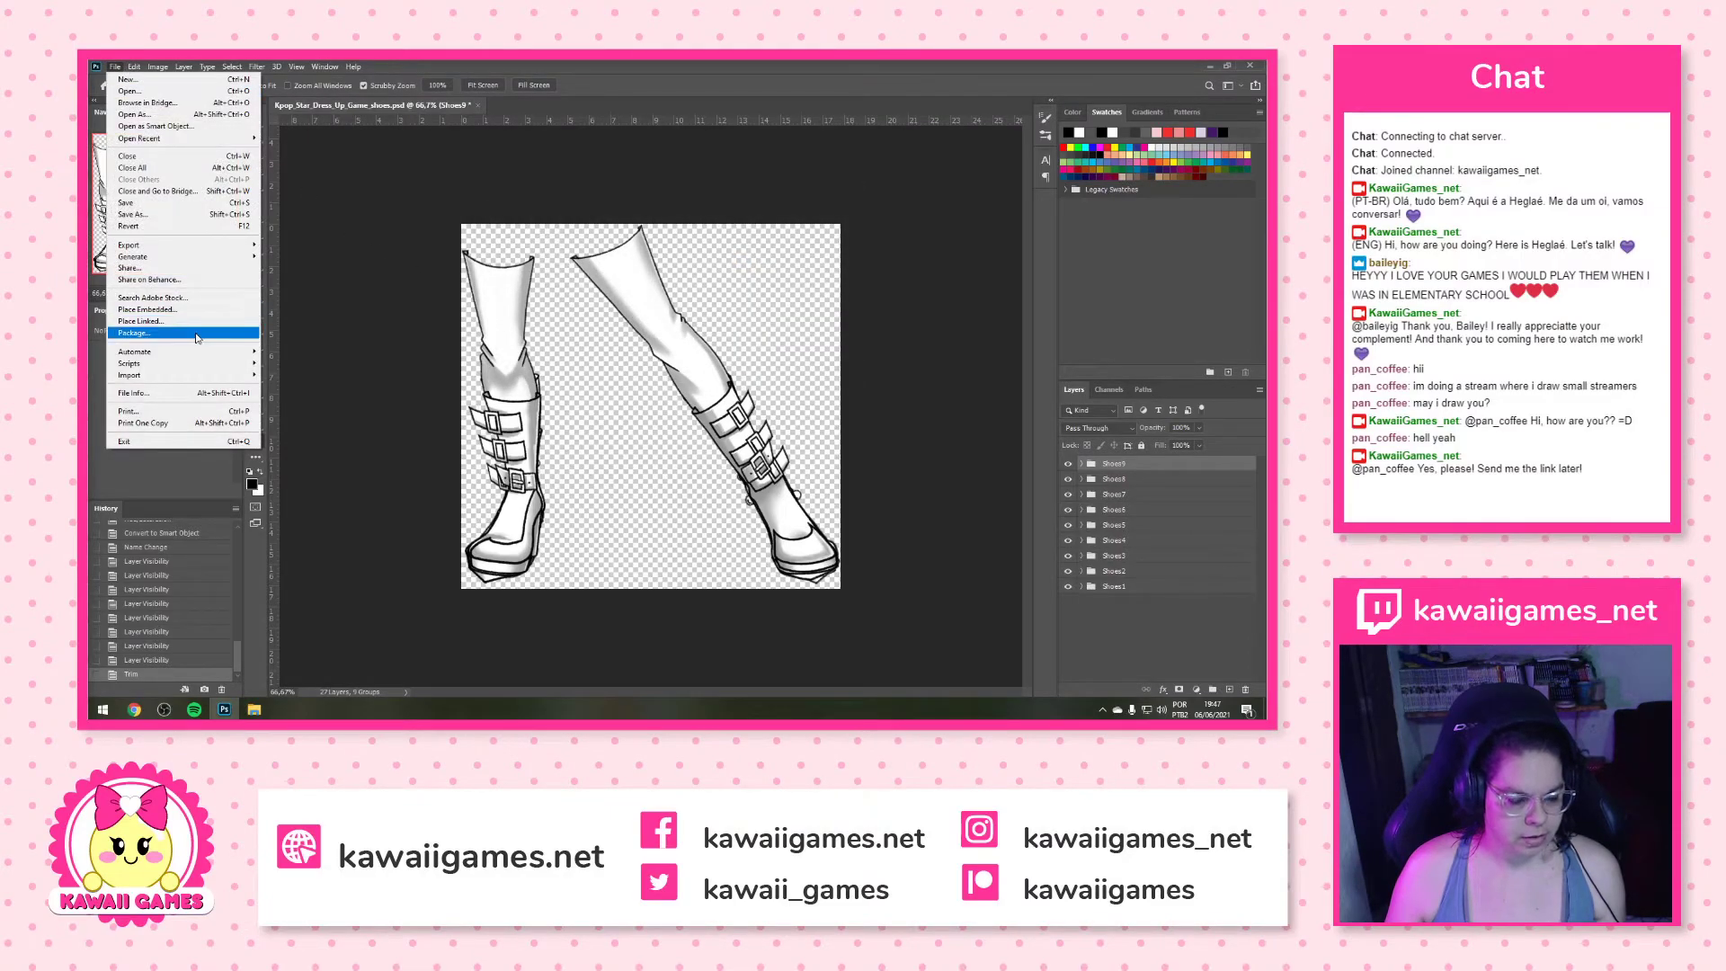
pyautogui.moveTo(198, 372)
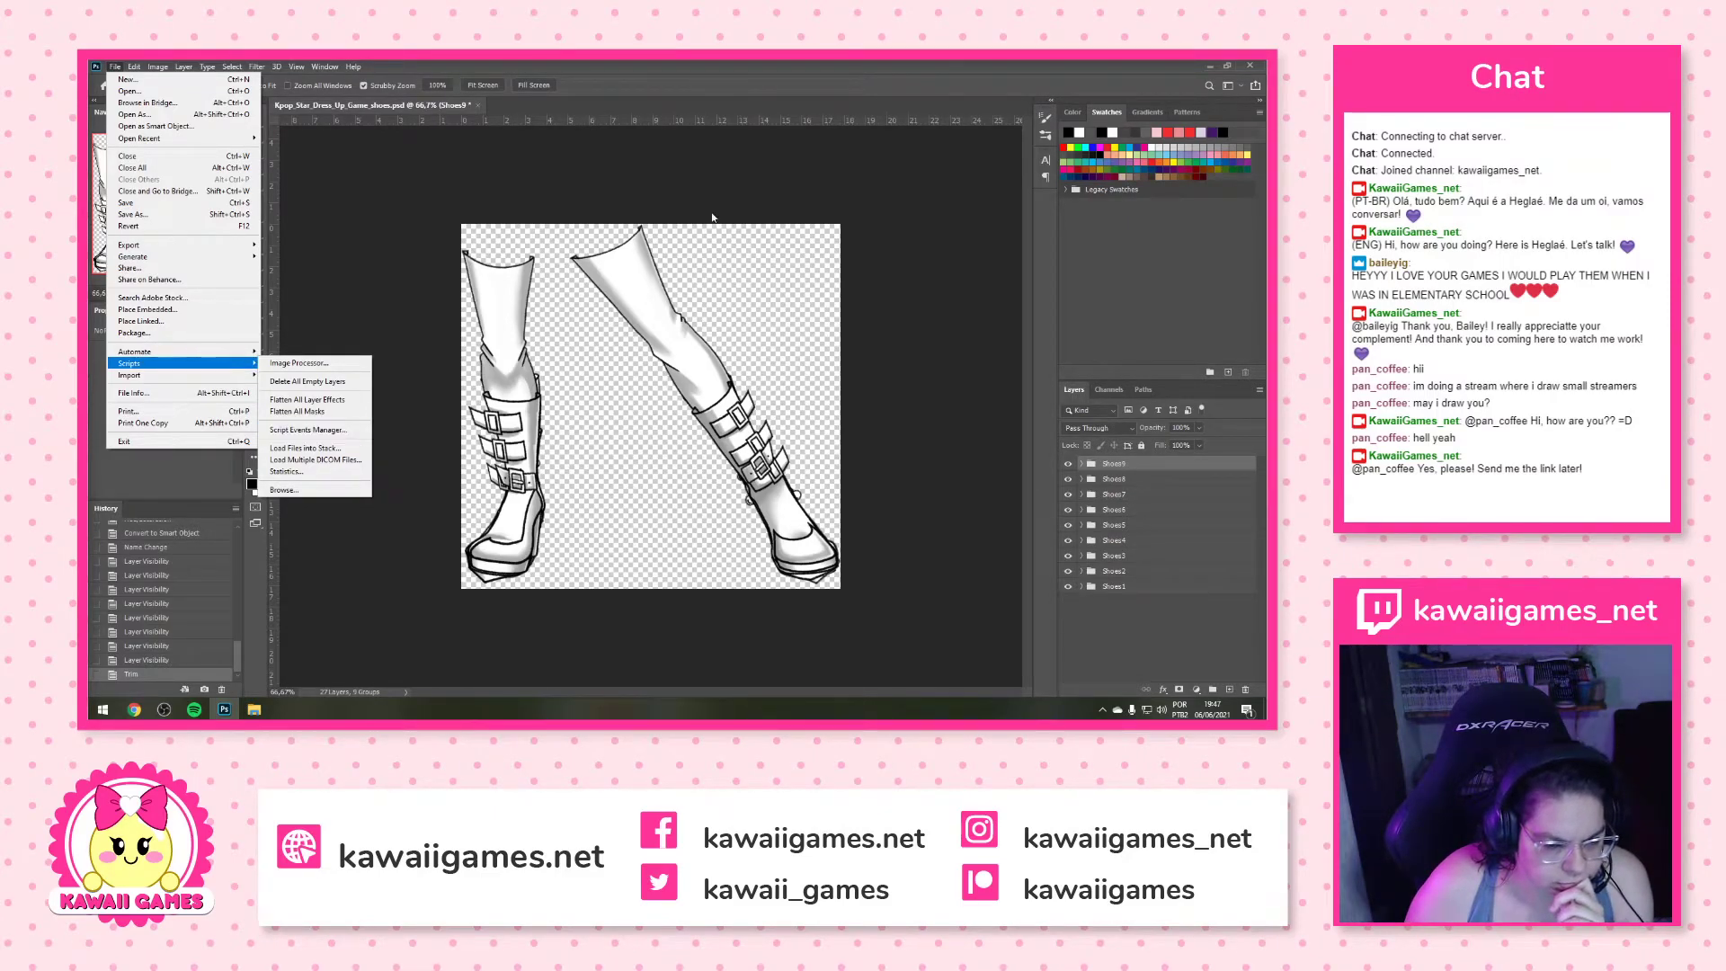
pyautogui.click(495, 110)
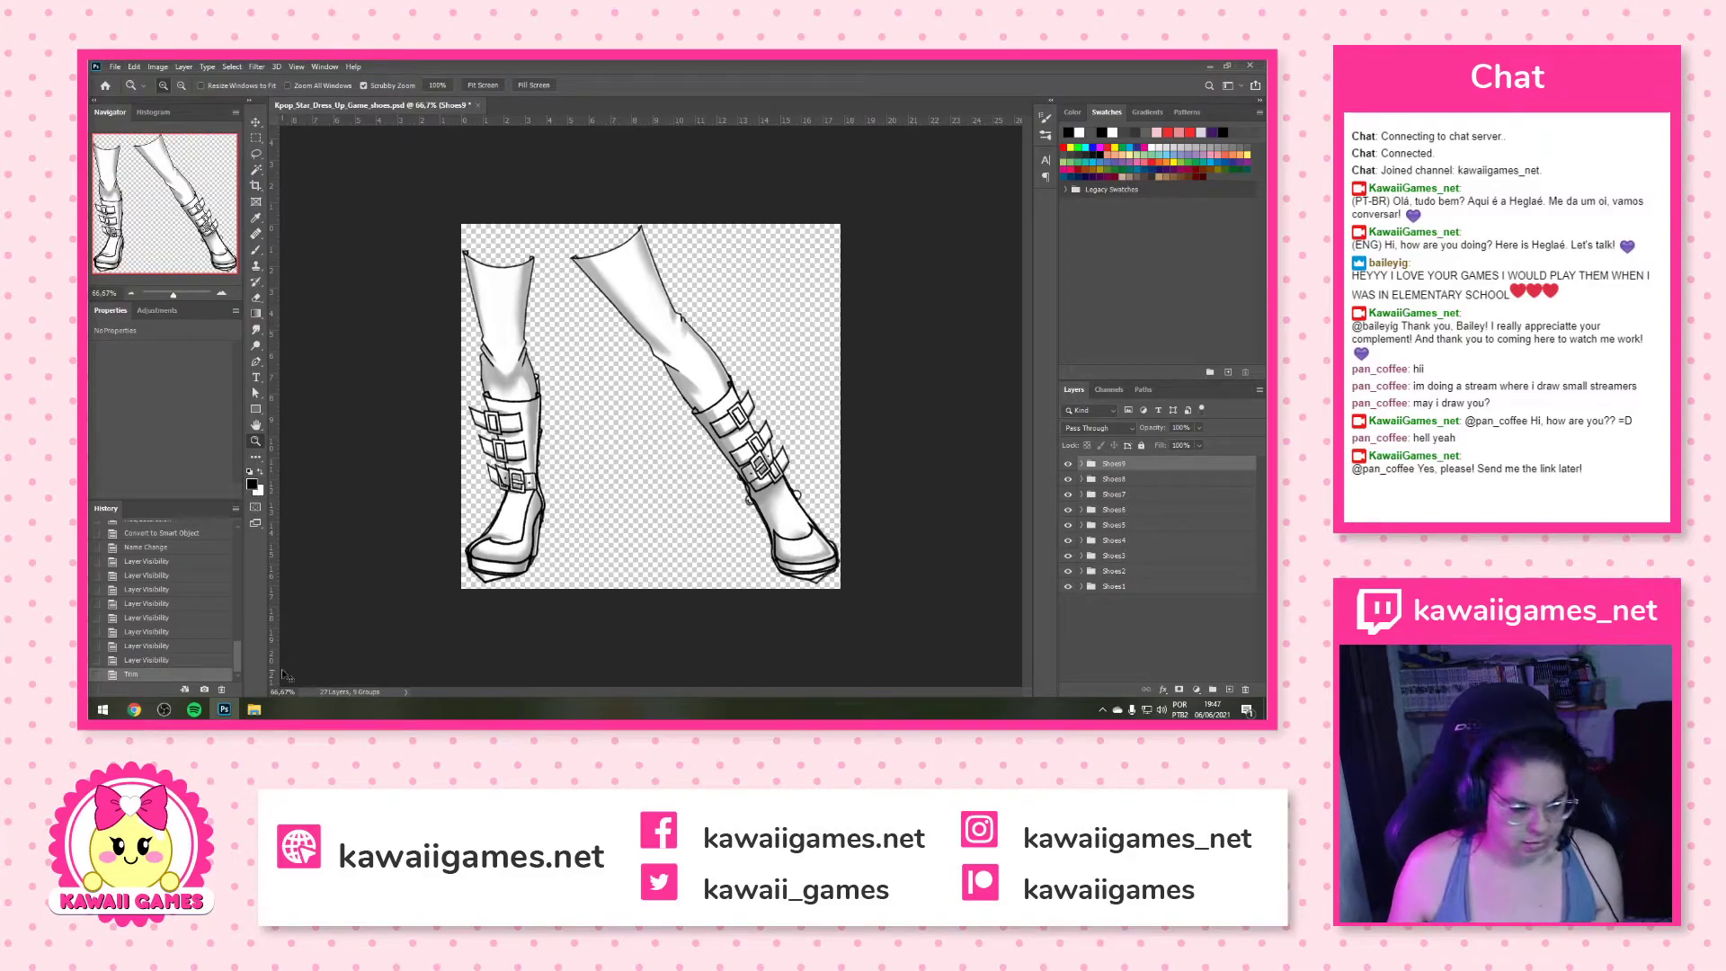
pyautogui.hotkey('ctrl', 'z')
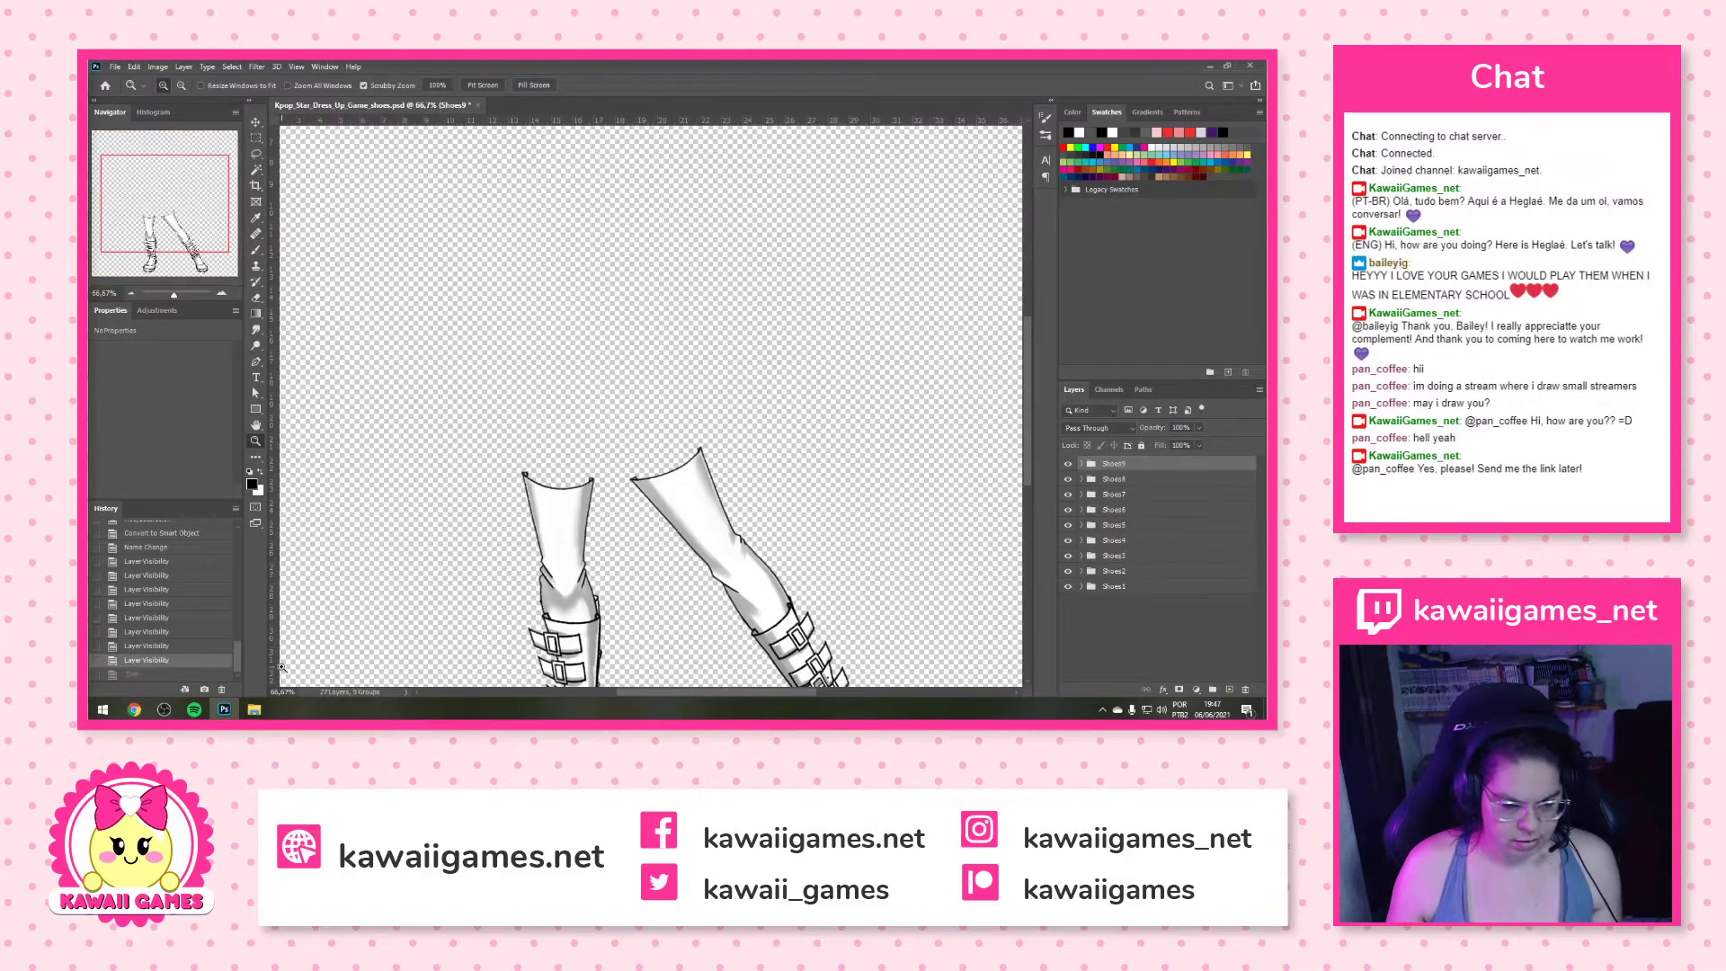
# Resize the whole image to 1024 by 1024 pixels
pyautogui.click(159, 69)
pyautogui.click(183, 157)
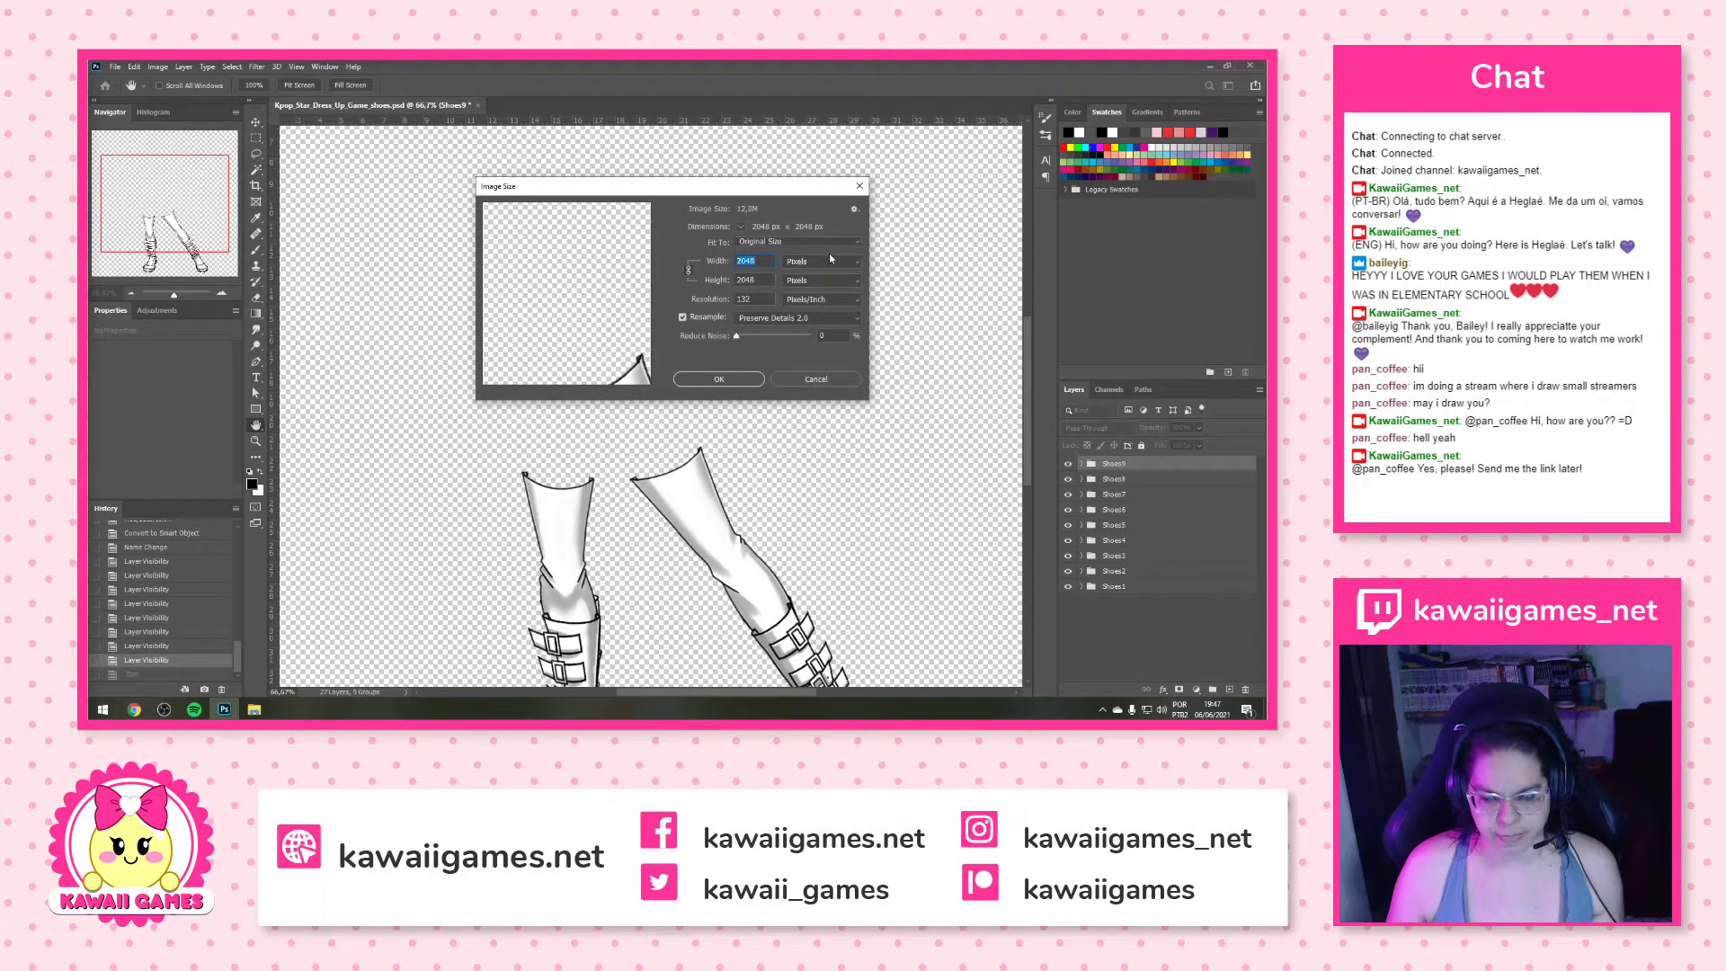
pyautogui.write('1024')
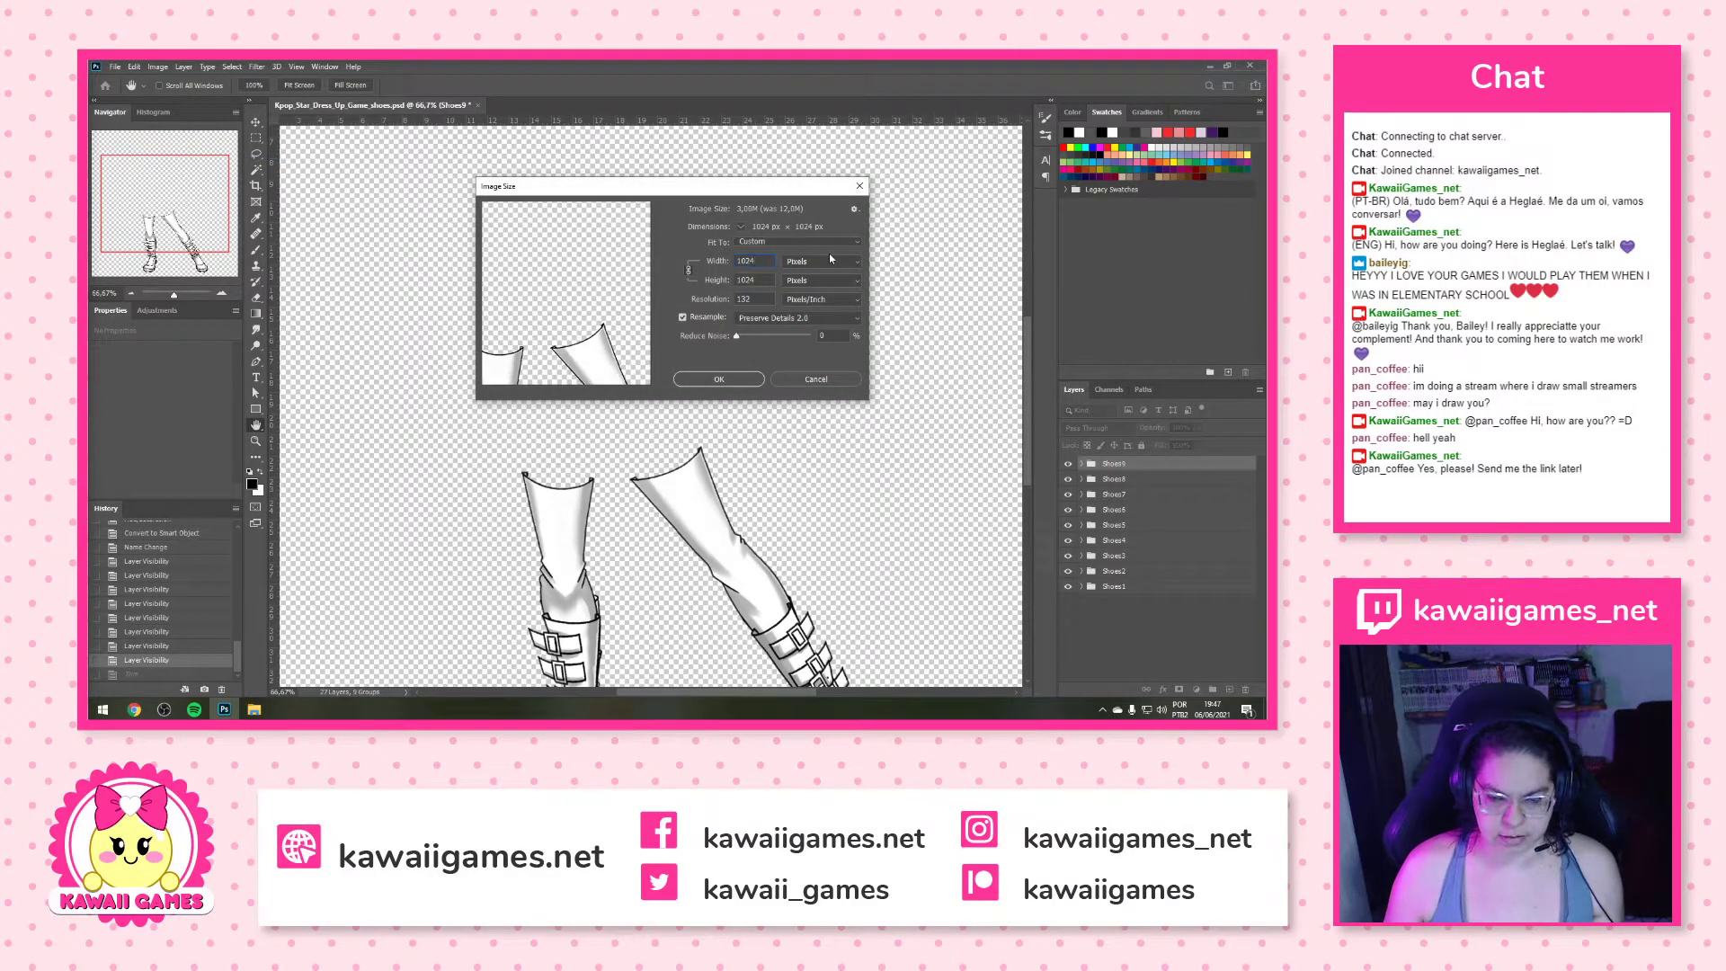
pyautogui.click(720, 379)
pyautogui.press('z')
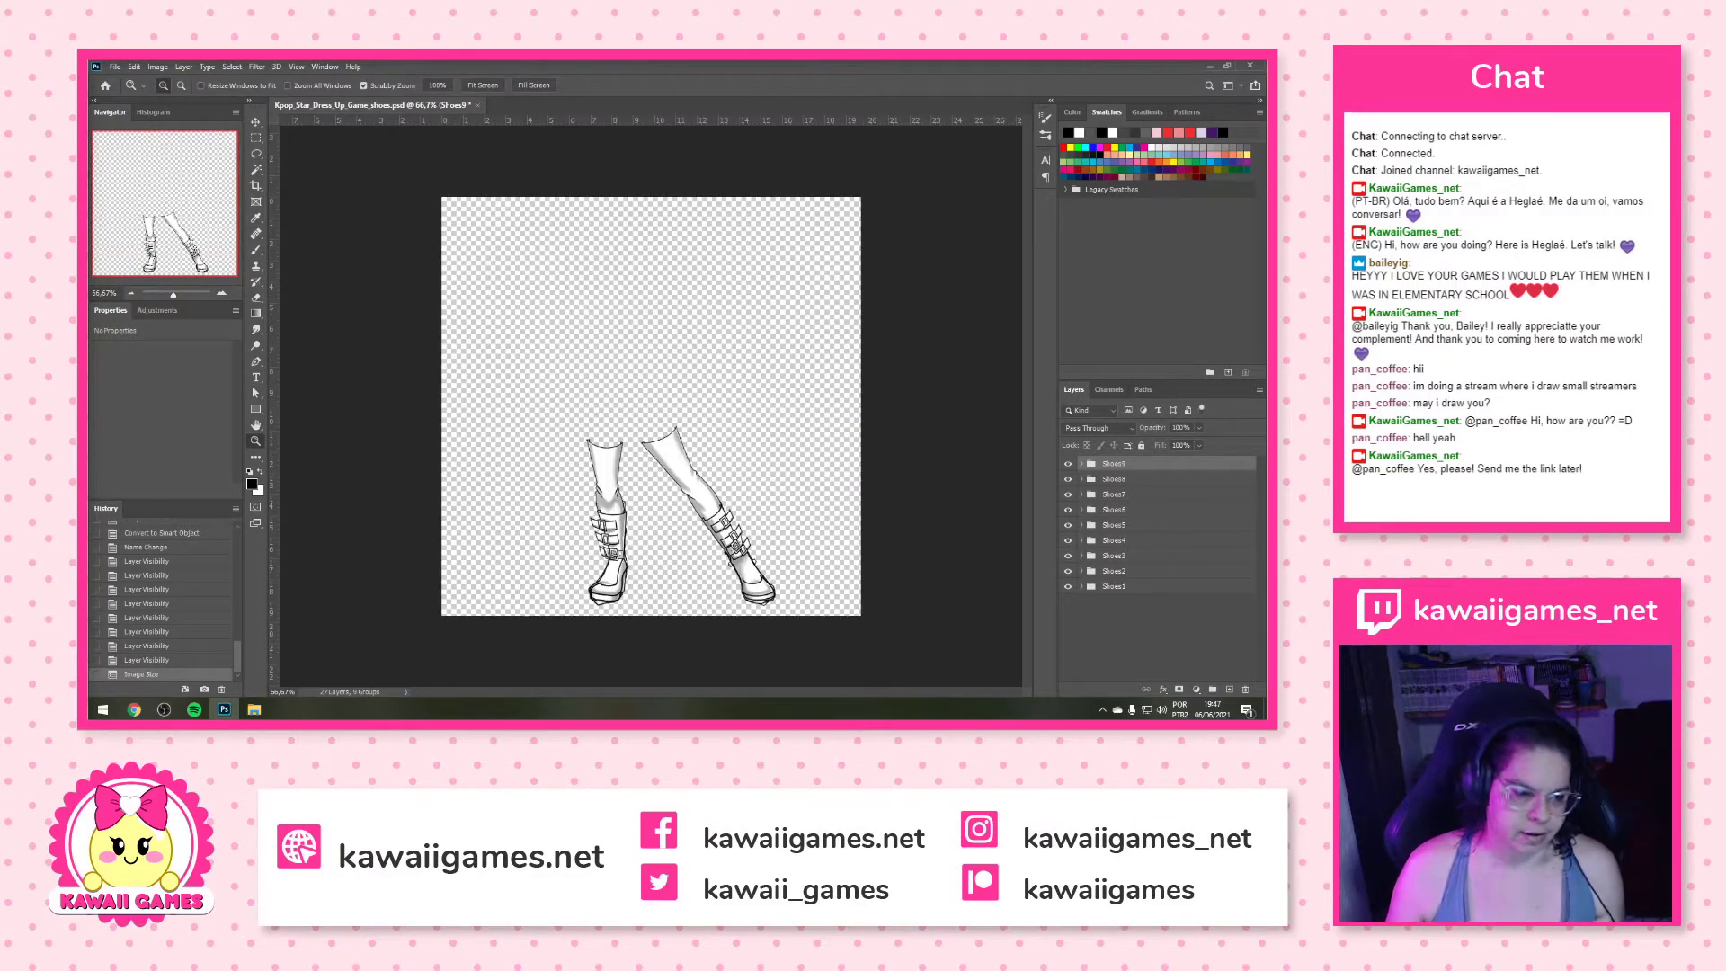
# Trim the transparent pixels from all four sides of the resized image and view it at 100%
pyautogui.click(134, 67)
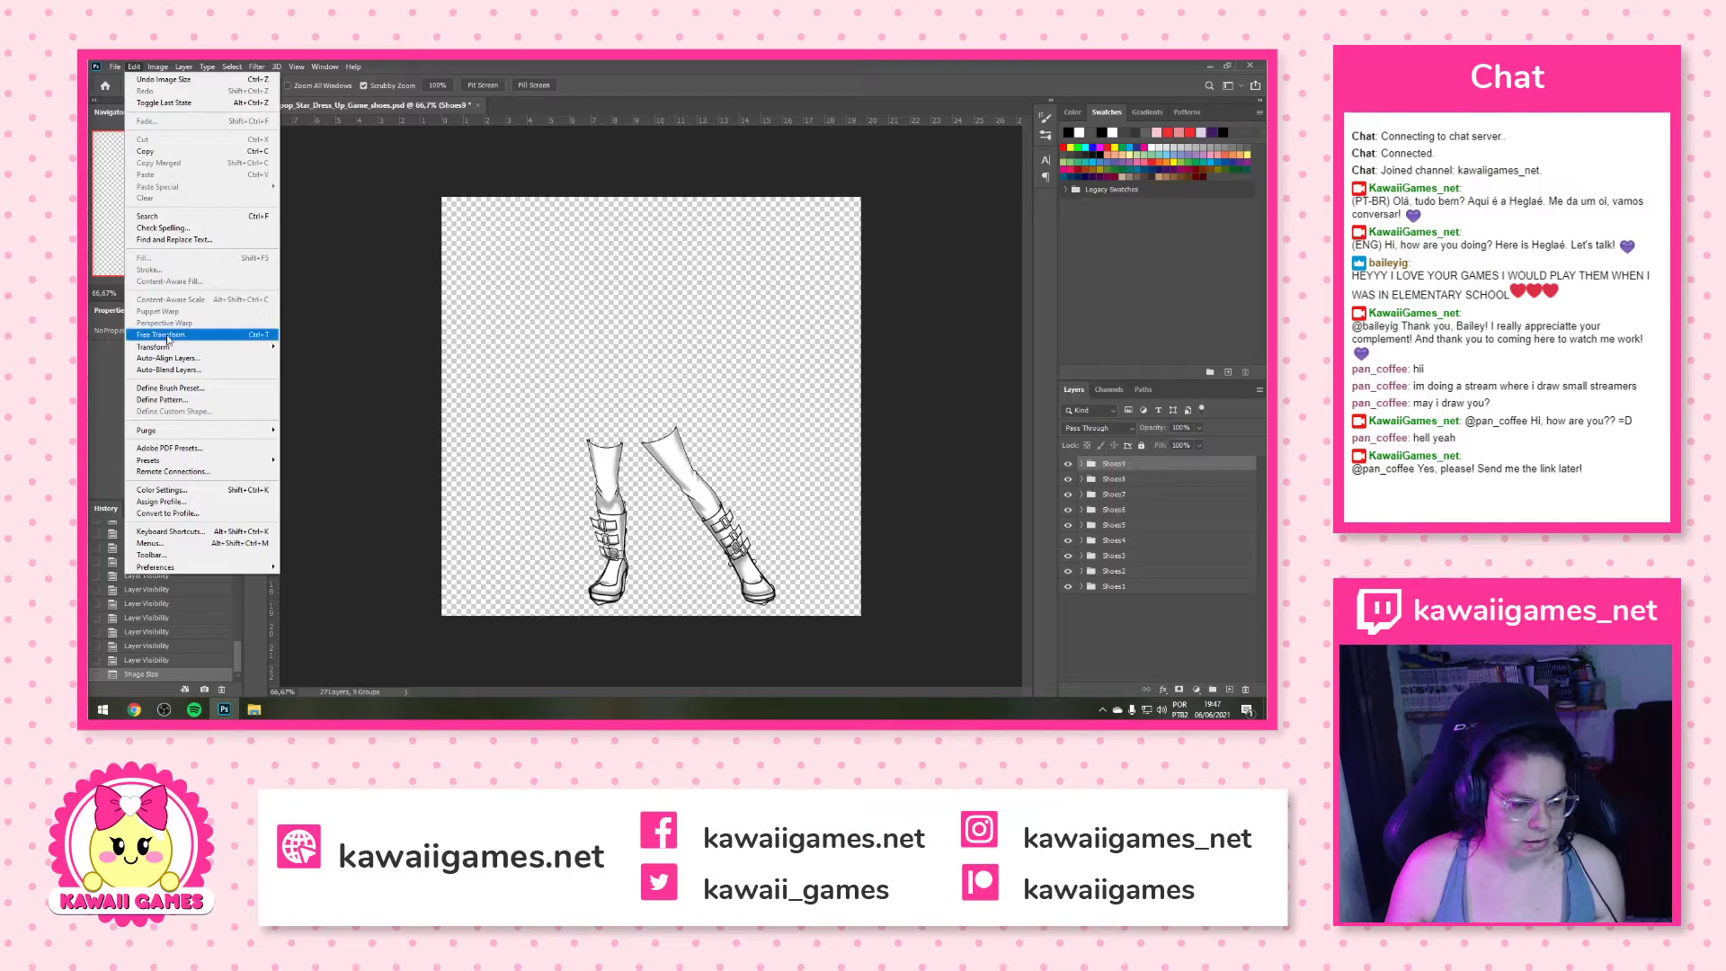
pyautogui.press('Escape')
pyautogui.click(165, 69)
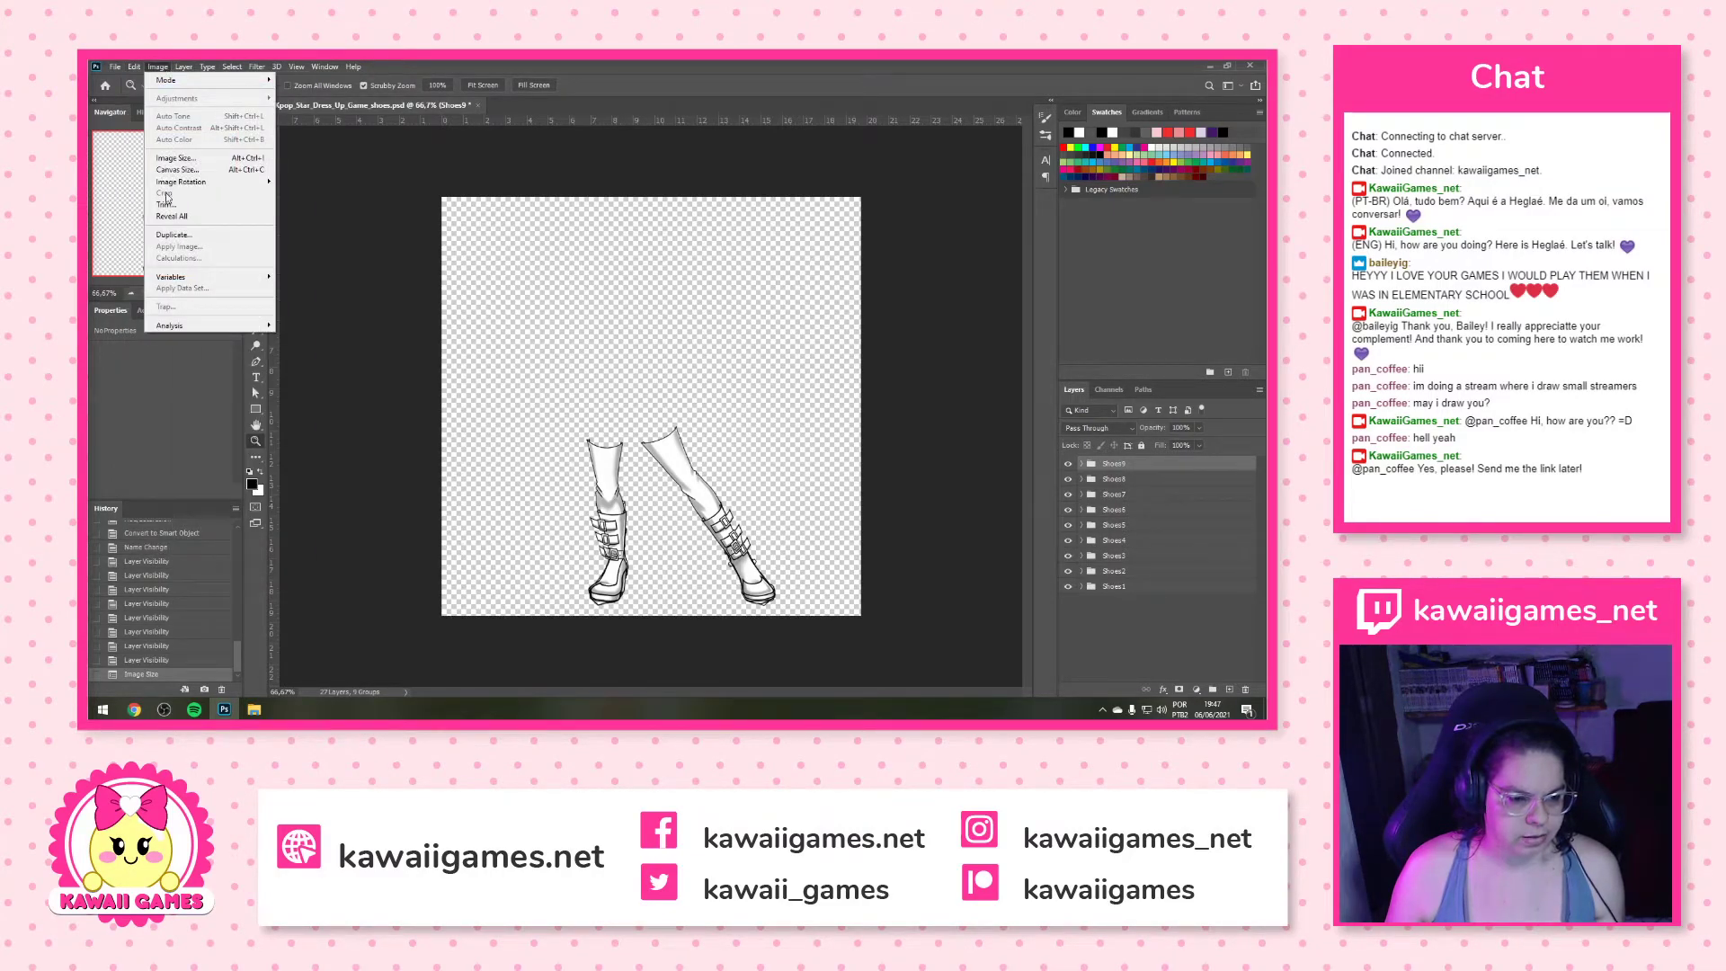
pyautogui.click(166, 204)
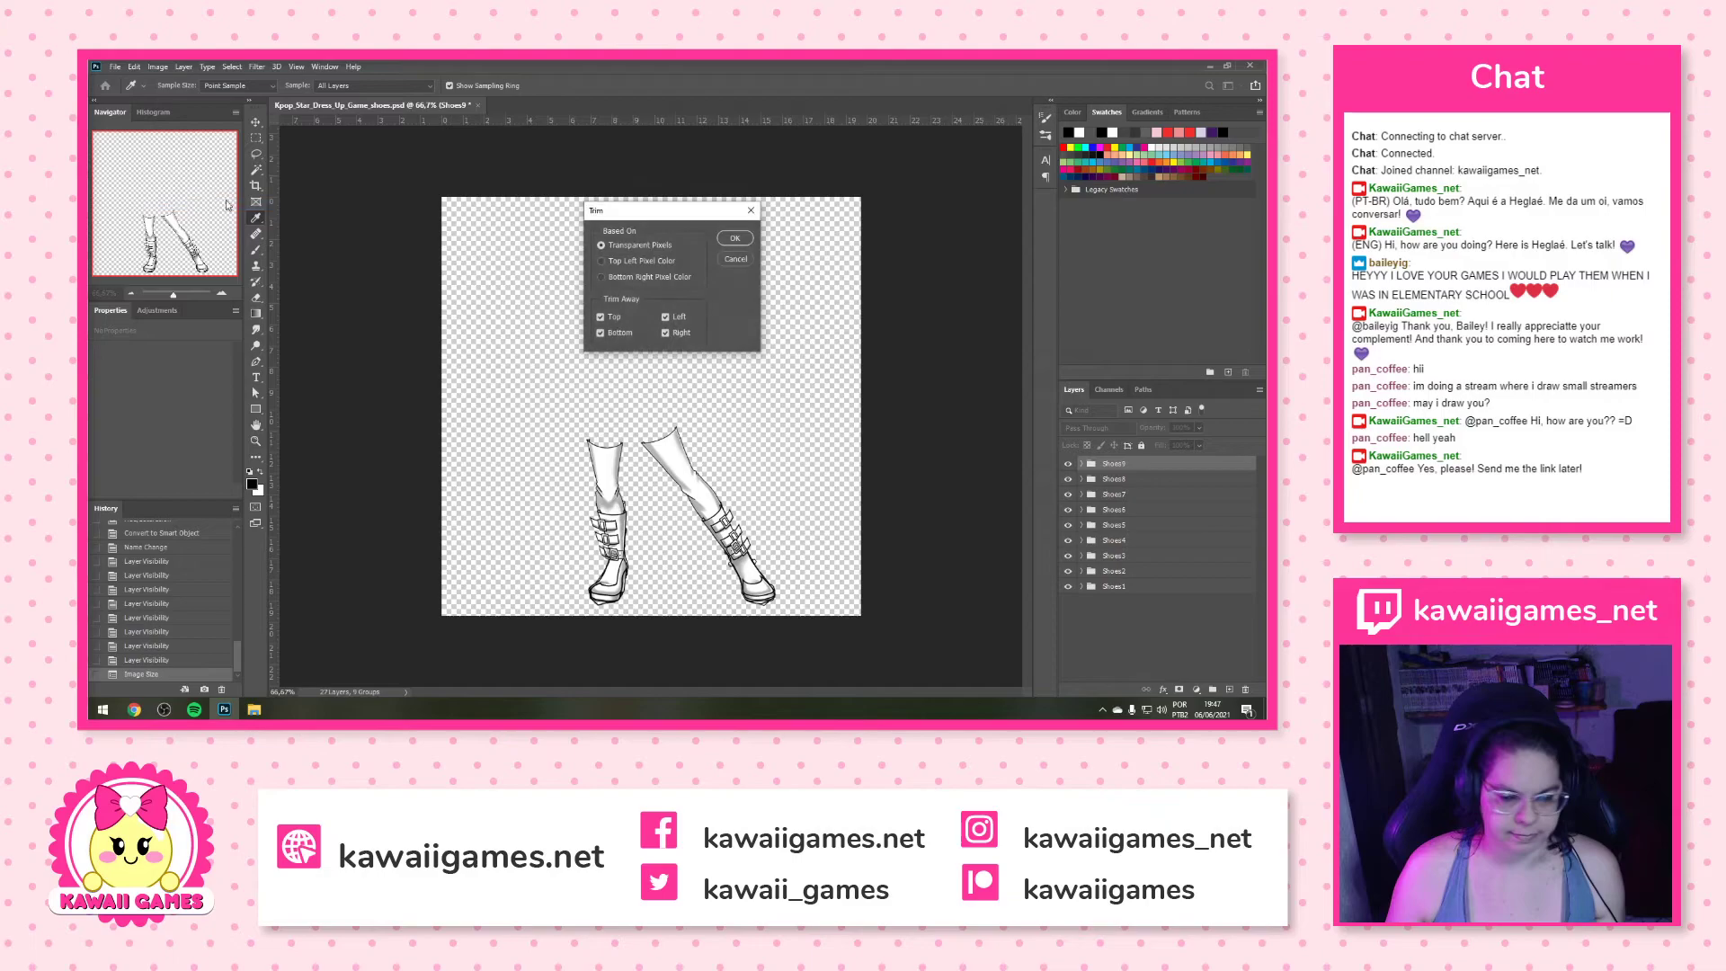
pyautogui.click(735, 239)
pyautogui.press('z')
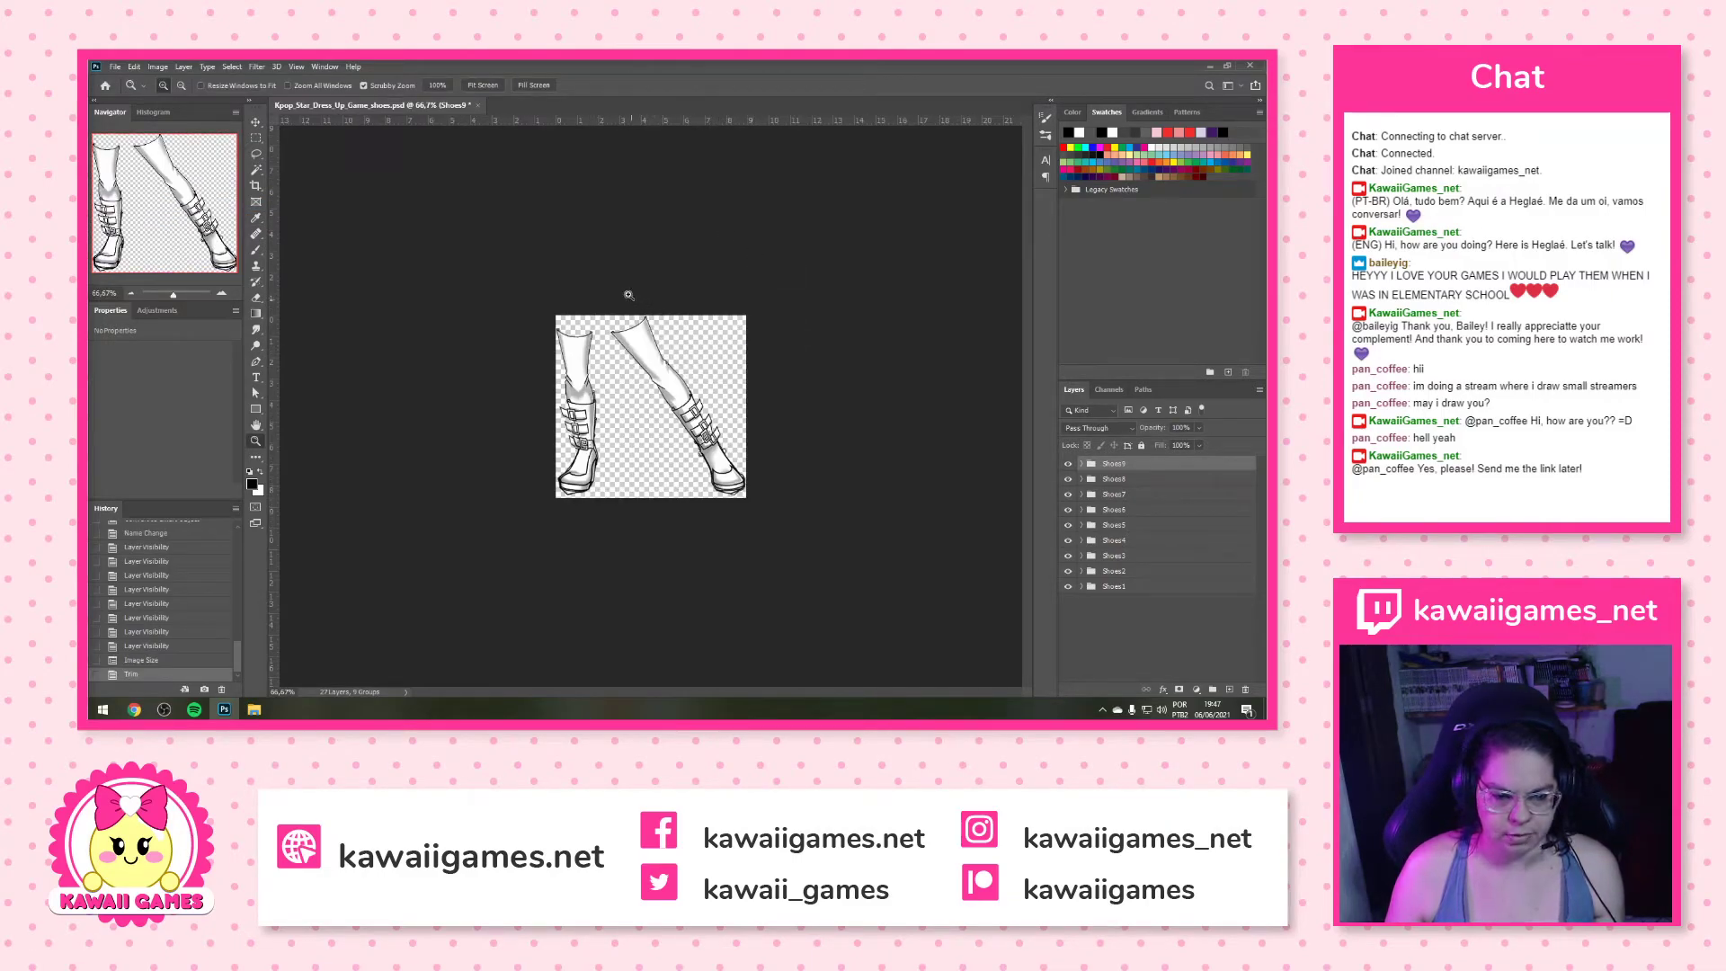
pyautogui.click(447, 88)
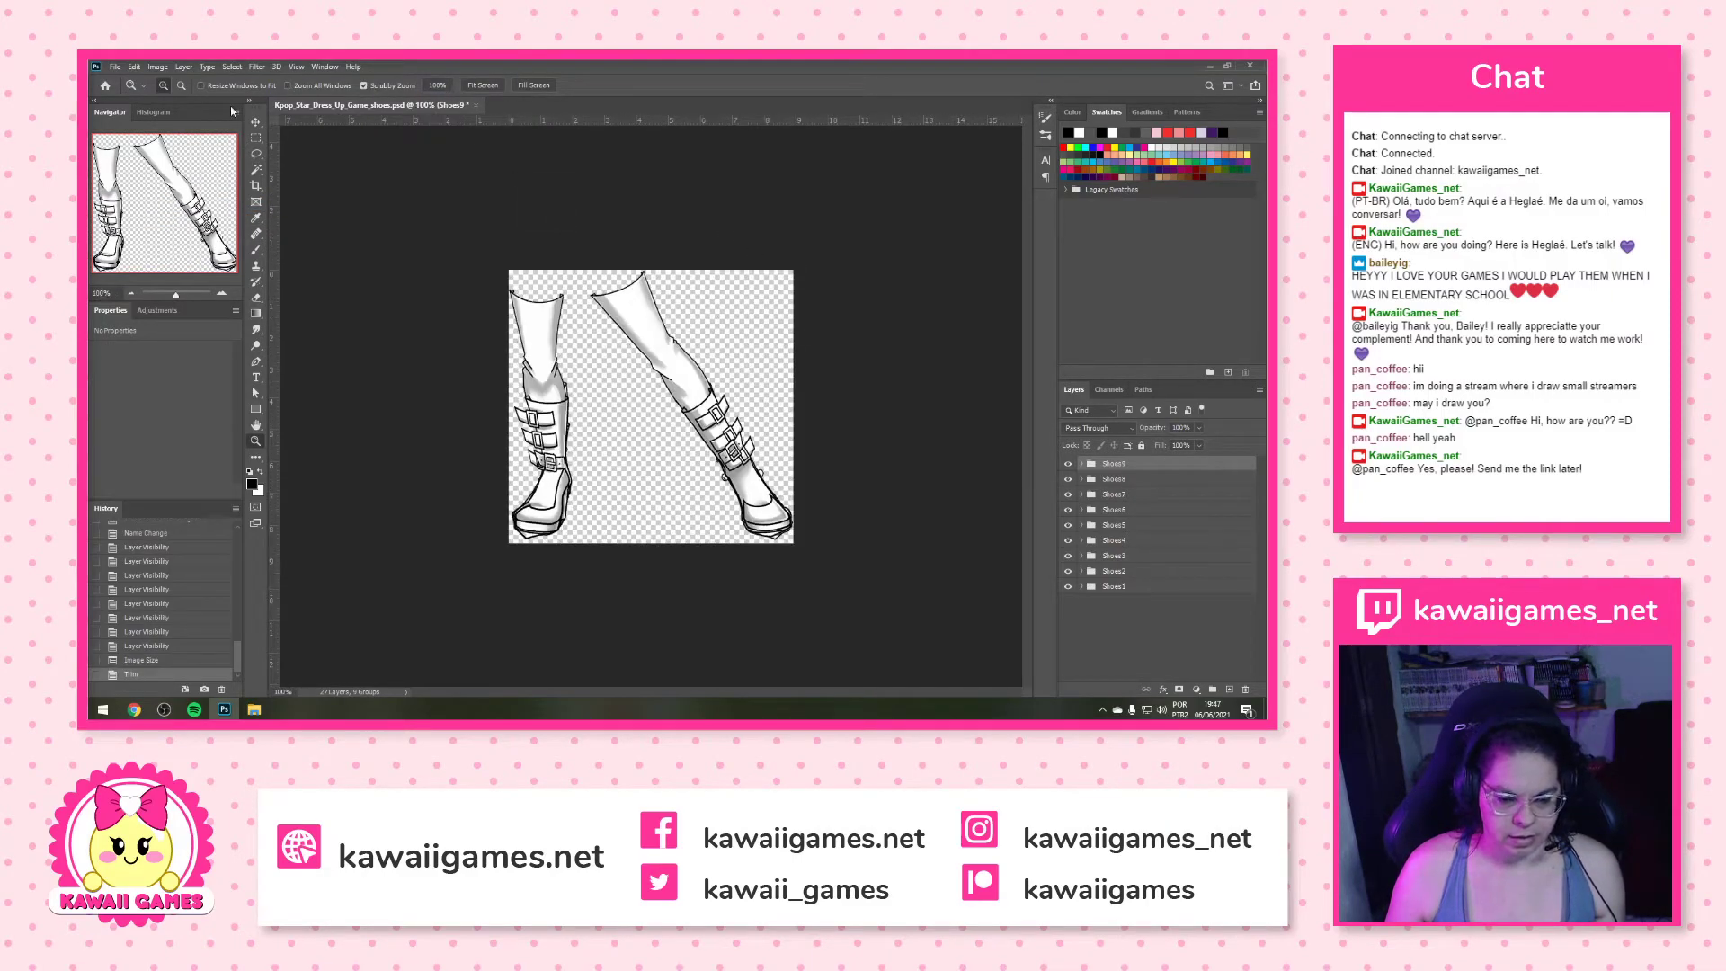
# Set up an export of the layers to separate files with an empty file name prefix
pyautogui.click(122, 69)
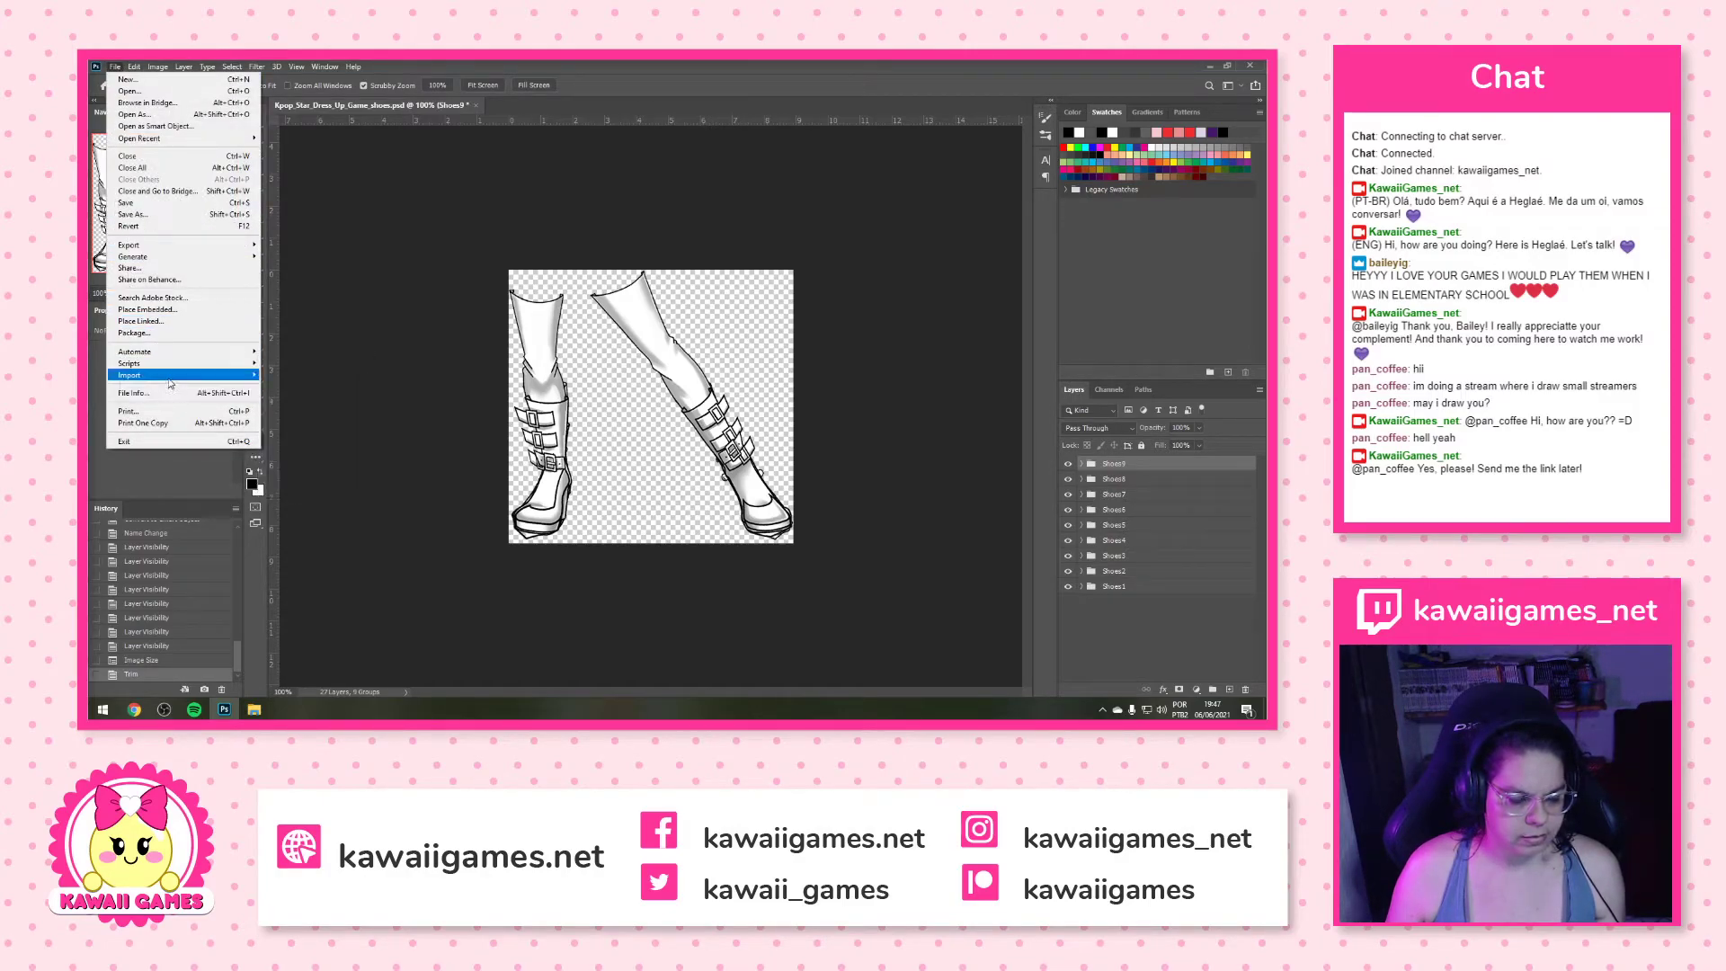
pyautogui.moveTo(180, 245)
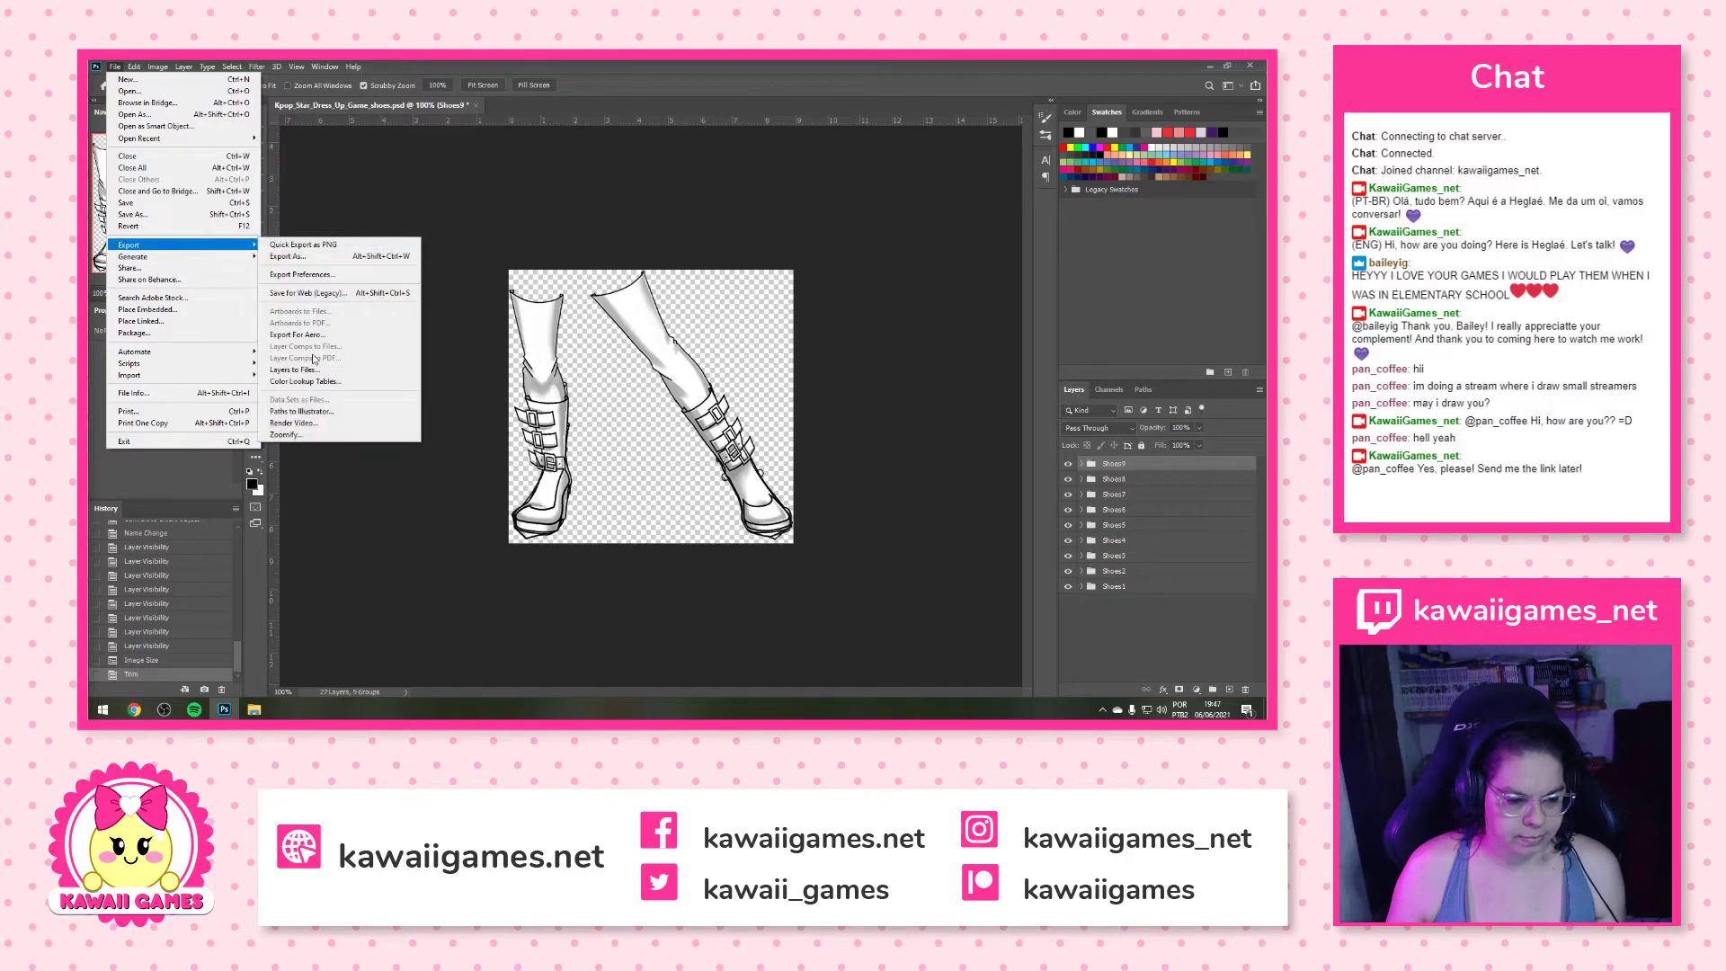
pyautogui.click(316, 371)
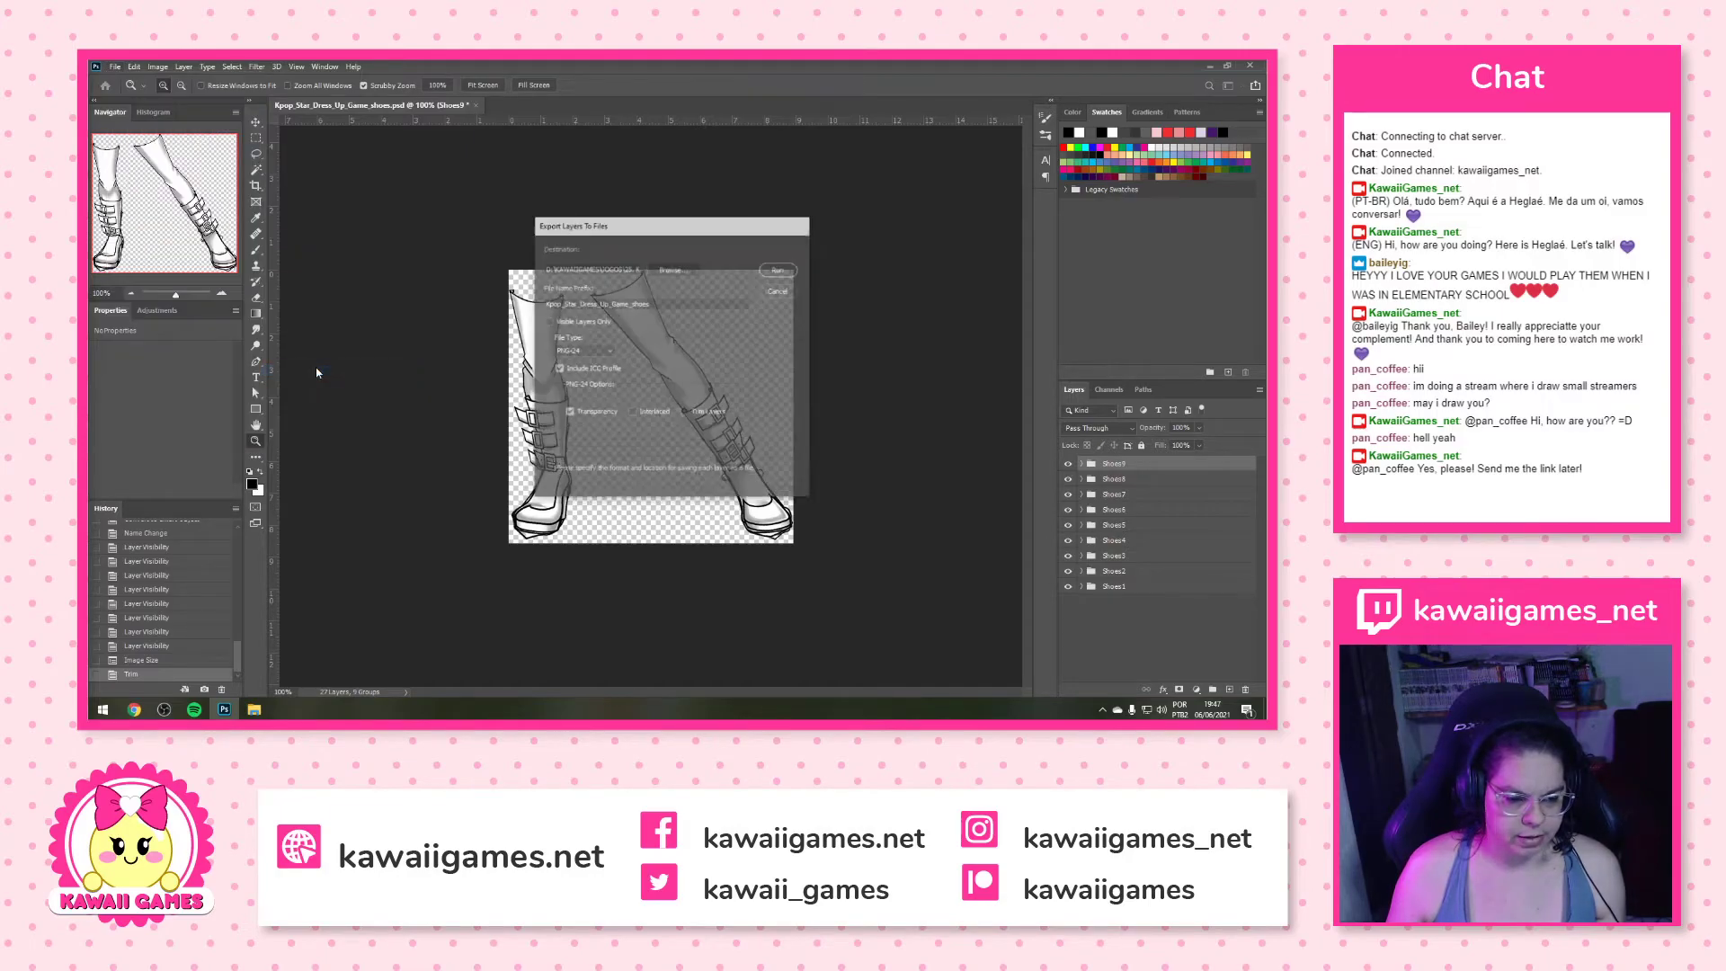
pyautogui.doubleClick(677, 303)
pyautogui.press('BackSpace')
# Create a SHOES folder inside the game's ASSETS folder and choose it as the export destination
pyautogui.click(672, 270)
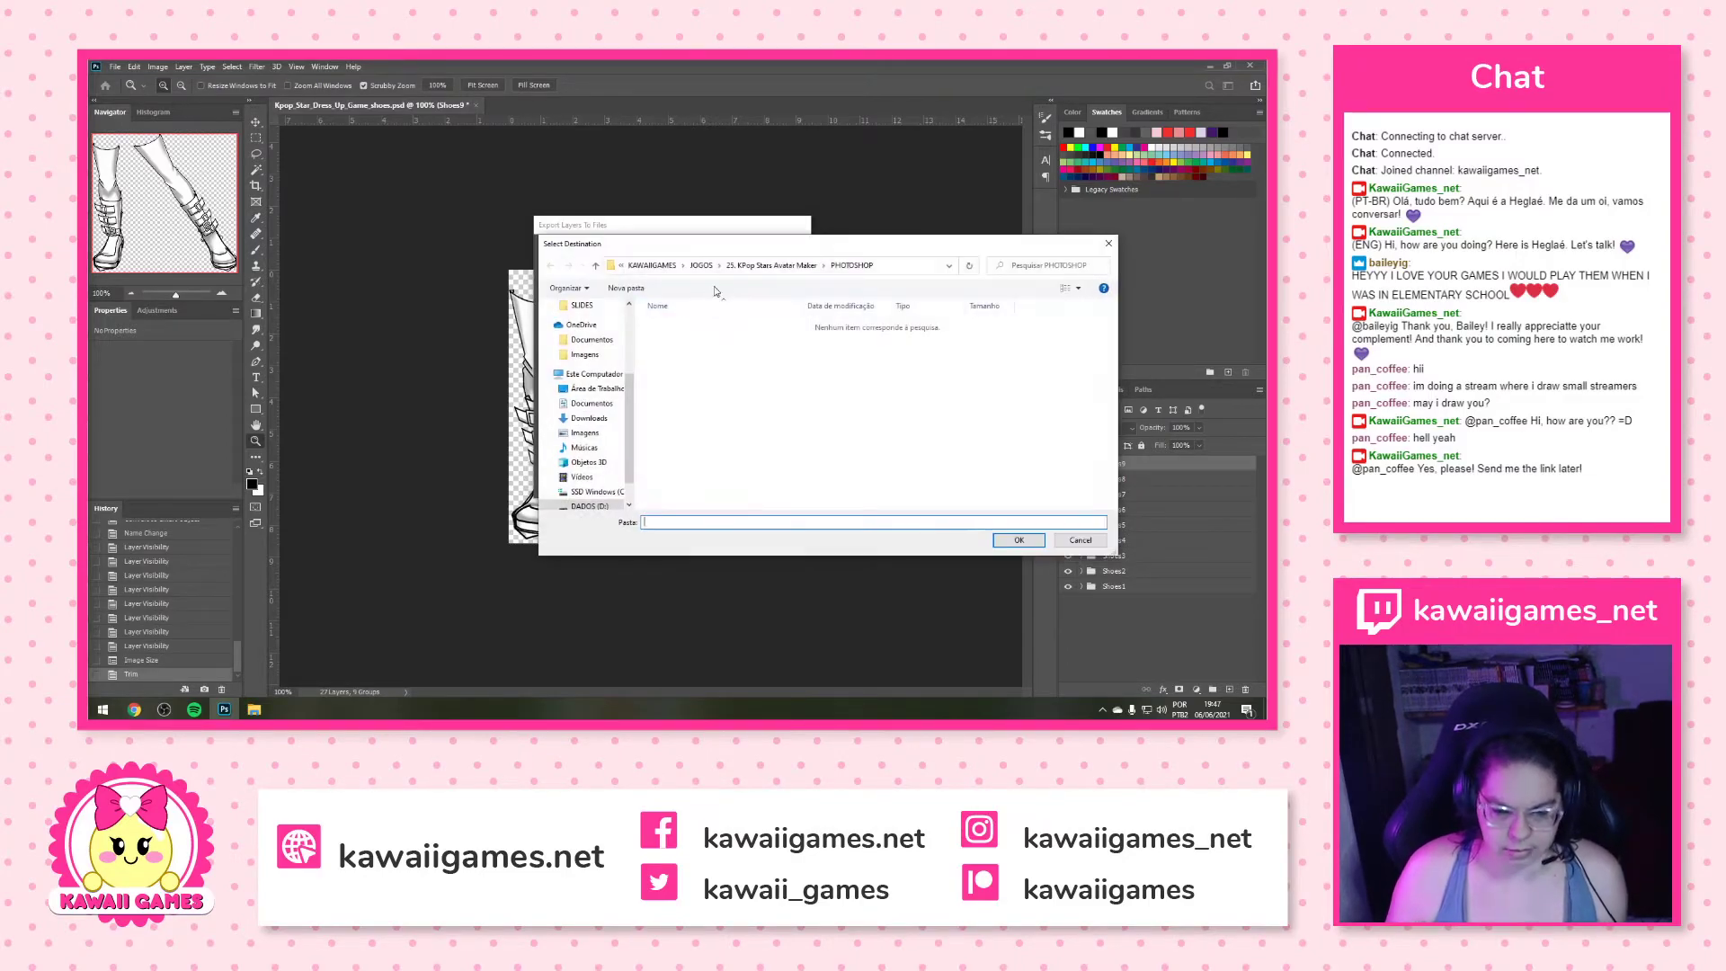
pyautogui.doubleClick(672, 324)
pyautogui.rightClick(694, 426)
pyautogui.moveTo(670, 583)
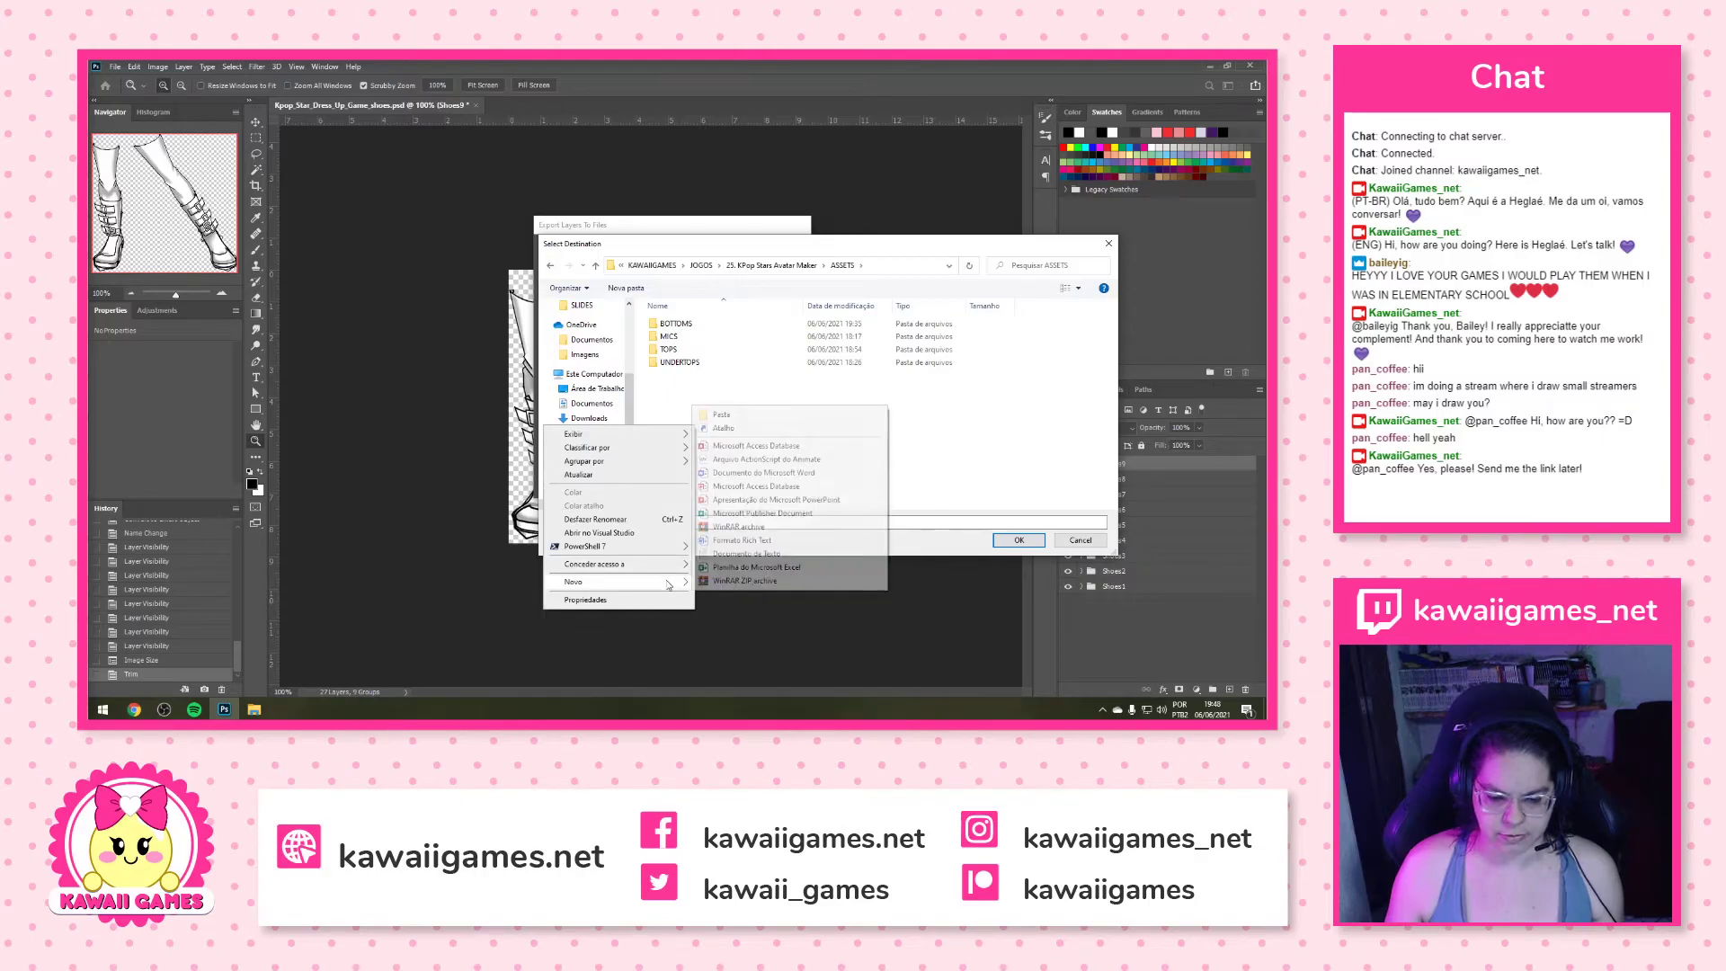
pyautogui.click(809, 420)
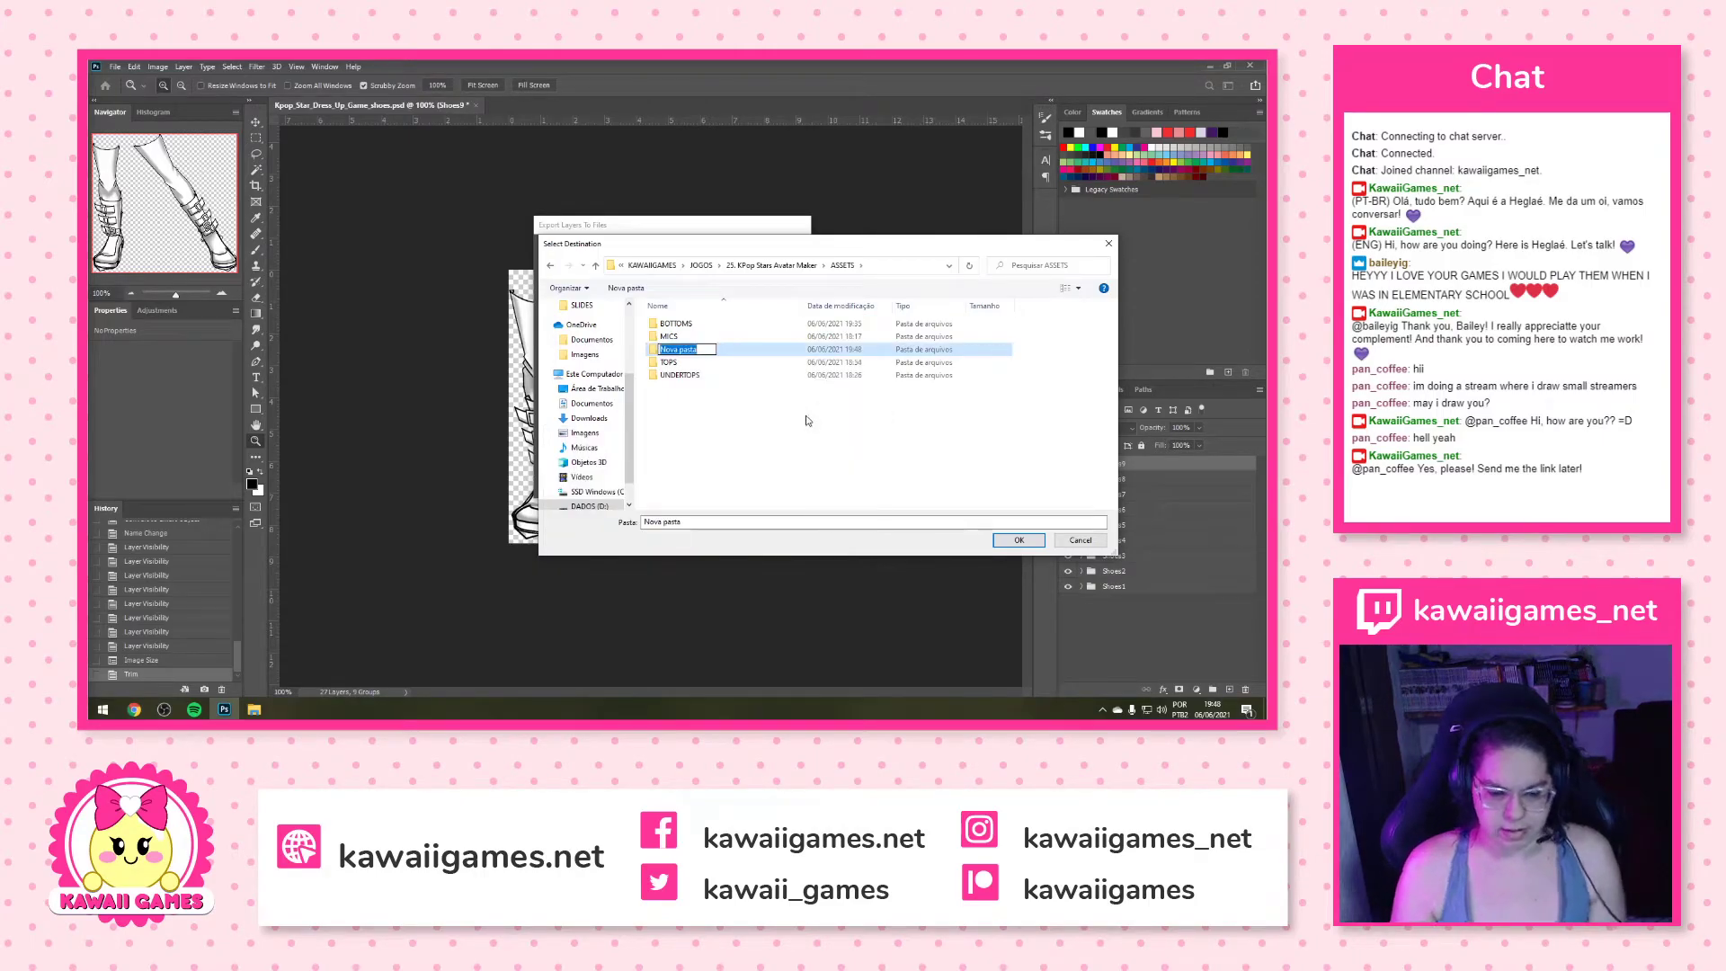
pyautogui.write('SHOES')
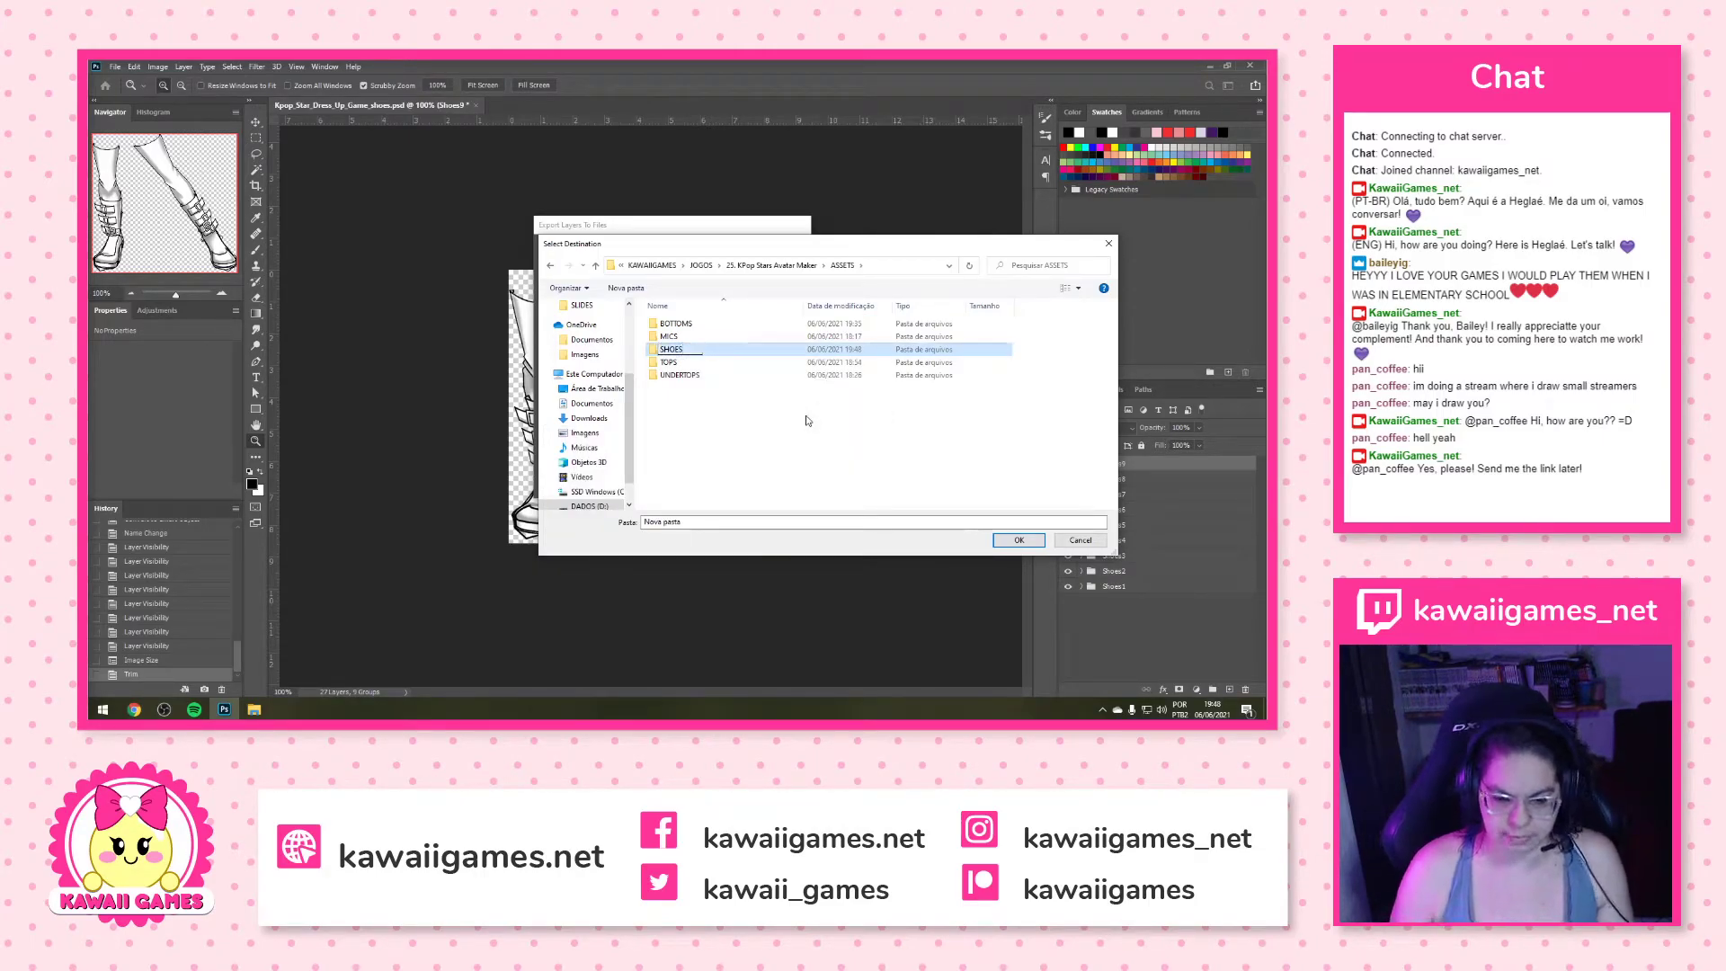
pyautogui.press('Return')
pyautogui.press('Return')
pyautogui.click(1019, 540)
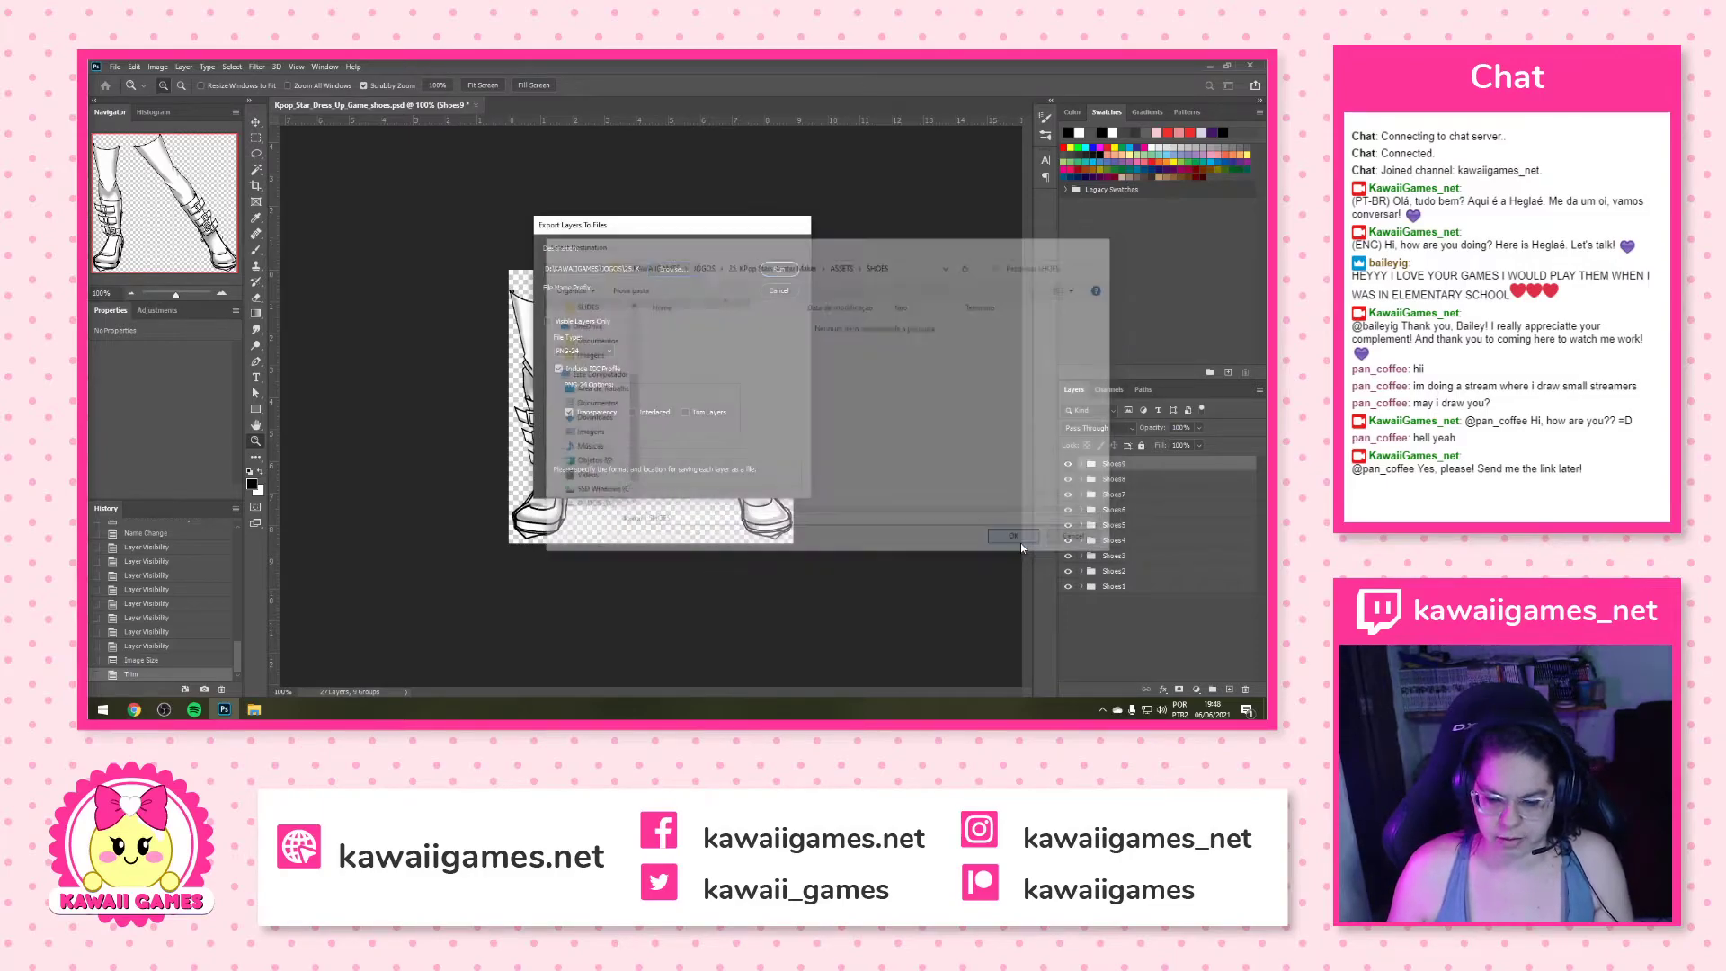
# Run the export of all layers to PNG-24 files and dismiss the completion message
pyautogui.click(778, 270)
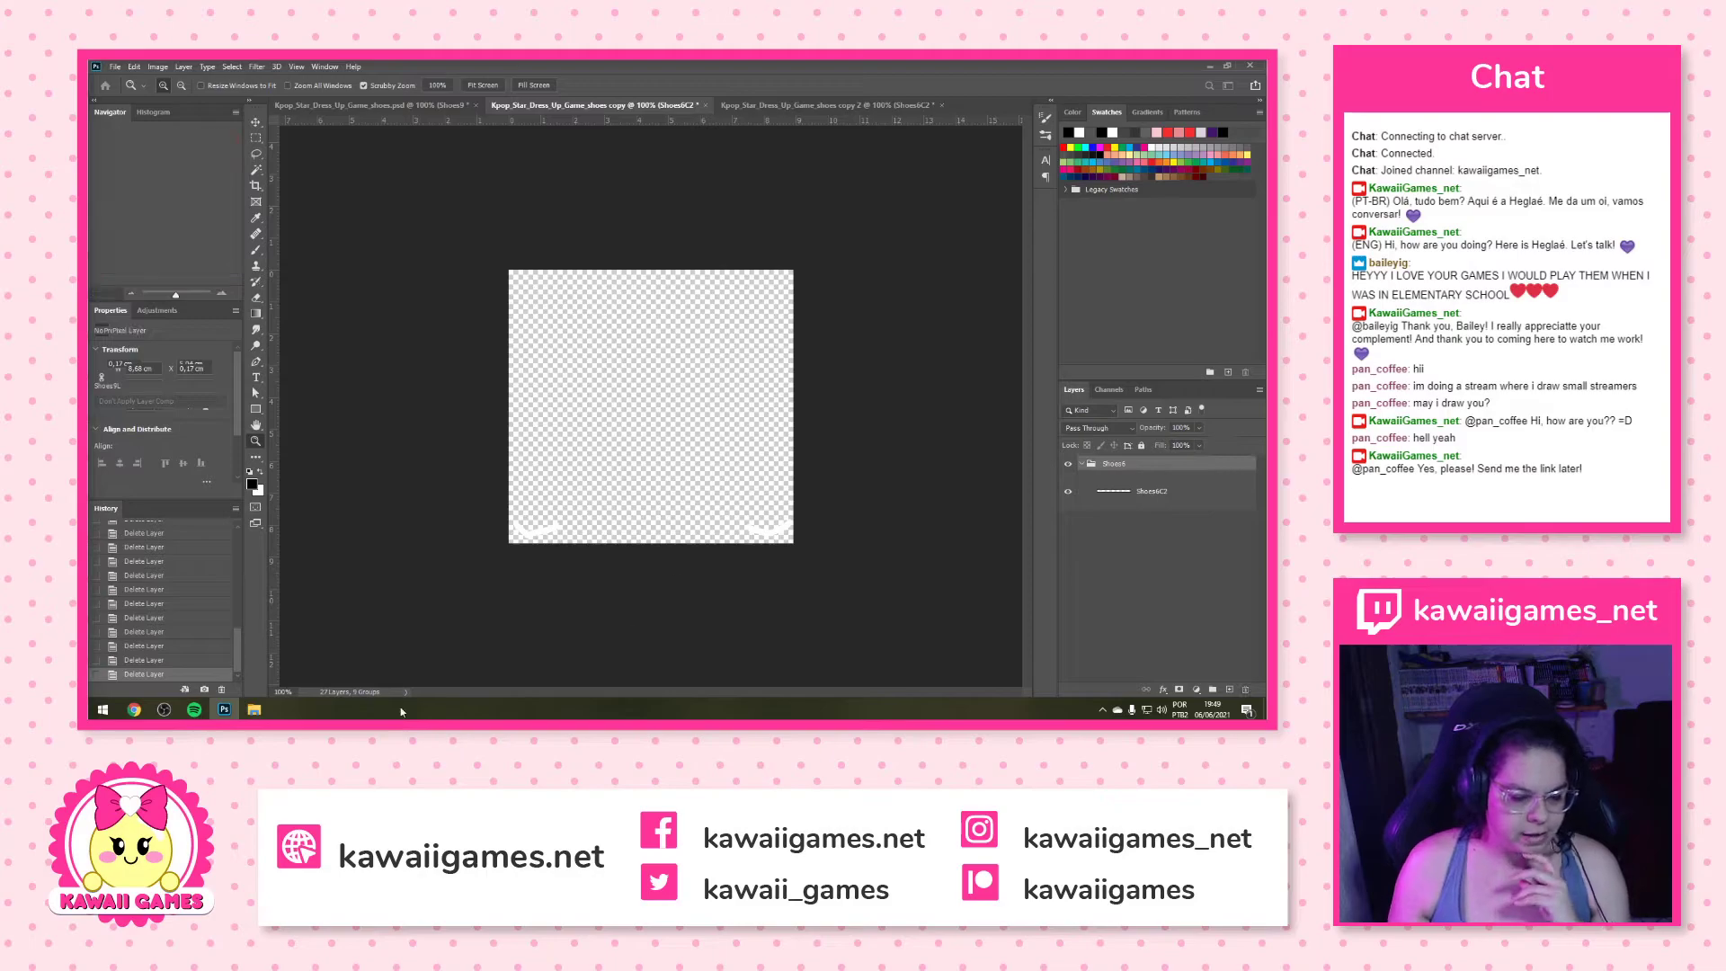
pyautogui.click(252, 711)
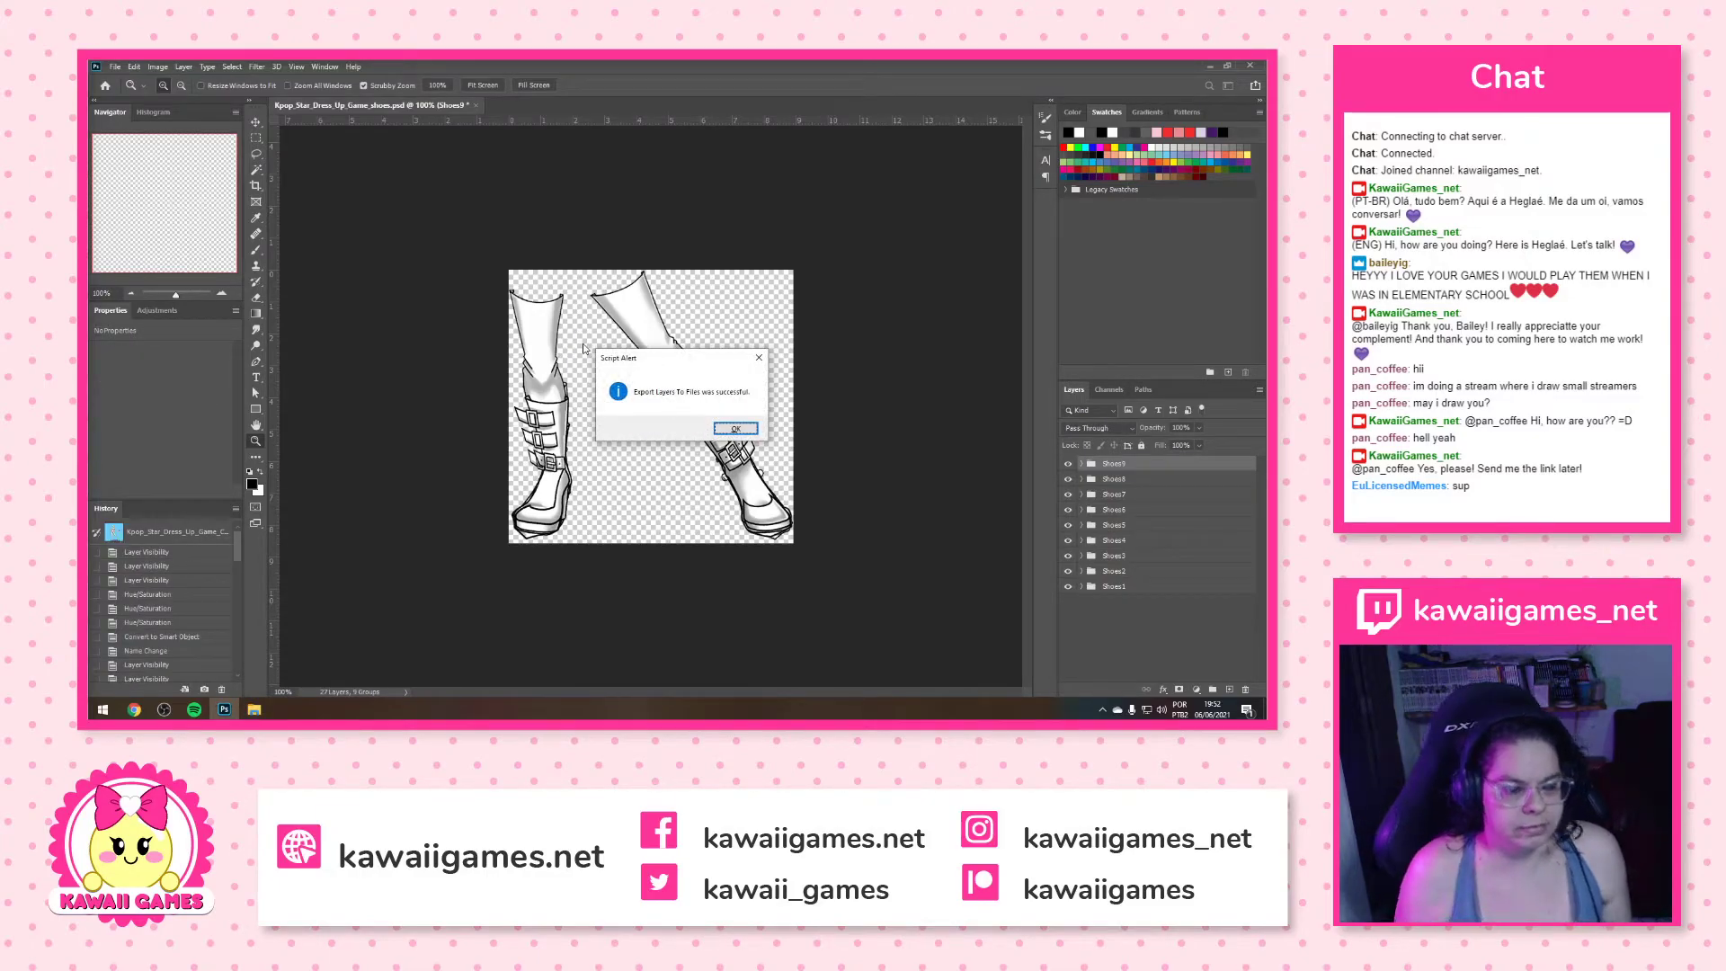
pyautogui.click(736, 429)
pyautogui.hotkey('alt', 'Tab')
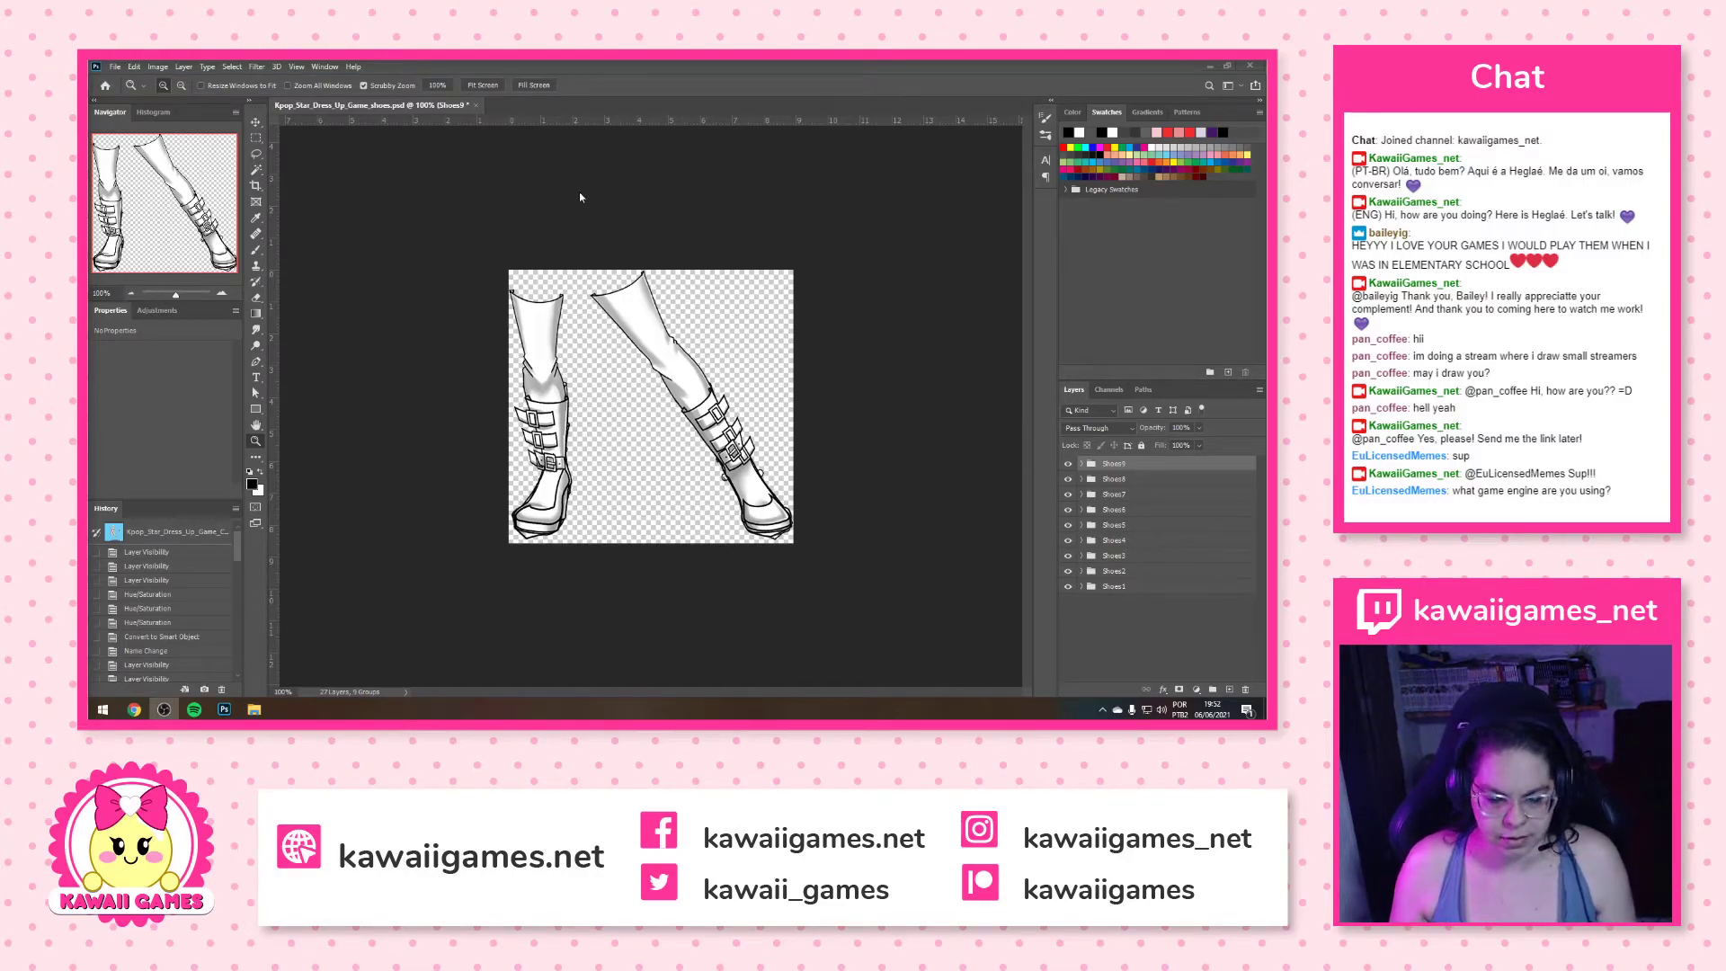
# Switch to File Explorer and open the SHOES folder in ASSETS to examine the exported shoe images
pyautogui.click(254, 710)
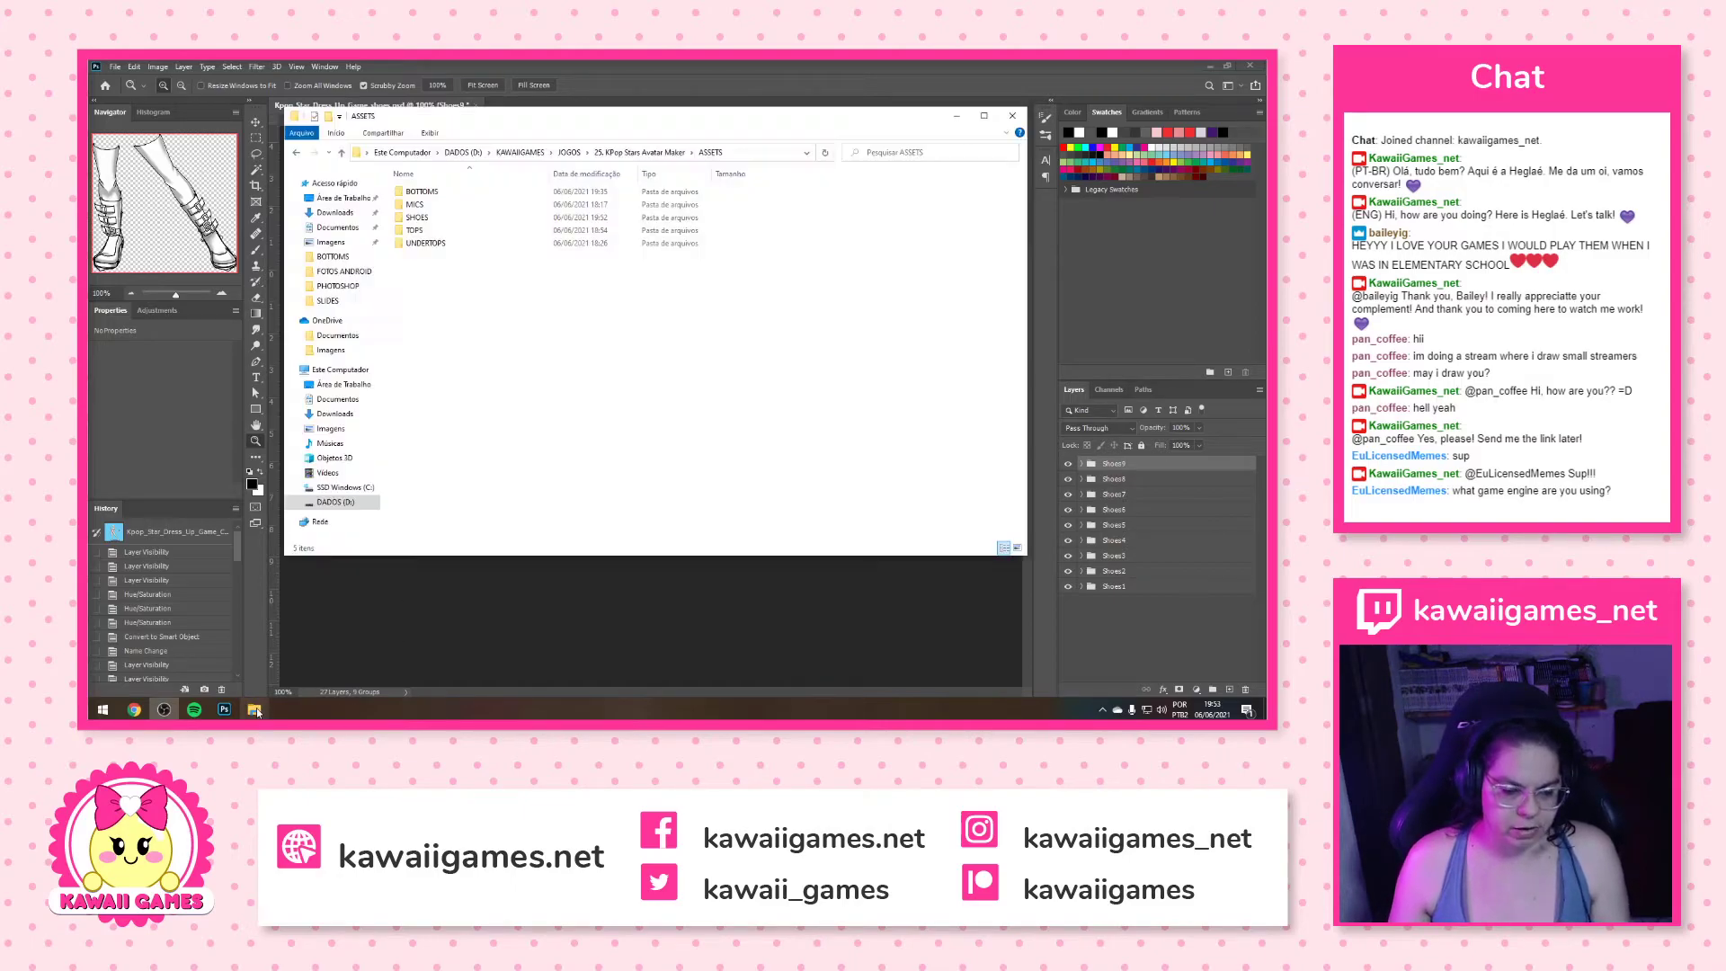
pyautogui.moveTo(608, 120); pyautogui.dragTo(694, 169)
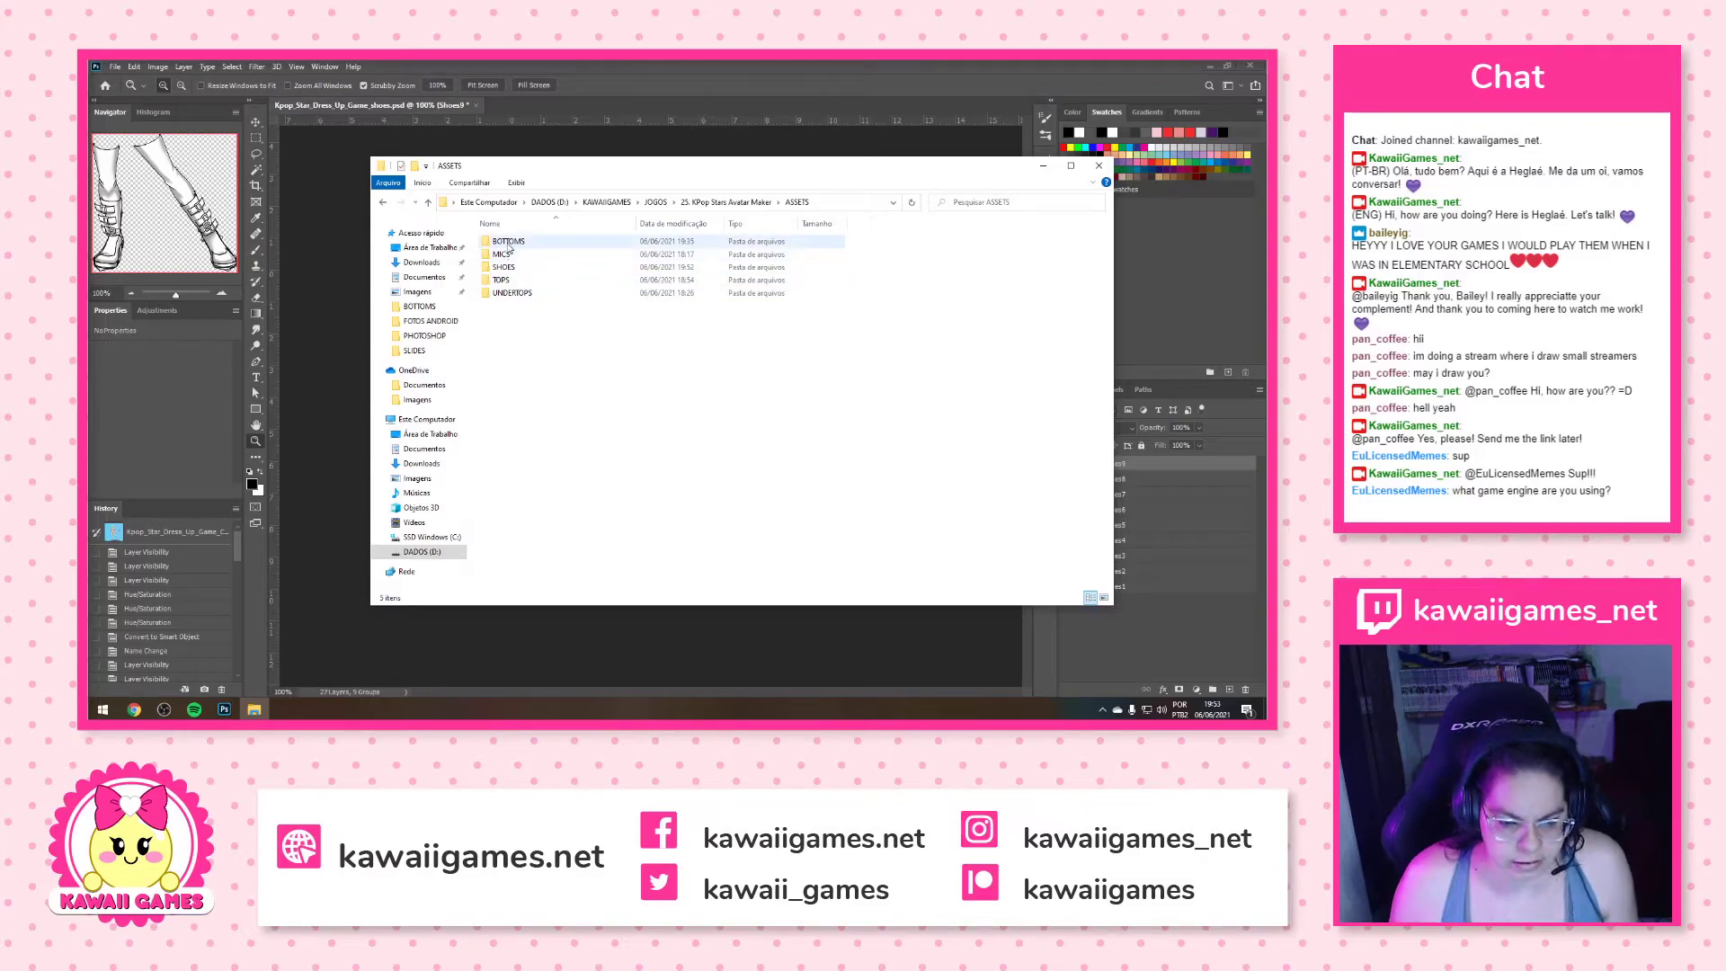
pyautogui.click(518, 269)
pyautogui.doubleClick(520, 271)
pyautogui.click(529, 265)
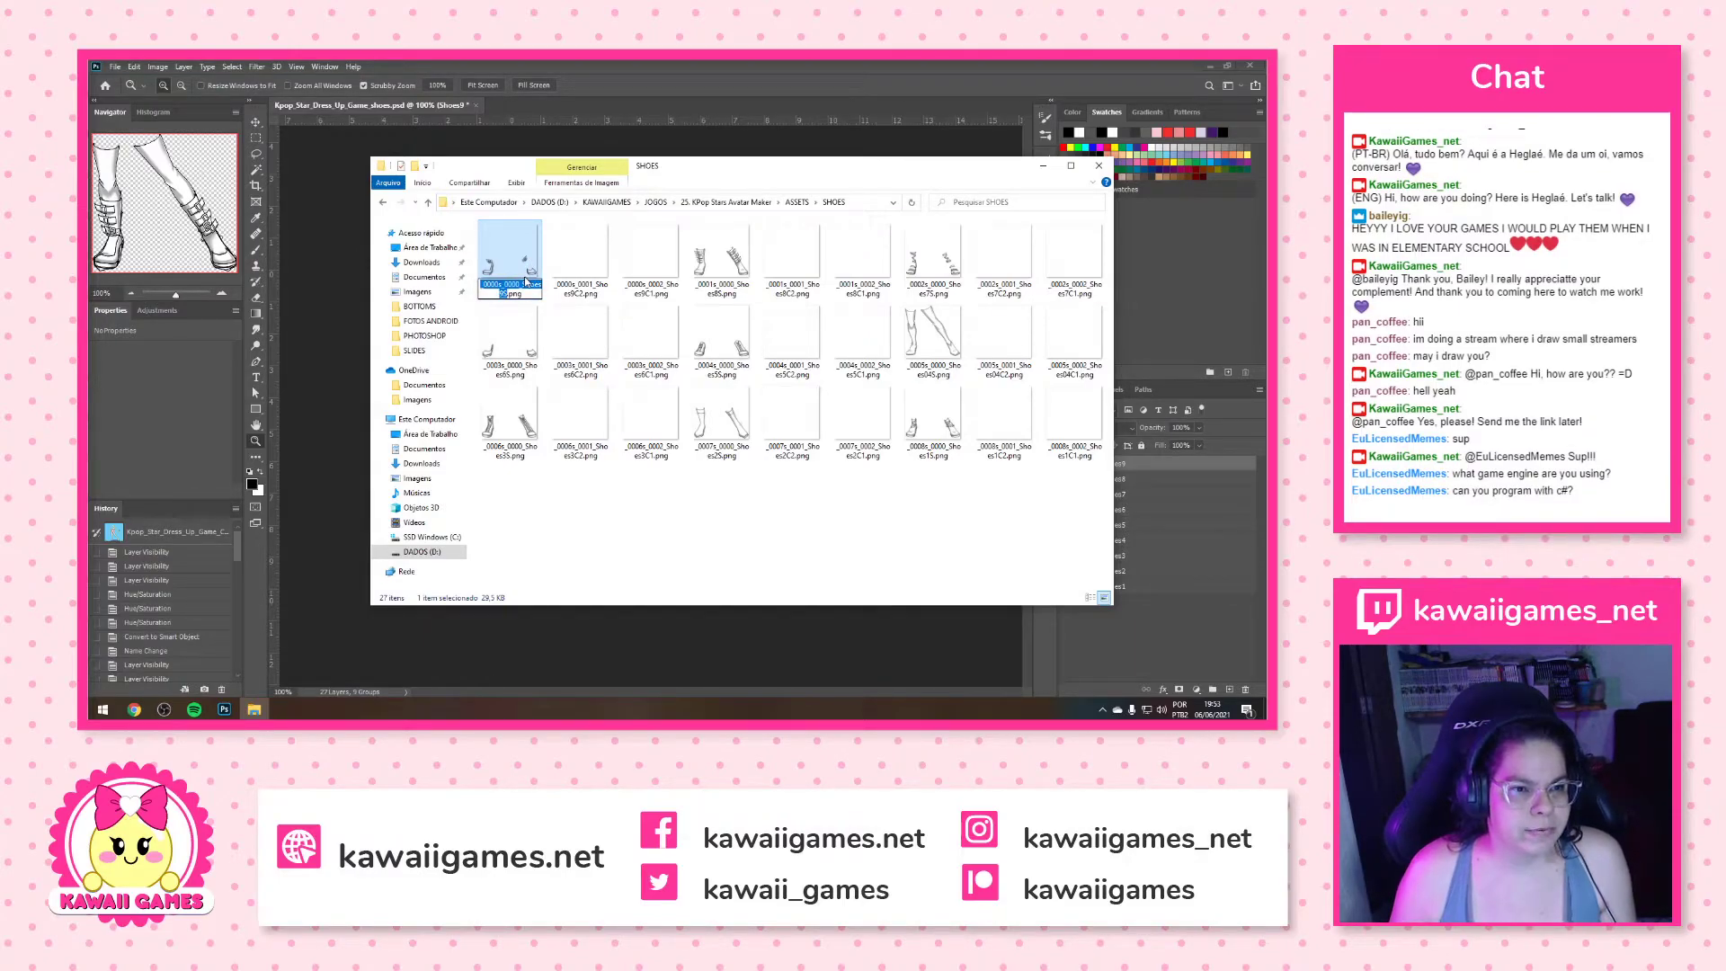
pyautogui.click(538, 484)
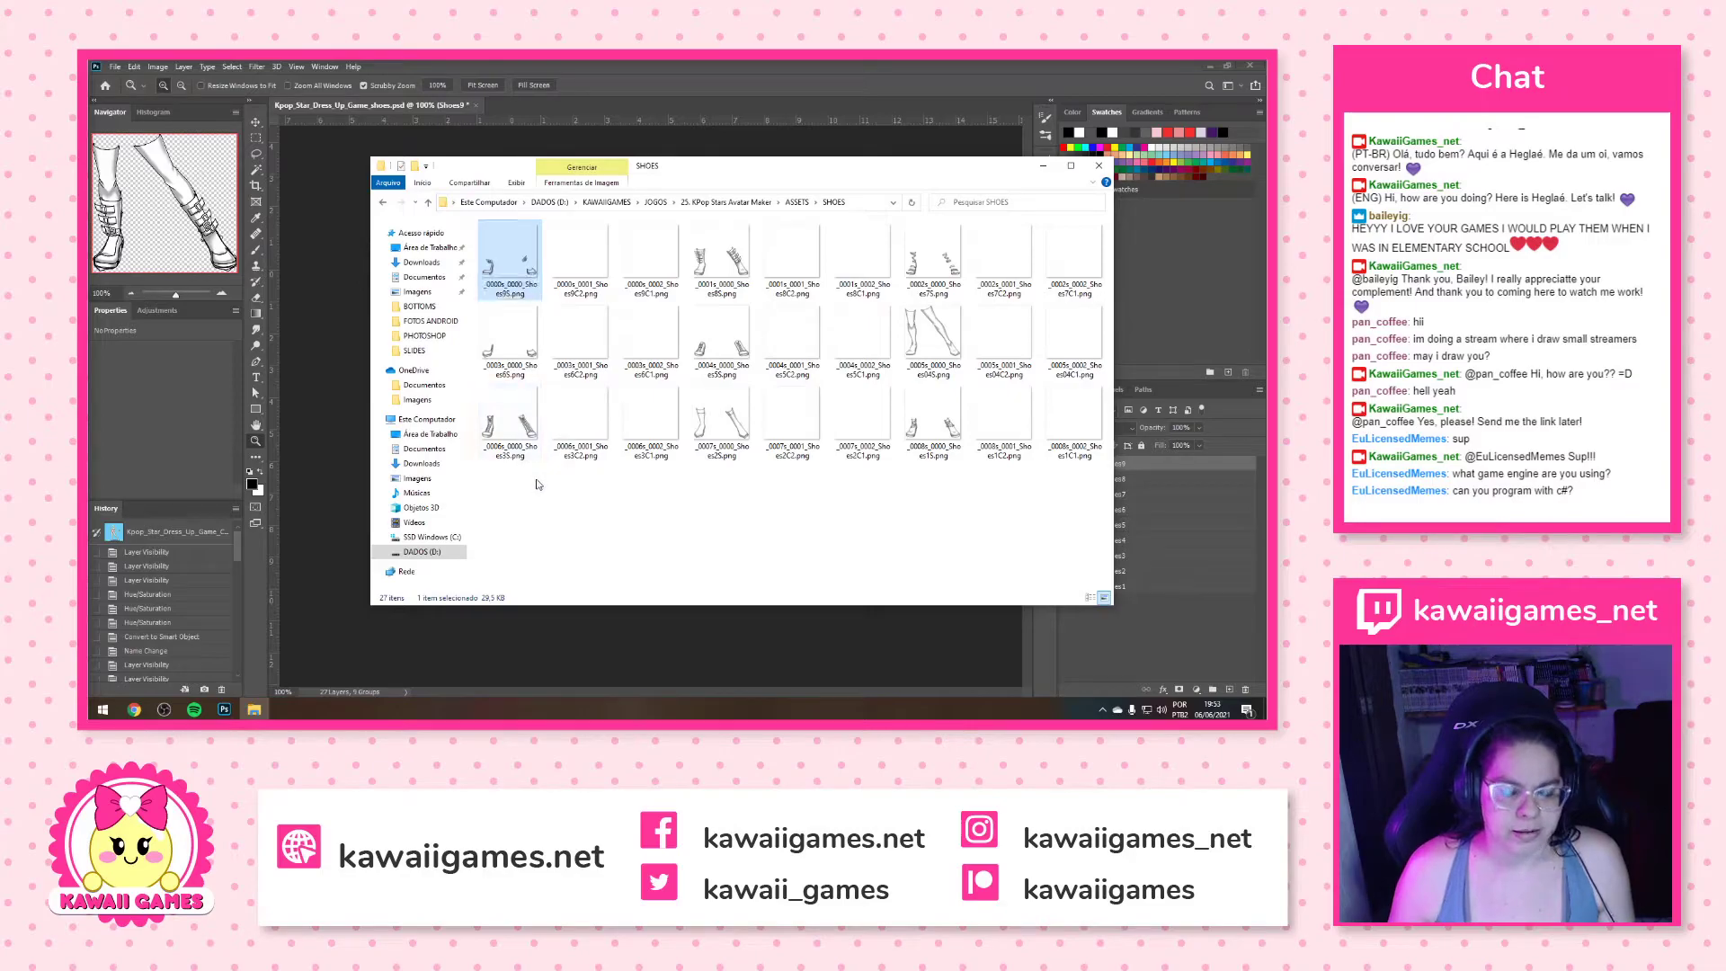
pyautogui.click(522, 292)
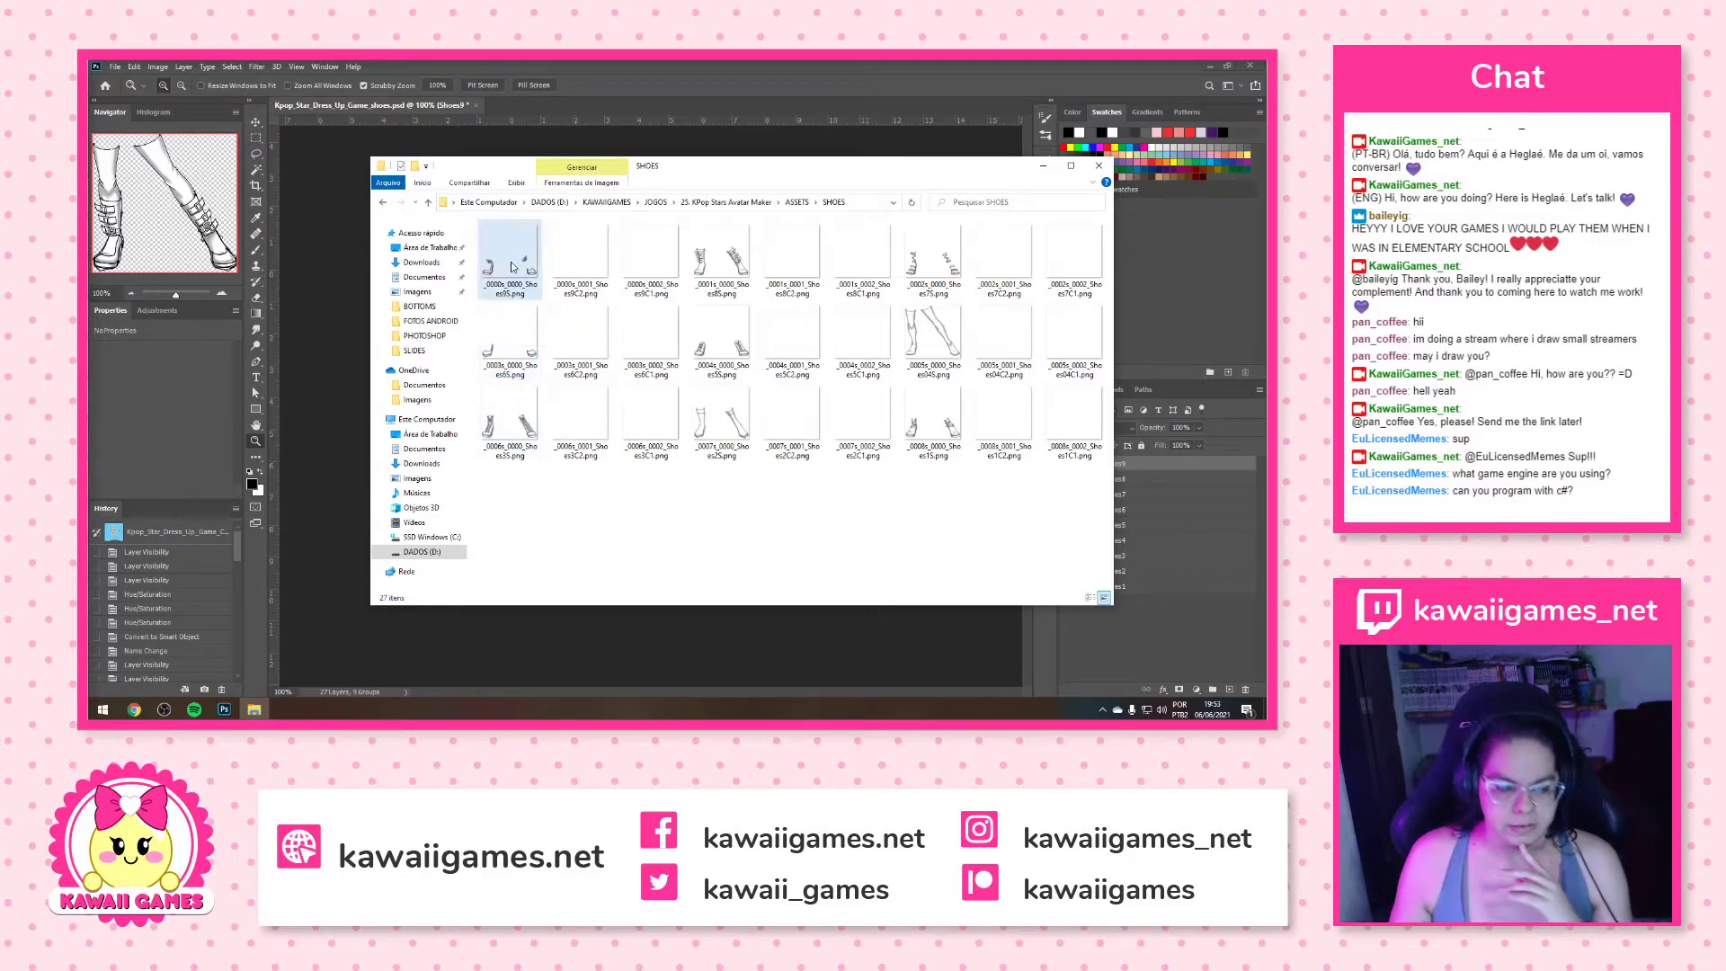
# Remove the numeric export prefixes from the first two shoe images, renaming them Shoes9S.png and Shoes9C2.png
pyautogui.click(519, 287)
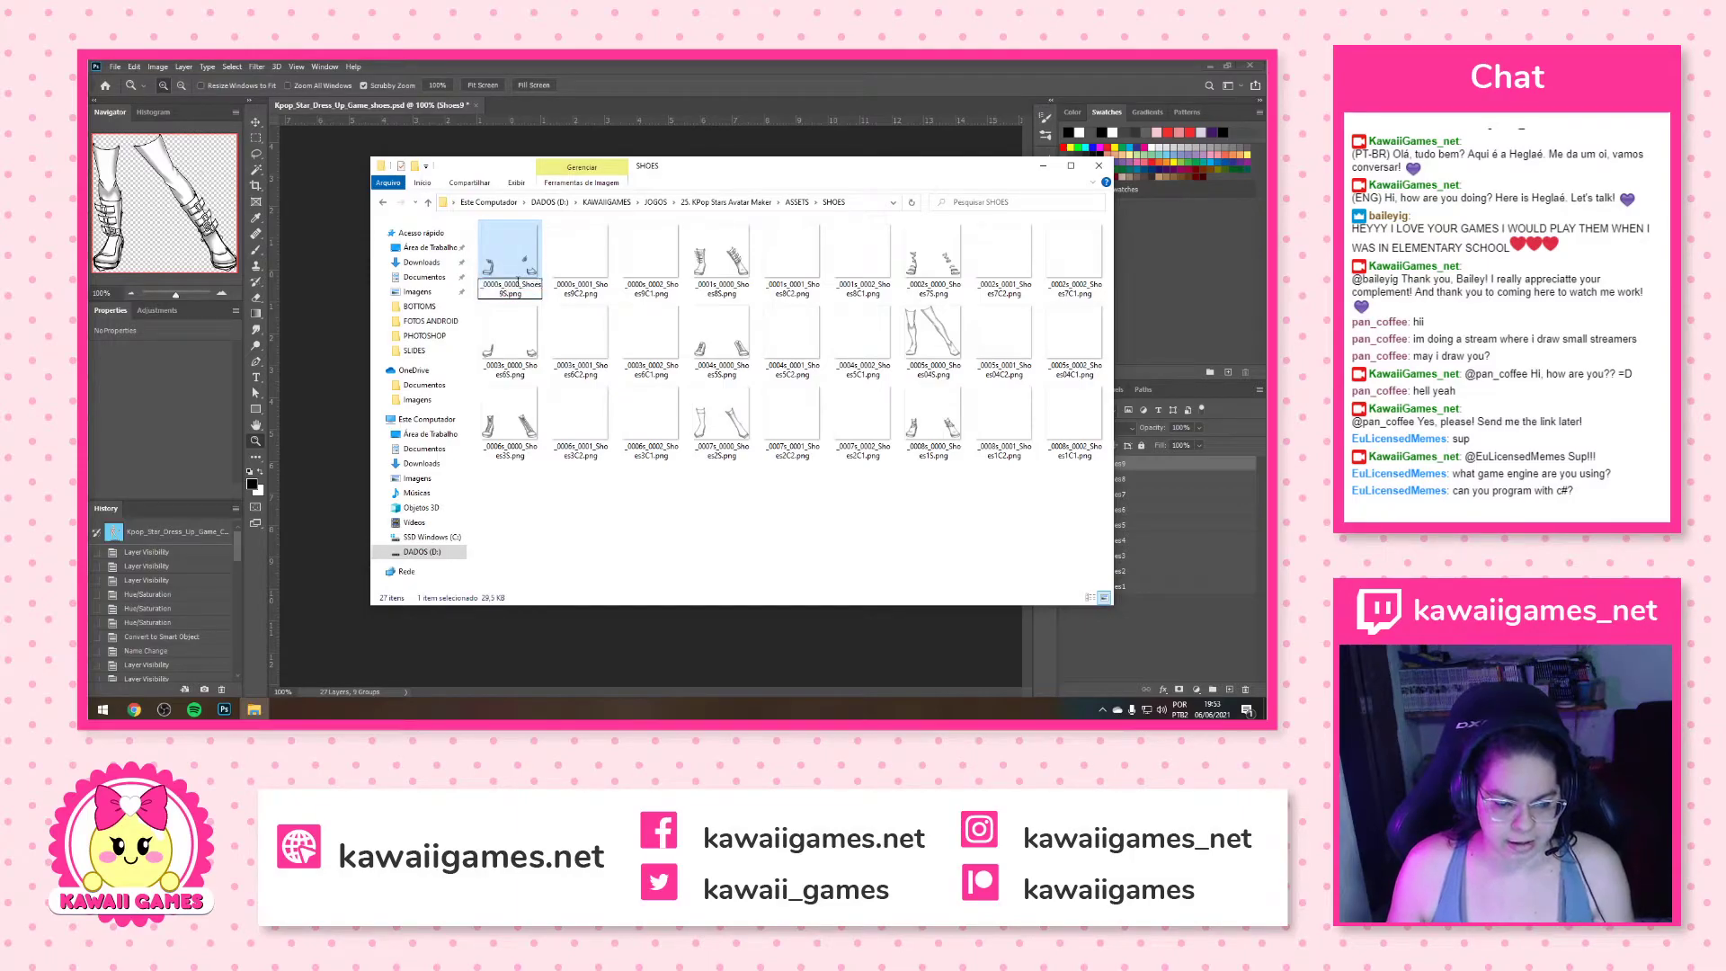
pyautogui.moveTo(522, 286); pyautogui.dragTo(480, 287)
pyautogui.press('BackSpace')
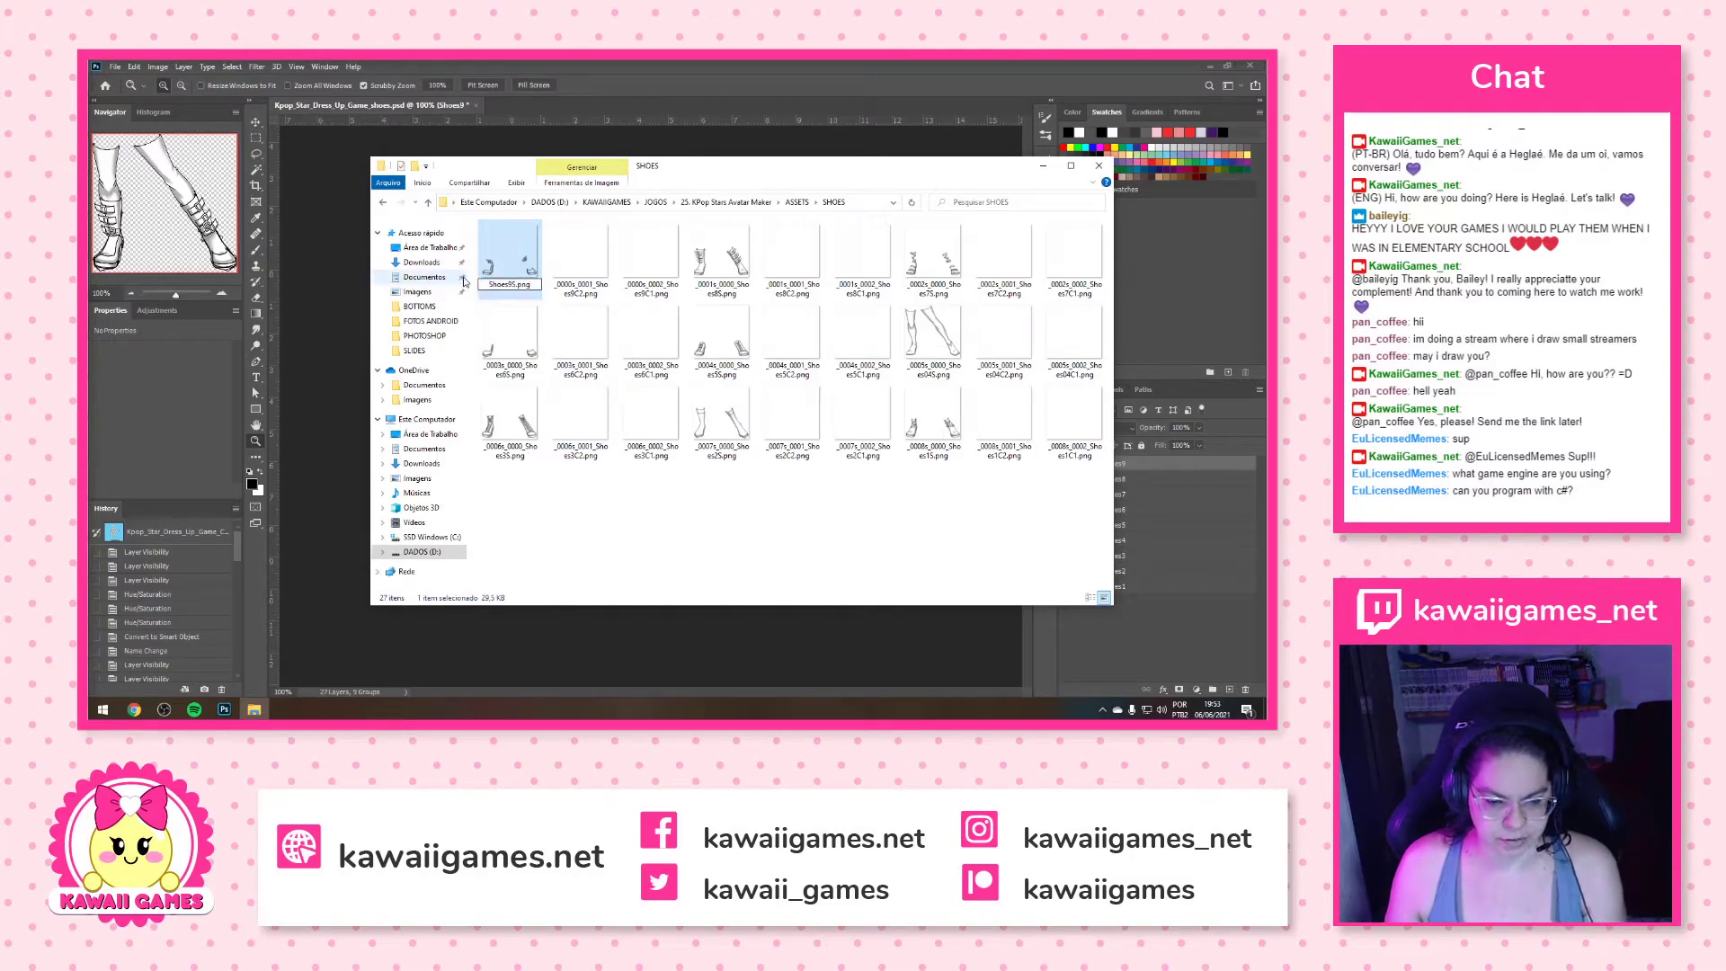
pyautogui.press('Return')
pyautogui.click(509, 286)
pyautogui.click(508, 286)
pyautogui.click(518, 282)
pyautogui.moveTo(522, 282); pyautogui.dragTo(480, 283)
pyautogui.press('BackSpace')
pyautogui.press('Return')
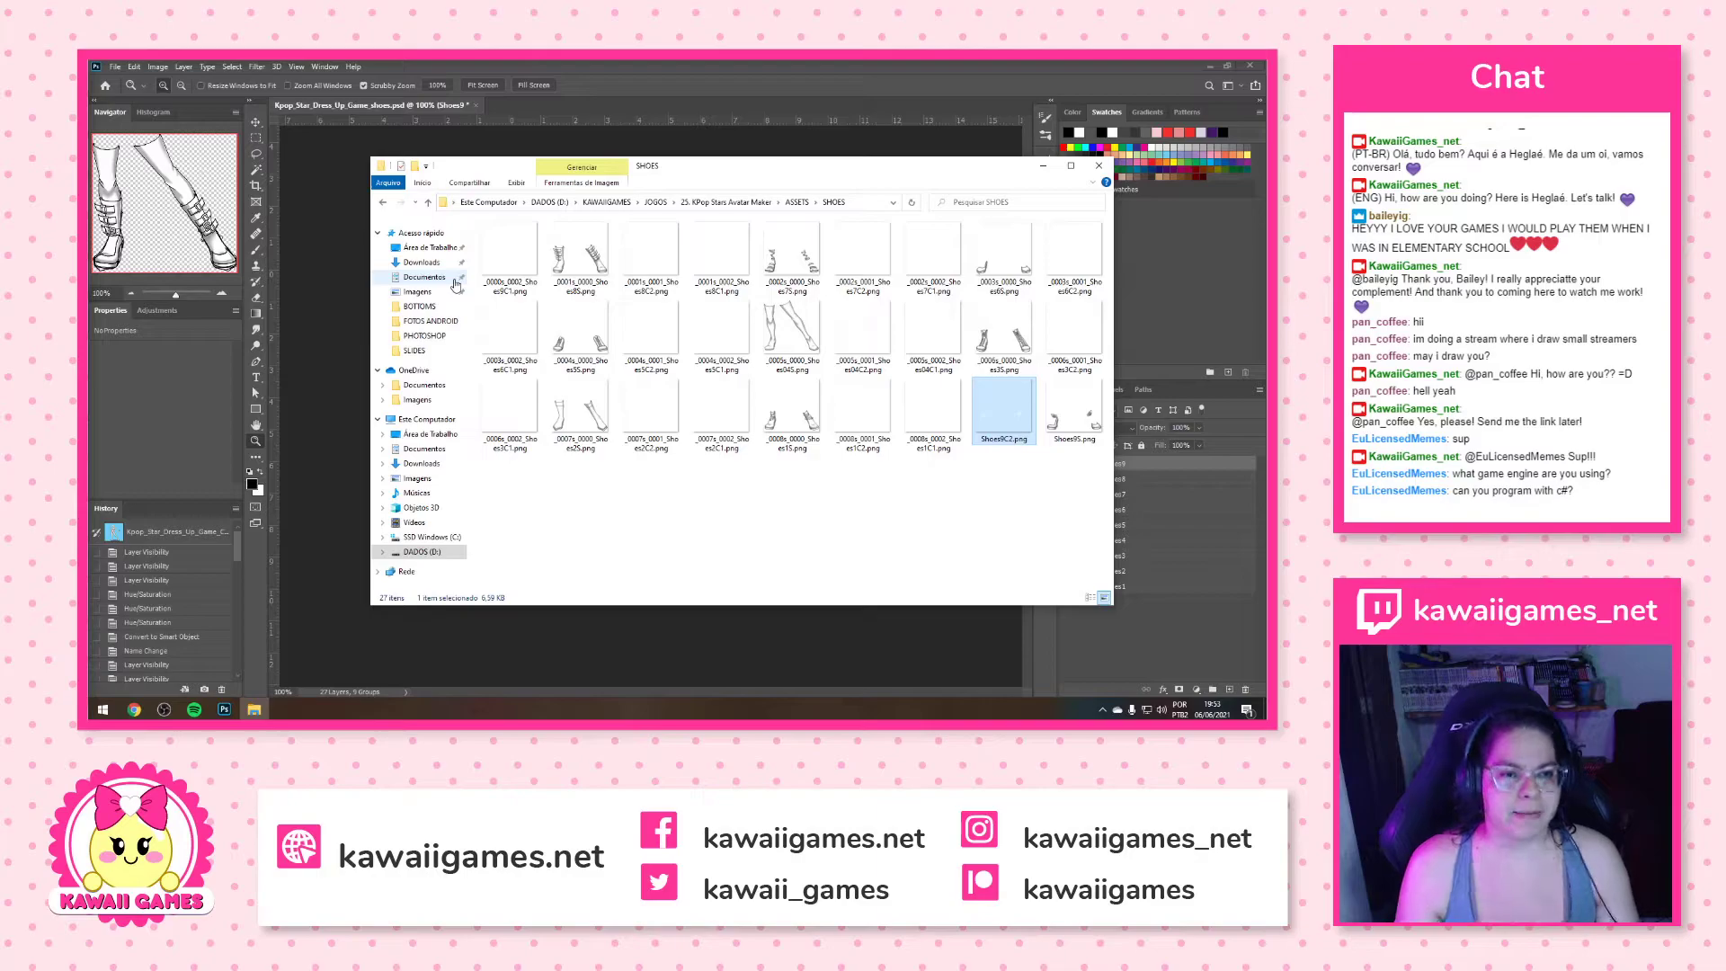
# Rename the remaining Shoes9 image as Shoes9C1.png by removing its numeric prefix
pyautogui.click(514, 286)
pyautogui.click(519, 289)
pyautogui.click(508, 283)
pyautogui.press('BackSpace')
pyautogui.press('BackSpace')
pyautogui.press('BackSpace')
pyautogui.press('BackSpace')
pyautogui.press('BackSpace')
pyautogui.press('BackSpace')
pyautogui.press('BackSpace')
pyautogui.press('BackSpace')
pyautogui.press('BackSpace')
pyautogui.press('BackSpace')
pyautogui.press('BackSpace')
pyautogui.press('BackSpace')
pyautogui.press('Return')
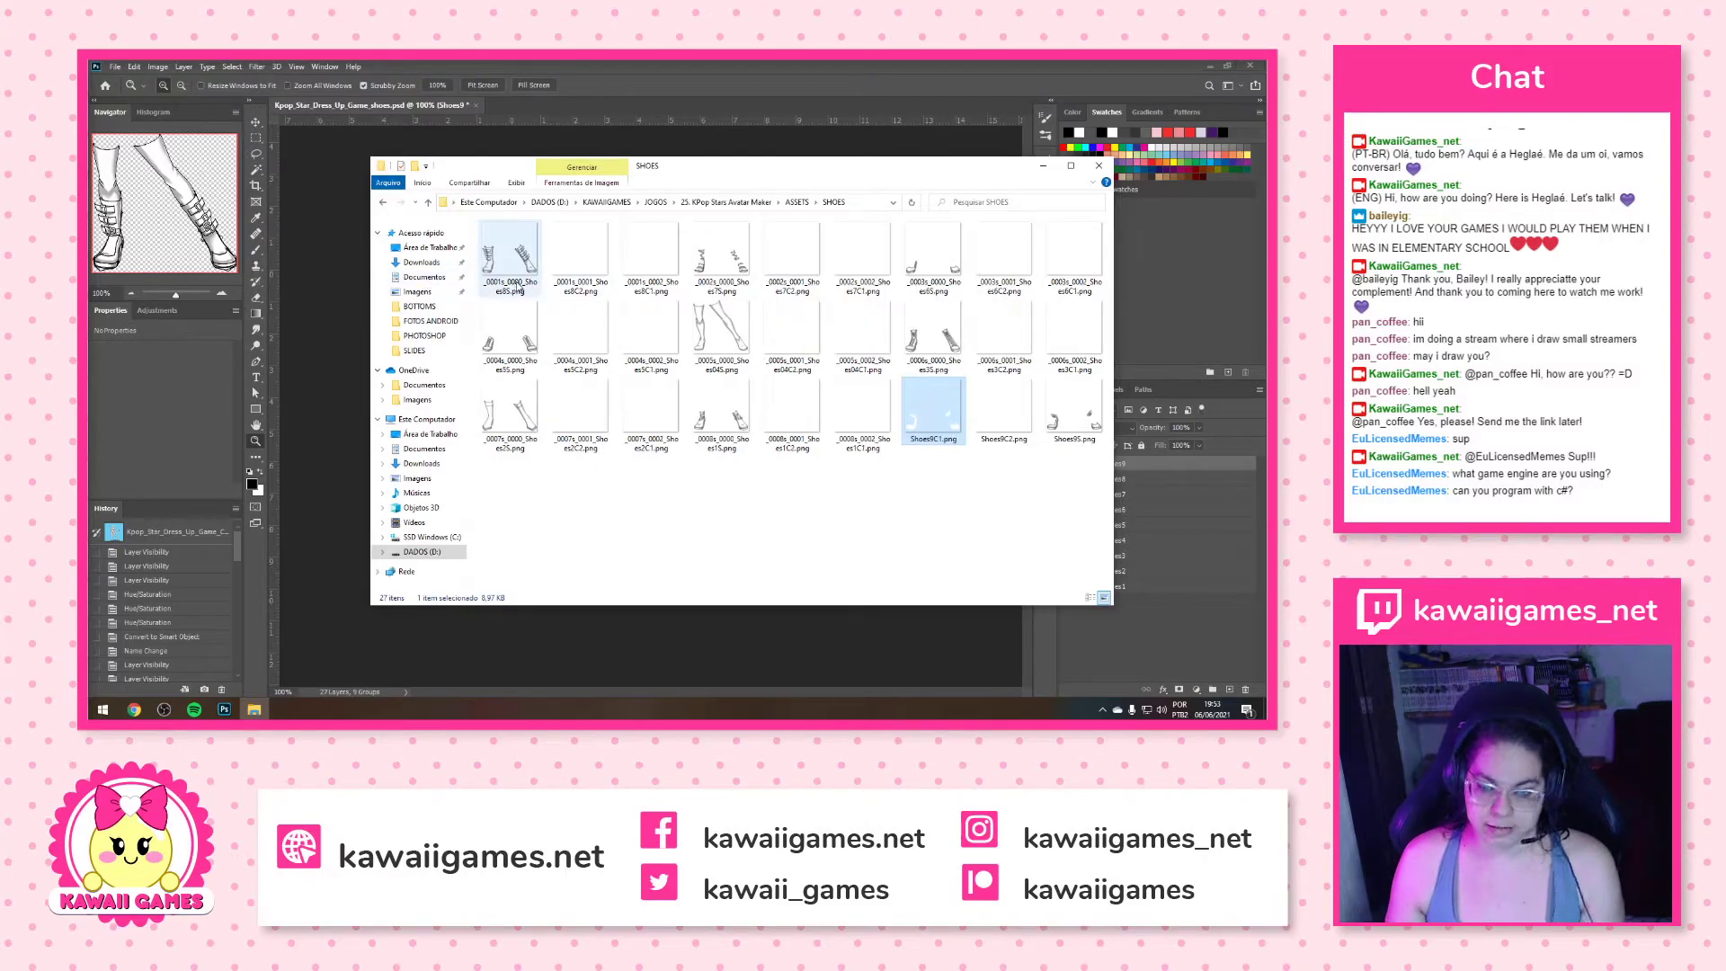
# Remove the numeric prefix from the Shoes8 line-art image, renaming it Shoes8S.png
pyautogui.click(519, 289)
pyautogui.click(518, 288)
pyautogui.click(520, 282)
pyautogui.moveTo(520, 283); pyautogui.dragTo(481, 282)
pyautogui.press('BackSpace')
pyautogui.press('Return')
# Strip the prefixes from the two Shoes8 colour images, renaming them Shoes8C2.png and Shoes8C1.png
pyautogui.click(519, 285)
pyautogui.click(519, 286)
pyautogui.click(520, 283)
pyautogui.moveTo(520, 282); pyautogui.dragTo(481, 282)
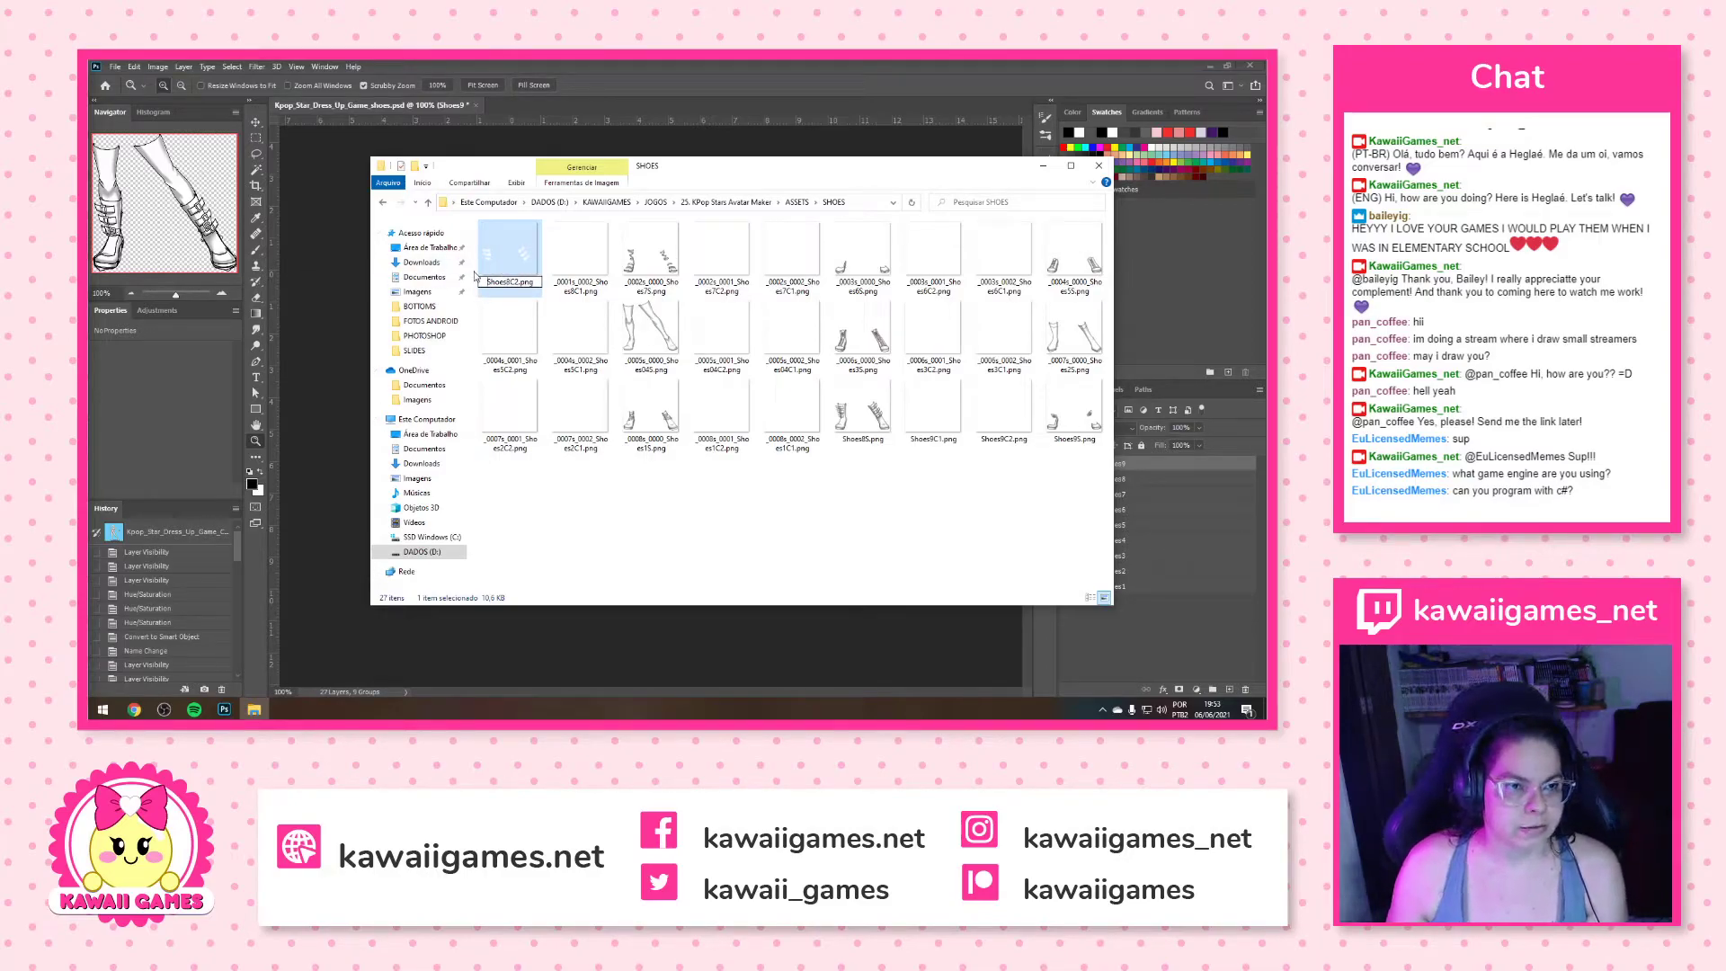
pyautogui.press('Return')
pyautogui.click(531, 277)
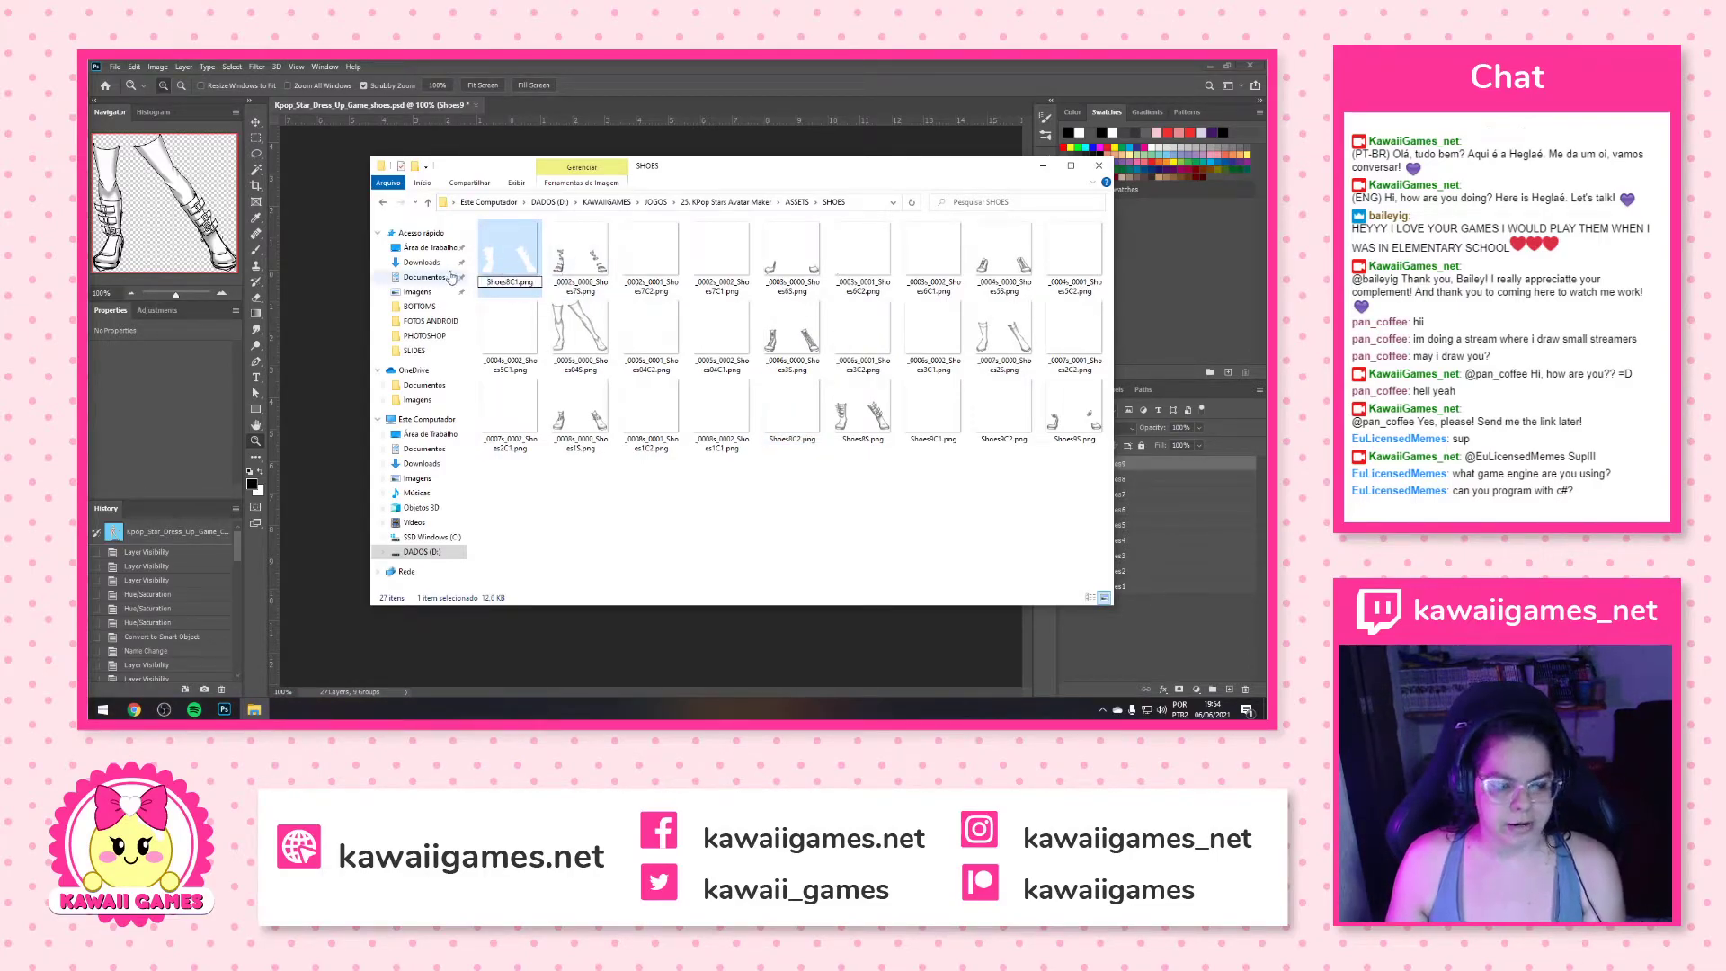
pyautogui.press('Return')
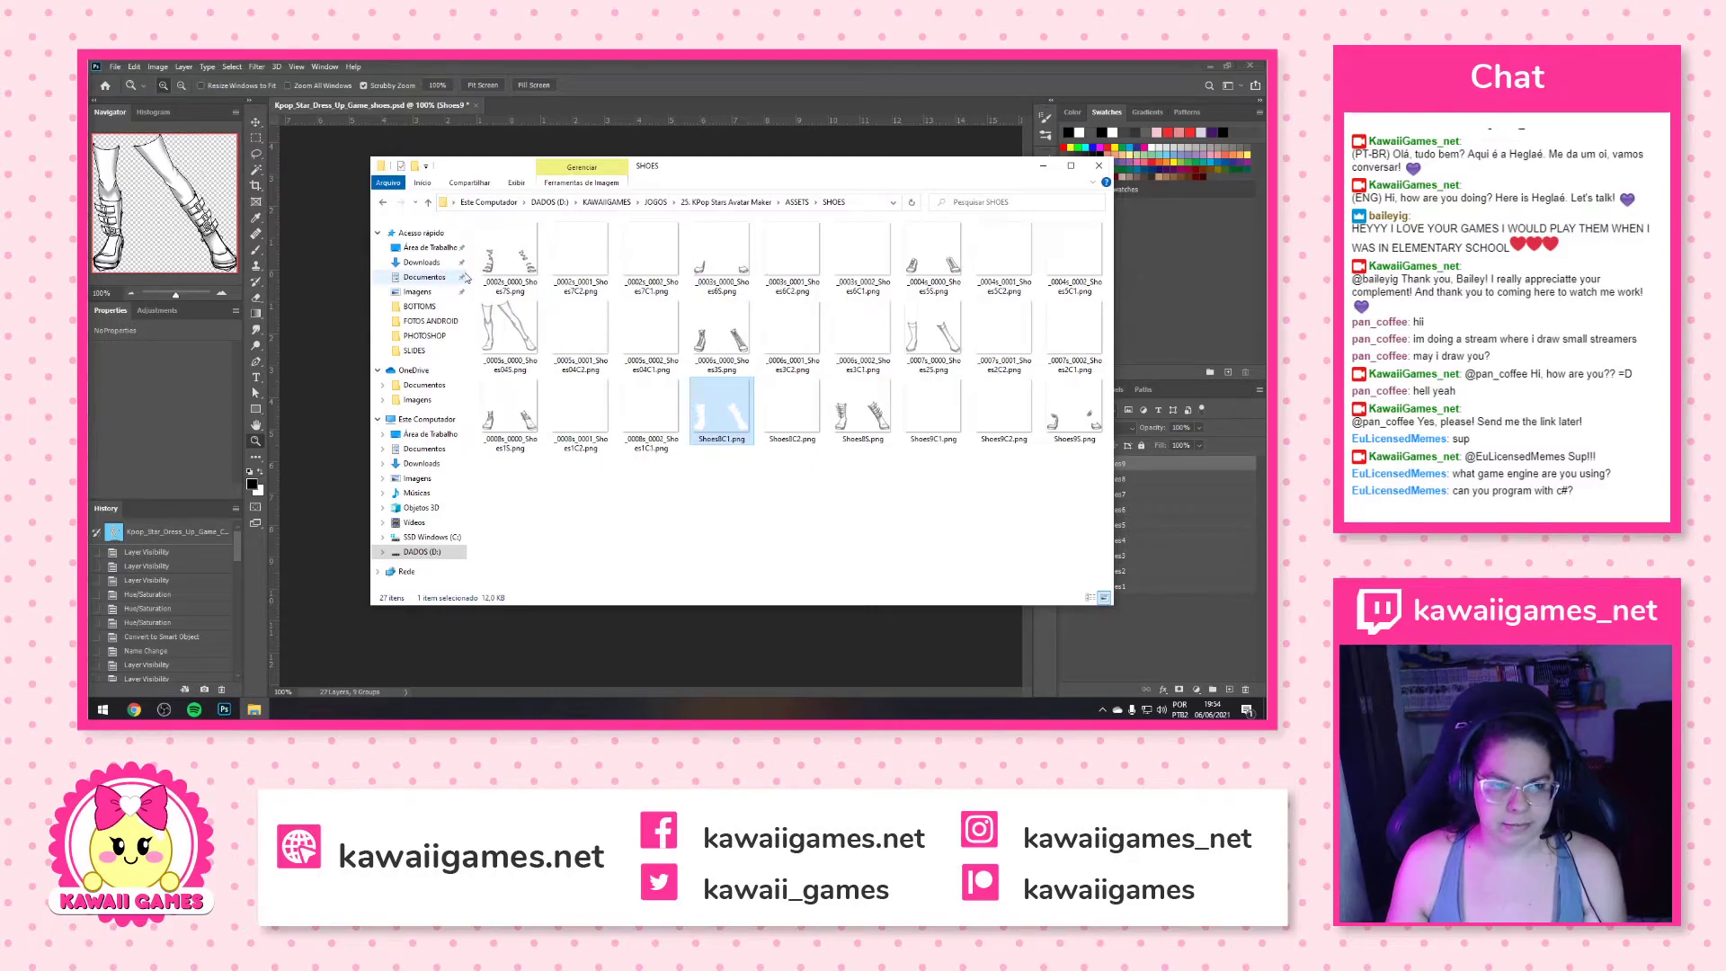
# Strip the numeric prefixes from the three Shoes7 images, renaming them Shoes7S.png, Shoes7C2.png and Shoes7C1.png
pyautogui.click(530, 277)
pyautogui.press('F2')
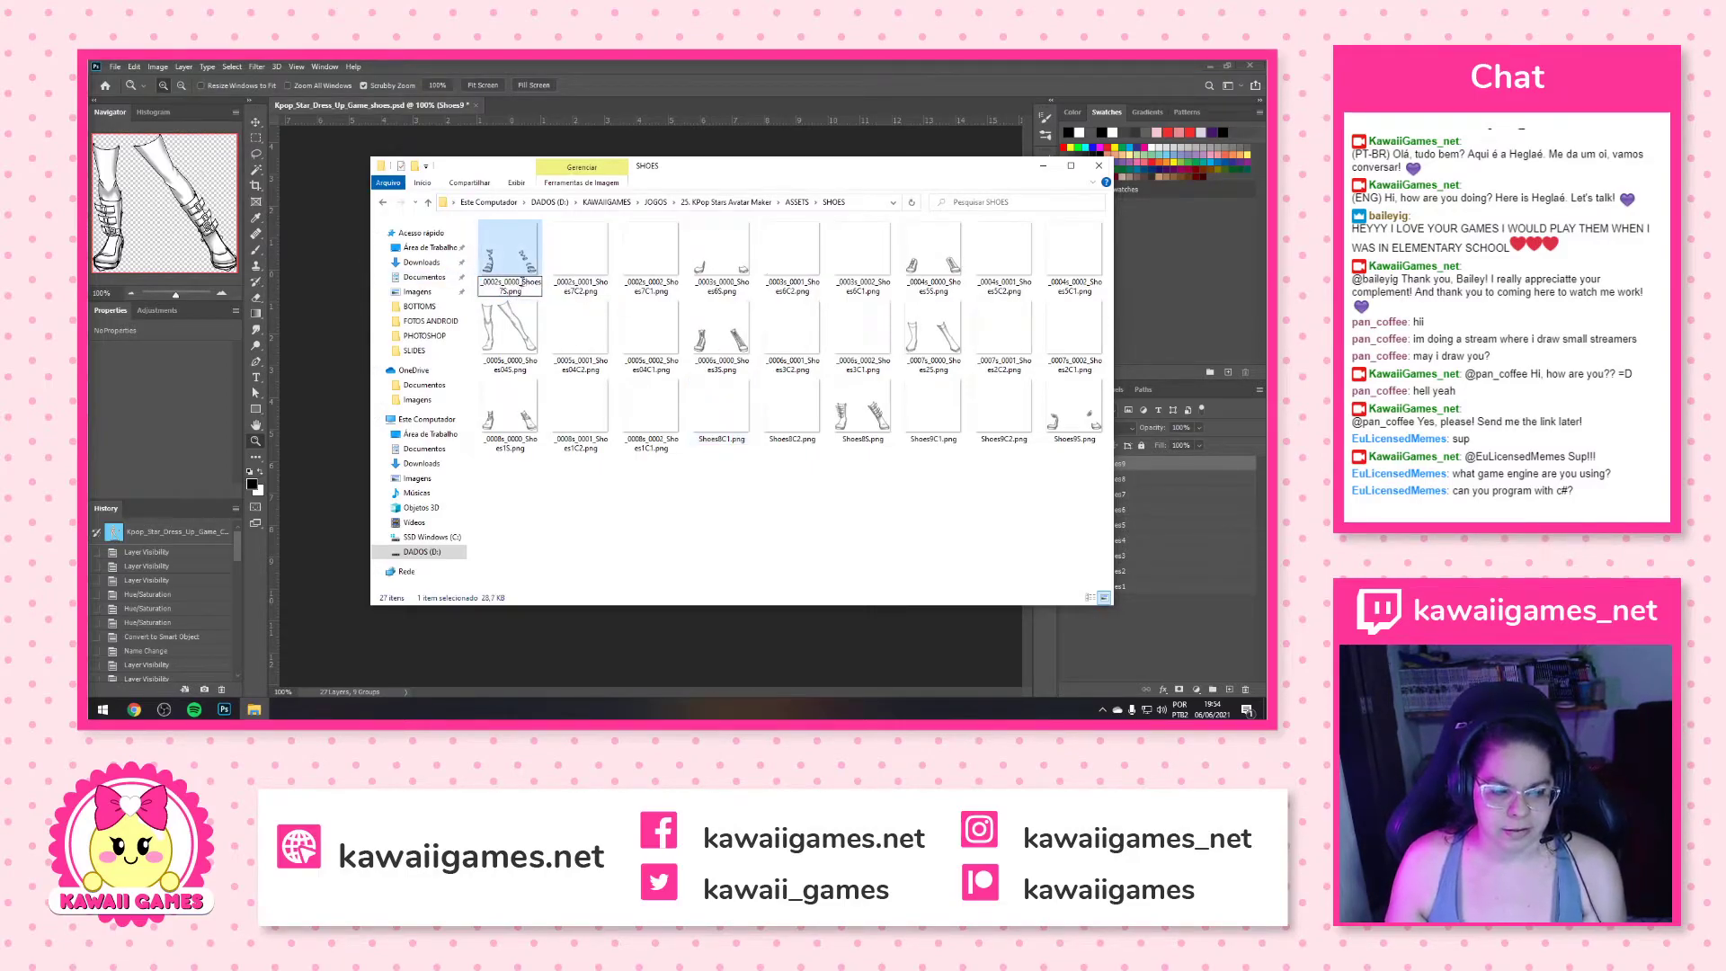
pyautogui.press('Delete')
pyautogui.press('Return')
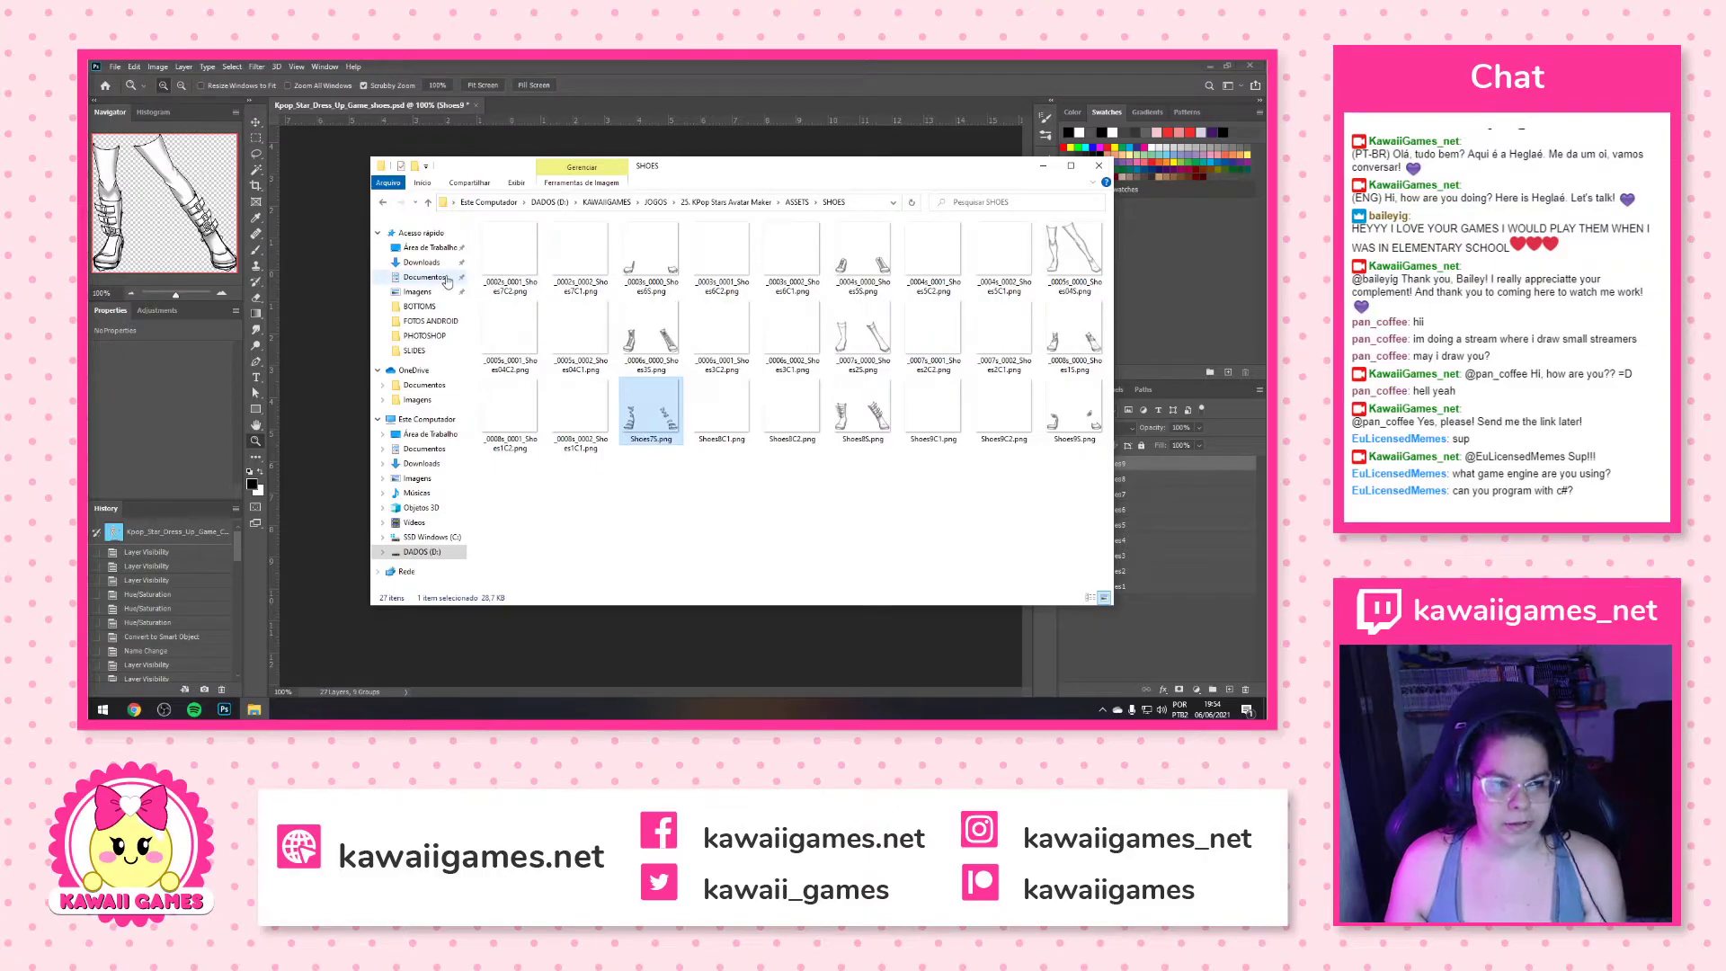
pyautogui.click(520, 289)
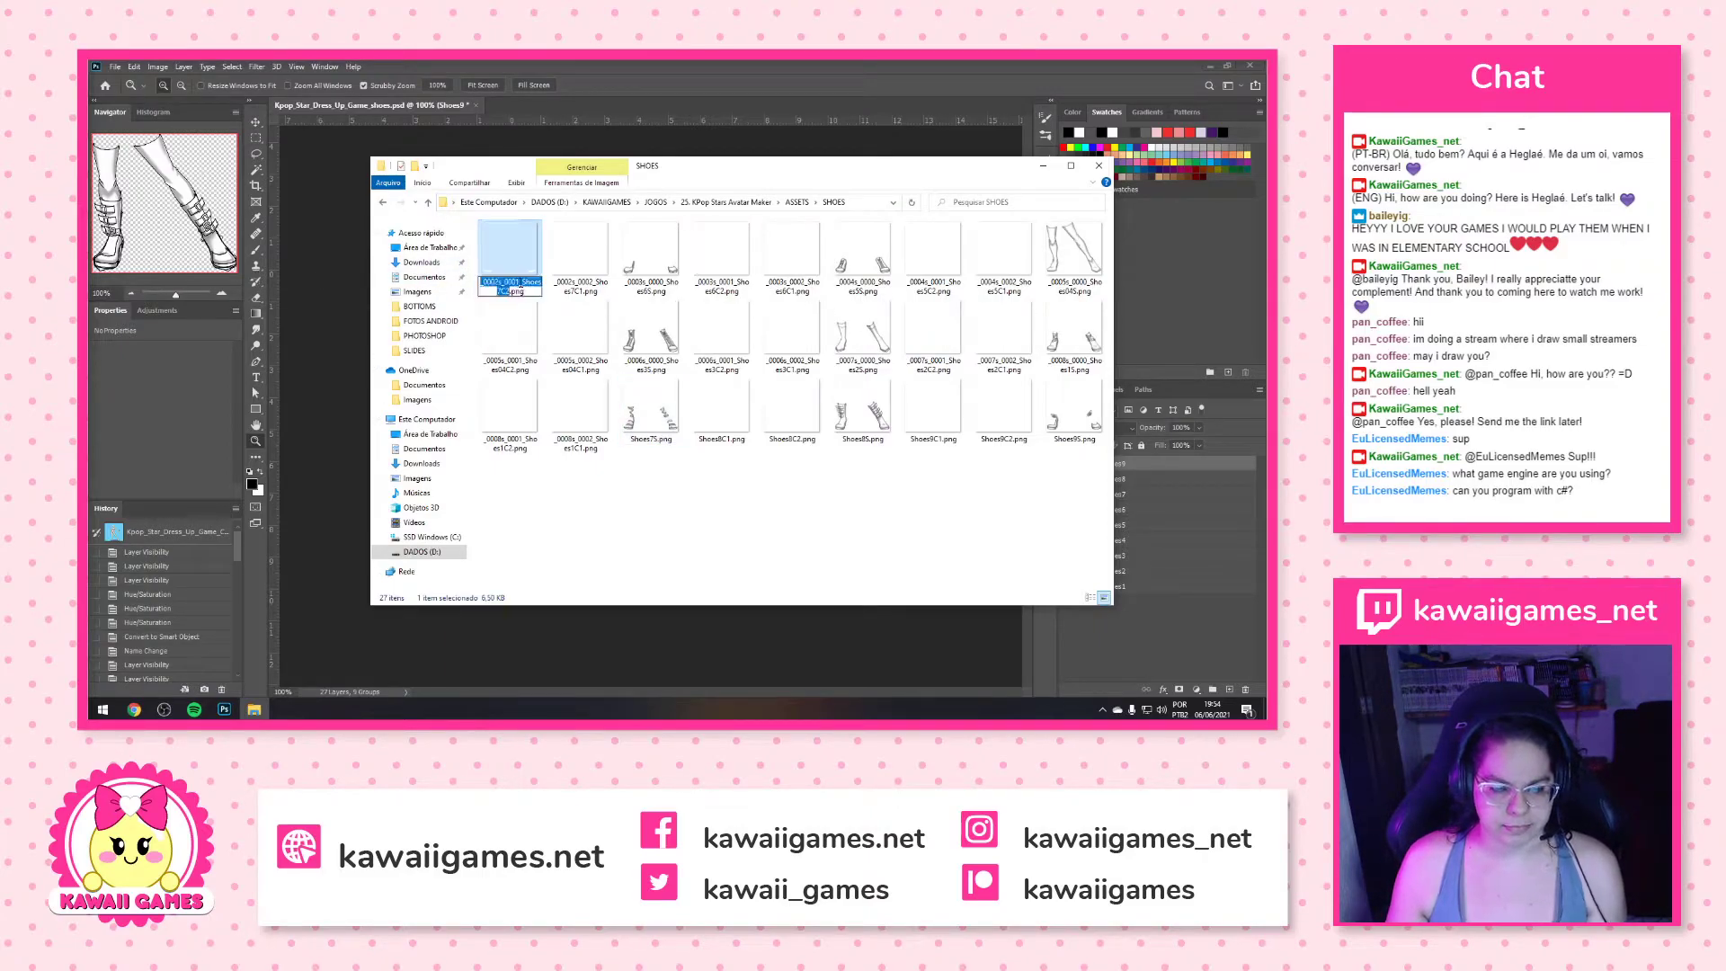
pyautogui.press('Delete')
pyautogui.press('Return')
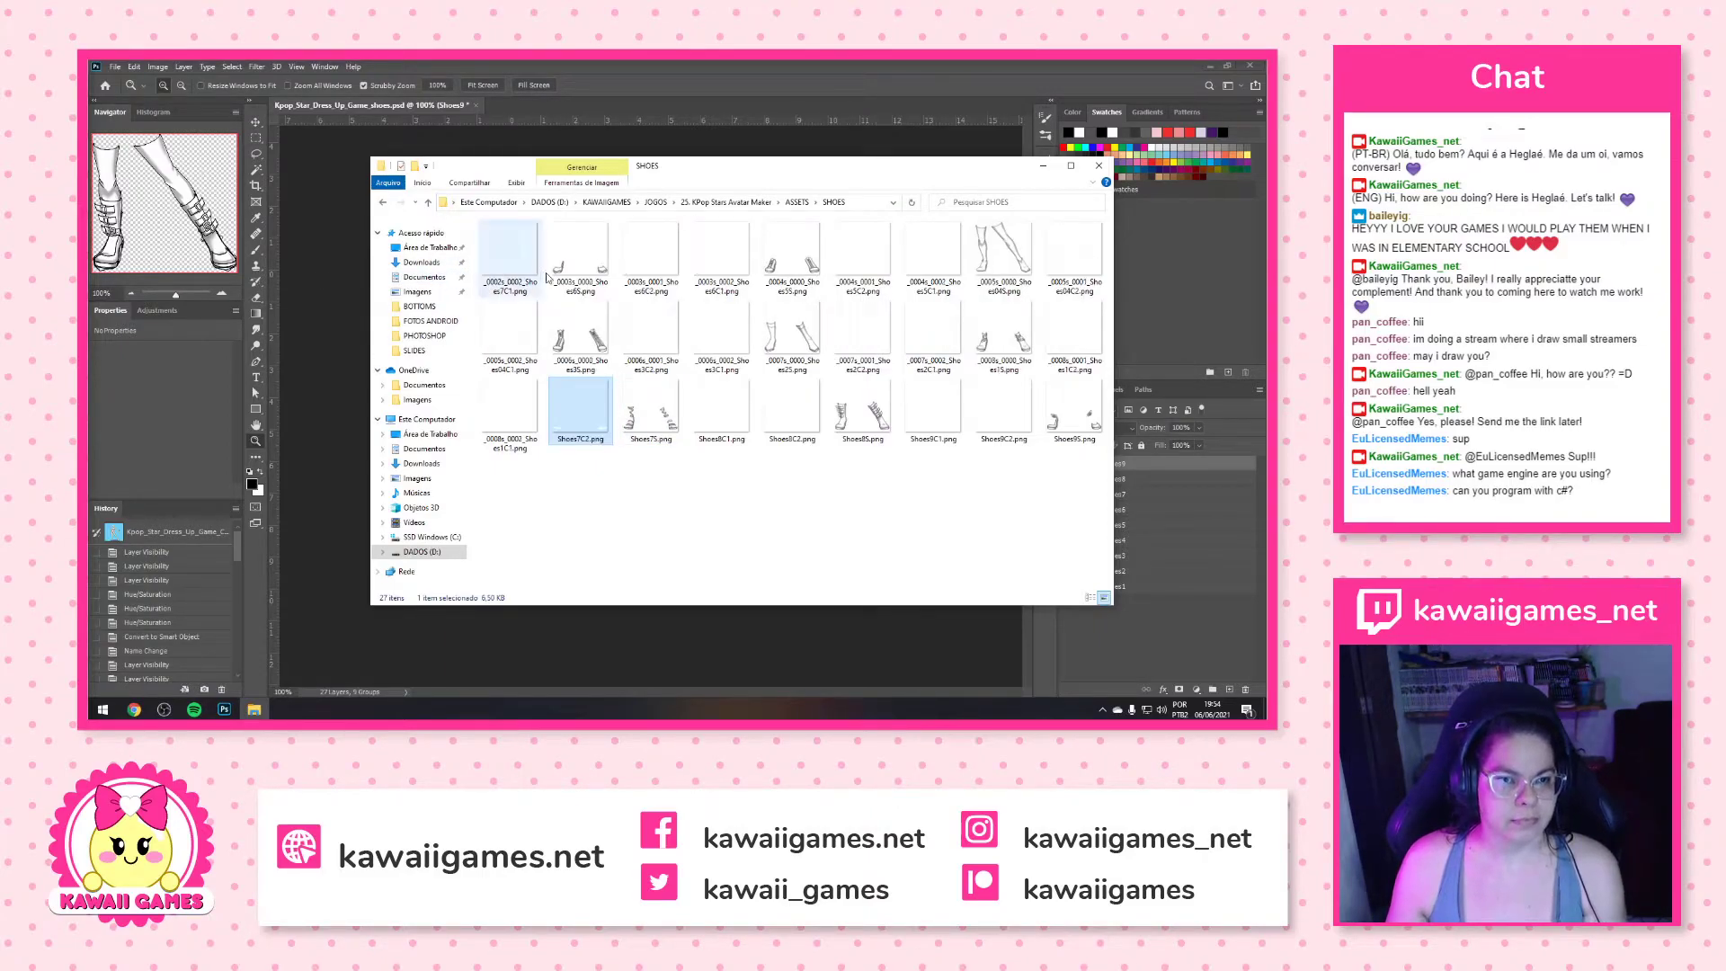
pyautogui.click(517, 282)
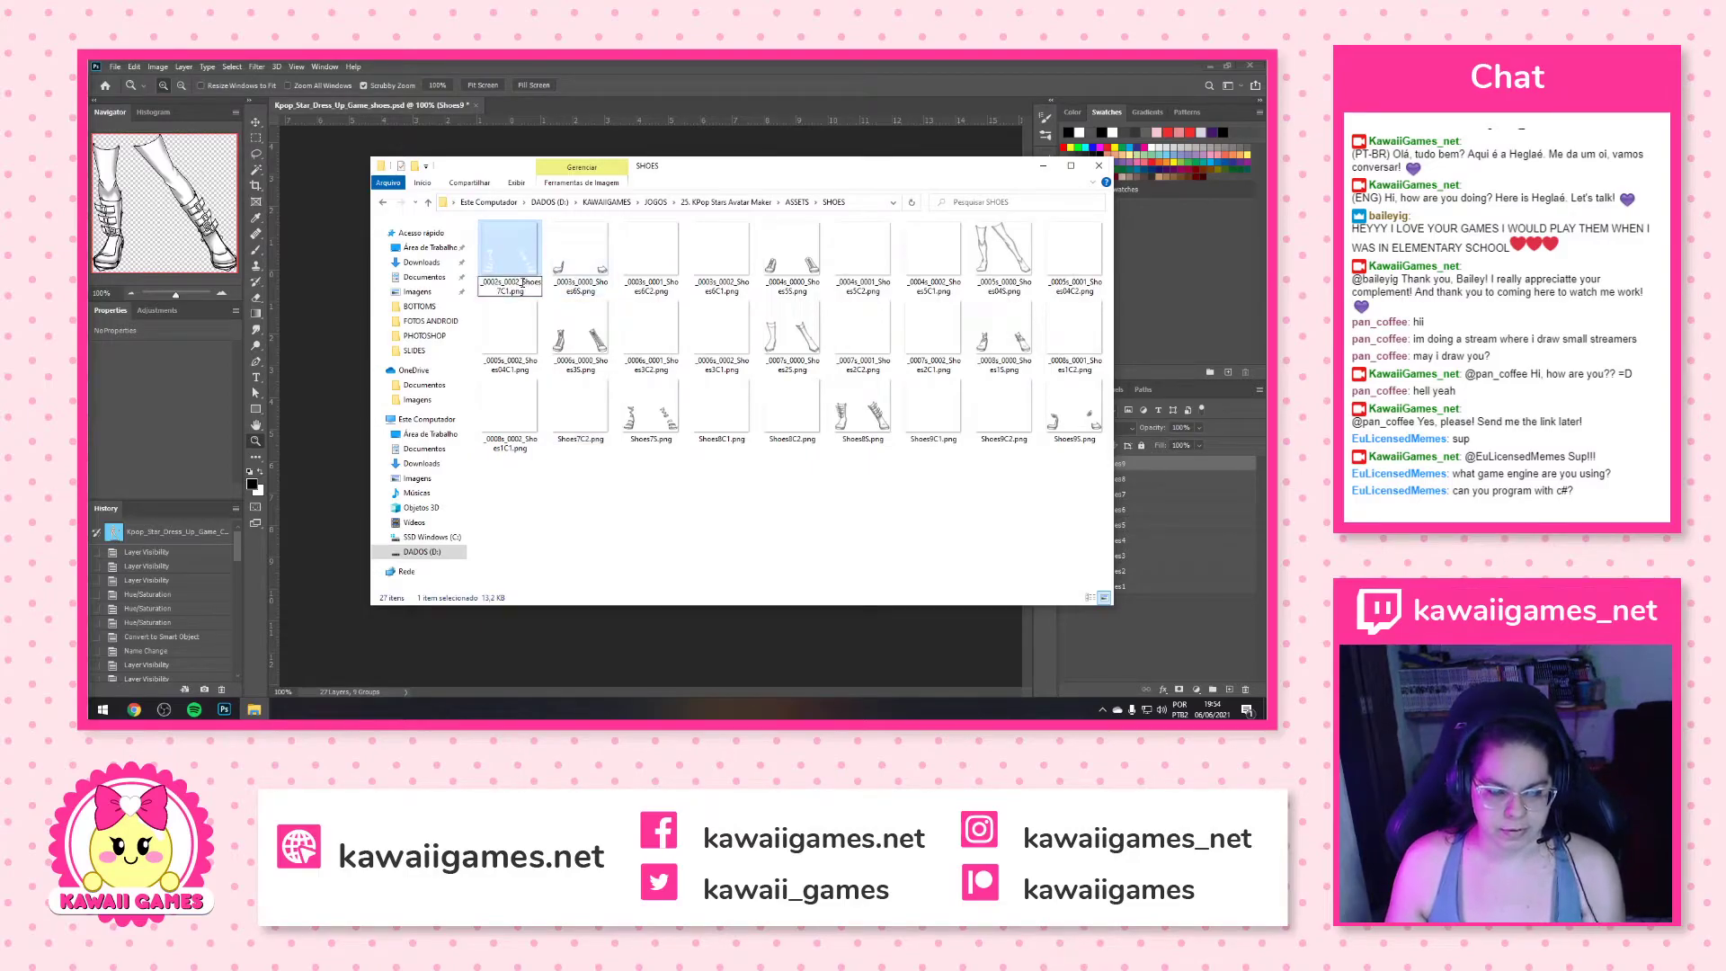
pyautogui.press('Delete')
pyautogui.press('Return')
# Remove the numeric prefix from the Shoes6 line-art image, renaming it Shoes6S.png
pyautogui.click(508, 286)
pyautogui.moveTo(482, 282)
pyautogui.mouseDown()
pyautogui.moveTo(520, 282)
pyautogui.moveTo(481, 282)
pyautogui.mouseUp()
pyautogui.click(522, 283)
pyautogui.press('Delete')
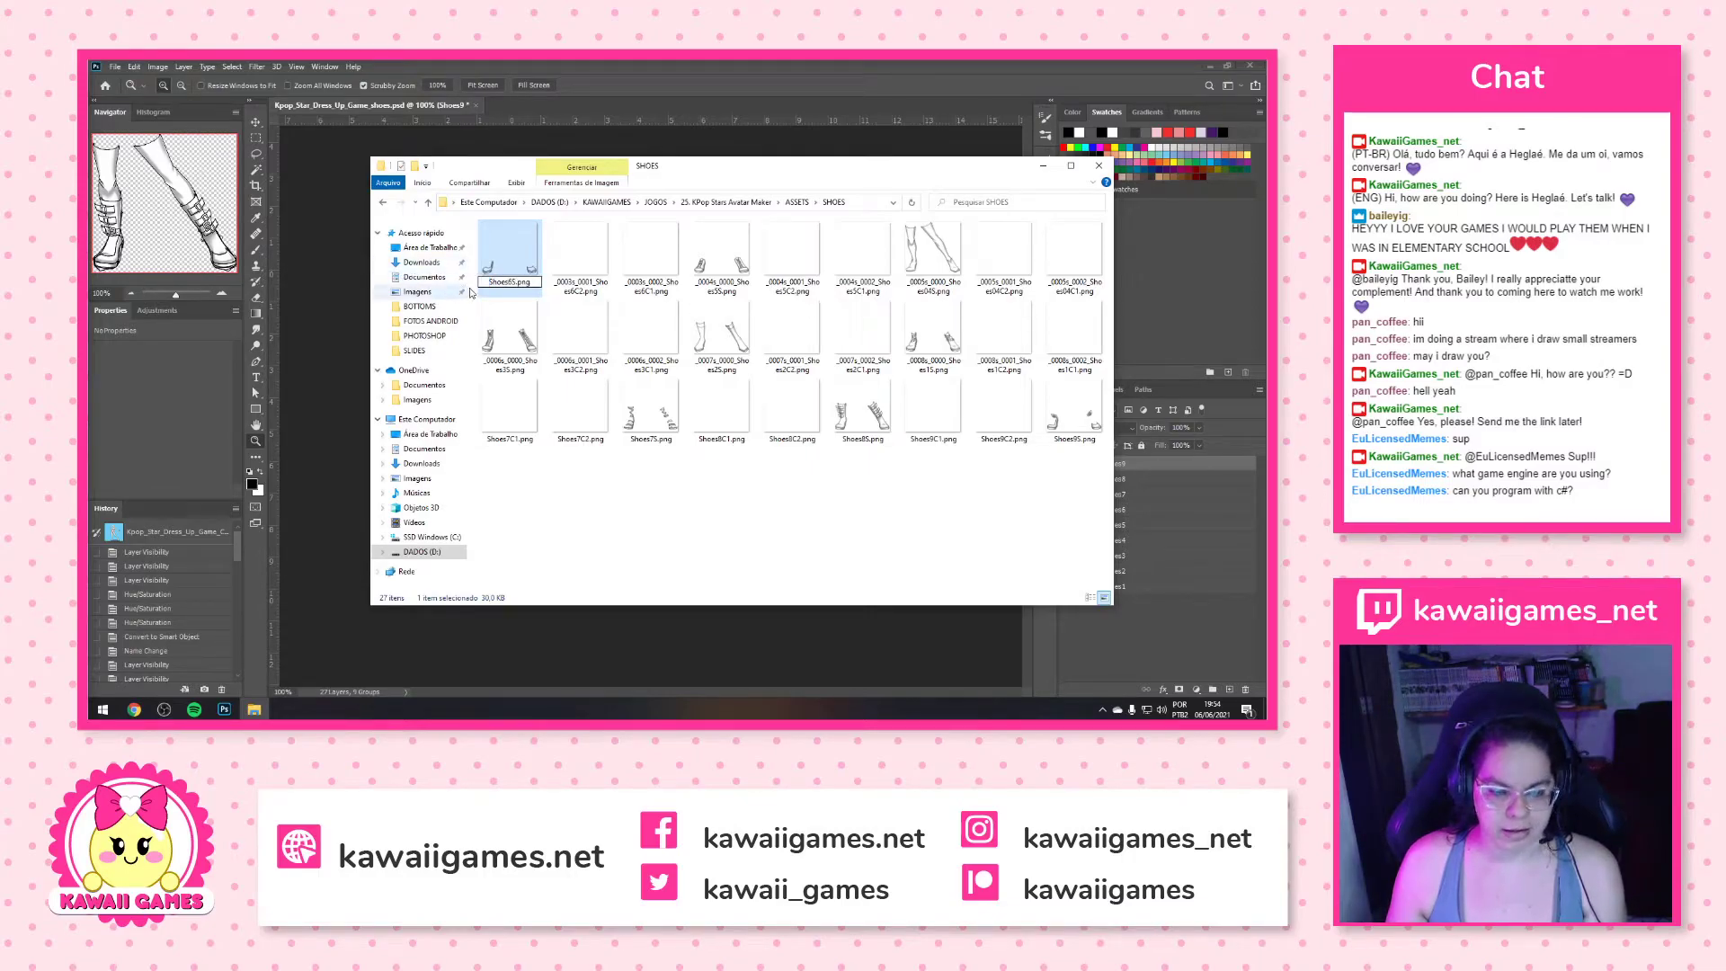
pyautogui.press('Return')
# Strip the prefixes from the two Shoes6 colour images, renaming them Shoes6C2.png and Shoes6C1.png
pyautogui.click(510, 261)
pyautogui.click(516, 284)
pyautogui.click(517, 282)
pyautogui.moveTo(522, 283); pyautogui.dragTo(482, 282)
pyautogui.press('Delete')
pyautogui.press('Return')
pyautogui.click(510, 287)
pyautogui.click(510, 288)
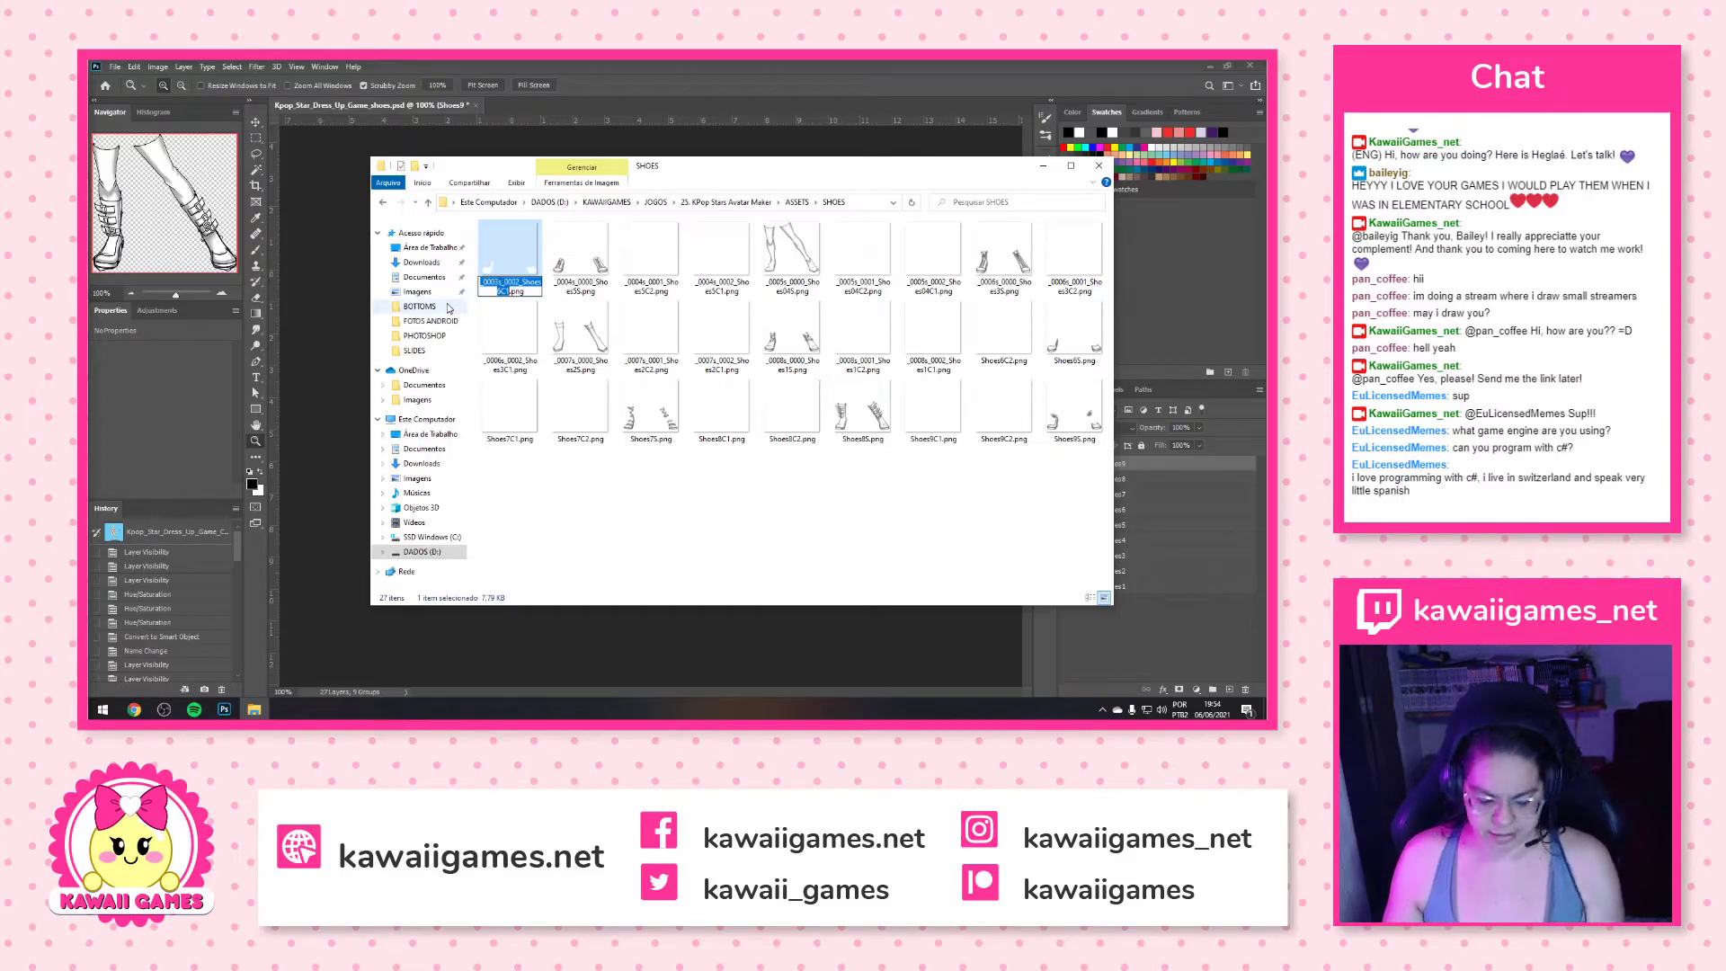
pyautogui.click(516, 282)
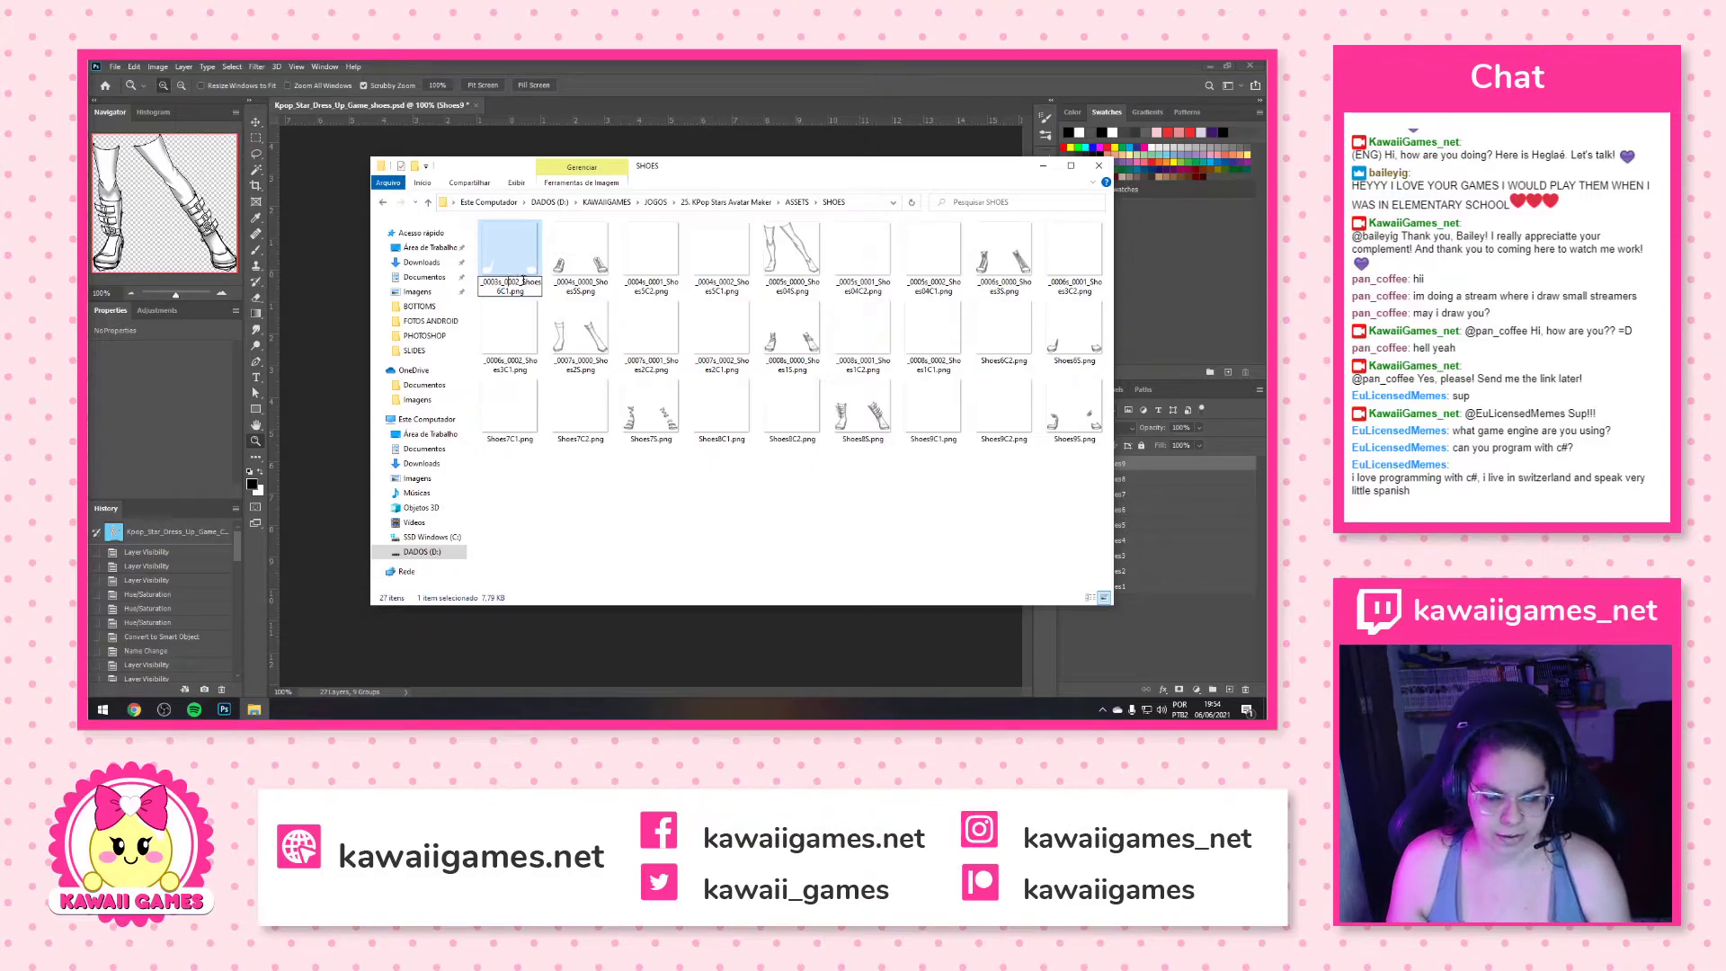
pyautogui.moveTo(523, 283); pyautogui.dragTo(481, 282)
pyautogui.press('BackSpace')
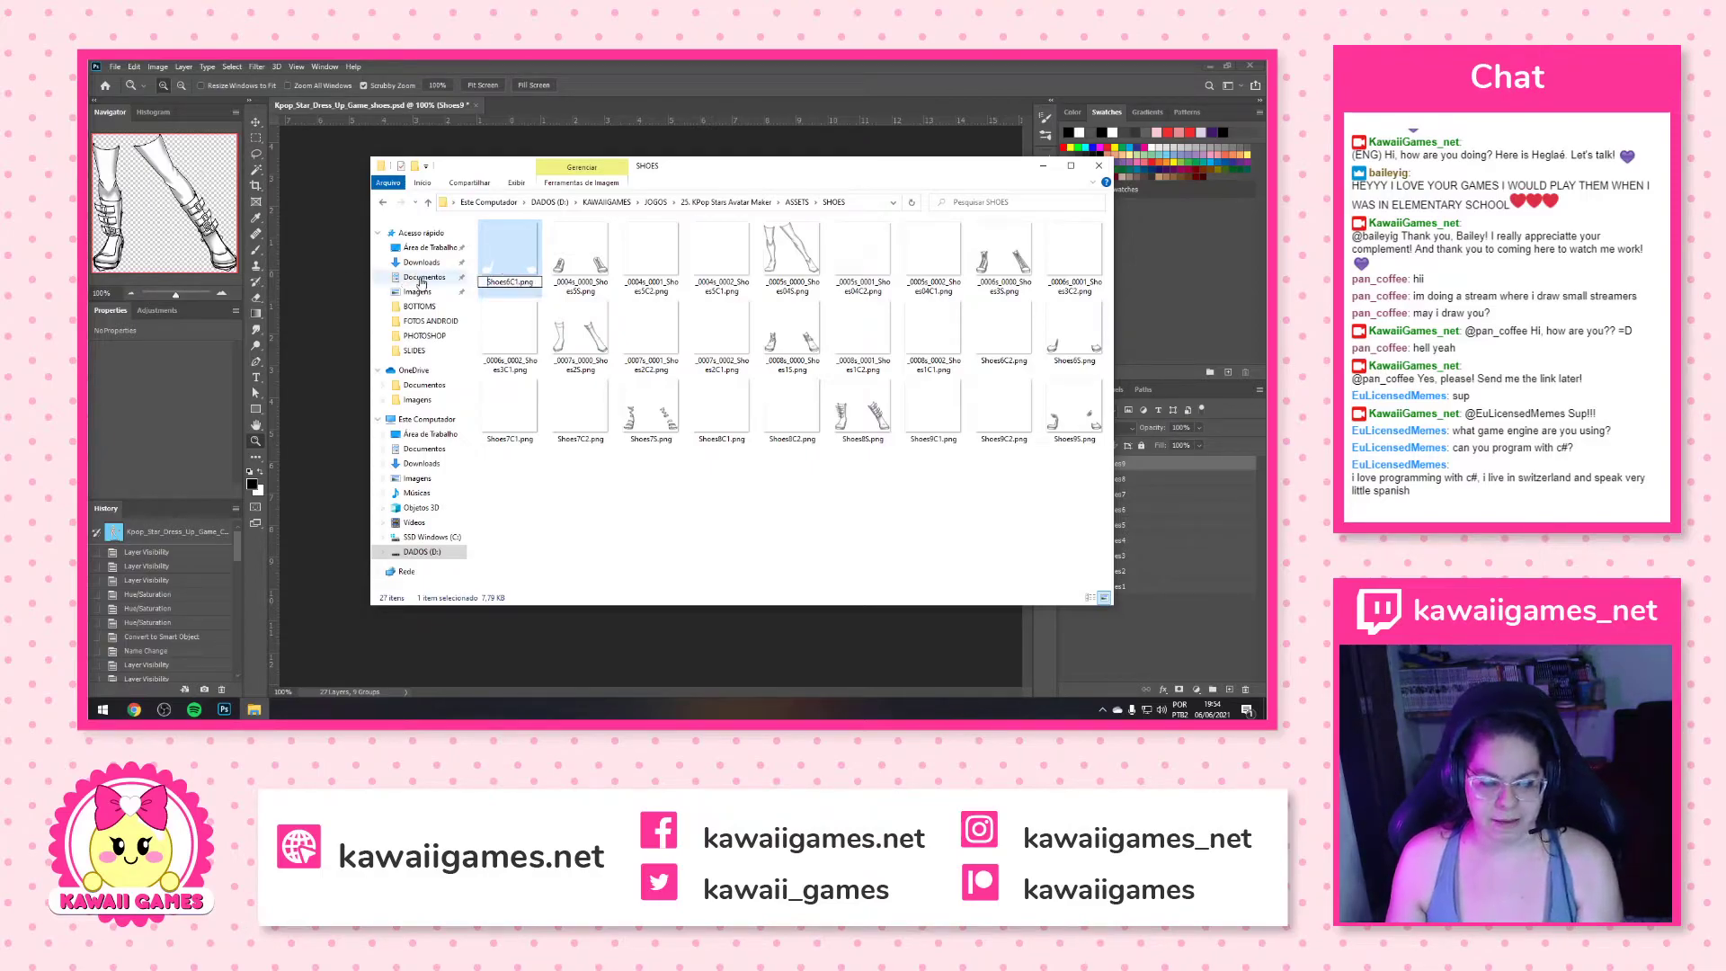
pyautogui.press('Return')
# Remove the numeric prefix from the Shoes5 line-art image, renaming it Shoes5S.png
pyautogui.click(509, 282)
pyautogui.click(509, 282)
pyautogui.moveTo(522, 282); pyautogui.dragTo(482, 282)
pyautogui.press('BackSpace')
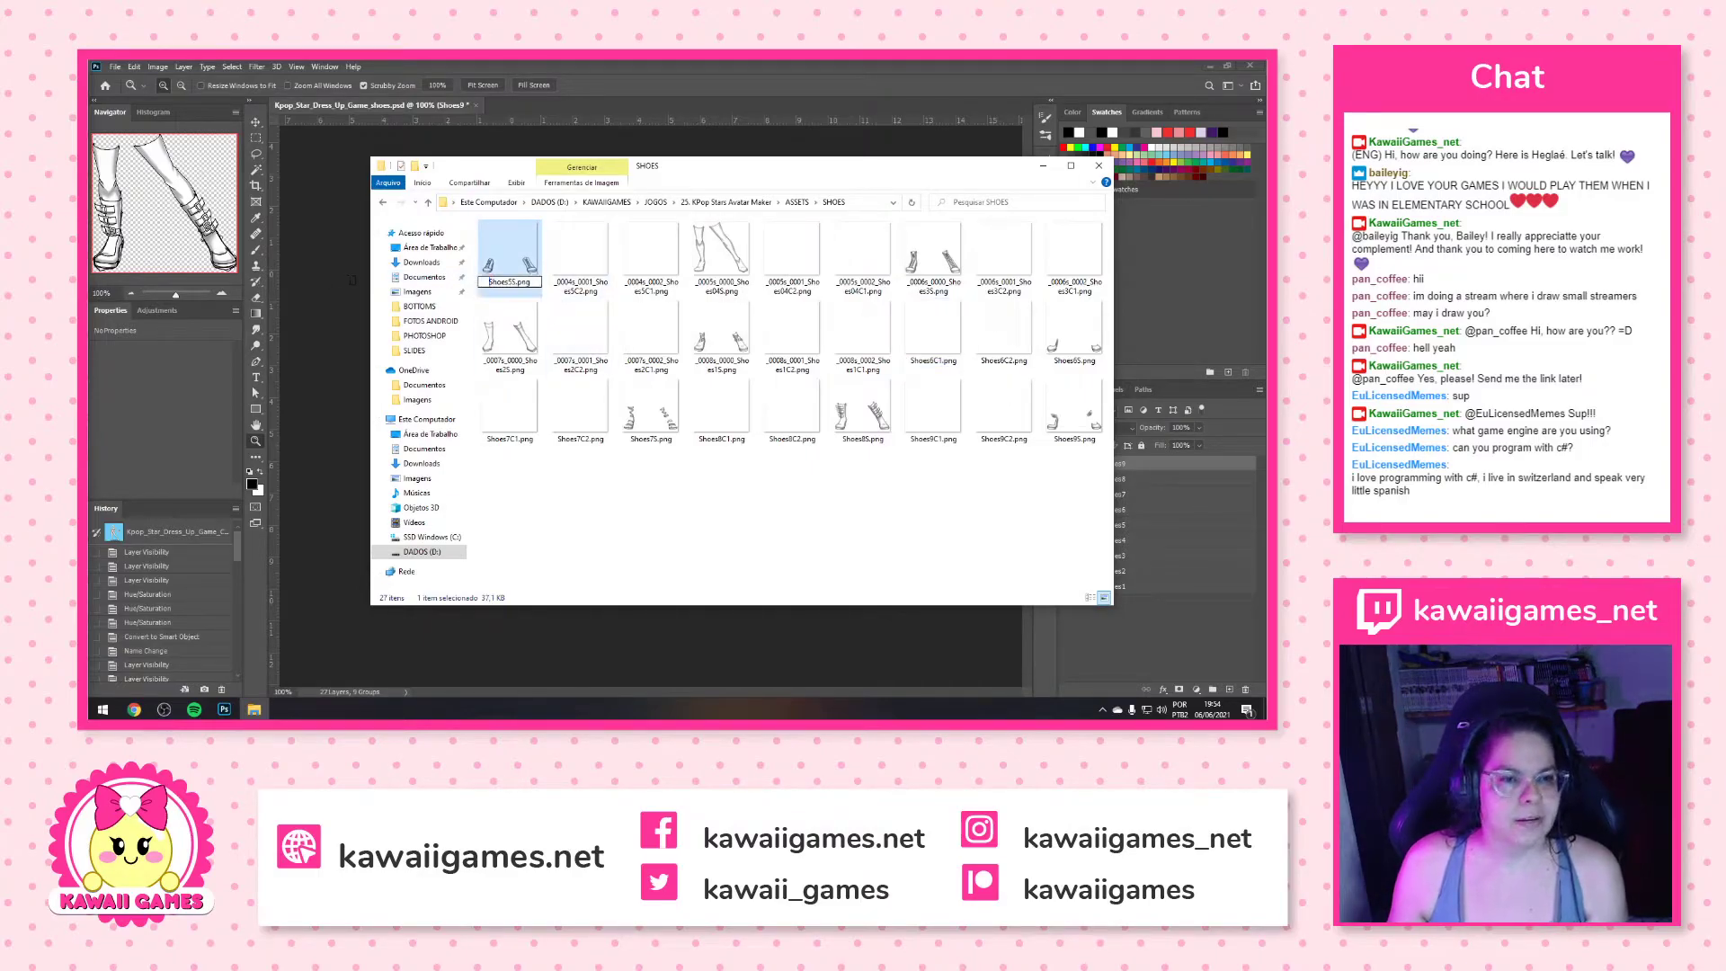
pyautogui.press('Return')
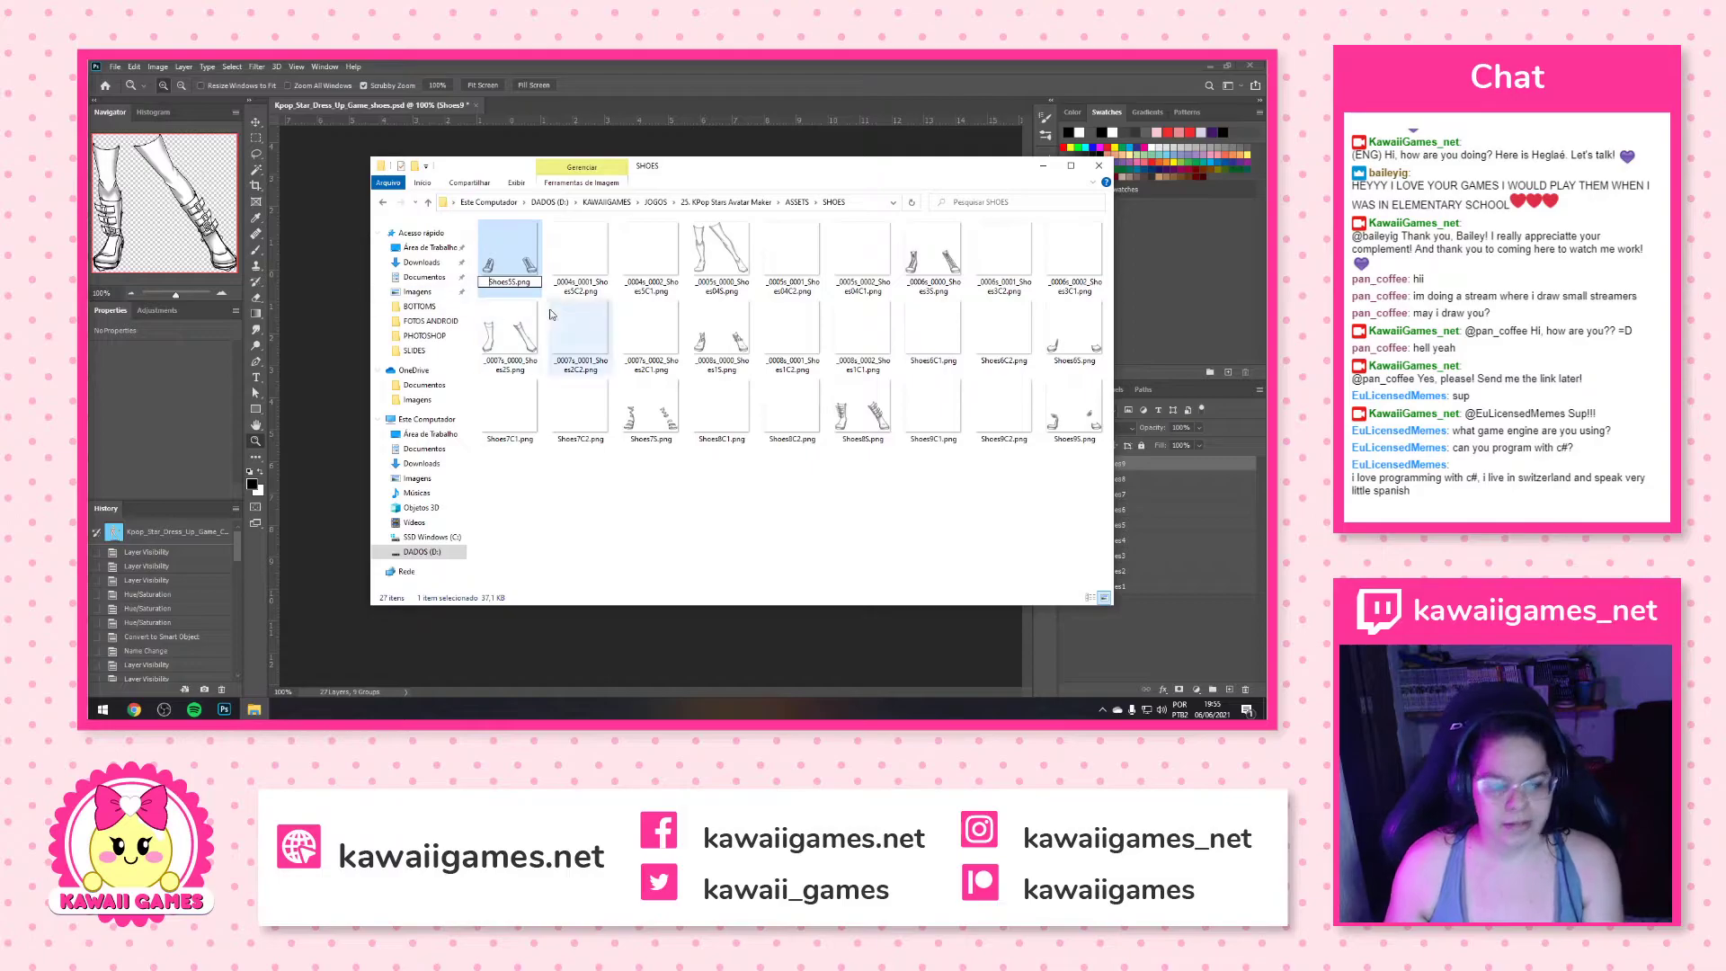
# Delete the numeric prefix from the second Shoes5 colour image, renaming it Shoes5C2.png
pyautogui.click(509, 251)
pyautogui.click(509, 282)
pyautogui.click(523, 282)
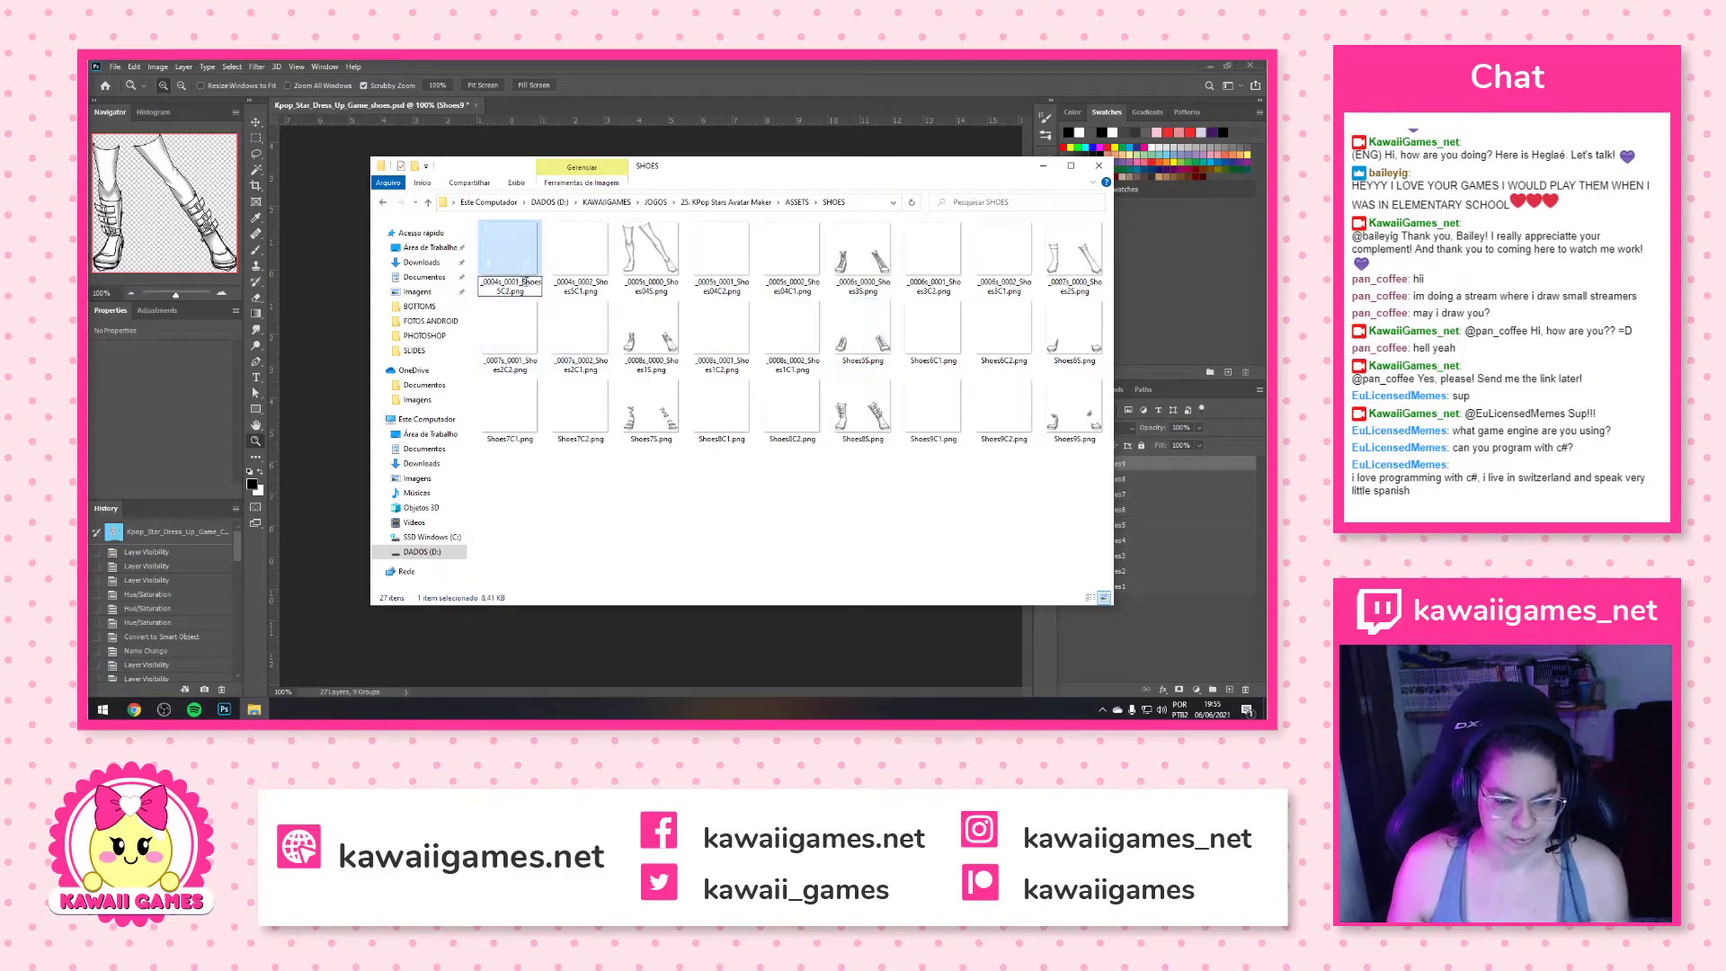
pyautogui.press('BackSpace')
pyautogui.press('BackSpace')
pyautogui.press('BackSpace')
pyautogui.press('BackSpace')
pyautogui.press('BackSpace')
pyautogui.press('BackSpace')
pyautogui.press('BackSpace')
pyautogui.press('BackSpace')
pyautogui.press('BackSpace')
pyautogui.press('BackSpace')
pyautogui.press('BackSpace')
pyautogui.press('BackSpace')
pyautogui.press('Return')
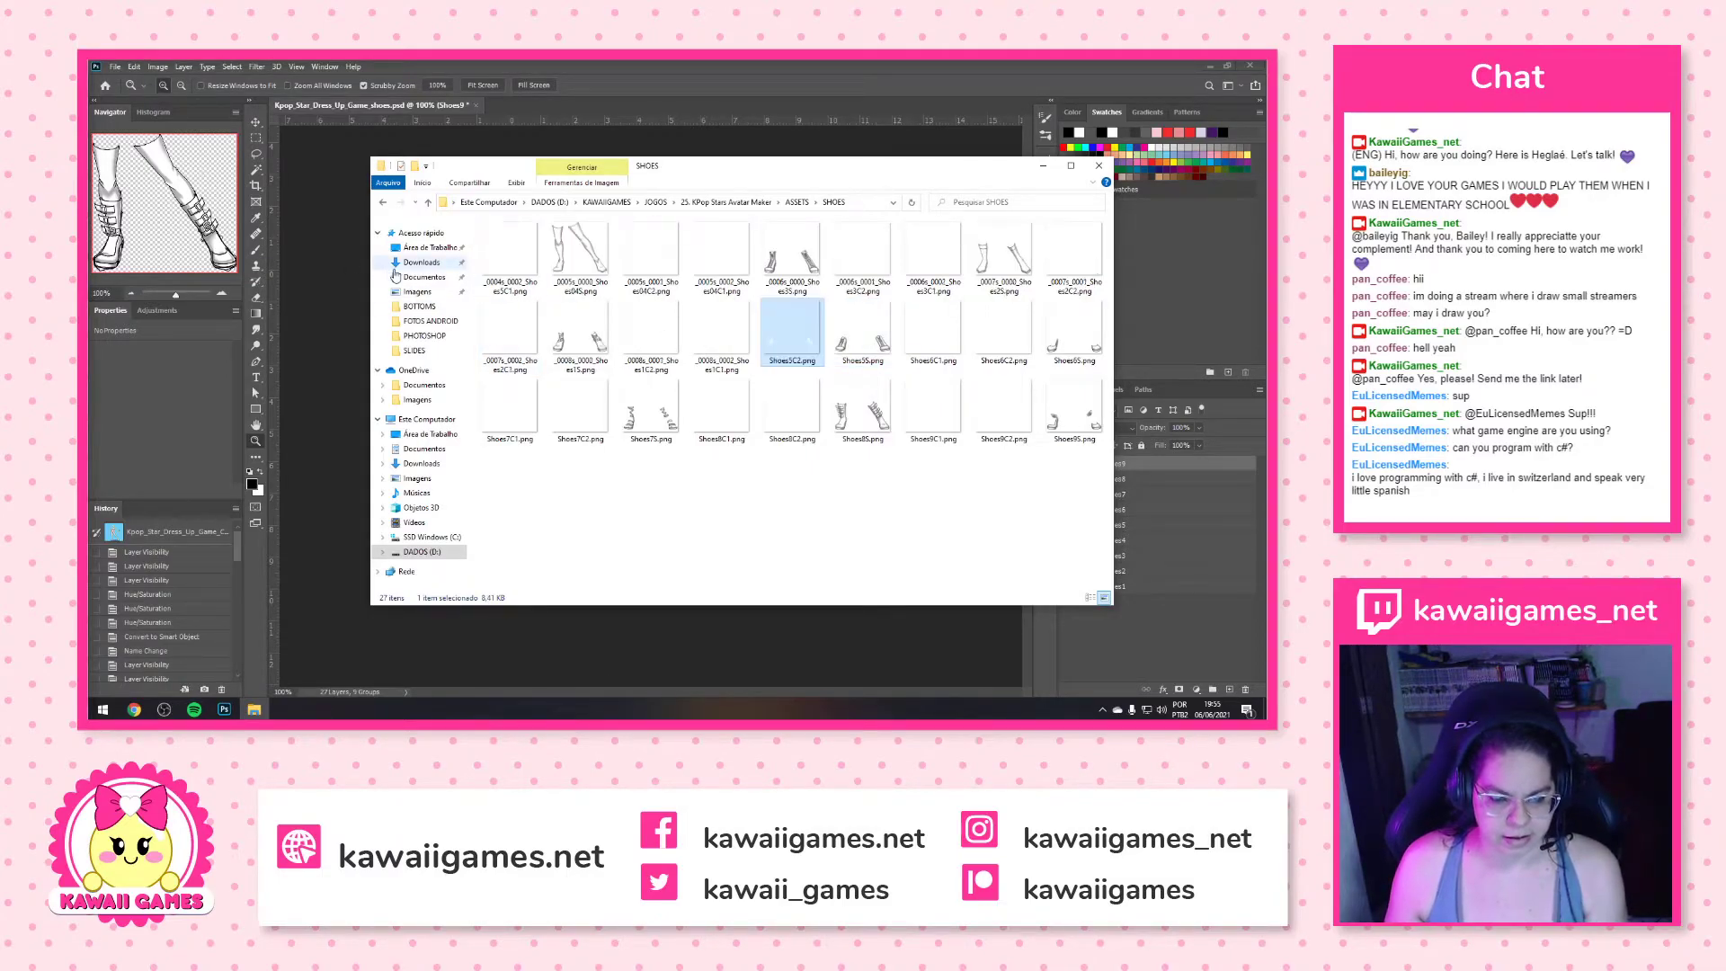
# Delete the numeric prefix from the first Shoes5 colour image, renaming it Shoes5C1.png
pyautogui.click(512, 284)
pyautogui.click(523, 282)
pyautogui.click(523, 282)
pyautogui.press('BackSpace')
pyautogui.press('BackSpace')
pyautogui.press('BackSpace')
pyautogui.press('BackSpace')
pyautogui.press('BackSpace')
pyautogui.press('BackSpace')
pyautogui.press('BackSpace')
pyautogui.press('BackSpace')
pyautogui.press('BackSpace')
pyautogui.press('BackSpace')
pyautogui.press('BackSpace')
pyautogui.press('BackSpace')
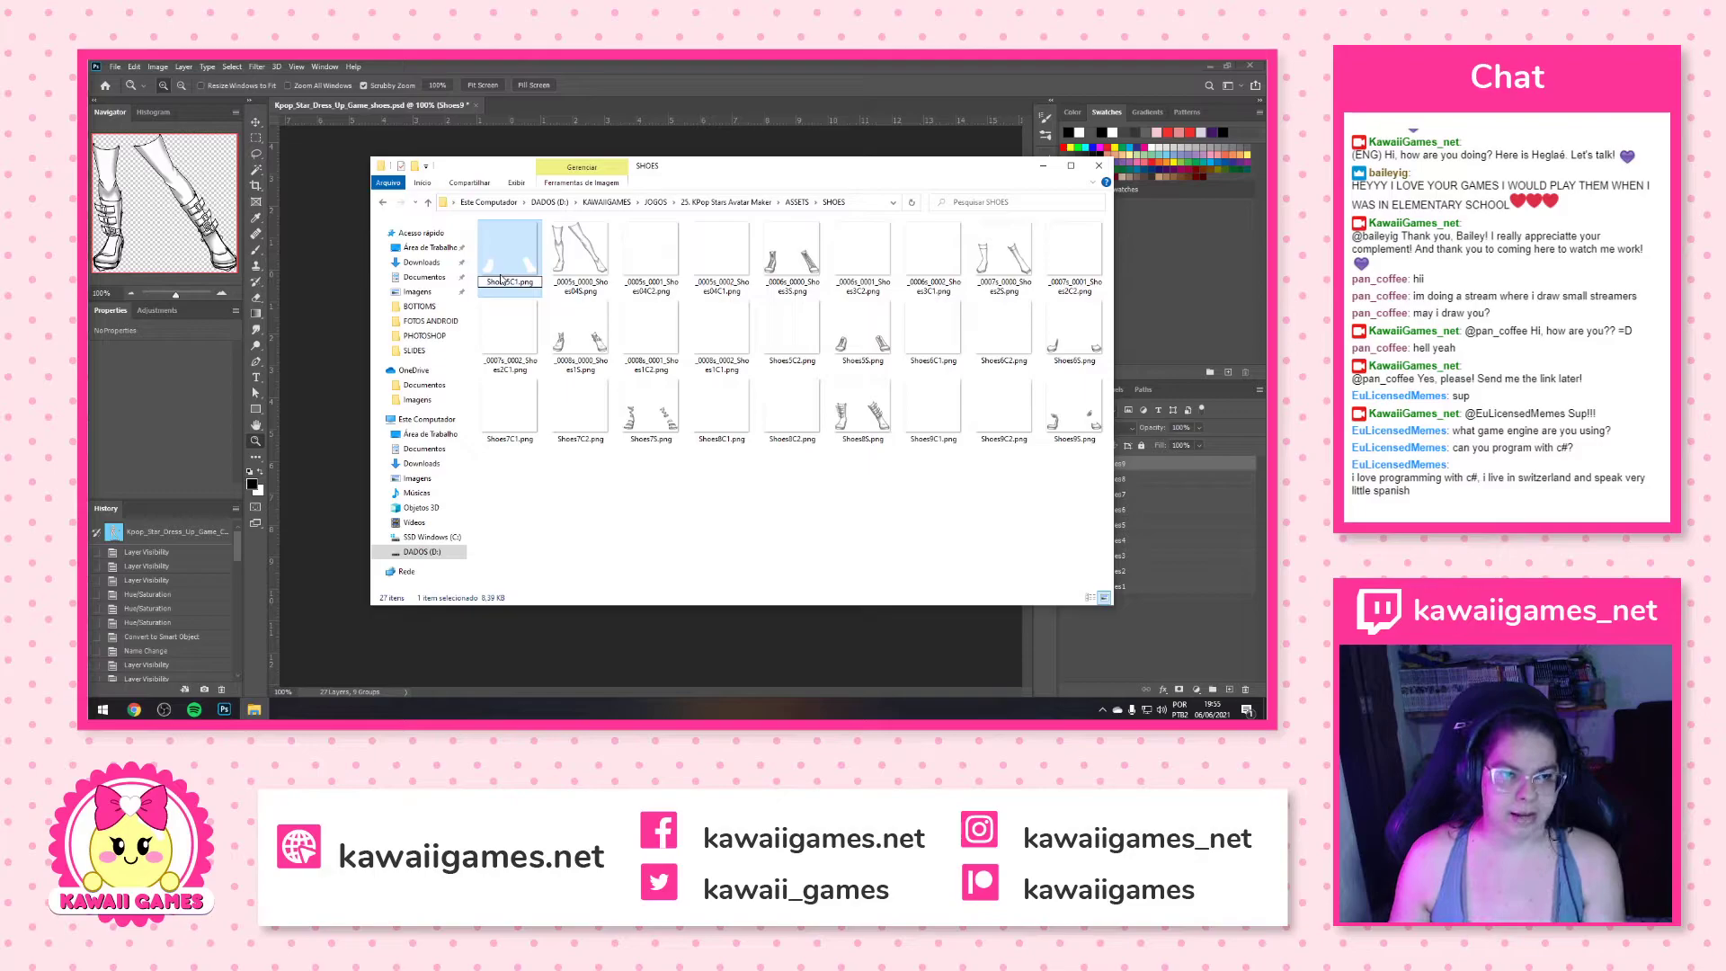
pyautogui.press('Return')
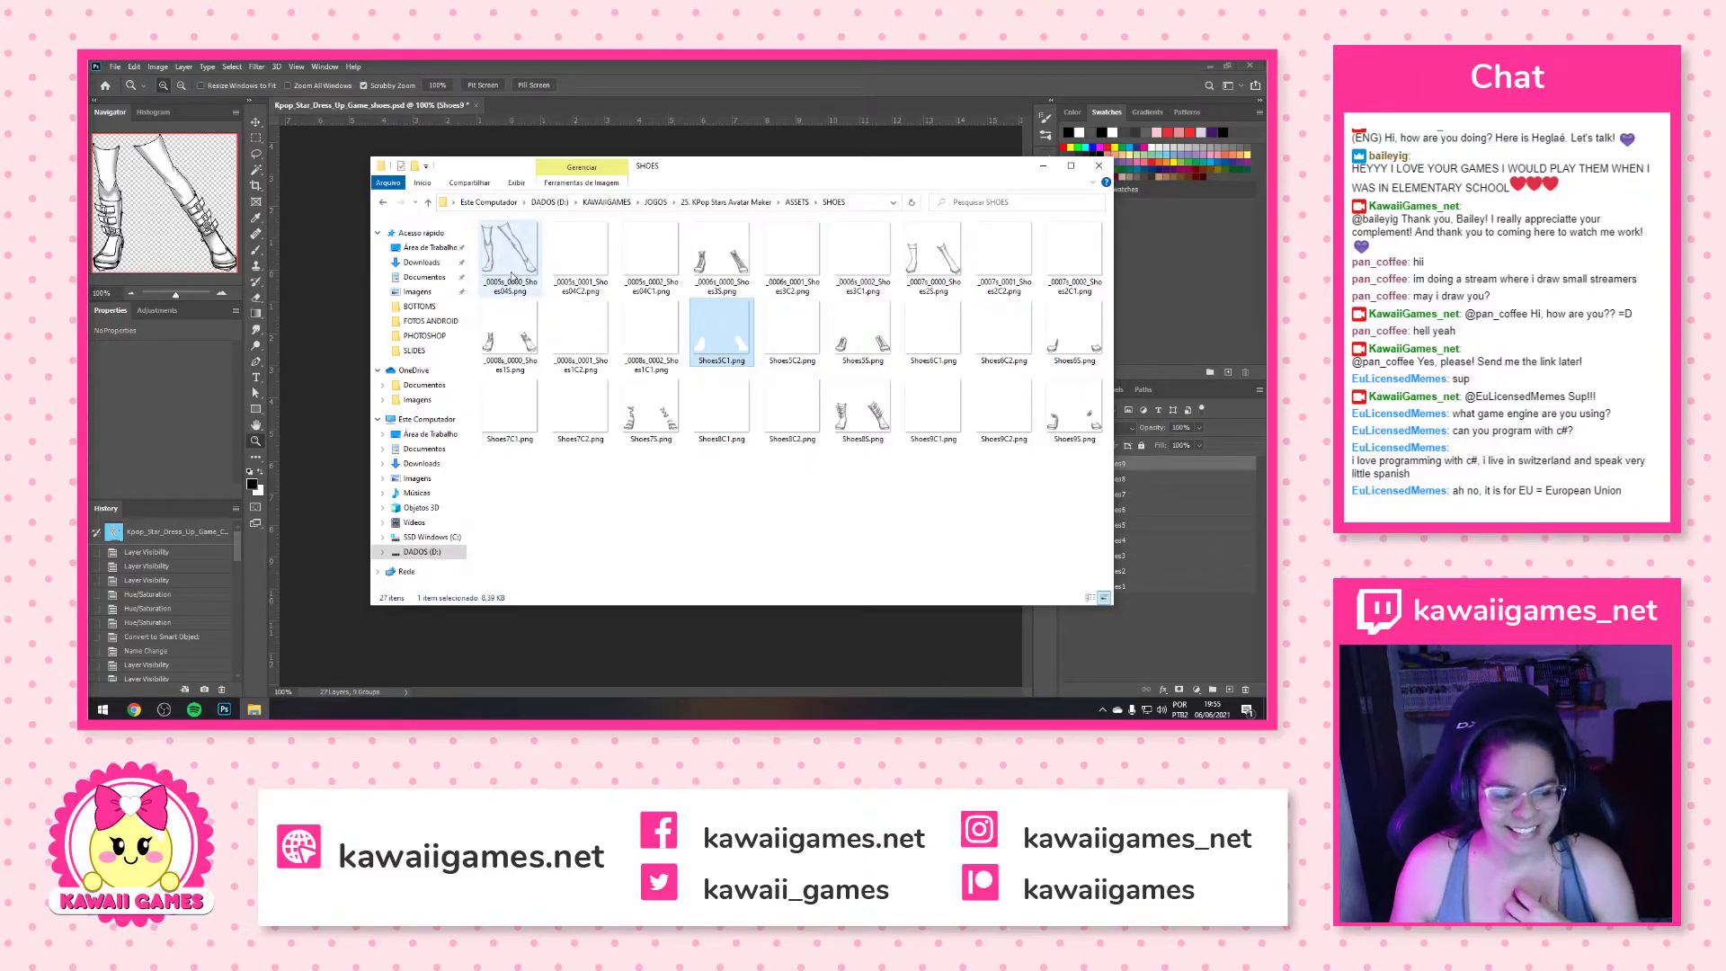
# Remove the numeric prefix from the Shoes04 line-art image, renaming it Shoes04S.png
pyautogui.click(526, 289)
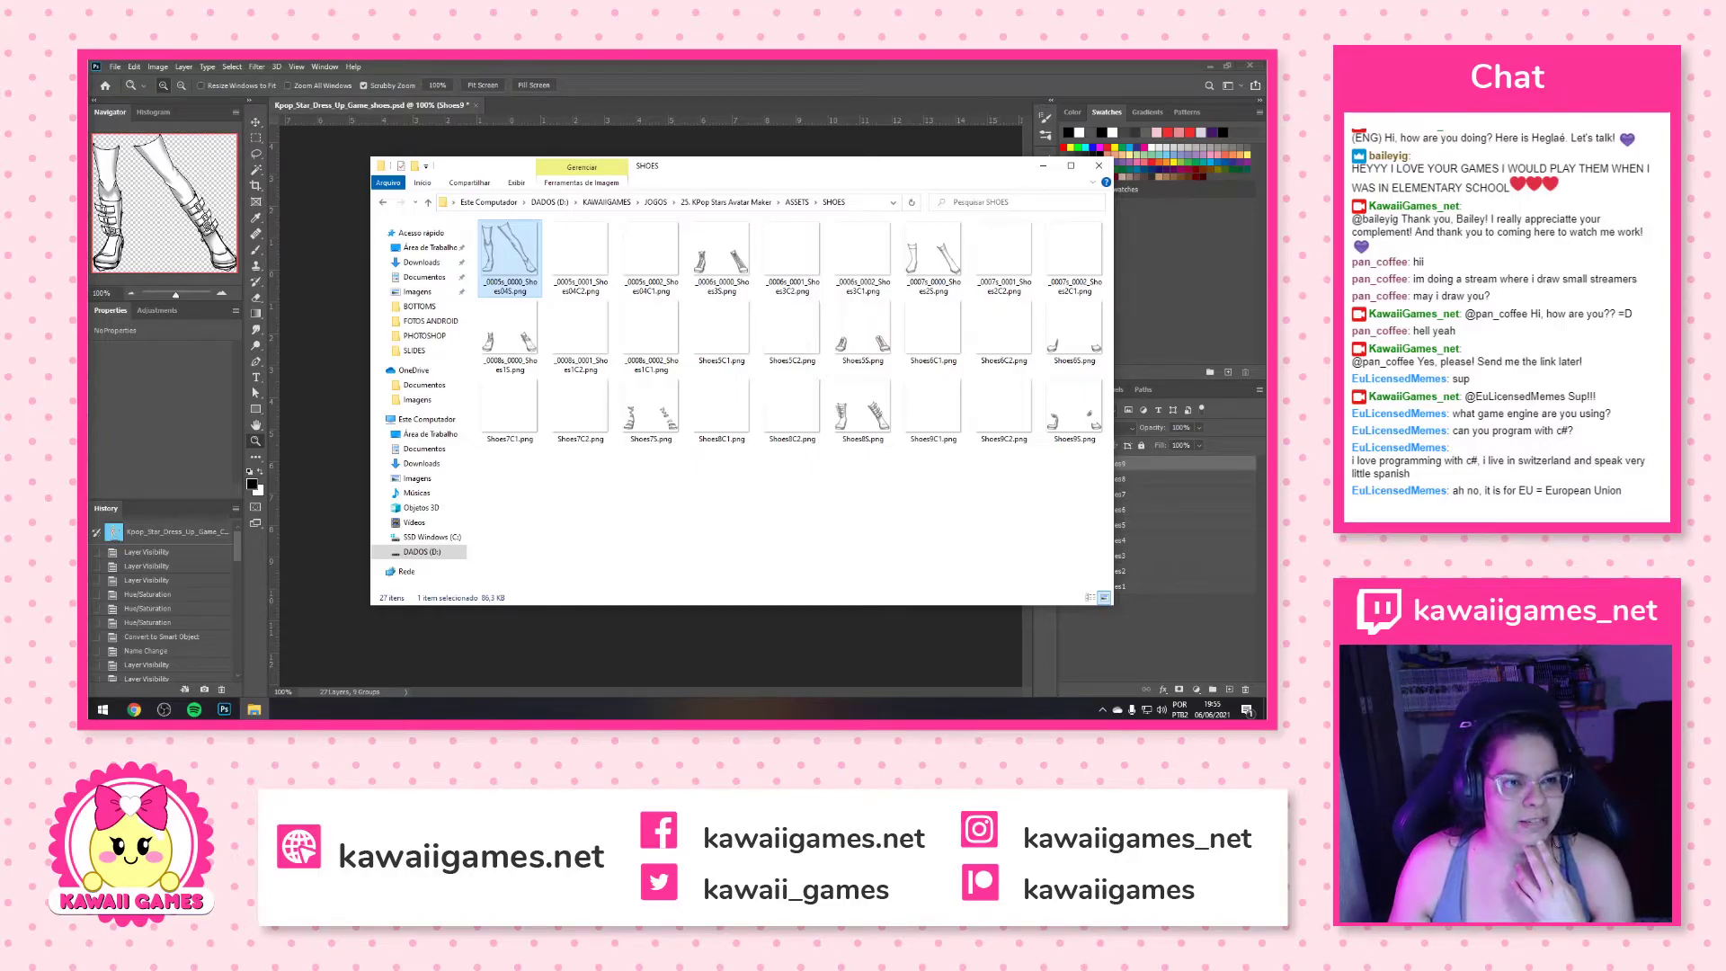
pyautogui.click(515, 288)
pyautogui.click(520, 285)
pyautogui.hotkey('shift', 'Home')
pyautogui.press('Delete')
pyautogui.press('Return')
# Strip the prefixes from the two Shoes04 colour images, renaming them Shoes04C2.png and Shoes04C1.png
pyautogui.click(526, 284)
pyautogui.press('F2')
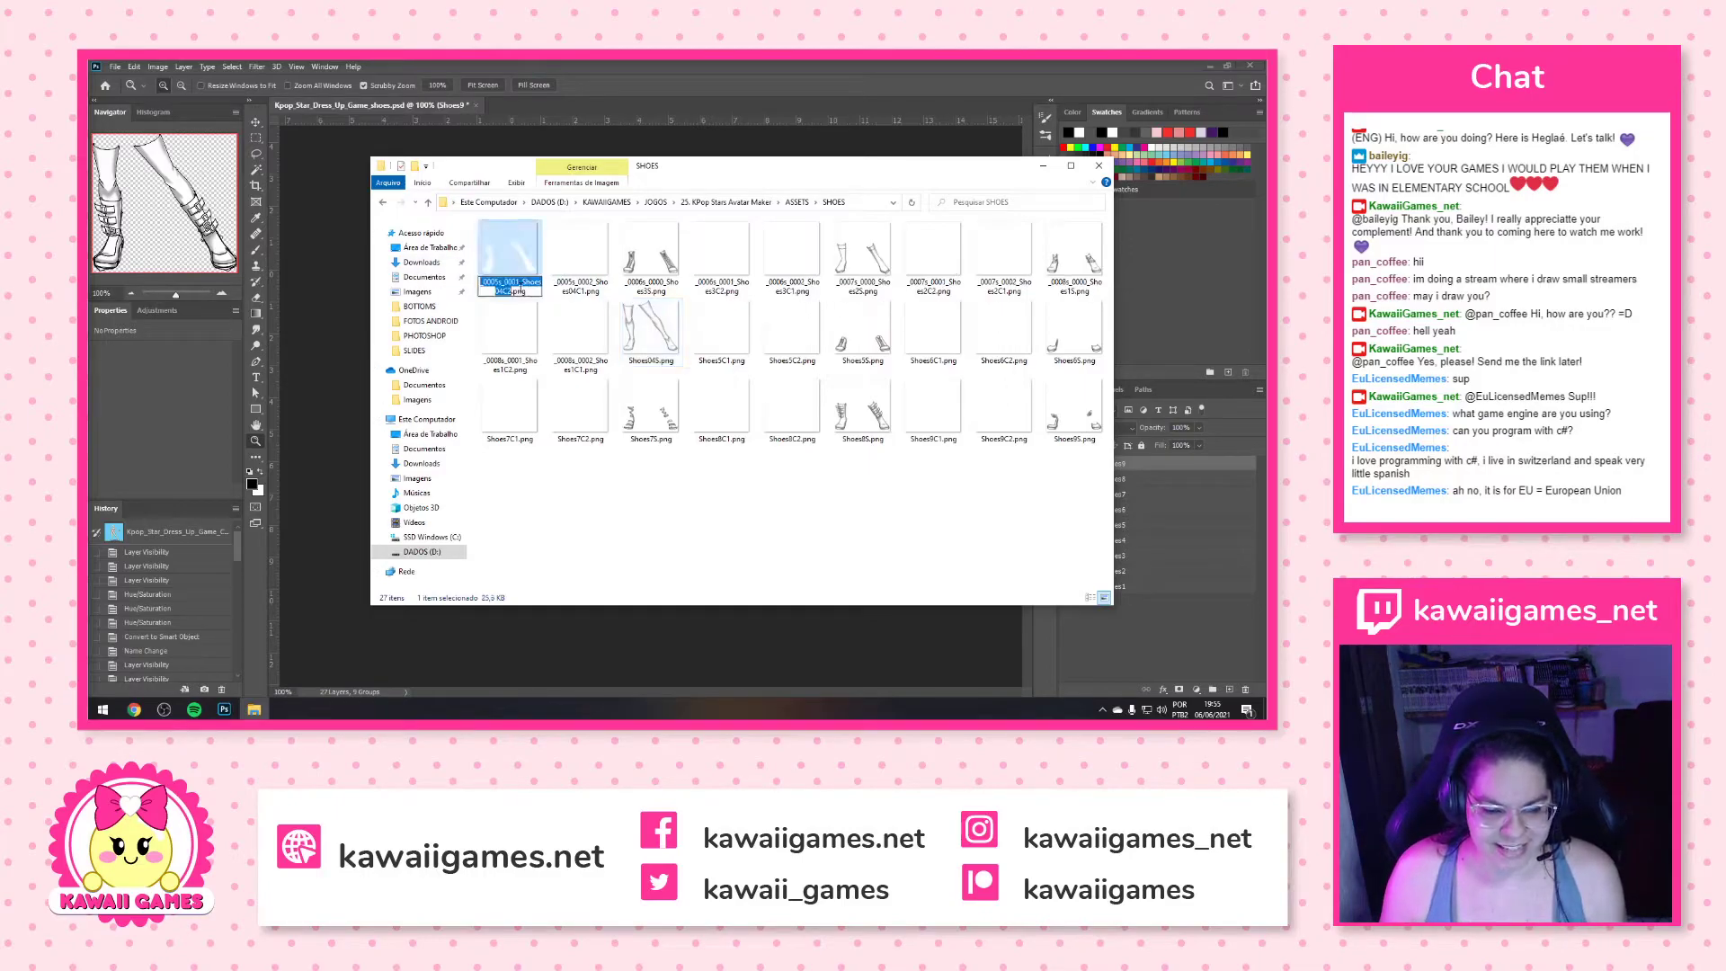
pyautogui.click(509, 282)
pyautogui.hotkey('shift', 'Home')
pyautogui.press('Delete')
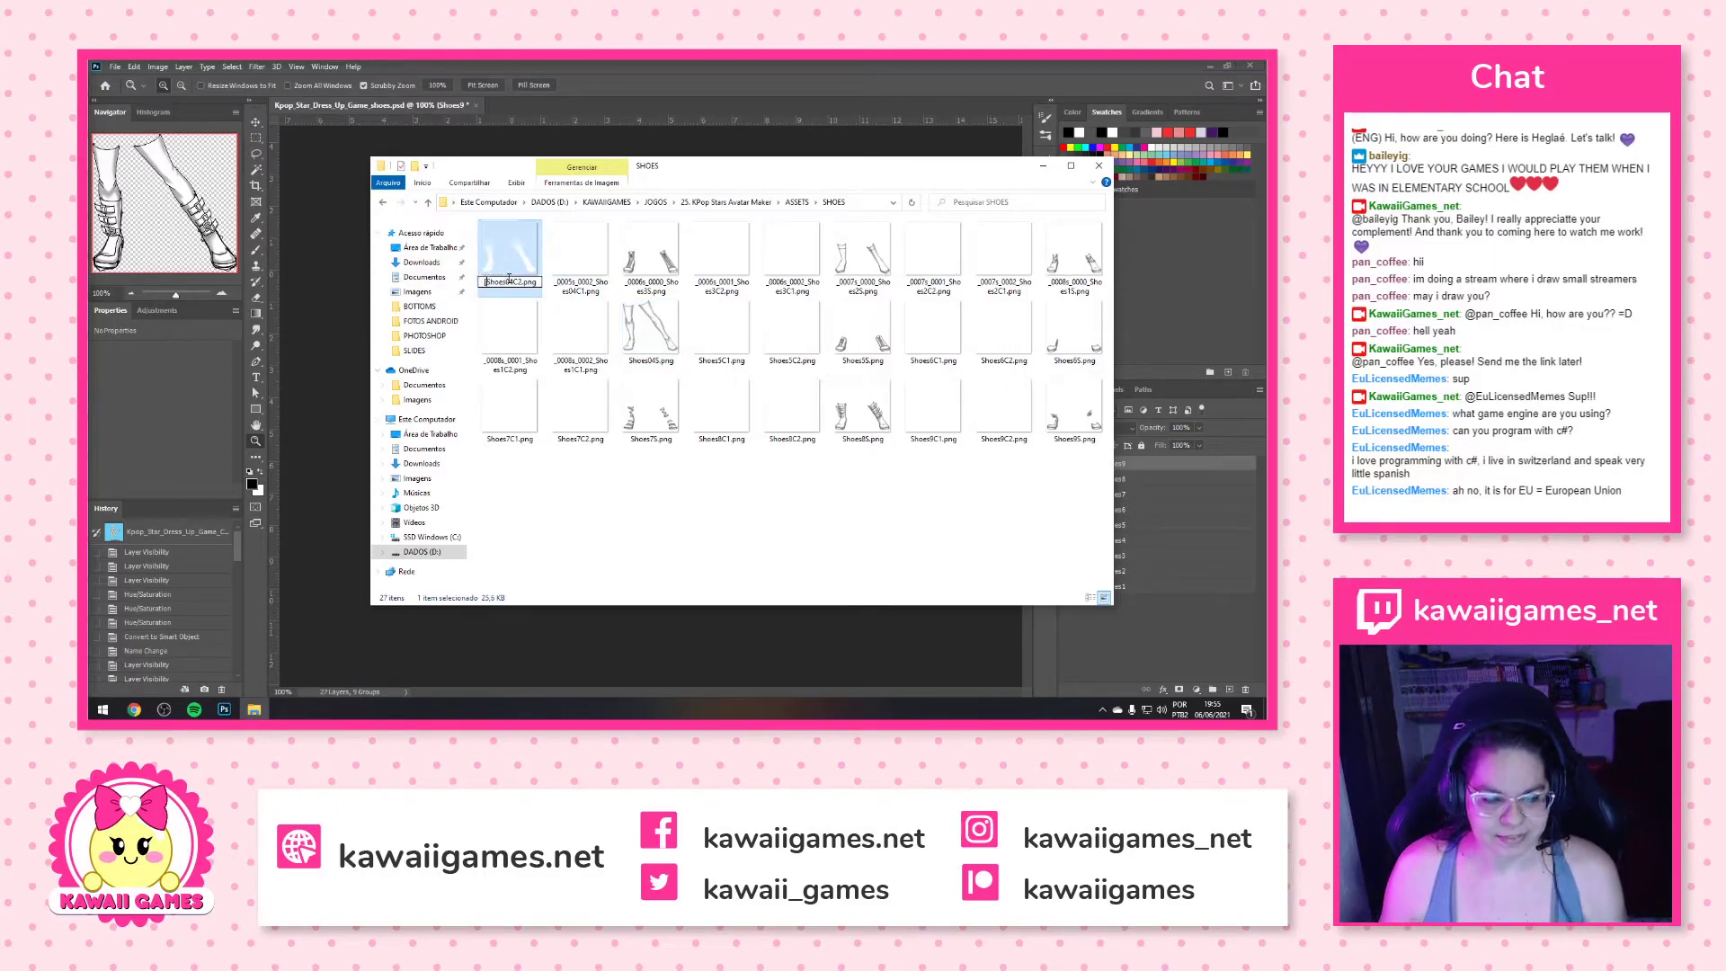
pyautogui.press('Return')
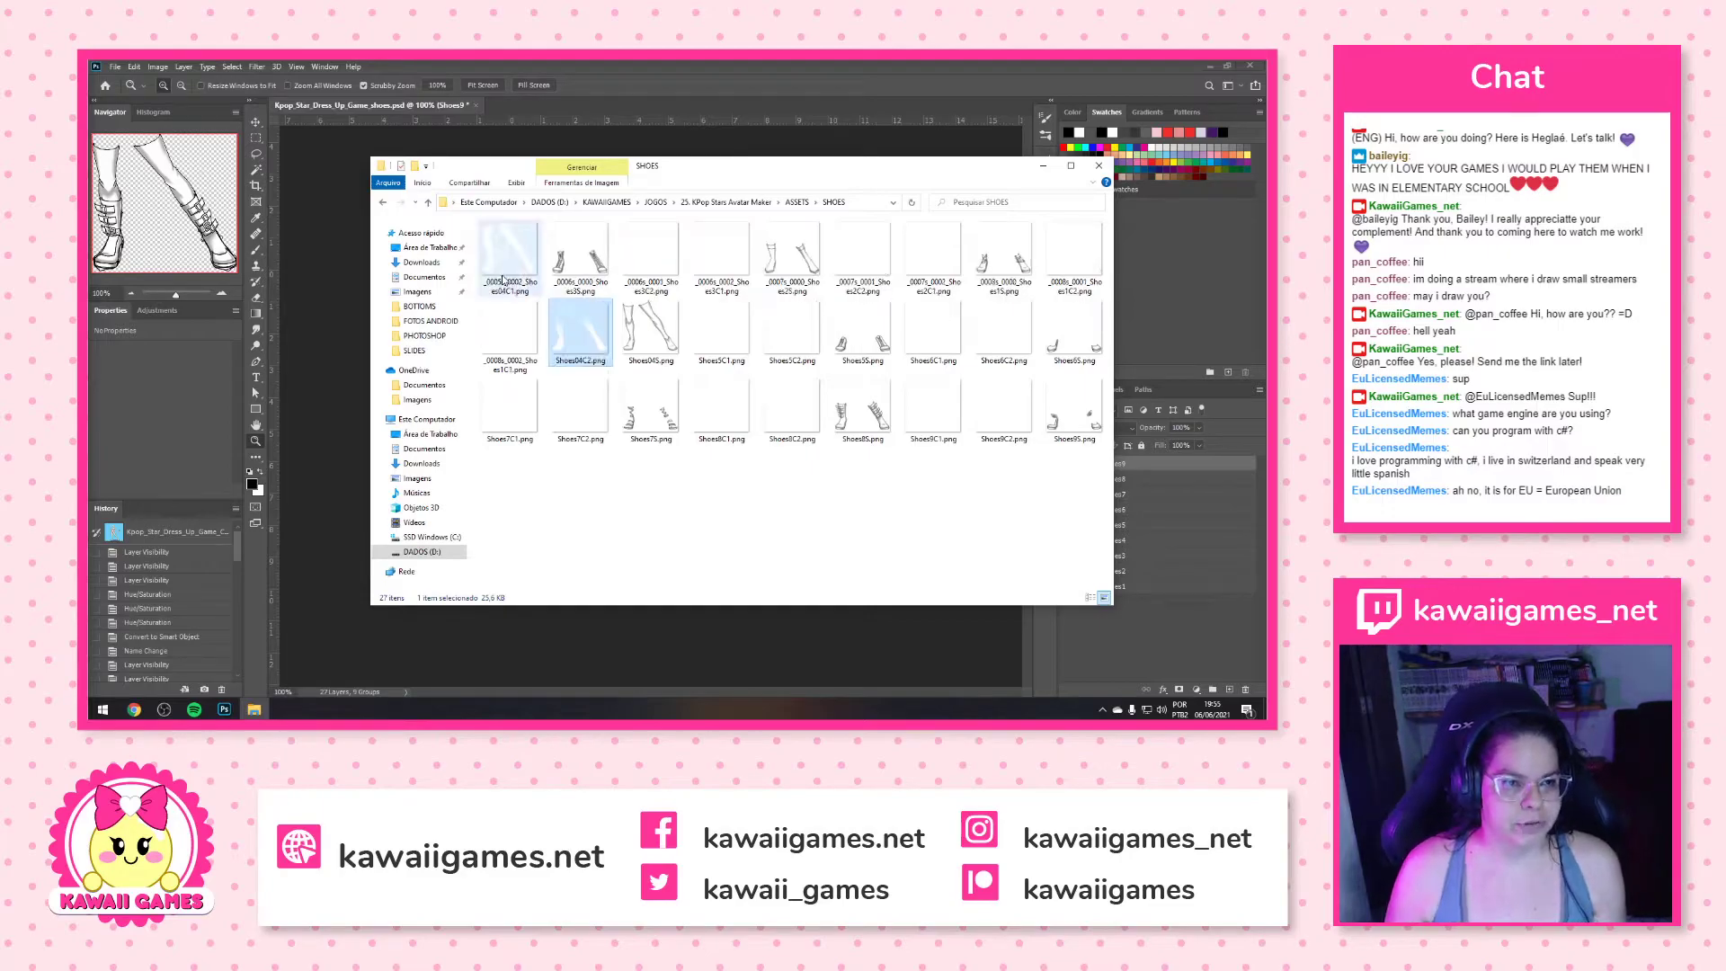
pyautogui.click(504, 285)
pyautogui.click(506, 286)
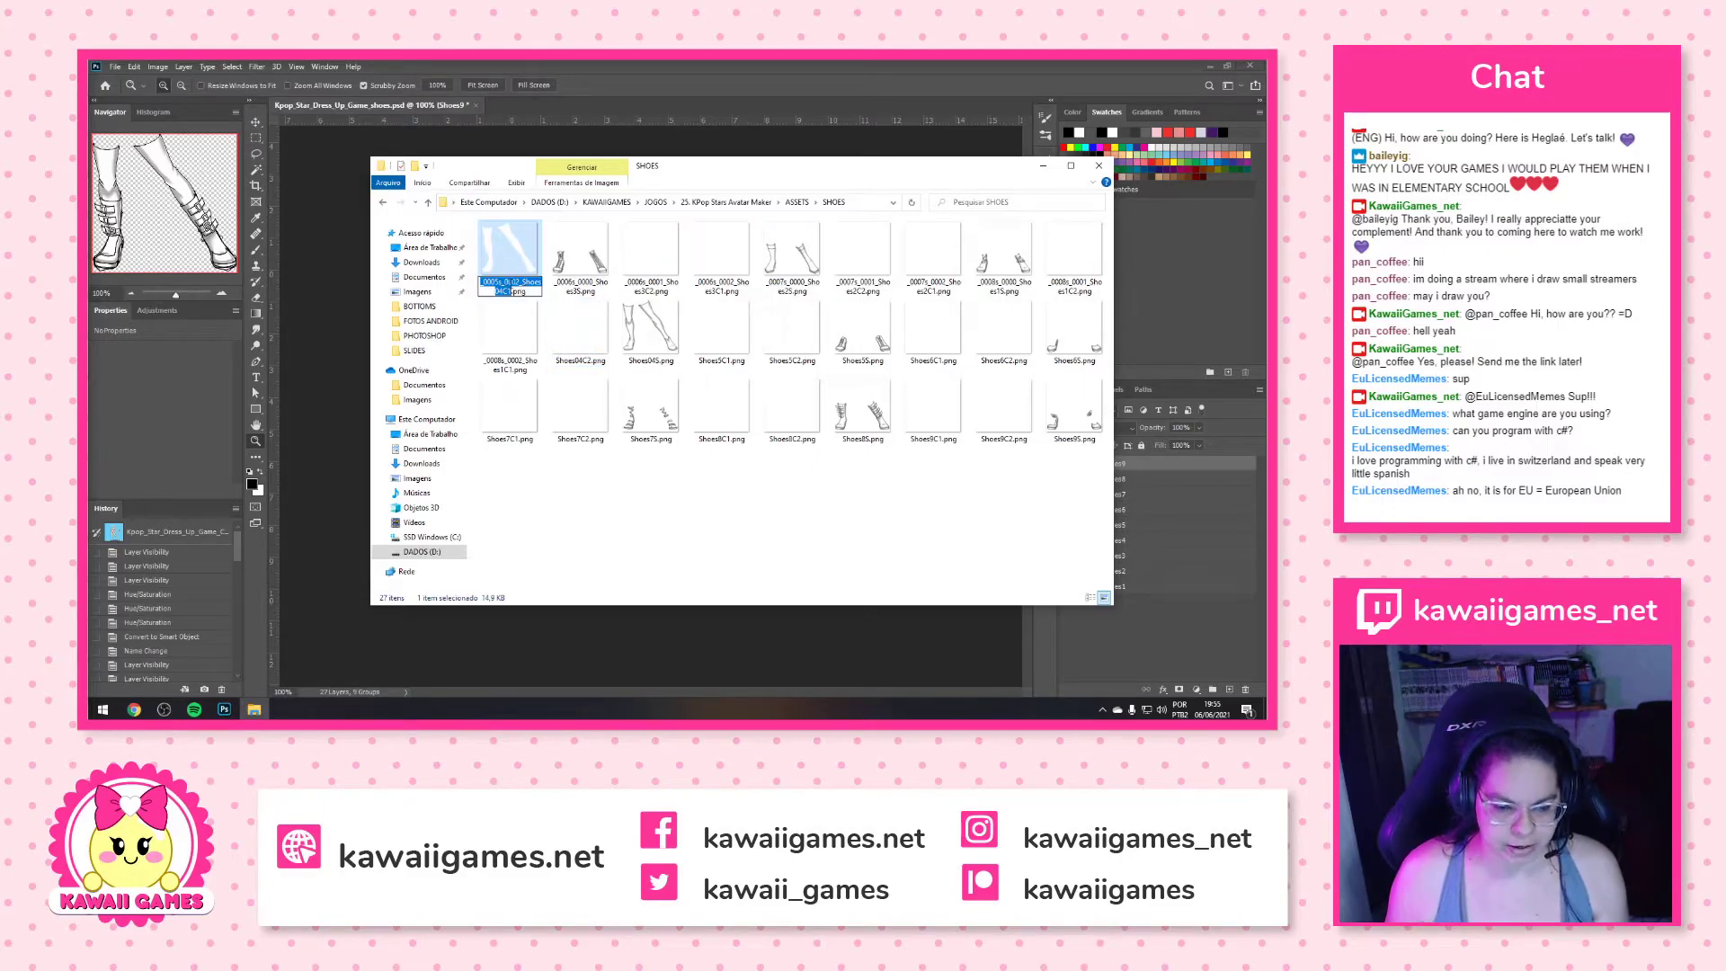
pyautogui.press('BackSpace')
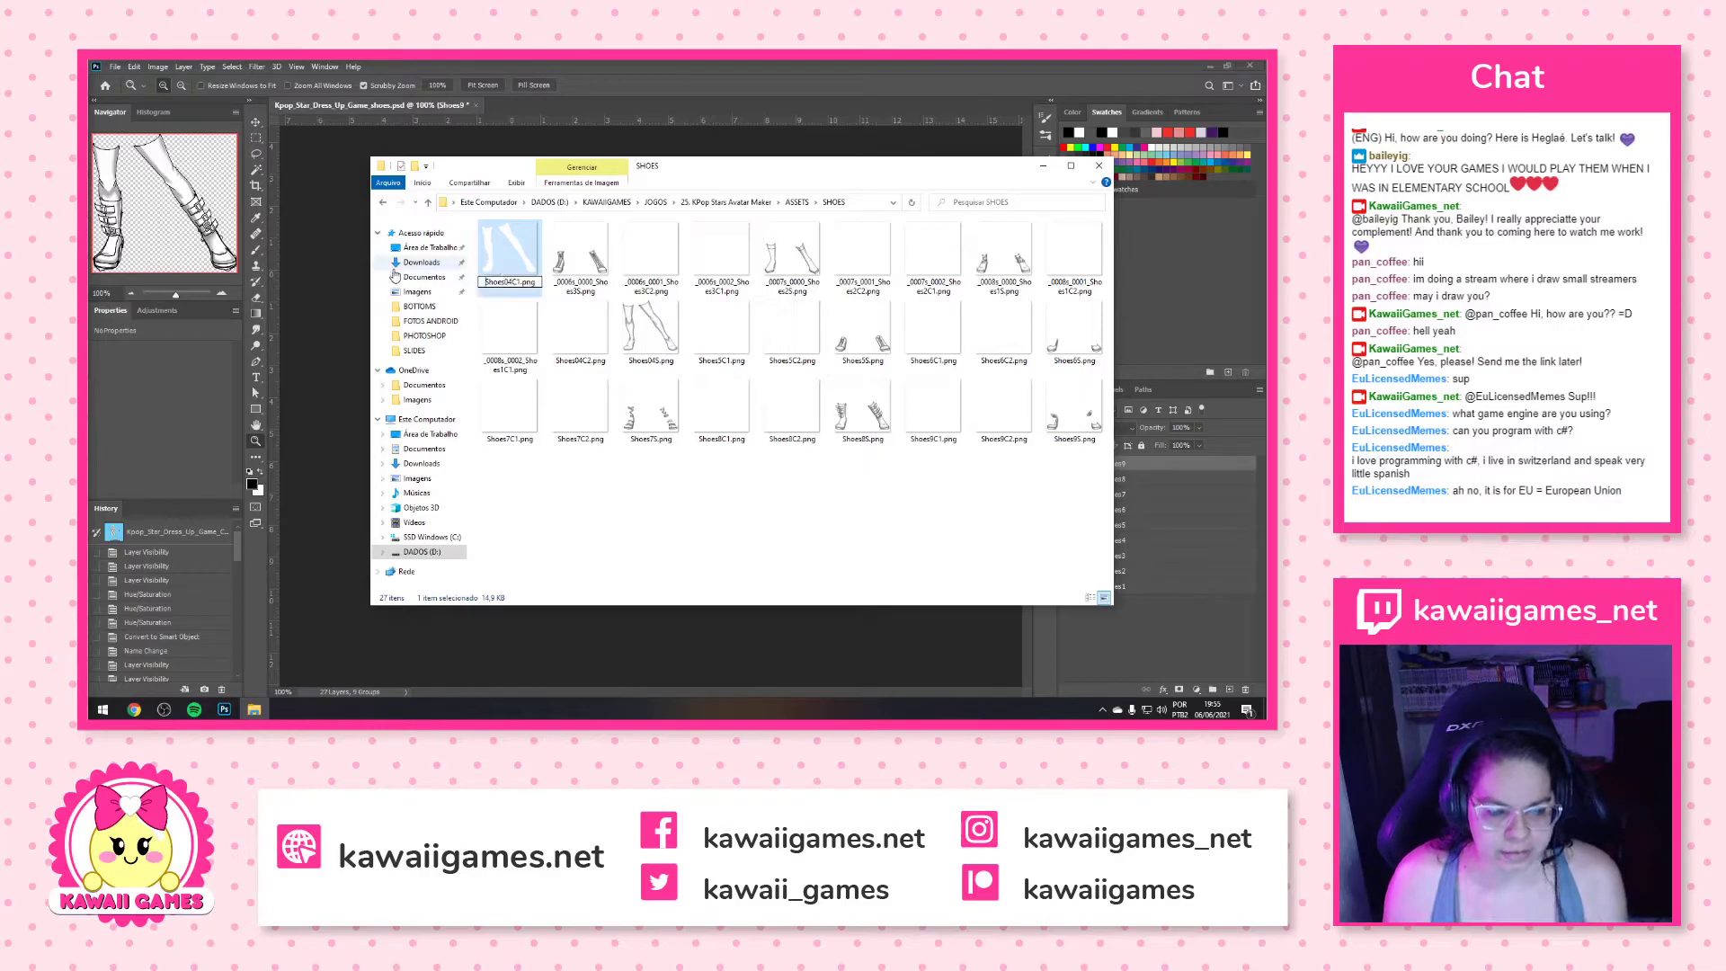
# Strip the numeric prefixes from the three Shoes3 images, renaming them Shoes3S.png, Shoes3C2.png and Shoes3C1.png
pyautogui.click(517, 279)
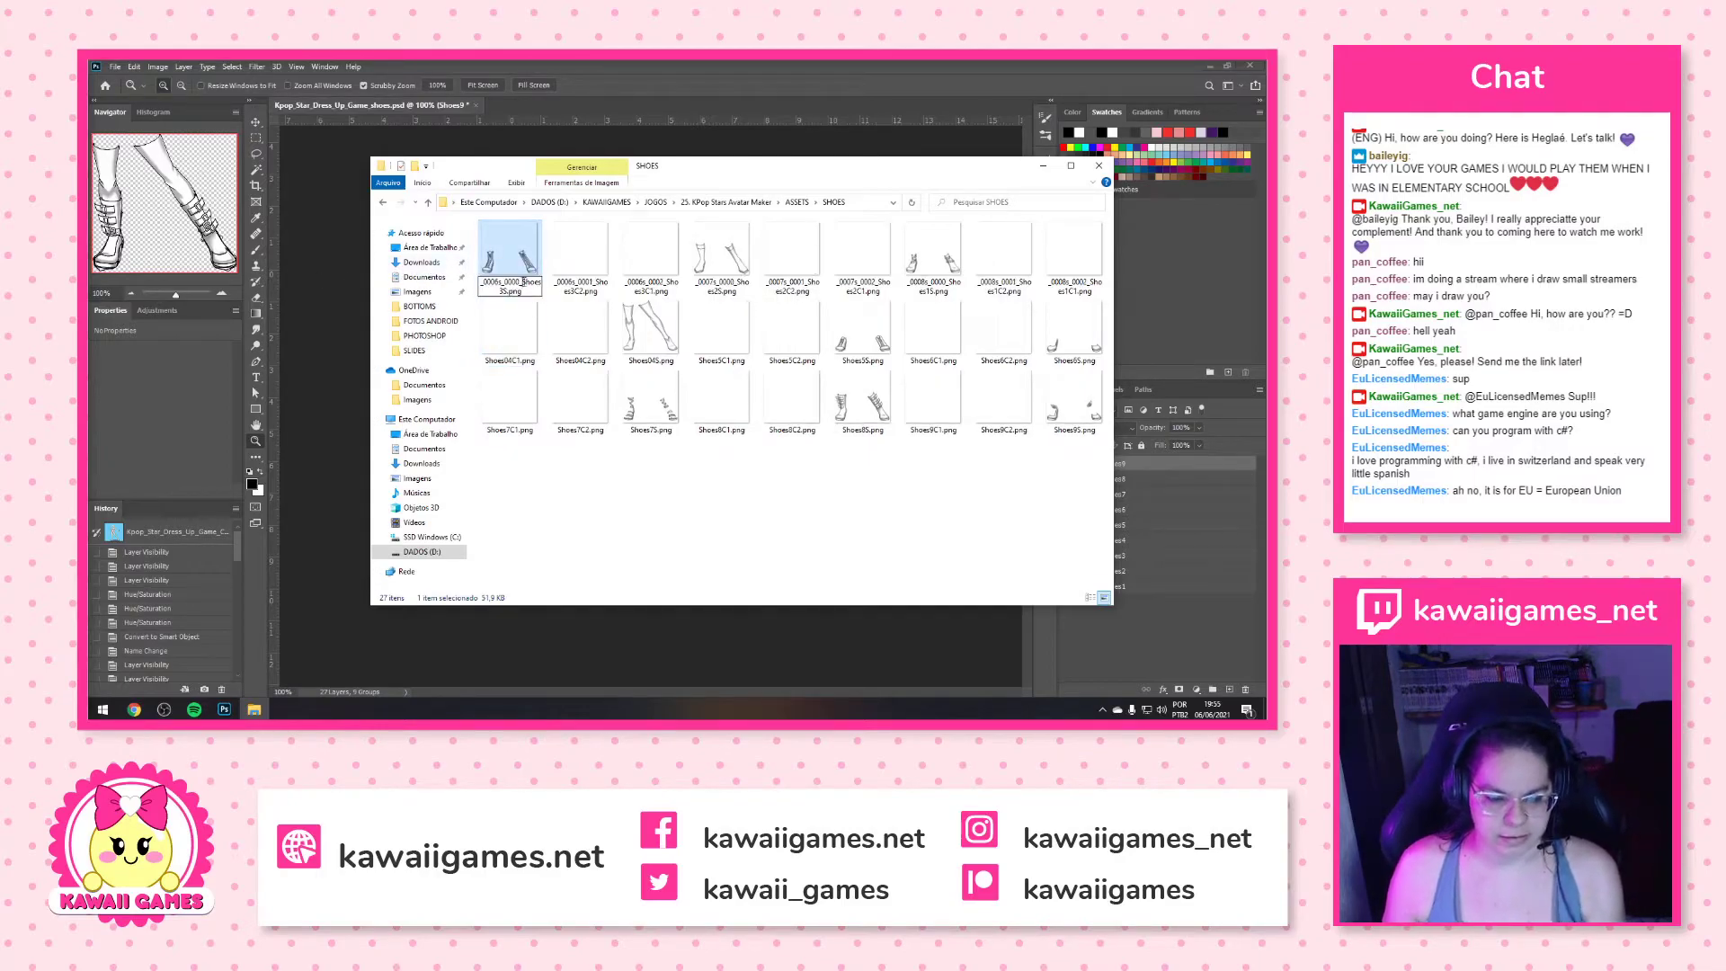
pyautogui.press('Return')
pyautogui.click(533, 280)
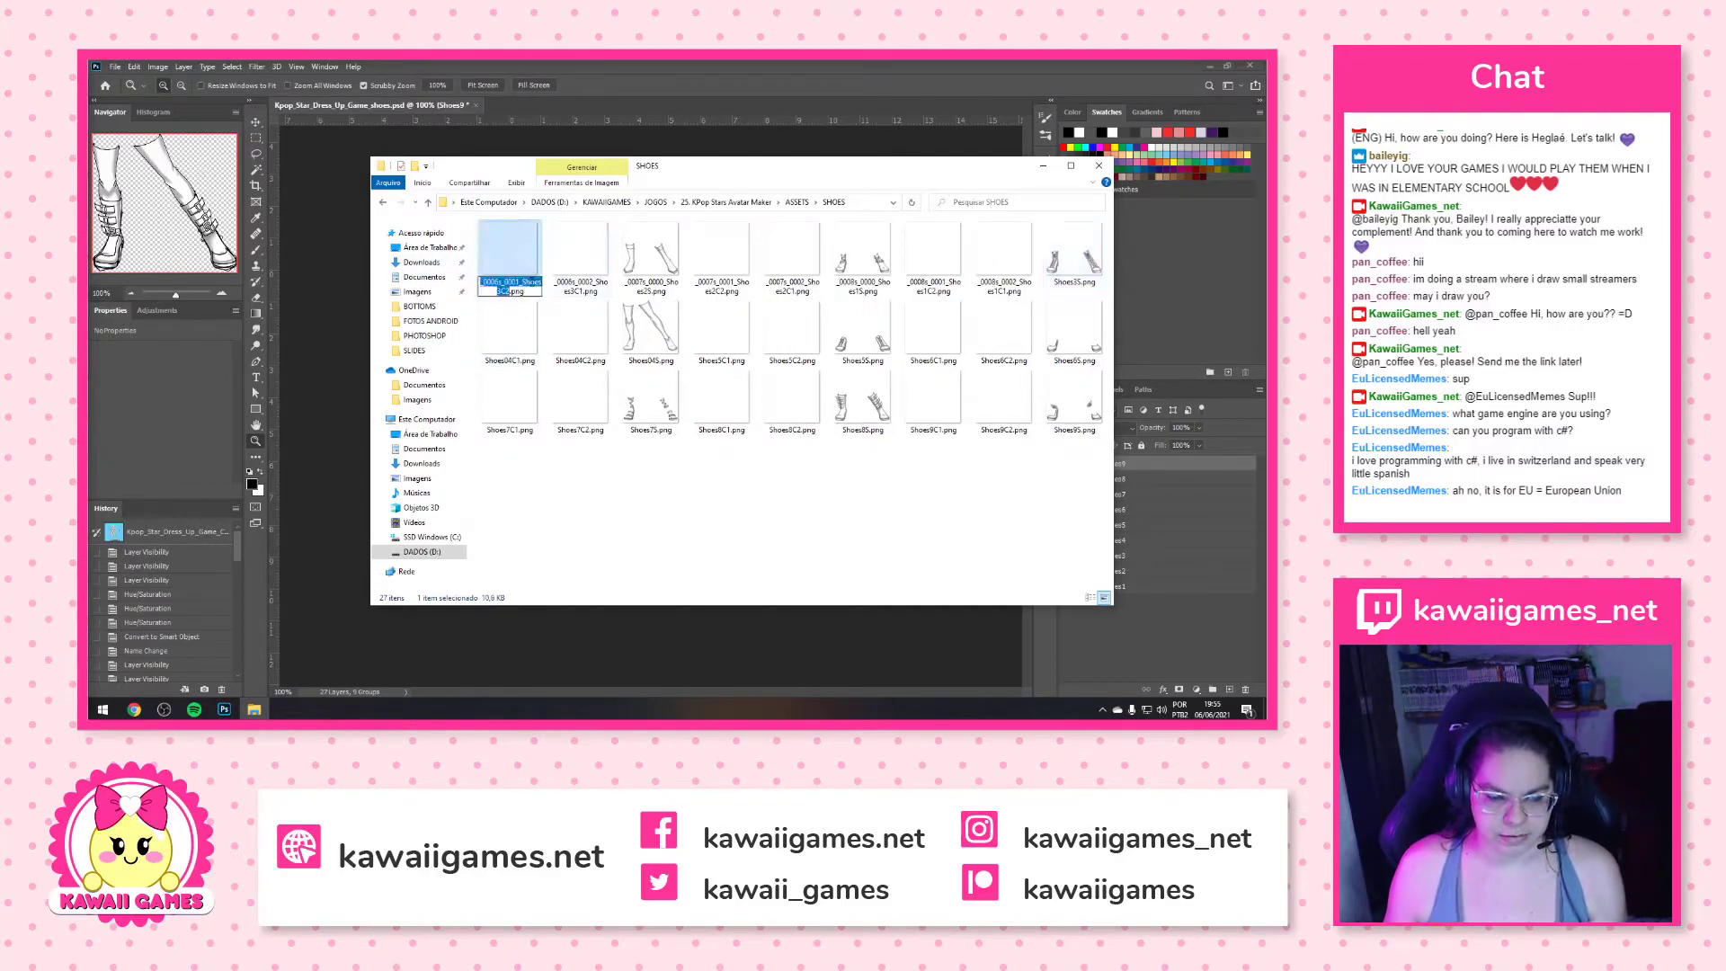
pyautogui.press('BackSpace')
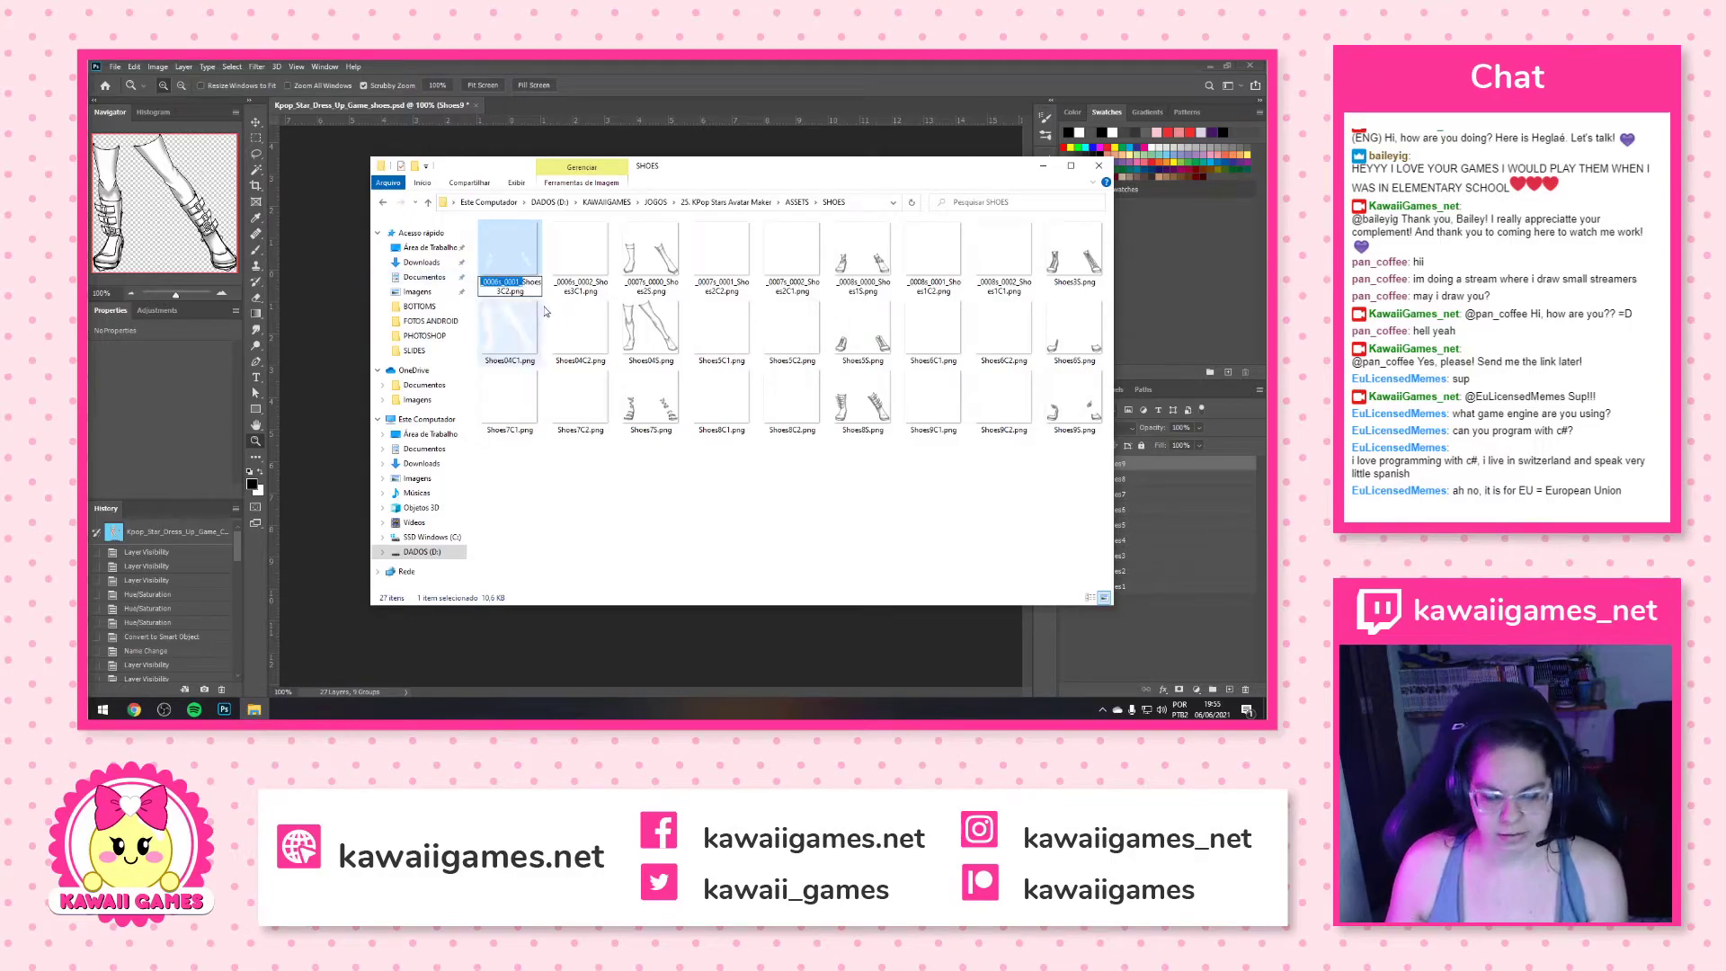
pyautogui.press('Return')
pyautogui.click(508, 286)
pyautogui.click(508, 289)
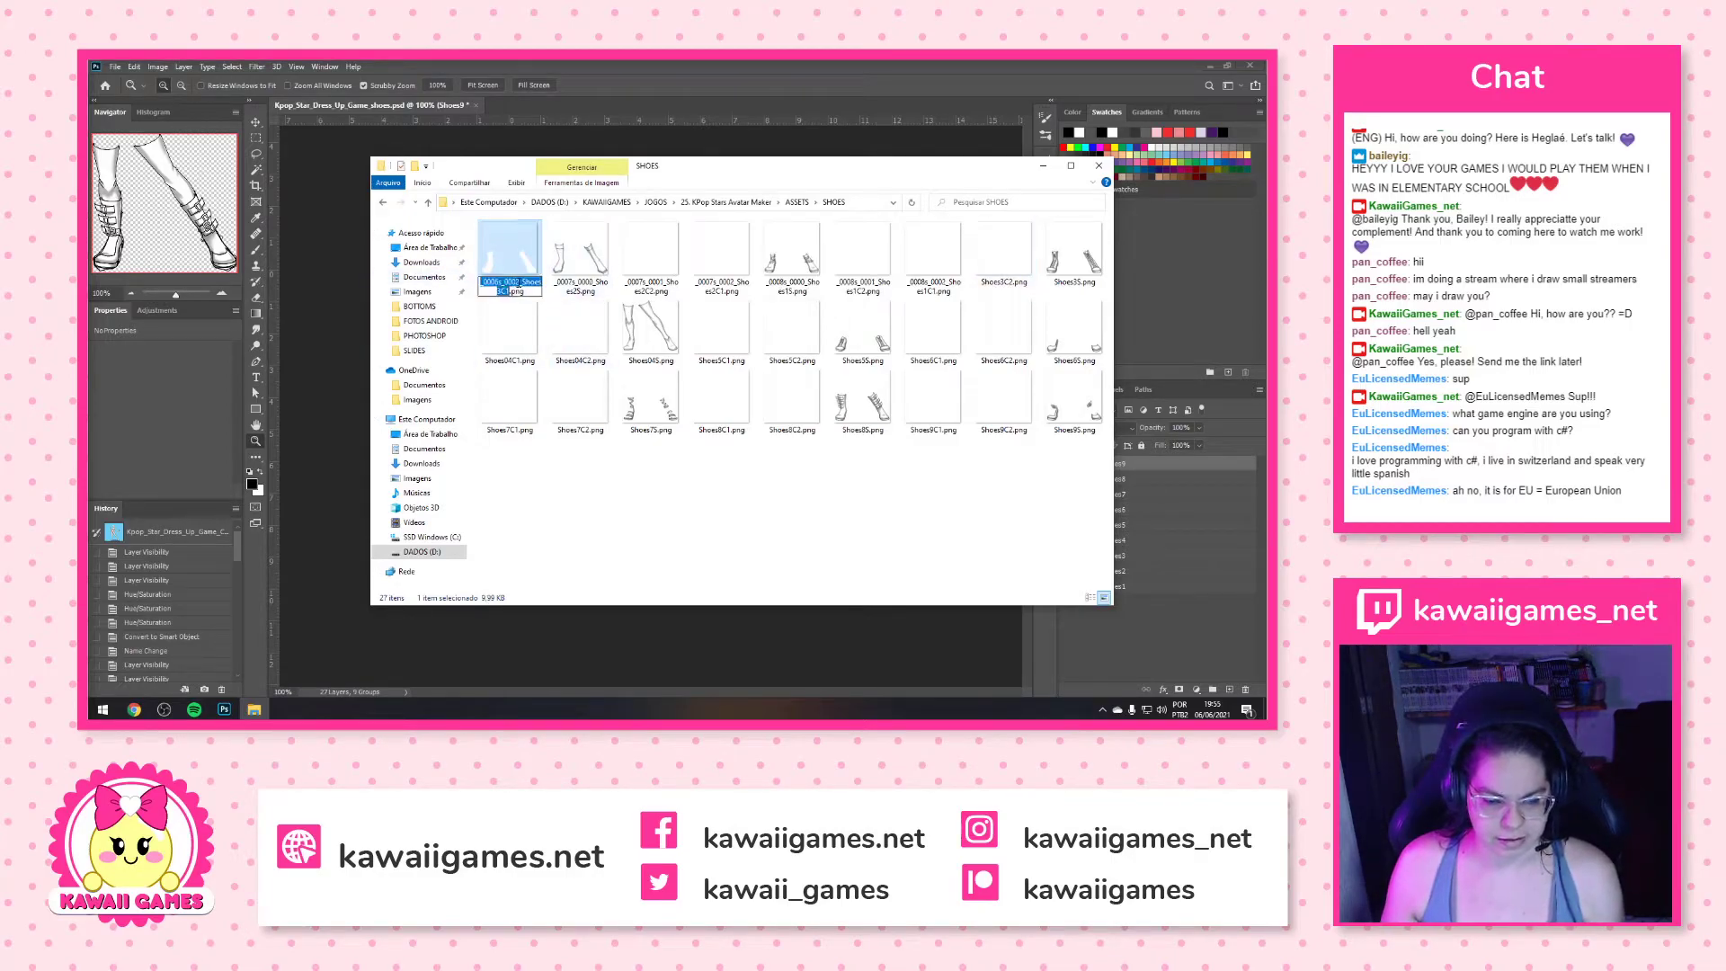
pyautogui.press('BackSpace')
pyautogui.press('Return')
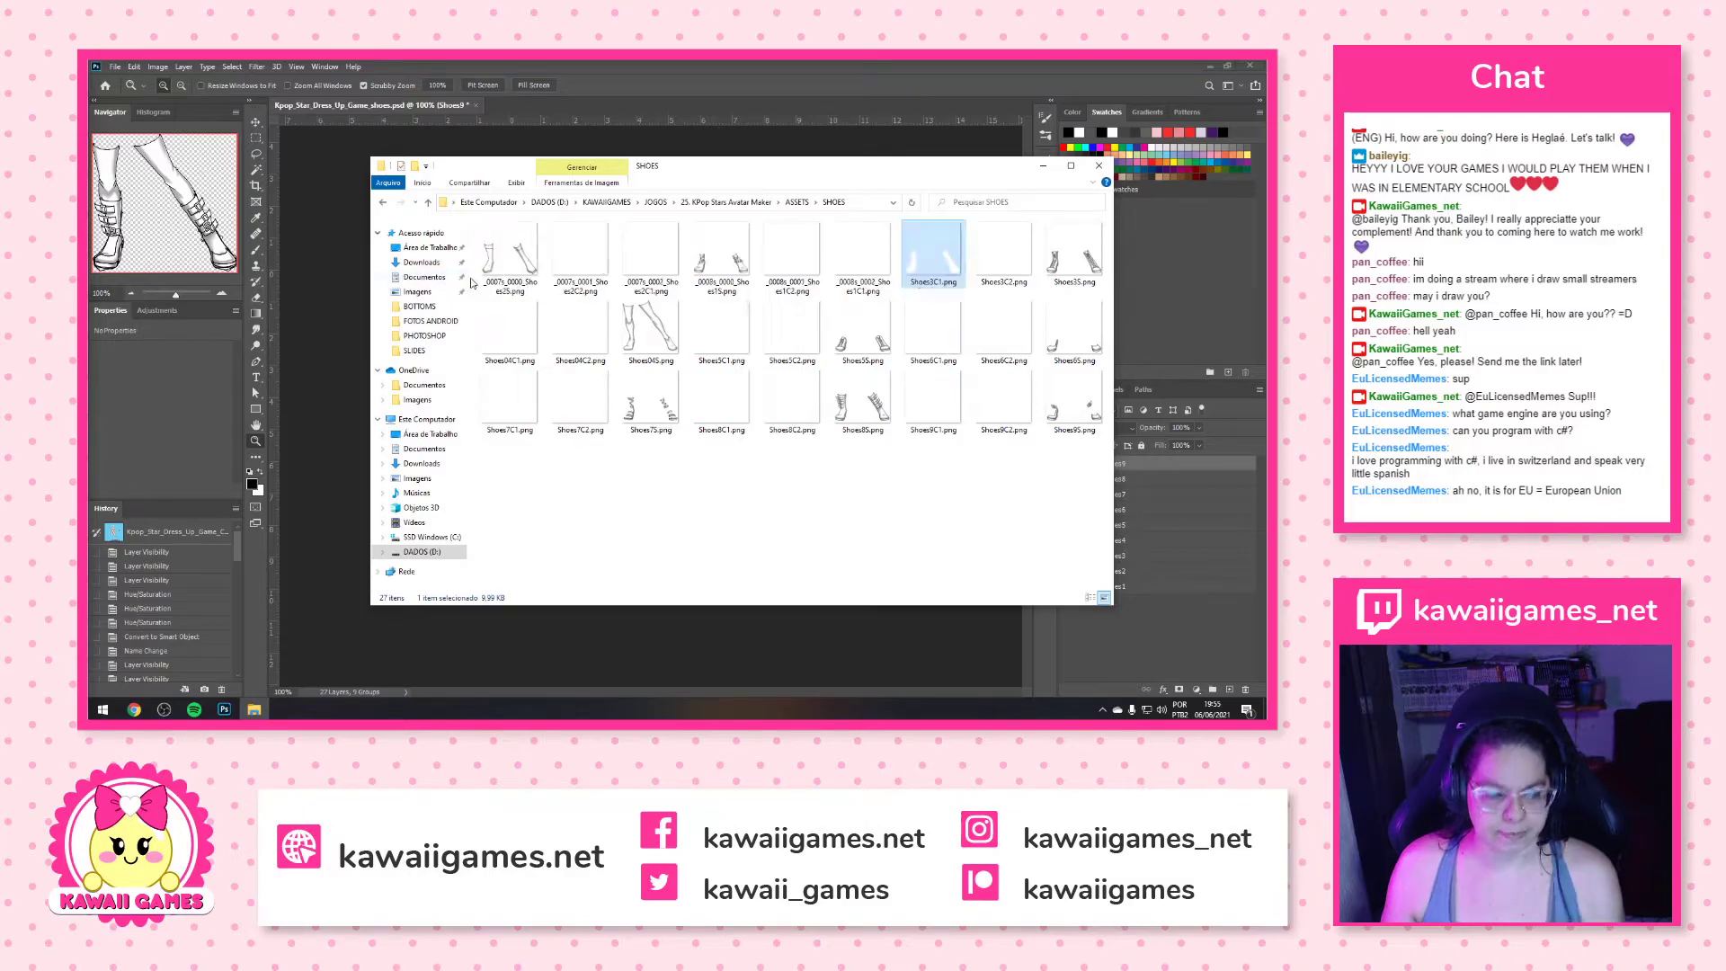
# Remove the numeric prefix from the Shoes2 line-art image, renaming it Shoes2S.png
pyautogui.click(493, 272)
pyautogui.click(521, 284)
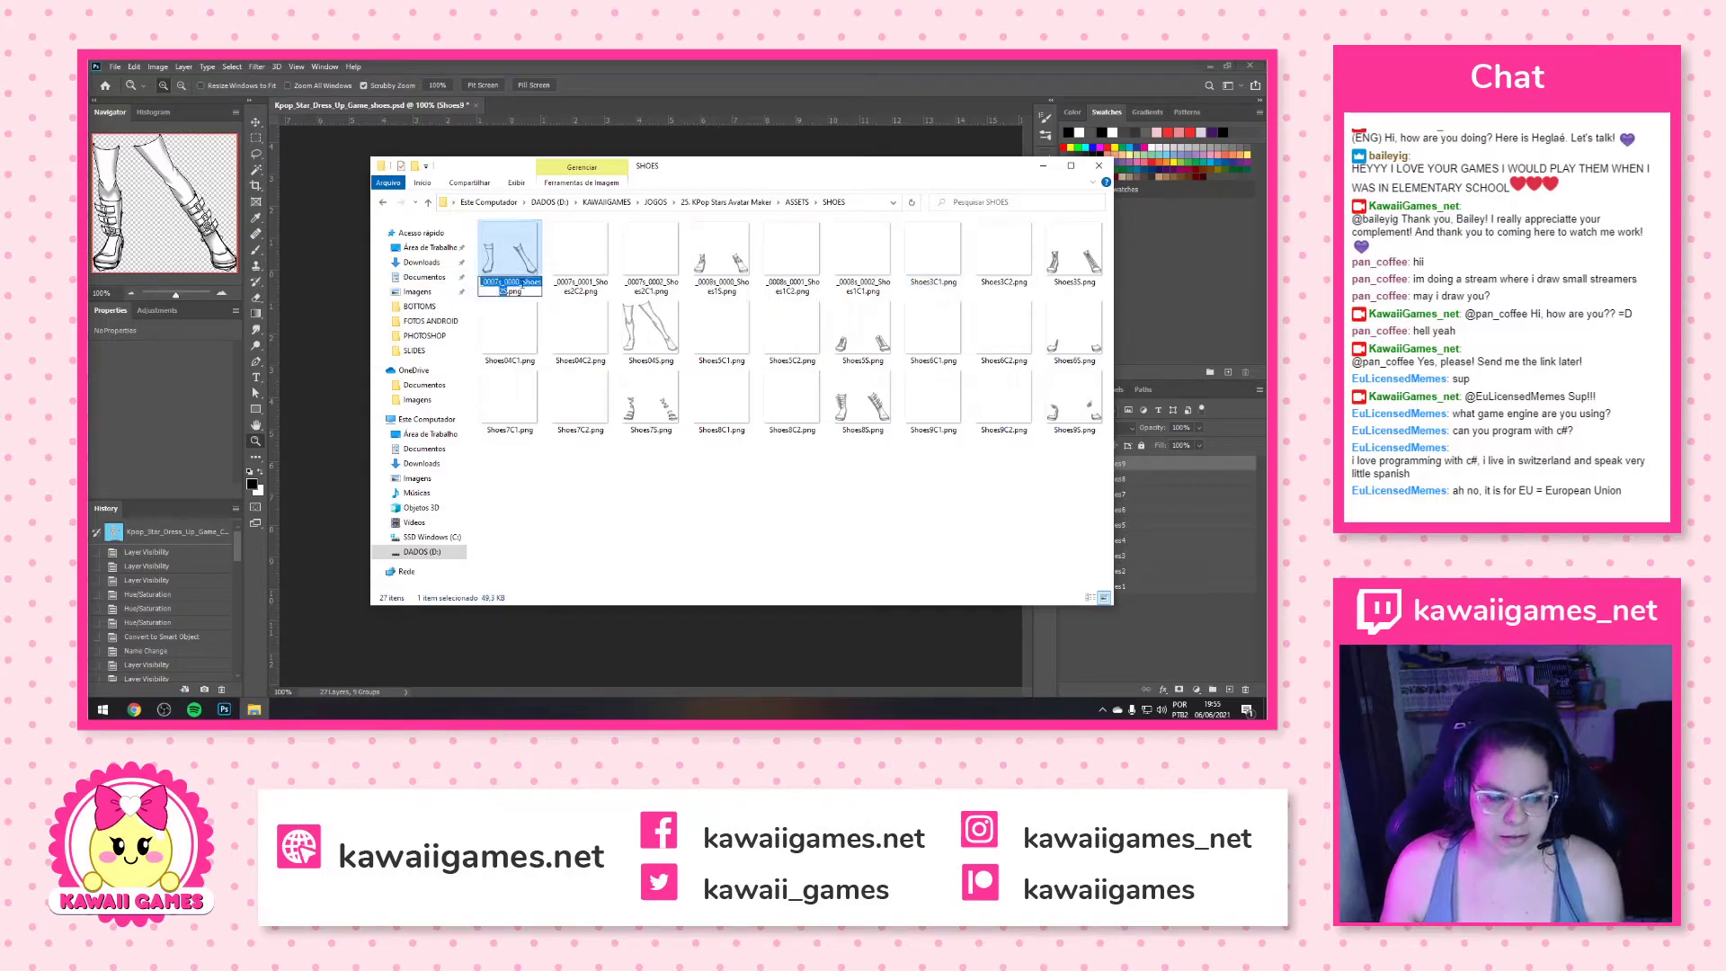
pyautogui.press('BackSpace')
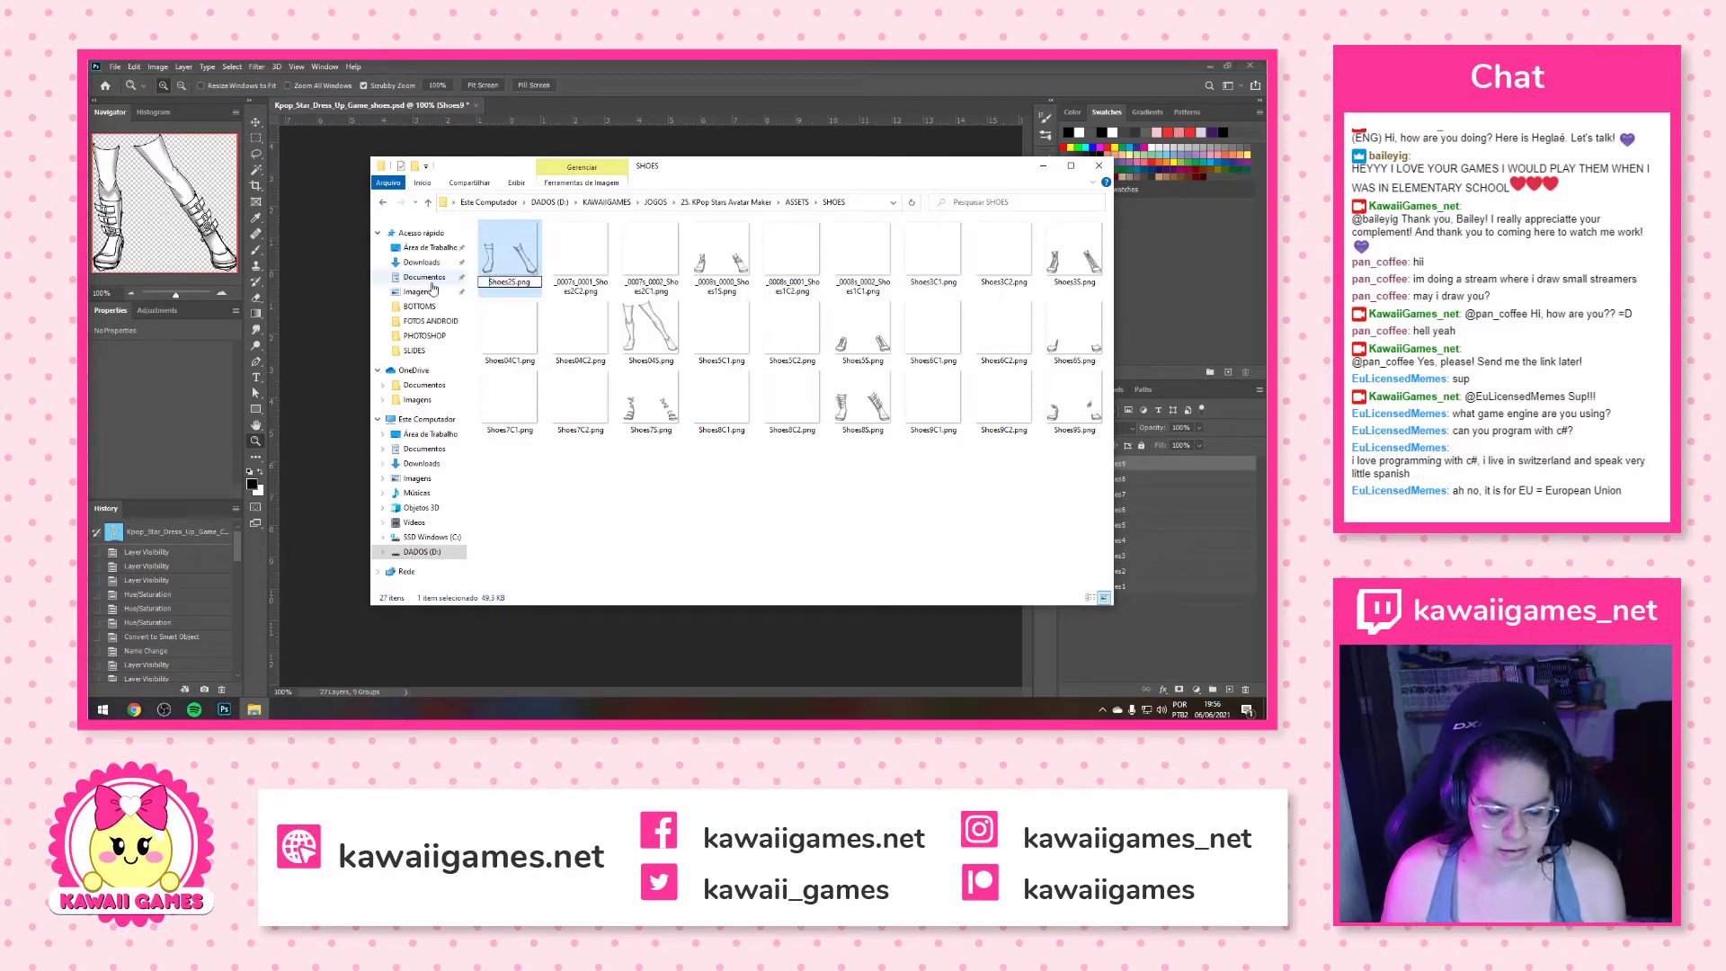
pyautogui.press('Return')
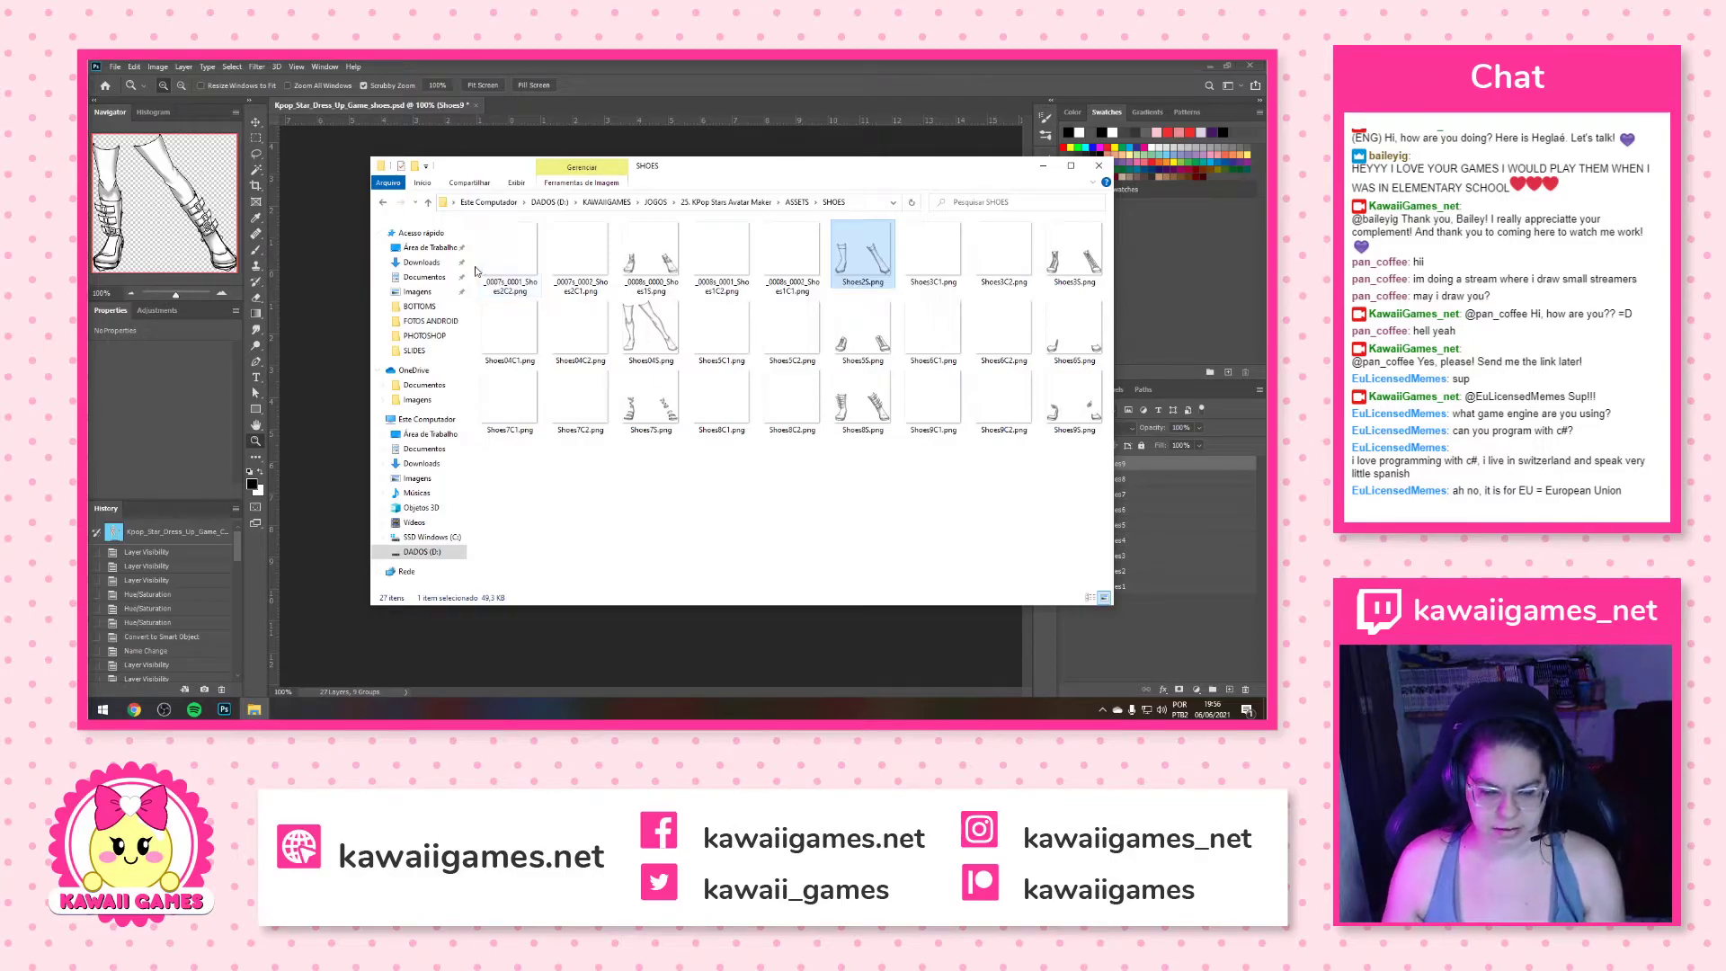
pyautogui.click(528, 286)
pyautogui.press('Delete')
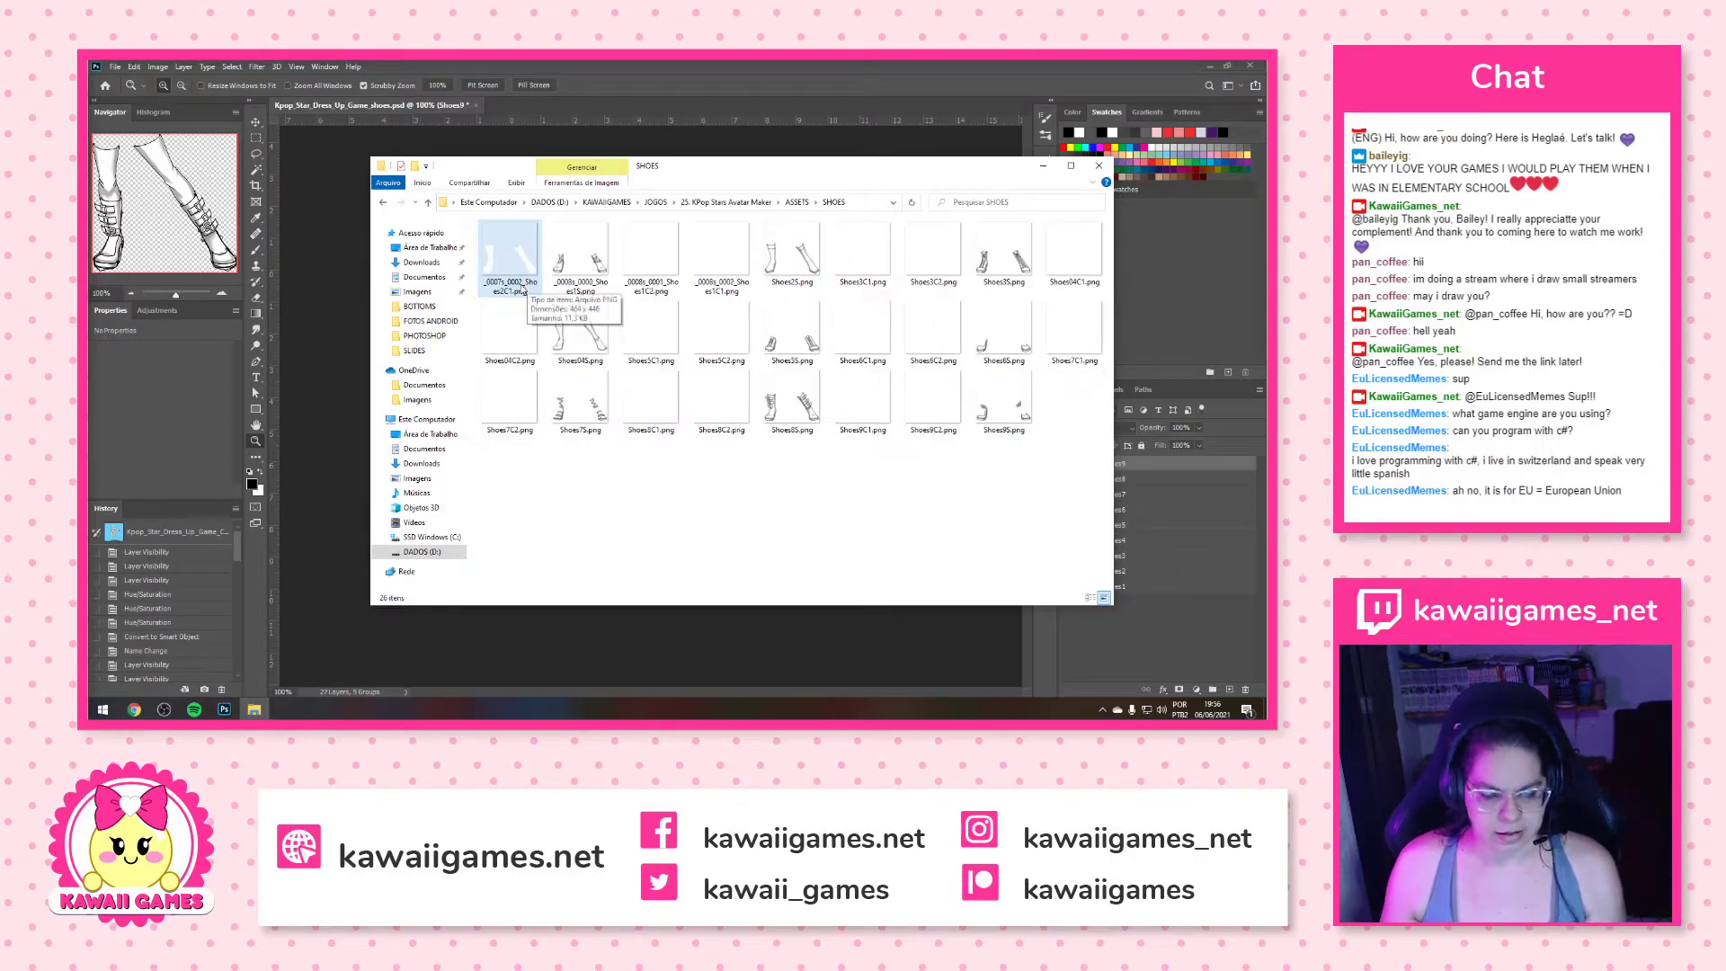
pyautogui.hotkey('ctrl', 'z')
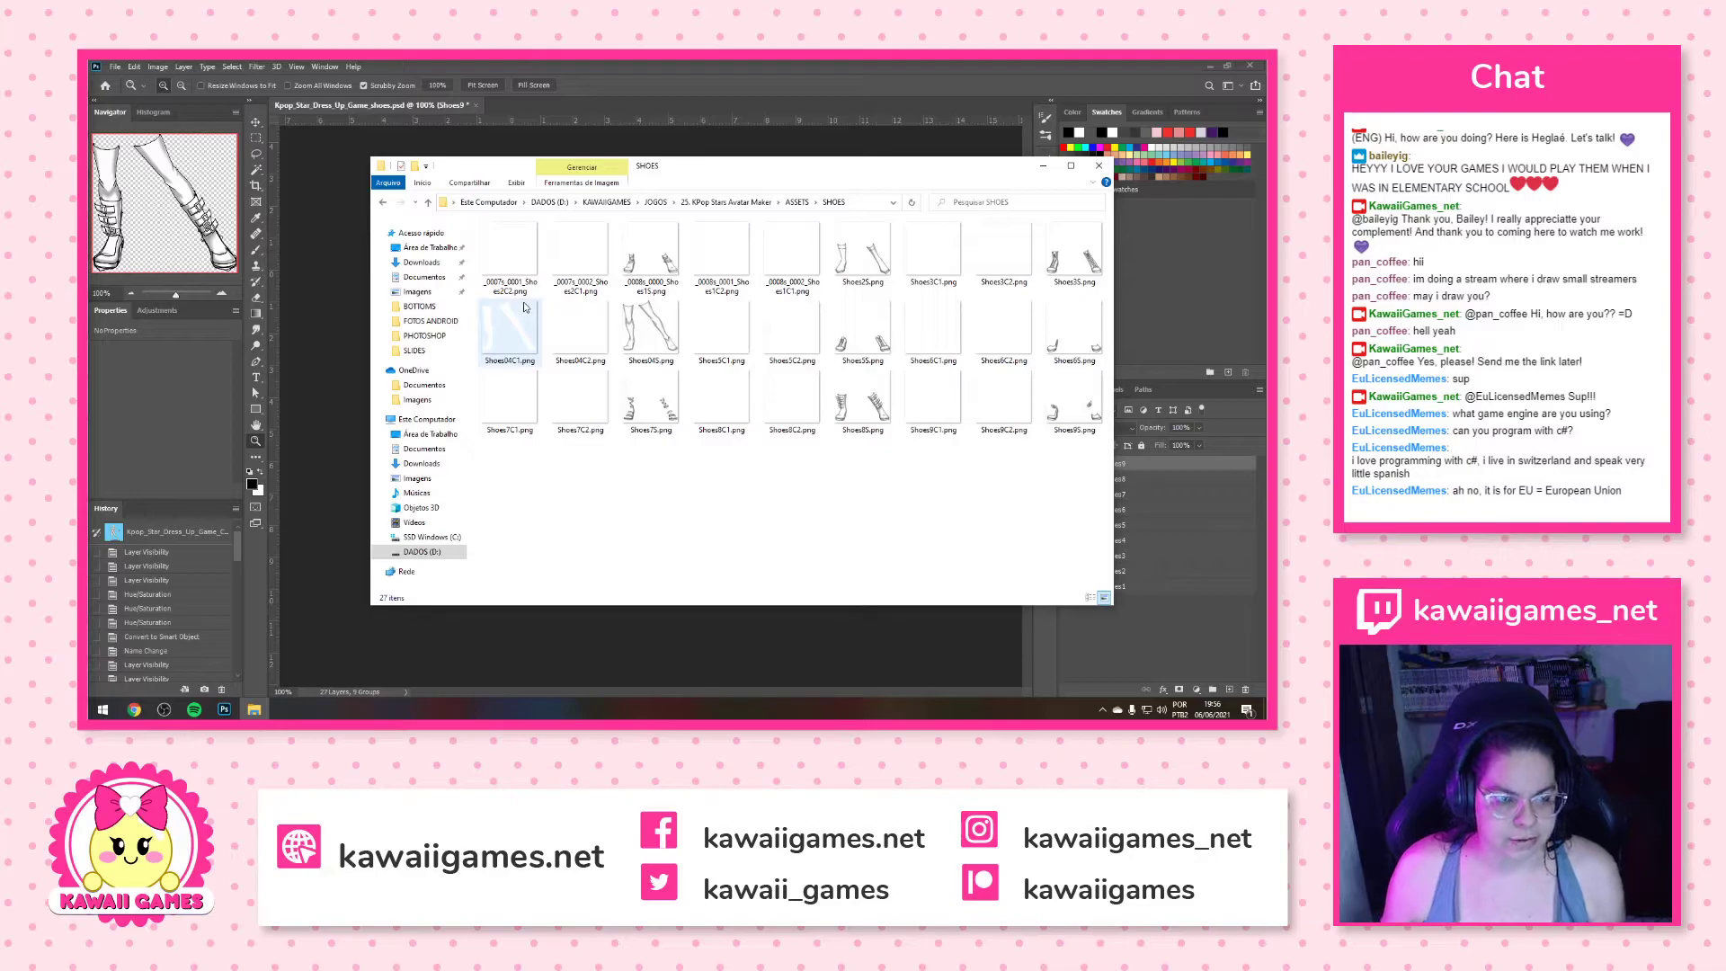
# Strip the numeric prefixes from the two Shoes2 colour images, renaming them Shoes2C2.png and Shoes2C1.png
pyautogui.click(524, 286)
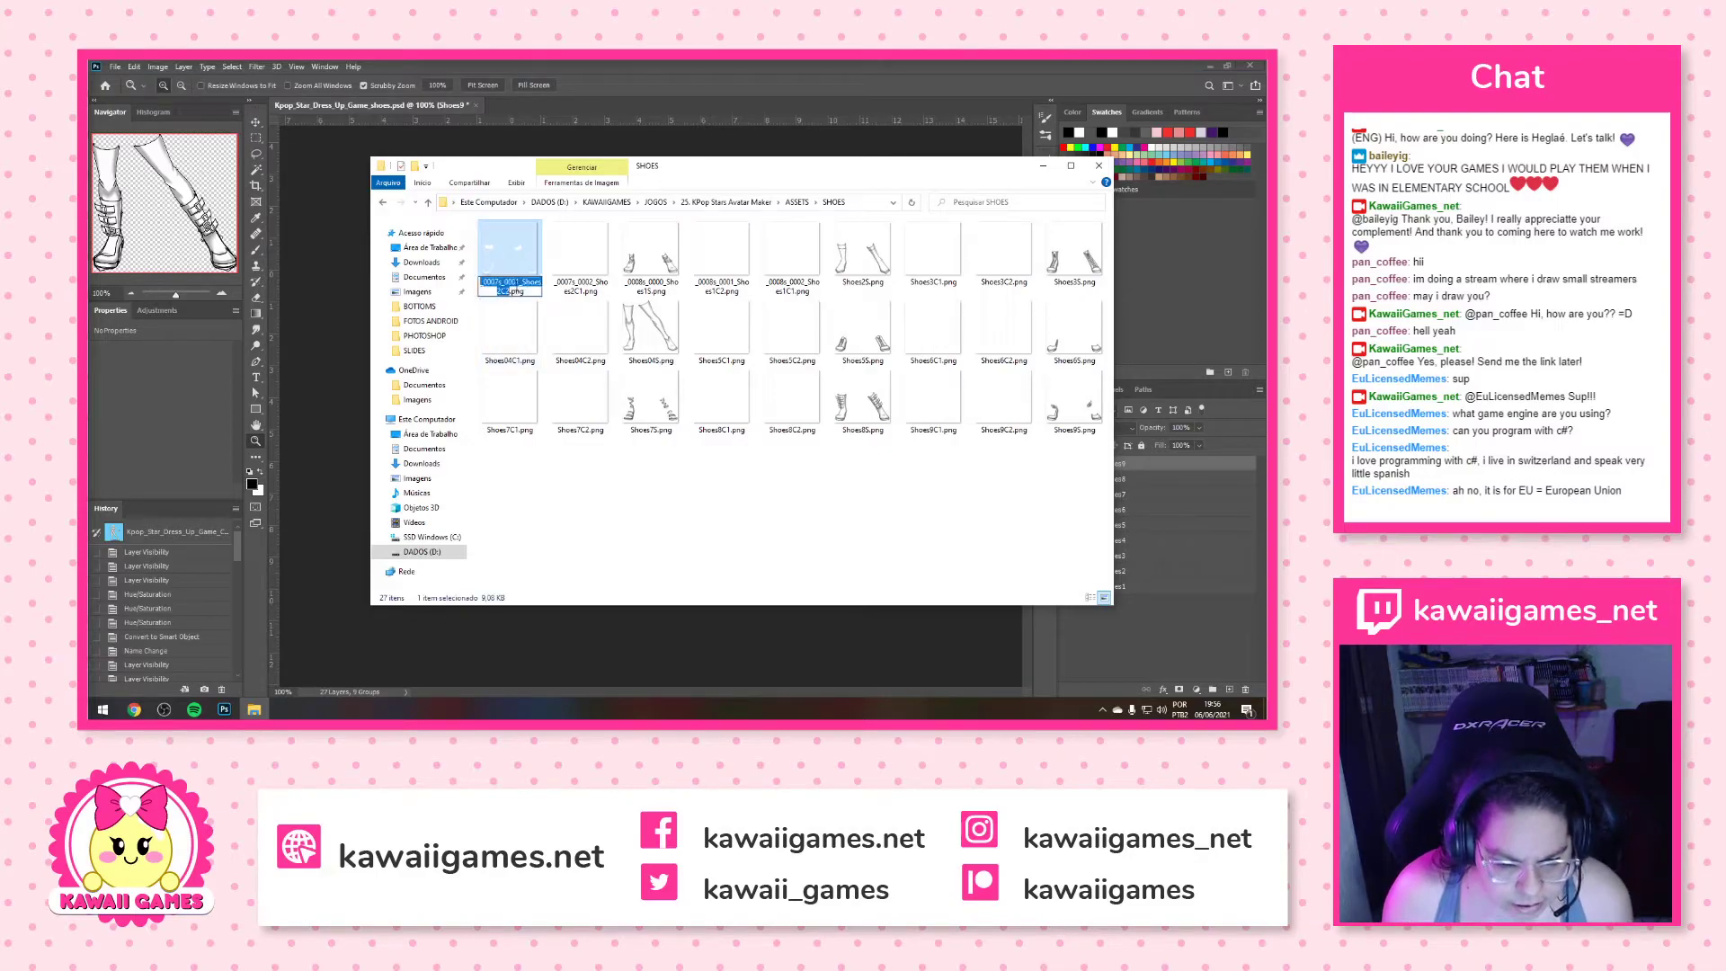
pyautogui.press('BackSpace')
pyautogui.press('Return')
pyautogui.click(520, 286)
pyautogui.click(519, 288)
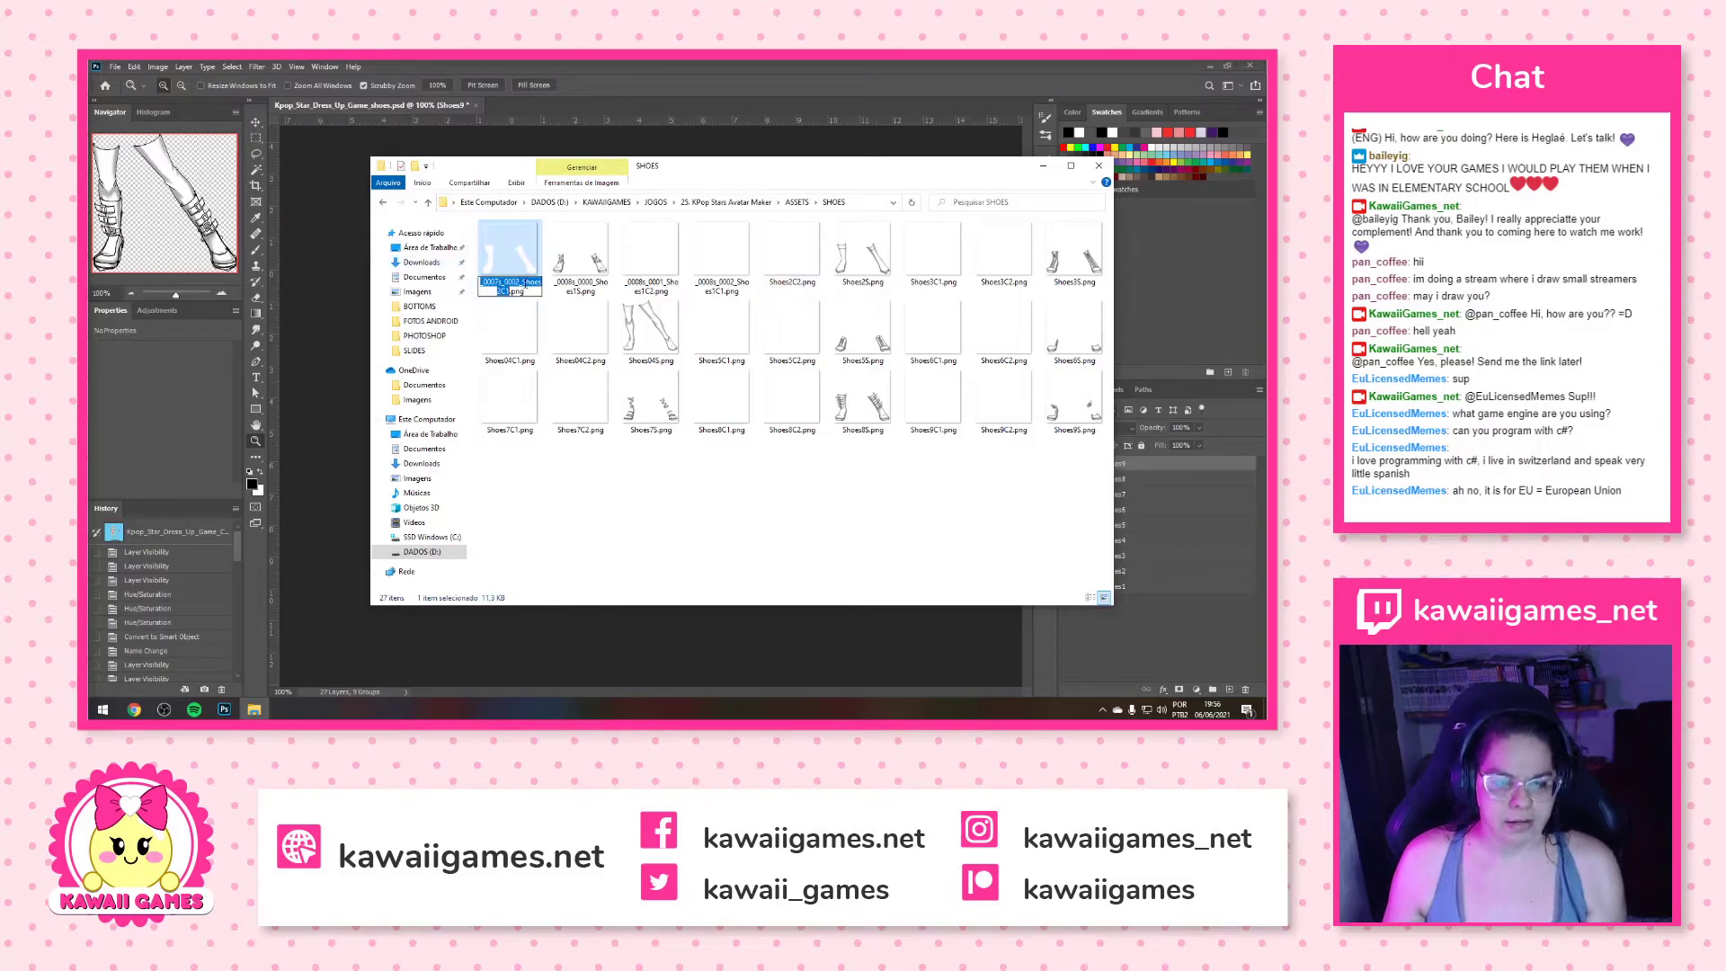
pyautogui.moveTo(510, 284); pyautogui.dragTo(459, 289)
pyautogui.press('BackSpace')
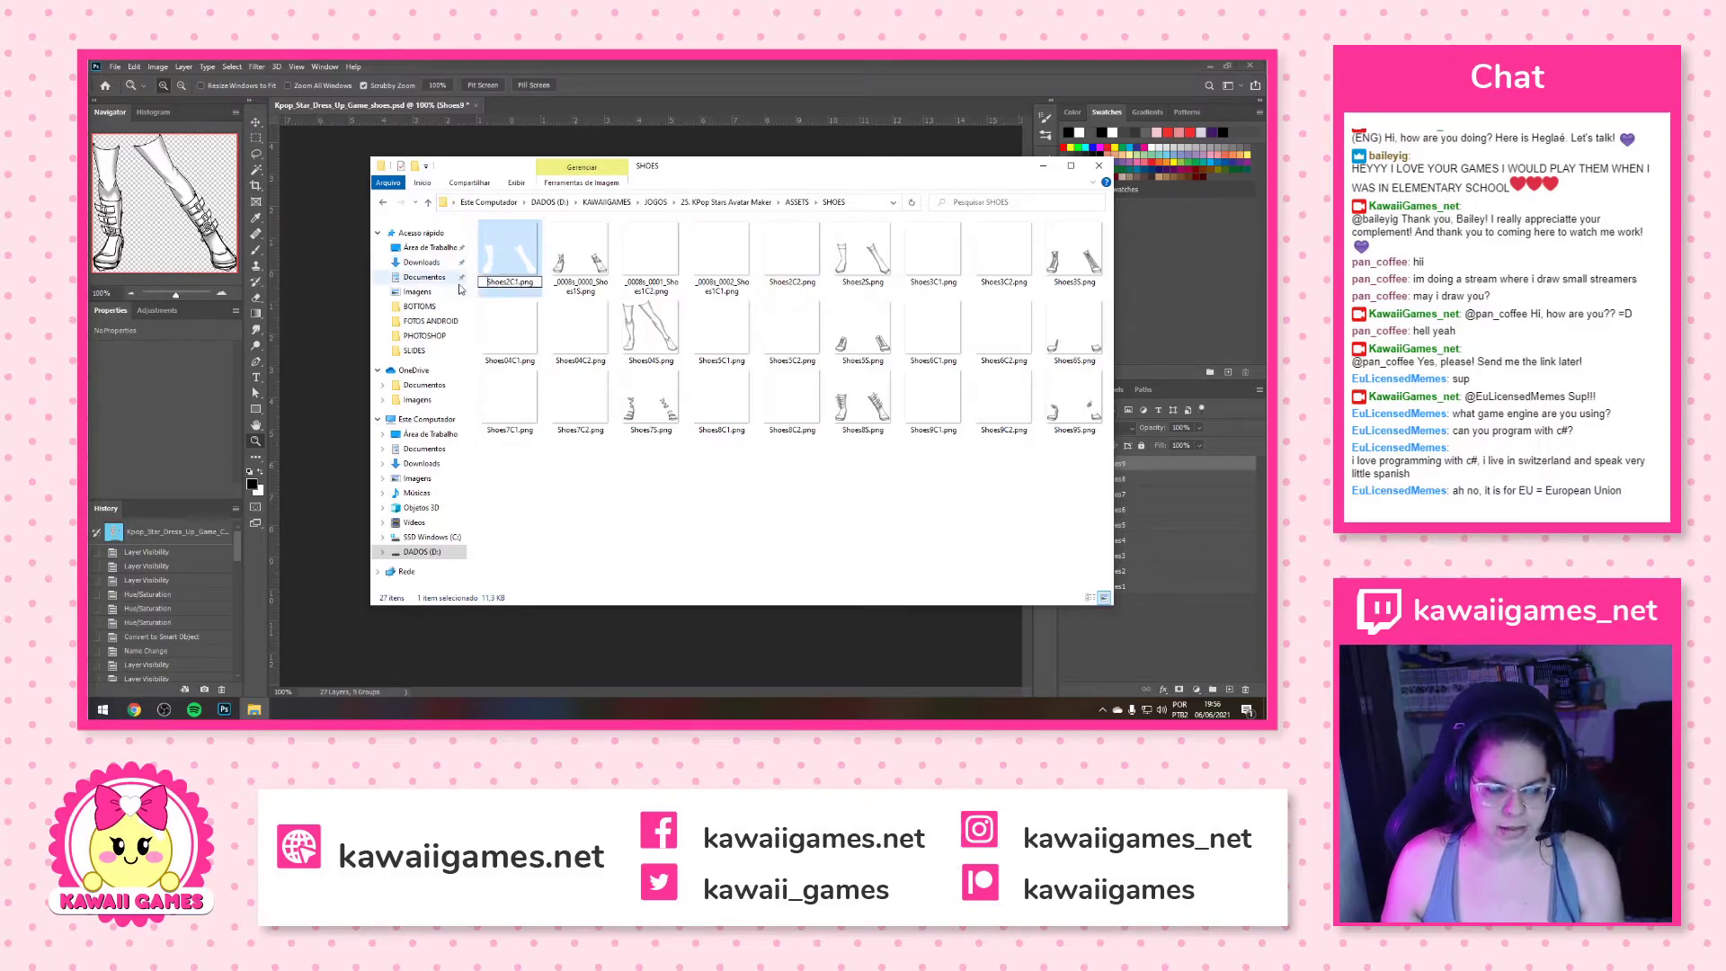
pyautogui.press('Return')
# Strip the prefixes from the Shoes1 line art and its second colour image, renaming them Shoes1S.png and Shoes1C2.png
pyautogui.click(509, 286)
pyautogui.click(508, 286)
pyautogui.moveTo(520, 284); pyautogui.dragTo(466, 281)
pyautogui.press('BackSpace')
pyautogui.press('Return')
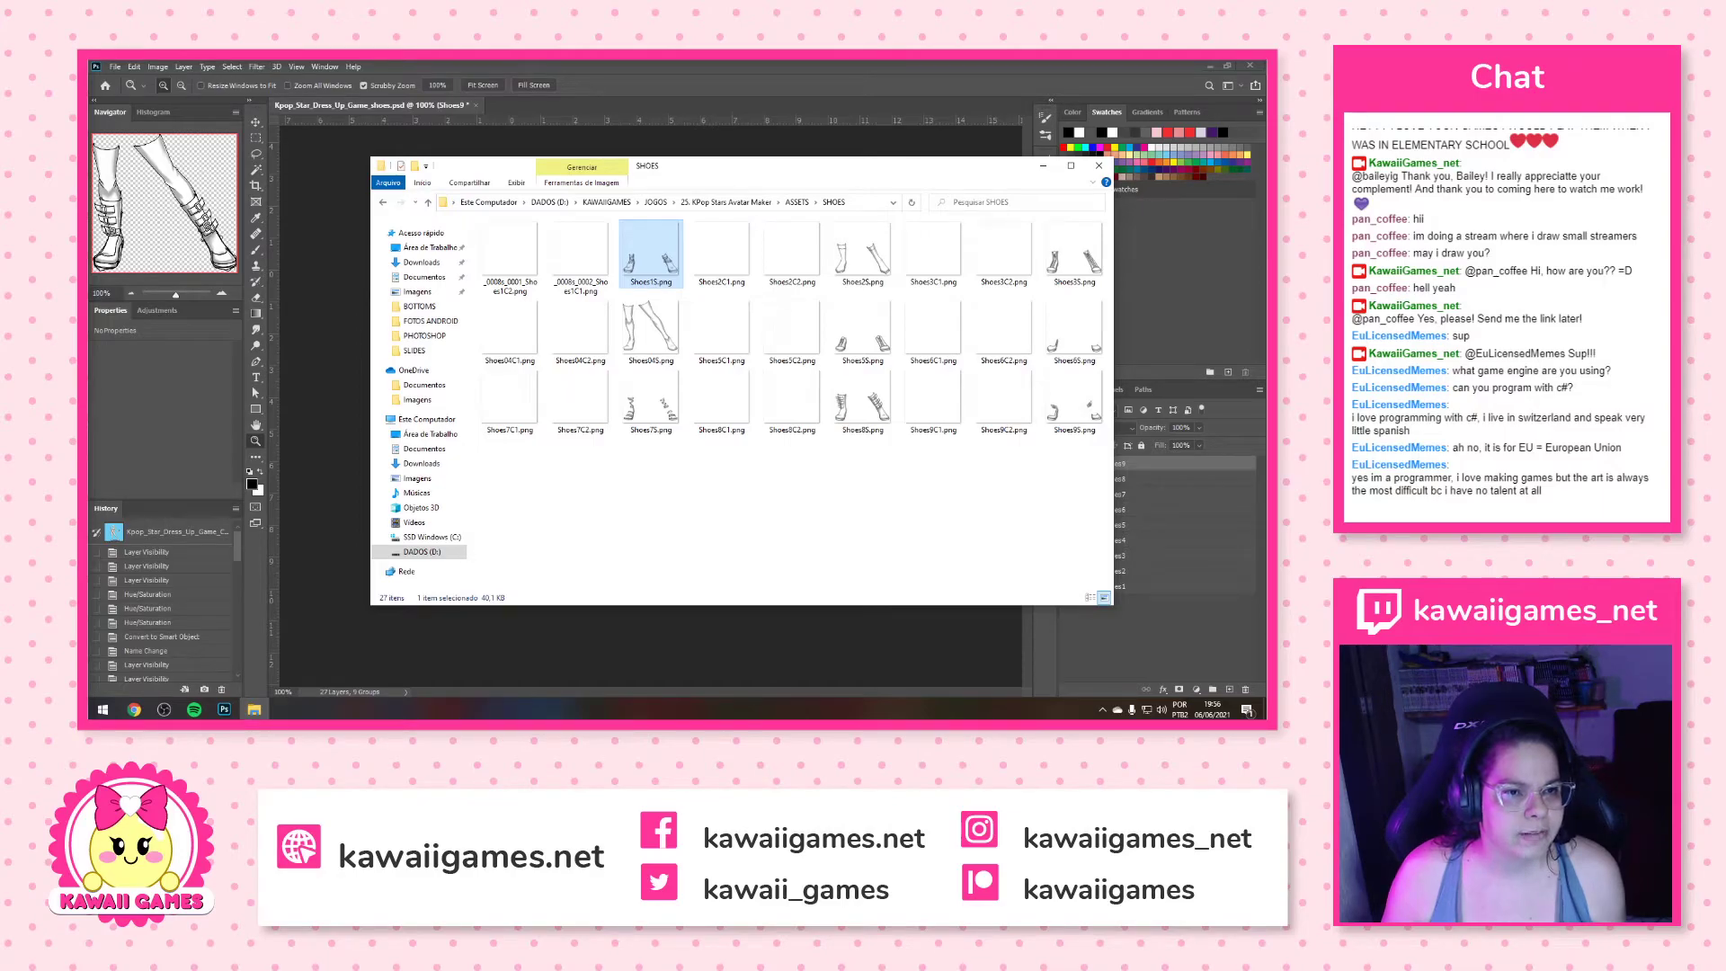
pyautogui.click(510, 286)
pyautogui.click(506, 288)
pyautogui.moveTo(520, 282); pyautogui.dragTo(414, 289)
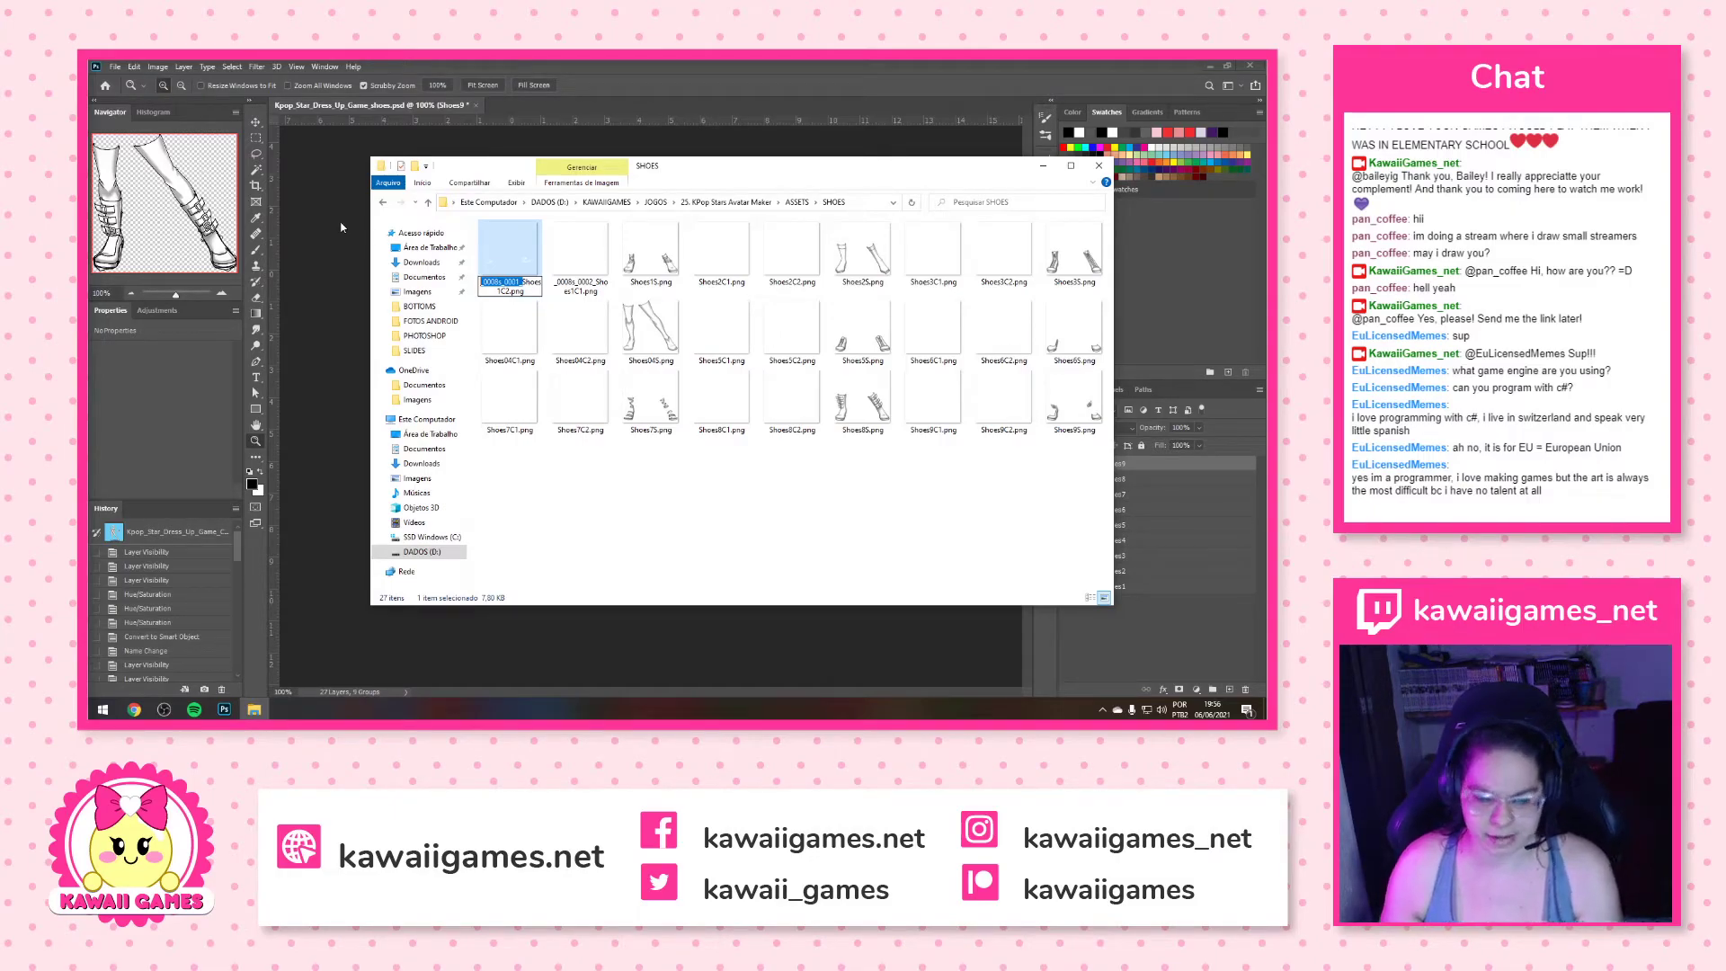
pyautogui.press('BackSpace')
pyautogui.press('Return')
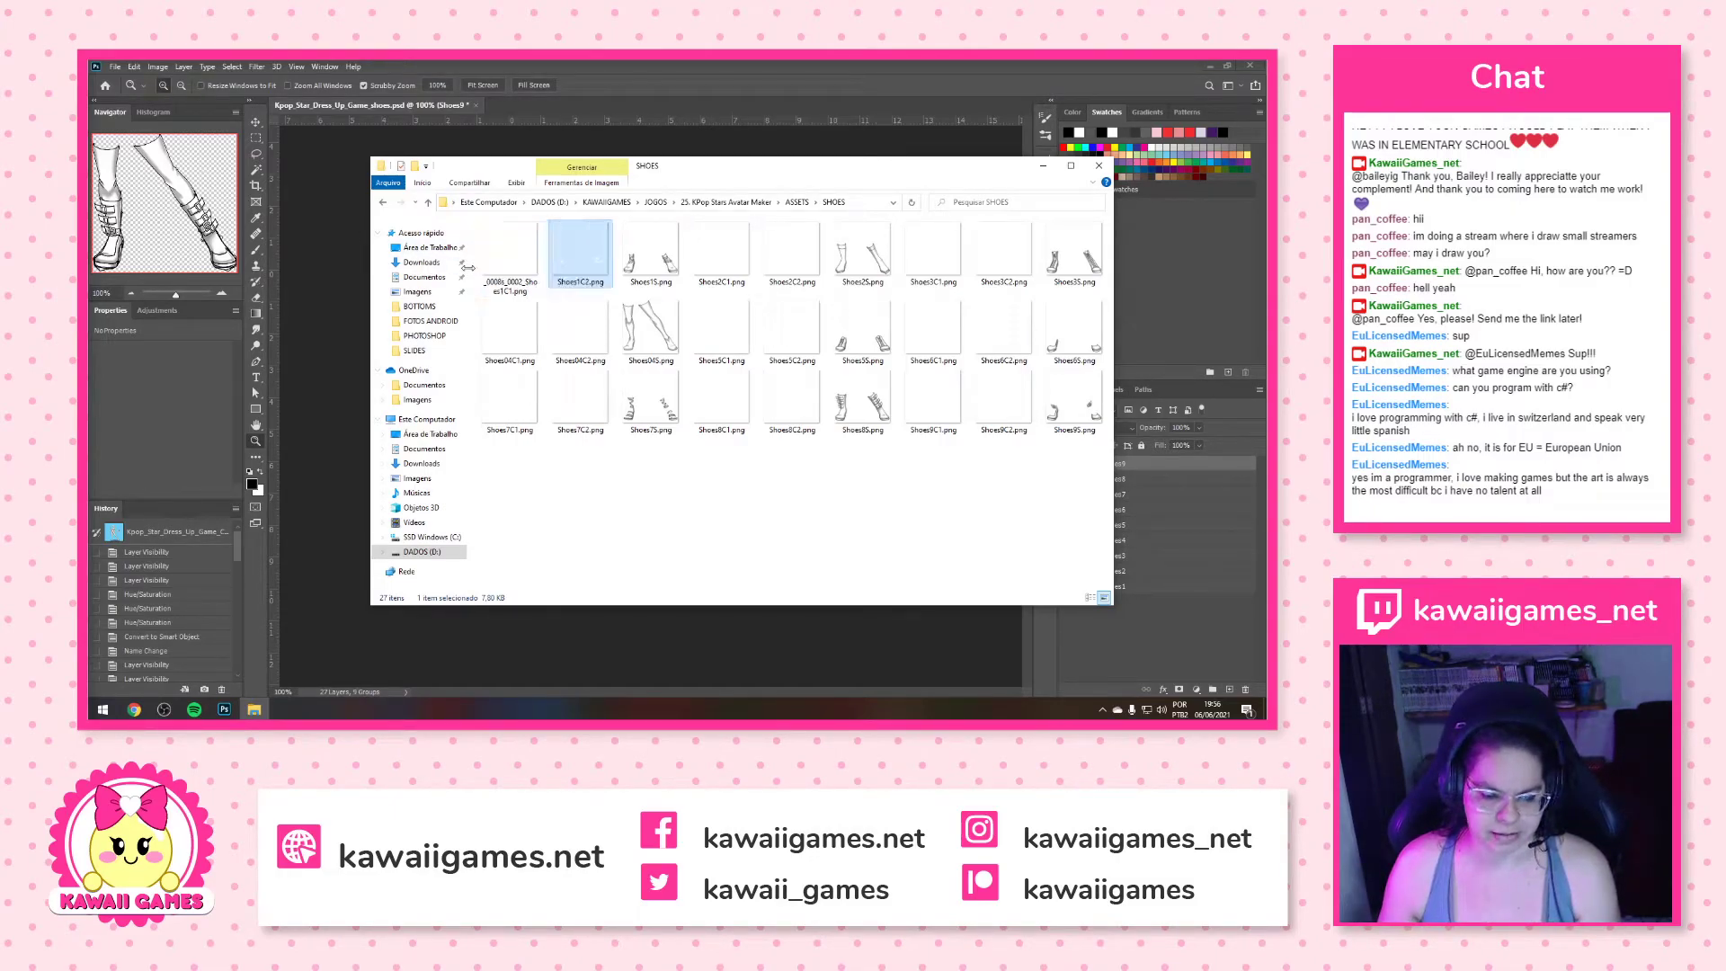
# Delete the numeric prefix from the first Shoes1 colour image, renaming it Shoes1C1.png
pyautogui.click(516, 286)
pyautogui.click(517, 286)
pyautogui.click(517, 282)
pyautogui.moveTo(525, 285); pyautogui.dragTo(461, 276)
pyautogui.press('BackSpace')
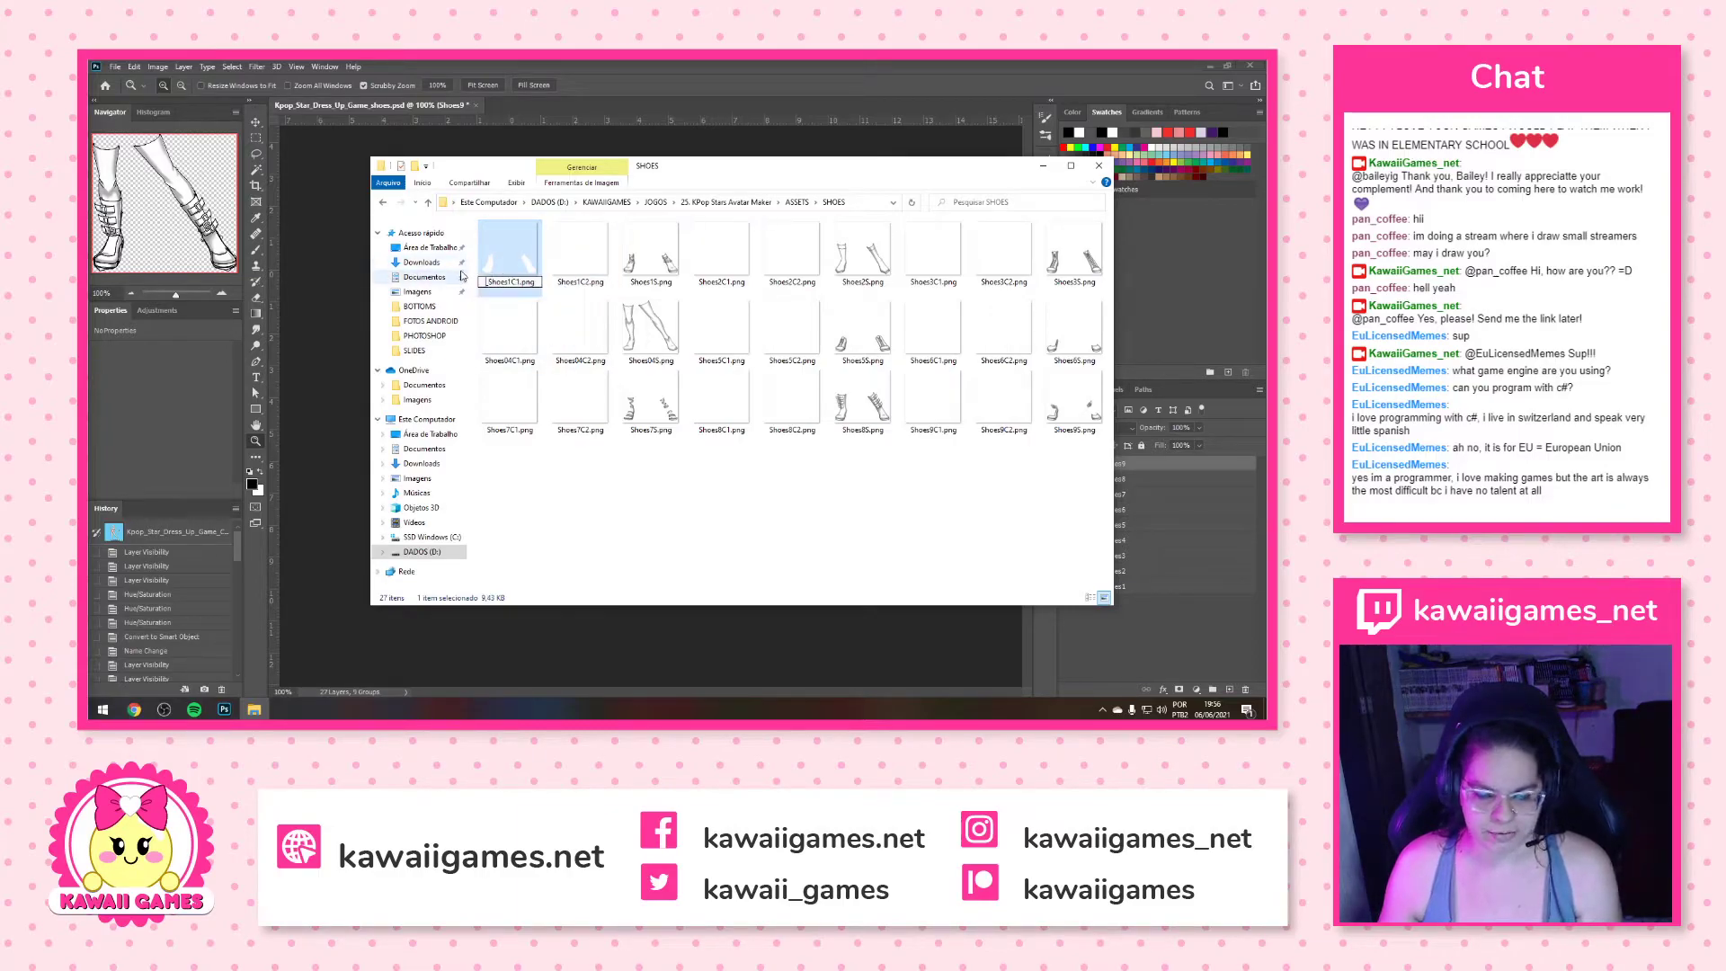
pyautogui.press('Delete')
pyautogui.press('Return')
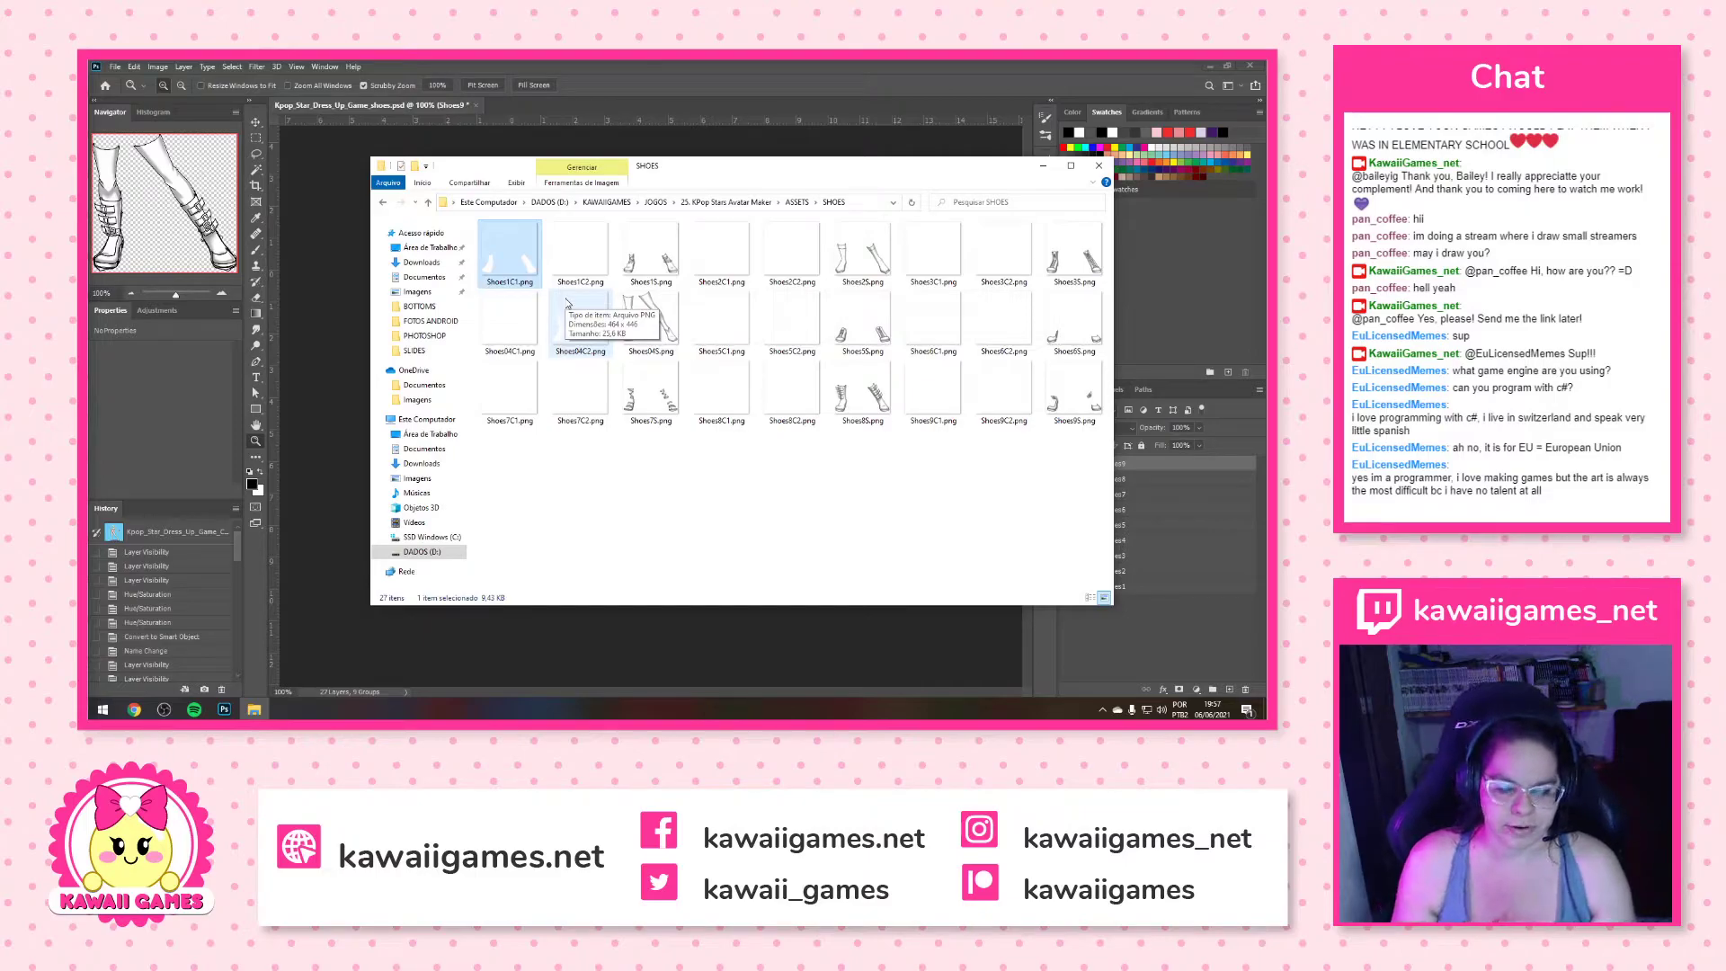
# Close the SHOES folder window and save the shoes PSD document in Photoshop
pyautogui.click(700, 438)
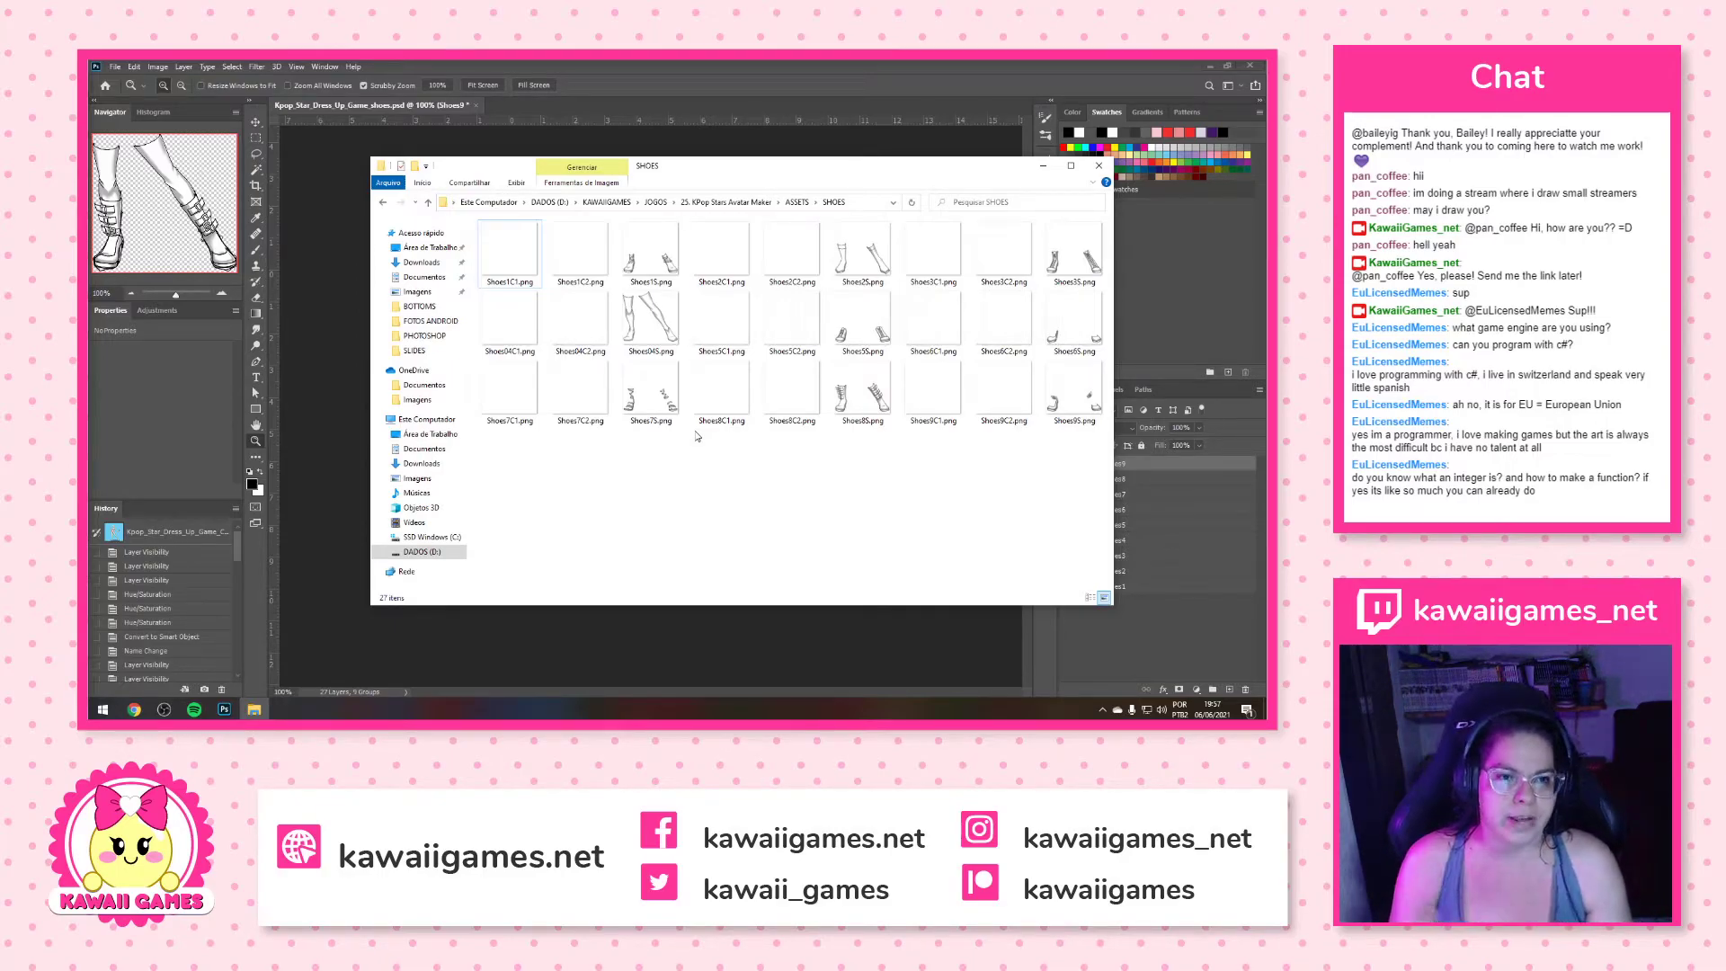
pyautogui.click(1097, 168)
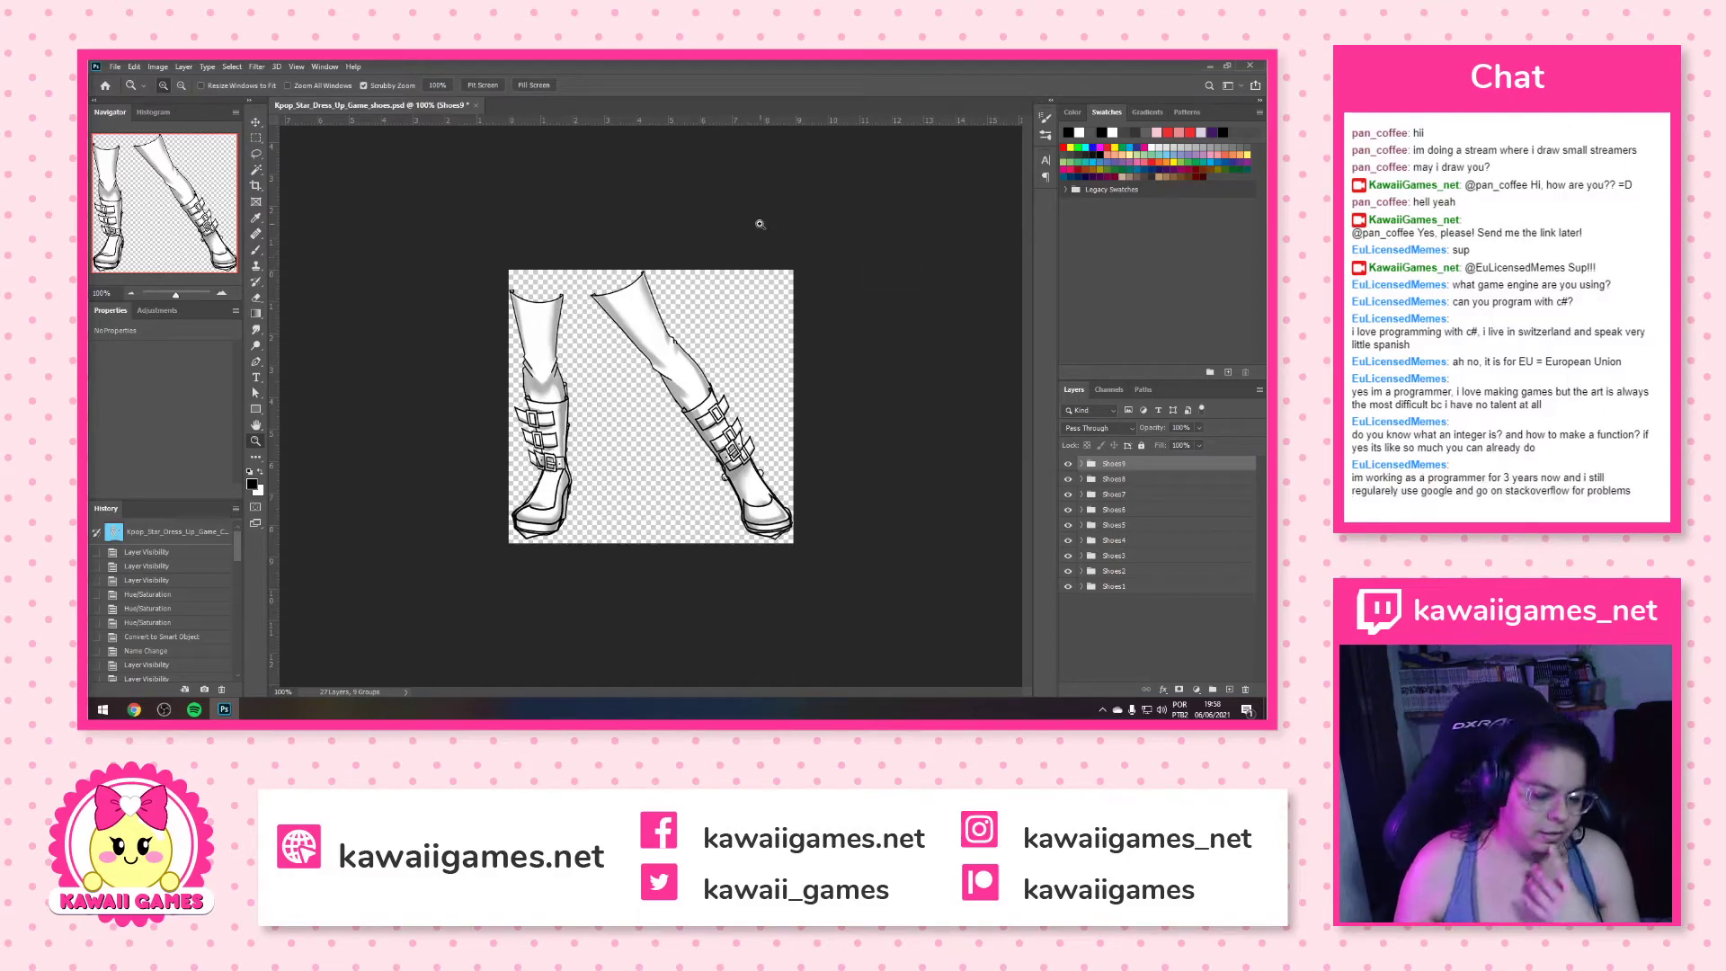
pyautogui.click(116, 68)
pyautogui.click(178, 203)
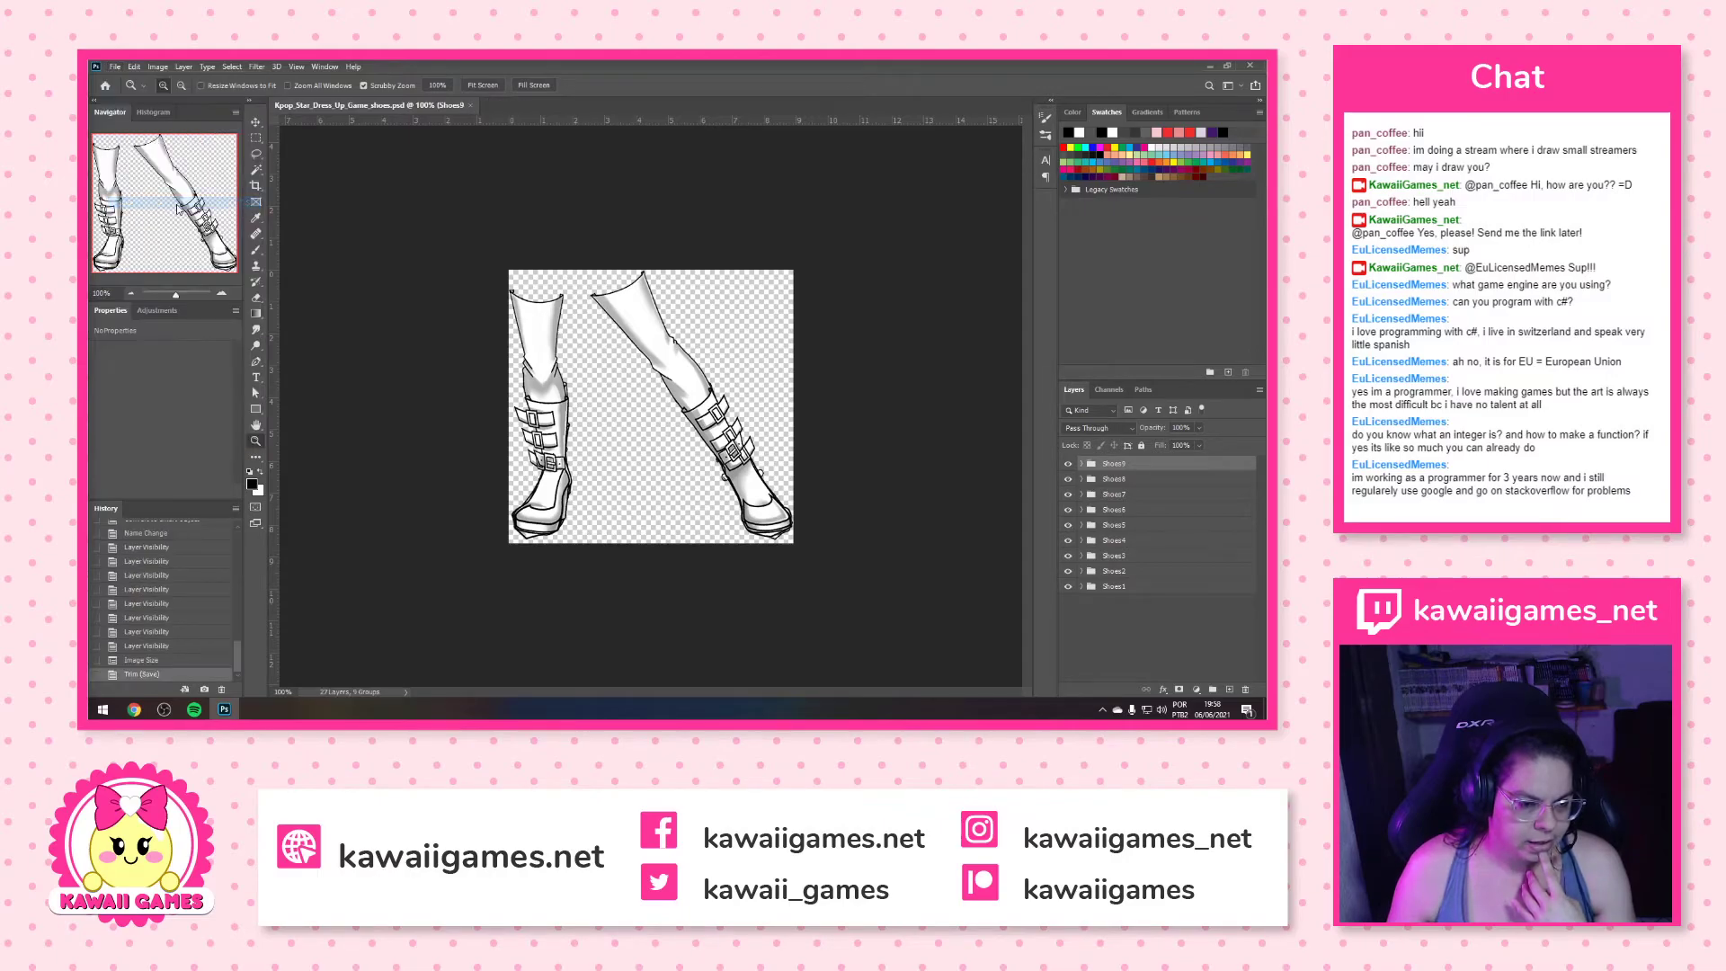
# Launch Unity Hub and open the project named UNITY
pyautogui.click(101, 712)
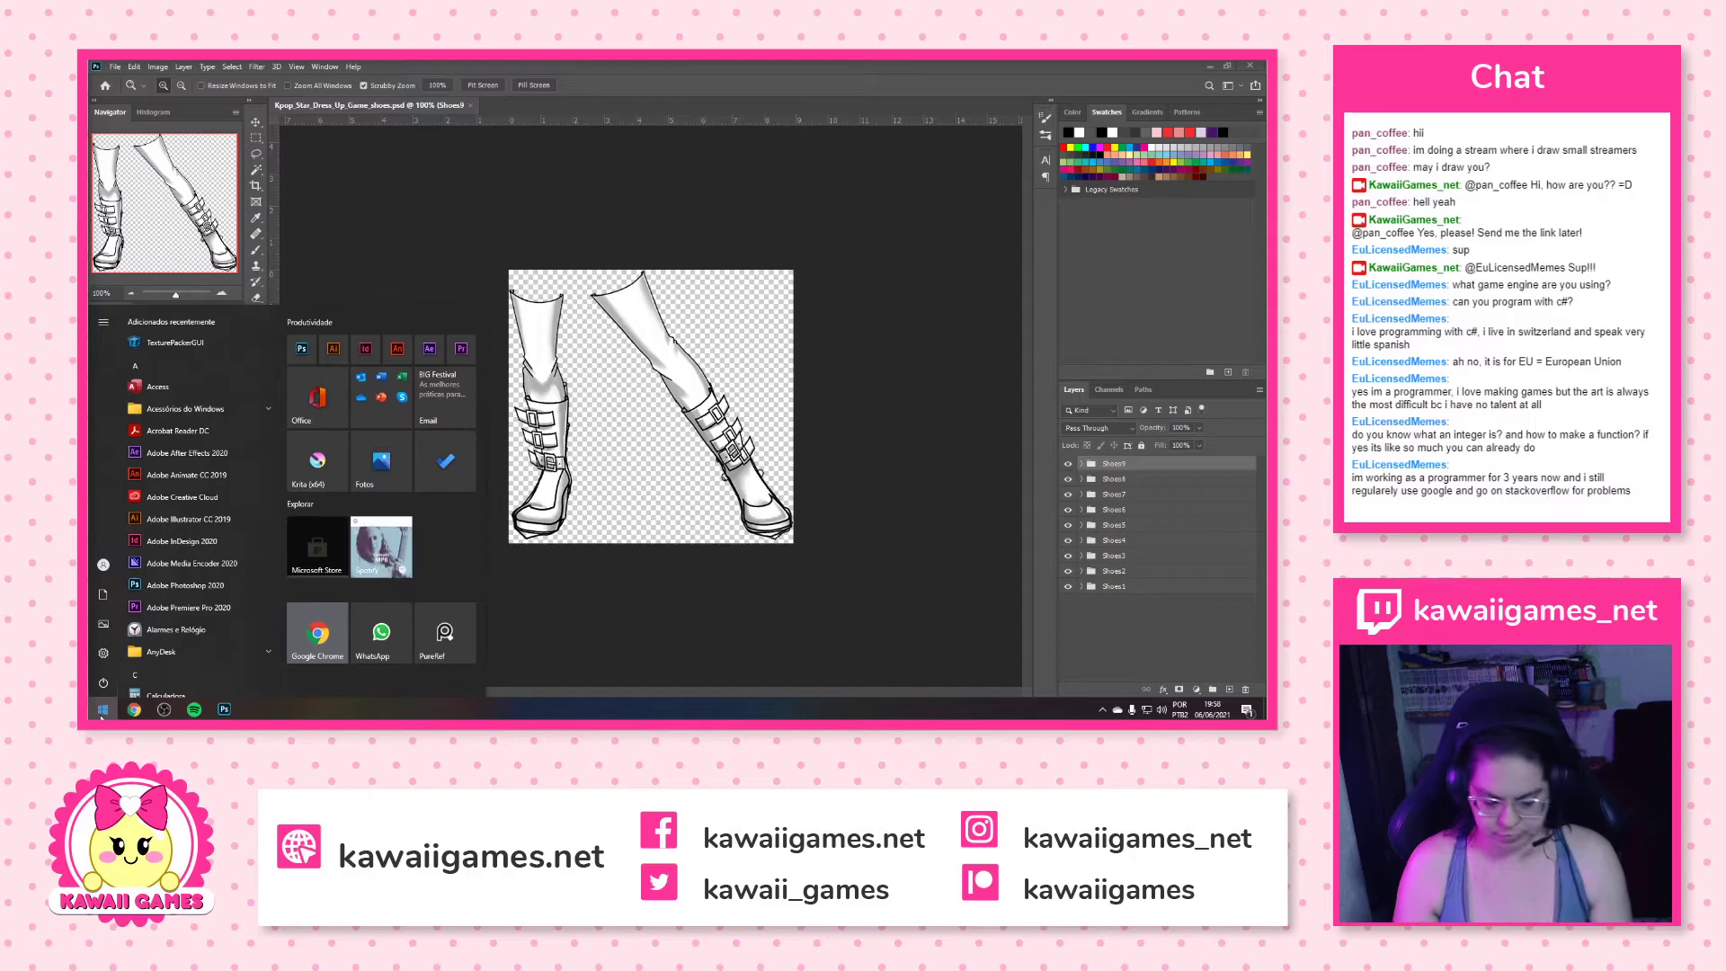
pyautogui.write('u')
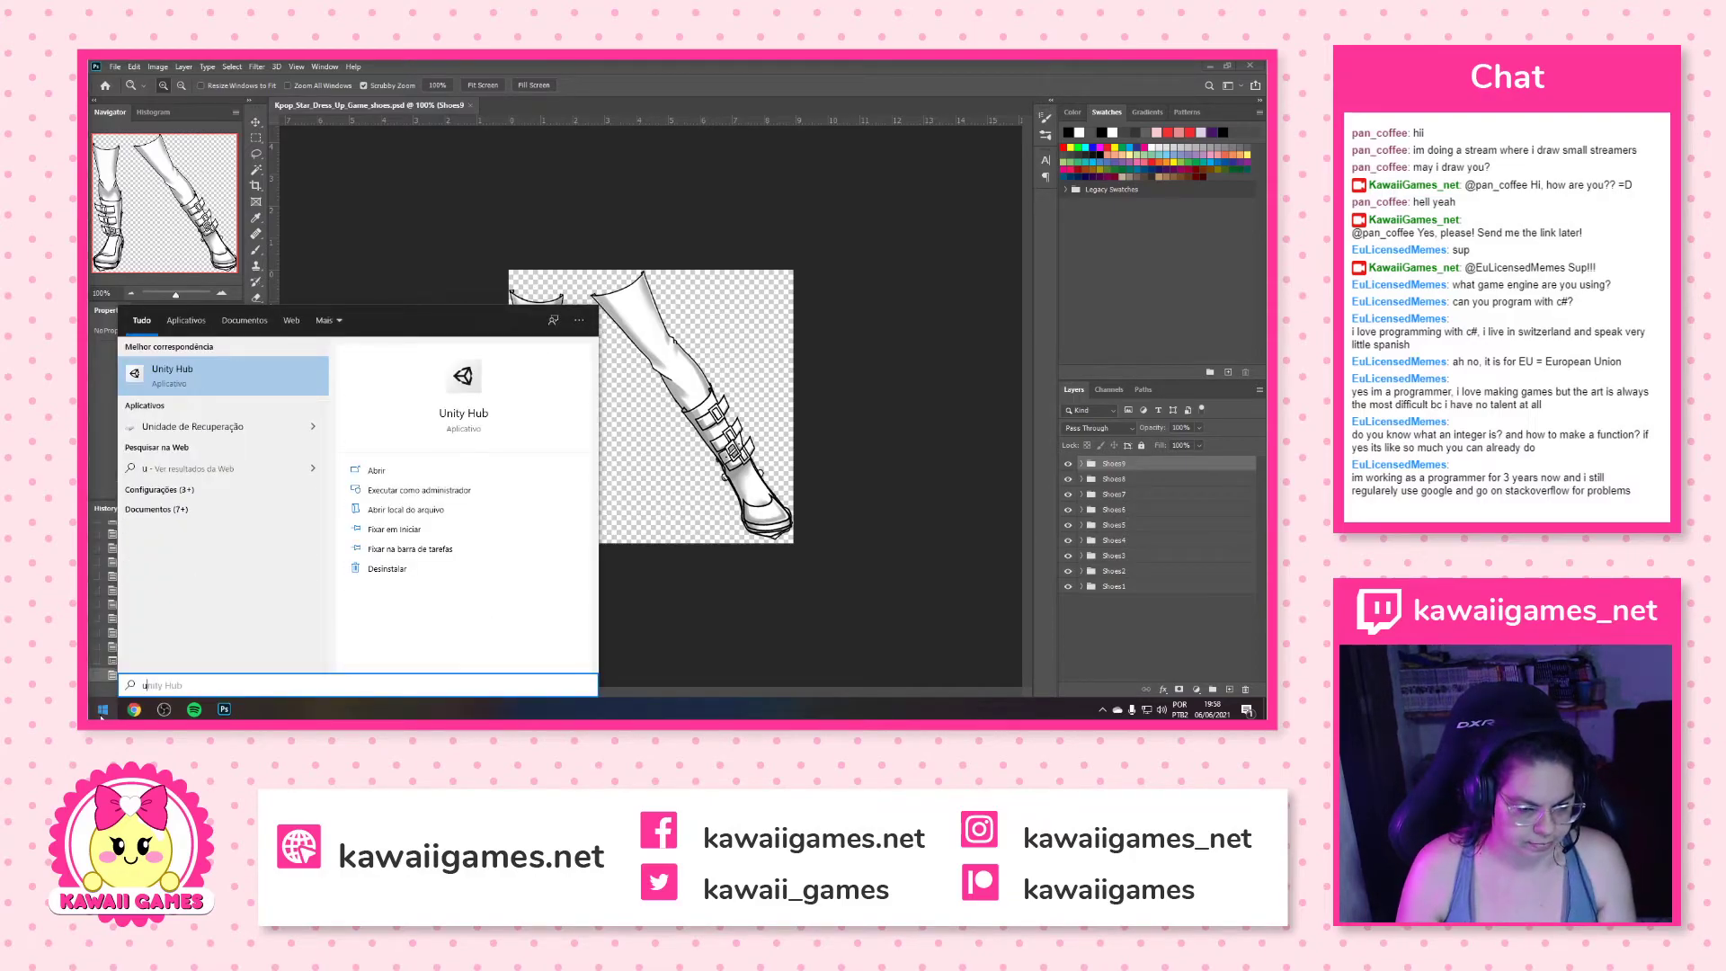
pyautogui.click(376, 472)
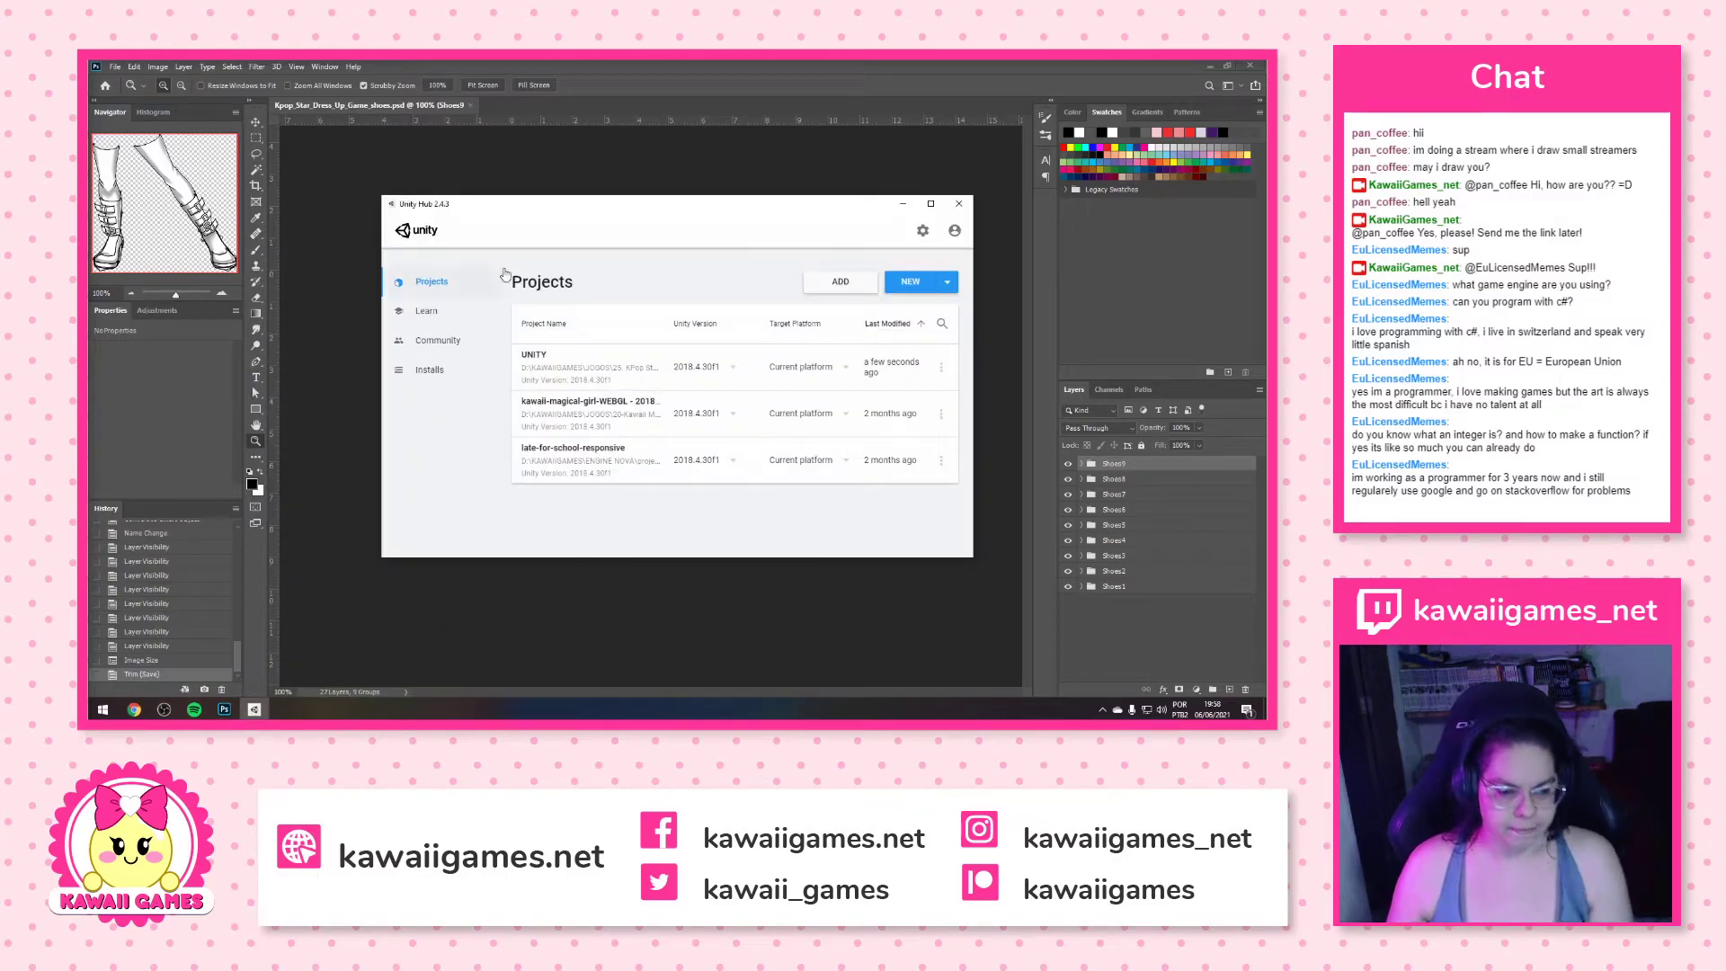
pyautogui.click(583, 371)
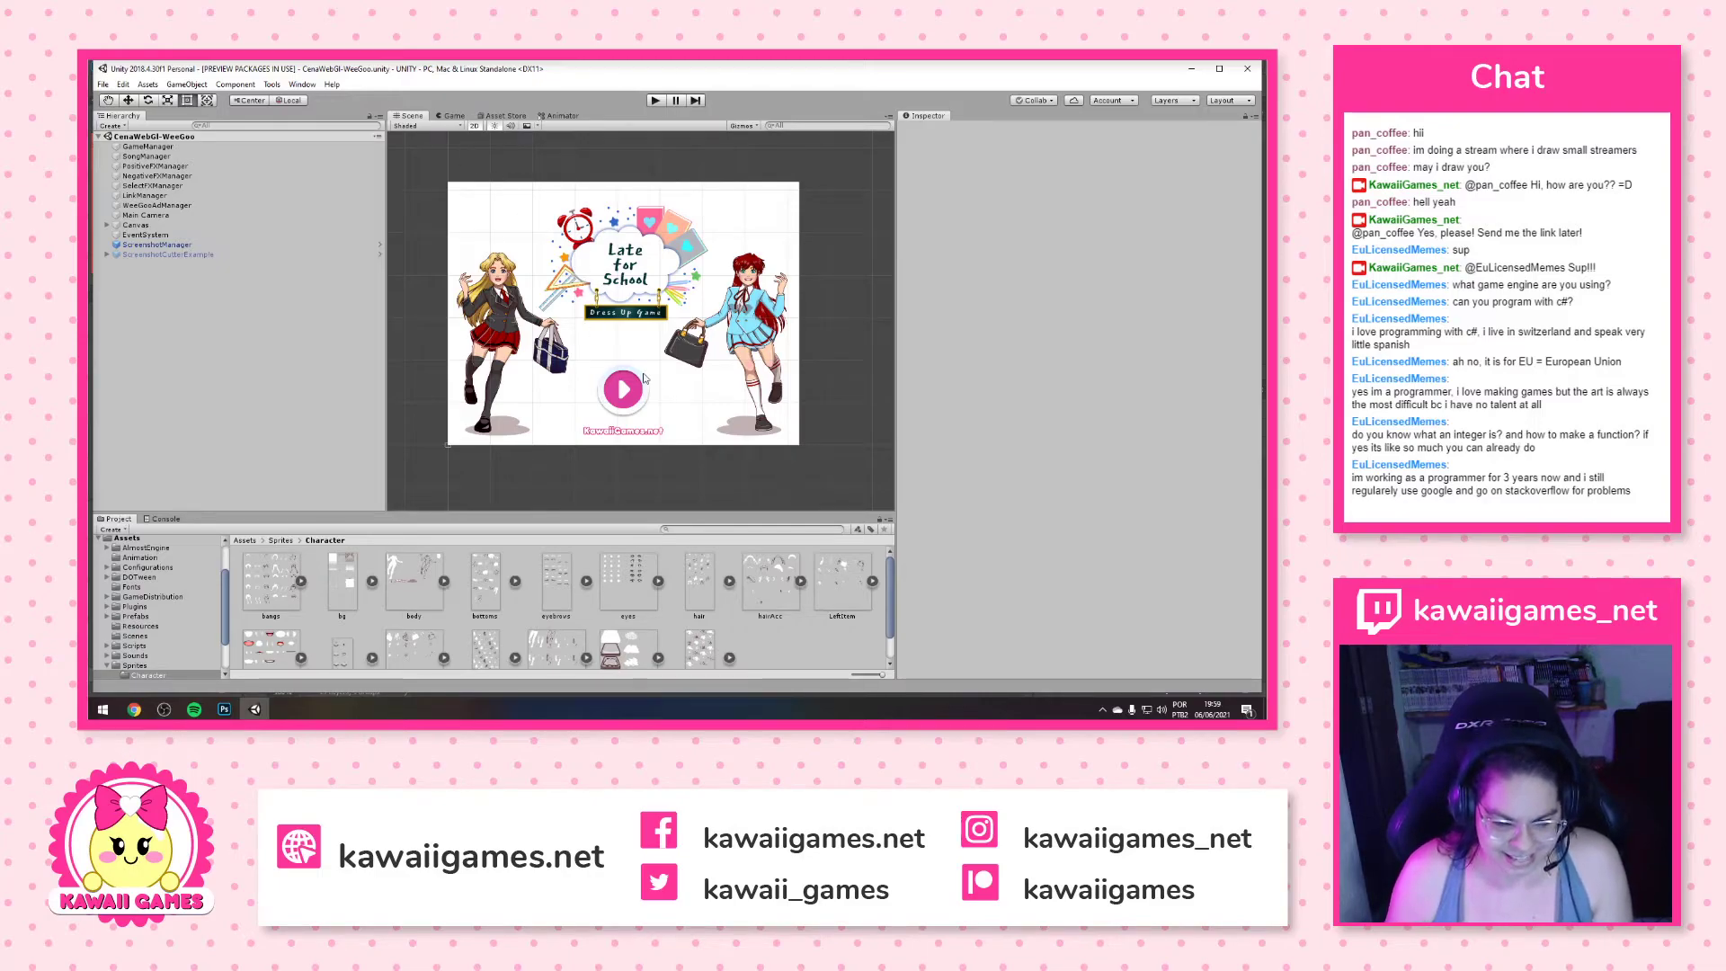
# Open the project's Scripts folder and enlarge the asset browser so that all its scripts are shown
pyautogui.scroll(1, 646, 379)
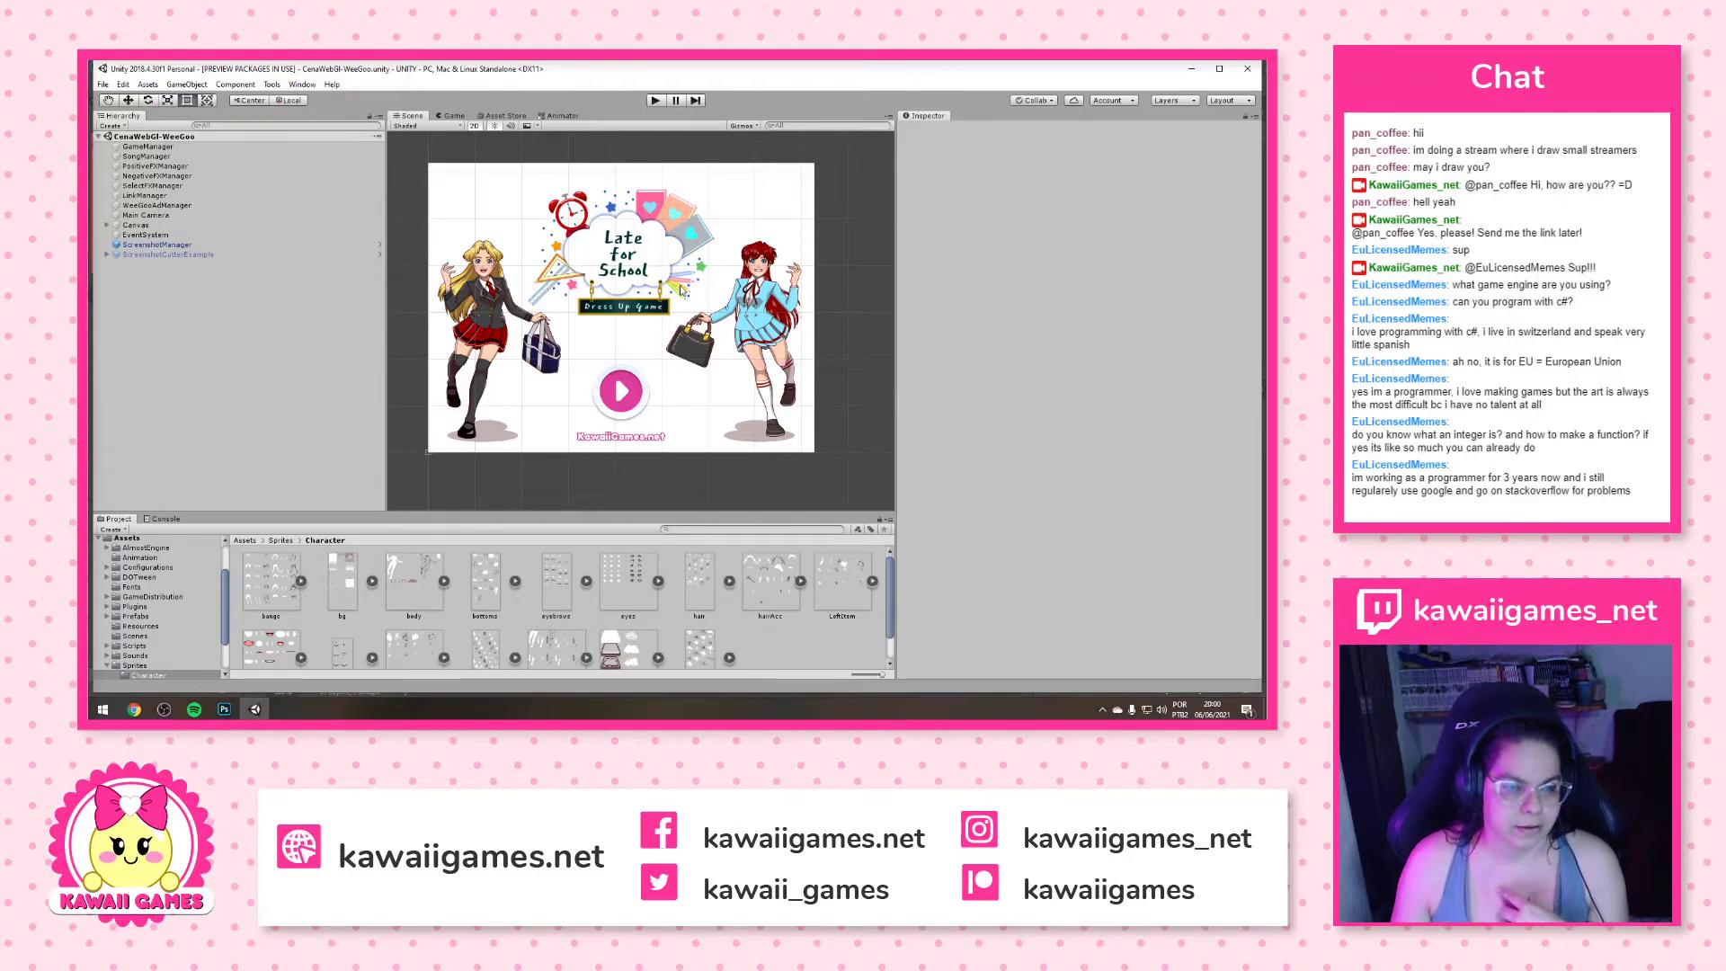
pyautogui.scroll(2, 589, 418)
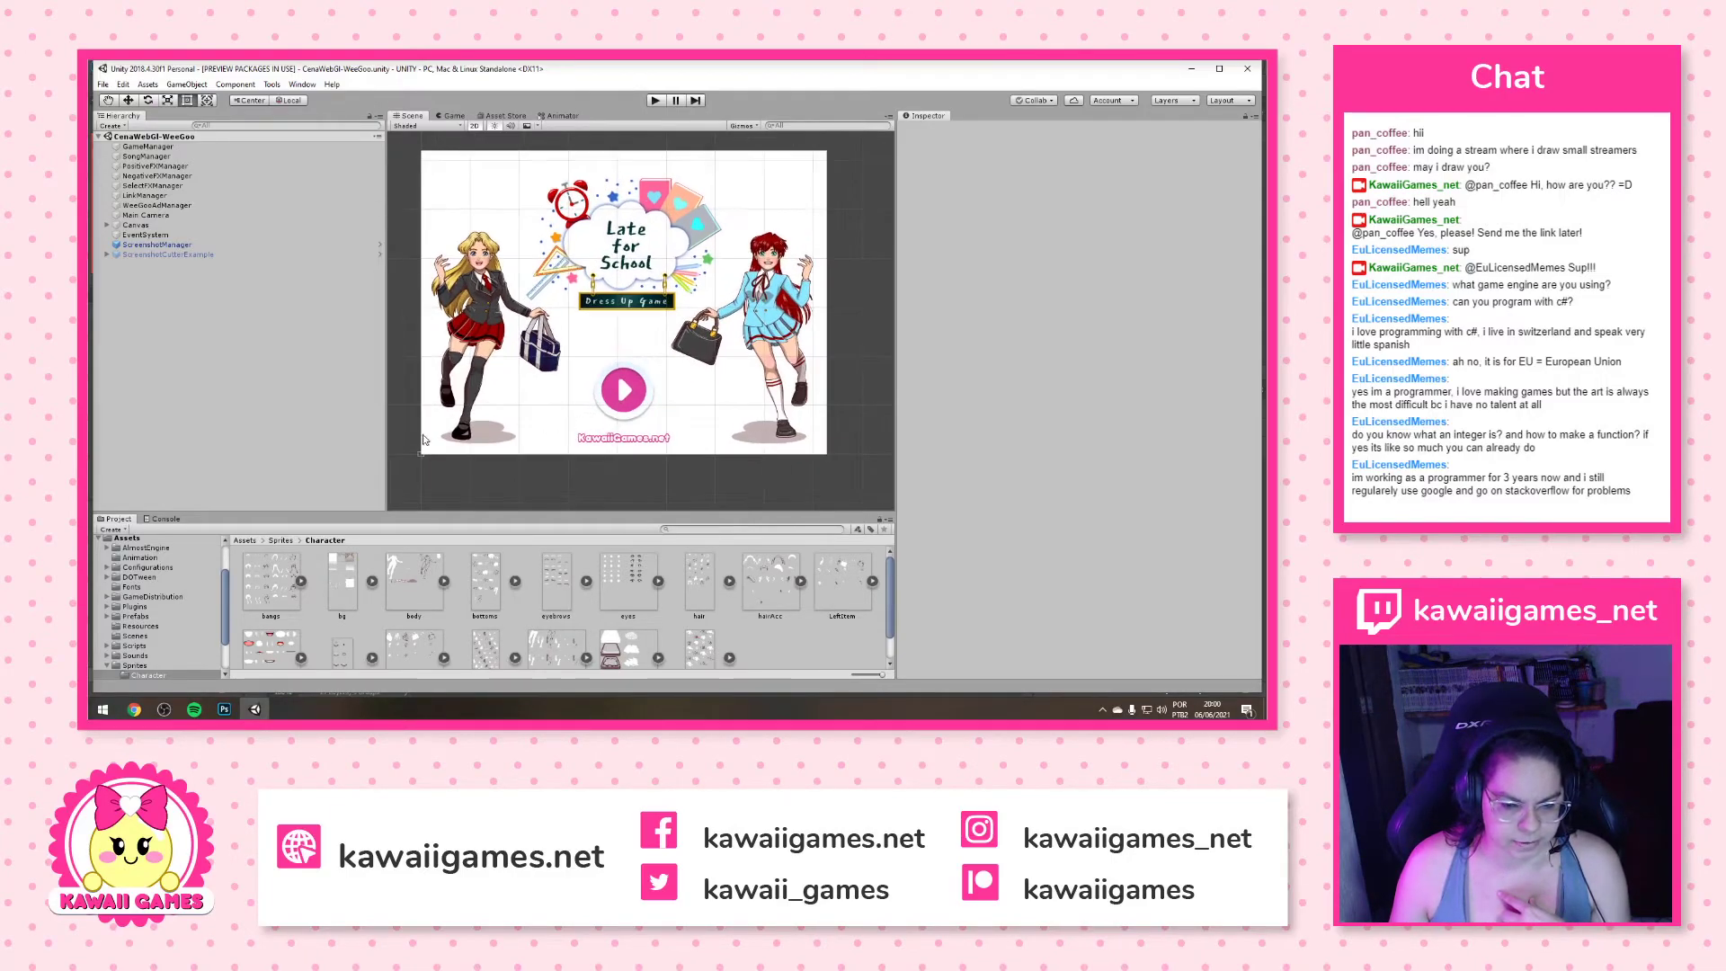
pyautogui.scroll(-2, 162, 593)
pyautogui.click(134, 595)
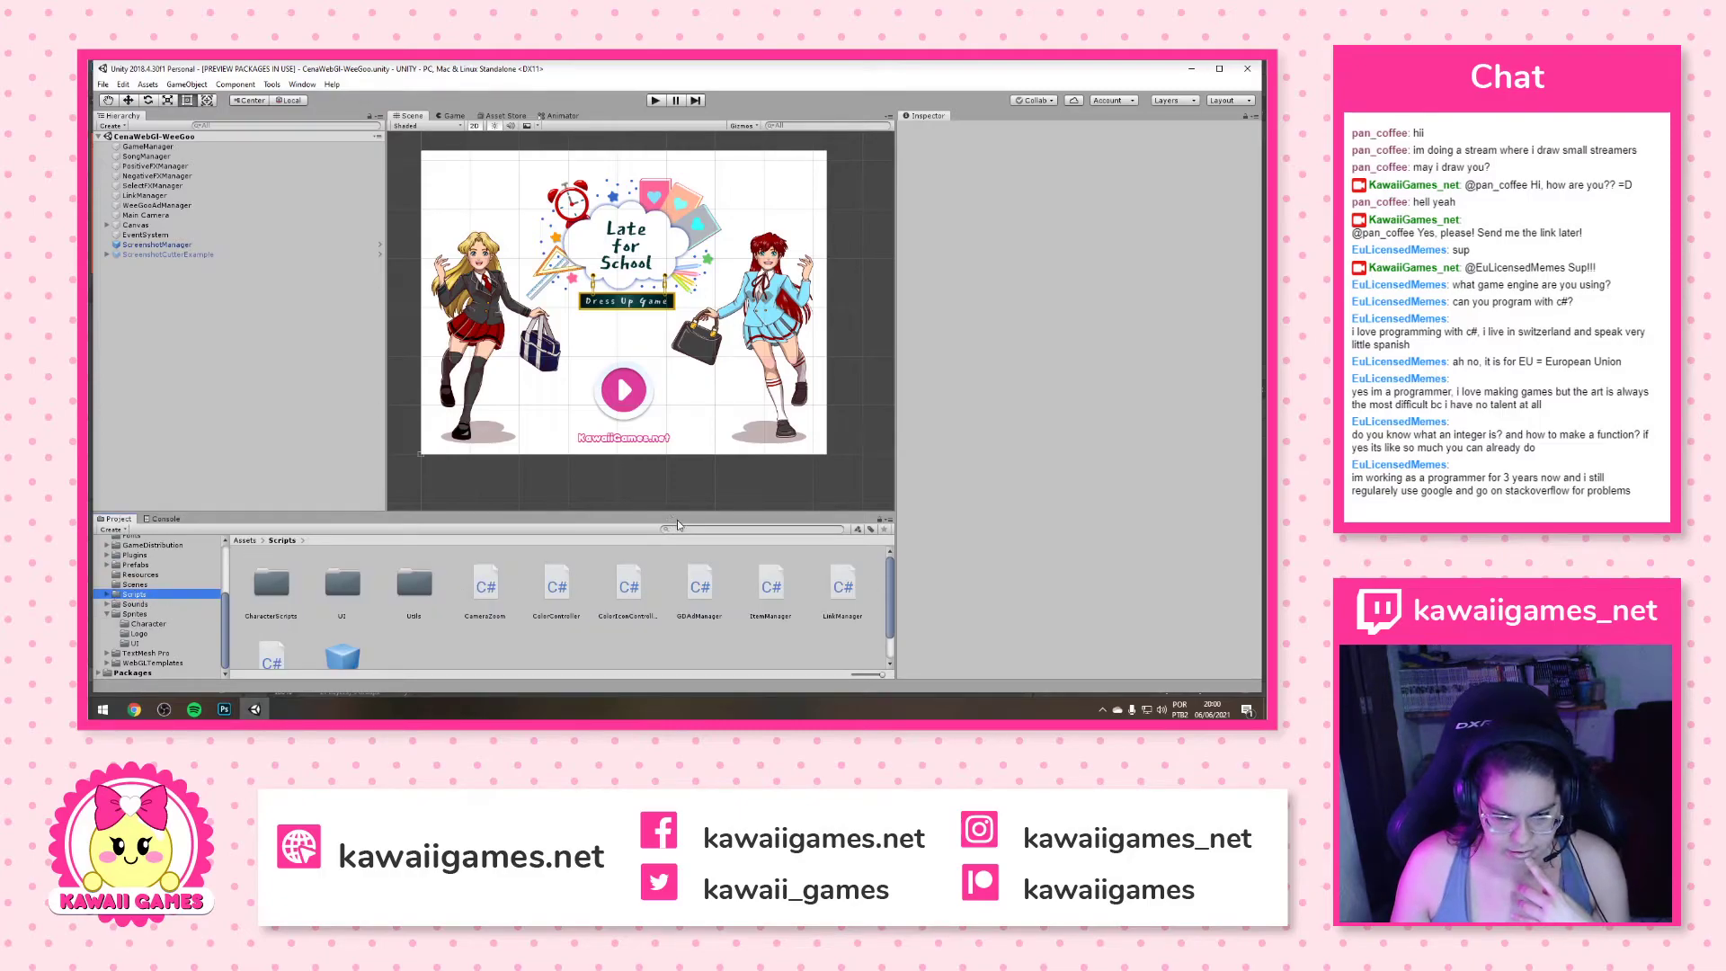
pyautogui.moveTo(678, 511); pyautogui.dragTo(678, 404)
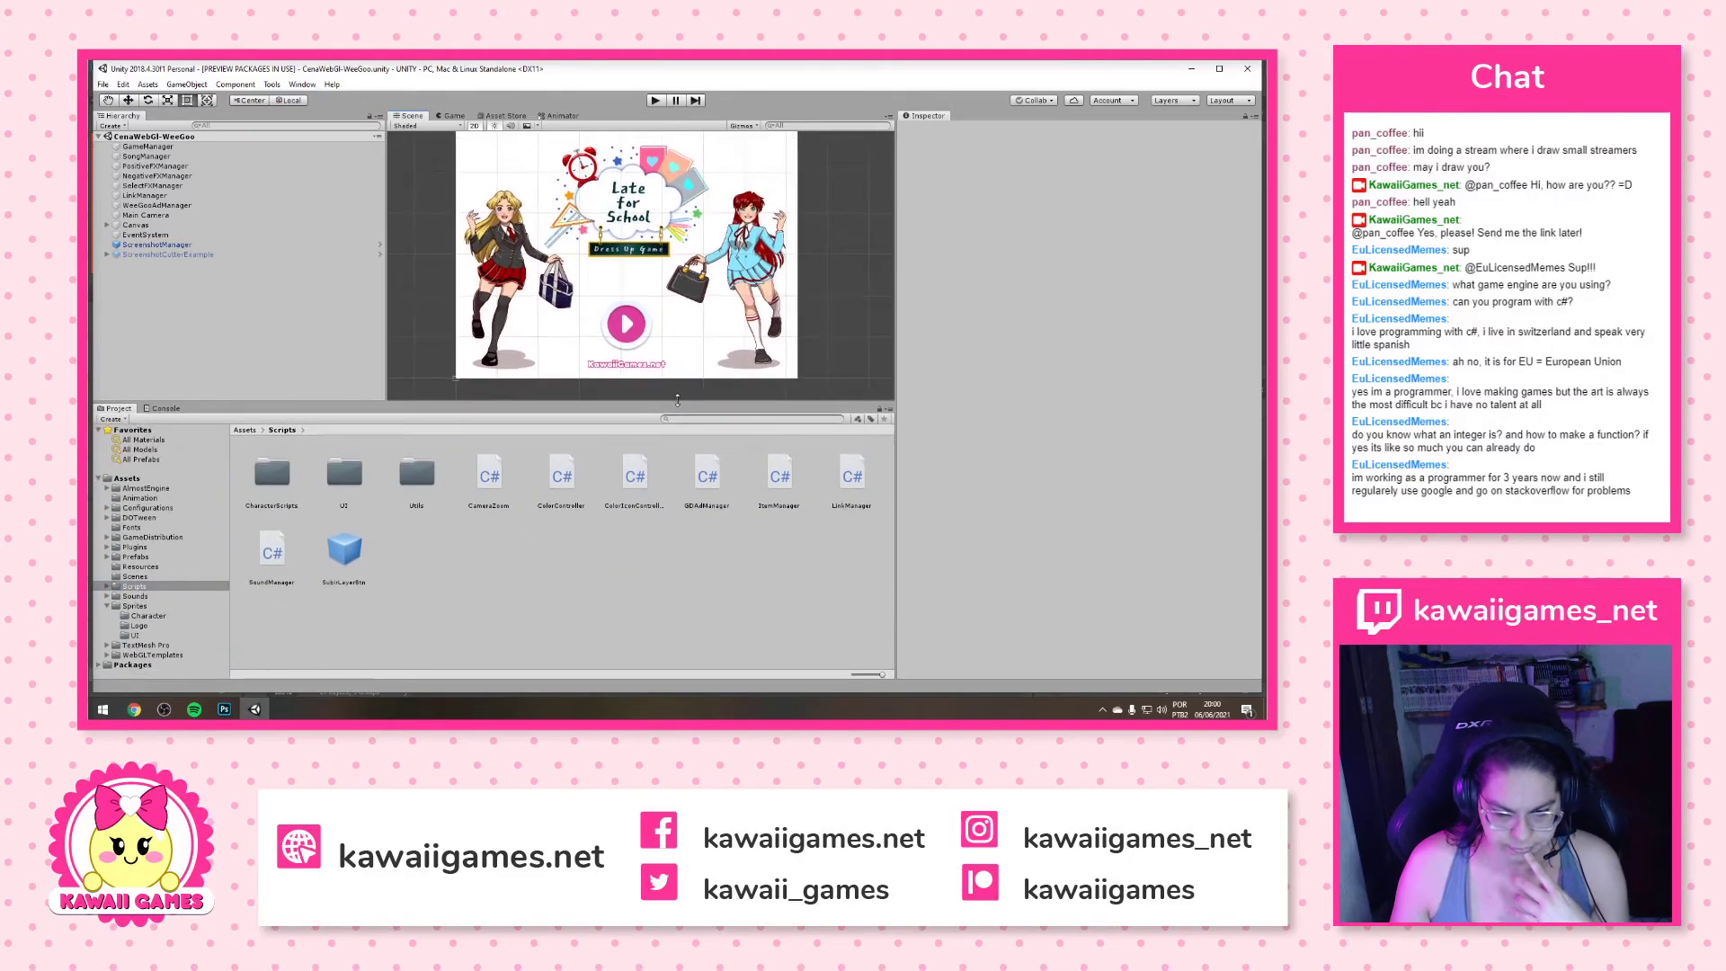
# Examine the ItemManager script's code, from its item sprite lists down to the menu-switching functions
pyautogui.click(785, 490)
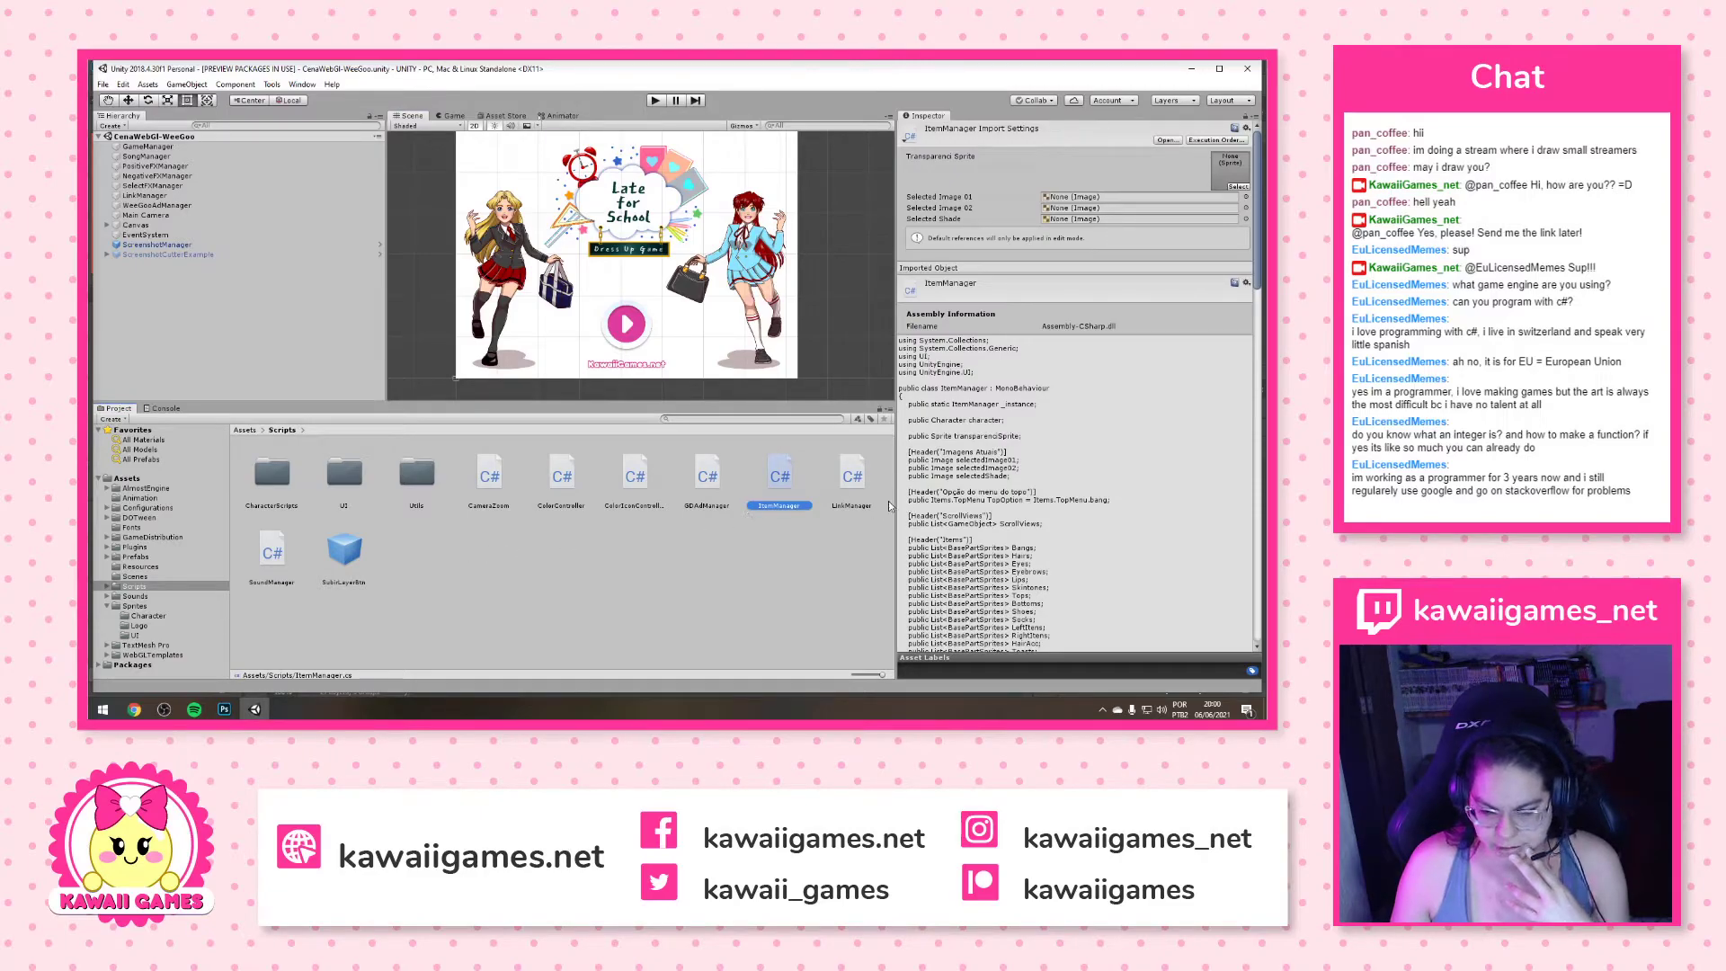
pyautogui.click(850, 477)
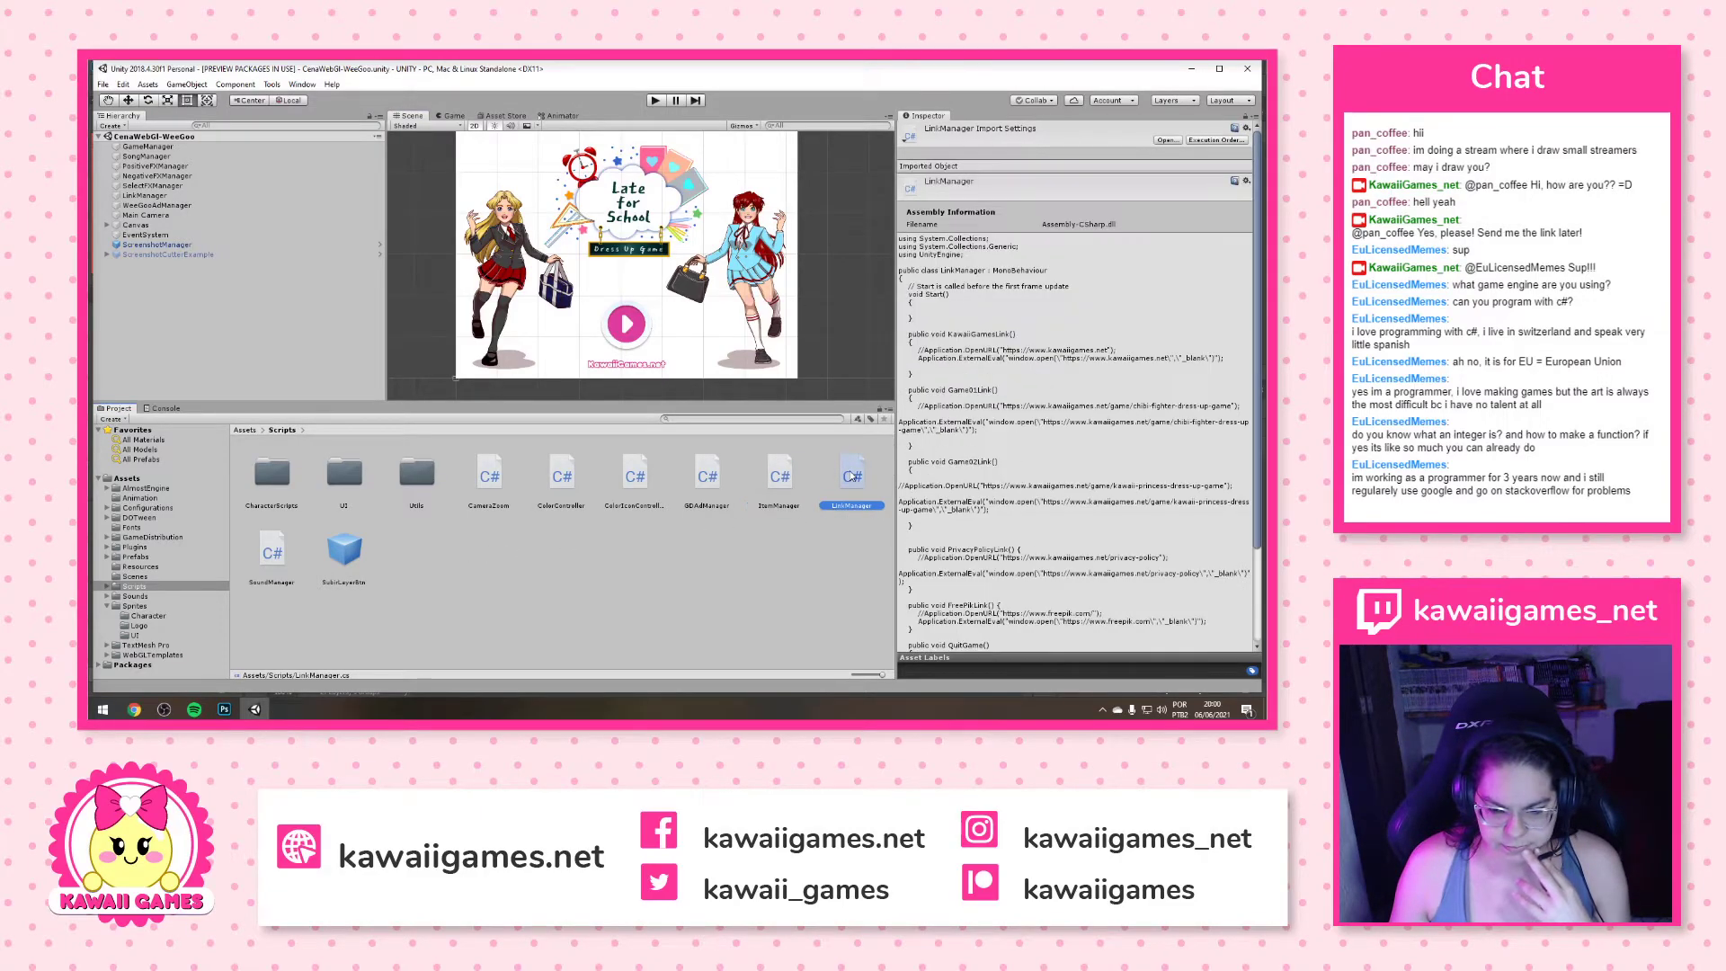
pyautogui.click(791, 479)
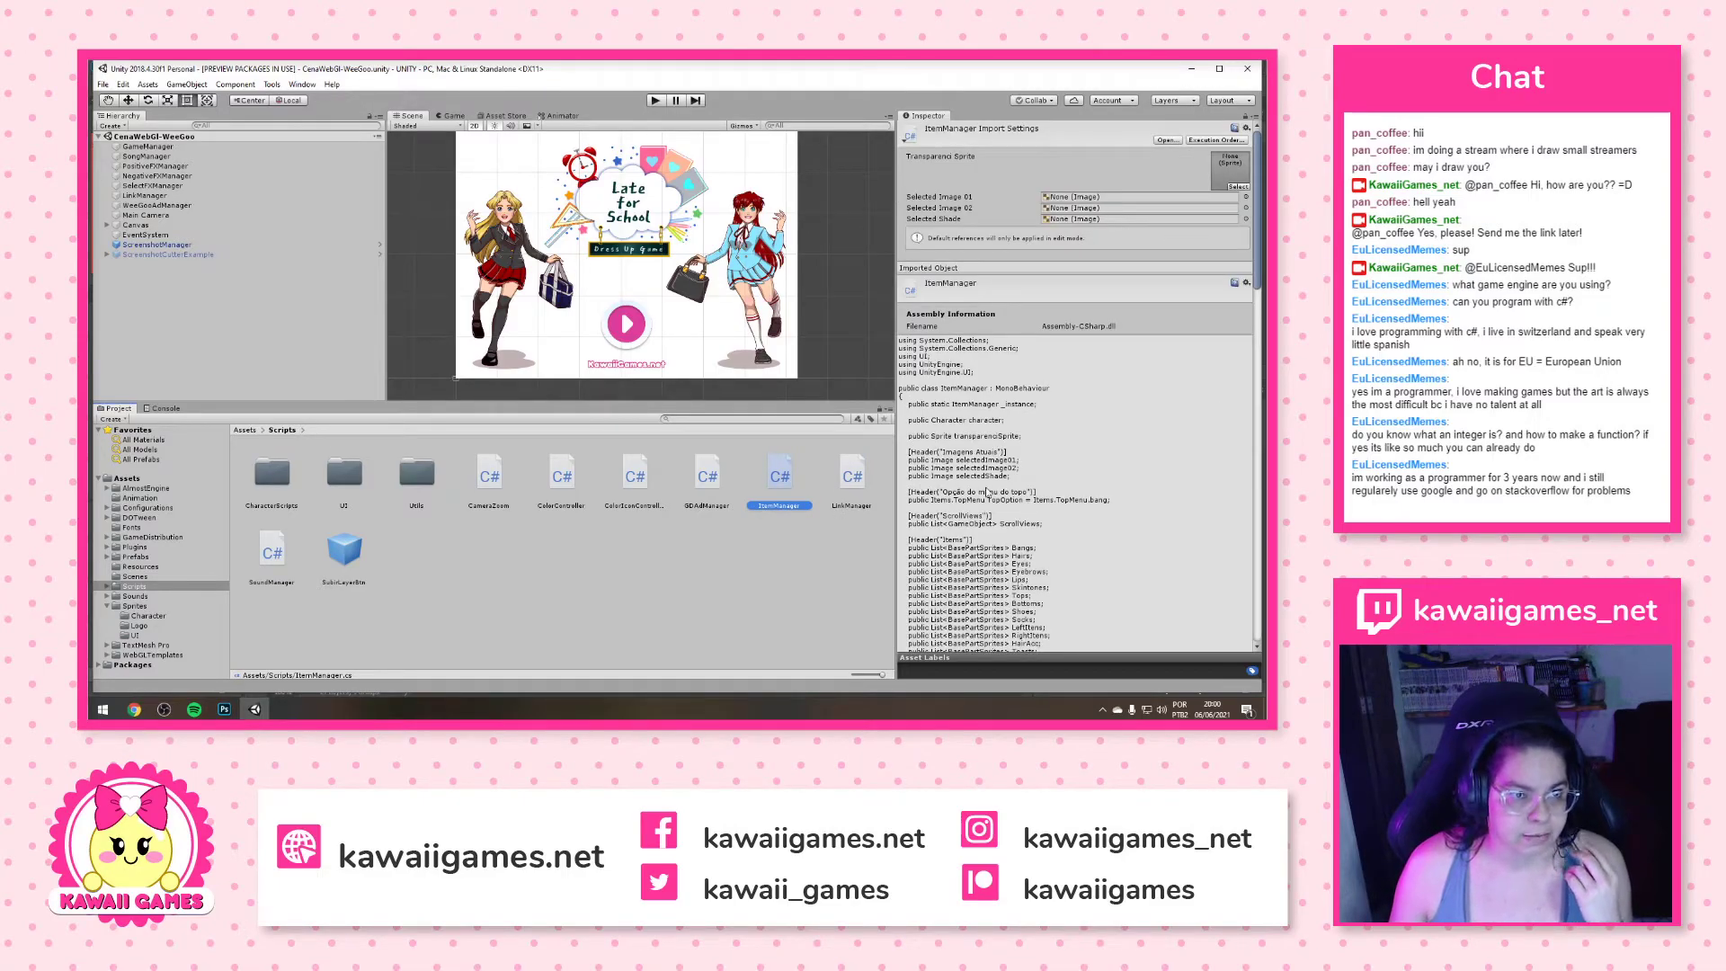
pyautogui.scroll(-3, 989, 488)
pyautogui.scroll(2, 992, 487)
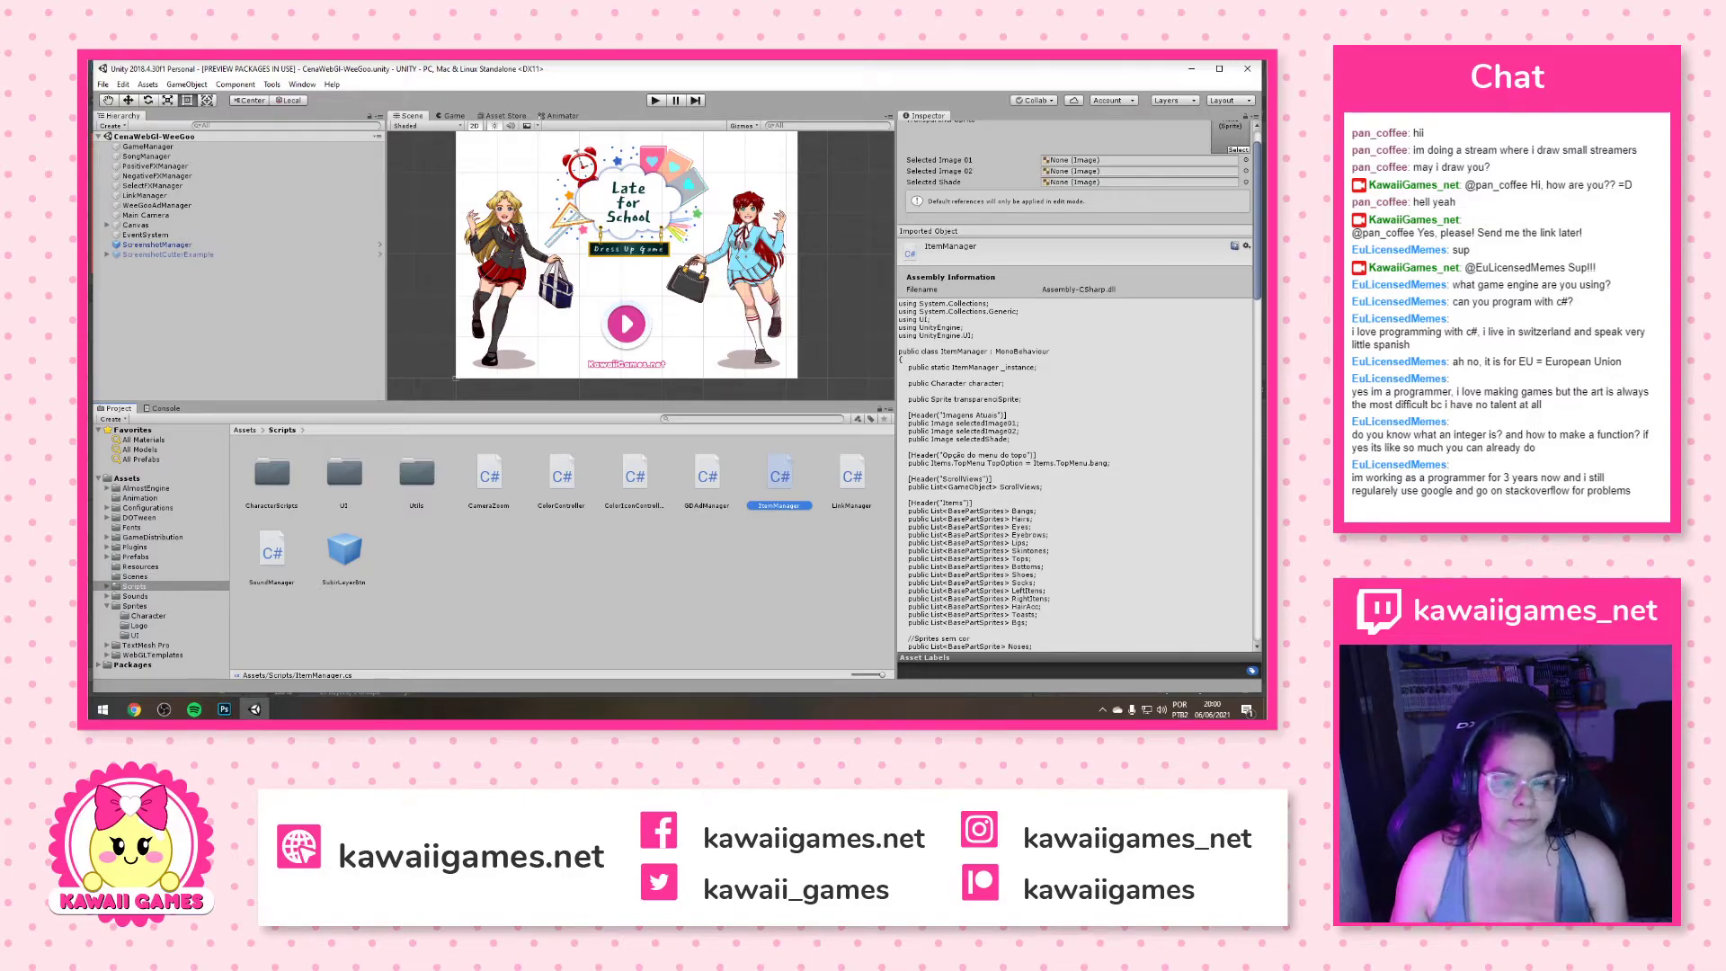
pyautogui.scroll(-10, 1038, 486)
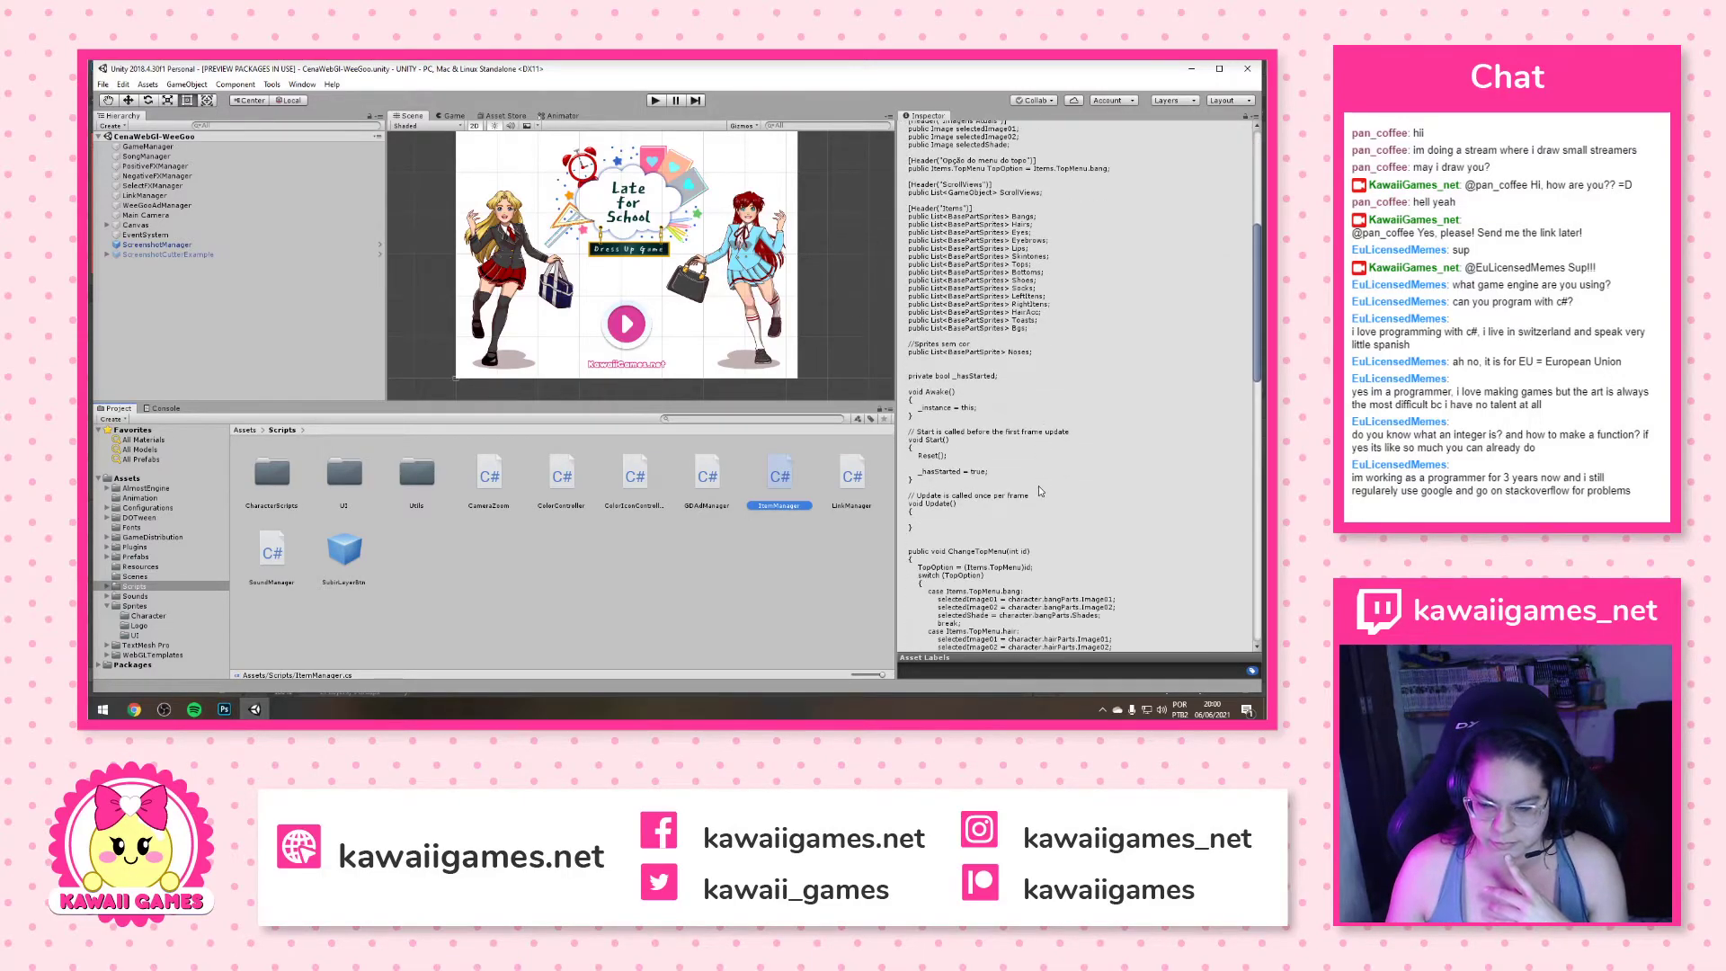
pyautogui.scroll(-10, 1038, 485)
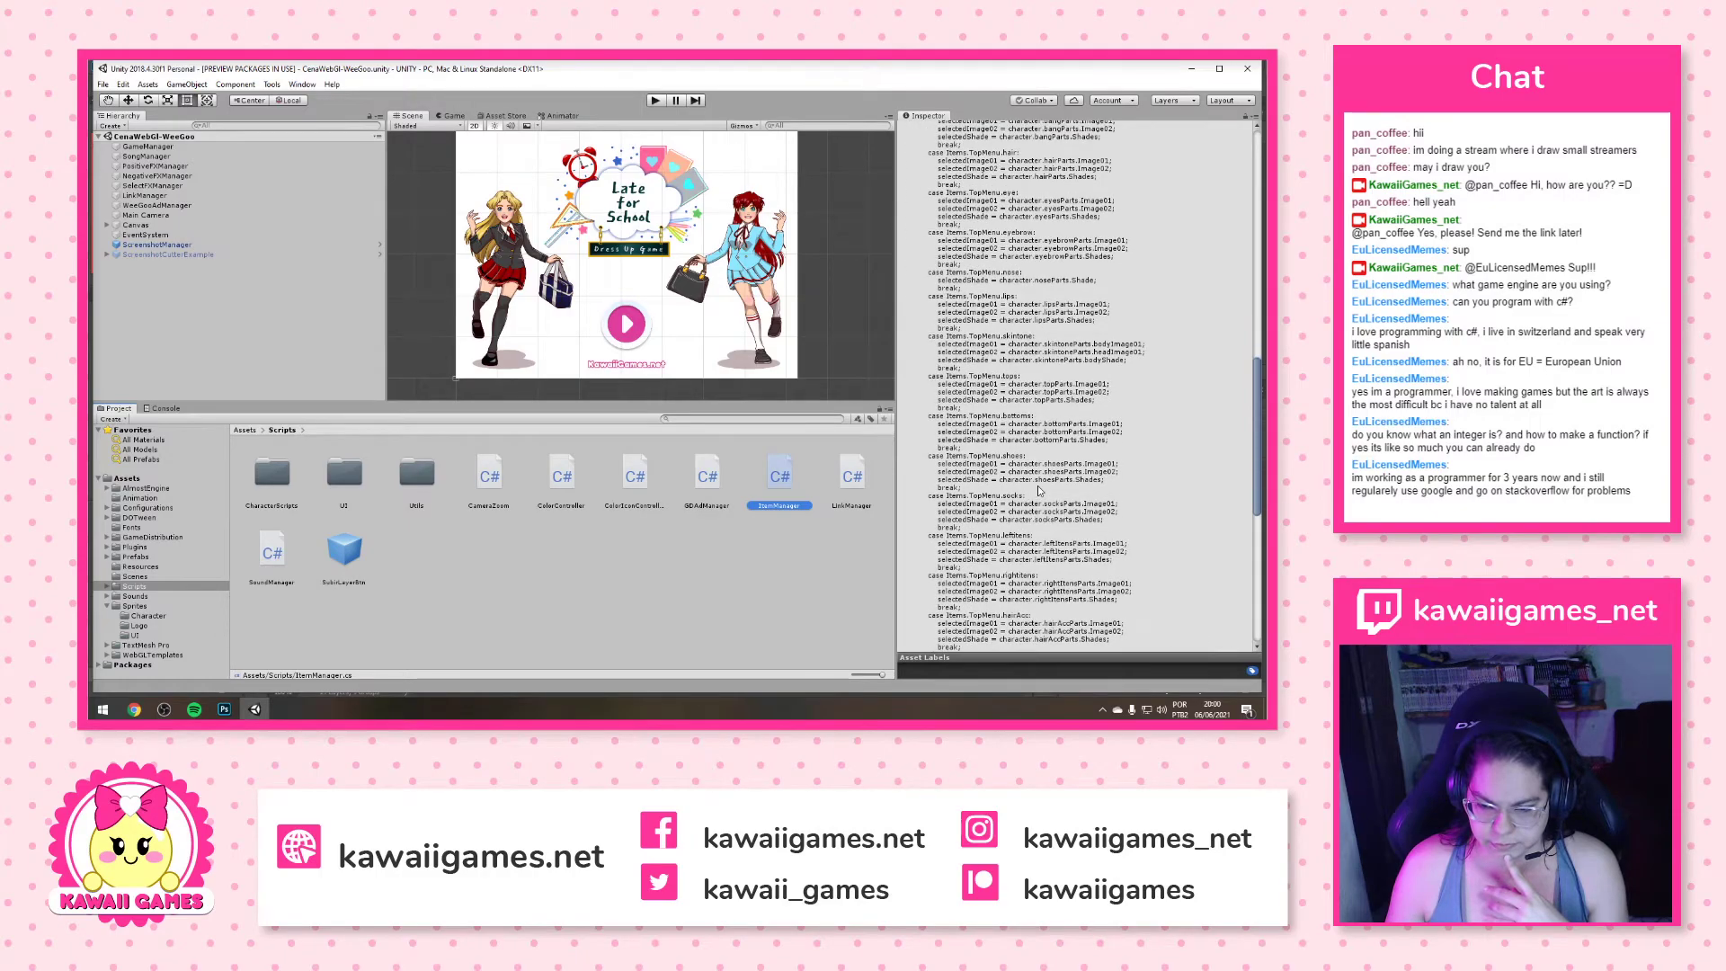
pyautogui.scroll(-4, 1038, 490)
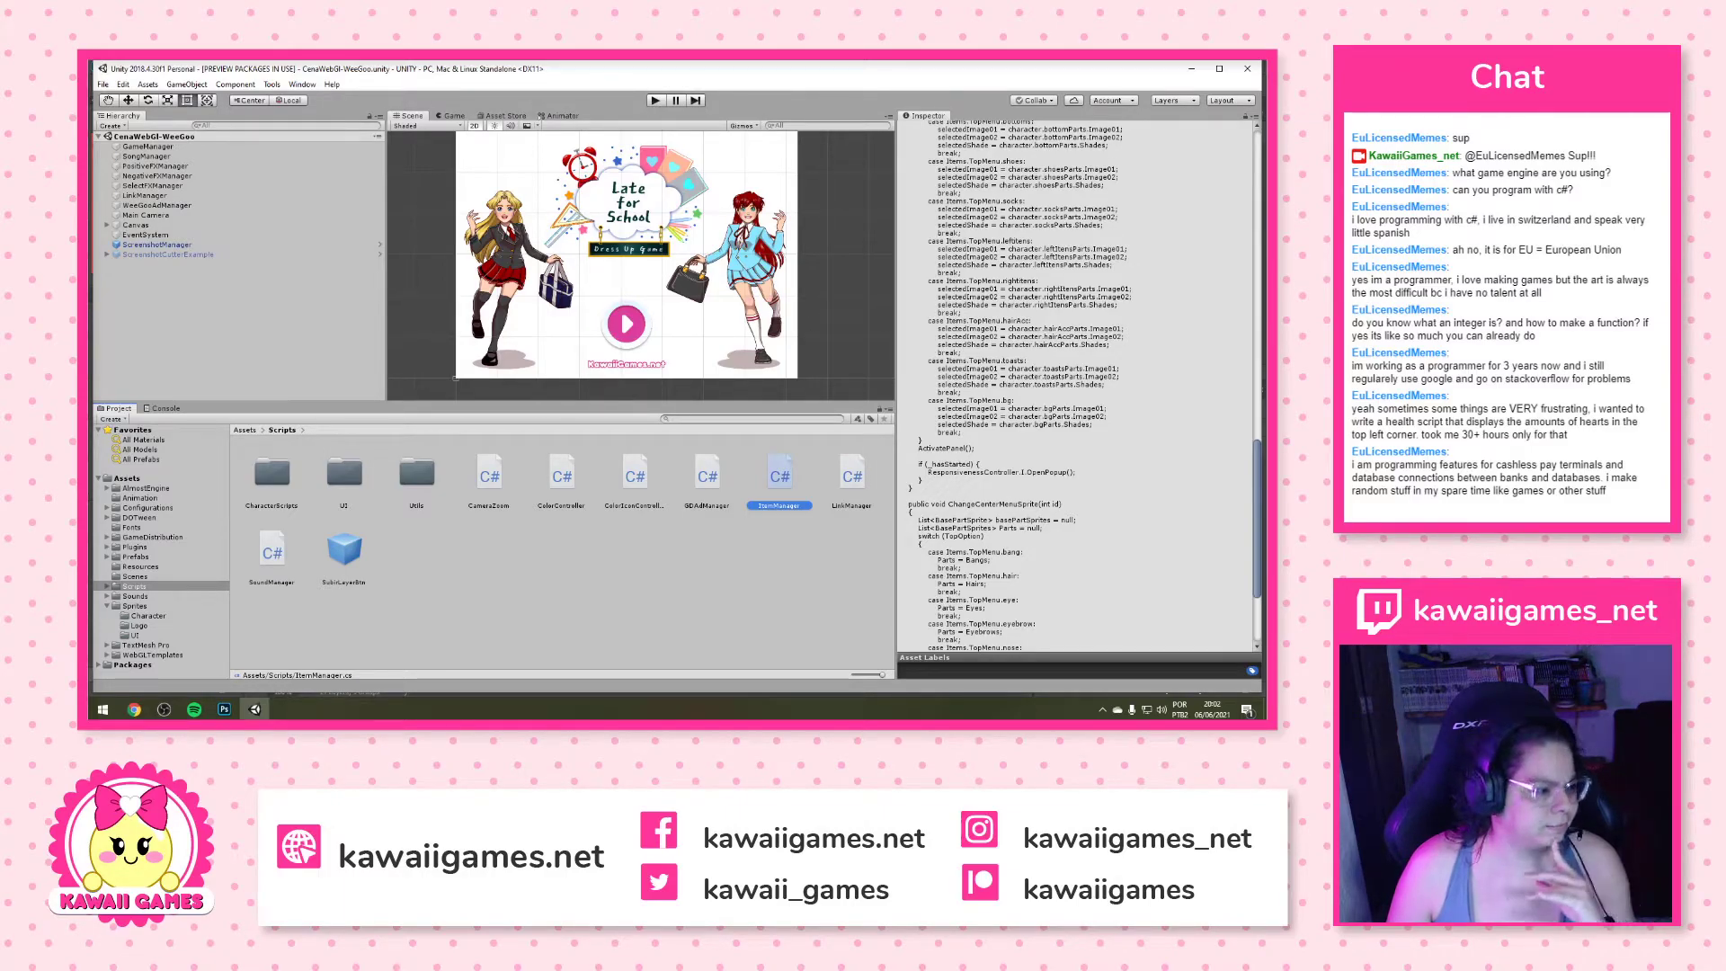
pyautogui.hotkey('alt', 'Tab')
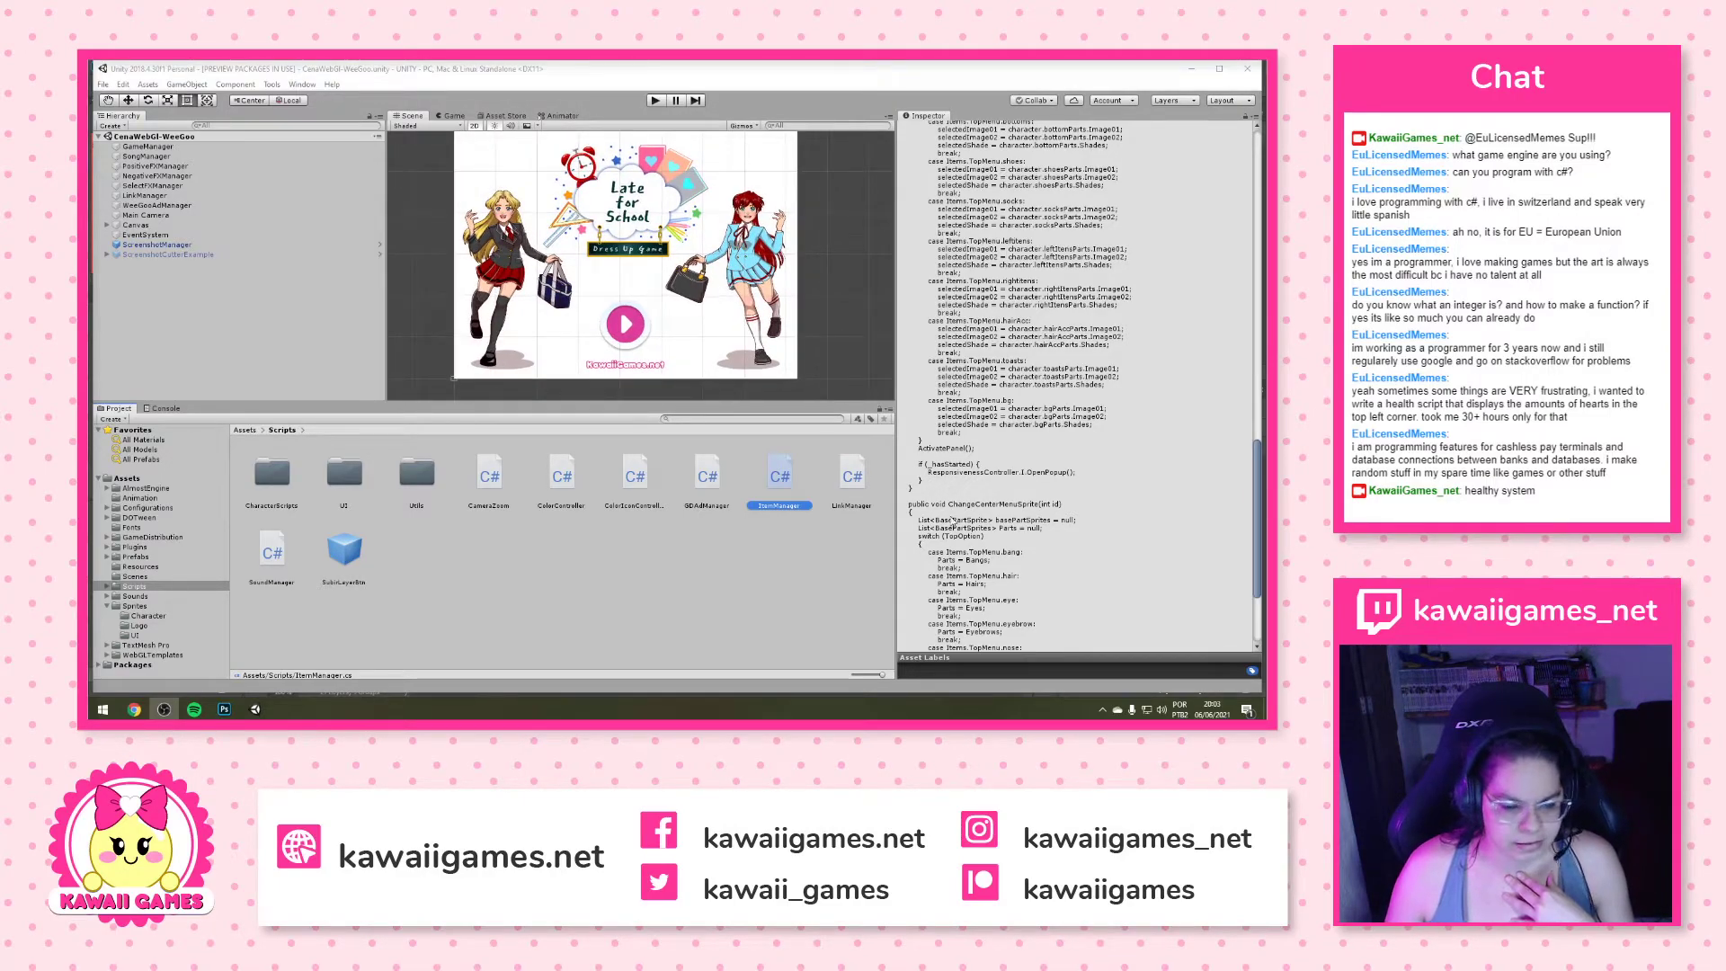
pyautogui.scroll(-2, 1001, 508)
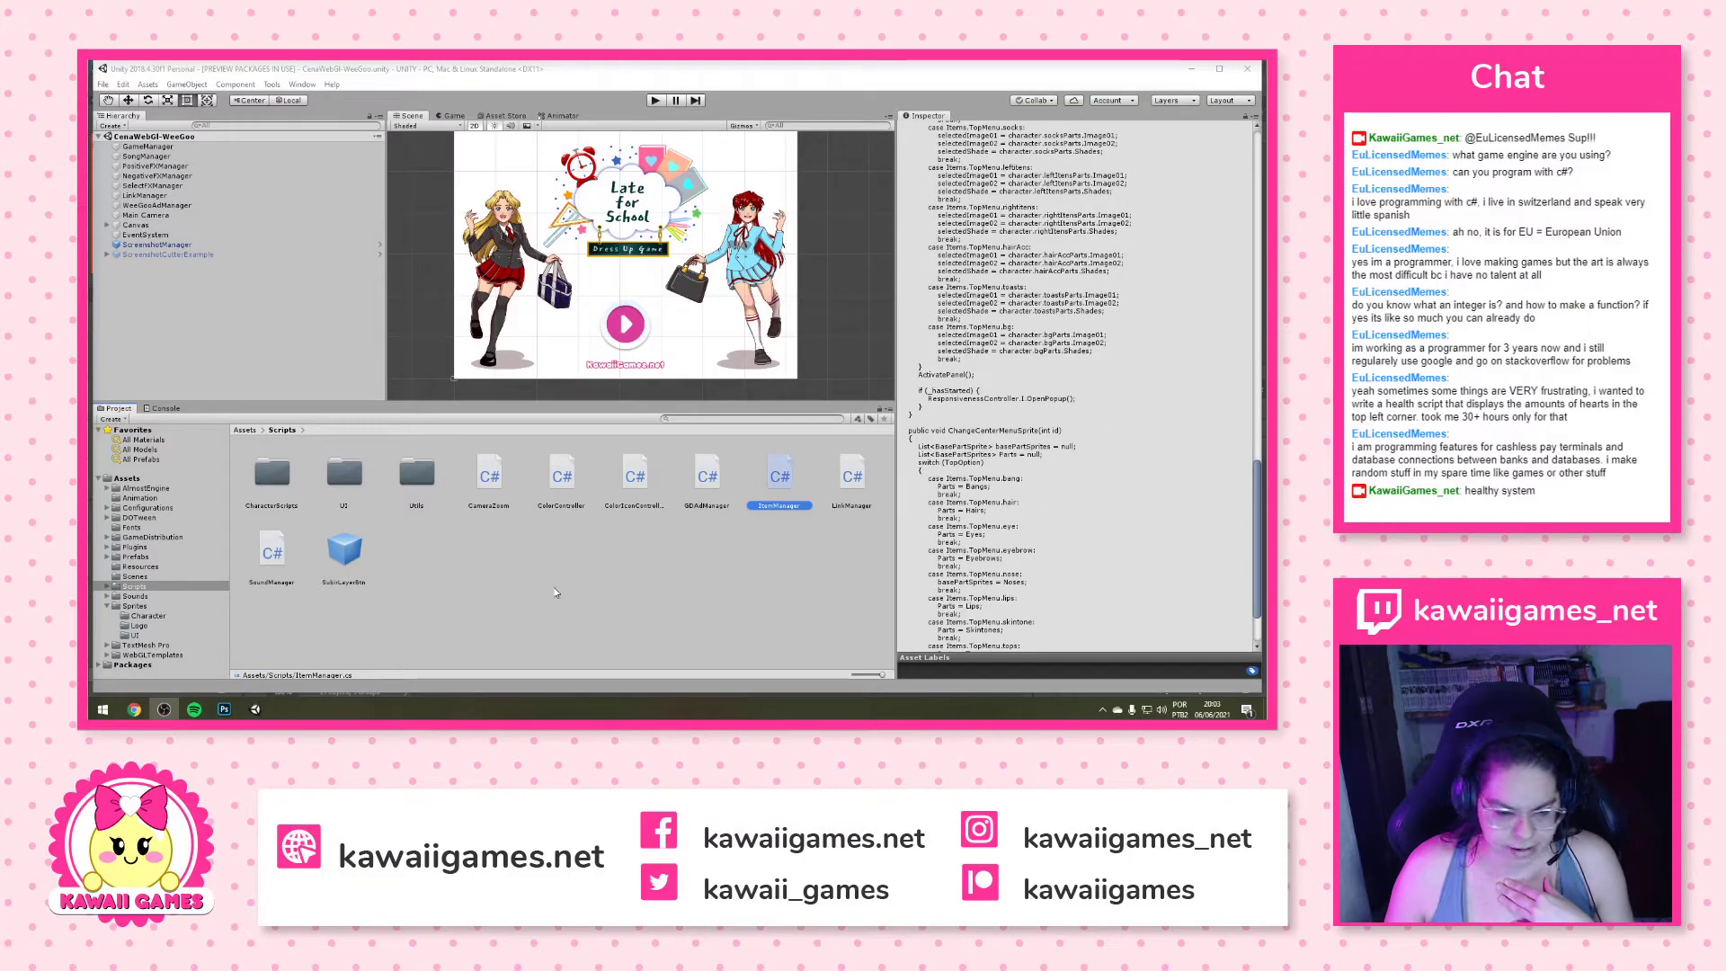
# Read through the LinkManager script's code, including its link-opening and quit functions
pyautogui.click(853, 478)
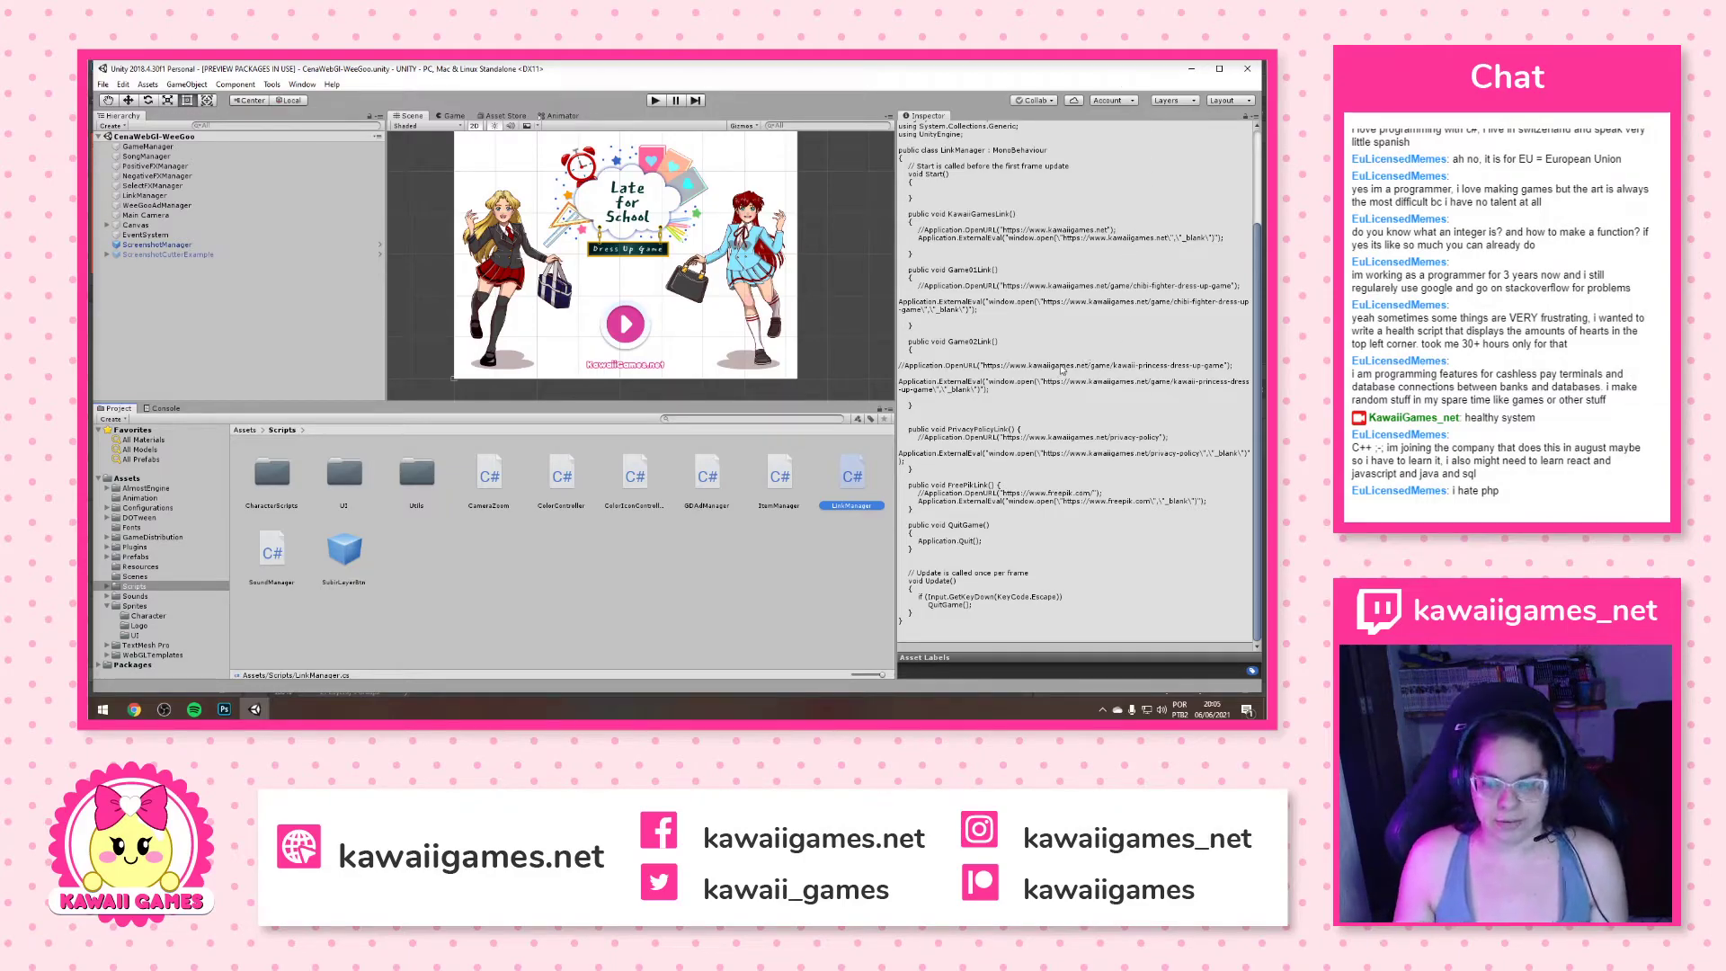
pyautogui.scroll(3, 1061, 369)
pyautogui.scroll(-3, 1032, 373)
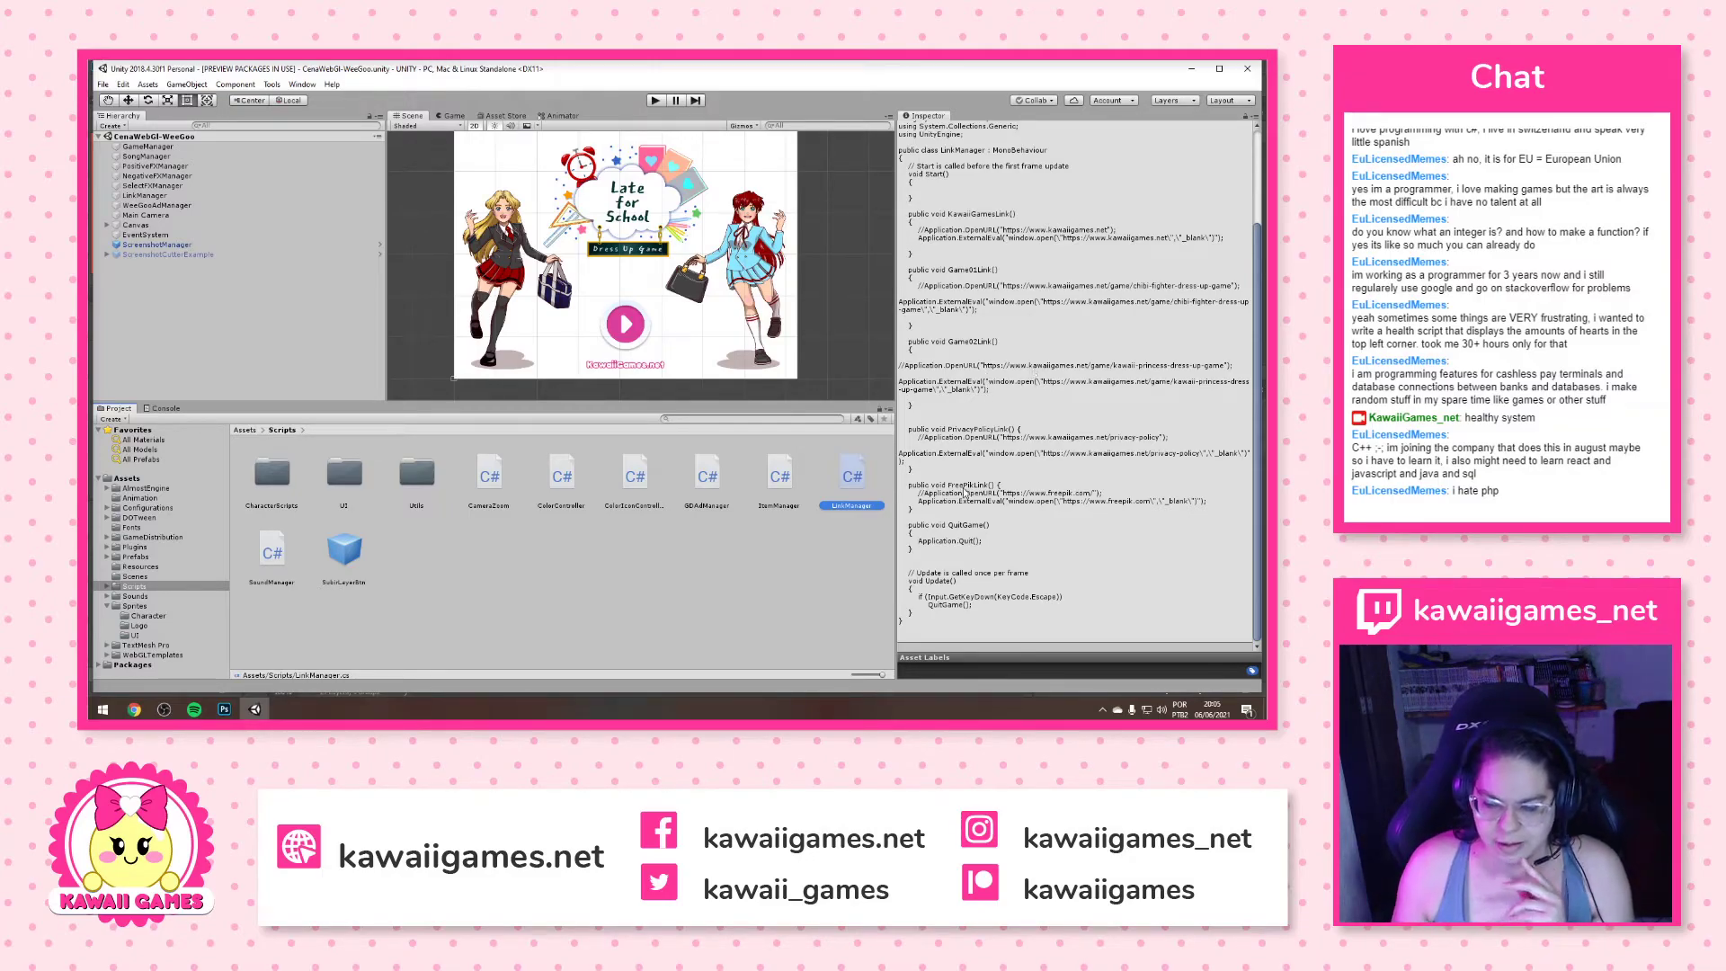
# Review the ItemManager script again, from its sprite lists down to the ChangeCenterMenuSprite function, and widen the code view slightly
pyautogui.scroll(3, 980, 470)
pyautogui.scroll(-3, 980, 471)
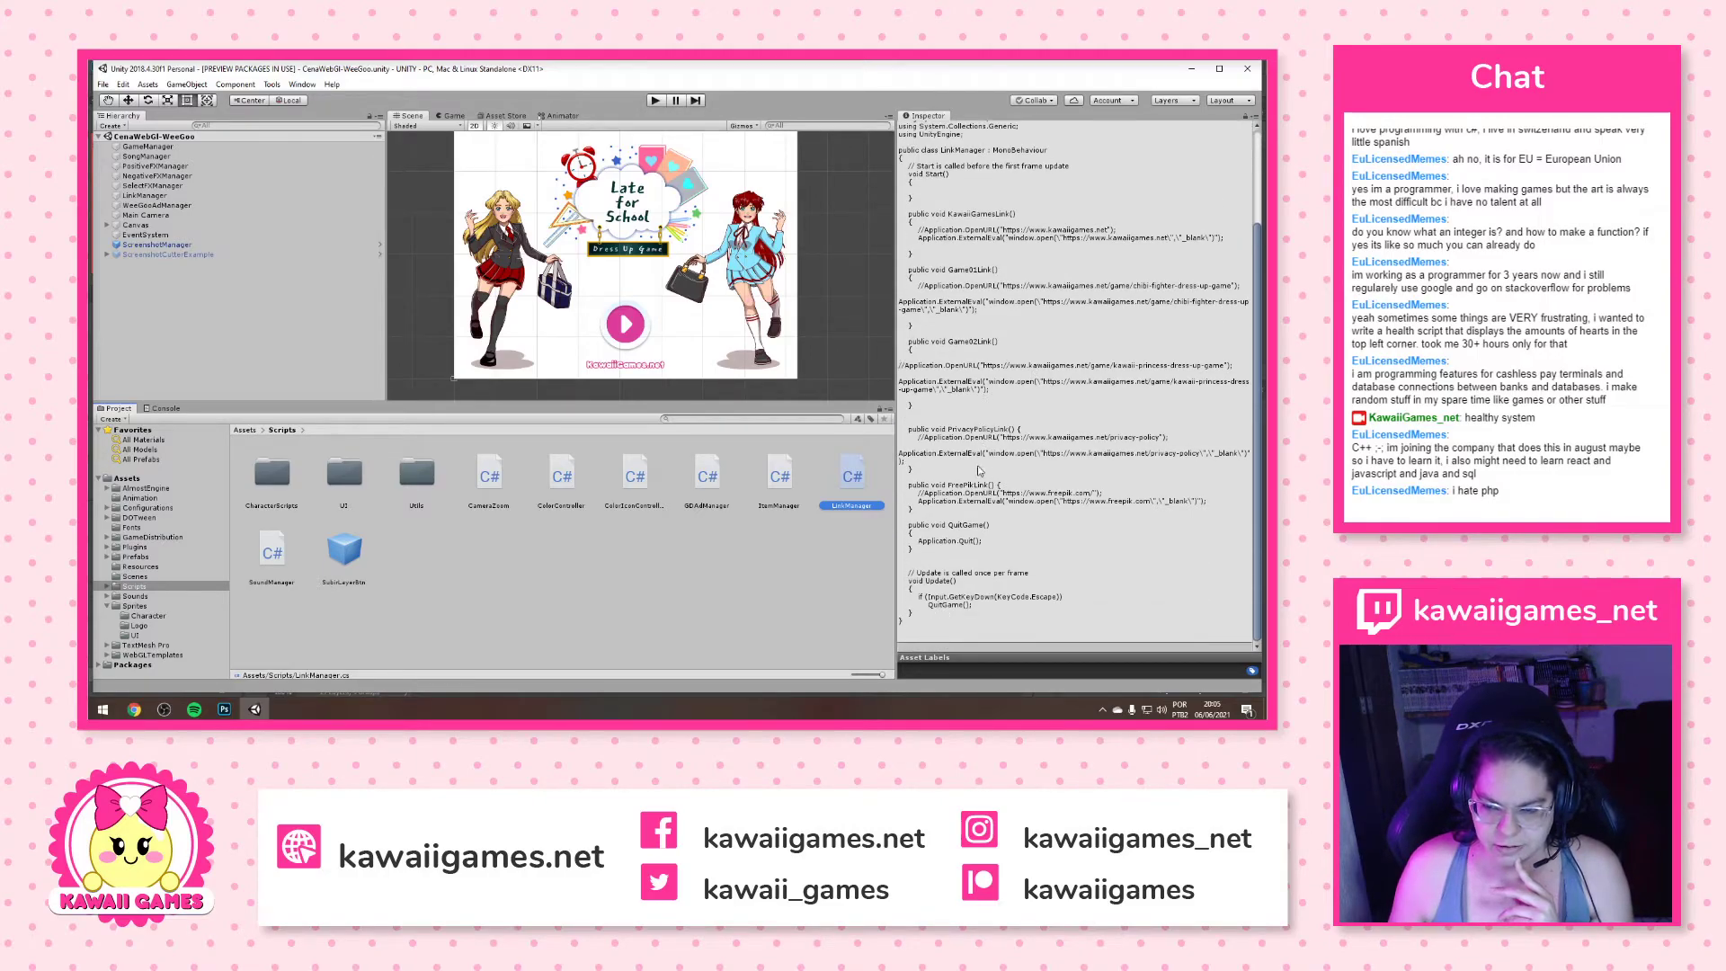
pyautogui.click(777, 474)
pyautogui.scroll(-10, 1070, 423)
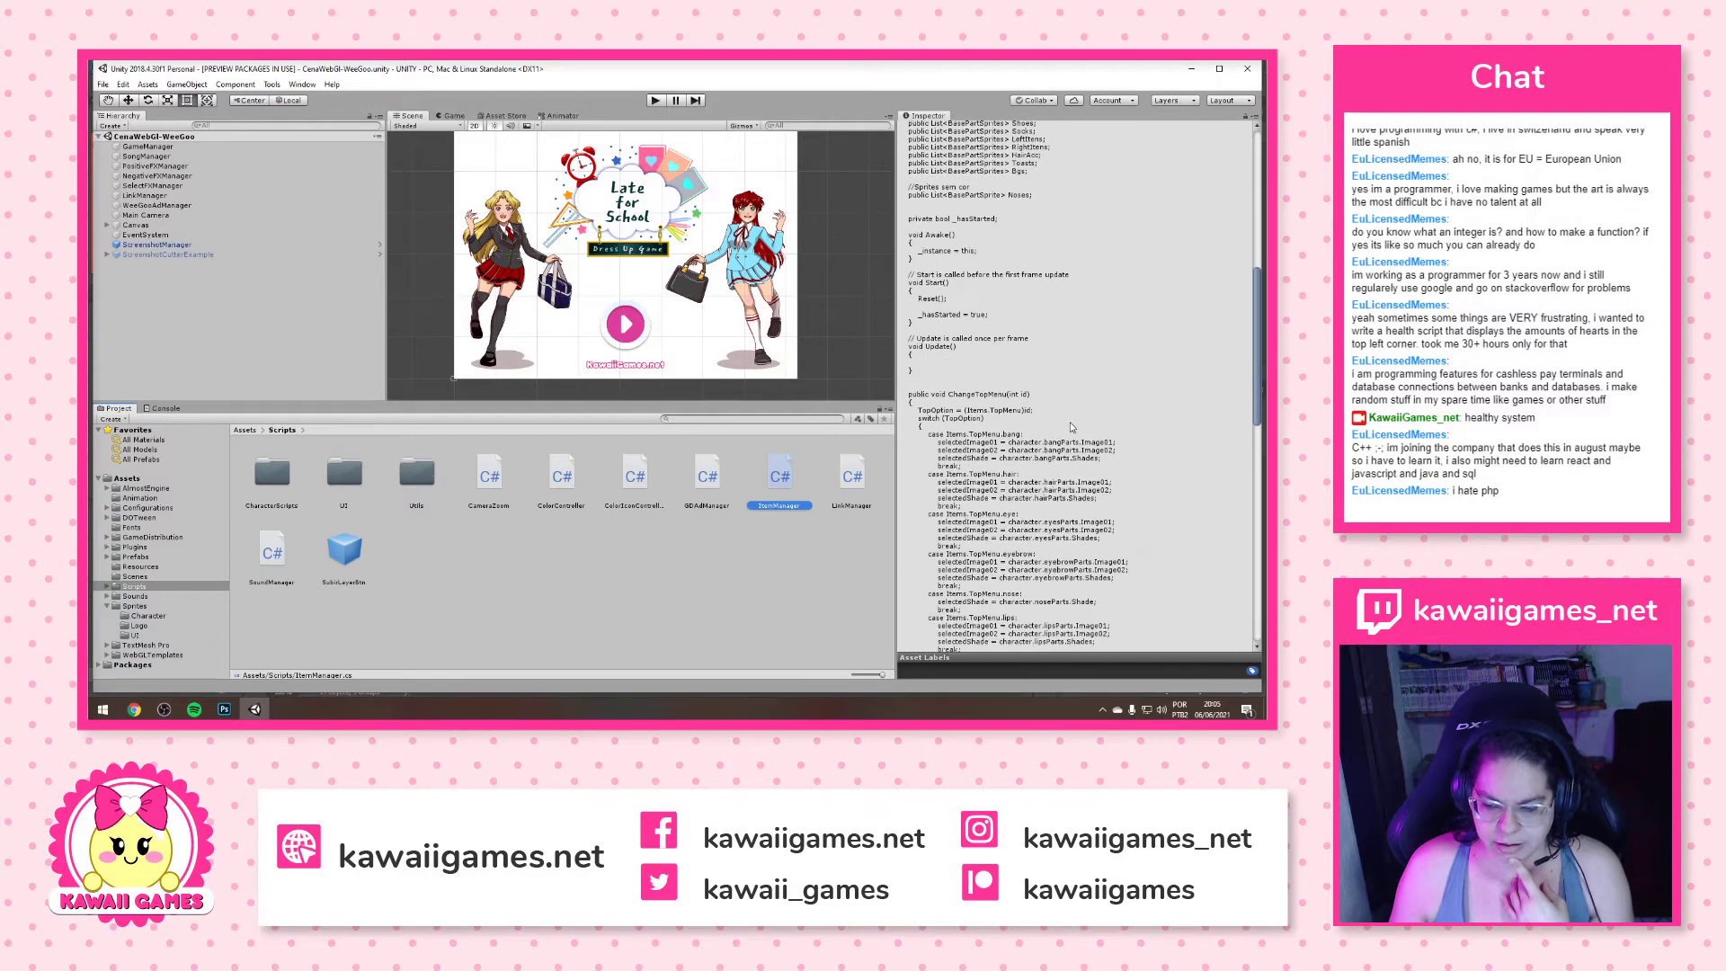
pyautogui.scroll(-5, 1072, 428)
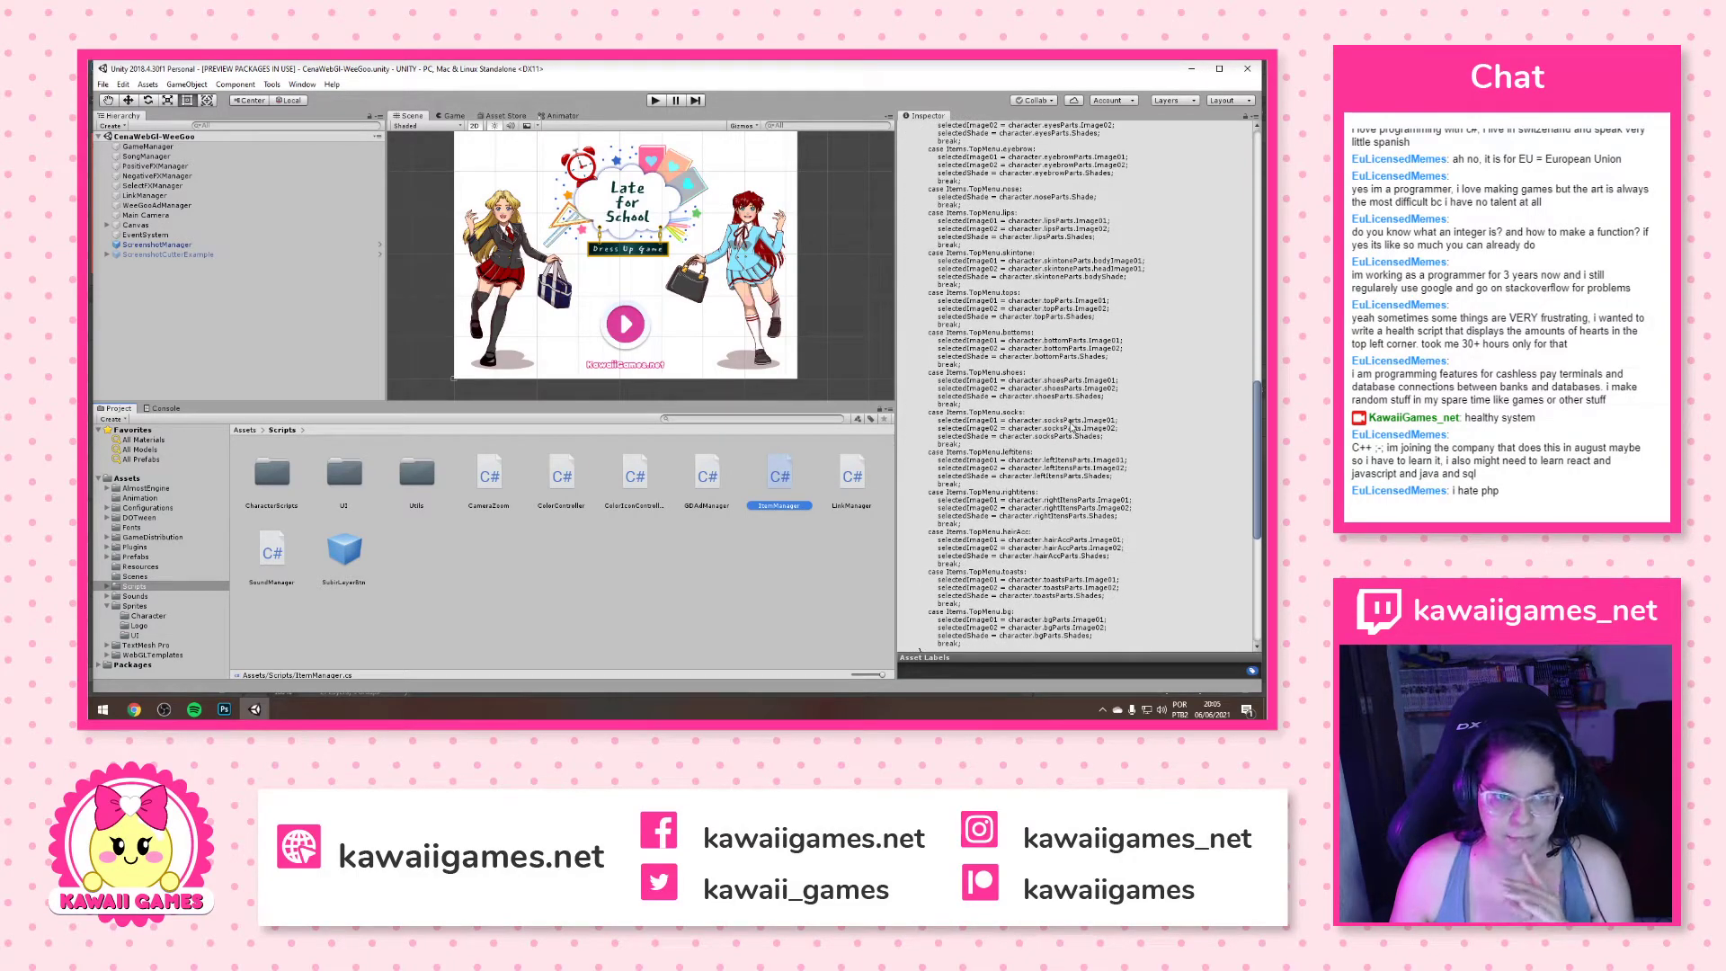
pyautogui.scroll(-5, 1071, 428)
pyautogui.scroll(-2, 1072, 428)
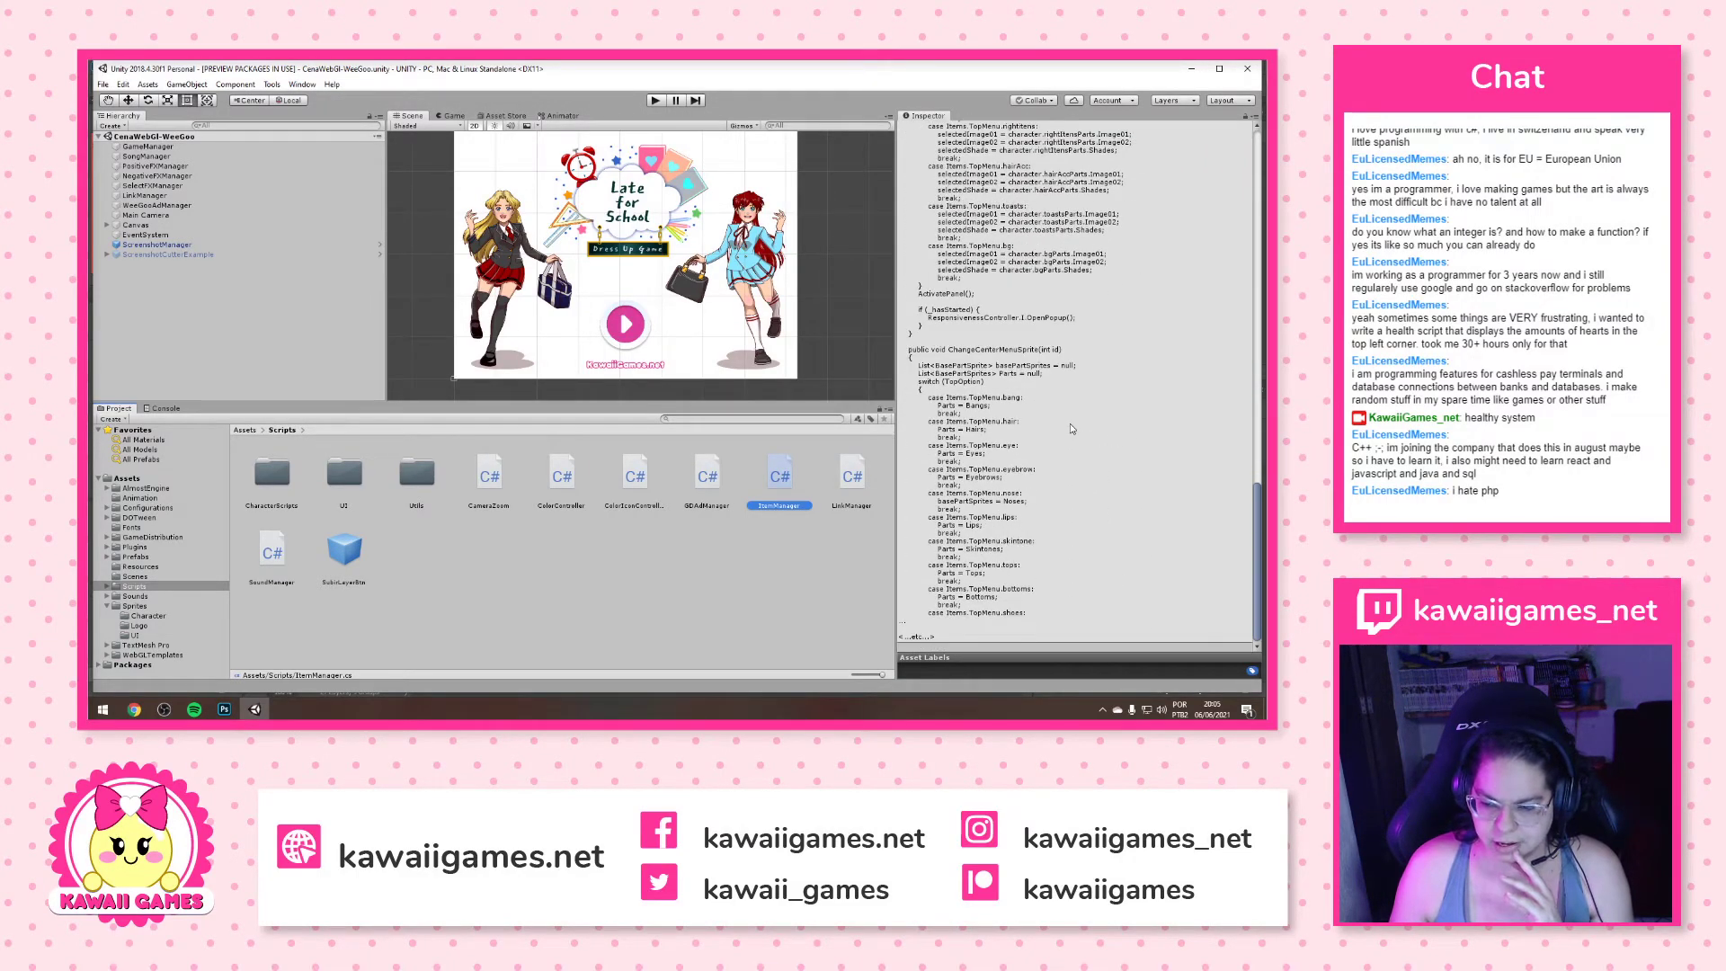
pyautogui.moveTo(896, 363); pyautogui.dragTo(874, 363)
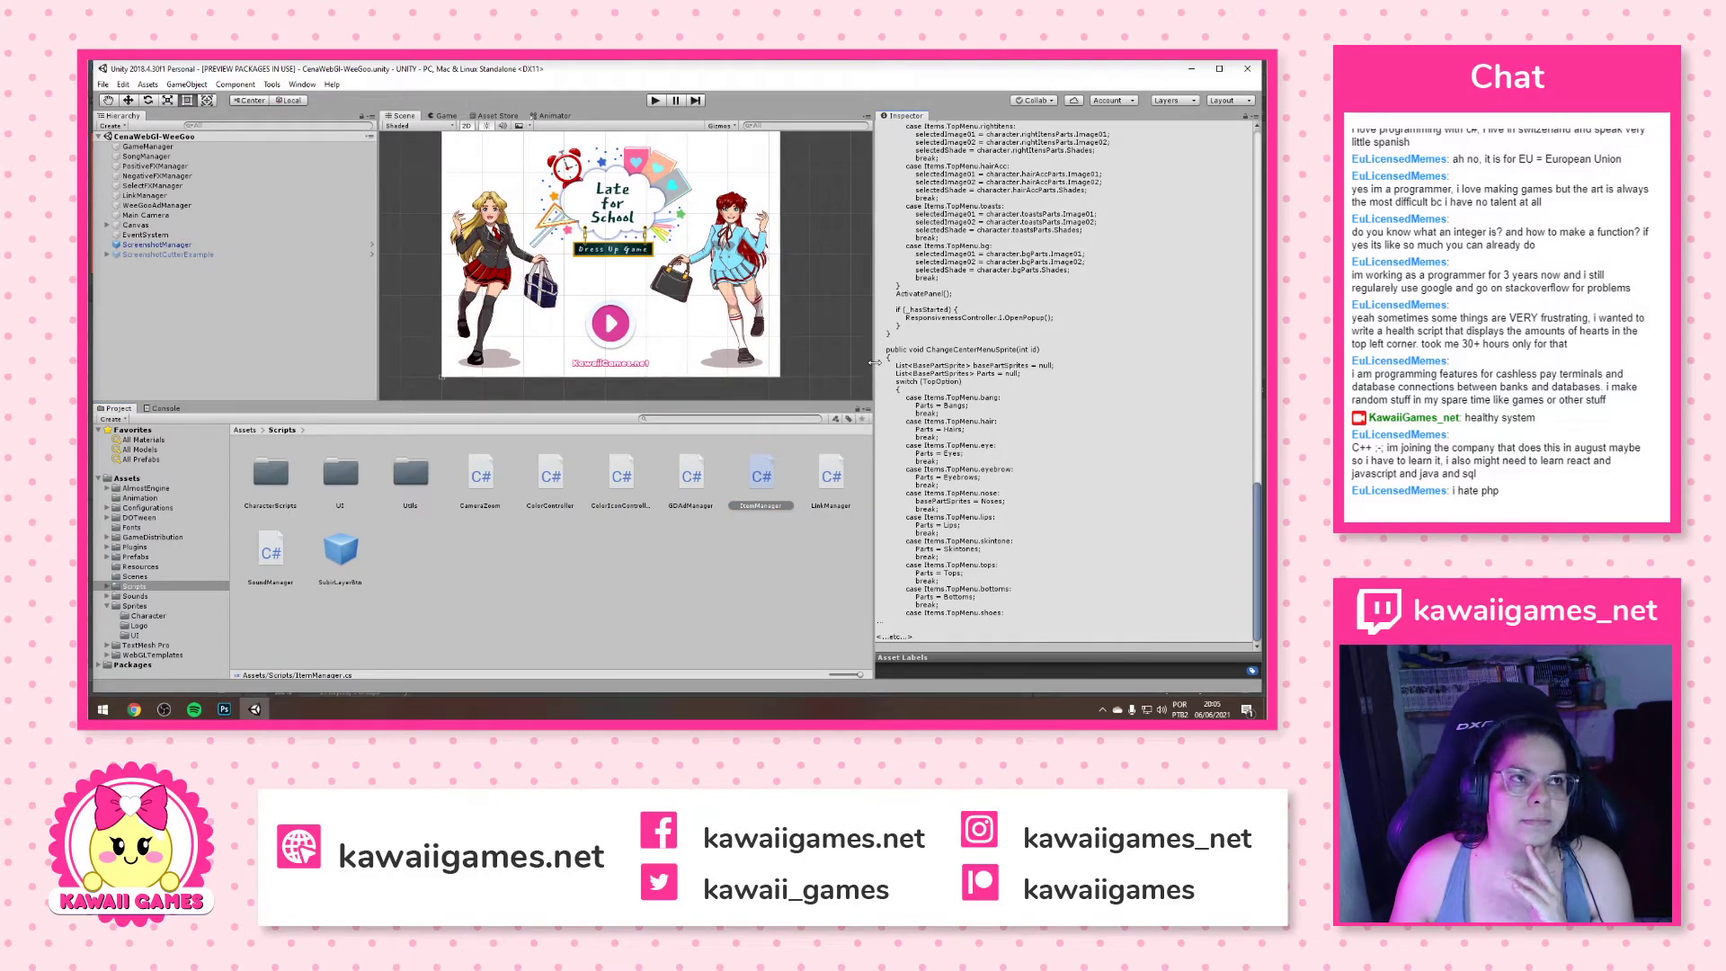
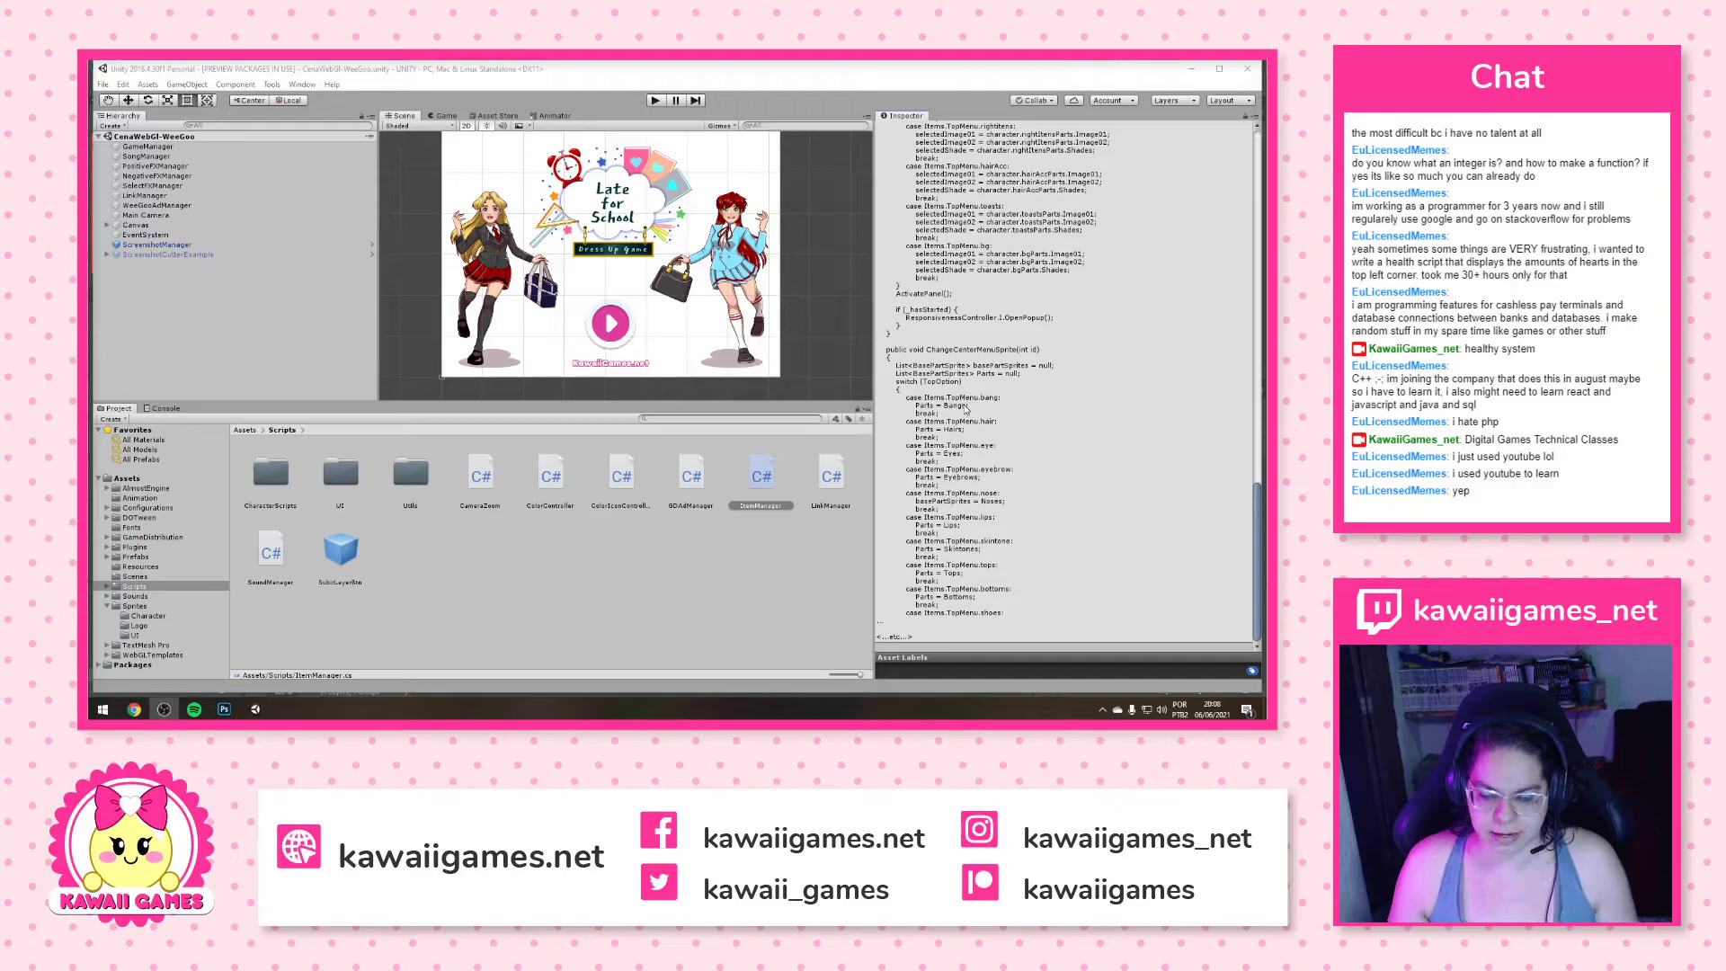
# Look over the ColorController, CameraZoom, color icon controller and GDAdManager scripts, and widen the scene view by narrowing the hierarchy
pyautogui.click(667, 483)
pyautogui.click(639, 483)
pyautogui.click(550, 476)
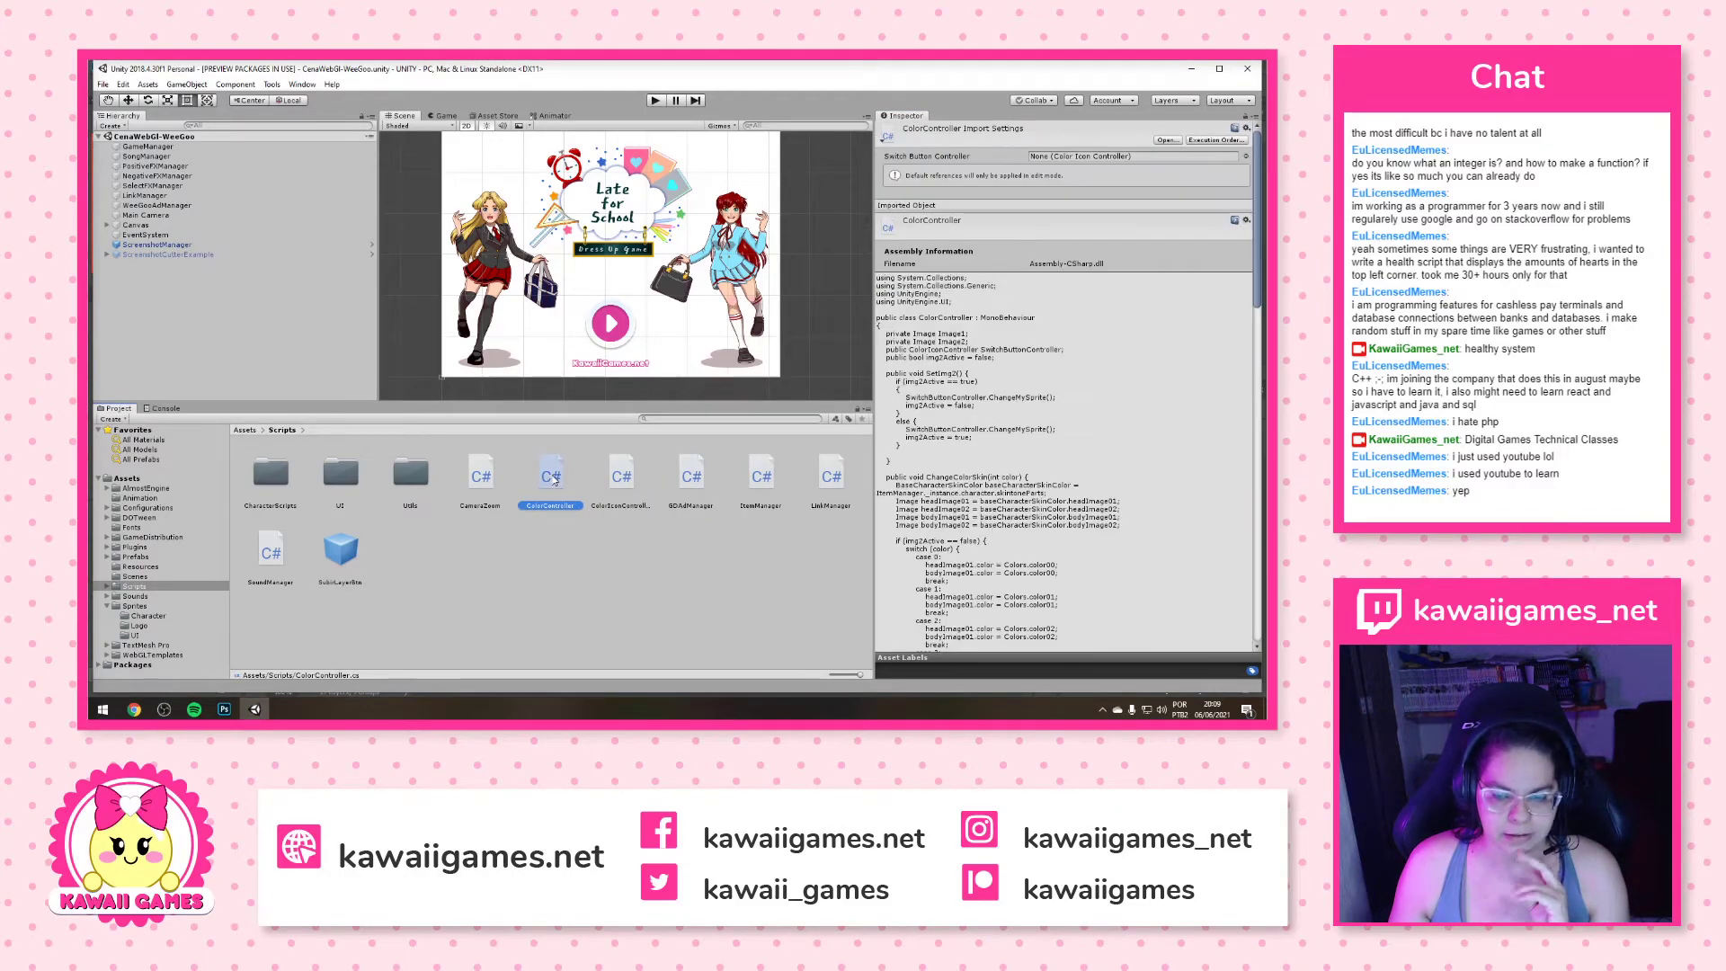
pyautogui.click(487, 477)
pyautogui.click(550, 476)
pyautogui.click(621, 477)
pyautogui.click(691, 477)
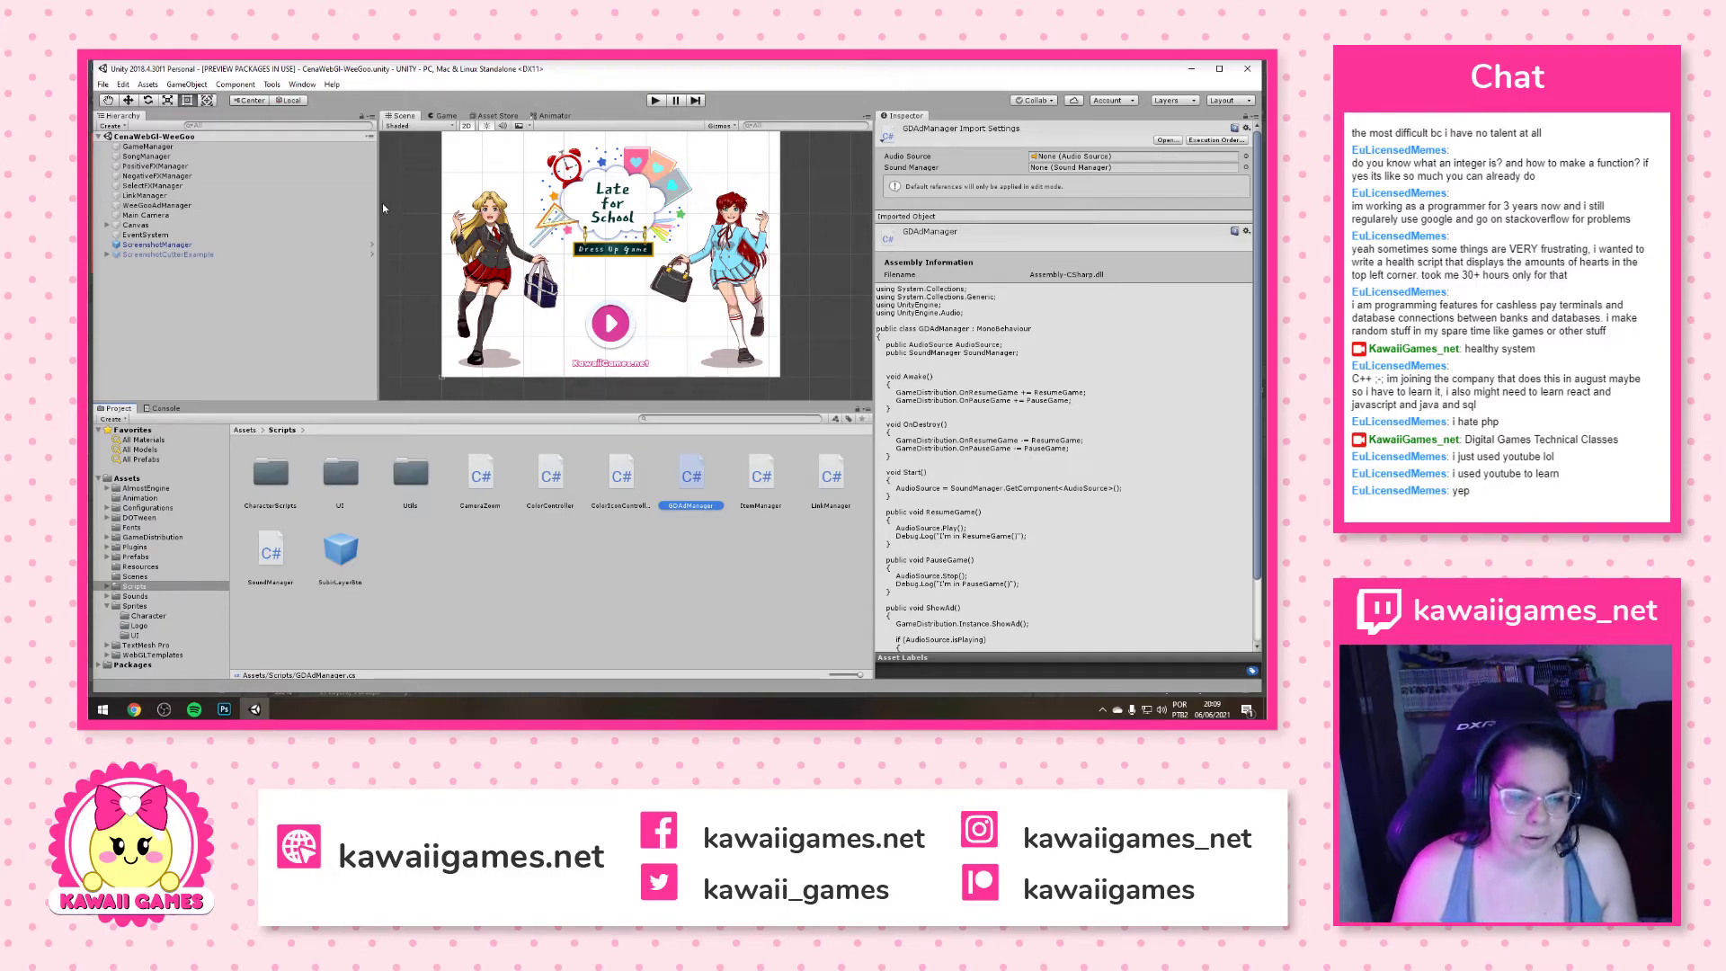
pyautogui.moveTo(377, 203); pyautogui.dragTo(333, 195)
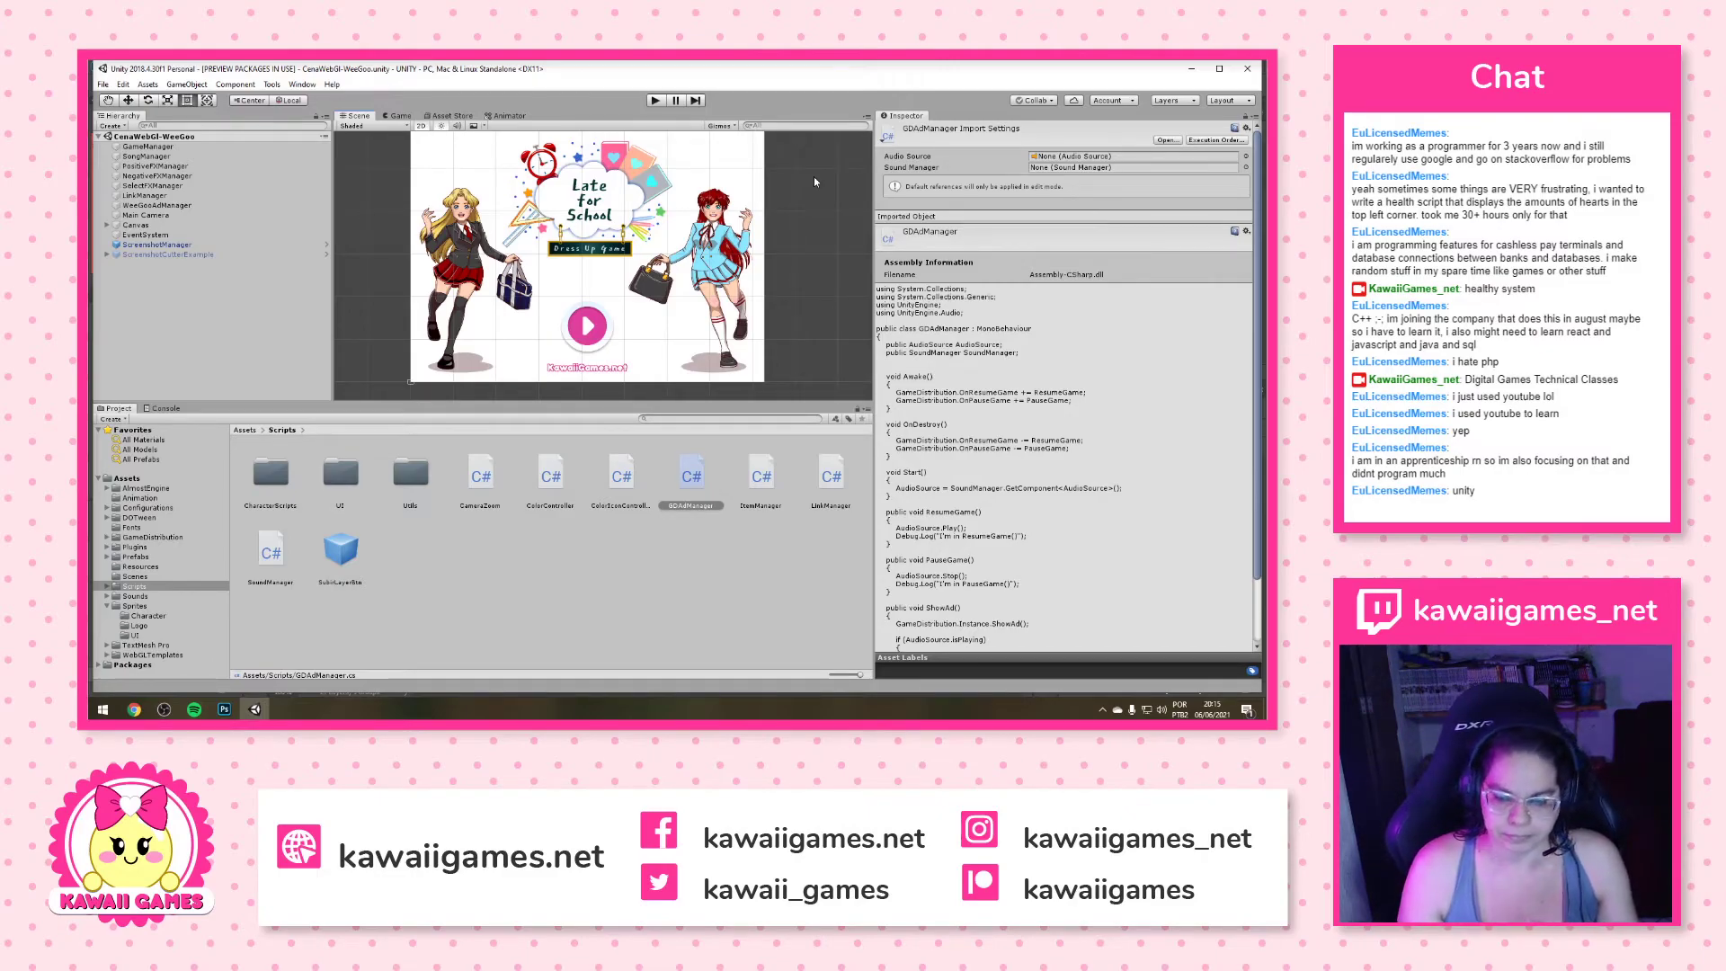
# Go through the code previews of the loose scripts in order, from CameraZoom to LinkManager
pyautogui.click(480, 481)
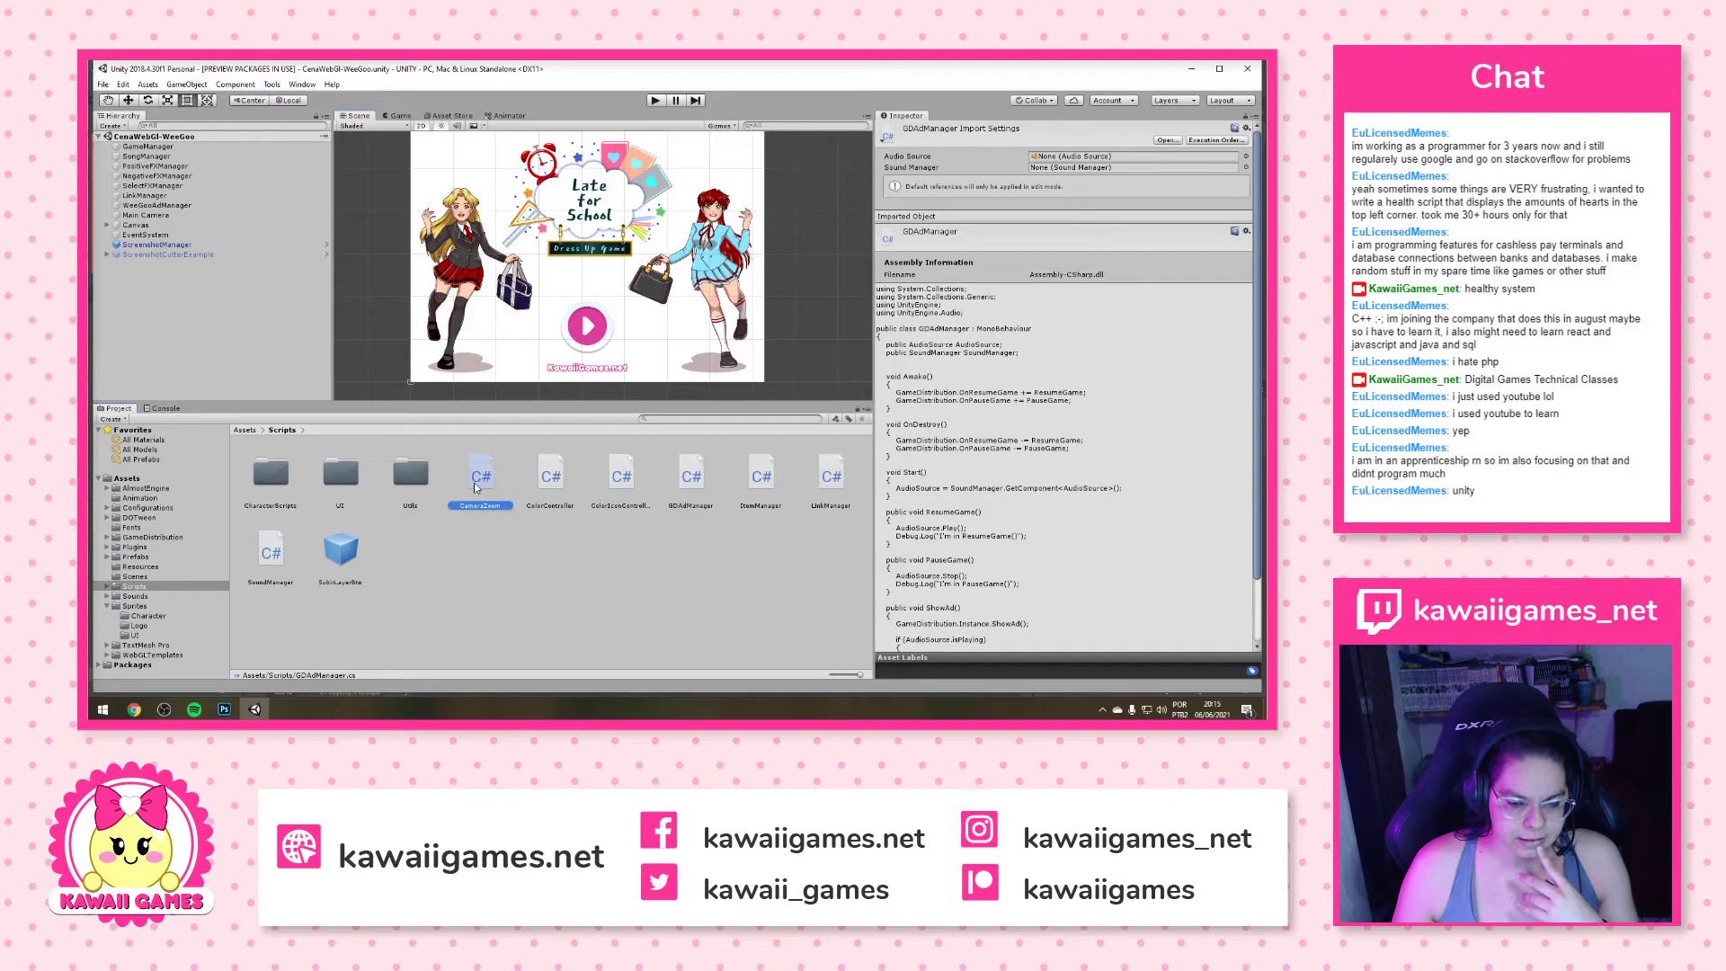
pyautogui.click(545, 484)
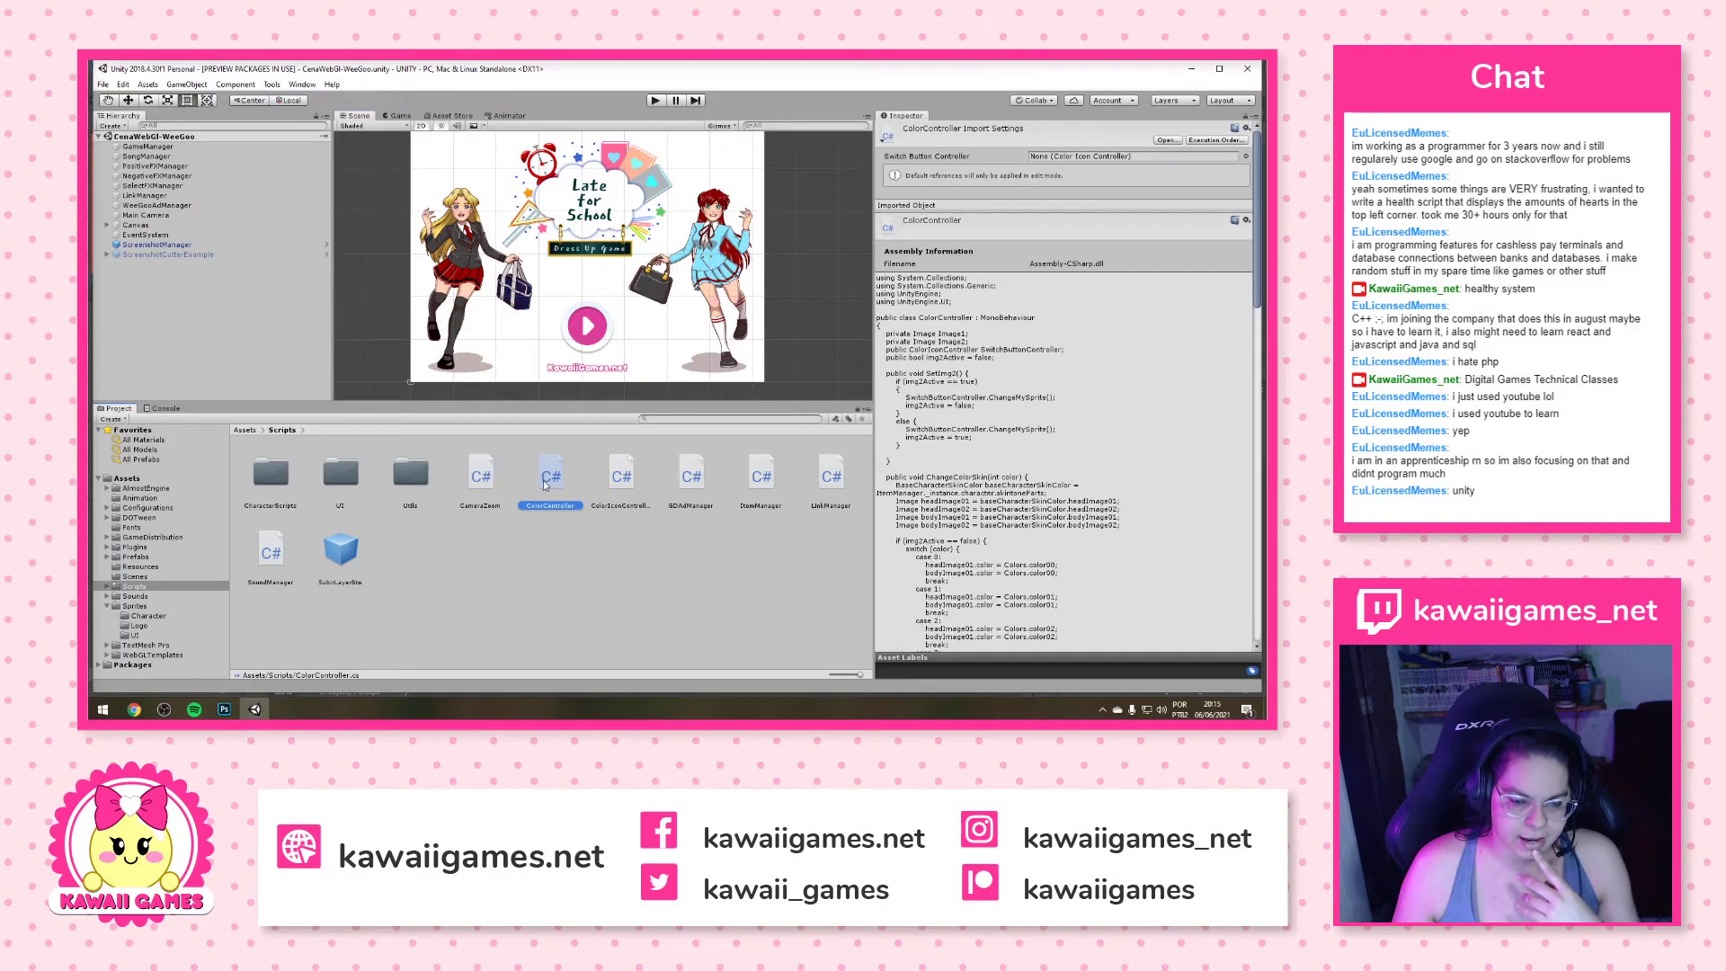
pyautogui.click(632, 474)
pyautogui.click(707, 485)
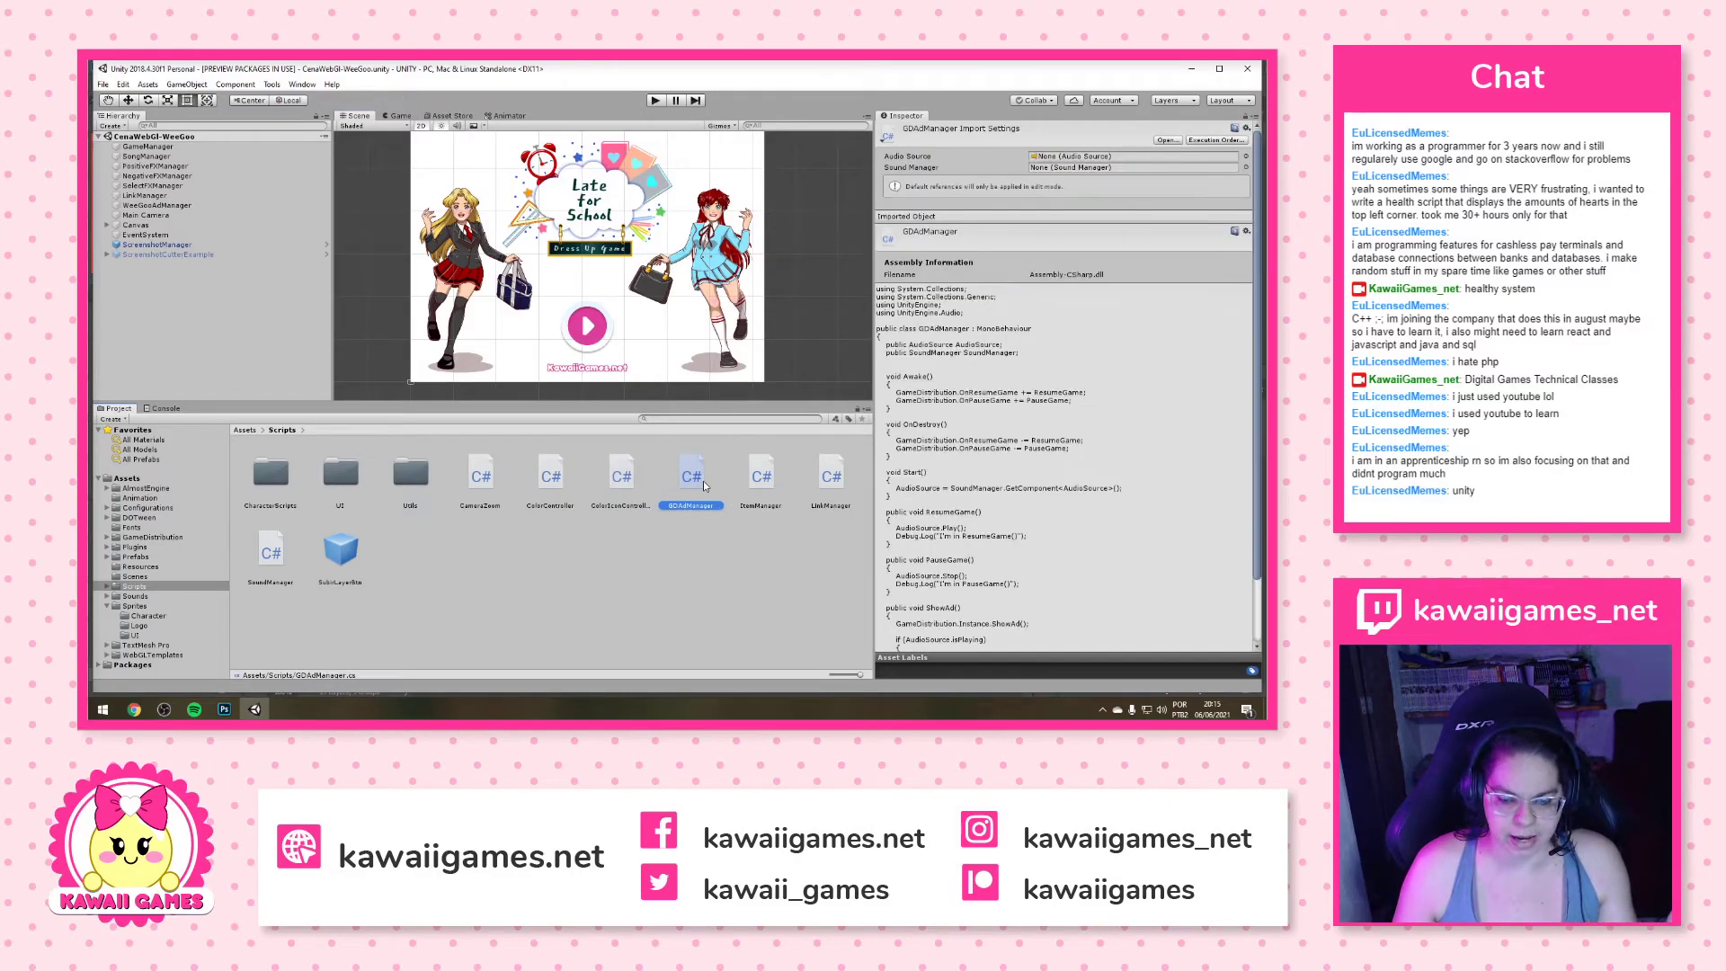
pyautogui.click(753, 484)
pyautogui.click(830, 477)
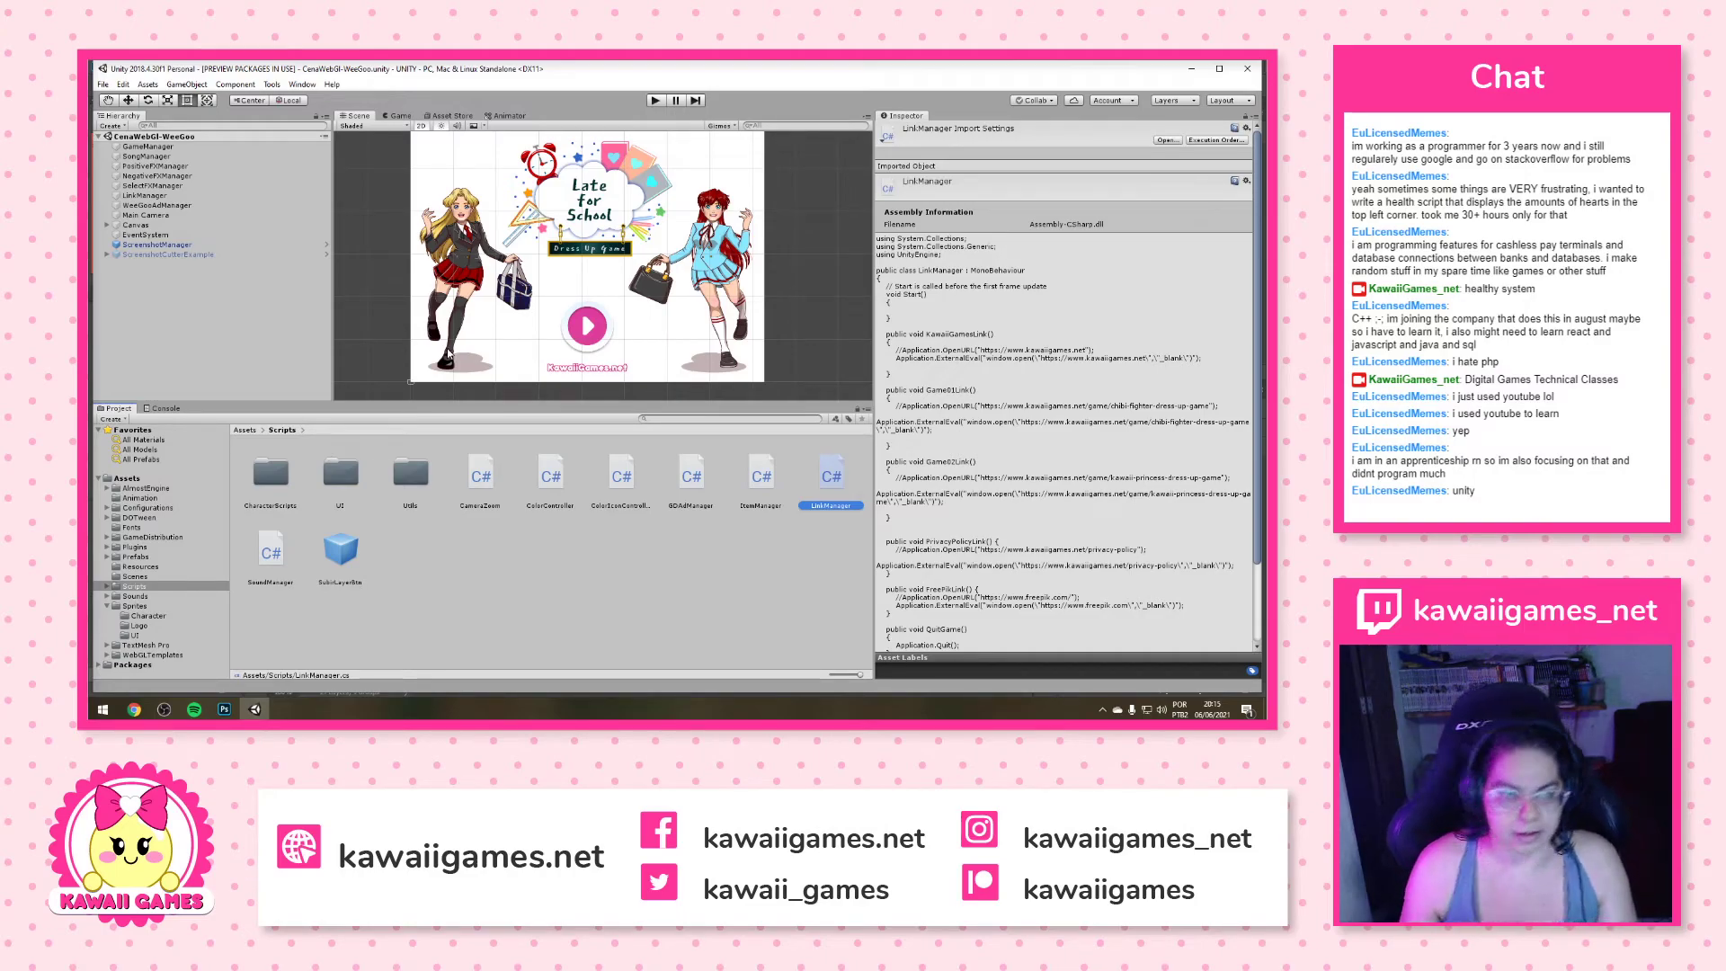
# Open the Windows Calculator and move its window over the Unity scene view
pyautogui.hotkey('alt', 'Tab')
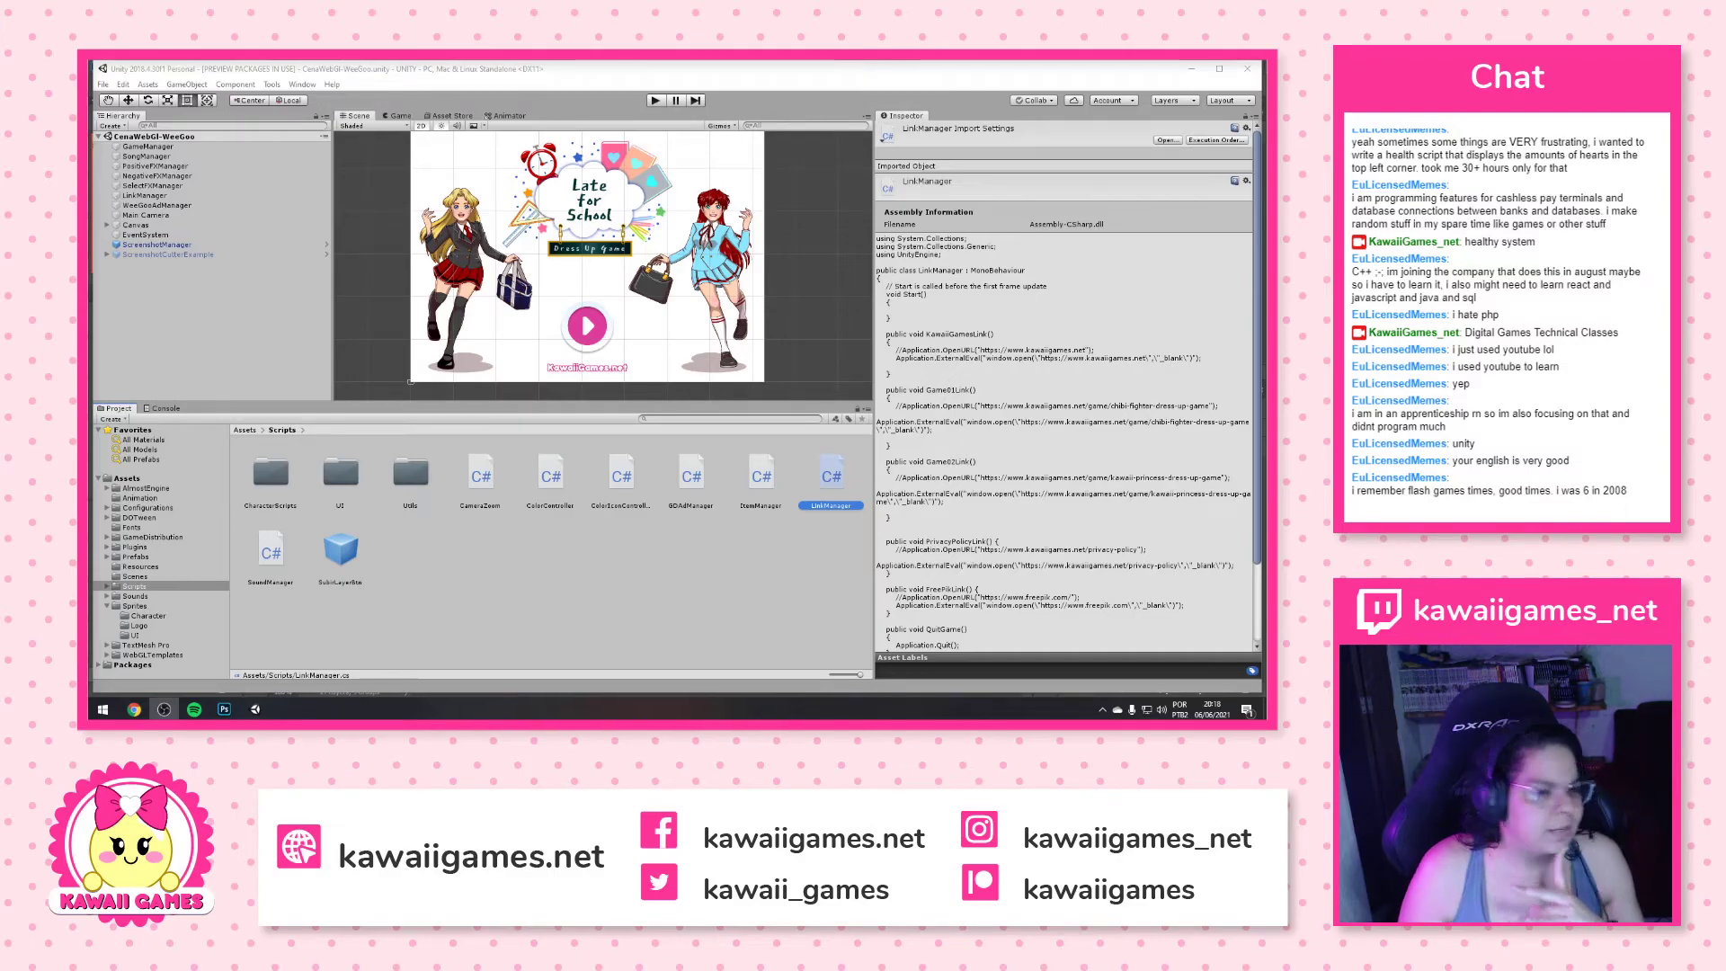
pyautogui.click(103, 709)
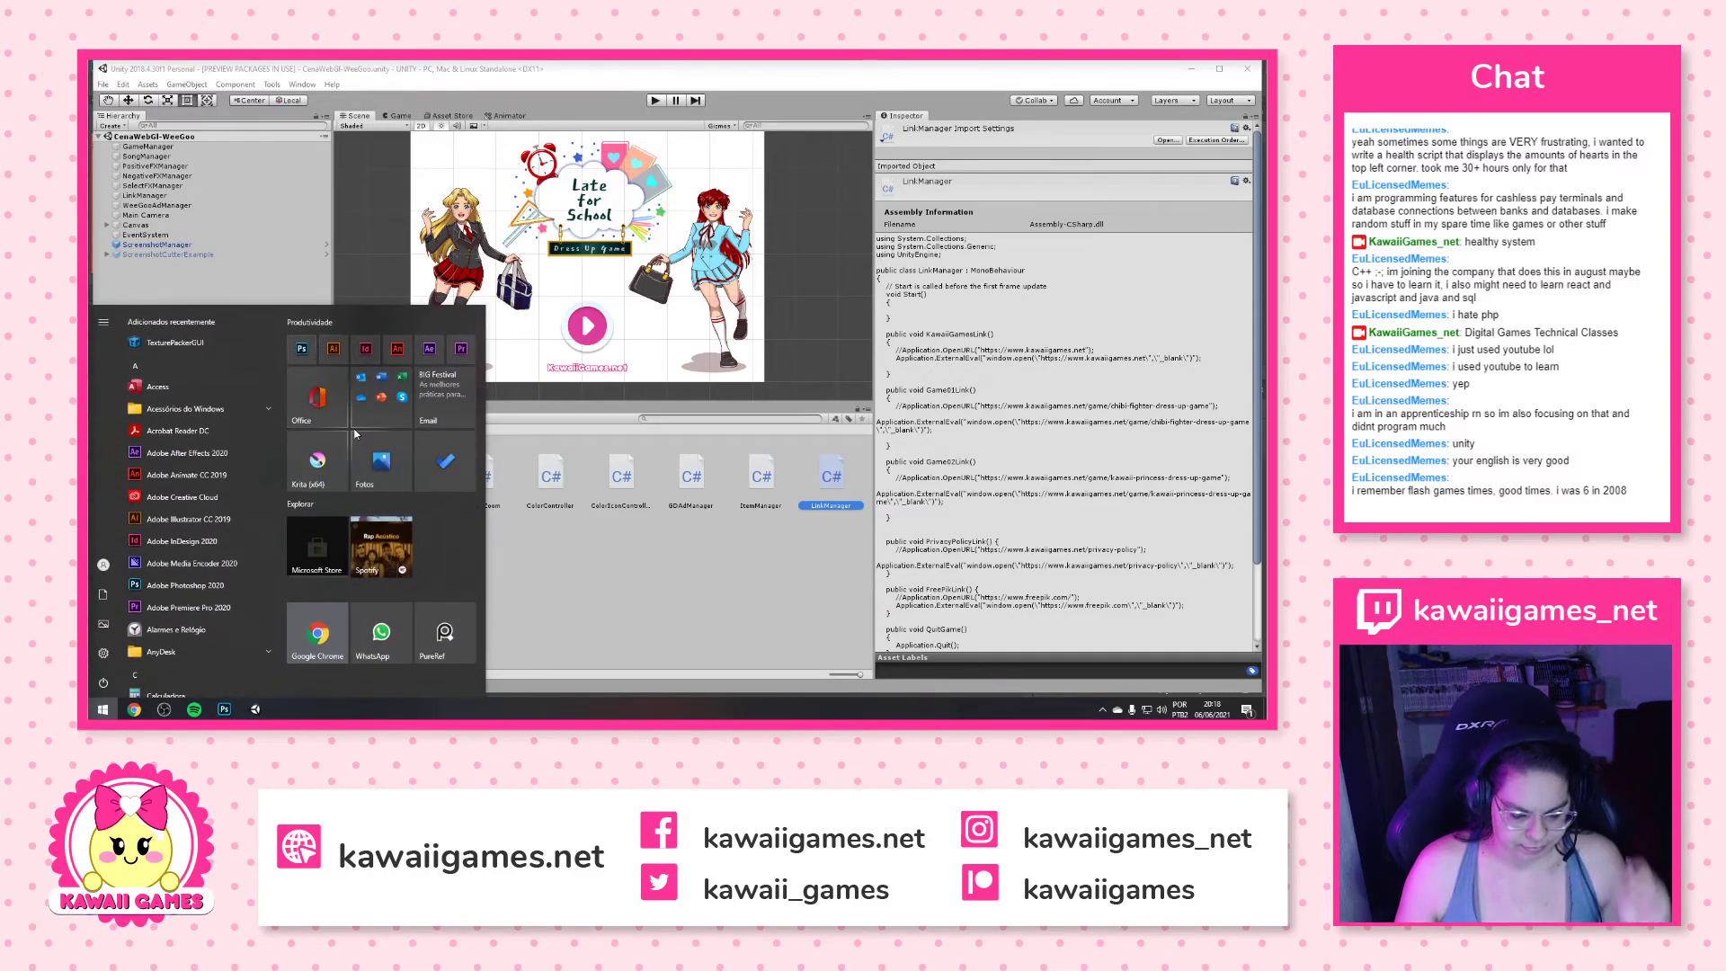
pyautogui.write('clc')
pyautogui.click(277, 392)
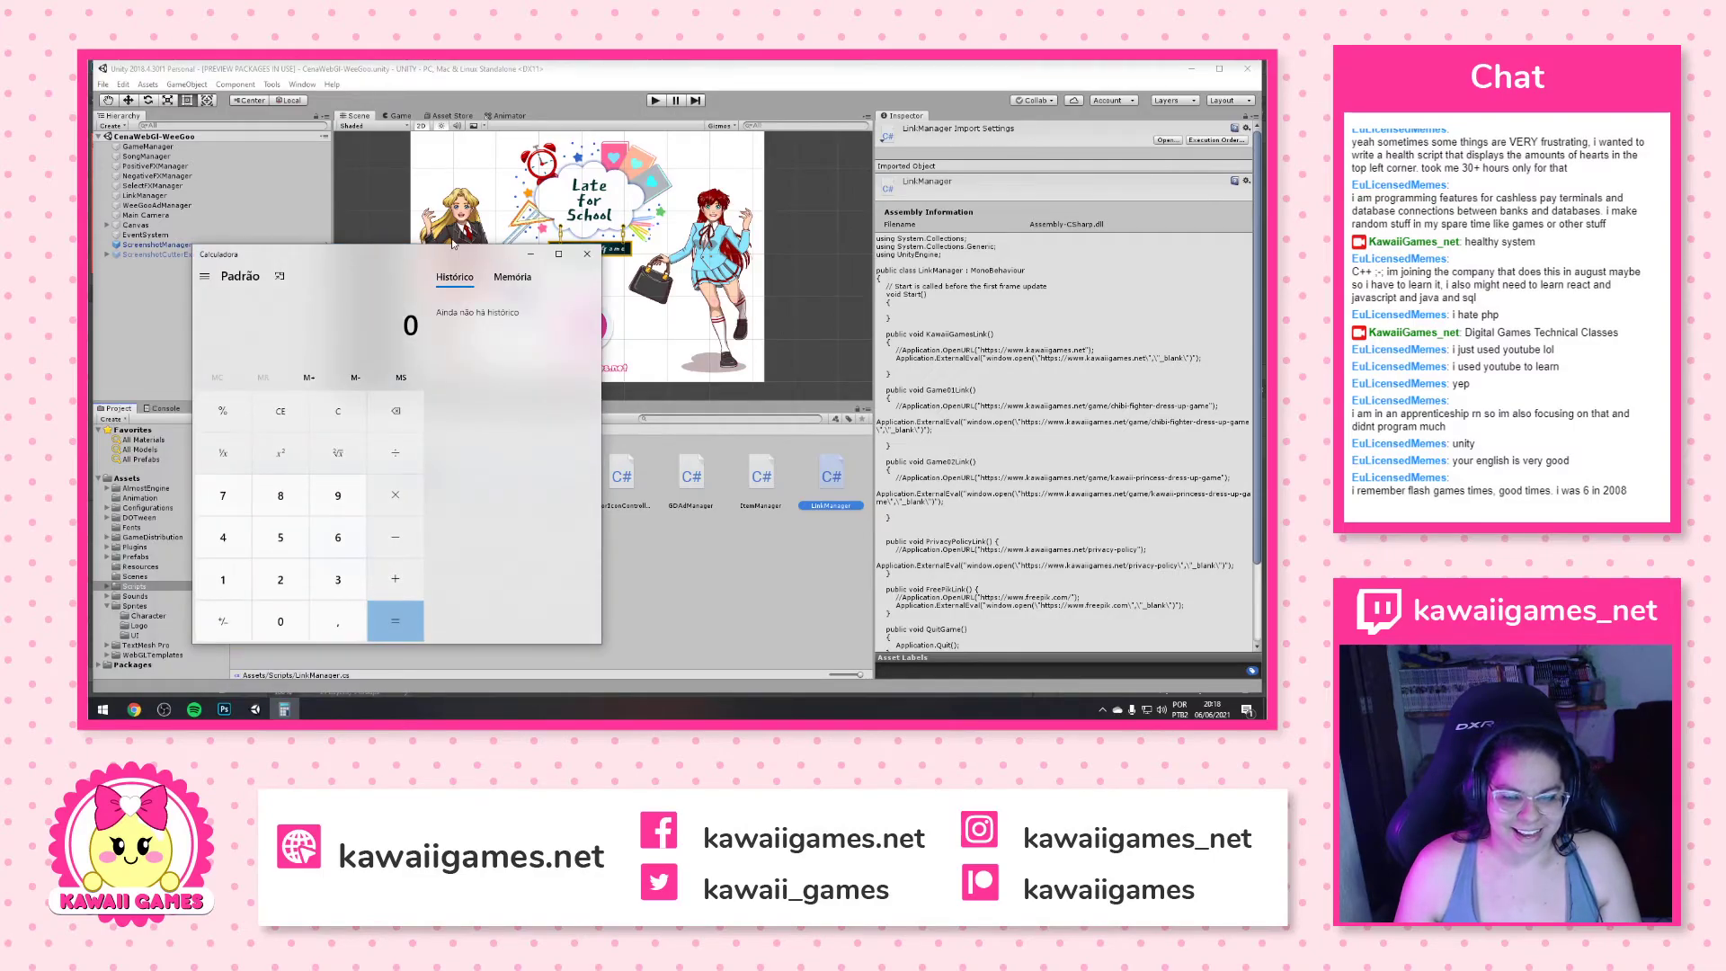
pyautogui.moveTo(478, 252); pyautogui.dragTo(580, 174)
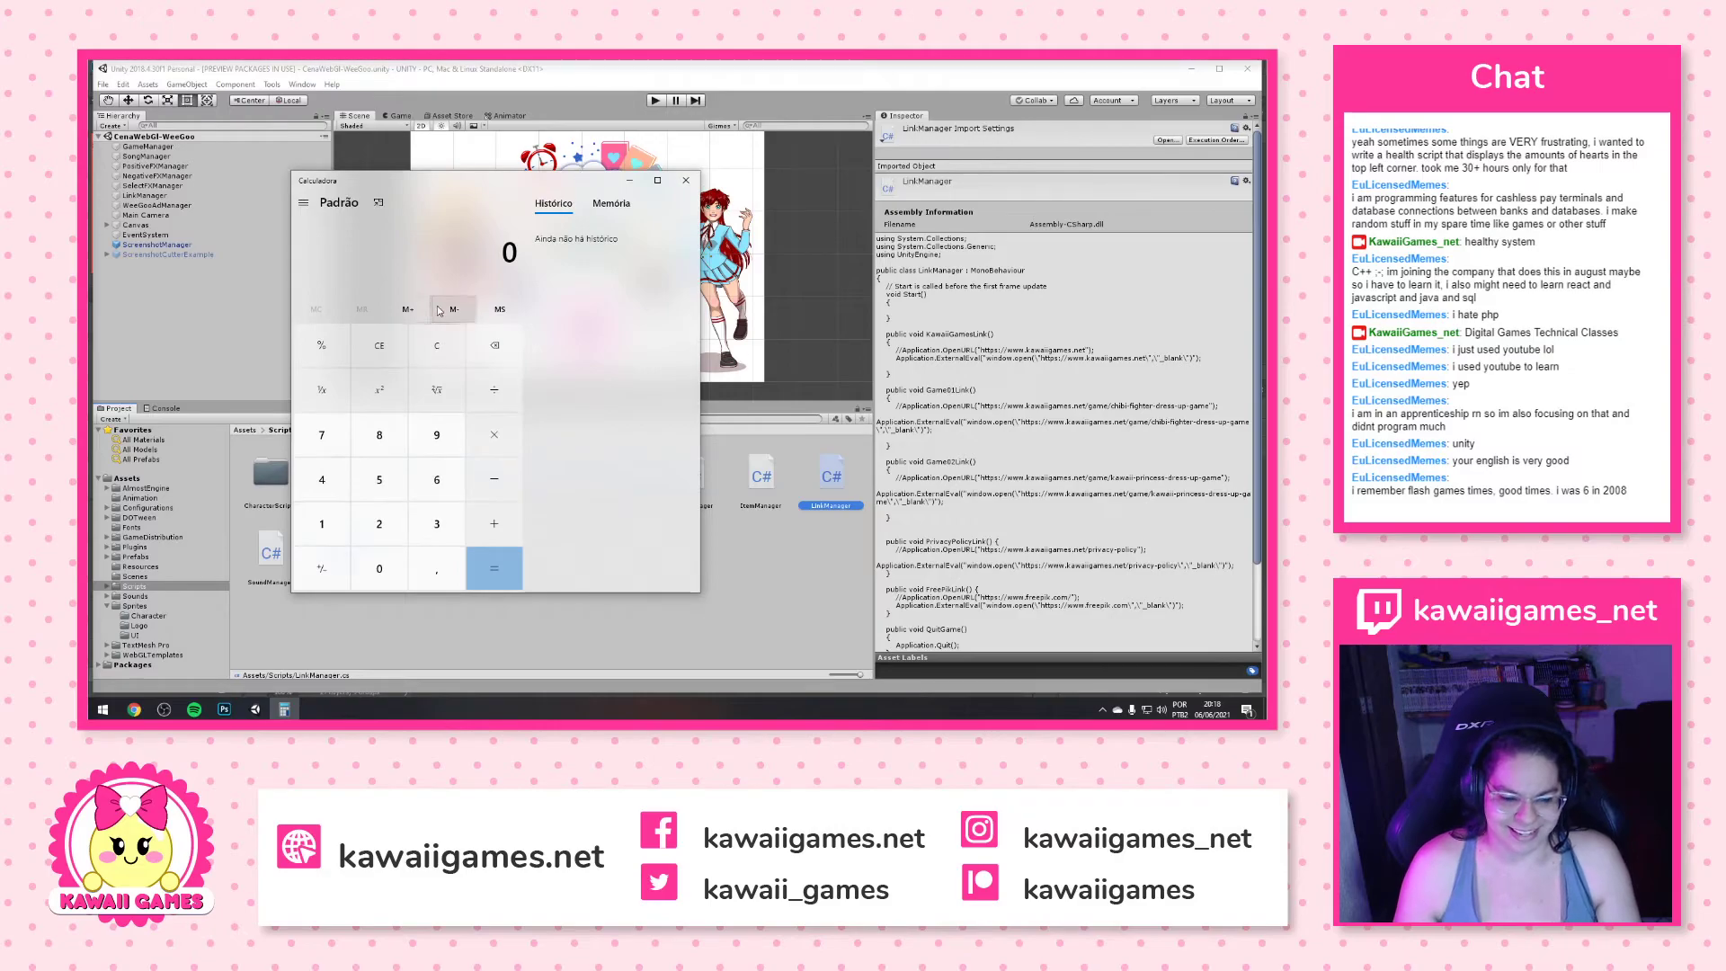
pyautogui.moveTo(514, 180); pyautogui.dragTo(580, 183)
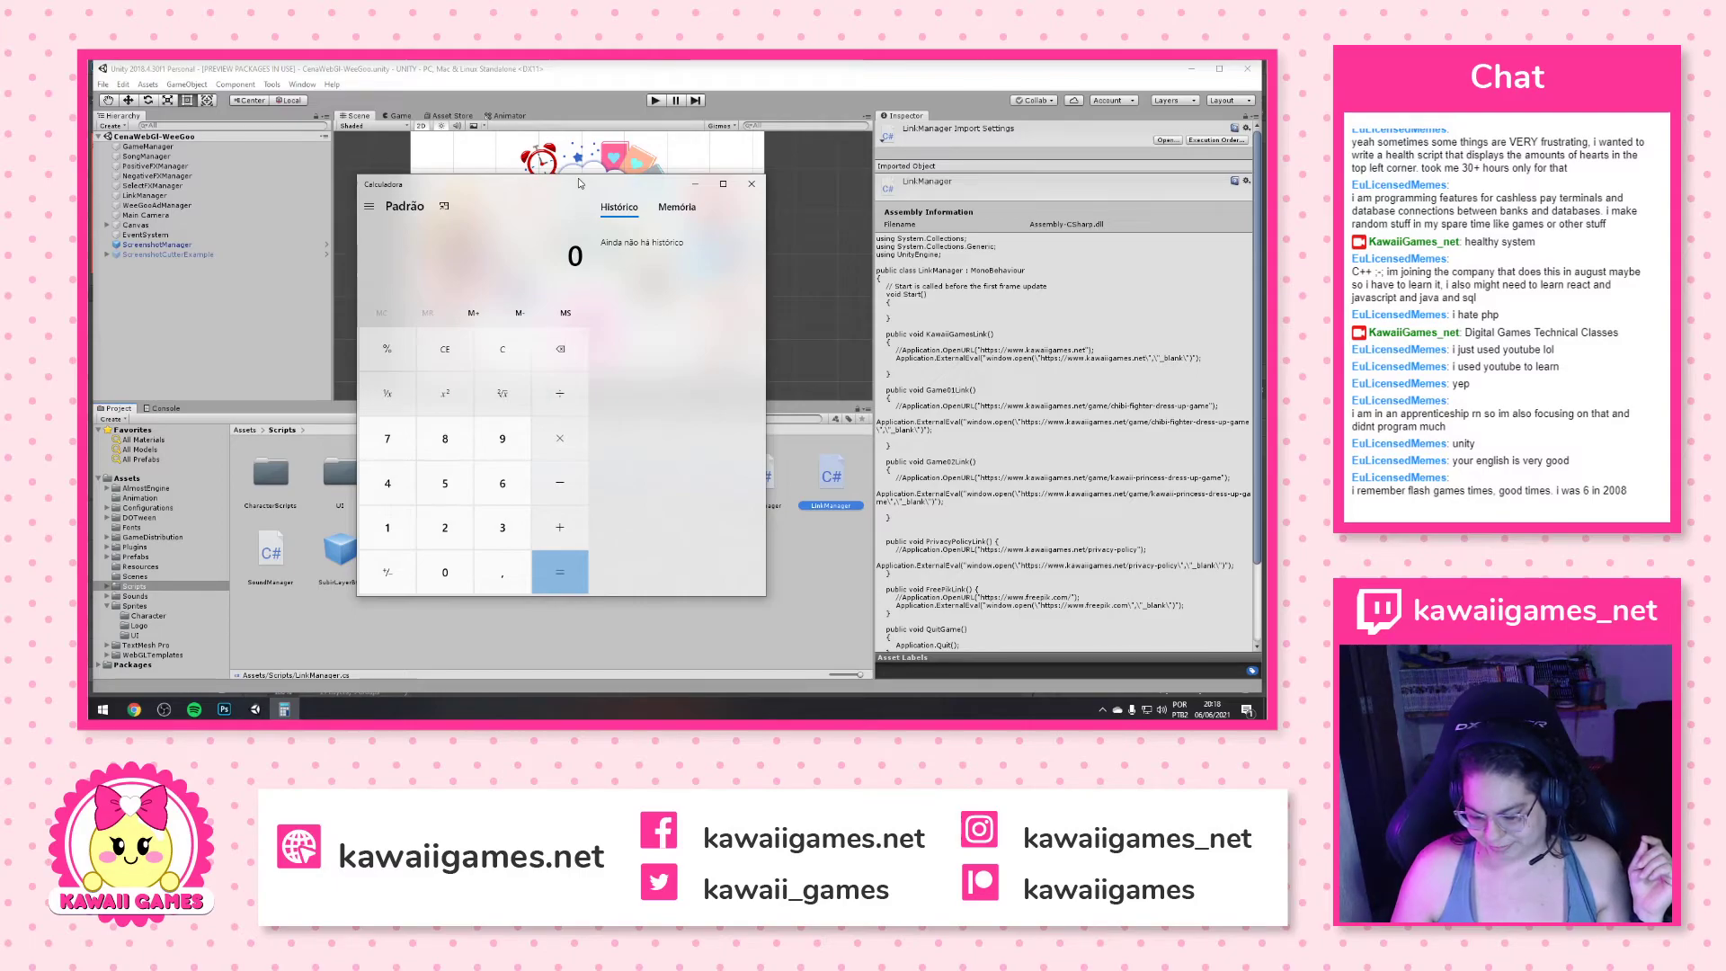
# Calculate the age in 2008 by subtracting the birth year from 2008
pyautogui.write('202')
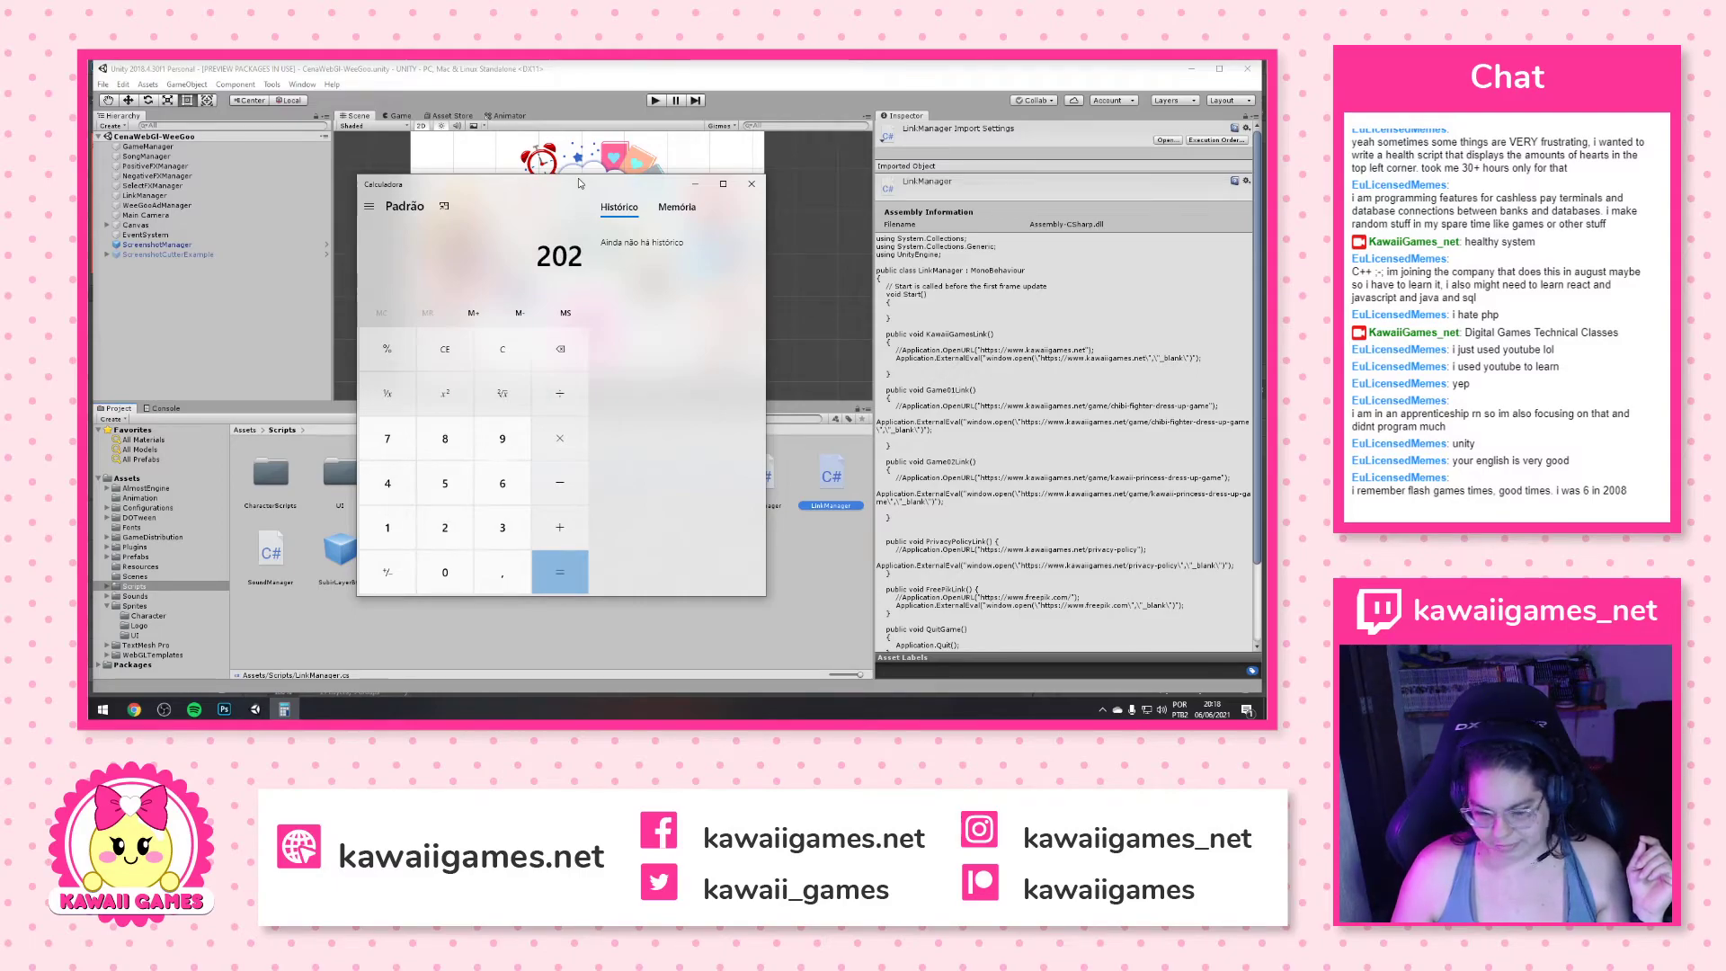
pyautogui.press('BackSpace')
pyautogui.press('BackSpace')
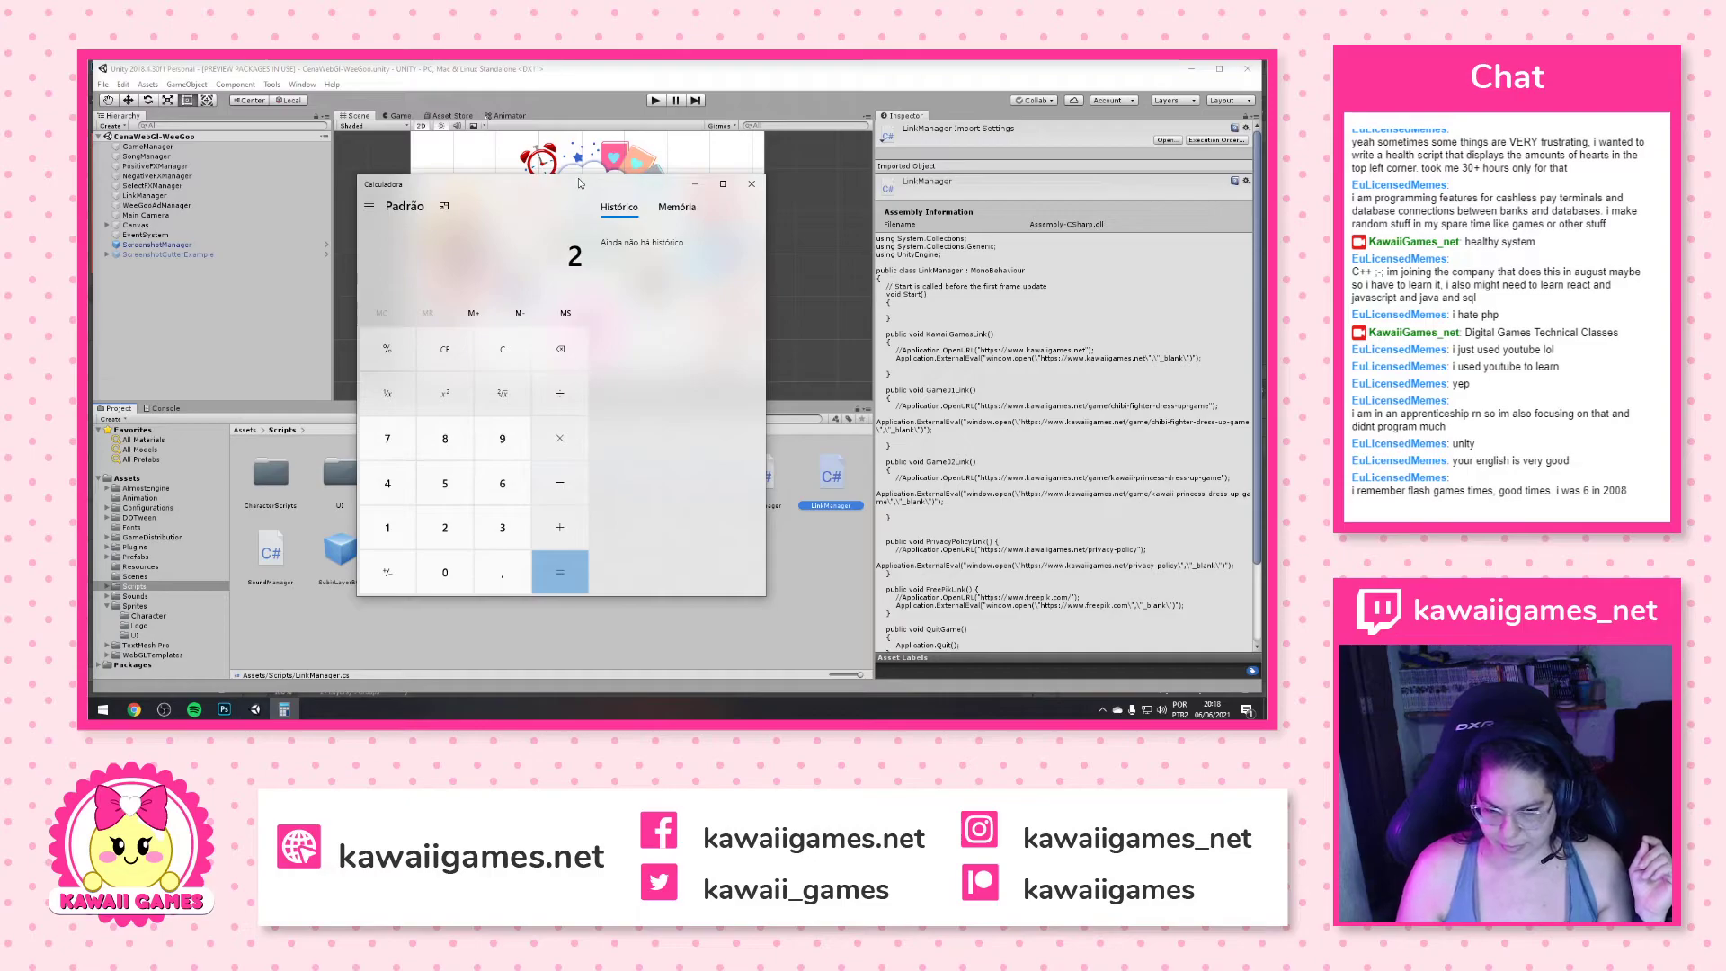
pyautogui.press('BackSpace')
pyautogui.write('200')
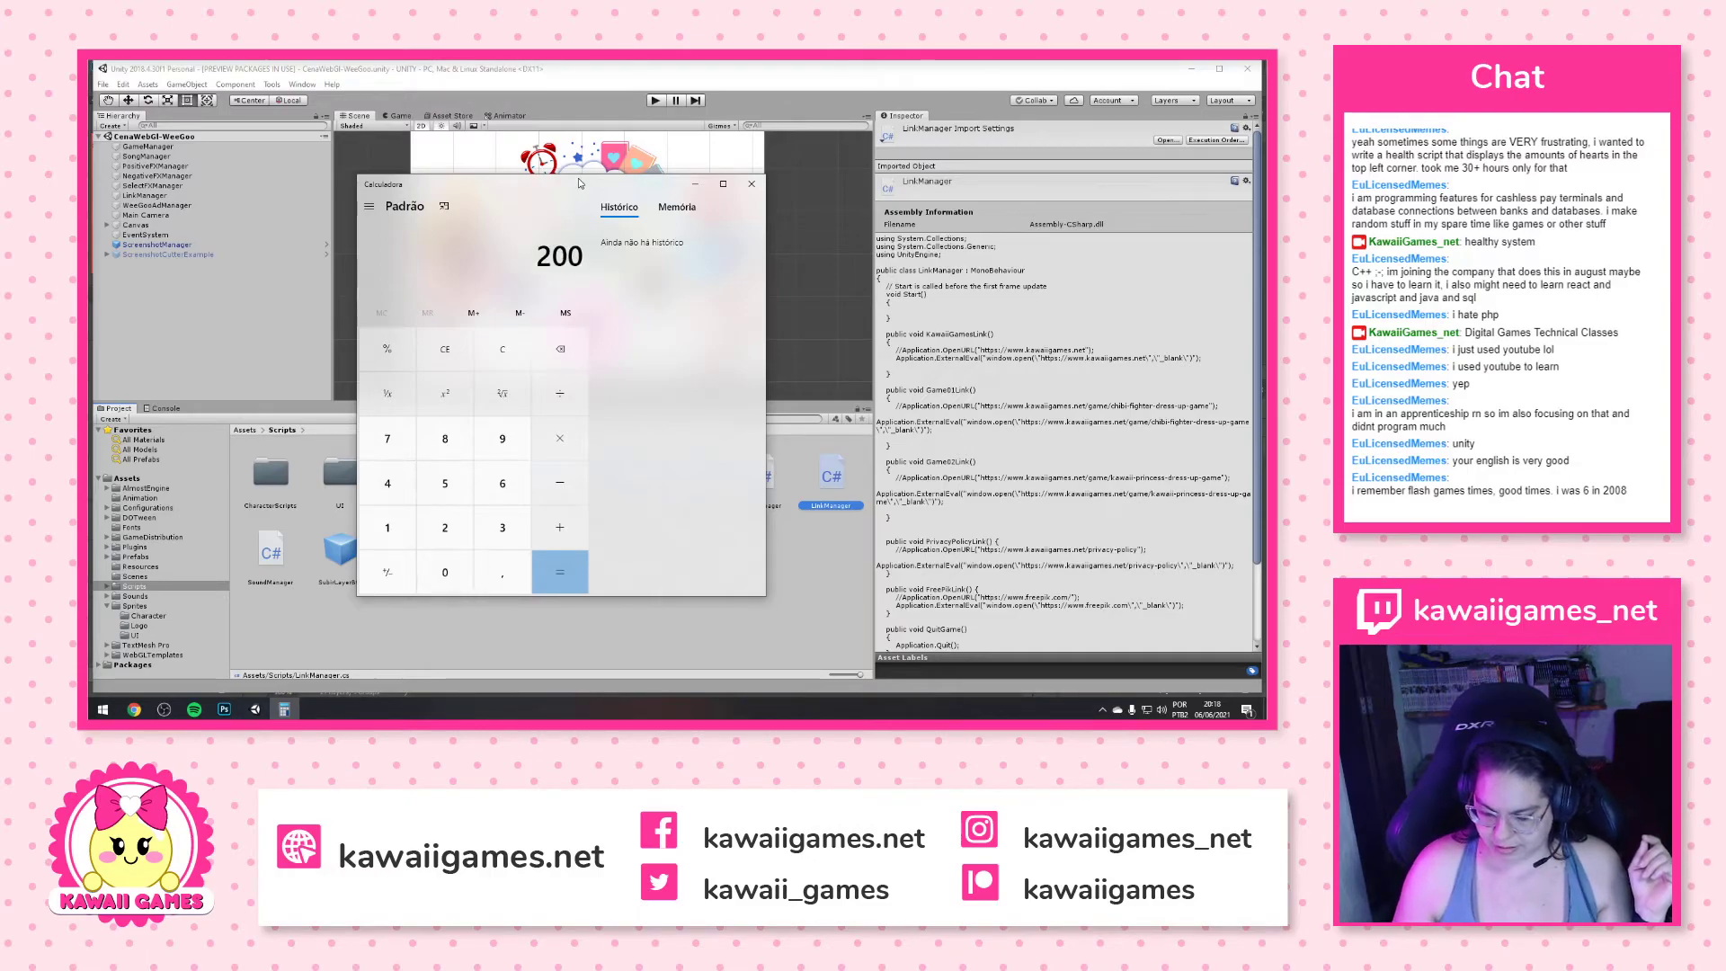
pyautogui.write('8 - 1.985')
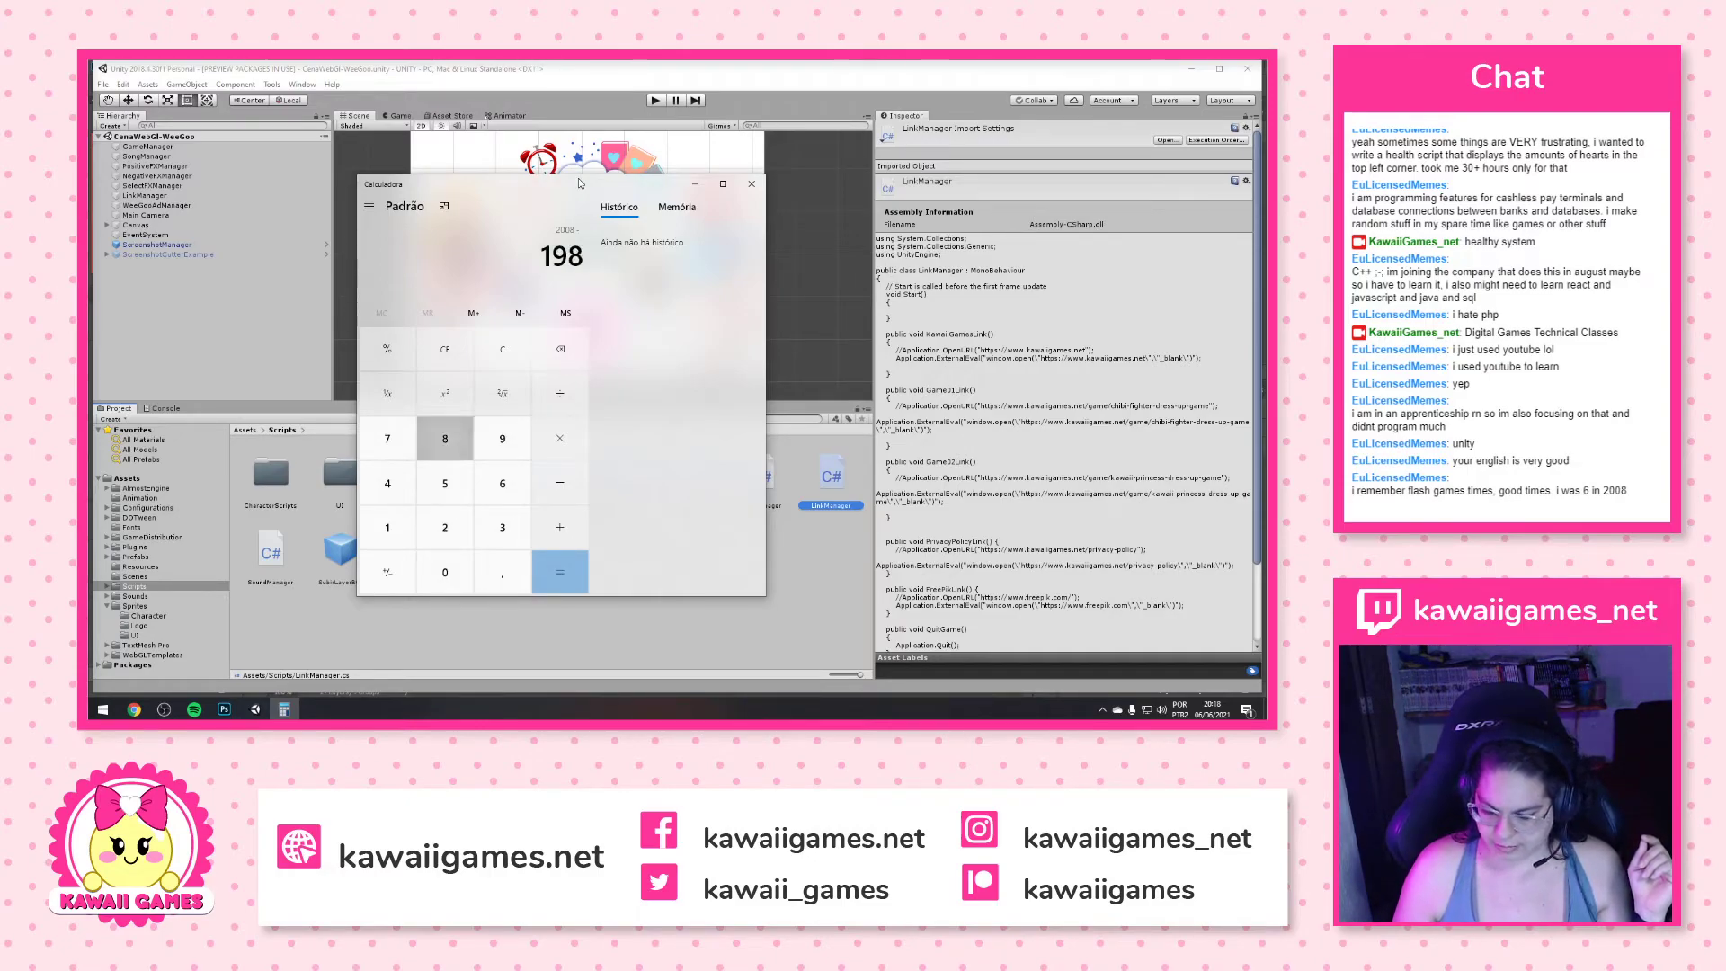
pyautogui.press('Return')
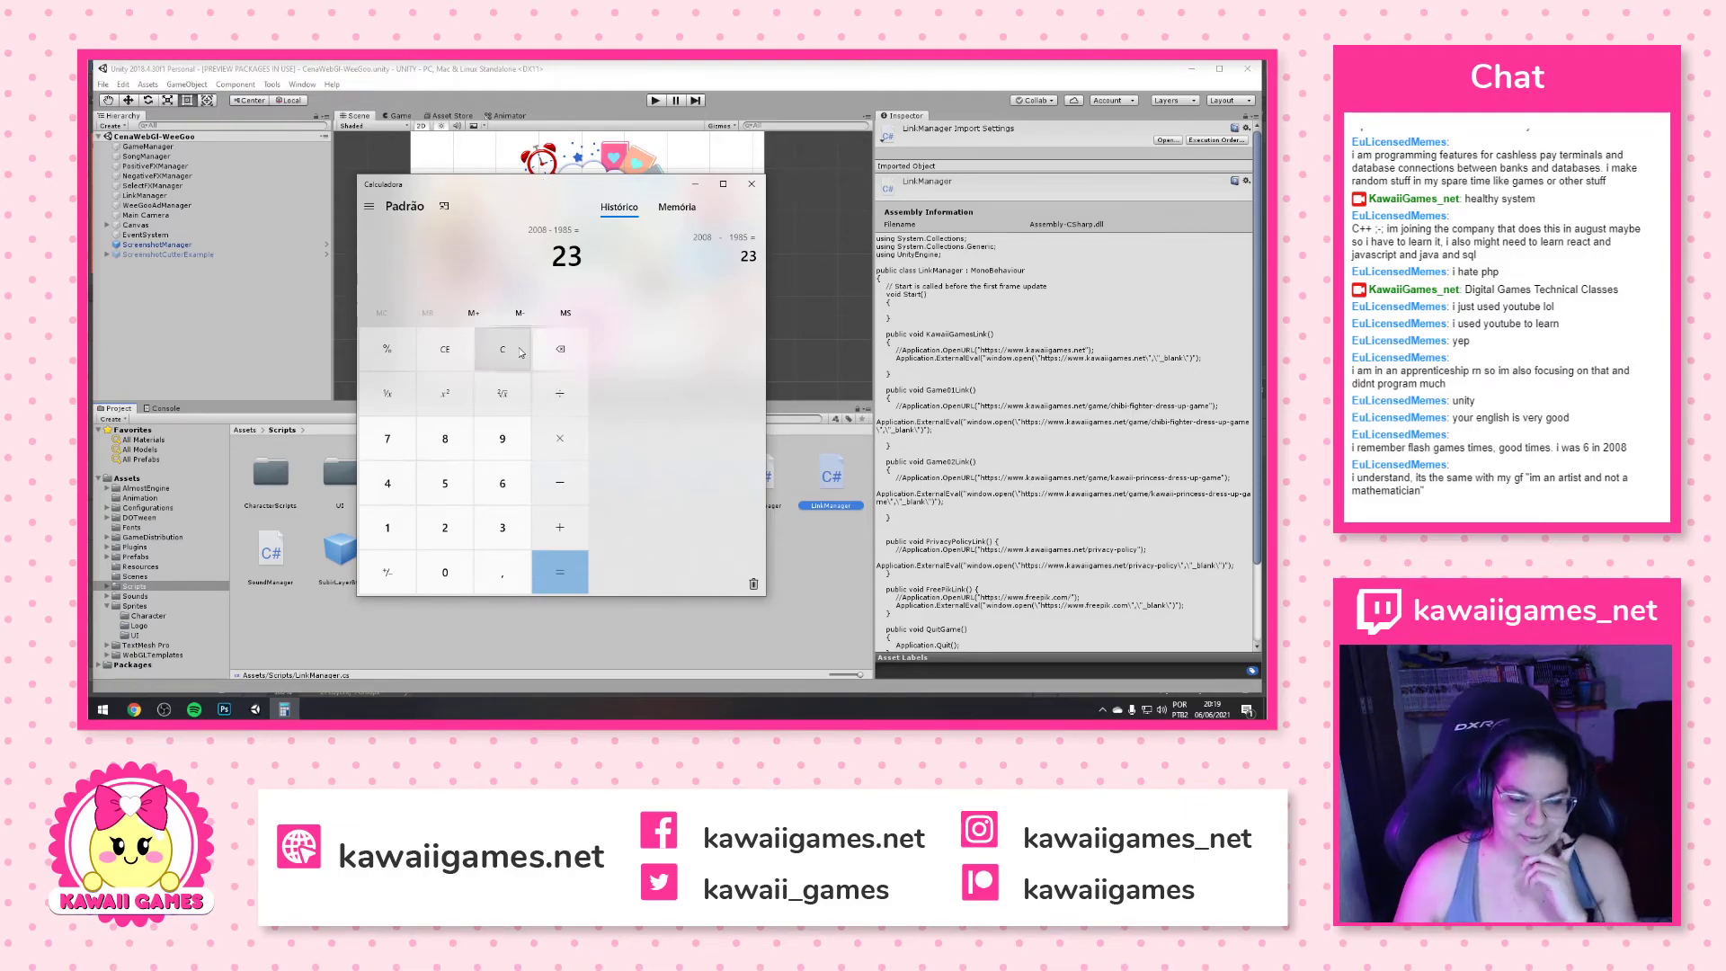
pyautogui.moveTo(550, 191); pyautogui.dragTo(719, 189)
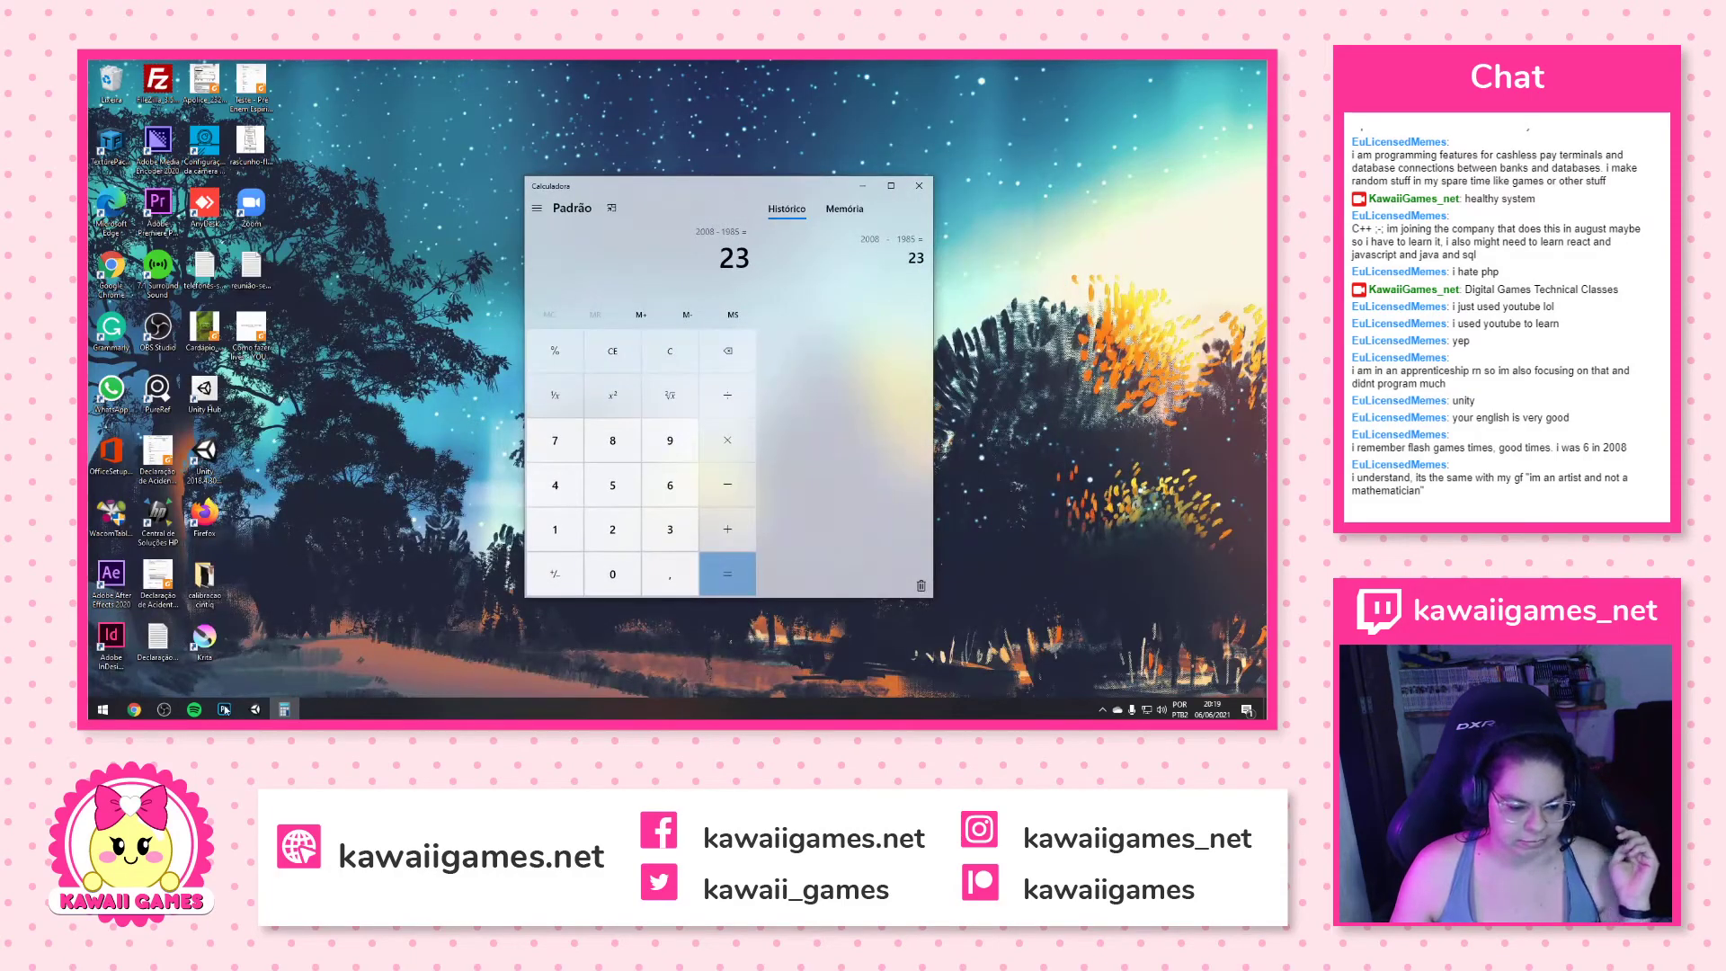
pyautogui.click(225, 709)
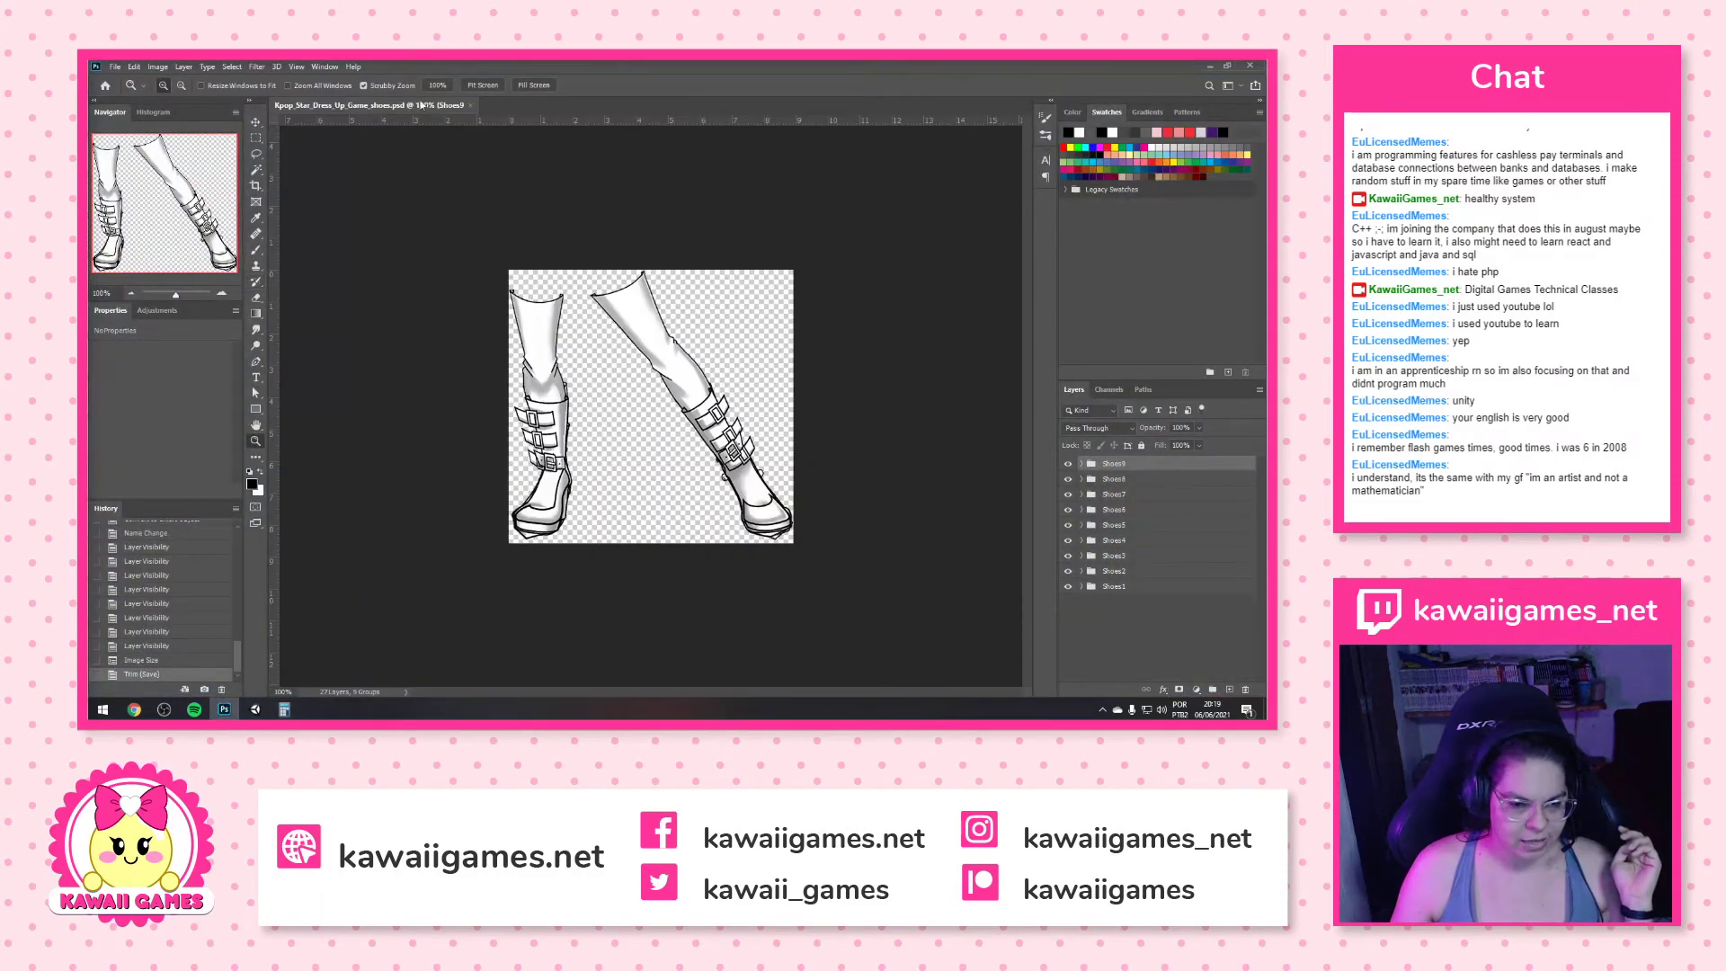
pyautogui.click(116, 67)
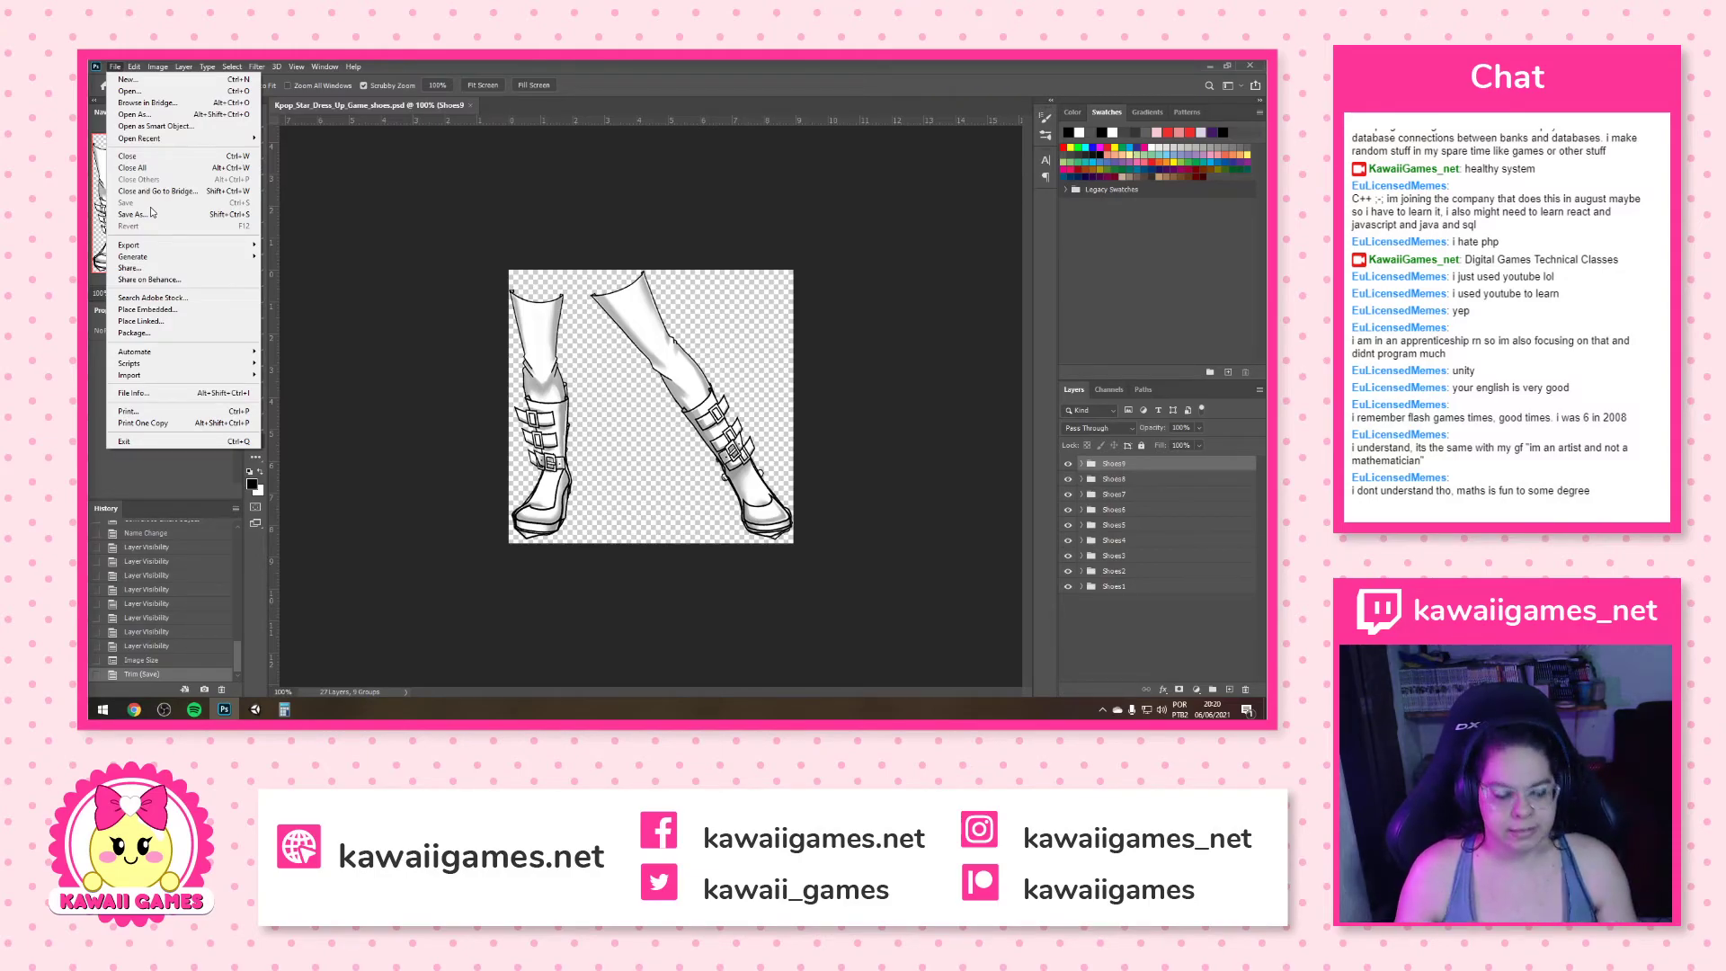
pyautogui.click(409, 224)
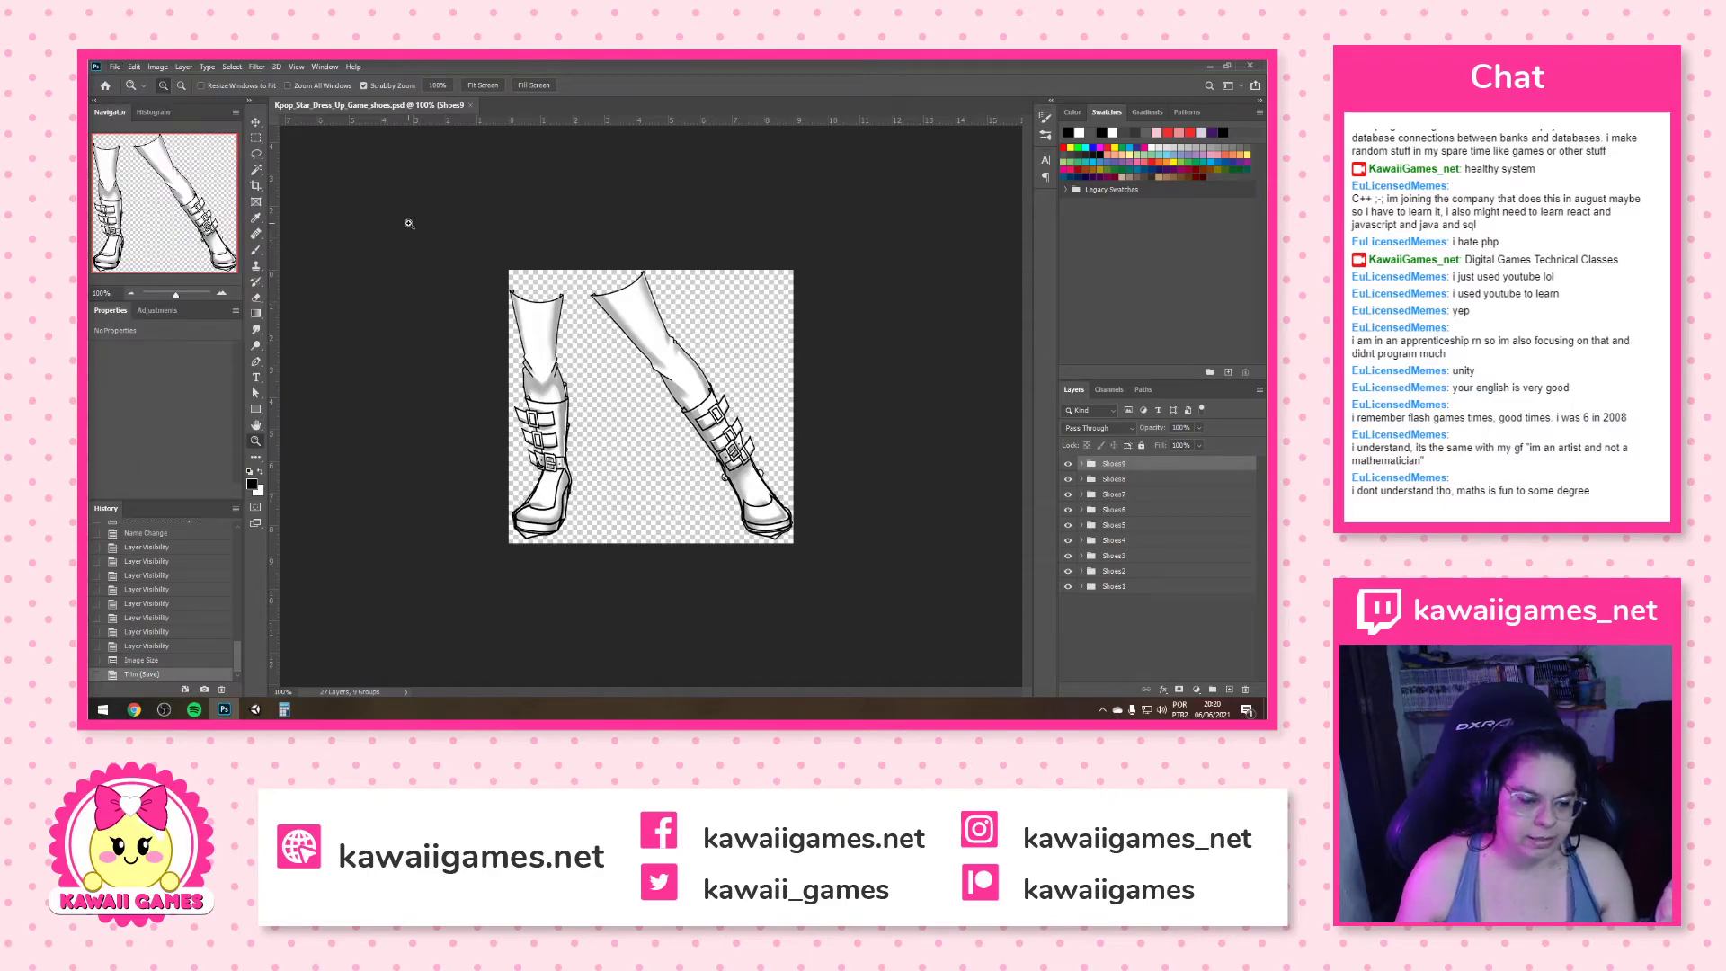
pyautogui.click(116, 67)
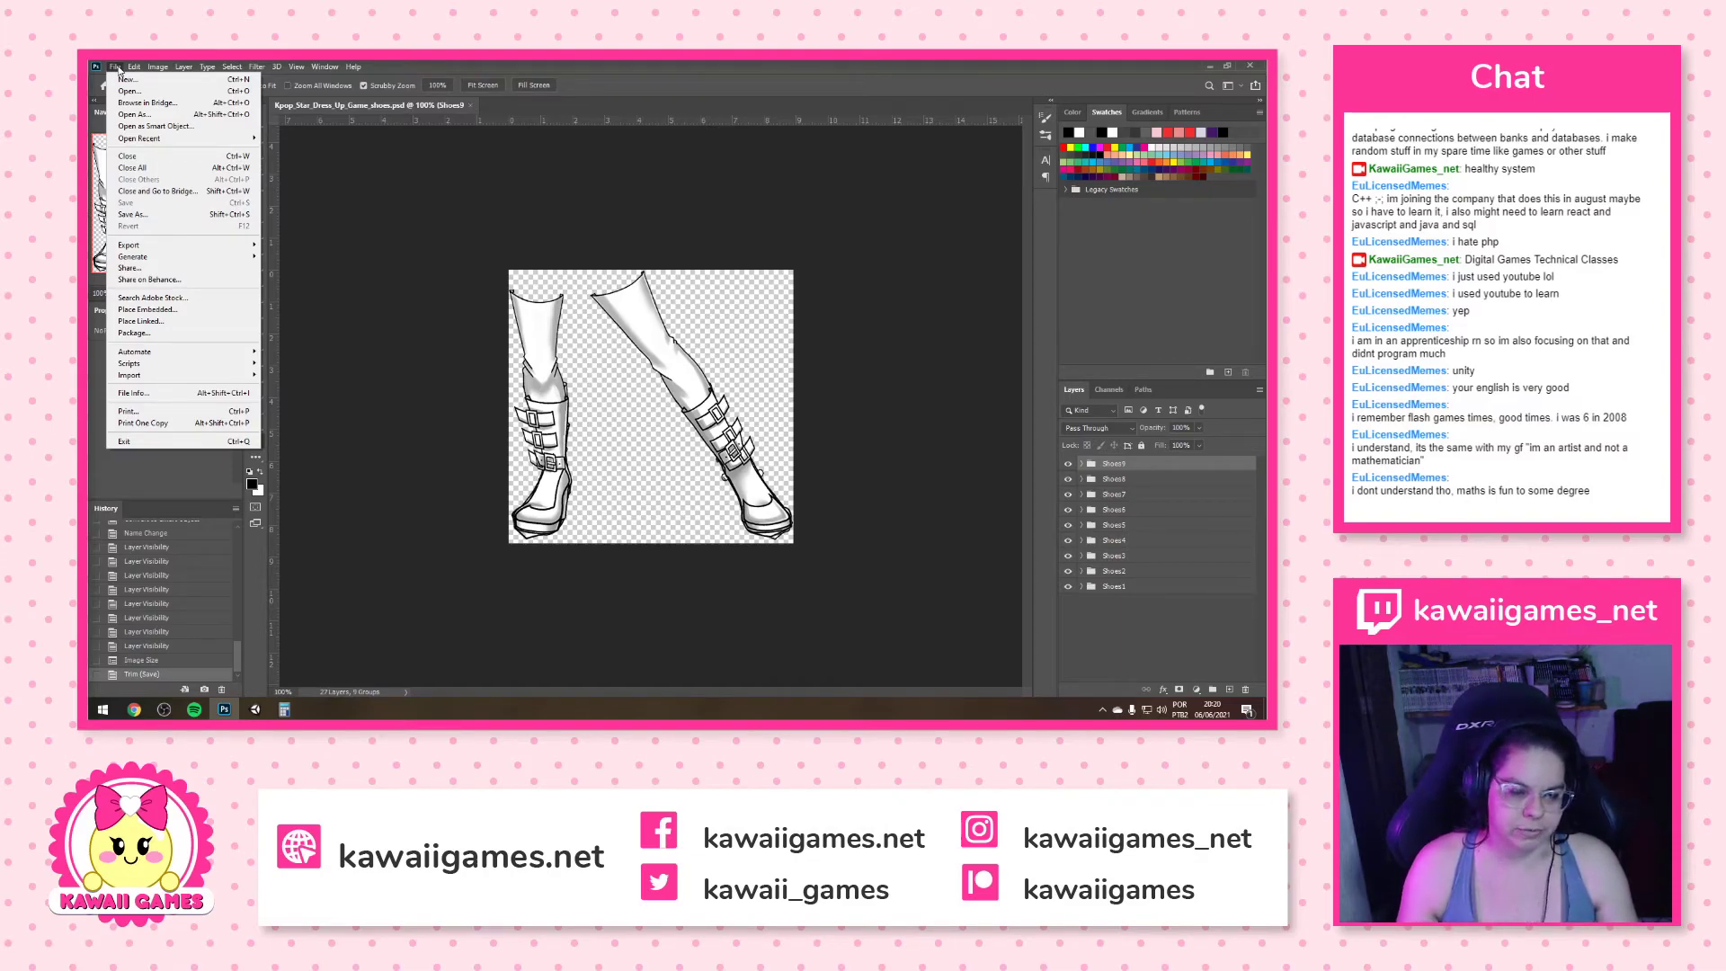
pyautogui.click(115, 67)
pyautogui.click(134, 67)
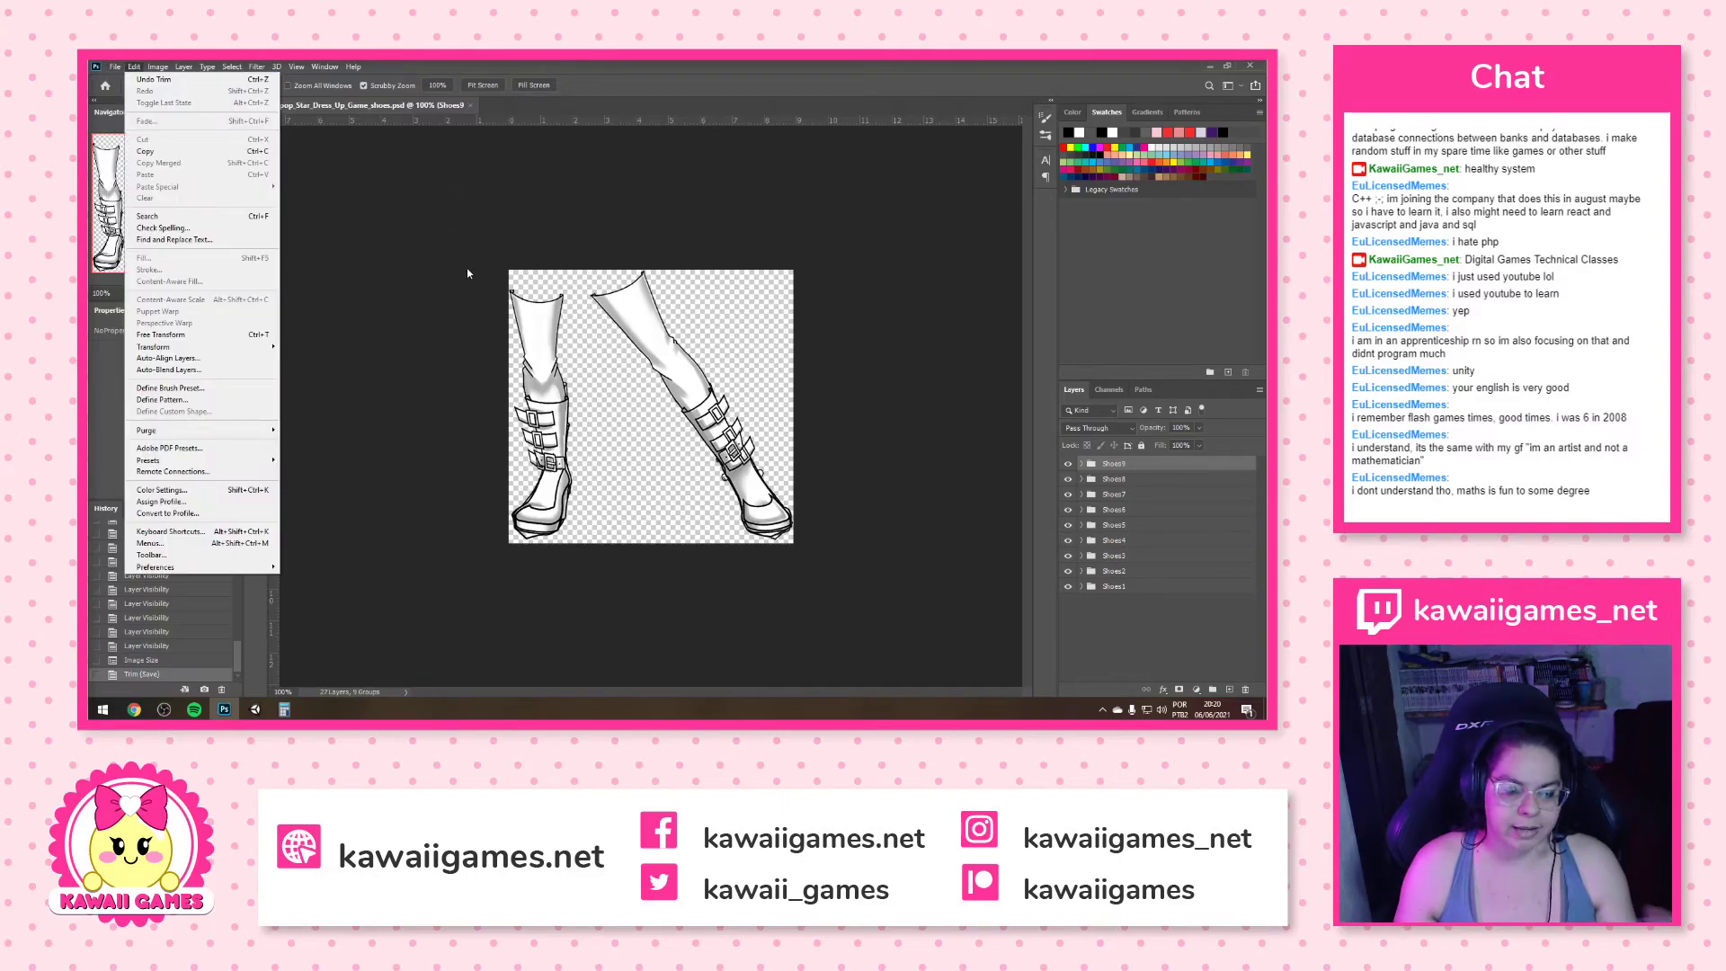
pyautogui.click(1210, 64)
pyautogui.click(1210, 65)
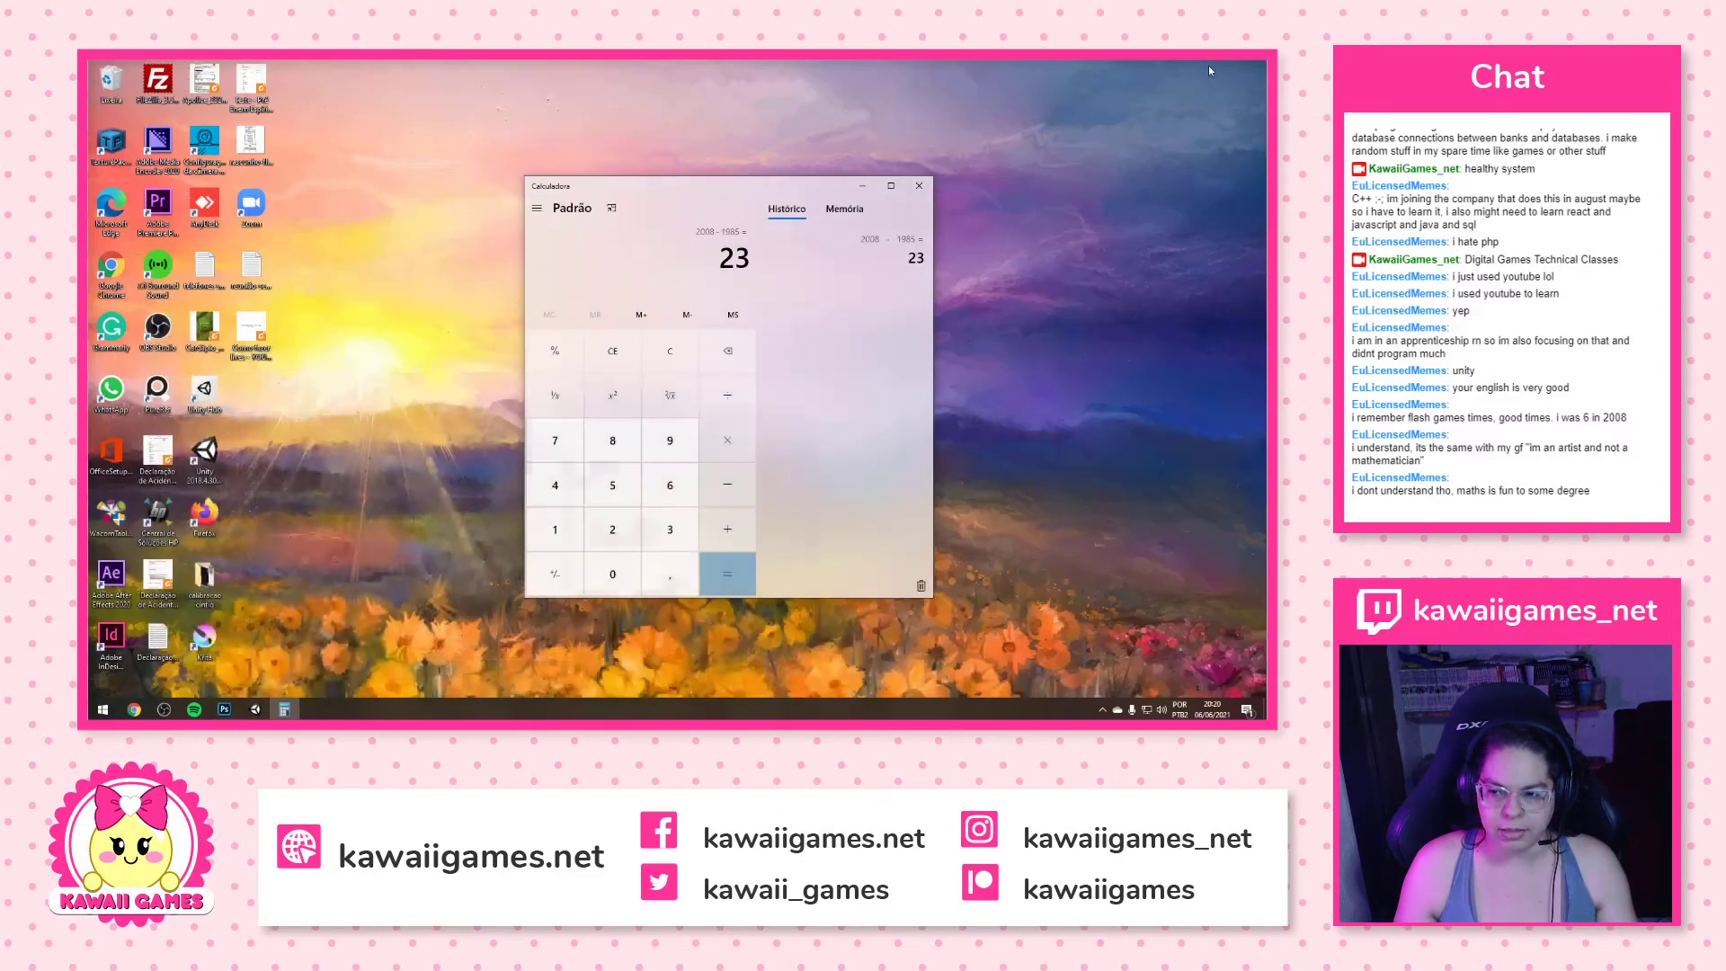
# Close the Calculator, open a maximized Chrome window and search Google for "belas artes"
pyautogui.click(929, 189)
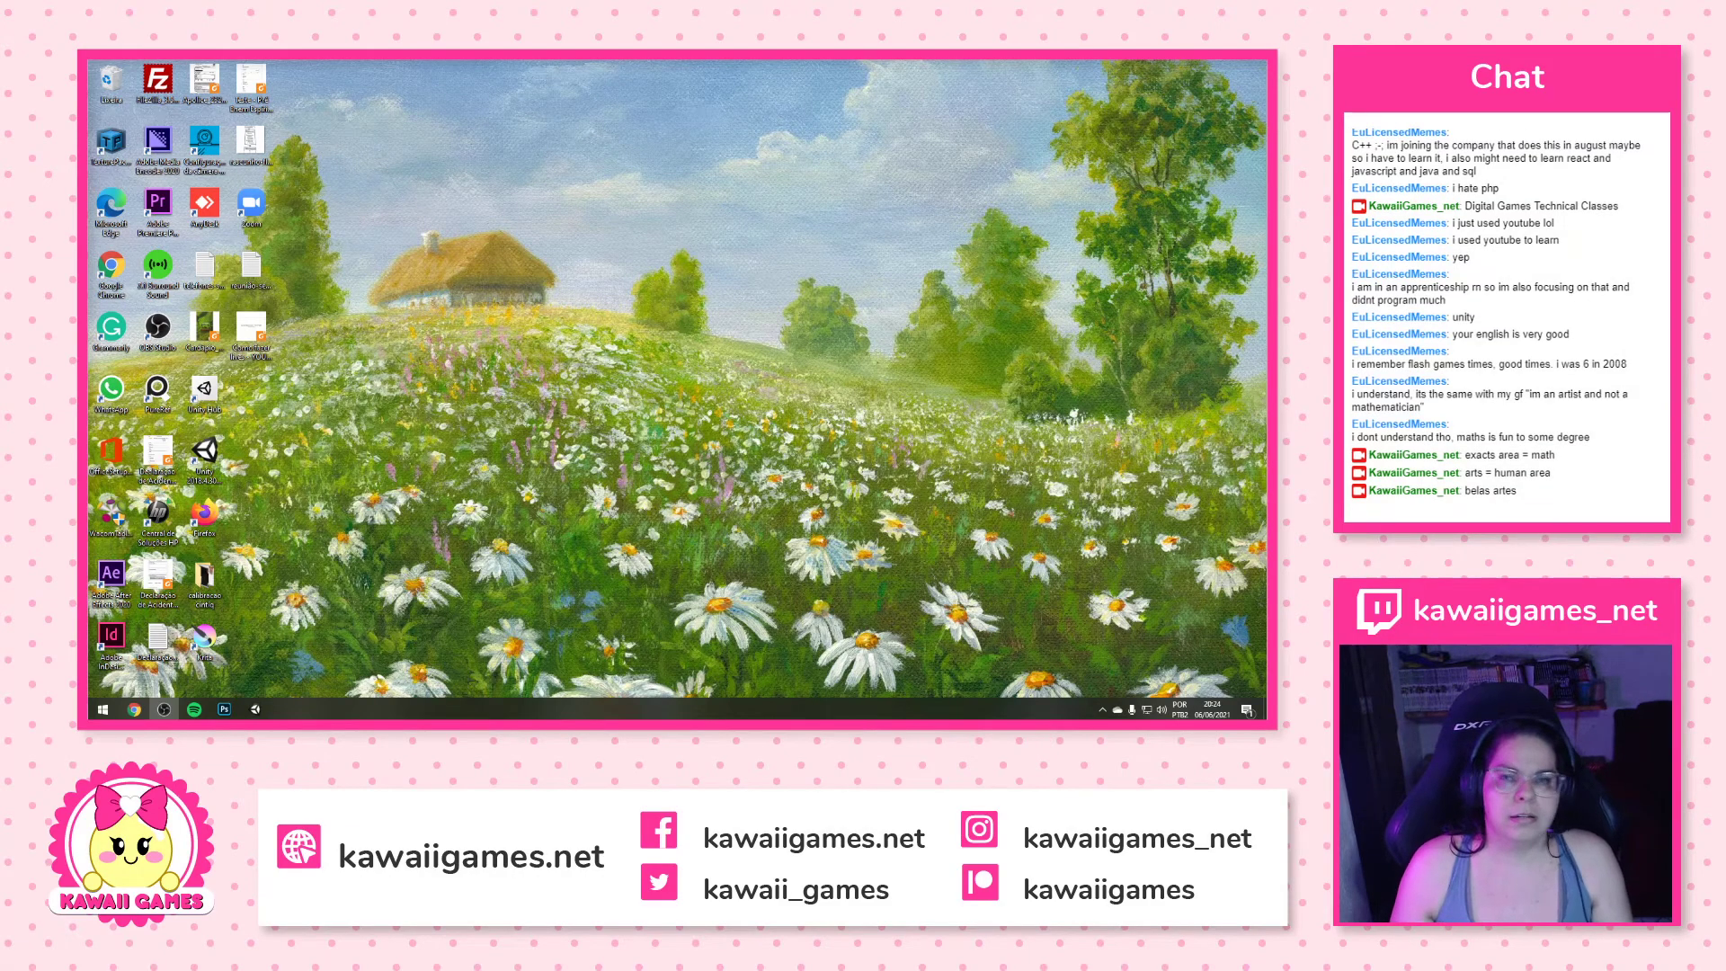
pyautogui.click(134, 710)
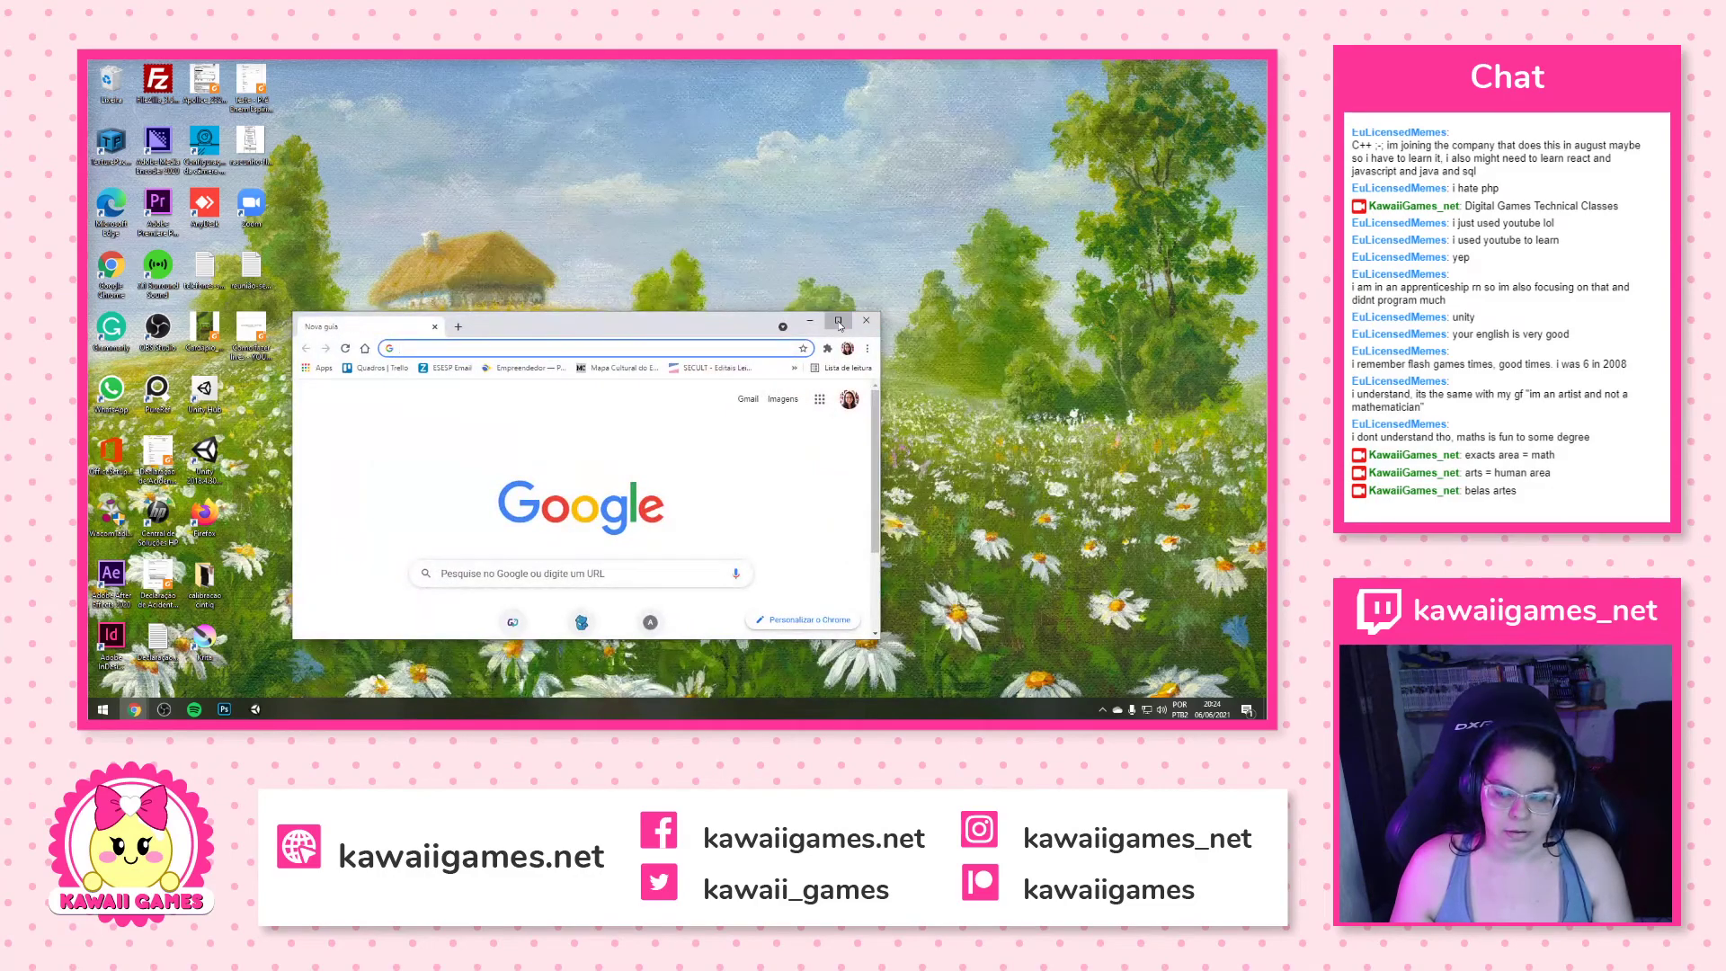
pyautogui.click(836, 322)
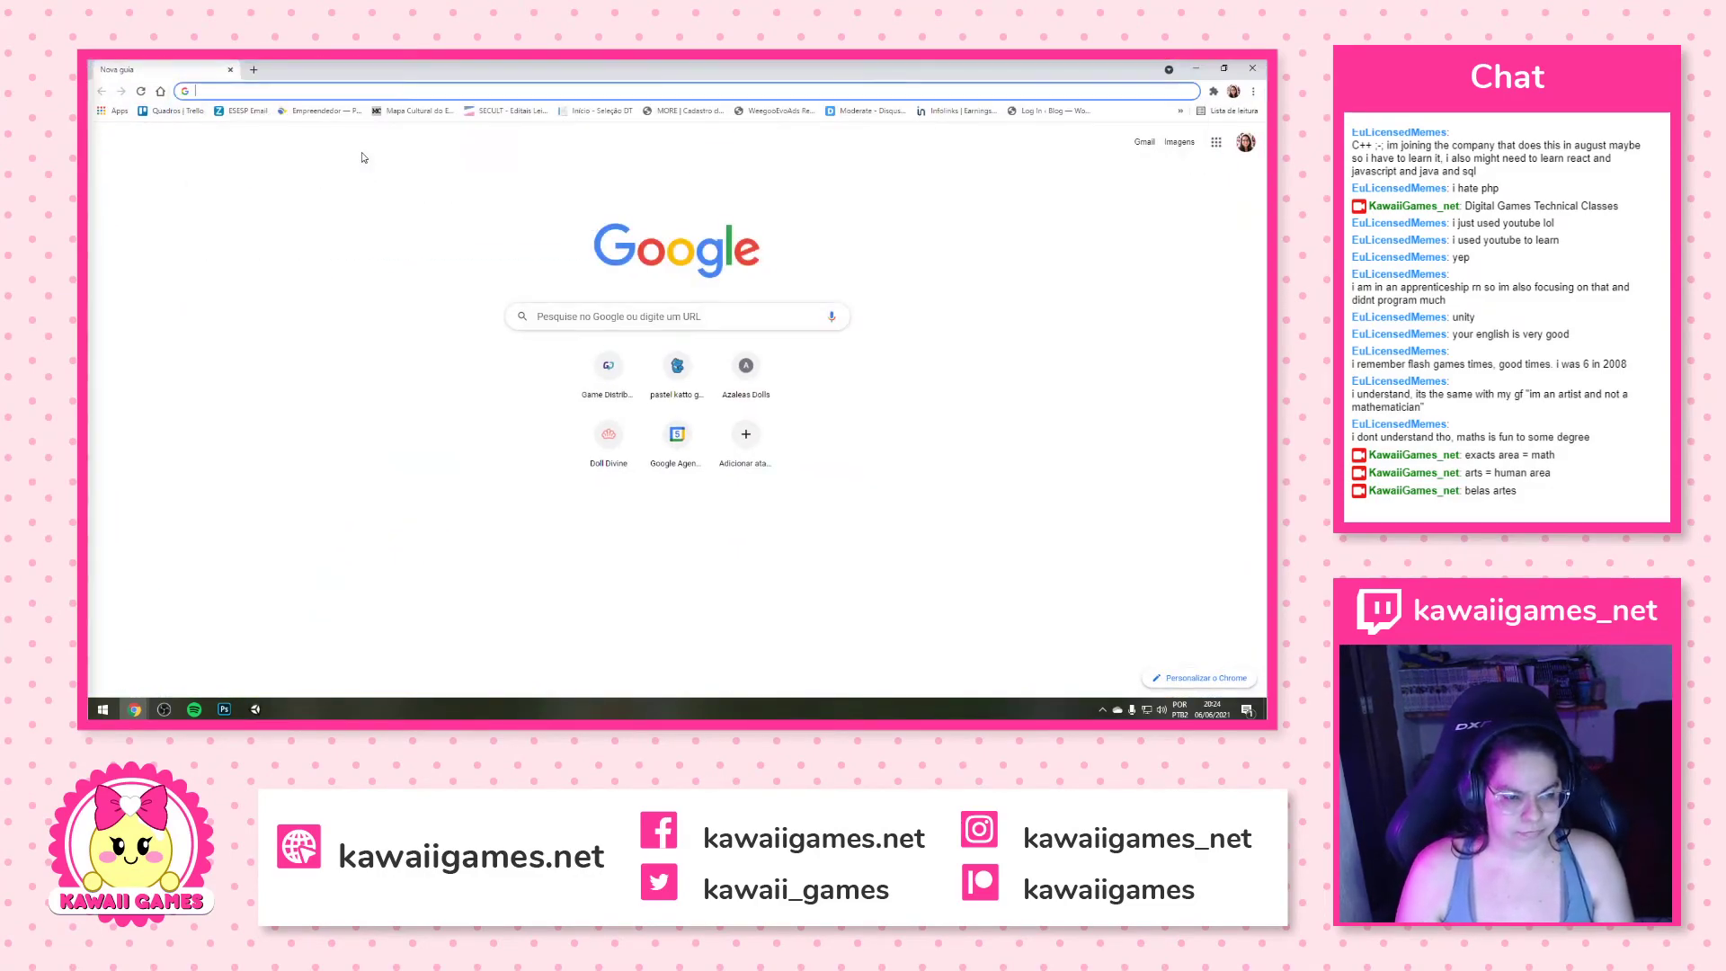
pyautogui.write('belas artes')
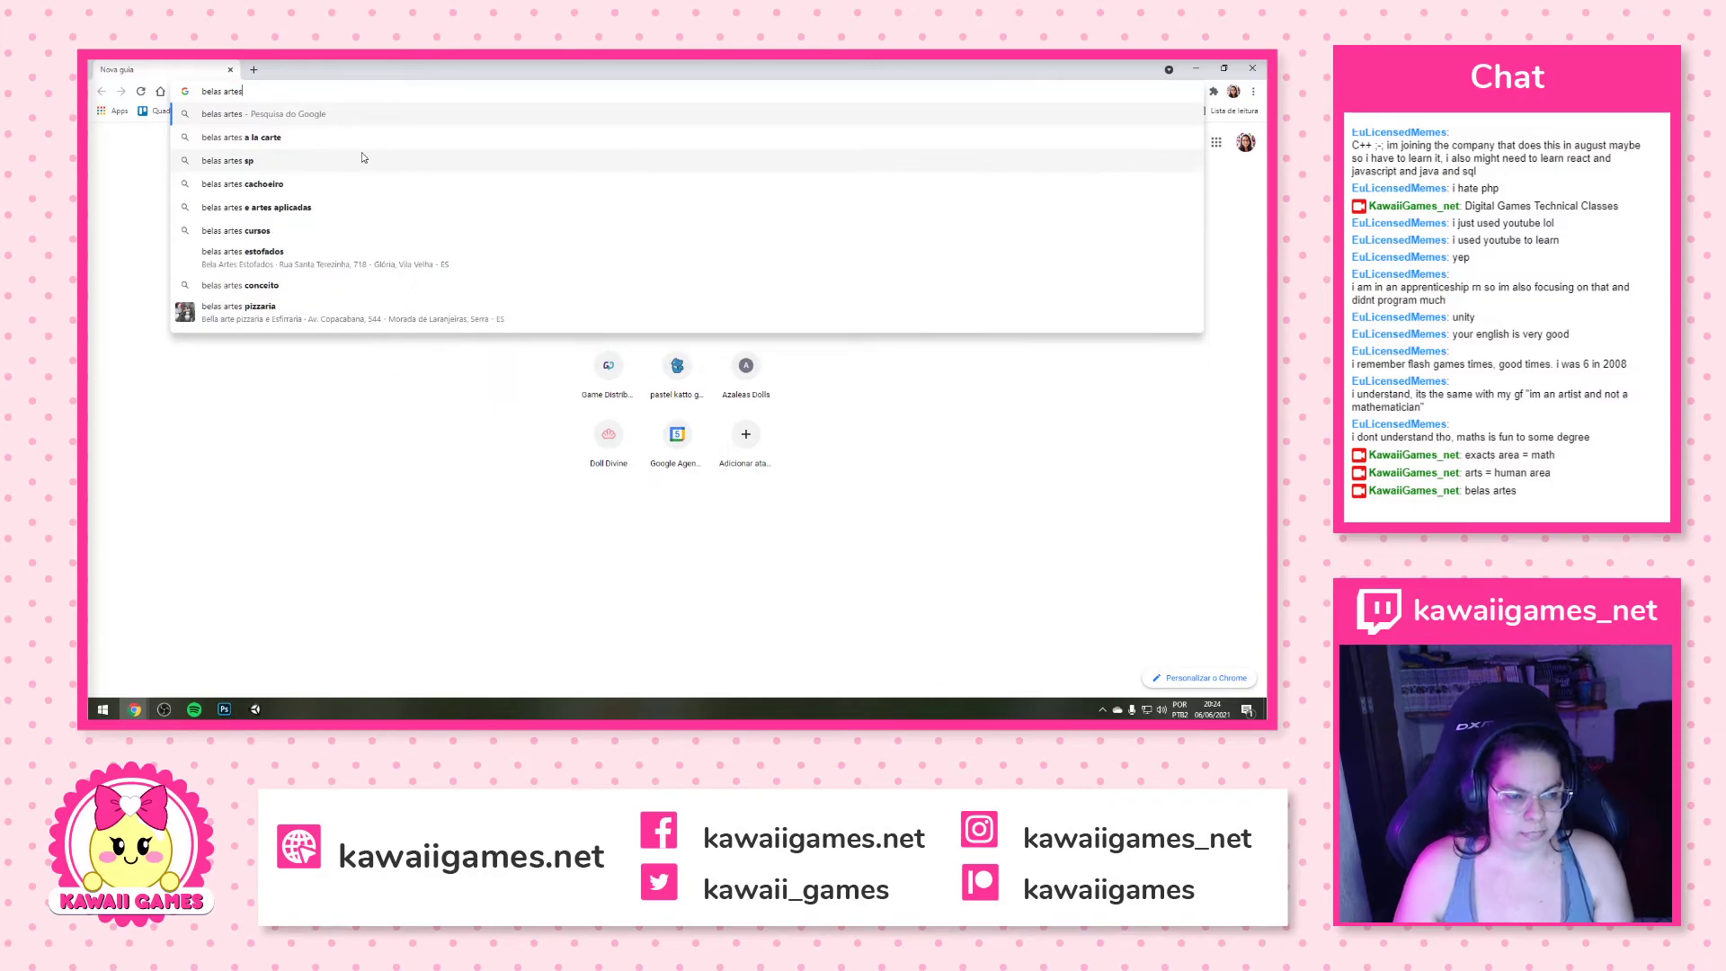
pyautogui.press('Return')
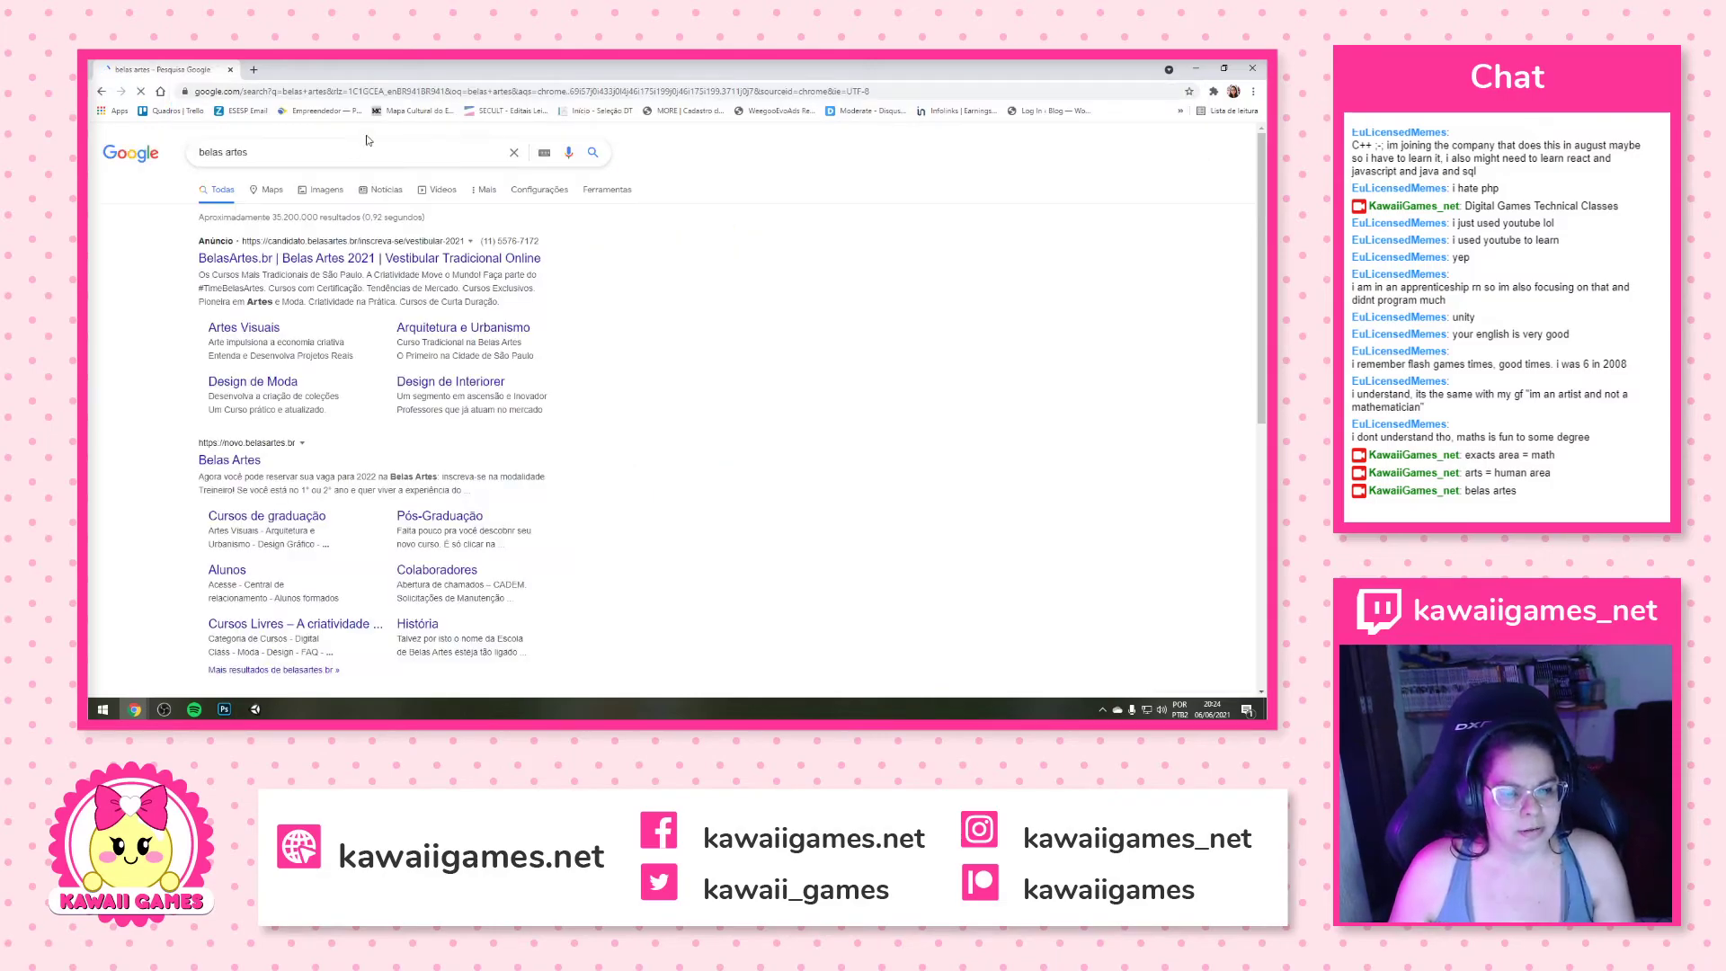
# Search Google for "belas artes in english" and check the translation on the Linguee Portuguese-English dictionary page
pyautogui.click(323, 148)
pyautogui.write('in en')
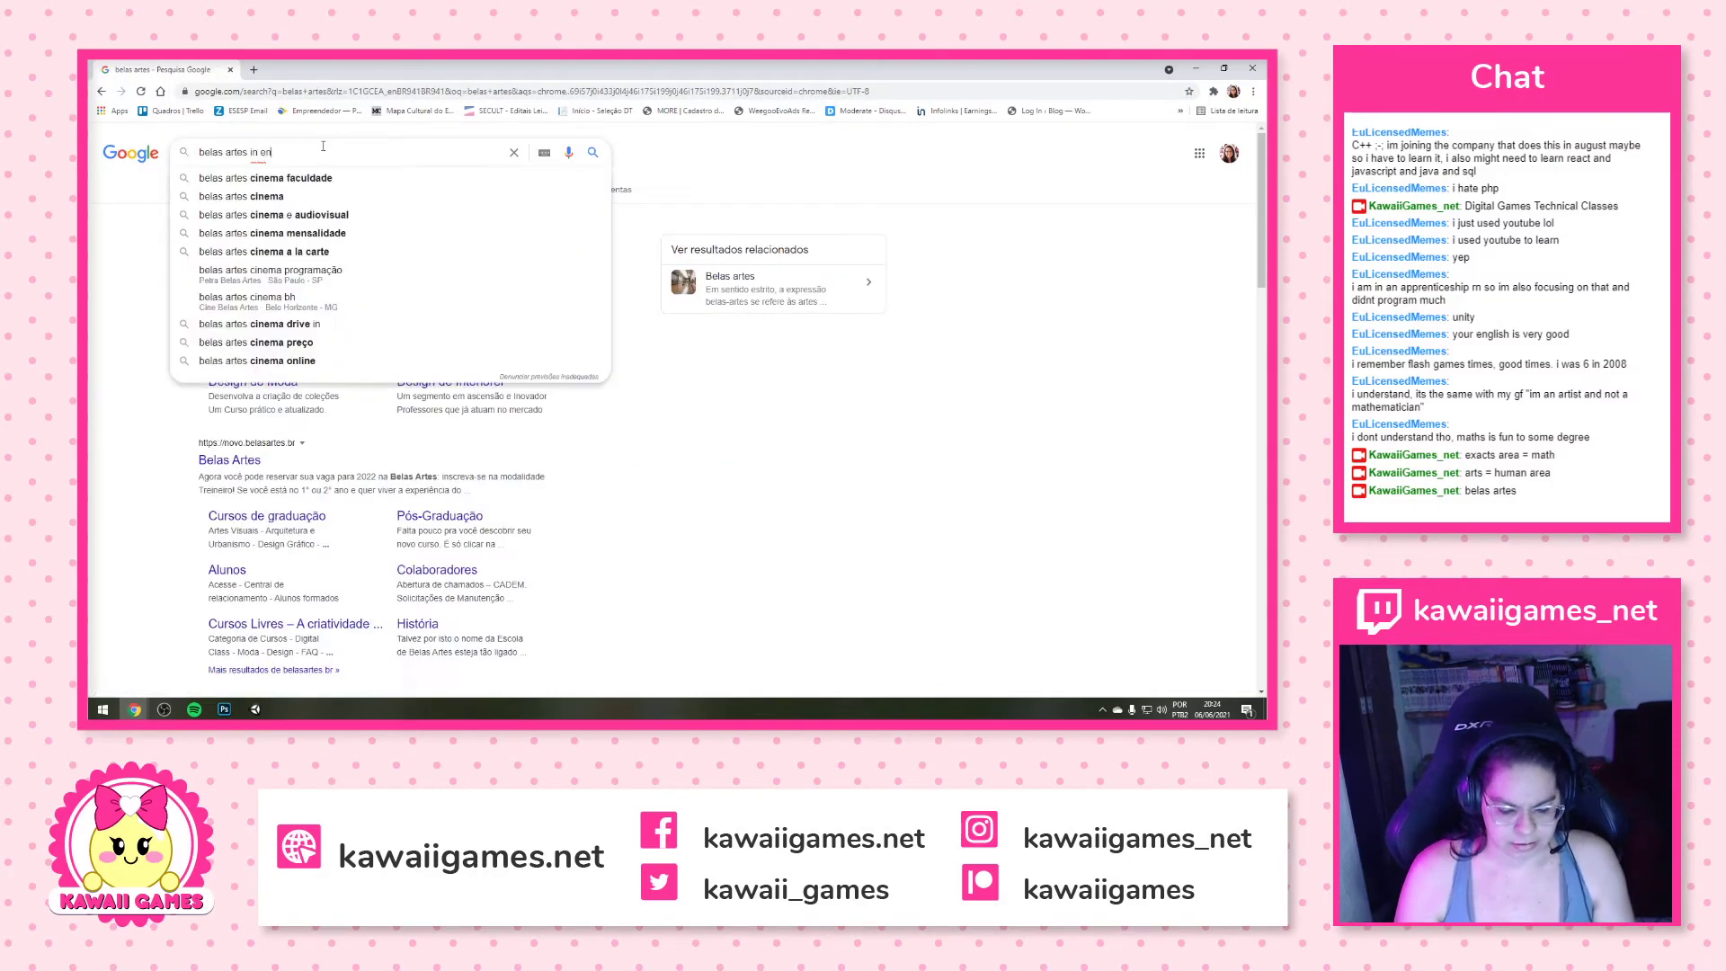
pyautogui.write('glish')
pyautogui.press('Return')
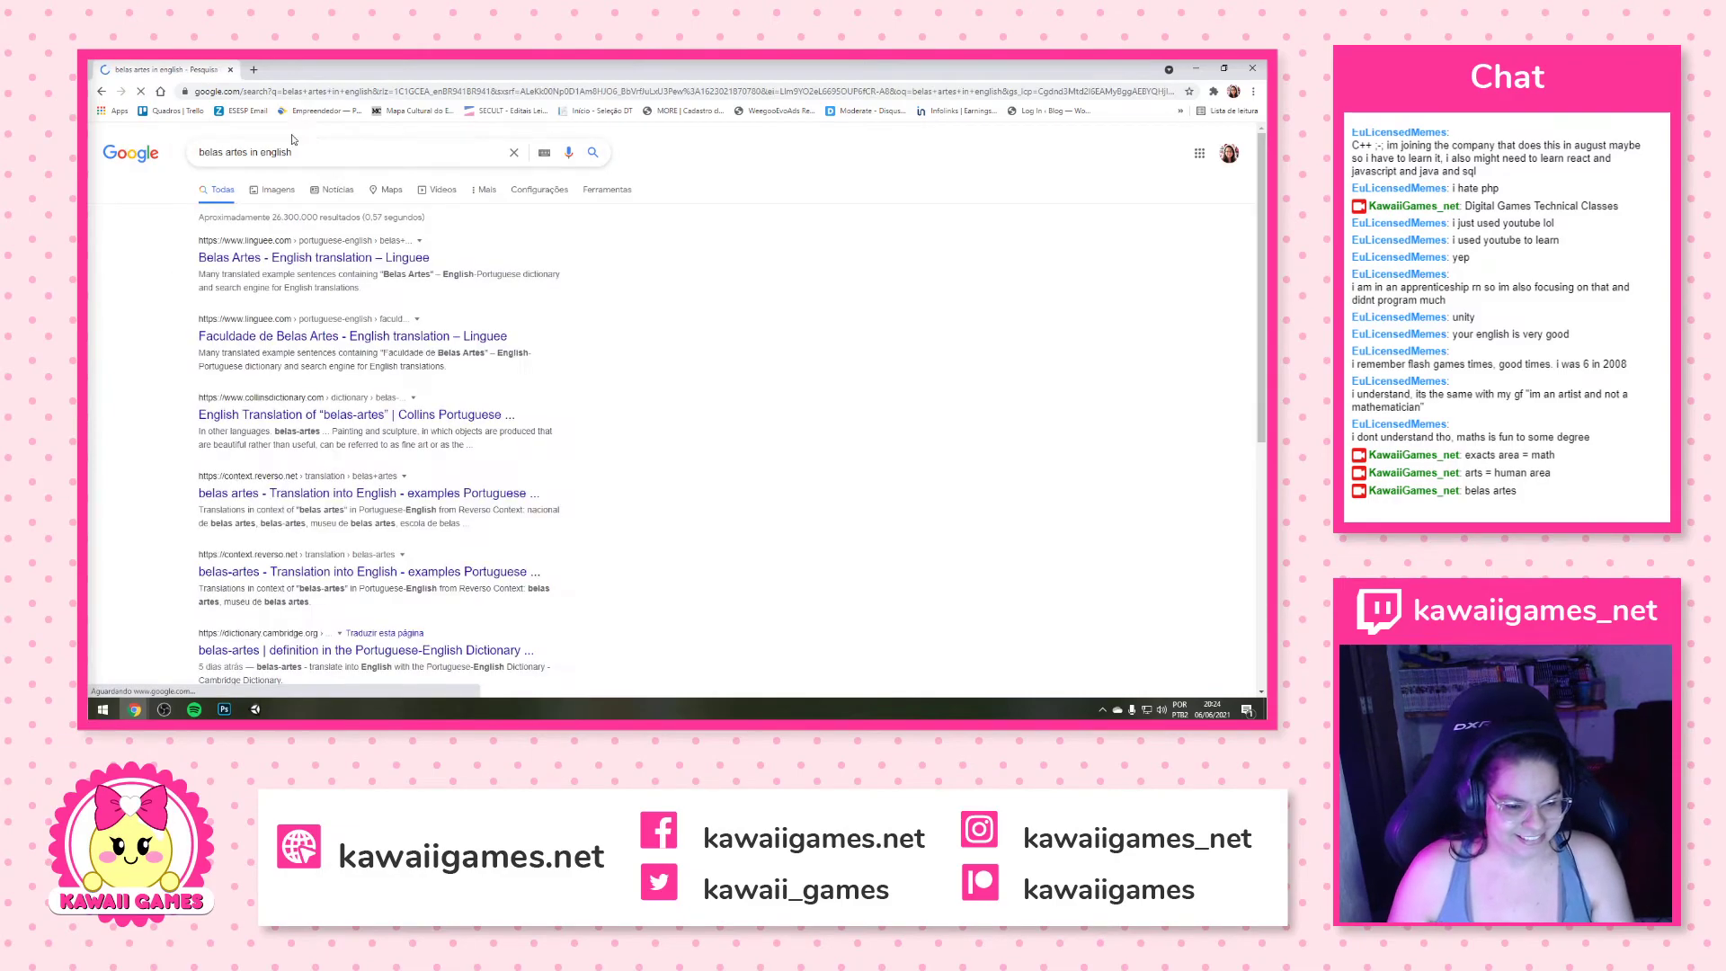
pyautogui.click(351, 258)
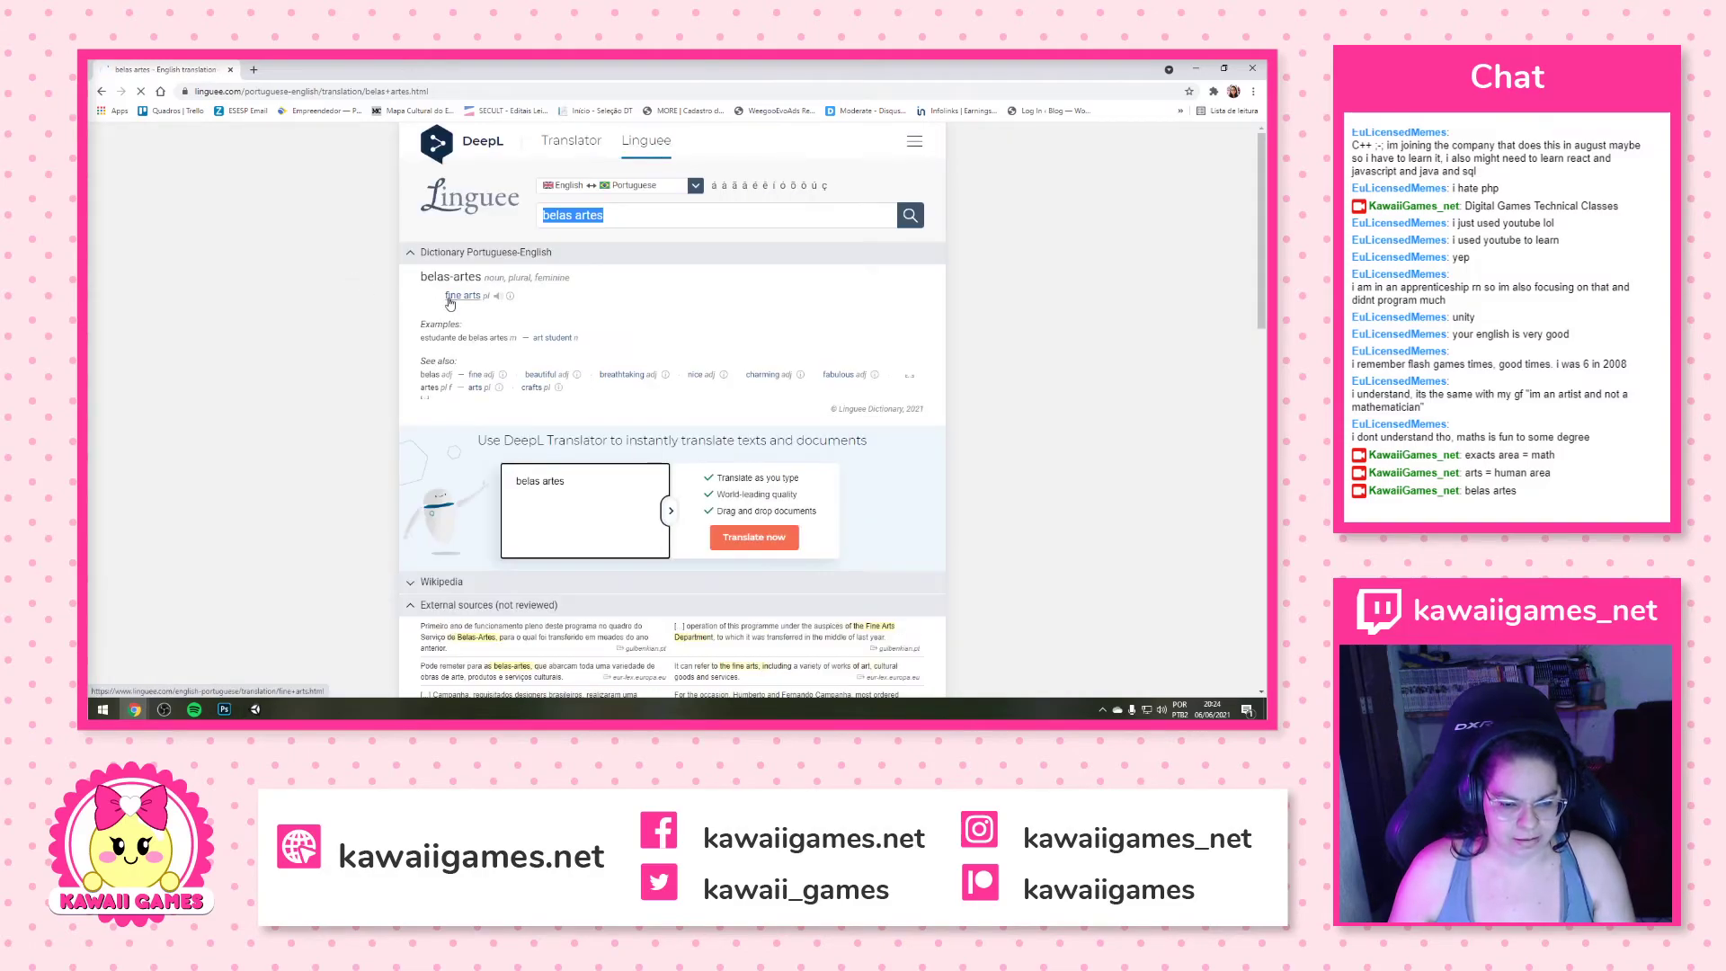
pyautogui.click(453, 300)
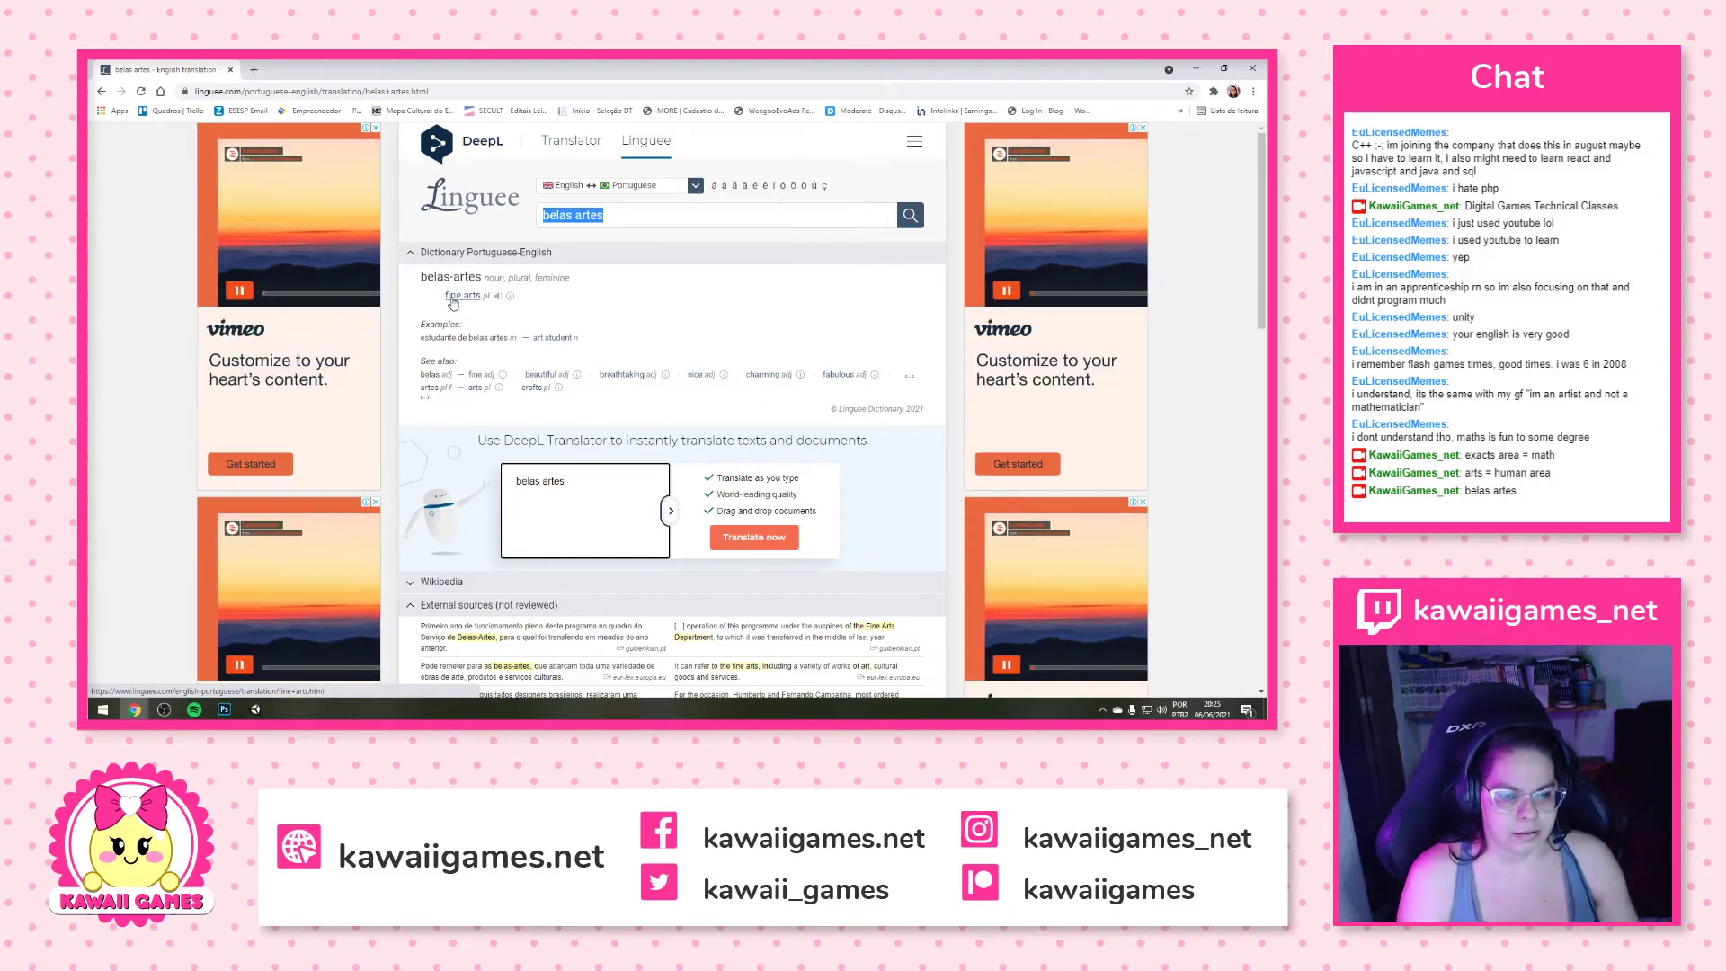
# Search Google for "arcane", refine the search with "artes" and open the Arcane art academy site, arcane.art.br
pyautogui.click(457, 93)
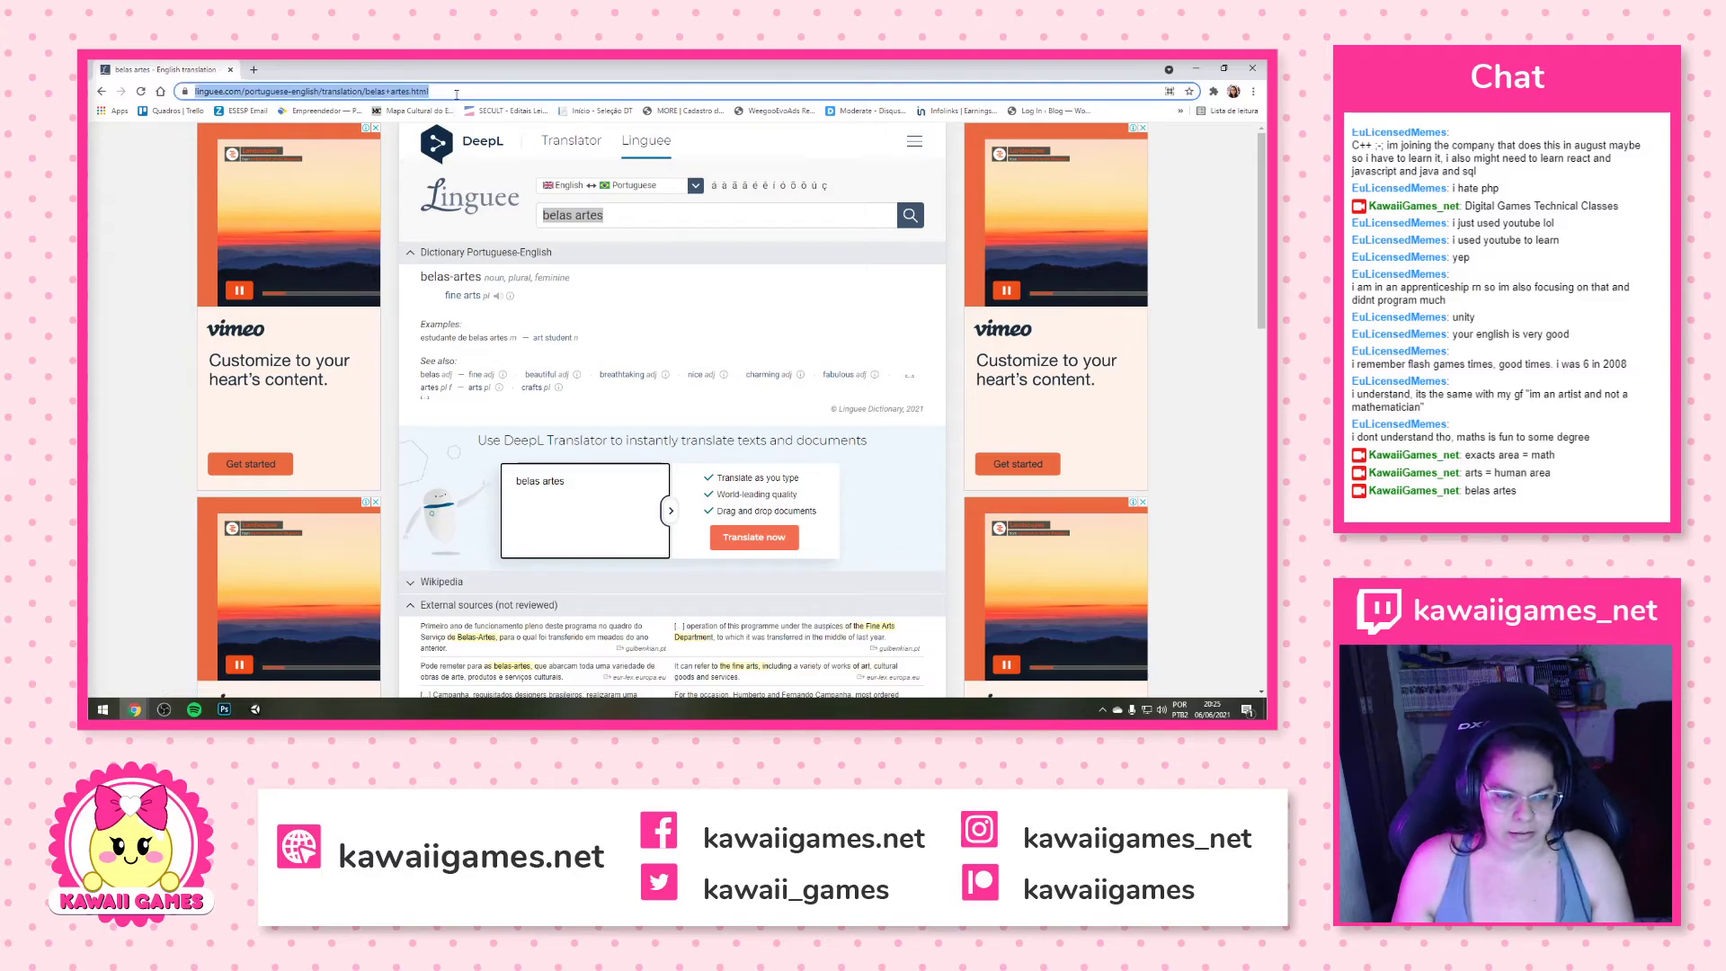
pyautogui.write('arcane')
pyautogui.press('Return')
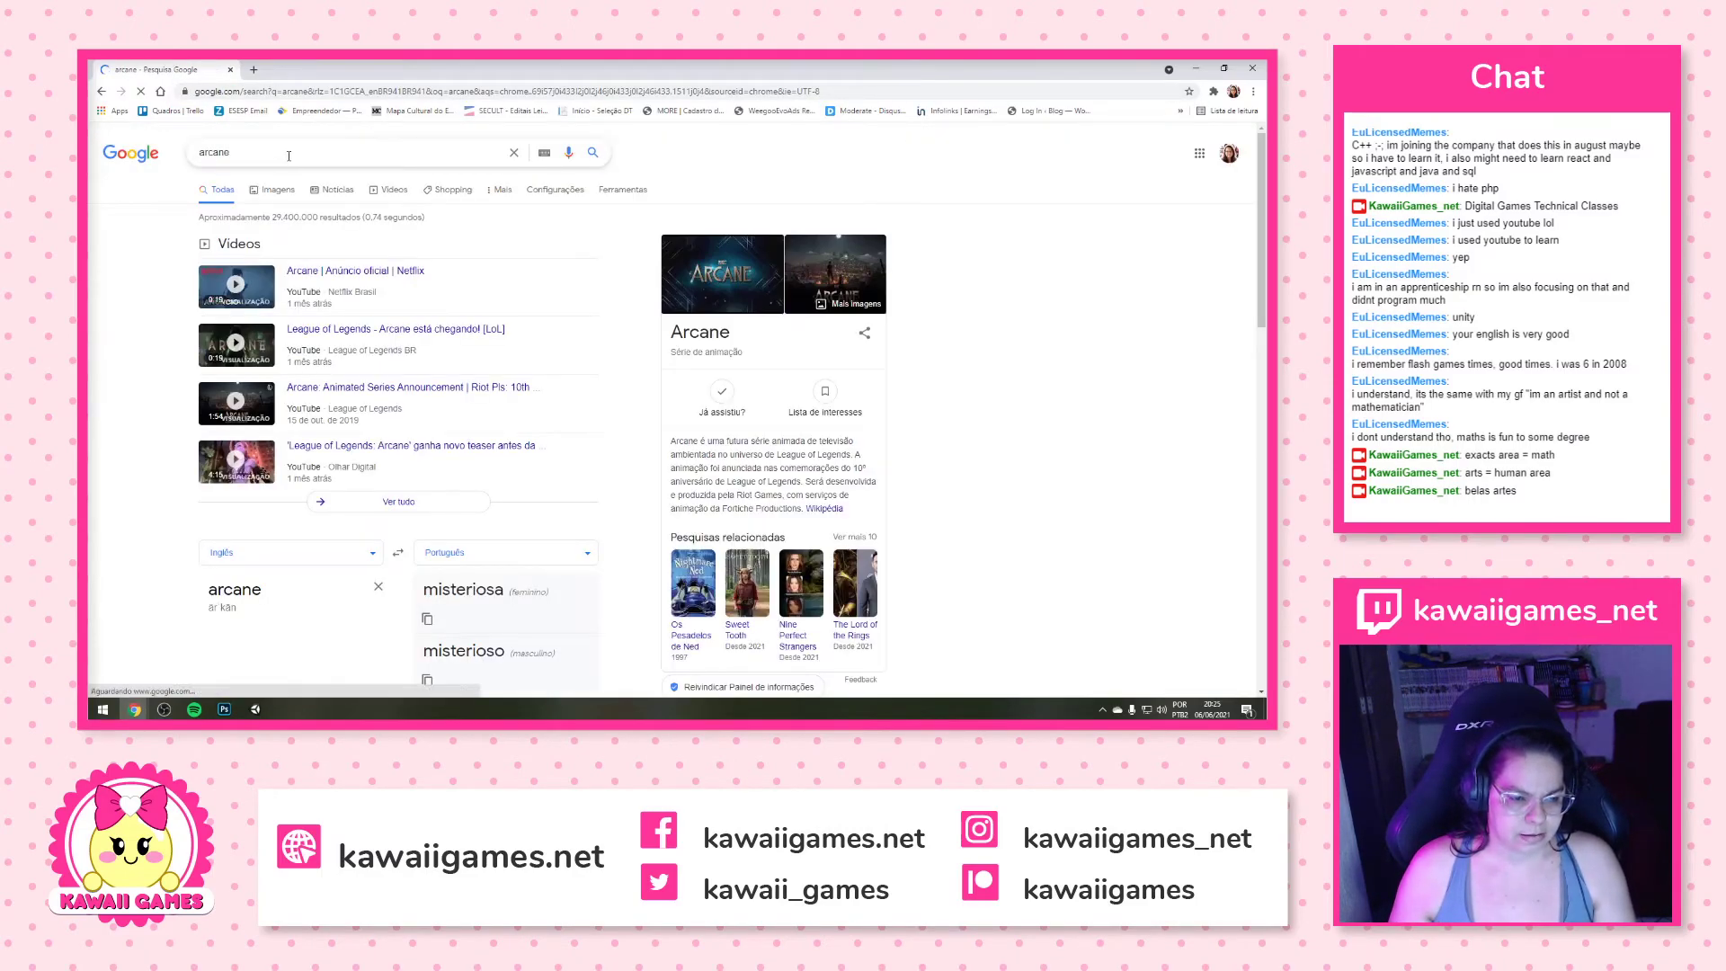
pyautogui.click(289, 155)
pyautogui.write('artes')
pyautogui.press('Return')
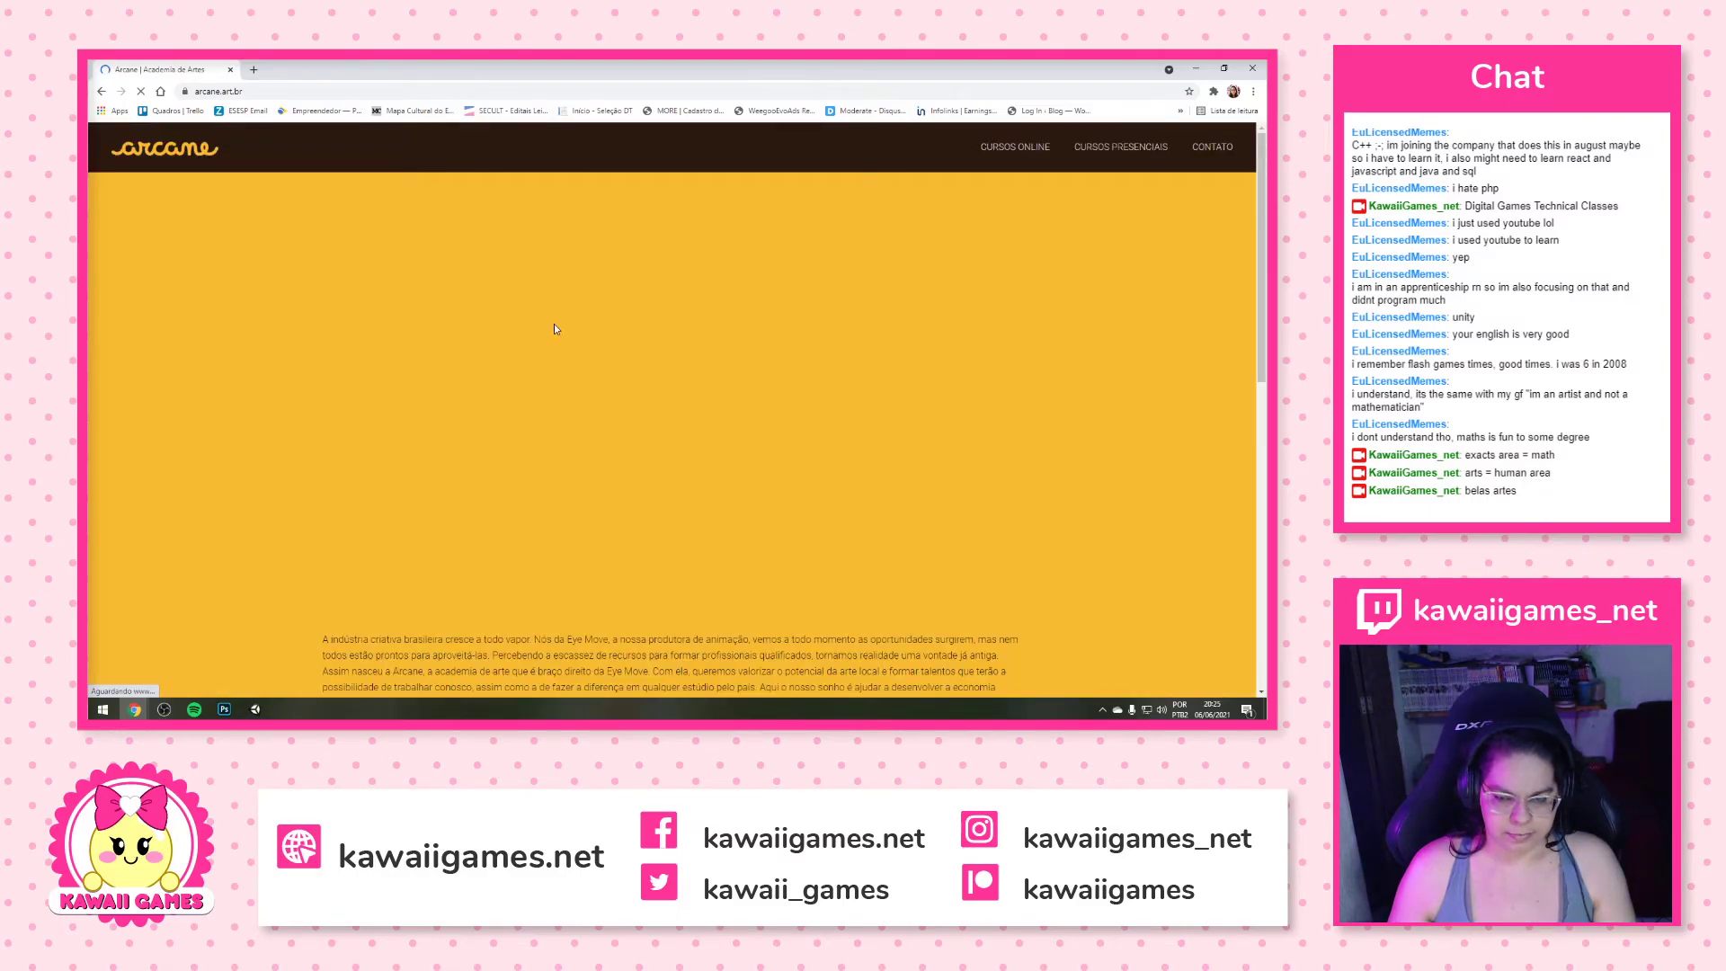
# Check the online and in-person course lists, then open the Atelietz illustration course and view its "Sobre o curso" section
pyautogui.click(1034, 153)
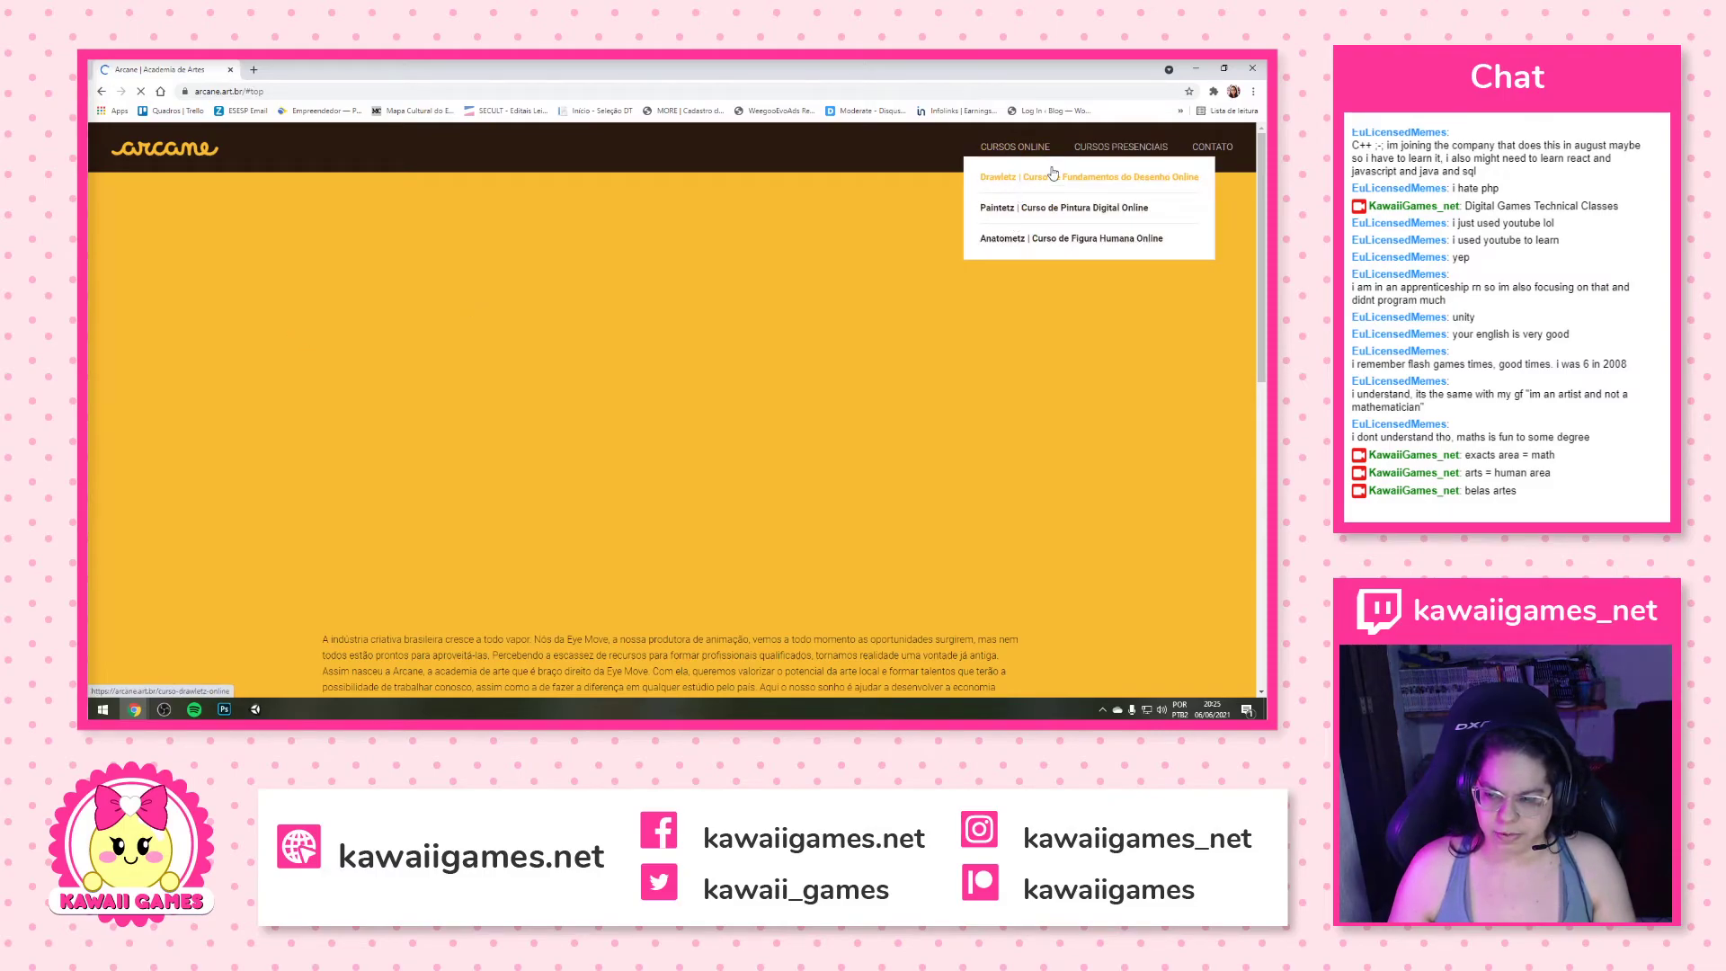
pyautogui.moveTo(1106, 143)
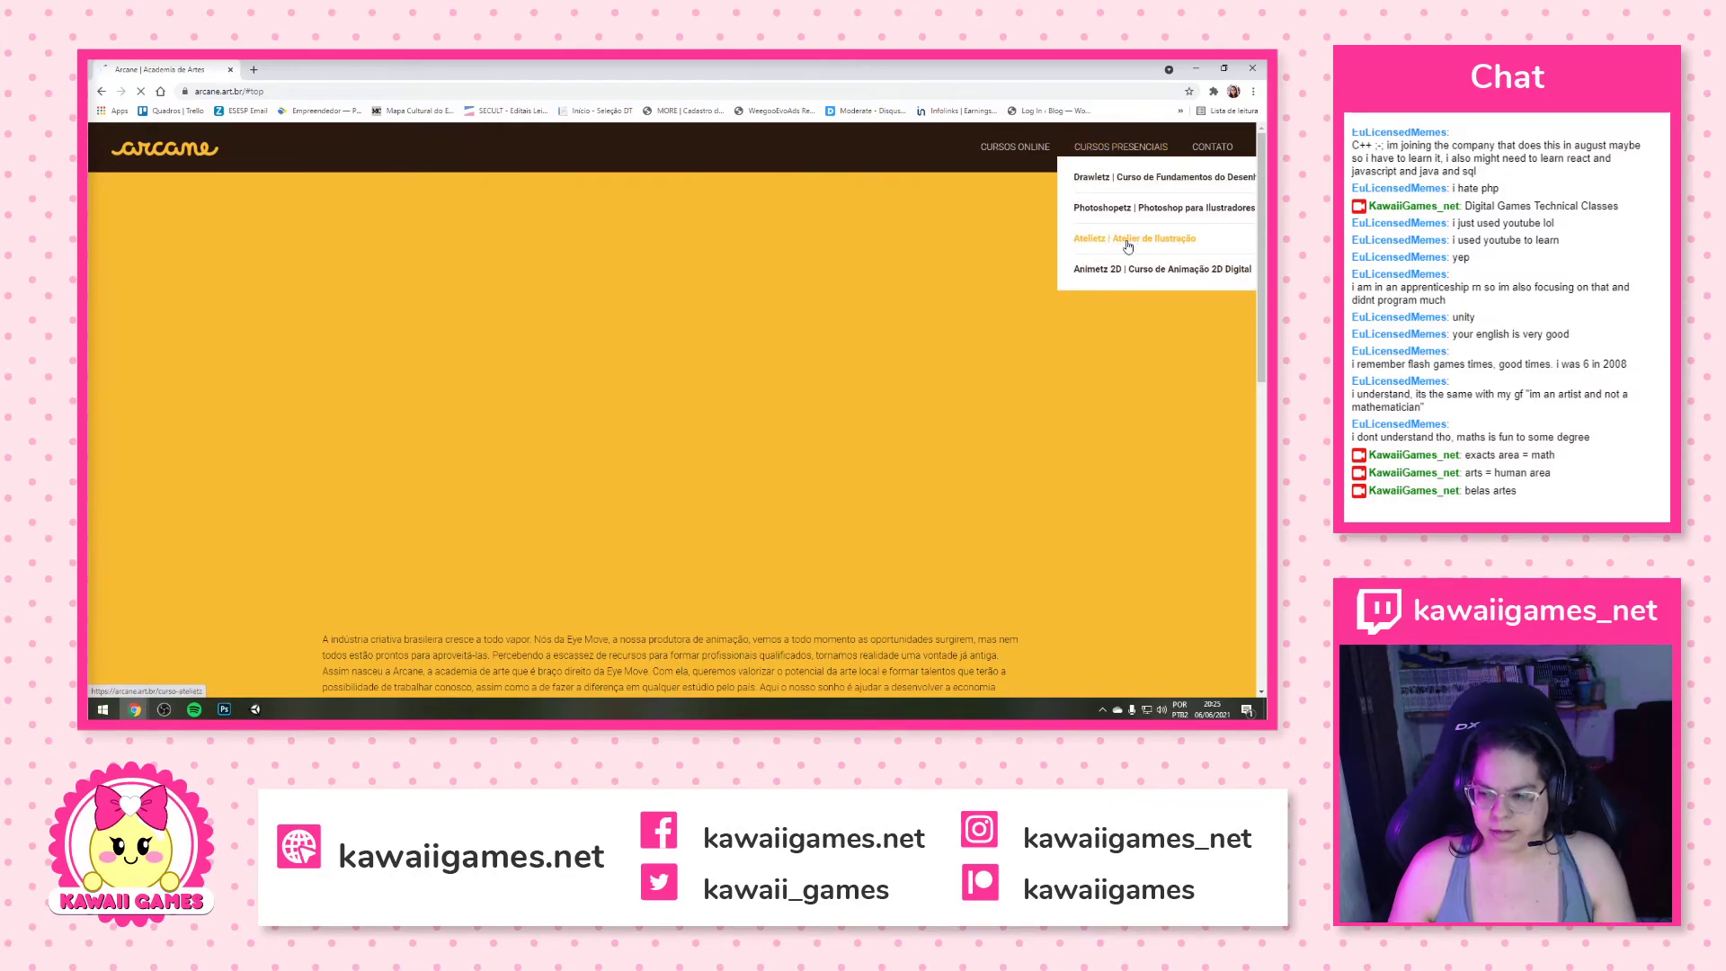
pyautogui.click(1095, 236)
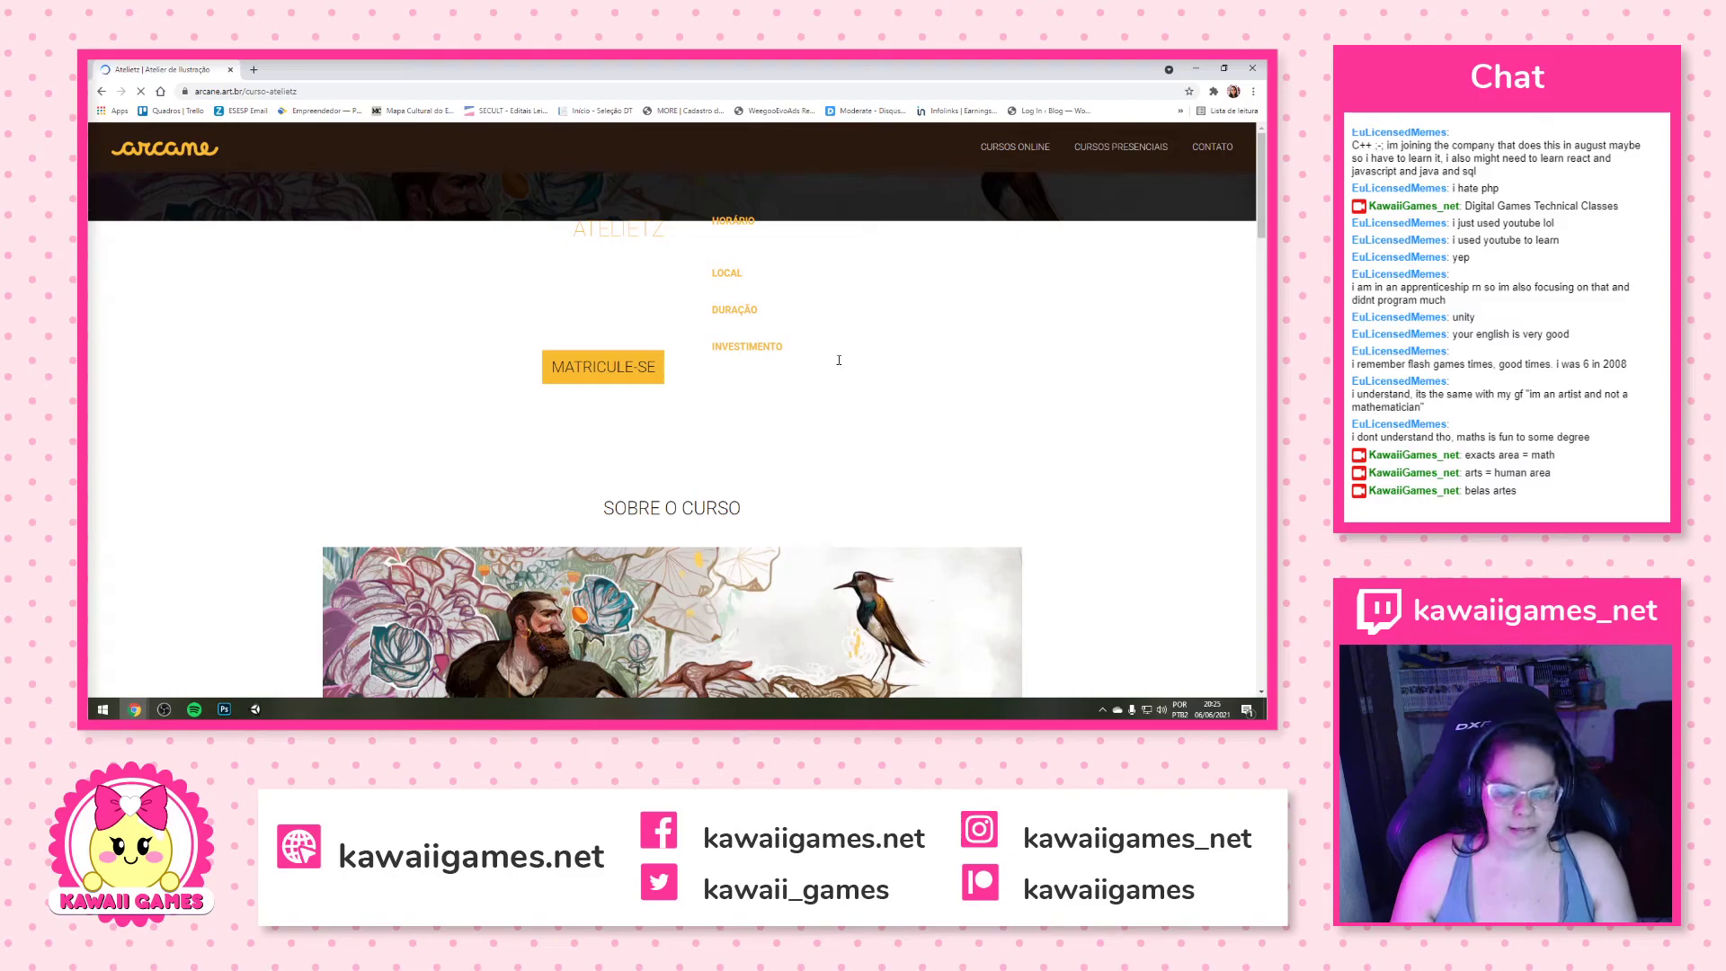
pyautogui.scroll(-3, 926, 369)
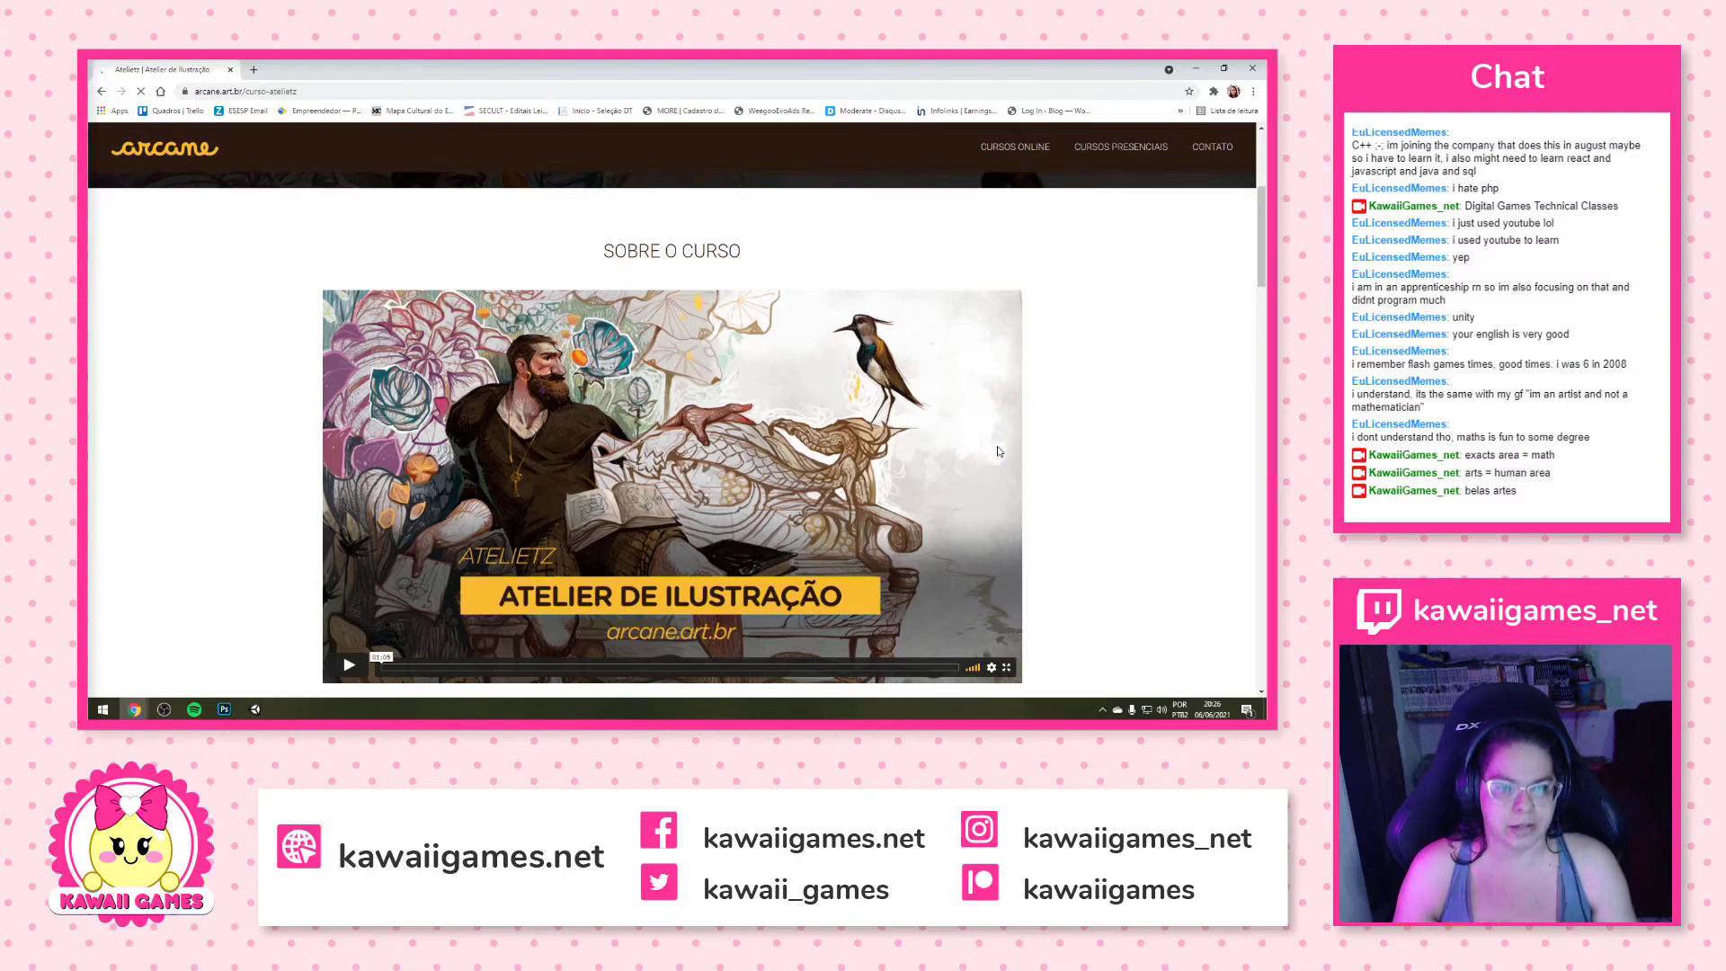
# Open the artist's Instagram profile in a new browser tab
pyautogui.click(254, 70)
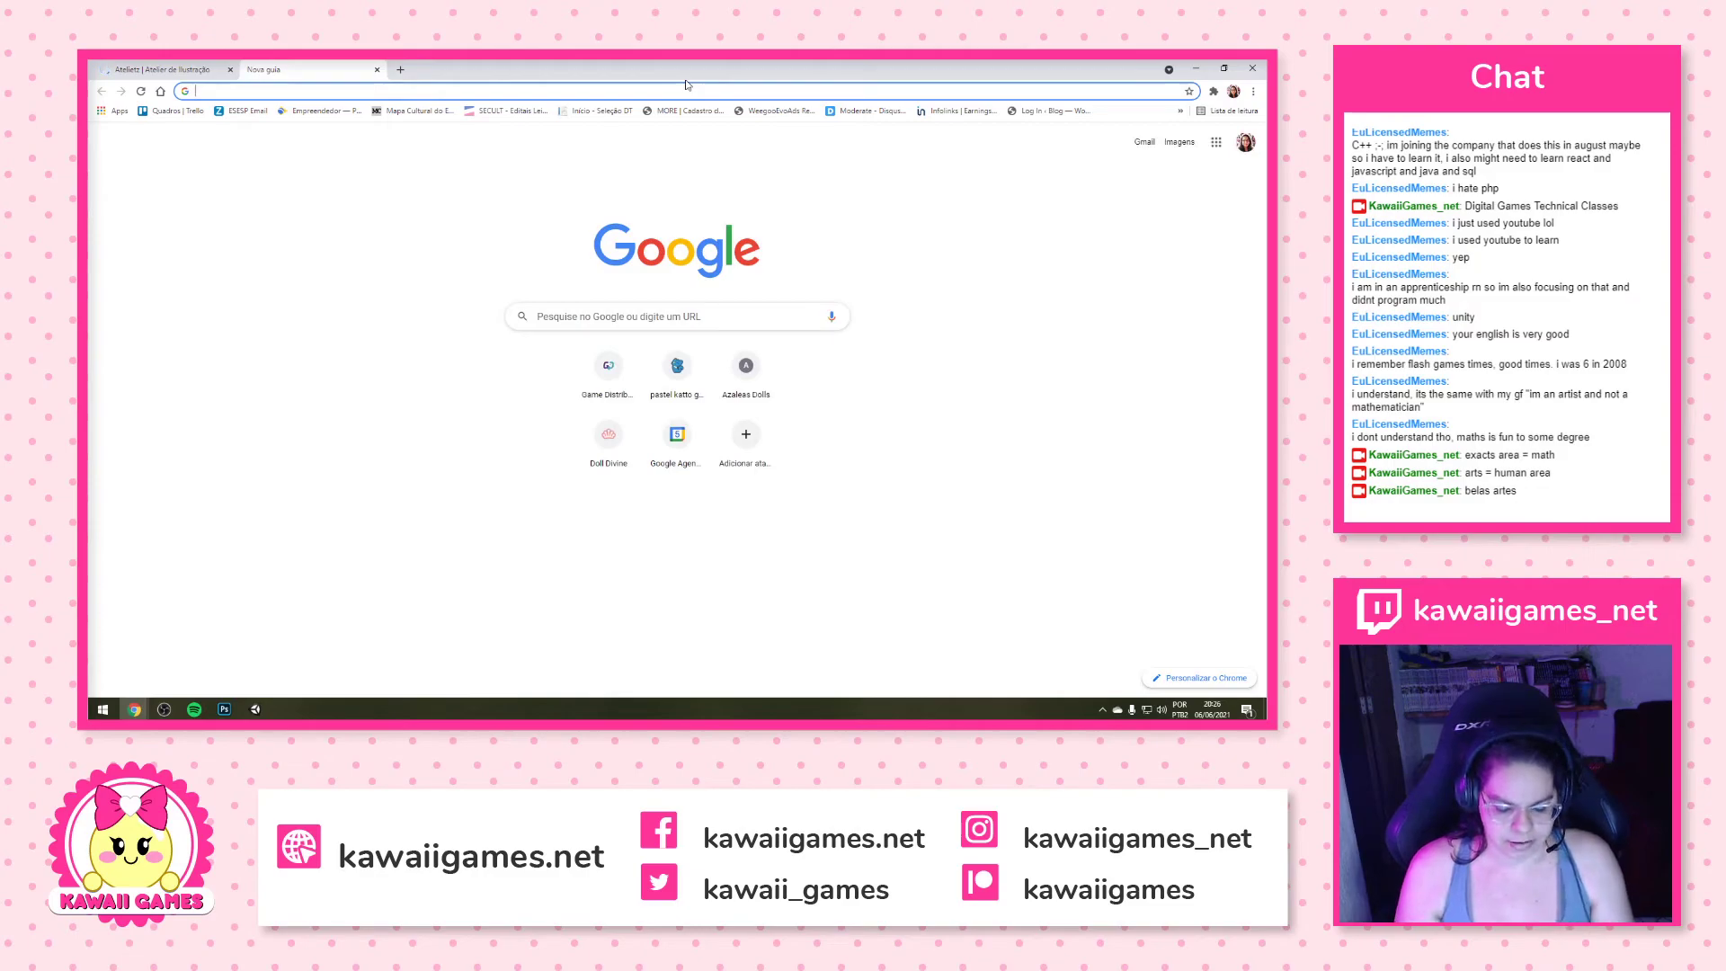
pyautogui.write('ins')
pyautogui.press('Right')
pyautogui.write('/heg')
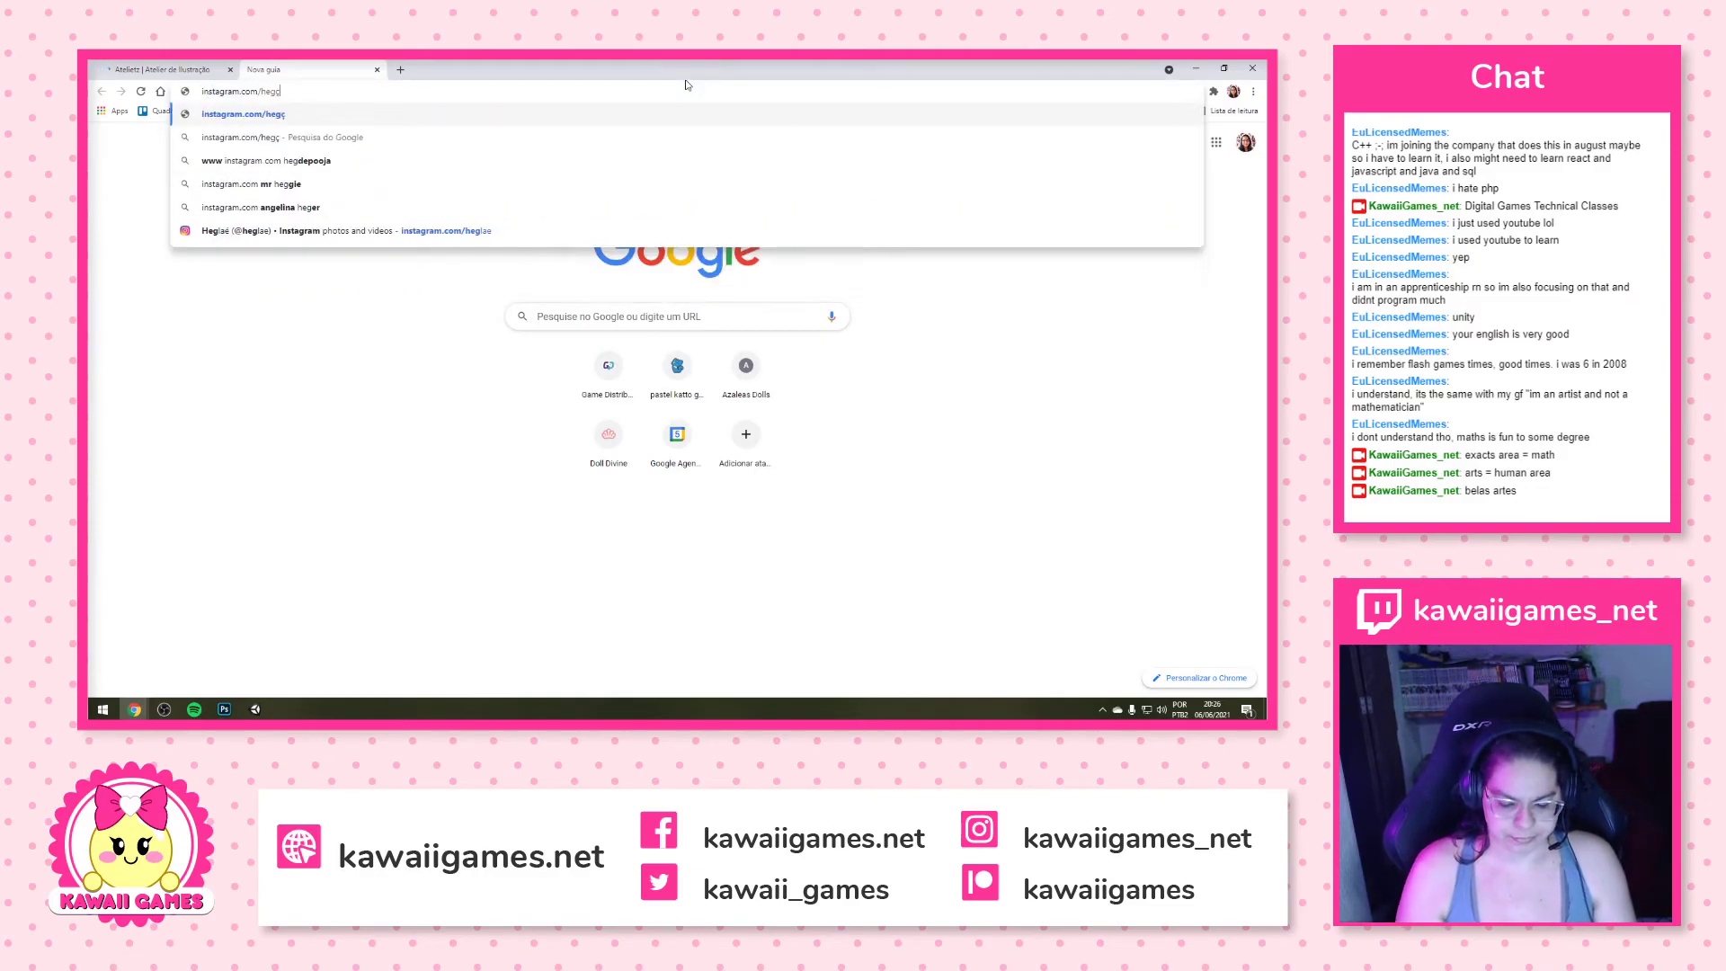
pyautogui.write('lae')
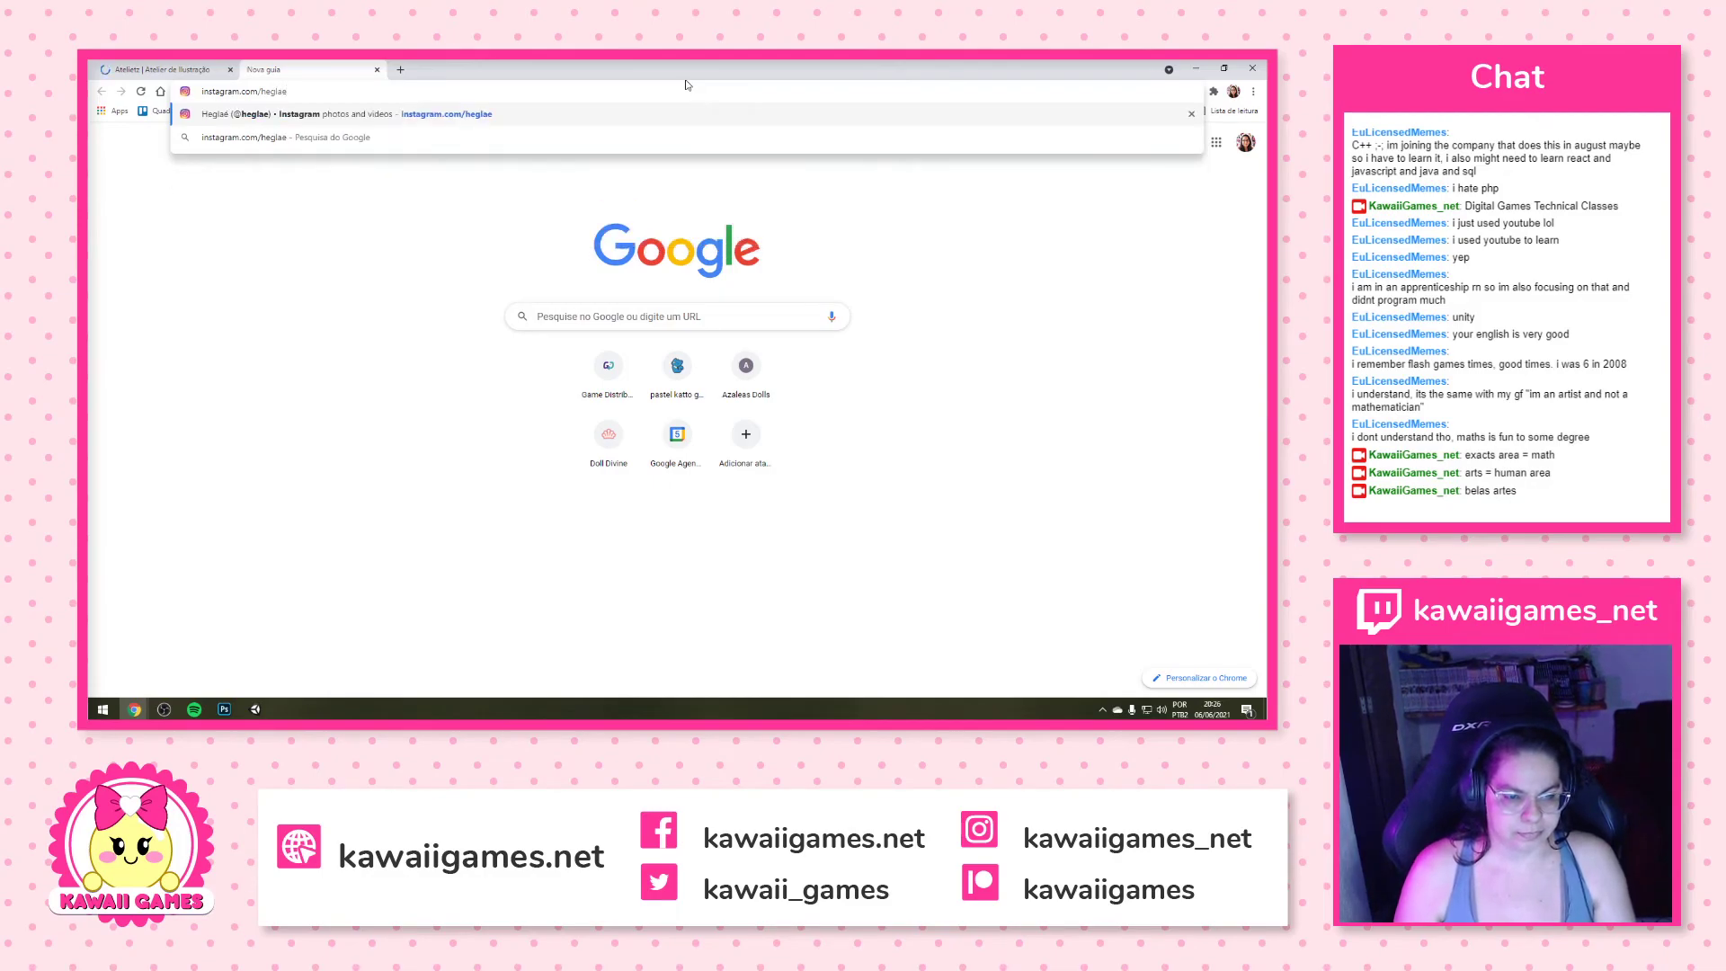
pyautogui.press('Return')
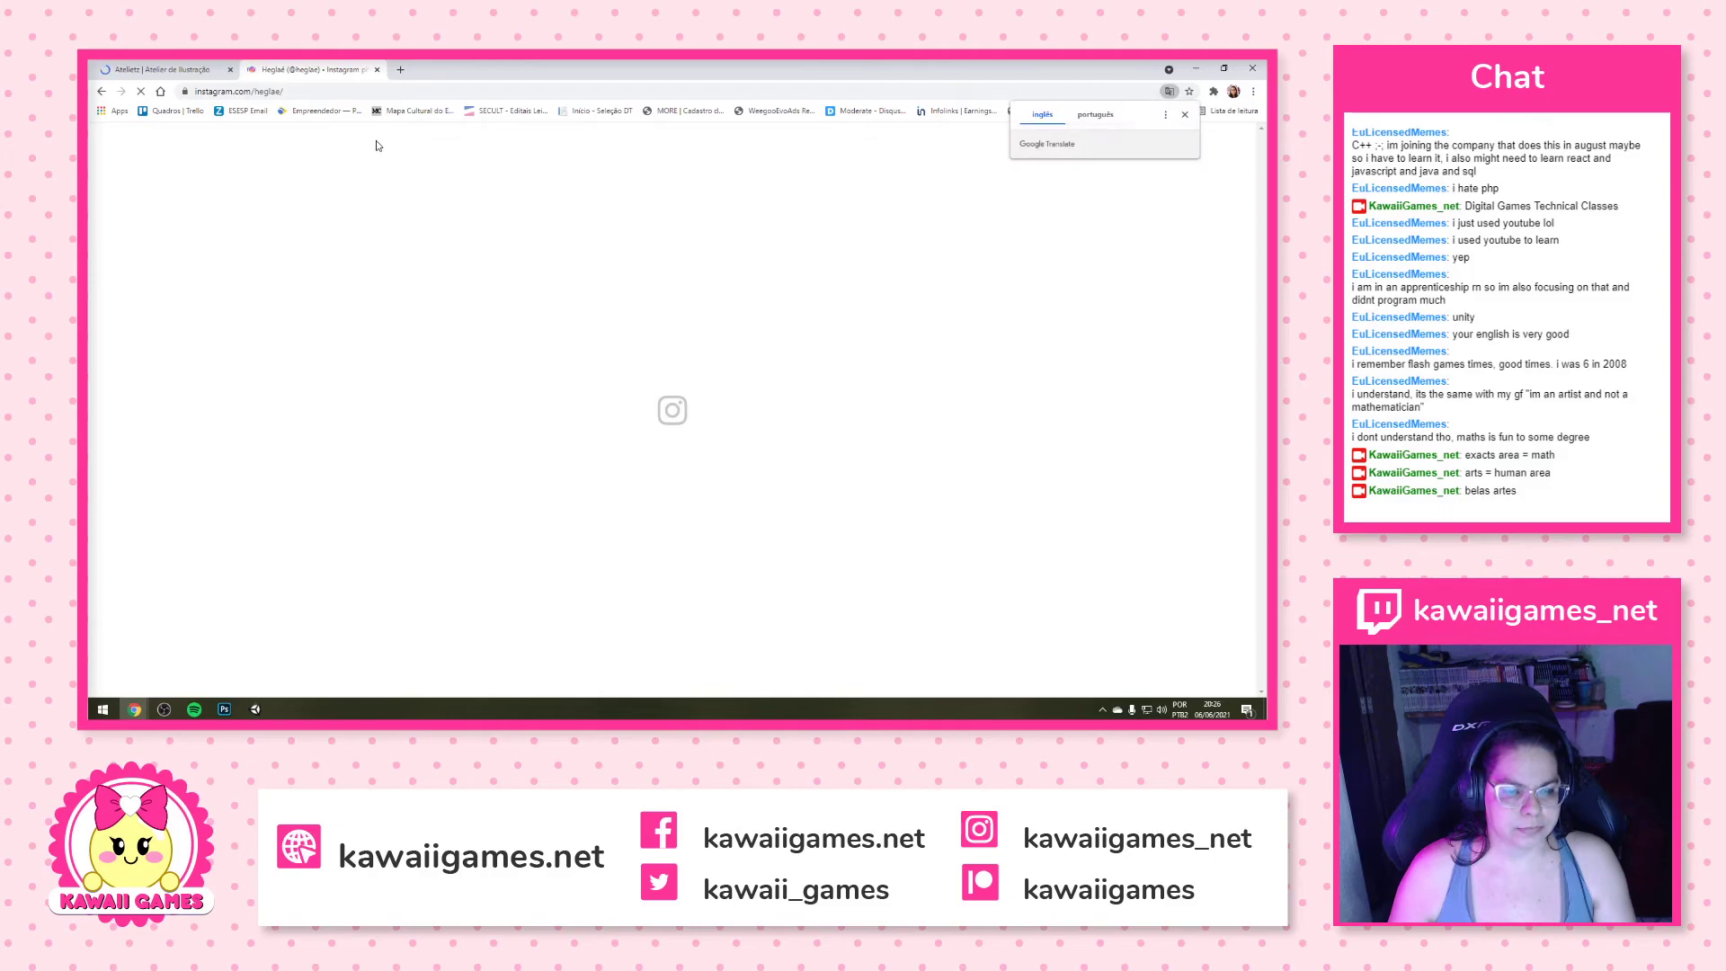
# Browse the profile's artwork grid from the newest posts back to the older black-and-white drawings and caricatures
pyautogui.scroll(-10, 700, 410)
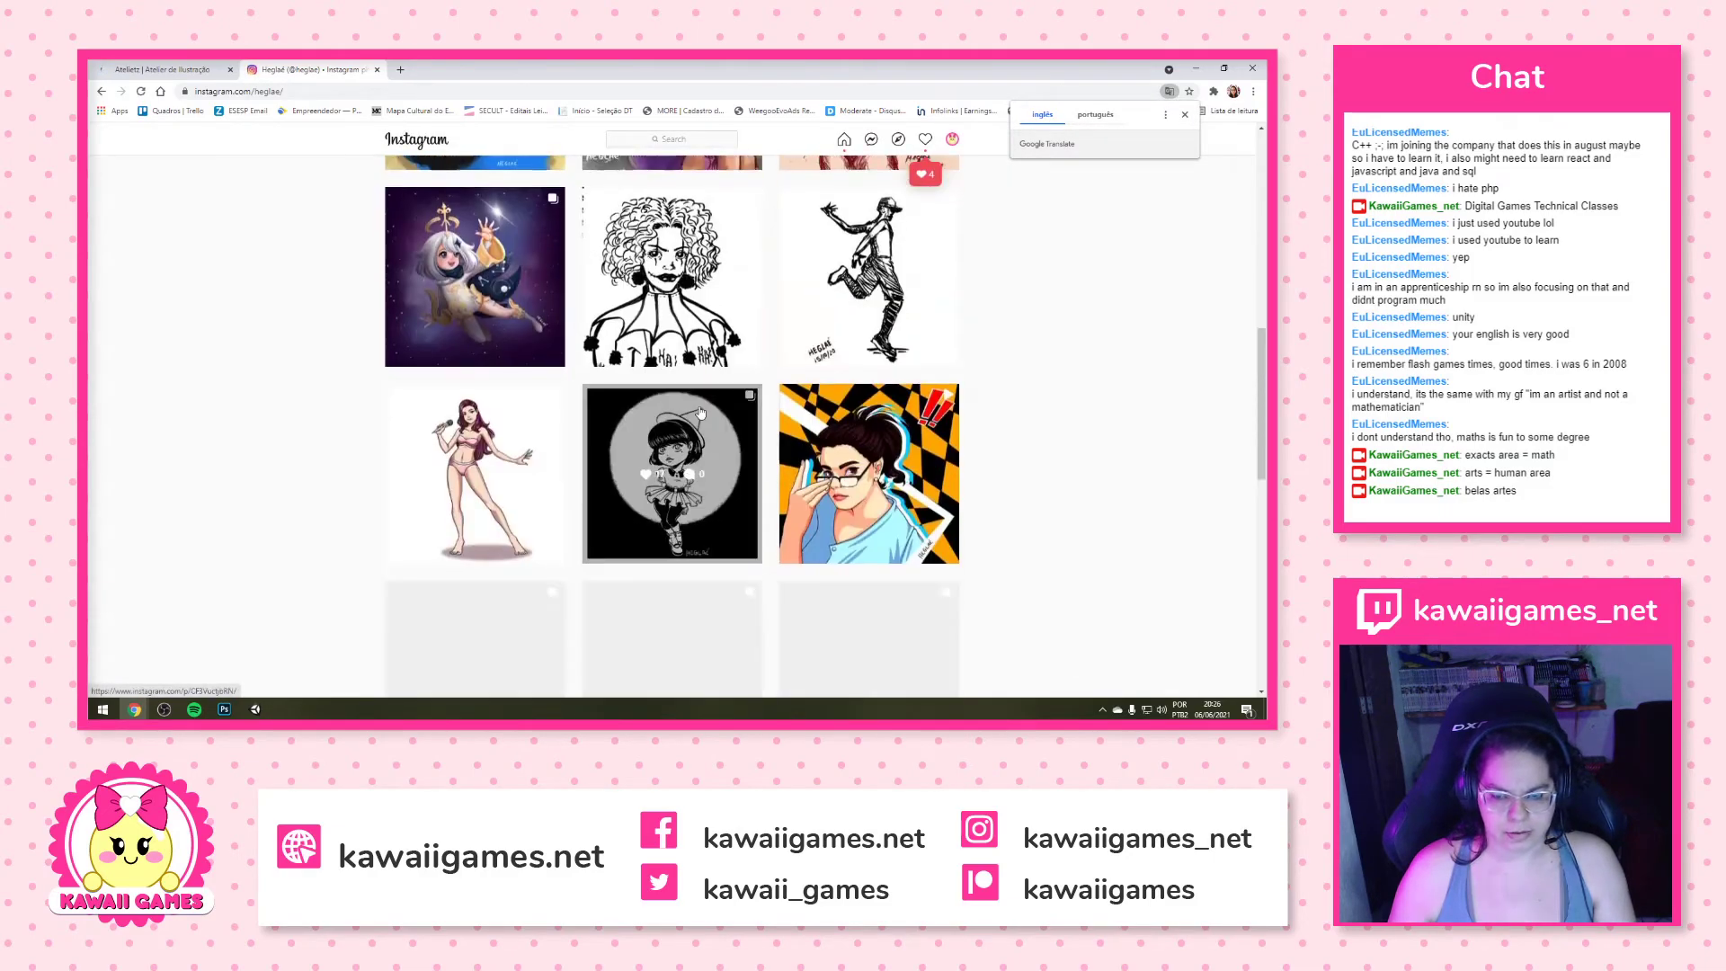
pyautogui.scroll(-10, 700, 411)
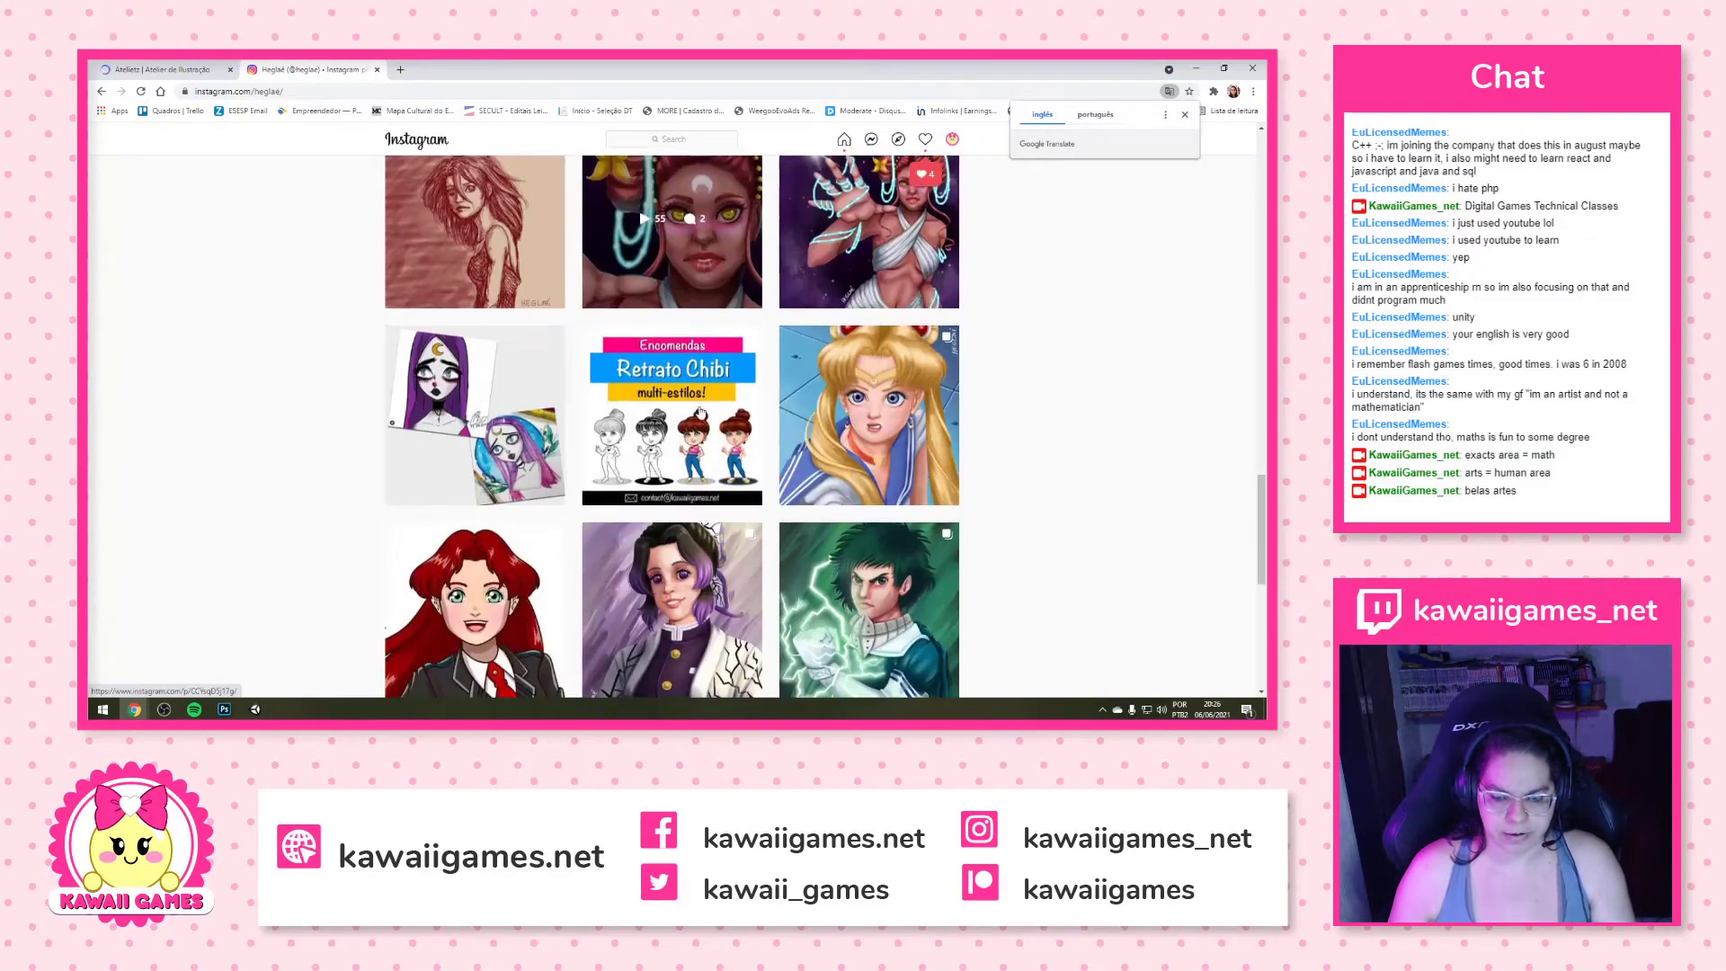
pyautogui.scroll(-10, 701, 411)
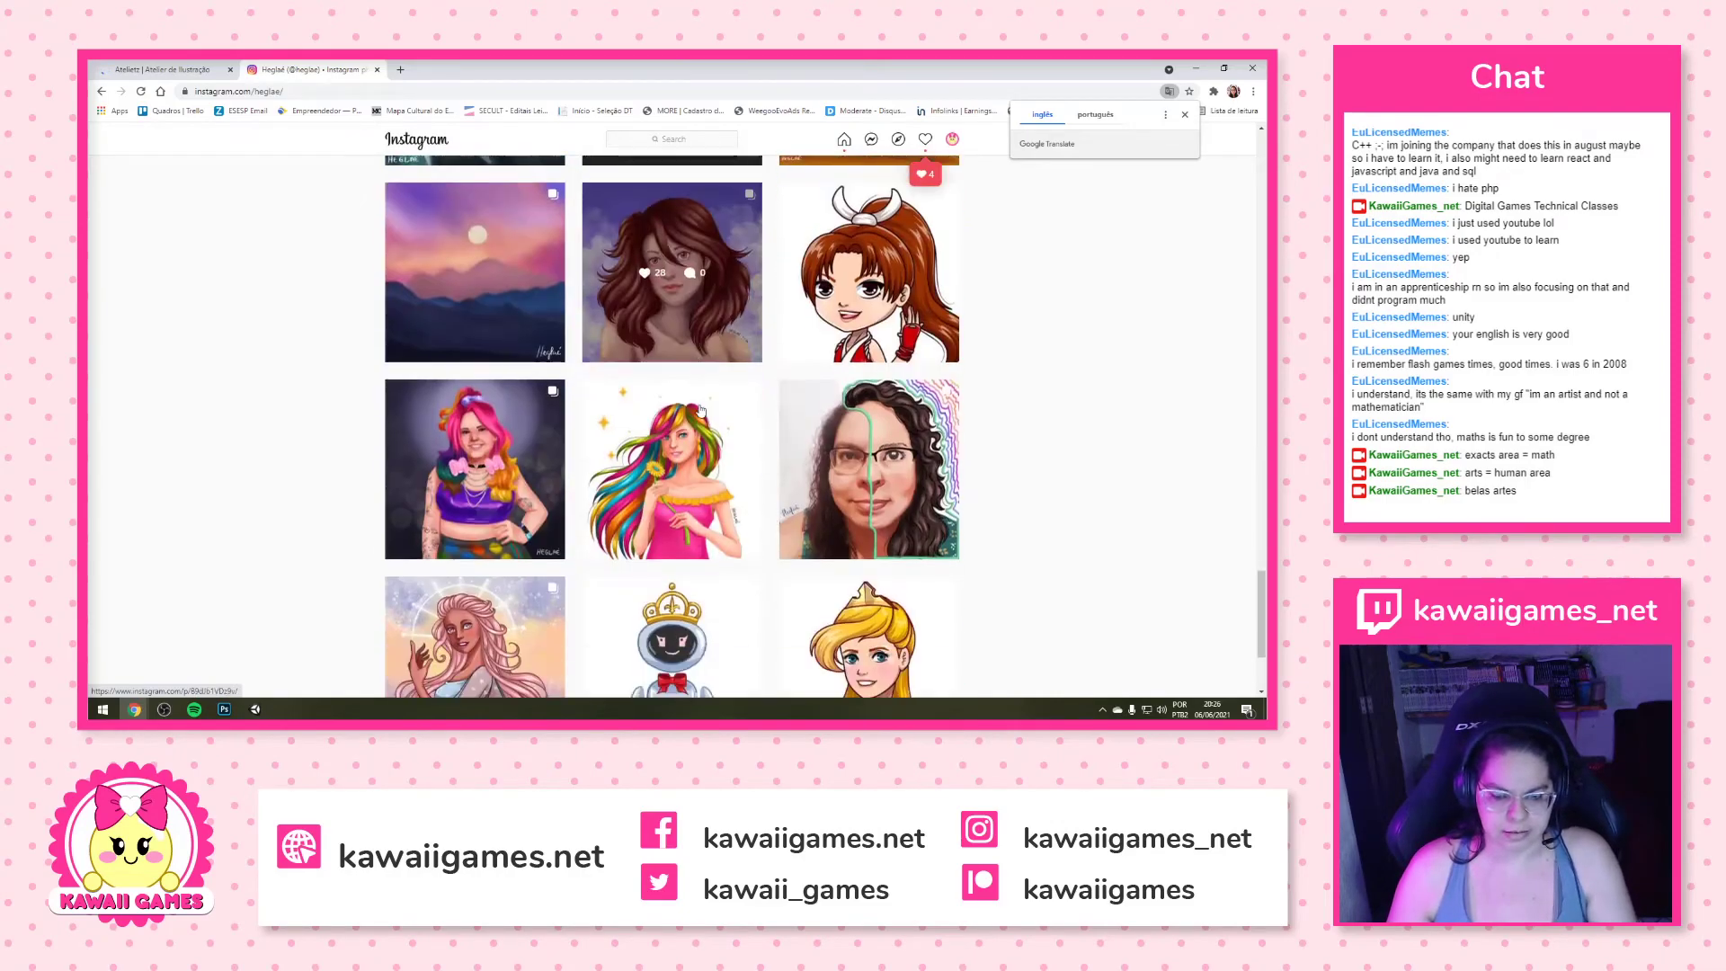
pyautogui.scroll(-10, 700, 411)
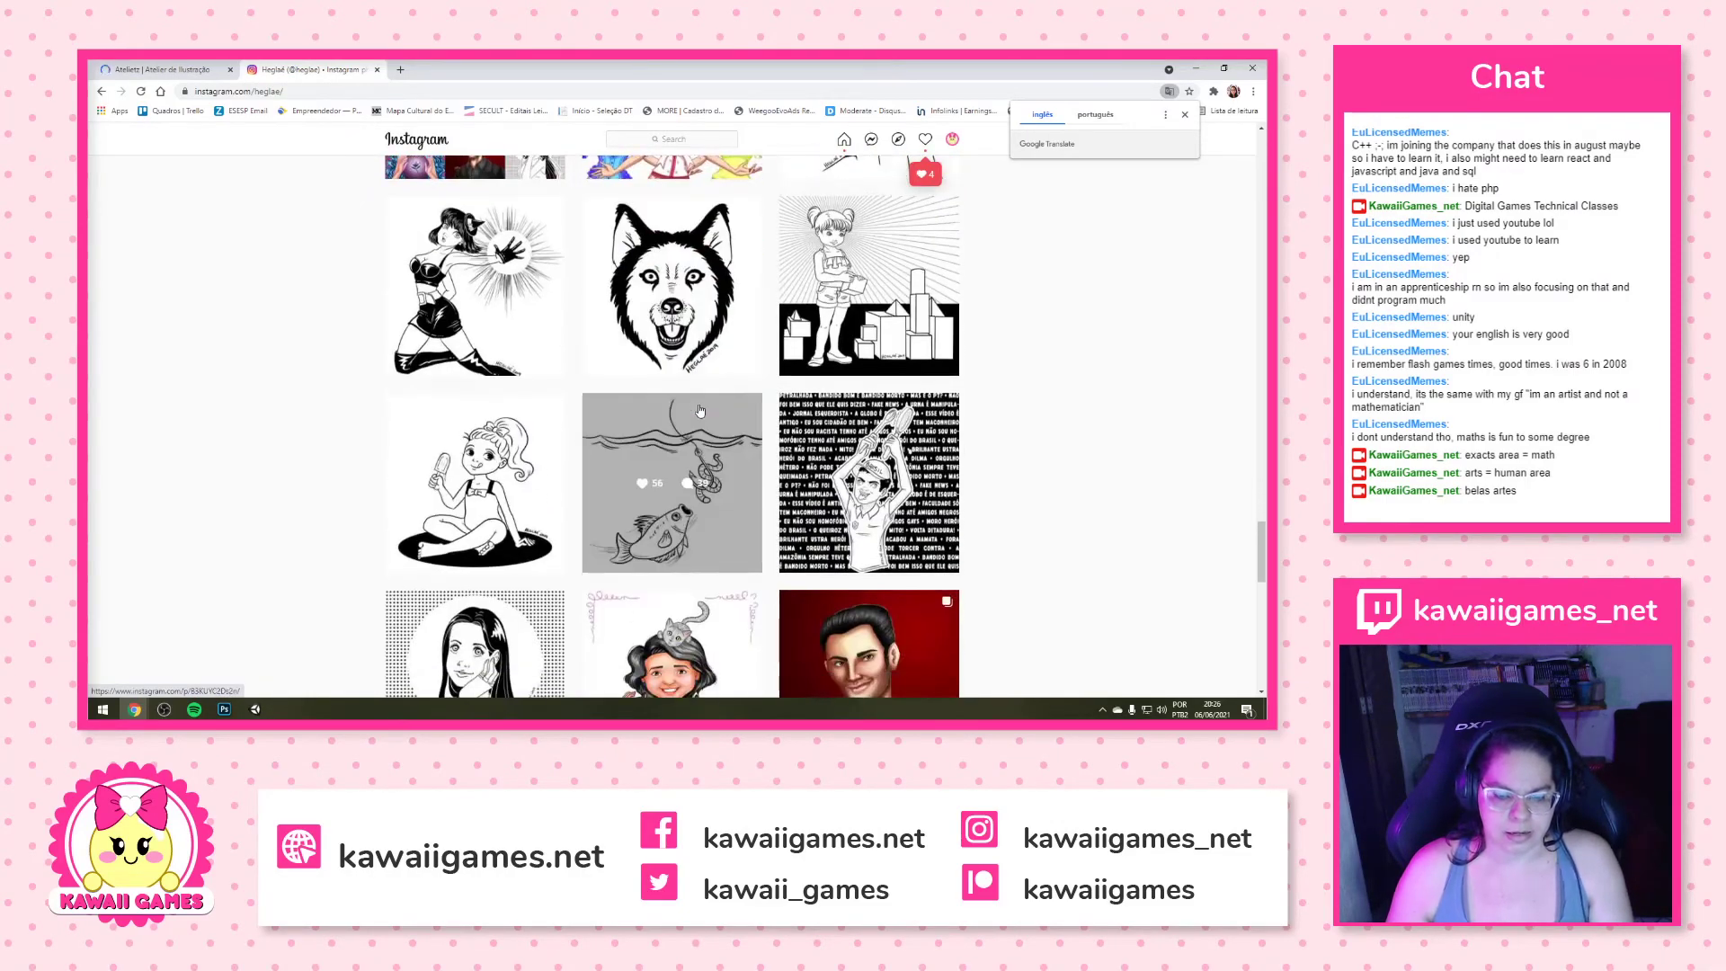
pyautogui.scroll(-3, 699, 411)
pyautogui.scroll(3, 698, 411)
pyautogui.scroll(-1, 698, 411)
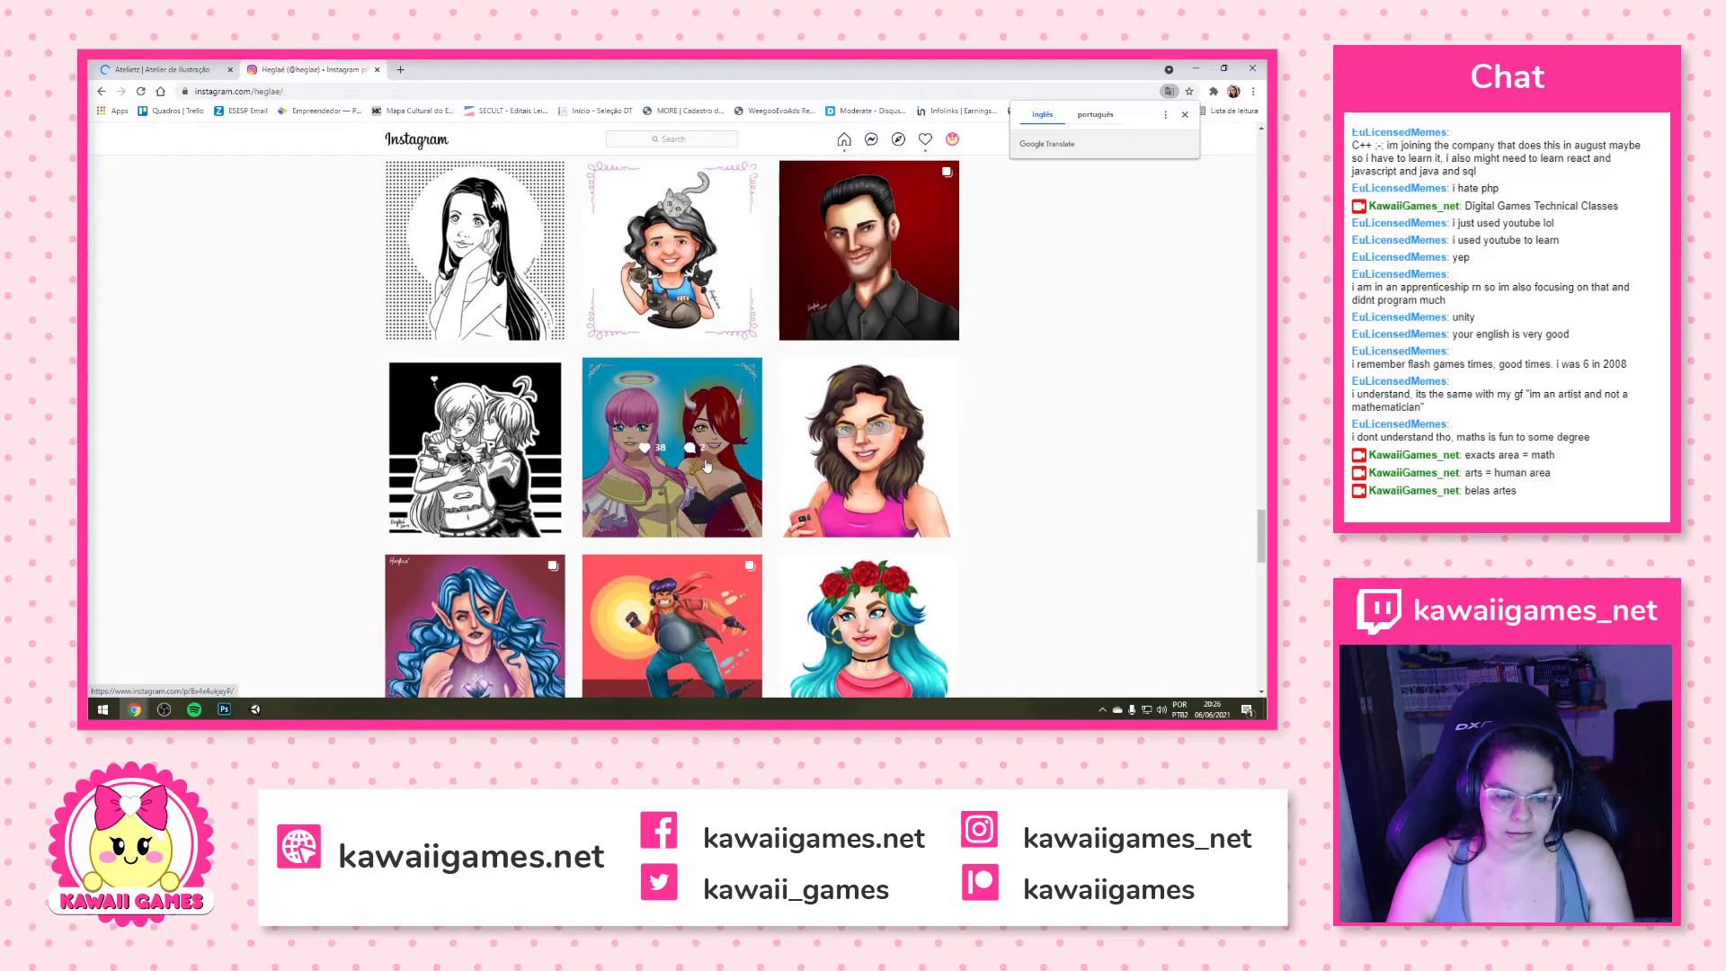
pyautogui.scroll(-1, 904, 484)
pyautogui.scroll(-1, 665, 470)
pyautogui.scroll(-3, 663, 474)
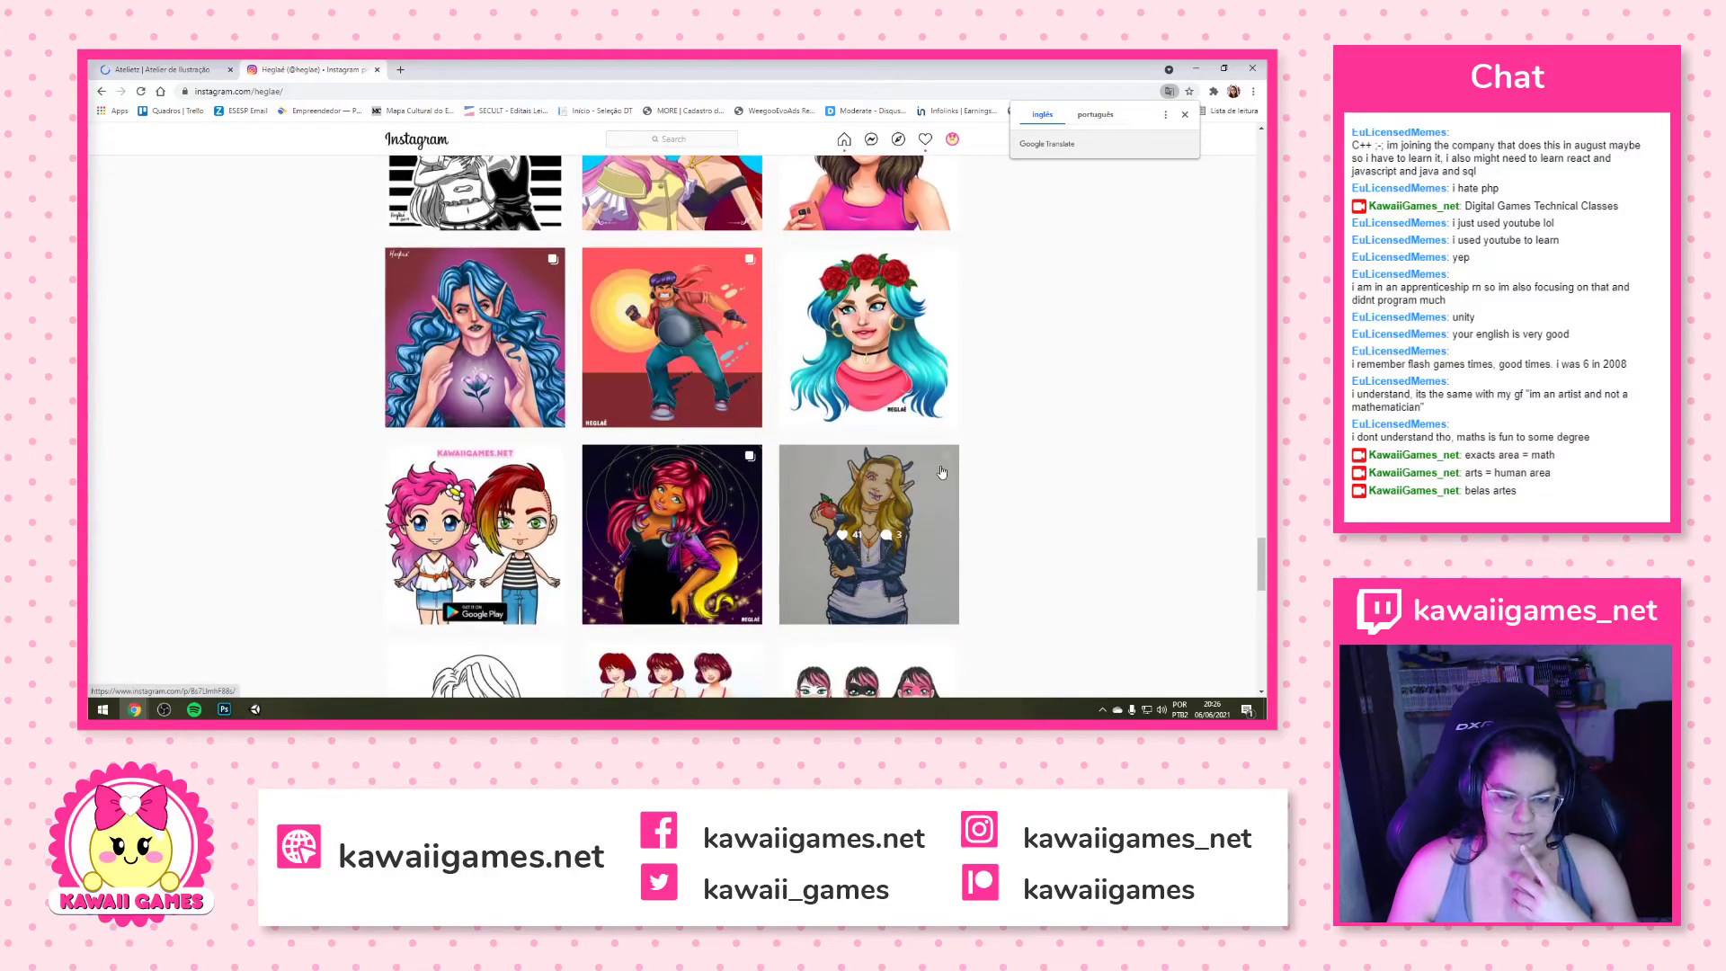
pyautogui.scroll(-3, 920, 476)
pyautogui.scroll(-15, 920, 477)
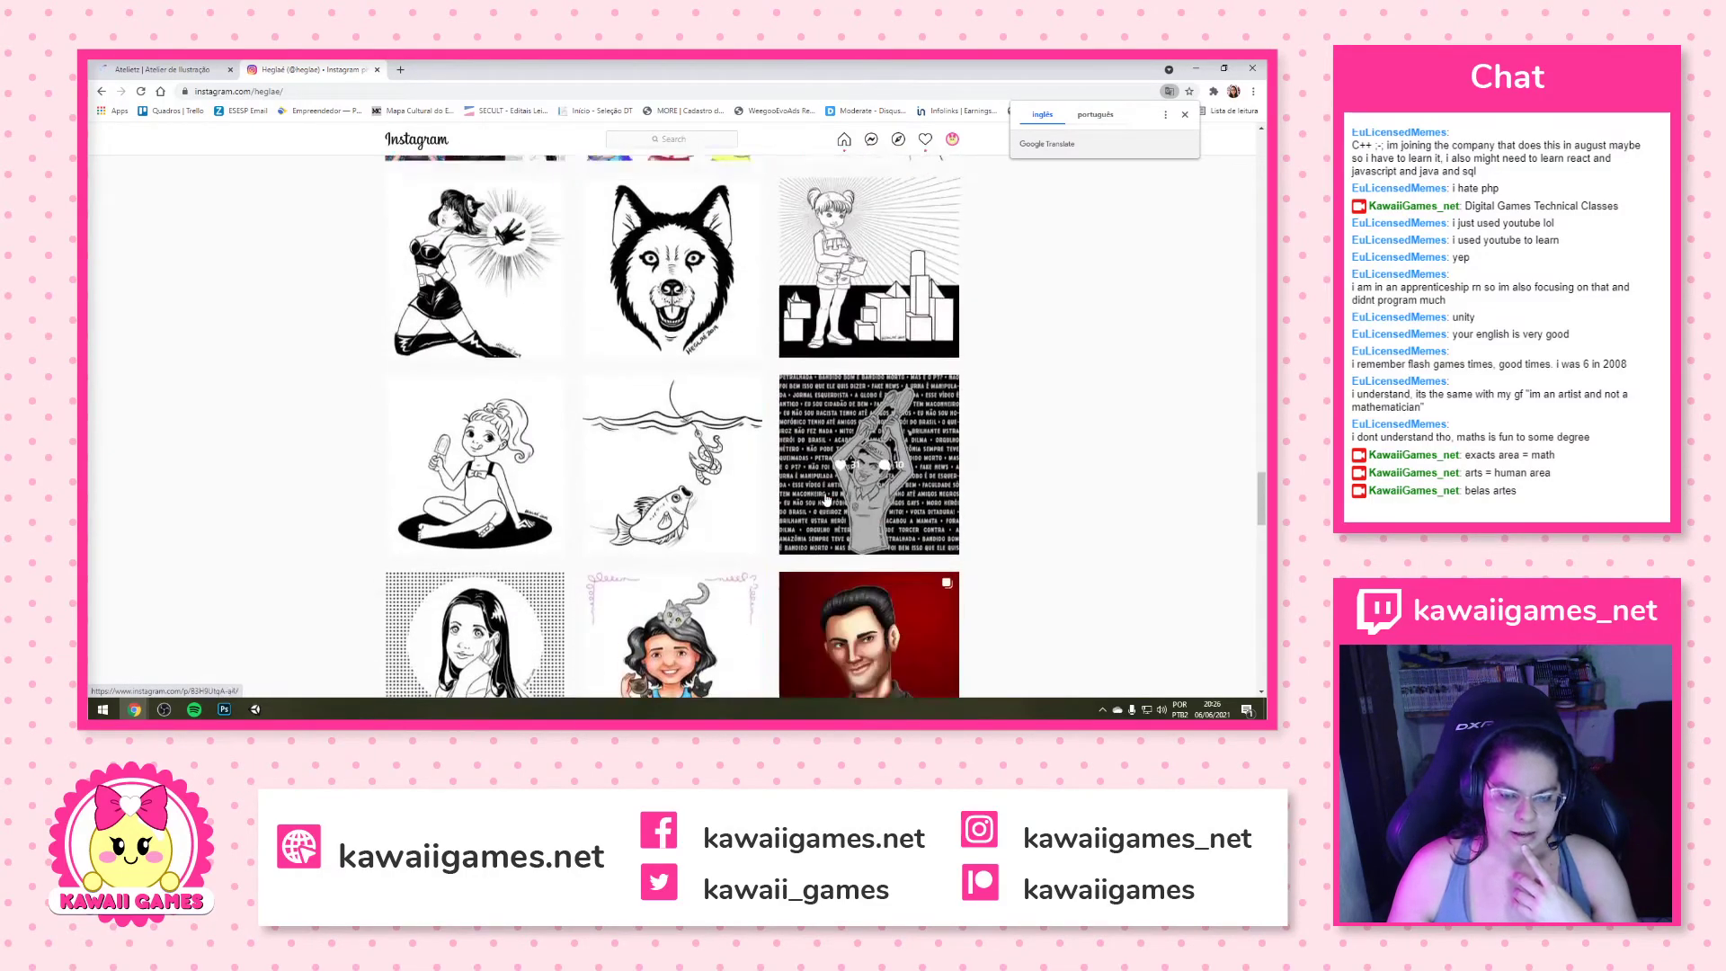
# Review the profile's artwork from the older digital paintings up to the chibi commissions and pencil portraits
pyautogui.scroll(15, 825, 499)
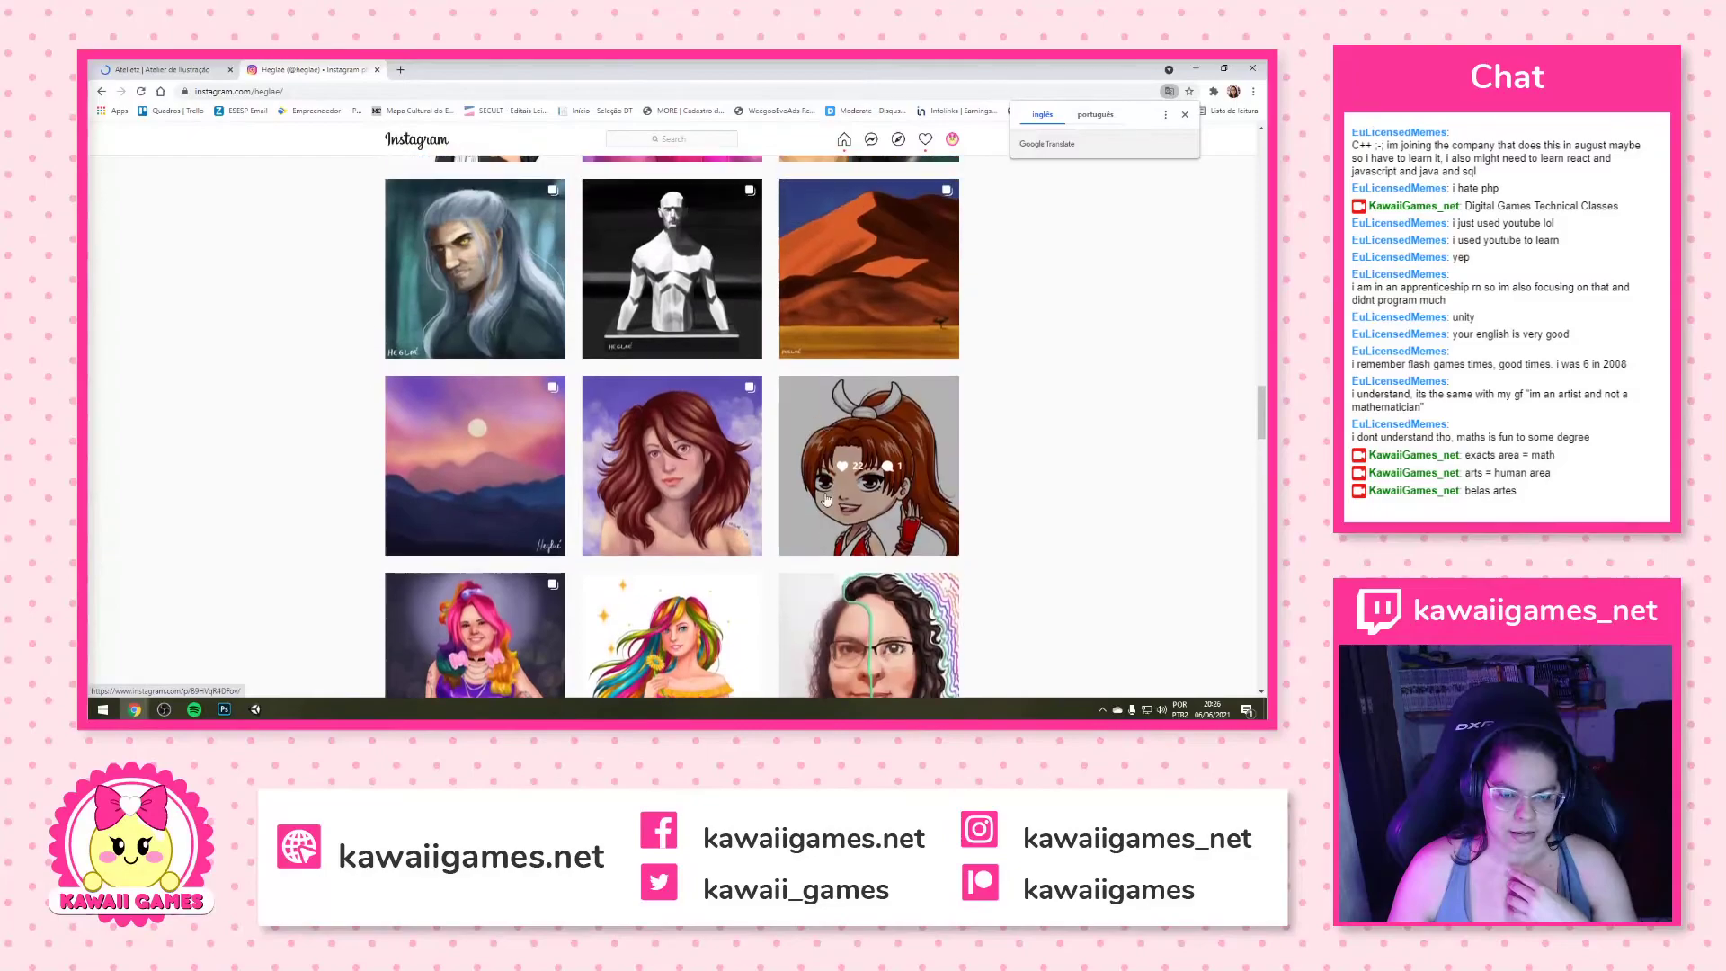
pyautogui.scroll(2, 825, 499)
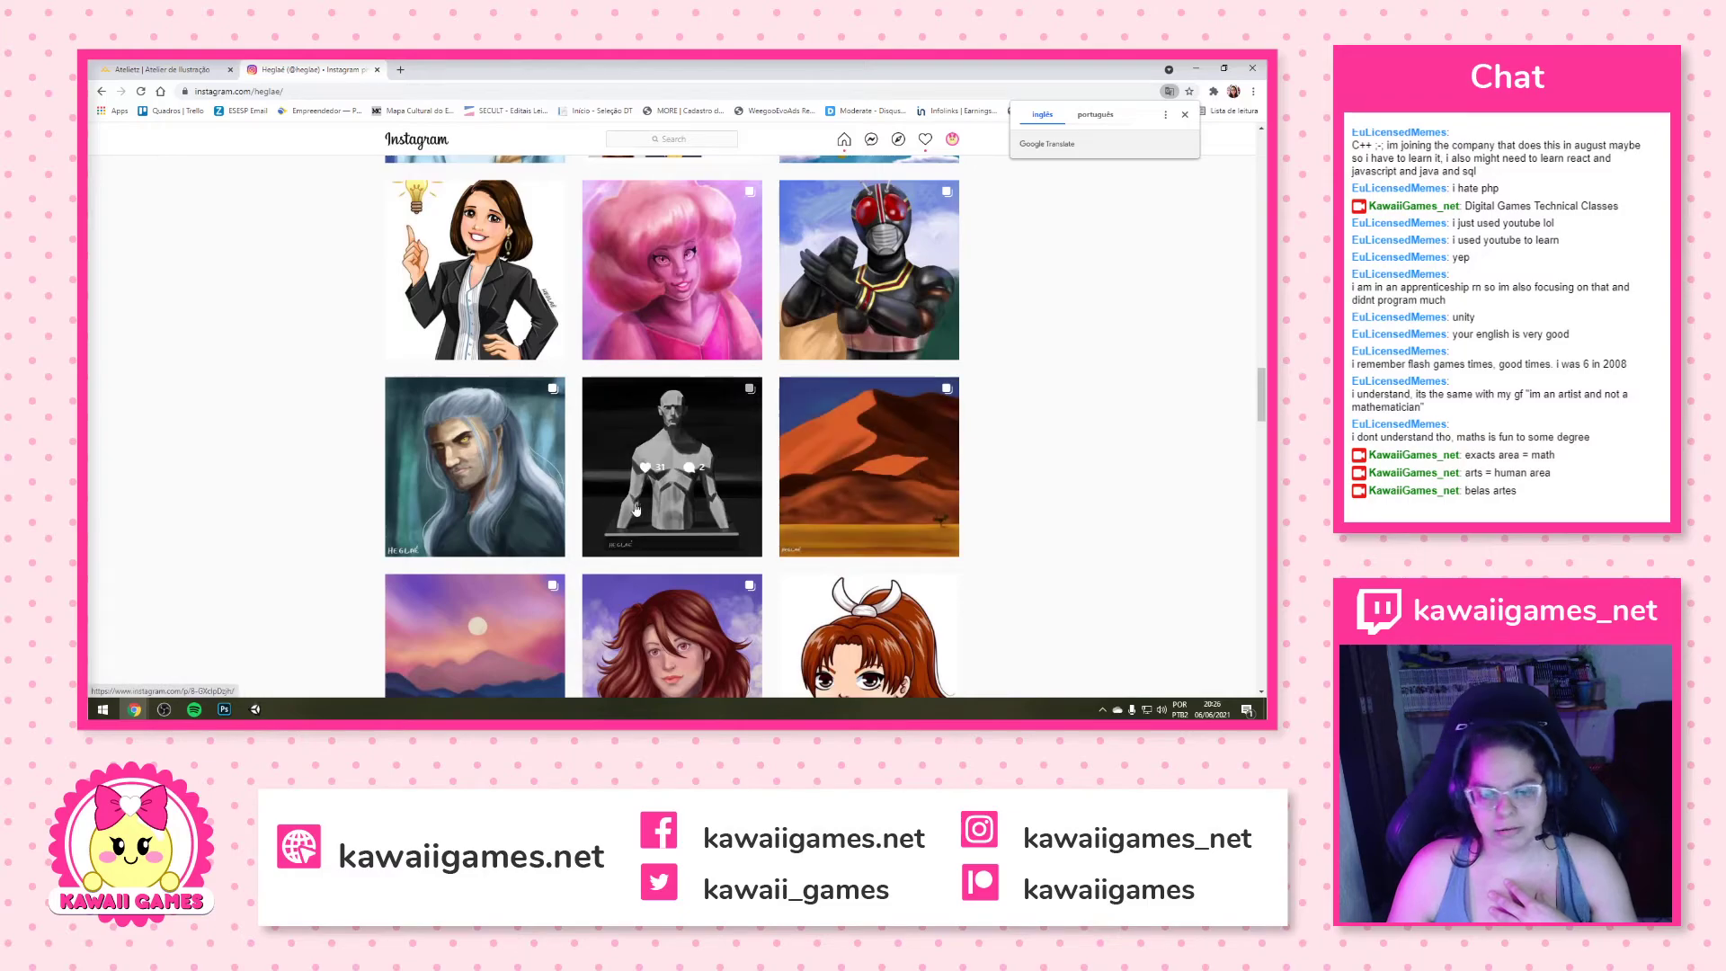
pyautogui.scroll(3, 669, 515)
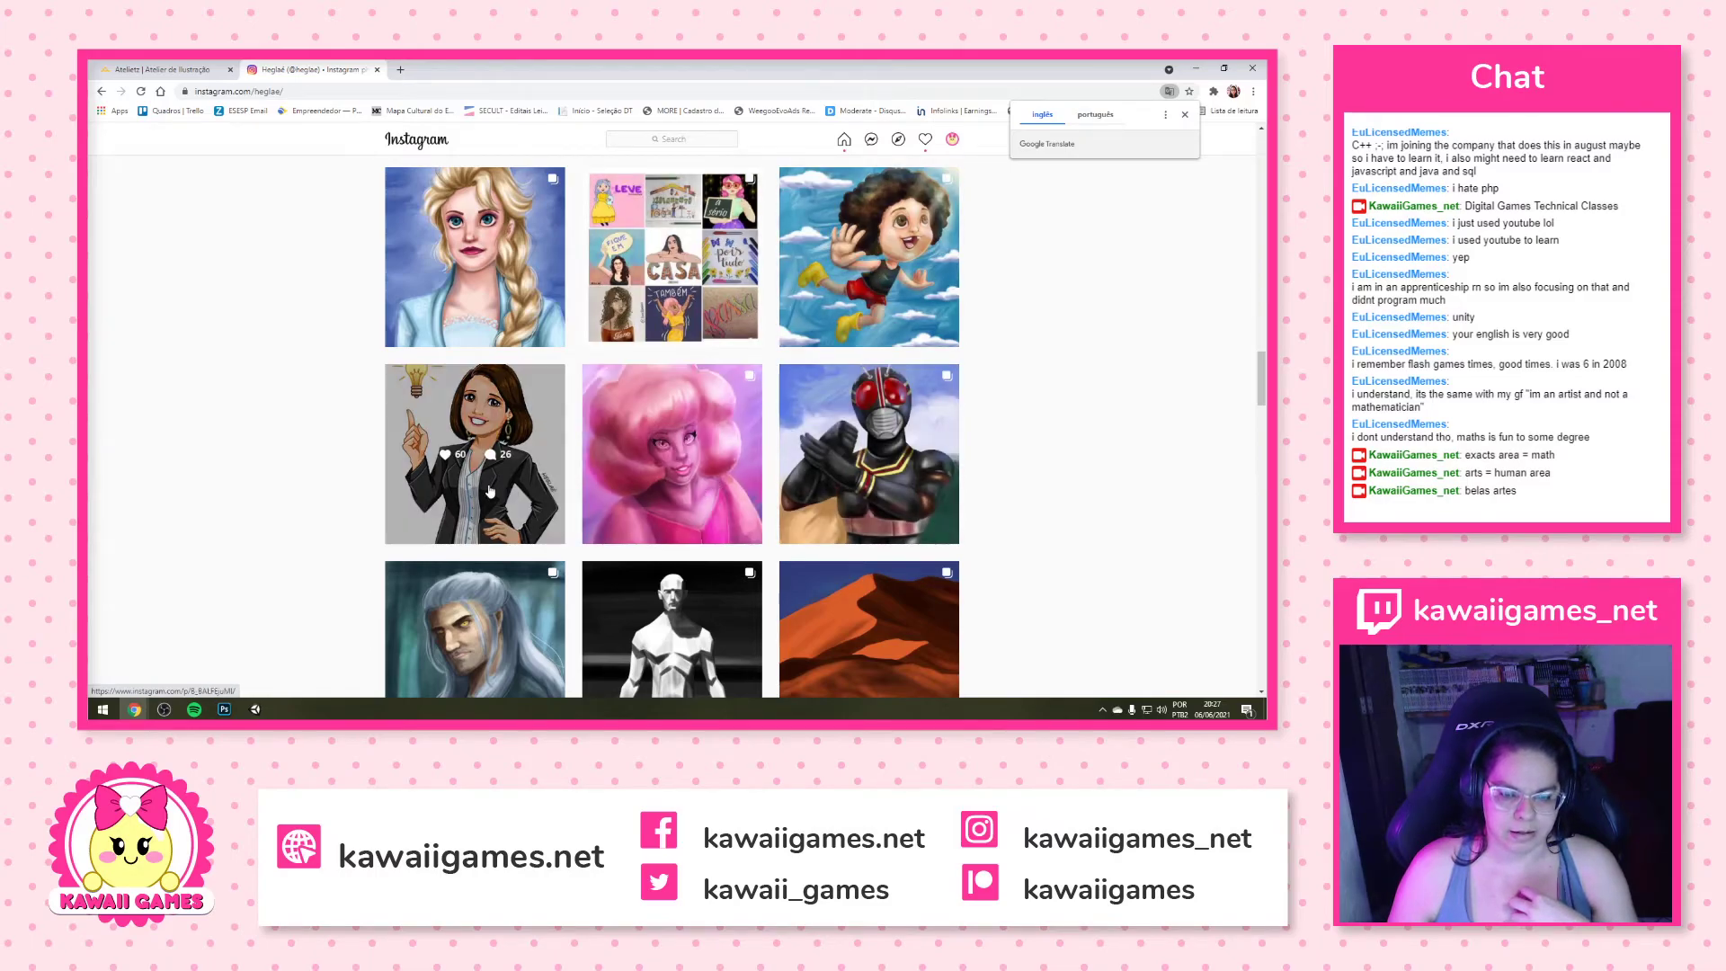
pyautogui.scroll(6, 586, 469)
pyautogui.scroll(3, 586, 469)
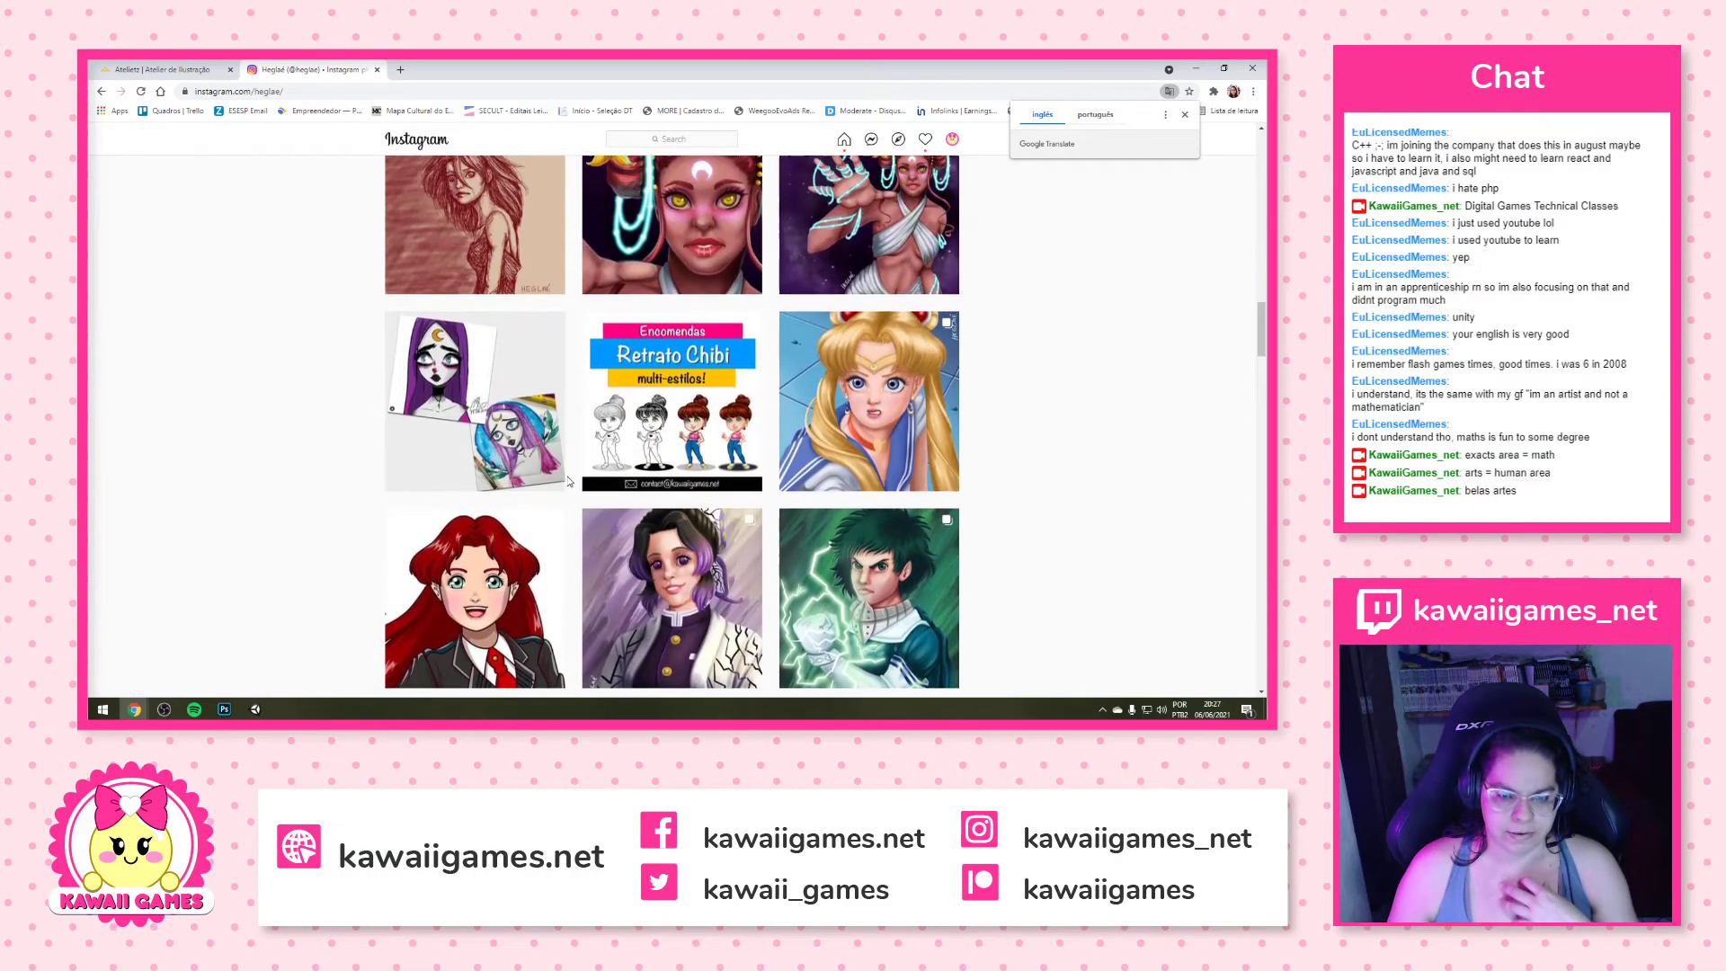
pyautogui.scroll(3, 611, 497)
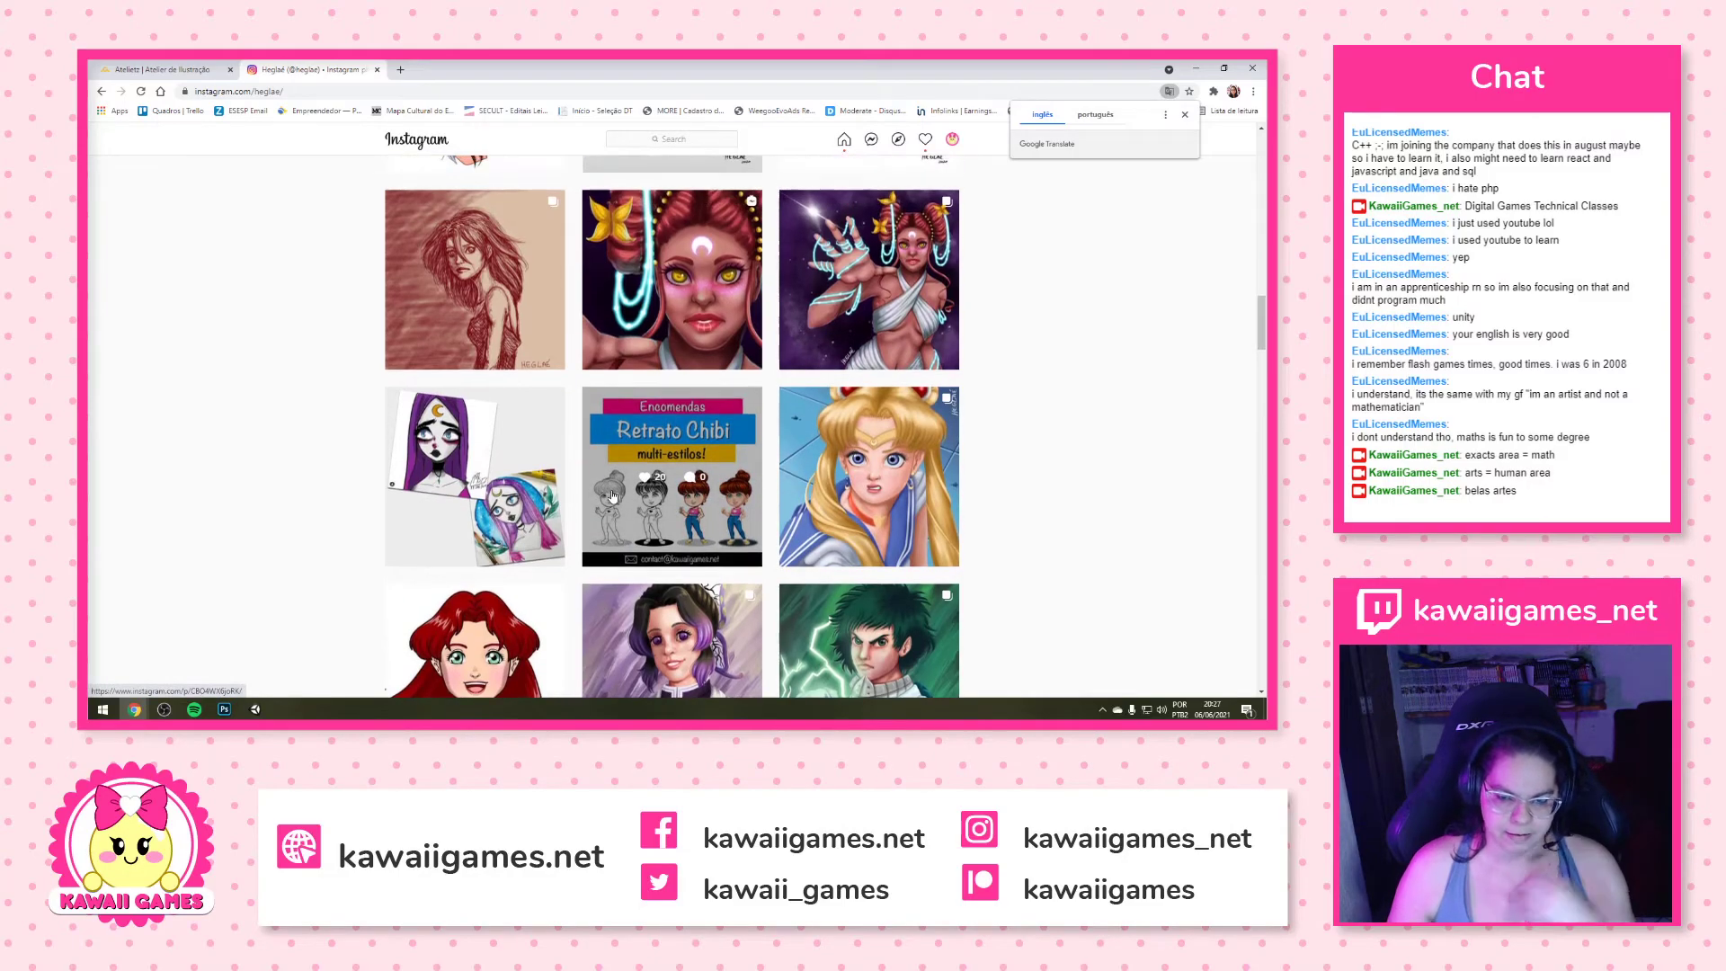
pyautogui.scroll(6, 612, 497)
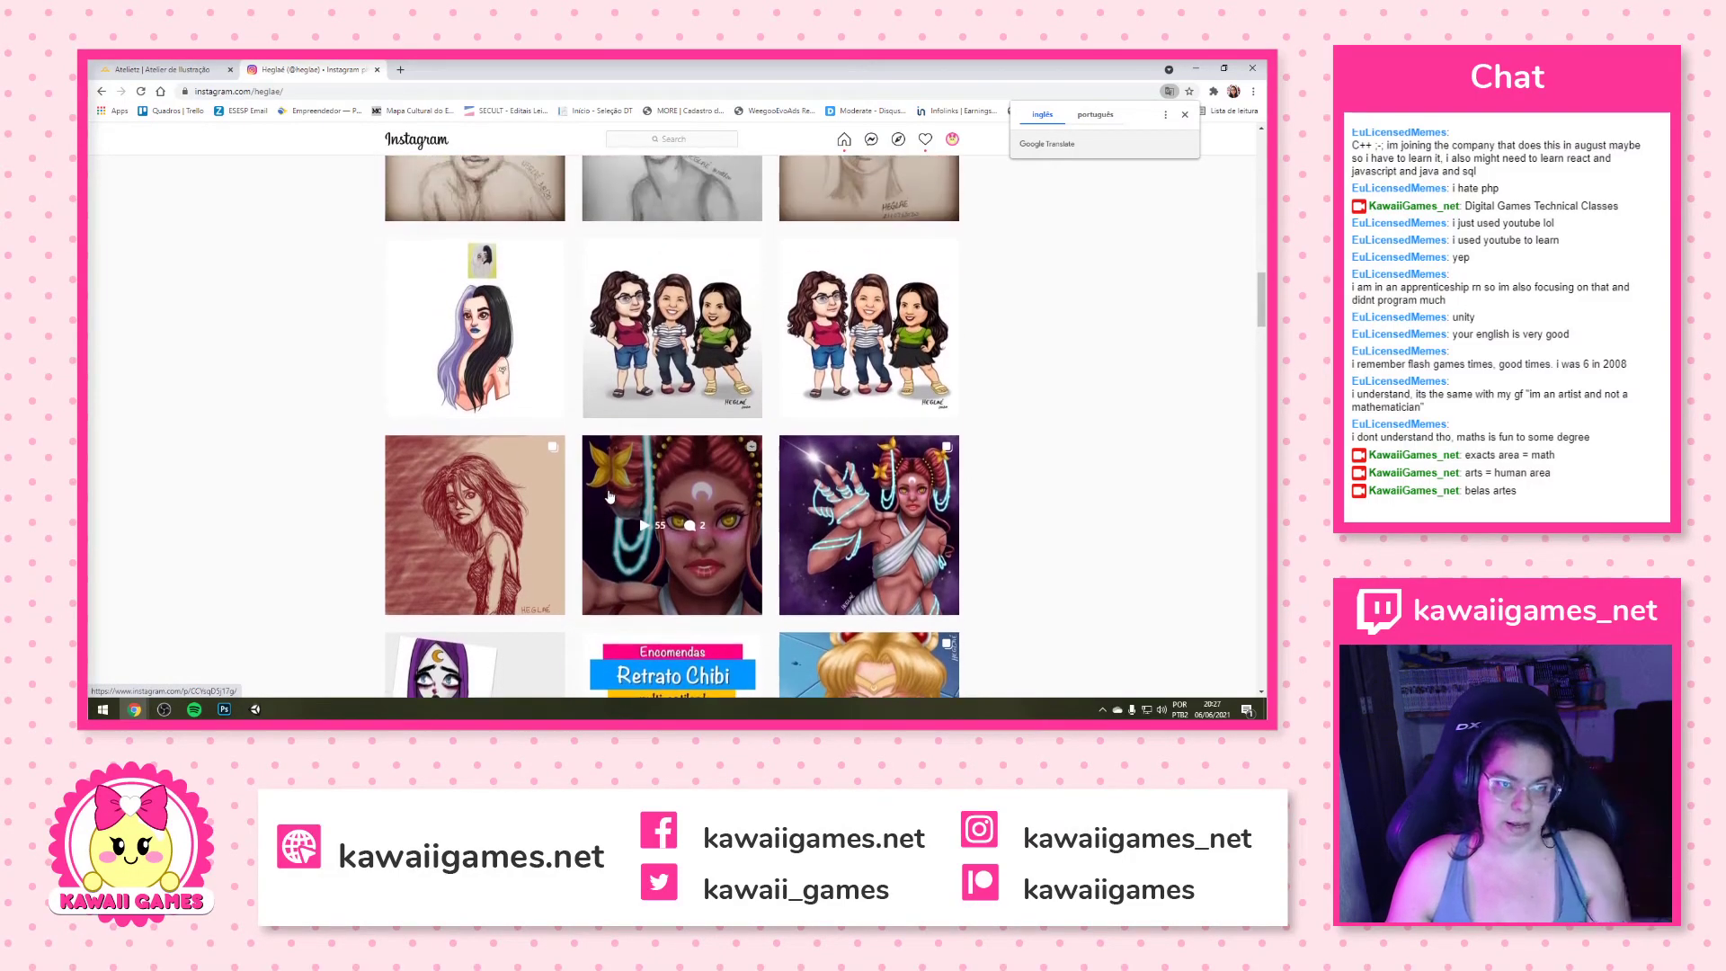
pyautogui.scroll(1, 609, 496)
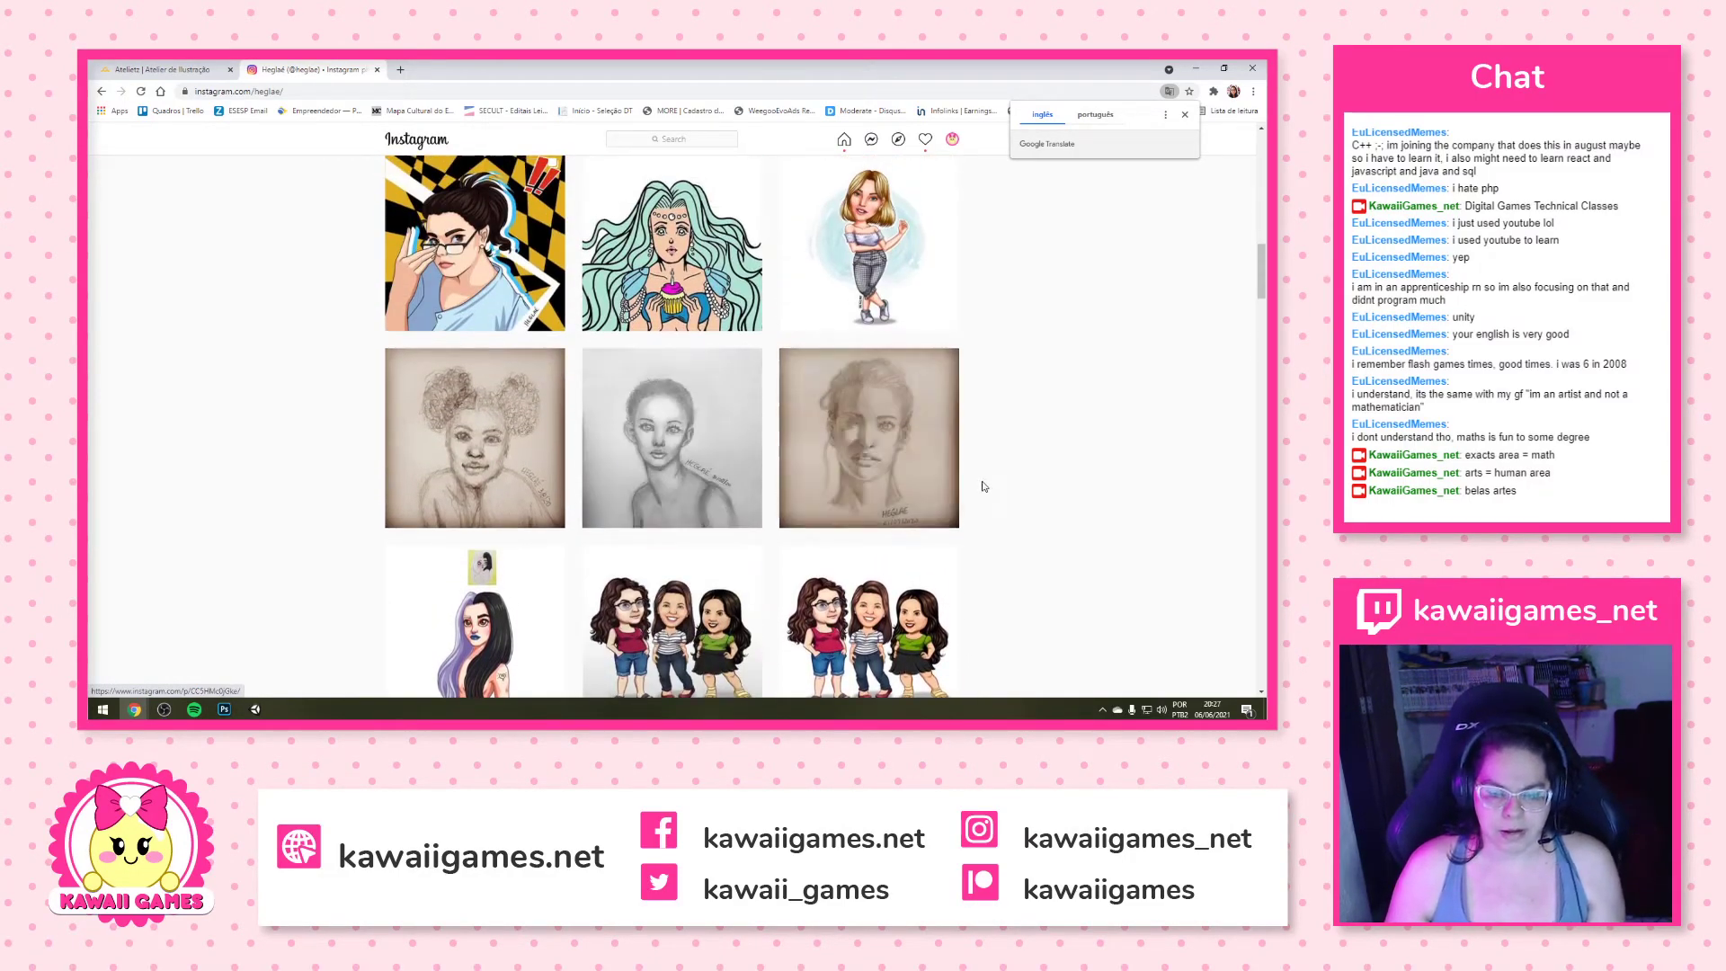
pyautogui.scroll(4, 854, 474)
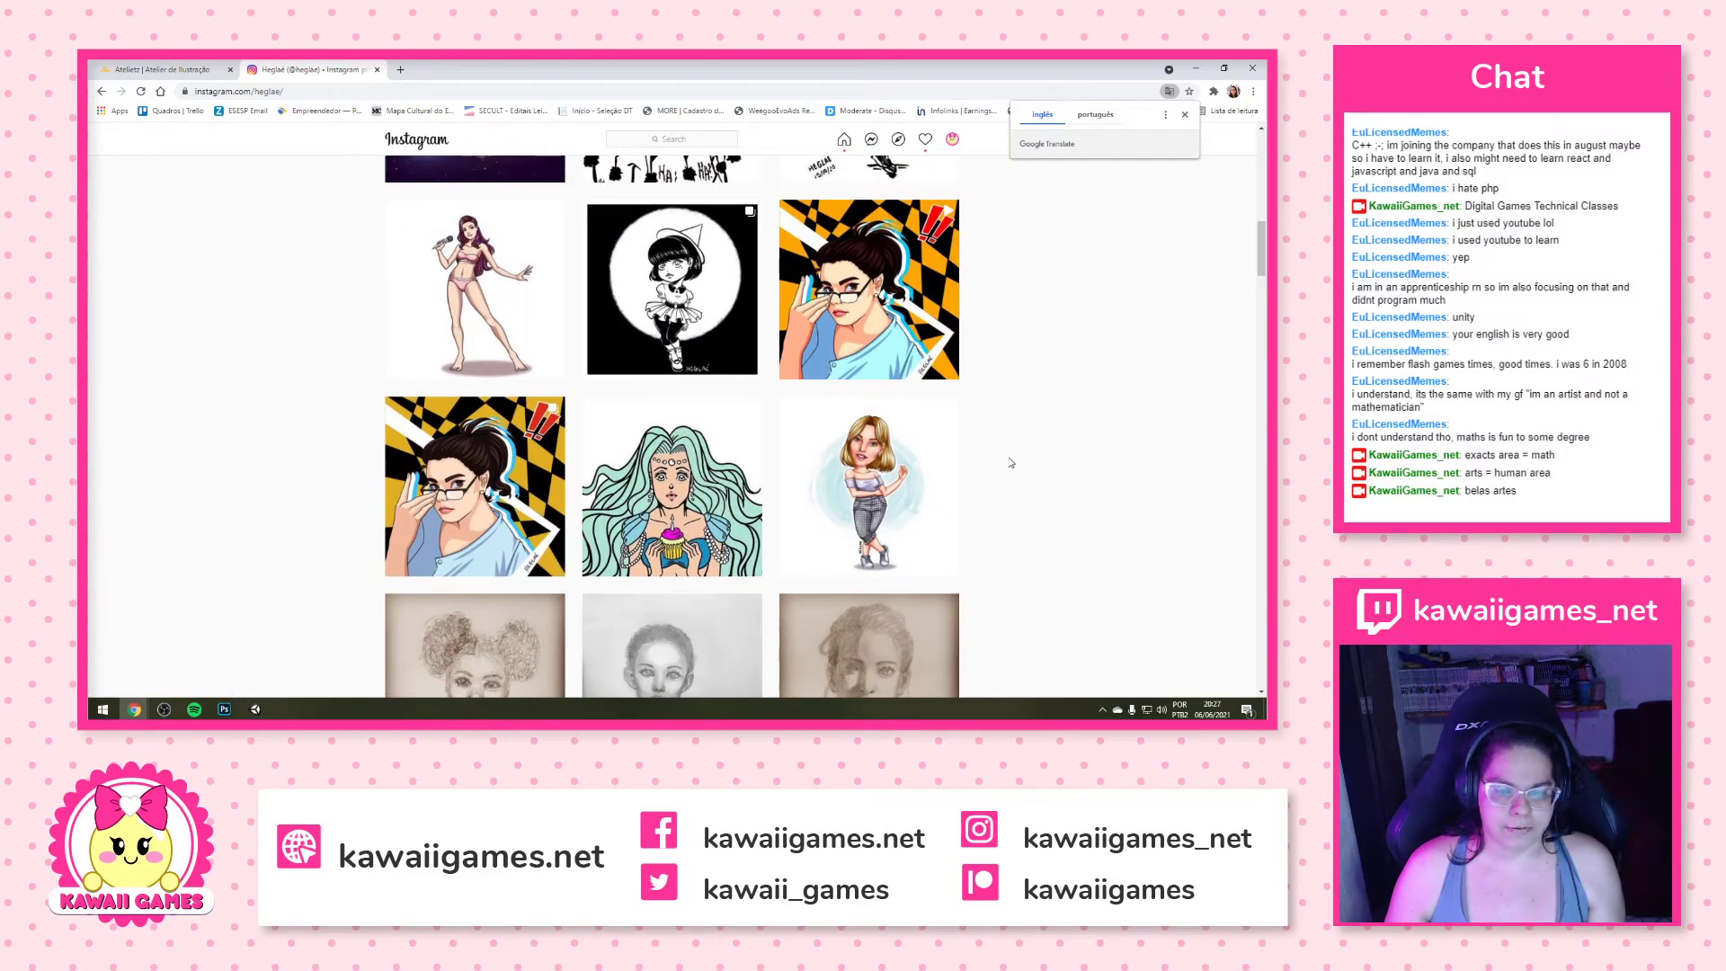
pyautogui.scroll(-4, 1012, 462)
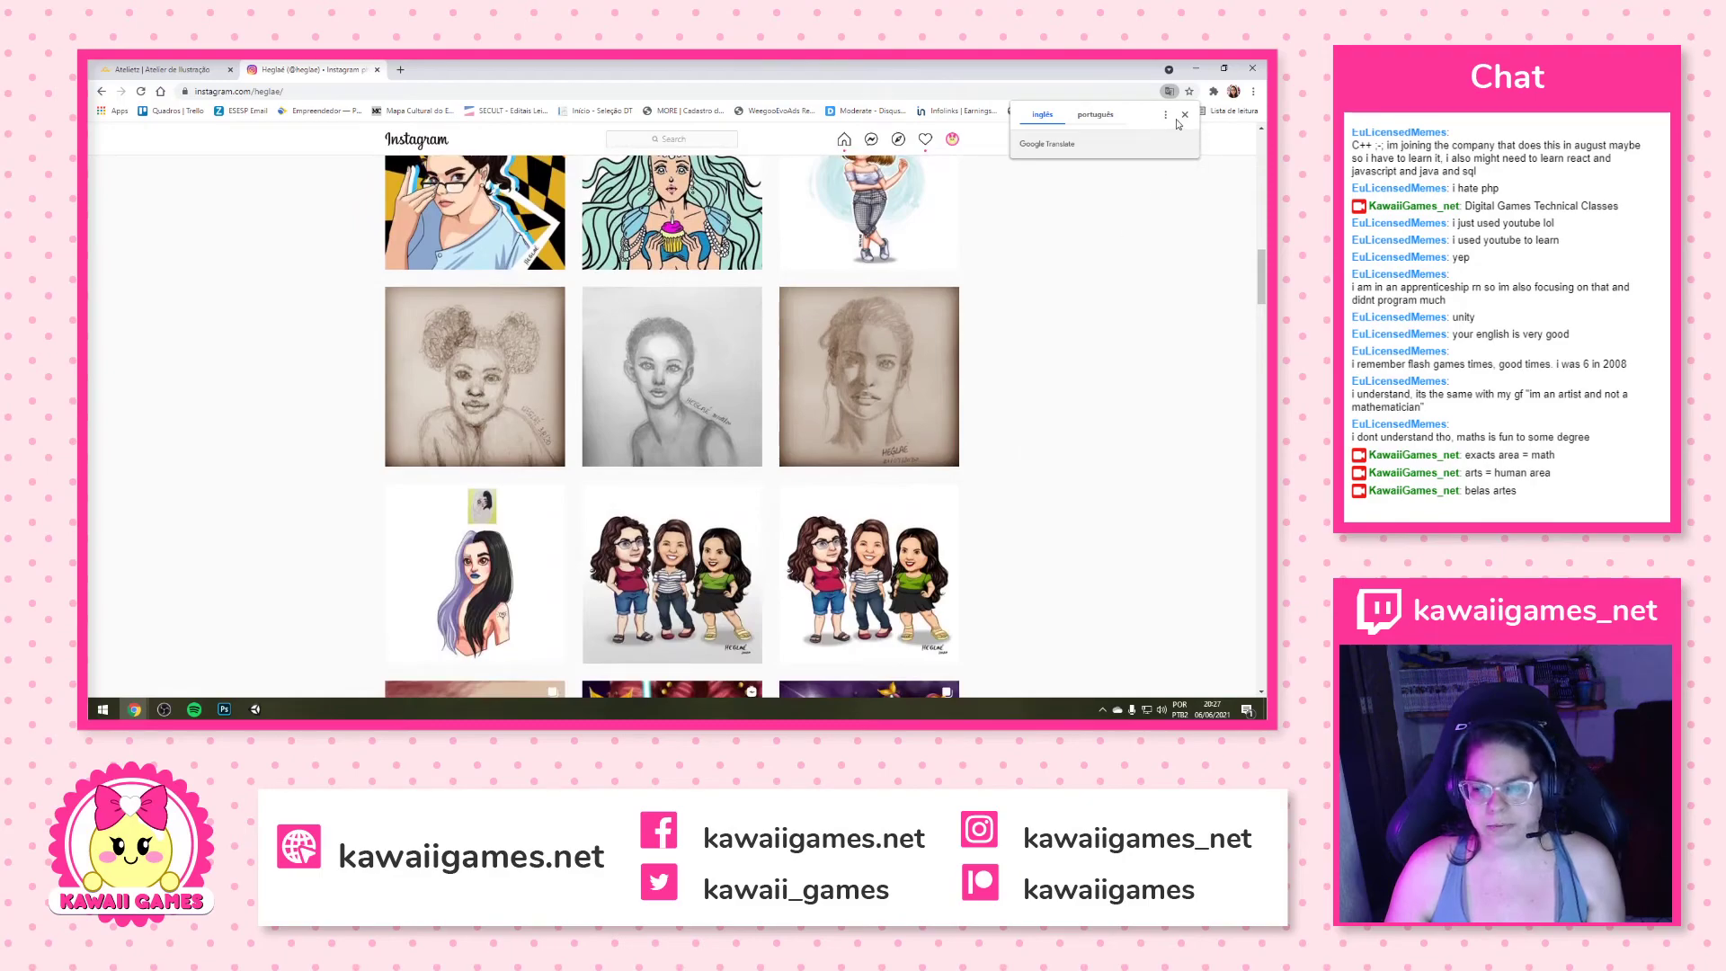
# Dismiss the Google Translate prompt and examine the more recent portraits and ink sketches in the profile's grid
pyautogui.click(1183, 114)
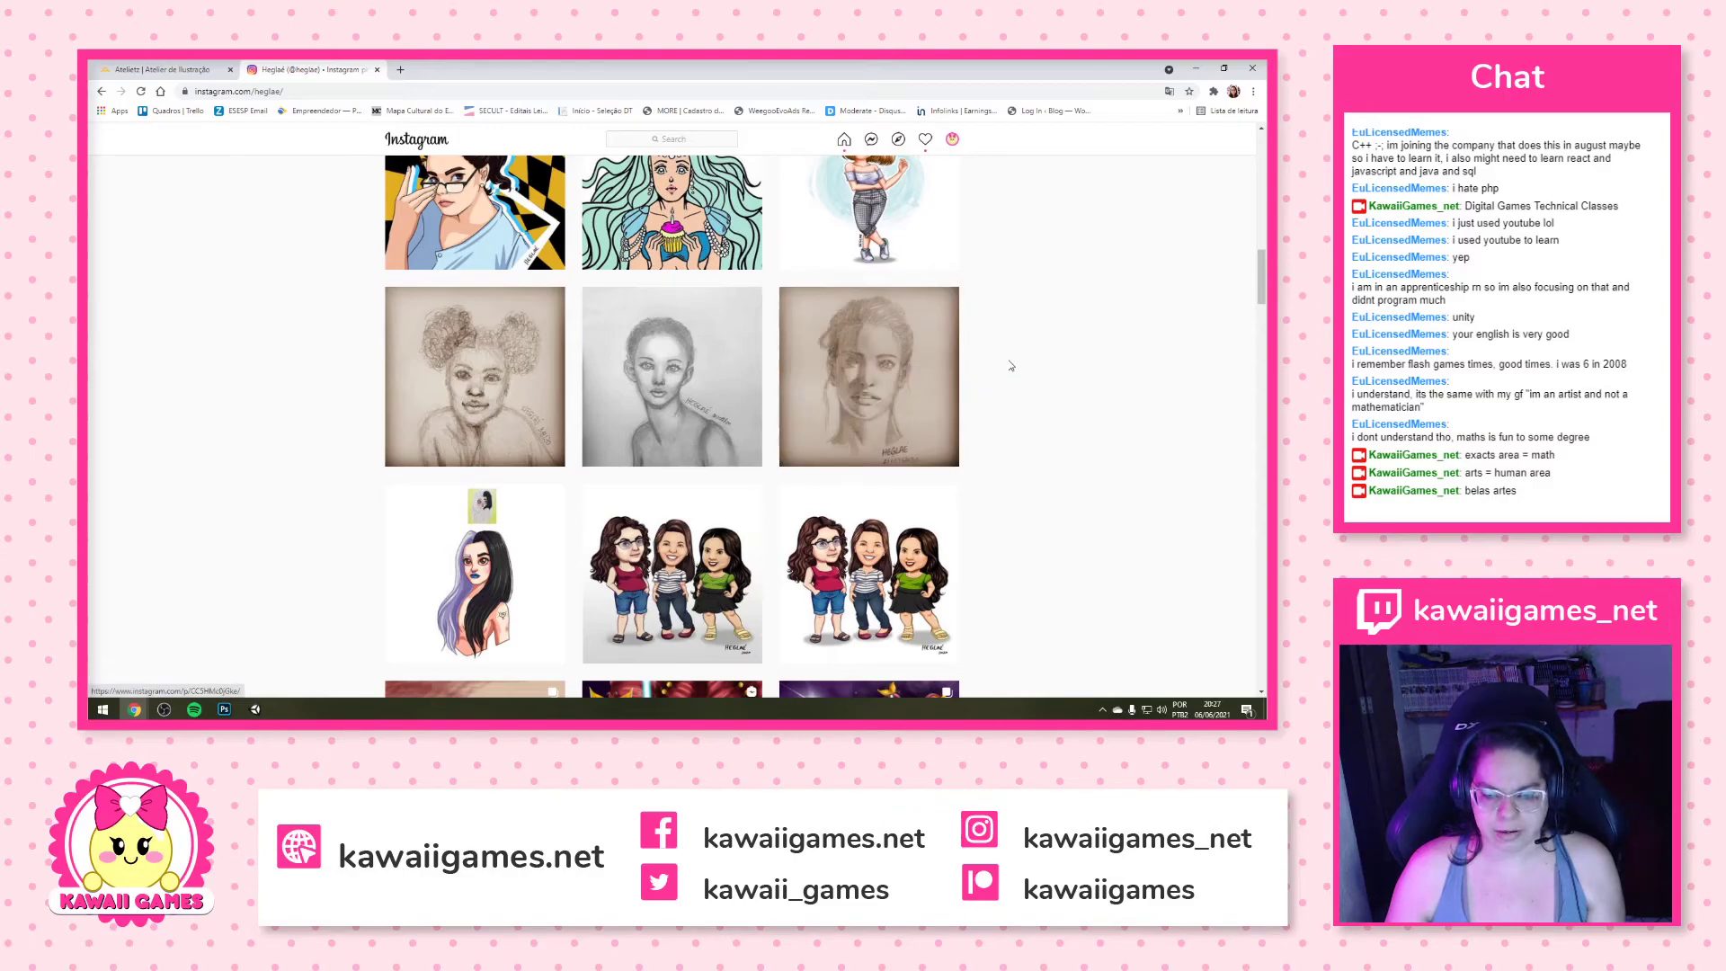
pyautogui.scroll(3, 1032, 365)
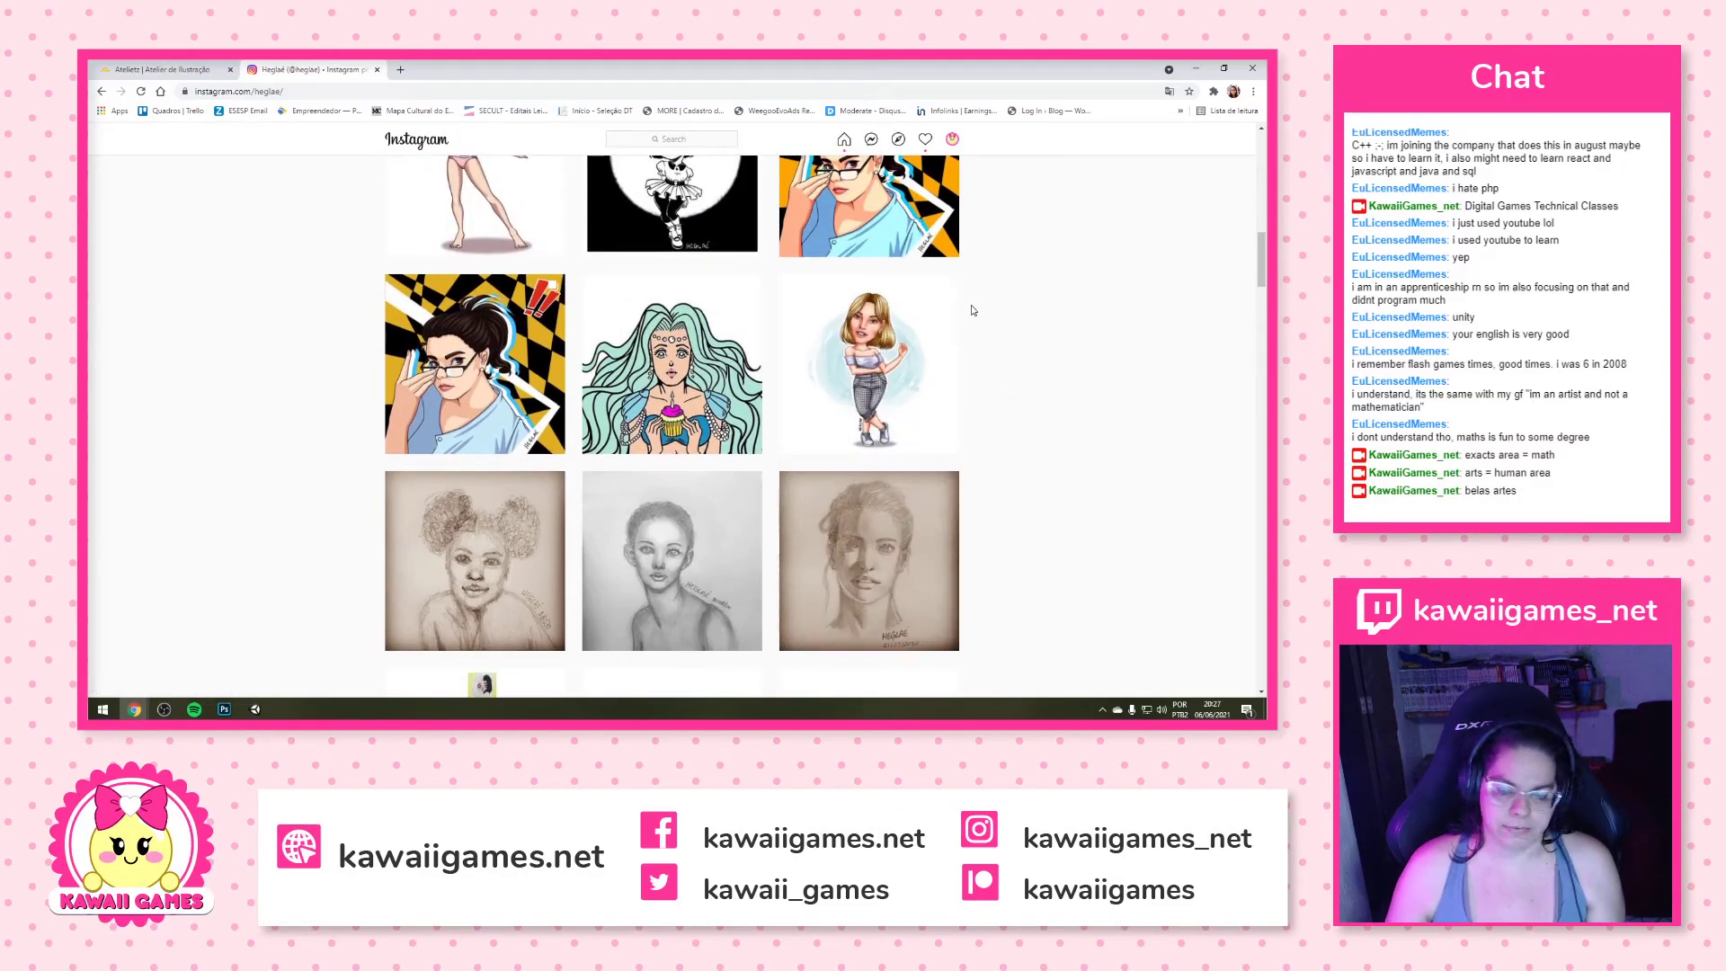
pyautogui.scroll(3, 975, 308)
pyautogui.scroll(10, 906, 364)
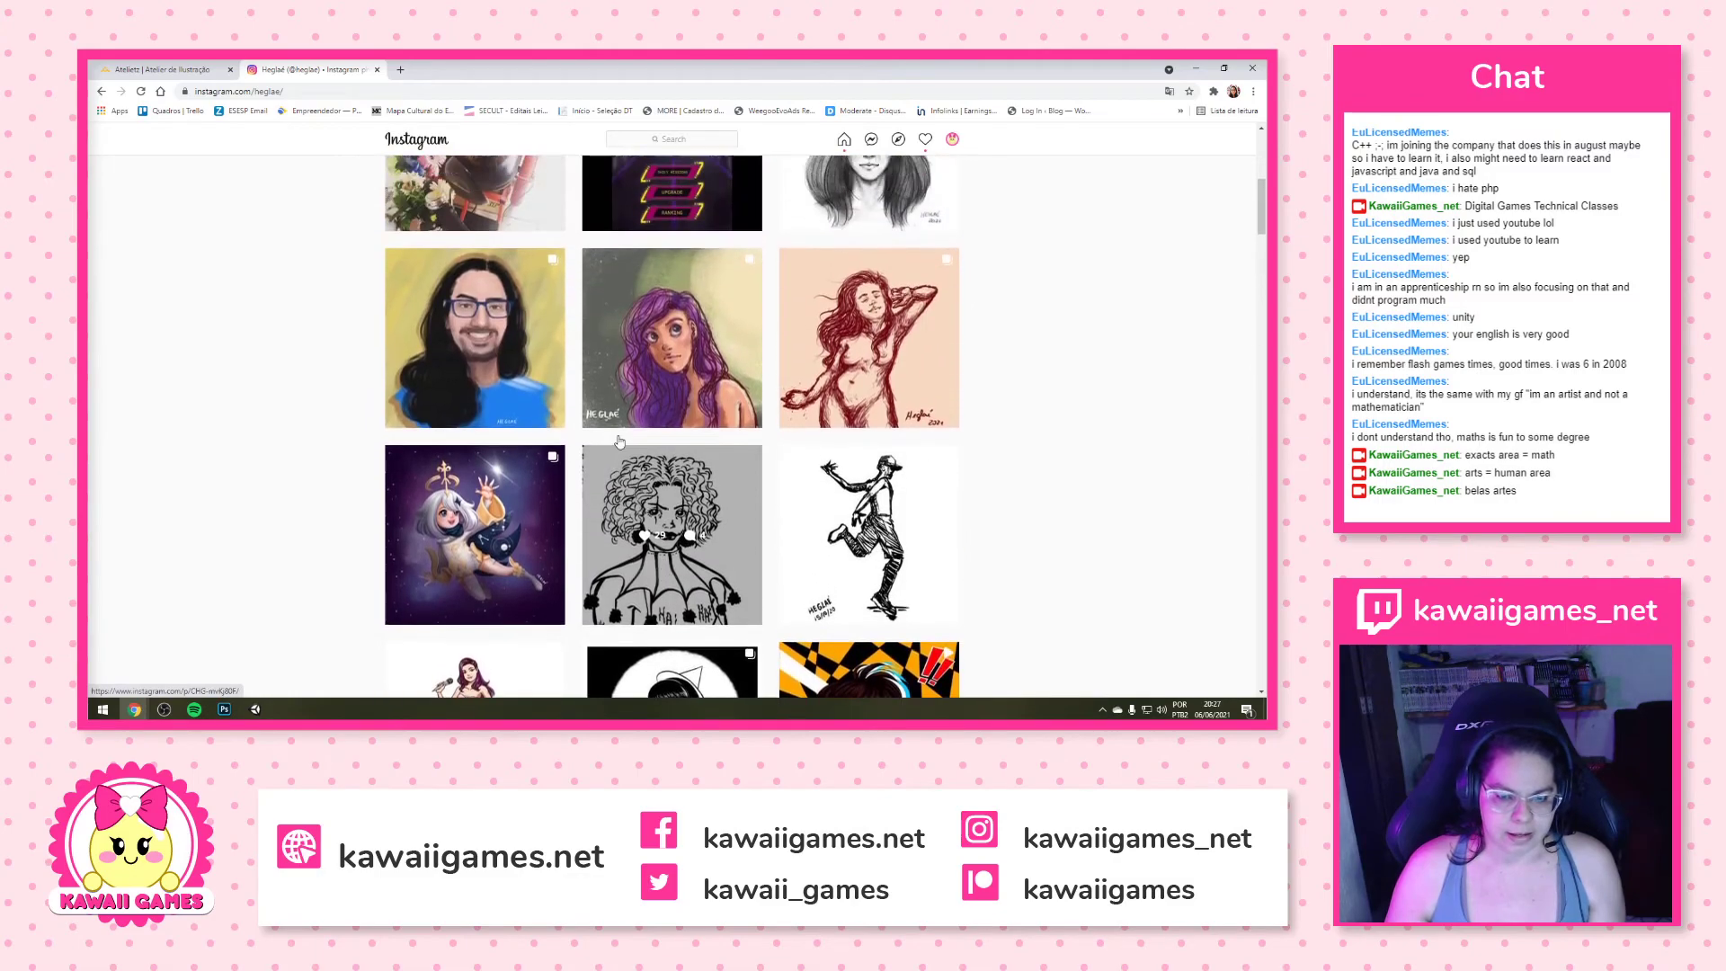
pyautogui.scroll(-3, 672, 430)
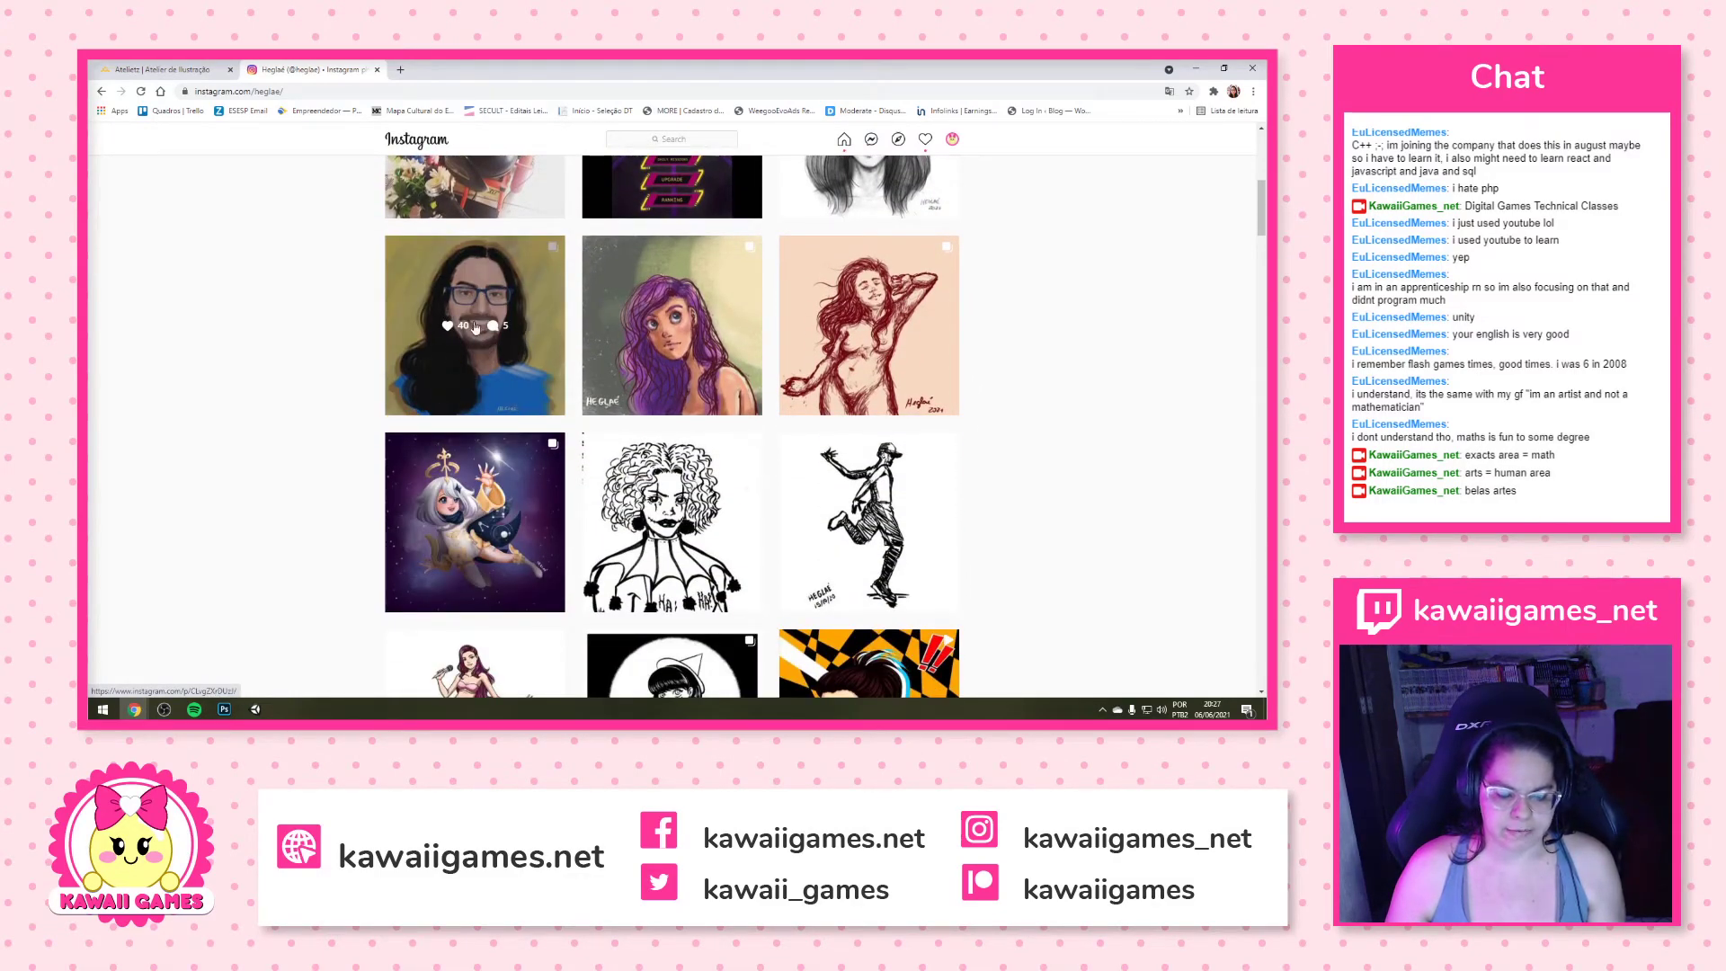
# Examine the recent portraits, ink sketches, caricatures and pencil studies in the Instagram profile's grid
pyautogui.scroll(2, 1063, 367)
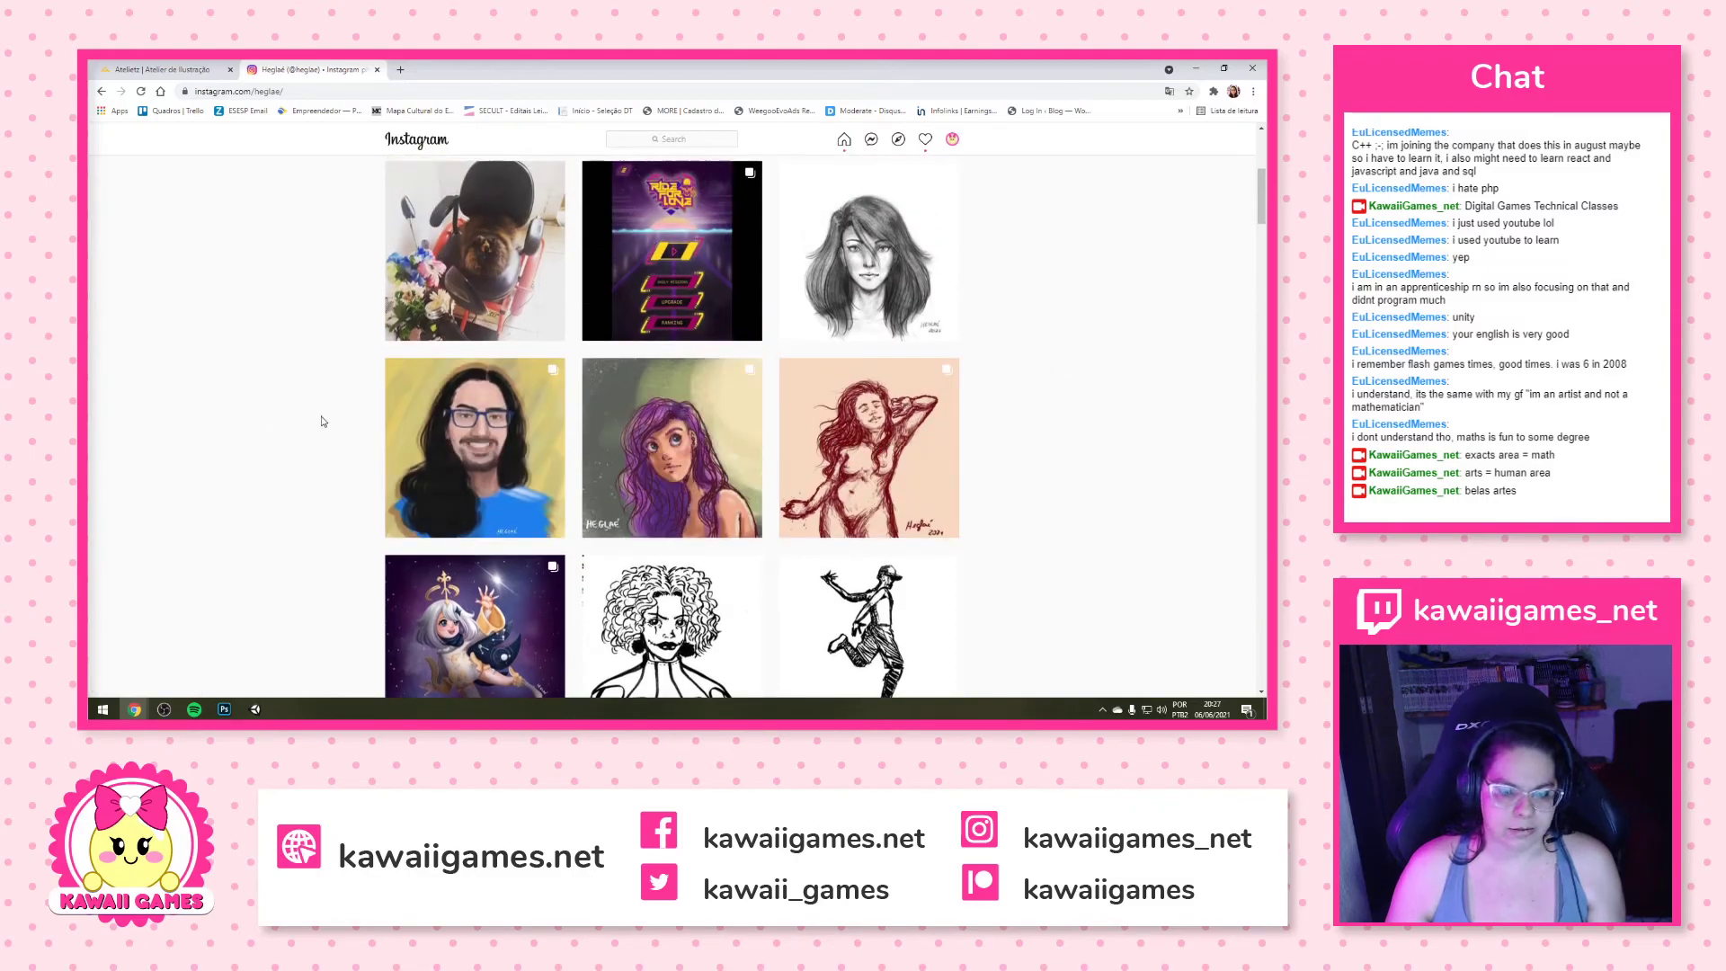
pyautogui.scroll(-5, 341, 393)
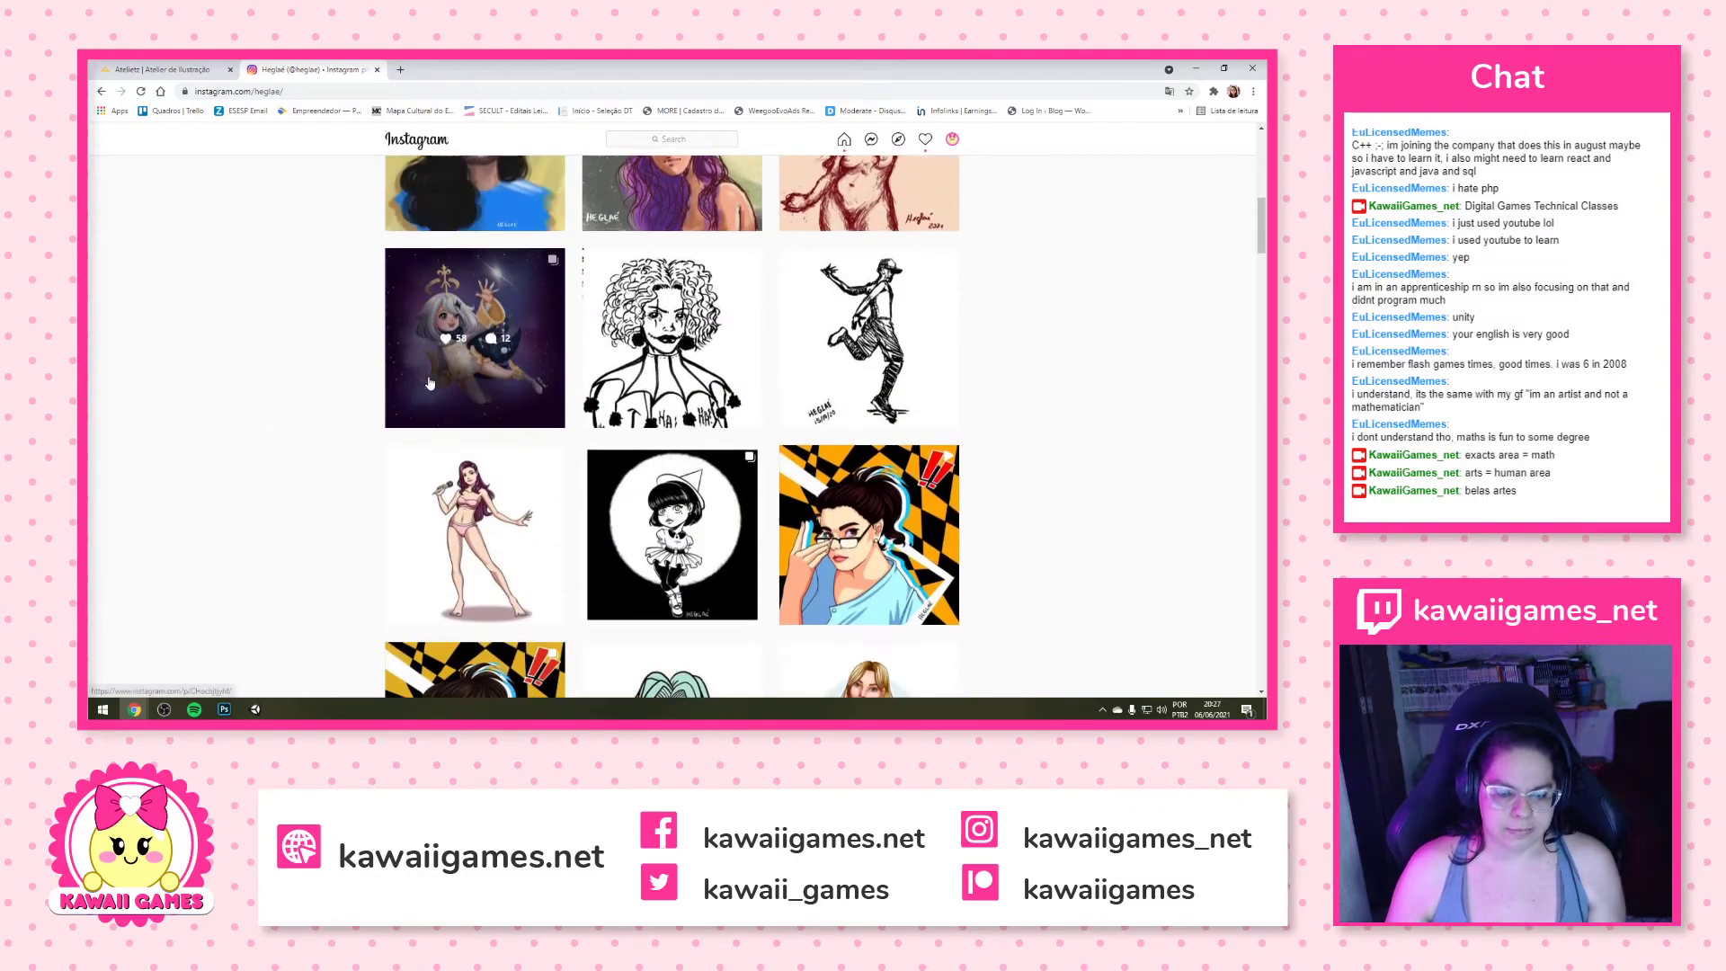
pyautogui.scroll(3, 418, 377)
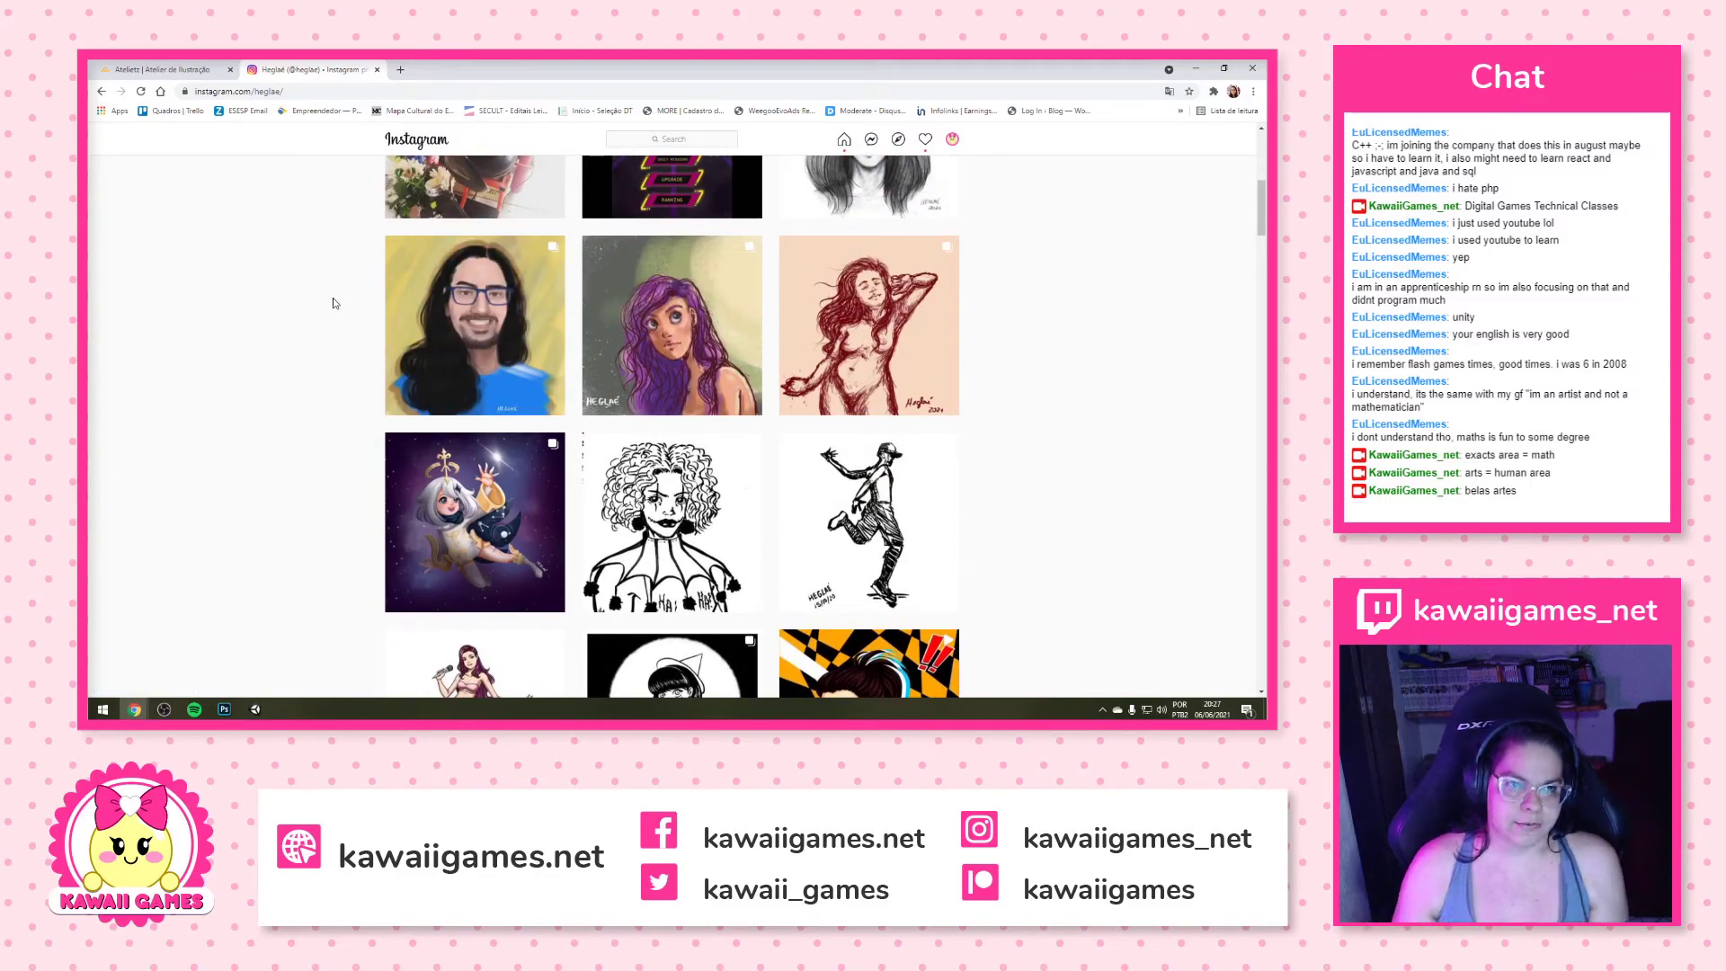
pyautogui.scroll(3, 475, 504)
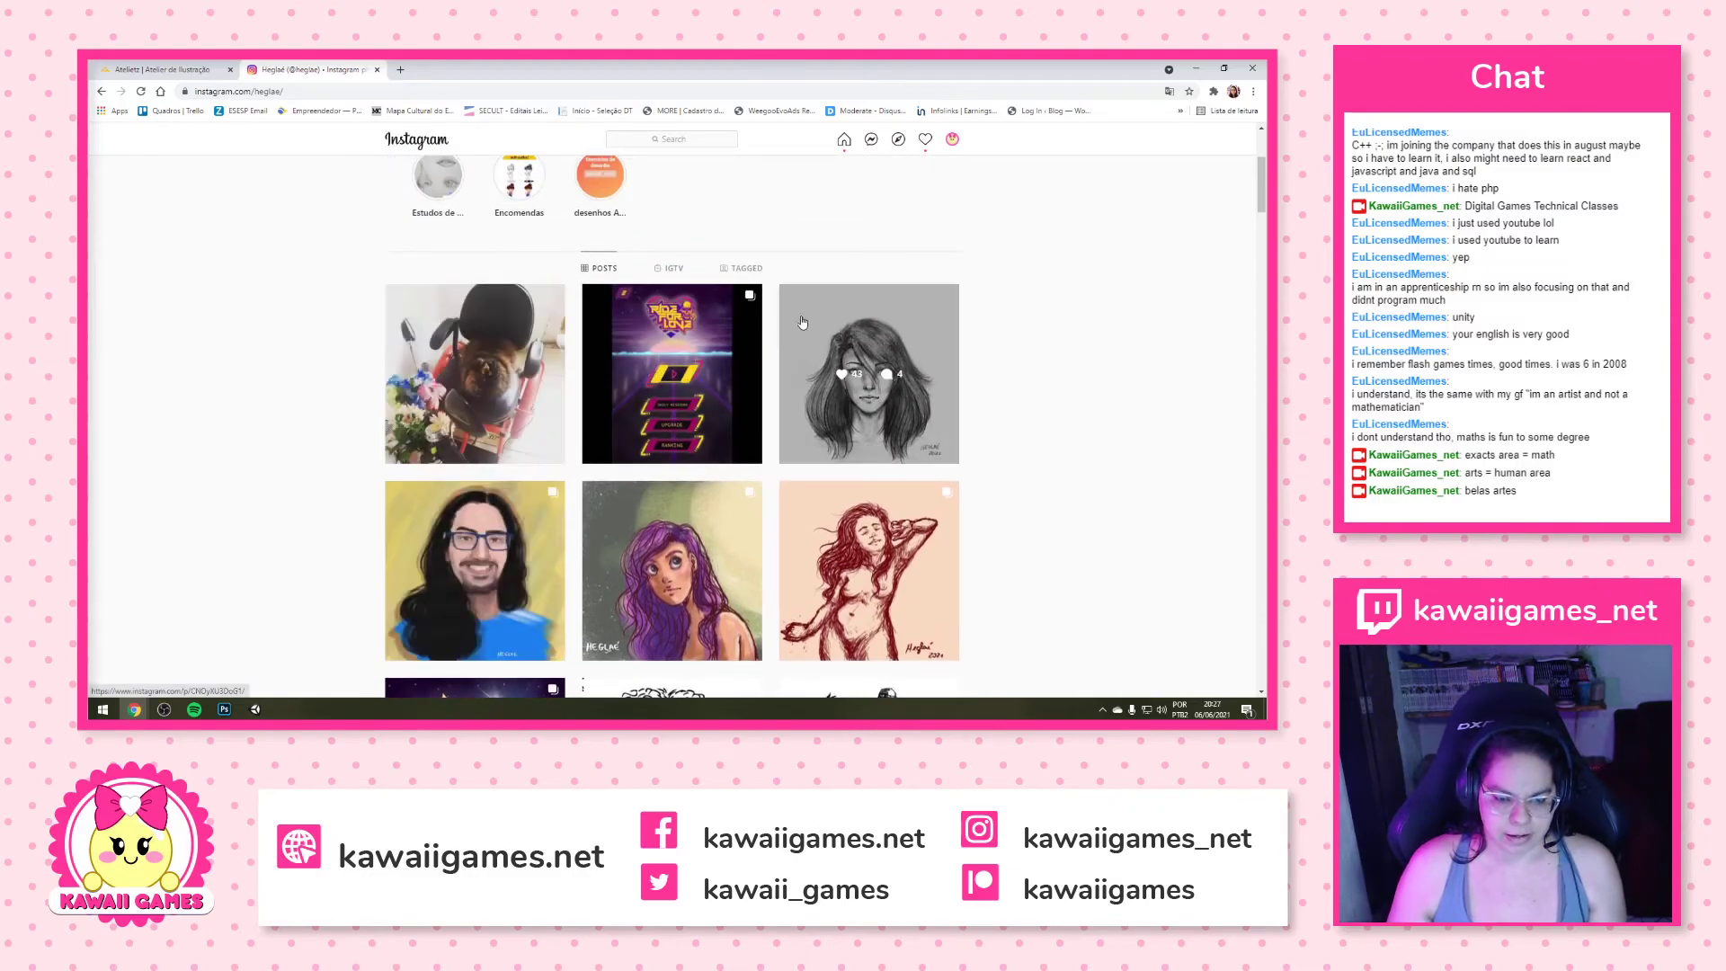
pyautogui.scroll(-3, 1025, 366)
pyautogui.scroll(-3, 1042, 363)
pyautogui.scroll(1, 1039, 357)
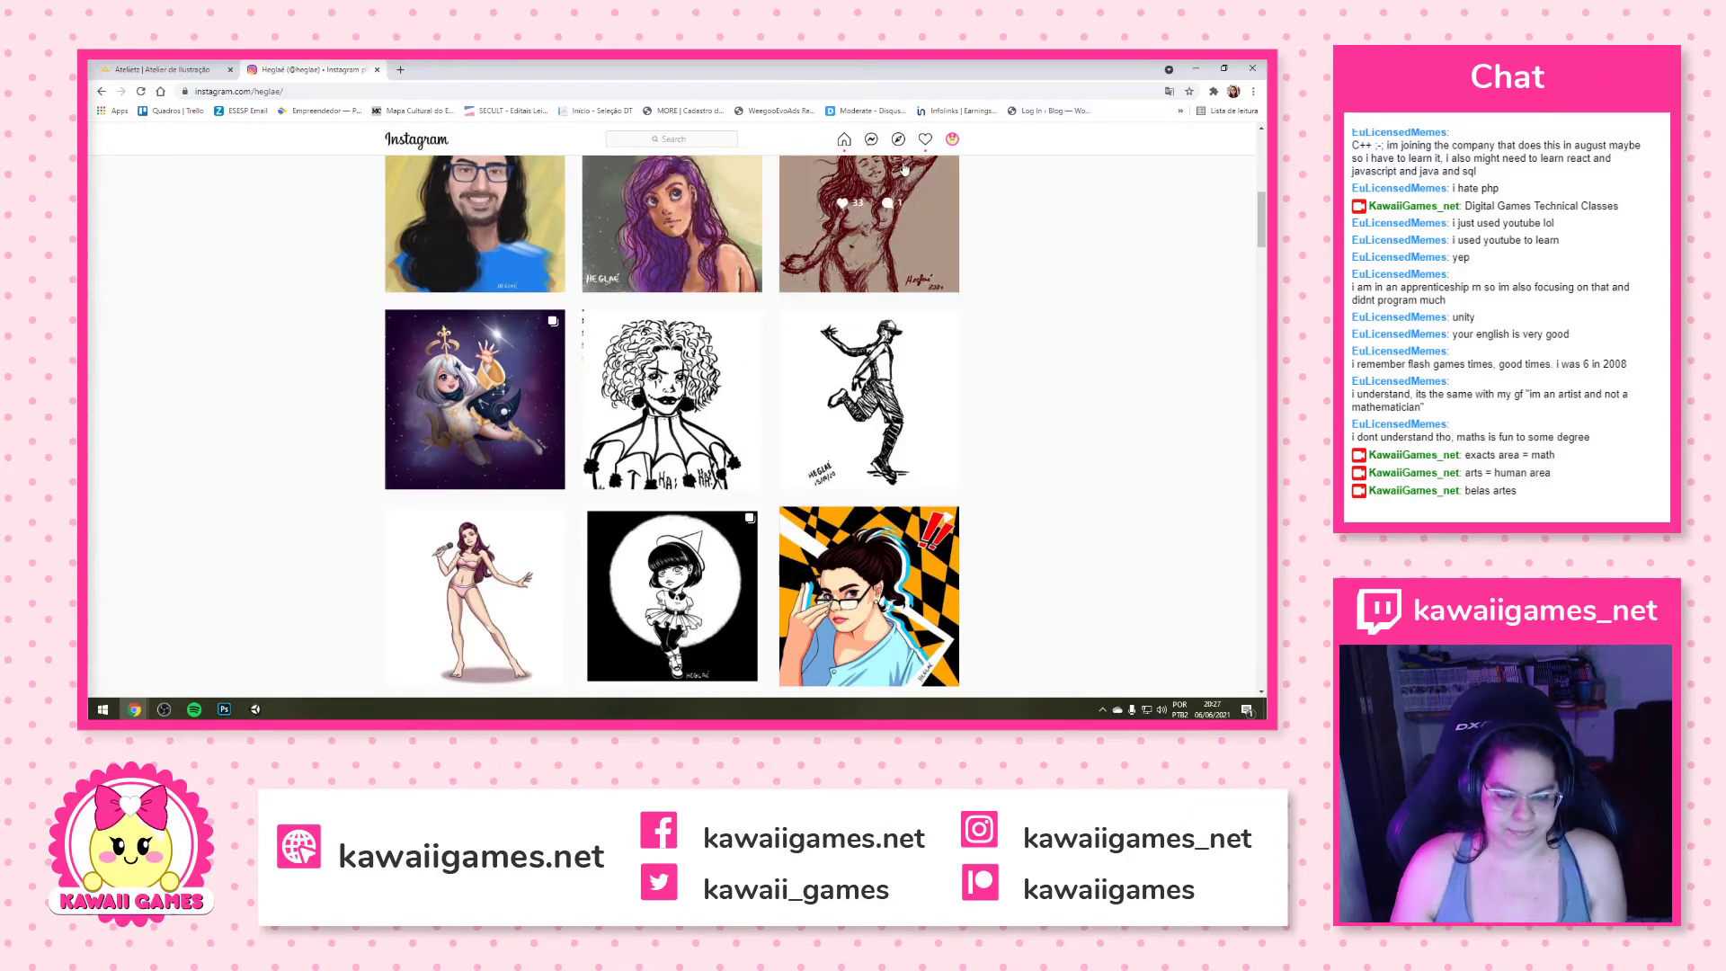
pyautogui.scroll(-3, 906, 471)
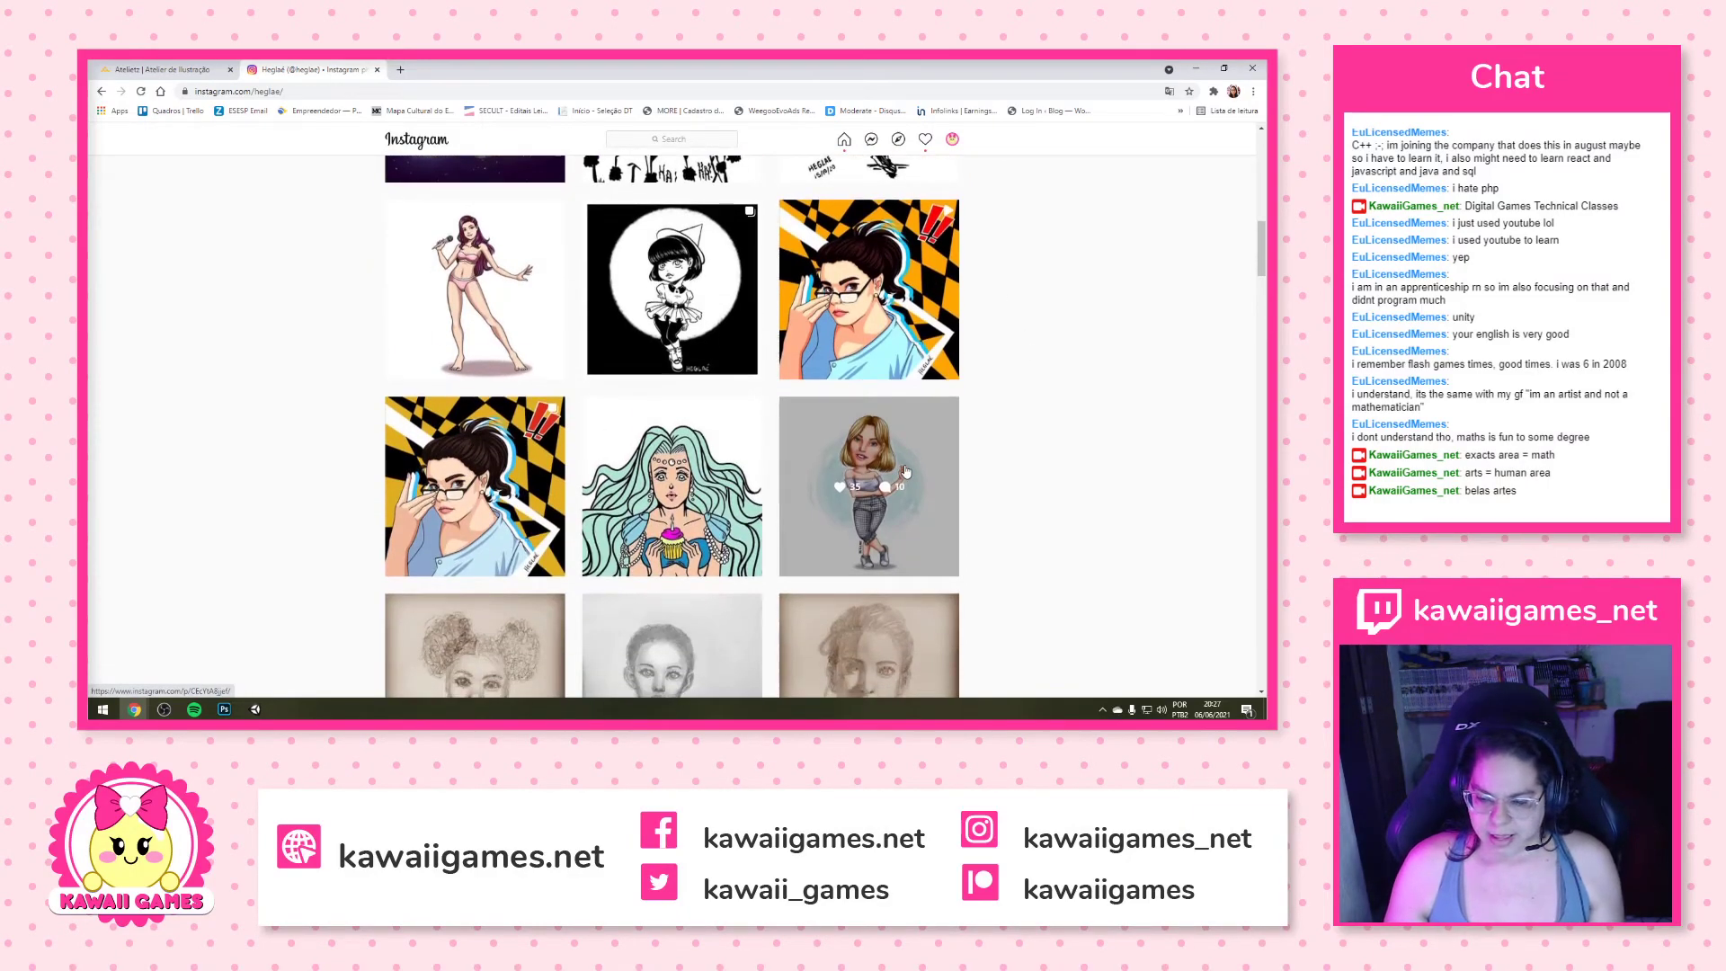
pyautogui.scroll(4, 904, 468)
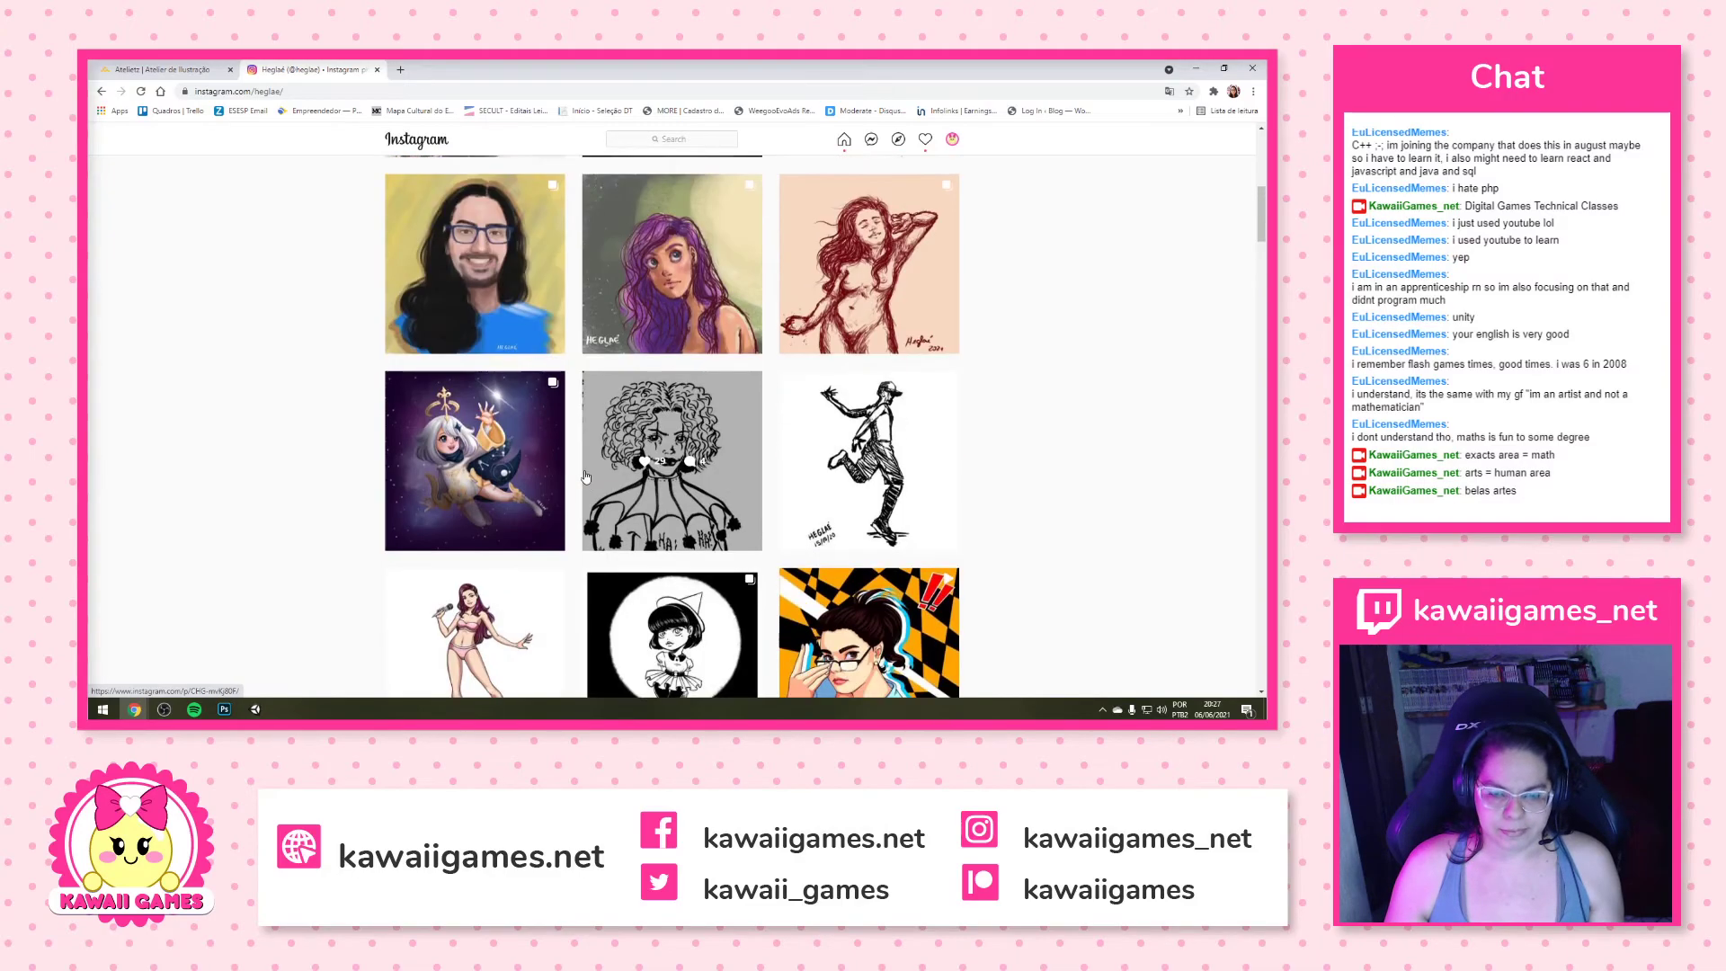
# Close the Instagram and illustration course tabs and switch to the shoes PSD in Photoshop
pyautogui.click(375, 70)
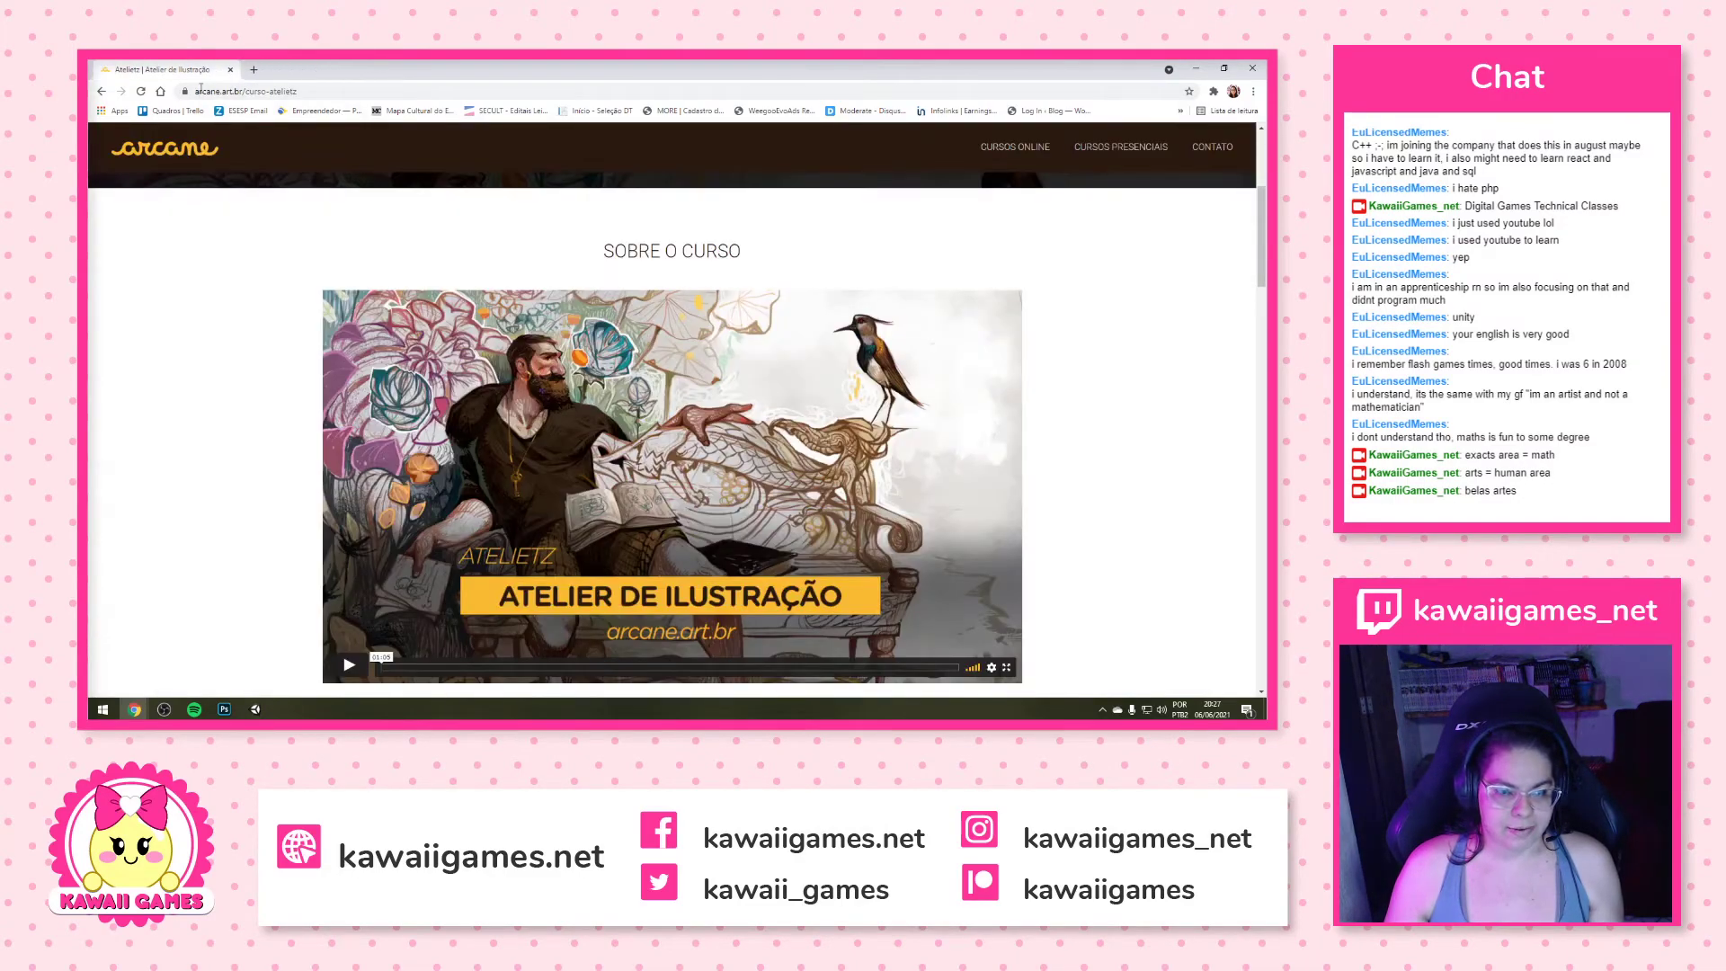
pyautogui.click(232, 70)
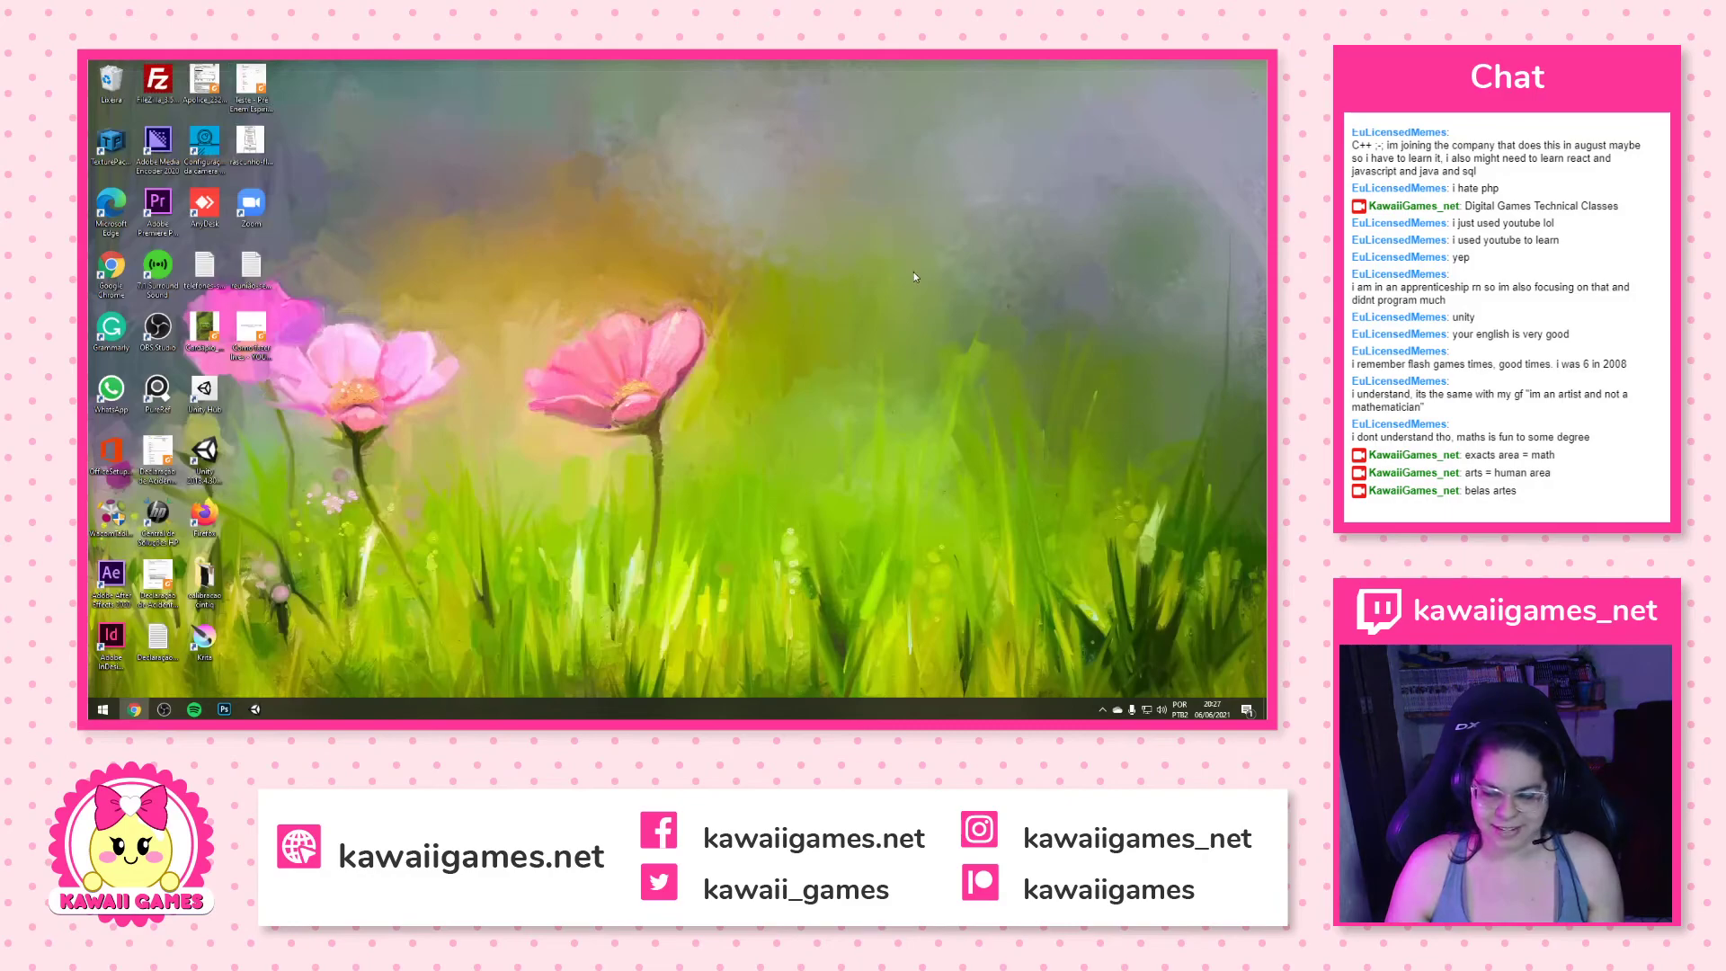
pyautogui.click(225, 710)
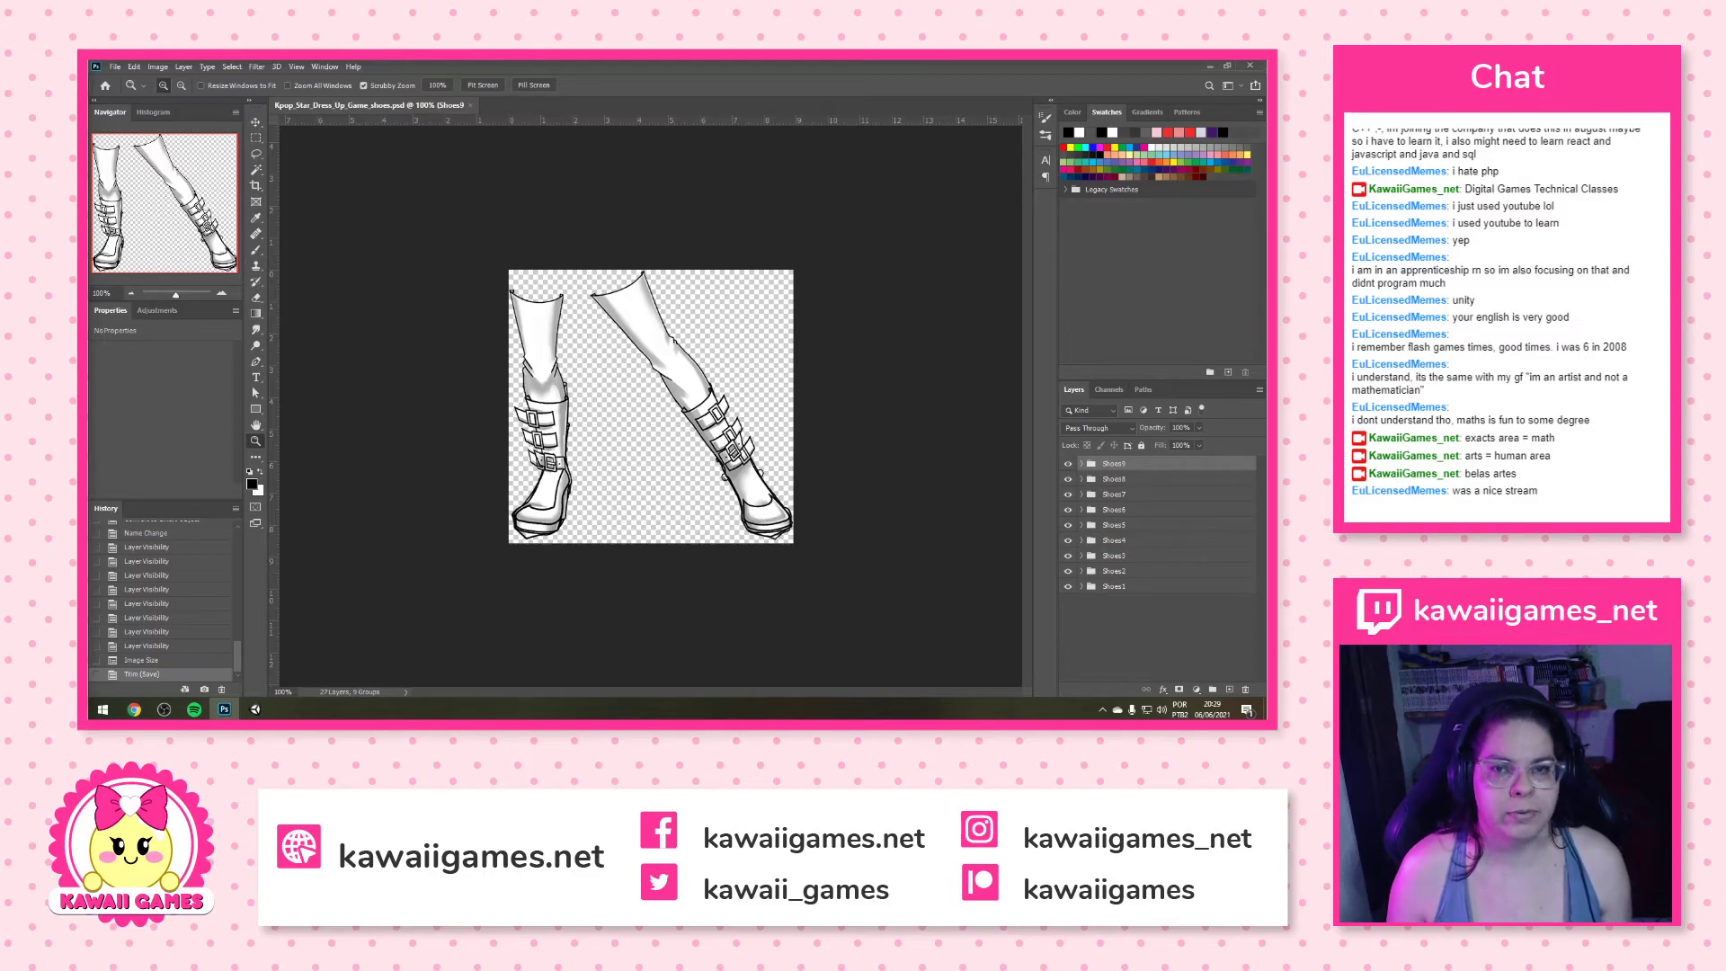
# Switch to the browser window showing kawaiigames.net, maximize it and browse the New Games thumbnails
pyautogui.hotkey('alt', 'Tab')
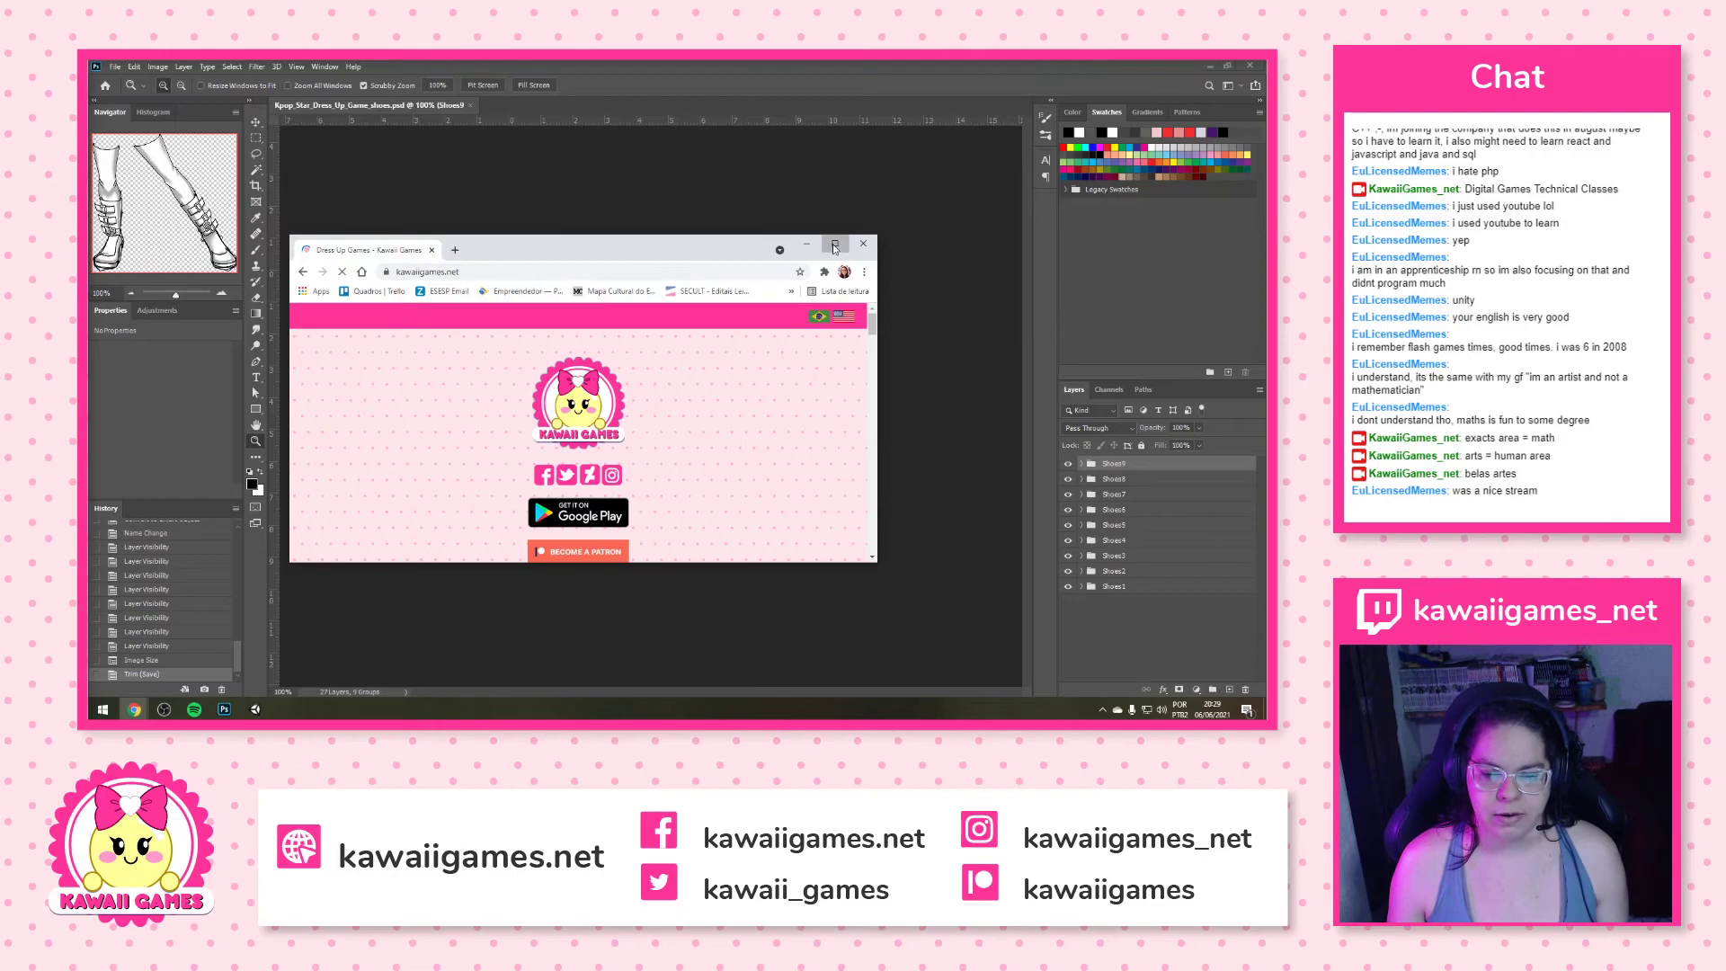
pyautogui.click(851, 241)
pyautogui.scroll(-3, 1061, 364)
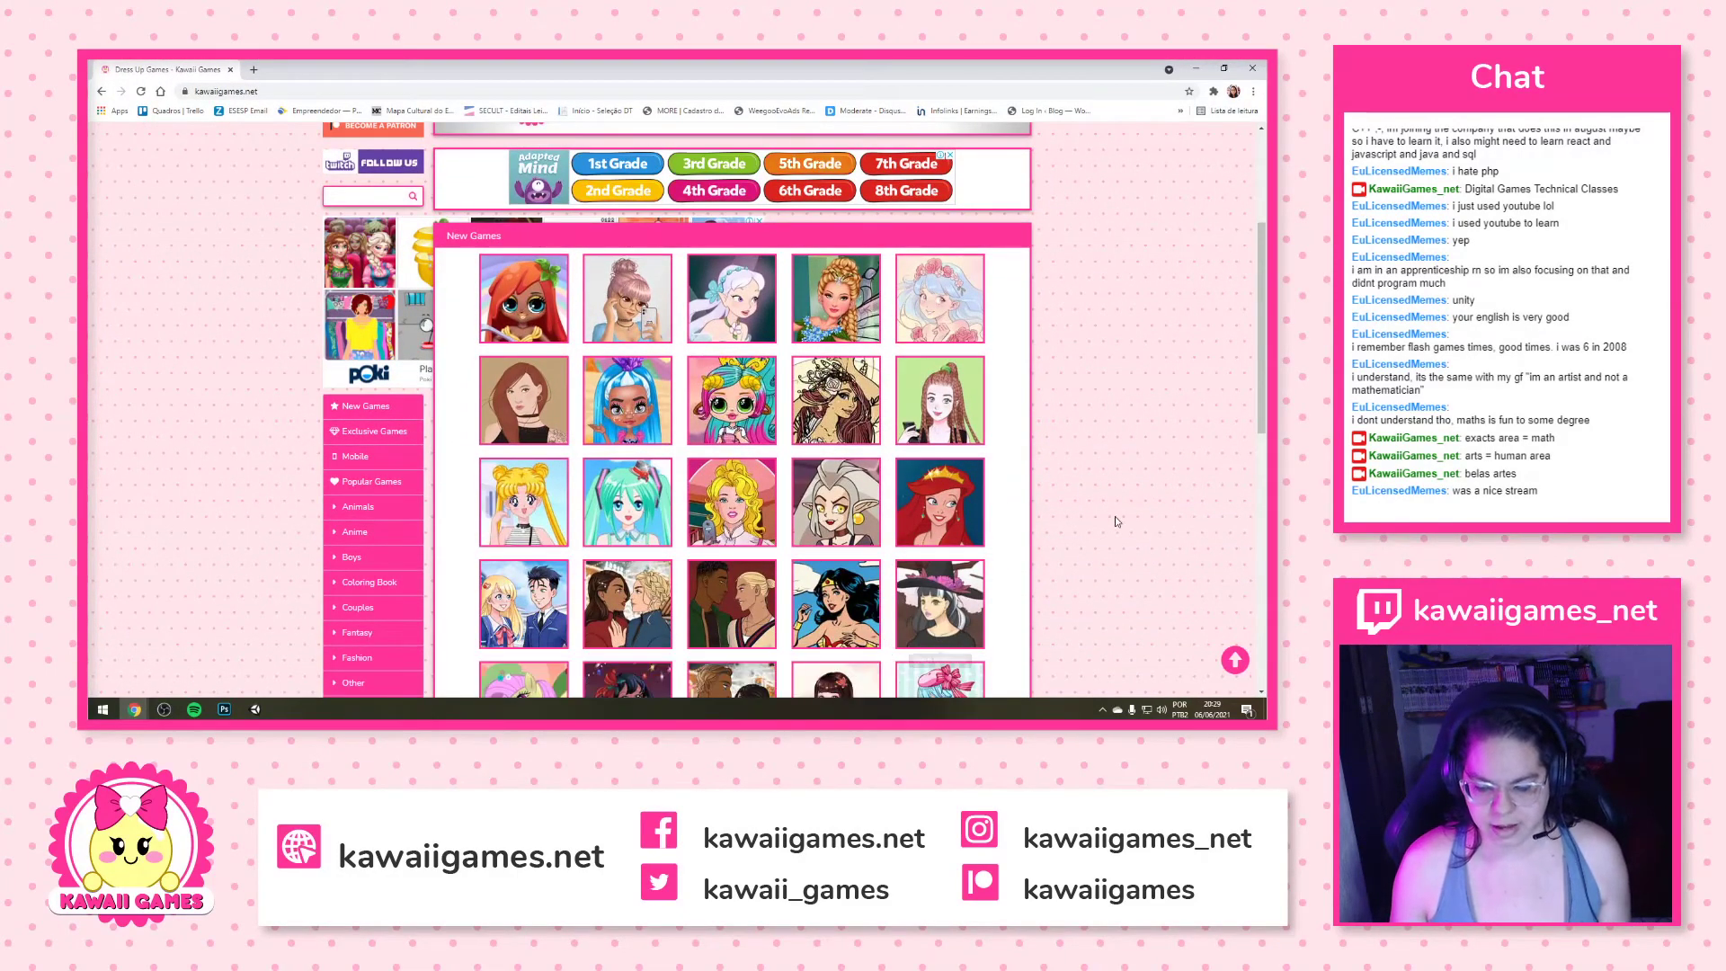
pyautogui.scroll(1, 1115, 475)
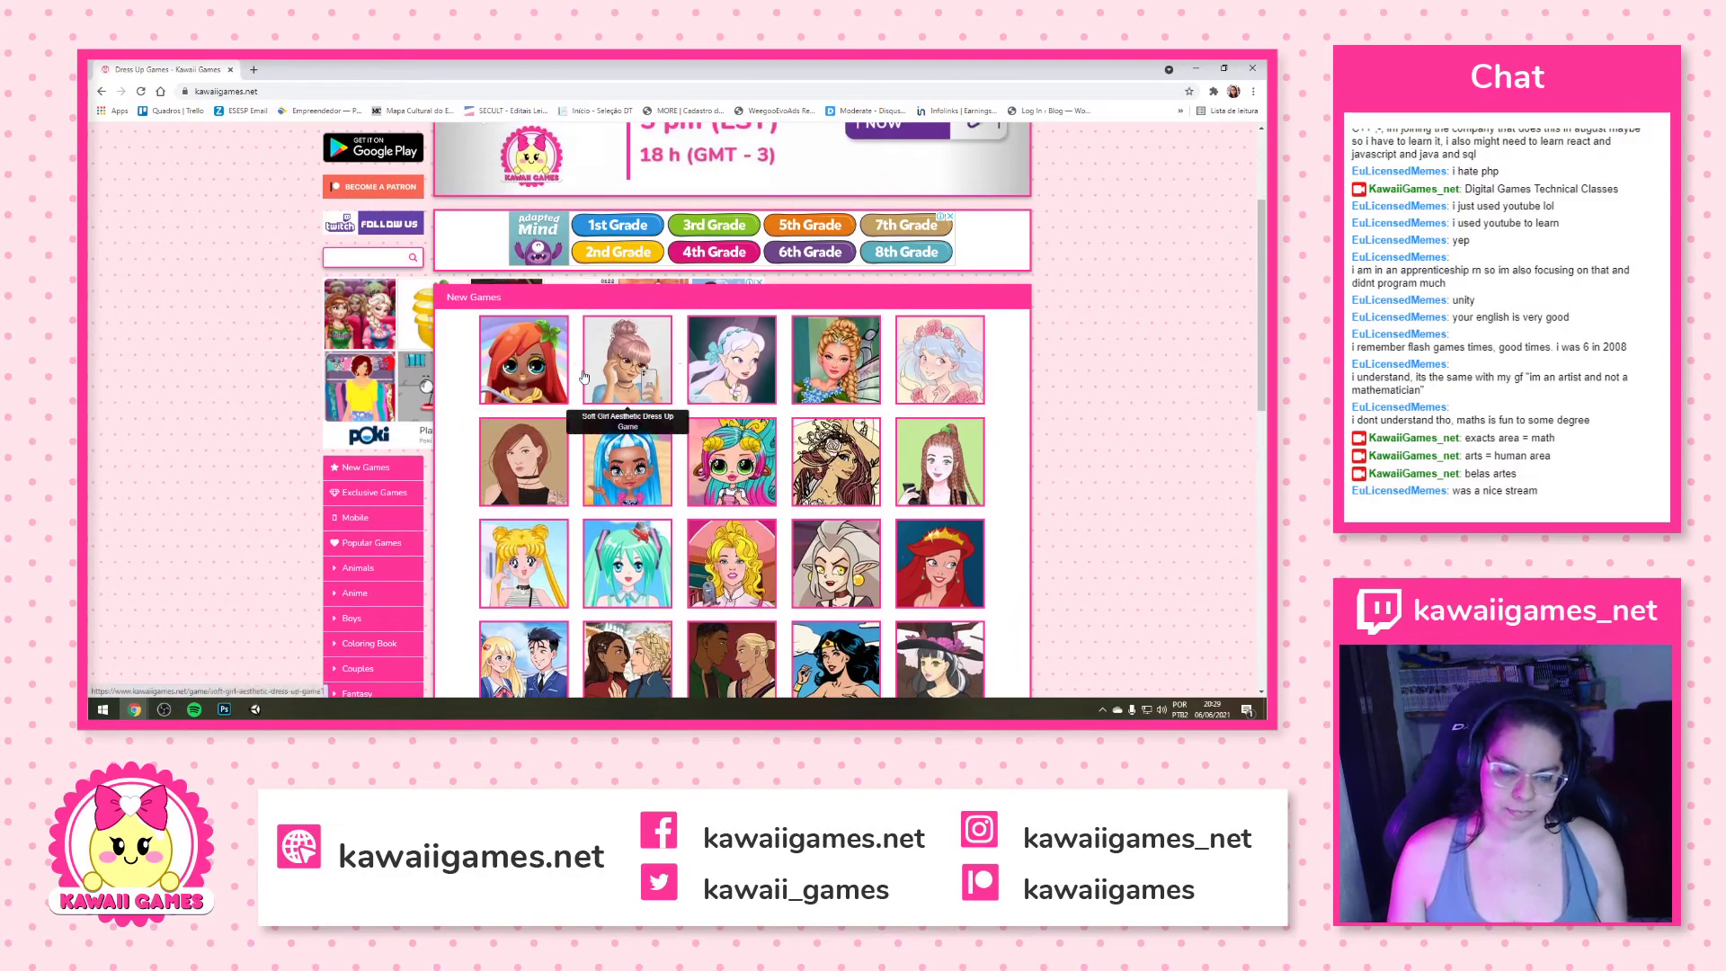
pyautogui.scroll(2, 977, 490)
pyautogui.scroll(-1, 690, 554)
pyautogui.scroll(-3, 805, 440)
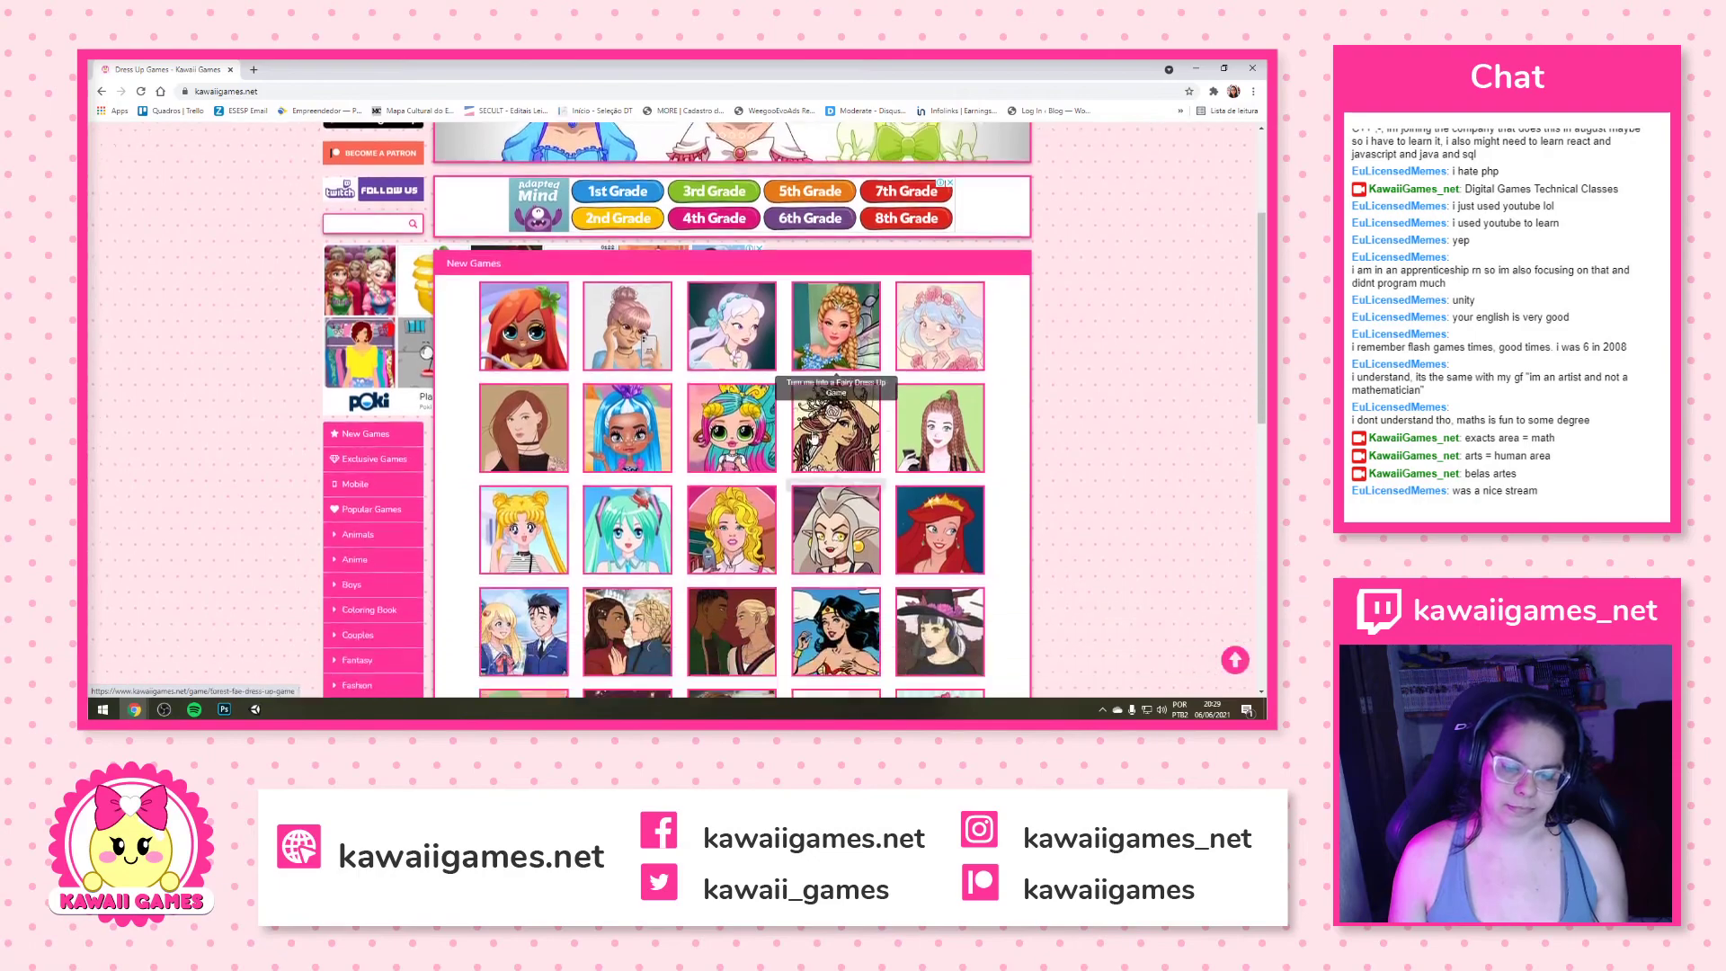
pyautogui.scroll(-2, 919, 407)
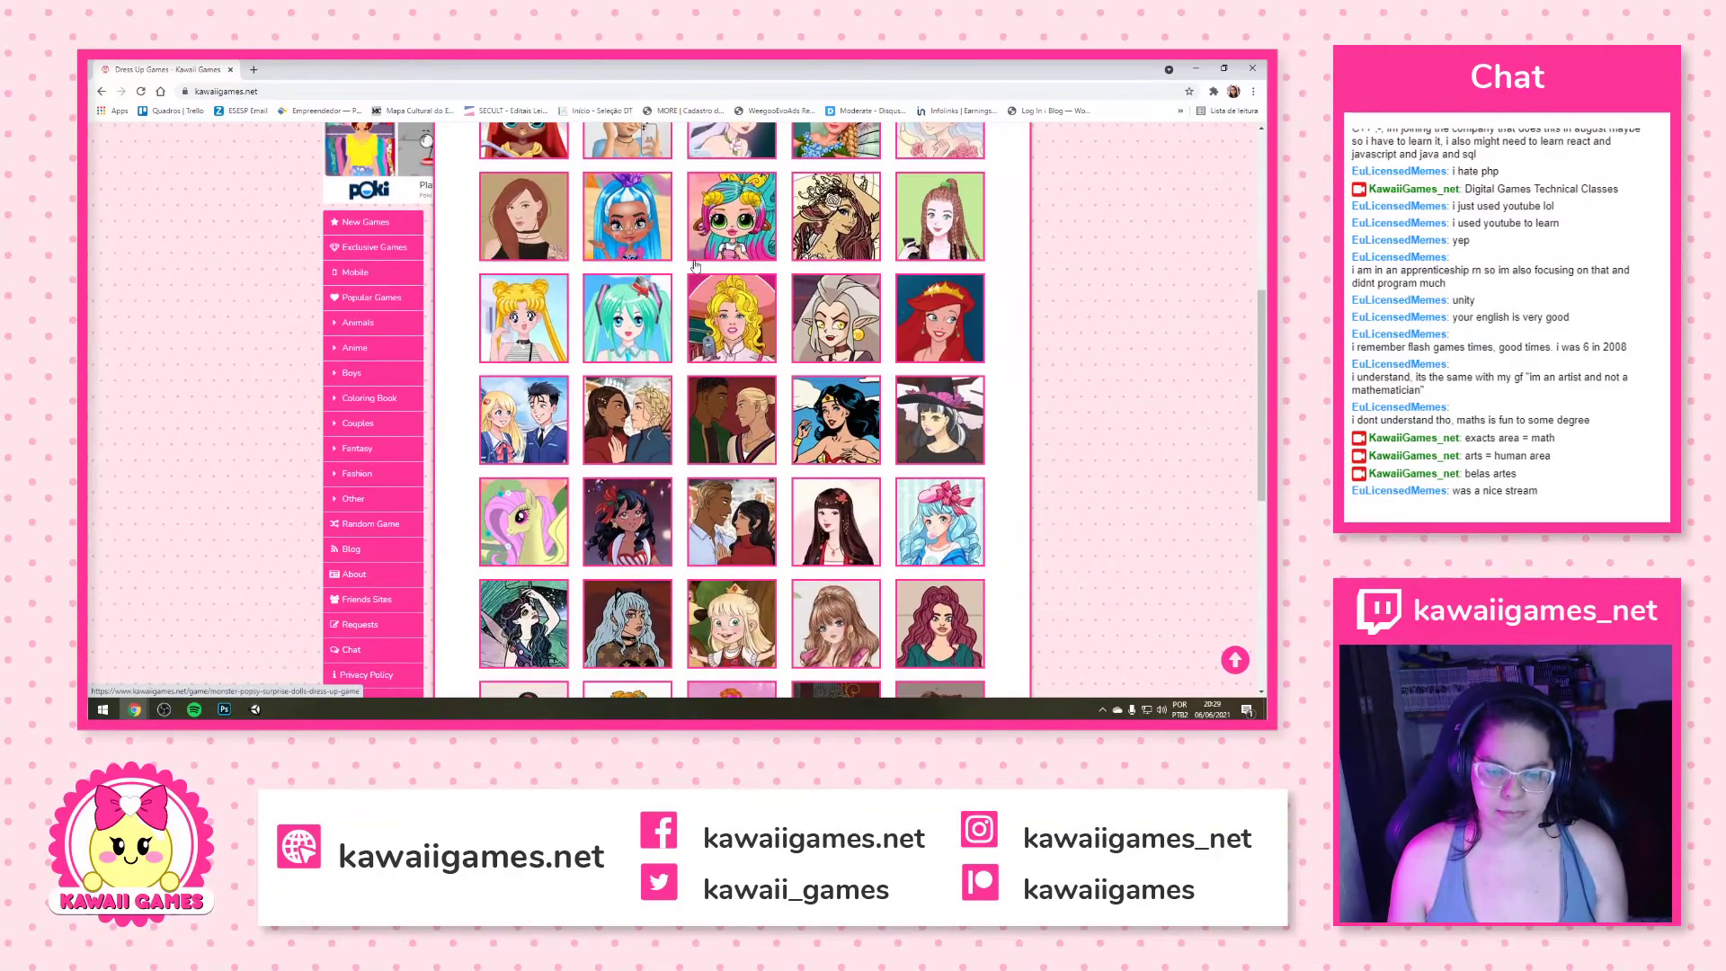
pyautogui.scroll(2, 735, 306)
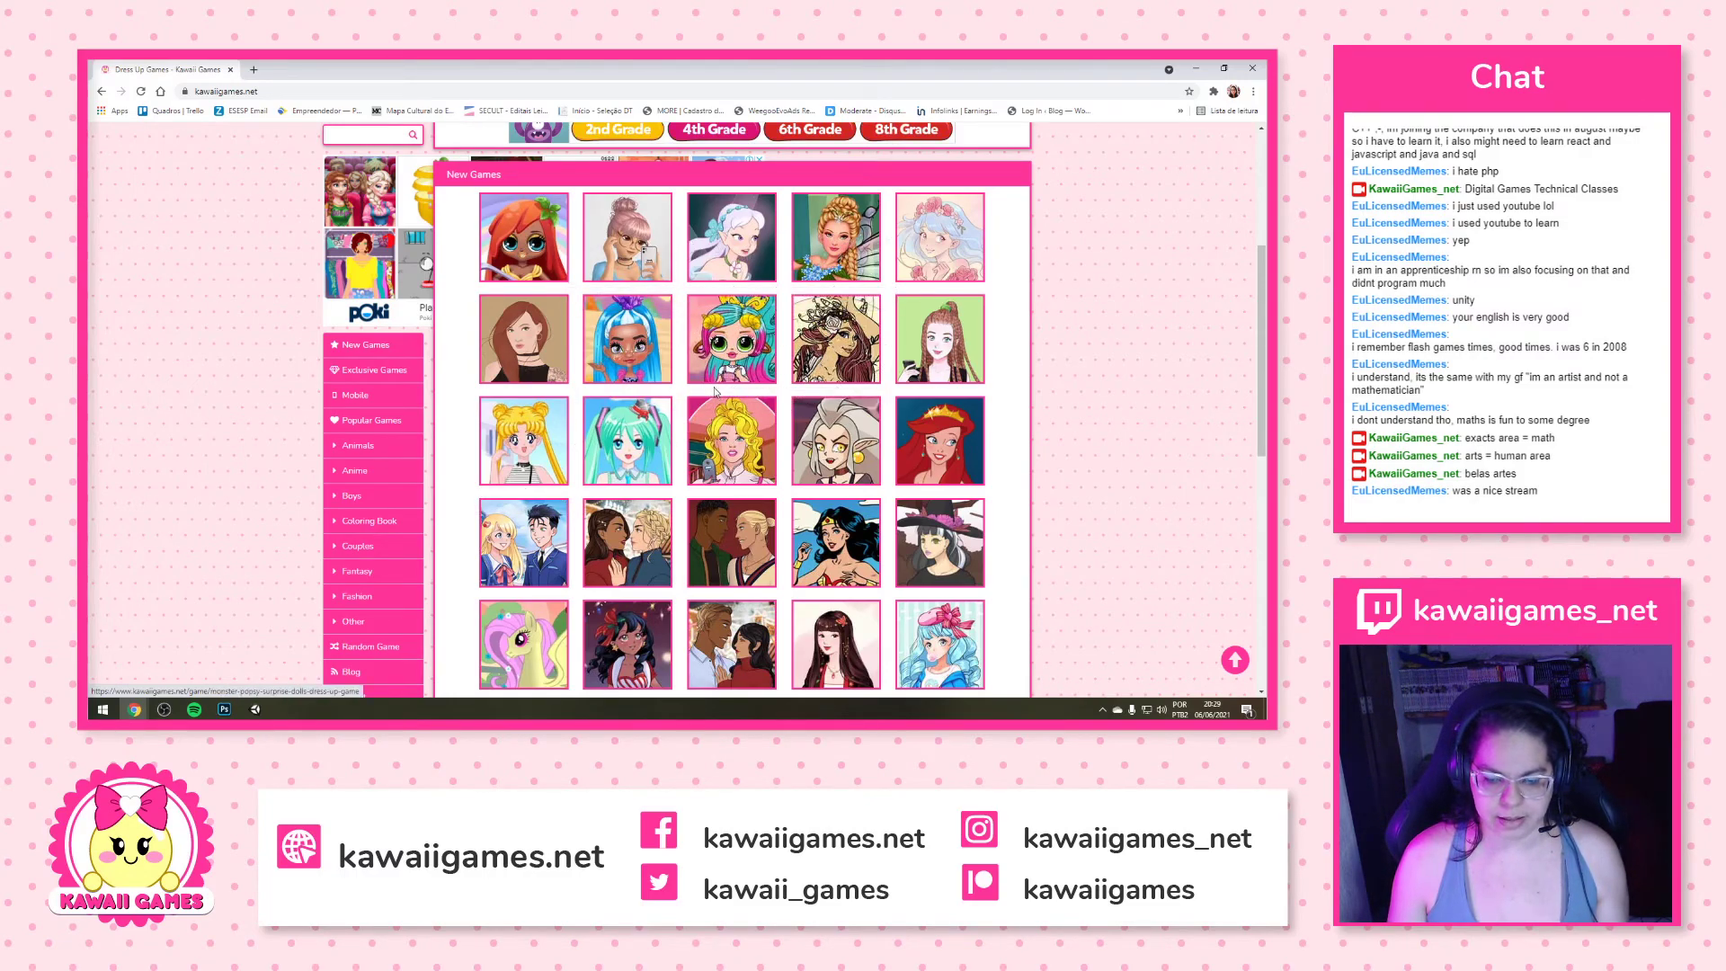
# Open the Exclusive Games category, dismiss the full-page ad and open the Late for School Dress Up Game page
pyautogui.click(373, 370)
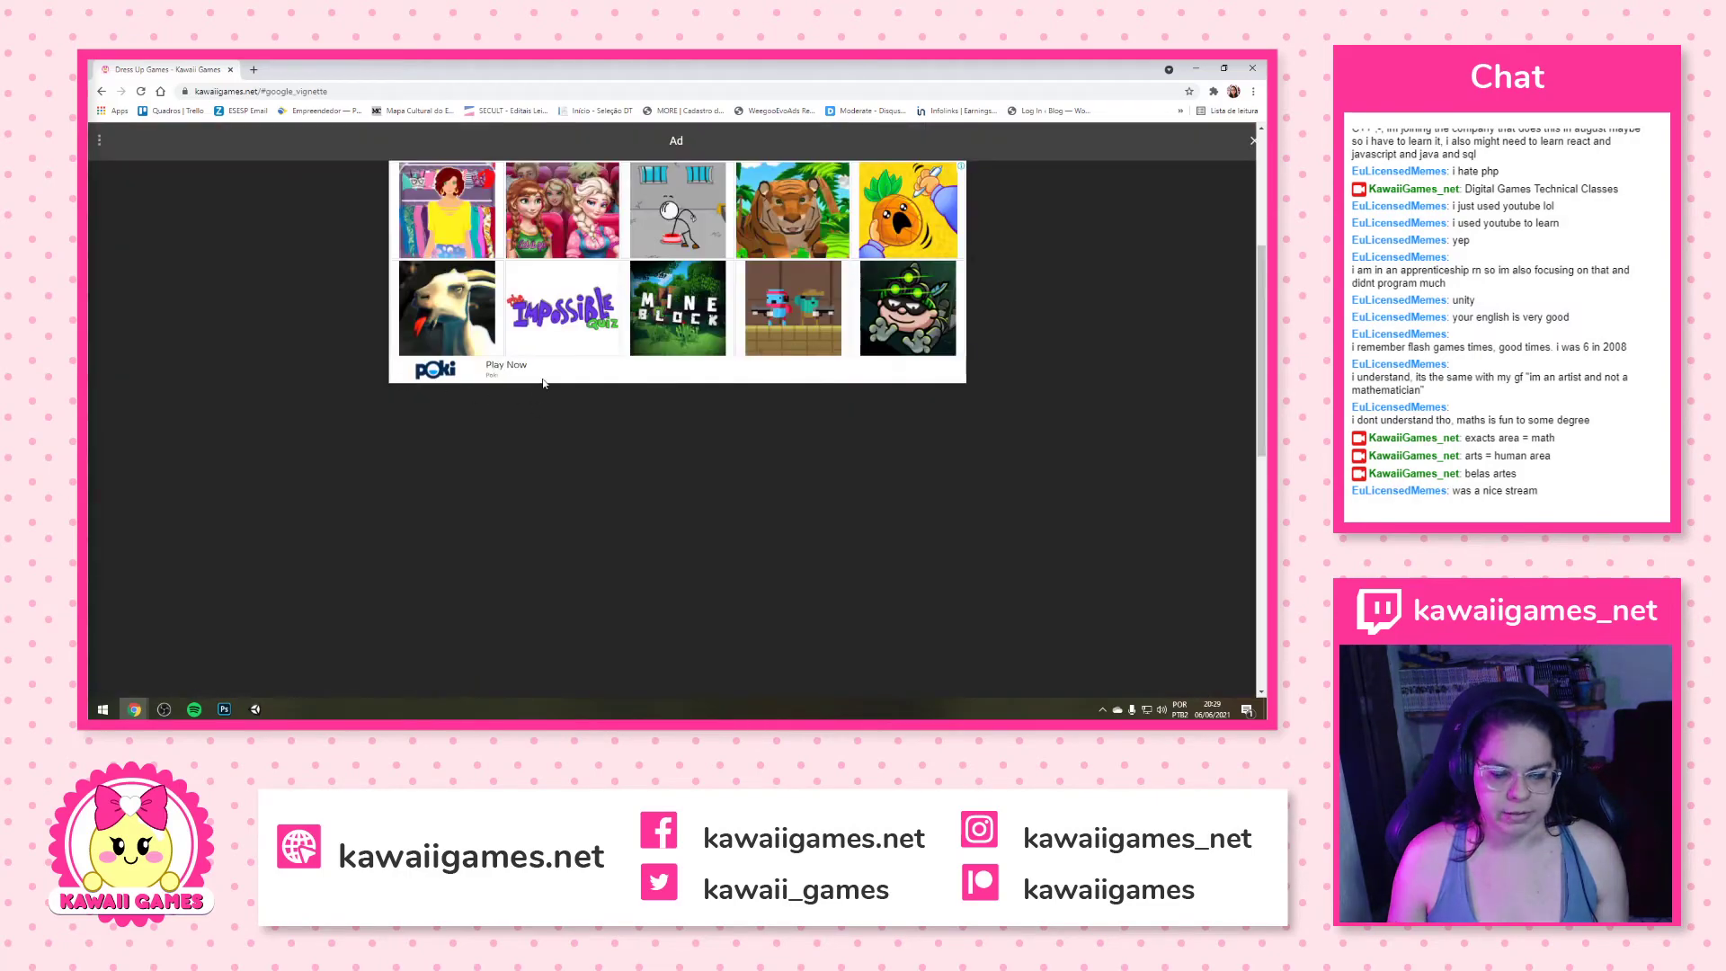
pyautogui.click(1249, 142)
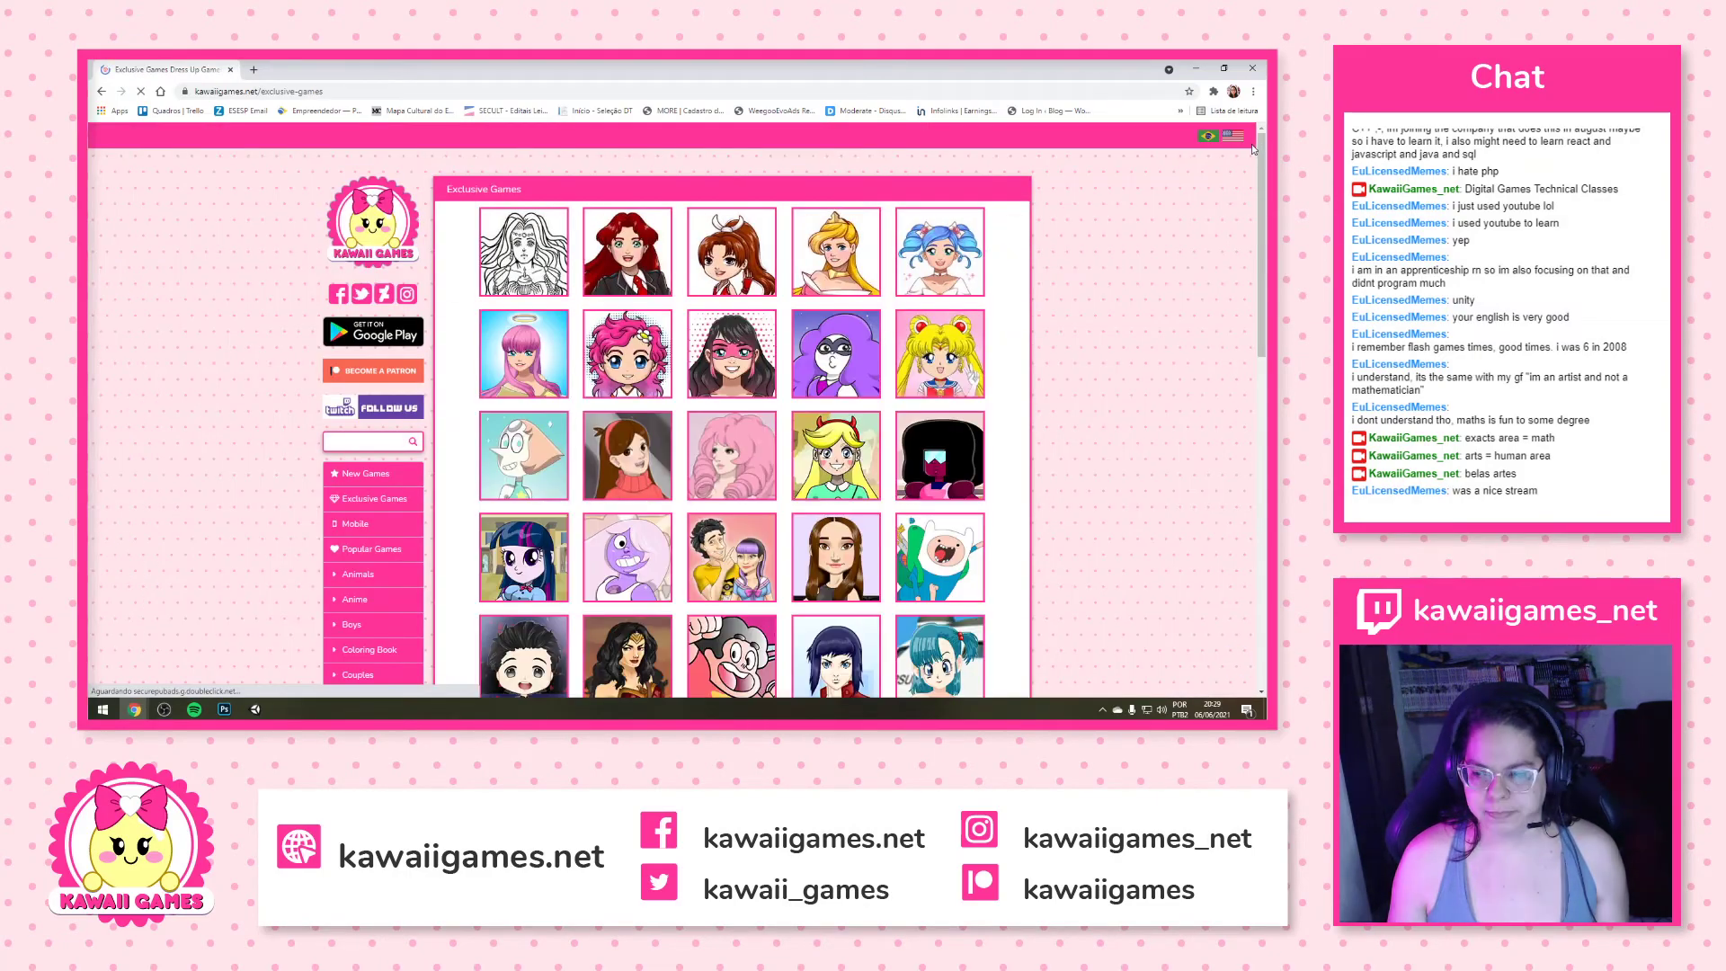
pyautogui.scroll(-5, 786, 335)
pyautogui.click(697, 315)
# Review the Late for School page's description, recommended games and the outfits players shared in the comments
pyautogui.scroll(-10, 697, 315)
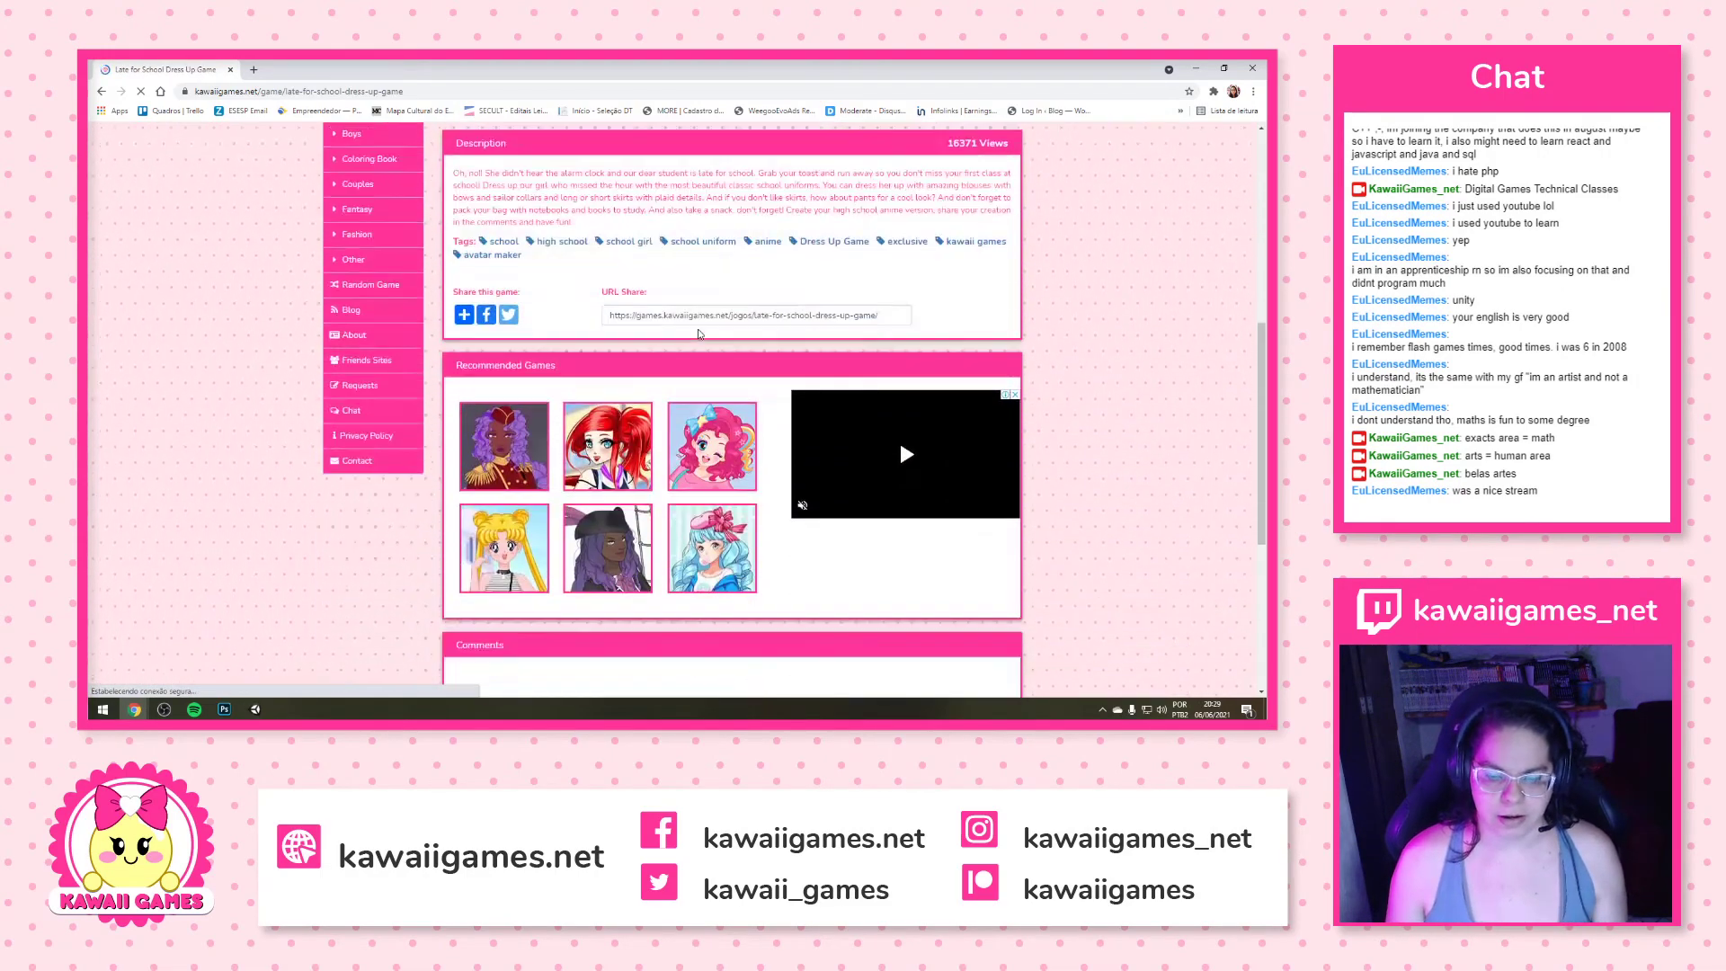
pyautogui.scroll(8, 697, 331)
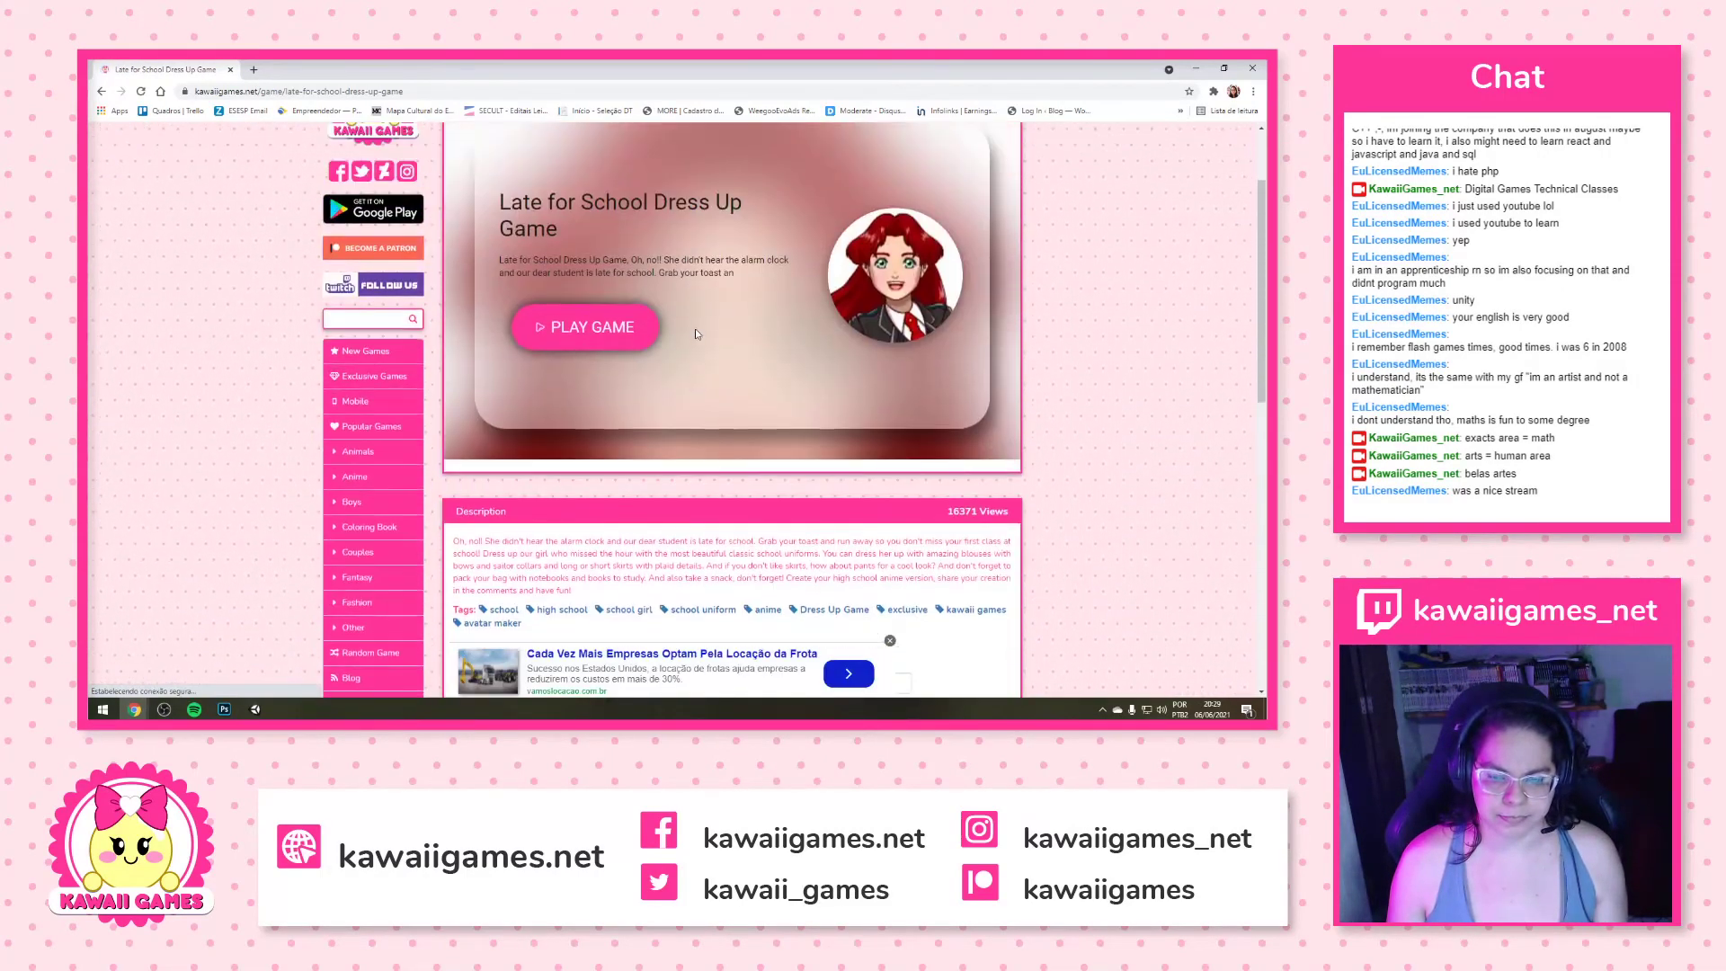
pyautogui.scroll(-3, 696, 333)
pyautogui.scroll(-10, 696, 335)
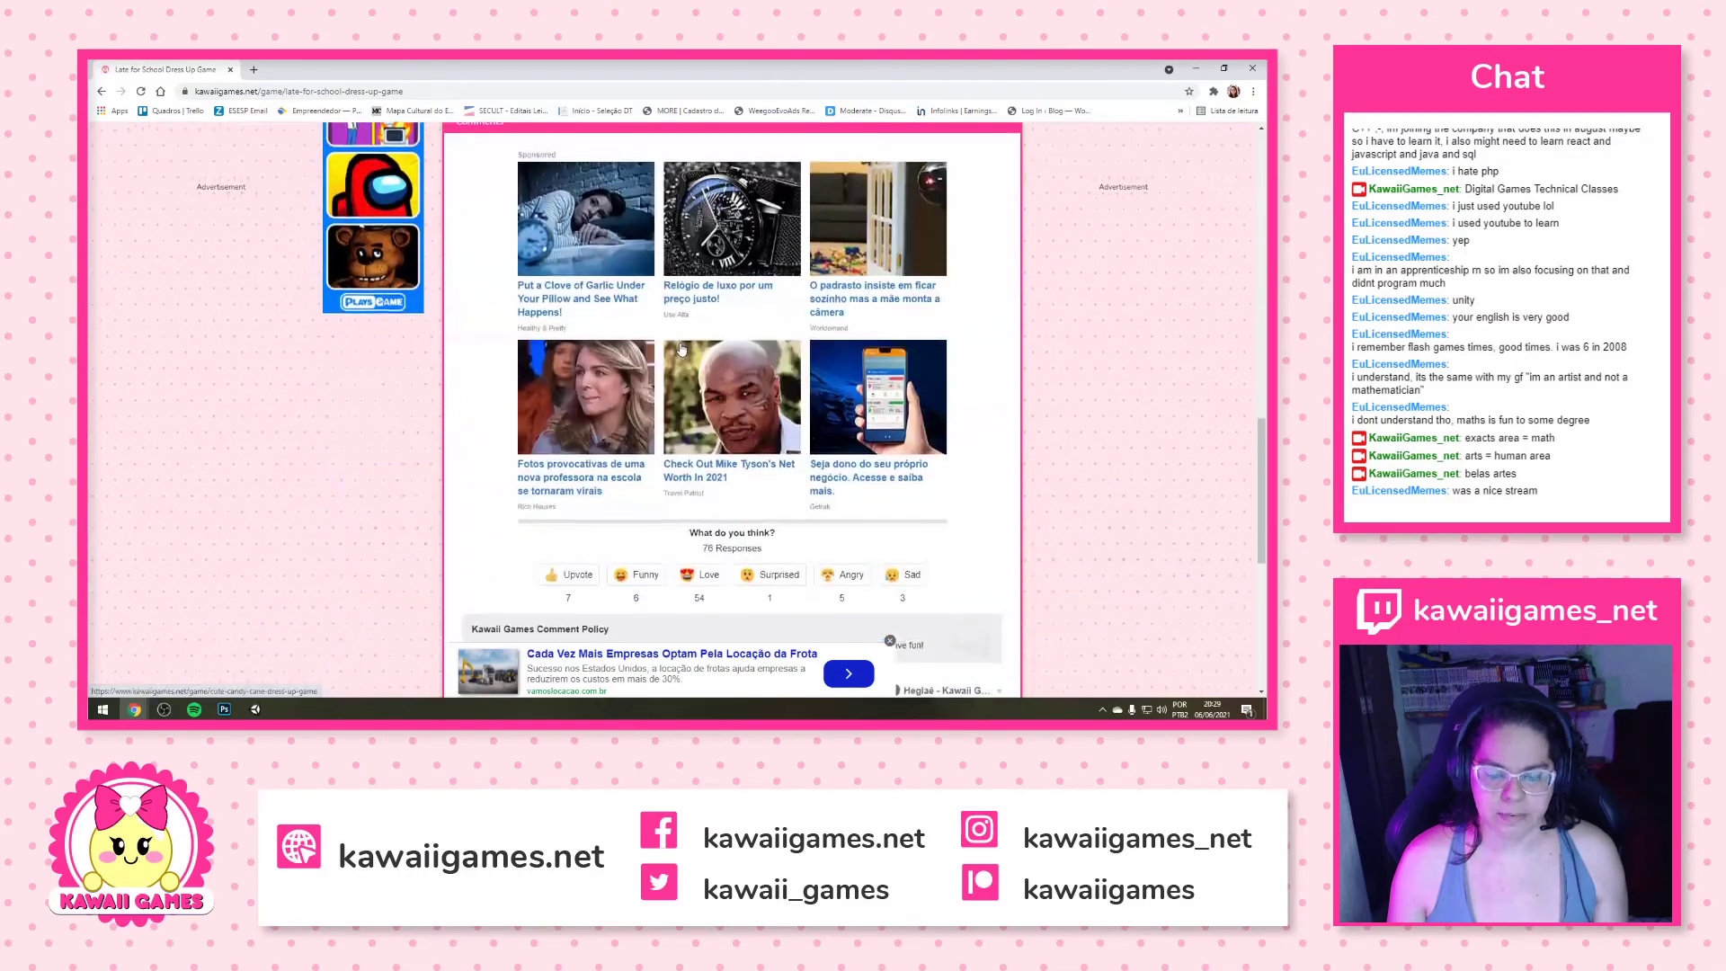
pyautogui.scroll(-3, 672, 351)
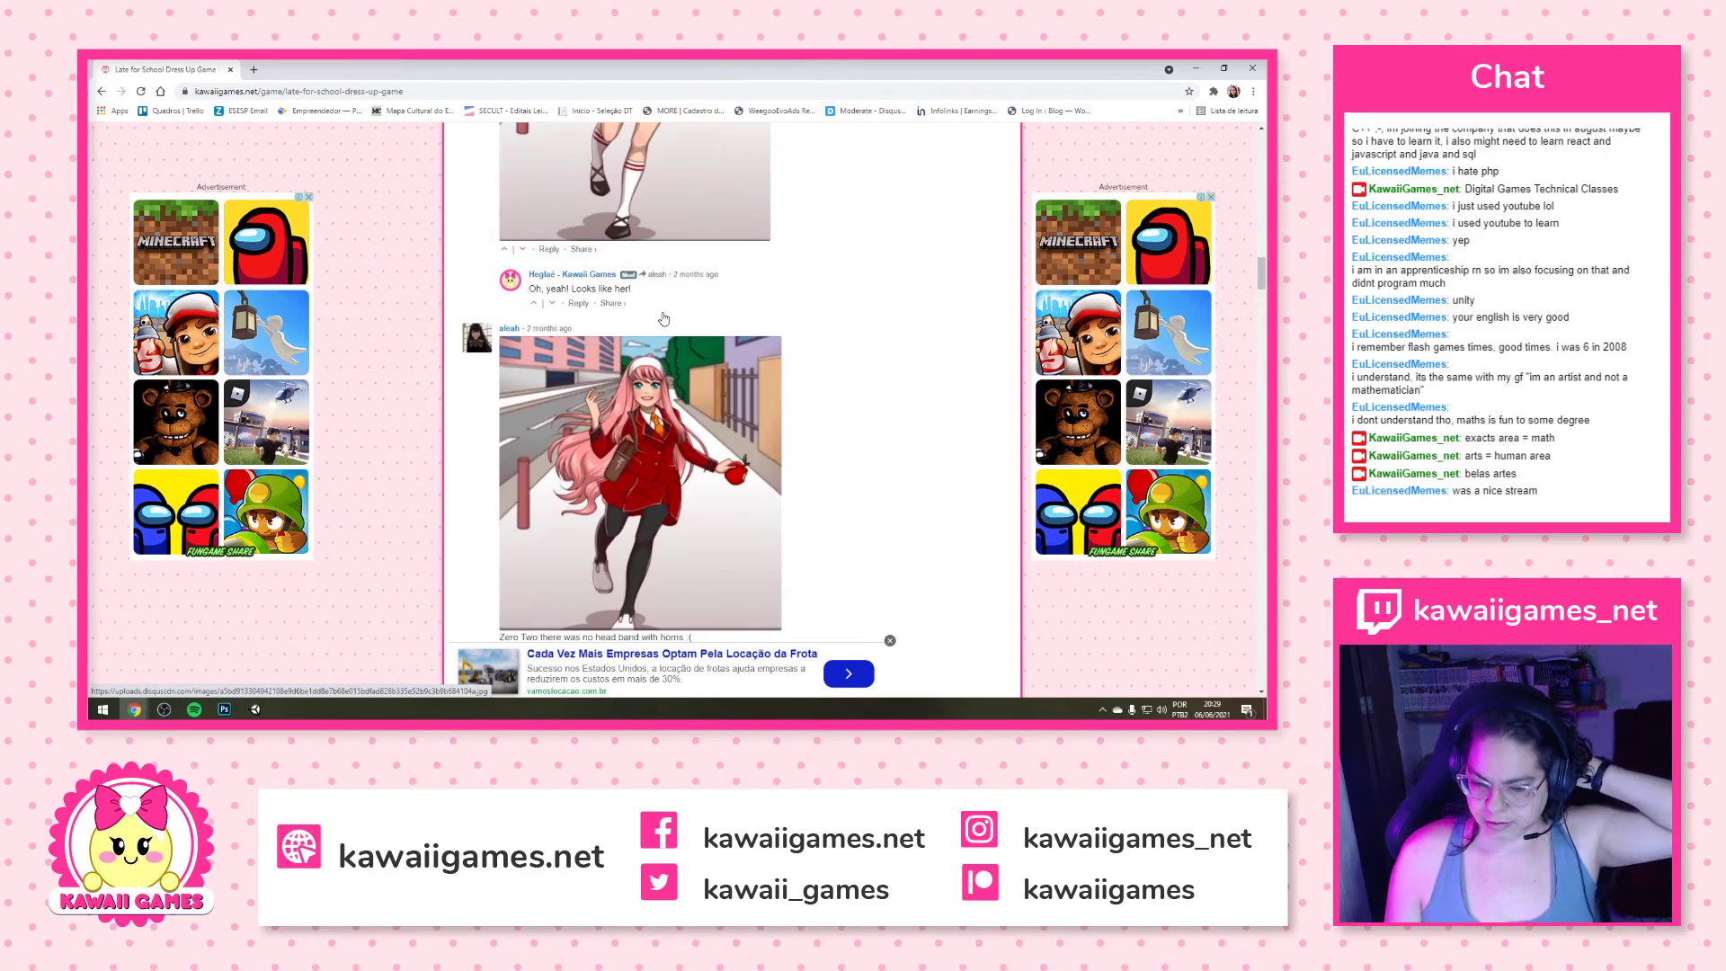
pyautogui.scroll(-5, 663, 319)
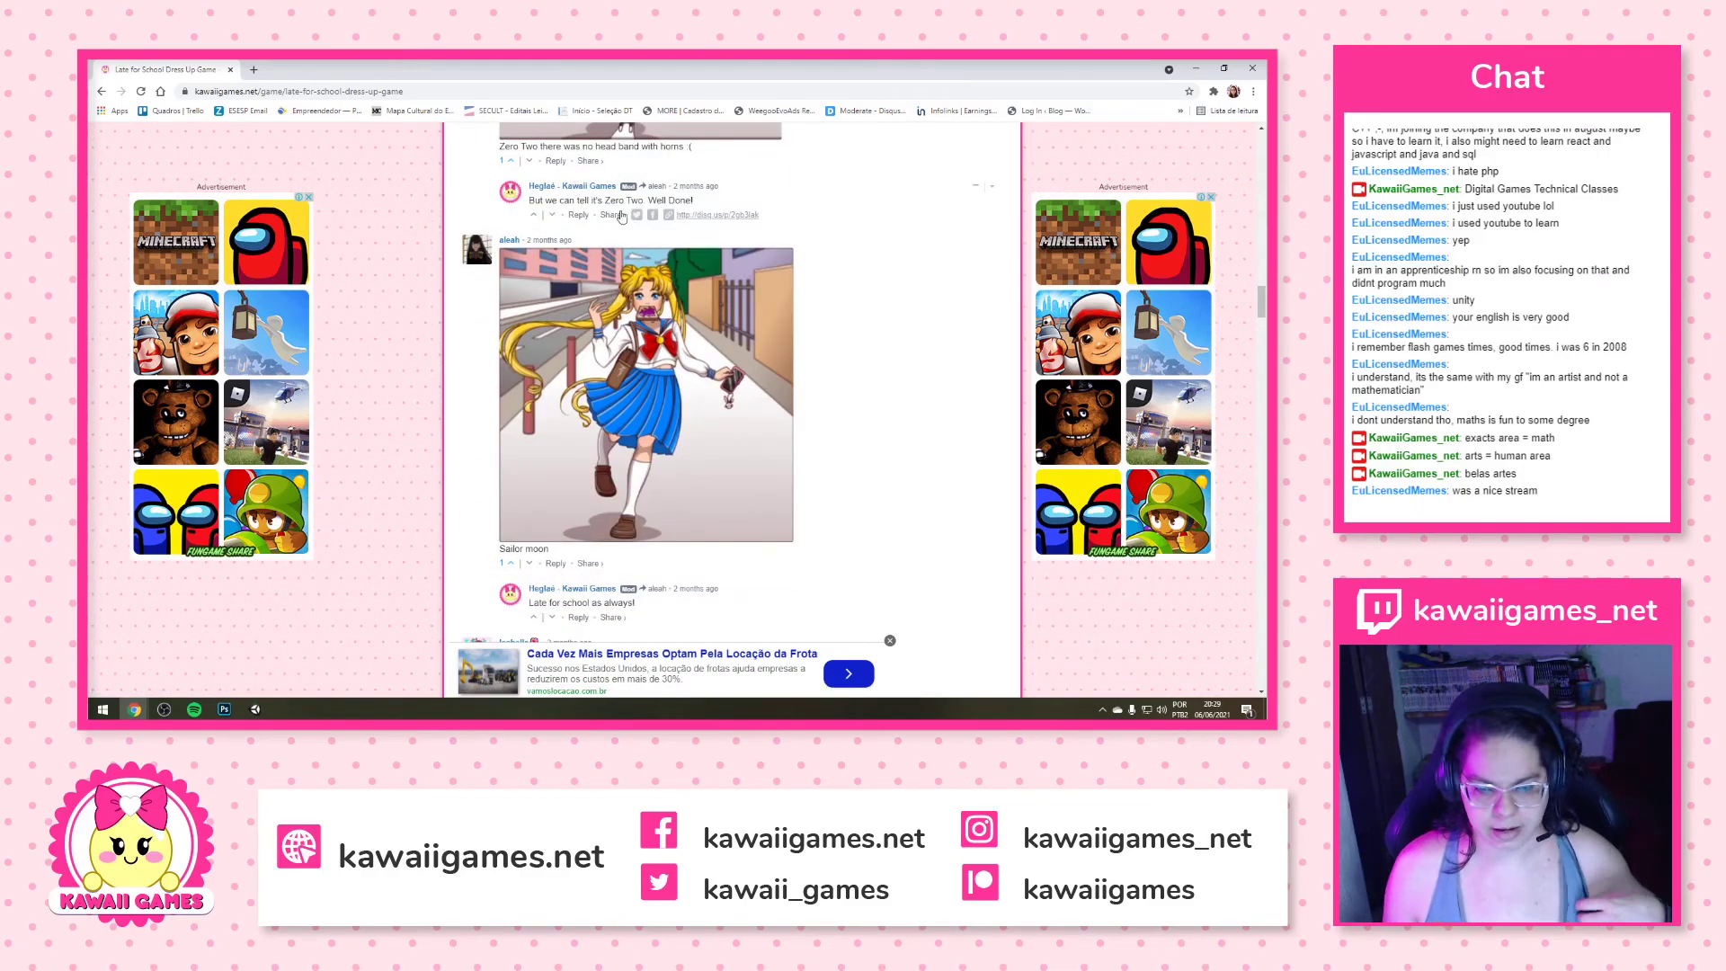
pyautogui.scroll(-12, 661, 313)
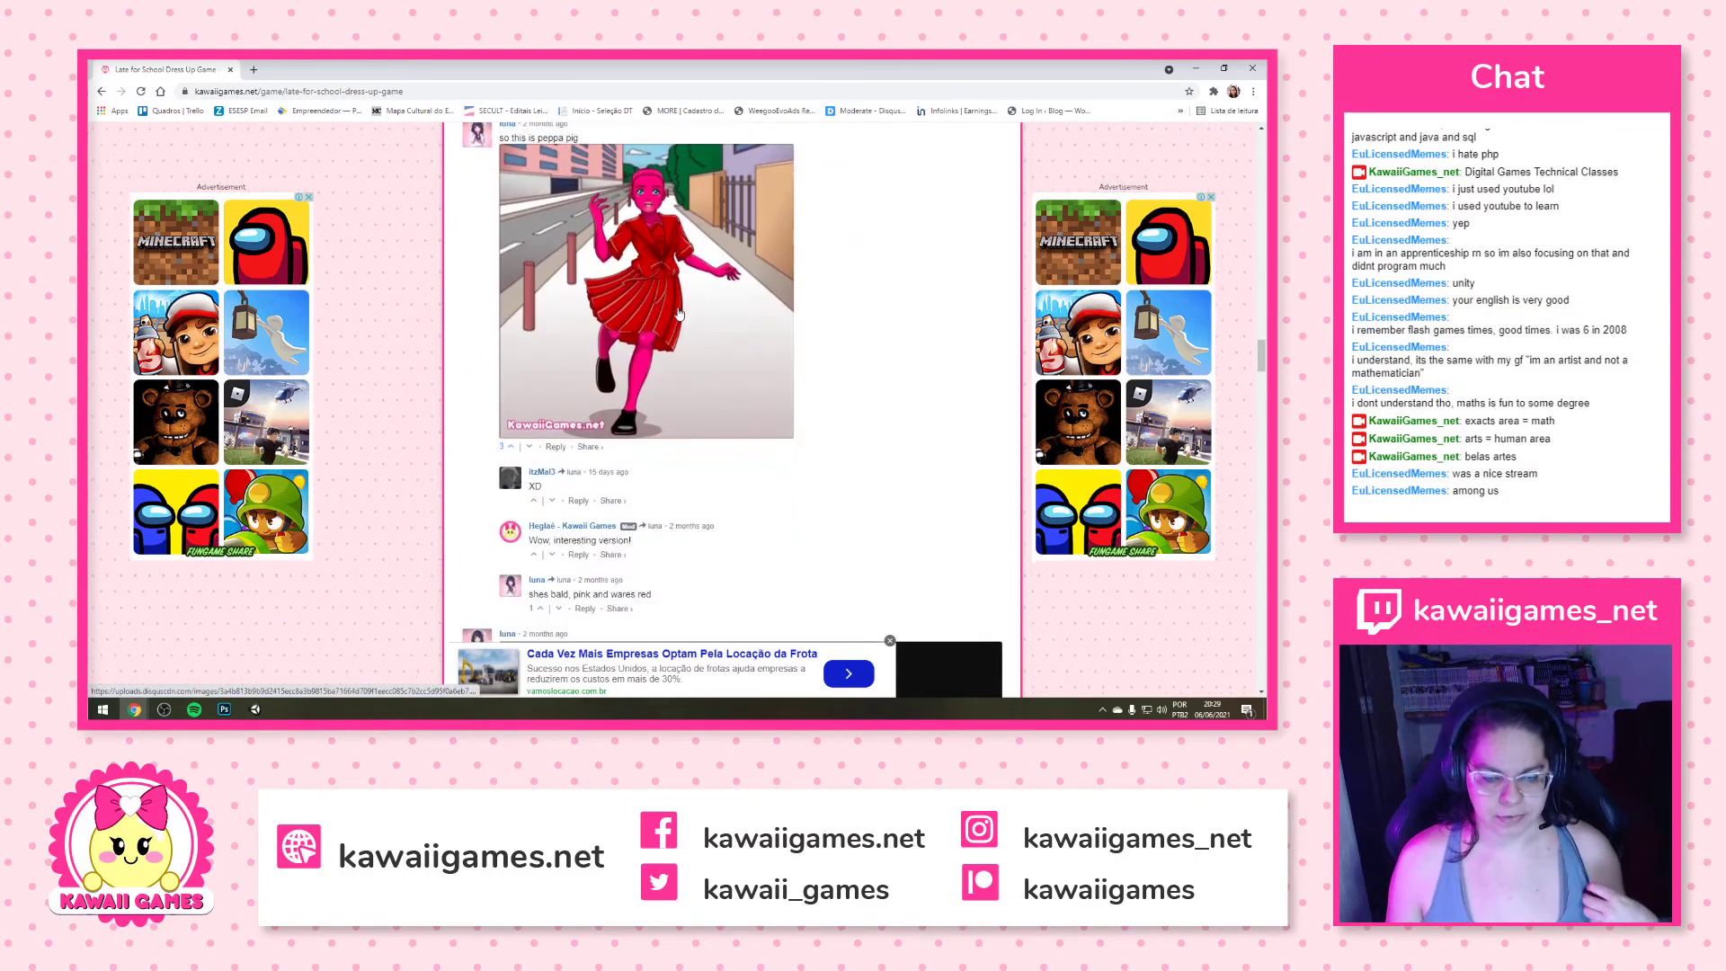
pyautogui.scroll(-2, 679, 313)
pyautogui.scroll(9, 529, 420)
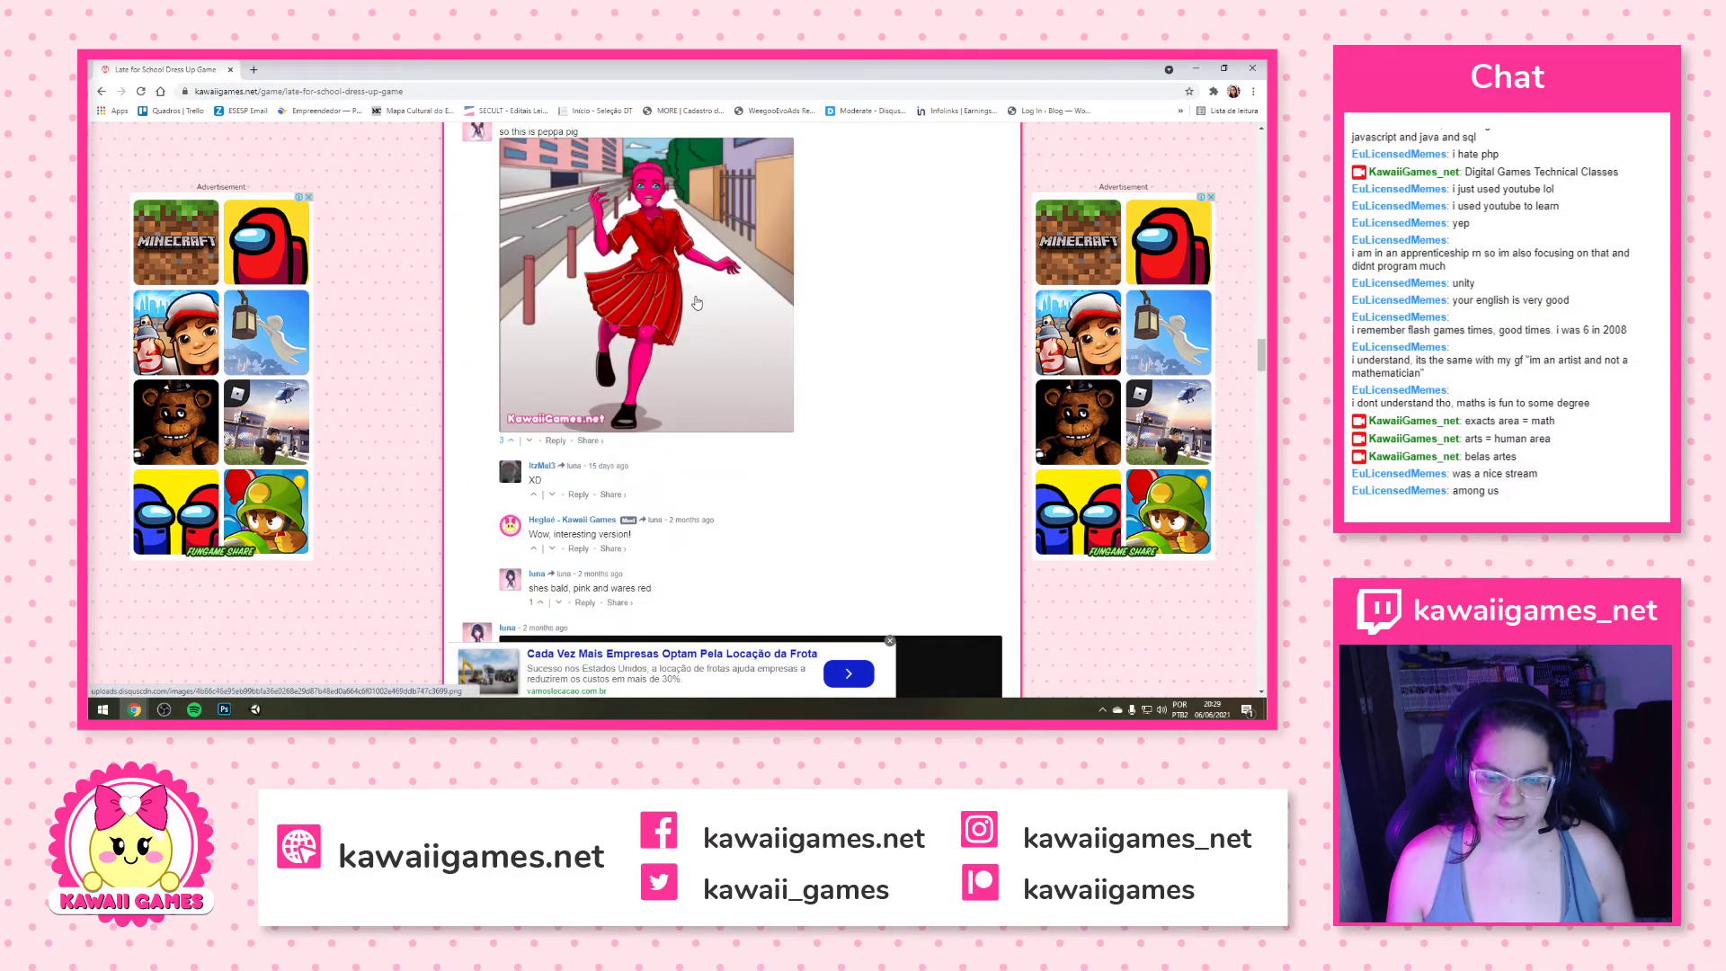
# Show the Late for School project in Unity, minimize it and return to the start of the game's web page
pyautogui.click(256, 709)
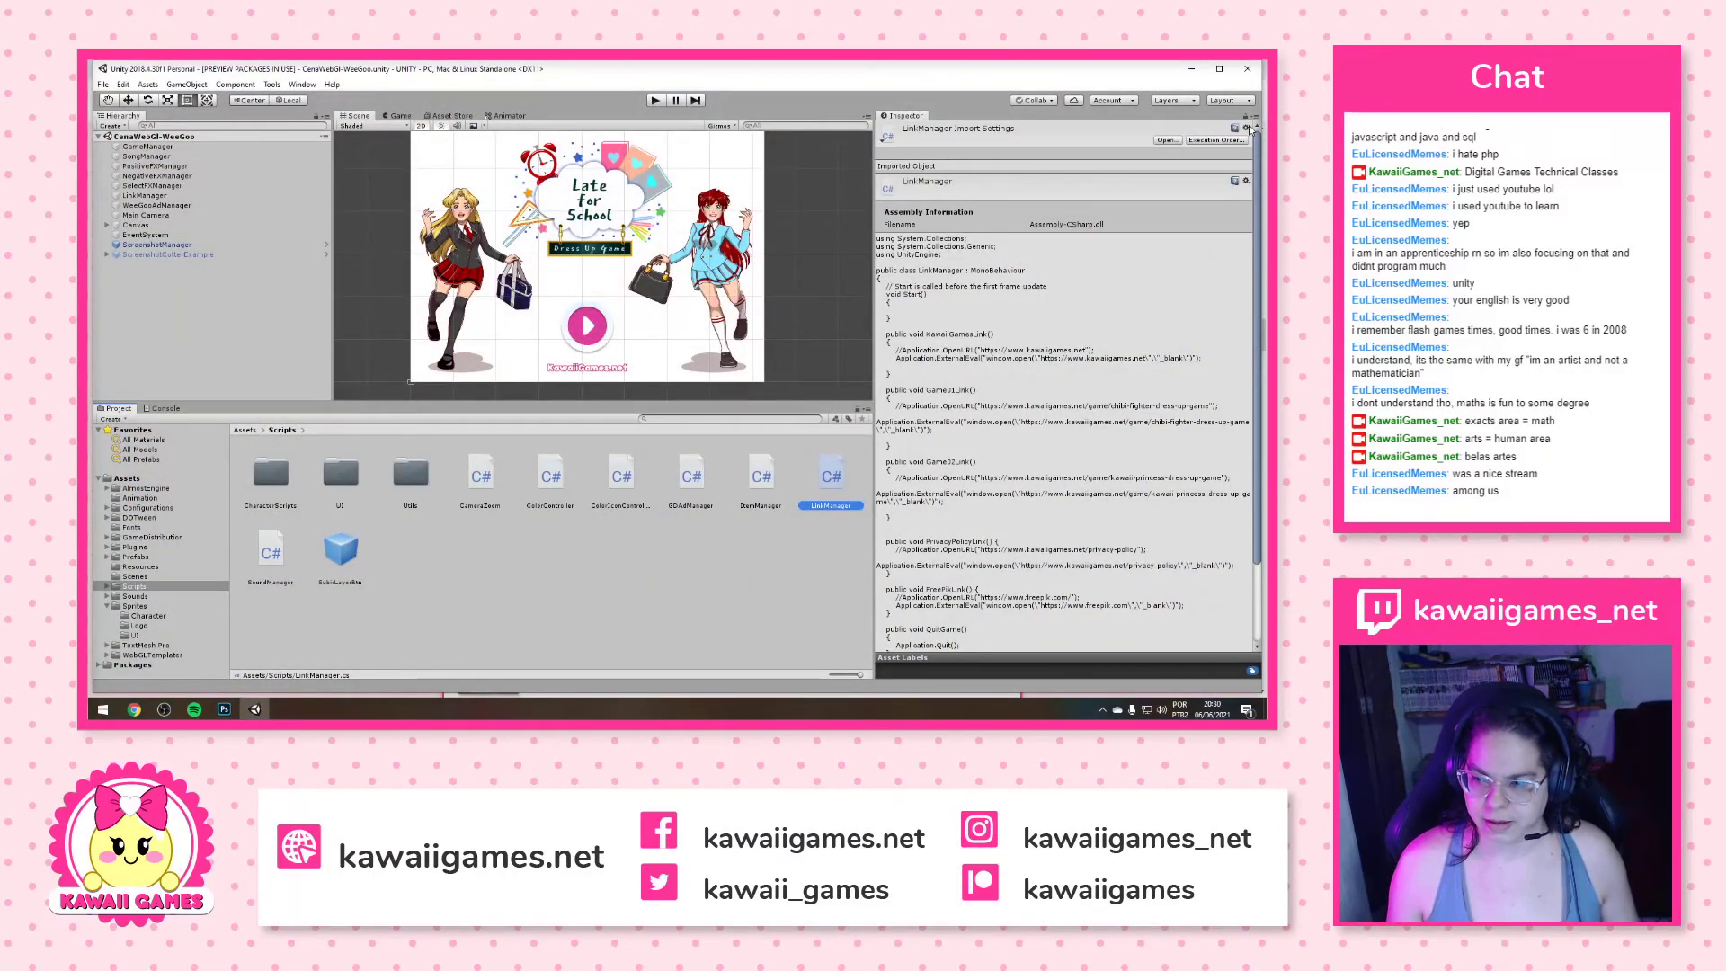
pyautogui.click(1201, 72)
pyautogui.scroll(10, 689, 481)
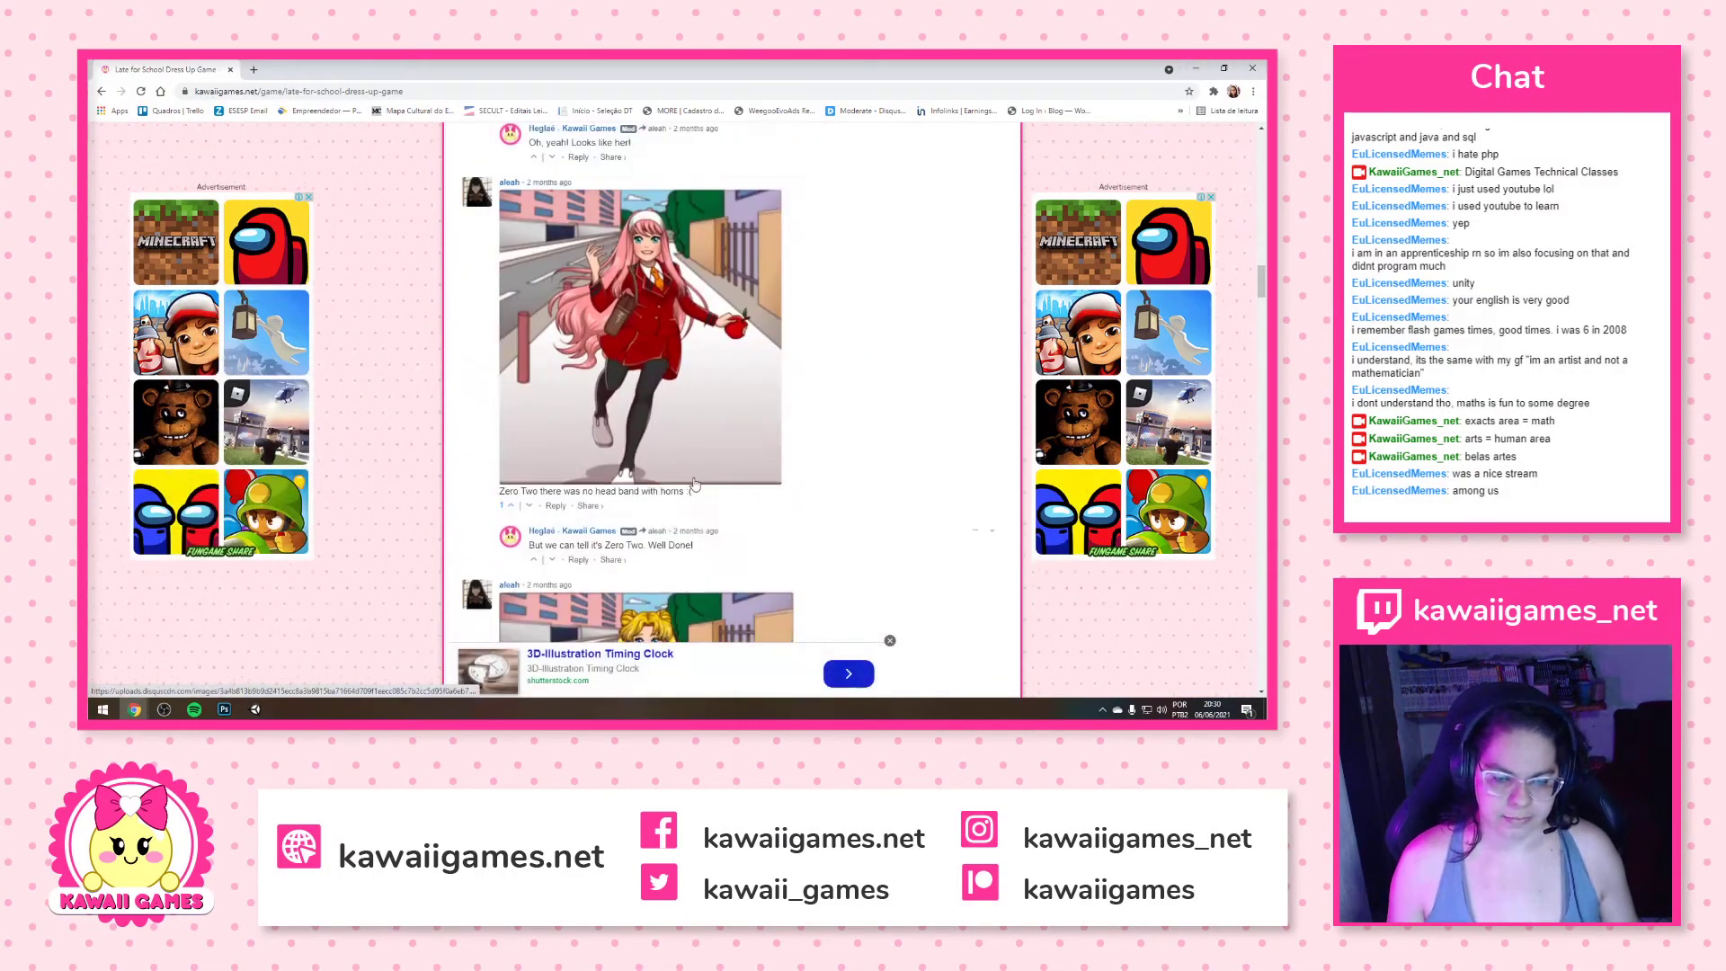
pyautogui.scroll(15, 688, 481)
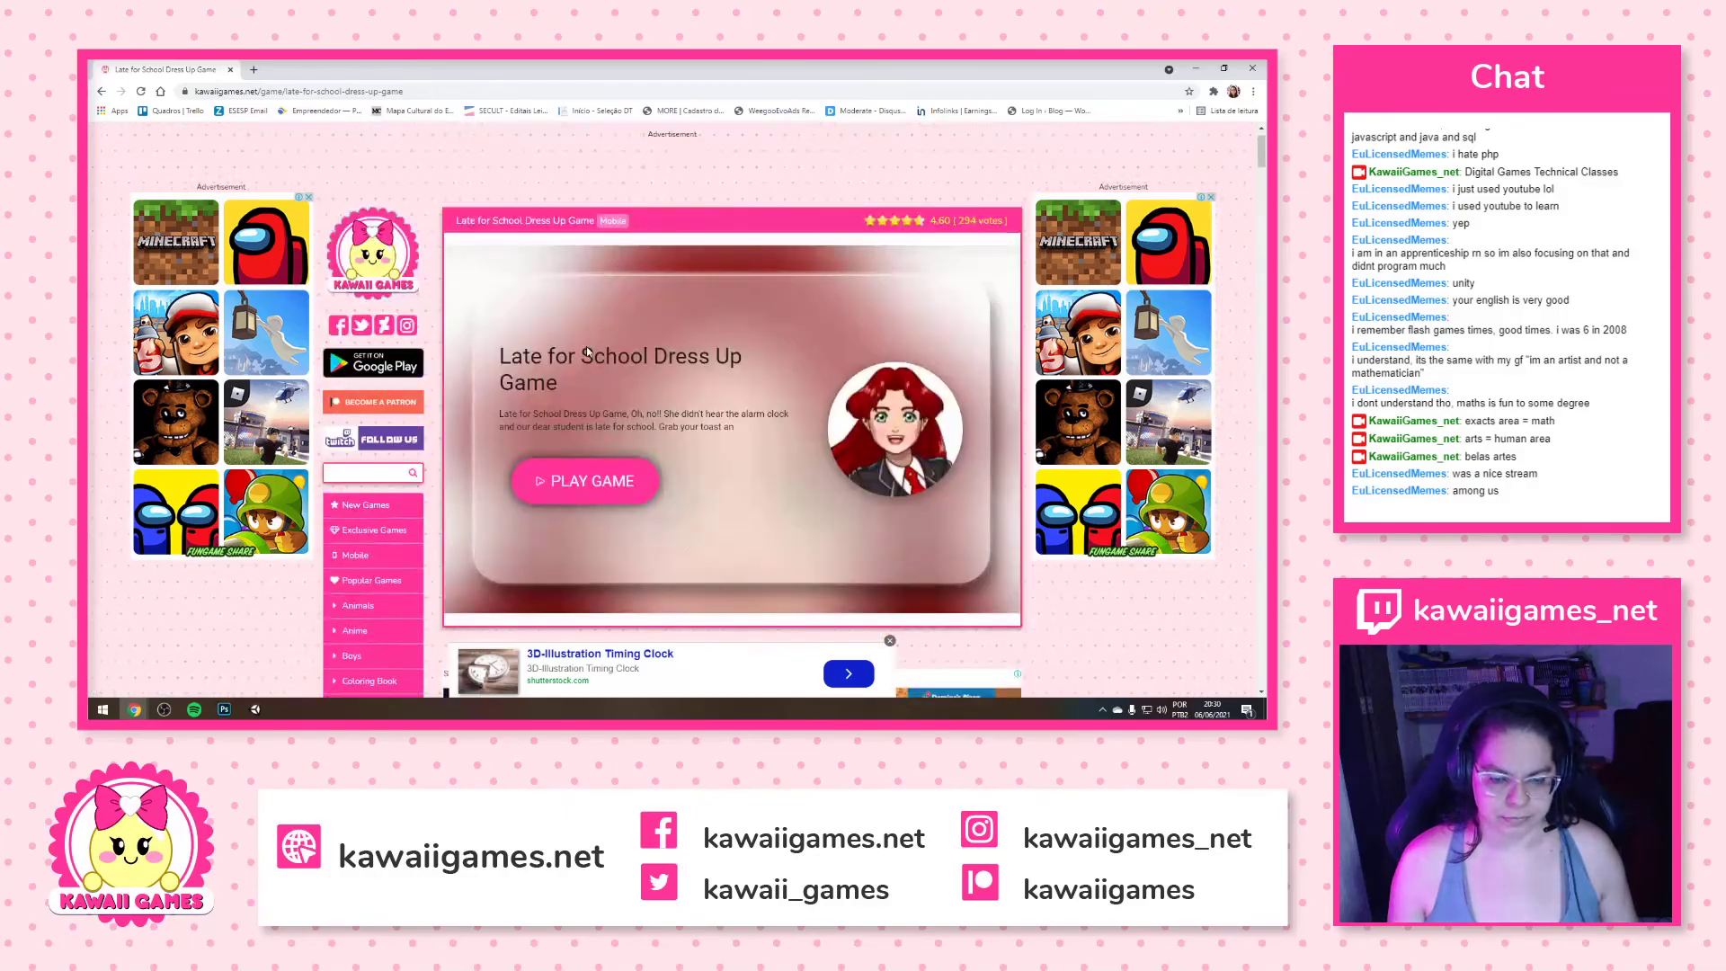
# Copy the game's share URL, open it in a new browser tab and dismiss the Google Translate prompt
pyautogui.scroll(-8, 706, 484)
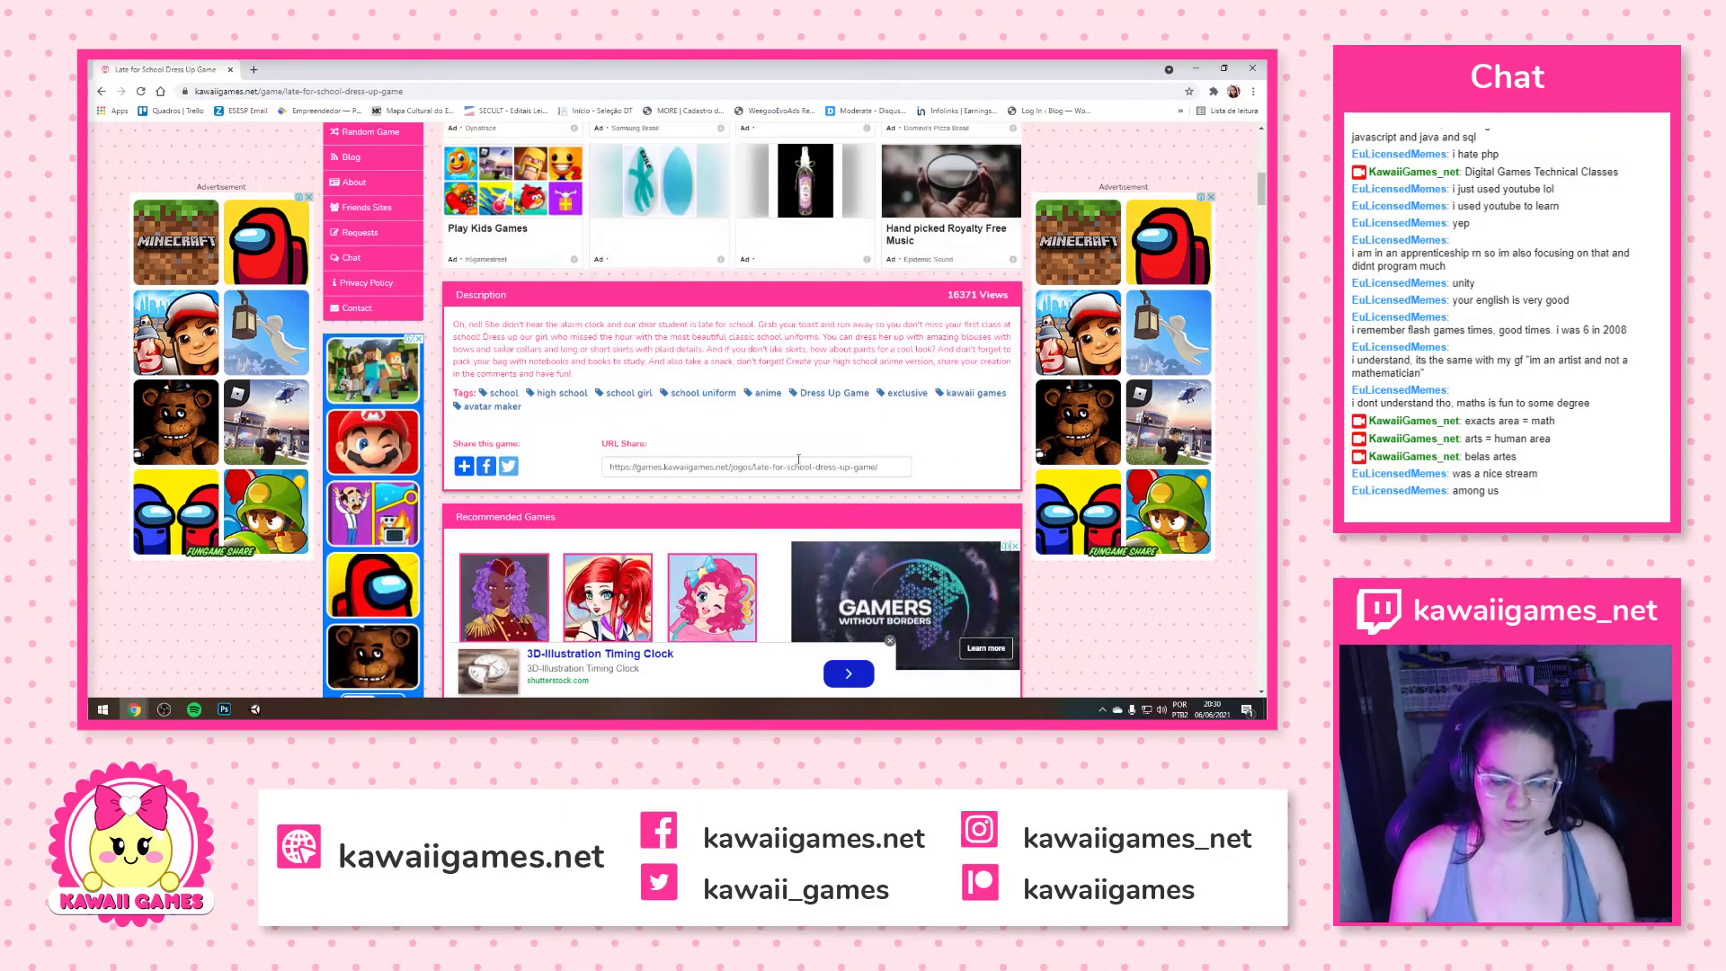
pyautogui.click(888, 466)
pyautogui.hotkey('ctrl', 'c')
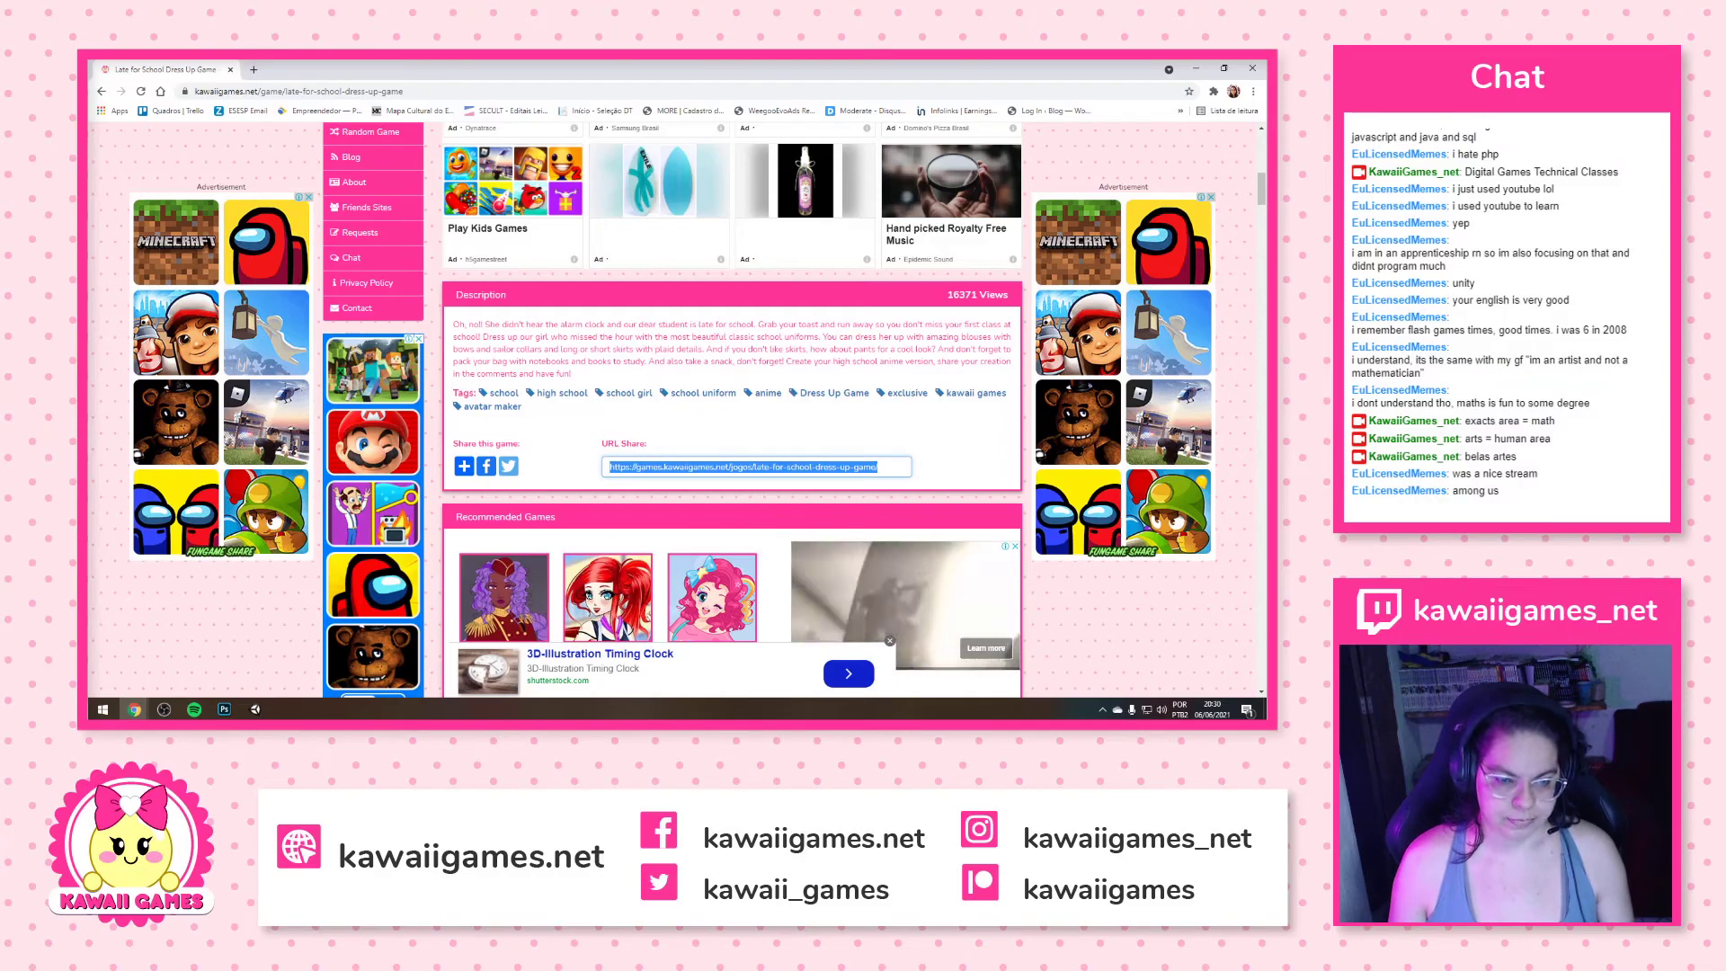
pyautogui.click(254, 69)
pyautogui.hotkey('ctrl', 'v')
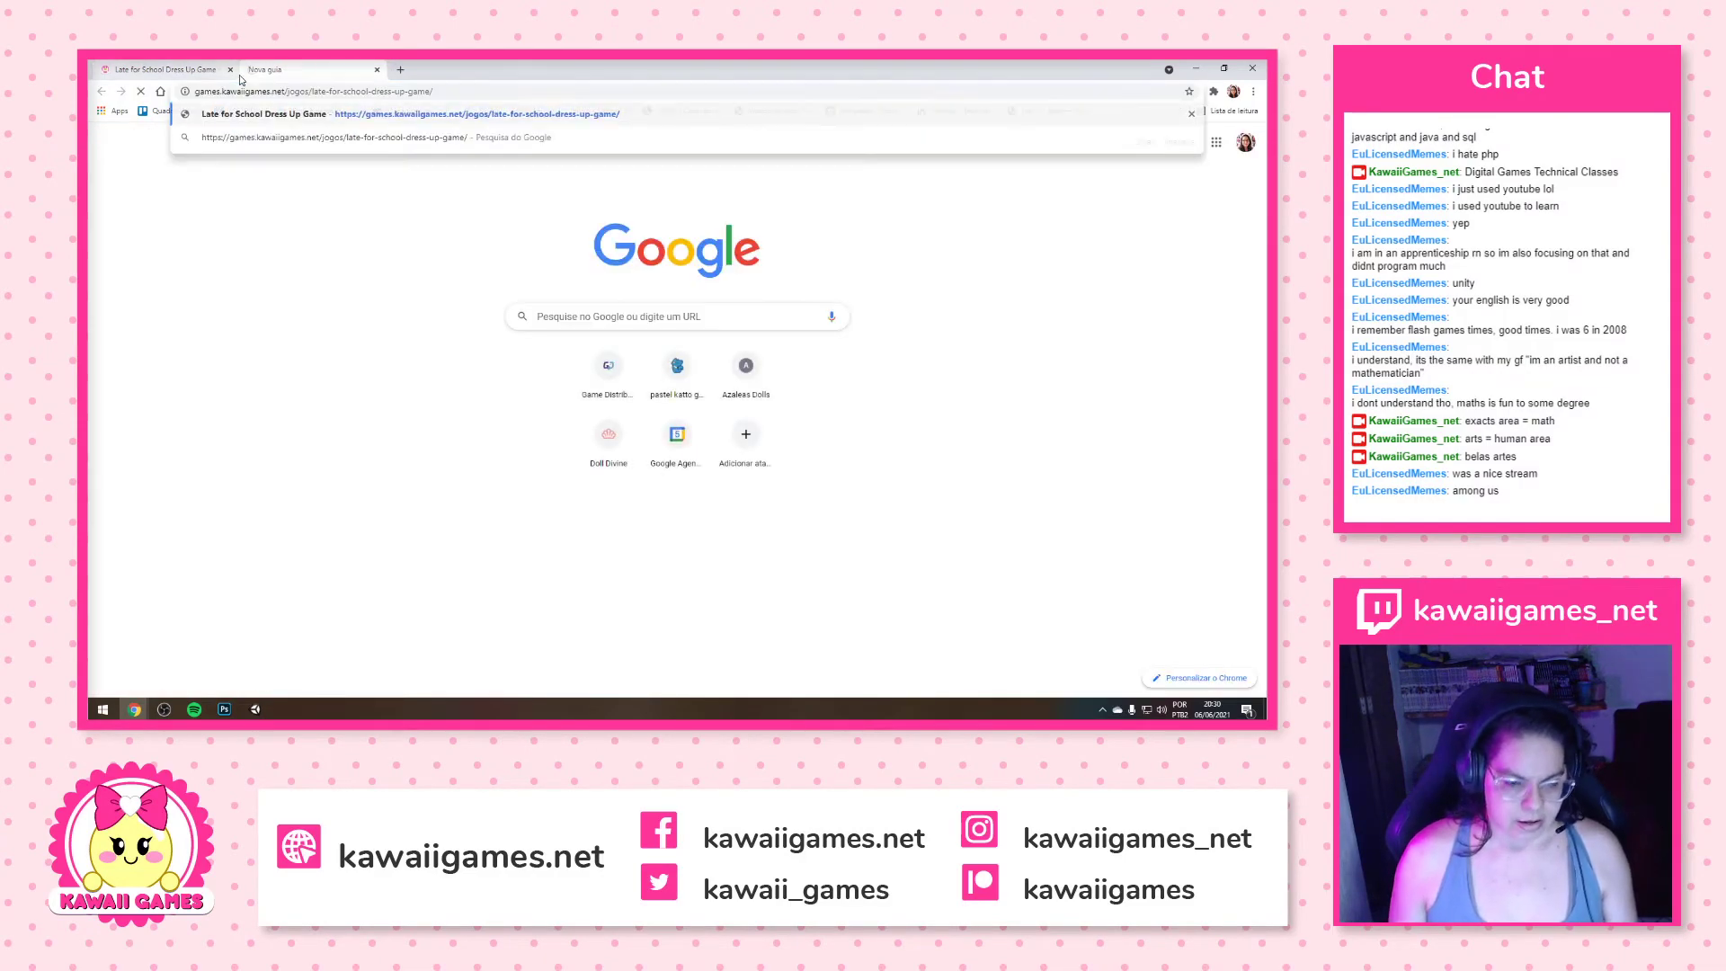
pyautogui.press('Return')
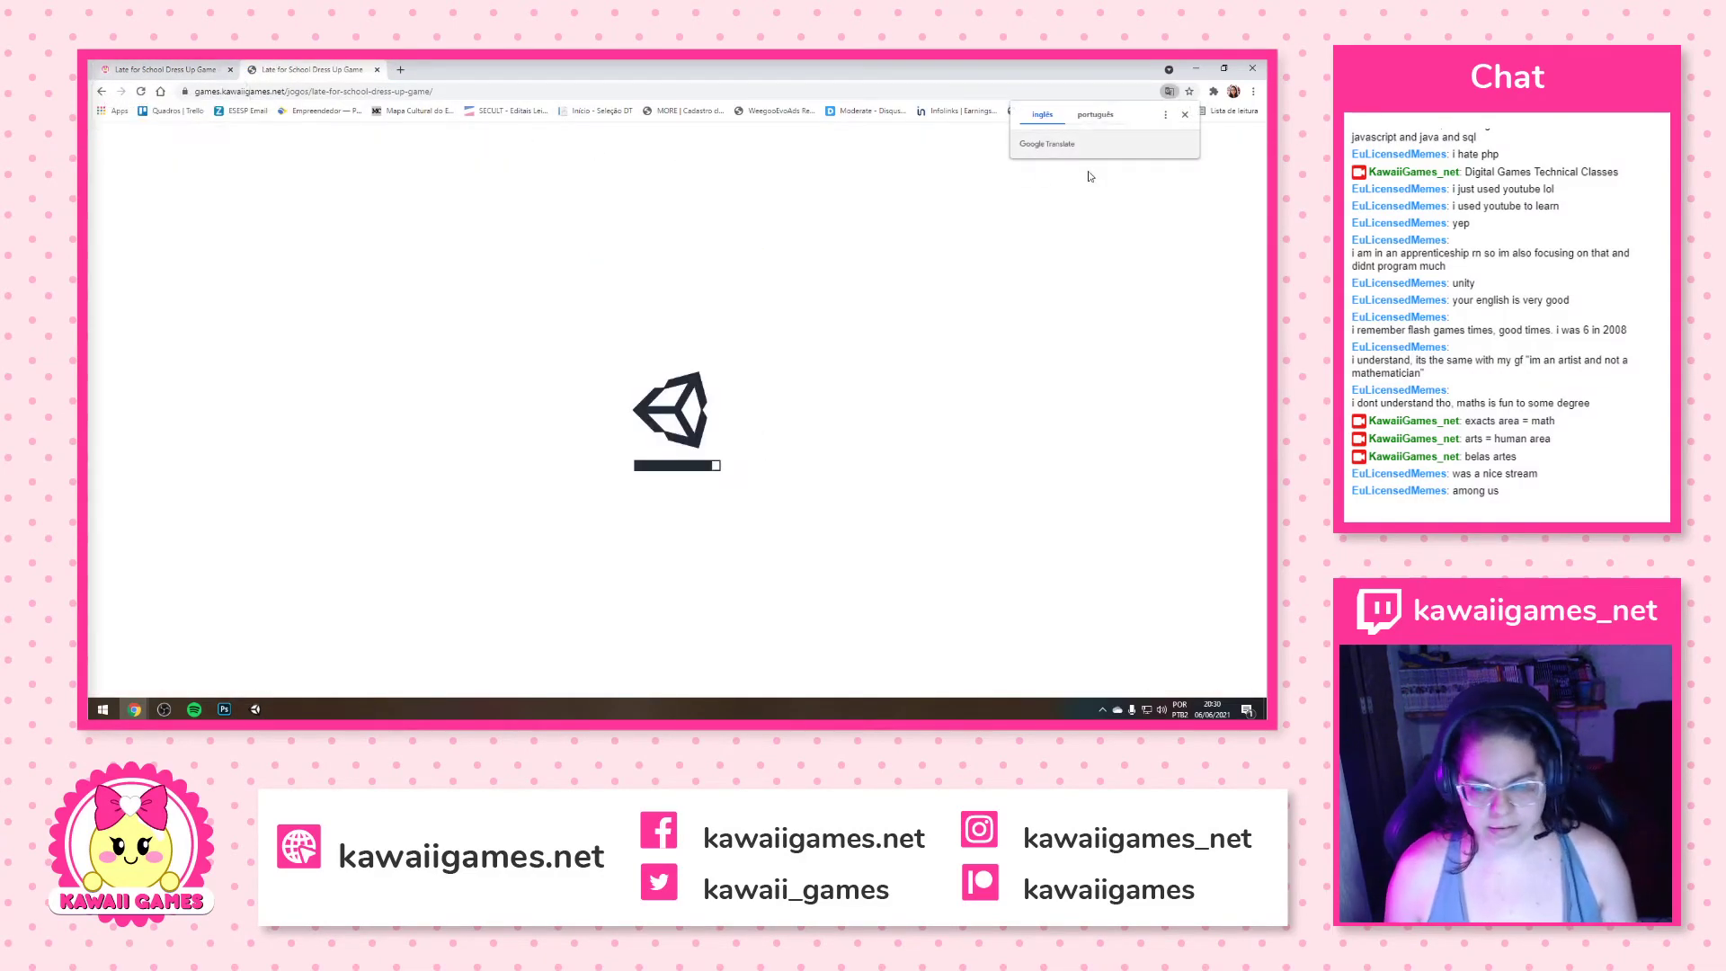
pyautogui.click(1185, 114)
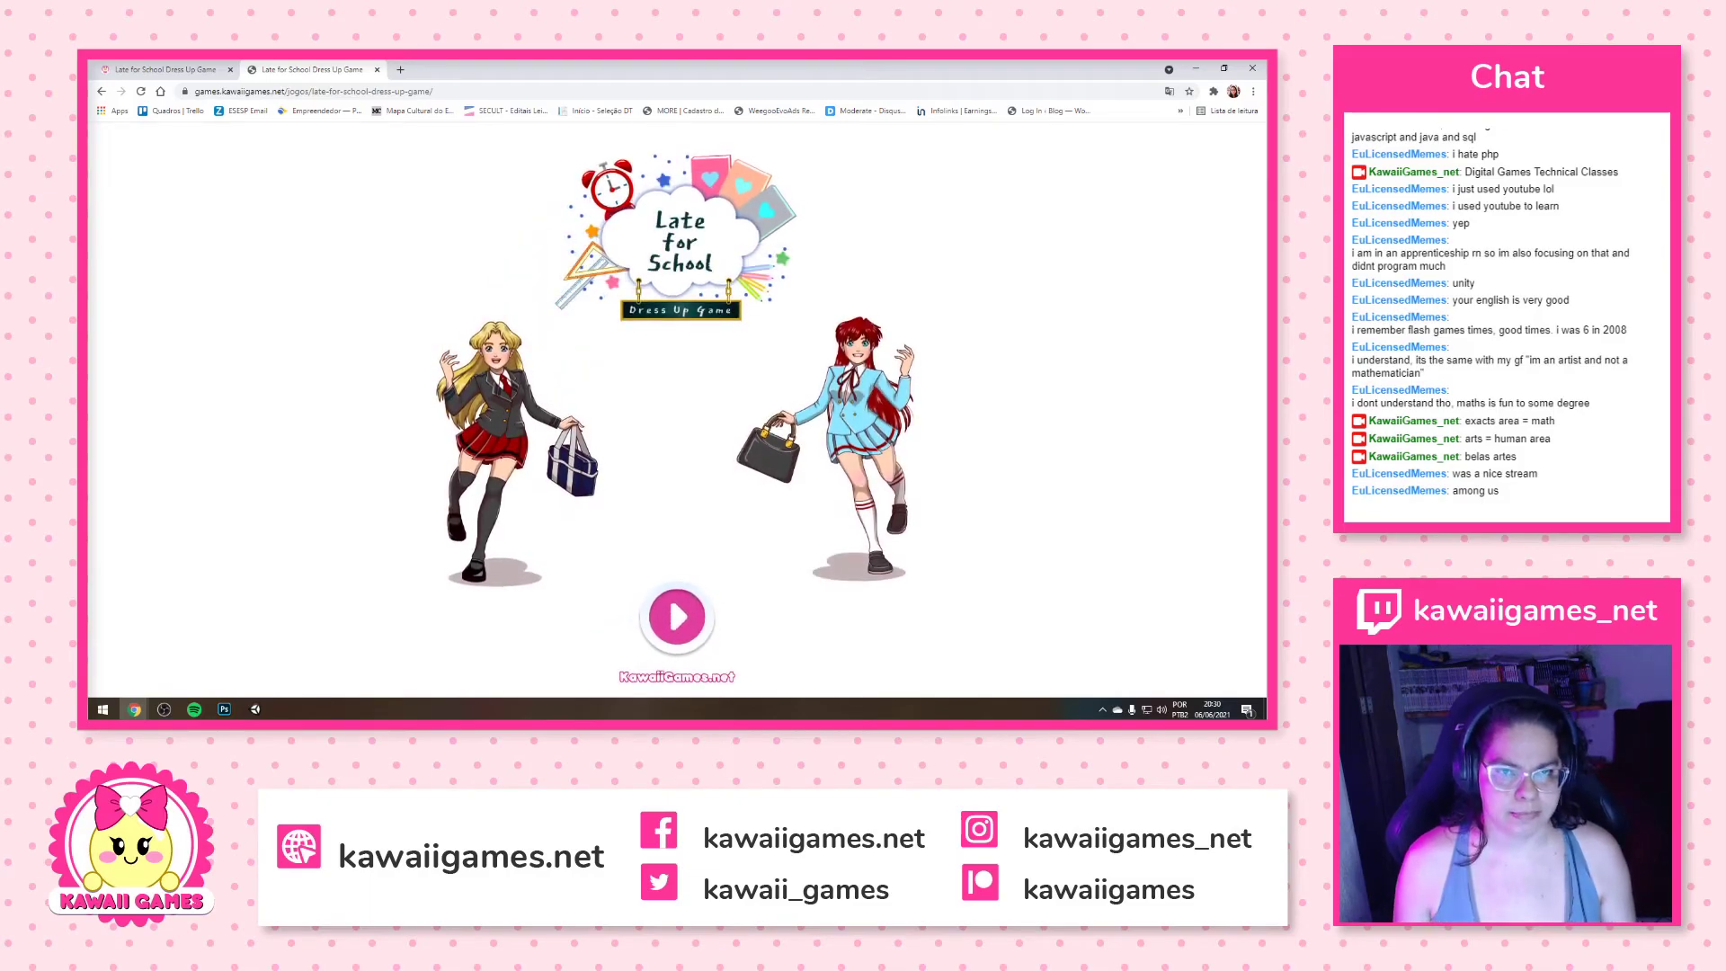
# Start the Late for School game, turn its music and sound effects off in the settings and return to the game
pyautogui.click(678, 626)
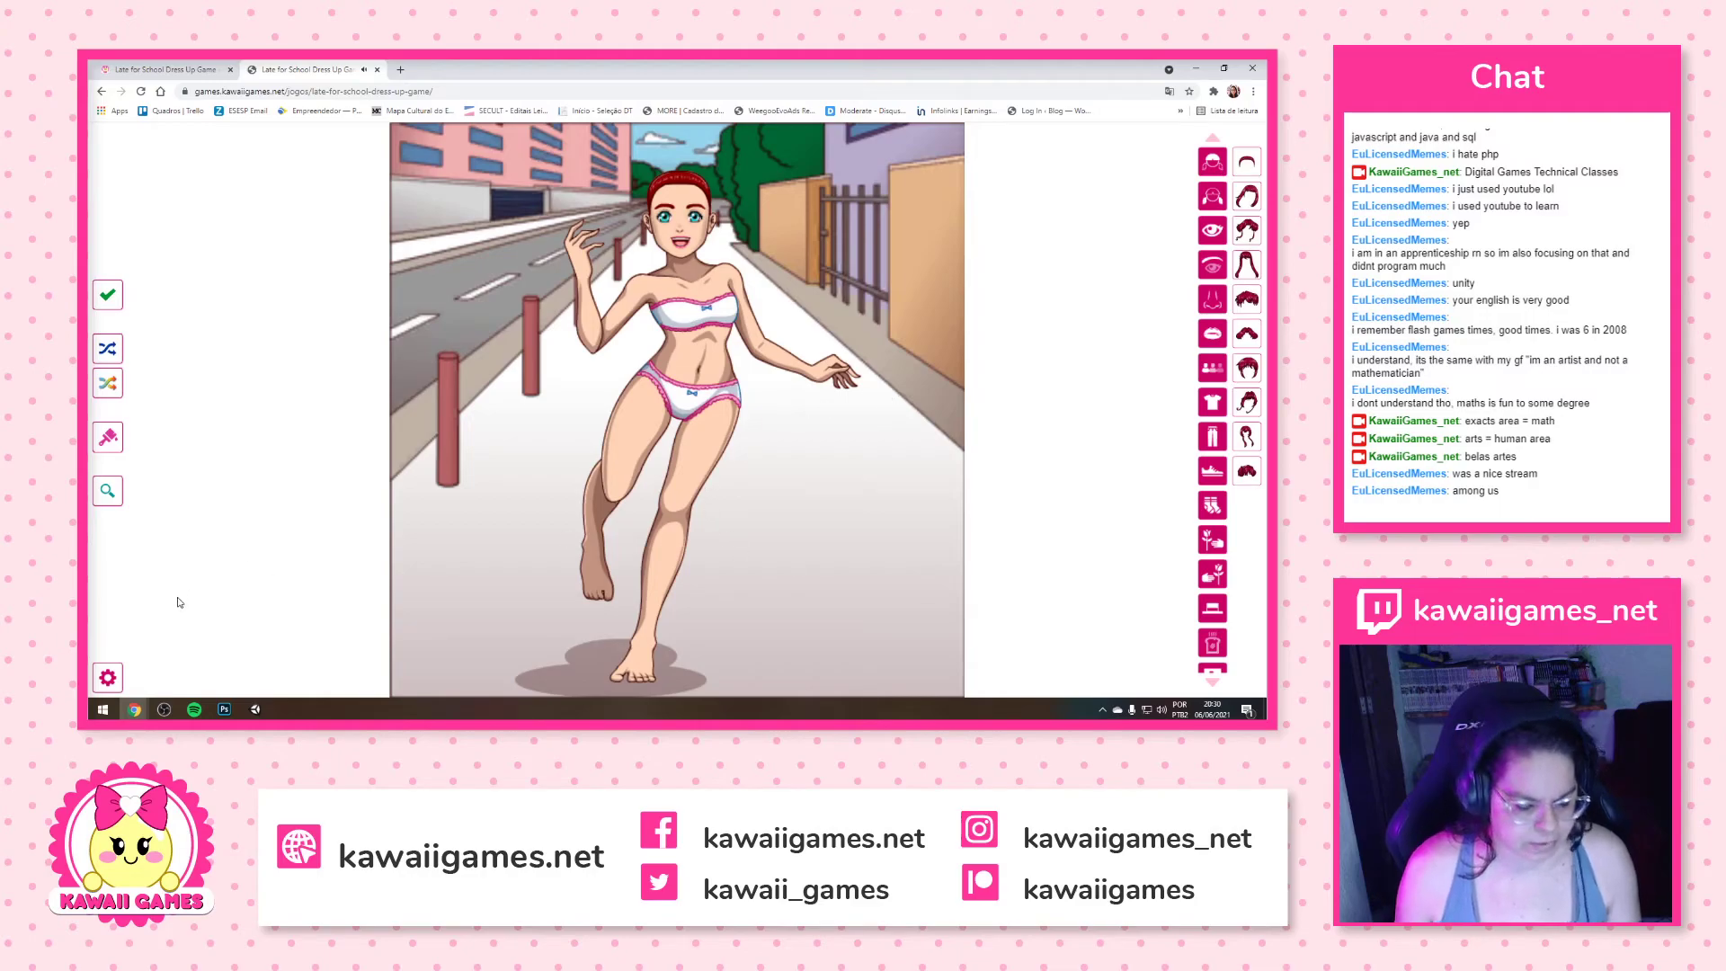
pyautogui.click(108, 678)
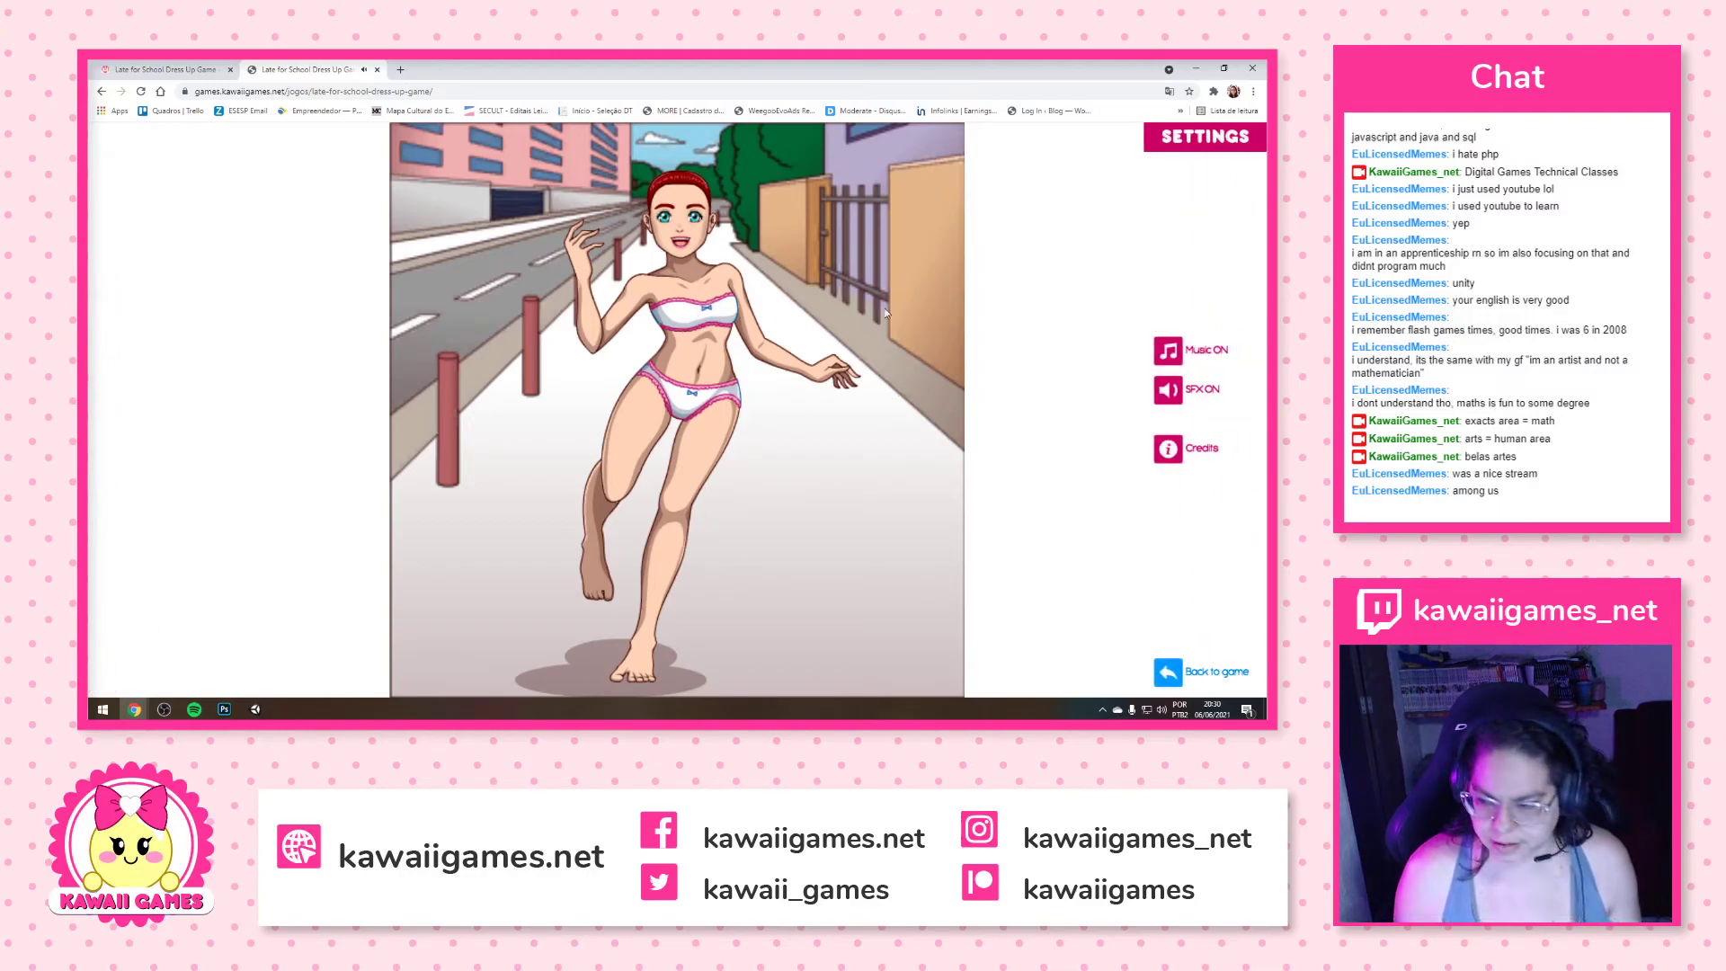
pyautogui.click(1164, 348)
pyautogui.click(1178, 399)
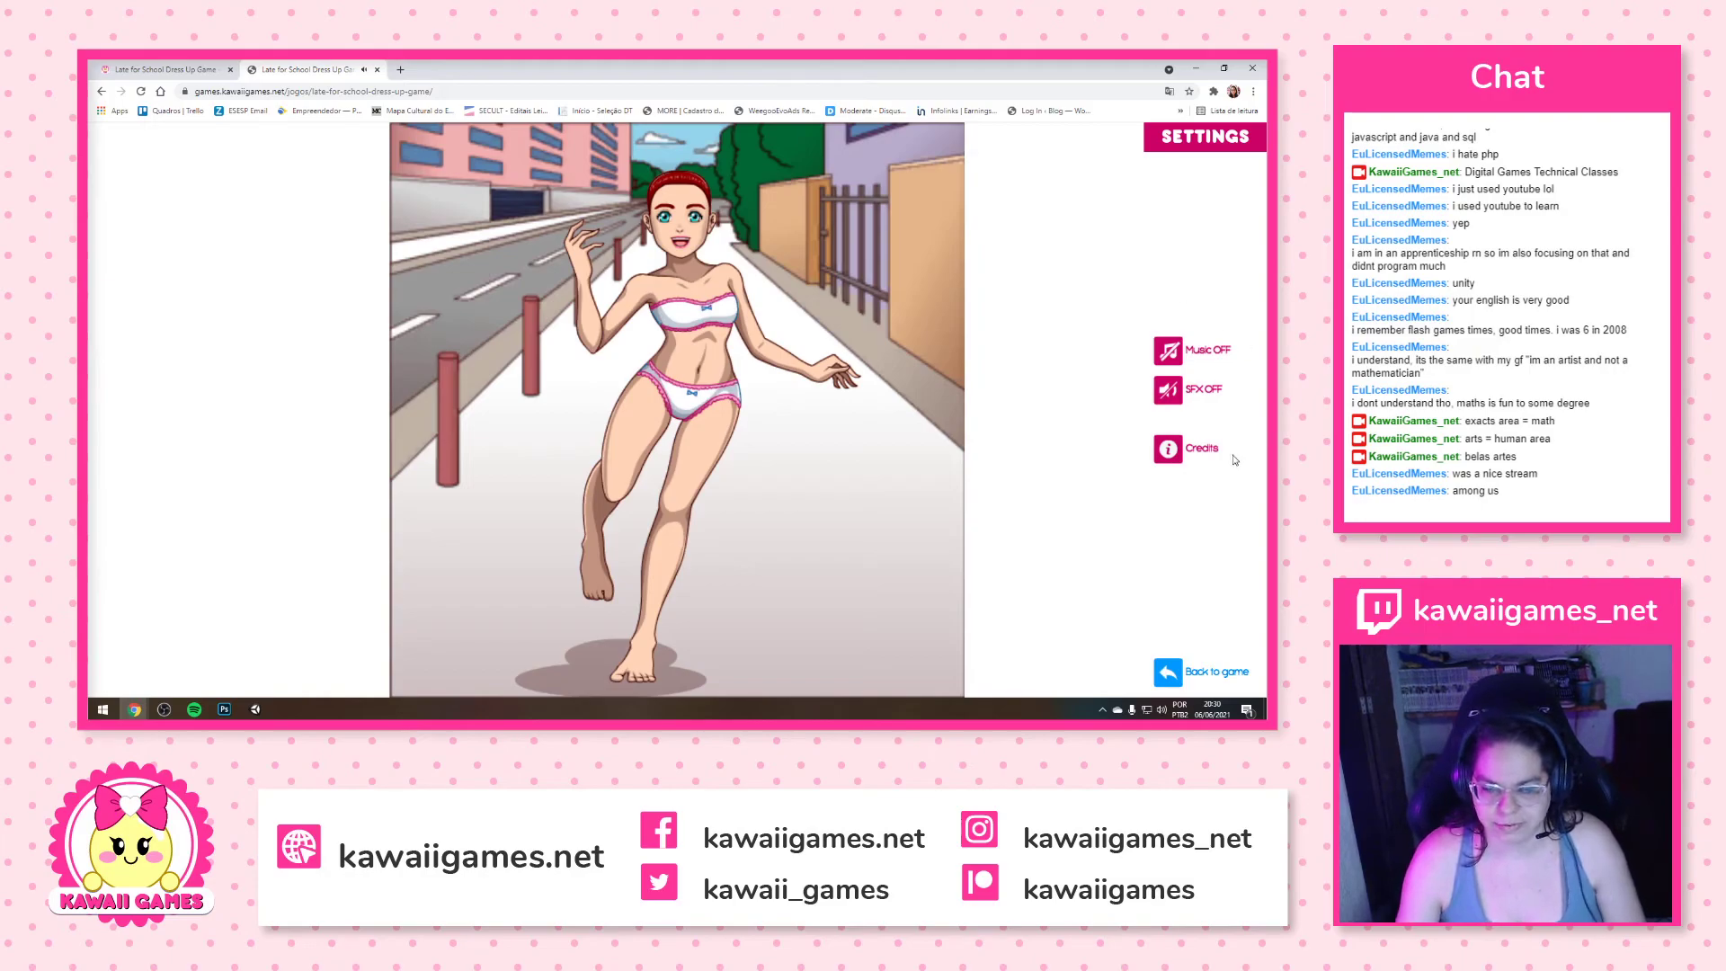
pyautogui.click(1168, 672)
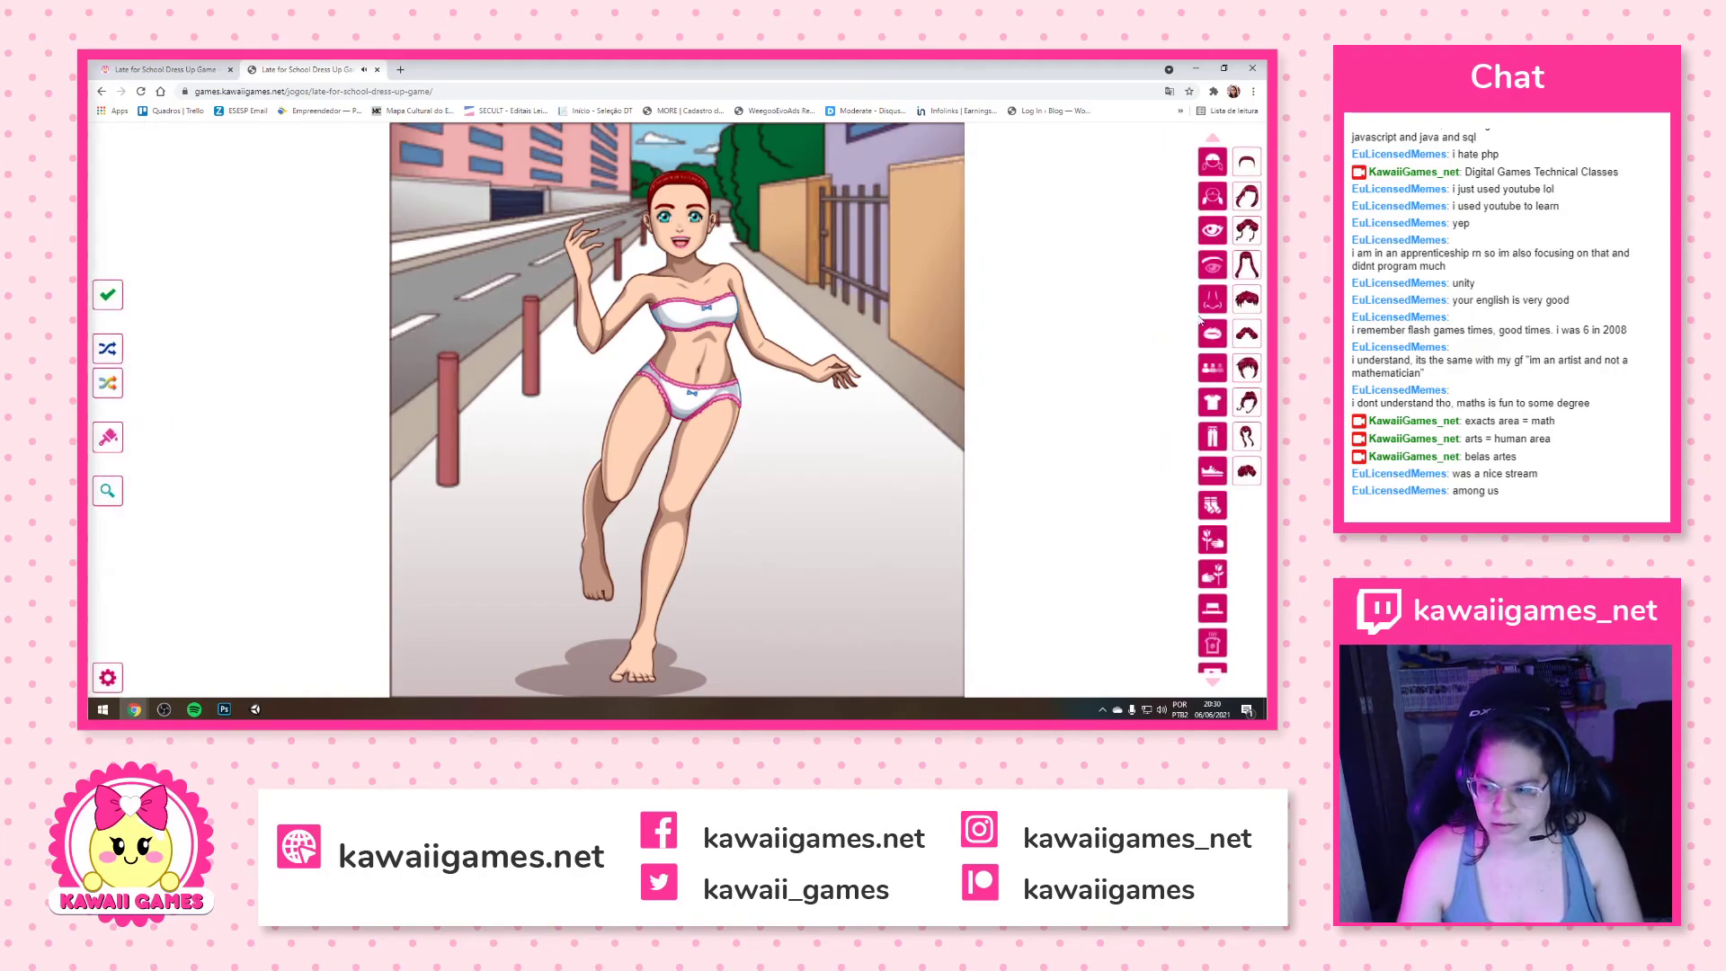
# Demonstrate the game's randomizers by generating several random outfits and random color combinations for the character
pyautogui.click(108, 350)
pyautogui.click(107, 350)
pyautogui.click(108, 350)
pyautogui.click(107, 350)
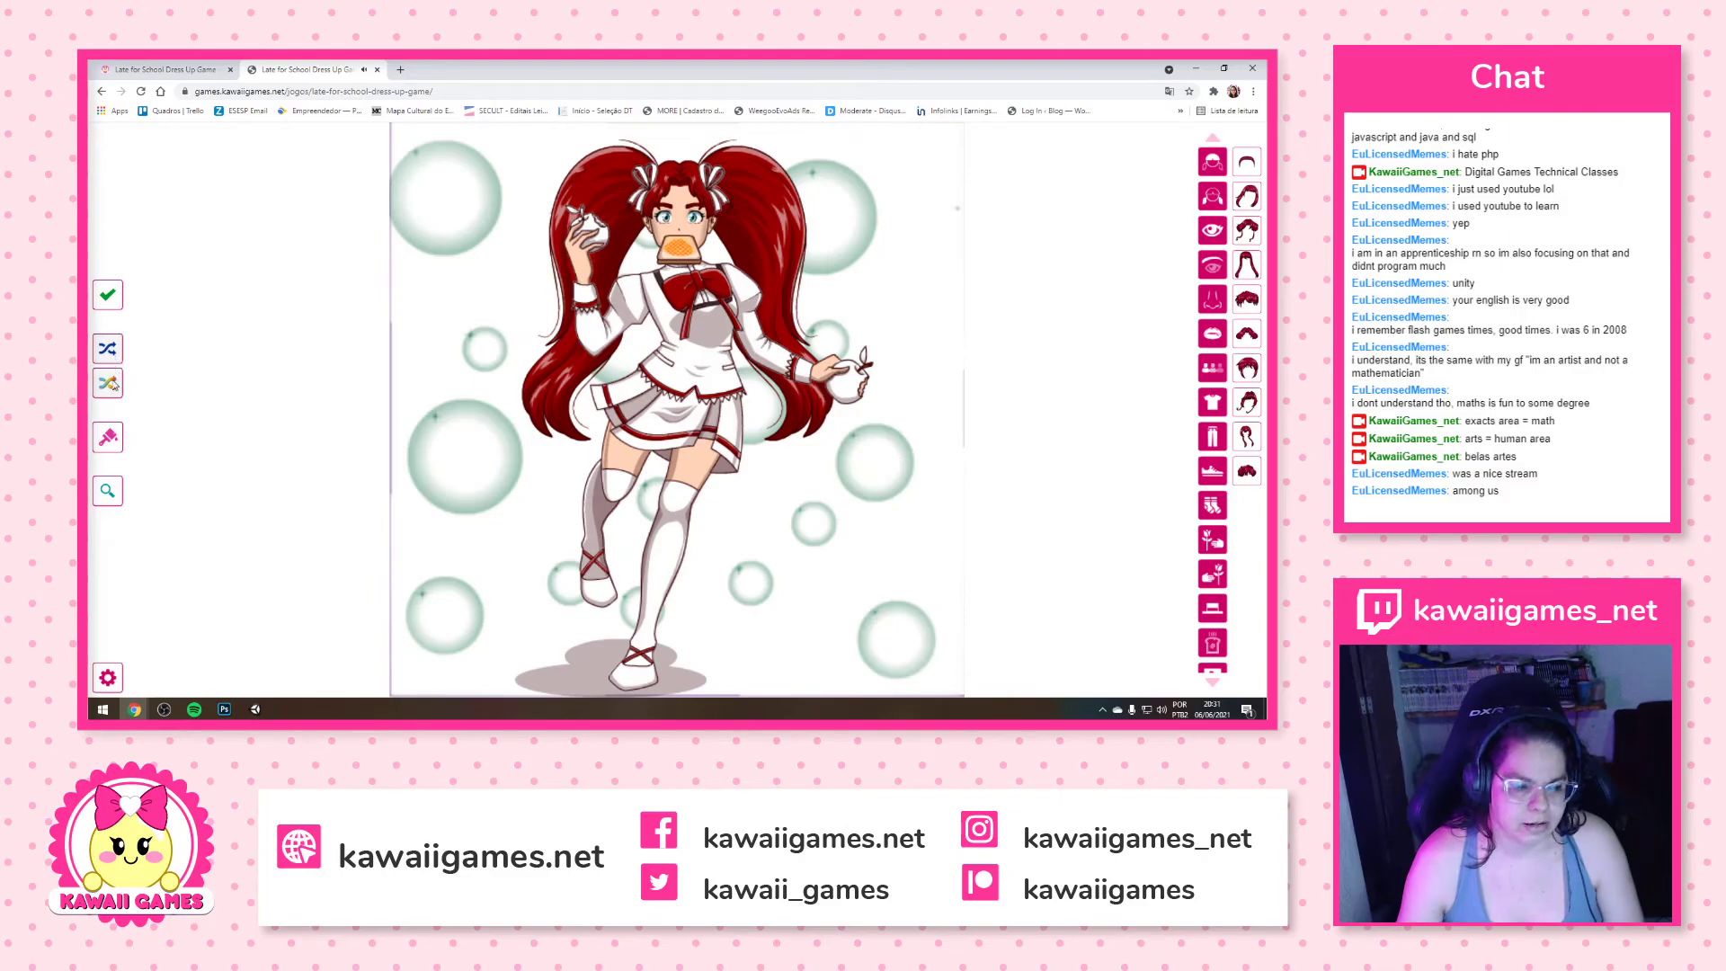
pyautogui.click(113, 385)
pyautogui.click(113, 385)
pyautogui.click(116, 357)
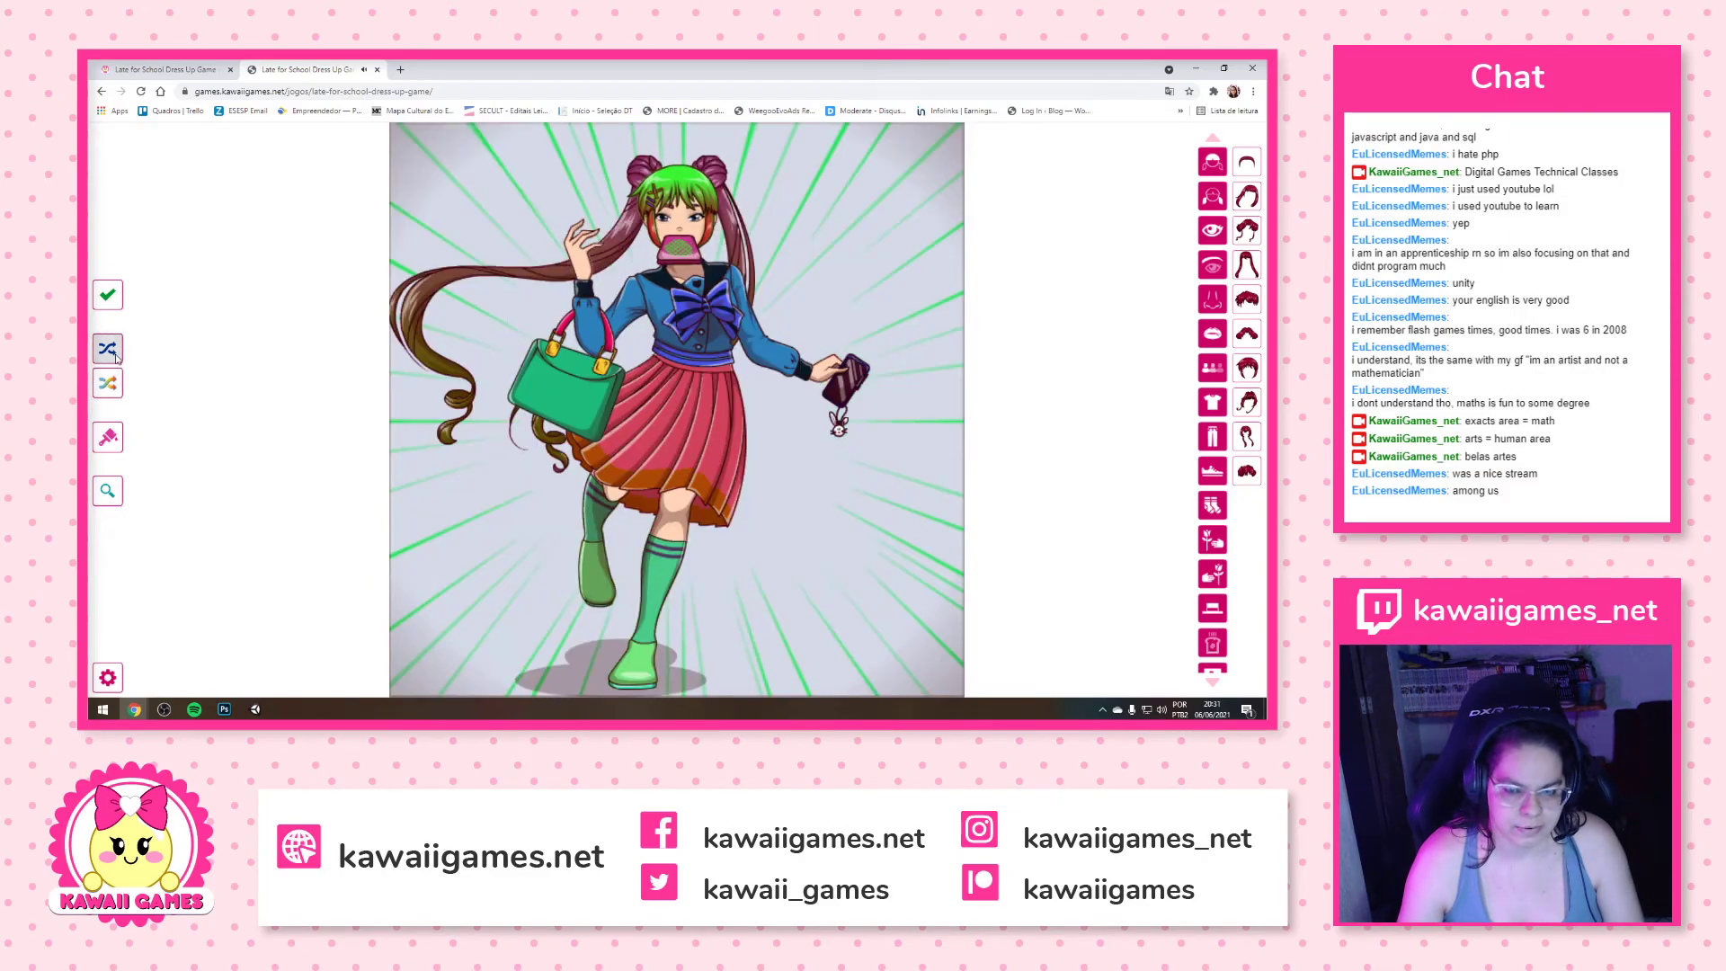
pyautogui.click(108, 384)
pyautogui.click(108, 384)
# Browse the skin color and tops categories, try several tops and dress the character in the school blazer with a tie
pyautogui.click(1212, 367)
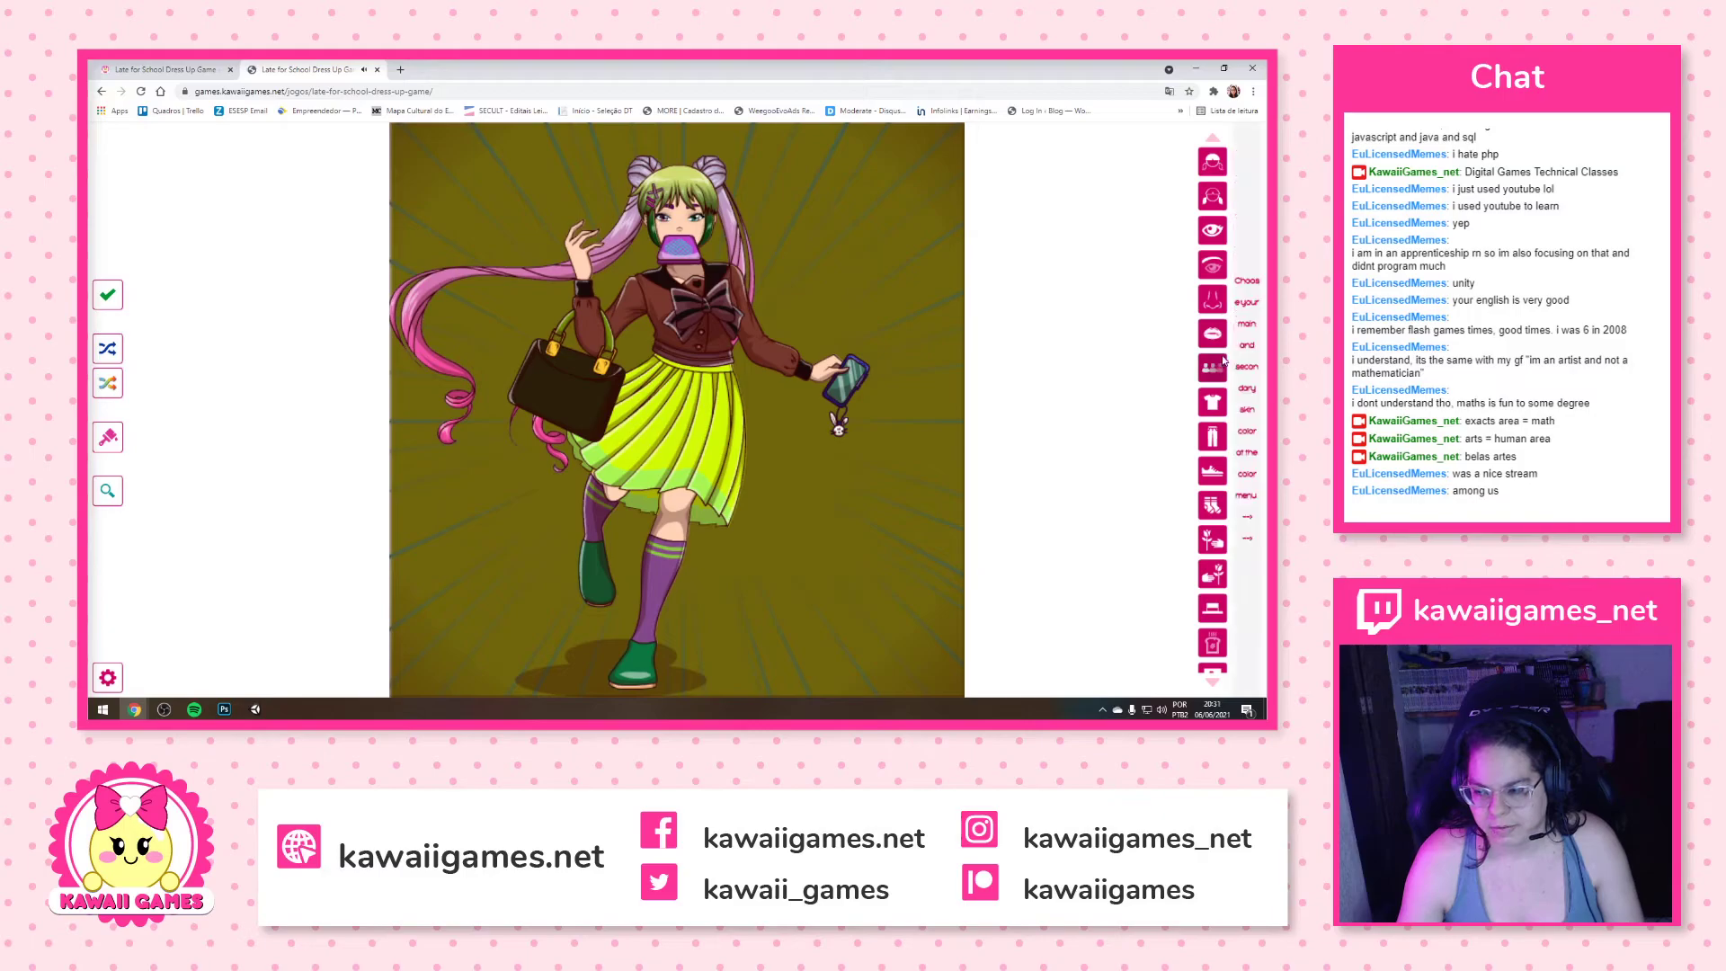
pyautogui.click(1212, 402)
pyautogui.click(1248, 370)
pyautogui.click(1252, 405)
pyautogui.click(1256, 435)
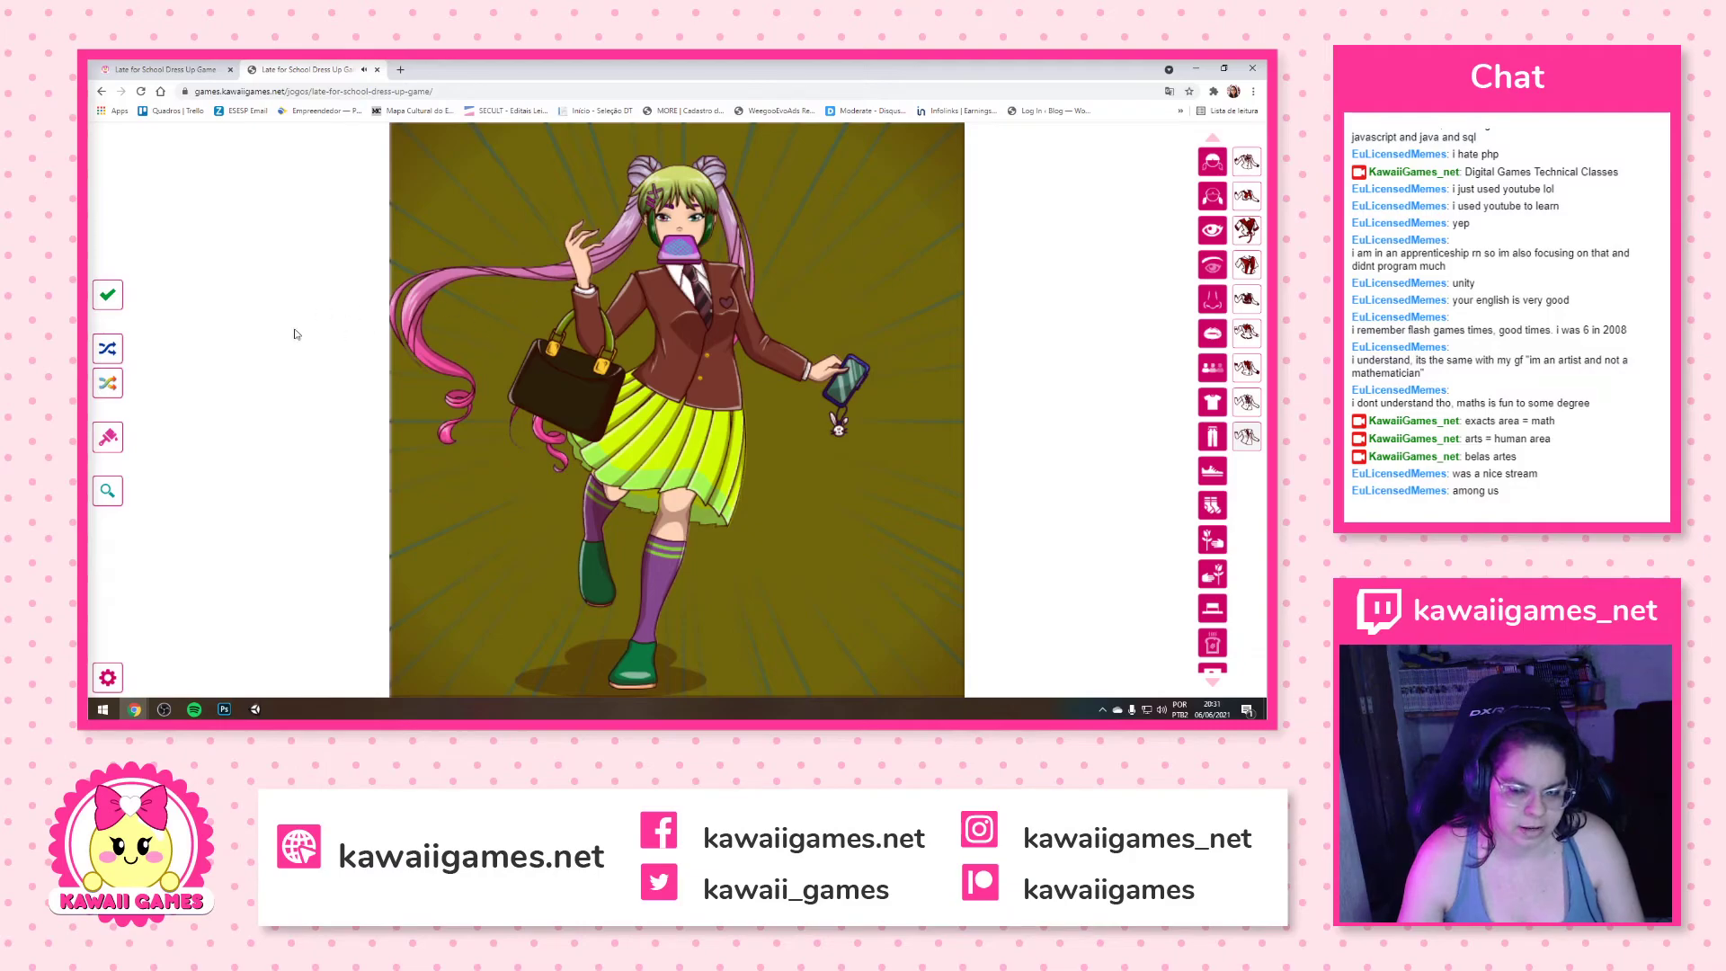
# Generate many more random outfits, repeatedly randomizing the colors of the clothes, hair and background, and try the zoom option
pyautogui.click(109, 350)
pyautogui.click(109, 349)
pyautogui.click(109, 350)
pyautogui.click(108, 350)
pyautogui.click(107, 385)
pyautogui.click(107, 385)
pyautogui.click(107, 385)
pyautogui.click(107, 385)
pyautogui.click(107, 385)
pyautogui.click(107, 385)
pyautogui.click(107, 385)
pyautogui.click(107, 385)
pyautogui.click(107, 385)
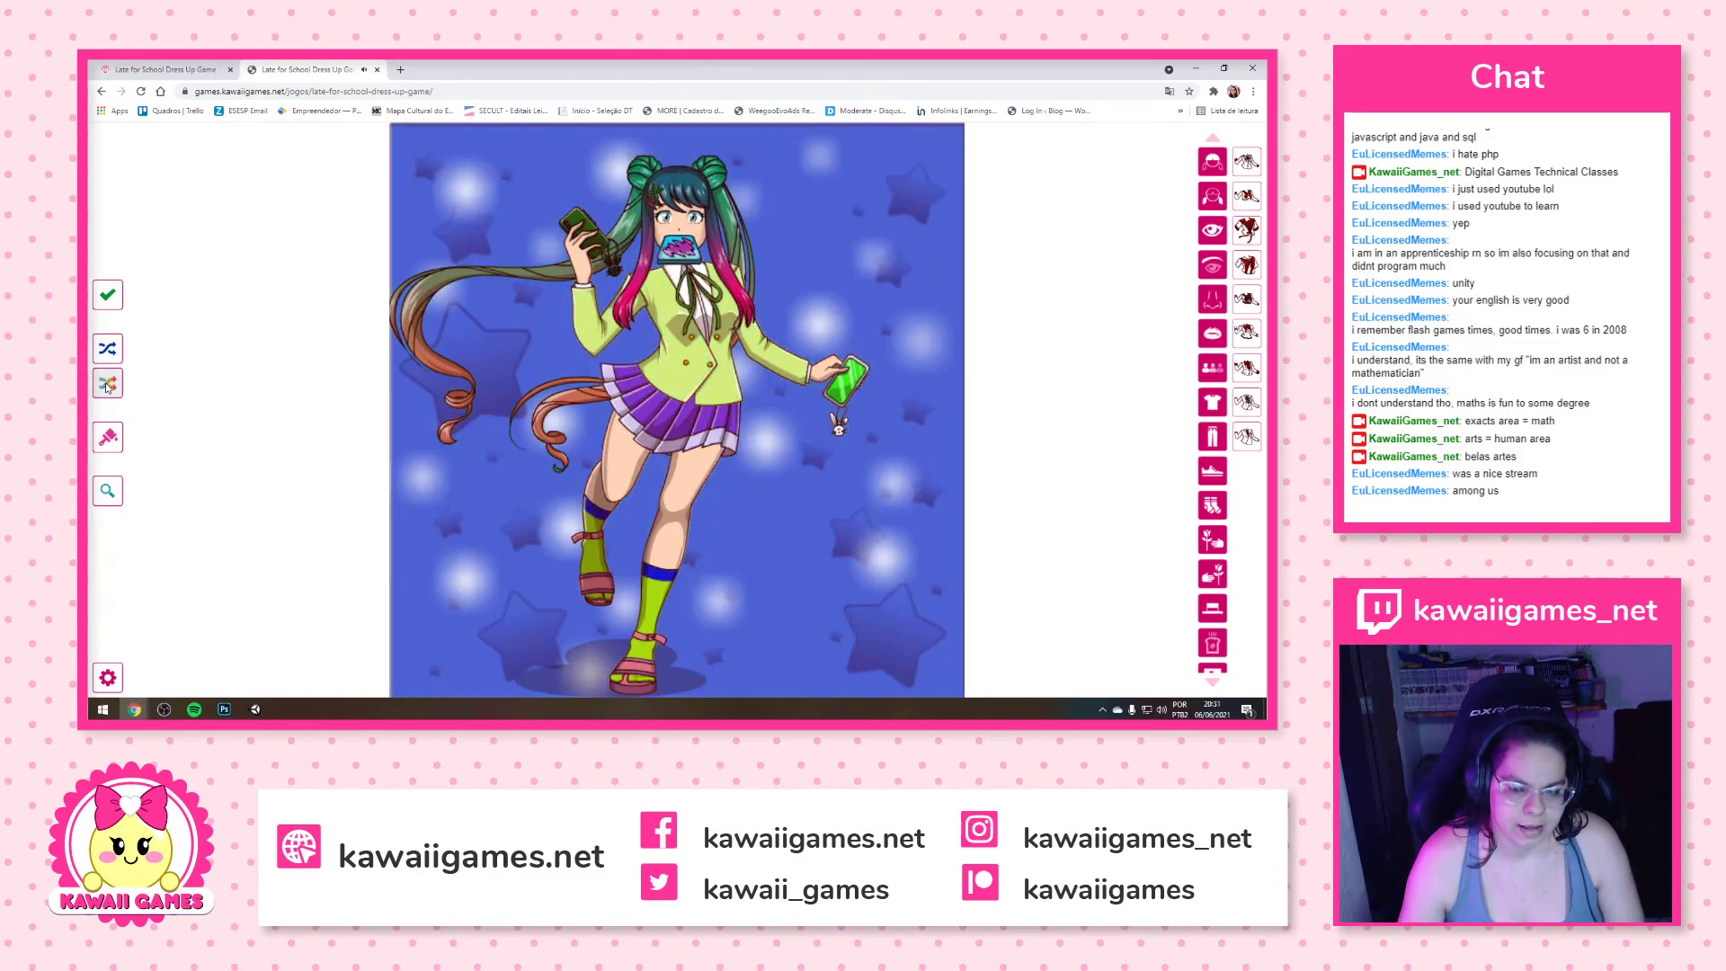
pyautogui.click(107, 384)
pyautogui.click(107, 353)
pyautogui.click(108, 352)
pyautogui.click(108, 352)
pyautogui.click(108, 352)
pyautogui.click(110, 384)
pyautogui.click(110, 384)
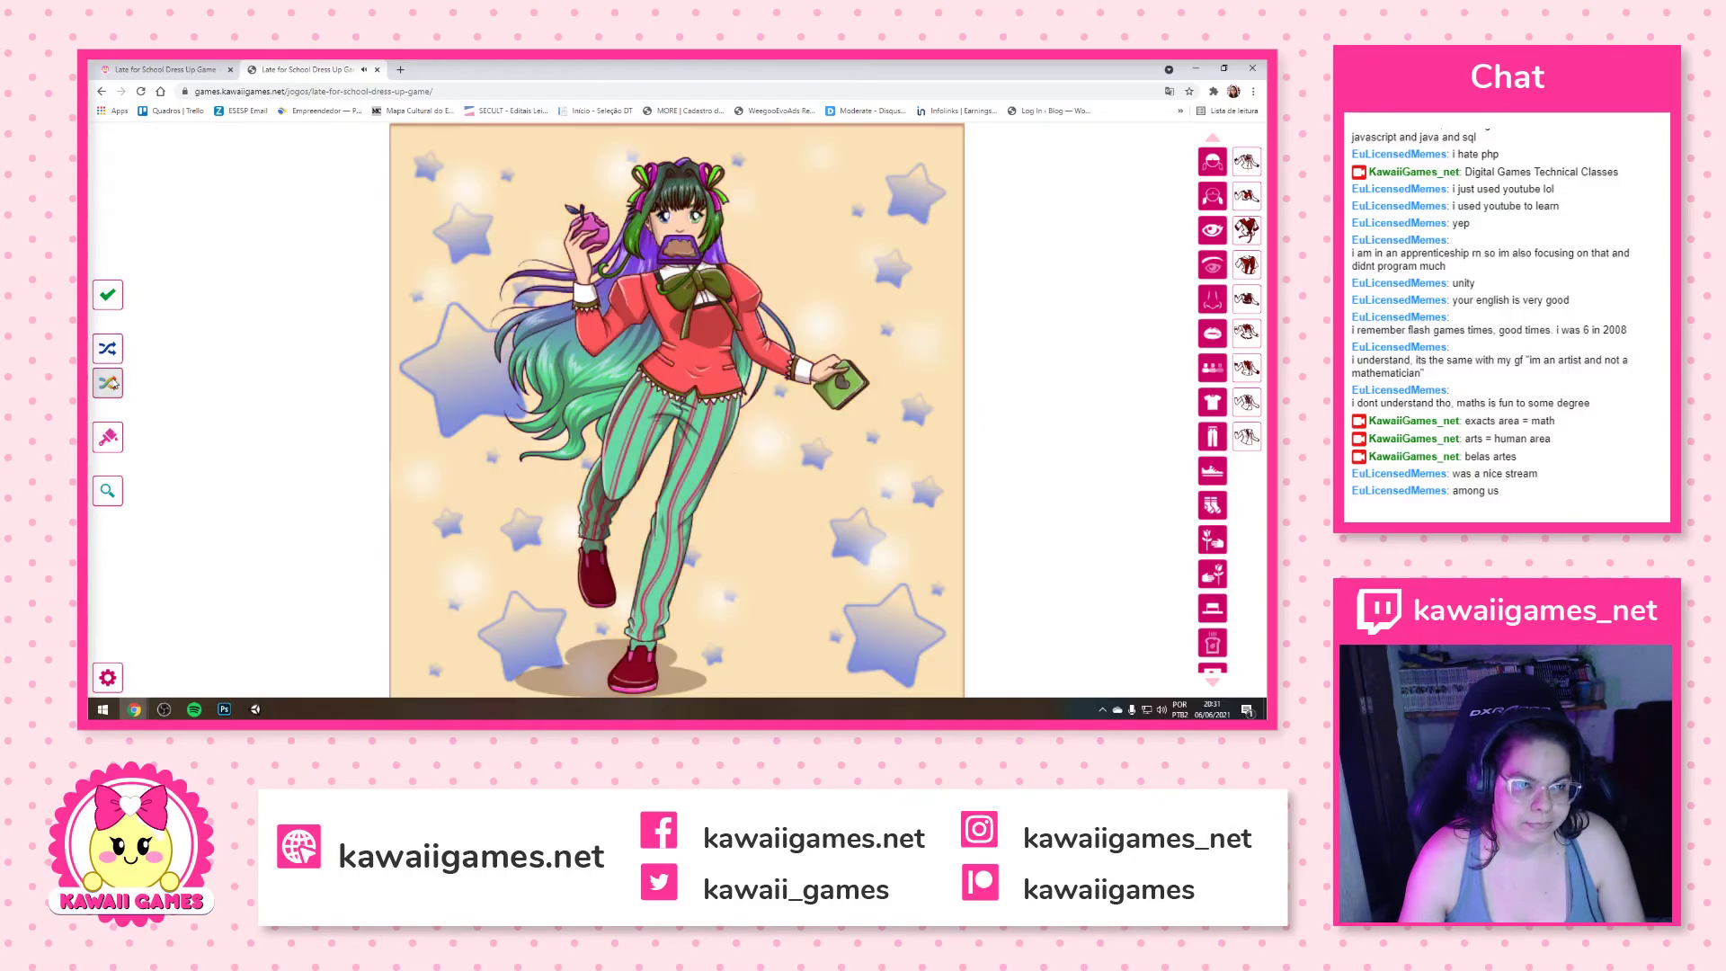
pyautogui.click(109, 383)
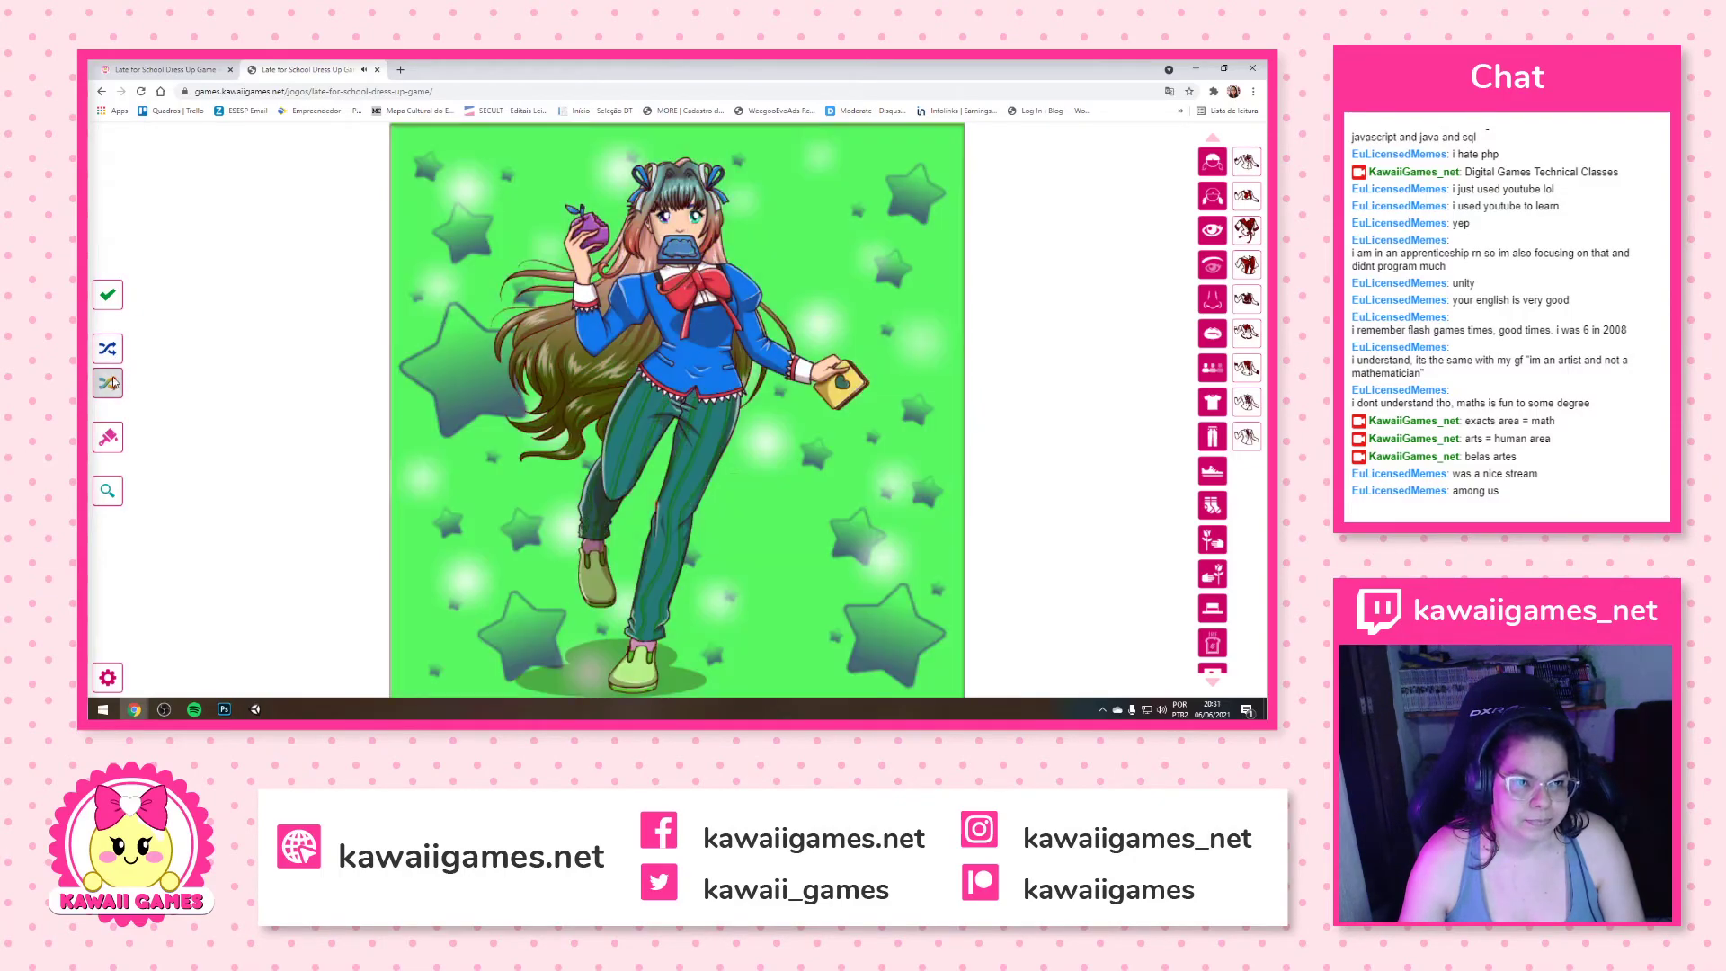
pyautogui.click(108, 491)
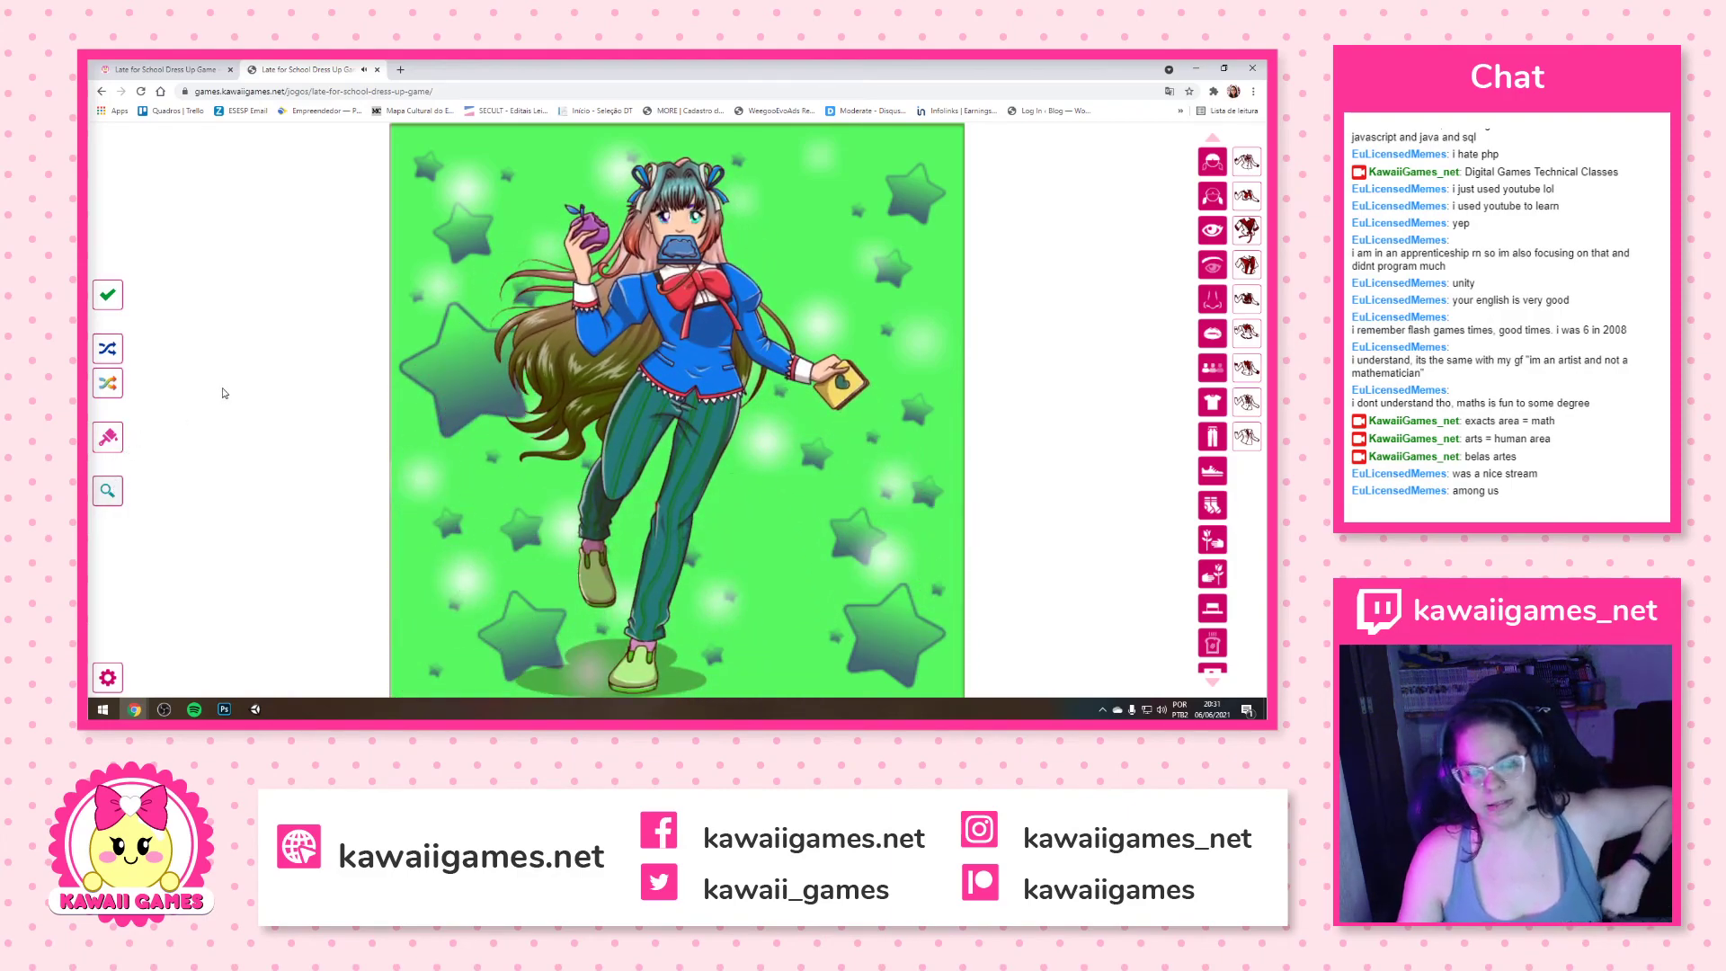
# Close the game's tab and return to the Kawaii Games home page from the Late for School page
pyautogui.click(378, 70)
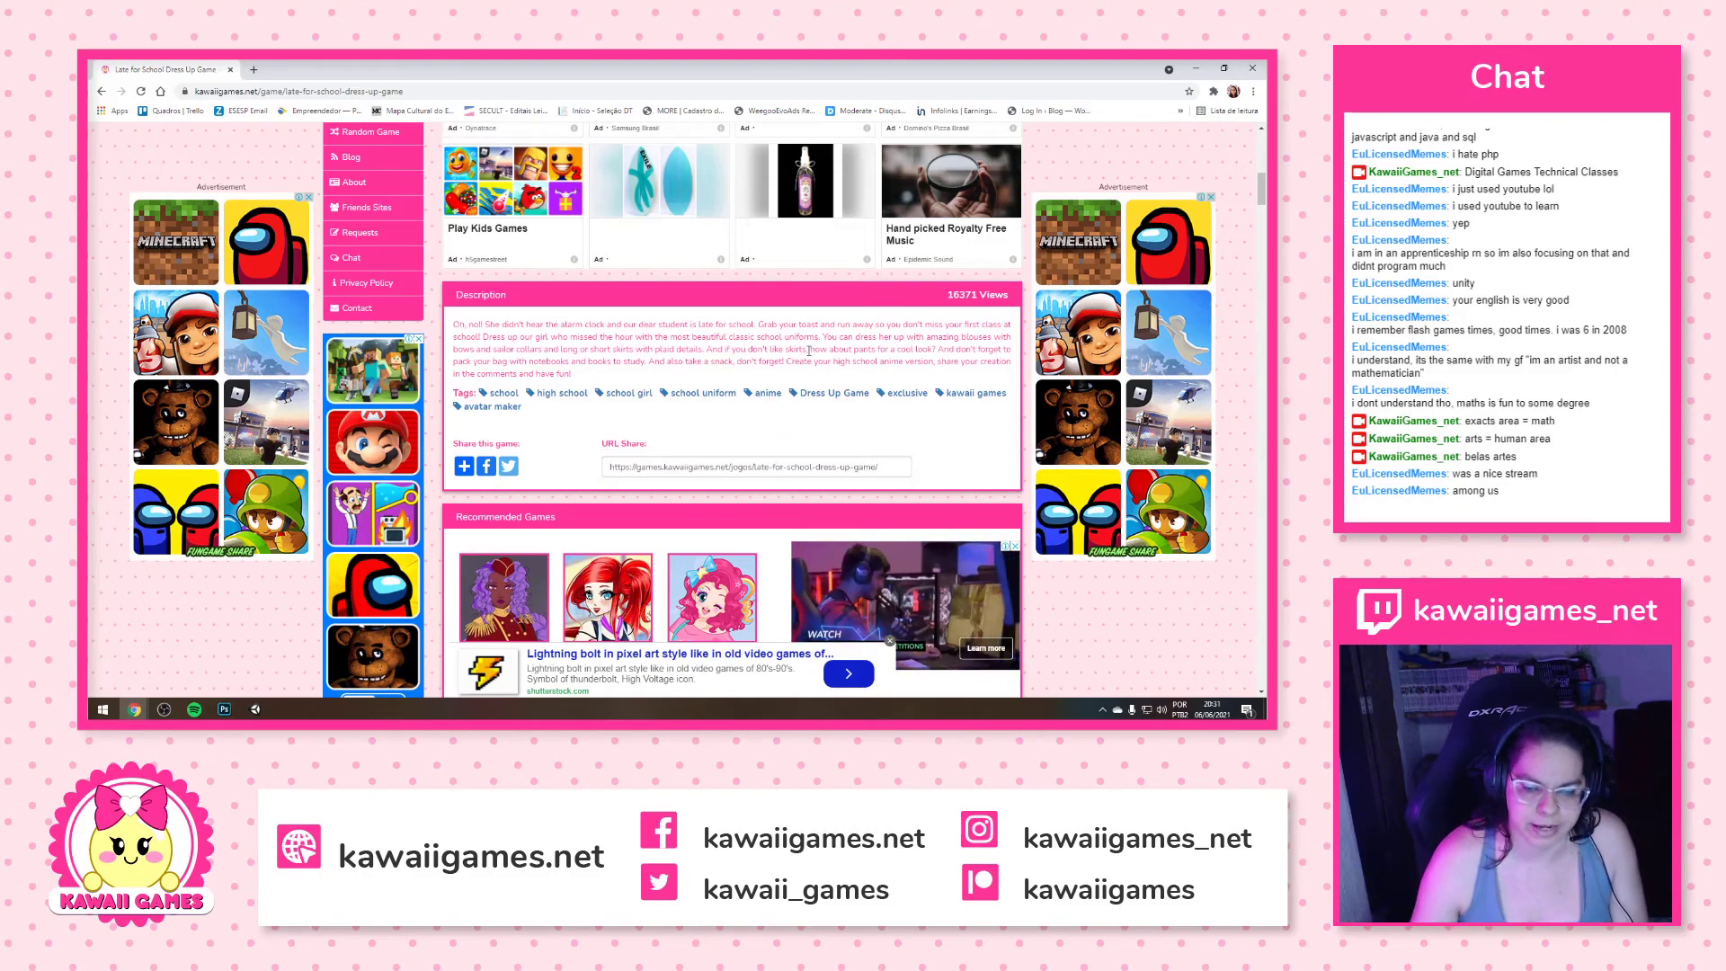
pyautogui.scroll(5, 420, 393)
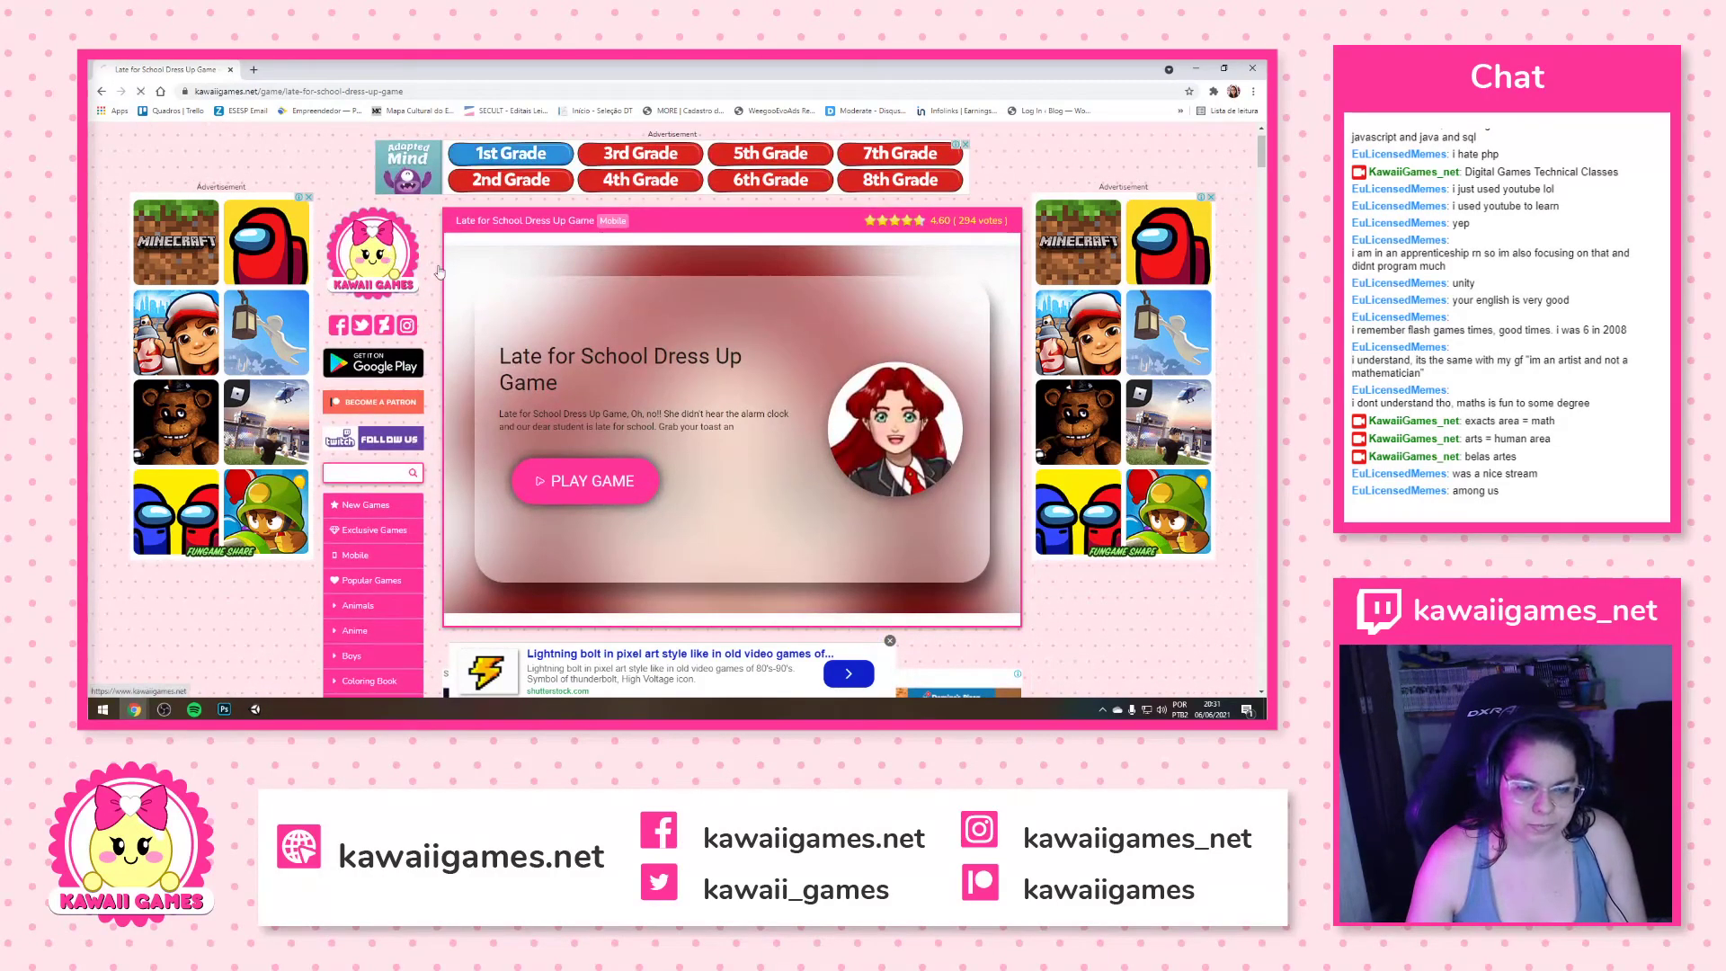
pyautogui.click(396, 263)
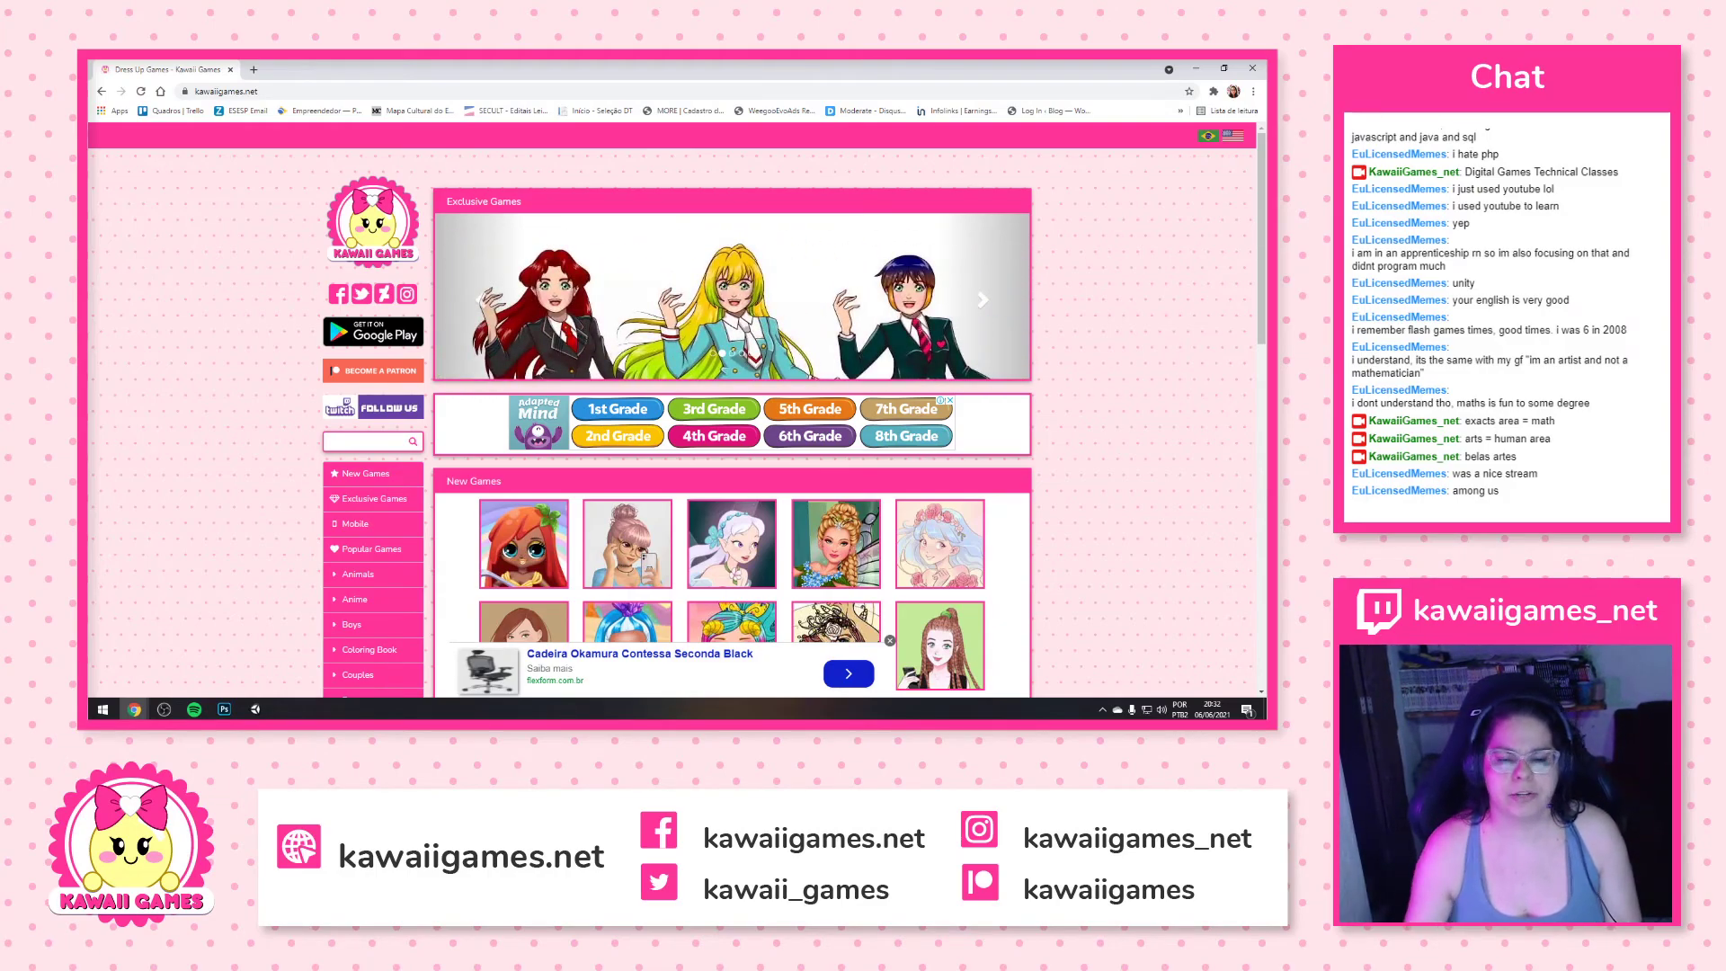
# Search the web for "south park 2 rpg" in a new tab, open the Steam result and dismiss the offers pop-up
pyautogui.click(253, 71)
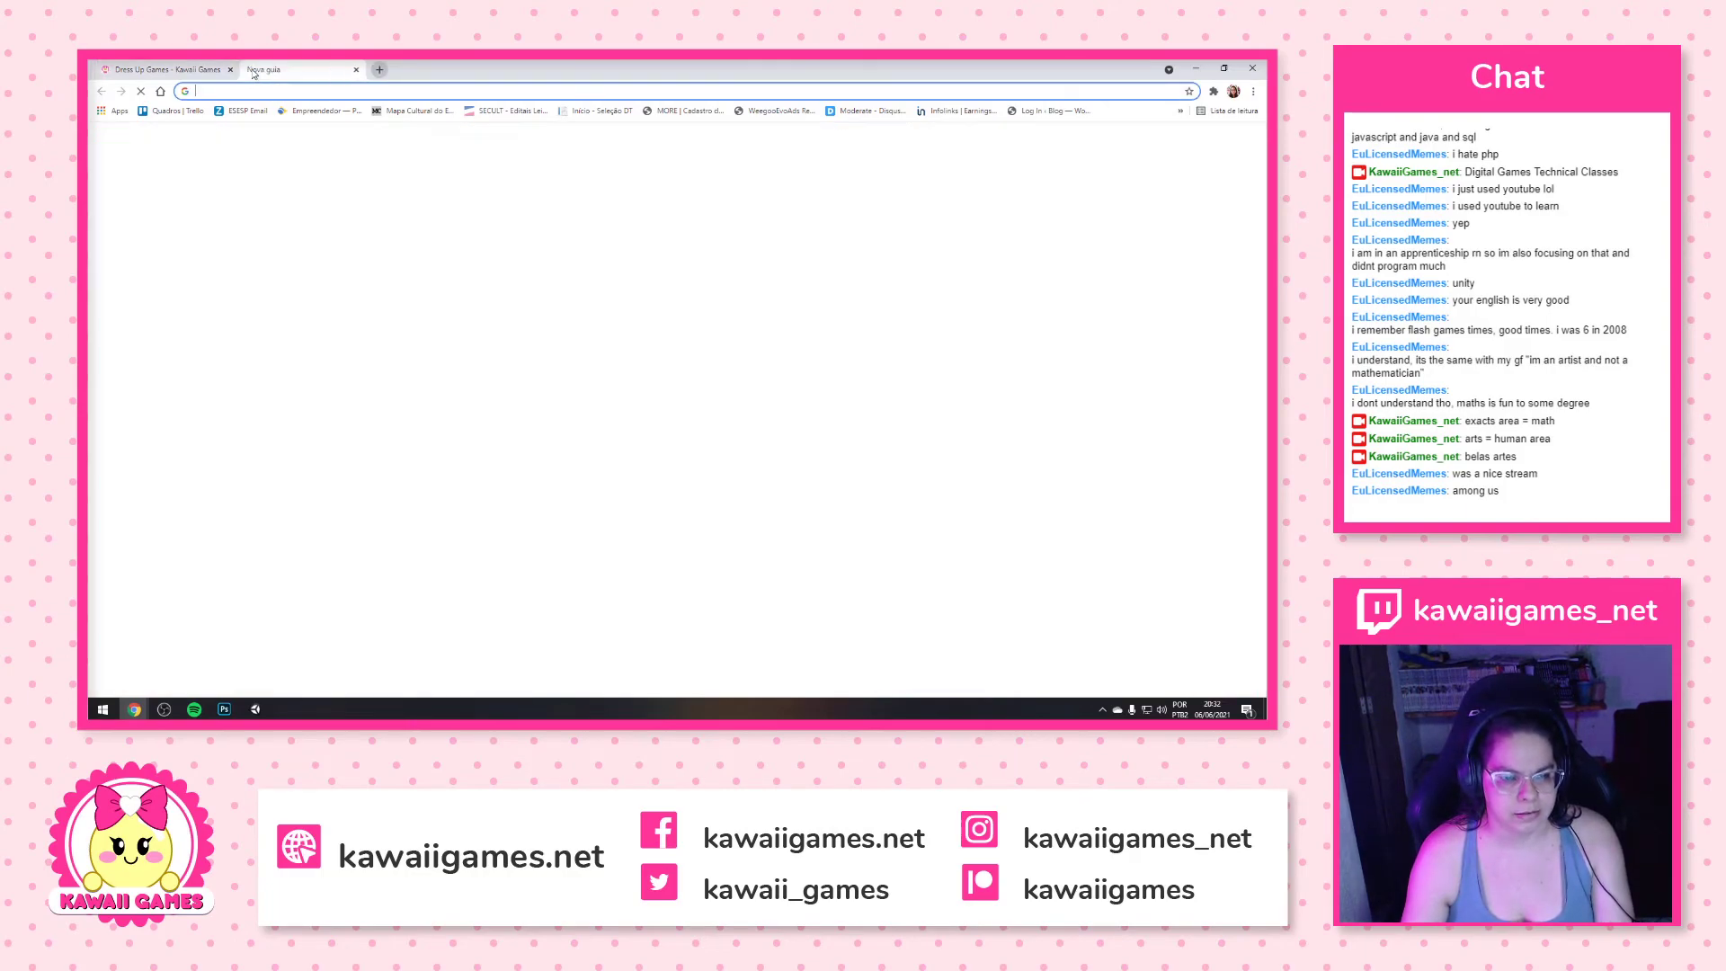
pyautogui.write('south p')
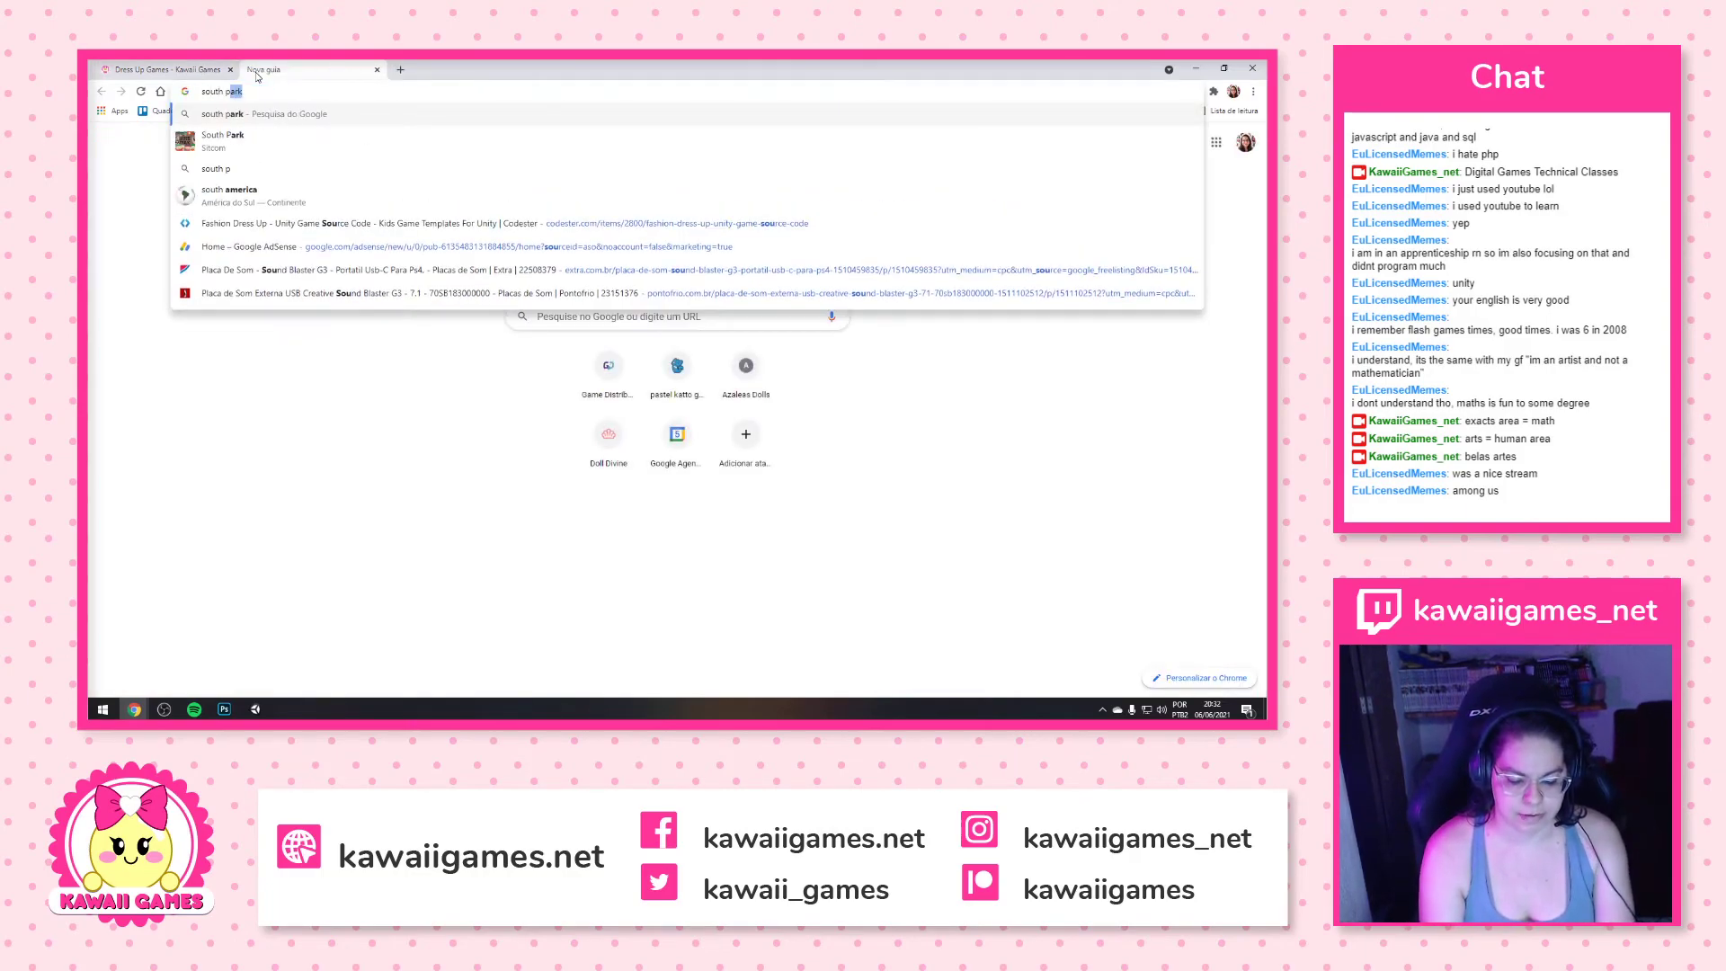
pyautogui.write('ark 2 rpg')
pyautogui.press('Return')
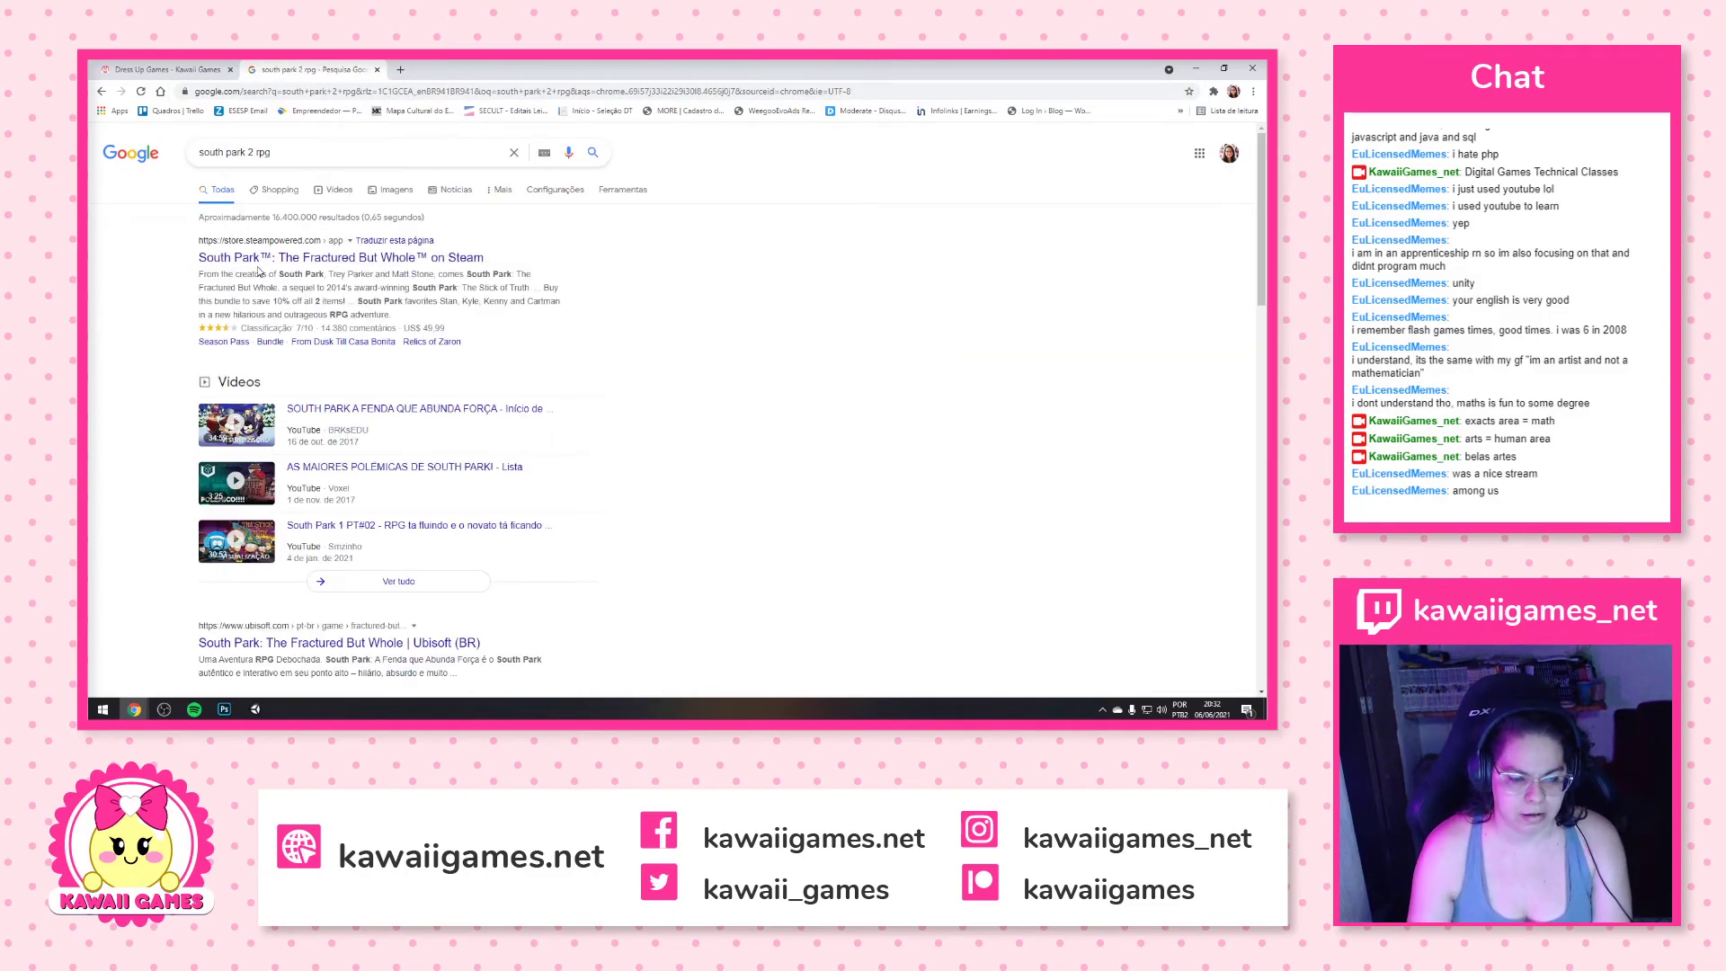
pyautogui.click(328, 259)
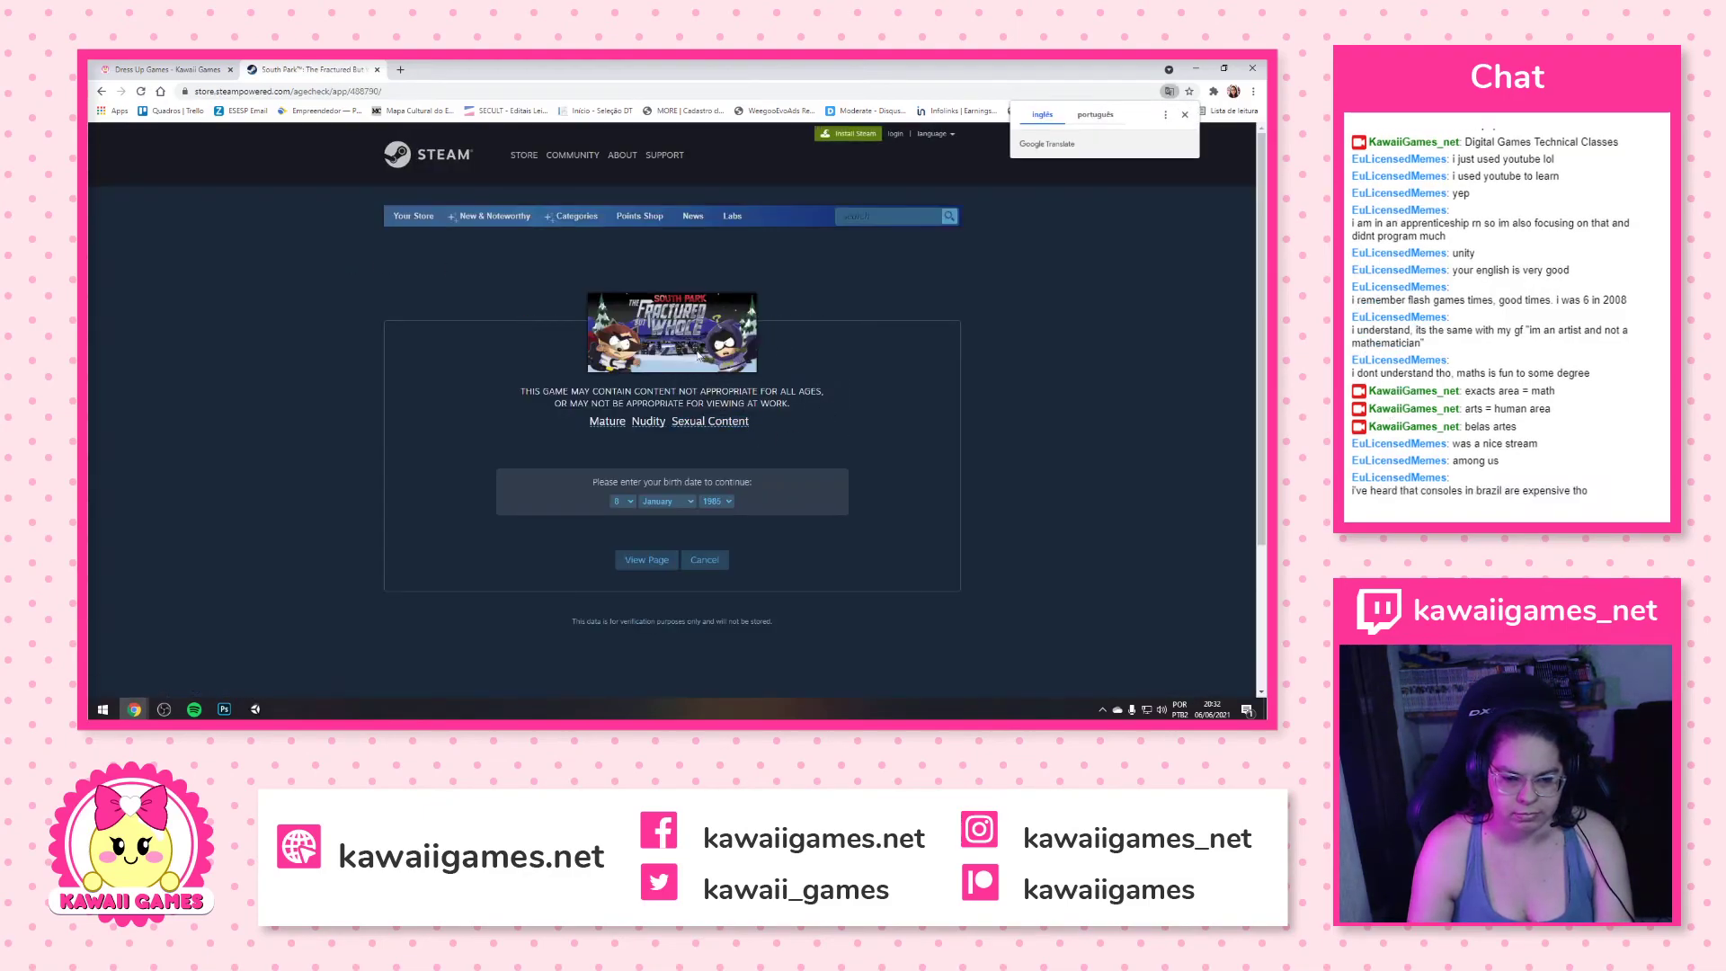
pyautogui.moveTo(100, 151)
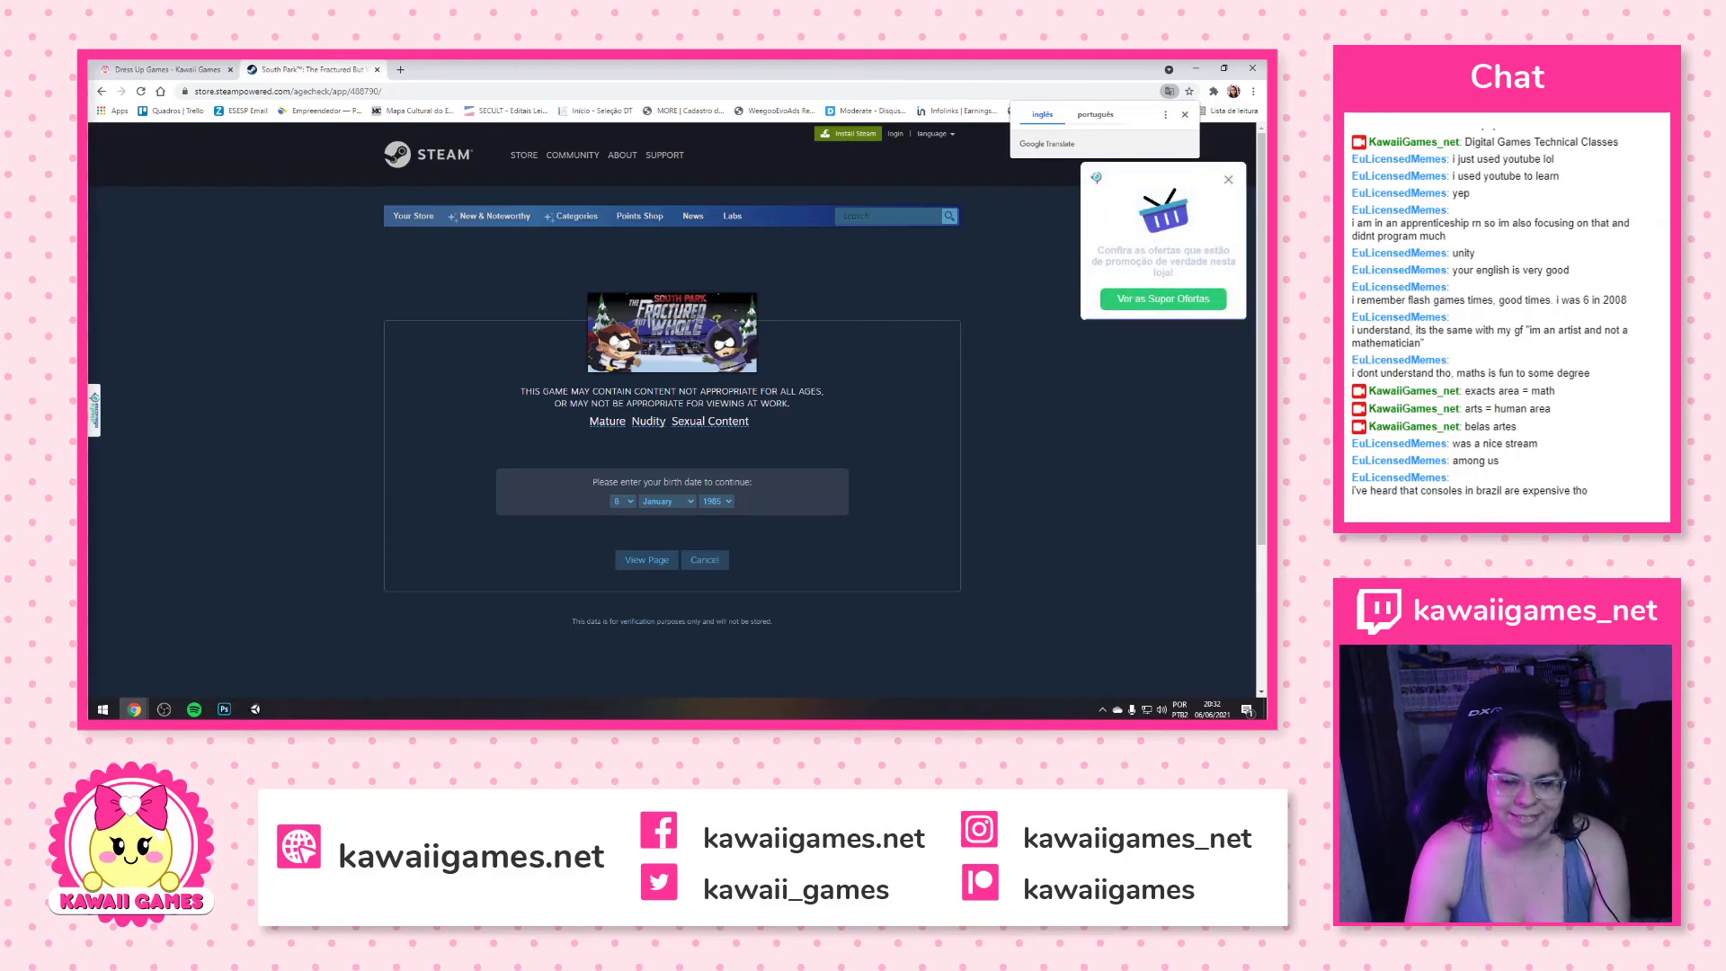
pyautogui.click(1228, 179)
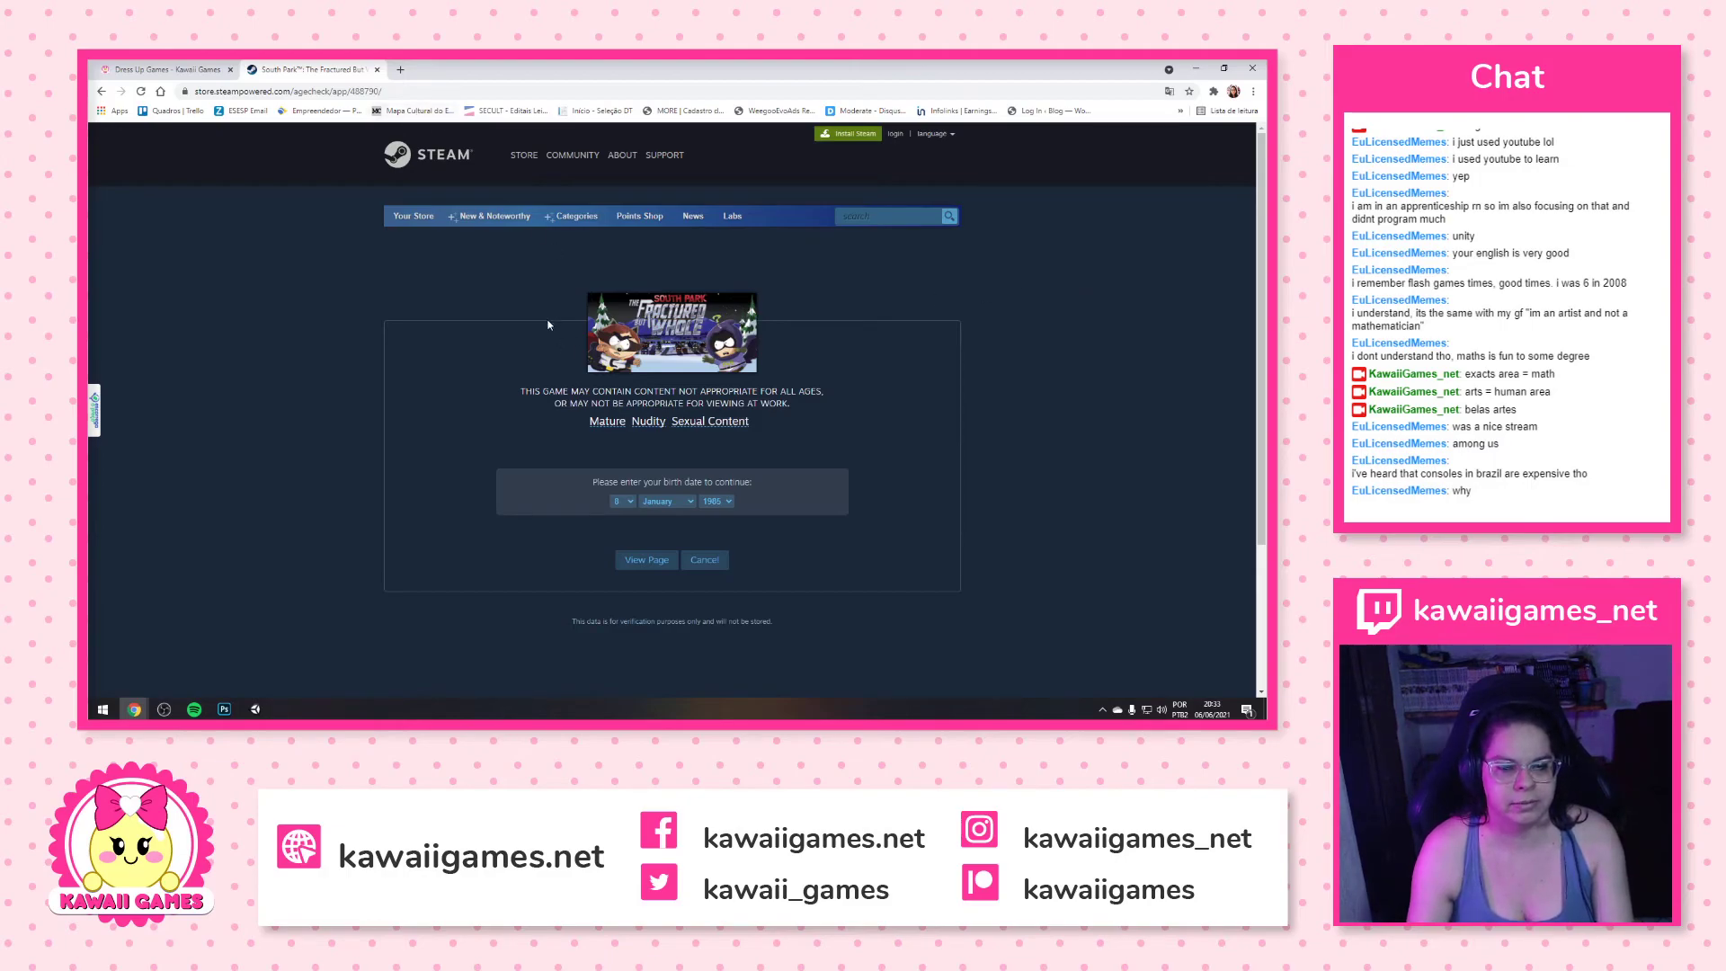
# Search for "real to dolar" in a new tab, convert 300 US dollars to Brazilian reais and highlight the converted amount
pyautogui.click(400, 72)
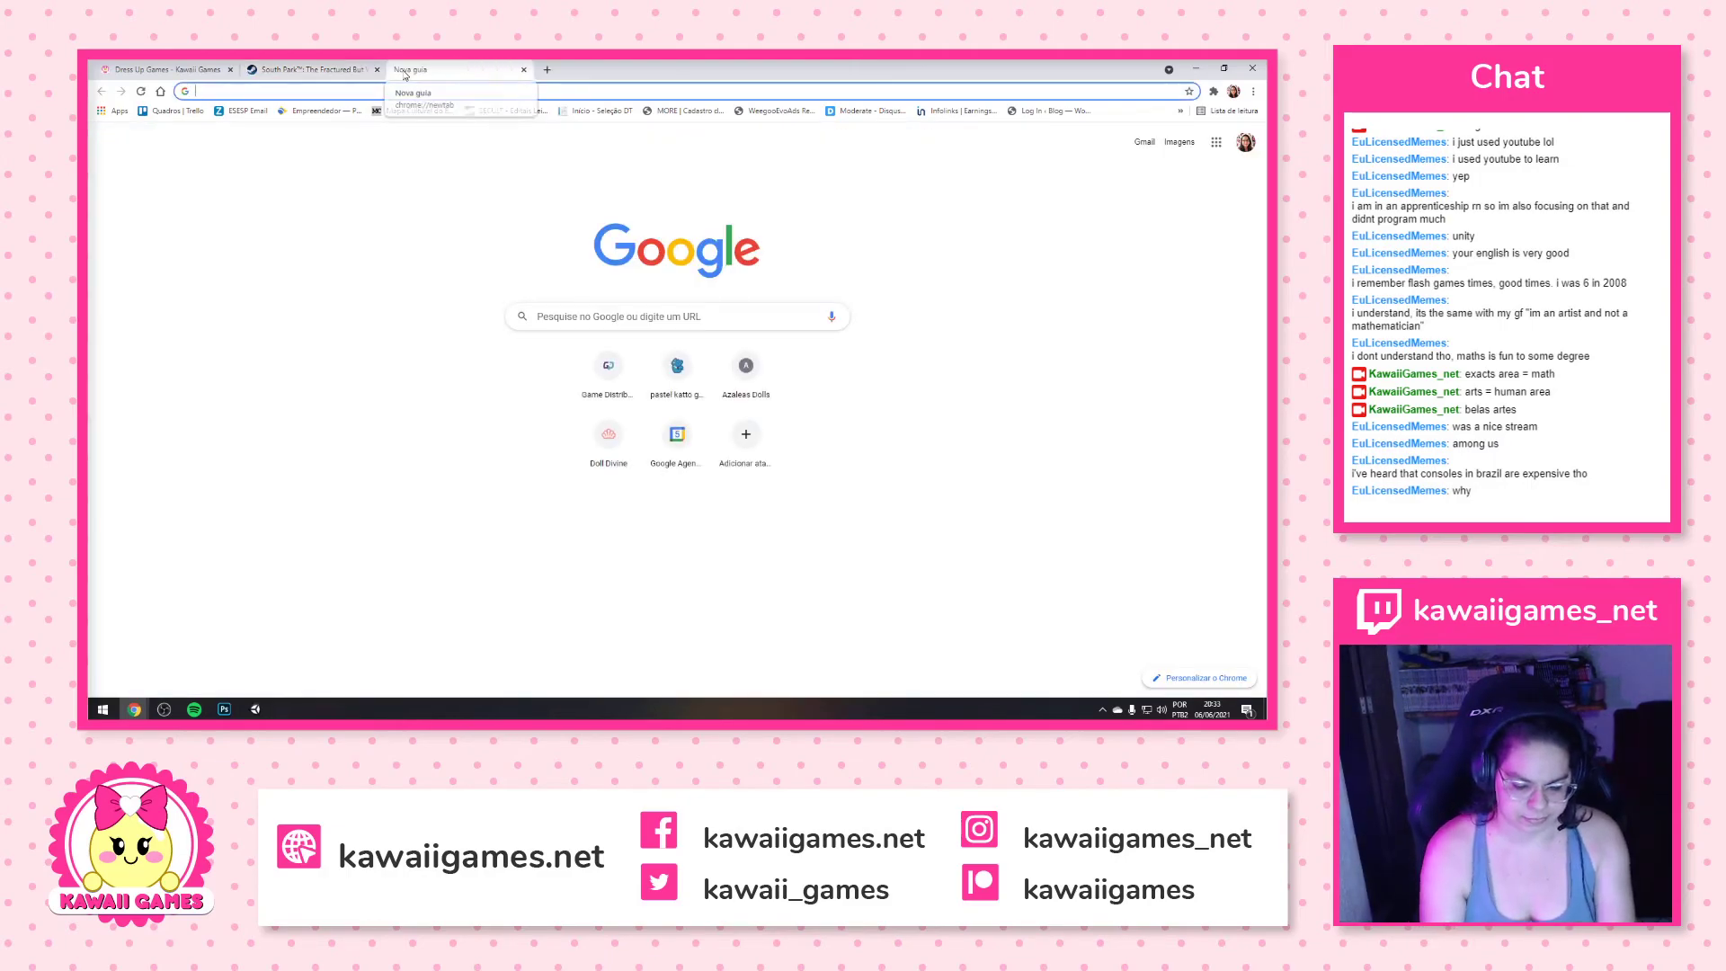
pyautogui.write('real to ')
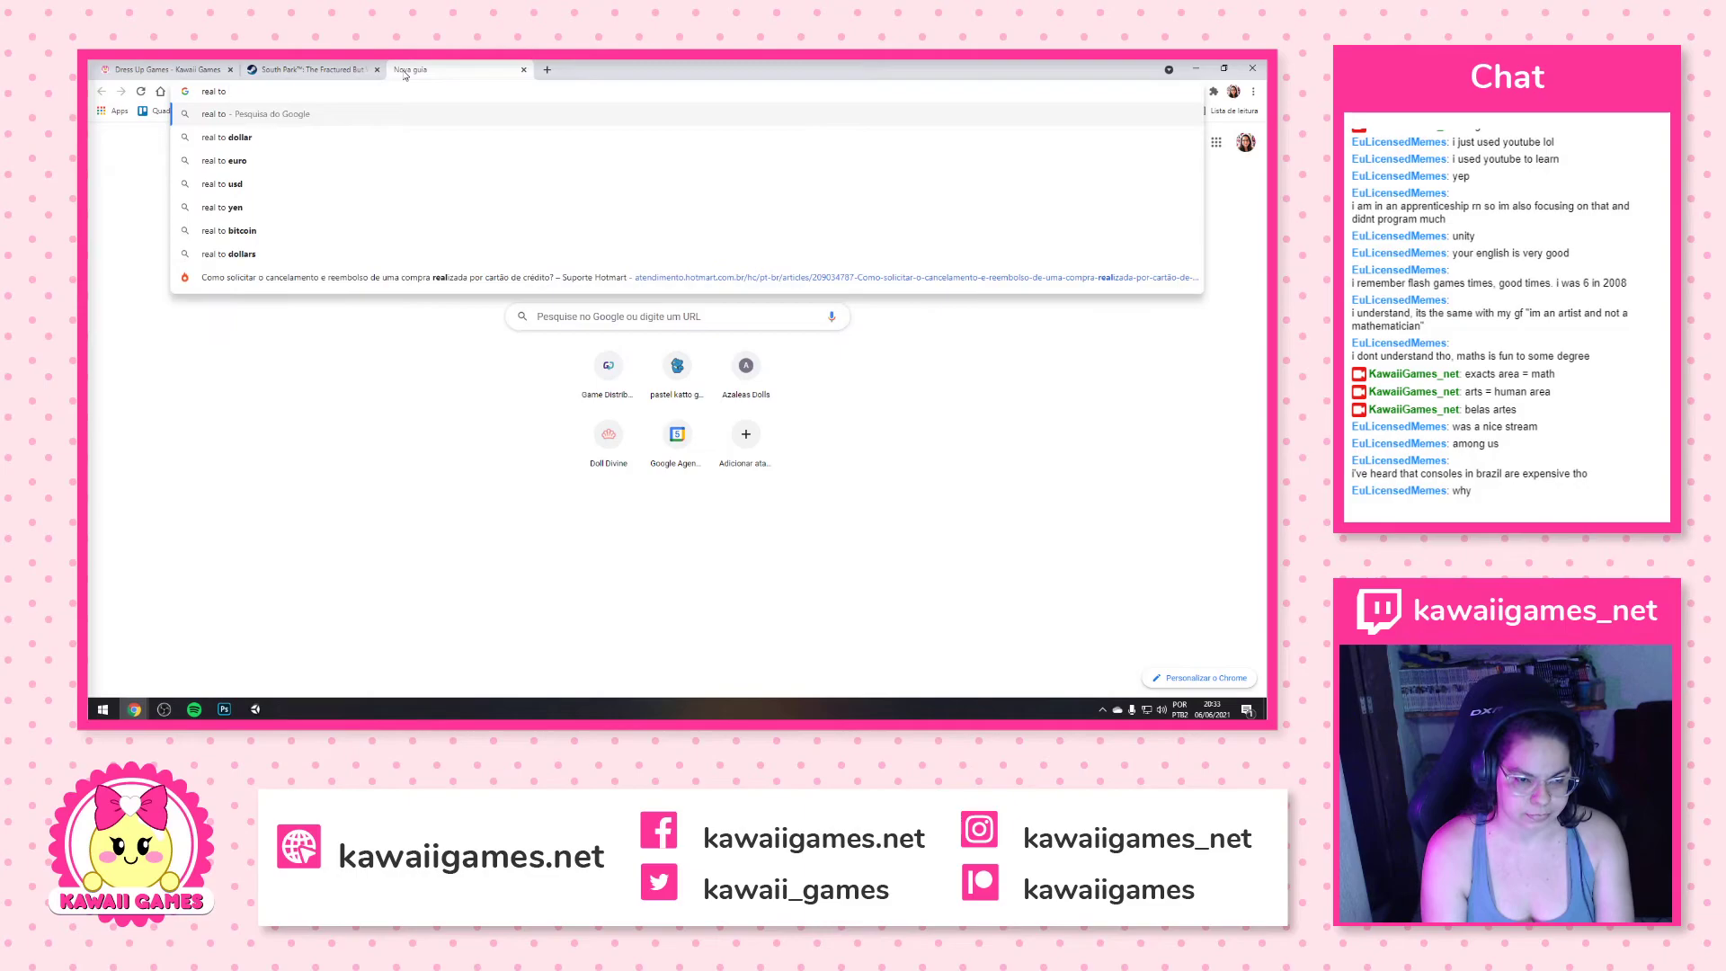
pyautogui.write('dolar')
pyautogui.press('Return')
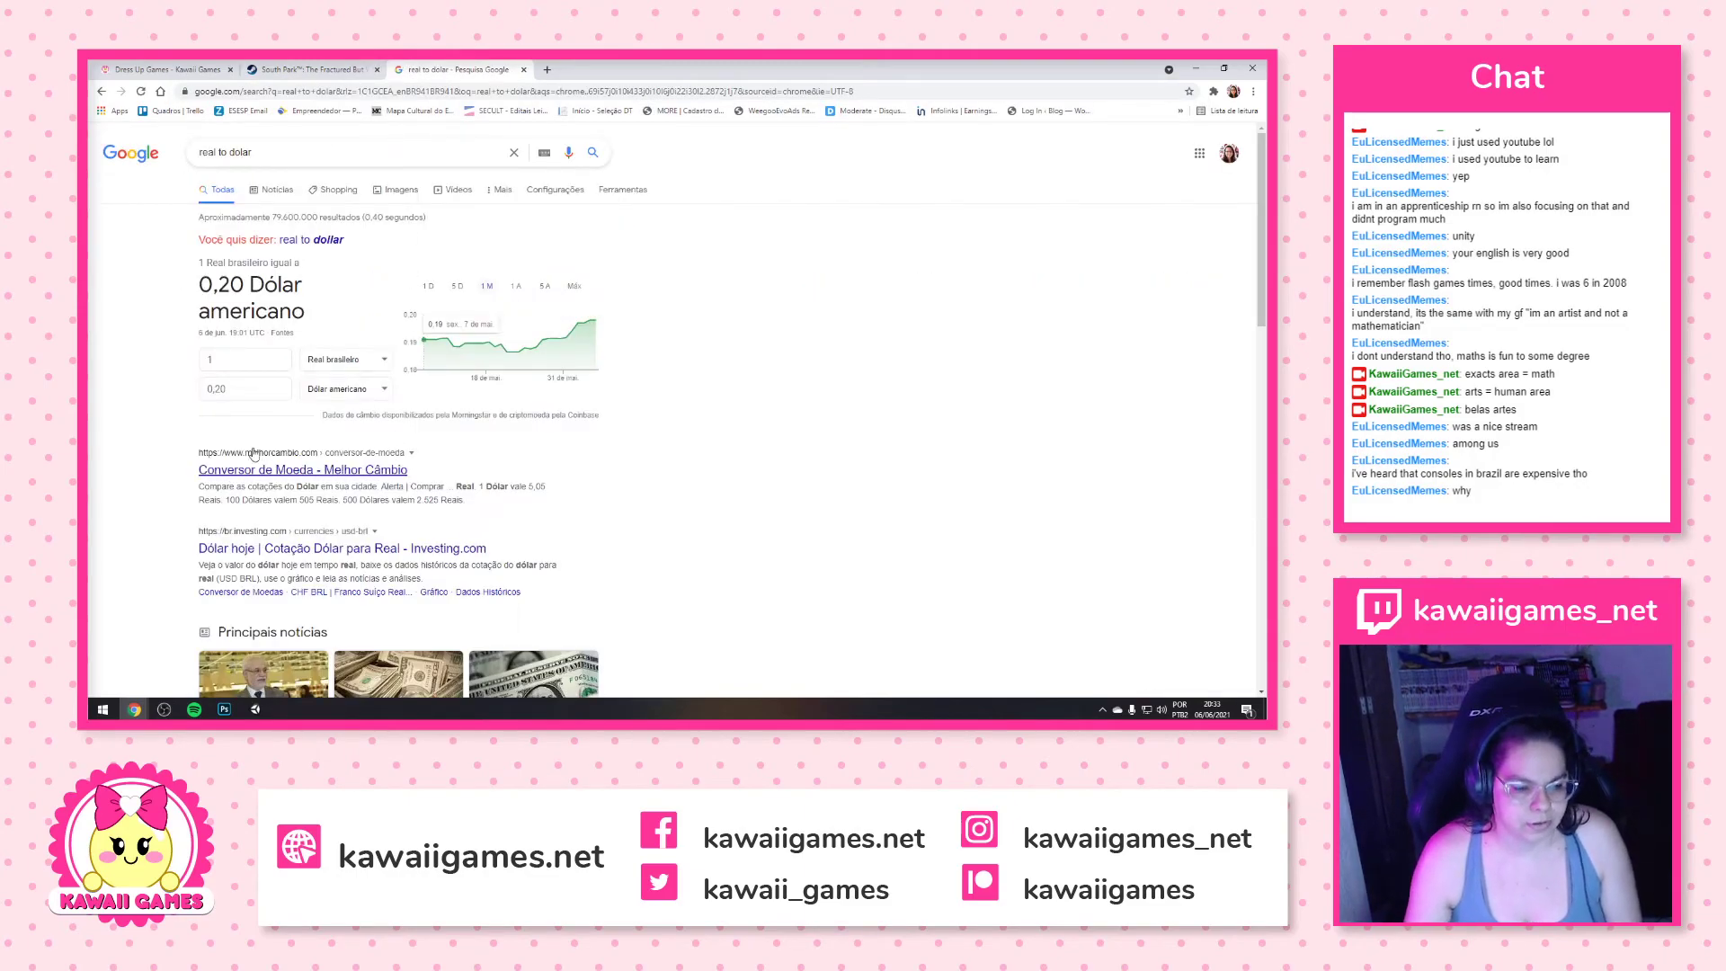
pyautogui.click(245, 384)
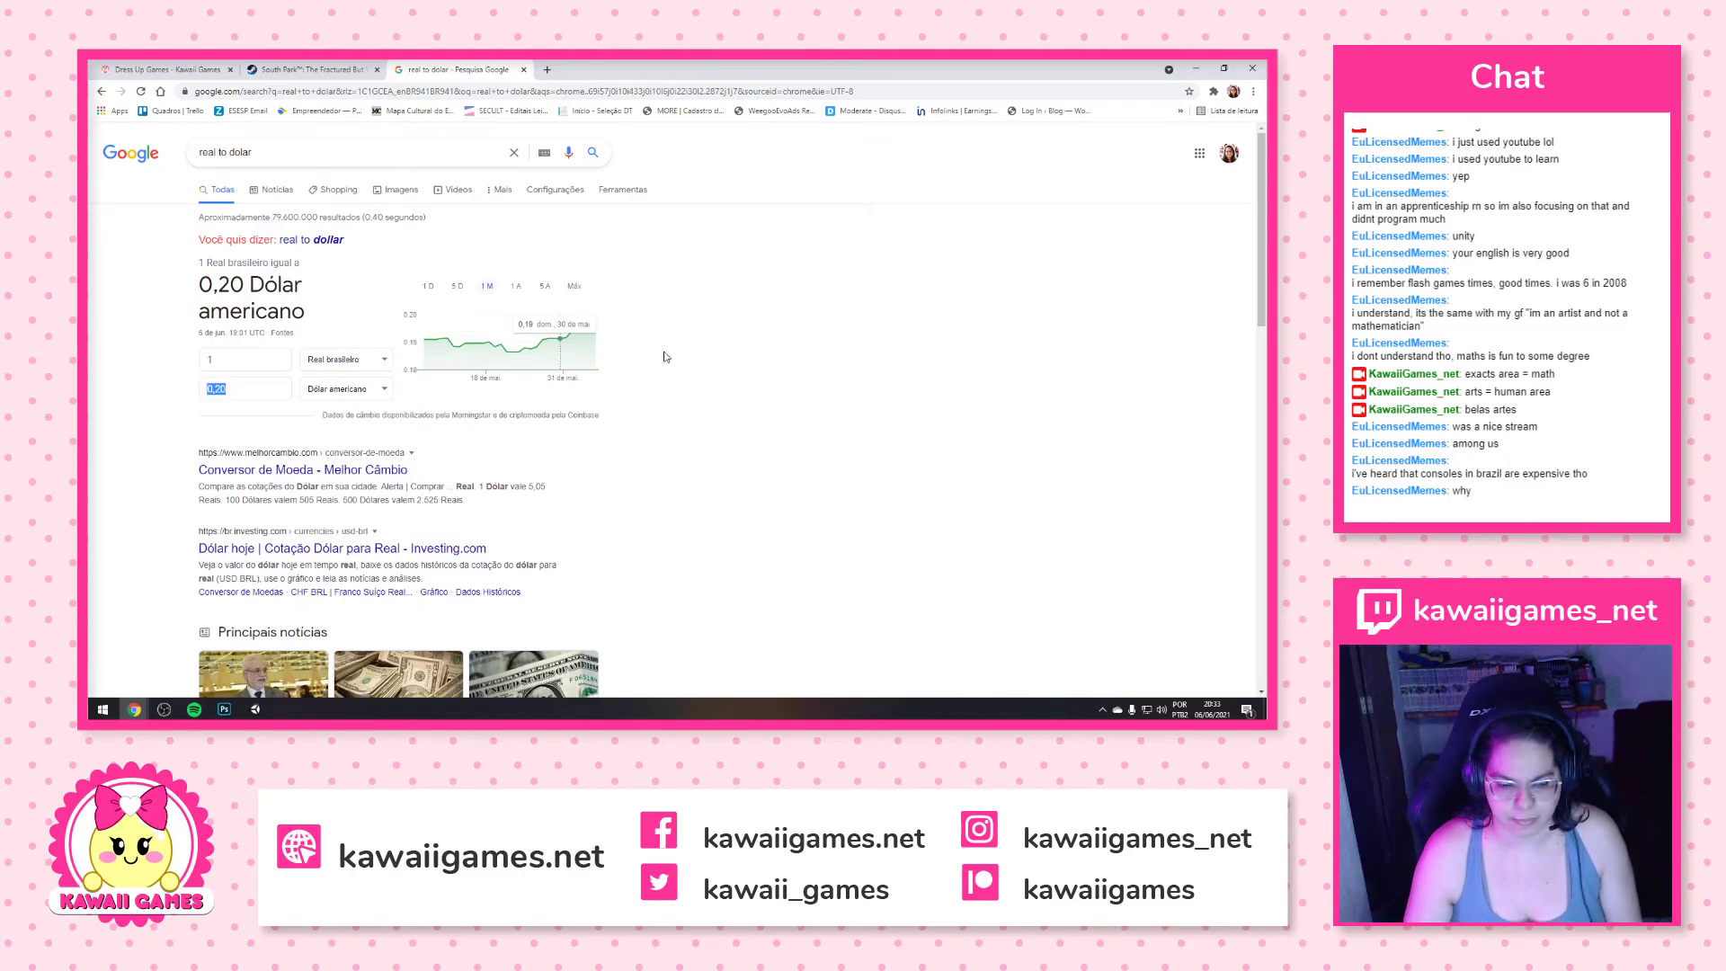
pyautogui.write('300')
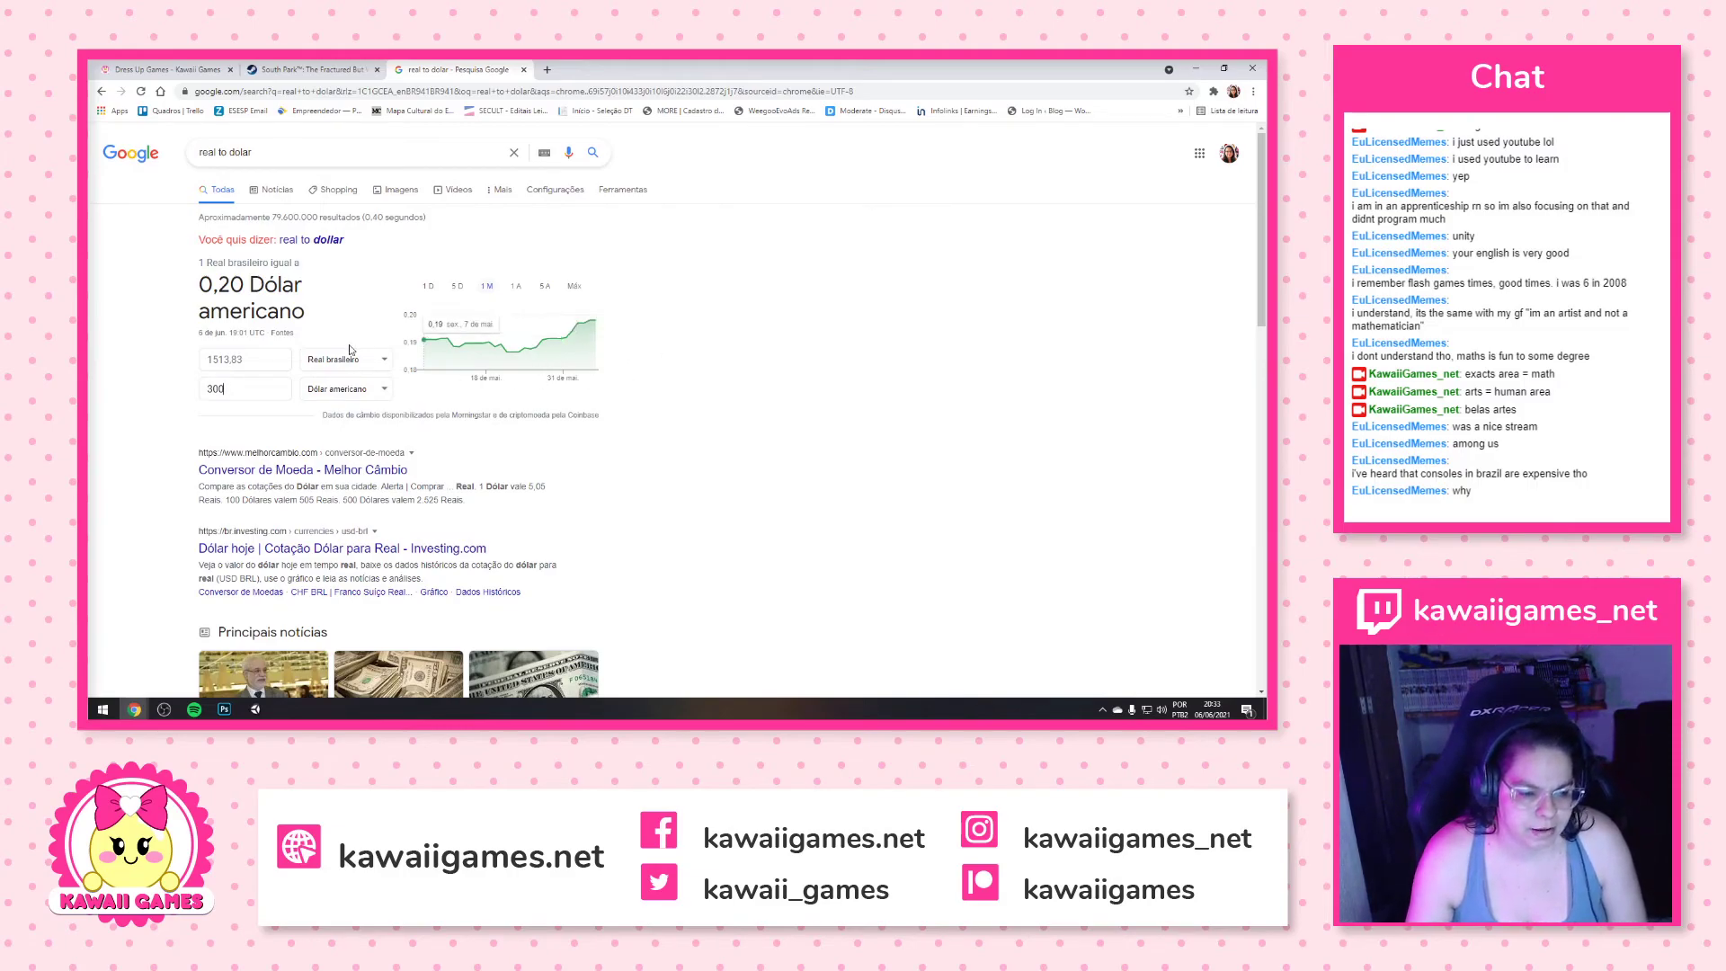
pyautogui.click(229, 360)
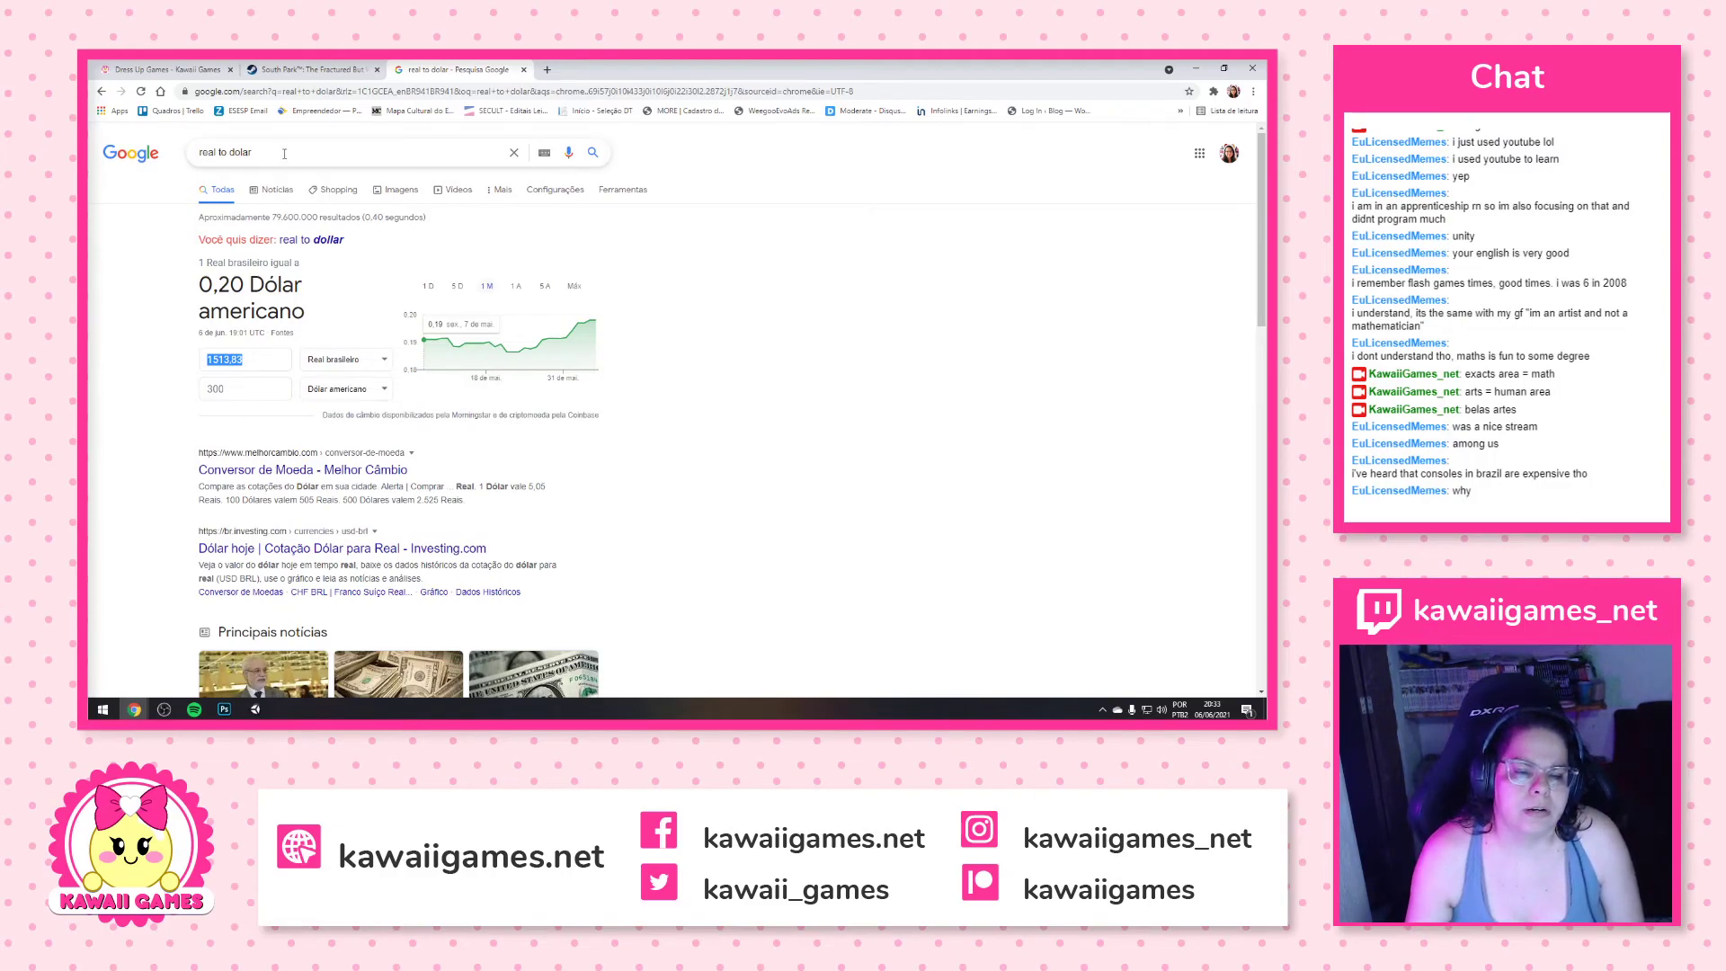
# Search for "salario minimo 2021" in a new tab, open the Senate news article, decline notifications and highlight the minimum wage amount
pyautogui.click(547, 70)
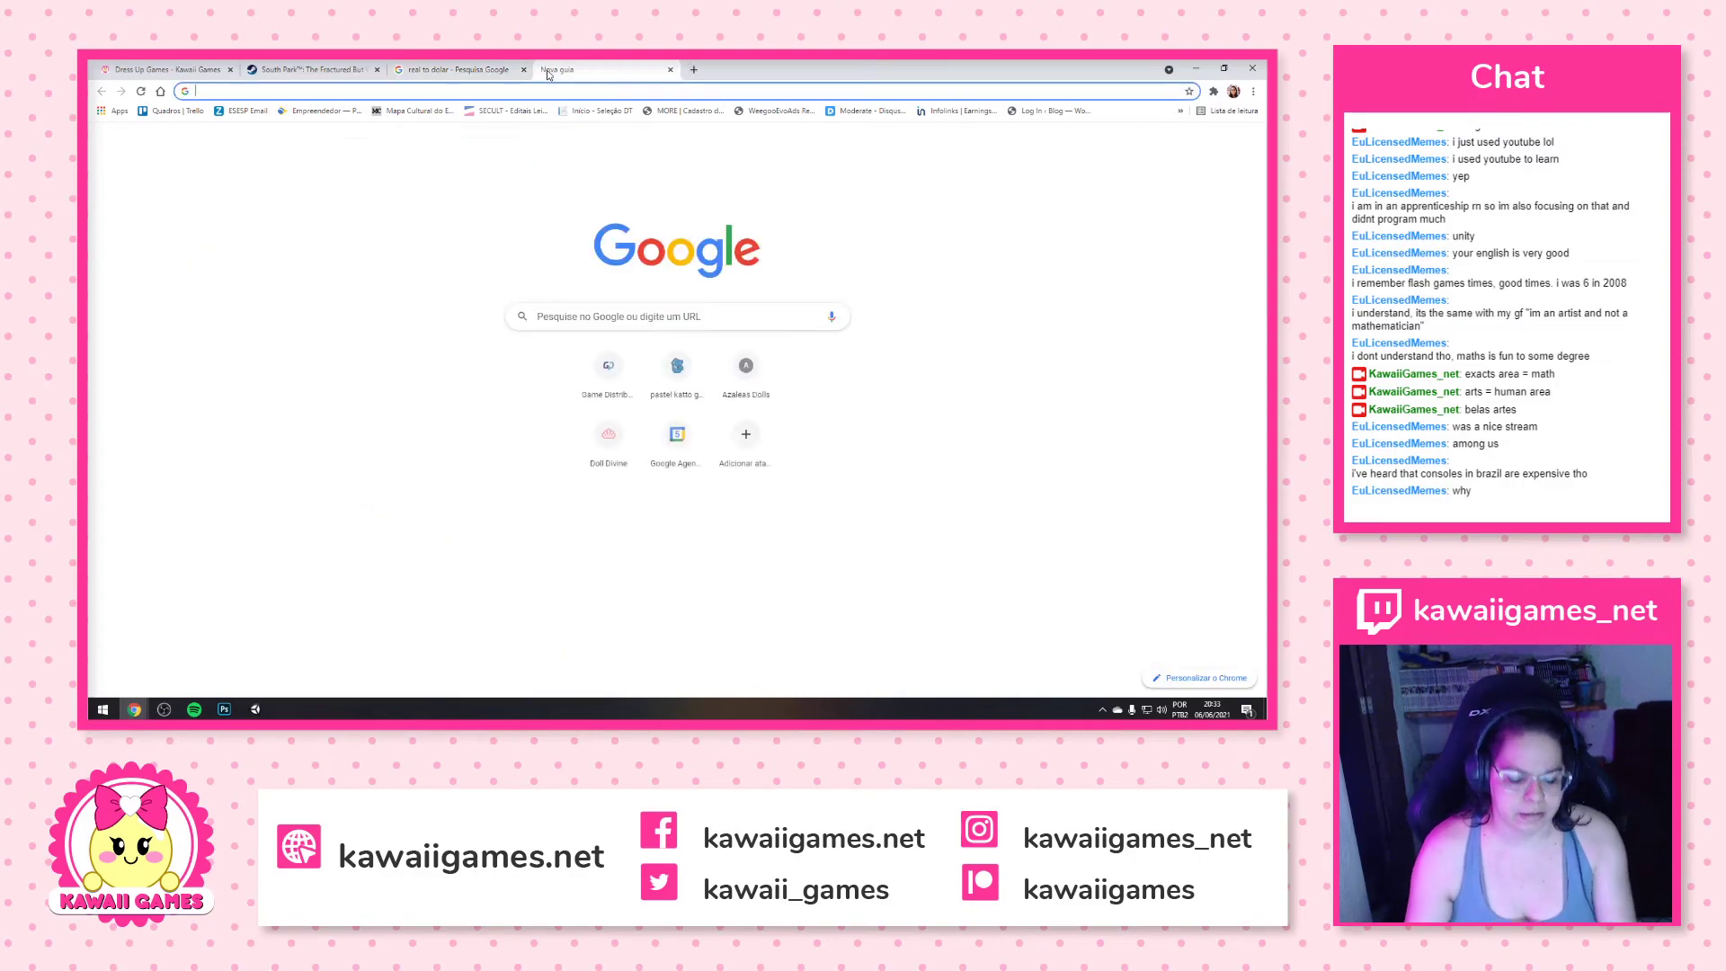
pyautogui.write('salario mi')
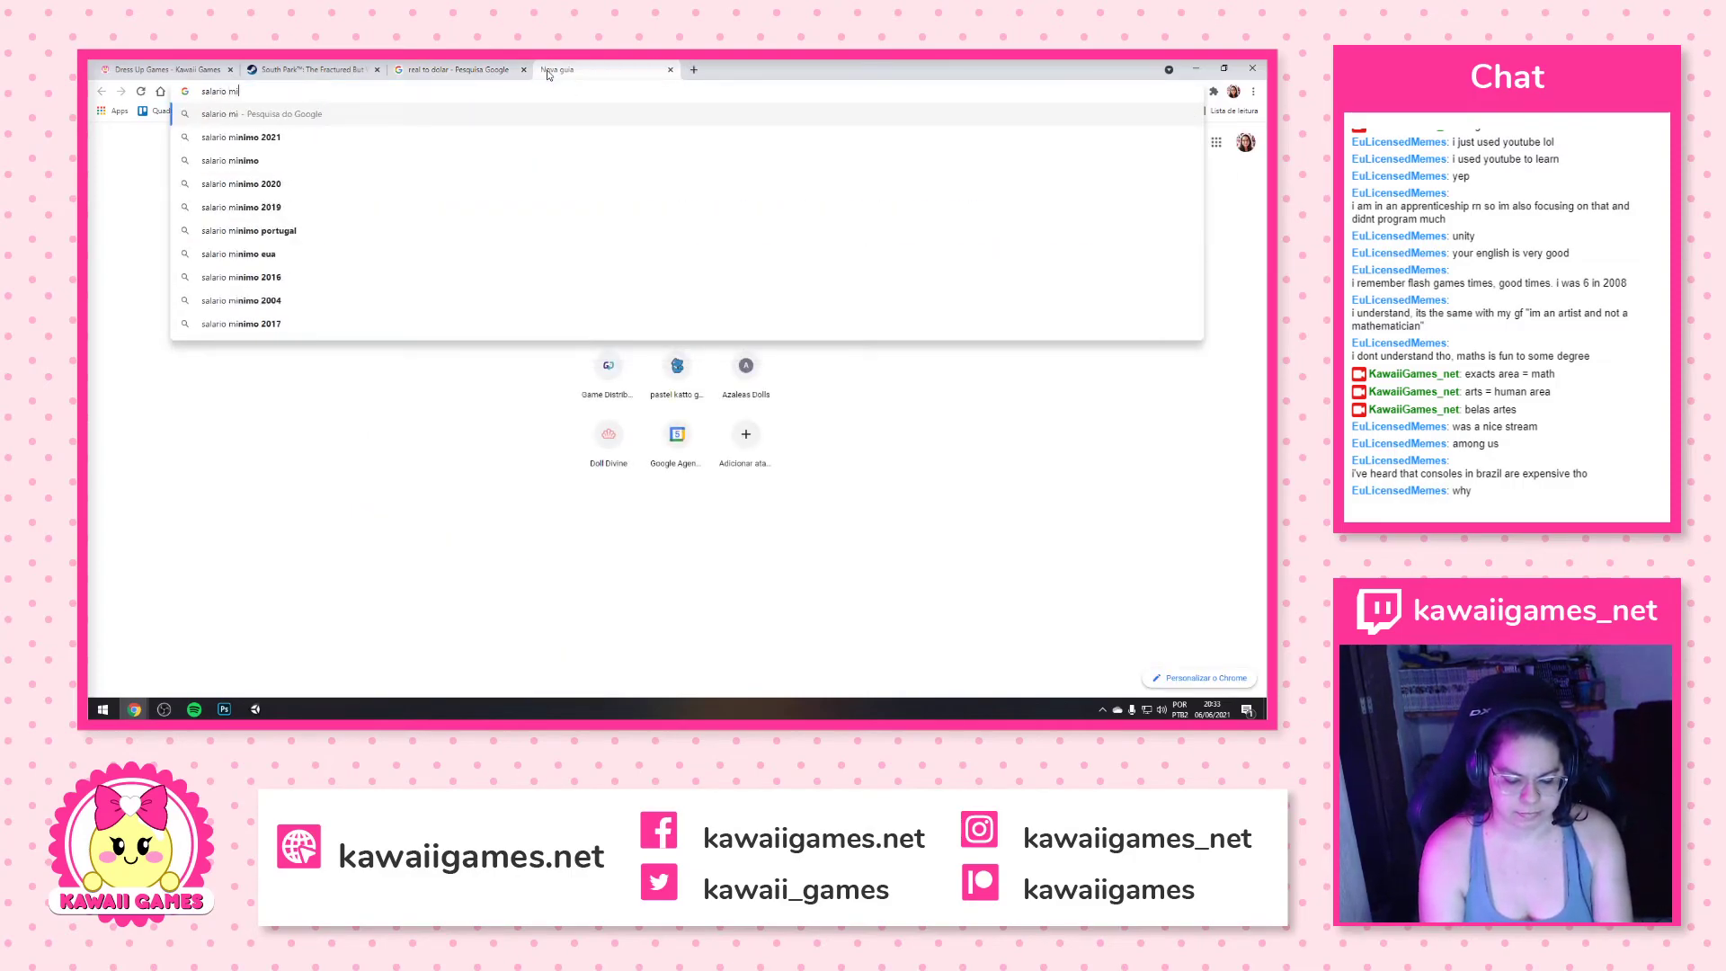
pyautogui.write('nimo 2021')
pyautogui.press('Return')
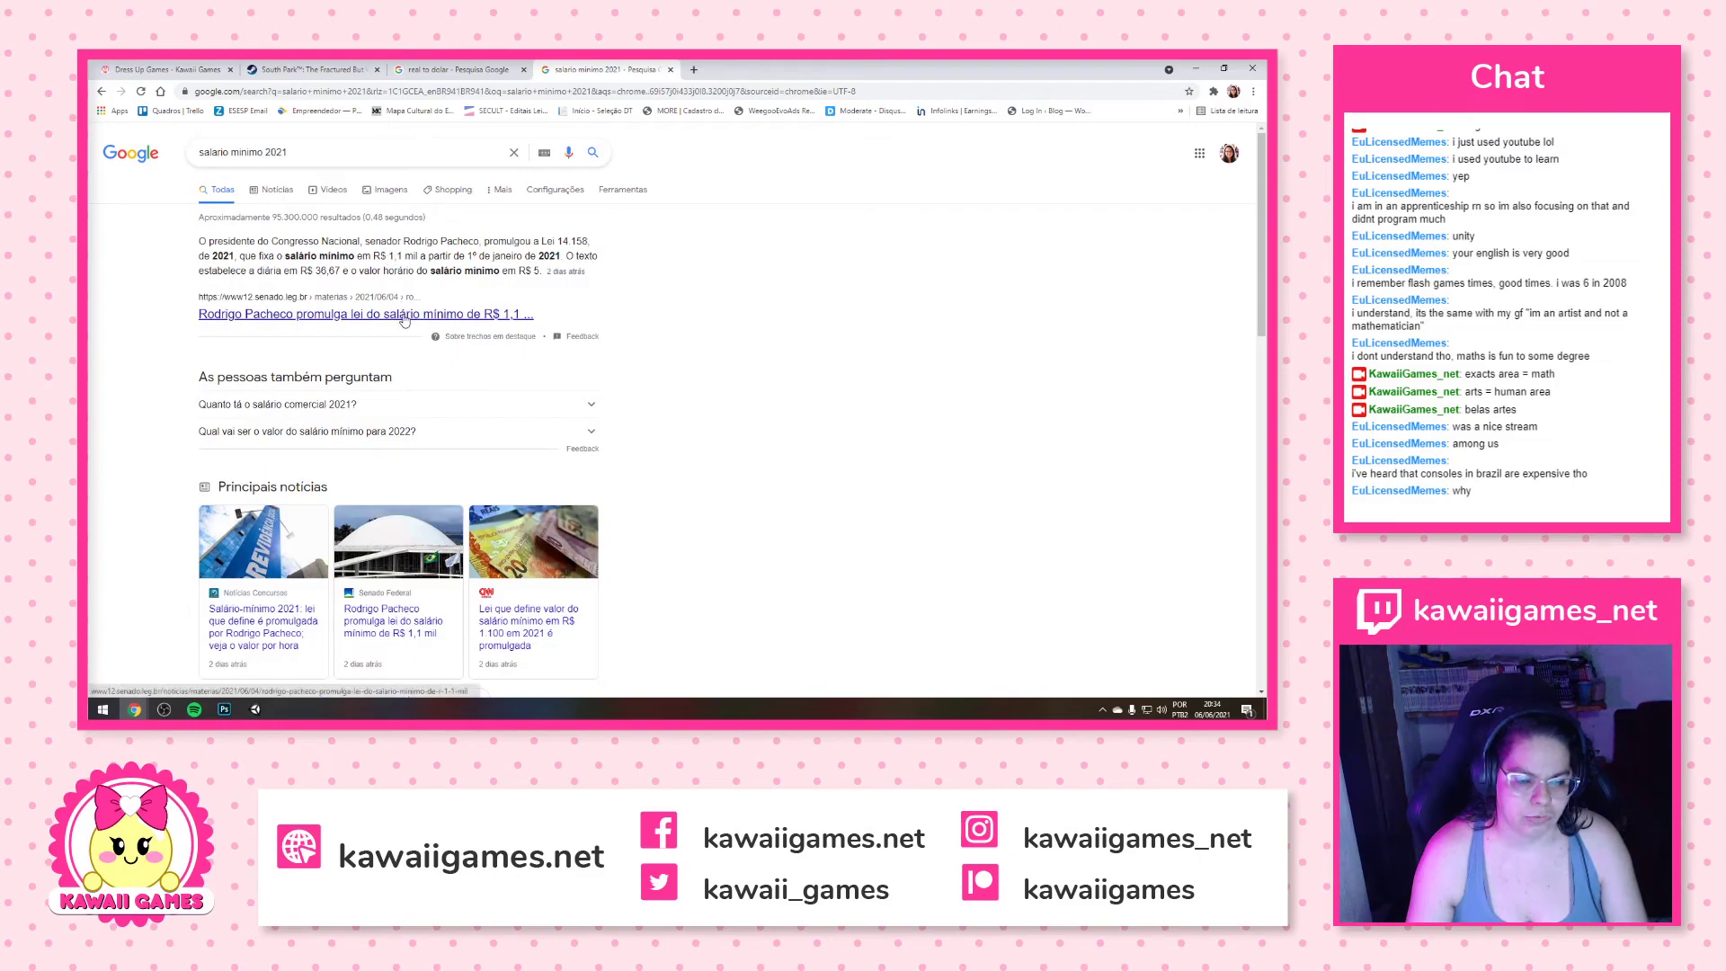
pyautogui.click(405, 317)
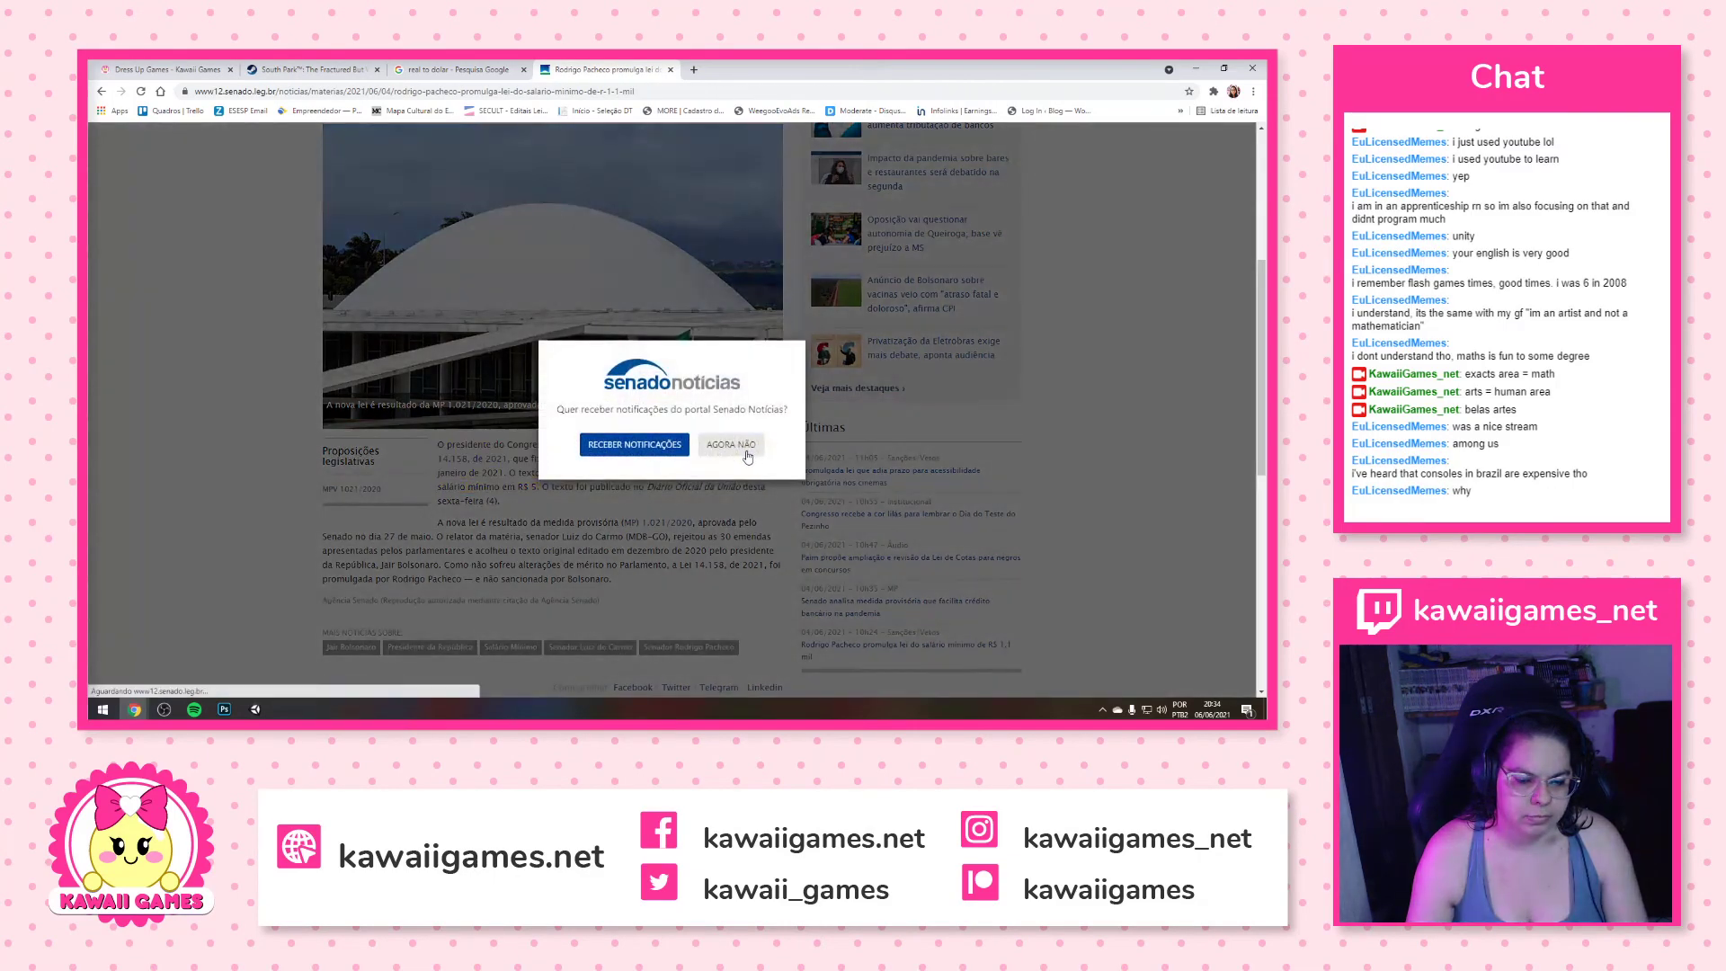
pyautogui.click(747, 455)
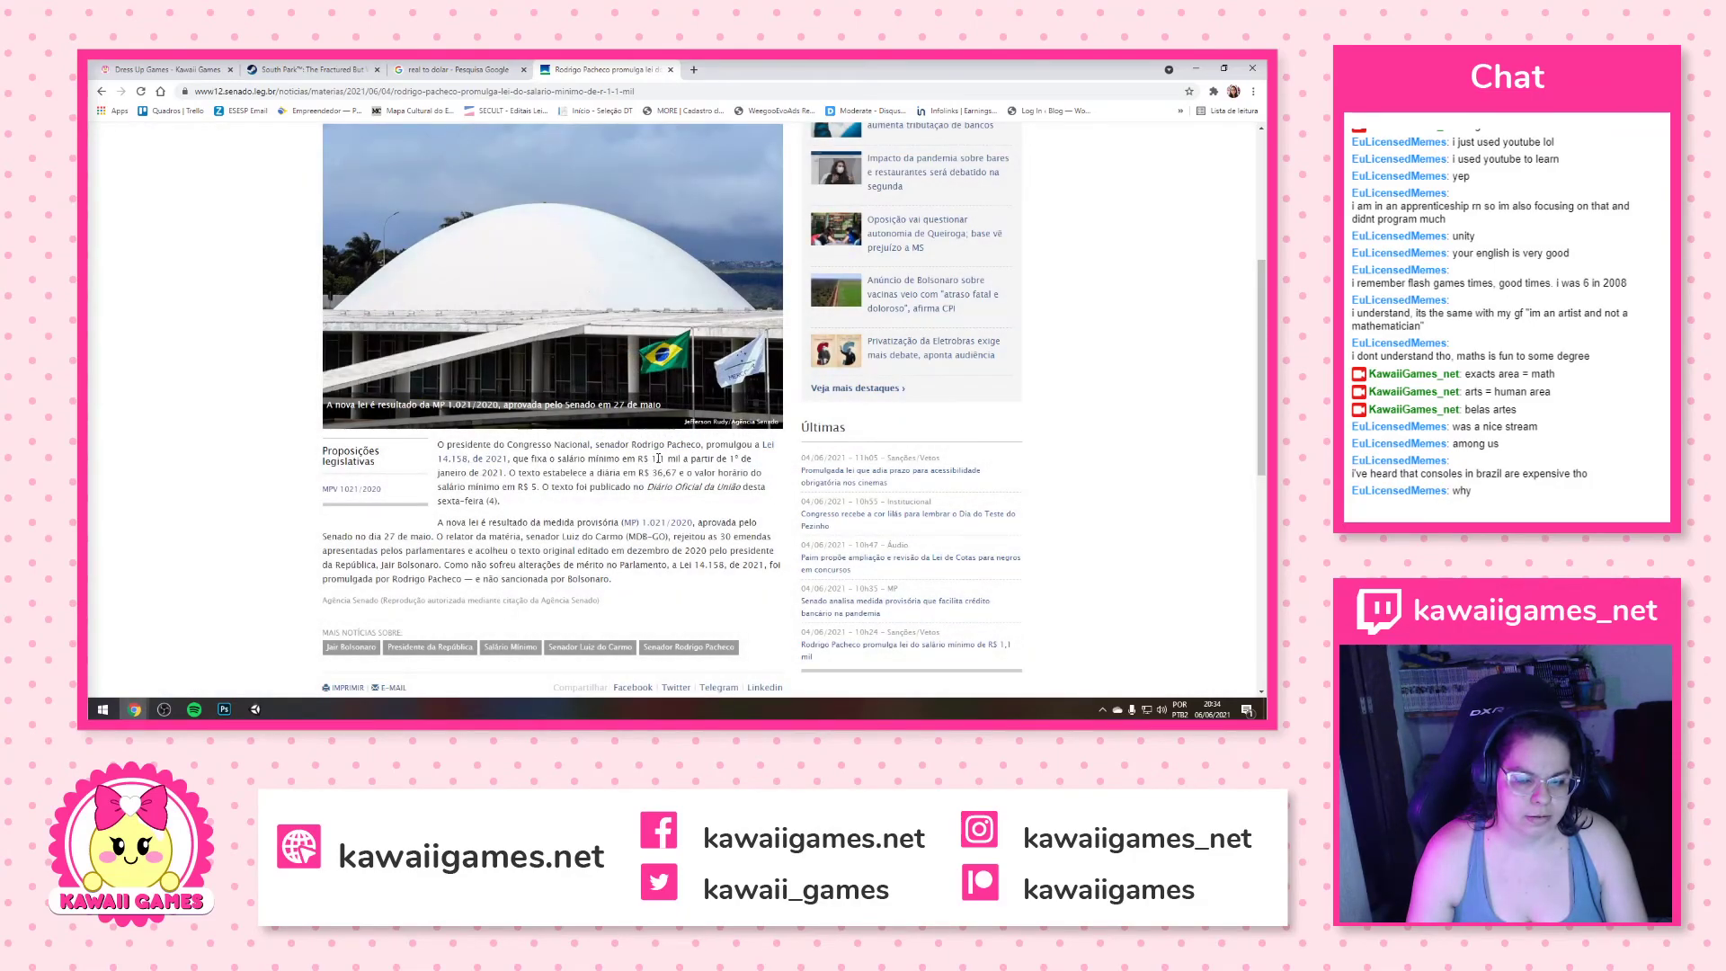
pyautogui.moveTo(653, 458); pyautogui.dragTo(668, 460)
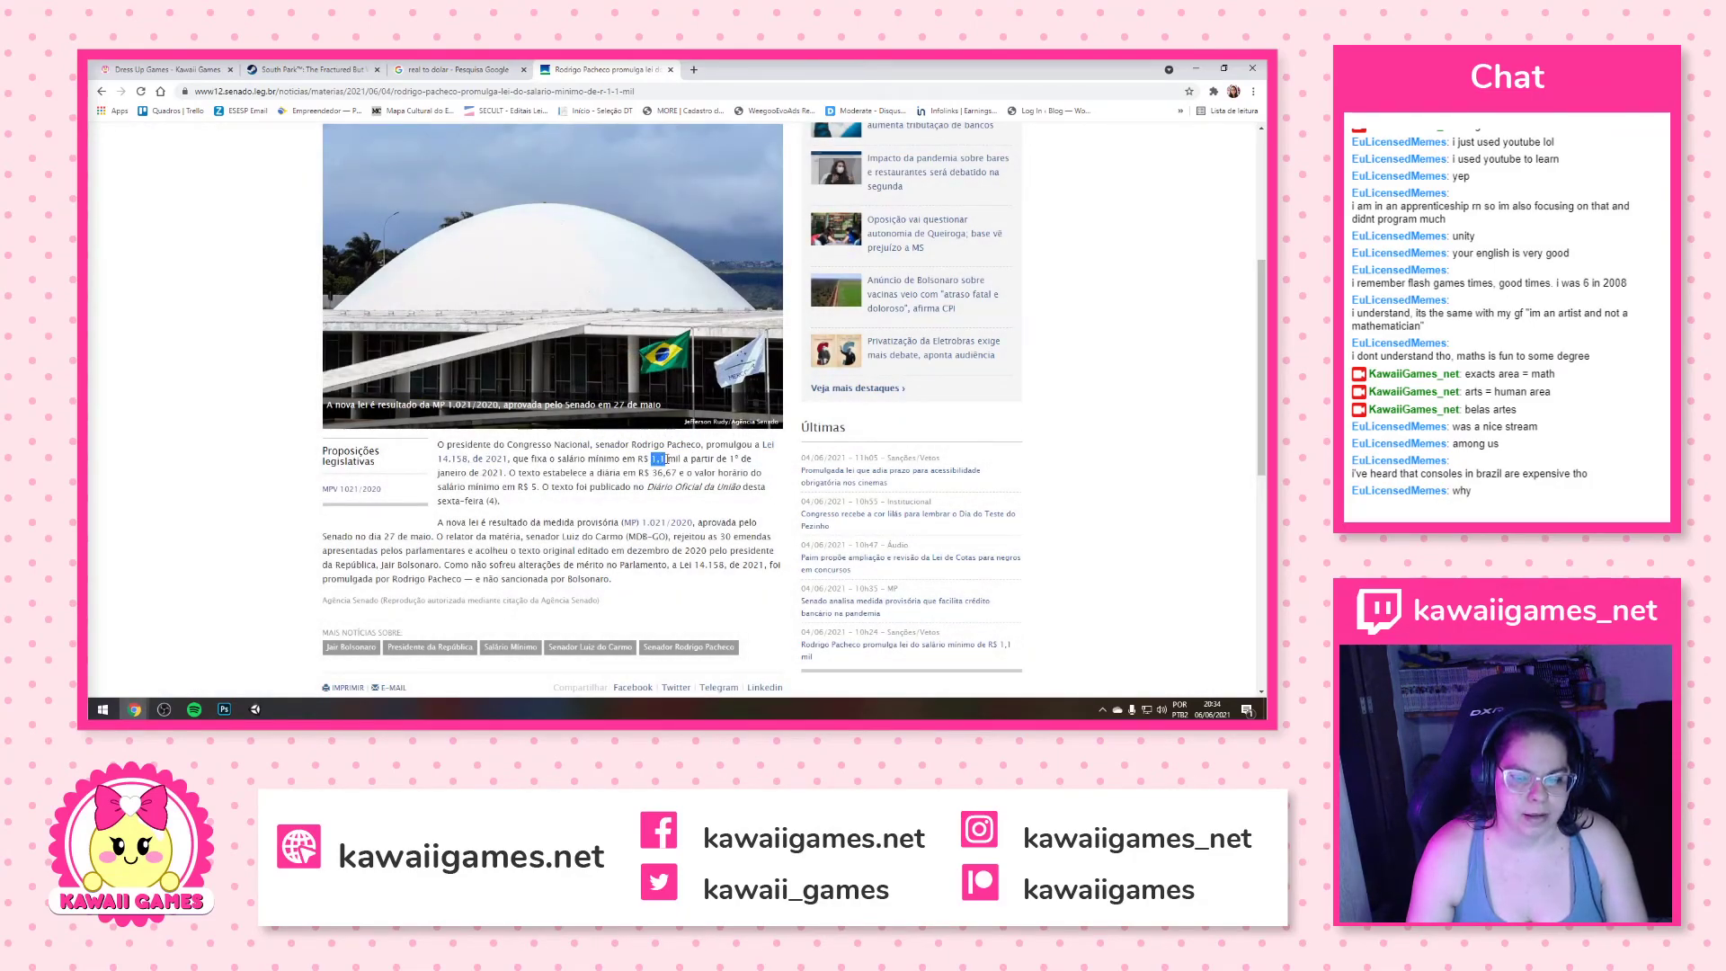
# Return to the "real to dolar" results, add 1100 to the search query and highlight that amount for the viewers
pyautogui.click(475, 71)
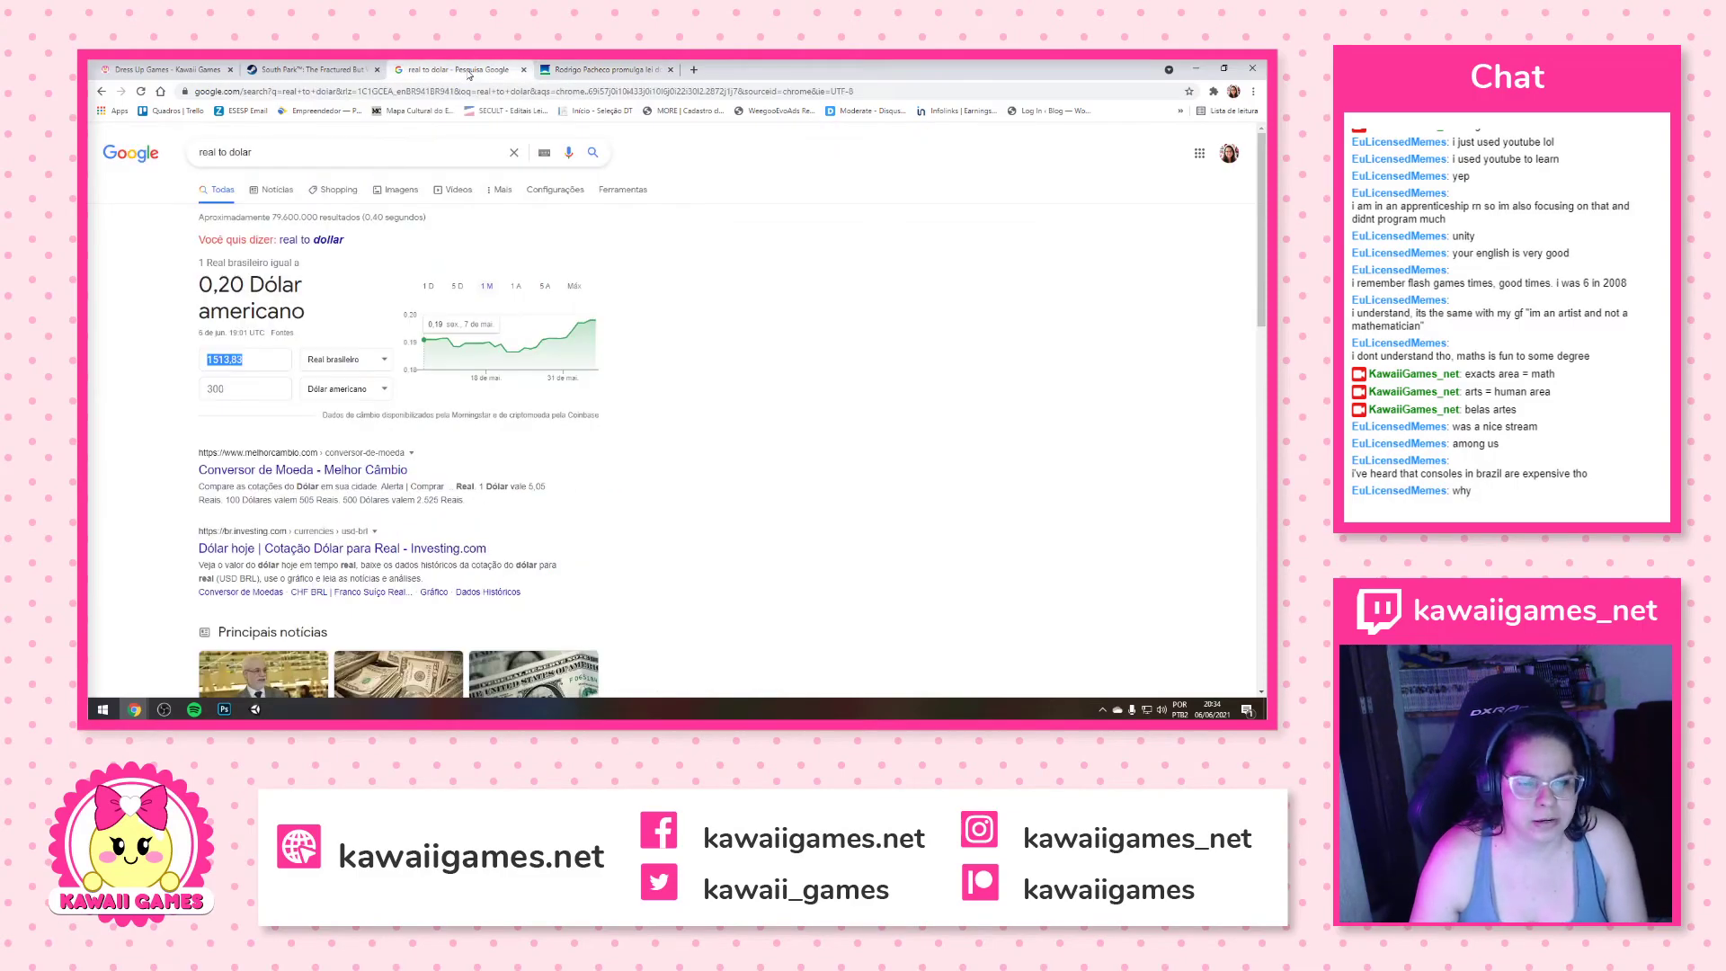
pyautogui.click(320, 152)
pyautogui.write('1100')
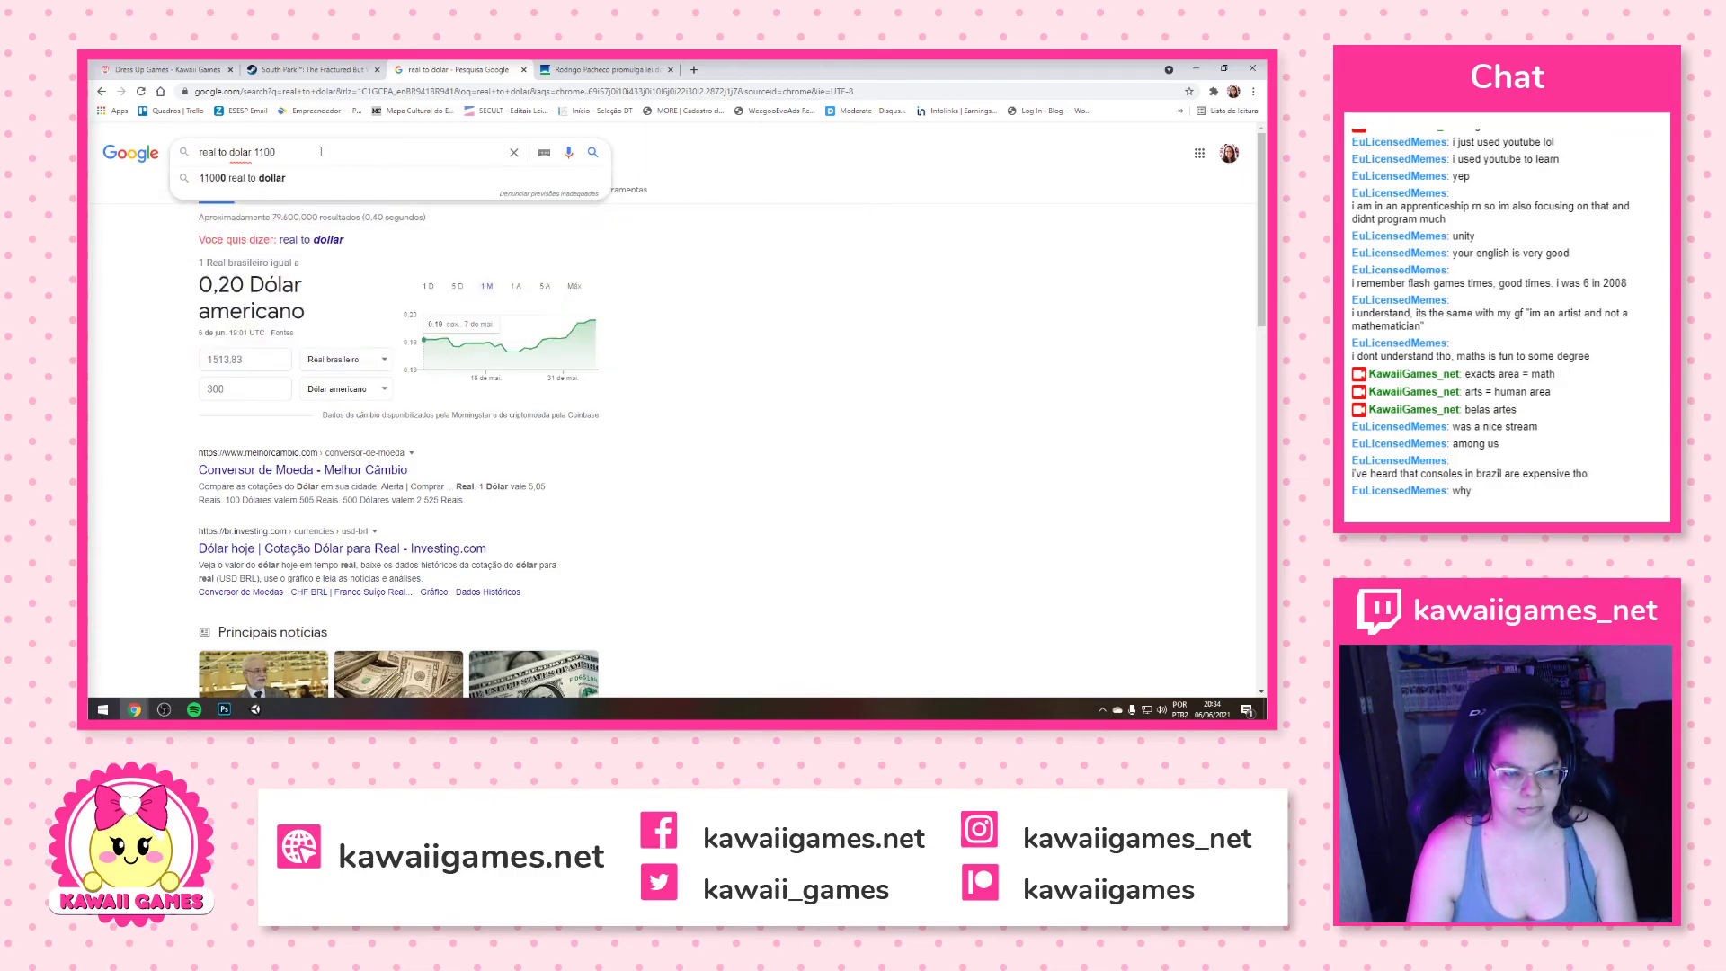
pyautogui.moveTo(277, 155); pyautogui.dragTo(253, 156)
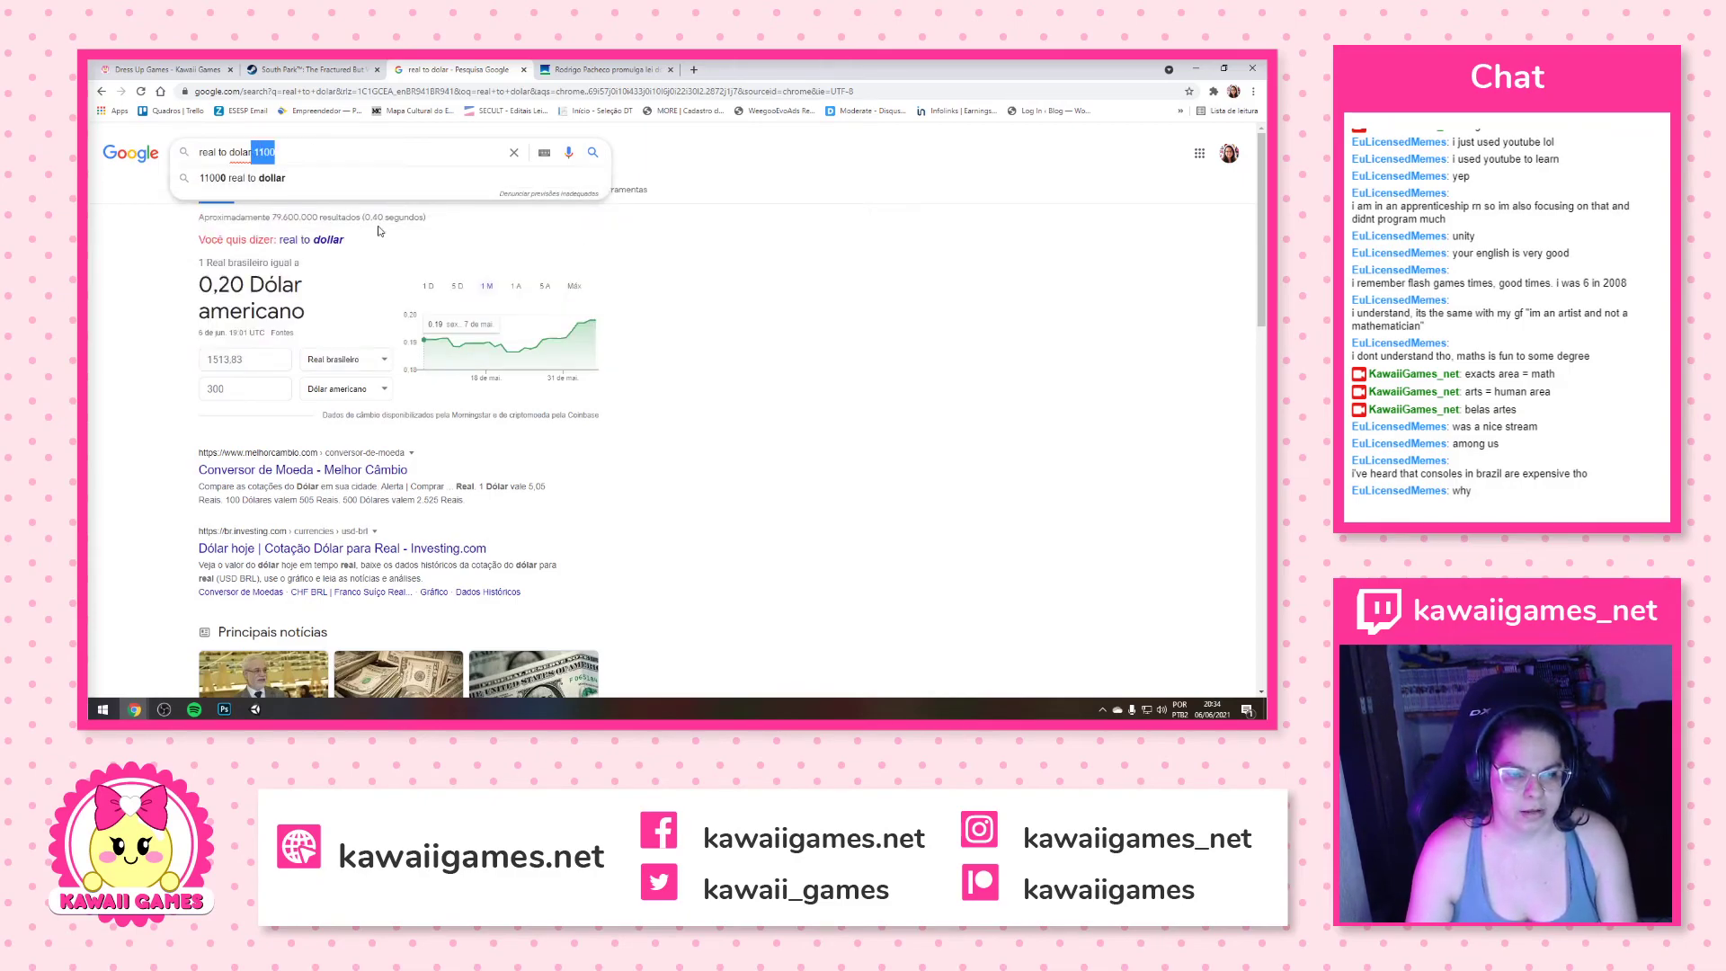
pyautogui.press('Right')
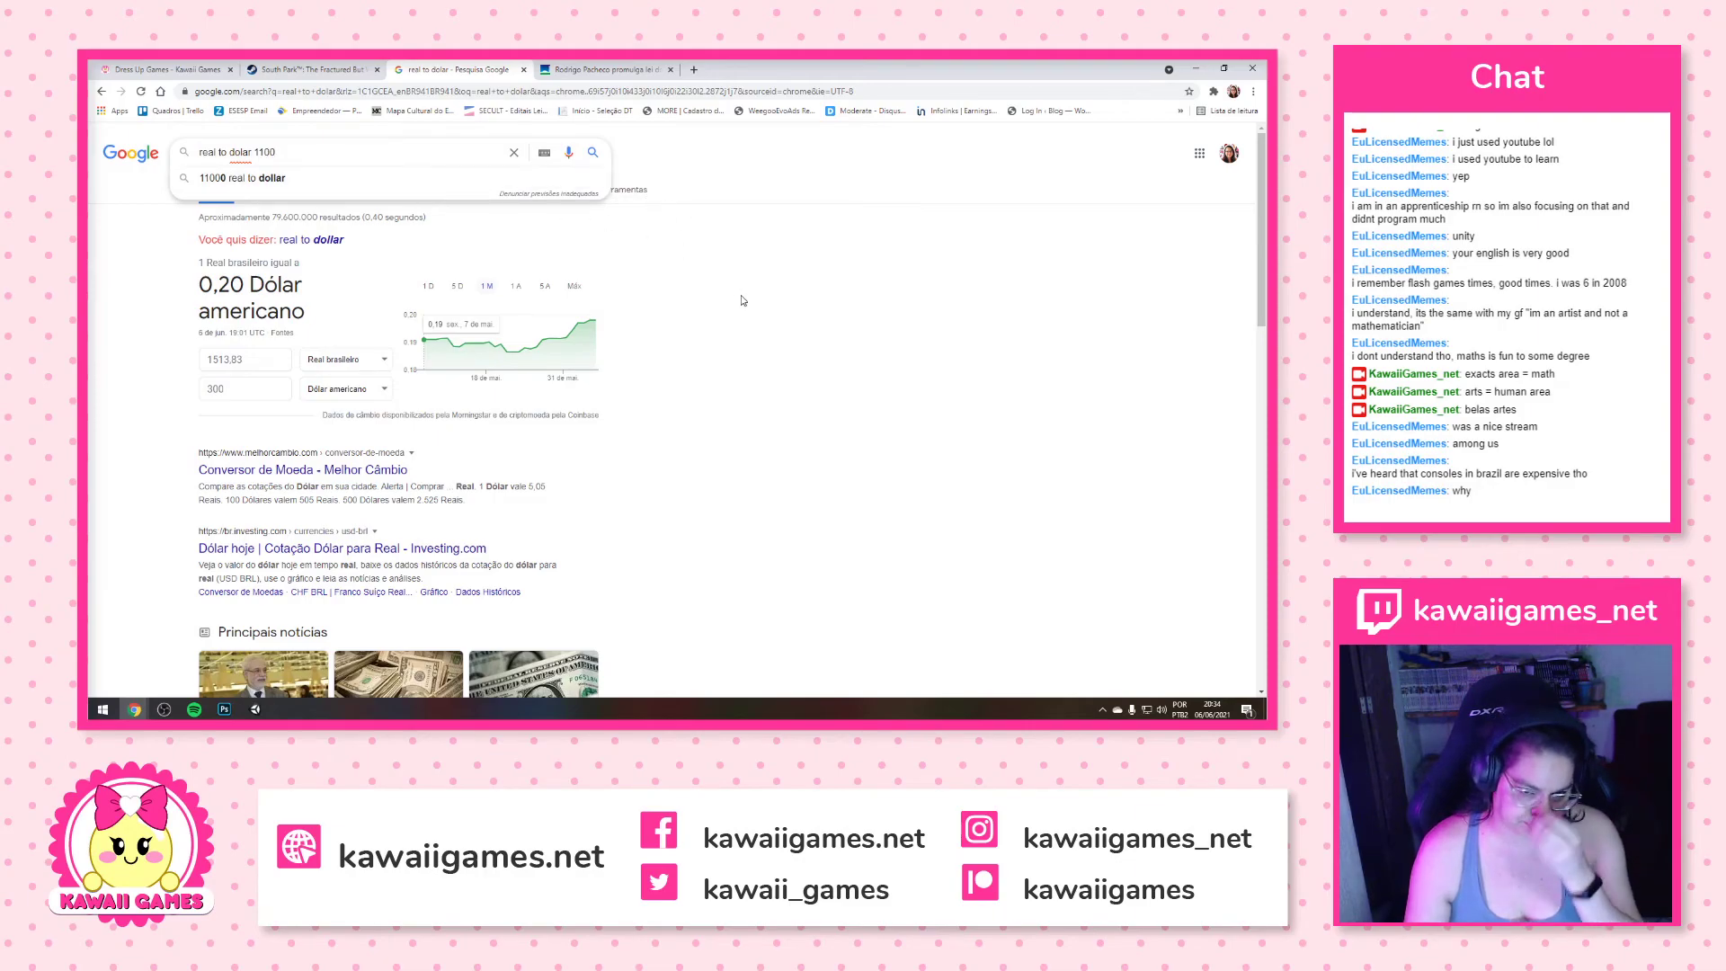
pyautogui.click(743, 301)
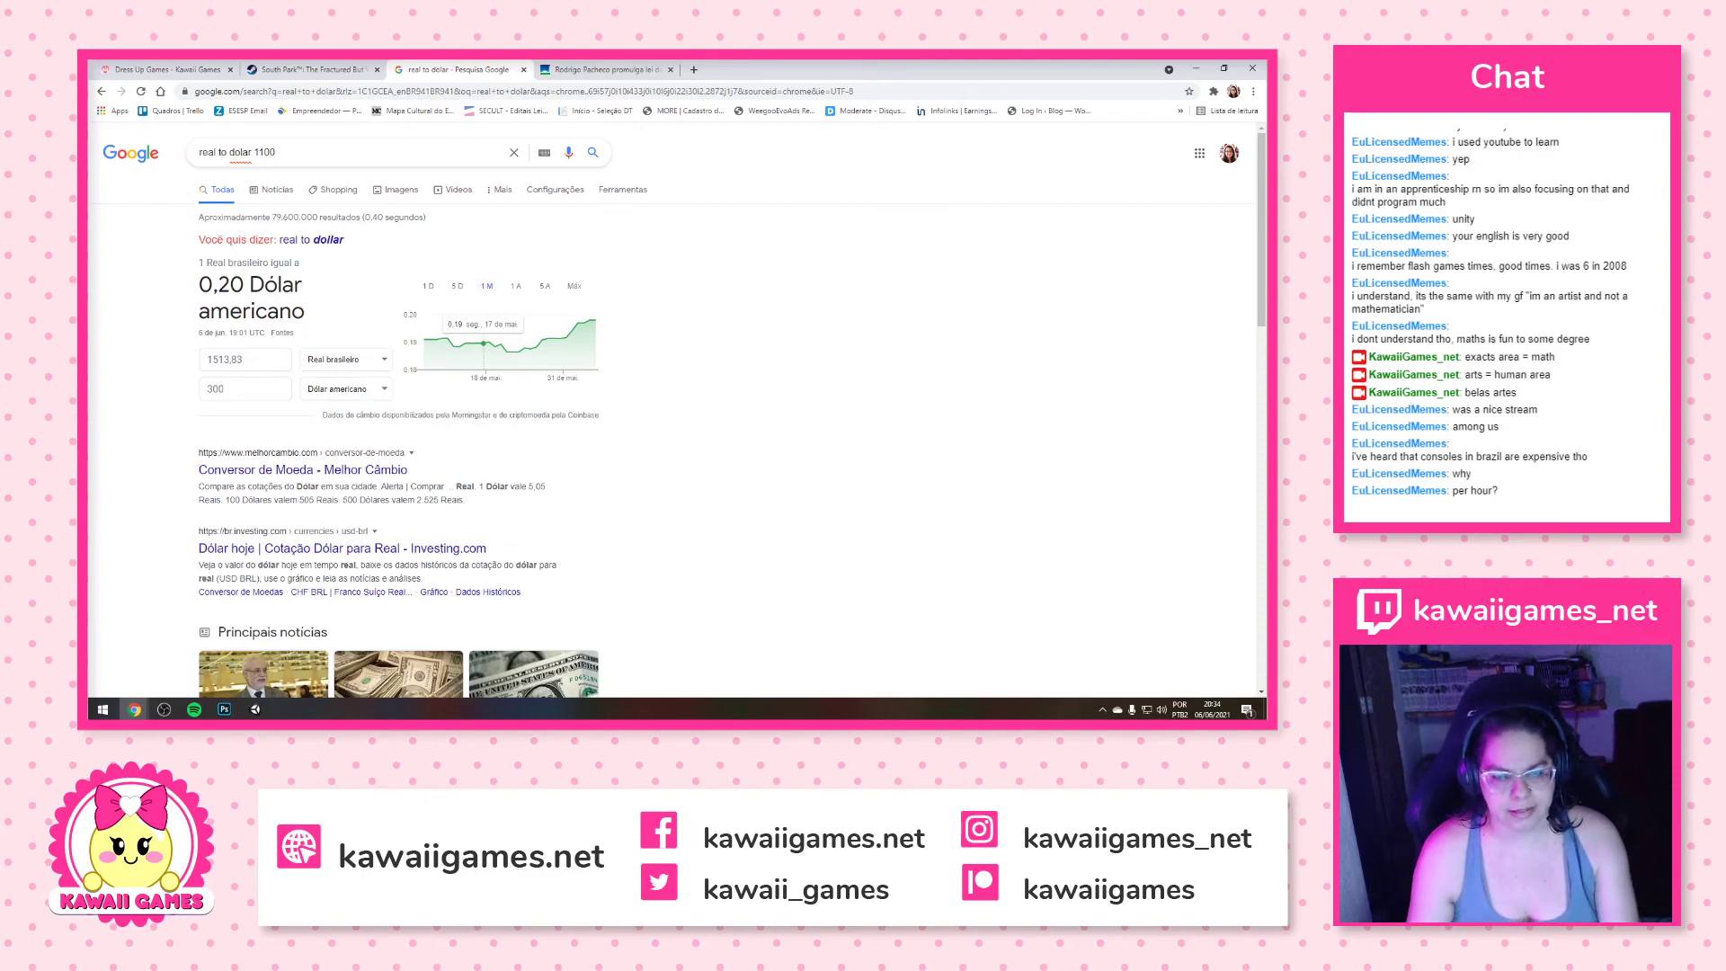
# Search for "google translate" in a new tab and swap the translator's languages to Portuguese into English
pyautogui.click(693, 70)
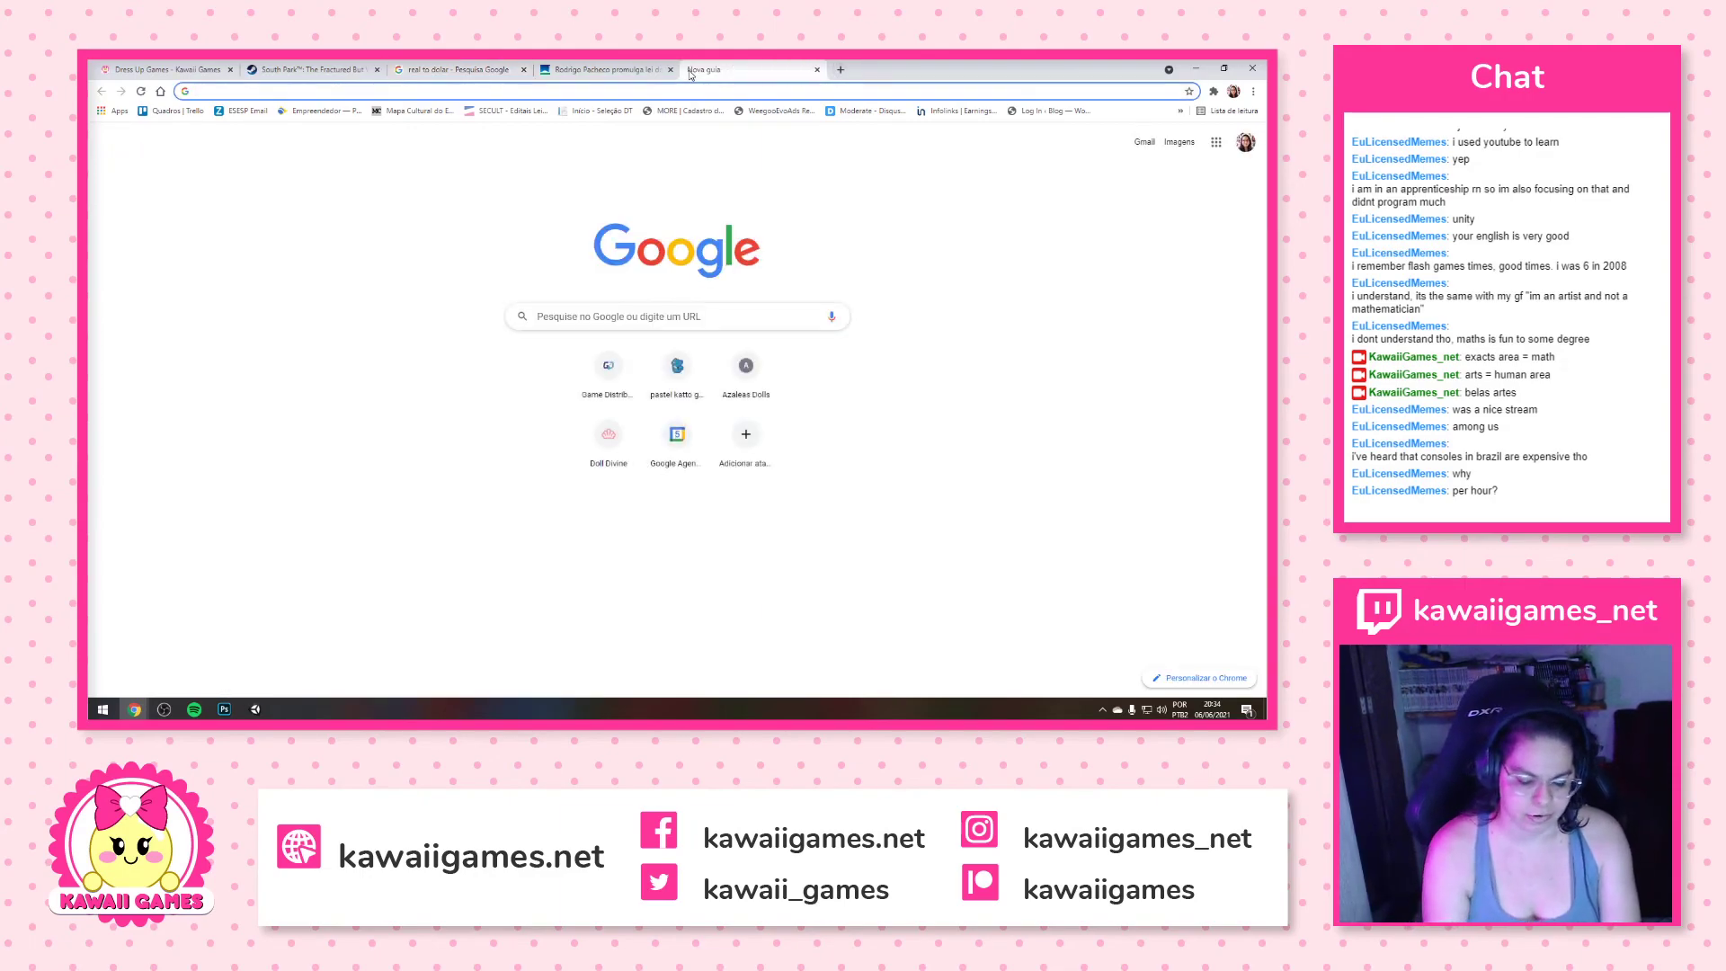
pyautogui.write('google trans')
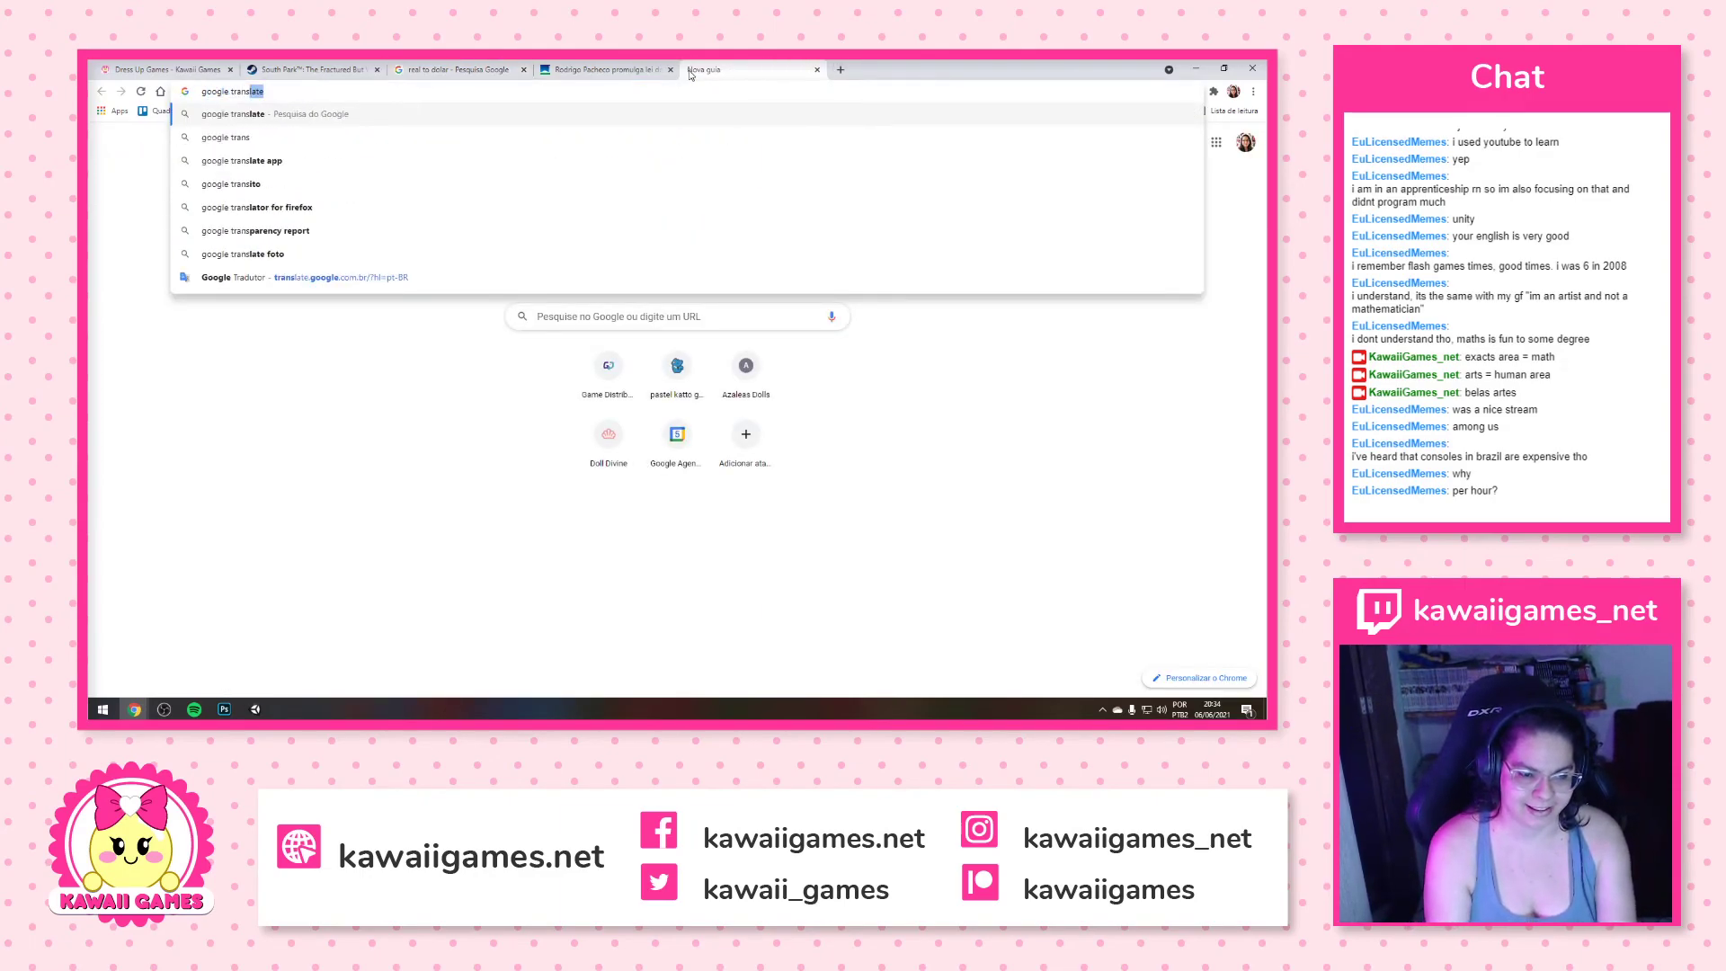
pyautogui.write('late')
pyautogui.press('Return')
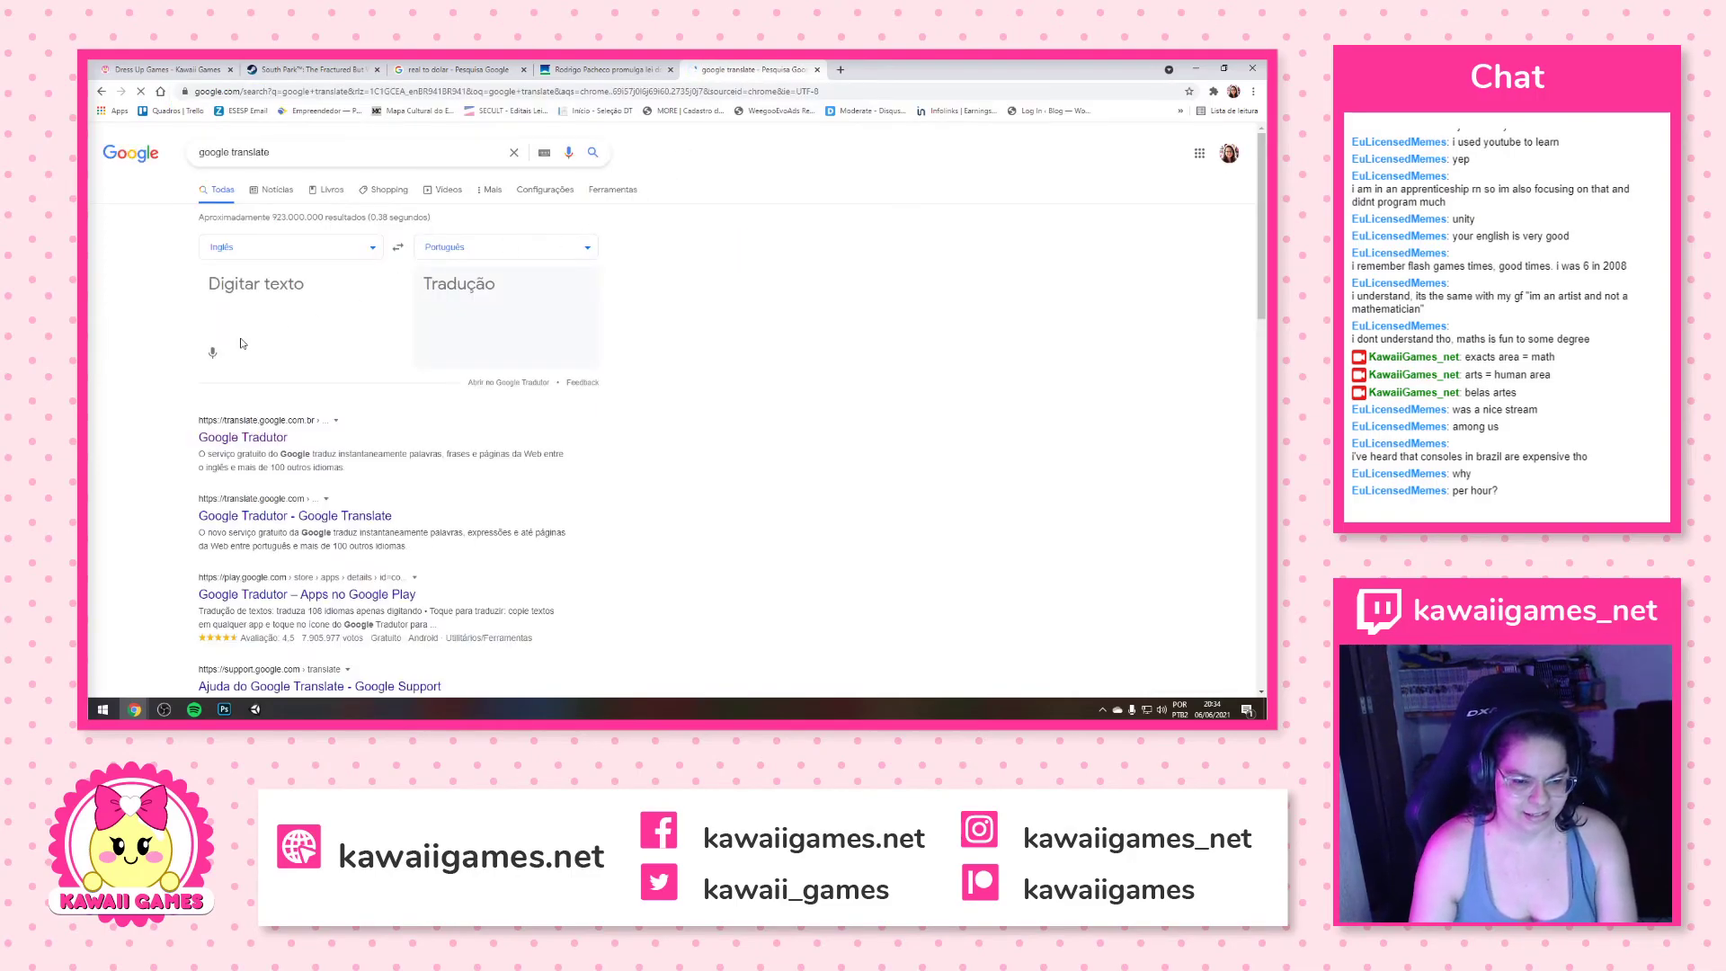
pyautogui.click(398, 247)
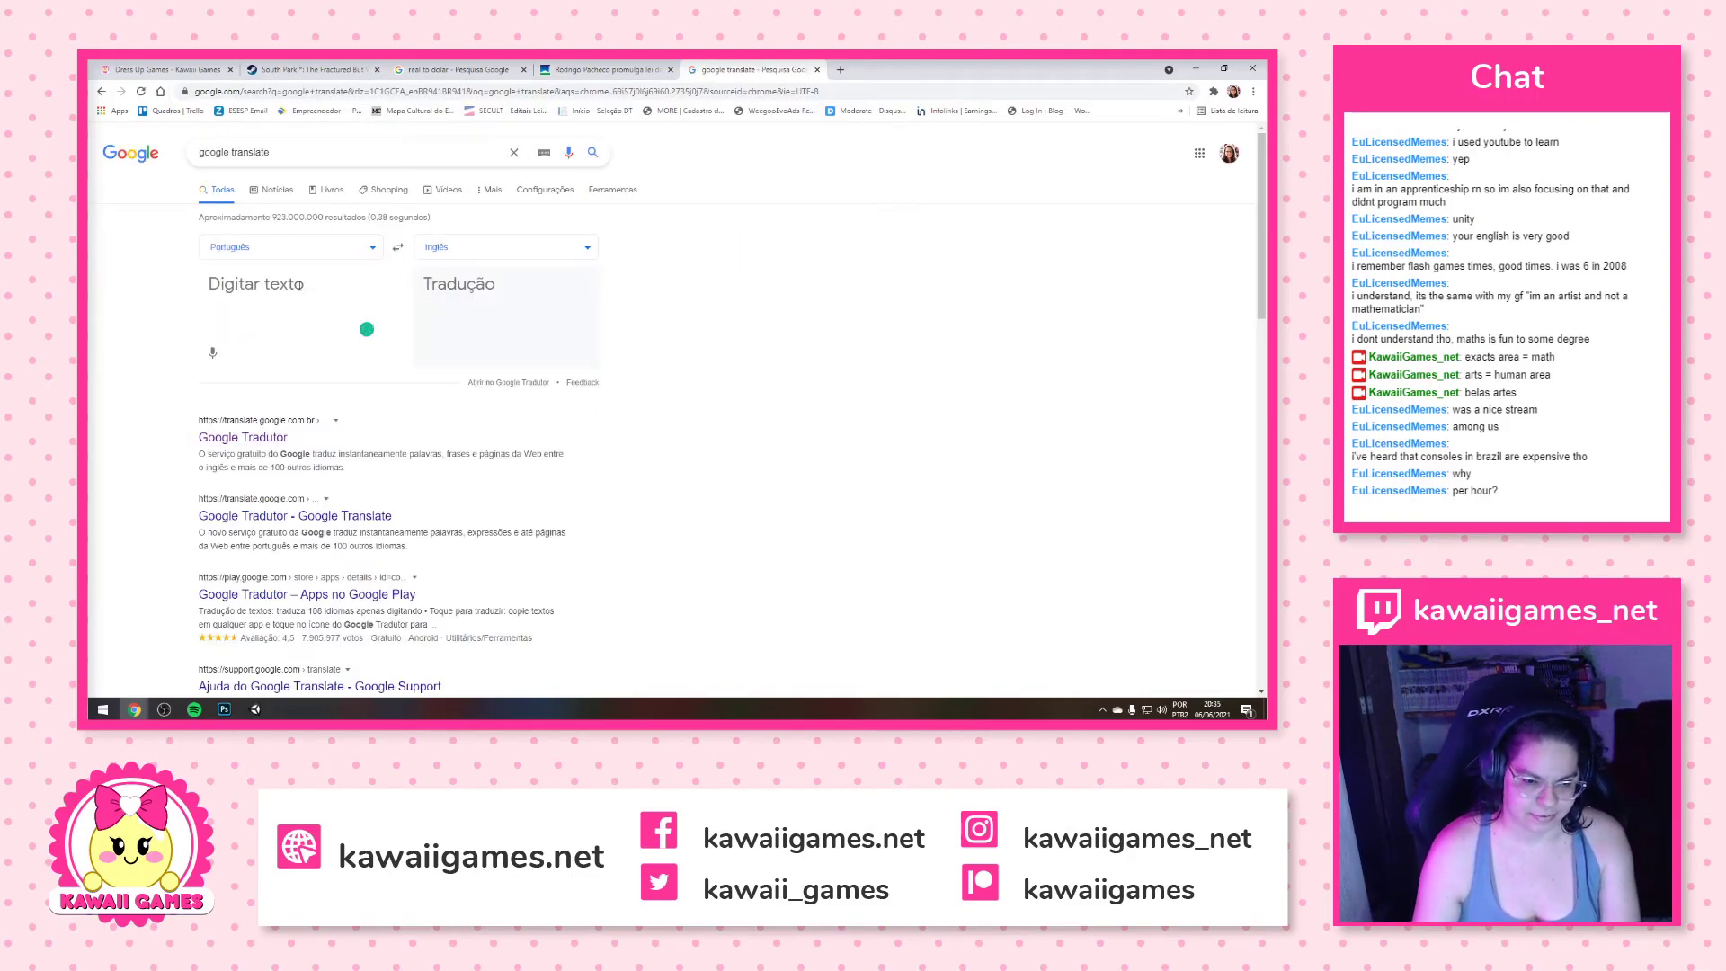
# Translate "nossa moeda não vale muito em relação ao dolar" from Portuguese into English
pyautogui.click(299, 286)
pyautogui.write('nossa moed')
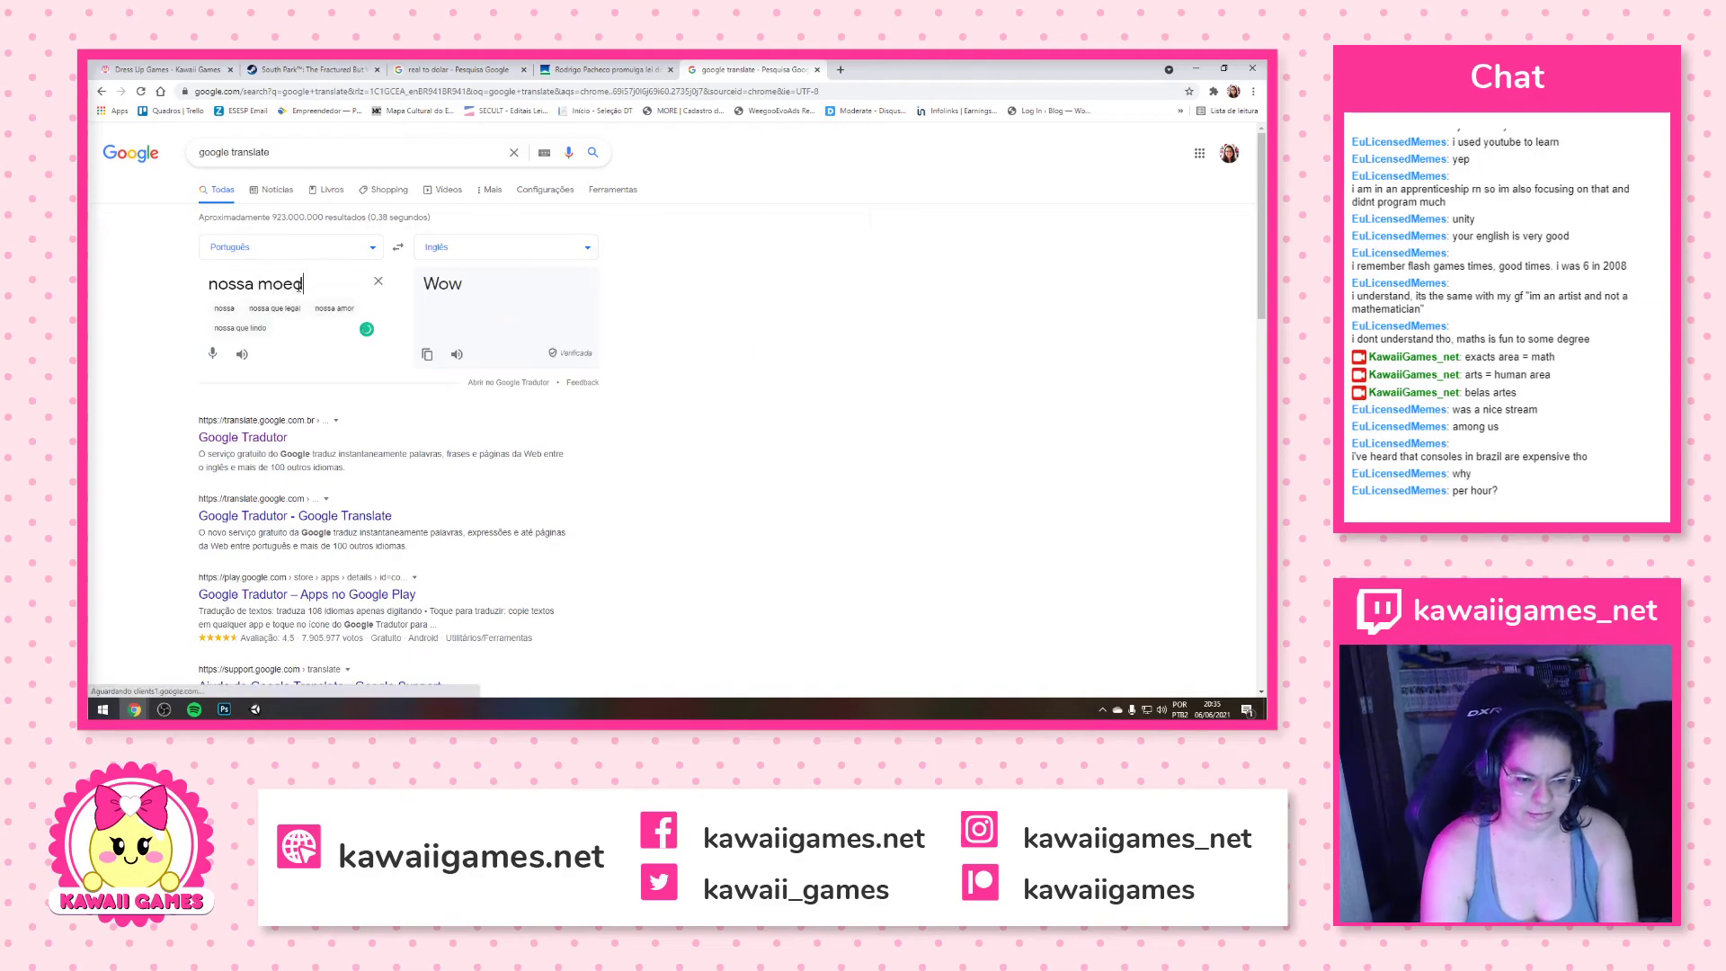
pyautogui.write('a não vale ')
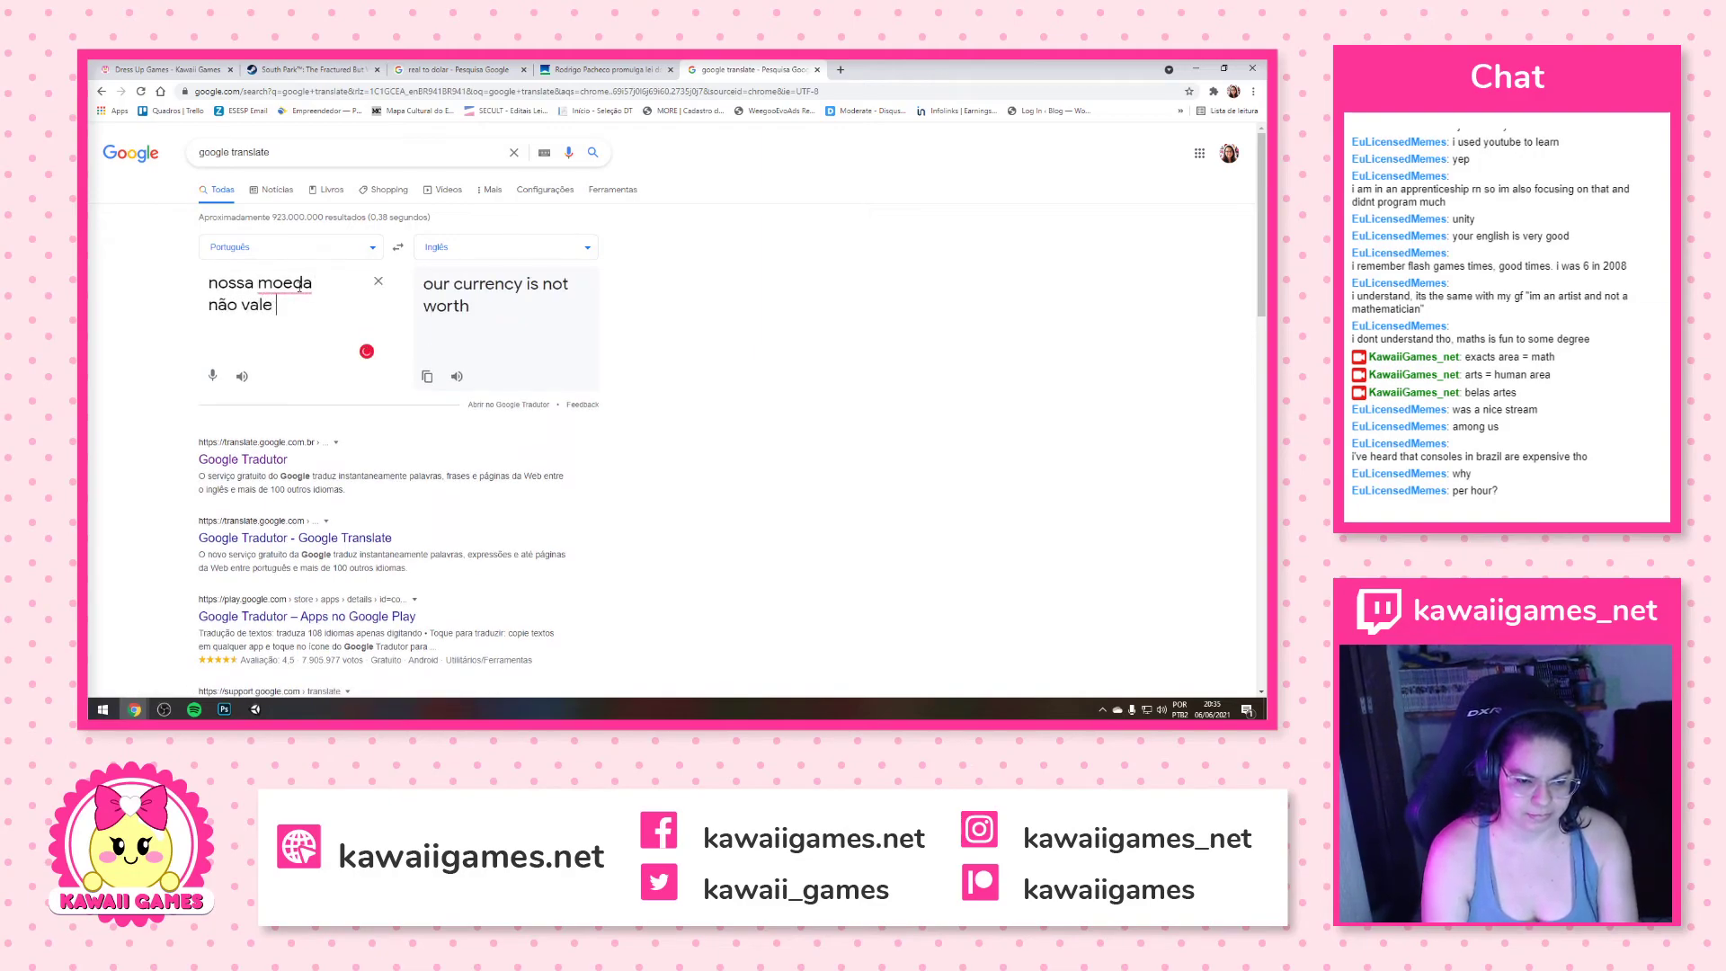
pyautogui.write('muito em relação ao do')
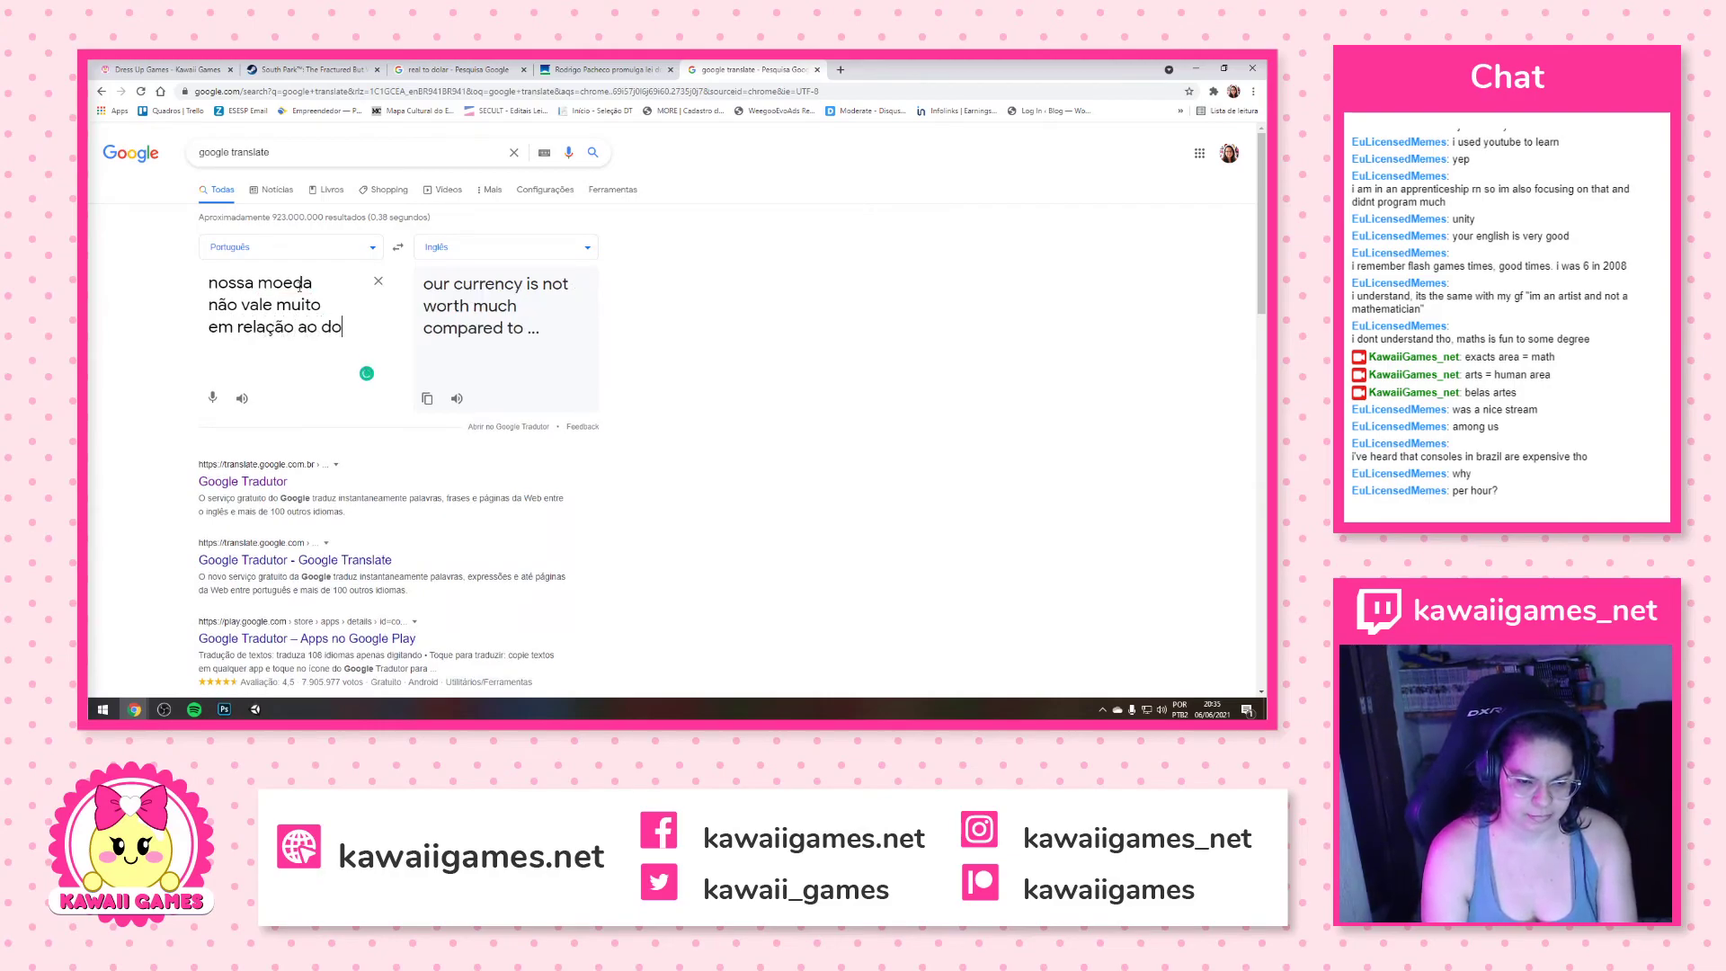
pyautogui.write('lar')
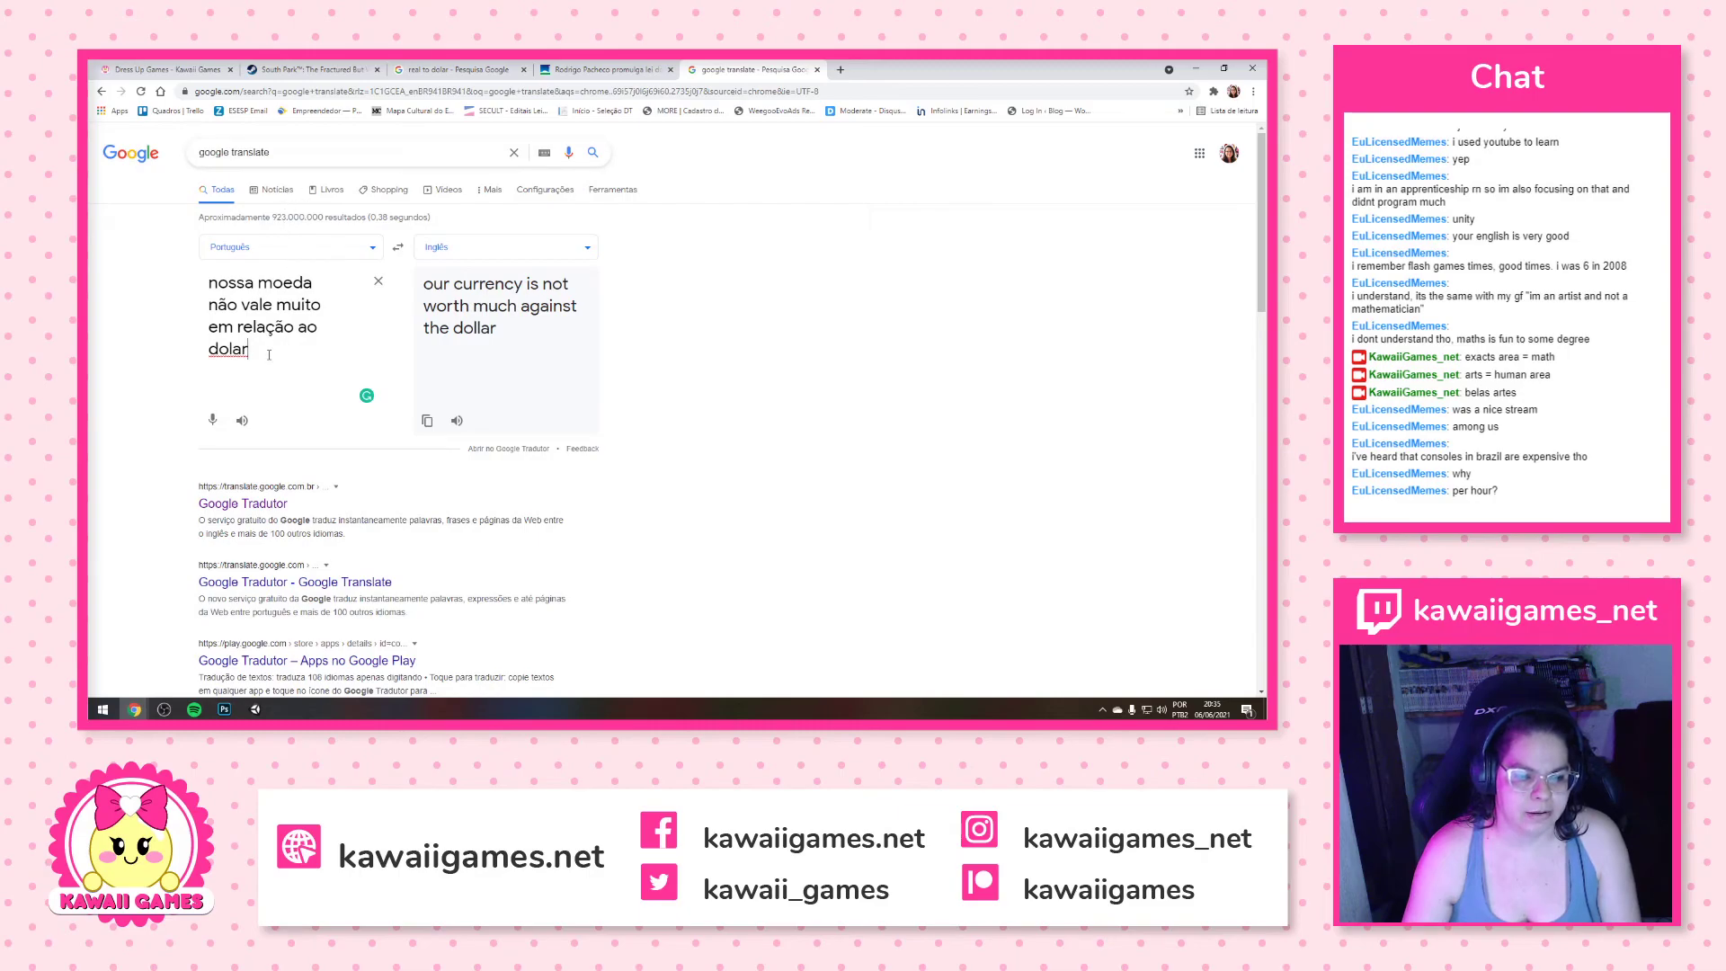
# Replace the translator's source text with "1100 reais per month"
pyautogui.hotkey('ctrl', 'a')
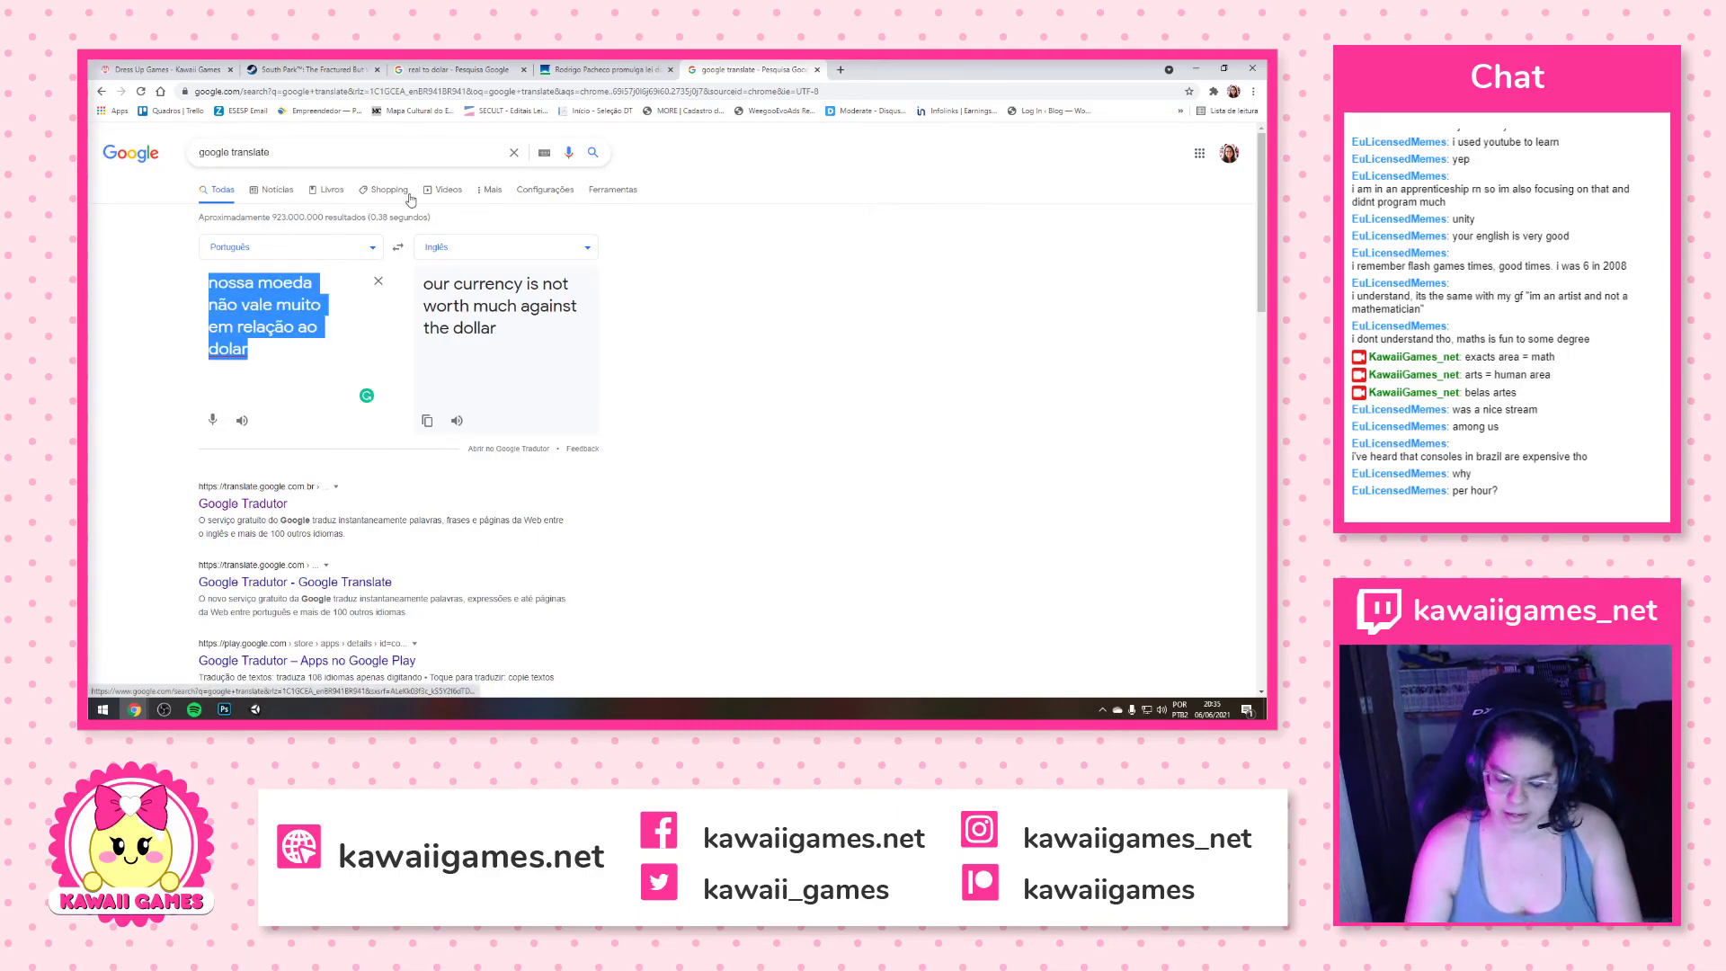
pyautogui.write('1100 ')
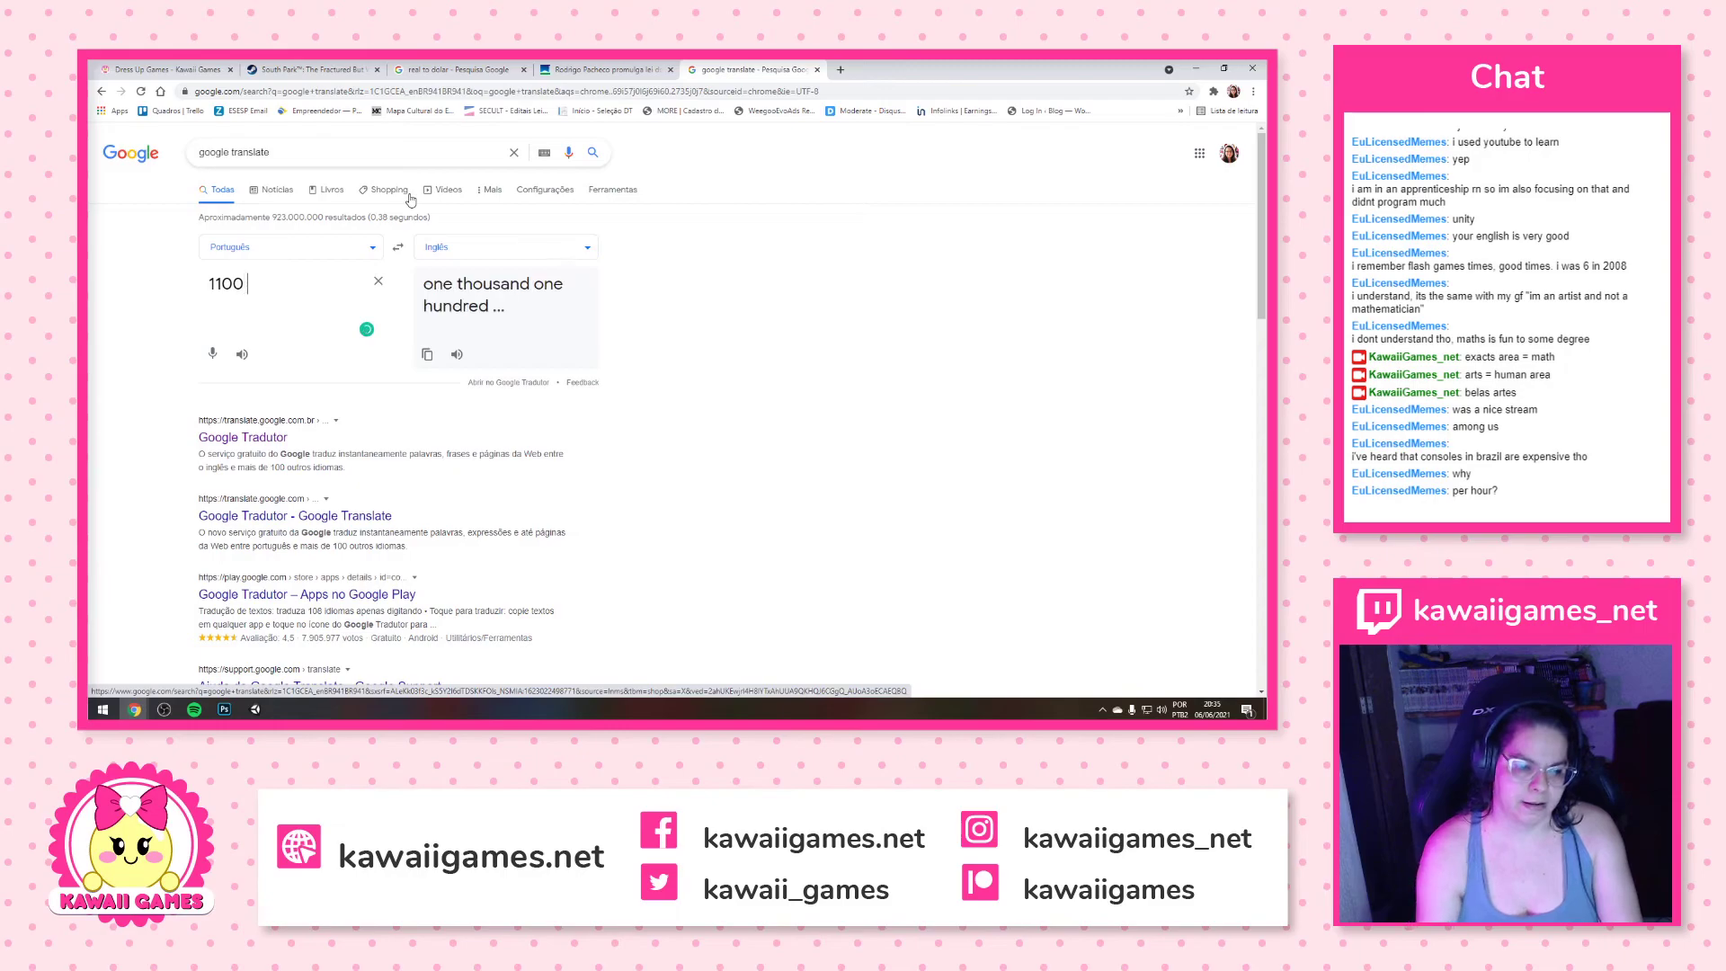
pyautogui.write('reais per ')
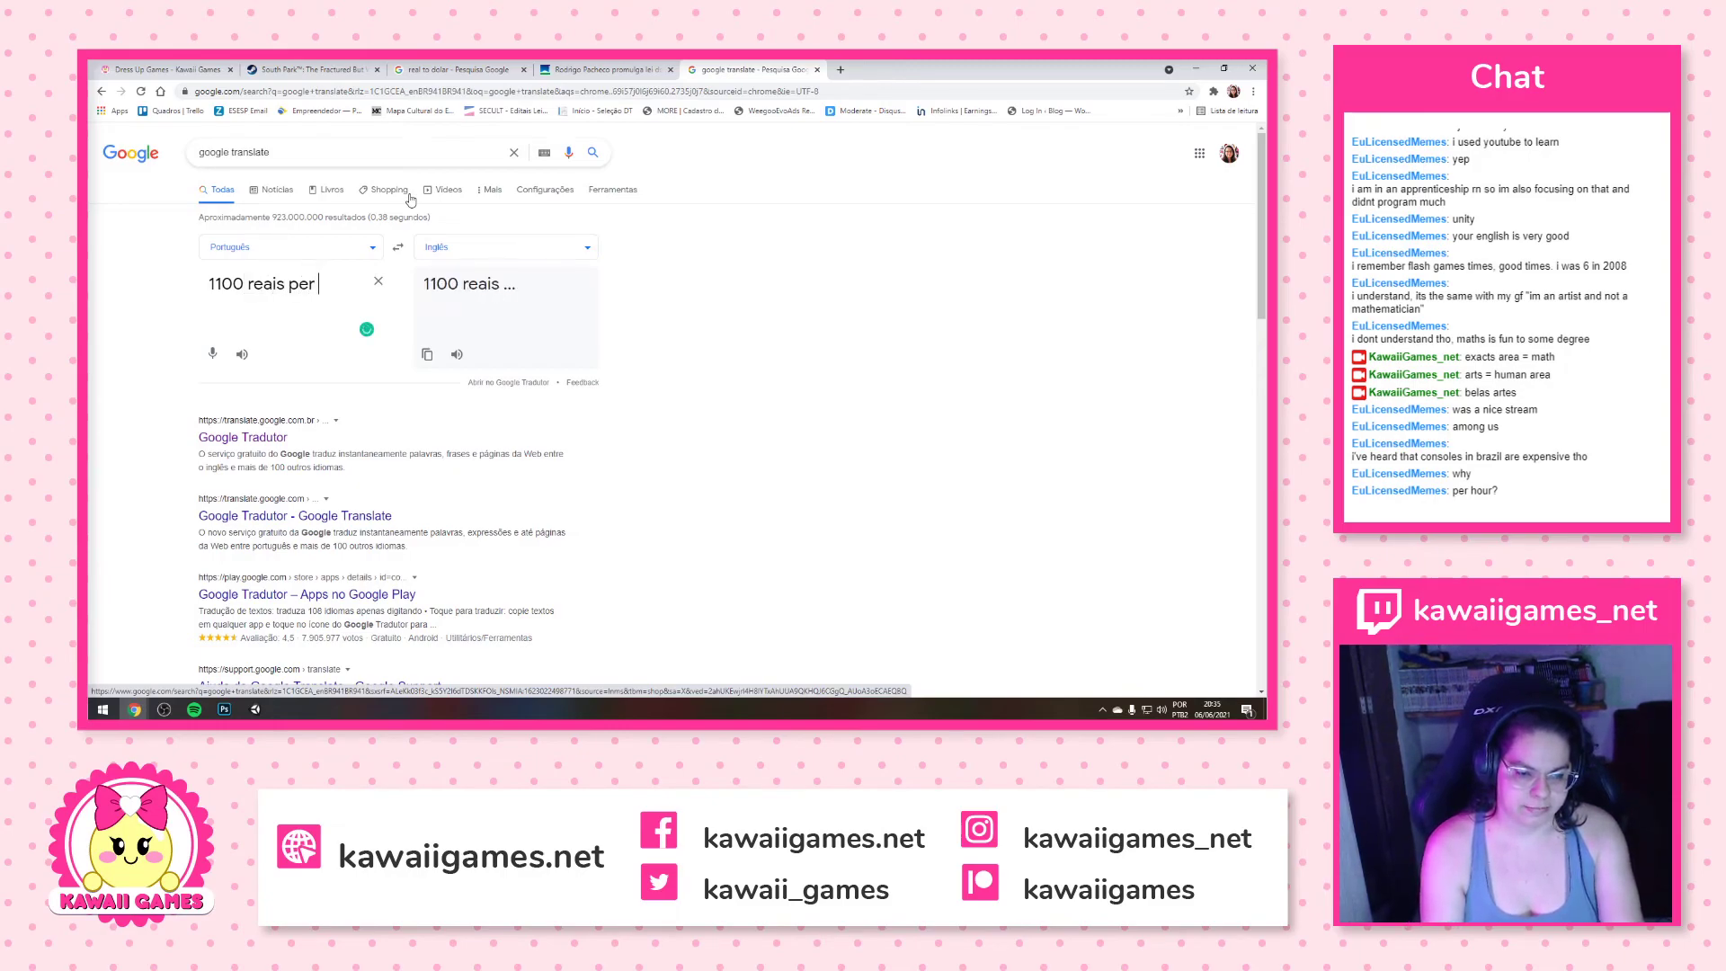
pyautogui.write('month')
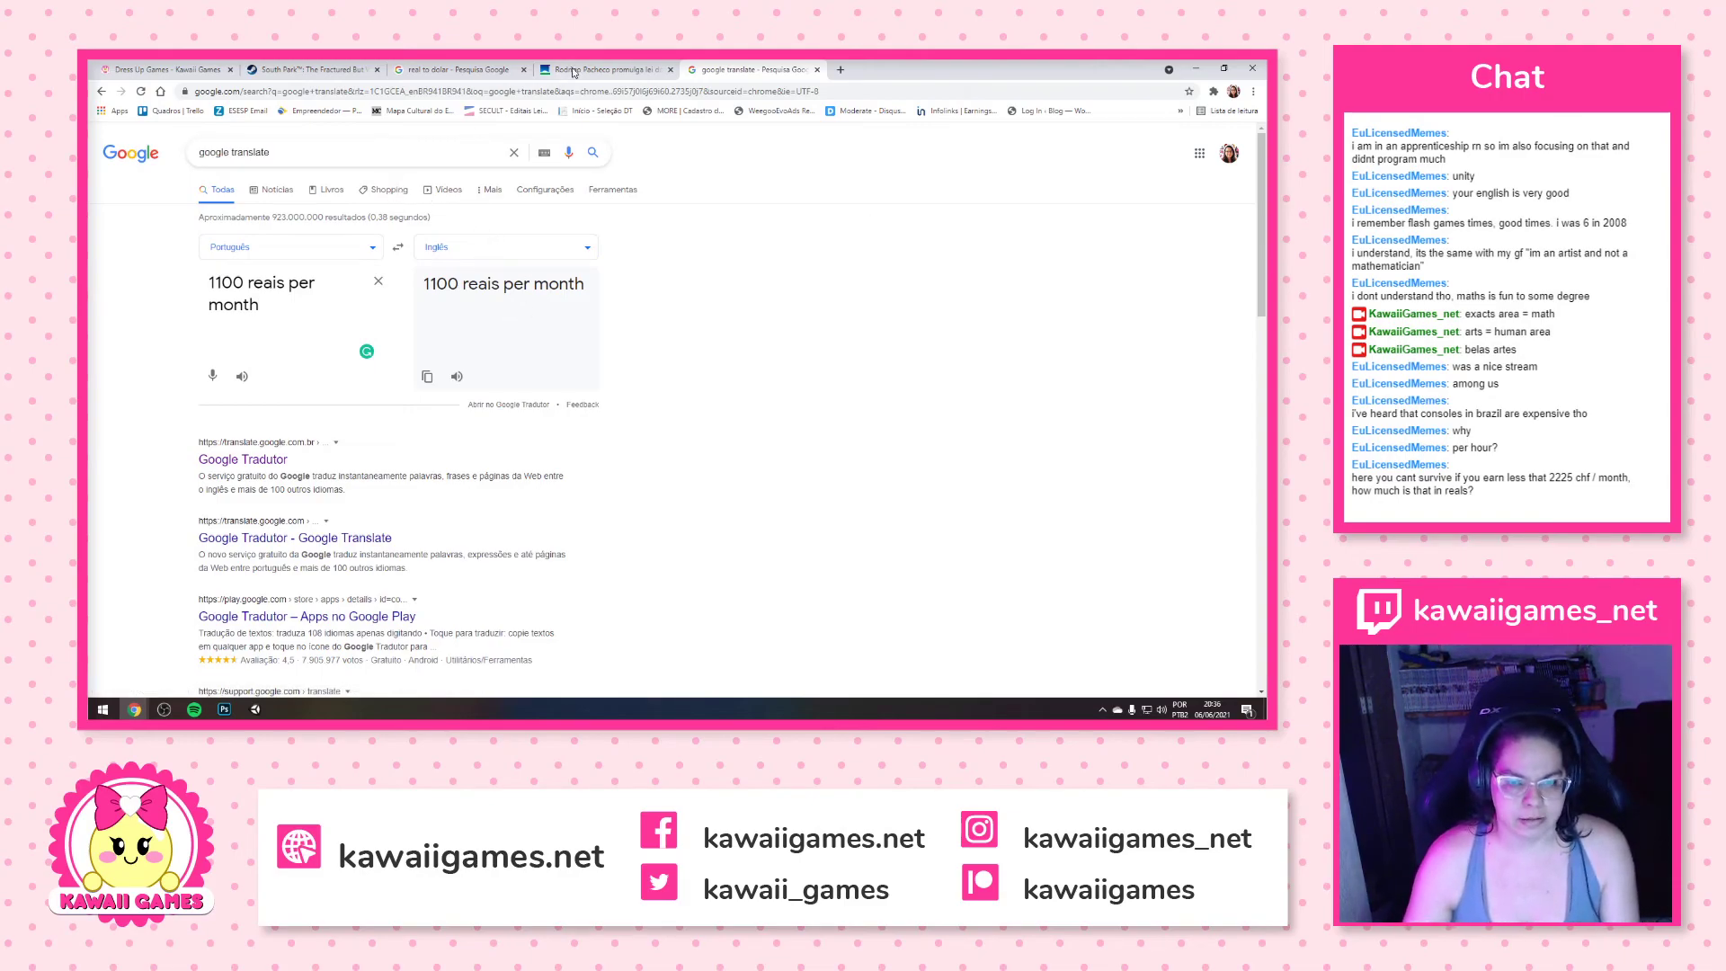
# Replace the Google Translate query with a web search for "chf to real"
pyautogui.tripleClick(311, 149)
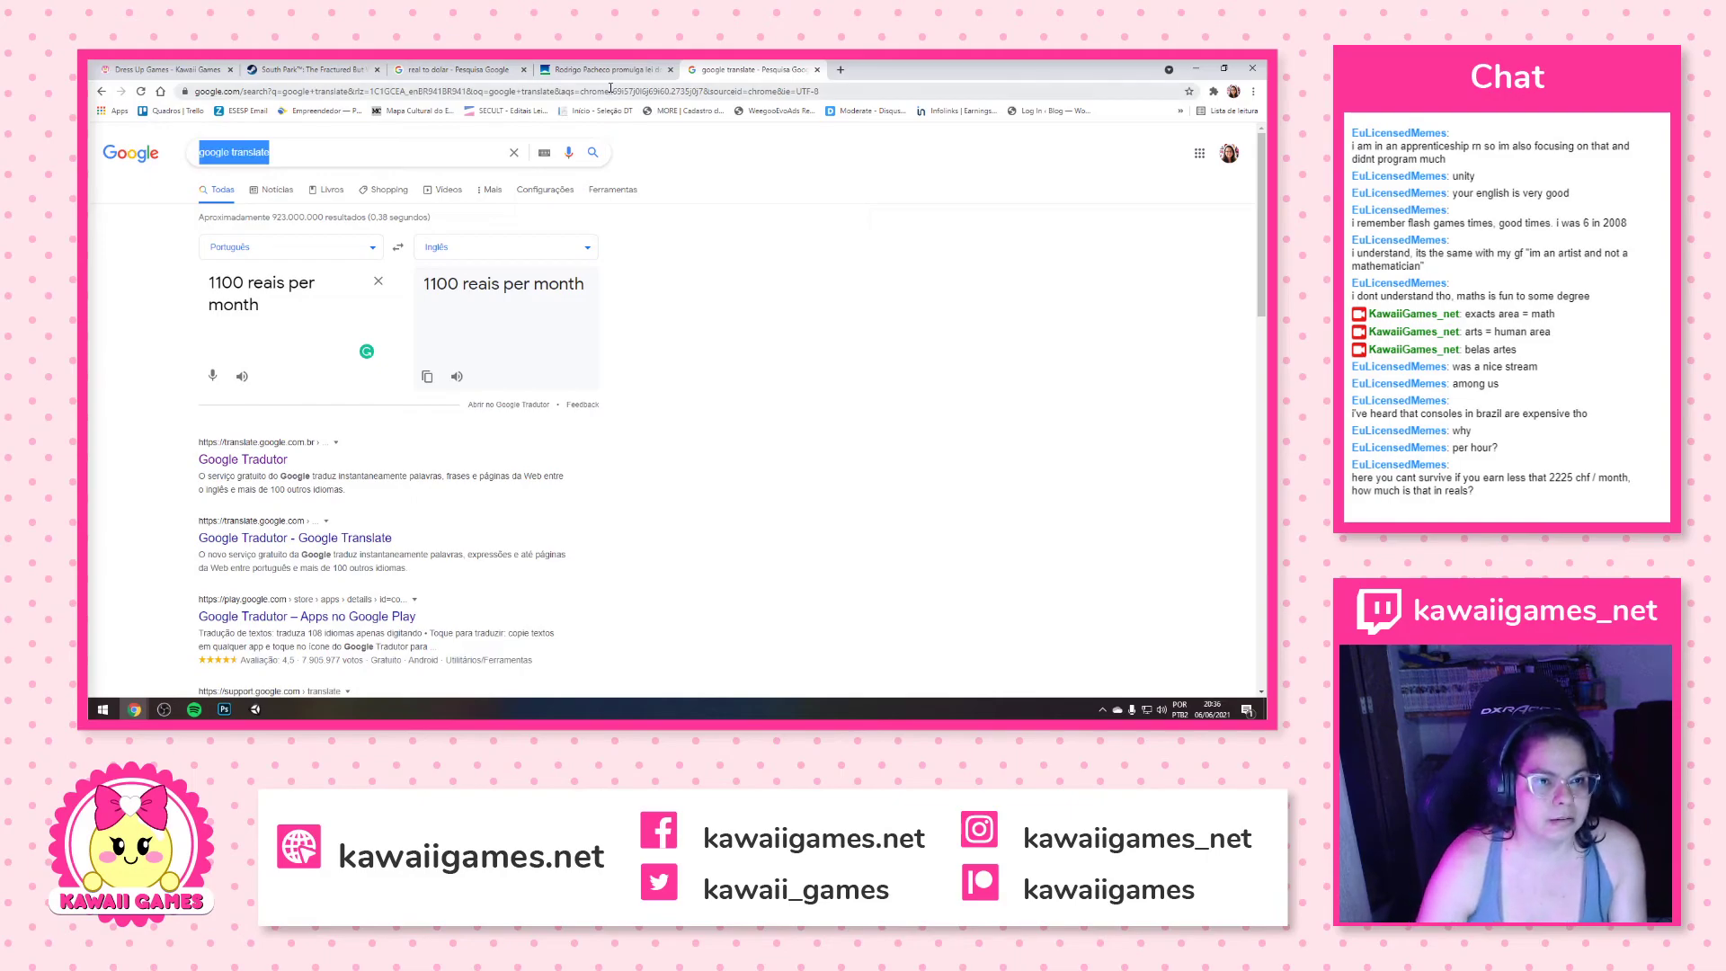
pyautogui.write('cf')
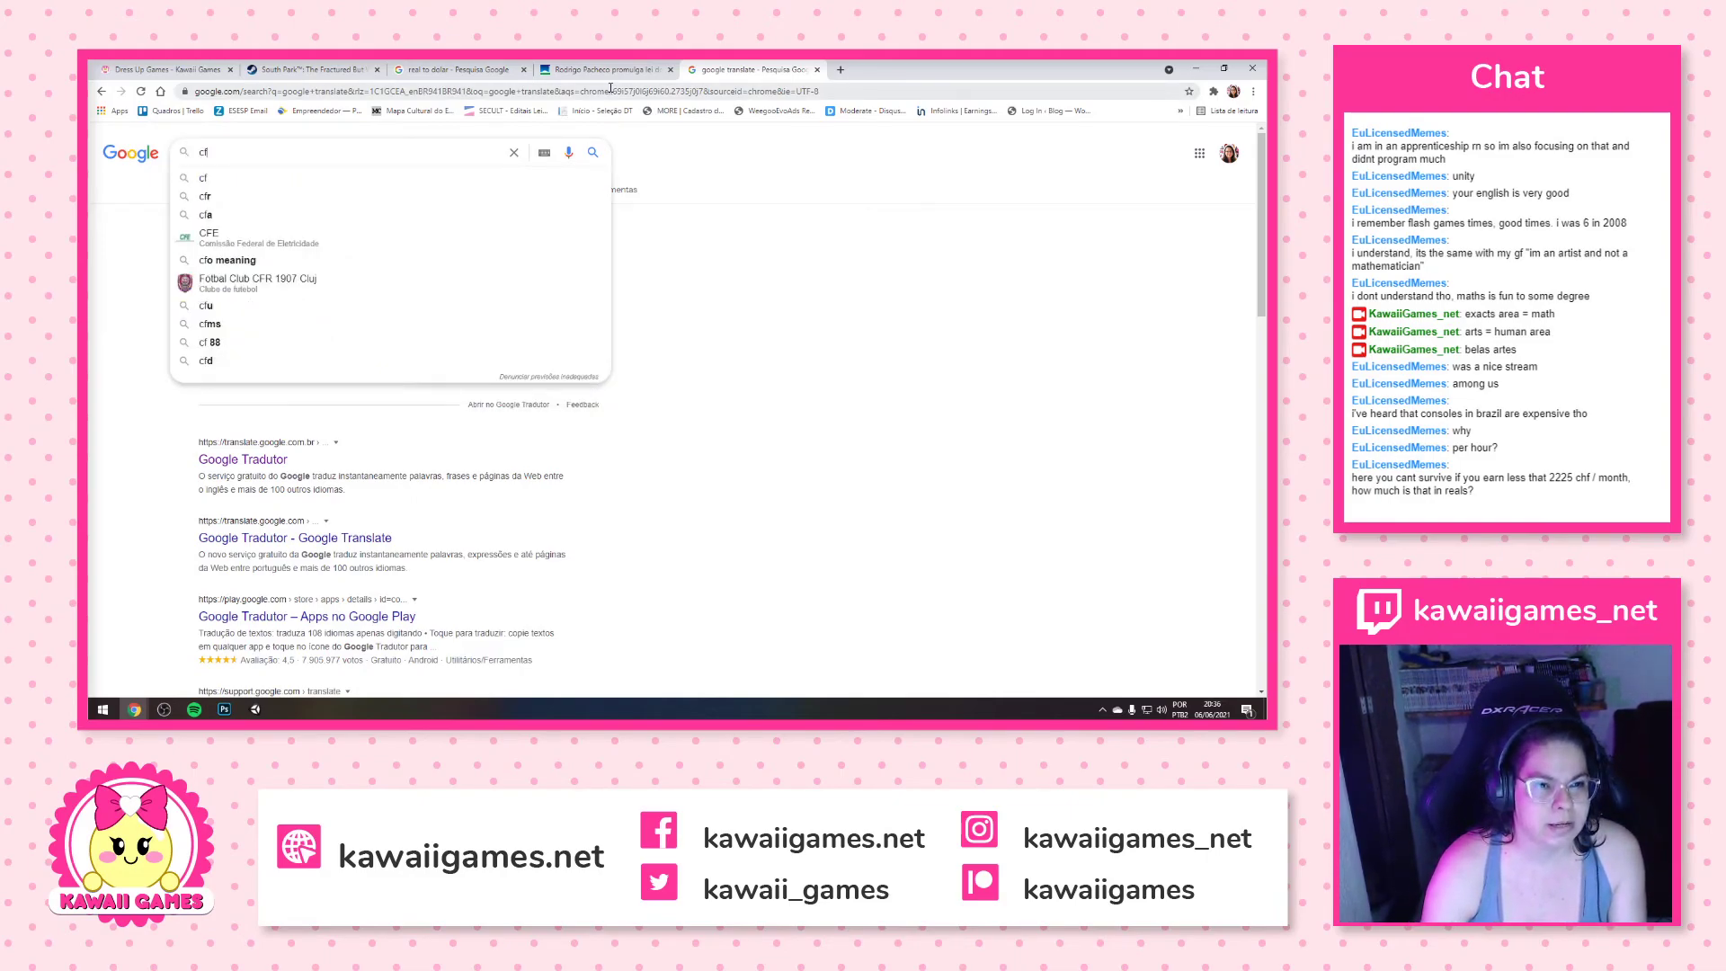
pyautogui.press('BackSpace')
pyautogui.write('h')
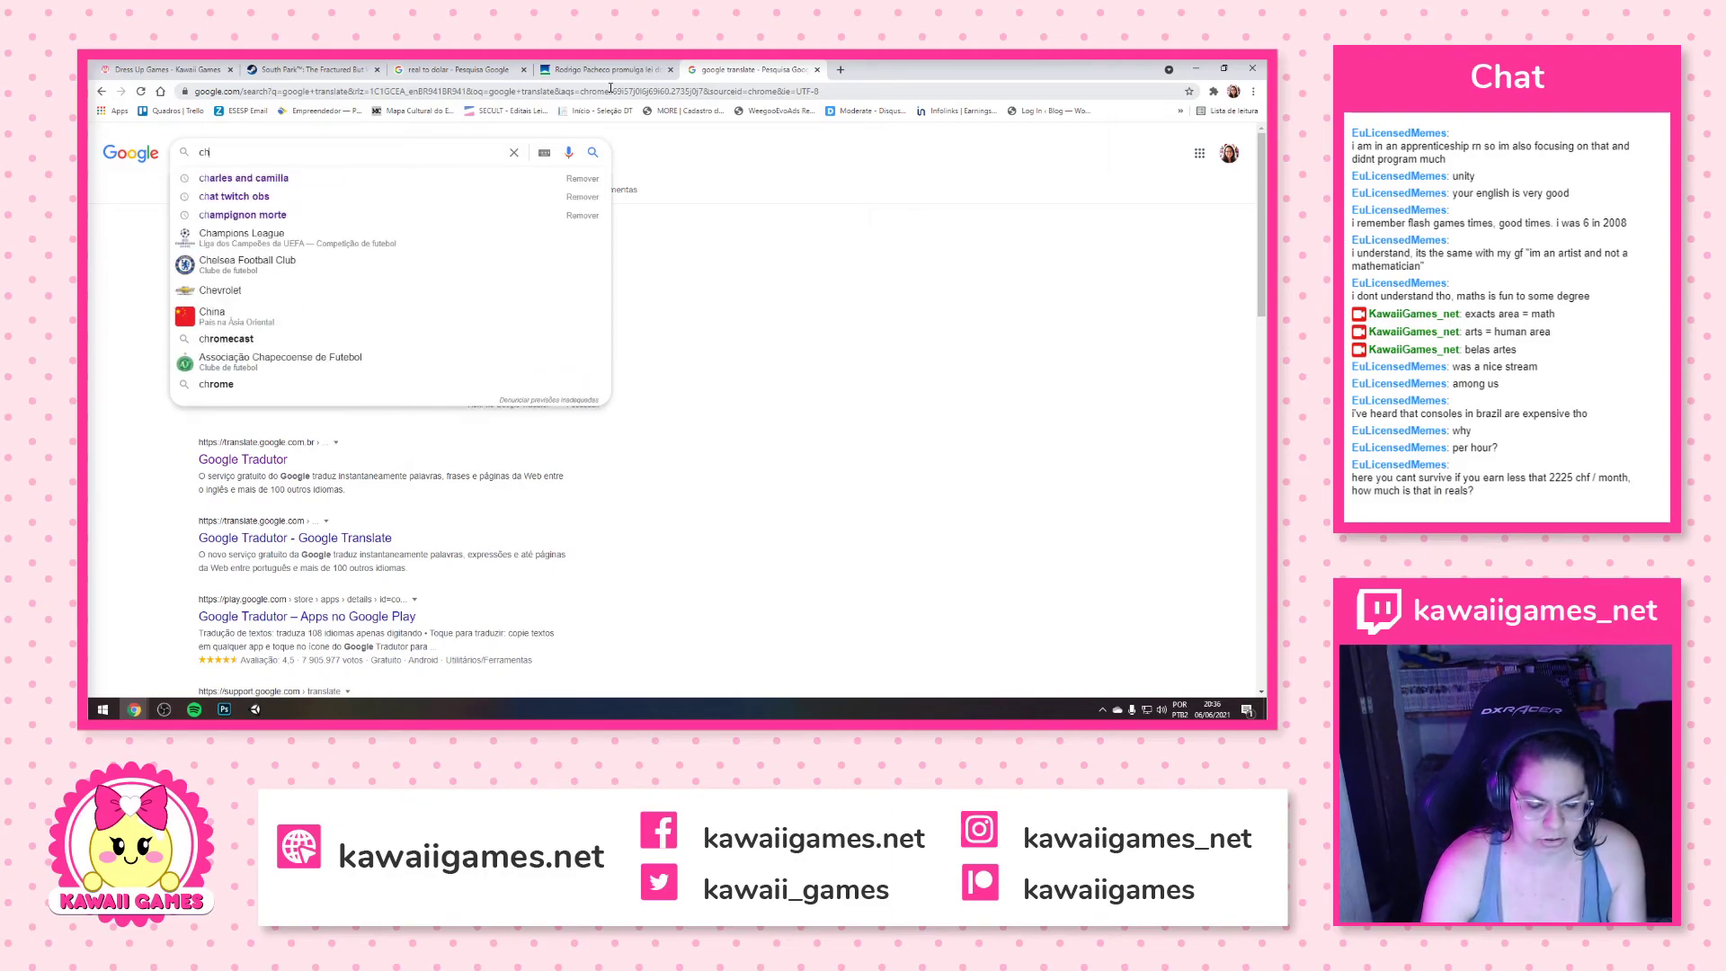
pyautogui.write('f to real')
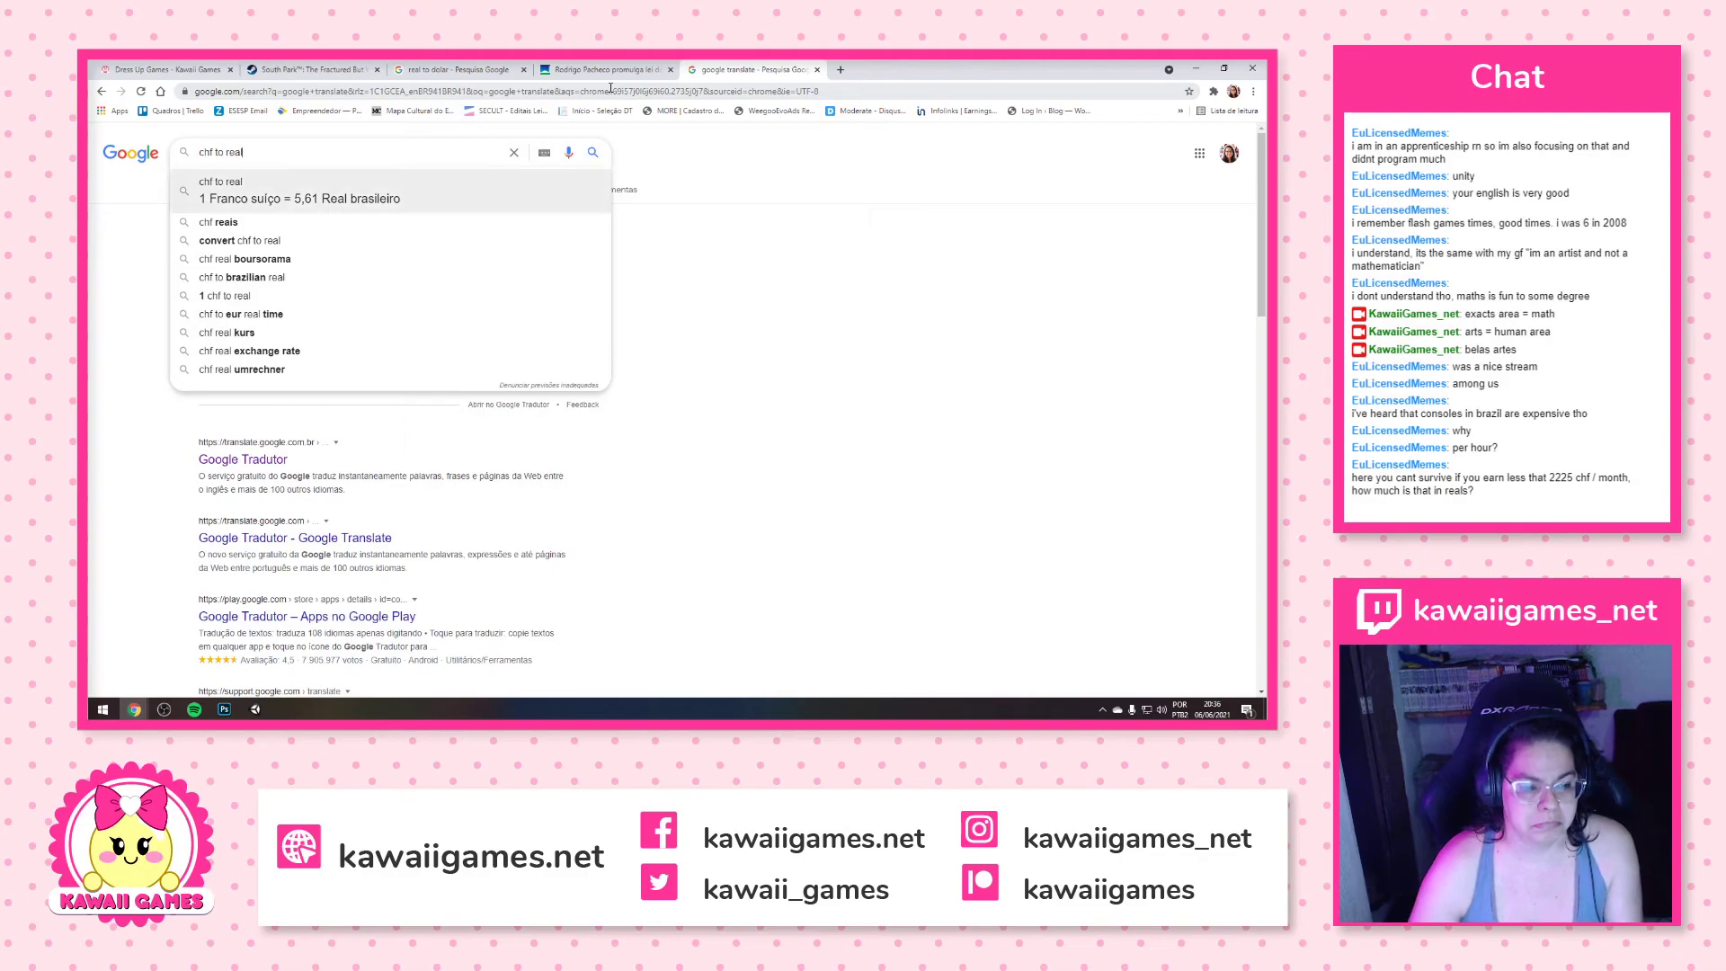
pyautogui.press('Return')
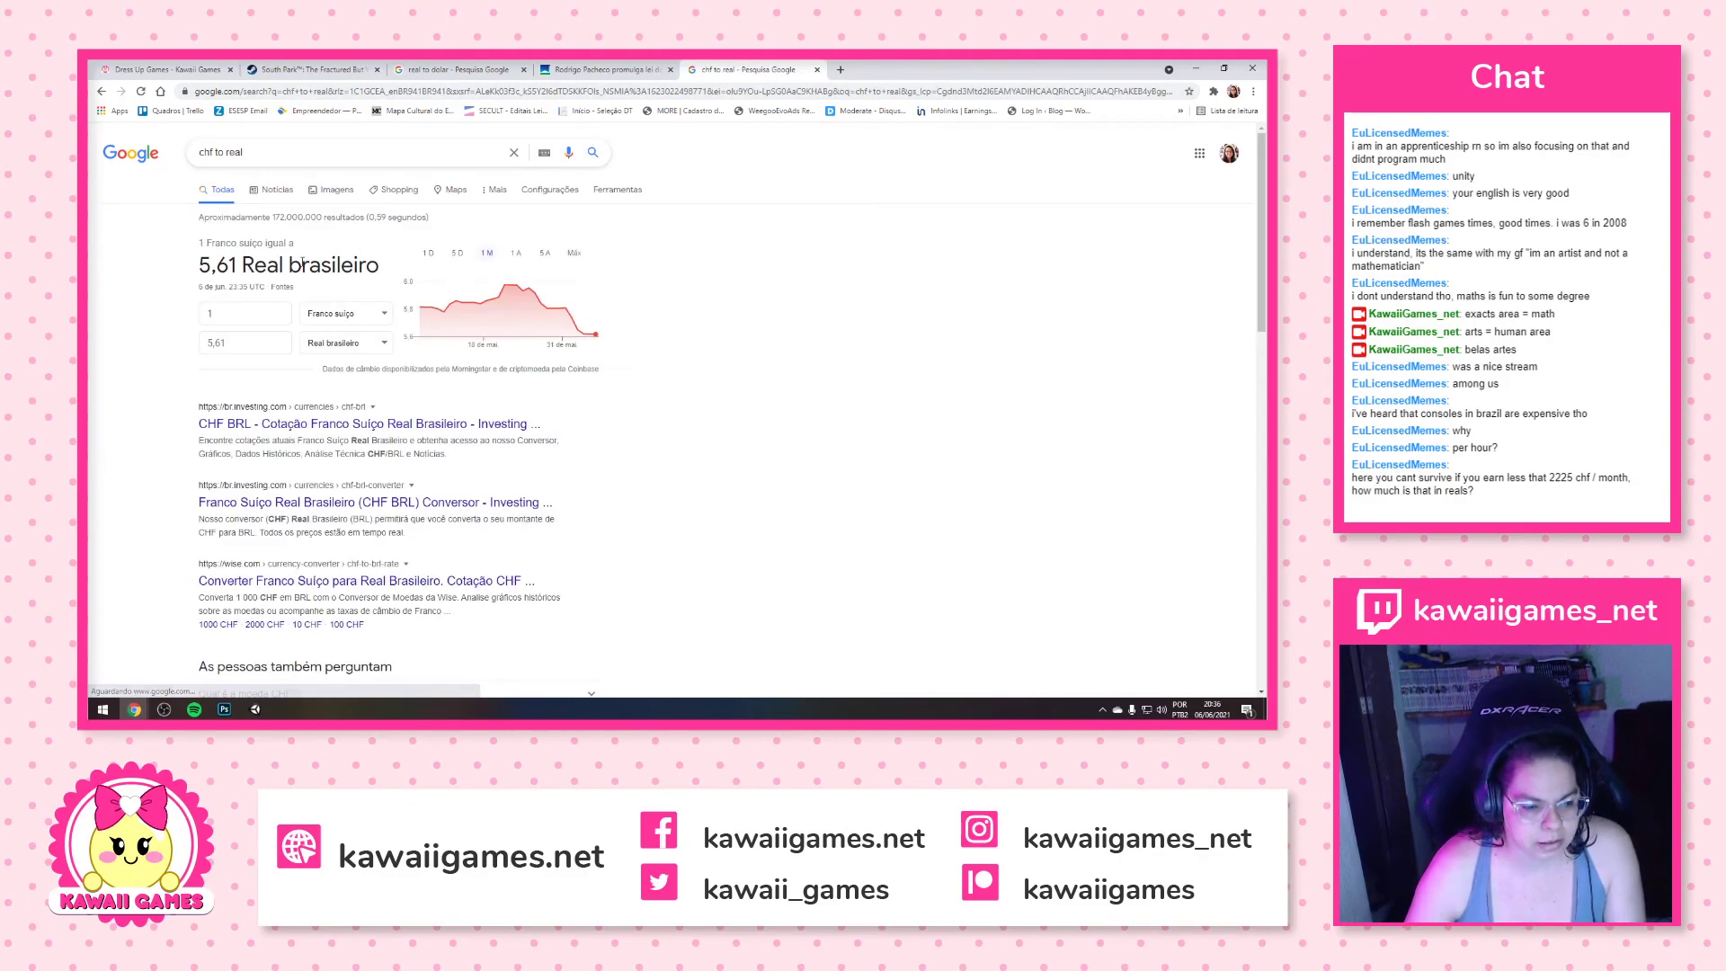
# Convert 2225 Swiss francs to Brazilian reais and highlight the converted amount
pyautogui.click(268, 312)
pyautogui.press('BackSpace')
pyautogui.write('22')
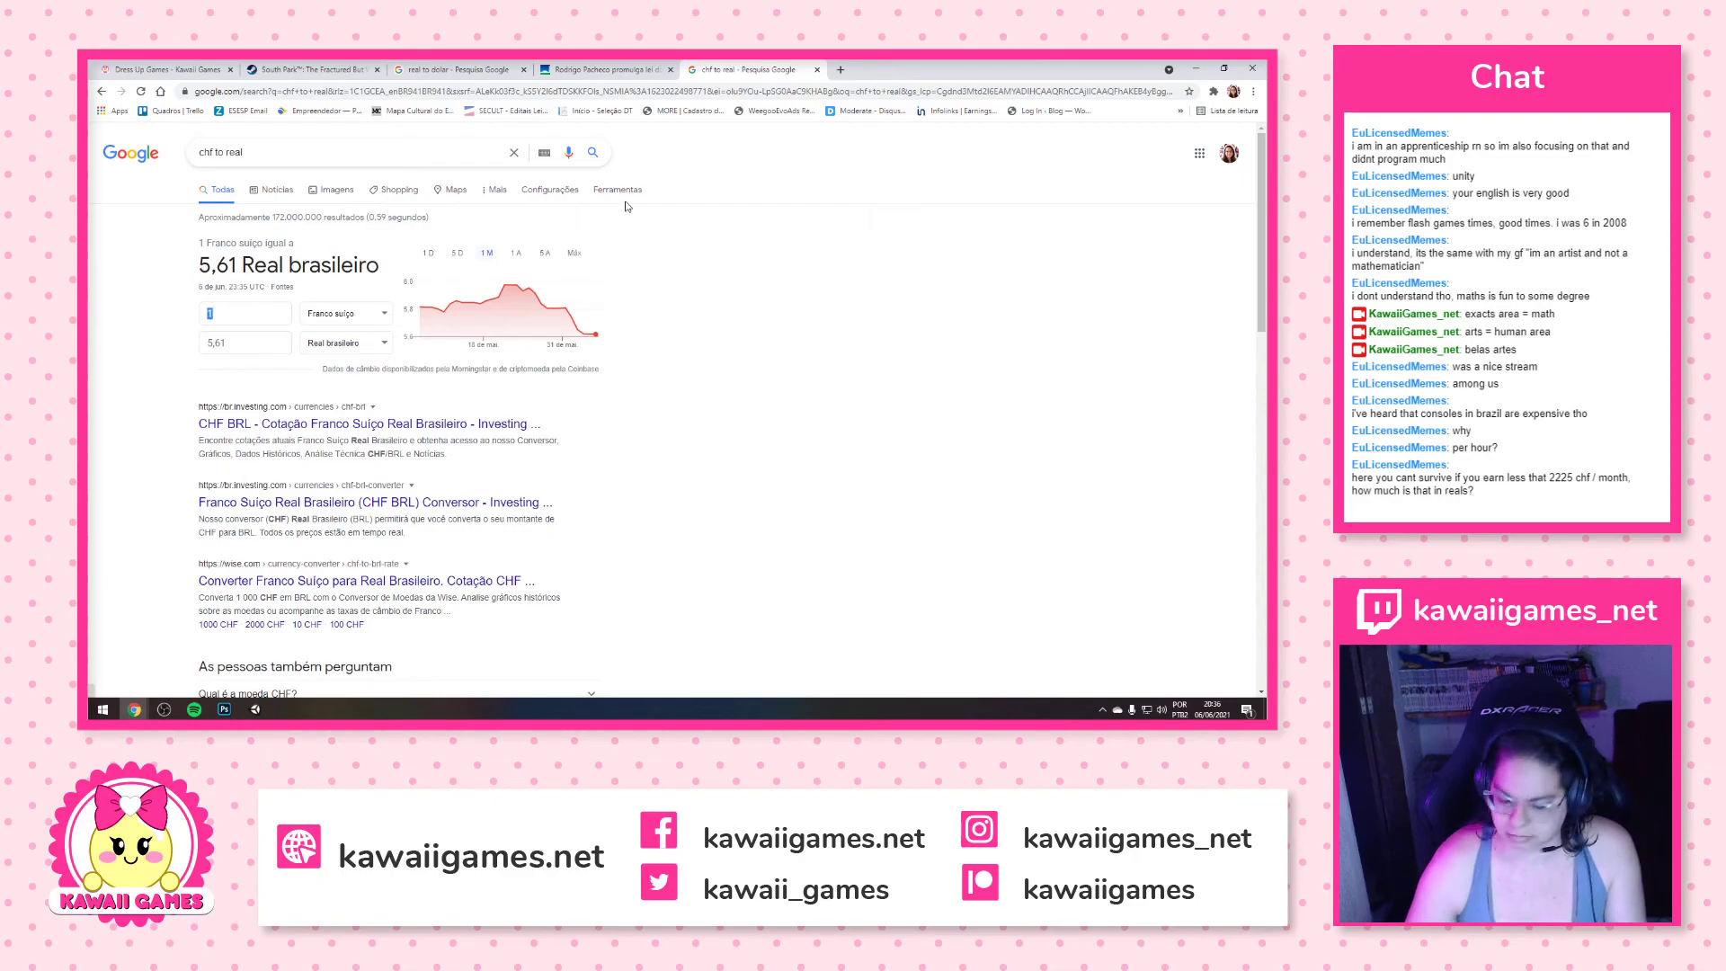
pyautogui.write('25')
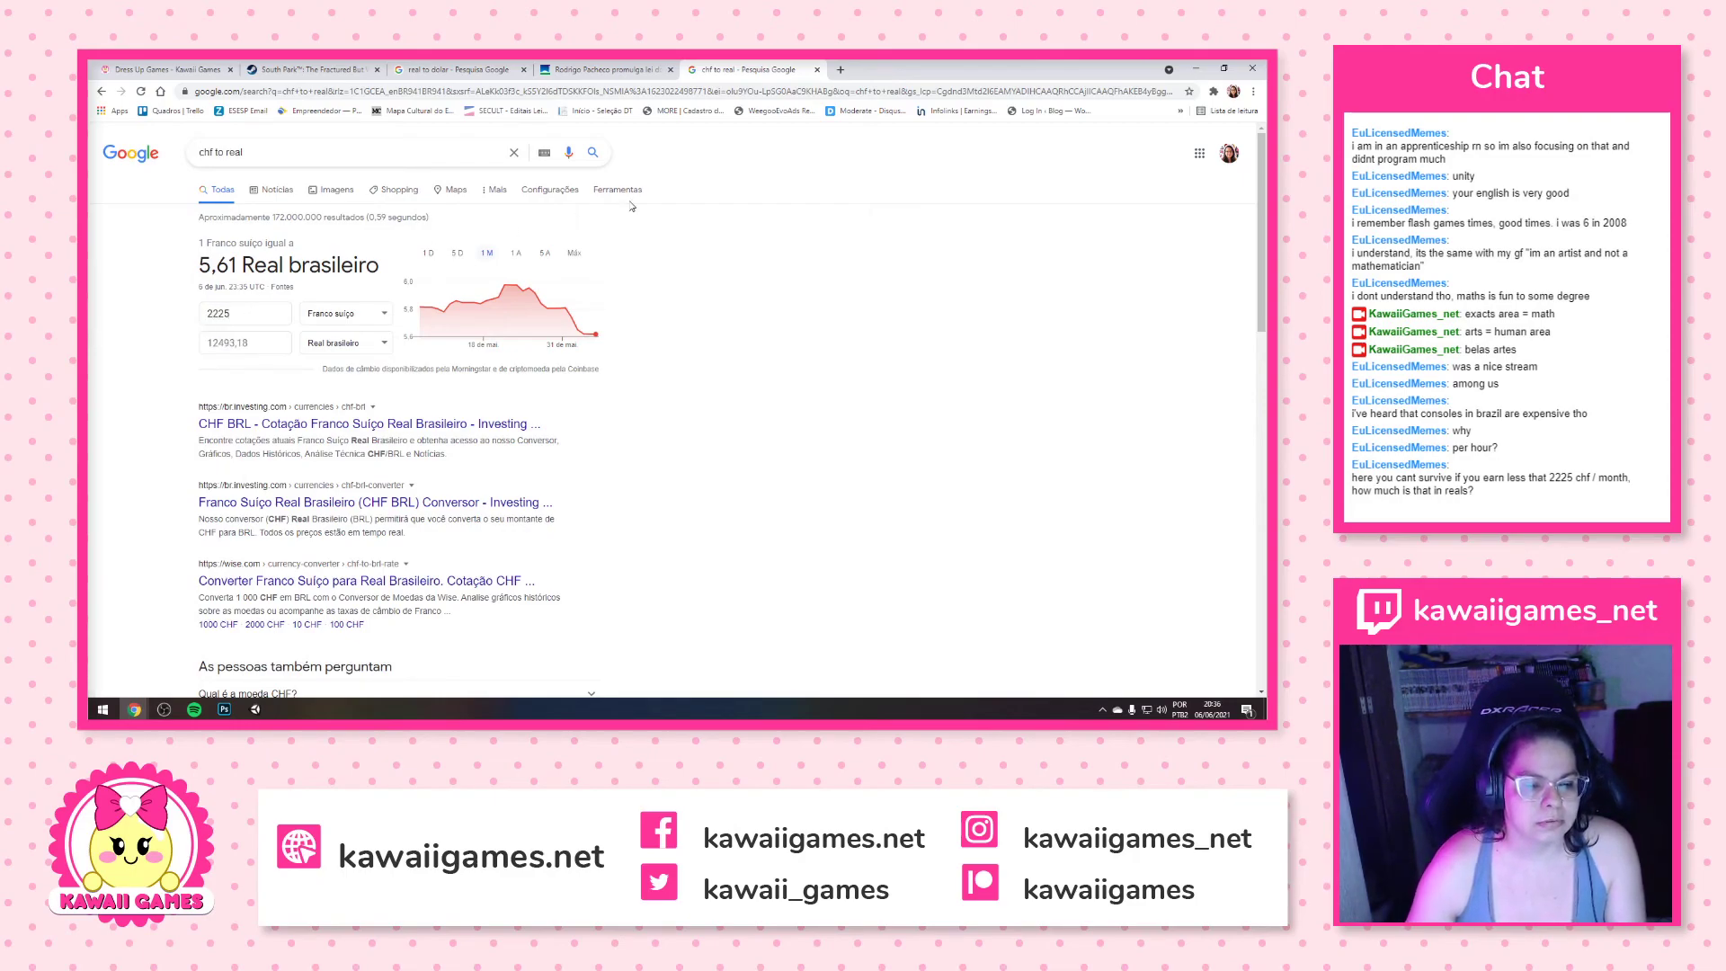
pyautogui.doubleClick(231, 351)
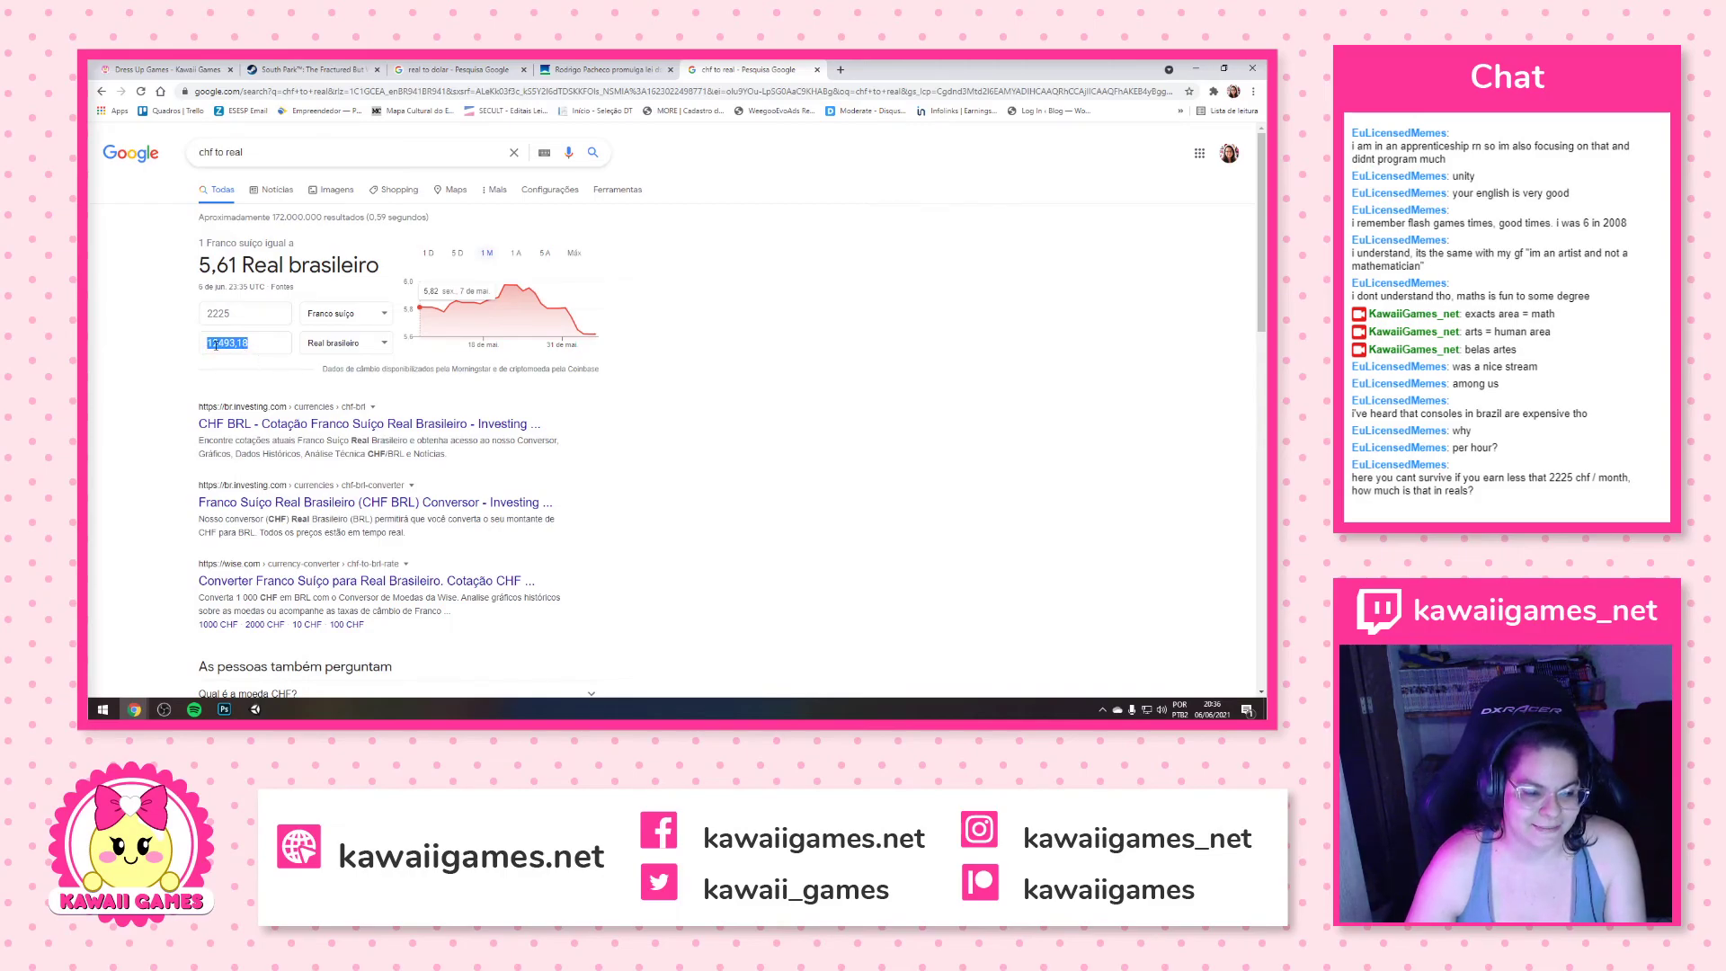
pyautogui.click(234, 344)
pyautogui.moveTo(251, 343); pyautogui.dragTo(202, 341)
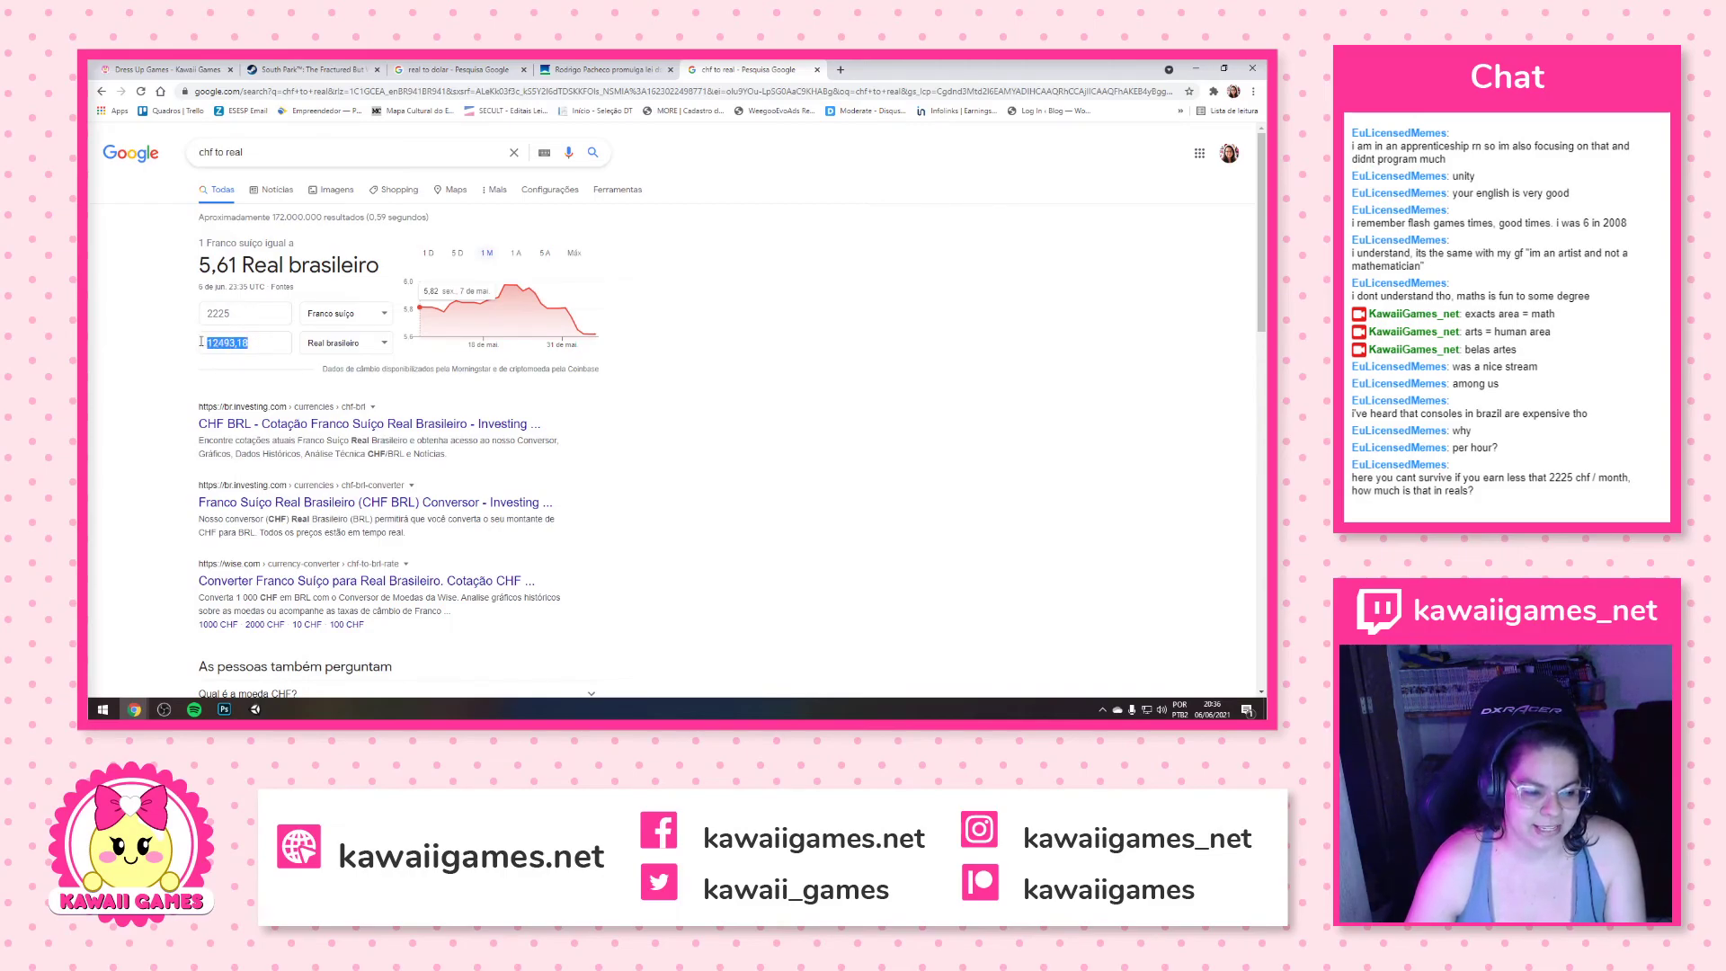
pyautogui.click(276, 341)
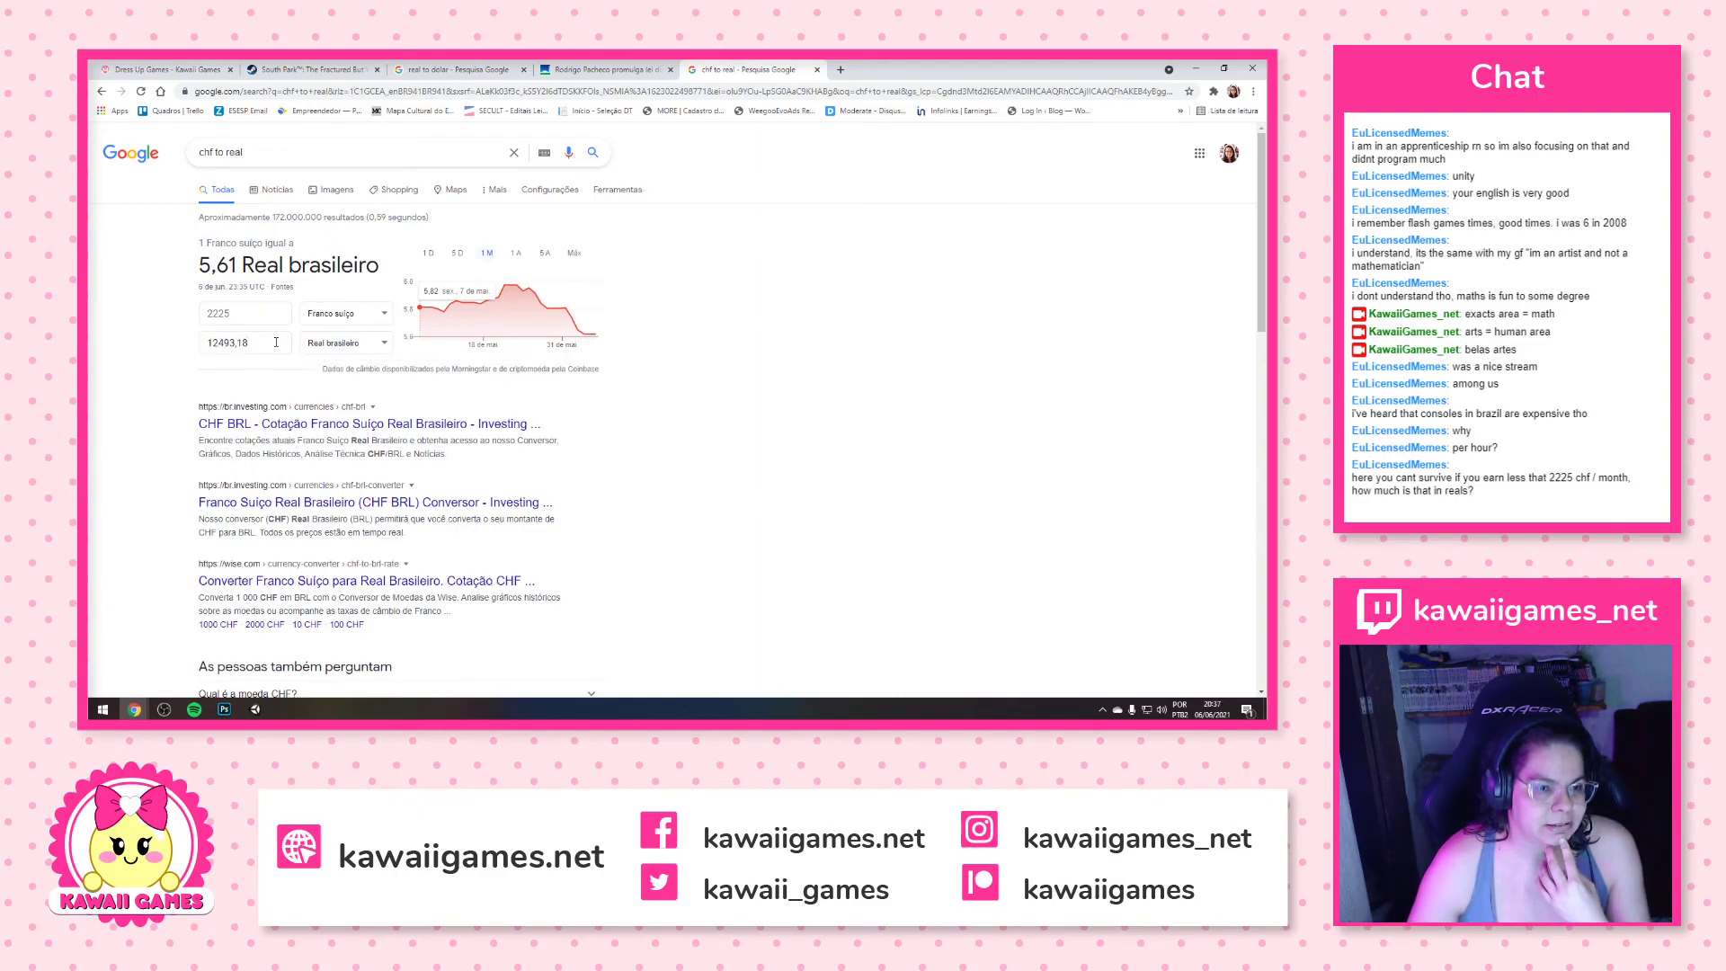
# Convert 2800 Brazilian reais to Swiss francs, then highlight the reais amount and the franc amount
pyautogui.doubleClick(276, 342)
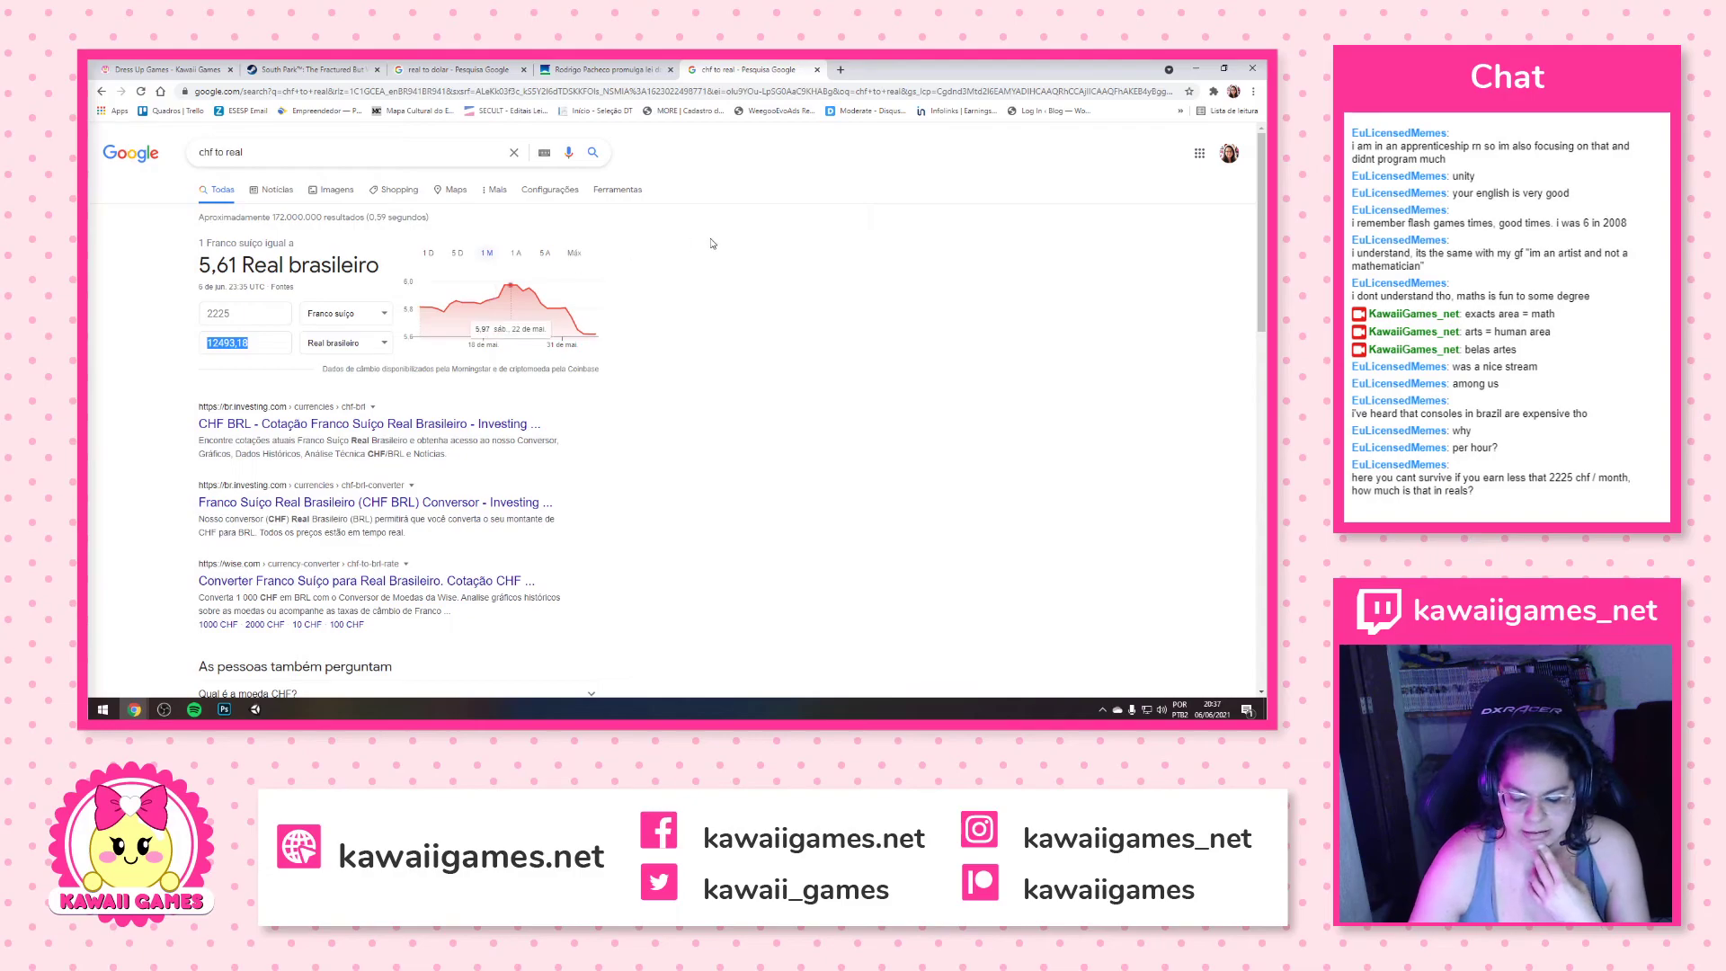
pyautogui.write('21')
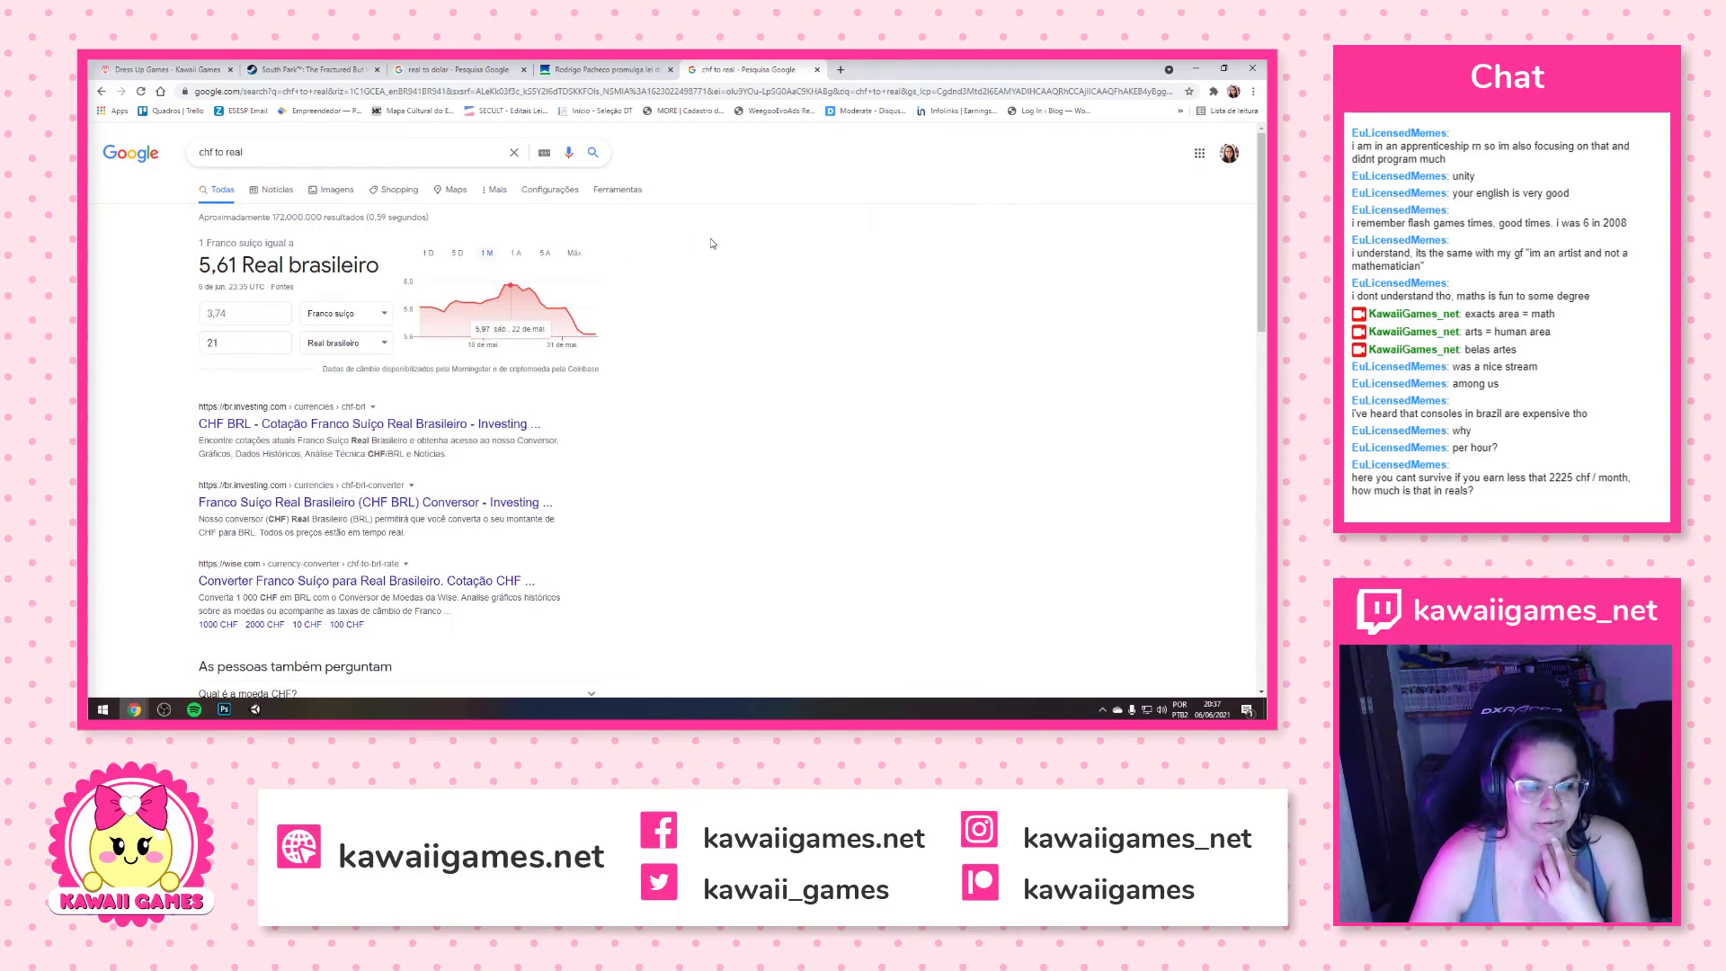
pyautogui.write('00')
pyautogui.press('BackSpace')
pyautogui.press('BackSpace')
pyautogui.press('BackSpace')
pyautogui.press('BackSpace')
pyautogui.write('27')
pyautogui.press('BackSpace')
pyautogui.write('800')
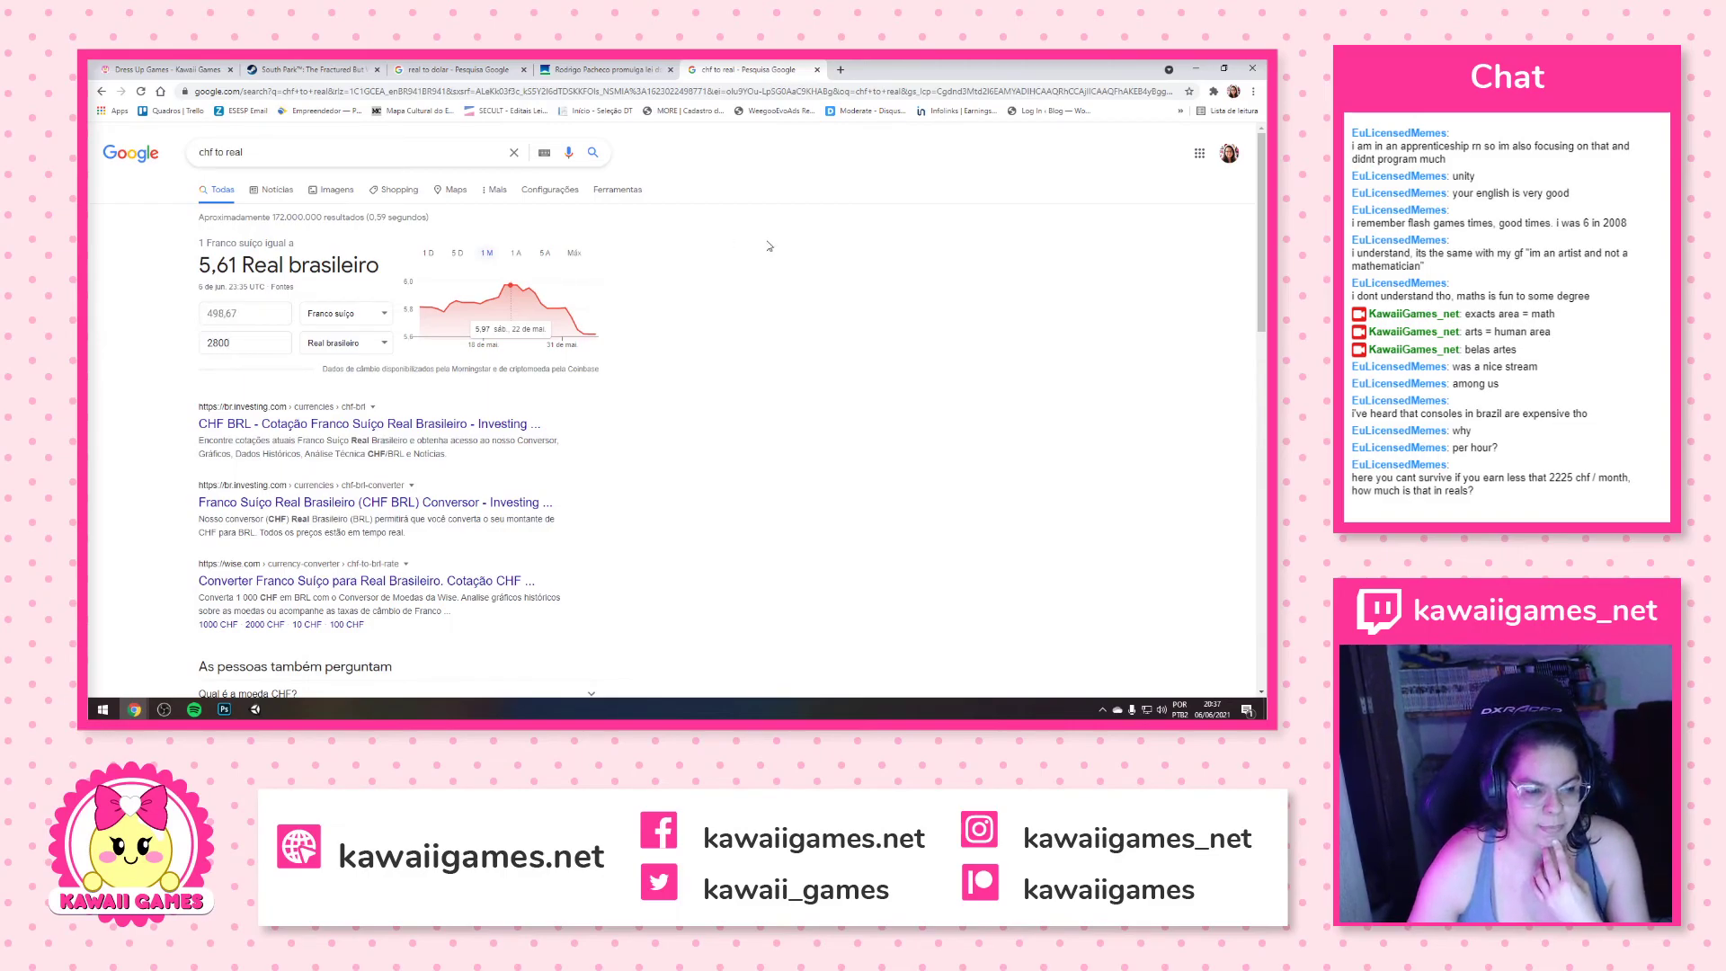
pyautogui.doubleClick(223, 342)
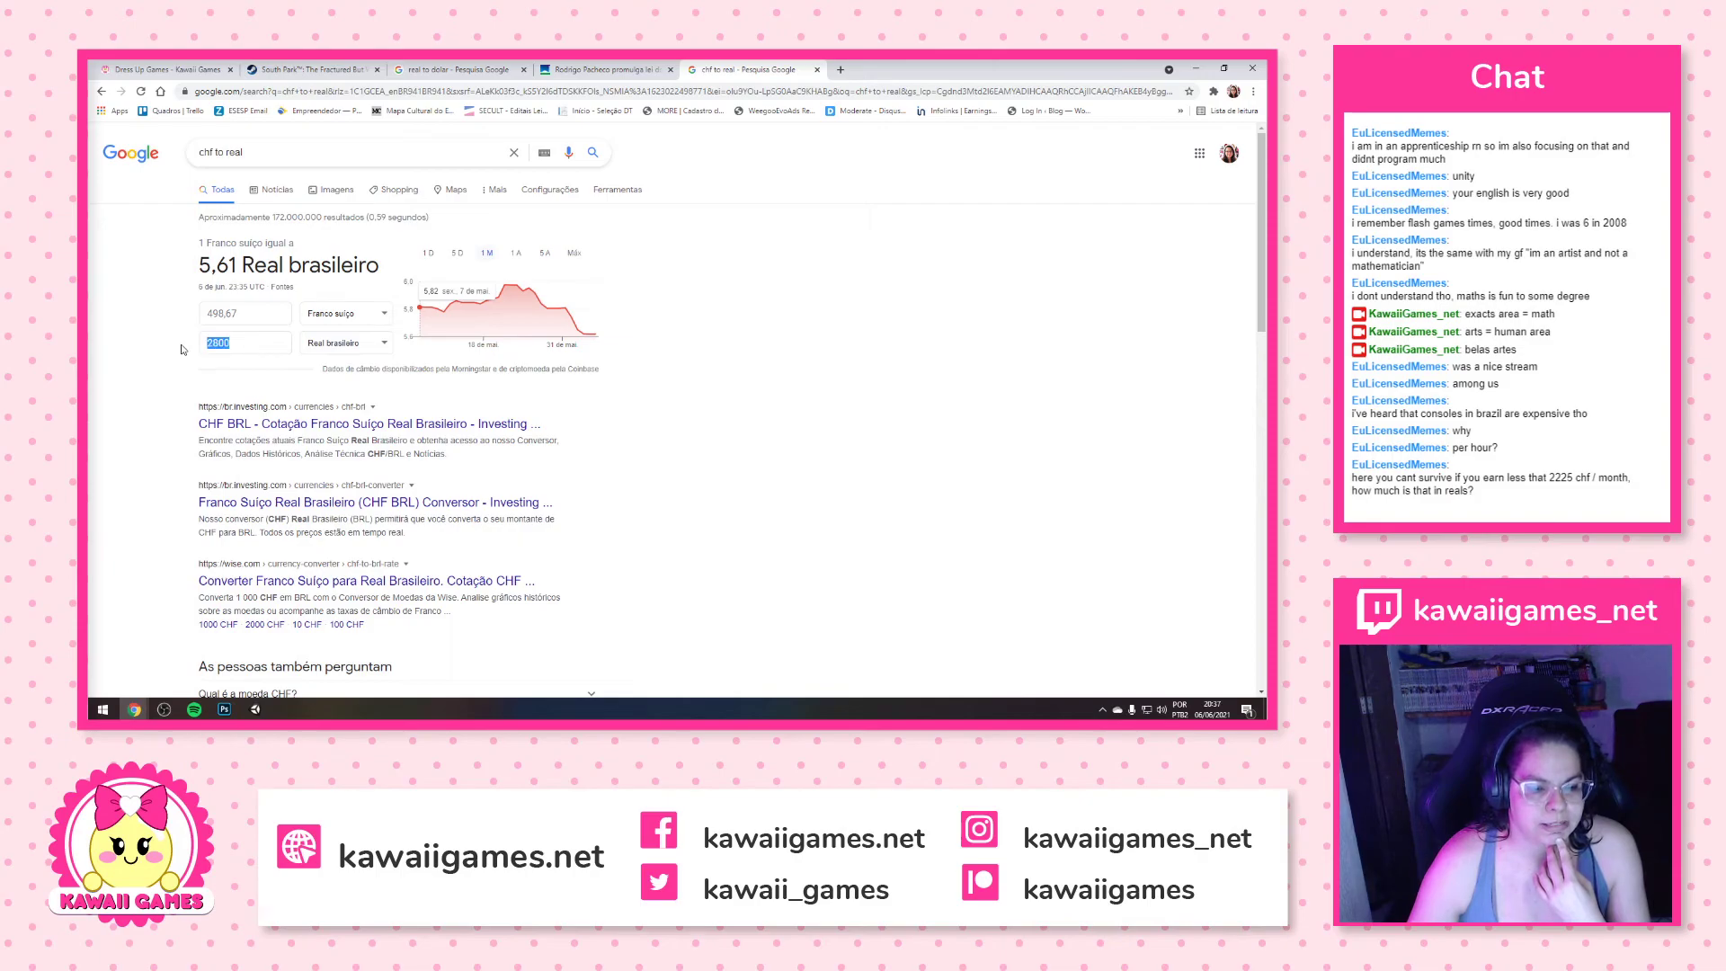
pyautogui.doubleClick(259, 318)
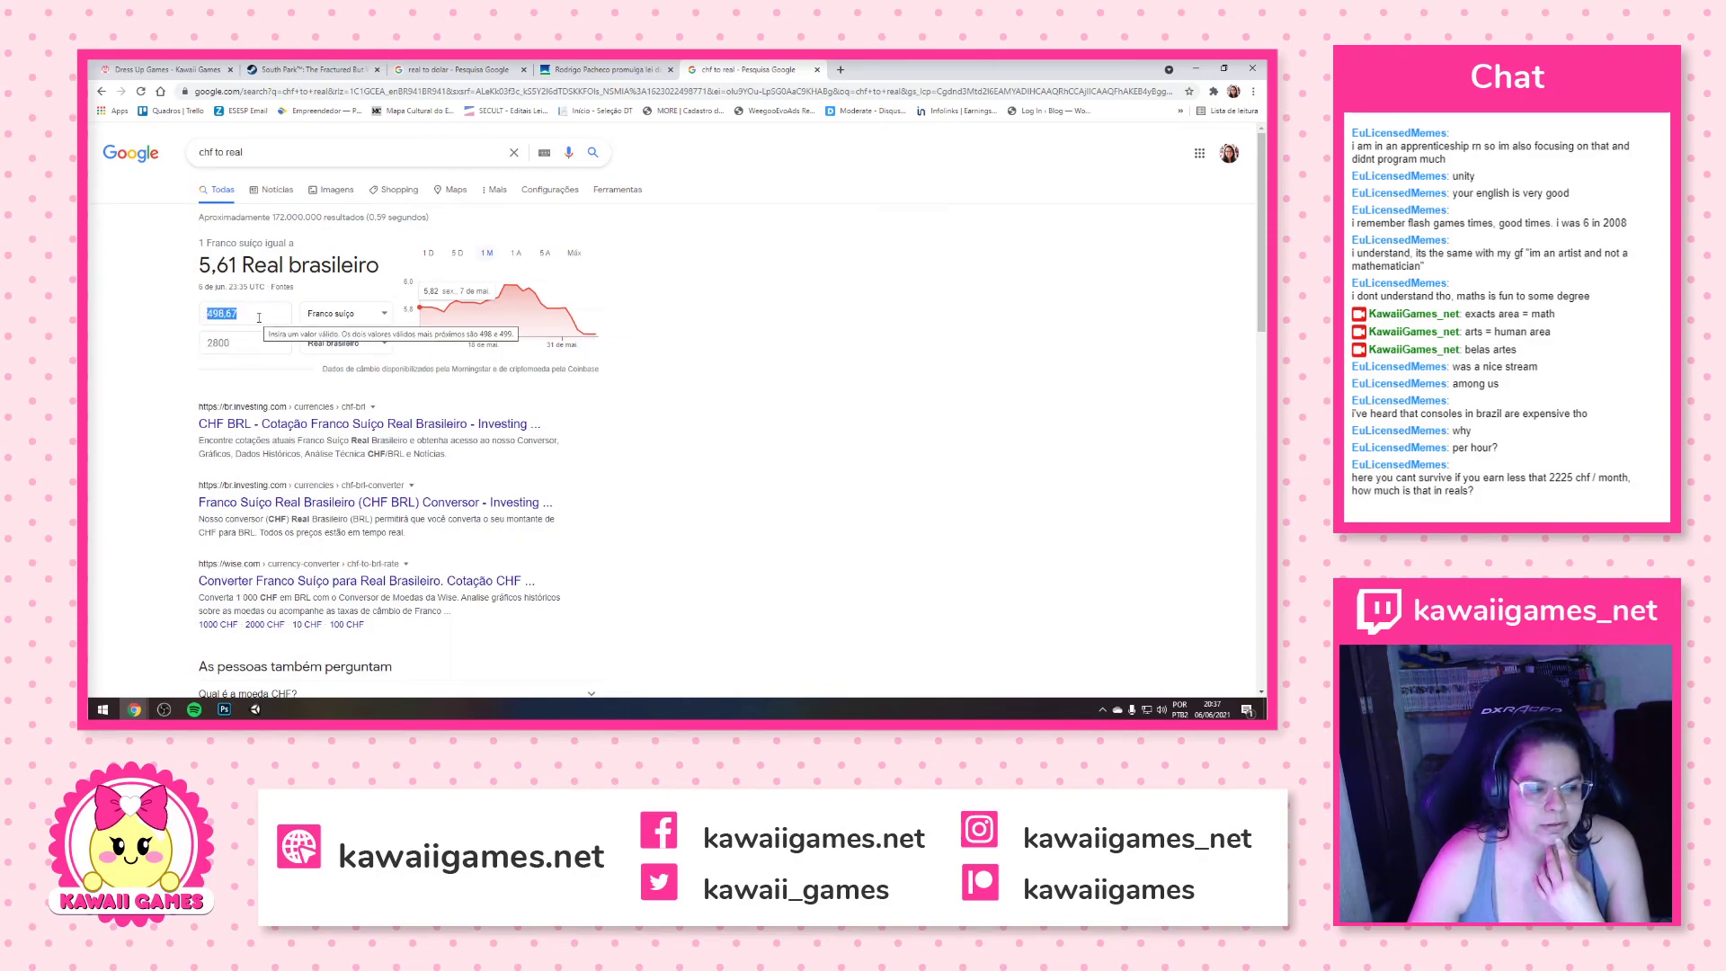
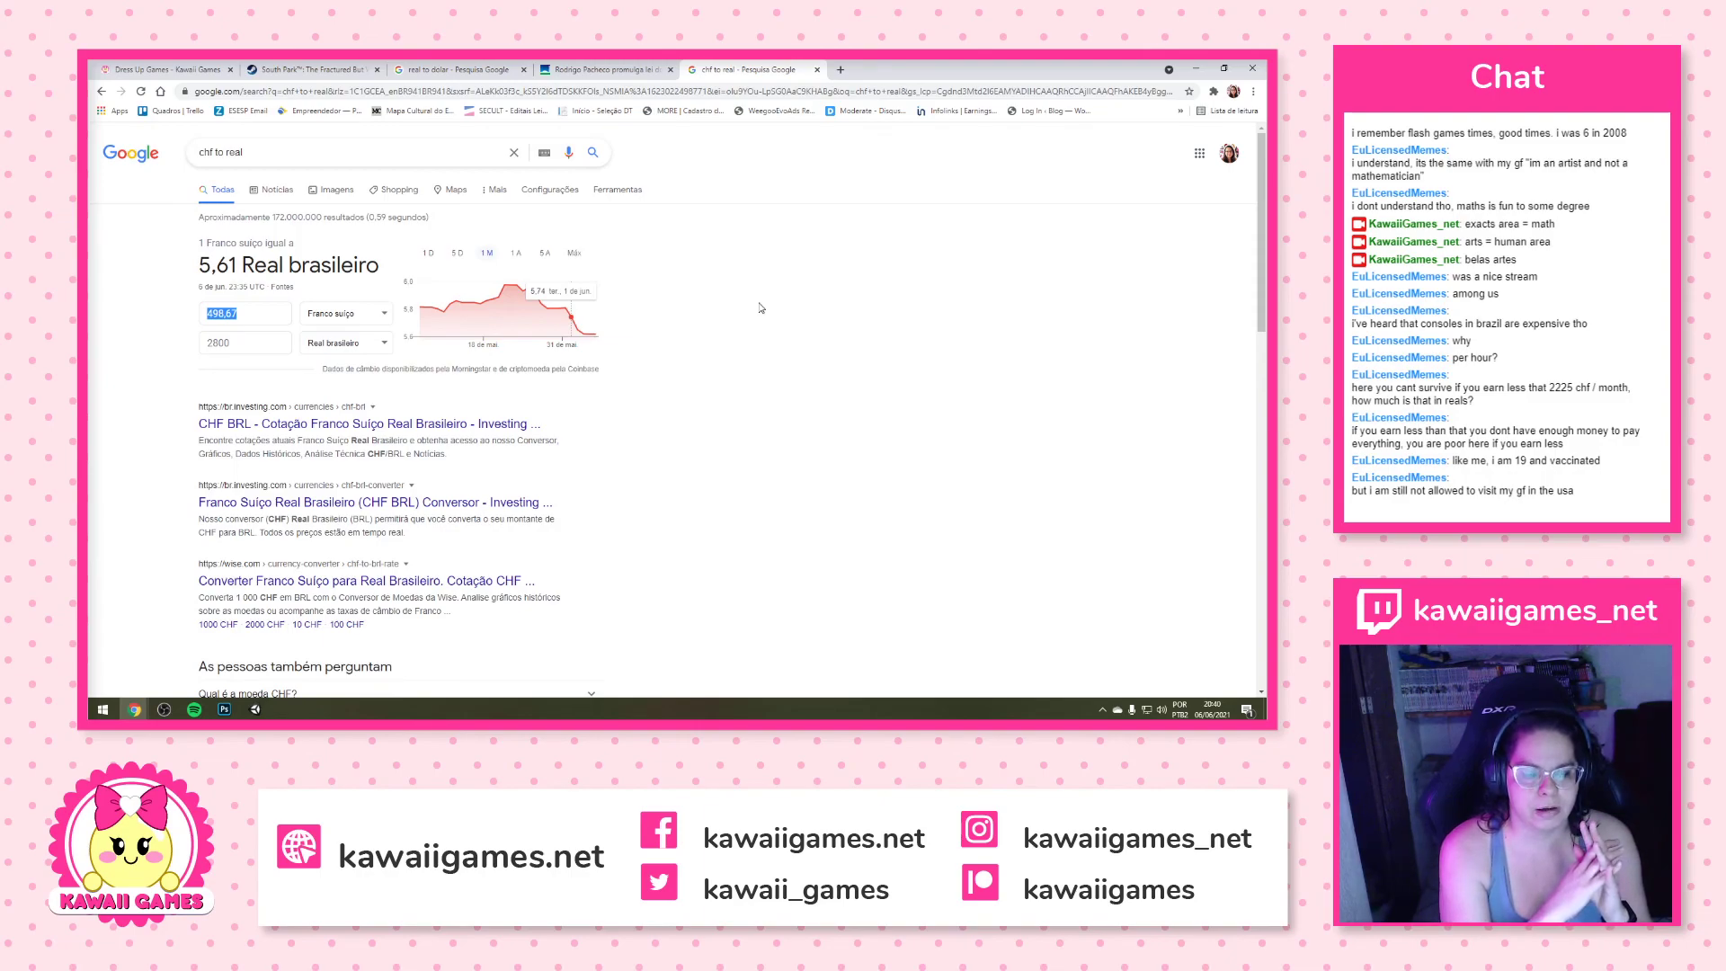
# Replace the currency query with a web search for "alcool em gel"
pyautogui.moveTo(241, 152); pyautogui.dragTo(90, 162)
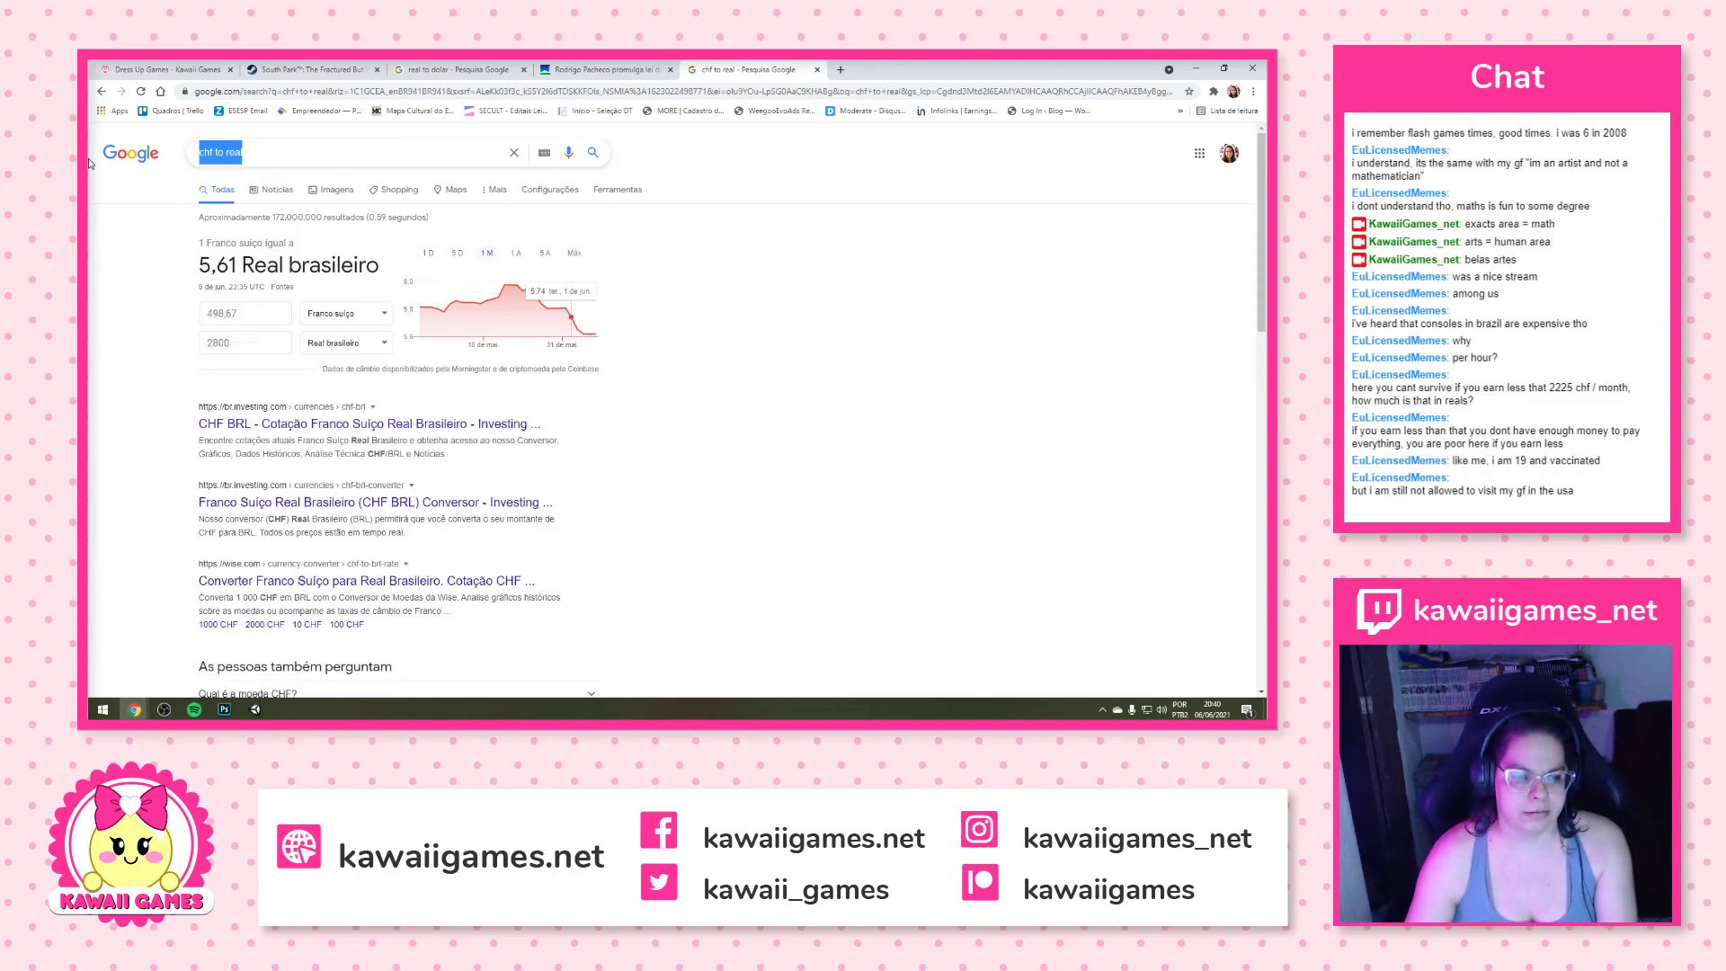
pyautogui.write('alcol')
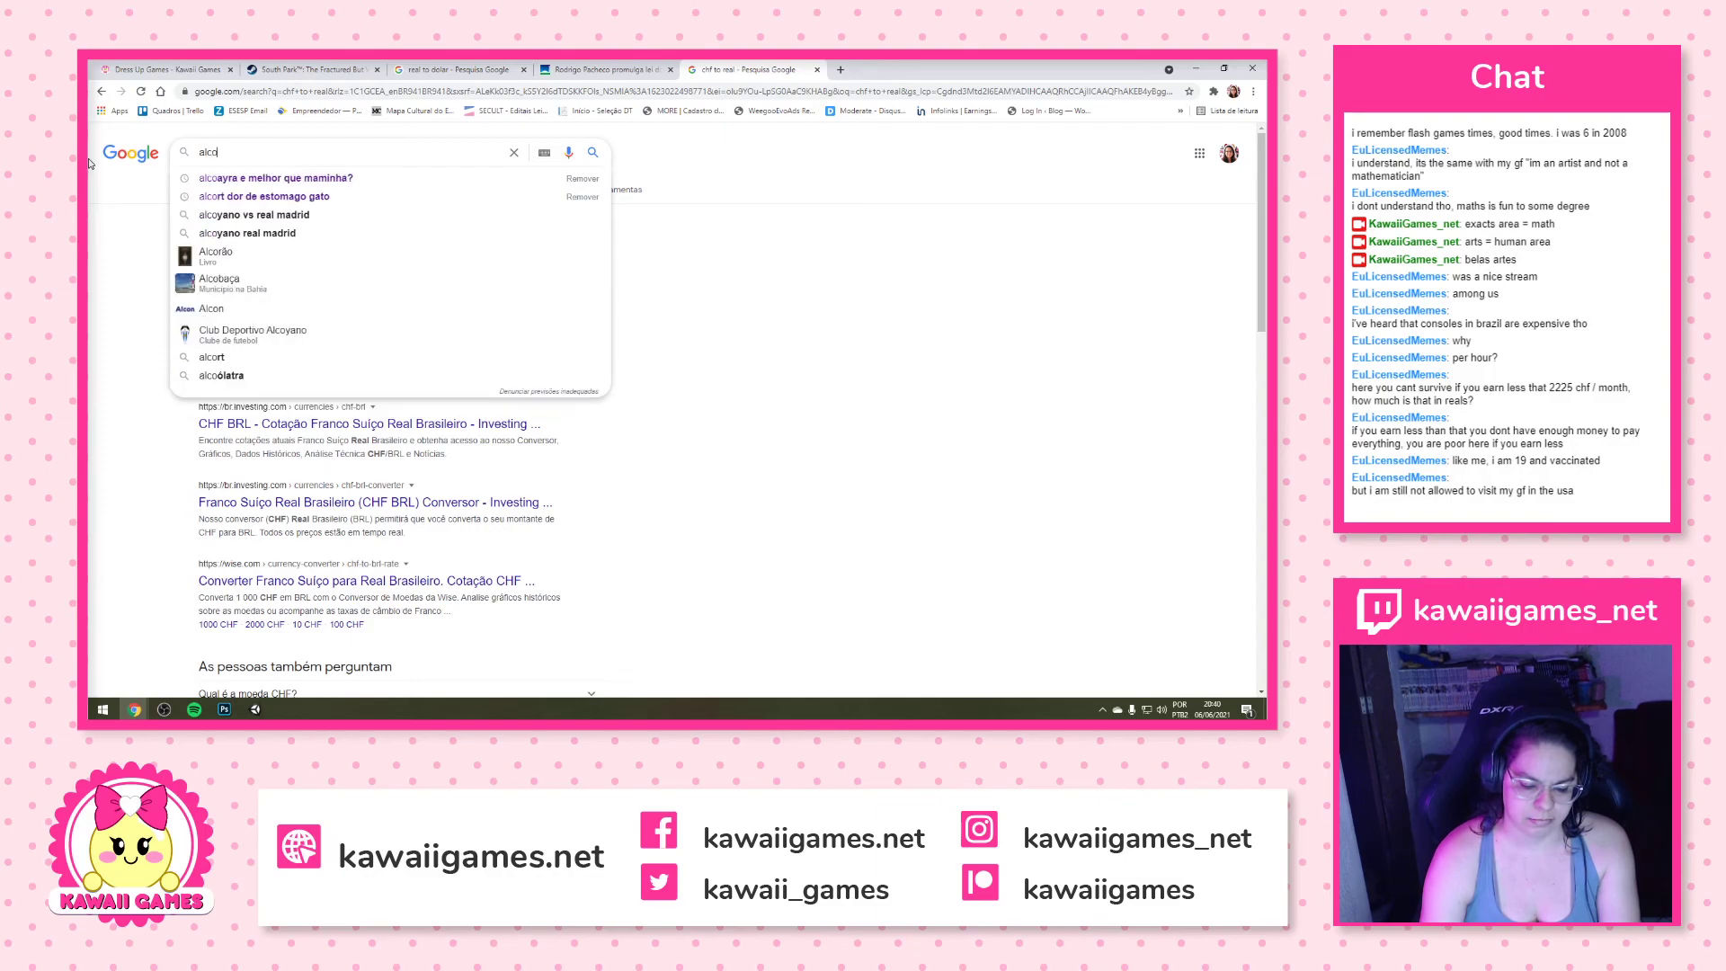
pyautogui.press('BackSpace')
pyautogui.press('BackSpace')
pyautogui.write('ol em gel')
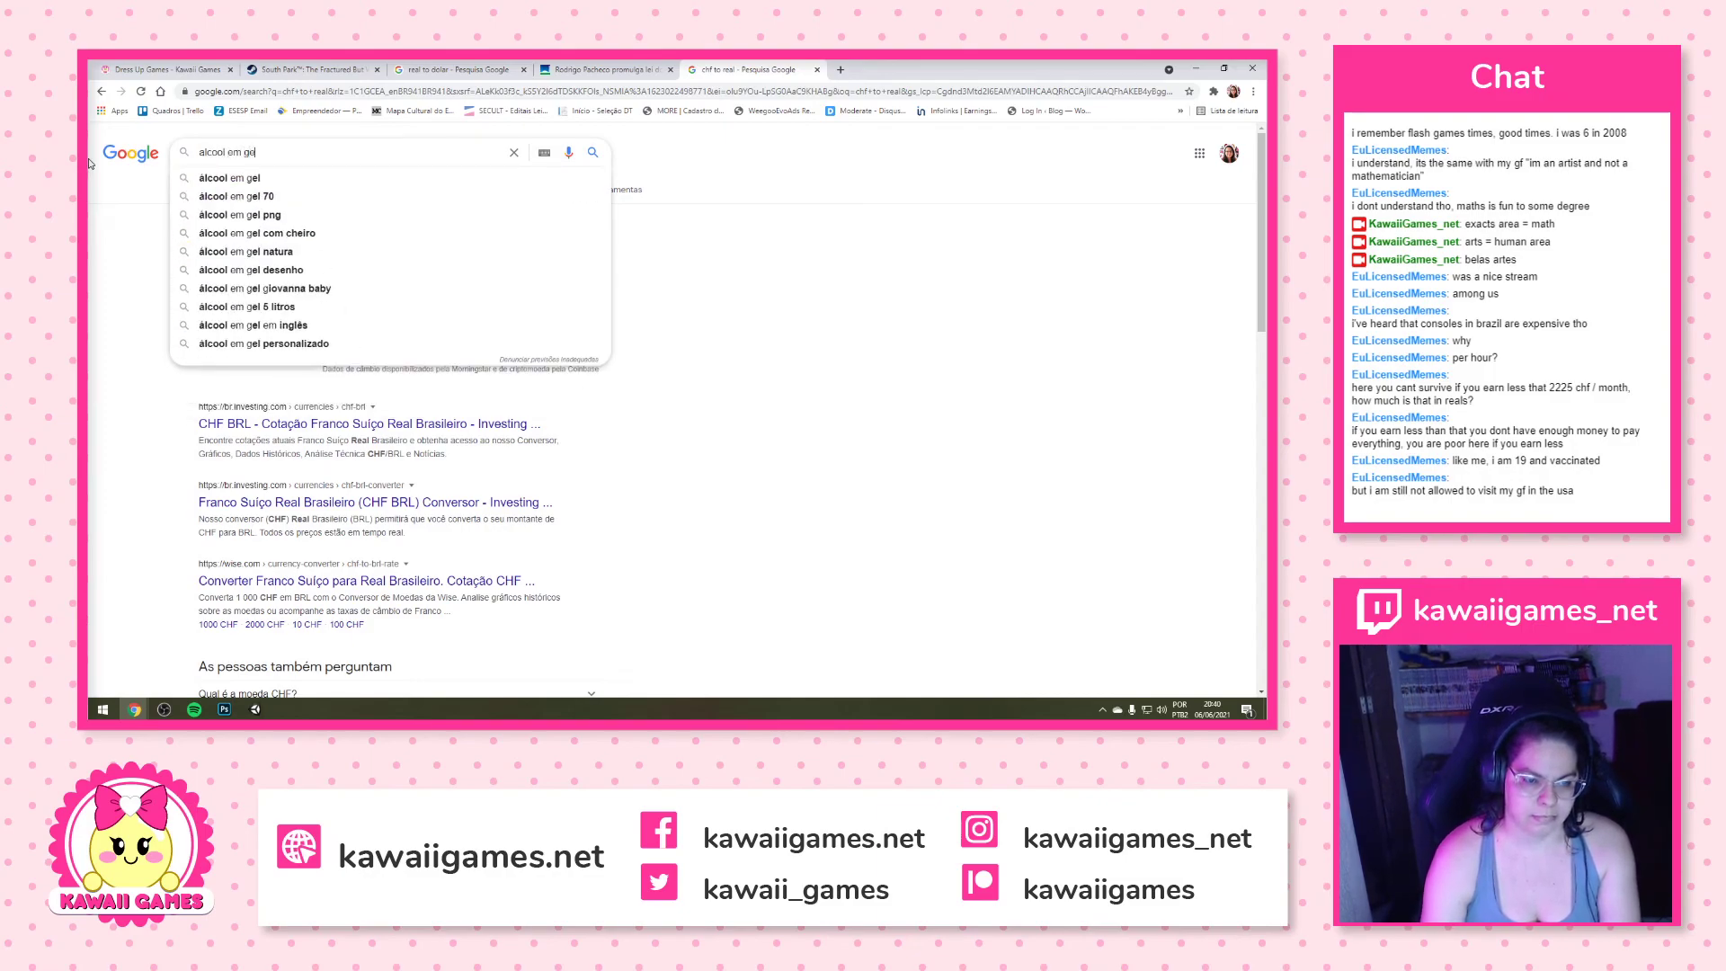
pyautogui.press('Return')
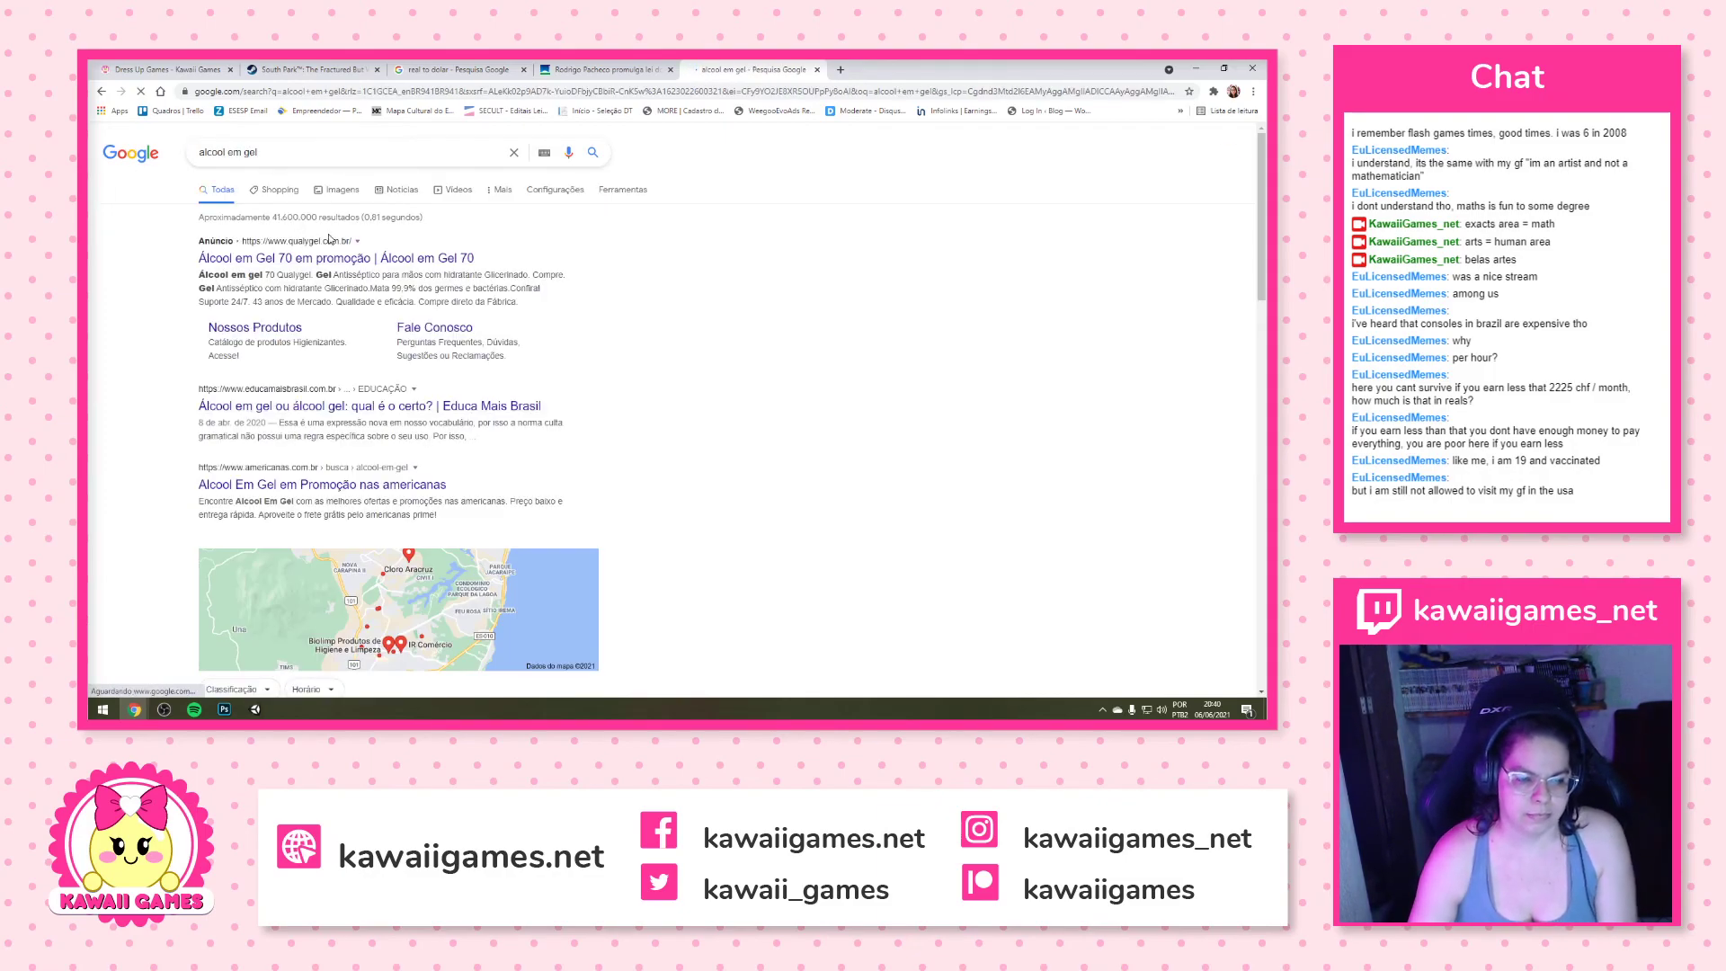
# Show the image results for "alcool em gel" and preview the photo of hands using a gel dispenser
pyautogui.click(359, 190)
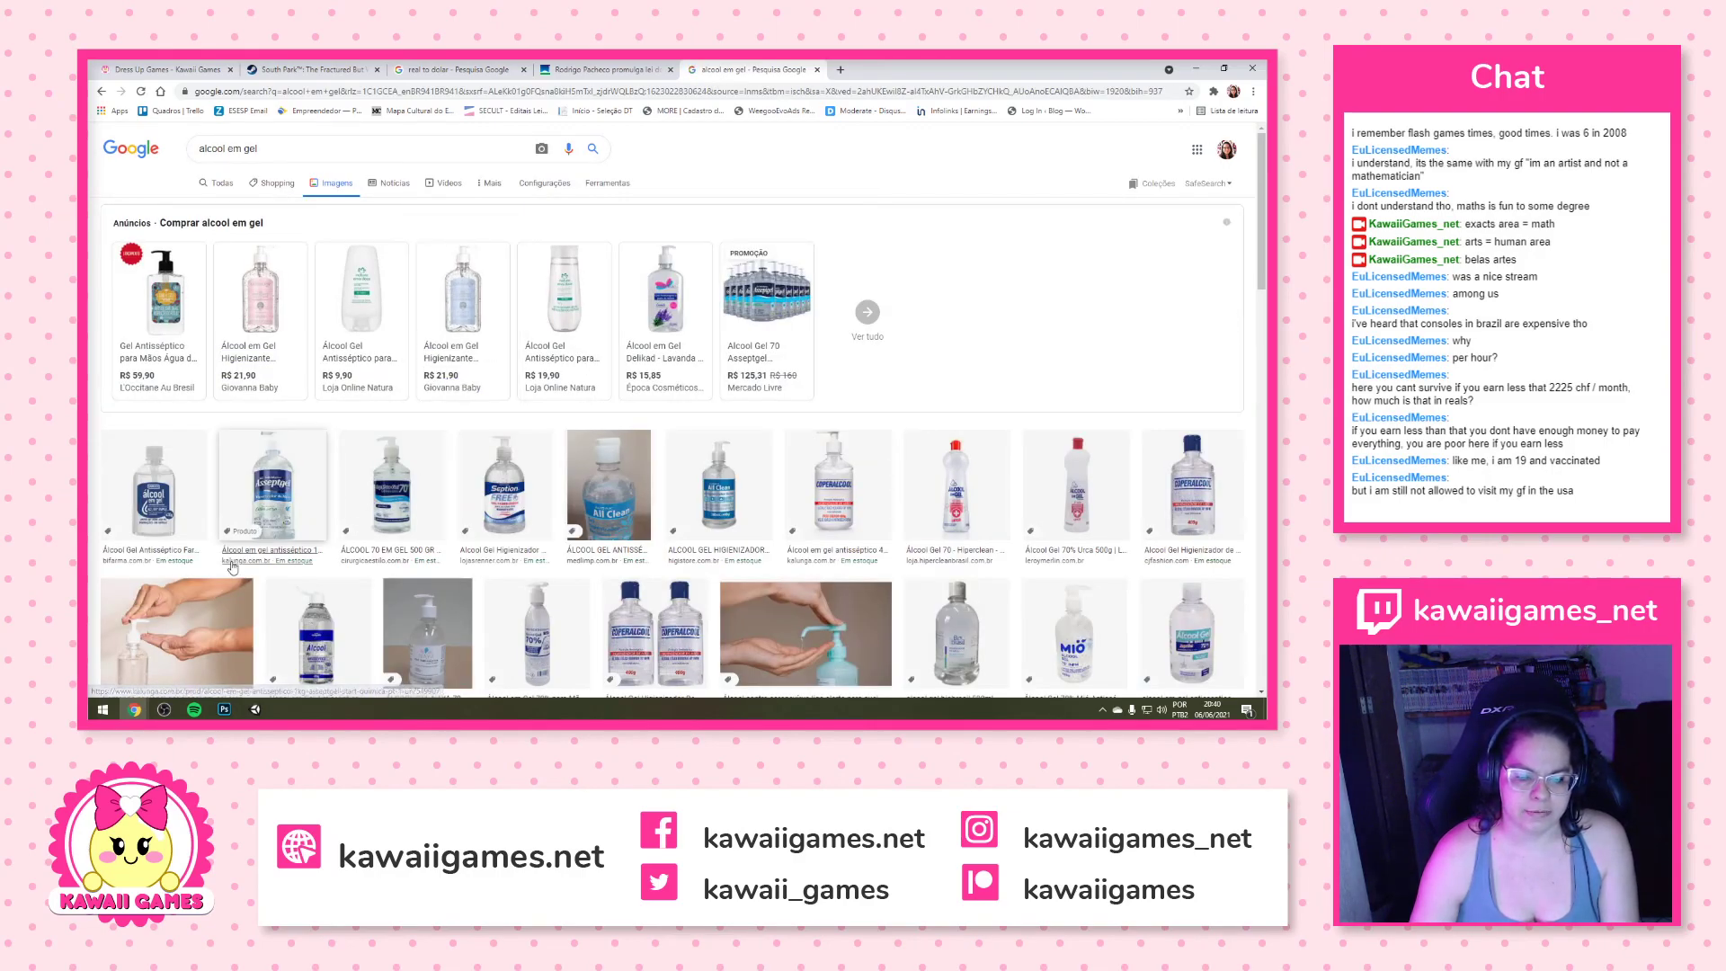
pyautogui.scroll(-2, 191, 552)
pyautogui.click(191, 551)
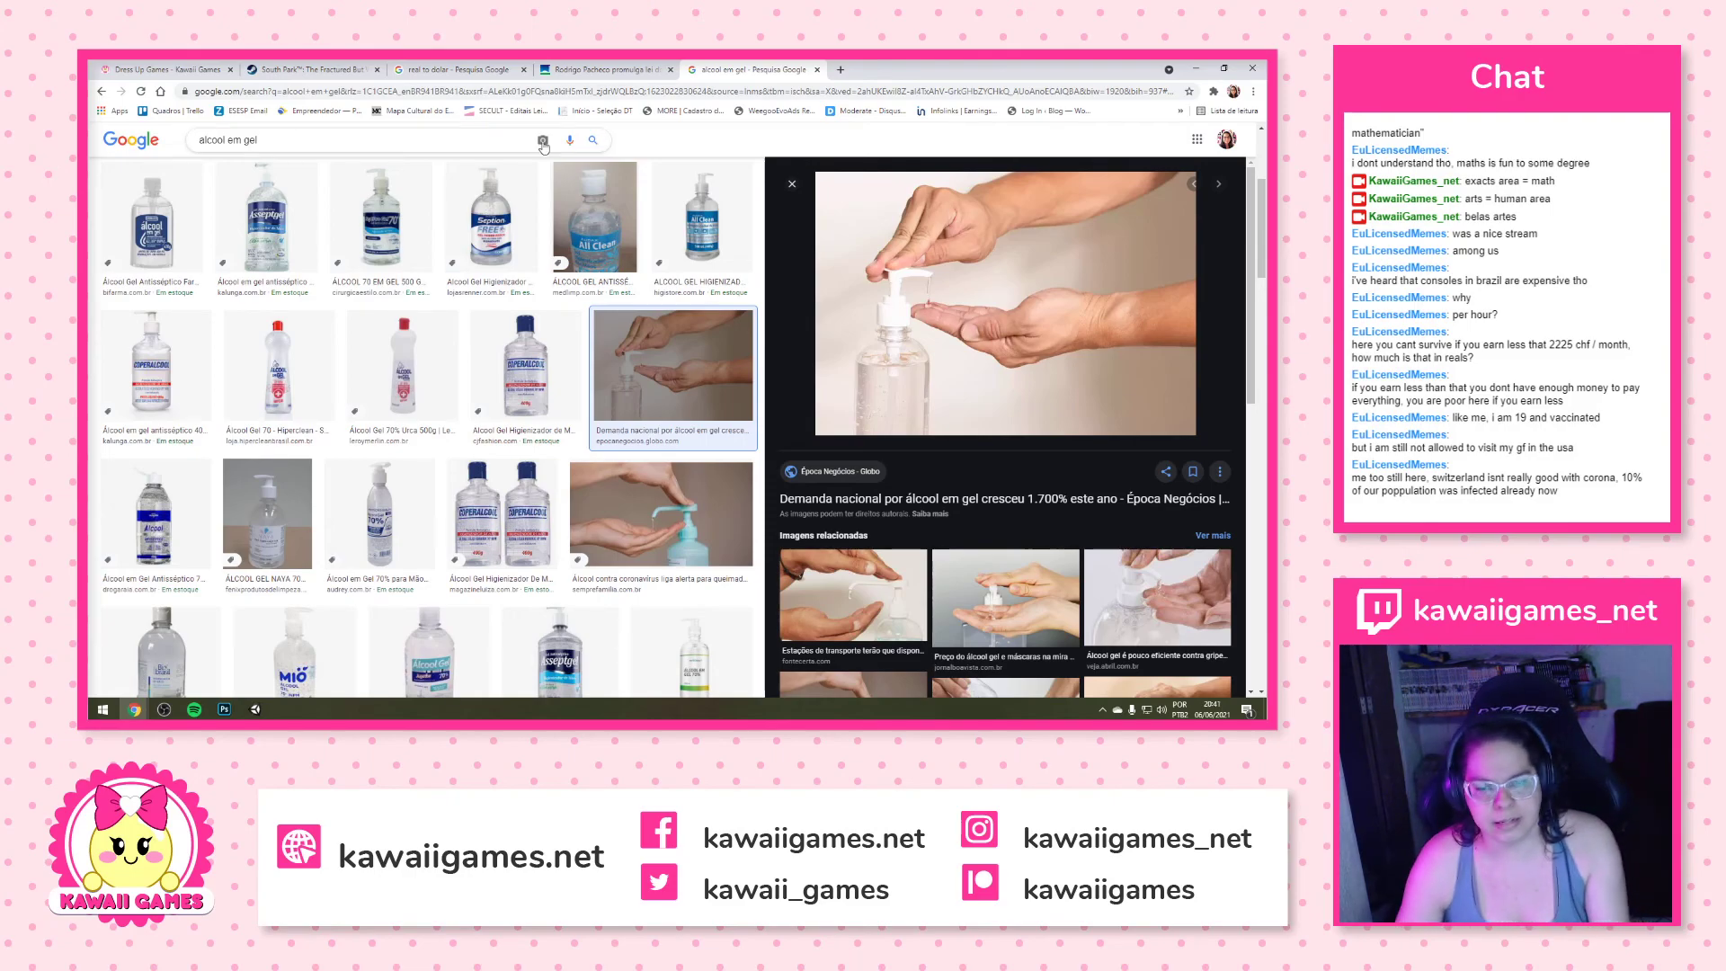
# Replace the real-to-dollar search with "translate" and set the translator's direction to Portuguese to English
pyautogui.click(459, 69)
pyautogui.moveTo(292, 162); pyautogui.dragTo(90, 149)
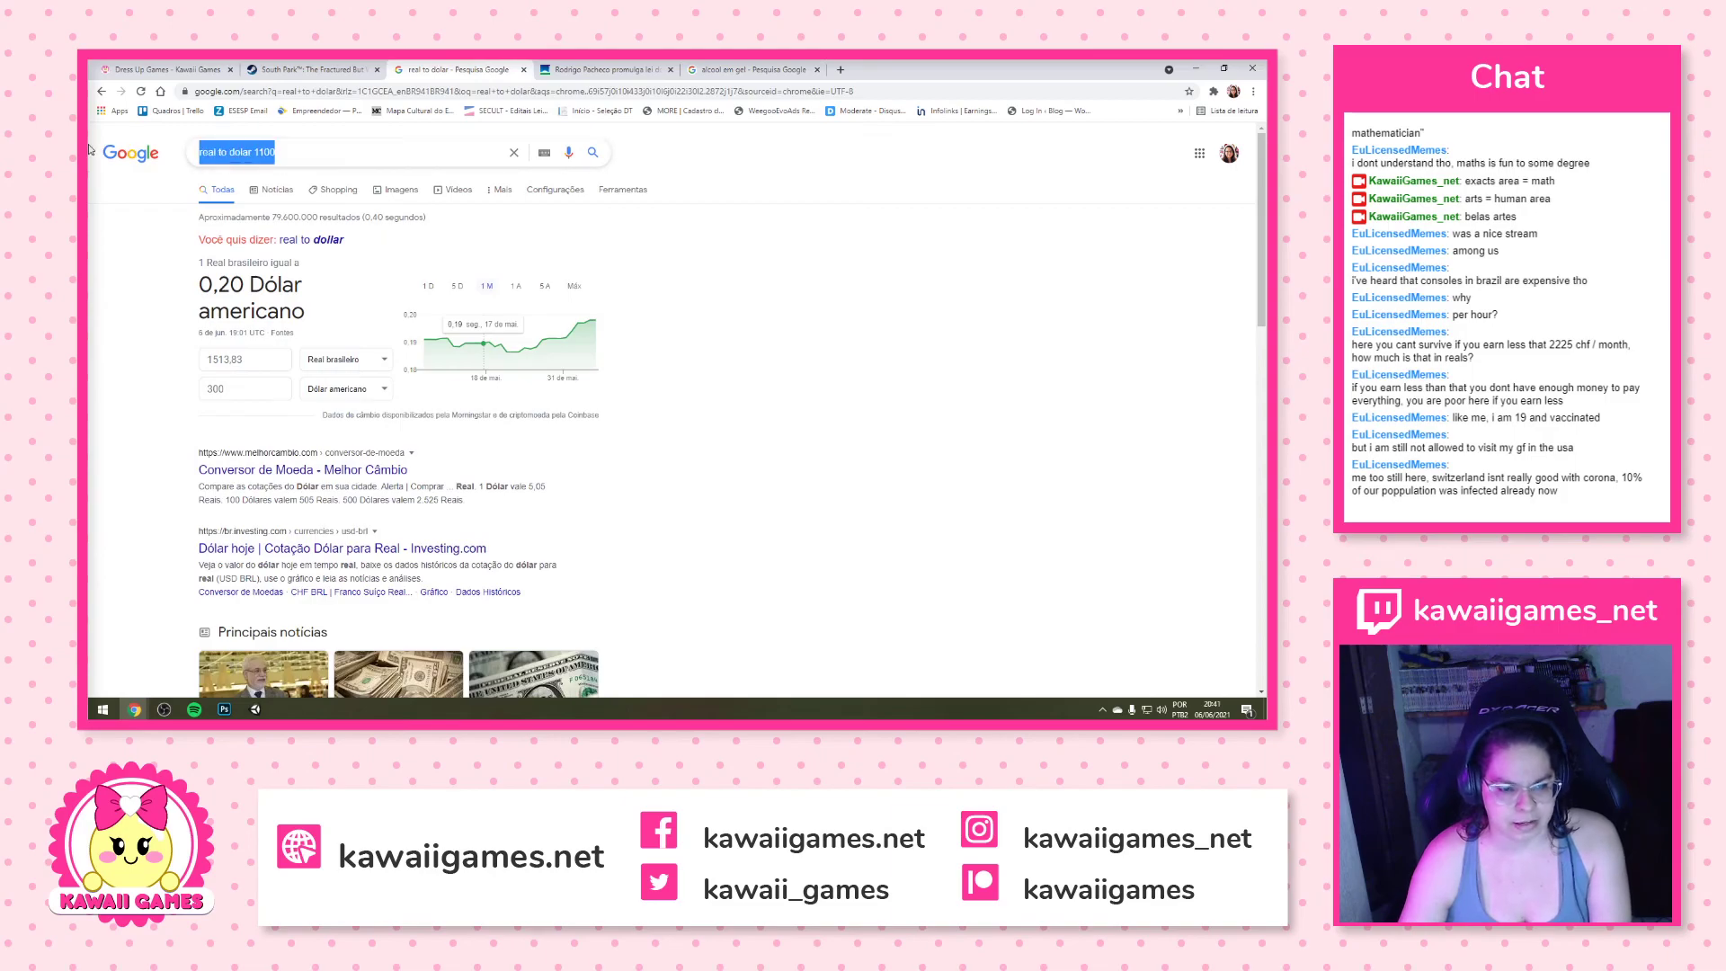
pyautogui.write('translate')
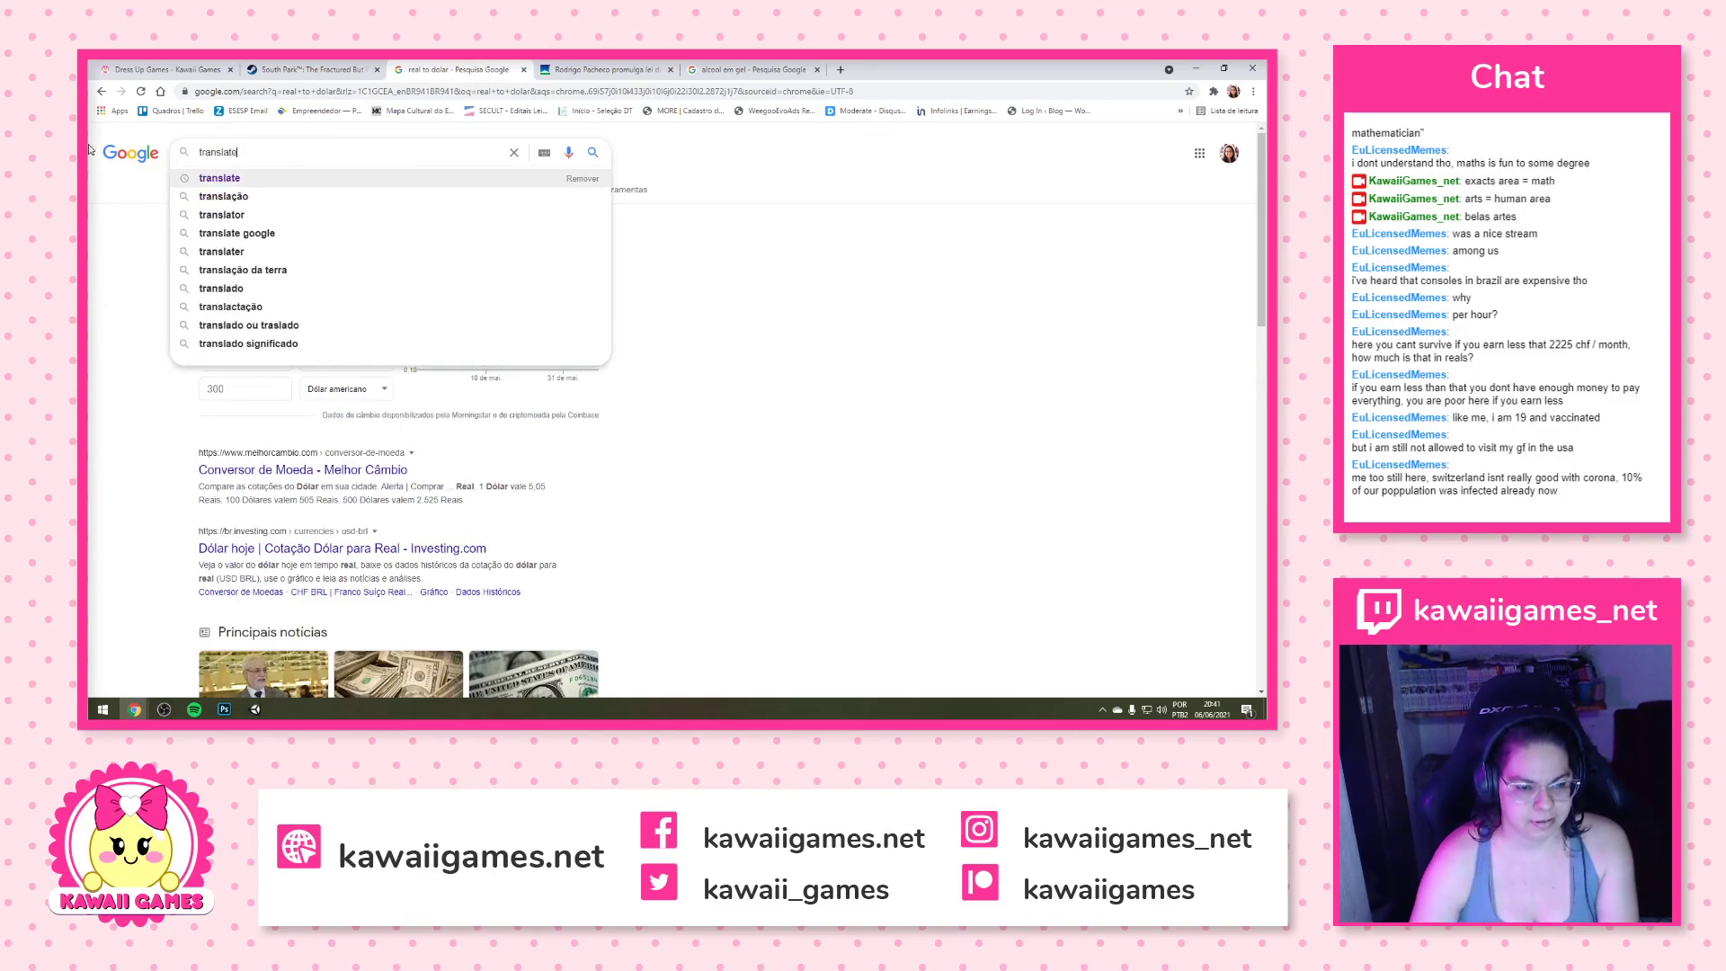
pyautogui.press('Return')
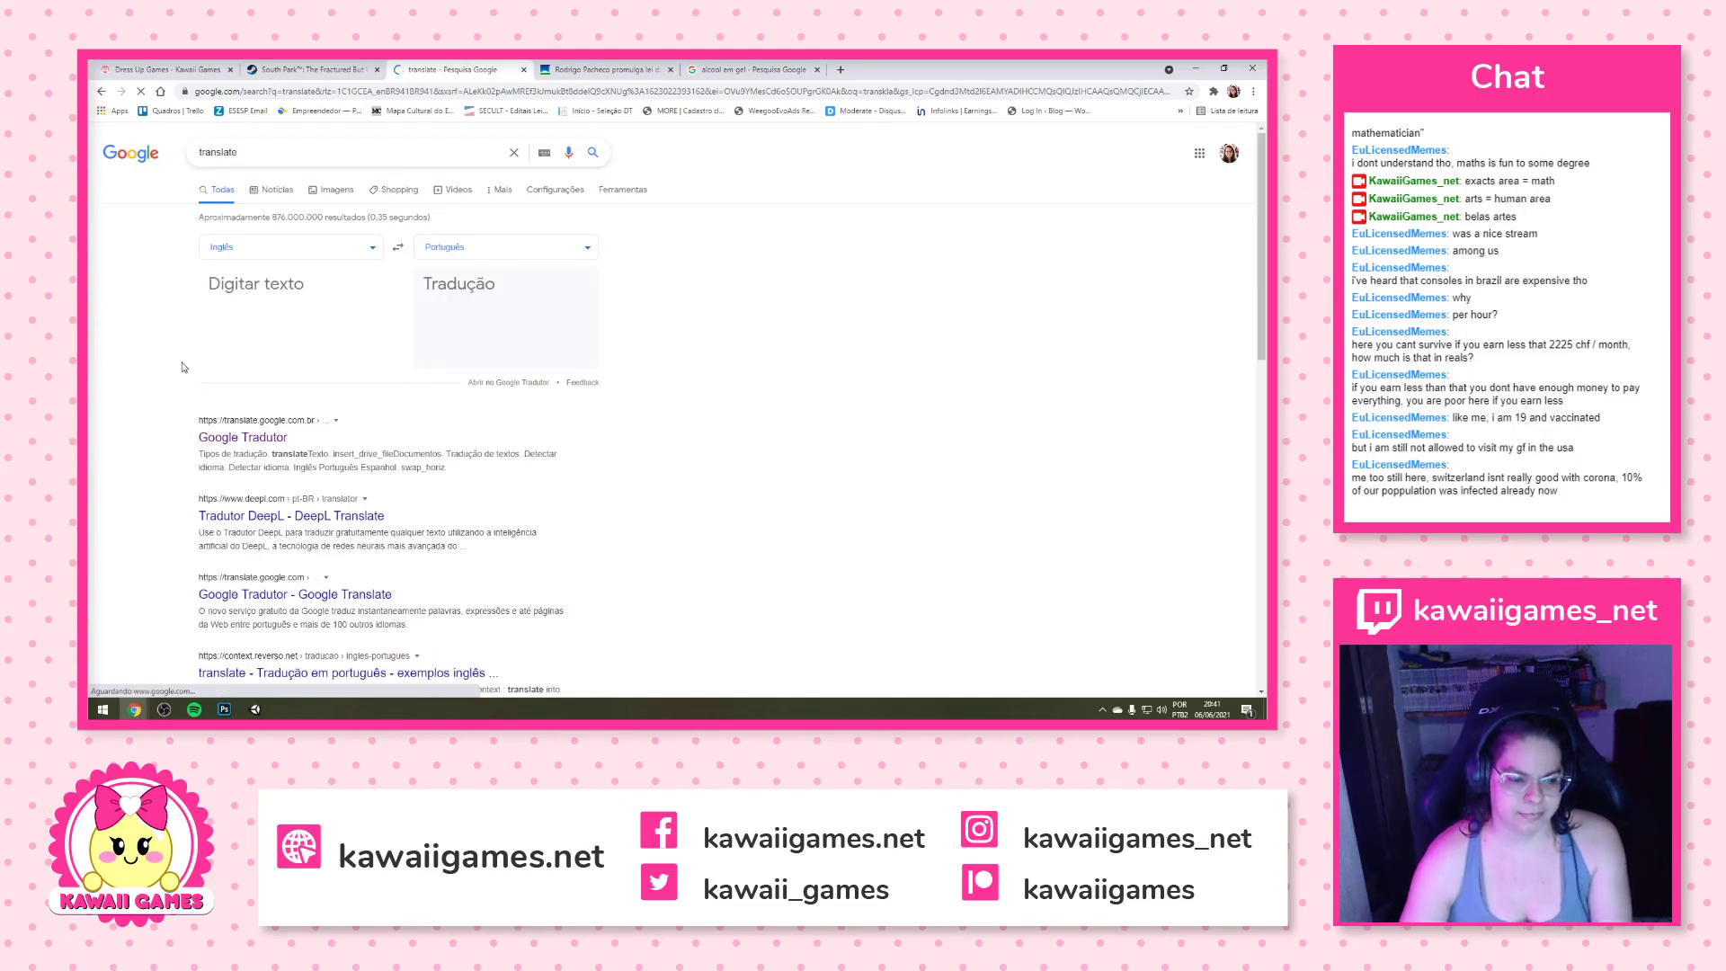
pyautogui.click(398, 248)
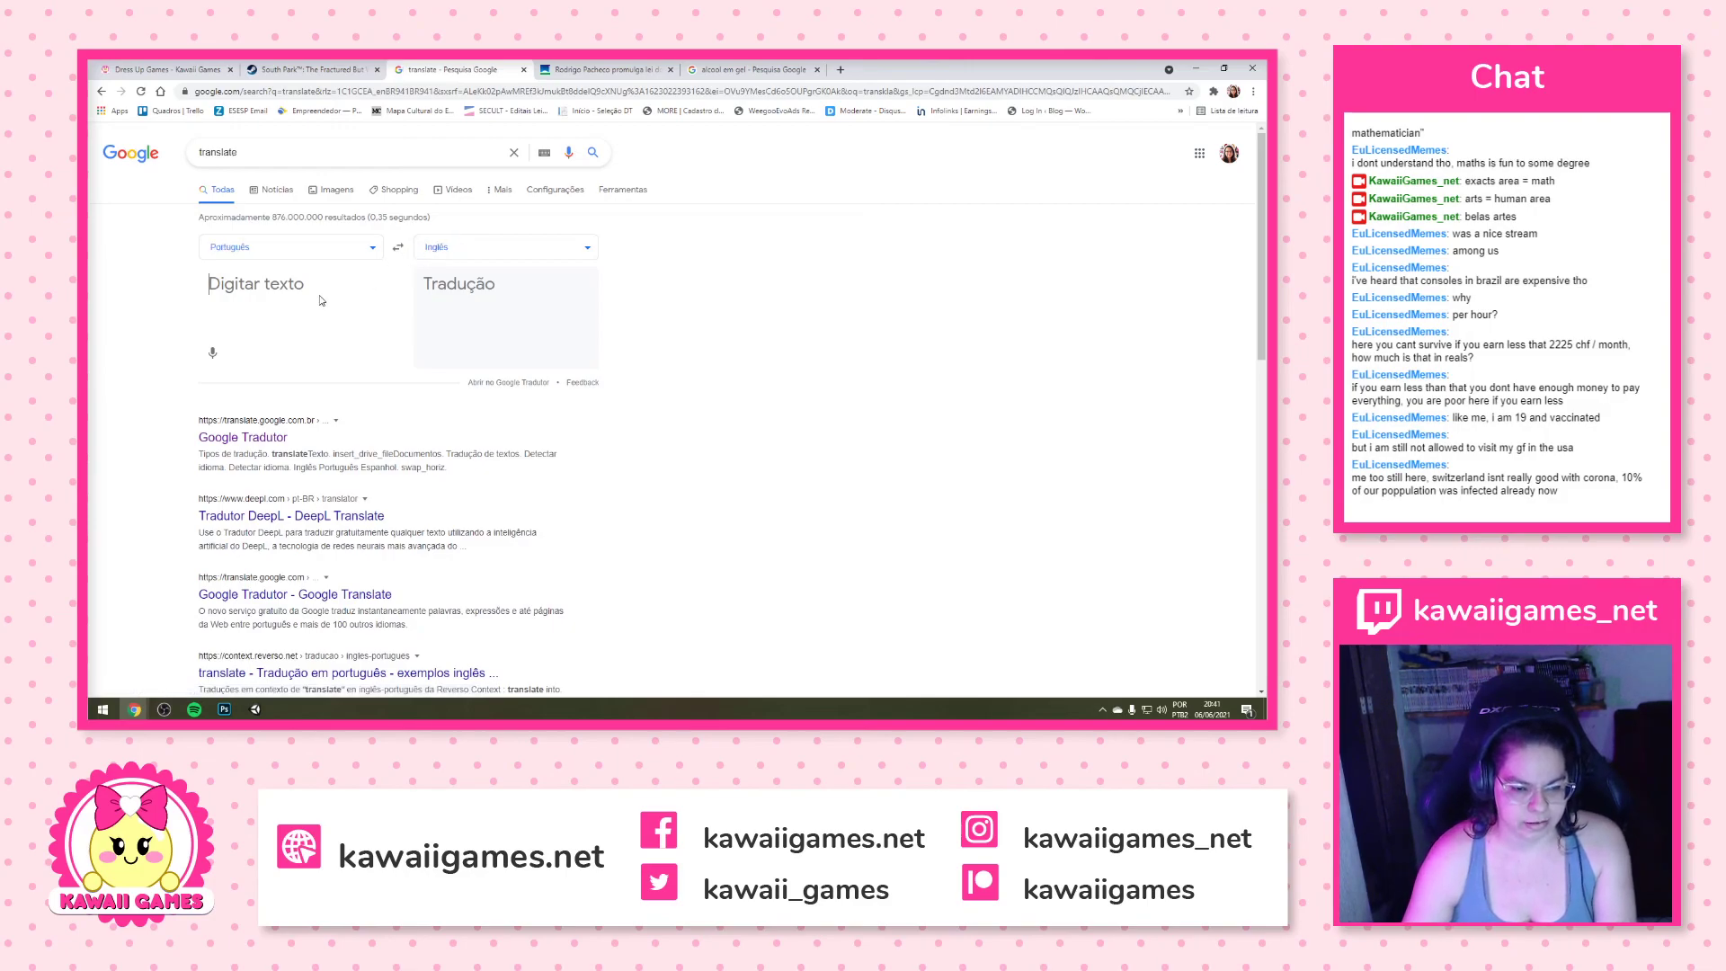
# Translate the Portuguese word "negacionista" into English
pyautogui.click(321, 301)
pyautogui.write('negaciona')
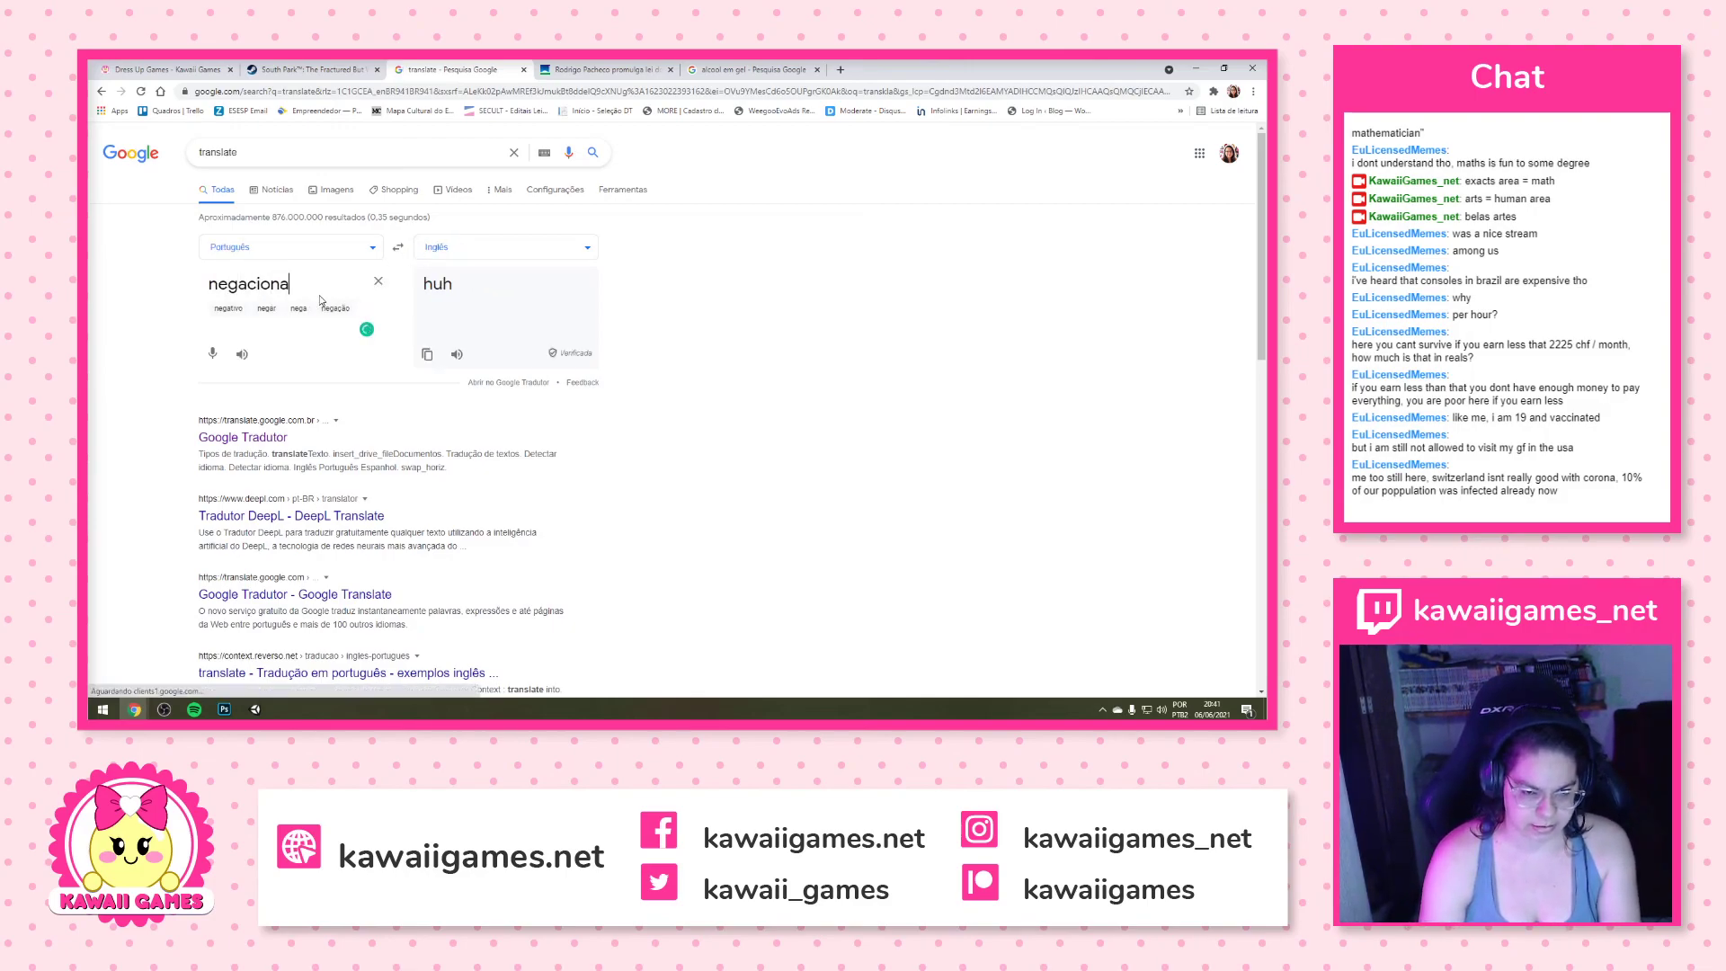
pyautogui.press('BackSpace')
pyautogui.write('ista')
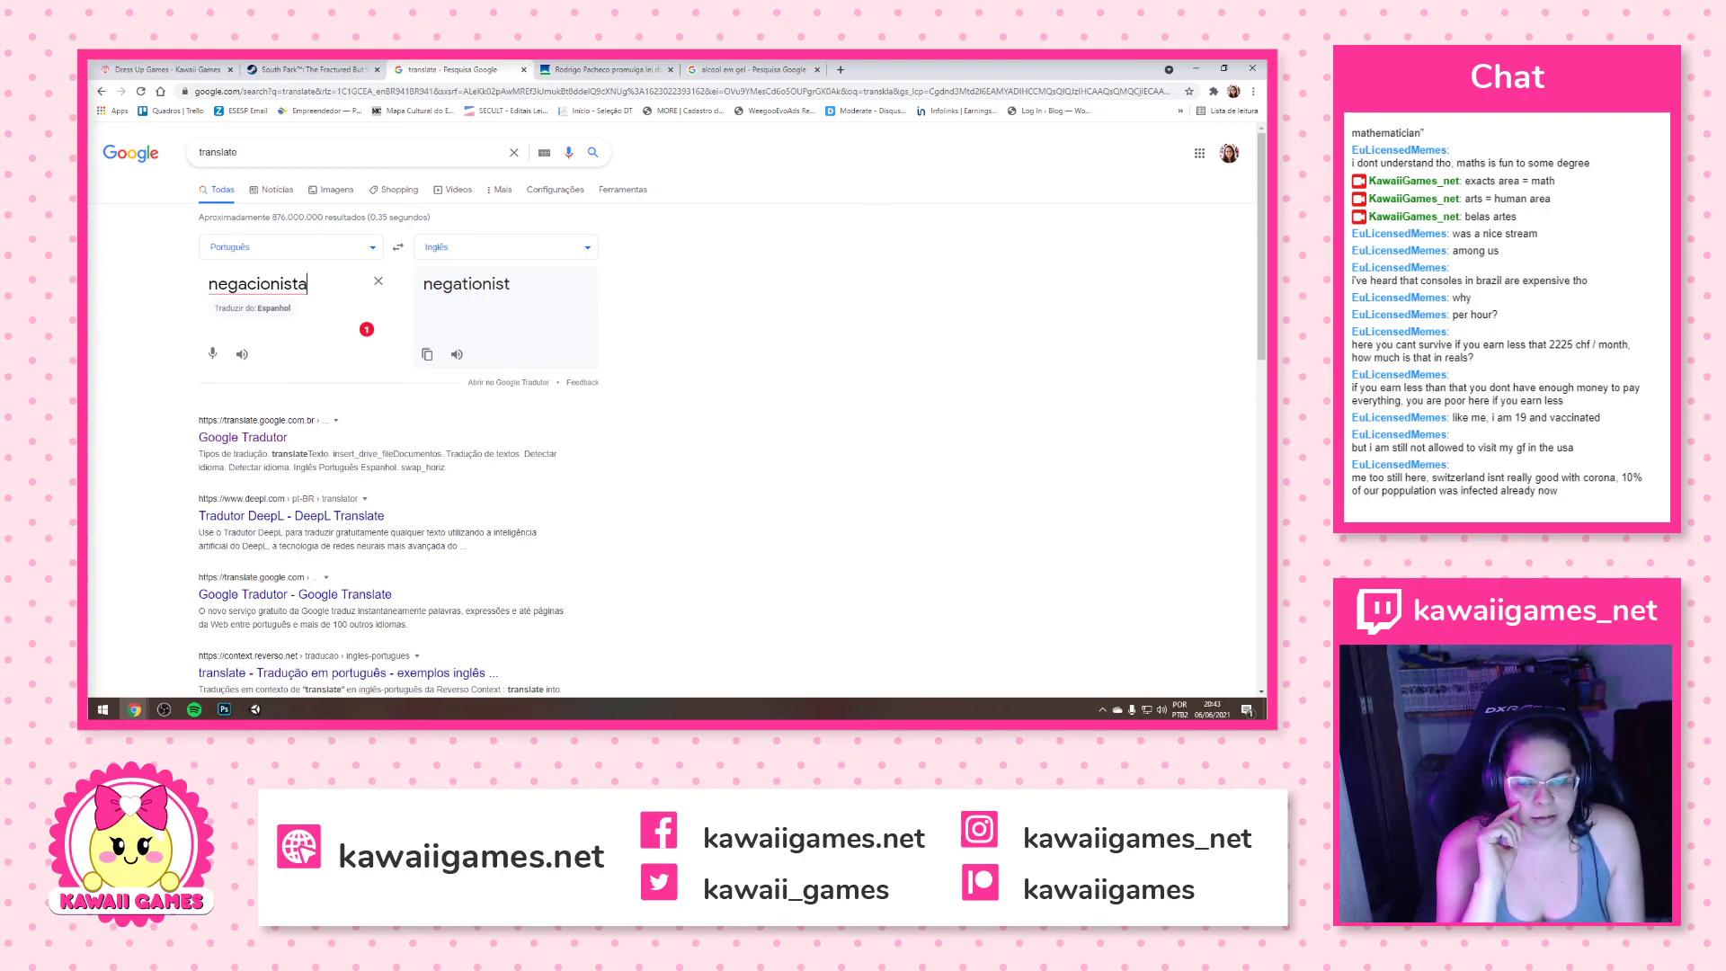
# Replace the translator's source text with "em algum momento isto vai melhorar" for an English translation, then switch away from the browser
pyautogui.click(378, 282)
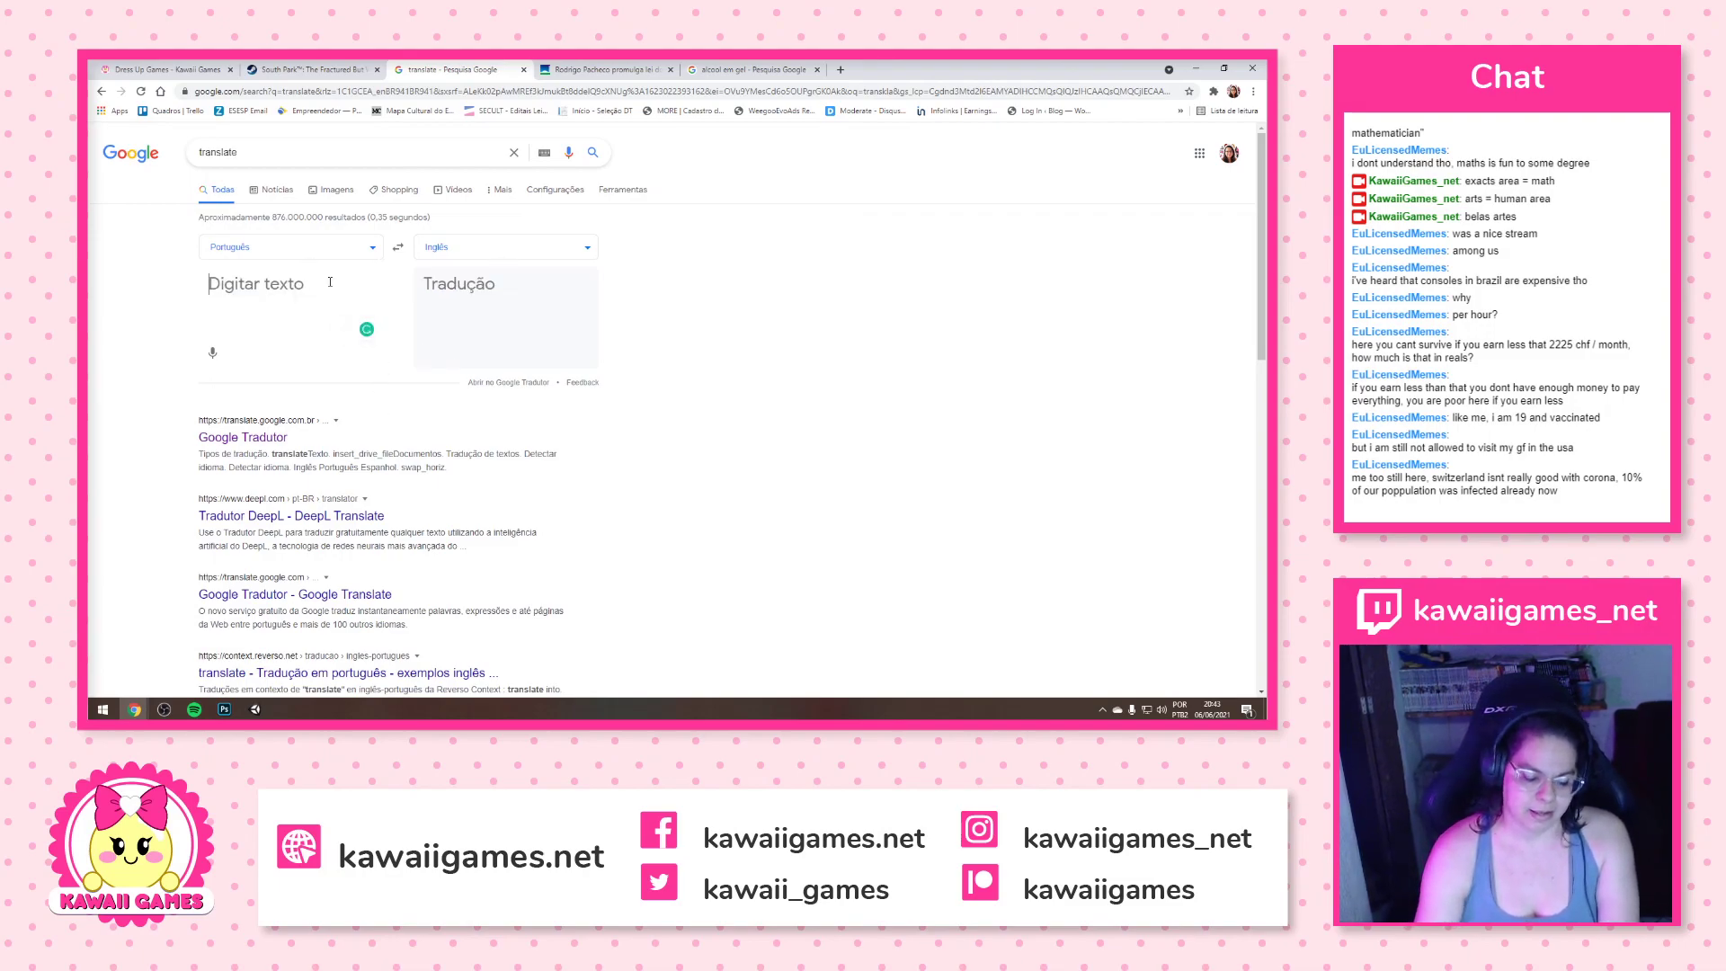
pyautogui.write('em algum monme')
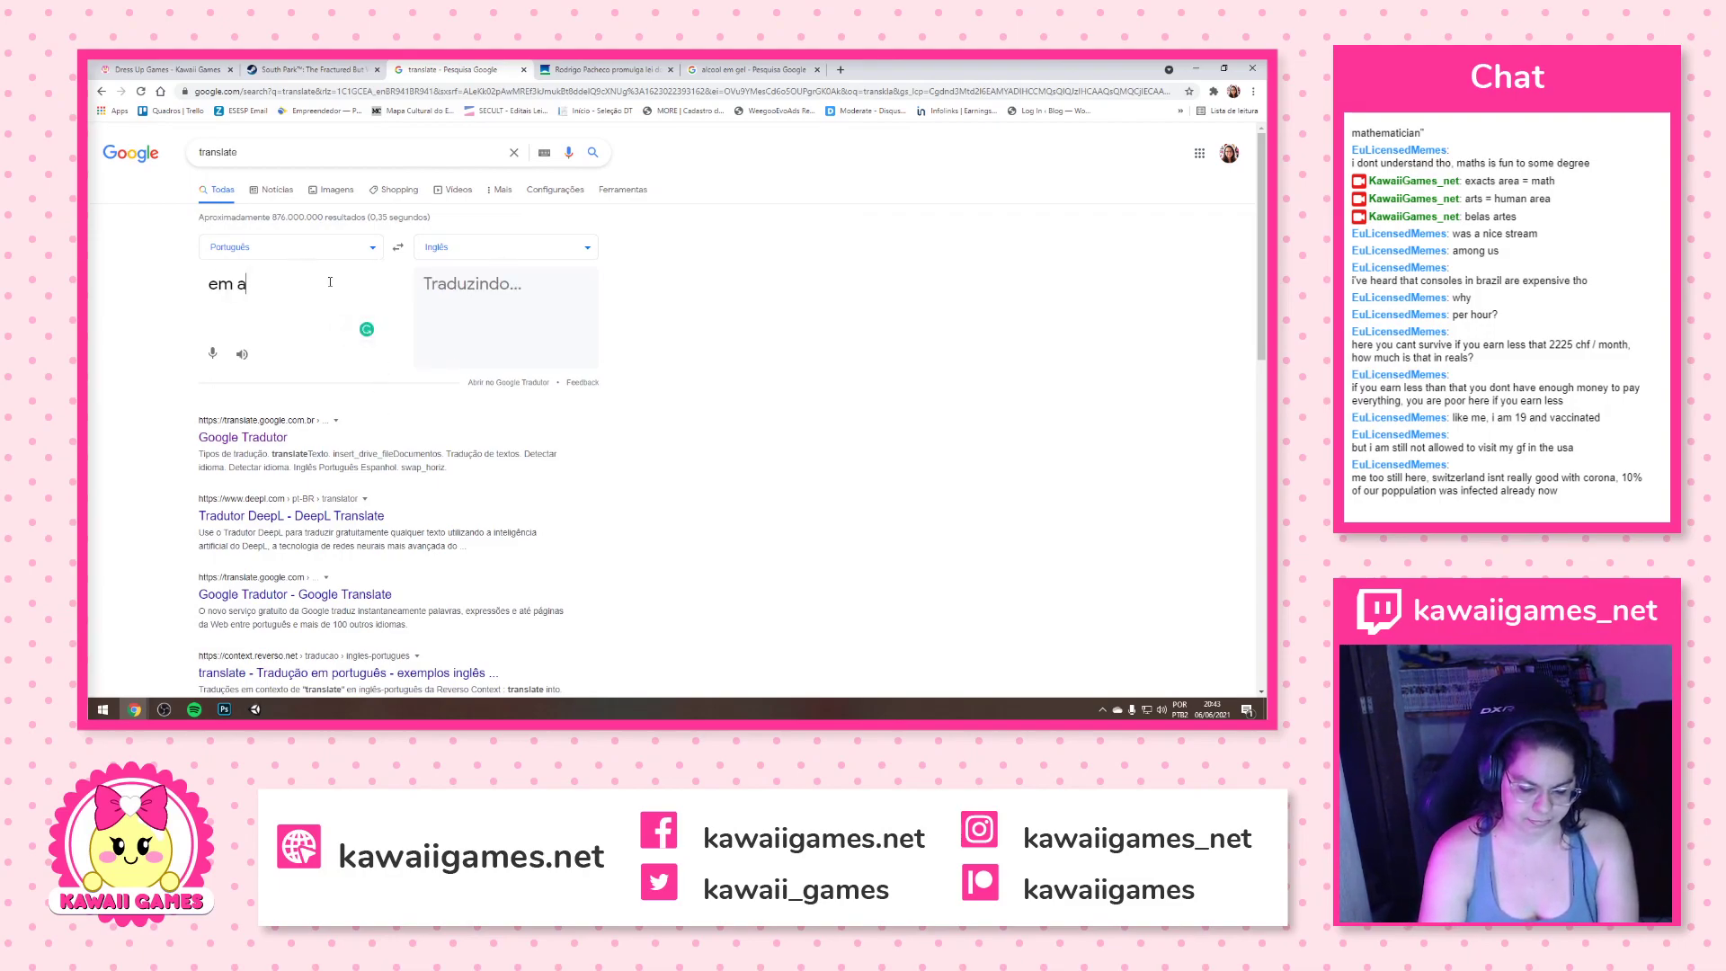
pyautogui.press('BackSpace')
pyautogui.press('BackSpace')
pyautogui.press('BackSpace')
pyautogui.write('mento')
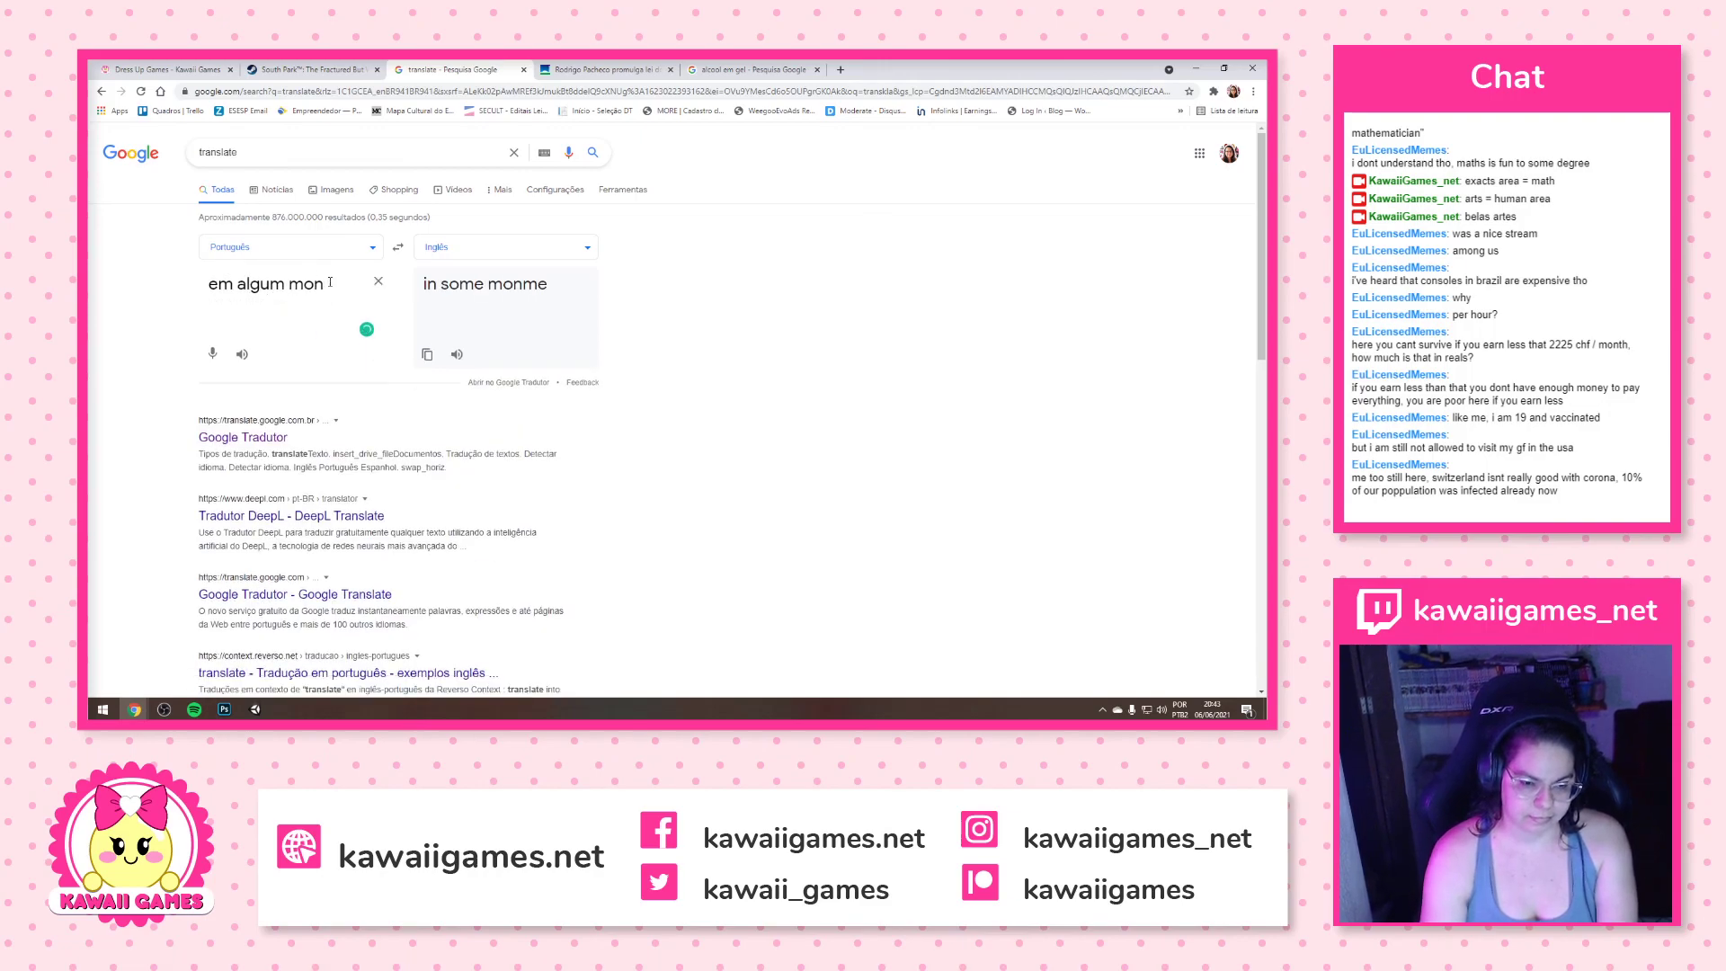
pyautogui.write(' isto vasi')
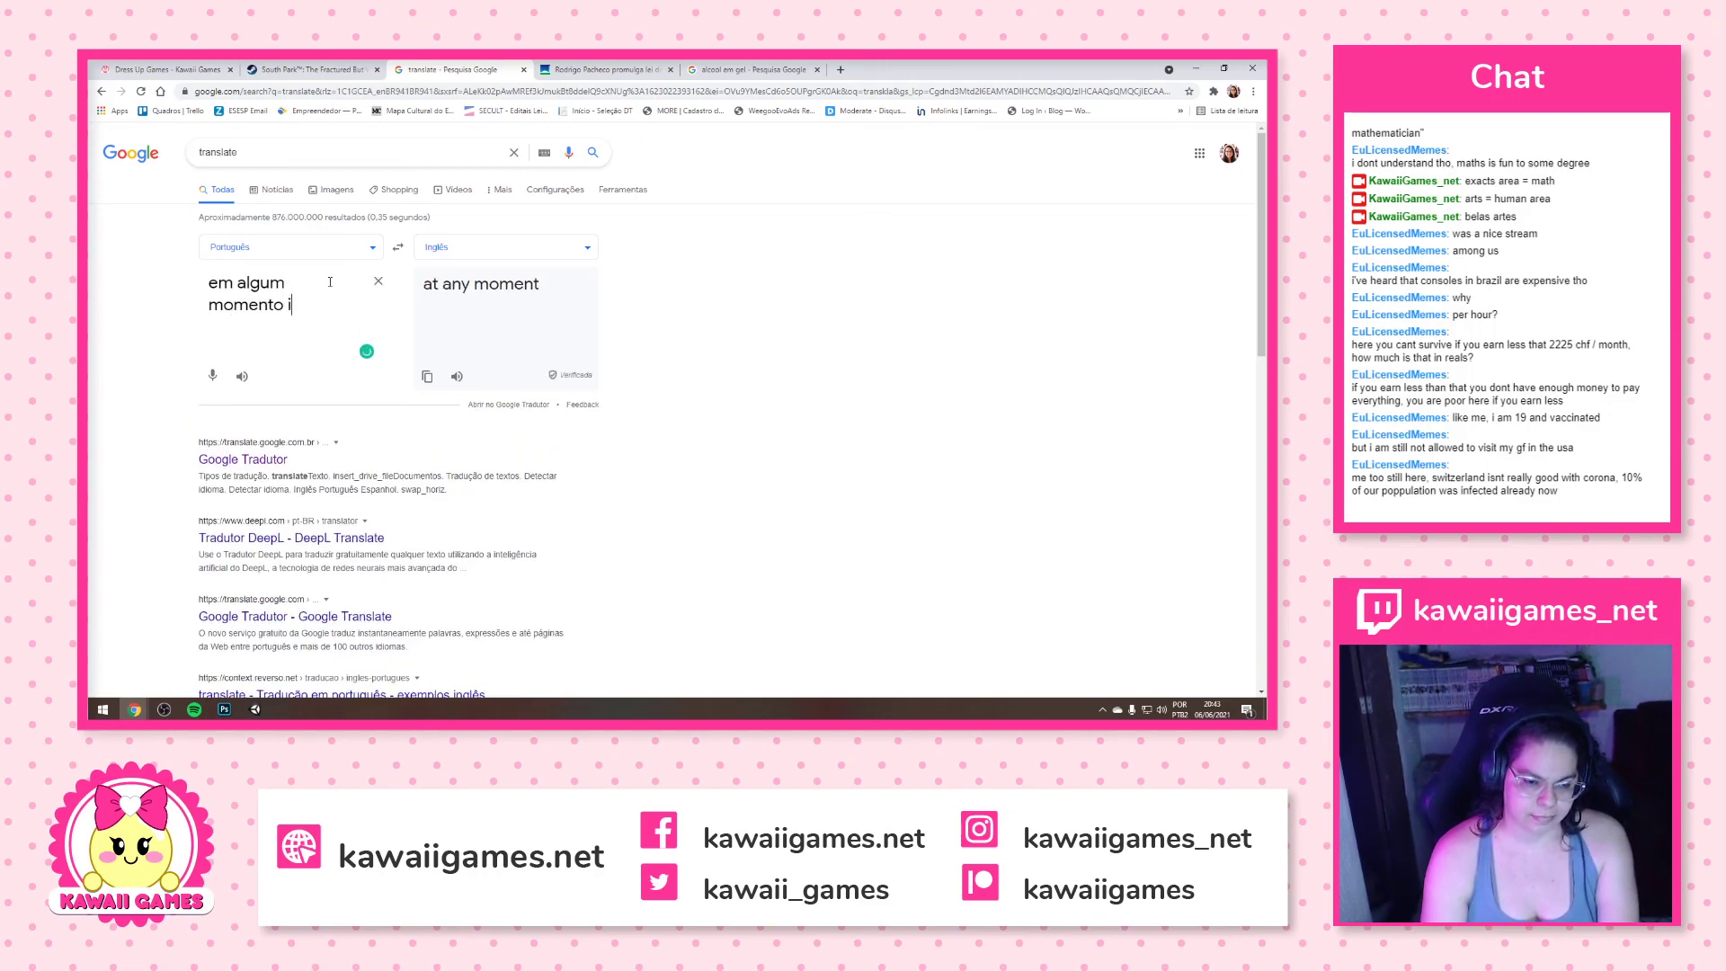
pyautogui.press('BackSpace')
pyautogui.press('BackSpace')
pyautogui.write('i melh')
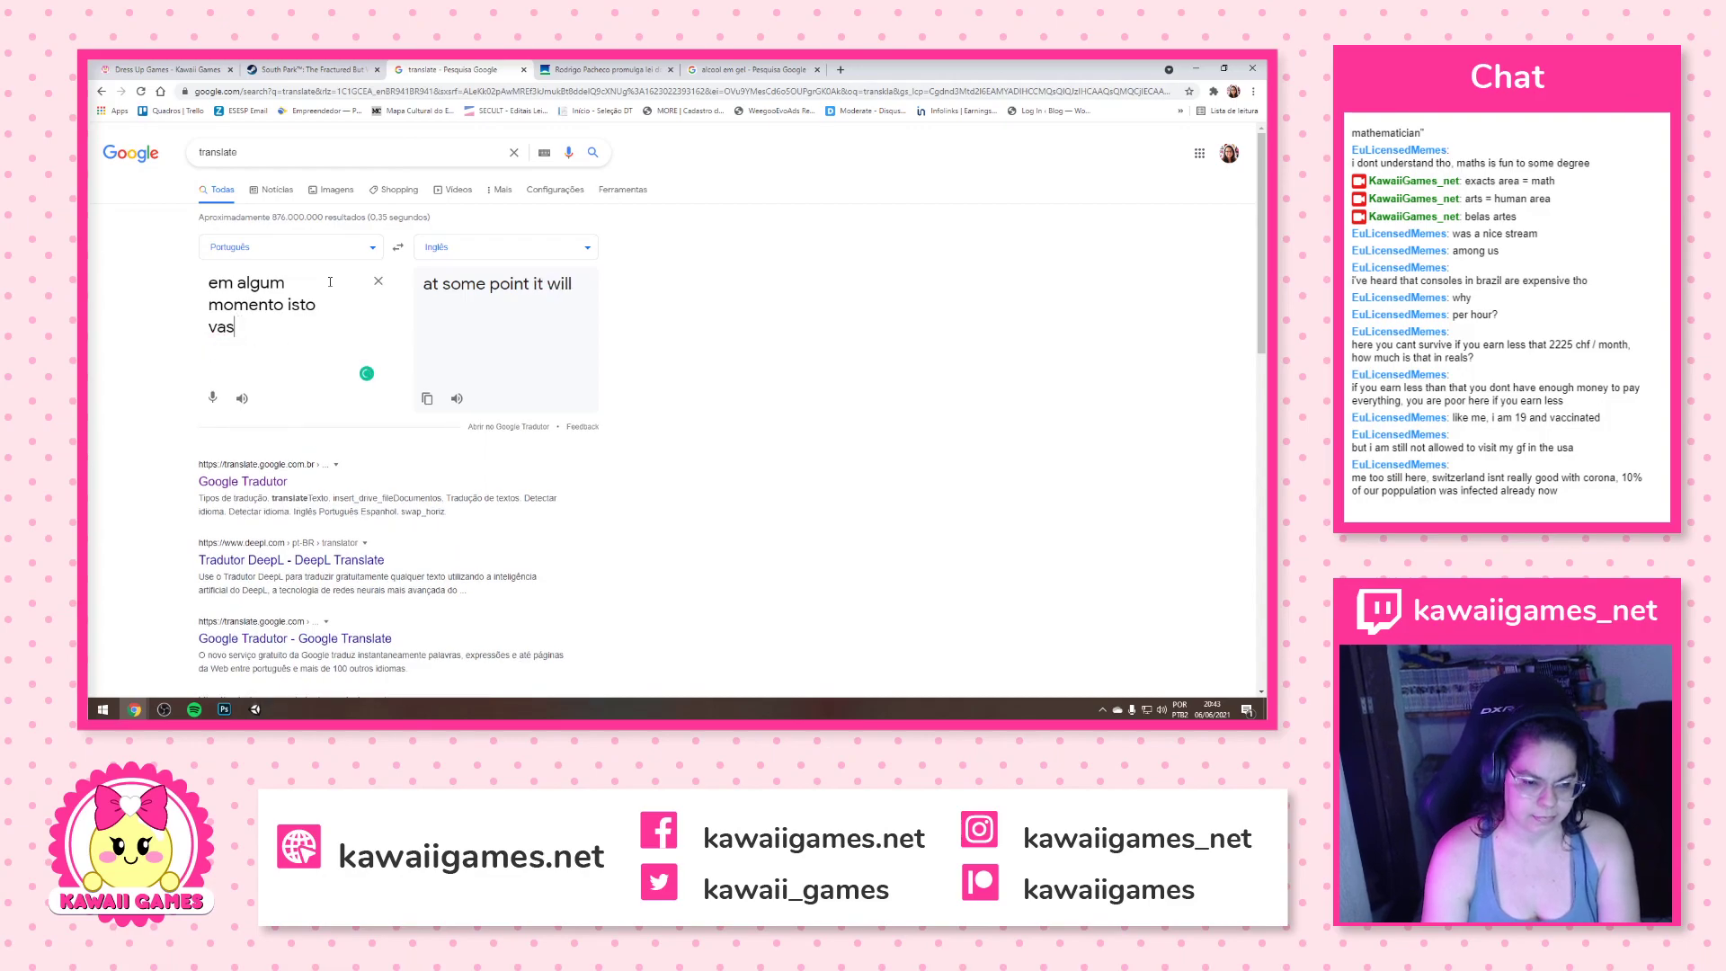
pyautogui.write('orar')
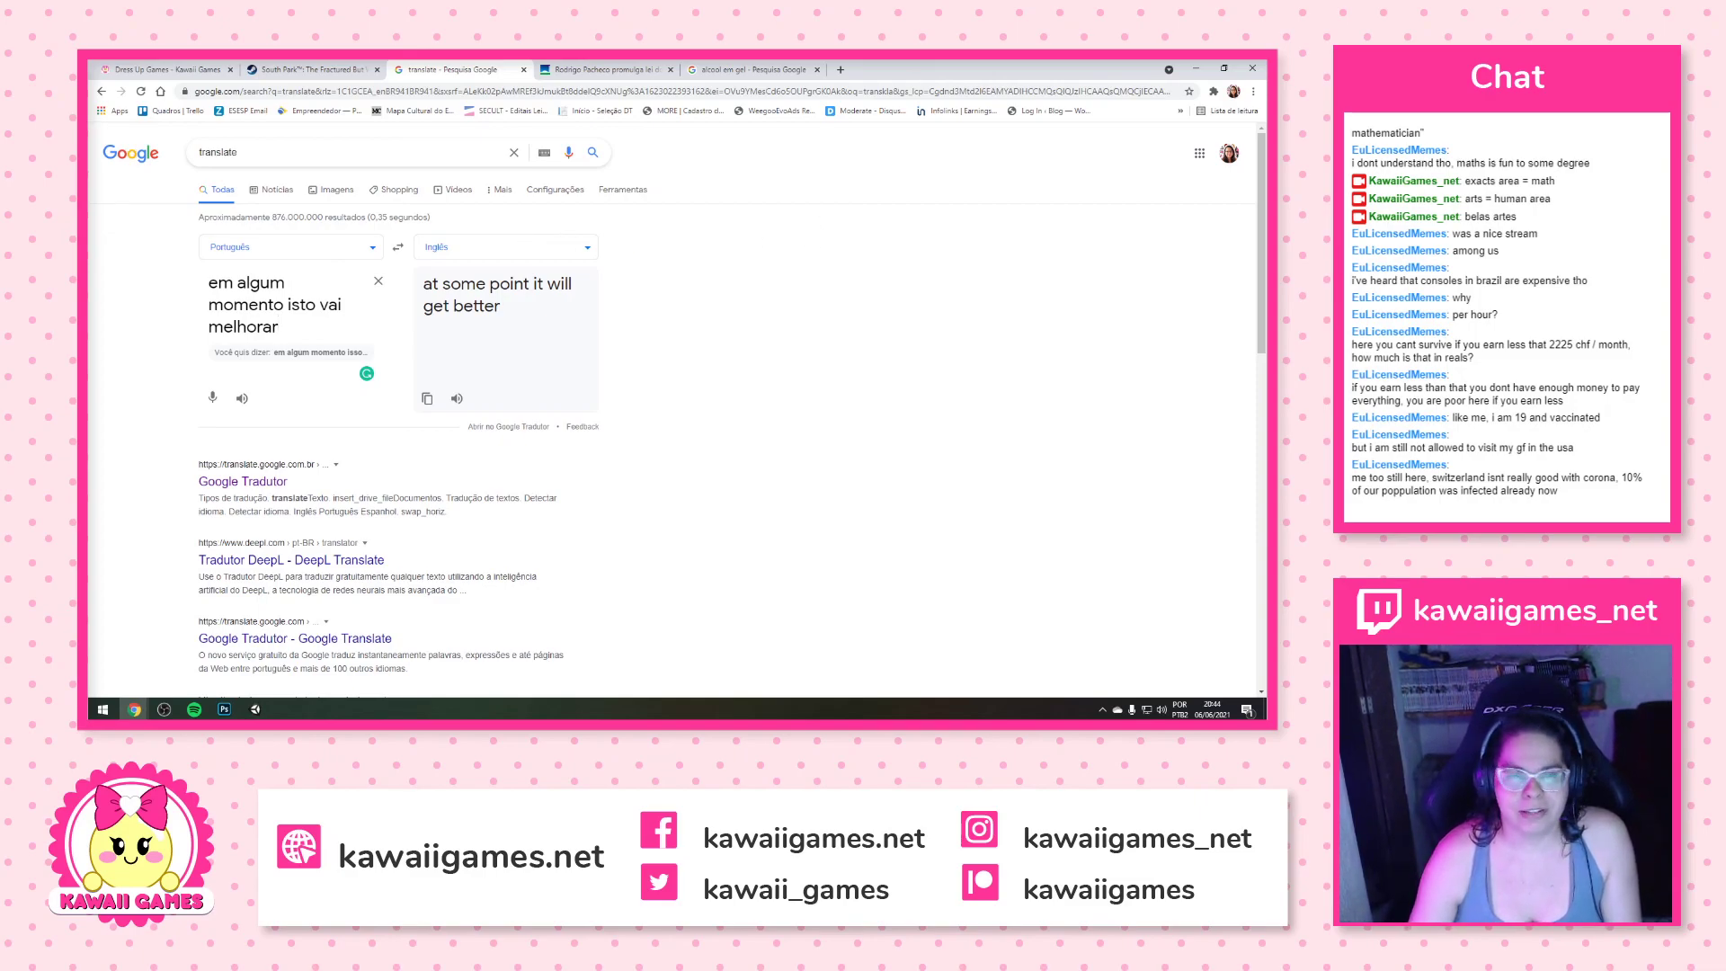
pyautogui.hotkey('alt', 'Tab')
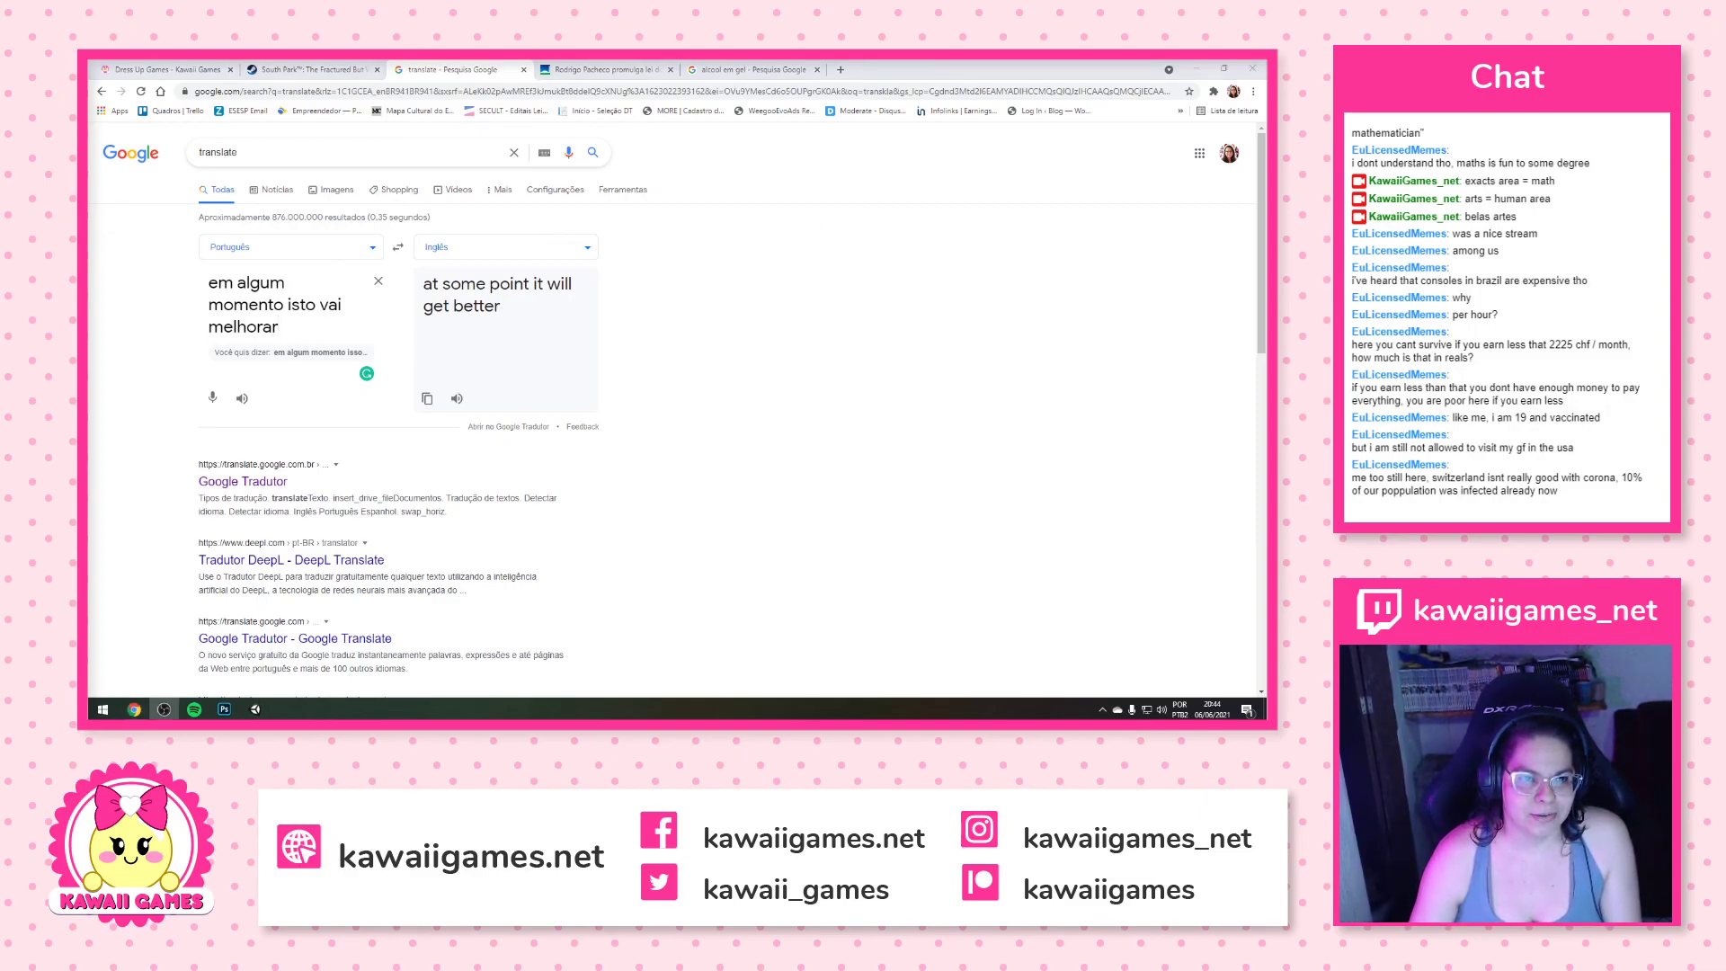